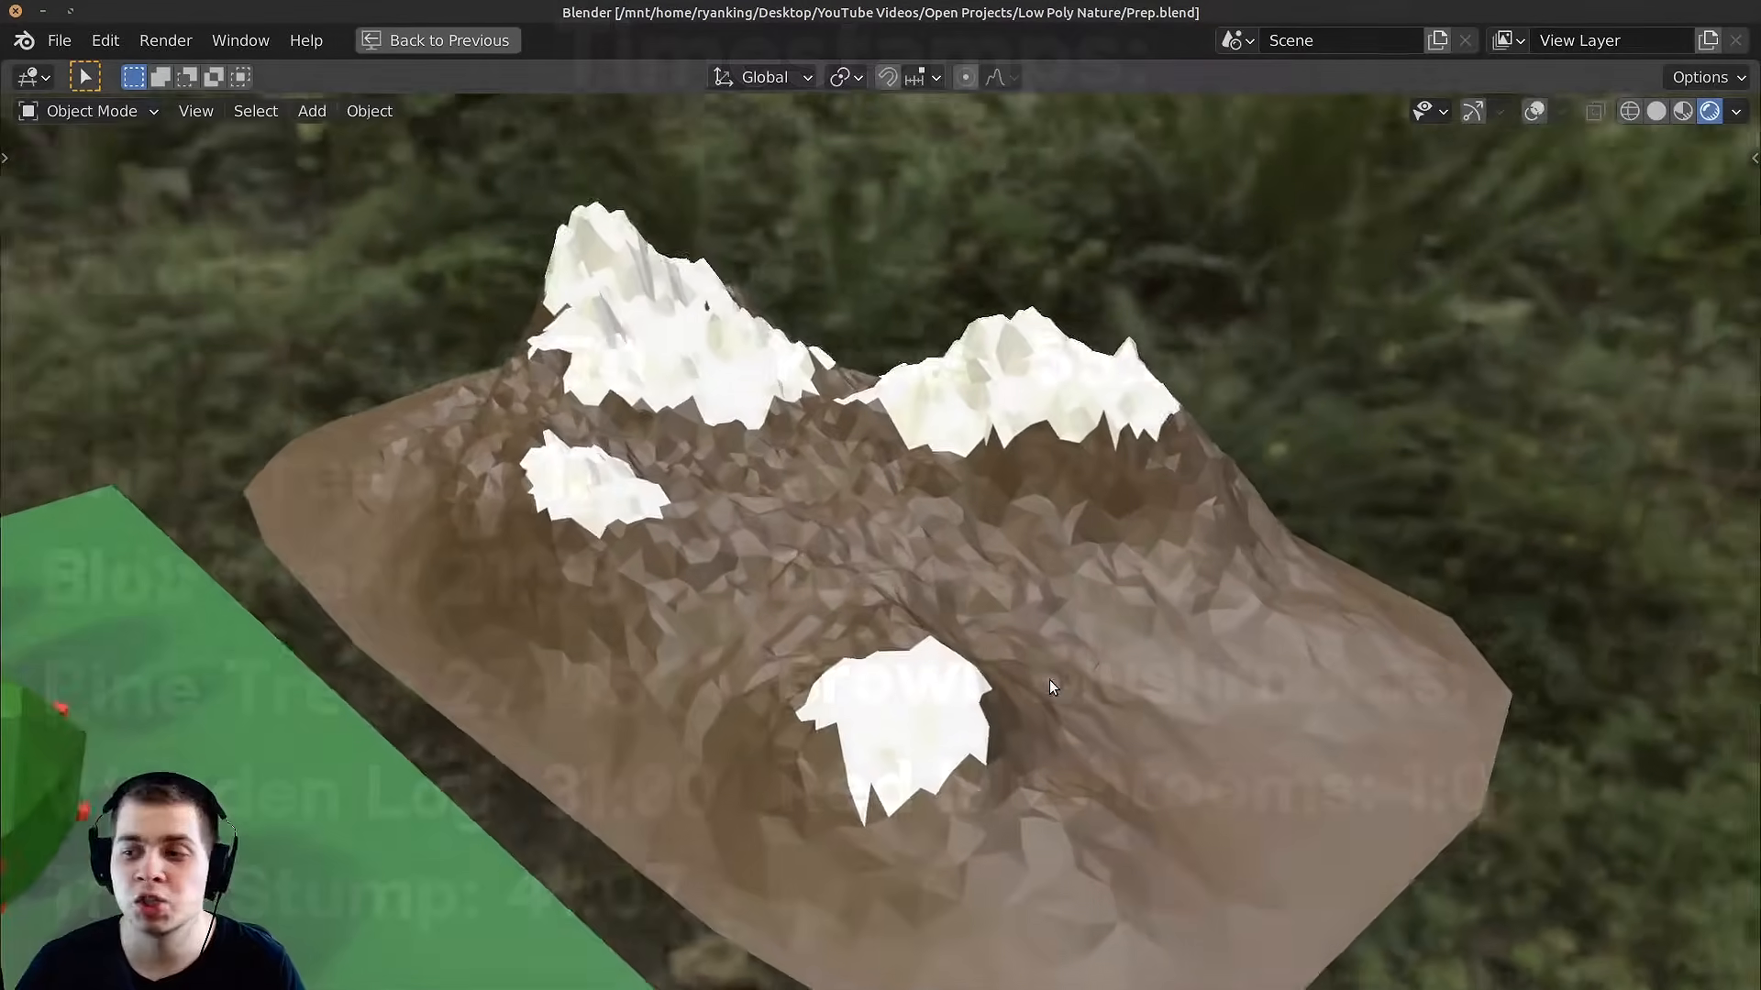
Step: Examine the mountains, tree stump, hollow log and flowers in the prepared low poly nature scene
{"action": "middle_click_drag", "start_coordinate": [1049, 680], "coordinate": [625, 799]}
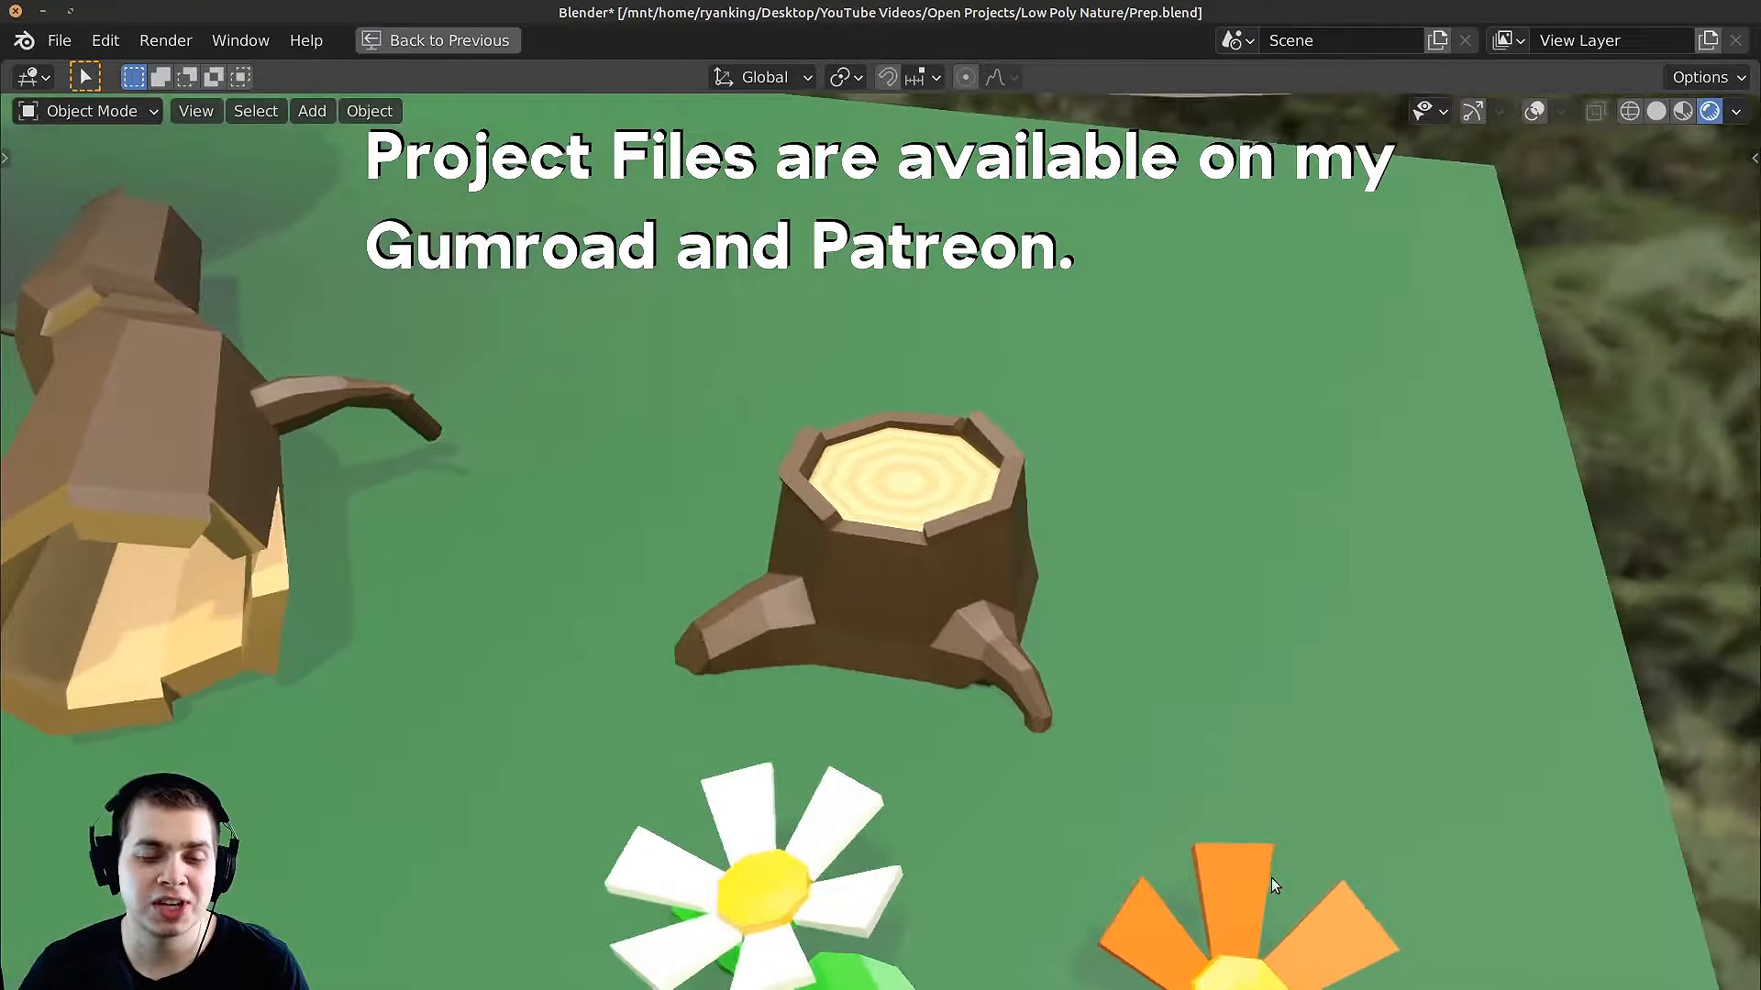
{"action": "middle_click_drag", "start_coordinate": [1271, 877], "coordinate": [1412, 876]}
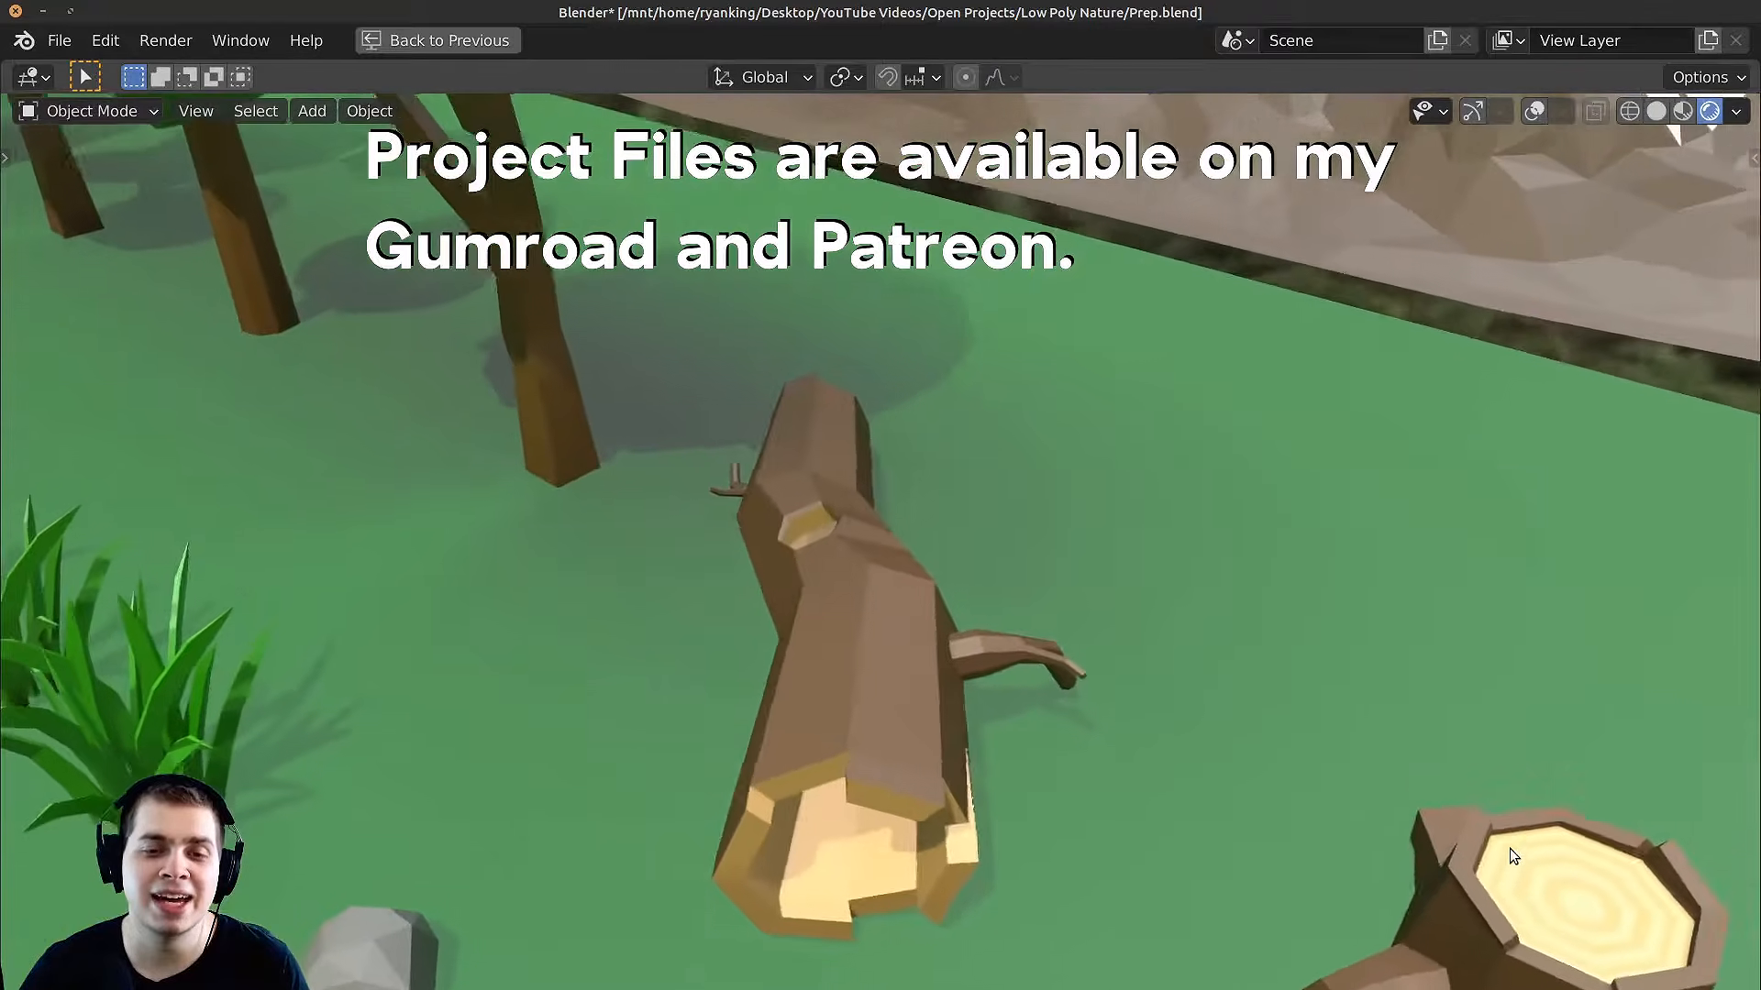
{"action": "middle_click_drag", "start_coordinate": [1510, 850], "coordinate": [1344, 880]}
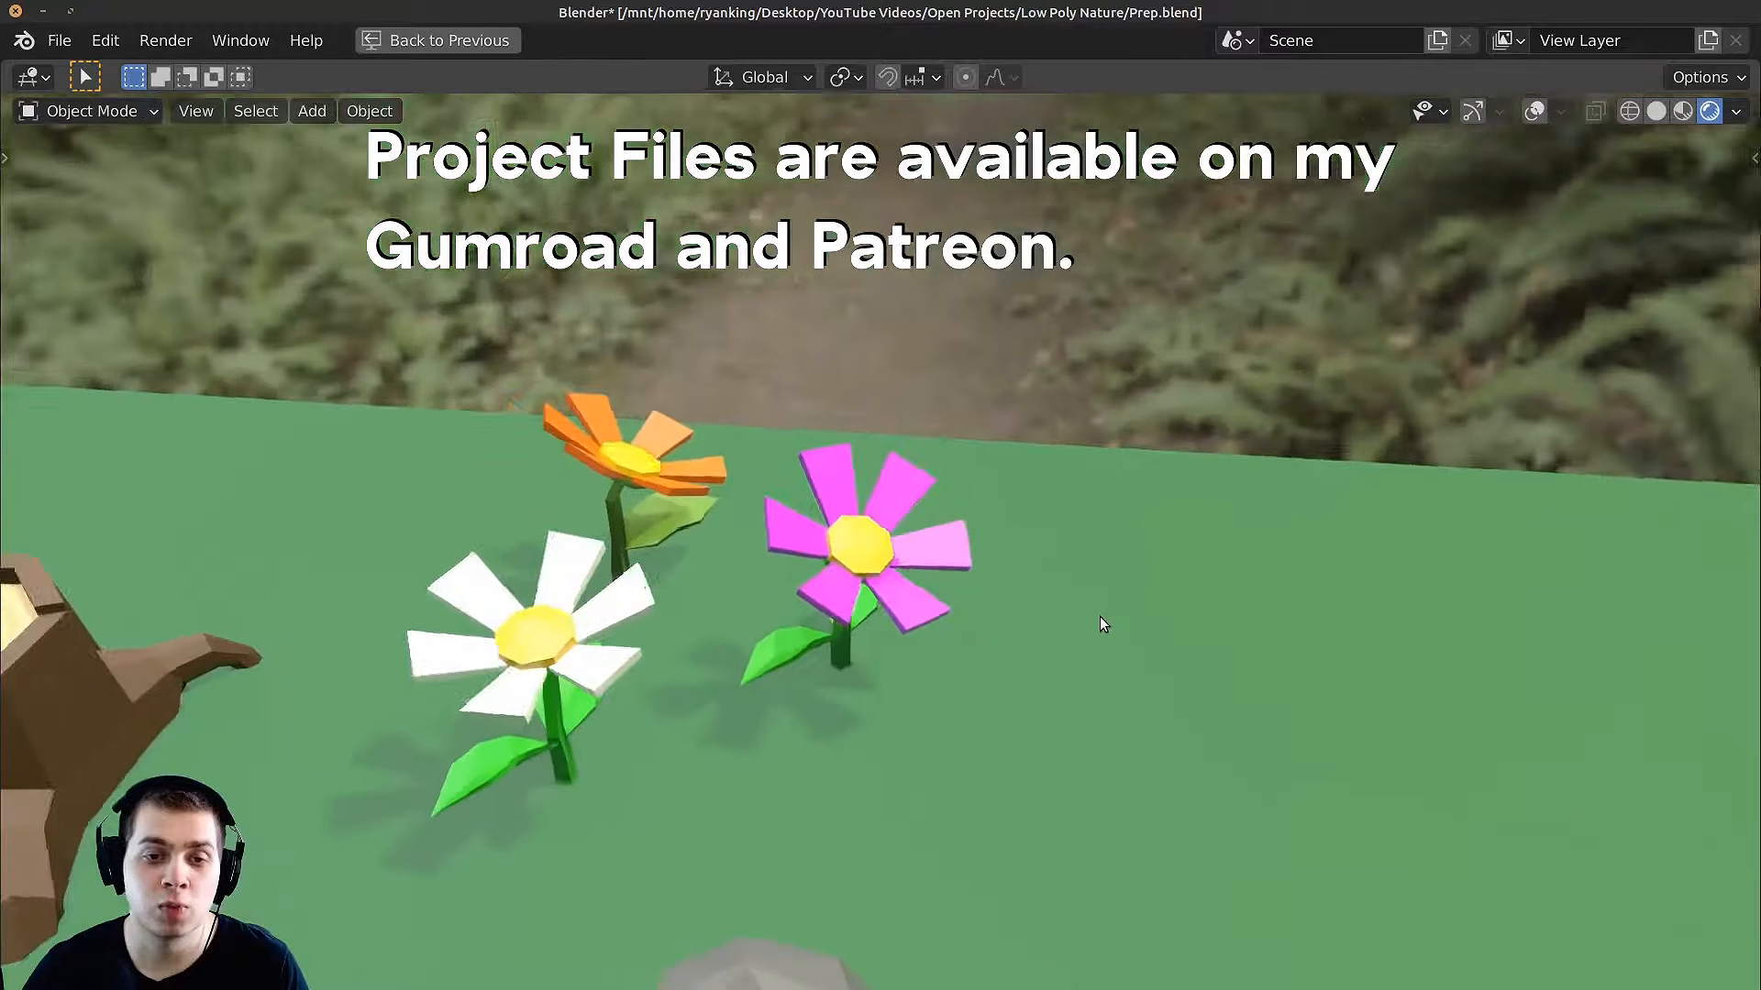
{"action": "middle_click_drag", "start_coordinate": [1098, 619], "coordinate": [1192, 549]}
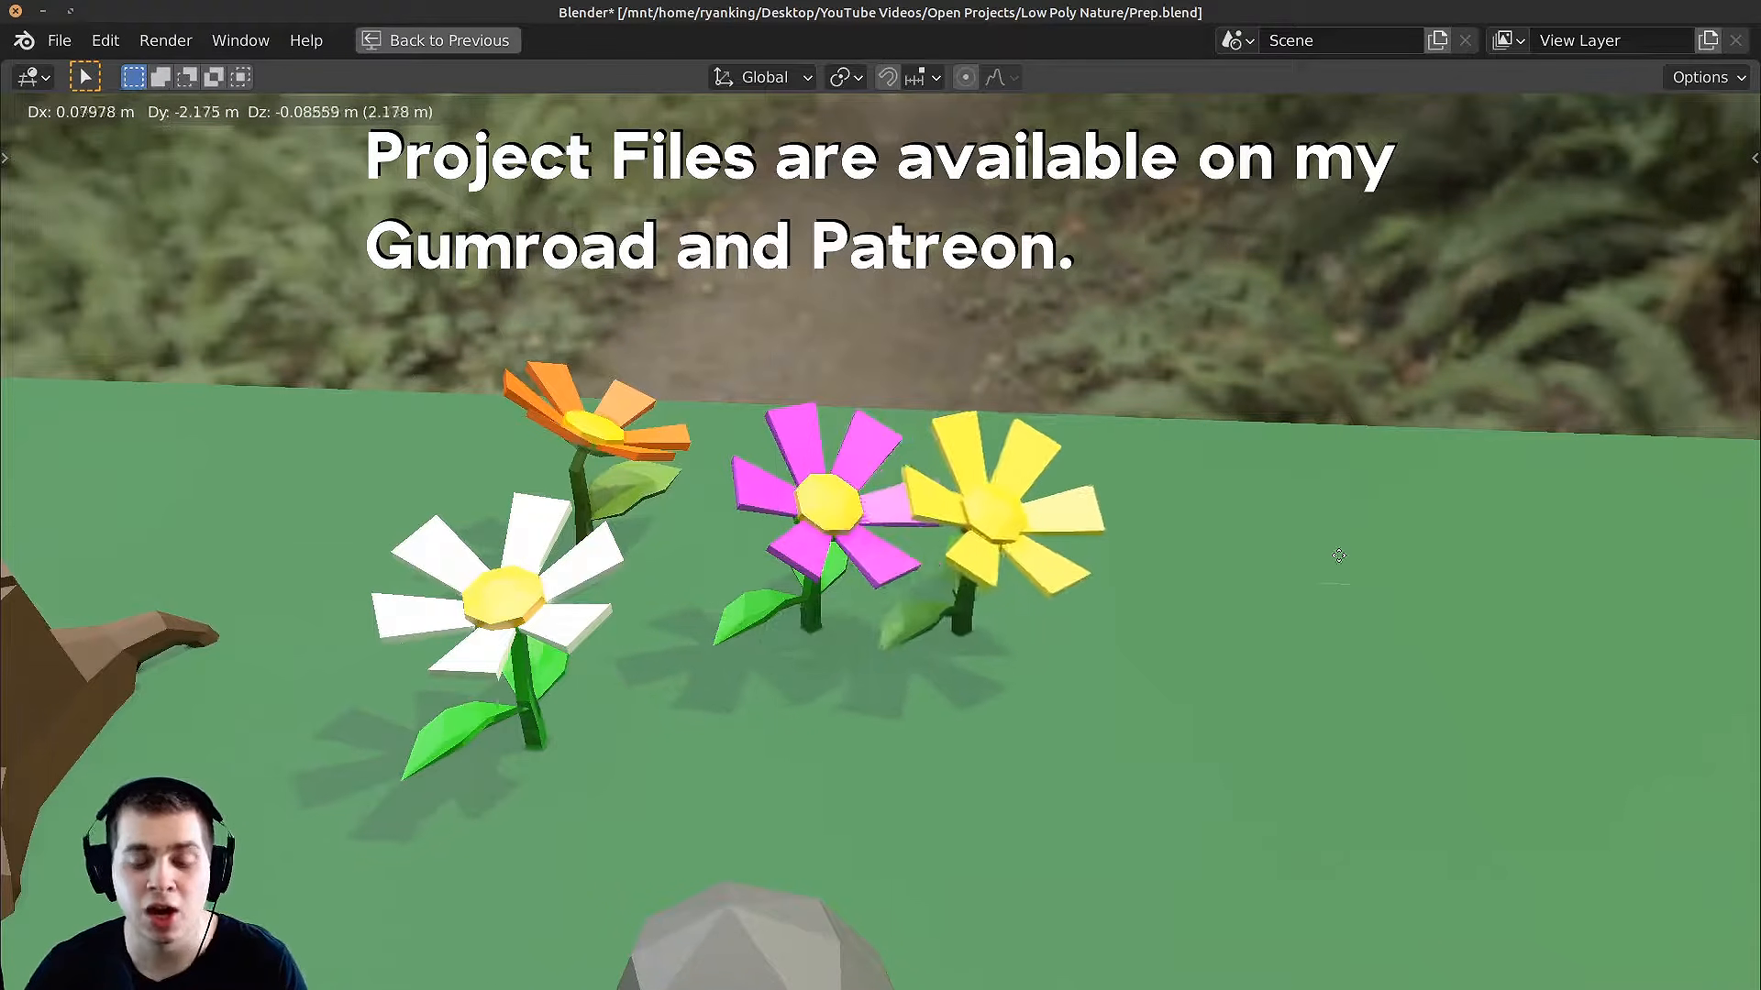
Step: Place duplicates of the flowers in a row across the green ground beside the originals
{"action": "left_click", "coordinate": [1541, 569]}
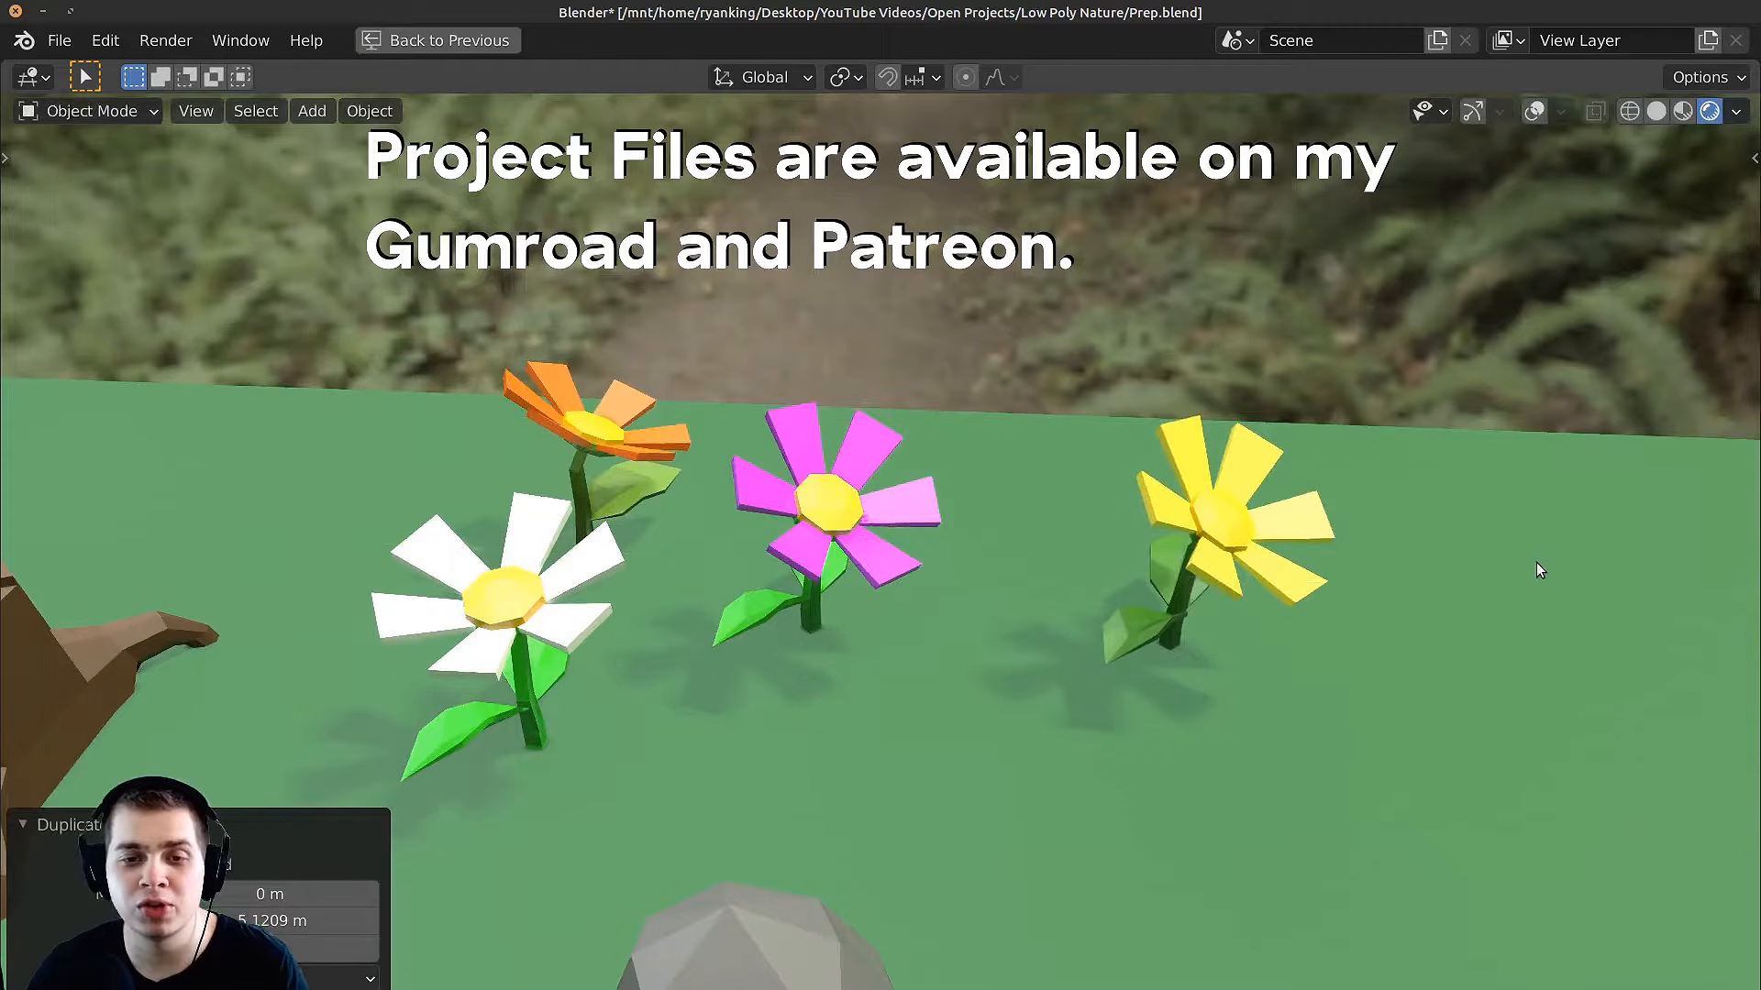
{"action": "middle_click_drag", "start_coordinate": [1541, 570], "coordinate": [1005, 592]}
{"action": "left_click", "coordinate": [1168, 594]}
{"action": "left_click", "coordinate": [821, 546]}
{"action": "key", "text": "shift+d"}
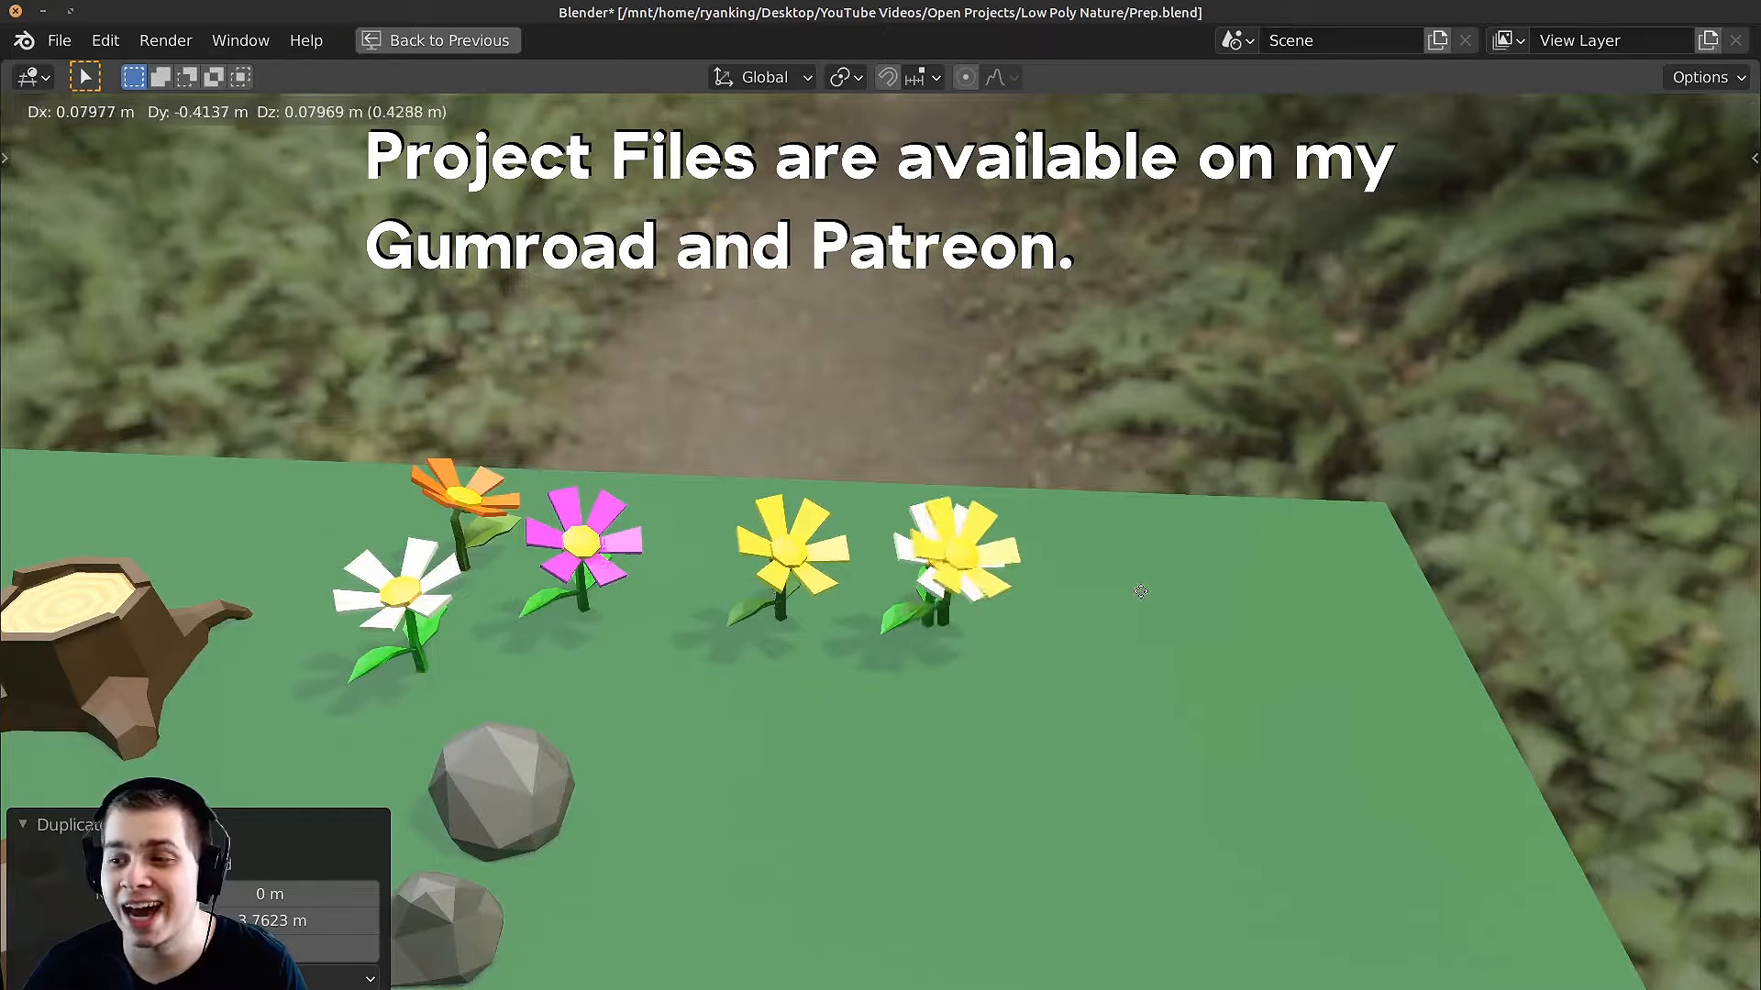
{"action": "left_click", "coordinate": [1270, 598]}
{"action": "middle_click_drag", "start_coordinate": [1268, 591], "coordinate": [1265, 633]}
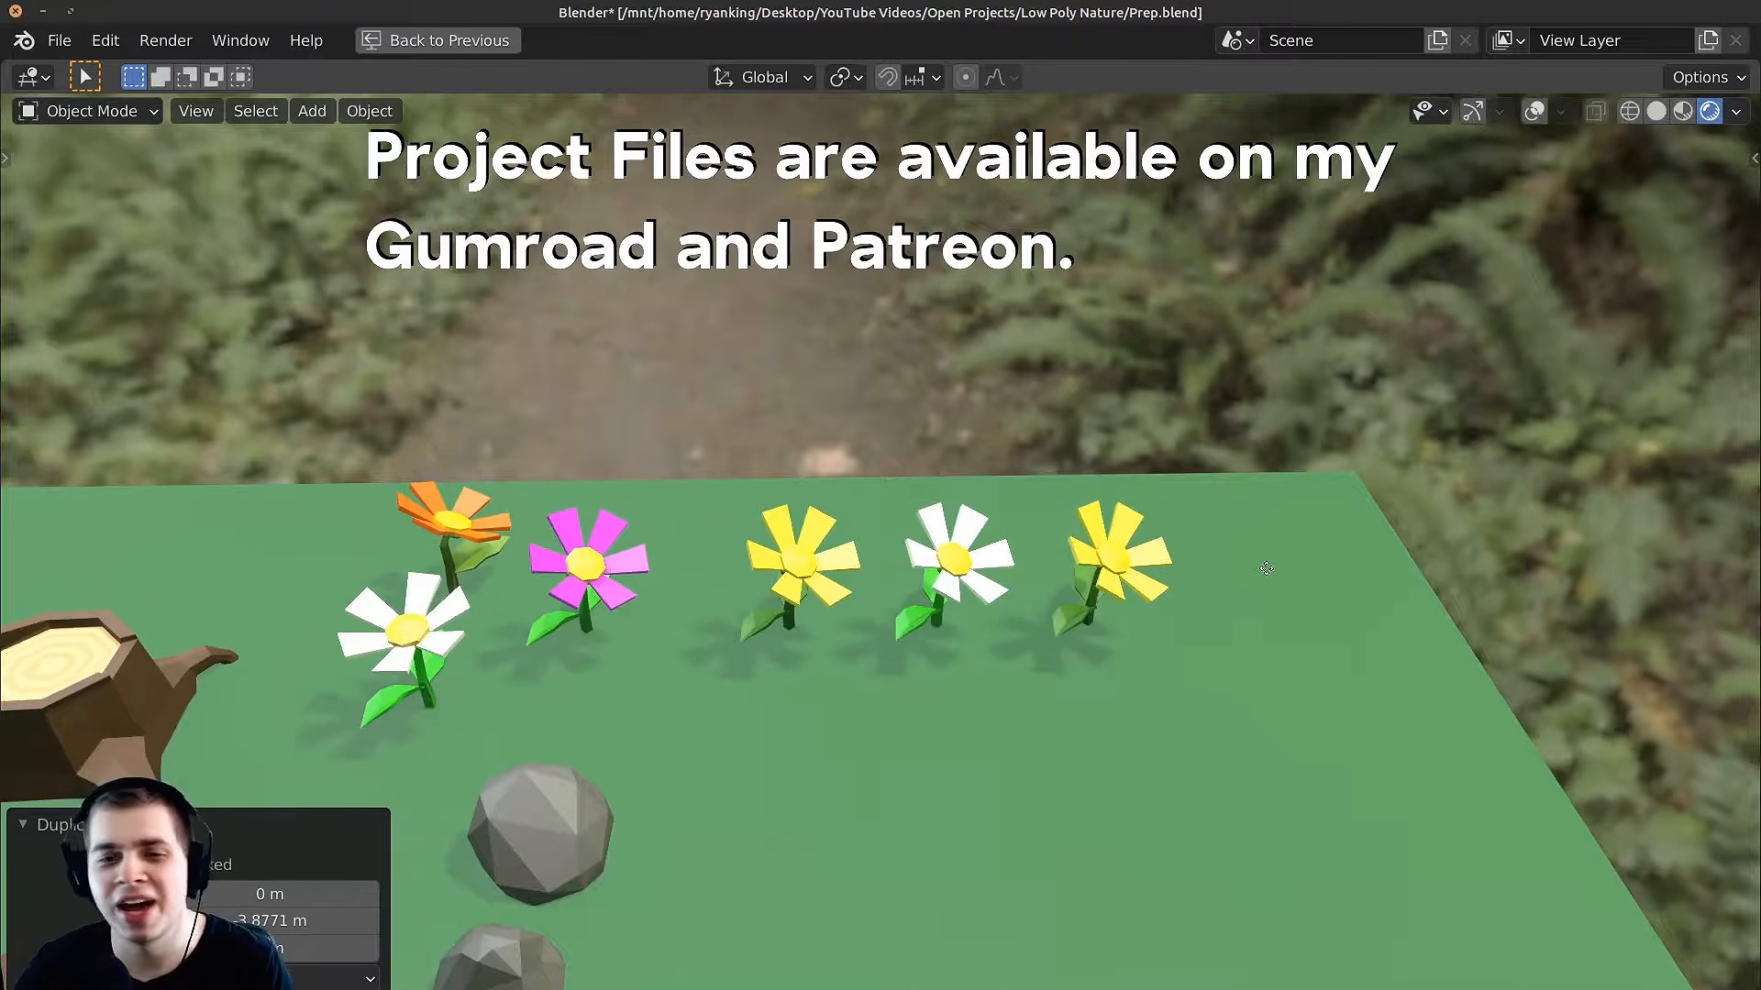
{"action": "key", "text": "shift+d"}
{"action": "left_click", "coordinate": [1292, 589]}
Step: Duplicate the orange and magenta flowers together along the global Y axis to the far end of the row
{"action": "left_click", "coordinate": [452, 520]}
{"action": "left_click", "coordinate": [587, 564], "text": "shift"}
{"action": "key", "text": "shift+d"}
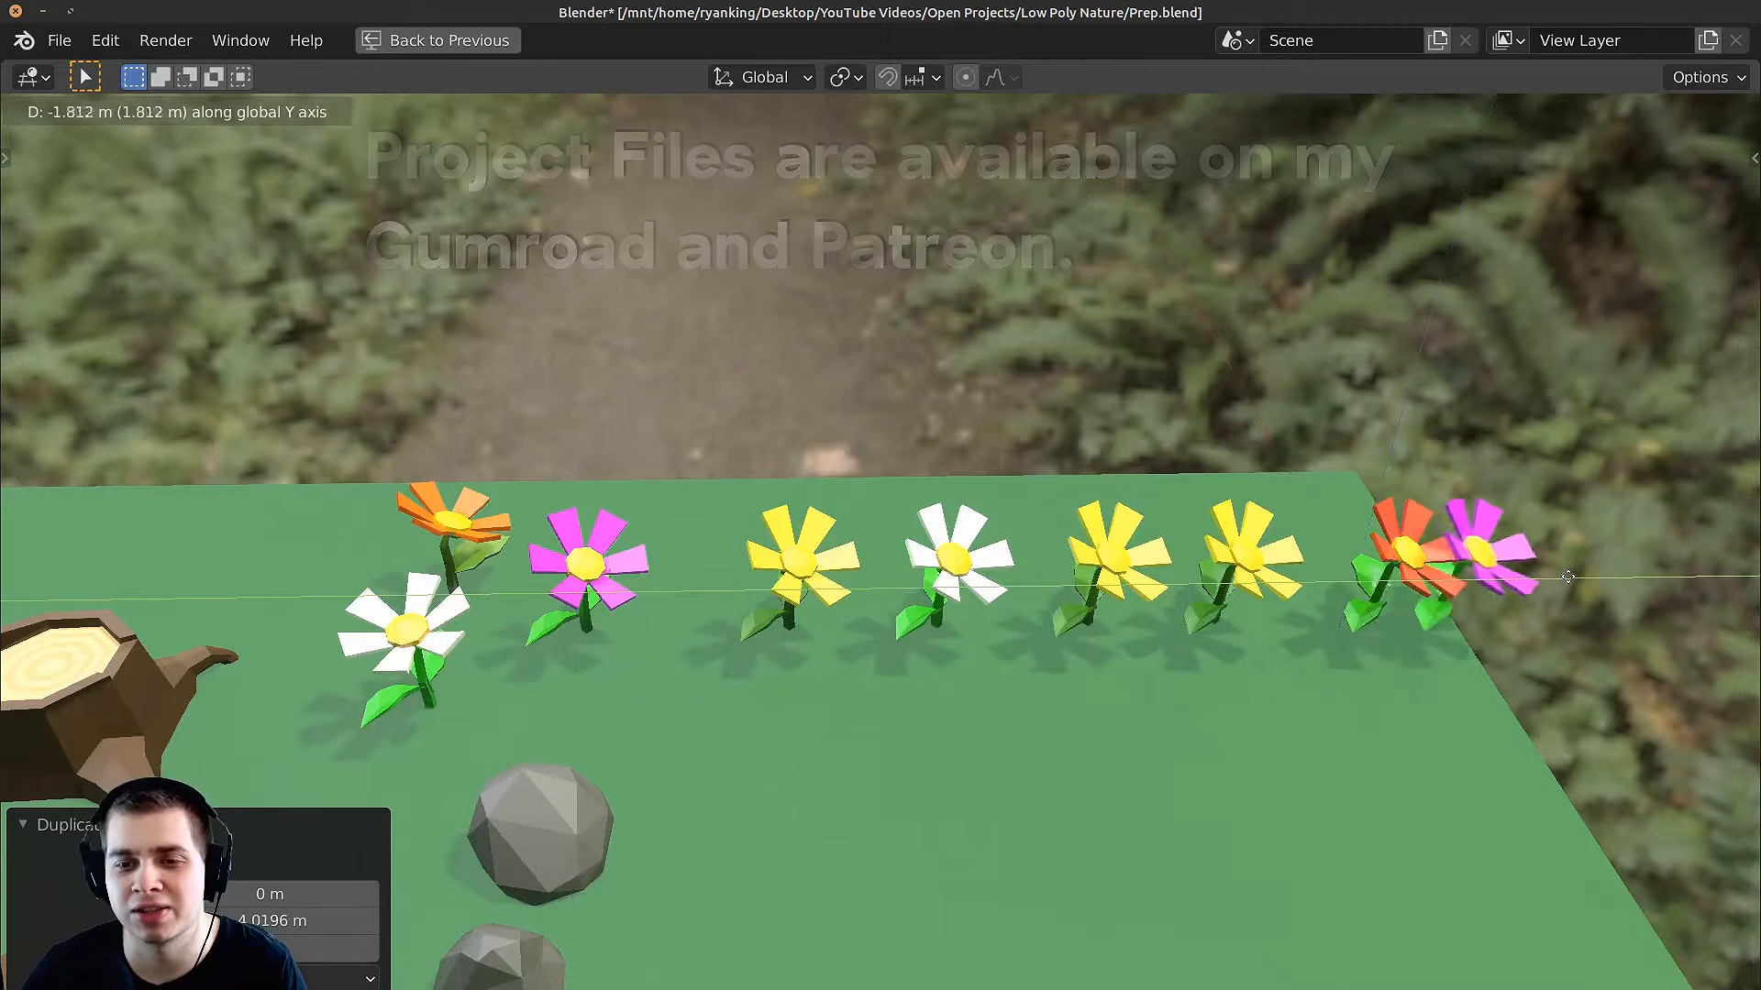
{"action": "left_click", "coordinate": [1592, 582]}
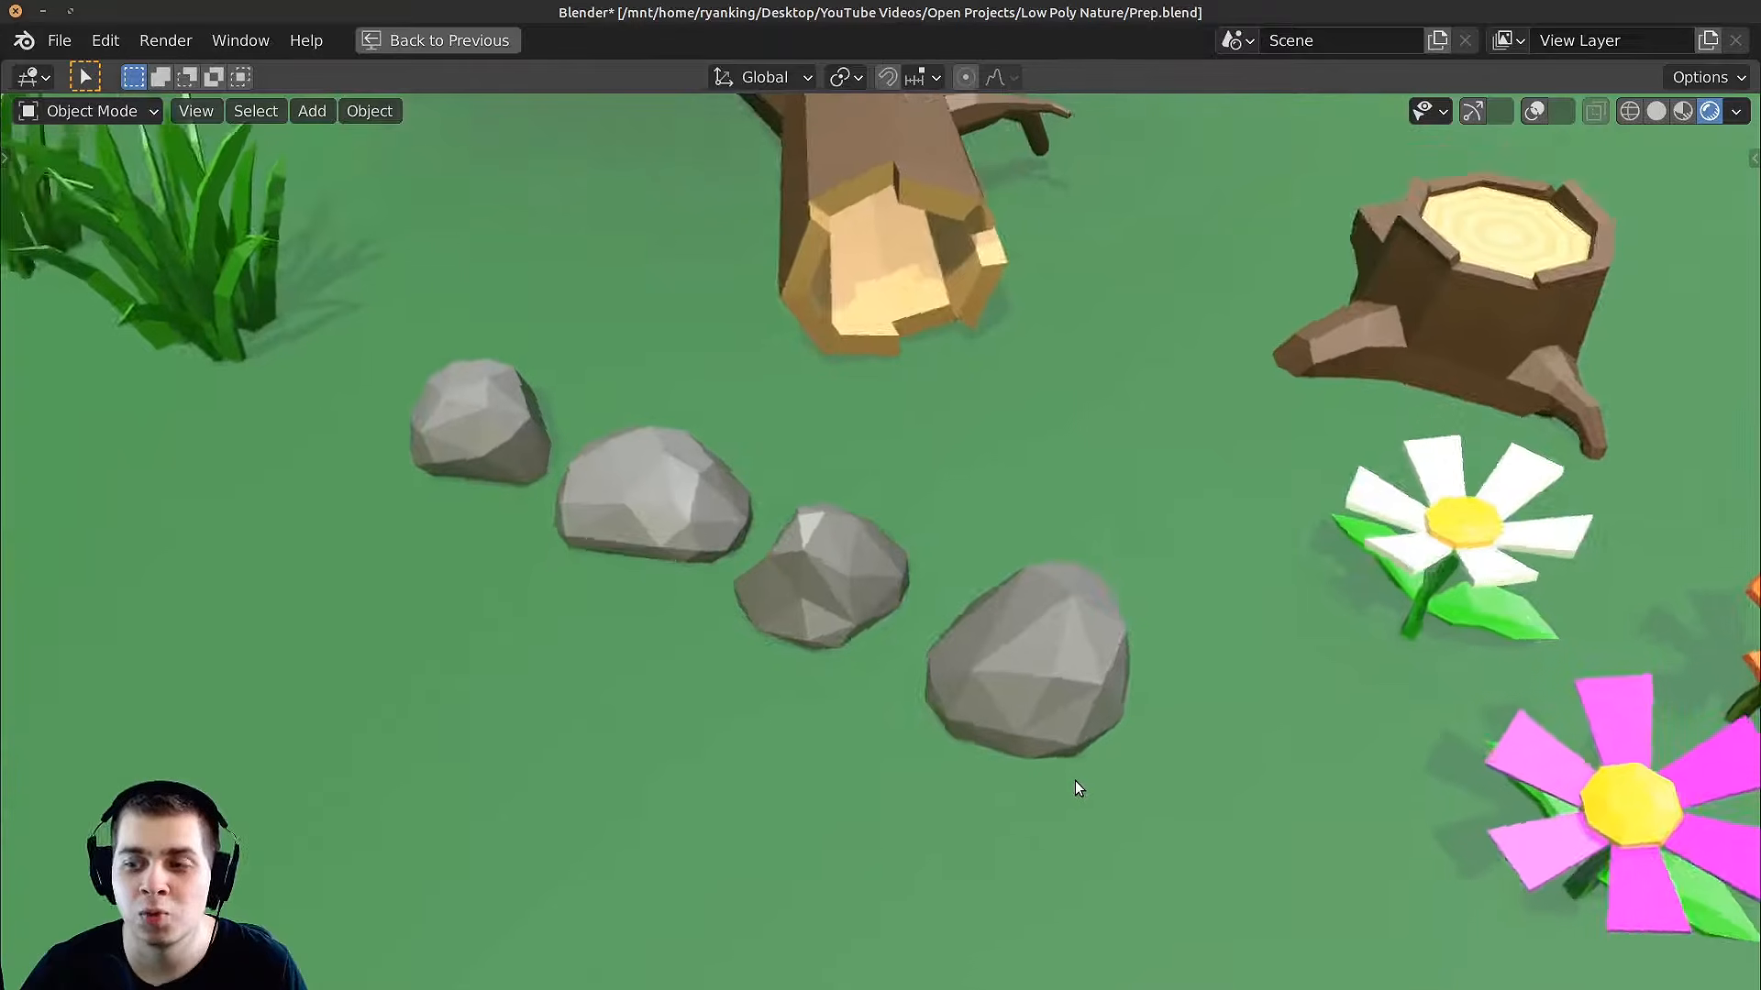
Step: Examine the rocks, grass, bushes and mushrooms, and the prepared nature scene as a whole
{"action": "middle_click_drag", "start_coordinate": [1075, 781], "coordinate": [1251, 767]}
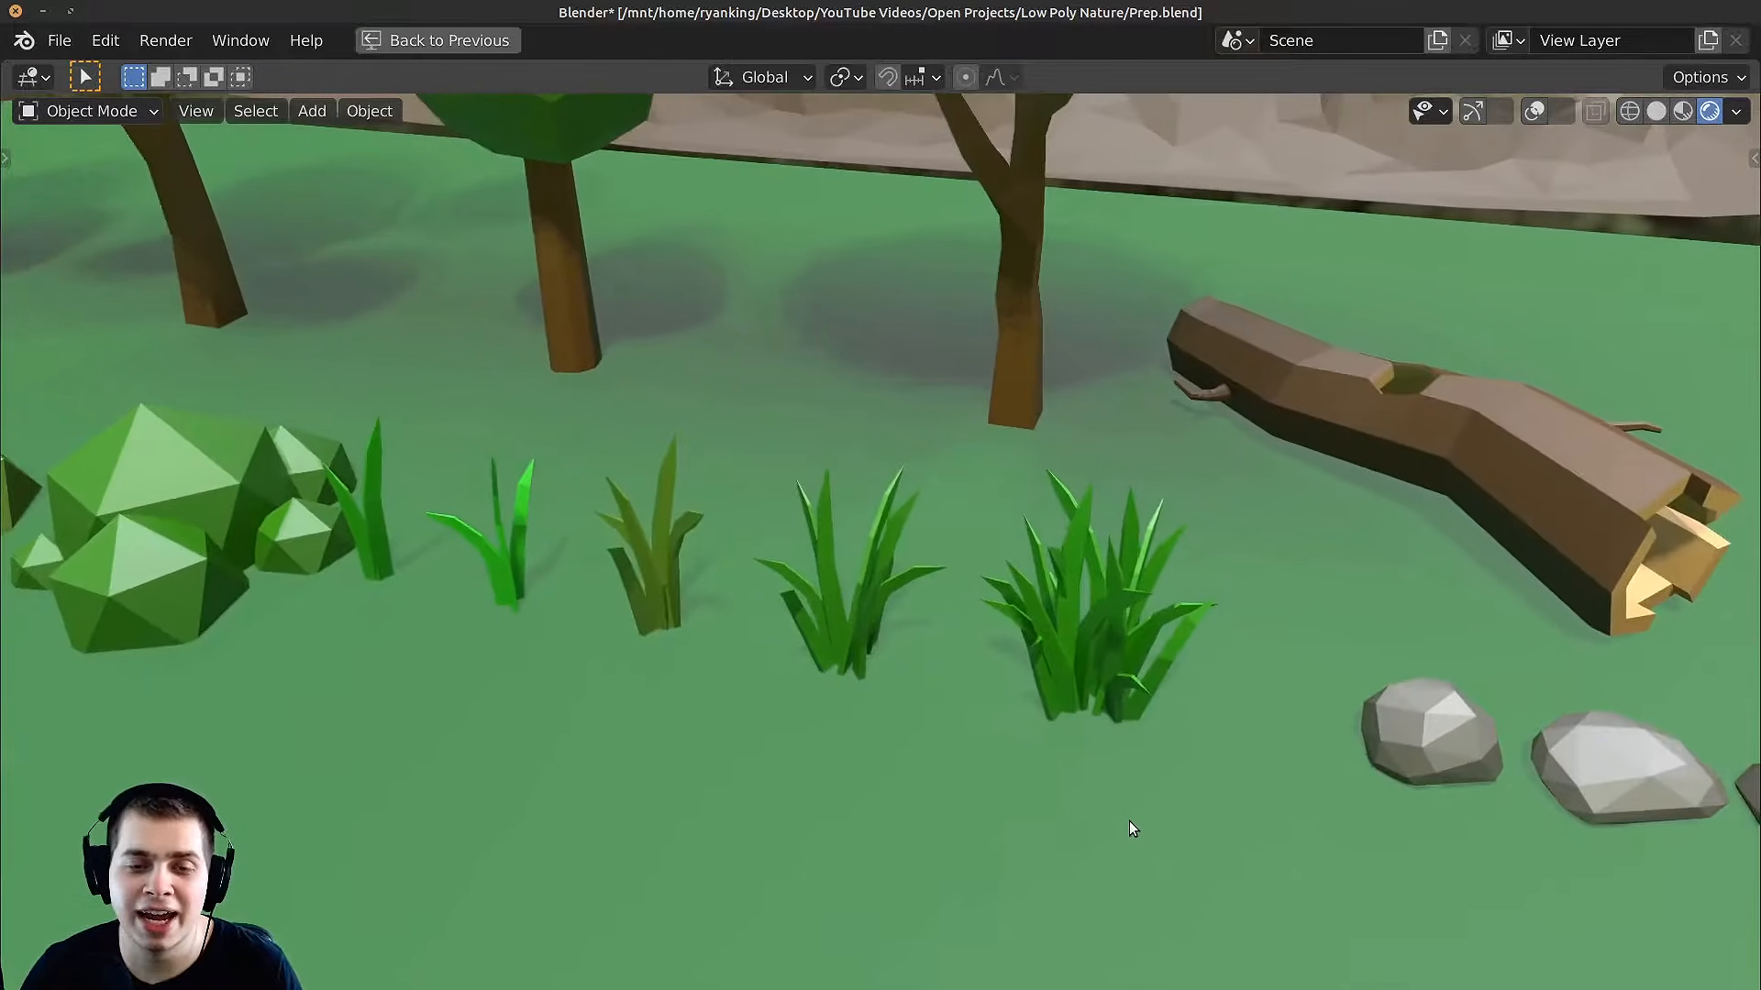
{"action": "middle_click_drag", "start_coordinate": [1130, 822], "coordinate": [1297, 821]}
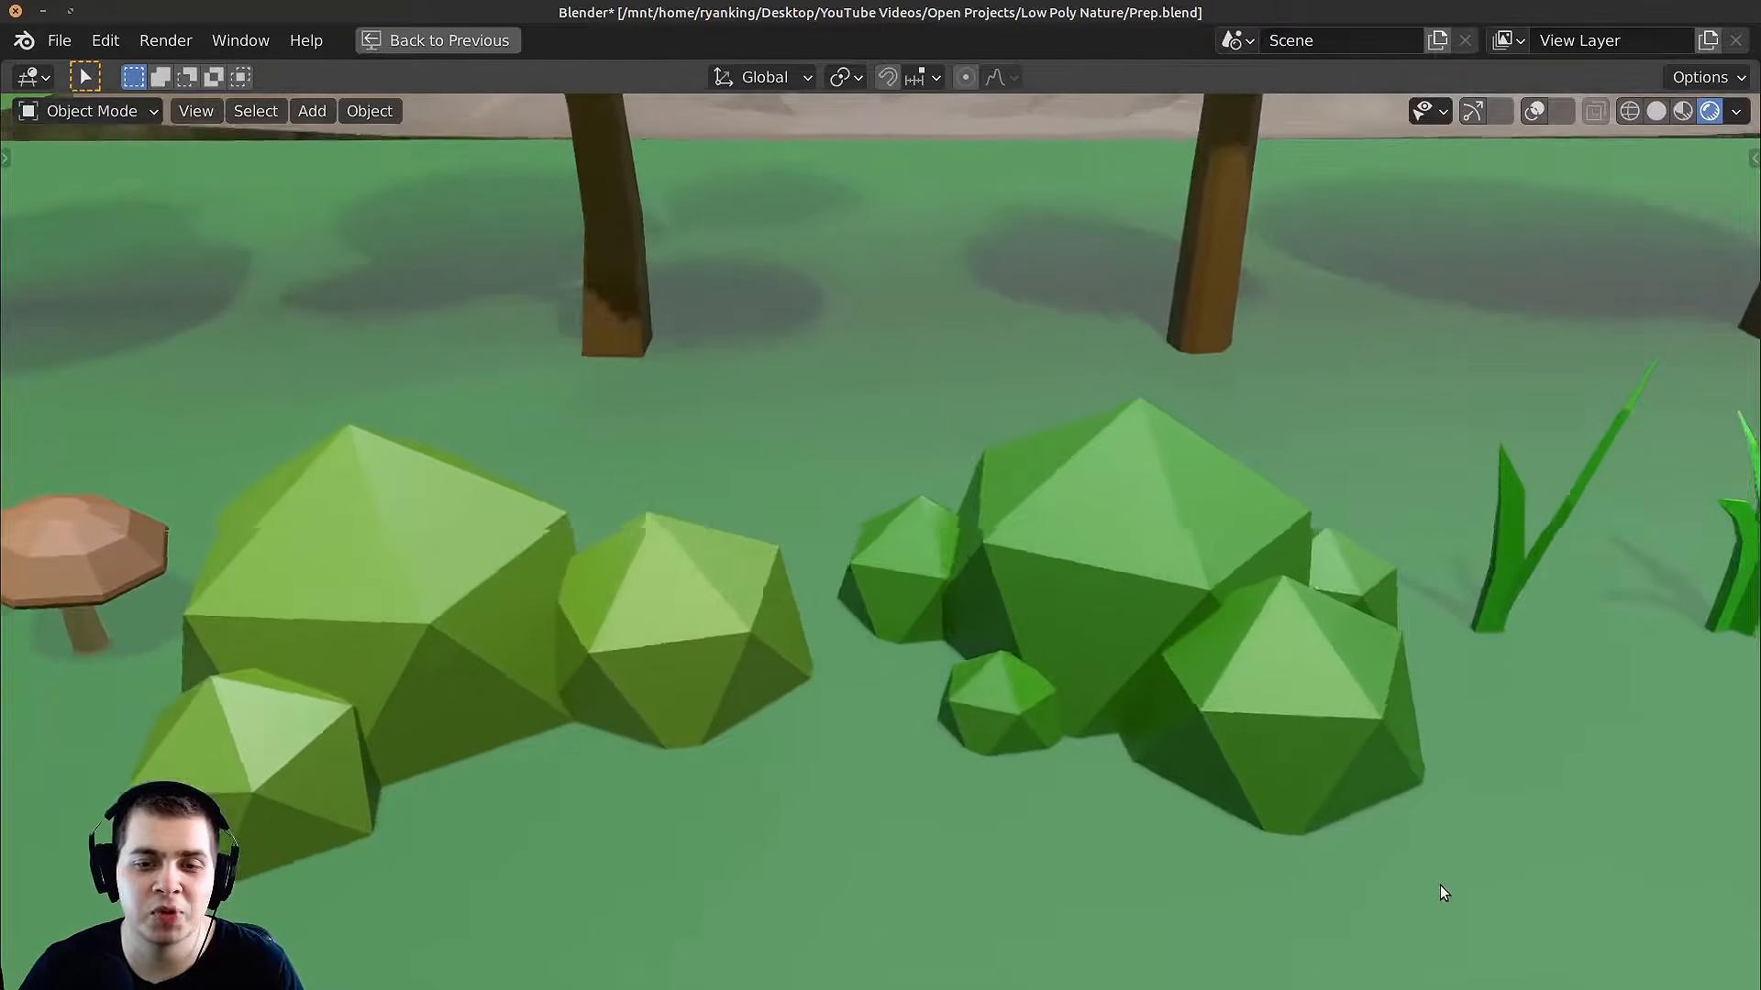
{"action": "mouse_move", "coordinate": [1439, 886]}
{"action": "middle_mouse_down"}
{"action": "mouse_move", "coordinate": [1522, 884]}
{"action": "mouse_move", "coordinate": [1470, 884]}
{"action": "middle_mouse_up"}
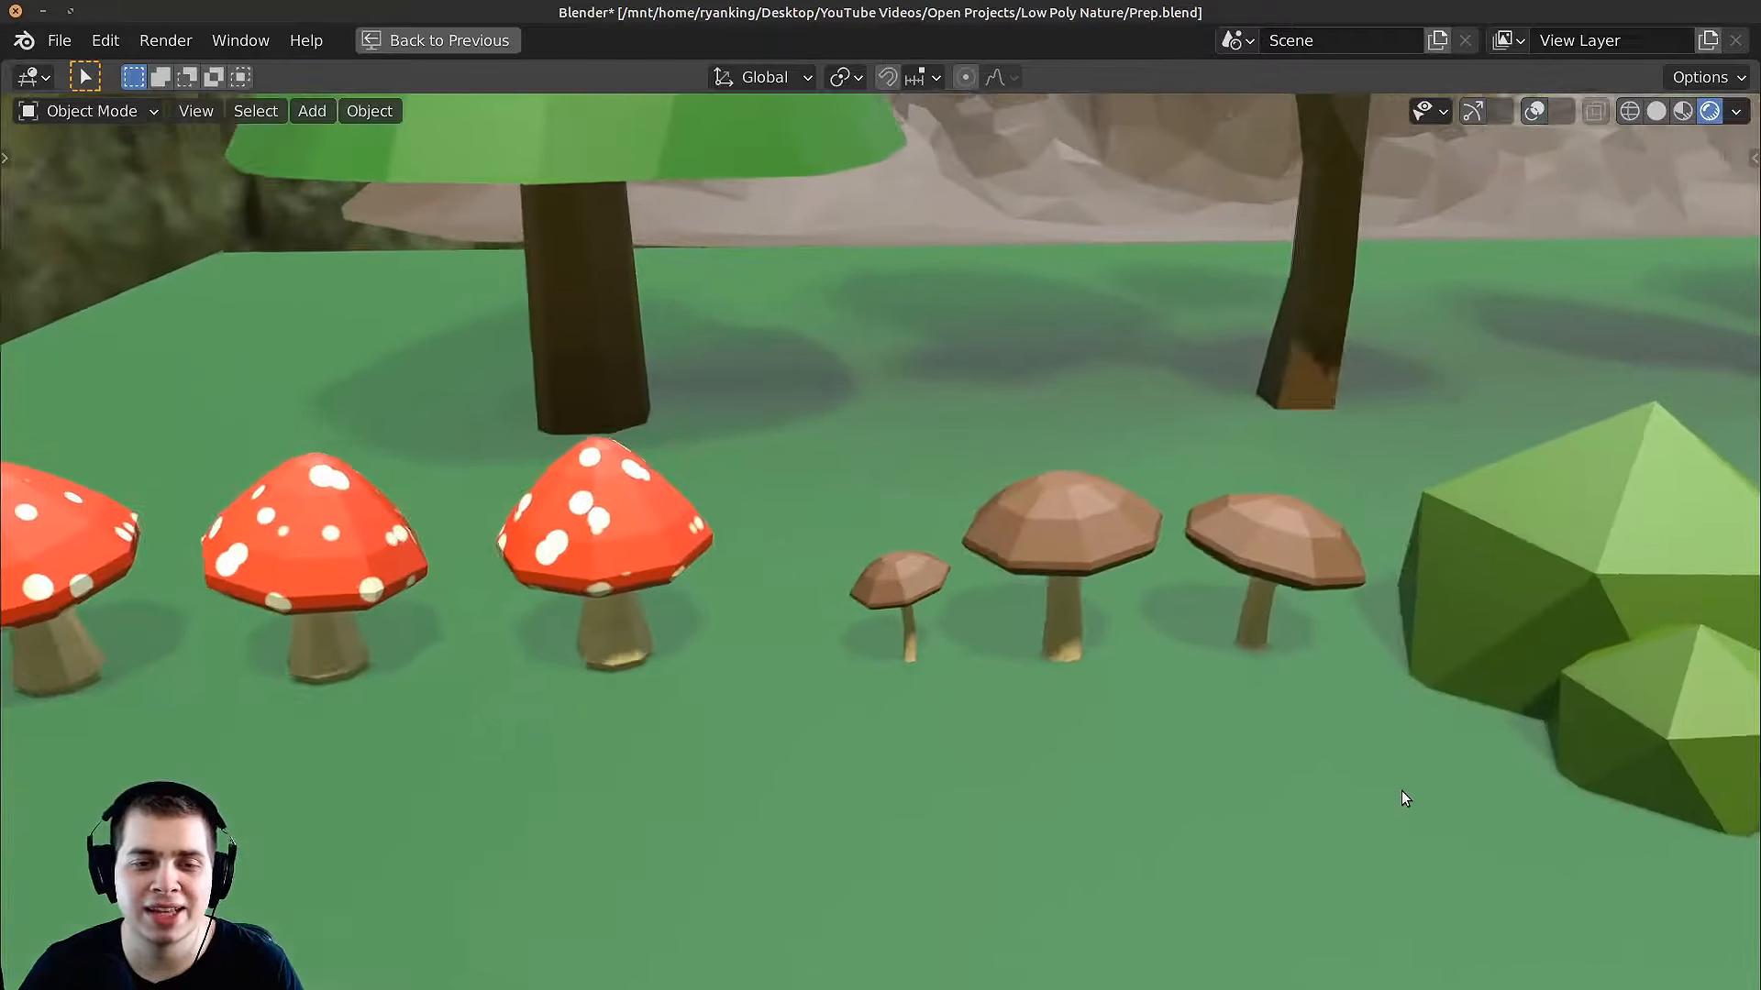
{"action": "middle_click_drag", "start_coordinate": [1403, 802], "coordinate": [1380, 838]}
{"action": "scroll", "coordinate": [1317, 802], "scroll_direction": "up", "scroll_amount": 2}
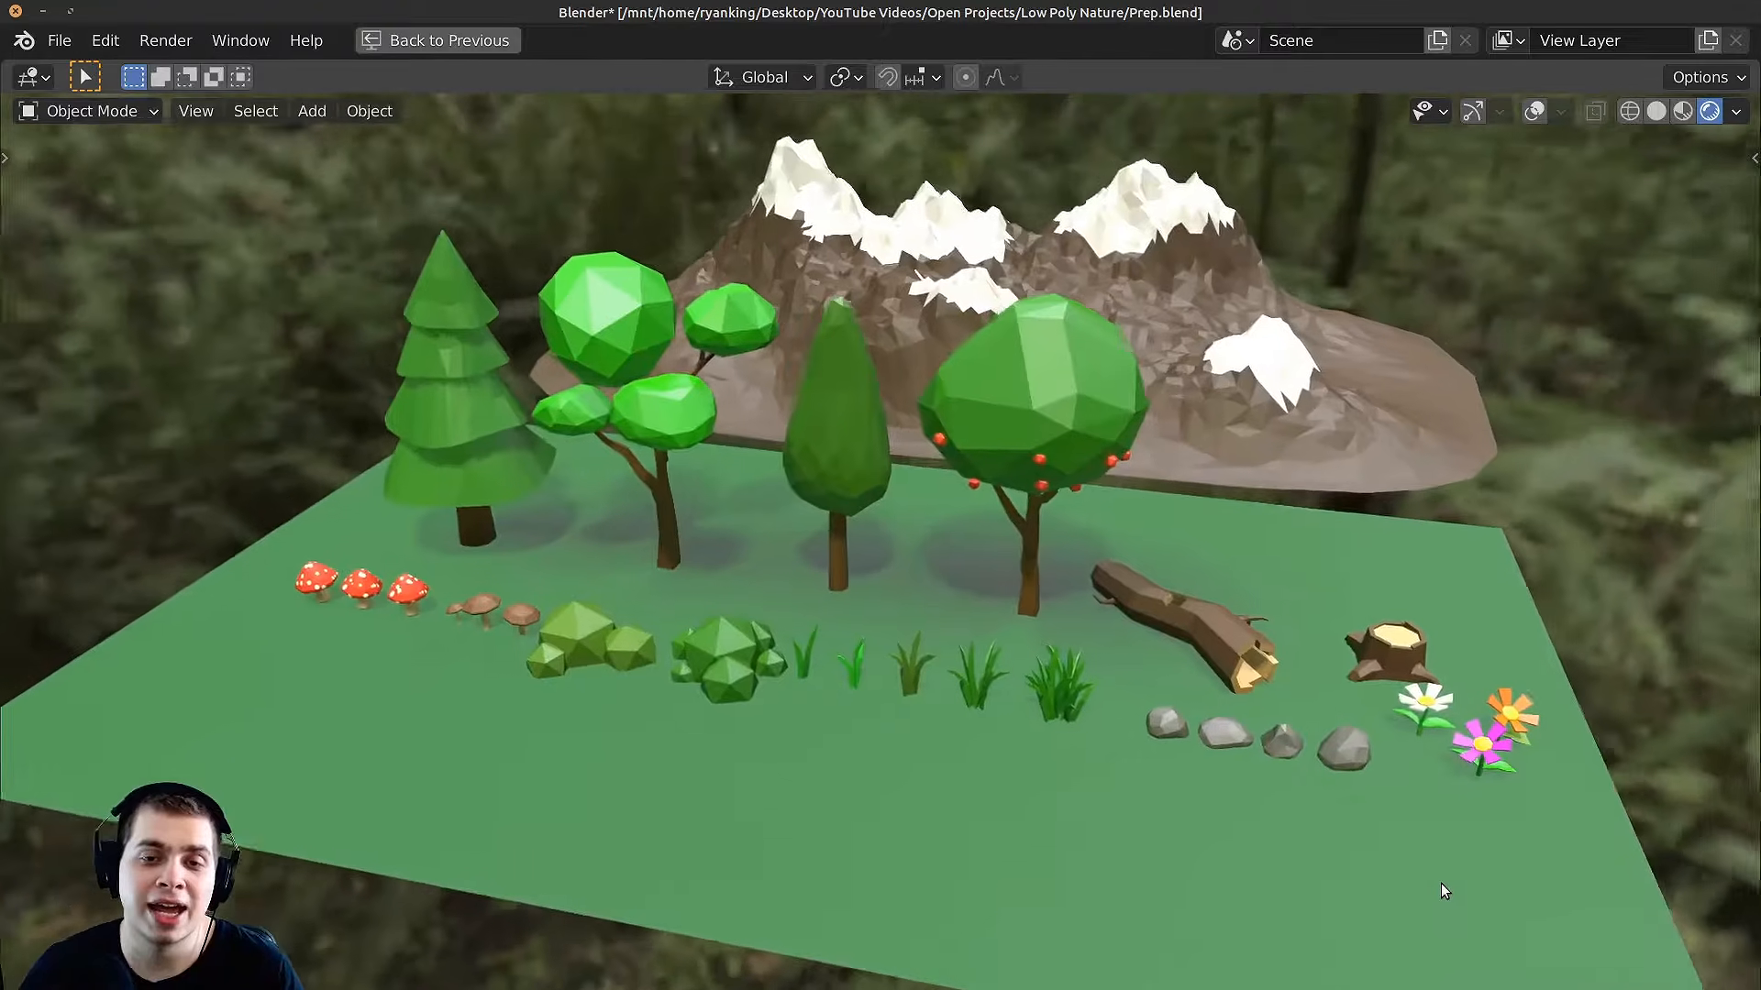
{"action": "middle_click_drag", "start_coordinate": [1440, 883], "coordinate": [1301, 823]}
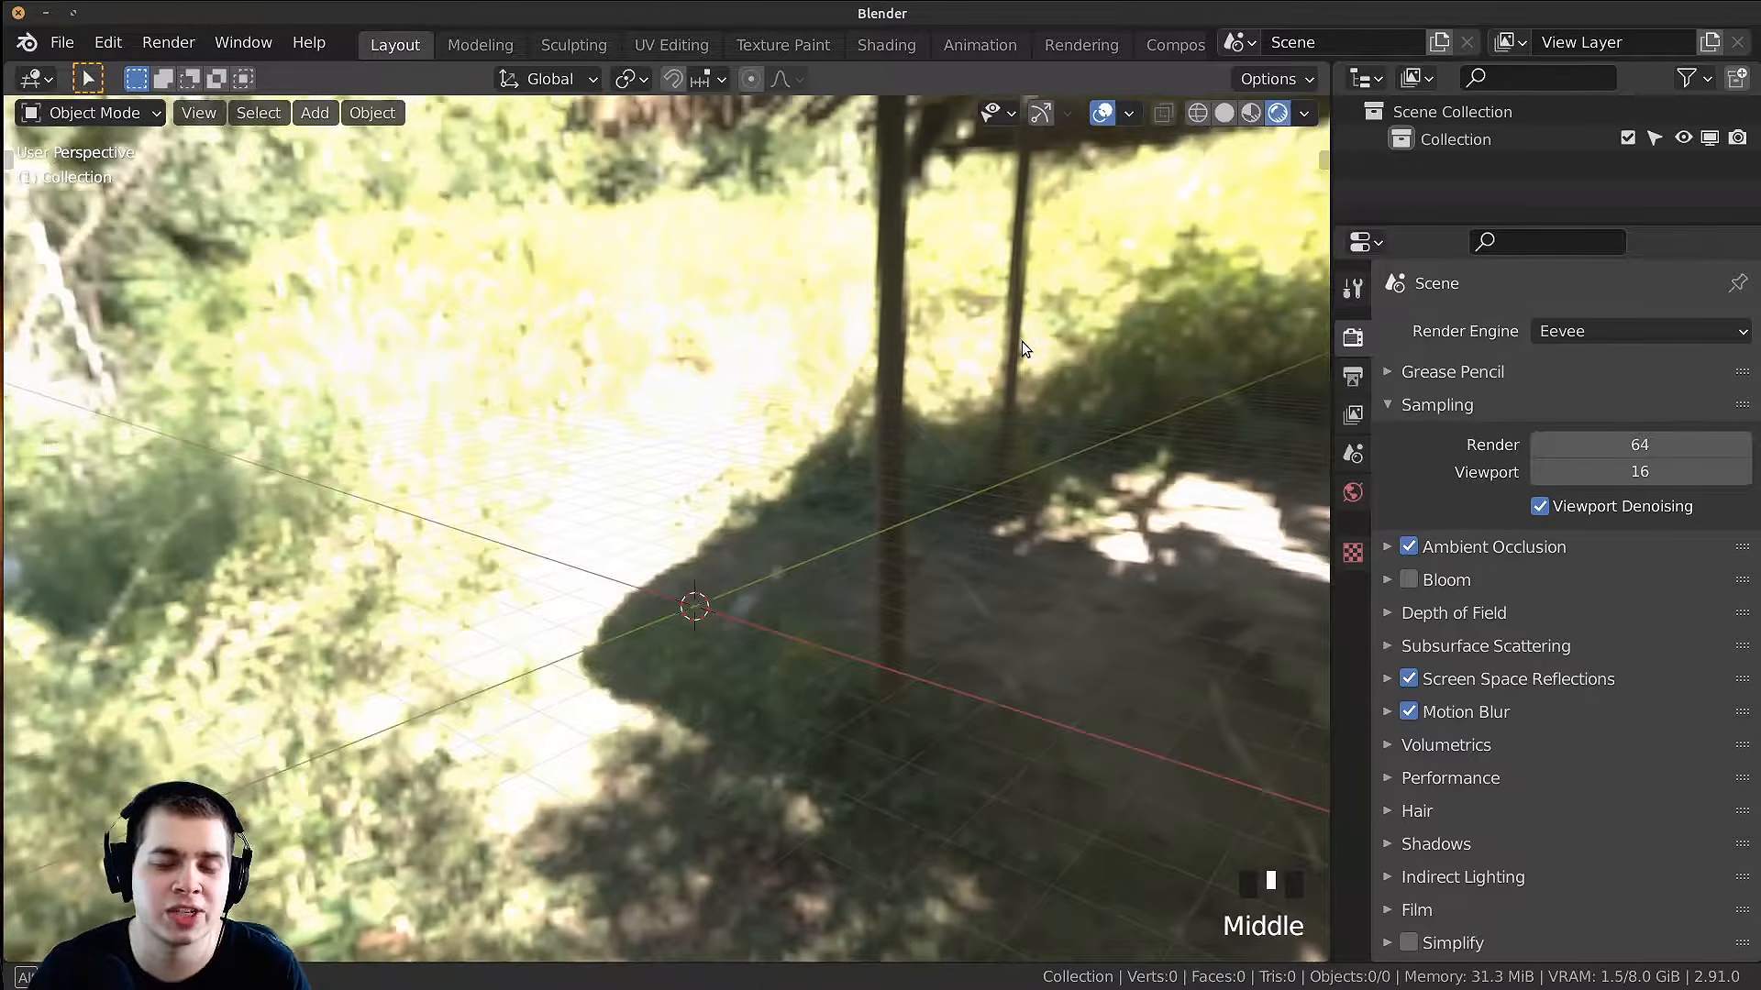
Step: Set the scene's render engine to Eevee
{"action": "left_click", "coordinate": [1596, 328]}
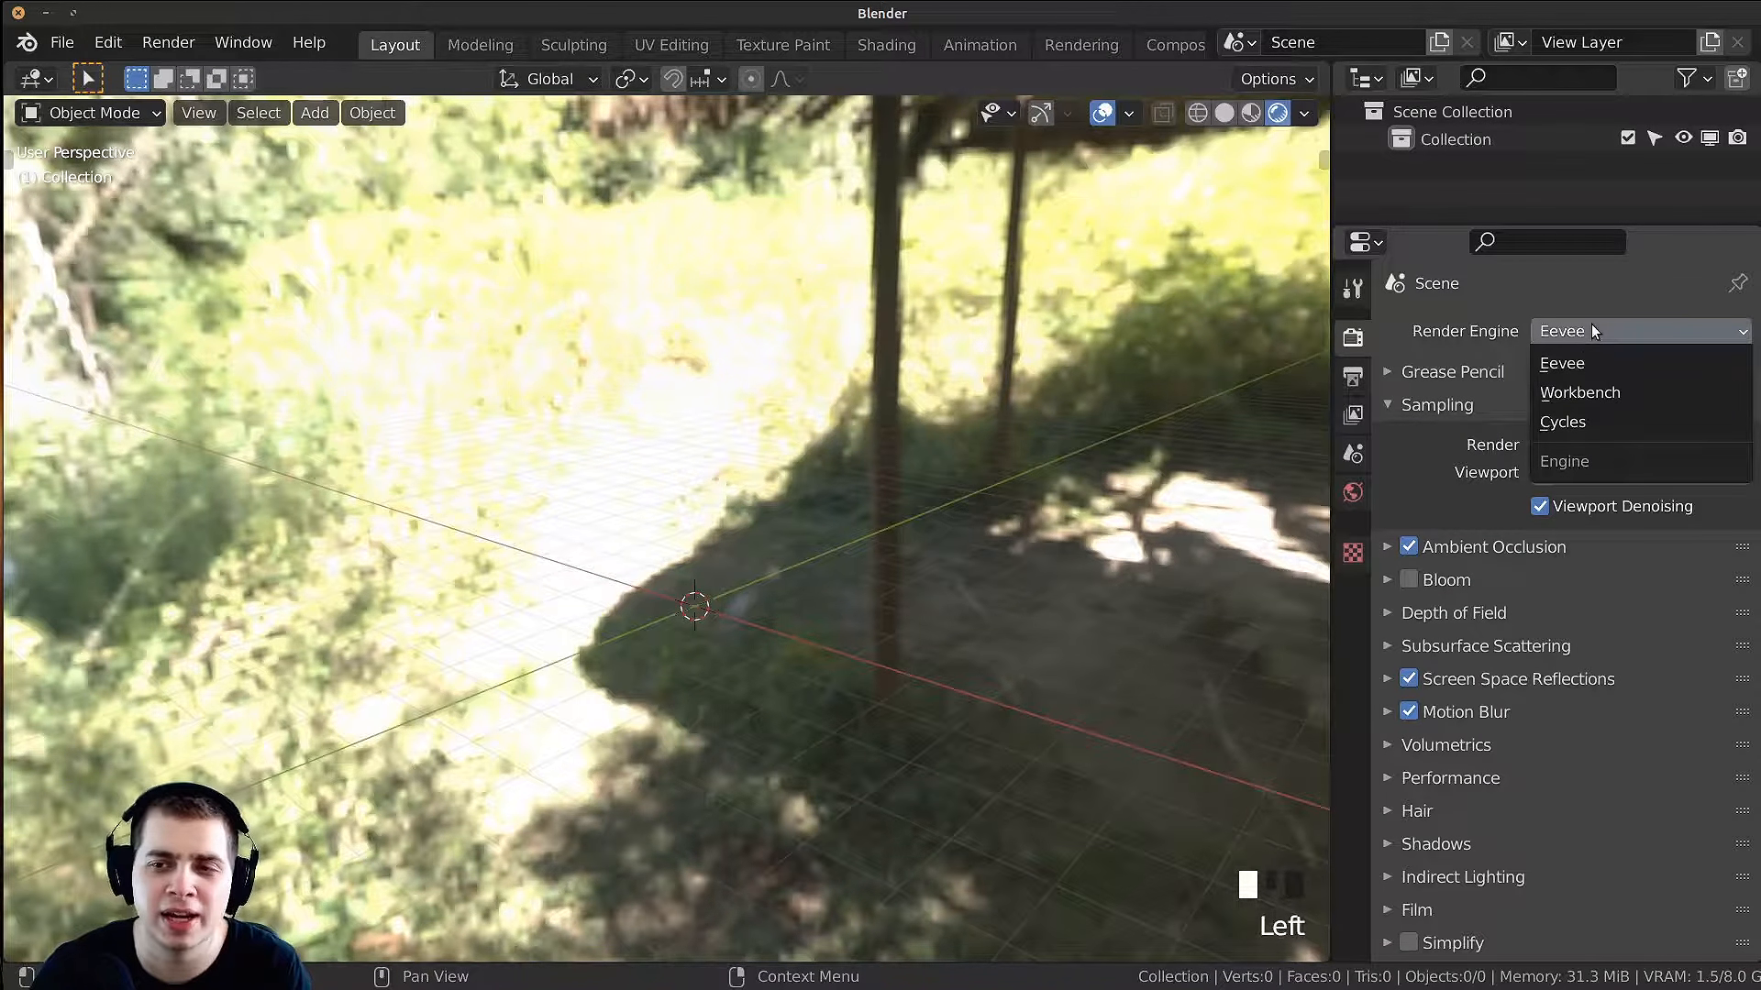
{"action": "left_click", "coordinate": [1572, 362]}
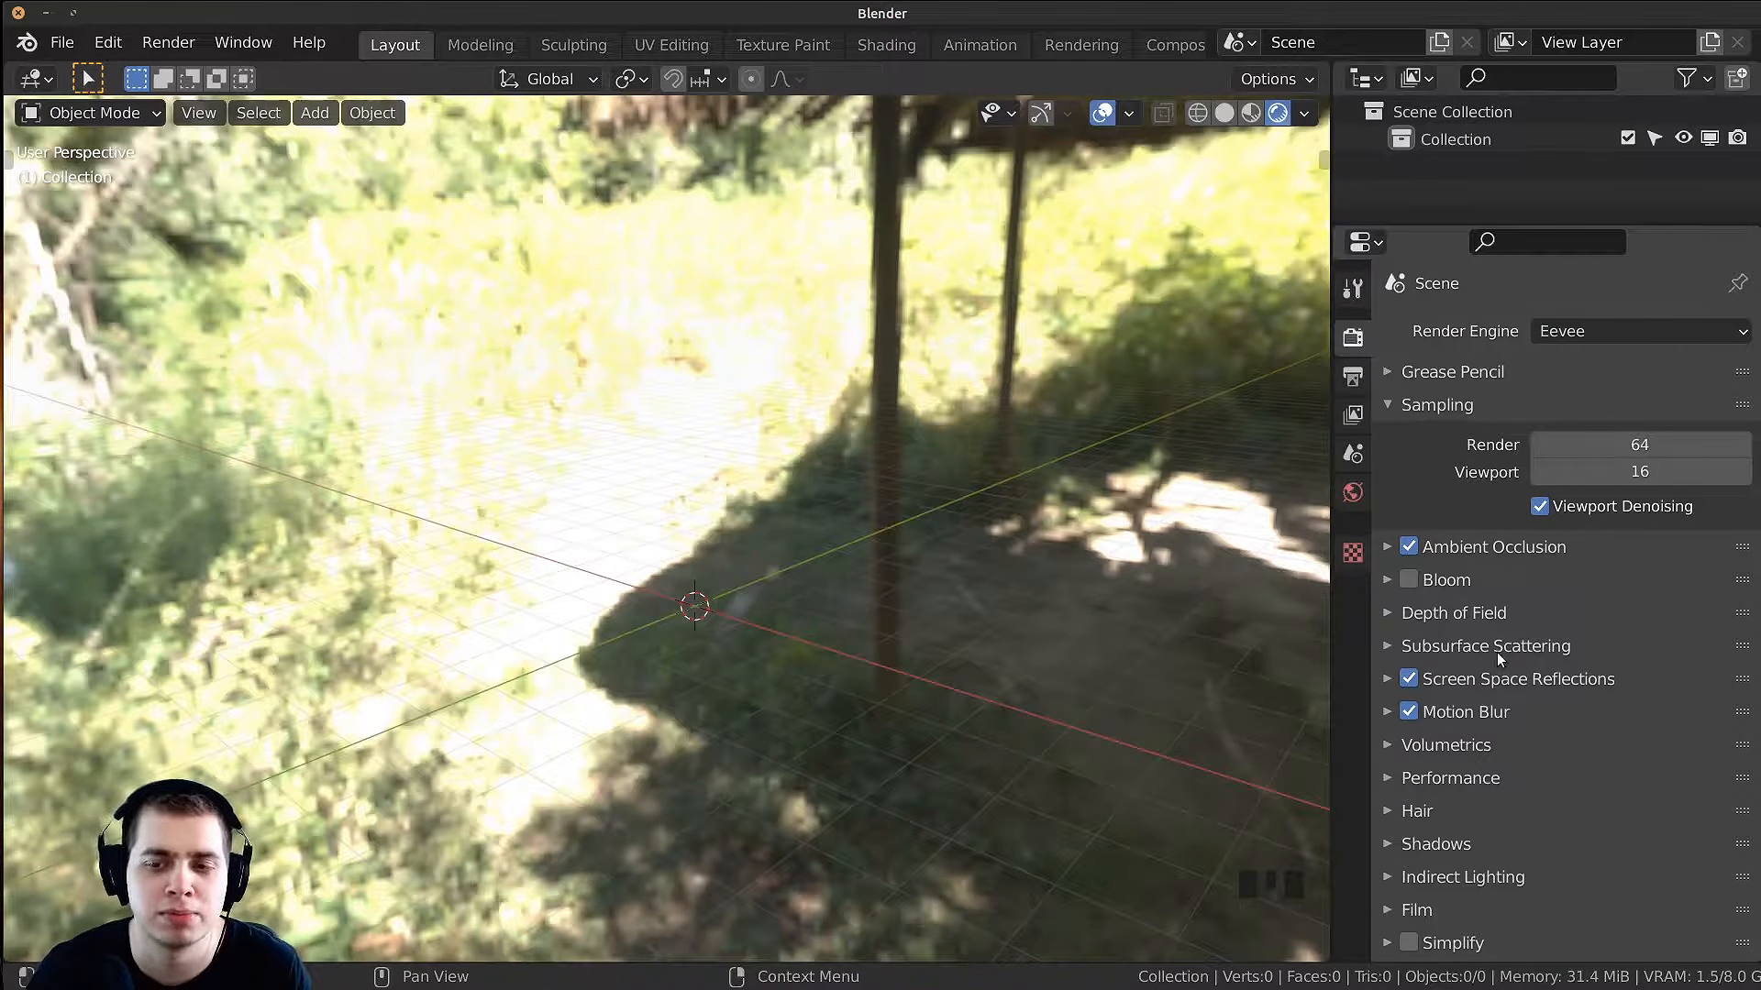
Step: Review the world's whipple_creek_gazebo_1k.exr environment texture and switch the viewport to solid shading
{"action": "left_click", "coordinate": [1353, 492]}
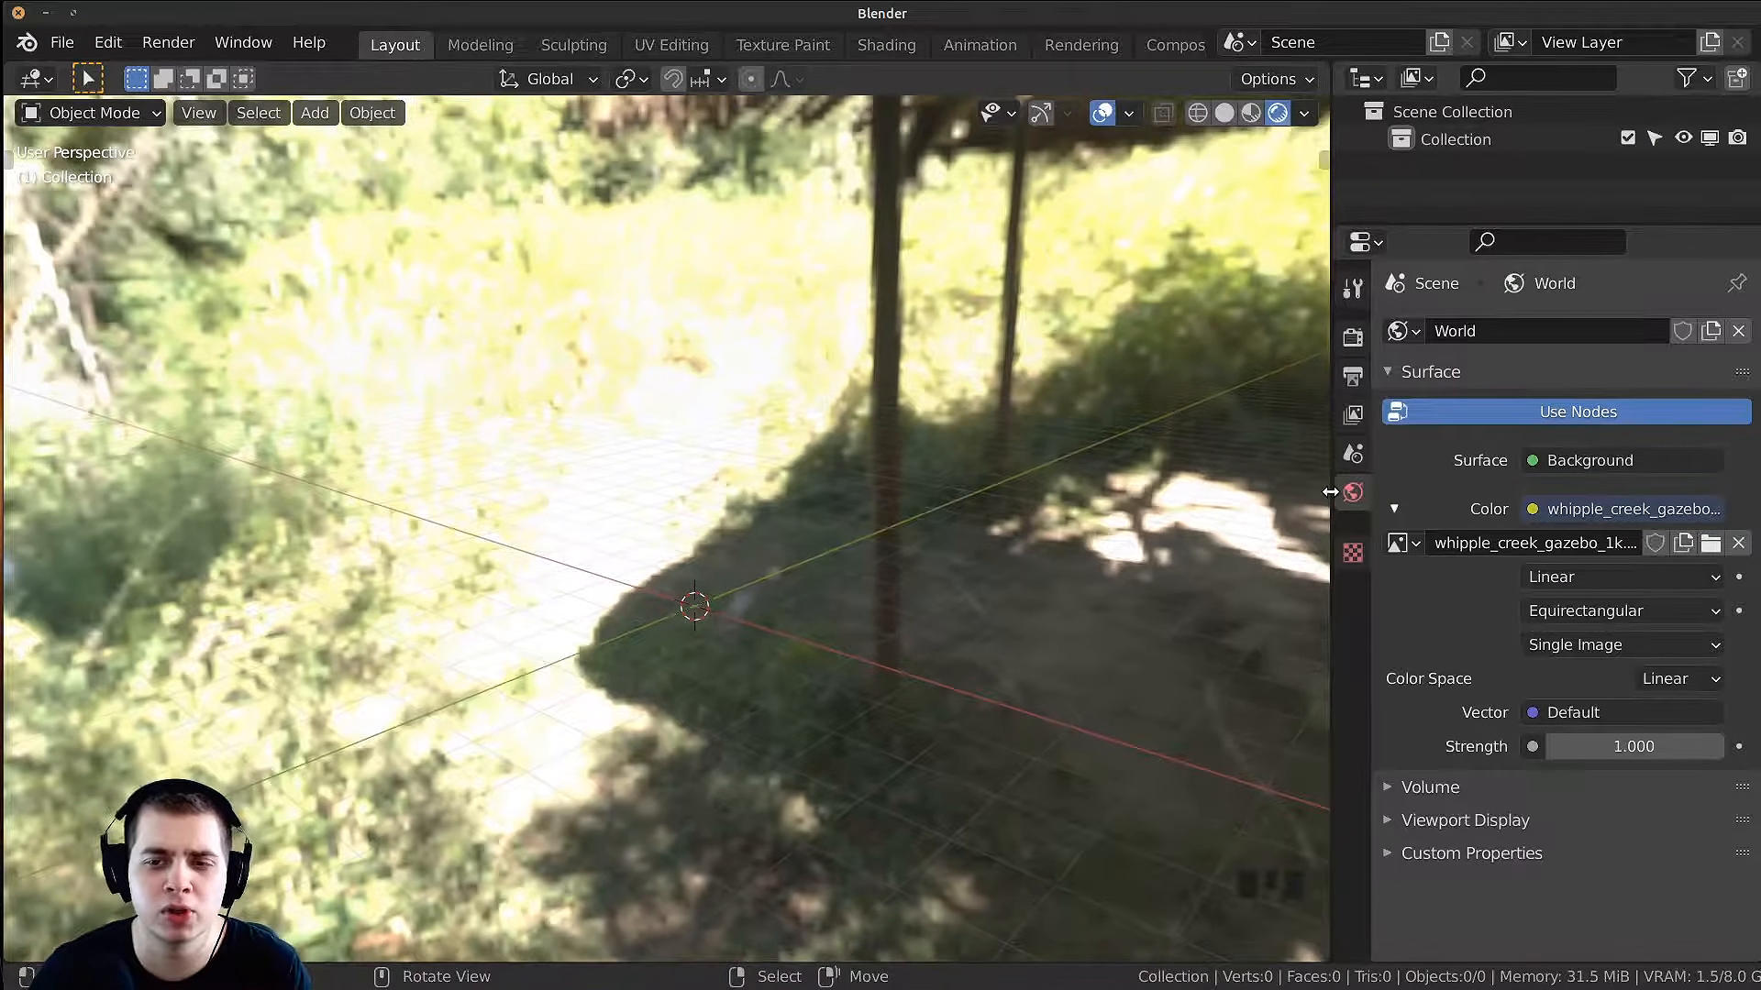
{"action": "left_click_drag", "start_coordinate": [1327, 494], "coordinate": [1215, 509]}
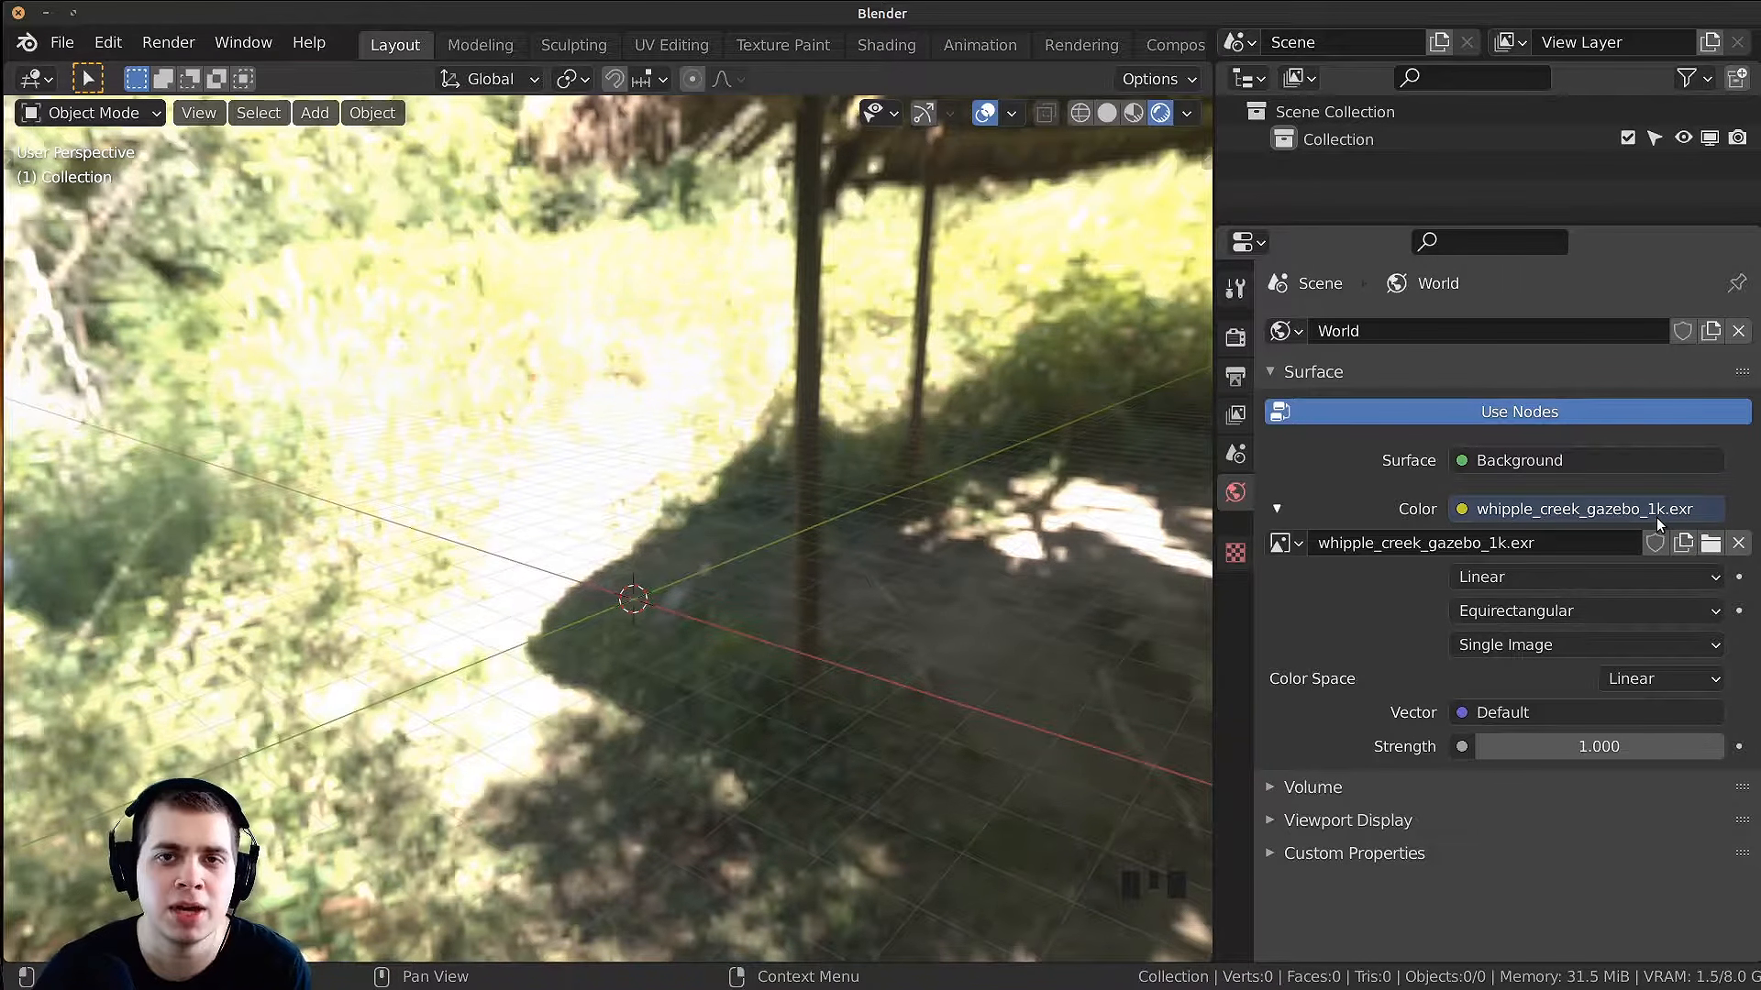
{"action": "scroll", "coordinate": [719, 587], "scroll_direction": "down", "scroll_amount": 3}
{"action": "middle_click_drag", "start_coordinate": [719, 587], "coordinate": [960, 607]}
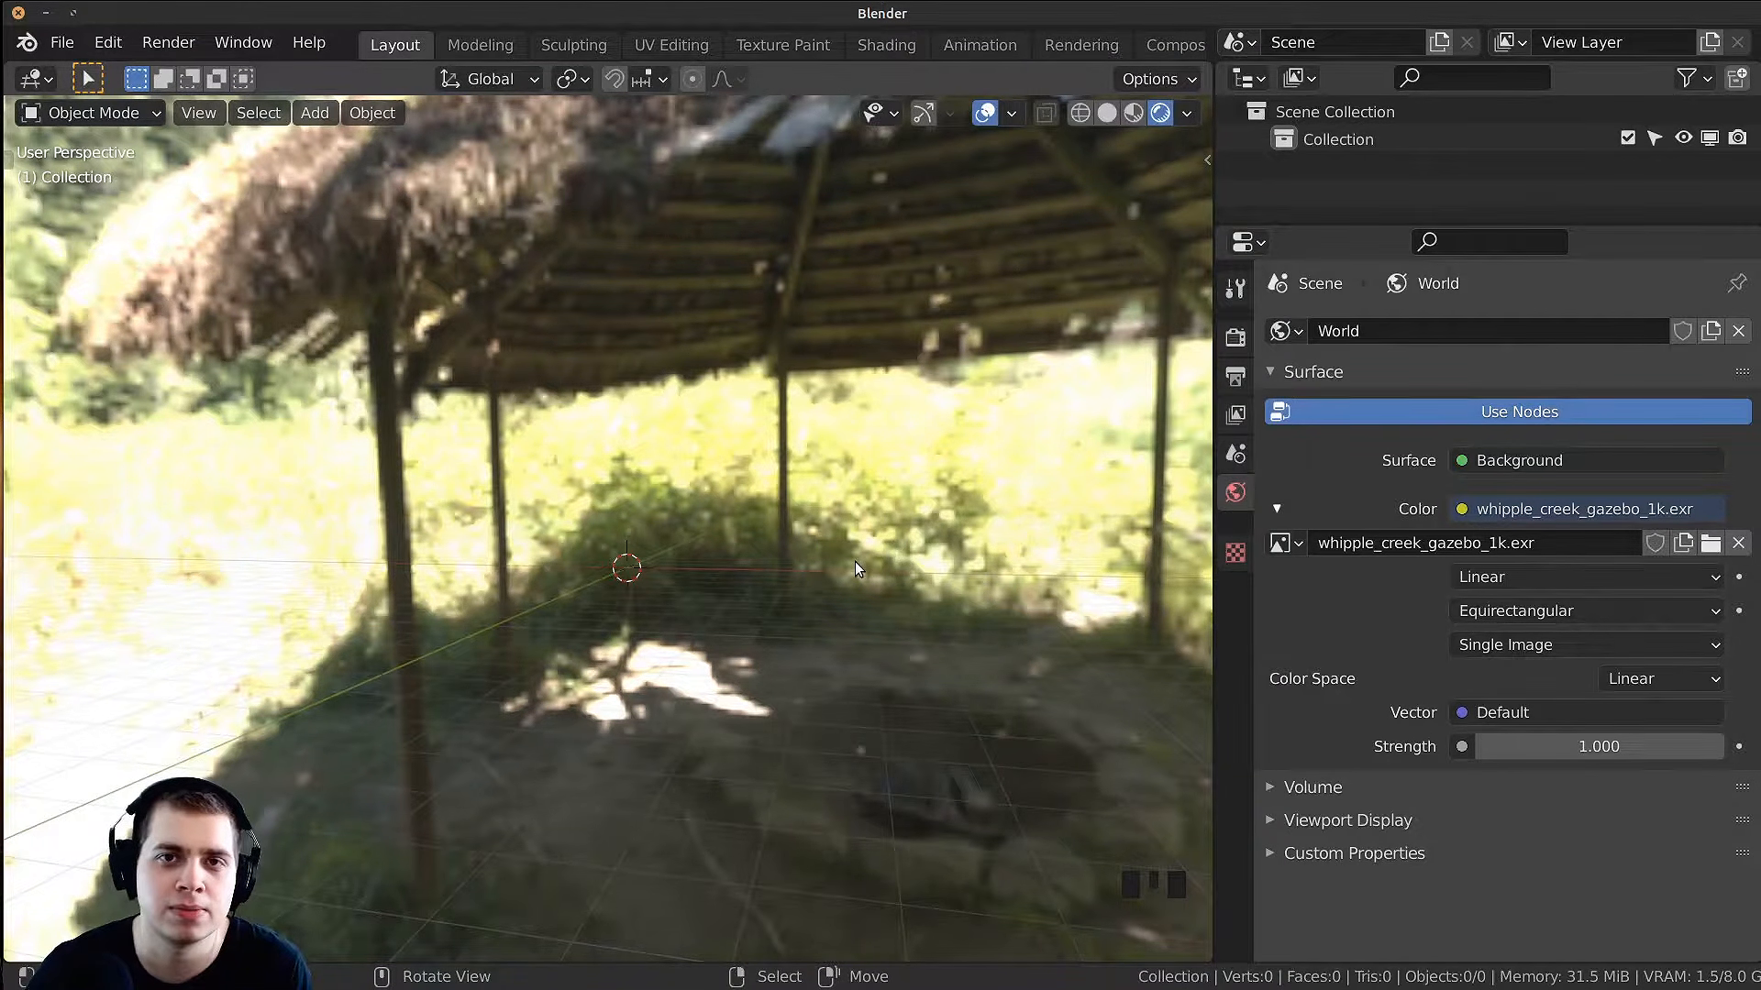
{"action": "key", "text": "z"}
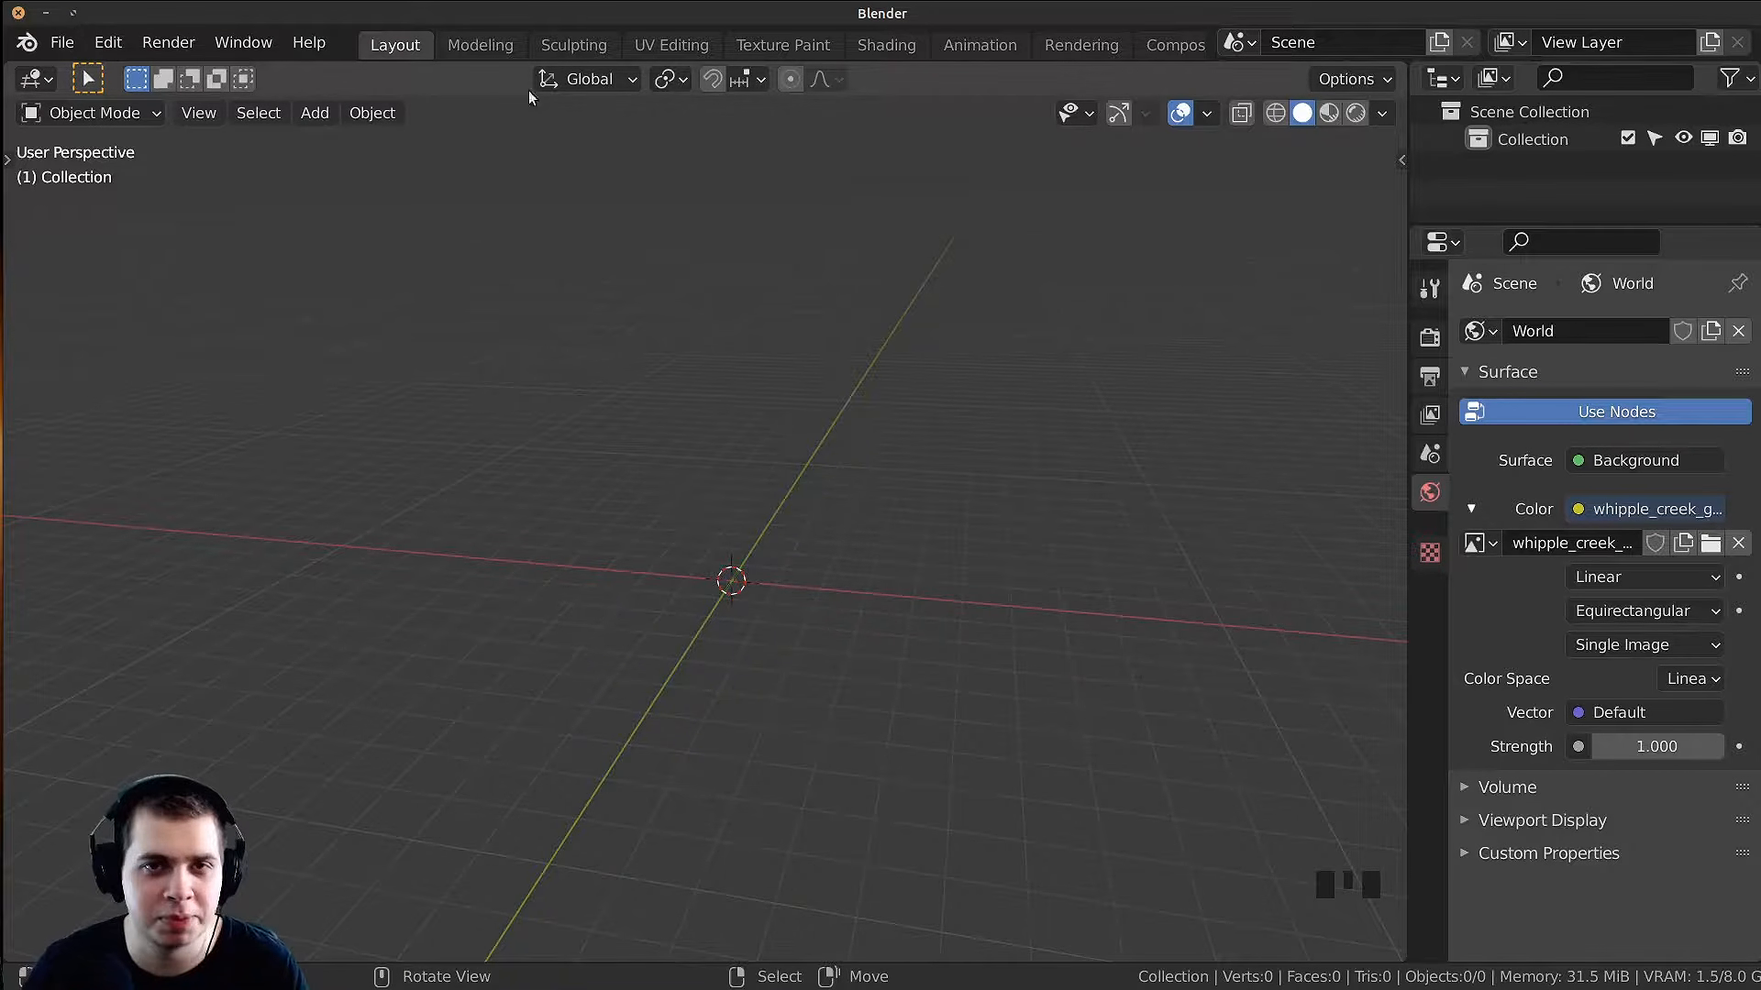
Step: Search the add-on preferences for "land" and show the details of the A.N.T.Landscape add-on
{"action": "left_click", "coordinate": [108, 43]}
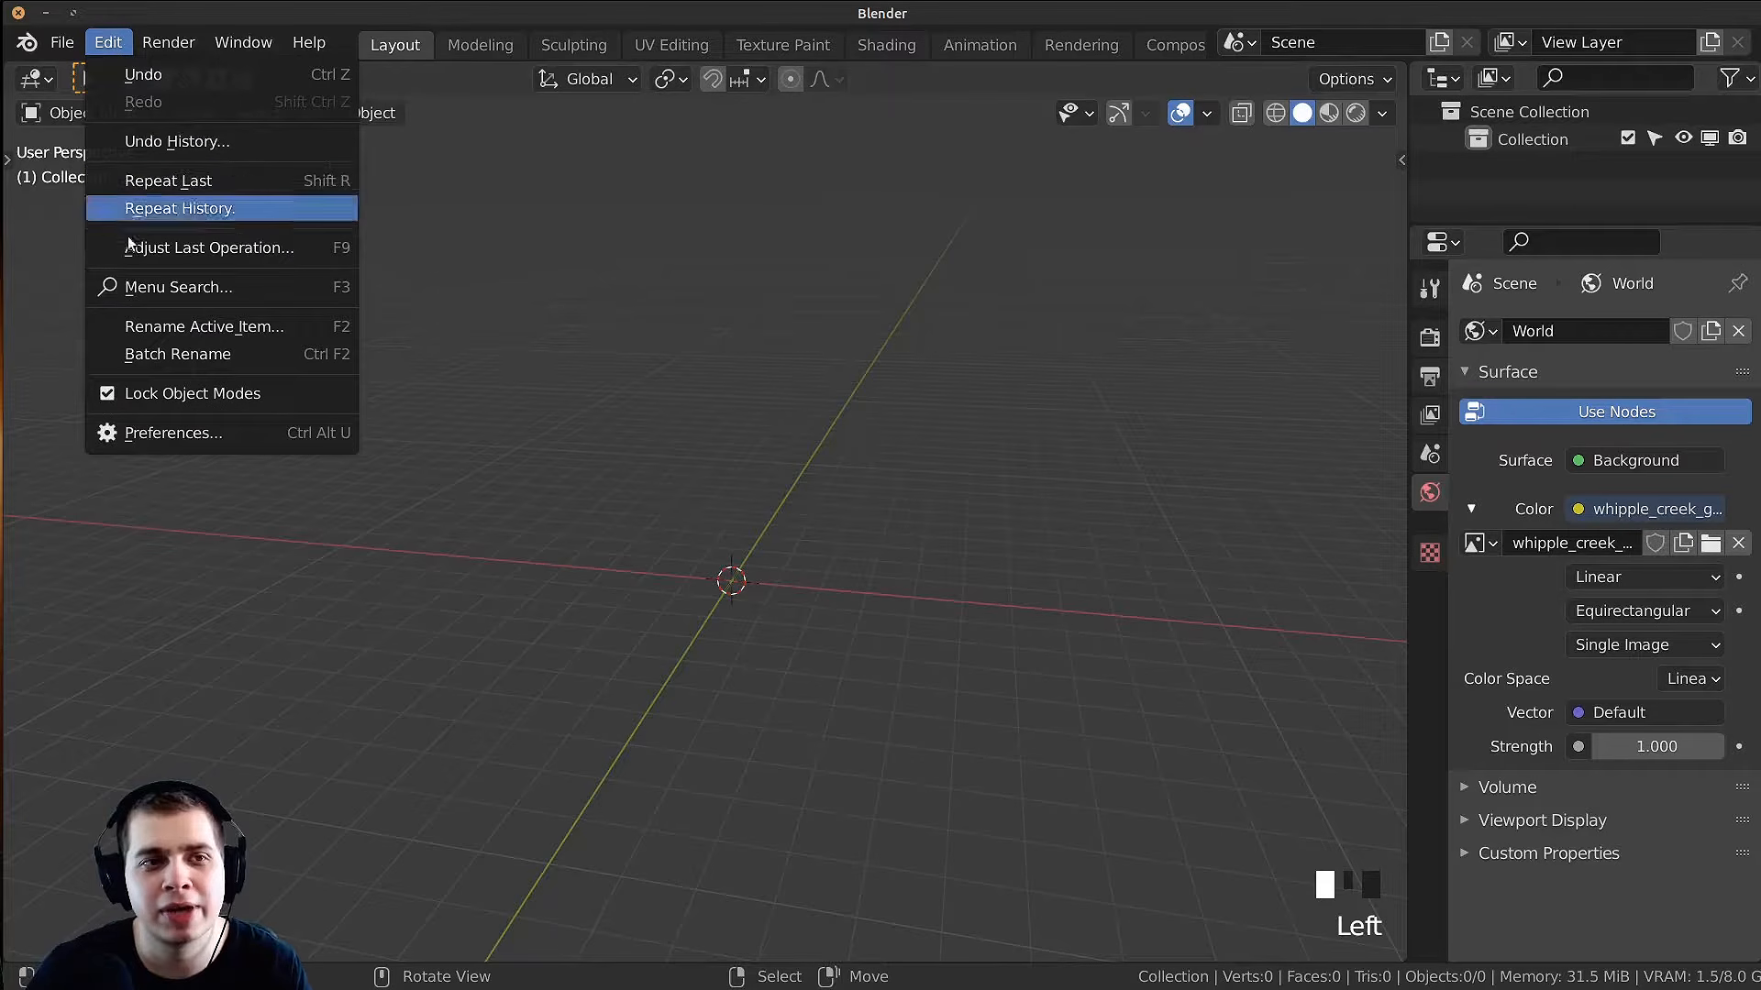
{"action": "left_click", "coordinate": [170, 433]}
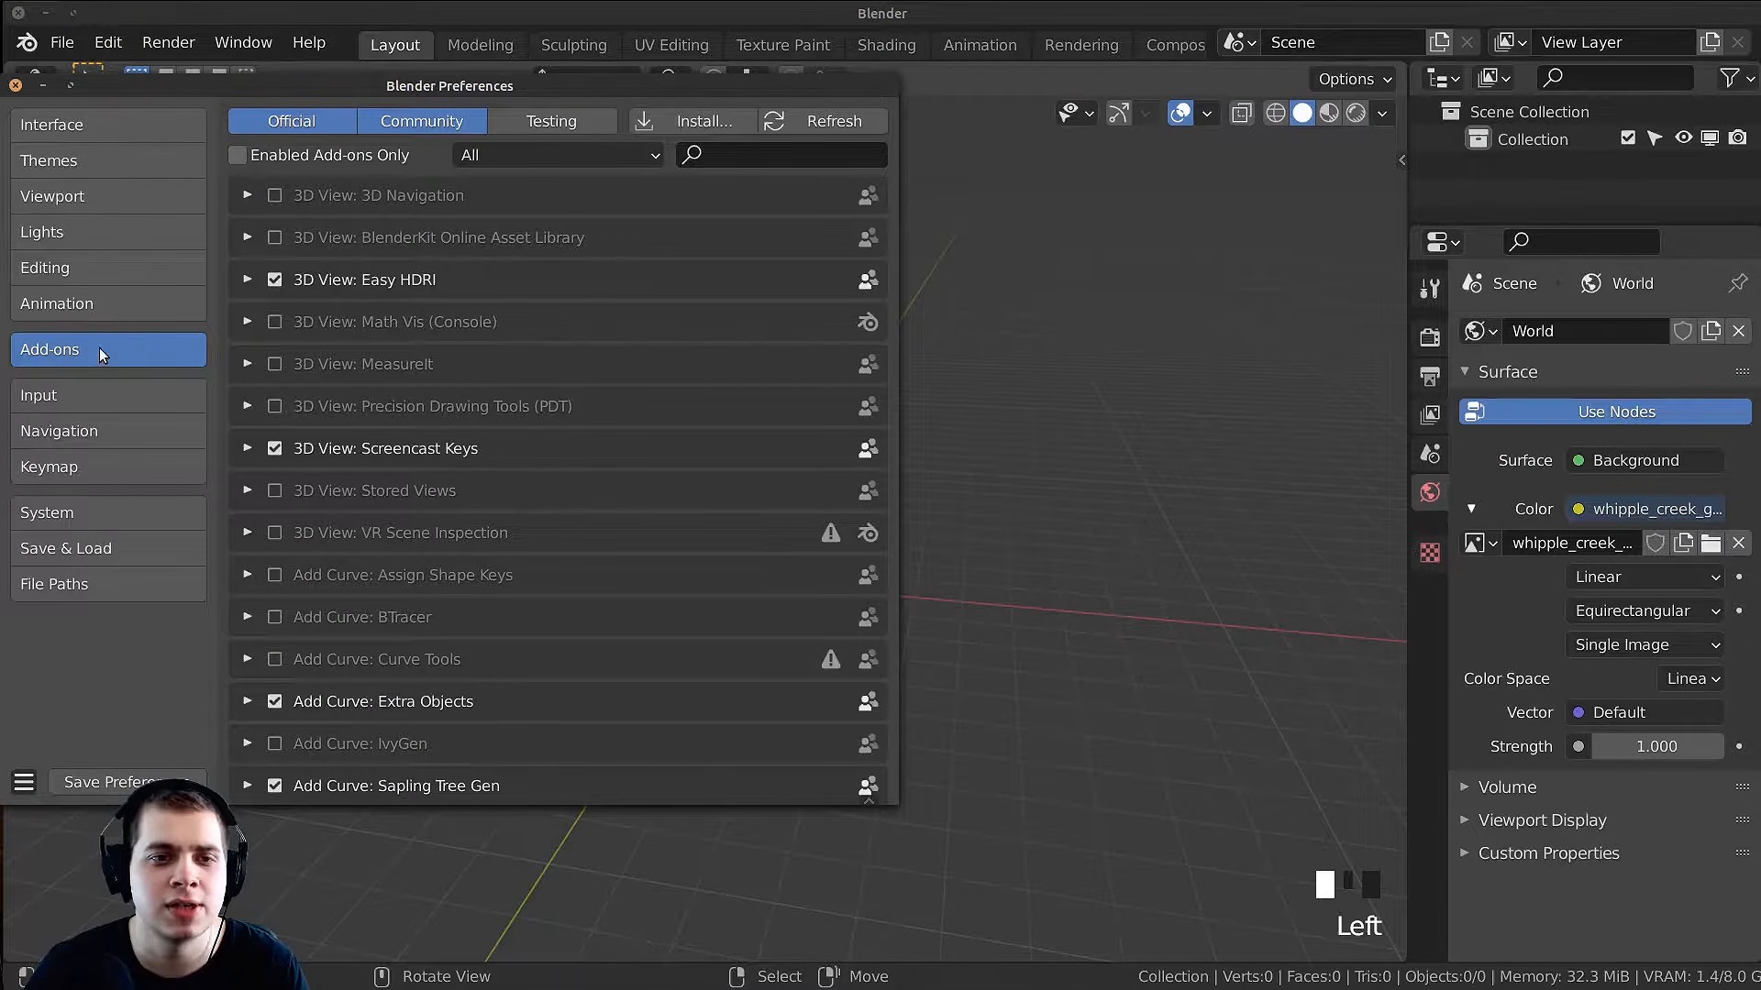
{"action": "left_click", "coordinate": [740, 152]}
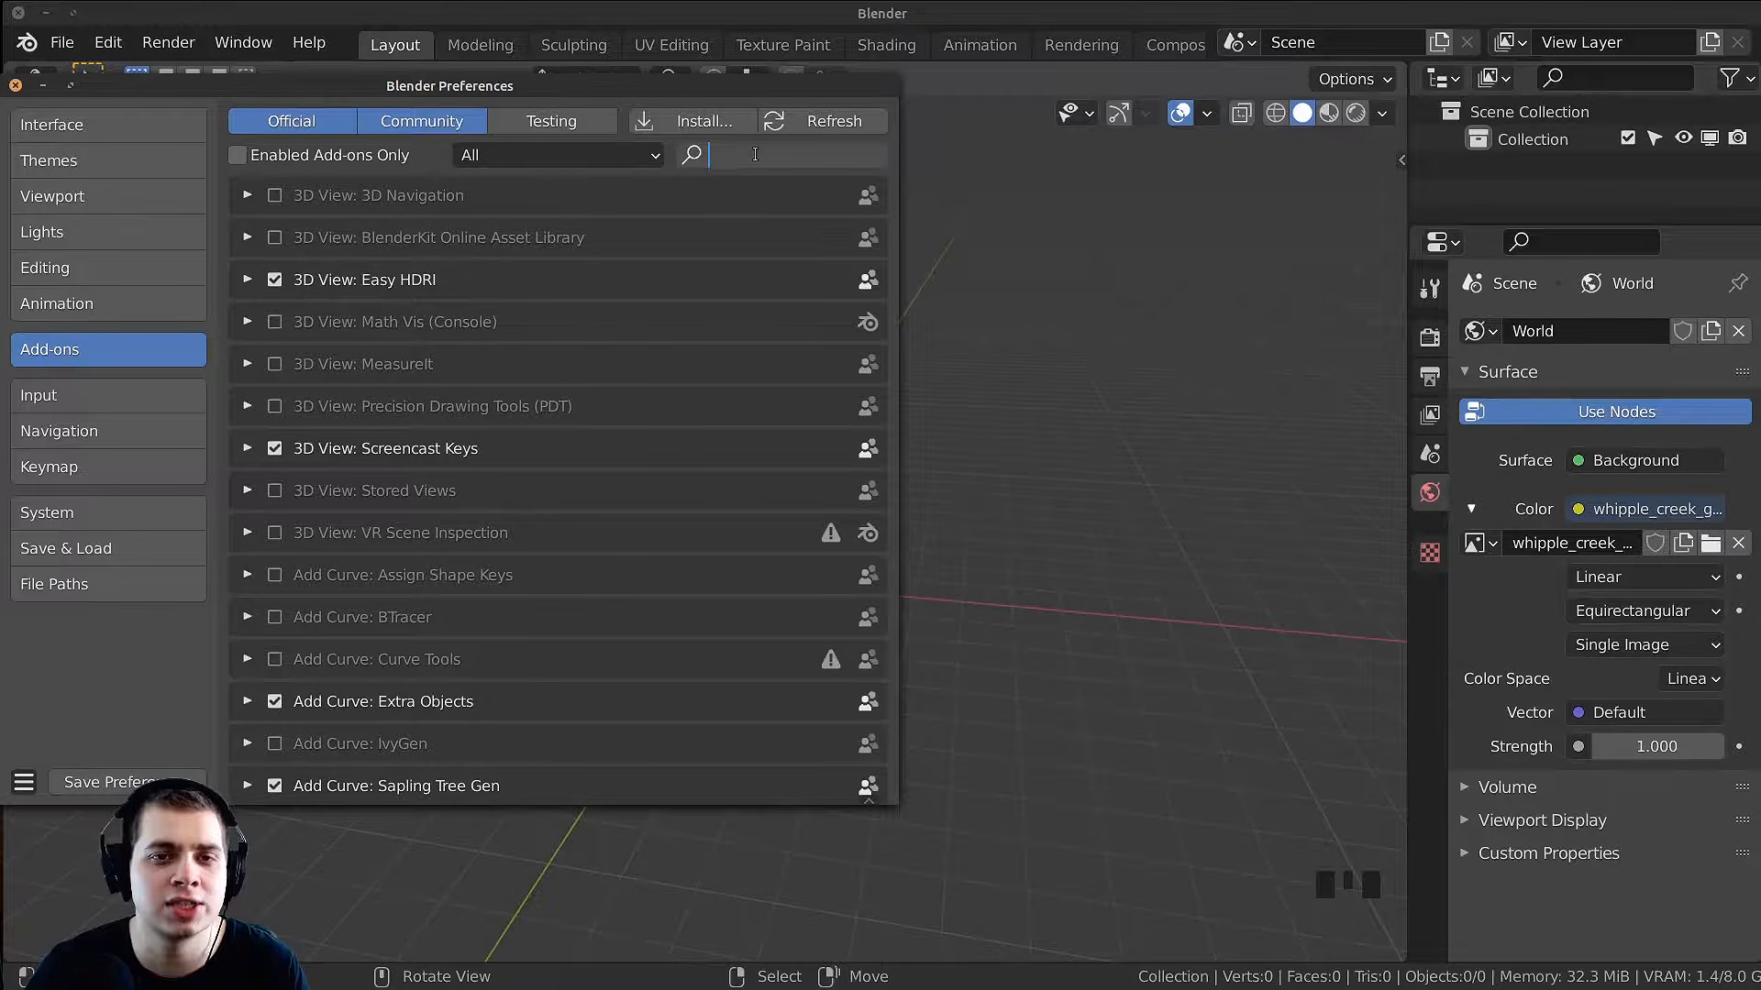
{"action": "type", "text": "land"}
{"action": "key", "text": "Return"}
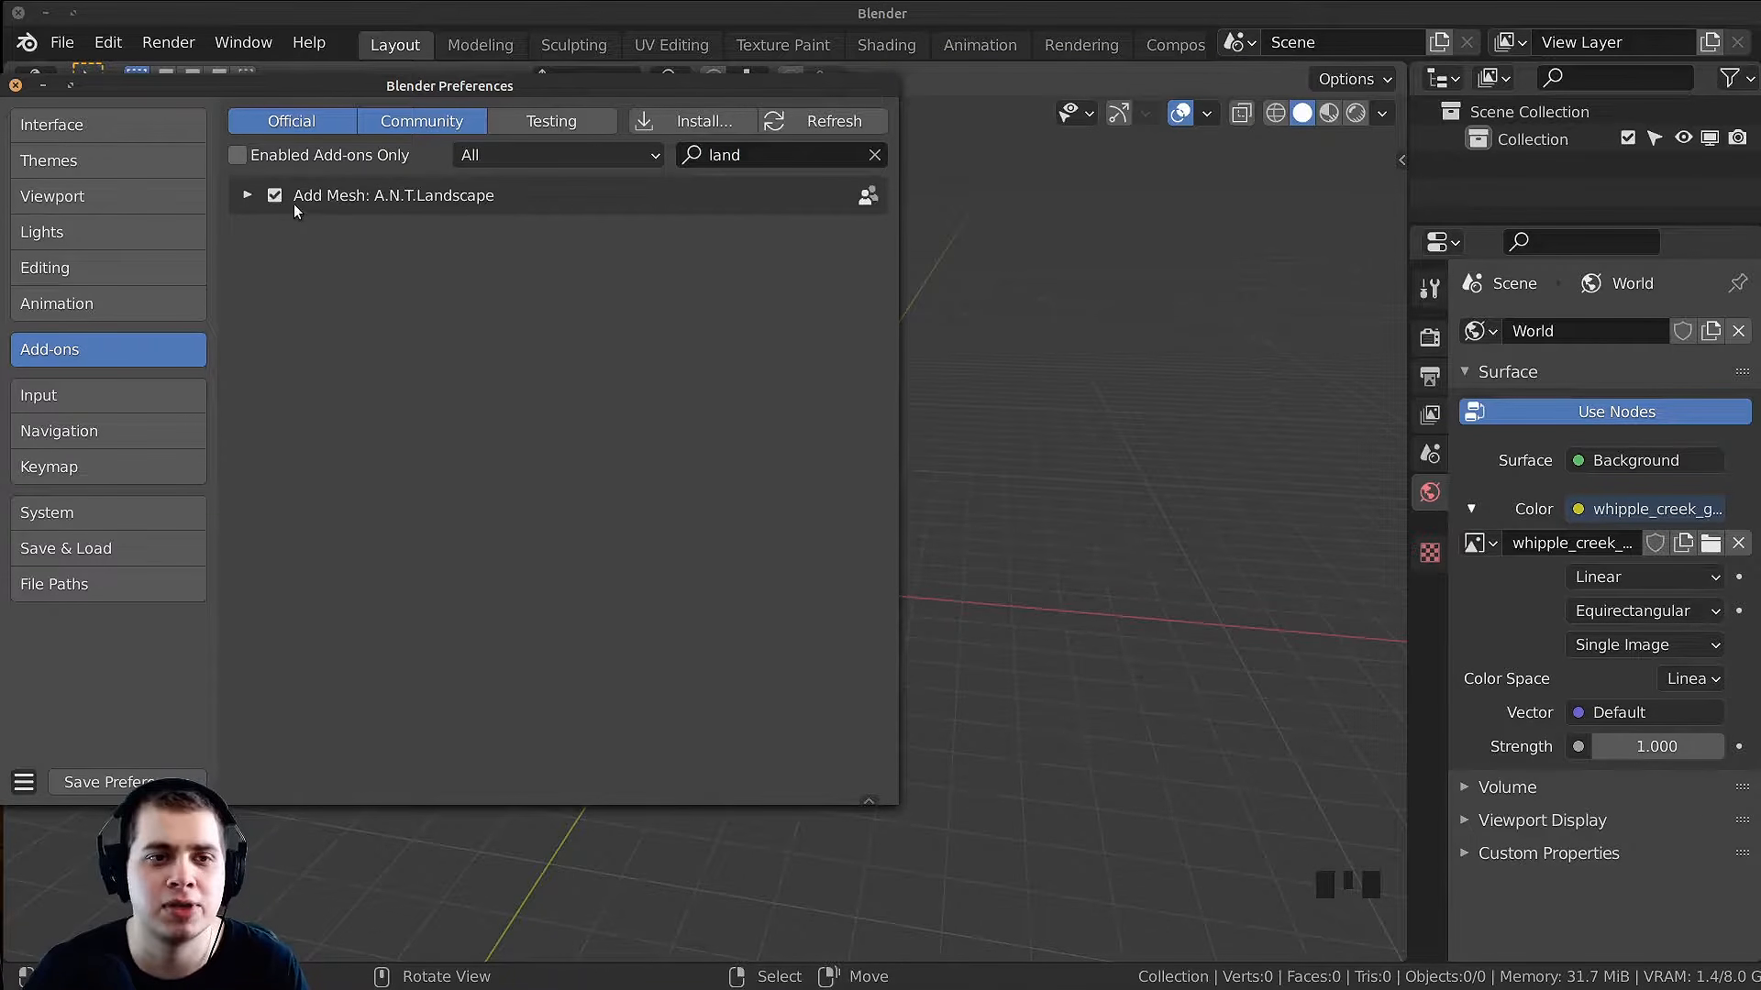
{"action": "left_click", "coordinate": [248, 196]}
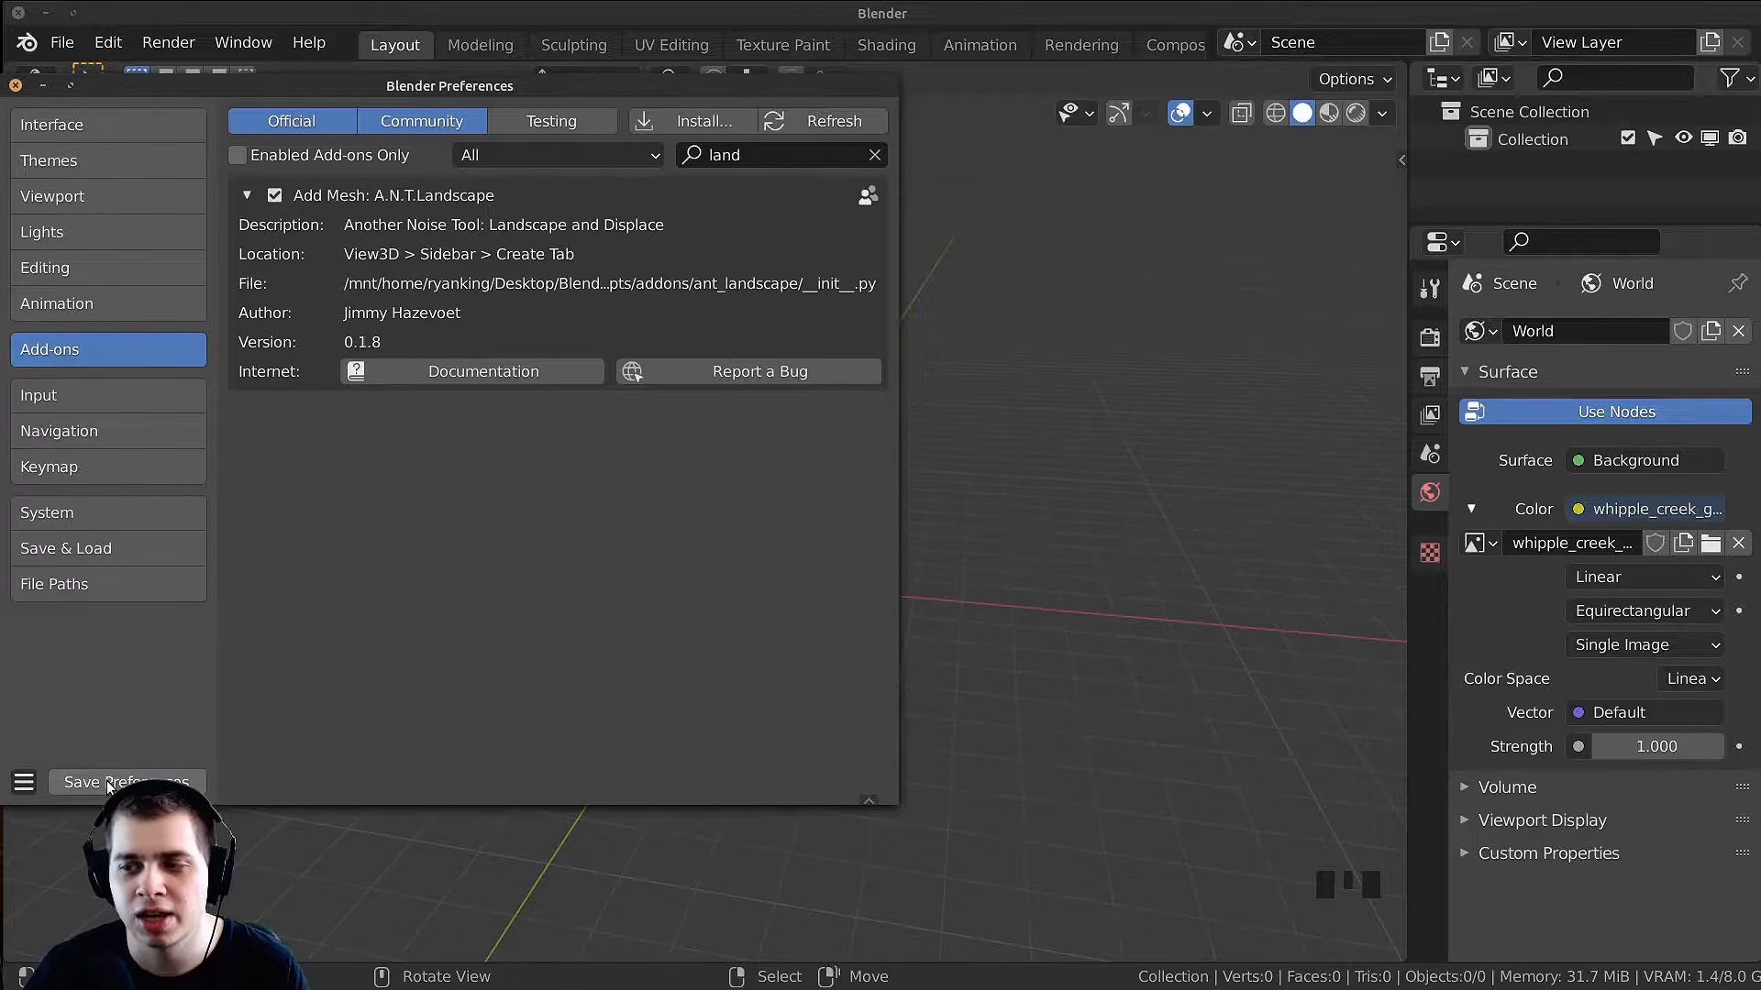
{"action": "left_click_drag", "start_coordinate": [496, 86], "coordinate": [514, 96]}
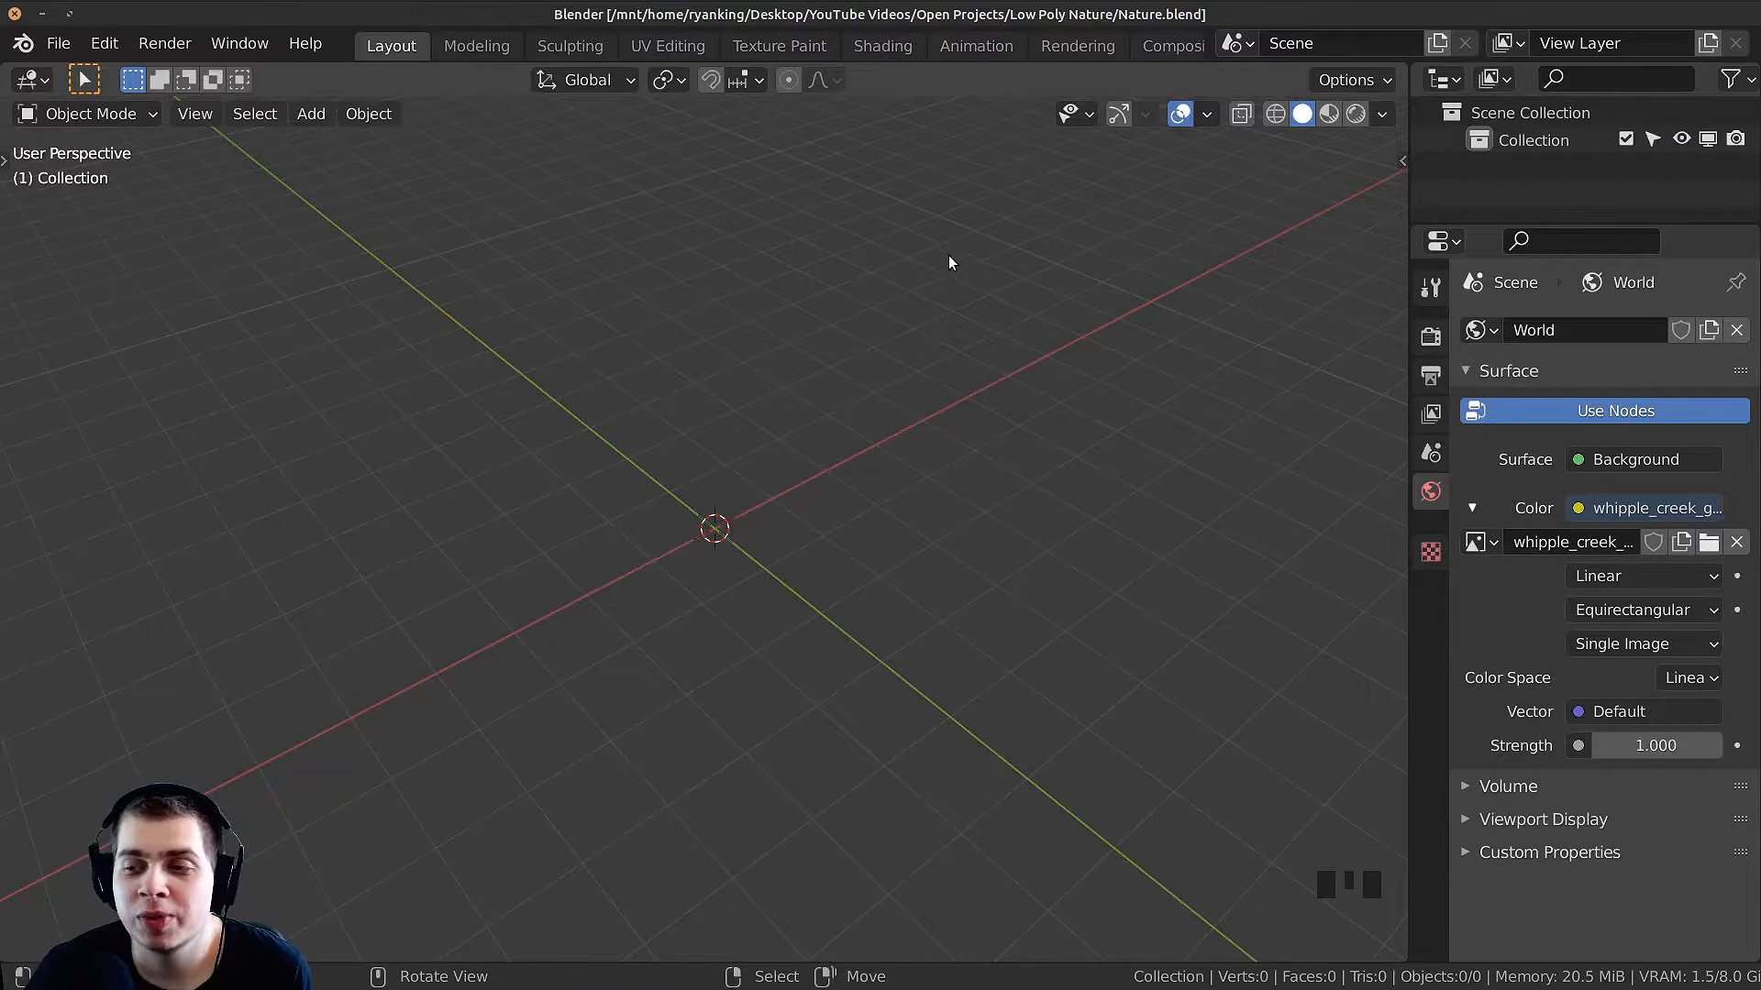
Step: Add a Landscape mesh at the world origin
{"action": "key", "text": "shift+a"}
{"action": "mouse_move", "coordinate": [890, 258]}
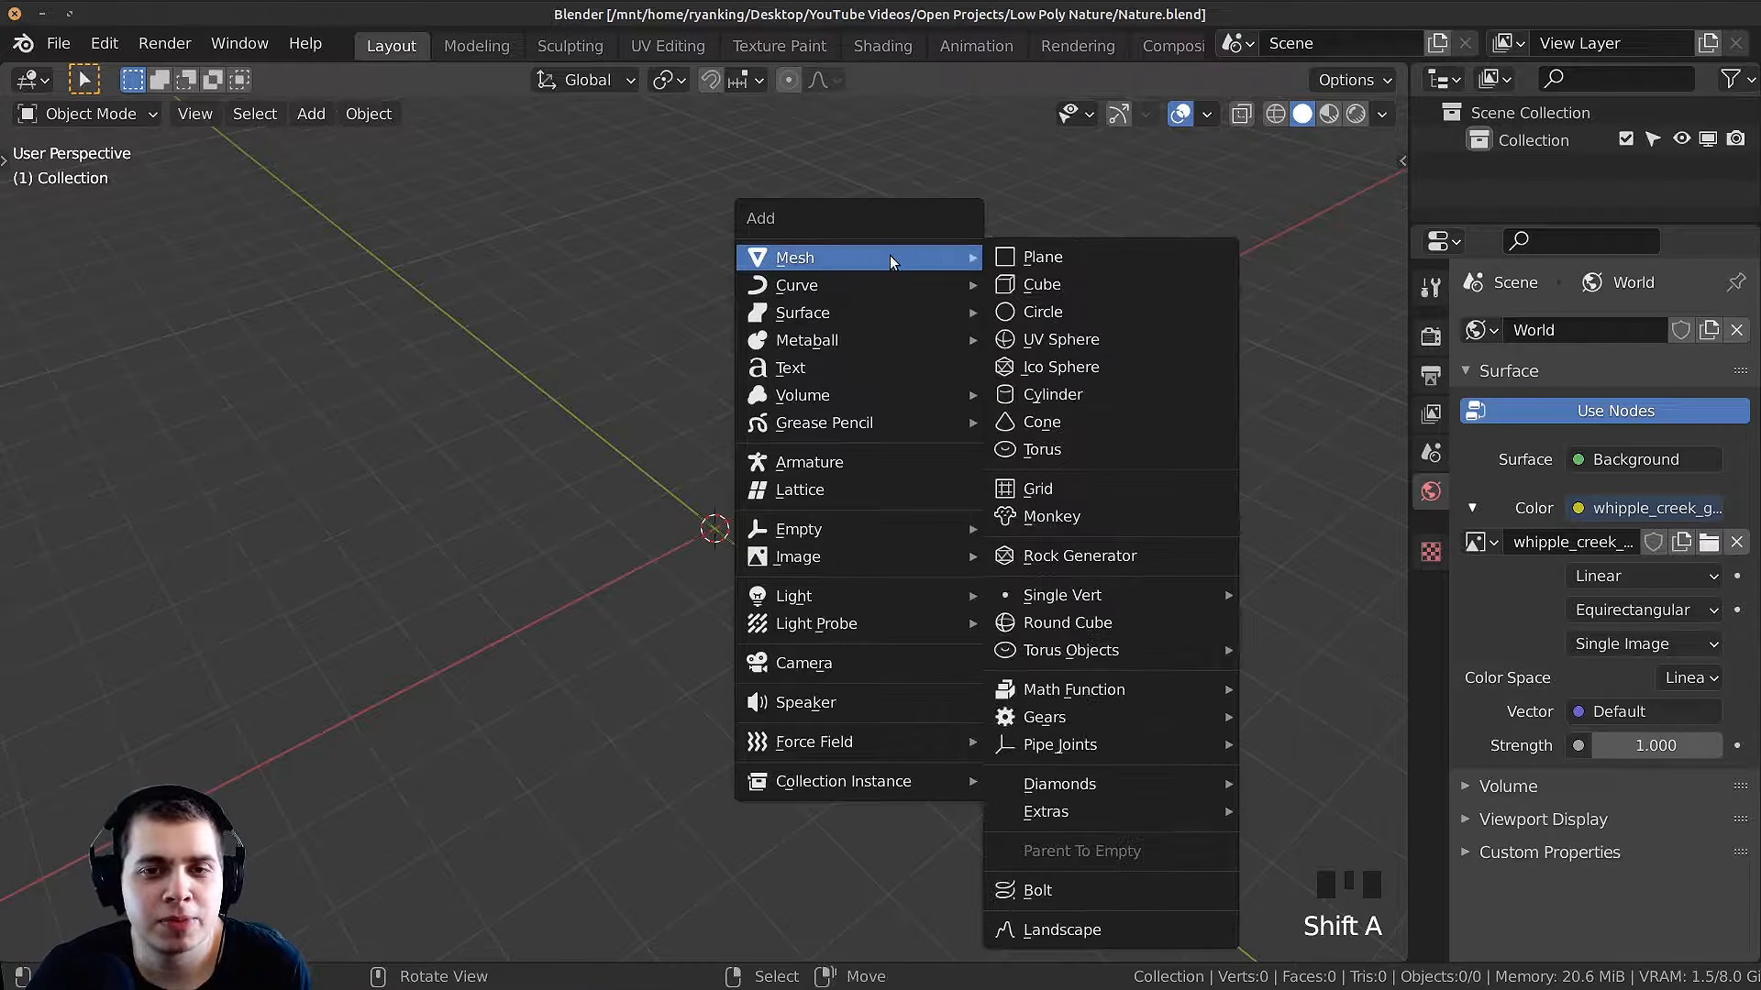
{"action": "left_click", "coordinate": [1058, 928]}
{"action": "scroll", "coordinate": [999, 631], "scroll_direction": "up", "scroll_amount": 2}
{"action": "middle_click_drag", "start_coordinate": [999, 631], "coordinate": [866, 692]}
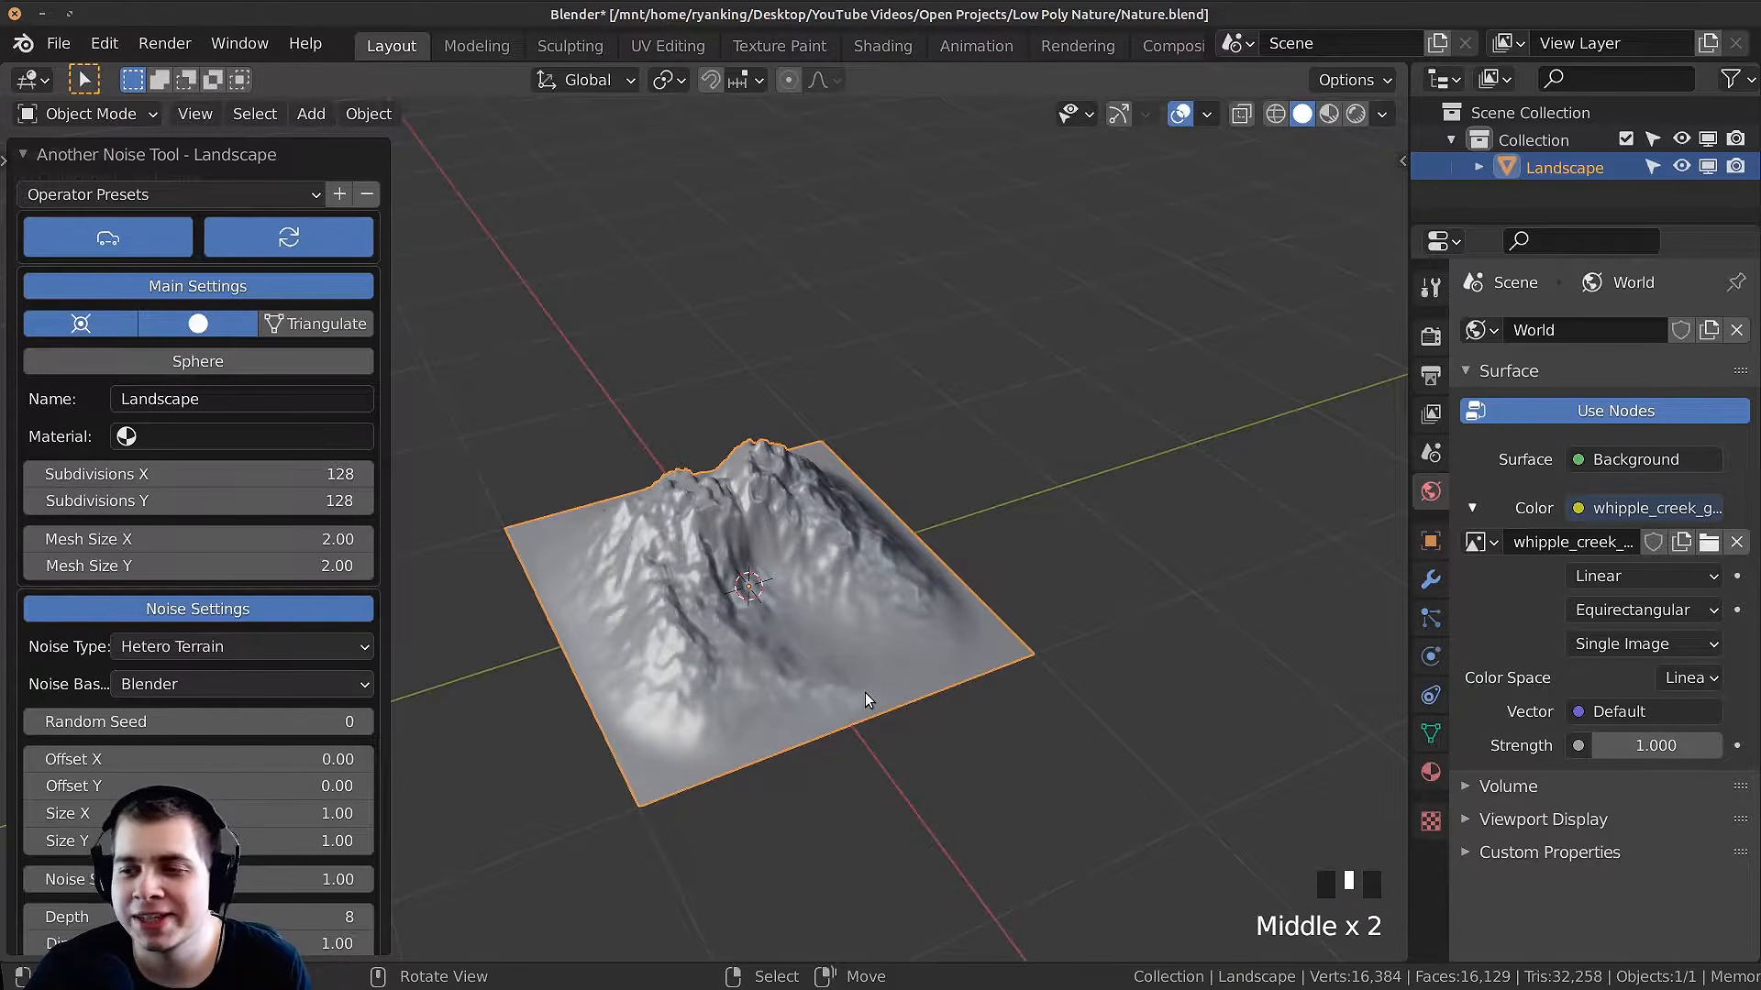
Step: Apply the Mountain 2 operator preset to the new landscape
{"action": "scroll", "coordinate": [135, 655], "scroll_direction": "down", "scroll_amount": 20}
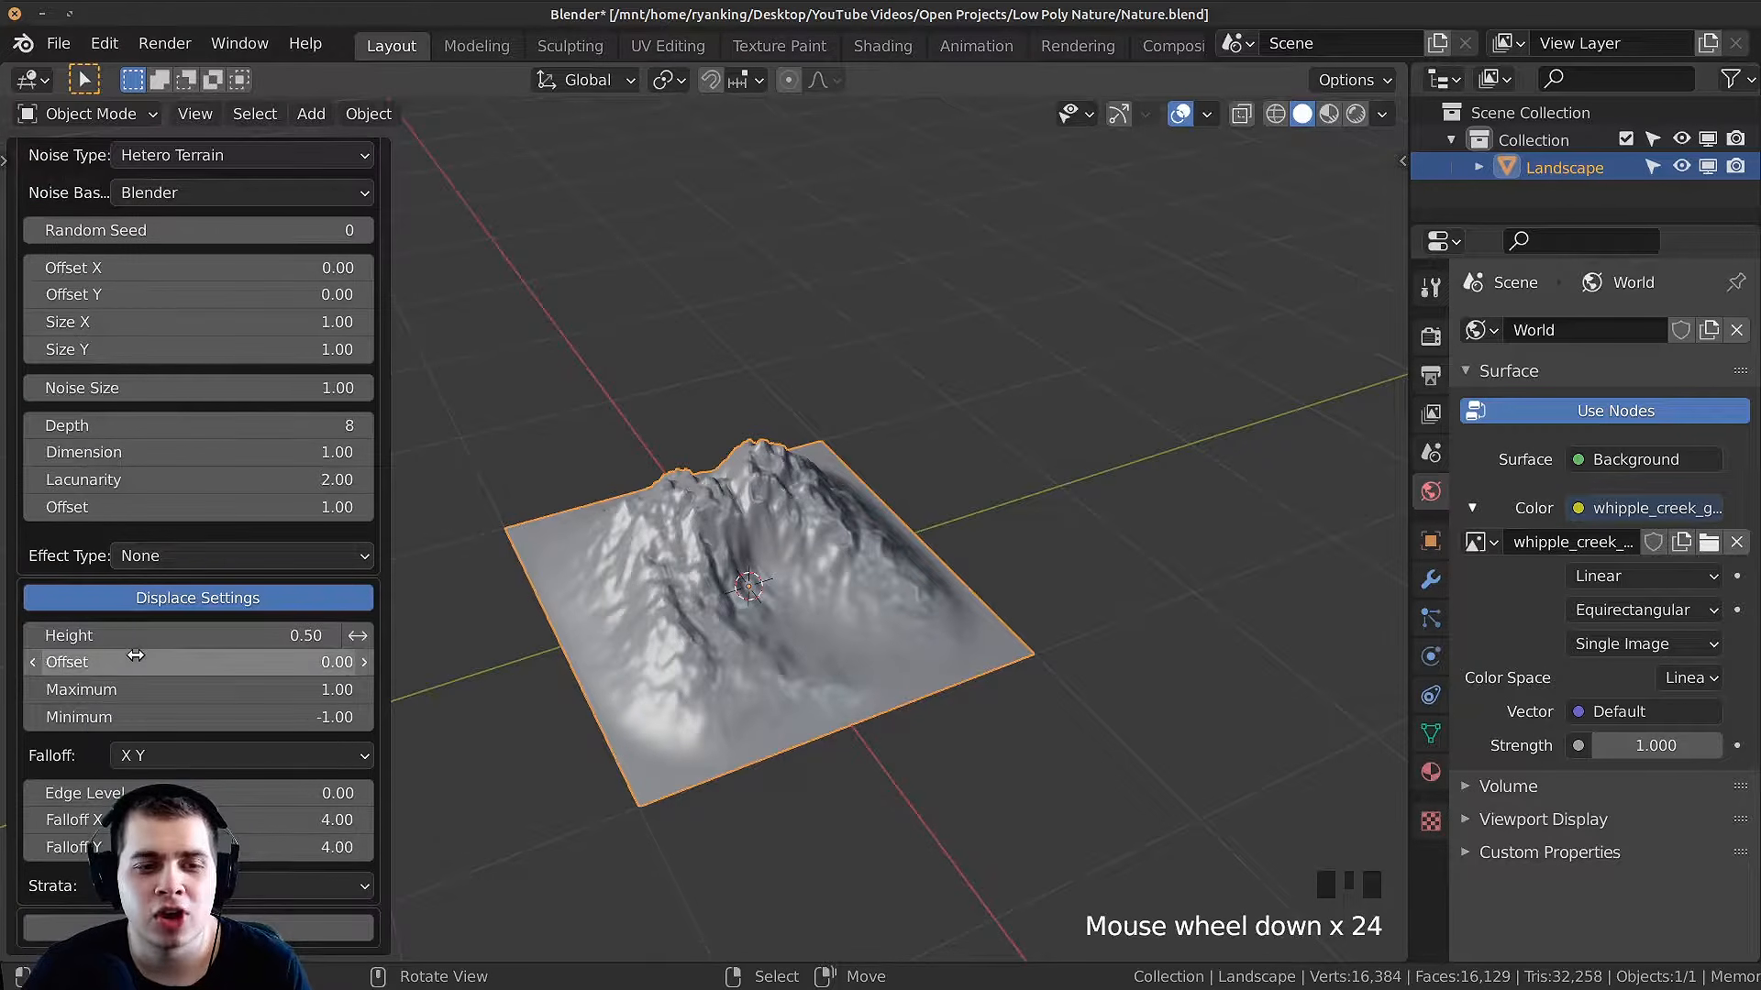
{"action": "scroll", "coordinate": [136, 655], "scroll_direction": "up", "scroll_amount": 15}
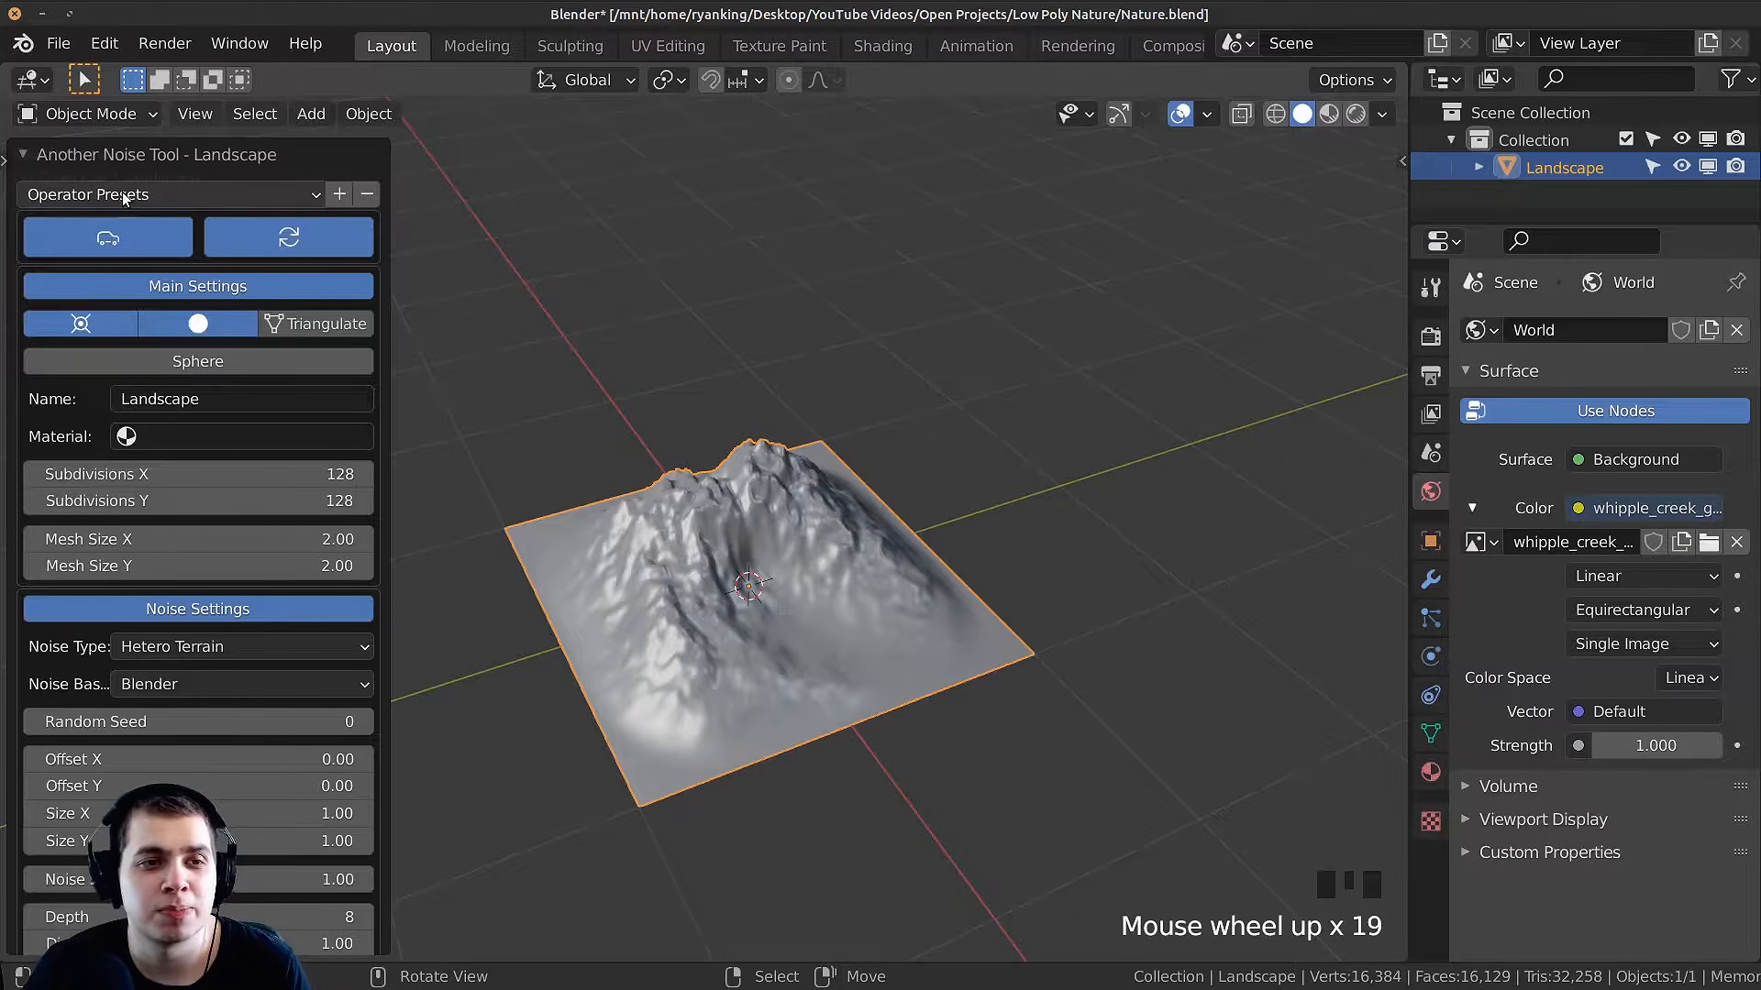
{"action": "left_click", "coordinate": [124, 197]}
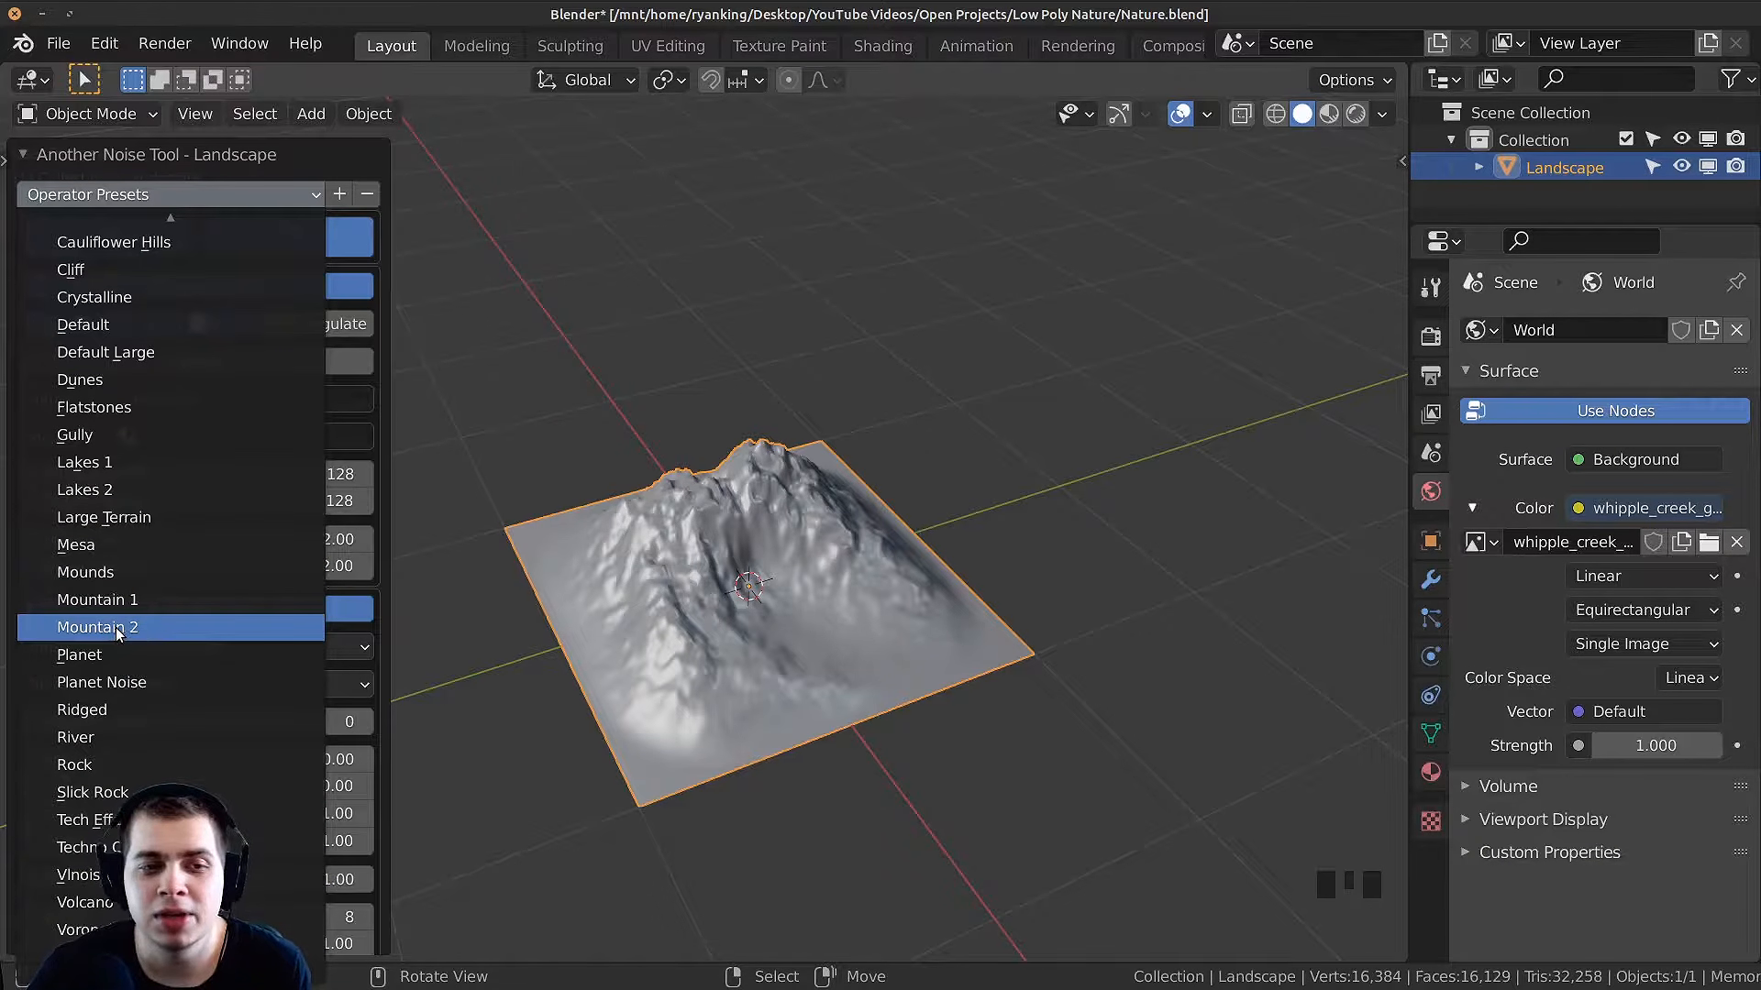
{"action": "left_click", "coordinate": [133, 628]}
{"action": "scroll", "coordinate": [1101, 793], "scroll_direction": "up", "scroll_amount": 2}
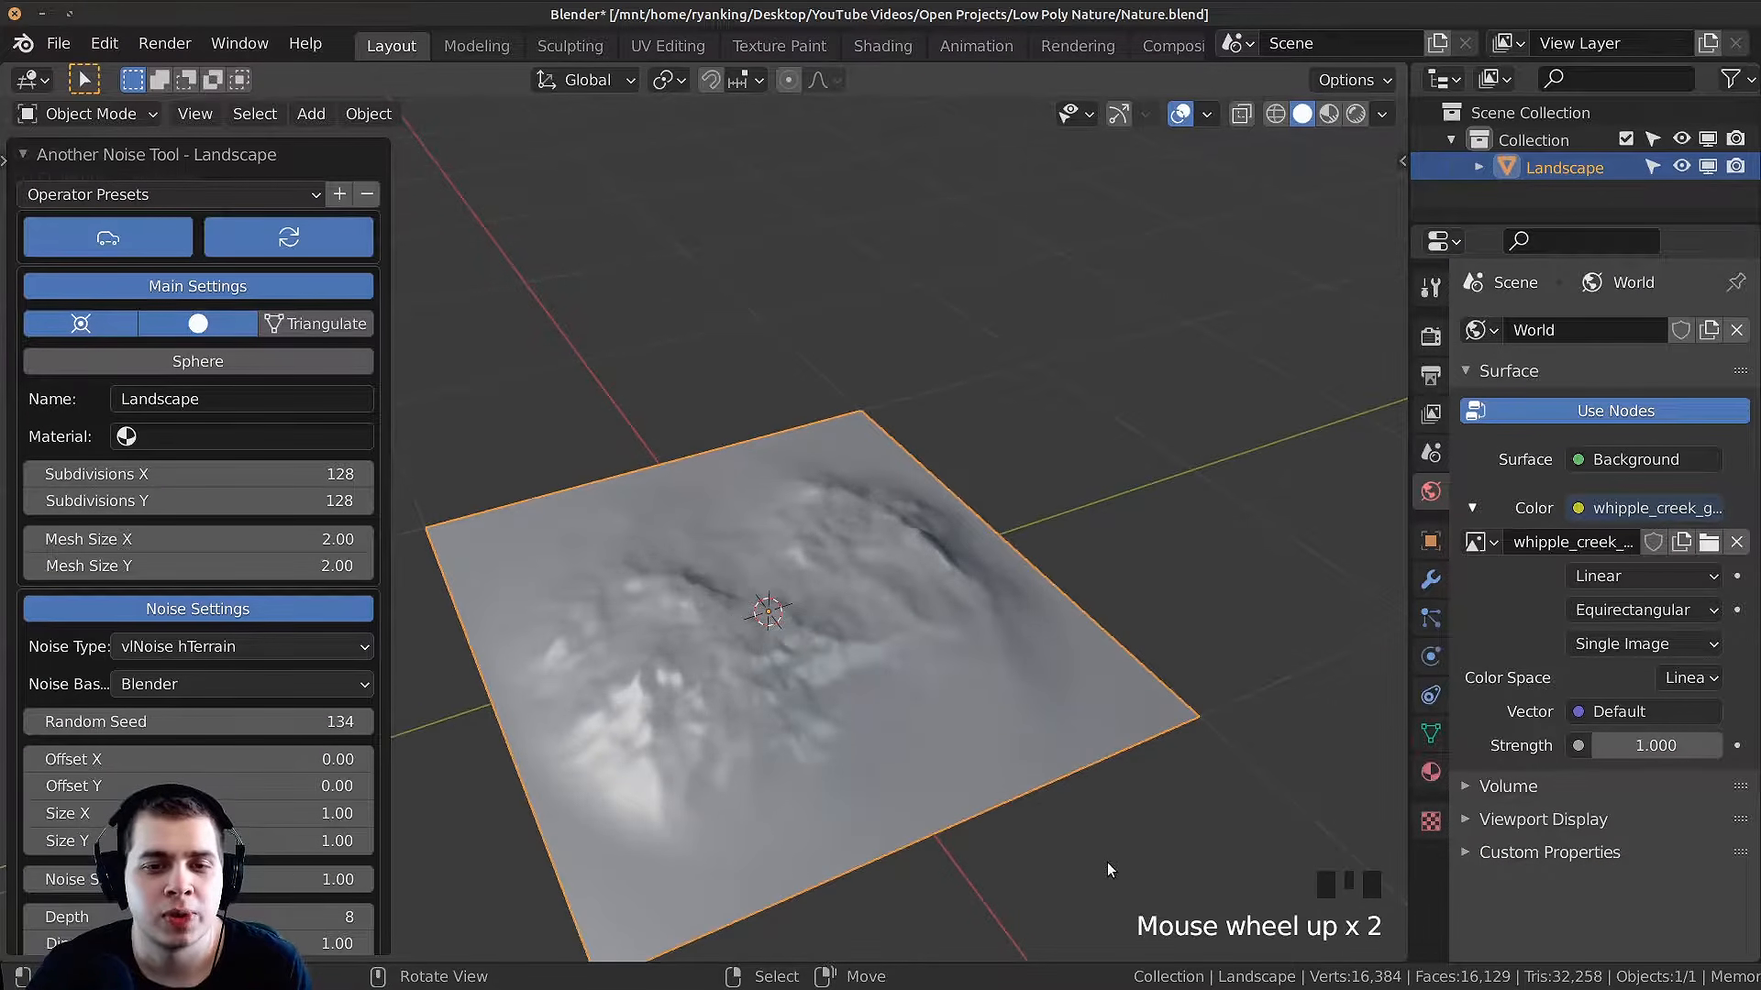
{"action": "middle_click_drag", "start_coordinate": [1108, 870], "coordinate": [894, 792]}
Step: Increase the landscape's displacement height to make its mountains taller
{"action": "scroll", "coordinate": [244, 560], "scroll_direction": "down", "scroll_amount": 4}
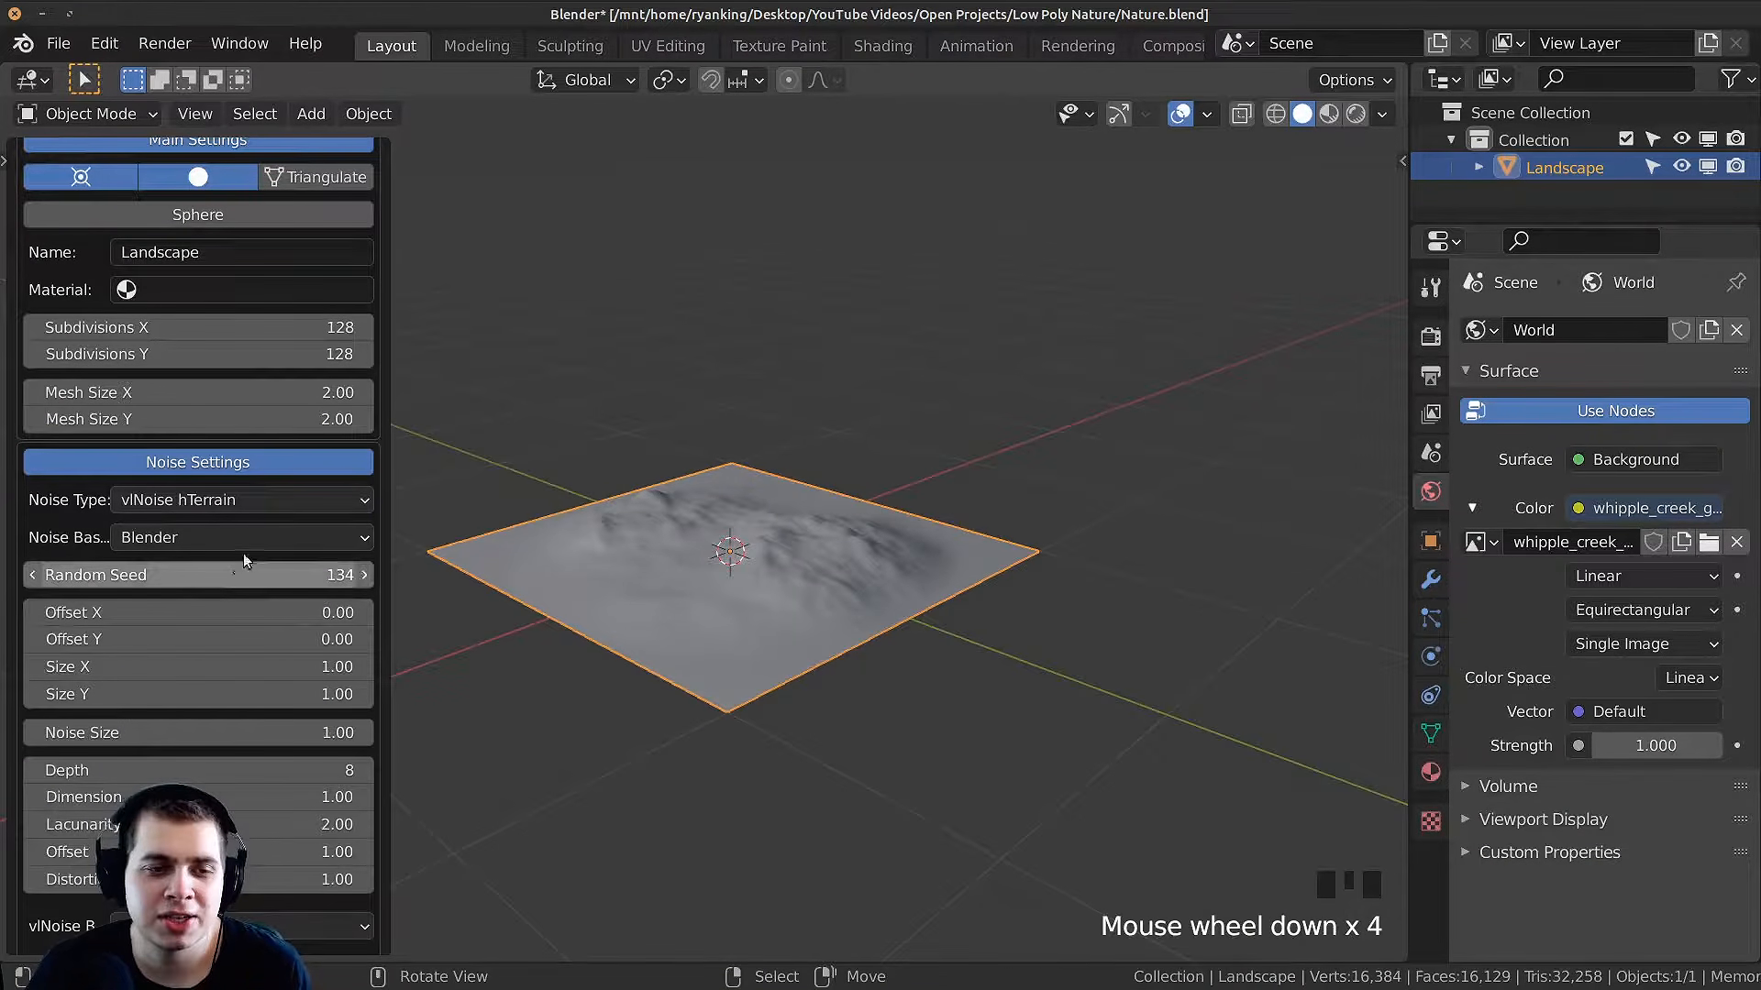
{"action": "scroll", "coordinate": [171, 473], "scroll_direction": "down", "scroll_amount": 8}
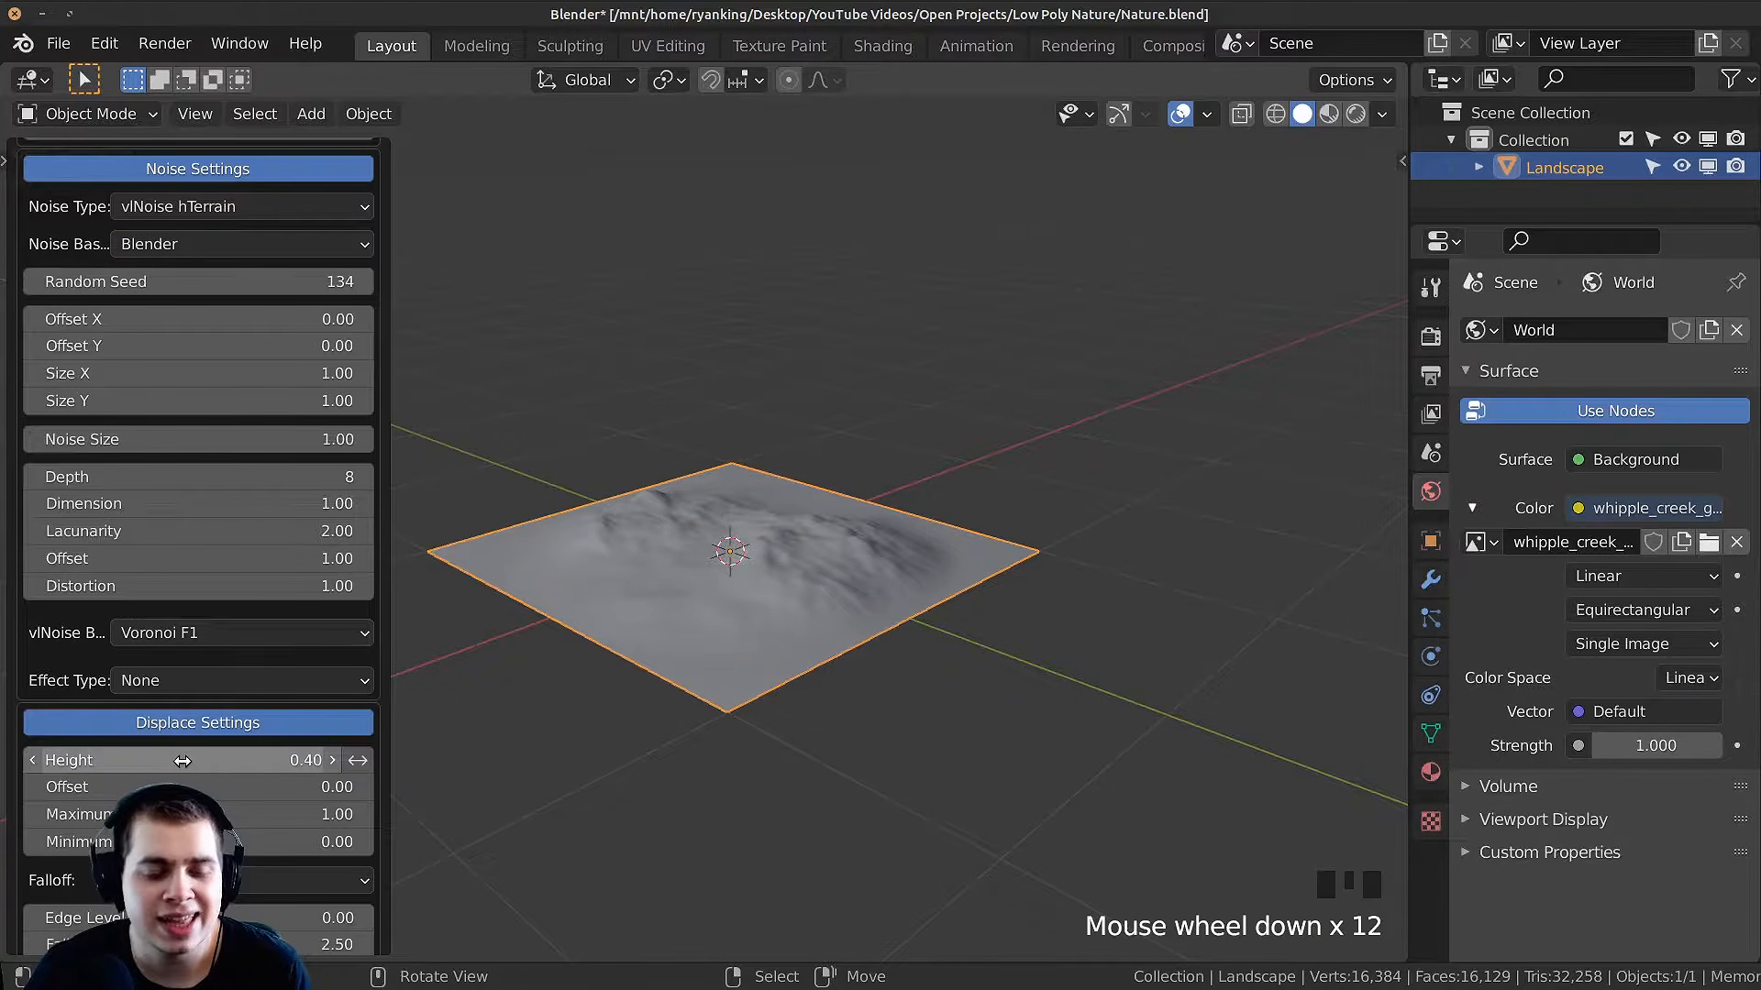
{"action": "left_click_drag", "start_coordinate": [121, 758], "coordinate": [348, 758], "text": "shift"}
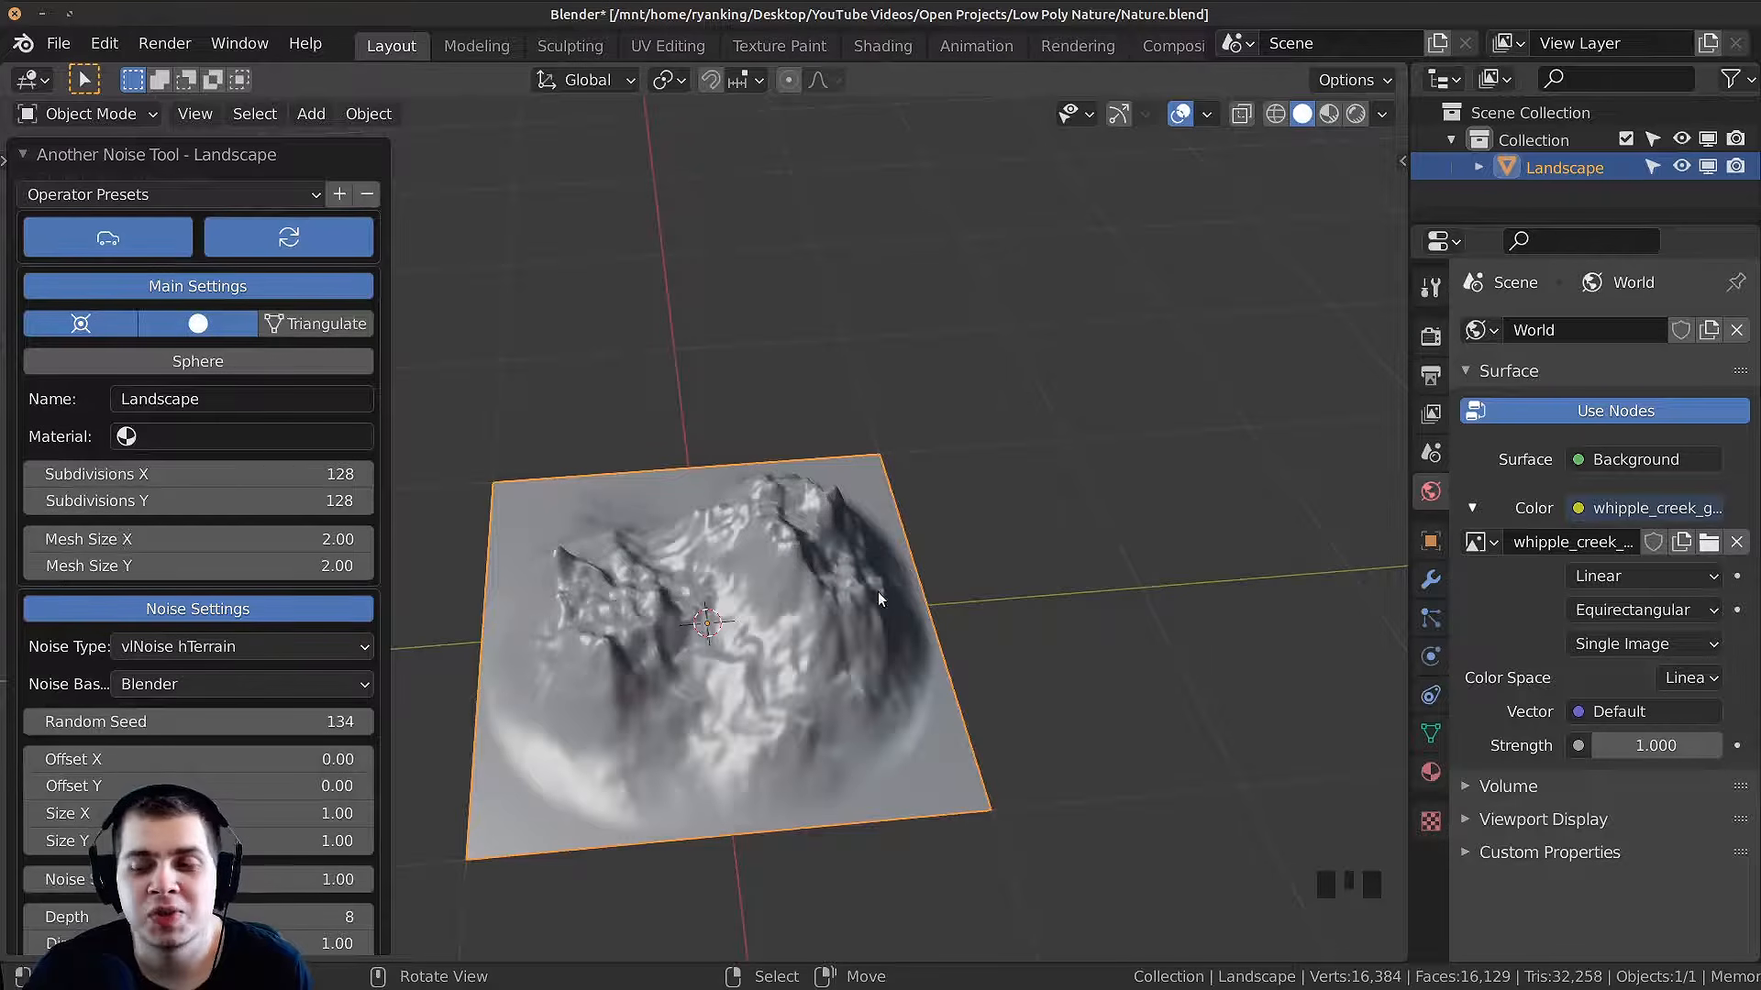
Step: Collapse the landscape settings and examine the mountain's mesh density from several angles in Edit Mode
{"action": "left_click", "coordinate": [38, 156]}
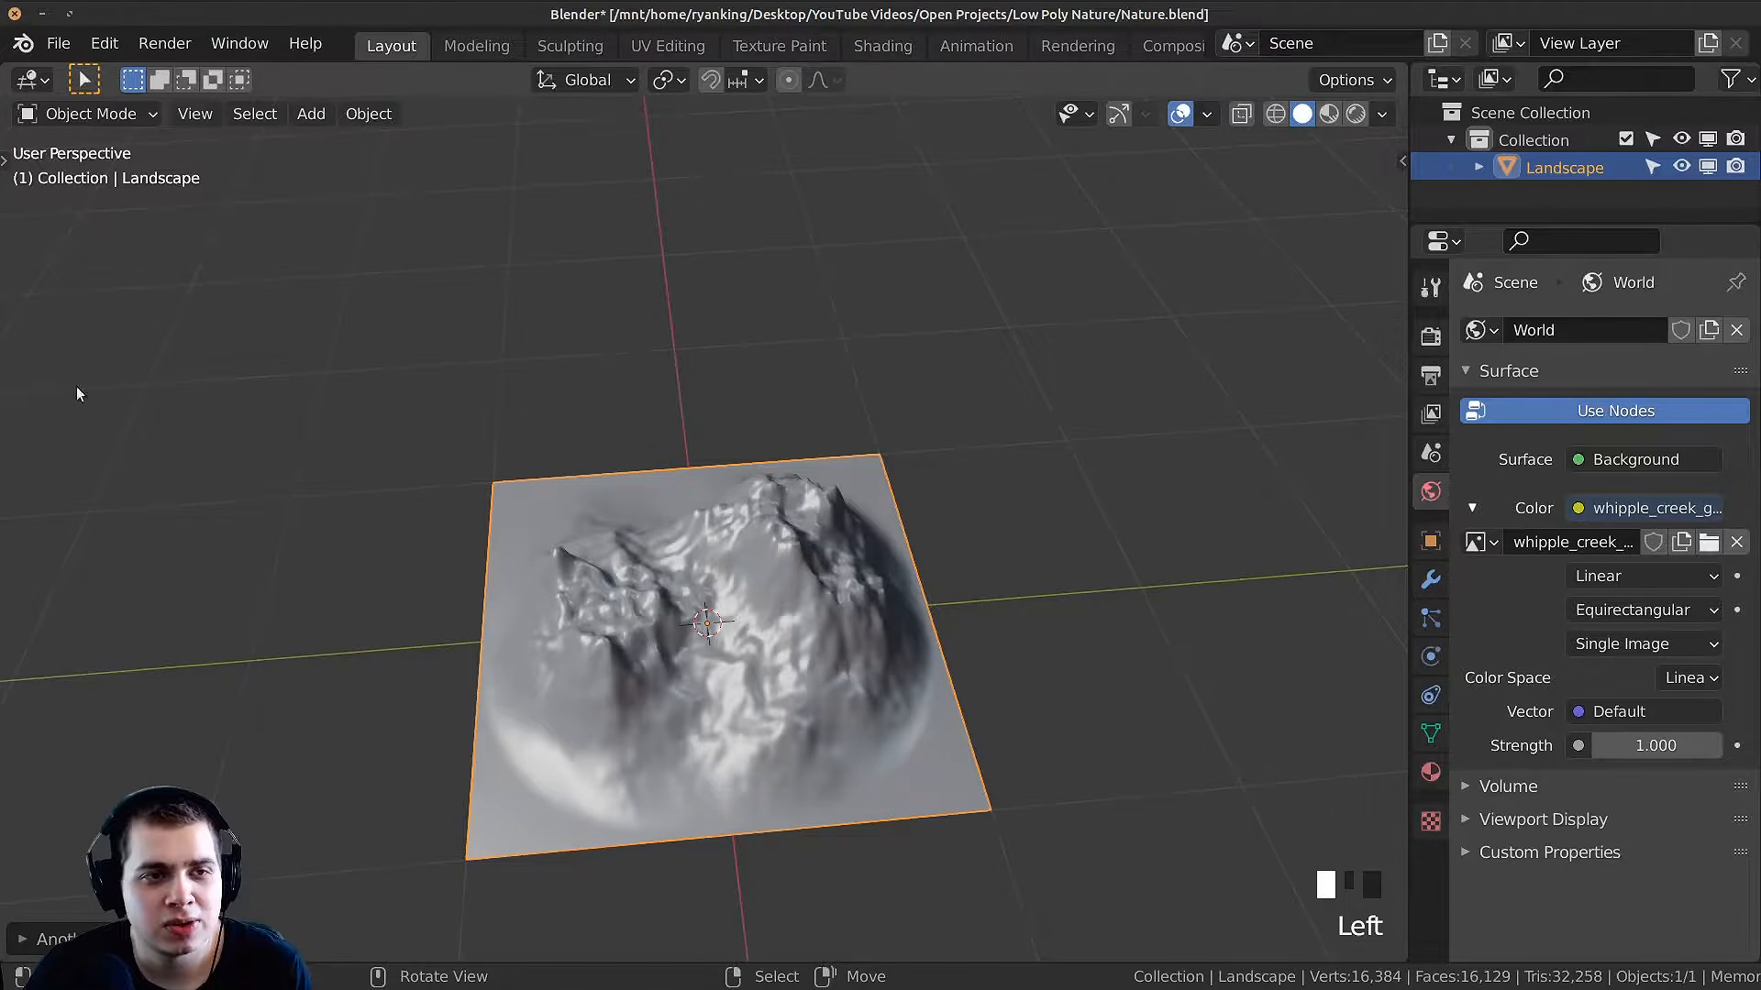
{"action": "middle_click_drag", "start_coordinate": [472, 646], "coordinate": [941, 653]}
{"action": "scroll", "coordinate": [998, 613], "scroll_direction": "up", "scroll_amount": 2}
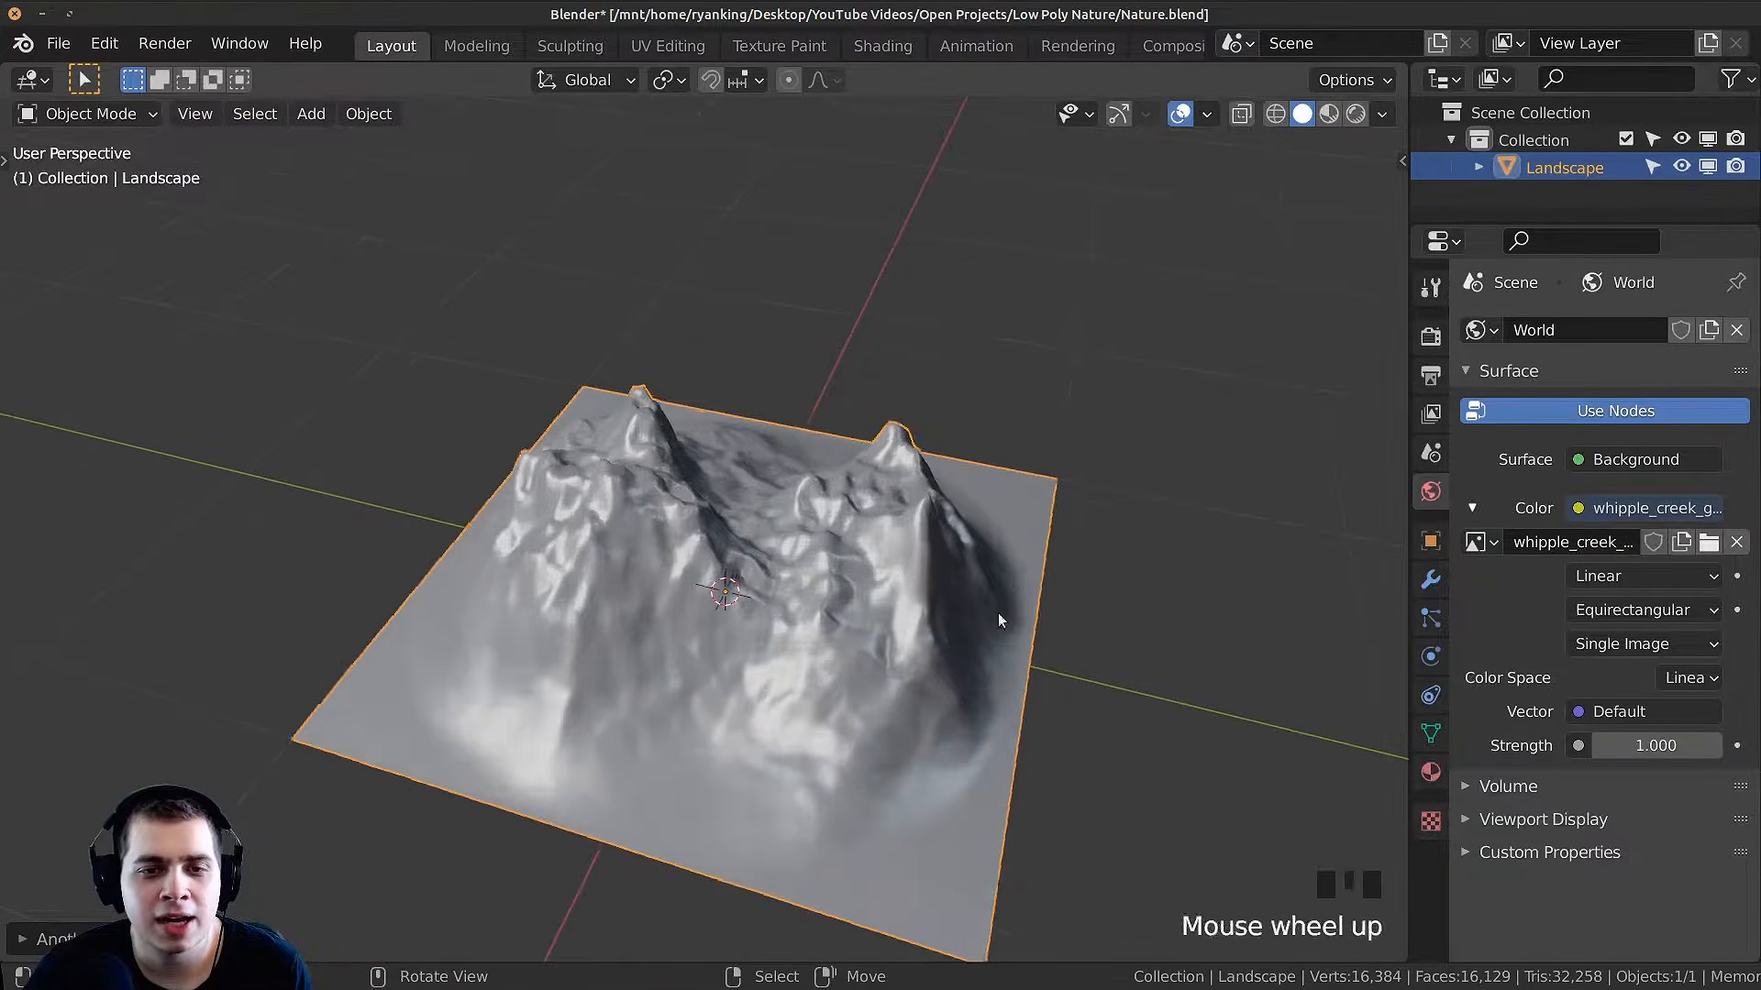
{"action": "key", "text": "Tab"}
{"action": "middle_click_drag", "start_coordinate": [658, 546], "coordinate": [801, 591]}
{"action": "scroll", "coordinate": [802, 601], "scroll_direction": "up", "scroll_amount": 4}
{"action": "middle_click_drag", "start_coordinate": [697, 679], "coordinate": [867, 716]}
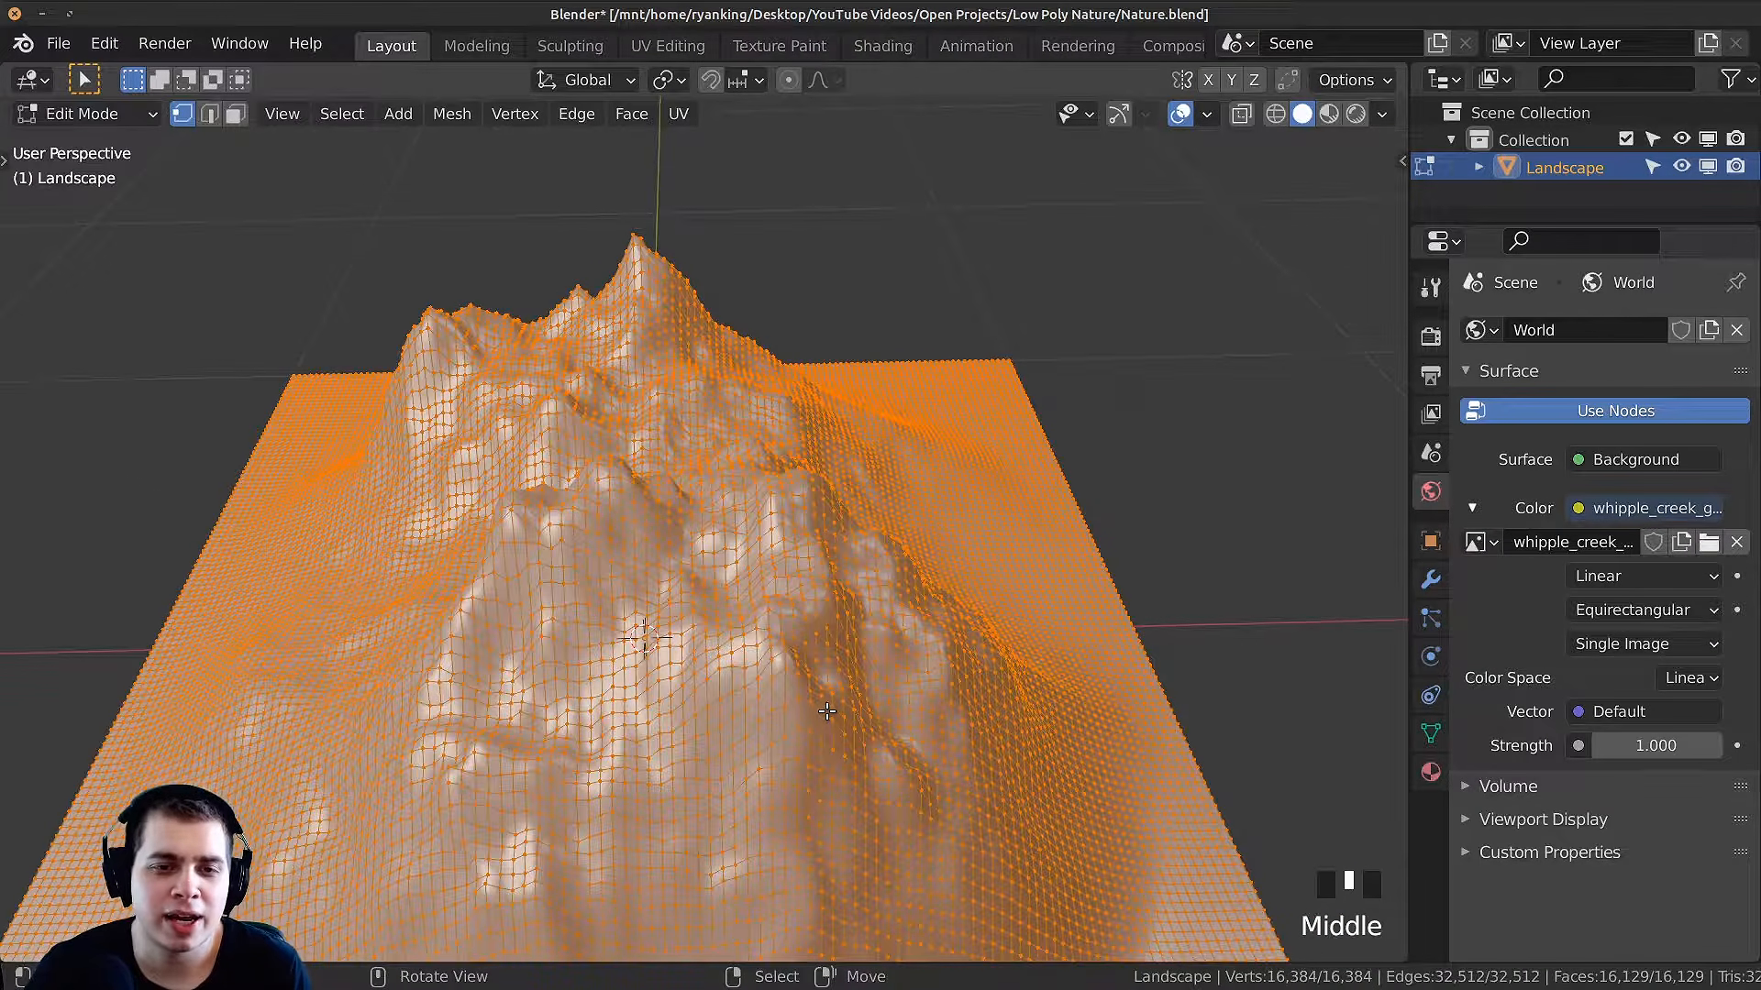
{"action": "middle_click_drag", "start_coordinate": [715, 647], "coordinate": [744, 649]}
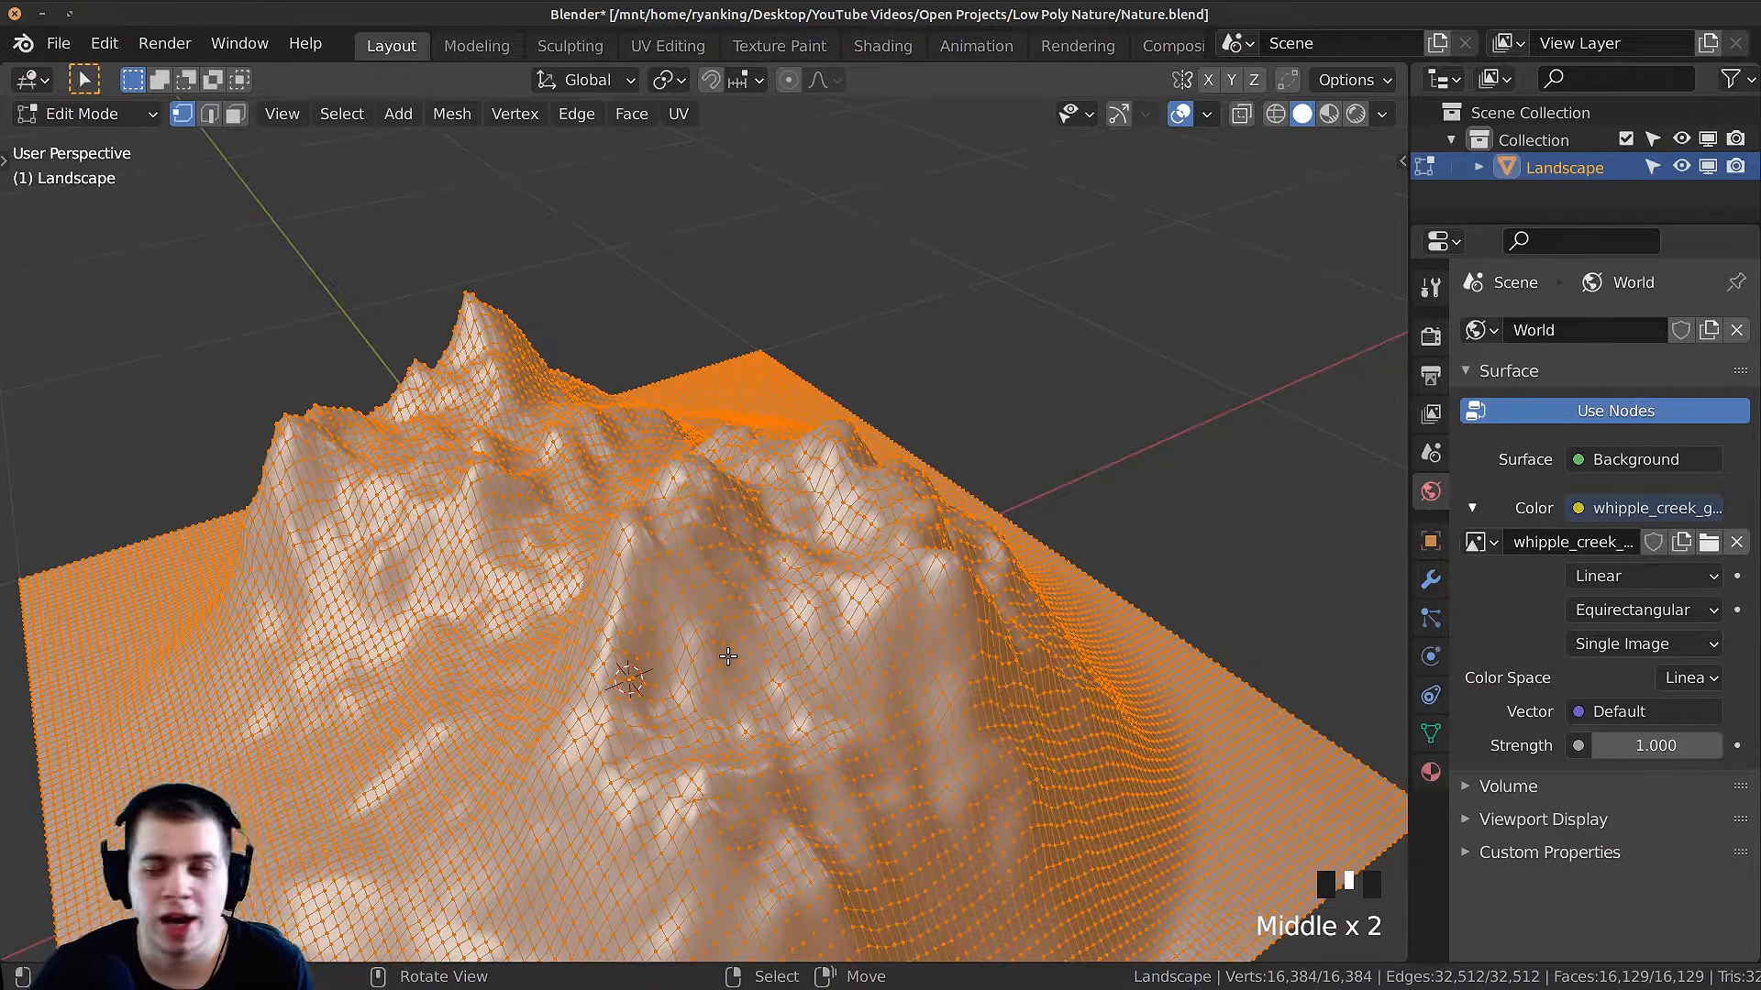
{"action": "key", "text": "Tab"}
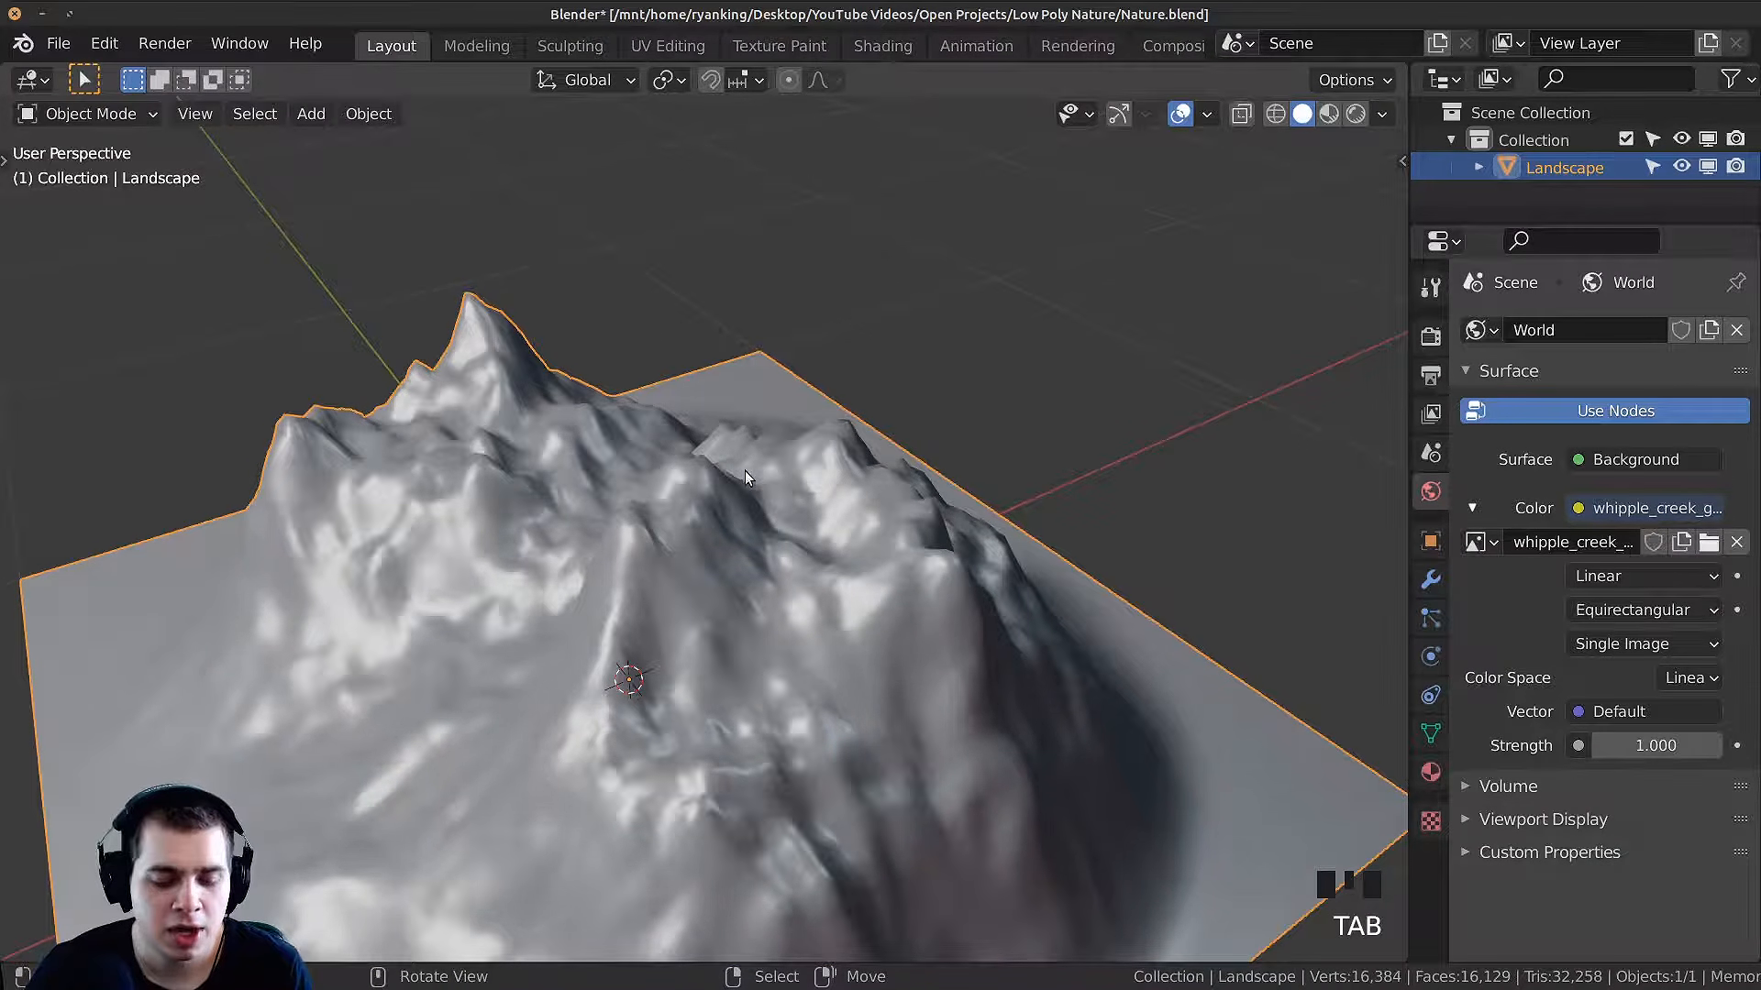
Step: Apply Shade Flat to the landscape so its individual faces show
{"action": "middle_click_drag", "start_coordinate": [745, 470], "coordinate": [911, 456]}
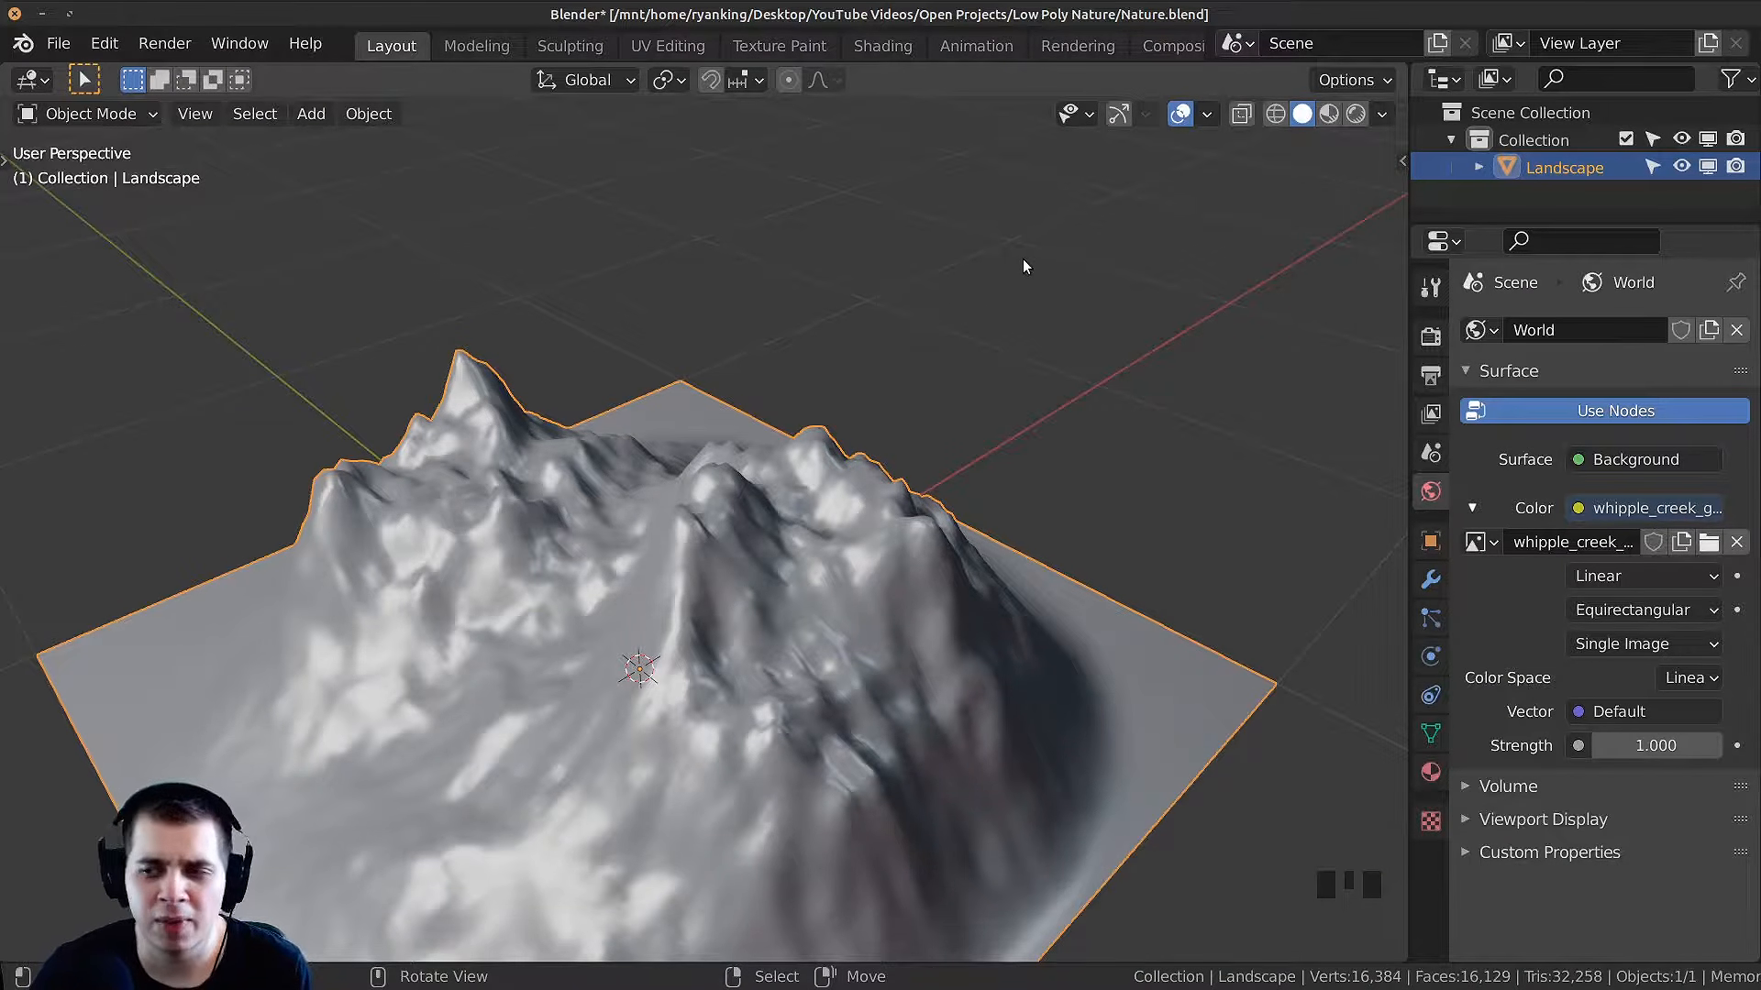
{"action": "key", "text": "w"}
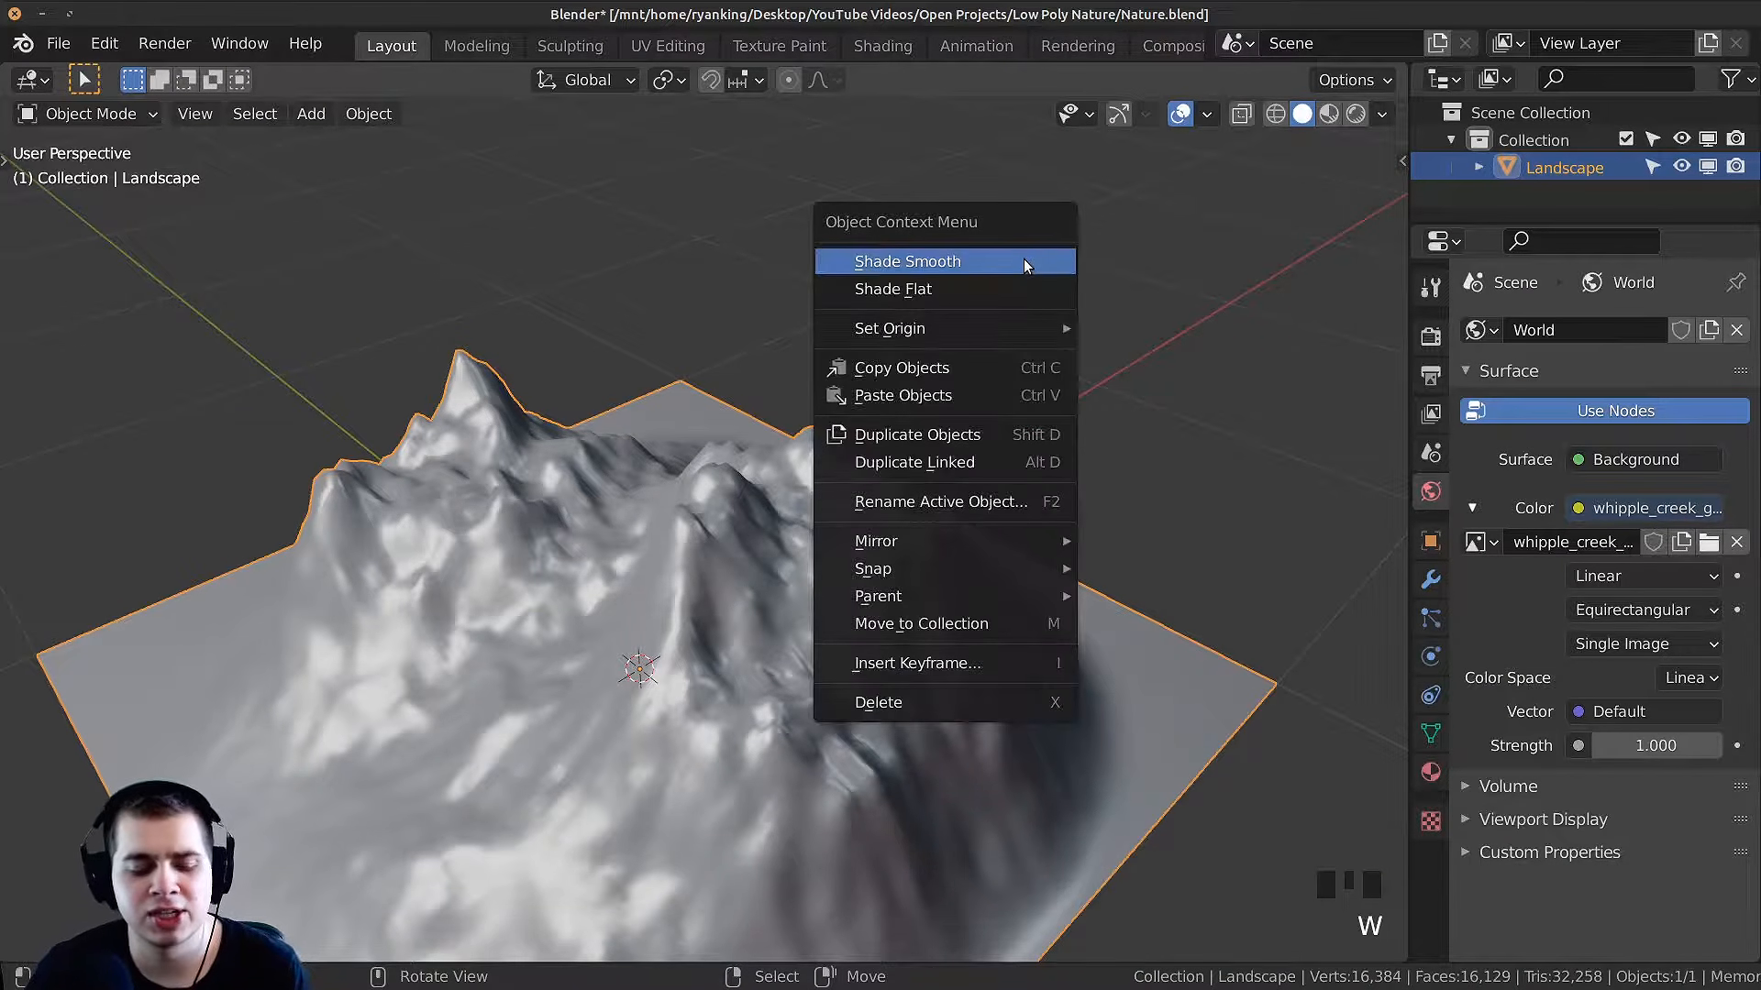
{"action": "left_click", "coordinate": [903, 289]}
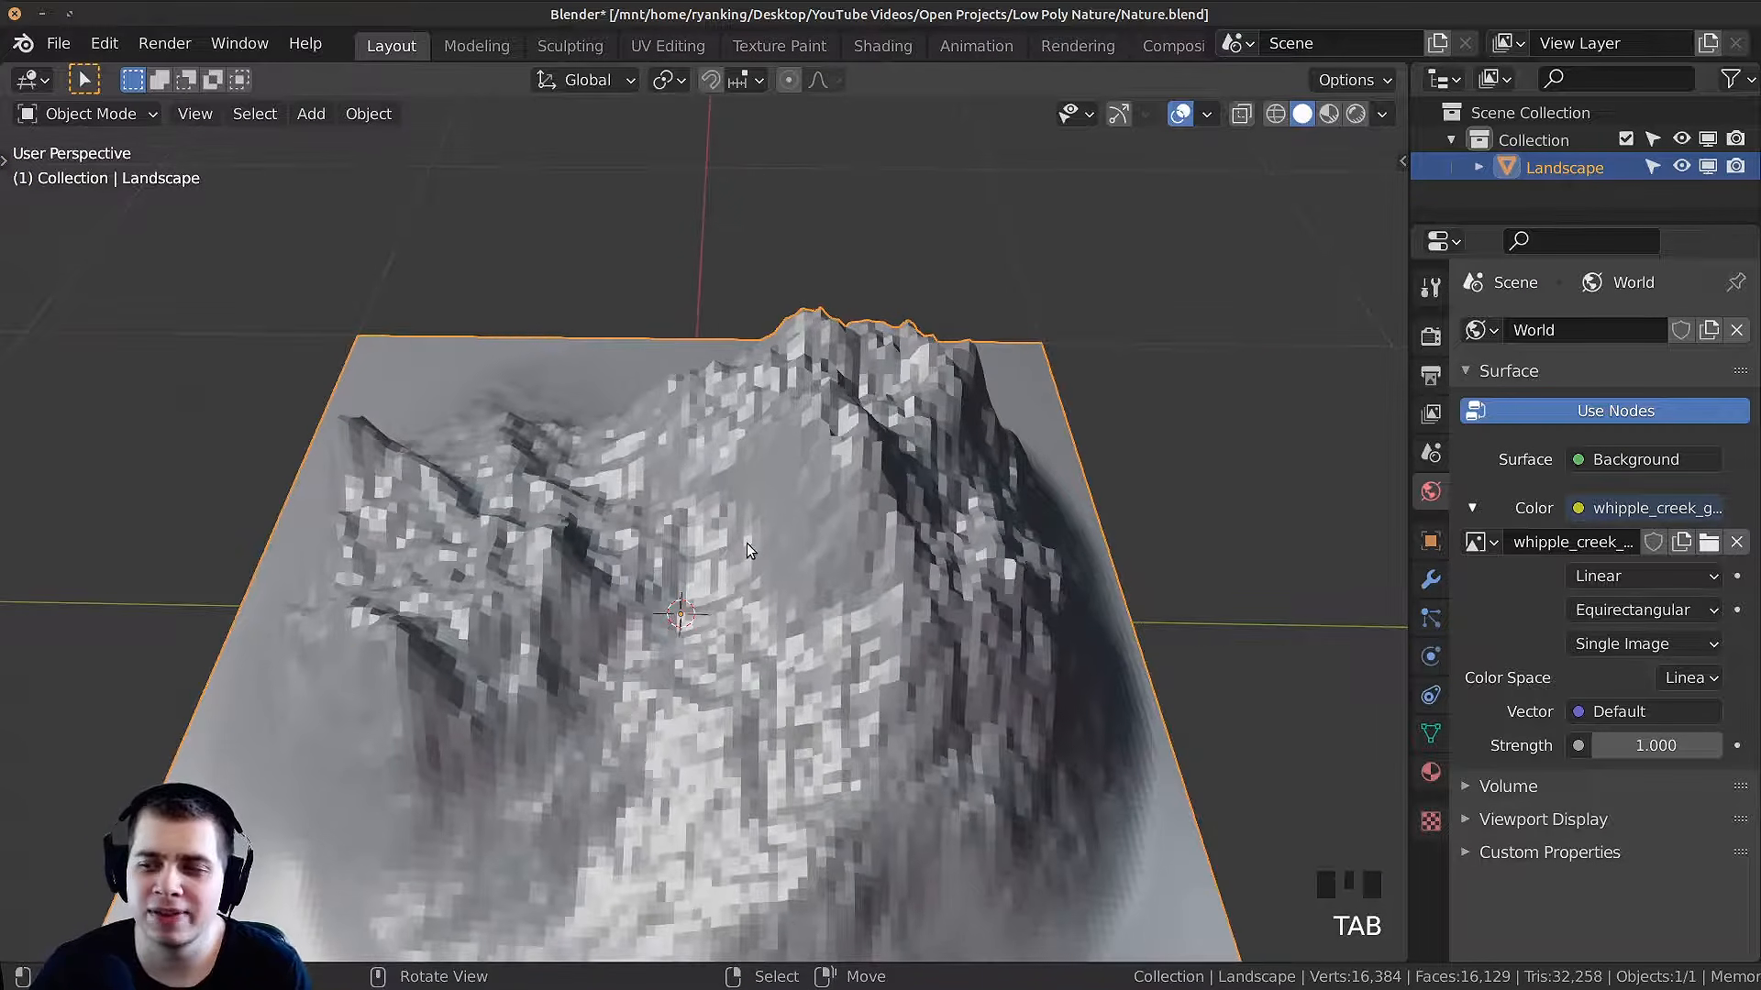
Step: Examine the flat-shaded landscape's face grid up close in Edit Mode, then return to Object Mode
{"action": "middle_click_drag", "start_coordinate": [751, 543], "coordinate": [745, 556]}
{"action": "scroll", "coordinate": [746, 559], "scroll_direction": "up", "scroll_amount": 2}
{"action": "key", "text": "Tab"}
{"action": "scroll", "coordinate": [745, 560], "scroll_direction": "up", "scroll_amount": 4}
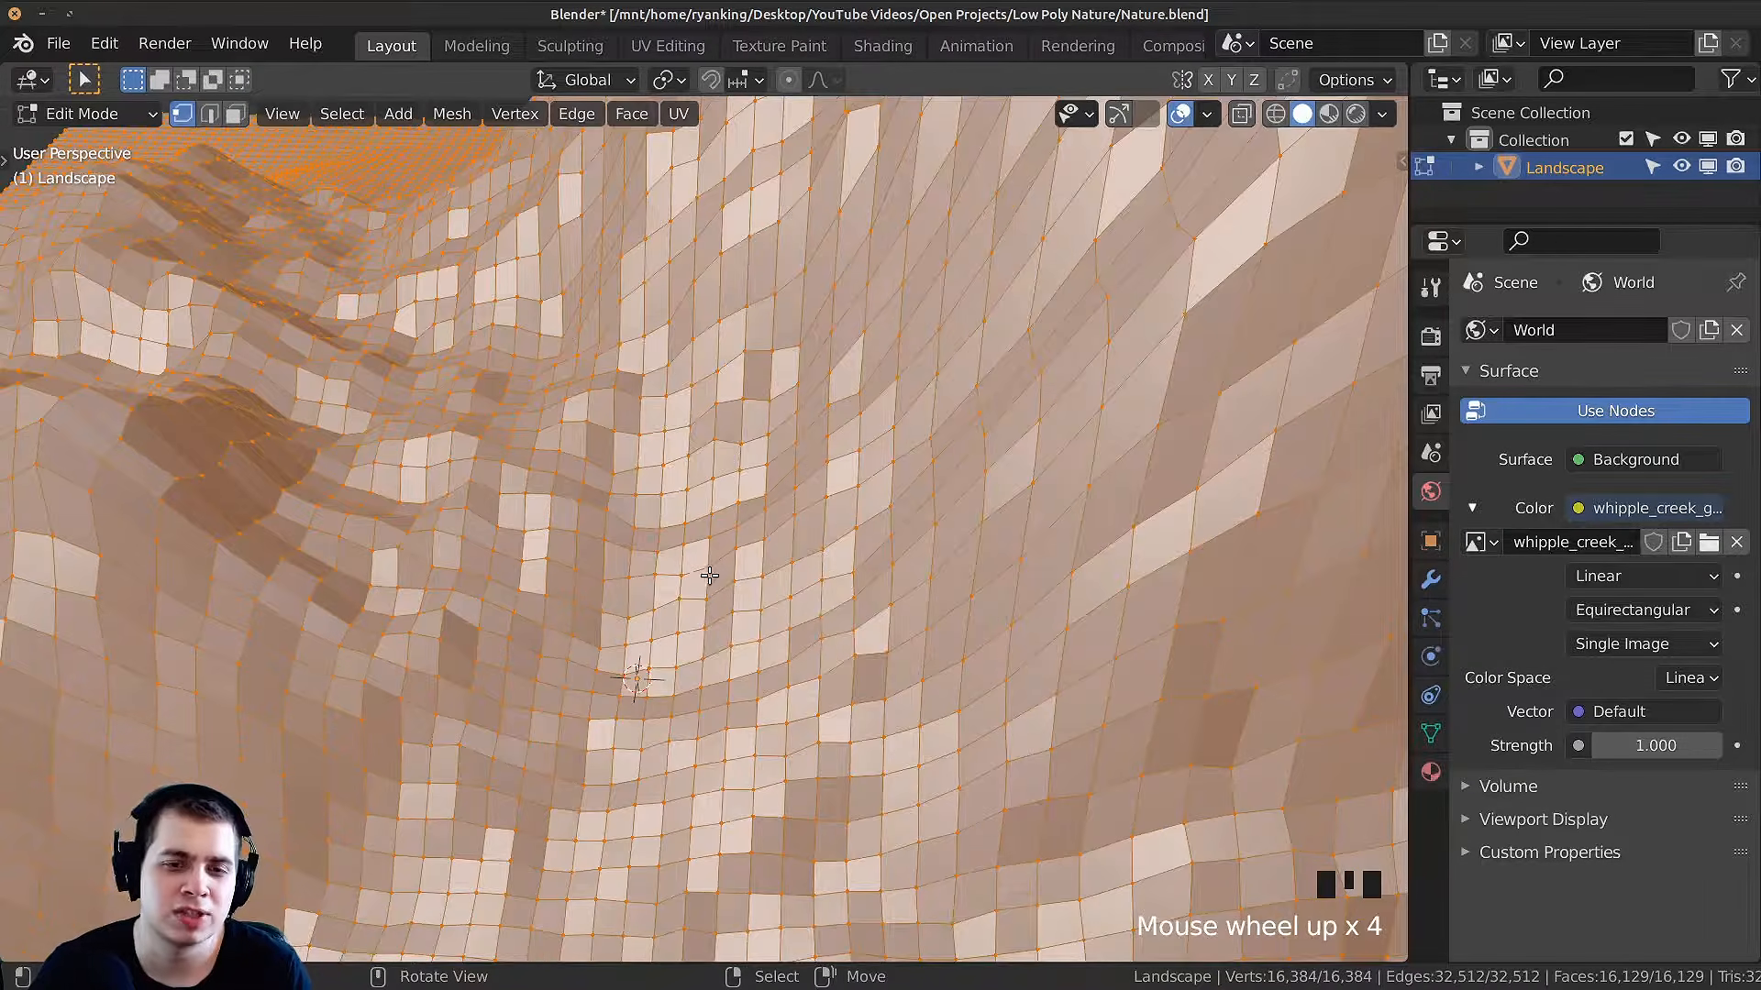
{"action": "scroll", "coordinate": [709, 575], "scroll_direction": "down", "scroll_amount": 4}
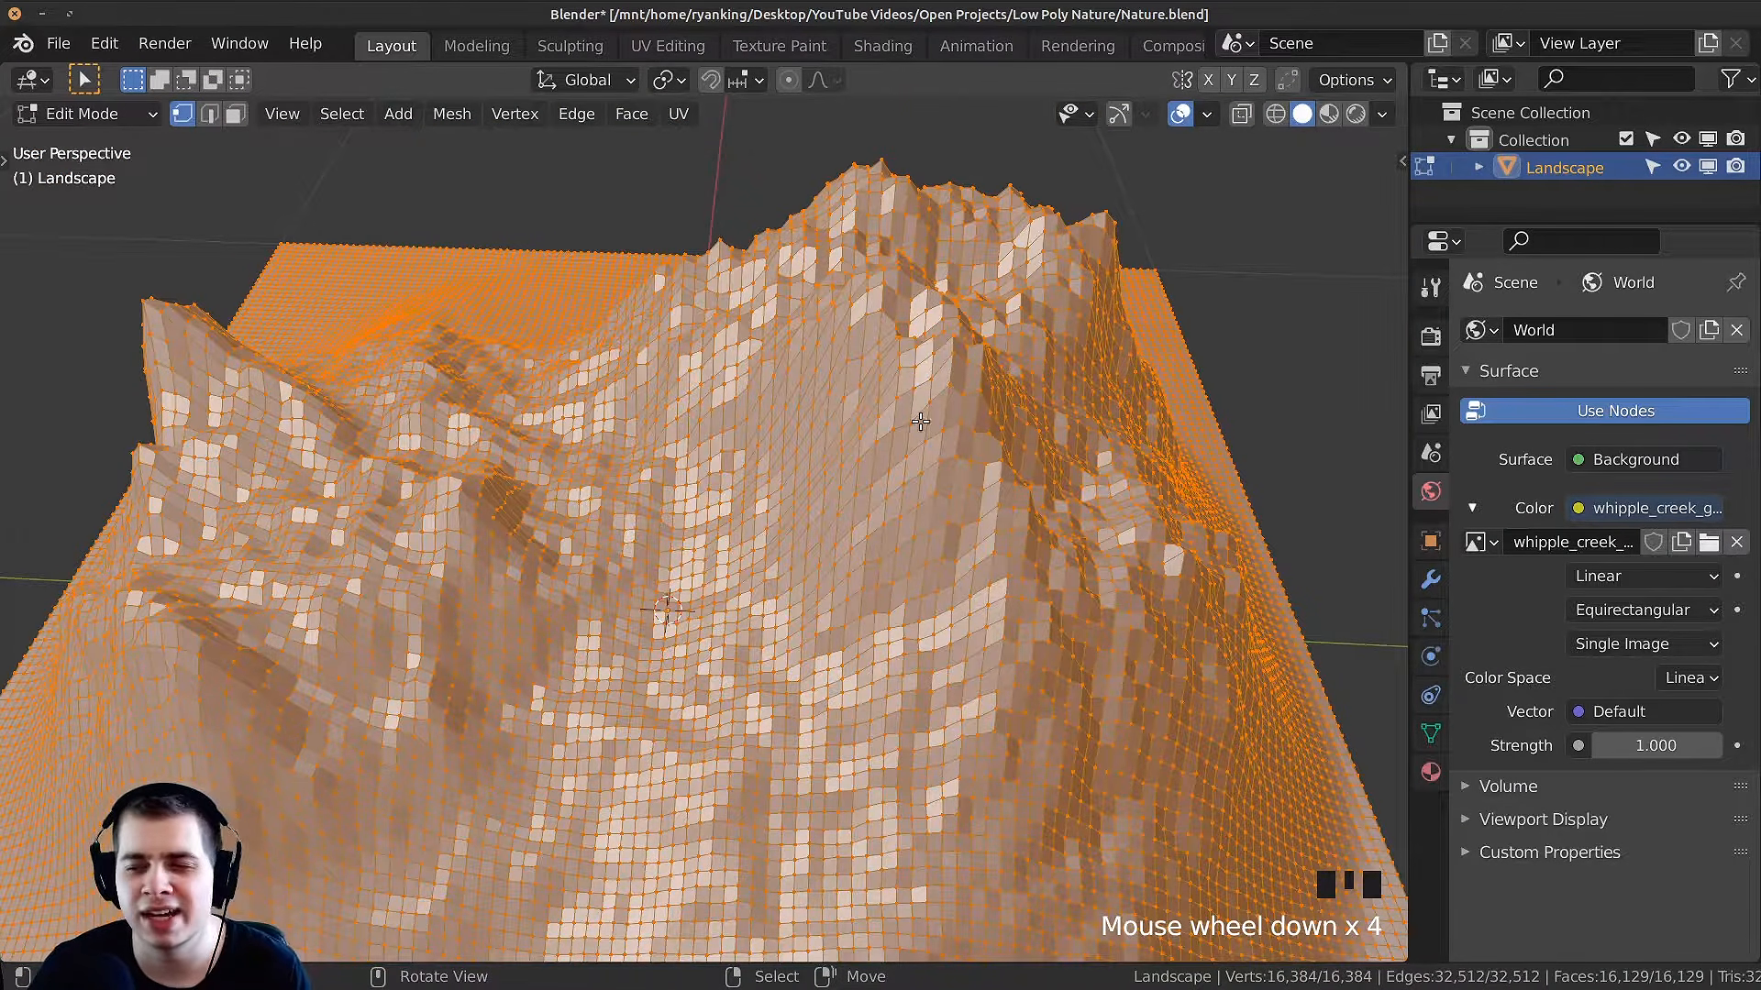
{"action": "key", "text": "Tab"}
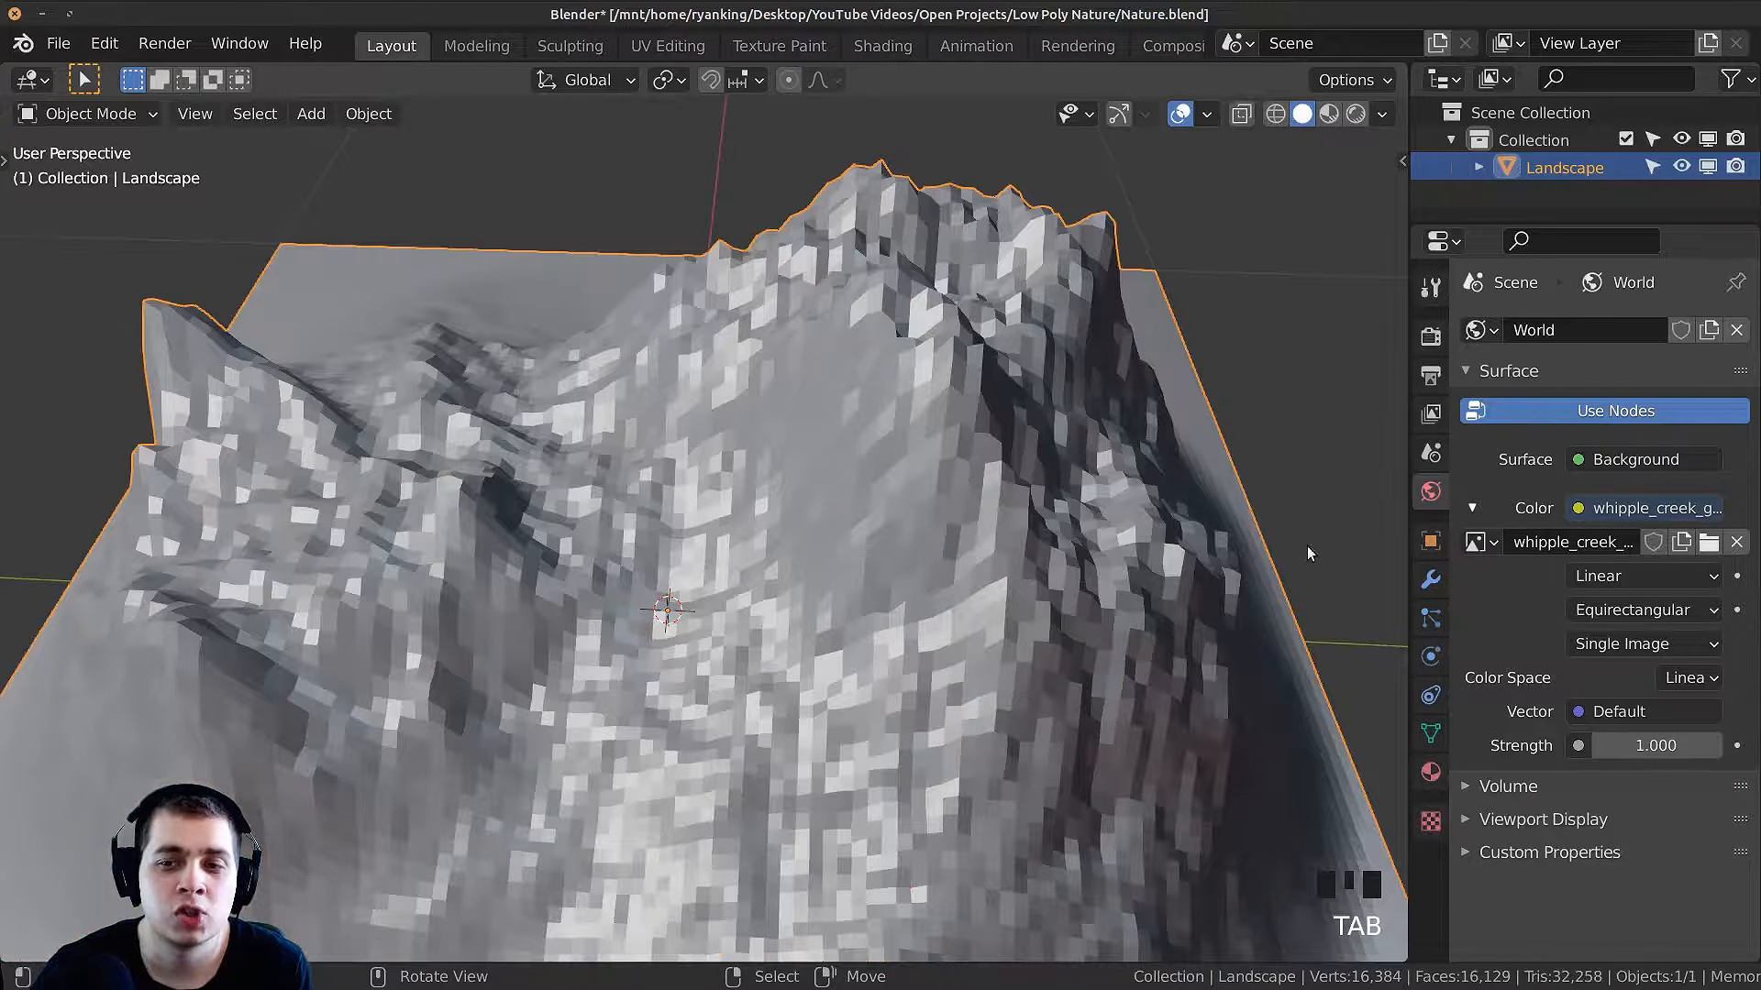
Step: Add a Decimate modifier to the landscape and lower its collapse ratio to about 0.12
{"action": "left_click", "coordinate": [1431, 581]}
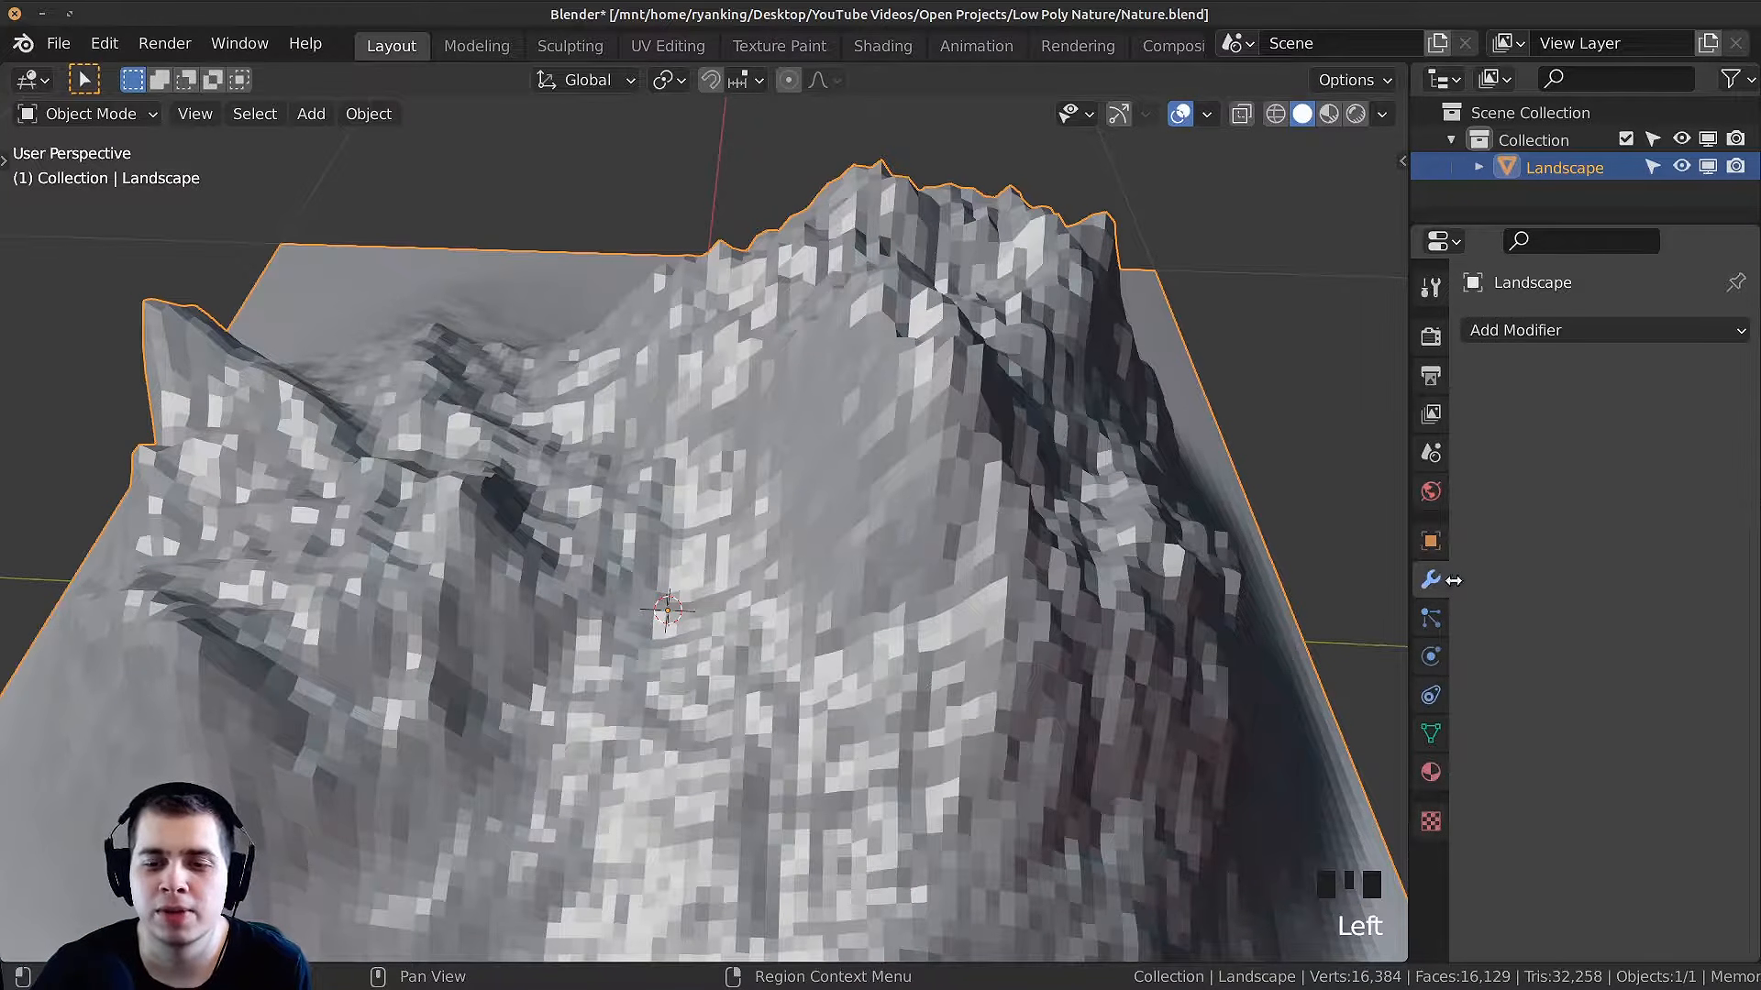
{"action": "left_click", "coordinate": [1521, 330]}
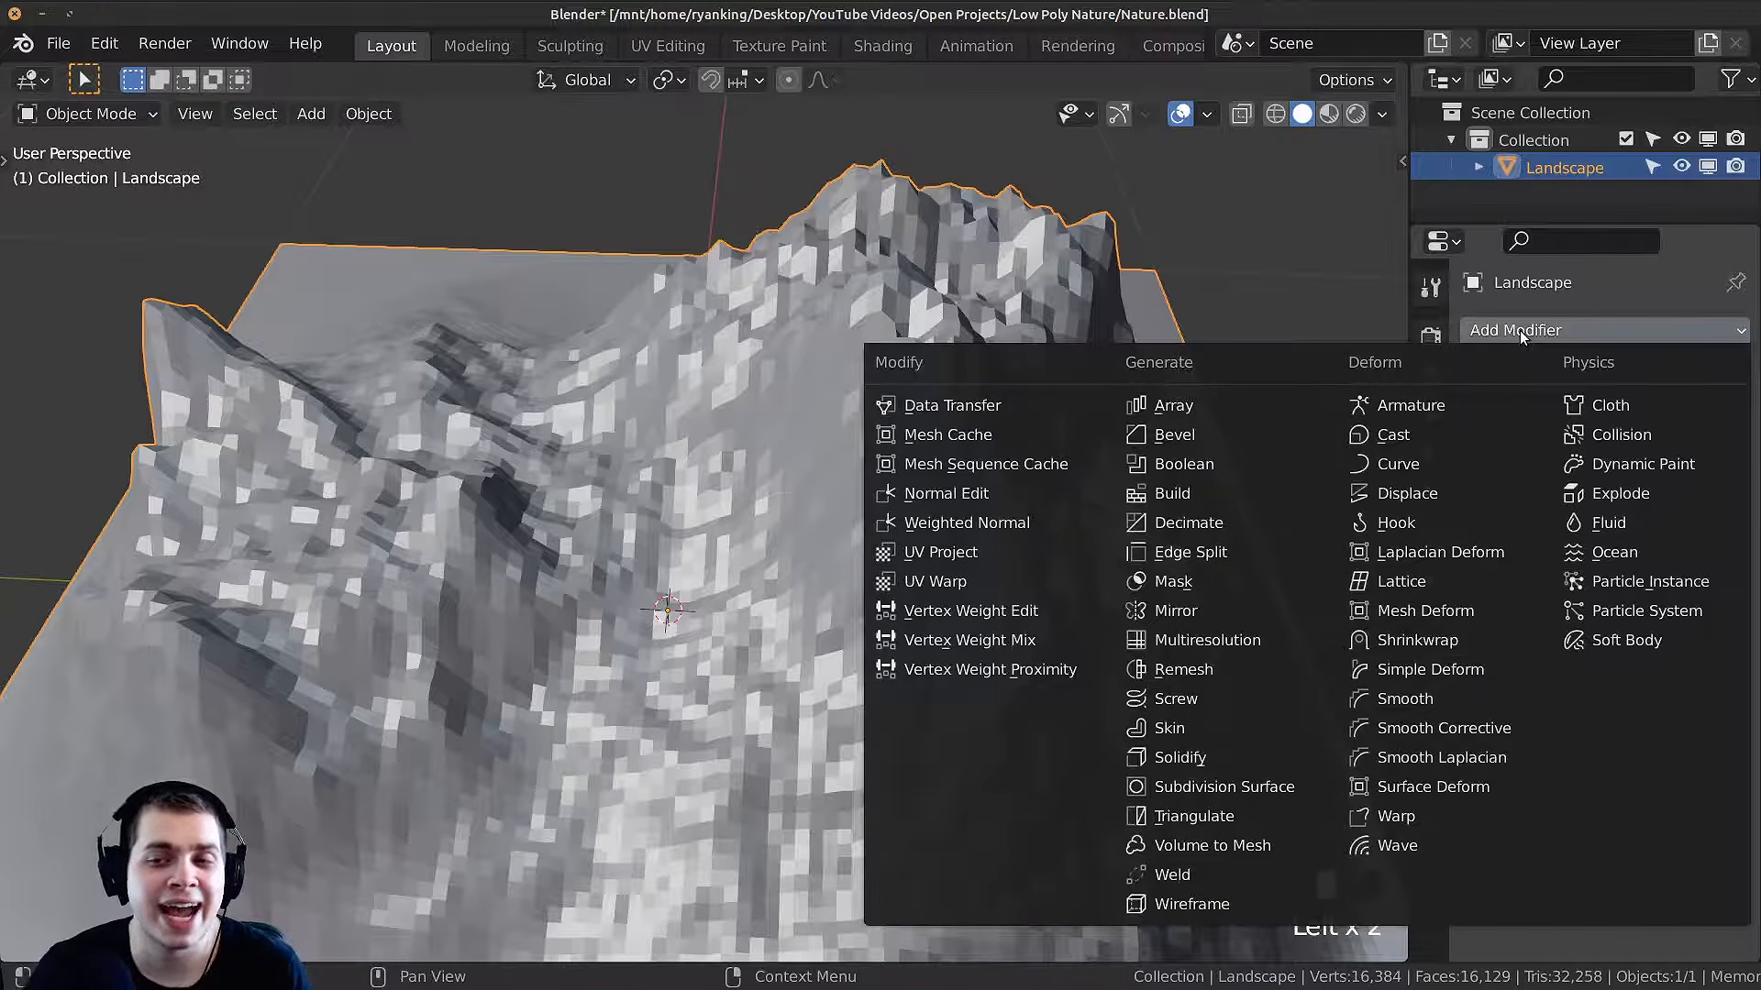
{"action": "left_click", "coordinate": [1218, 530]}
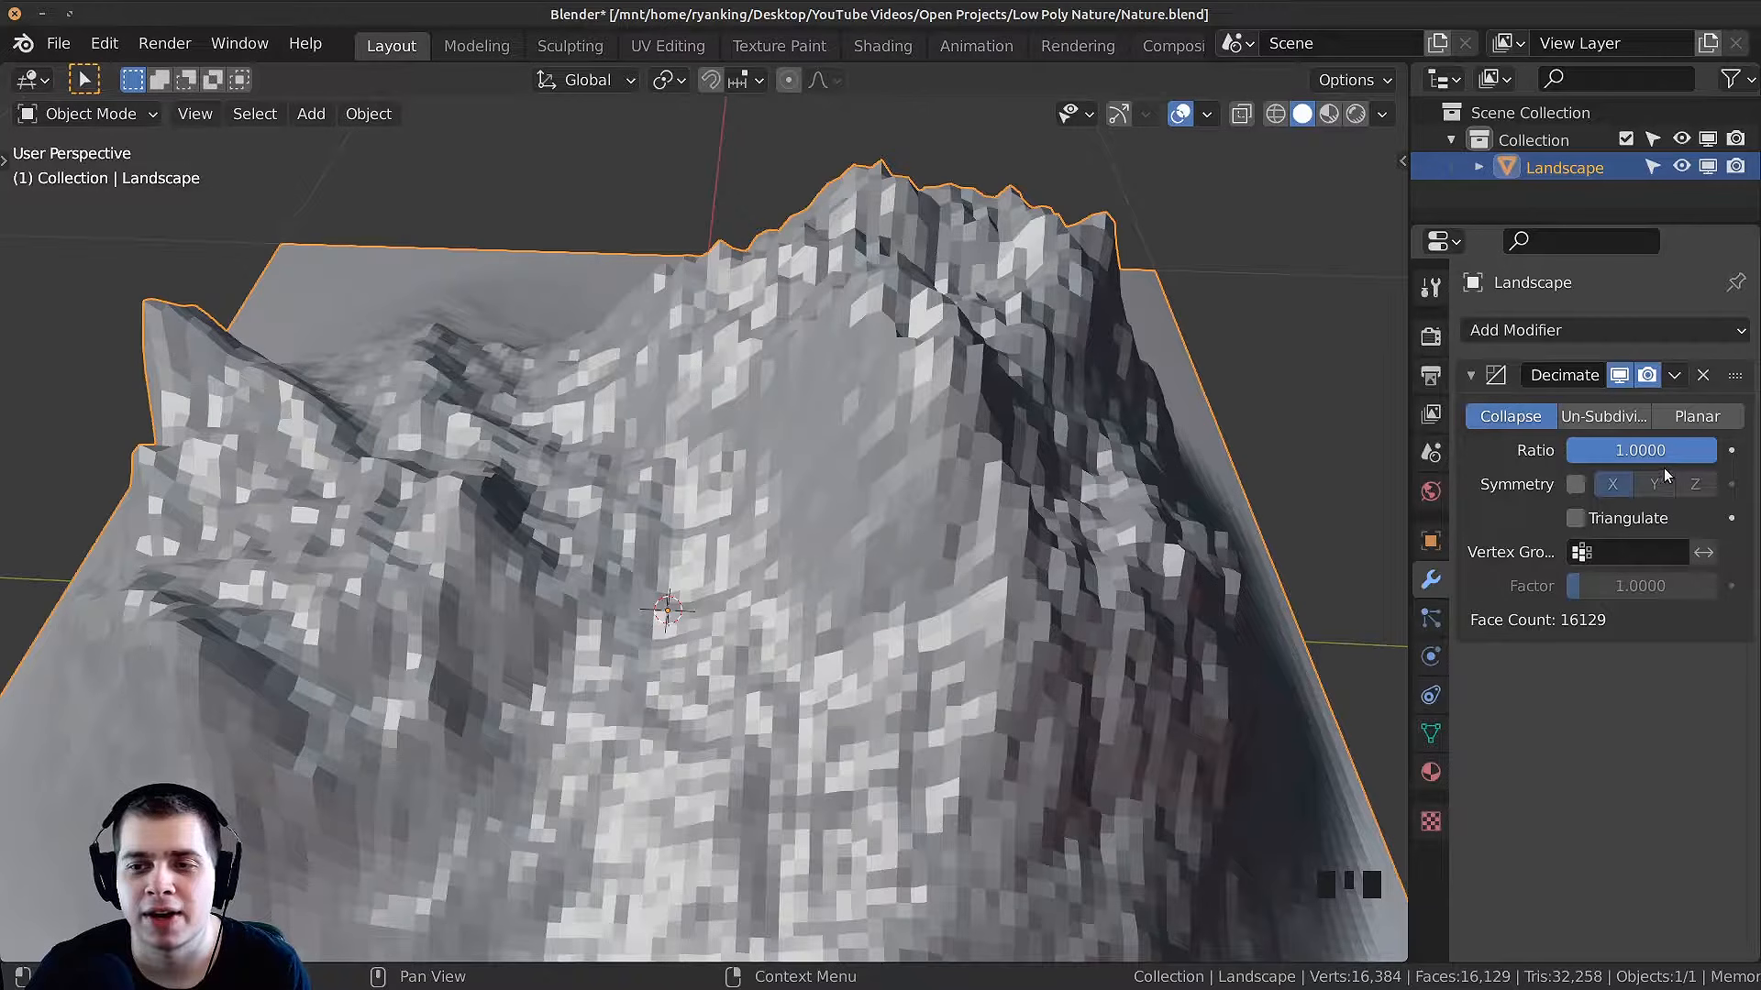
{"action": "left_click_drag", "start_coordinate": [1666, 450], "coordinate": [1585, 451]}
{"action": "scroll", "coordinate": [950, 525], "scroll_direction": "down", "scroll_amount": 3}
{"action": "middle_click_drag", "start_coordinate": [947, 525], "coordinate": [920, 525]}
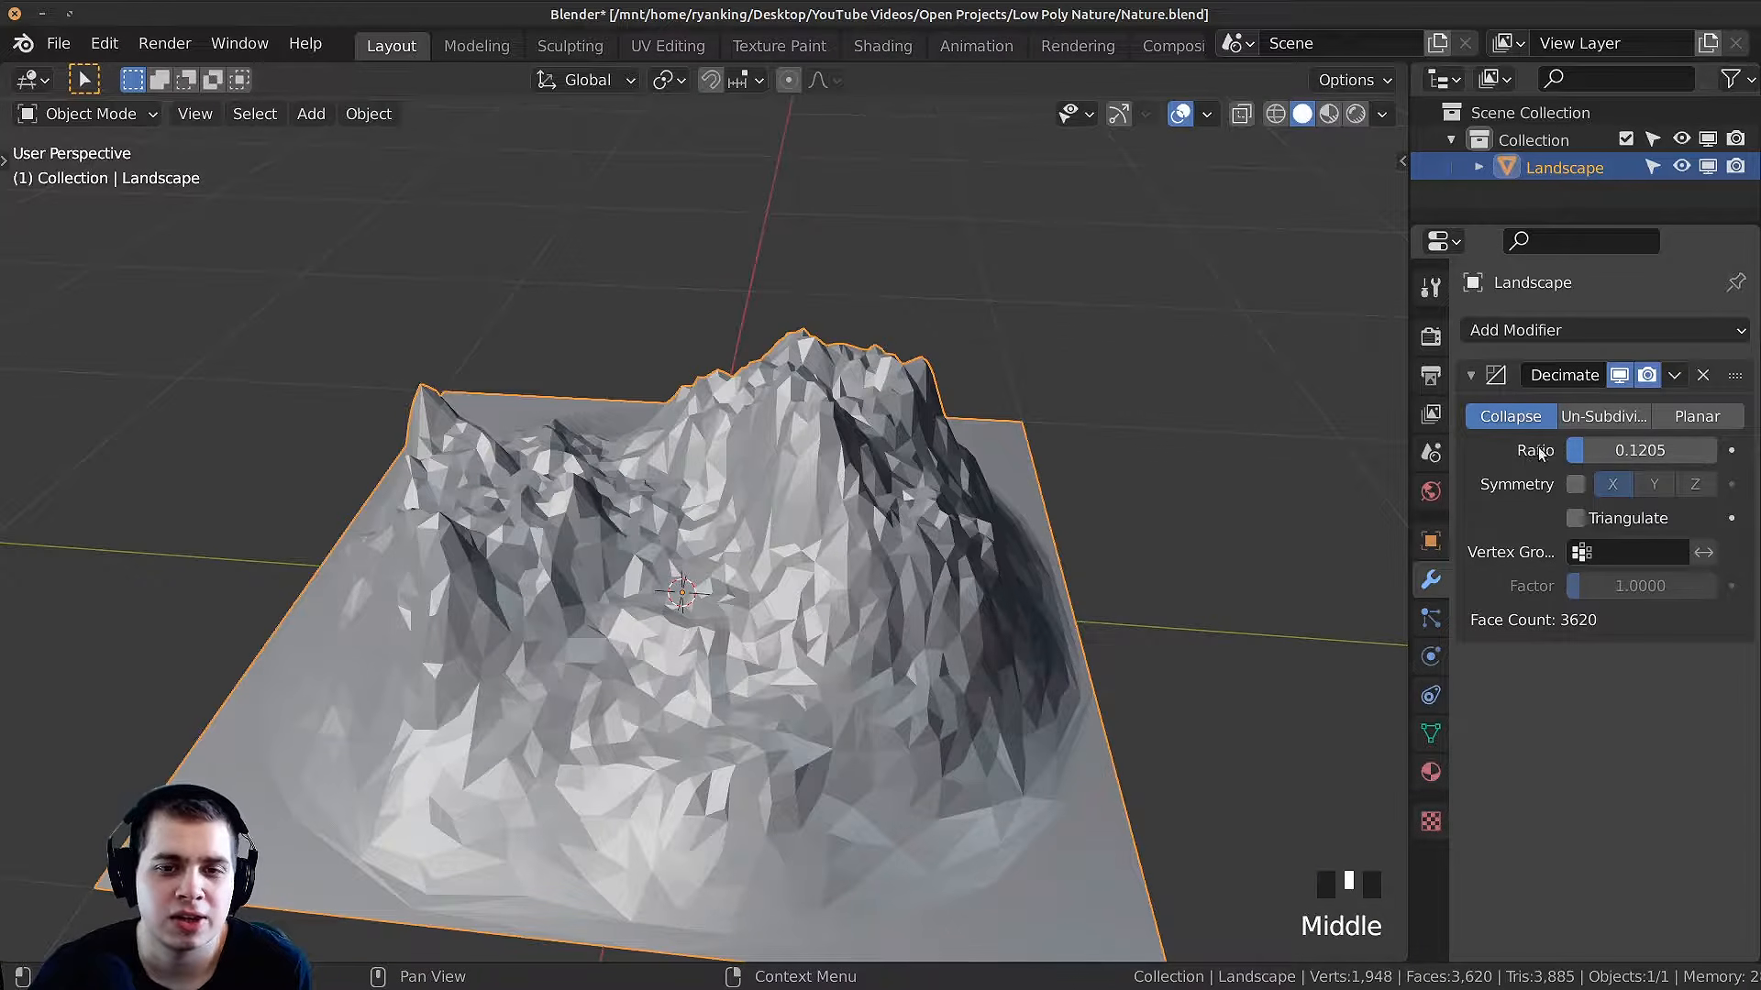
Step: Fine-tune the Decimate ratio to 0.1325 while checking the facets on the mountain slopes
{"action": "left_click_drag", "start_coordinate": [1585, 450], "coordinate": [1587, 451]}
{"action": "middle_click_drag", "start_coordinate": [991, 587], "coordinate": [966, 386]}
{"action": "scroll", "coordinate": [1024, 574], "scroll_direction": "up", "scroll_amount": 4}
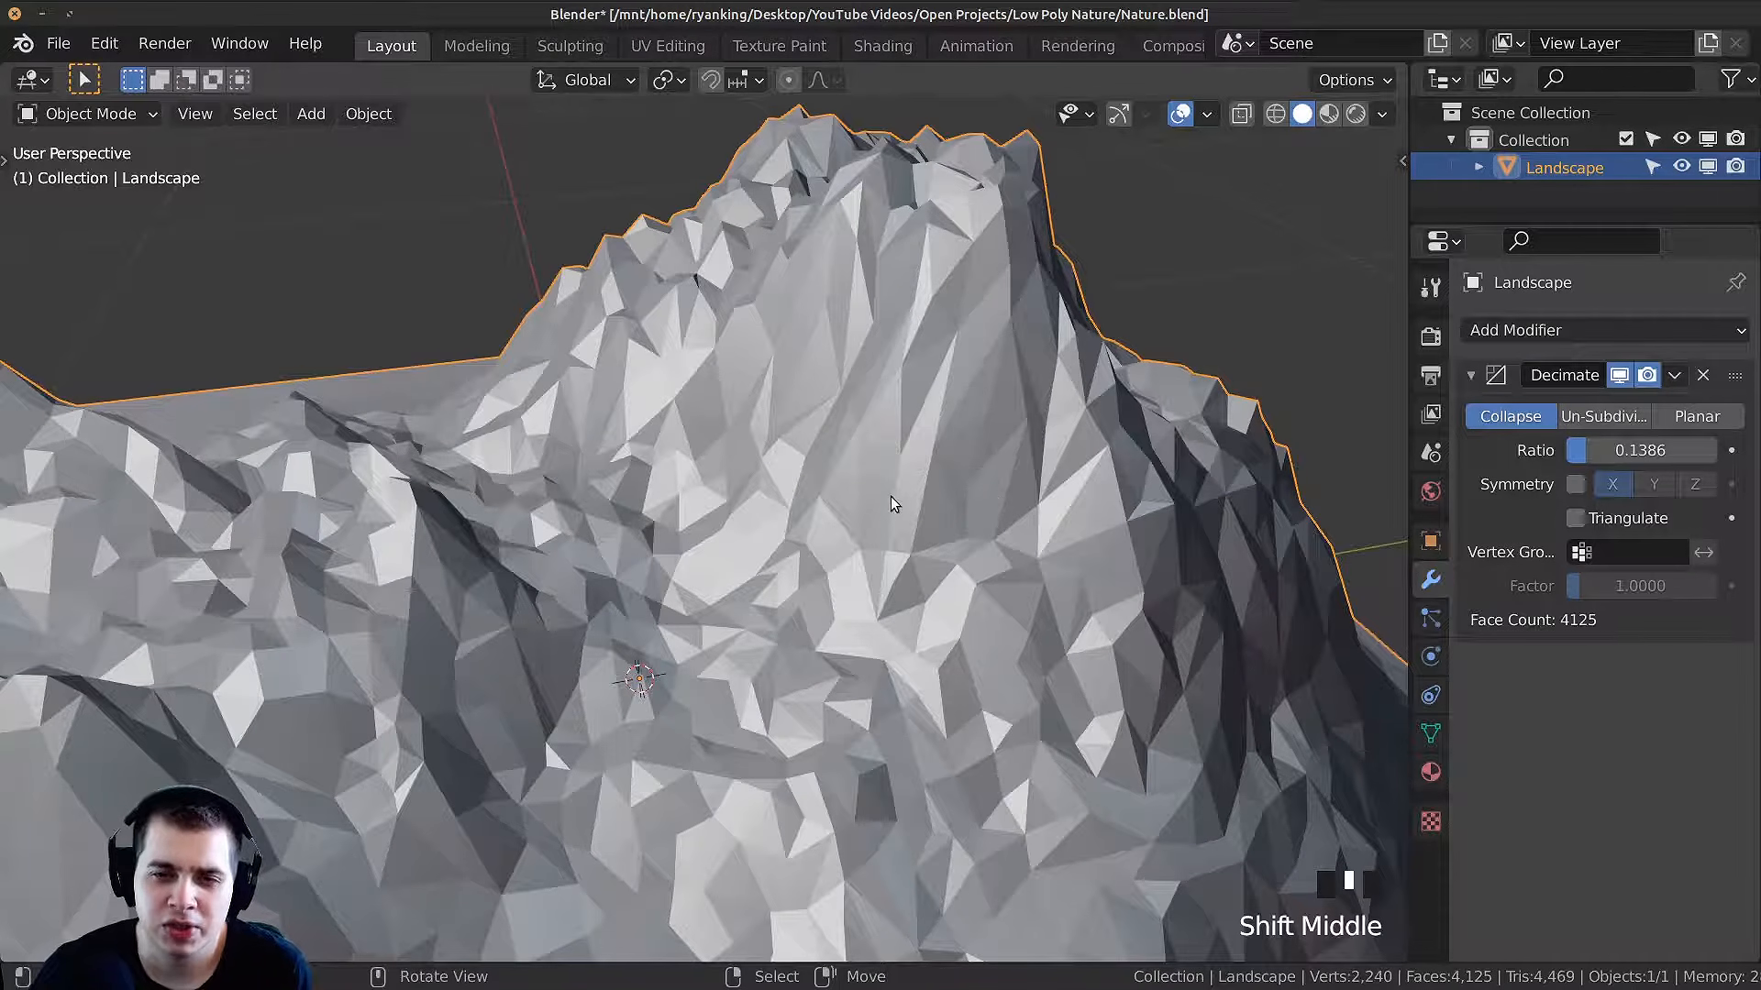
{"action": "middle_click_drag", "start_coordinate": [975, 550], "coordinate": [1407, 515]}
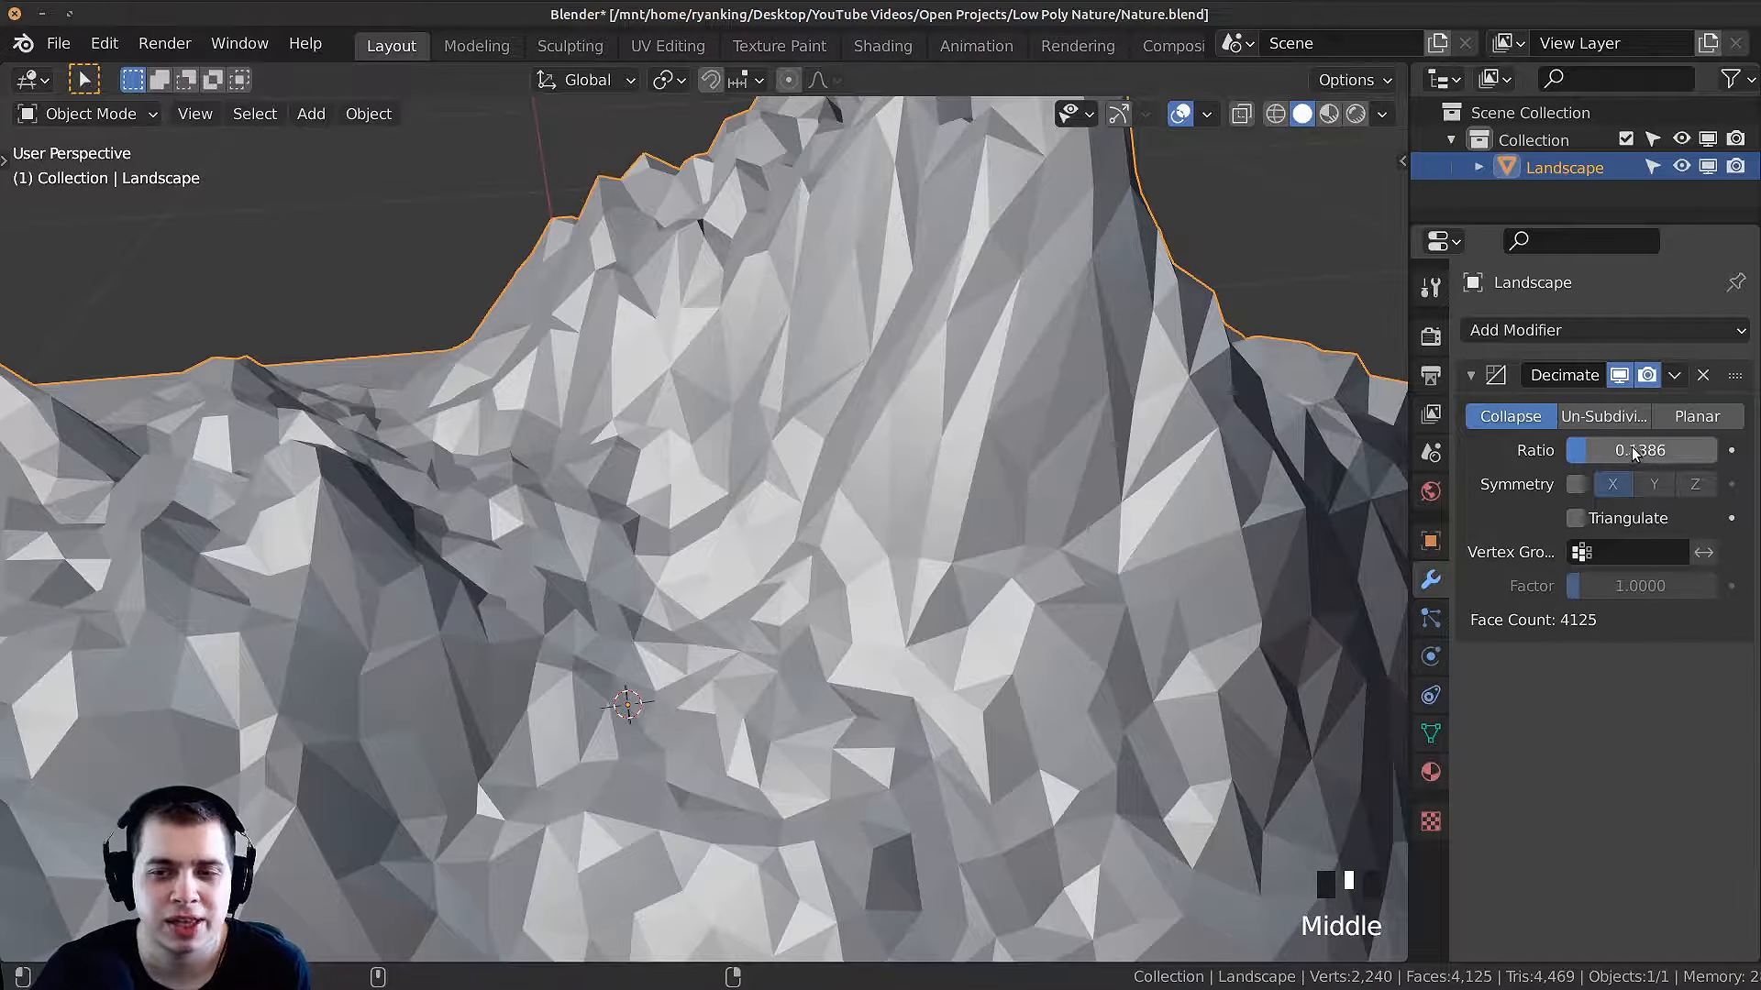
{"action": "left_click_drag", "start_coordinate": [1650, 451], "coordinate": [1641, 450], "text": "shift"}
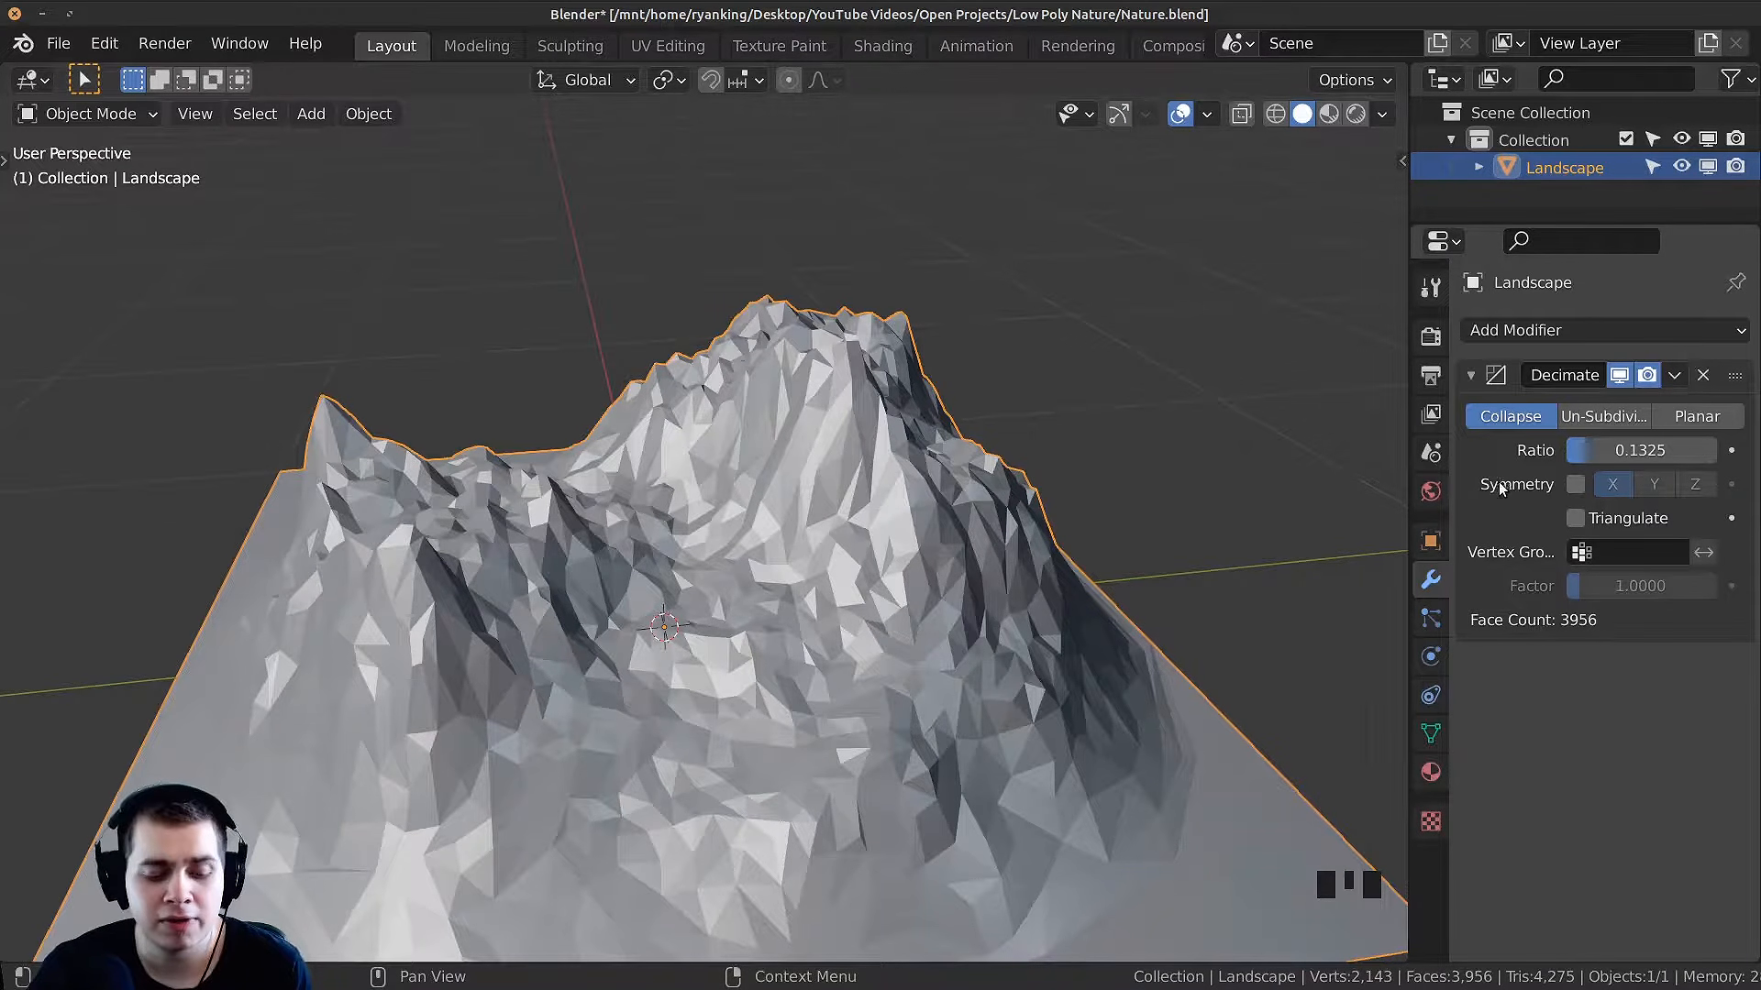
Step: Apply the Decimate modifier to the landscape and check the reduced mesh in Edit Mode
{"action": "key", "text": "Tab"}
{"action": "key", "text": "Tab"}
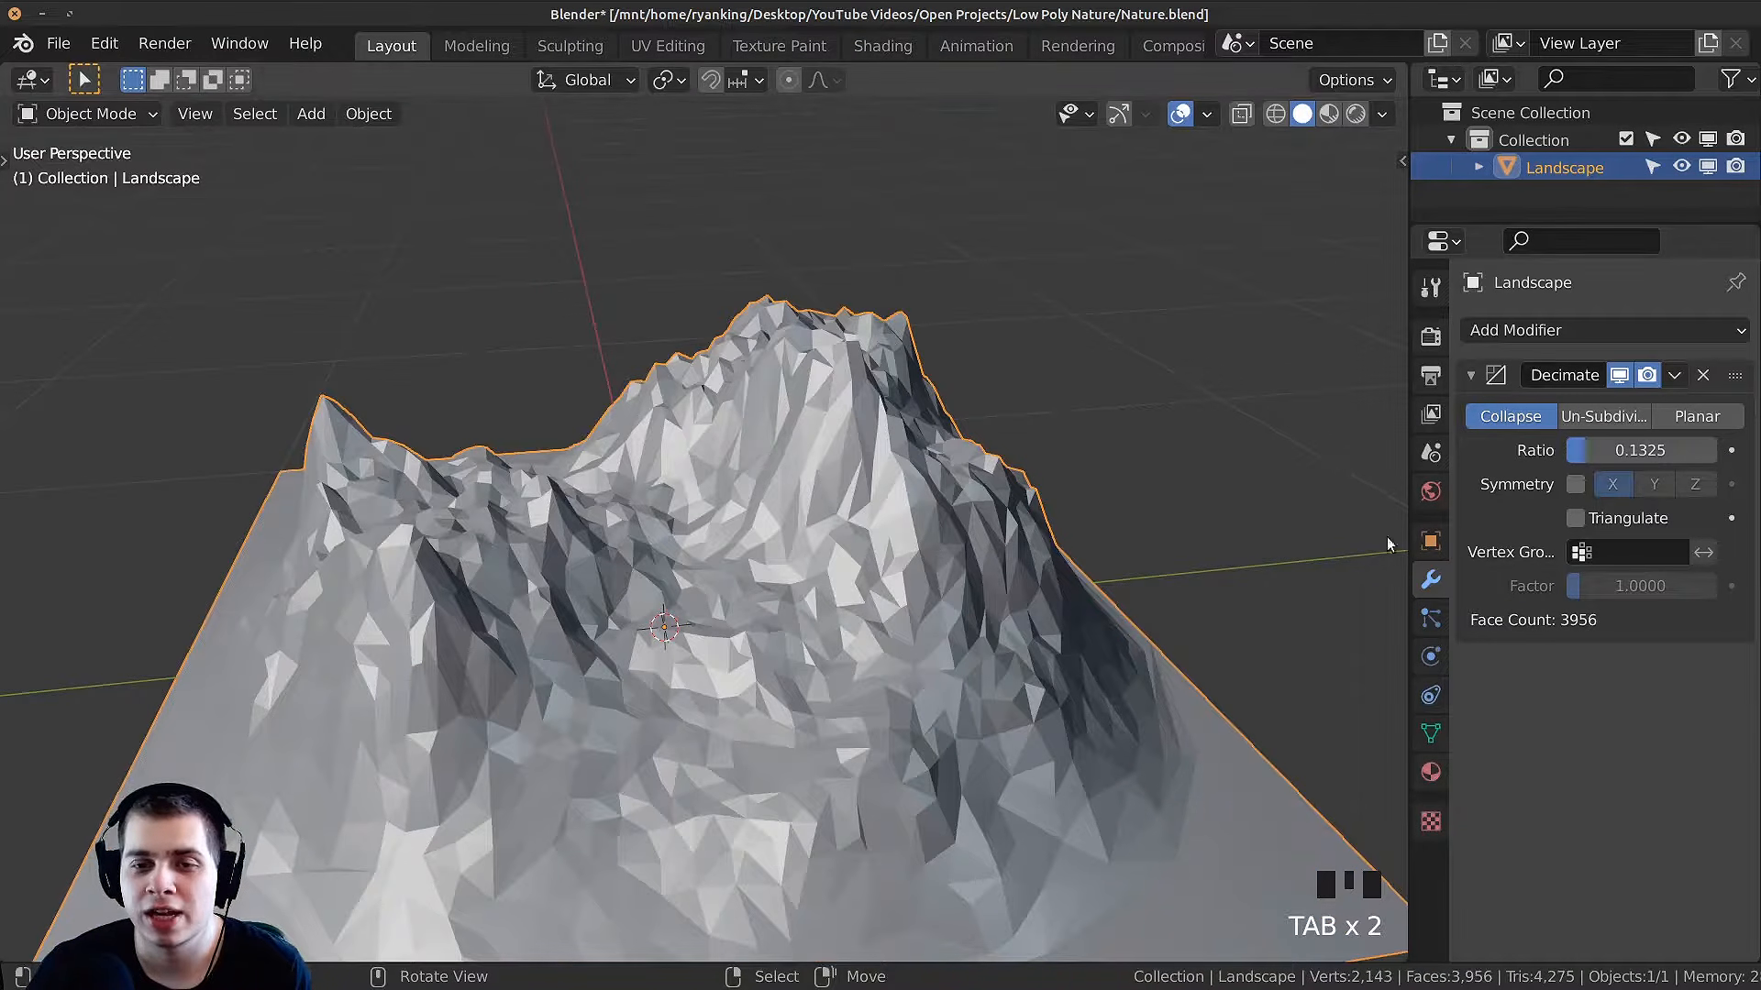
{"action": "key", "text": "ctrl+a"}
{"action": "middle_click_drag", "start_coordinate": [1143, 416], "coordinate": [808, 437]}
{"action": "key", "text": "Tab"}
{"action": "scroll", "coordinate": [814, 514], "scroll_direction": "up", "scroll_amount": 3}
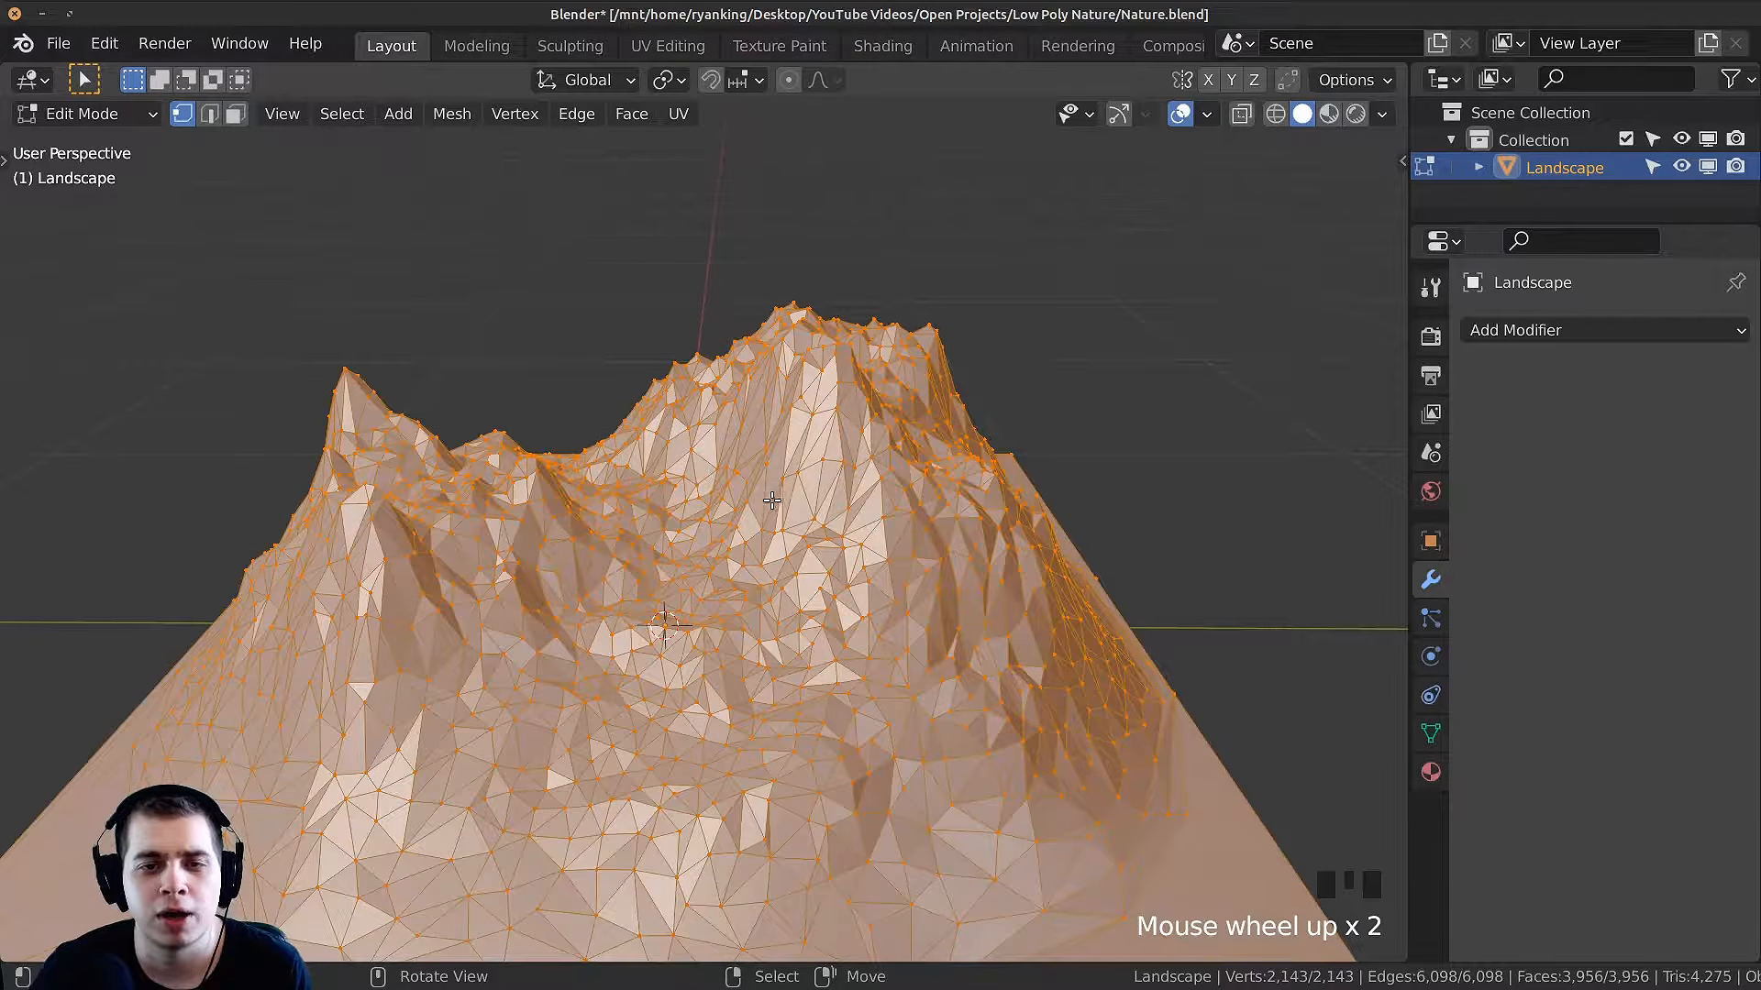
{"action": "key", "text": "Tab"}
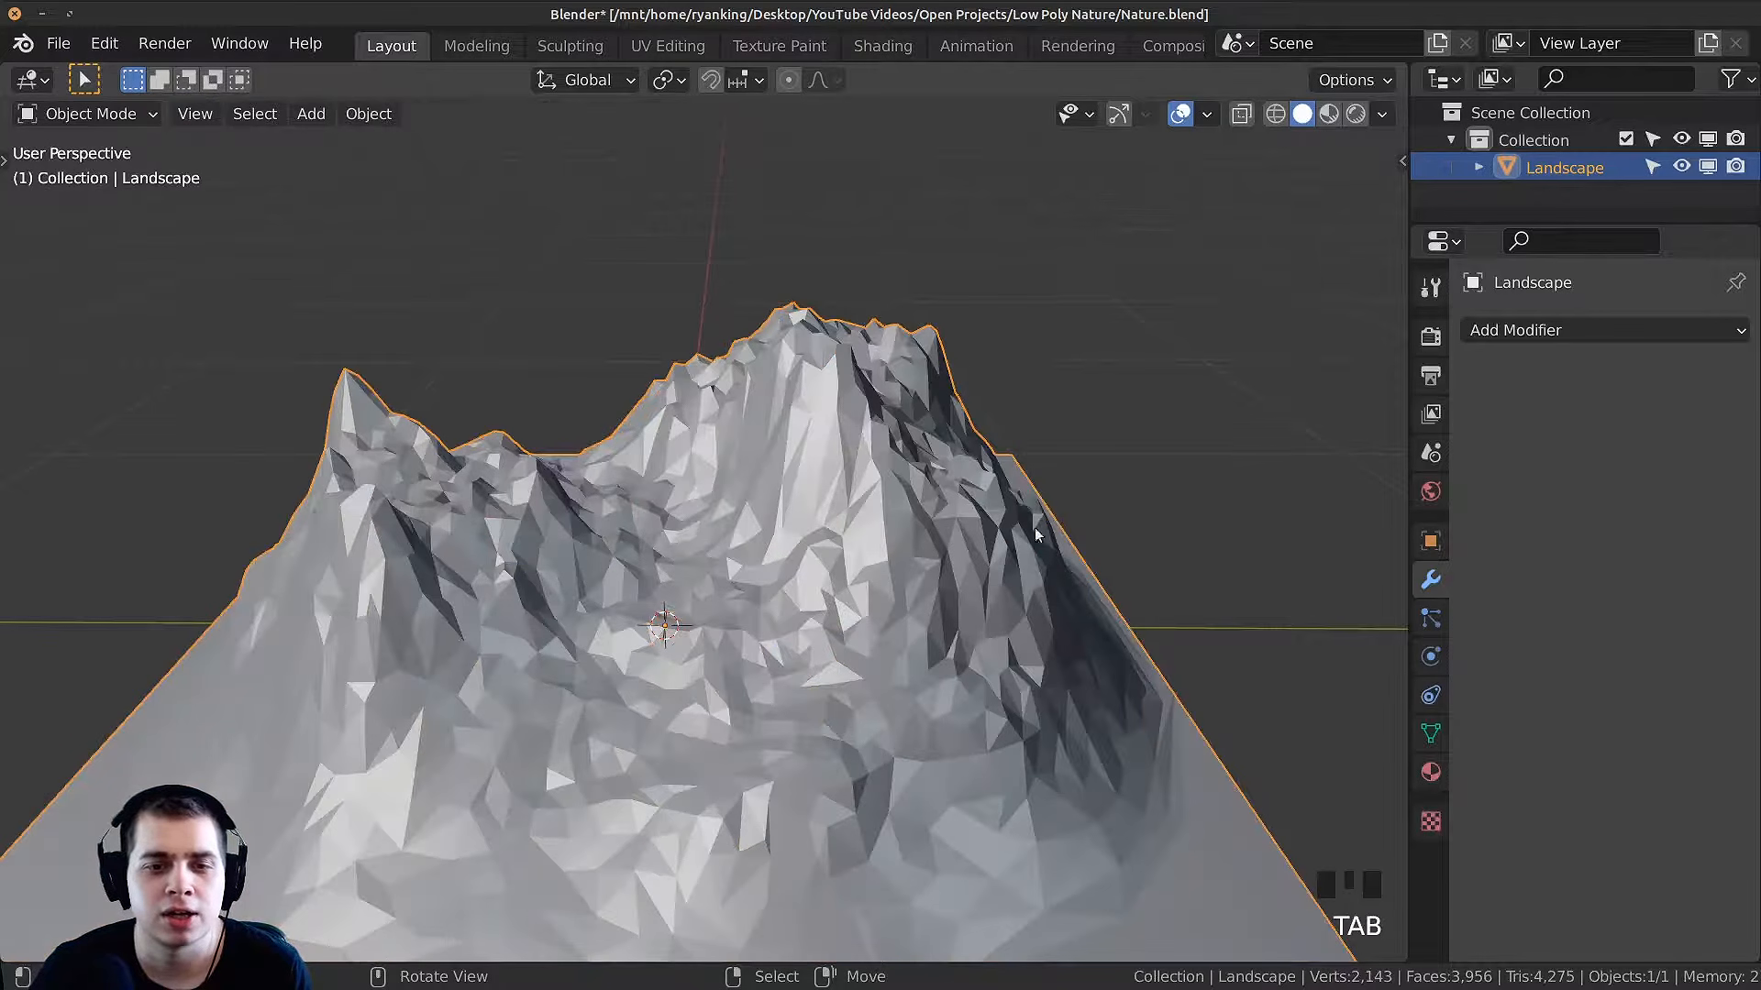
Step: Create and rename a new material for the landscape, with a brown base color of H 0.078, S 0.670, V 0.387
{"action": "left_click", "coordinate": [1431, 773]}
{"action": "left_click", "coordinate": [1548, 448]}
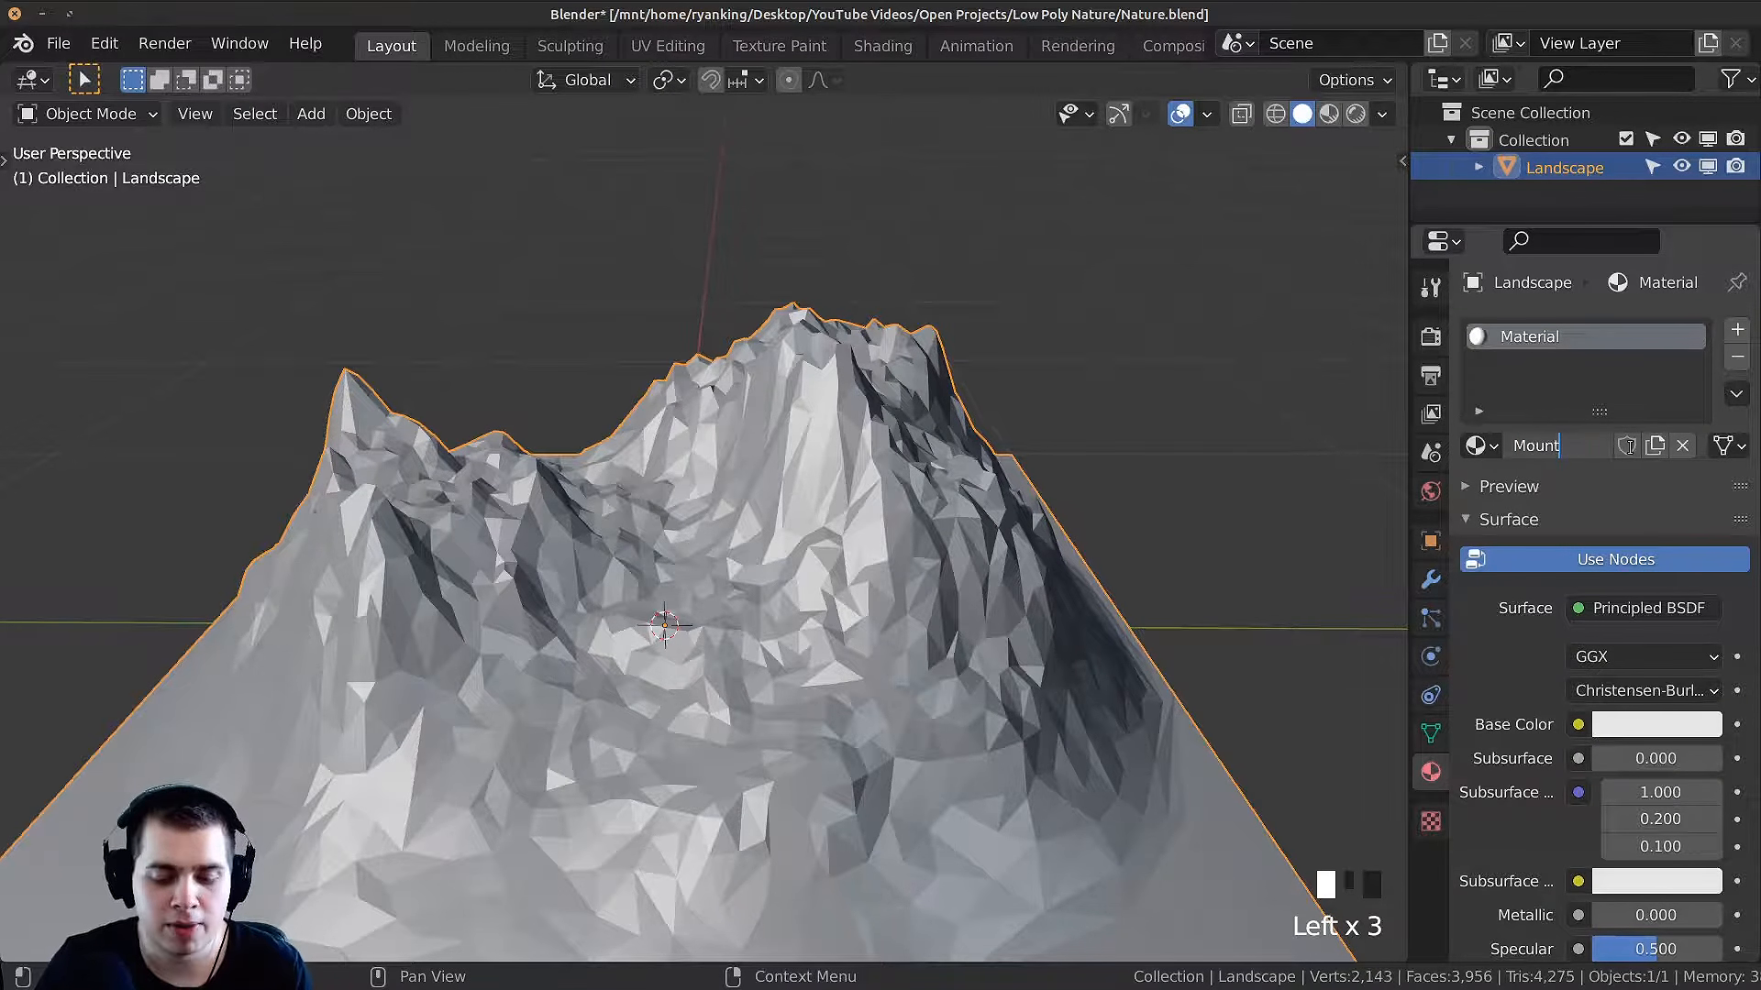
{"action": "scroll", "coordinate": [1628, 447], "scroll_direction": "down", "scroll_amount": 6}
{"action": "left_click", "coordinate": [1619, 505]}
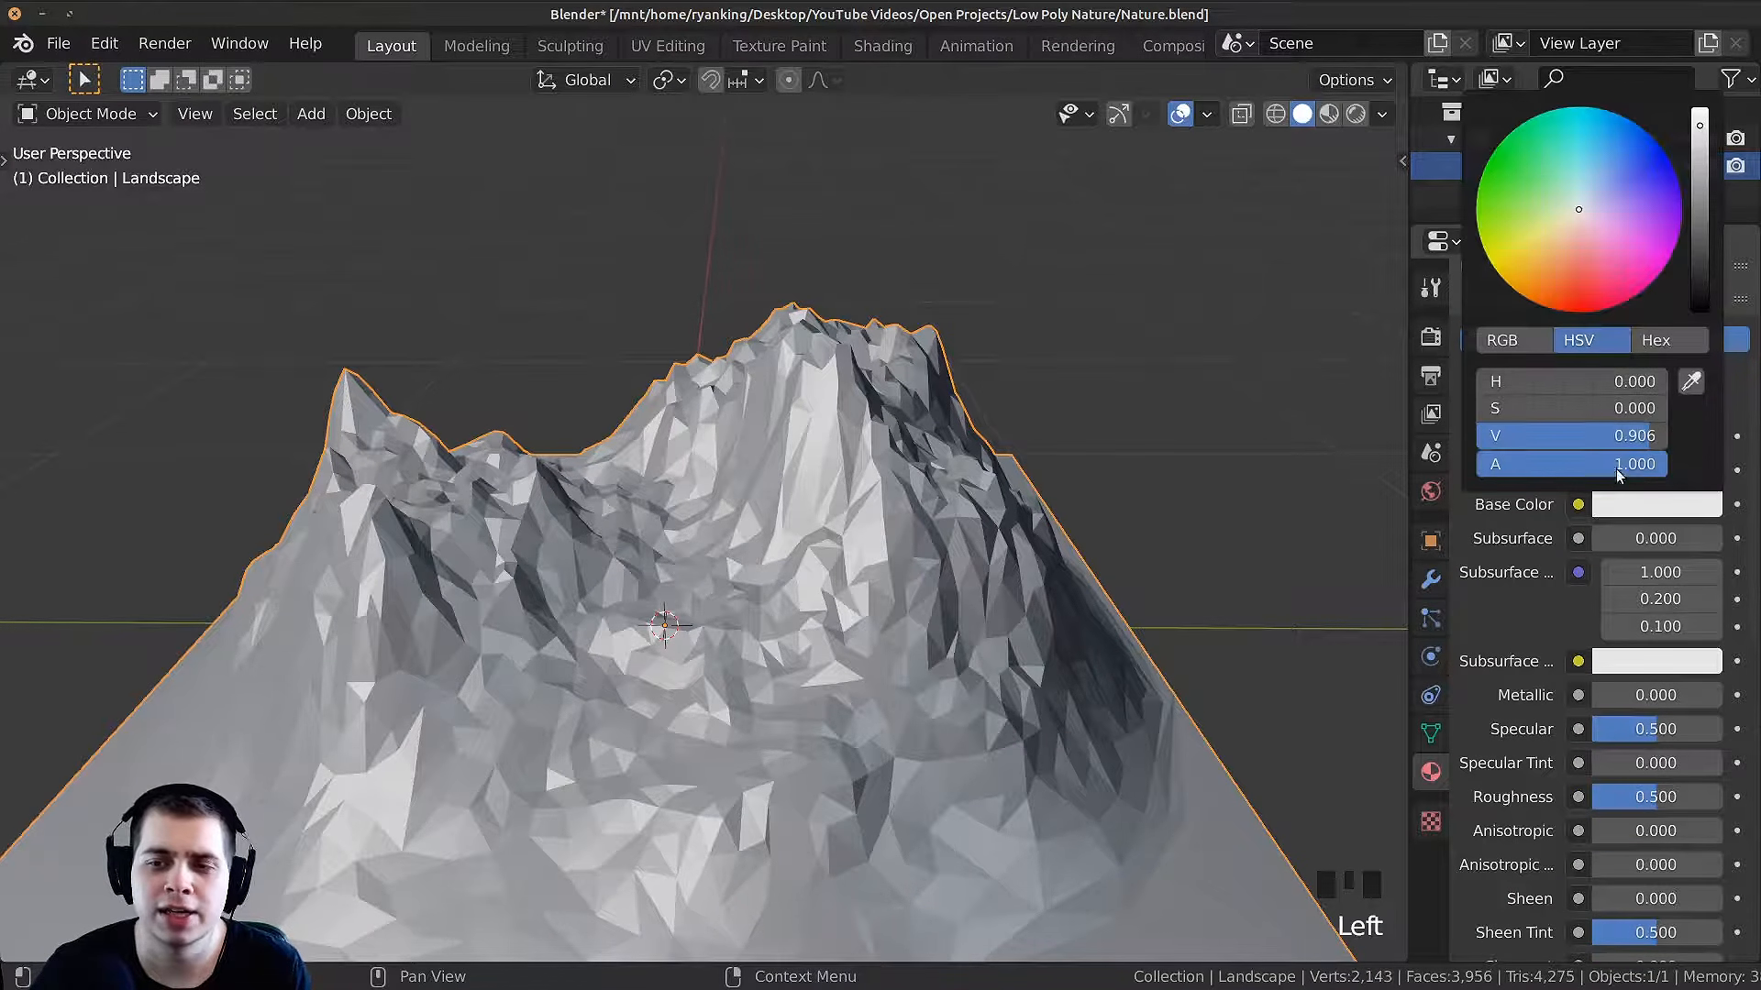
{"action": "left_click", "coordinate": [1544, 274]}
{"action": "left_click_drag", "start_coordinate": [1696, 220], "coordinate": [1698, 233]}
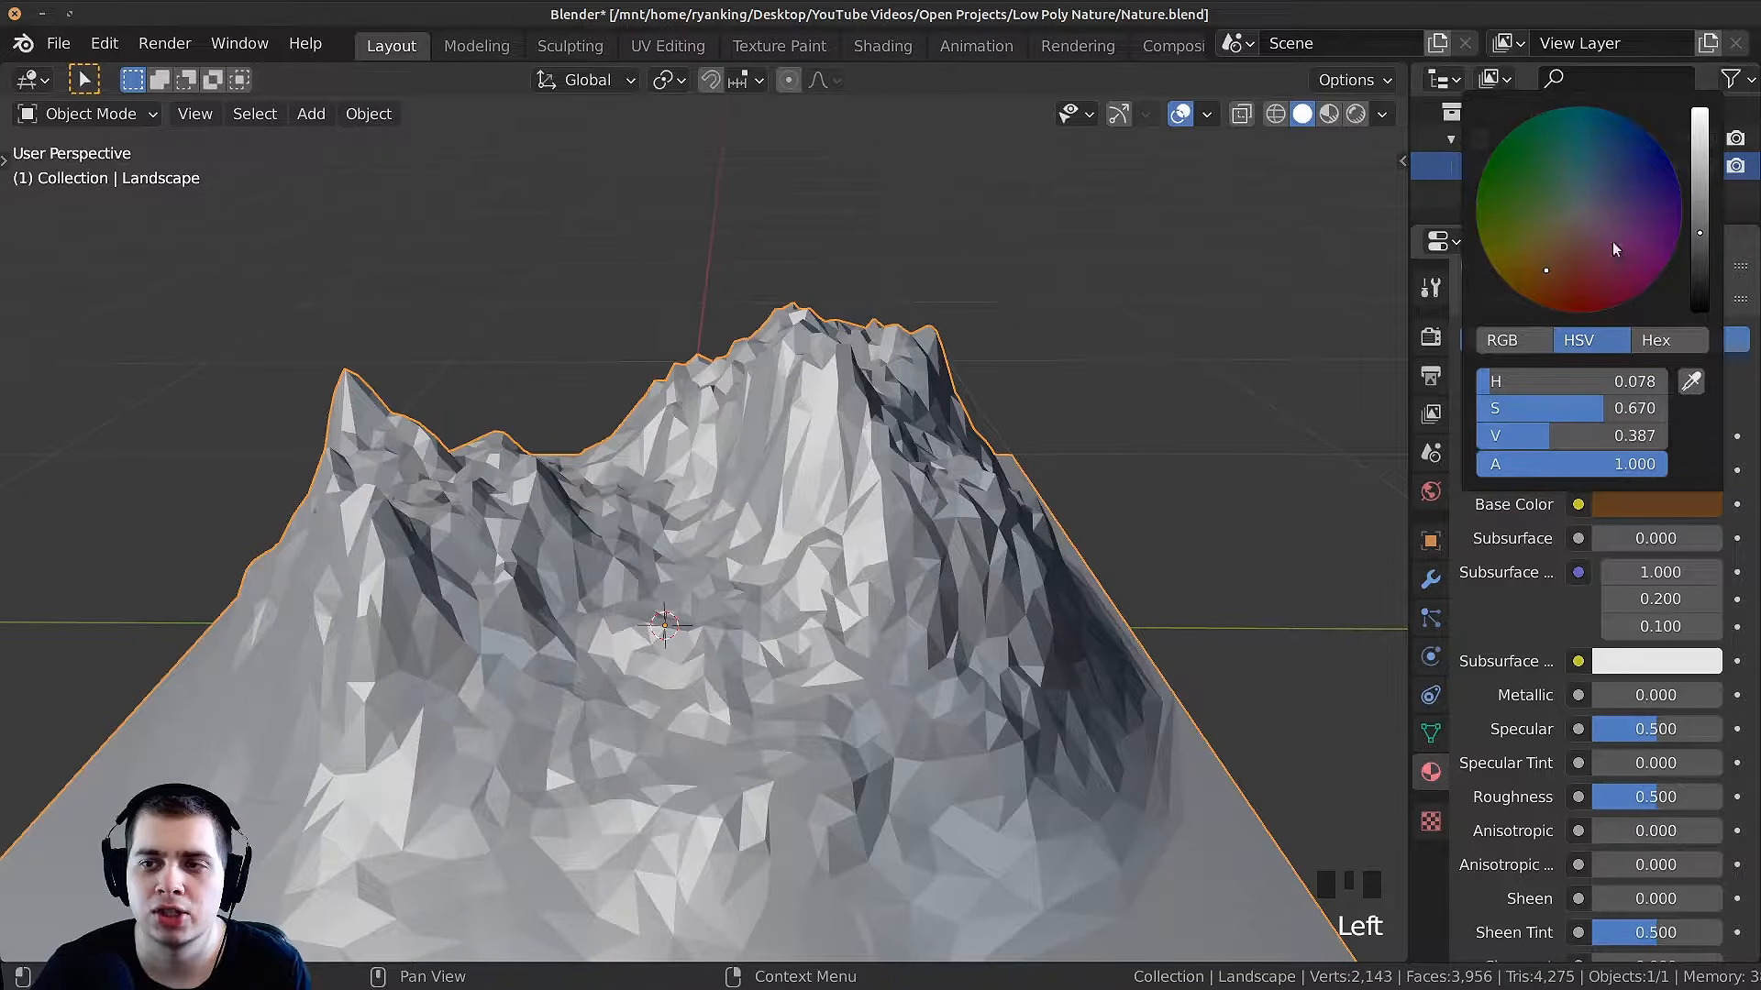
Step: Switch the viewport to Rendered shading to preview the mountain's material
{"action": "middle_click_drag", "start_coordinate": [730, 796], "coordinate": [897, 755]}
{"action": "key", "text": "z"}
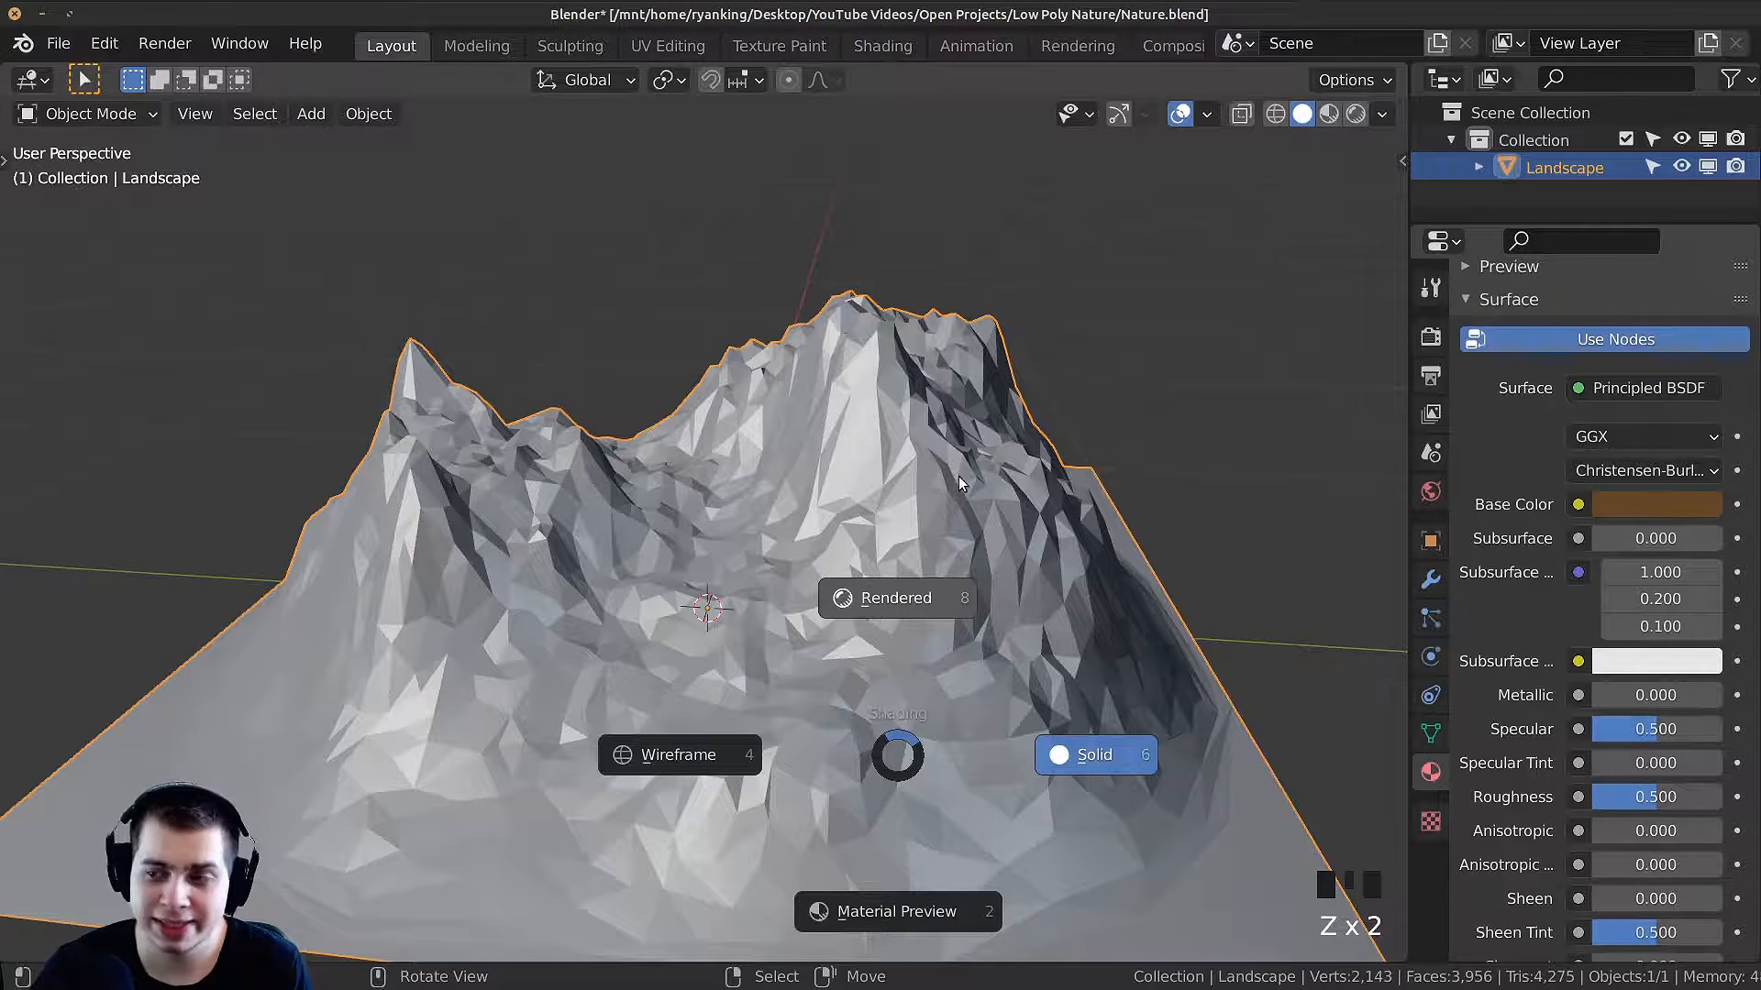
{"action": "left_click", "coordinate": [952, 465]}
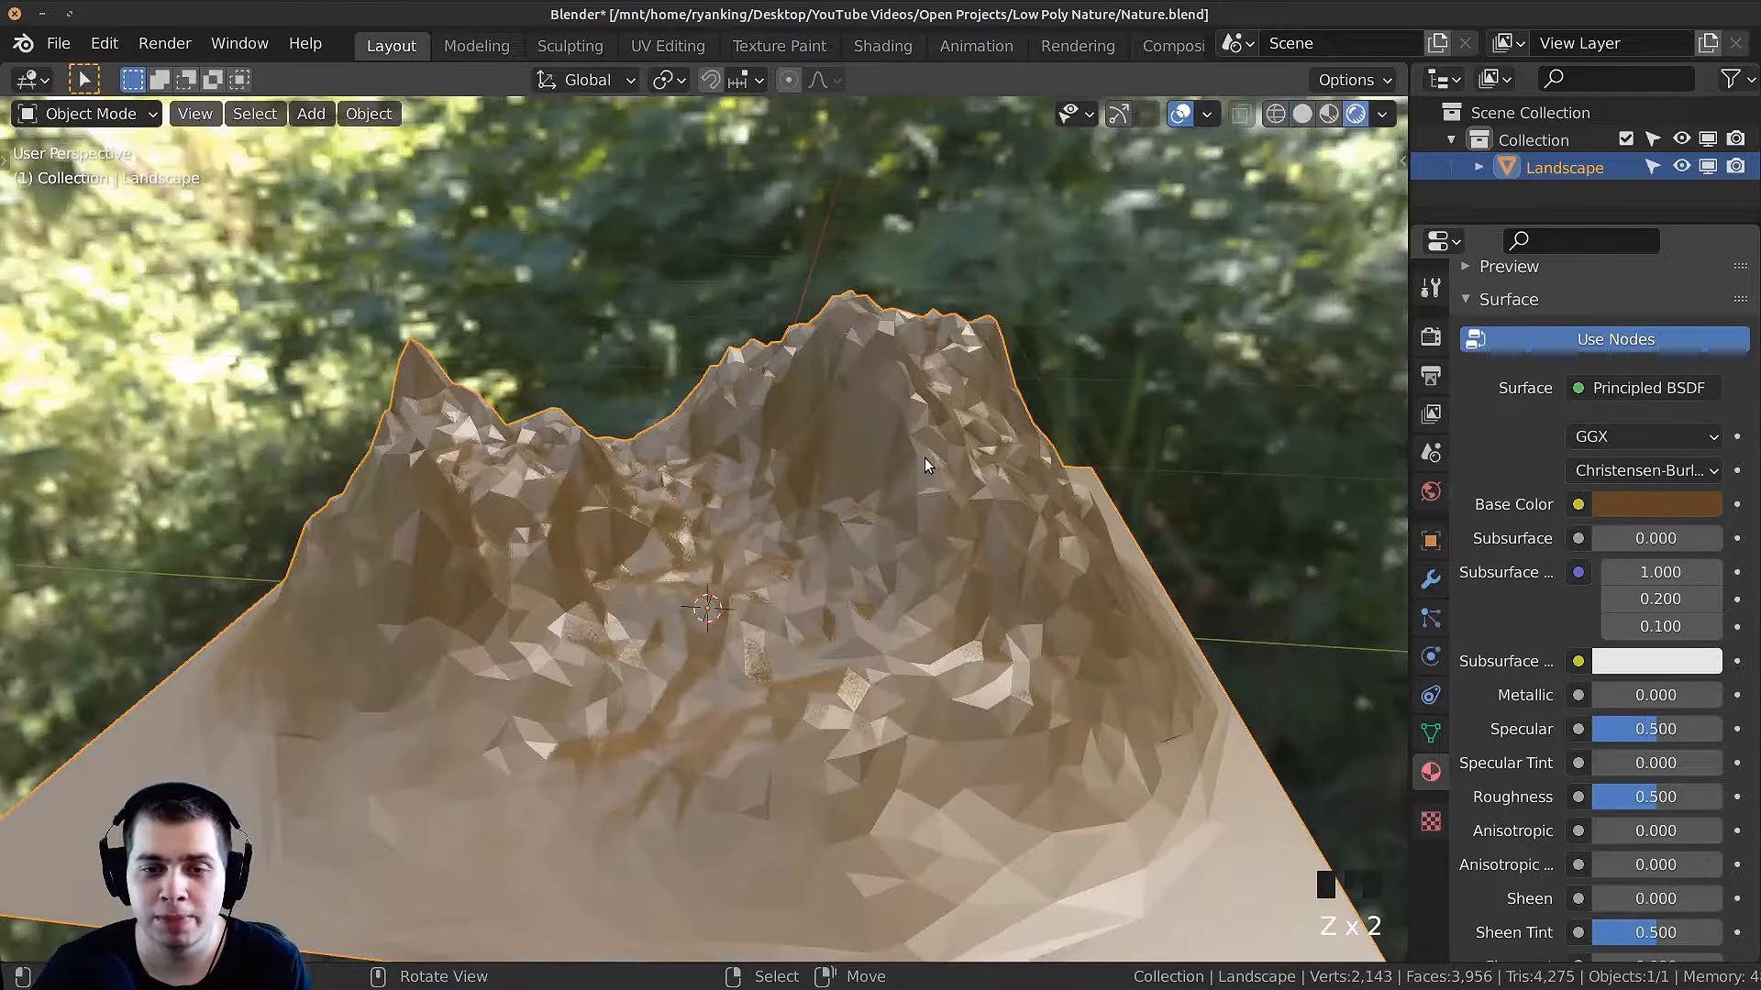
Step: Darken the mountain material's brown base color and raise its roughness to 0.696
{"action": "left_click", "coordinate": [1645, 507]}
{"action": "middle_click_drag", "start_coordinate": [1100, 605], "coordinate": [1010, 635]}
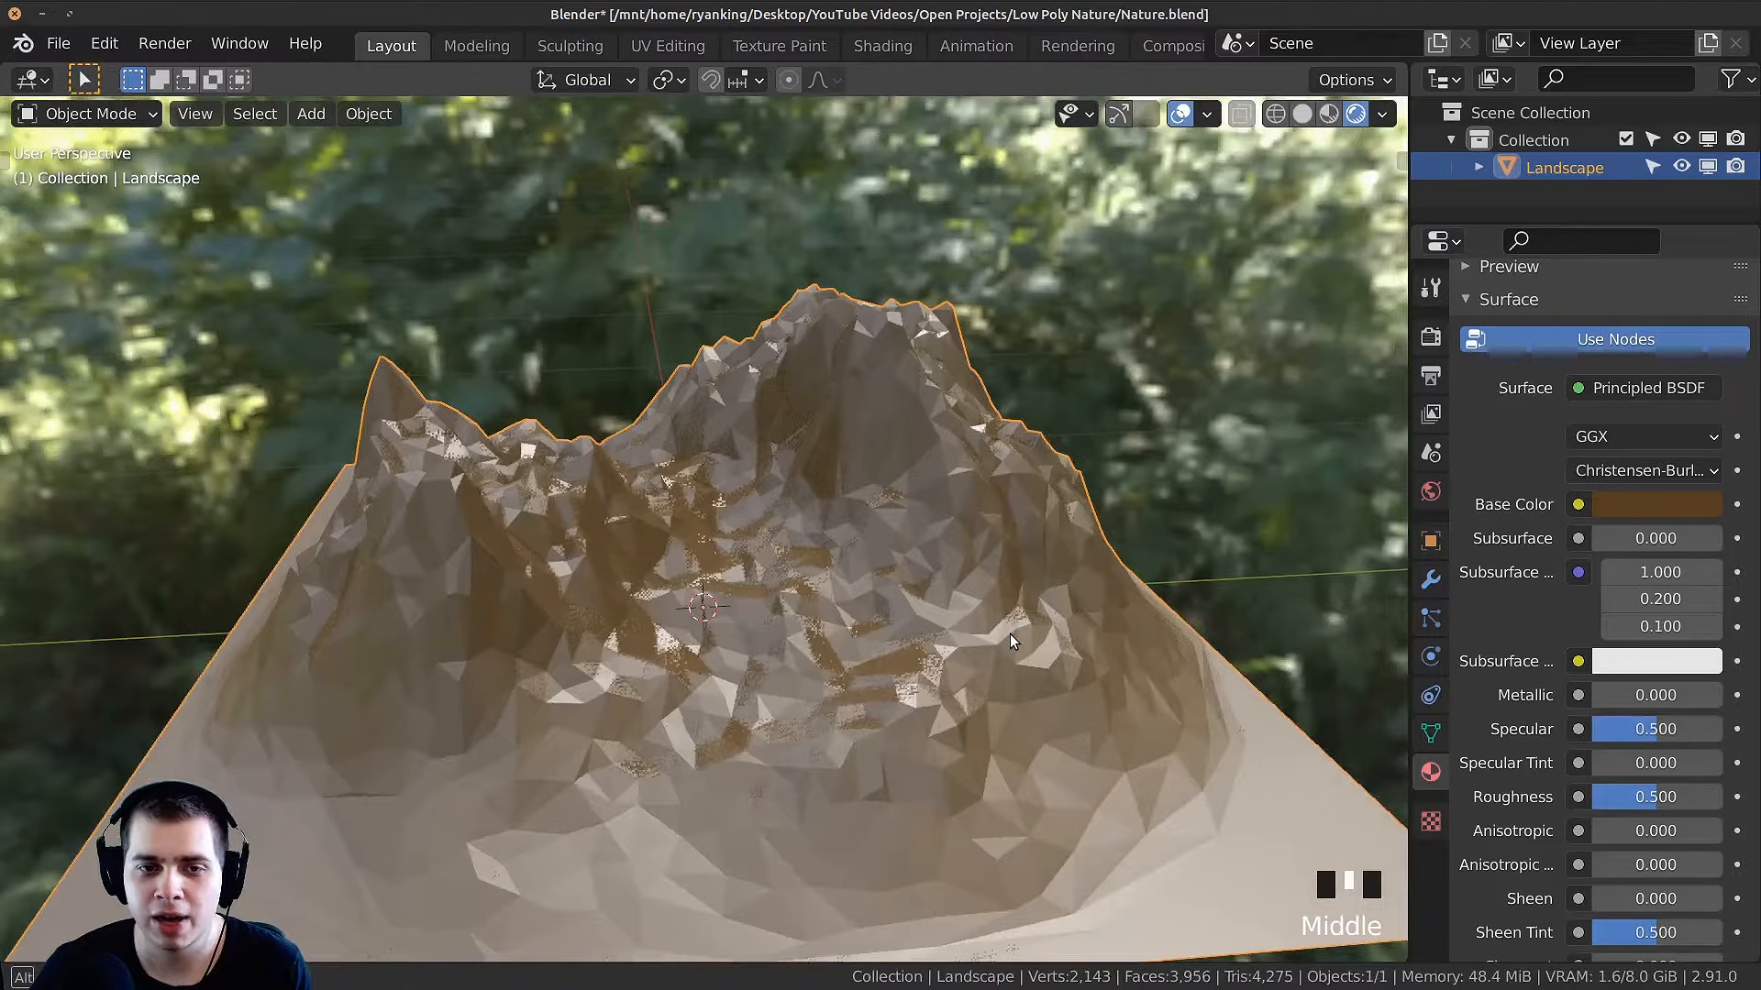
{"action": "left_click_drag", "start_coordinate": [1646, 798], "coordinate": [1672, 804]}
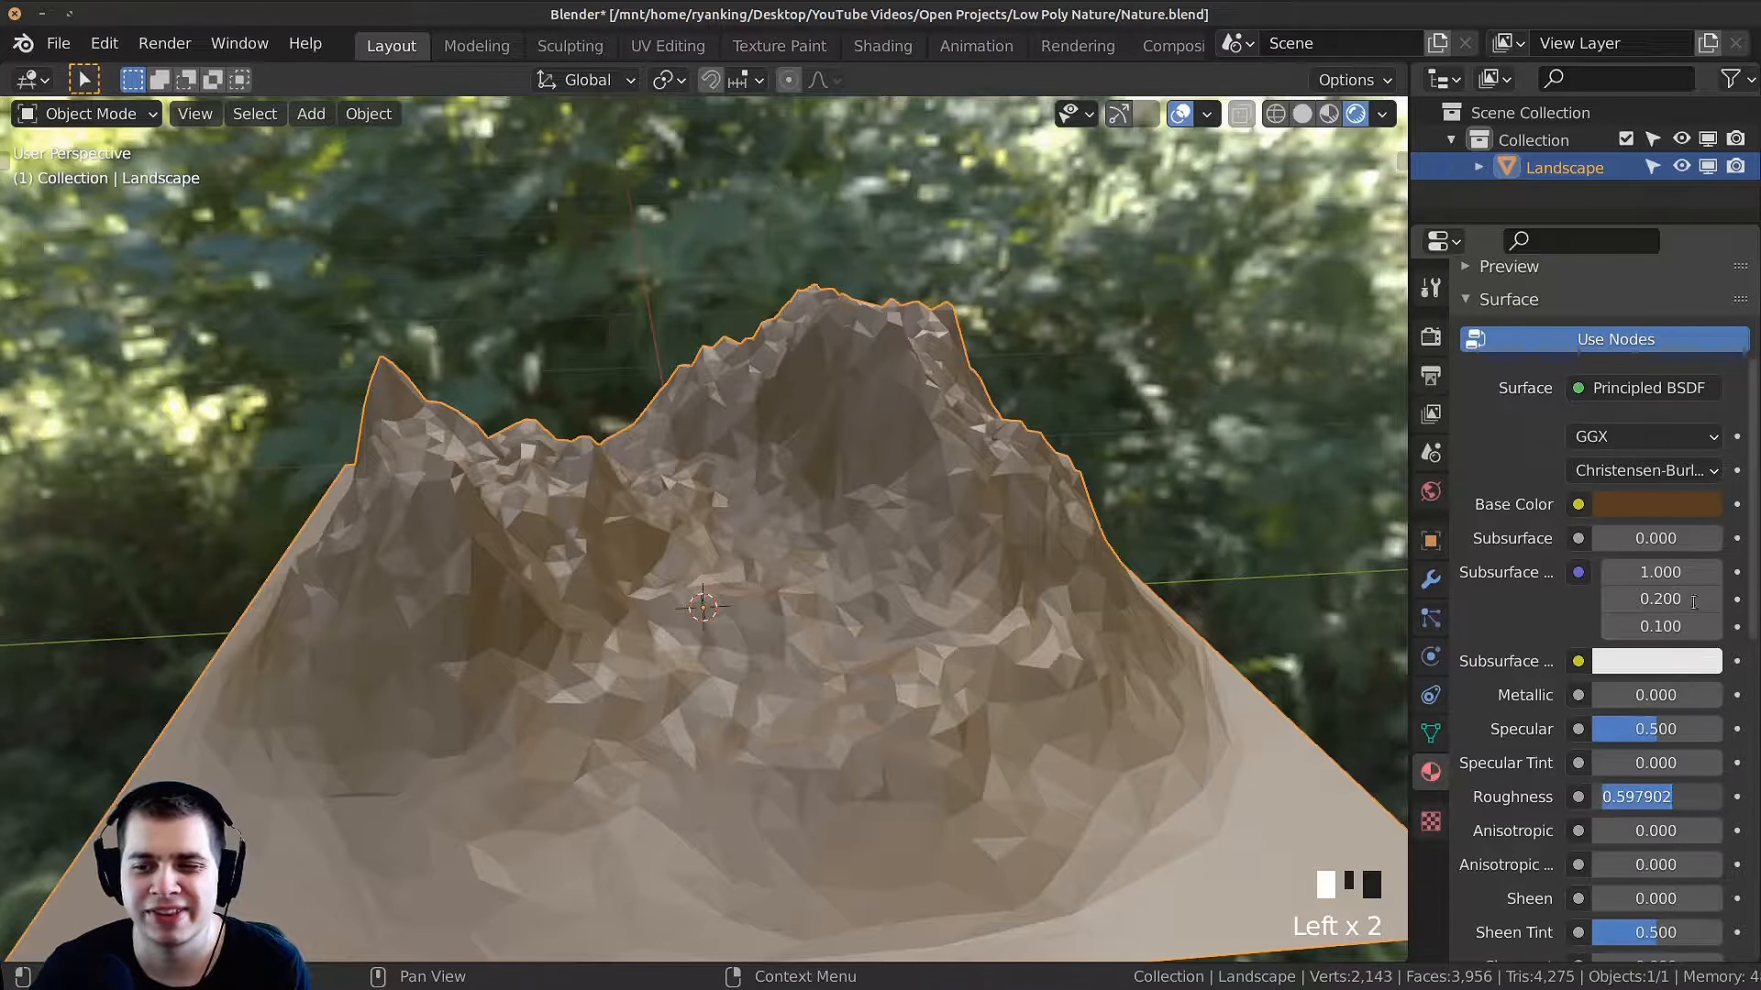
{"action": "left_click", "coordinate": [1677, 508]}
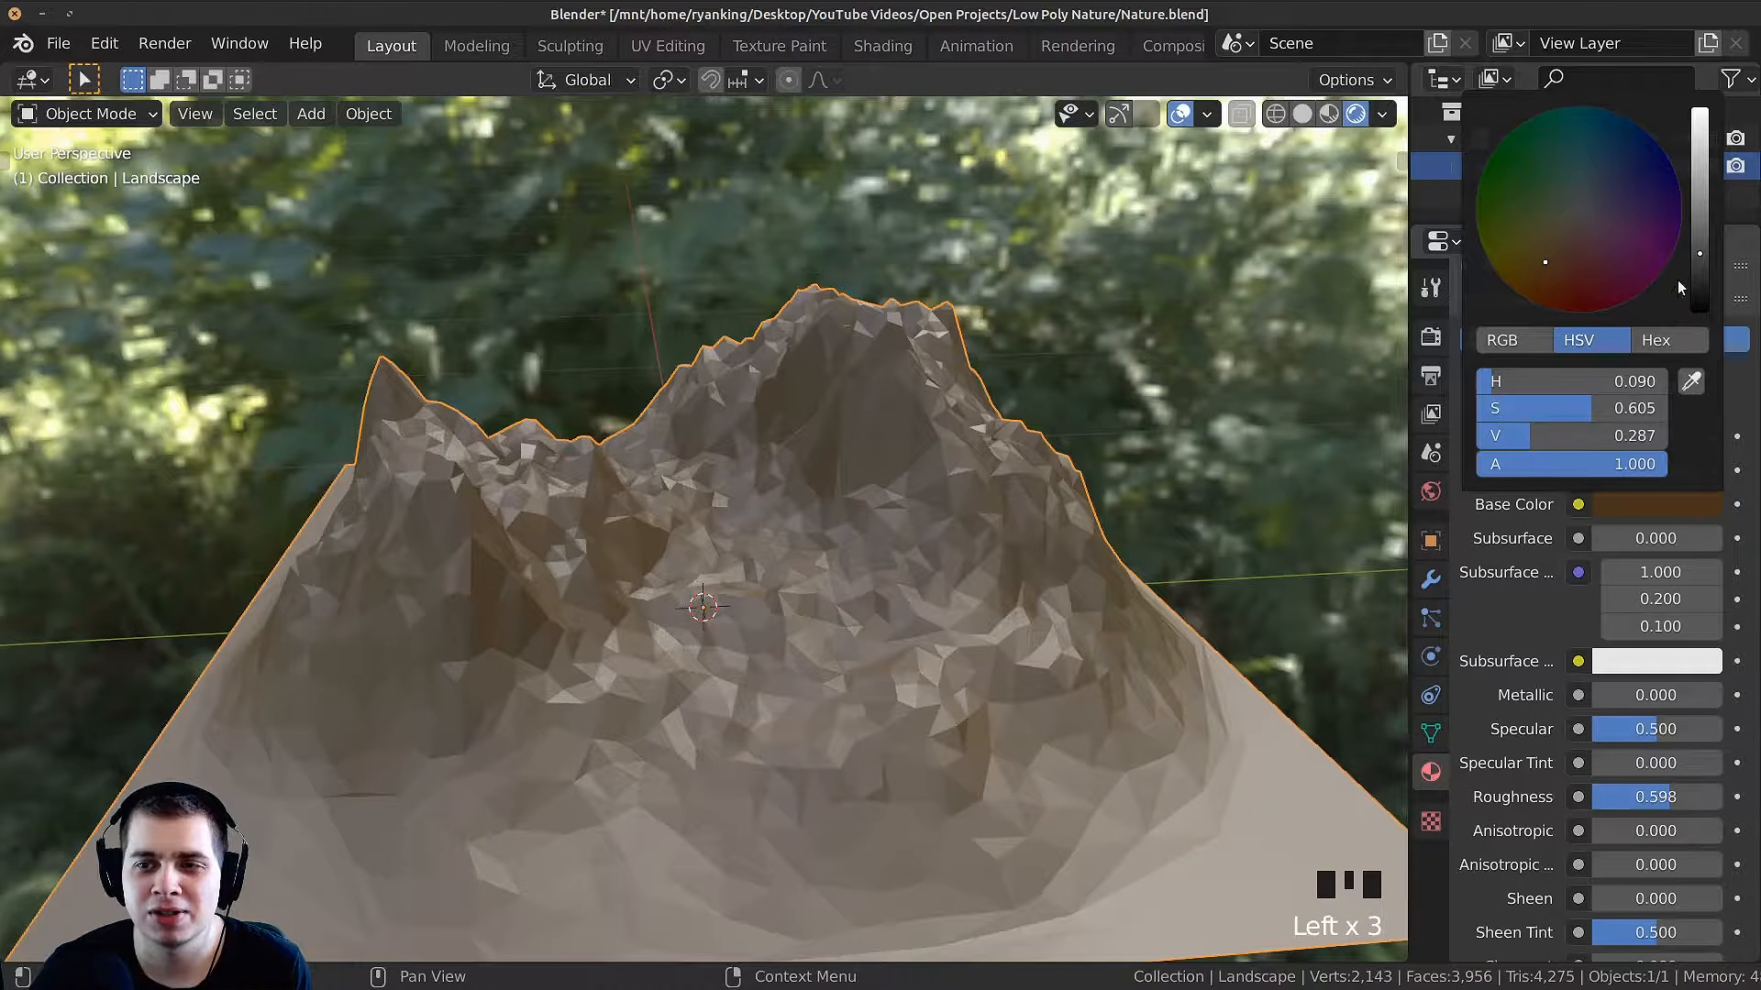
{"action": "left_click_drag", "start_coordinate": [1669, 797], "coordinate": [1682, 798]}
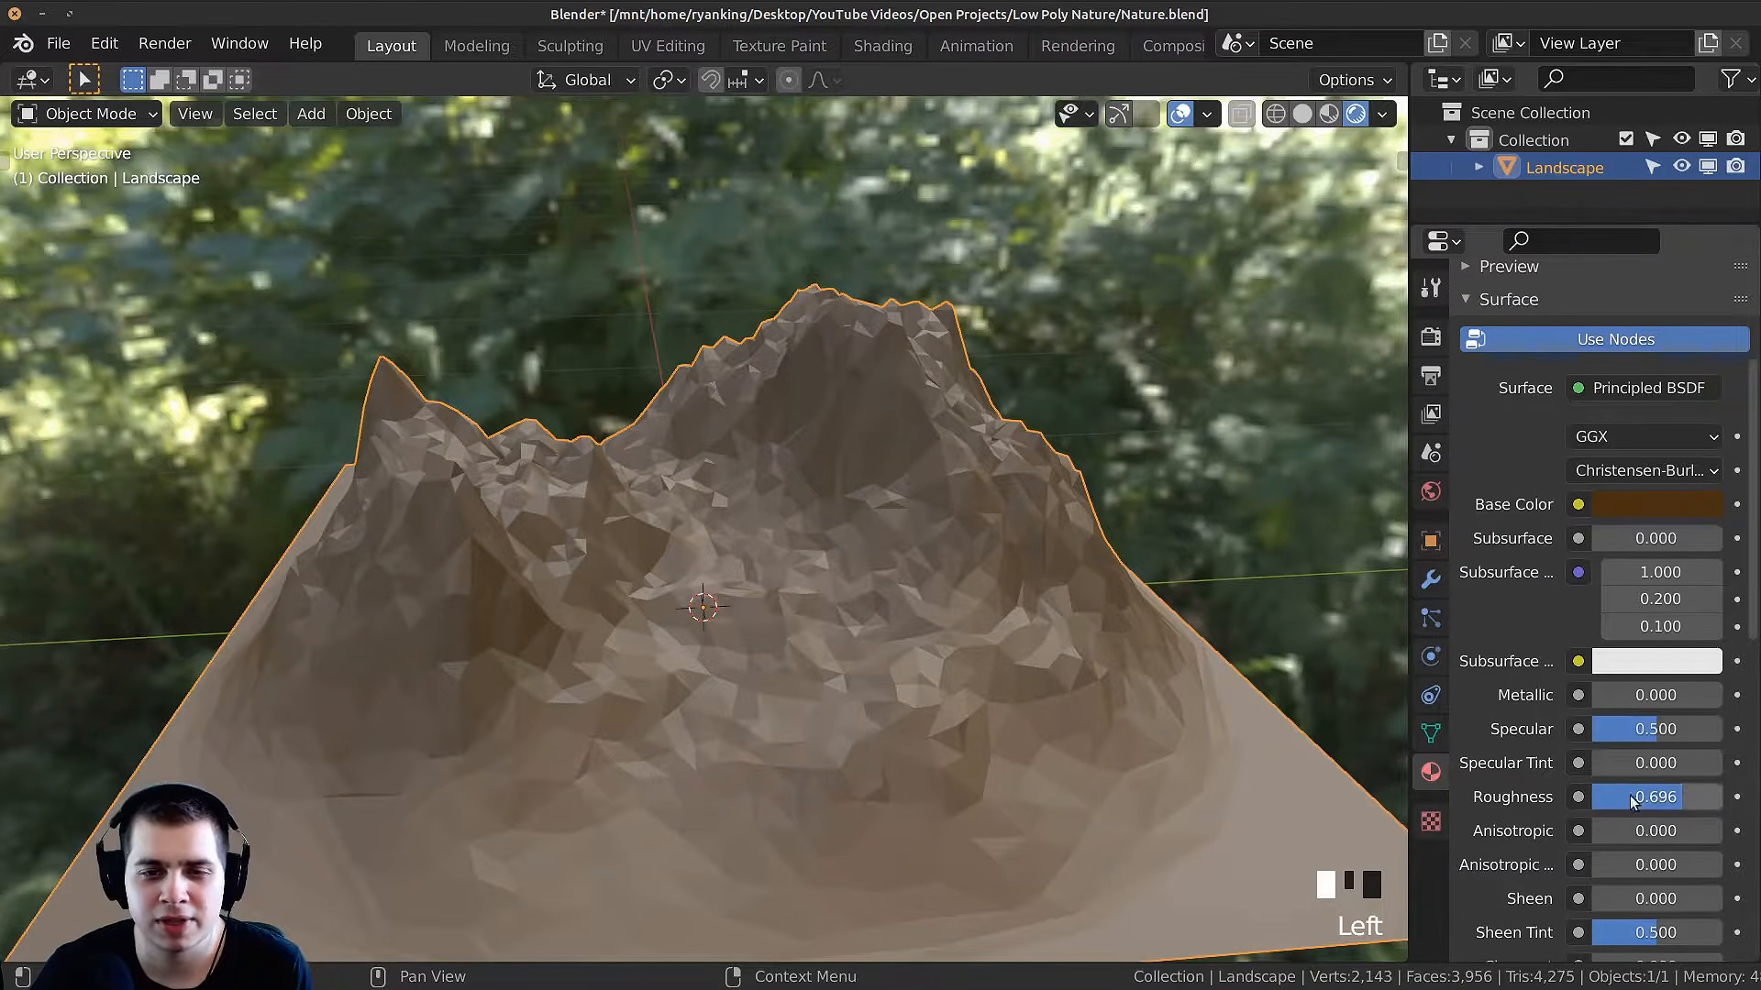
{"action": "middle_click_drag", "start_coordinate": [862, 752], "coordinate": [800, 689]}
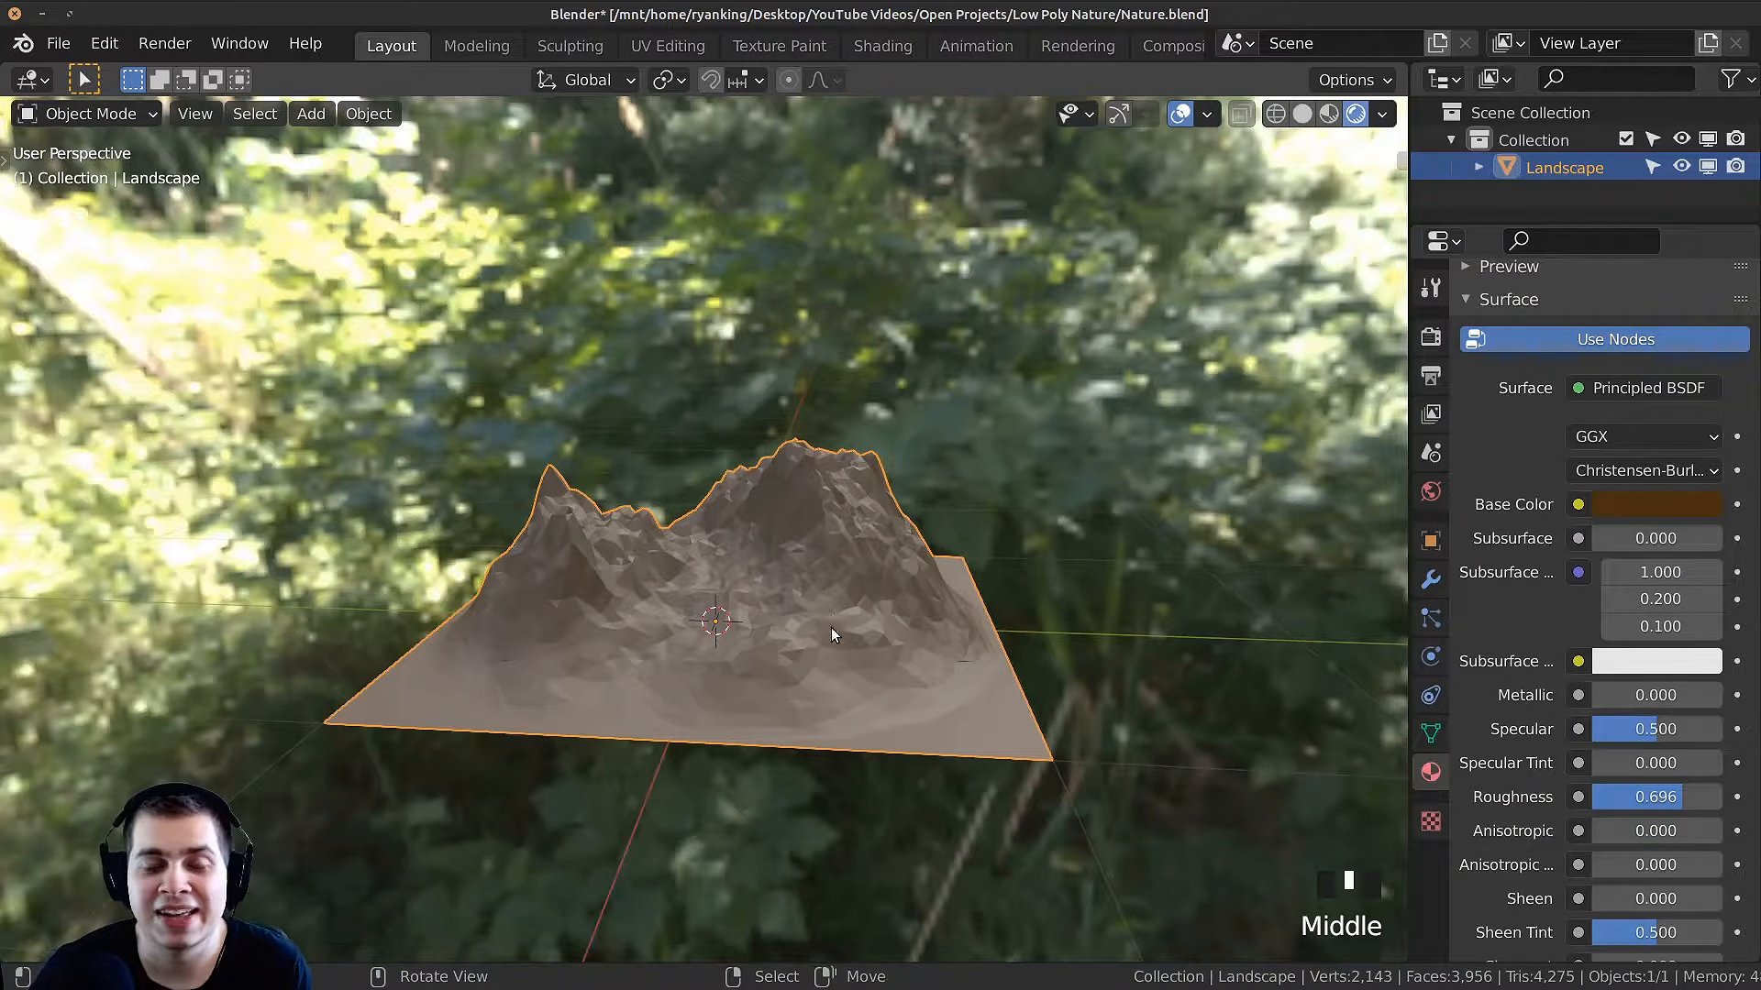
Step: Put the landscape in Edit Mode and switch to face selection
{"action": "middle_click_drag", "start_coordinate": [830, 627], "coordinate": [773, 477]}
{"action": "middle_click_drag", "start_coordinate": [713, 548], "coordinate": [706, 436]}
{"action": "key", "text": "Tab"}
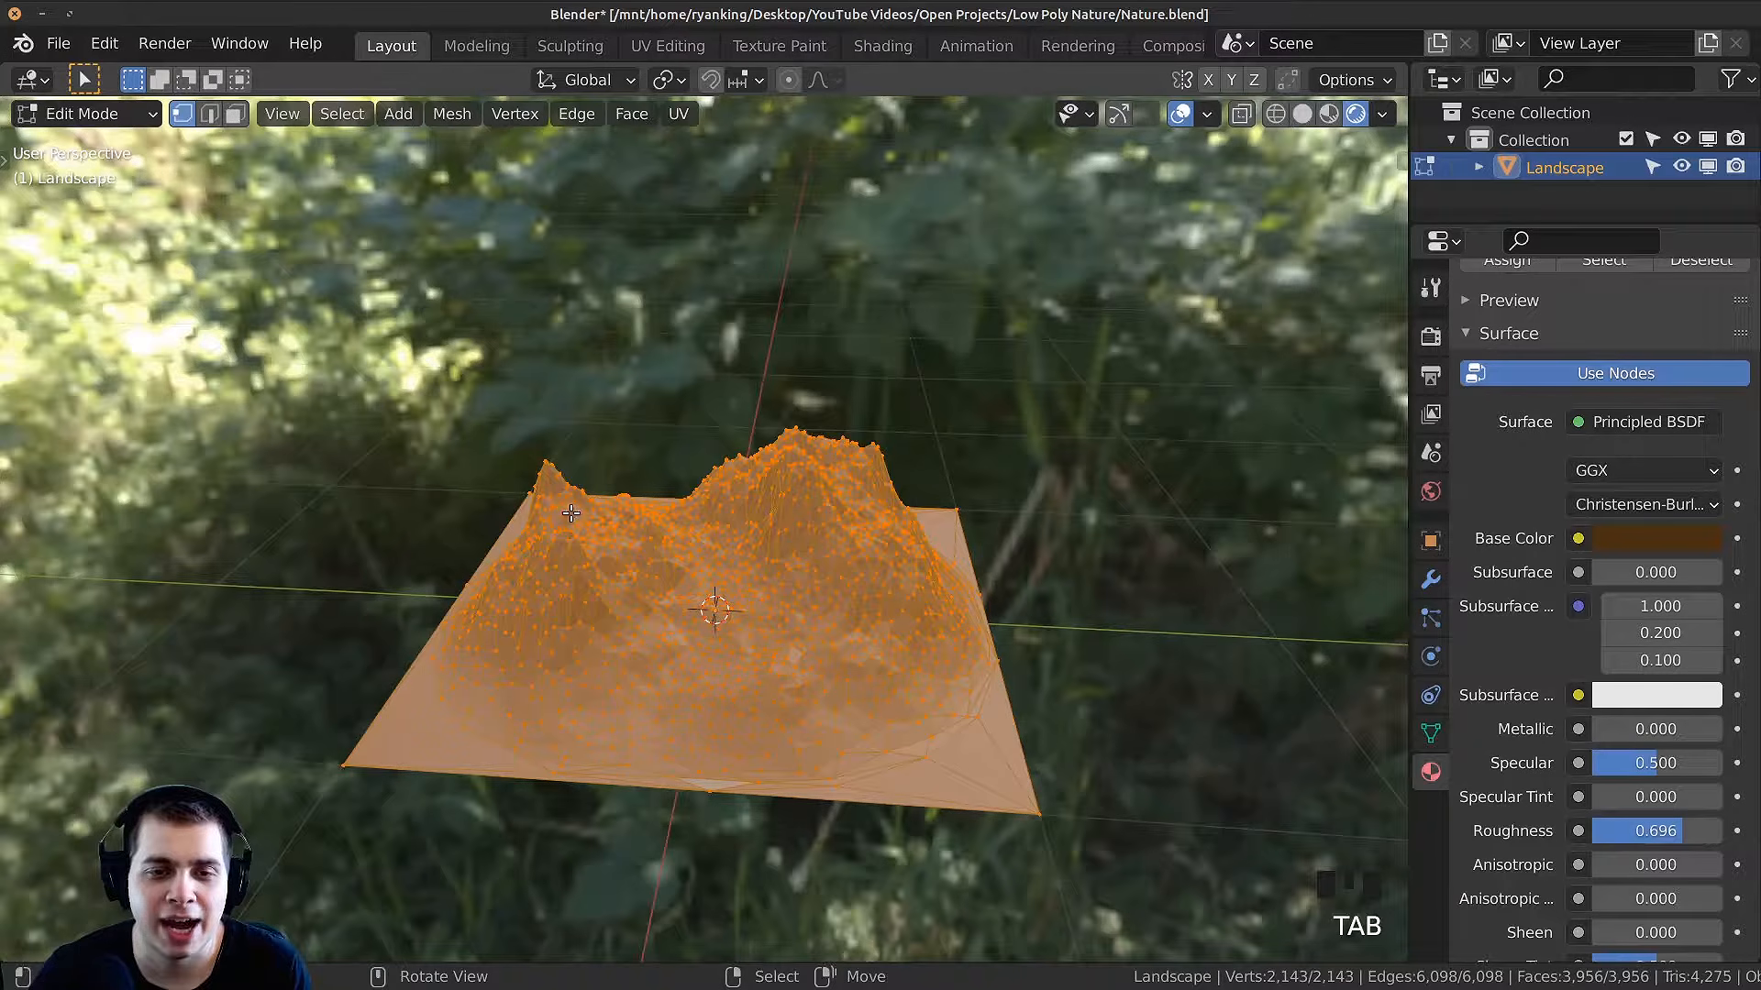
{"action": "middle_click_drag", "start_coordinate": [692, 397], "coordinate": [752, 409]}
{"action": "middle_click", "coordinate": [692, 398]}
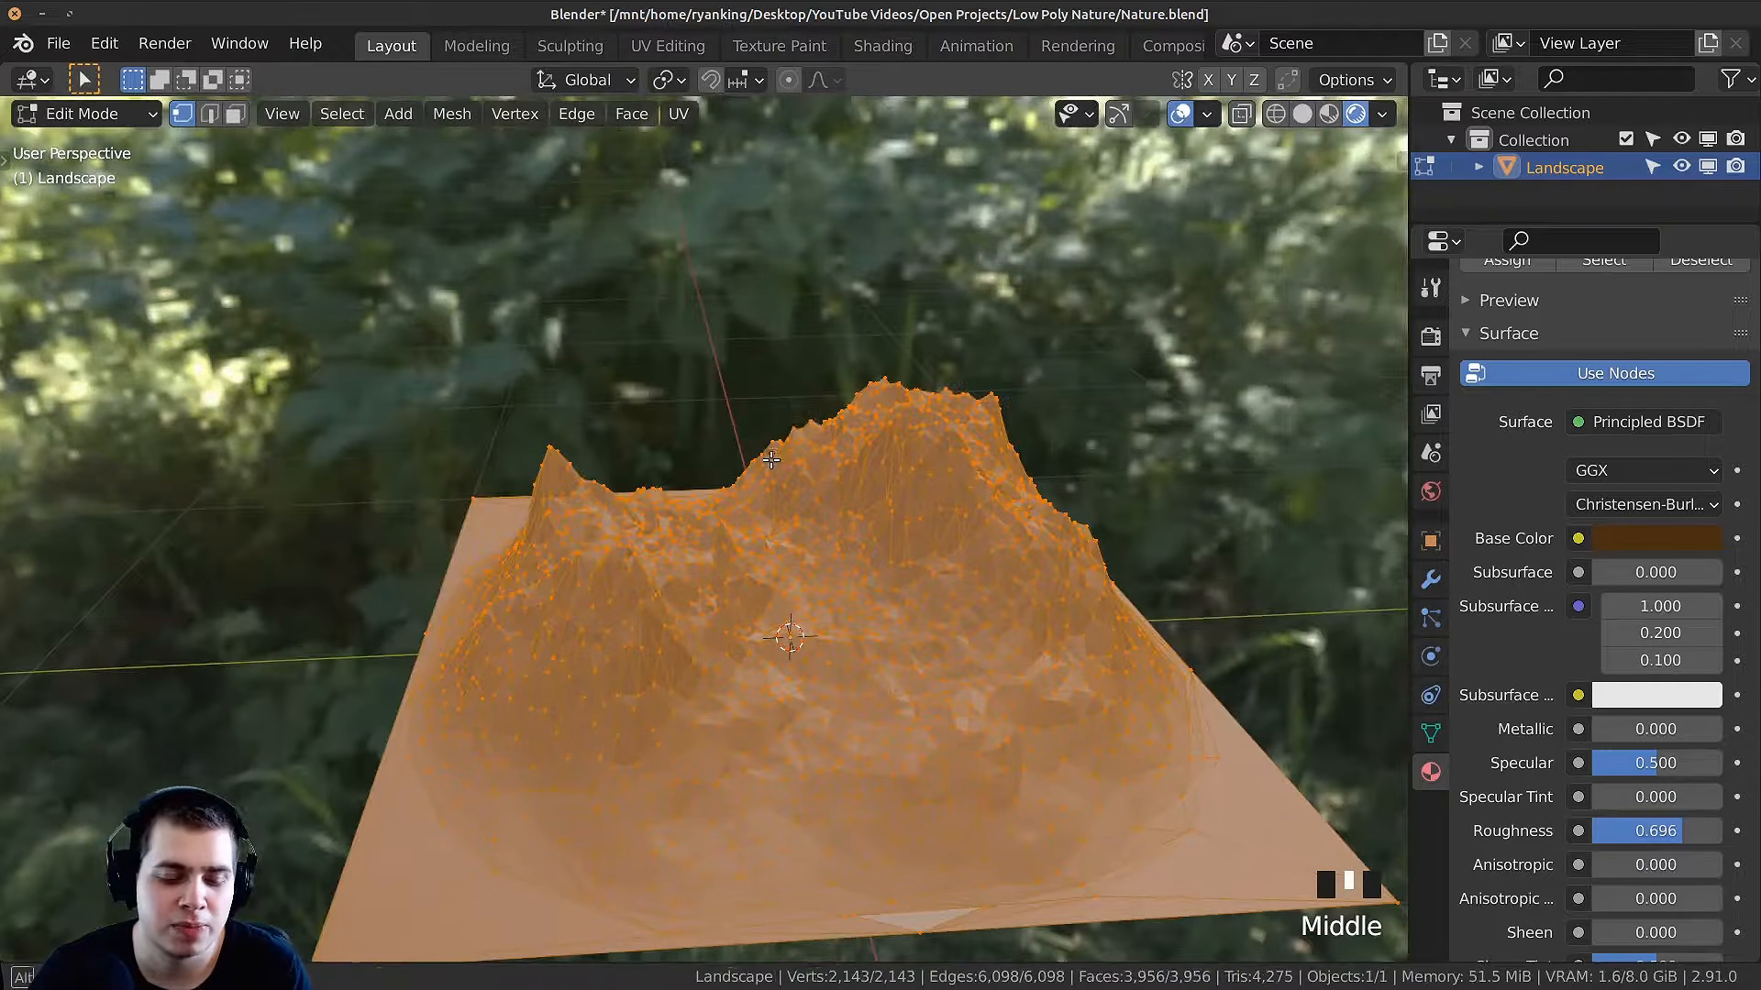
{"action": "middle_click_drag", "start_coordinate": [1055, 373], "coordinate": [1002, 426]}
{"action": "key", "text": "3"}
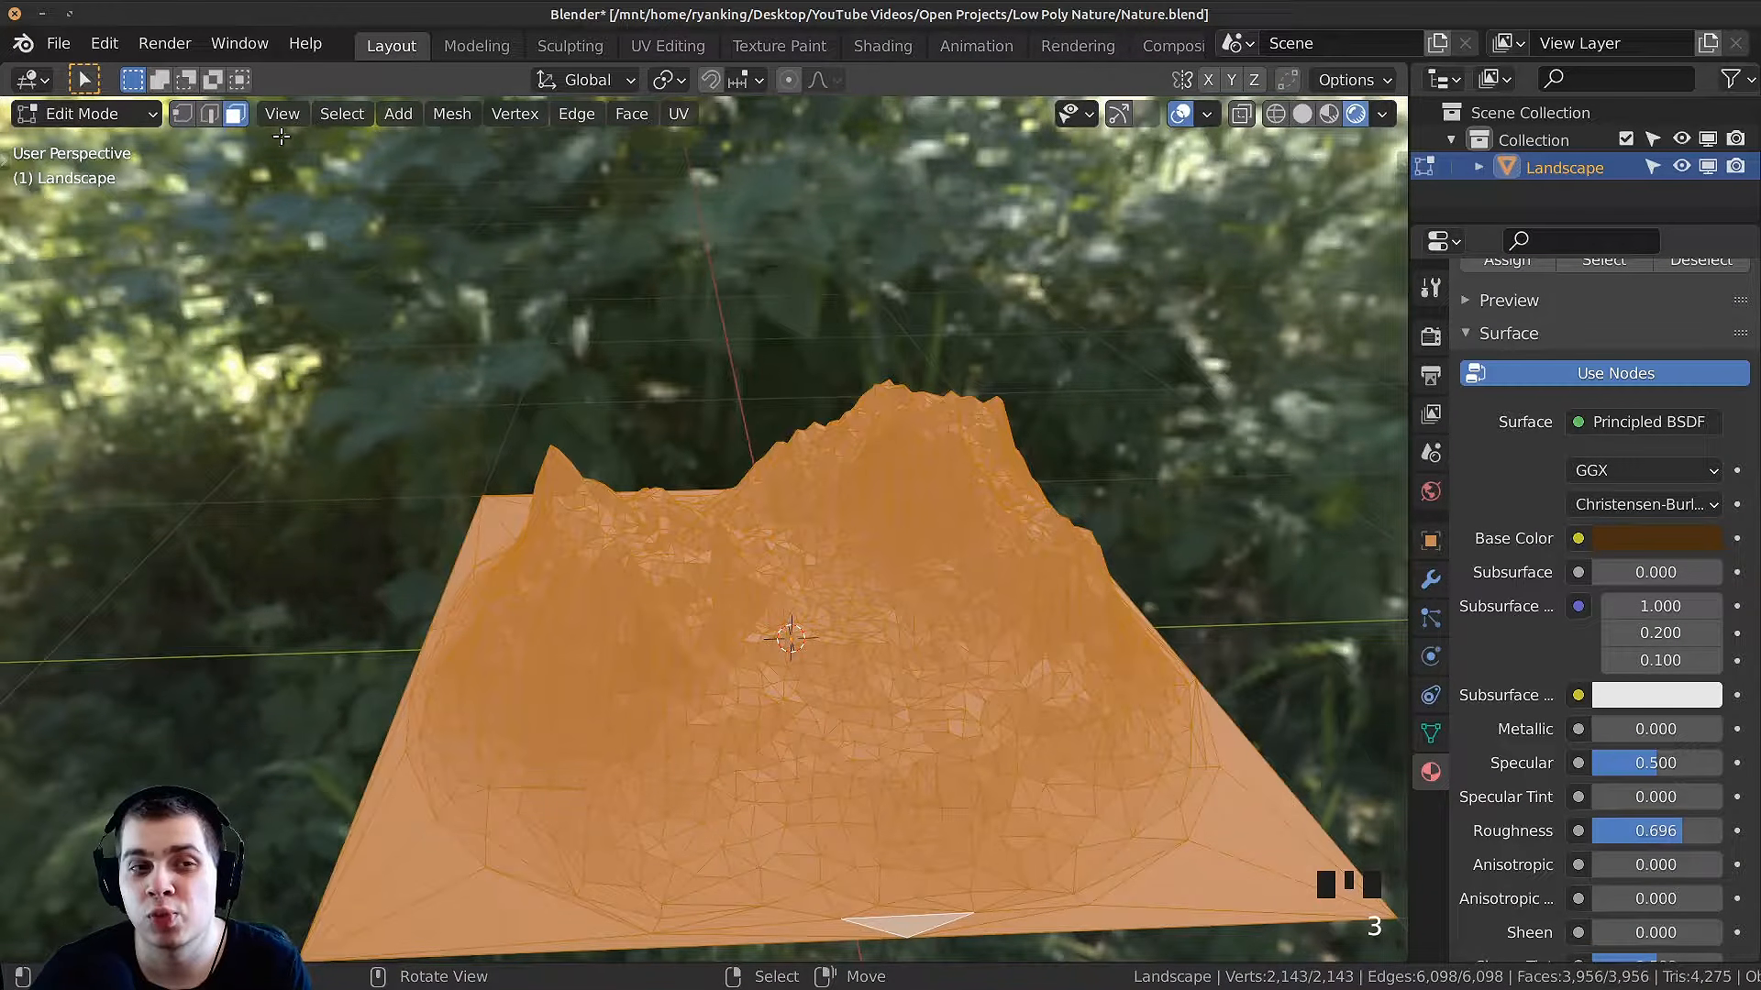
Step: Toggle the selection of the landscape's faces until all of them are deselected
{"action": "middle_click_drag", "start_coordinate": [817, 645], "coordinate": [905, 602]}
{"action": "key", "text": "a"}
{"action": "key", "text": "a"}
{"action": "key", "text": "a"}
{"action": "key", "text": "a"}
{"action": "key", "text": "a"}
{"action": "key", "text": "a"}
{"action": "key", "text": "a"}
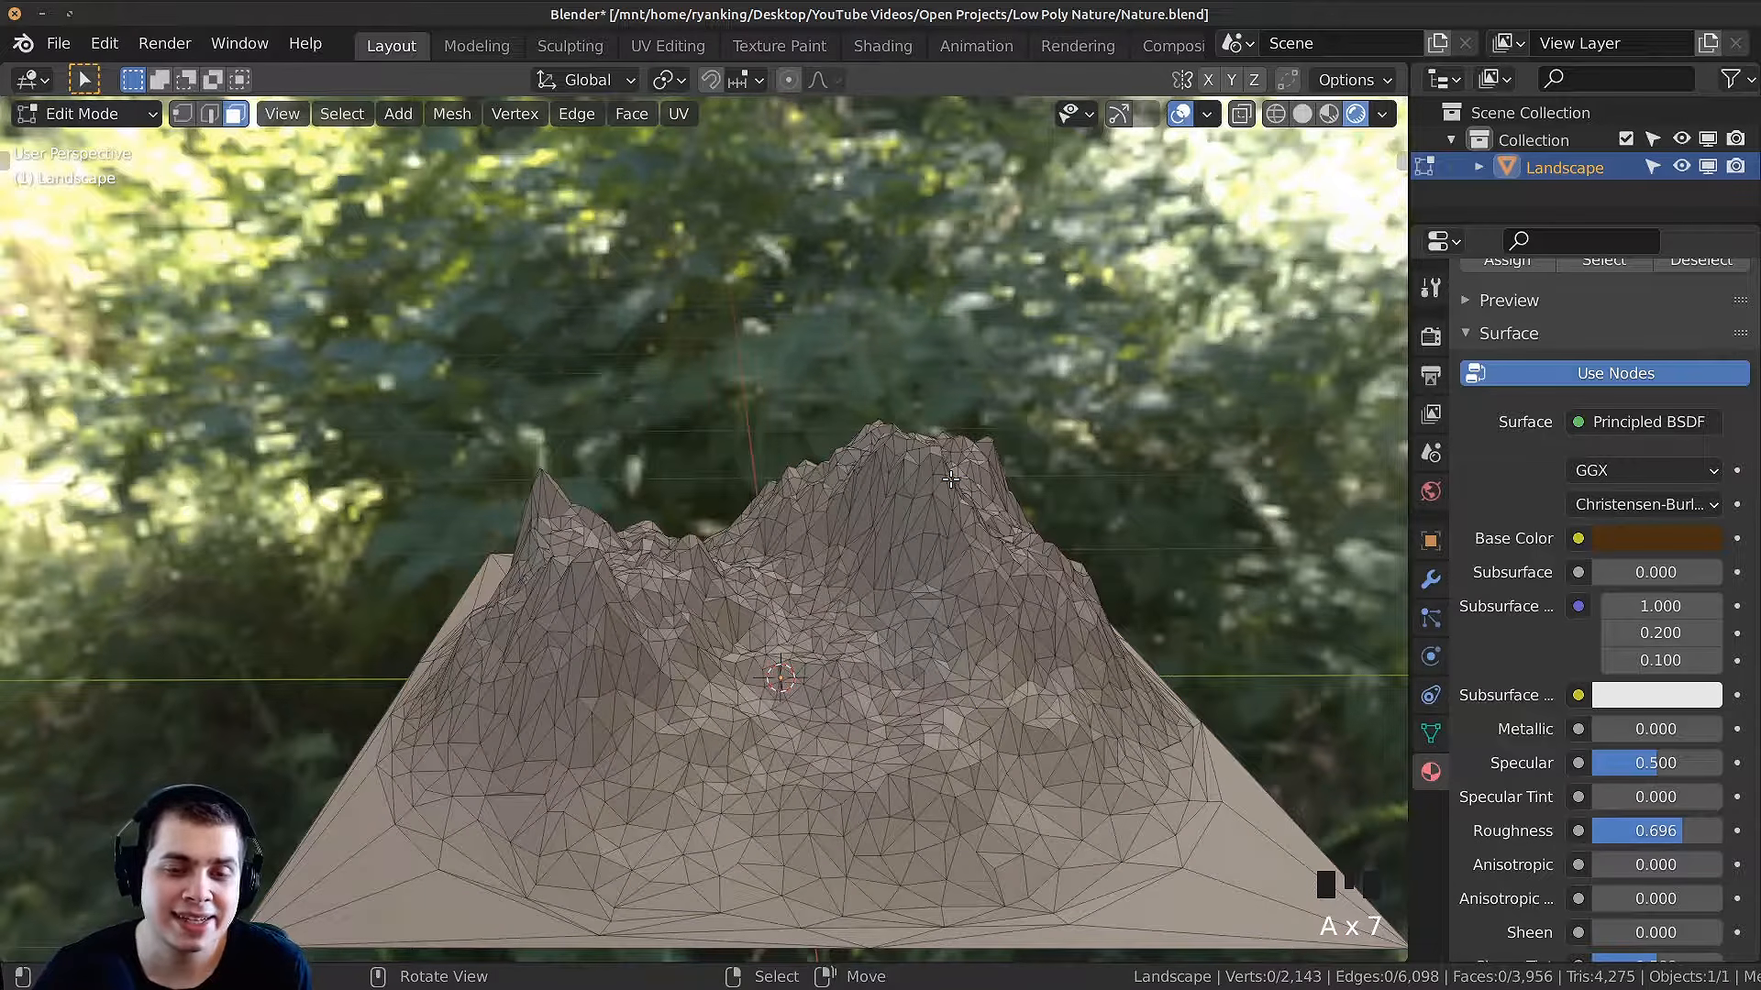
Step: View the landscape from the right side in orthographic projection and switch to Wireframe shading
{"action": "key", "text": "KP_1"}
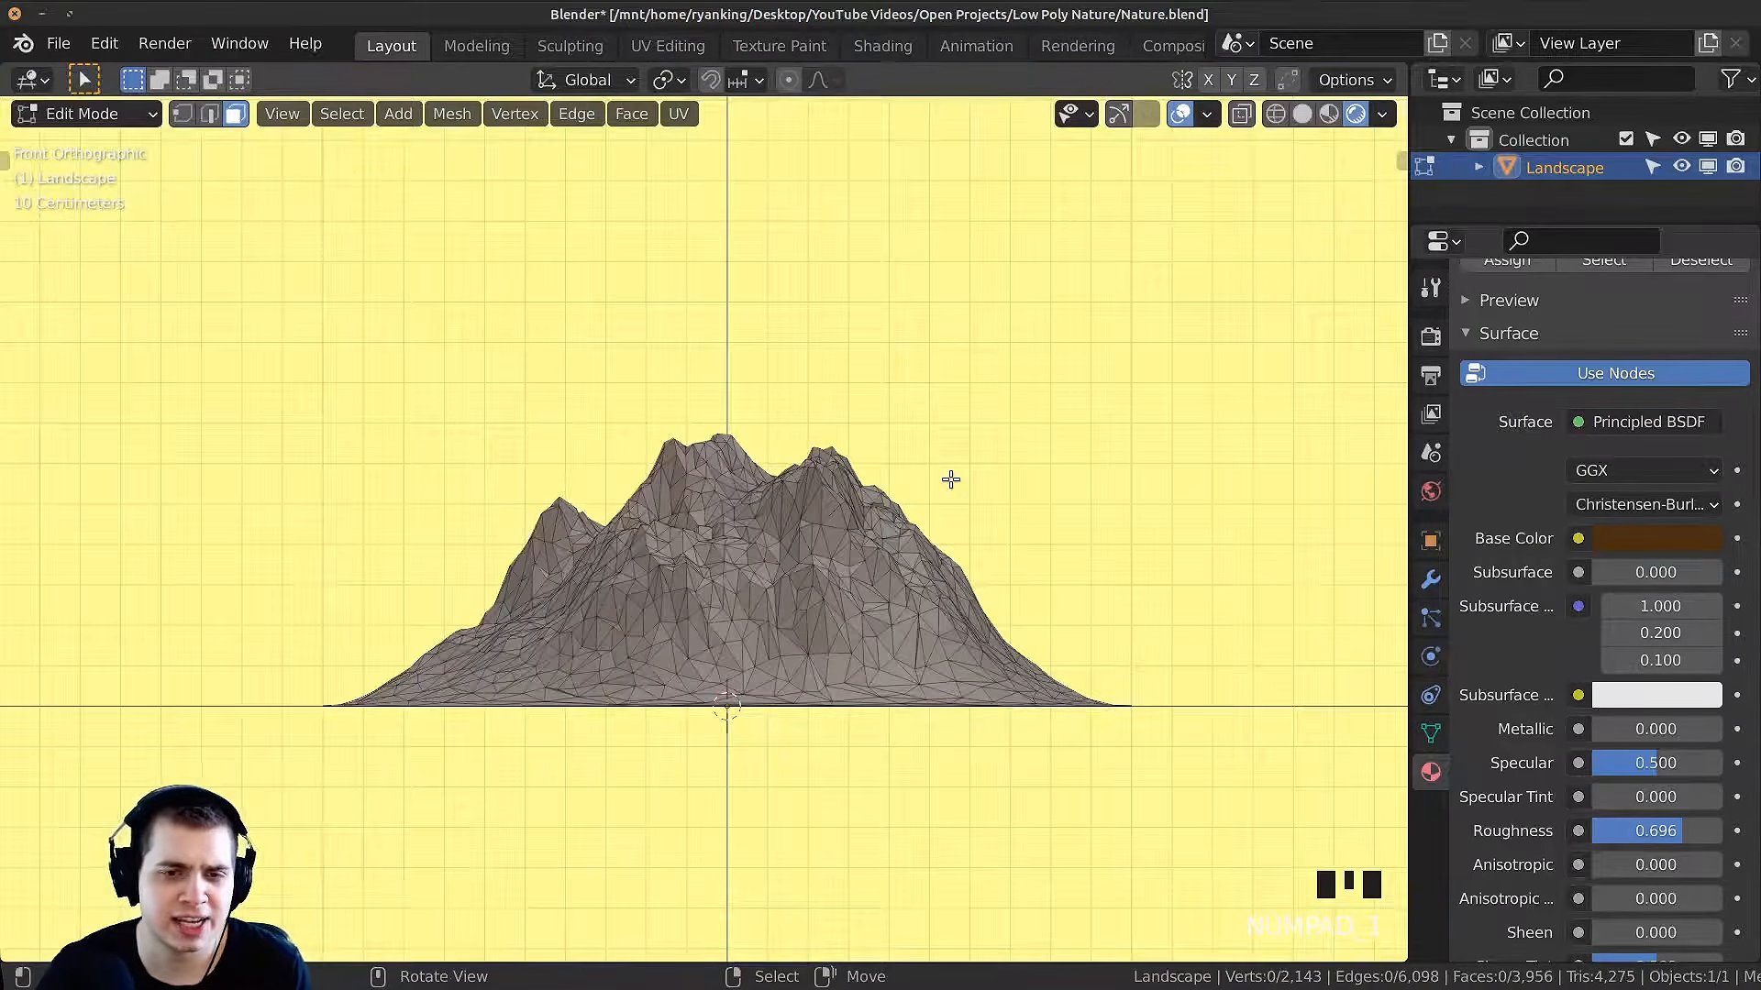
{"action": "key", "text": "KP_3"}
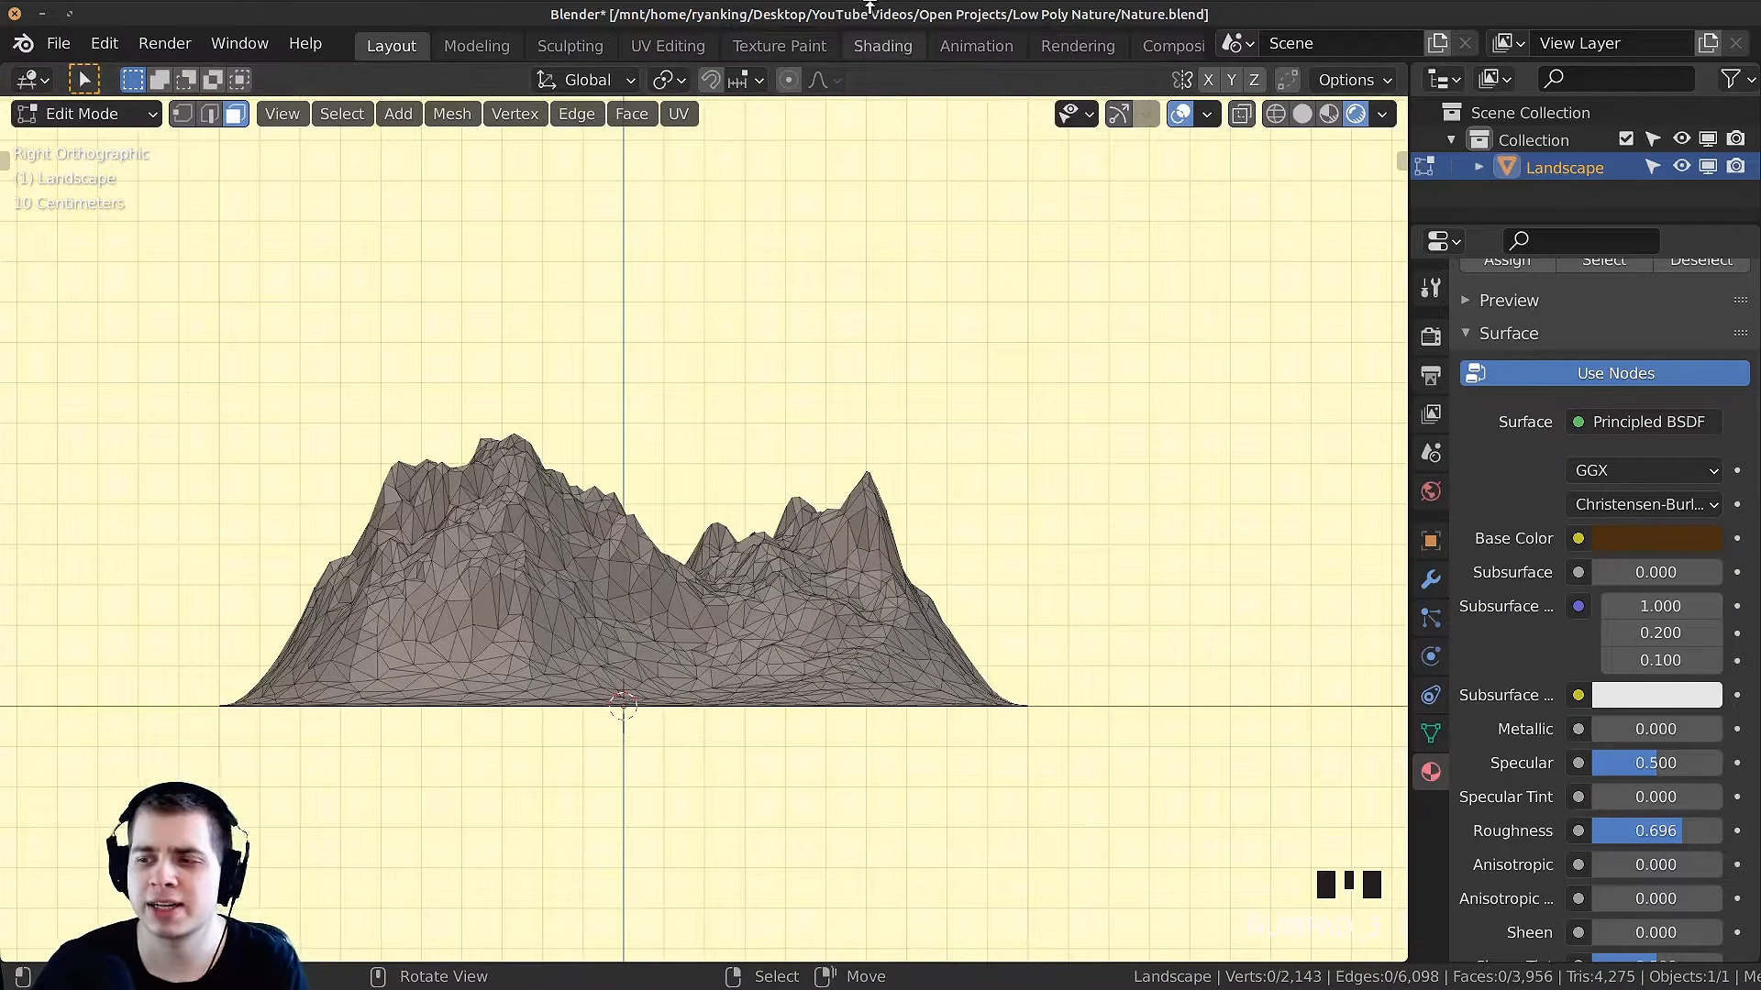
{"action": "scroll", "coordinate": [1263, 545], "scroll_direction": "up", "scroll_amount": 2}
{"action": "key", "text": "z"}
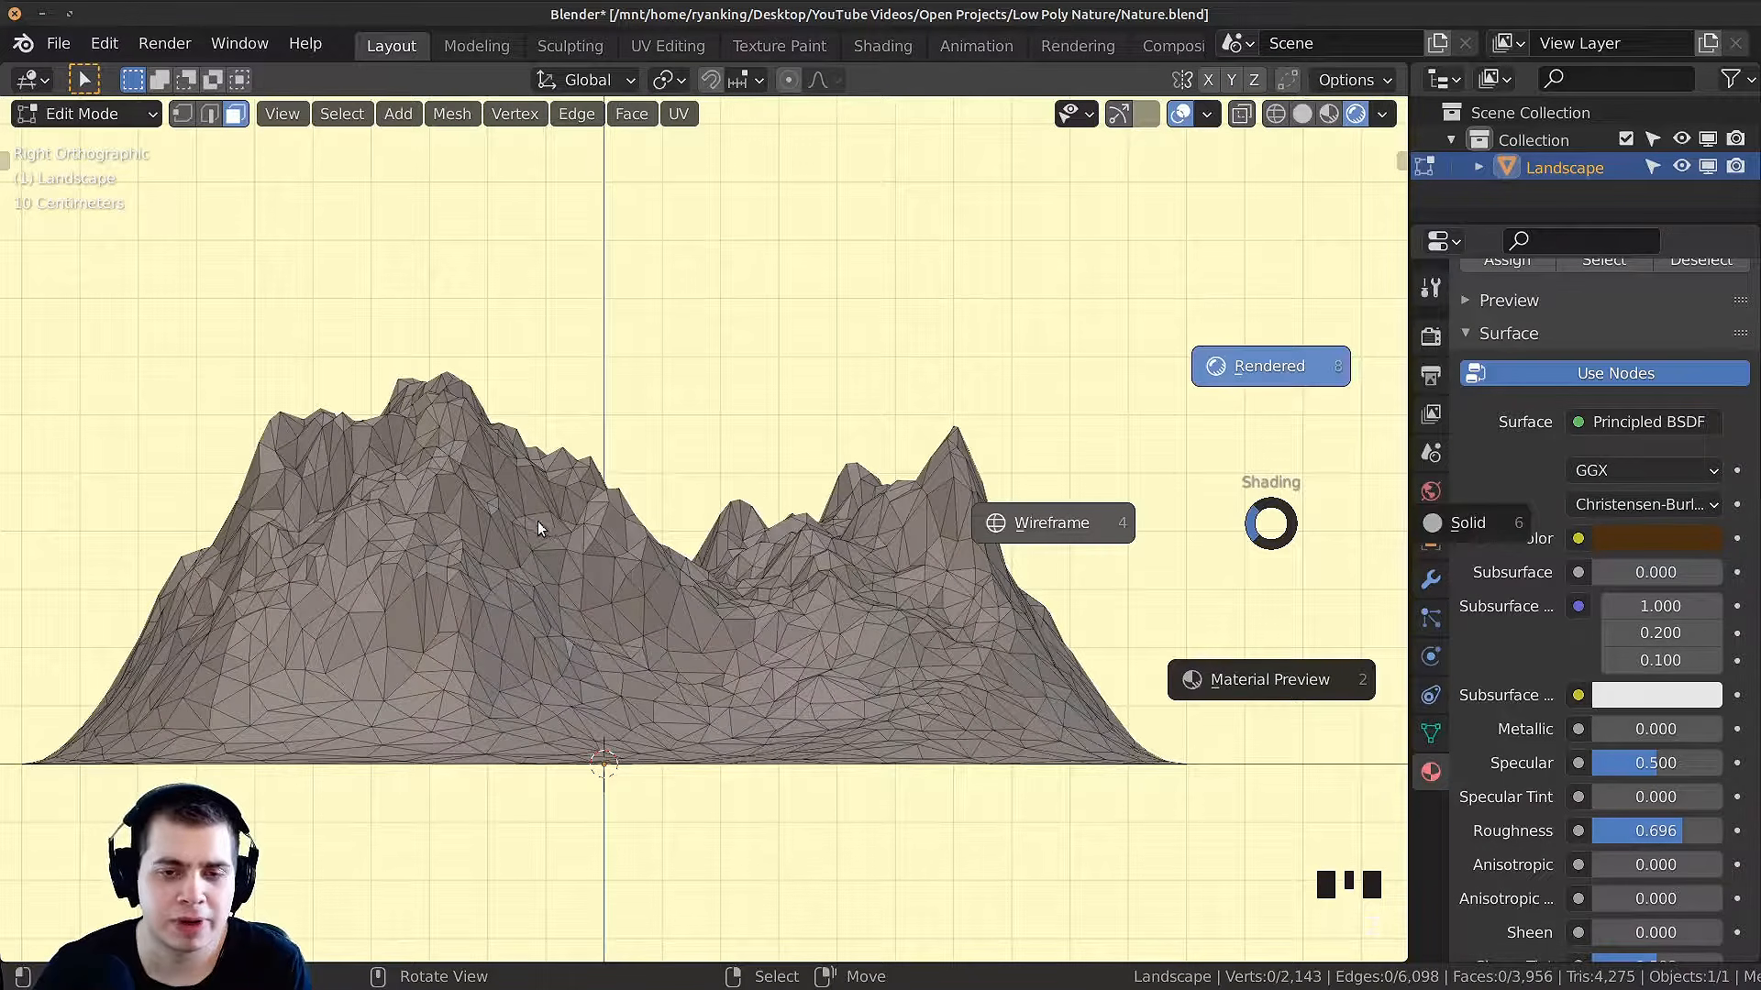
{"action": "left_click", "coordinate": [538, 520]}
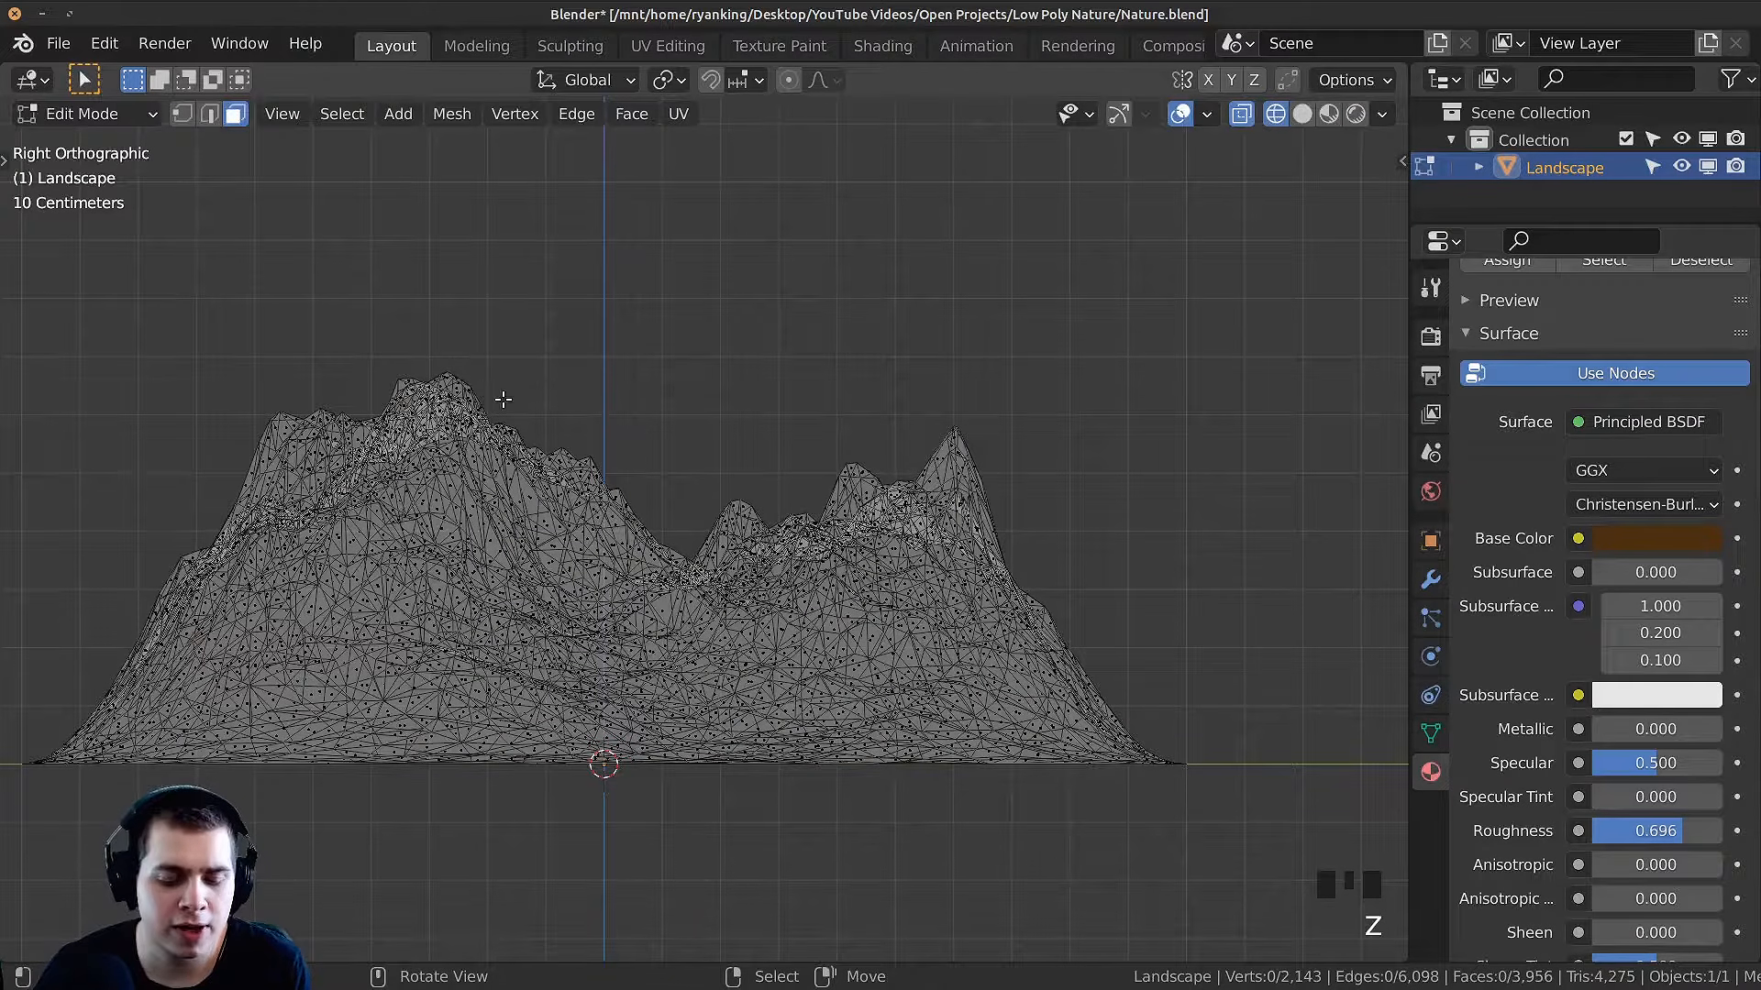
Step: Circle-select the faces of all the upper mountain peaks through the wireframe and return to Solid shading
{"action": "key", "text": "c"}
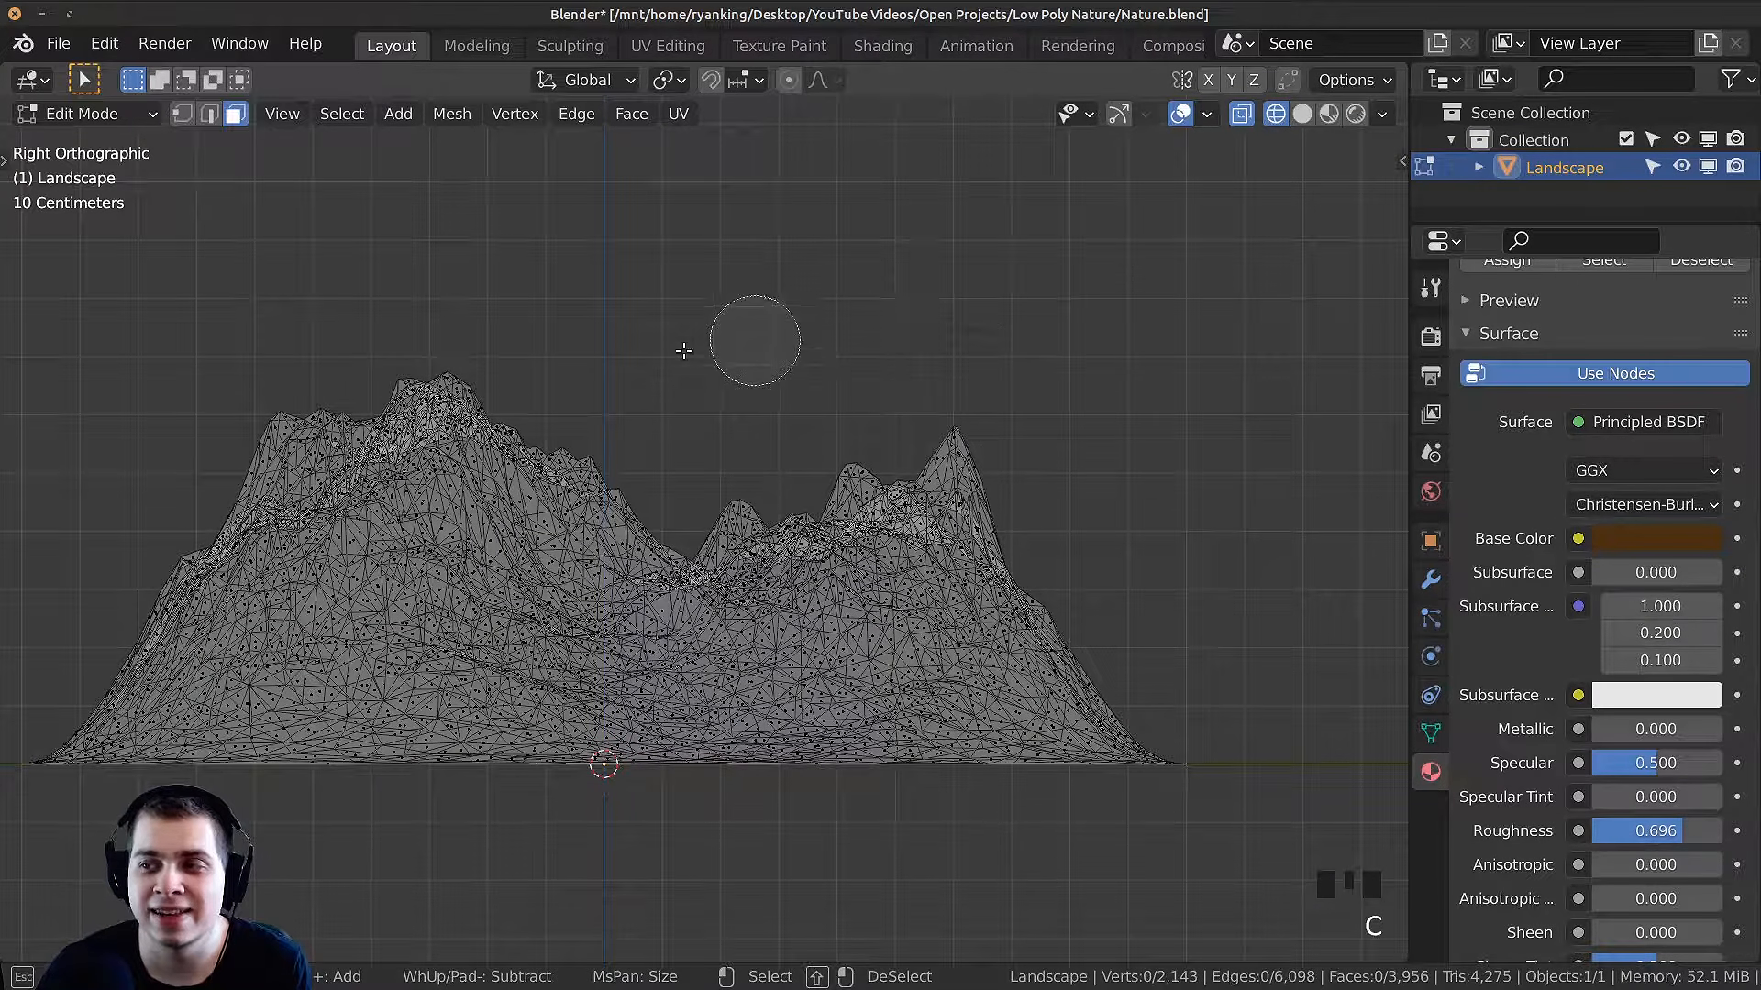
{"action": "mouse_move", "coordinate": [1030, 432]}
{"action": "left_mouse_down"}
{"action": "mouse_move", "coordinate": [855, 447]}
{"action": "mouse_move", "coordinate": [724, 495]}
{"action": "mouse_move", "coordinate": [642, 500]}
{"action": "mouse_move", "coordinate": [449, 413]}
{"action": "mouse_move", "coordinate": [390, 421]}
{"action": "mouse_move", "coordinate": [263, 393]}
{"action": "mouse_move", "coordinate": [366, 389]}
{"action": "mouse_move", "coordinate": [872, 468]}
{"action": "mouse_move", "coordinate": [1002, 464]}
{"action": "mouse_move", "coordinate": [1014, 484]}
{"action": "left_mouse_up"}
{"action": "key", "text": "Escape"}
{"action": "mouse_move", "coordinate": [1014, 484]}
{"action": "middle_mouse_down"}
{"action": "mouse_move", "coordinate": [733, 596]}
{"action": "mouse_move", "coordinate": [676, 664]}
{"action": "middle_mouse_up"}
{"action": "key", "text": "z"}
{"action": "left_click", "coordinate": [890, 671]}
{"action": "middle_click_drag", "start_coordinate": [1157, 660], "coordinate": [1218, 665]}
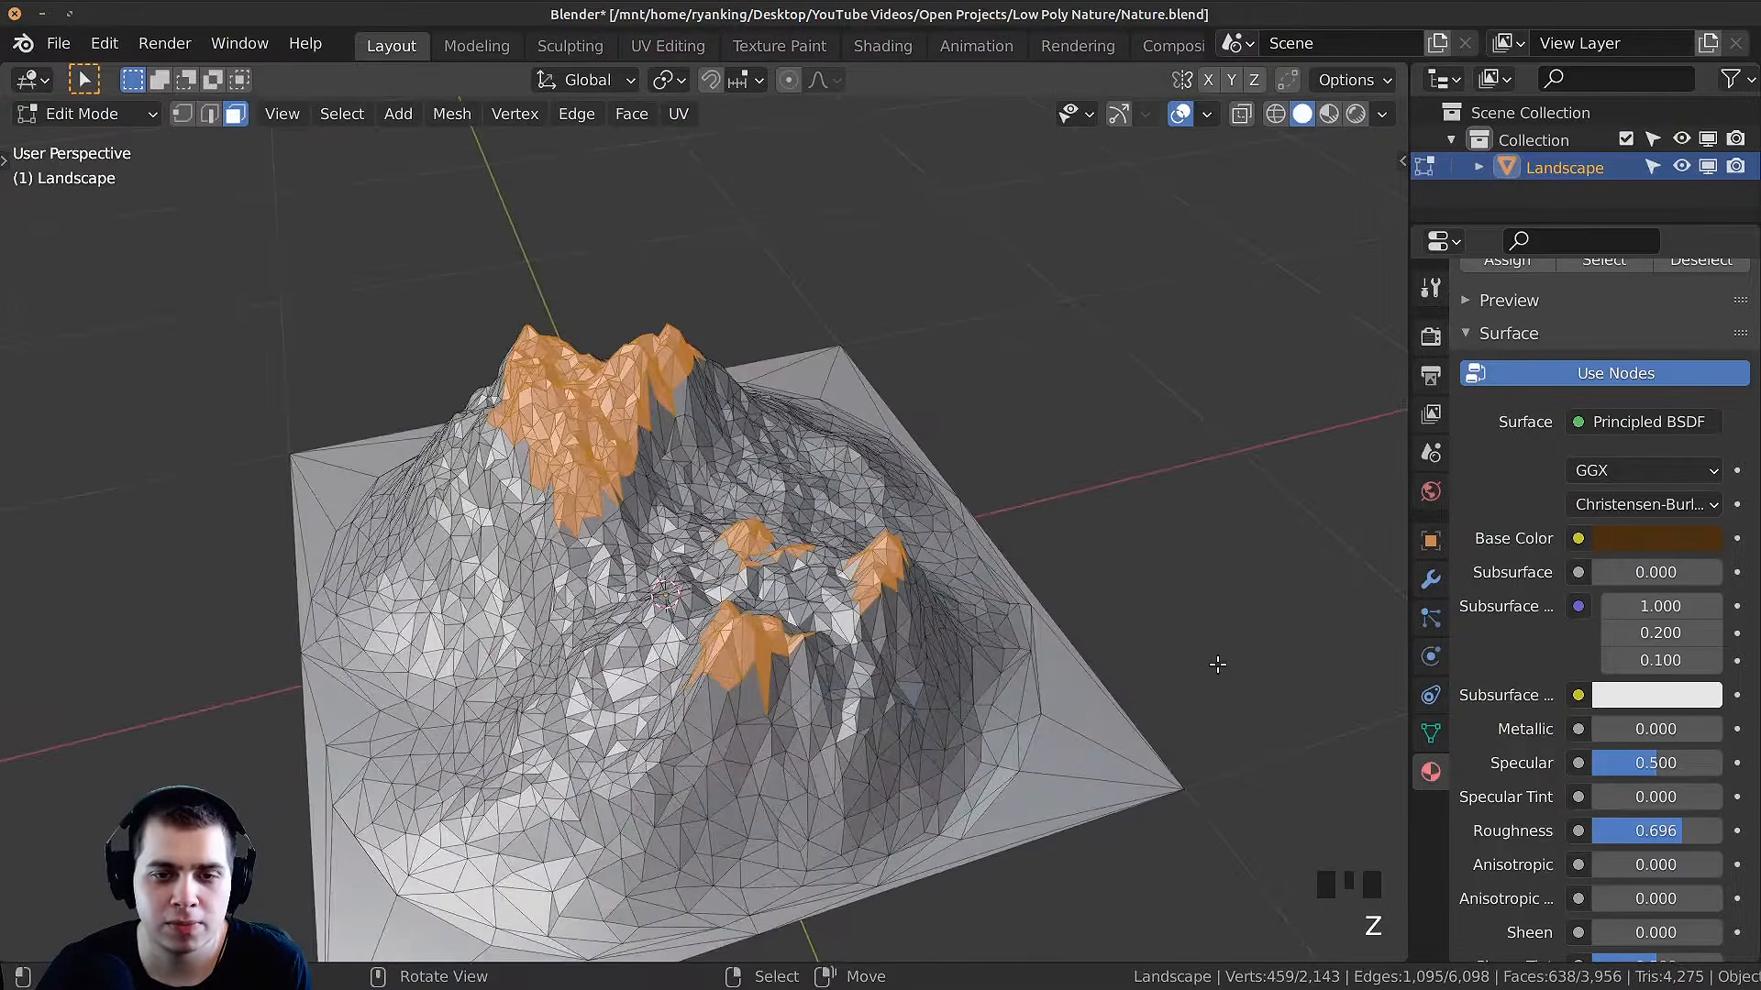
Step: Box-select additional faces on the steep sides of the foremost peak to even out its selected cap
{"action": "mouse_move", "coordinate": [947, 734]}
{"action": "middle_mouse_down"}
{"action": "mouse_move", "coordinate": [905, 787]}
{"action": "mouse_move", "coordinate": [823, 606]}
{"action": "middle_mouse_up"}
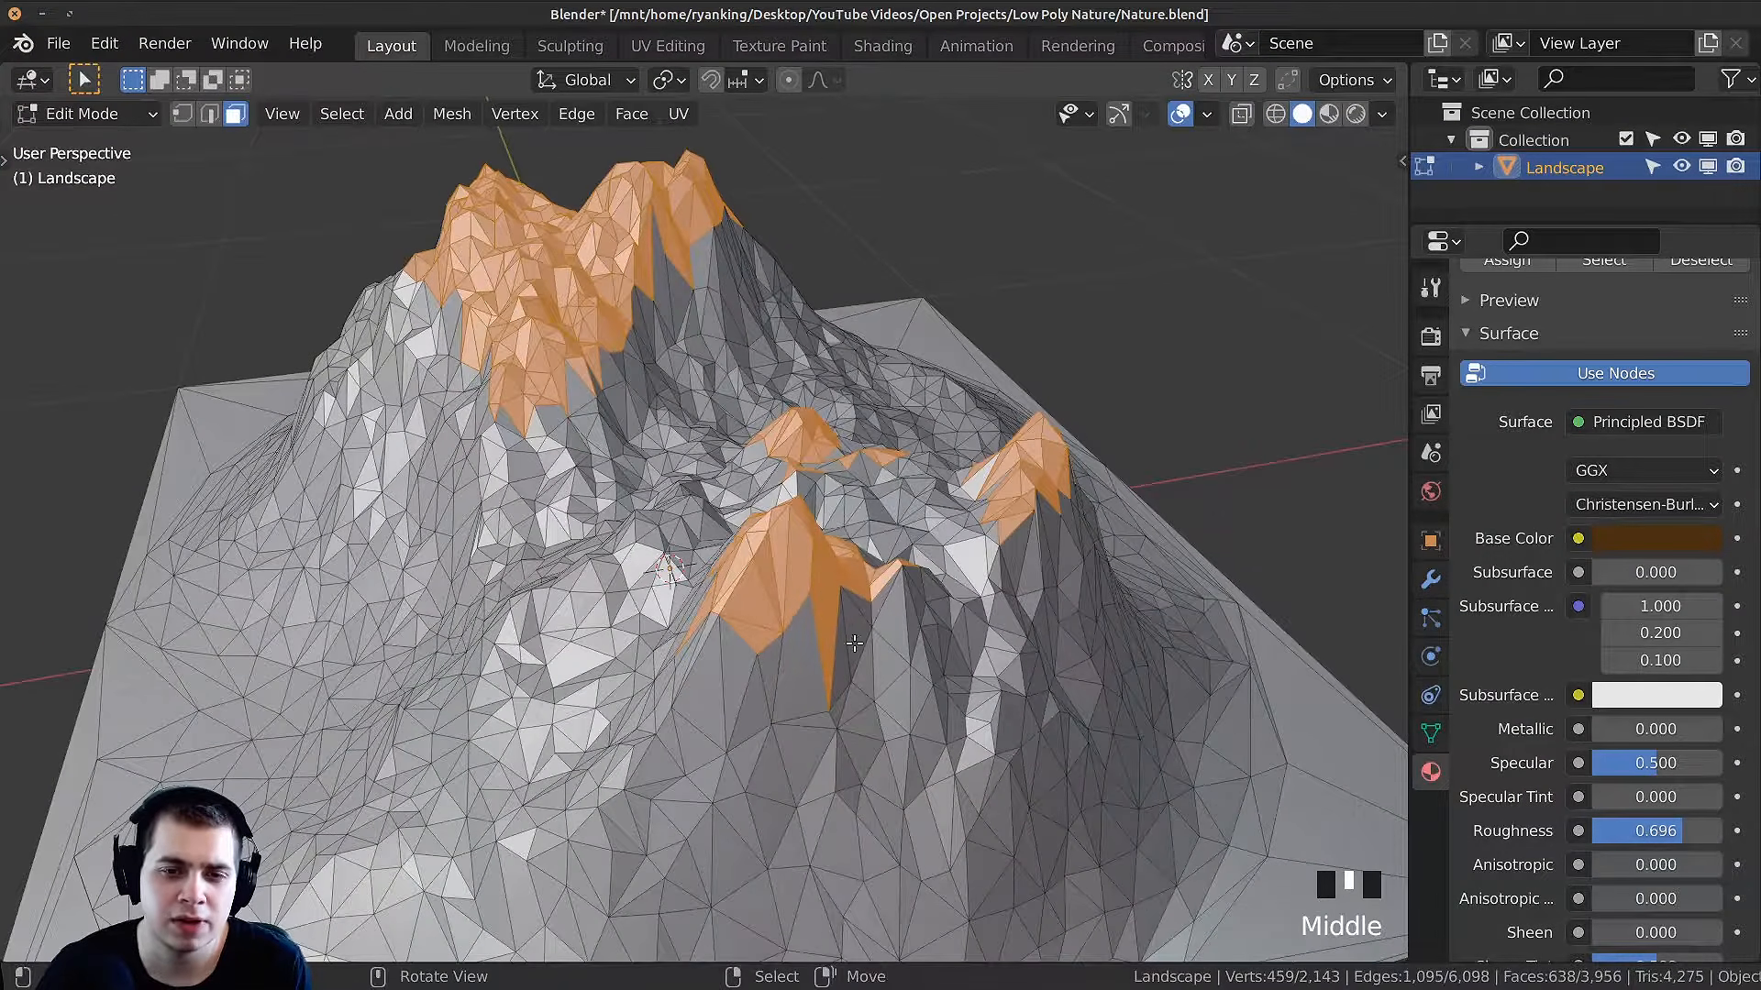
{"action": "key", "text": "b"}
{"action": "left_click_drag", "start_coordinate": [758, 645], "coordinate": [739, 651]}
{"action": "middle_click_drag", "start_coordinate": [731, 660], "coordinate": [916, 601]}
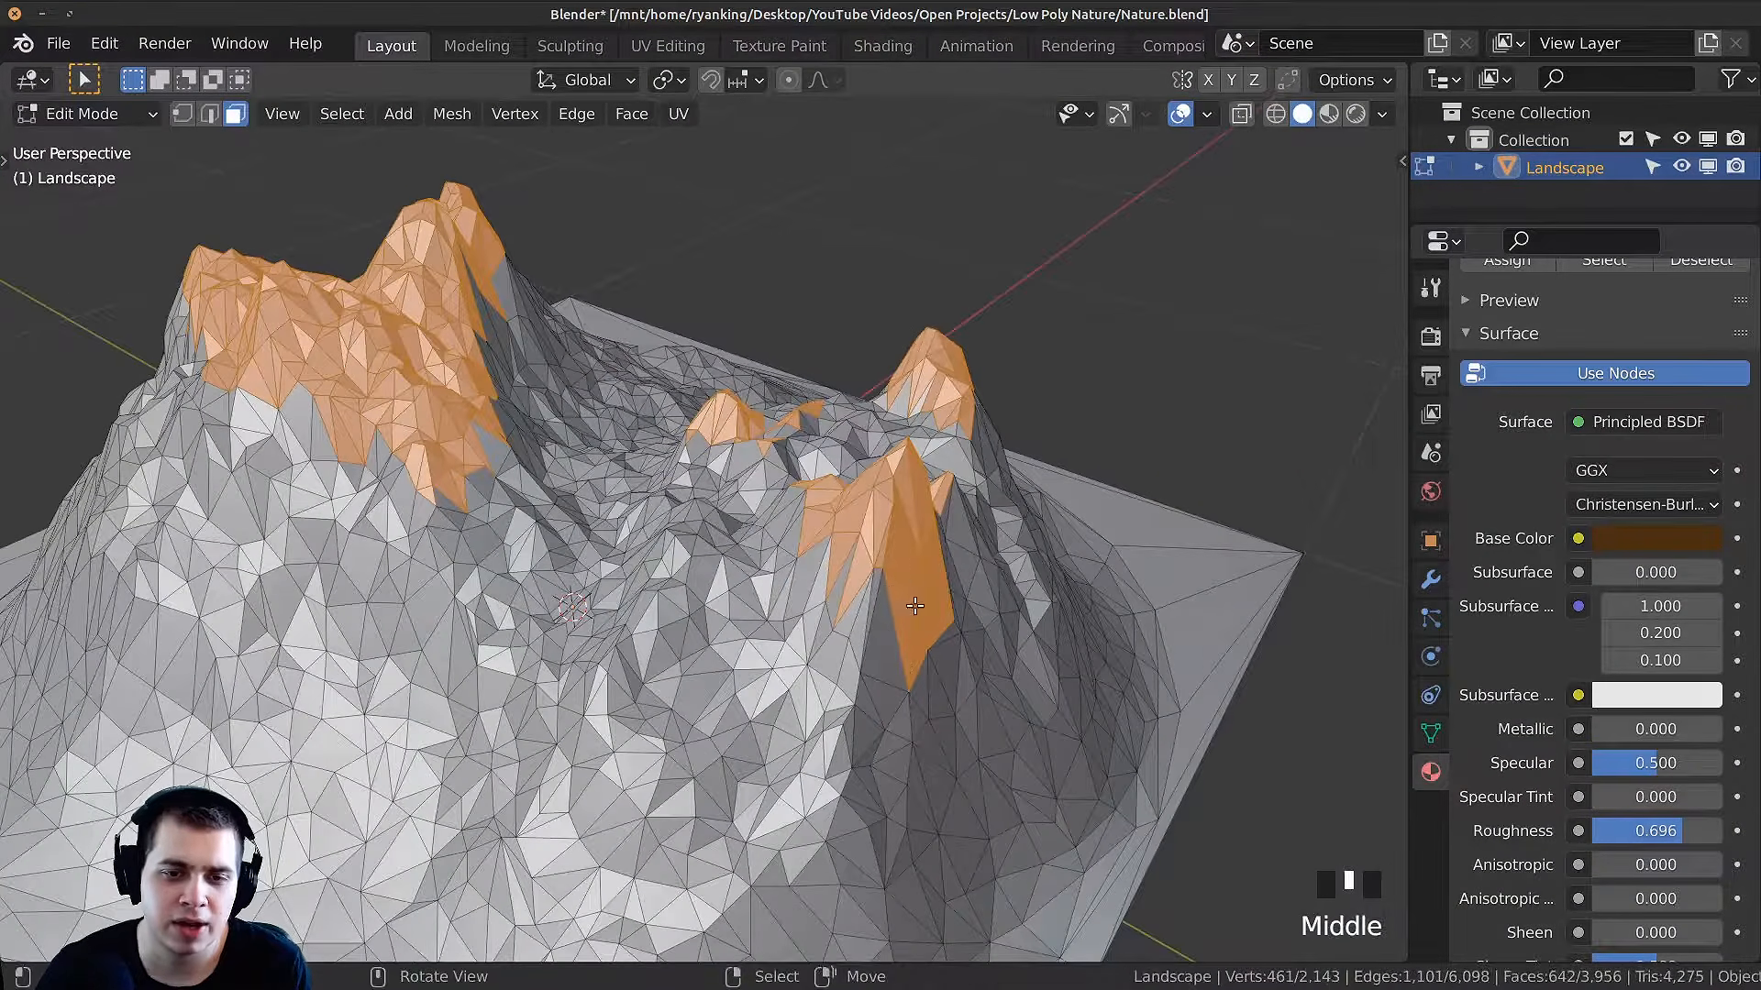
{"action": "key", "text": "b"}
{"action": "left_click_drag", "start_coordinate": [915, 572], "coordinate": [856, 601]}
{"action": "middle_click_drag", "start_coordinate": [857, 602], "coordinate": [903, 541]}
{"action": "key", "text": "b"}
{"action": "left_click_drag", "start_coordinate": [877, 534], "coordinate": [862, 550]}
{"action": "middle_click_drag", "start_coordinate": [862, 550], "coordinate": [904, 541]}
{"action": "middle_click_drag", "start_coordinate": [903, 541], "coordinate": [911, 578], "text": "shift"}
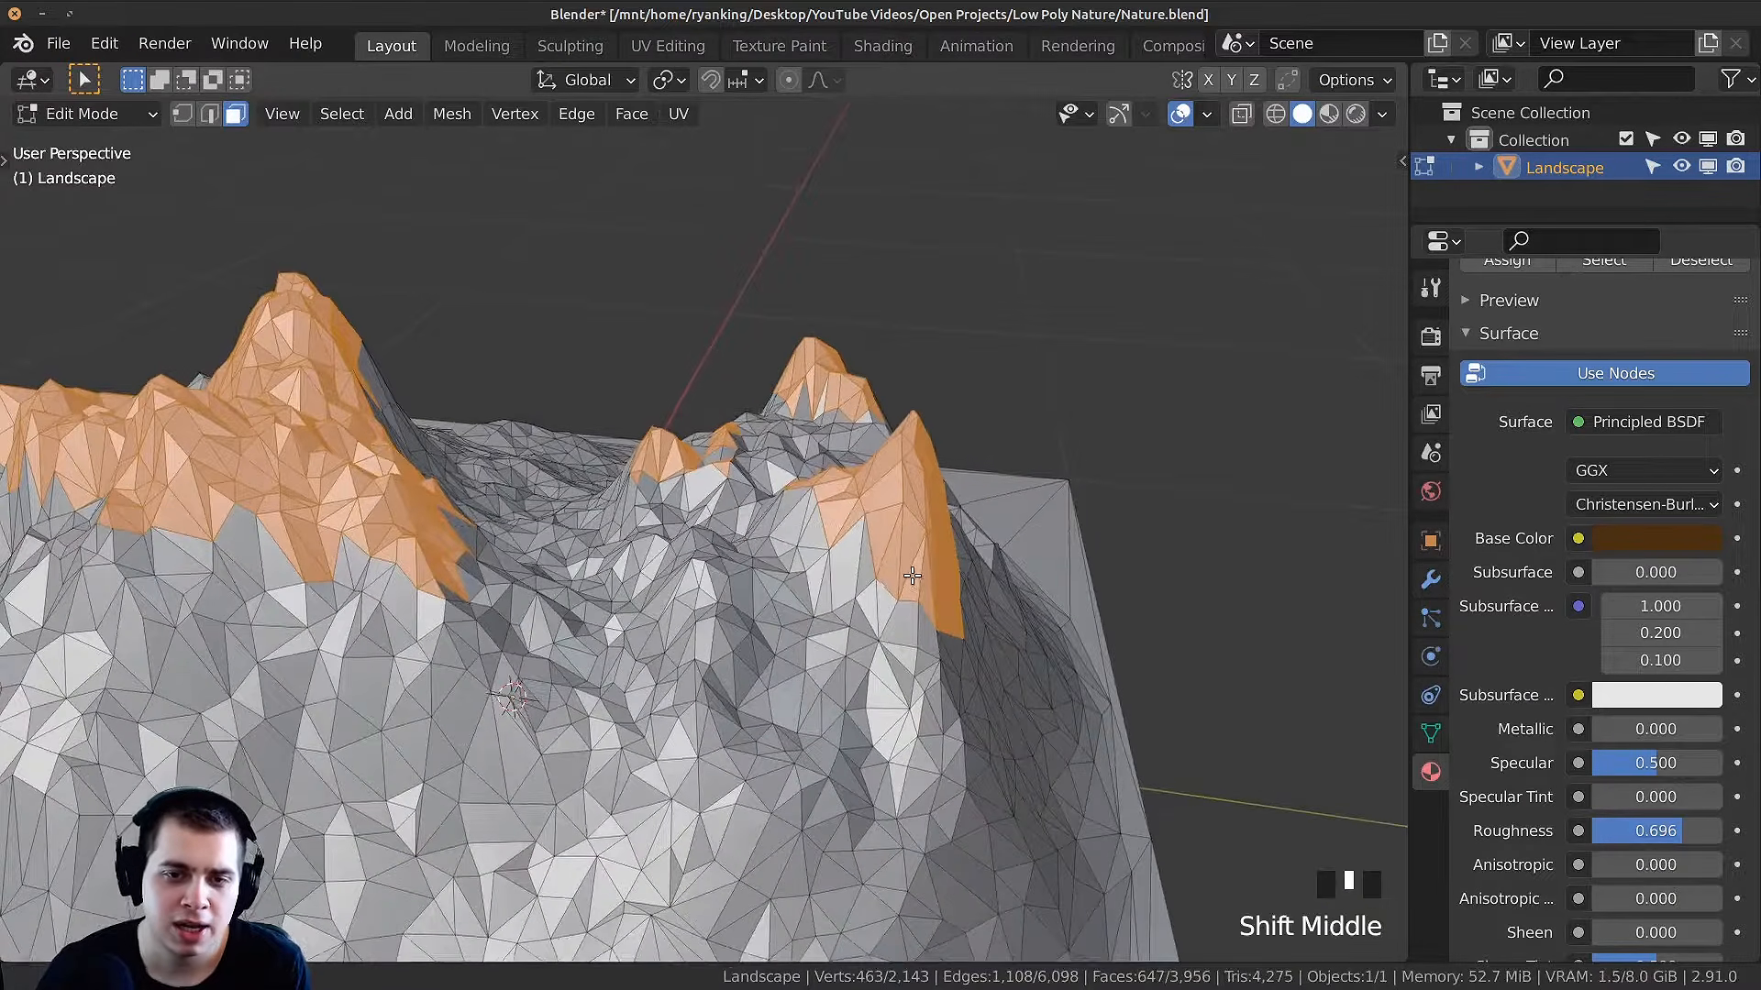
Step: Extend the selection with more faces below the foremost peak's edge and around the small middle peak
{"action": "key", "text": "b"}
{"action": "left_click_drag", "start_coordinate": [878, 521], "coordinate": [812, 541]}
{"action": "middle_click_drag", "start_coordinate": [812, 541], "coordinate": [830, 584]}
{"action": "middle_click_drag", "start_coordinate": [830, 584], "coordinate": [837, 538], "text": "shift"}
{"action": "key", "text": "b"}
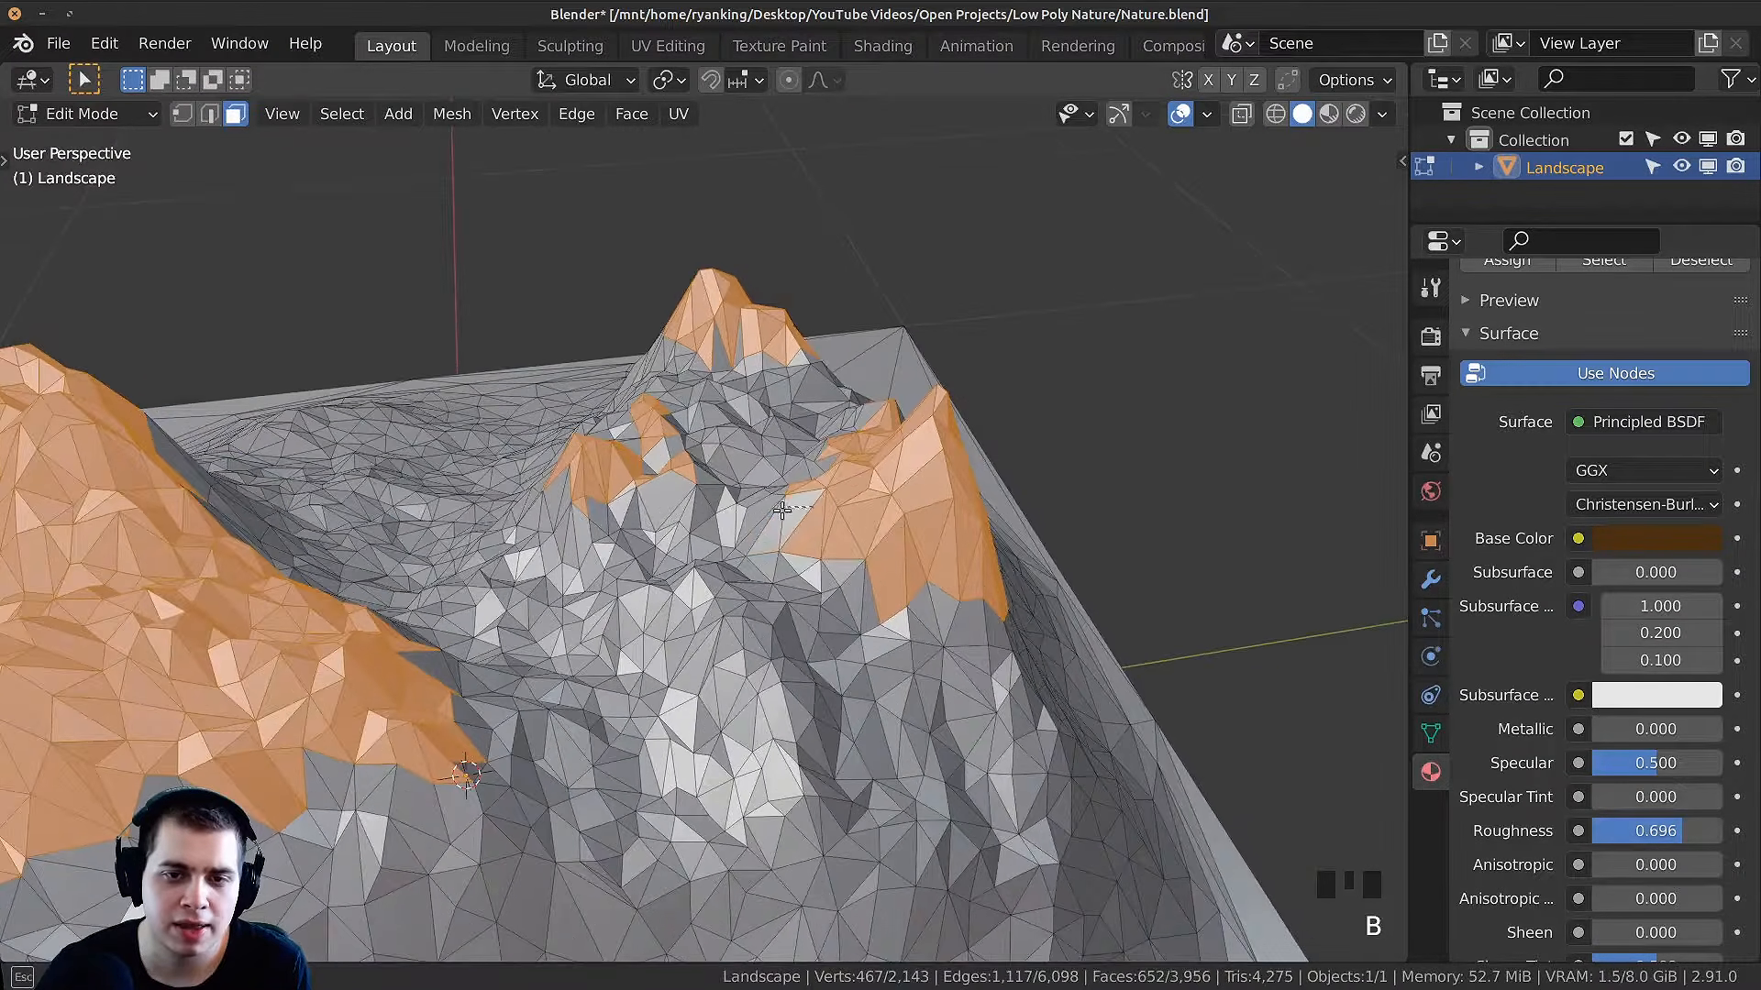
{"action": "left_click_drag", "start_coordinate": [823, 519], "coordinate": [809, 539]}
{"action": "mouse_move", "coordinate": [809, 539]}
{"action": "middle_mouse_down"}
{"action": "mouse_move", "coordinate": [846, 526]}
{"action": "mouse_move", "coordinate": [760, 601]}
{"action": "mouse_move", "coordinate": [796, 550]}
{"action": "middle_mouse_up"}
{"action": "scroll", "coordinate": [760, 602], "scroll_direction": "up", "scroll_amount": 4}
{"action": "key", "text": "b"}
{"action": "left_click_drag", "start_coordinate": [770, 523], "coordinate": [714, 596]}
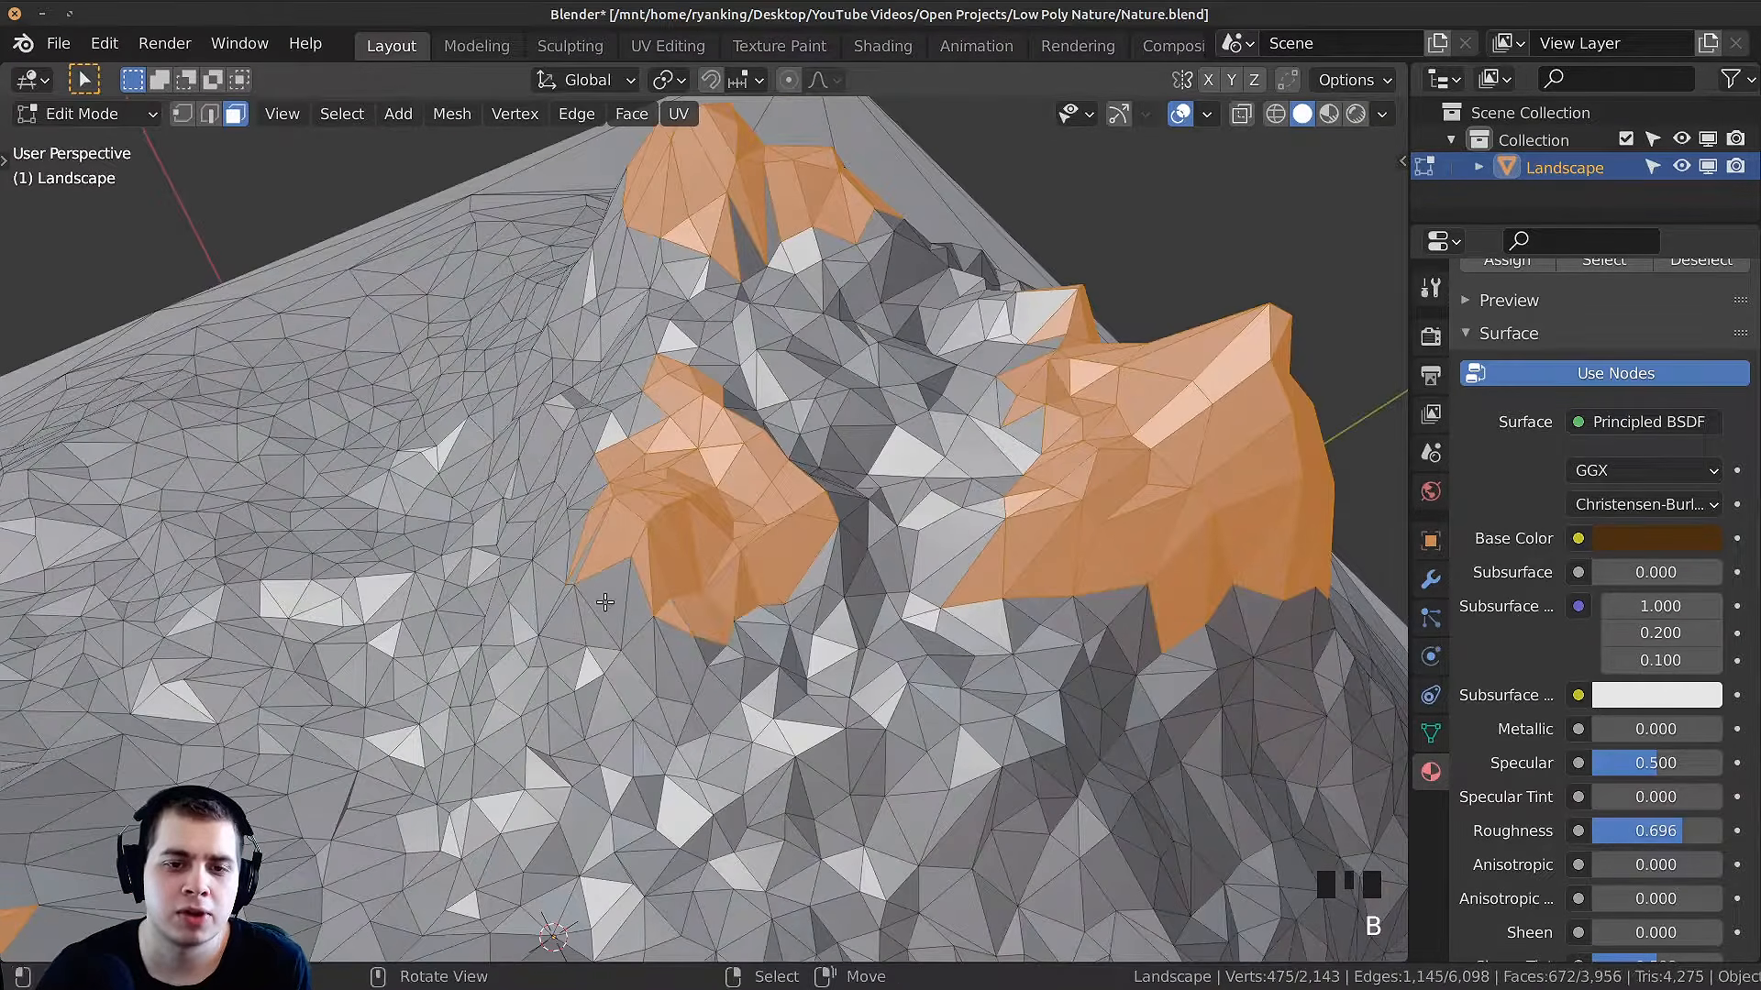
Step: Add further faces along the lower edge of the small middle peak to the selection with Box Select
{"action": "middle_click_drag", "start_coordinate": [714, 596], "coordinate": [866, 569]}
{"action": "middle_click_drag", "start_coordinate": [867, 568], "coordinate": [862, 530], "text": "shift"}
{"action": "key", "text": "b"}
{"action": "left_click_drag", "start_coordinate": [840, 522], "coordinate": [776, 571]}
{"action": "scroll", "coordinate": [776, 570], "scroll_direction": "down", "scroll_amount": 3}
{"action": "scroll", "coordinate": [758, 538], "scroll_direction": "up", "scroll_amount": 2}
{"action": "key", "text": "b"}
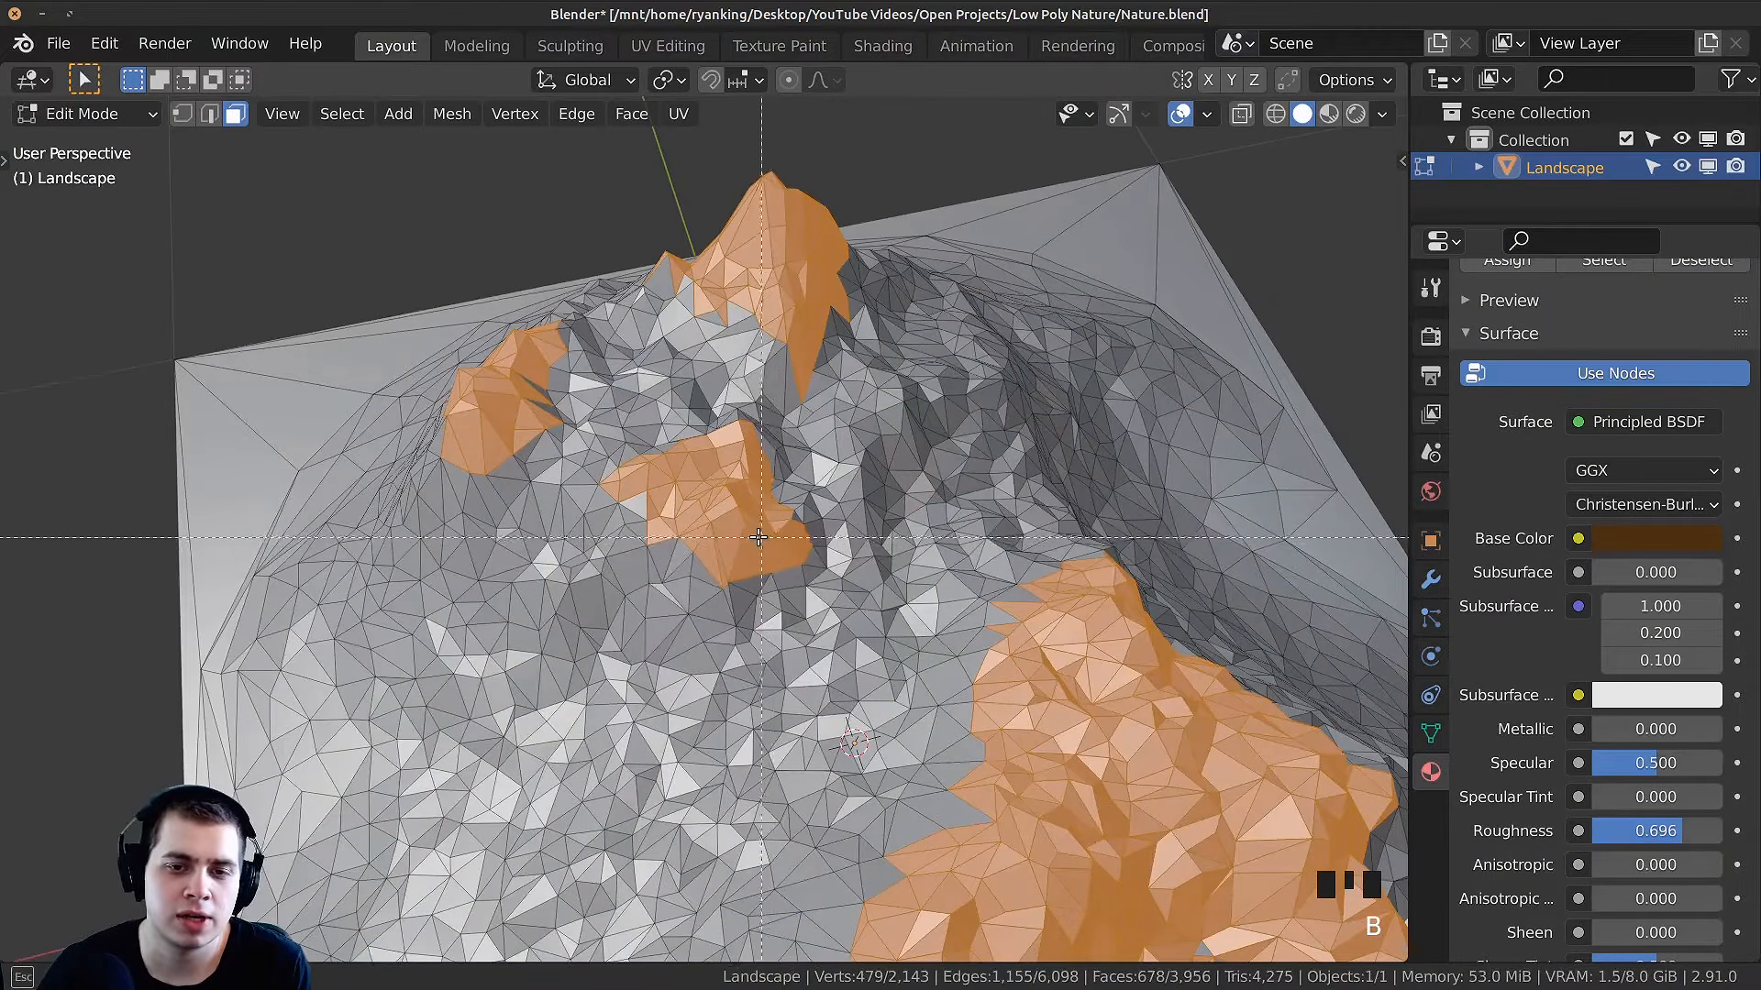
{"action": "left_click_drag", "start_coordinate": [658, 580], "coordinate": [658, 580]}
Step: Box-select the faces between the small middle peak and the foremost peak to join their selected caps
{"action": "middle_click_drag", "start_coordinate": [657, 579], "coordinate": [709, 520]}
{"action": "key", "text": "b"}
{"action": "left_click_drag", "start_coordinate": [613, 566], "coordinate": [613, 567]}
{"action": "middle_click_drag", "start_coordinate": [613, 567], "coordinate": [800, 601]}
{"action": "key", "text": "b"}
{"action": "left_click_drag", "start_coordinate": [857, 618], "coordinate": [857, 618]}
{"action": "middle_click_drag", "start_coordinate": [856, 618], "coordinate": [694, 469], "text": "shift"}
{"action": "scroll", "coordinate": [694, 468], "scroll_direction": "down", "scroll_amount": 3}
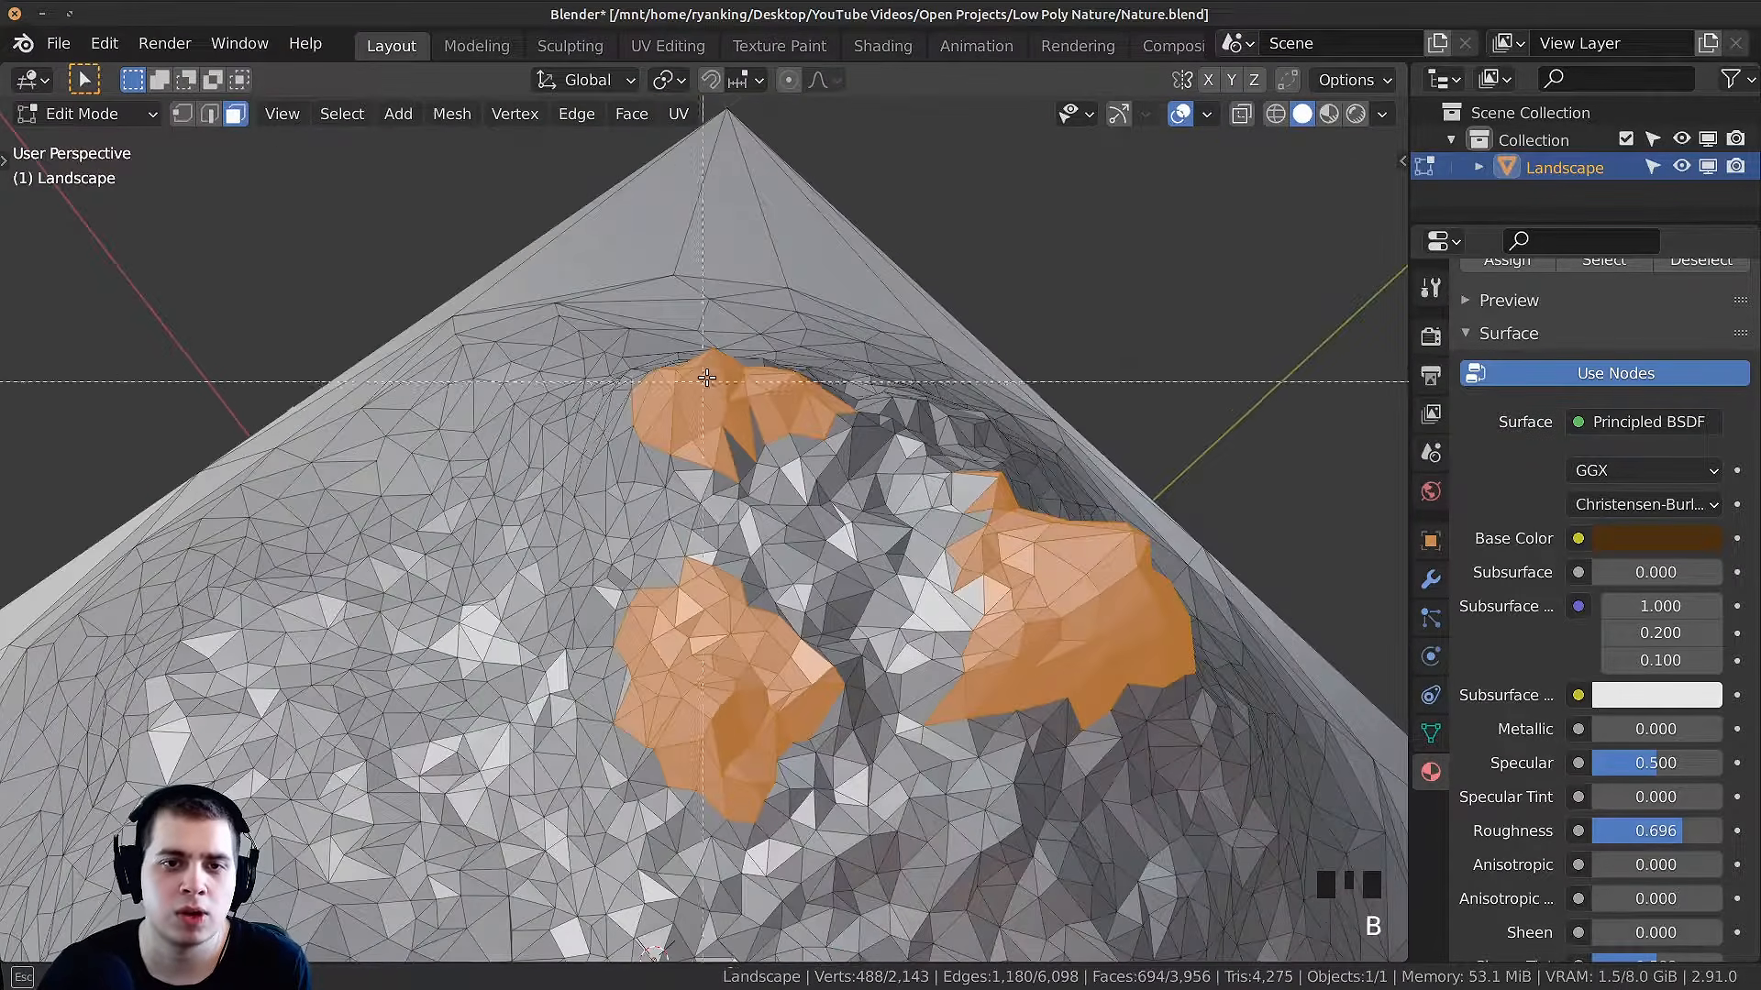
{"action": "scroll", "coordinate": [943, 520], "scroll_direction": "down", "scroll_amount": 1}
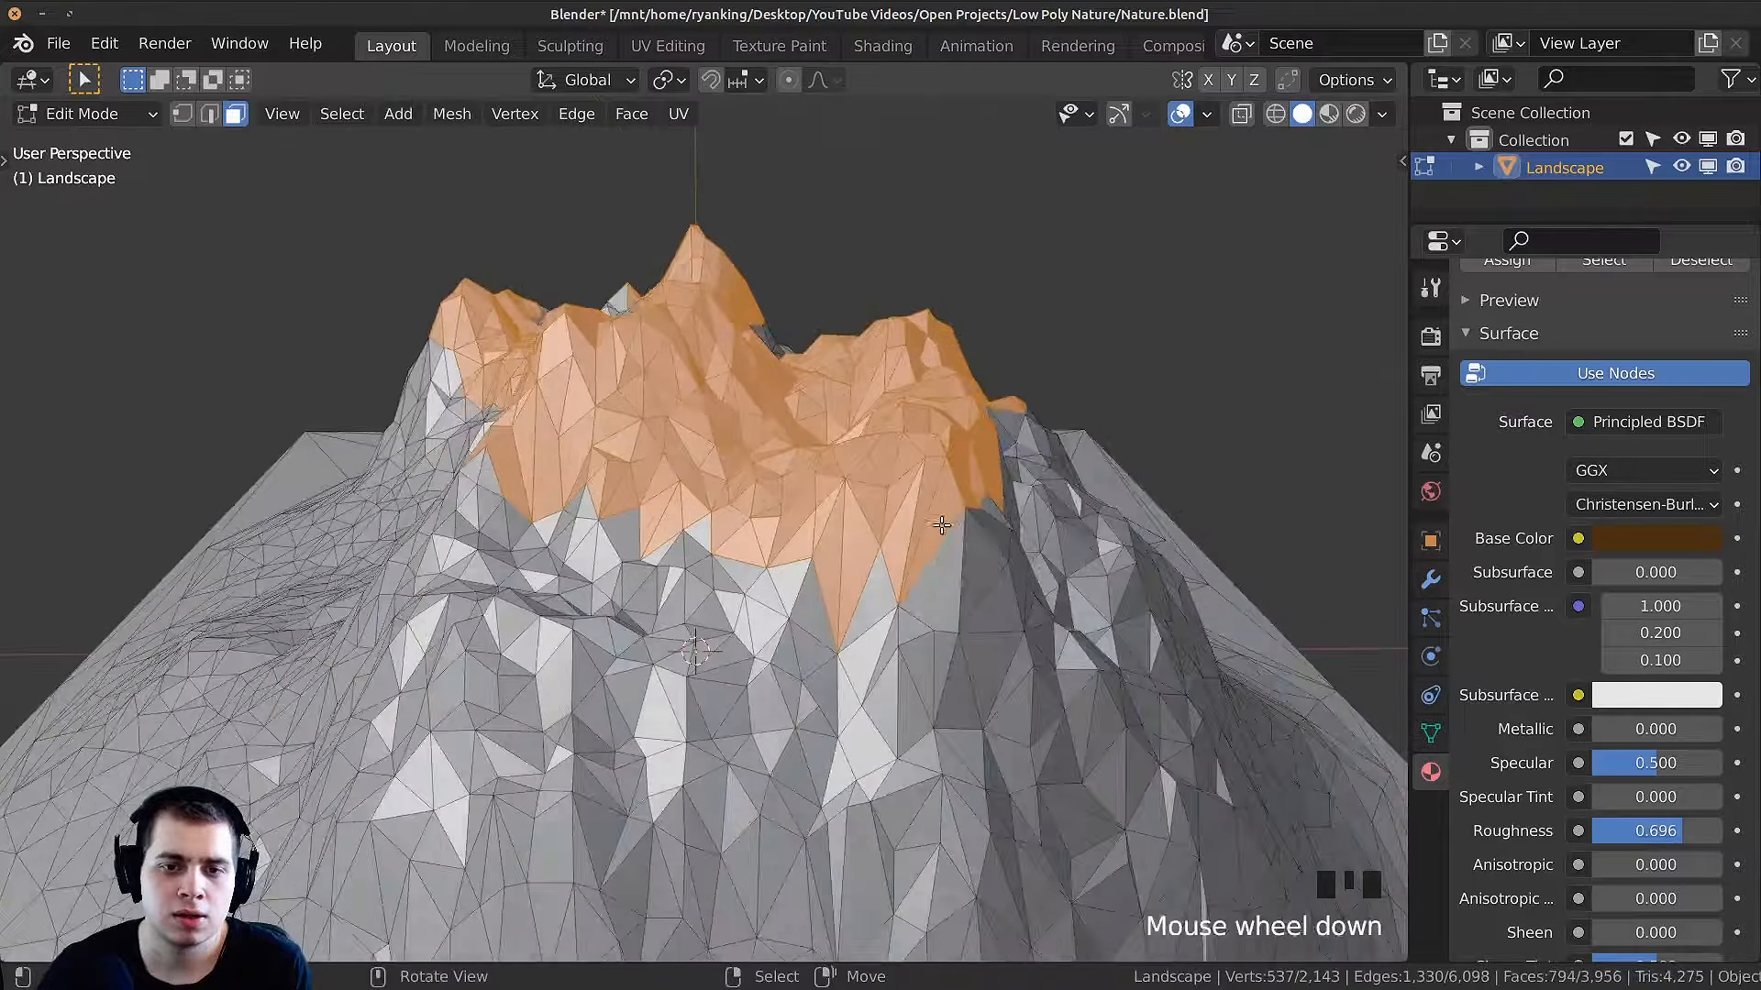
Step: Box-select extra faces along the lower edge of the tallest peak's selected cap to fill out its outline
{"action": "middle_click_drag", "start_coordinate": [943, 519], "coordinate": [601, 483]}
{"action": "key", "text": "b"}
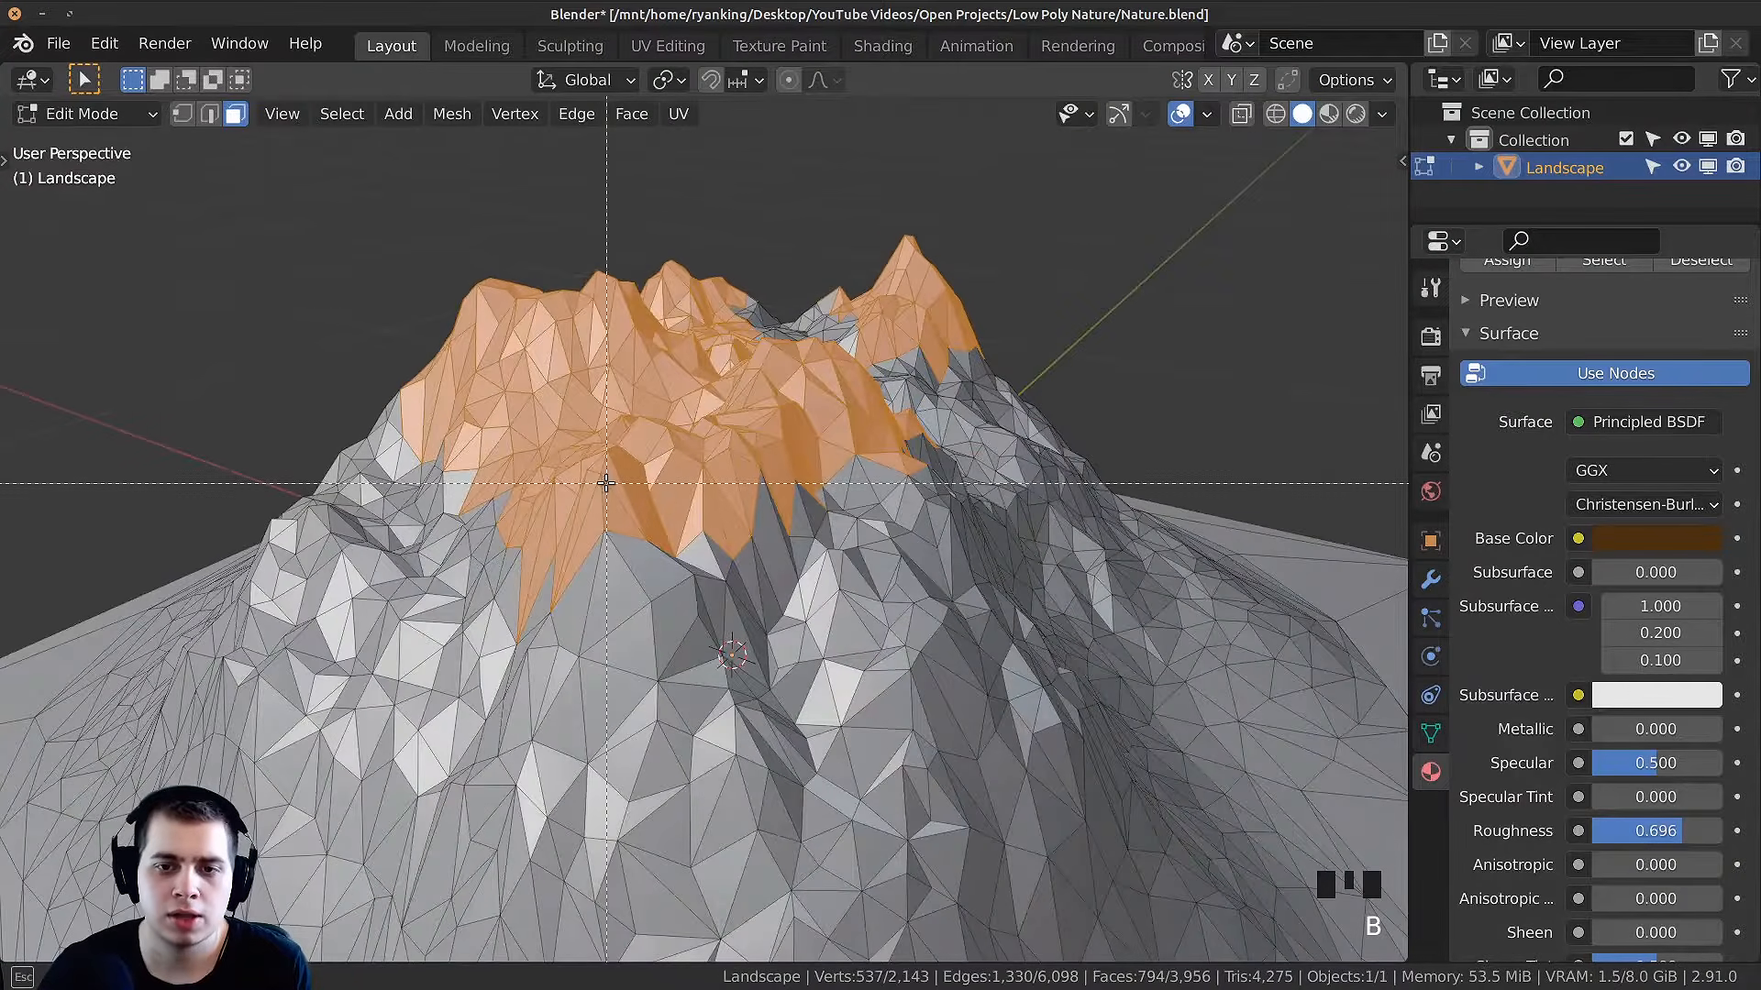
{"action": "left_click_drag", "start_coordinate": [601, 483], "coordinate": [633, 505]}
{"action": "middle_click_drag", "start_coordinate": [633, 505], "coordinate": [512, 444]}
{"action": "key", "text": "b"}
{"action": "left_click_drag", "start_coordinate": [377, 445], "coordinate": [458, 431]}
{"action": "mouse_move", "coordinate": [532, 436]}
{"action": "middle_mouse_down"}
{"action": "mouse_move", "coordinate": [462, 406]}
{"action": "mouse_move", "coordinate": [505, 422]}
{"action": "middle_mouse_up"}
{"action": "key", "text": "b"}
{"action": "left_click_drag", "start_coordinate": [506, 421], "coordinate": [623, 442]}
{"action": "middle_click_drag", "start_coordinate": [623, 443], "coordinate": [550, 477]}
{"action": "middle_click_drag", "start_coordinate": [551, 476], "coordinate": [638, 443], "text": "shift"}
{"action": "key", "text": "b"}
{"action": "left_click_drag", "start_coordinate": [638, 443], "coordinate": [707, 480]}
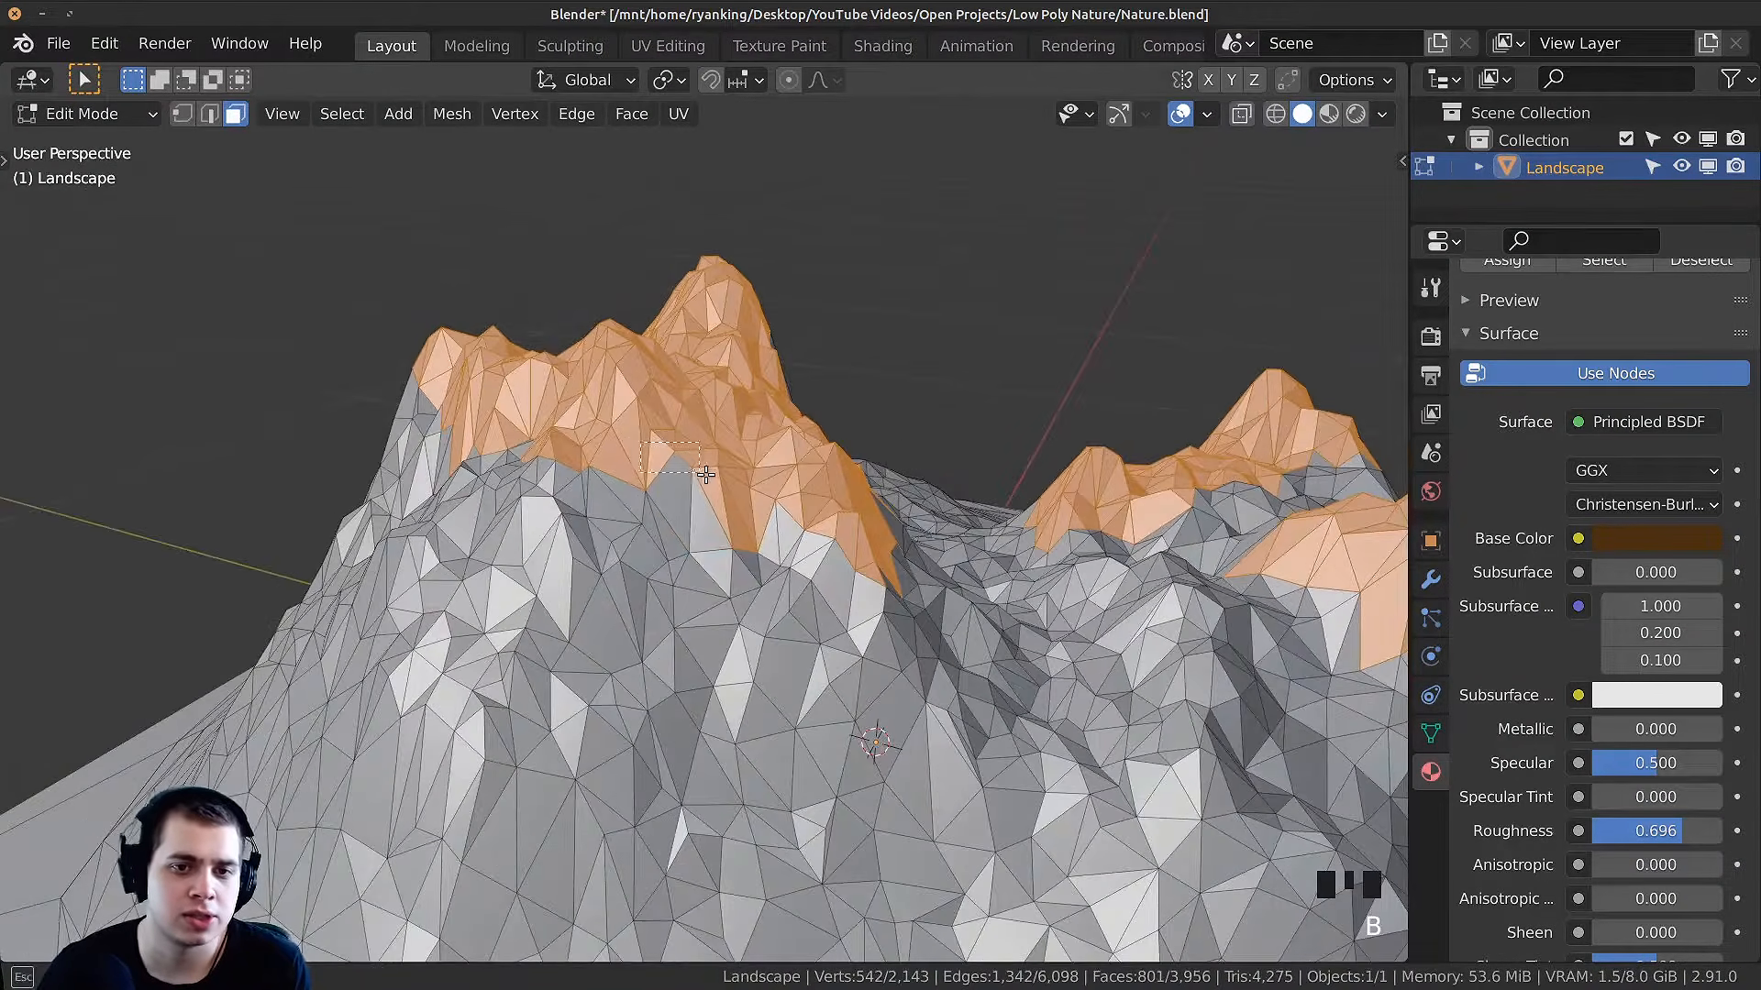
{"action": "left_click_drag", "start_coordinate": [707, 480], "coordinate": [725, 551]}
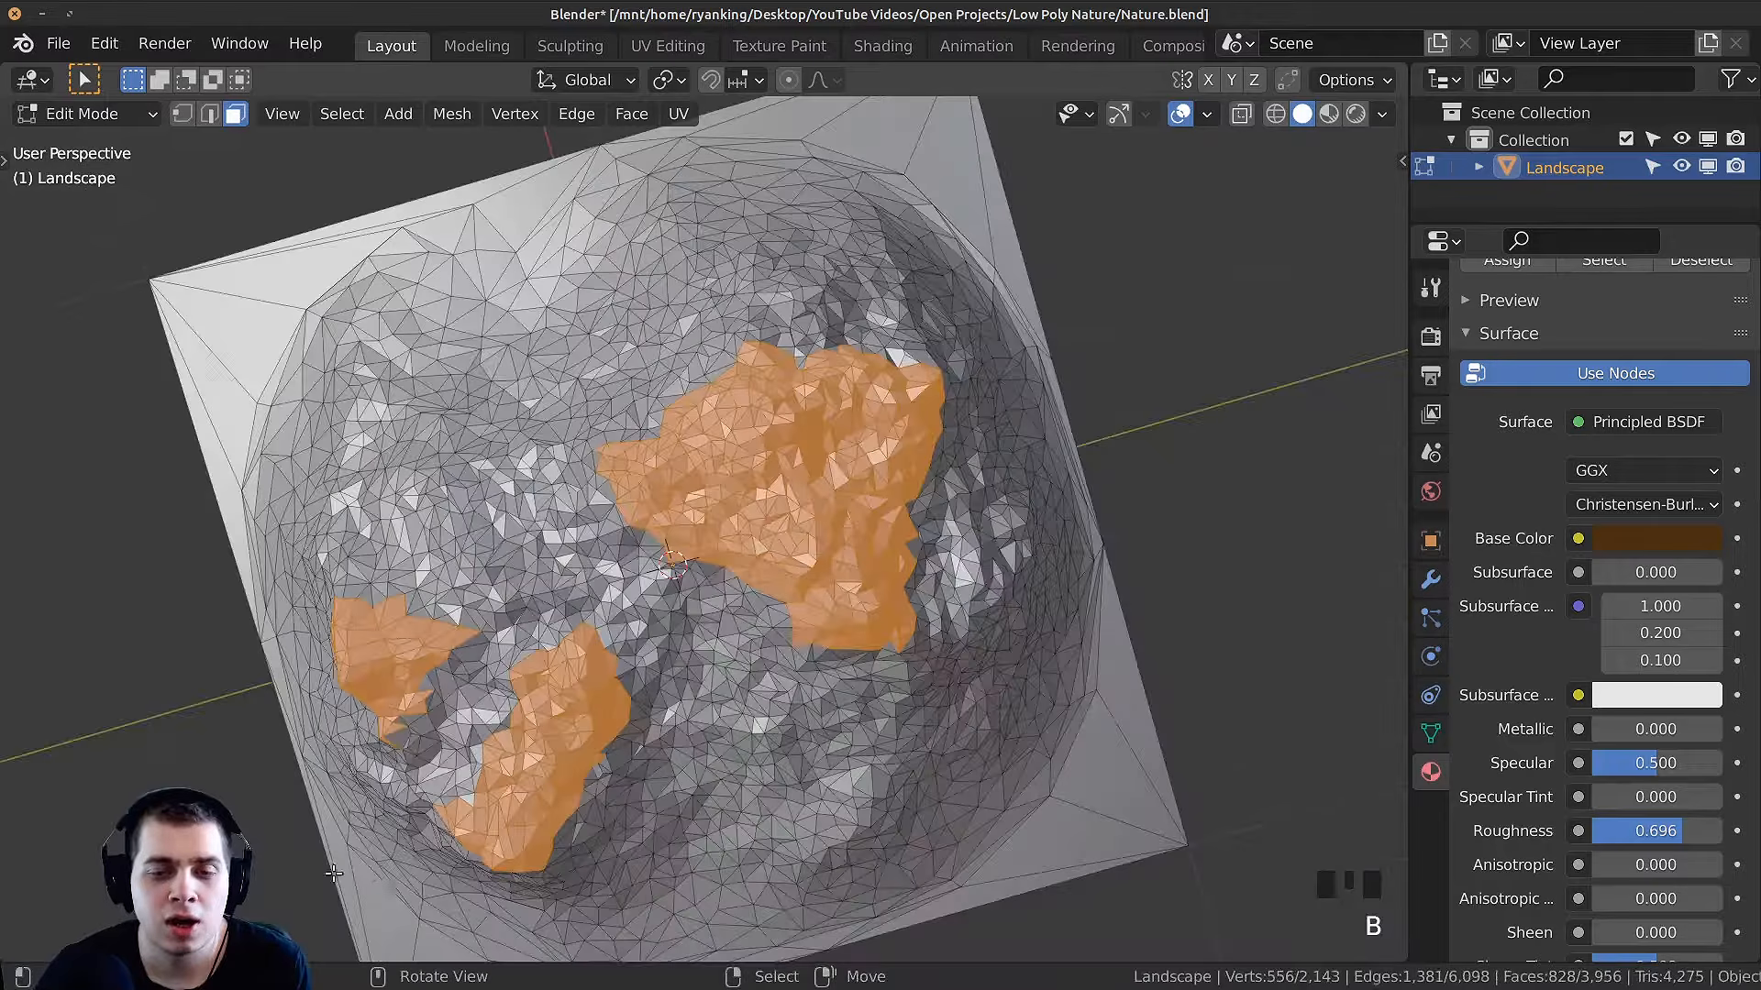
Step: Add a second material slot to the landscape and create a new material in it named Snow
{"action": "middle_click_drag", "start_coordinate": [711, 625], "coordinate": [660, 495]}
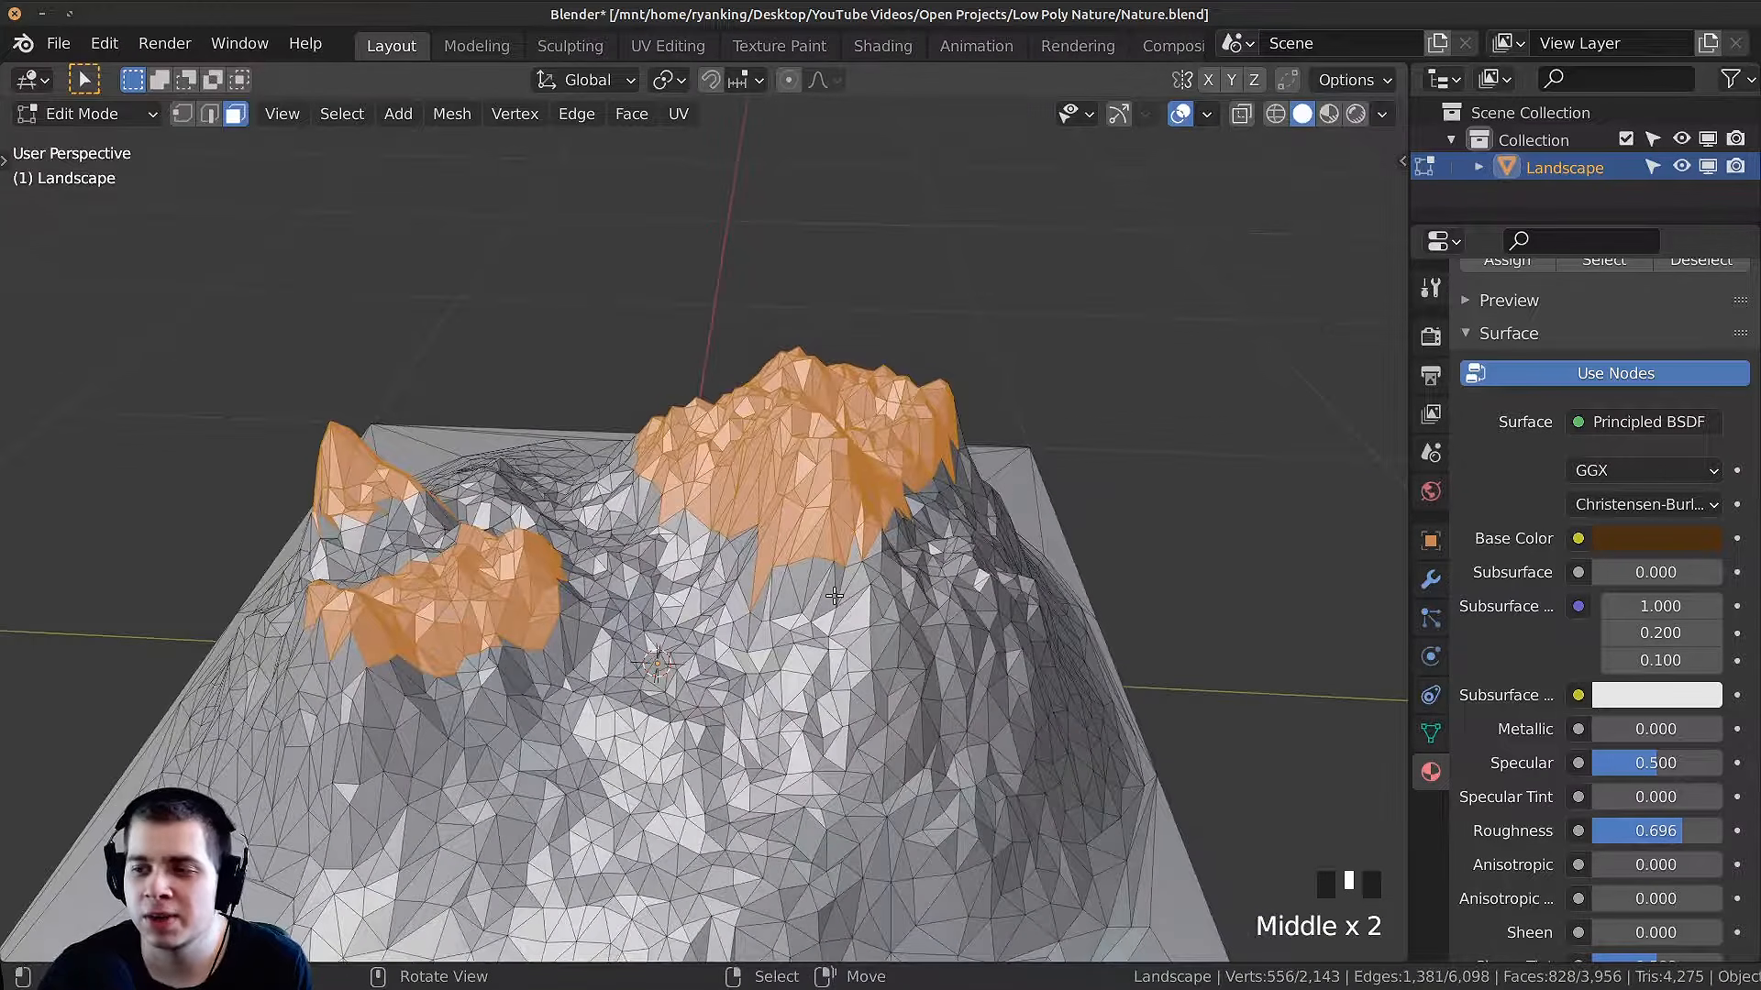
{"action": "scroll", "coordinate": [1597, 370], "scroll_direction": "up", "scroll_amount": 5}
{"action": "scroll", "coordinate": [1598, 366], "scroll_direction": "up", "scroll_amount": 5}
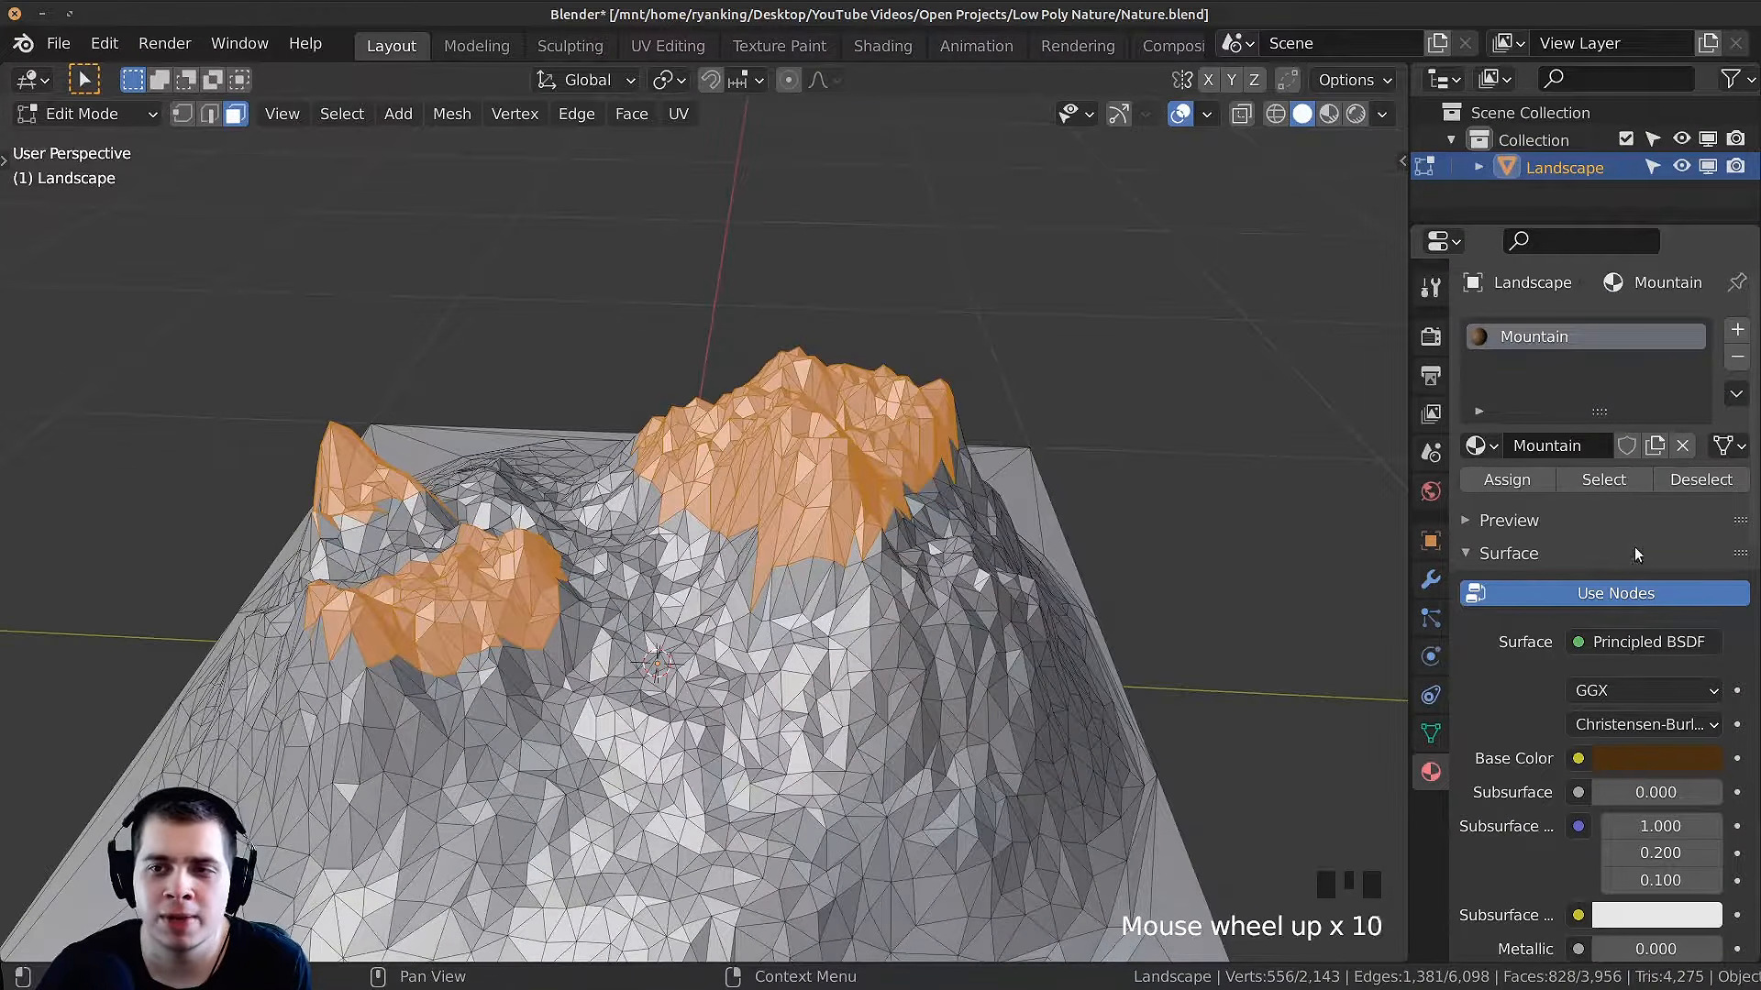
{"action": "left_click", "coordinate": [1737, 332]}
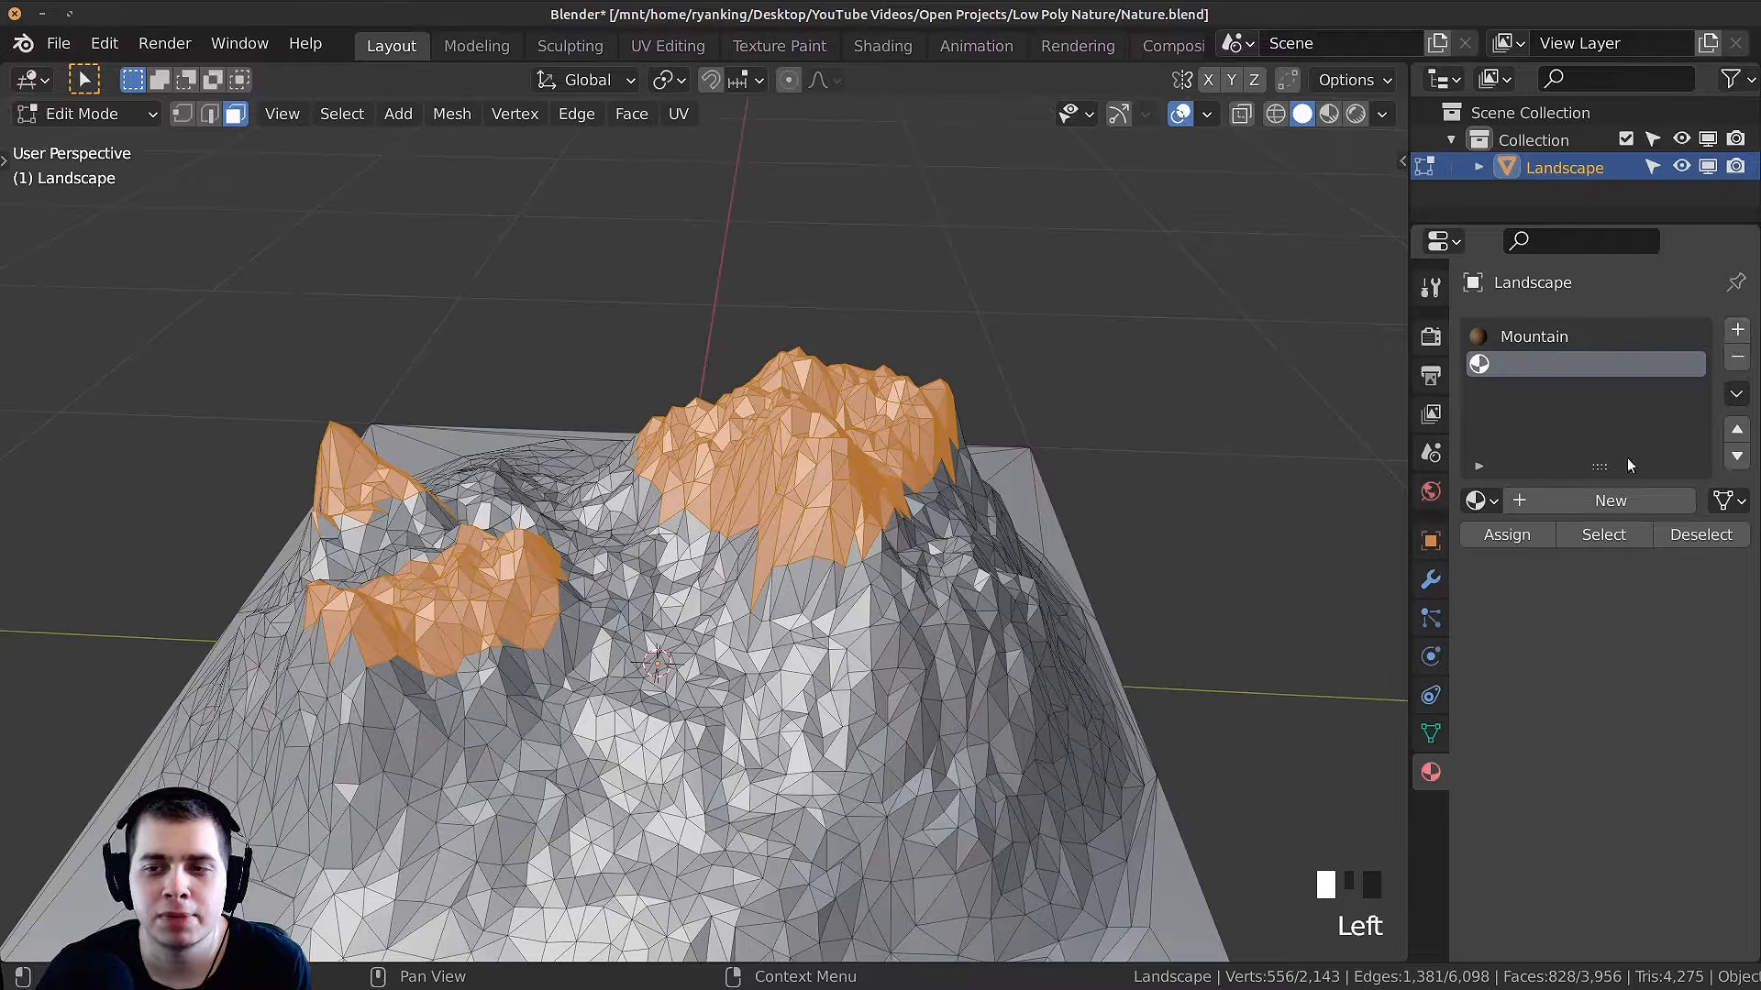
{"action": "left_click", "coordinate": [1556, 503]}
{"action": "left_click", "coordinate": [1556, 503]}
{"action": "type", "text": "Sn"}
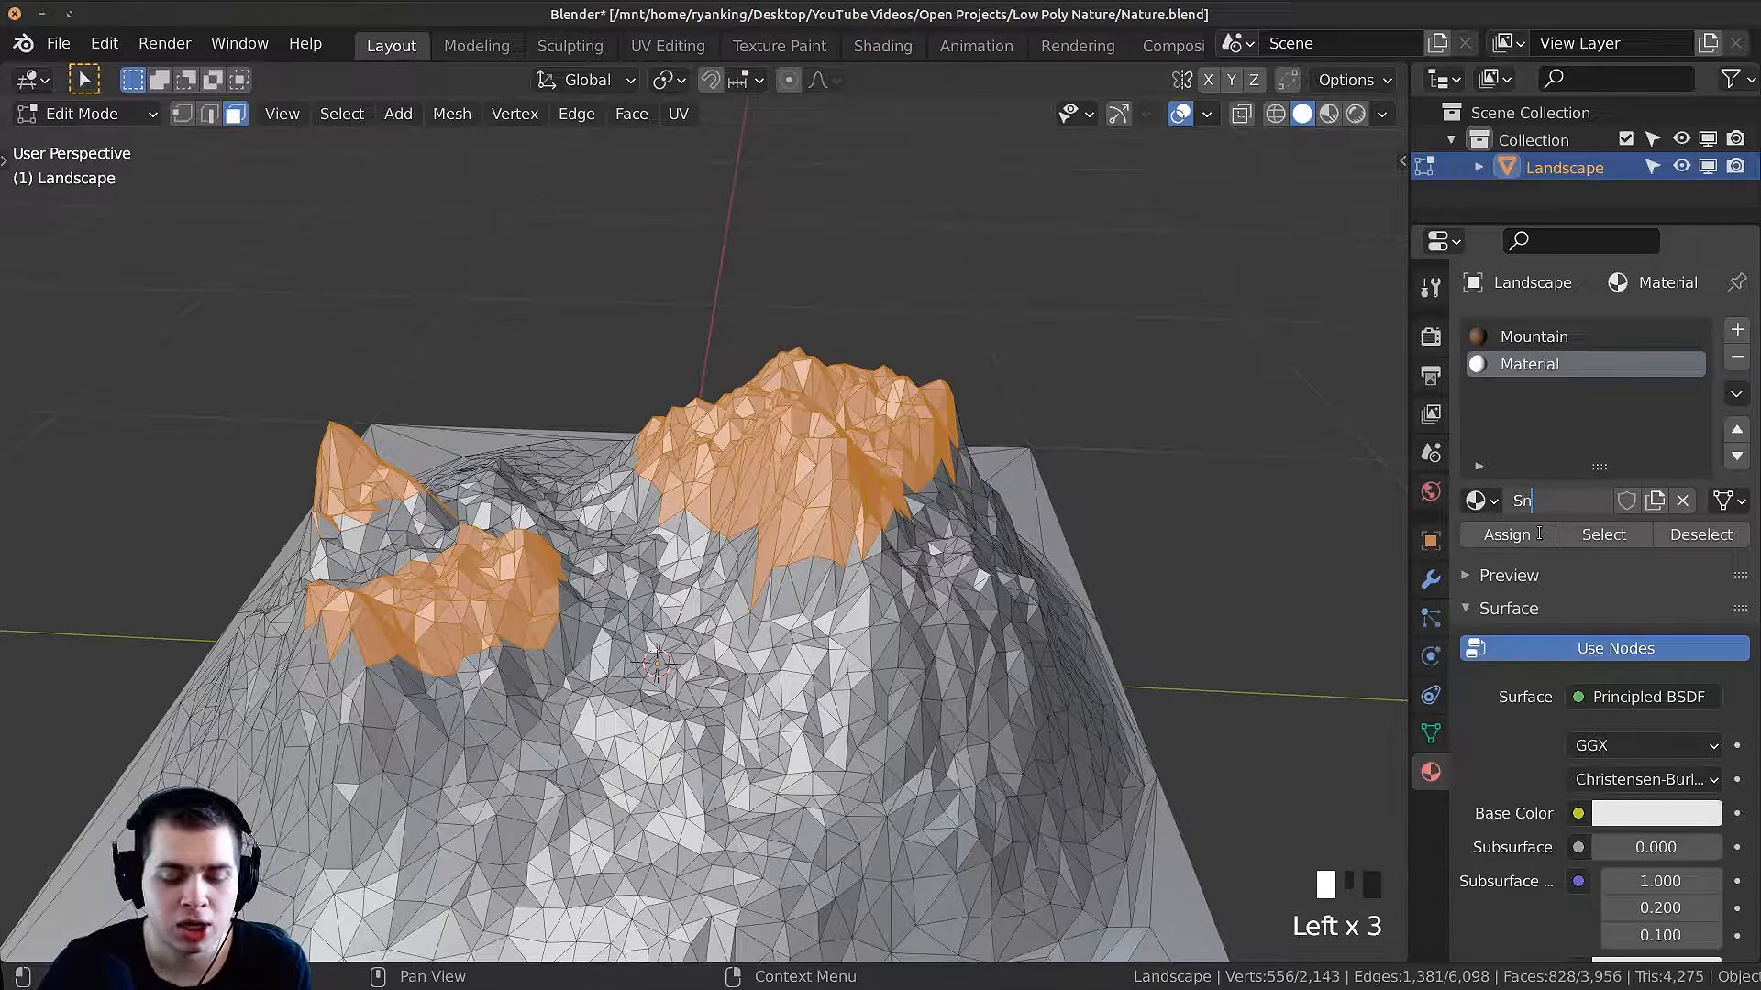
{"action": "type", "text": "ow"}
{"action": "key", "text": "Return"}
Step: Assign the Snow material to the selected peak faces, leave Edit Mode and preview the mountain in Rendered shading
{"action": "scroll", "coordinate": [1647, 828], "scroll_direction": "down", "scroll_amount": 9}
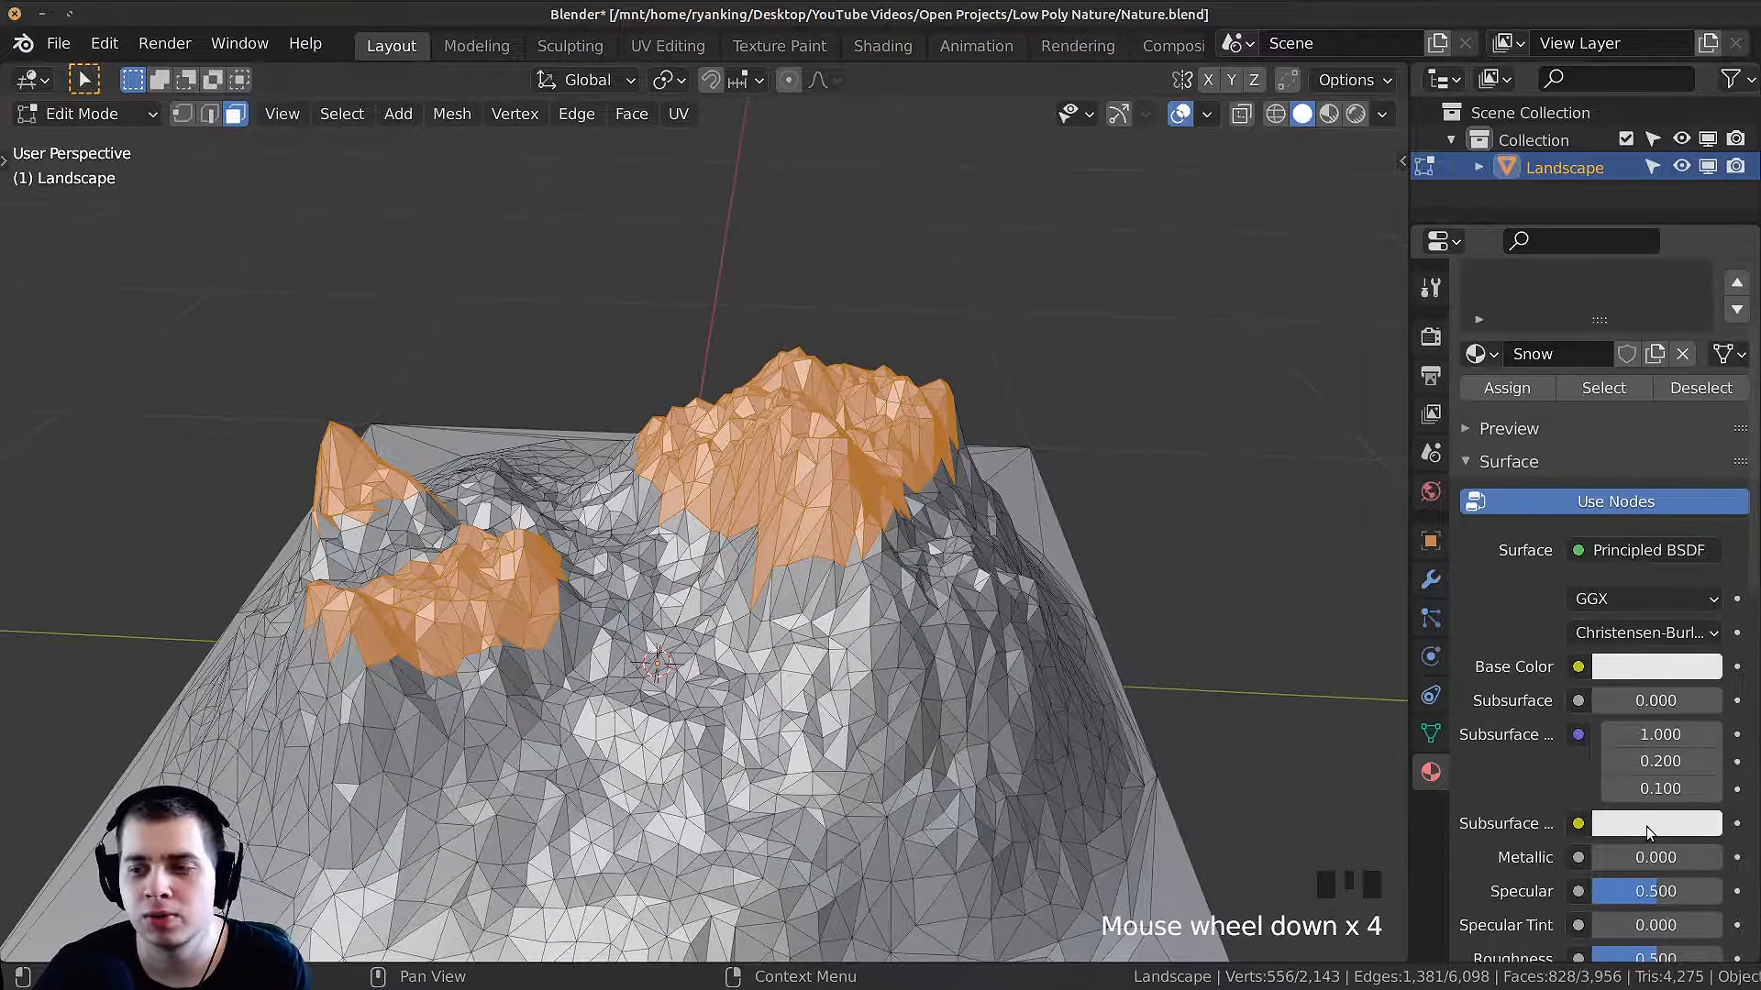
{"action": "left_click", "coordinate": [1666, 781]}
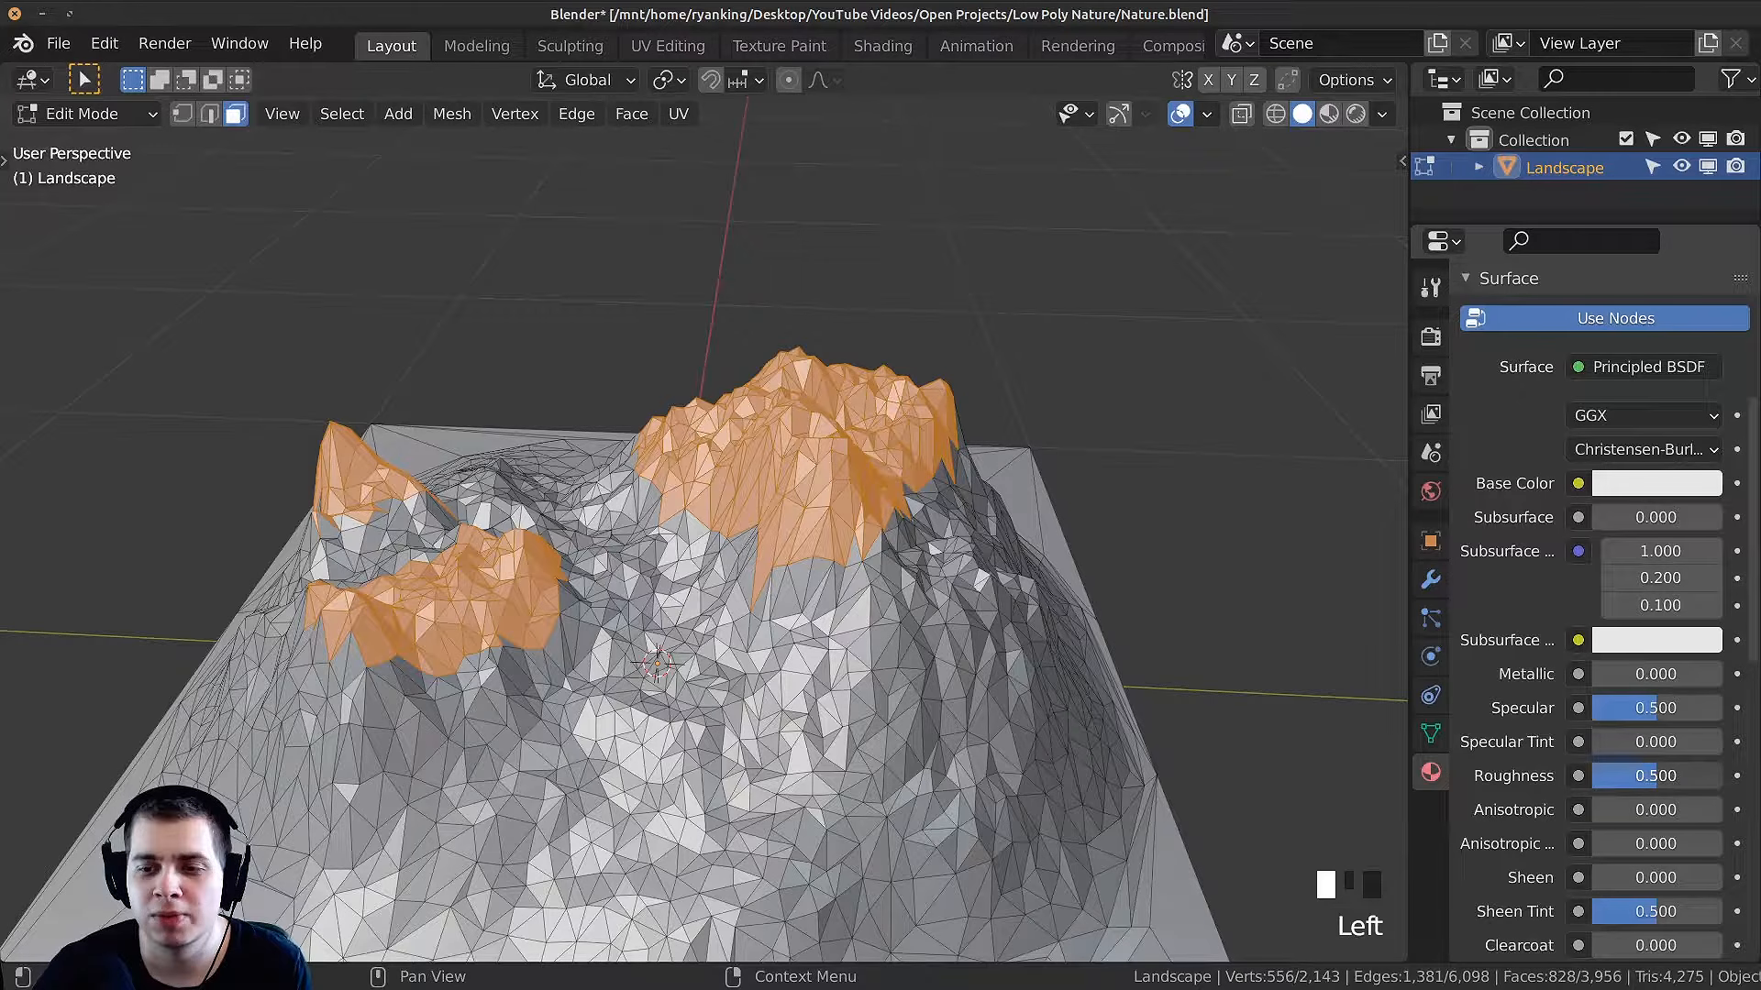
{"action": "scroll", "coordinate": [1628, 770], "scroll_direction": "up", "scroll_amount": 13}
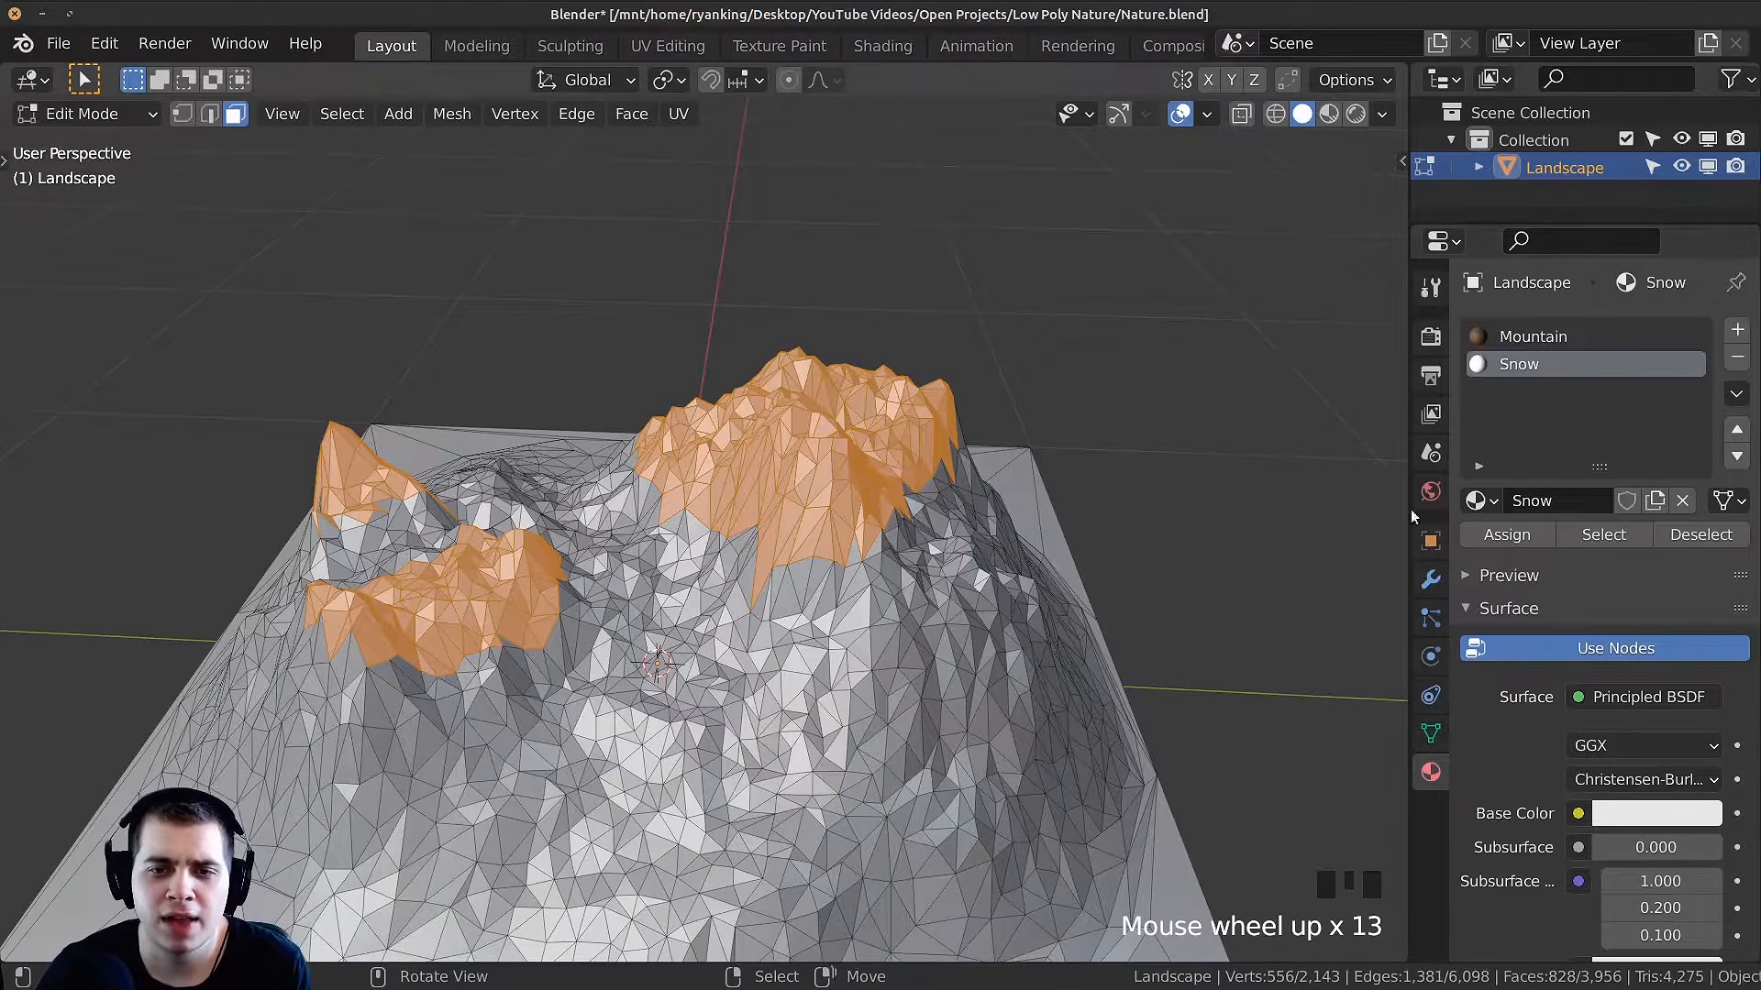
{"action": "left_click", "coordinate": [1479, 537]}
{"action": "key", "text": "Tab"}
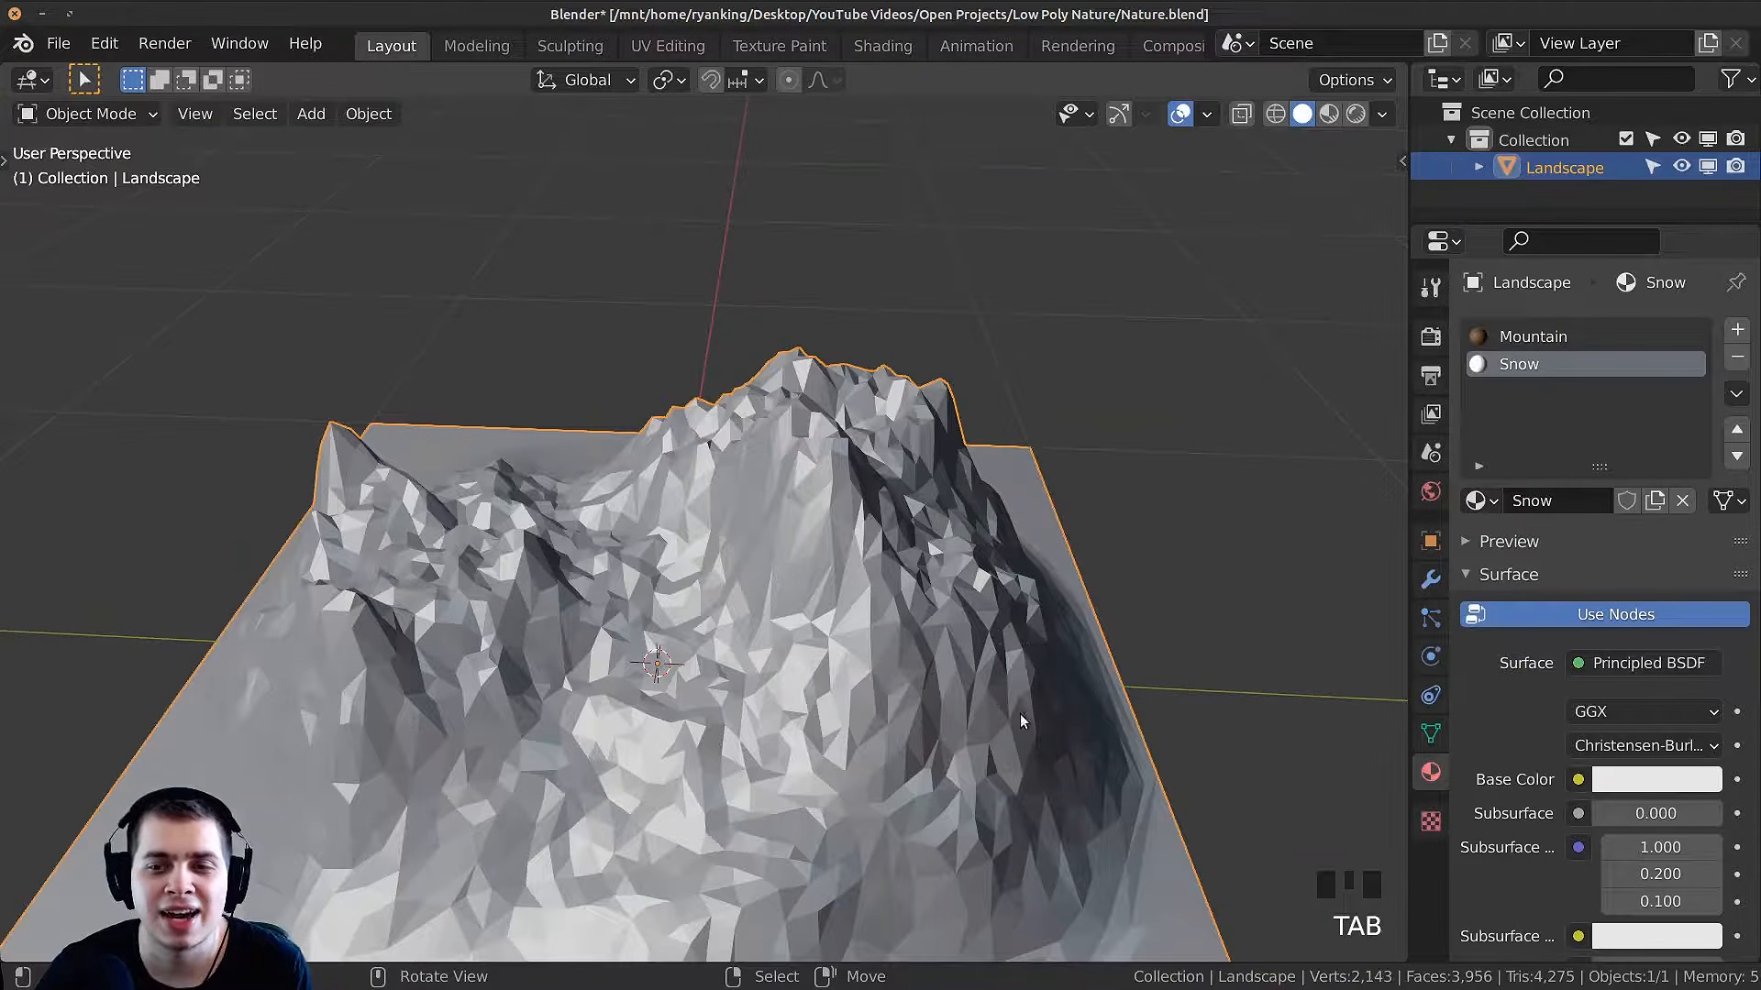
{"action": "key", "text": "z"}
{"action": "scroll", "coordinate": [969, 510], "scroll_direction": "down", "scroll_amount": 3}
{"action": "mouse_move", "coordinate": [969, 510]}
{"action": "middle_mouse_down"}
{"action": "mouse_move", "coordinate": [895, 470]}
{"action": "mouse_move", "coordinate": [1028, 516]}
{"action": "mouse_move", "coordinate": [959, 659]}
{"action": "mouse_move", "coordinate": [811, 520]}
{"action": "mouse_move", "coordinate": [733, 603]}
{"action": "mouse_move", "coordinate": [853, 495]}
{"action": "middle_mouse_up"}
{"action": "middle_click_drag", "start_coordinate": [853, 495], "coordinate": [755, 549], "text": "shift"}
Step: Return to Edit Mode and box-select the brown faces just below the tallest peak's snow edge
{"action": "key", "text": "Tab"}
{"action": "key", "text": "b"}
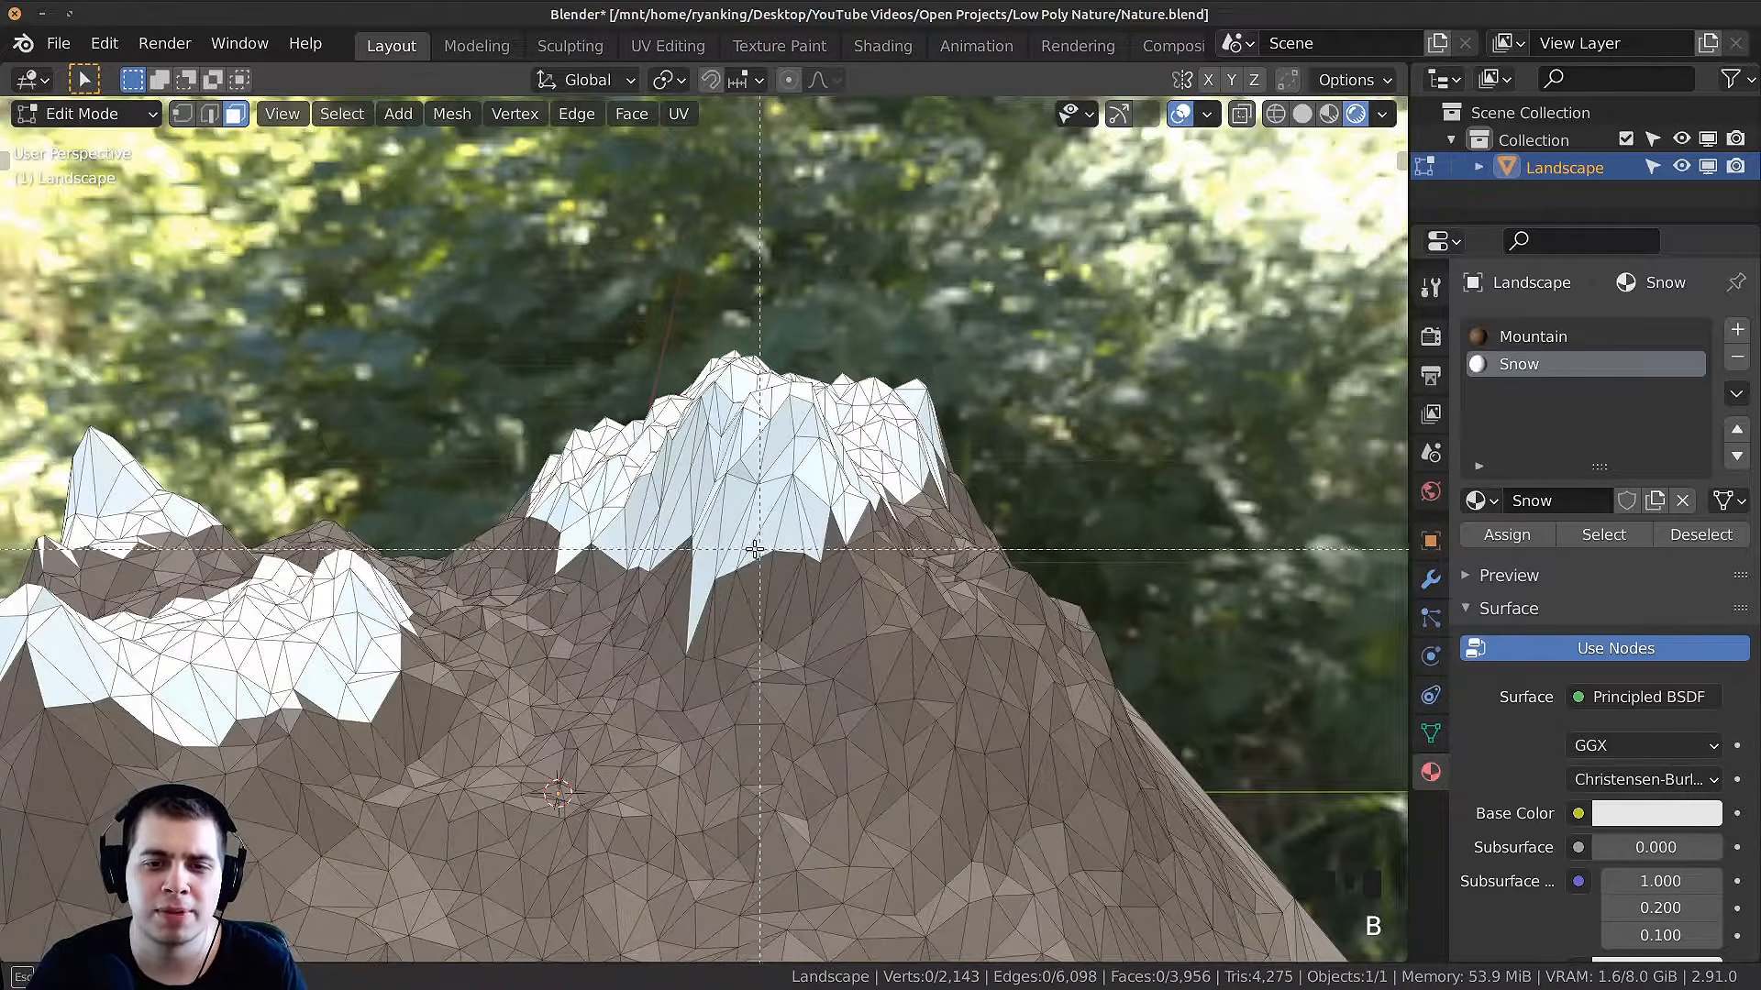
{"action": "left_click_drag", "start_coordinate": [707, 556], "coordinate": [791, 584]}
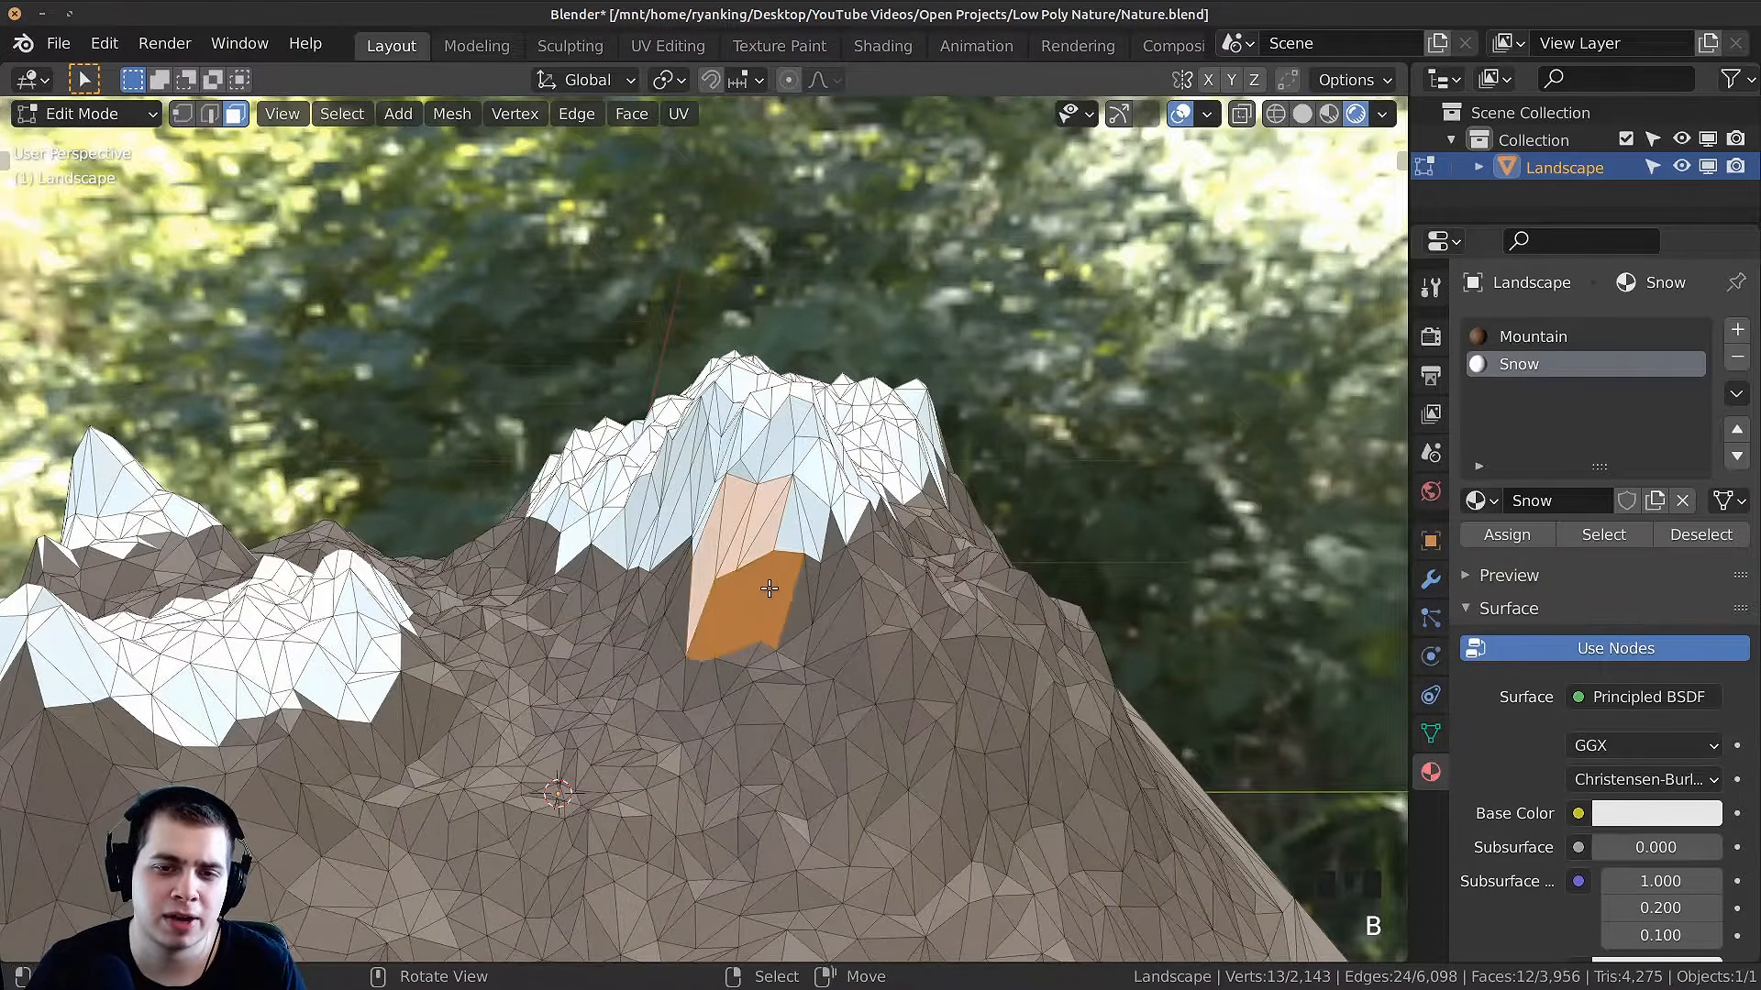
{"action": "middle_click_drag", "start_coordinate": [771, 589], "coordinate": [786, 578]}
Step: Add the brown faces between the two smaller snow caps to the selection using Box Select and Circle Select
{"action": "middle_click_drag", "start_coordinate": [618, 583], "coordinate": [936, 633], "text": "shift"}
{"action": "middle_click_drag", "start_coordinate": [936, 633], "coordinate": [673, 507], "text": "shift"}
{"action": "key", "text": "b"}
{"action": "left_click_drag", "start_coordinate": [819, 717], "coordinate": [820, 718]}
{"action": "key", "text": "b"}
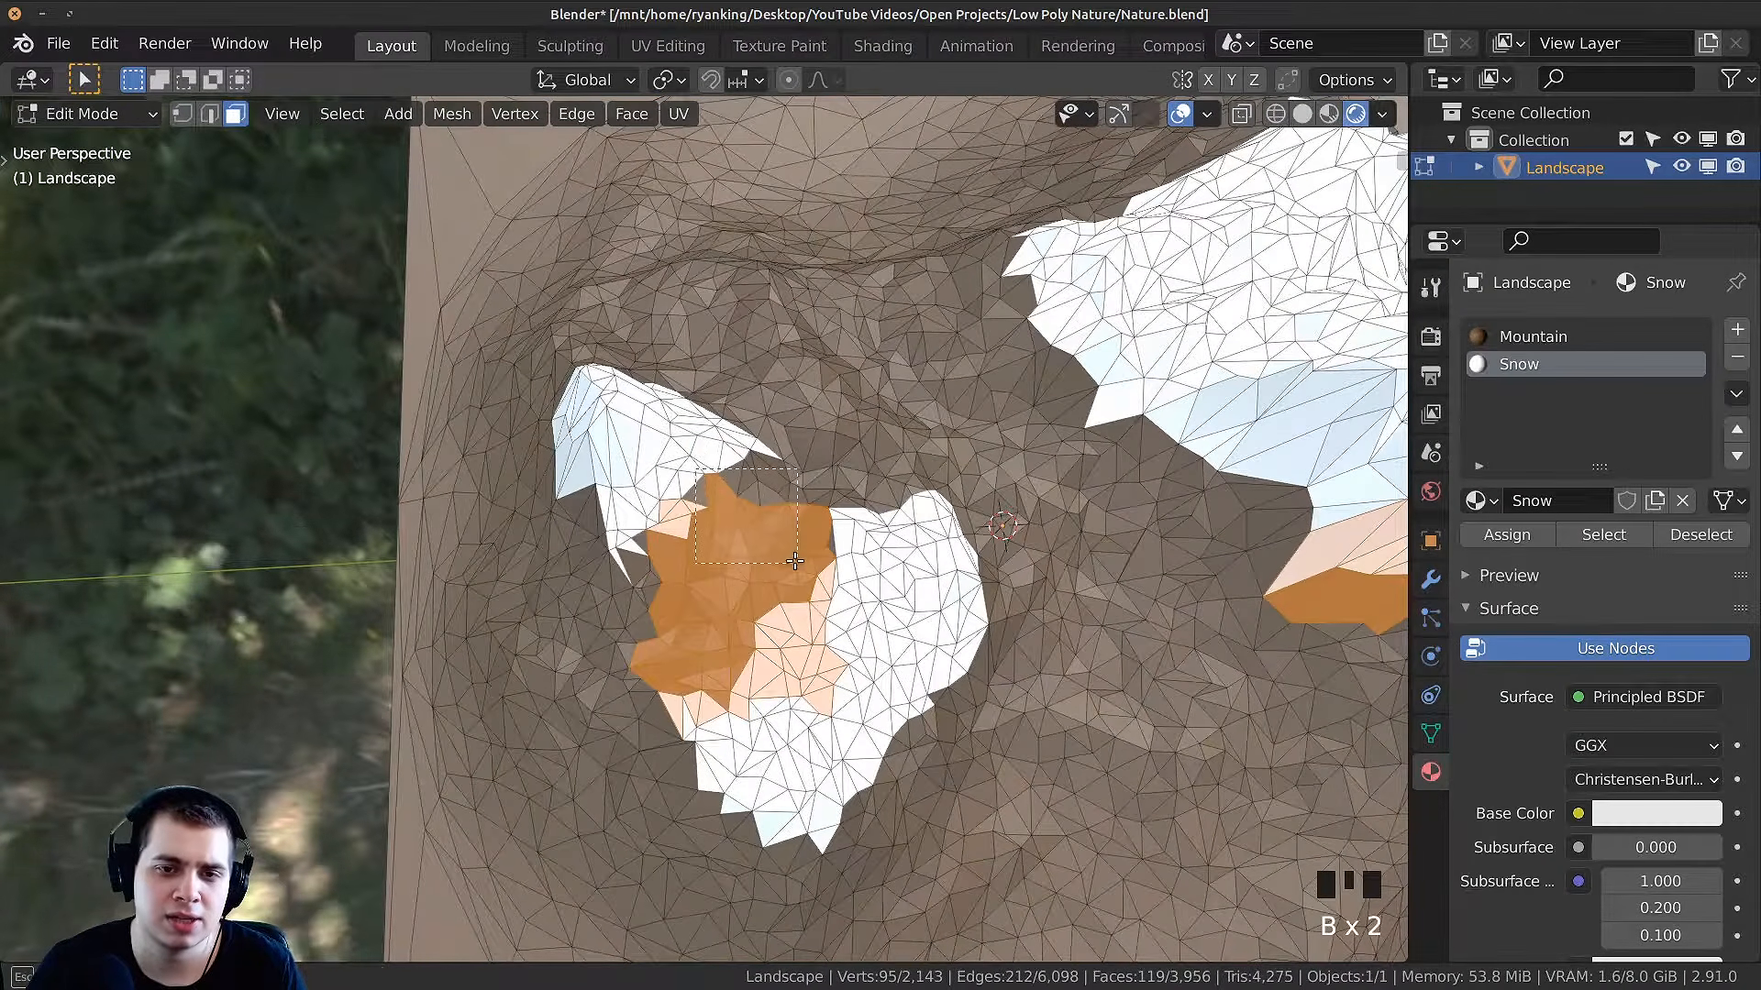
{"action": "left_click_drag", "start_coordinate": [794, 561], "coordinate": [795, 561]}
{"action": "middle_click_drag", "start_coordinate": [794, 561], "coordinate": [789, 583], "text": "shift"}
{"action": "key", "text": "c"}
{"action": "left_click_drag", "start_coordinate": [761, 548], "coordinate": [810, 598]}
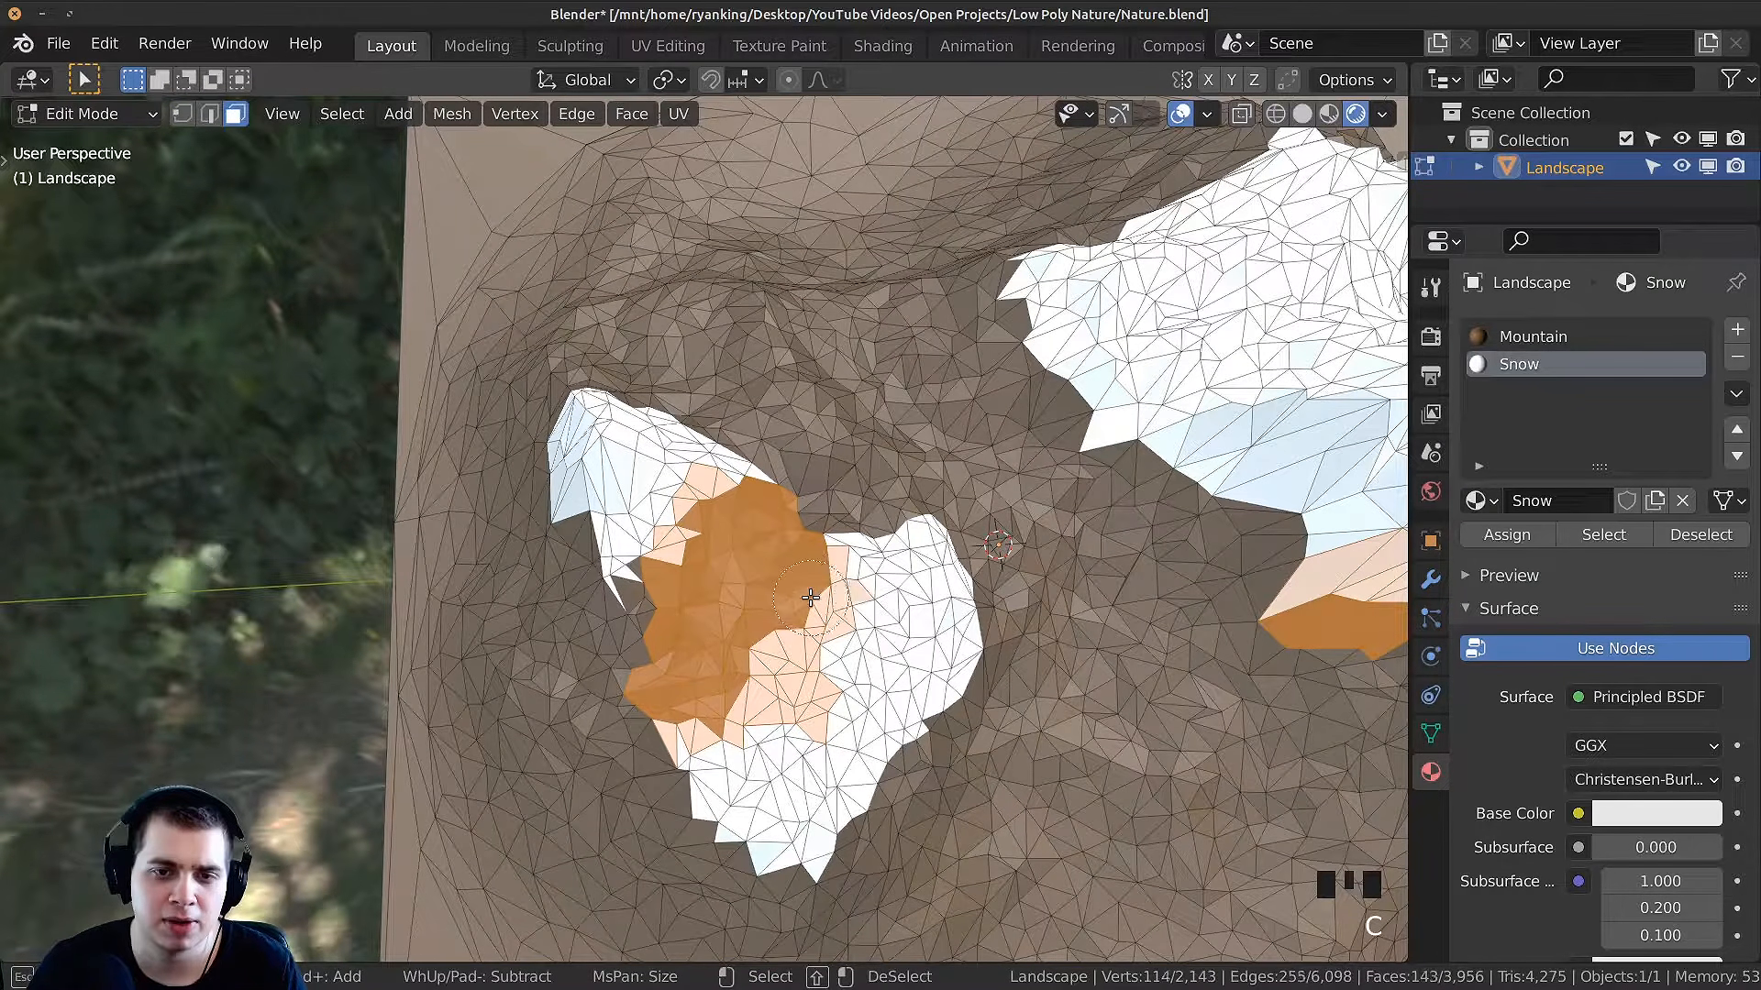
{"action": "left_click_drag", "start_coordinate": [695, 568], "coordinate": [671, 591]}
{"action": "key", "text": "Escape"}
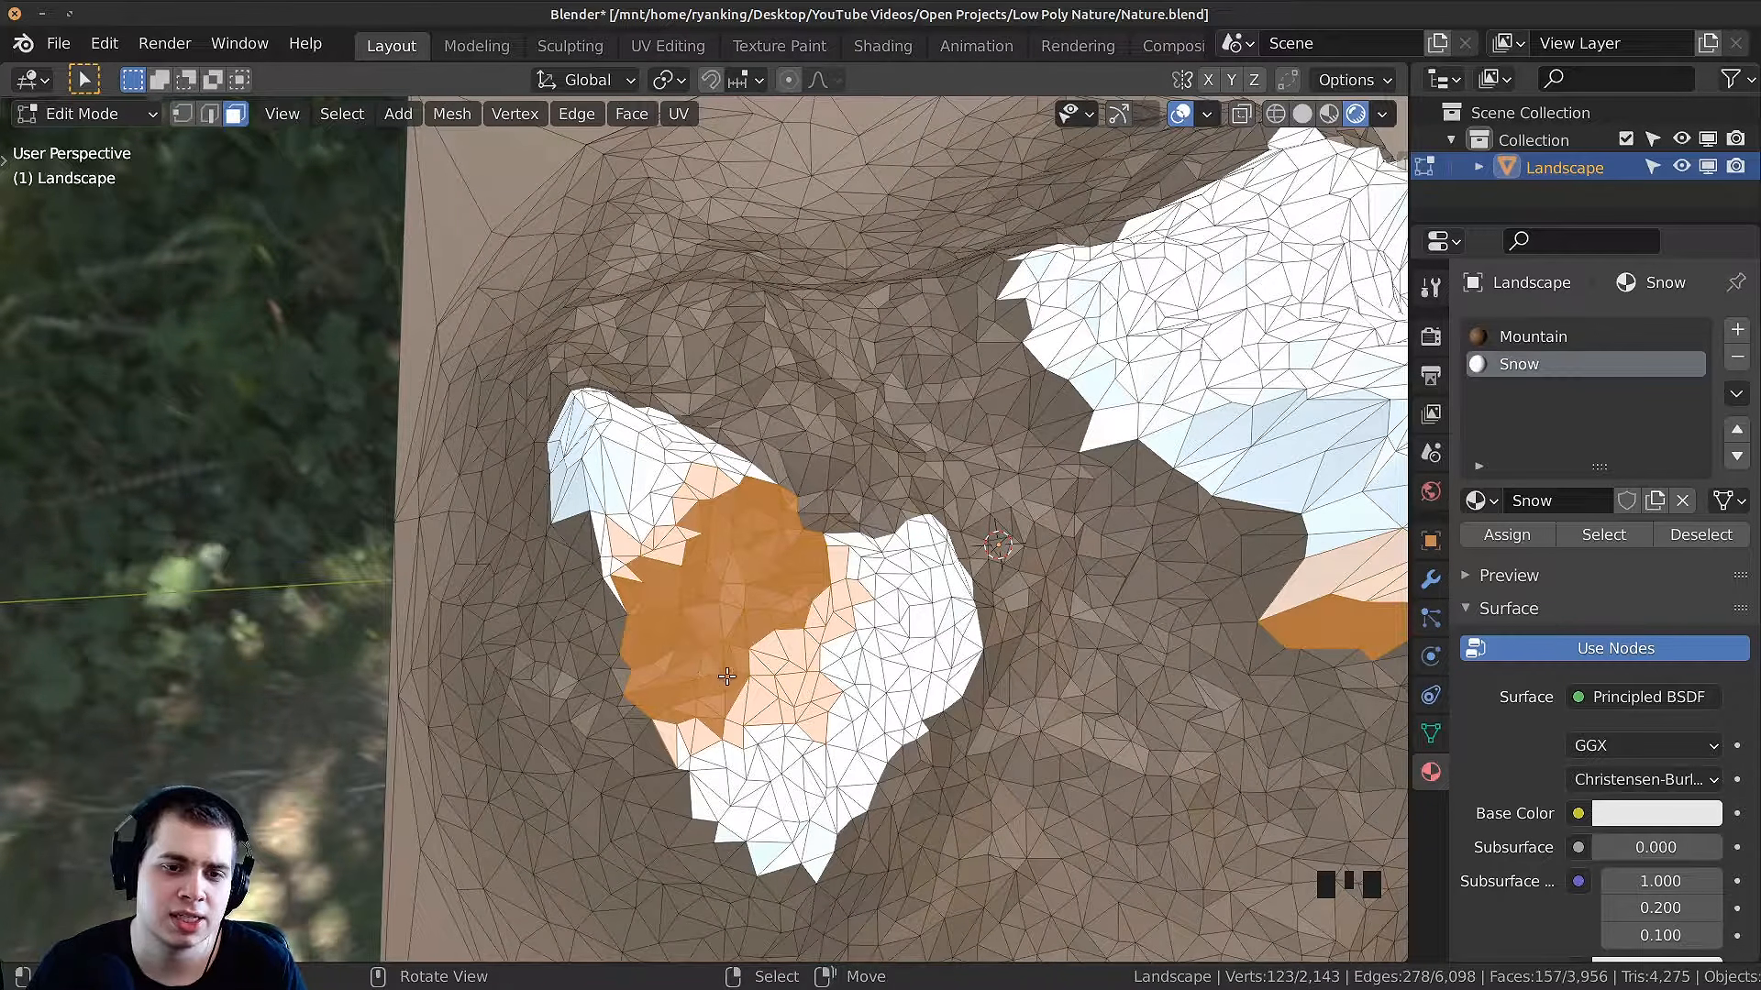
Step: Assign the Snow material to the newly selected faces and return to Object Mode
{"action": "left_click", "coordinate": [1488, 535]}
{"action": "key", "text": "Tab"}
{"action": "middle_click_drag", "start_coordinate": [1055, 551], "coordinate": [899, 617]}
{"action": "middle_click_drag", "start_coordinate": [899, 616], "coordinate": [796, 579], "text": "shift"}
{"action": "right_click", "coordinate": [800, 579]}
{"action": "middle_click_drag", "start_coordinate": [904, 581], "coordinate": [1074, 581]}
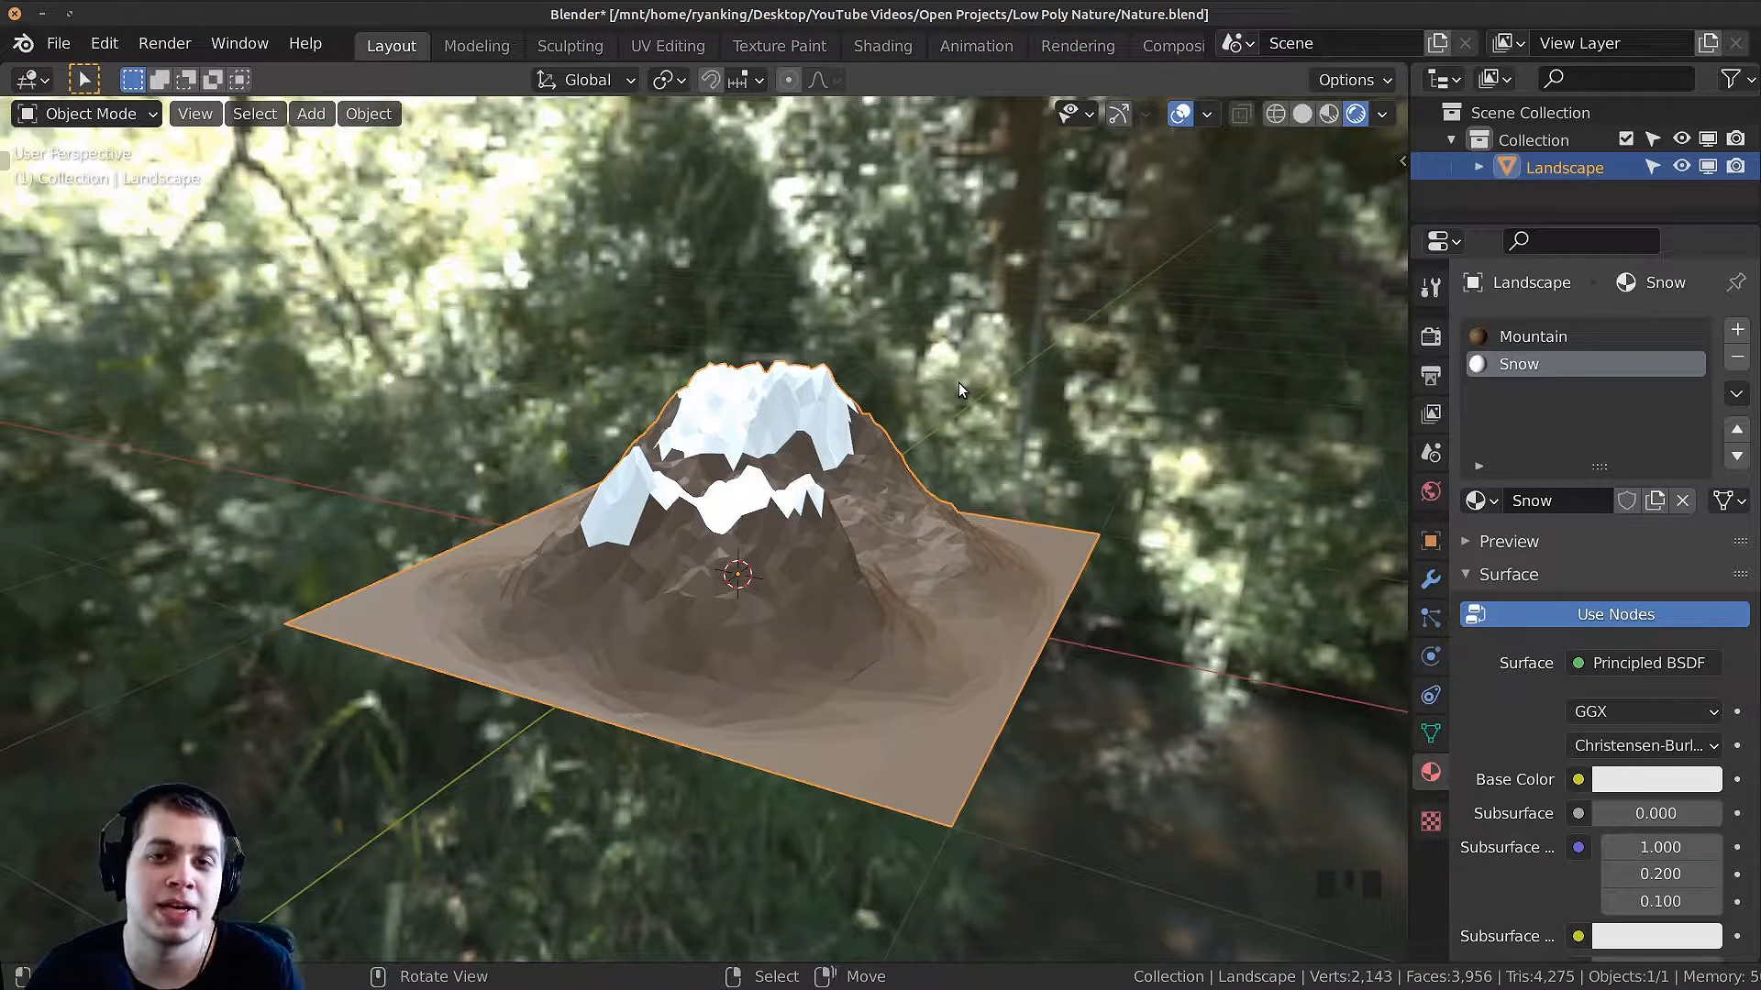
Step: Scale the landscape along the global X axis to about 0.44
{"action": "middle_click_drag", "start_coordinate": [959, 384], "coordinate": [1305, 609]}
{"action": "key", "text": "s"}
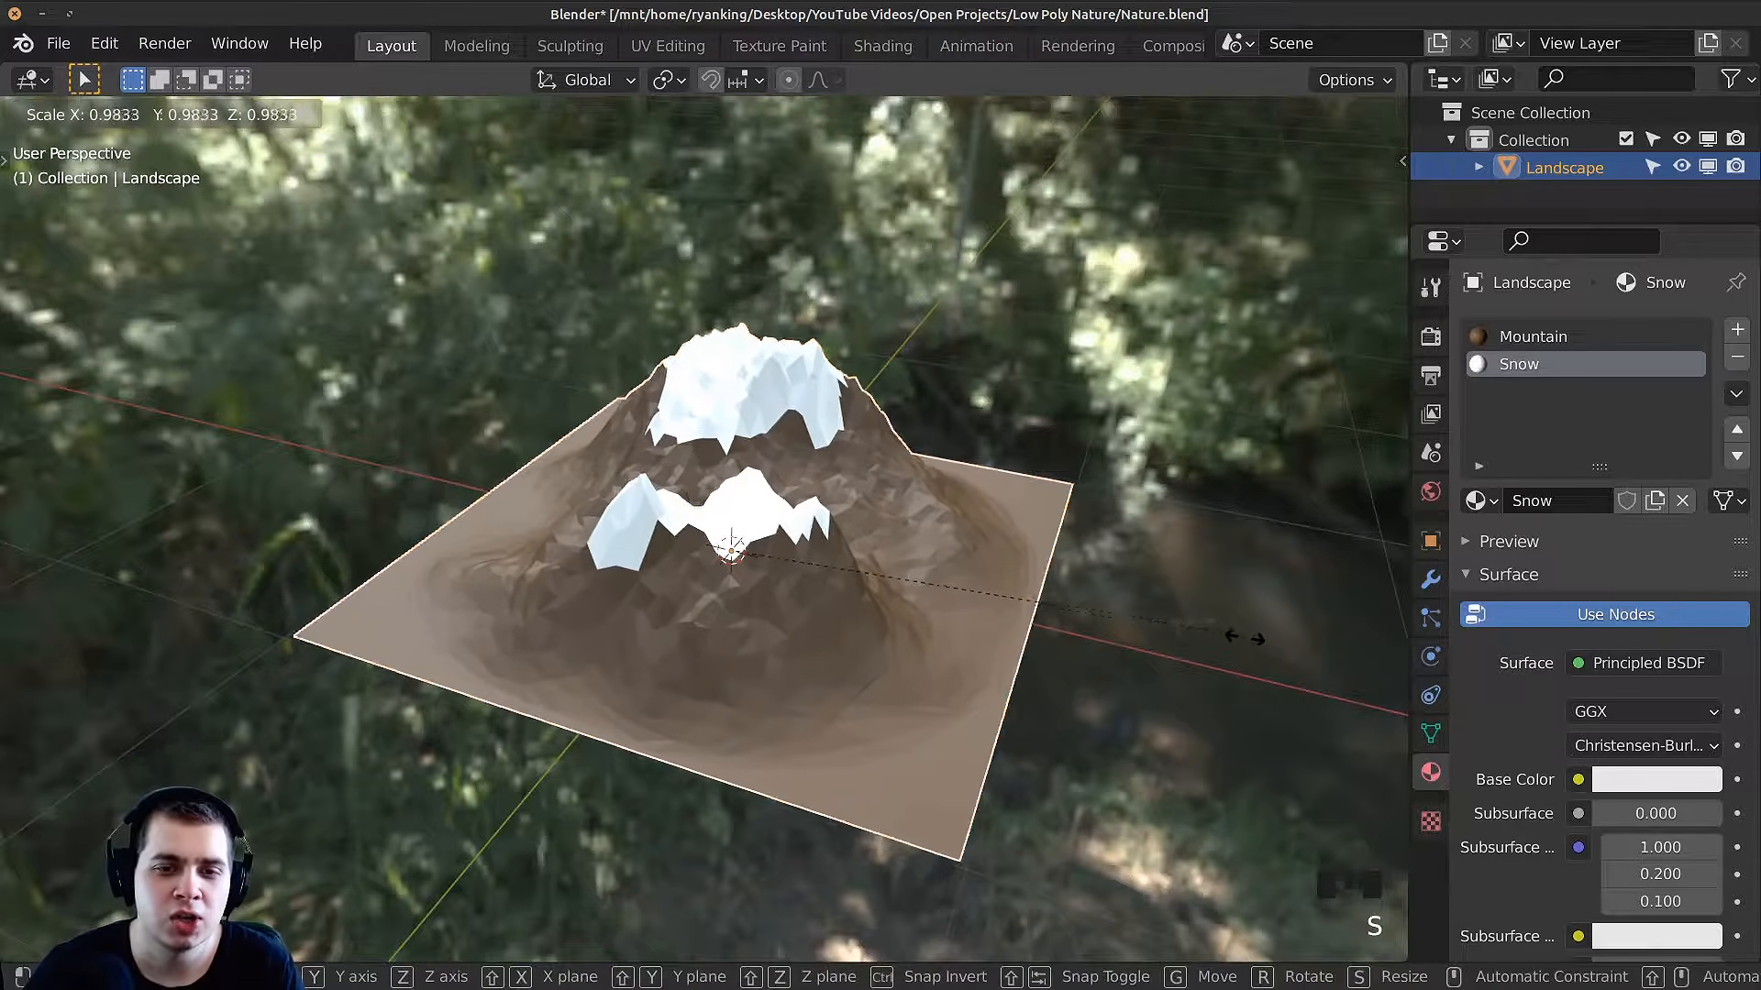
{"action": "key", "text": "x"}
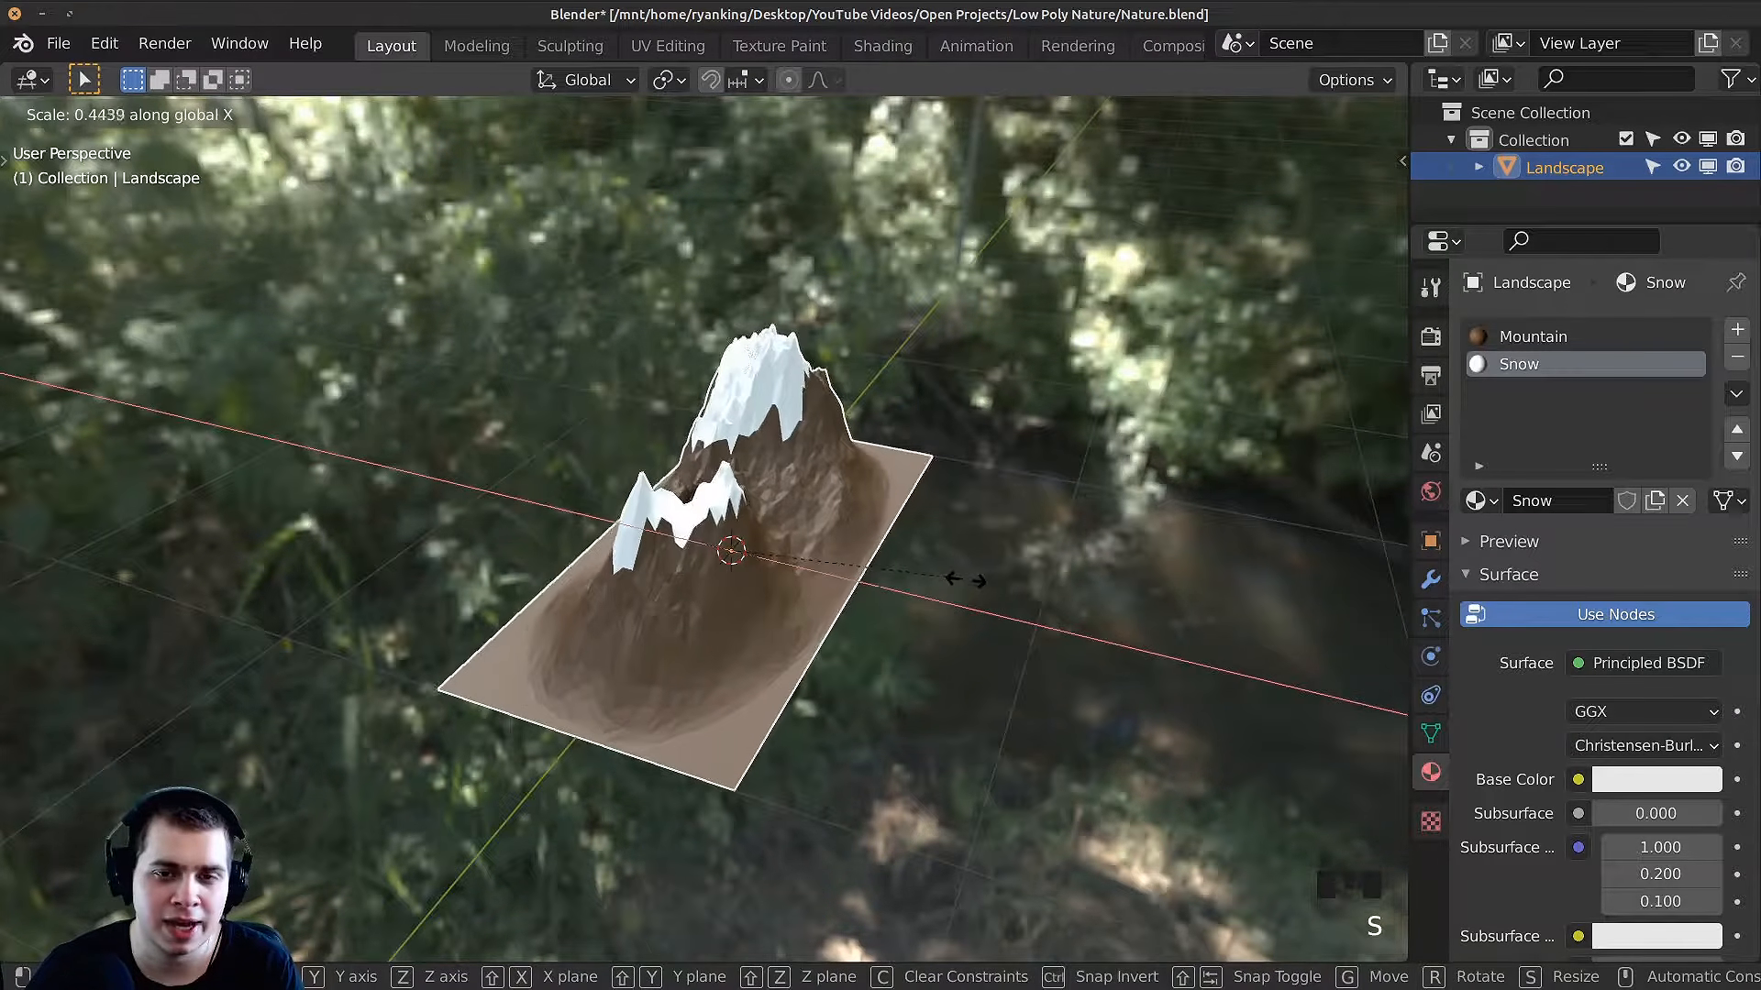
{"action": "left_click", "coordinate": [966, 584]}
{"action": "scroll", "coordinate": [789, 520], "scroll_direction": "down", "scroll_amount": 4}
{"action": "middle_click_drag", "start_coordinate": [966, 583], "coordinate": [807, 534]}
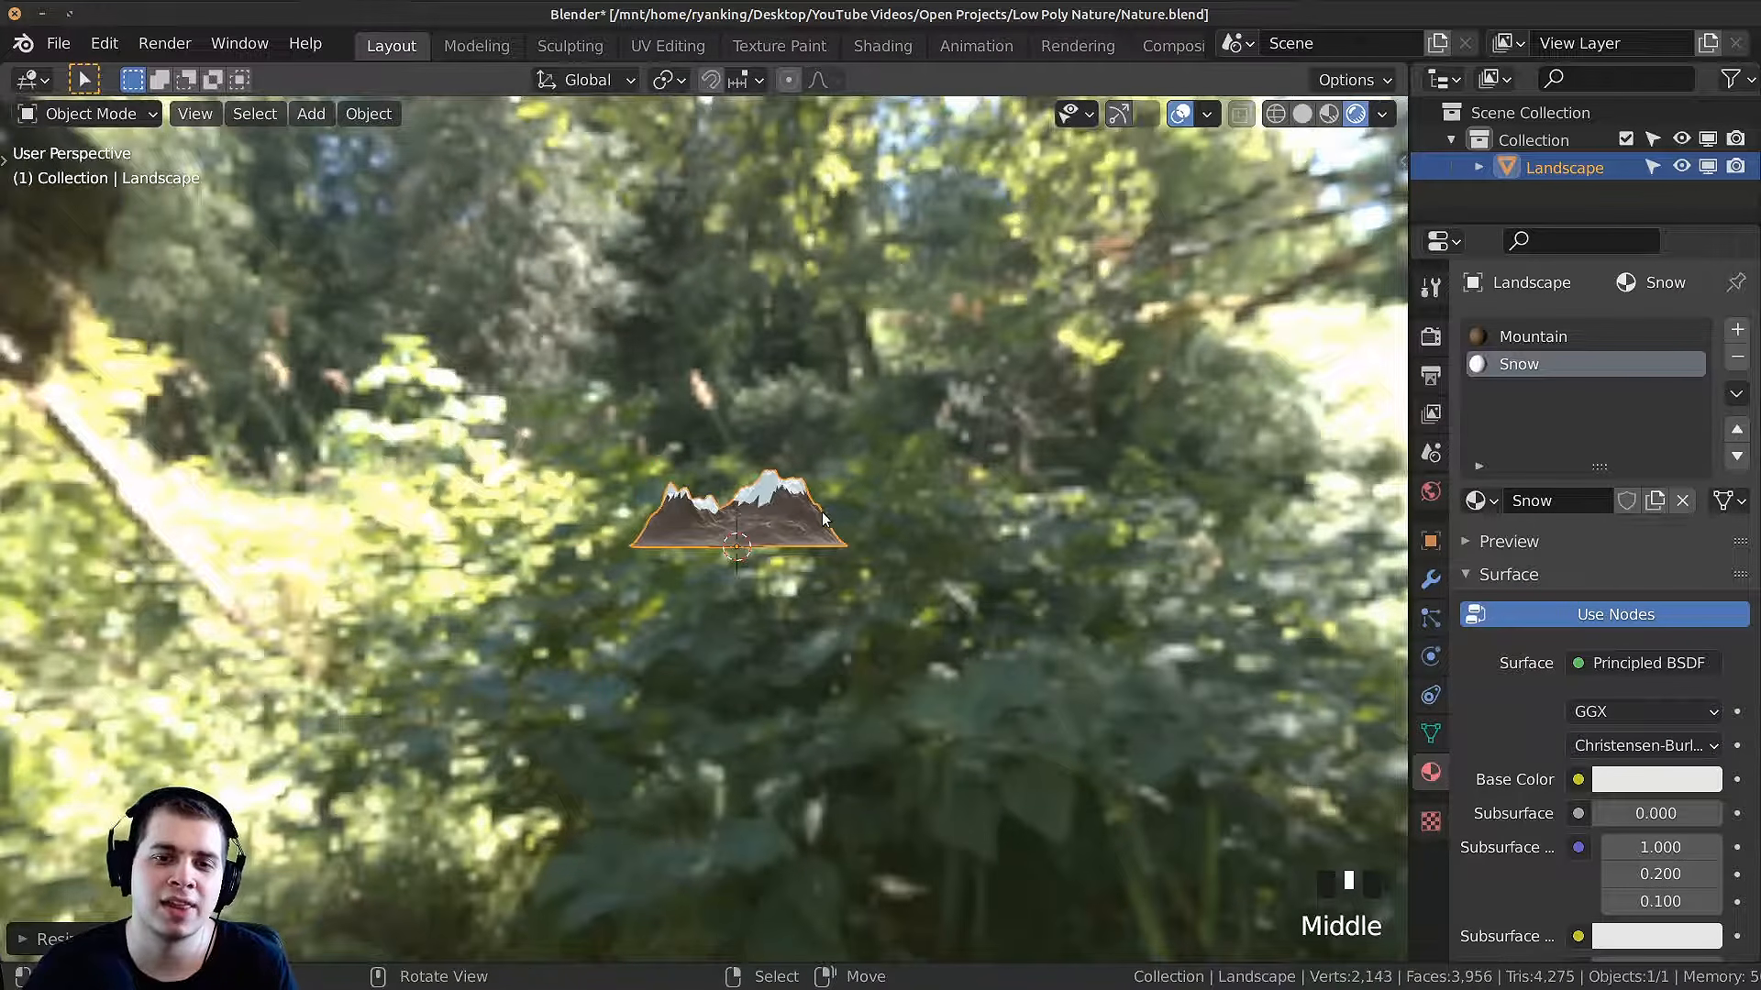
{"action": "scroll", "coordinate": [816, 537], "scroll_direction": "up", "scroll_amount": 2}
{"action": "middle_click_drag", "start_coordinate": [963, 551], "coordinate": [936, 395]}
{"action": "scroll", "coordinate": [969, 300], "scroll_direction": "down", "scroll_amount": 2}
{"action": "scroll", "coordinate": [961, 350], "scroll_direction": "up", "scroll_amount": 2}
{"action": "middle_click_drag", "start_coordinate": [936, 394], "coordinate": [913, 442]}
{"action": "key", "text": "s"}
{"action": "key", "text": "x"}
{"action": "key", "text": "Escape"}
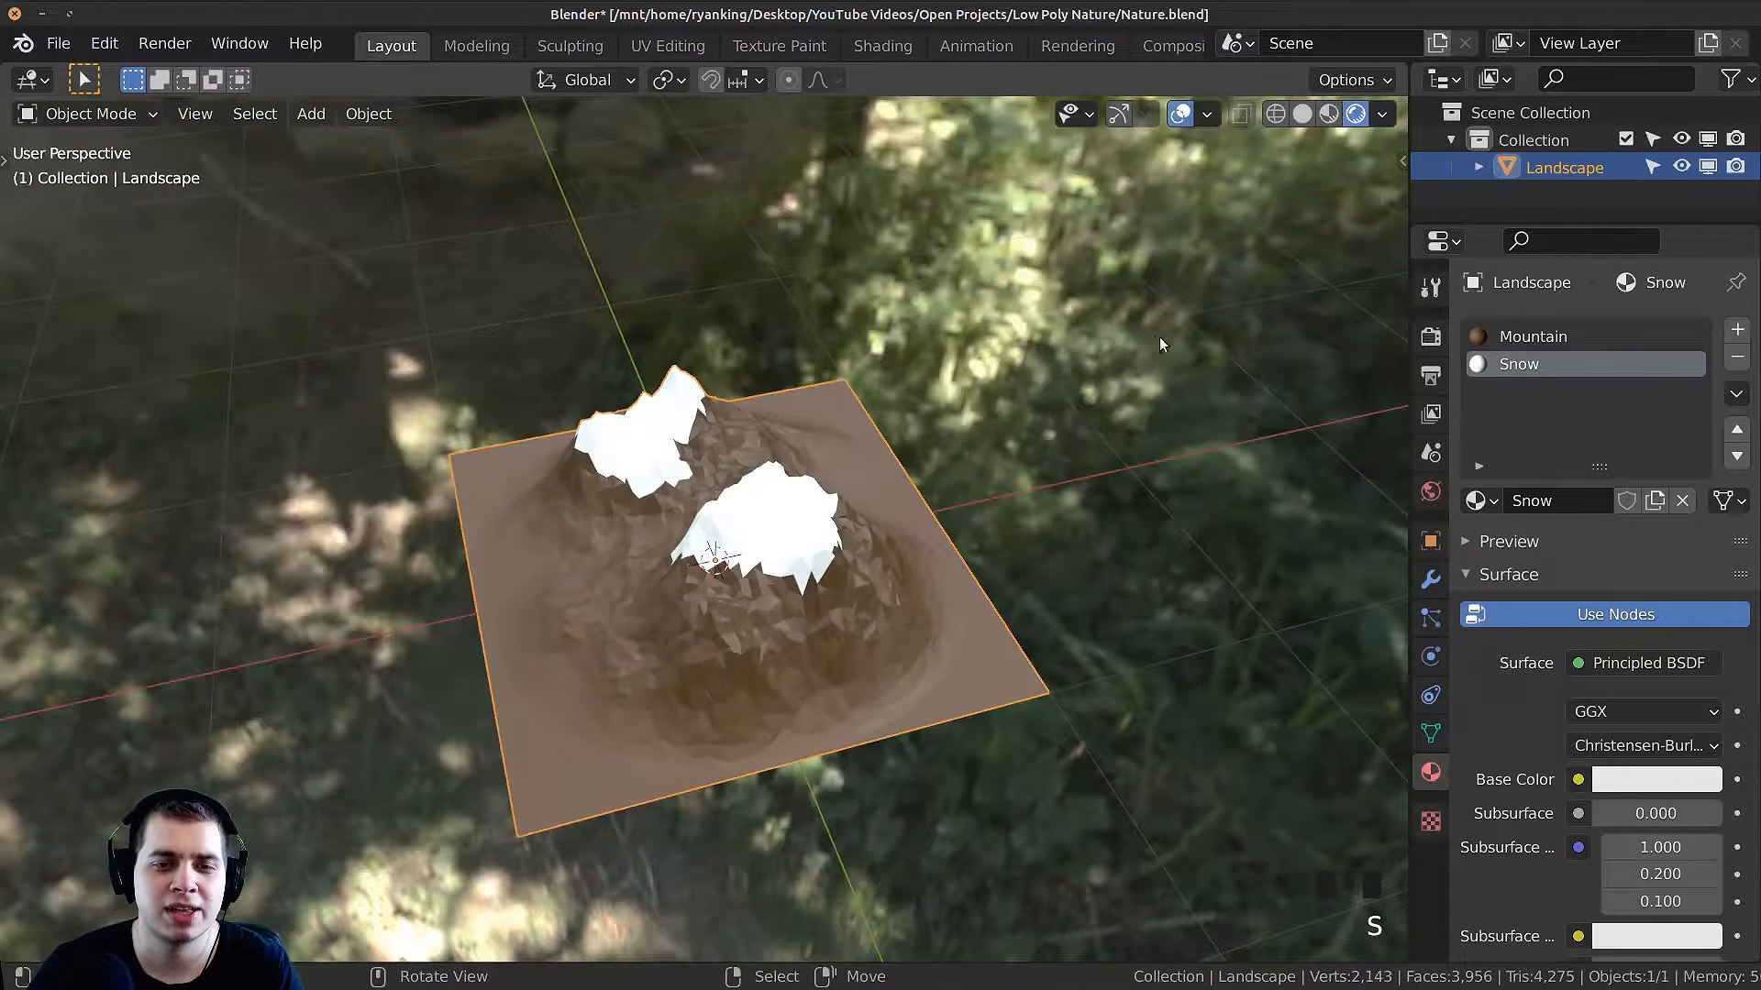
Step: Scale the landscape along the global X axis to about 0.63 and save the file
{"action": "key", "text": "s"}
{"action": "key", "text": "x"}
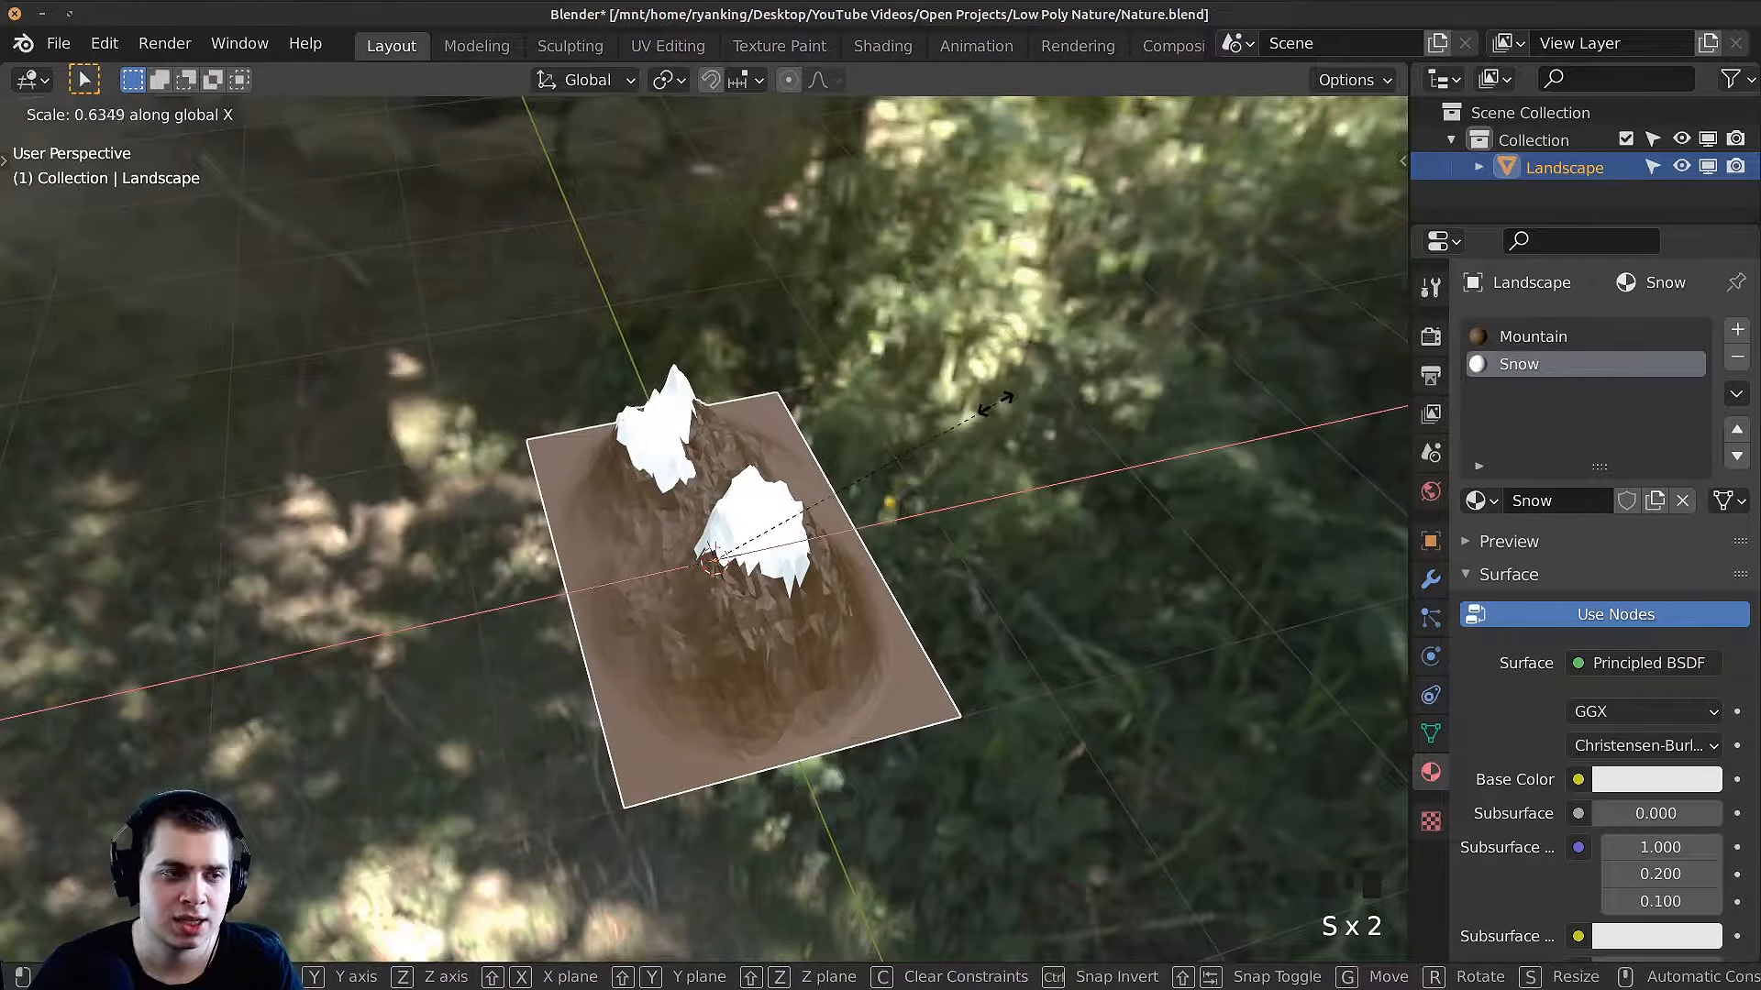
{"action": "left_click", "coordinate": [887, 528]}
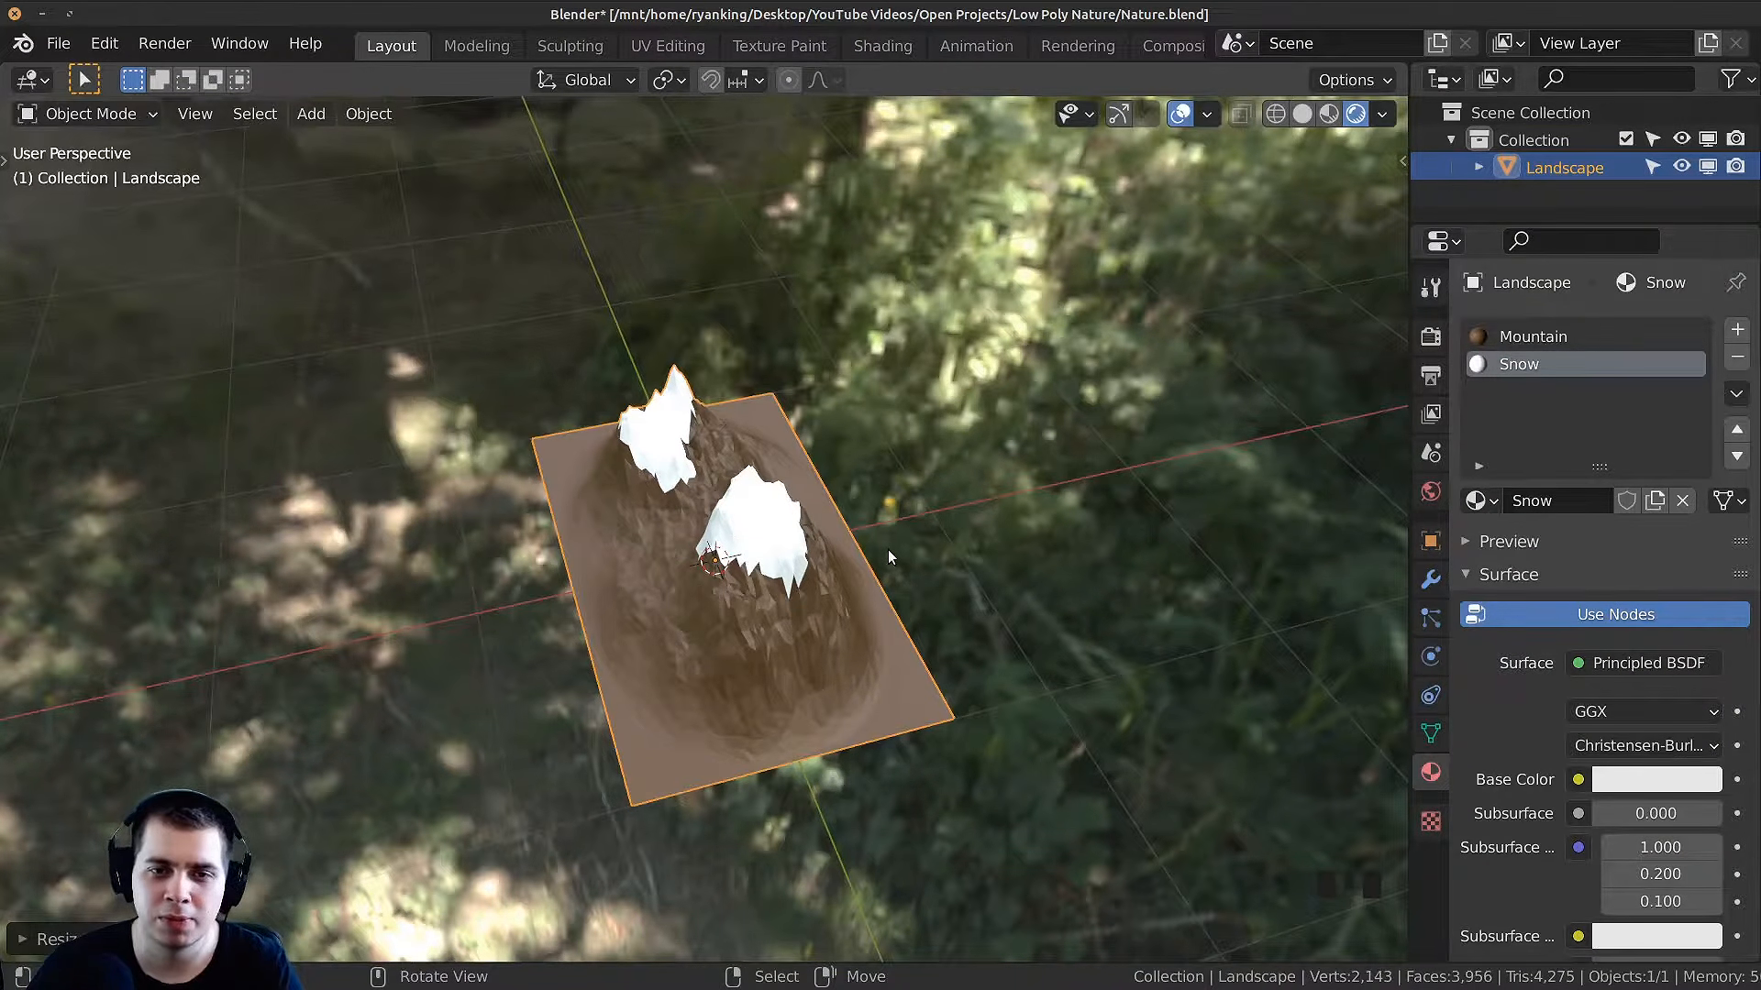
{"action": "middle_click_drag", "start_coordinate": [887, 548], "coordinate": [668, 644]}
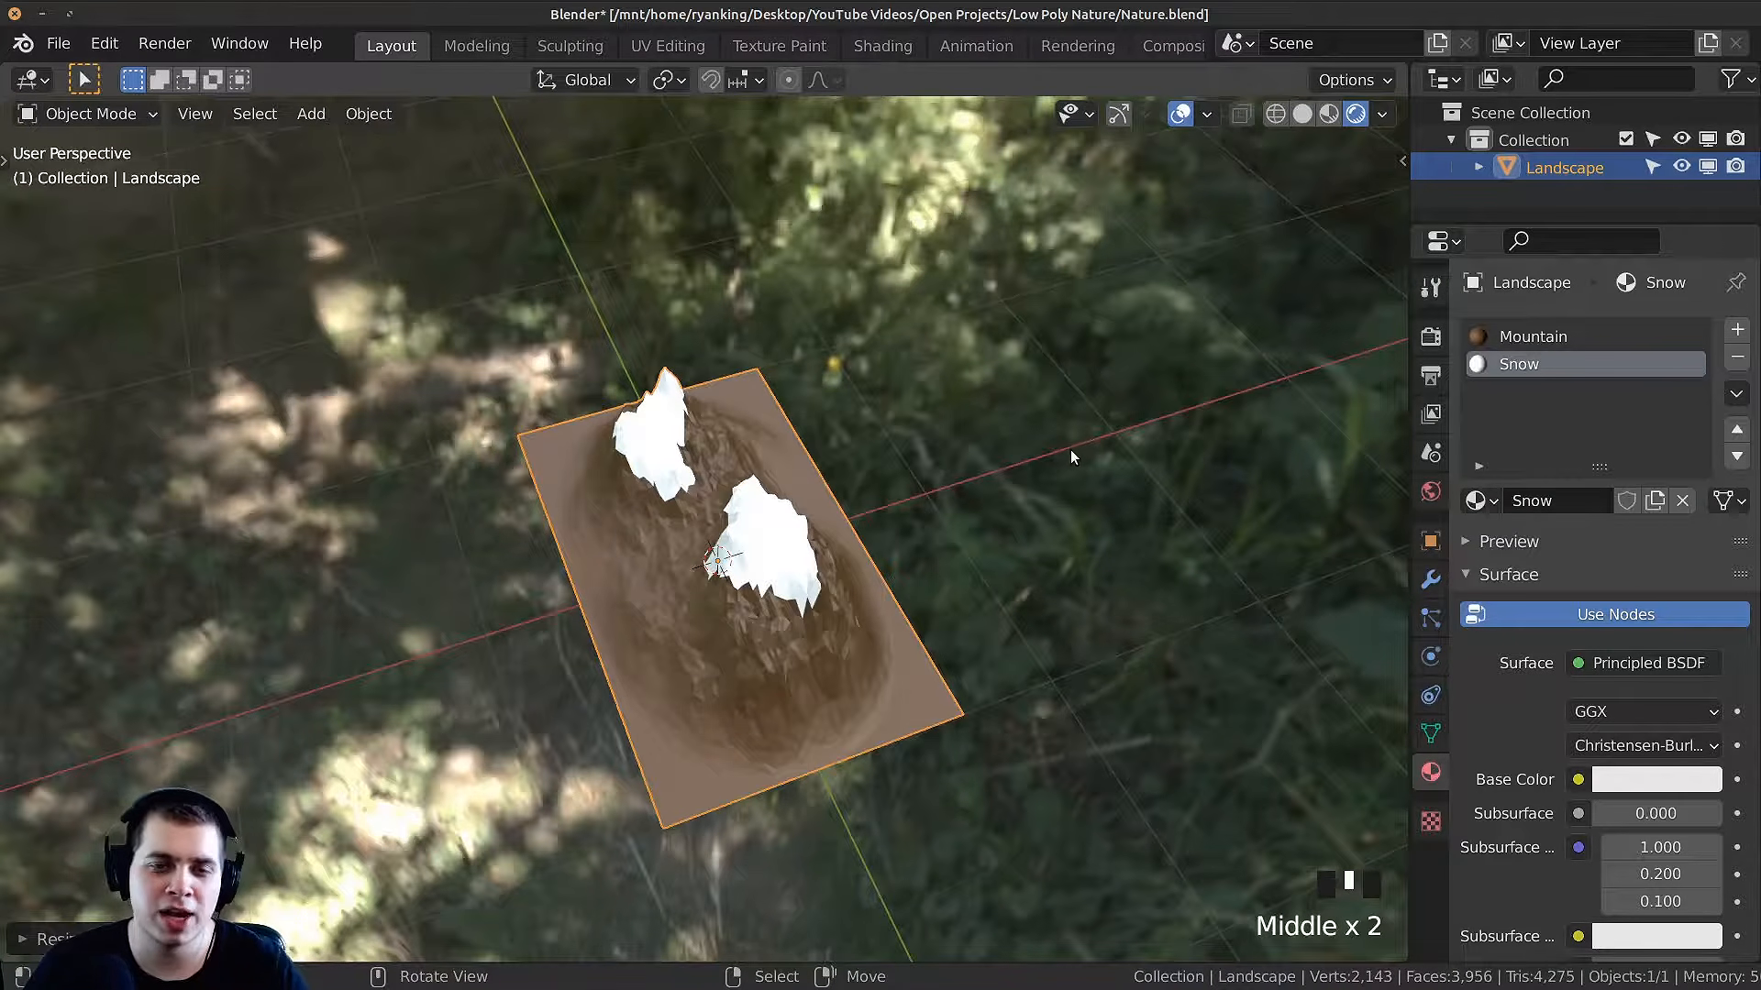
{"action": "key", "text": "s"}
Step: Delete the four outer corner vertices of the landscape in Edit Mode and return to Object Mode
{"action": "key", "text": "Tab"}
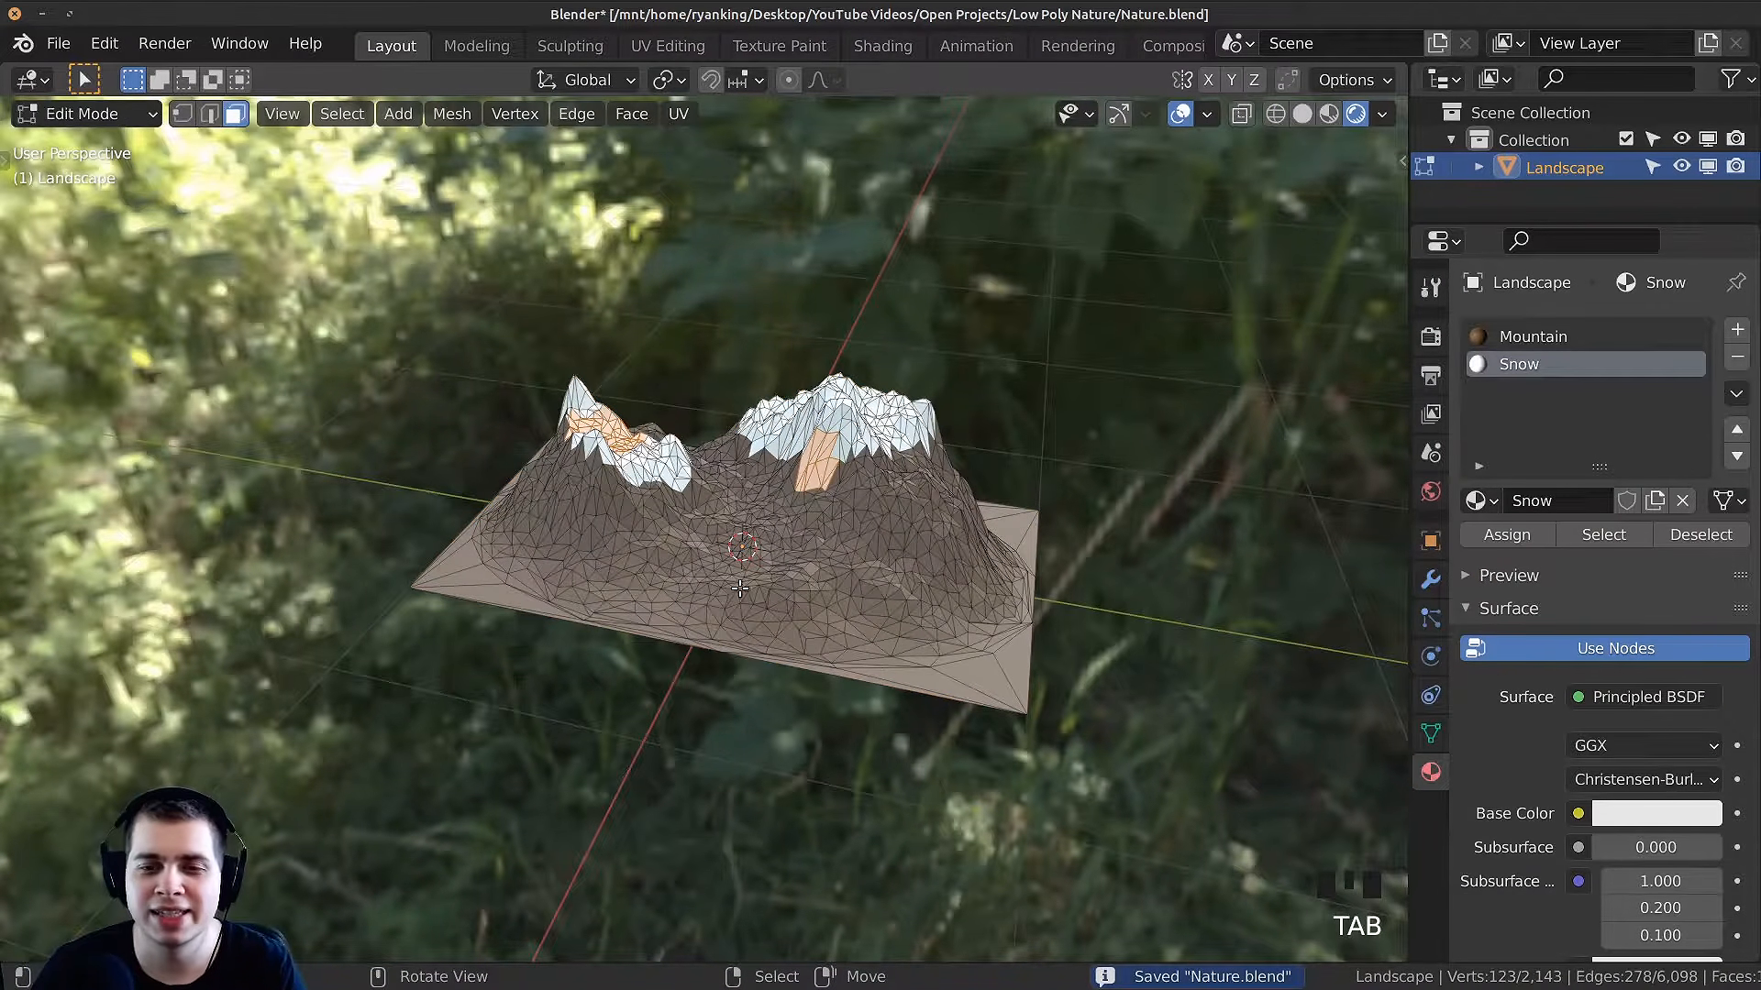
{"action": "middle_click_drag", "start_coordinate": [799, 570], "coordinate": [888, 520]}
{"action": "key", "text": "1"}
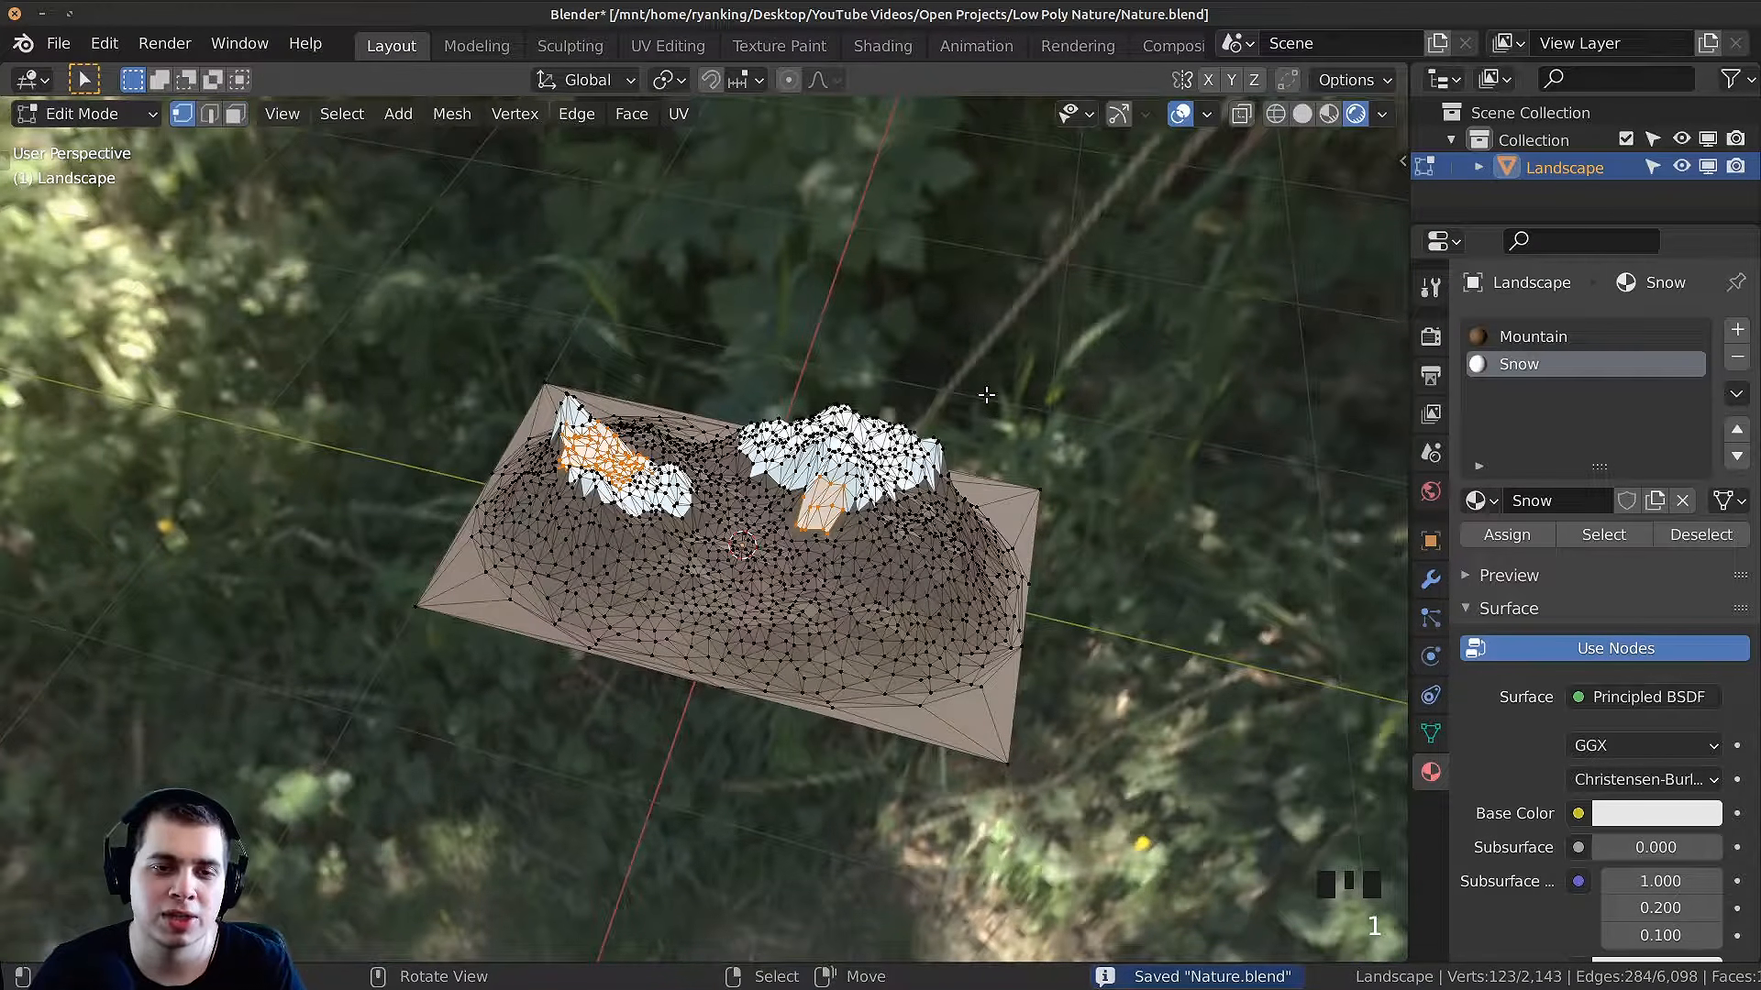
{"action": "right_click", "coordinate": [1054, 480]}
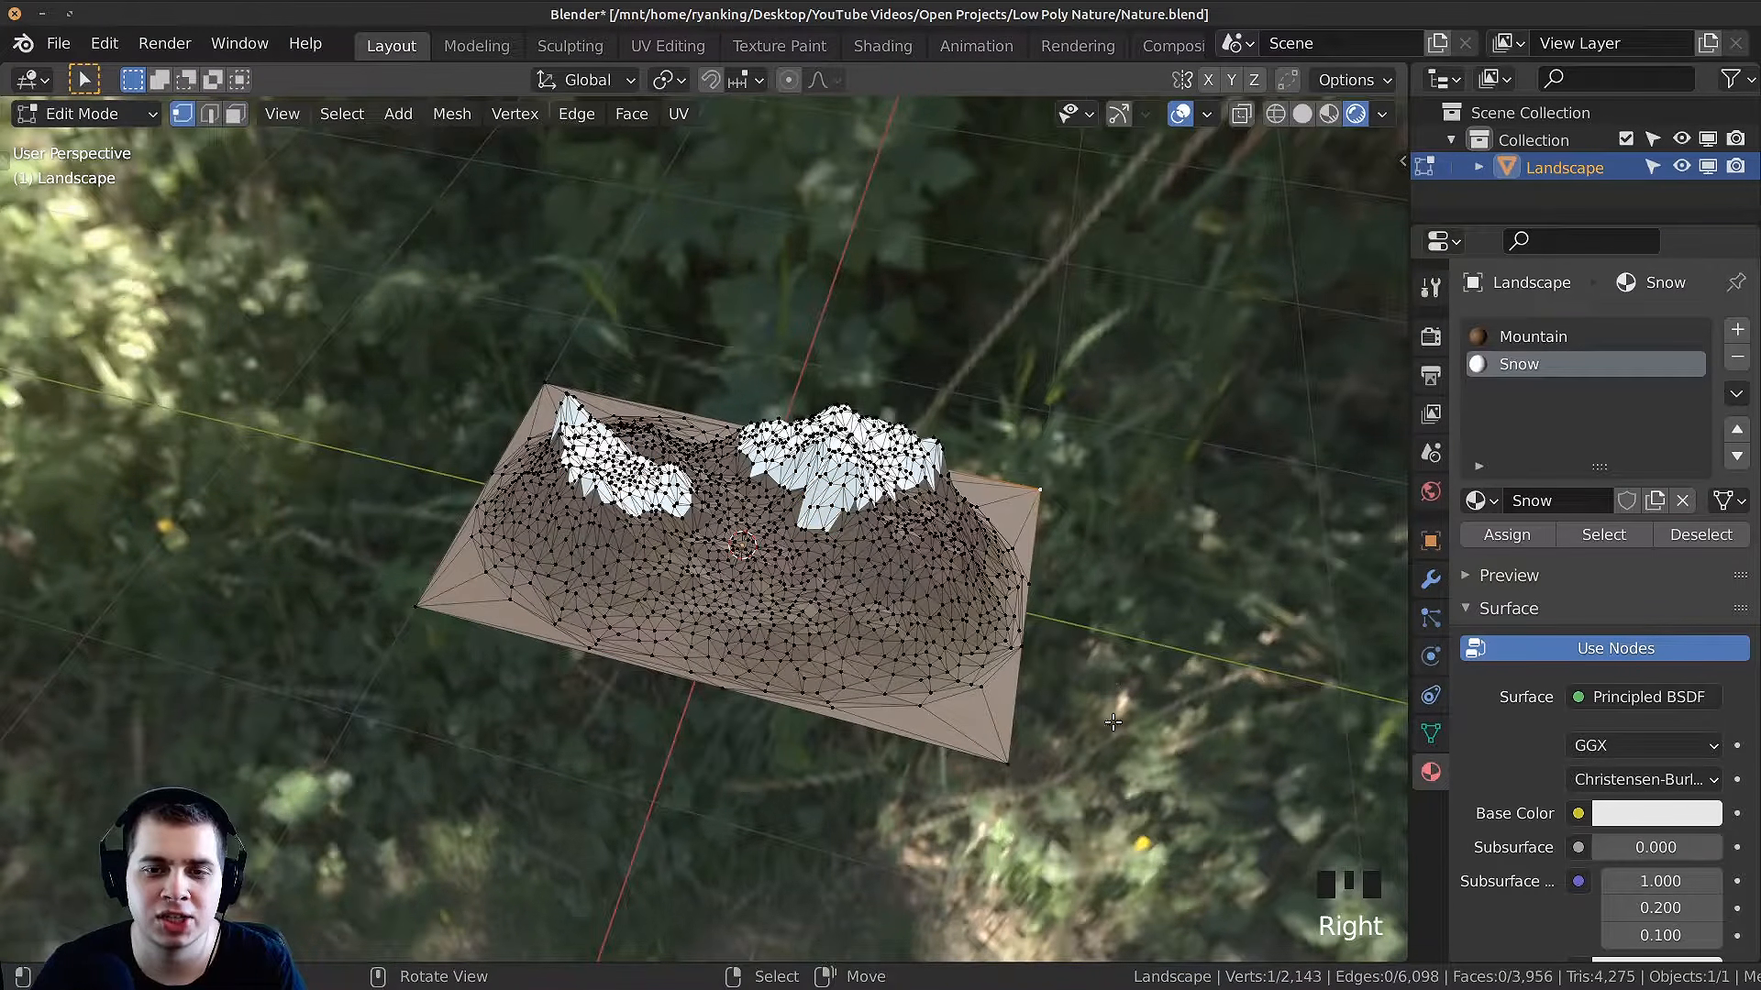
{"action": "right_click", "coordinate": [415, 606], "text": "shift"}
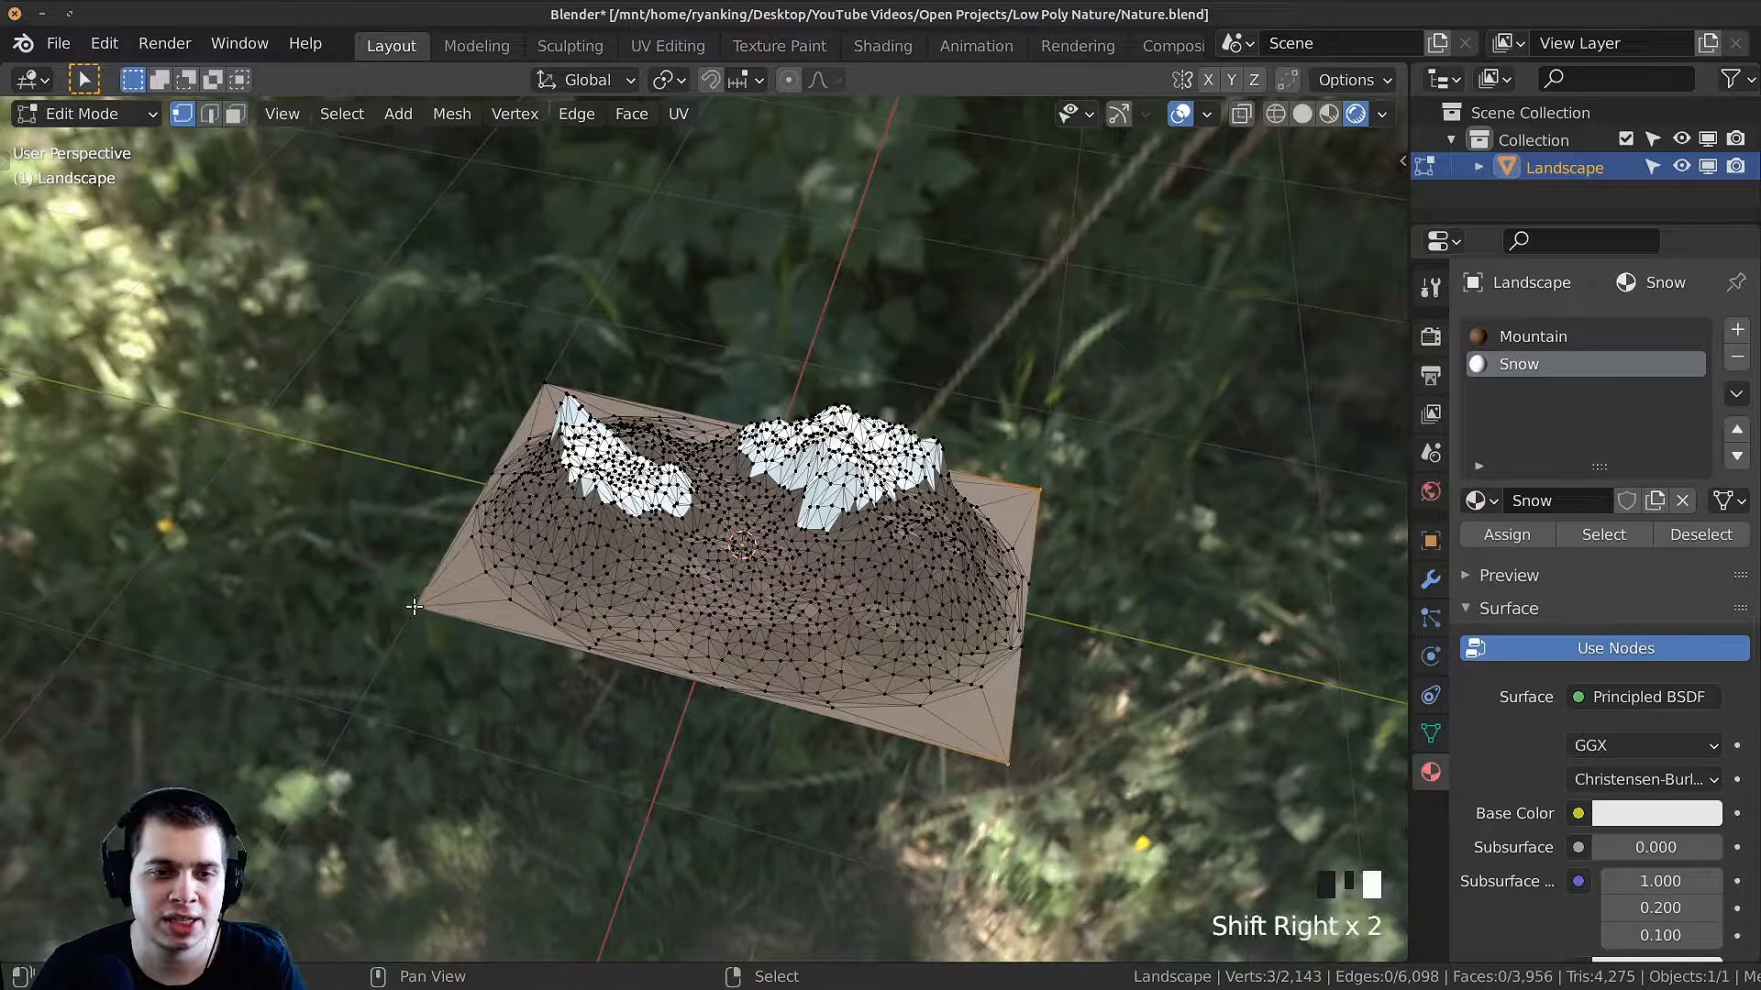
{"action": "right_click", "coordinate": [520, 378], "text": "shift"}
{"action": "middle_click_drag", "start_coordinate": [520, 378], "coordinate": [530, 403]}
{"action": "key", "text": "x"}
{"action": "left_click", "coordinate": [505, 406]}
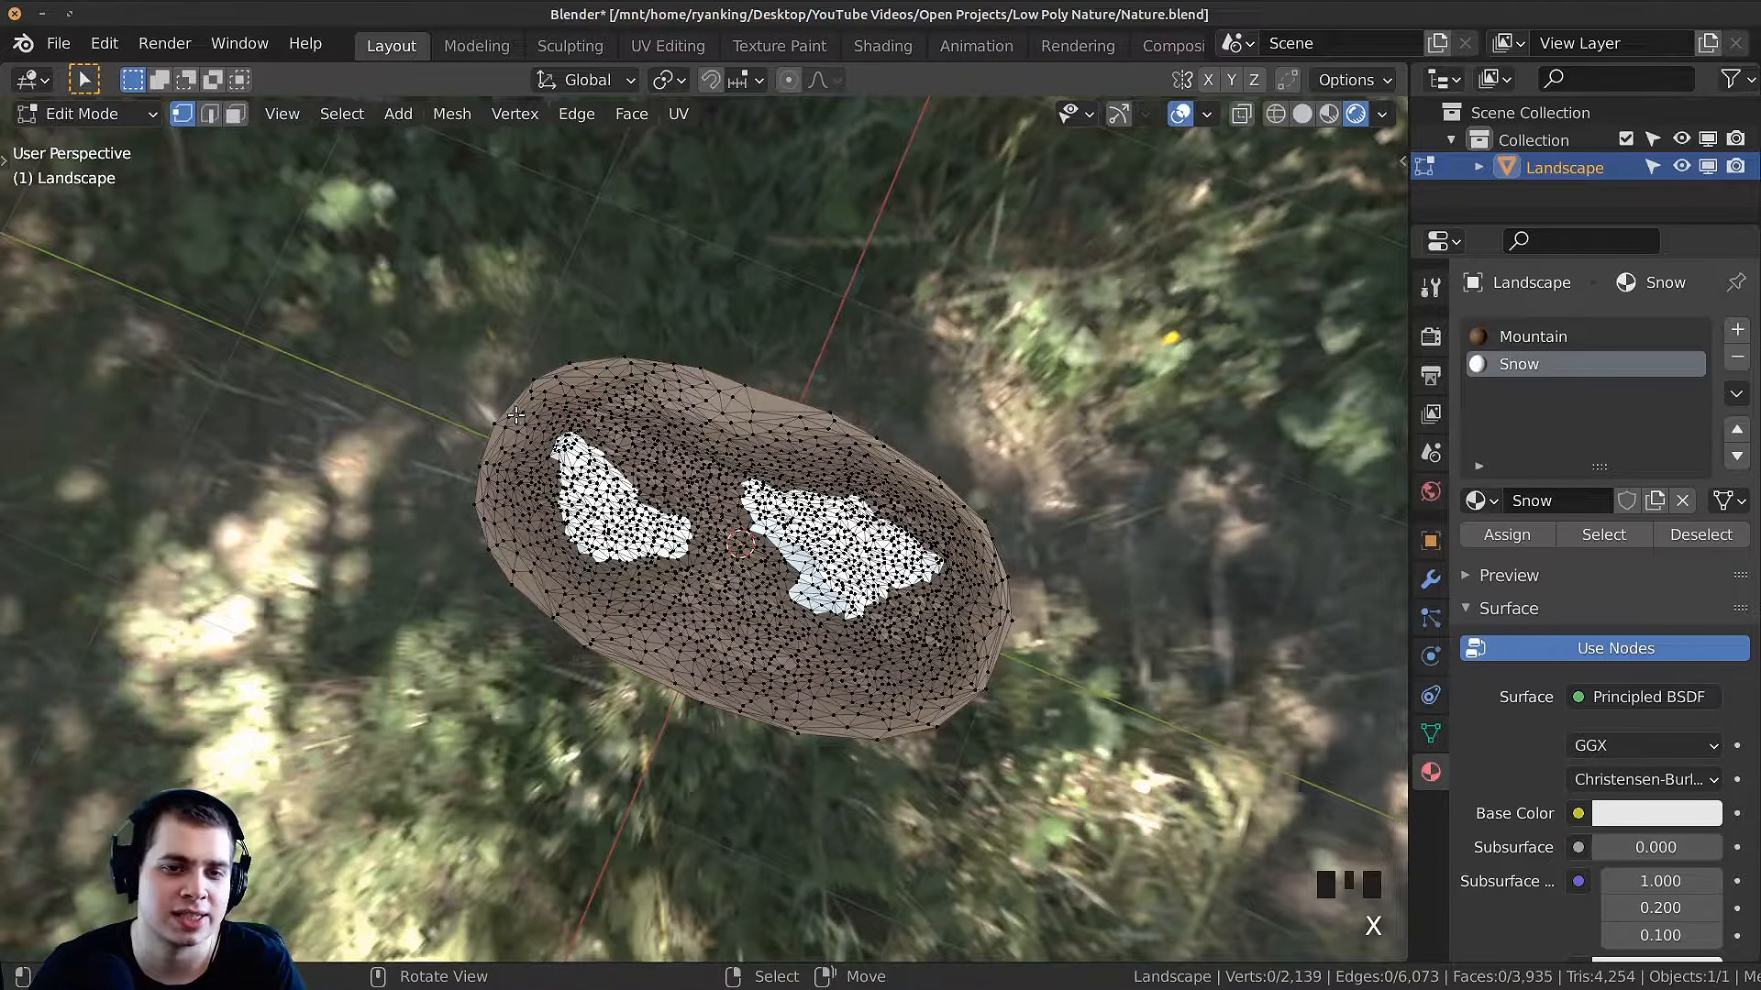
{"action": "key", "text": "Tab"}
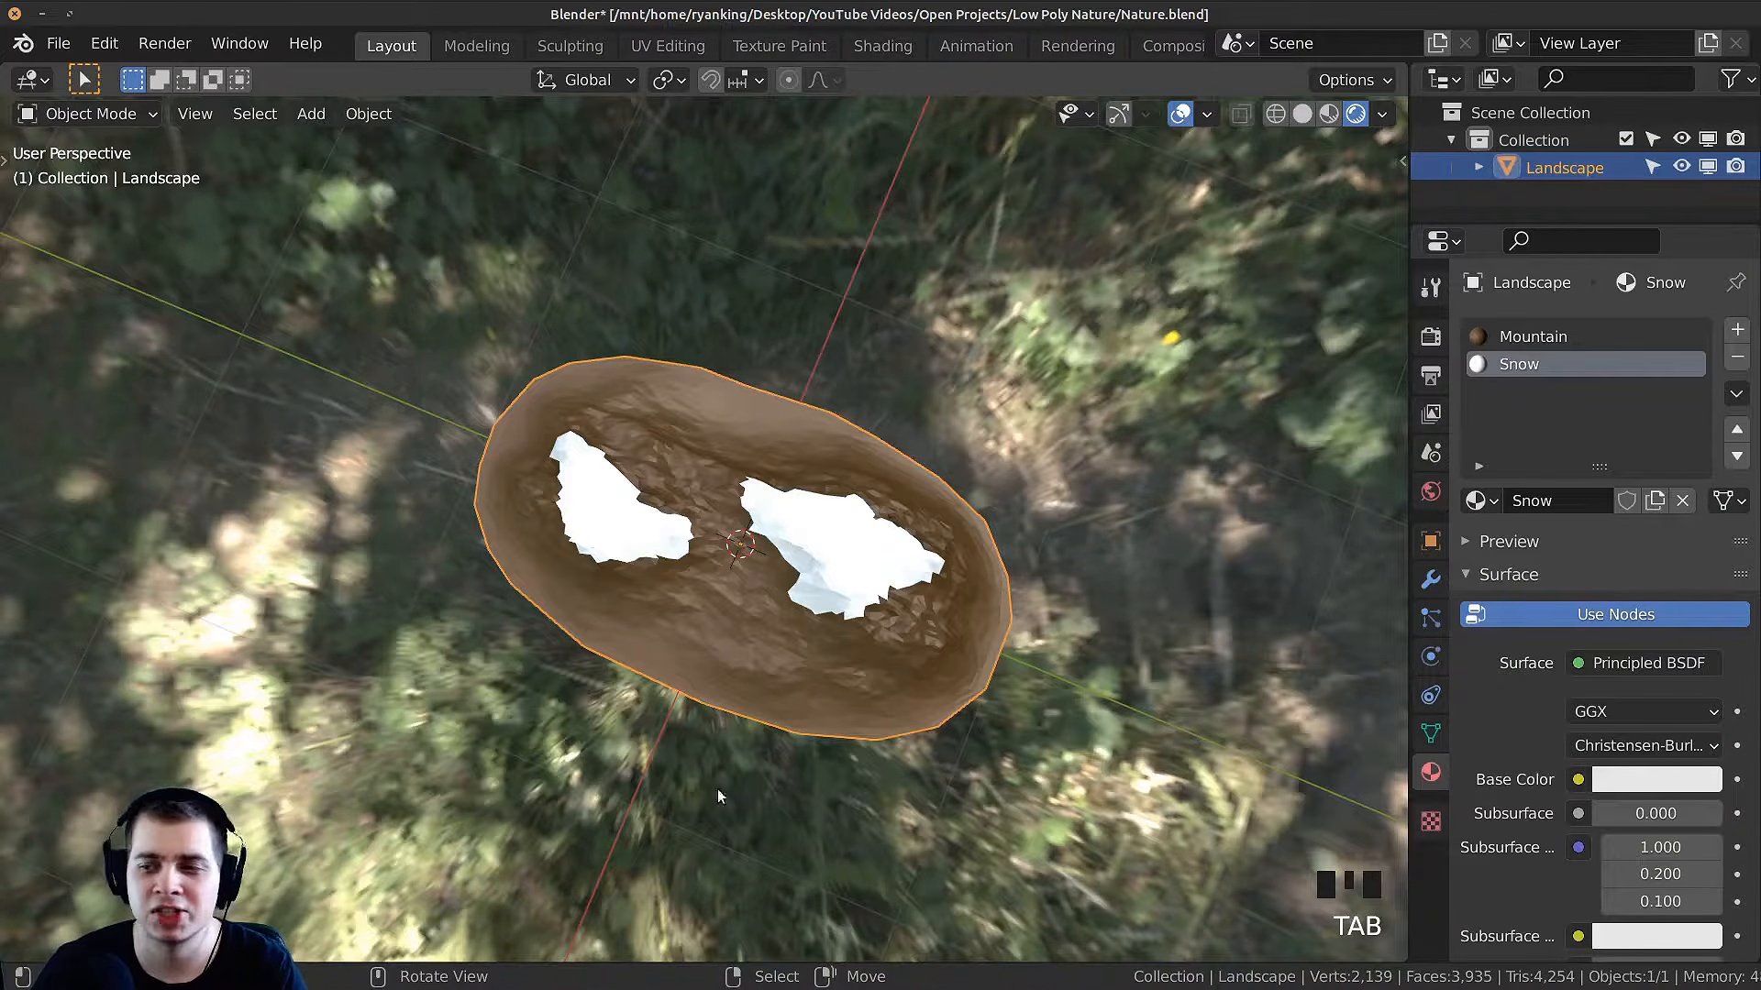
Step: Add a plane in front of the mountain, enlarge it, and stretch it along the global Y axis
{"action": "middle_click_drag", "start_coordinate": [717, 796], "coordinate": [913, 589]}
{"action": "scroll", "coordinate": [882, 512], "scroll_direction": "down", "scroll_amount": 3}
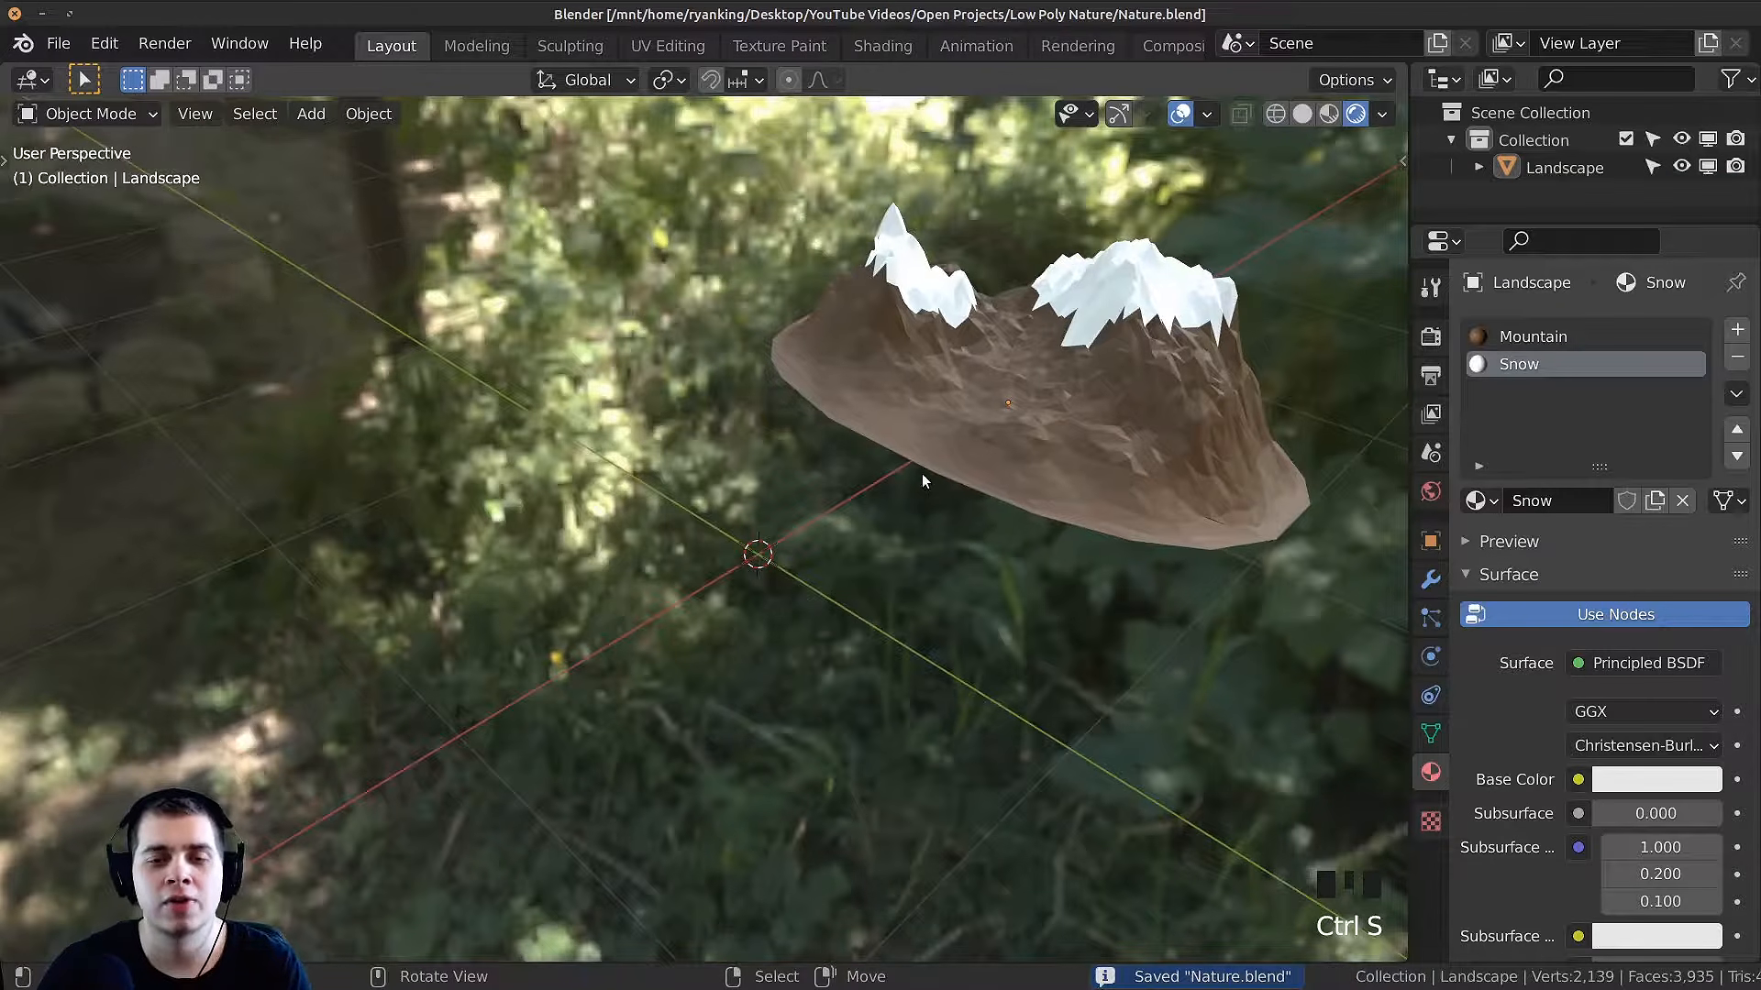
{"action": "middle_click_drag", "start_coordinate": [861, 428], "coordinate": [794, 410], "text": "shift"}
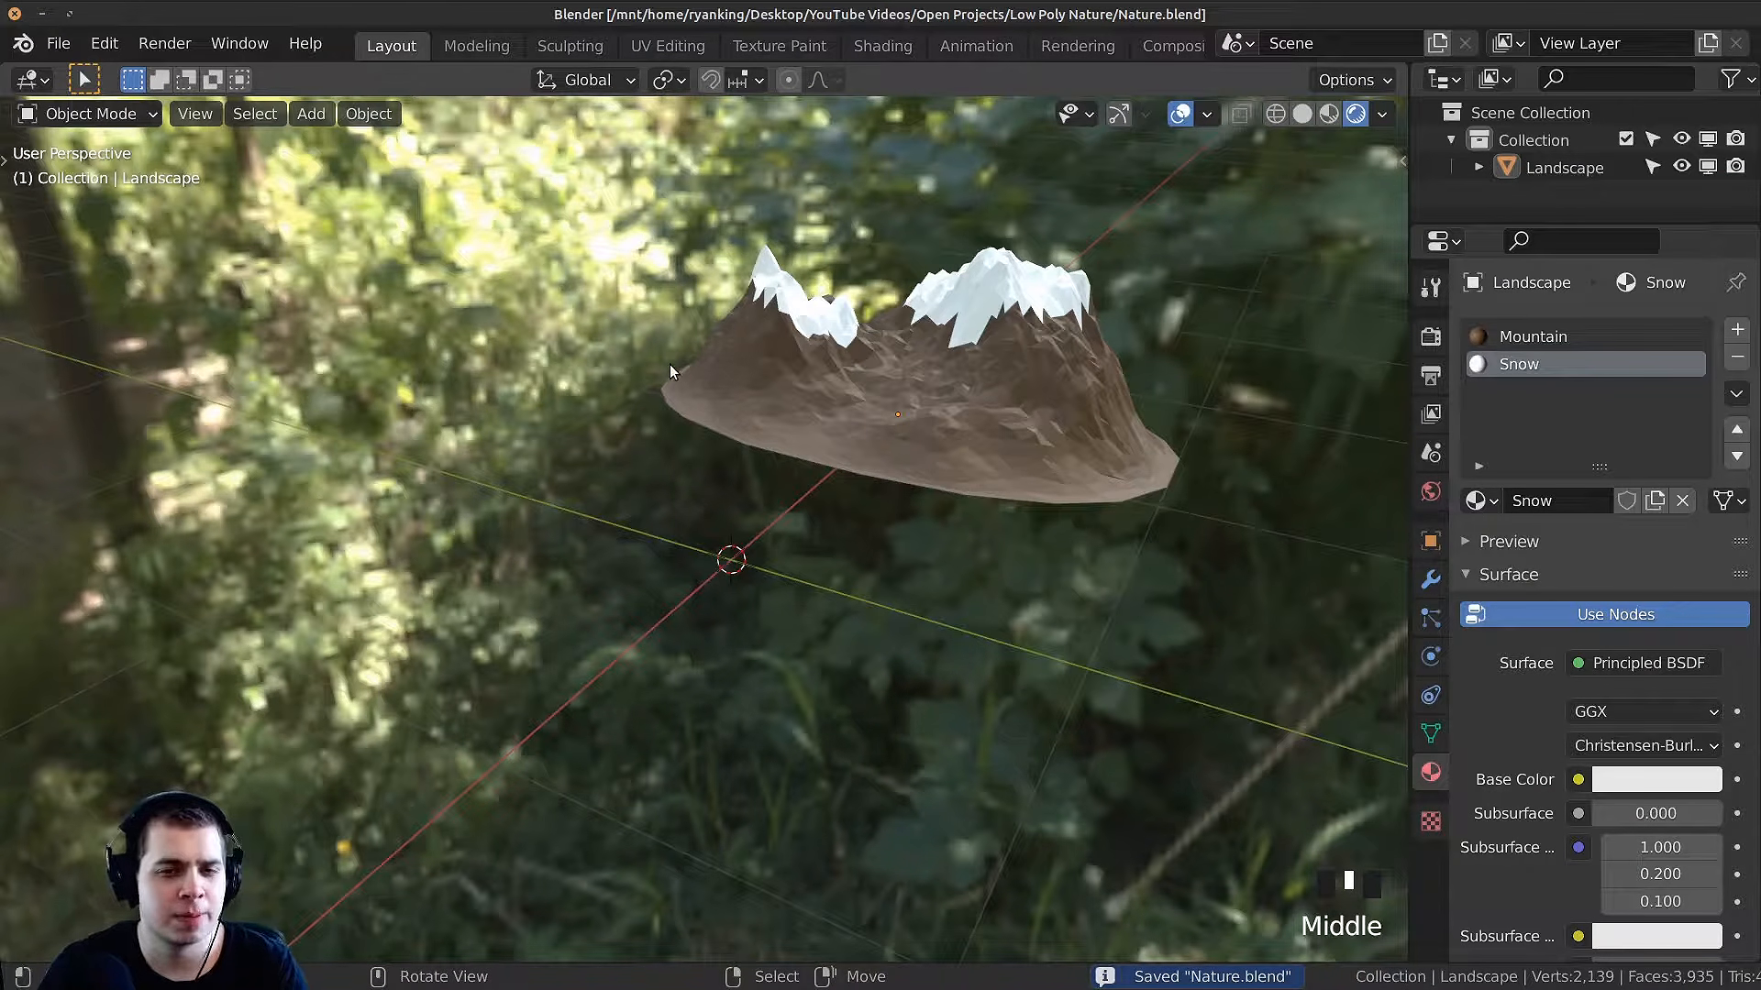
{"action": "key", "text": "shift+a"}
{"action": "mouse_move", "coordinate": [691, 315]}
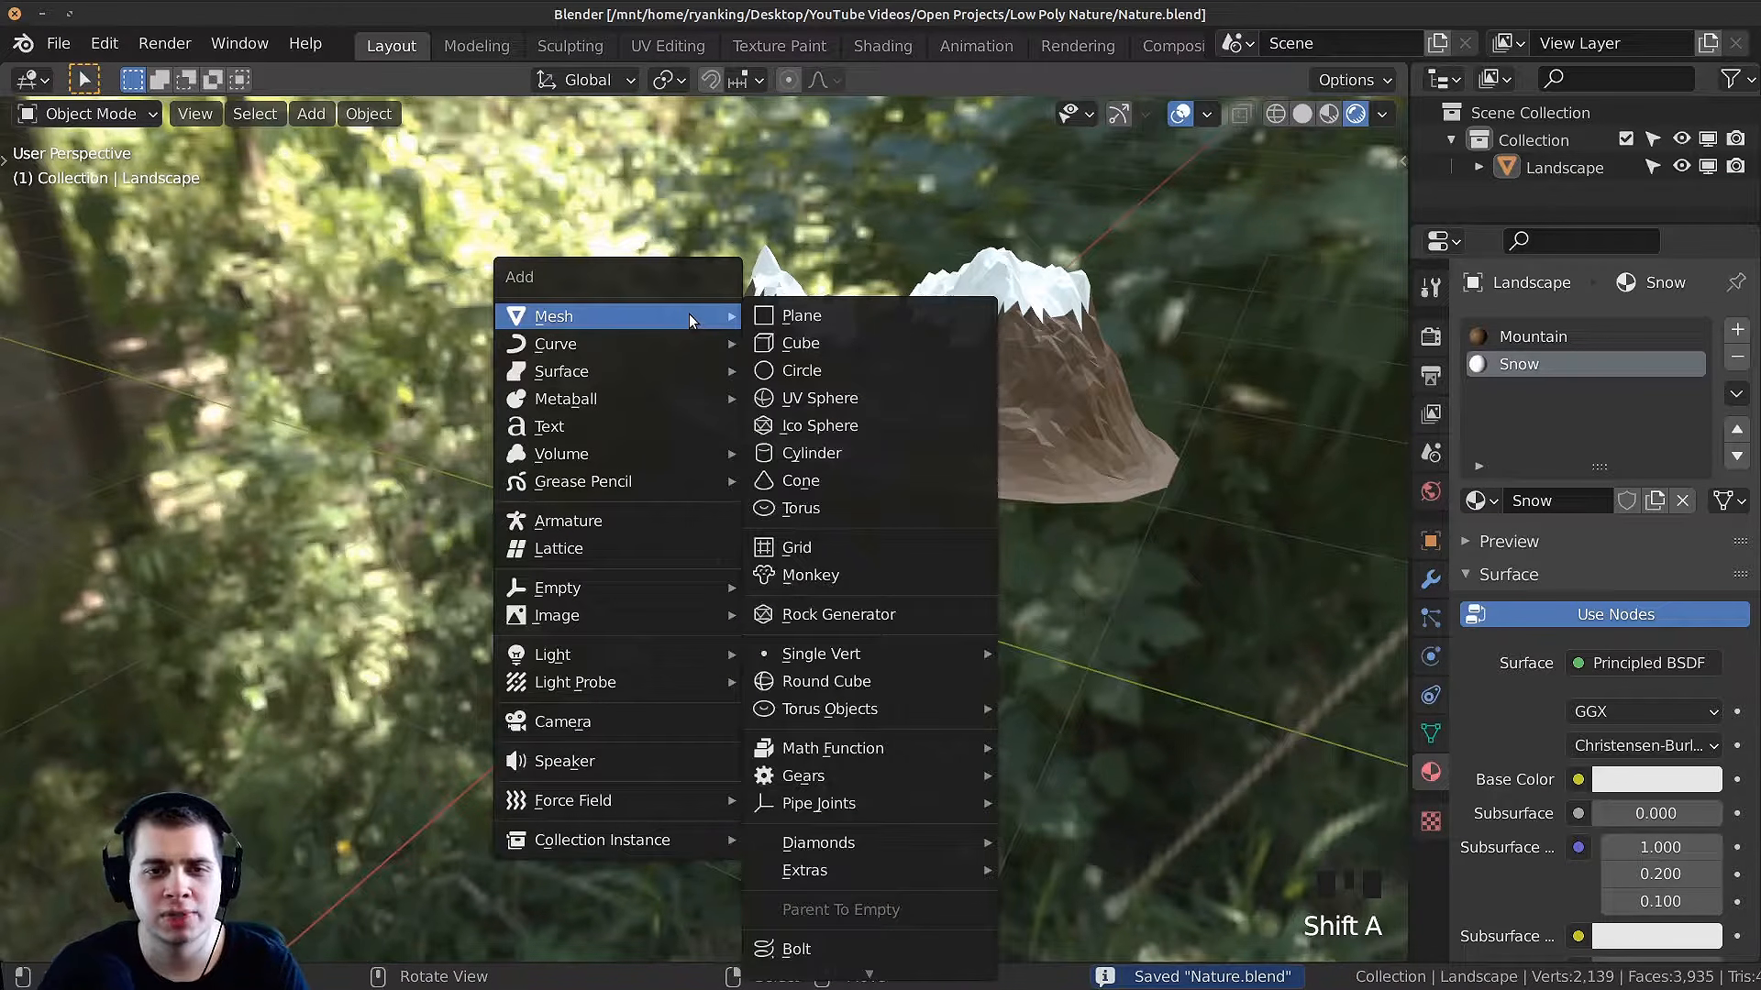
{"action": "left_click", "coordinate": [804, 316]}
{"action": "middle_click_drag", "start_coordinate": [811, 458], "coordinate": [1010, 640]}
{"action": "key", "text": "s"}
{"action": "left_click", "coordinate": [976, 608]}
{"action": "key", "text": "s"}
{"action": "key", "text": "y"}
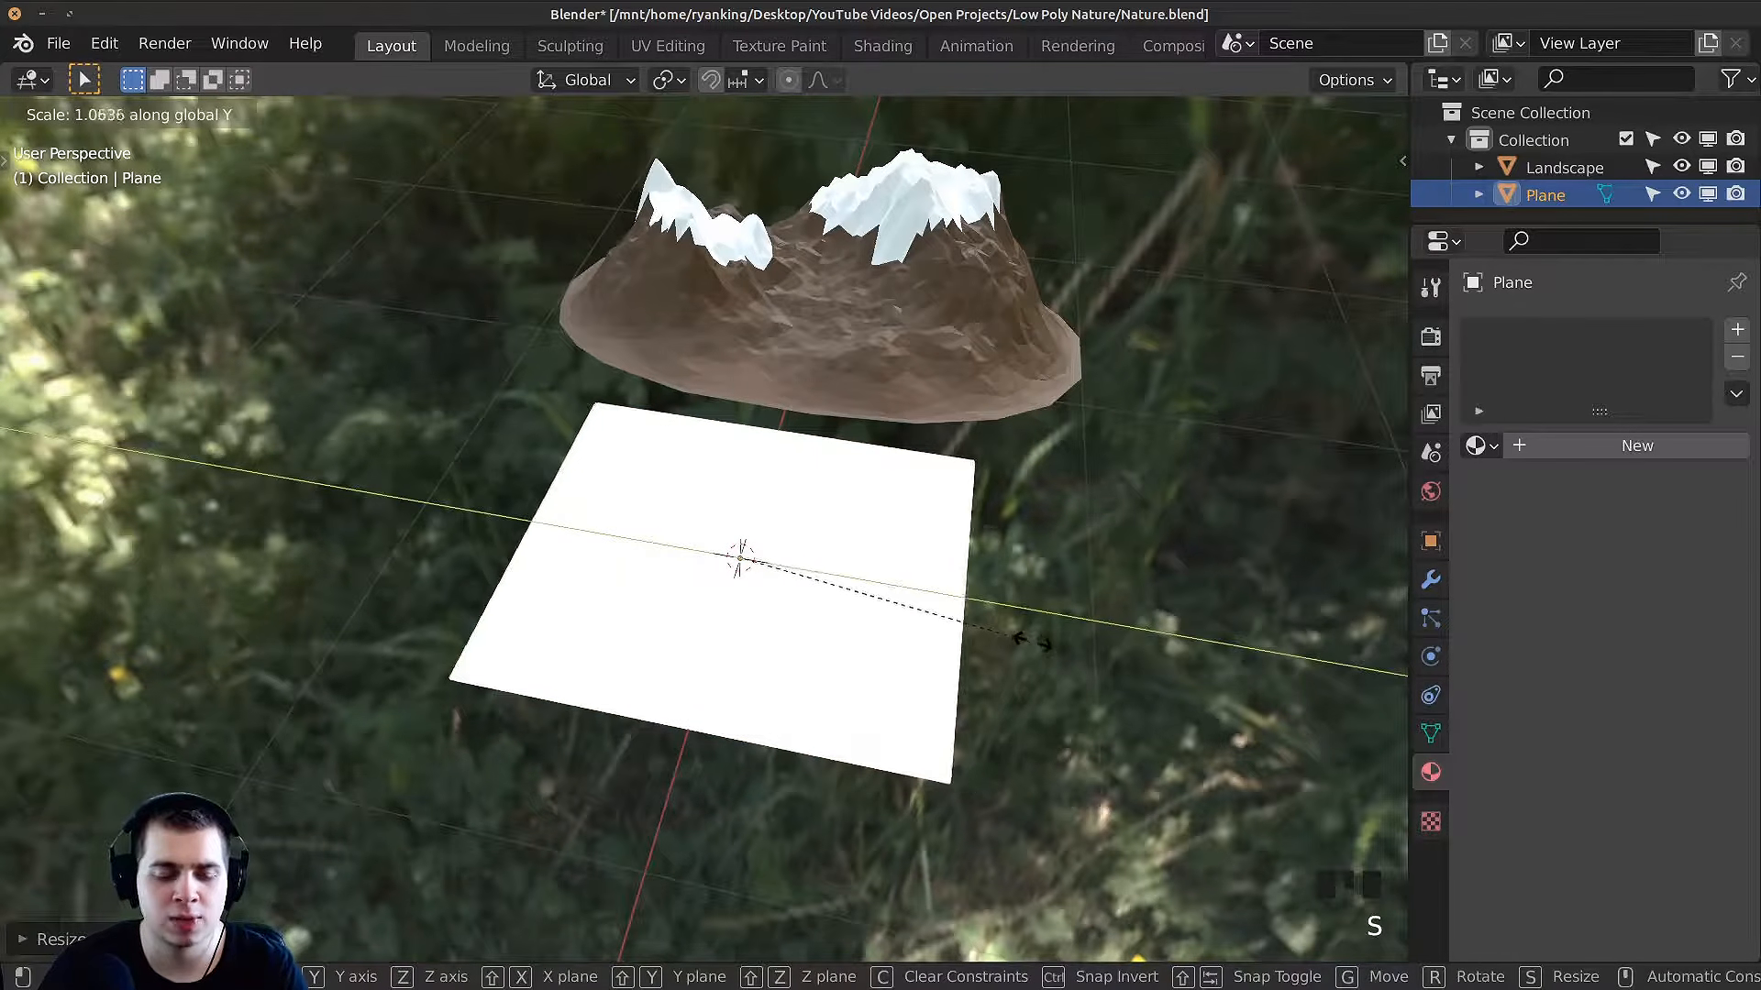
{"action": "left_click", "coordinate": [1219, 635]}
{"action": "scroll", "coordinate": [1219, 635], "scroll_direction": "up", "scroll_amount": 2}
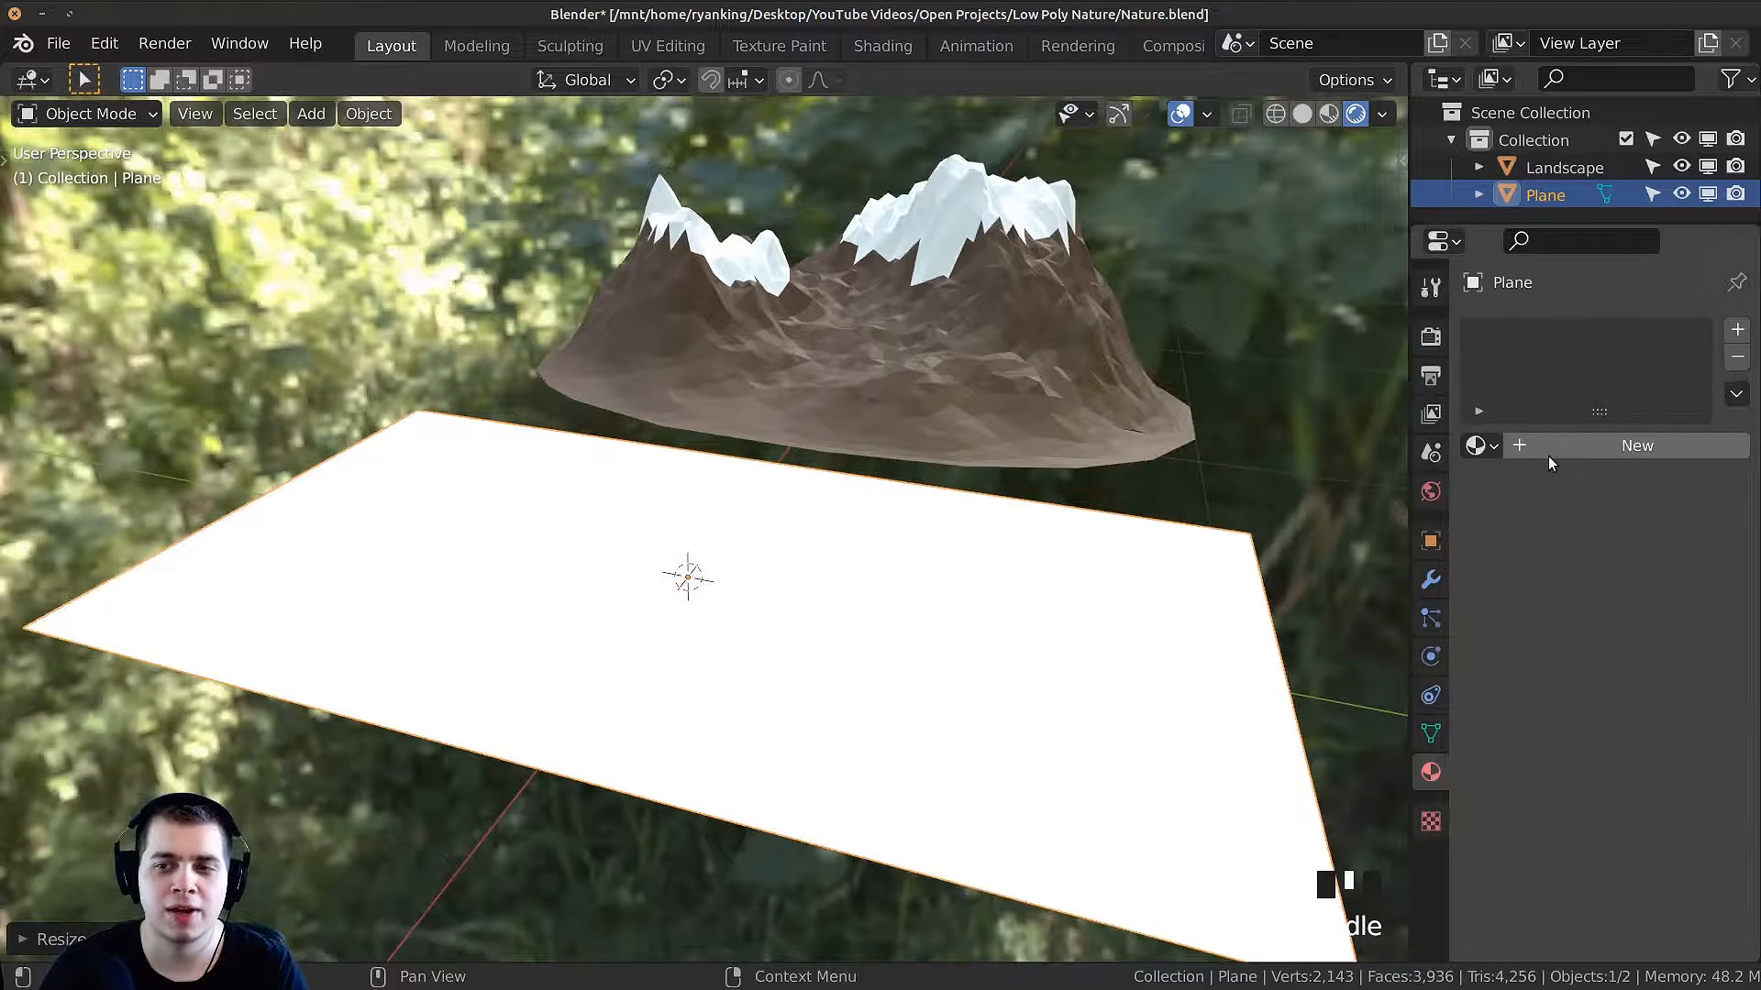
Step: Create a new material on the ground plane and name it Grass
{"action": "left_click", "coordinate": [1548, 454]}
{"action": "double_click", "coordinate": [1548, 446]}
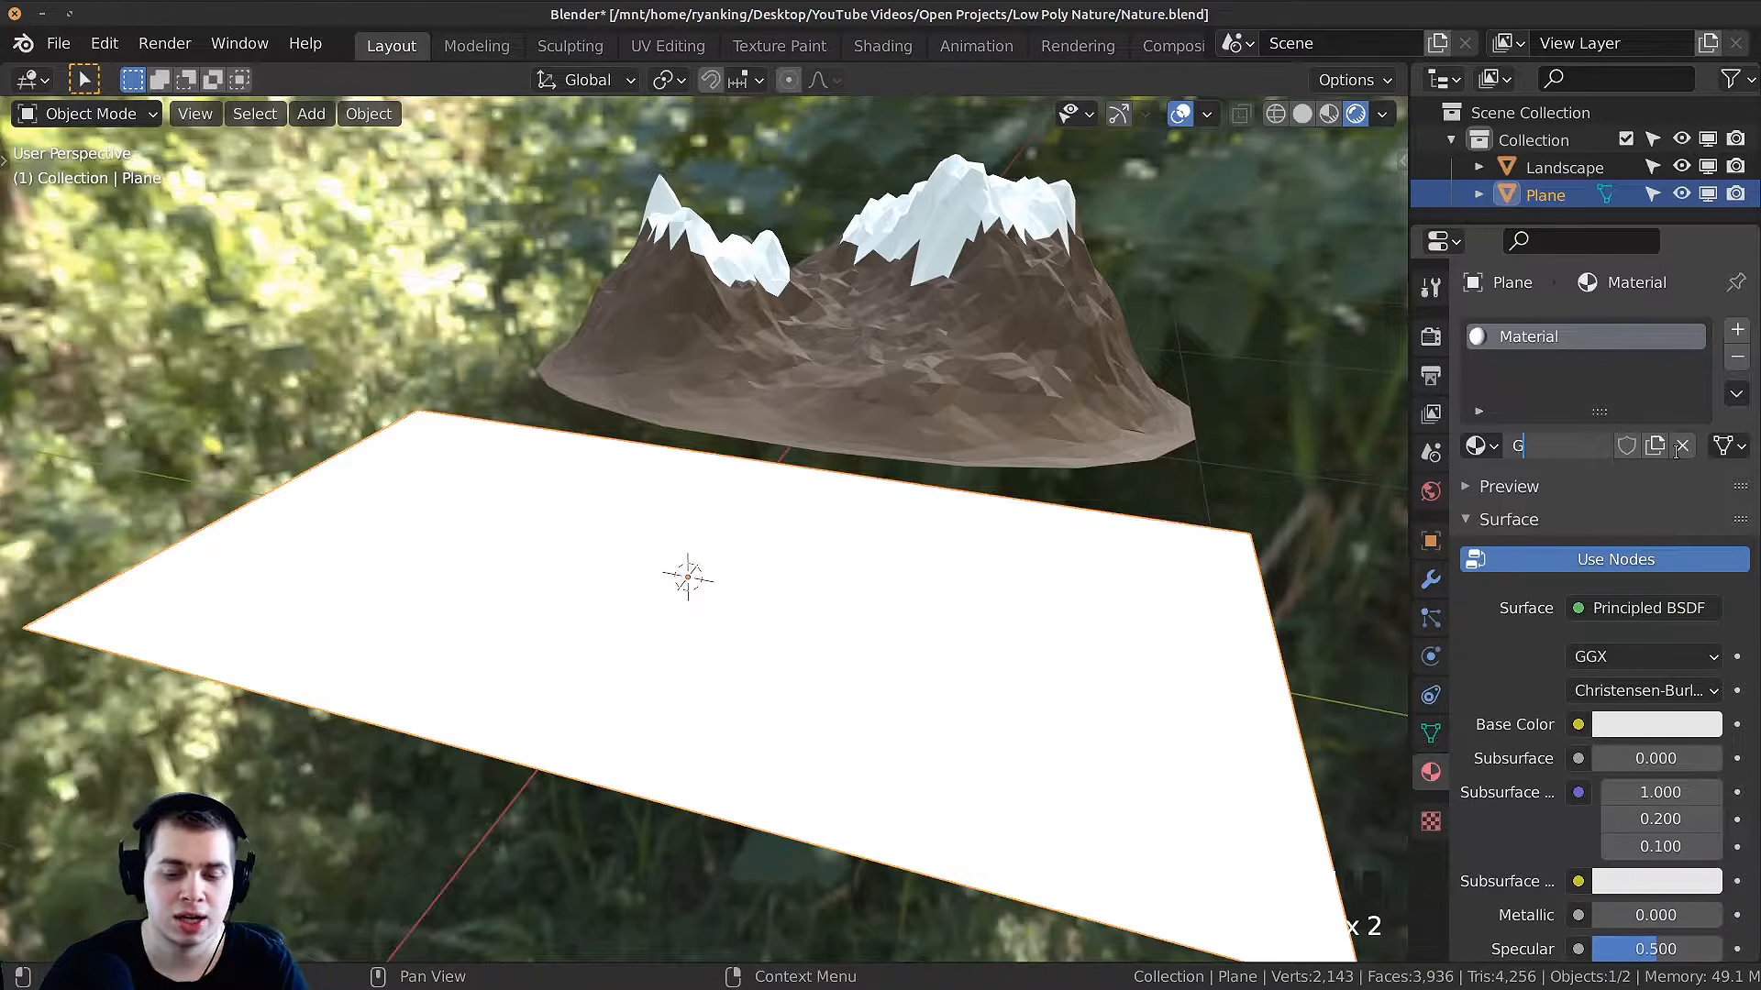
{"action": "type", "text": "Grass"}
{"action": "key", "text": "Return"}
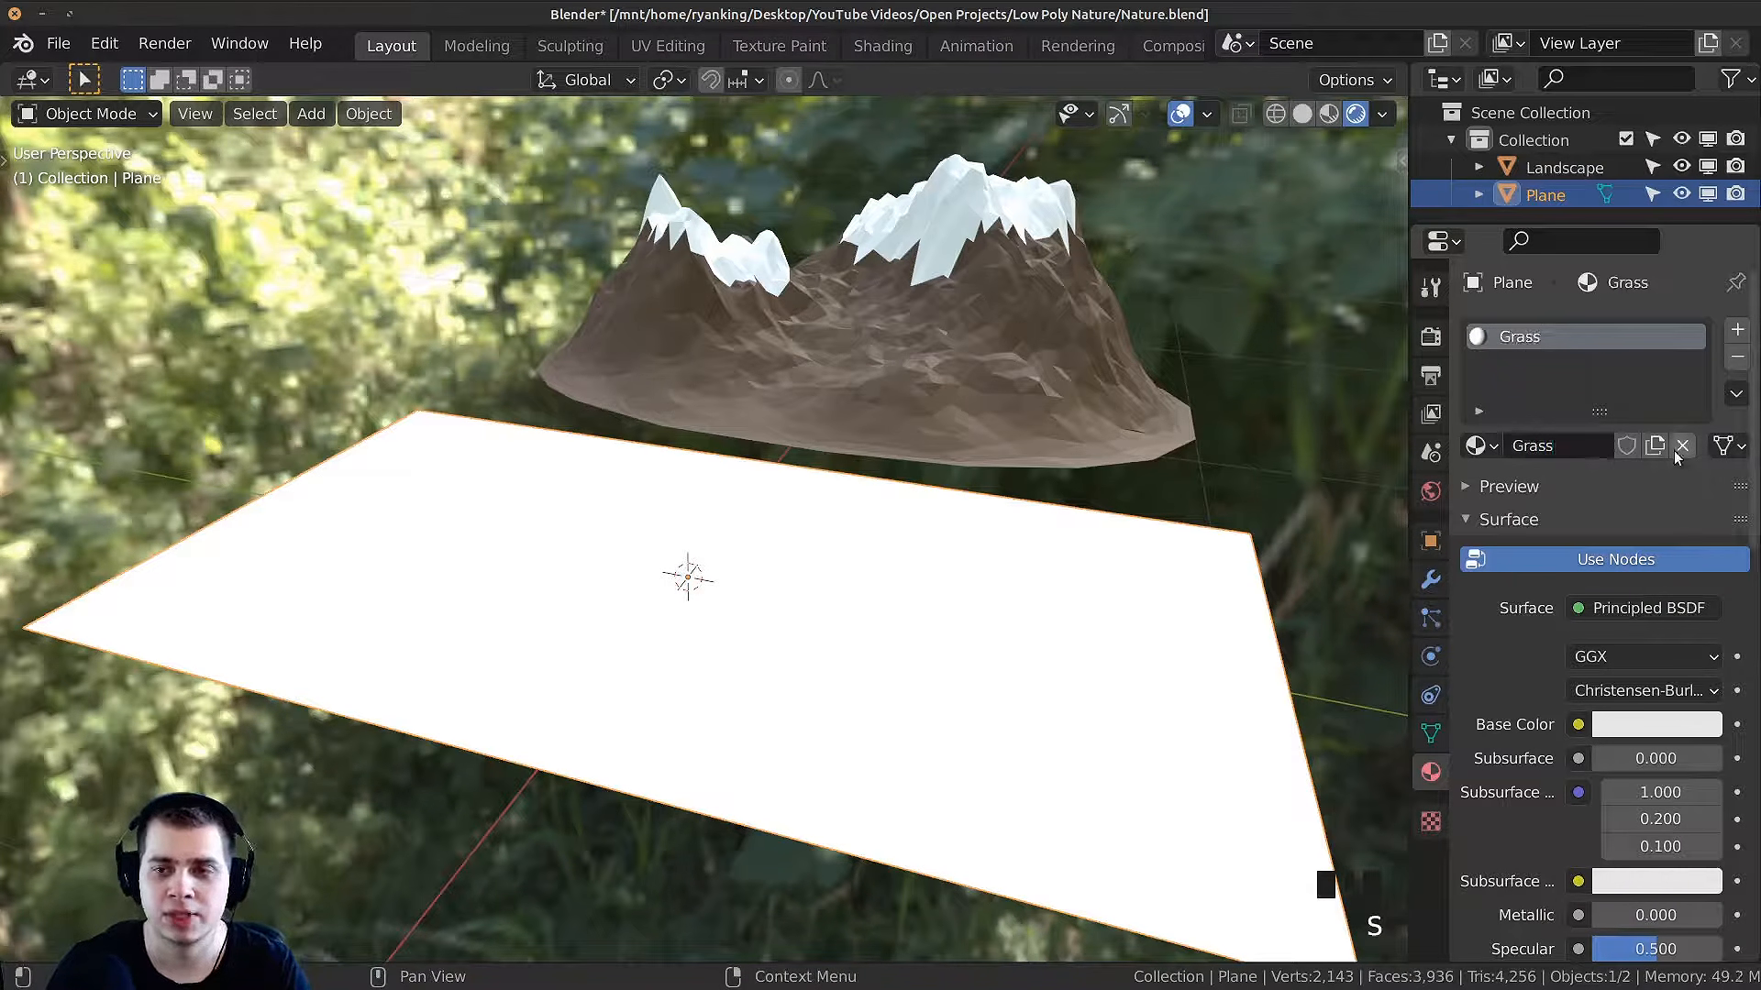
Step: Set the Grass base color to green with H 0.305, S 0.856 and V 0.507, and its roughness to 0.654
{"action": "left_click", "coordinate": [1616, 726]}
{"action": "left_click_drag", "start_coordinate": [1578, 429], "coordinate": [1496, 399]}
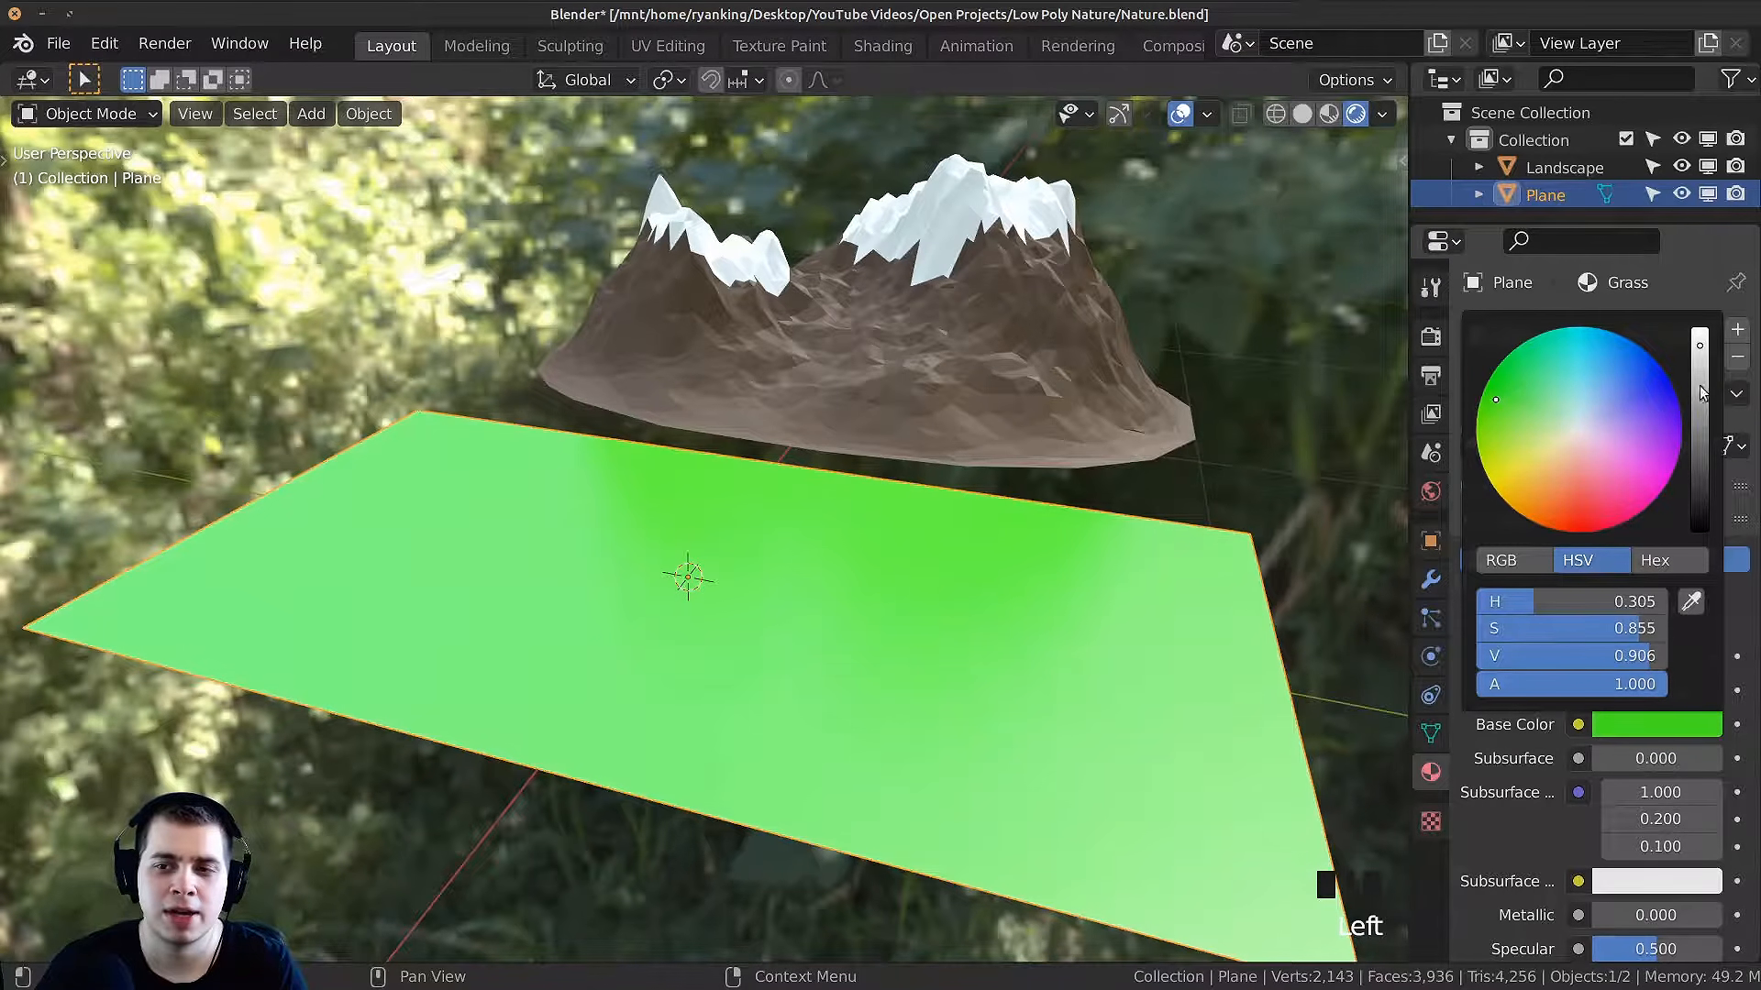
{"action": "left_click_drag", "start_coordinate": [1698, 392], "coordinate": [1699, 419]}
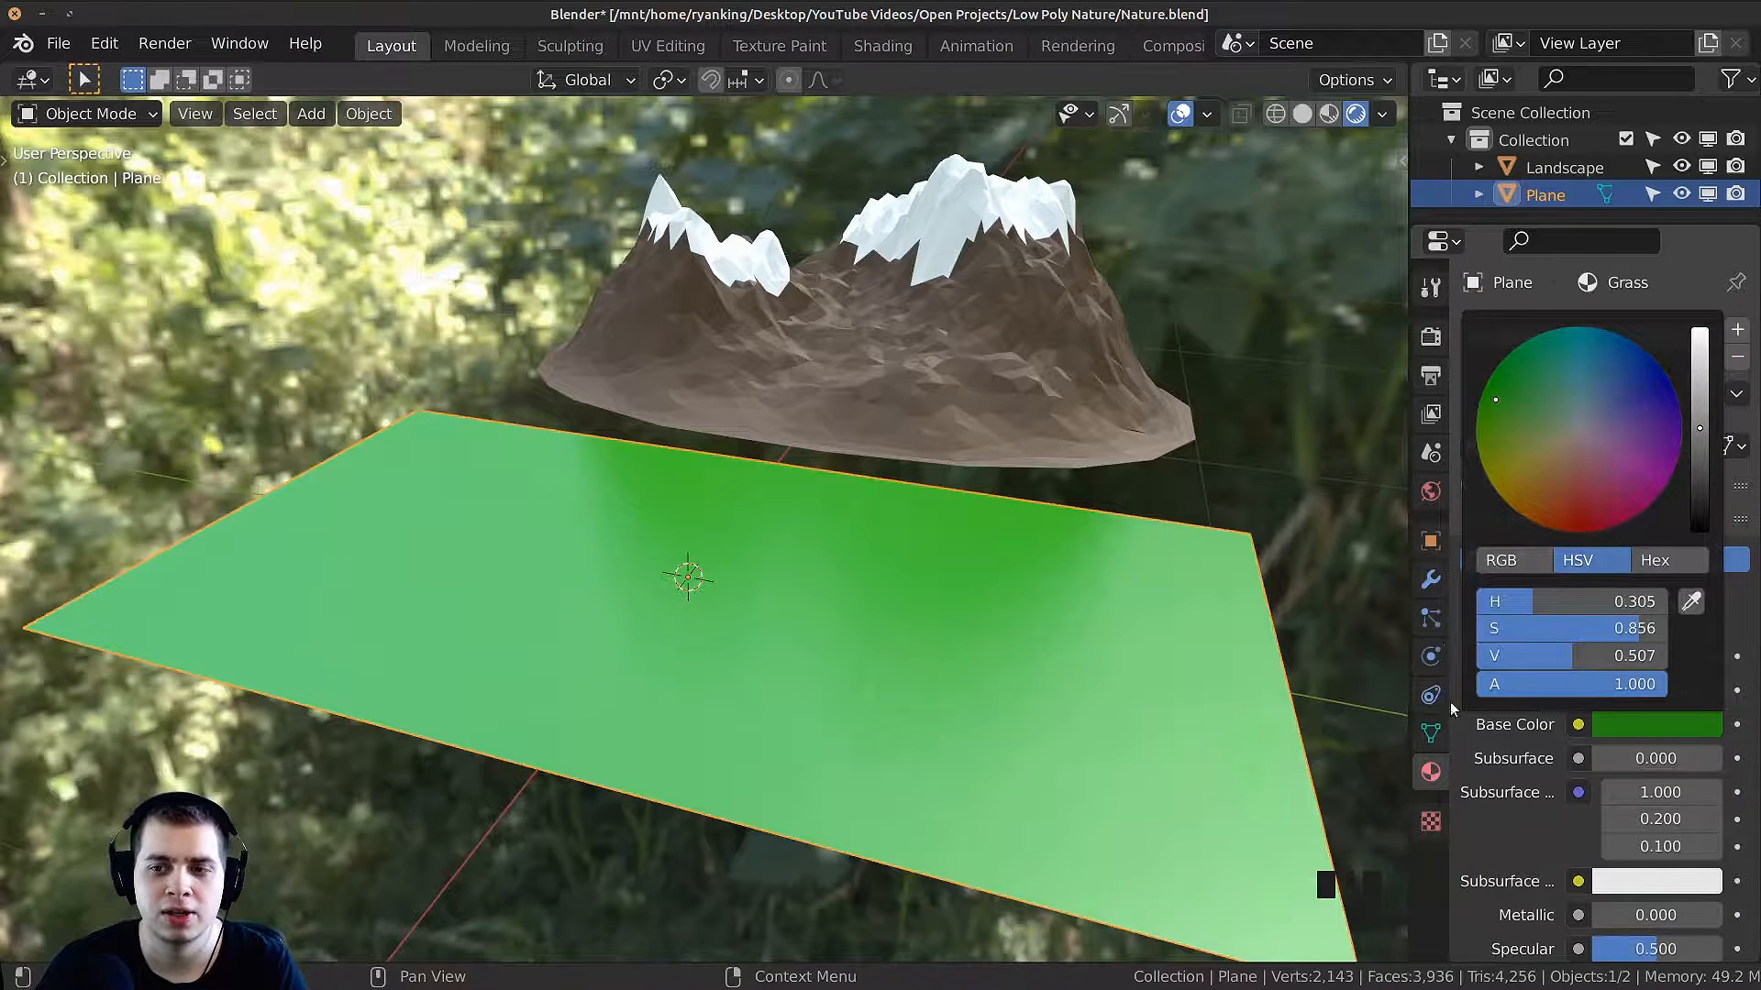
{"action": "scroll", "coordinate": [1607, 736], "scroll_direction": "down", "scroll_amount": 11}
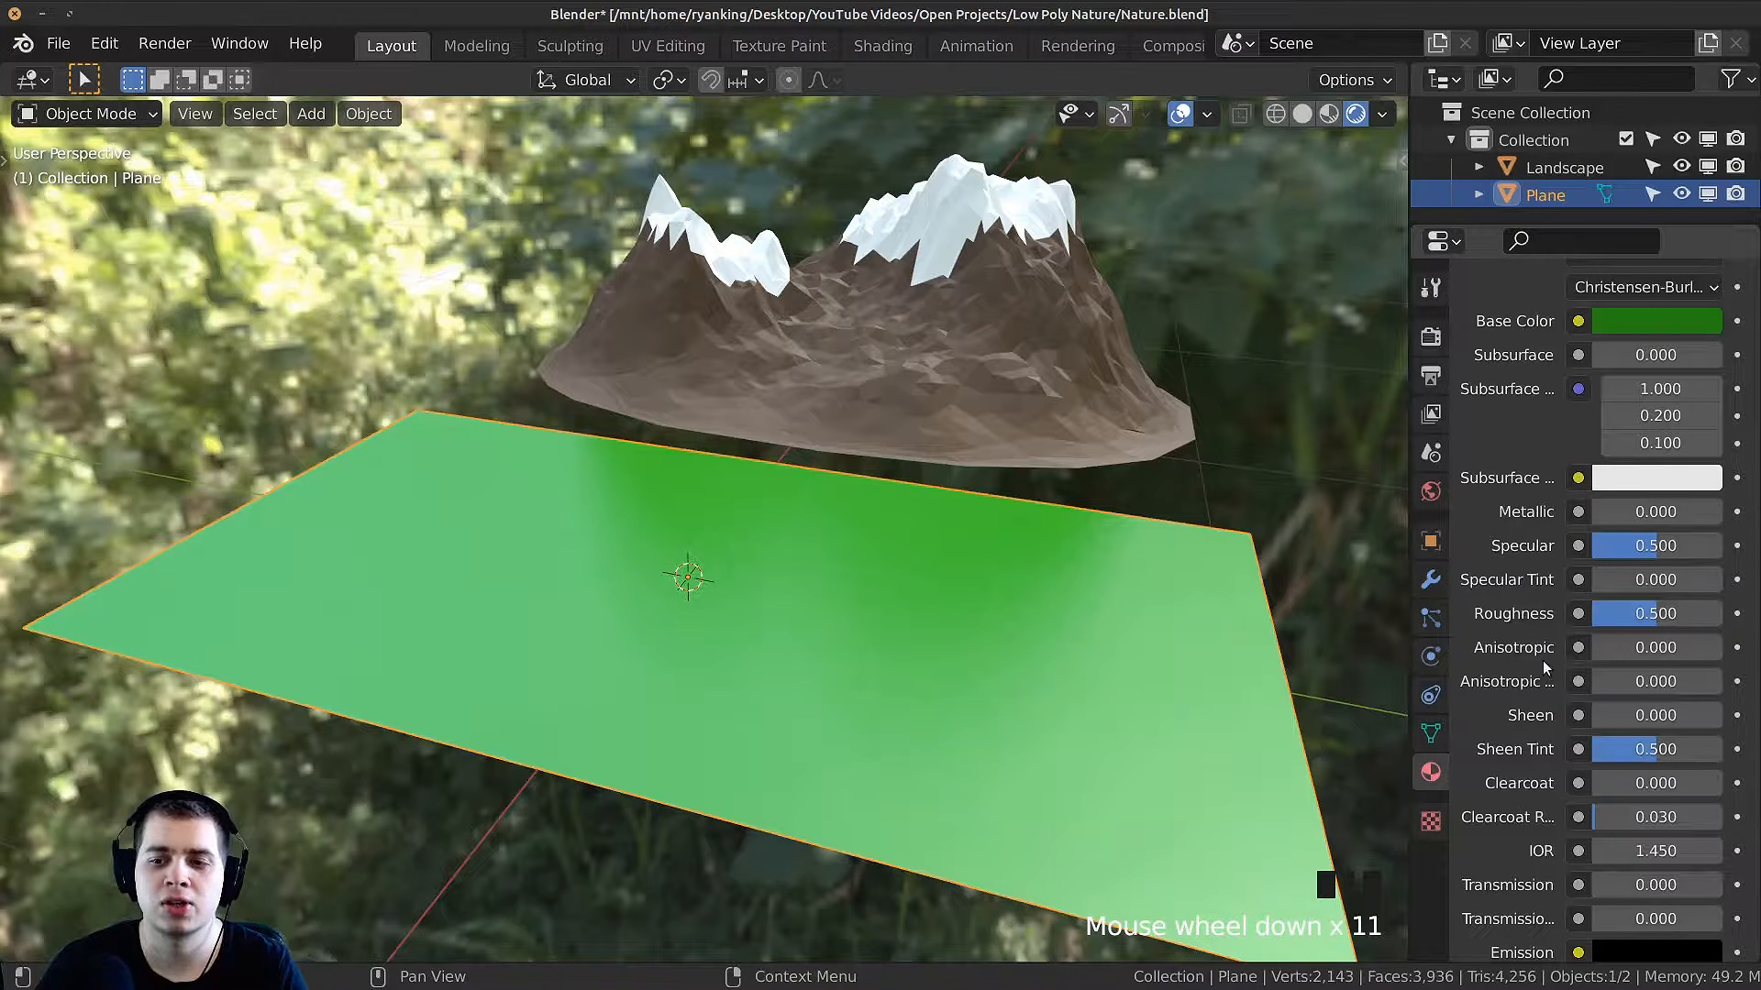
{"action": "mouse_move", "coordinate": [1651, 614]}
{"action": "left_mouse_down"}
{"action": "mouse_move", "coordinate": [1696, 622]}
{"action": "mouse_move", "coordinate": [1665, 613]}
{"action": "left_mouse_up"}
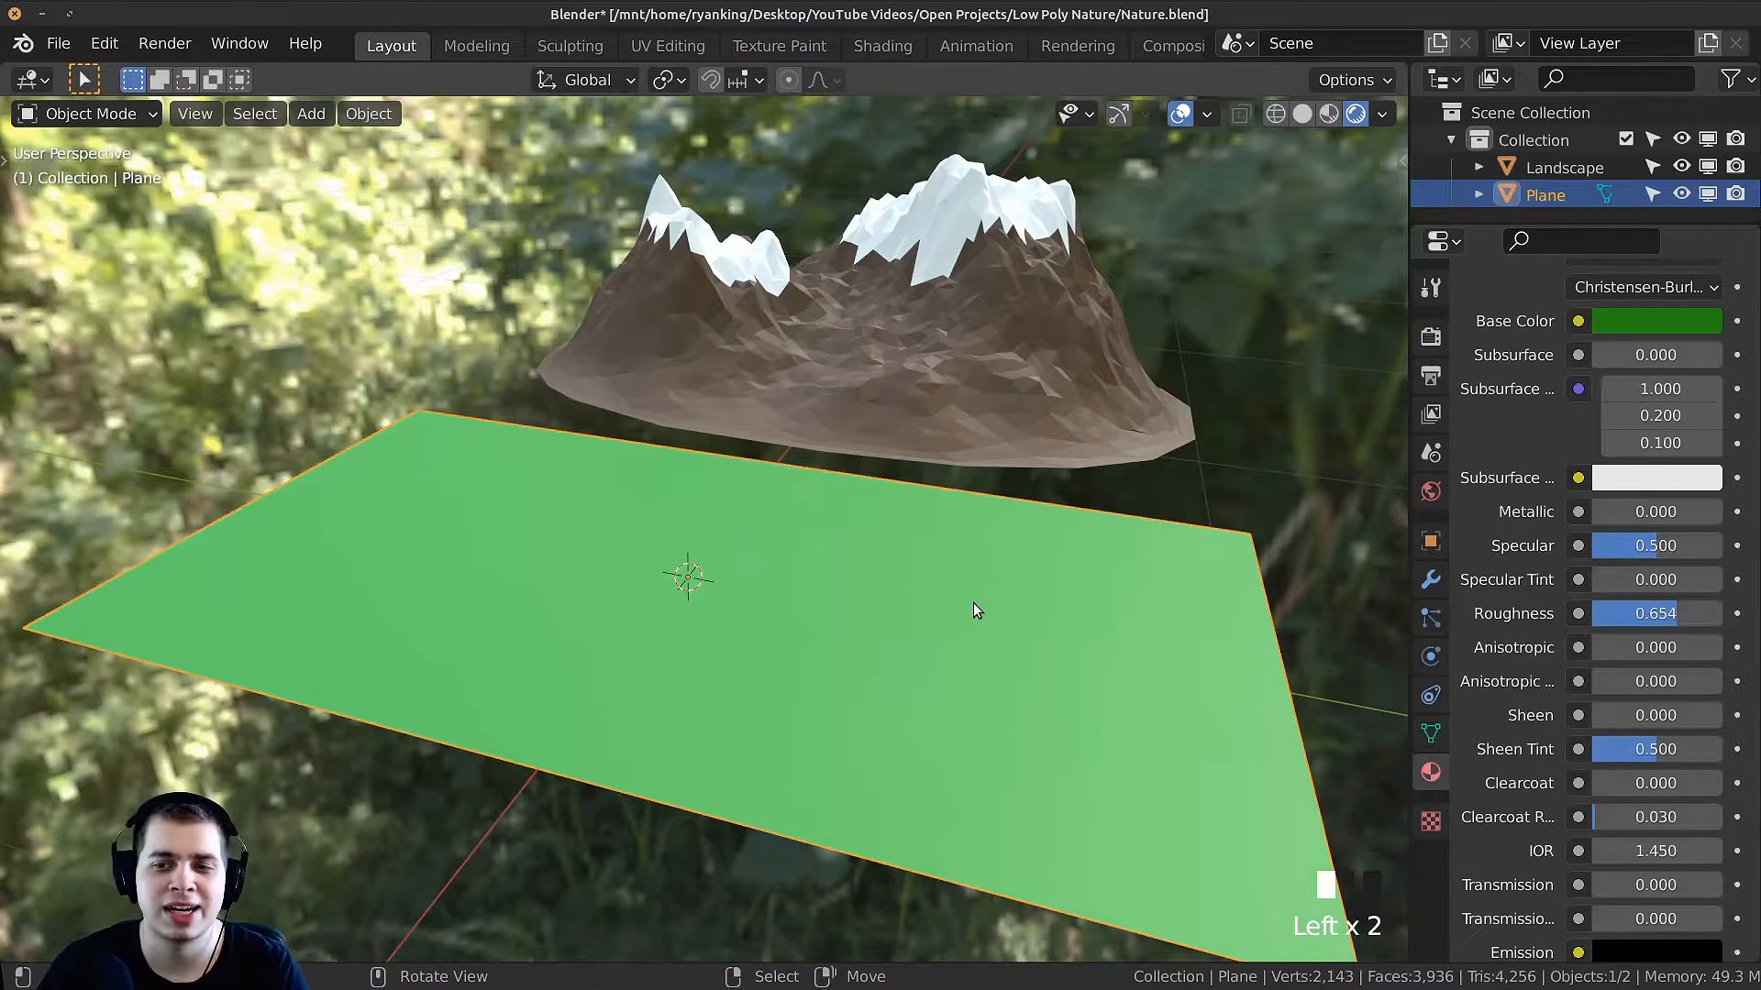
Step: Add a second plane at the centre of the green ground and scale it down to a small square
{"action": "middle_click_drag", "start_coordinate": [972, 602], "coordinate": [822, 533]}
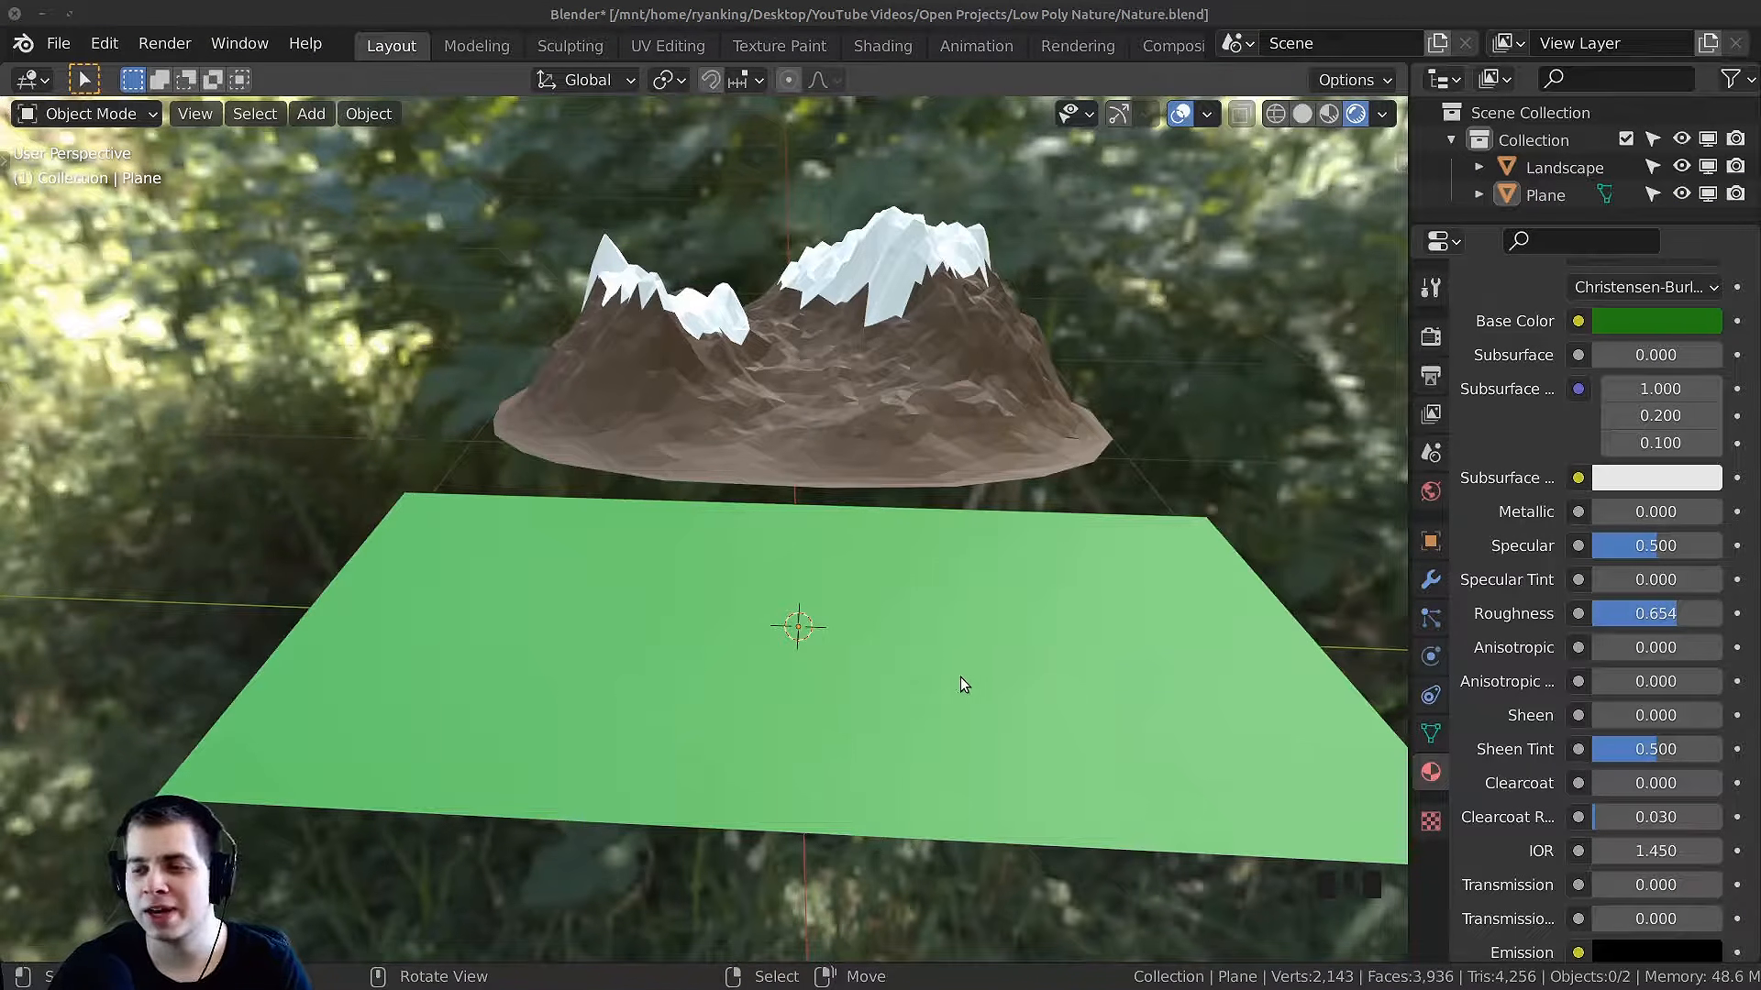
{"action": "middle_click_drag", "start_coordinate": [918, 627], "coordinate": [986, 646]}
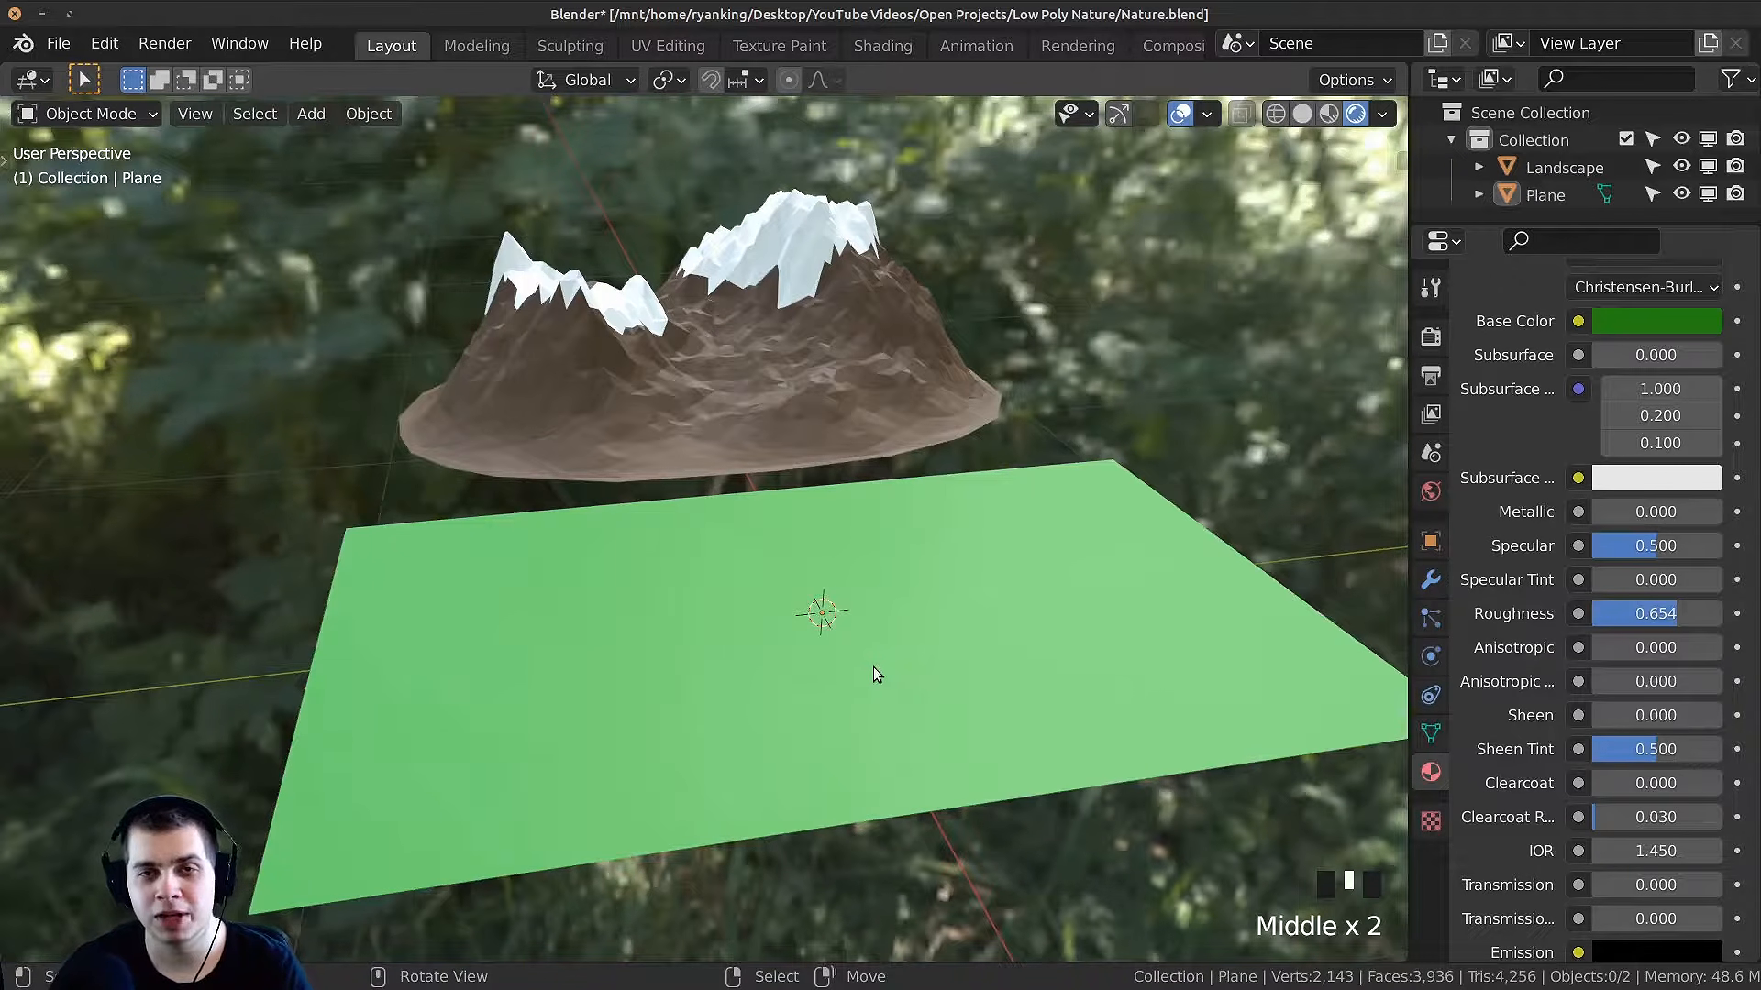
{"action": "middle_click_drag", "start_coordinate": [838, 669], "coordinate": [857, 538]}
{"action": "scroll", "coordinate": [835, 427], "scroll_direction": "up", "scroll_amount": 3}
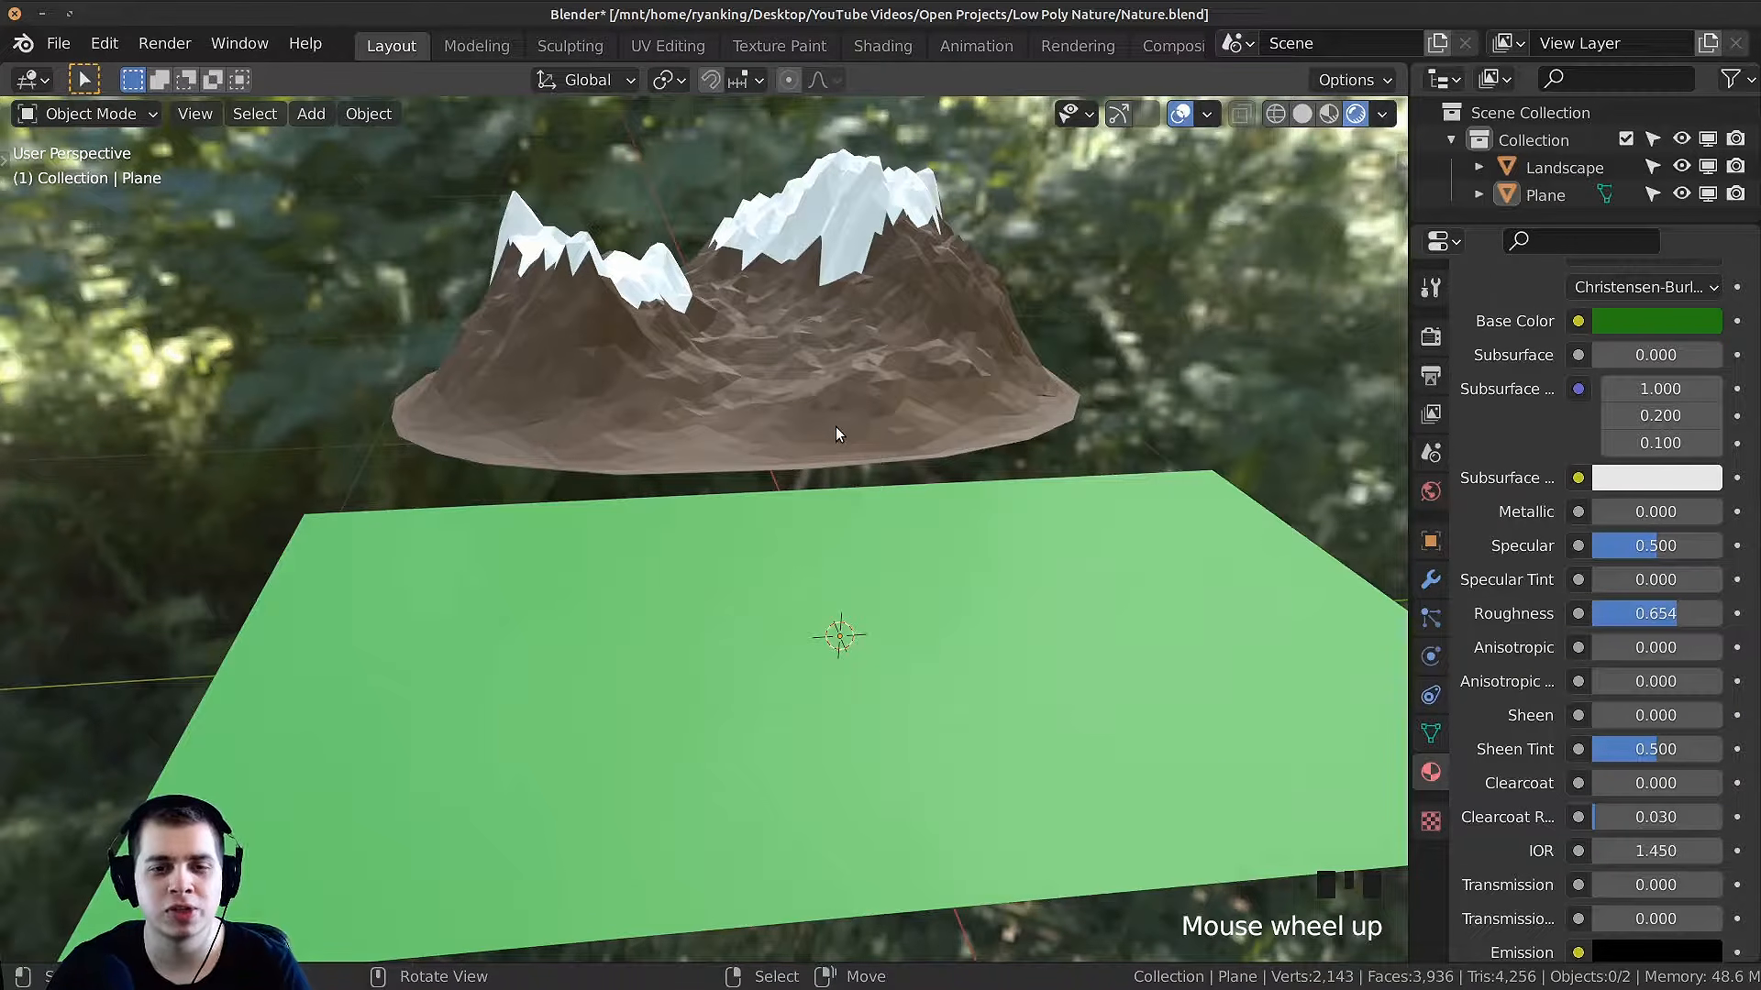
{"action": "key", "text": "shift+a"}
{"action": "mouse_move", "coordinate": [822, 427]}
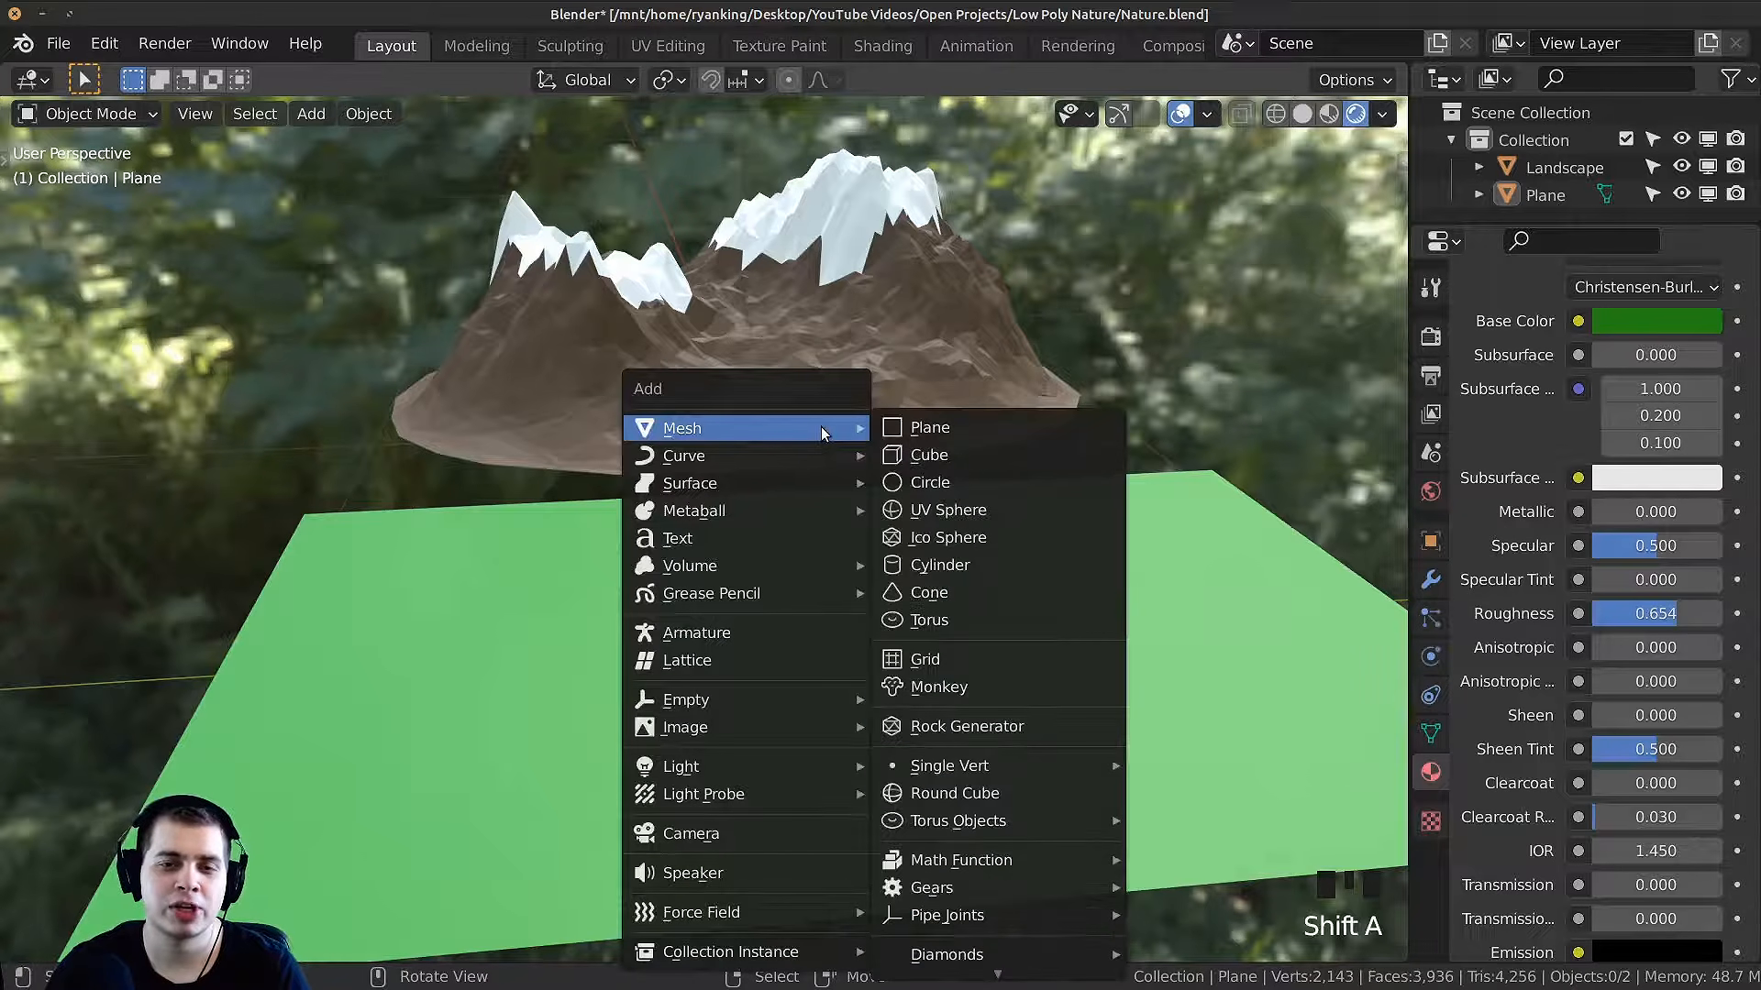
{"action": "left_click", "coordinate": [949, 429]}
{"action": "key", "text": "s"}
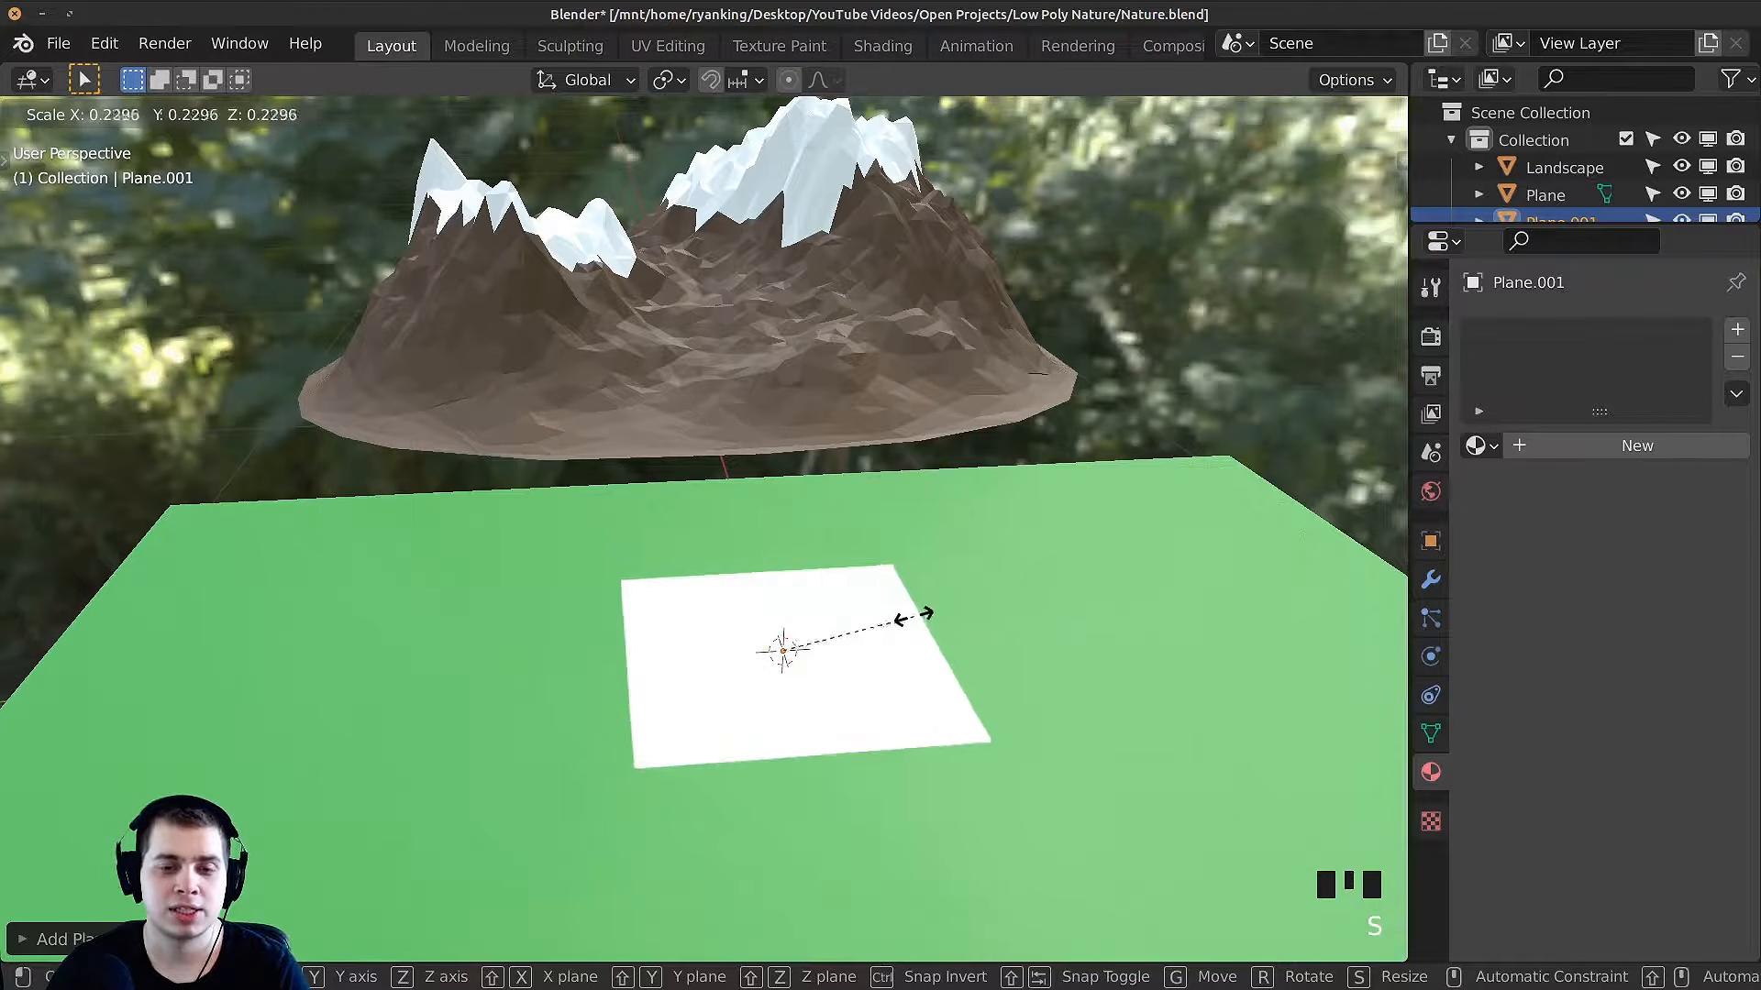
{"action": "left_click", "coordinate": [842, 640]}
Step: Raise the small plane along the Z axis slightly above the green ground
{"action": "key", "text": "g"}
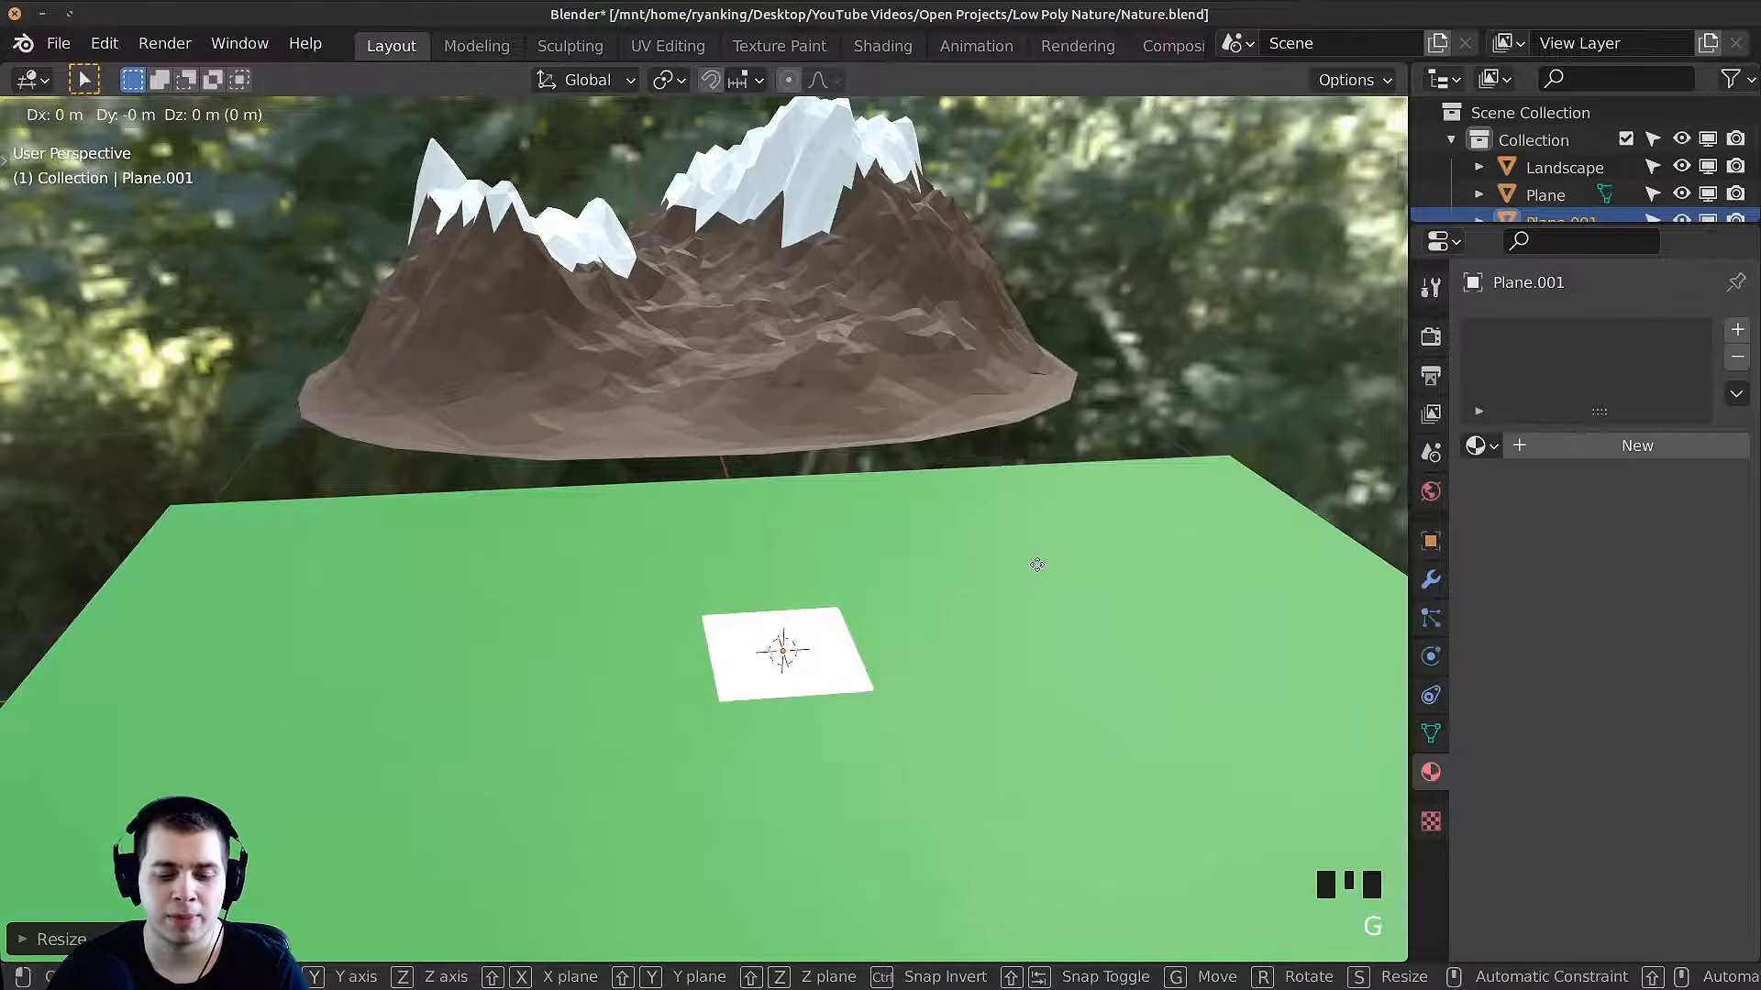
{"action": "key", "text": "z"}
{"action": "left_click", "coordinate": [1060, 530]}
{"action": "middle_click_drag", "start_coordinate": [1060, 530], "coordinate": [1018, 510], "text": "shift"}
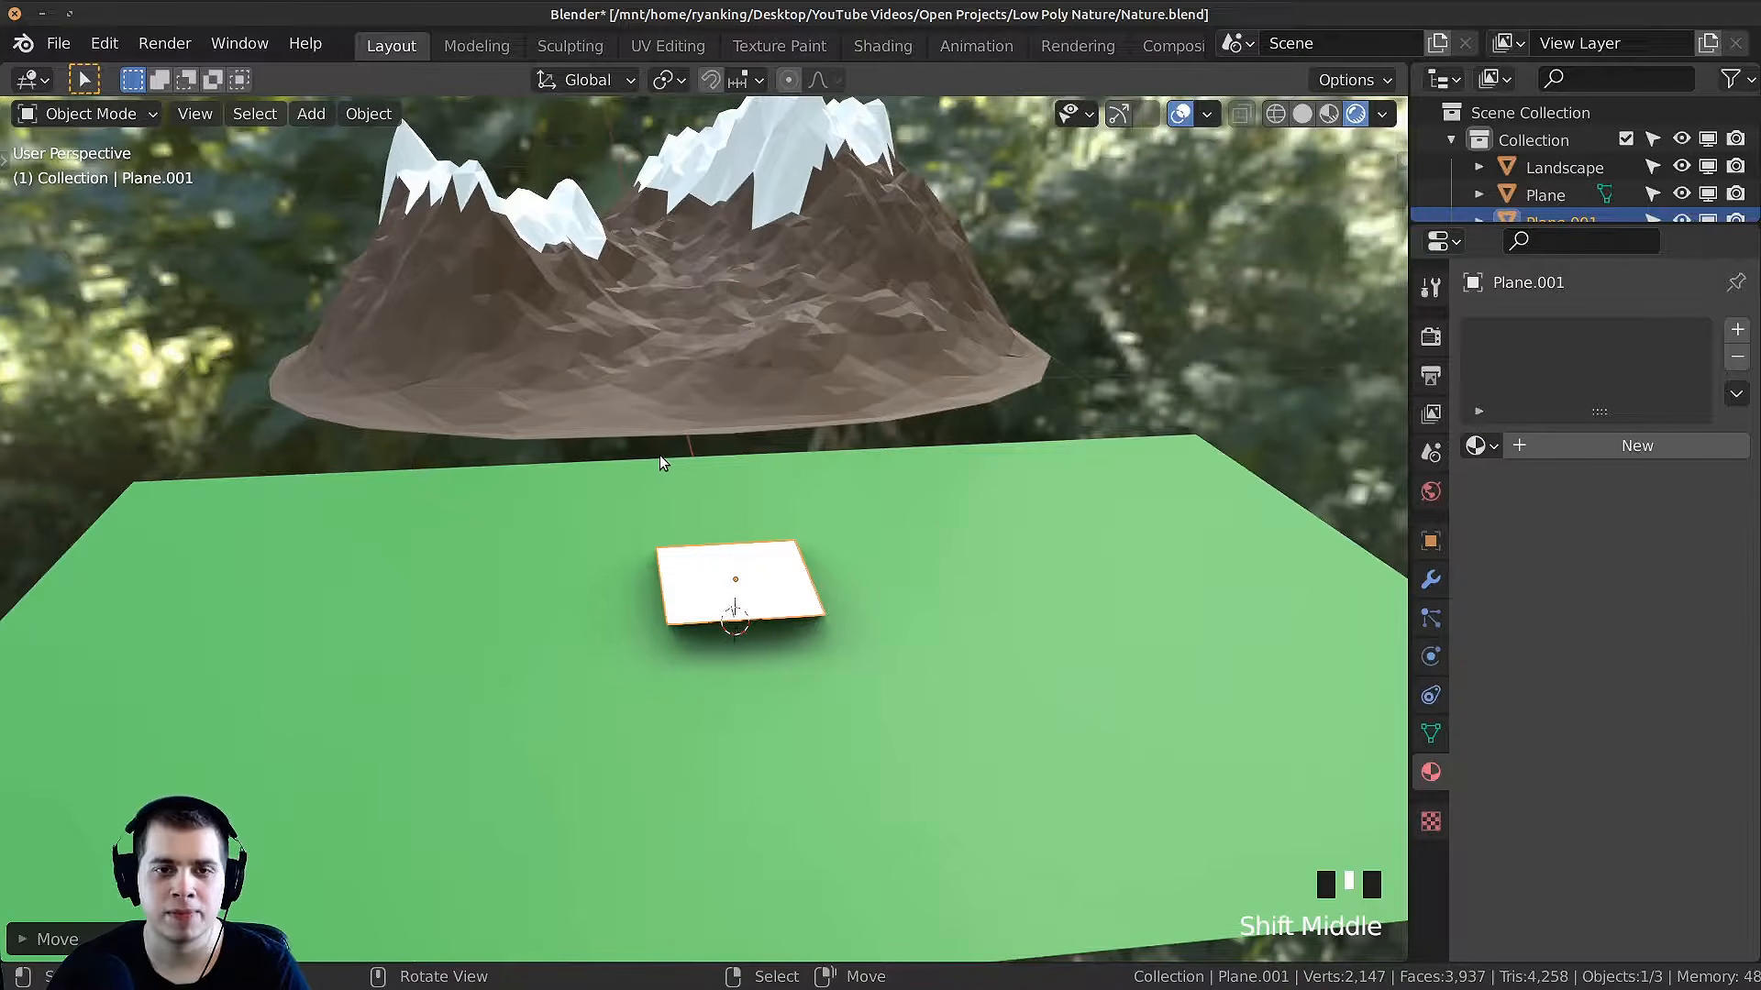
Step: Switch to Solid shading and scale all vertices of the small plane to 0 in Edit Mode
{"action": "key", "text": "z"}
{"action": "middle_click_drag", "start_coordinate": [986, 727], "coordinate": [758, 669], "text": "shift"}
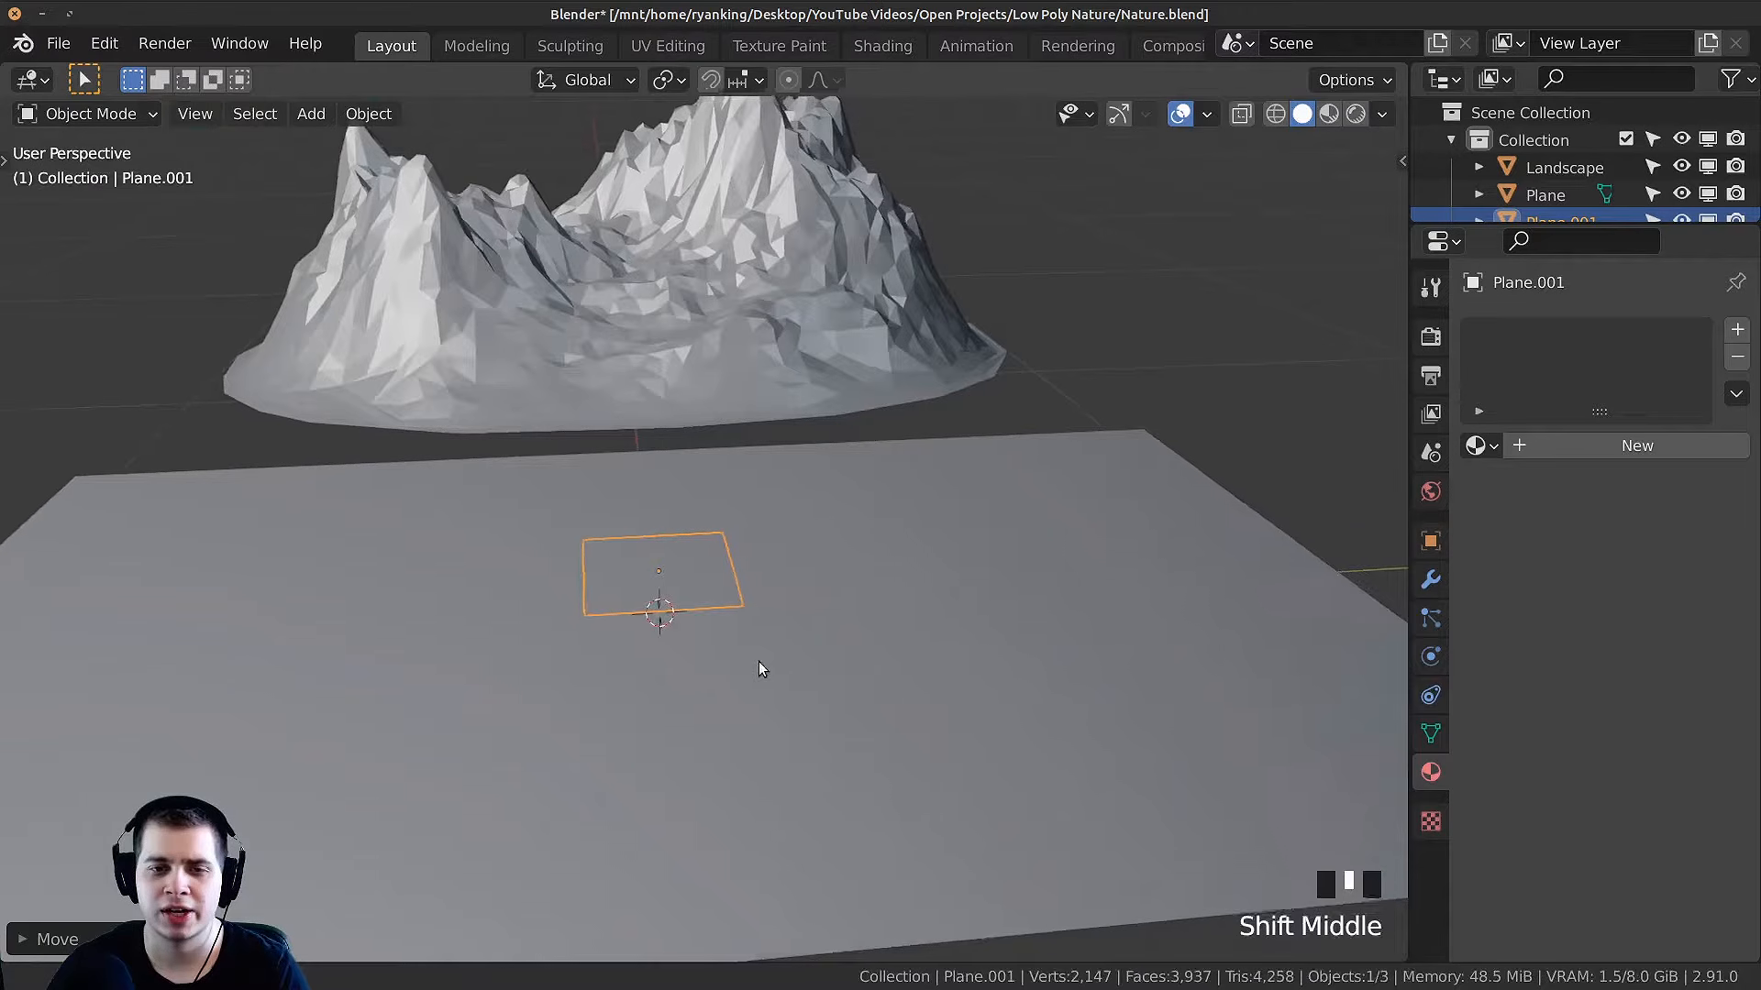
{"action": "scroll", "coordinate": [904, 657], "scroll_direction": "up", "scroll_amount": 2}
{"action": "key", "text": "Tab"}
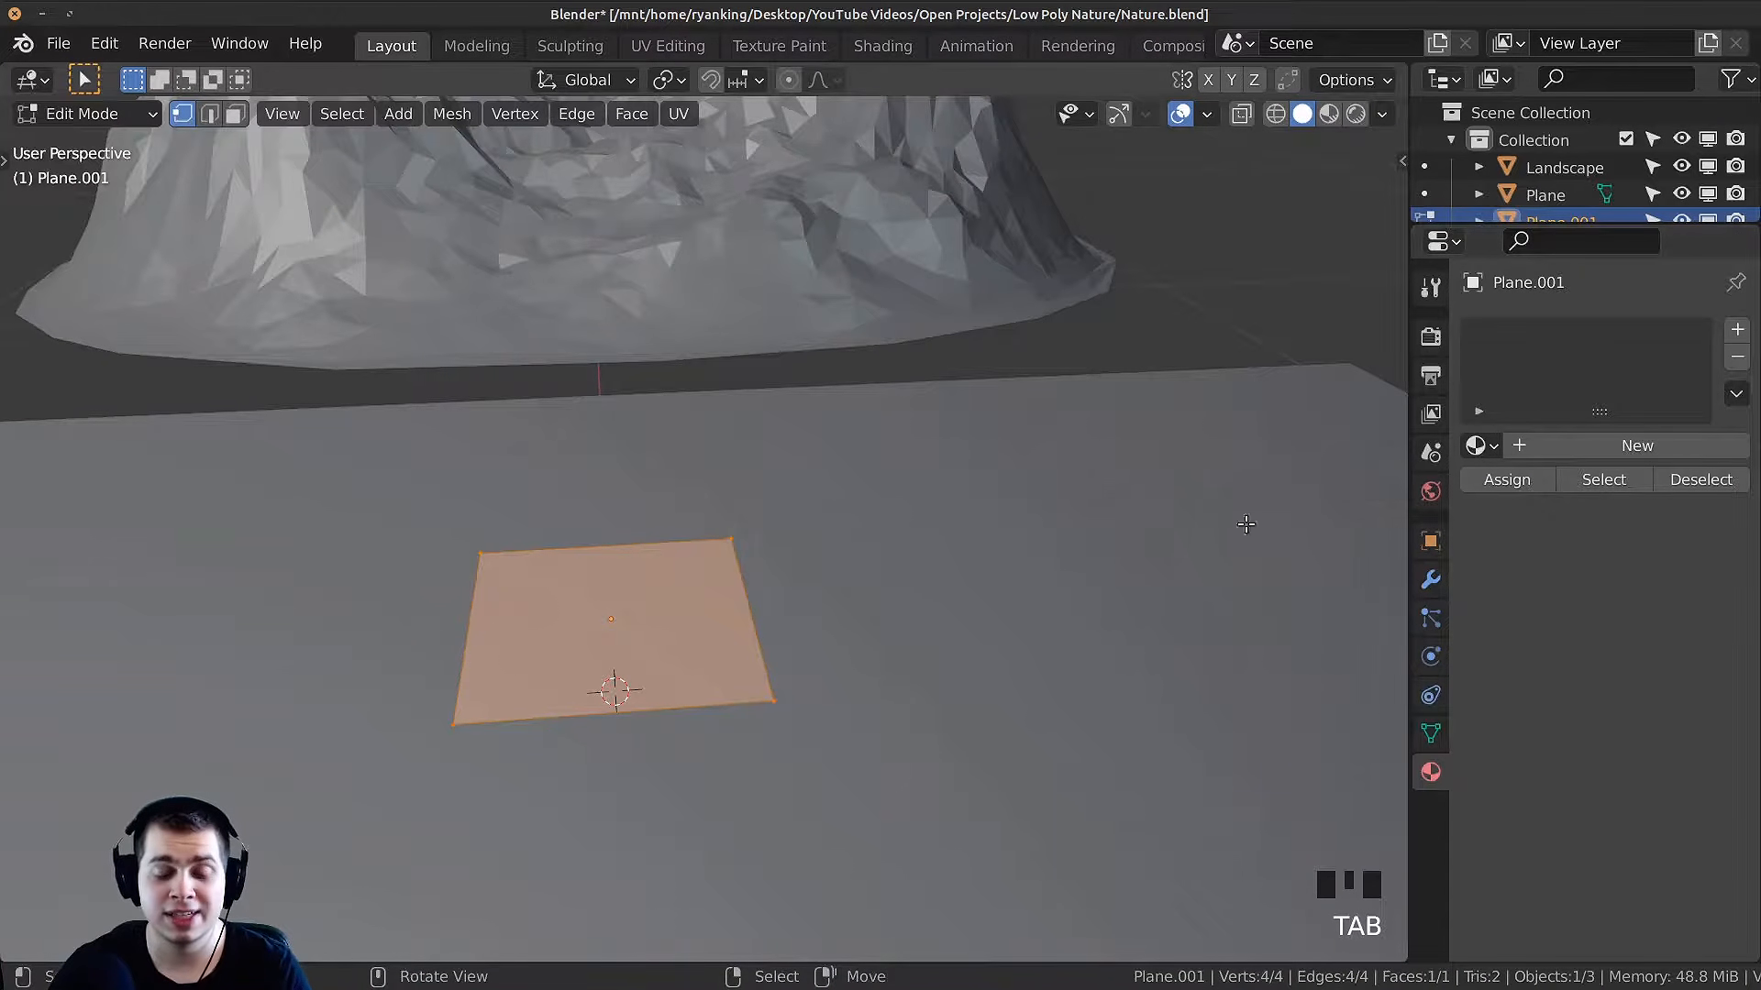
{"action": "key", "text": "s"}
{"action": "key", "text": "0"}
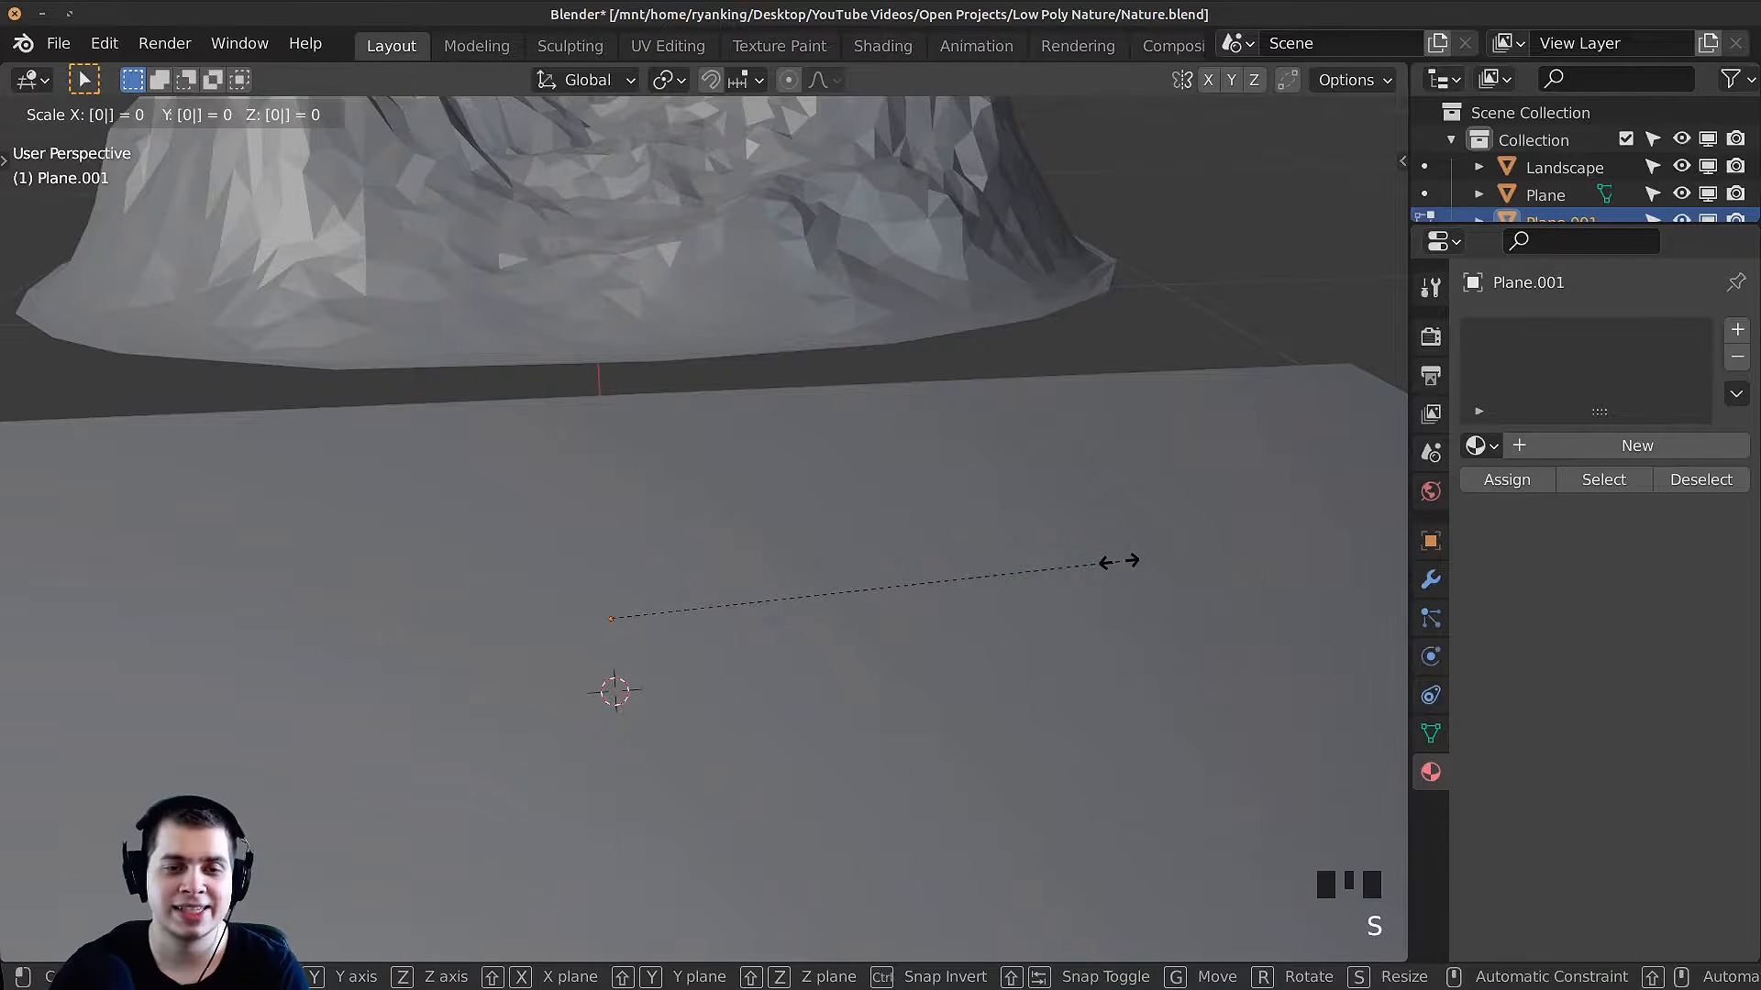
{"action": "left_click", "coordinate": [1119, 561]}
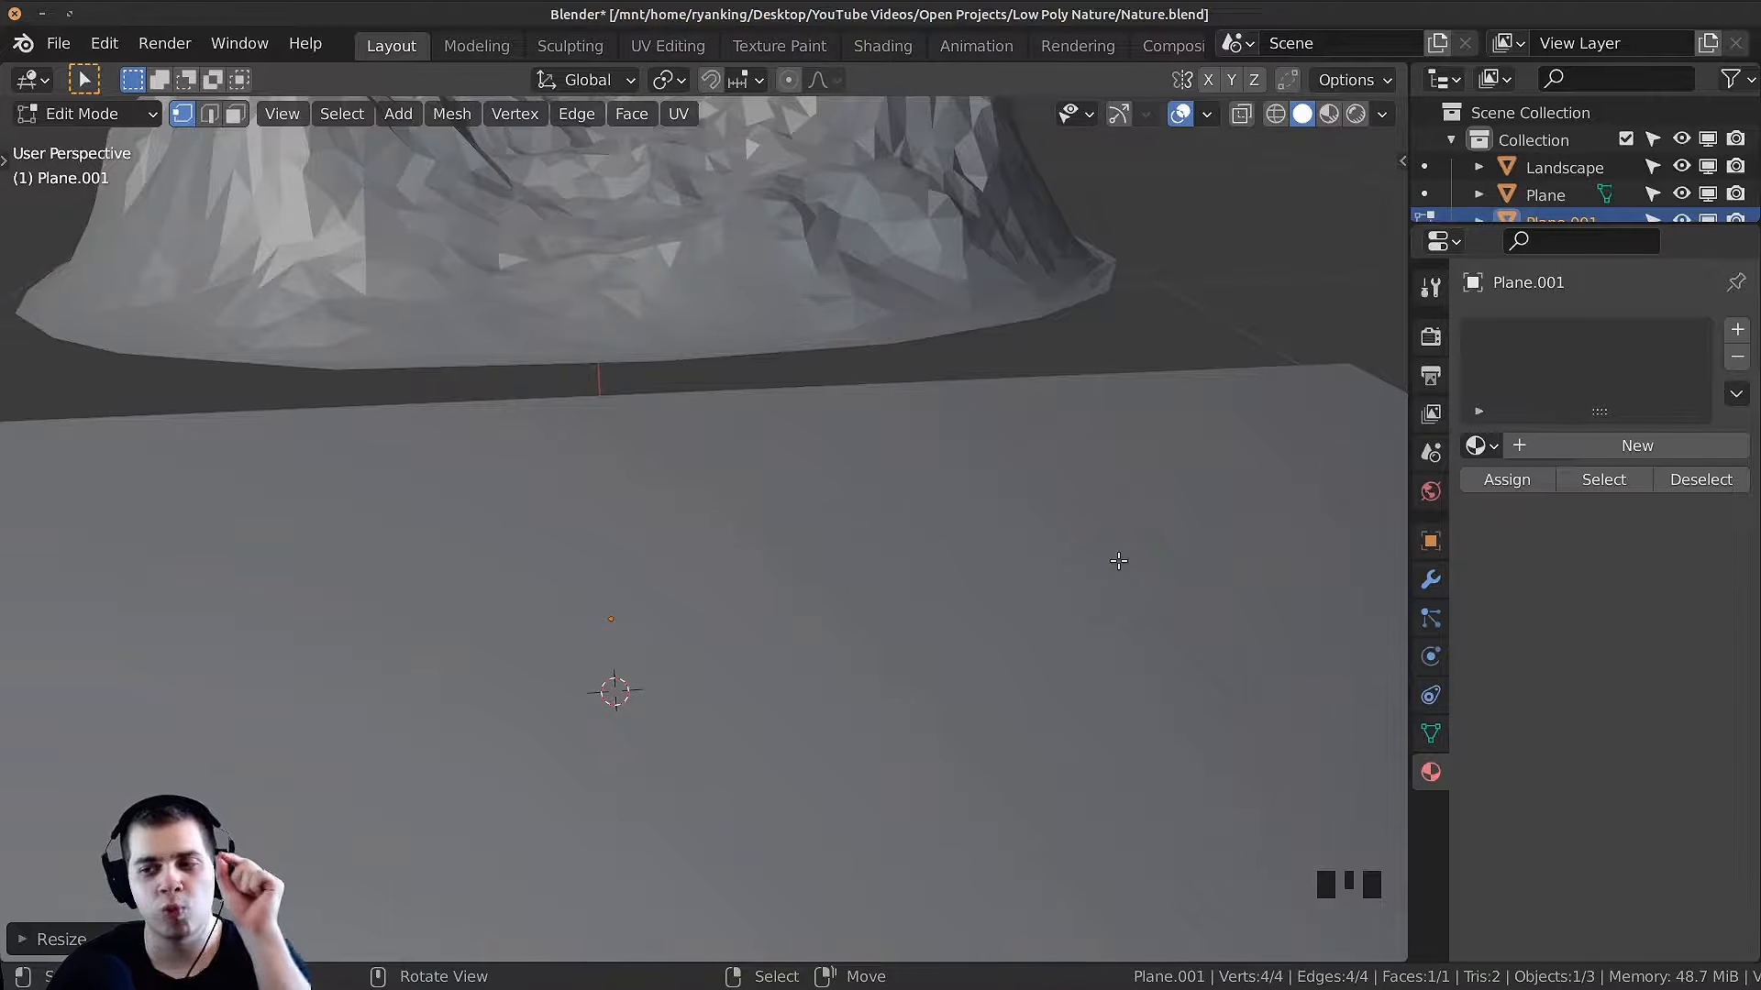
Step: Merge the small plane's overlapping vertices by distance into a single vertex and return to Object Mode
{"action": "middle_click_drag", "start_coordinate": [777, 631], "coordinate": [869, 621], "text": "shift"}
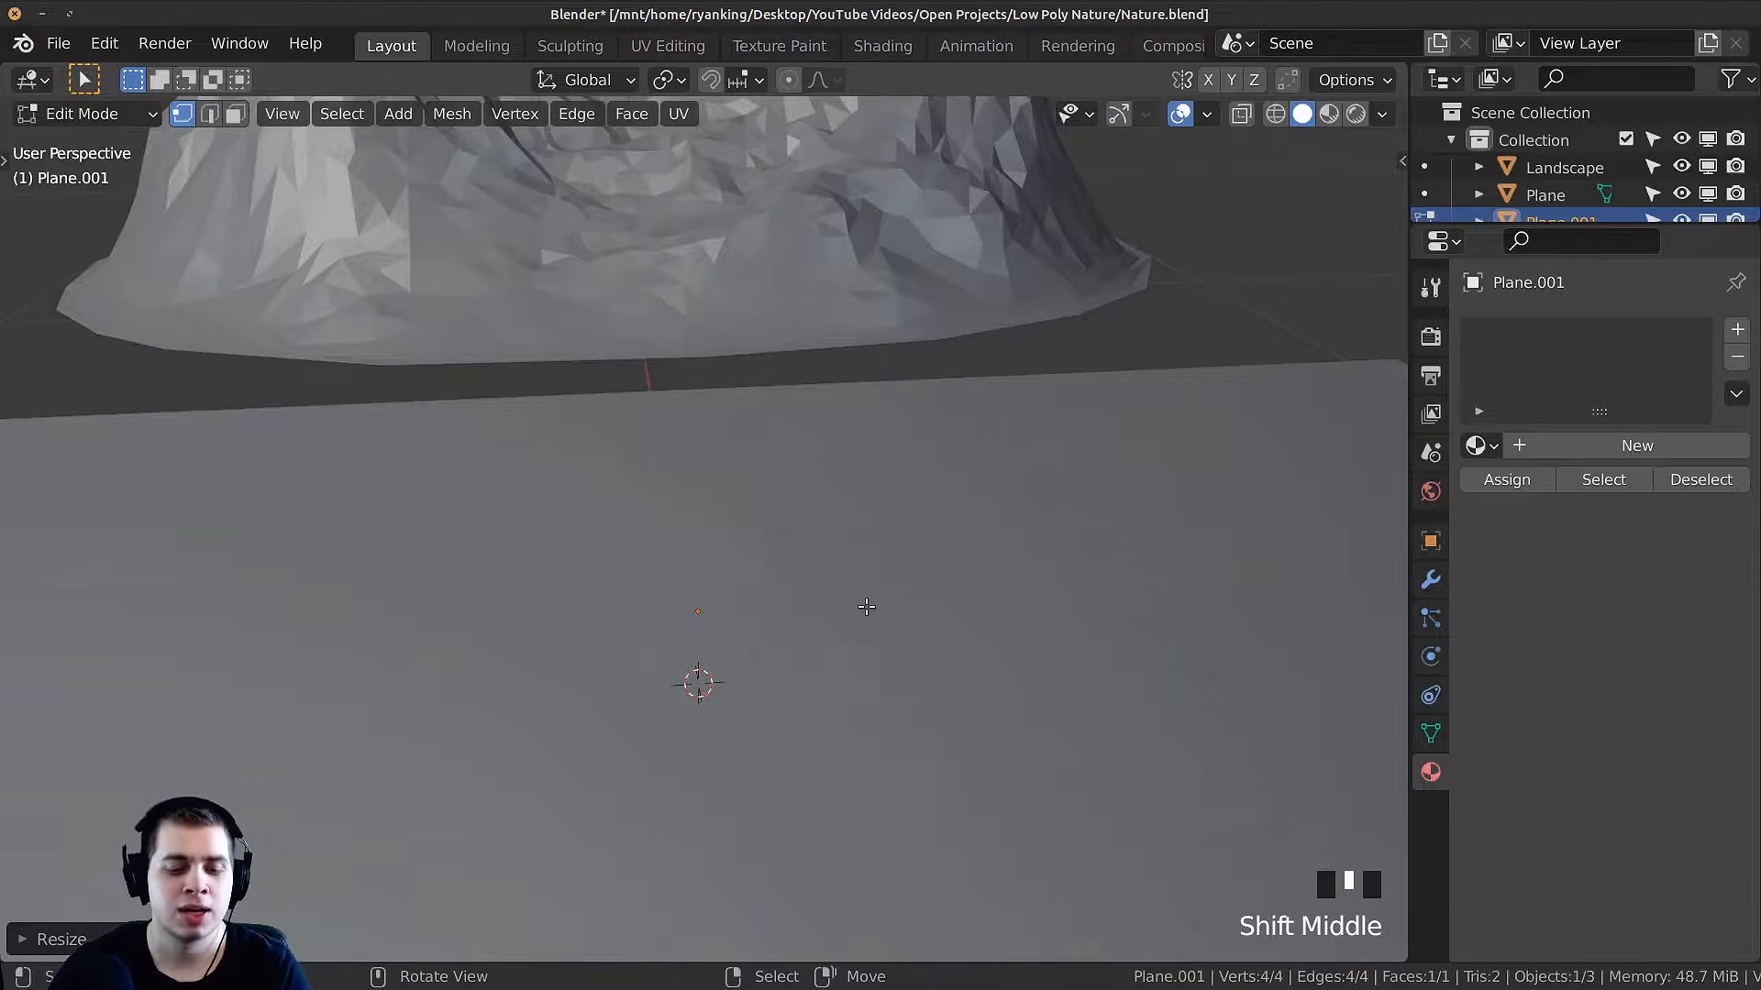
{"action": "key", "text": "m"}
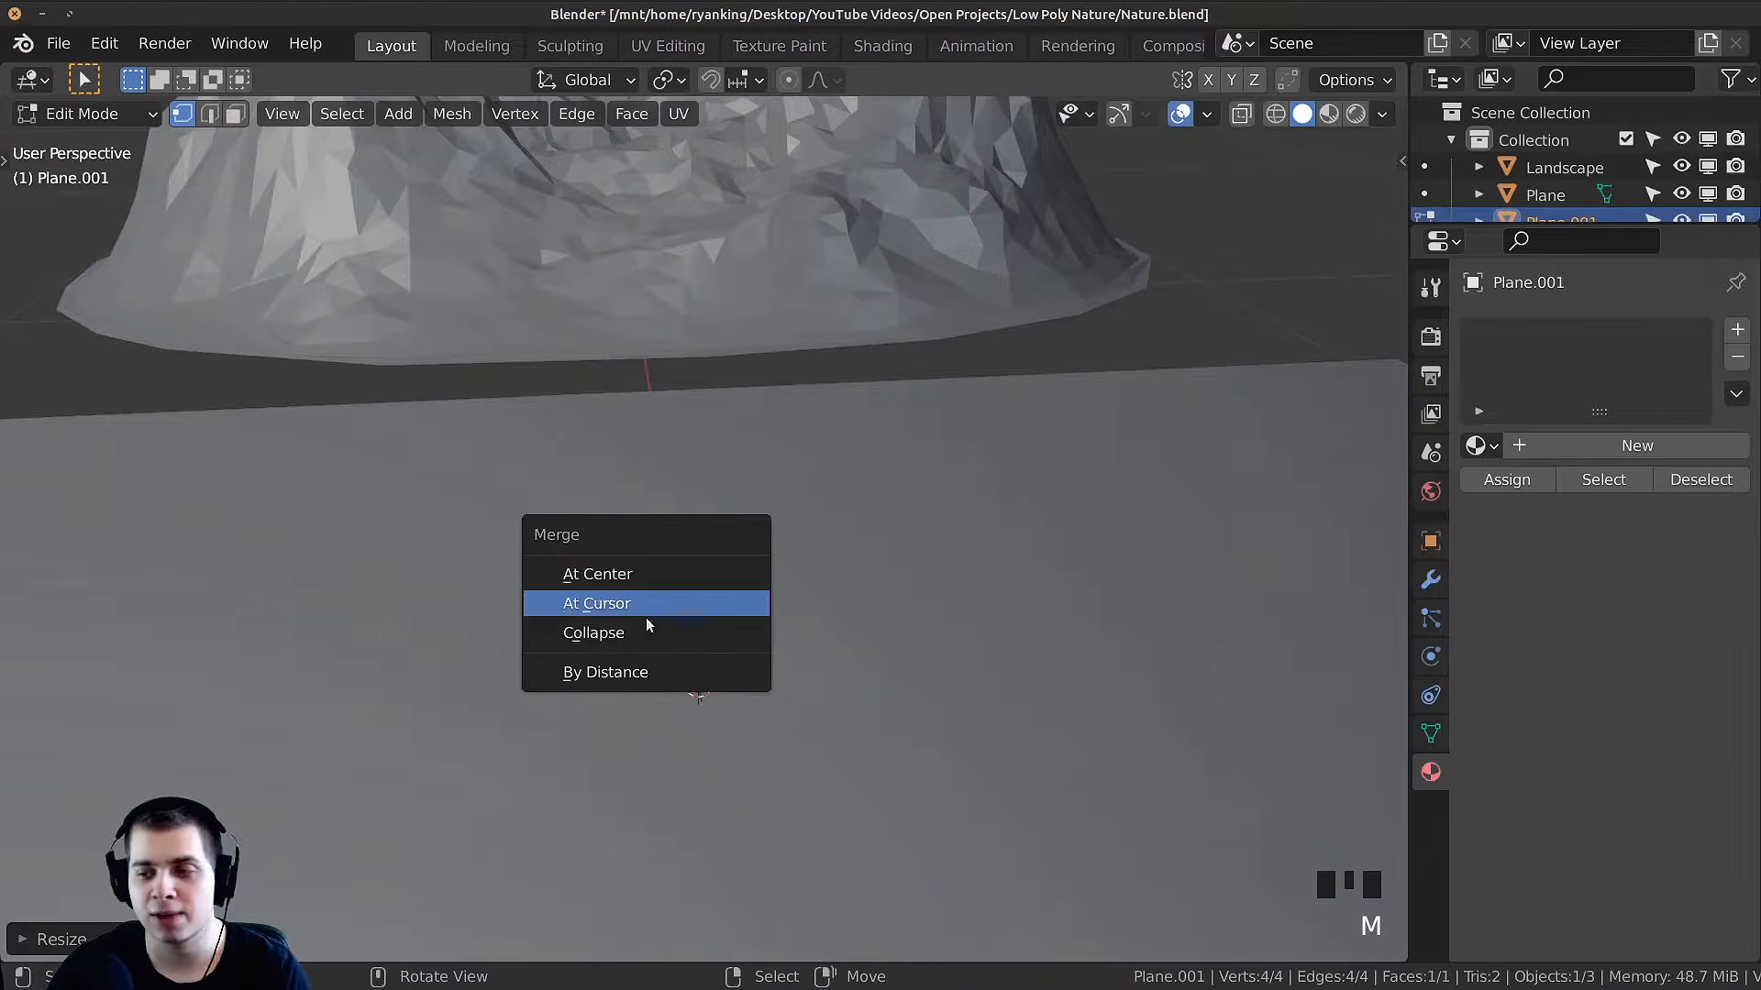
{"action": "left_click", "coordinate": [637, 671]}
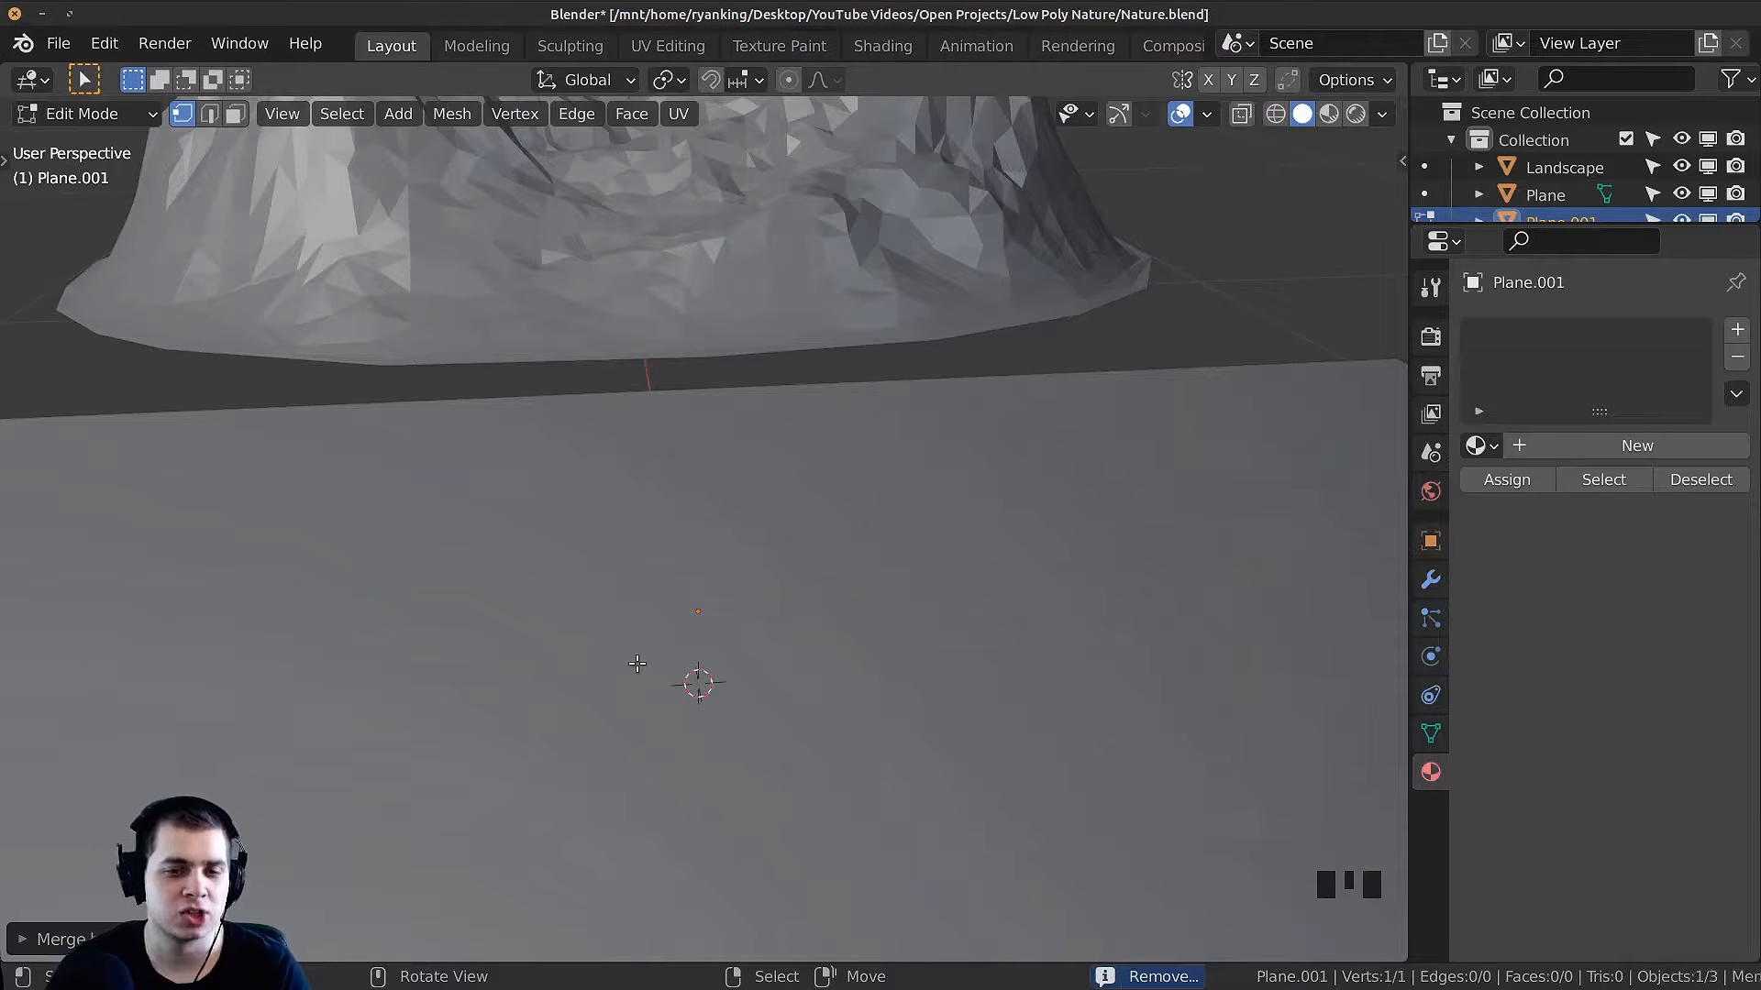
{"action": "key", "text": "Tab"}
{"action": "scroll", "coordinate": [1023, 681], "scroll_direction": "up", "scroll_amount": 2}
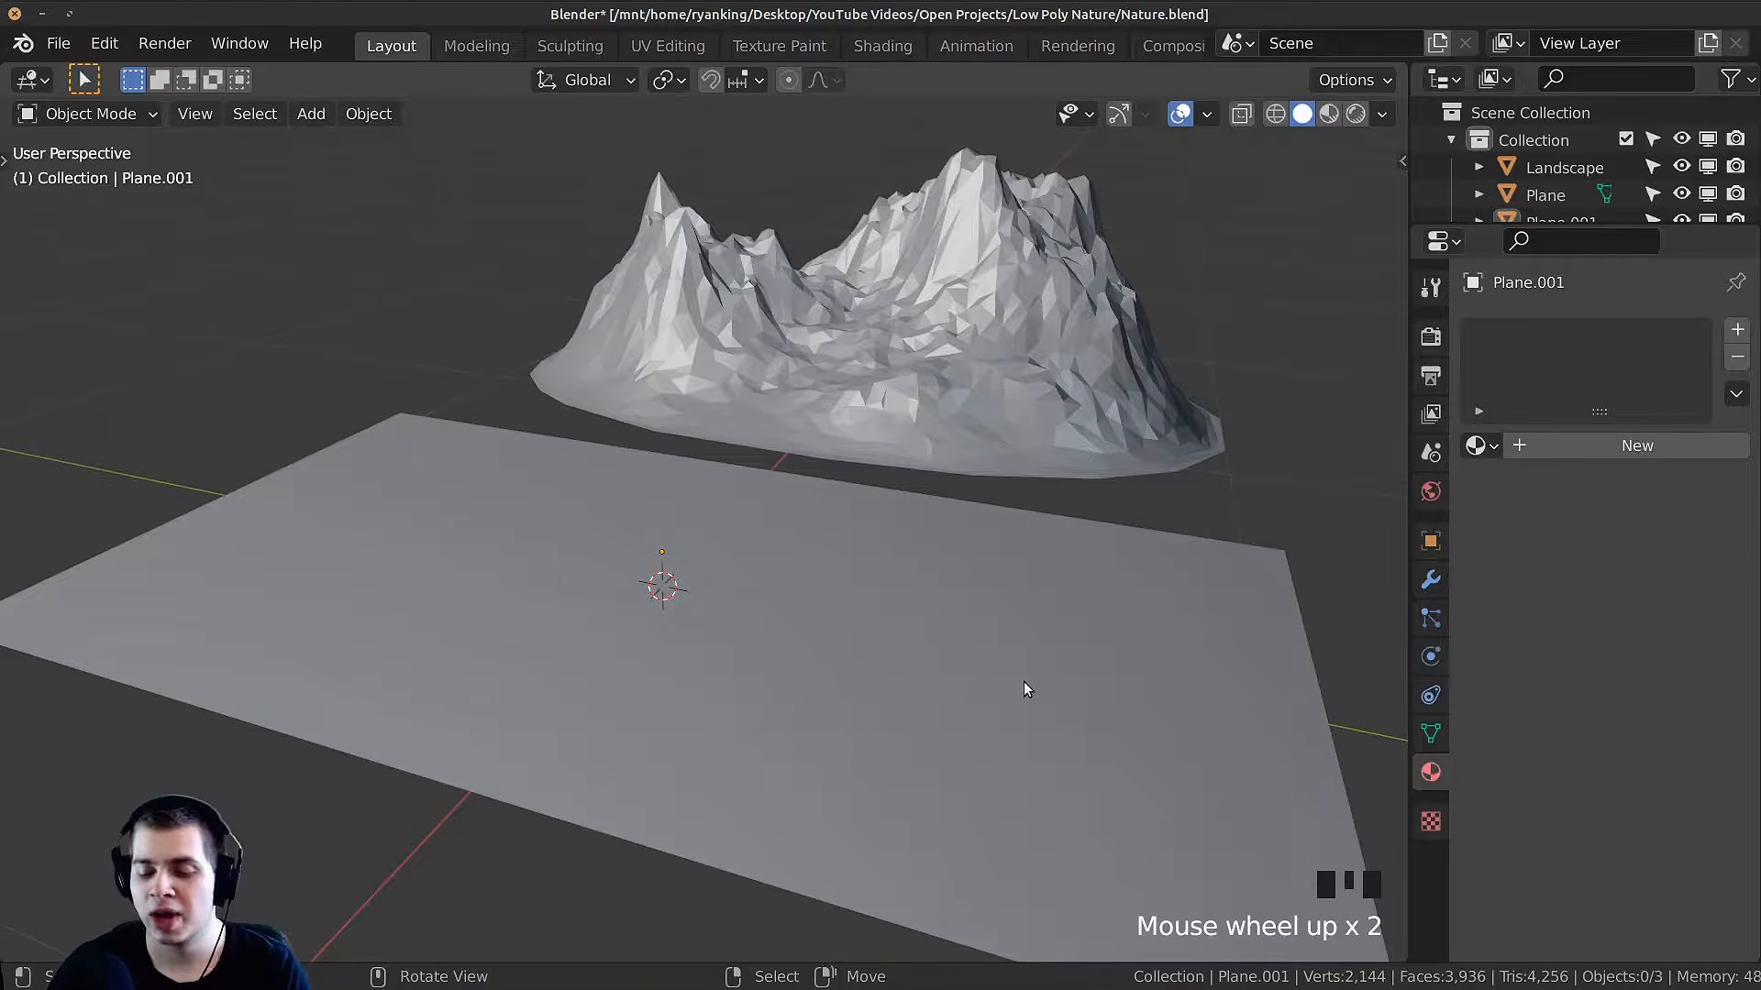
Step: Rotate the mountain, the ground plane and the single vertex together 90° about the Z axis
{"action": "key", "text": "KP_1"}
{"action": "scroll", "coordinate": [983, 637], "scroll_direction": "down", "scroll_amount": 2}
{"action": "middle_click_drag", "start_coordinate": [1055, 645], "coordinate": [922, 475]}
{"action": "scroll", "coordinate": [981, 446], "scroll_direction": "down", "scroll_amount": 2}
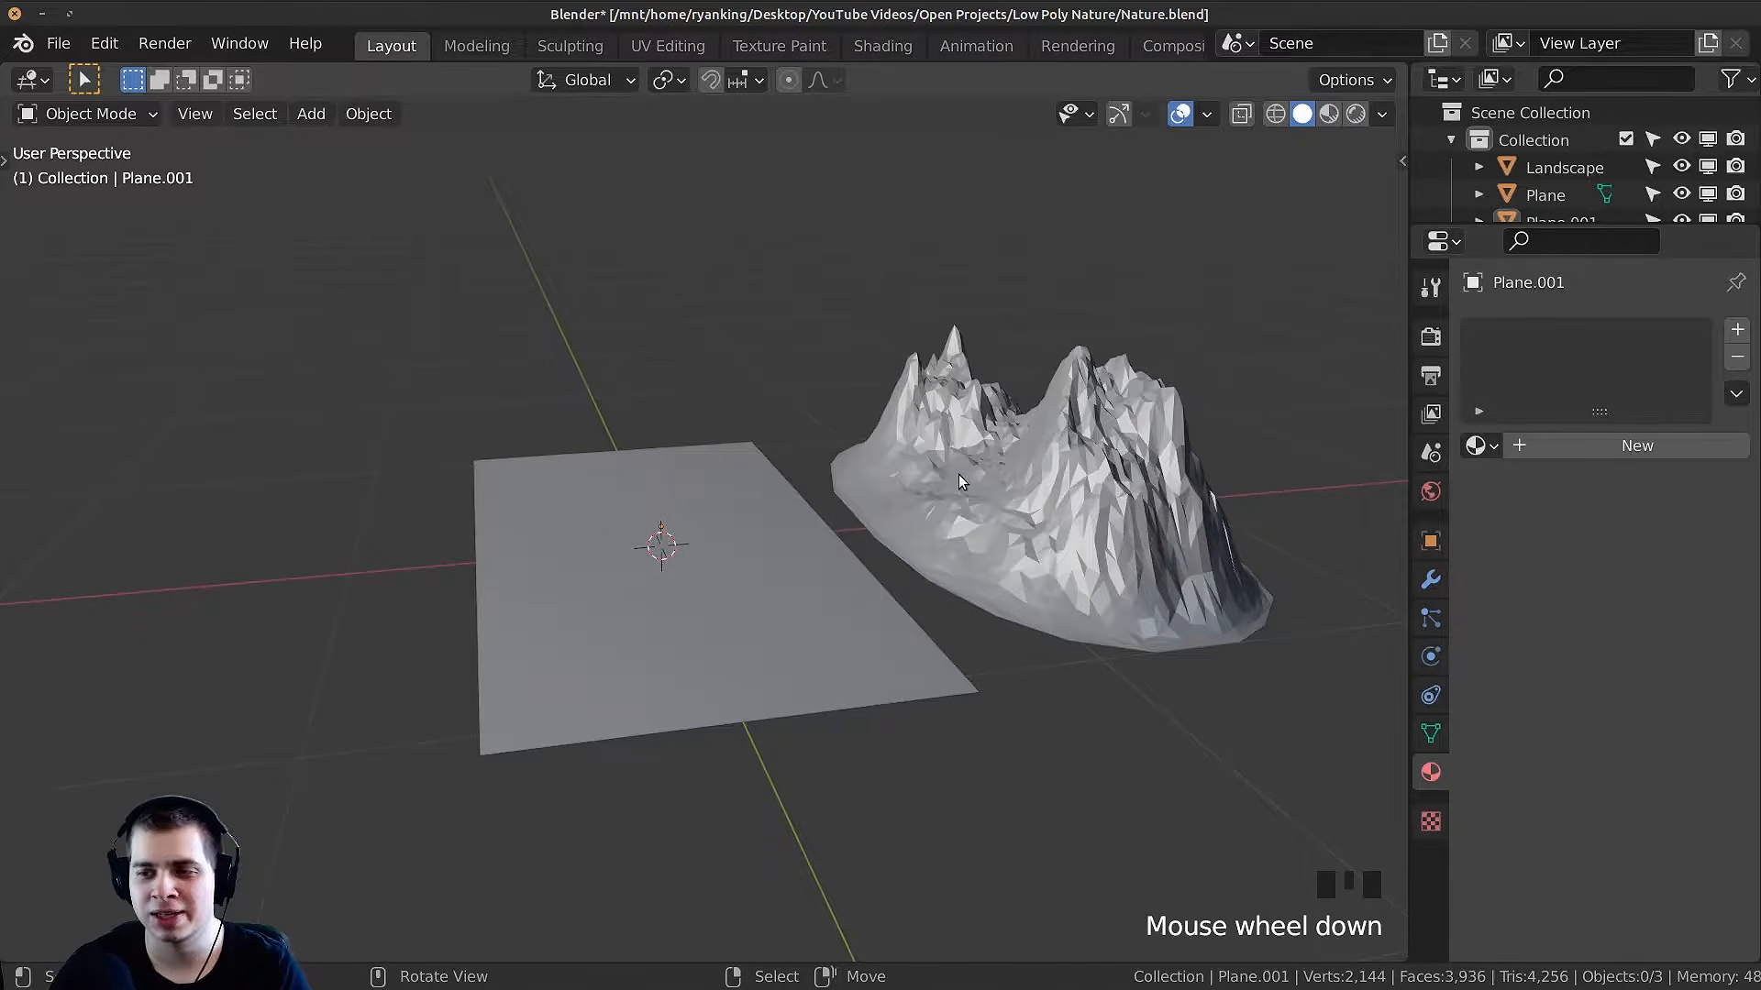
{"action": "key", "text": "a"}
{"action": "key", "text": "r"}
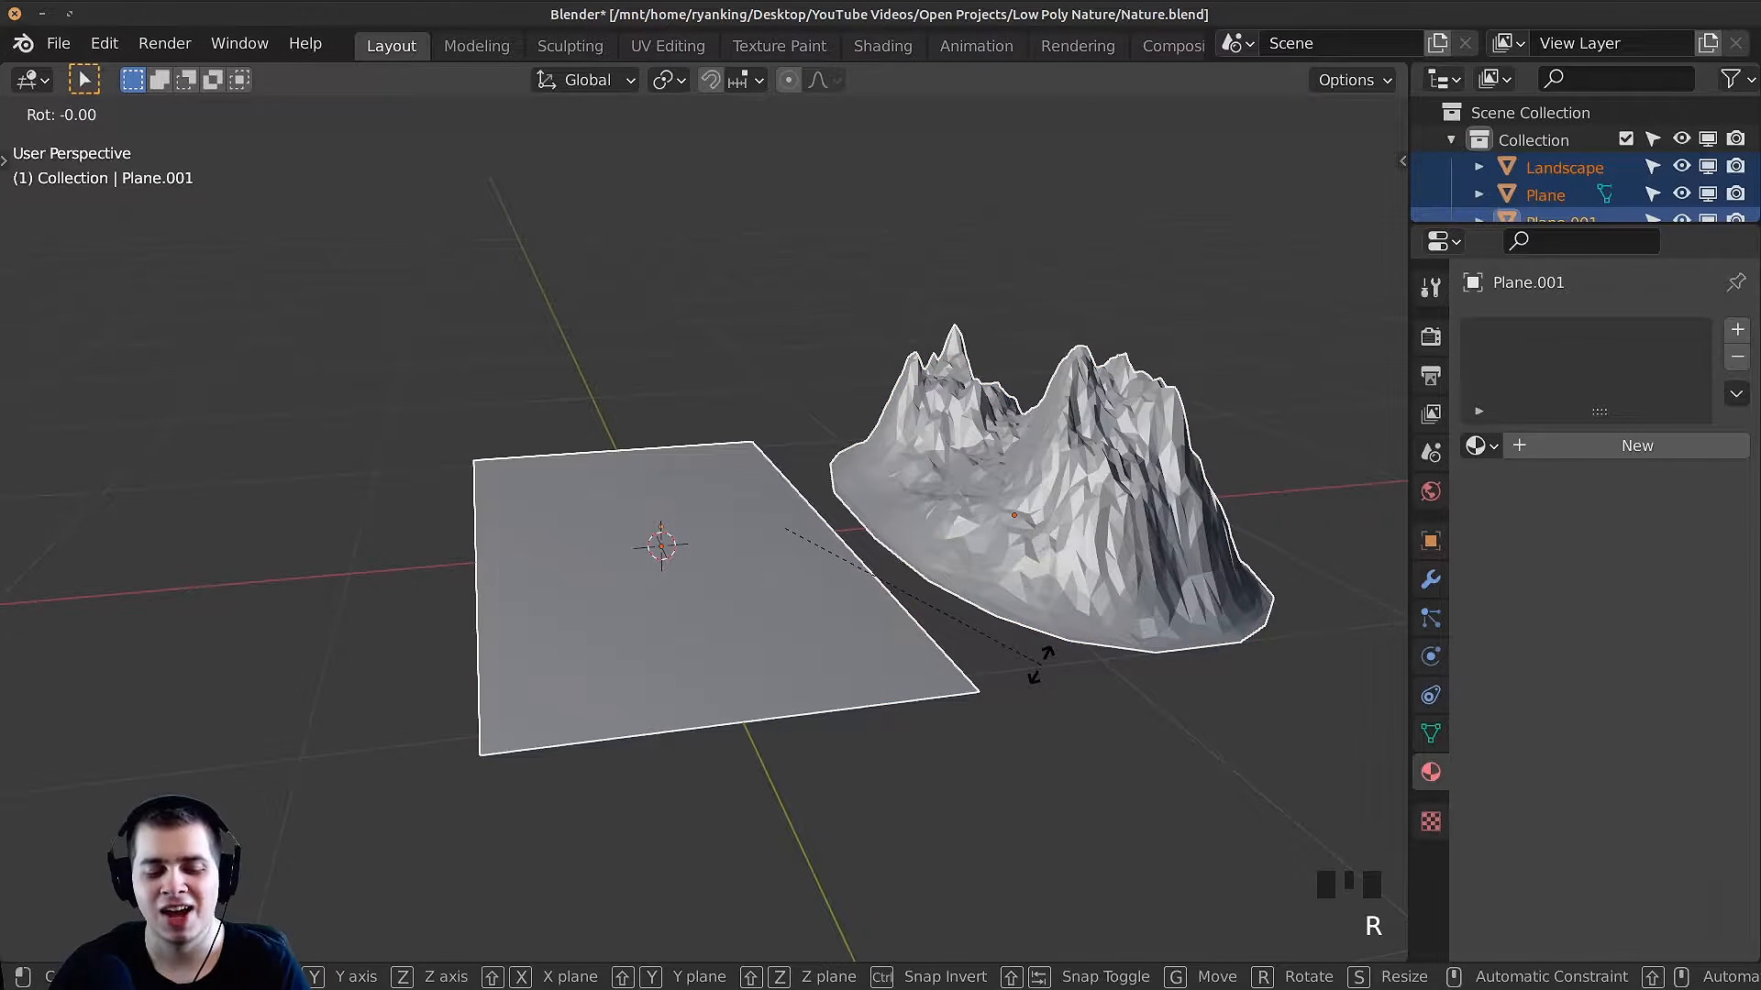
{"action": "type", "text": "z90"}
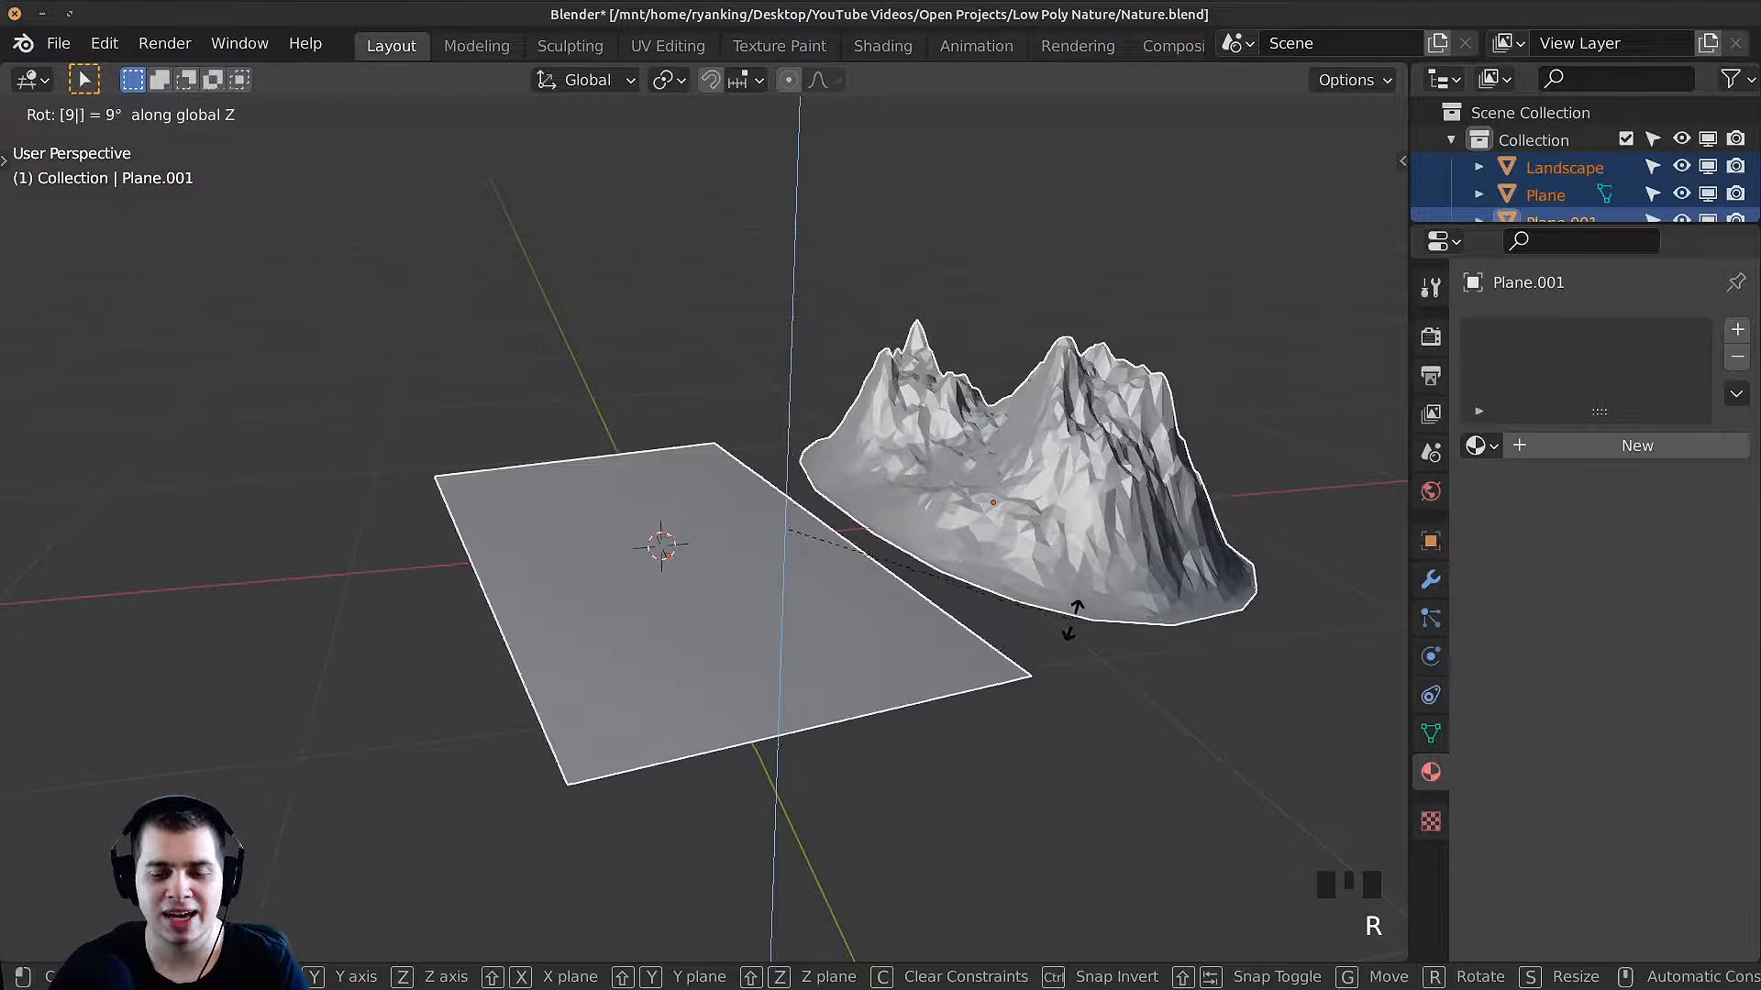
{"action": "key", "text": "Return"}
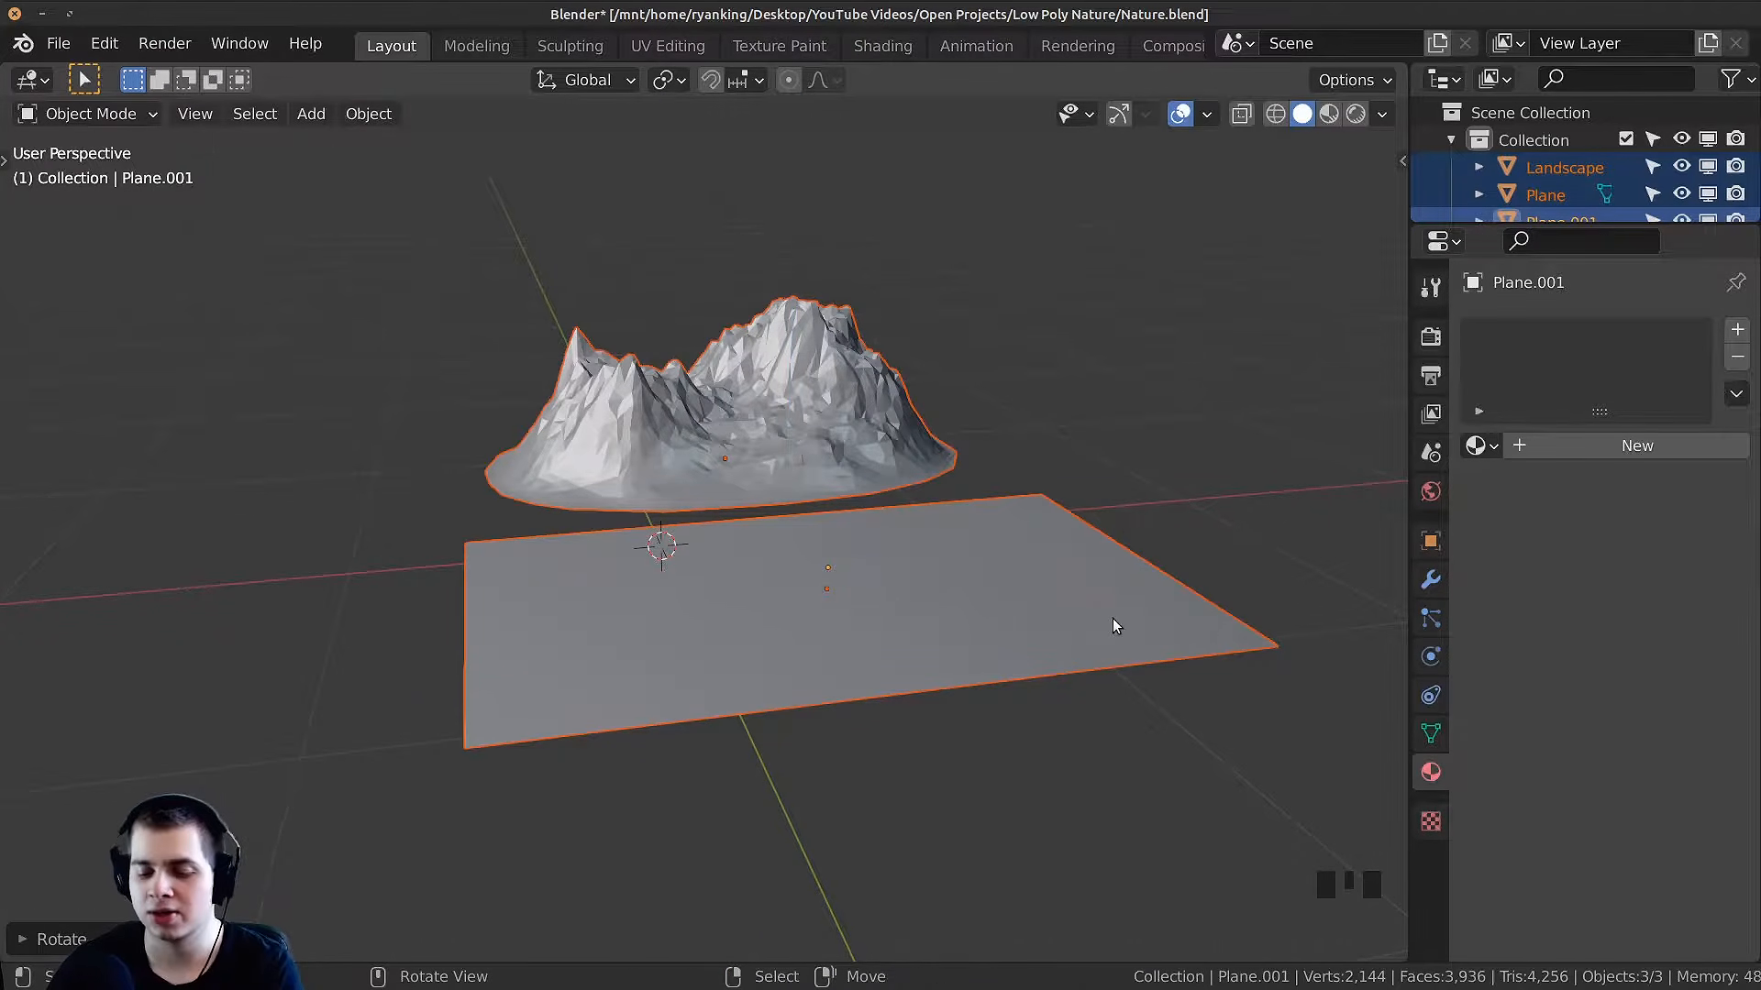
Step: Move all objects along the X axis so that they are centred on the world origin
{"action": "key", "text": "KP_1"}
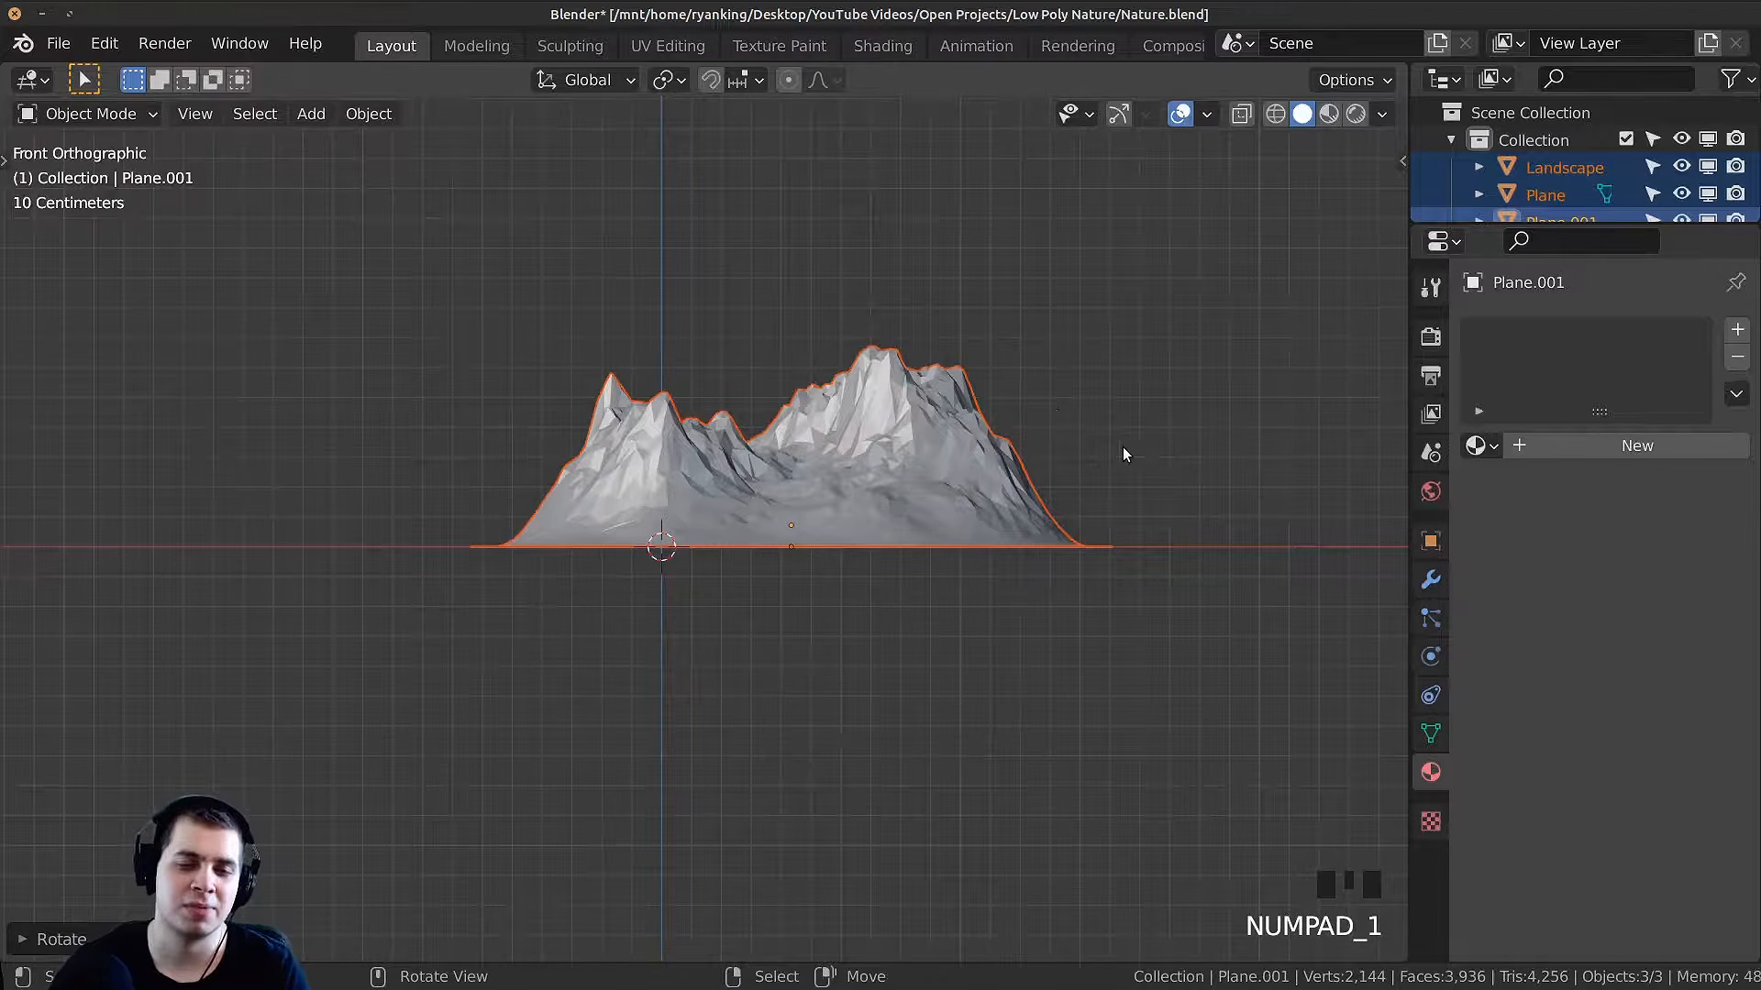
{"action": "middle_click_drag", "start_coordinate": [1125, 452], "coordinate": [1062, 500]}
{"action": "key", "text": "g"}
{"action": "key", "text": "x"}
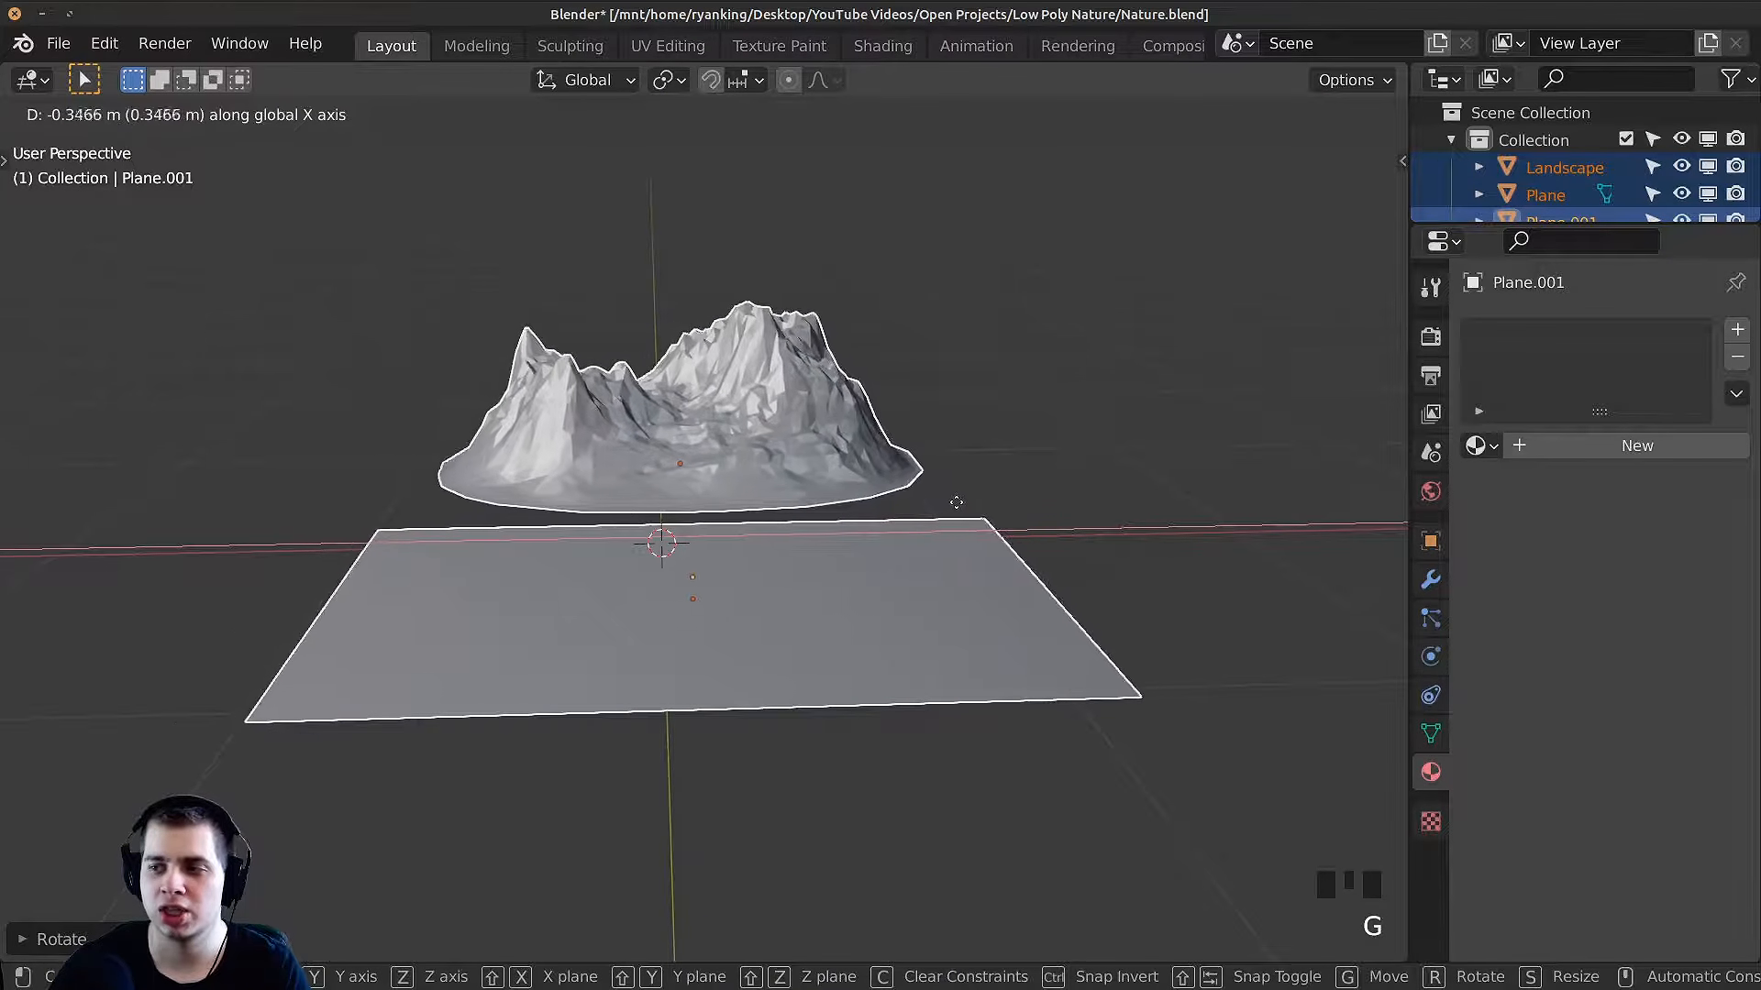
{"action": "right_click", "coordinate": [839, 436]}
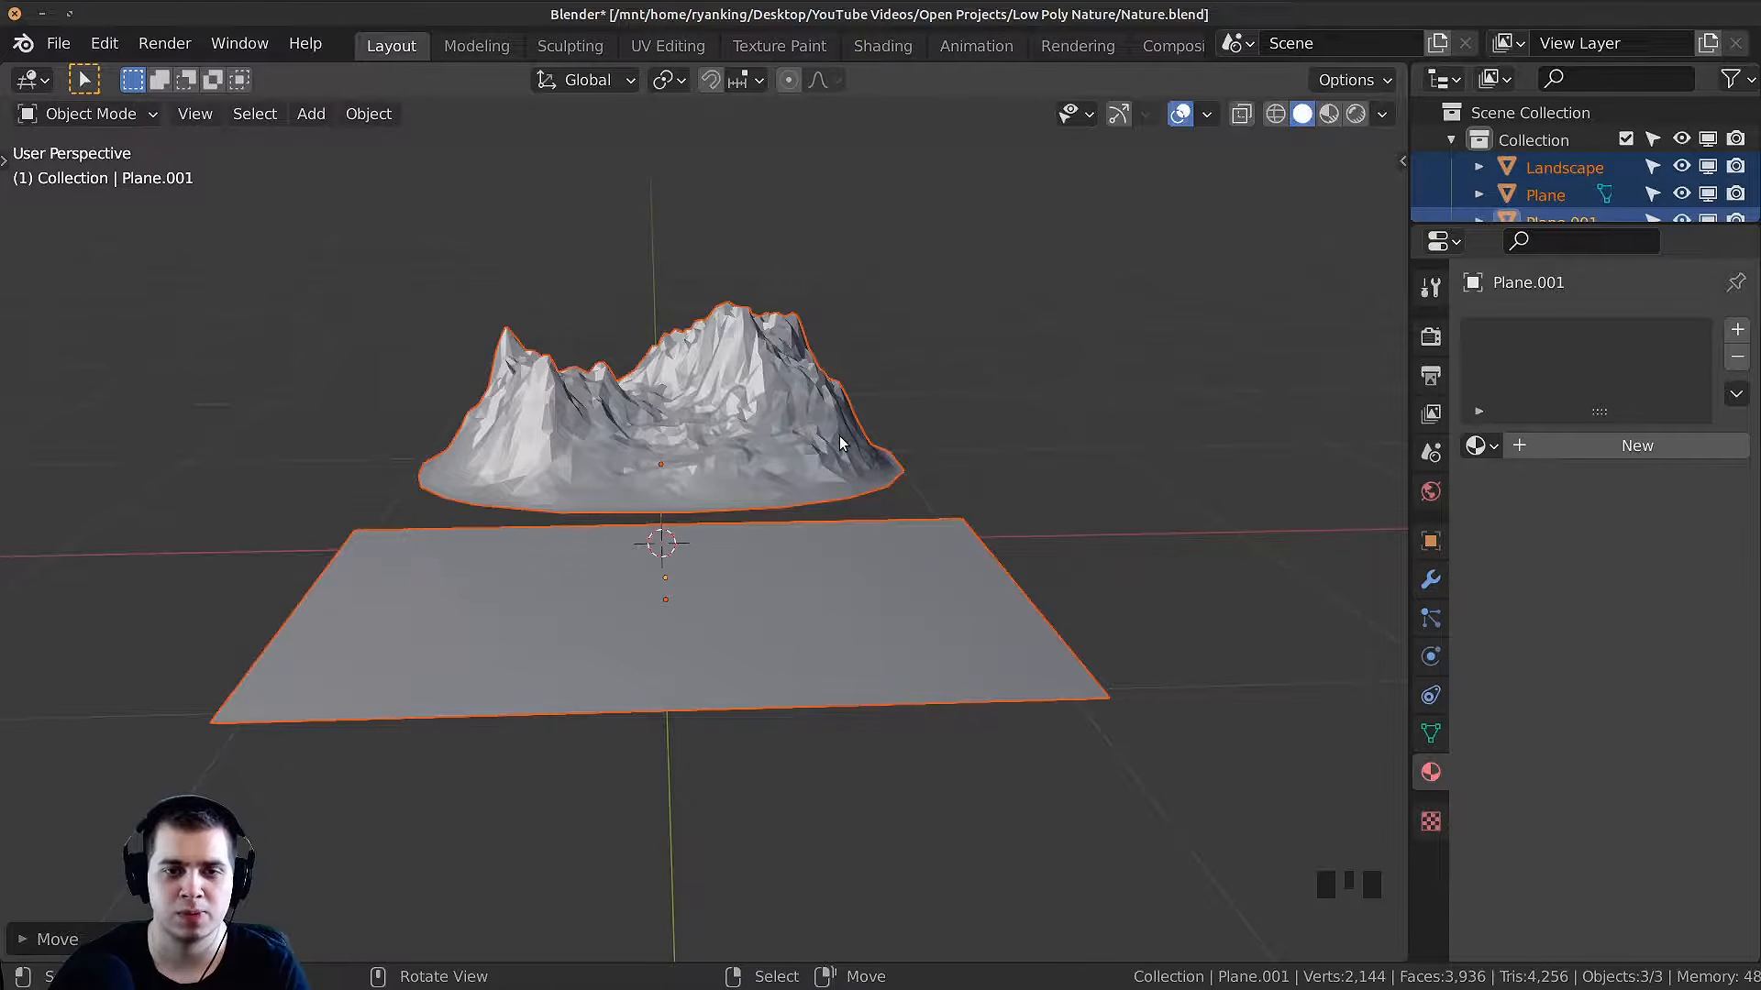
Step: Extrude the single vertex of Plane.001 almost straight up by about 0.11 m in front view as the lowest trunk segment
{"action": "key", "text": "KP_1"}
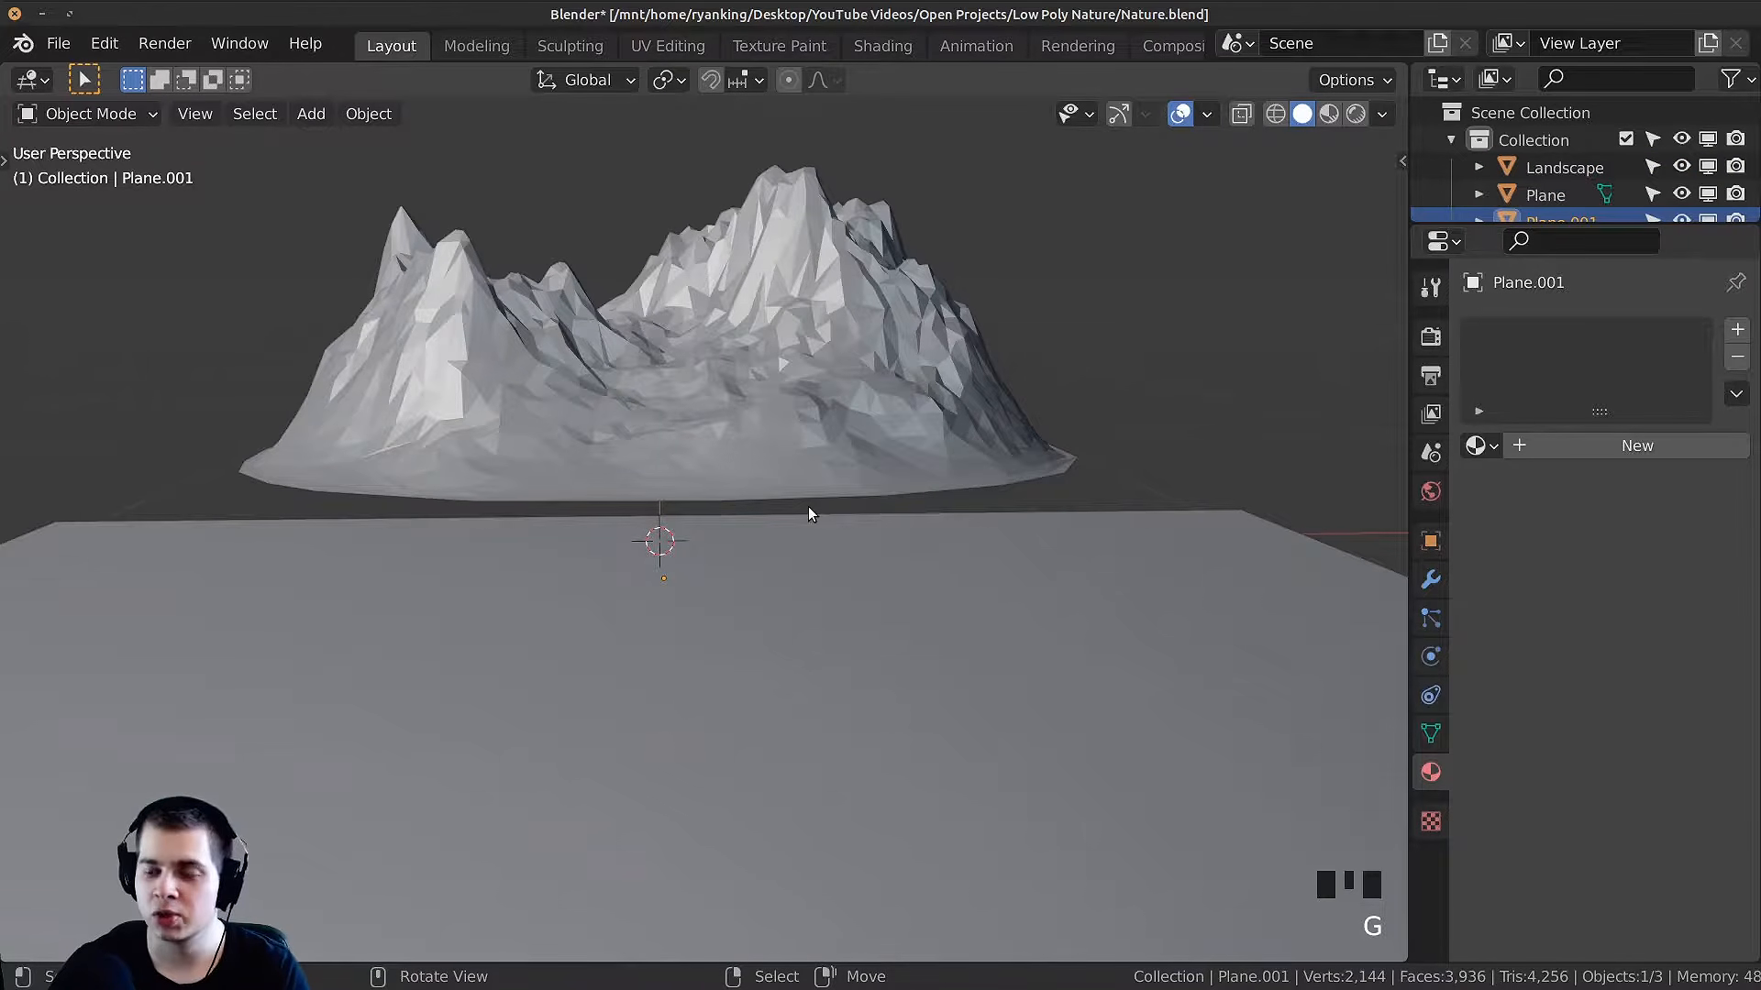
{"action": "key", "text": "KP_1"}
{"action": "middle_click_drag", "start_coordinate": [862, 536], "coordinate": [873, 554], "text": "shift"}
{"action": "scroll", "coordinate": [869, 546], "scroll_direction": "up", "scroll_amount": 3}
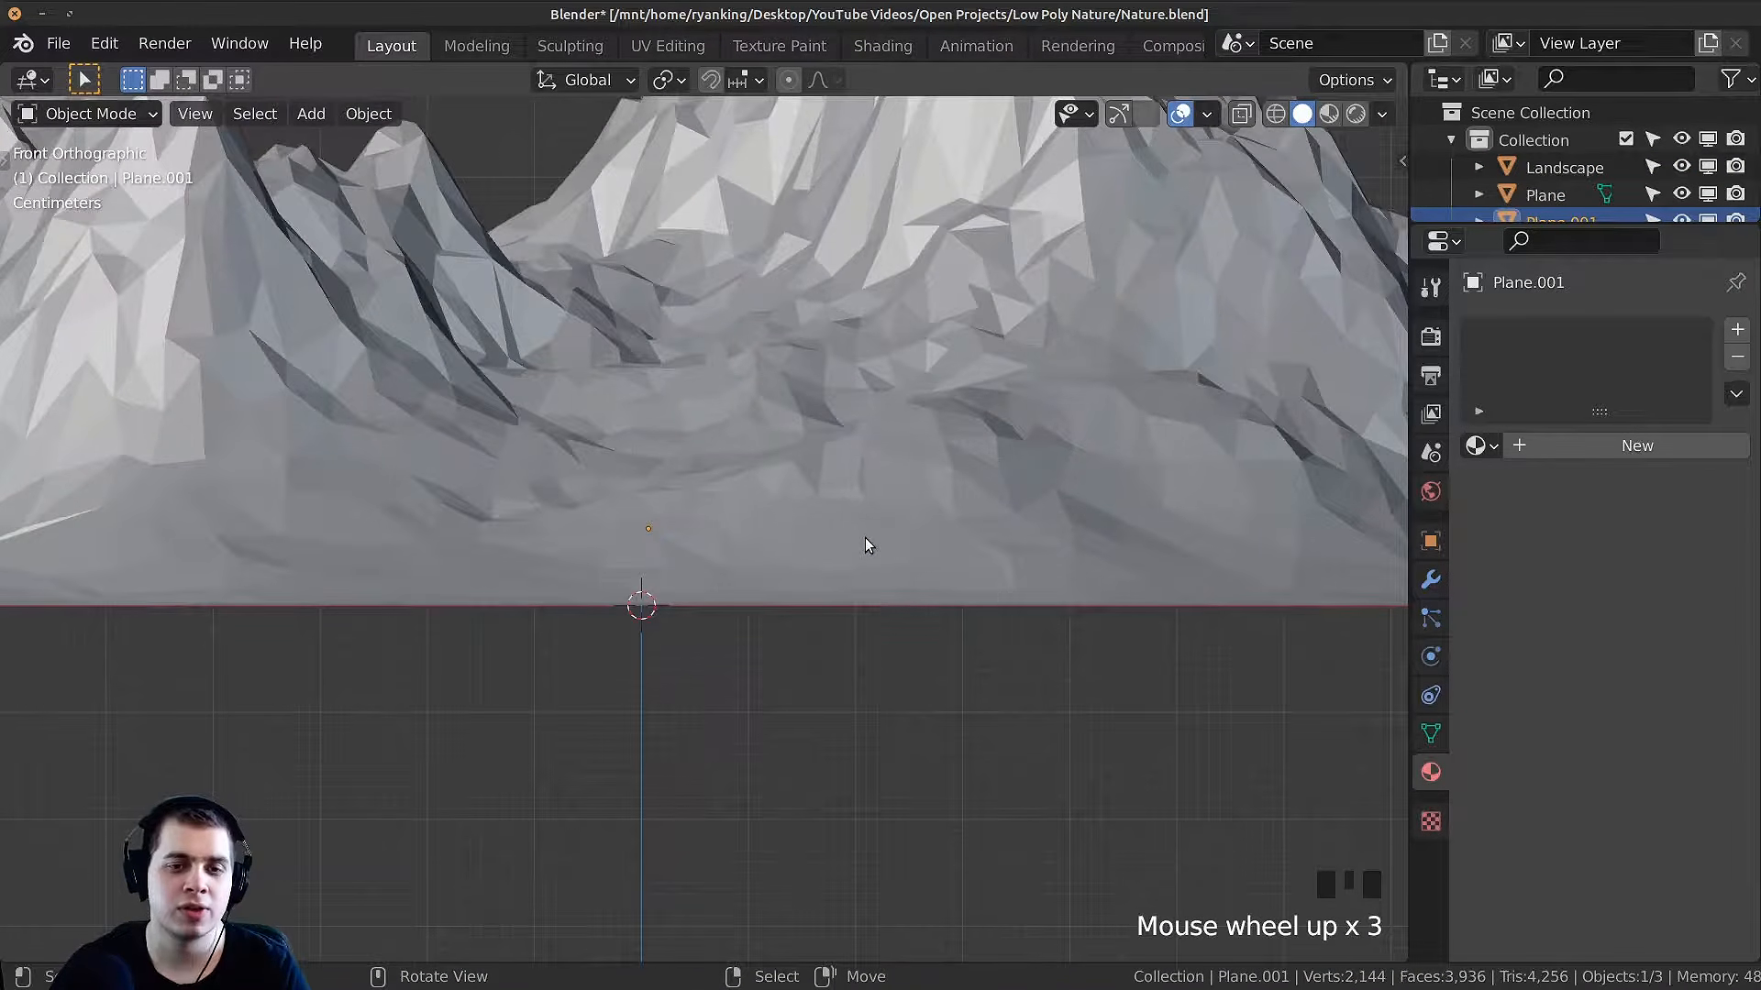
{"action": "key", "text": "Tab"}
{"action": "middle_click_drag", "start_coordinate": [790, 500], "coordinate": [840, 553], "text": "shift"}
{"action": "scroll", "coordinate": [841, 553], "scroll_direction": "up", "scroll_amount": 2}
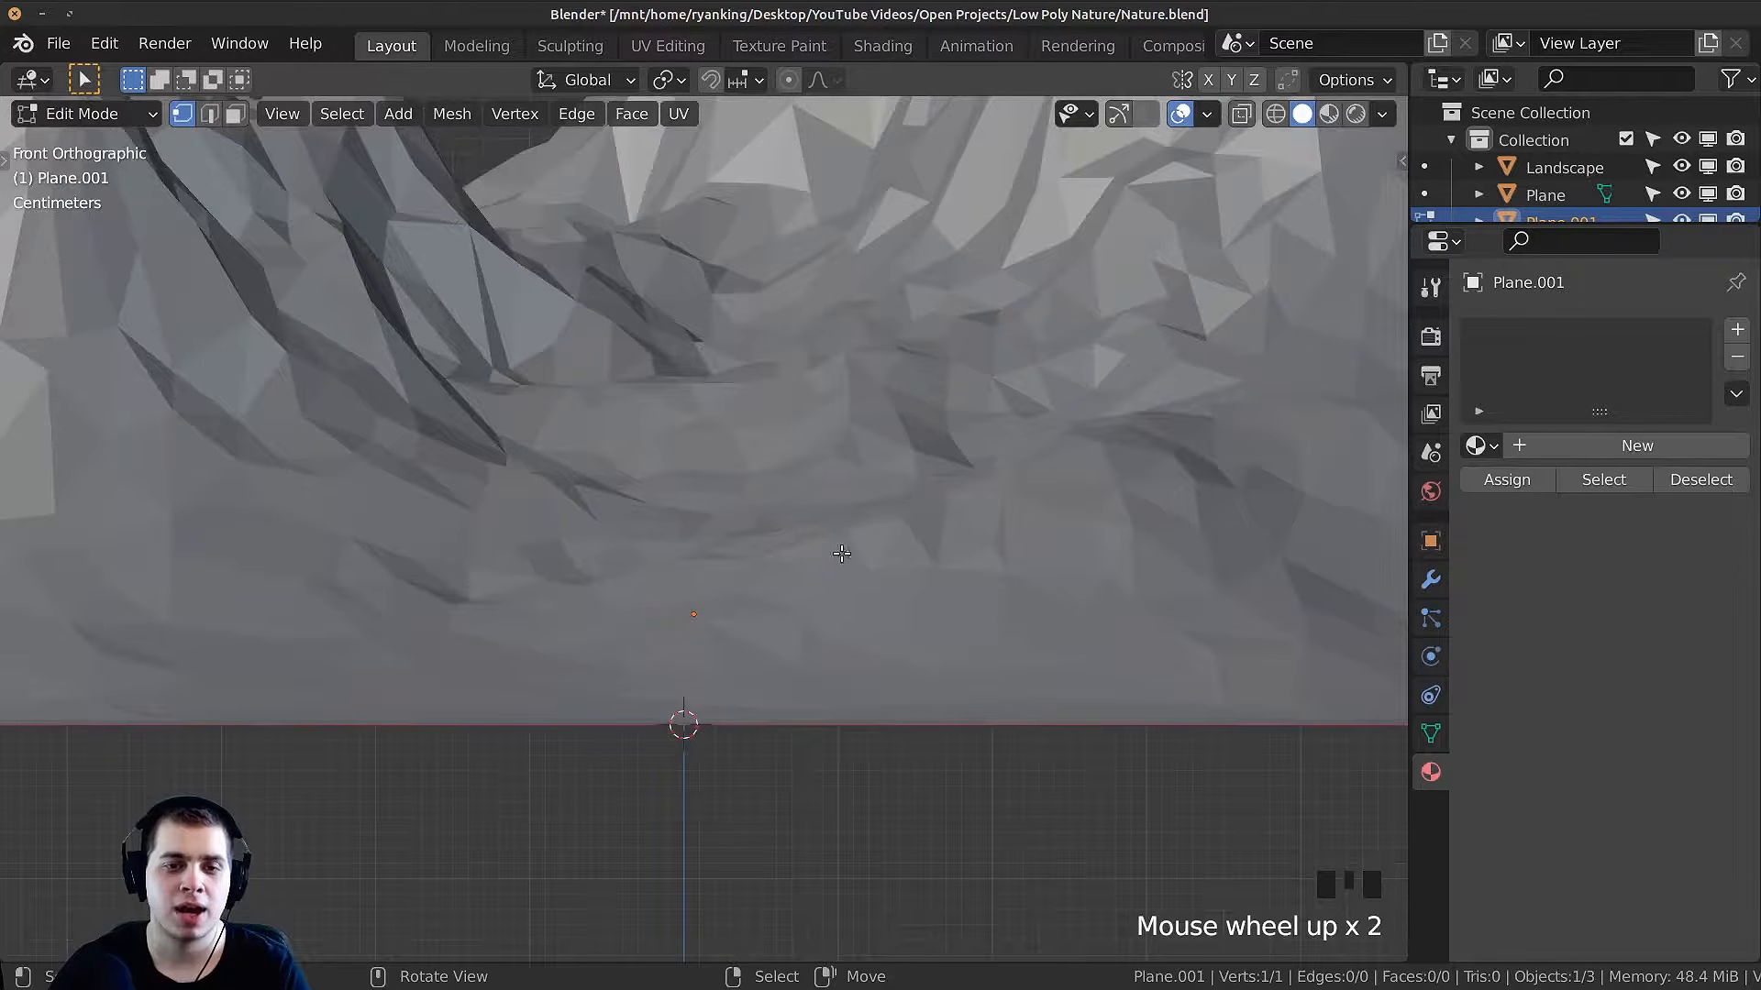
{"action": "key", "text": "e"}
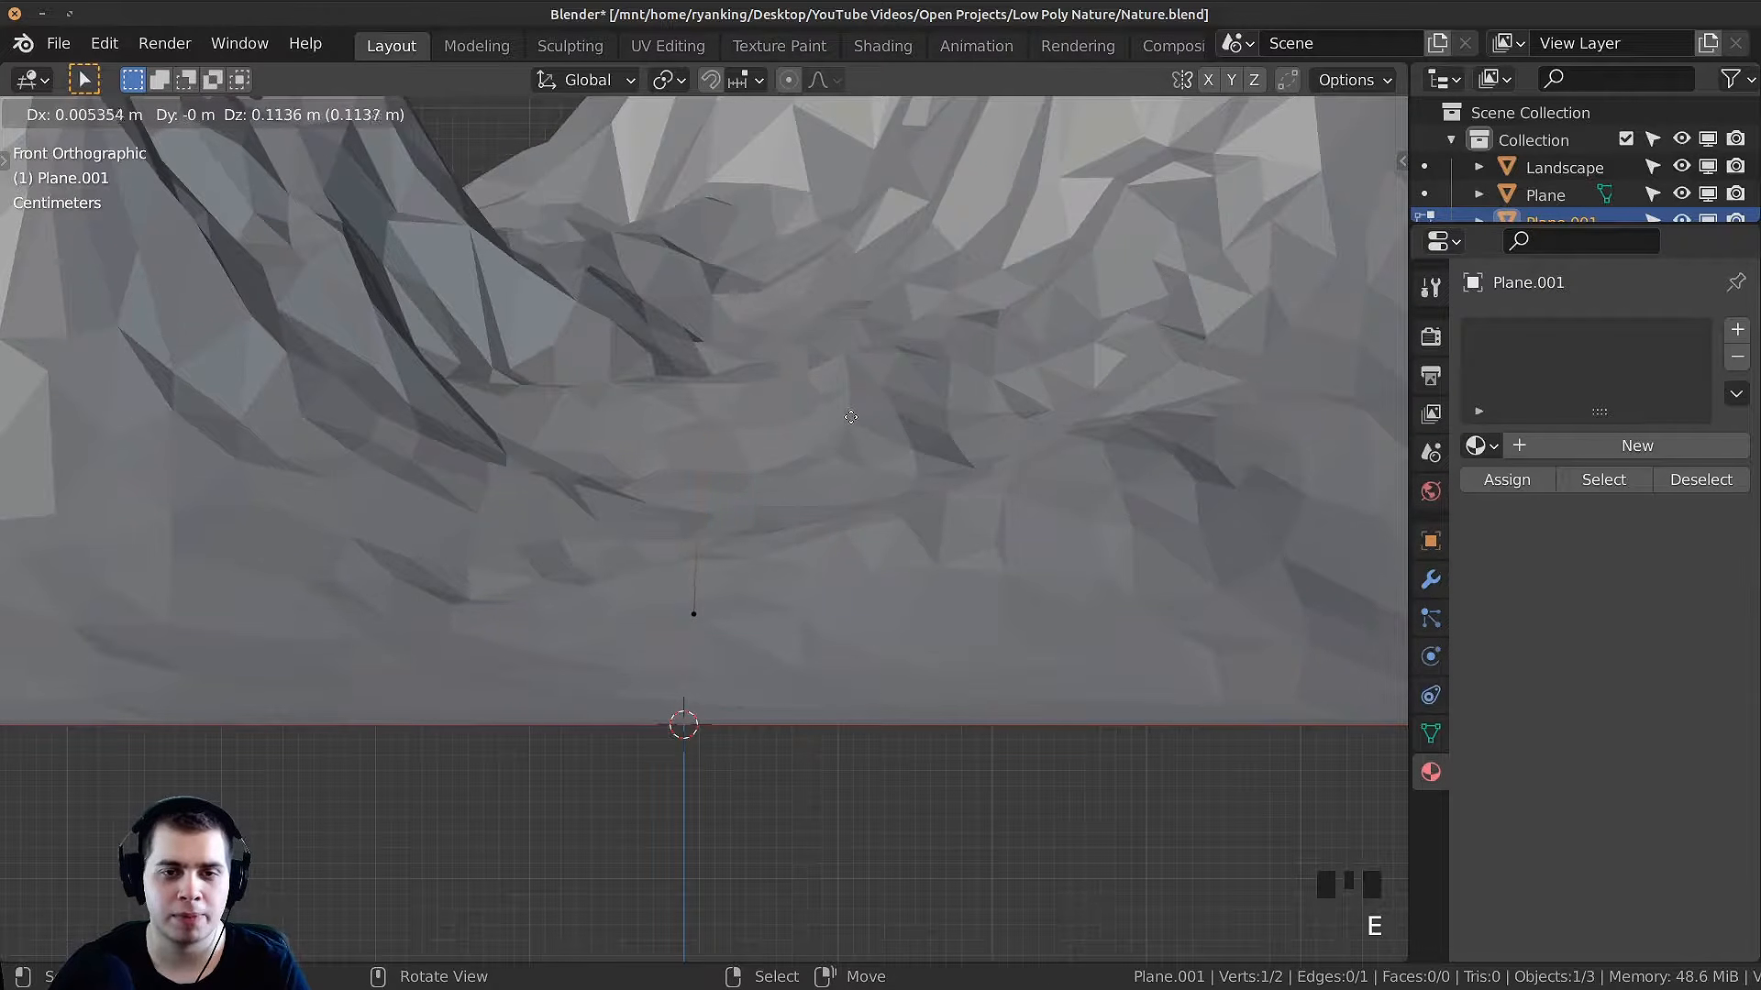
{"action": "left_click", "coordinate": [851, 405]}
Step: Extrude three more slightly bent trunk segments upward and reposition the topmost vertex to lengthen the trunk
{"action": "middle_click_drag", "start_coordinate": [813, 501], "coordinate": [802, 680], "text": "shift"}
{"action": "scroll", "coordinate": [803, 677], "scroll_direction": "down", "scroll_amount": 2}
{"action": "key", "text": "e"}
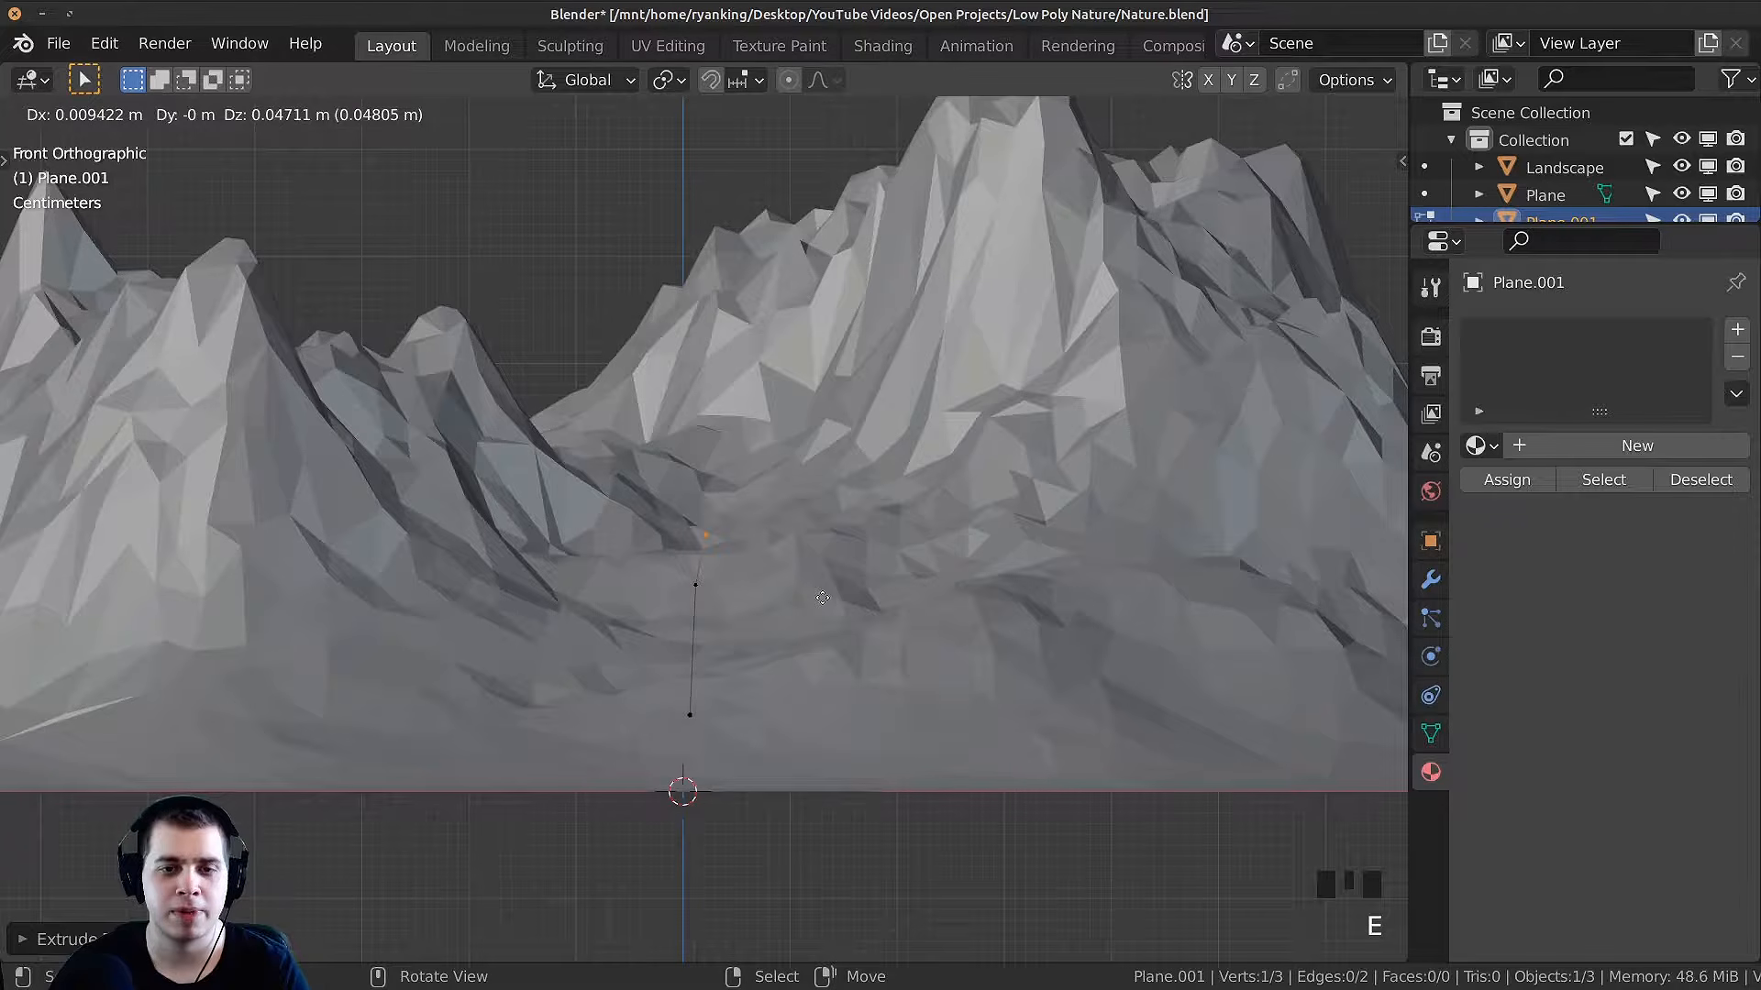
{"action": "left_click", "coordinate": [821, 596]}
{"action": "middle_click_drag", "start_coordinate": [815, 592], "coordinate": [821, 654], "text": "shift"}
{"action": "key", "text": "e"}
{"action": "left_click", "coordinate": [816, 502]}
{"action": "key", "text": "e"}
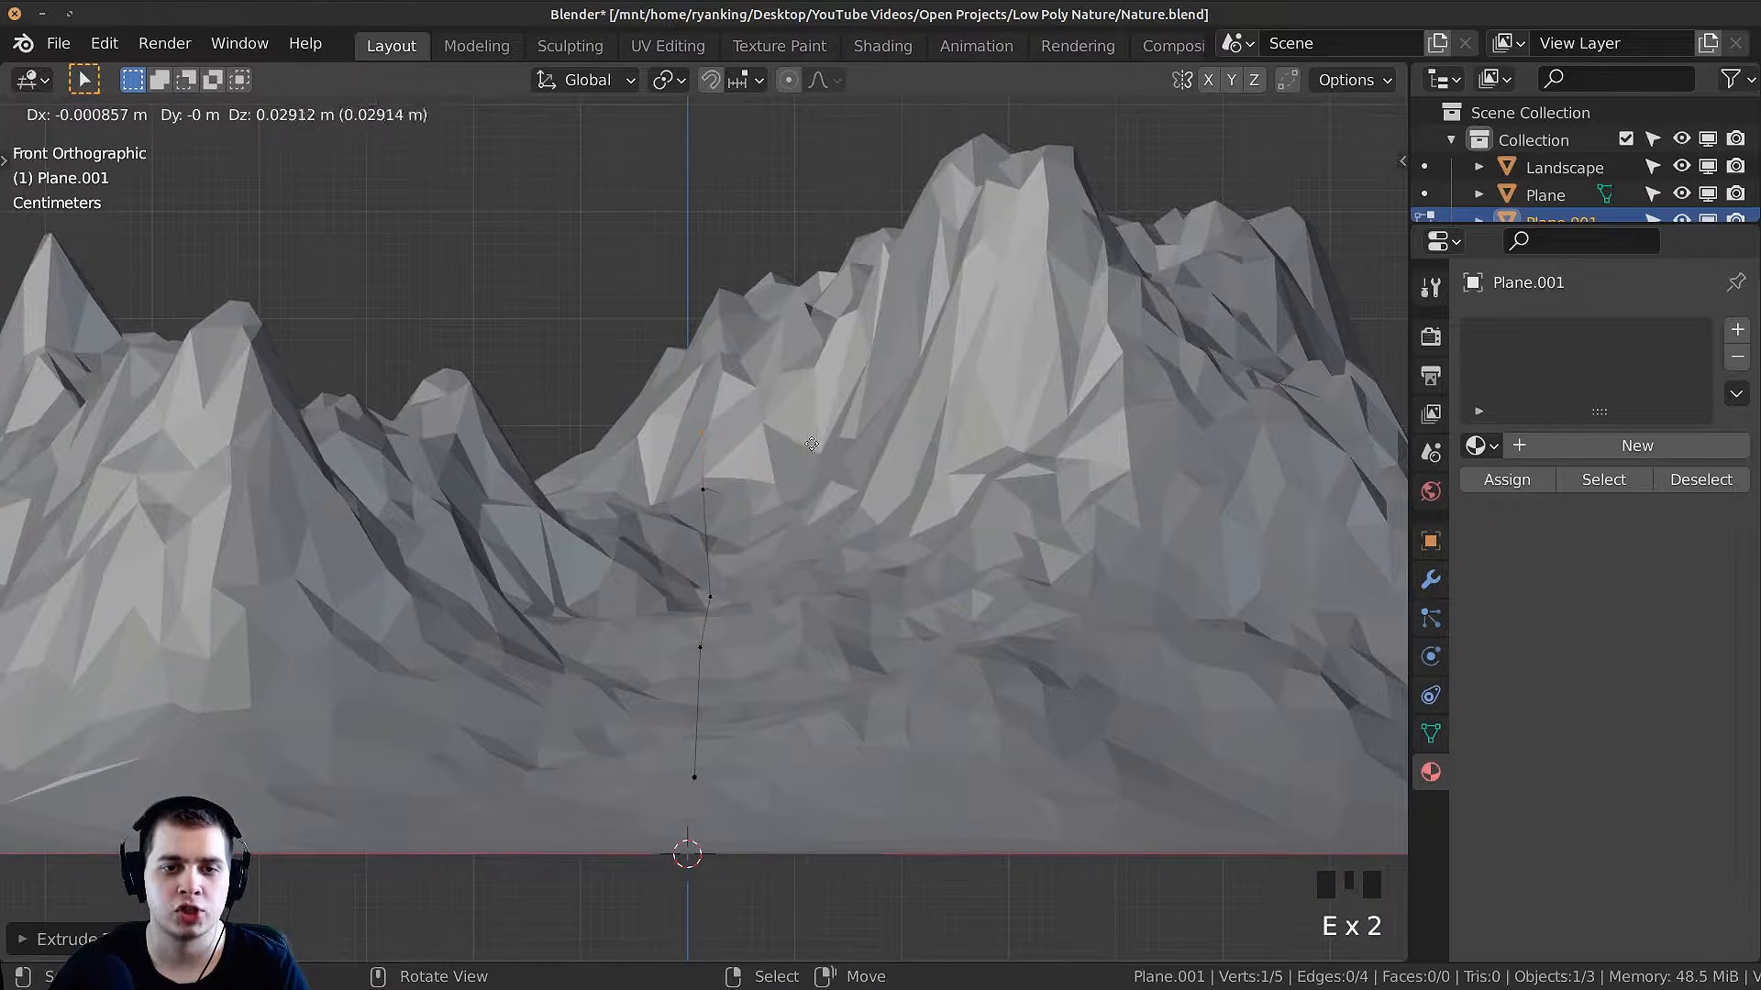
{"action": "left_click", "coordinate": [813, 414]}
{"action": "scroll", "coordinate": [813, 414], "scroll_direction": "up", "scroll_amount": 2}
{"action": "key", "text": "g"}
{"action": "left_click", "coordinate": [737, 541]}
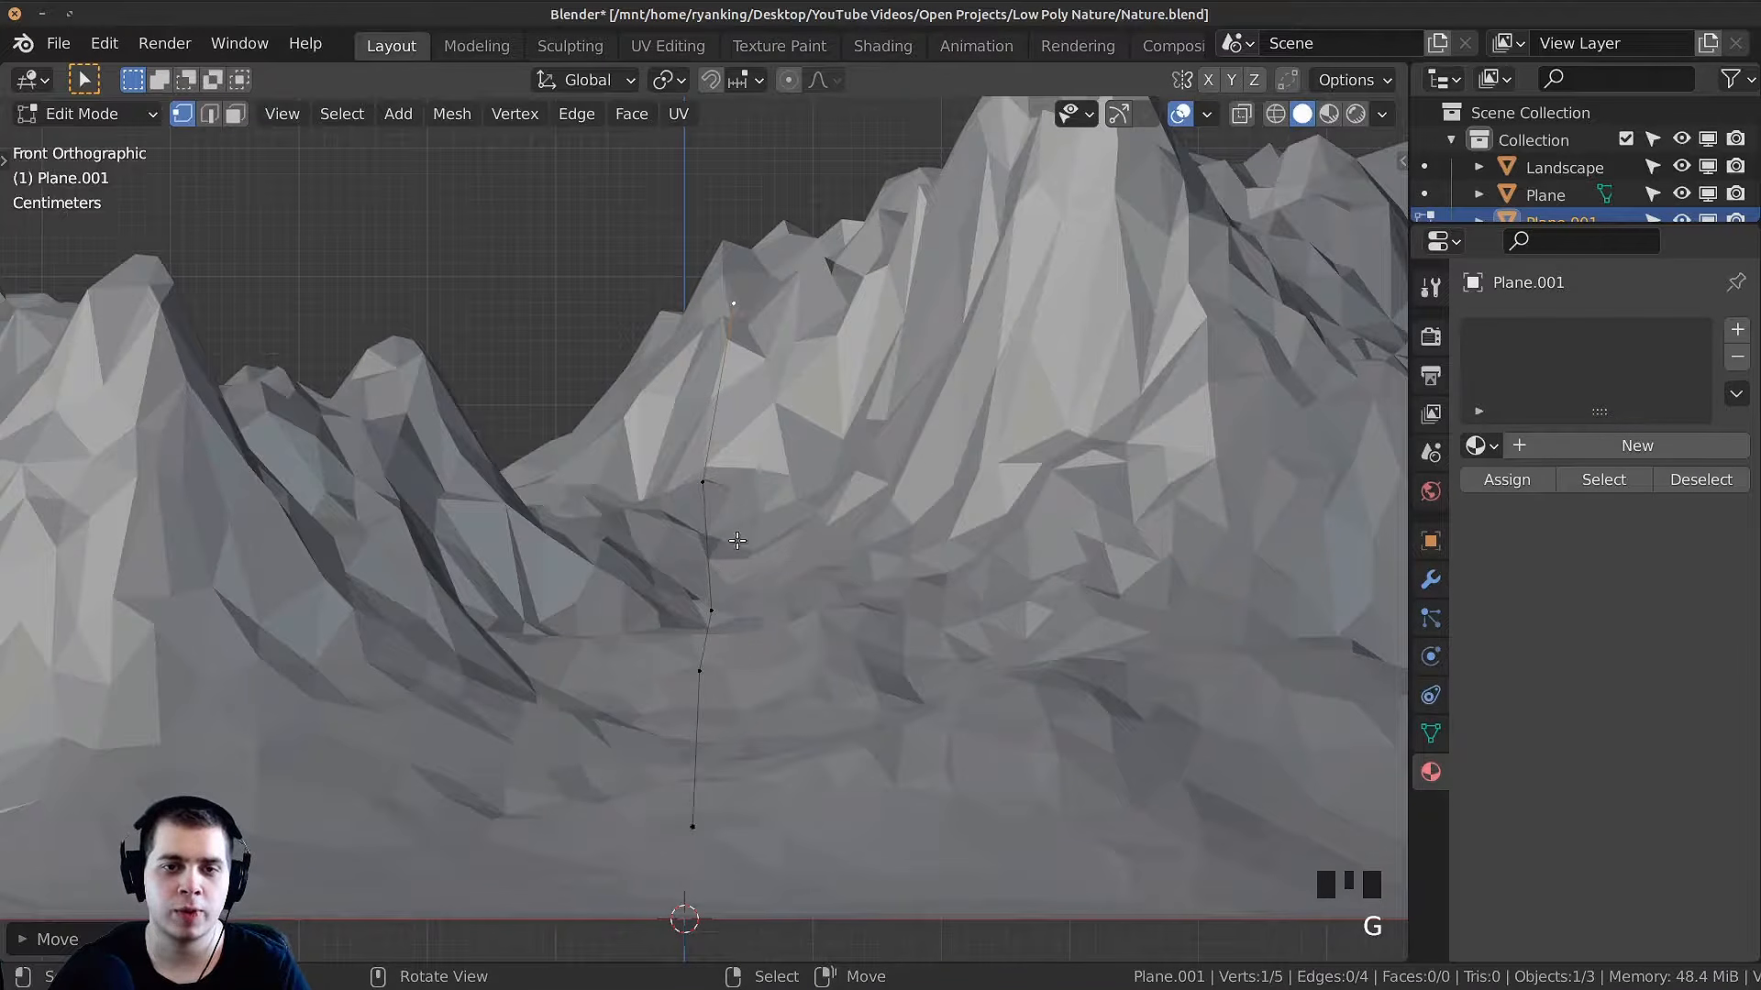
Step: Extrude a three-segment branch from the trunk's second-highest vertex, going out to the left and curving upward
{"action": "right_click", "coordinate": [712, 485]}
{"action": "middle_click_drag", "start_coordinate": [885, 449], "coordinate": [913, 469], "text": "shift"}
{"action": "scroll", "coordinate": [854, 412], "scroll_direction": "up", "scroll_amount": 2}
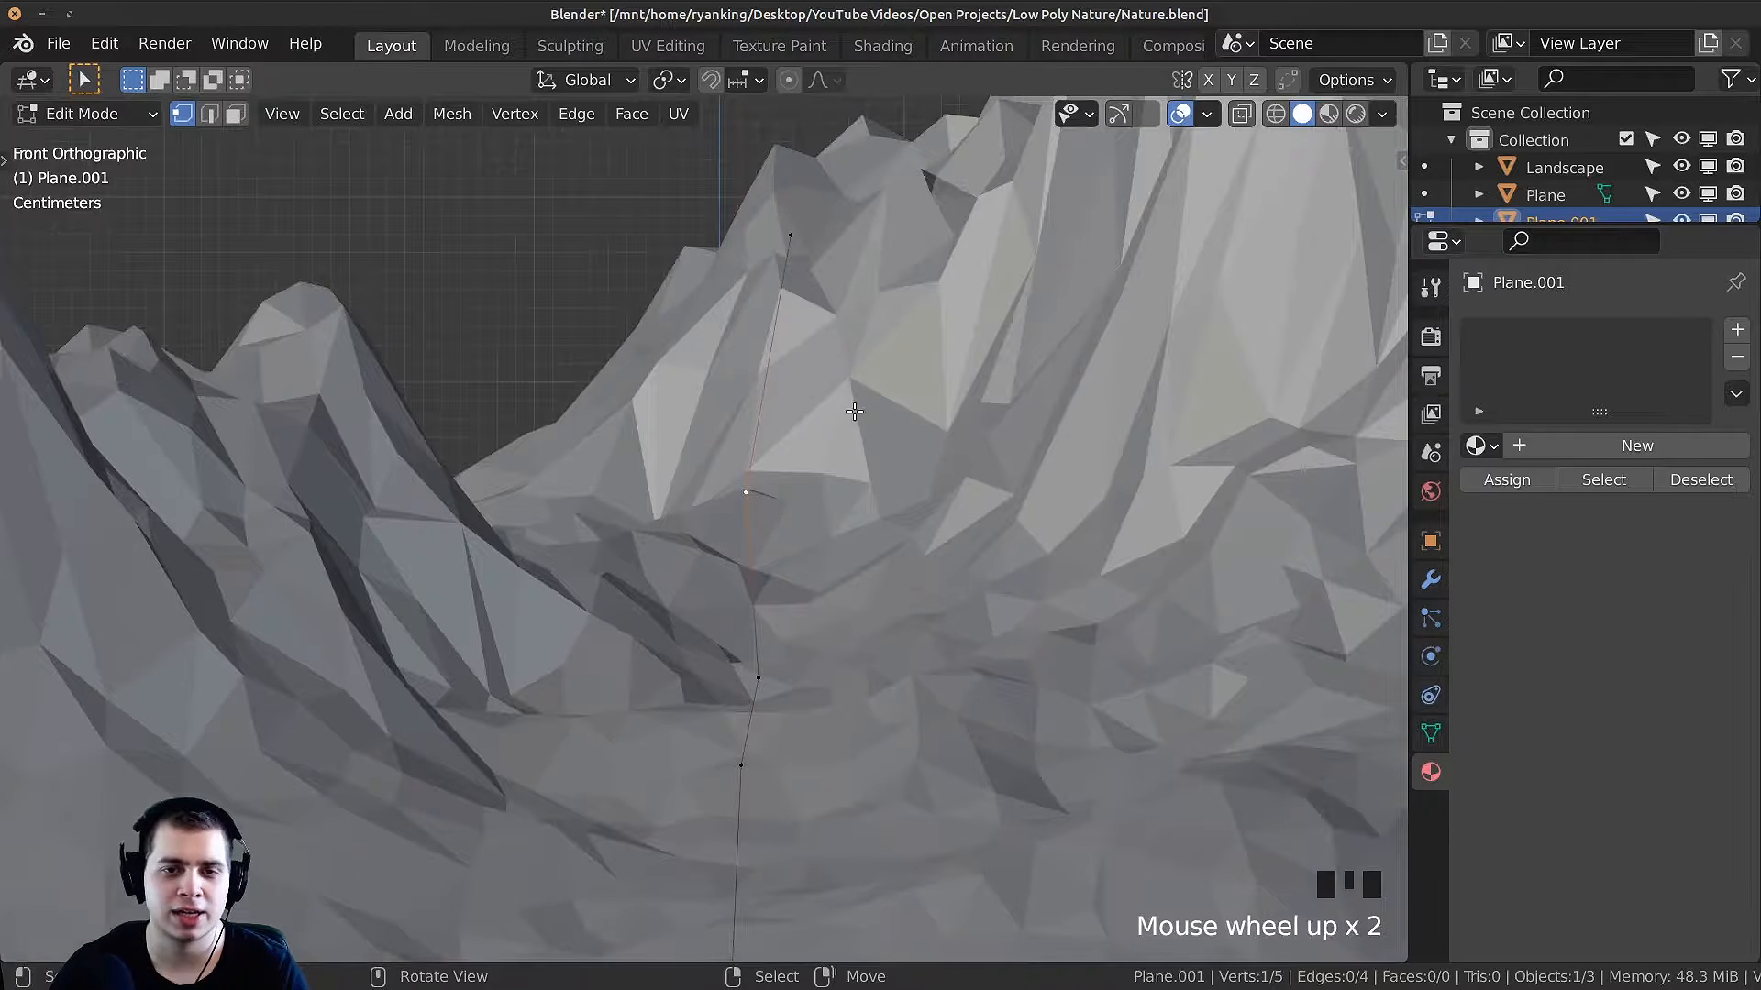
{"action": "key", "text": "e"}
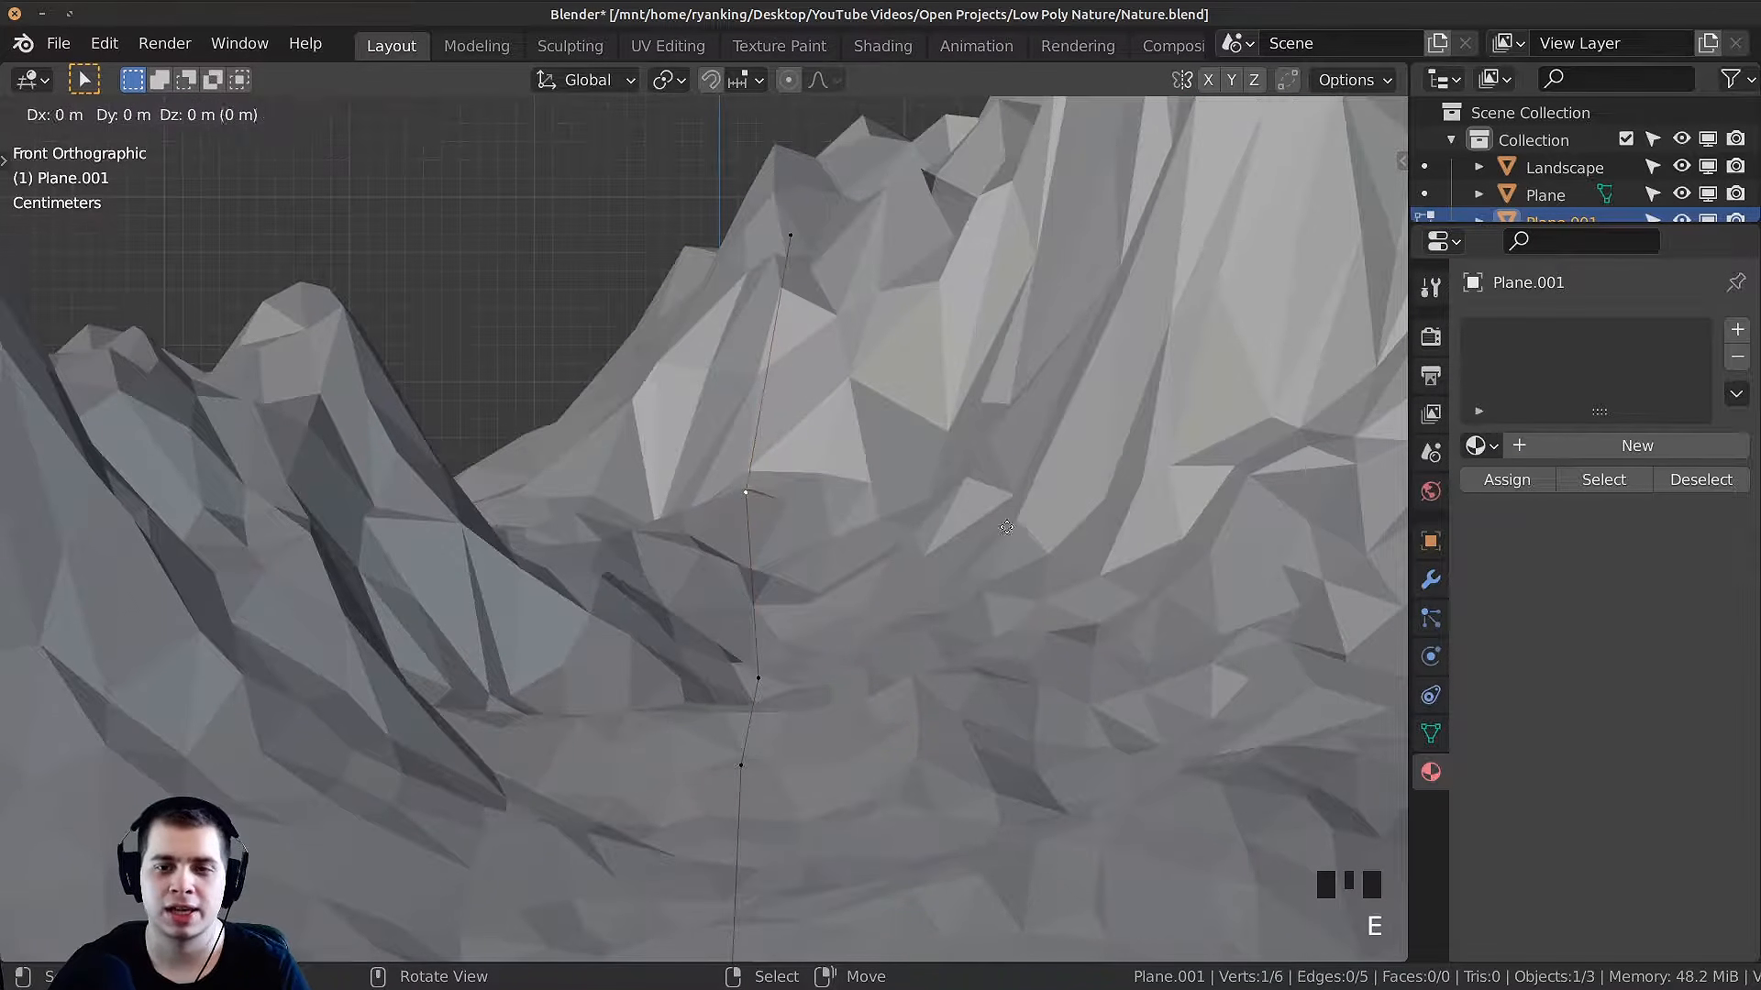
{"action": "left_click", "coordinate": [1004, 575]}
{"action": "key", "text": "e"}
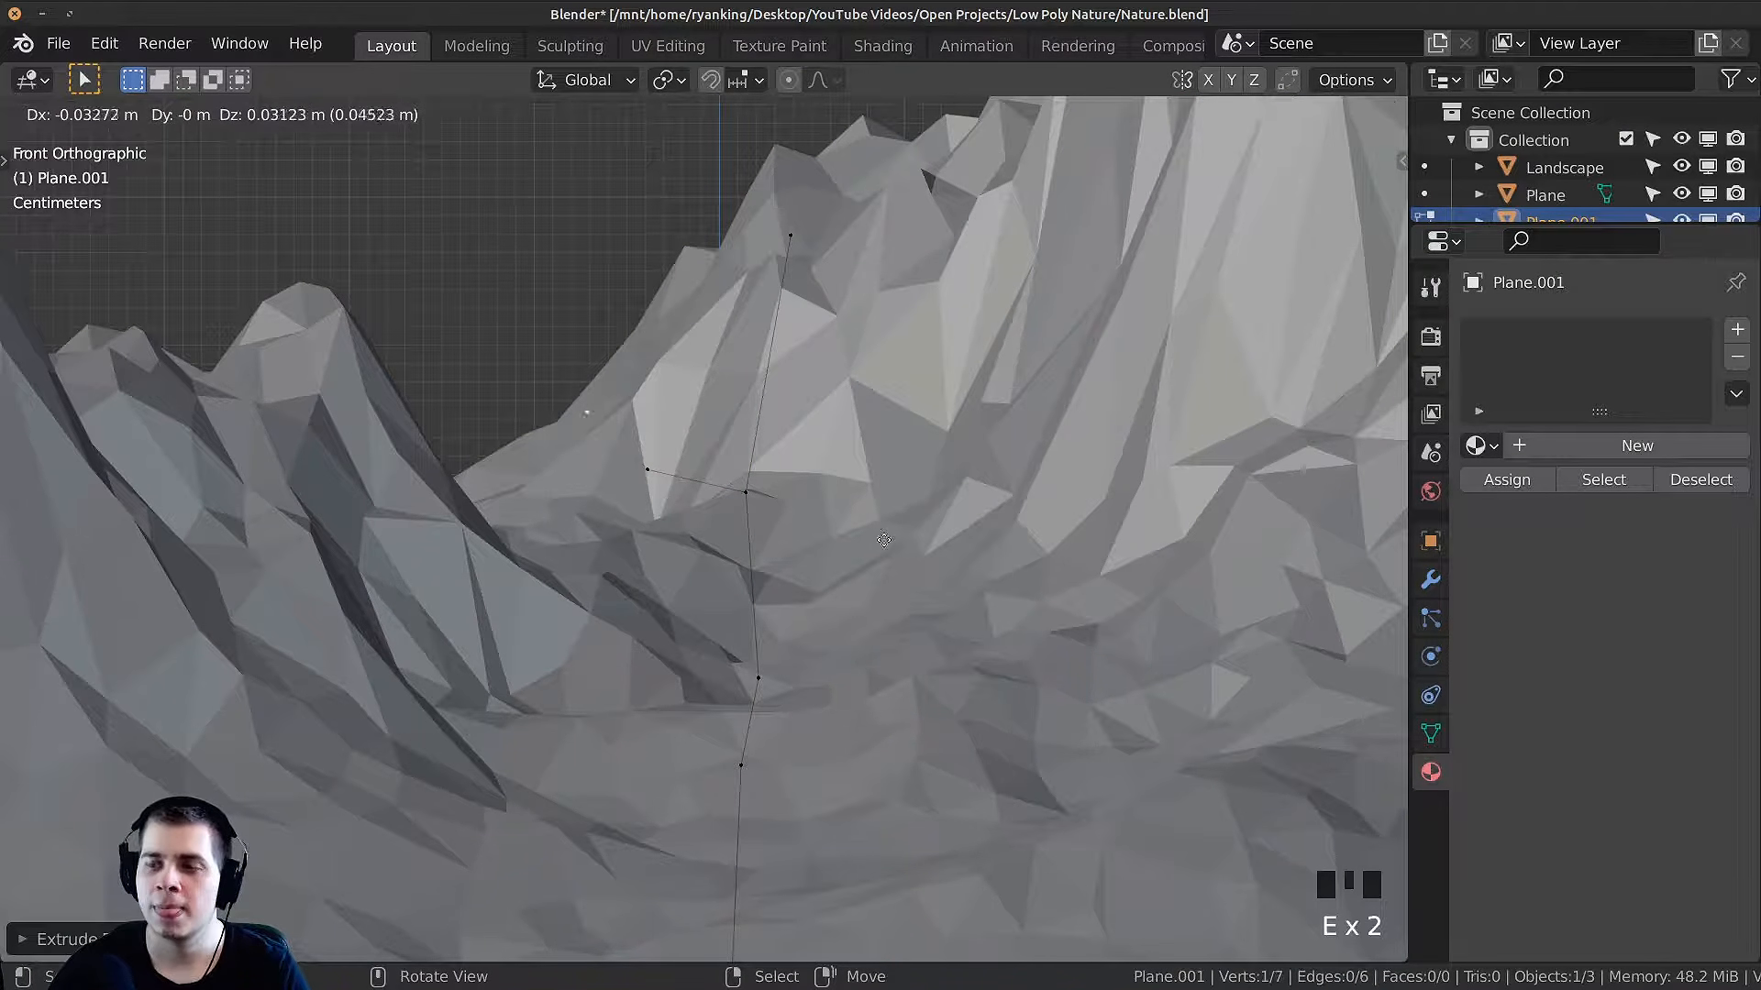
{"action": "left_click", "coordinate": [873, 514]}
{"action": "key", "text": "e"}
{"action": "left_click", "coordinate": [865, 399]}
{"action": "scroll", "coordinate": [757, 308], "scroll_direction": "down", "scroll_amount": 2}
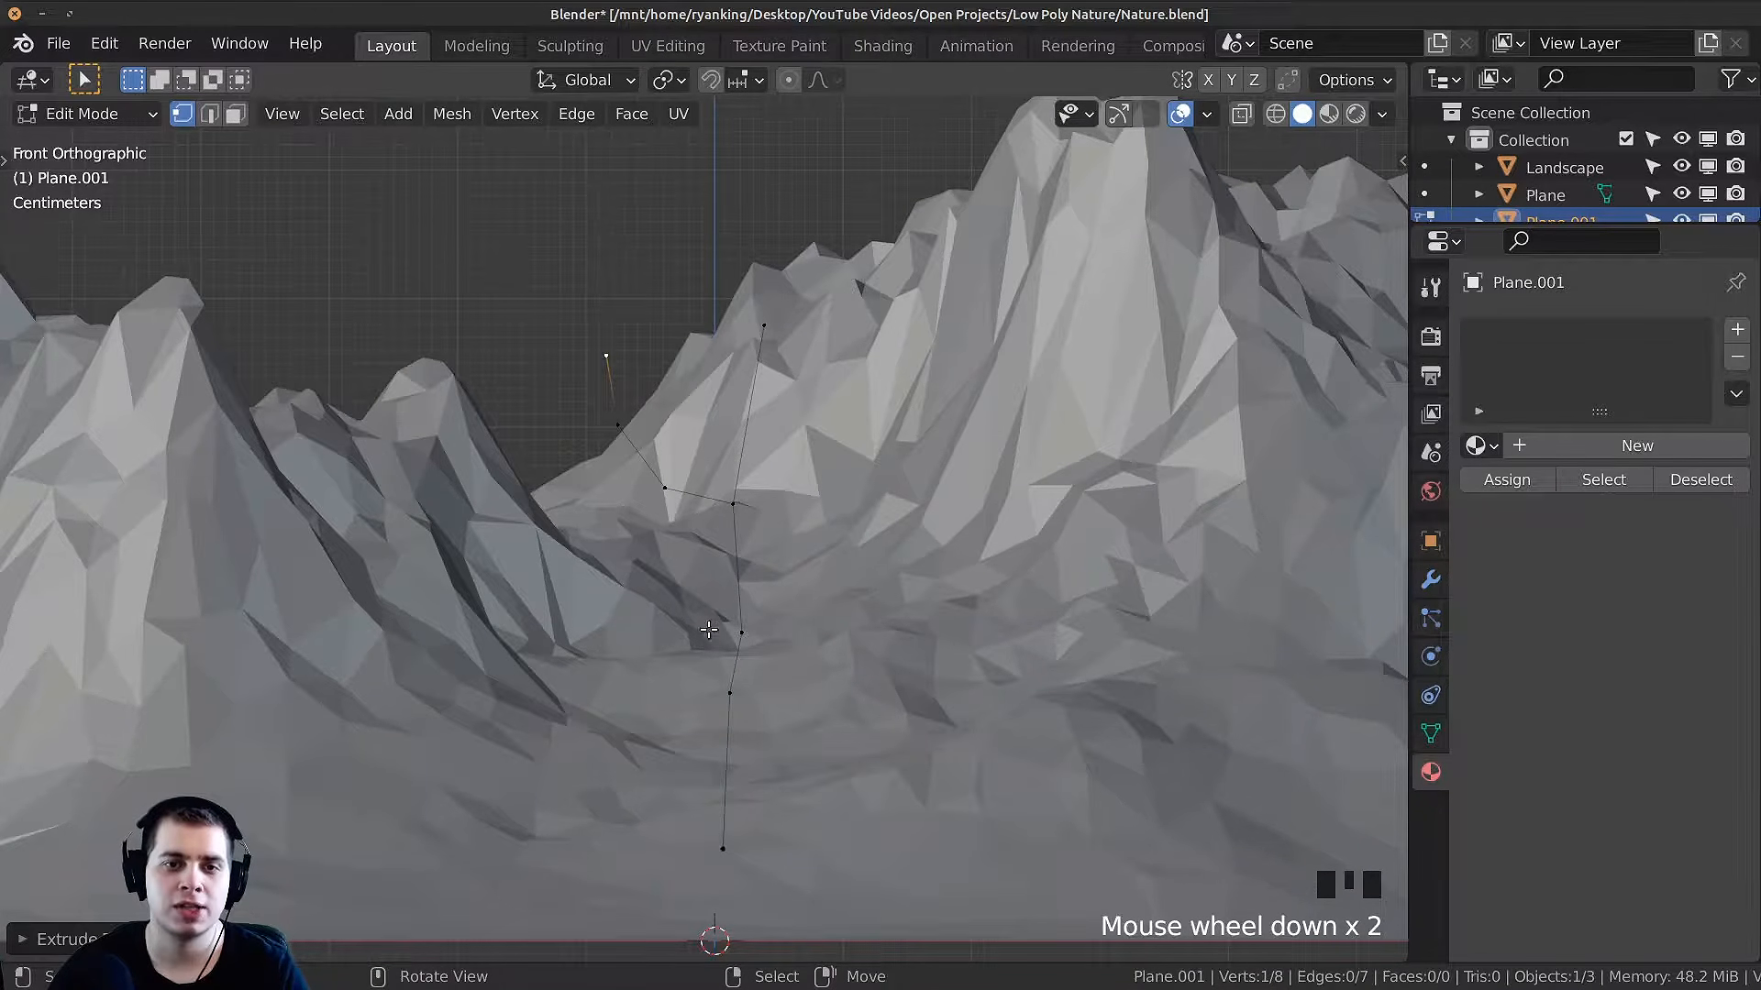
Step: Move the trunk vertex just below the left branch junction slightly upward to even out the trunk segments
{"action": "scroll", "coordinate": [709, 630], "scroll_direction": "up", "scroll_amount": 1}
{"action": "left_click", "coordinate": [749, 654]}
{"action": "key", "text": "g"}
{"action": "left_click", "coordinate": [764, 443]}
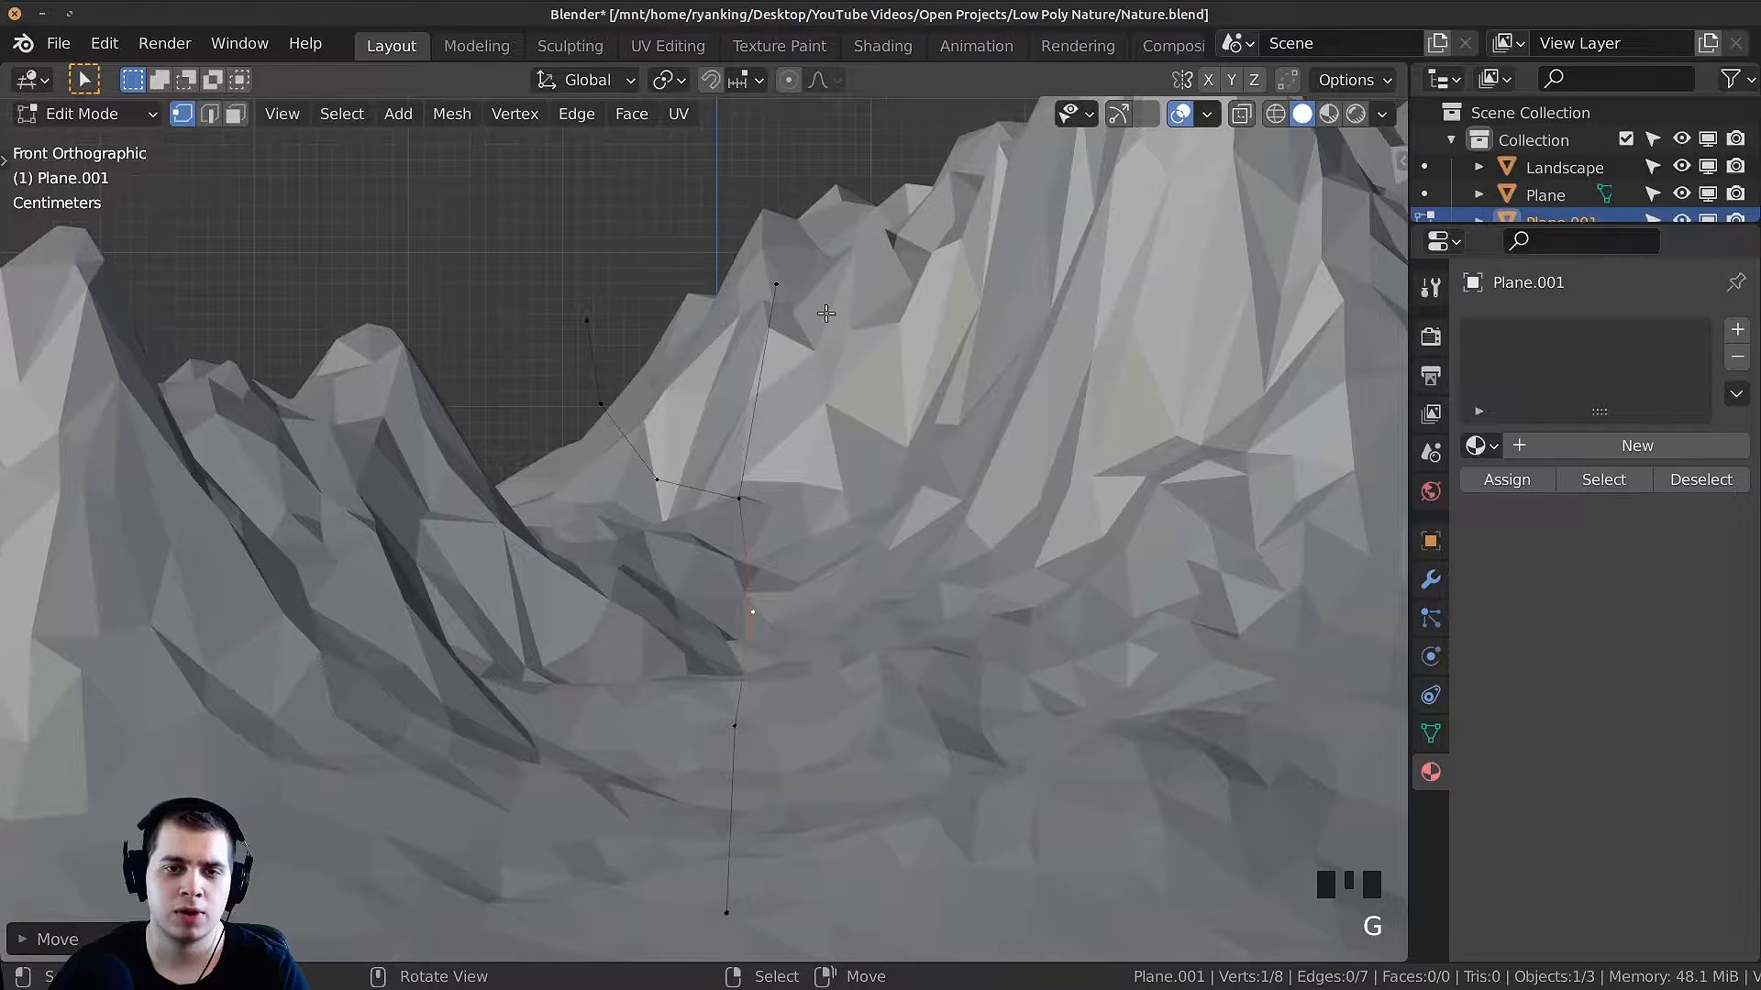
Step: Add a loop cut to the topmost trunk segment and move the new vertex slightly down and to the right
{"action": "key", "text": "ctrl+r"}
{"action": "left_click", "coordinate": [755, 360]}
{"action": "right_click", "coordinate": [755, 360]}
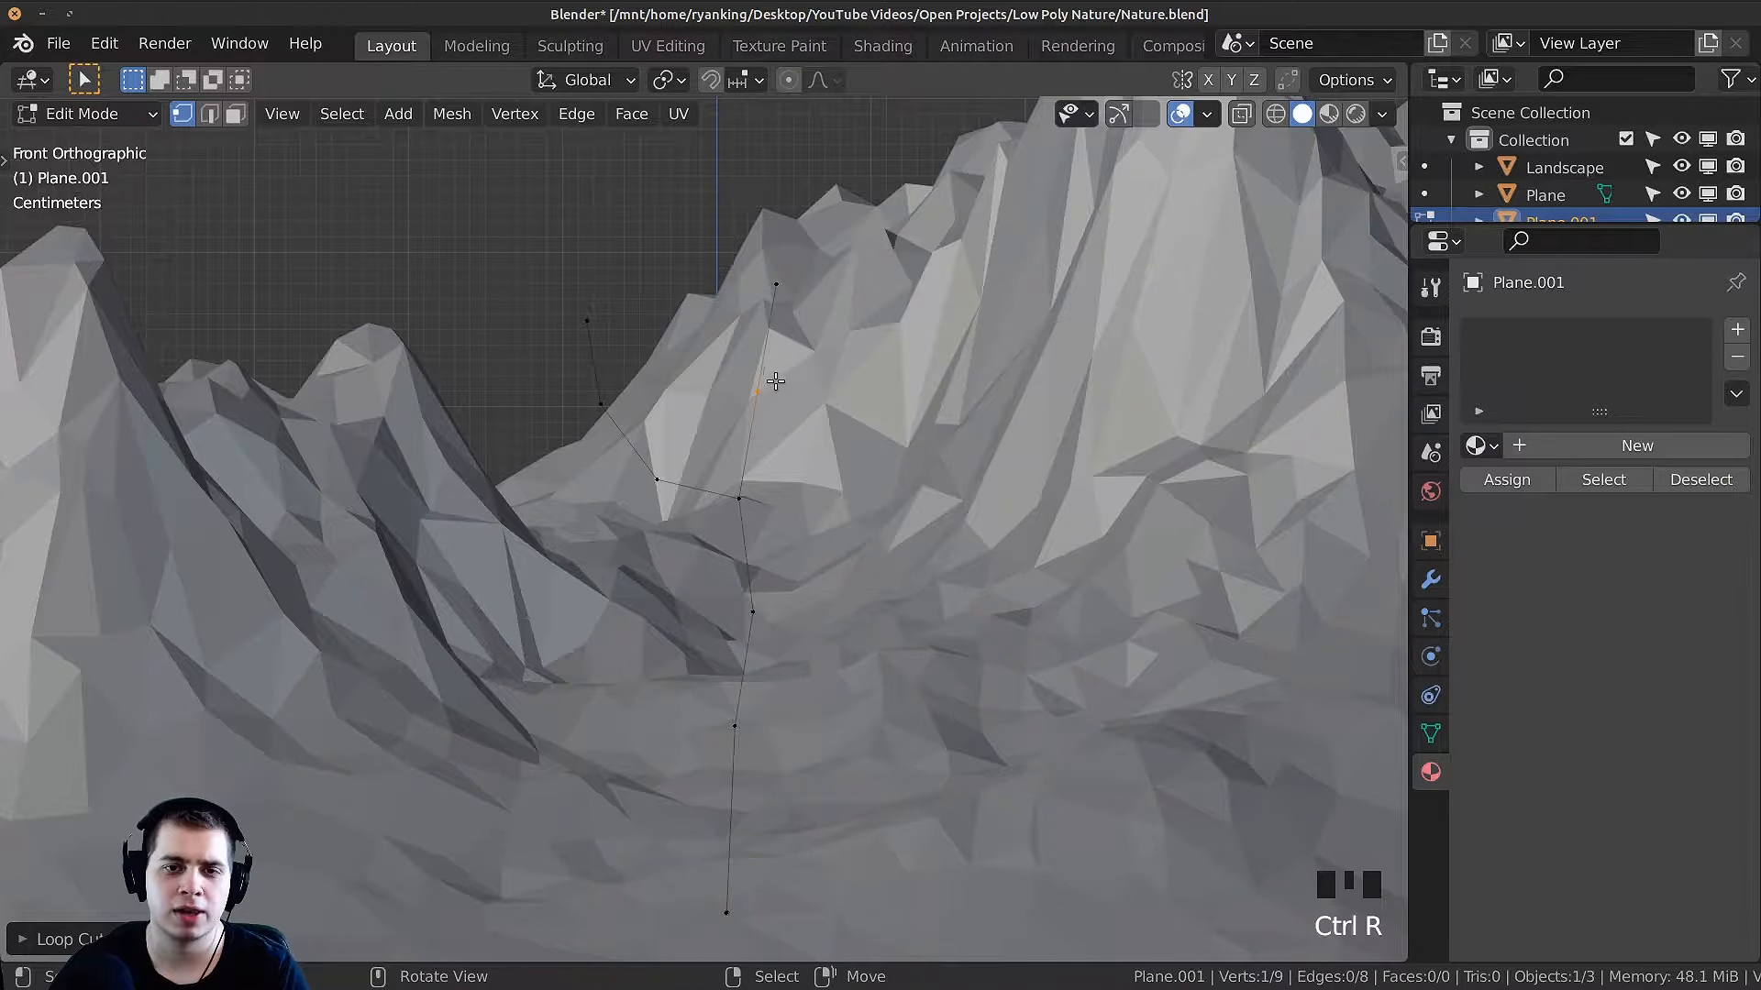
{"action": "key", "text": "g"}
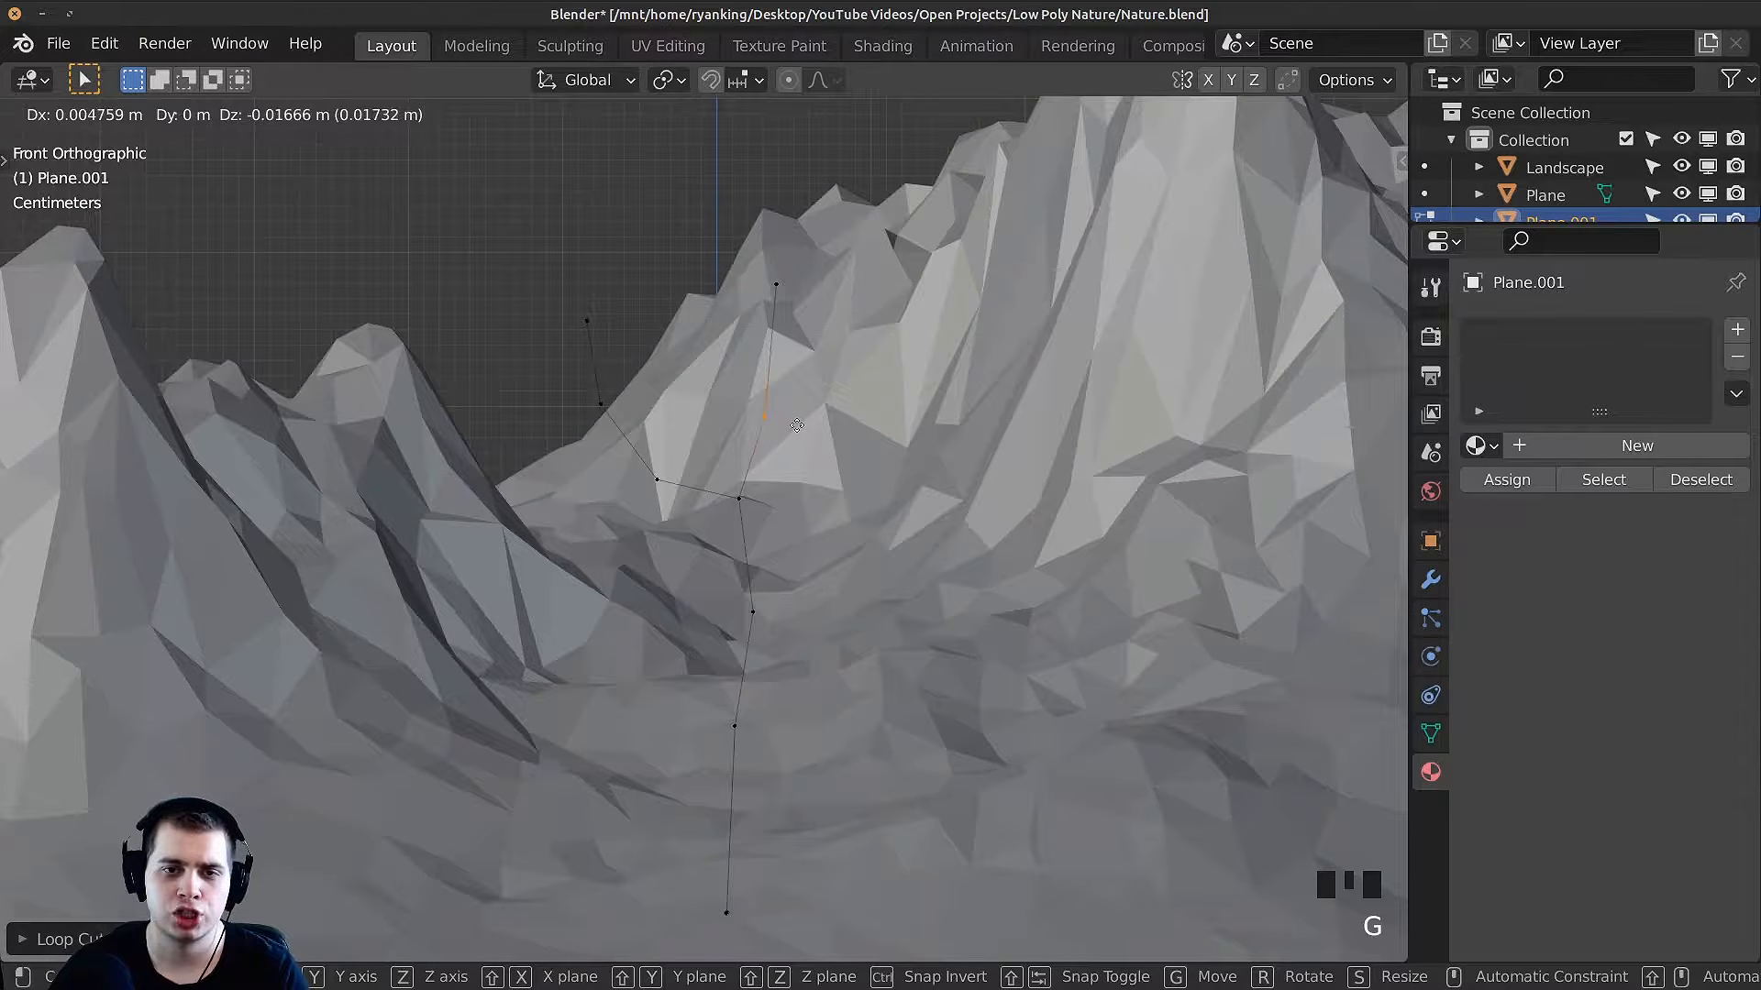
{"action": "left_click", "coordinate": [796, 423]}
Step: Extrude a two-segment branch from the new trunk vertex, going out to the right and angling upward
{"action": "key", "text": "e"}
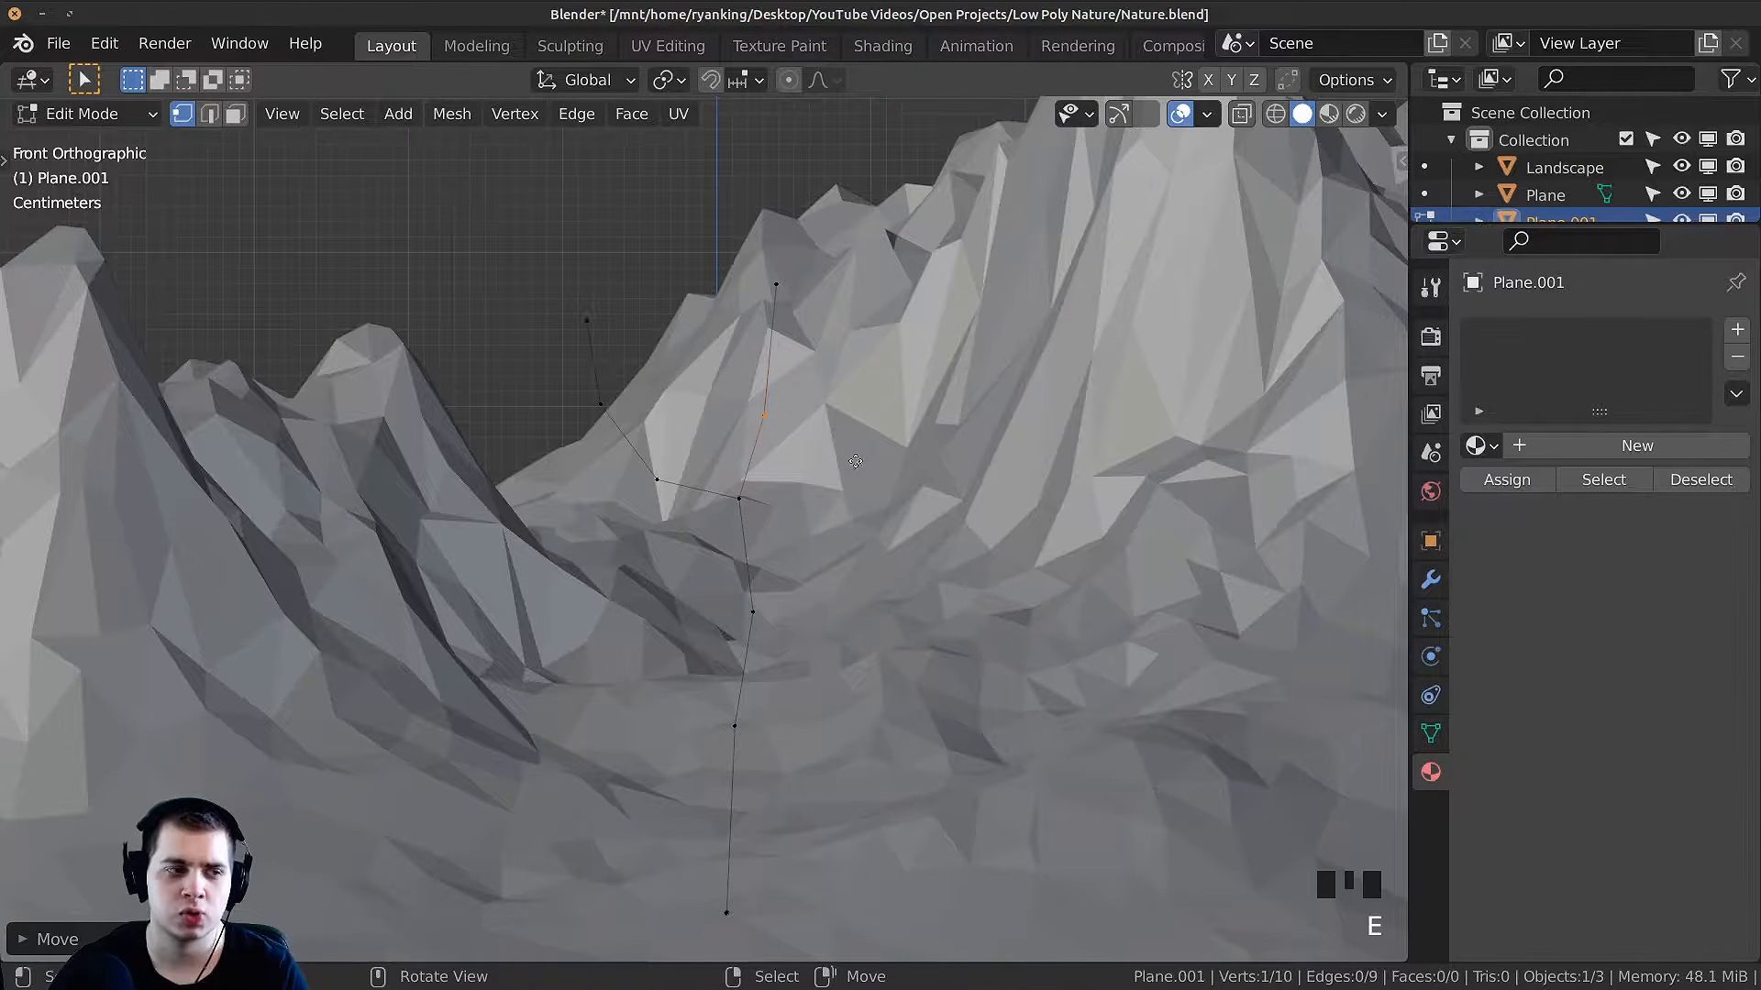
{"action": "left_click", "coordinate": [949, 412]}
{"action": "key", "text": "e"}
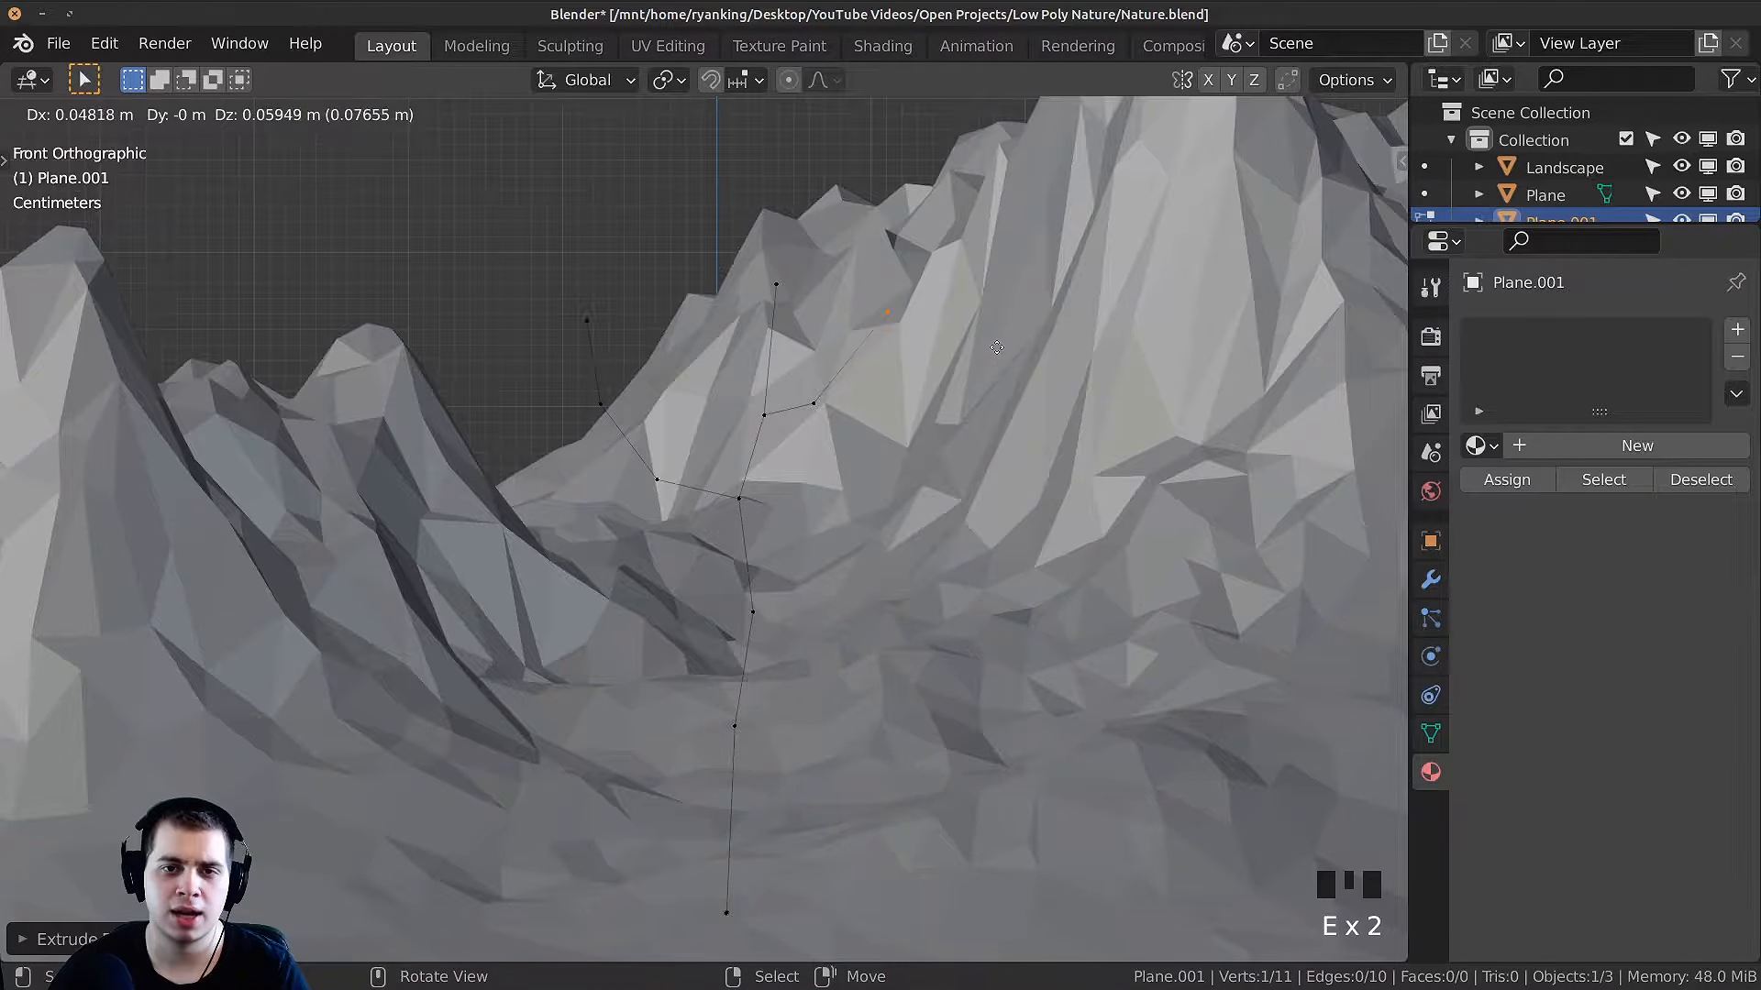
{"action": "left_click", "coordinate": [997, 343]}
{"action": "scroll", "coordinate": [997, 343], "scroll_direction": "down", "scroll_amount": 3}
Step: Move and rotate the two outer vertices of the right branch in top view so that the branch points toward the front
{"action": "middle_click_drag", "start_coordinate": [867, 413], "coordinate": [920, 574]}
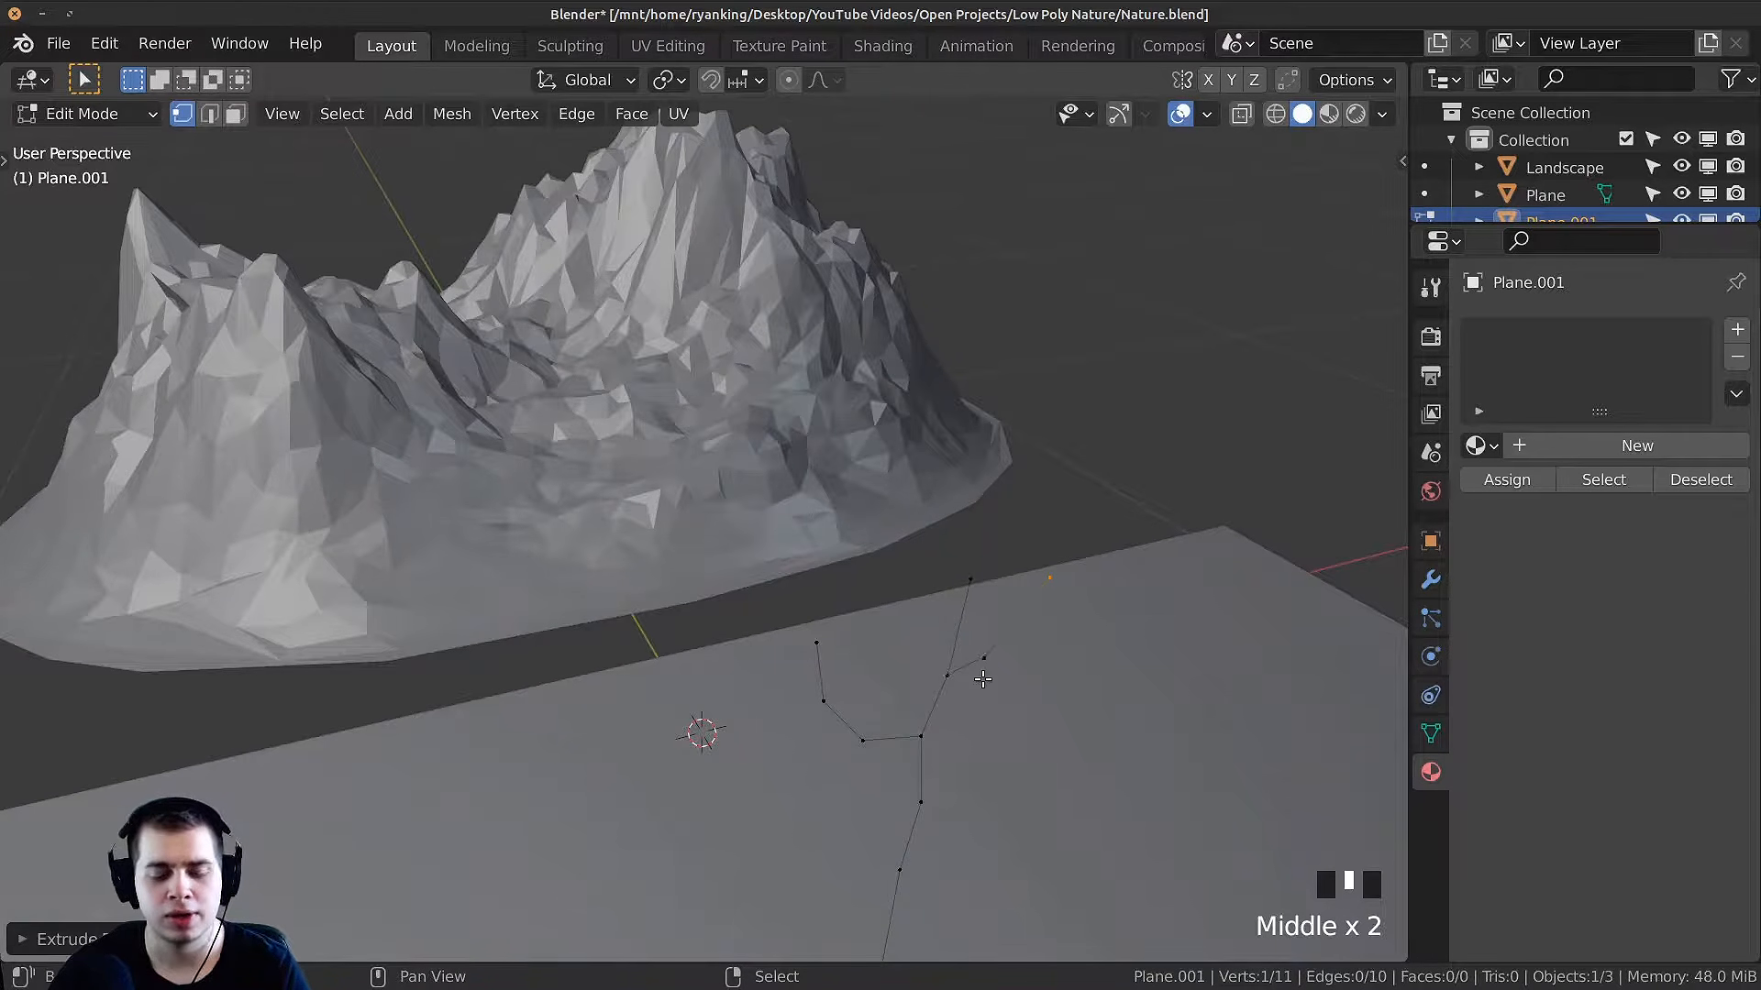
{"action": "right_click", "coordinate": [986, 664], "text": "shift"}
{"action": "middle_click_drag", "start_coordinate": [987, 664], "coordinate": [1003, 598], "text": "shift"}
{"action": "key", "text": "KP_7"}
{"action": "scroll", "coordinate": [1091, 487], "scroll_direction": "up", "scroll_amount": 4}
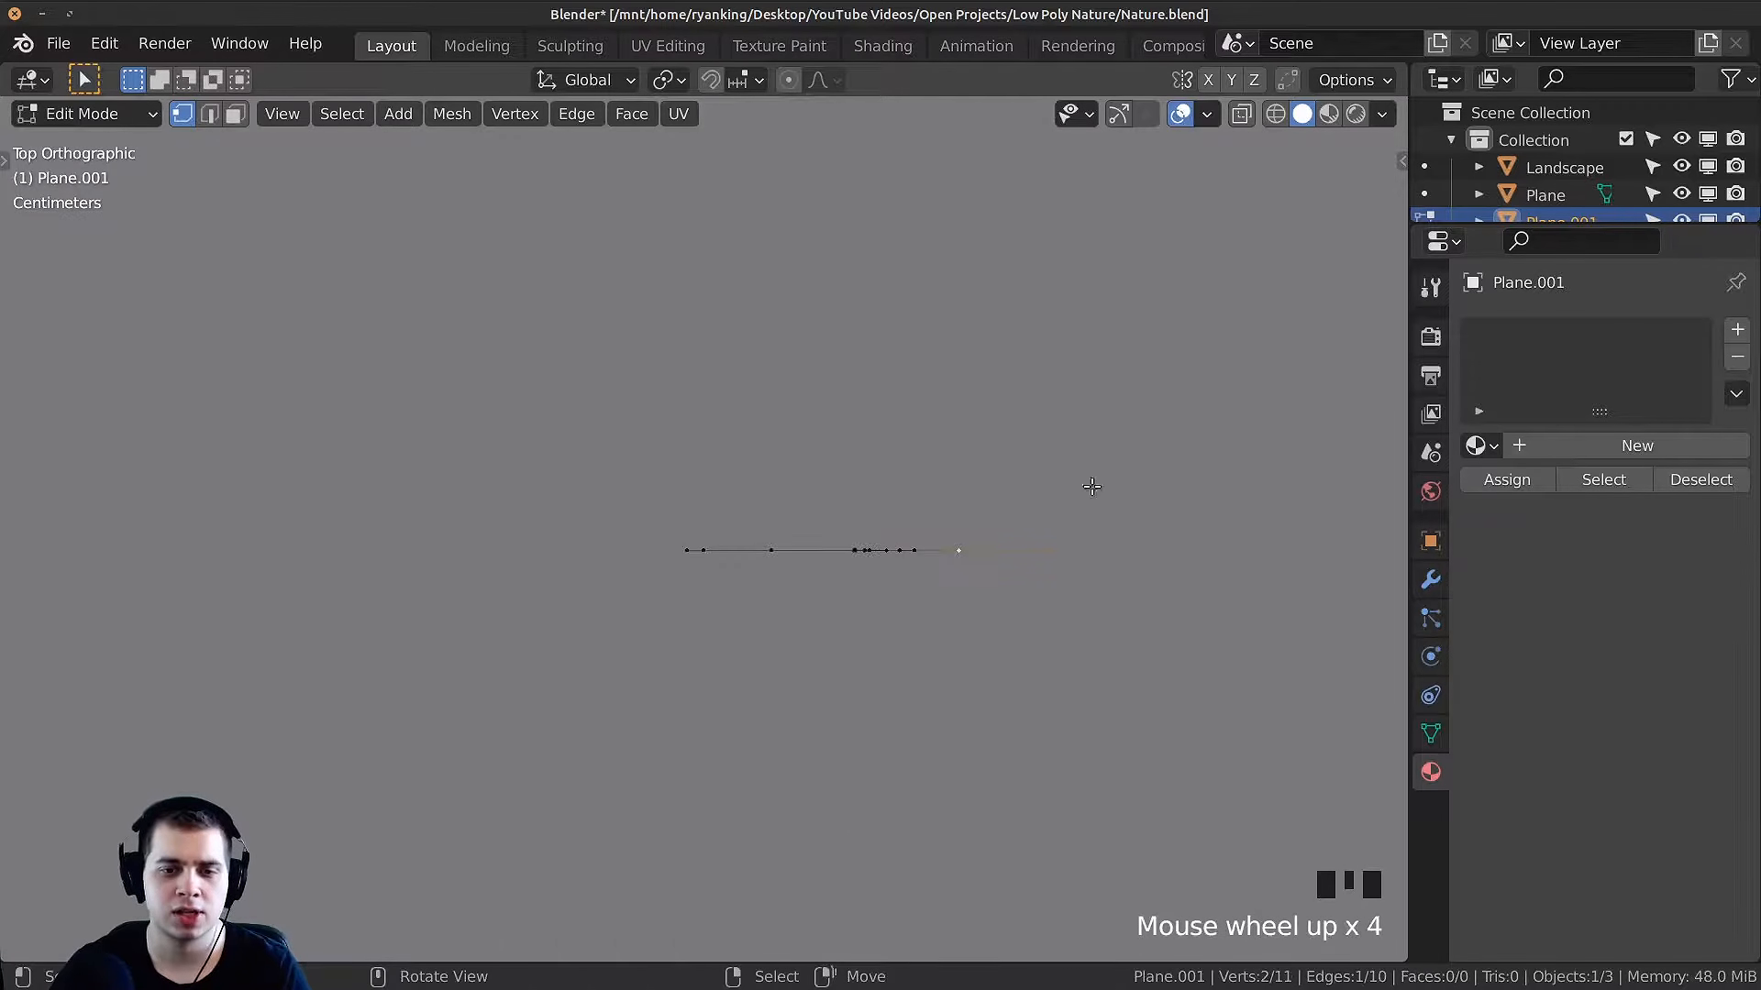
{"action": "key", "text": "r"}
{"action": "key", "text": "g"}
{"action": "key", "text": "r"}
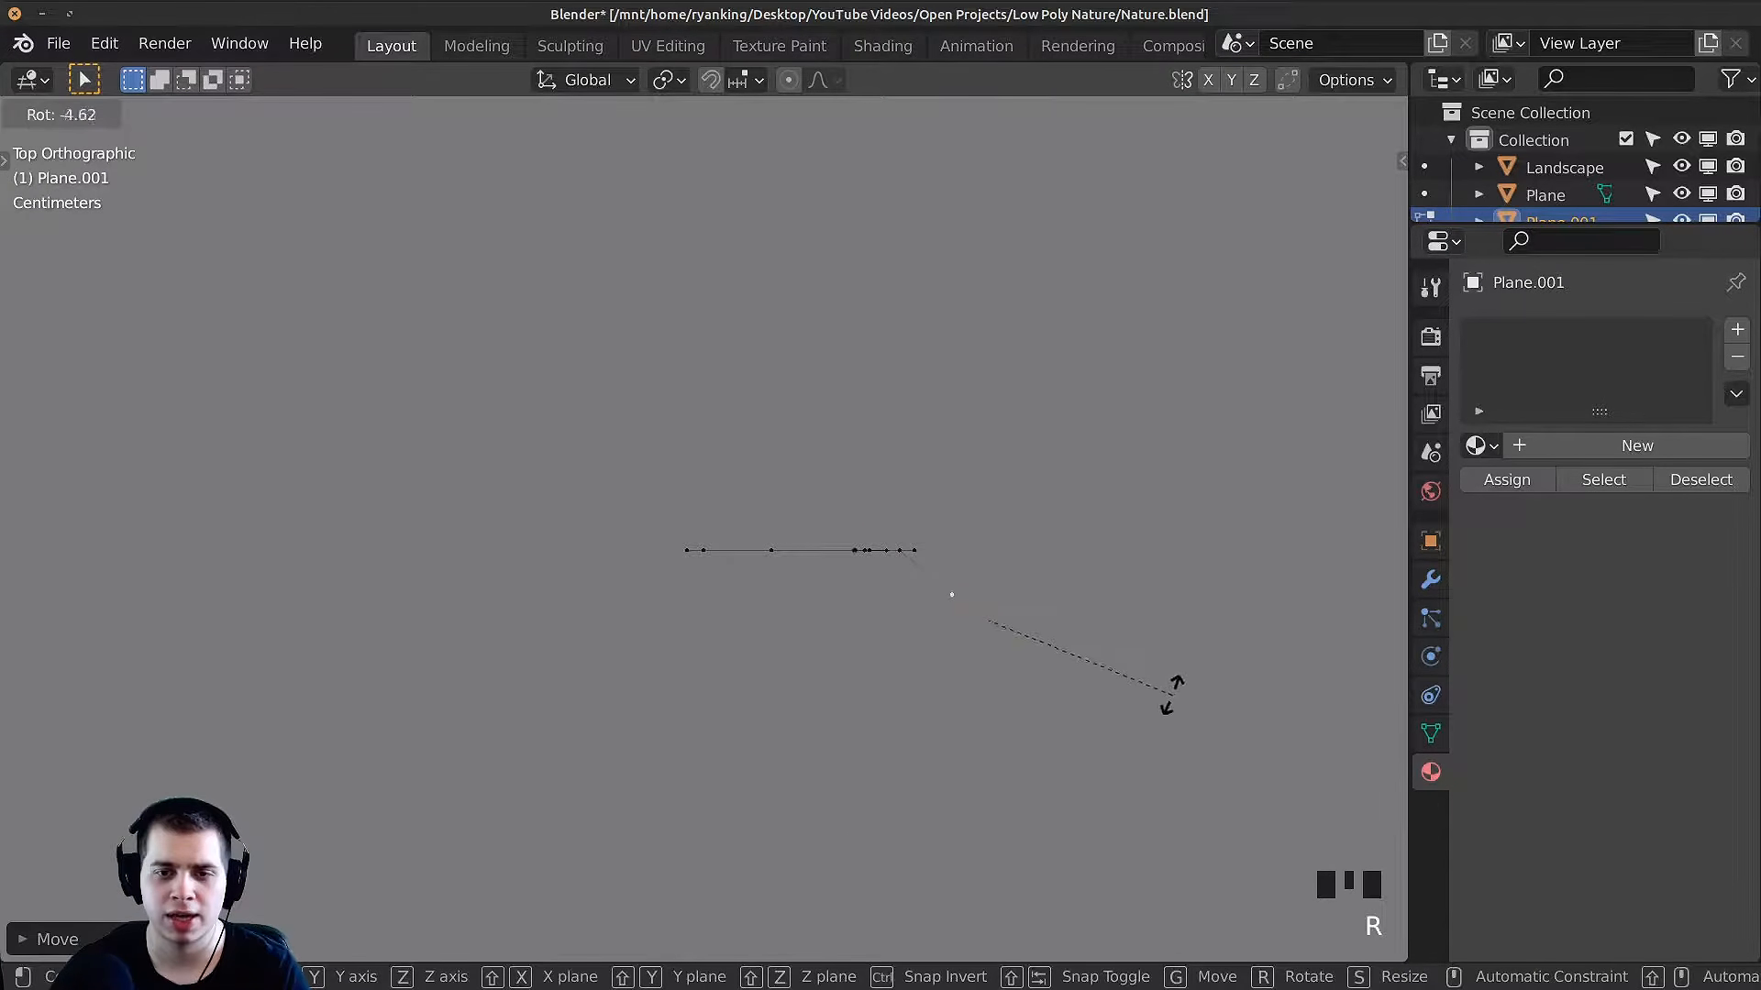
{"action": "key", "text": "g"}
{"action": "left_click", "coordinate": [1127, 759]}
{"action": "middle_click_drag", "start_coordinate": [999, 741], "coordinate": [1010, 634]}
Step: Rotate and move the left branch's three vertices in top view so that it points toward the back, and return to Object Mode
{"action": "right_click", "coordinate": [792, 449]}
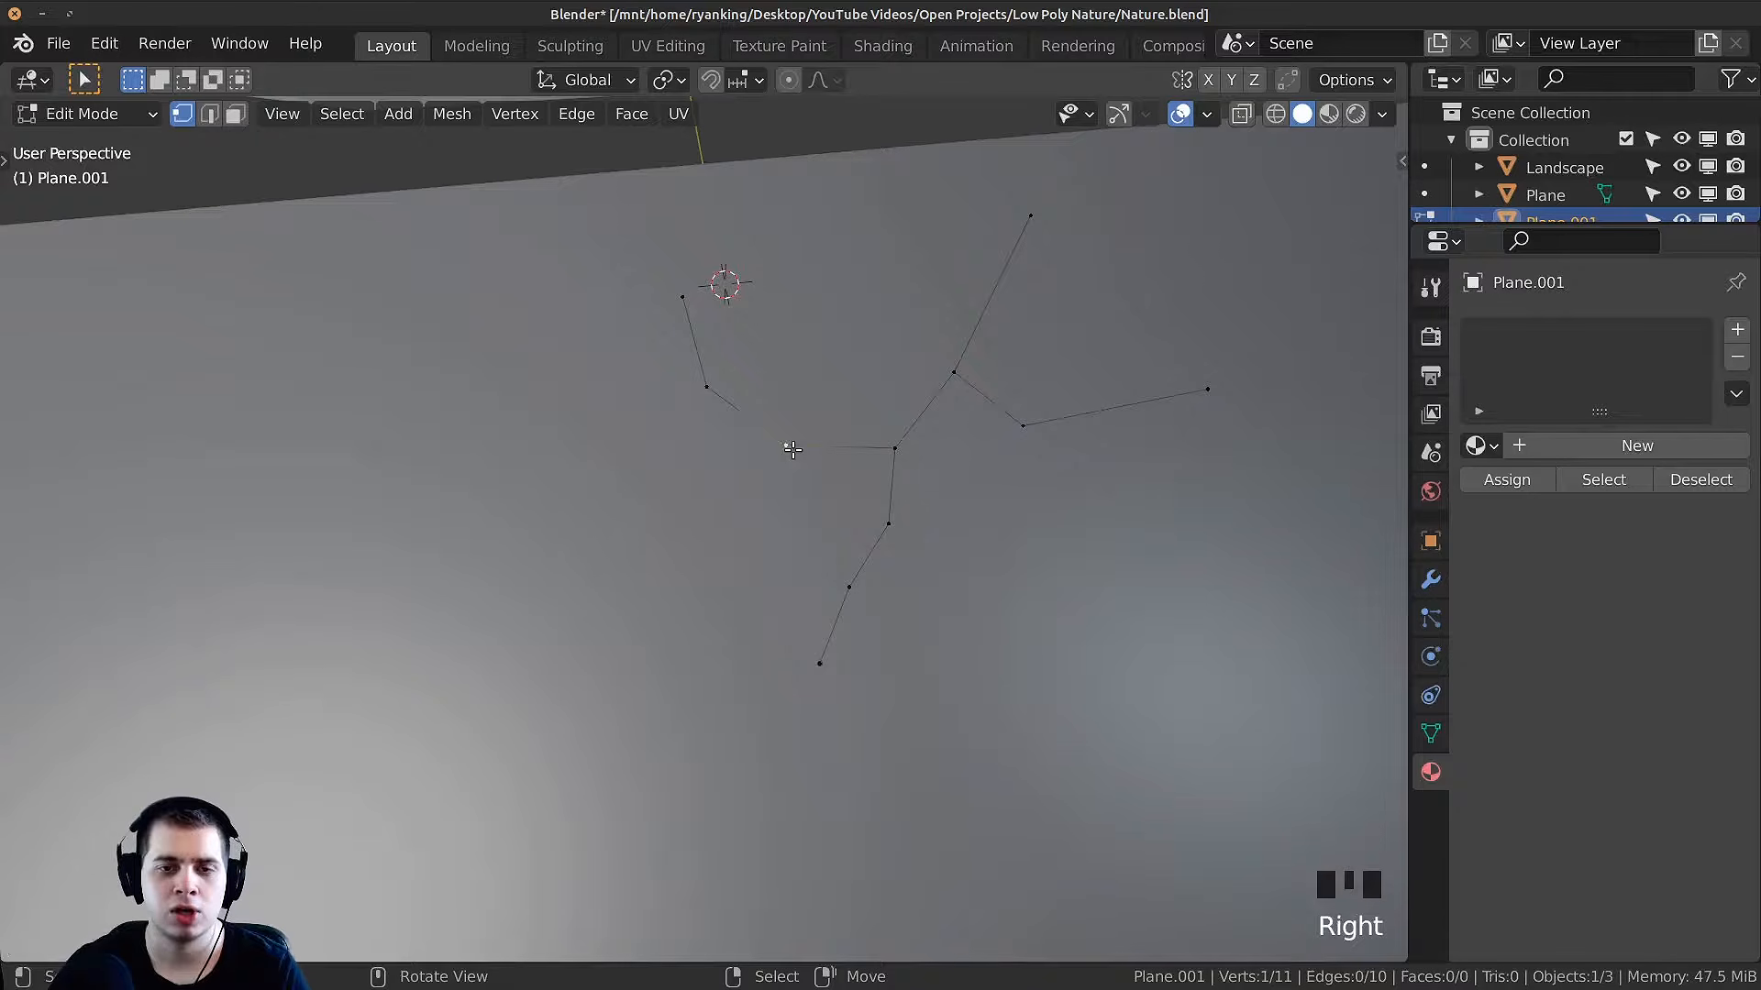
{"action": "right_click", "coordinate": [706, 386], "text": "shift"}
{"action": "right_click", "coordinate": [683, 296], "text": "shift"}
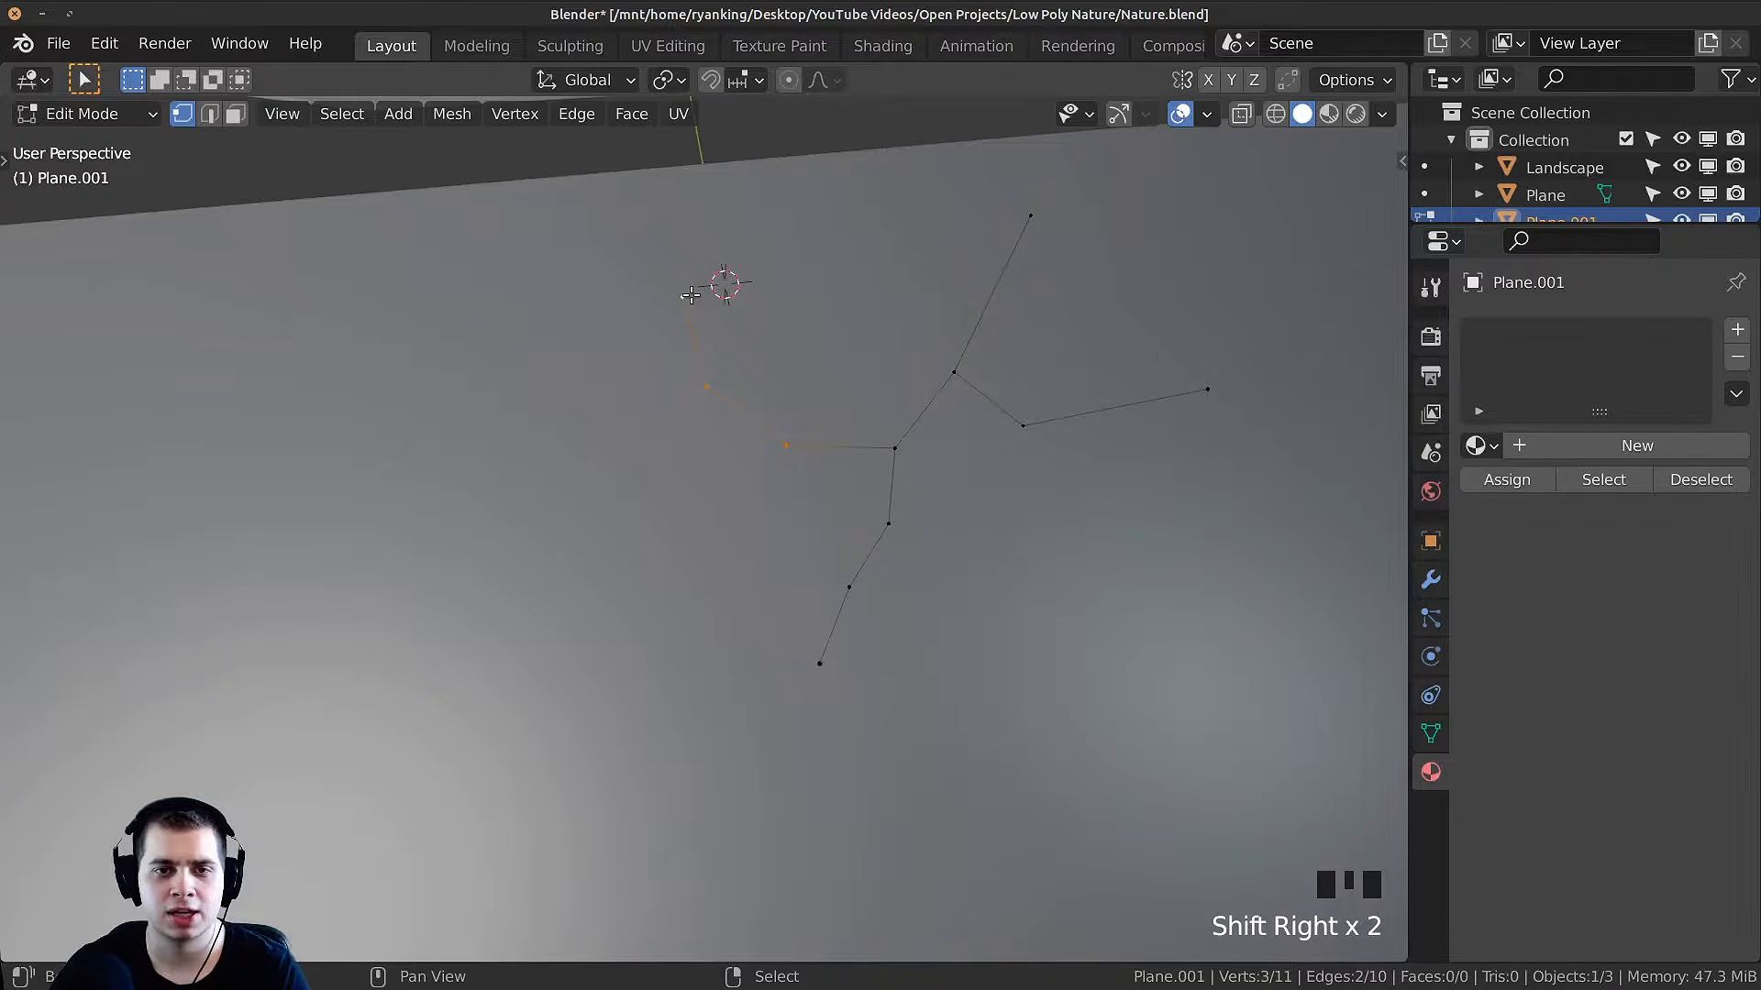
{"action": "key", "text": "KP_7"}
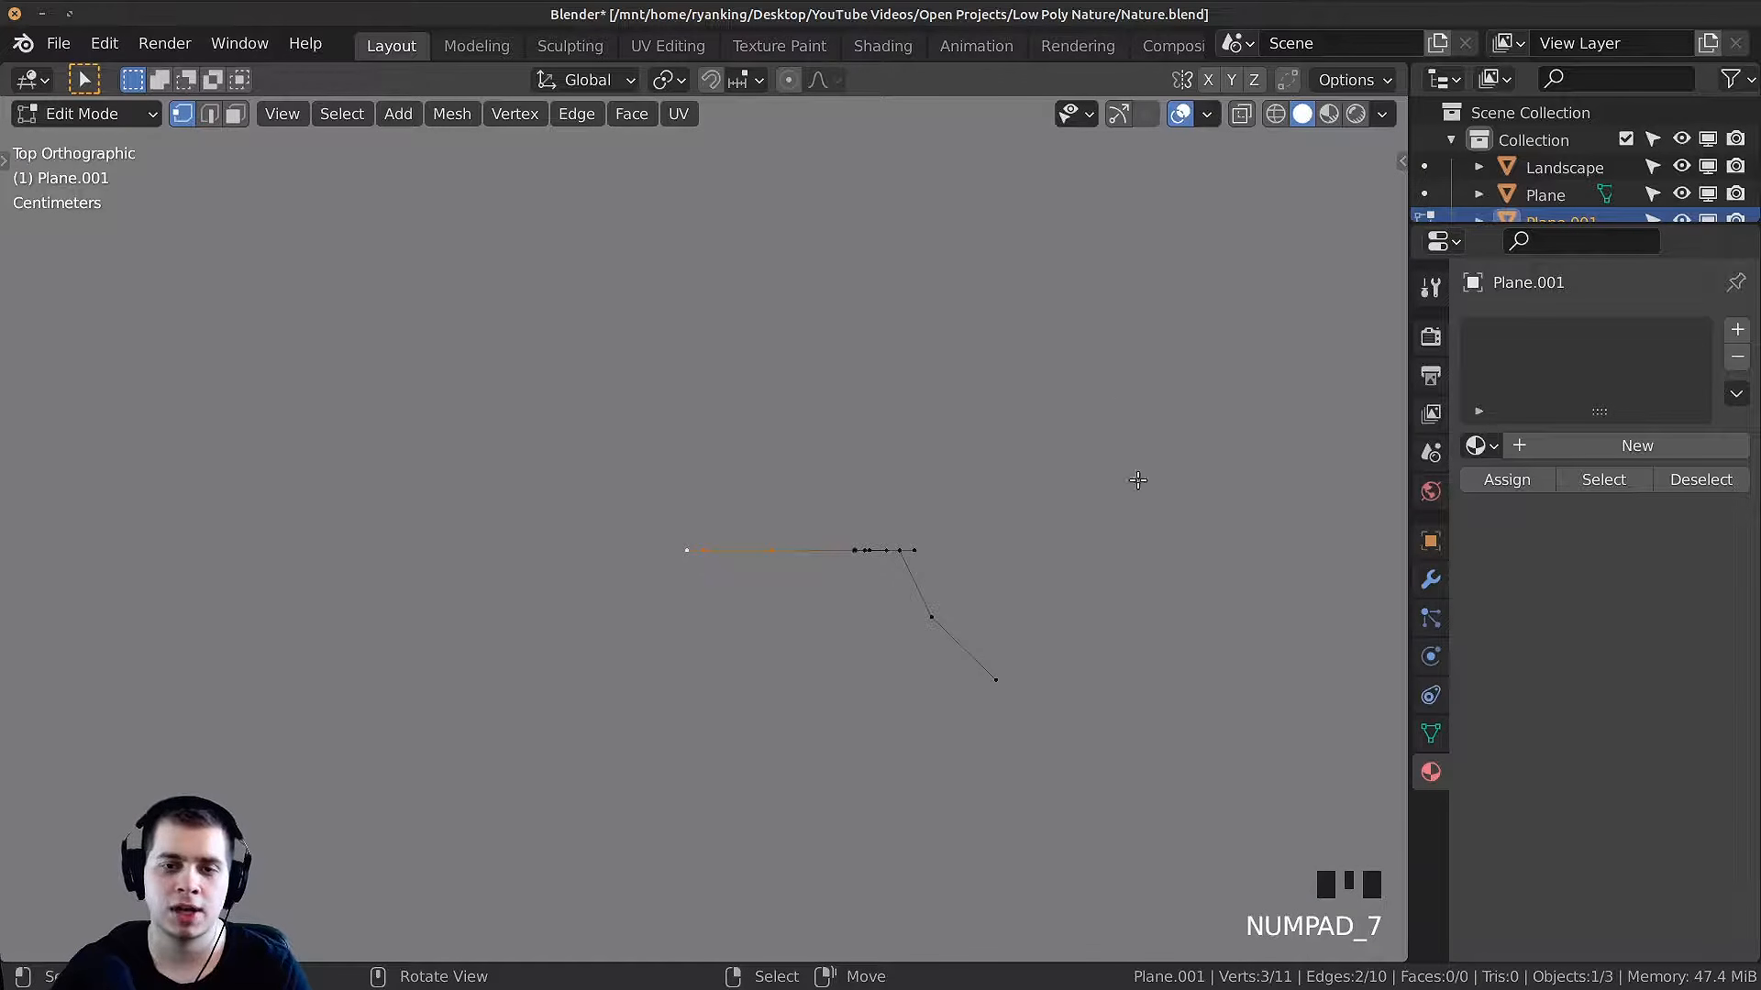
{"action": "key", "text": "r"}
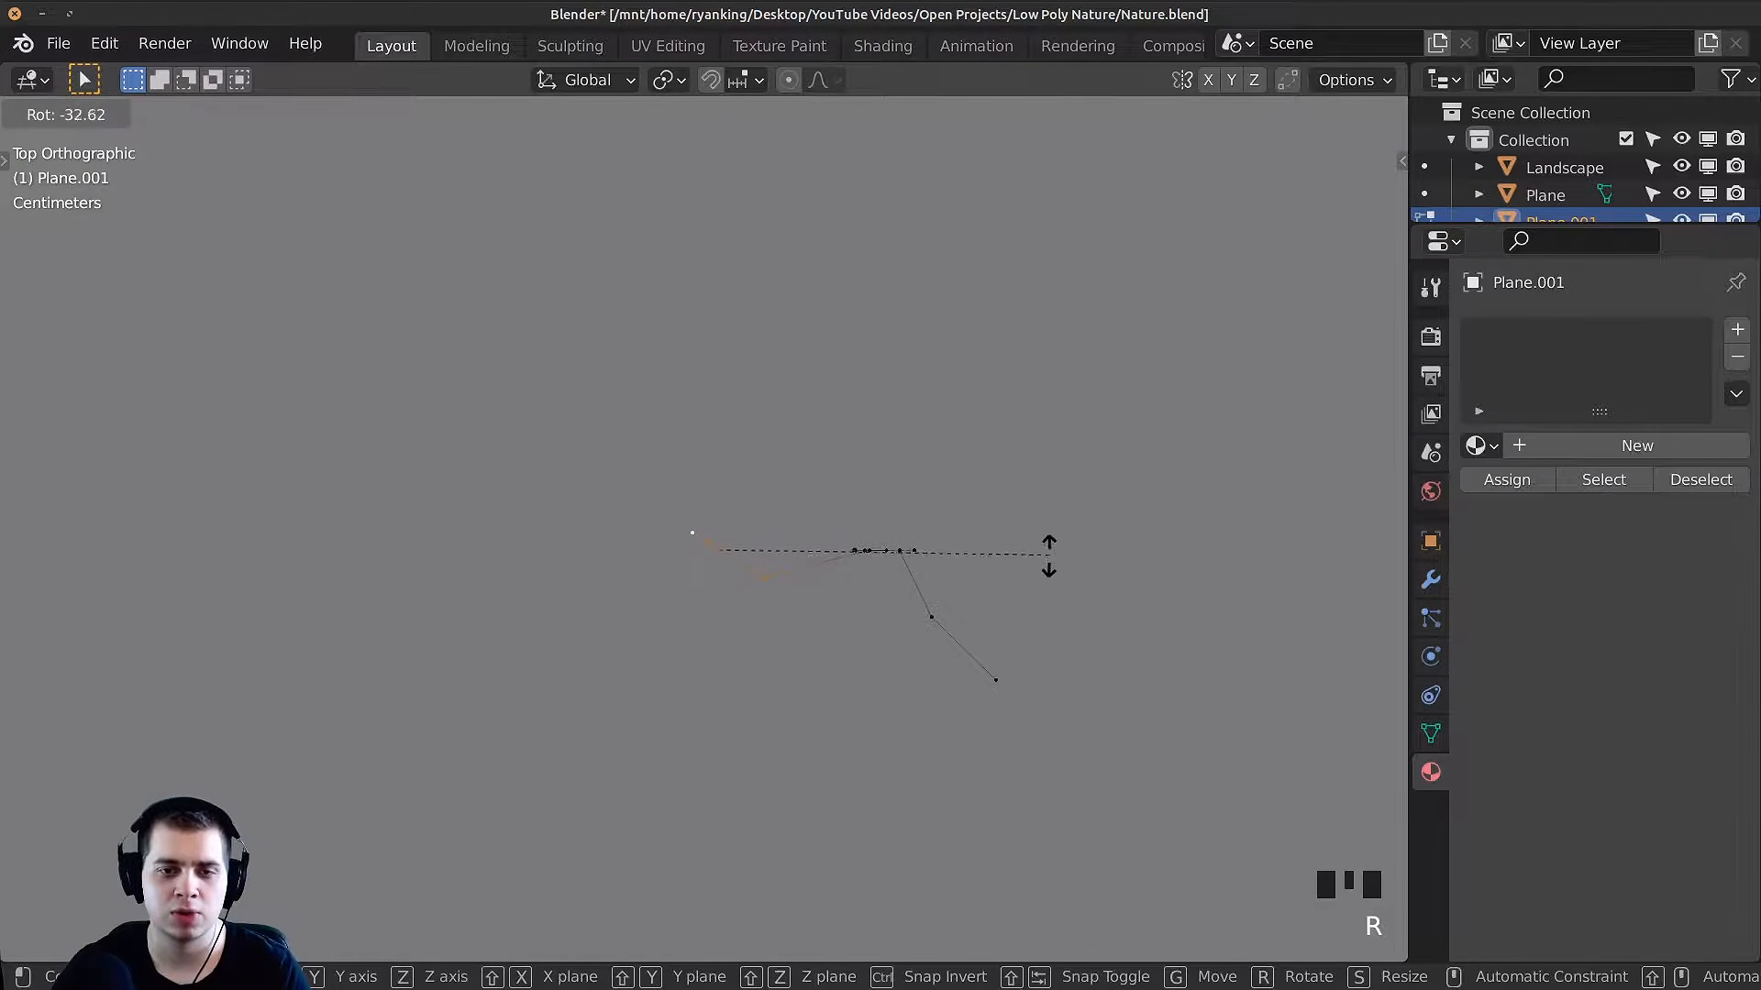
{"action": "left_click", "coordinate": [1050, 556]}
{"action": "key", "text": "g"}
{"action": "left_click", "coordinate": [1097, 471]}
{"action": "key", "text": "r"}
{"action": "left_click", "coordinate": [1087, 501]}
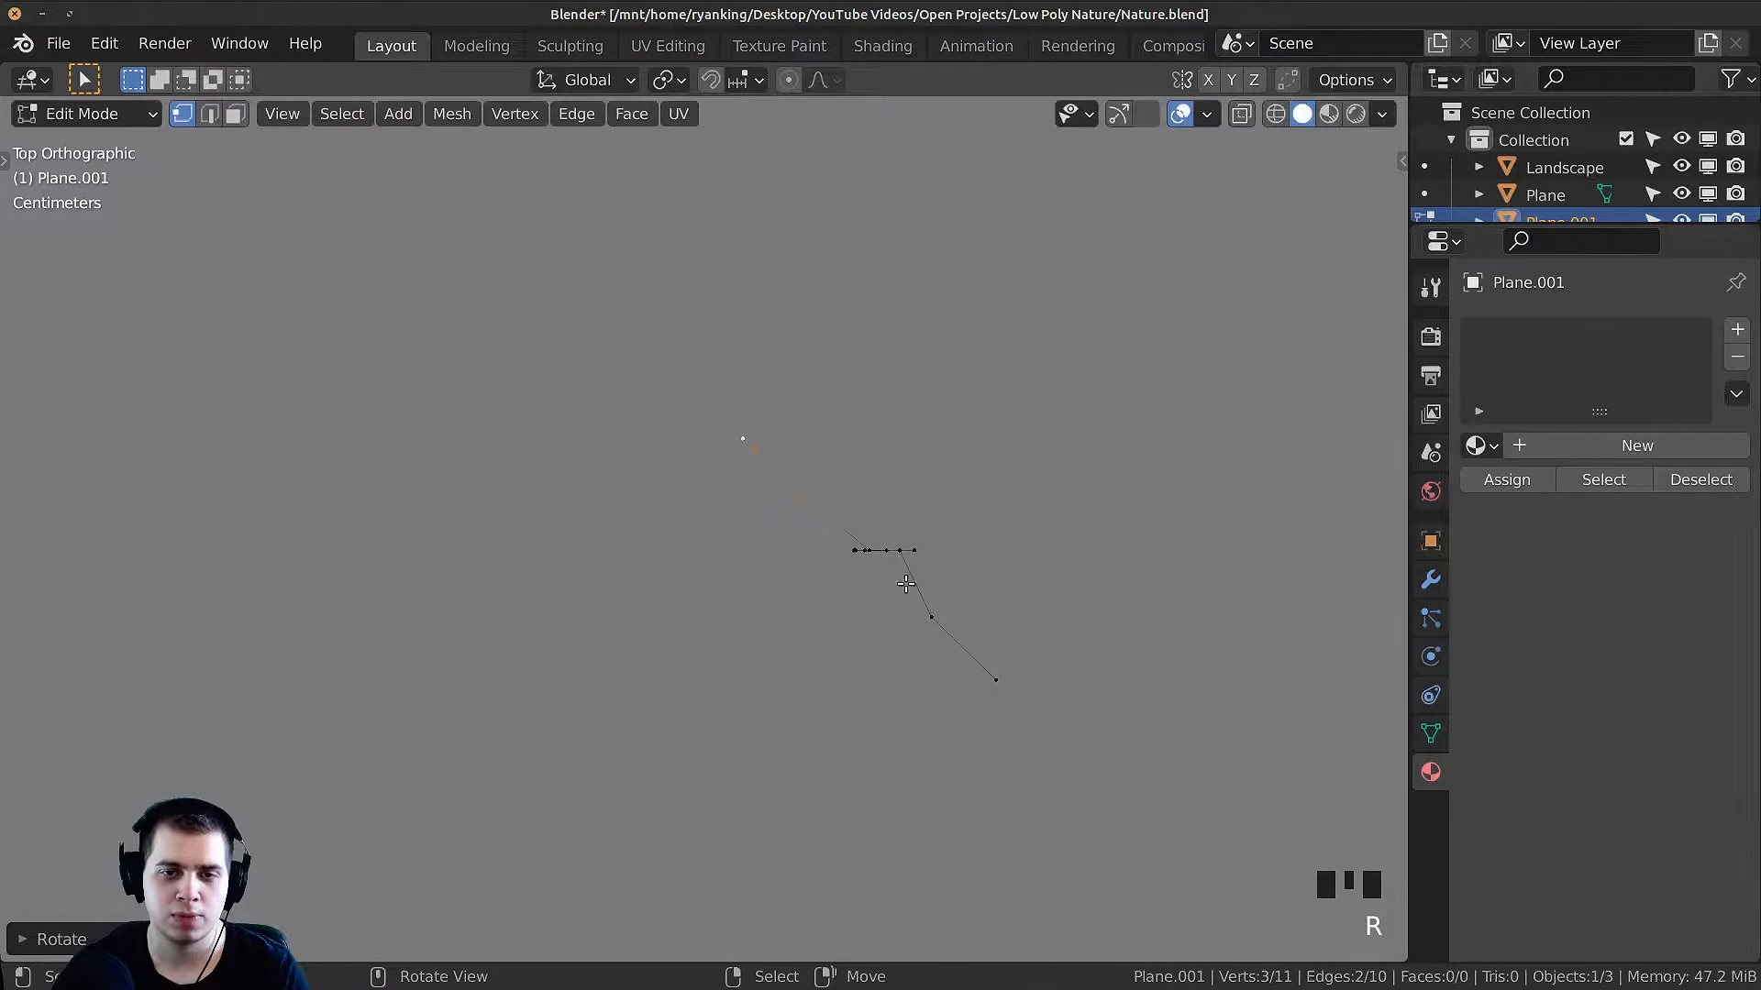
{"action": "middle_click_drag", "start_coordinate": [906, 585], "coordinate": [849, 438]}
{"action": "key", "text": "Tab"}
Step: Add a Skin modifier to the branching tree skeleton
{"action": "scroll", "coordinate": [1003, 431], "scroll_direction": "up", "scroll_amount": 2}
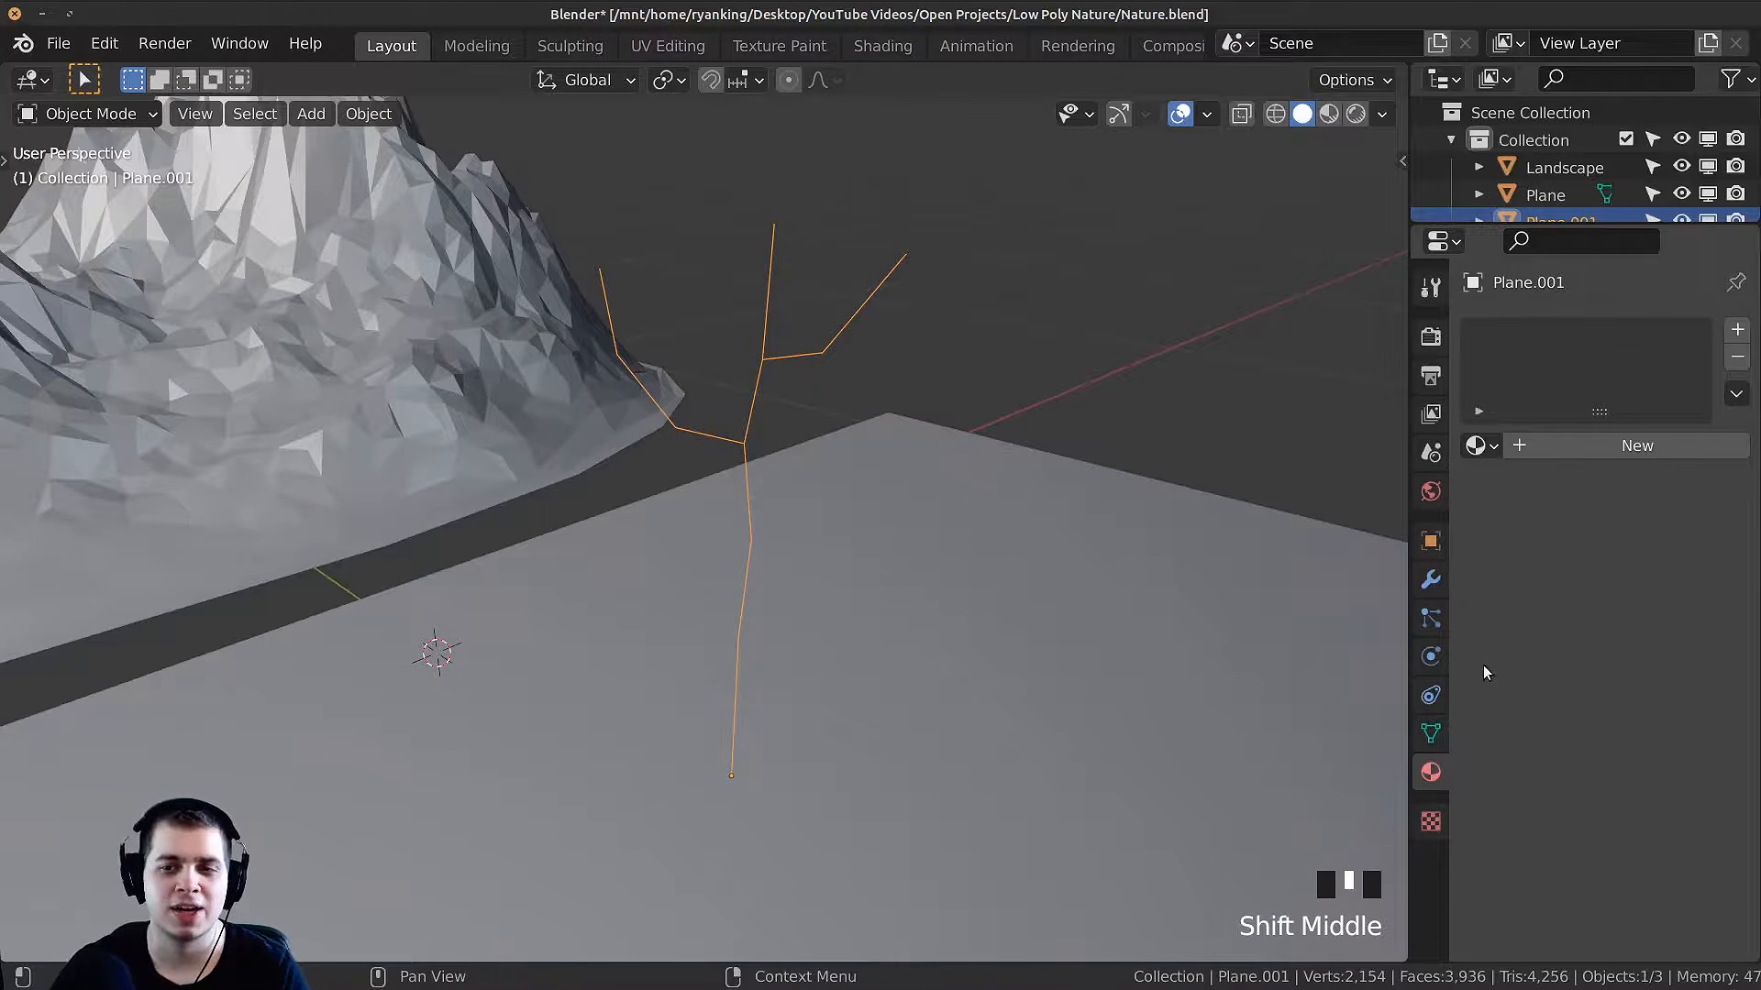
{"action": "left_click", "coordinate": [1430, 580]}
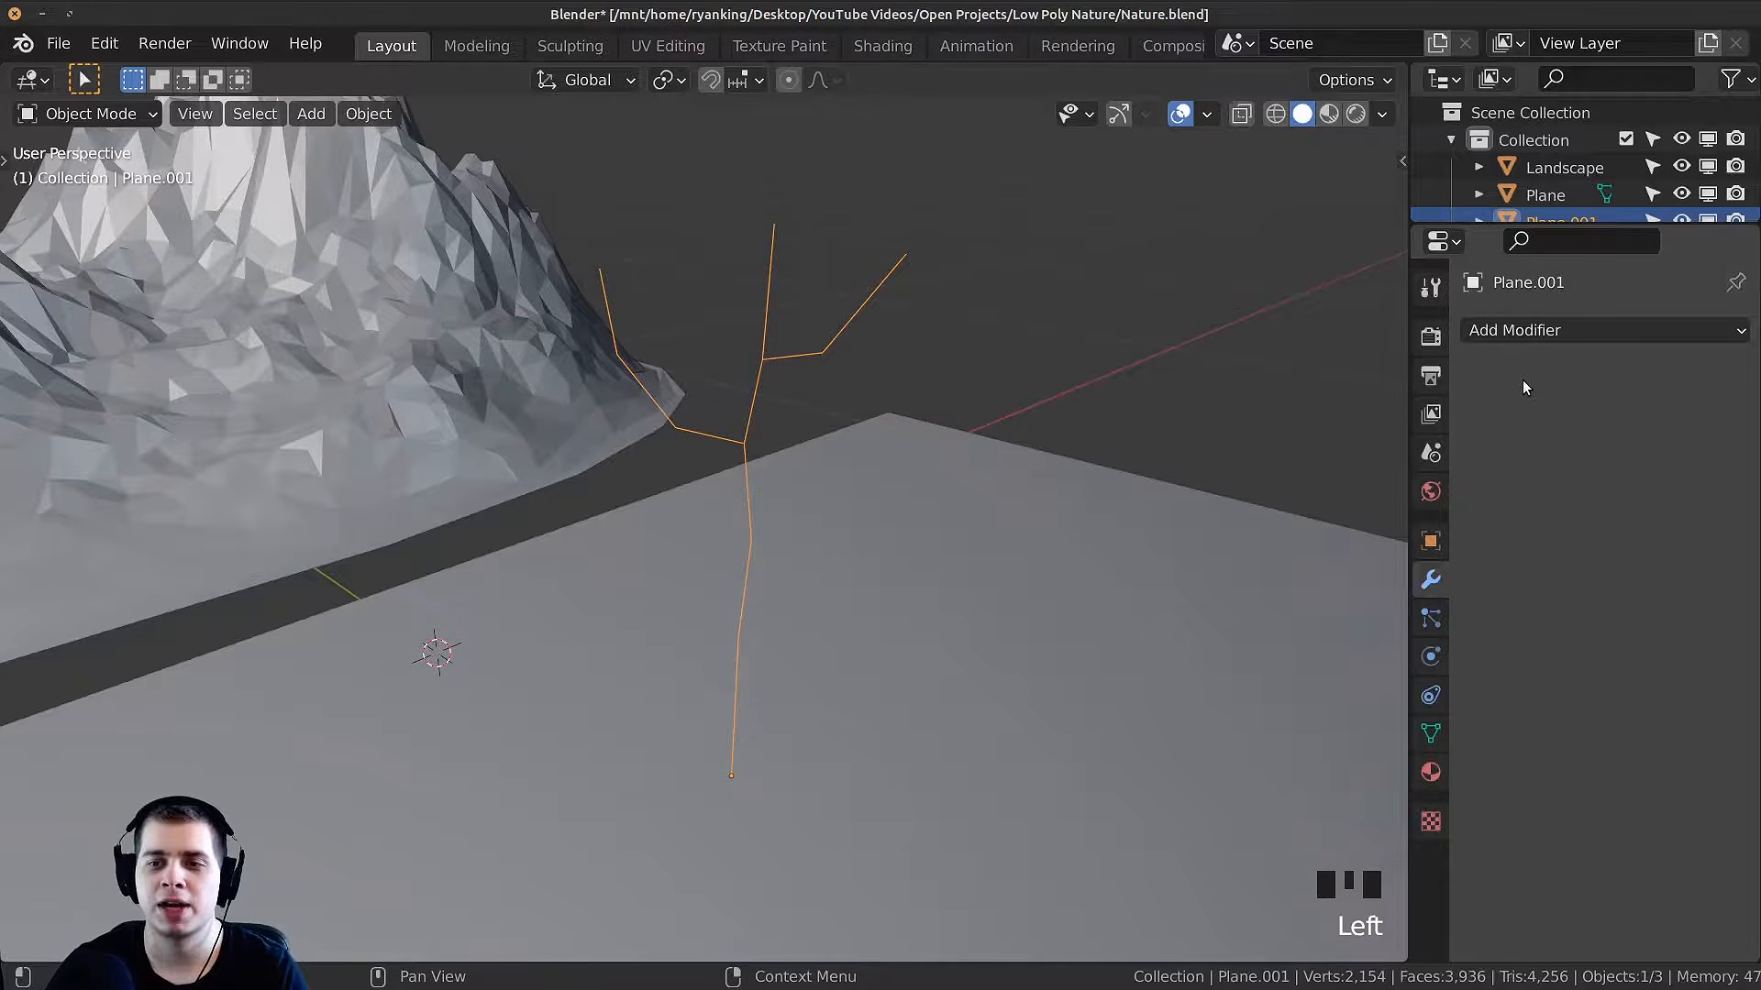
{"action": "left_click", "coordinate": [1568, 329]}
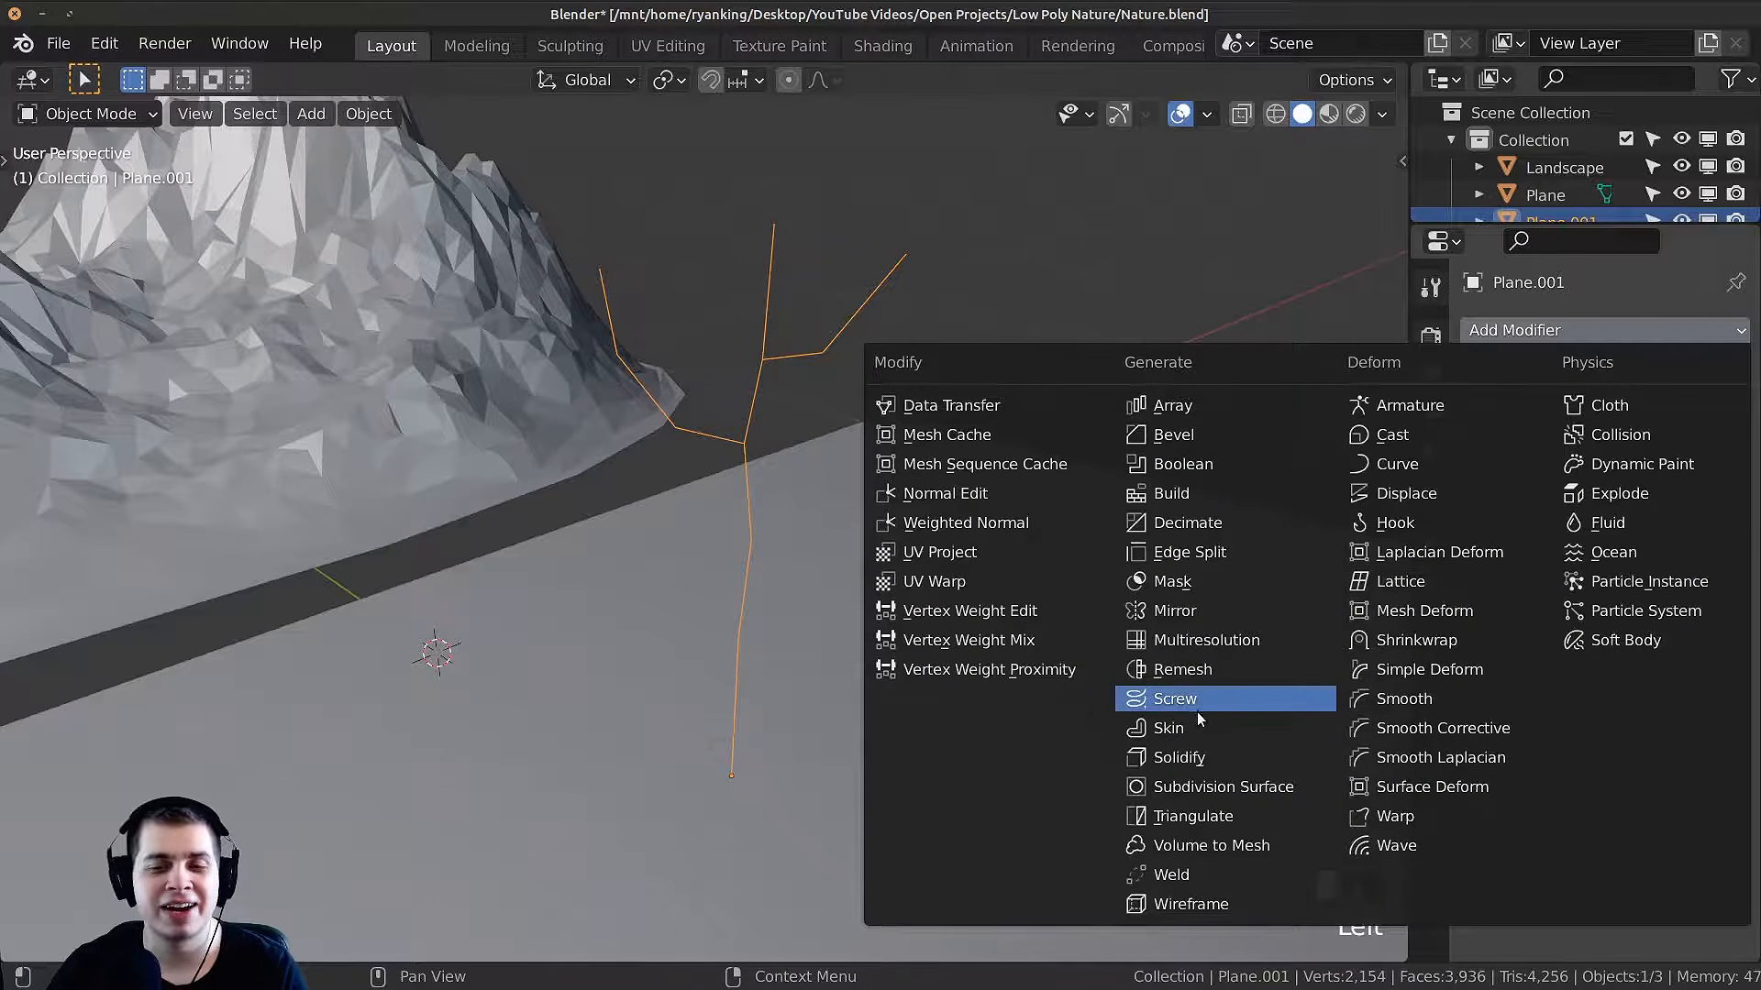
{"action": "left_click", "coordinate": [1185, 732]}
{"action": "scroll", "coordinate": [881, 609], "scroll_direction": "down", "scroll_amount": 3}
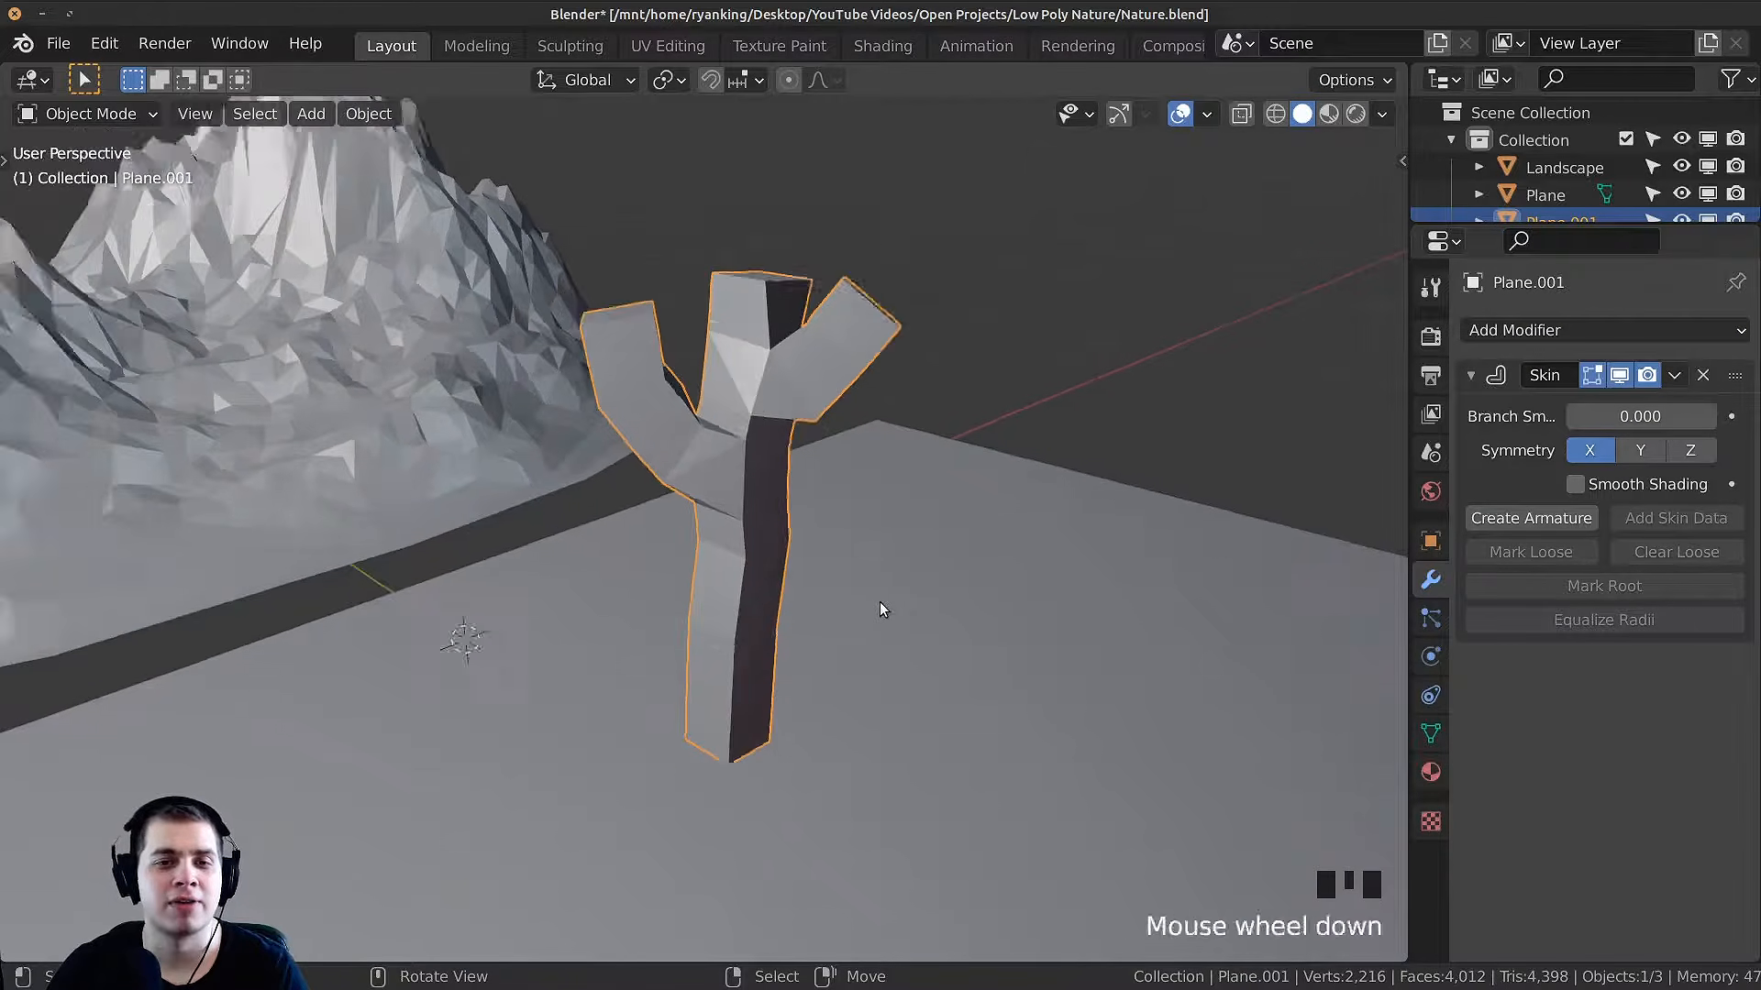
Step: Select all of the tree skeleton's vertices in Edit Mode and shrink their skin radius to about 0.26 of its size
{"action": "middle_click_drag", "start_coordinate": [880, 609], "coordinate": [965, 461]}
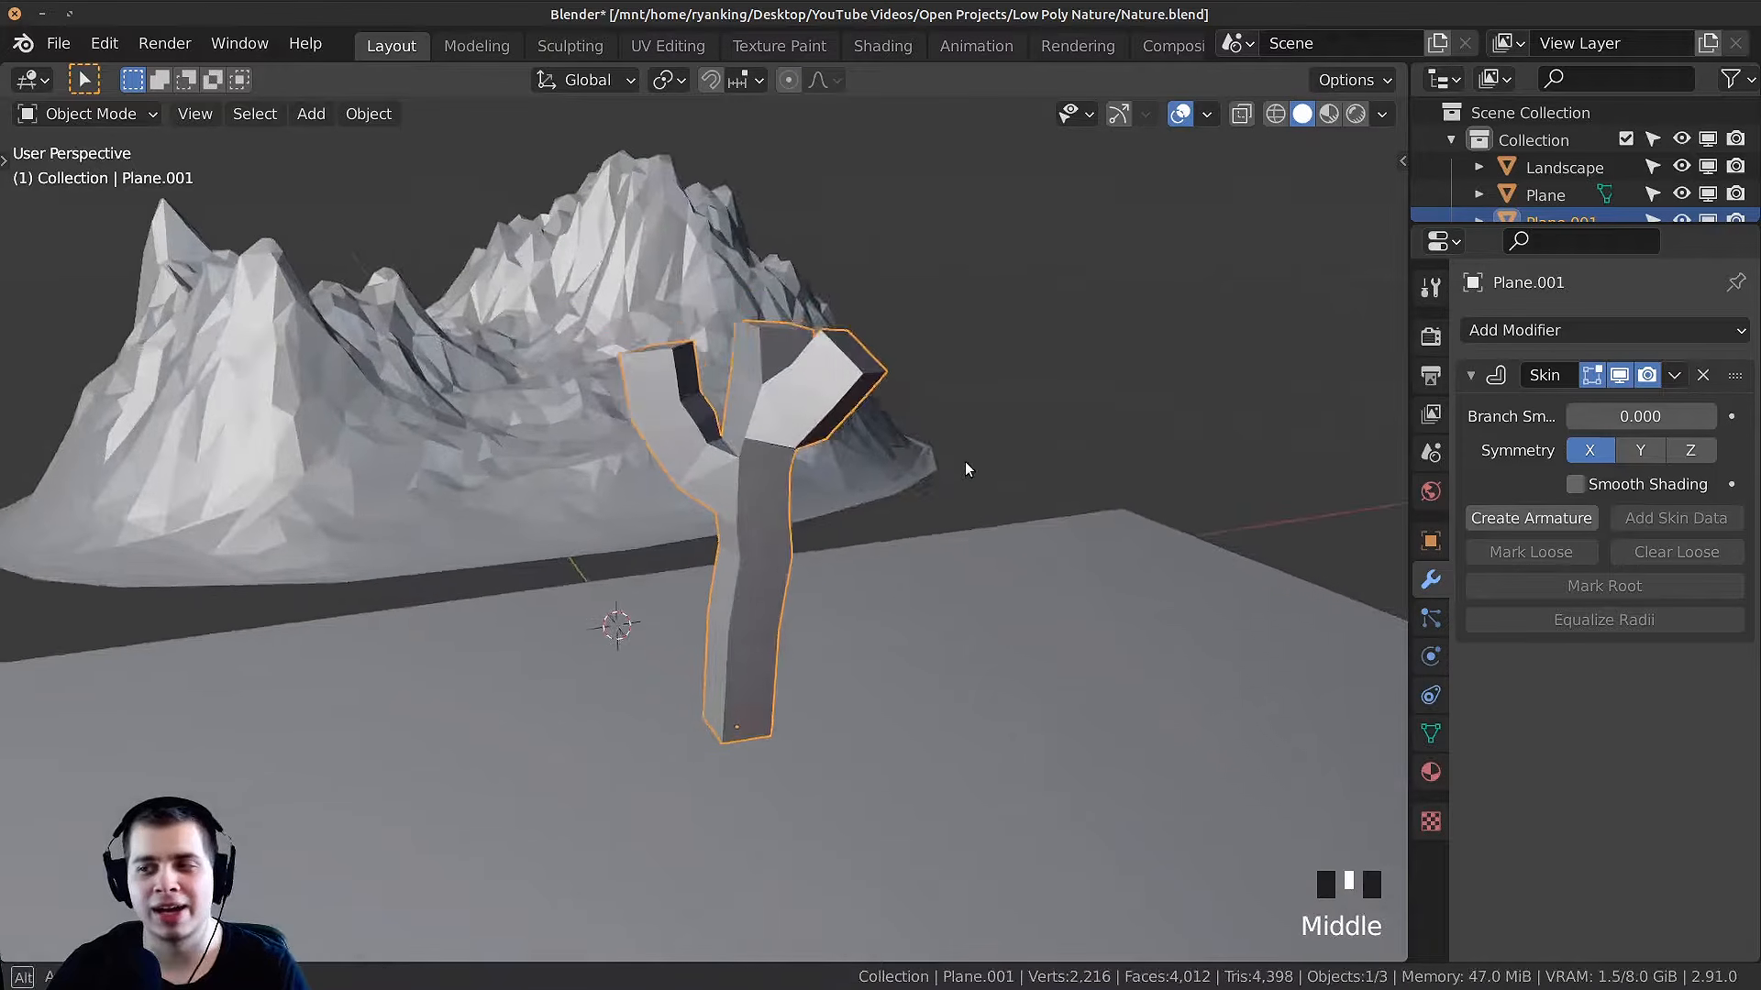
{"action": "scroll", "coordinate": [977, 439], "scroll_direction": "up", "scroll_amount": 2}
{"action": "scroll", "coordinate": [1027, 413], "scroll_direction": "up", "scroll_amount": 1}
{"action": "scroll", "coordinate": [968, 385], "scroll_direction": "down", "scroll_amount": 2}
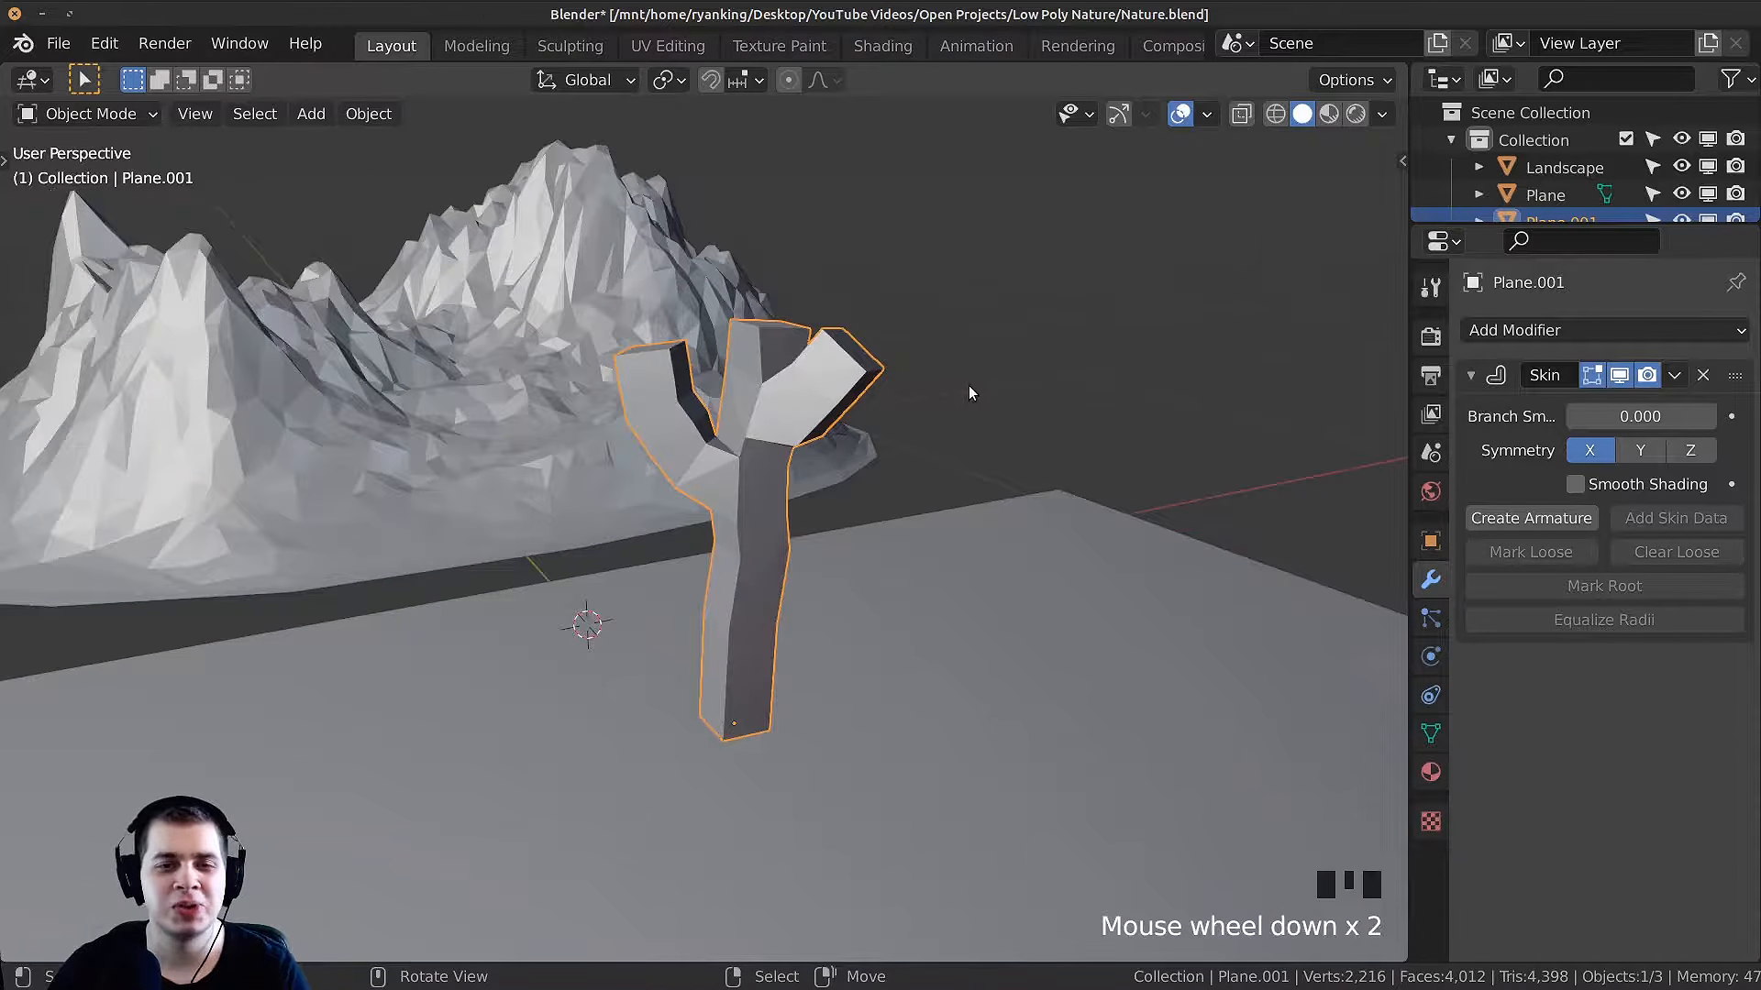
{"action": "key", "text": "Tab"}
{"action": "middle_click_drag", "start_coordinate": [991, 323], "coordinate": [766, 323]}
{"action": "key", "text": "a"}
{"action": "key", "text": "a"}
{"action": "key", "text": "a"}
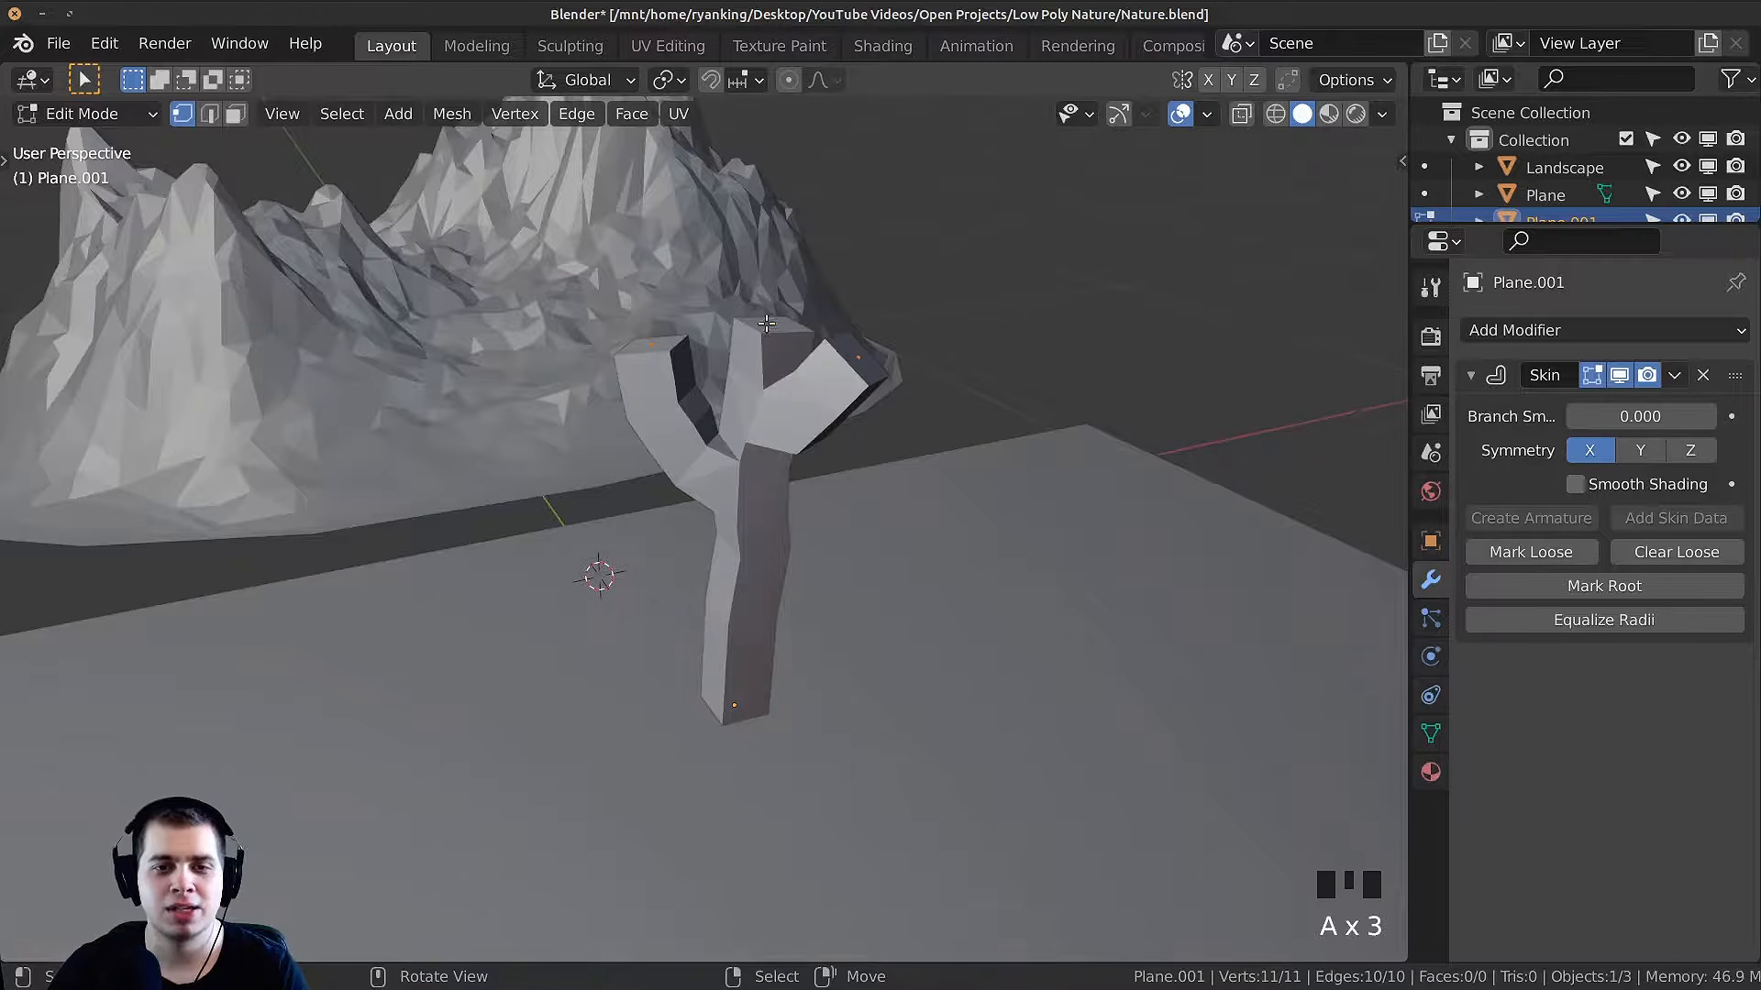
{"action": "key", "text": "z"}
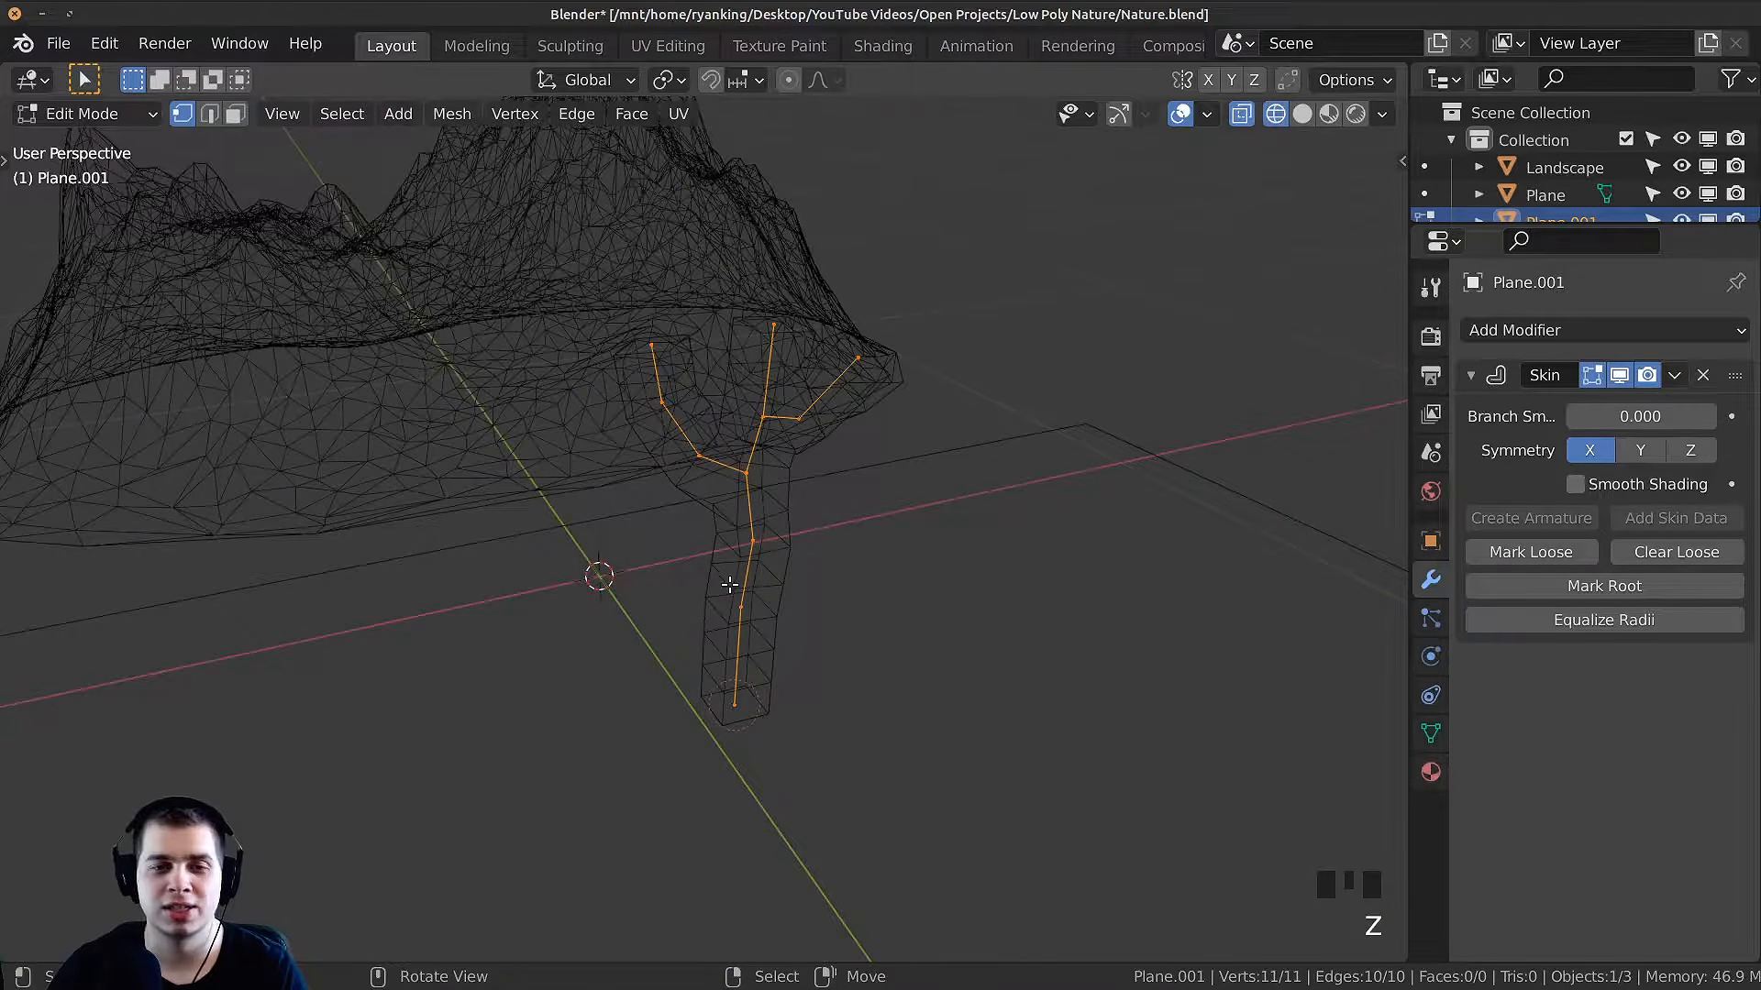
{"action": "key", "text": "z"}
{"action": "scroll", "coordinate": [1366, 596], "scroll_direction": "up", "scroll_amount": 1}
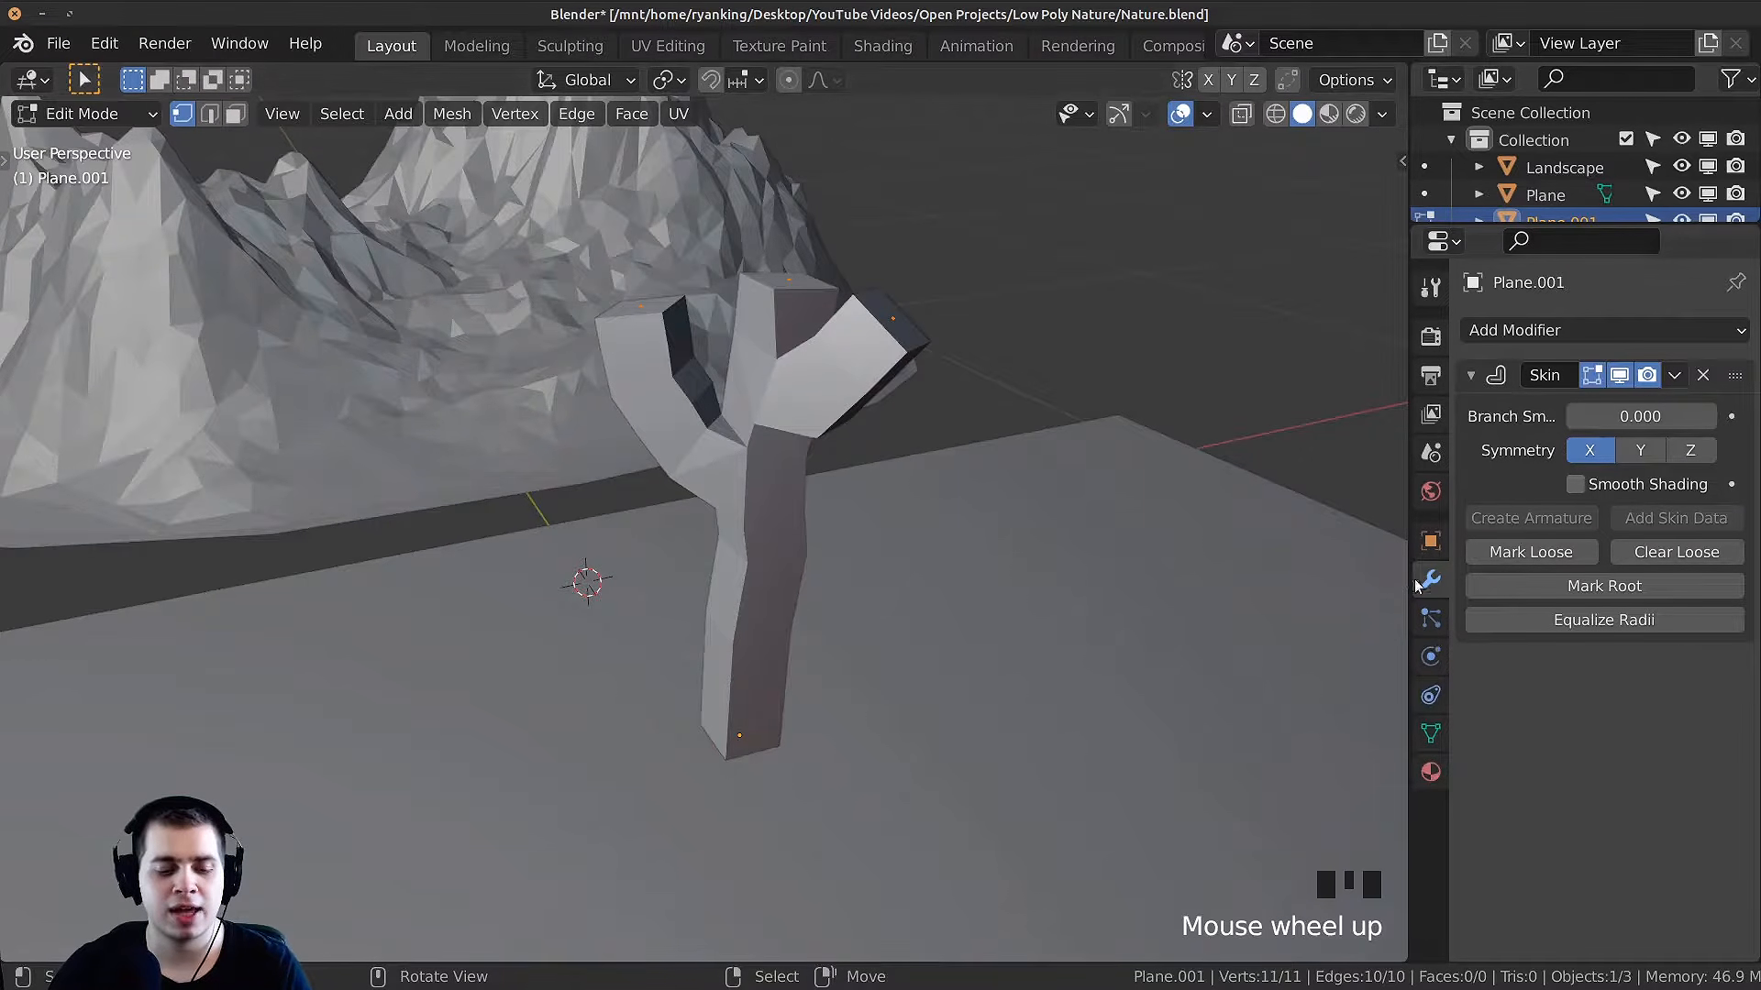
{"action": "key", "text": "ctrl+a"}
{"action": "key", "text": "ctrl+a"}
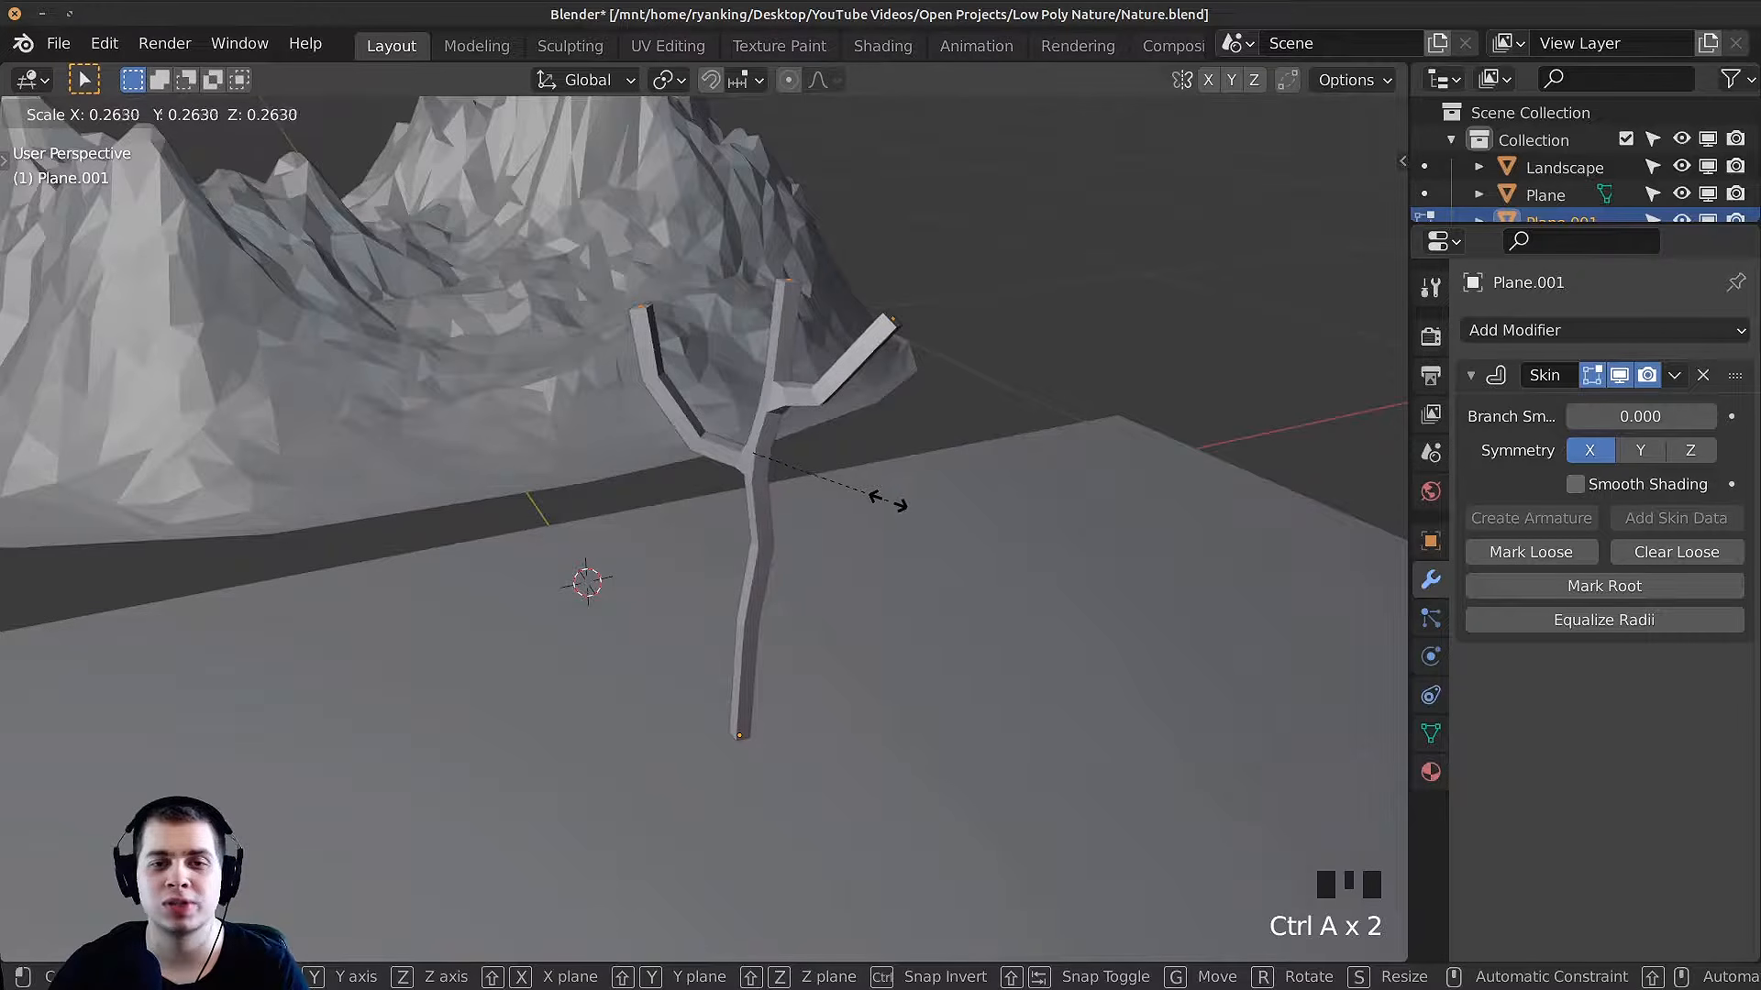
{"action": "left_click", "coordinate": [876, 504]}
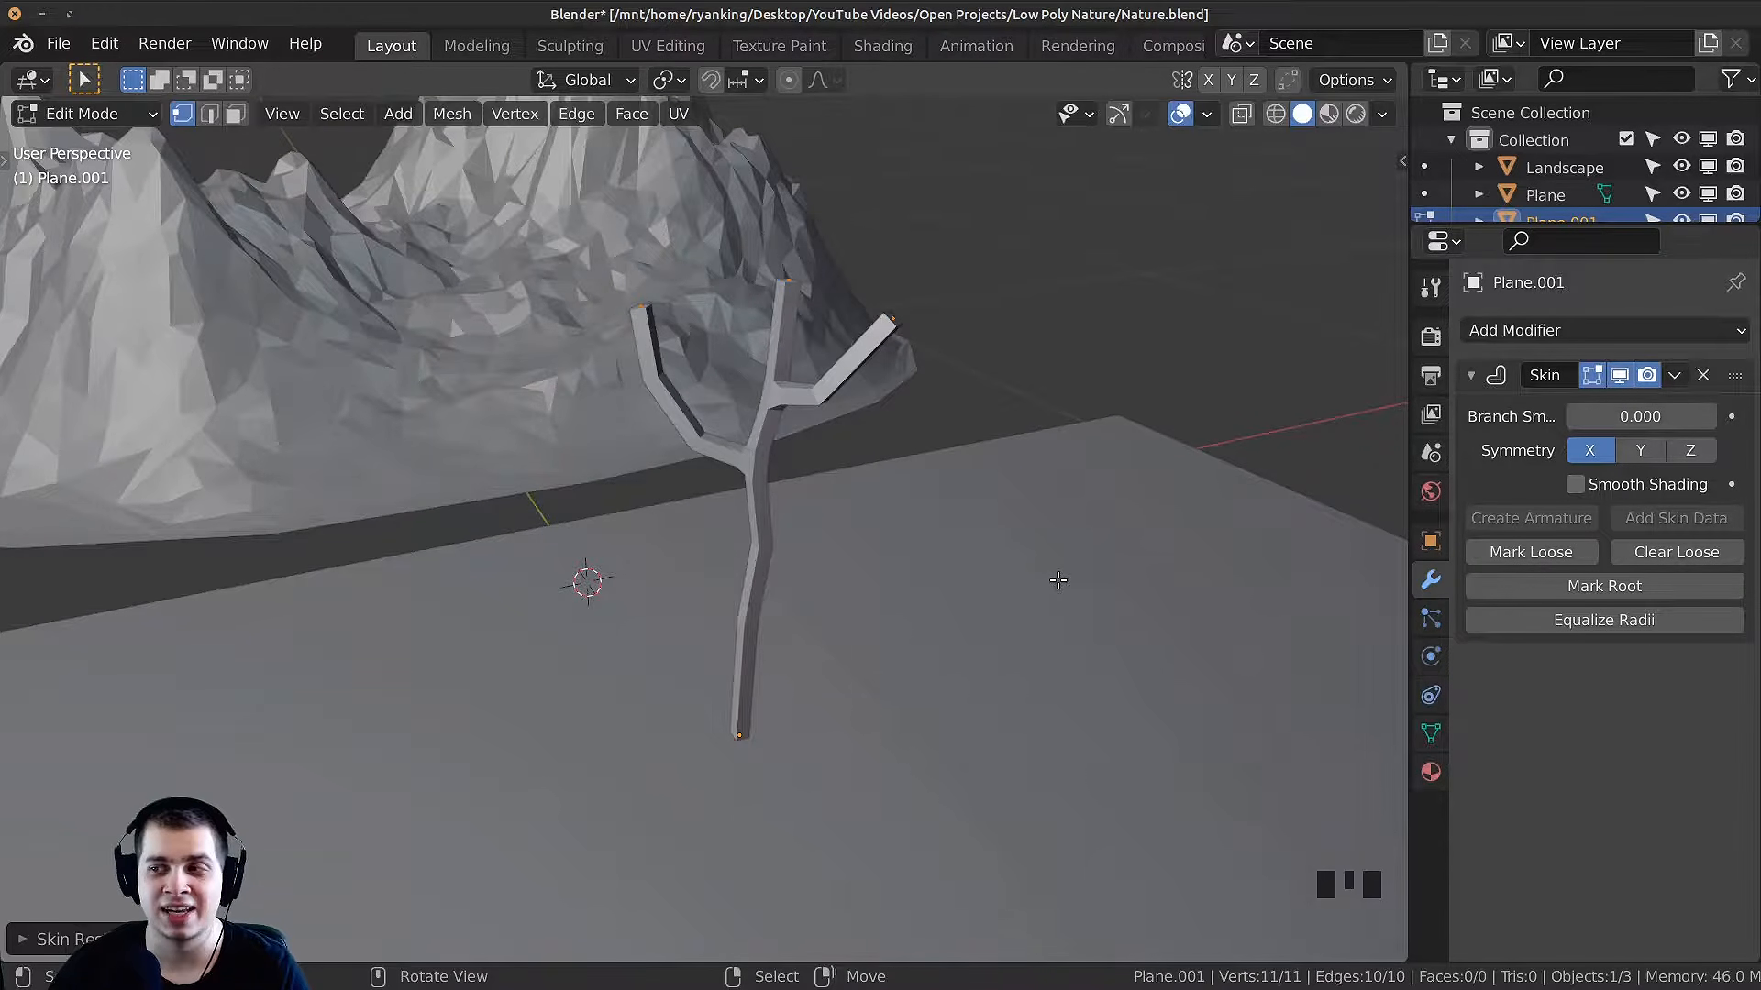
{"action": "key", "text": "ctrl+a"}
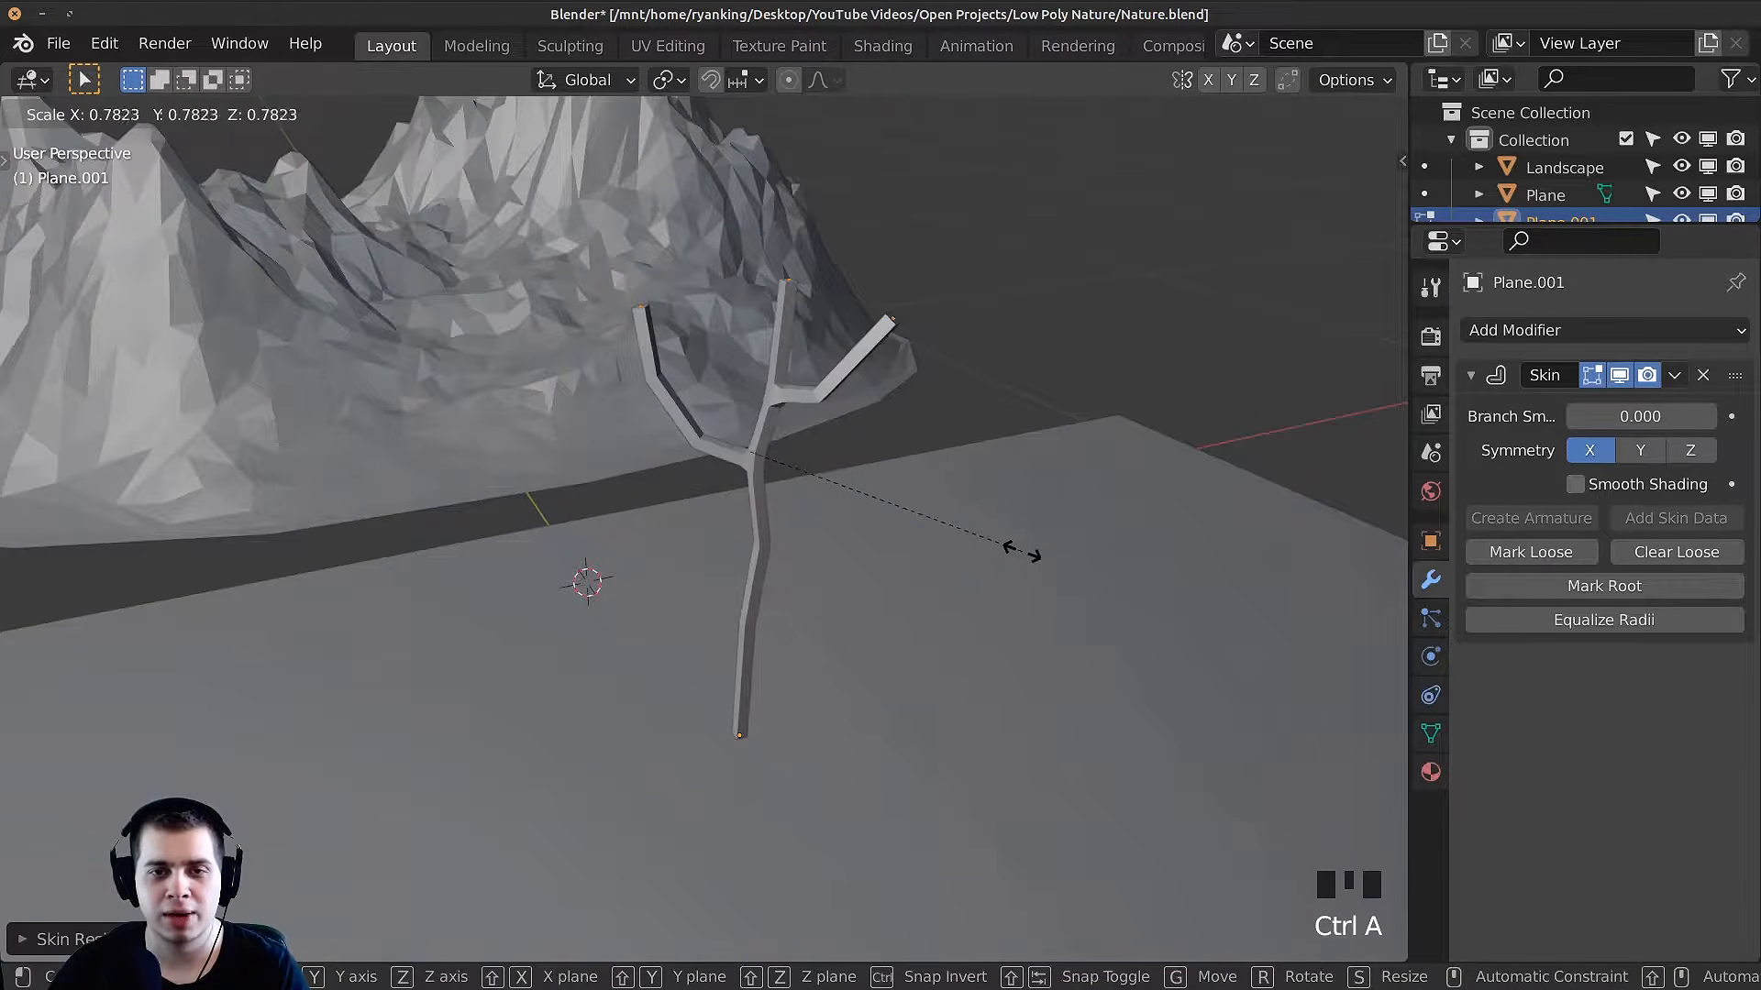
{"action": "right_click", "coordinate": [1123, 589]}
{"action": "scroll", "coordinate": [767, 660], "scroll_direction": "up", "scroll_amount": 1}
{"action": "right_click_drag", "start_coordinate": [777, 638], "coordinate": [784, 732]}
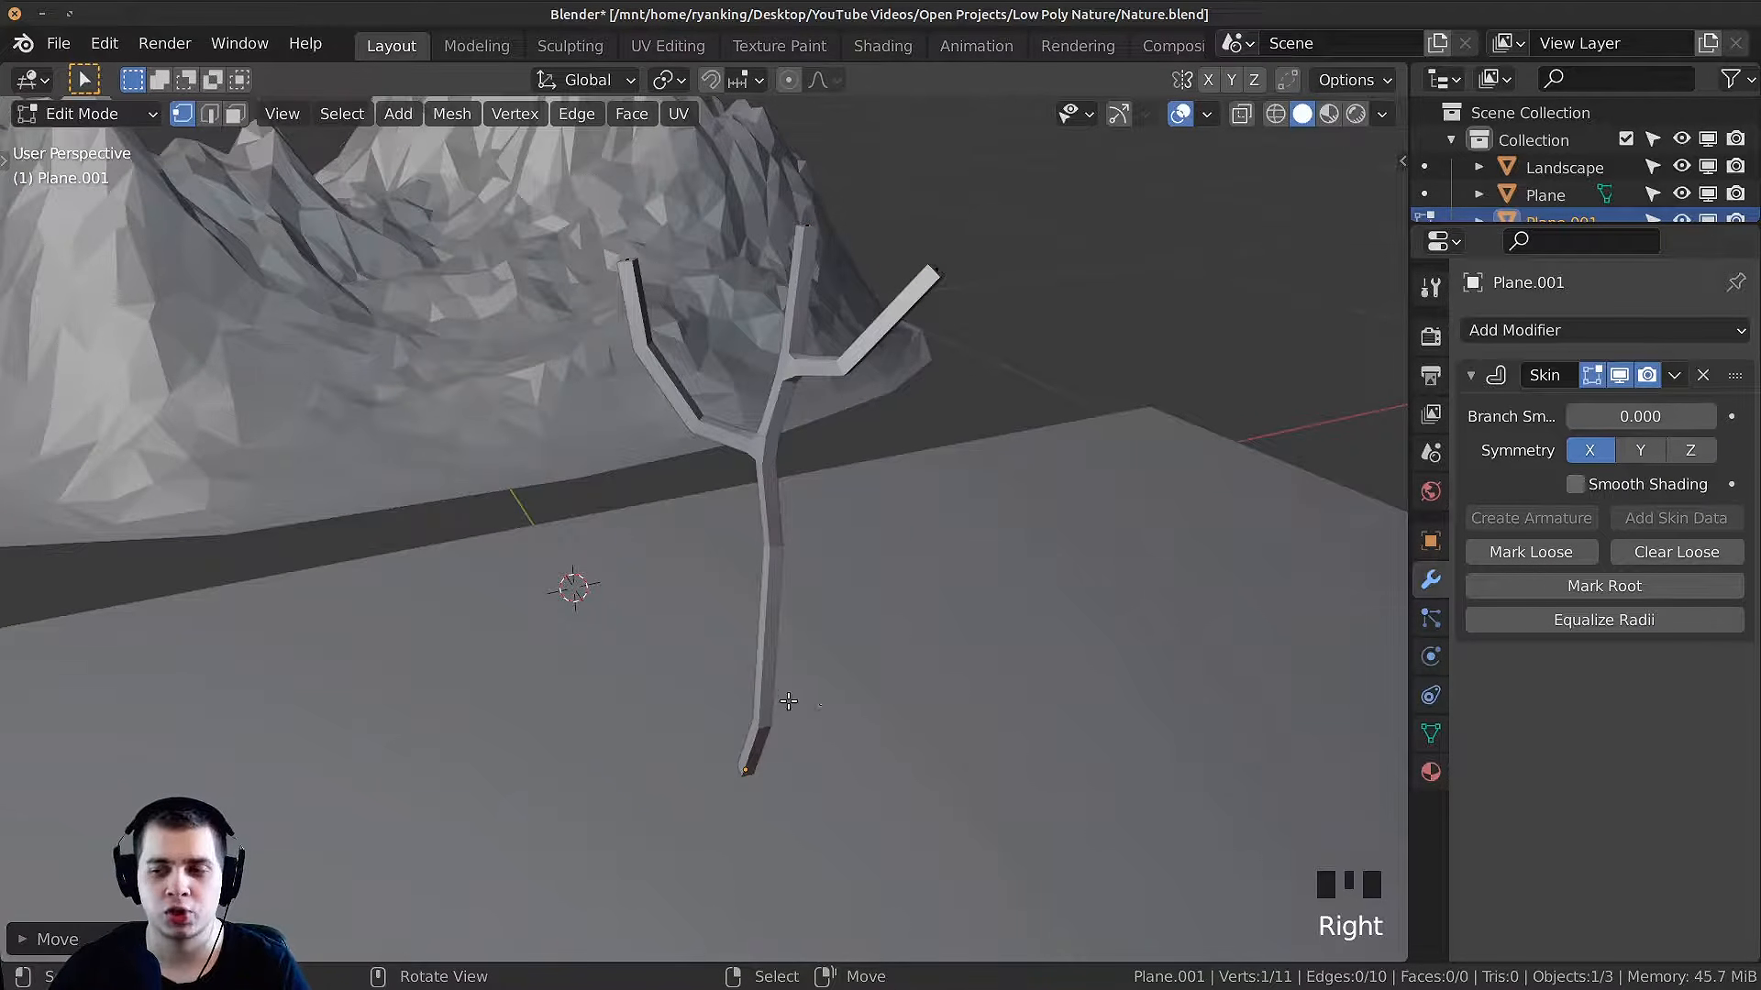
{"action": "key", "text": "ctrl+z"}
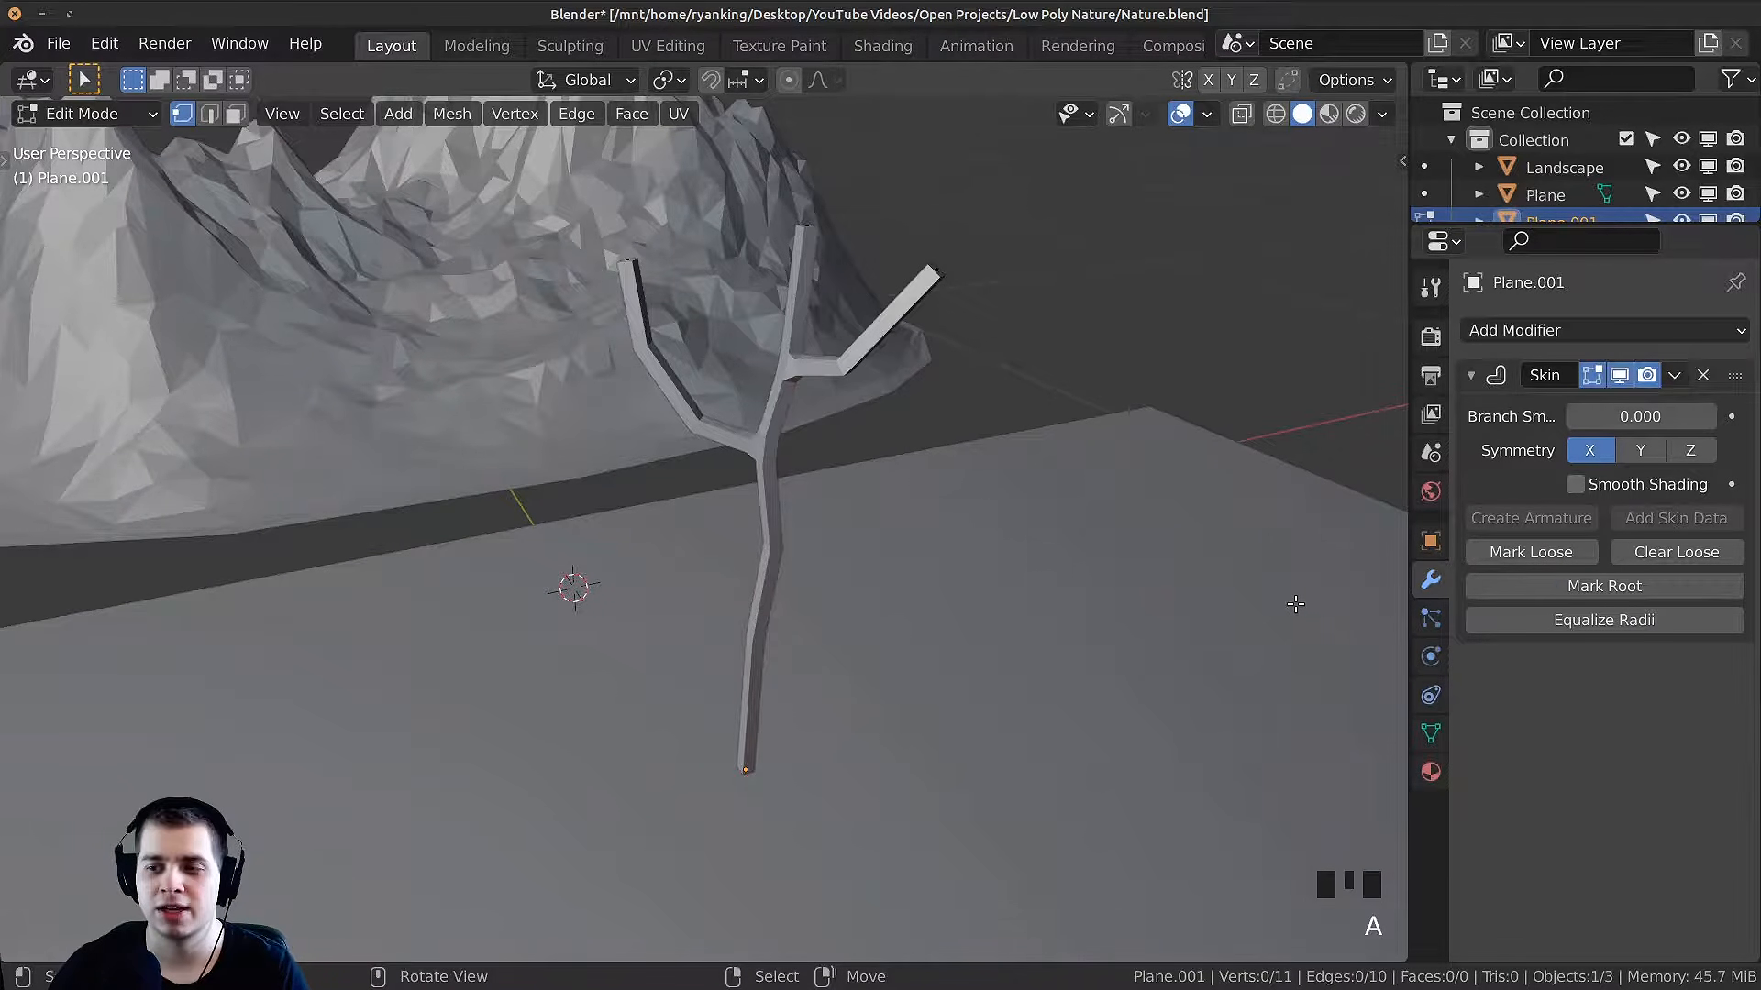
Step: Box-select the four lower trunk vertices in wireframe view and enlarge their skin radius moderately
{"action": "key", "text": "z"}
{"action": "left_click", "coordinate": [863, 592]}
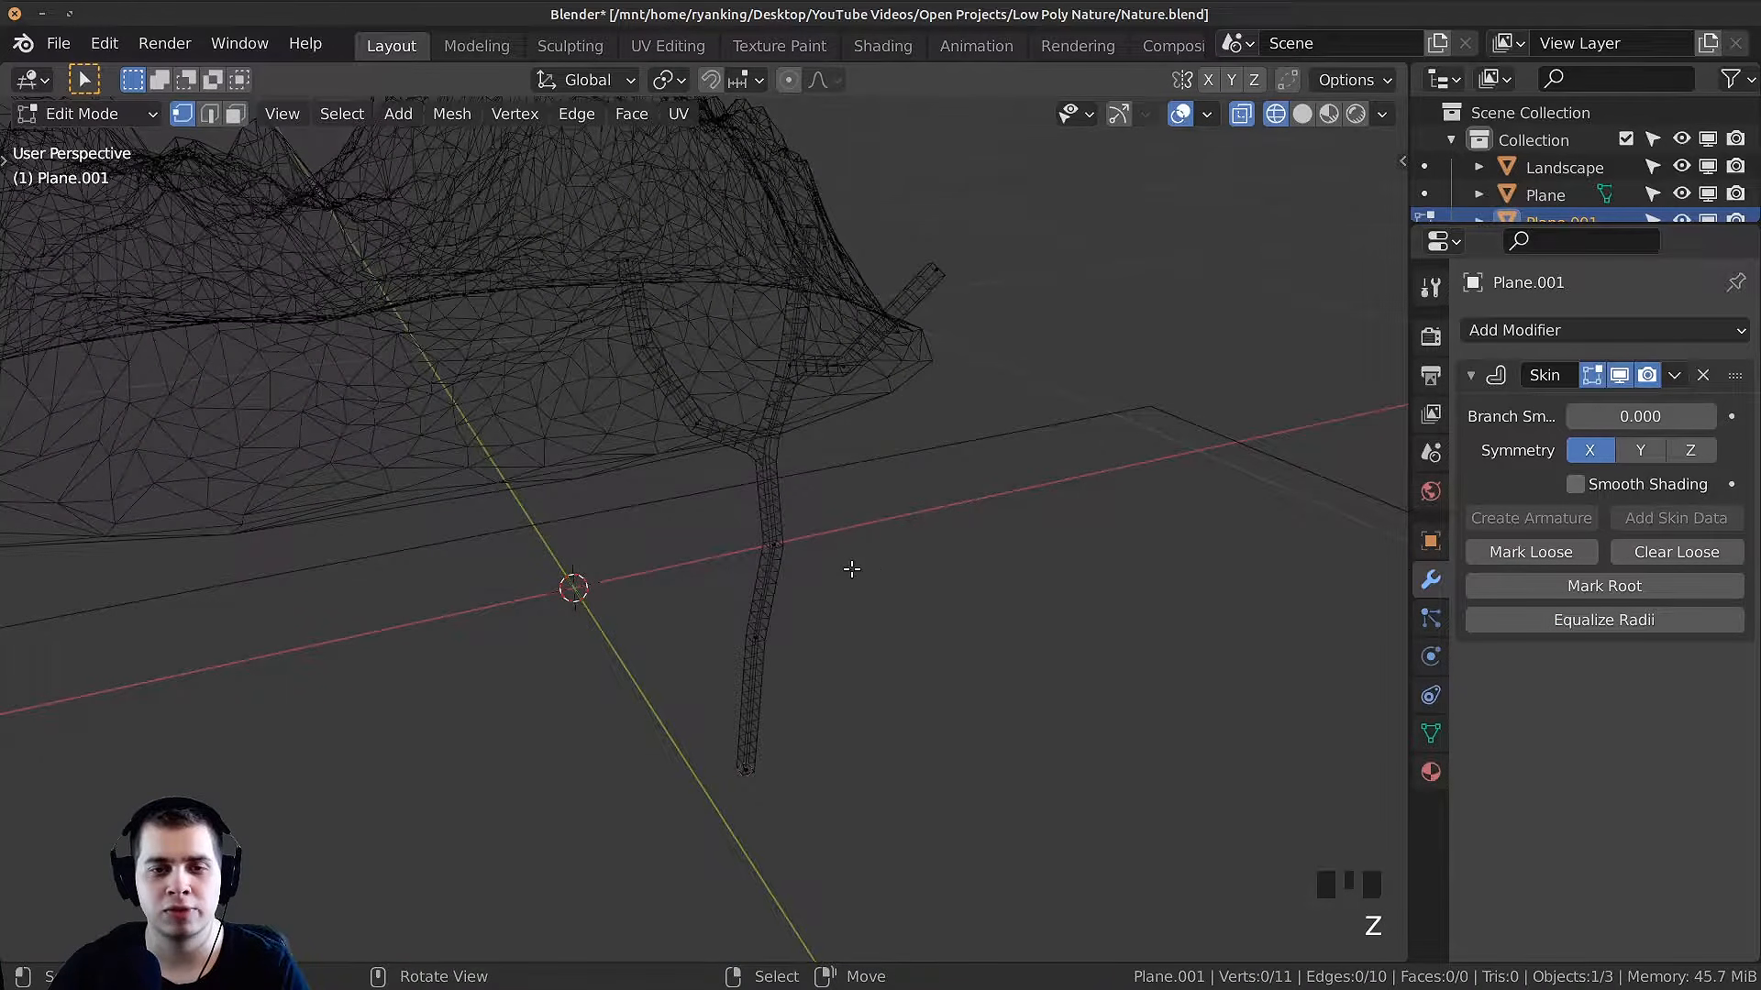
{"action": "key", "text": "b"}
{"action": "left_click_drag", "start_coordinate": [564, 442], "coordinate": [852, 946]}
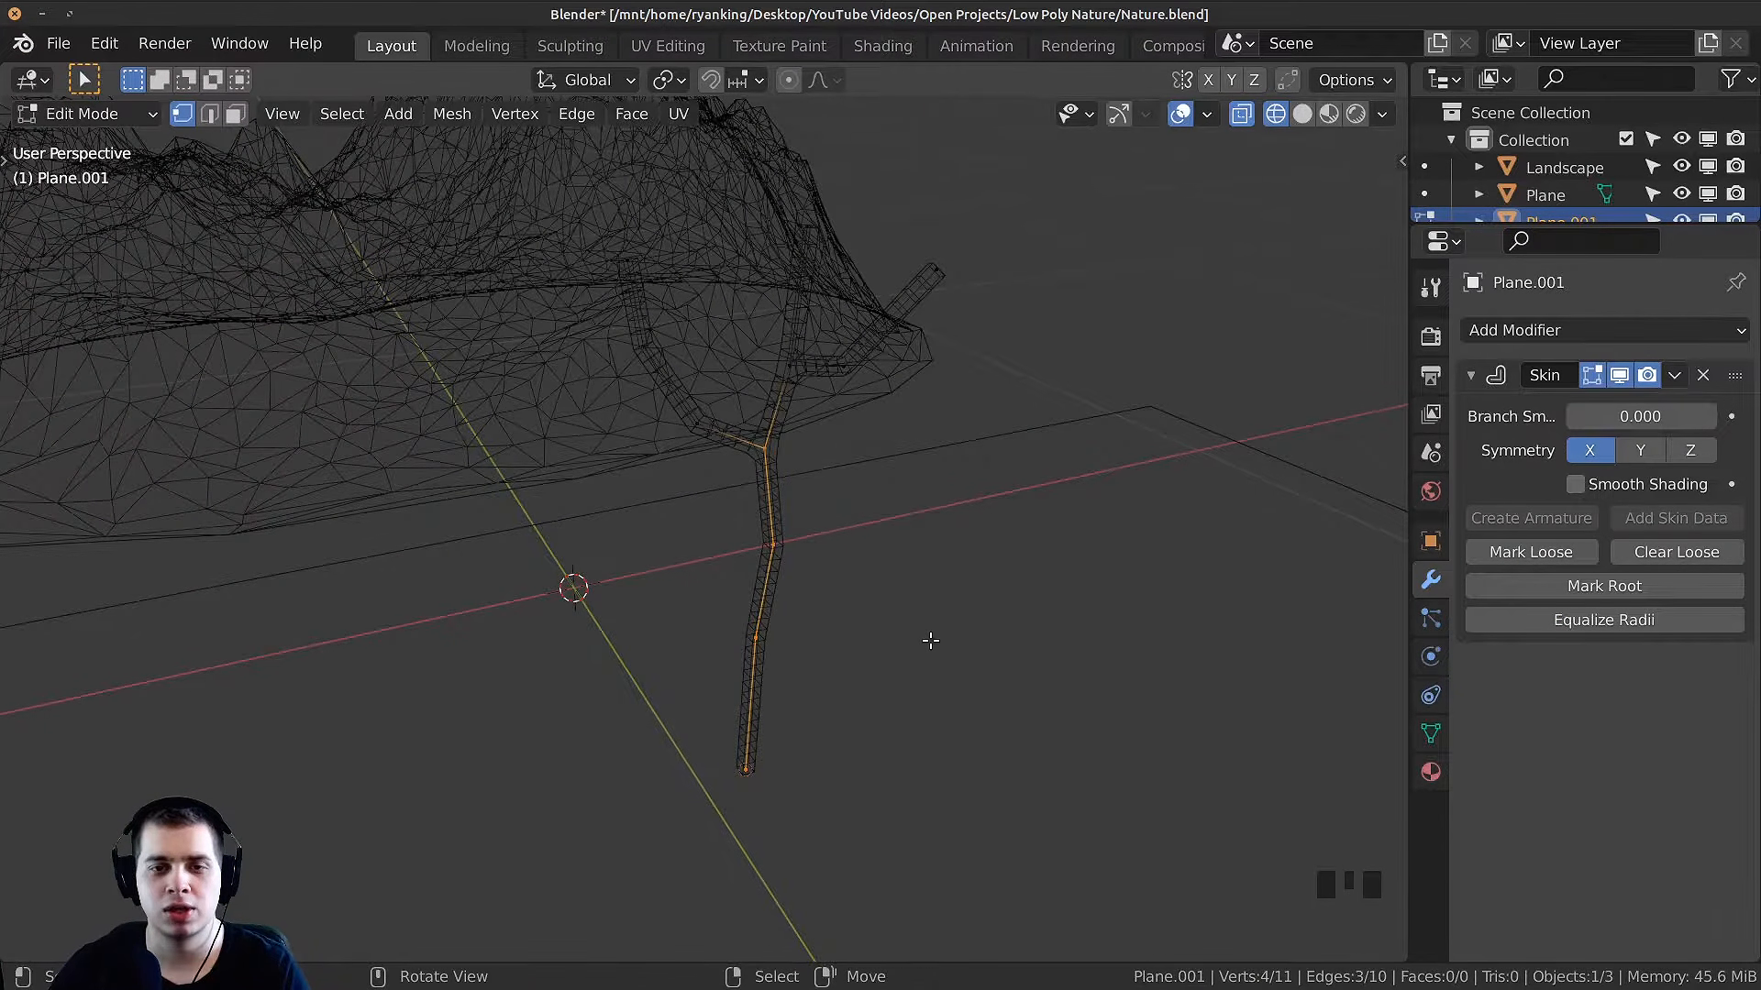
{"action": "middle_click_drag", "start_coordinate": [931, 640], "coordinate": [932, 582]}
{"action": "key", "text": "ctrl+a"}
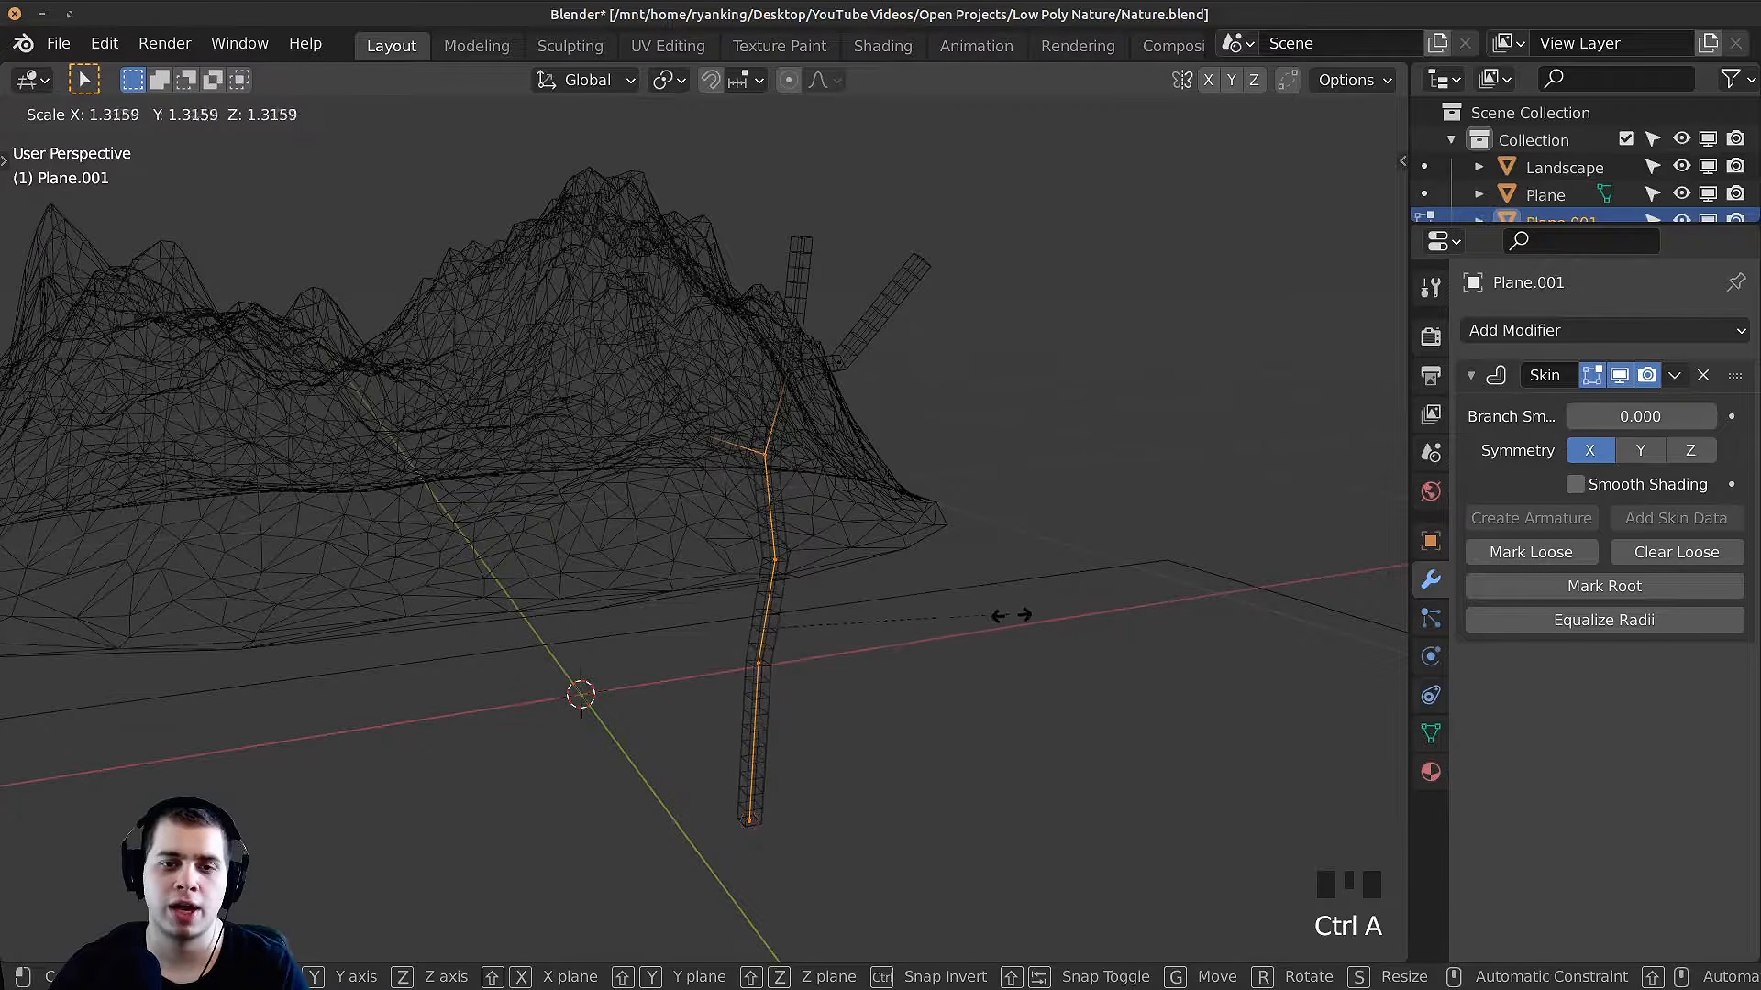
{"action": "left_click", "coordinate": [1053, 639]}
Step: Select only the two lowest trunk vertices and enlarge their skin radius so that the lower trunk is thicker
{"action": "key", "text": "a"}
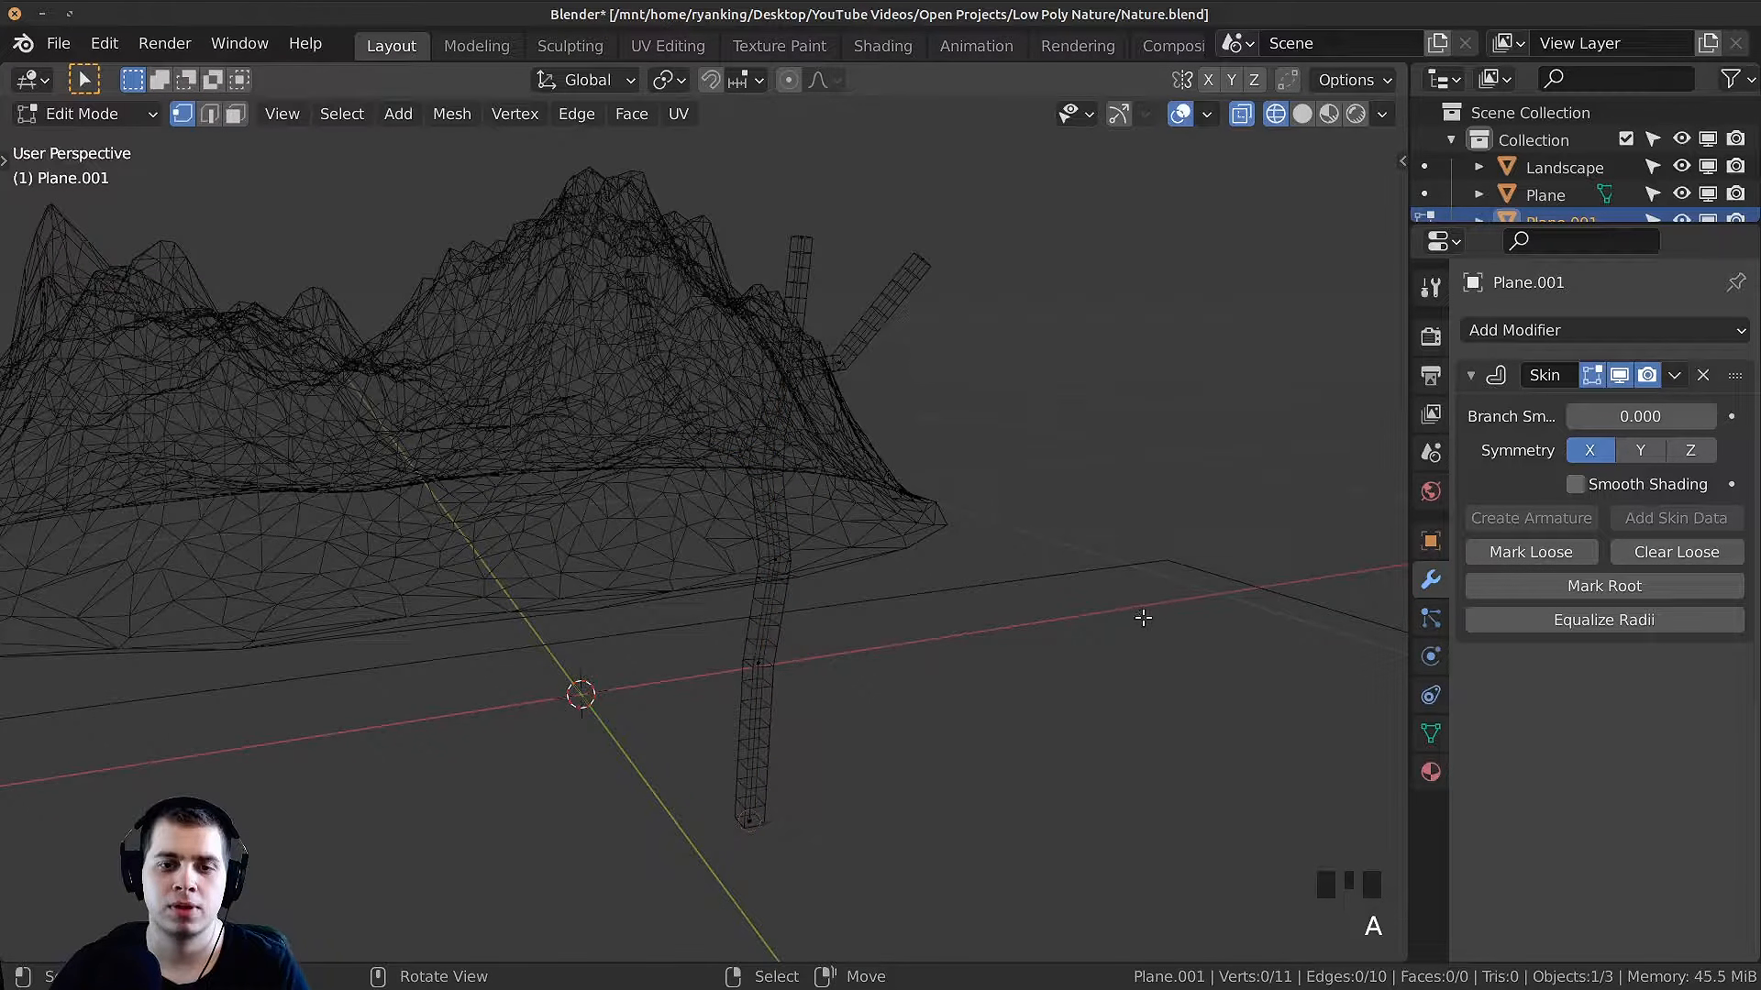
{"action": "key", "text": "b"}
{"action": "left_click_drag", "start_coordinate": [1280, 554], "coordinate": [568, 911]}
{"action": "key", "text": "ctrl+a"}
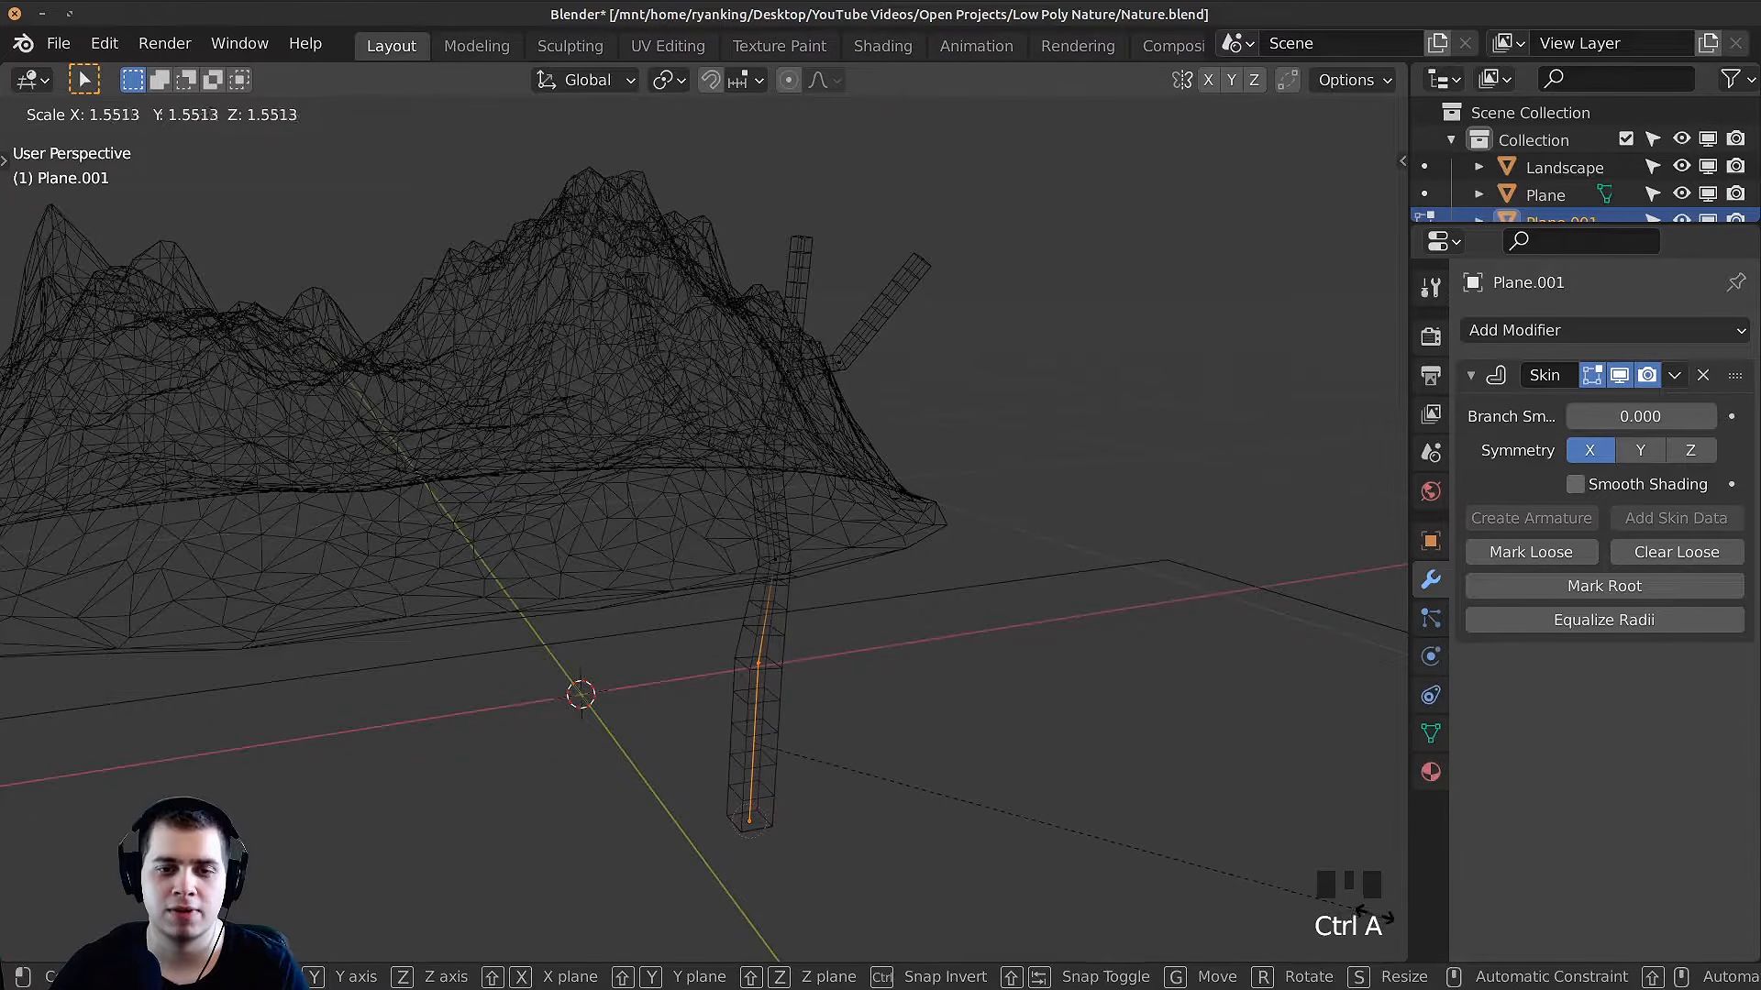
{"action": "left_click", "coordinate": [1121, 894]}
Step: Scale up the skin radius of the bottom trunk vertex by about 1.5 to flare the tree's base
{"action": "key", "text": "Right"}
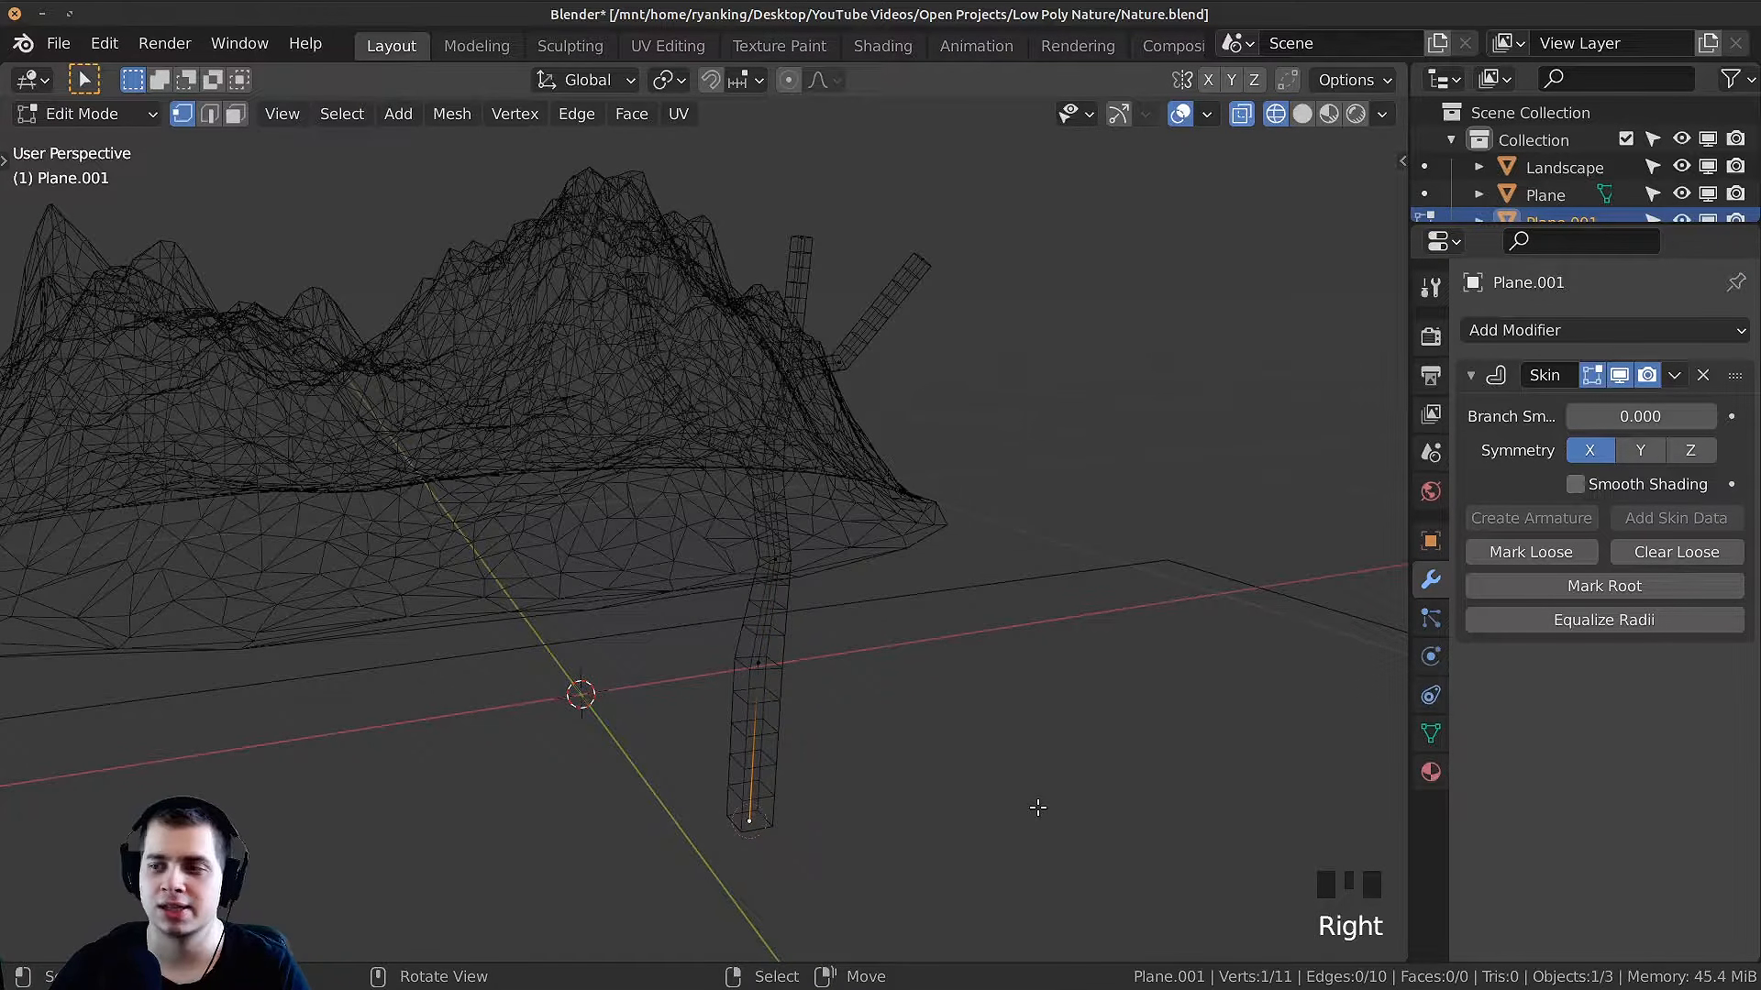
{"action": "key", "text": "ctrl+a"}
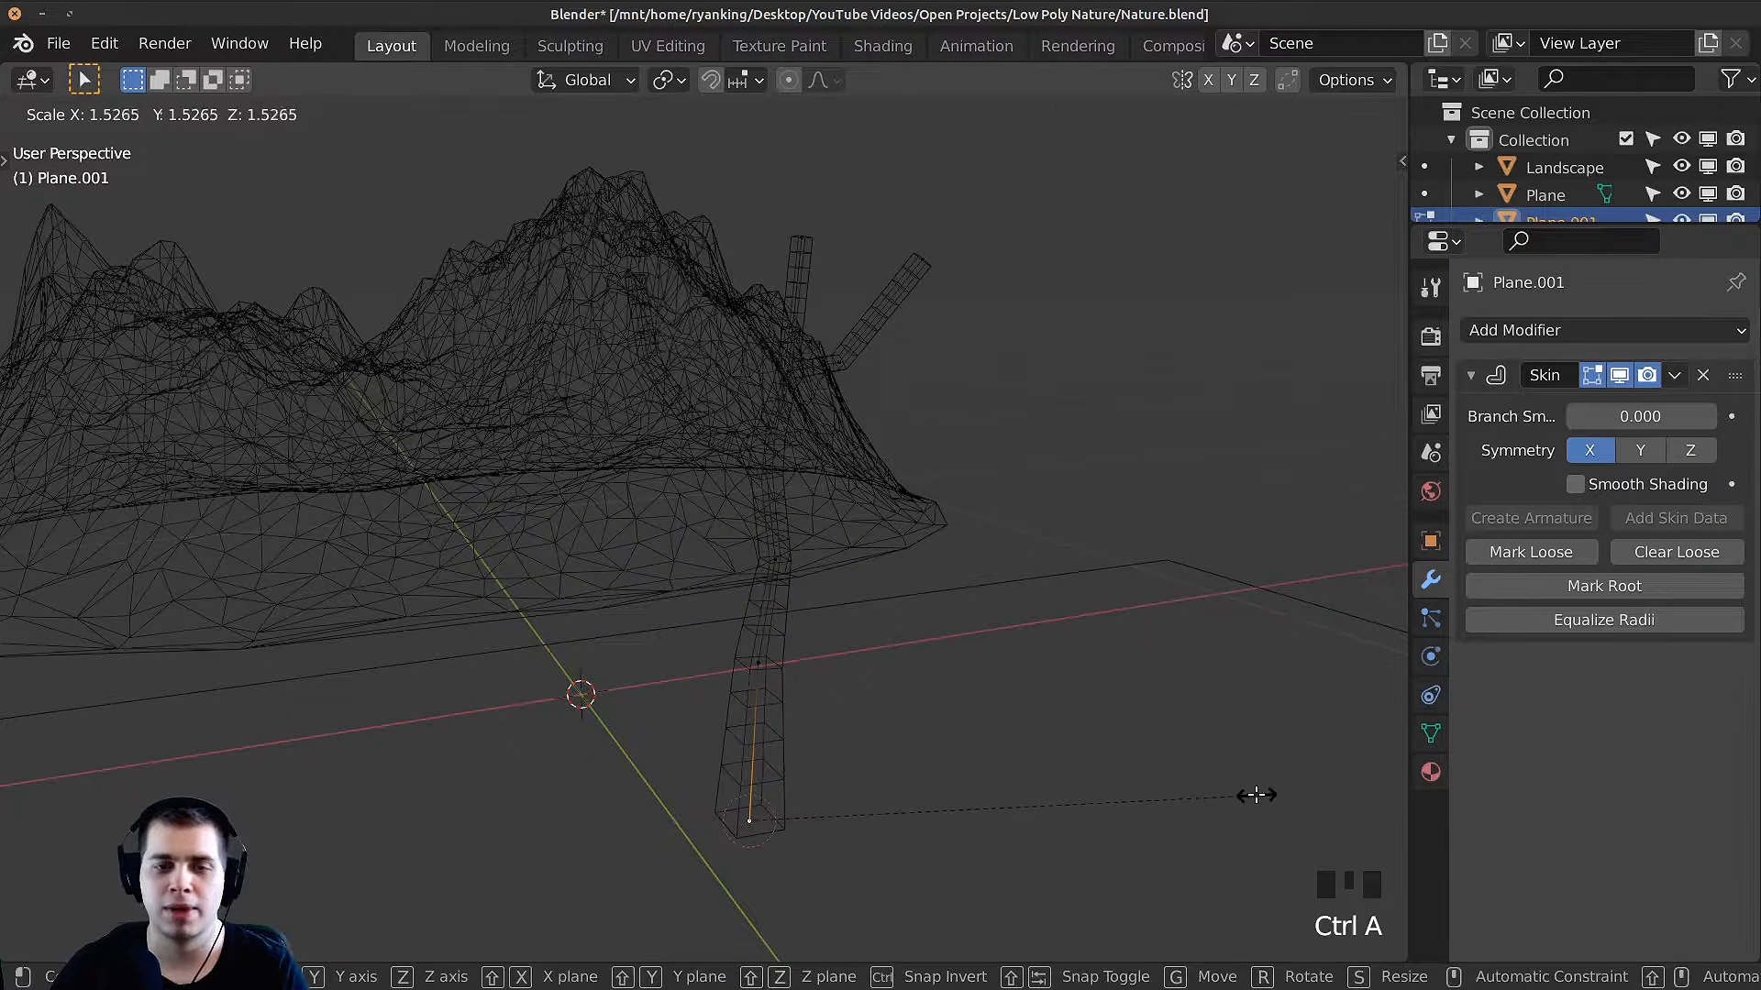
{"action": "left_click", "coordinate": [1250, 794]}
{"action": "key", "text": "z"}
Step: Select the tip vertices of both side branches and reduce their skin radius so the branches taper
{"action": "key", "text": "Right"}
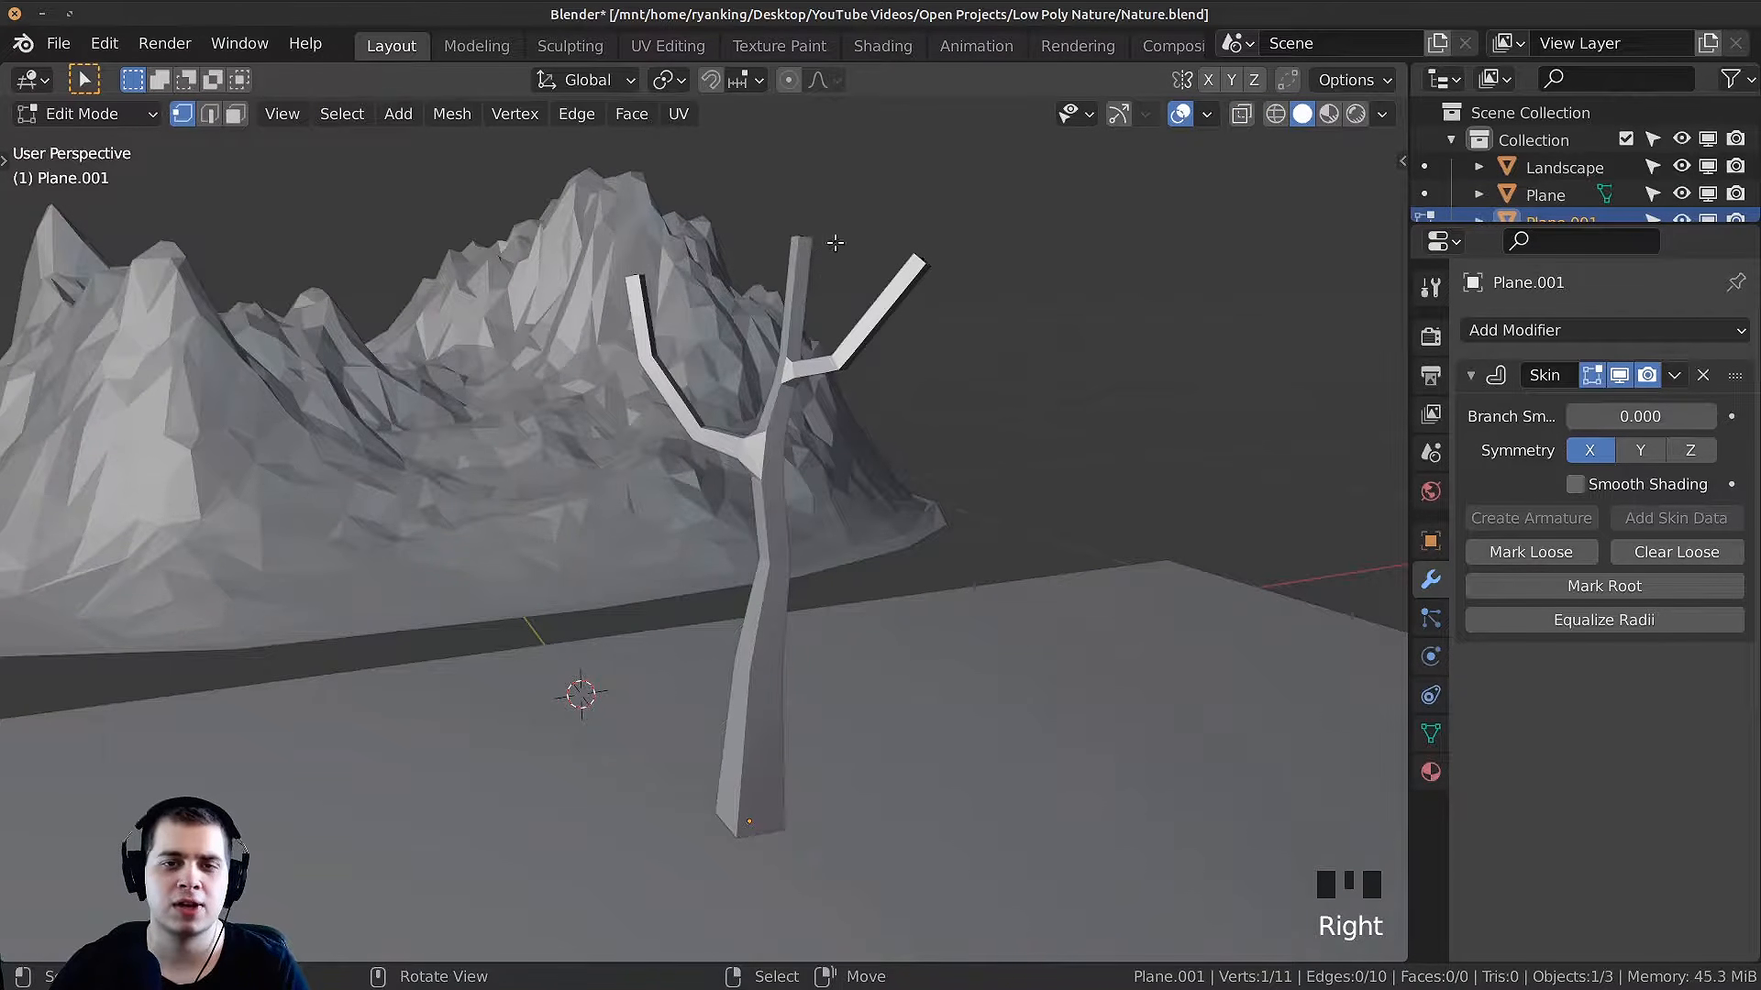
{"action": "key", "text": "z"}
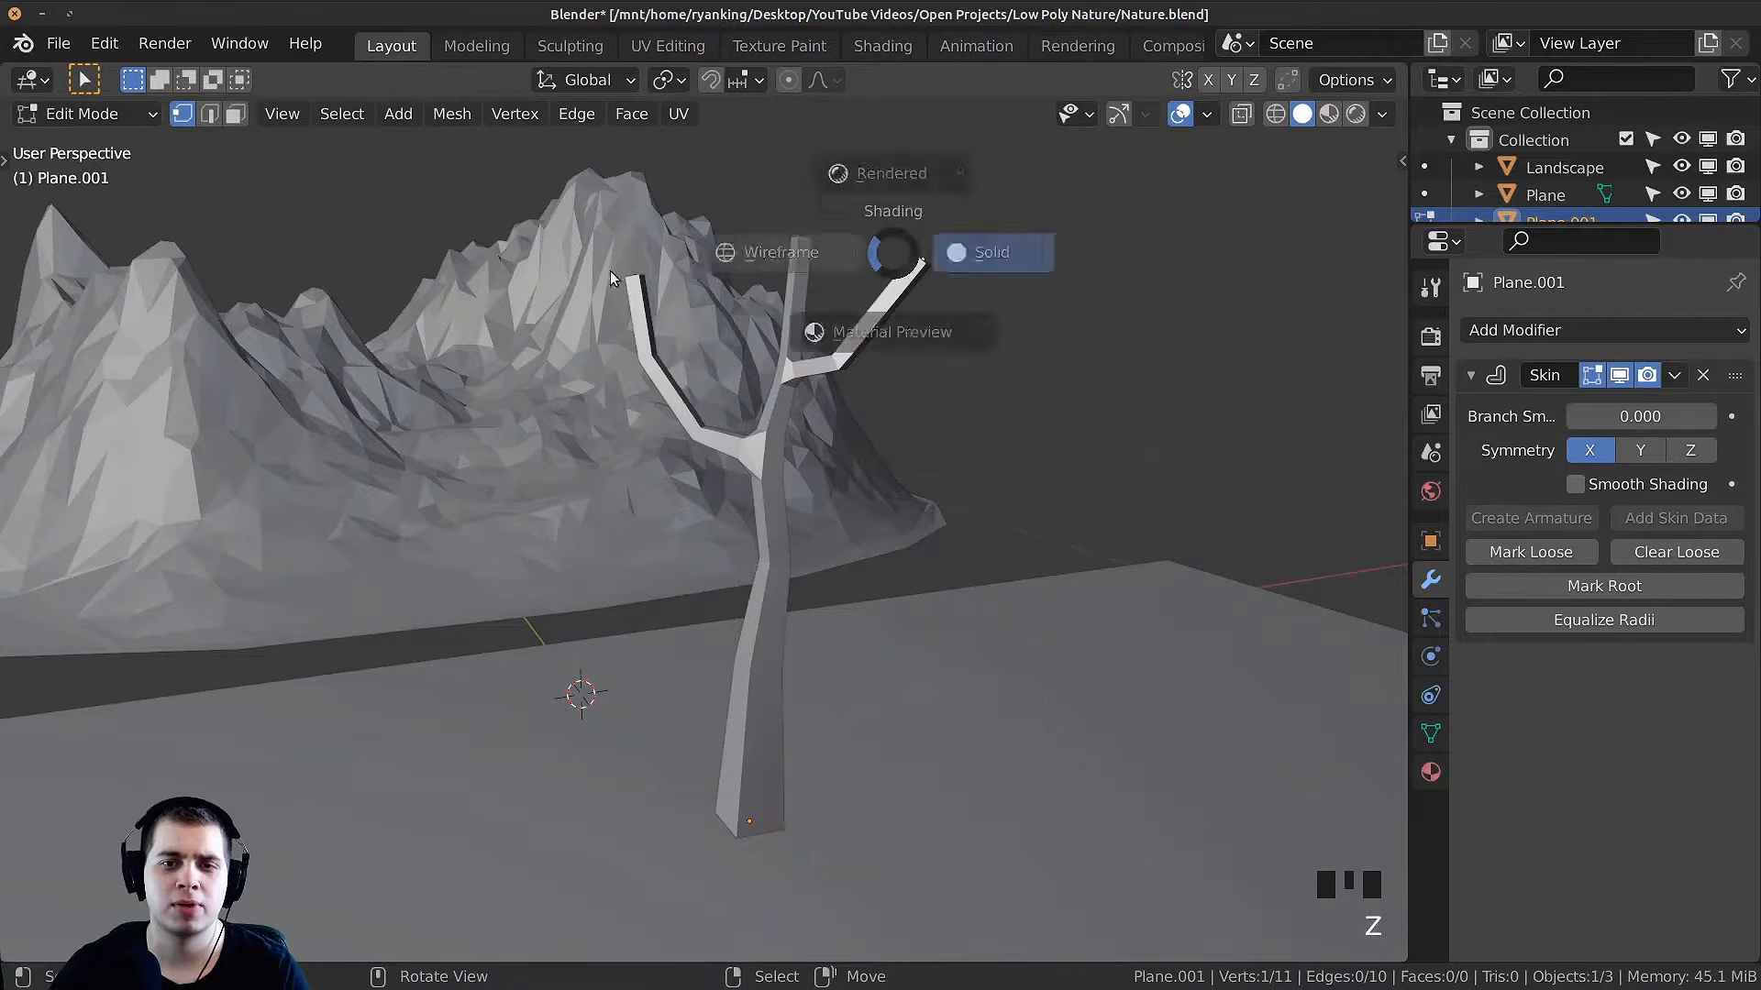
{"action": "right_click", "coordinate": [634, 275], "text": "shift"}
{"action": "key", "text": "ctrl+a"}
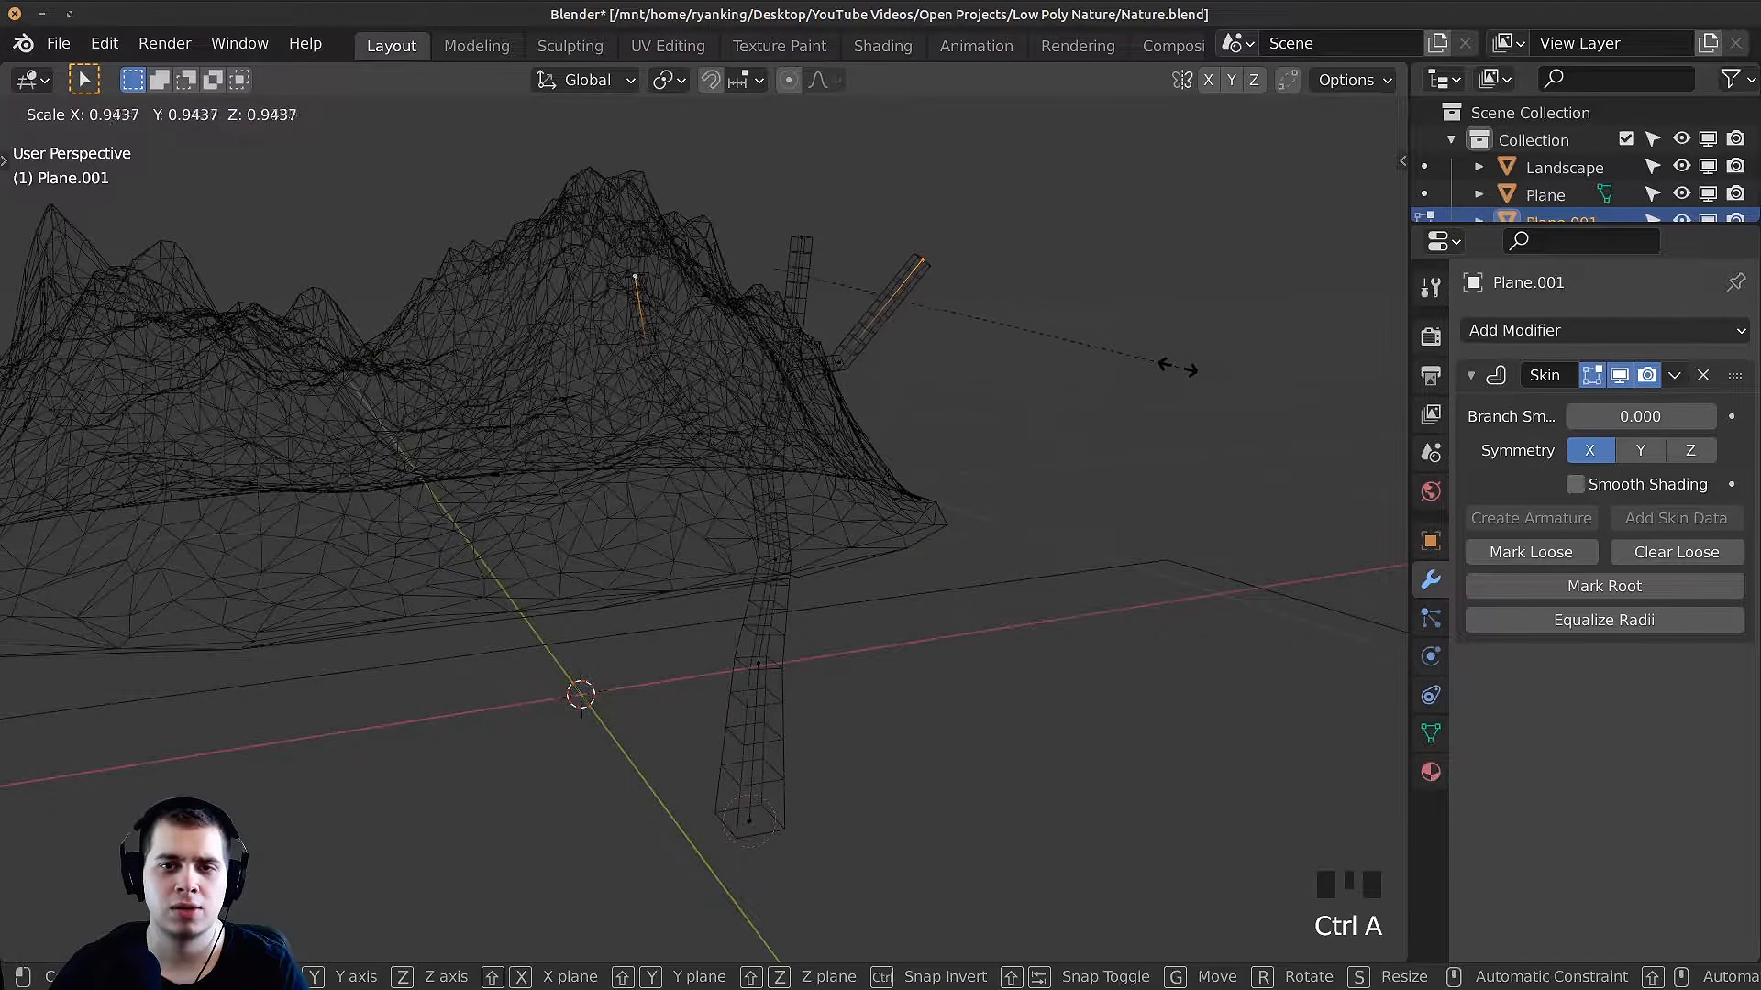
{"action": "left_click", "coordinate": [1000, 350]}
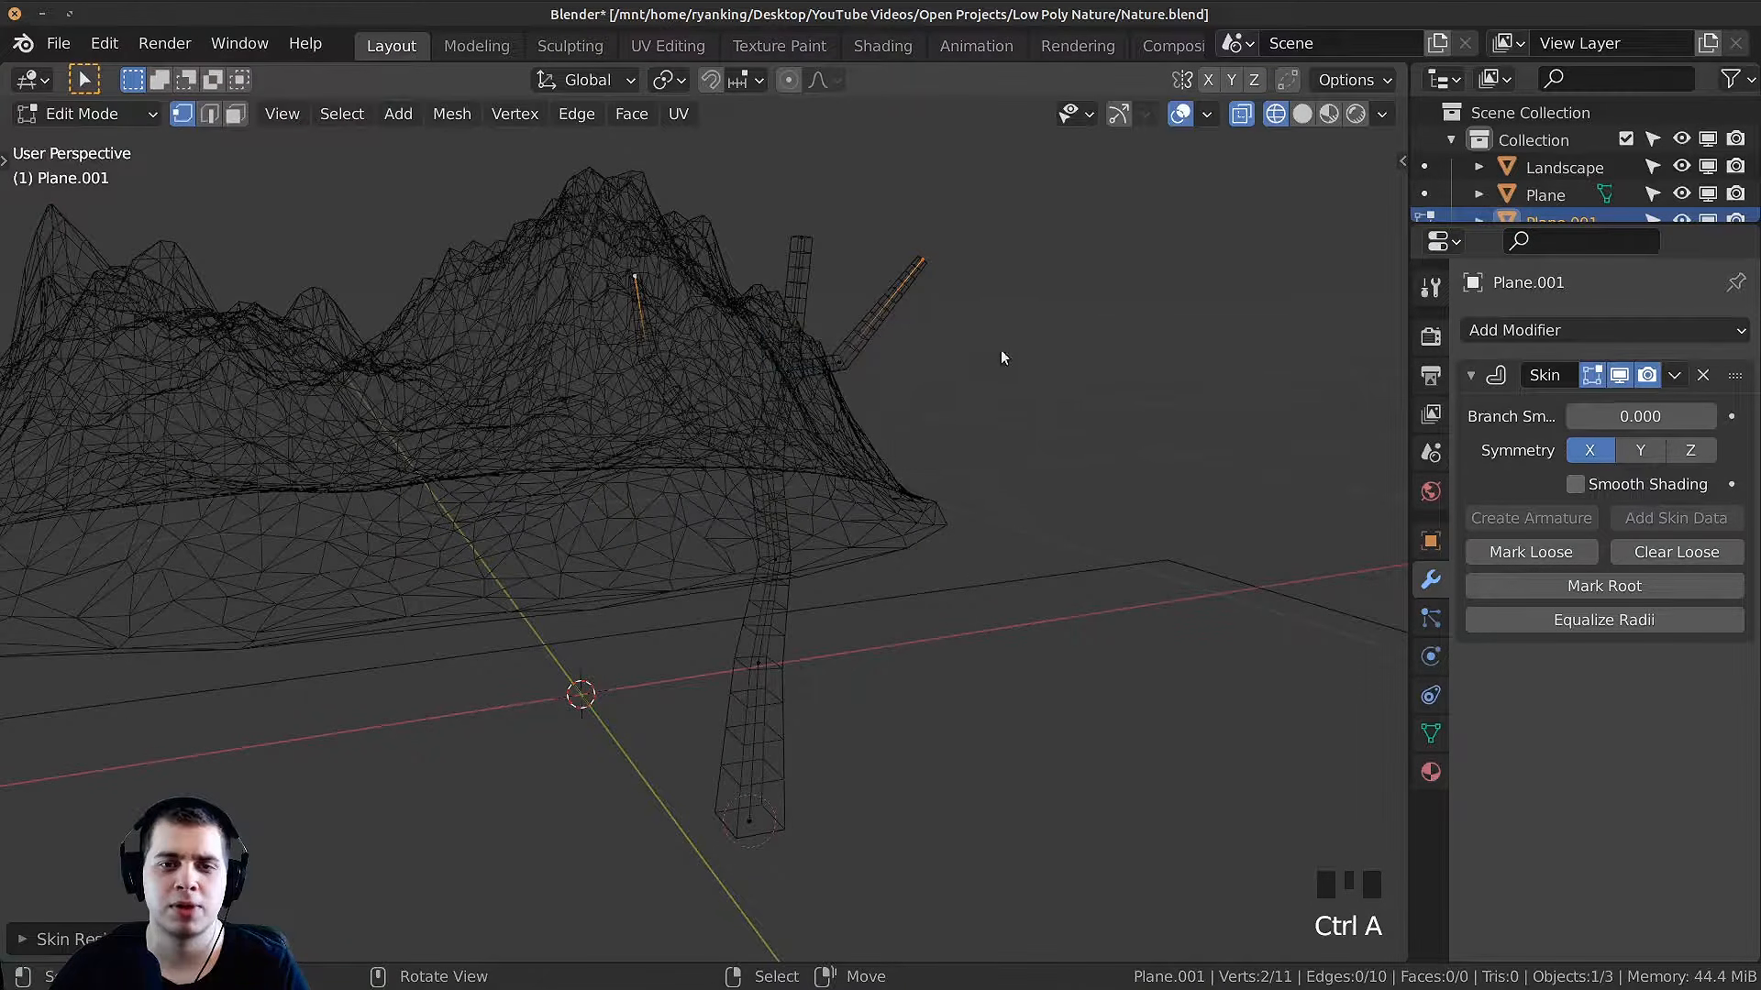
{"action": "key", "text": "z"}
{"action": "middle_click_drag", "start_coordinate": [769, 456], "coordinate": [792, 466]}
{"action": "middle_click_drag", "start_coordinate": [867, 451], "coordinate": [871, 463], "text": "shift"}
Step: Thicken the skin around the four upper trunk vertices with two resizes, and return to Object Mode in solid view
{"action": "key", "text": "z"}
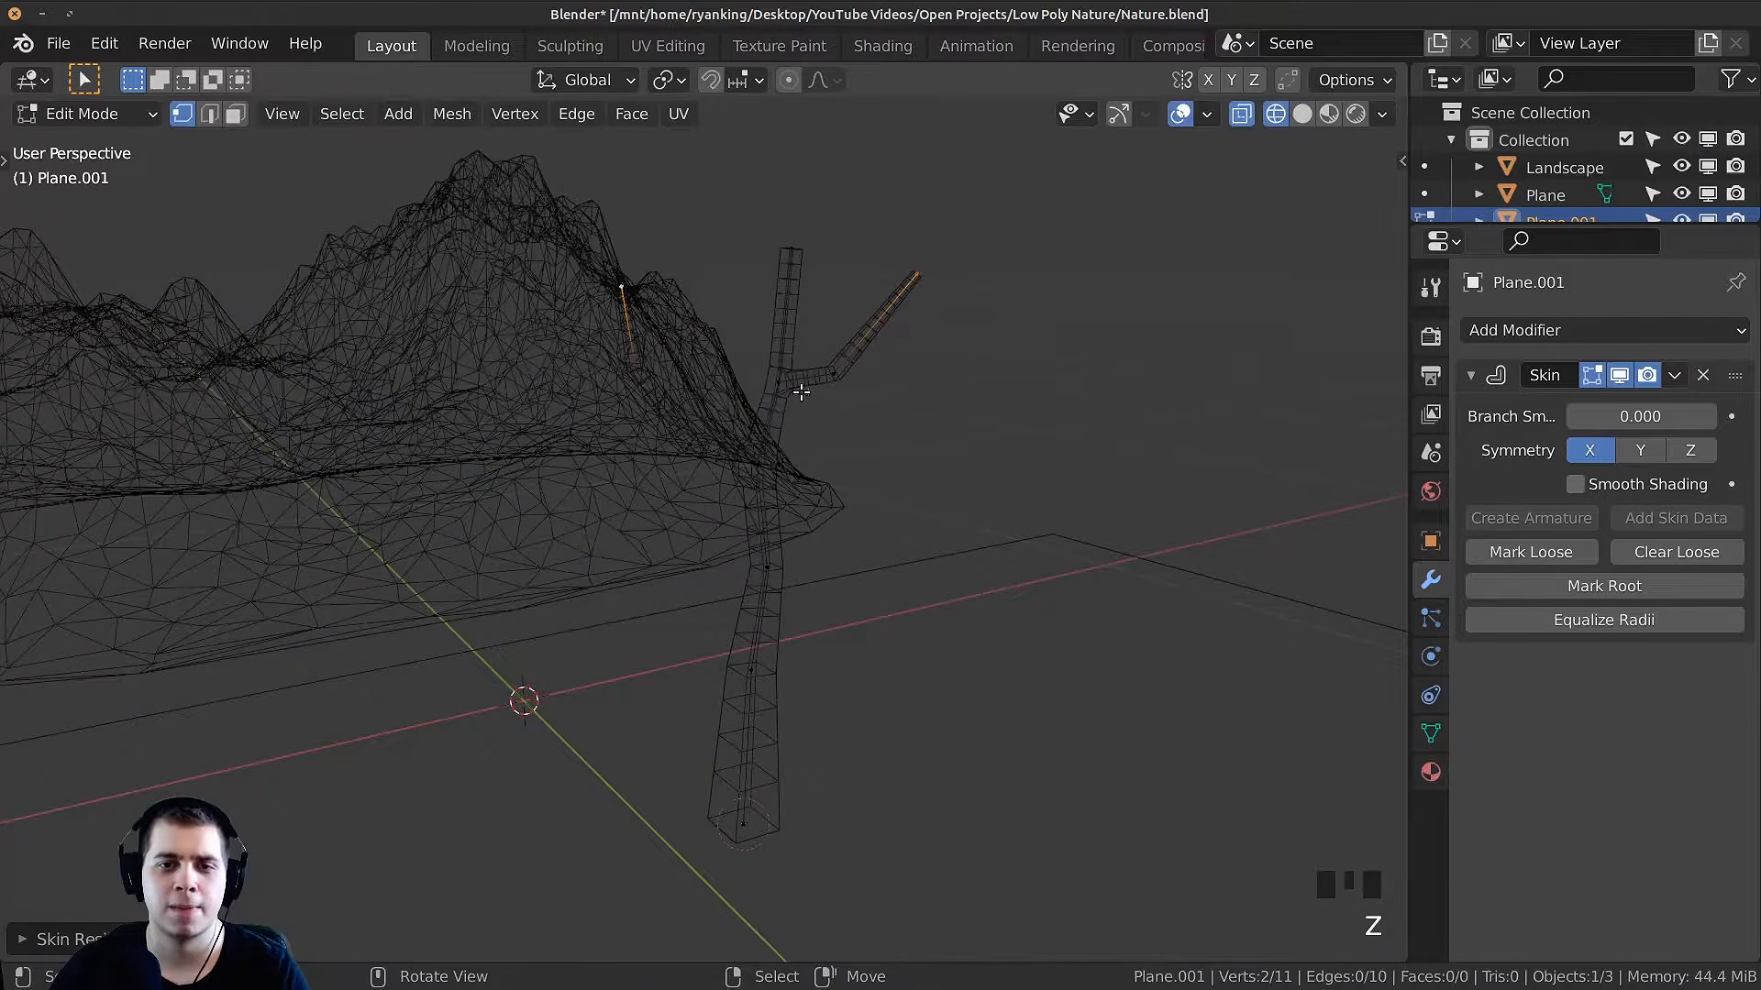
{"action": "key", "text": "a"}
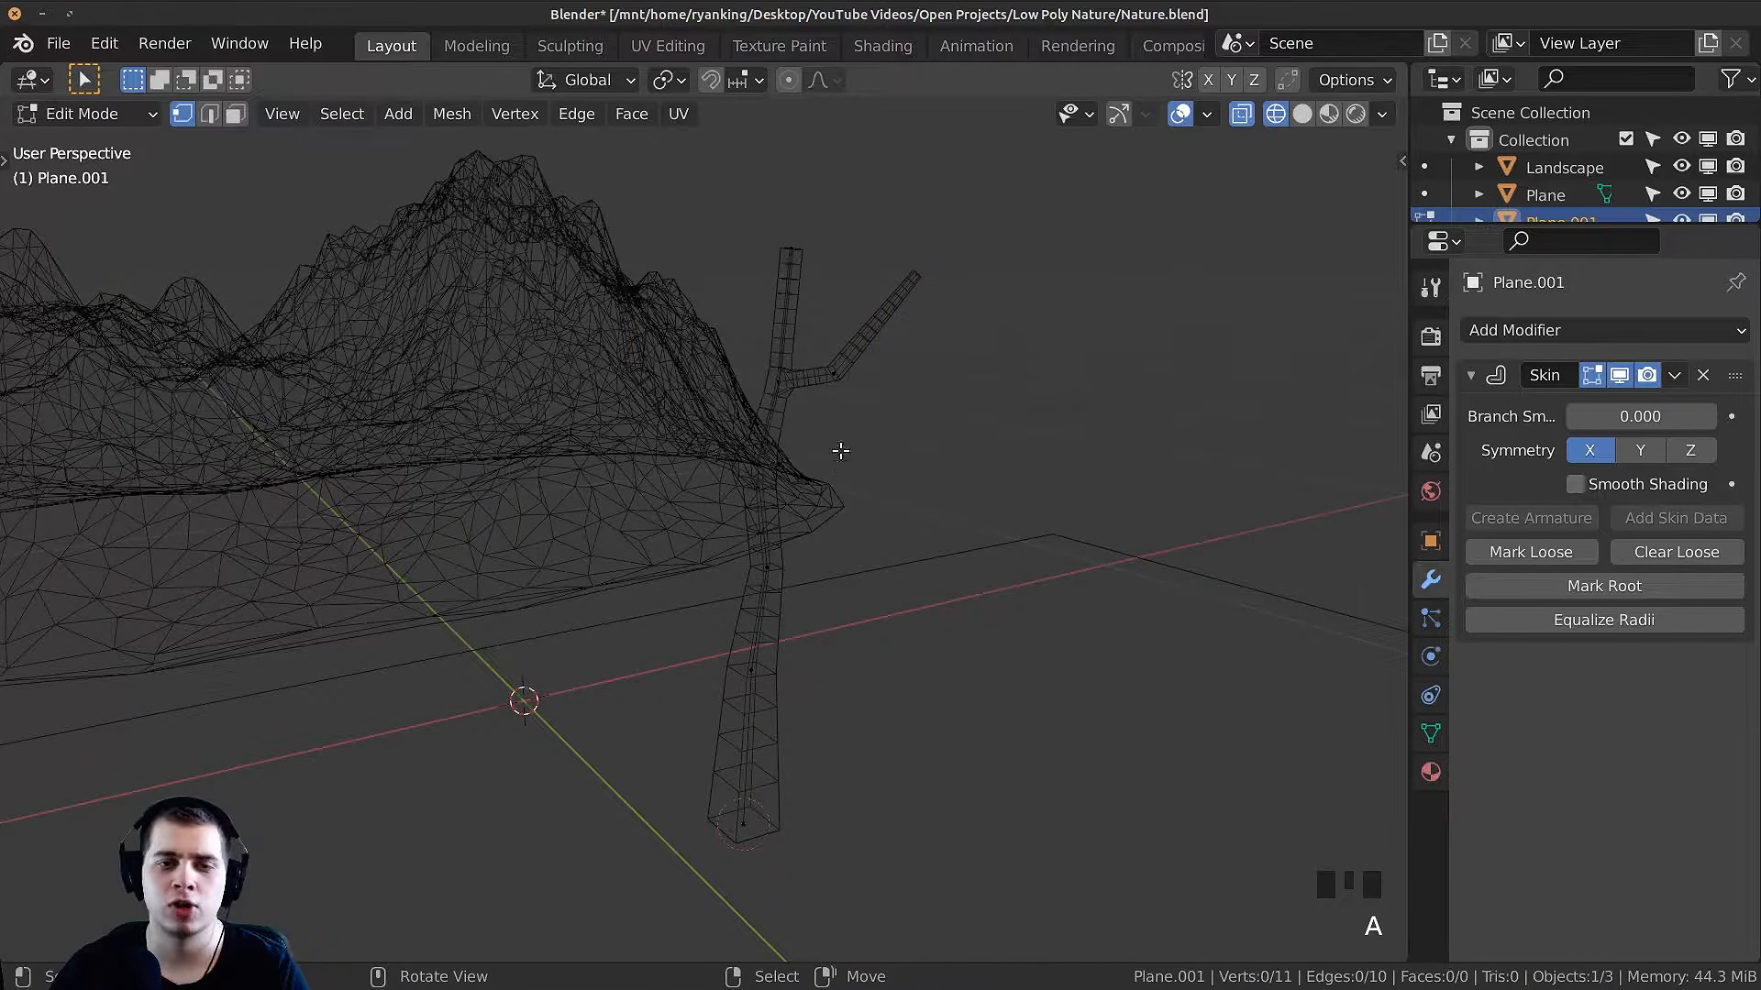
{"action": "key", "text": "b"}
{"action": "left_click_drag", "start_coordinate": [807, 151], "coordinate": [734, 456]}
{"action": "key", "text": "ctrl+a"}
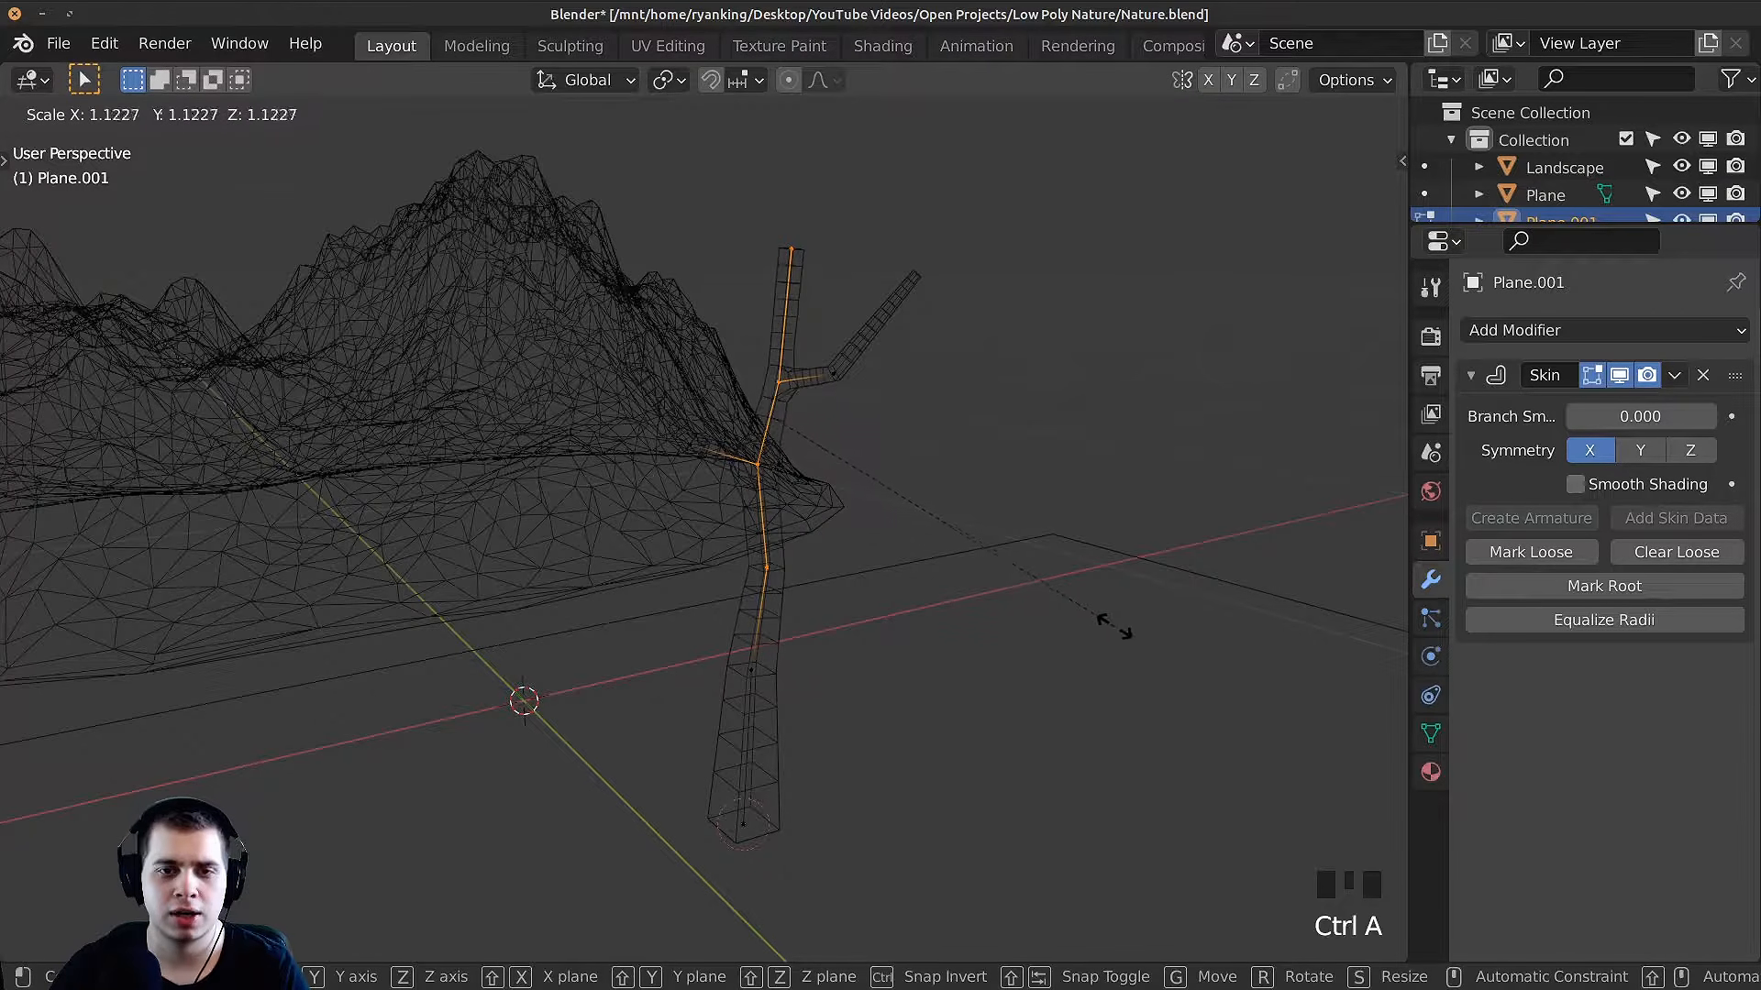
{"action": "left_click", "coordinate": [1167, 642]}
{"action": "key", "text": "shift+z"}
{"action": "key", "text": "ctrl+a"}
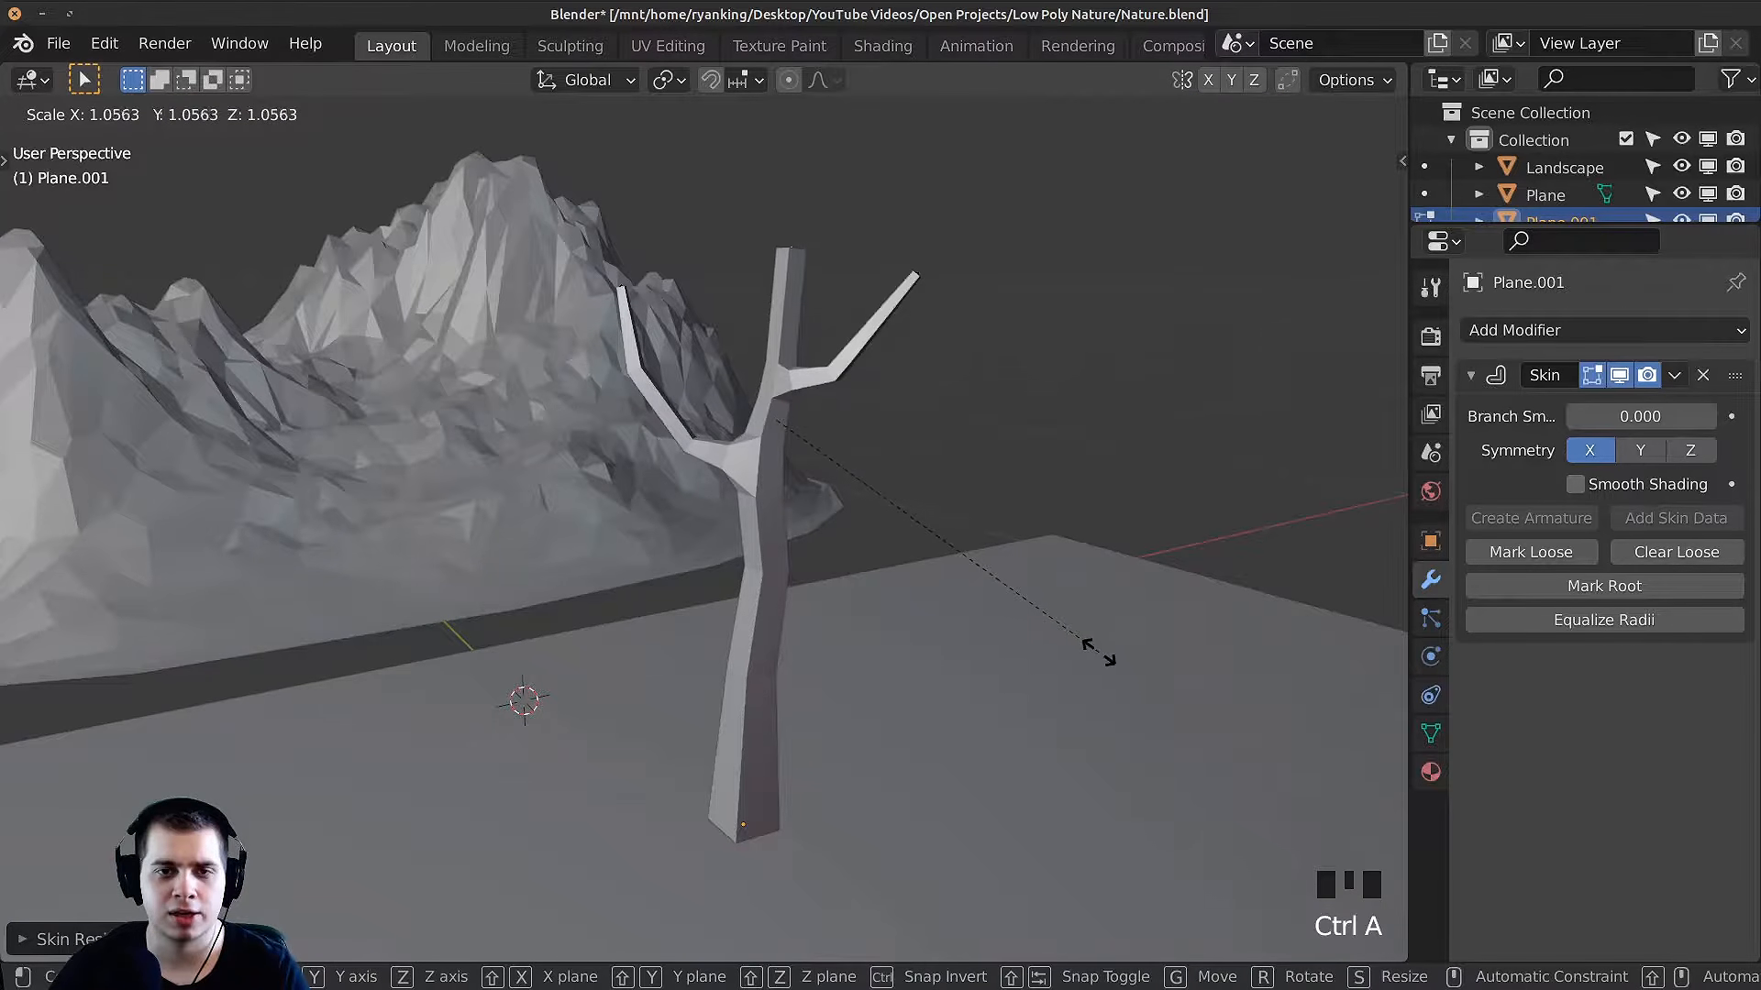
{"action": "left_click", "coordinate": [1111, 653]}
{"action": "key", "text": "Tab"}
Step: Apply the Skin modifier to the tree and enter Edit Mode on the resulting mesh
{"action": "middle_click_drag", "start_coordinate": [931, 617], "coordinate": [818, 370]}
{"action": "middle_click_drag", "start_coordinate": [818, 490], "coordinate": [945, 431]}
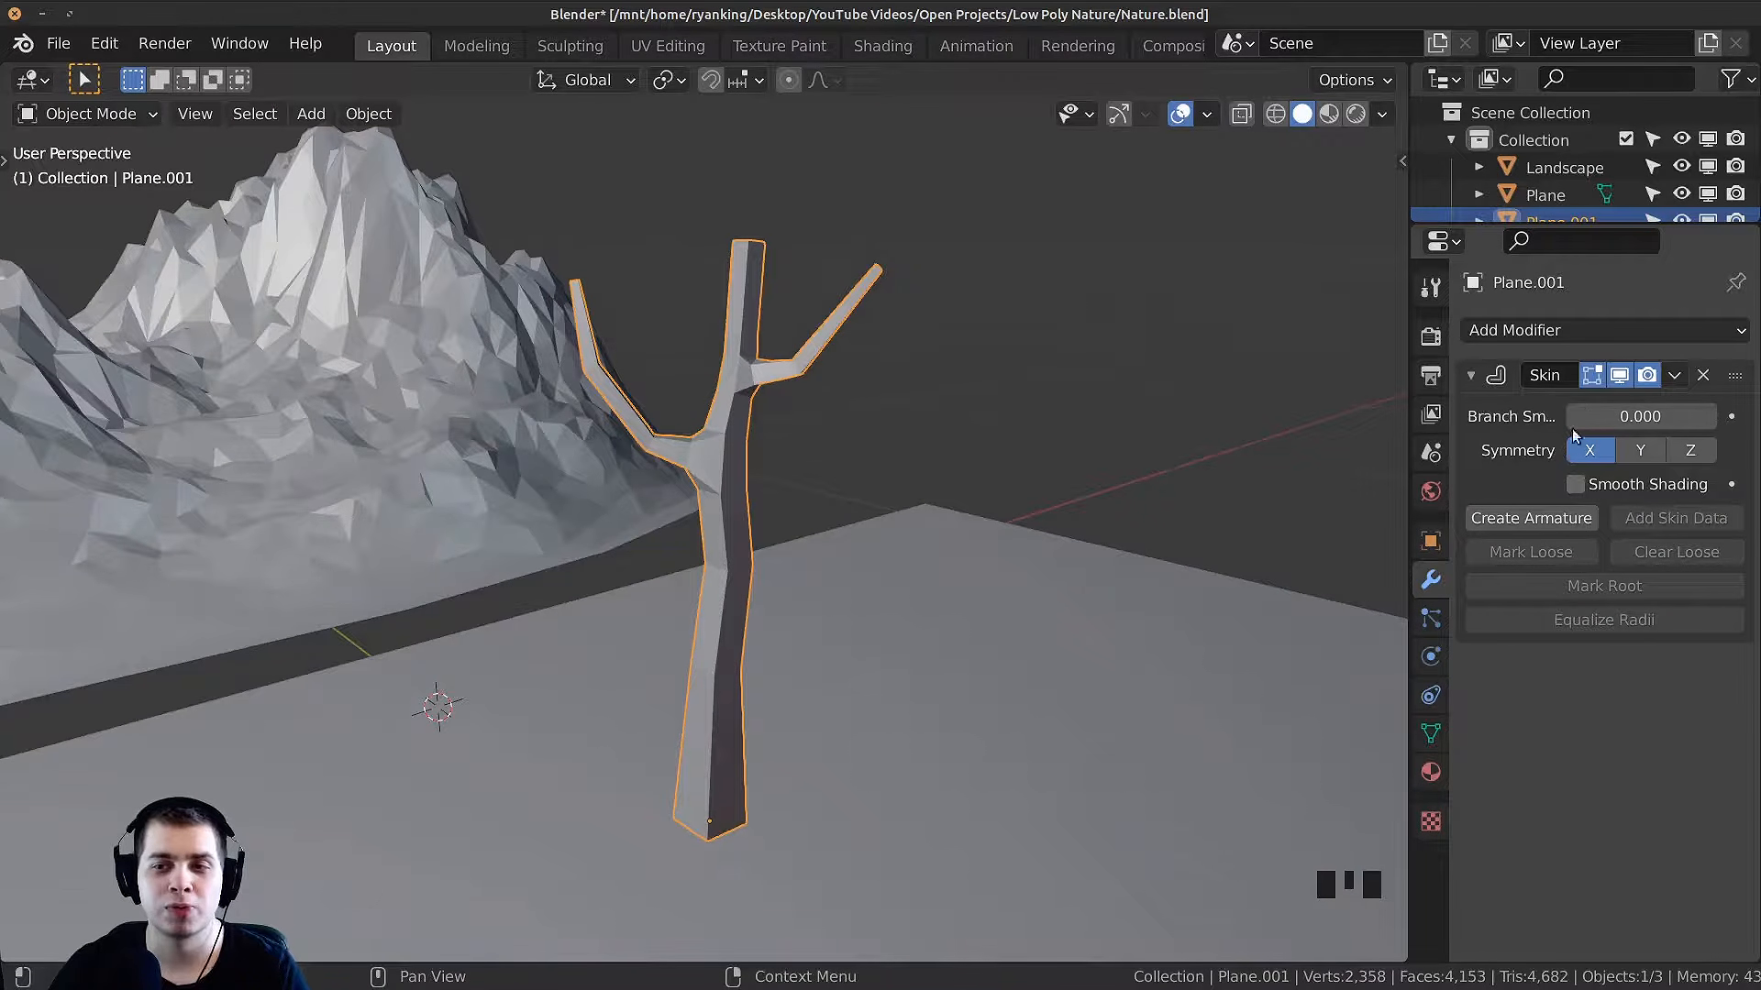
{"action": "key", "text": "ctrl+a"}
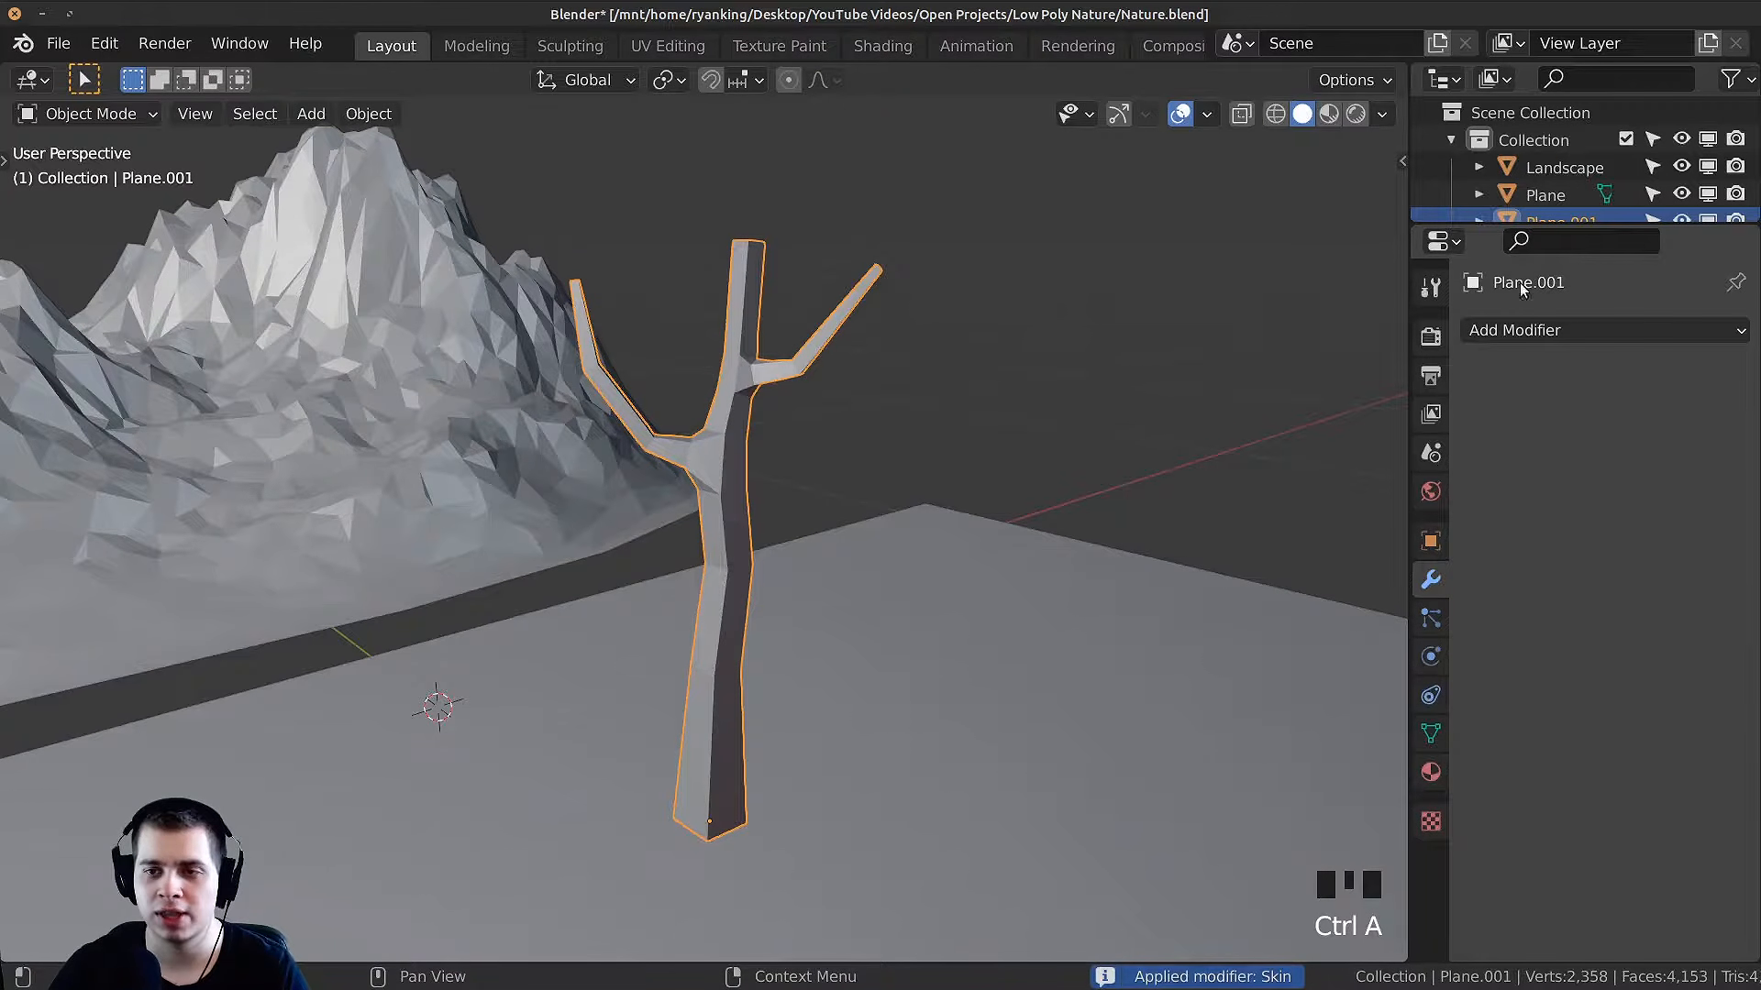
{"action": "middle_click_drag", "start_coordinate": [830, 520], "coordinate": [719, 442], "text": "shift"}
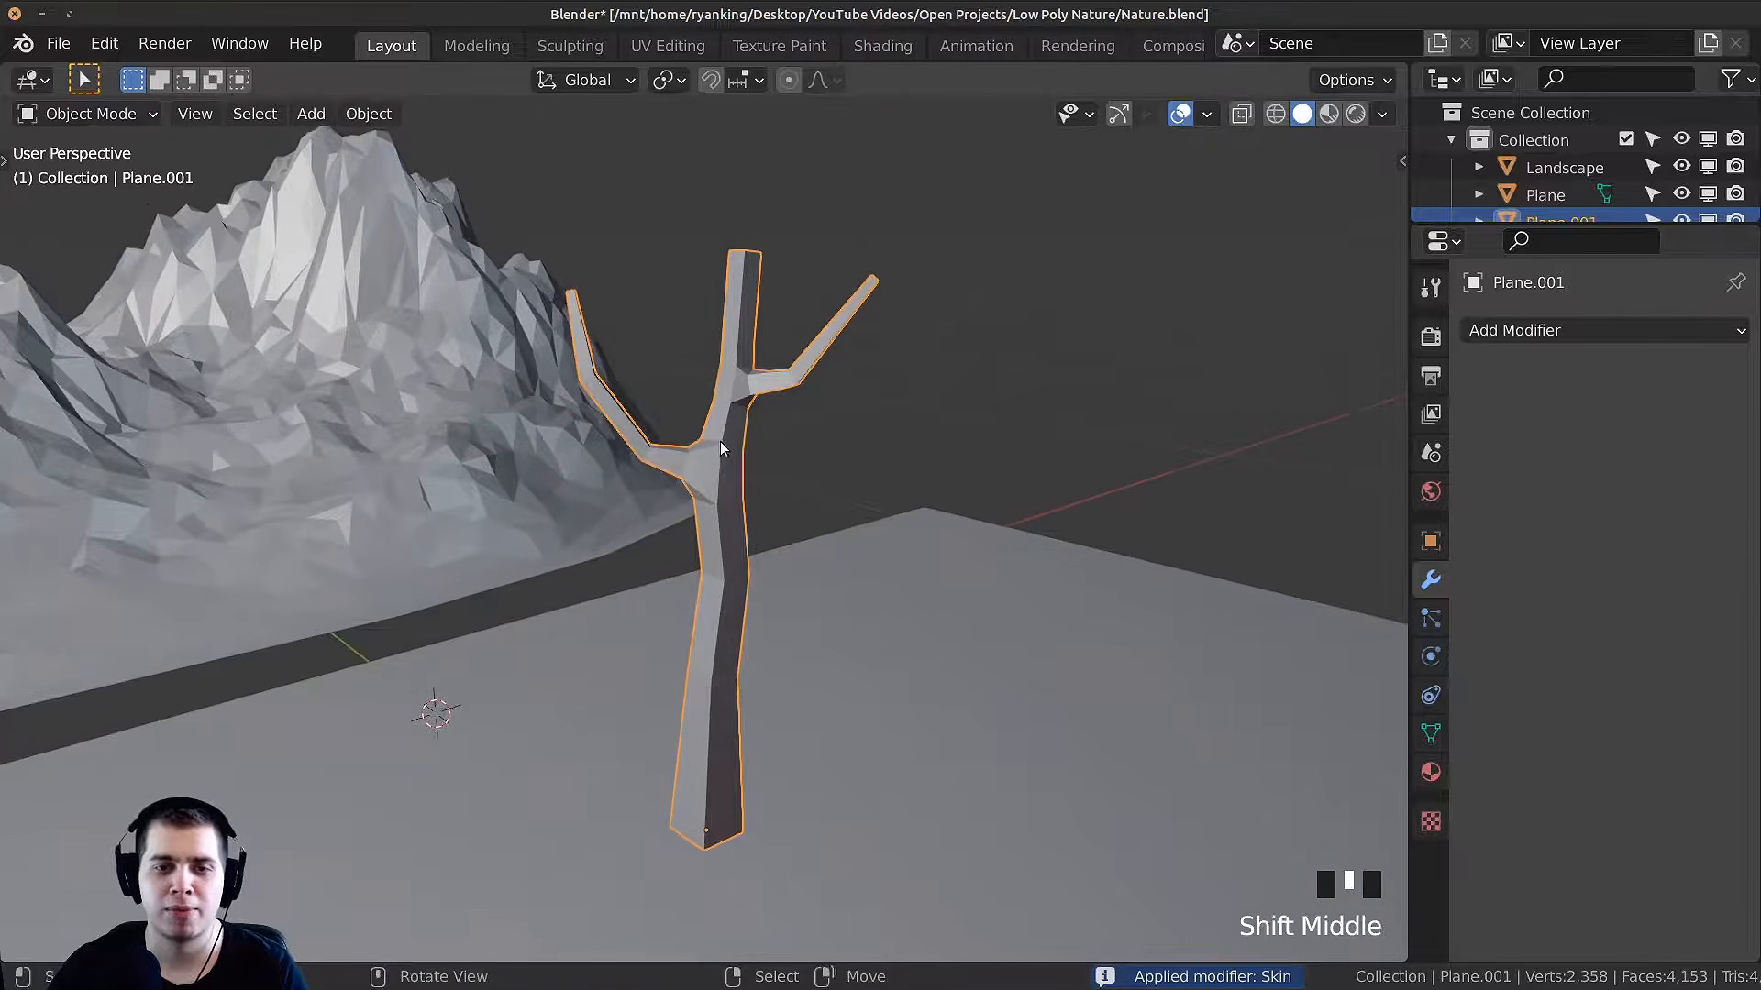
{"action": "key", "text": "Tab"}
Step: Examine the edge loops along the tree's trunk and branches
{"action": "scroll", "coordinate": [838, 500], "scroll_direction": "up", "scroll_amount": 3}
{"action": "middle_click_drag", "start_coordinate": [838, 500], "coordinate": [786, 464]}
{"action": "scroll", "coordinate": [786, 464], "scroll_direction": "down", "scroll_amount": 2}
{"action": "middle_click_drag", "start_coordinate": [765, 294], "coordinate": [741, 488], "text": "shift"}
{"action": "scroll", "coordinate": [711, 466], "scroll_direction": "up", "scroll_amount": 2}
{"action": "scroll", "coordinate": [717, 436], "scroll_direction": "down", "scroll_amount": 3}
{"action": "scroll", "coordinate": [664, 648], "scroll_direction": "up", "scroll_amount": 1}
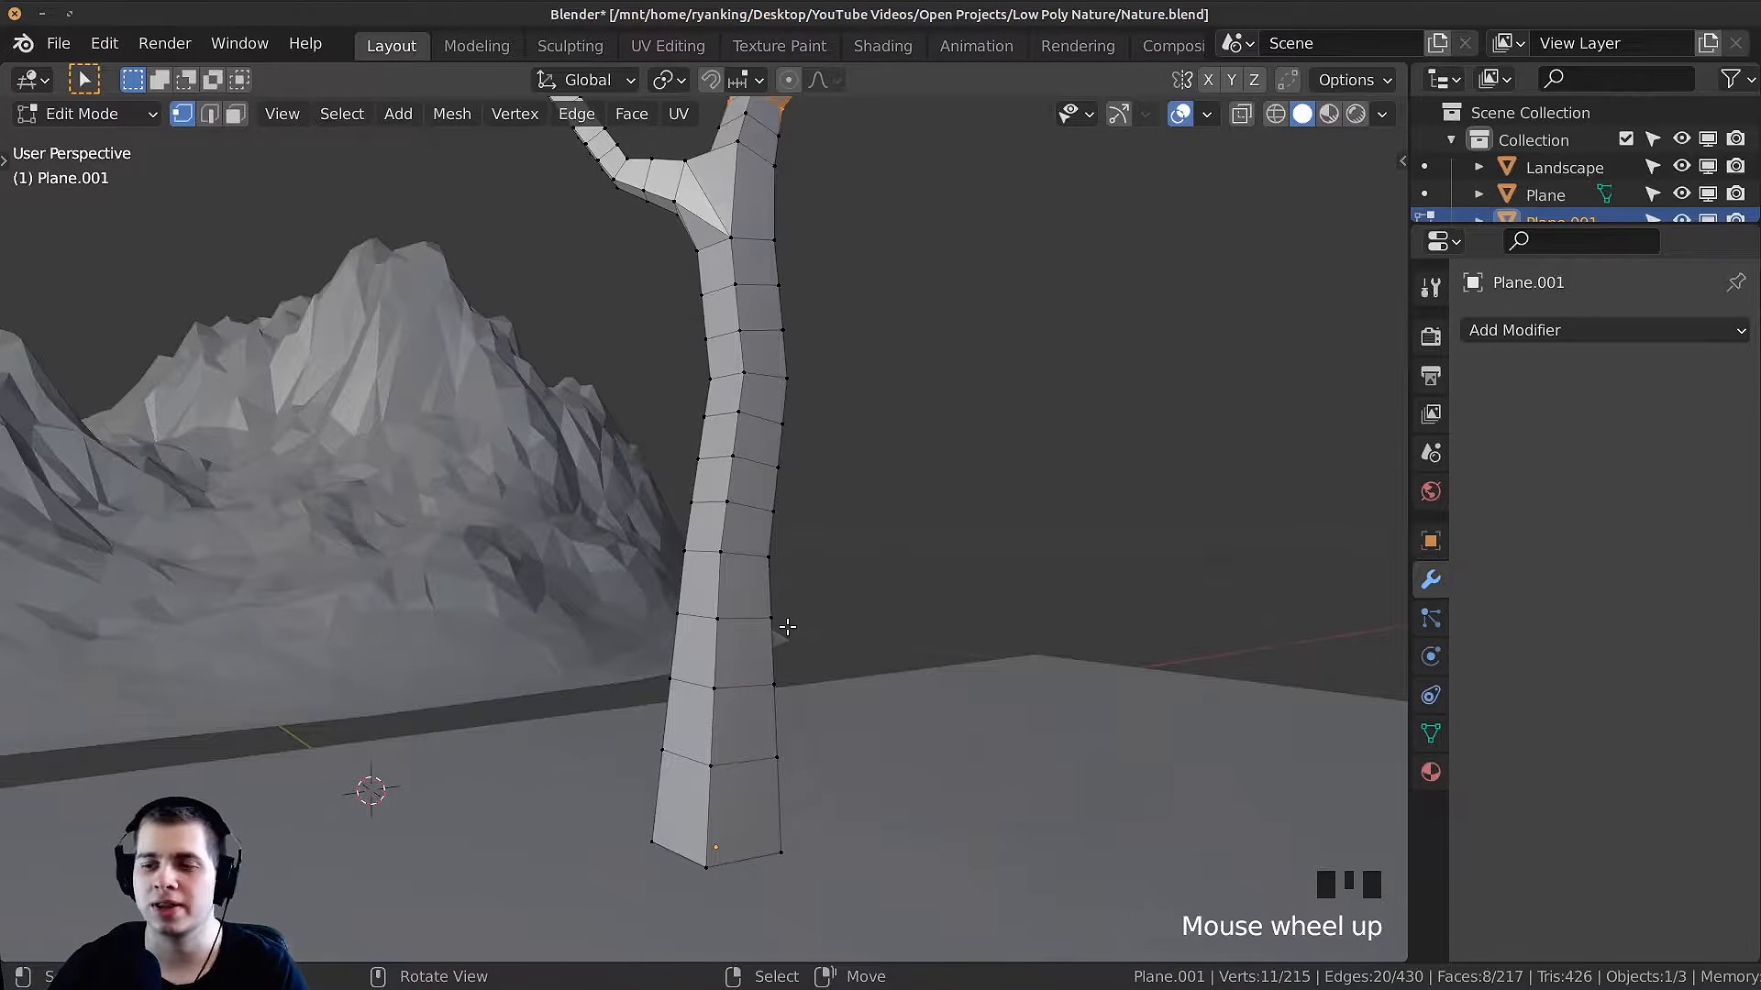
{"action": "middle_click_drag", "start_coordinate": [792, 378], "coordinate": [777, 476], "text": "shift"}
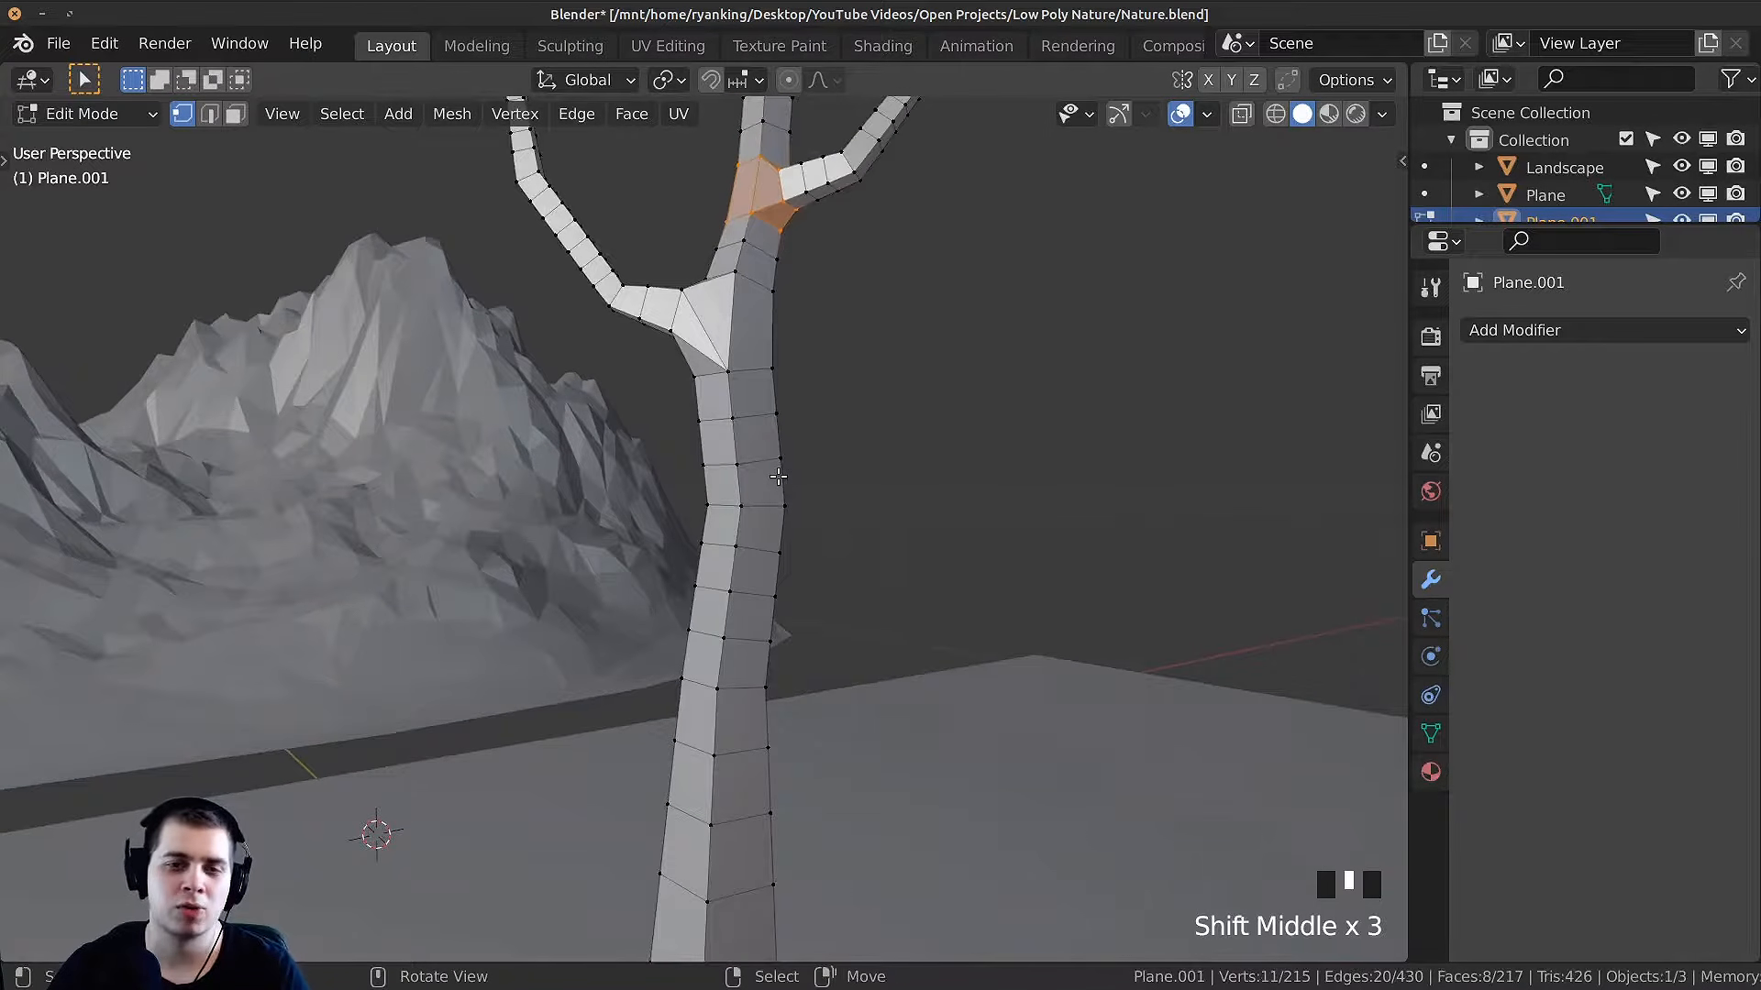
{"action": "scroll", "coordinate": [778, 469], "scroll_direction": "down", "scroll_amount": 2}
{"action": "scroll", "coordinate": [826, 428], "scroll_direction": "up", "scroll_amount": 2}
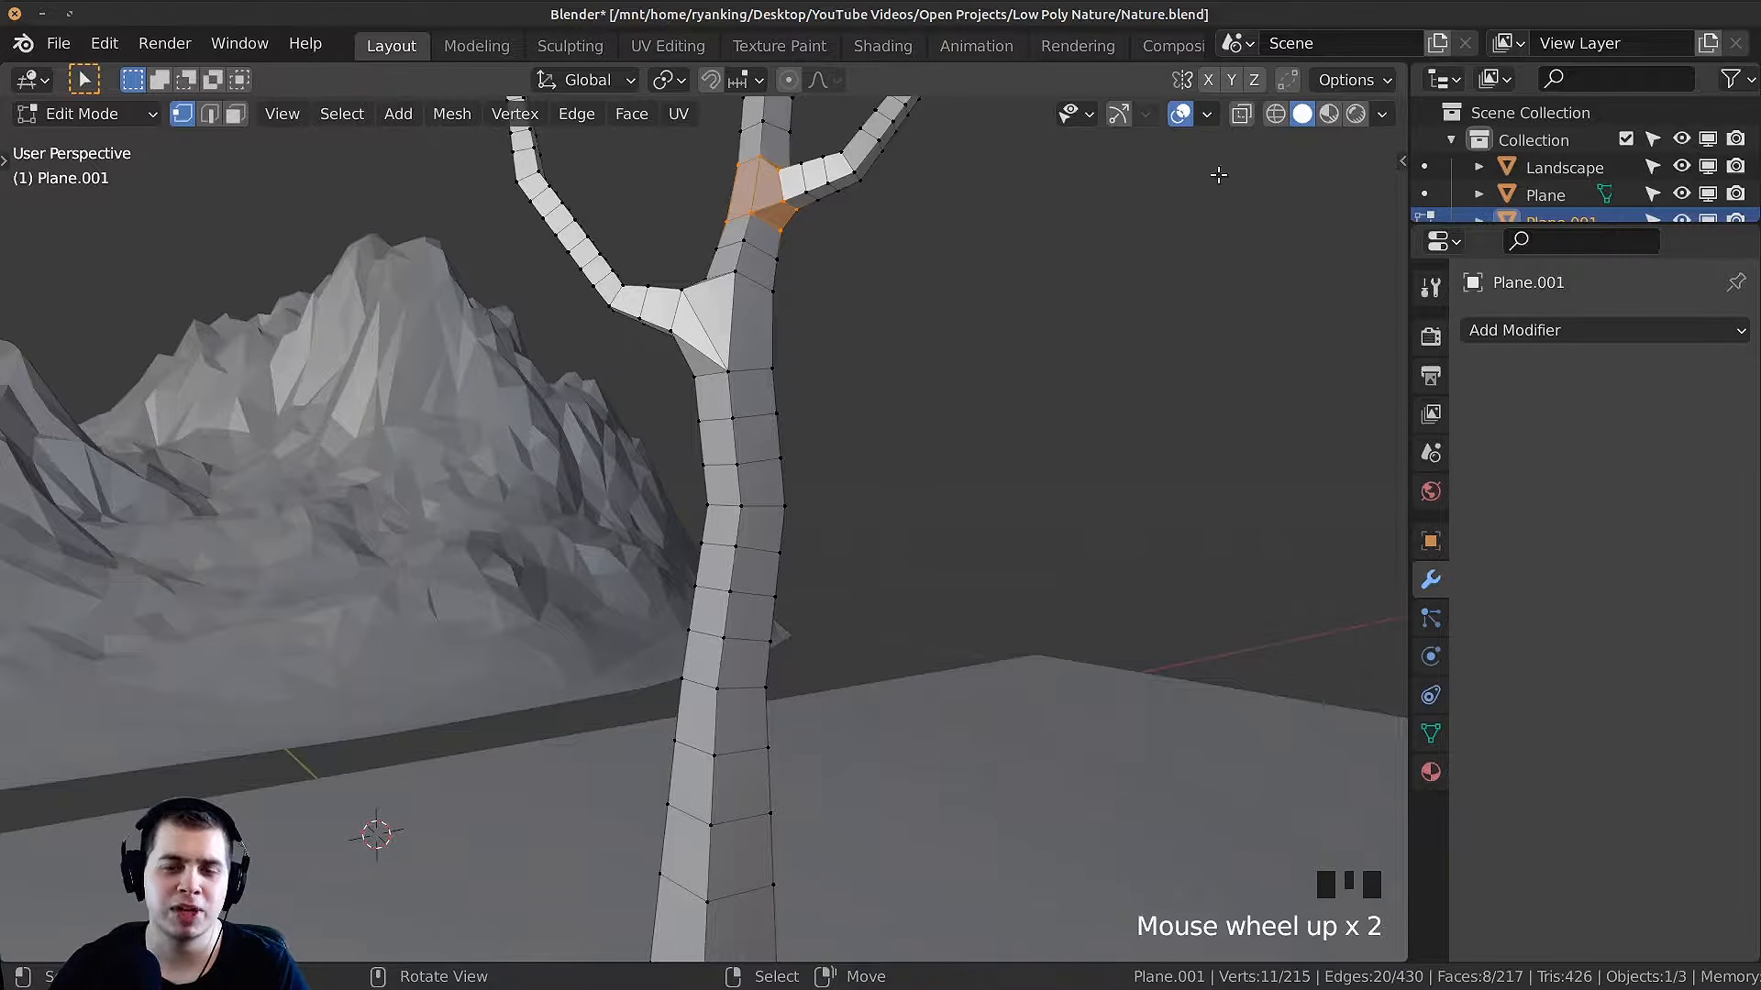
Step: Turn on Auto Merge Vertices and edge-slide the trunk loop below the lower fork upward, merging it into the loops above
{"action": "left_click", "coordinate": [1287, 81]}
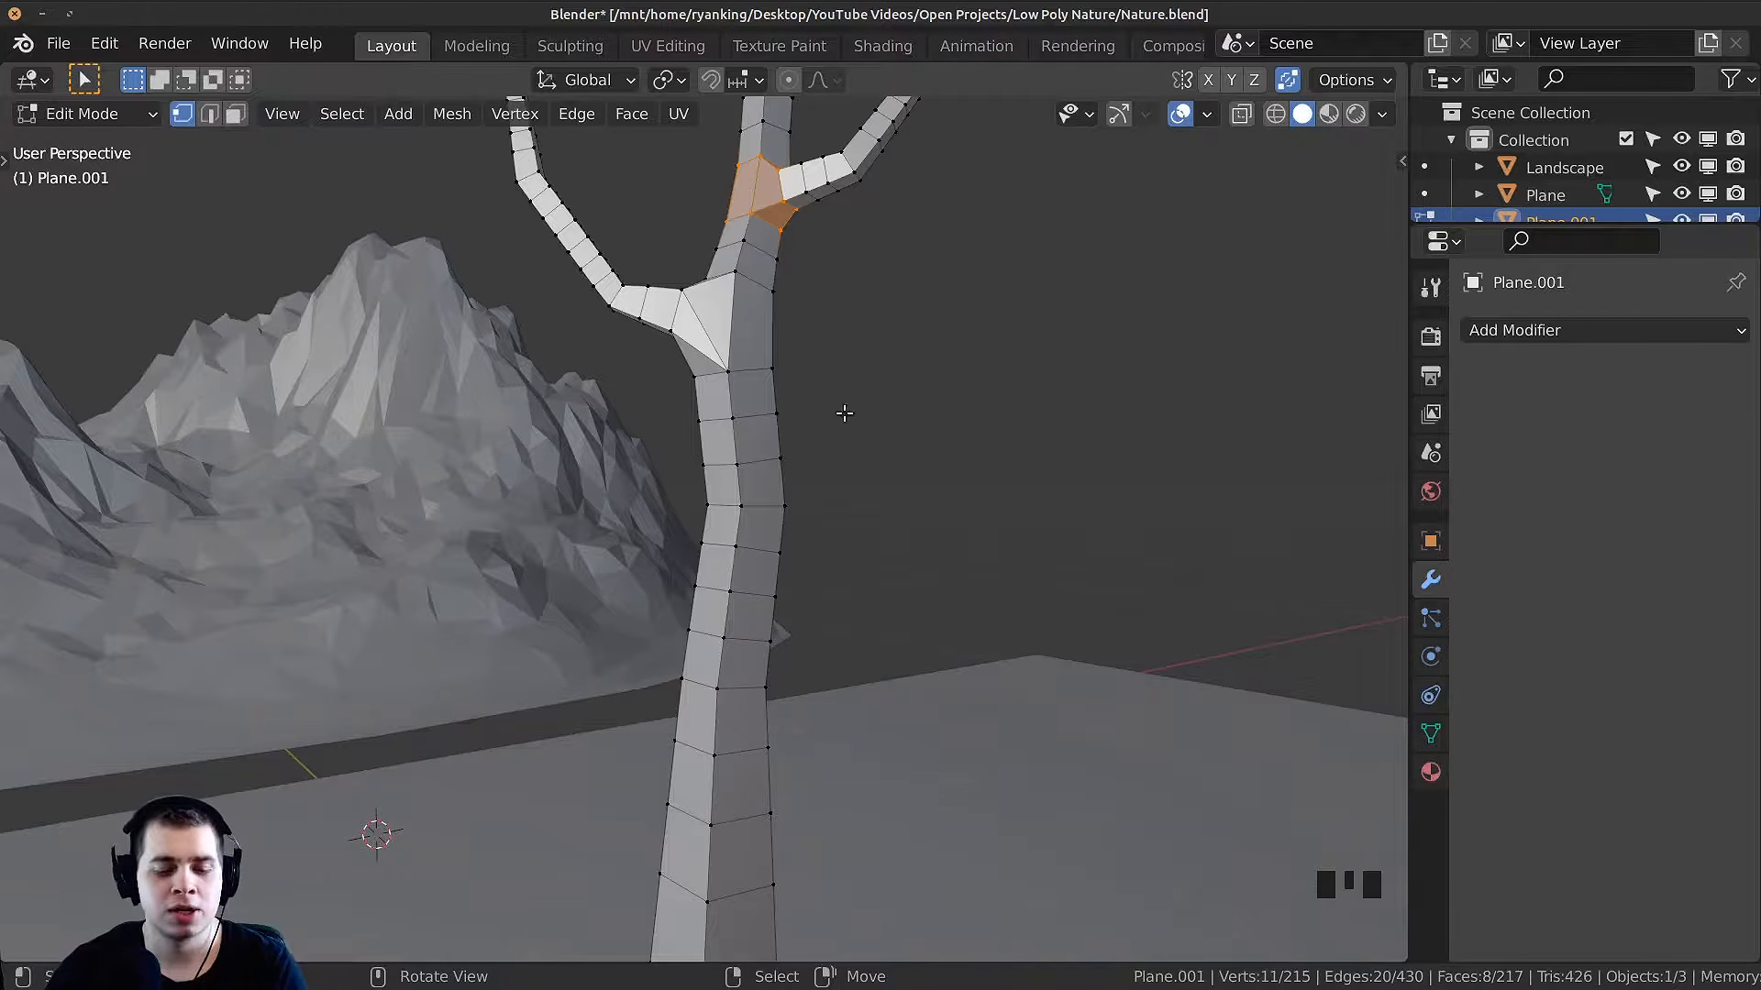
{"action": "right_click", "coordinate": [760, 459], "text": "alt"}
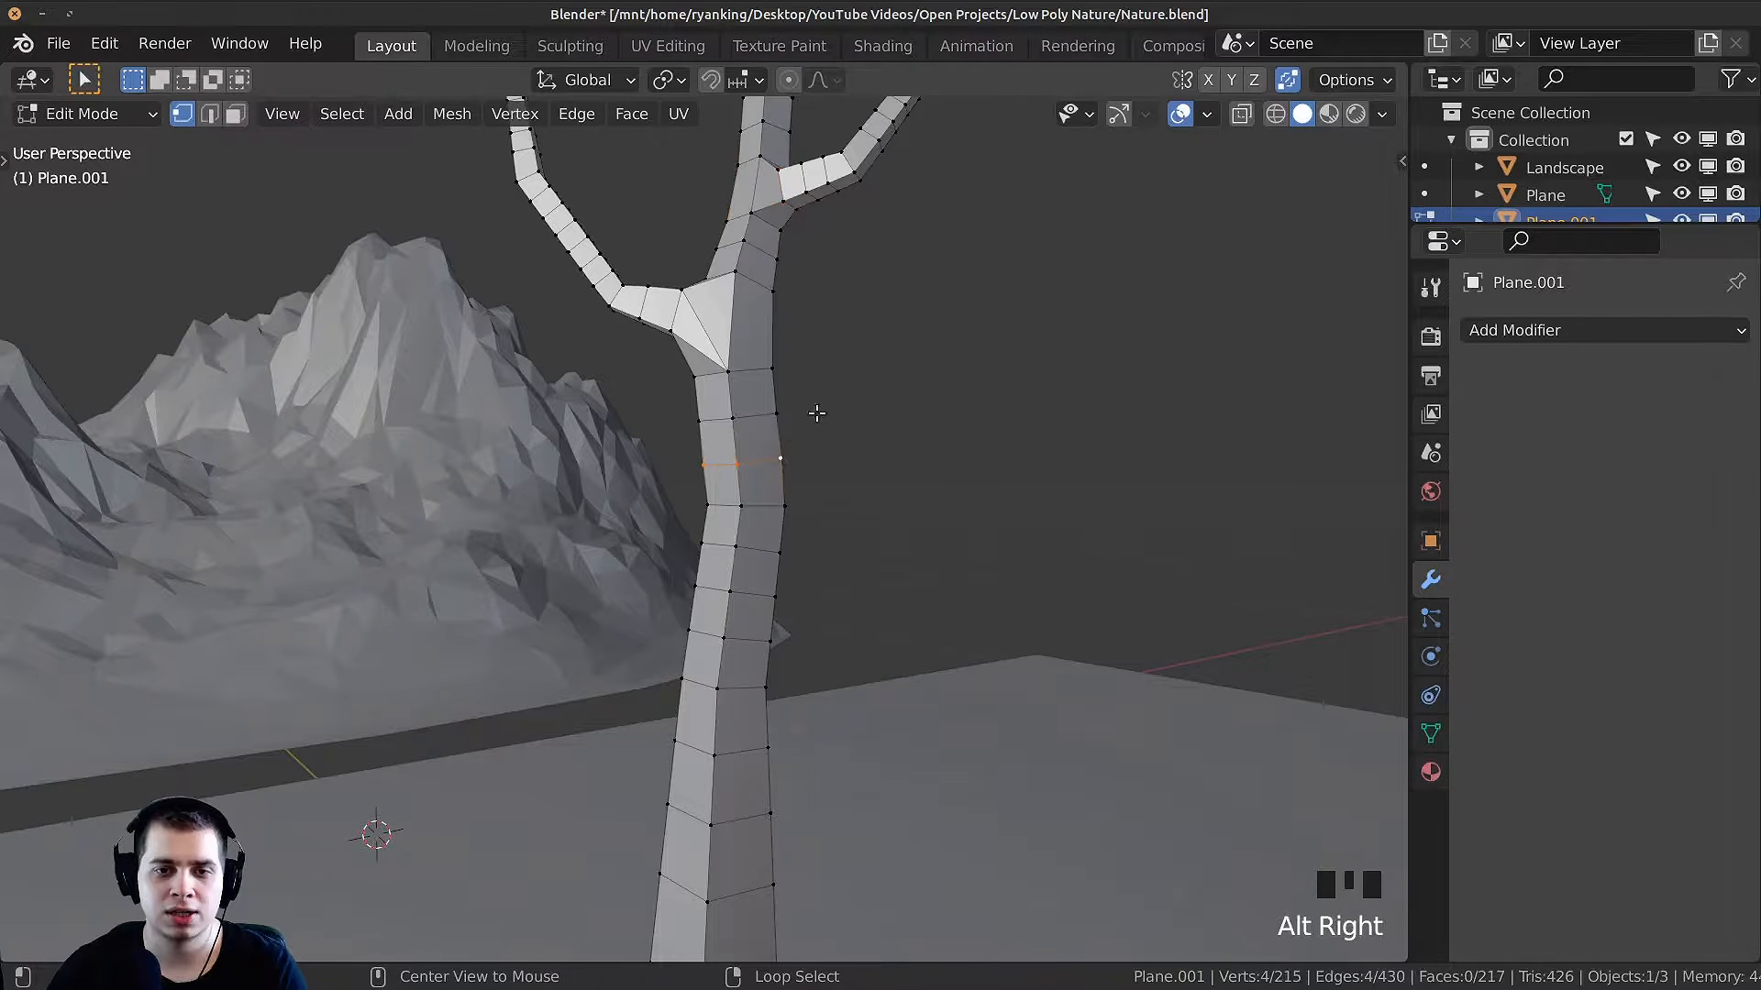
{"action": "key", "text": "g"}
{"action": "key", "text": "g"}
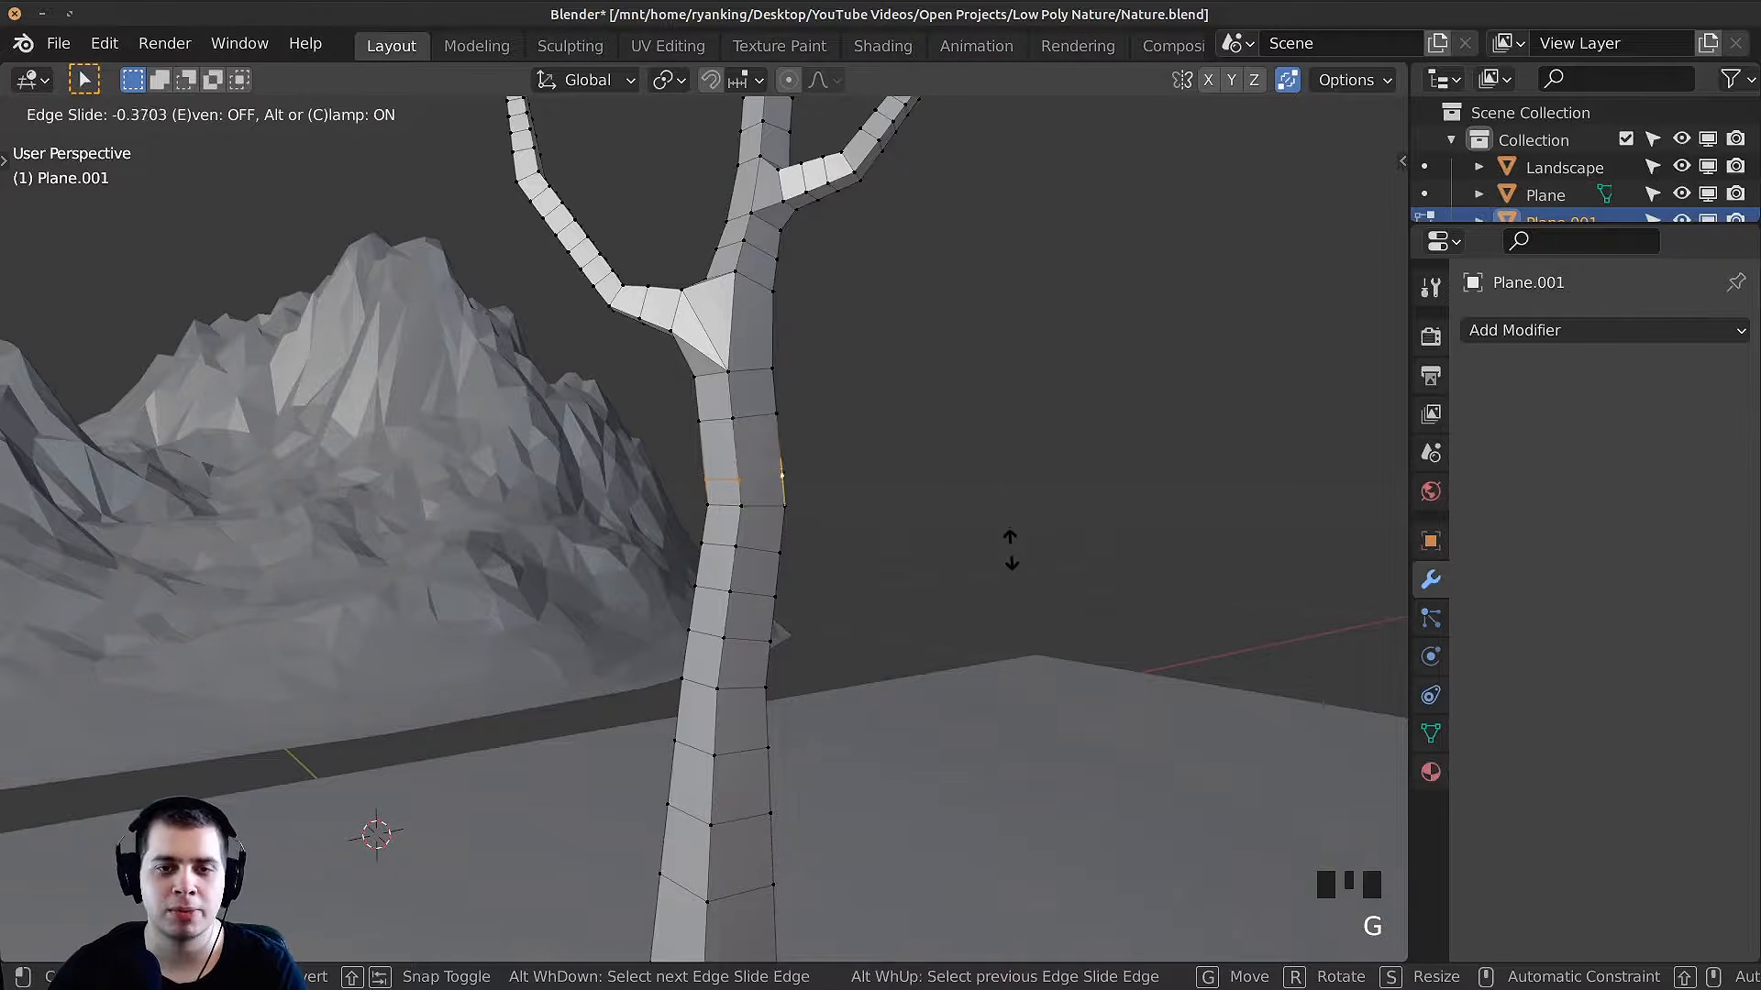
{"action": "left_click", "coordinate": [1057, 179]}
{"action": "key", "text": "g"}
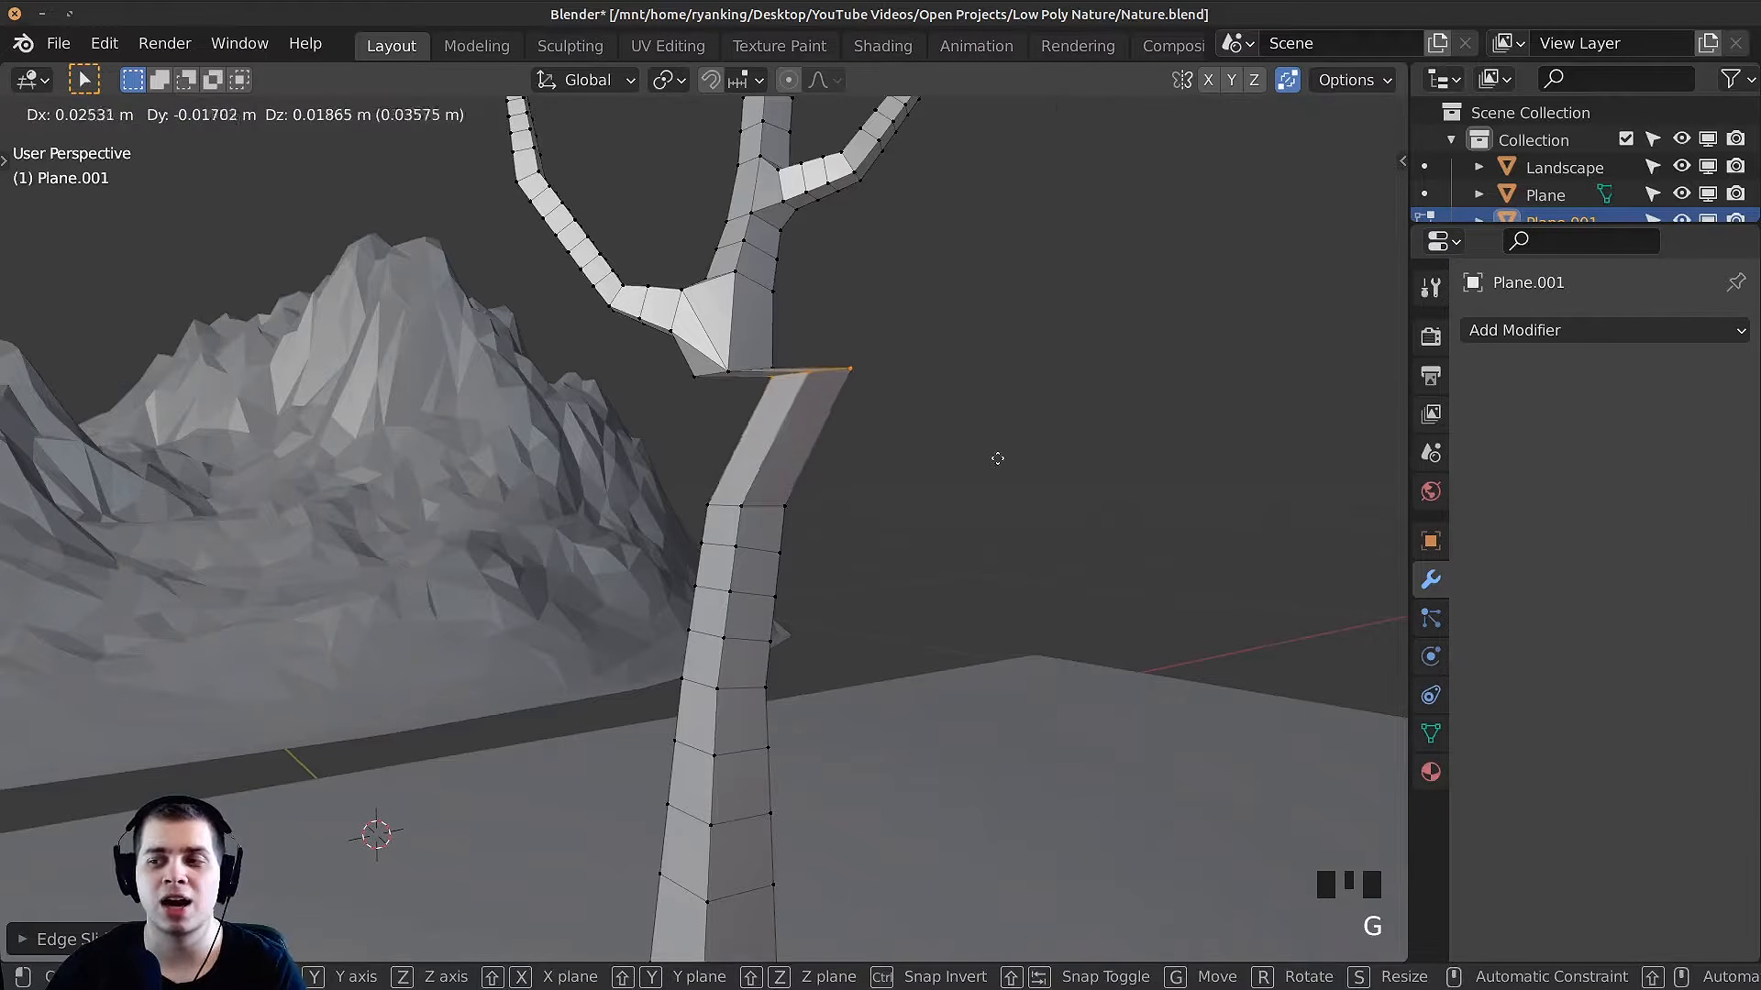
{"action": "right_click", "coordinate": [987, 456]}
{"action": "key", "text": "g"}
{"action": "key", "text": "g"}
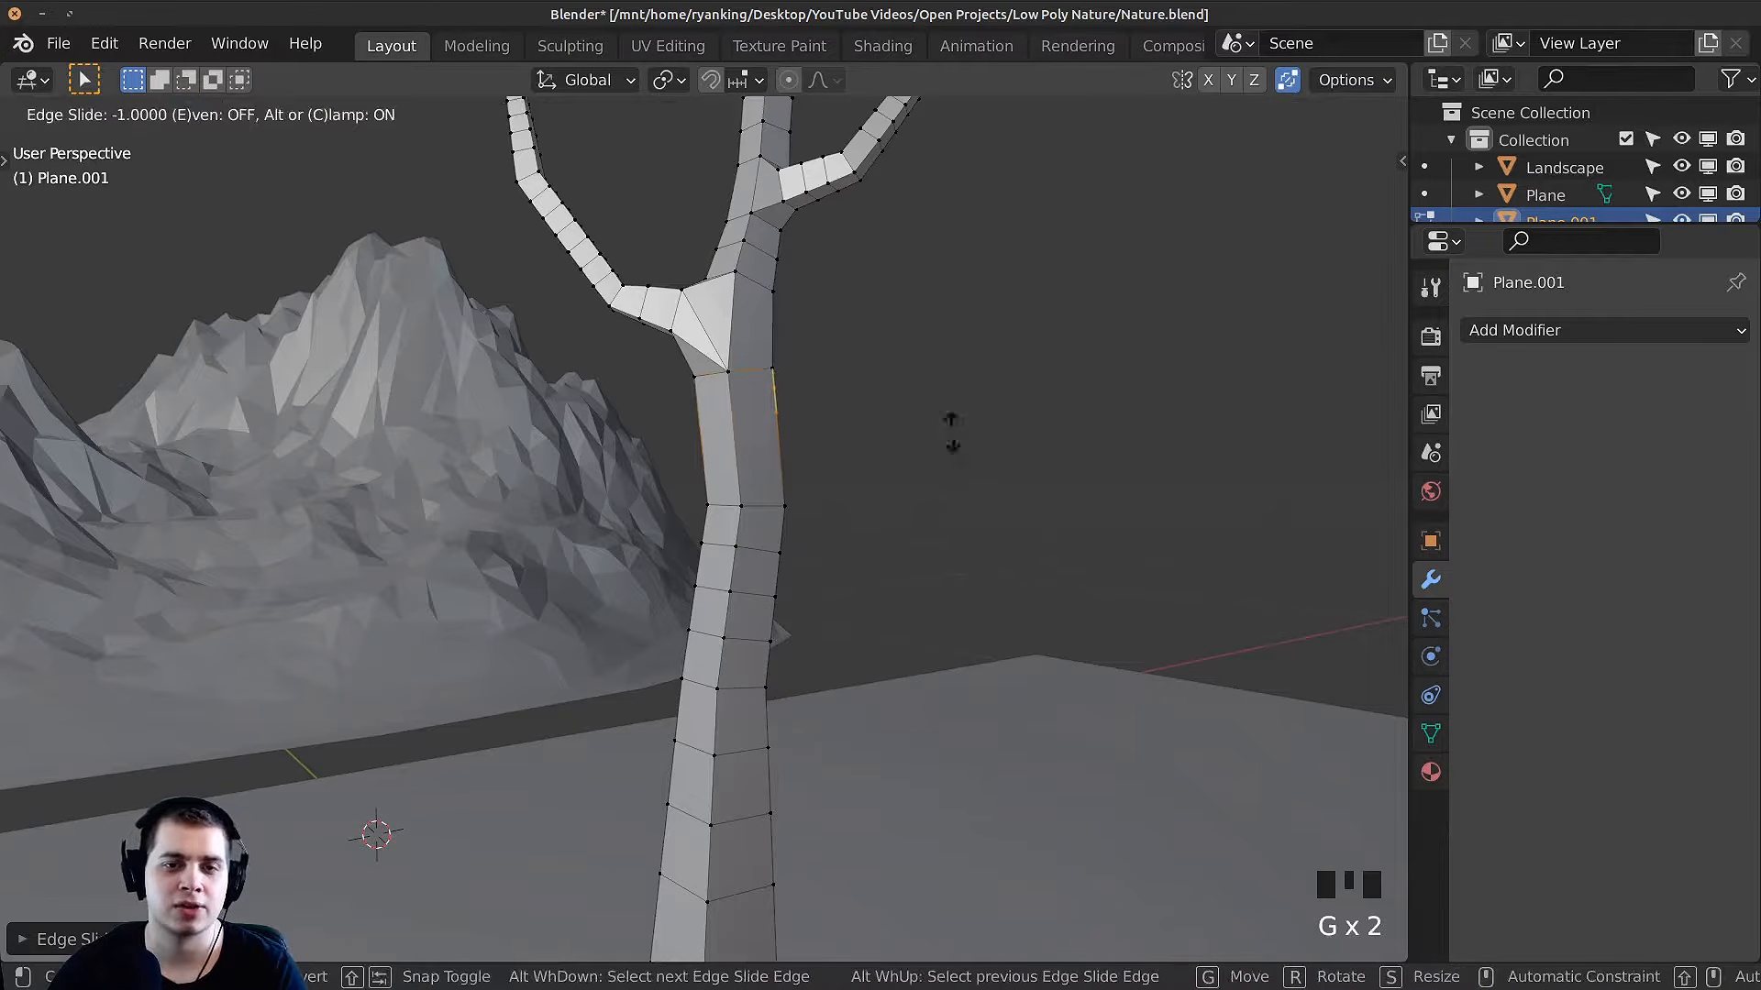
{"action": "left_click", "coordinate": [948, 241]}
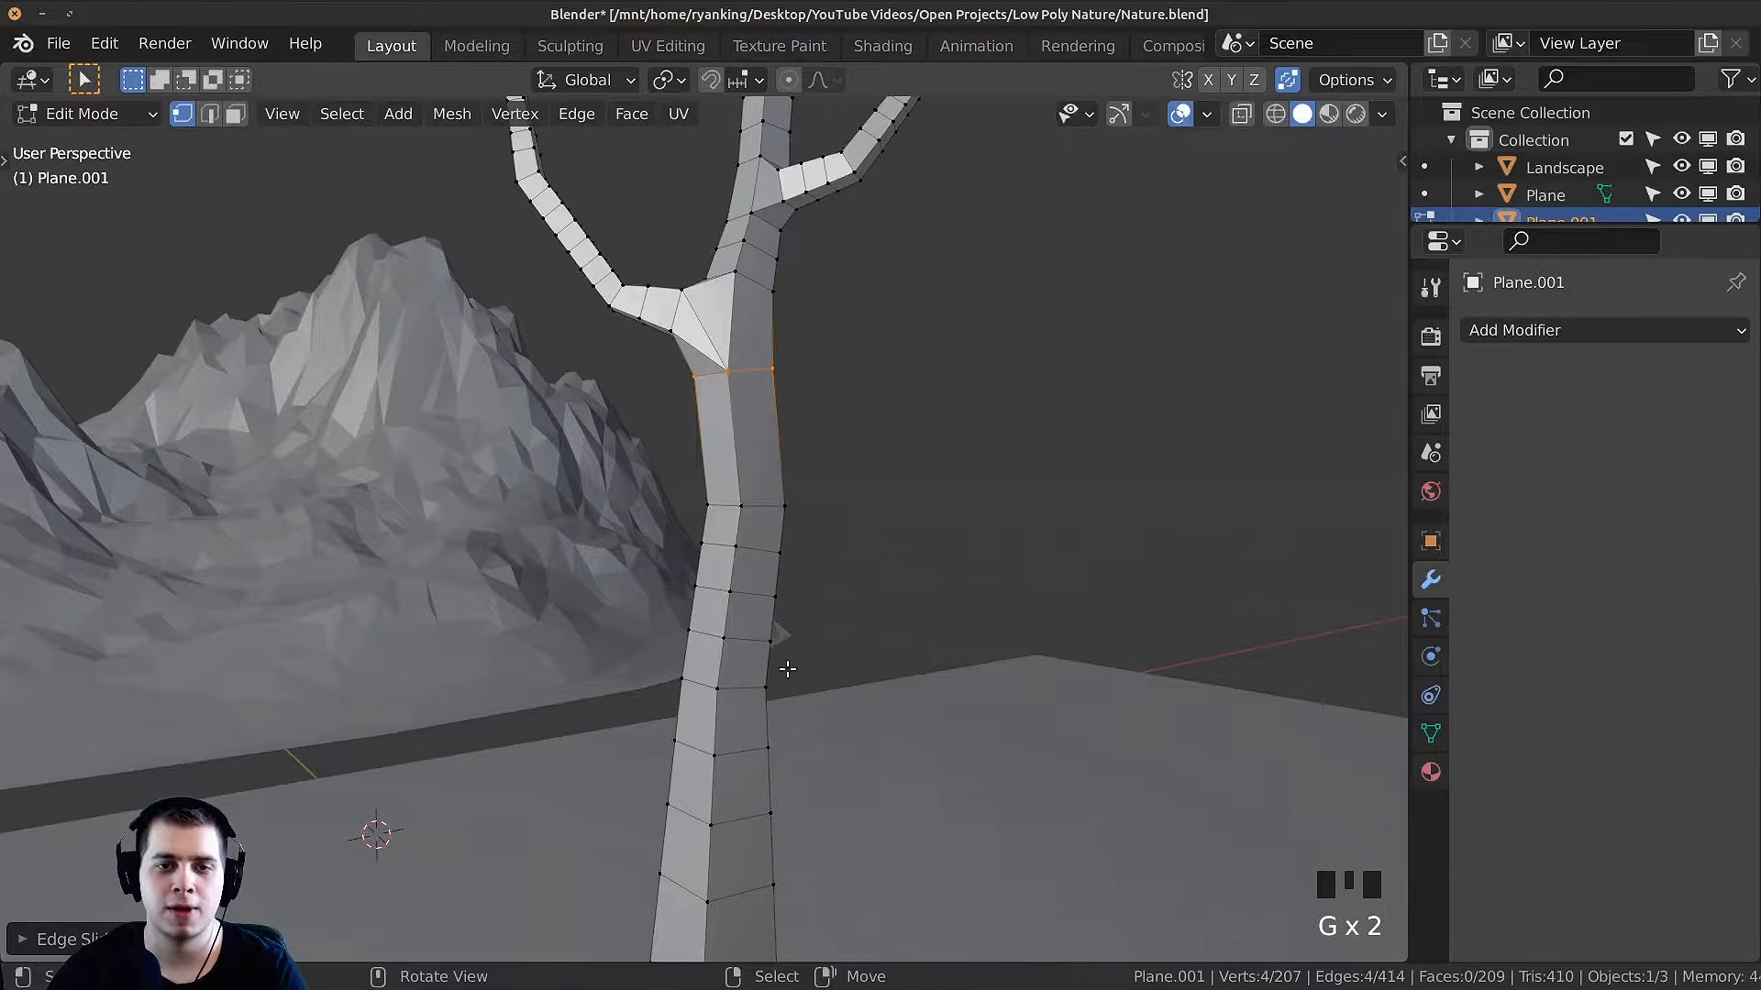
Step: Select the edge loop just below the mid-trunk bend and edge-slide it down repeatedly, merging it through three neighbouring loops
{"action": "right_click", "coordinate": [763, 550], "text": "alt"}
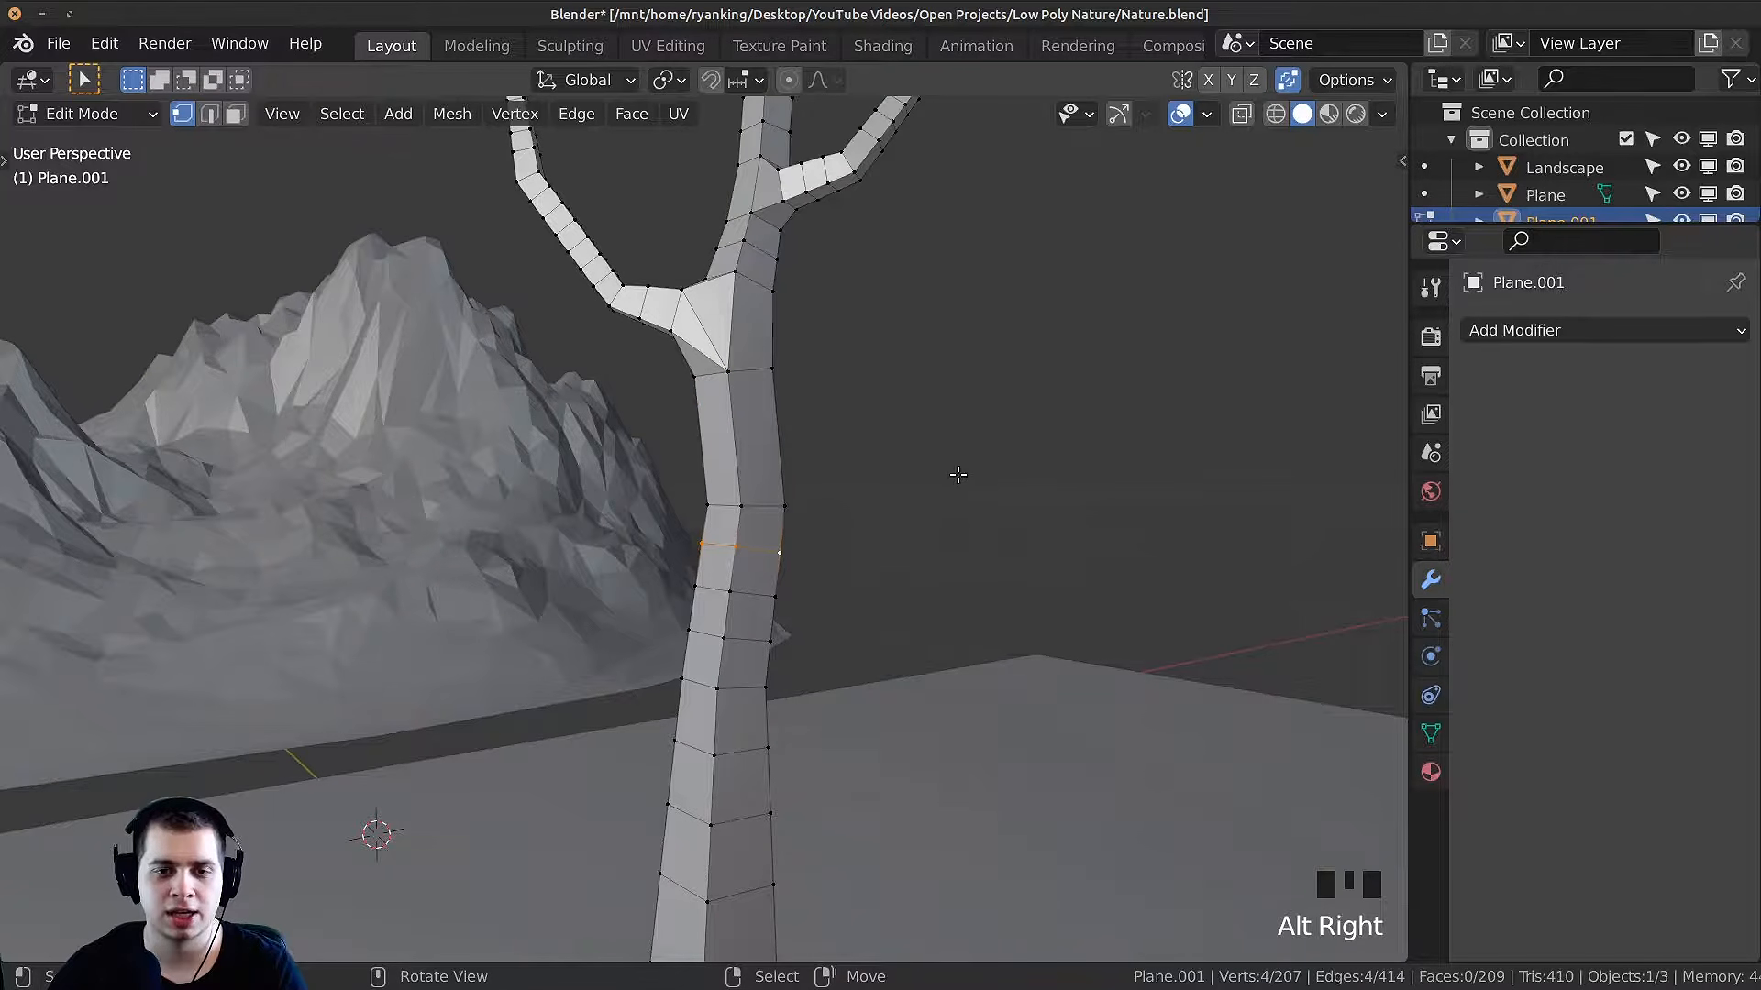
{"action": "key", "text": "g"}
{"action": "key", "text": "g"}
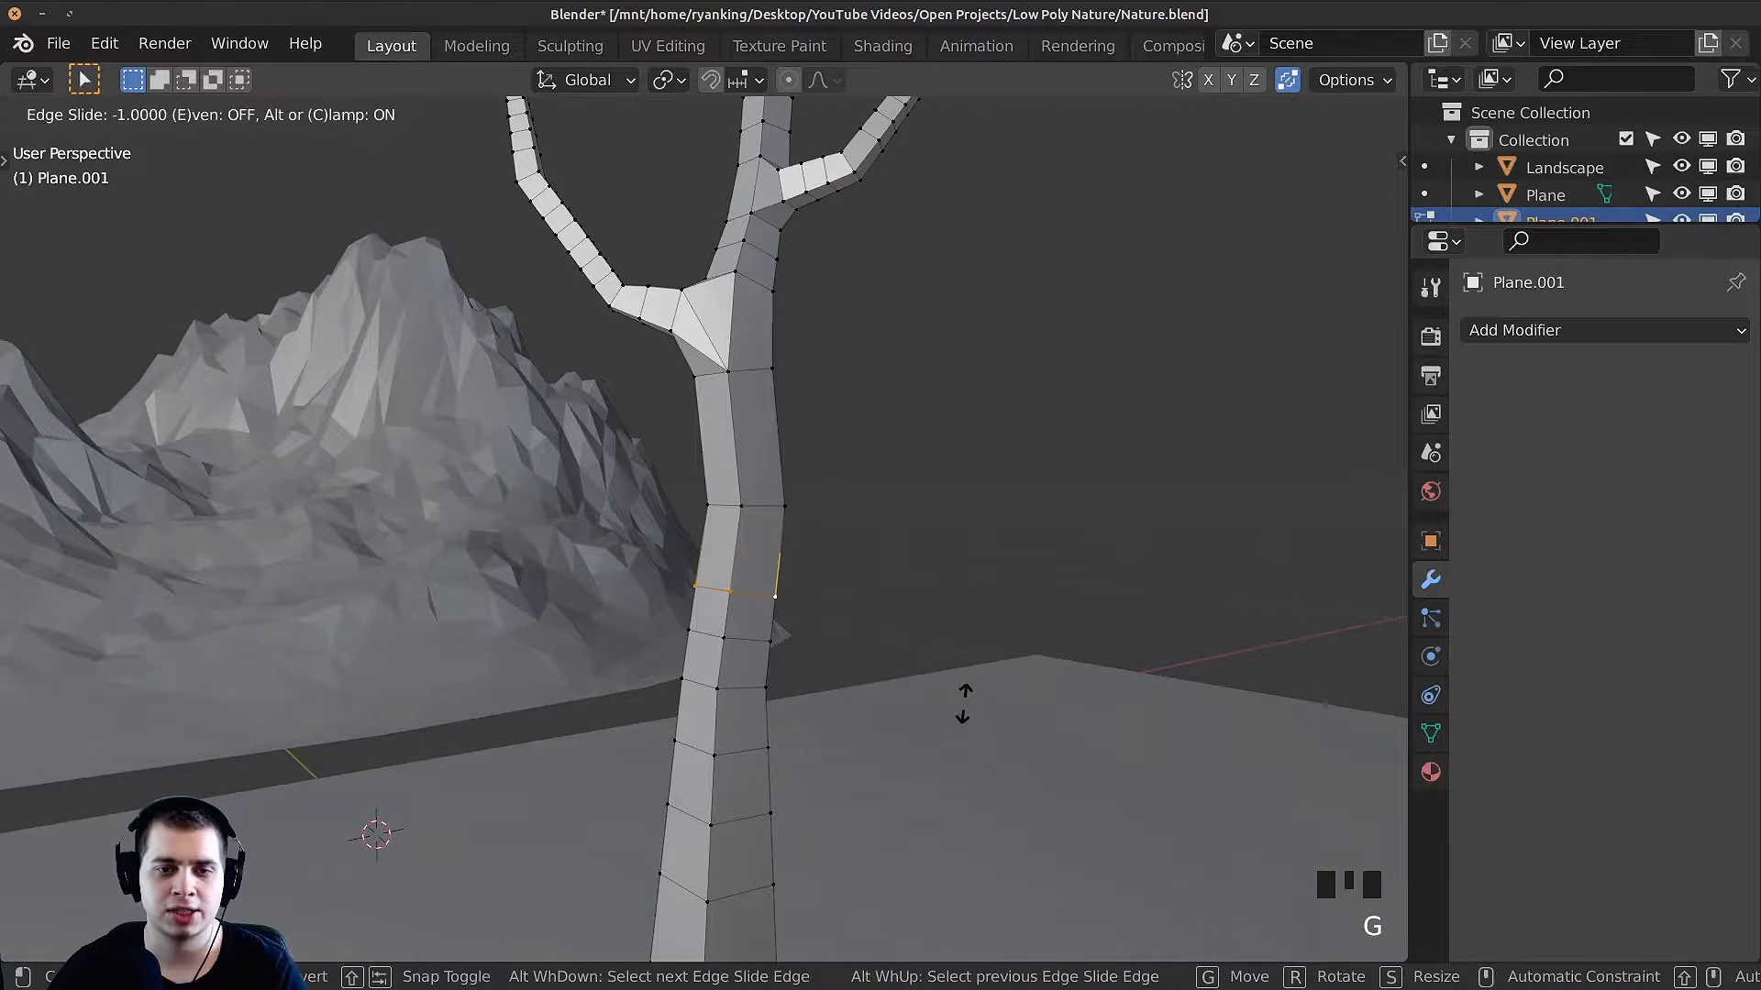
{"action": "left_click", "coordinate": [963, 703]}
{"action": "key", "text": "g"}
{"action": "key", "text": "g"}
{"action": "left_click", "coordinate": [940, 466]}
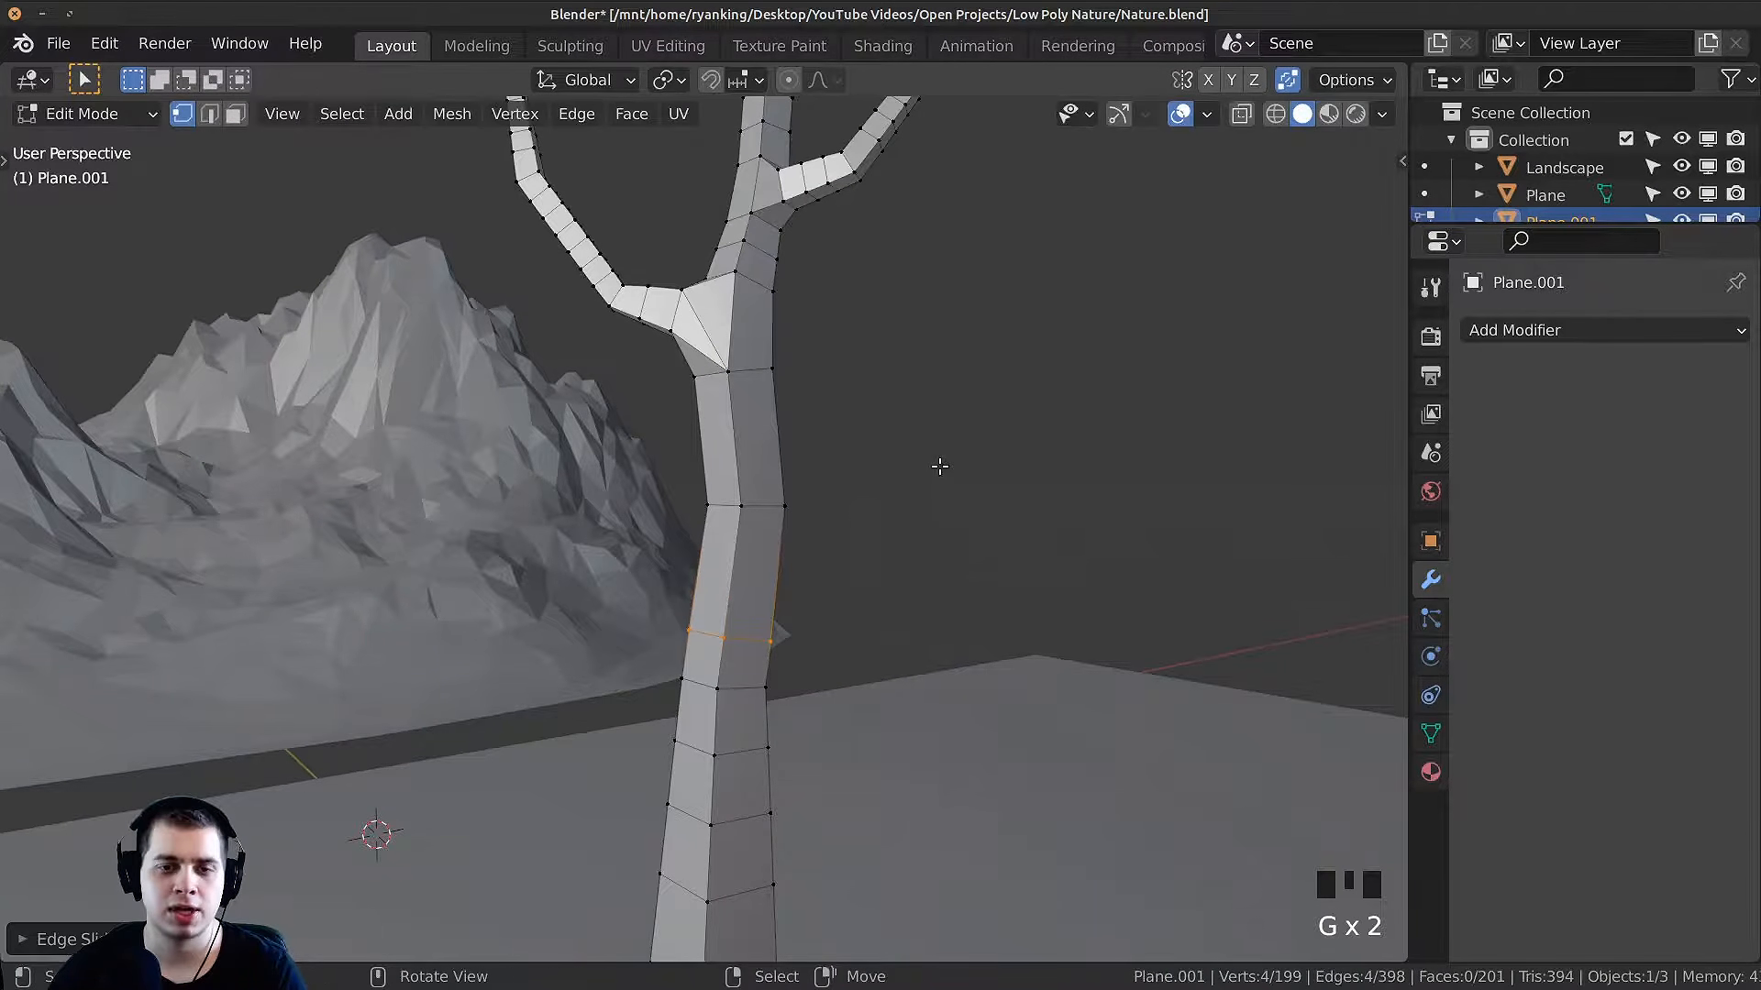
{"action": "key", "text": "g"}
{"action": "key", "text": "g"}
{"action": "left_click", "coordinate": [917, 660]}
Step: Edge-slide the remaining loops of the lower trunk down in succession, merging them into the base loop
{"action": "scroll", "coordinate": [755, 764], "scroll_direction": "down", "scroll_amount": 3}
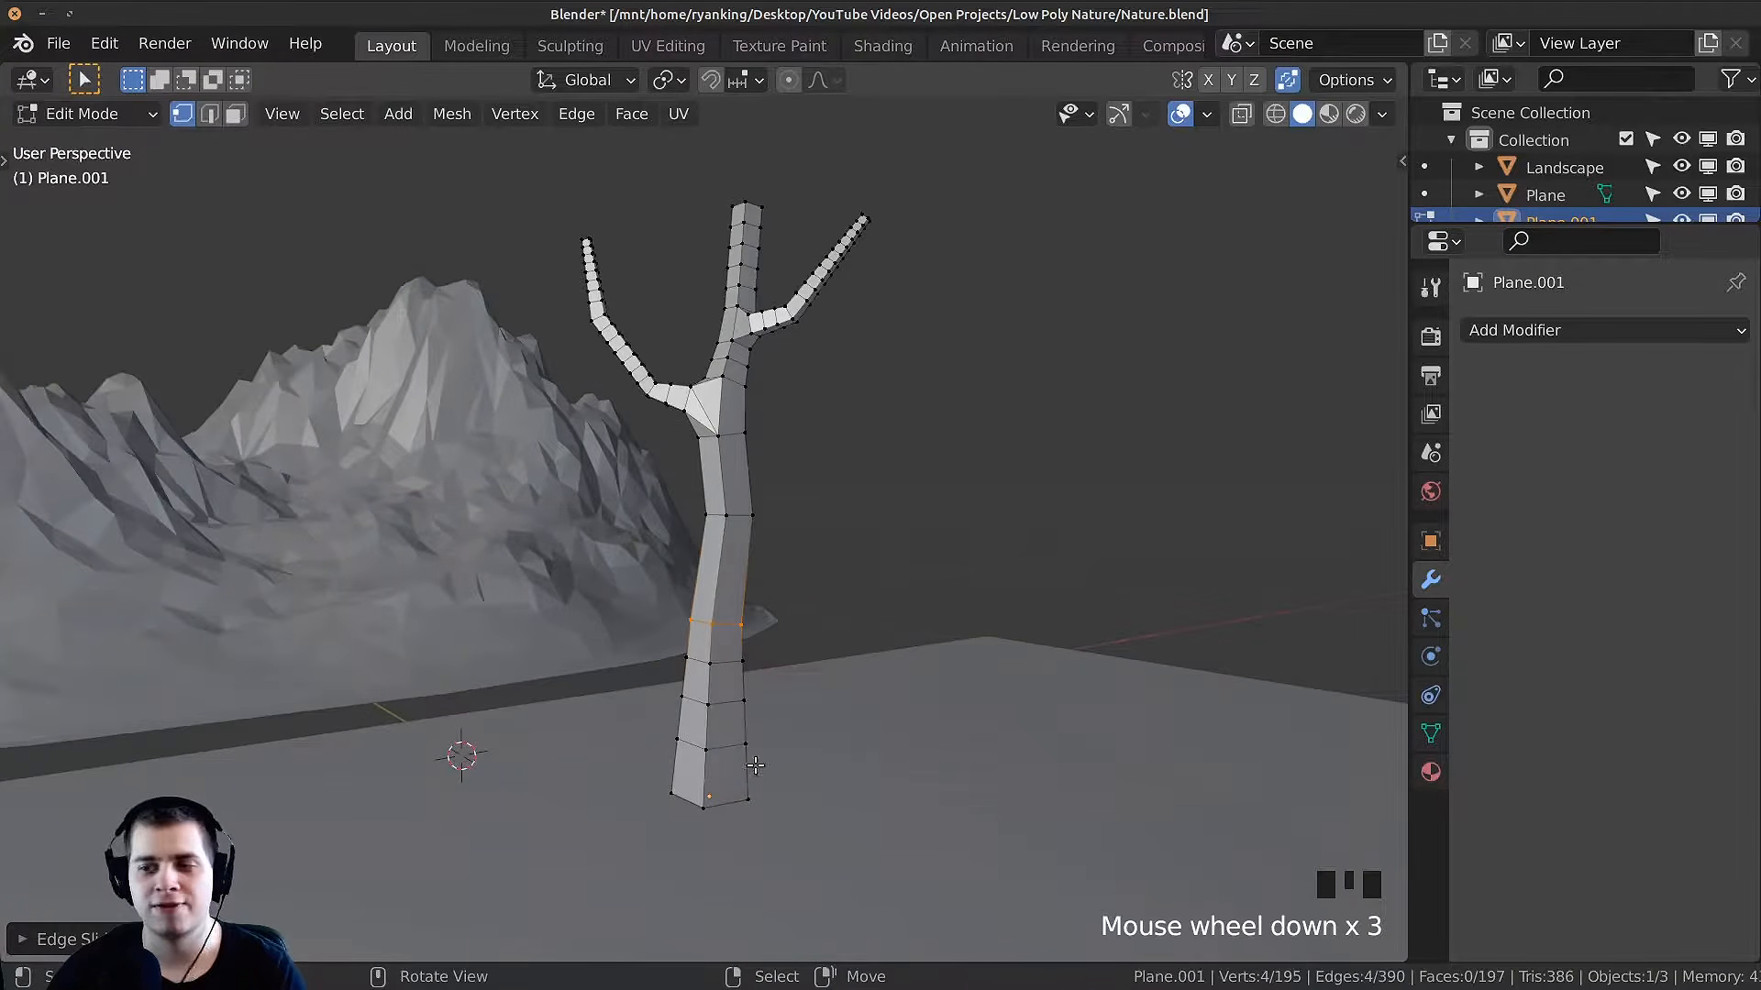
{"action": "scroll", "coordinate": [756, 765], "scroll_direction": "up", "scroll_amount": 3}
{"action": "key", "text": "alt+Right"}
{"action": "key", "text": "g"}
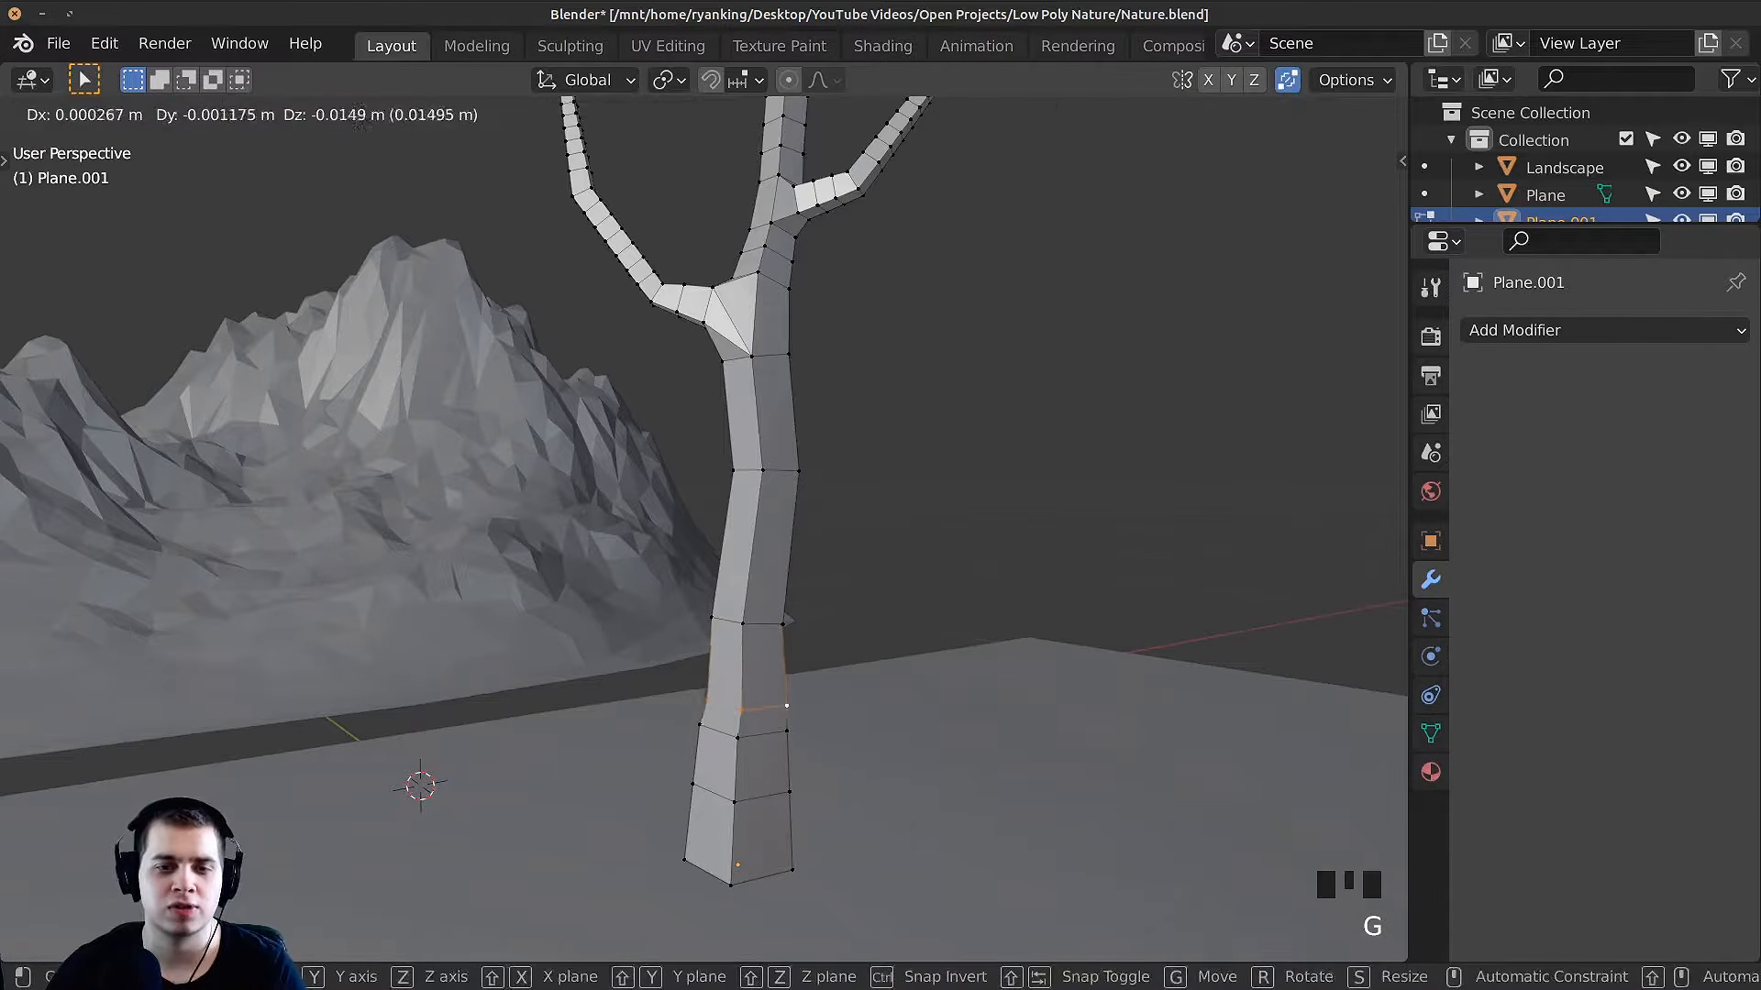
{"action": "key", "text": "g"}
{"action": "left_click", "coordinate": [936, 653]}
{"action": "key", "text": "g"}
{"action": "key", "text": "g"}
{"action": "left_click", "coordinate": [940, 720]}
{"action": "key", "text": "g"}
{"action": "key", "text": "g"}
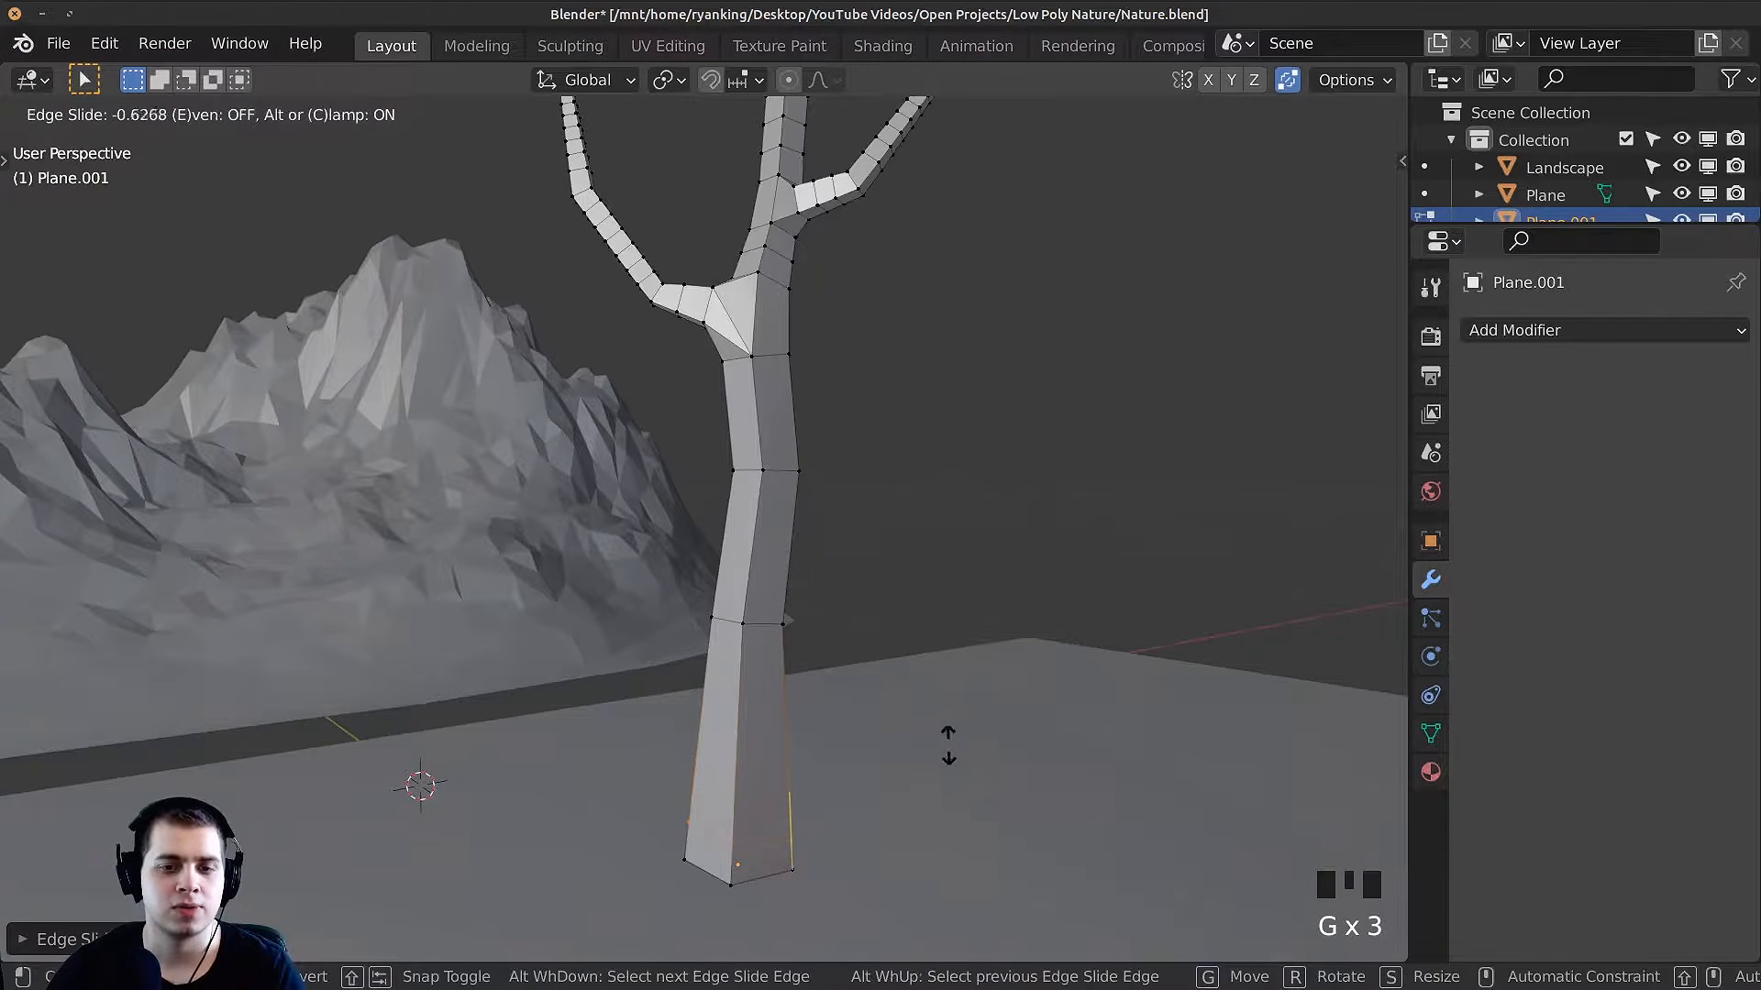
{"action": "left_click", "coordinate": [948, 745]}
Step: Edge-slide the loop midway along the lower side branch back and forth, merging it with the neighbouring loops between the bends
{"action": "scroll", "coordinate": [809, 536], "scroll_direction": "up", "scroll_amount": 1, "text": "shift"}
{"action": "scroll", "coordinate": [809, 535], "scroll_direction": "up", "scroll_amount": 4}
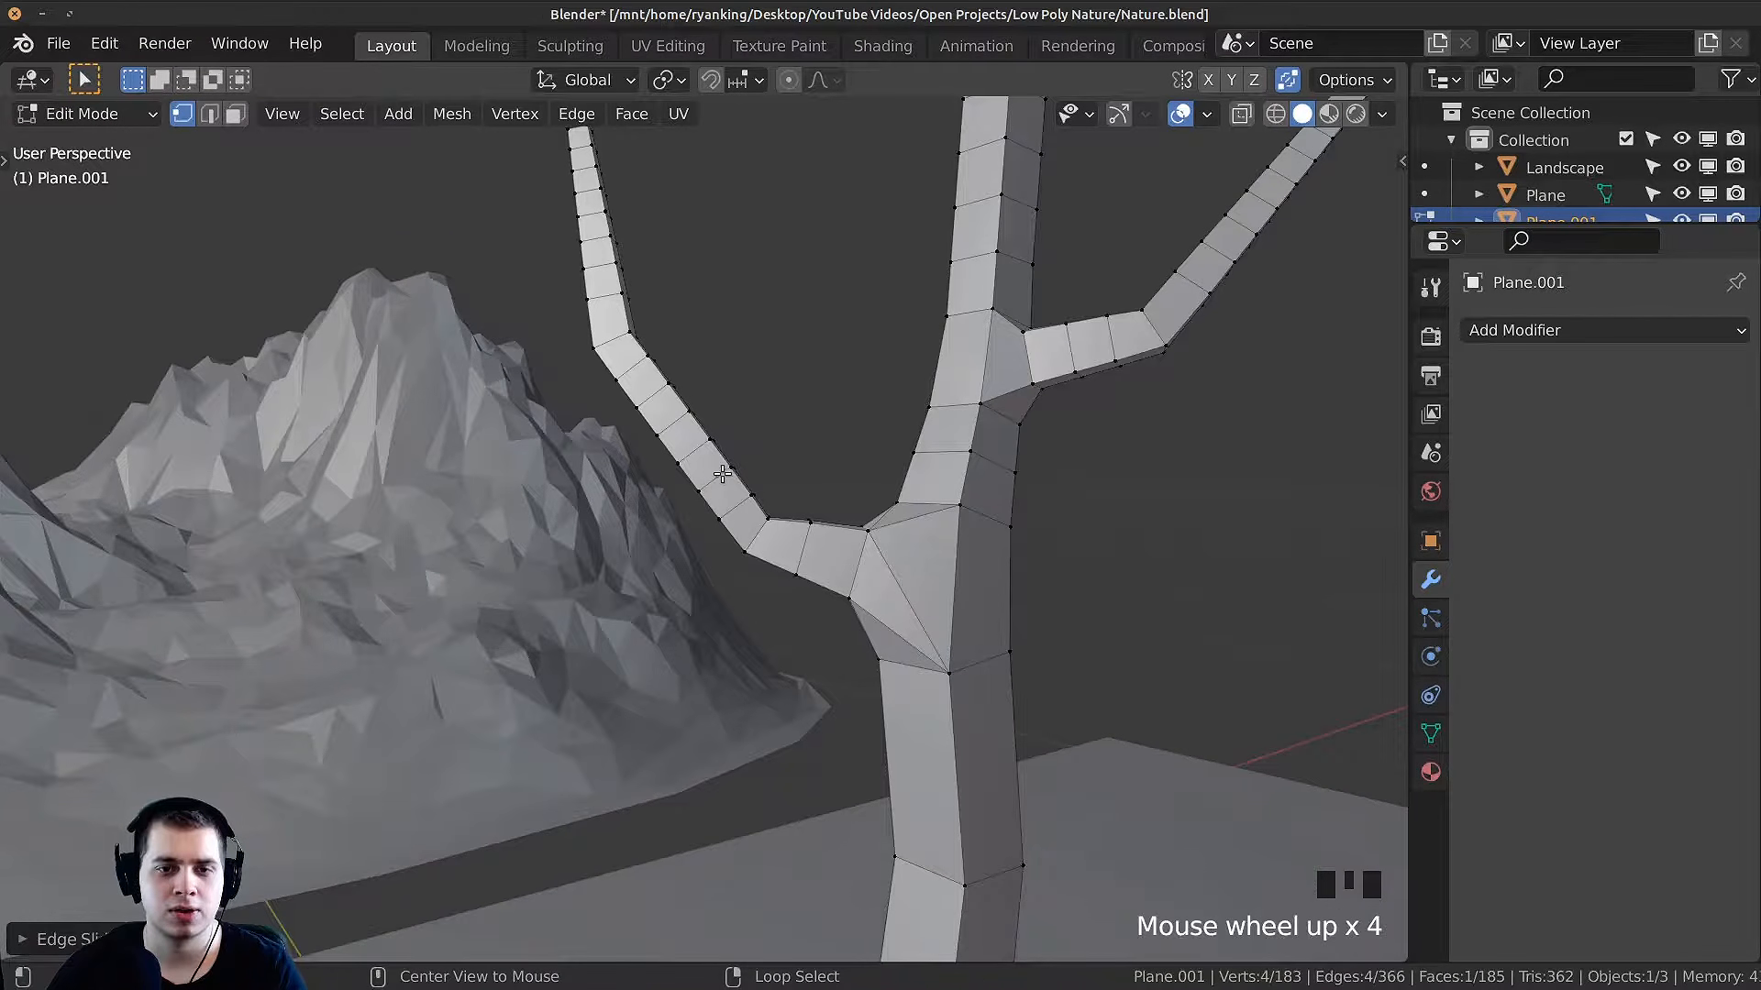
{"action": "right_click", "coordinate": [723, 473], "text": "alt"}
{"action": "middle_click_drag", "start_coordinate": [782, 420], "coordinate": [703, 447]}
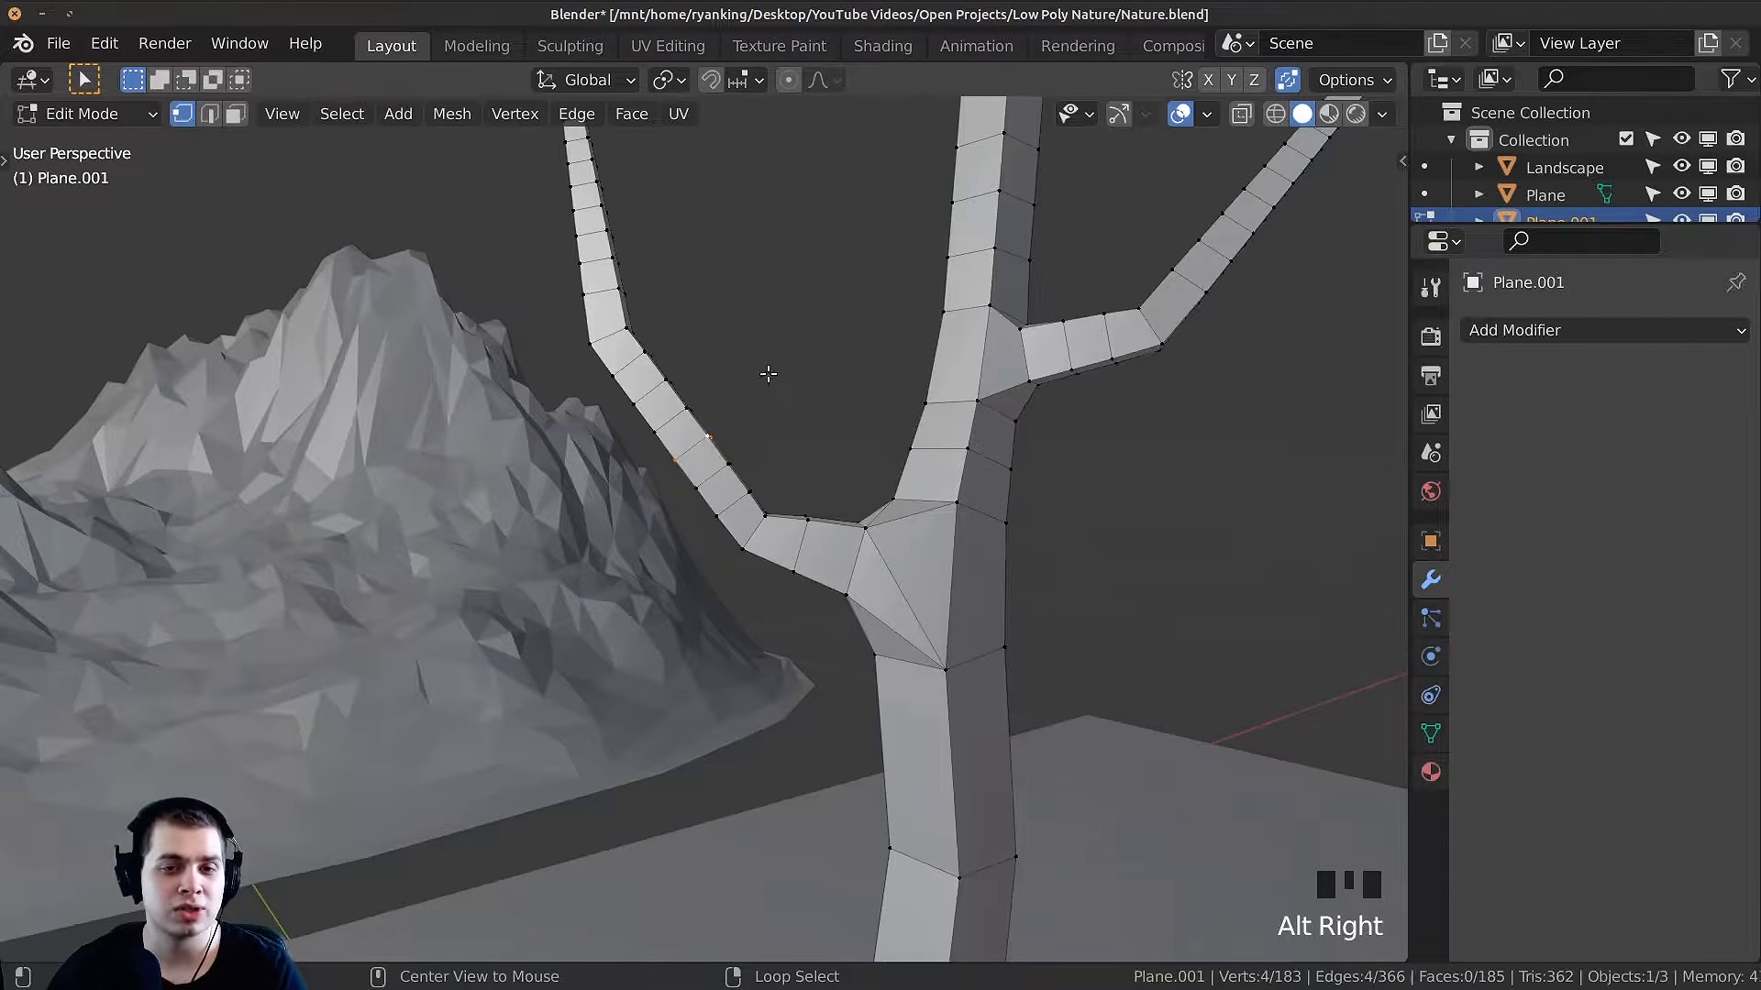
{"action": "scroll", "coordinate": [769, 375], "scroll_direction": "down", "scroll_amount": 2}
{"action": "key", "text": "g"}
{"action": "key", "text": "g"}
{"action": "left_click", "coordinate": [887, 415]}
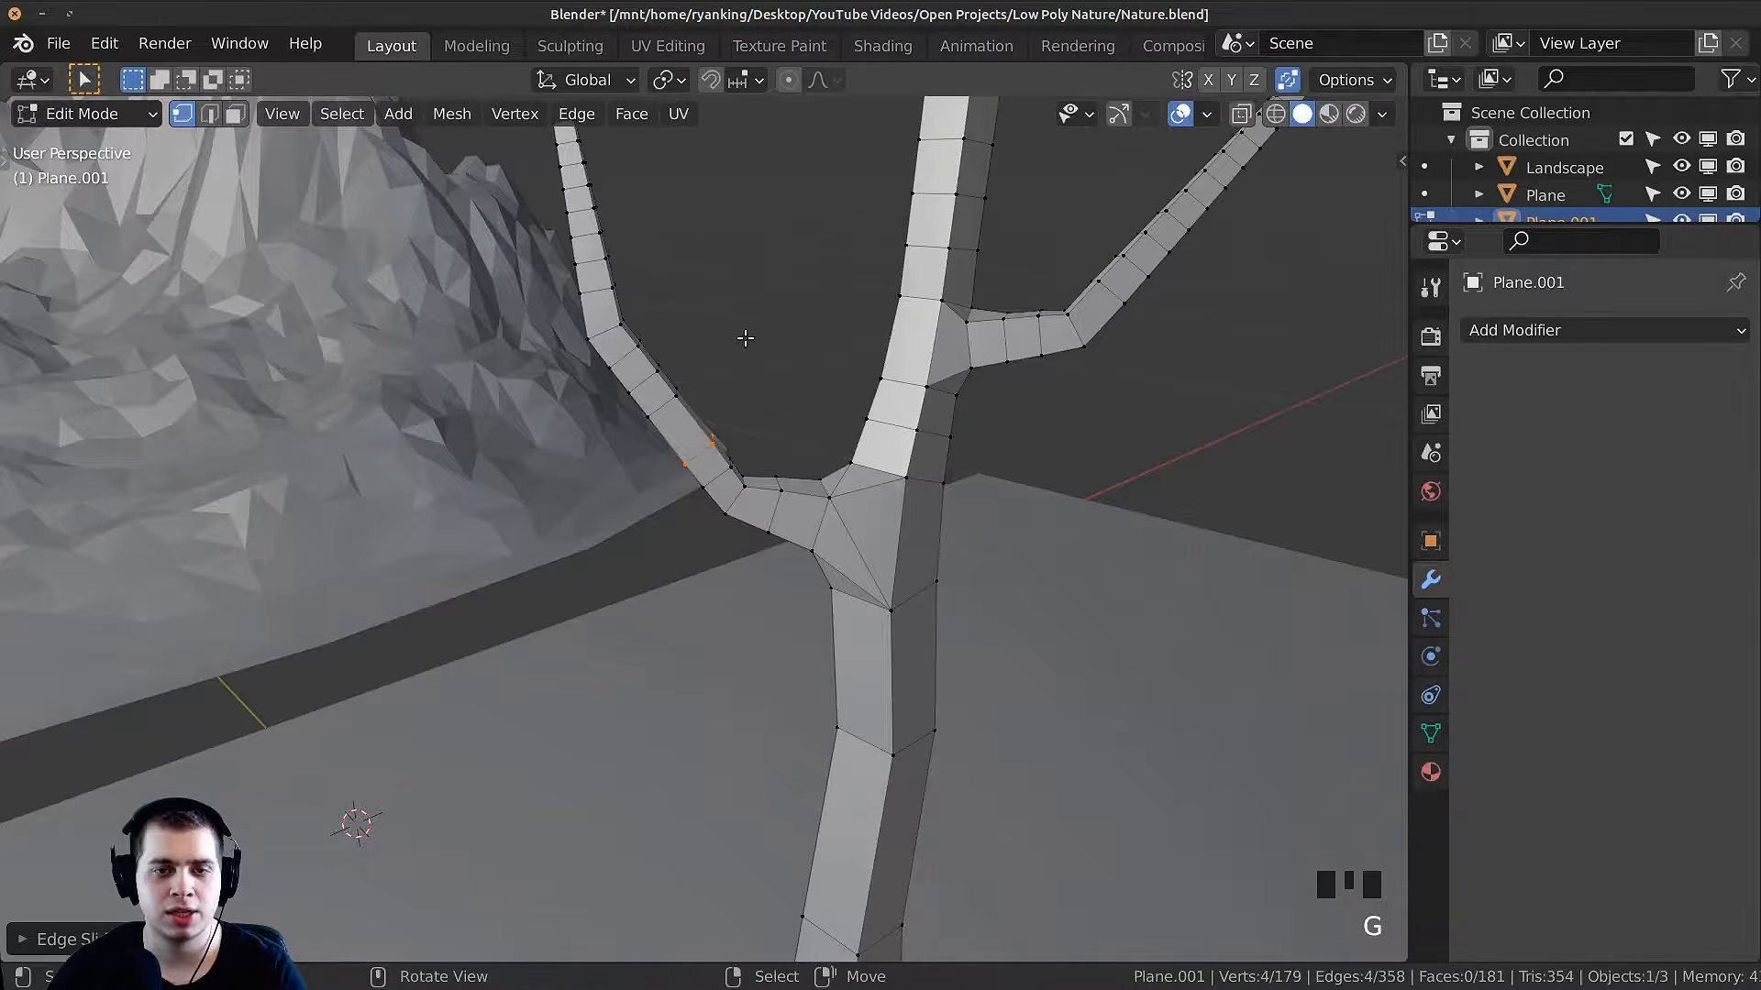
{"action": "key", "text": "g"}
{"action": "key", "text": "g"}
{"action": "left_click", "coordinate": [830, 435]}
{"action": "key", "text": "g"}
{"action": "key", "text": "g"}
{"action": "left_click", "coordinate": [797, 340]}
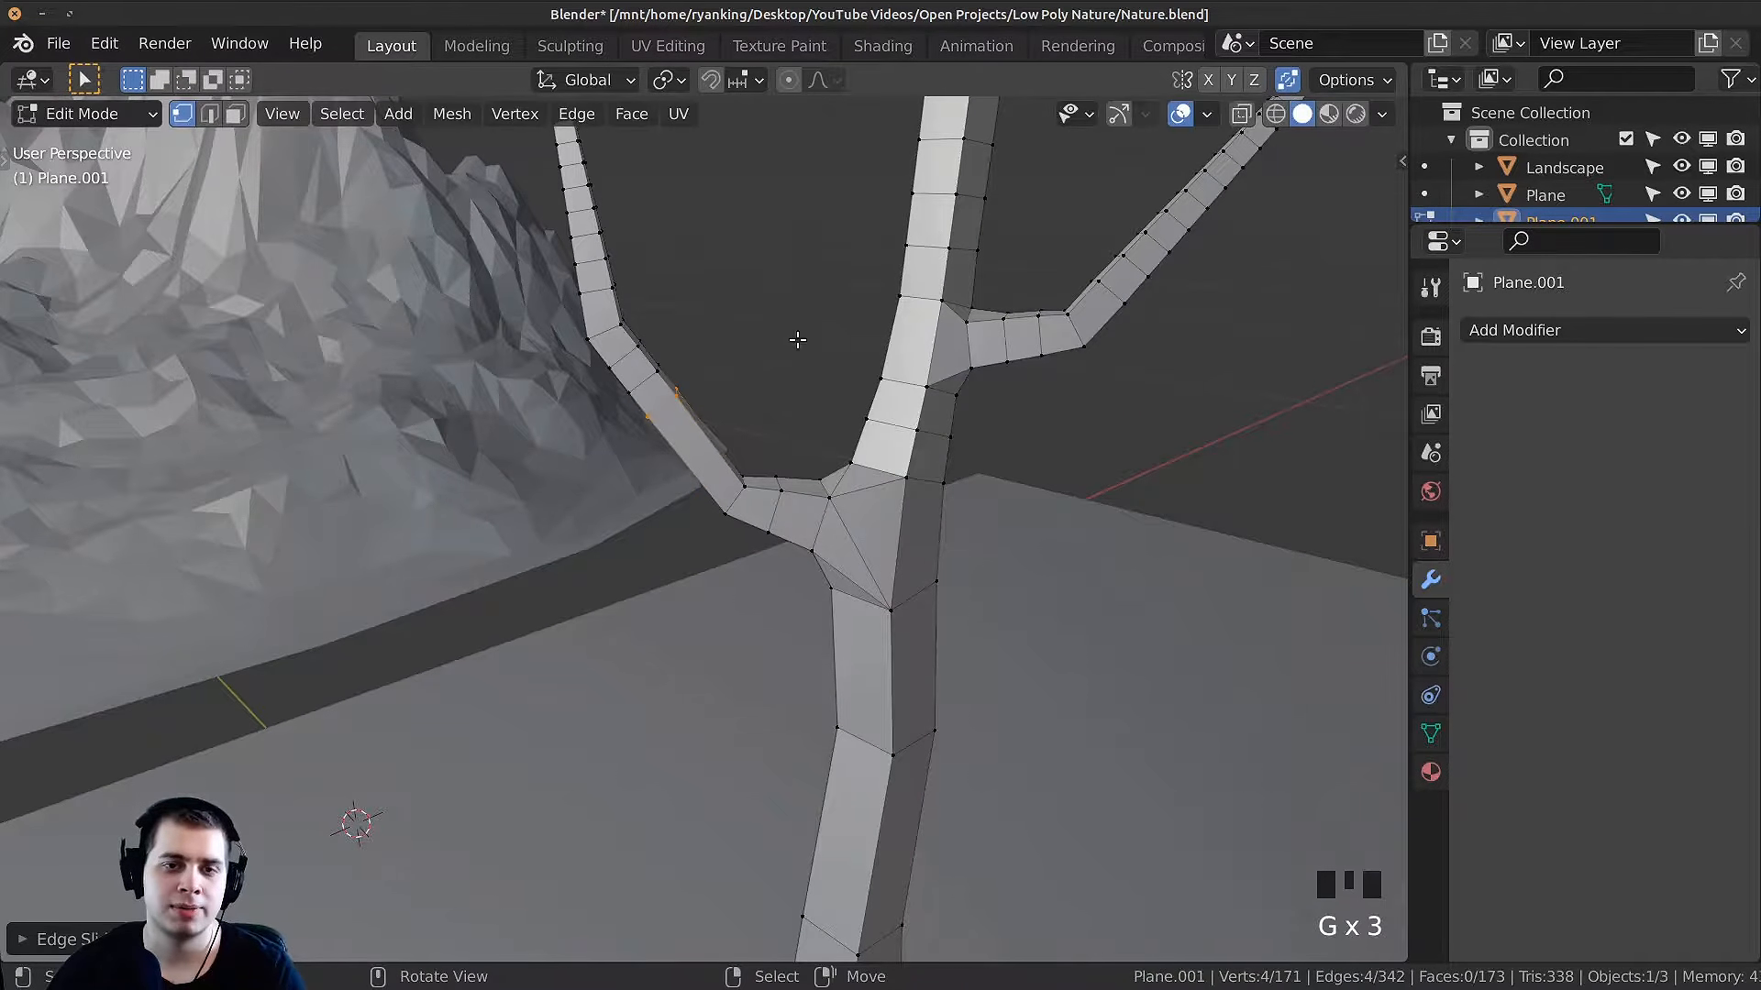
{"action": "key", "text": "g"}
{"action": "key", "text": "g"}
{"action": "left_click", "coordinate": [734, 119]}
Step: Merge the surplus loops along the outer part of the upper side branch by repeated edge slides between its bend and tip
{"action": "key", "text": "g"}
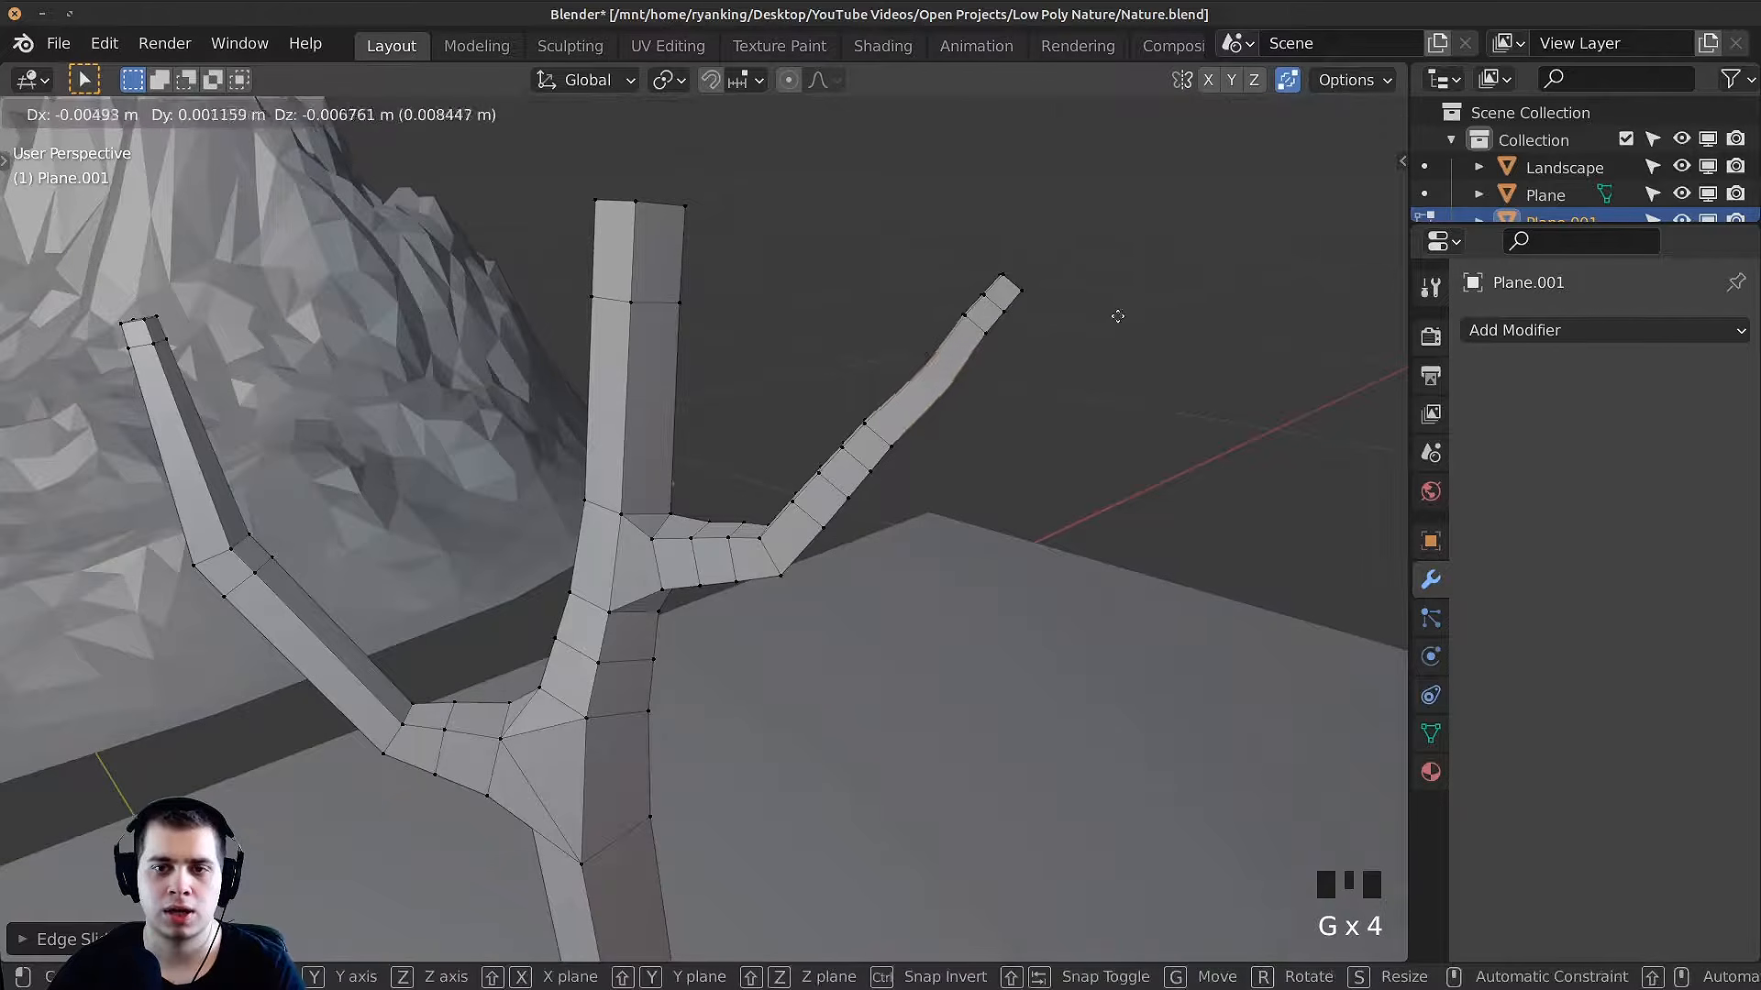
{"action": "key", "text": "g"}
{"action": "left_click", "coordinate": [982, 523]}
{"action": "key", "text": "g"}
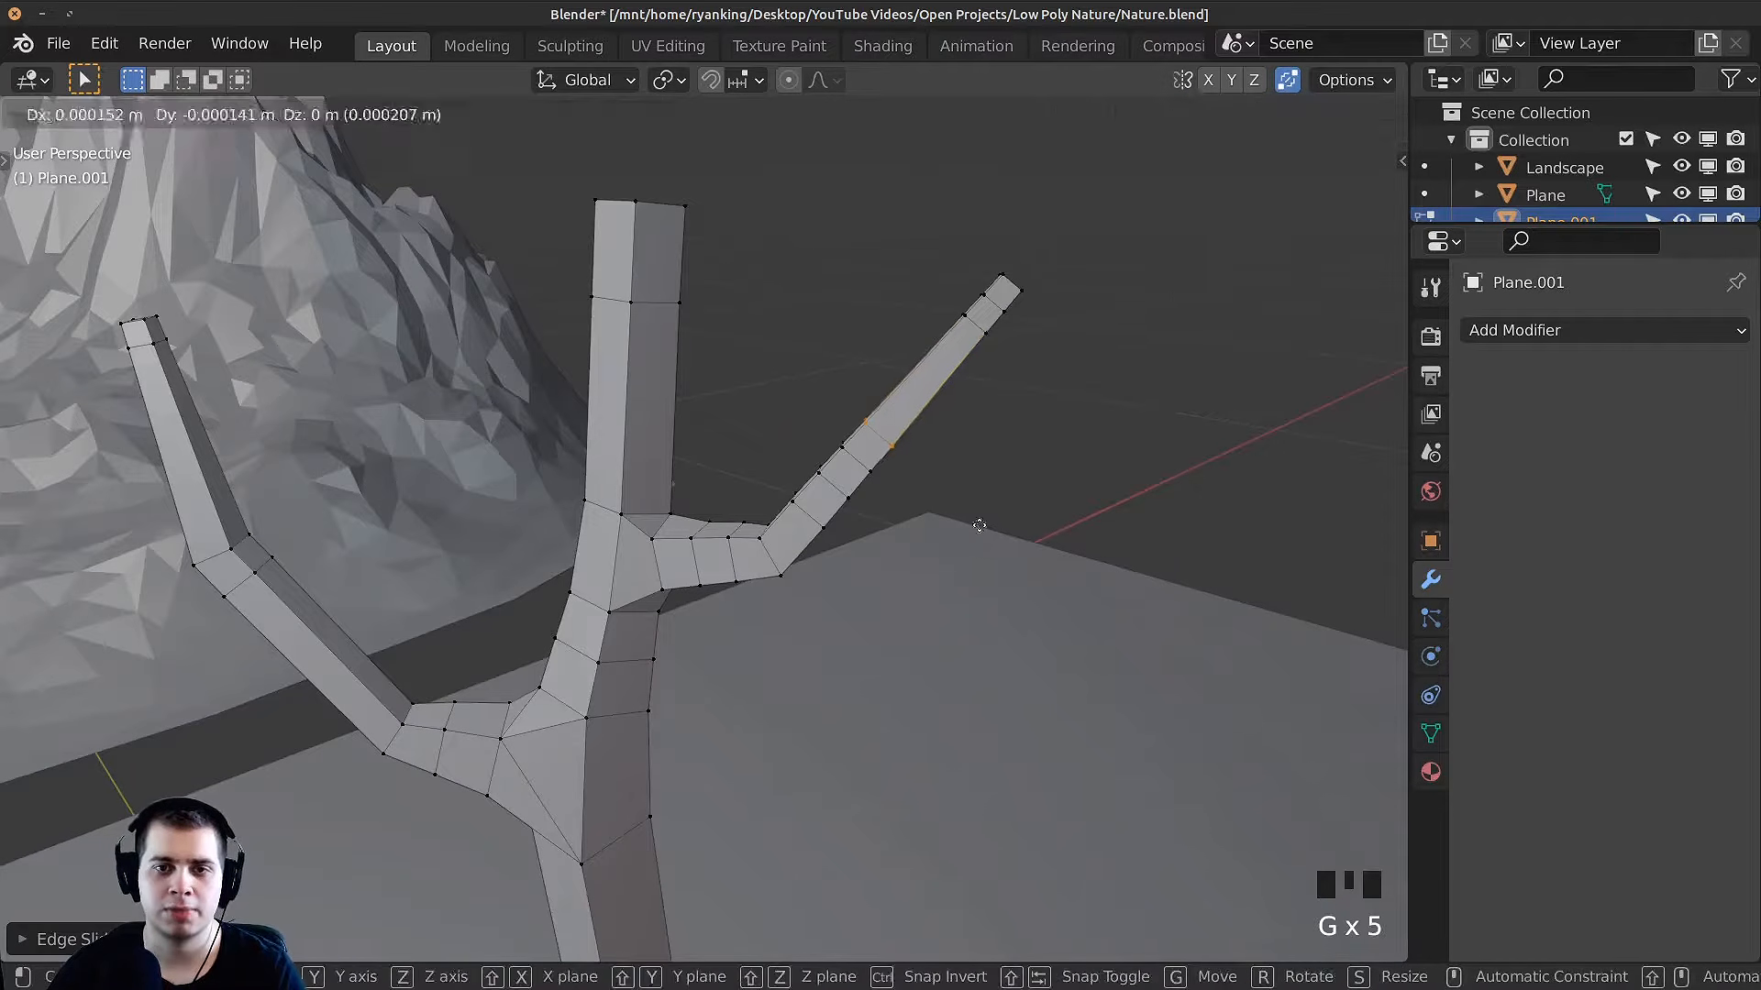
{"action": "key", "text": "g"}
{"action": "left_click", "coordinate": [1186, 284]}
{"action": "key", "text": "g"}
{"action": "key", "text": "g"}
{"action": "left_click", "coordinate": [961, 576]}
{"action": "key", "text": "g"}
{"action": "key", "text": "g"}
{"action": "left_click", "coordinate": [1165, 308]}
{"action": "key", "text": "g"}
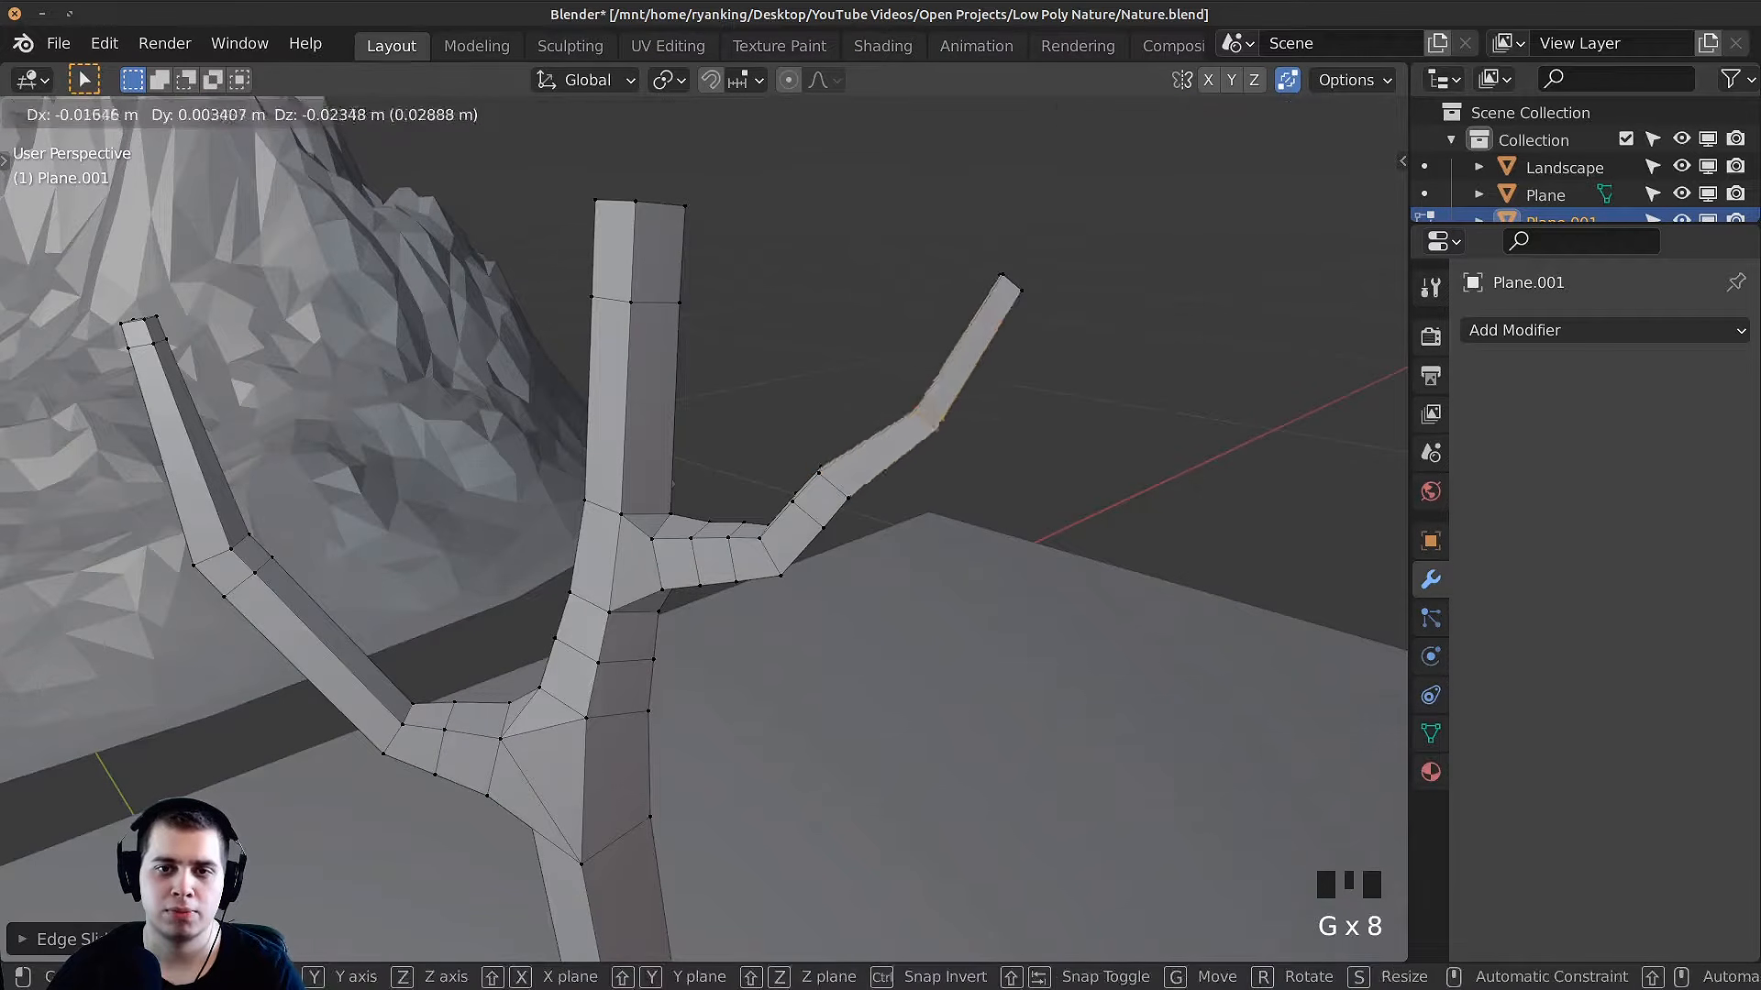
{"action": "key", "text": "g"}
{"action": "left_click", "coordinate": [936, 650]}
{"action": "key", "text": "g"}
{"action": "key", "text": "g"}
{"action": "left_click", "coordinate": [849, 767]}
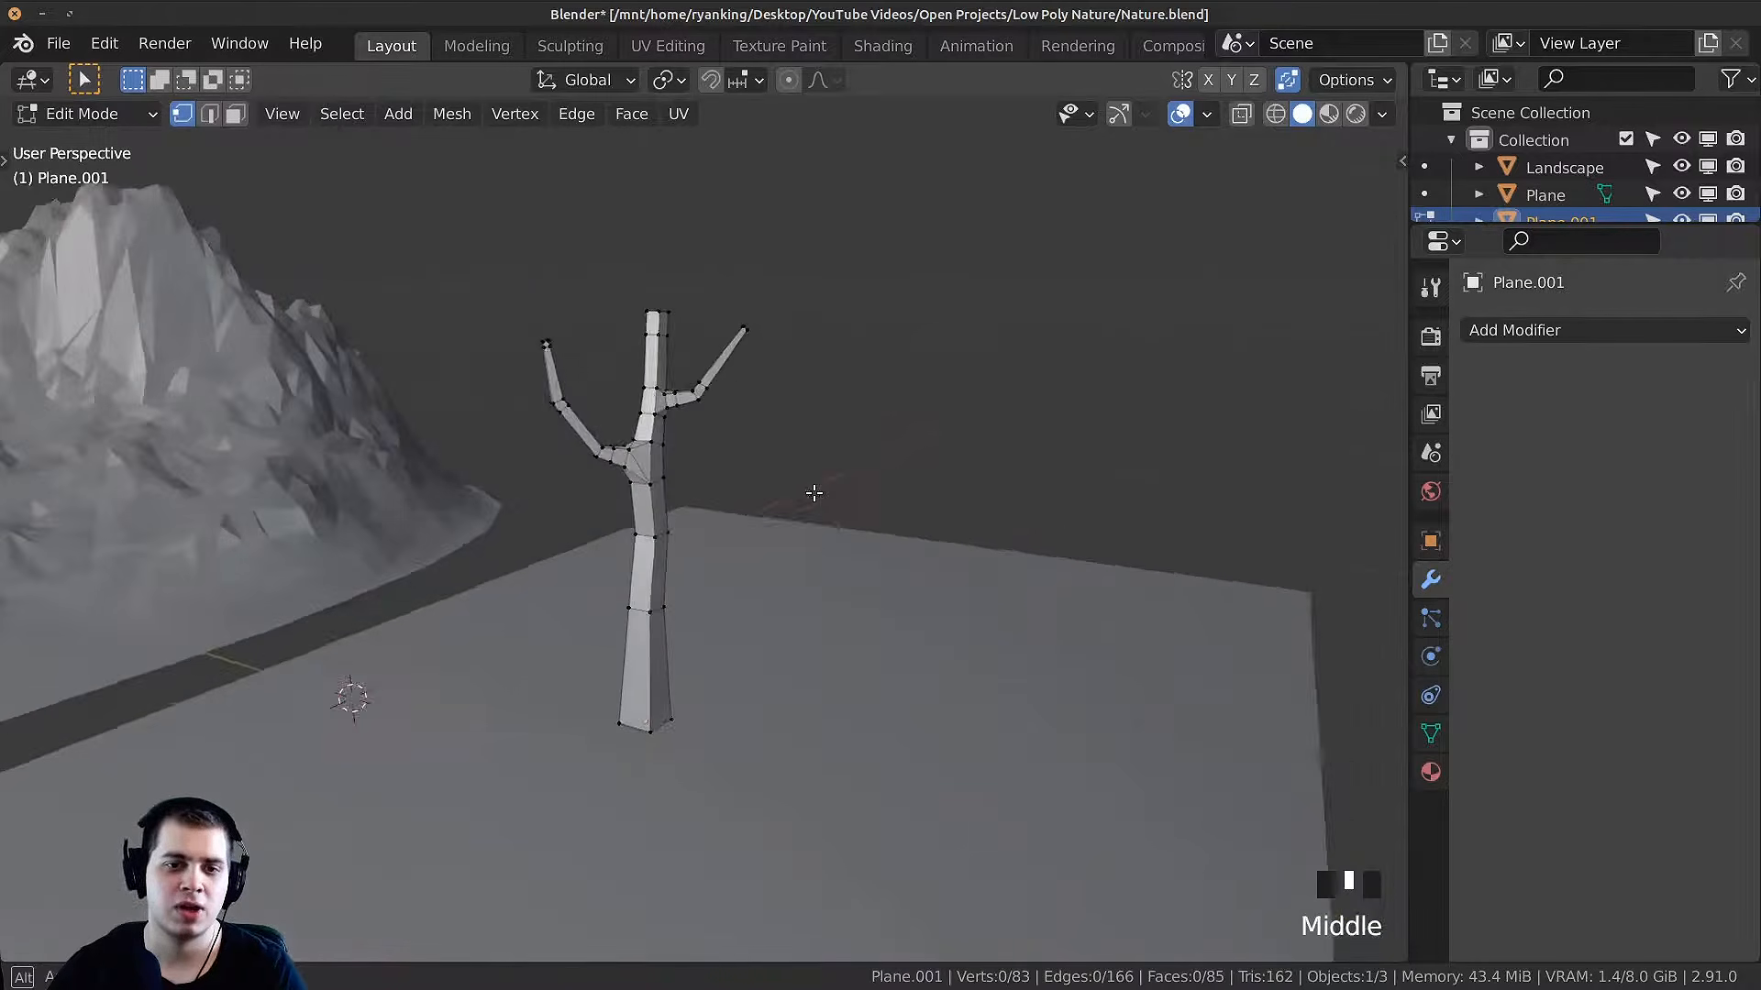
Step: Select the whole simplified tree mesh and return to Object Mode
{"action": "middle_click_drag", "start_coordinate": [814, 491], "coordinate": [866, 484]}
{"action": "mouse_move", "coordinate": [867, 484]}
{"action": "middle_mouse_down", "text": "shift"}
{"action": "mouse_move", "coordinate": [764, 522]}
{"action": "mouse_move", "coordinate": [849, 476]}
{"action": "middle_mouse_up", "text": "shift"}
{"action": "scroll", "coordinate": [798, 521], "scroll_direction": "up", "scroll_amount": 2}
{"action": "key", "text": "a"}
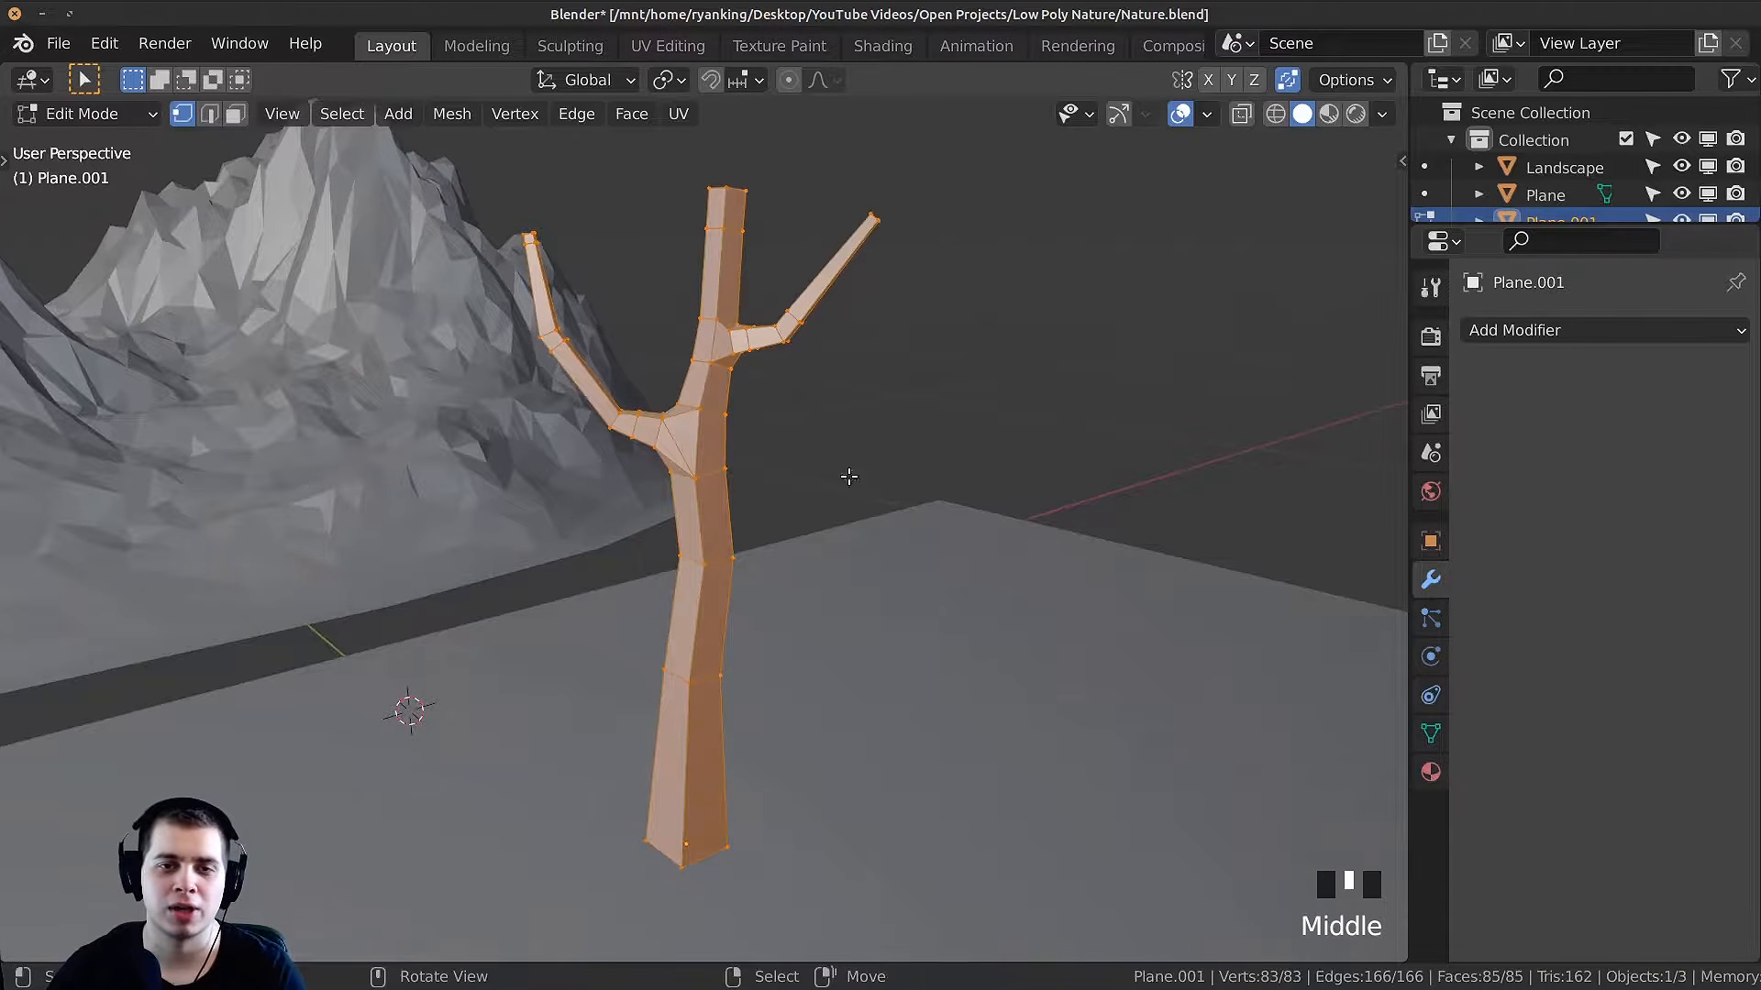
{"action": "key", "text": "Tab"}
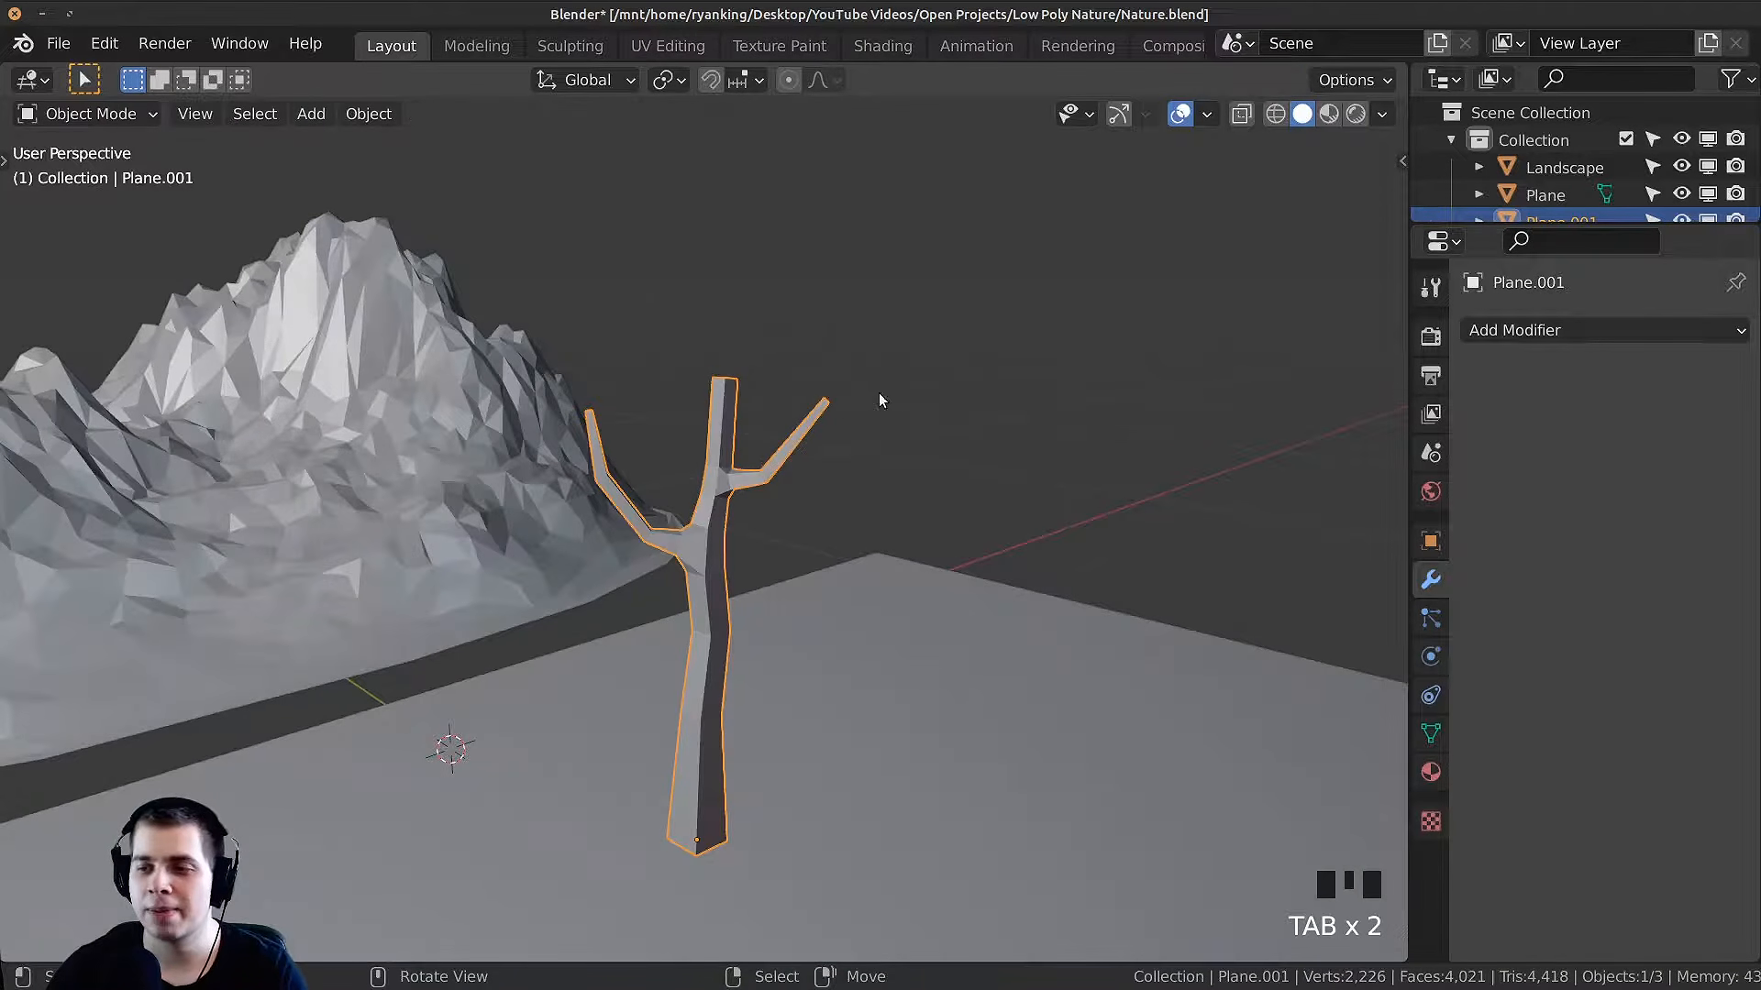
Step: Place the 3D cursor at the top of the tree trunk
{"action": "middle_click_drag", "start_coordinate": [878, 393], "coordinate": [832, 396]}
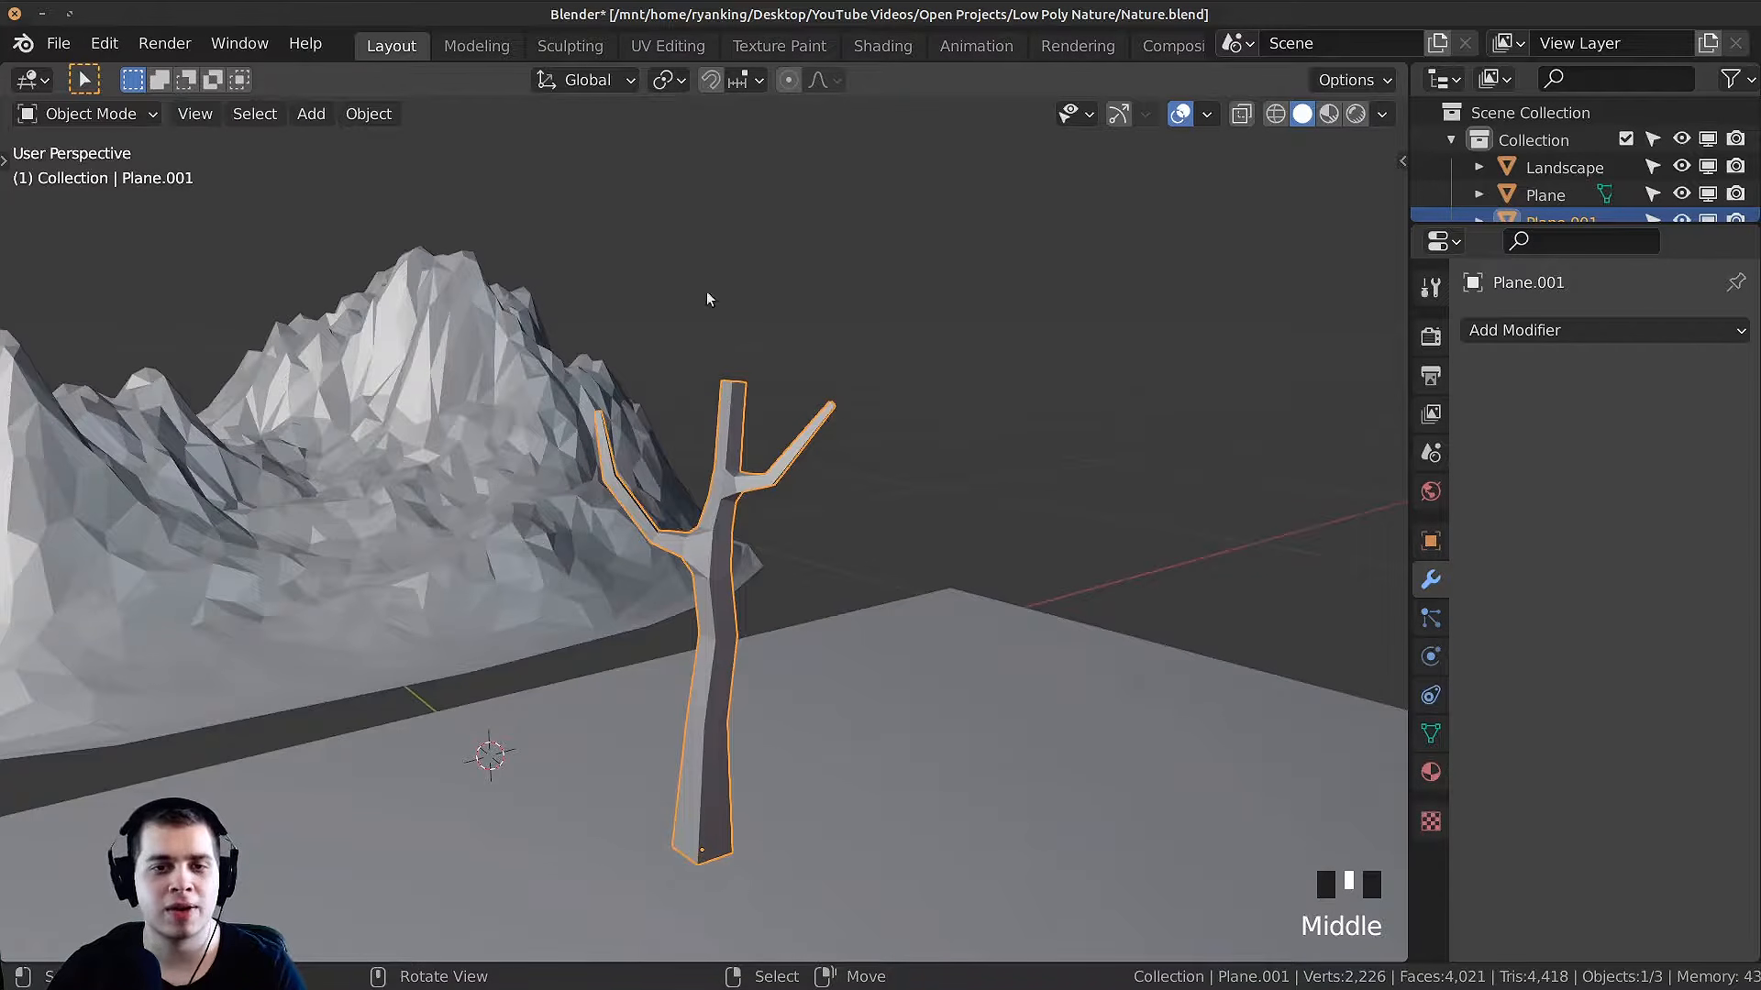
{"action": "middle_click_drag", "start_coordinate": [902, 550], "coordinate": [972, 337]}
{"action": "scroll", "coordinate": [838, 488], "scroll_direction": "down", "scroll_amount": 2}
{"action": "middle_click_drag", "start_coordinate": [838, 488], "coordinate": [695, 312]}
{"action": "scroll", "coordinate": [695, 312], "scroll_direction": "up", "scroll_amount": 1}
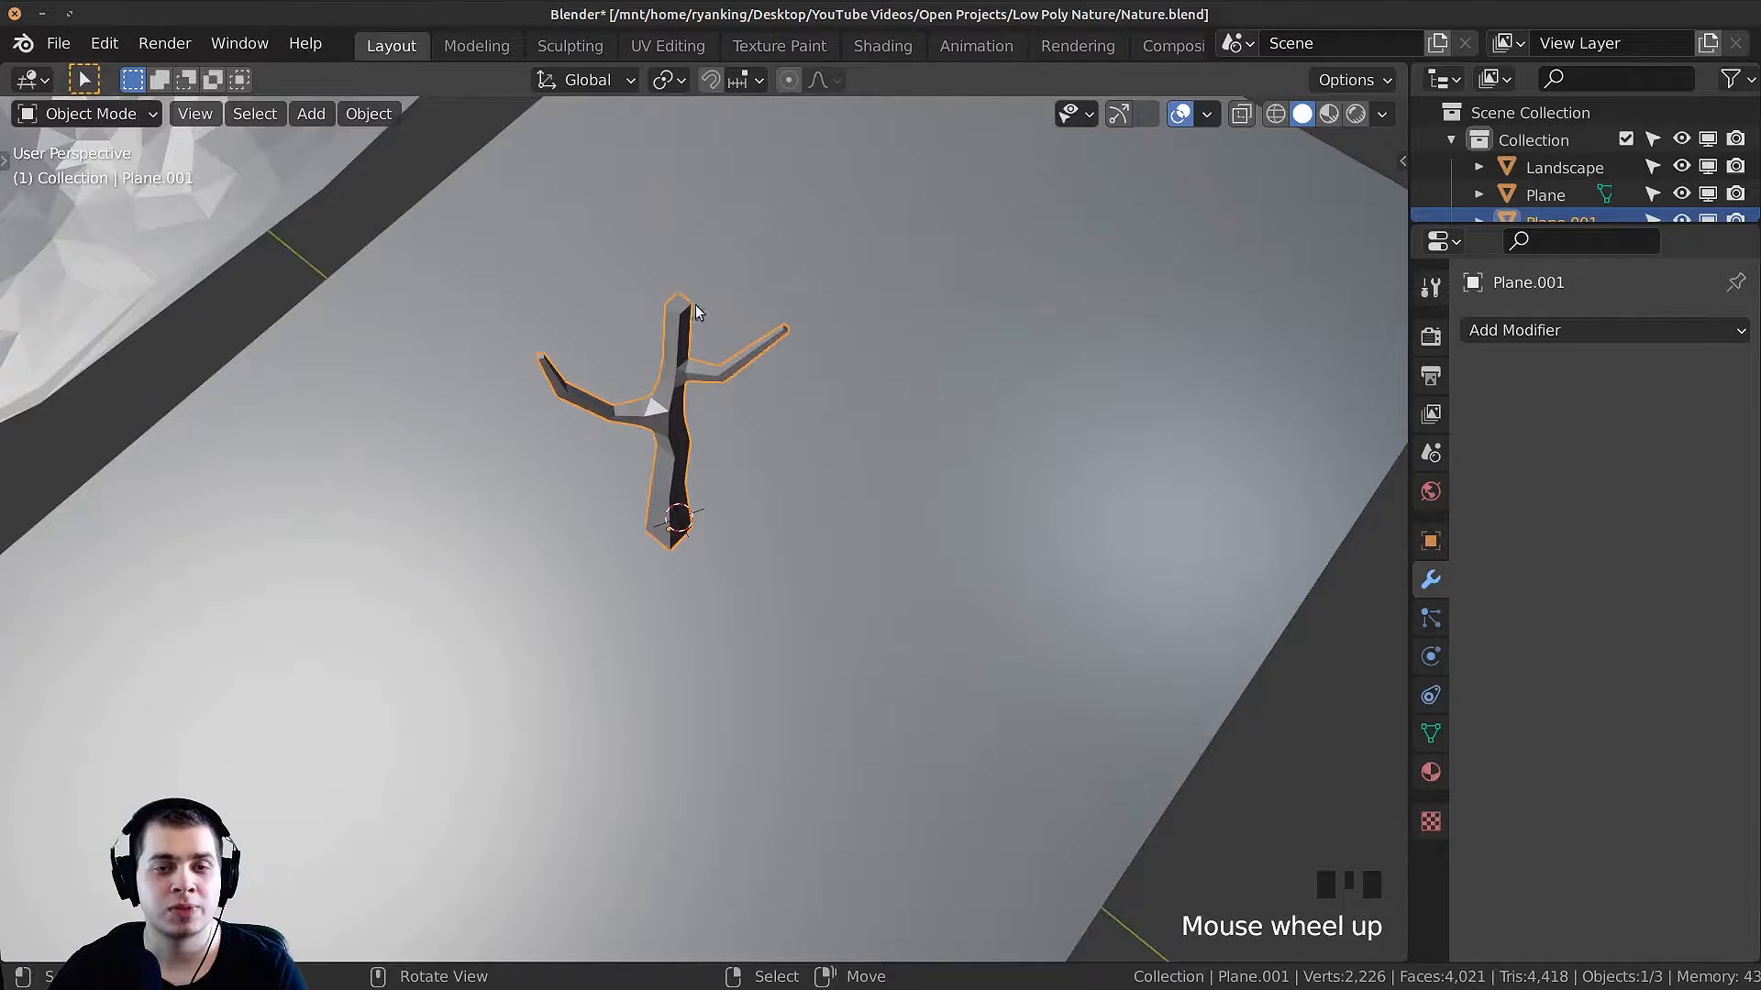
{"action": "left_click", "coordinate": [701, 399]}
{"action": "middle_click_drag", "start_coordinate": [701, 399], "coordinate": [651, 274]}
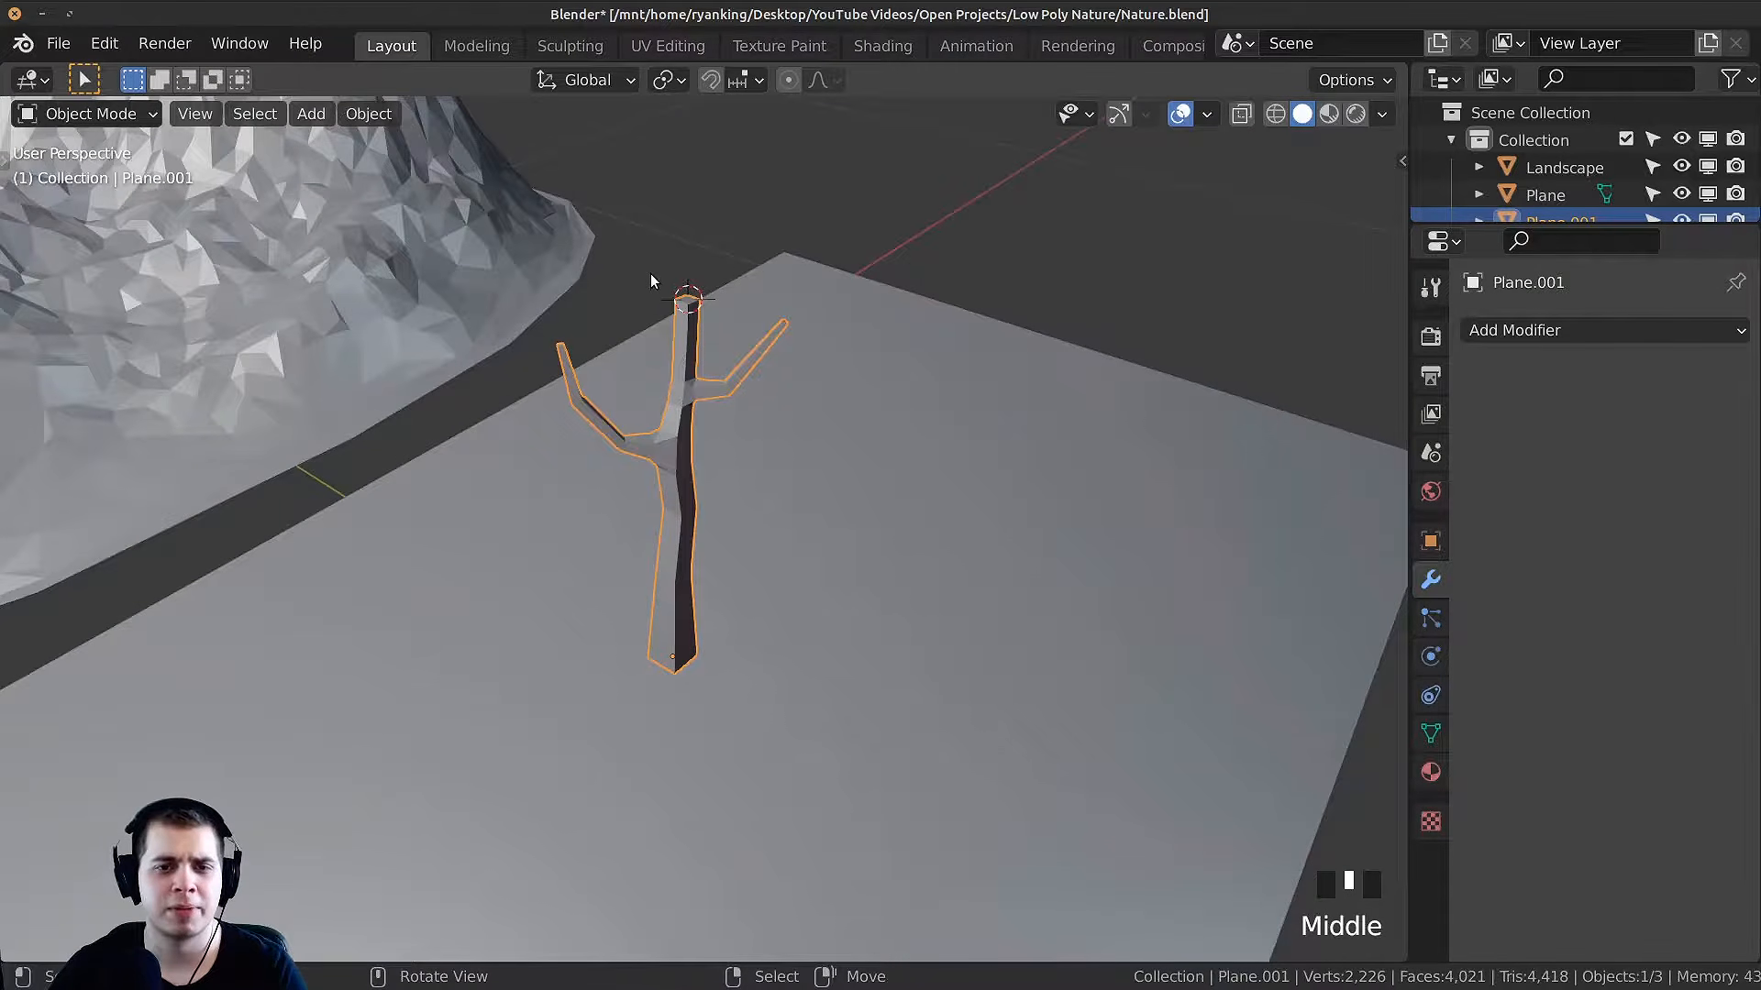
Step: Add an Ico Sphere at the 3D cursor and set its subdivisions to 5
{"action": "key", "text": "shift+a"}
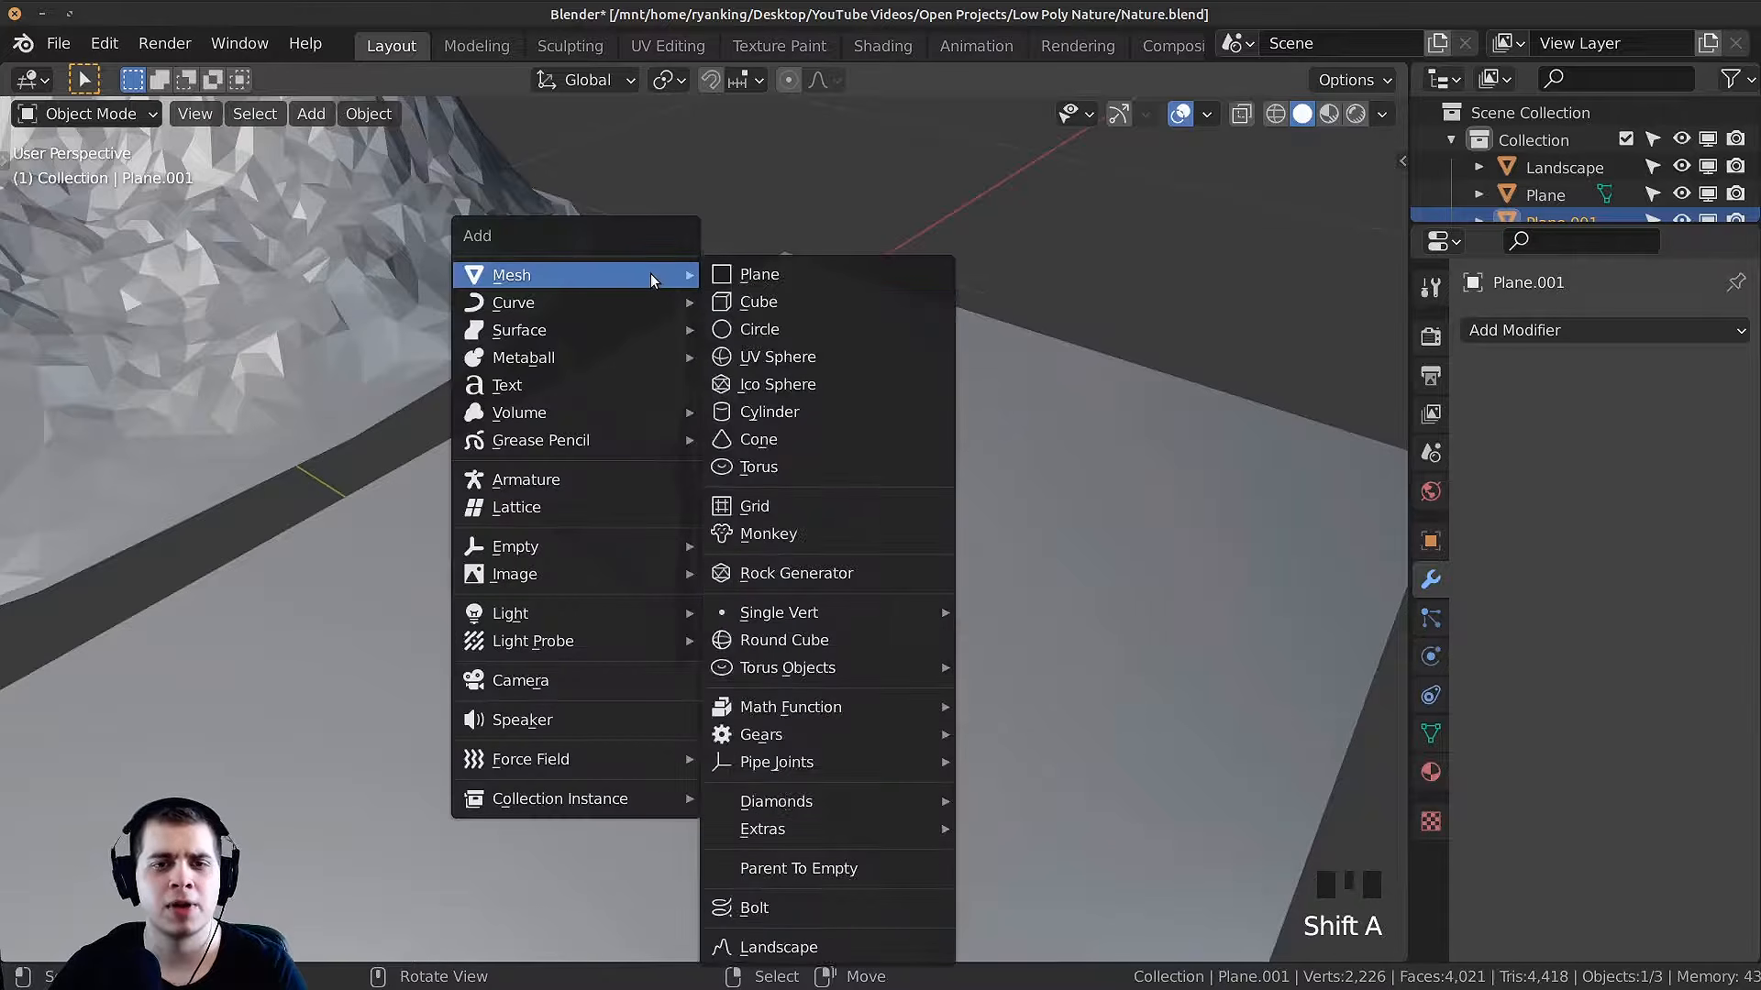
{"action": "left_click", "coordinate": [818, 383]}
{"action": "scroll", "coordinate": [789, 413], "scroll_direction": "down", "scroll_amount": 8}
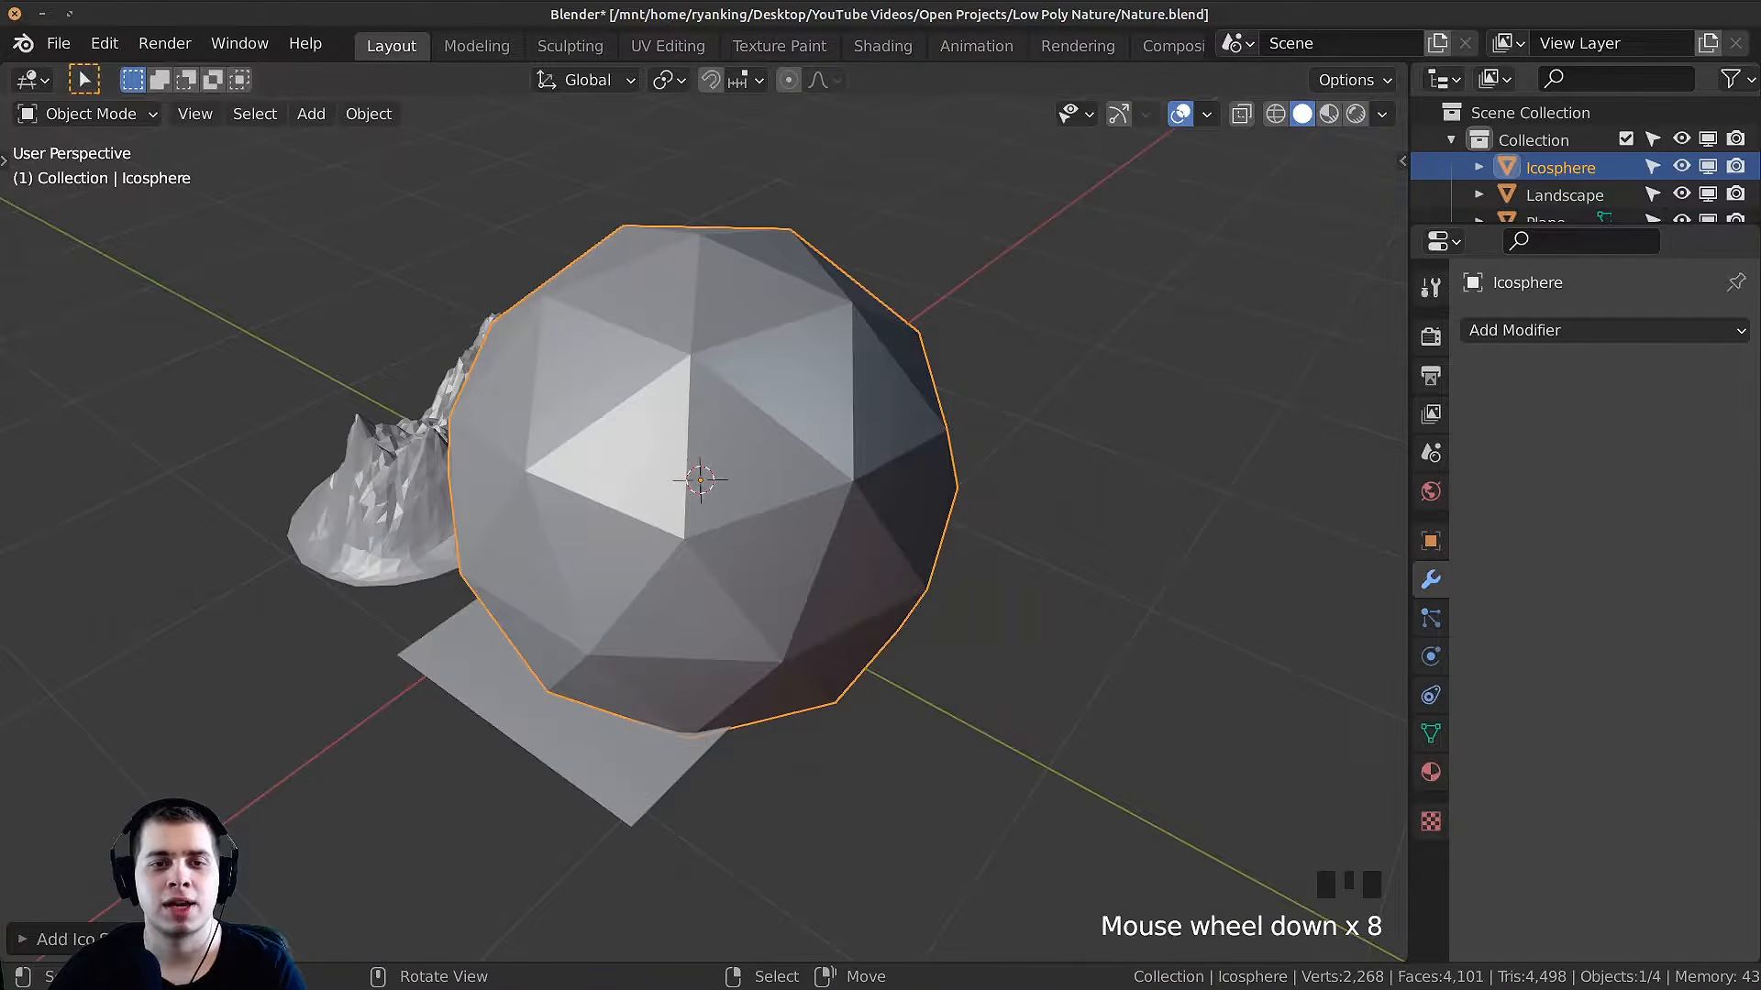
{"action": "middle_click_drag", "start_coordinate": [571, 638], "coordinate": [558, 635]}
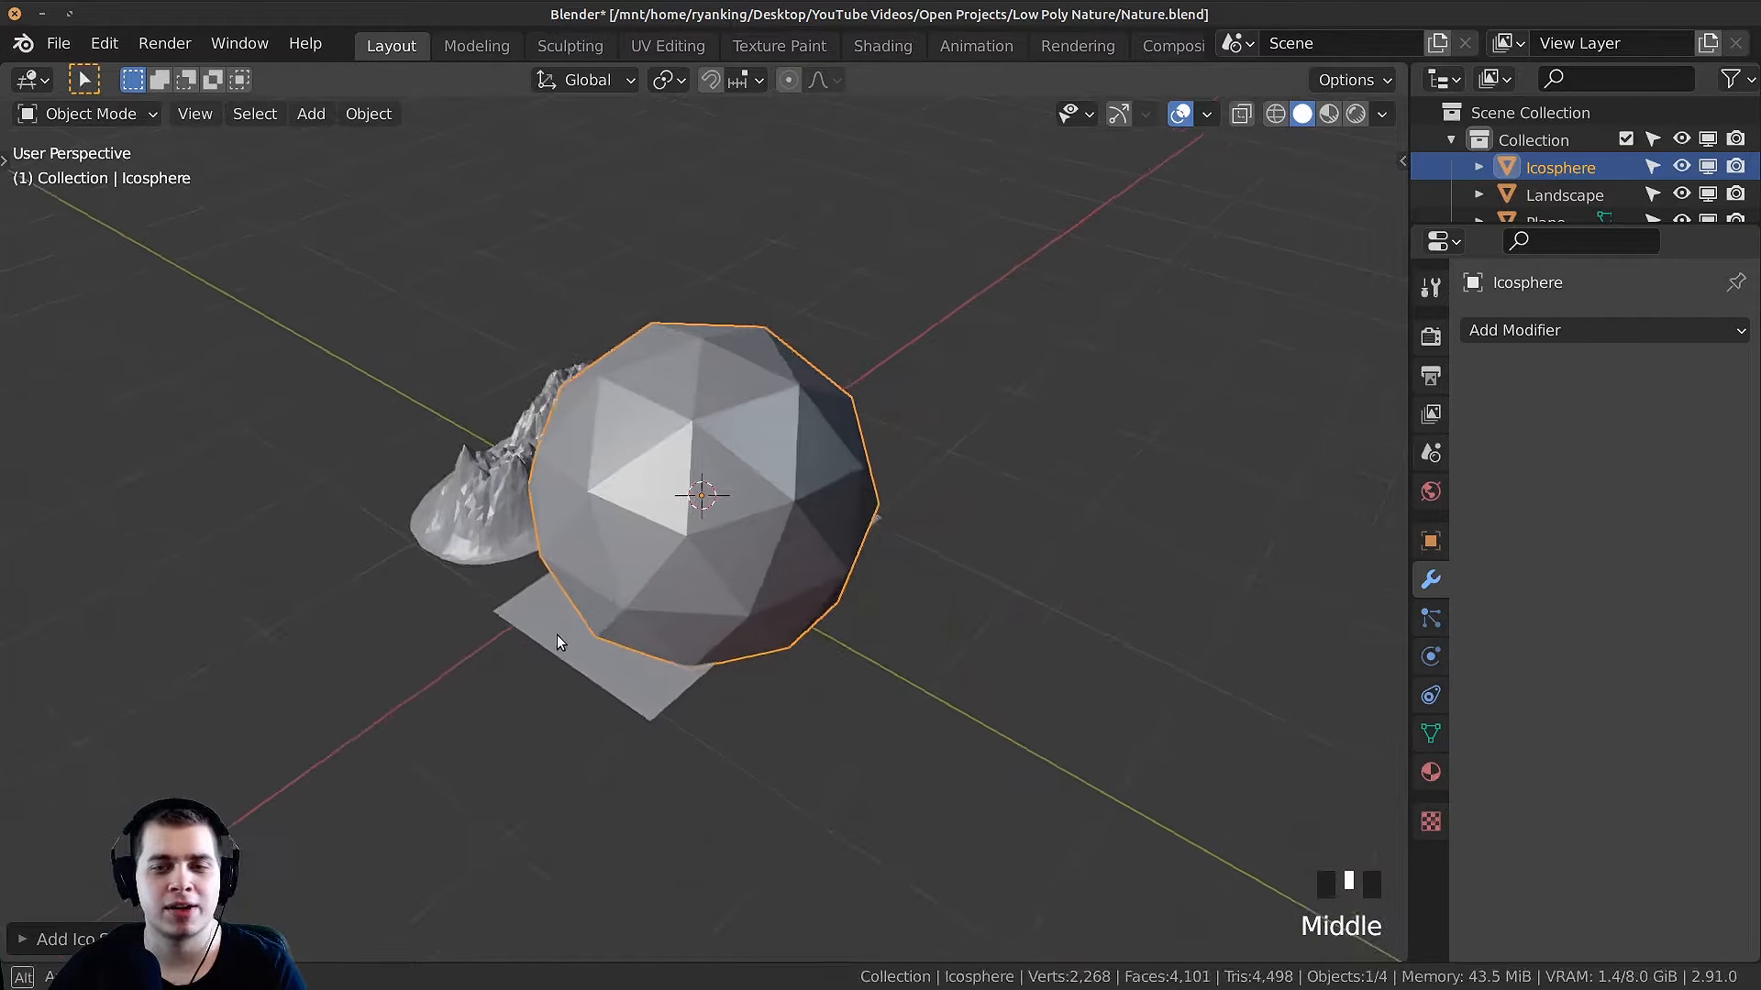
{"action": "left_click", "coordinate": [62, 939]}
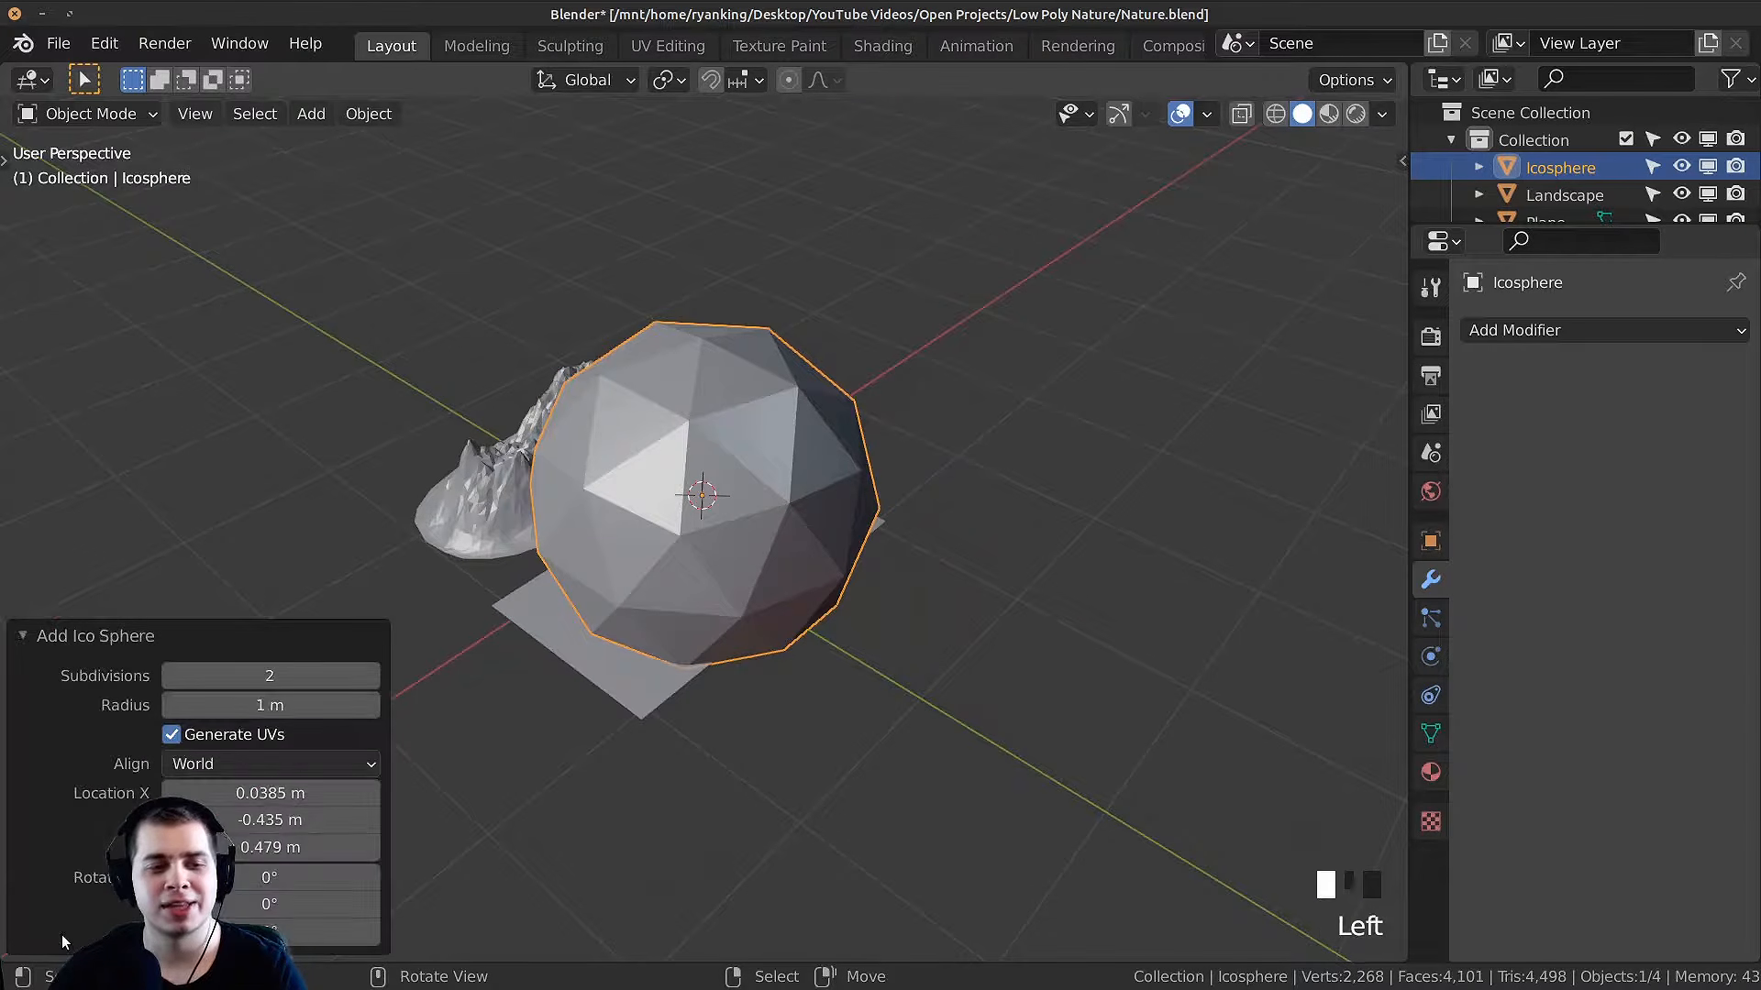
{"action": "left_click", "coordinate": [372, 676]}
{"action": "left_click", "coordinate": [373, 675]}
{"action": "left_click", "coordinate": [372, 676]}
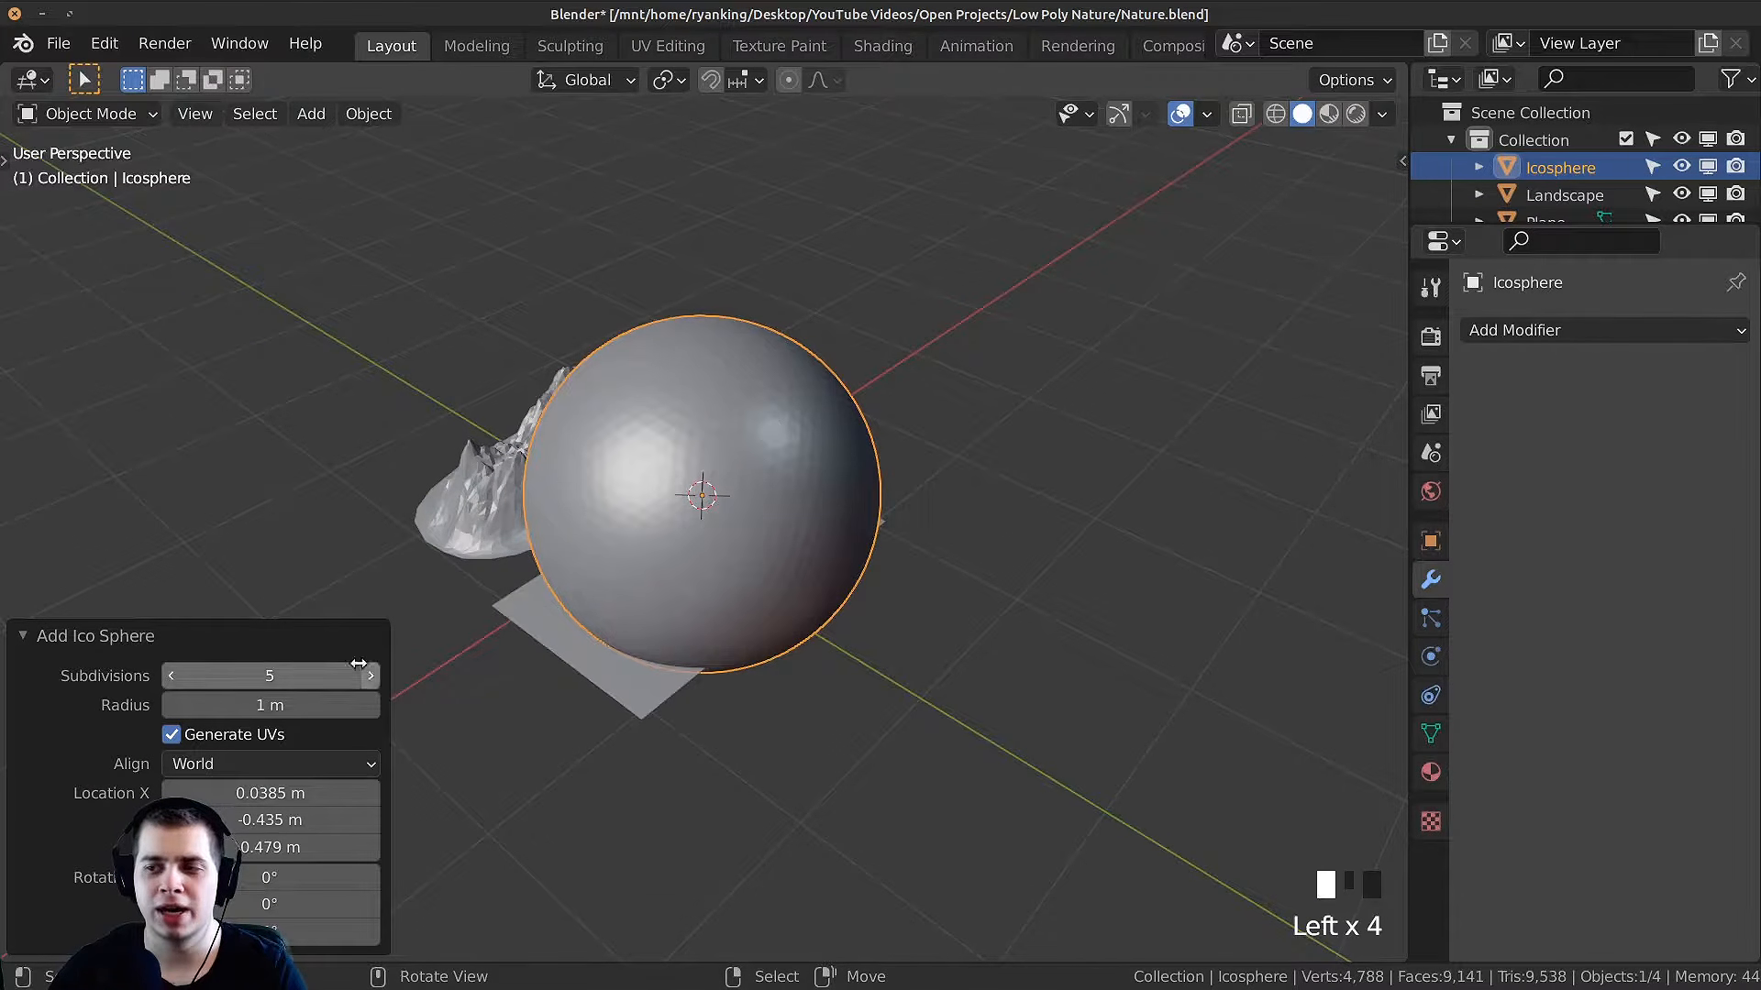
{"action": "scroll", "coordinate": [648, 548], "scroll_direction": "up", "scroll_amount": 2}
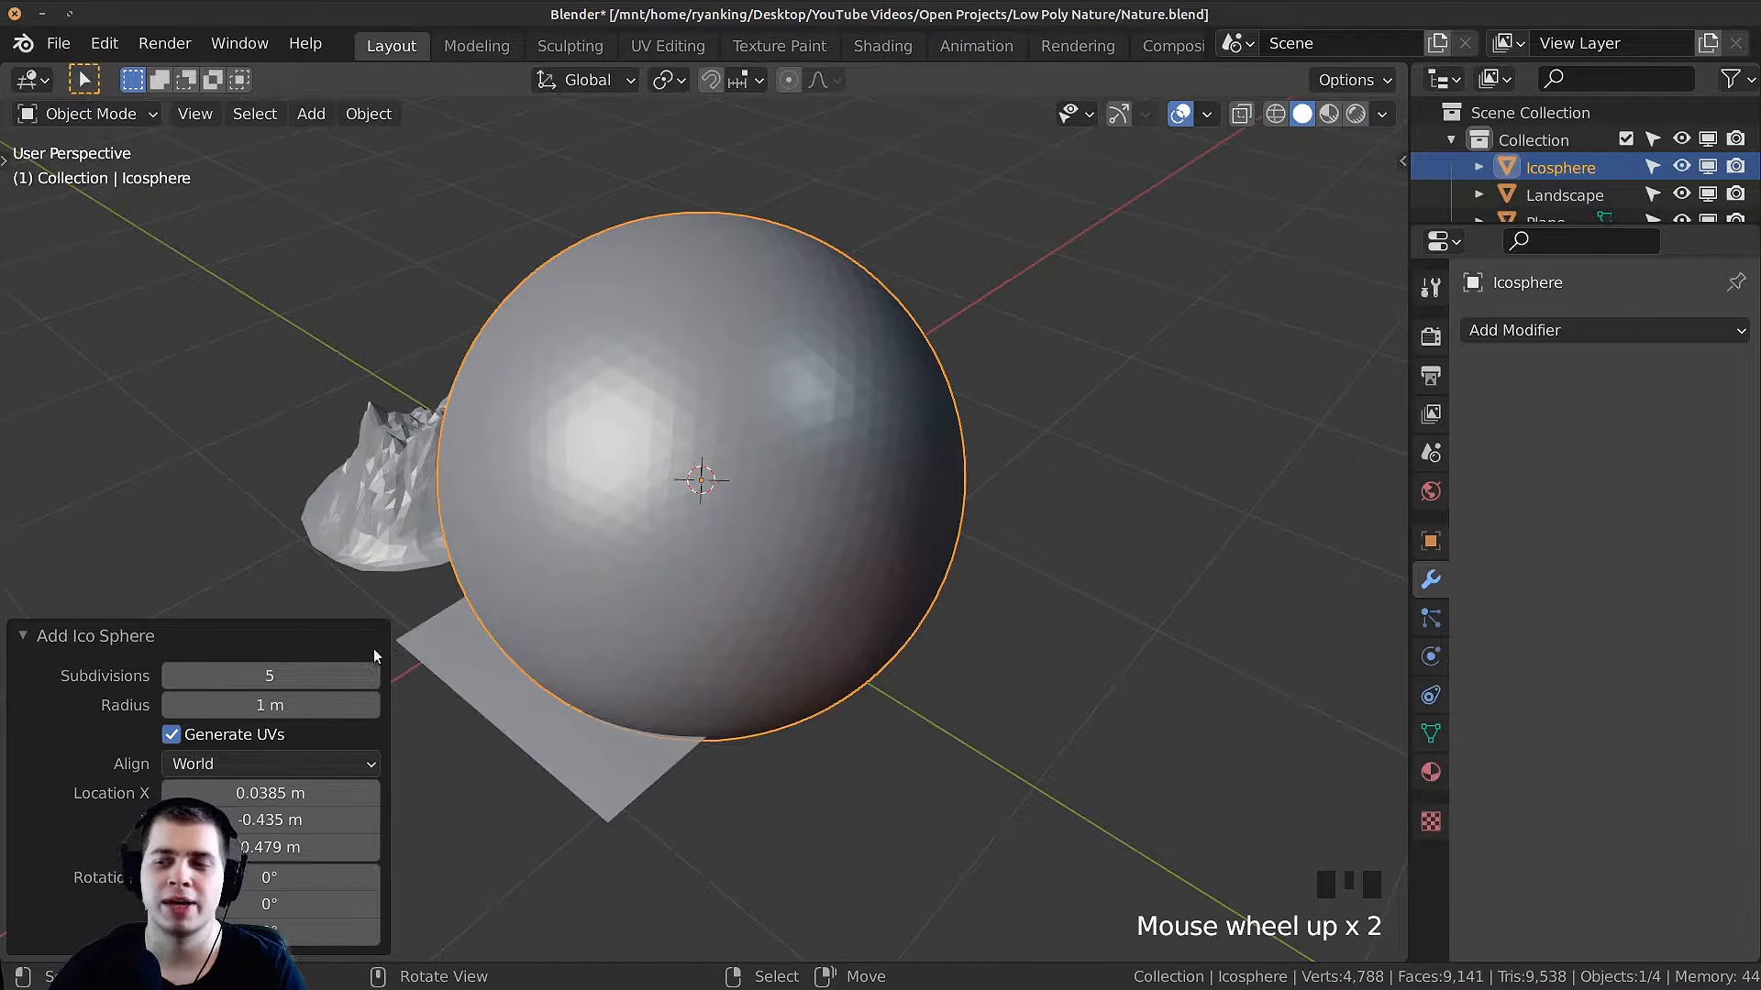
{"action": "right_click", "coordinate": [427, 607]}
{"action": "right_click", "coordinate": [721, 538]}
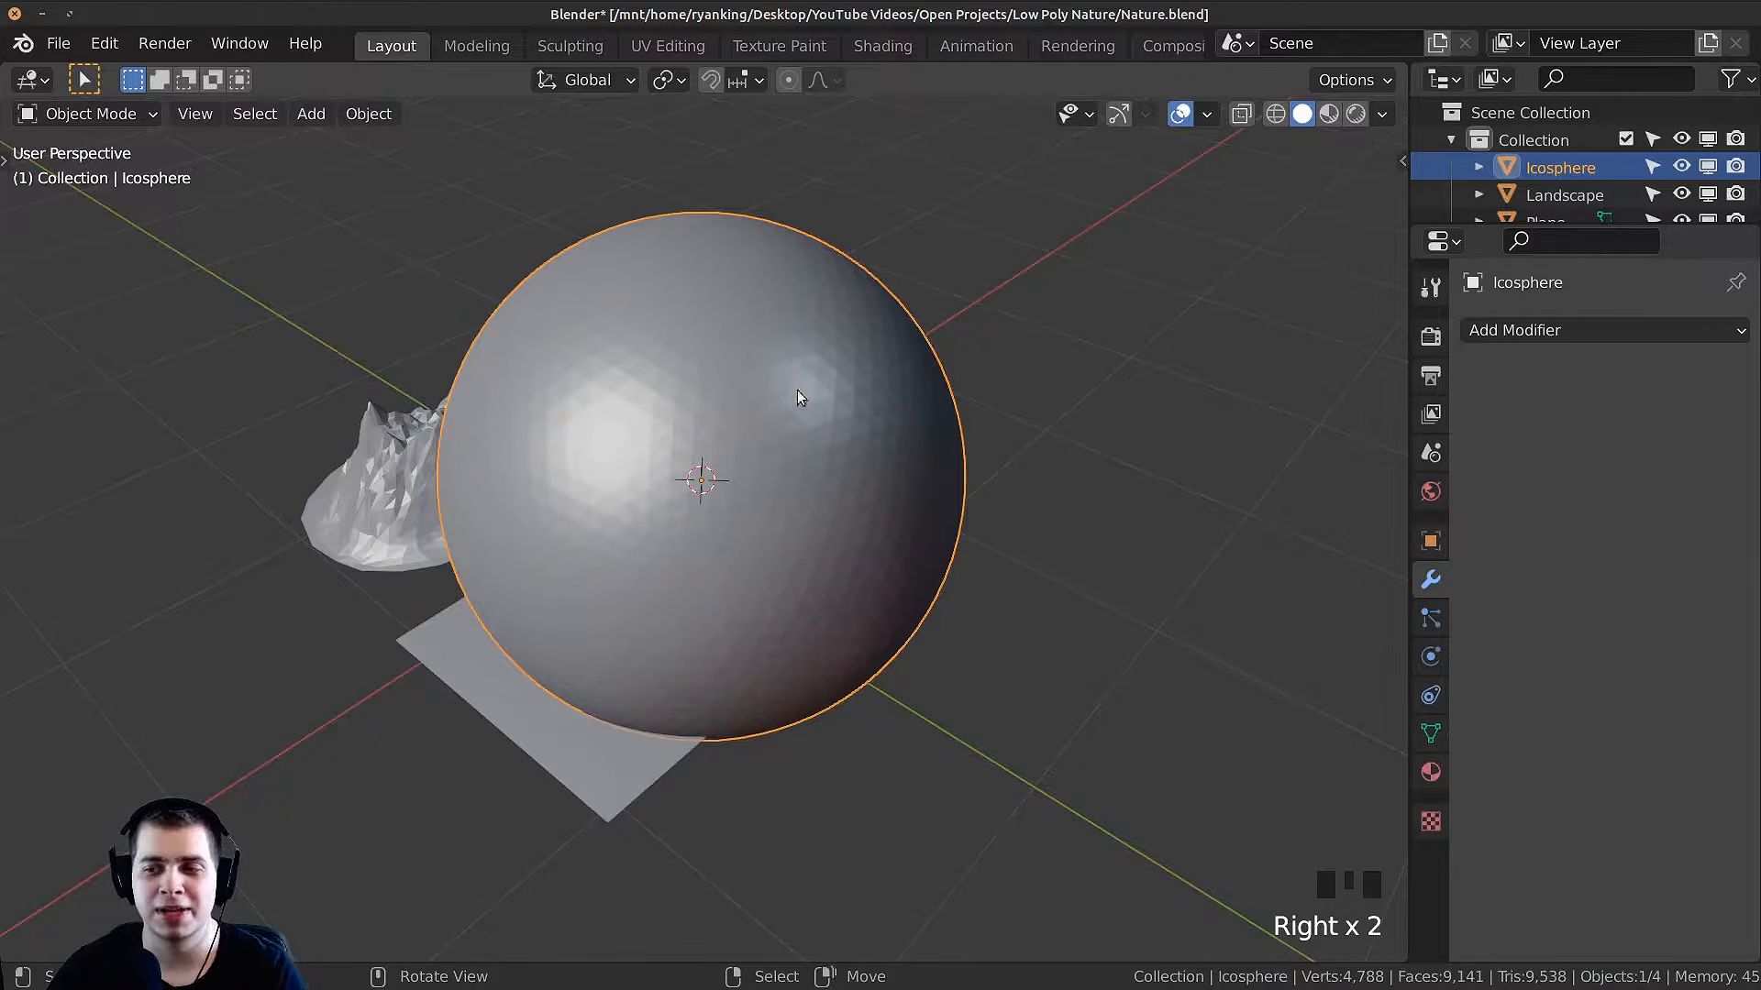
Step: Shrink the icosphere to treetop size with two uniform resizes, by 0.208 and then by 0.466
{"action": "middle_click_drag", "start_coordinate": [704, 409], "coordinate": [711, 402]}
{"action": "scroll", "coordinate": [558, 582], "scroll_direction": "down", "scroll_amount": 1}
{"action": "middle_click_drag", "start_coordinate": [768, 463], "coordinate": [1153, 558]}
{"action": "key", "text": "s"}
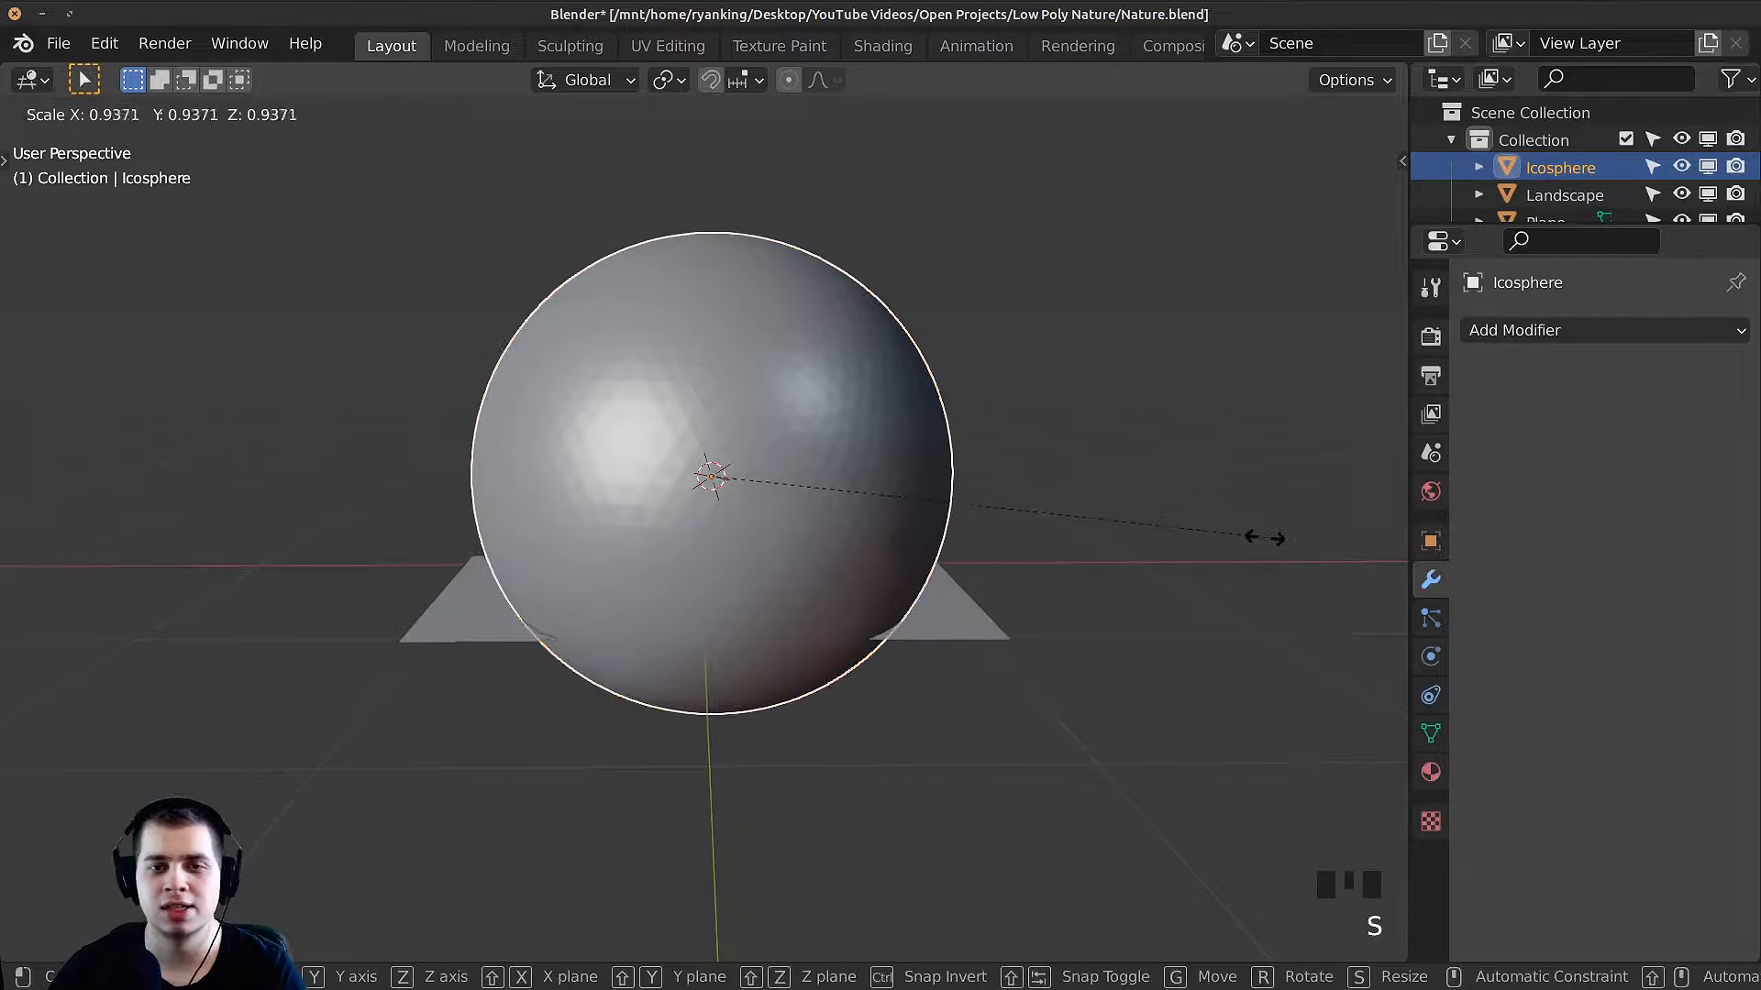
{"action": "left_click", "coordinate": [835, 537]}
{"action": "scroll", "coordinate": [1108, 568], "scroll_direction": "up", "scroll_amount": 4}
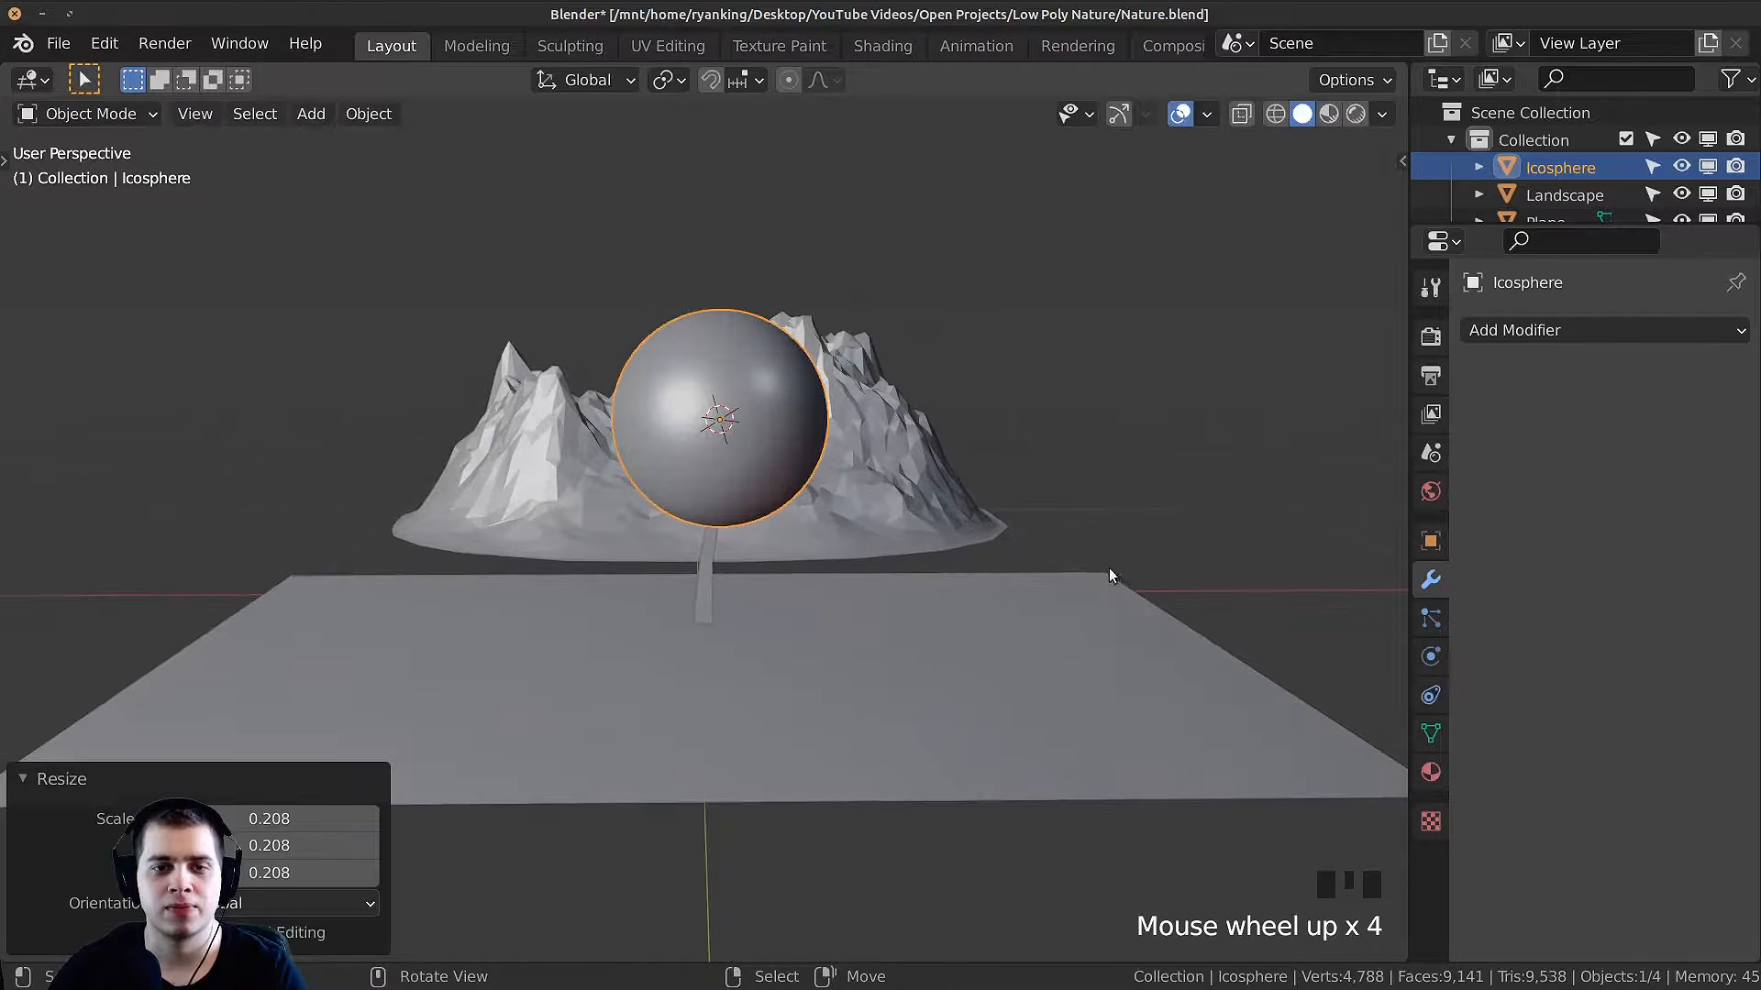
{"action": "key", "text": "s"}
{"action": "left_click", "coordinate": [877, 521]}
{"action": "scroll", "coordinate": [1064, 587], "scroll_direction": "up", "scroll_amount": 4}
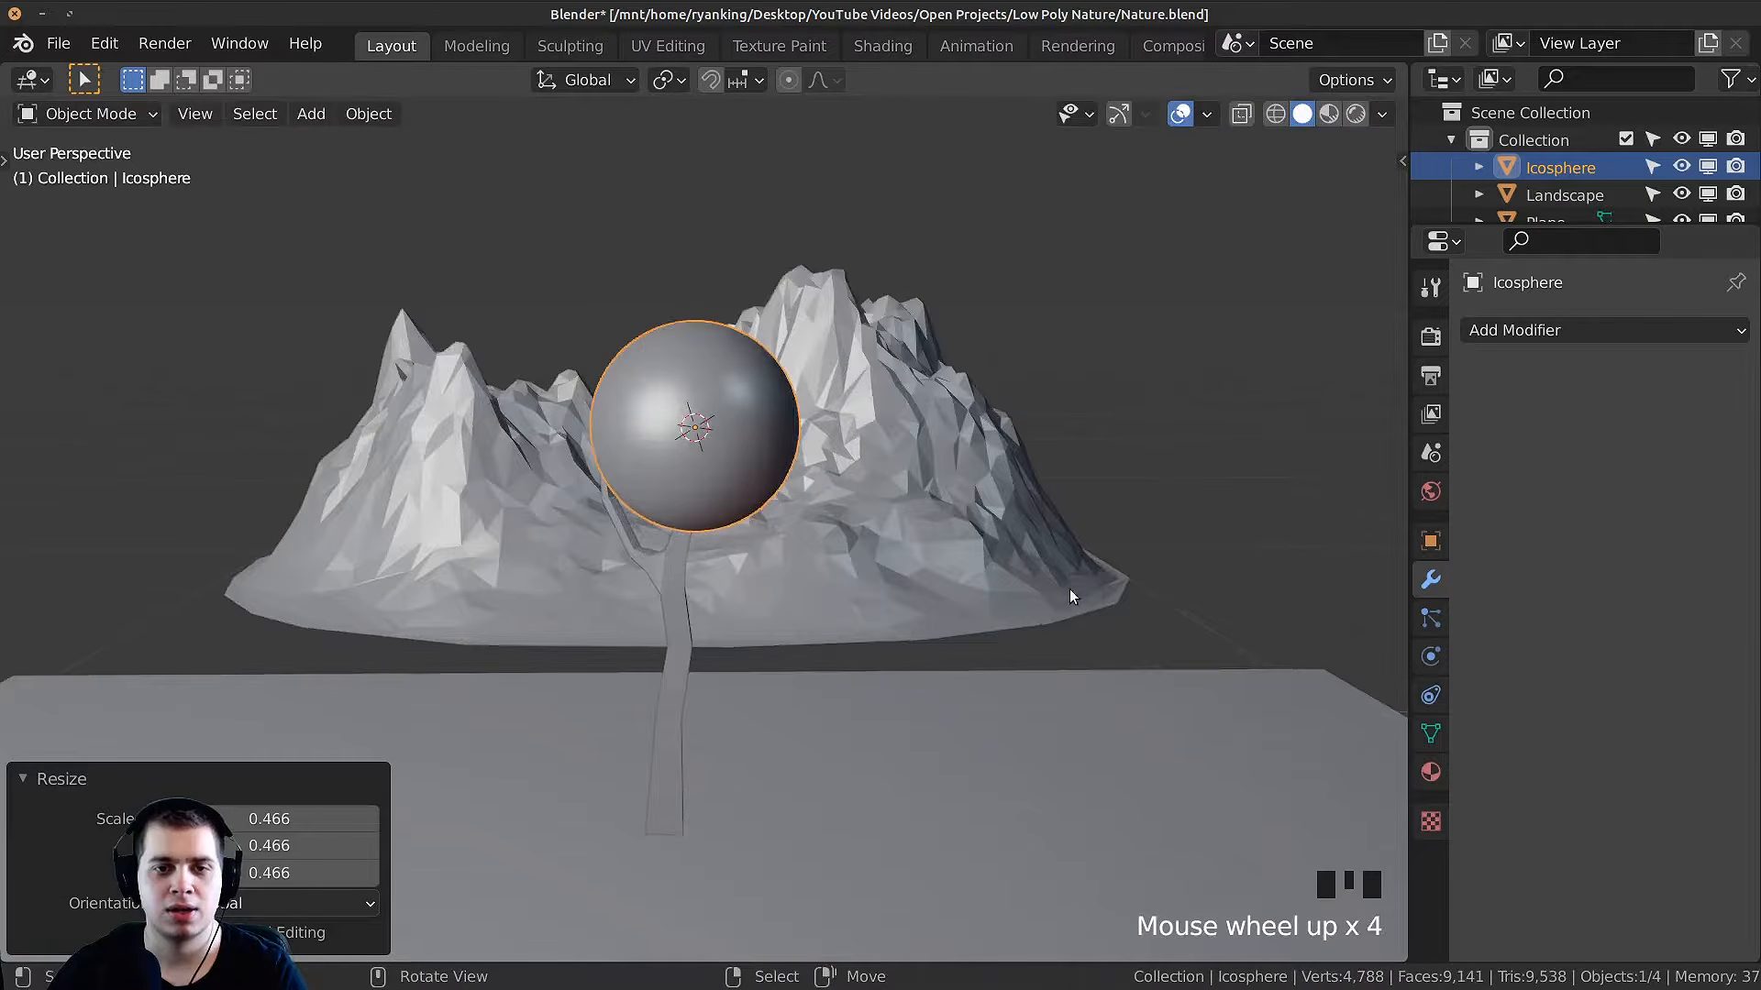
Step: Resize the foliage icosphere, enter Edit Mode and flatten its mesh along Z to about 0.73
{"action": "key", "text": "s"}
{"action": "left_click", "coordinate": [993, 532]}
{"action": "scroll", "coordinate": [995, 532], "scroll_direction": "up", "scroll_amount": 2}
{"action": "key", "text": "Tab"}
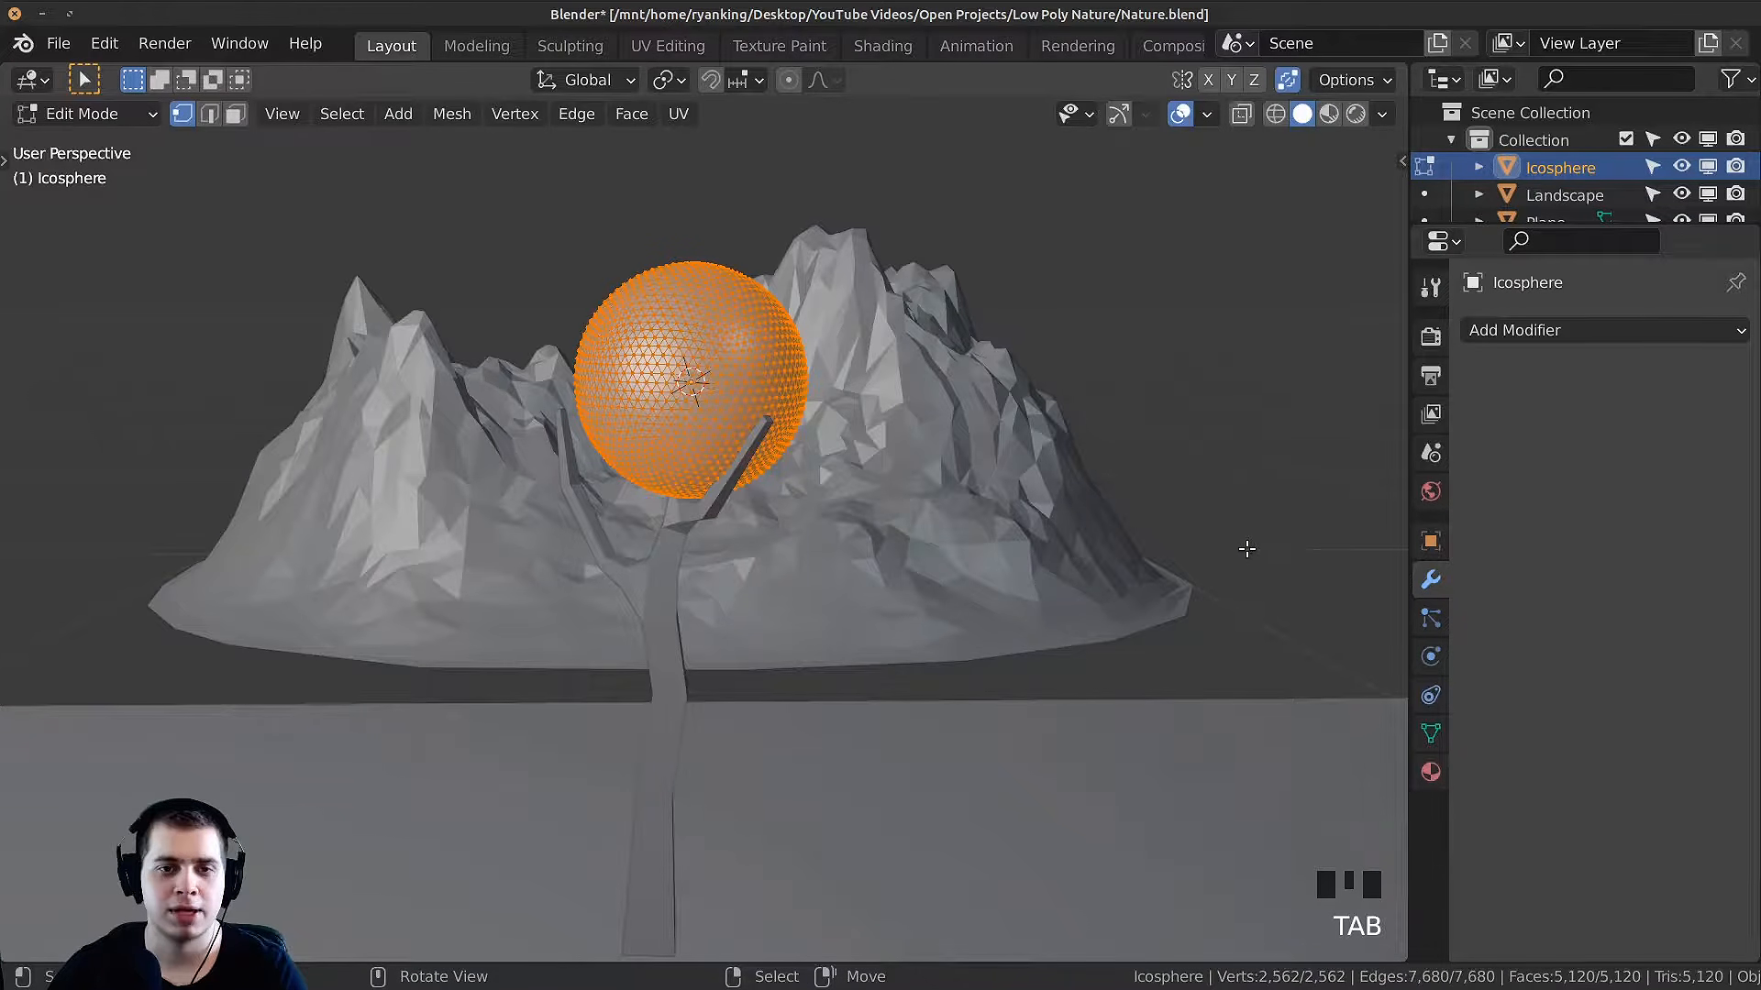
{"action": "key", "text": "s"}
{"action": "key", "text": "z"}
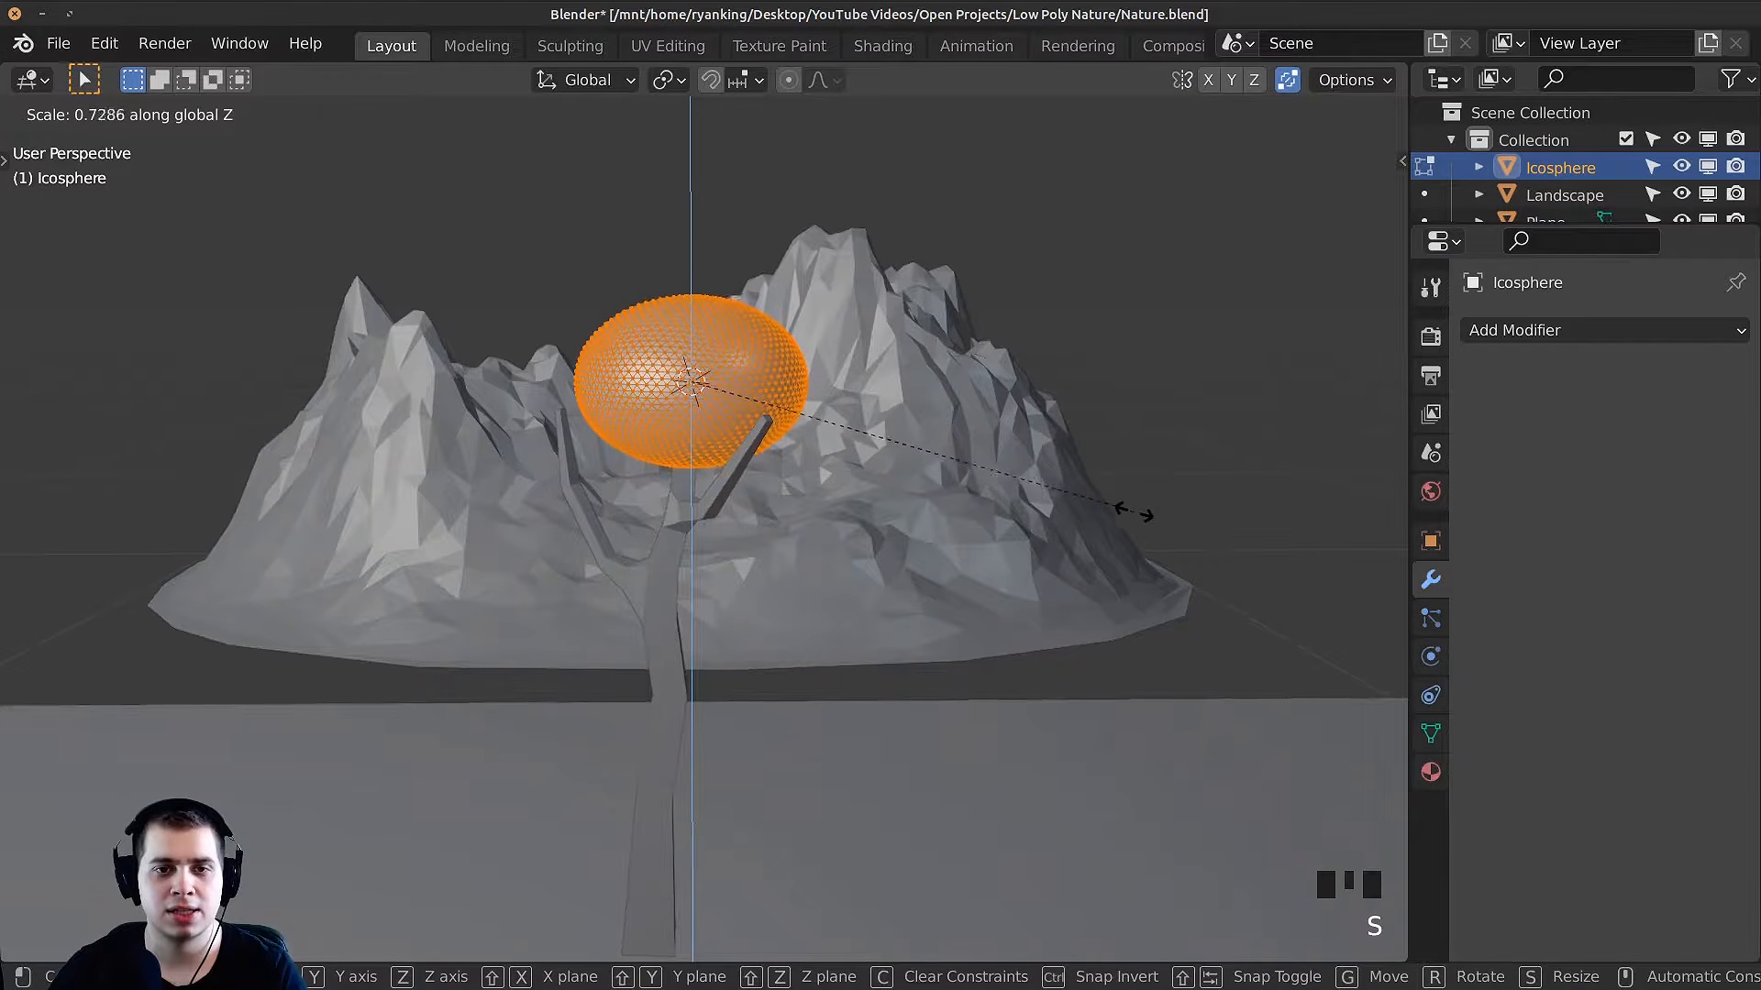
{"action": "left_click", "coordinate": [1119, 506]}
Step: Fit the flattened foliage mesh over the branch tips with uniform resizes, starting with 0.739 and finishing with 1.045
{"action": "key", "text": "s"}
{"action": "left_click", "coordinate": [917, 445]}
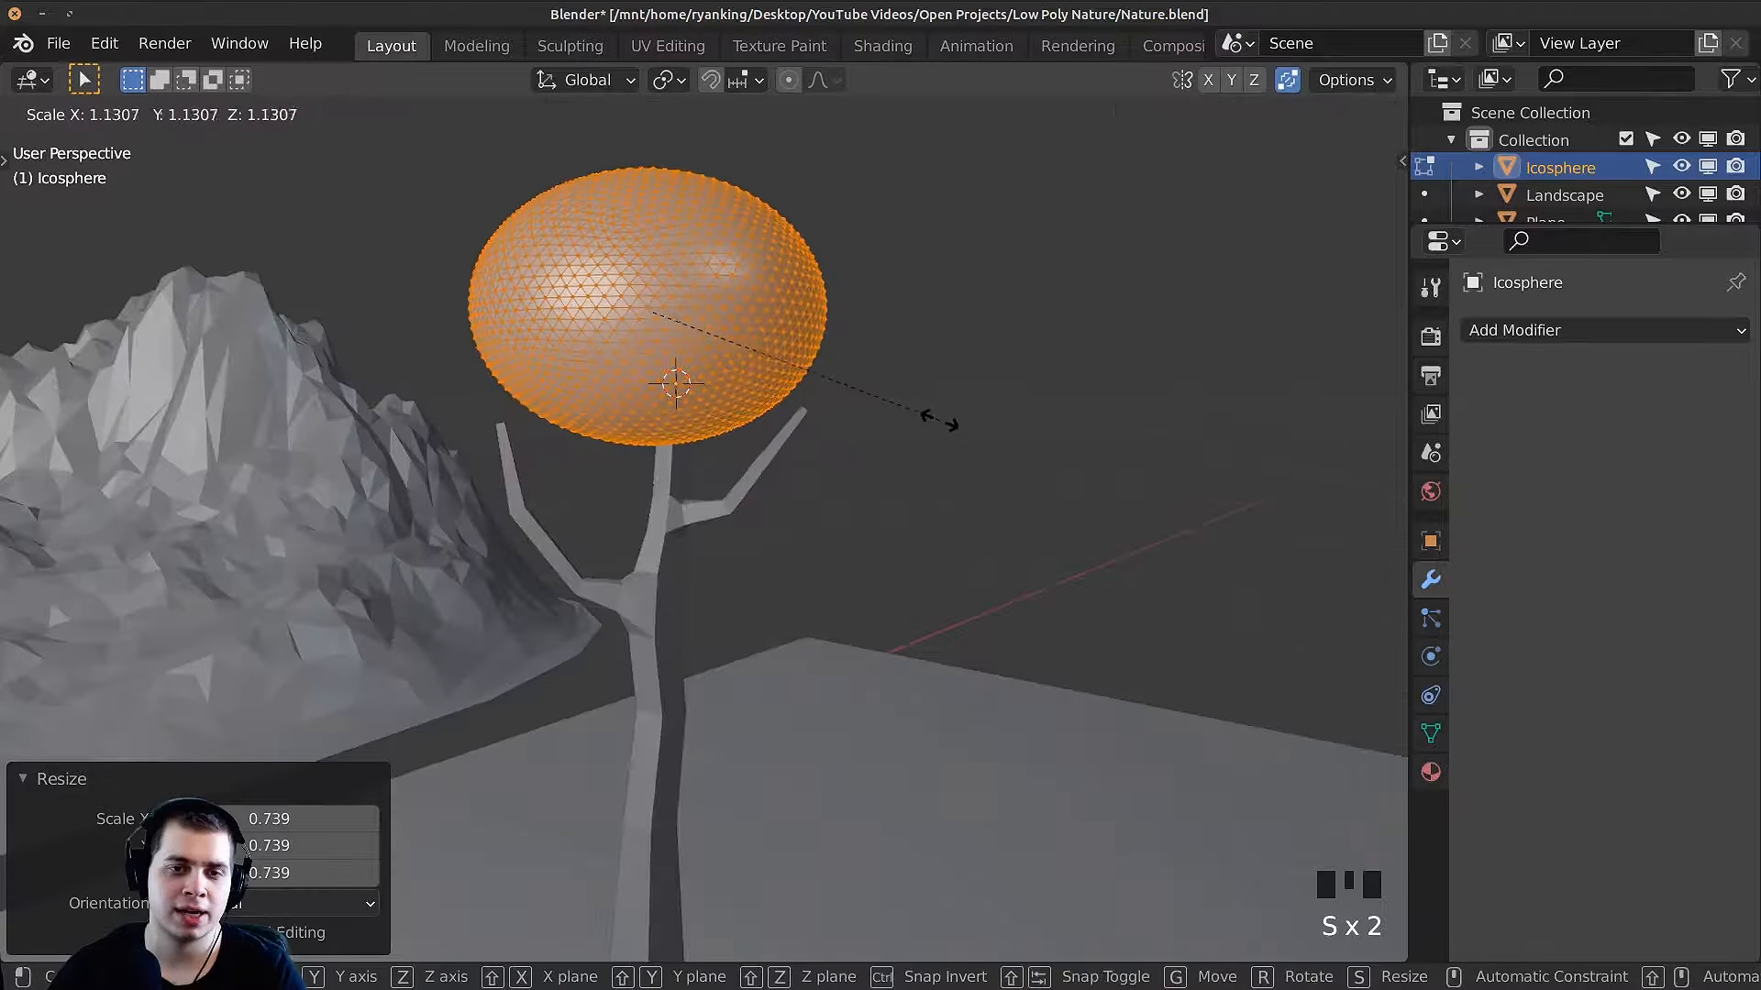
{"action": "left_click", "coordinate": [982, 426]}
{"action": "middle_click_drag", "start_coordinate": [981, 426], "coordinate": [910, 382]}
{"action": "key", "text": "s"}
{"action": "left_click", "coordinate": [950, 446]}
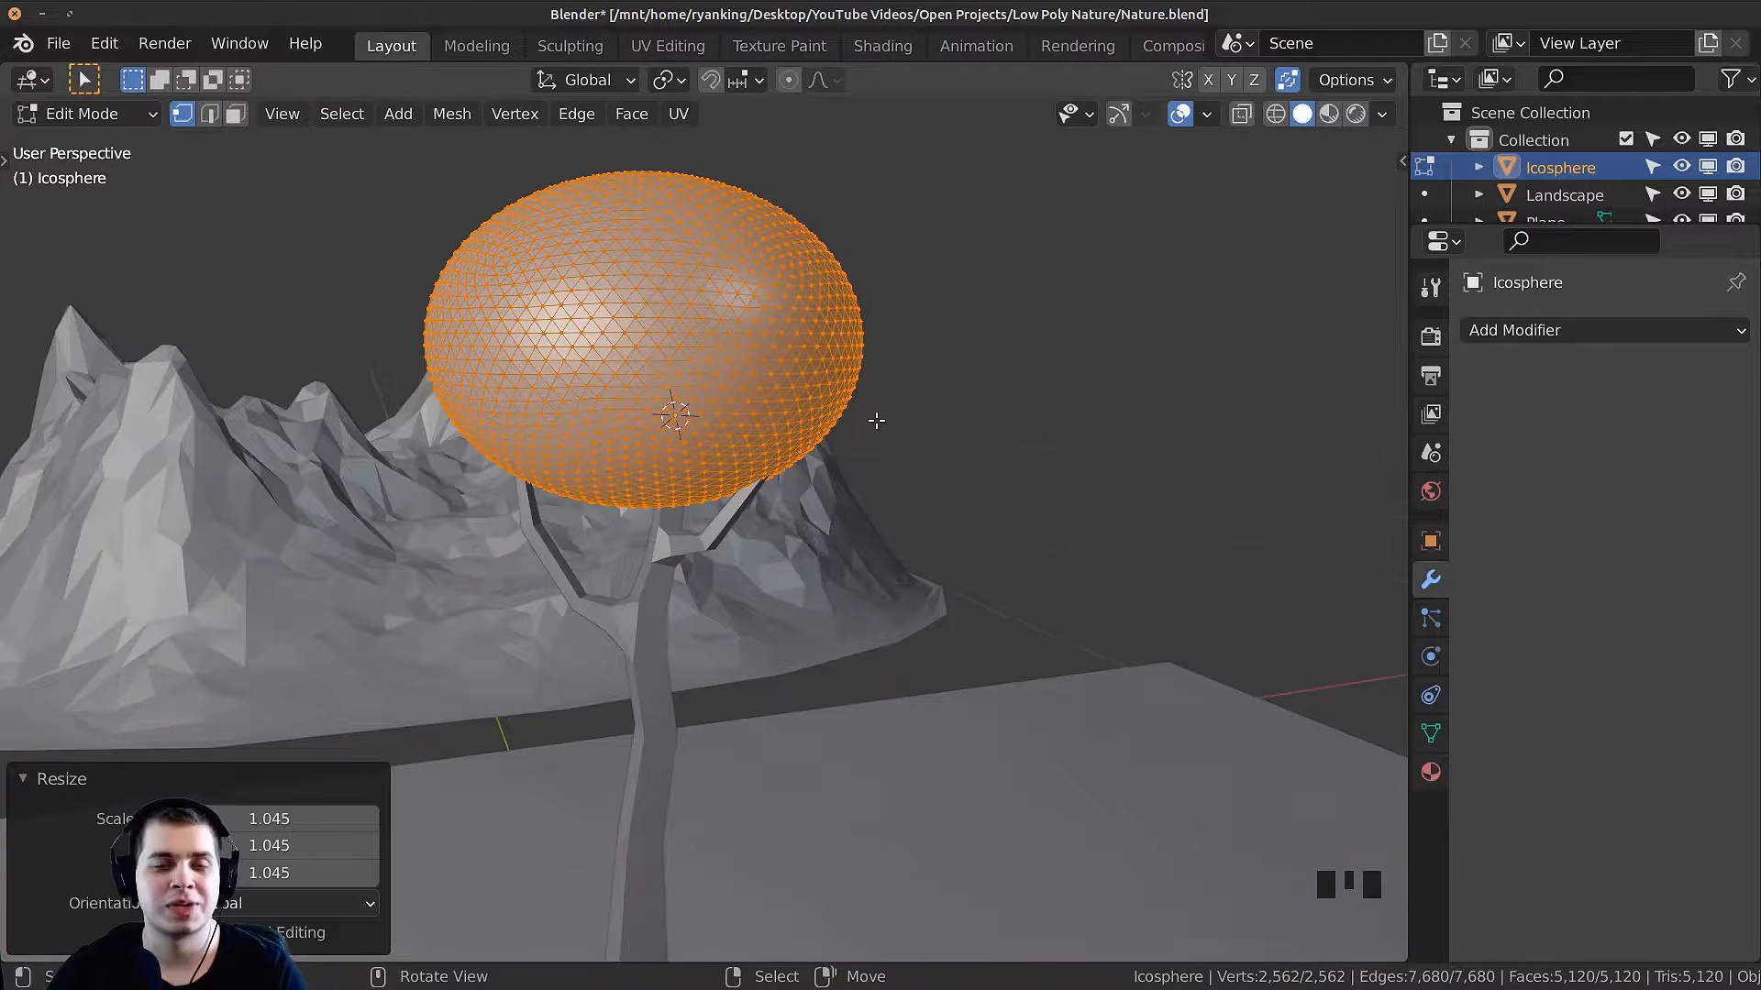
{"action": "middle_click_drag", "start_coordinate": [899, 481], "coordinate": [981, 355]}
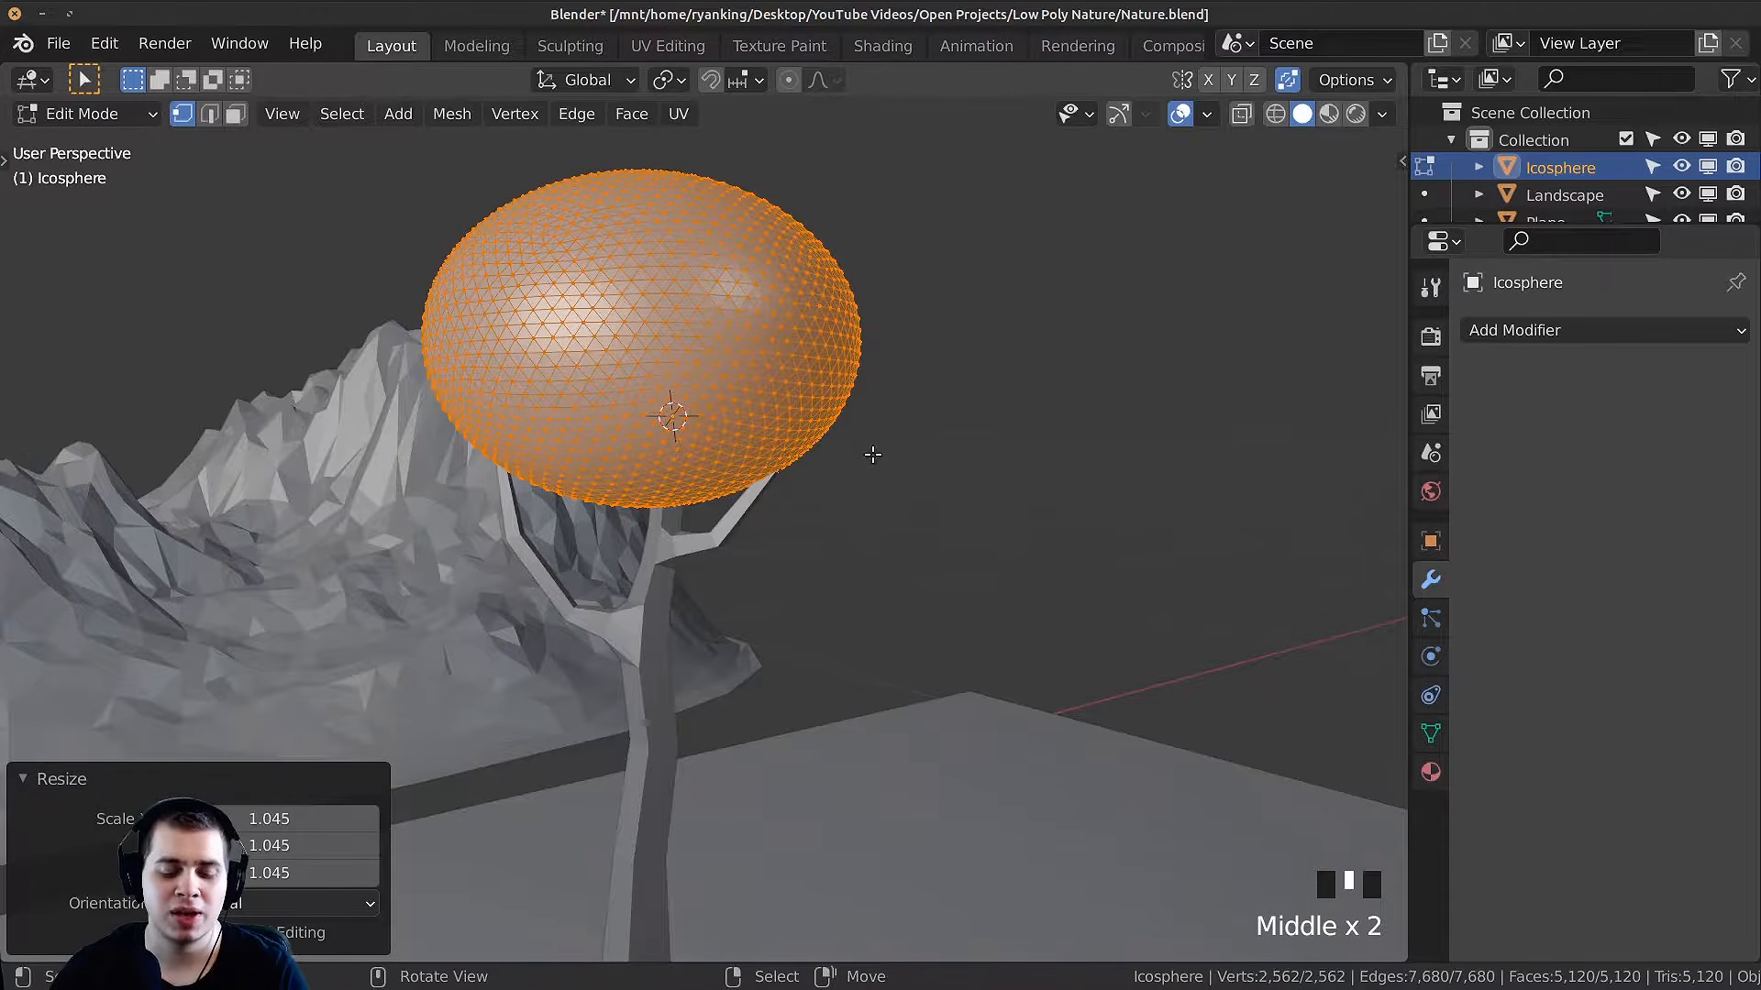
Step: Turn on proportional editing for the foliage mesh and check its falloff options, keeping Smooth
{"action": "key", "text": "o"}
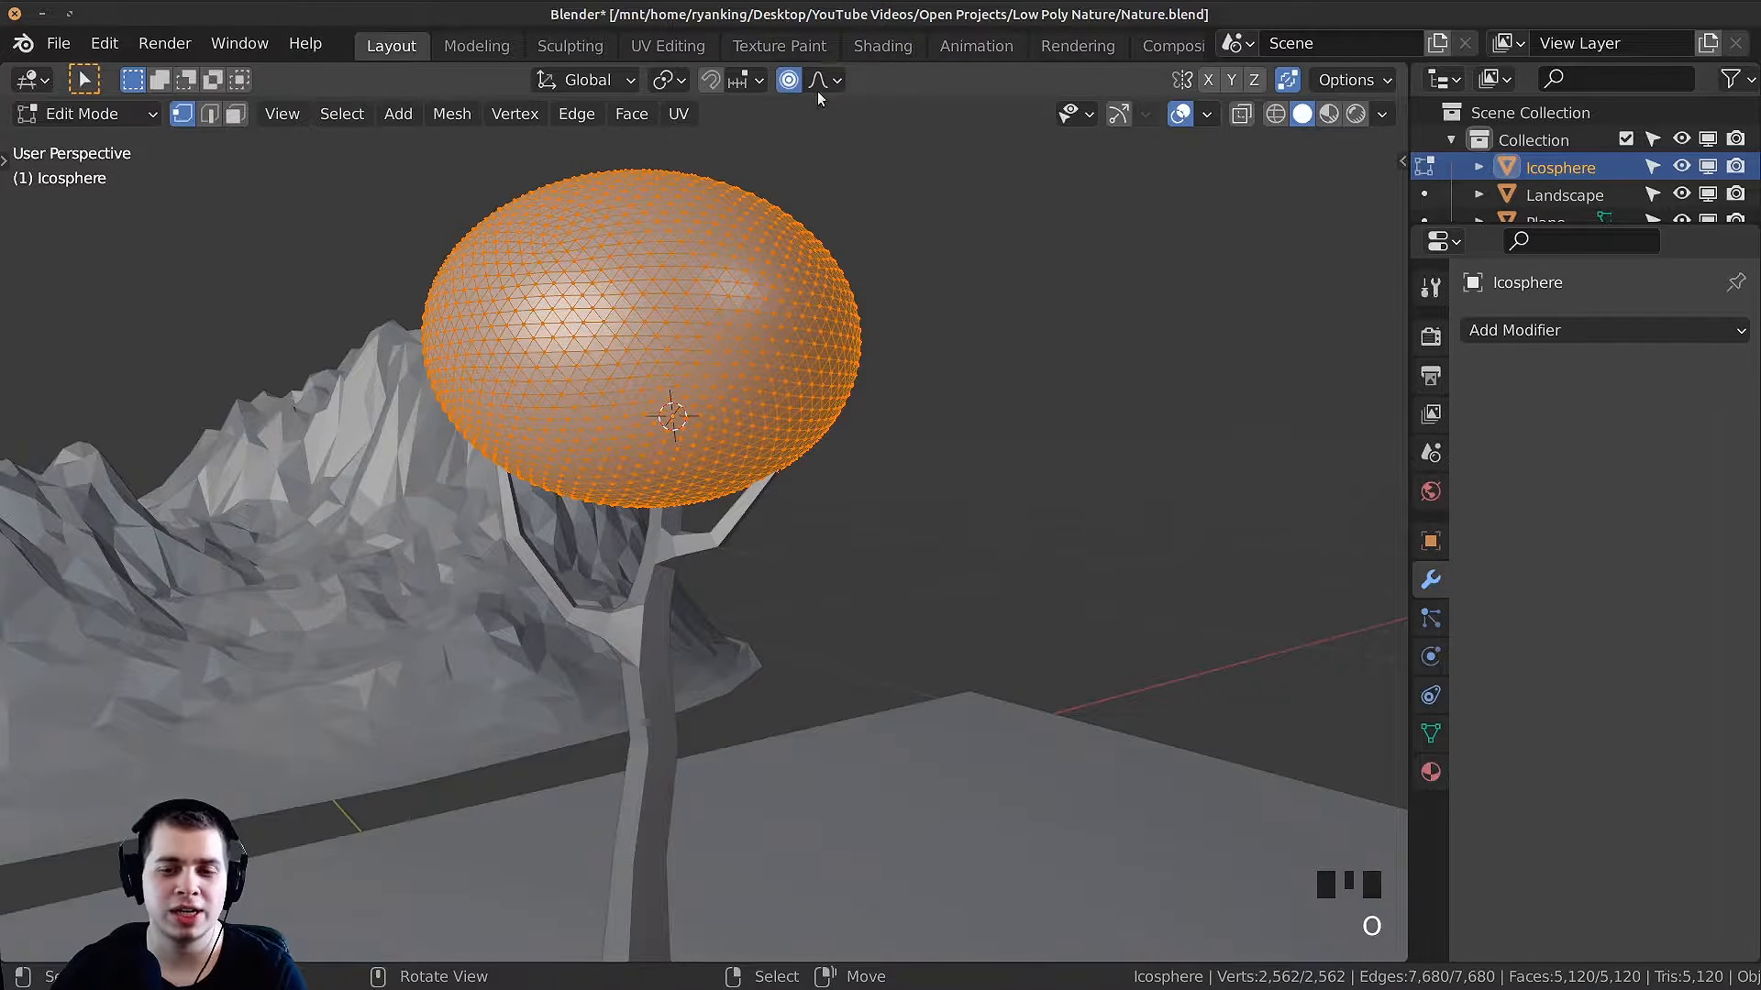
{"action": "left_click", "coordinate": [821, 80]}
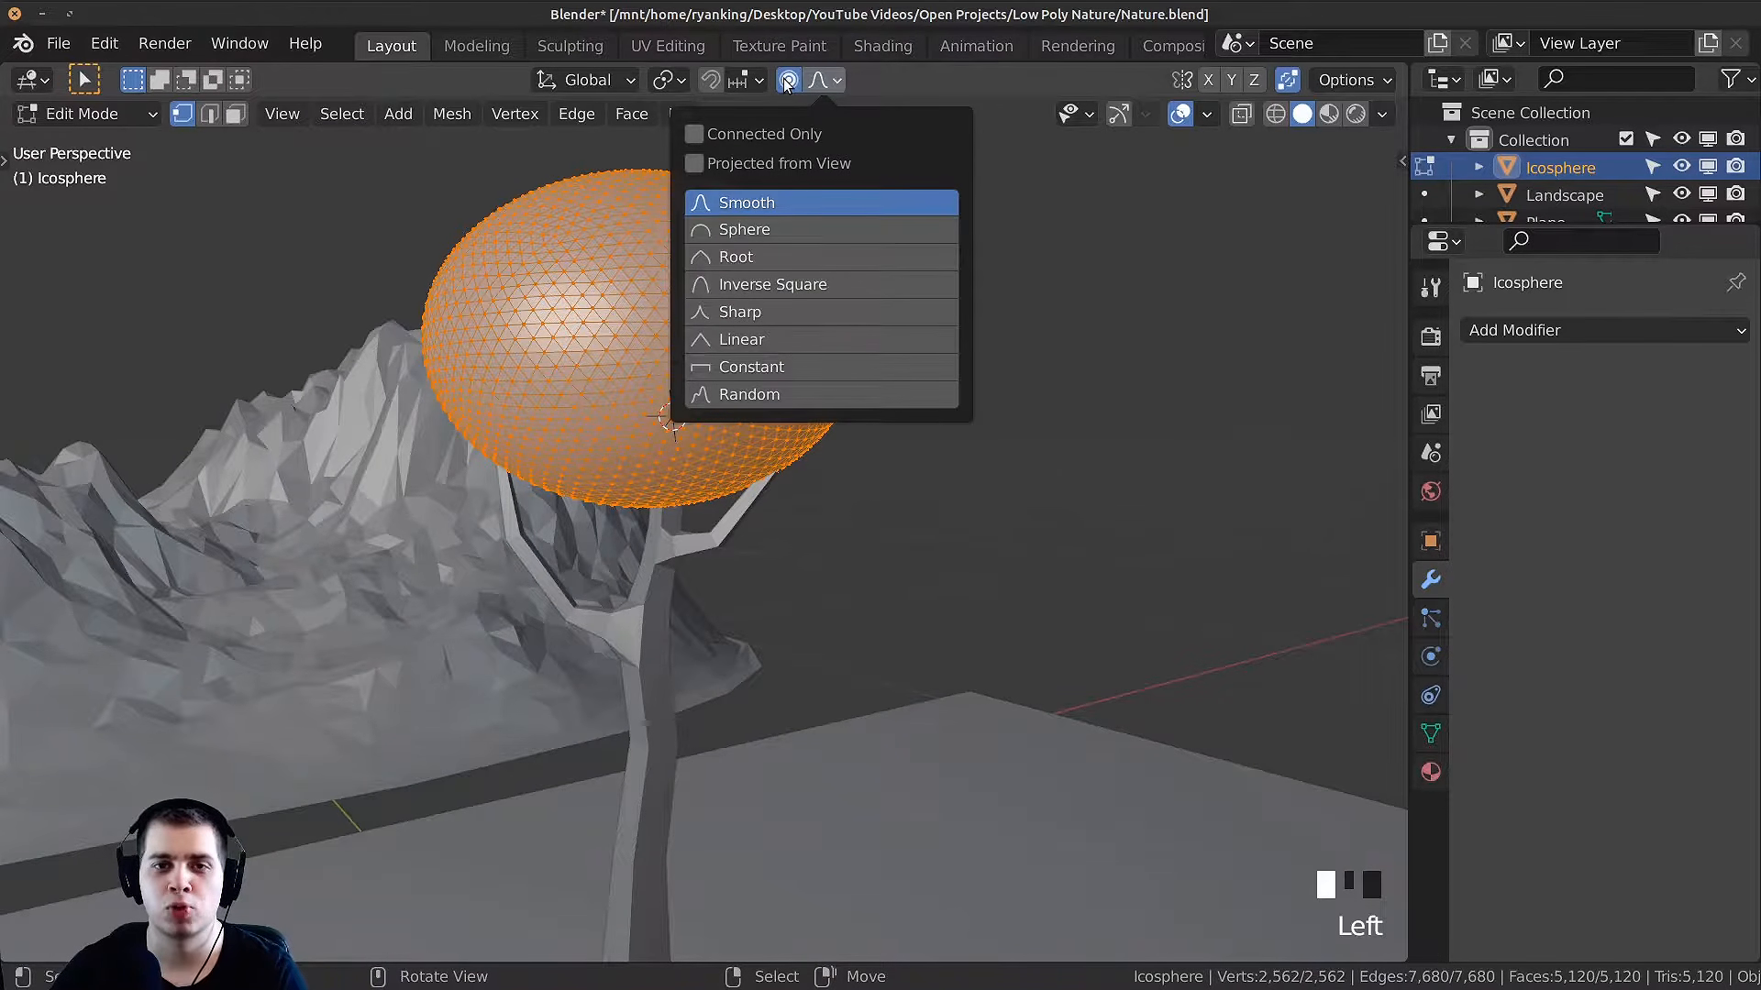
{"action": "middle_click_drag", "start_coordinate": [930, 401], "coordinate": [858, 415]}
Step: Pull a vertex on the foliage's side slightly outward, with the proportional size reduced to about 0.11
{"action": "right_click", "coordinate": [826, 381]}
{"action": "key", "text": "g"}
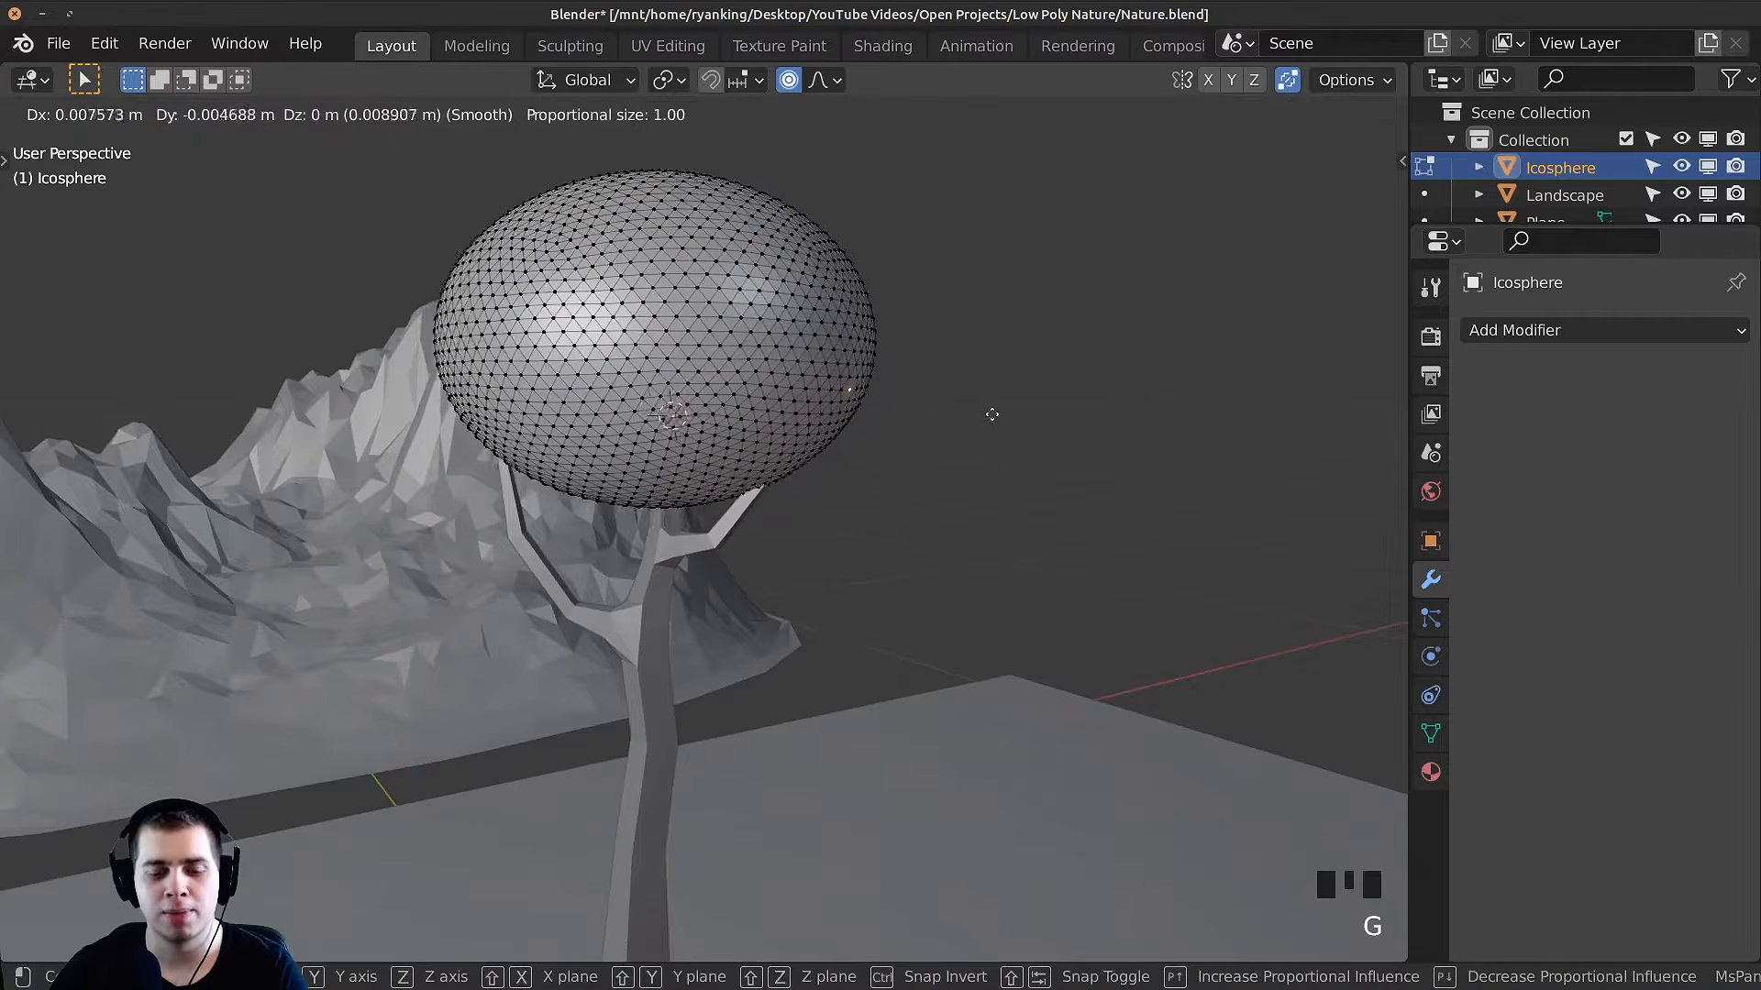
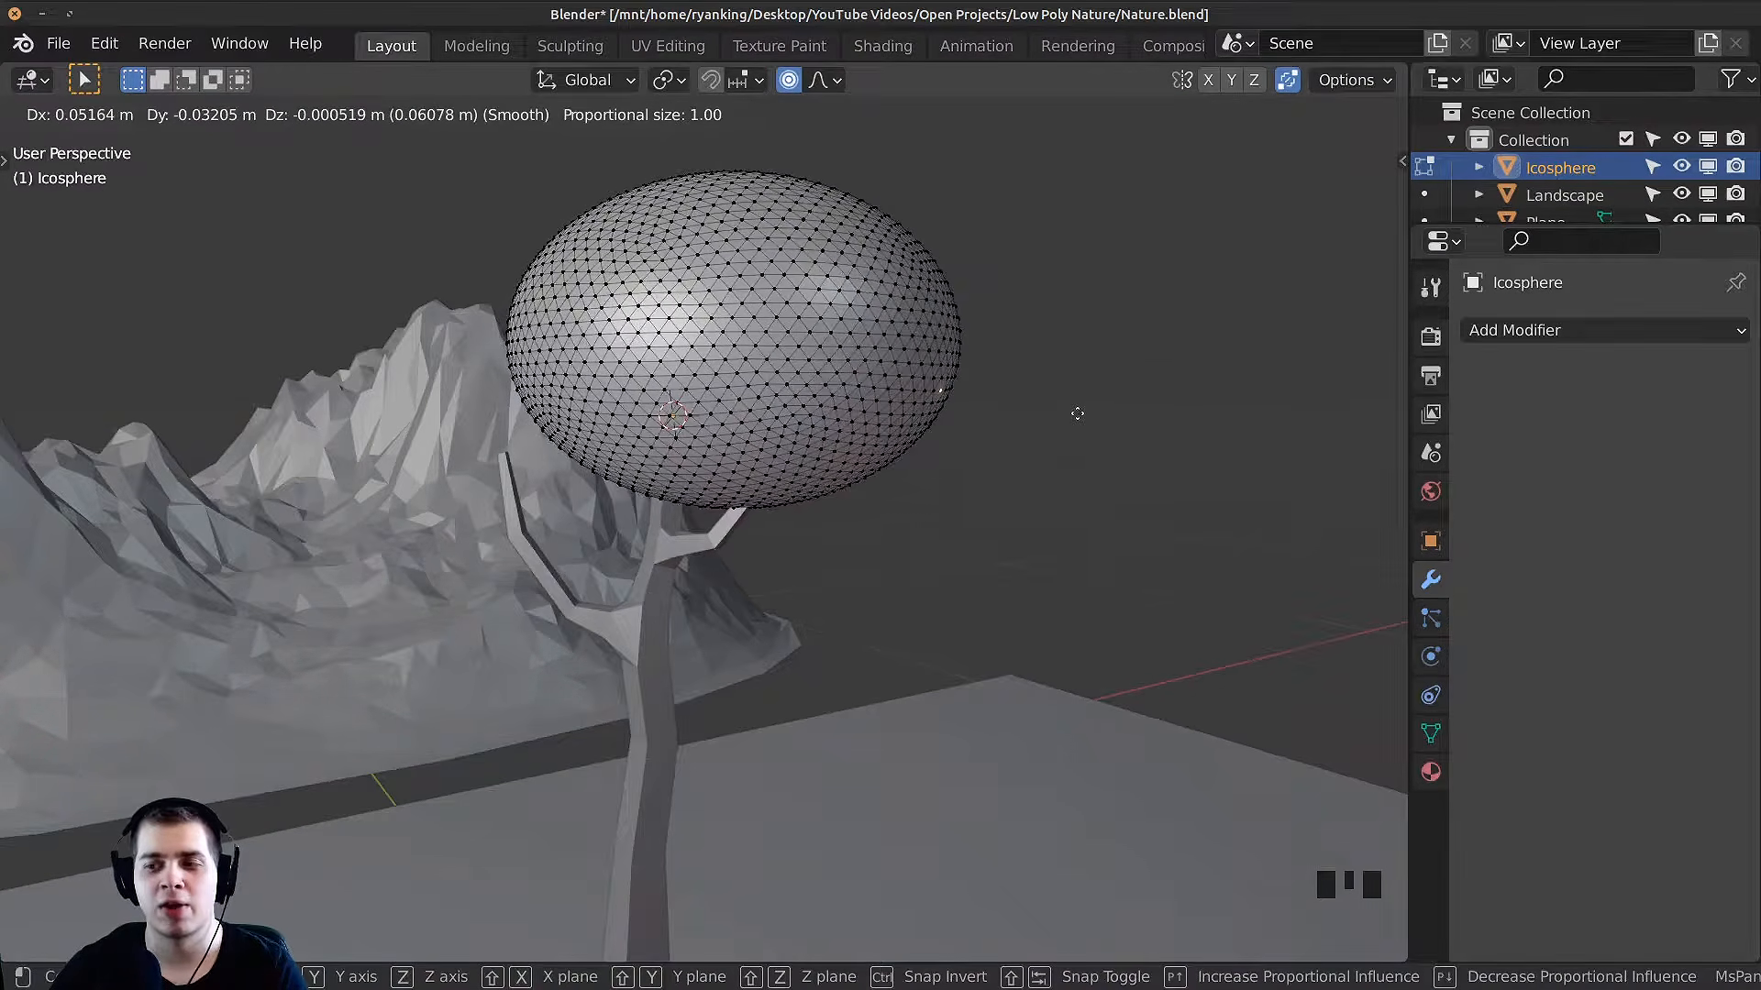
{"action": "scroll", "coordinate": [1079, 414], "scroll_direction": "up", "scroll_amount": 14}
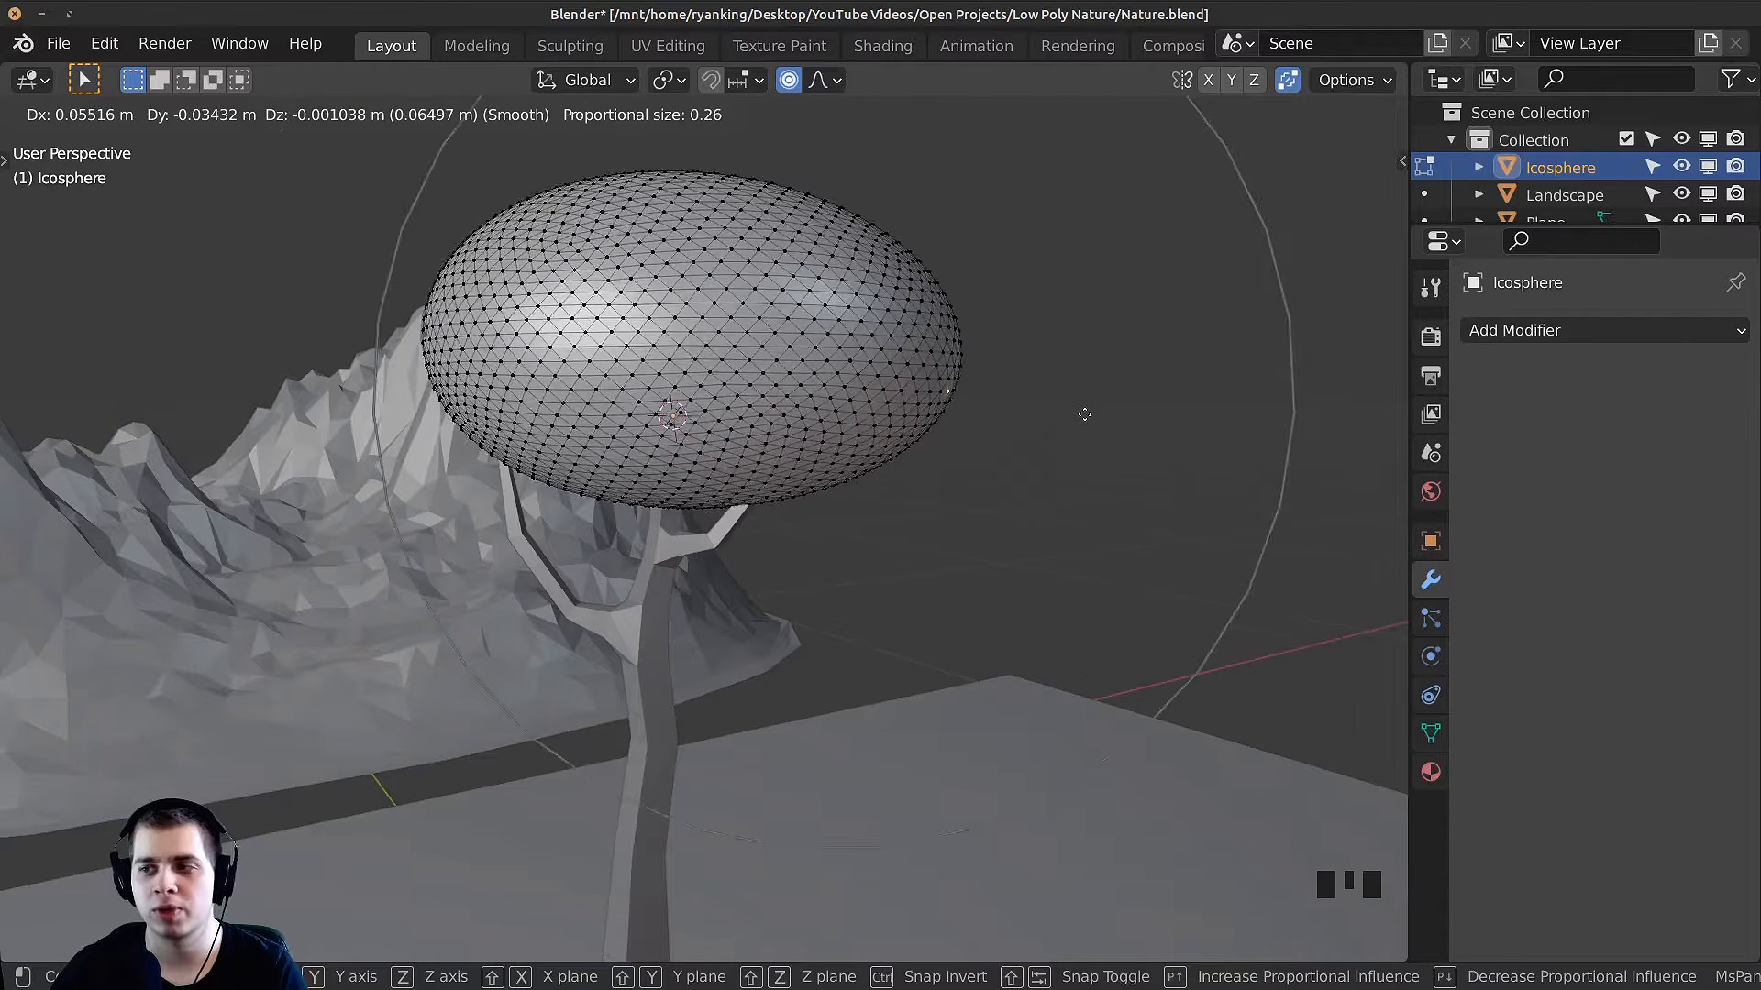
{"action": "scroll", "coordinate": [1085, 414], "scroll_direction": "up", "scroll_amount": 3}
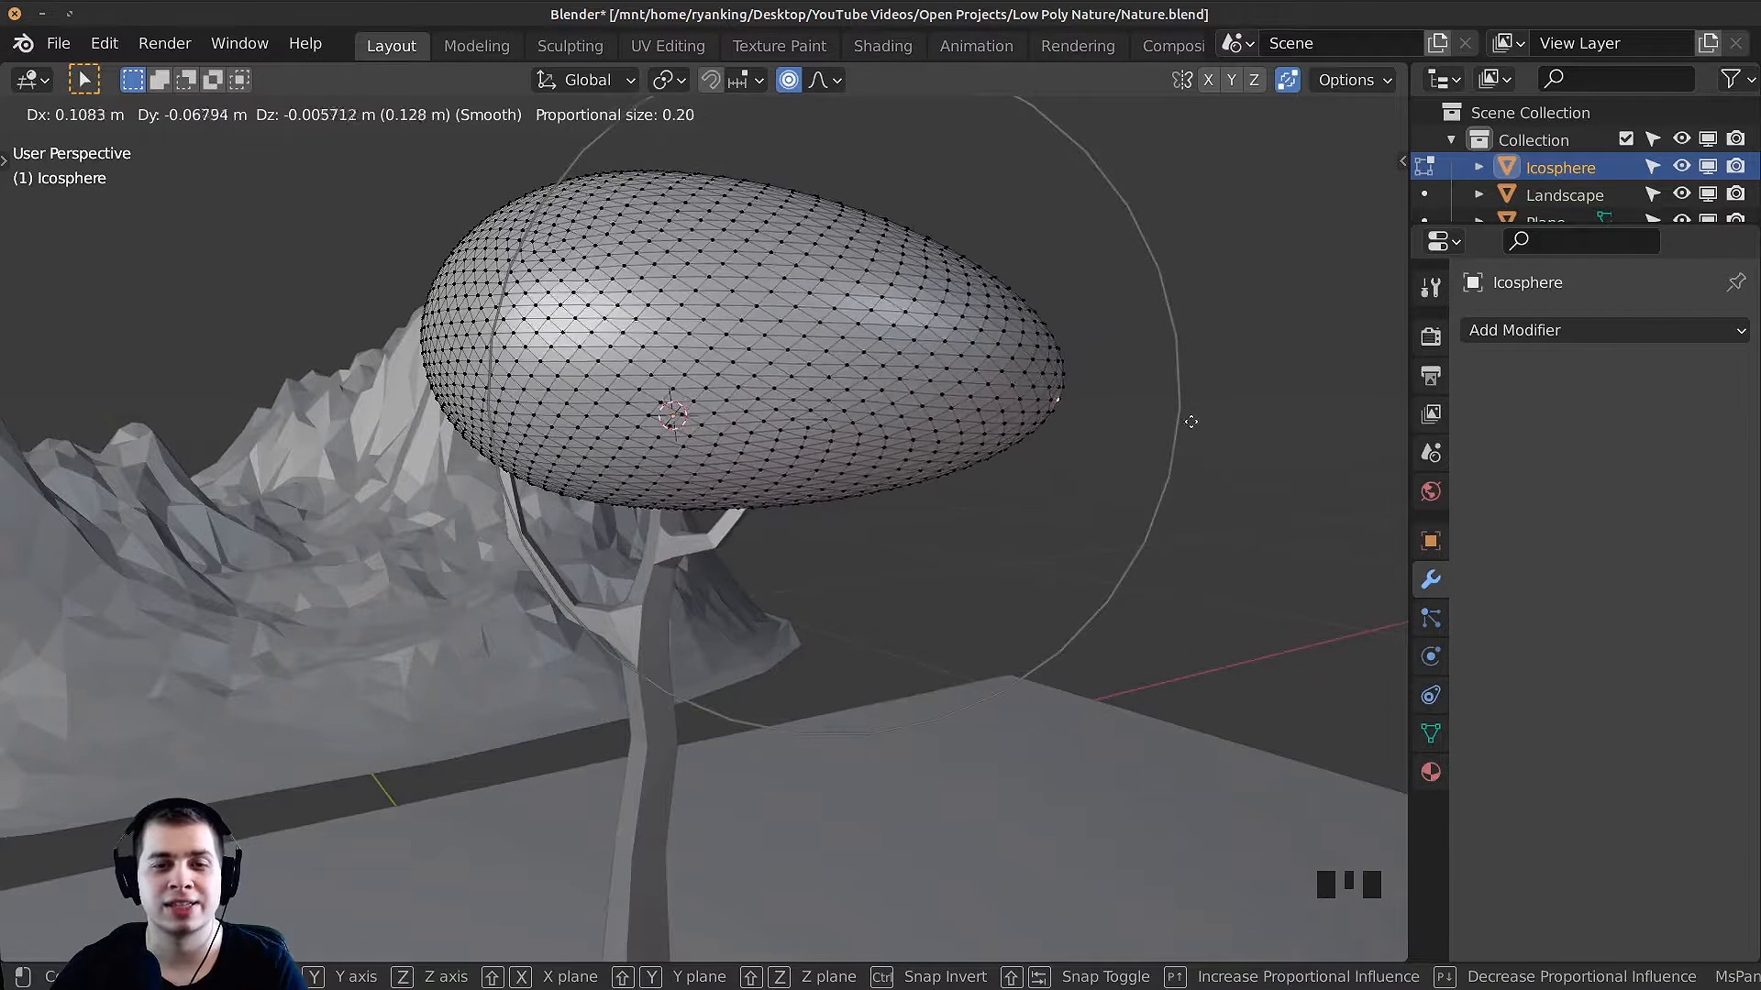
{"action": "scroll", "coordinate": [1159, 413], "scroll_direction": "up", "scroll_amount": 8}
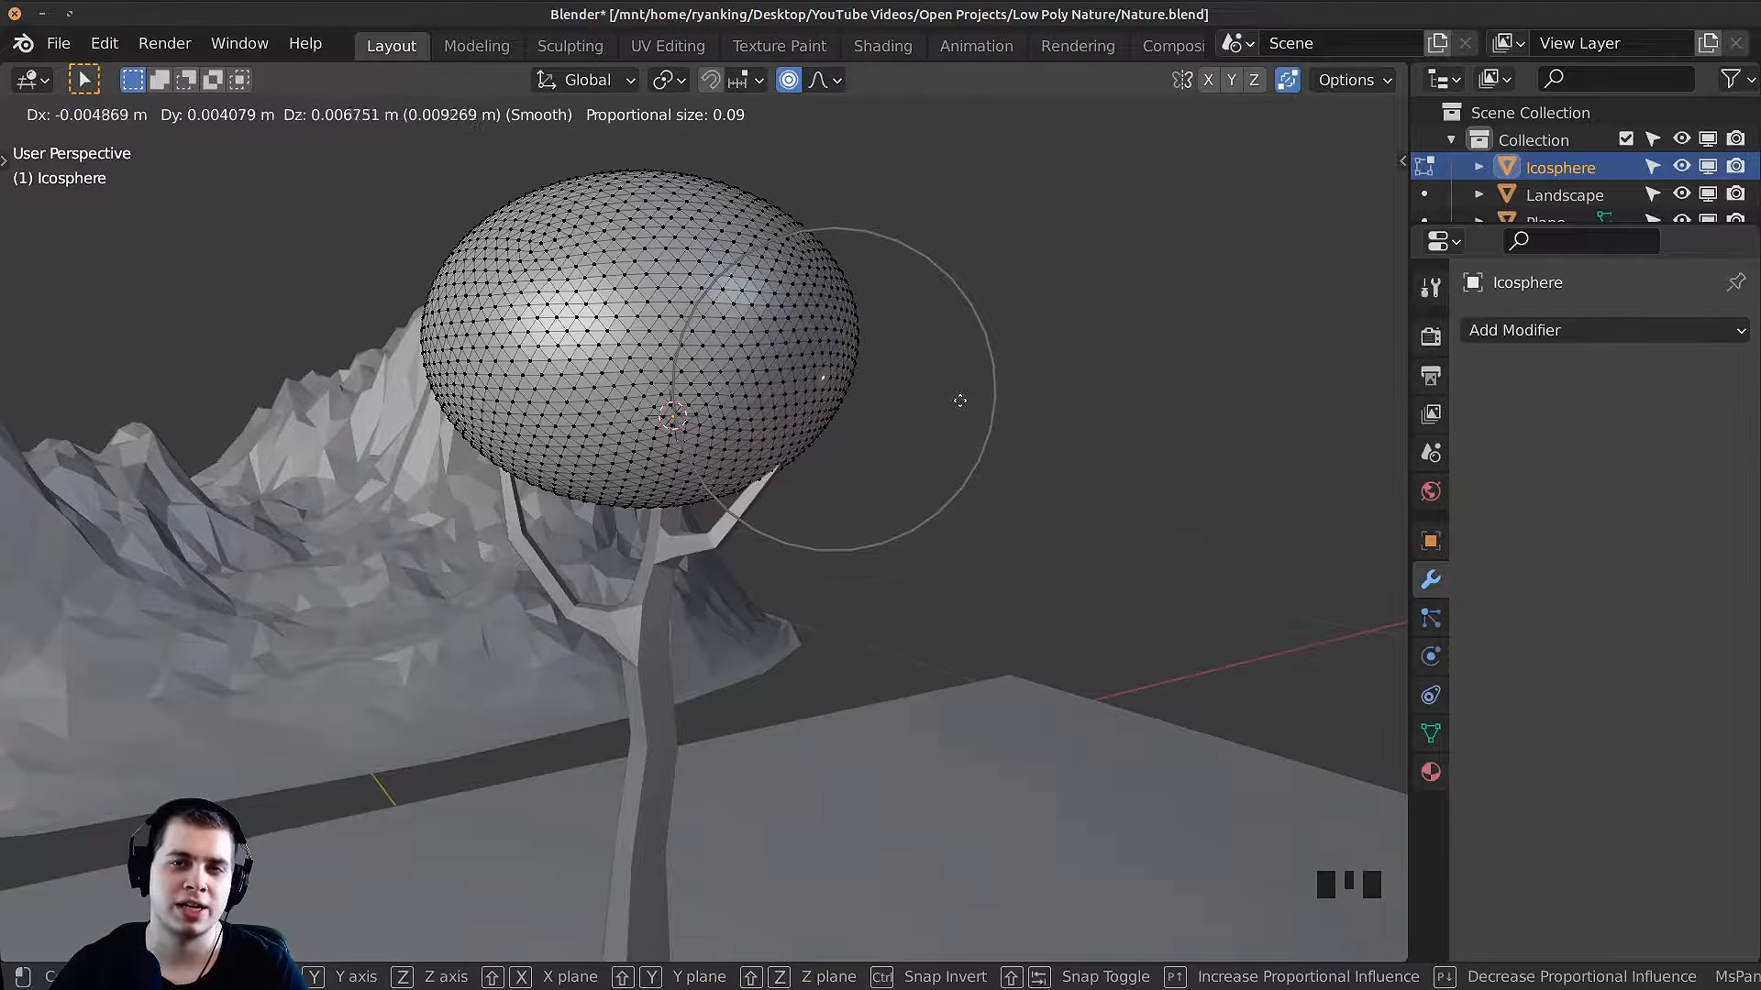
{"action": "scroll", "coordinate": [1041, 423], "scroll_direction": "down", "scroll_amount": 2}
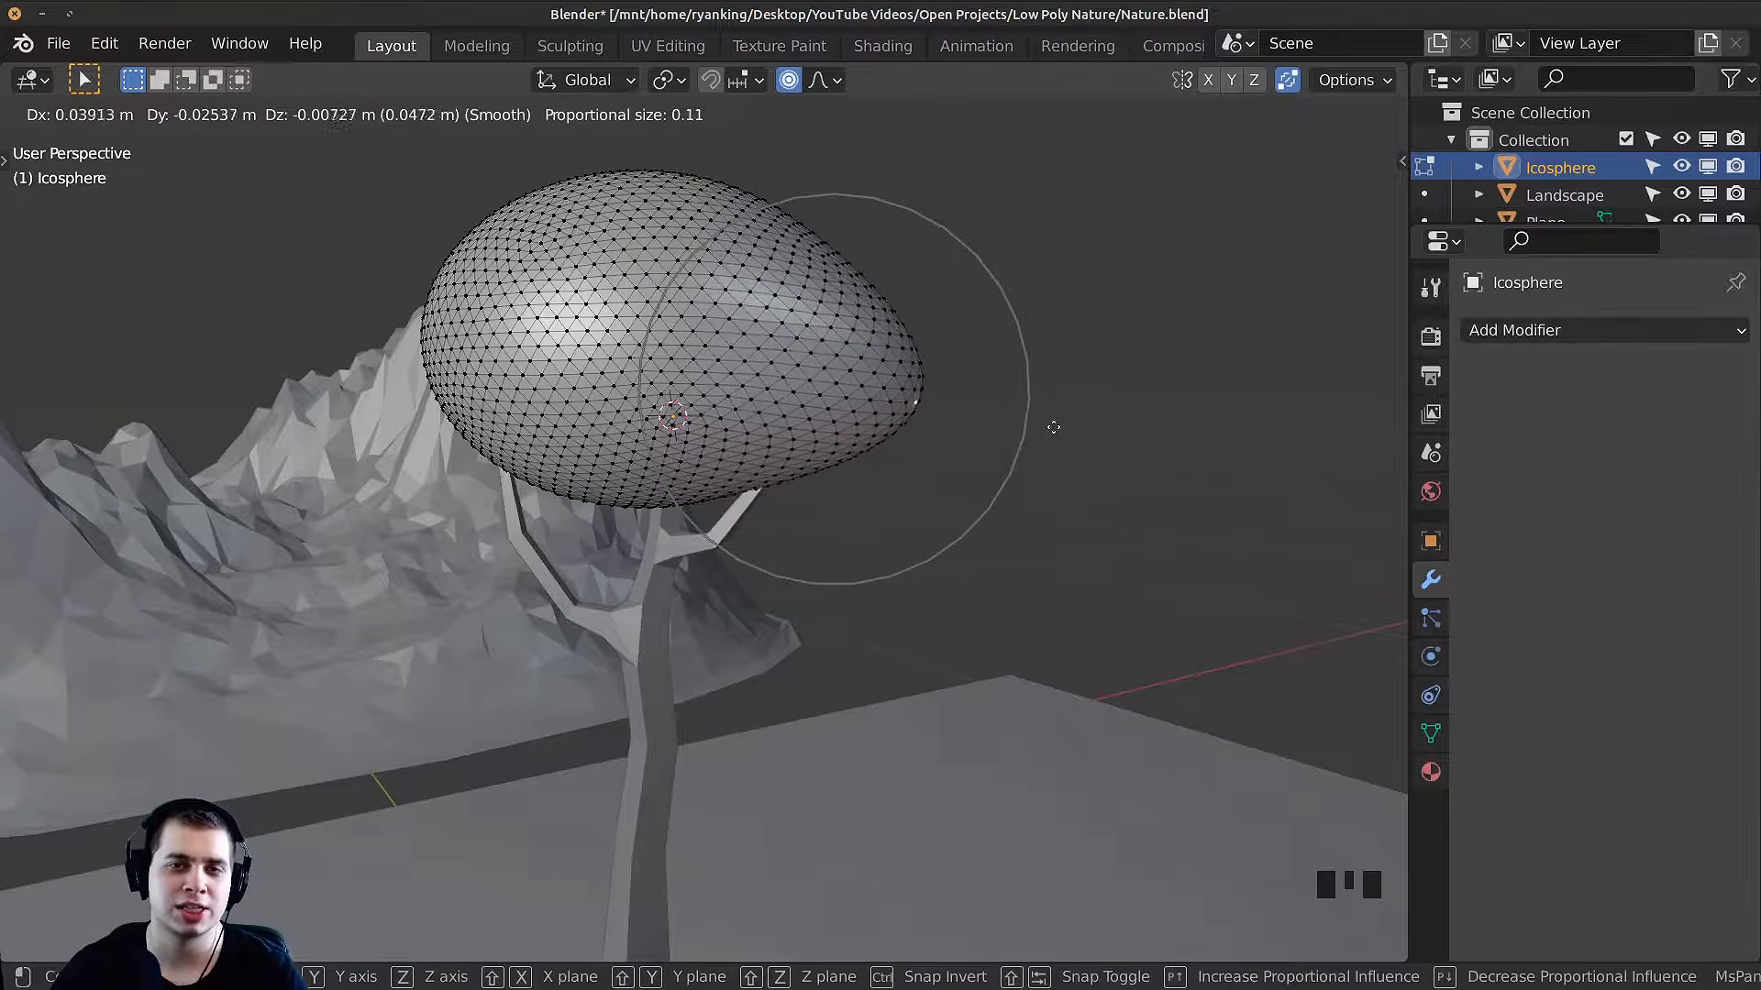
{"action": "left_click", "coordinate": [1008, 415]}
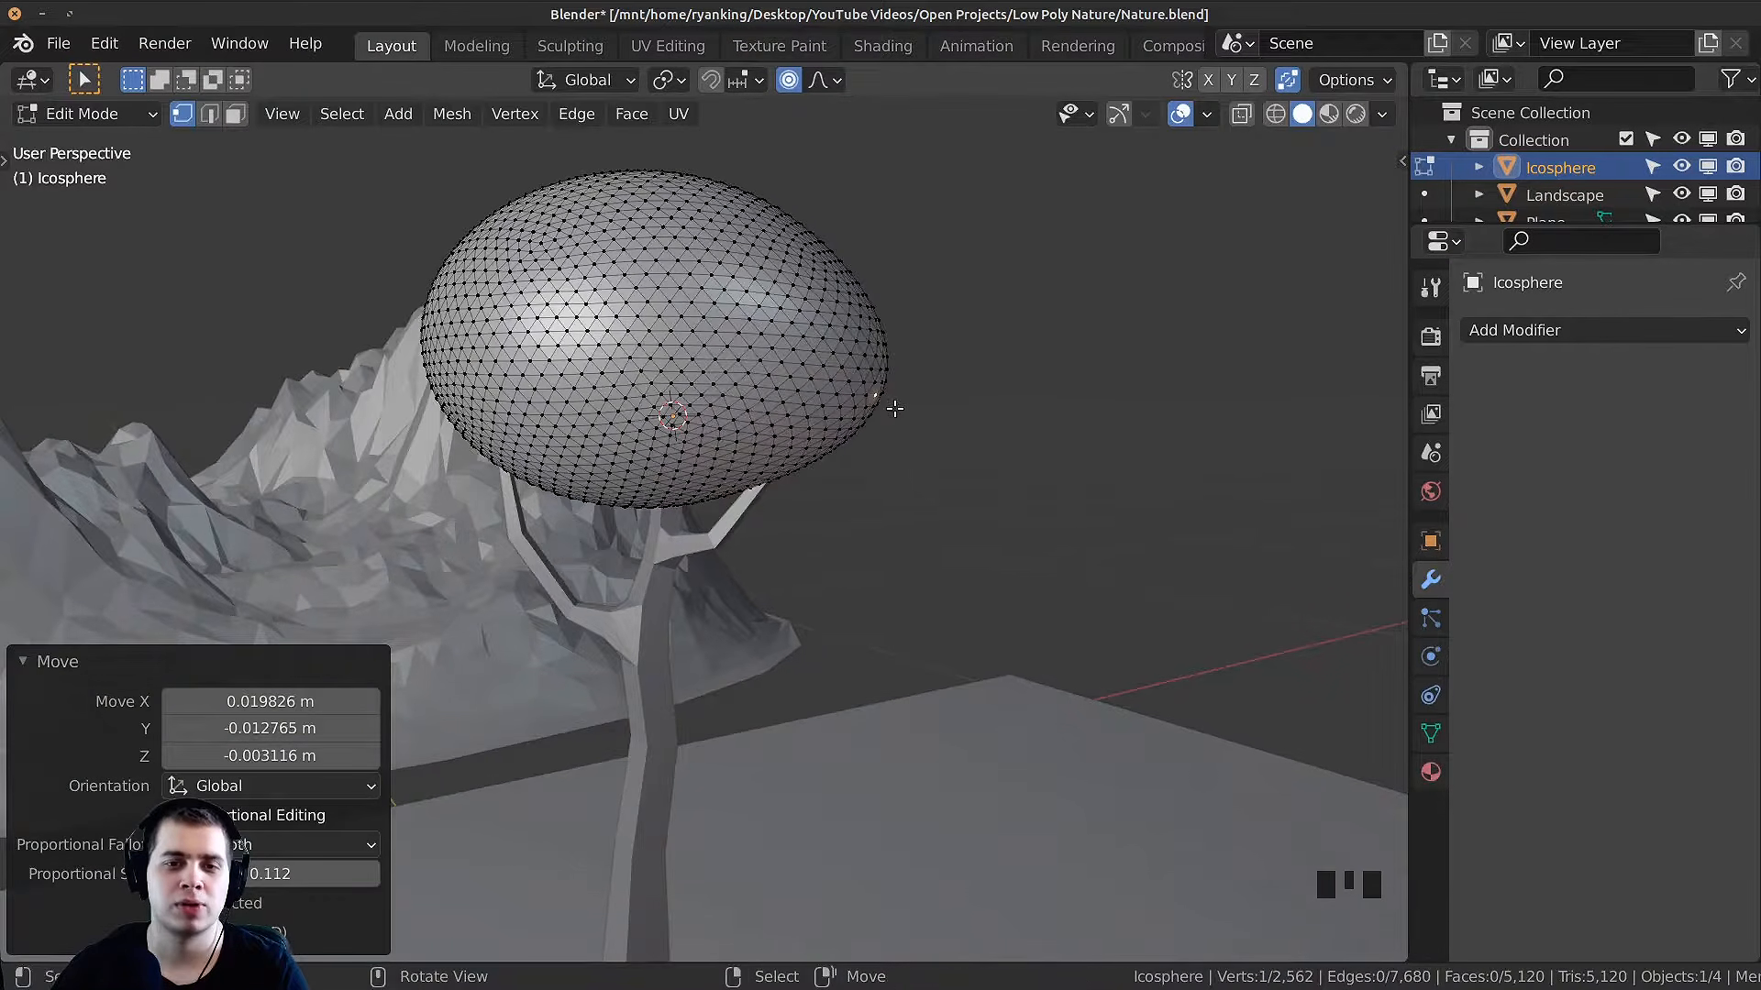
Step: Bulge the opposite side of the foliage by pulling a side vertex and a lower-edge vertex outward
{"action": "middle_click_drag", "start_coordinate": [892, 404], "coordinate": [856, 404]}
{"action": "right_click", "coordinate": [469, 365]}
{"action": "middle_click_drag", "start_coordinate": [561, 365], "coordinate": [541, 363]}
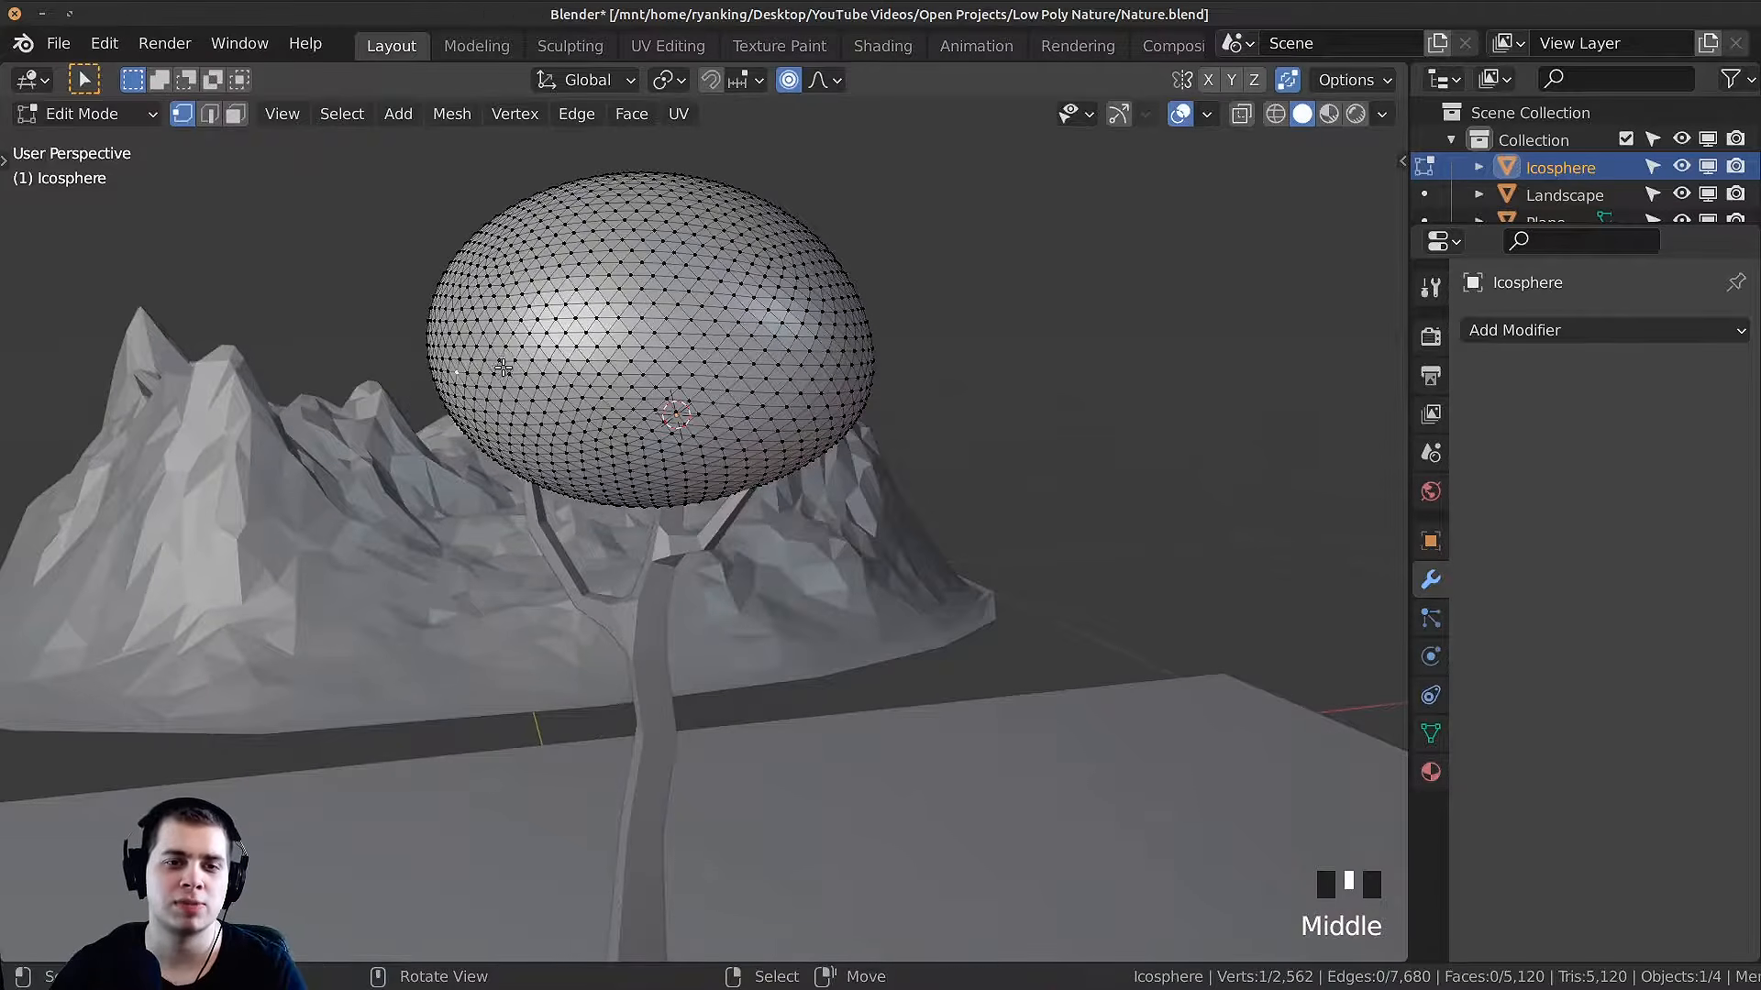
{"action": "key", "text": "g"}
{"action": "left_click", "coordinate": [479, 358]}
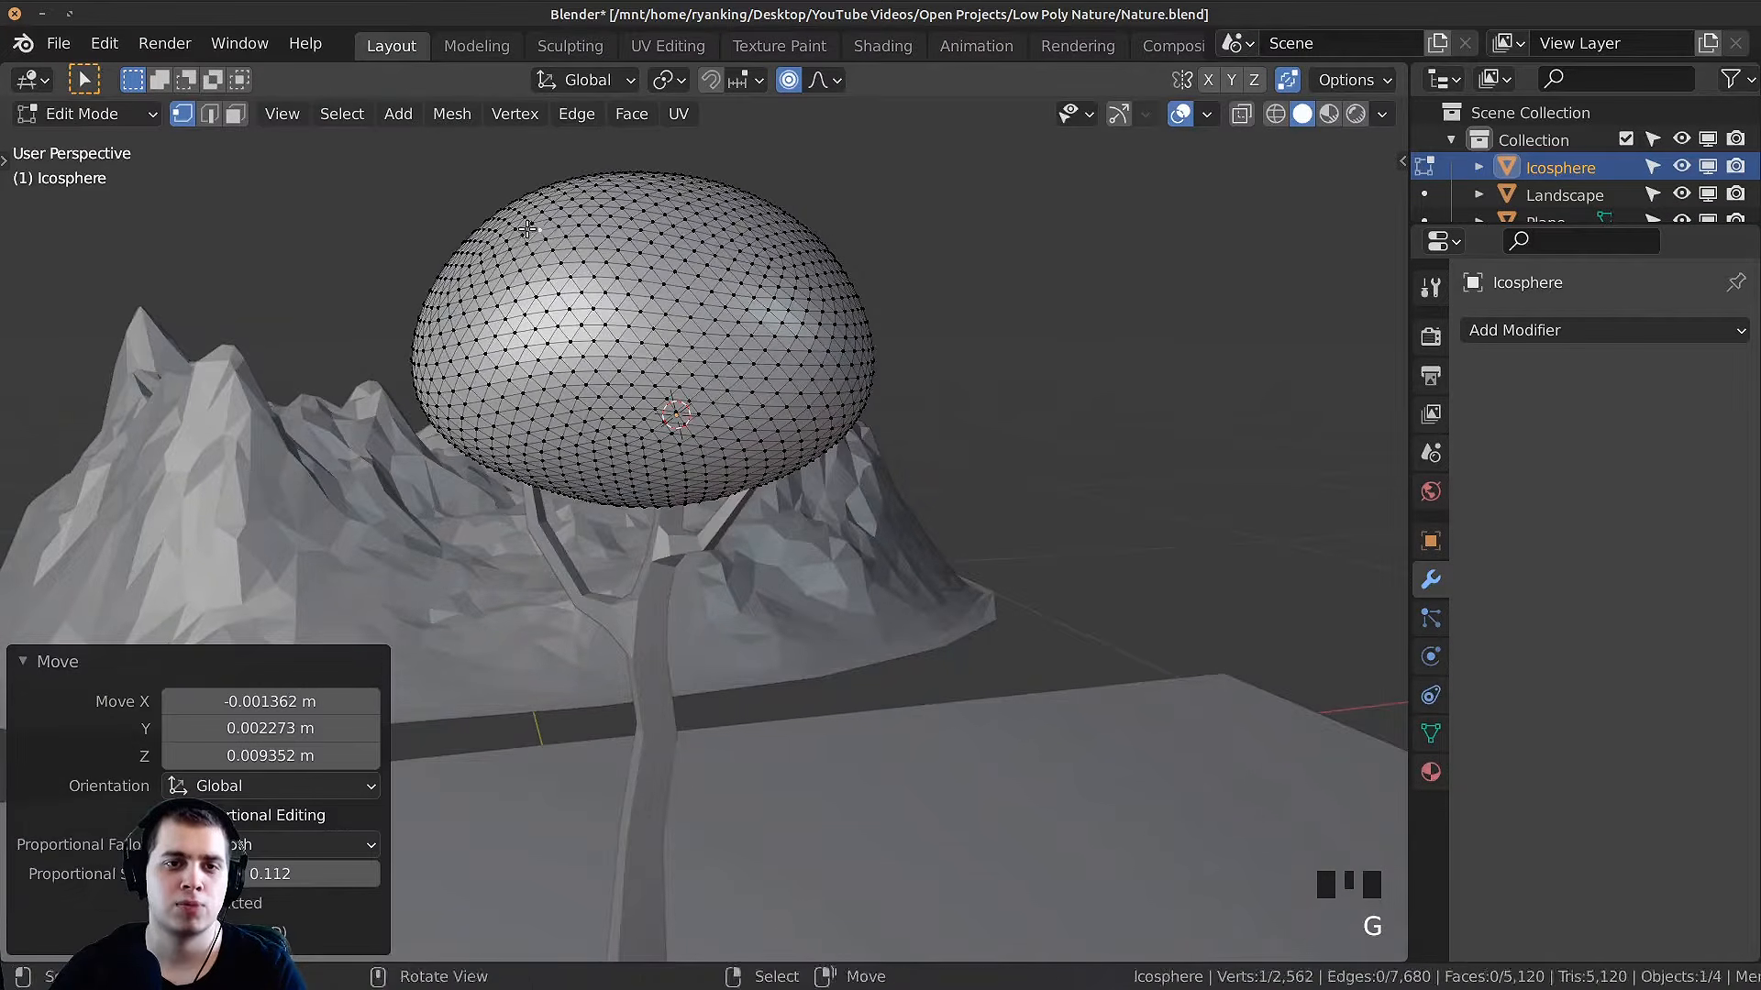
{"action": "middle_click_drag", "start_coordinate": [545, 248], "coordinate": [461, 427]}
{"action": "key", "text": "g"}
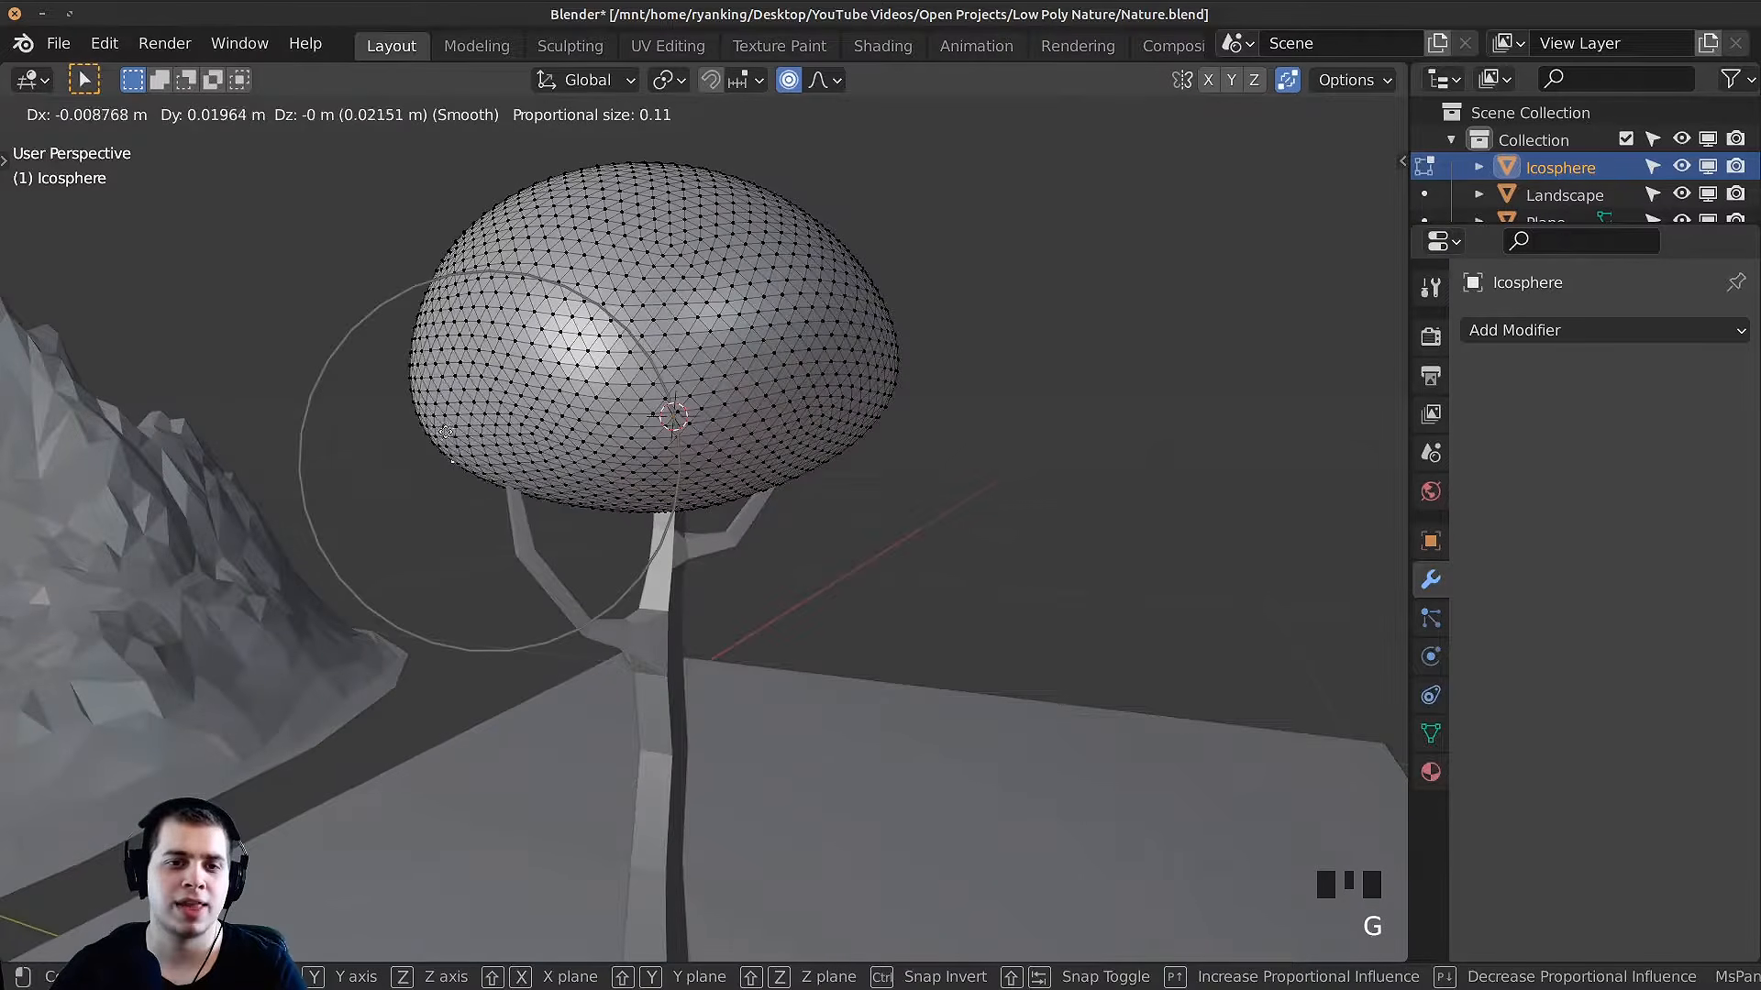
{"action": "left_click", "coordinate": [422, 459]}
{"action": "key", "text": "g"}
{"action": "left_click", "coordinate": [423, 464]}
Step: Raise a vertex on the foliage's underside slightly, then shift two vertices around its body to make the shape irregular
{"action": "right_click", "coordinate": [645, 506]}
{"action": "key", "text": "g"}
{"action": "left_click", "coordinate": [644, 498]}
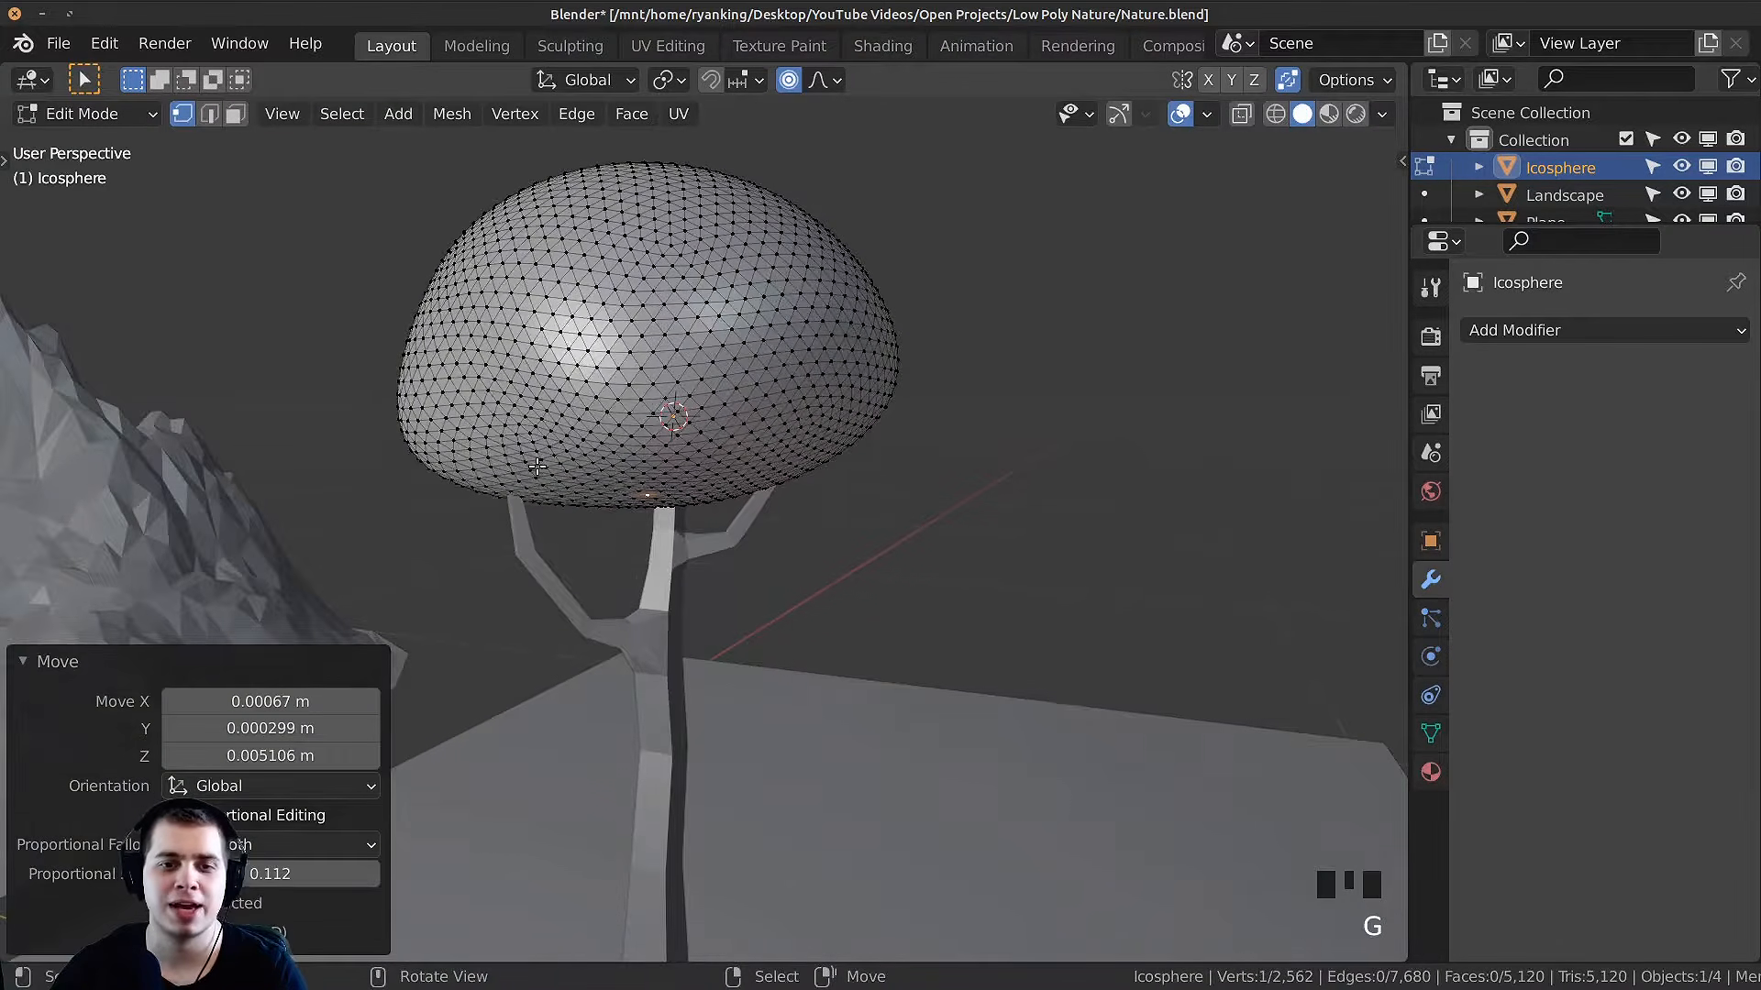
{"action": "middle_click_drag", "start_coordinate": [632, 486], "coordinate": [794, 469]}
{"action": "right_click", "coordinate": [536, 398]}
{"action": "key", "text": "g"}
{"action": "left_click", "coordinate": [517, 401]}
{"action": "scroll", "coordinate": [579, 350], "scroll_direction": "down", "scroll_amount": 1}
{"action": "middle_click_drag", "start_coordinate": [579, 350], "coordinate": [591, 299]}
{"action": "right_click", "coordinate": [633, 376]}
{"action": "key", "text": "g"}
{"action": "left_click", "coordinate": [625, 368]}
Step: Adjust three vertices along the foliage's lower edge near the trunk and branch tips
{"action": "scroll", "coordinate": [605, 365], "scroll_direction": "up", "scroll_amount": 1}
{"action": "right_click", "coordinate": [598, 446]}
{"action": "key", "text": "g"}
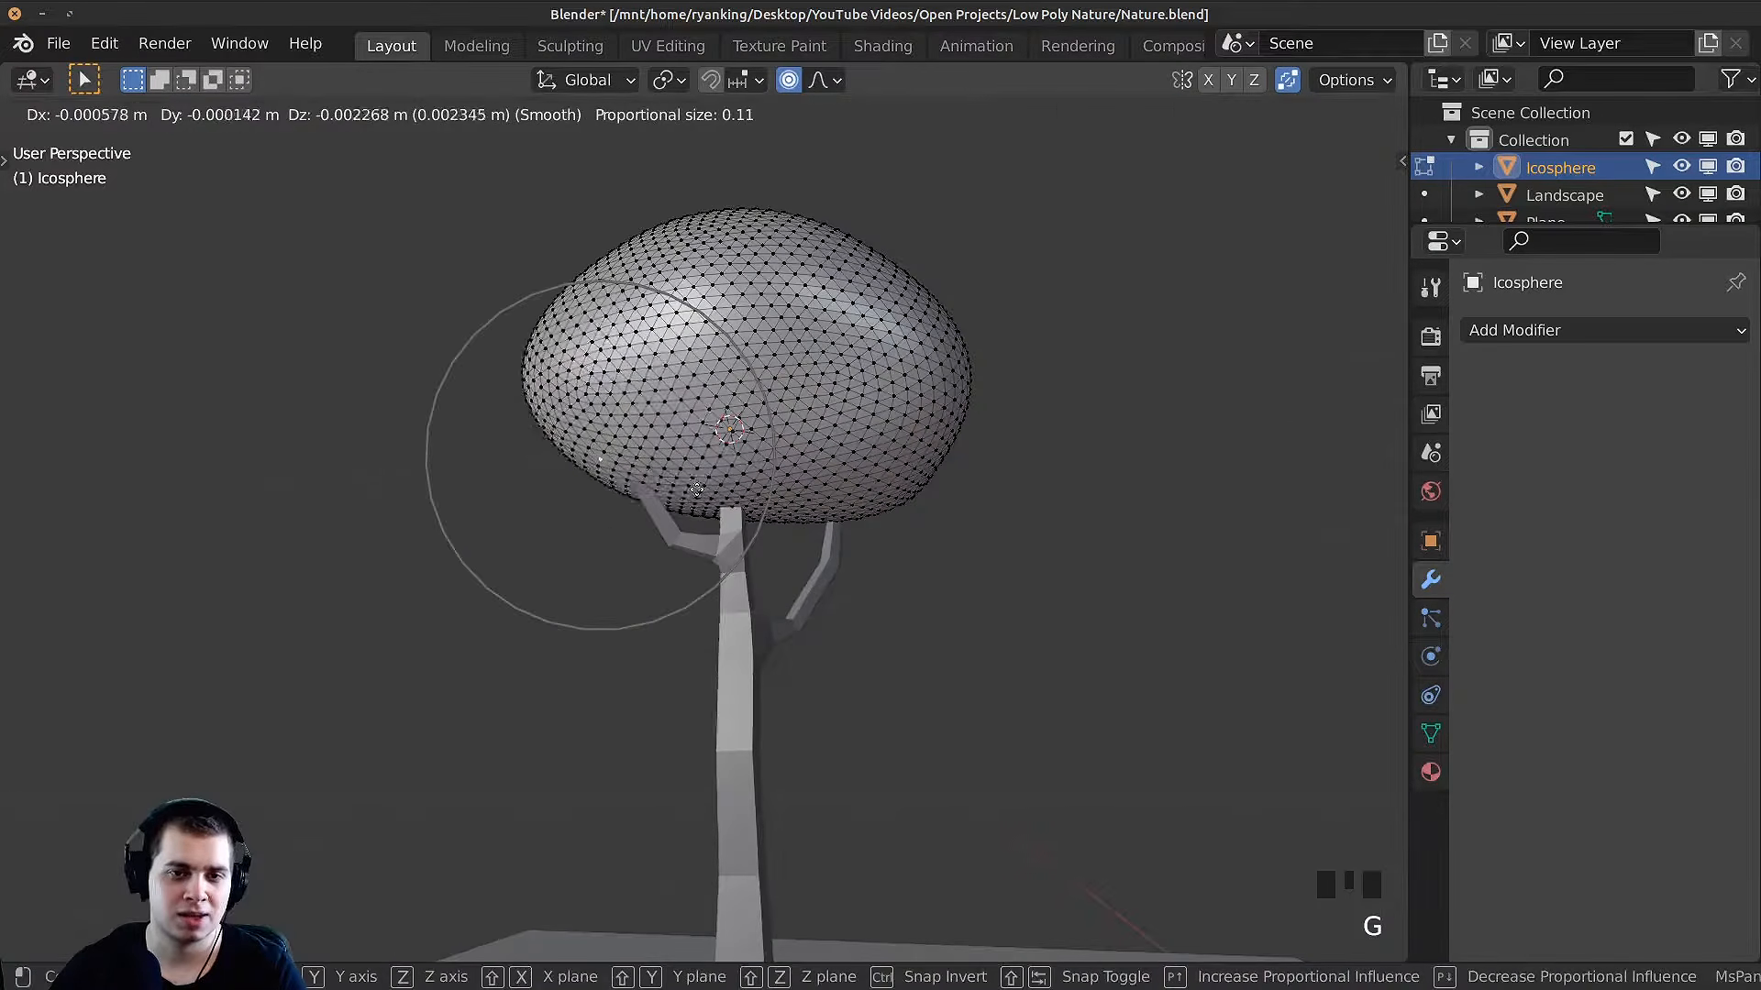
{"action": "left_click", "coordinate": [601, 472]}
{"action": "right_click", "coordinate": [730, 506]}
{"action": "key", "text": "g"}
{"action": "left_click", "coordinate": [677, 483]}
{"action": "right_click", "coordinate": [655, 467]}
{"action": "key", "text": "g"}
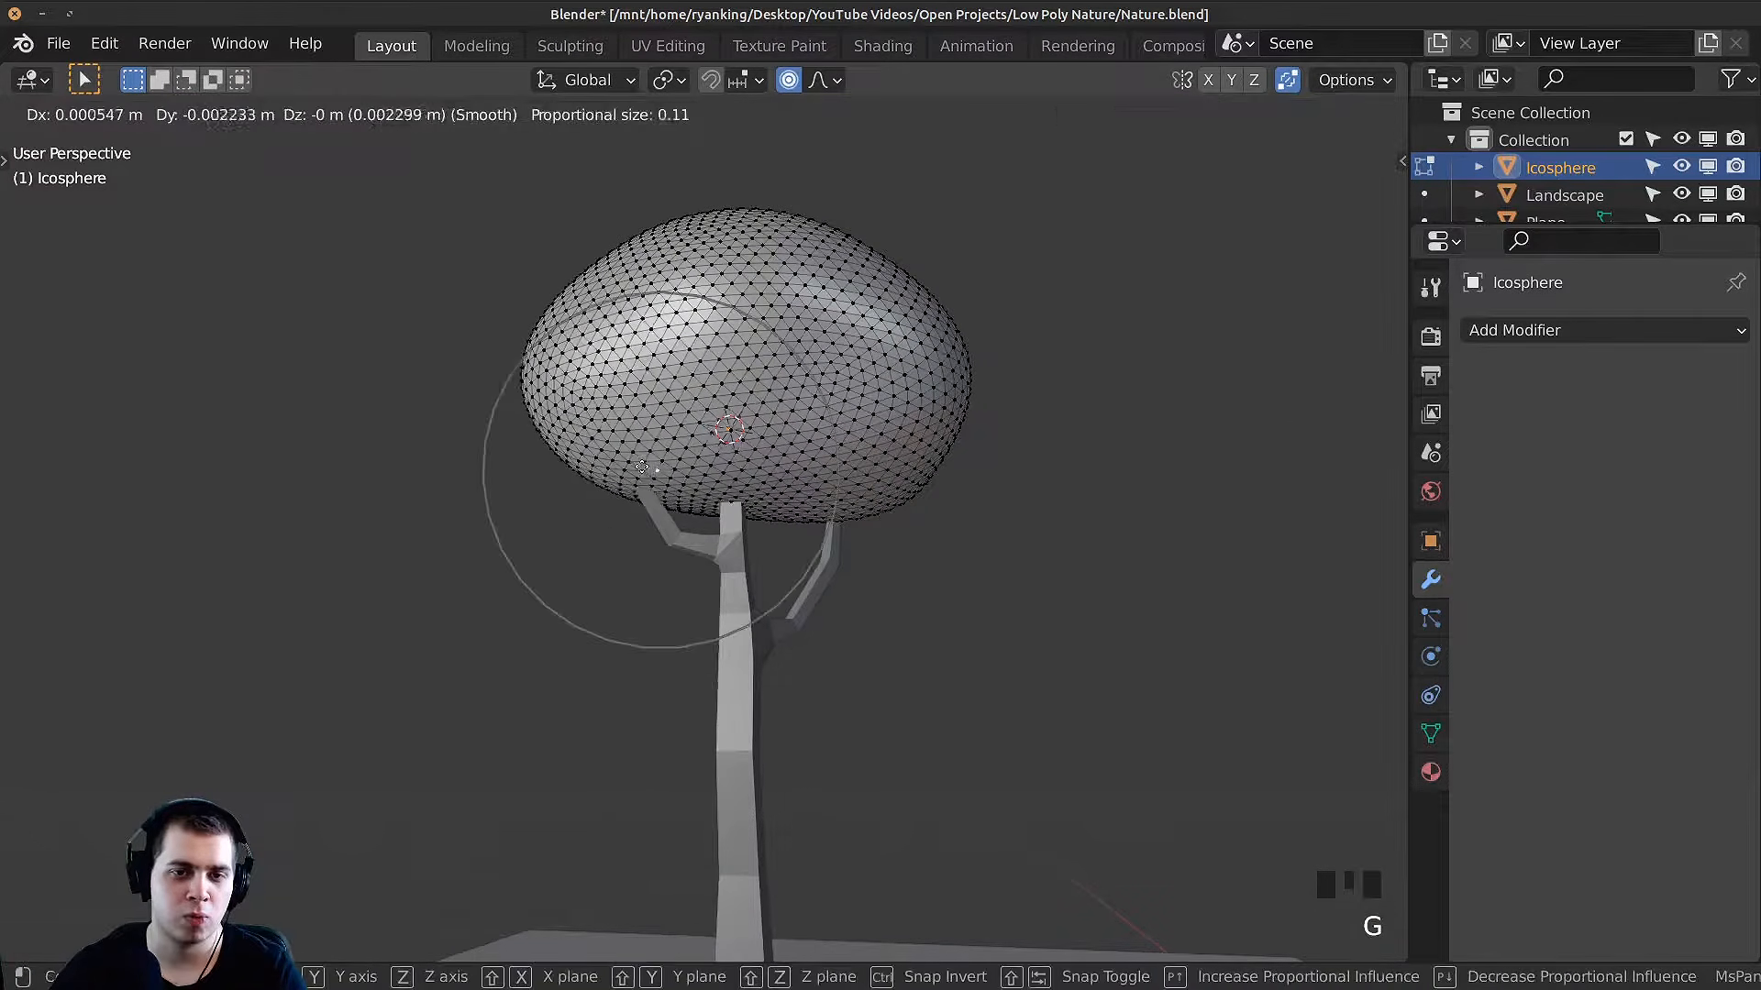
{"action": "left_click", "coordinate": [642, 470]}
Step: Pull an upper vertex of the foliage upward and a side vertex outward
{"action": "middle_click_drag", "start_coordinate": [643, 463], "coordinate": [653, 429]}
{"action": "right_click", "coordinate": [701, 337]}
{"action": "key", "text": "g"}
{"action": "left_click", "coordinate": [708, 313]}
{"action": "middle_click_drag", "start_coordinate": [719, 334], "coordinate": [859, 416]}
{"action": "right_click", "coordinate": [875, 415]}
{"action": "key", "text": "g"}
{"action": "left_click", "coordinate": [931, 415]}
Step: Make two last proportional moves on the foliage for an uneven, peaked silhouette and return to Object Mode
{"action": "right_click", "coordinate": [776, 550]}
{"action": "middle_click_drag", "start_coordinate": [778, 546], "coordinate": [840, 361]}
{"action": "key", "text": "g"}
{"action": "left_click", "coordinate": [685, 336]}
{"action": "key", "text": "g"}
{"action": "scroll", "coordinate": [798, 289], "scroll_direction": "down", "scroll_amount": 2}
{"action": "left_click", "coordinate": [794, 287]}
{"action": "key", "text": "Tab"}
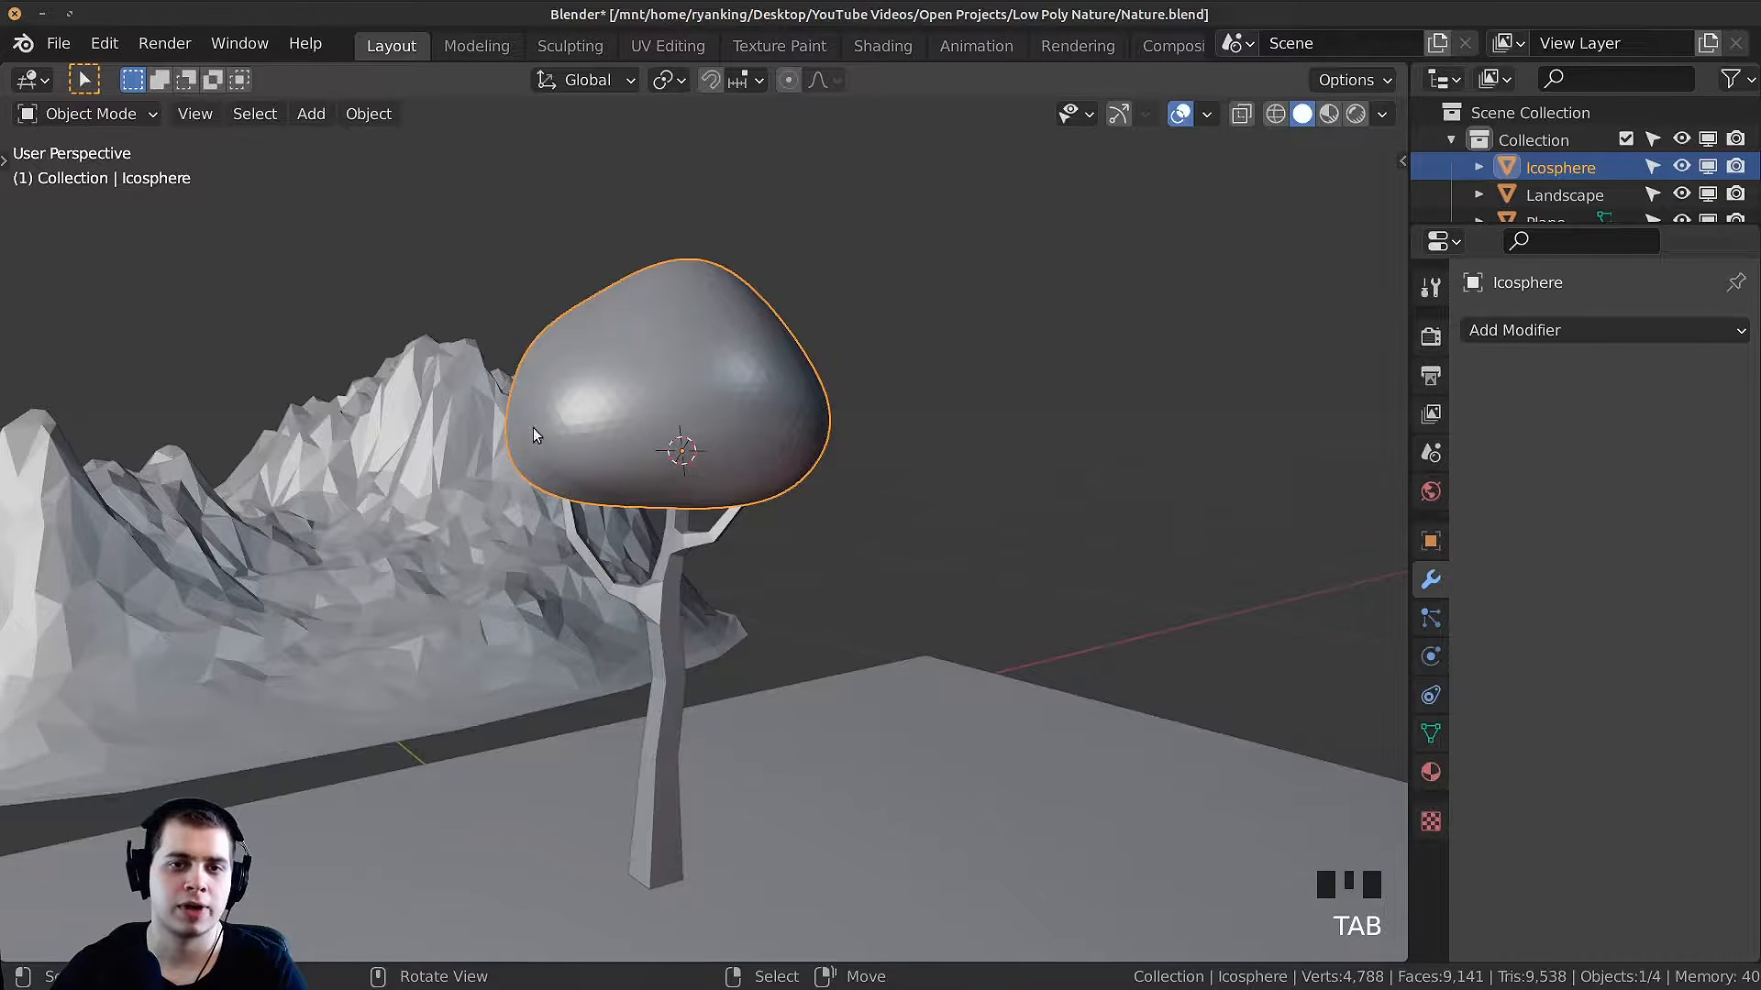
Step: Add a Decimate modifier to the foliage icosphere and set its Collapse ratio to 0.0398
{"action": "middle_click_drag", "start_coordinate": [532, 428], "coordinate": [883, 455]}
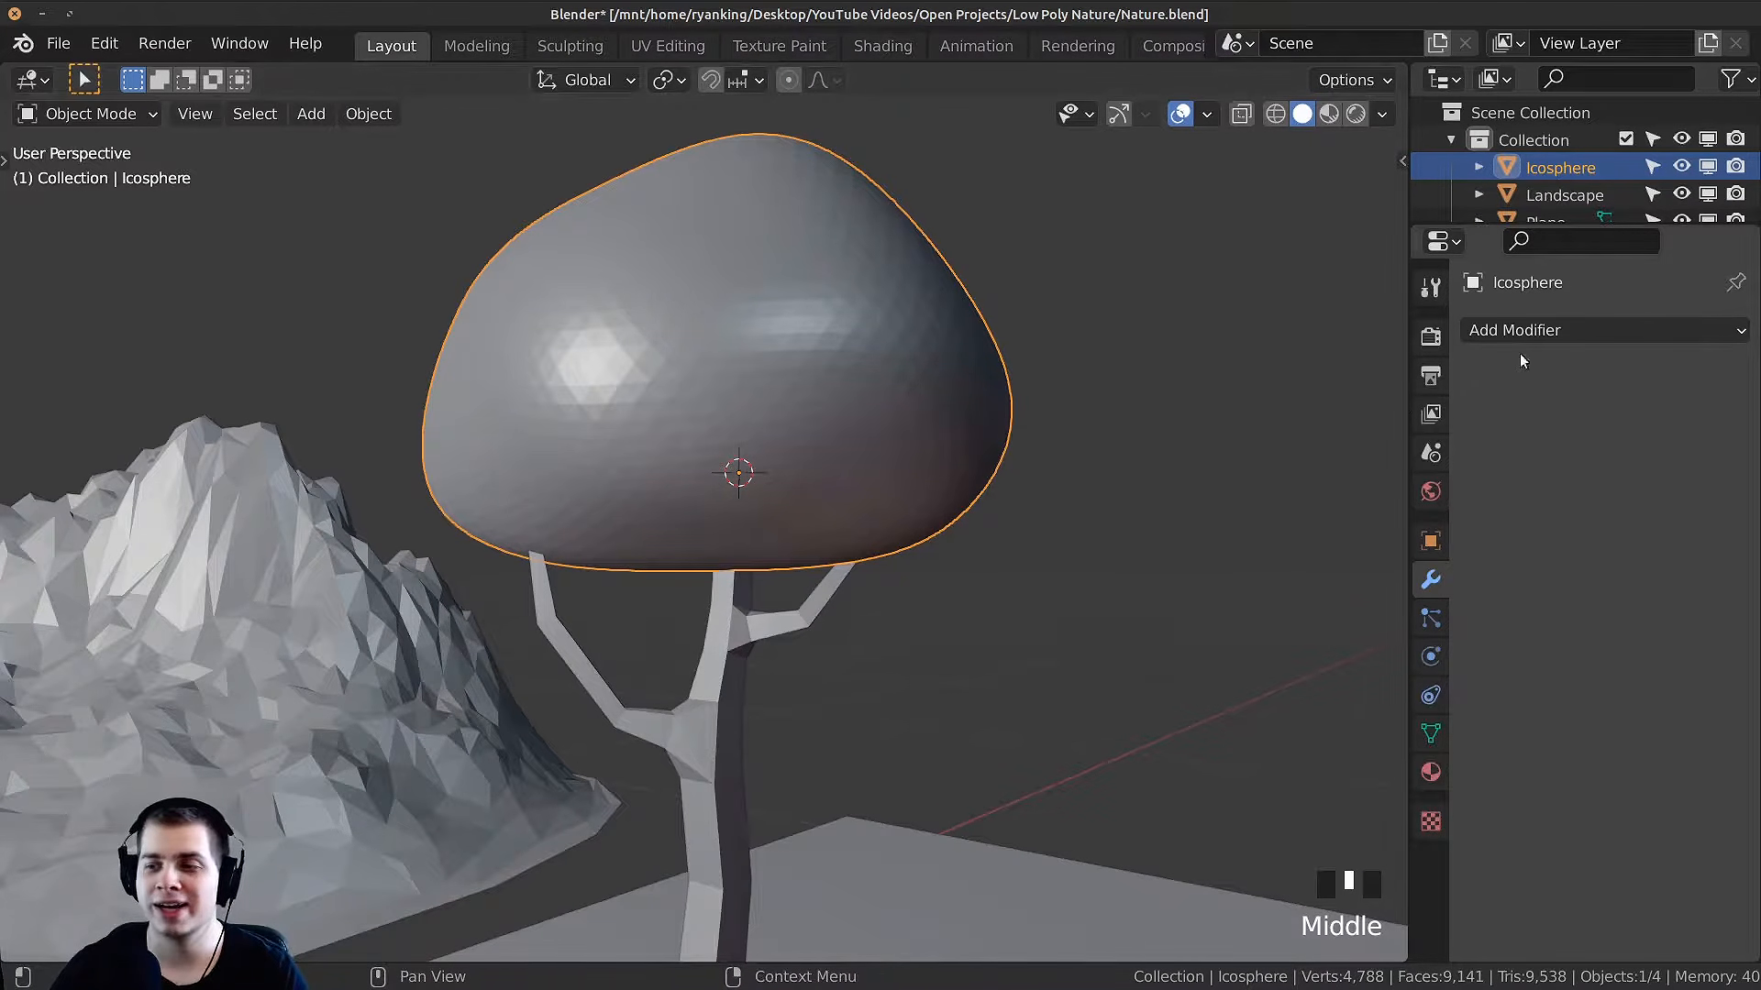
{"action": "left_click", "coordinate": [1530, 331]}
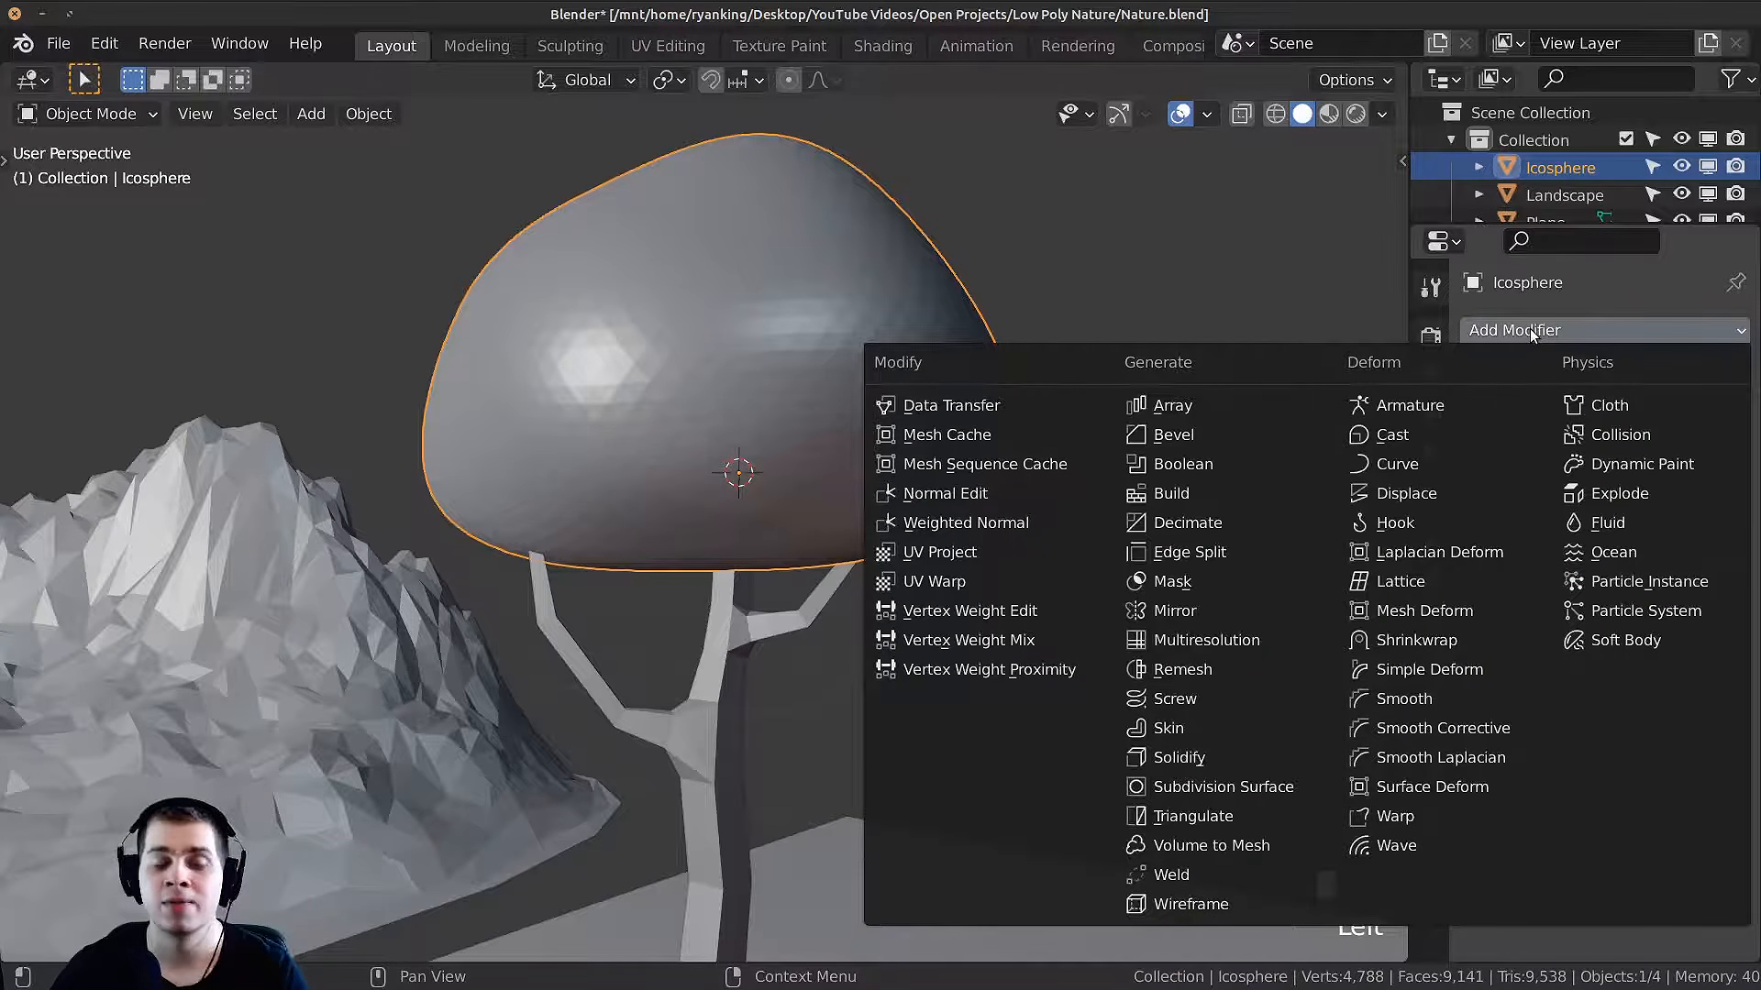
{"action": "left_click", "coordinate": [1187, 526]}
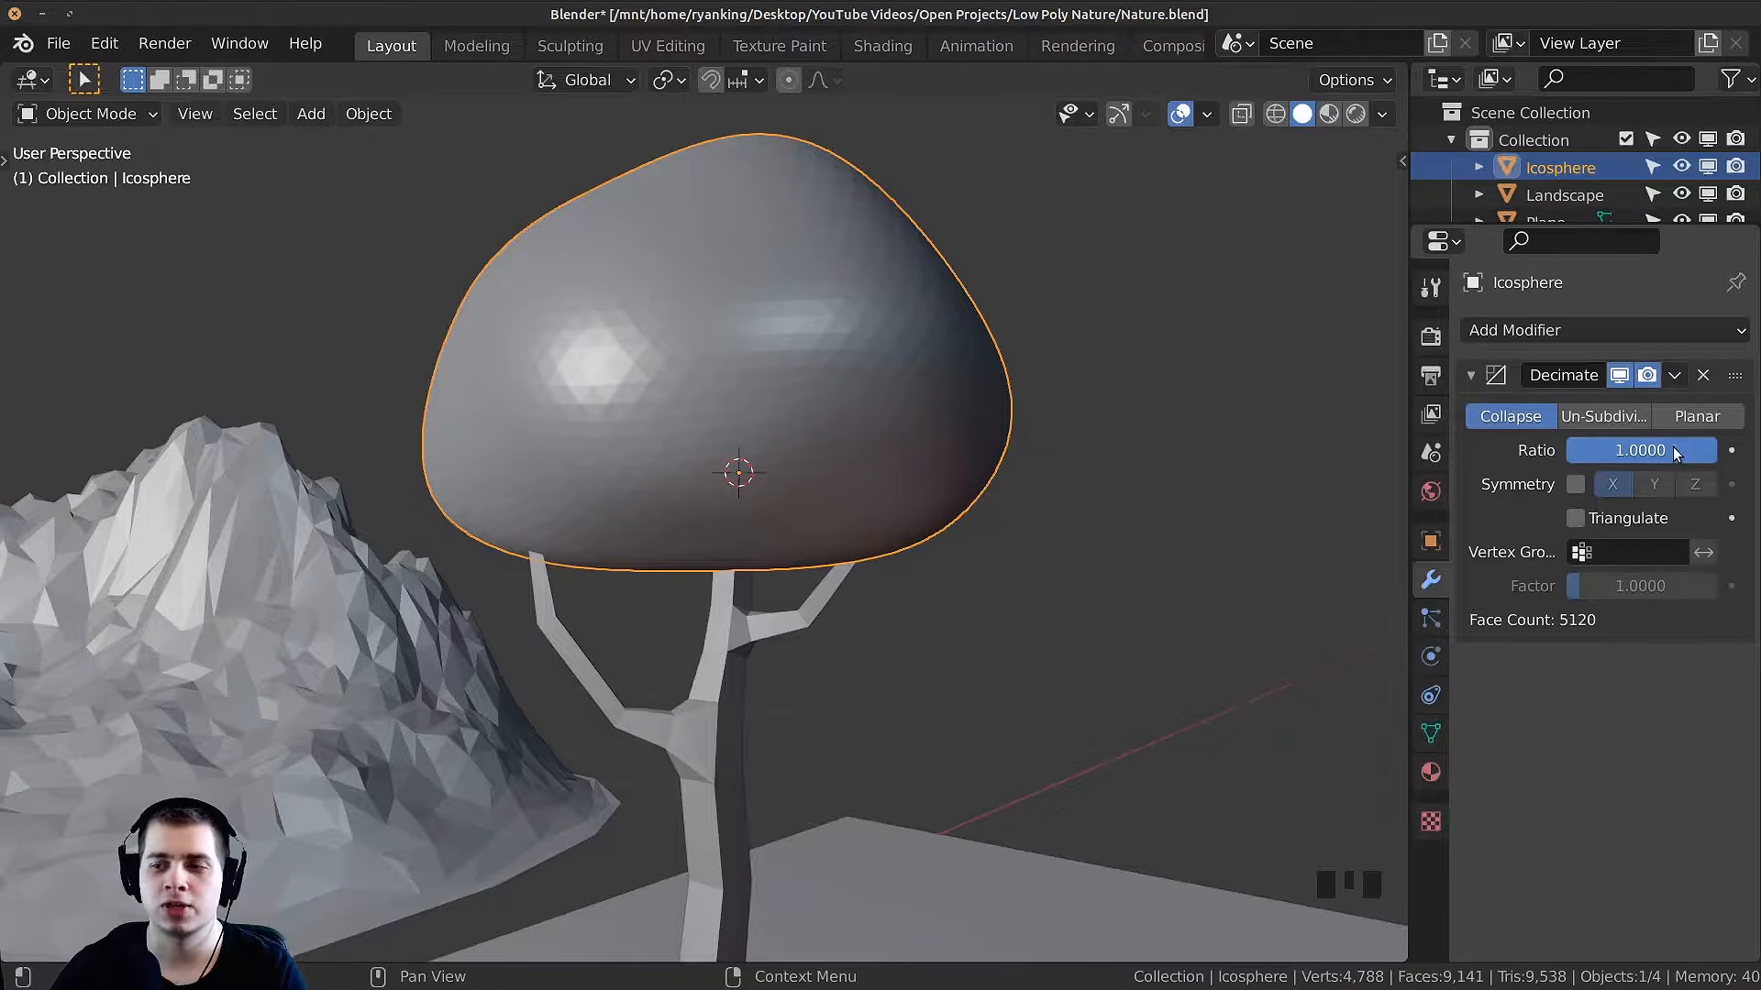
{"action": "mouse_move", "coordinate": [1630, 451]}
{"action": "left_mouse_down"}
{"action": "mouse_move", "coordinate": [1573, 451]}
{"action": "mouse_move", "coordinate": [1710, 451]}
{"action": "mouse_move", "coordinate": [1575, 450]}
{"action": "left_mouse_up"}
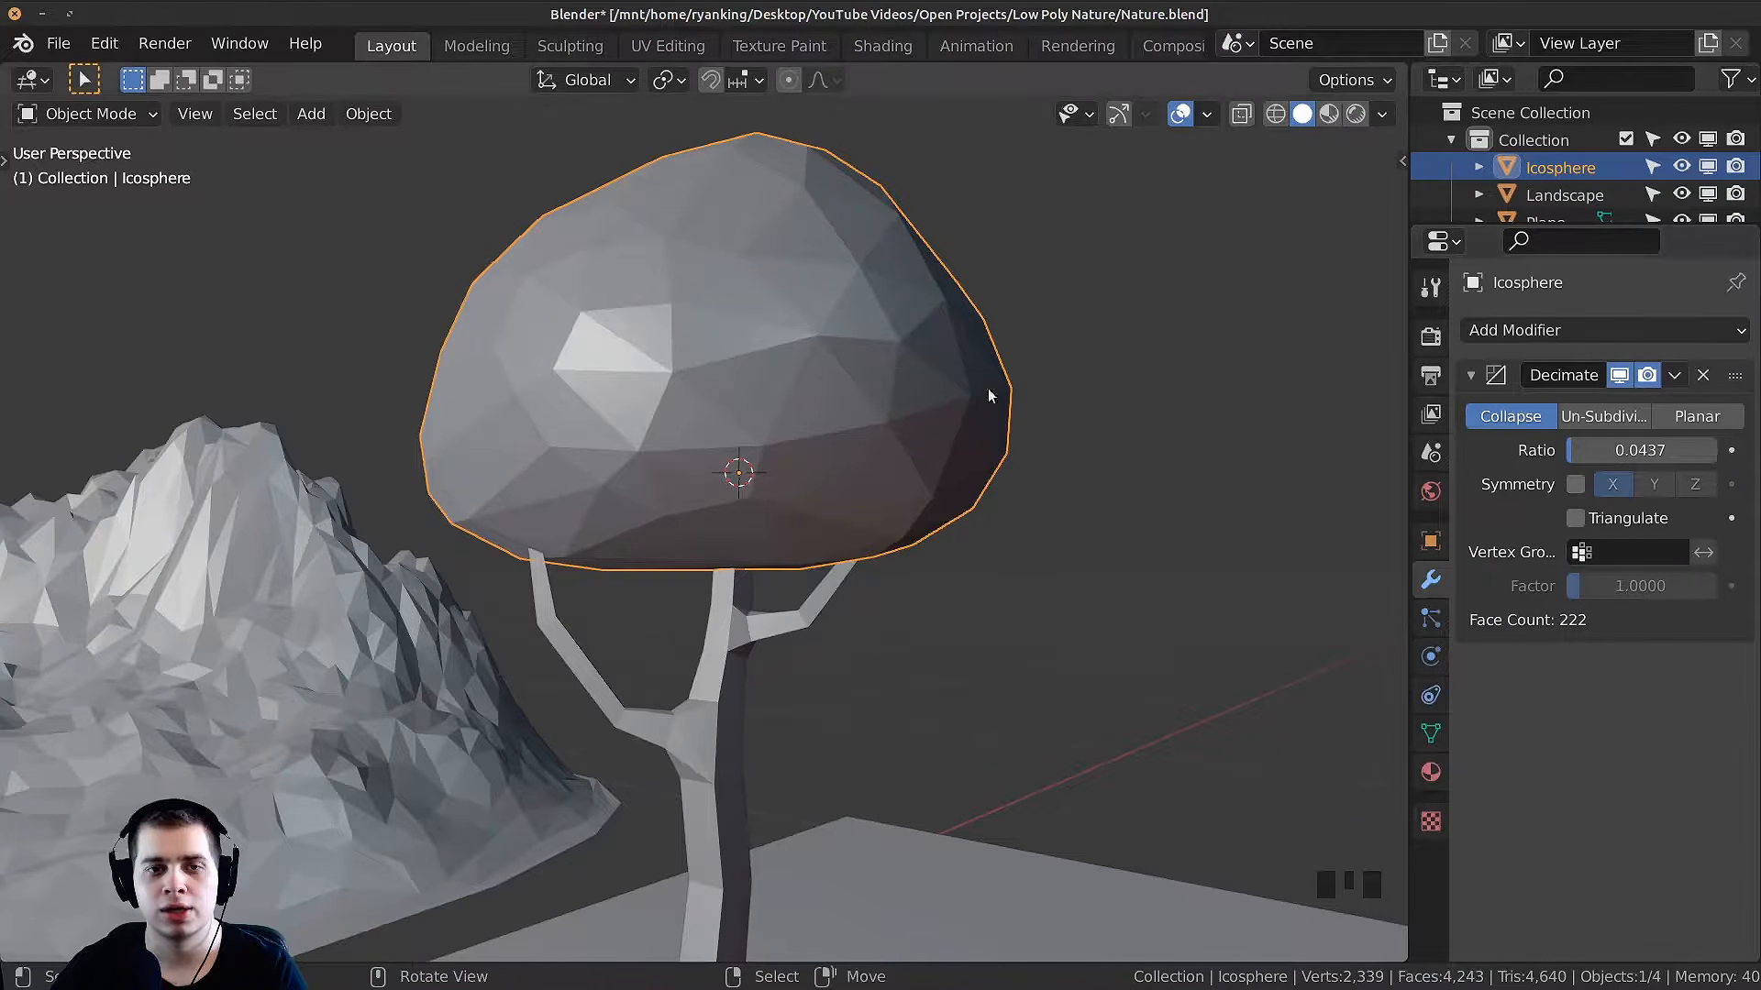
{"action": "scroll", "coordinate": [945, 394], "scroll_direction": "down", "scroll_amount": 3}
{"action": "middle_click_drag", "start_coordinate": [908, 399], "coordinate": [804, 417]}
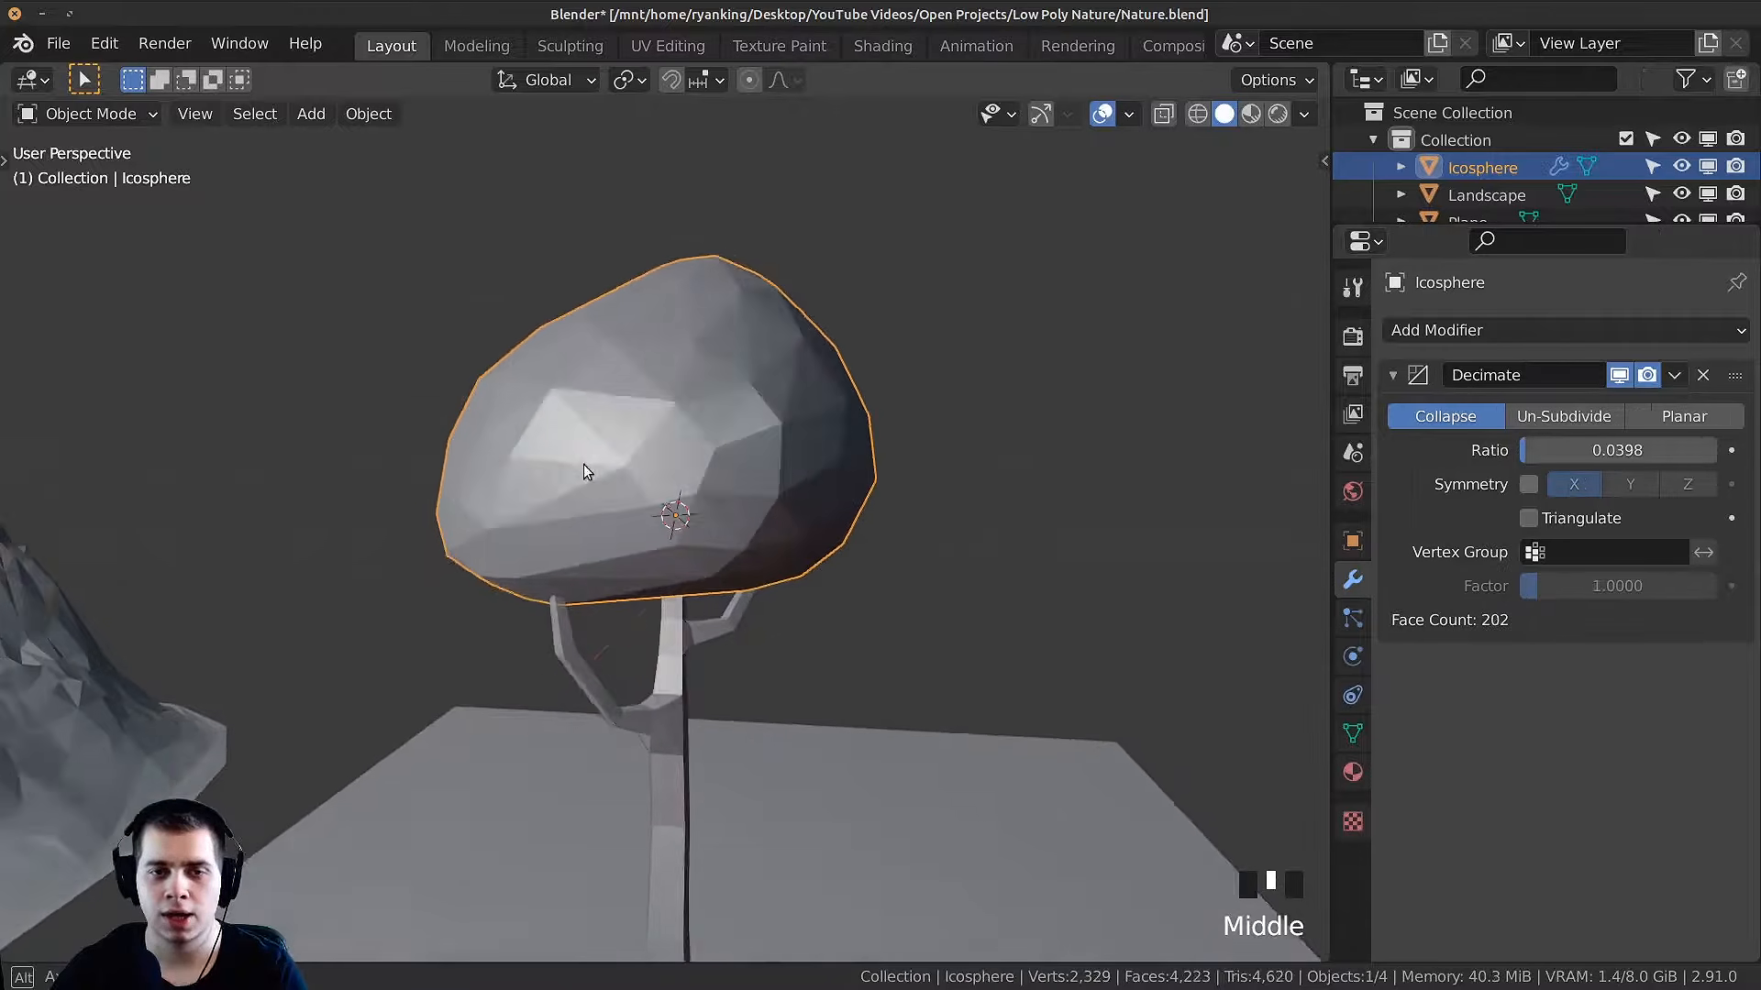
{"action": "middle_click_drag", "start_coordinate": [590, 476], "coordinate": [661, 470]}
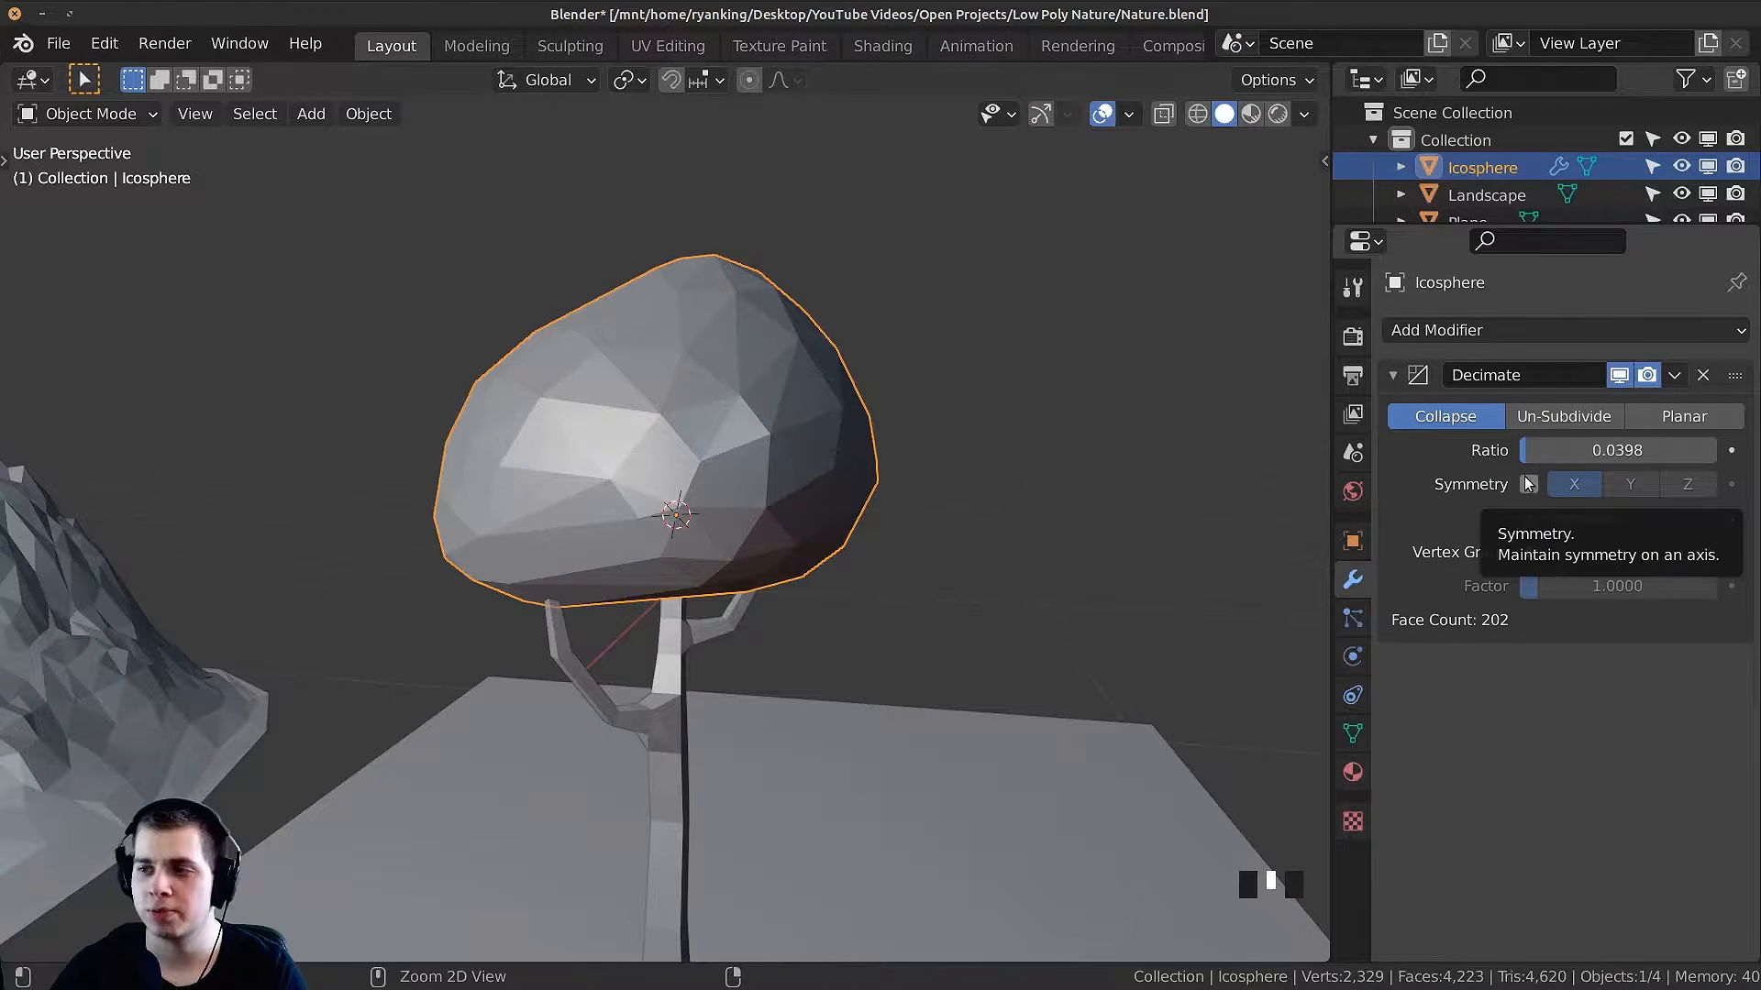
Step: Apply the Decimate modifier, check the reduced mesh in Edit Mode and return to Object Mode
{"action": "key", "text": "ctrl+a"}
{"action": "scroll", "coordinate": [825, 492], "scroll_direction": "down", "scroll_amount": 2}
{"action": "key", "text": "Tab"}
{"action": "scroll", "coordinate": [838, 580], "scroll_direction": "up", "scroll_amount": 4}
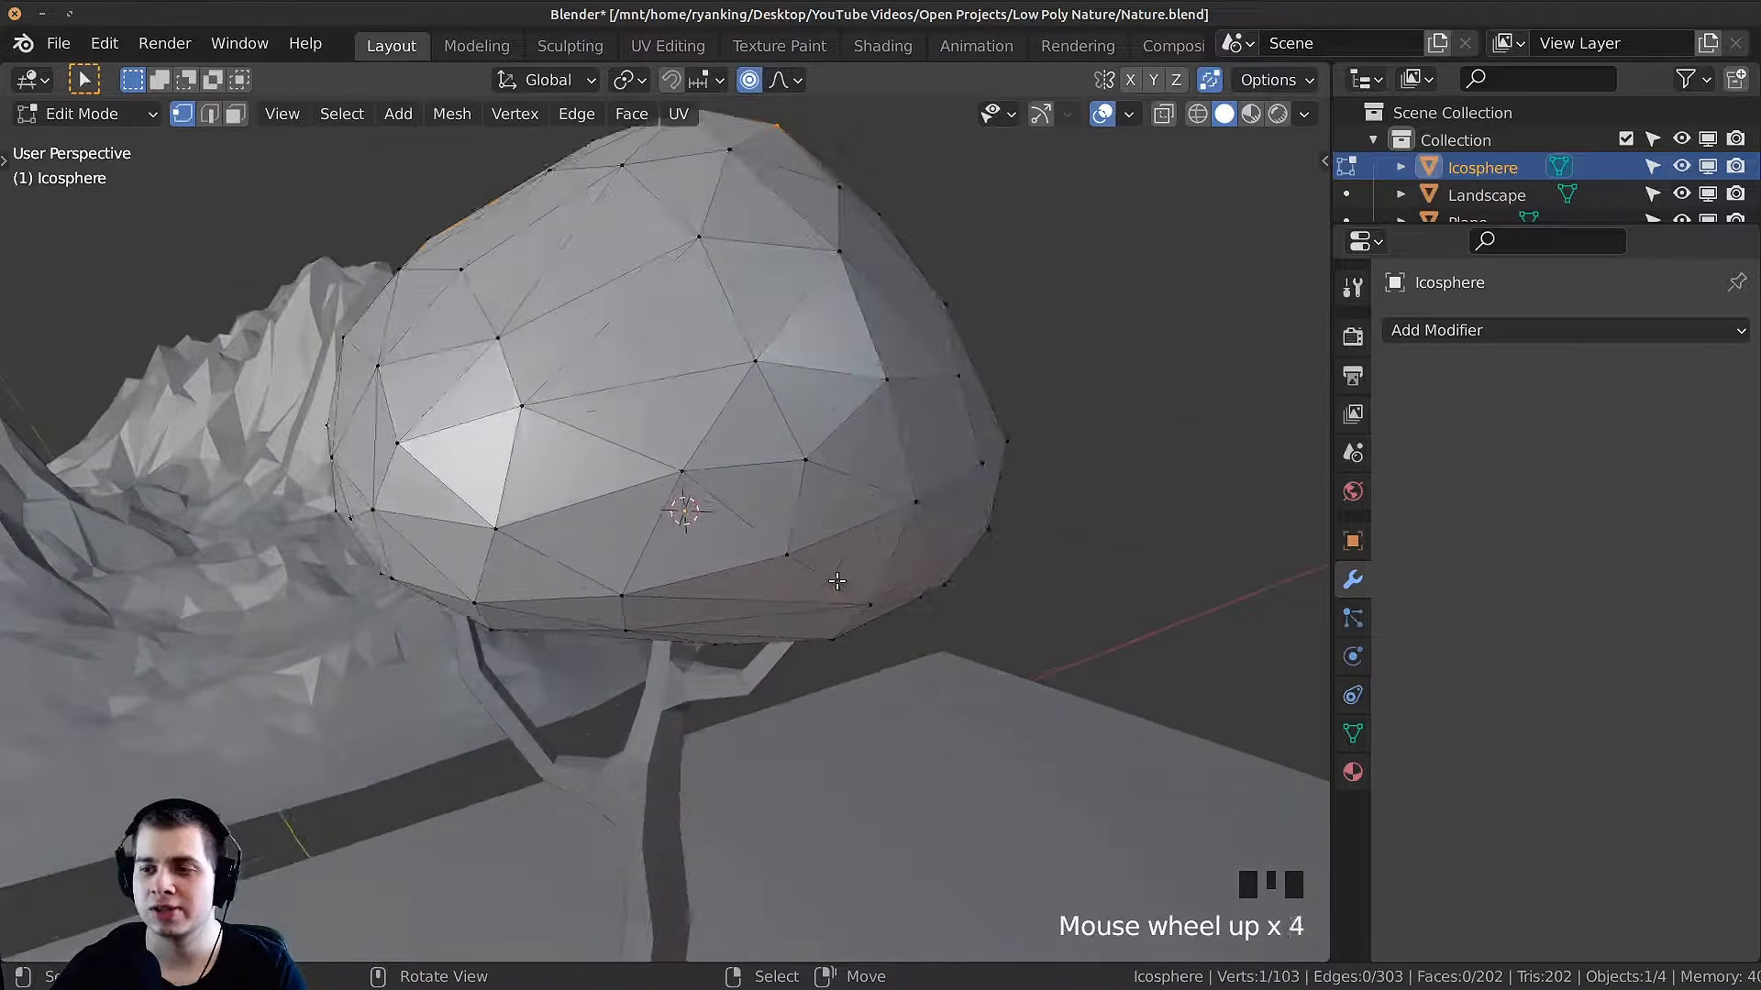
{"action": "key", "text": "Tab"}
{"action": "scroll", "coordinate": [888, 713], "scroll_direction": "down", "scroll_amount": 2}
{"action": "middle_click_drag", "start_coordinate": [888, 714], "coordinate": [680, 457]}
Step: Keep the foliage selected and switch the viewport to Rendered shading
{"action": "right_click", "coordinate": [783, 399]}
{"action": "scroll", "coordinate": [702, 459], "scroll_direction": "down", "scroll_amount": 2}
{"action": "scroll", "coordinate": [721, 454], "scroll_direction": "up", "scroll_amount": 2}
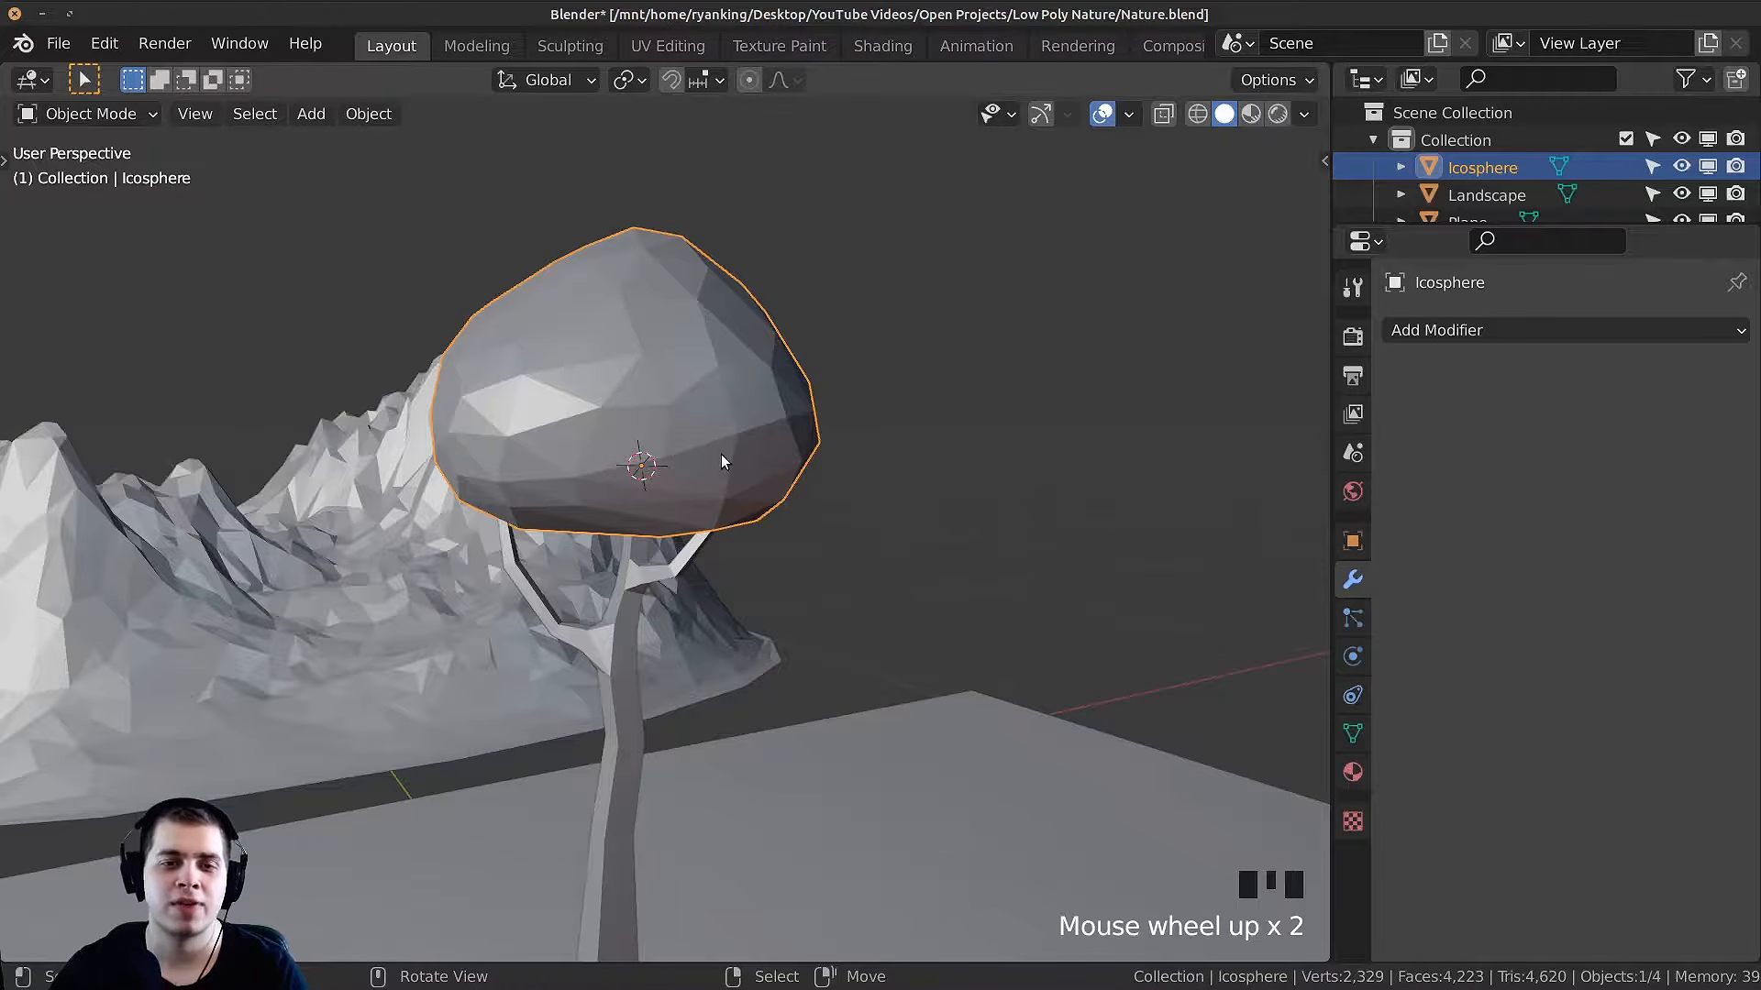
{"action": "middle_click_drag", "start_coordinate": [689, 401], "coordinate": [723, 411], "text": "shift"}
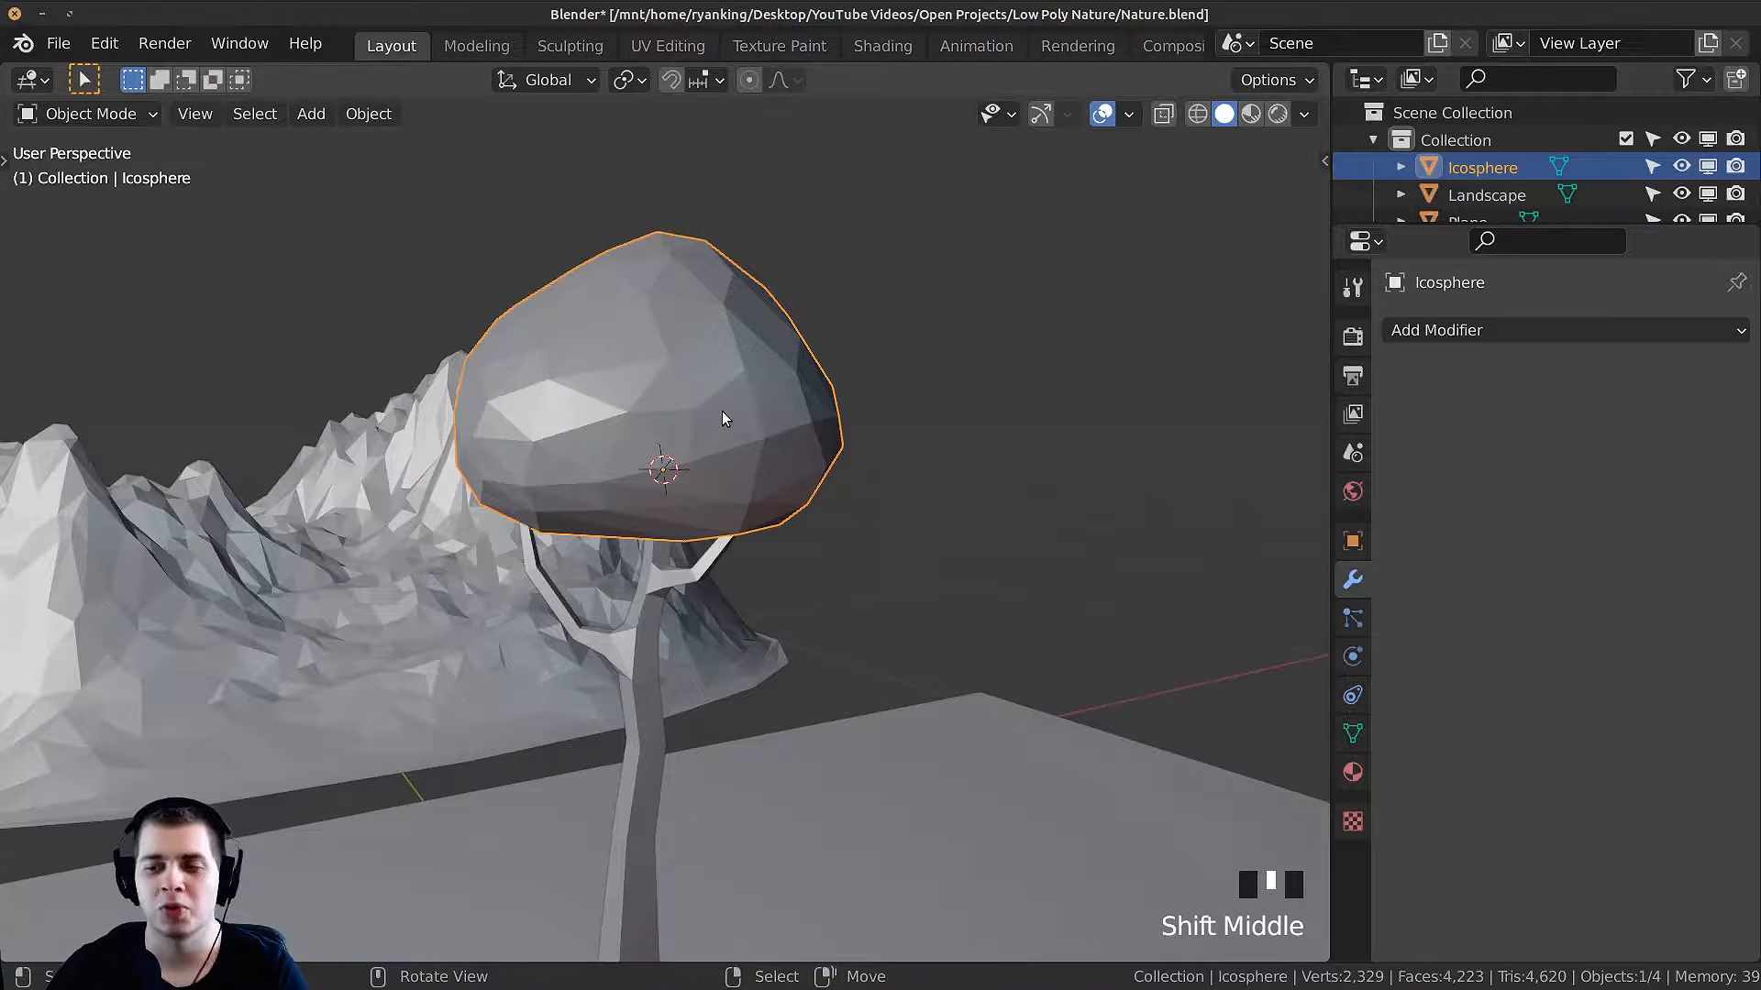
{"action": "scroll", "coordinate": [775, 367], "scroll_direction": "down", "scroll_amount": 2}
{"action": "key", "text": "z"}
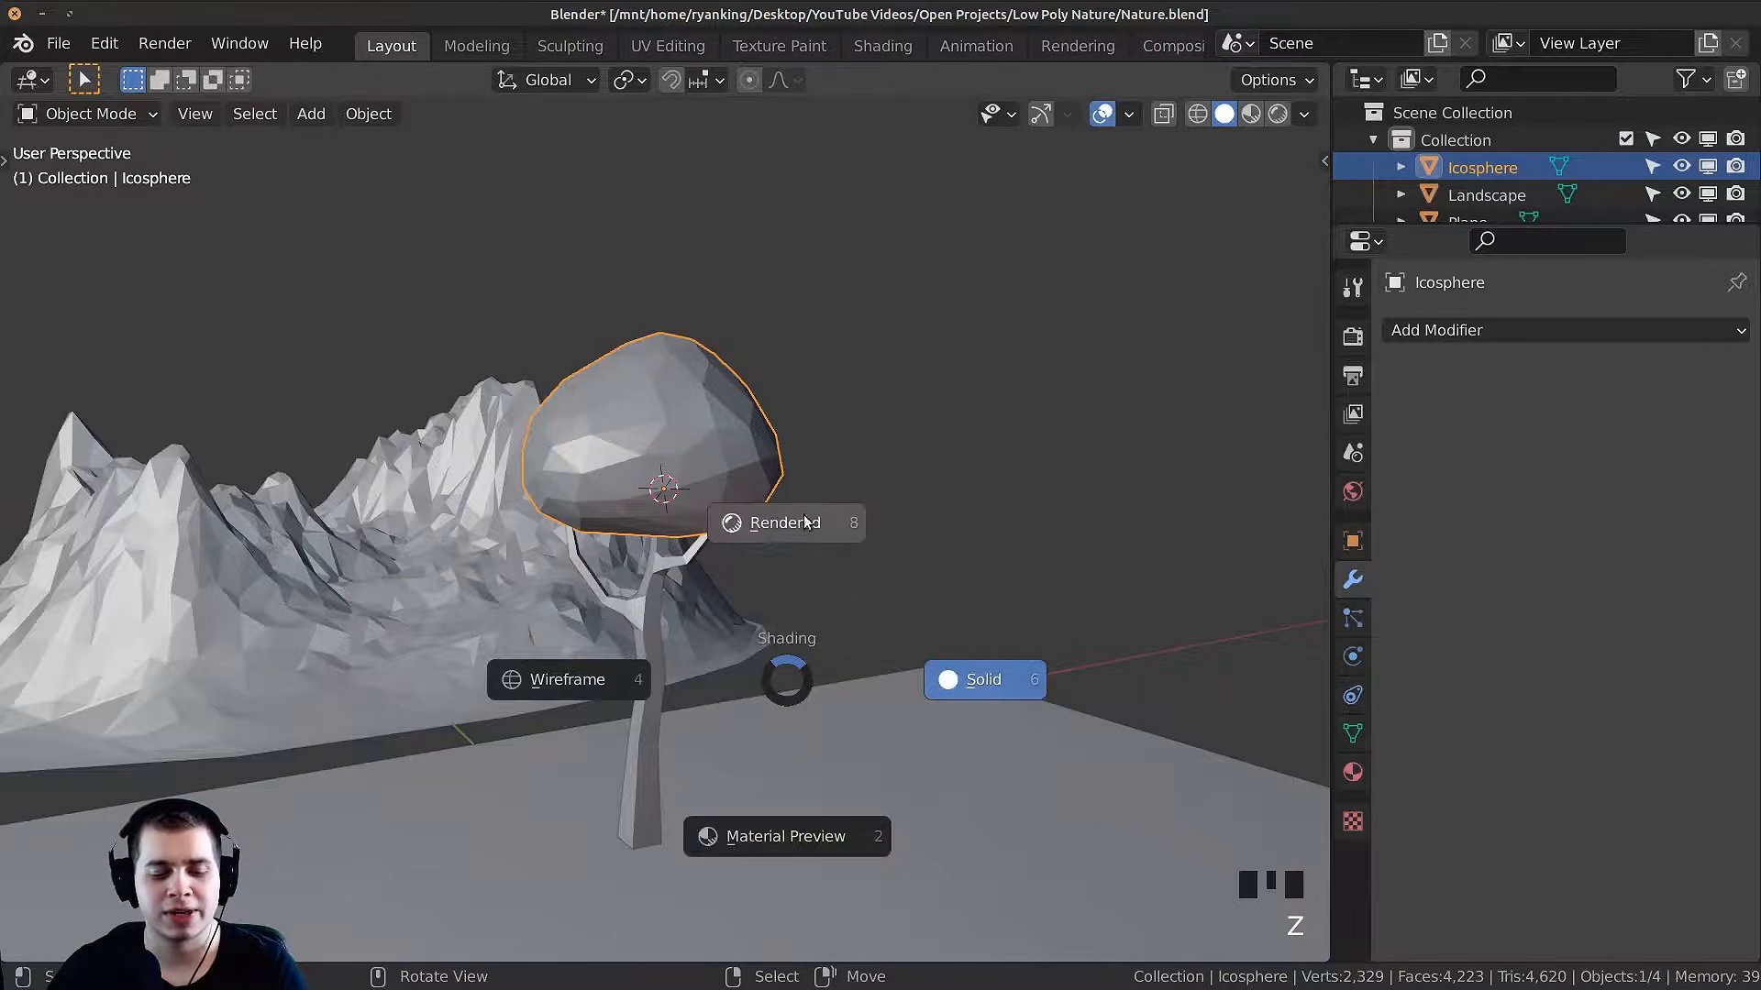
{"action": "left_click", "coordinate": [819, 521]}
{"action": "key", "text": "z"}
{"action": "left_click", "coordinate": [833, 344]}
{"action": "middle_click_drag", "start_coordinate": [833, 353], "coordinate": [765, 466]}
{"action": "middle_click_drag", "start_coordinate": [880, 454], "coordinate": [888, 461], "text": "shift"}
{"action": "scroll", "coordinate": [887, 459], "scroll_direction": "up", "scroll_amount": 1}
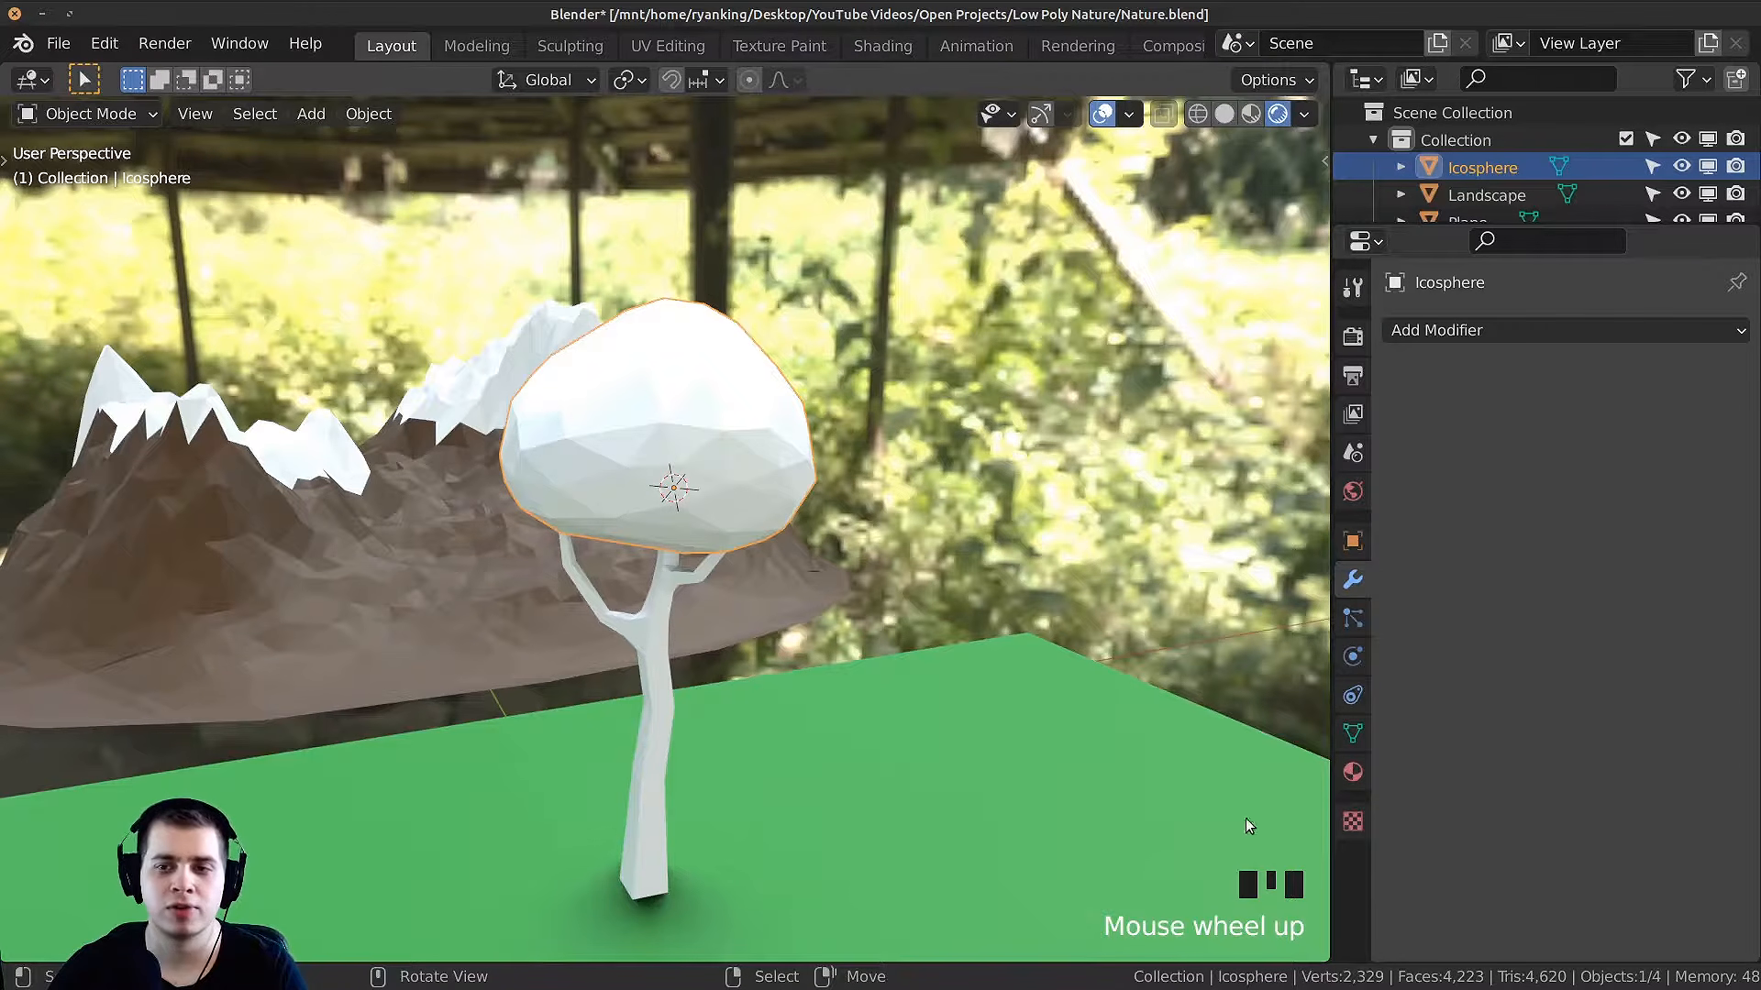
Step: Create a new material for the foliage and name it Green
{"action": "left_click", "coordinate": [1353, 773]}
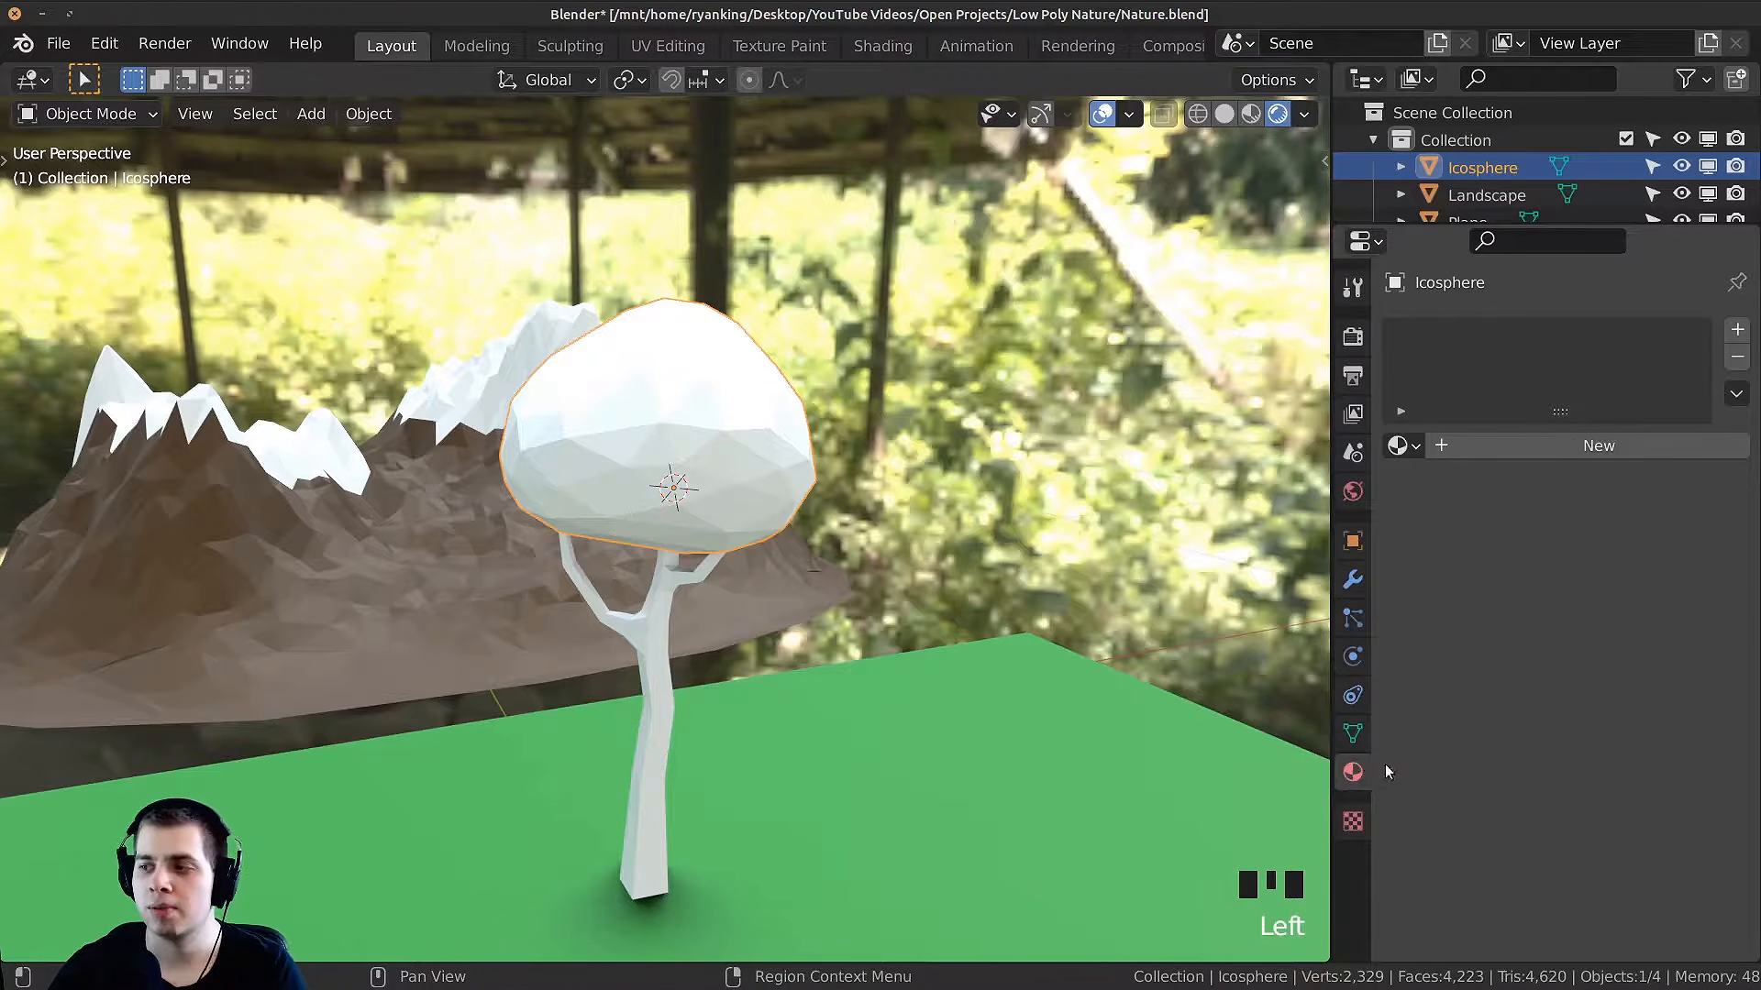
{"action": "left_click", "coordinate": [1515, 446]}
{"action": "left_click", "coordinate": [1527, 447]}
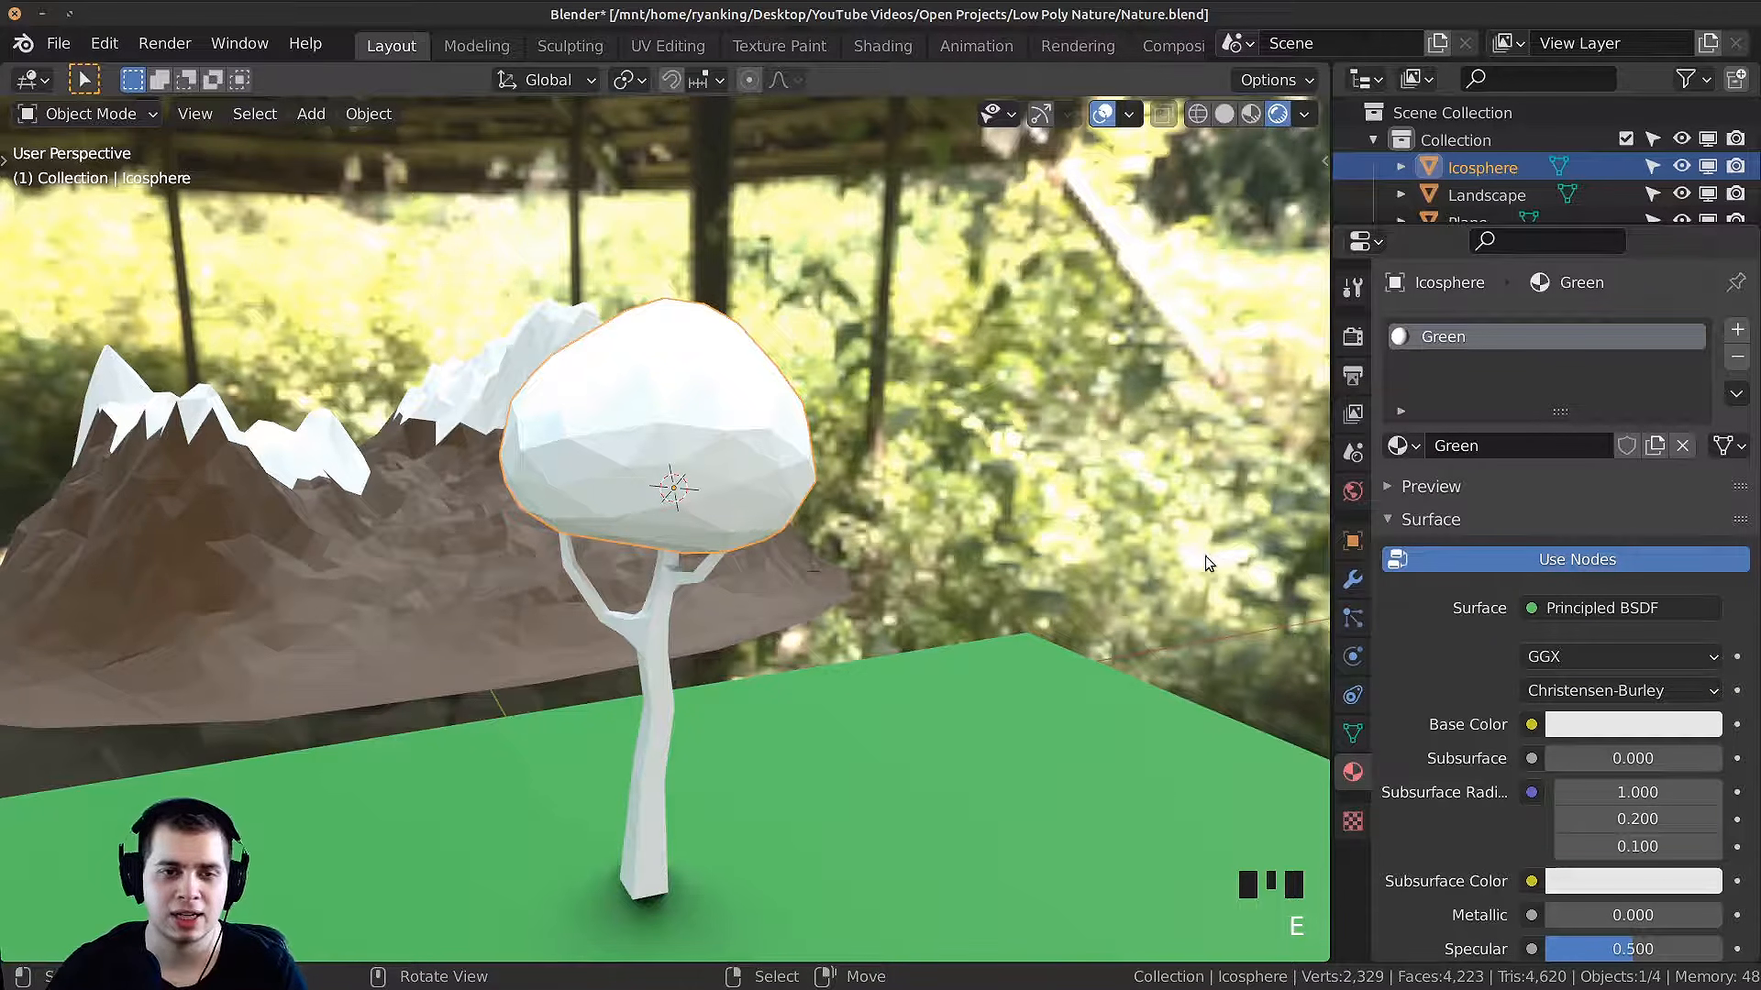
{"action": "scroll", "coordinate": [1241, 536], "scroll_direction": "down", "scroll_amount": 2}
{"action": "scroll", "coordinate": [851, 581], "scroll_direction": "up", "scroll_amount": 2}
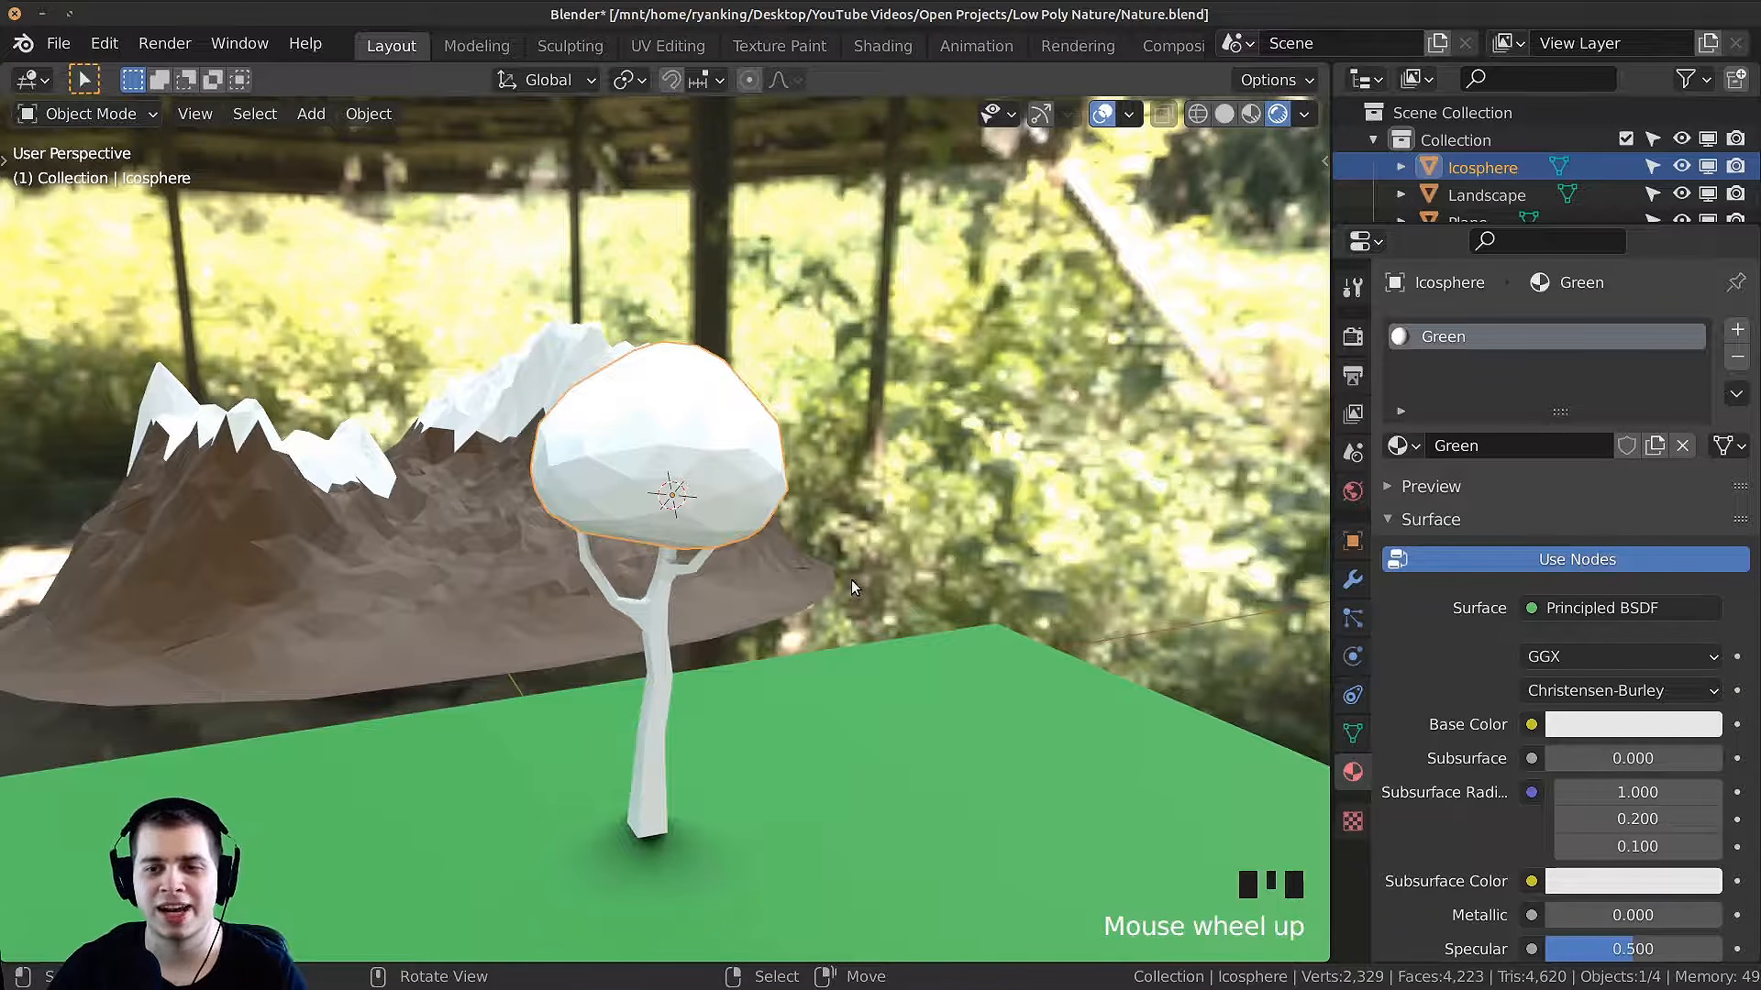
Step: Set the foliage's Green material to a darker green base color and its roughness to 0.582
{"action": "middle_click_drag", "start_coordinate": [856, 584], "coordinate": [770, 559]}
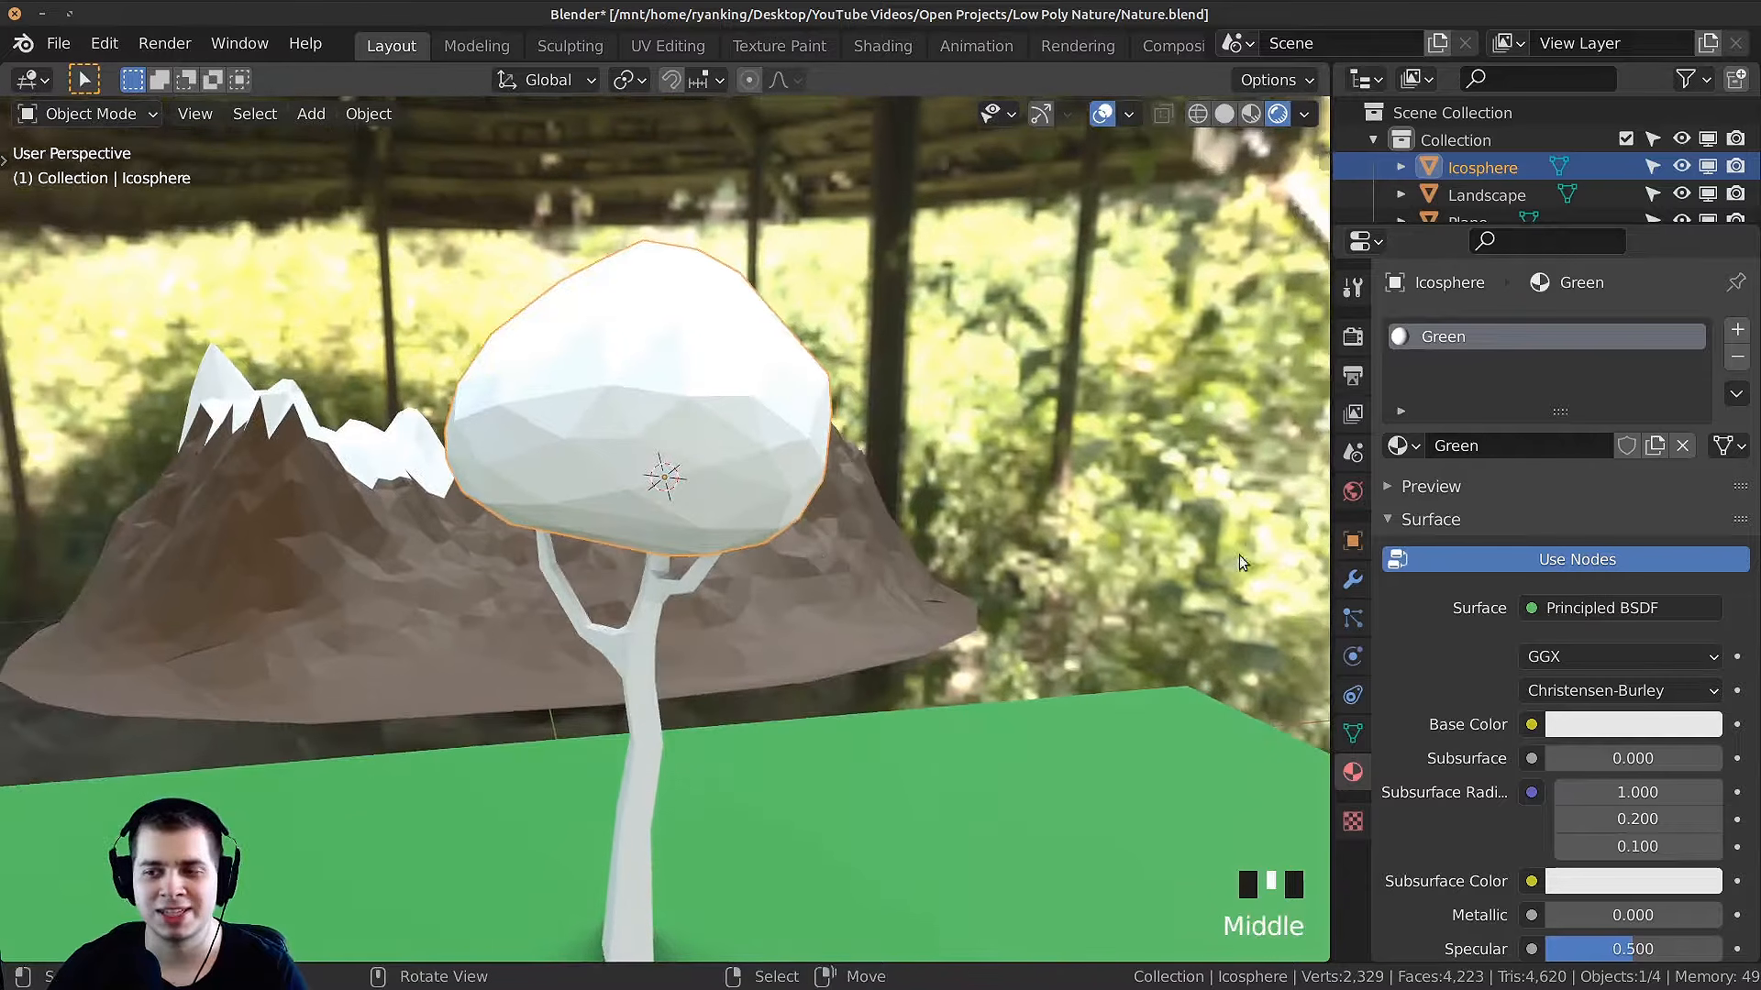
{"action": "left_click", "coordinate": [1598, 726]}
{"action": "left_click_drag", "start_coordinate": [1599, 451], "coordinate": [1512, 411]}
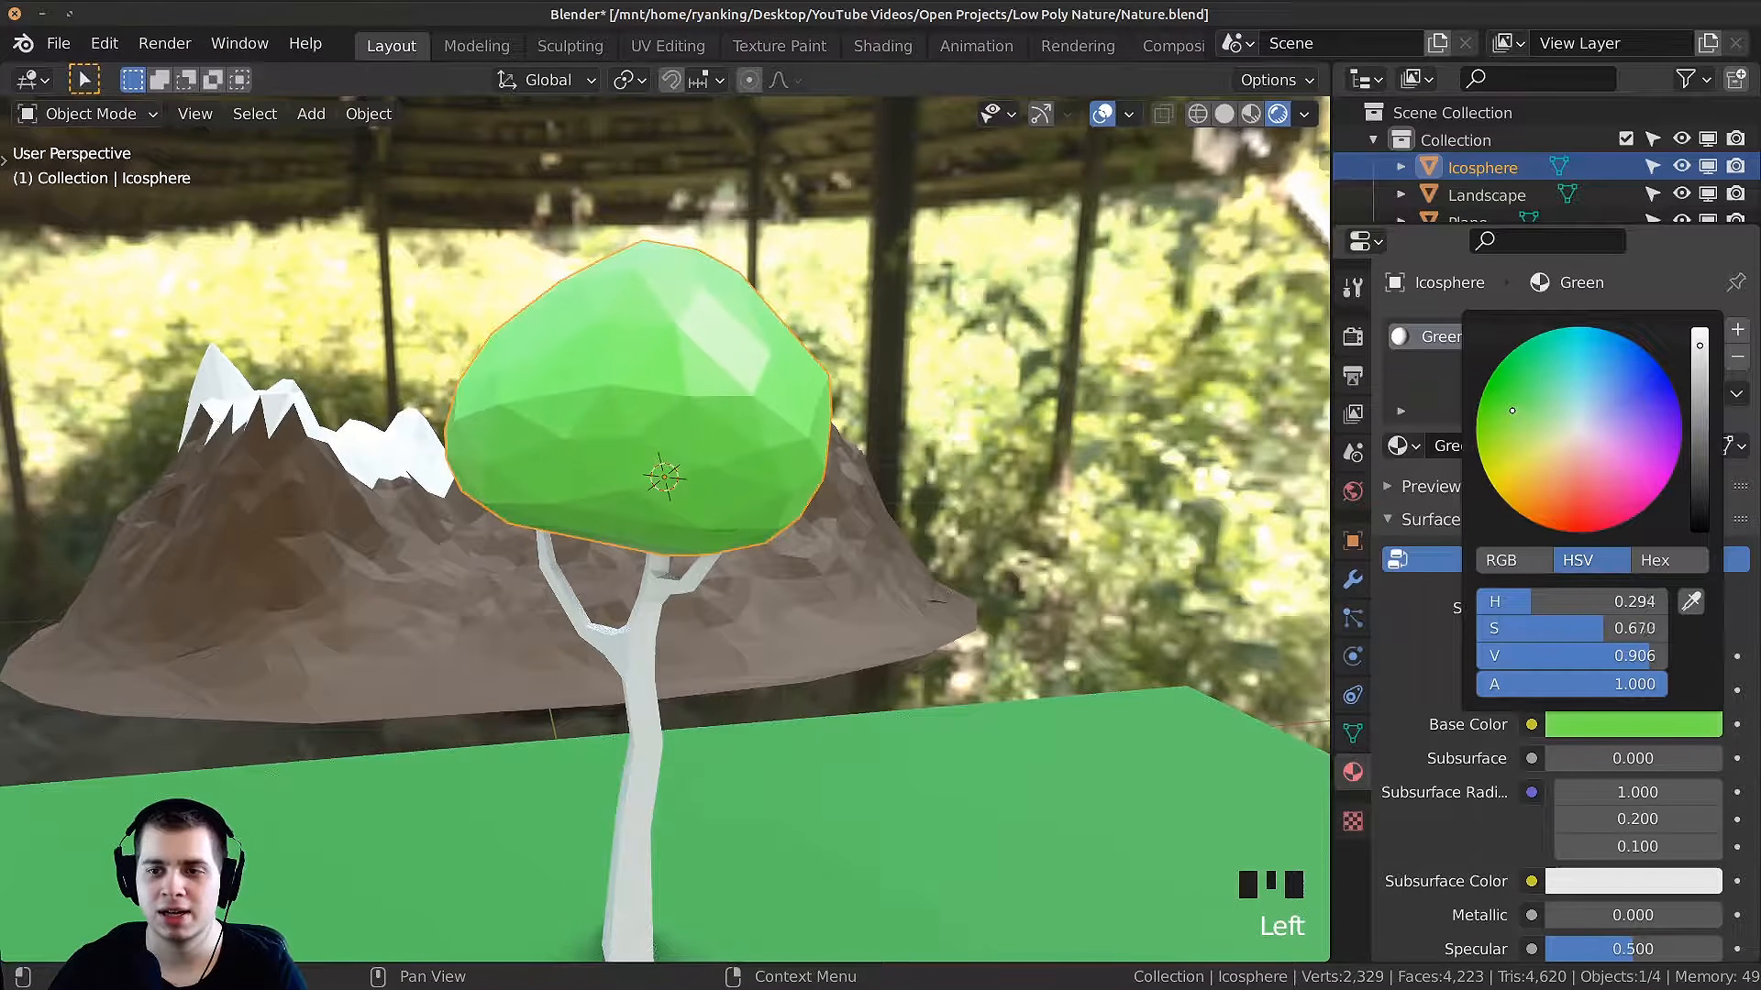
{"action": "left_click_drag", "start_coordinate": [1697, 387], "coordinate": [1700, 394]}
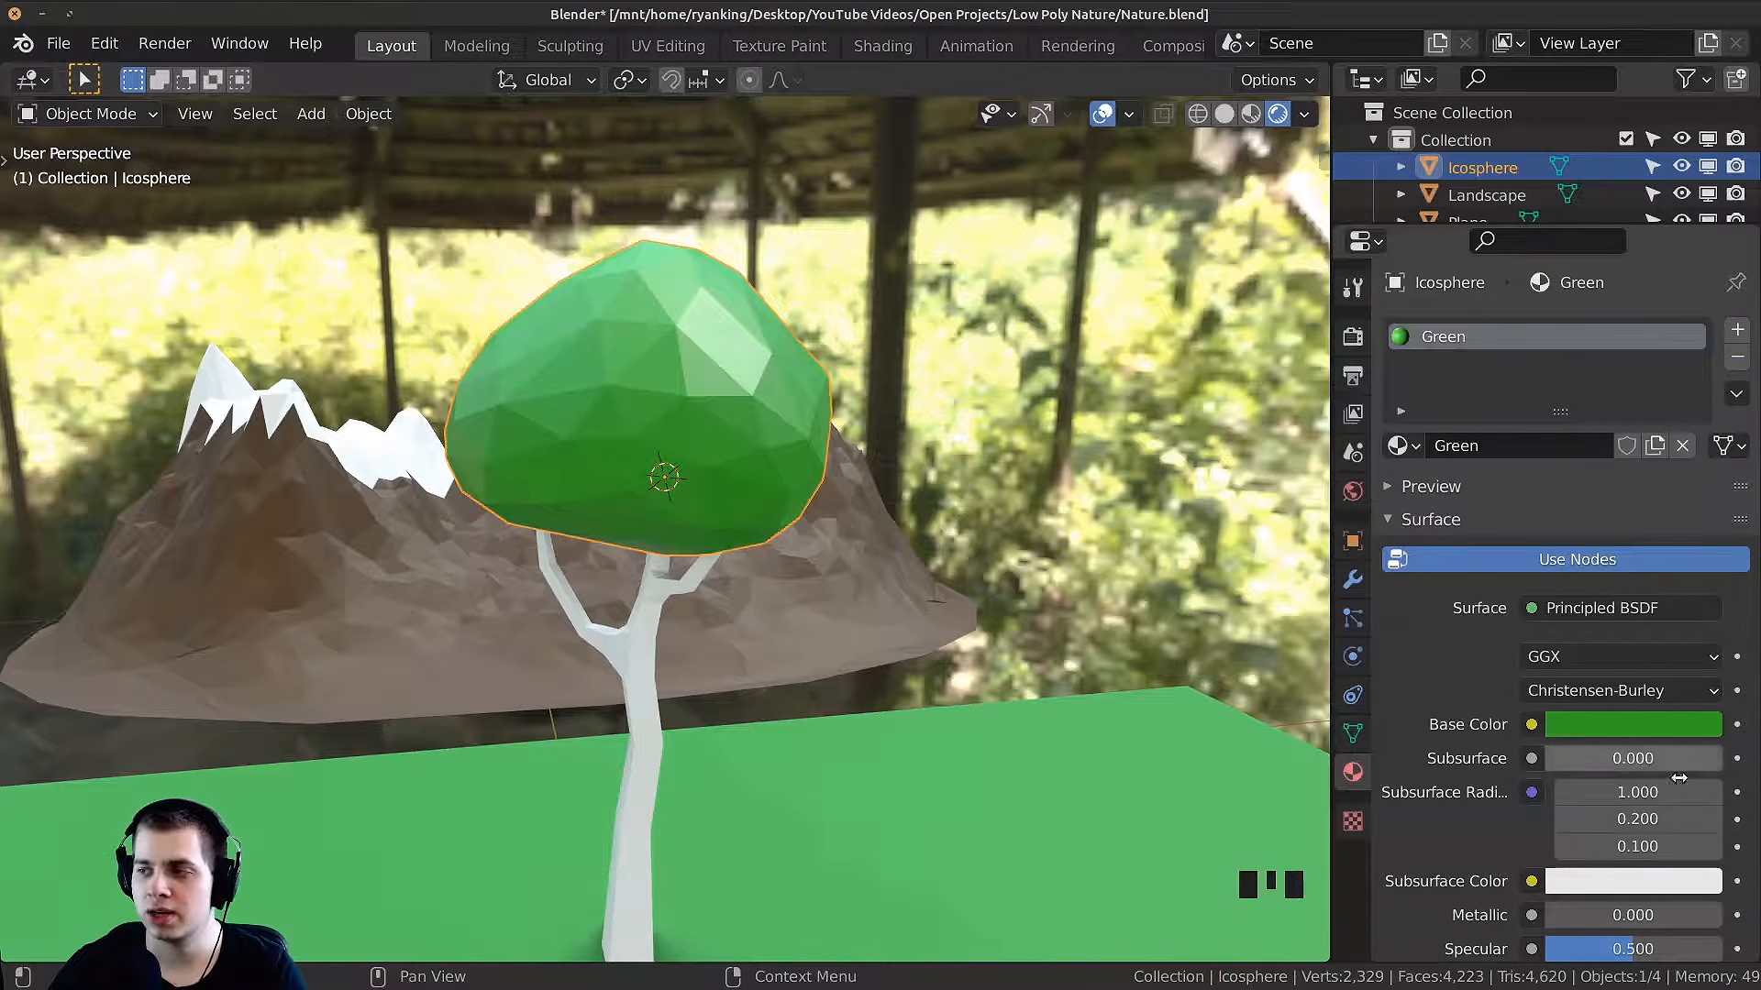
{"action": "scroll", "coordinate": [1631, 853], "scroll_direction": "down", "scroll_amount": 6}
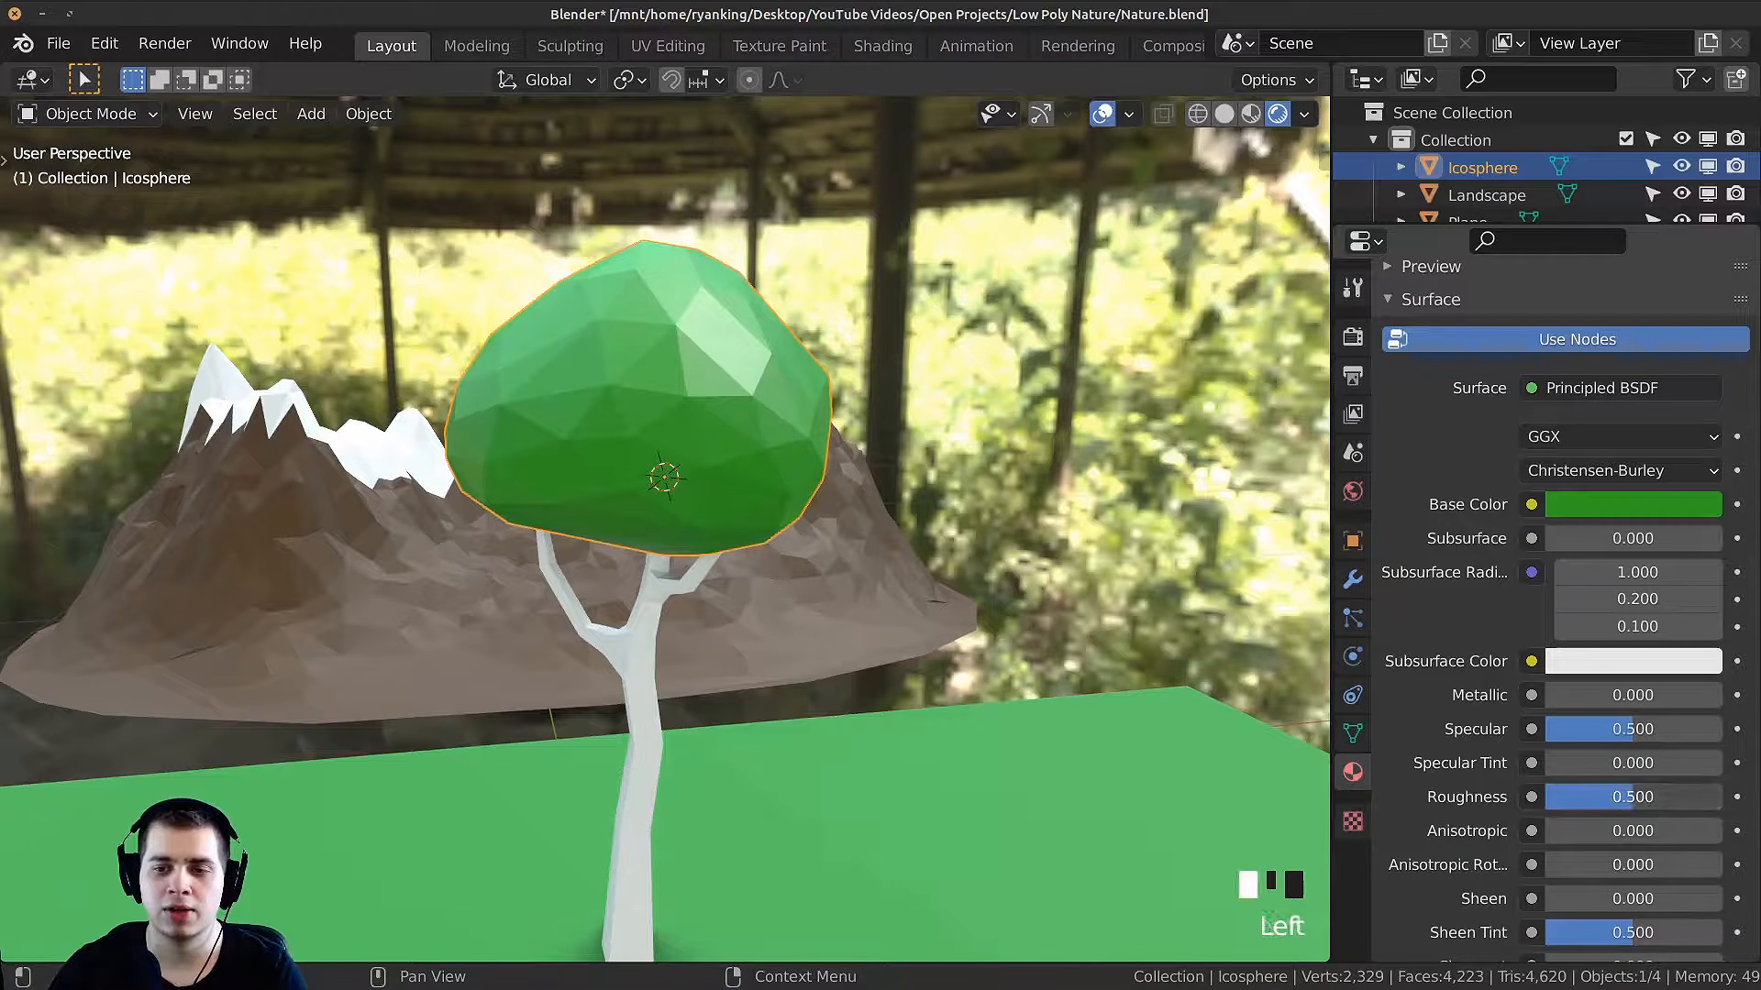
Step: Select the tree trunk, create a new material for it and name it Wood
{"action": "middle_click_drag", "start_coordinate": [791, 715], "coordinate": [640, 674]}
{"action": "right_click", "coordinate": [636, 626]}
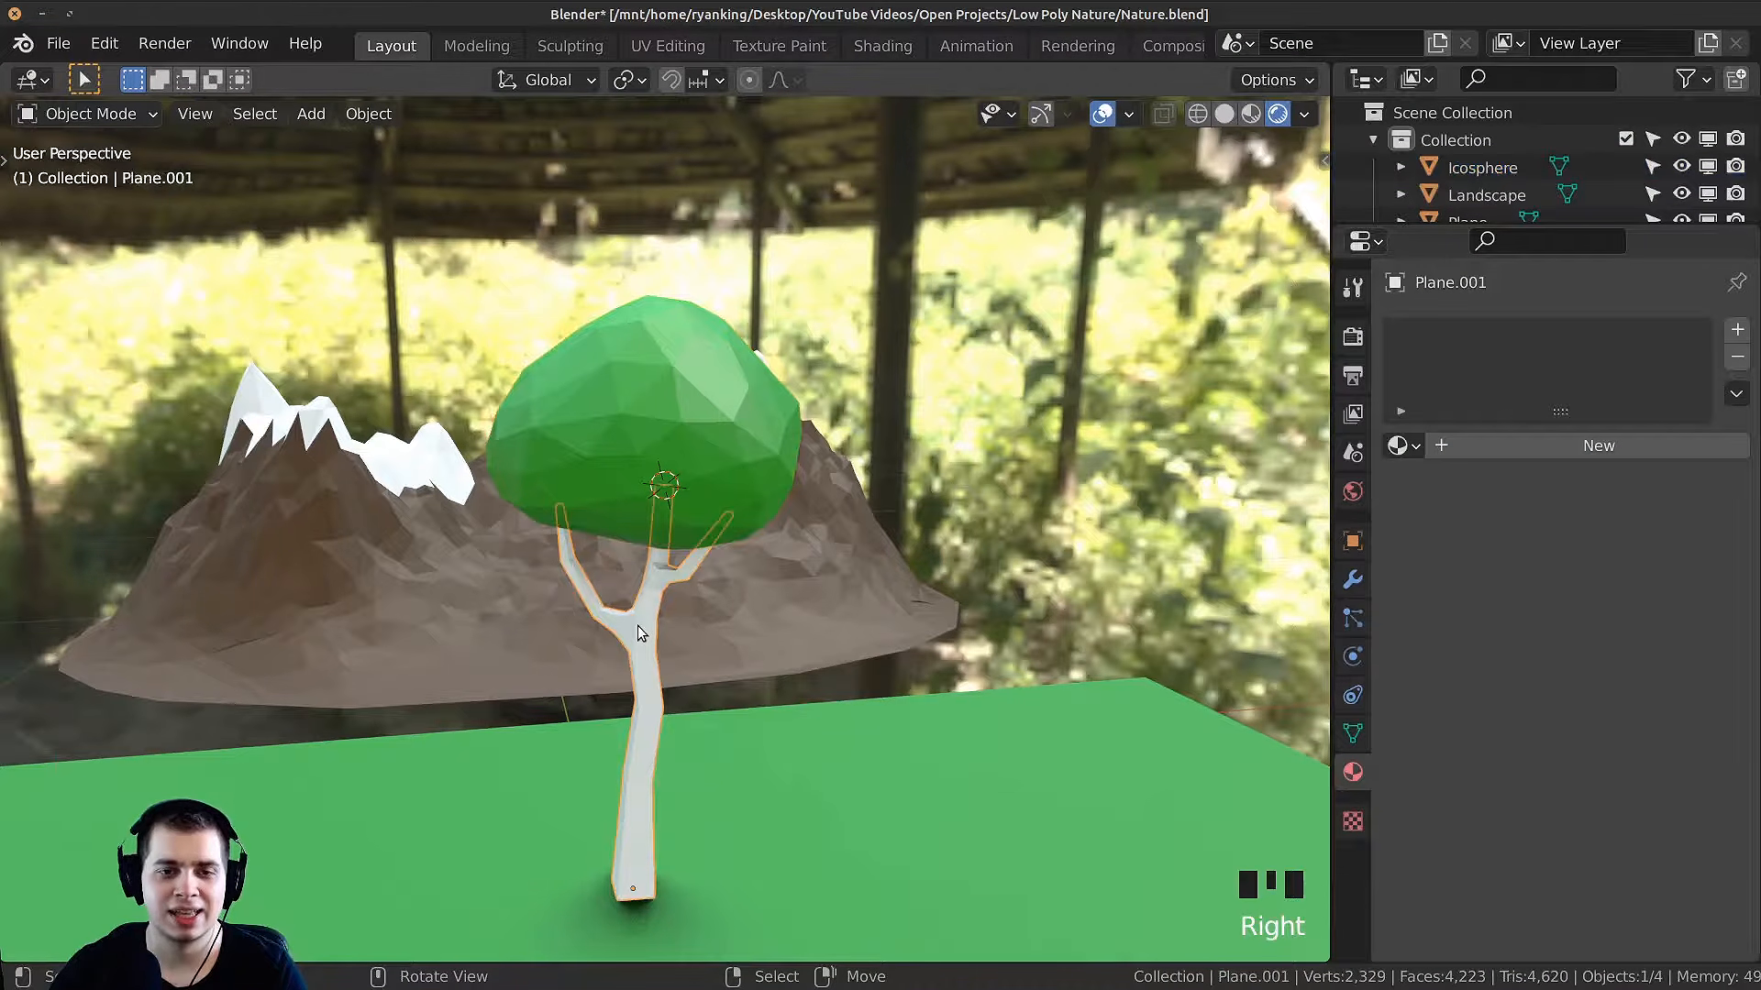
{"action": "left_click", "coordinate": [1537, 455]}
{"action": "double_click", "coordinate": [1510, 448]}
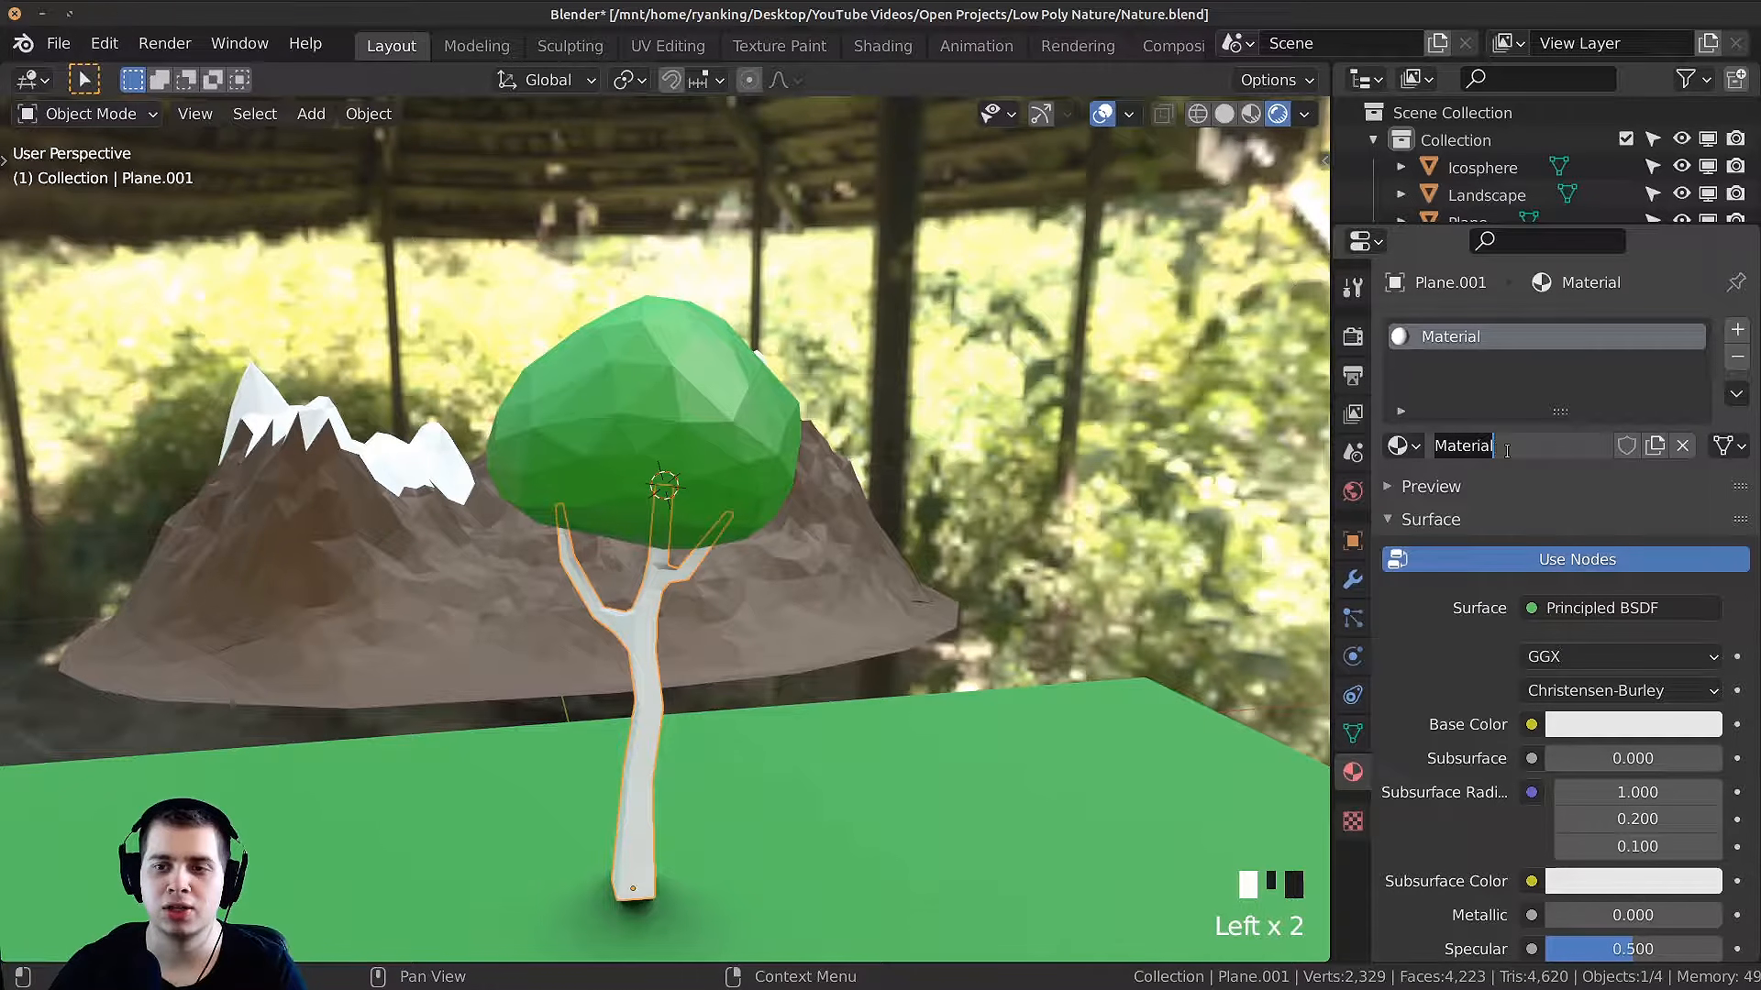
{"action": "key", "text": "Return"}
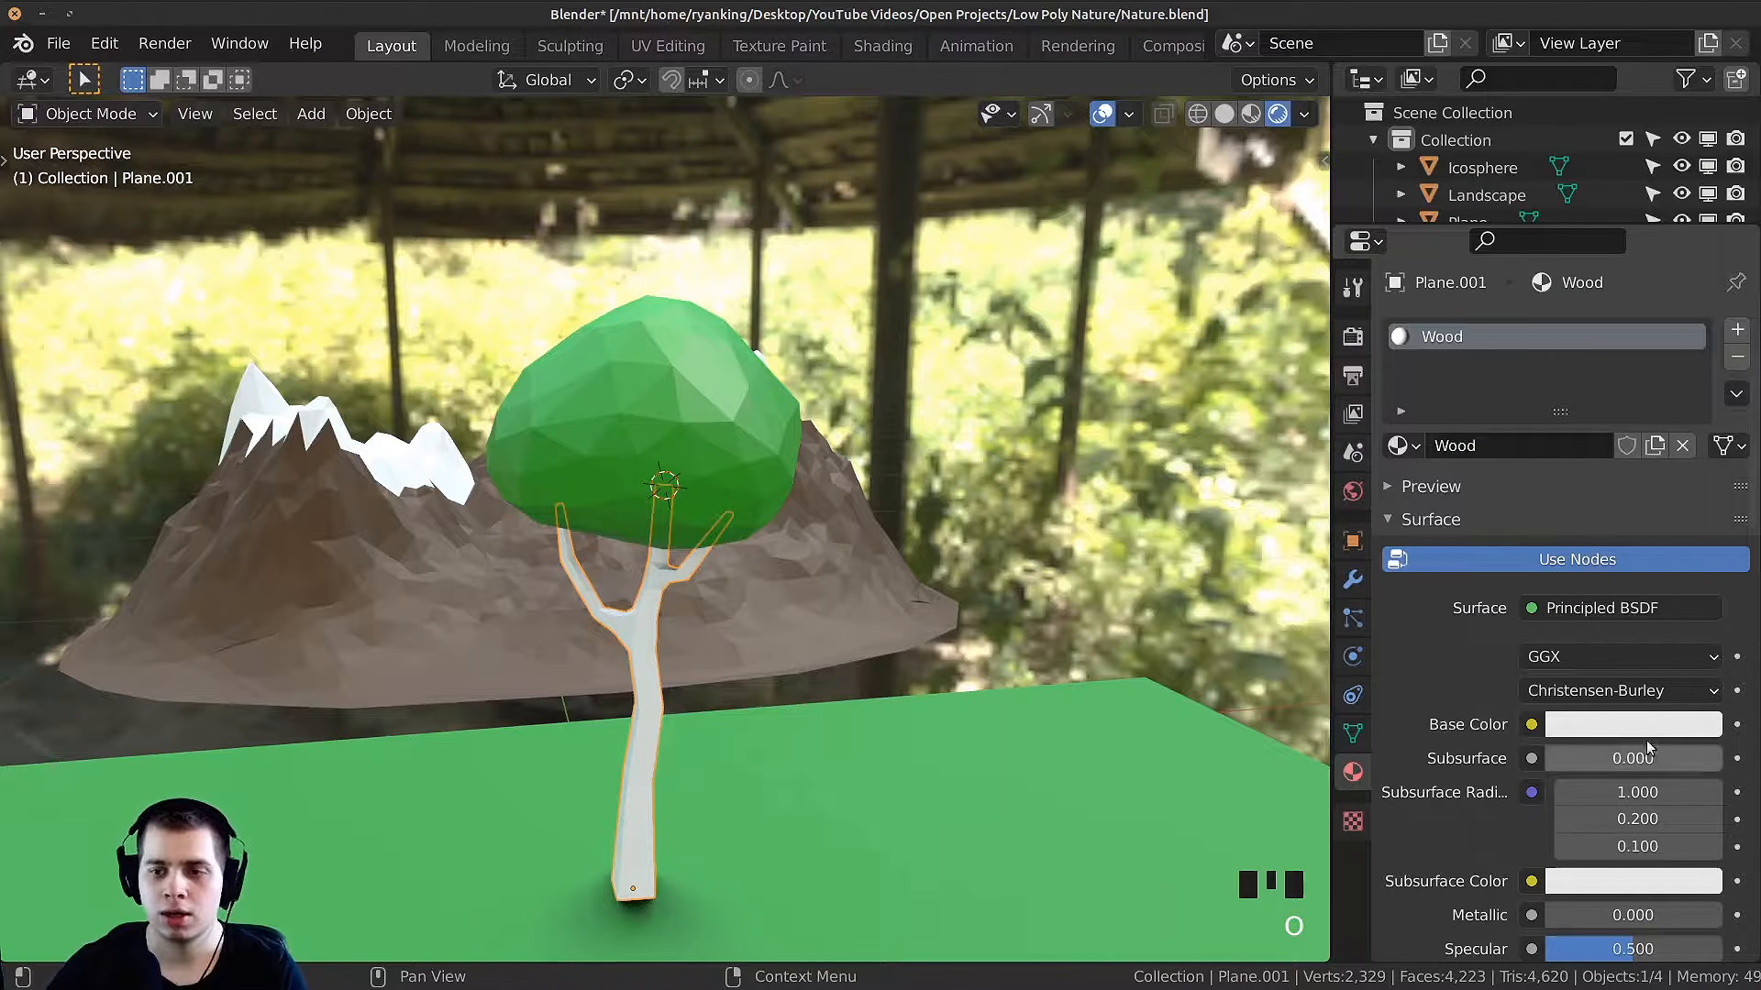
Step: Set the Wood material's base color to a dark orange-brown
{"action": "left_click", "coordinate": [1622, 724]}
{"action": "left_click_drag", "start_coordinate": [1550, 494], "coordinate": [1543, 494]}
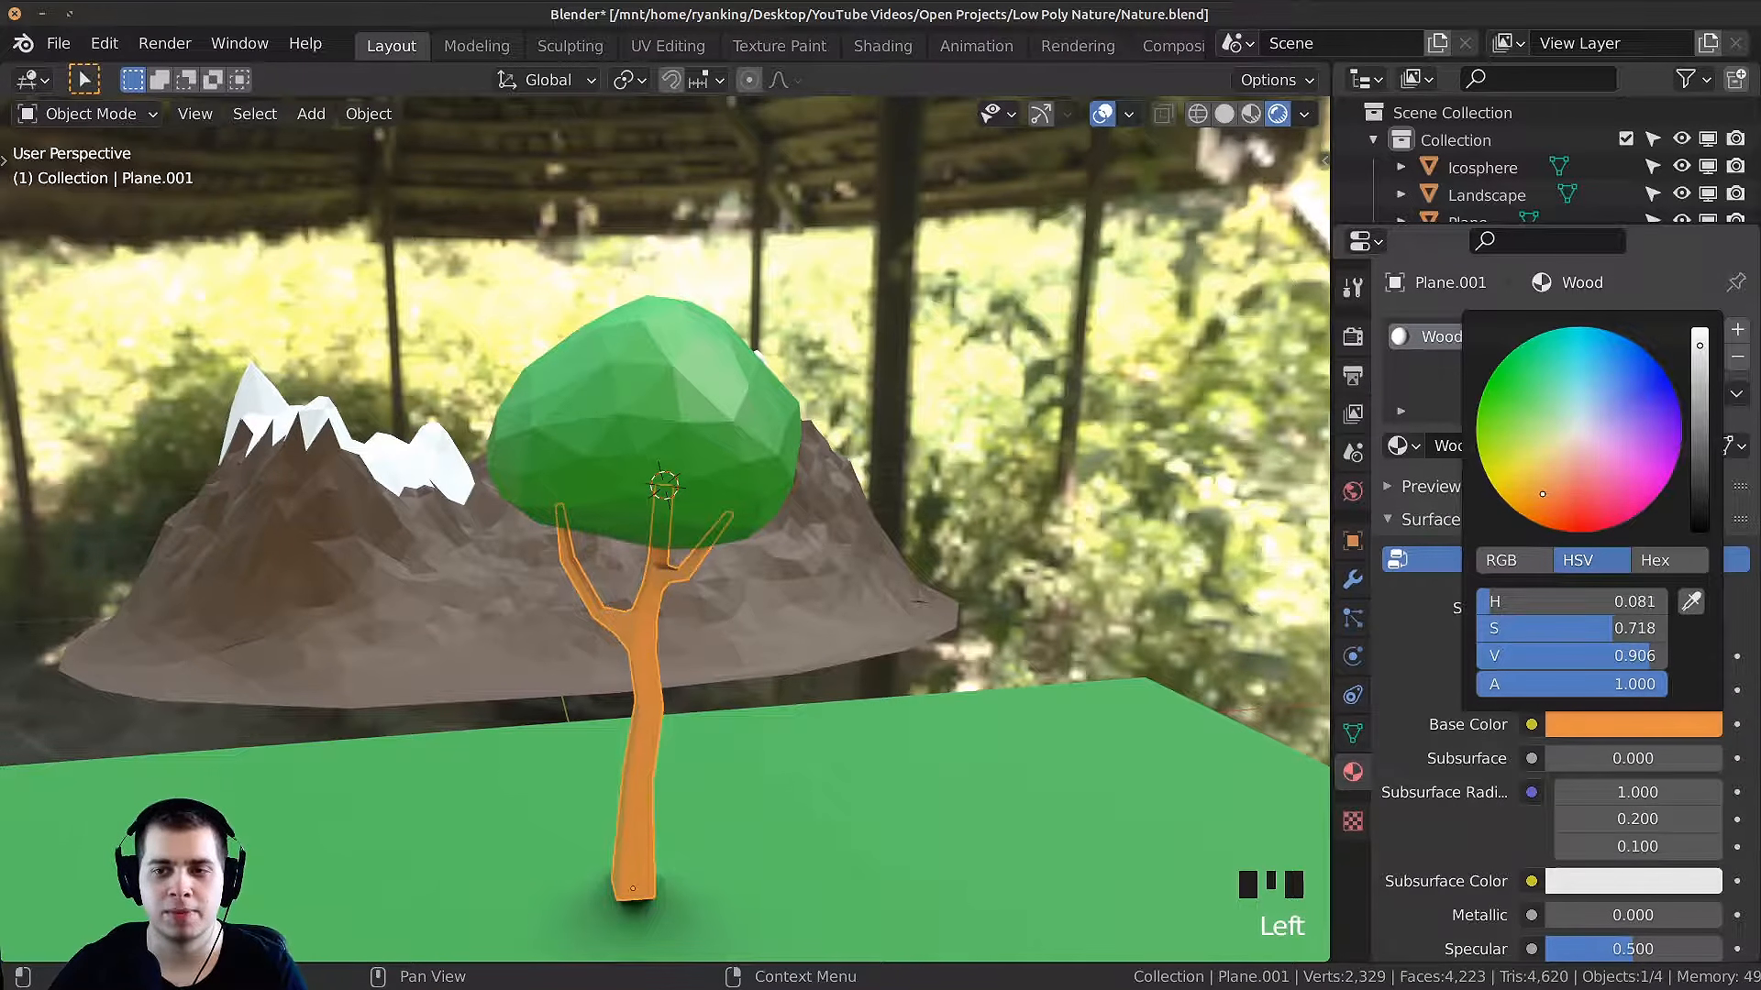
{"action": "left_click_drag", "start_coordinate": [1695, 428], "coordinate": [1699, 426]}
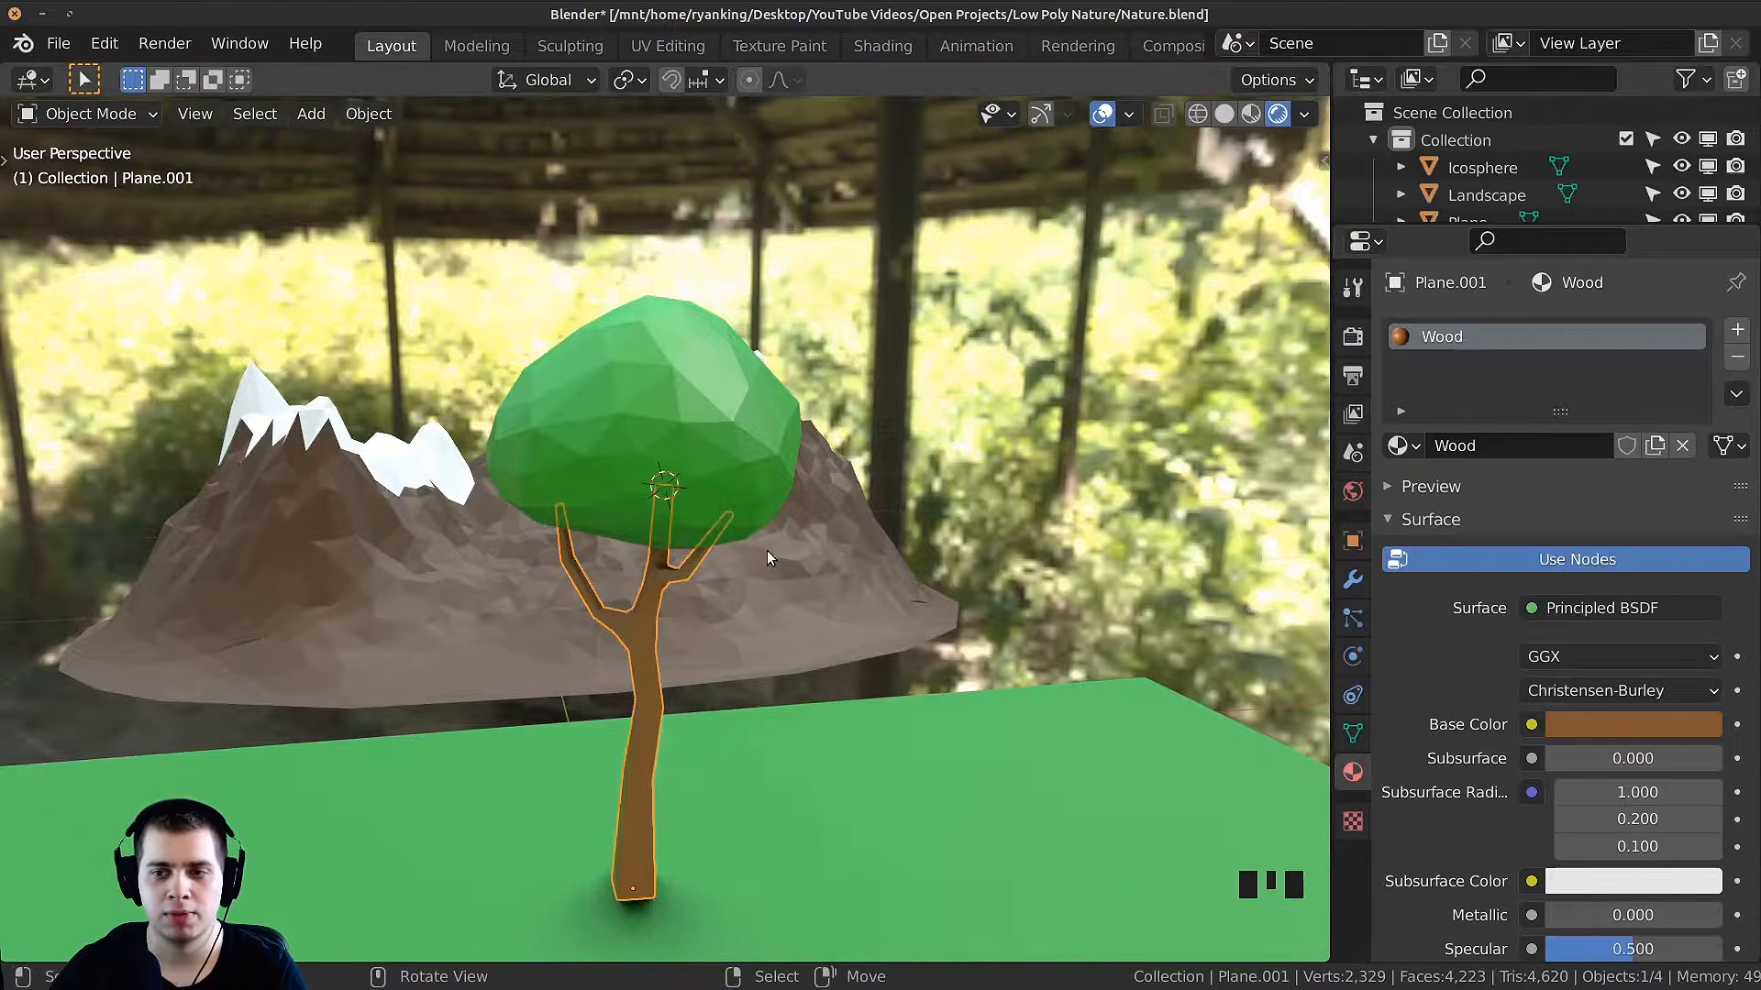
Step: Set the Wood material's roughness to 0.665 and darken its brown base color slightly
{"action": "scroll", "coordinate": [855, 426], "scroll_direction": "up", "scroll_amount": 2, "text": "shift"}
{"action": "middle_click_drag", "start_coordinate": [855, 426], "coordinate": [925, 378], "text": "shift"}
{"action": "scroll", "coordinate": [1679, 778], "scroll_direction": "down", "scroll_amount": 3}
{"action": "scroll", "coordinate": [1679, 778], "scroll_direction": "down", "scroll_amount": 4}
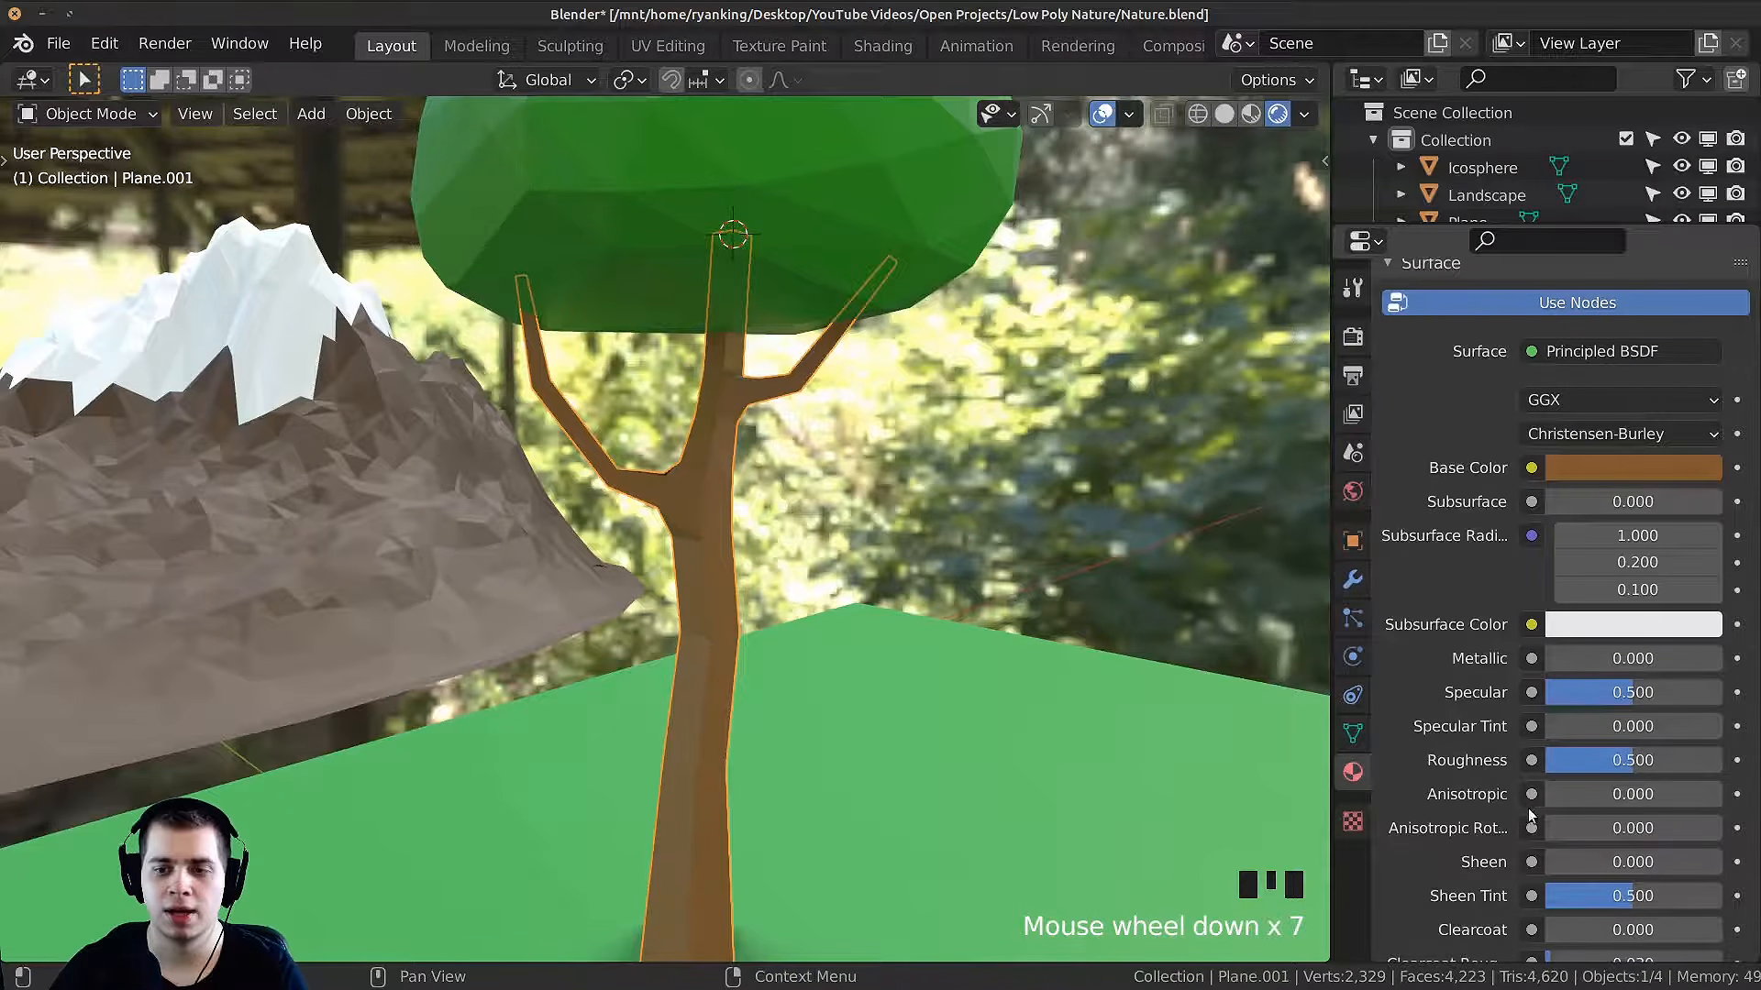
{"action": "left_click_drag", "start_coordinate": [1642, 760], "coordinate": [1647, 760]}
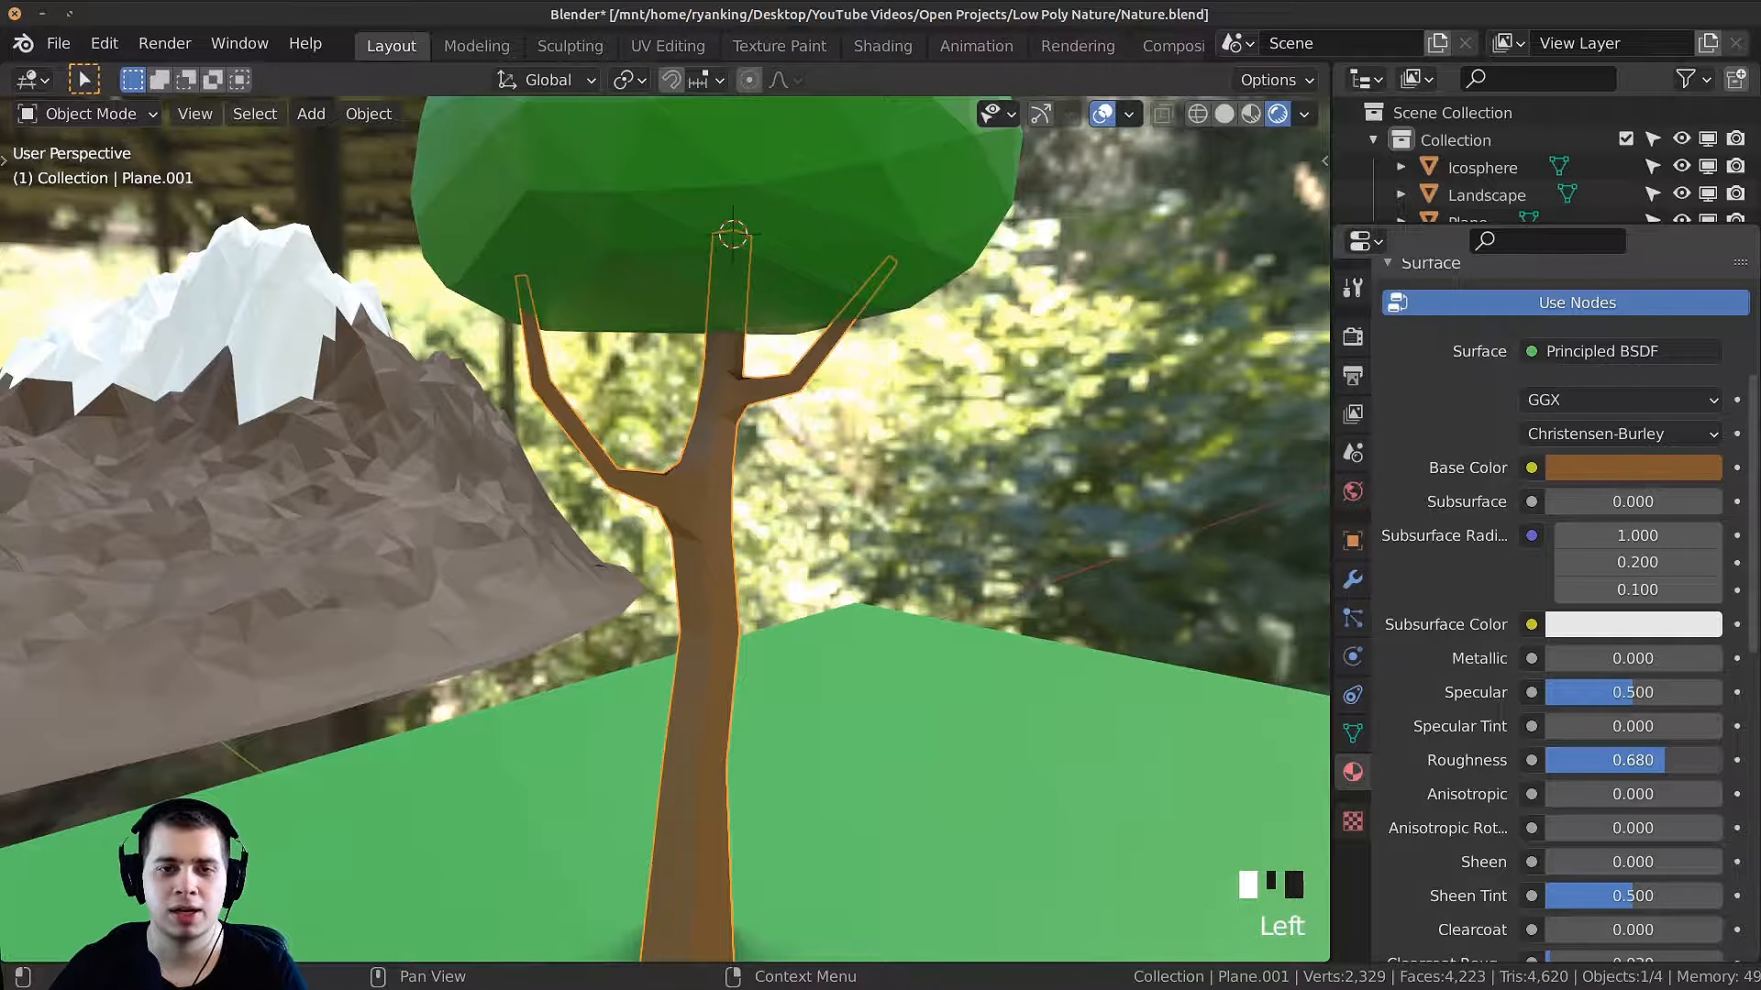
{"action": "scroll", "coordinate": [903, 608], "scroll_direction": "down", "scroll_amount": 2}
Step: Select the foliage and scale it freehand to suit the trunk and branches
{"action": "middle_click_drag", "start_coordinate": [902, 607], "coordinate": [766, 620]}
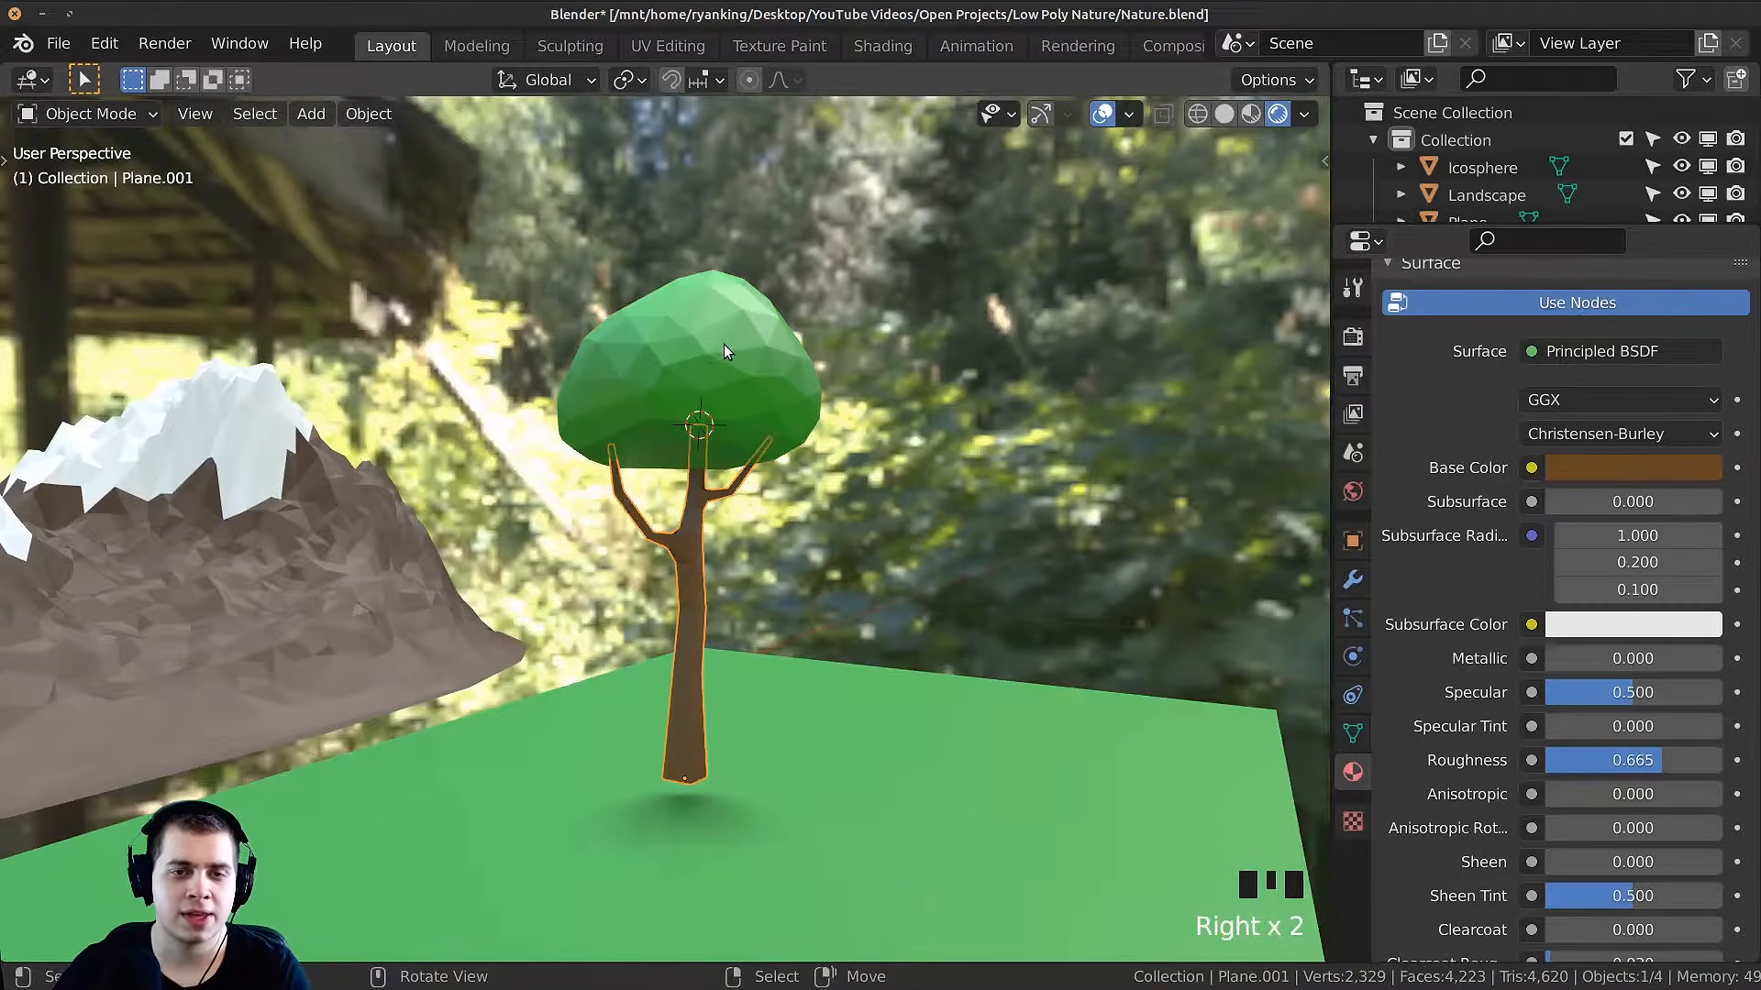
{"action": "right_click", "coordinate": [723, 343]}
{"action": "middle_click_drag", "start_coordinate": [704, 323], "coordinate": [703, 348], "text": "shift"}
{"action": "key", "text": "s"}
{"action": "left_click", "coordinate": [910, 365]}
{"action": "middle_click_drag", "start_coordinate": [880, 354], "coordinate": [850, 338]}
{"action": "key", "text": "s"}
{"action": "left_click", "coordinate": [838, 308]}
Step: Deselect everything, switch to Solid shading and place the 3D cursor on the foliage's lower outer edge
{"action": "key", "text": "alt+a"}
{"action": "mouse_move", "coordinate": [734, 409]}
{"action": "middle_mouse_down"}
{"action": "mouse_move", "coordinate": [668, 492]}
{"action": "mouse_move", "coordinate": [732, 374]}
{"action": "middle_mouse_up"}
{"action": "key", "text": "z"}
{"action": "scroll", "coordinate": [732, 374], "scroll_direction": "up", "scroll_amount": 2}
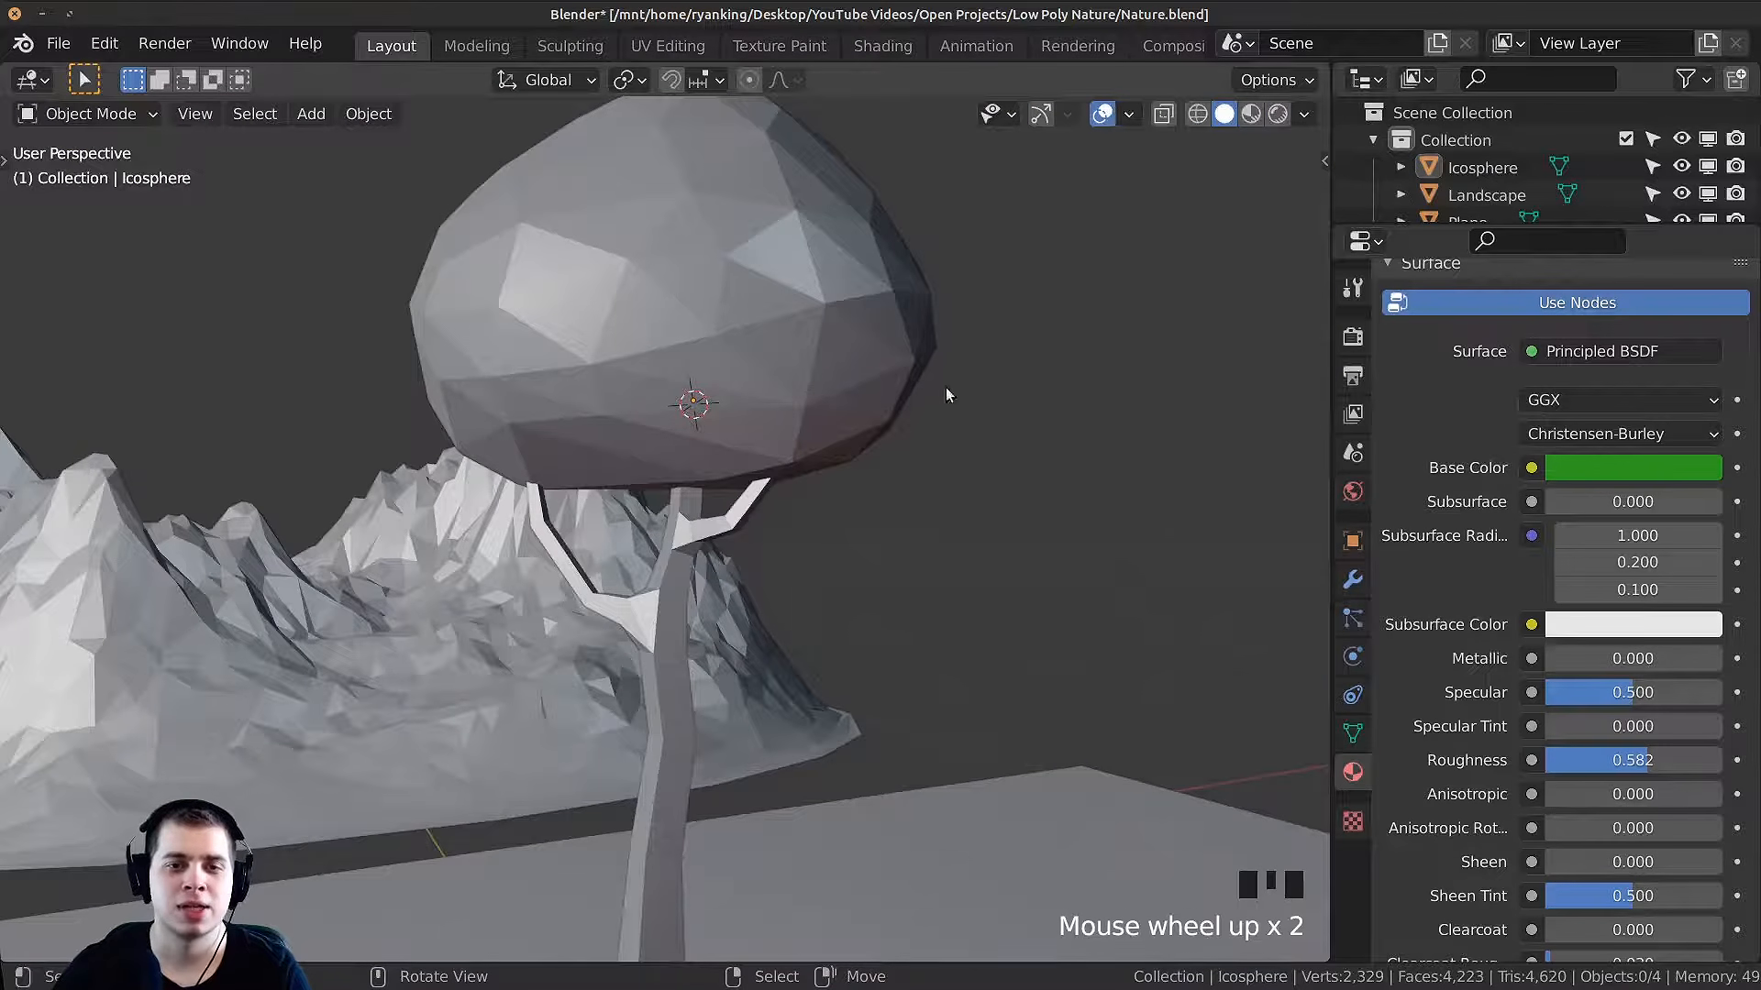
{"action": "middle_click_drag", "start_coordinate": [867, 392], "coordinate": [938, 364]}
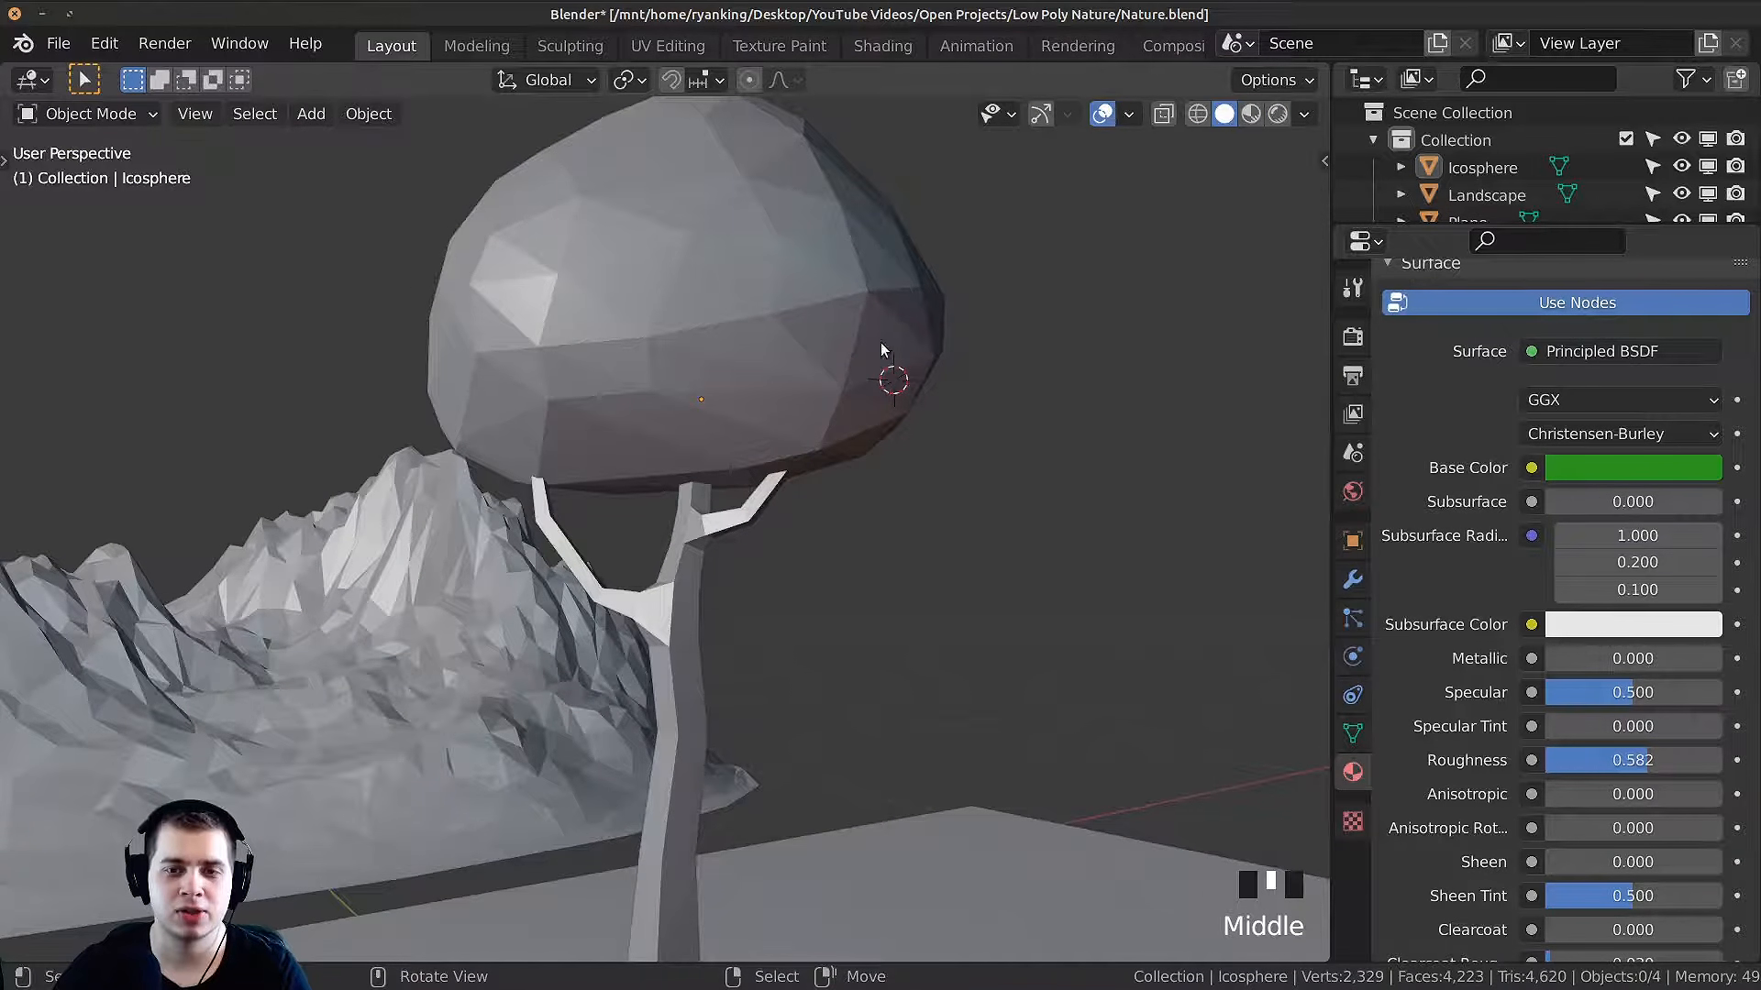
Step: Add an Ico Sphere with 1 subdivision and a 1 m radius at the 3D cursor
{"action": "key", "text": "shift+a"}
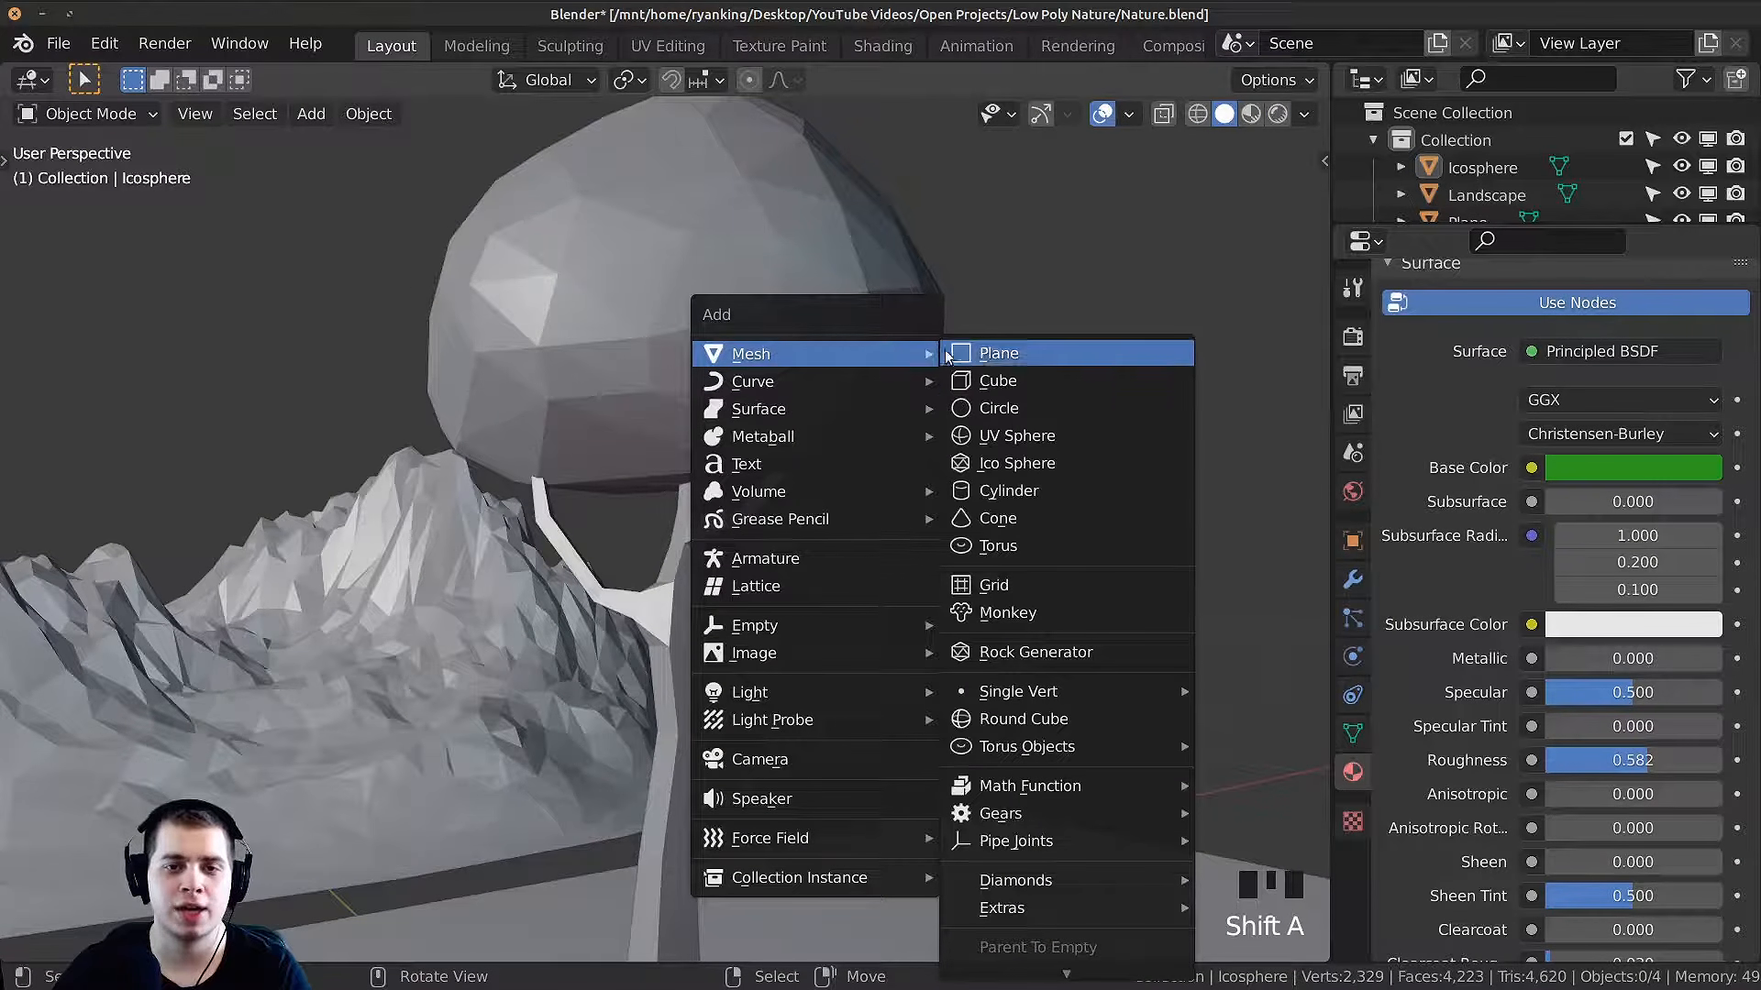
{"action": "left_click", "coordinate": [1016, 462]}
{"action": "scroll", "coordinate": [952, 486], "scroll_direction": "down", "scroll_amount": 11}
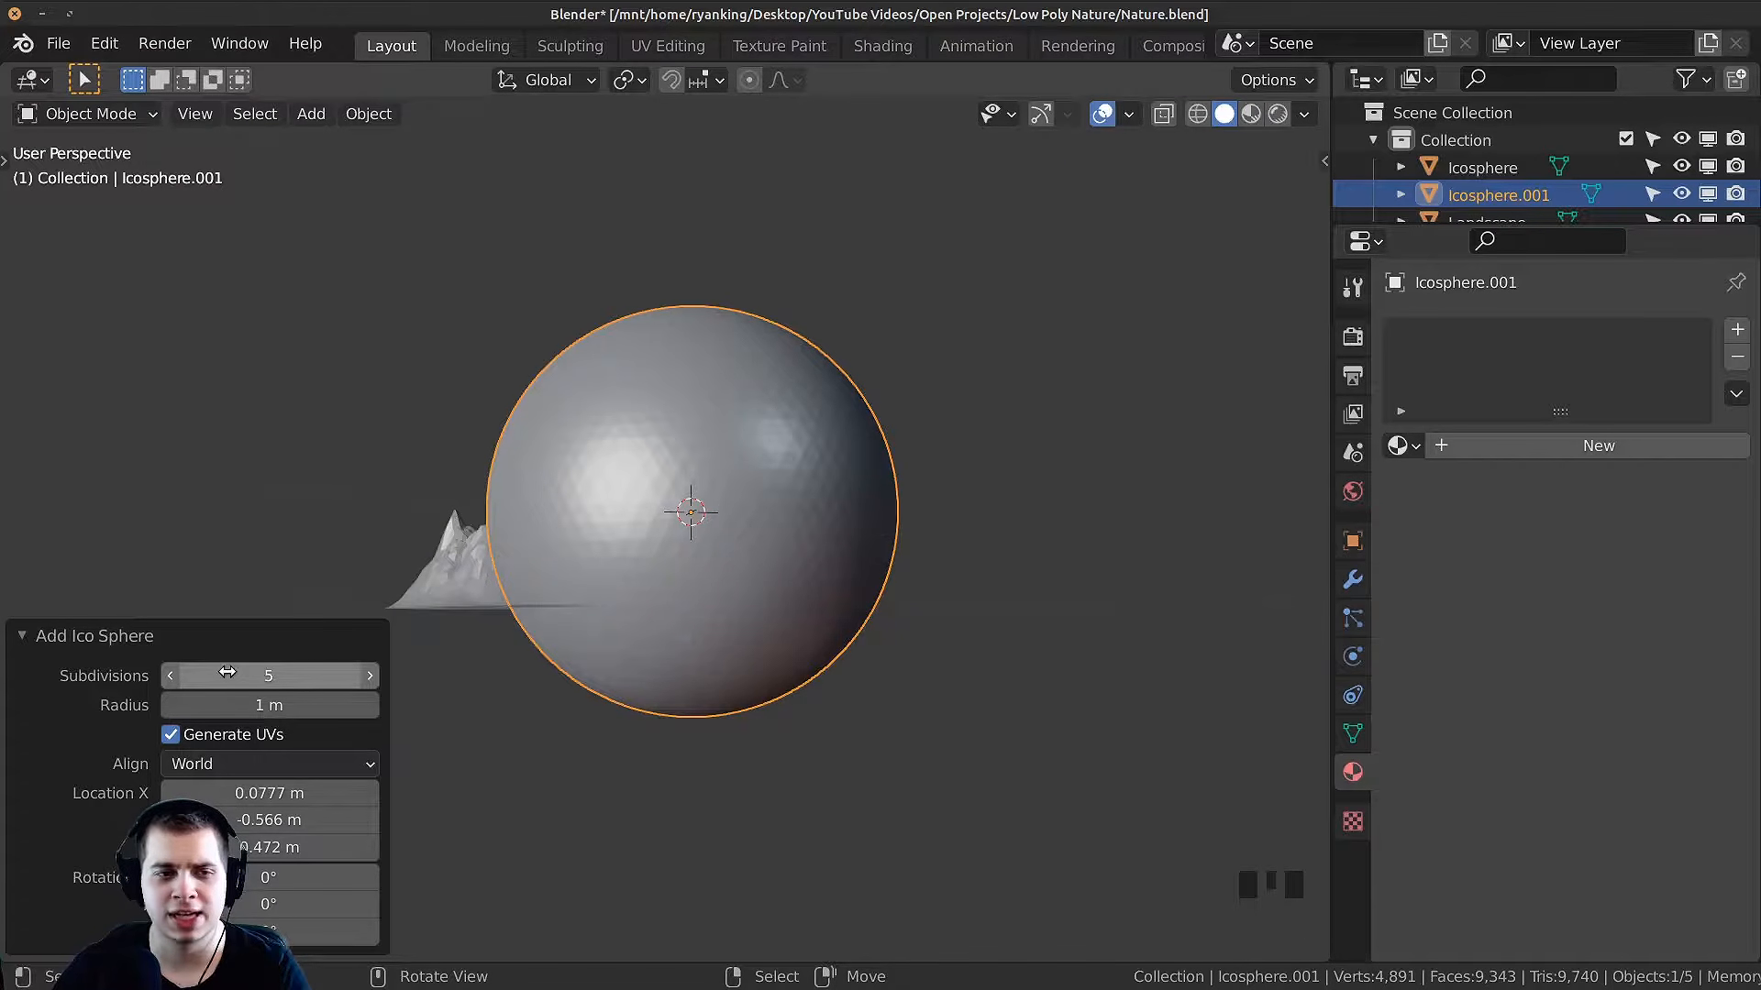
{"action": "left_click_drag", "start_coordinate": [296, 676], "coordinate": [107, 676]}
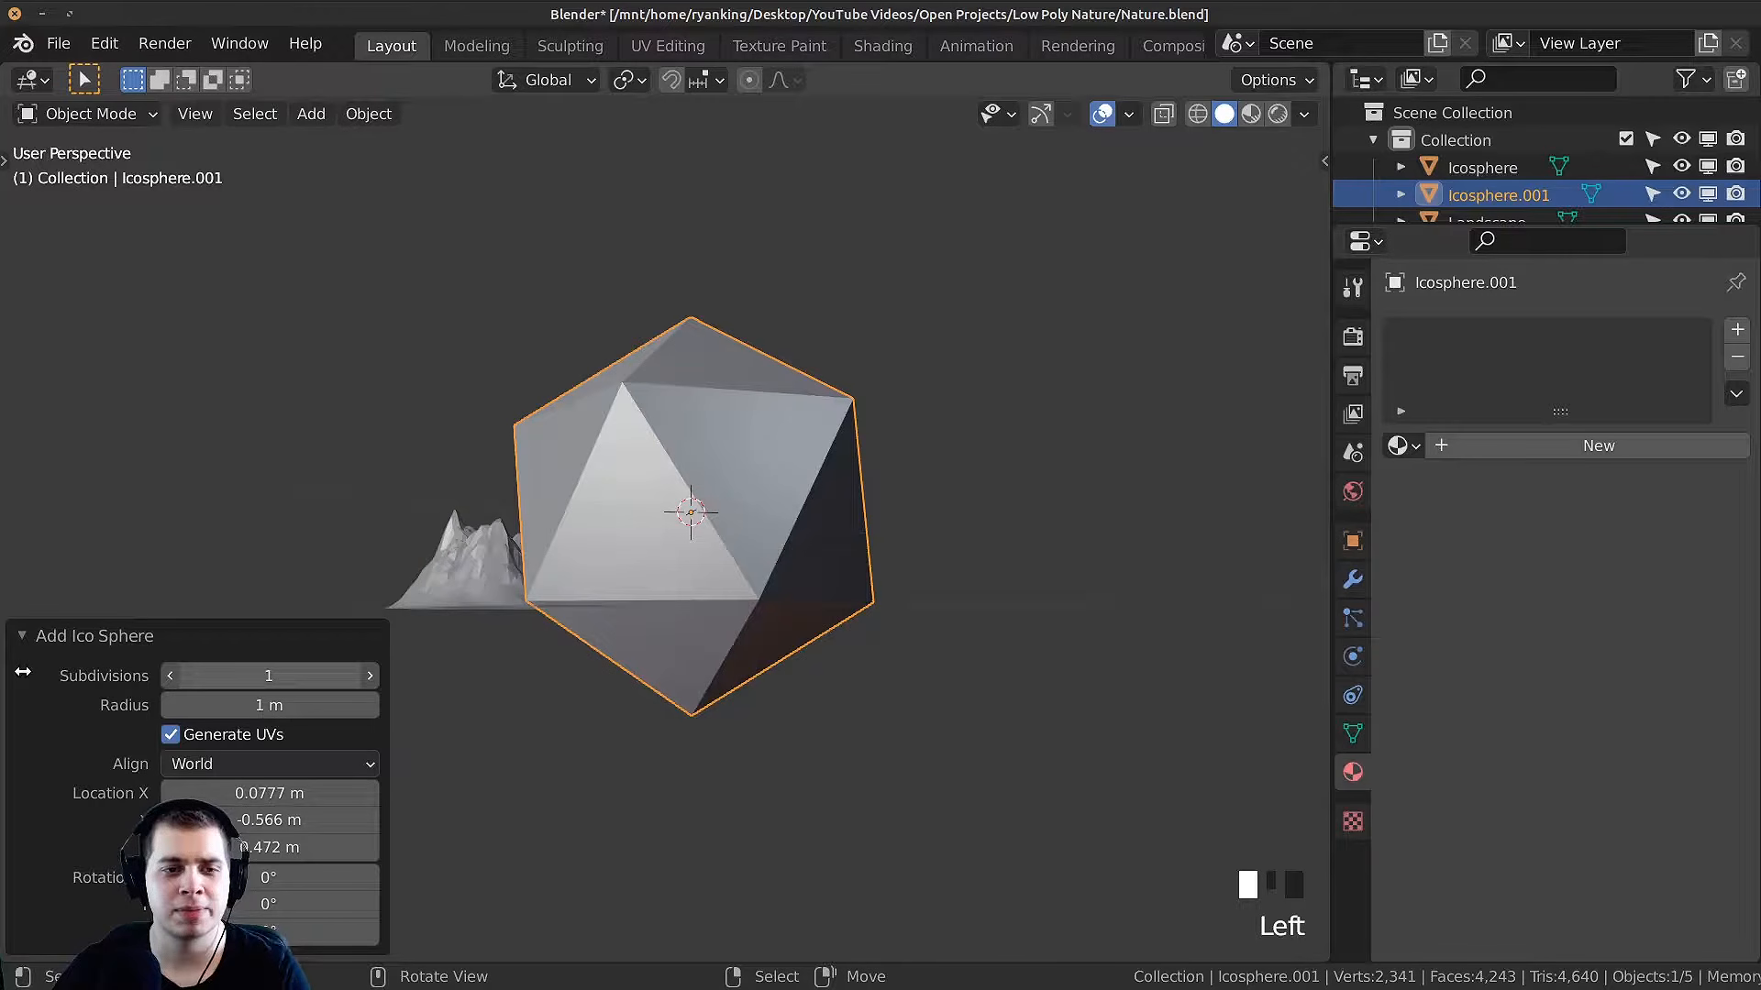
{"action": "left_click", "coordinate": [83, 643]}
Step: Scale the new icosphere down to apple size and position it against the foliage's lower edge
{"action": "key", "text": "s"}
{"action": "left_click", "coordinate": [691, 571]}
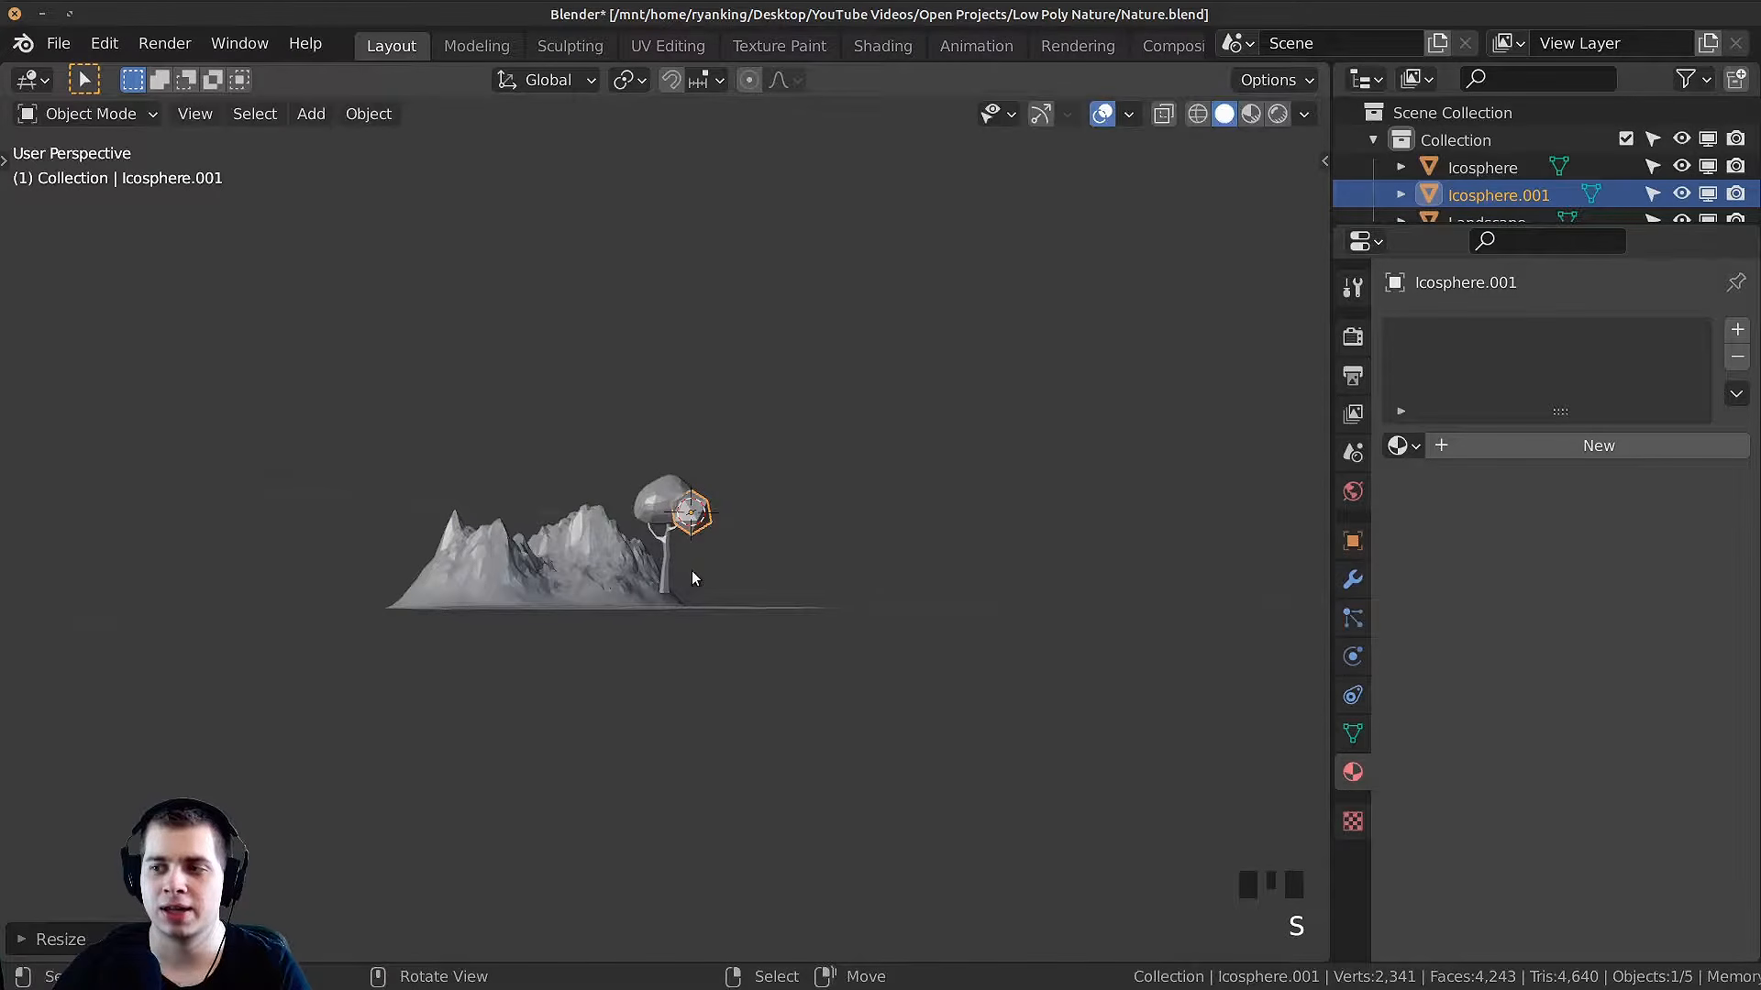
{"action": "scroll", "coordinate": [1295, 657], "scroll_direction": "up", "scroll_amount": 10}
{"action": "key", "text": "s"}
{"action": "left_click", "coordinate": [894, 476]}
{"action": "key", "text": "g"}
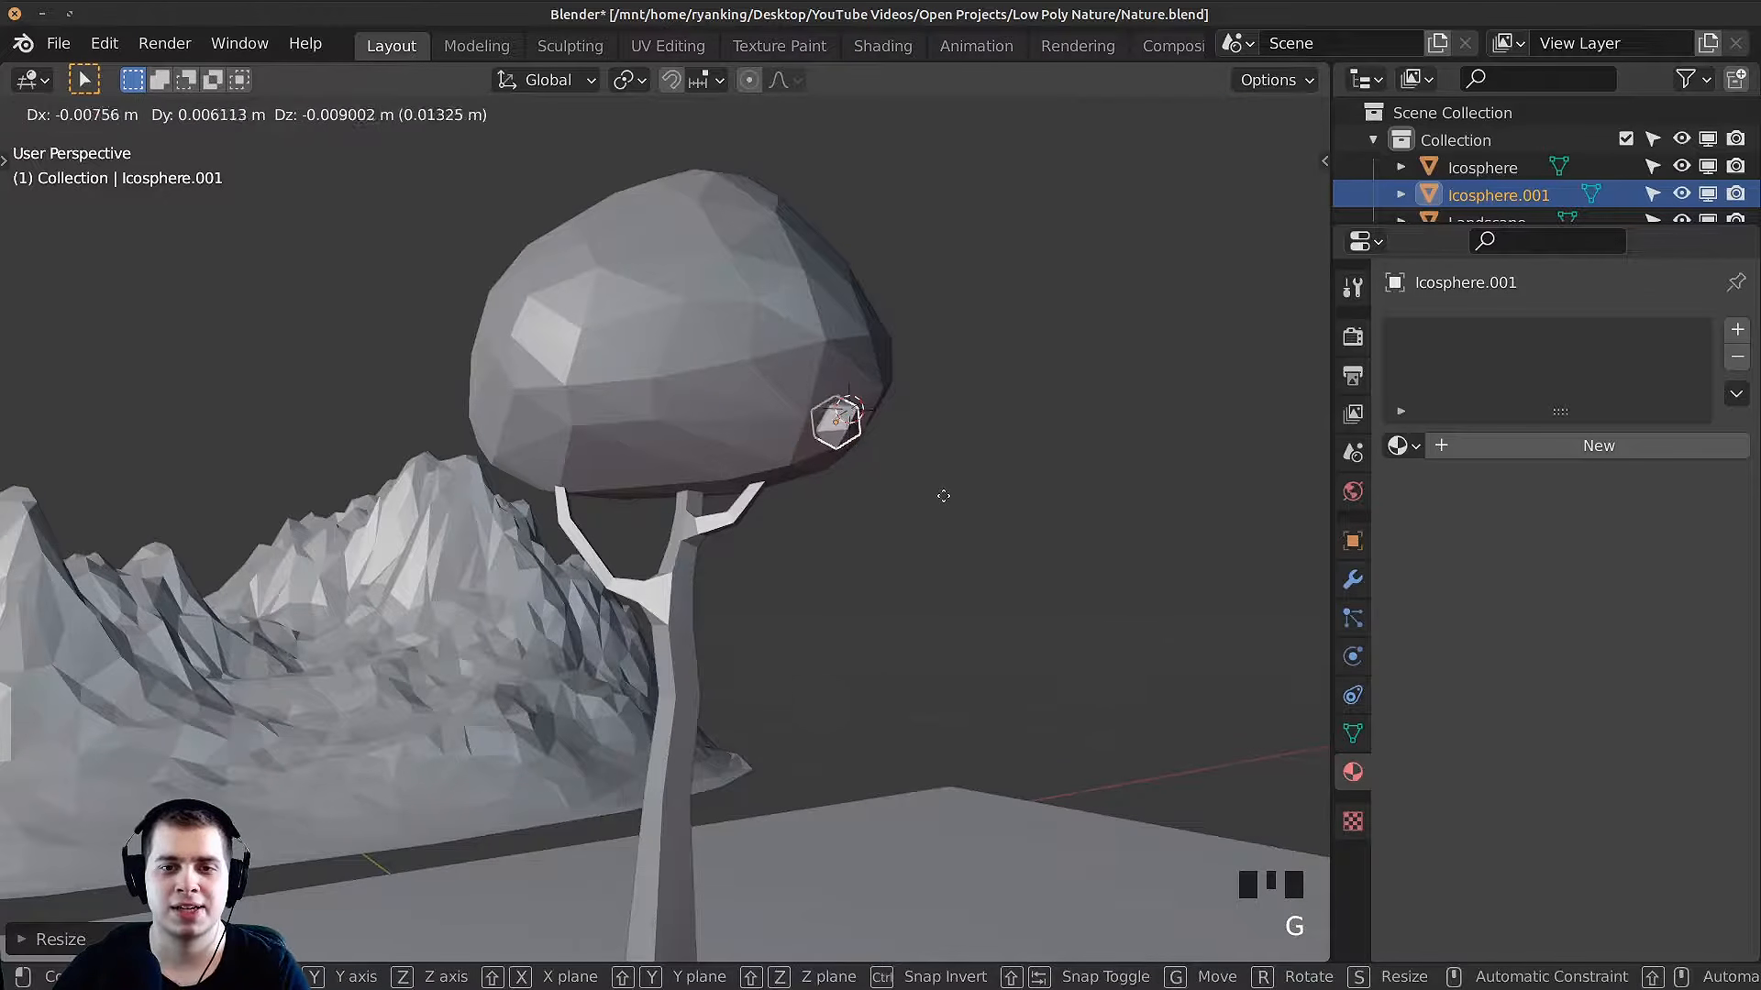
{"action": "key", "text": "s"}
{"action": "key", "text": "g"}
{"action": "left_click", "coordinate": [1000, 507]}
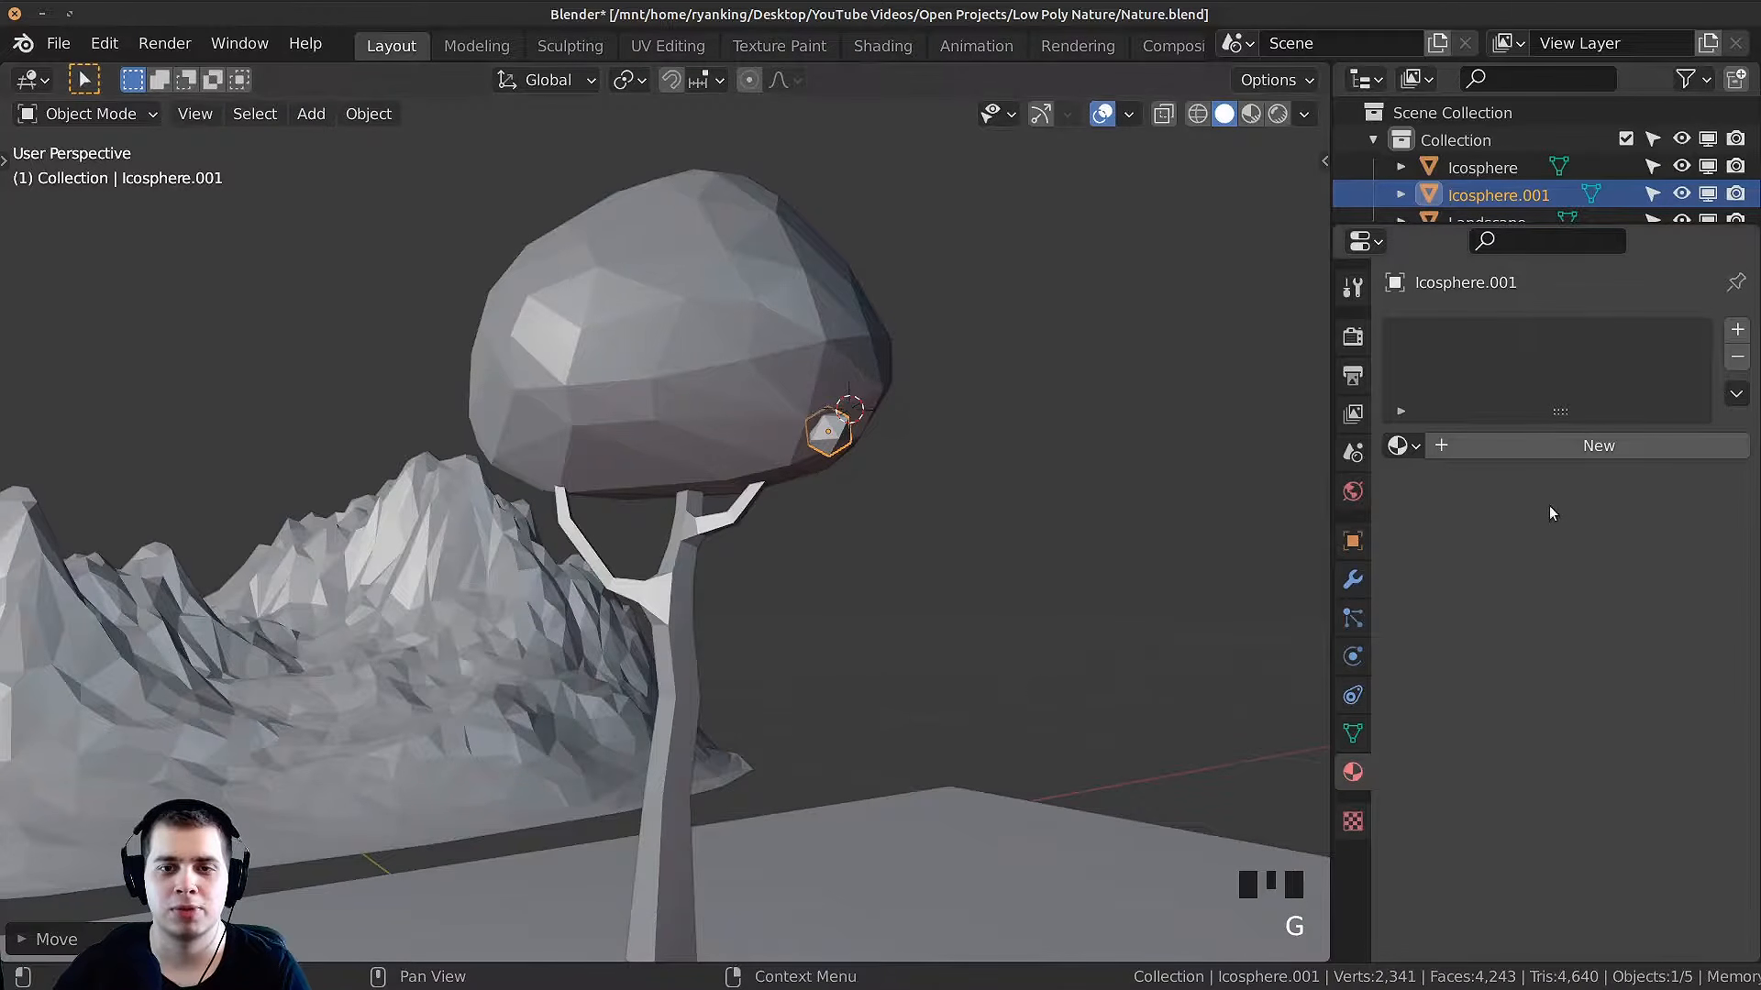
Step: Create a new material for the small icosphere and name it Apple
{"action": "left_click", "coordinate": [1570, 447]}
{"action": "double_click", "coordinate": [1490, 448]}
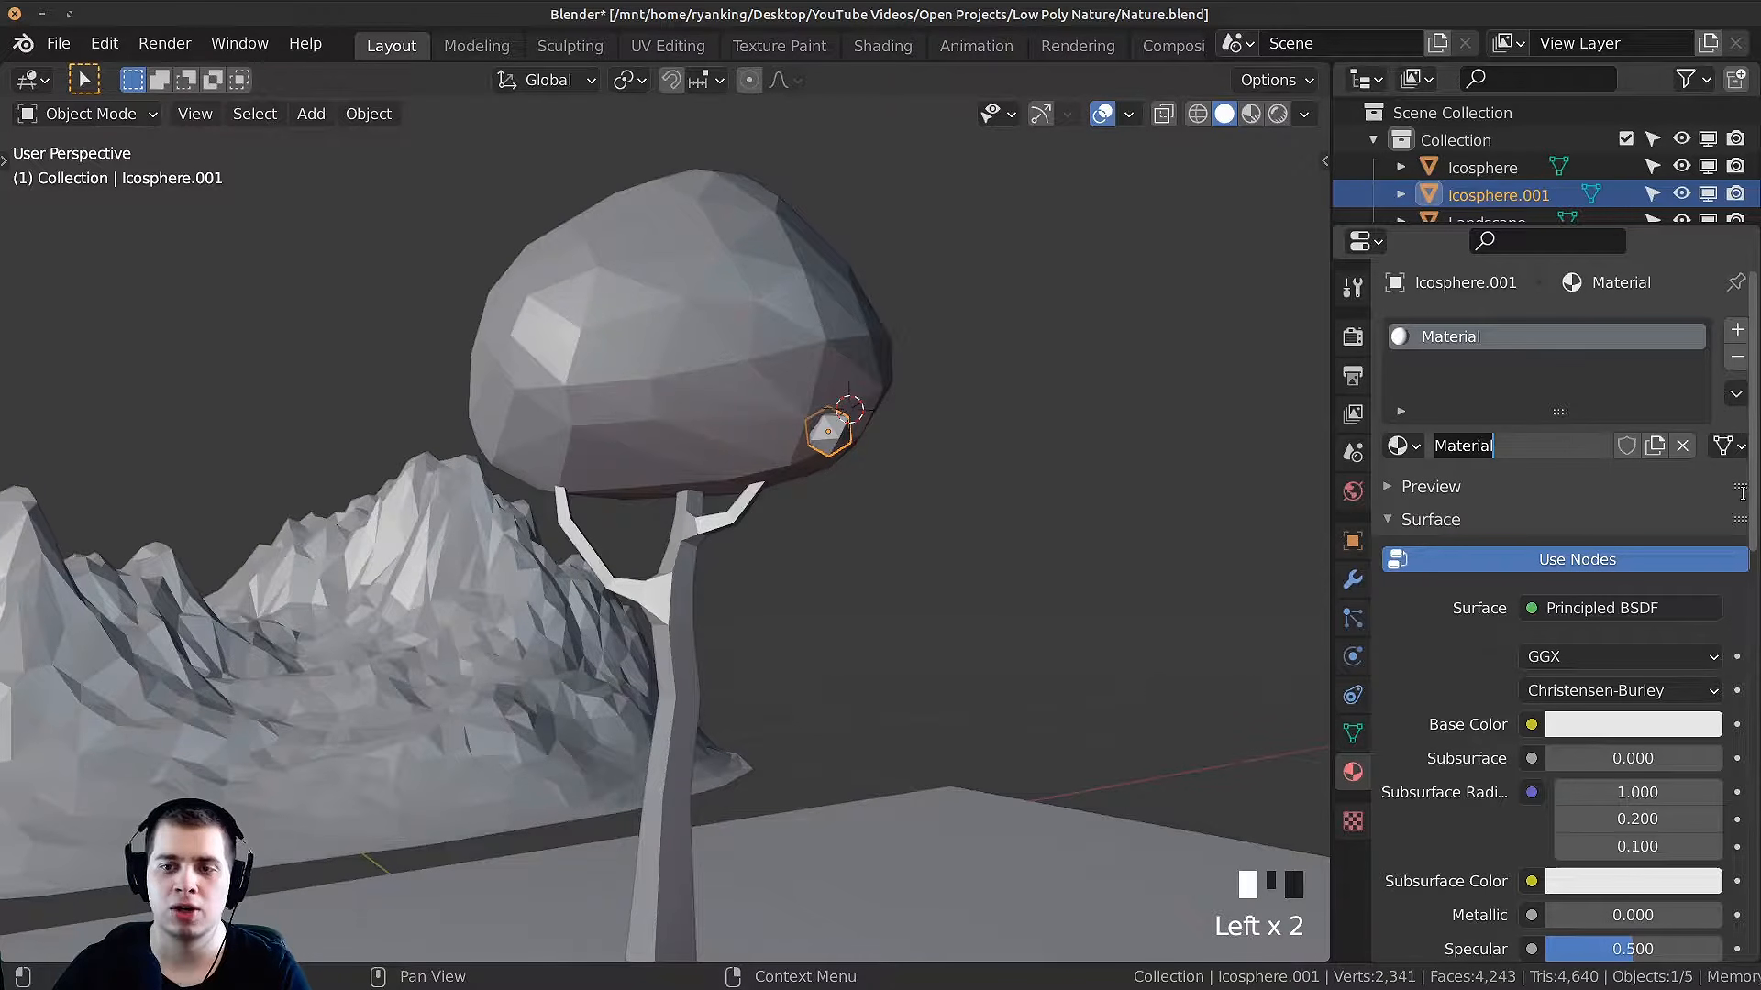
{"action": "type", "text": "Apple"}
{"action": "key", "text": "Return"}
Step: Set the Apple material's base color to orange-red with hue 0.034 and saturation 0.896, checking it in Rendered shading
{"action": "left_click", "coordinate": [1632, 724]}
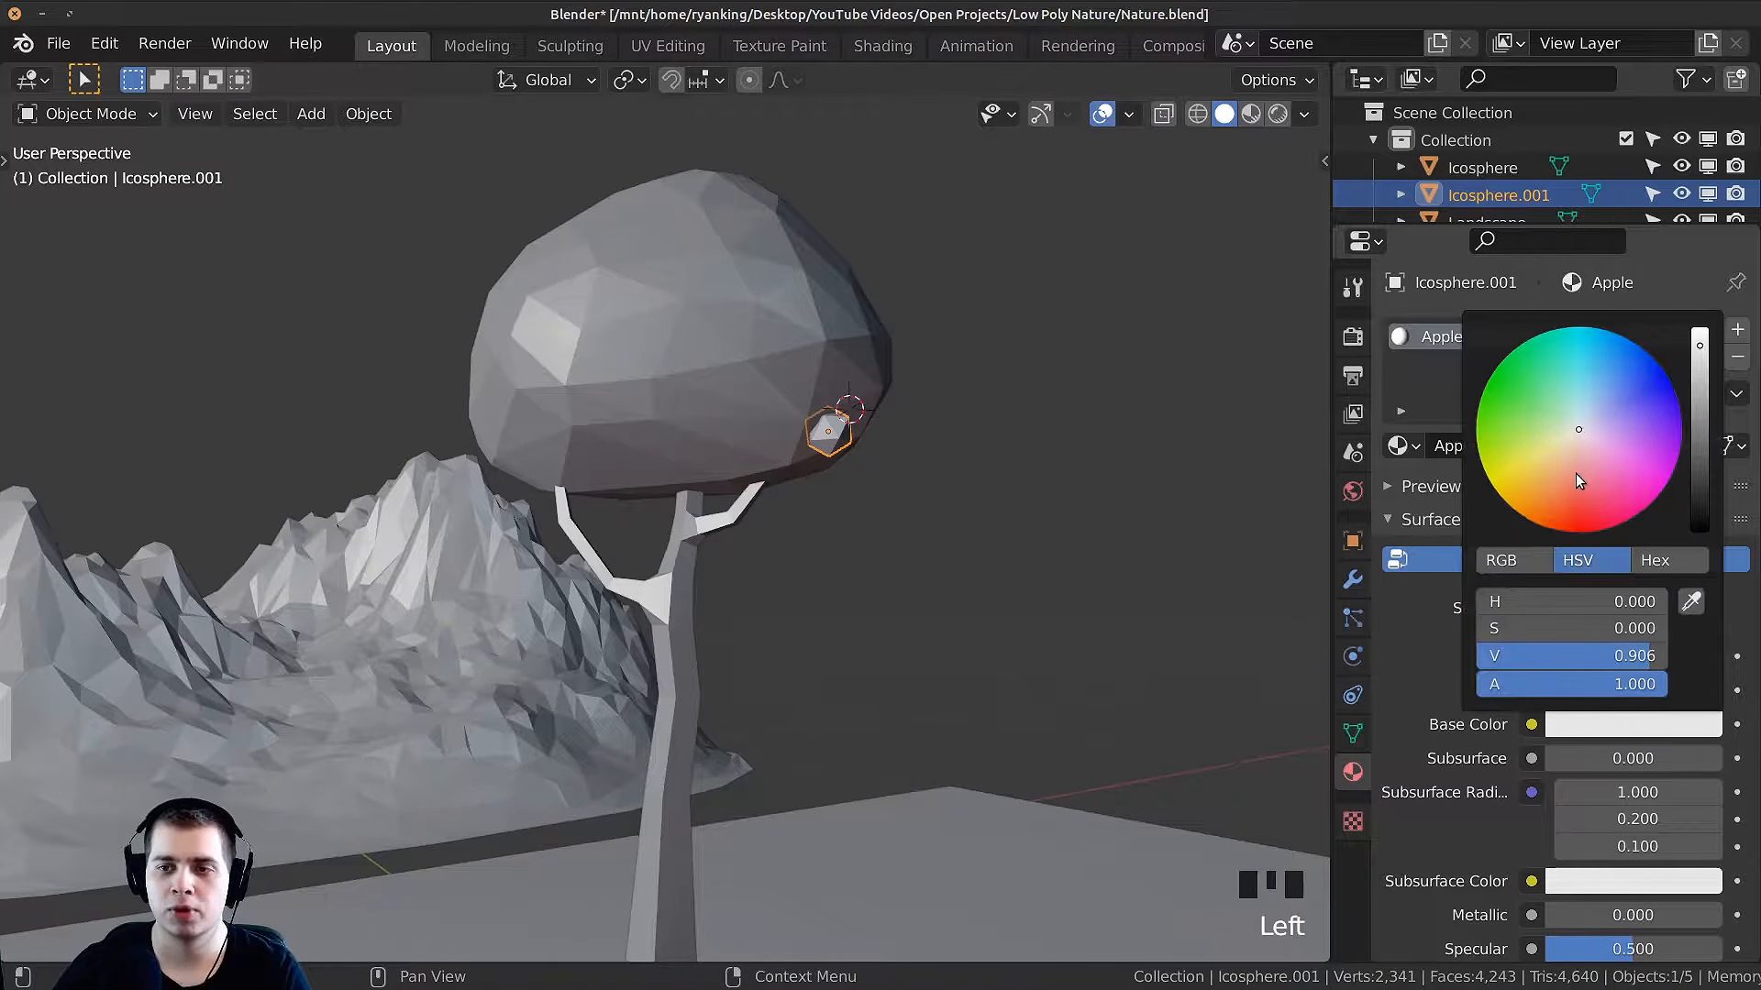
{"action": "left_click_drag", "start_coordinate": [1579, 480], "coordinate": [1574, 513]}
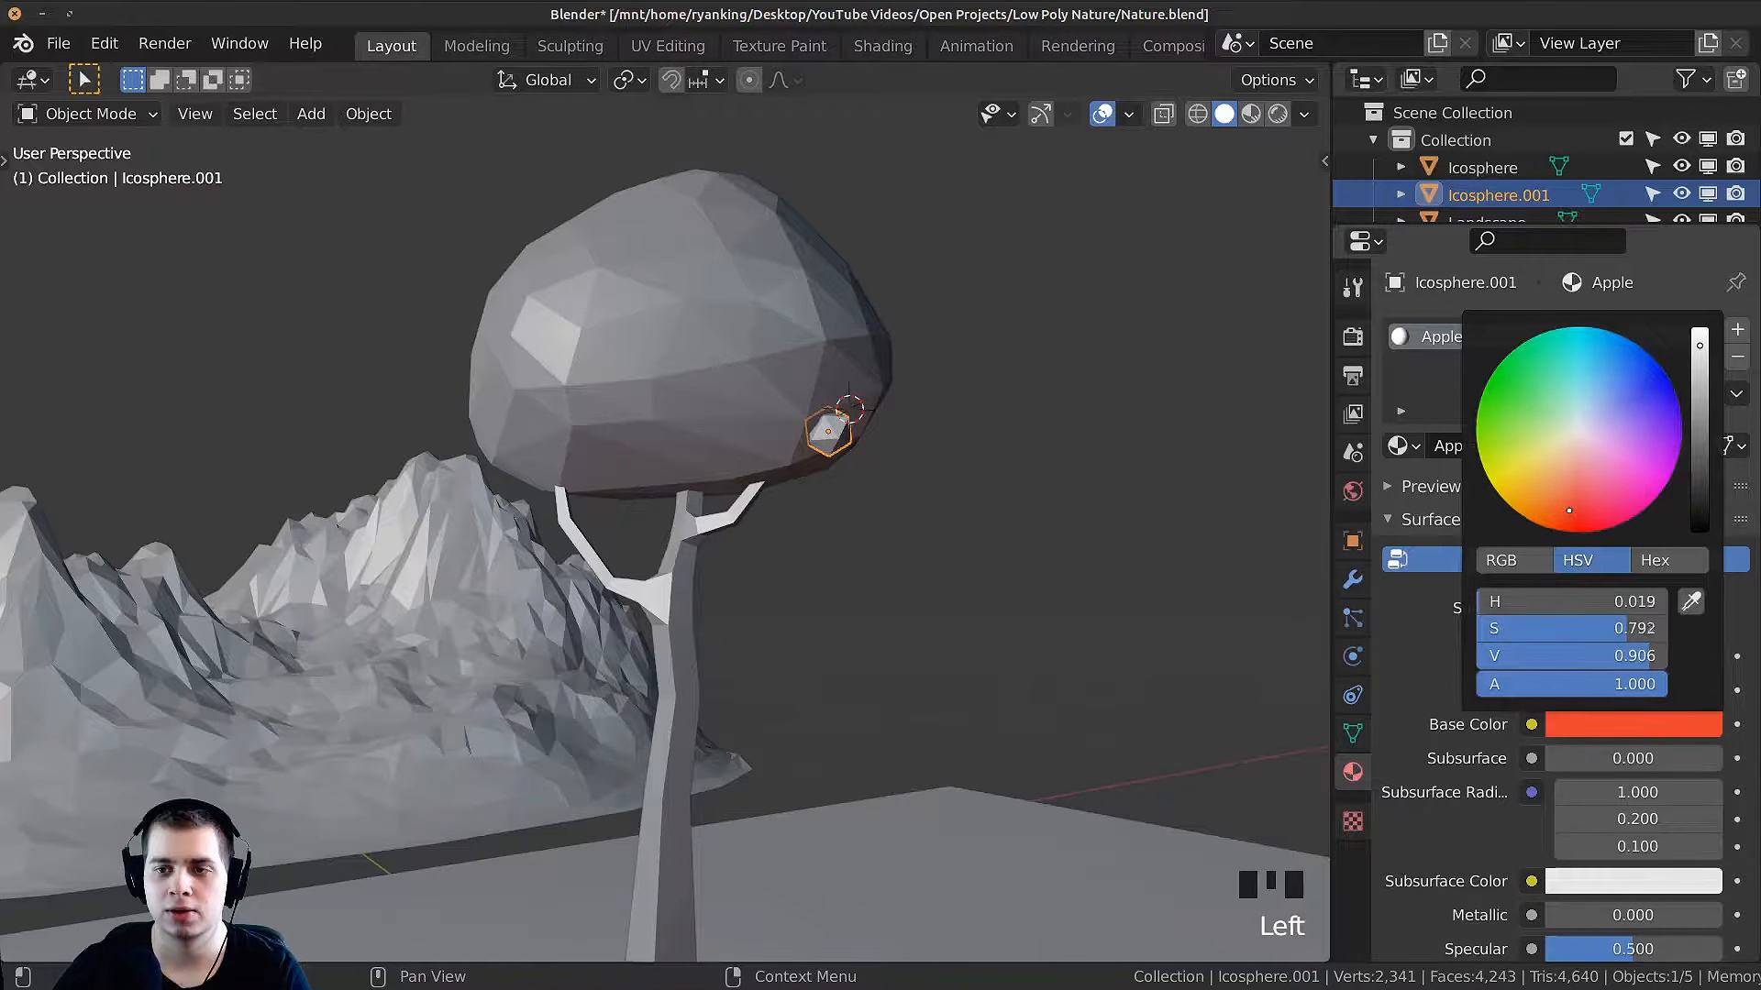
{"action": "key", "text": "z"}
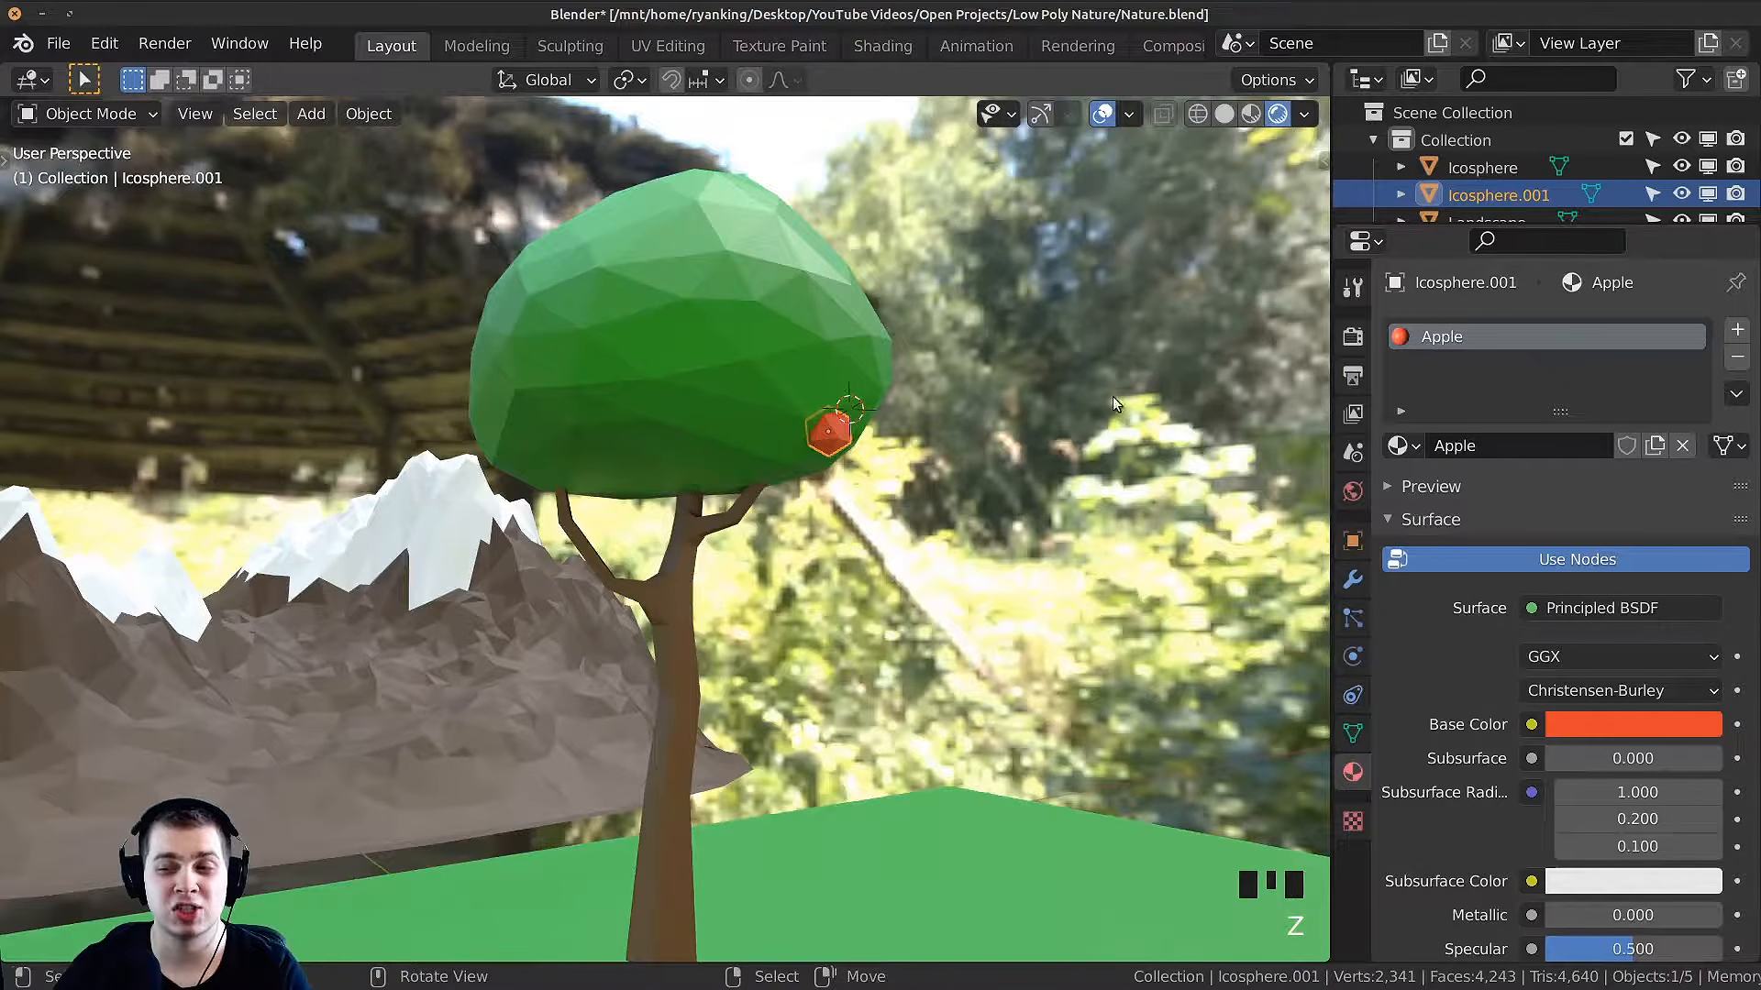
{"action": "middle_click_drag", "start_coordinate": [1113, 396], "coordinate": [1029, 468], "text": "shift"}
{"action": "scroll", "coordinate": [1029, 467], "scroll_direction": "up", "scroll_amount": 2}
{"action": "left_click", "coordinate": [1577, 724]}
{"action": "mouse_move", "coordinate": [1570, 510]}
{"action": "left_mouse_down"}
{"action": "mouse_move", "coordinate": [1568, 532]}
{"action": "mouse_move", "coordinate": [1557, 520]}
{"action": "left_mouse_up"}
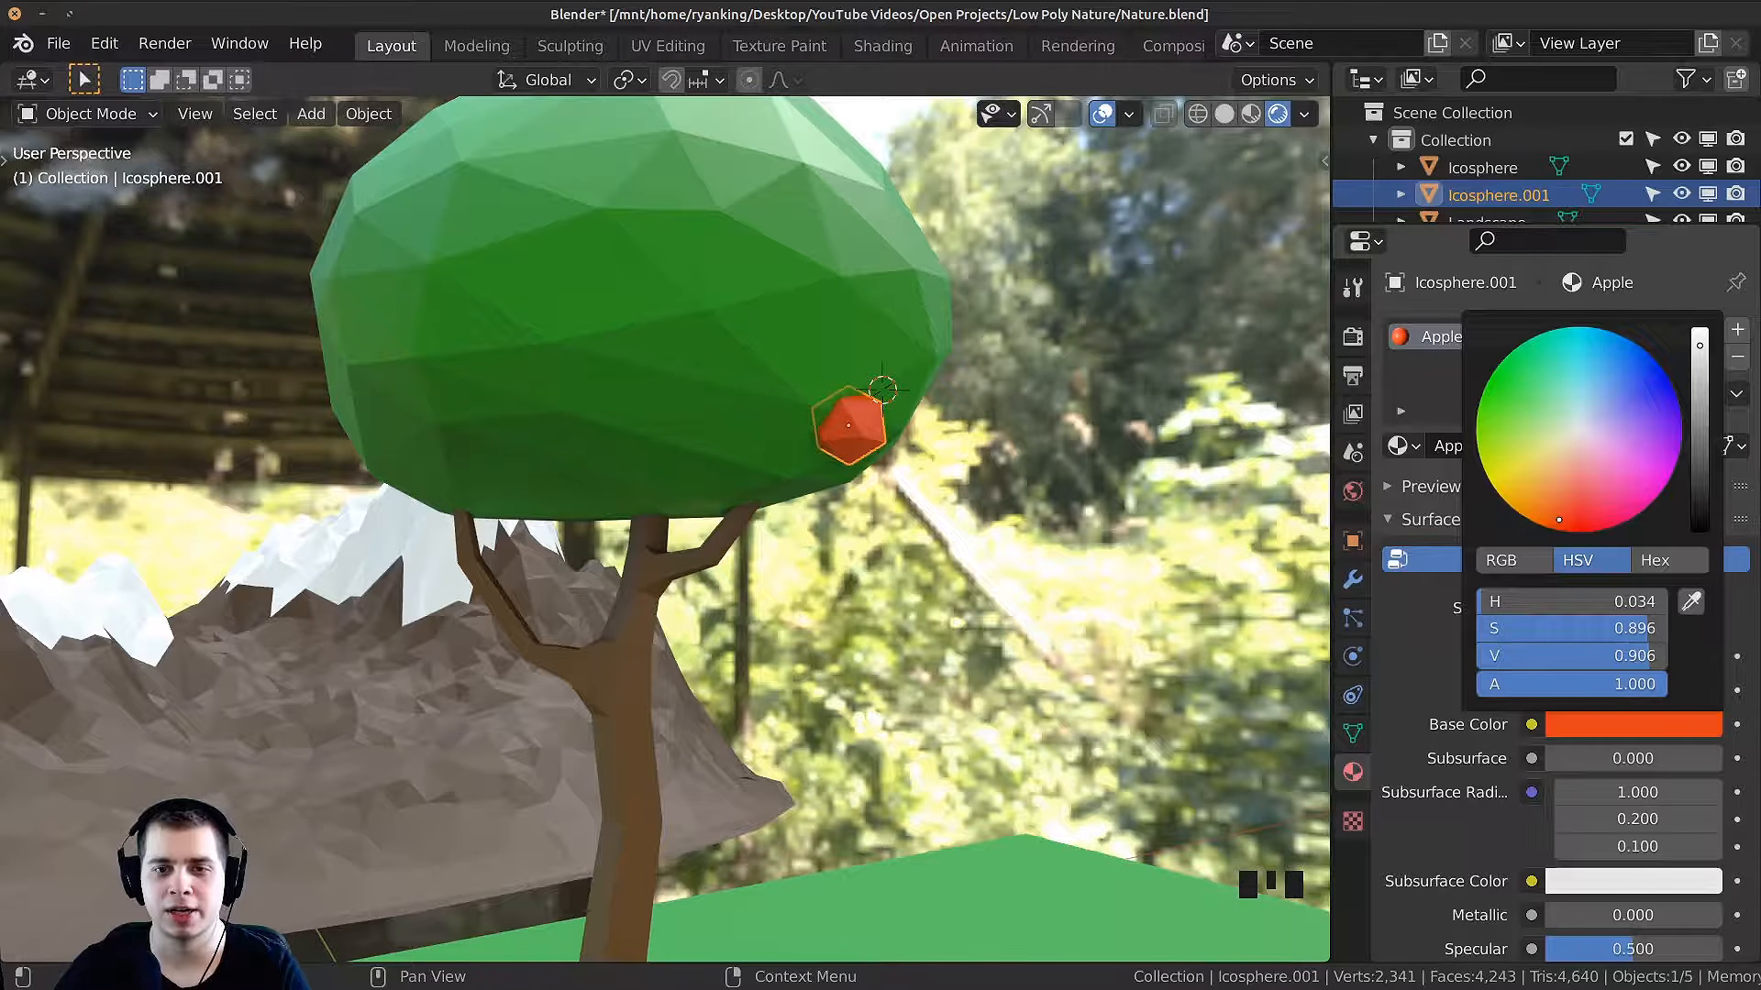
{"action": "left_click", "coordinate": [919, 512]}
Step: Save the Nature.blend file
{"action": "scroll", "coordinate": [950, 296], "scroll_direction": "down", "scroll_amount": 3}
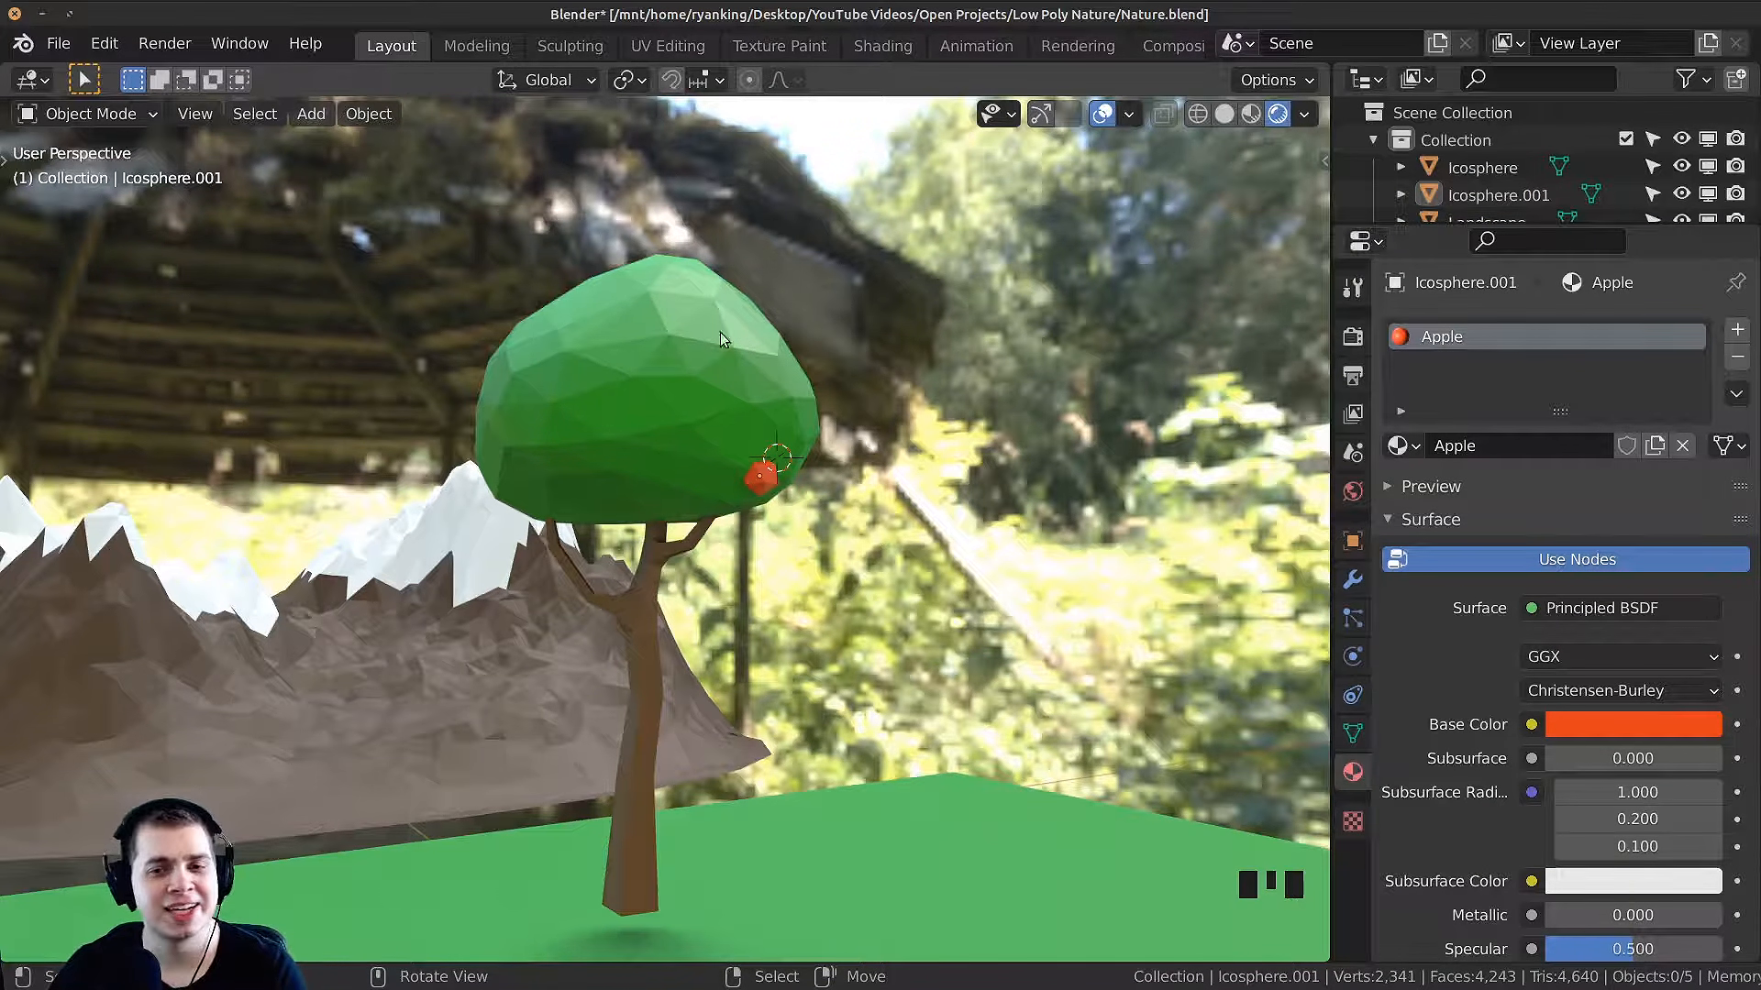
{"action": "left_click", "coordinate": [48, 46]}
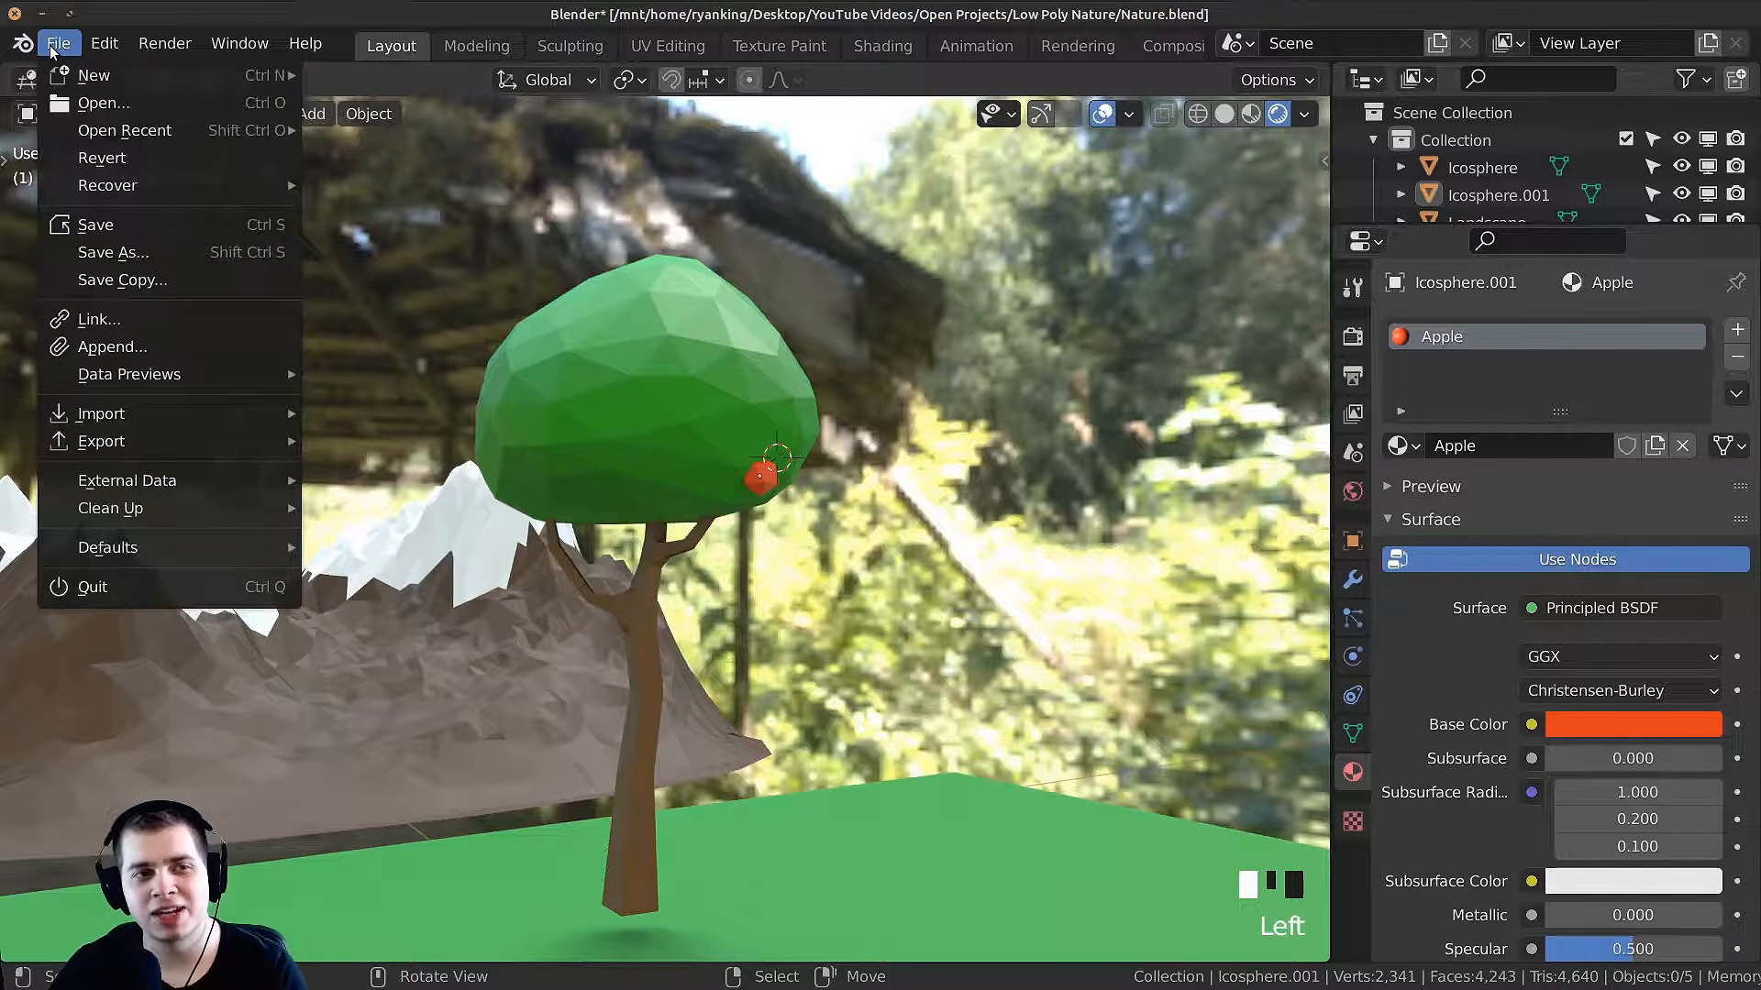
{"action": "left_click", "coordinate": [163, 233]}
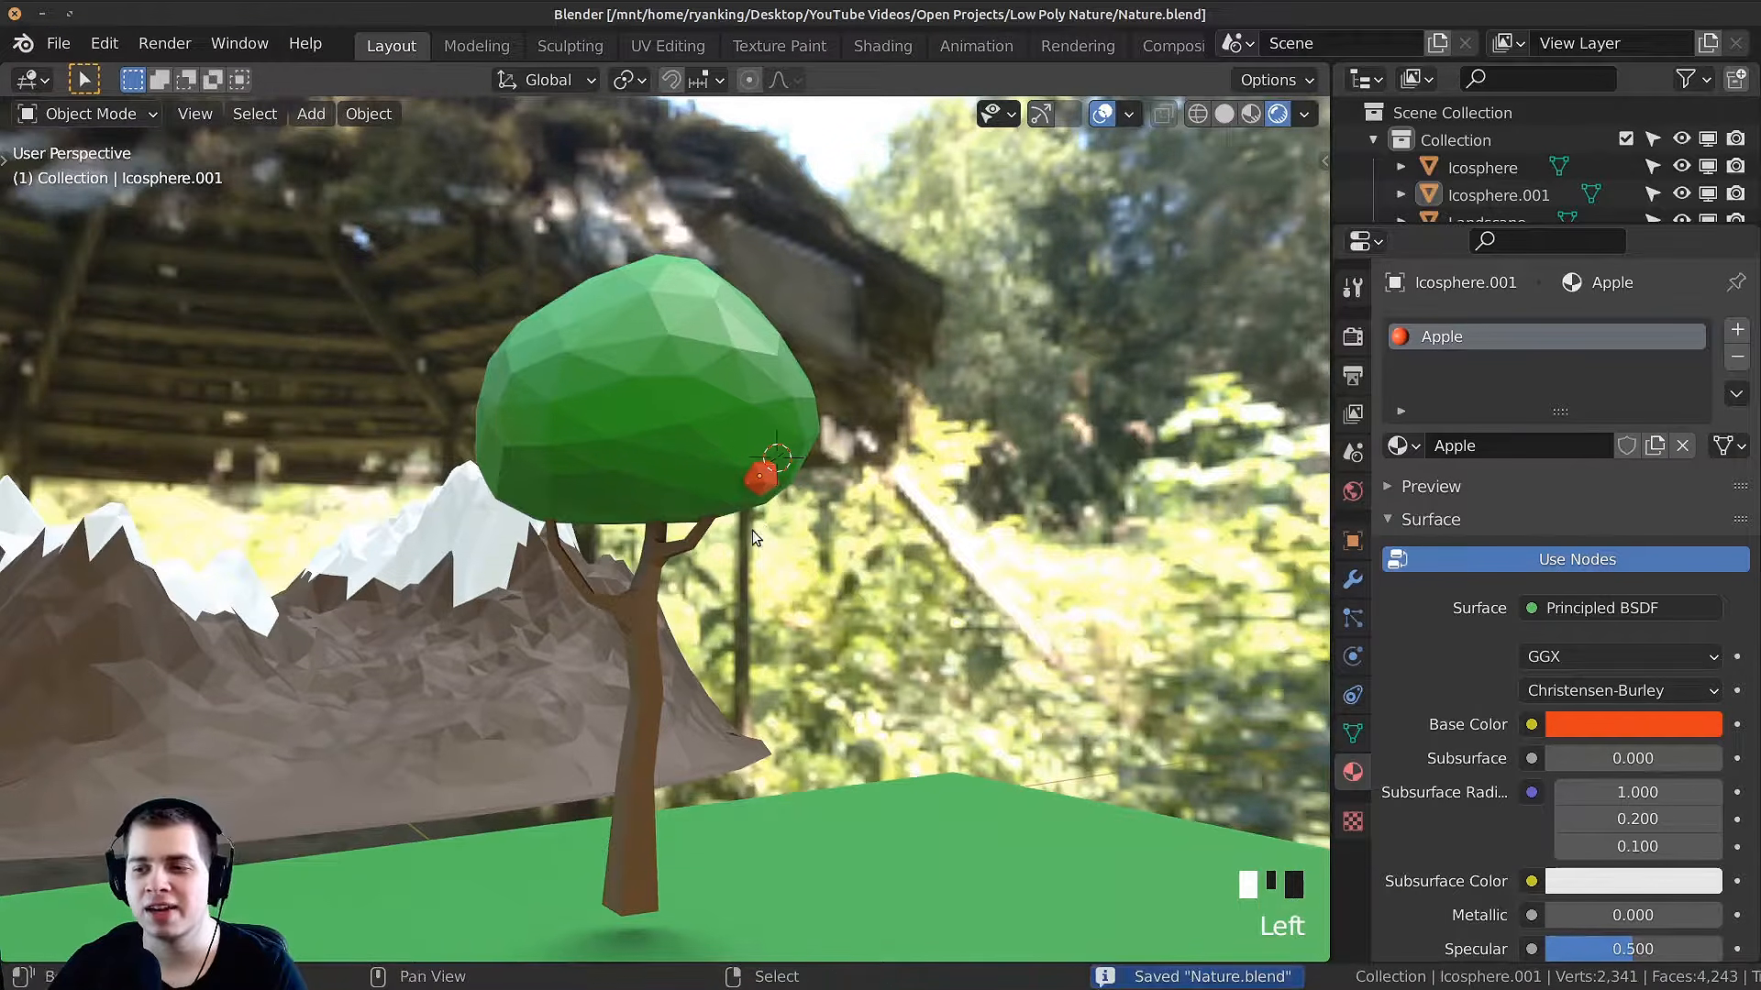
Step: Select the apple, duplicate it and position the copy on another side of the foliage
{"action": "middle_click_drag", "start_coordinate": [753, 530], "coordinate": [778, 537], "text": "shift"}
{"action": "scroll", "coordinate": [814, 532], "scroll_direction": "up", "scroll_amount": 2}
{"action": "right_click", "coordinate": [799, 469]}
{"action": "middle_click_drag", "start_coordinate": [797, 466], "coordinate": [851, 373]}
{"action": "scroll", "coordinate": [785, 386], "scroll_direction": "up", "scroll_amount": 3}
{"action": "scroll", "coordinate": [850, 367], "scroll_direction": "down", "scroll_amount": 3}
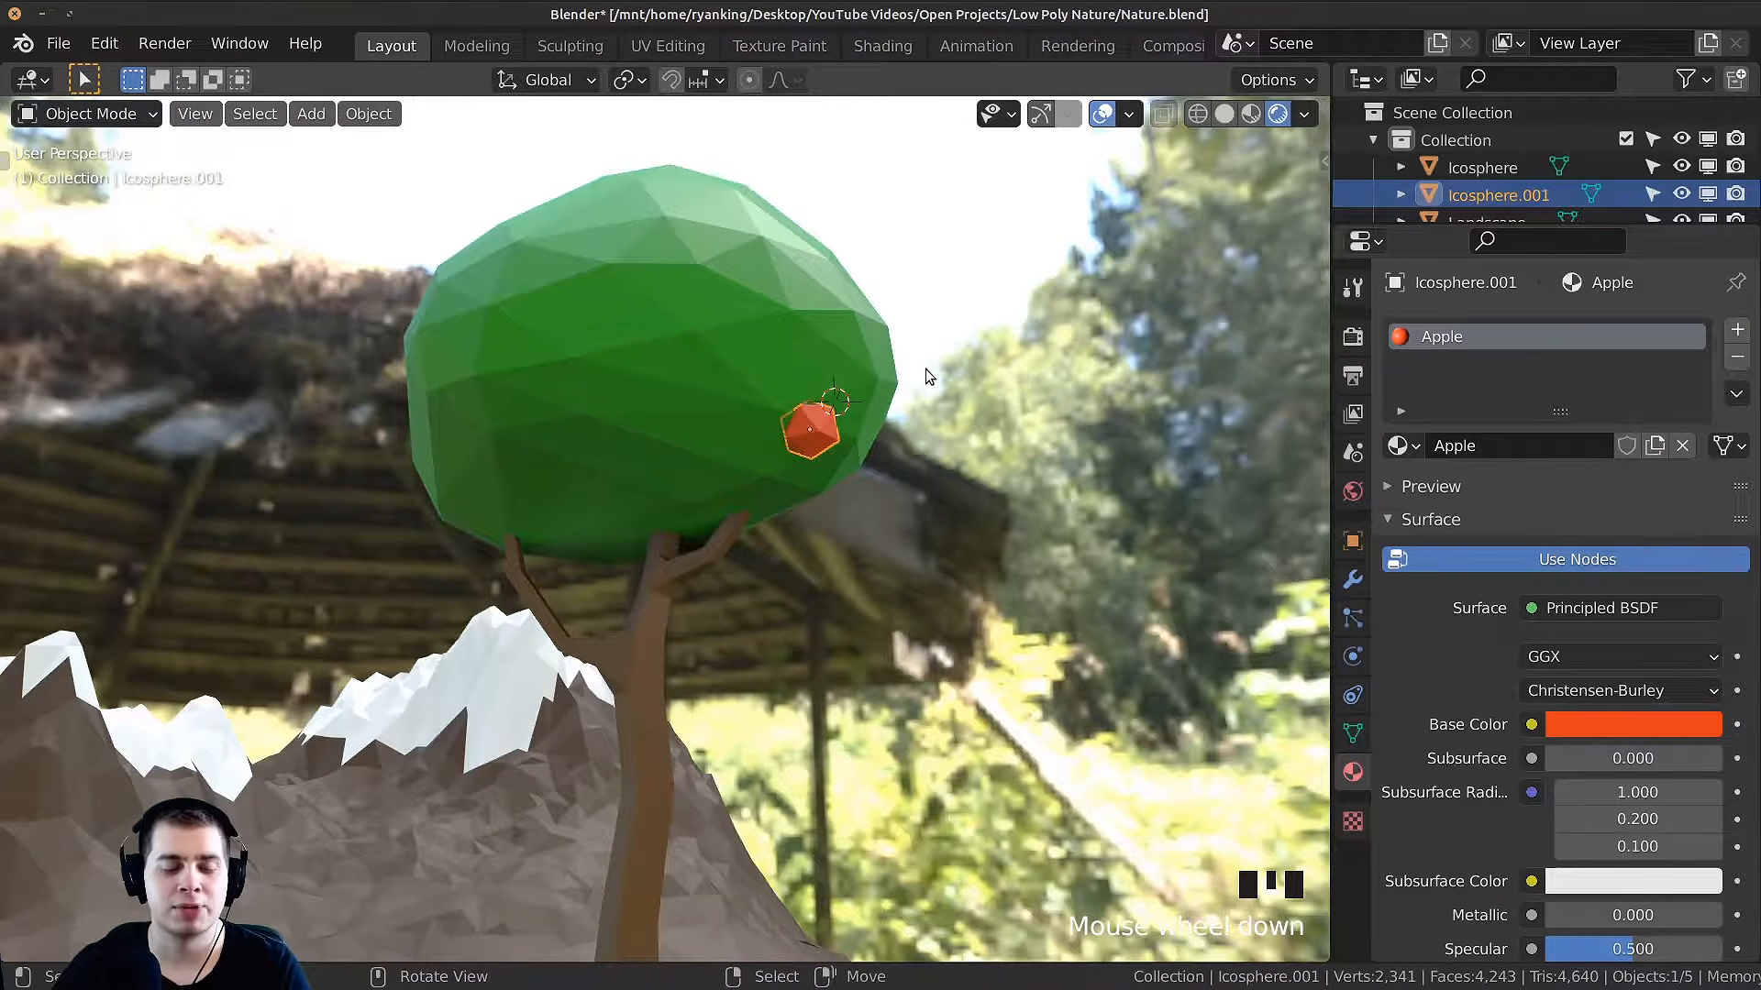
{"action": "key", "text": "shift+d"}
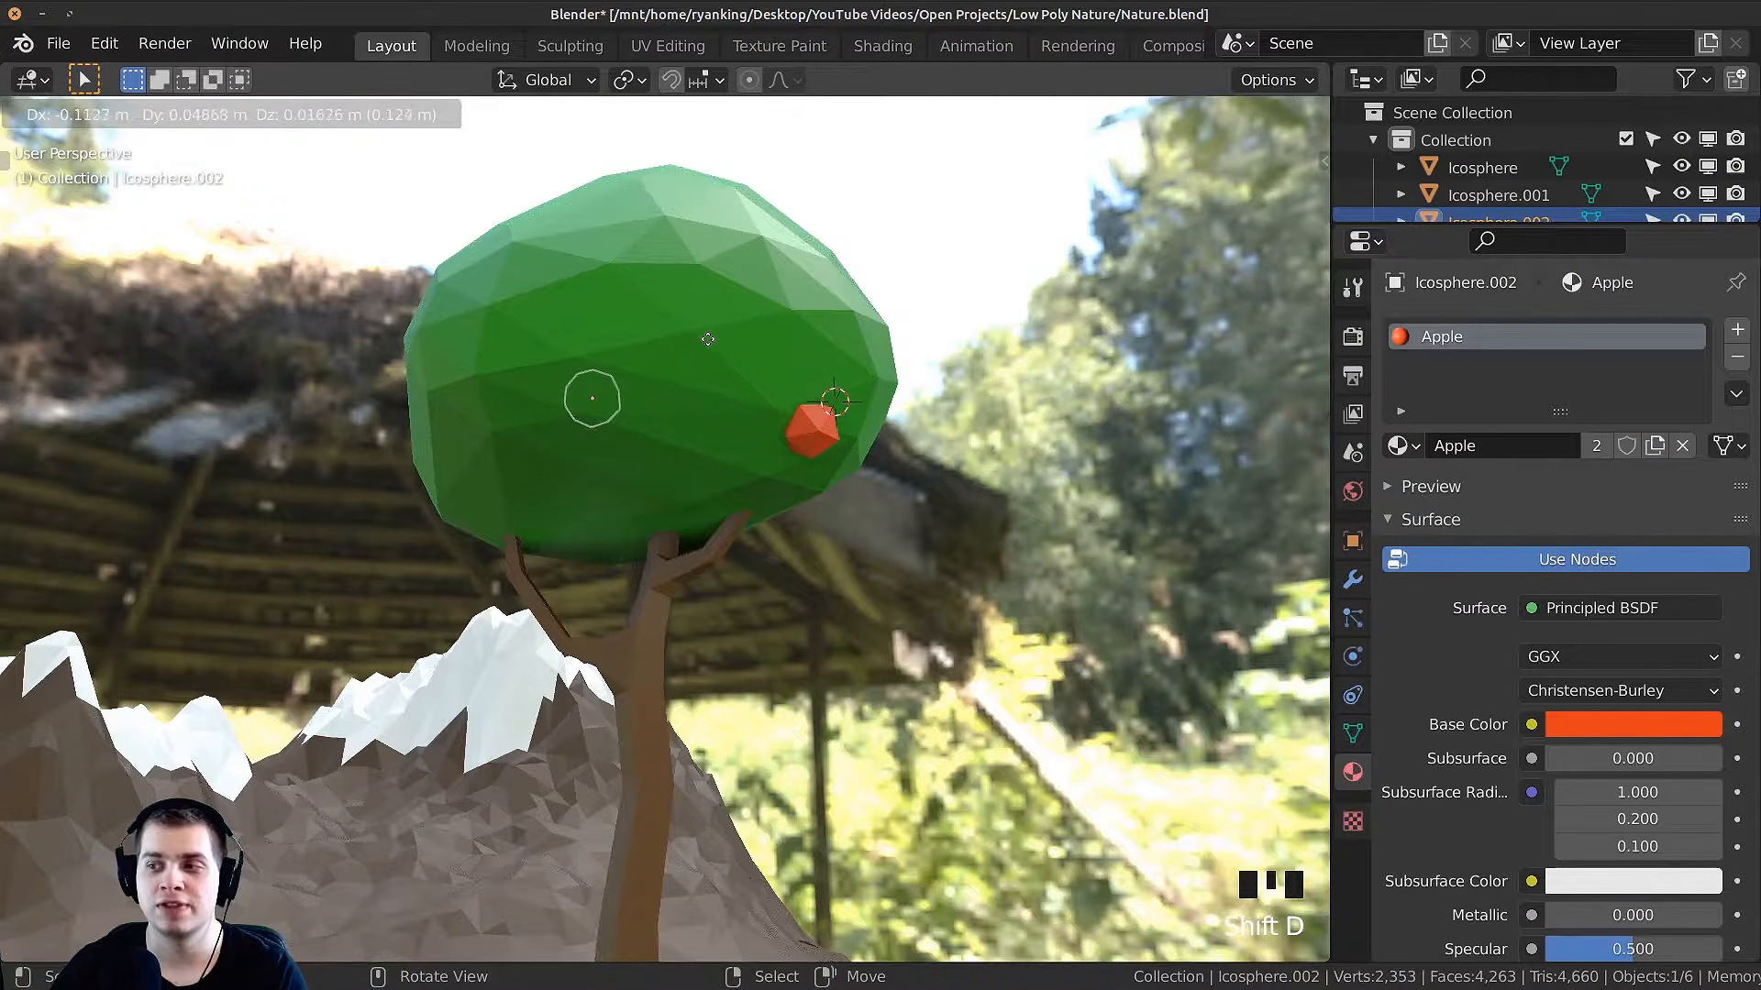
{"action": "left_click", "coordinate": [708, 339]}
{"action": "middle_click_drag", "start_coordinate": [710, 339], "coordinate": [1032, 385]}
{"action": "key", "text": "g"}
{"action": "left_click", "coordinate": [1114, 404]}
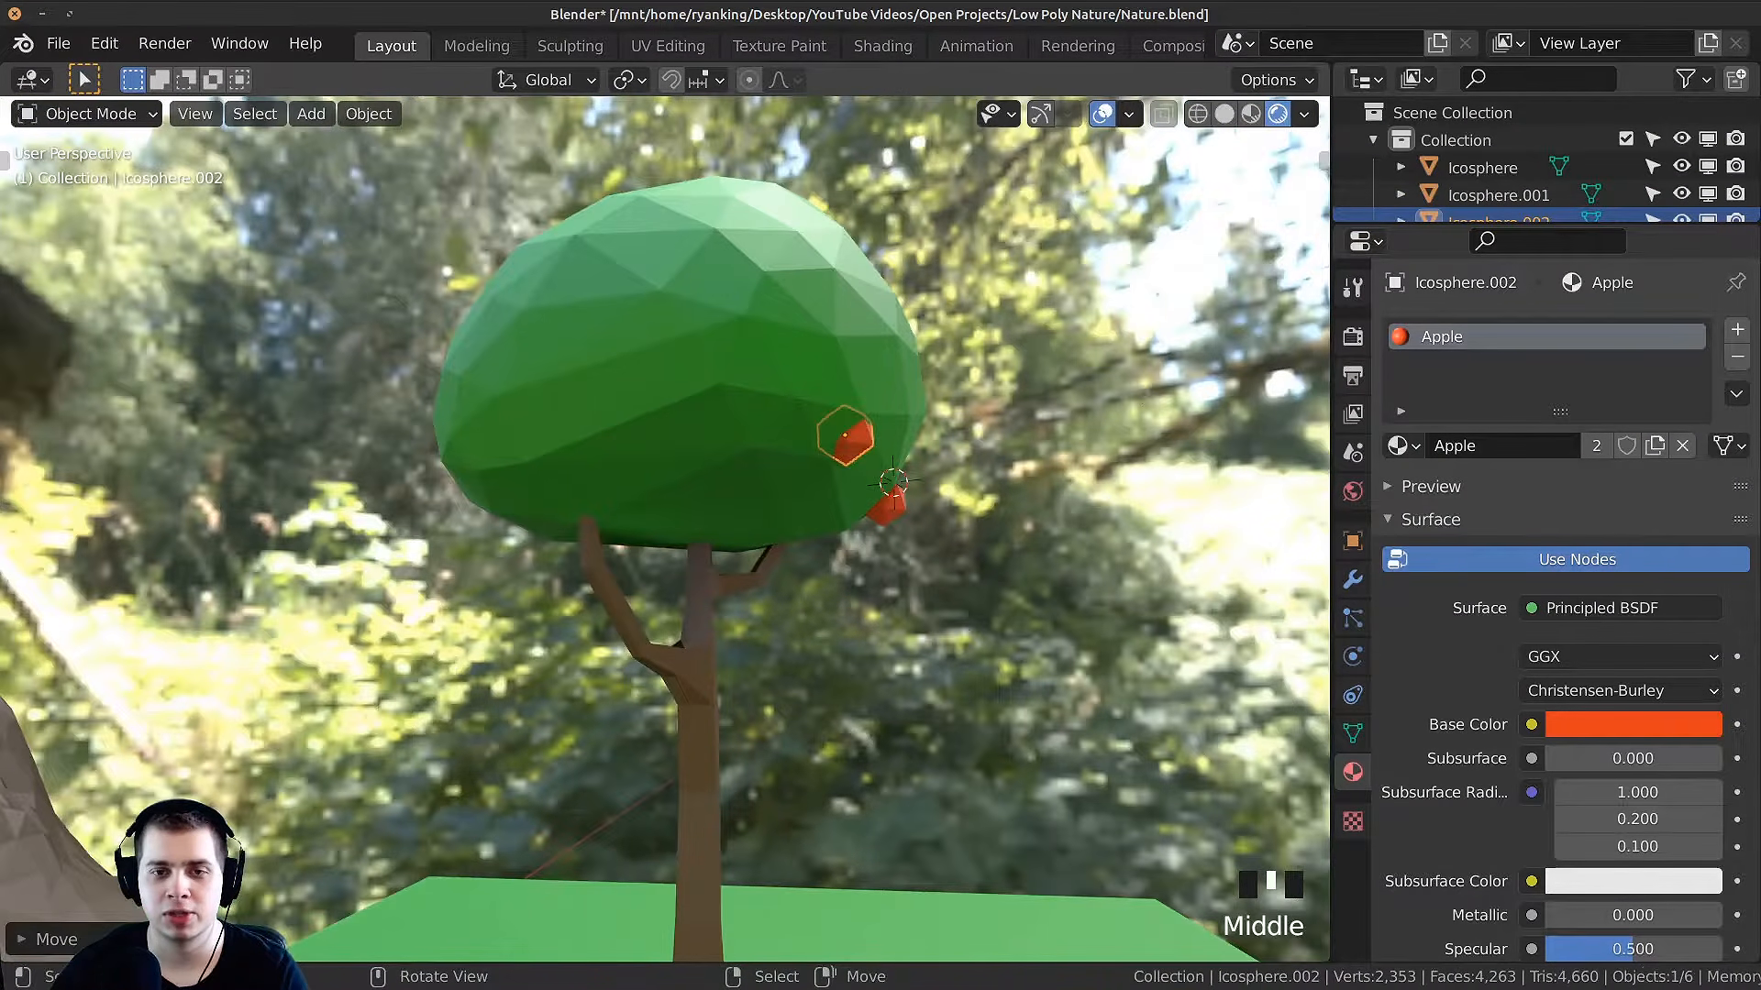
Step: Duplicate the second apple and place the new copy on the foliage's lower surface
{"action": "middle_click_drag", "start_coordinate": [1146, 383], "coordinate": [1051, 372]}
{"action": "key", "text": "shift+d"}
{"action": "left_click", "coordinate": [924, 444]}
{"action": "middle_click_drag", "start_coordinate": [924, 443], "coordinate": [1006, 451]}
{"action": "key", "text": "g"}
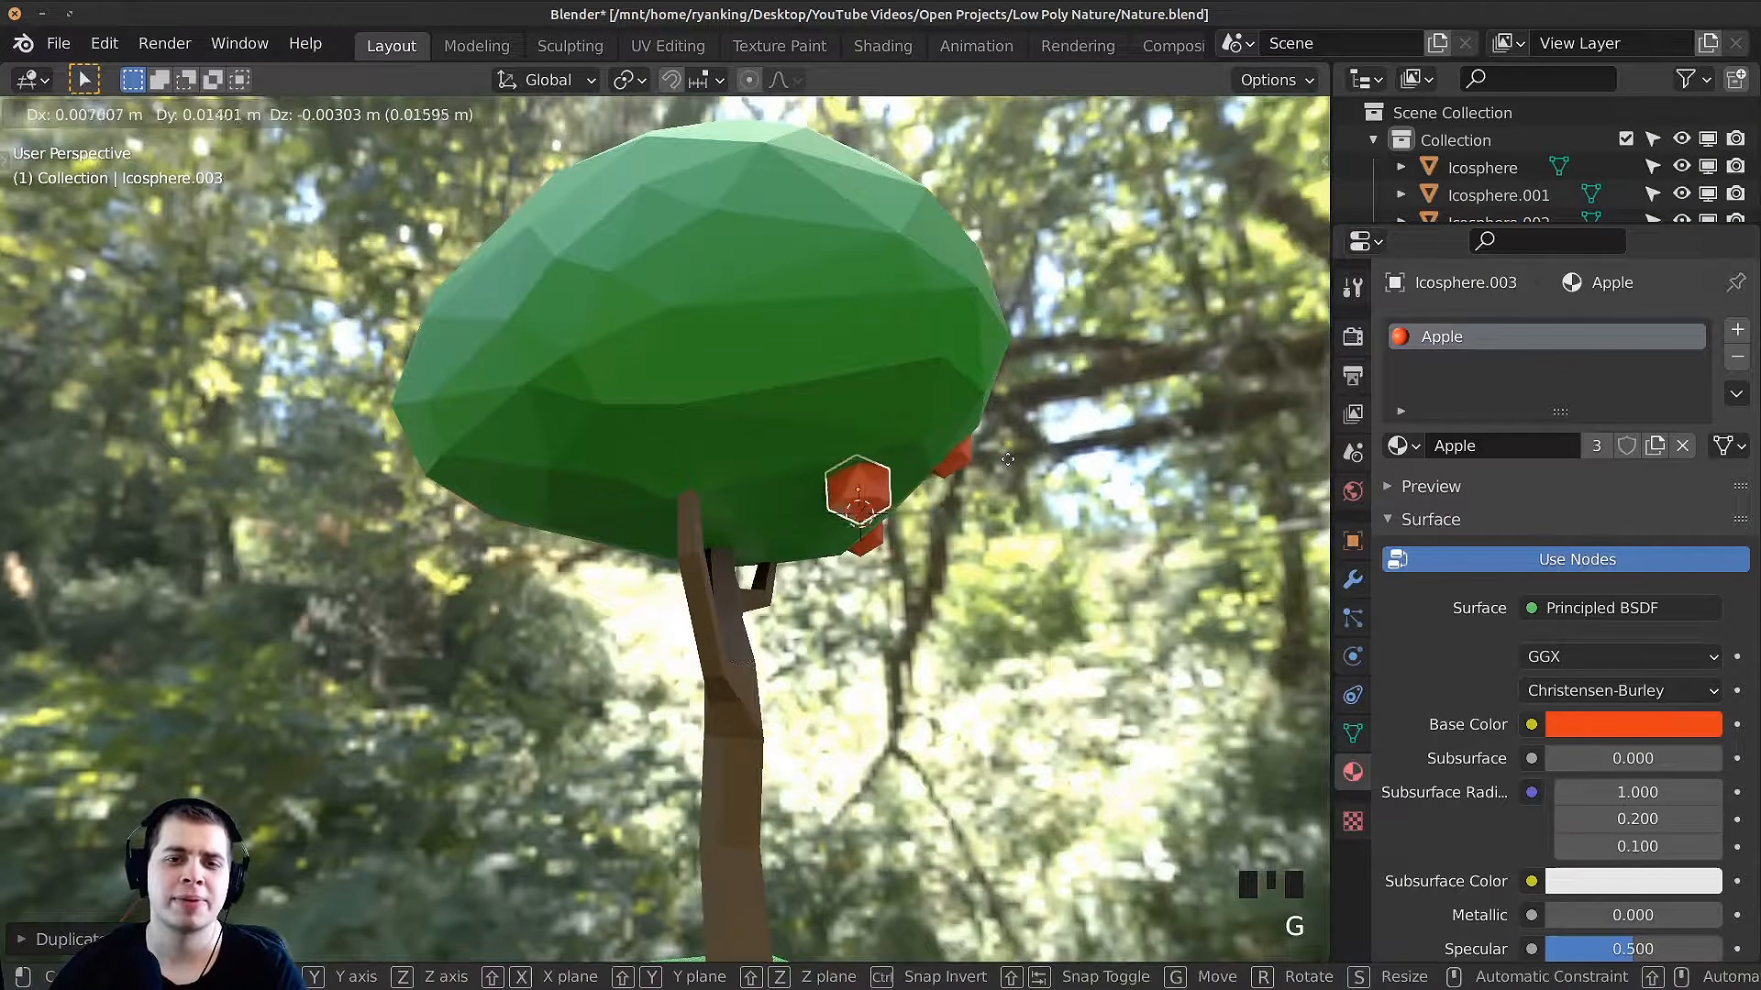
{"action": "left_click", "coordinate": [969, 461]}
Step: Rotate the third apple freely and adjust its position so it sits partly in the foliage
{"action": "key", "text": "r"}
{"action": "key", "text": "r"}
{"action": "left_click", "coordinate": [928, 585]}
{"action": "key", "text": "g"}
{"action": "left_click", "coordinate": [915, 589]}
{"action": "scroll", "coordinate": [914, 588], "scroll_direction": "up", "scroll_amount": 1}
{"action": "middle_click_drag", "start_coordinate": [912, 587], "coordinate": [828, 444]}
{"action": "key", "text": "g"}
{"action": "left_click", "coordinate": [828, 520]}
Step: Duplicate the third apple and move the fourth one to a free spot around the foliage
{"action": "scroll", "coordinate": [828, 520], "scroll_direction": "down", "scroll_amount": 3}
{"action": "key", "text": "shift+d"}
{"action": "key", "text": "g"}
{"action": "middle_click_drag", "start_coordinate": [638, 436], "coordinate": [730, 484]}
{"action": "left_click", "coordinate": [730, 471]}
Step: Duplicate the apple once more and place the fifth copy against the foliage's side
{"action": "key", "text": "shift+d"}
{"action": "left_click", "coordinate": [936, 440]}
{"action": "key", "text": "g"}
{"action": "left_click", "coordinate": [818, 411]}
{"action": "key", "text": "g"}
{"action": "scroll", "coordinate": [767, 473], "scroll_direction": "down", "scroll_amount": 4}
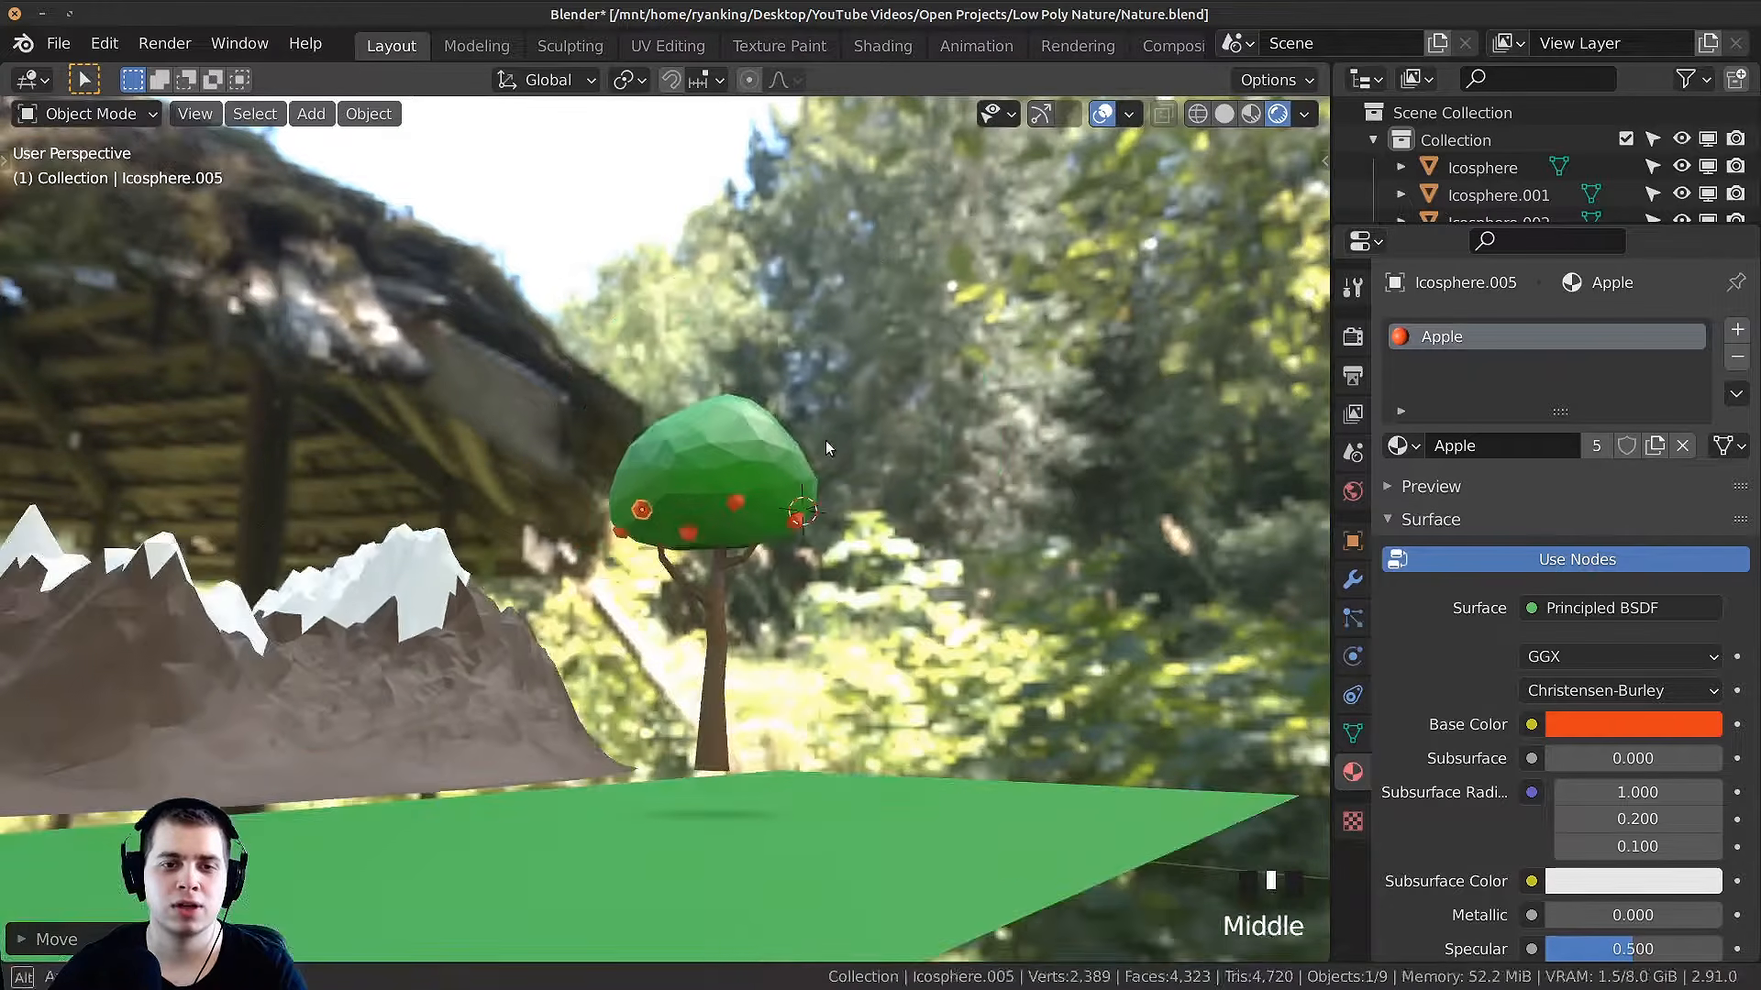
Step: Try placing another apple copy near the foliage's top, and delete that copy
{"action": "scroll", "coordinate": [737, 537], "scroll_direction": "up", "scroll_amount": 2}
{"action": "middle_click_drag", "start_coordinate": [825, 440], "coordinate": [681, 414]}
{"action": "key", "text": "shift+d"}
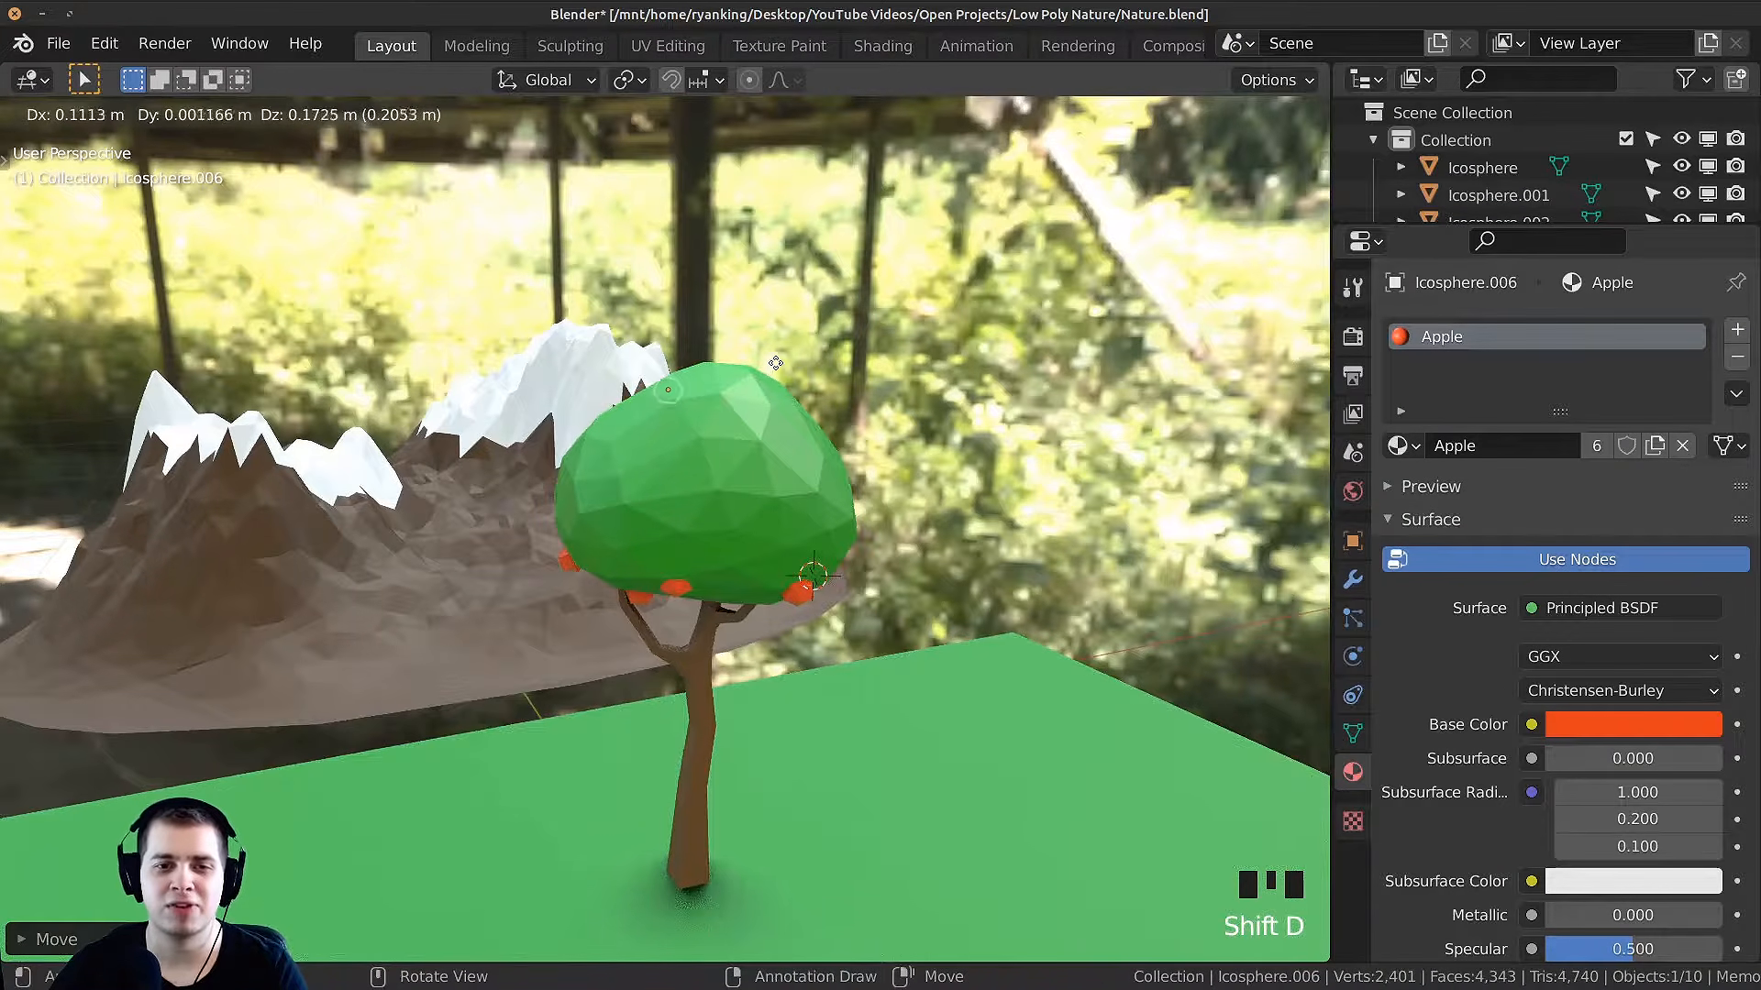
{"action": "left_click", "coordinate": [776, 363]}
{"action": "middle_click_drag", "start_coordinate": [776, 364], "coordinate": [1086, 414]}
{"action": "key", "text": "g"}
{"action": "key", "text": "Delete"}
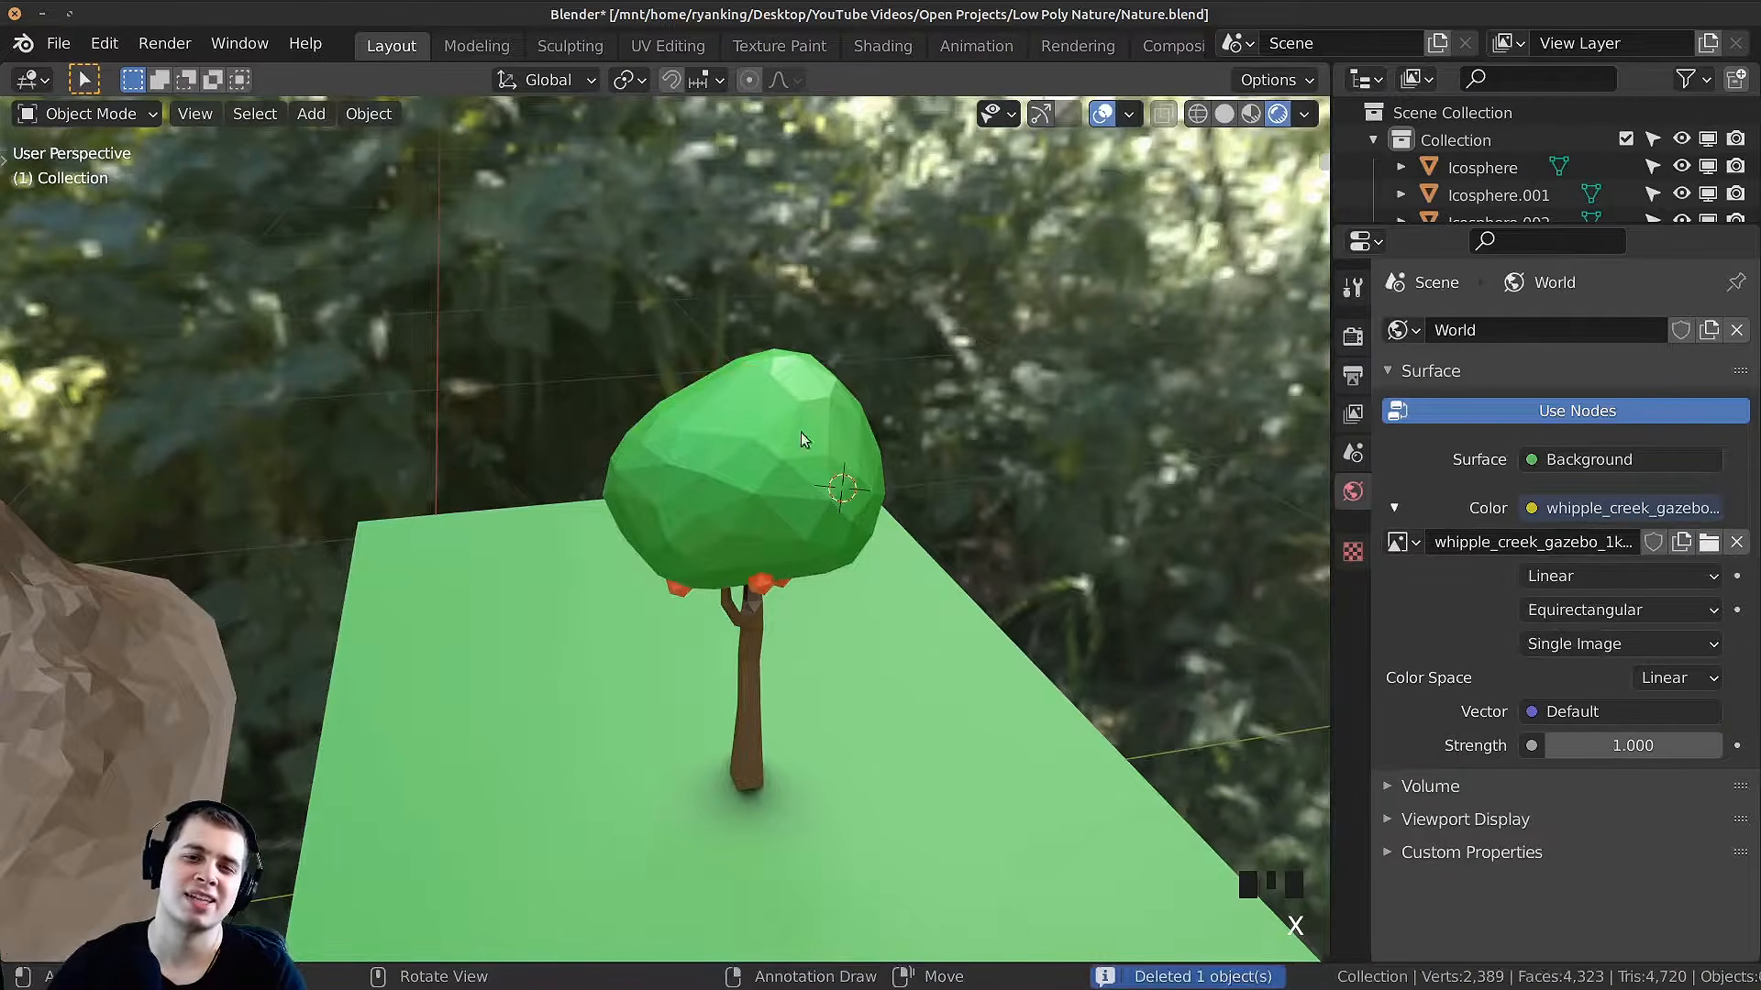
Step: Duplicate an existing apple and place the copy partly embedded in a bare area of the foliage
{"action": "scroll", "coordinate": [776, 476], "scroll_direction": "up", "scroll_amount": 3}
{"action": "right_click", "coordinate": [781, 539]}
{"action": "key", "text": "shift+d"}
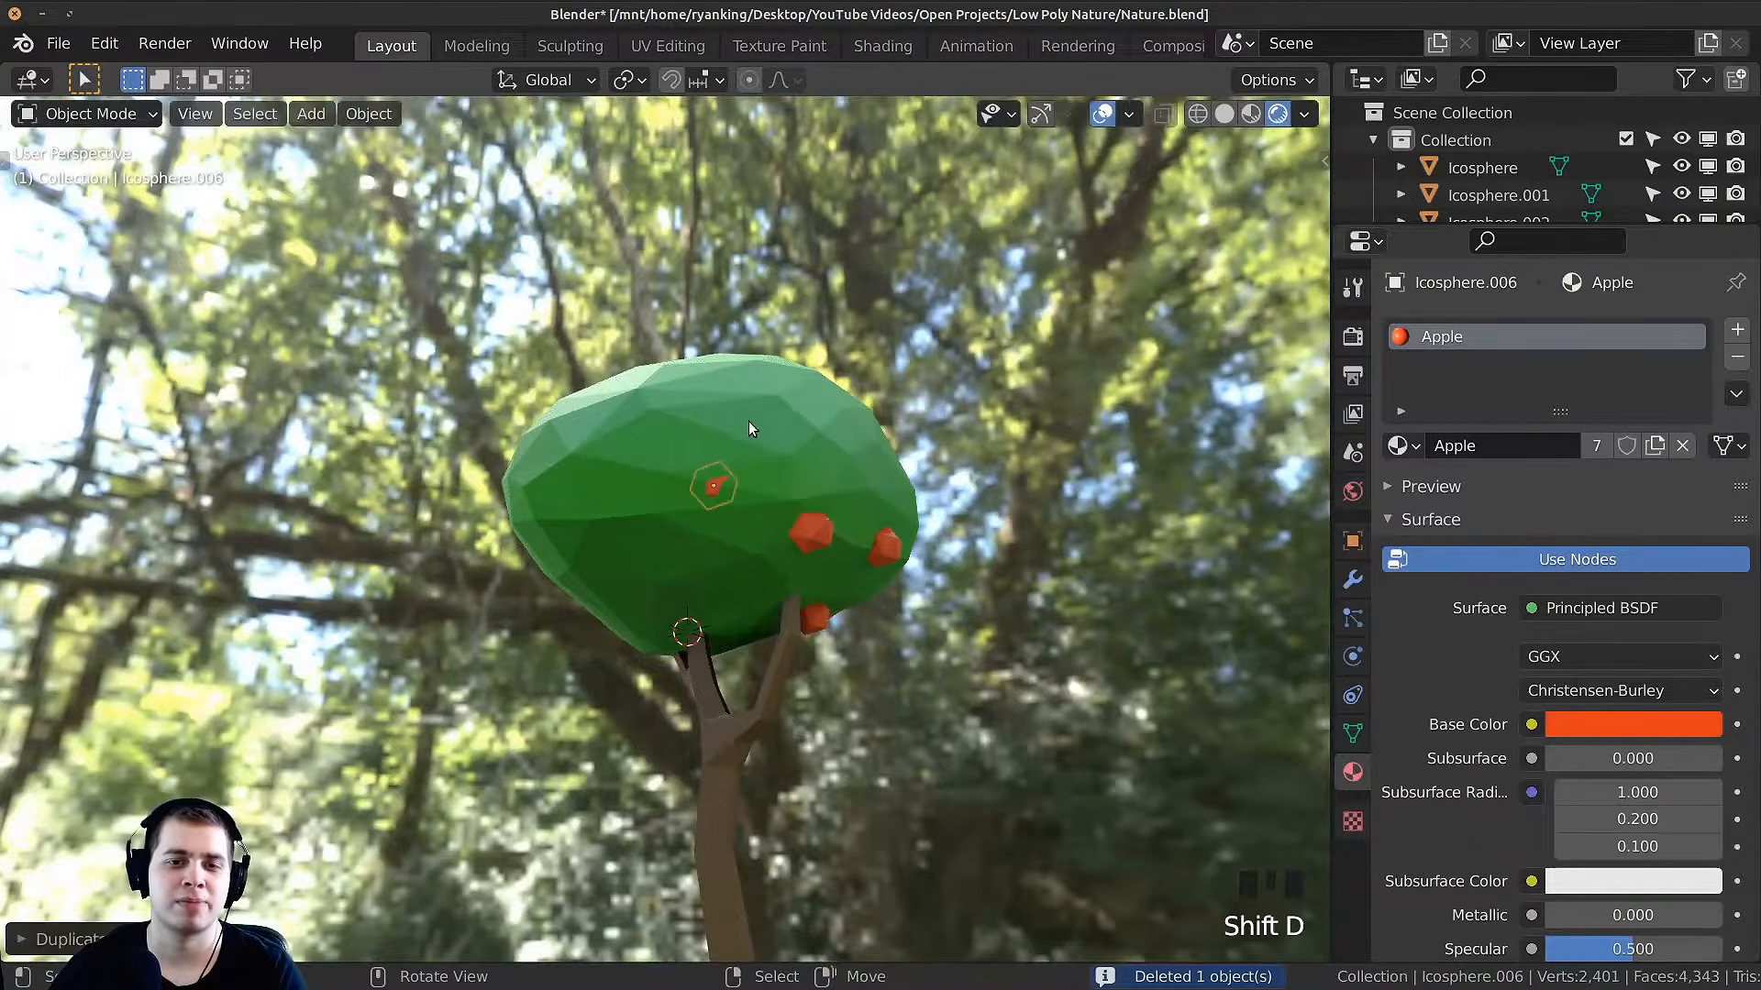
{"action": "key", "text": "g"}
{"action": "middle_click_drag", "start_coordinate": [748, 427], "coordinate": [767, 505]}
{"action": "left_click", "coordinate": [915, 456]}
Step: Duplicate the apple two more times and spread the copies around the foliage's side
{"action": "left_click", "coordinate": [723, 411]}
{"action": "key", "text": "shift+d"}
{"action": "left_click", "coordinate": [729, 459]}
{"action": "left_click", "coordinate": [940, 579]}
{"action": "key", "text": "shift+d"}
{"action": "left_click", "coordinate": [934, 502]}
{"action": "middle_click_drag", "start_coordinate": [934, 502], "coordinate": [824, 420]}
{"action": "left_click", "coordinate": [885, 497]}
Step: Adjust the newest apple's position and add two further copies in free spots around the foliage
{"action": "middle_click_drag", "start_coordinate": [886, 497], "coordinate": [849, 565]}
{"action": "scroll", "coordinate": [1098, 598], "scroll_direction": "up", "scroll_amount": 3}
{"action": "key", "text": "g"}
{"action": "scroll", "coordinate": [913, 587], "scroll_direction": "down", "scroll_amount": 3}
{"action": "key", "text": "shift+d"}
{"action": "left_click", "coordinate": [917, 581]}
{"action": "key", "text": "g"}
{"action": "left_click", "coordinate": [789, 513]}
{"action": "key", "text": "g"}
{"action": "left_click", "coordinate": [794, 523]}
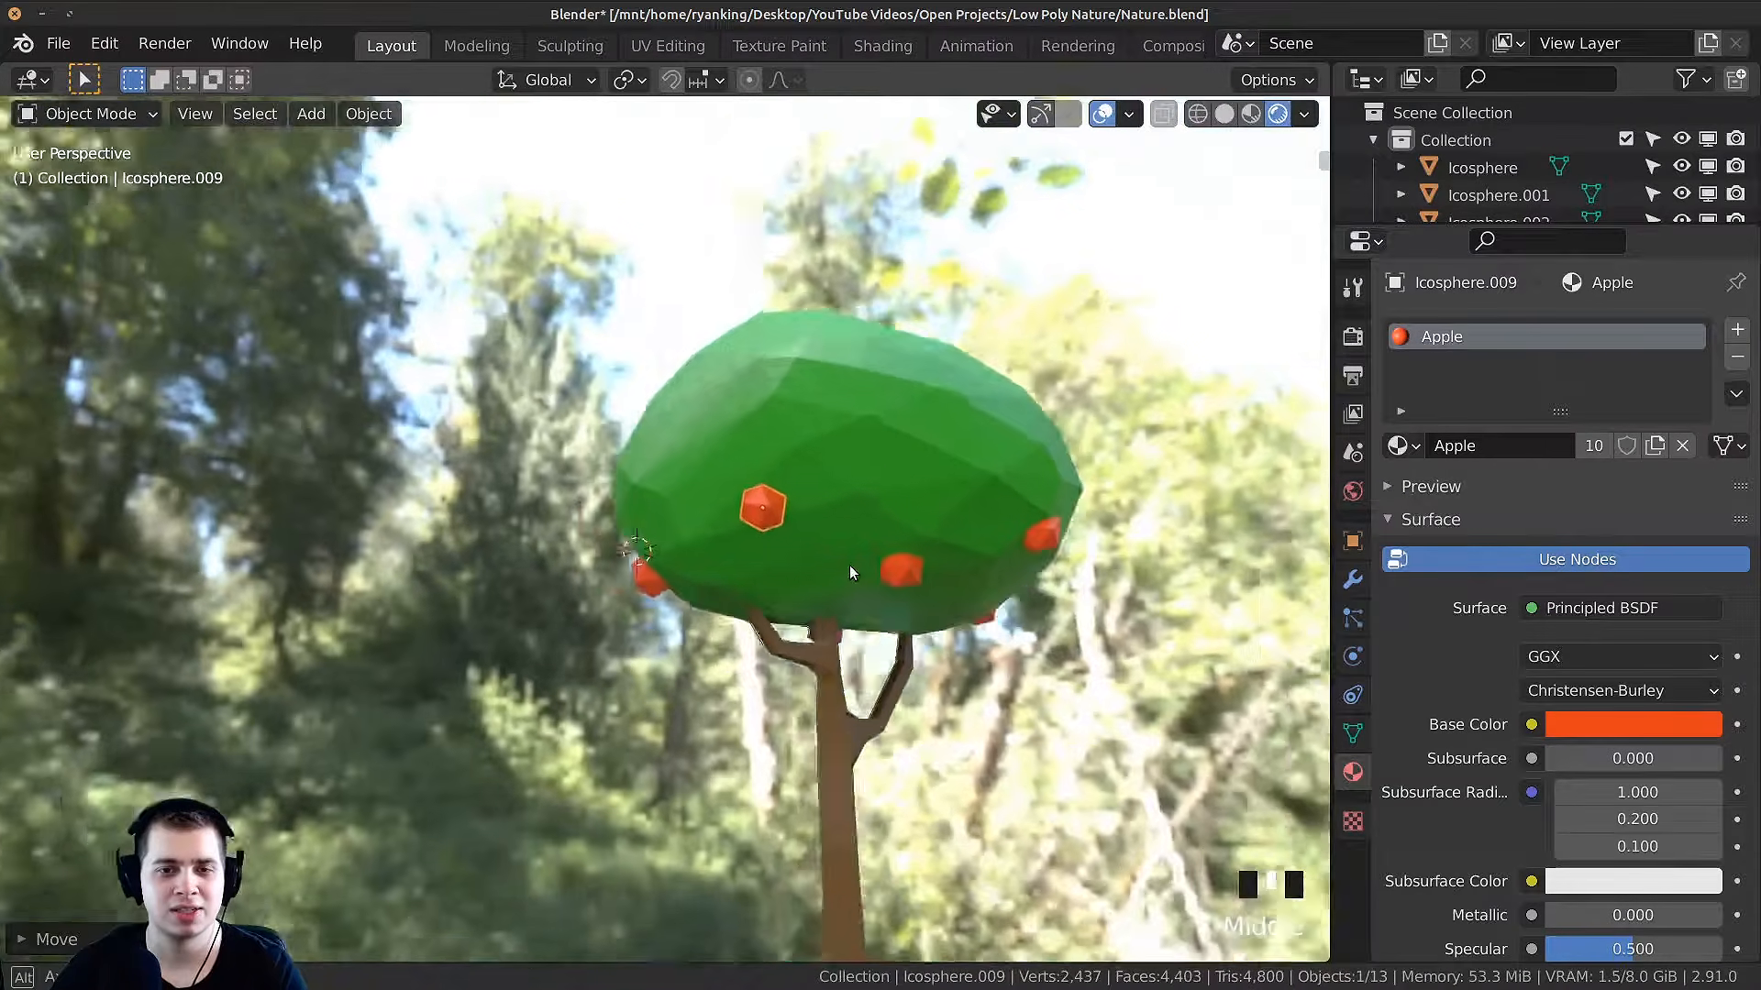
{"action": "key", "text": "shift+d"}
{"action": "left_click", "coordinate": [862, 632]}
Step: Resize the apple under the foliage beside the forked branch and reposition it against the leaves
{"action": "right_click", "coordinate": [743, 476]}
{"action": "middle_click_drag", "start_coordinate": [743, 477], "coordinate": [438, 653]}
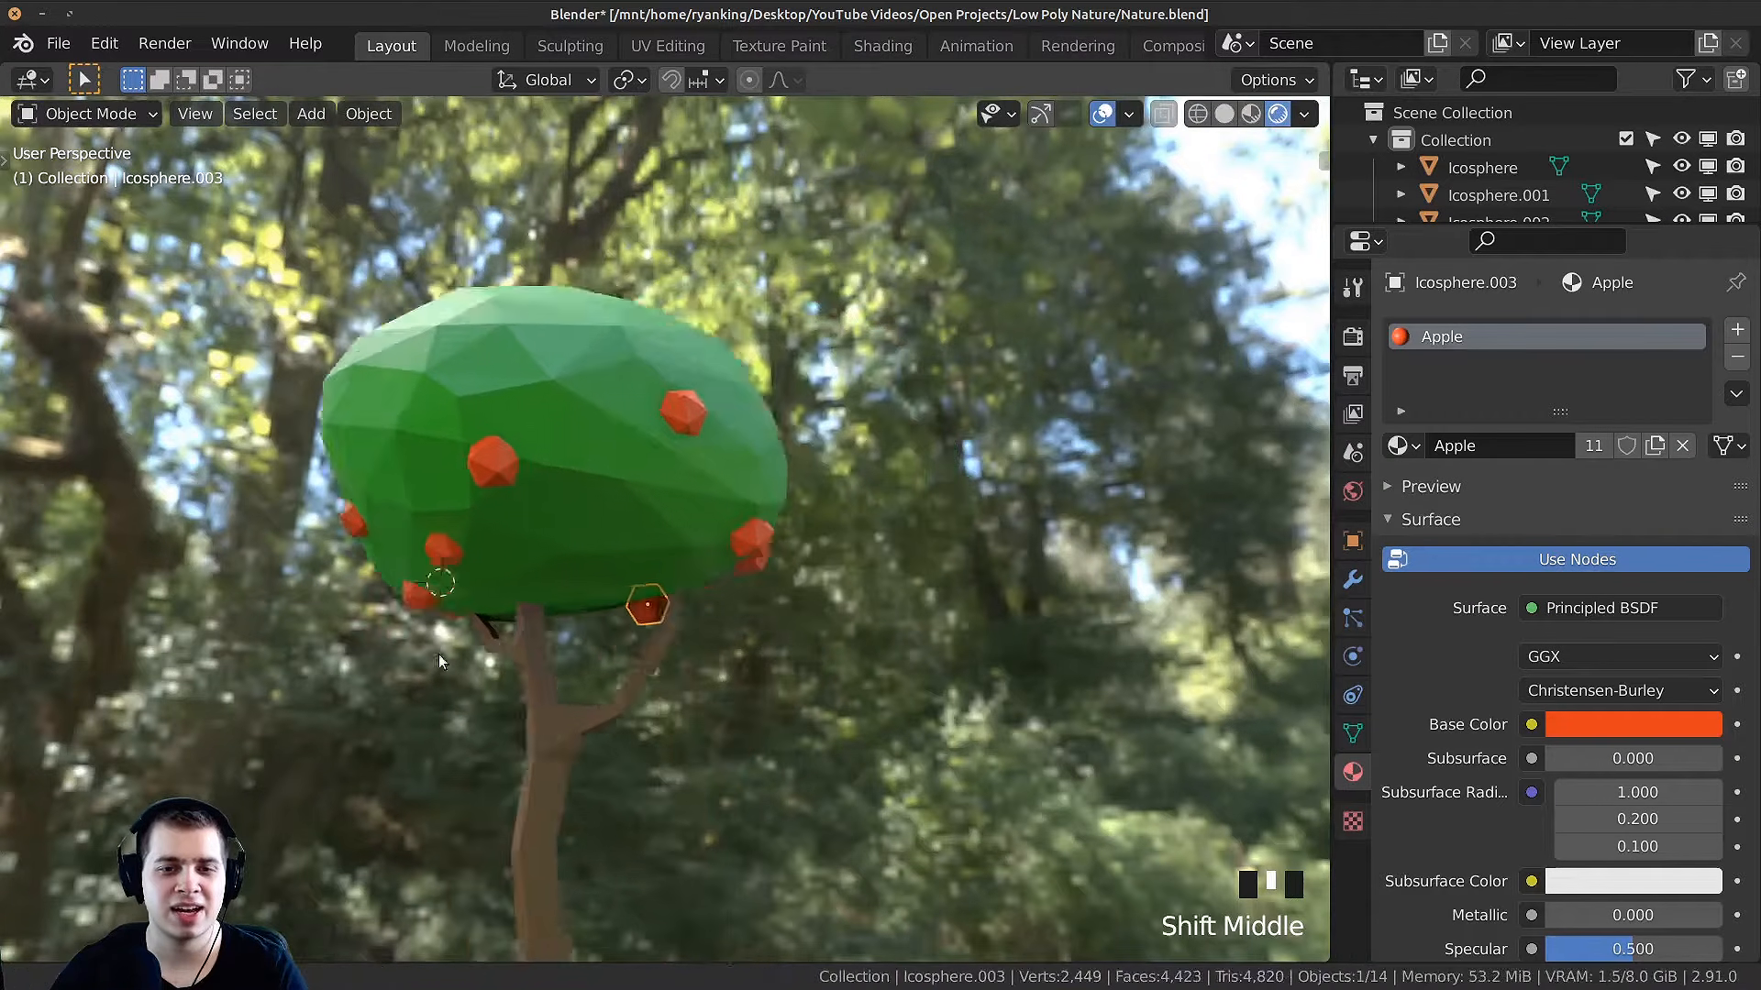
{"action": "left_click", "coordinate": [601, 619]}
{"action": "key", "text": "s"}
{"action": "left_click", "coordinate": [796, 664]}
{"action": "middle_click_drag", "start_coordinate": [761, 633], "coordinate": [817, 587]}
{"action": "key", "text": "g"}
{"action": "left_click", "coordinate": [771, 534]}
Step: Resize several apples around the lower foliage individually so that their sizes vary
{"action": "right_click", "coordinate": [731, 548]}
{"action": "scroll", "coordinate": [742, 555], "scroll_direction": "up", "scroll_amount": 3}
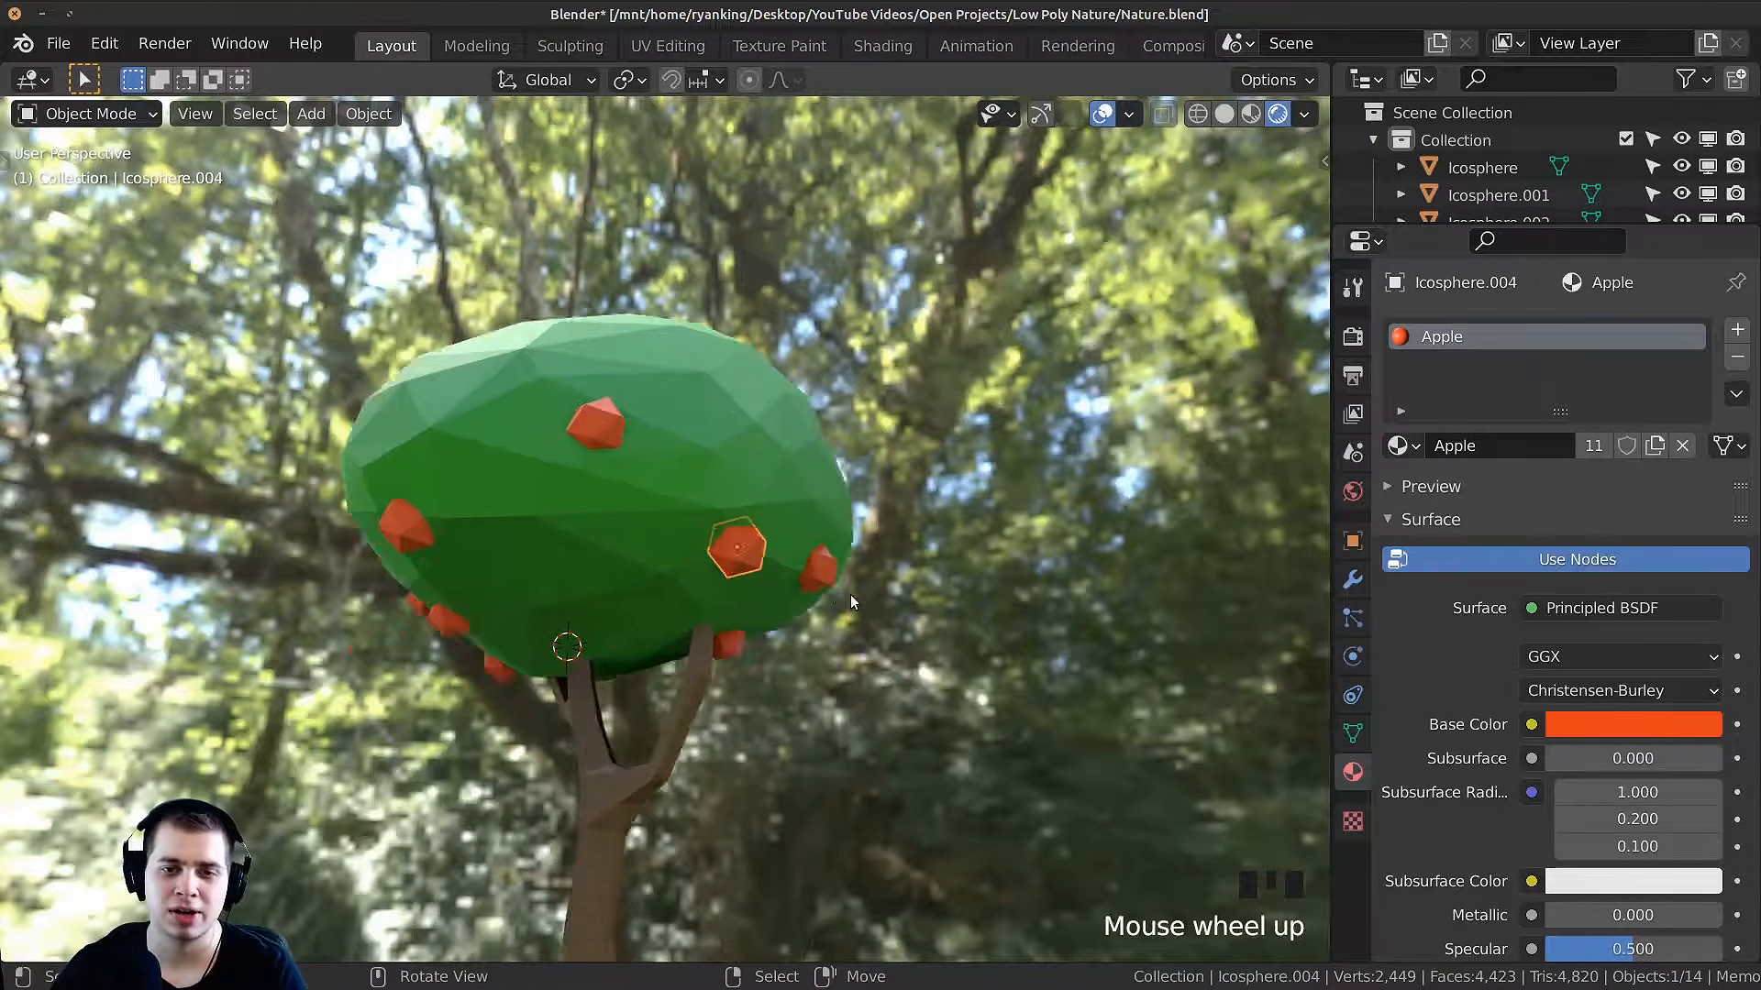
{"action": "key", "text": "s"}
{"action": "left_click", "coordinate": [775, 577]}
{"action": "left_click", "coordinate": [597, 379]}
{"action": "middle_click_drag", "start_coordinate": [817, 444], "coordinate": [777, 537]}
{"action": "key", "text": "s"}
{"action": "left_click", "coordinate": [1007, 564]}
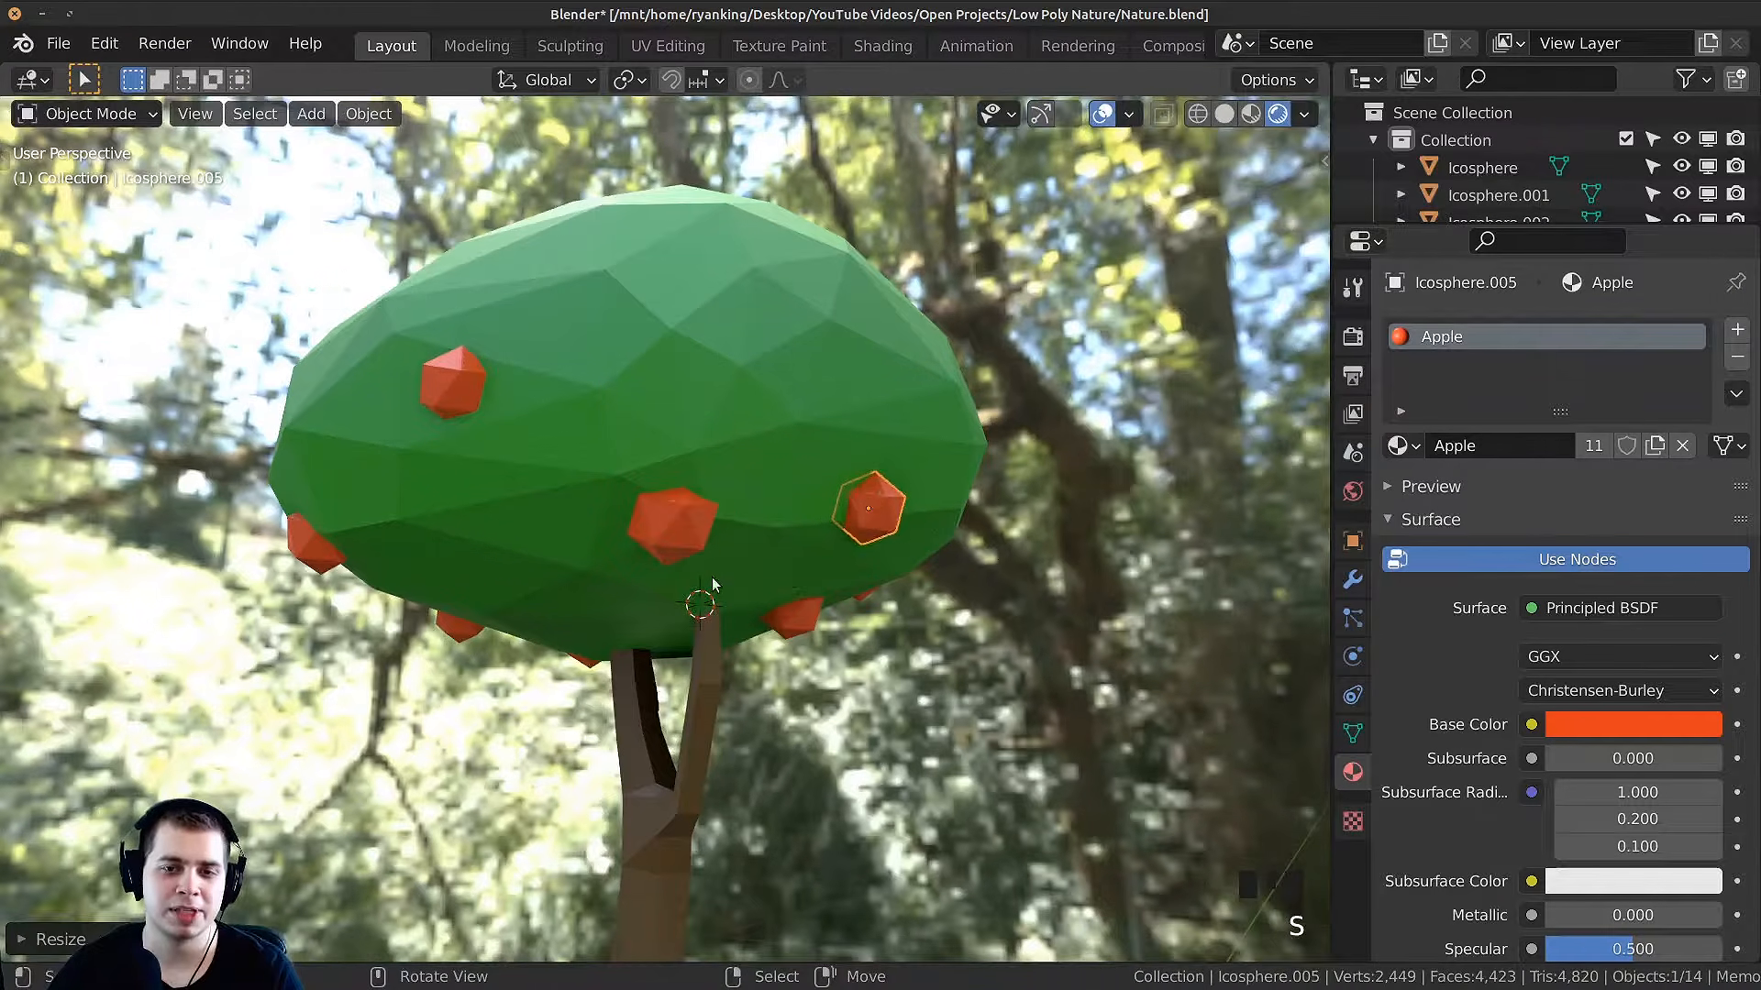
{"action": "middle_click_drag", "start_coordinate": [715, 586], "coordinate": [826, 541]}
{"action": "right_click", "coordinate": [725, 501]}
{"action": "key", "text": "s"}
{"action": "left_click", "coordinate": [817, 488]}
Step: Move an apple against the foliage and duplicate it to fill the remaining bare areas
{"action": "middle_click_drag", "start_coordinate": [488, 561], "coordinate": [633, 587]}
{"action": "middle_click_drag", "start_coordinate": [633, 587], "coordinate": [633, 688], "text": "shift"}
{"action": "key", "text": "g"}
{"action": "left_click", "coordinate": [721, 616]}
{"action": "key", "text": "shift+d"}
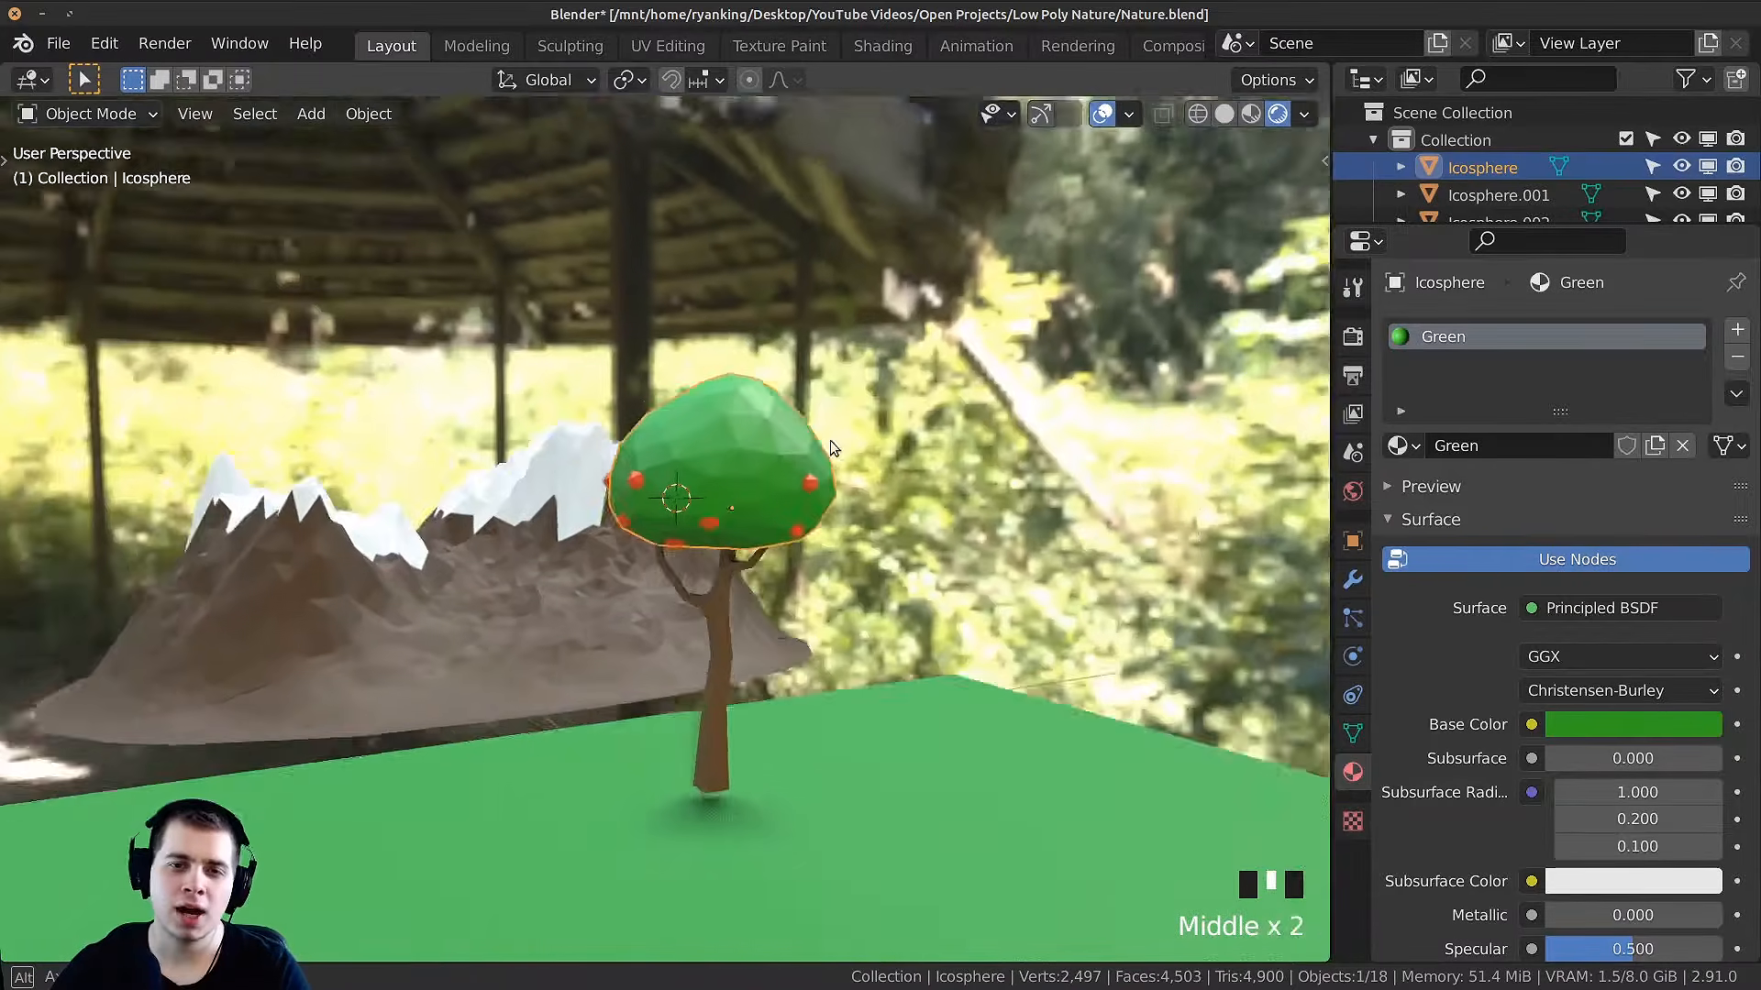
Step: Open the list of available modifiers for the tree's green foliage
{"action": "middle_click_drag", "start_coordinate": [829, 440], "coordinate": [787, 416]}
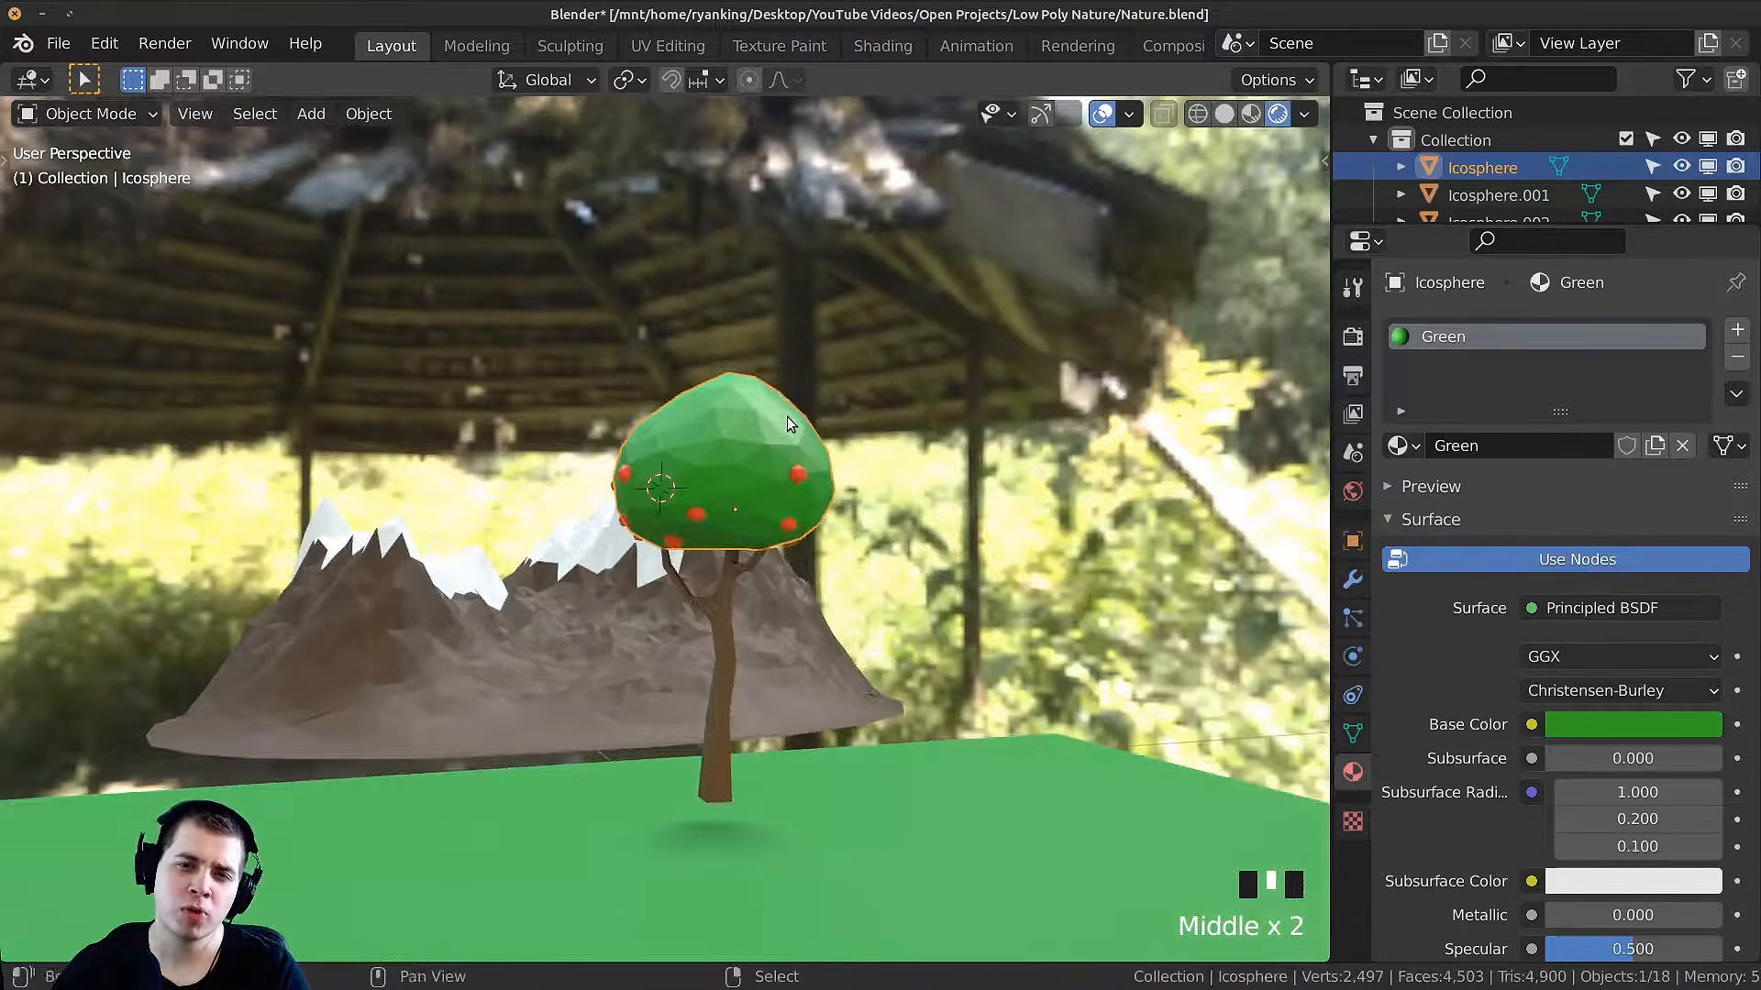
{"action": "scroll", "coordinate": [668, 383], "scroll_direction": "up", "scroll_amount": 4}
{"action": "middle_click_drag", "start_coordinate": [667, 383], "coordinate": [856, 423]}
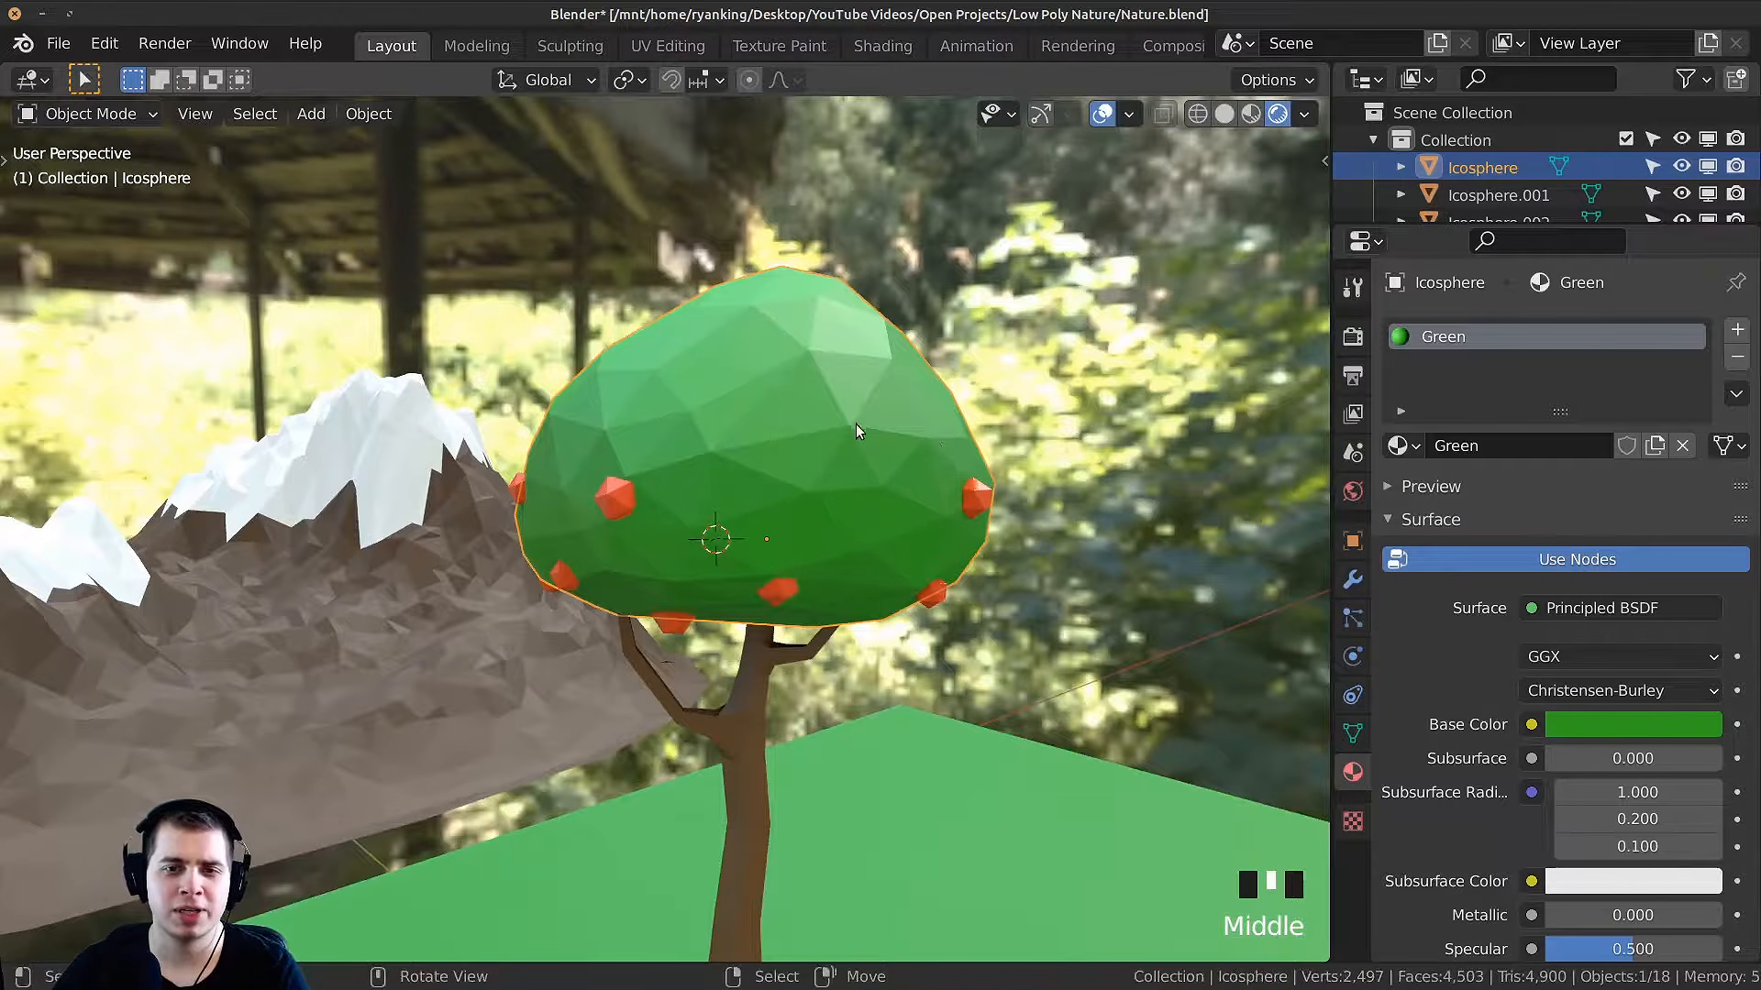
{"action": "left_click", "coordinate": [1352, 580]}
{"action": "left_click", "coordinate": [1416, 330]}
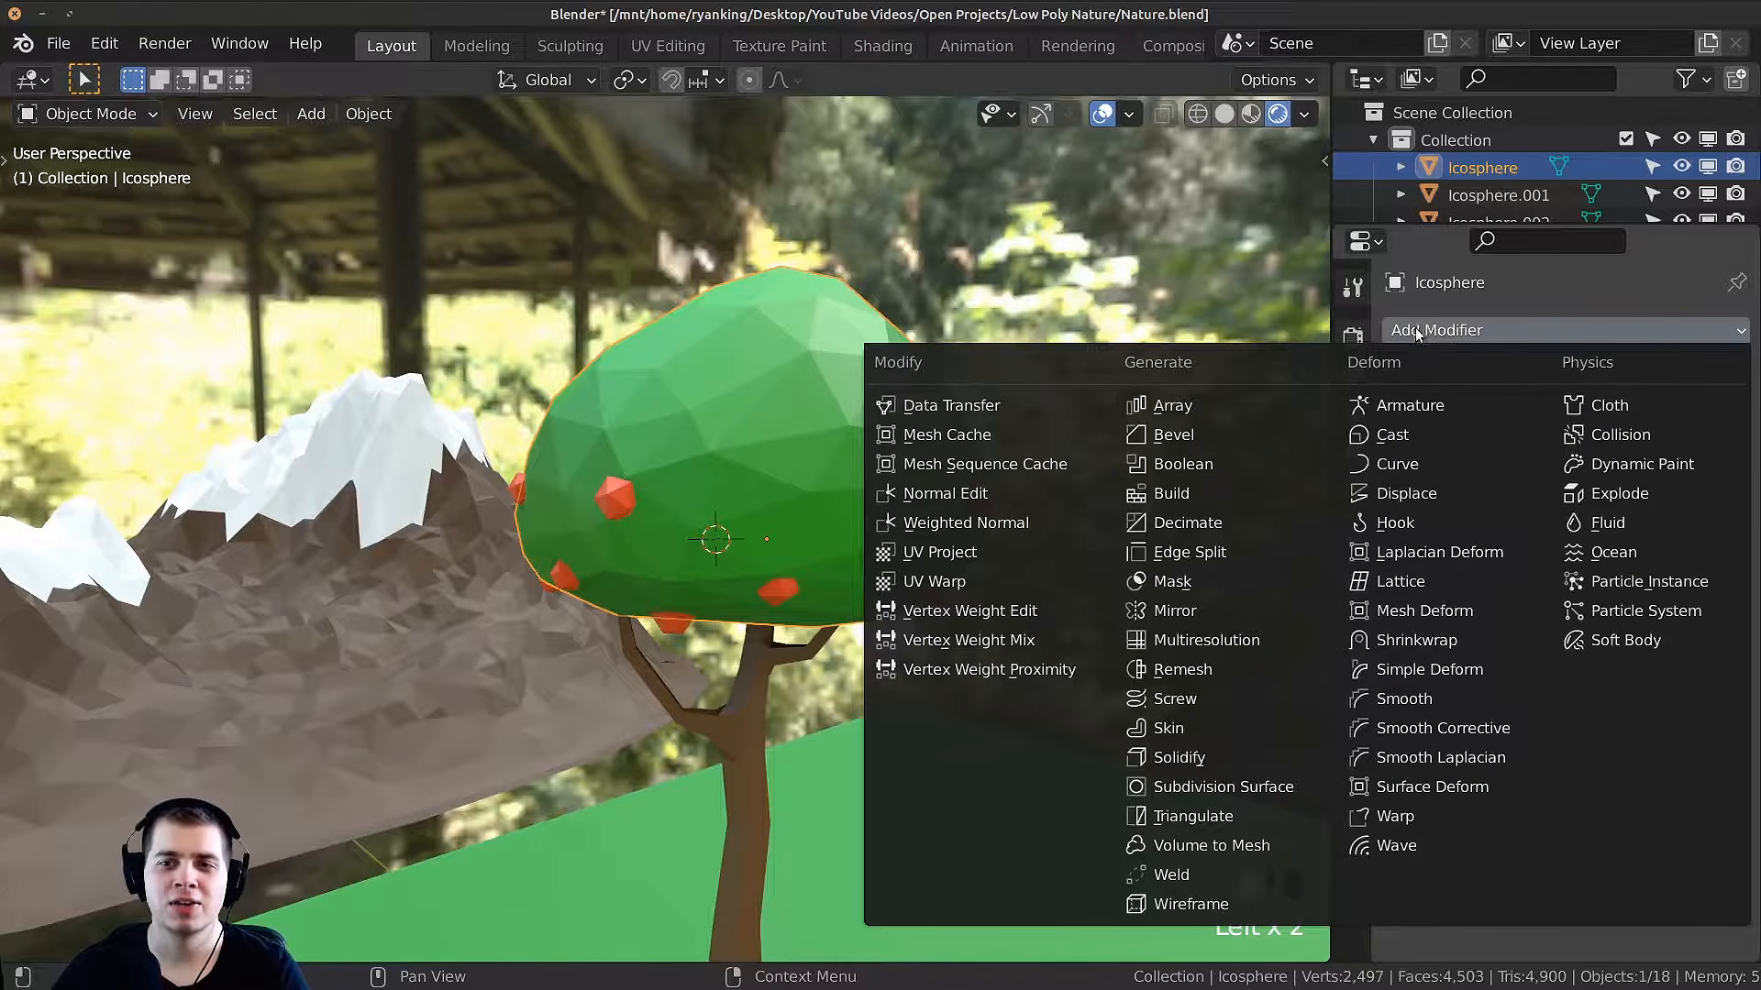
Step: Add a Decimate modifier to the tree's green canopy, set its Collapse ratio to about 0.61, and apply it
{"action": "left_click", "coordinate": [1235, 519]}
{"action": "mouse_move", "coordinate": [1617, 450]}
{"action": "left_mouse_down"}
{"action": "mouse_move", "coordinate": [1674, 451]}
{"action": "mouse_move", "coordinate": [1641, 451]}
{"action": "left_mouse_up"}
{"action": "middle_click_drag", "start_coordinate": [1021, 546], "coordinate": [1101, 449]}
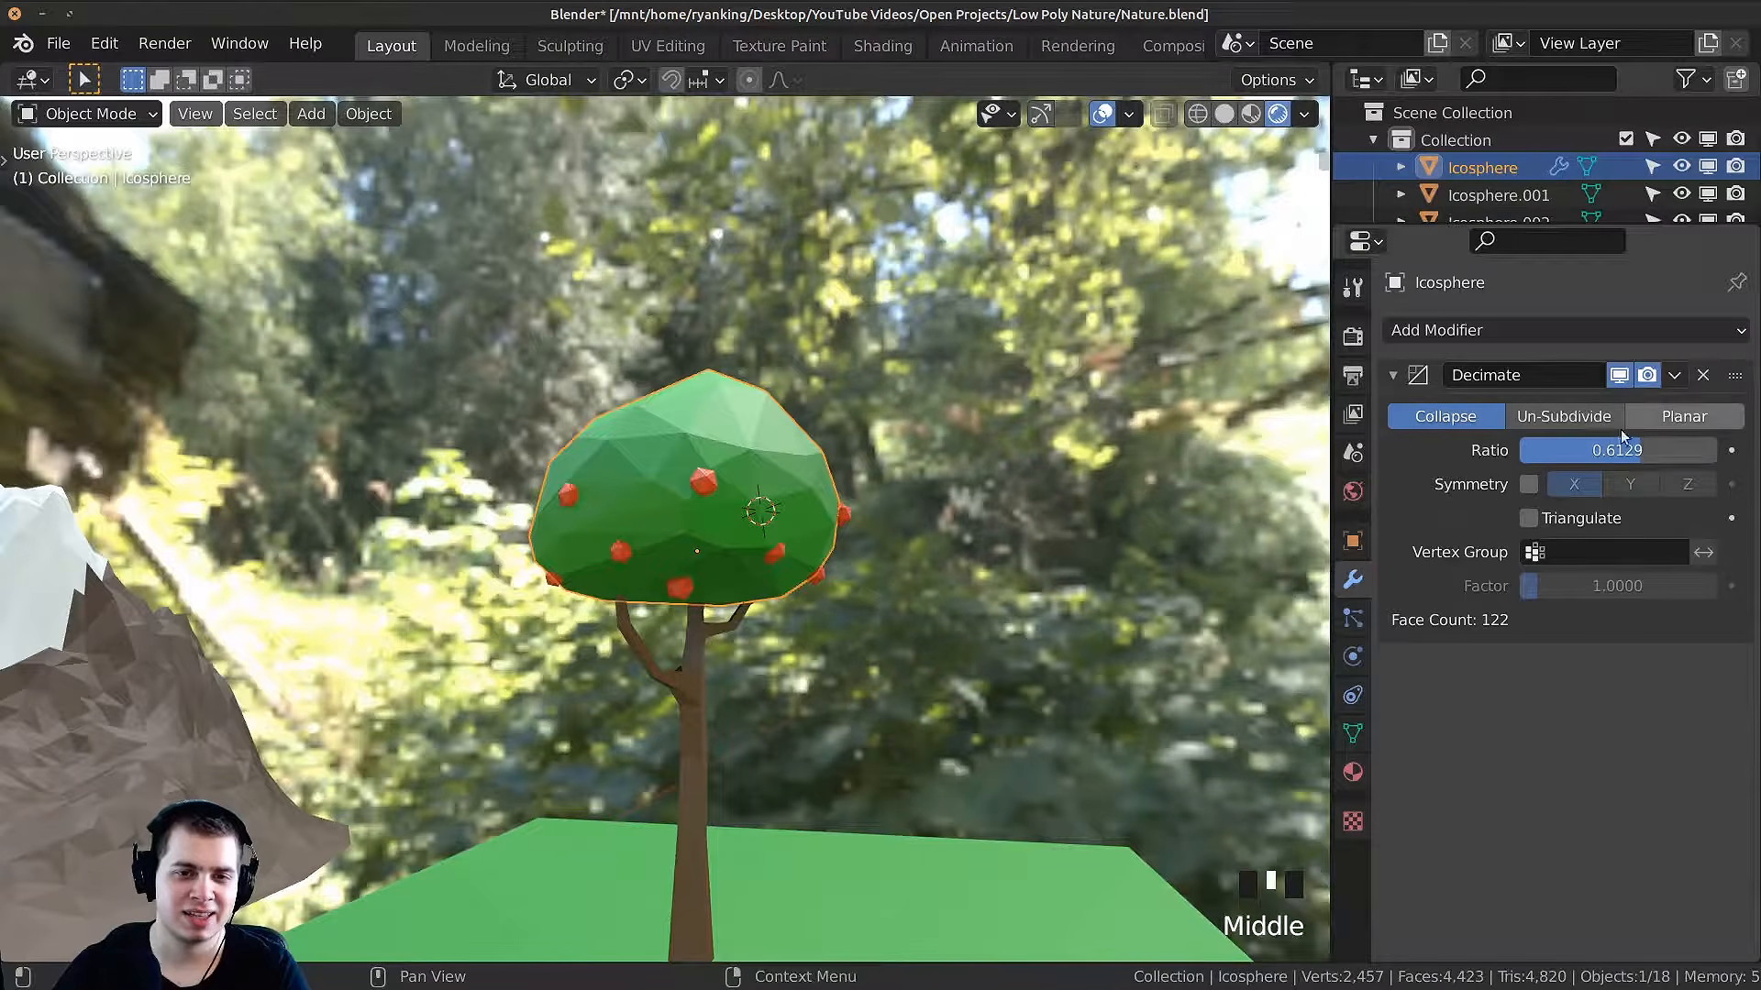
{"action": "key", "text": "ctrl+a"}
{"action": "middle_click_drag", "start_coordinate": [861, 433], "coordinate": [789, 486]}
{"action": "key", "text": "Tab"}
{"action": "key", "text": "Tab"}
{"action": "middle_click_drag", "start_coordinate": [789, 486], "coordinate": [887, 504], "text": "shift"}
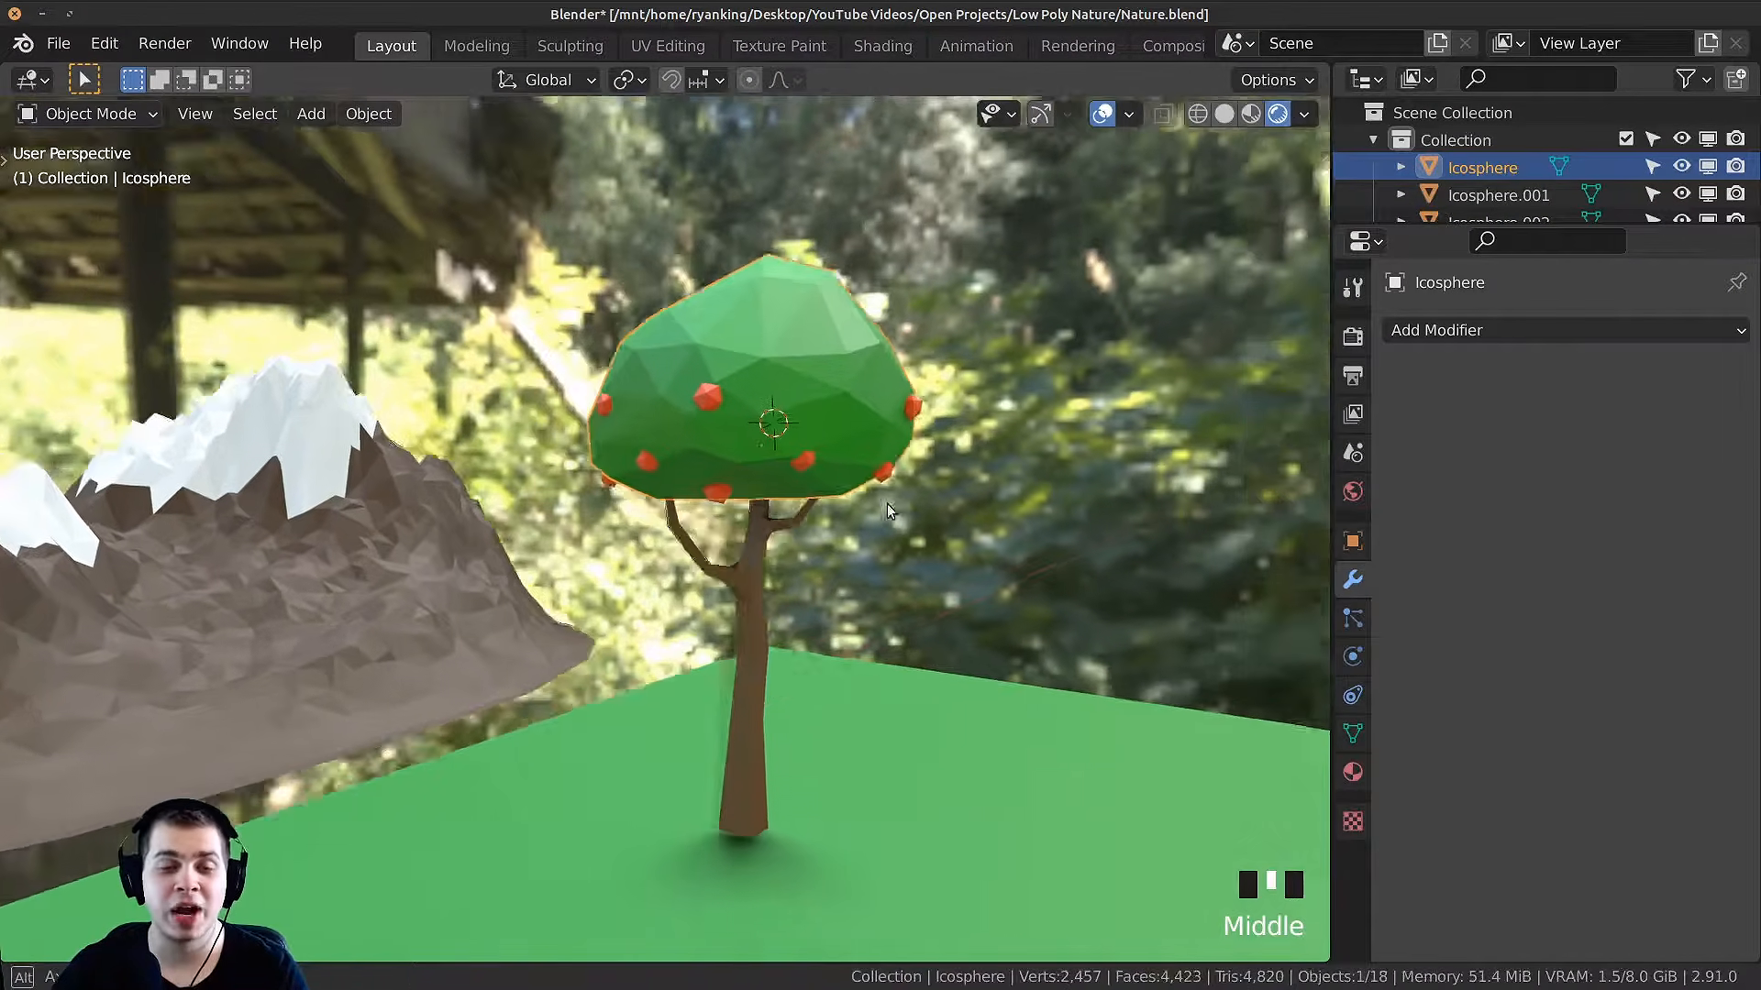
Step: Join the canopy and all the red apples into the tree trunk as a single object
{"action": "scroll", "coordinate": [899, 492], "scroll_direction": "down", "scroll_amount": 1}
{"action": "scroll", "coordinate": [769, 521], "scroll_direction": "up", "scroll_amount": 2}
{"action": "right_click", "coordinate": [680, 653]}
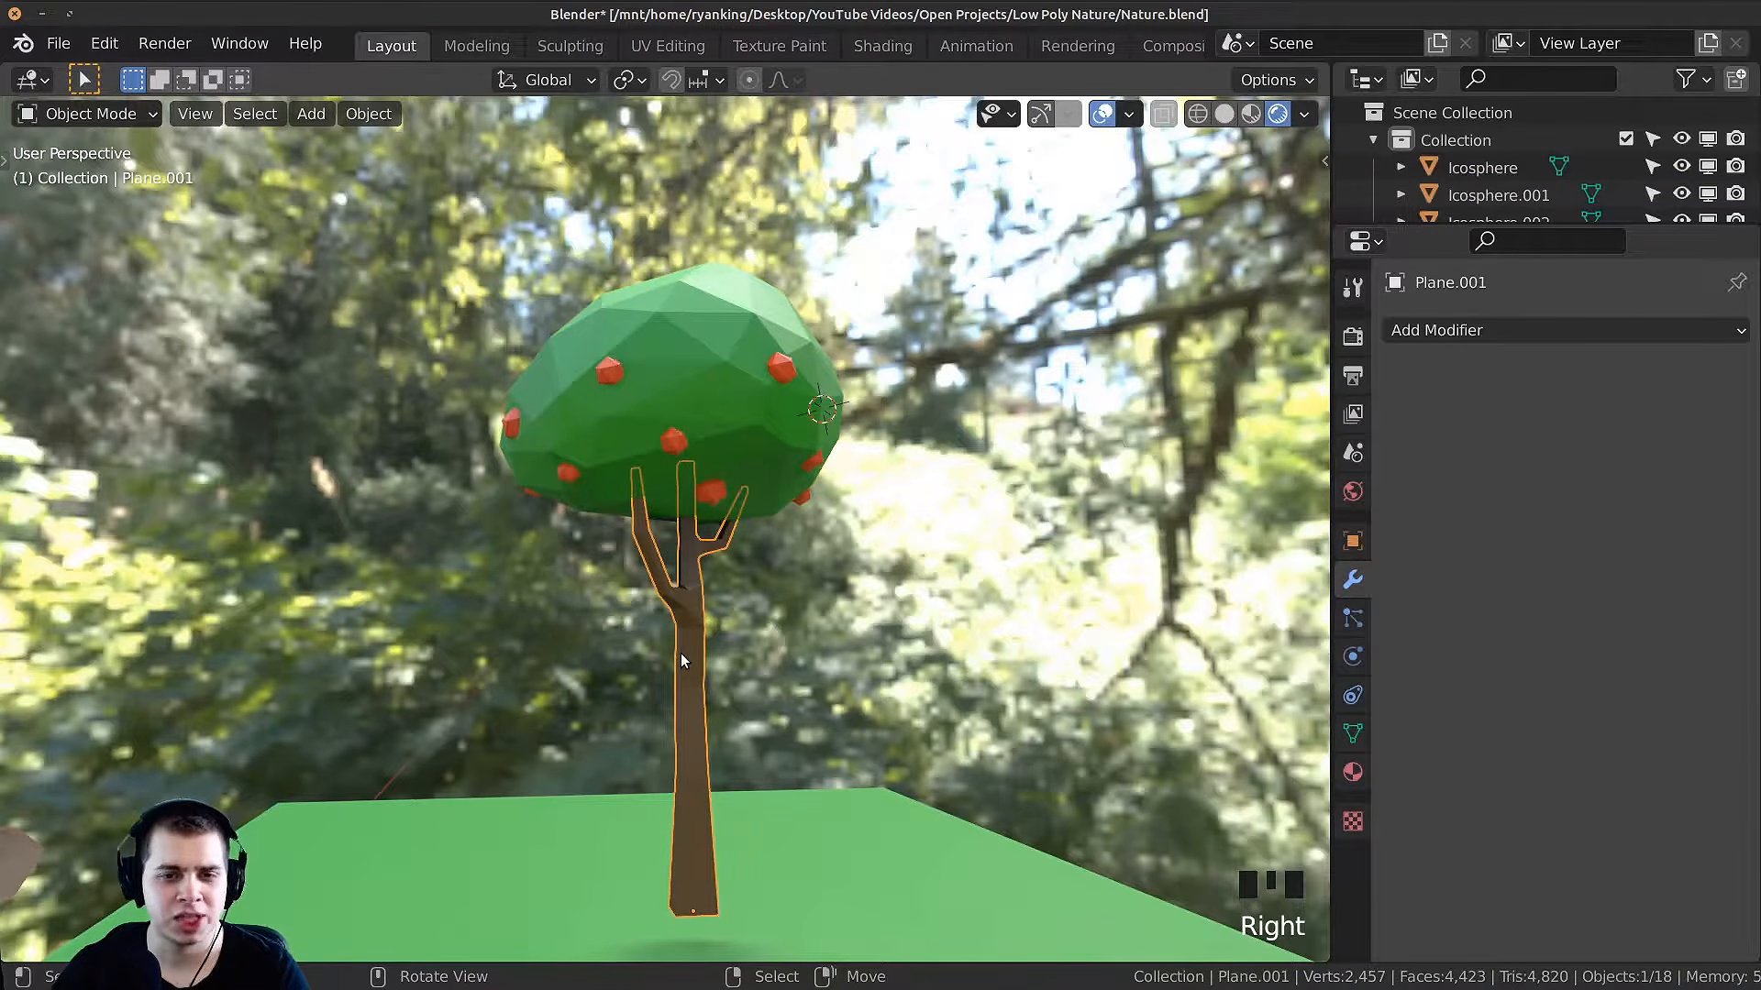
{"action": "key", "text": "g"}
{"action": "key", "text": "Escape"}
{"action": "mouse_move", "coordinate": [1037, 644]}
{"action": "middle_mouse_down"}
{"action": "mouse_move", "coordinate": [1018, 642]}
{"action": "mouse_move", "coordinate": [1060, 586]}
{"action": "mouse_move", "coordinate": [1115, 587]}
{"action": "middle_mouse_up"}
{"action": "key", "text": "z"}
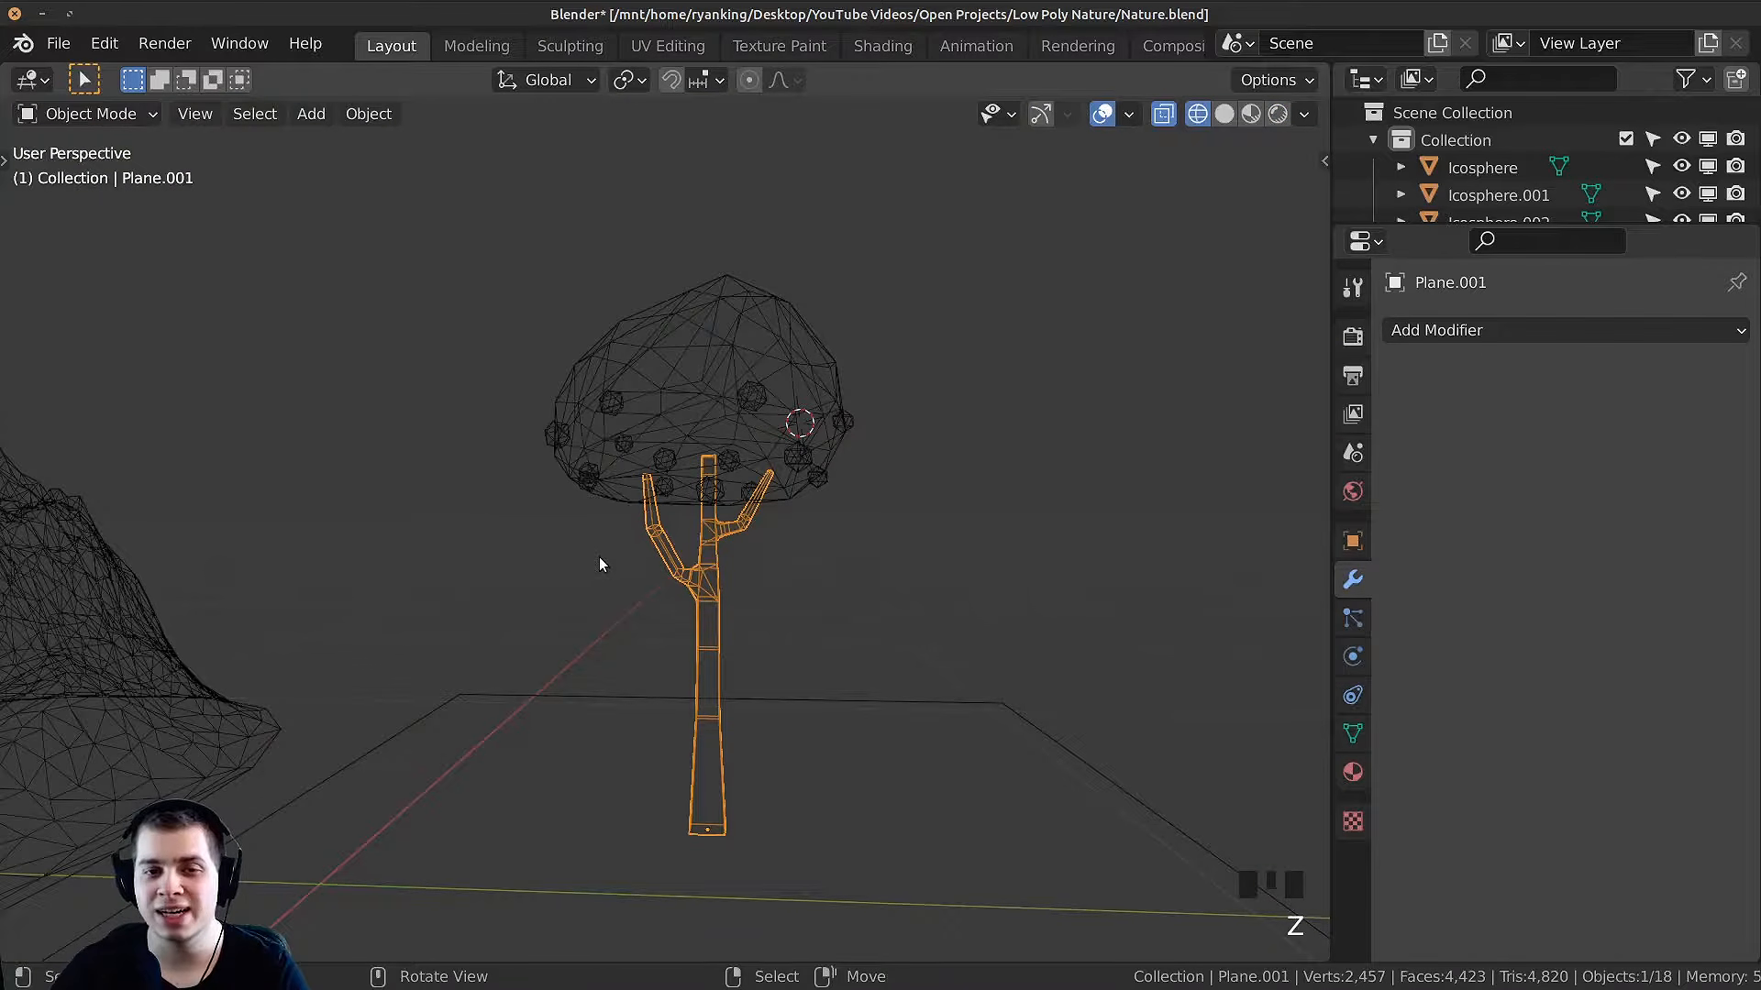
{"action": "key", "text": "b"}
{"action": "left_click_drag", "start_coordinate": [382, 157], "coordinate": [936, 549]}
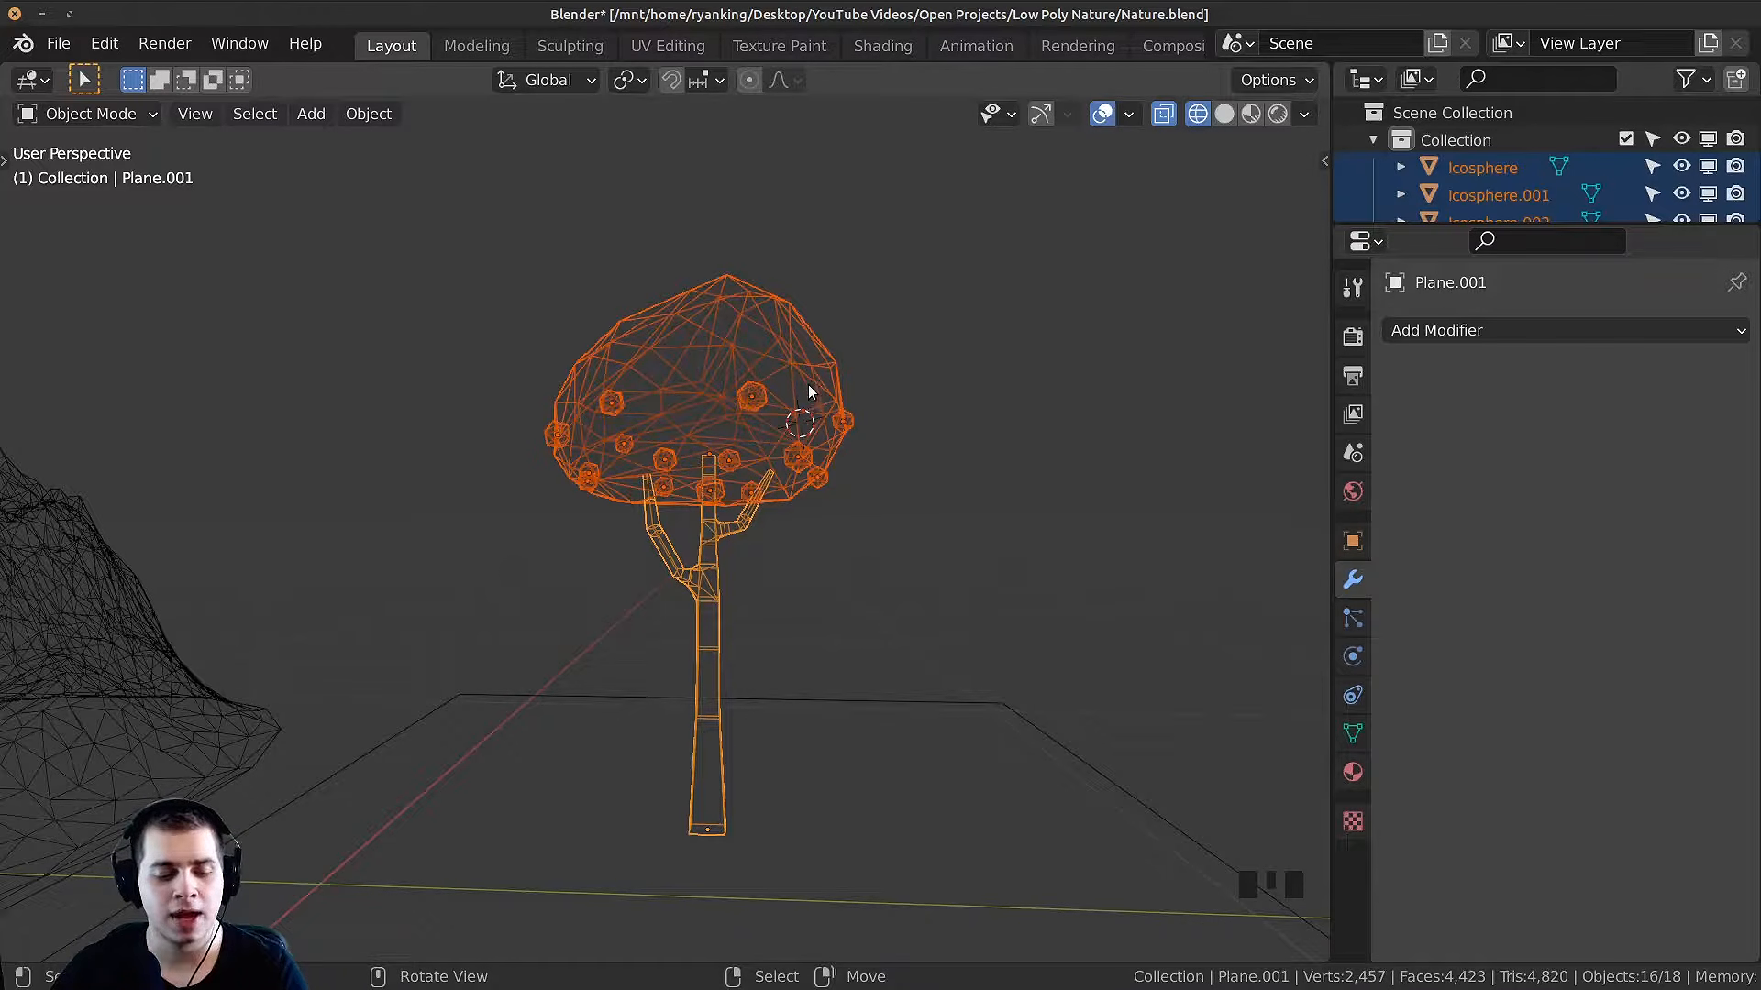
{"action": "key", "text": "ctrl+j"}
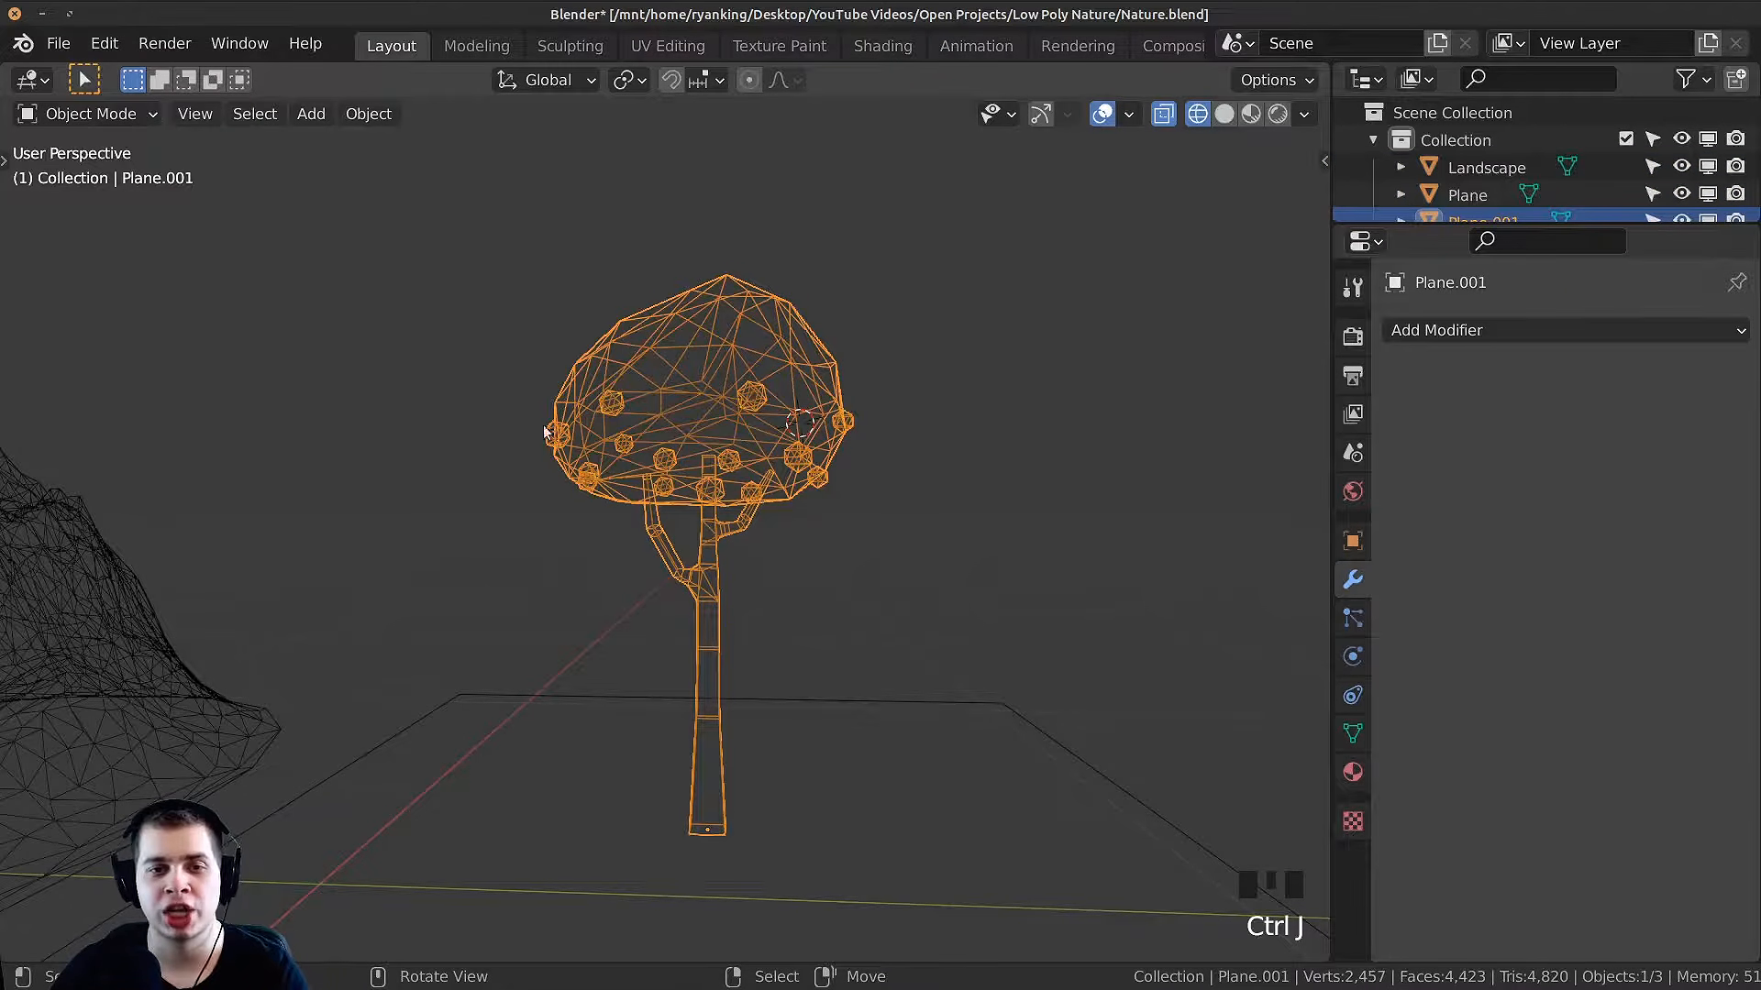
{"action": "key", "text": "z"}
{"action": "middle_click_drag", "start_coordinate": [829, 667], "coordinate": [819, 745]}
{"action": "key", "text": "z"}
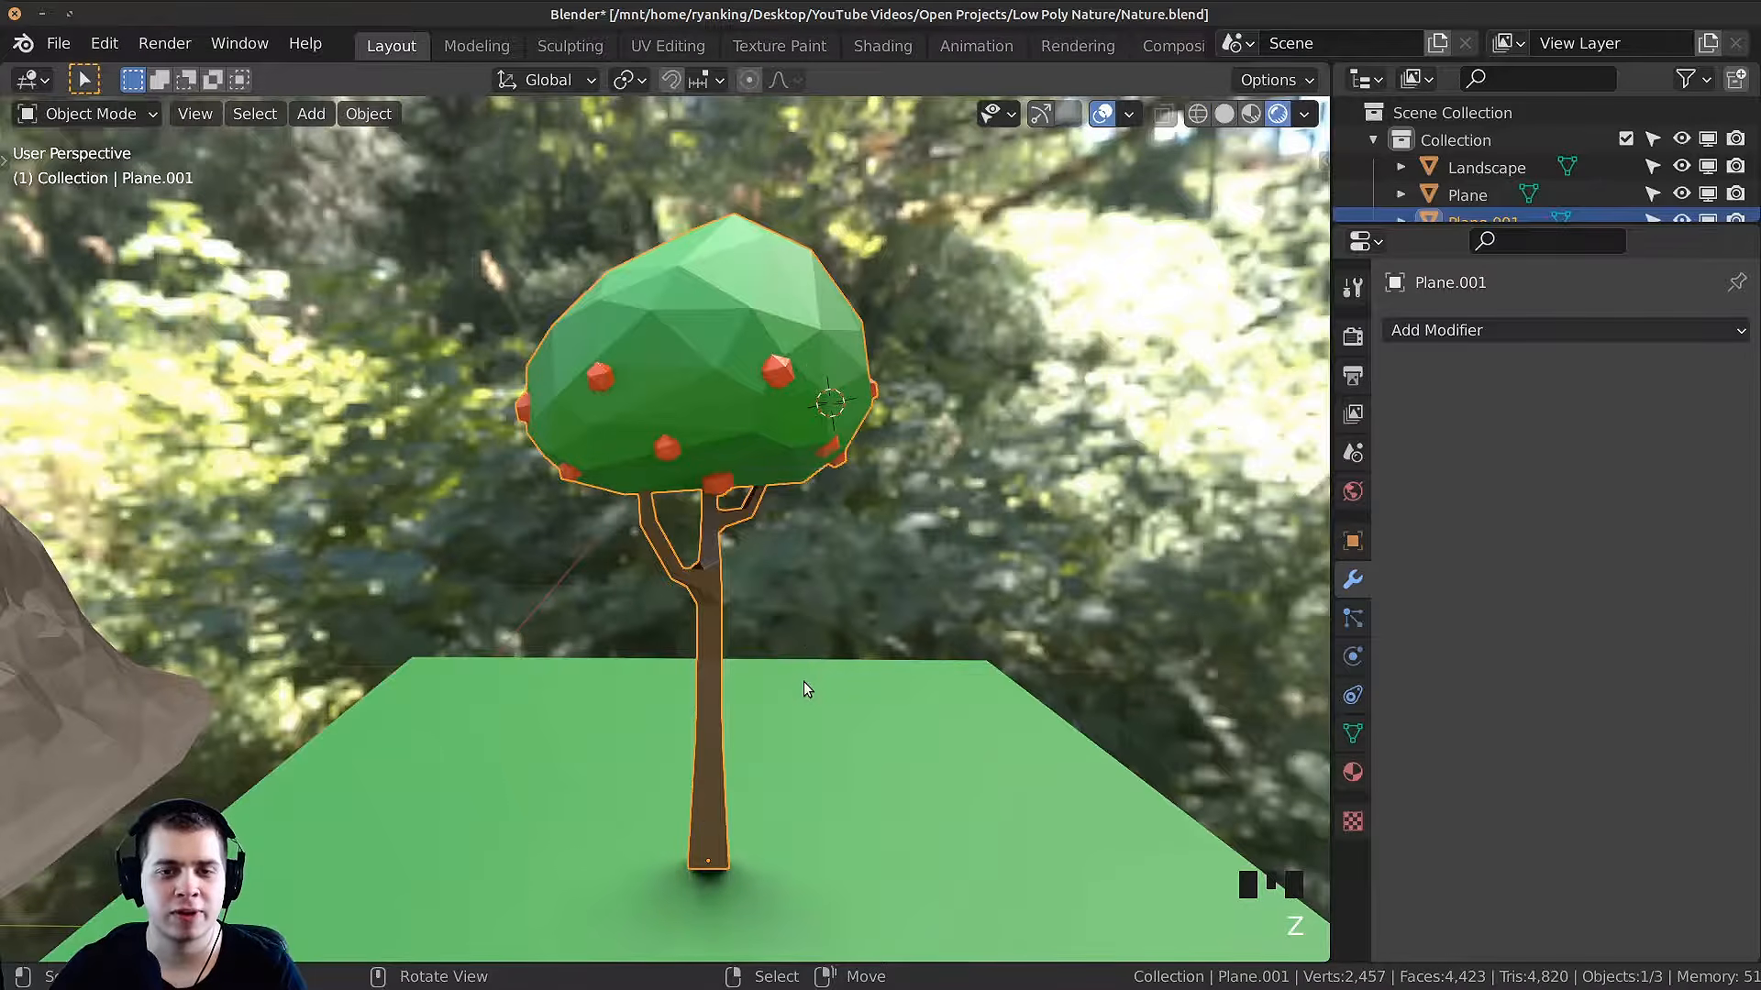
{"action": "key", "text": "z"}
{"action": "scroll", "coordinate": [803, 505], "scroll_direction": "down", "scroll_amount": 3}
{"action": "middle_click_drag", "start_coordinate": [802, 507], "coordinate": [771, 513]}
{"action": "key", "text": "g"}
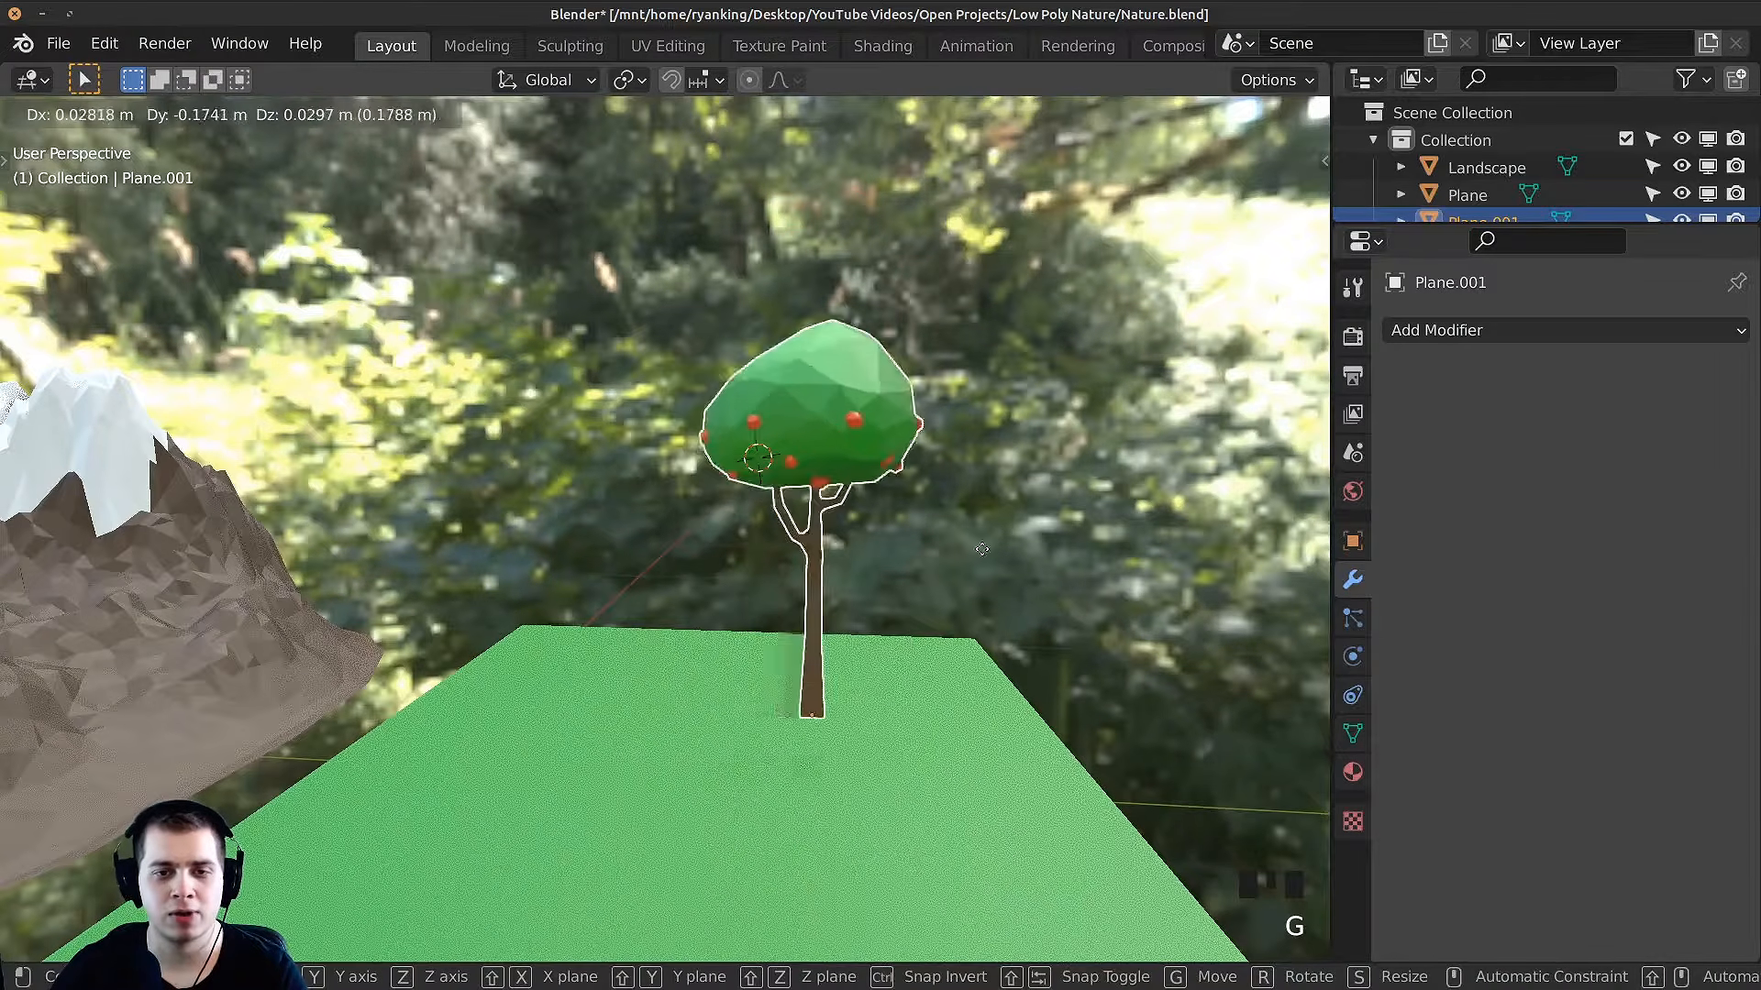
{"action": "right_click", "coordinate": [888, 497]}
{"action": "middle_click_drag", "start_coordinate": [885, 503], "coordinate": [706, 557]}
{"action": "key", "text": "g"}
{"action": "right_click", "coordinate": [813, 572]}
{"action": "key", "text": "Tab"}
{"action": "key", "text": "a"}
{"action": "middle_click_drag", "start_coordinate": [795, 513], "coordinate": [715, 513]}
{"action": "scroll", "coordinate": [837, 550], "scroll_direction": "up", "scroll_amount": 3}
{"action": "key", "text": "Tab"}
{"action": "scroll", "coordinate": [802, 549], "scroll_direction": "down", "scroll_amount": 3}
{"action": "middle_click_drag", "start_coordinate": [715, 513], "coordinate": [660, 448], "text": "shift"}
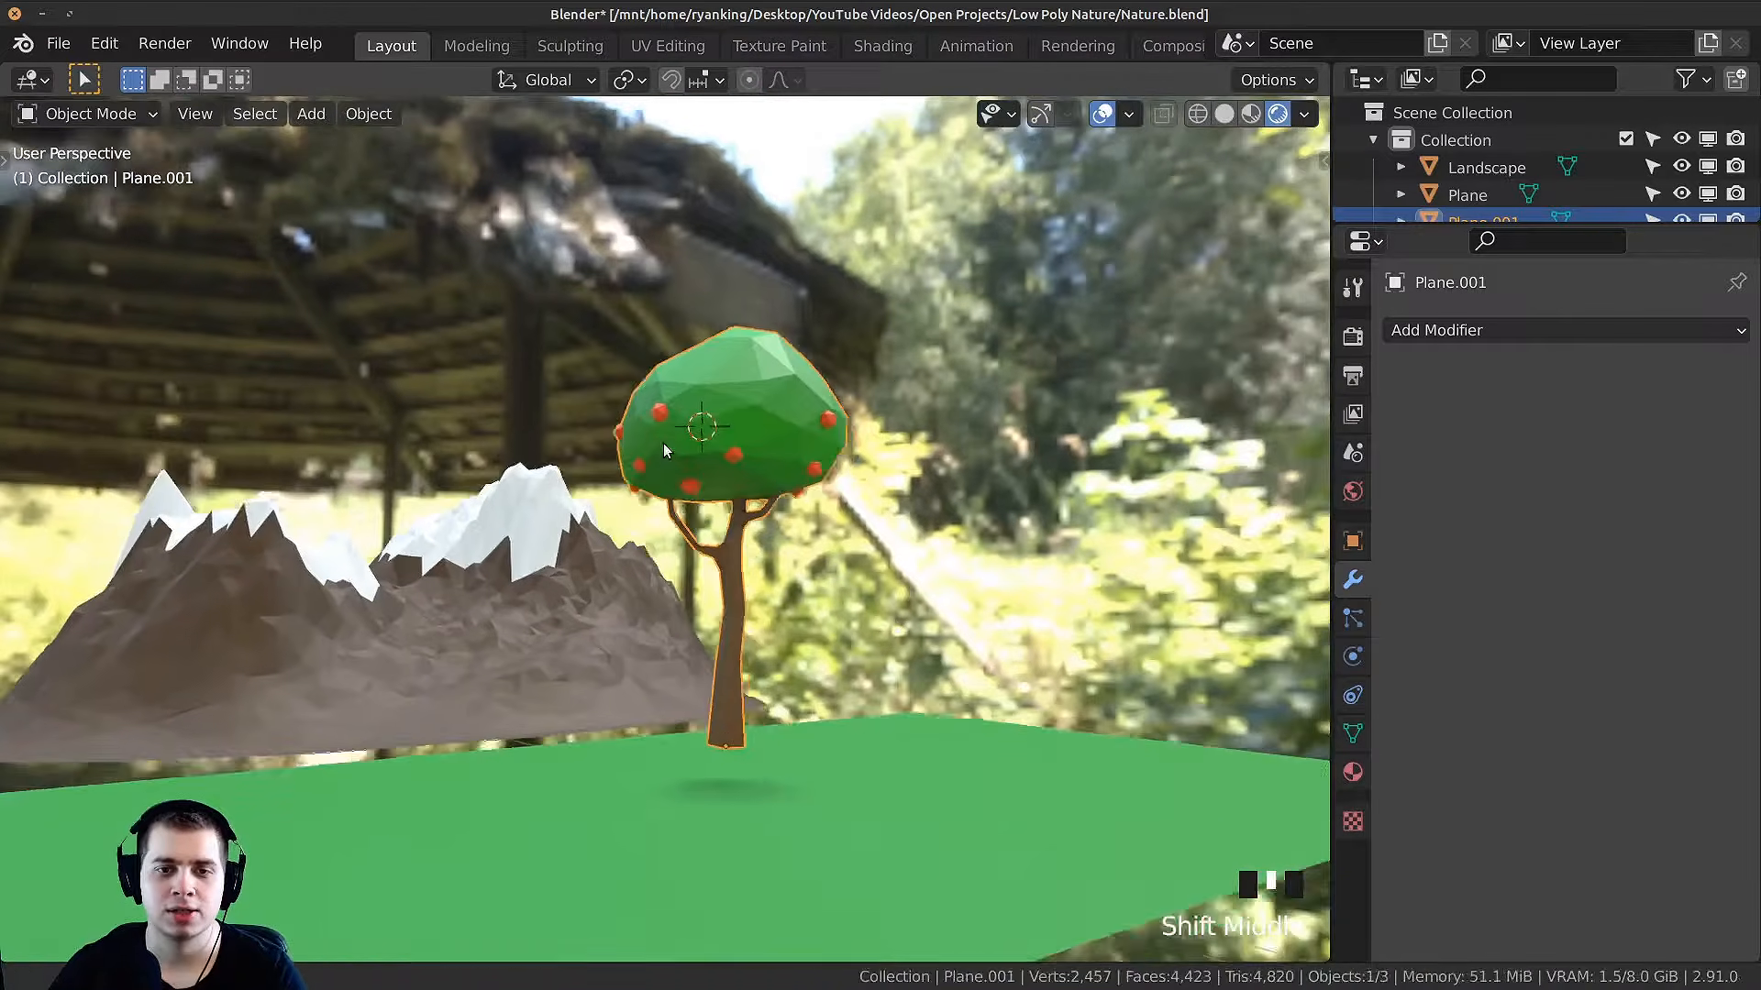
Step: Move the joined tree vertically along Z so the trunk's base sits on the green ground
{"action": "middle_click_drag", "start_coordinate": [908, 499], "coordinate": [941, 548]}
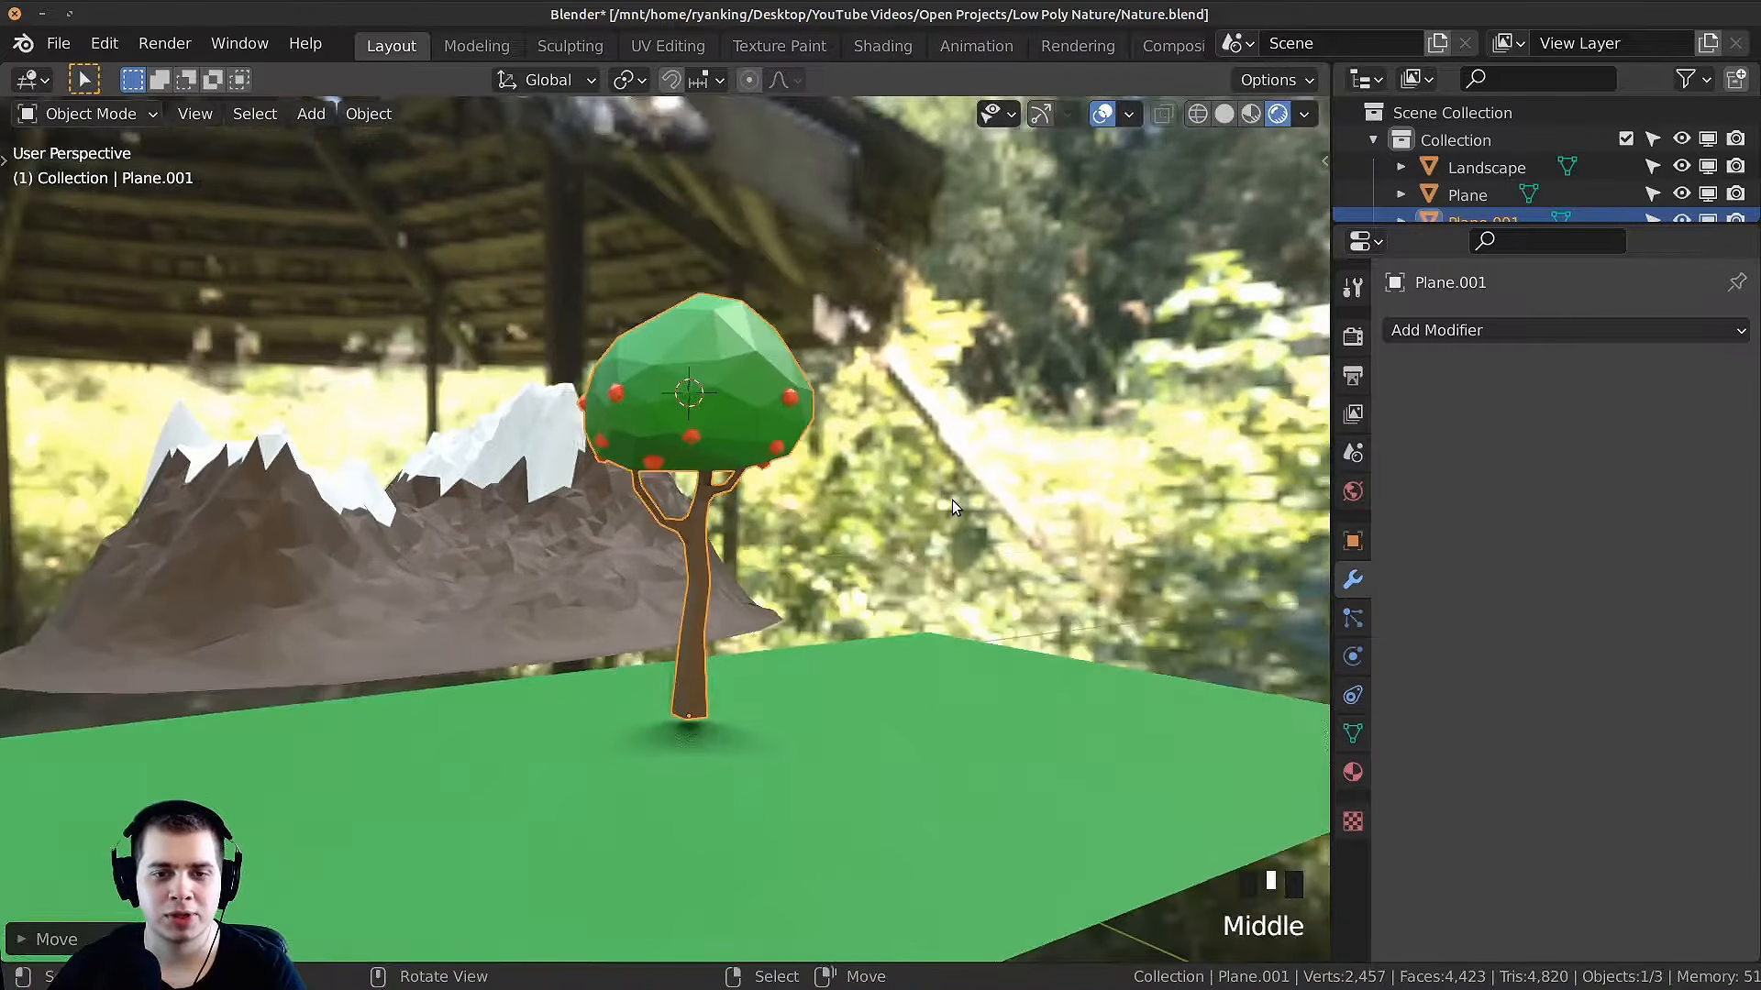
{"action": "key", "text": "g"}
{"action": "key", "text": "z"}
{"action": "right_click", "coordinate": [952, 534]}
{"action": "key", "text": "g"}
{"action": "key", "text": "z"}
{"action": "left_click", "coordinate": [917, 558]}
{"action": "middle_click_drag", "start_coordinate": [941, 549], "coordinate": [866, 543]}
{"action": "scroll", "coordinate": [963, 536], "scroll_direction": "down", "scroll_amount": 4}
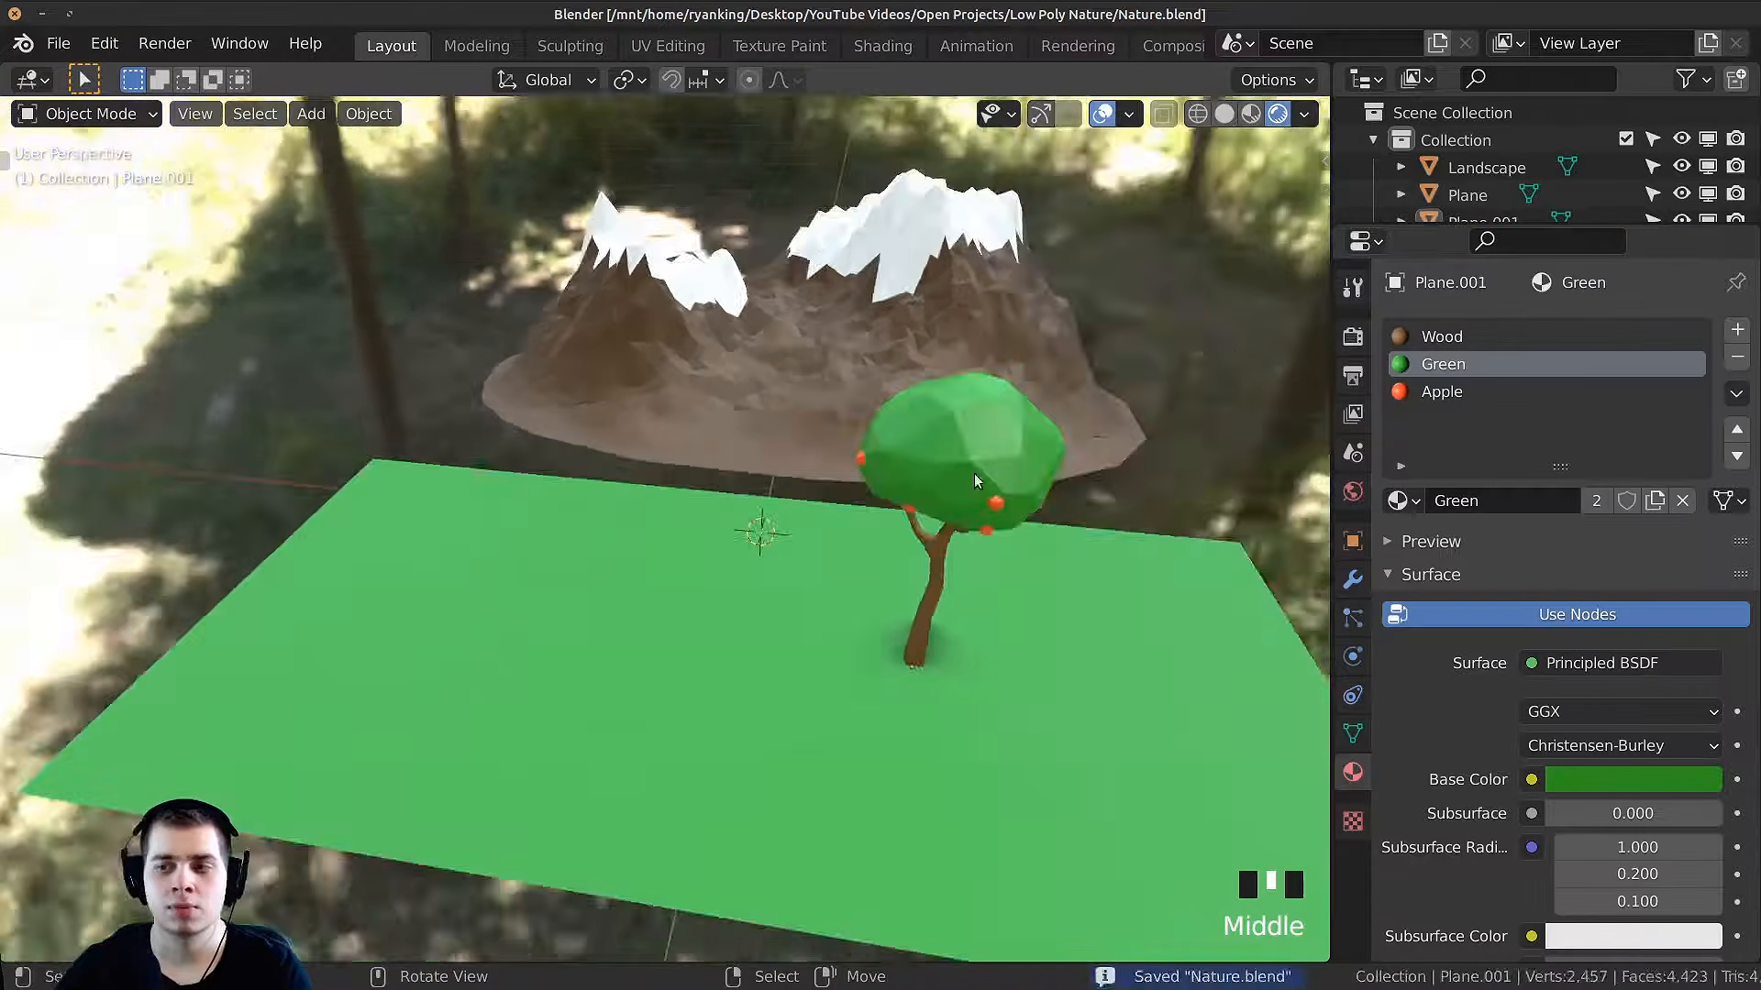
Step: Place the 3D cursor on the open green ground beside the tree and add a cube there
{"action": "middle_click_drag", "start_coordinate": [973, 473], "coordinate": [959, 463]}
{"action": "middle_click_drag", "start_coordinate": [958, 463], "coordinate": [942, 453], "text": "shift"}
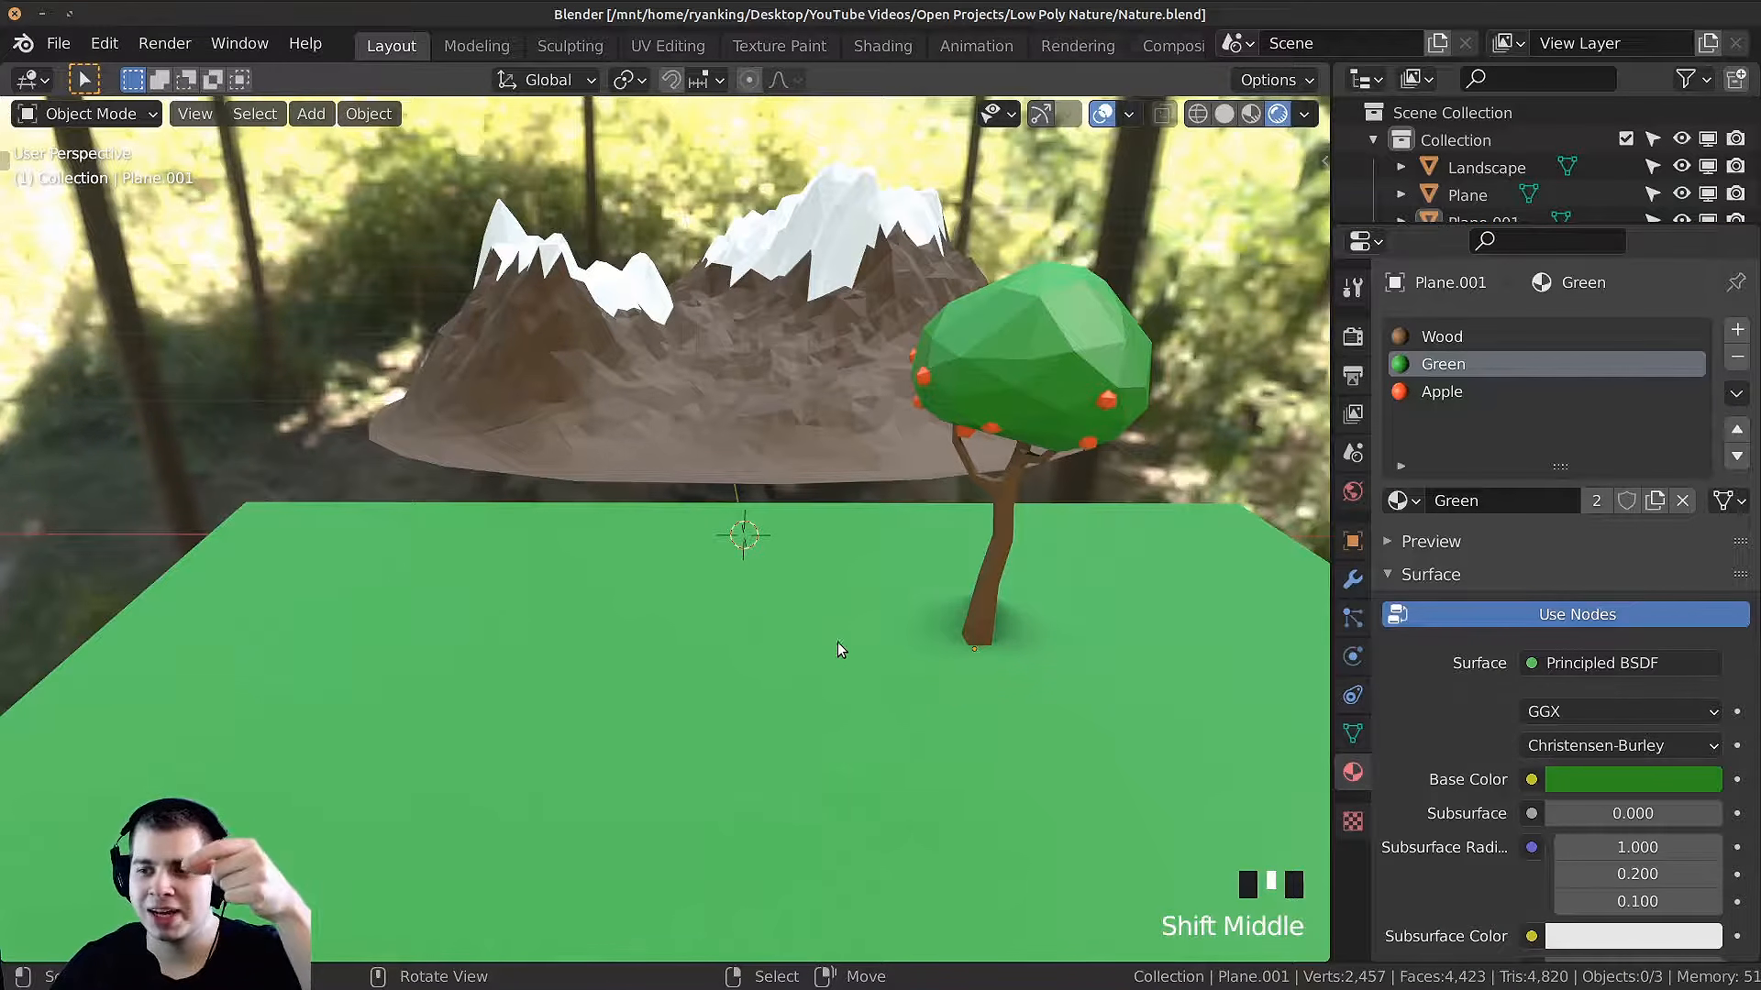
{"action": "scroll", "coordinate": [883, 674], "scroll_direction": "up", "scroll_amount": 3}
{"action": "middle_click_drag", "start_coordinate": [884, 675], "coordinate": [789, 633]}
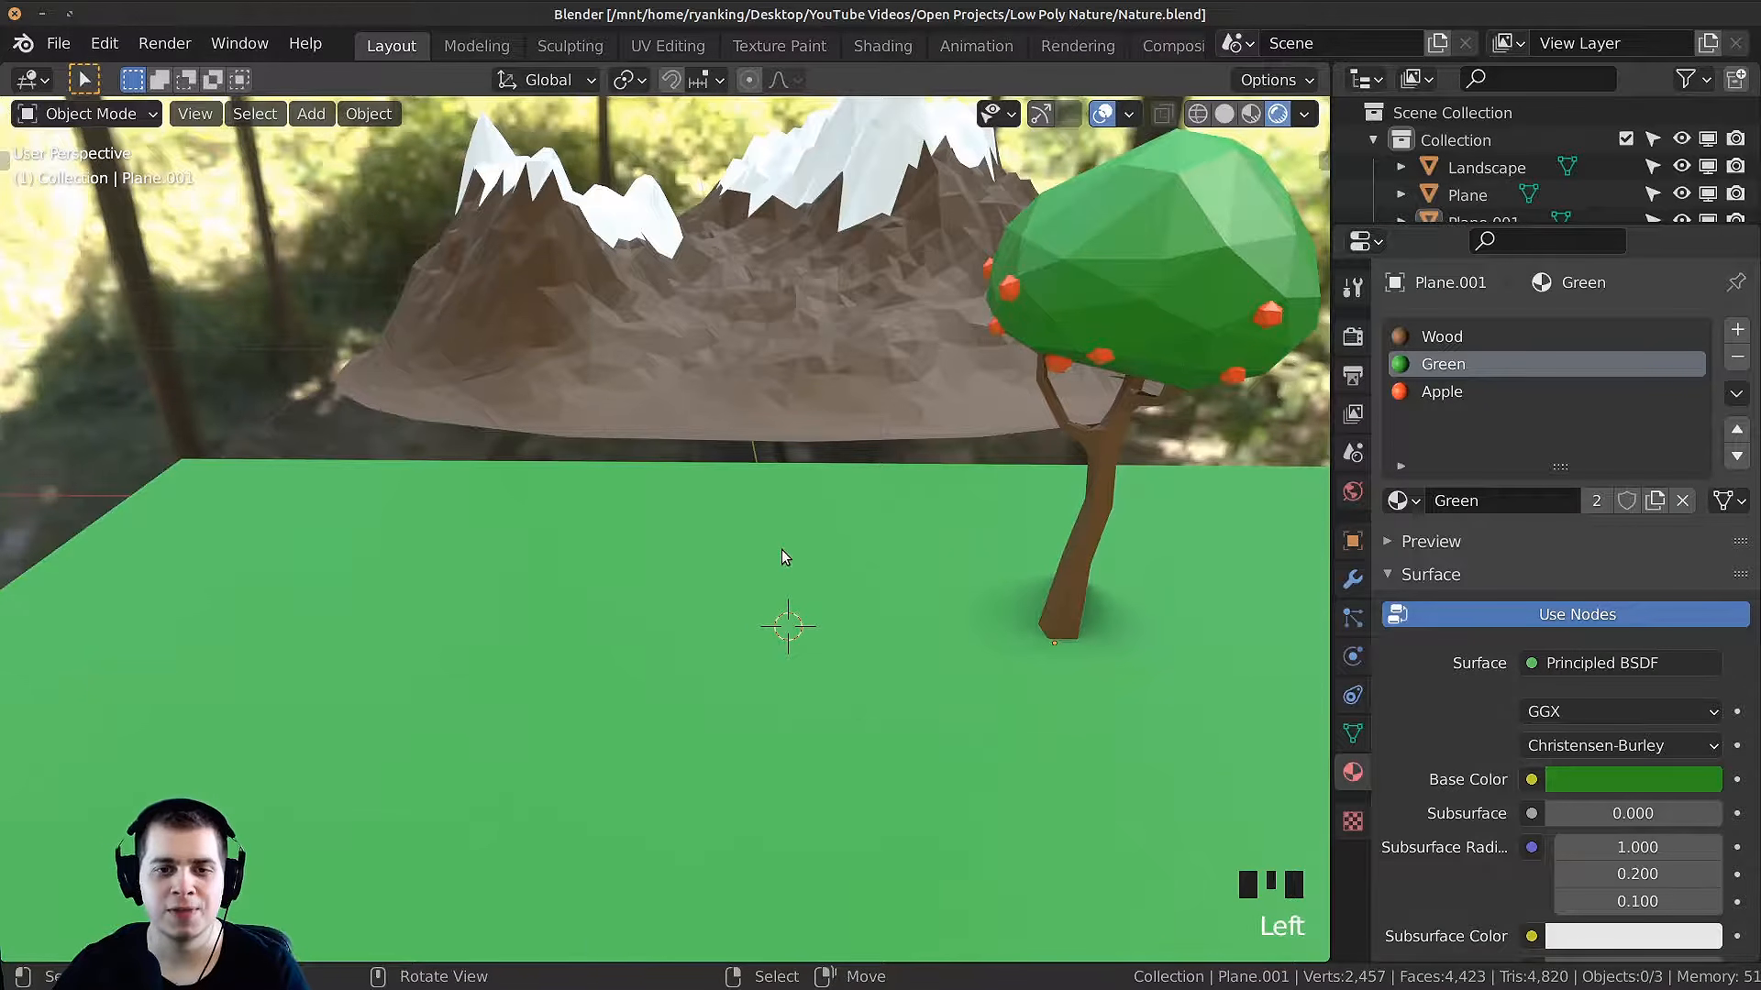
{"action": "key", "text": "shift+a"}
{"action": "mouse_move", "coordinate": [686, 431]}
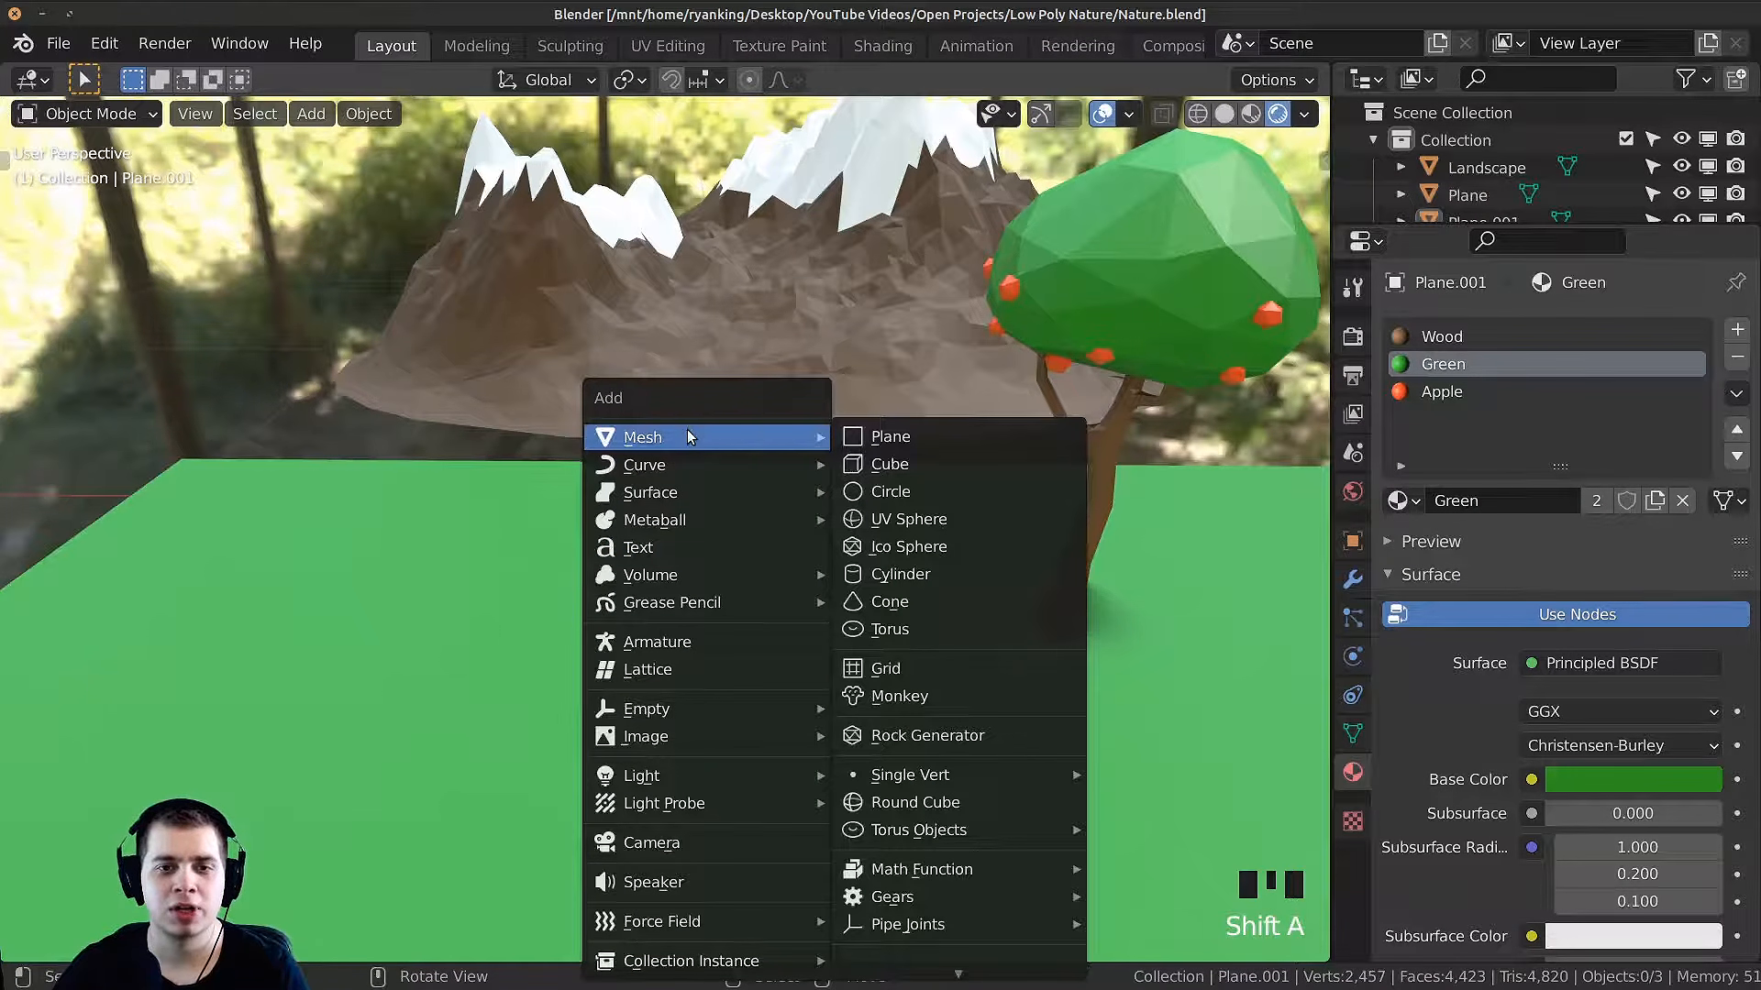
{"action": "left_click", "coordinate": [906, 463]}
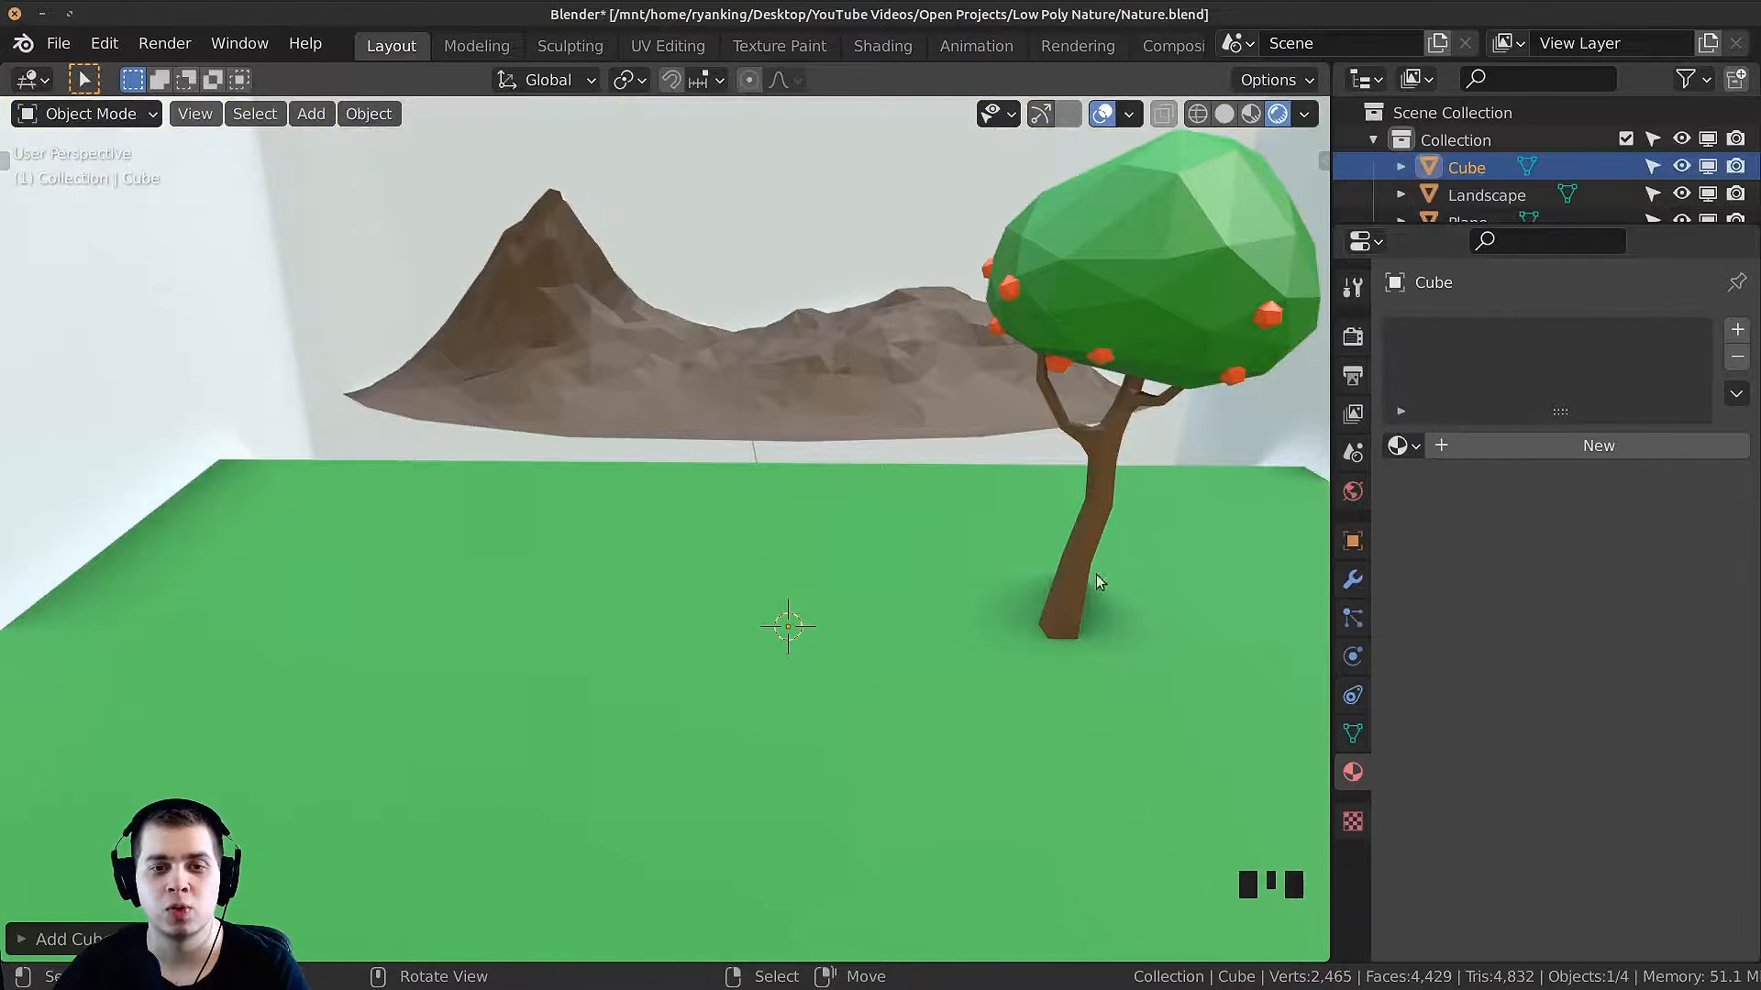
Step: Scale the cube down uniformly into a small block roughly as wide as the tree's trunk
{"action": "scroll", "coordinate": [1187, 574], "scroll_direction": "down", "scroll_amount": 2}
{"action": "scroll", "coordinate": [1213, 571], "scroll_direction": "up", "scroll_amount": 4}
{"action": "scroll", "coordinate": [1020, 648], "scroll_direction": "down", "scroll_amount": 3}
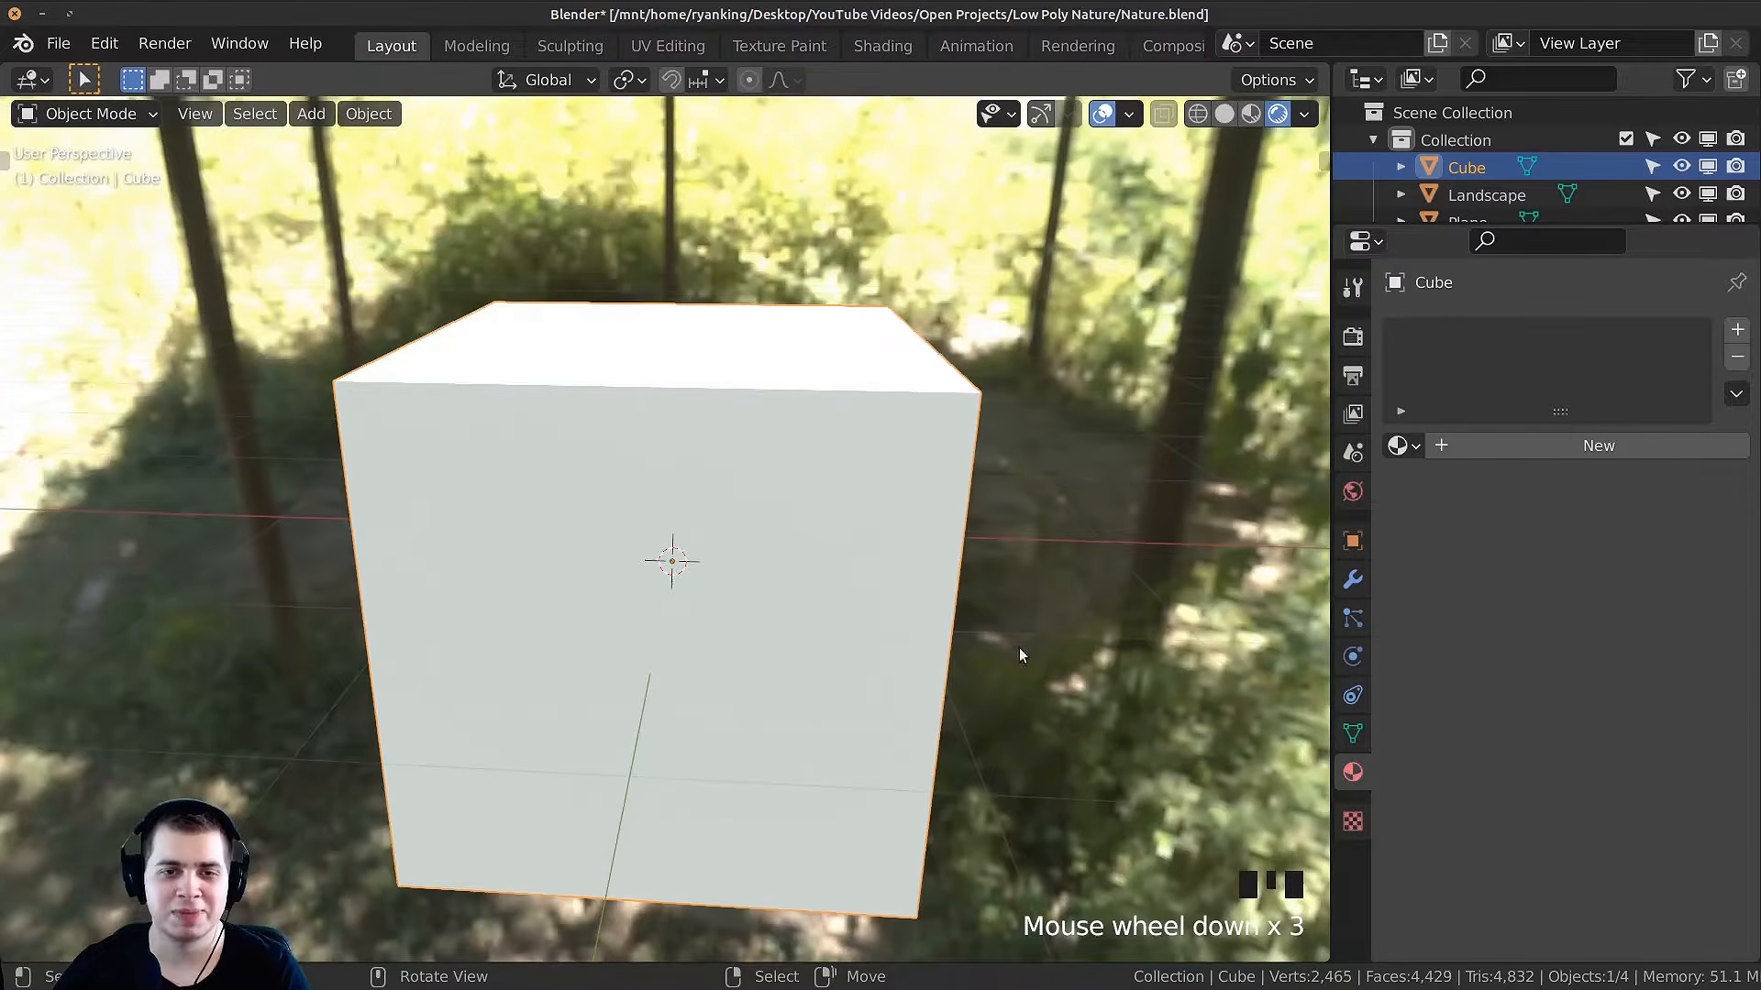
{"action": "middle_click_drag", "start_coordinate": [1020, 647], "coordinate": [1051, 662]}
{"action": "key", "text": "s"}
{"action": "key", "text": "Return"}
{"action": "key", "text": "s"}
{"action": "scroll", "coordinate": [1114, 706], "scroll_direction": "up", "scroll_amount": 6}
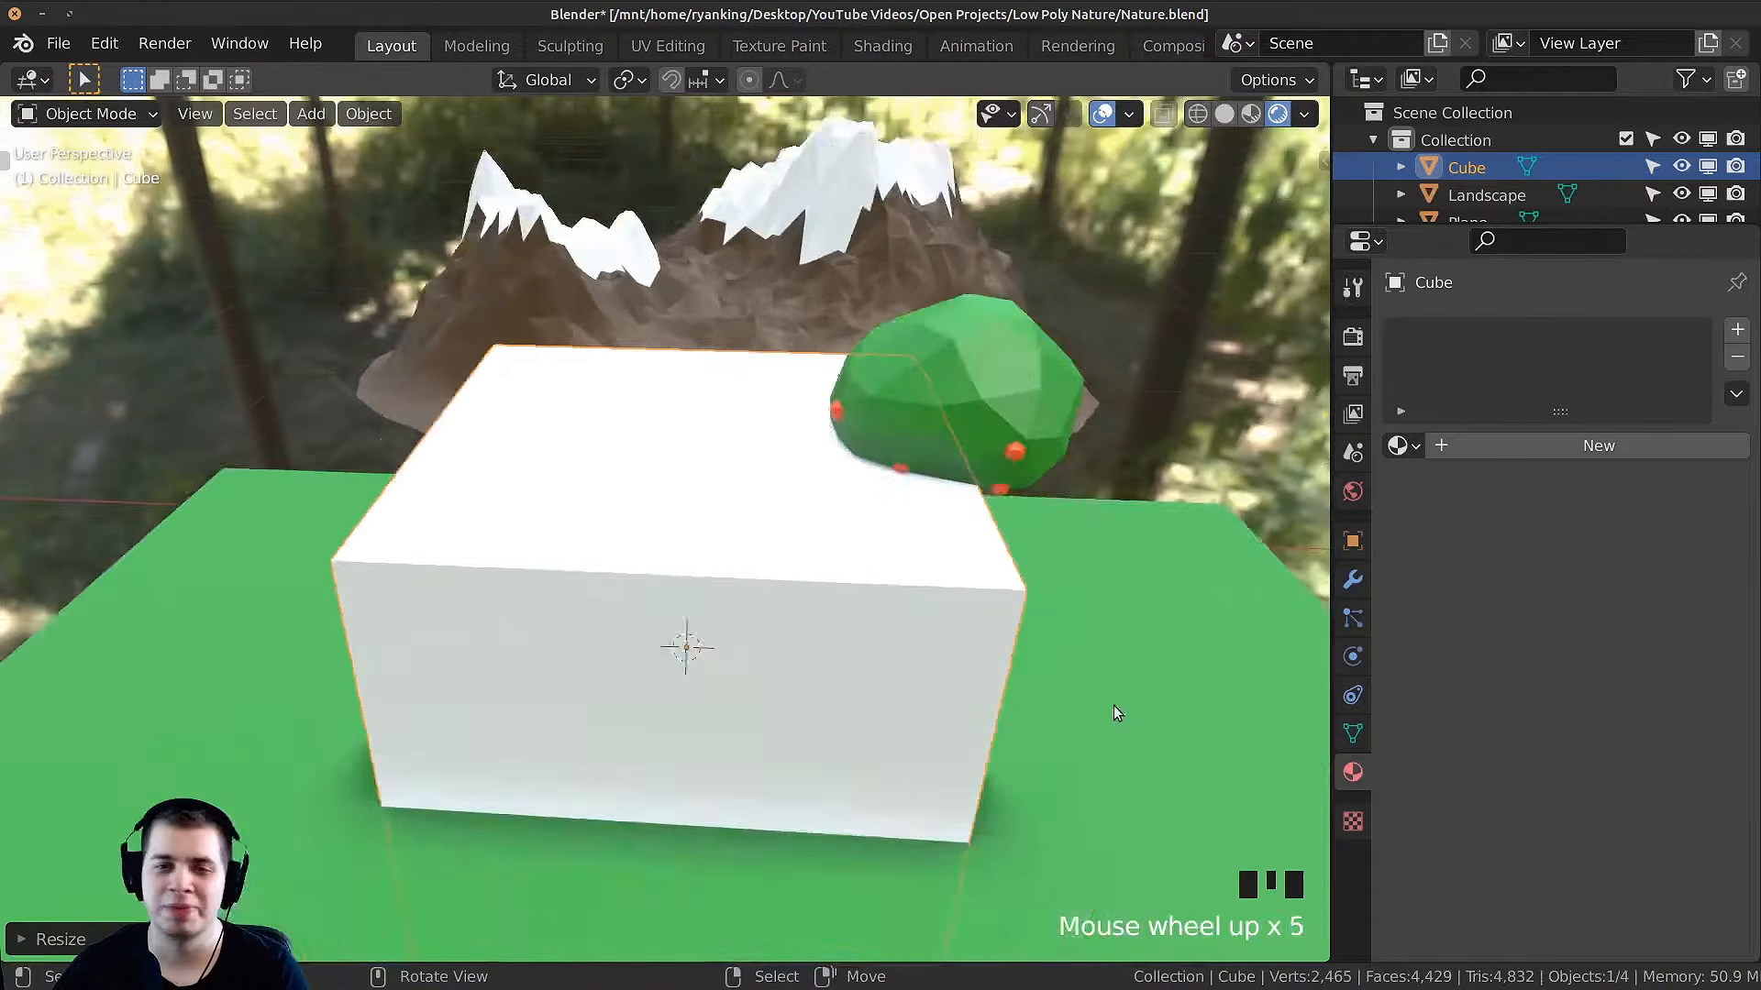
{"action": "key", "text": "s"}
{"action": "left_click", "coordinate": [910, 686]}
{"action": "middle_click_drag", "start_coordinate": [910, 686], "coordinate": [967, 634]}
{"action": "key", "text": "s"}
{"action": "left_click", "coordinate": [829, 629]}
{"action": "key", "text": "s"}
{"action": "left_click", "coordinate": [873, 651]}
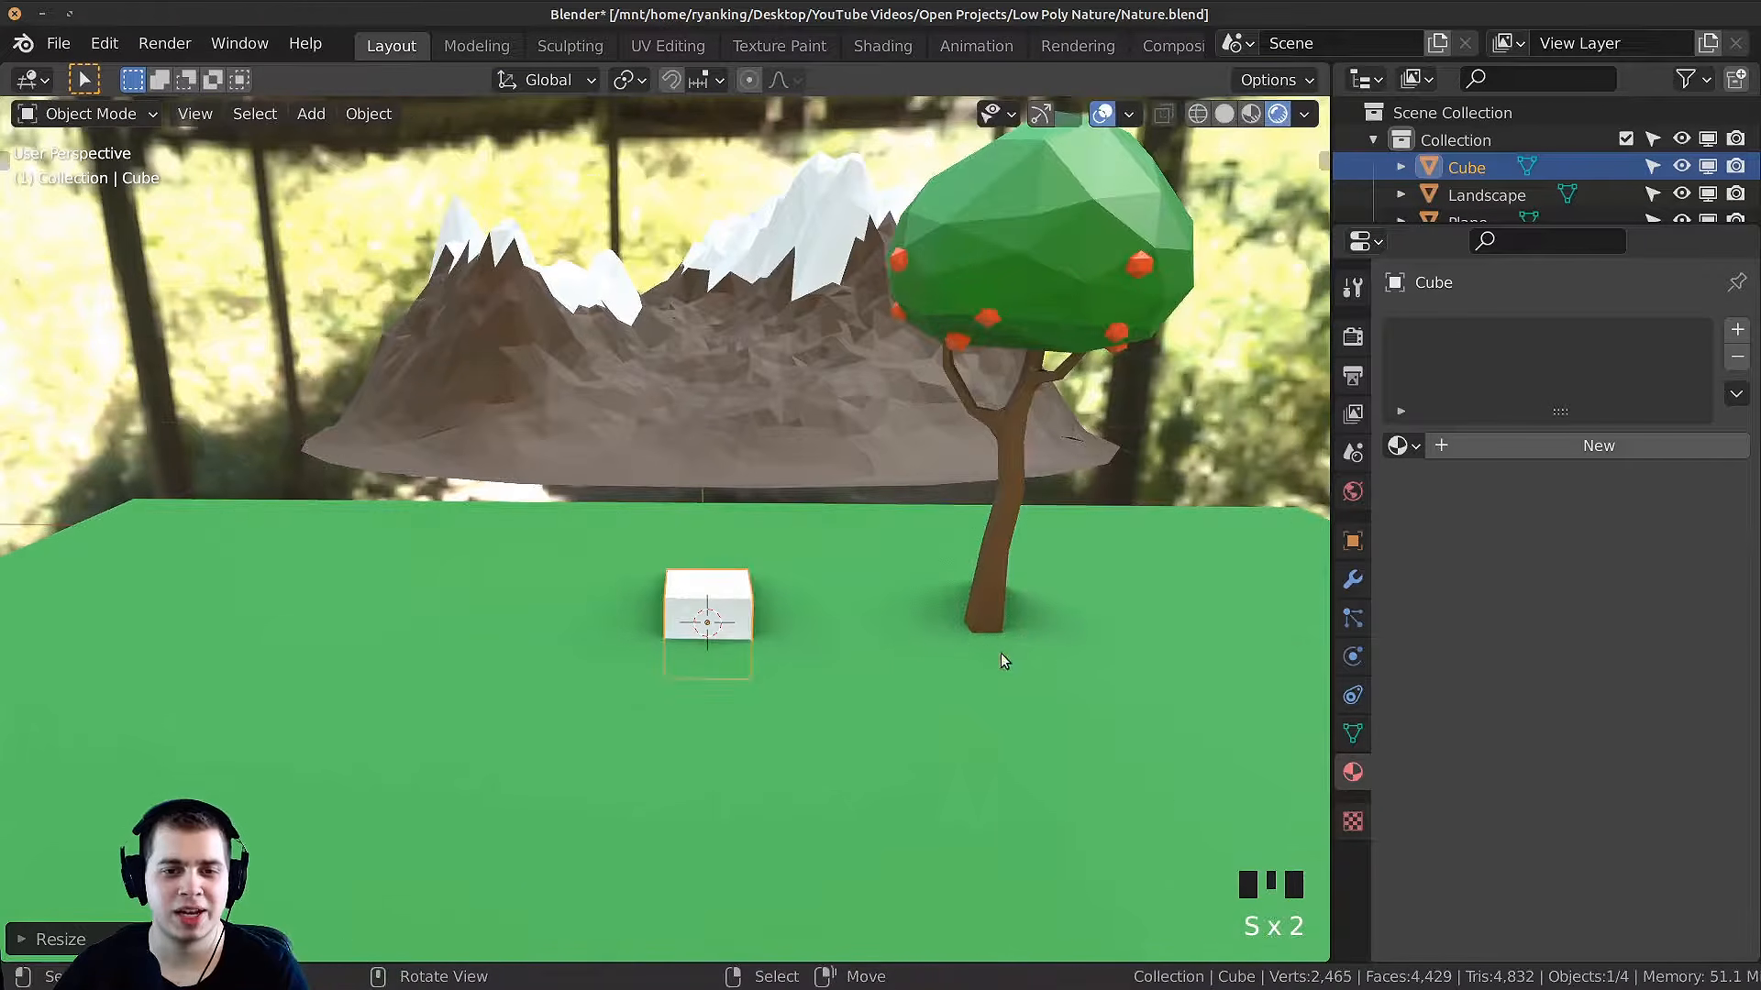
{"action": "scroll", "coordinate": [1001, 658], "scroll_direction": "up", "scroll_amount": 3}
{"action": "key", "text": "s"}
{"action": "left_click", "coordinate": [899, 658]}
{"action": "key", "text": "s"}
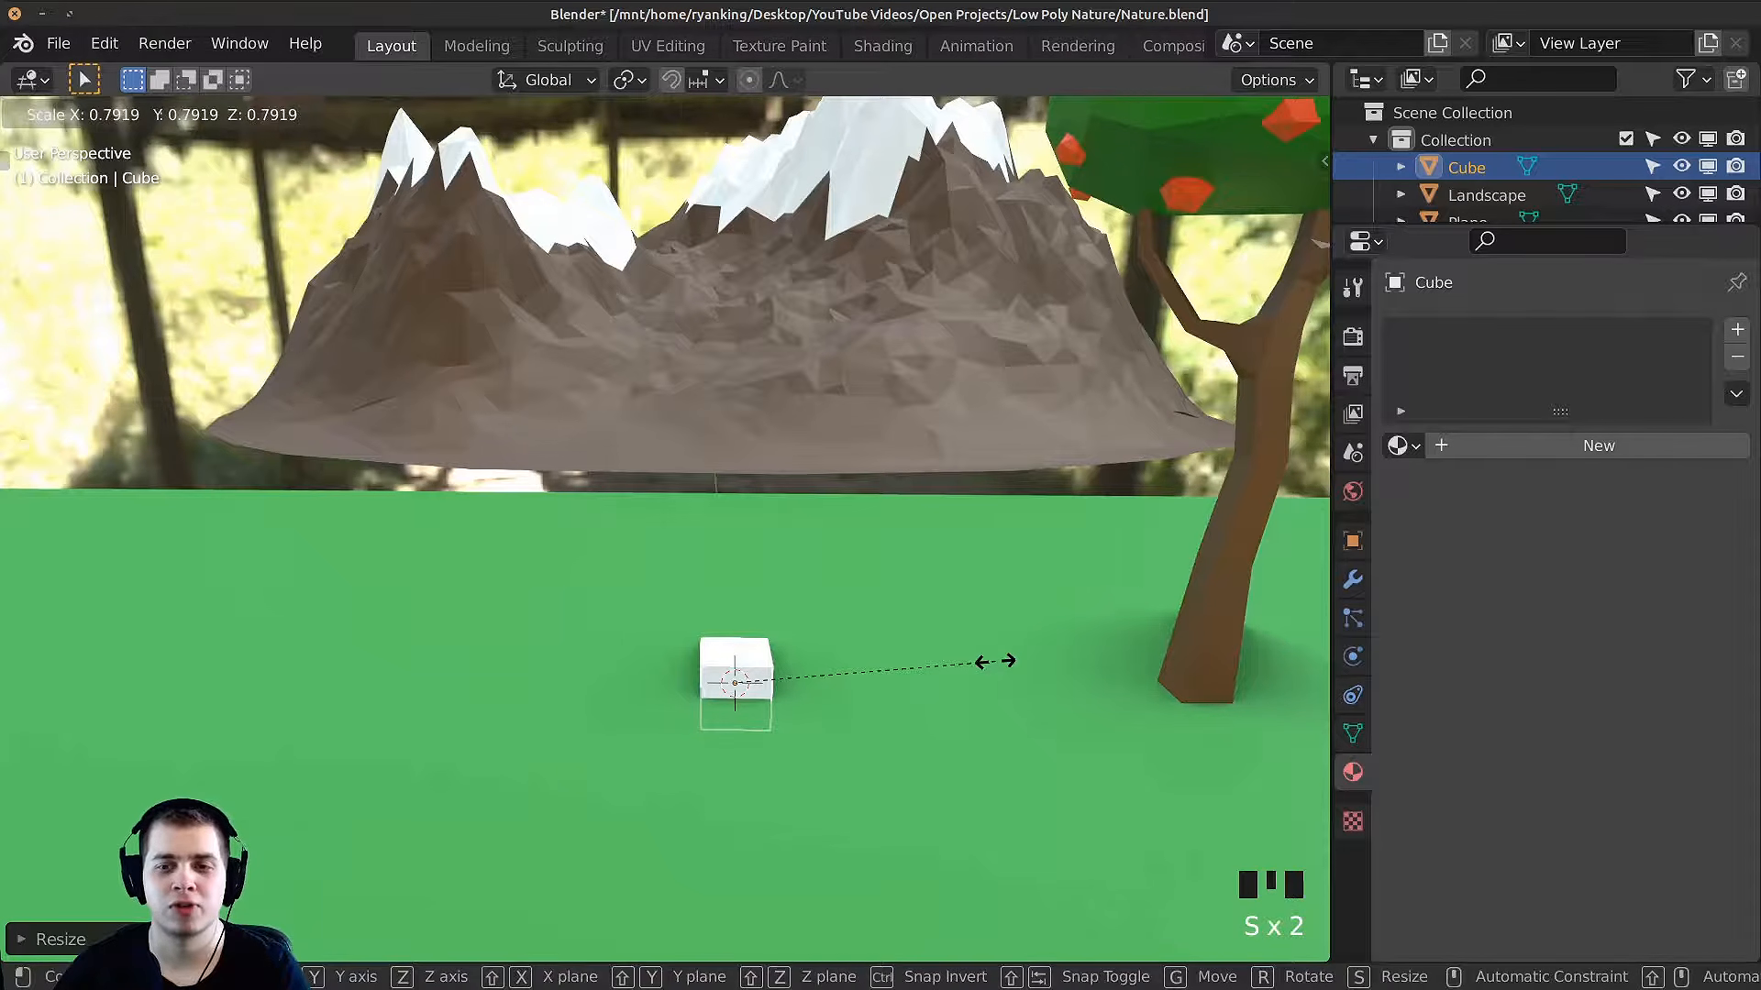
{"action": "left_click", "coordinate": [995, 661]}
{"action": "key", "text": "s"}
{"action": "right_click", "coordinate": [961, 558]}
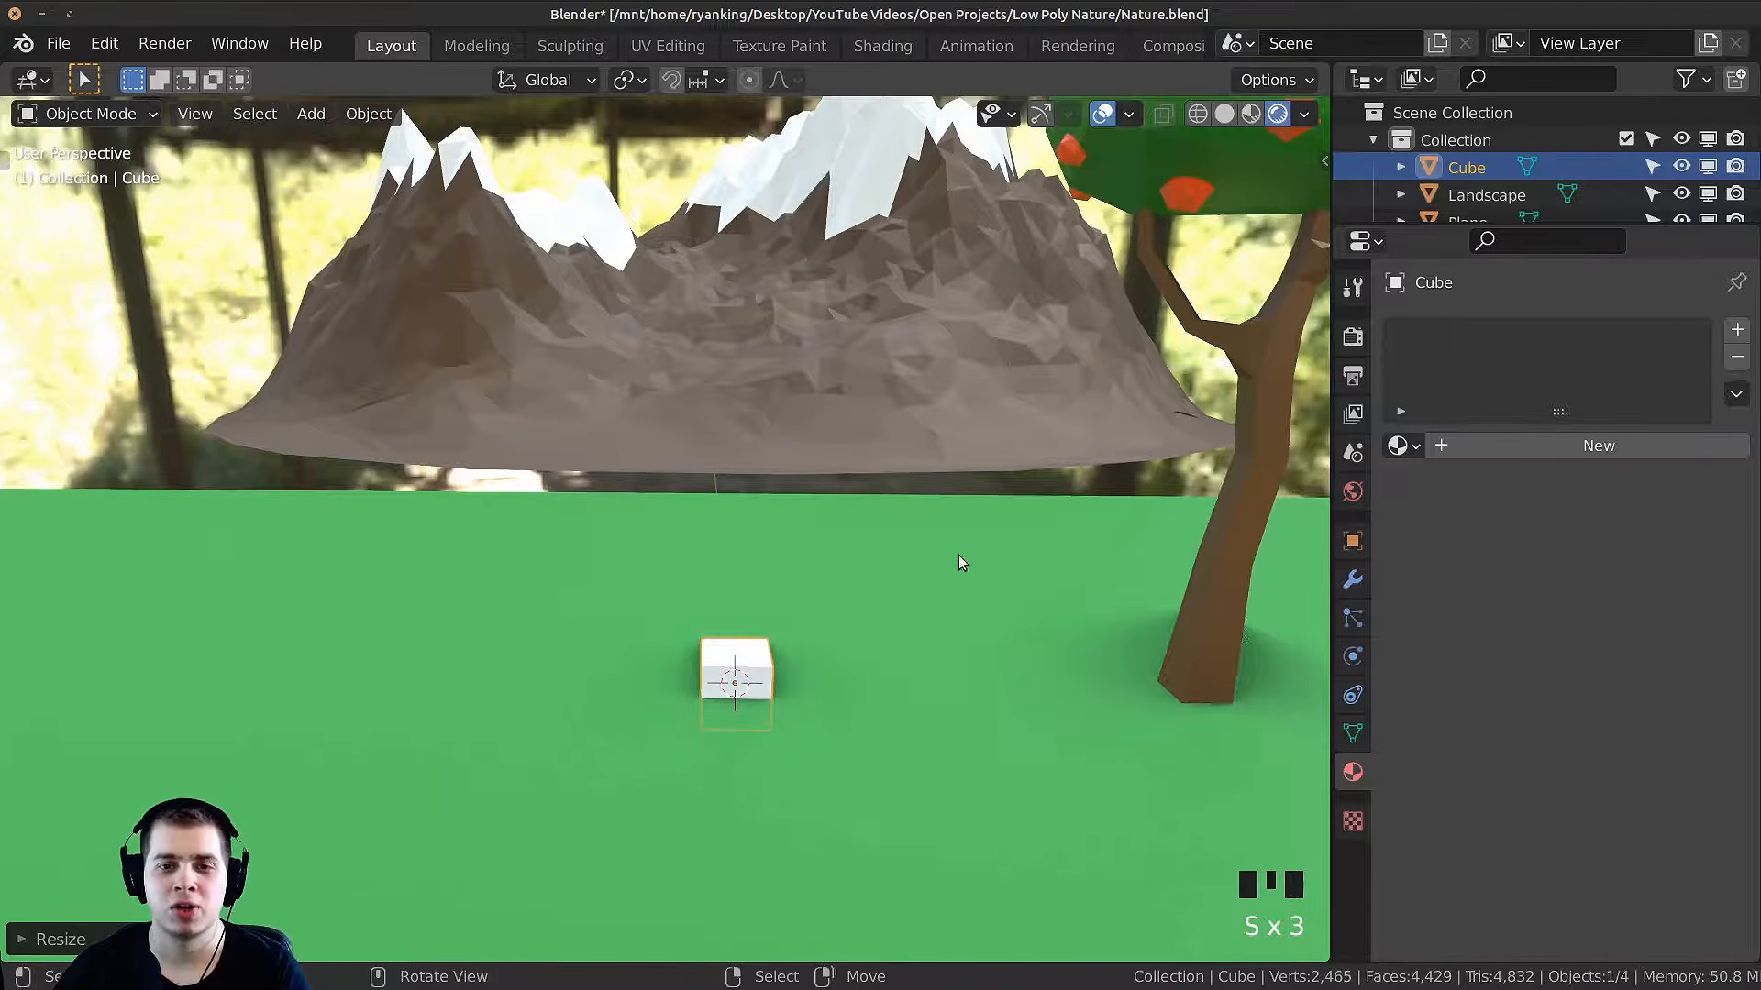
Step: Assign the existing tree's Wood material to the small cube and fine-tune the cube's overall size
{"action": "right_click", "coordinate": [1230, 523]}
{"action": "scroll", "coordinate": [1123, 296], "scroll_direction": "down", "scroll_amount": 2}
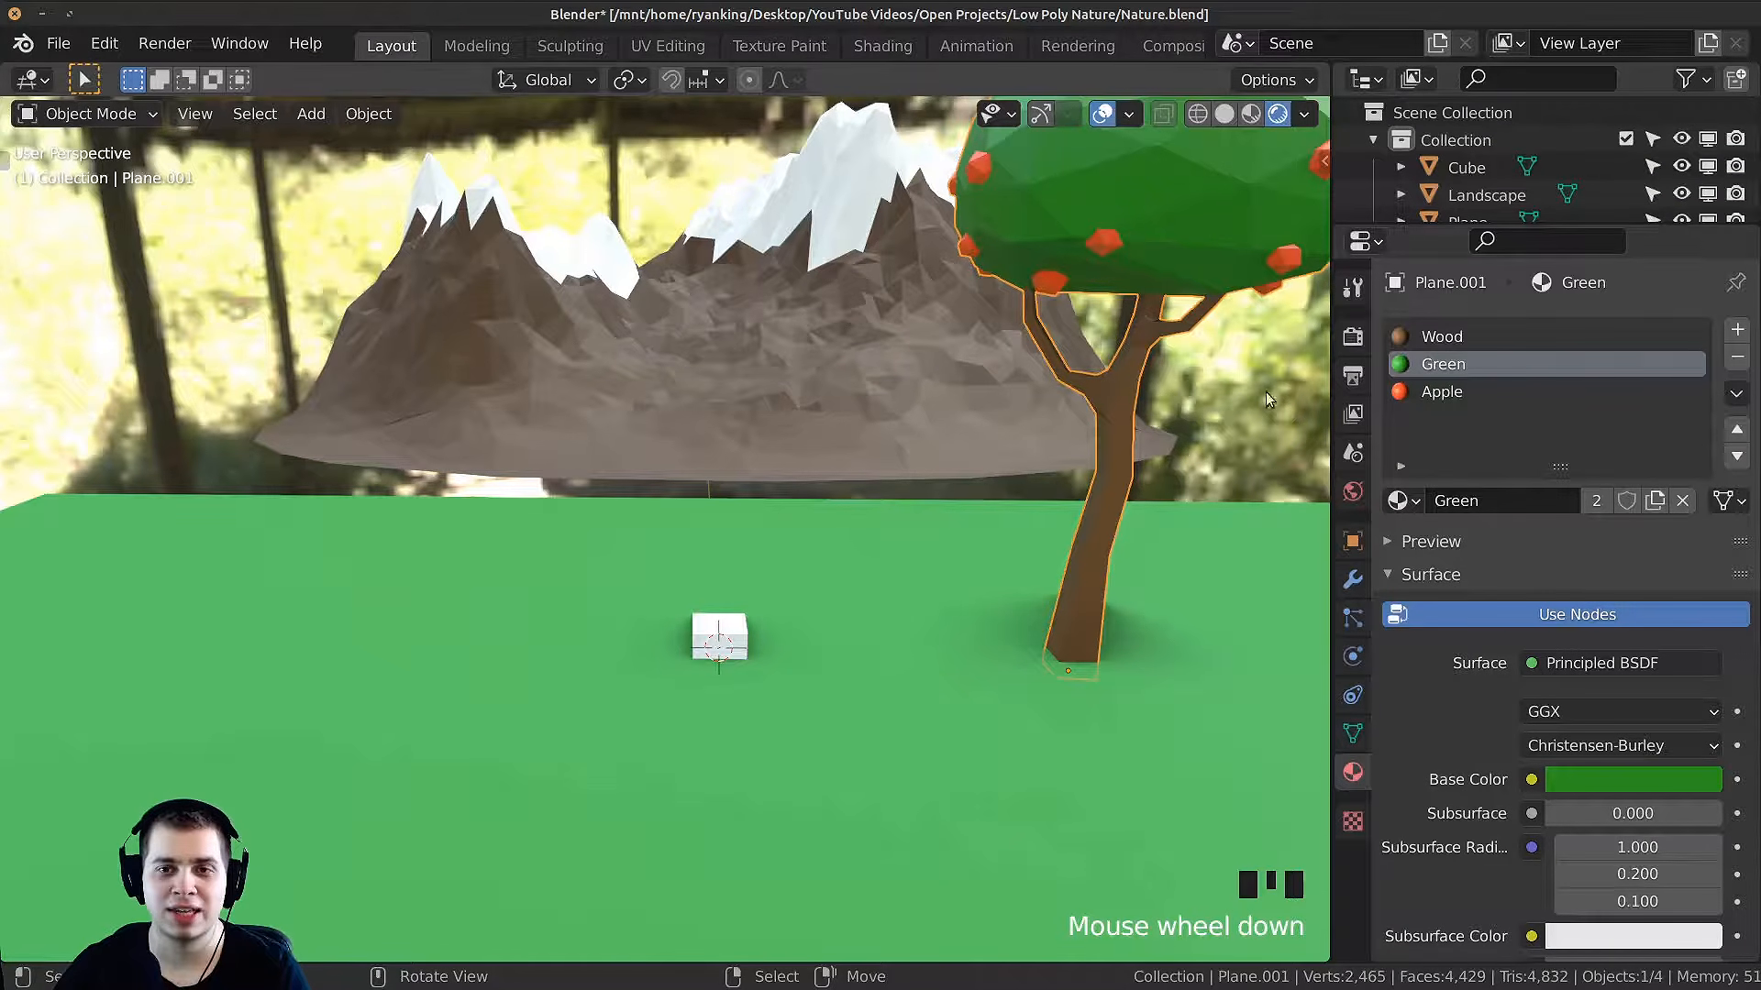
{"action": "left_click", "coordinate": [1470, 336]}
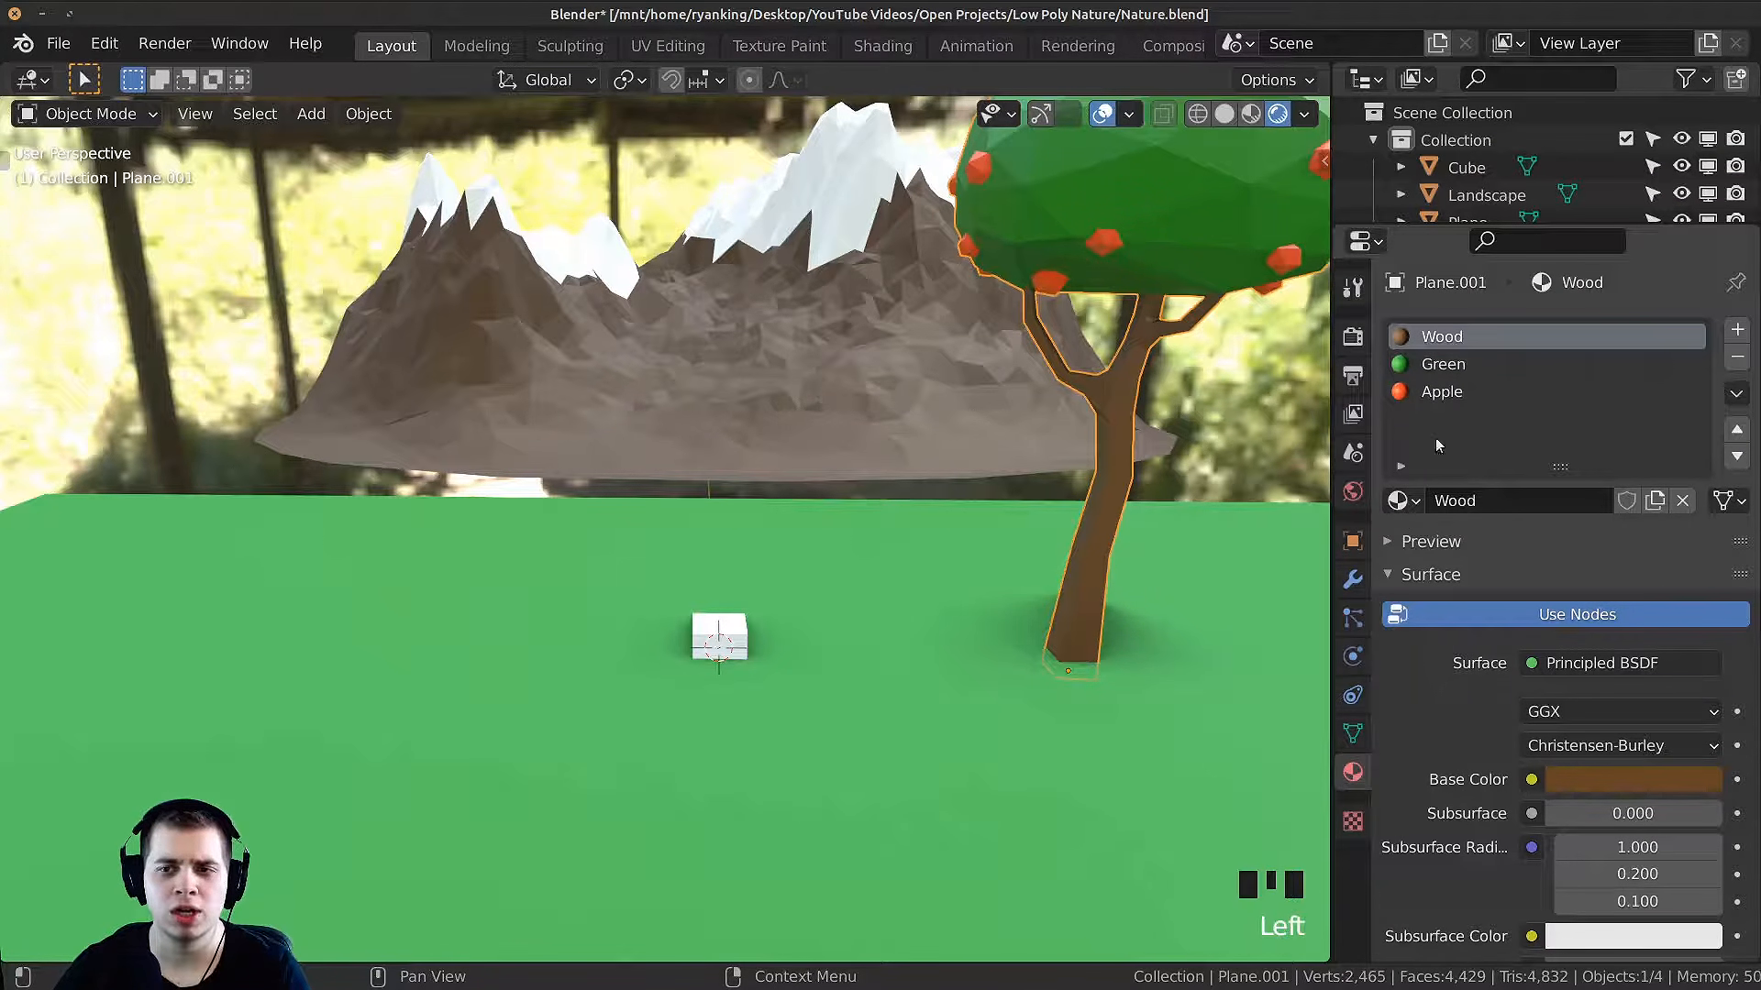
{"action": "left_click_drag", "start_coordinate": [1397, 501], "coordinate": [700, 646]}
{"action": "middle_click_drag", "start_coordinate": [700, 646], "coordinate": [770, 642]}
{"action": "right_click", "coordinate": [759, 762]}
{"action": "key", "text": "s"}
{"action": "left_click", "coordinate": [862, 623]}
{"action": "middle_click_drag", "start_coordinate": [917, 633], "coordinate": [988, 600]}
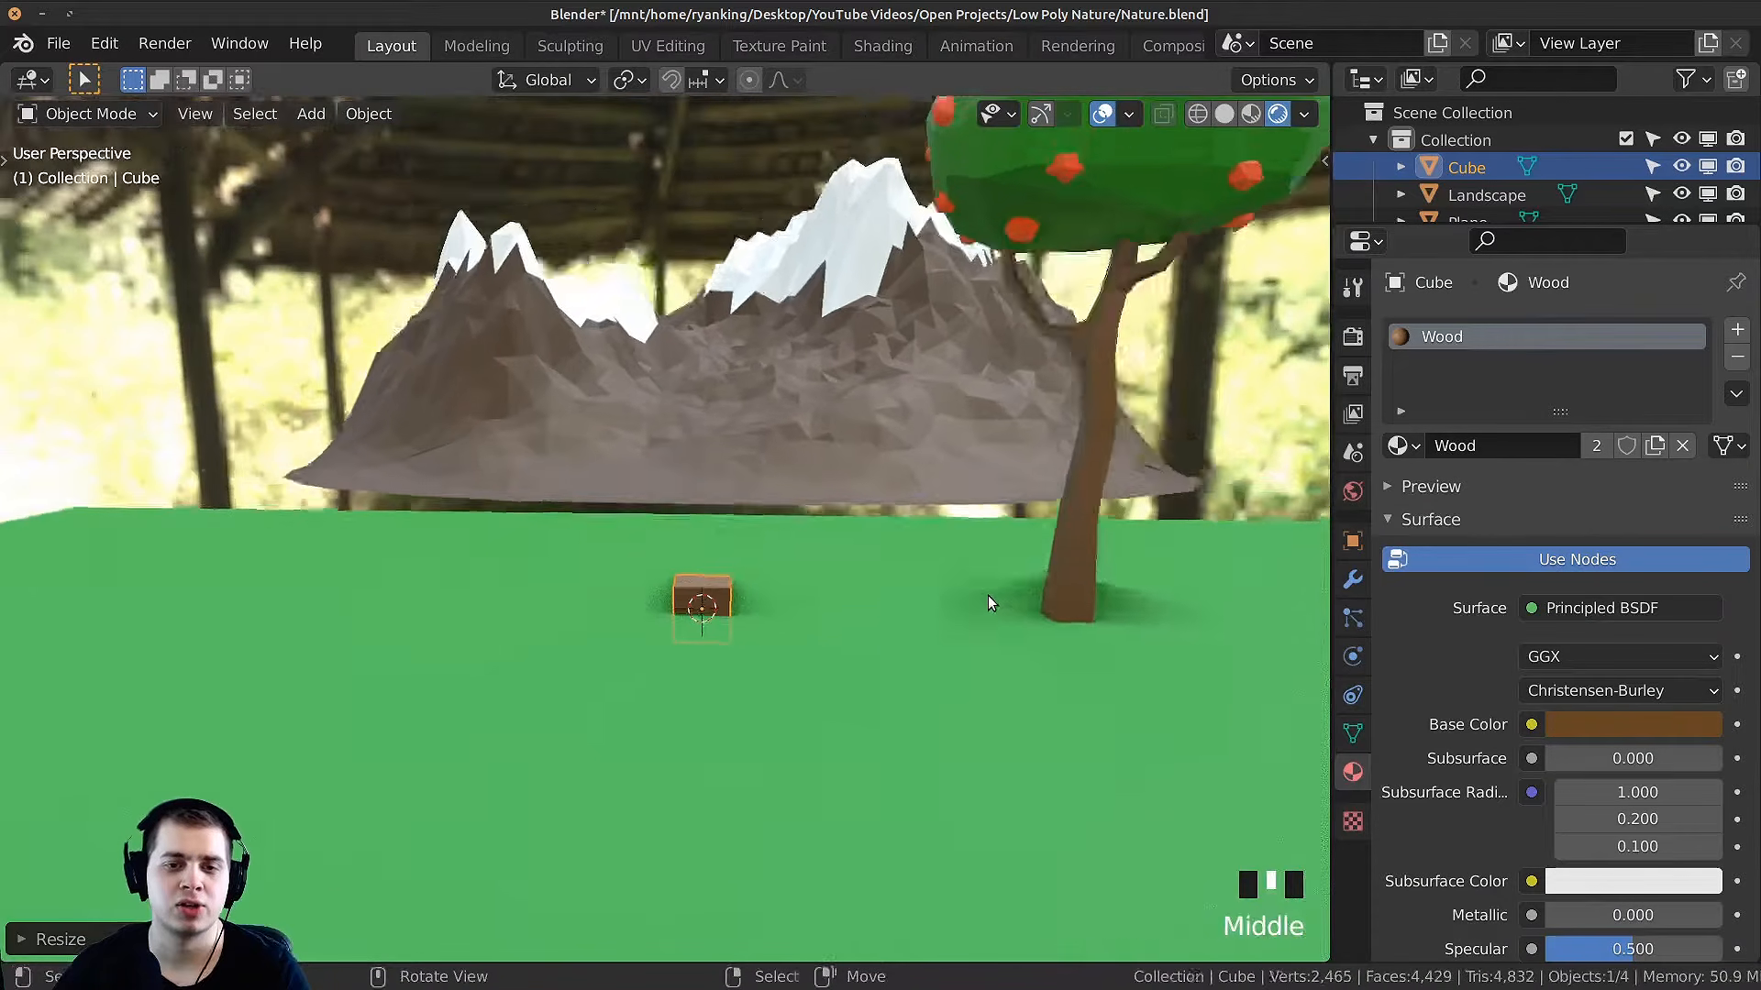
Step: Edit the small cube's mesh in face select mode and select only its top face
{"action": "scroll", "coordinate": [987, 600], "scroll_direction": "up", "scroll_amount": 3}
{"action": "middle_click_drag", "start_coordinate": [881, 587], "coordinate": [785, 654]}
{"action": "key", "text": "Tab"}
{"action": "key", "text": "3"}
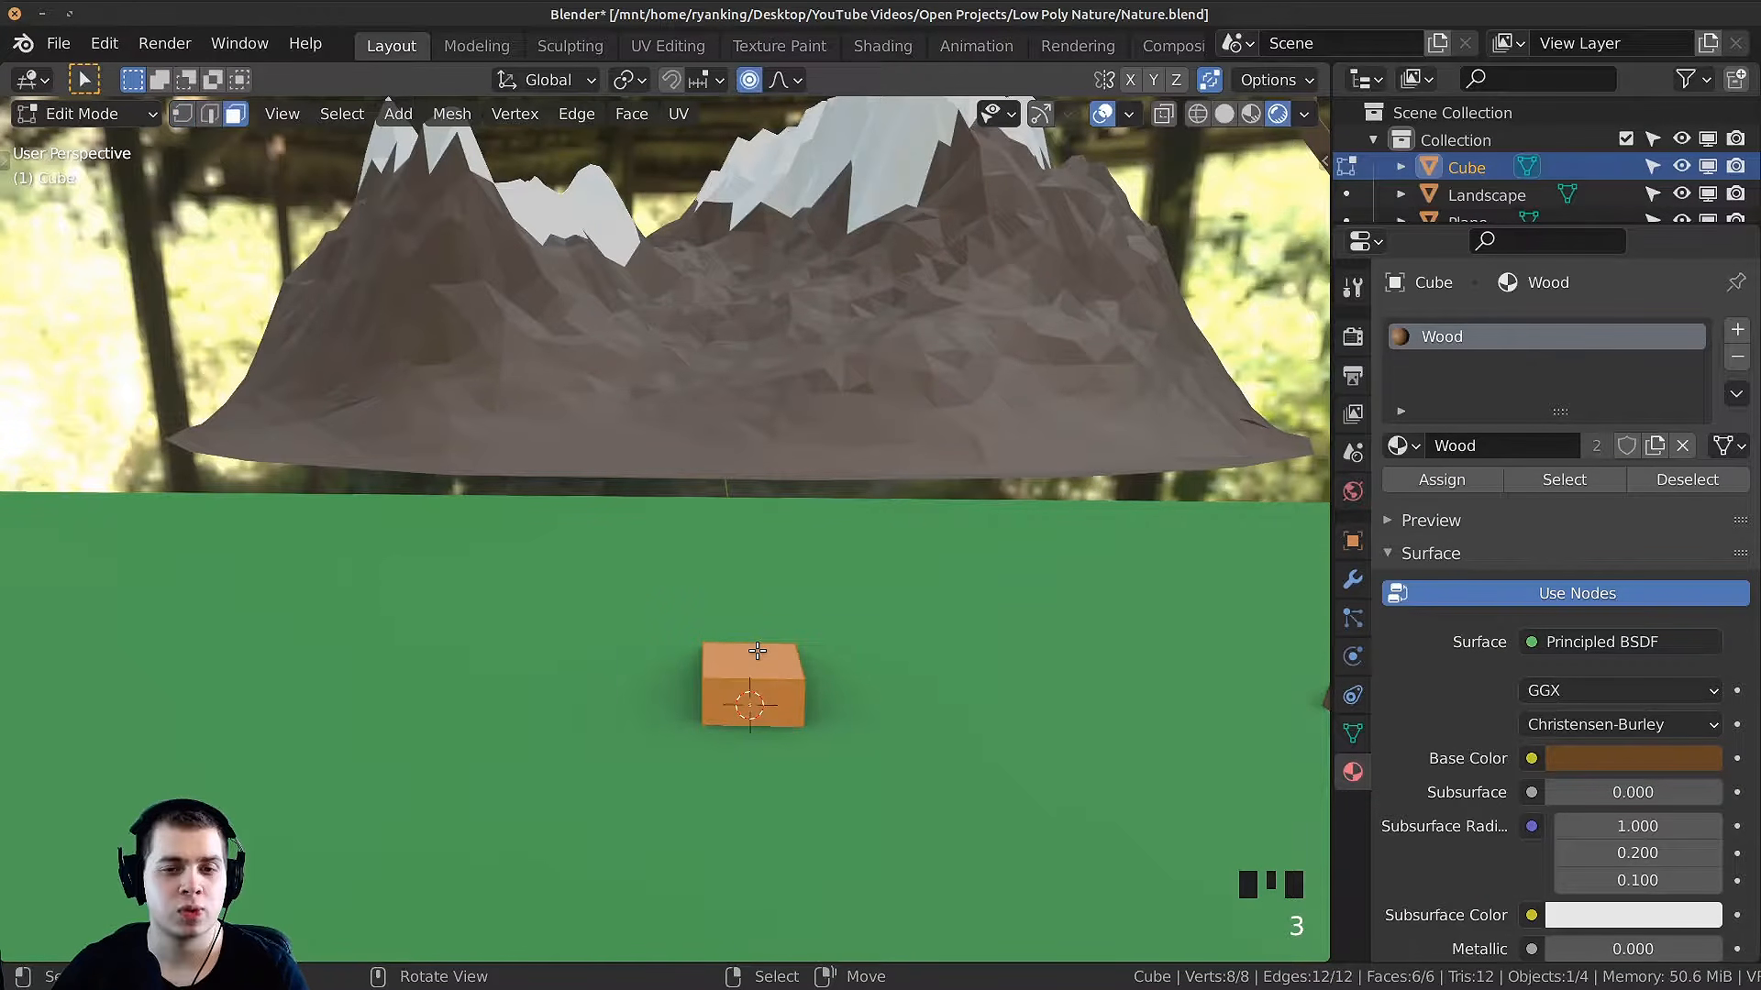
{"action": "right_click", "coordinate": [756, 656]}
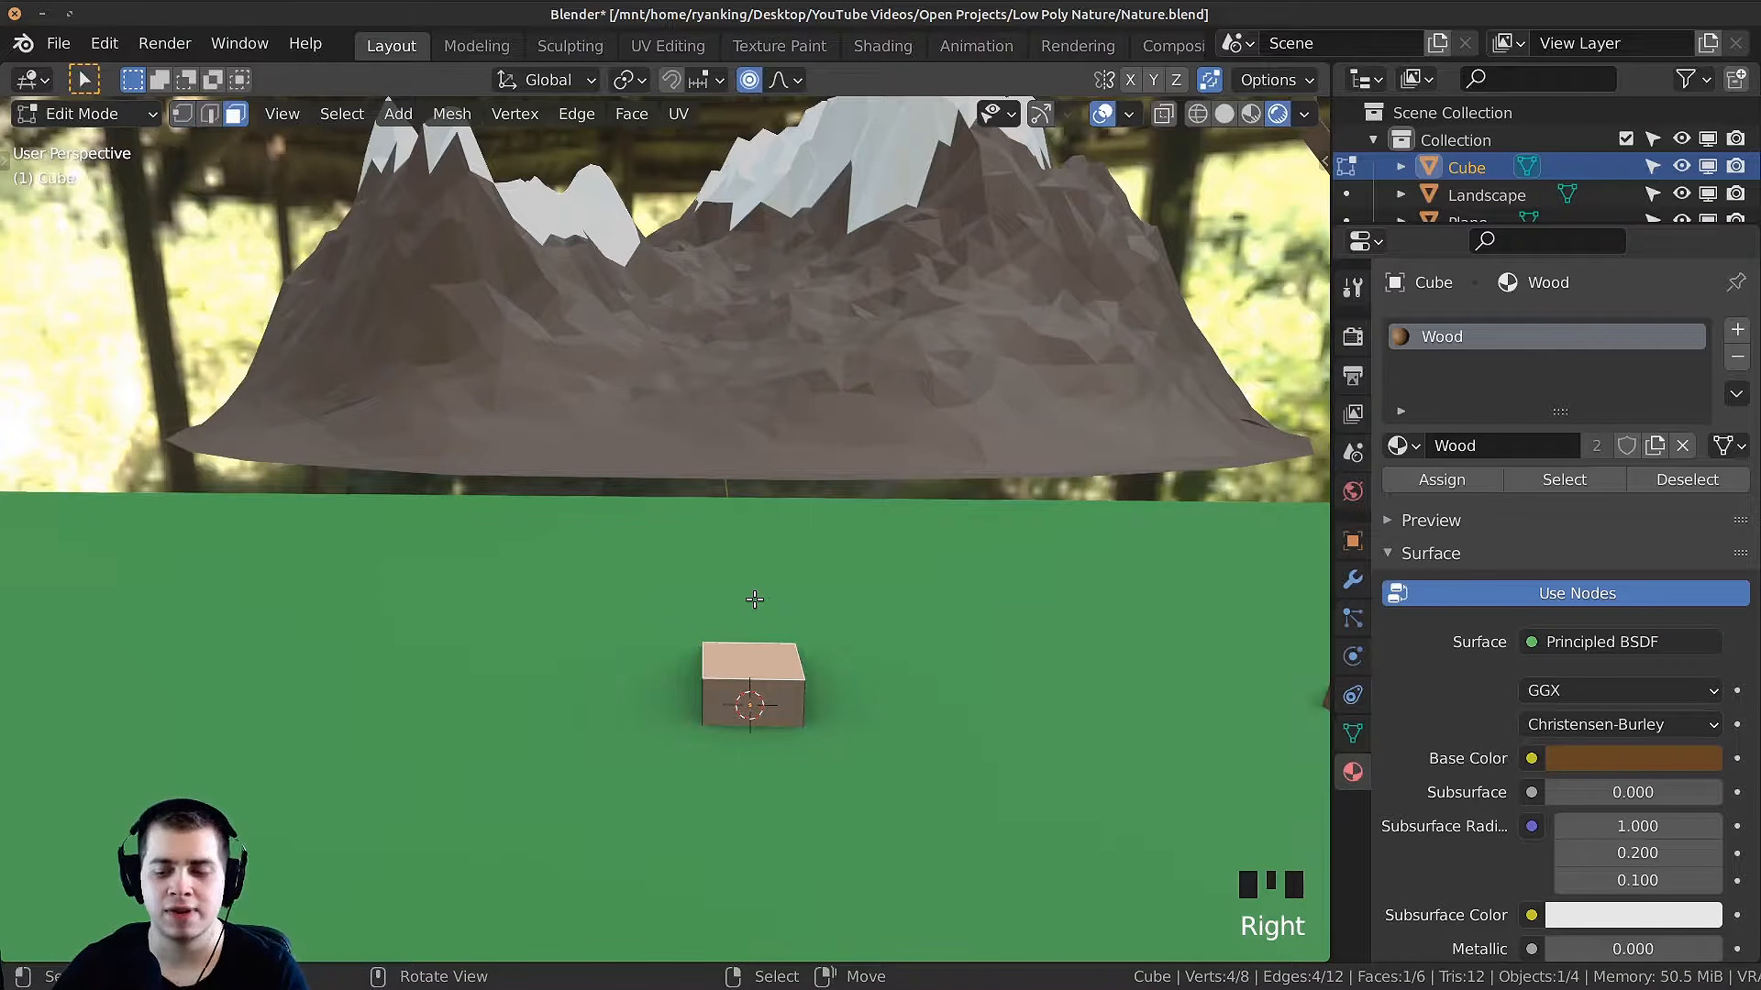
{"action": "key", "text": "KP_1"}
{"action": "scroll", "coordinate": [732, 600], "scroll_direction": "down", "scroll_amount": 3}
{"action": "scroll", "coordinate": [862, 559], "scroll_direction": "up", "scroll_amount": 2}
{"action": "middle_click_drag", "start_coordinate": [868, 557], "coordinate": [843, 669], "text": "shift"}
{"action": "key", "text": "g"}
{"action": "key", "text": "z"}
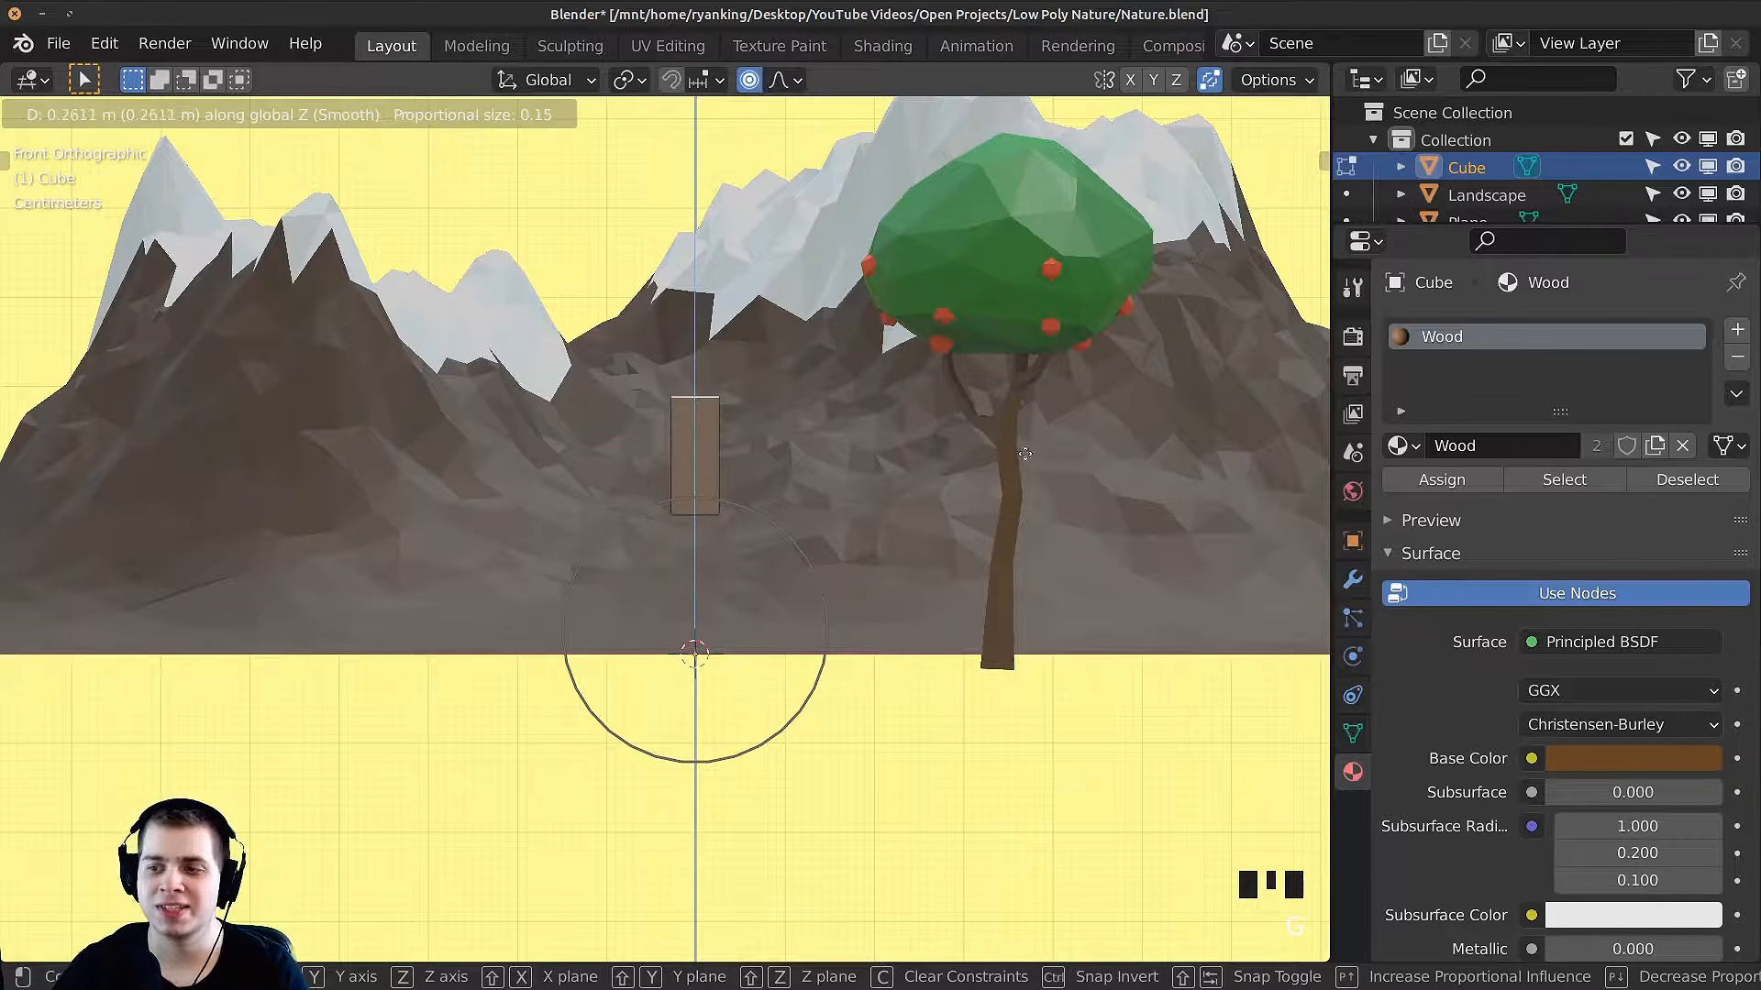
{"action": "key", "text": "Escape"}
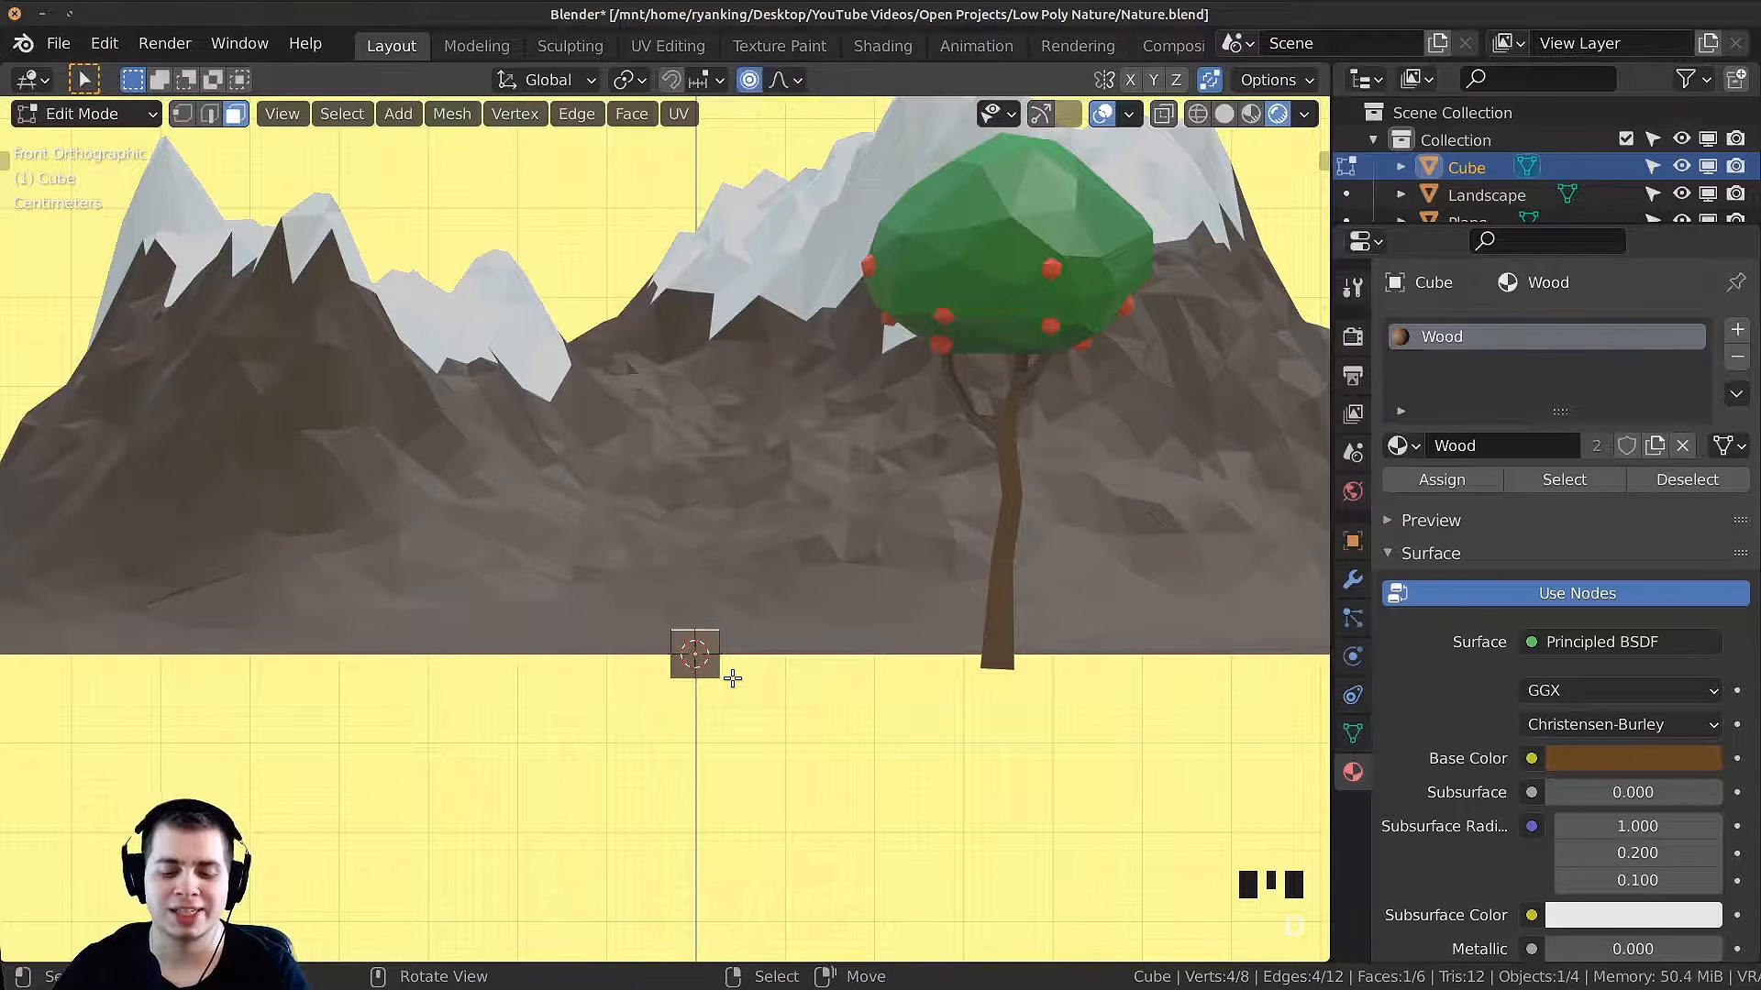
Step: With proportional editing off, raise the cube's top face along Z into a tall trunk and scale that face inward for a taper
{"action": "middle_click_drag", "start_coordinate": [777, 624], "coordinate": [722, 757]}
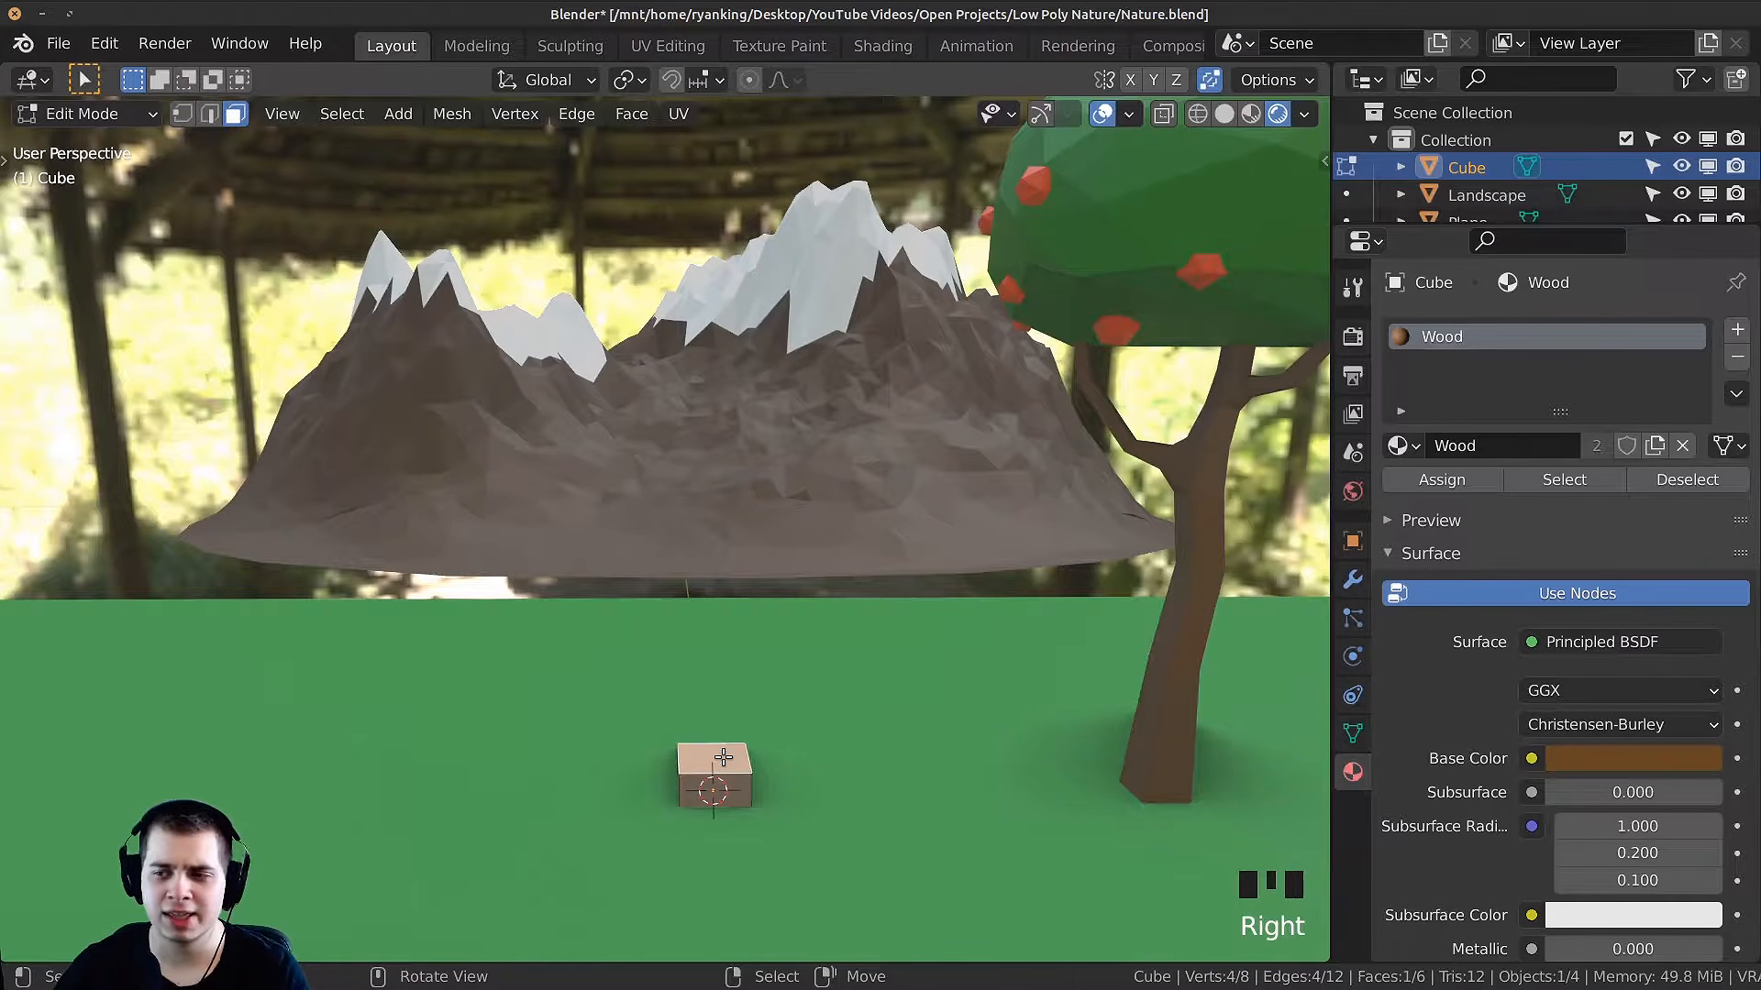
{"action": "key", "text": "KP_1"}
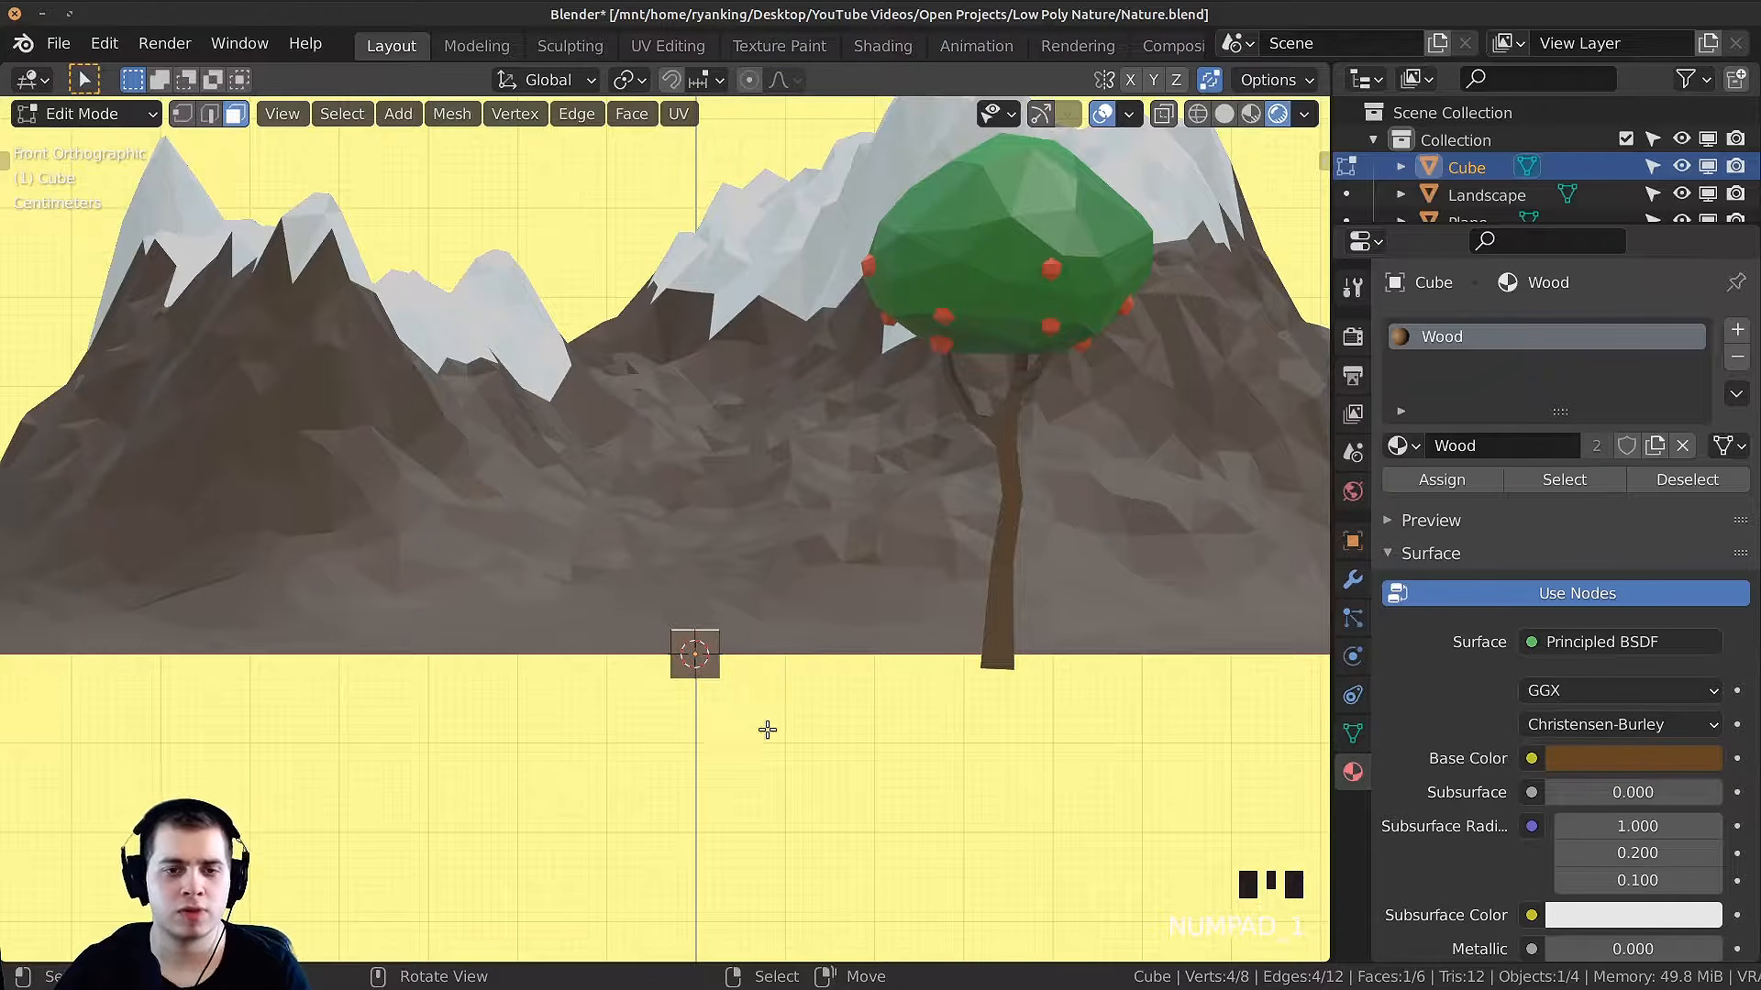
{"action": "key", "text": "g"}
{"action": "key", "text": "z"}
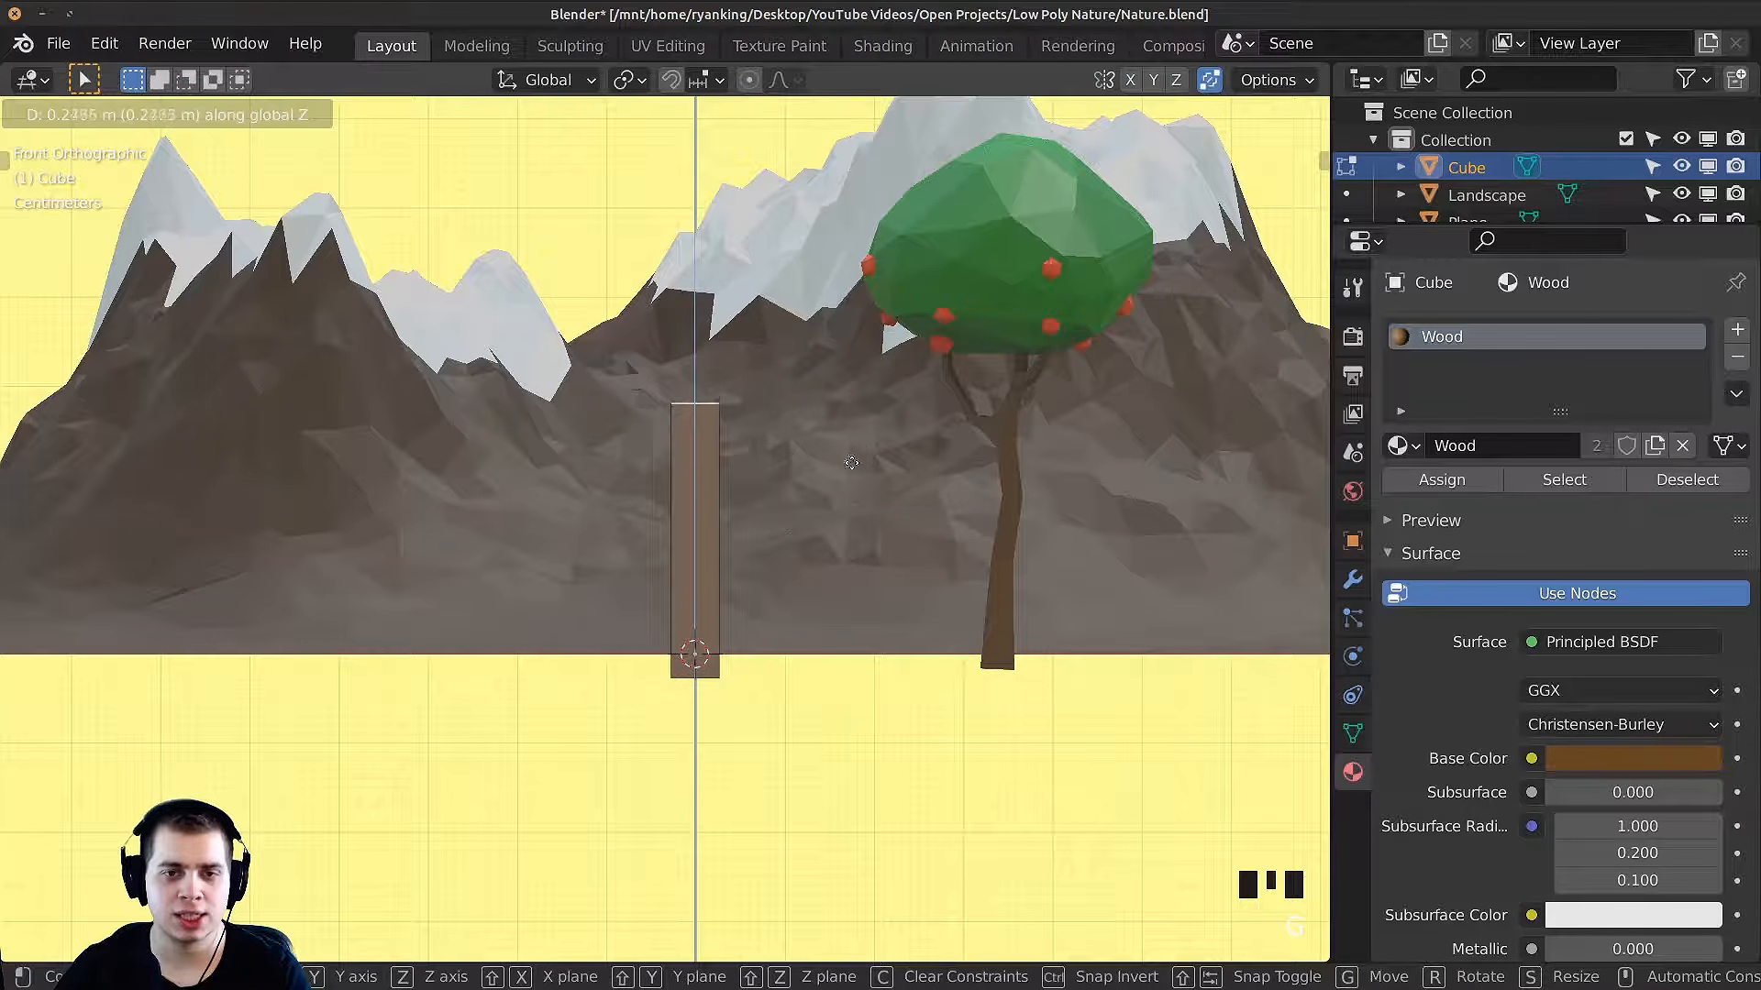
{"action": "left_click", "coordinate": [863, 440]}
{"action": "key", "text": "s"}
{"action": "left_click", "coordinate": [839, 438]}
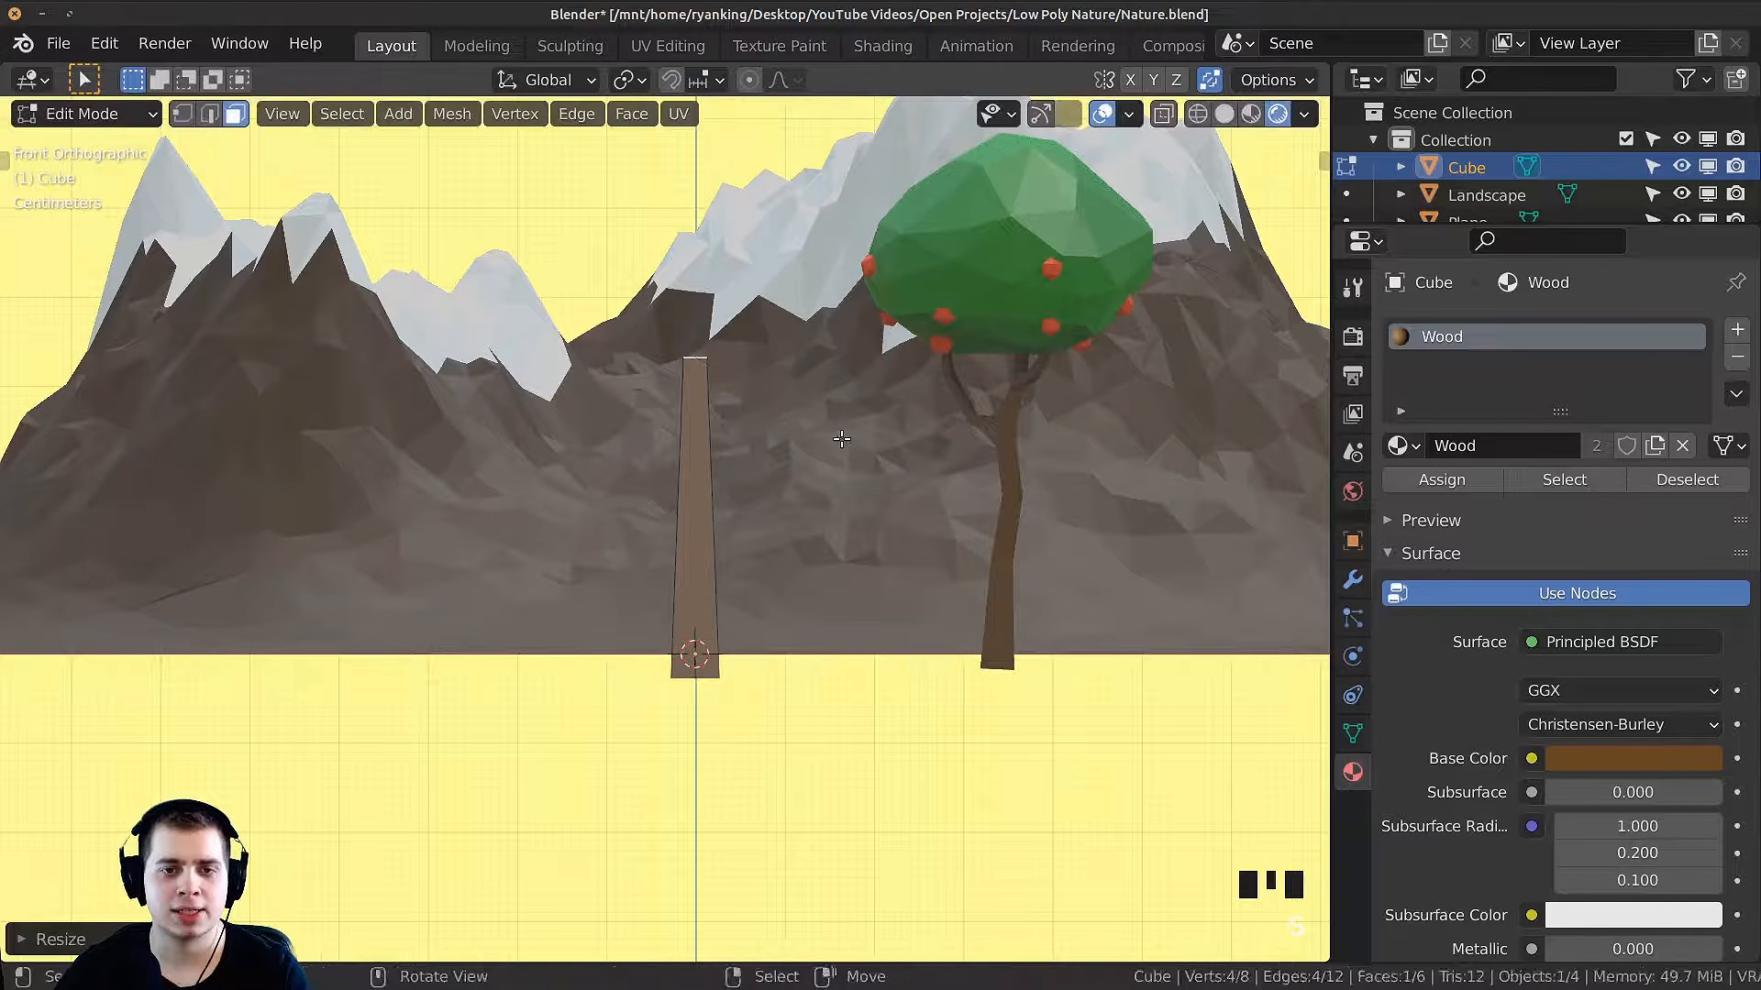
{"action": "key", "text": "g"}
{"action": "left_click", "coordinate": [841, 441]}
Step: In solid shading and edge select mode, bevel one vertical corner edge of the tapered trunk with a single segment
{"action": "scroll", "coordinate": [787, 452], "scroll_direction": "down", "scroll_amount": 5}
{"action": "middle_click_drag", "start_coordinate": [841, 441], "coordinate": [761, 561]}
{"action": "middle_click_drag", "start_coordinate": [716, 507], "coordinate": [731, 639]}
{"action": "scroll", "coordinate": [771, 591], "scroll_direction": "up", "scroll_amount": 2}
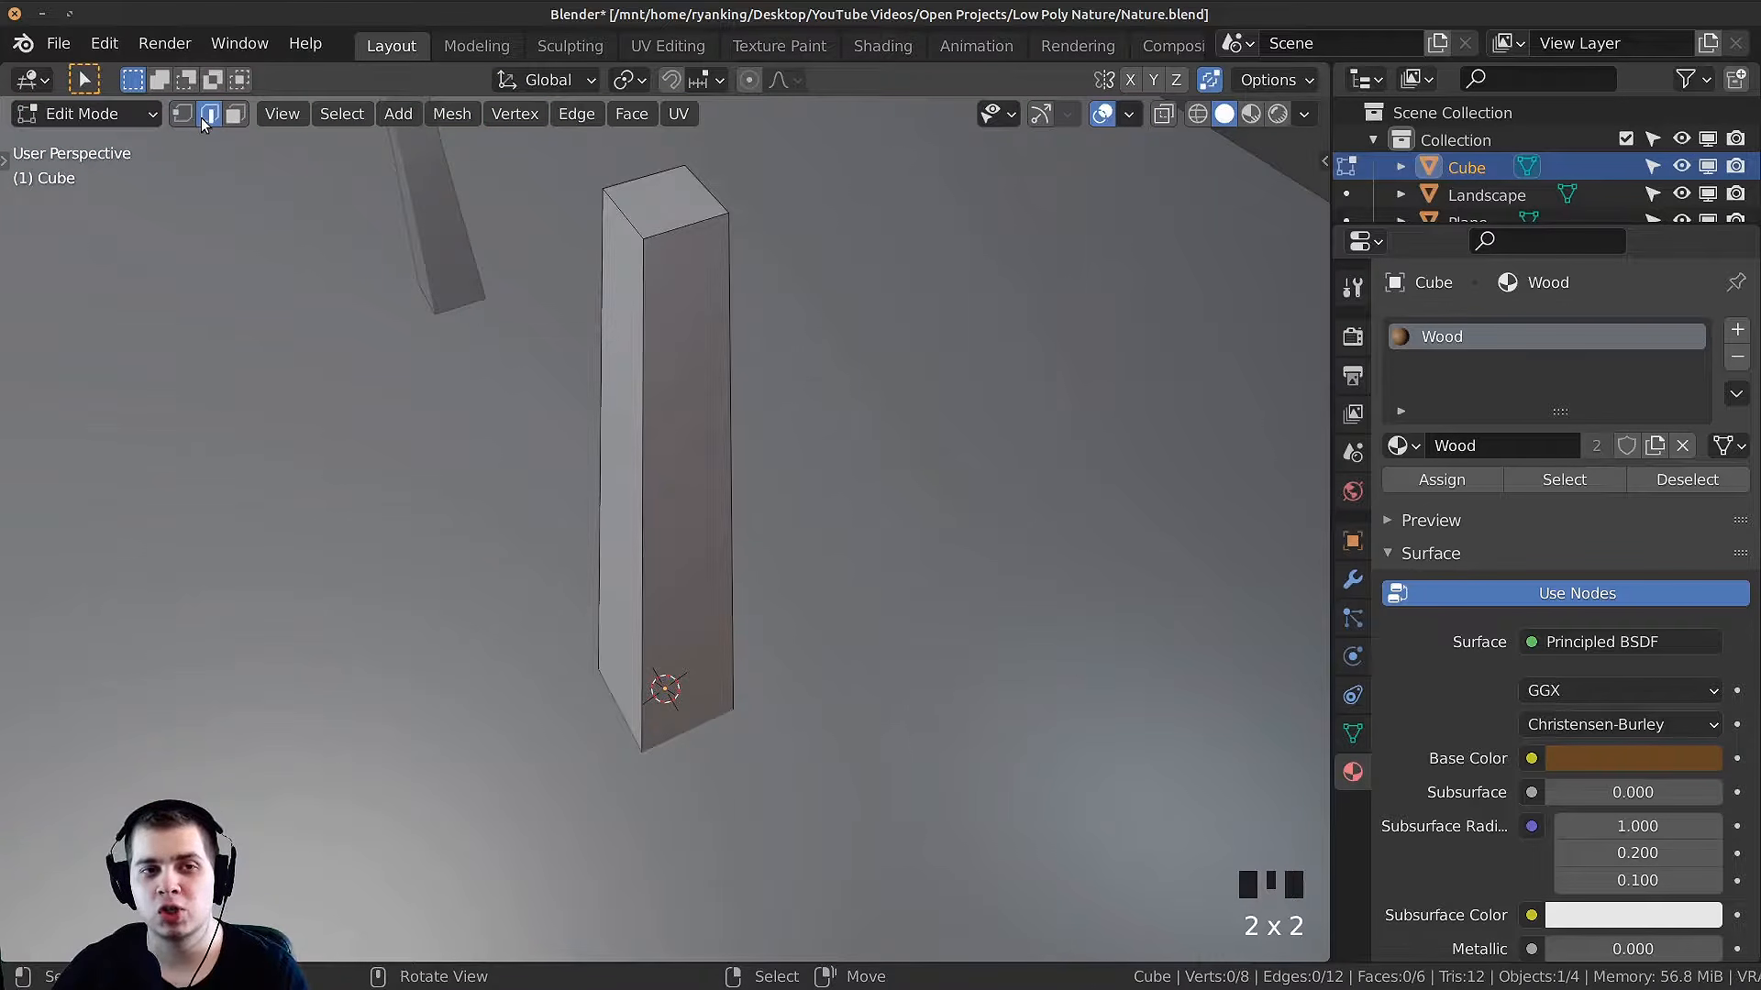
{"action": "left_click", "coordinate": [206, 123]}
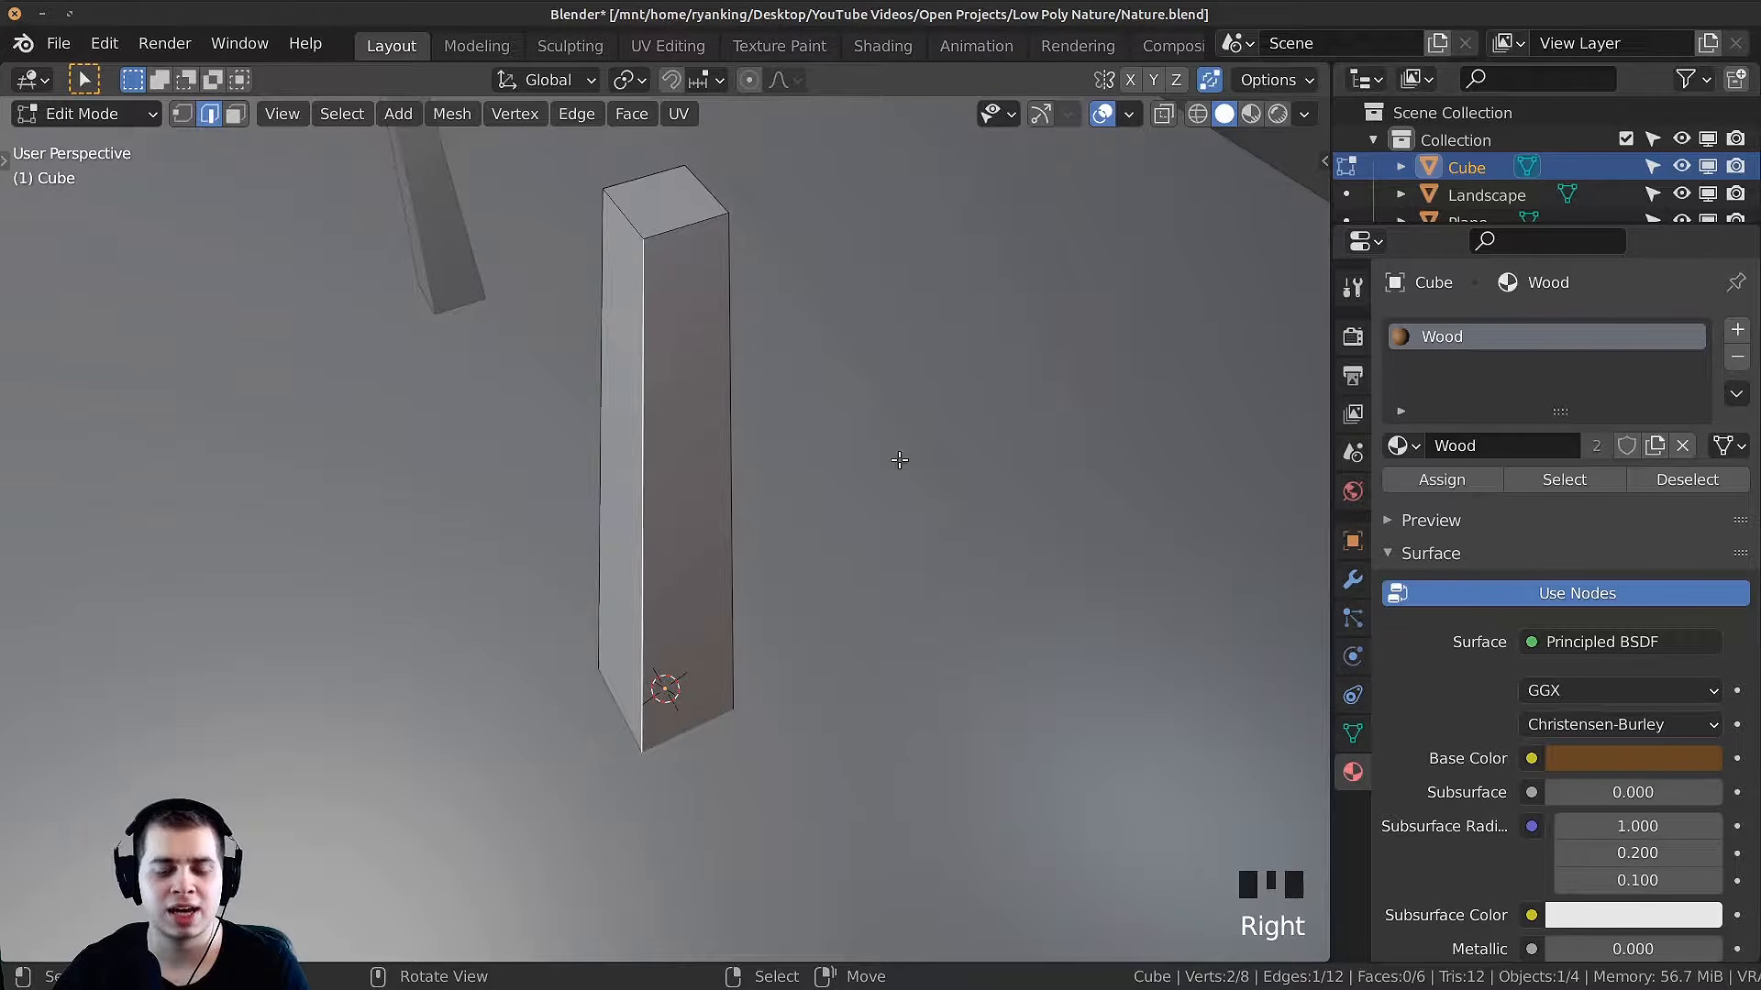
{"action": "key", "text": "ctrl+b"}
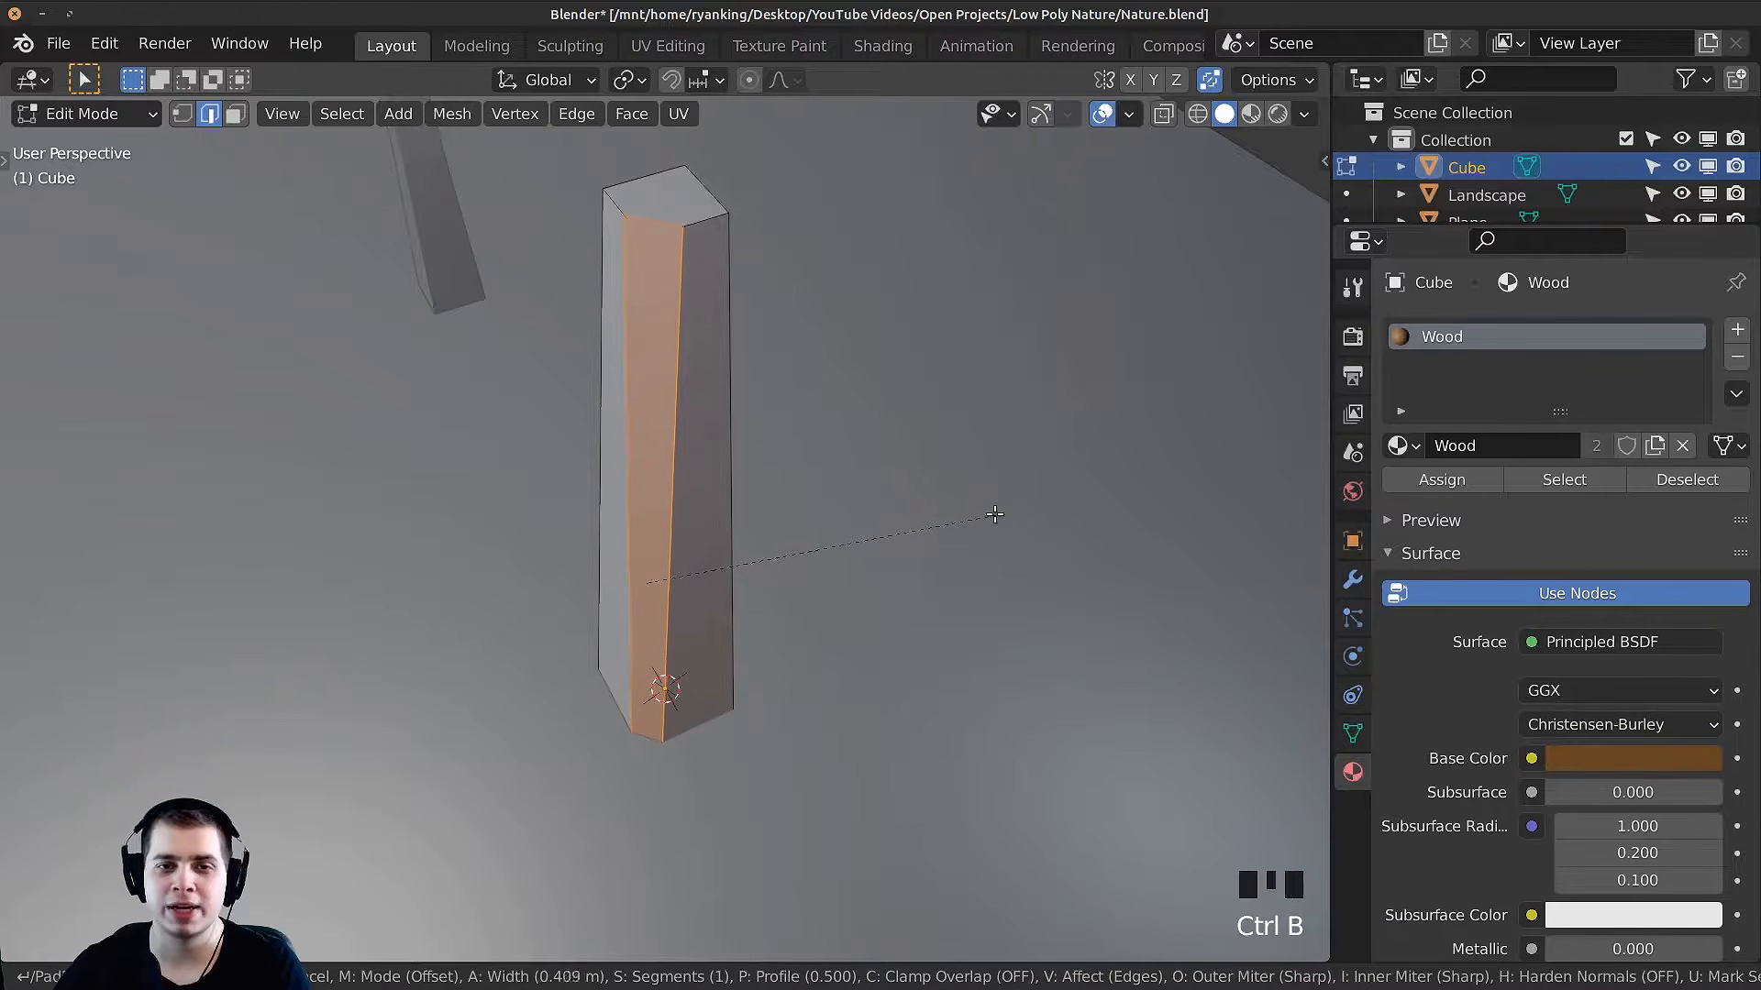
{"action": "left_click", "coordinate": [992, 517]}
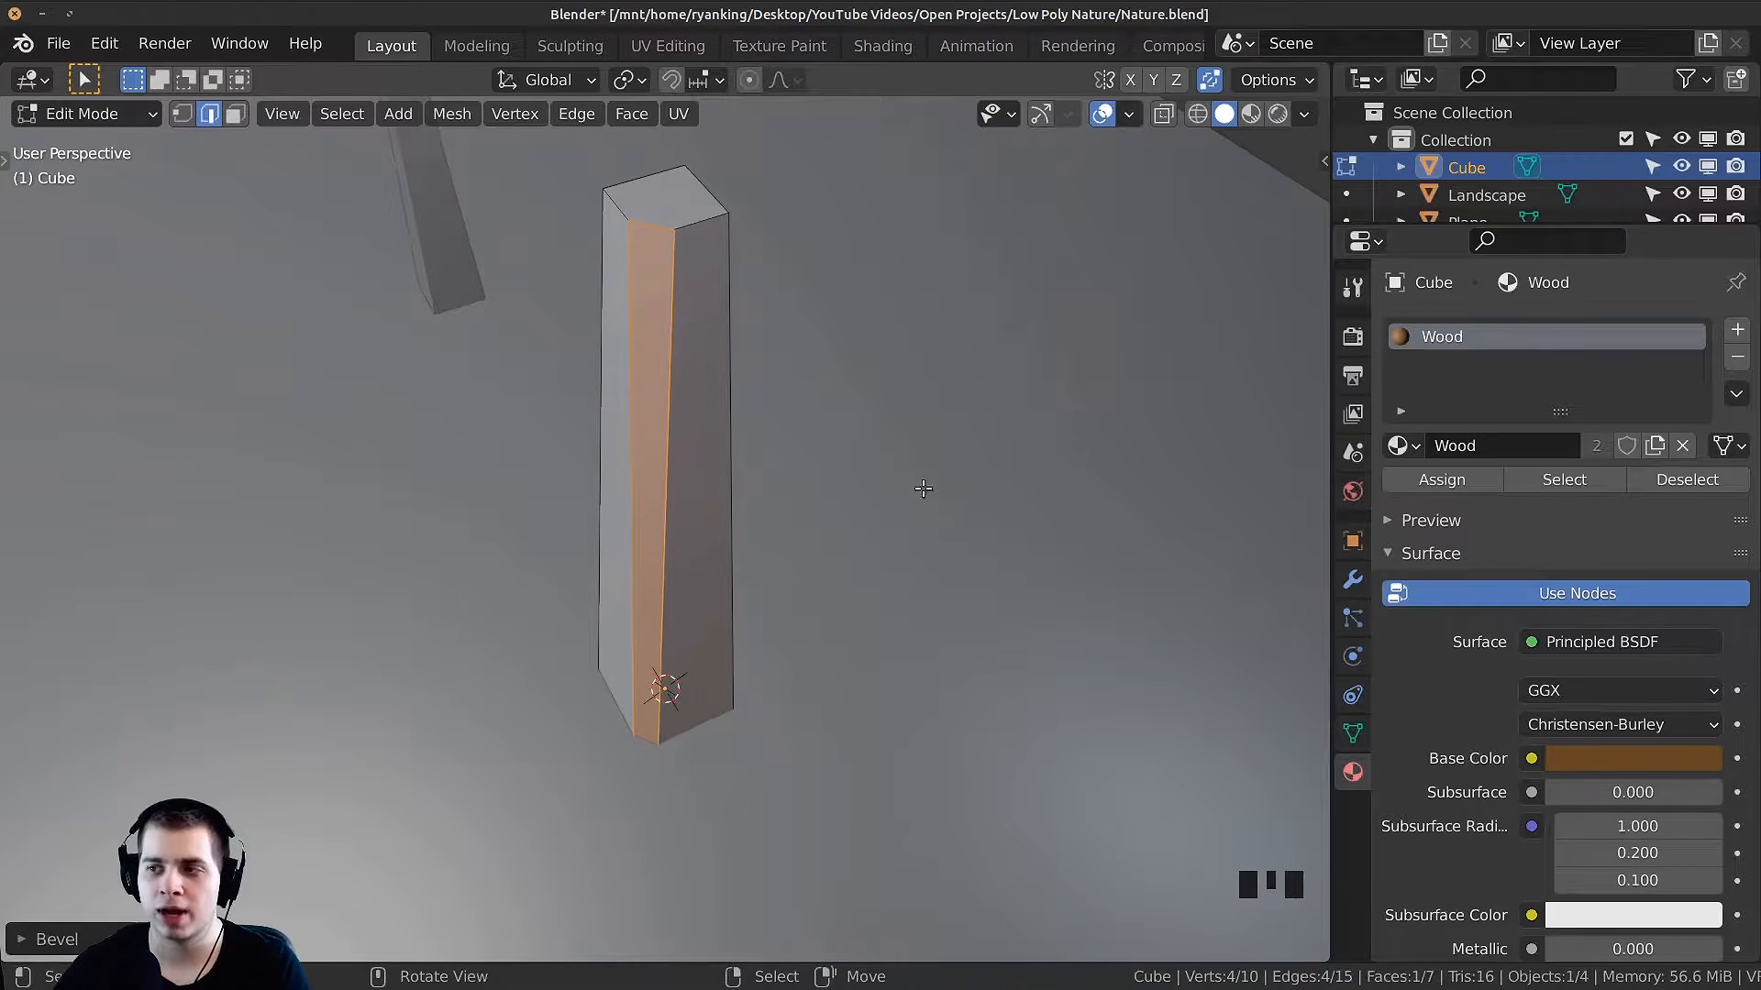
Step: Bevel the remaining three vertical corner edges of the tapered trunk with one segment each and return to Object Mode
{"action": "middle_click_drag", "start_coordinate": [926, 509], "coordinate": [862, 455]}
{"action": "right_click", "coordinate": [689, 441]}
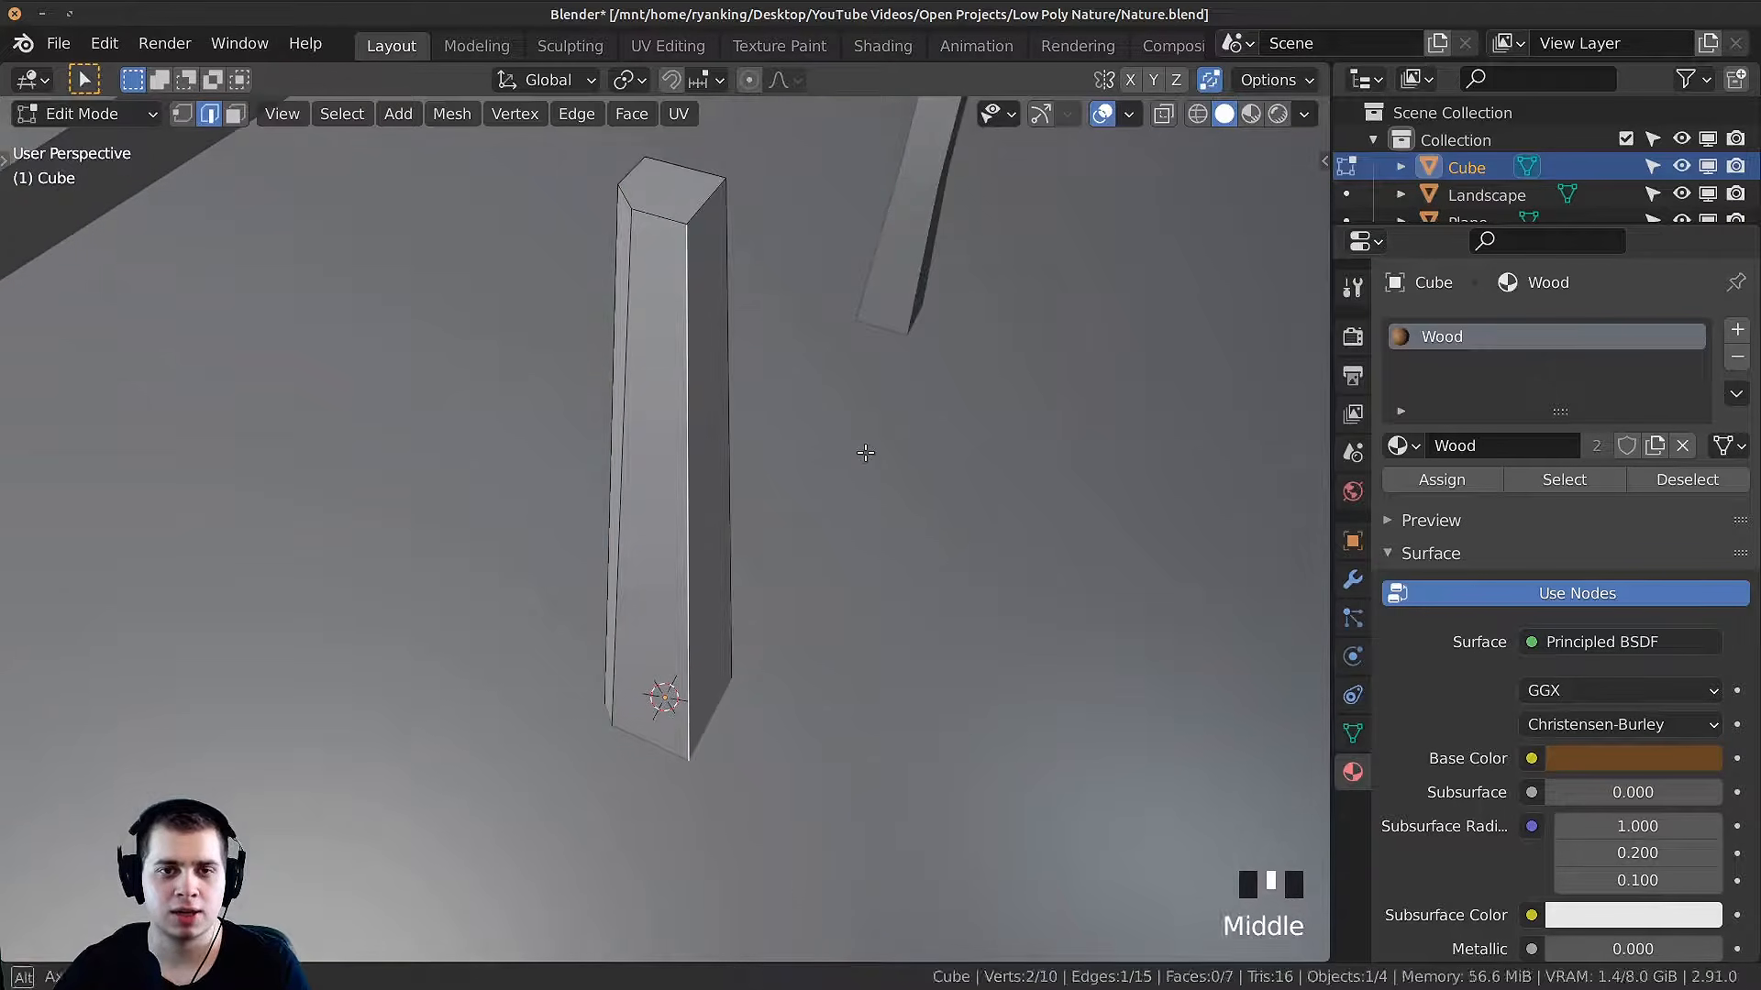
{"action": "key", "text": "ctrl+b"}
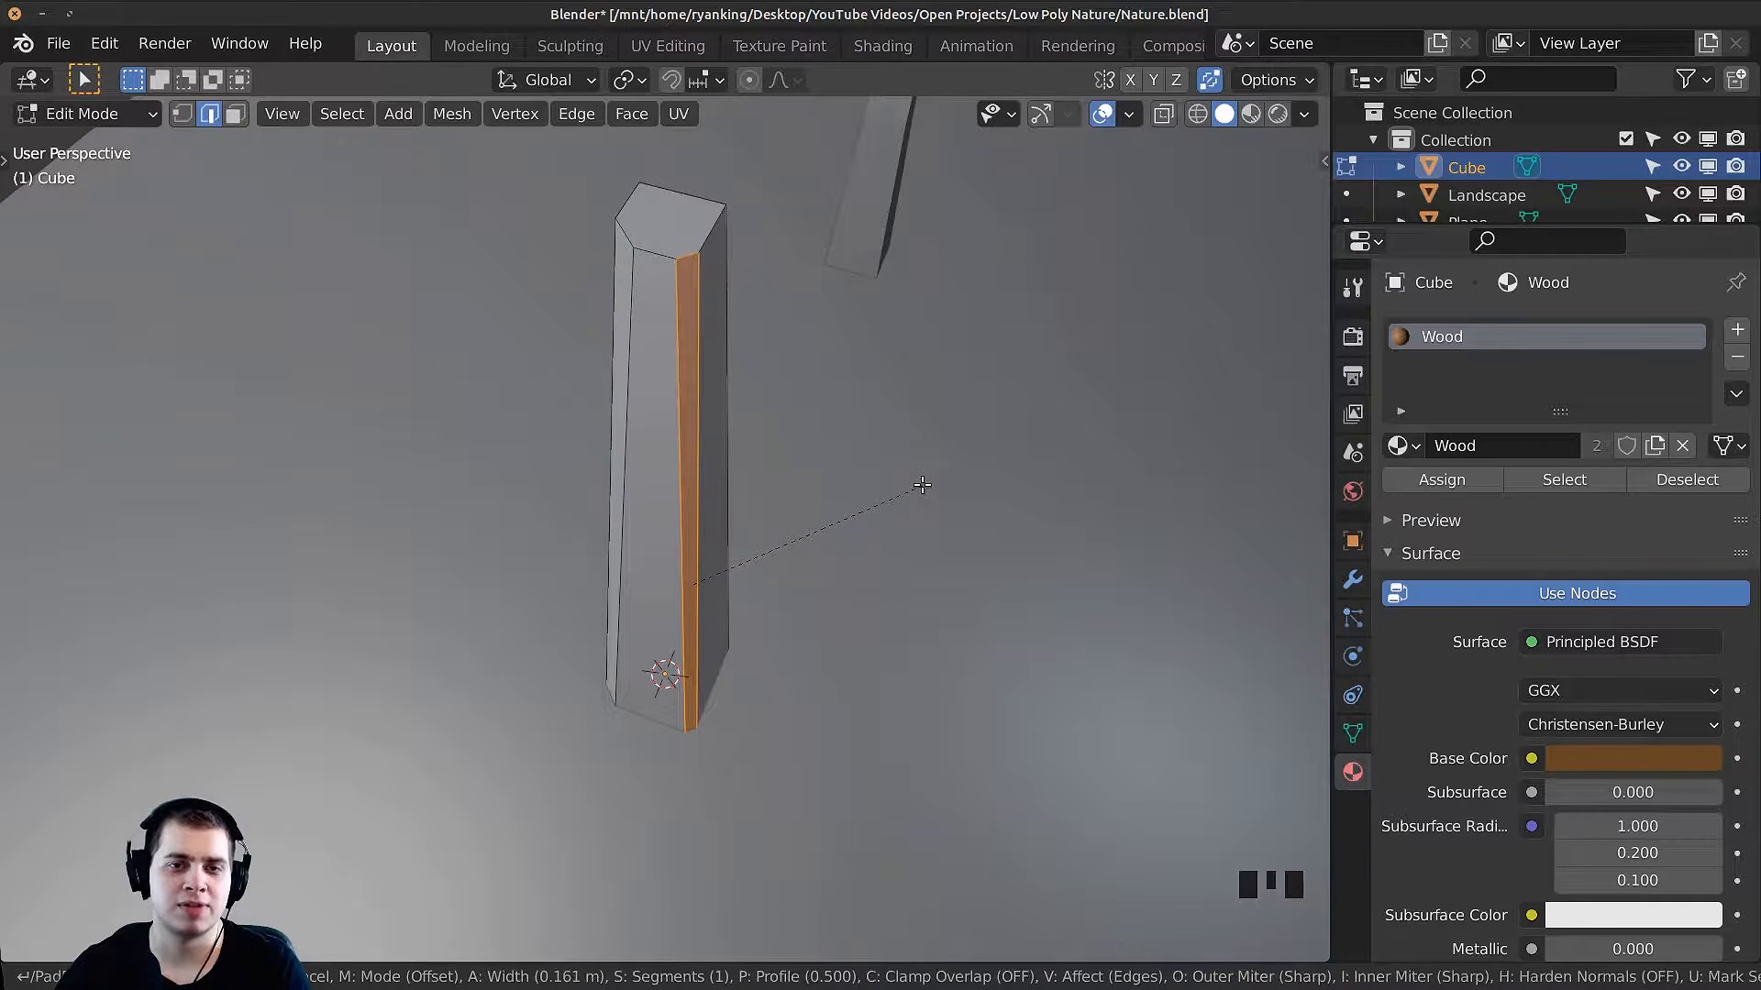
{"action": "left_click", "coordinate": [922, 485]}
{"action": "middle_click_drag", "start_coordinate": [922, 485], "coordinate": [615, 470]}
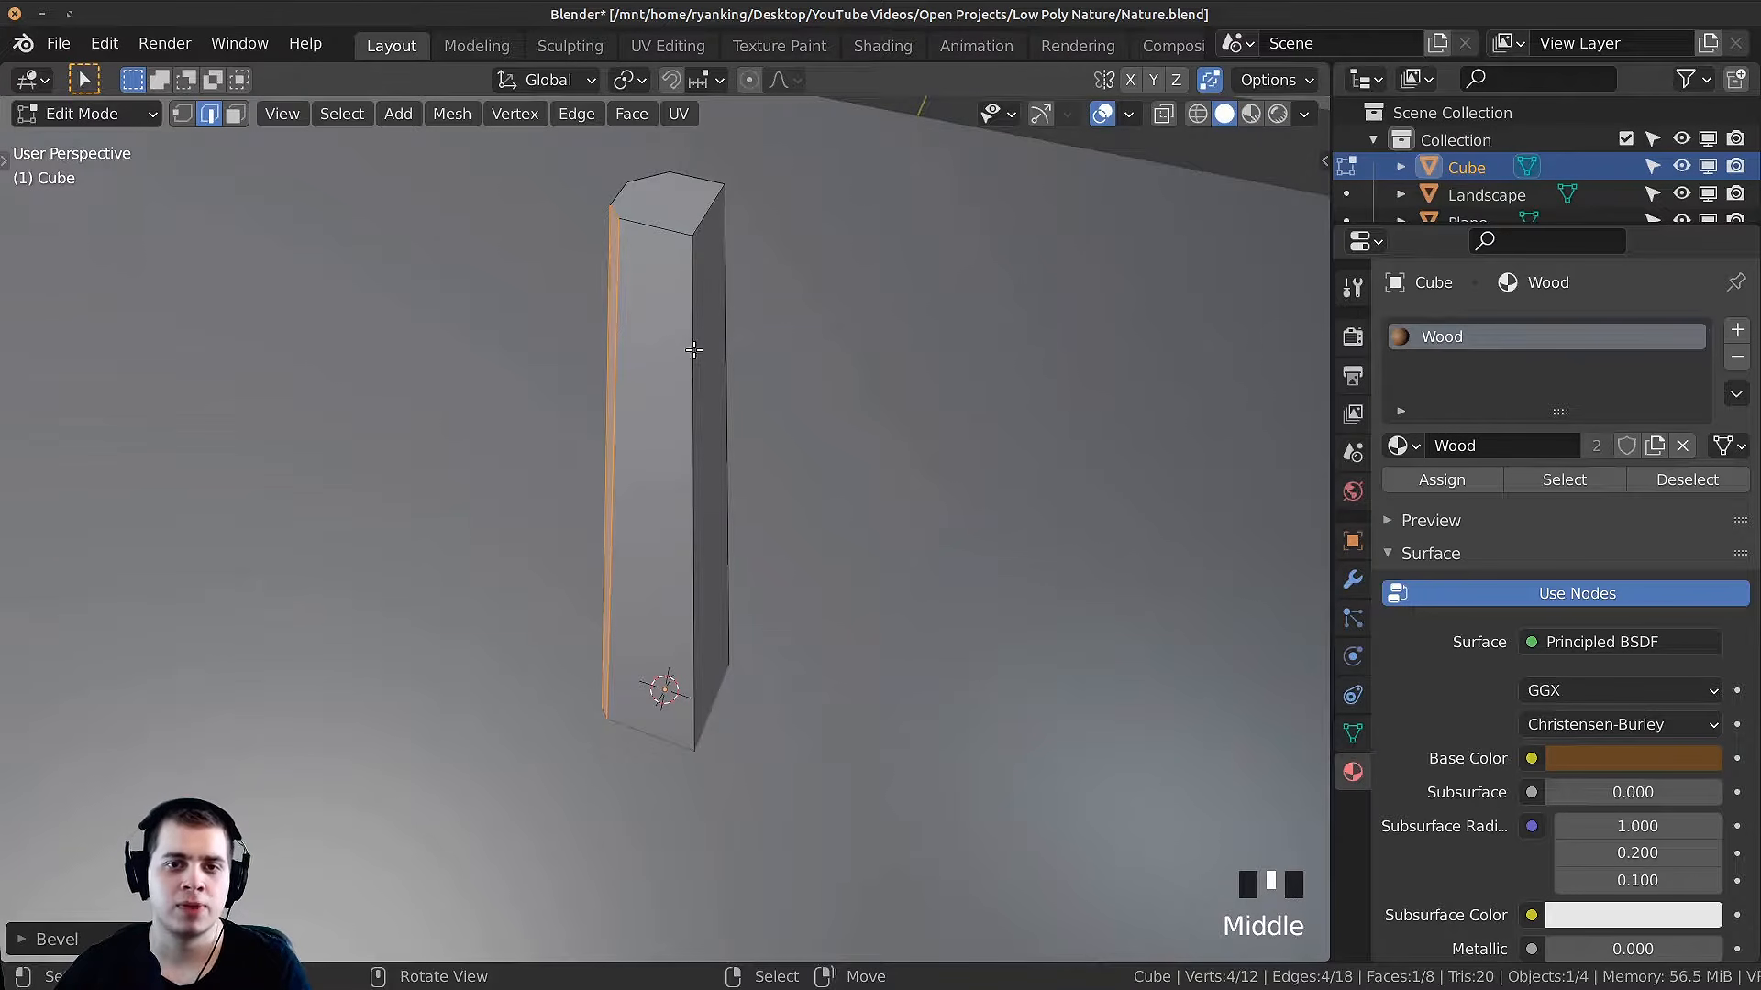
{"action": "middle_click_drag", "start_coordinate": [695, 343], "coordinate": [833, 487]}
{"action": "key", "text": "ctrl+b"}
{"action": "left_click", "coordinate": [871, 497]}
{"action": "left_click", "coordinate": [713, 433]}
{"action": "key", "text": "ctrl+b"}
{"action": "left_click", "coordinate": [827, 478]}
{"action": "key", "text": "Tab"}
Step: Add an ico sphere mesh at the 3D cursor by the base of the new trunk
{"action": "scroll", "coordinate": [667, 491], "scroll_direction": "up", "scroll_amount": 3}
{"action": "middle_click_drag", "start_coordinate": [667, 491], "coordinate": [695, 378]}
{"action": "scroll", "coordinate": [696, 377], "scroll_direction": "down", "scroll_amount": 2}
{"action": "key", "text": "shift+a"}
{"action": "mouse_move", "coordinate": [710, 358]}
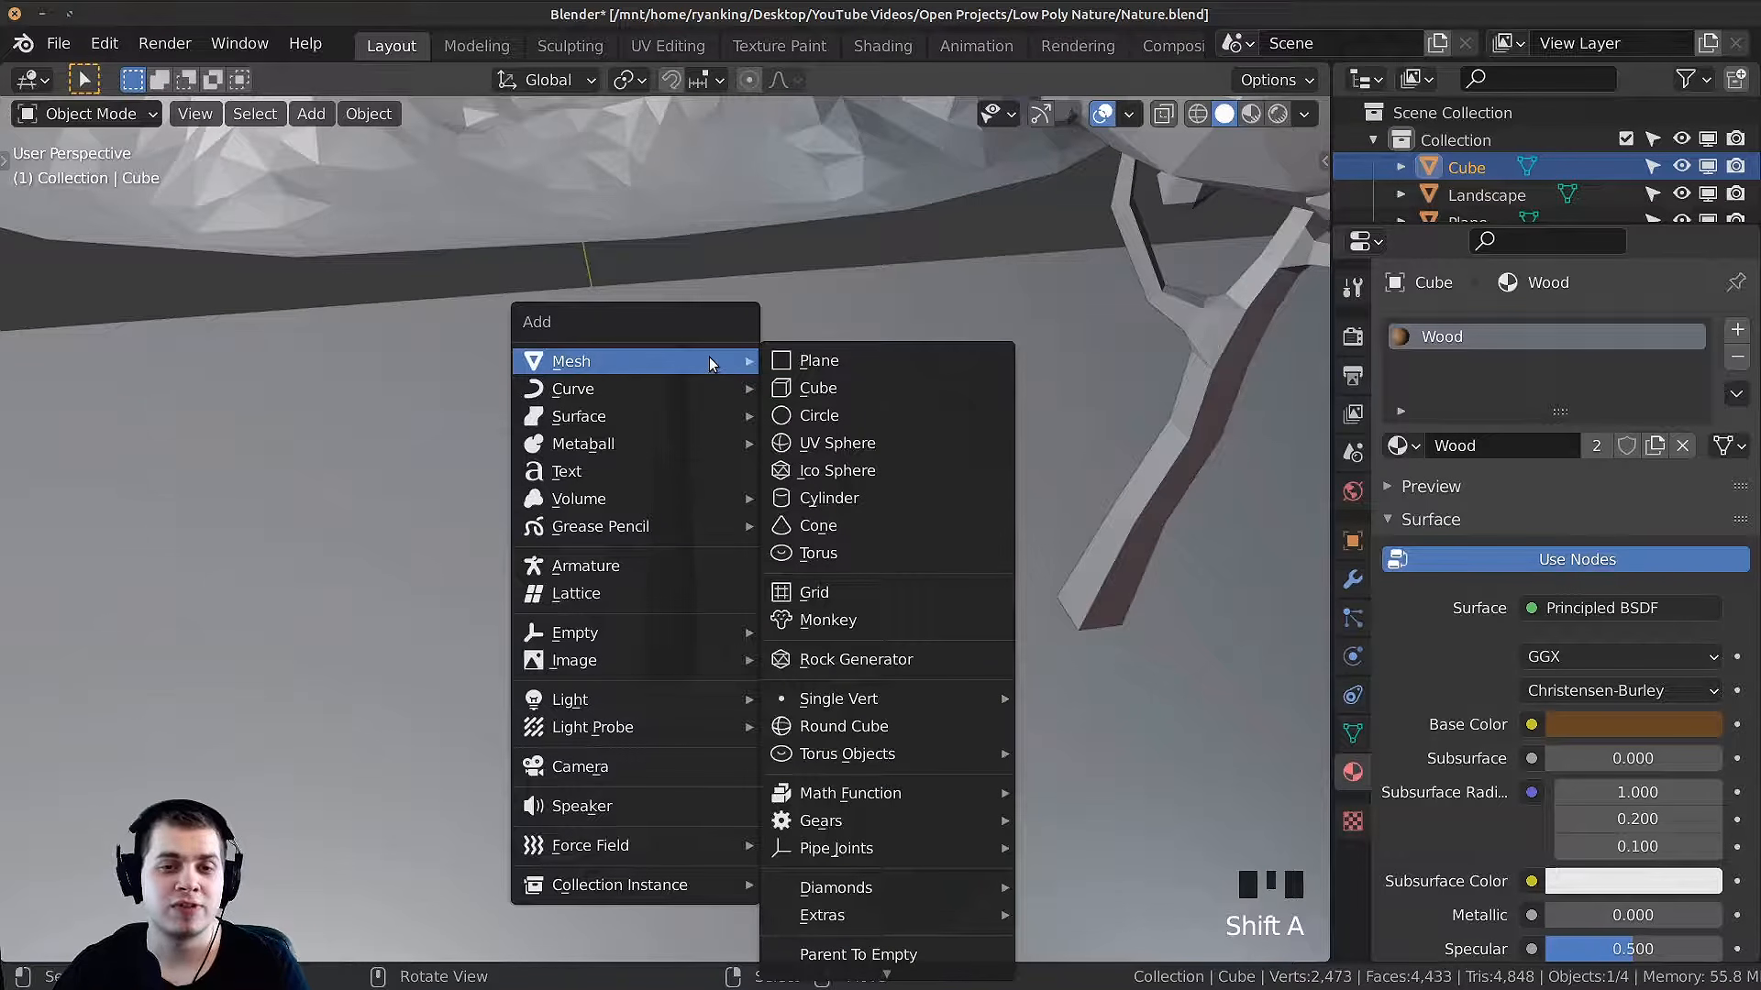
{"action": "left_click", "coordinate": [827, 472]}
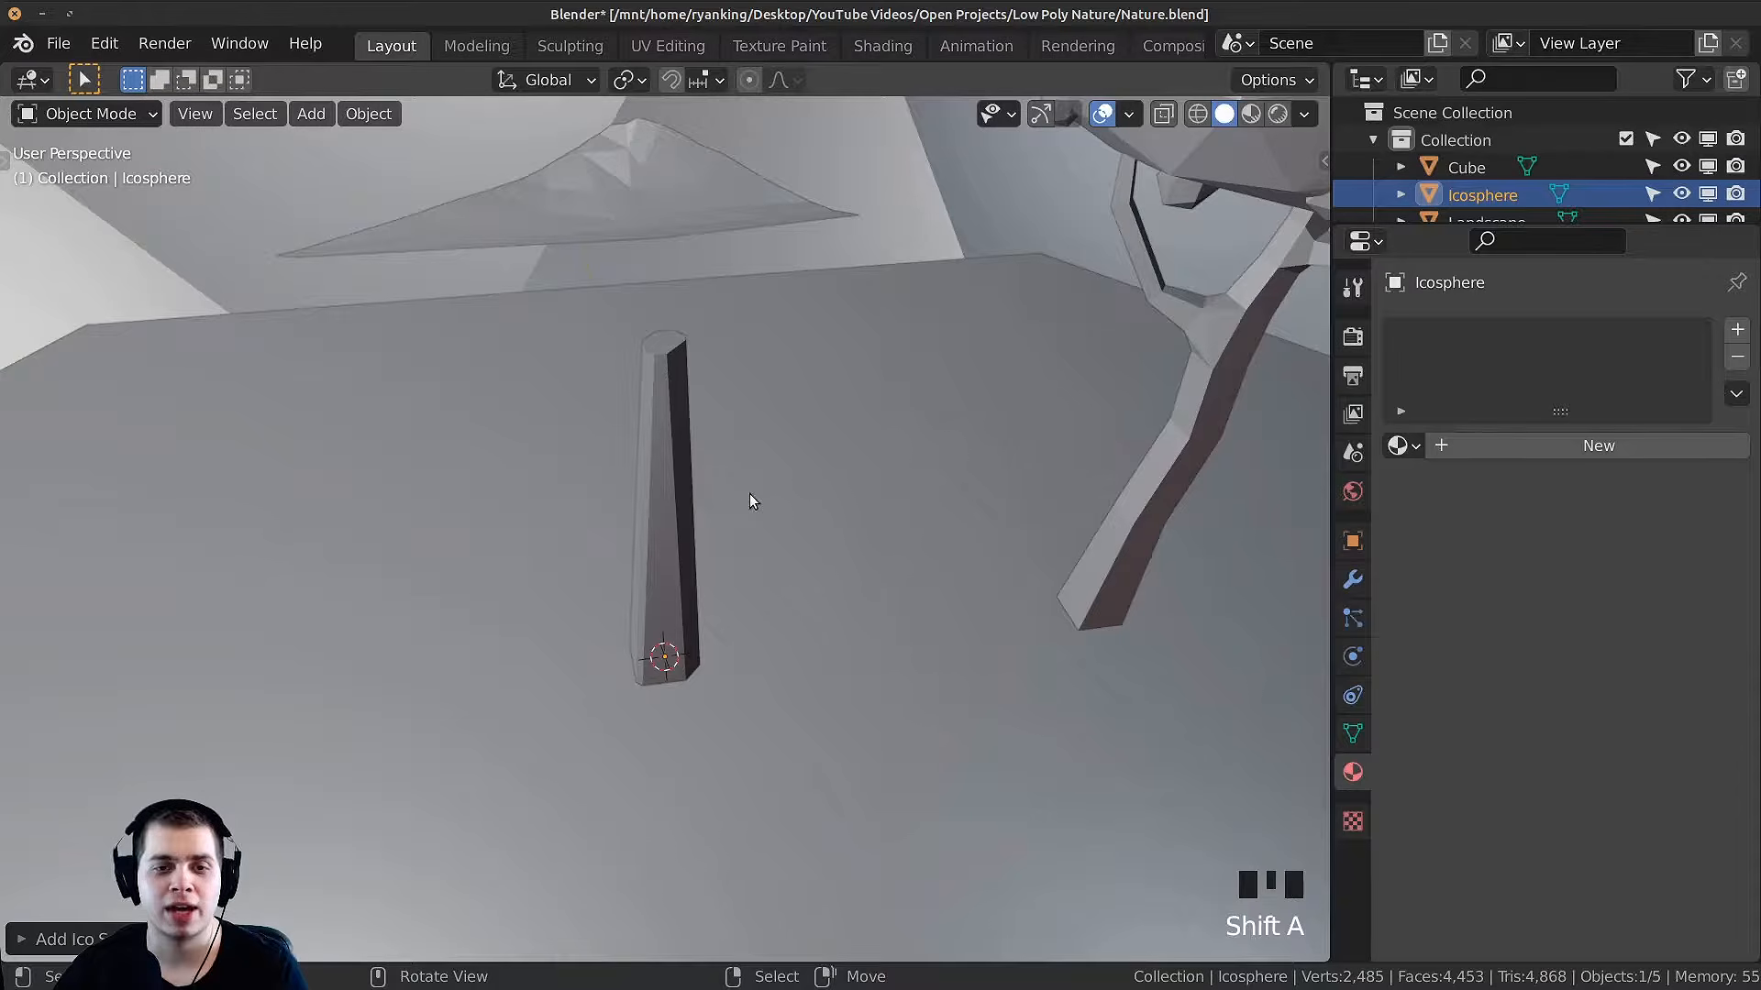
{"action": "scroll", "coordinate": [750, 493], "scroll_direction": "down", "scroll_amount": 10}
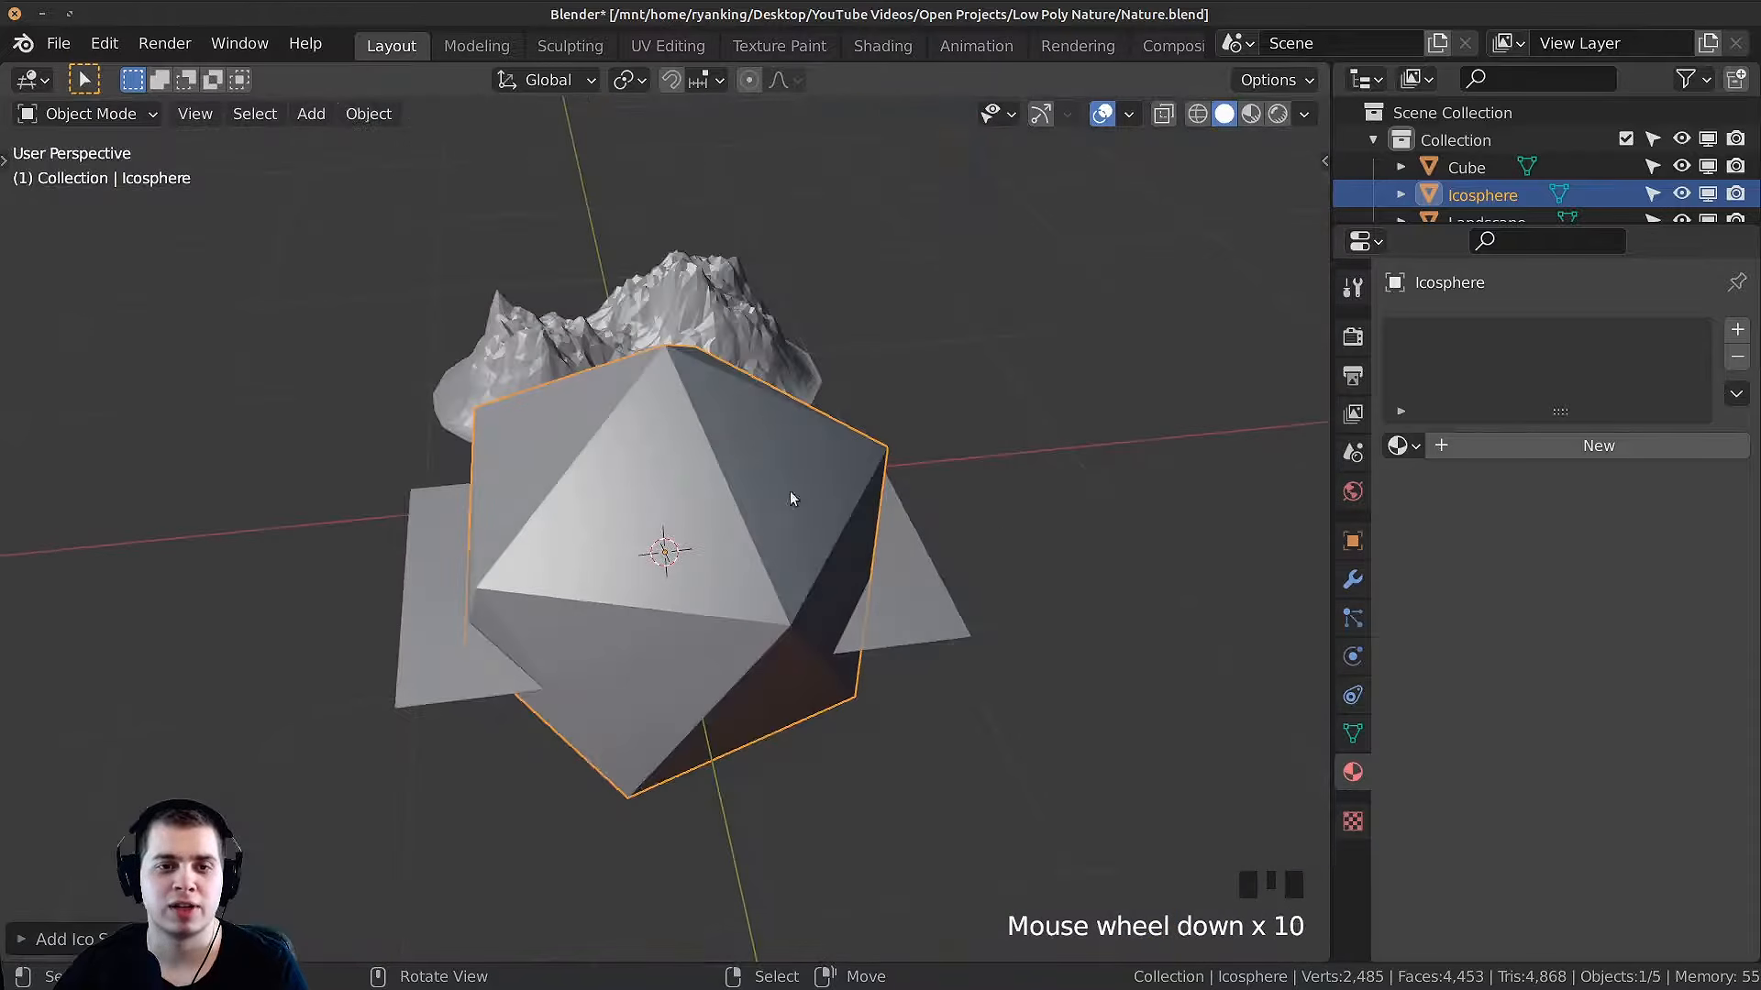
Step: Set the new ico sphere's subdivisions to 6
{"action": "left_click", "coordinate": [46, 936]}
{"action": "left_click", "coordinate": [371, 676]}
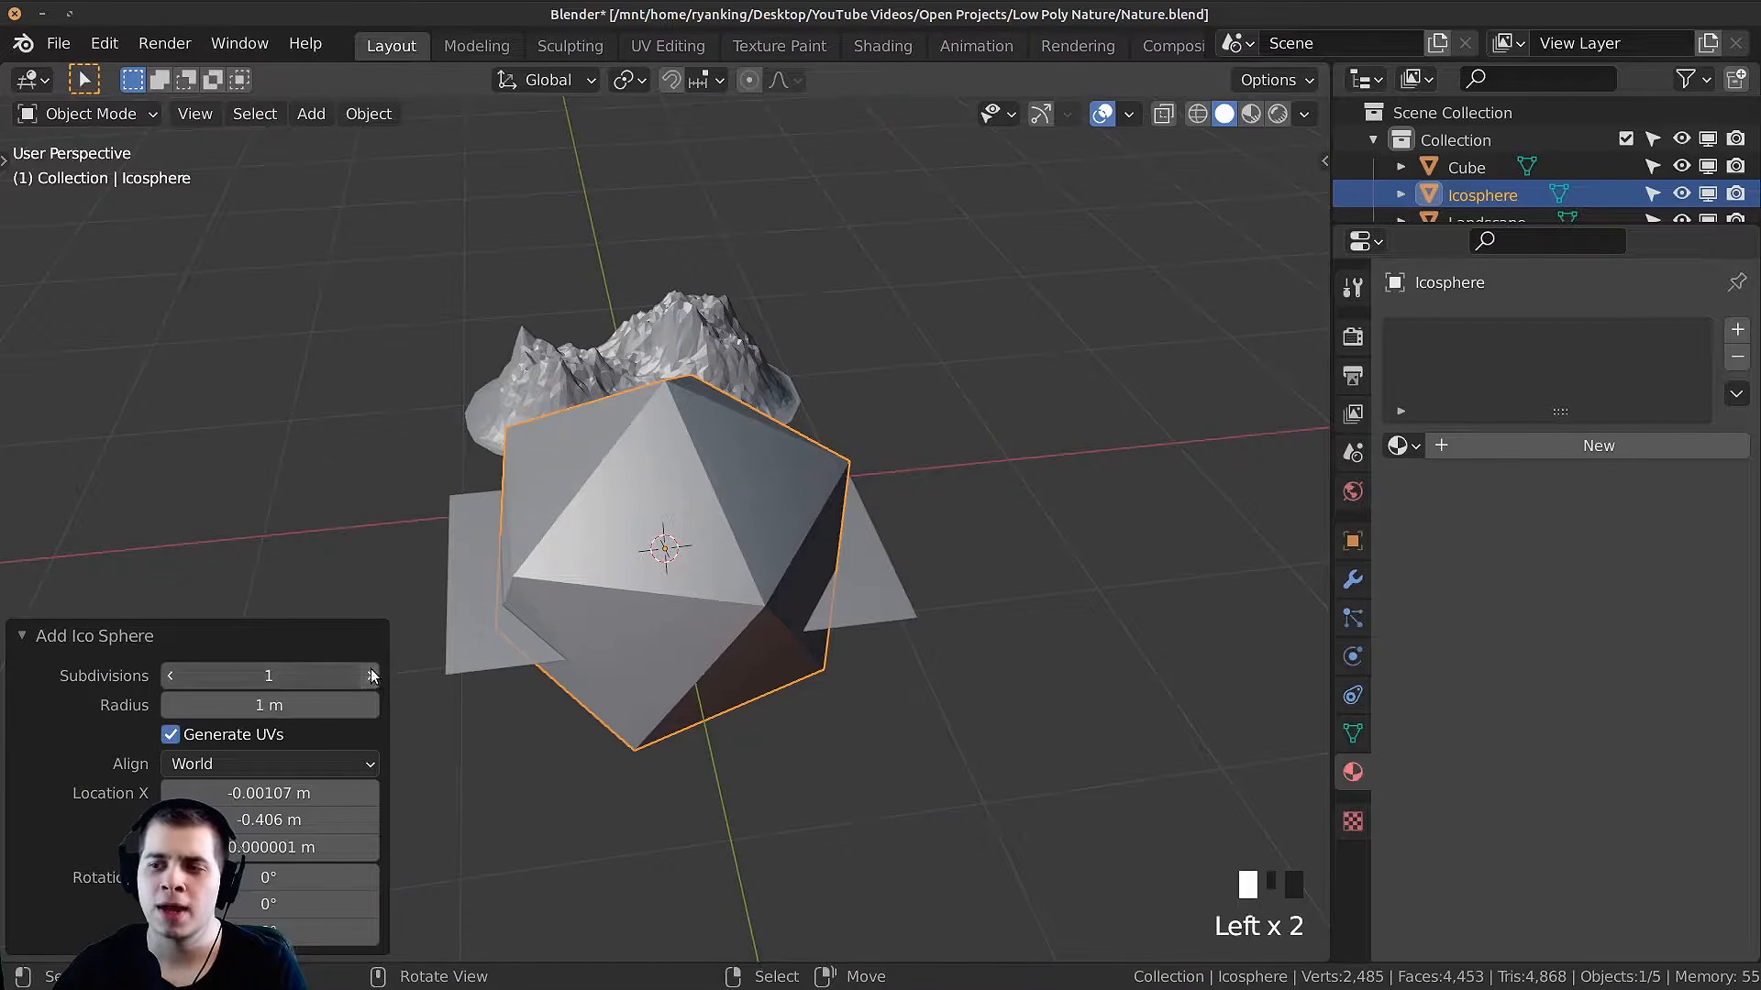
{"action": "left_click", "coordinate": [370, 676]}
{"action": "left_click", "coordinate": [370, 676]}
{"action": "left_click", "coordinate": [371, 676]}
{"action": "double_click", "coordinate": [370, 676]}
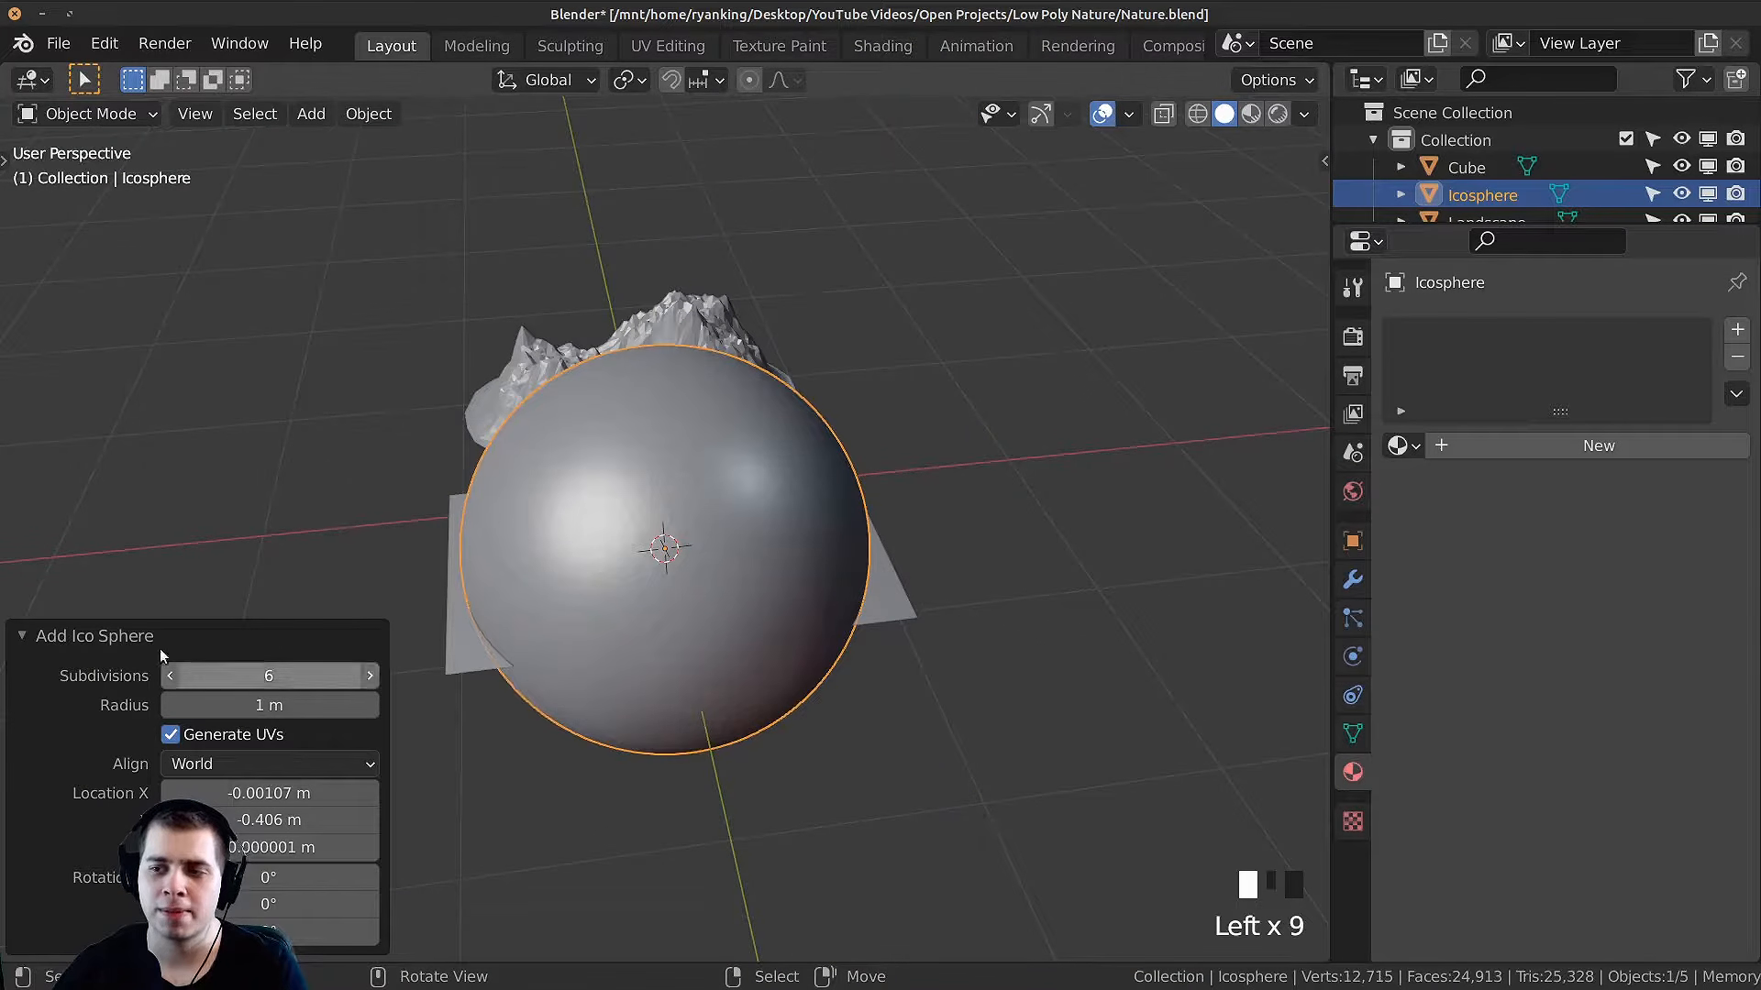
{"action": "left_click", "coordinate": [36, 642]}
Step: Scale the ico sphere down to treetop size and raise it along Z onto the top of the trunk
{"action": "scroll", "coordinate": [1293, 611], "scroll_direction": "up", "scroll_amount": 3}
{"action": "key", "text": "s"}
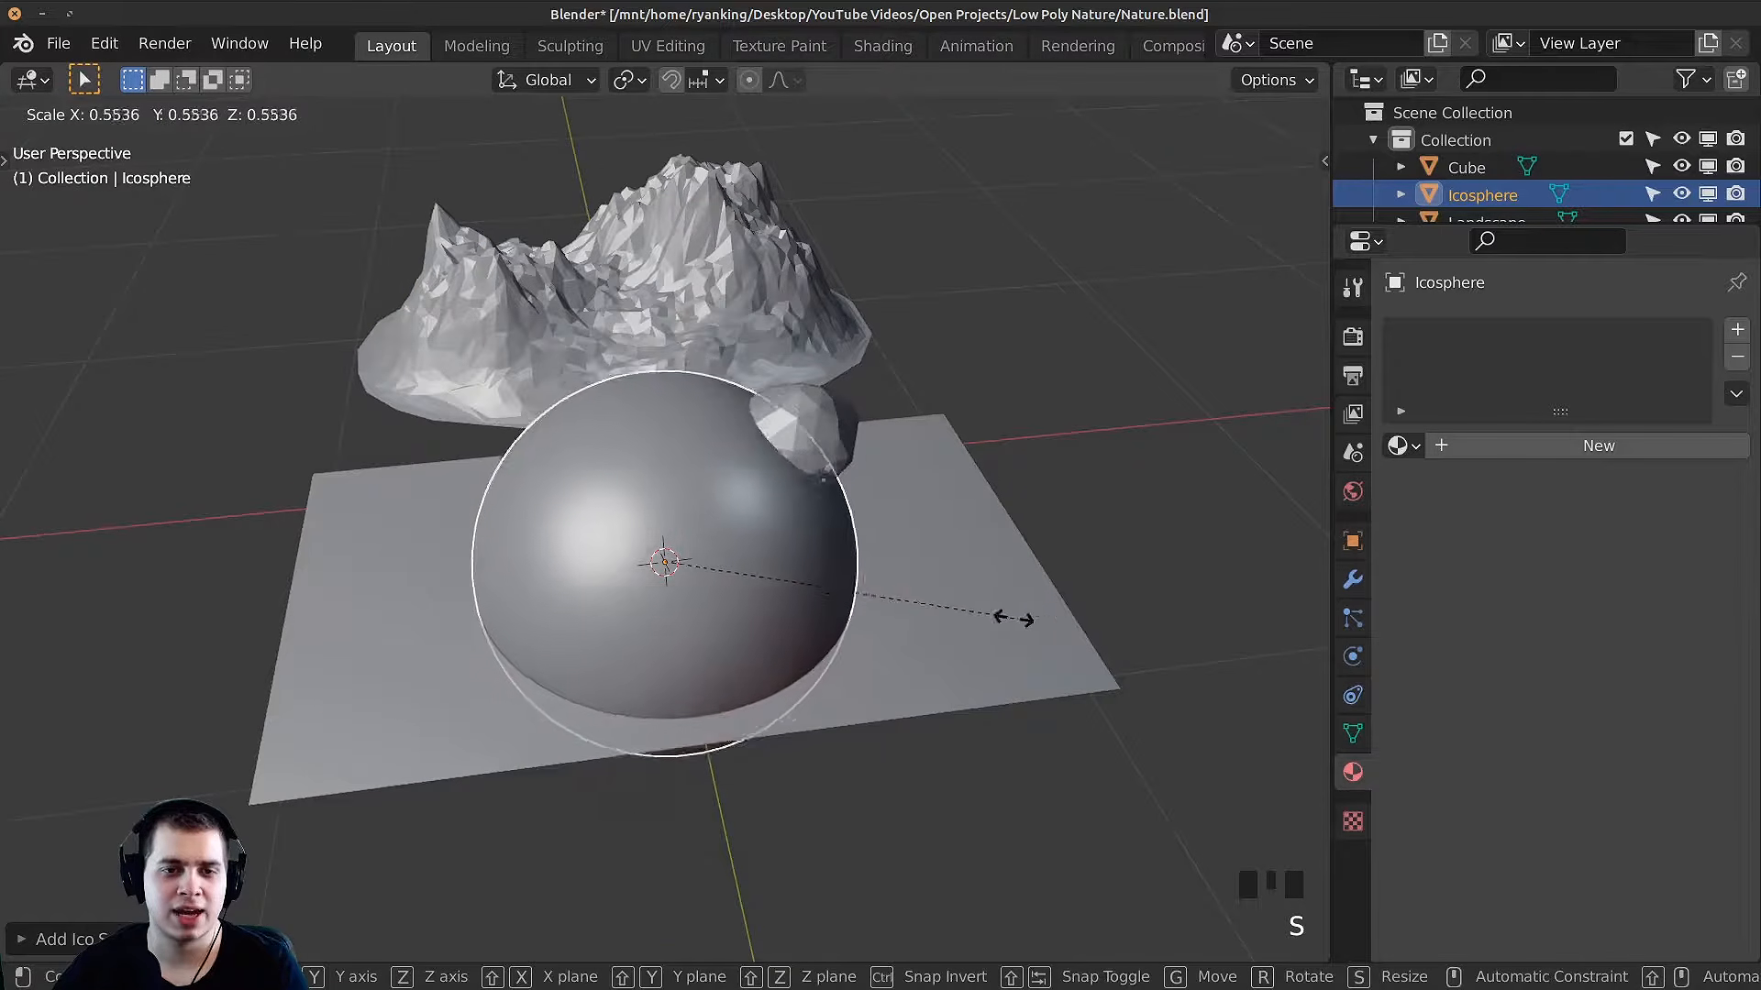
{"action": "left_click", "coordinate": [794, 613]}
{"action": "scroll", "coordinate": [917, 633], "scroll_direction": "up", "scroll_amount": 4}
{"action": "key", "text": "s"}
{"action": "left_click", "coordinate": [861, 638]}
{"action": "key", "text": "g"}
{"action": "key", "text": "z"}
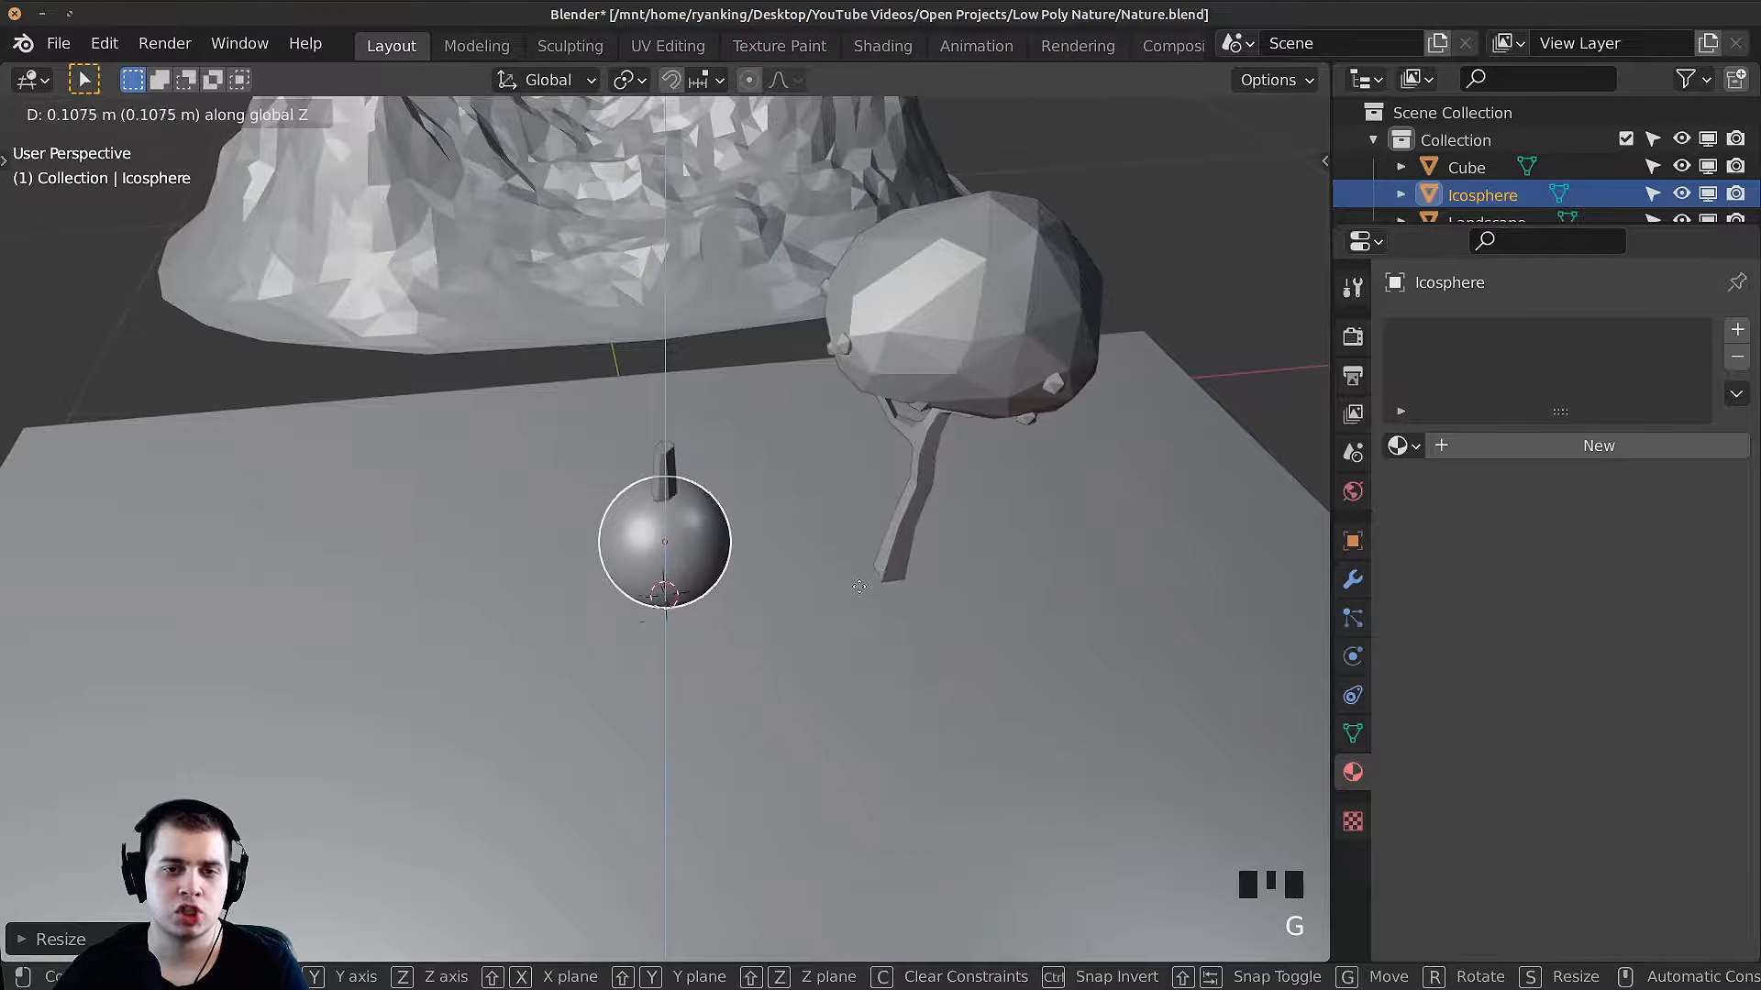
{"action": "left_click", "coordinate": [862, 498]}
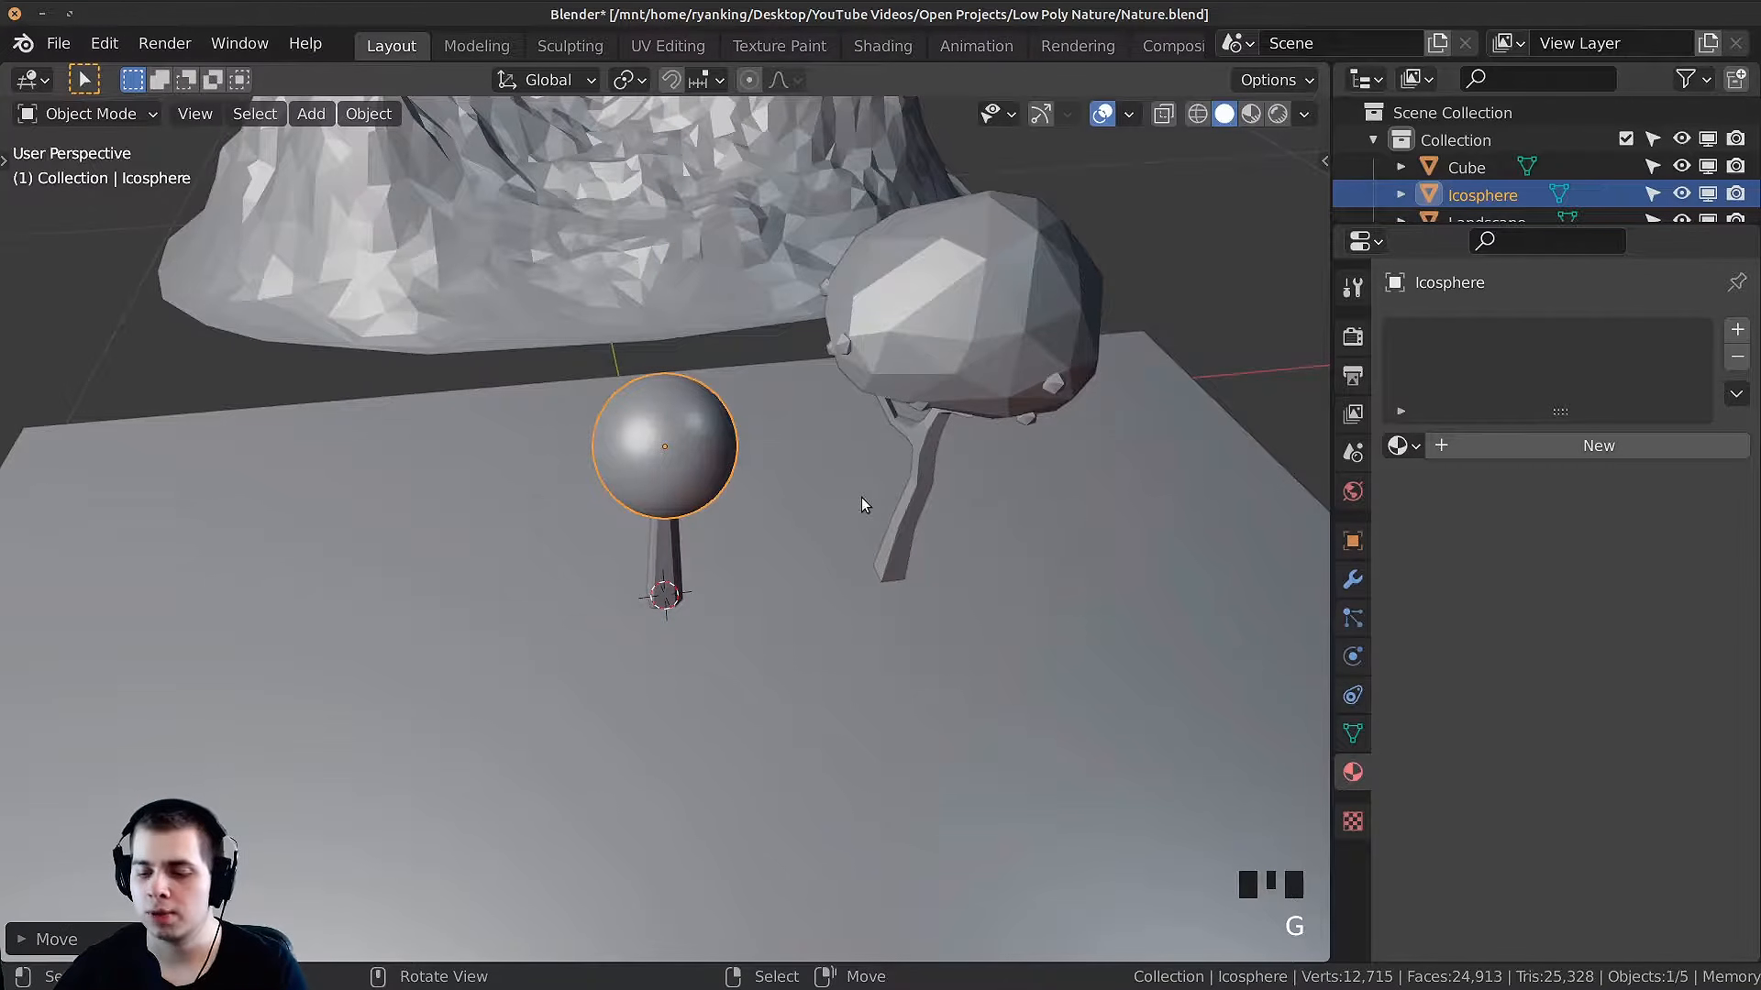
Step: In front view, adjust the sphere's position and enlarge it slightly so it sits centred on top of the trunk
{"action": "key", "text": "KP_1"}
{"action": "scroll", "coordinate": [853, 499], "scroll_direction": "up", "scroll_amount": 3}
{"action": "key", "text": "g"}
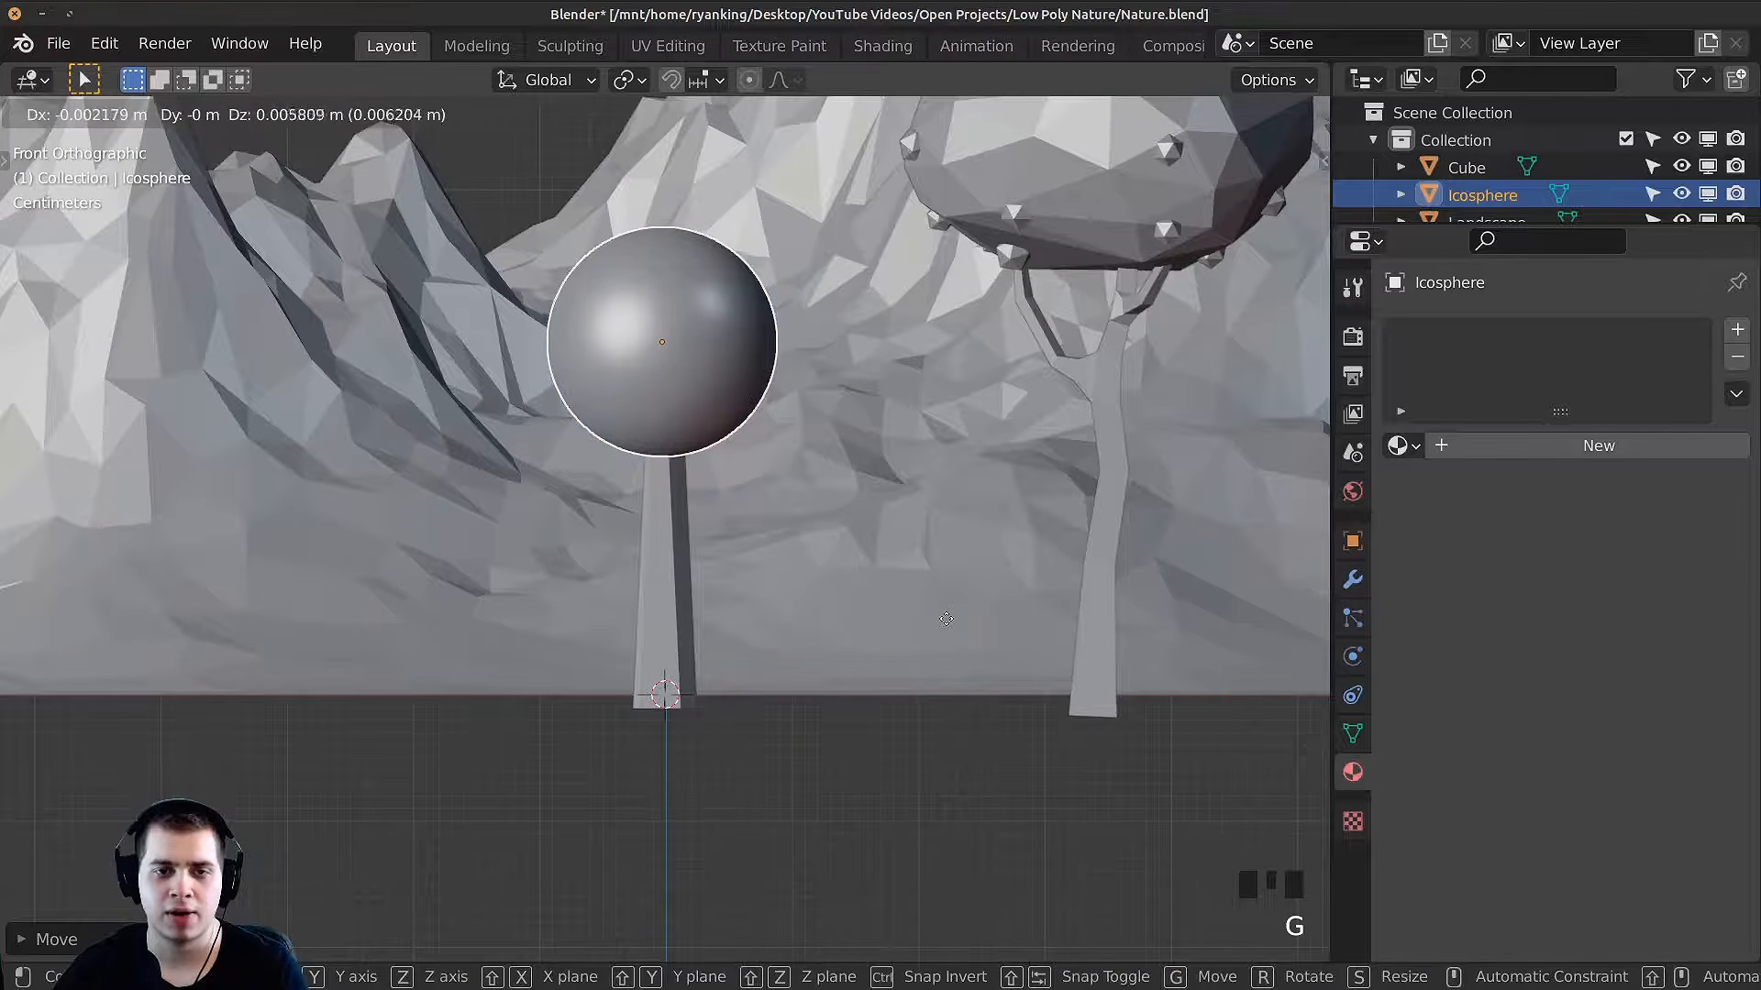
{"action": "left_click", "coordinate": [947, 619]}
{"action": "key", "text": "s"}
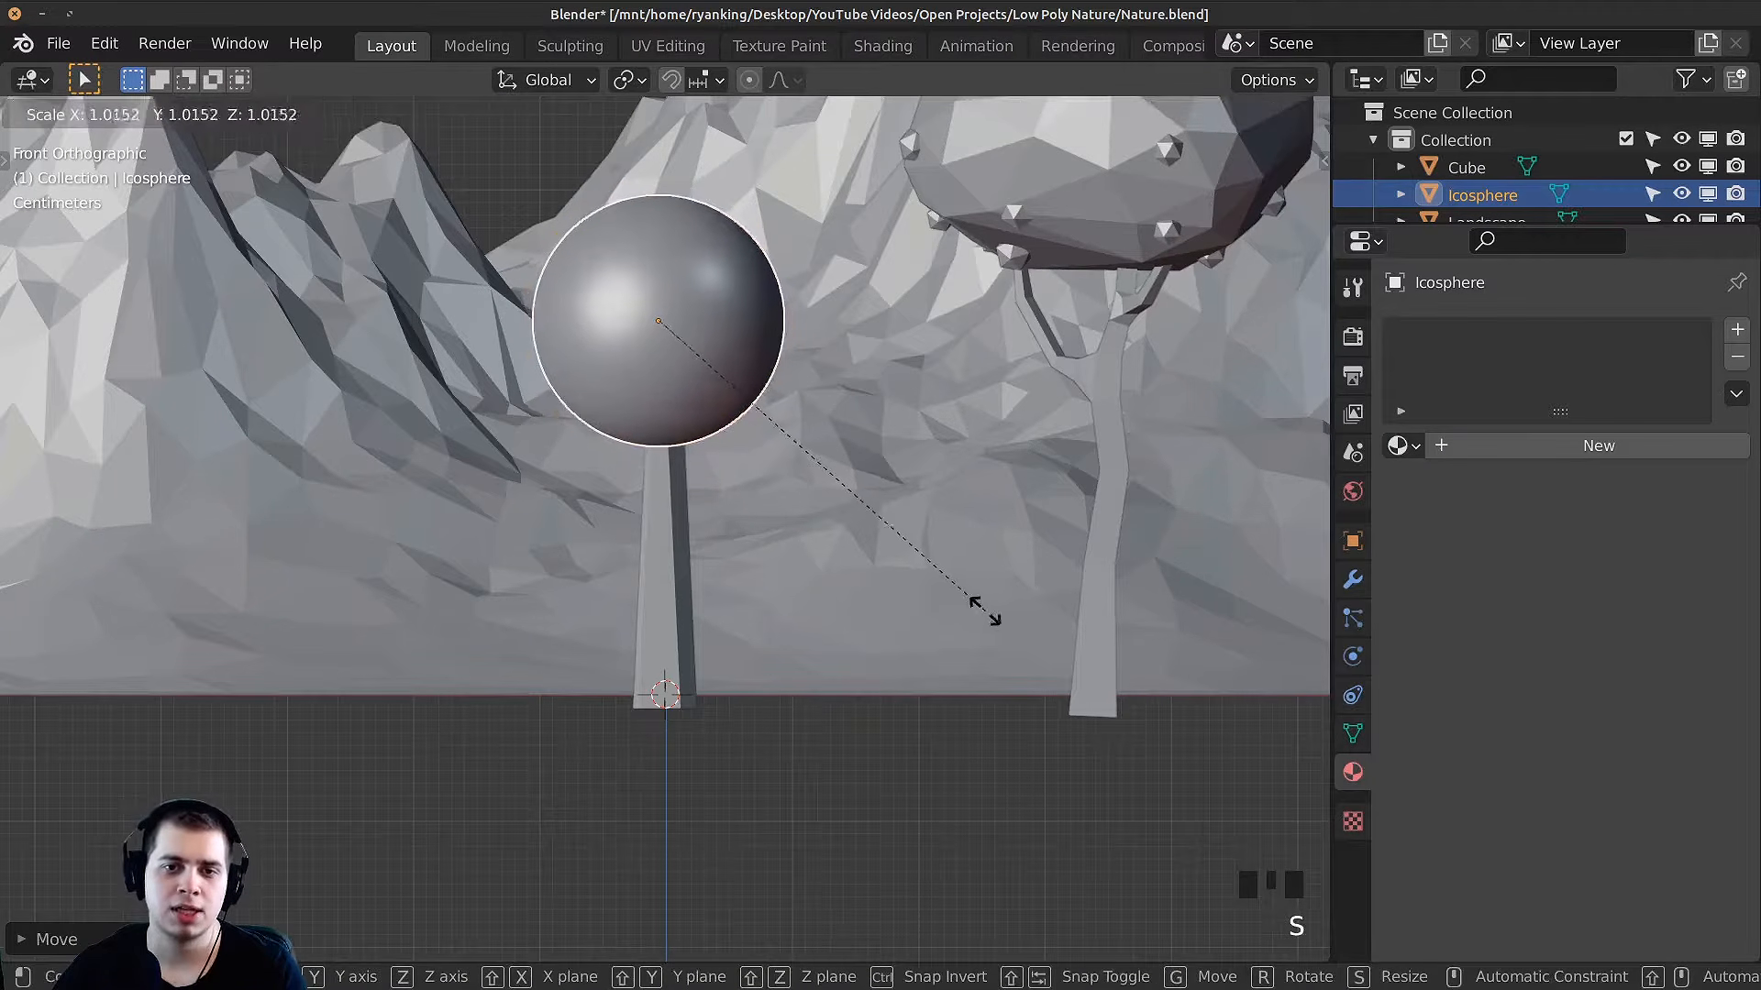
{"action": "left_click", "coordinate": [1004, 628]}
{"action": "key", "text": "g"}
{"action": "left_click", "coordinate": [1000, 609]}
Step: In Edit Mode with smooth proportional editing, pull the sphere's top up about 0.13 m along Z into an egg shape
{"action": "middle_click_drag", "start_coordinate": [713, 323], "coordinate": [684, 483], "text": "shift"}
{"action": "key", "text": "Tab"}
{"action": "middle_click_drag", "start_coordinate": [676, 397], "coordinate": [725, 513]}
{"action": "scroll", "coordinate": [725, 514], "scroll_direction": "up", "scroll_amount": 2}
{"action": "middle_click_drag", "start_coordinate": [717, 275], "coordinate": [739, 407], "text": "shift"}
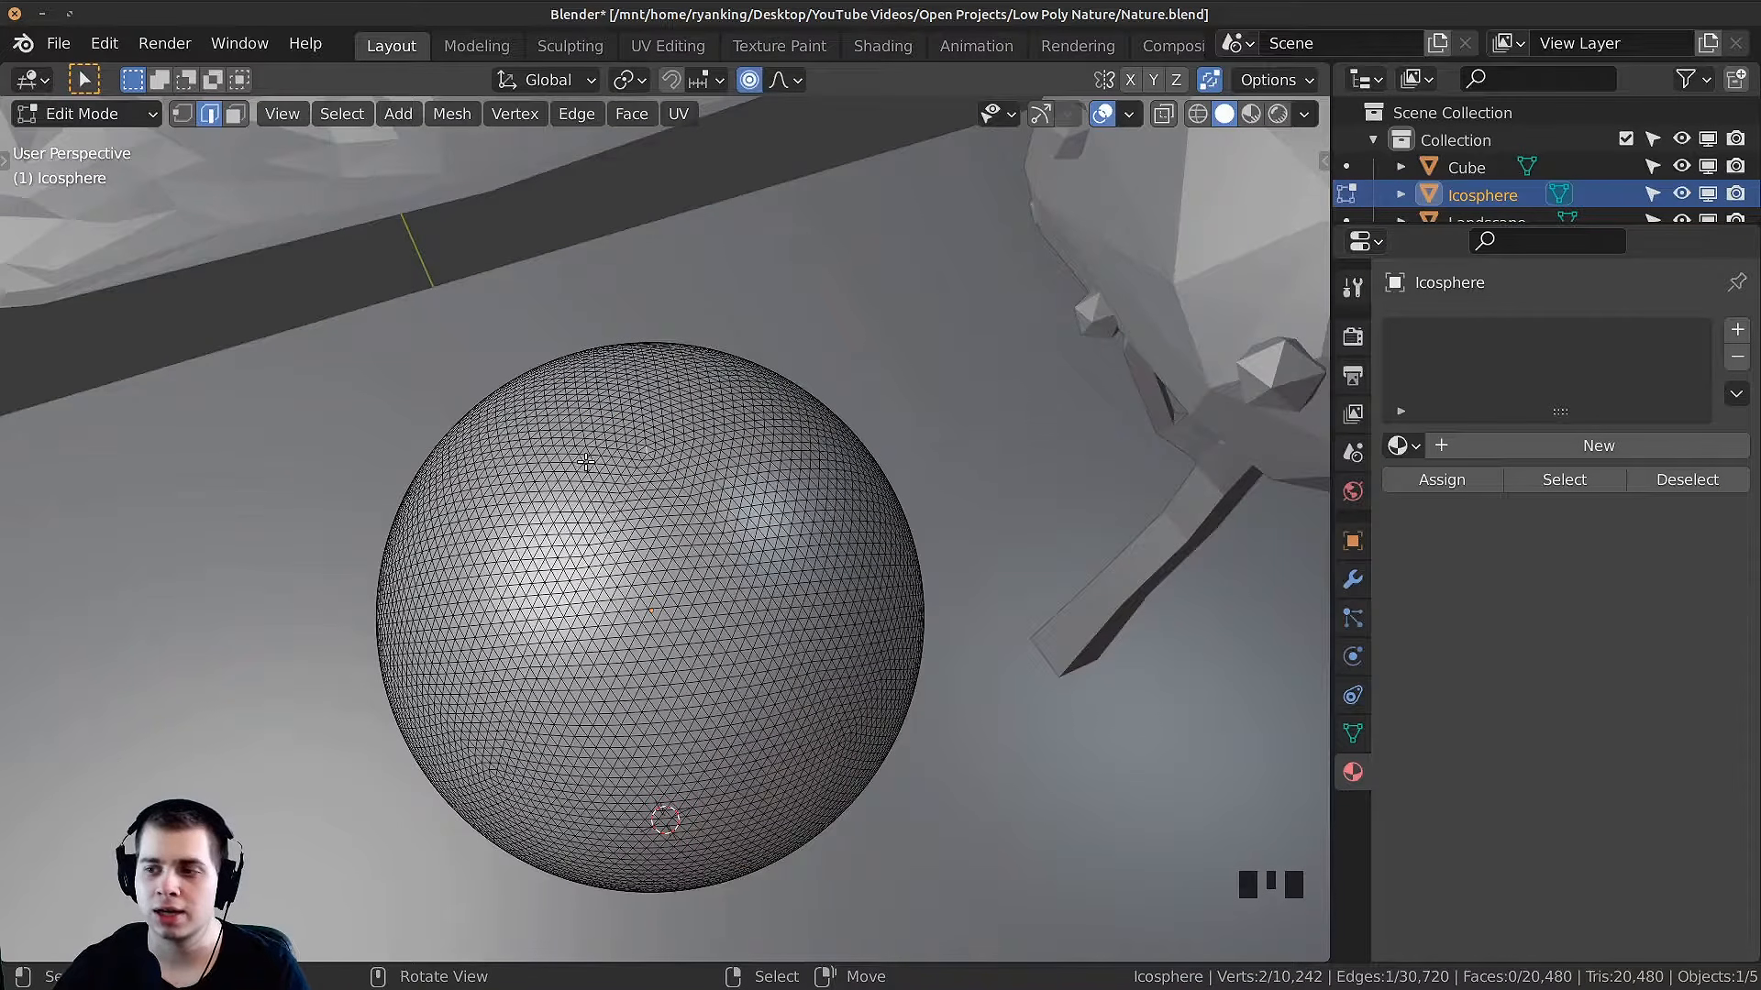
{"action": "middle_click_drag", "start_coordinate": [585, 461], "coordinate": [743, 342]}
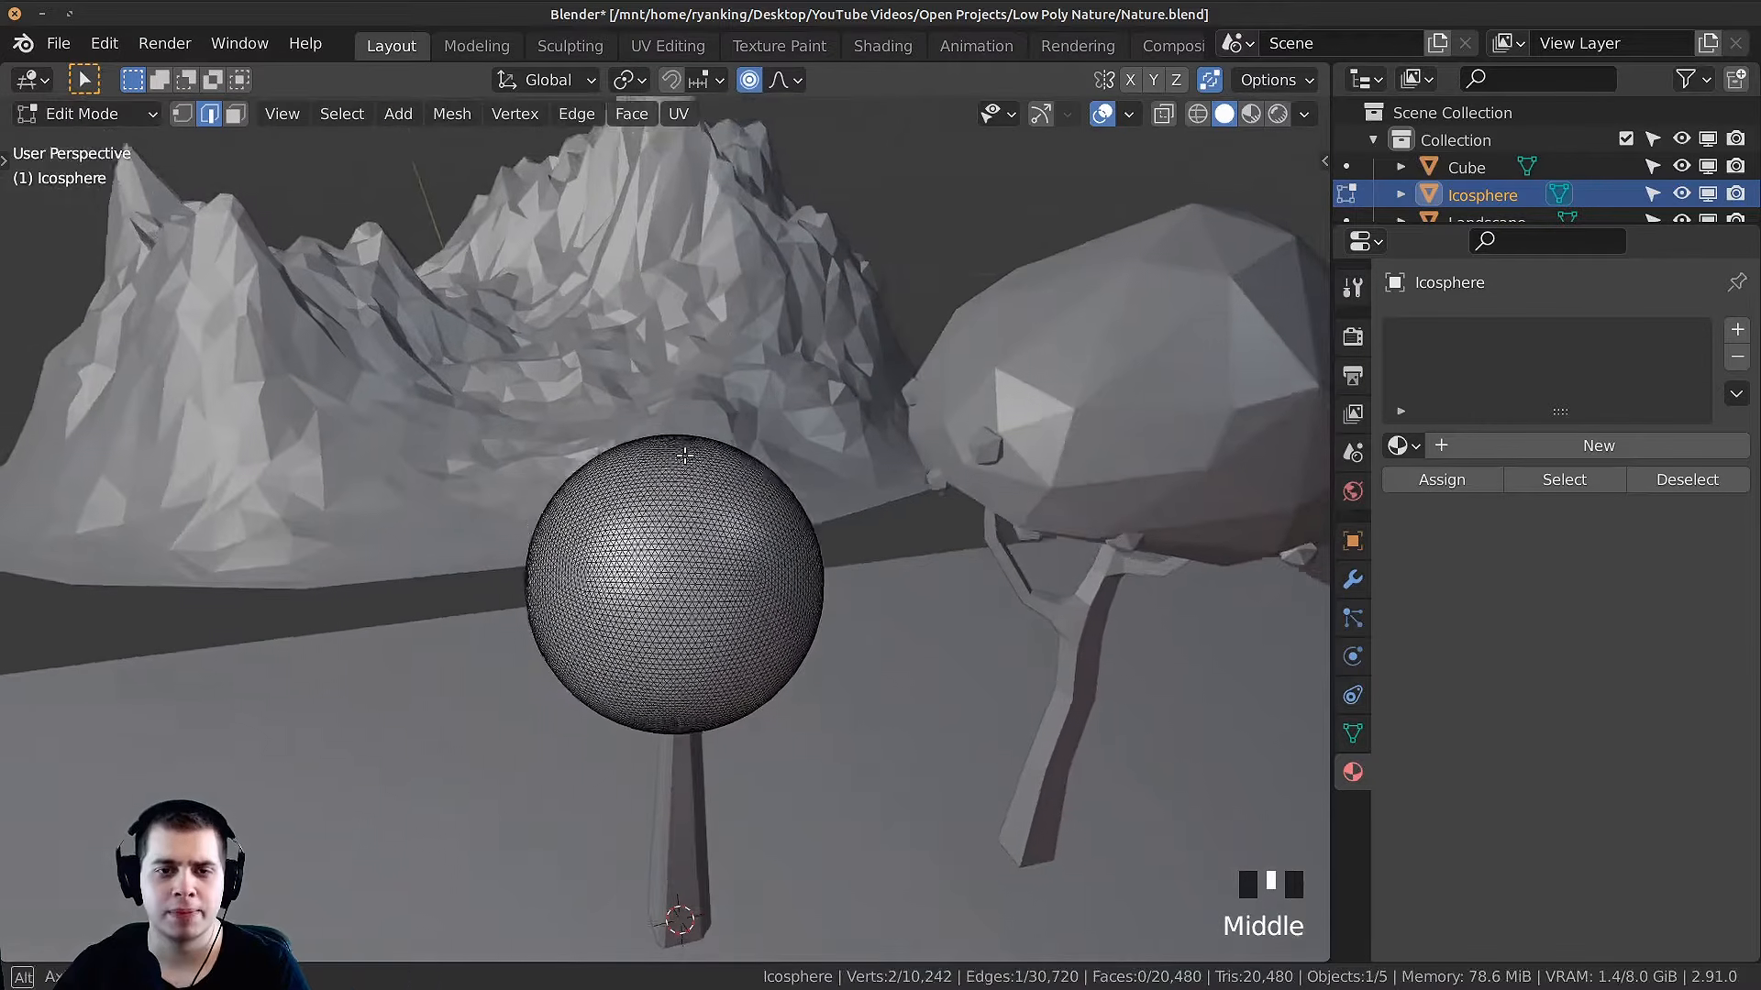
{"action": "key", "text": "g"}
{"action": "key", "text": "z"}
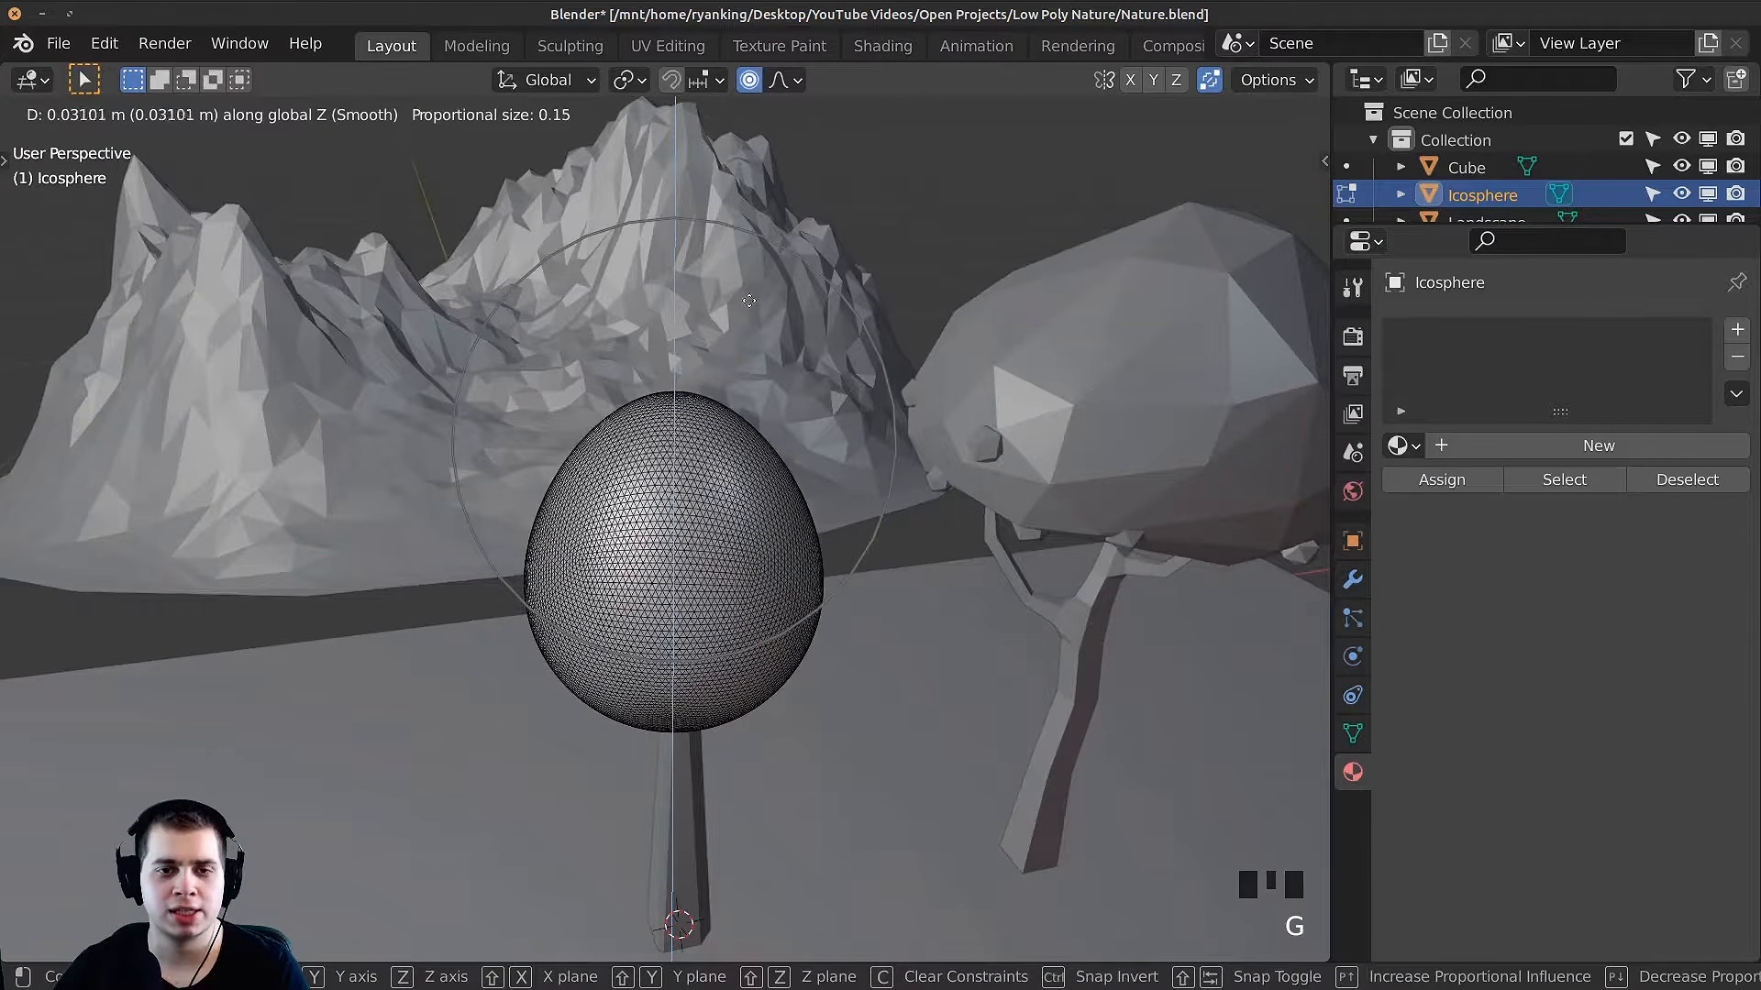
{"action": "scroll", "coordinate": [750, 303], "scroll_direction": "down", "scroll_amount": 1}
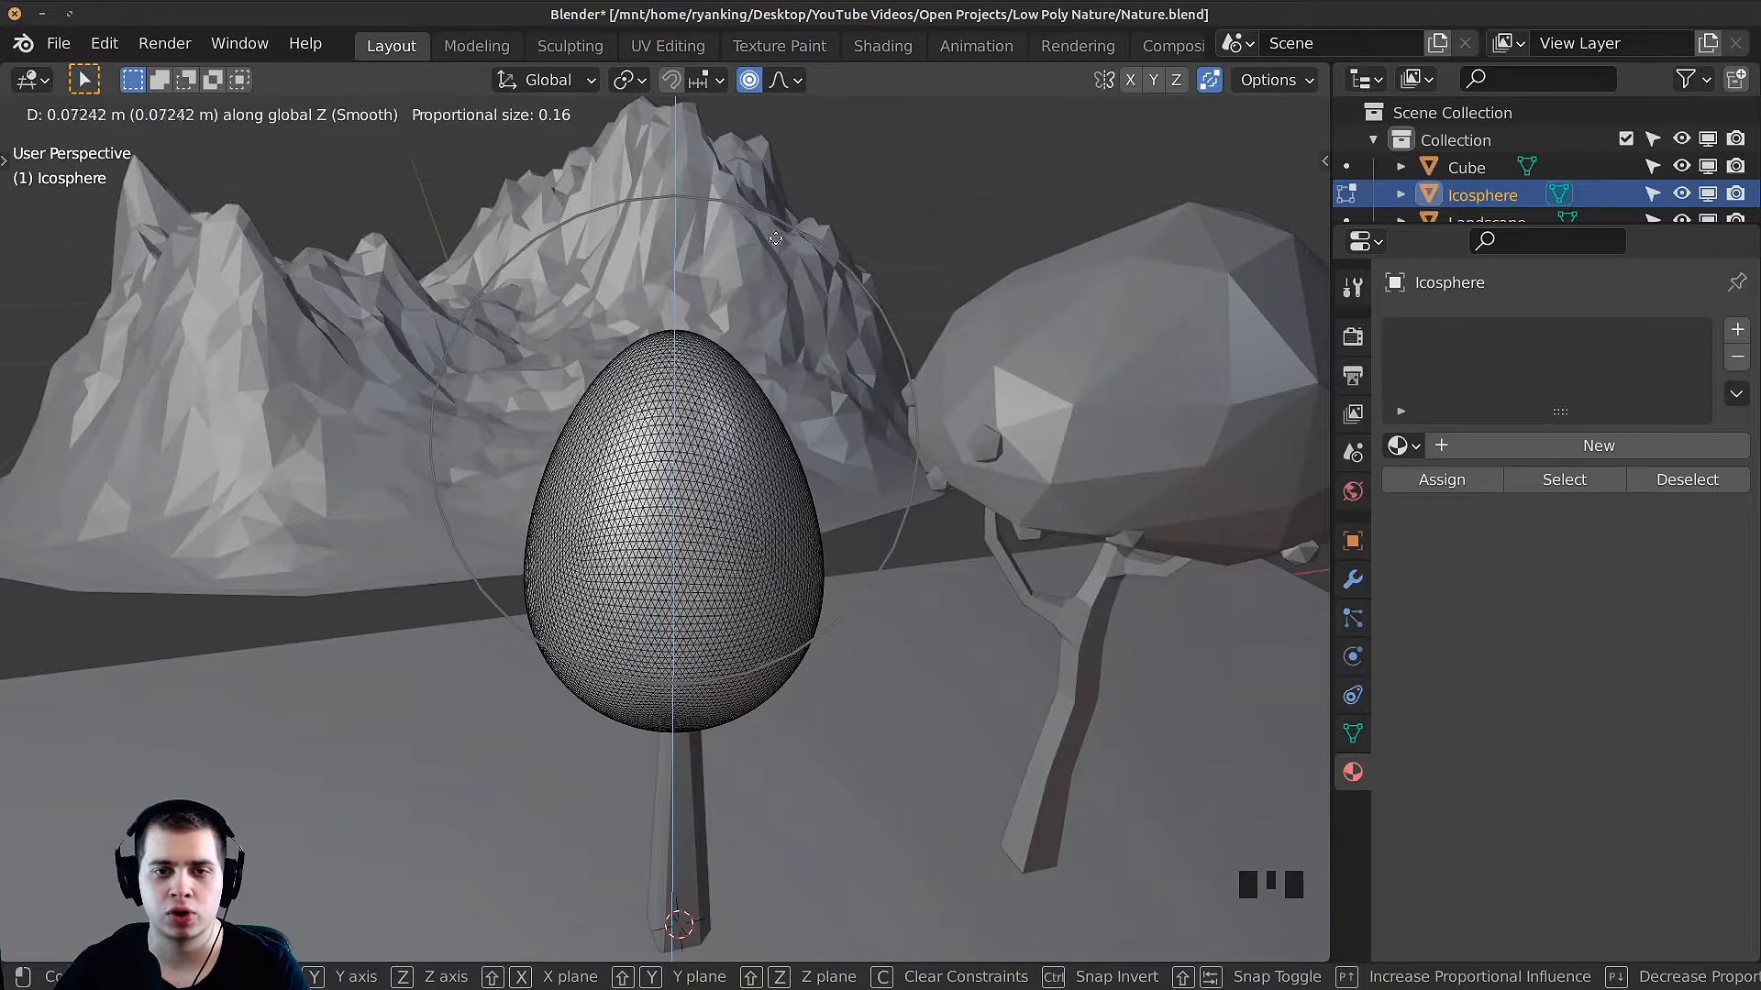
{"action": "scroll", "coordinate": [798, 188], "scroll_direction": "down", "scroll_amount": 1}
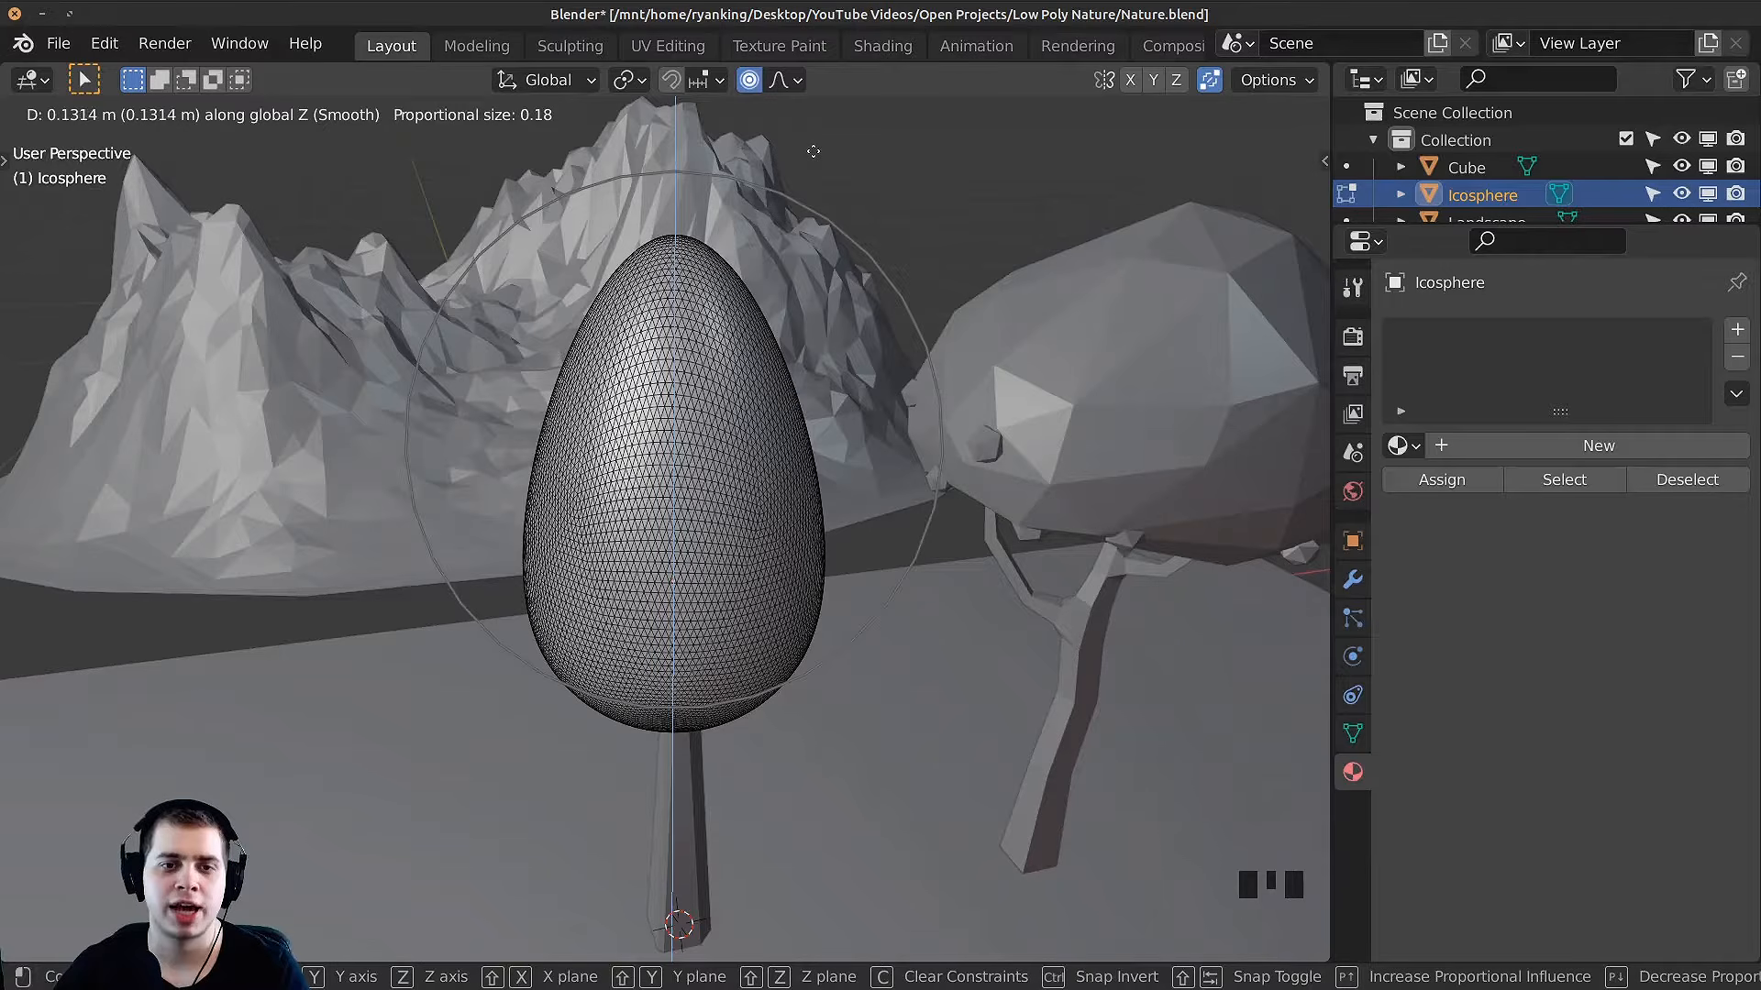
{"action": "left_click", "coordinate": [814, 149]}
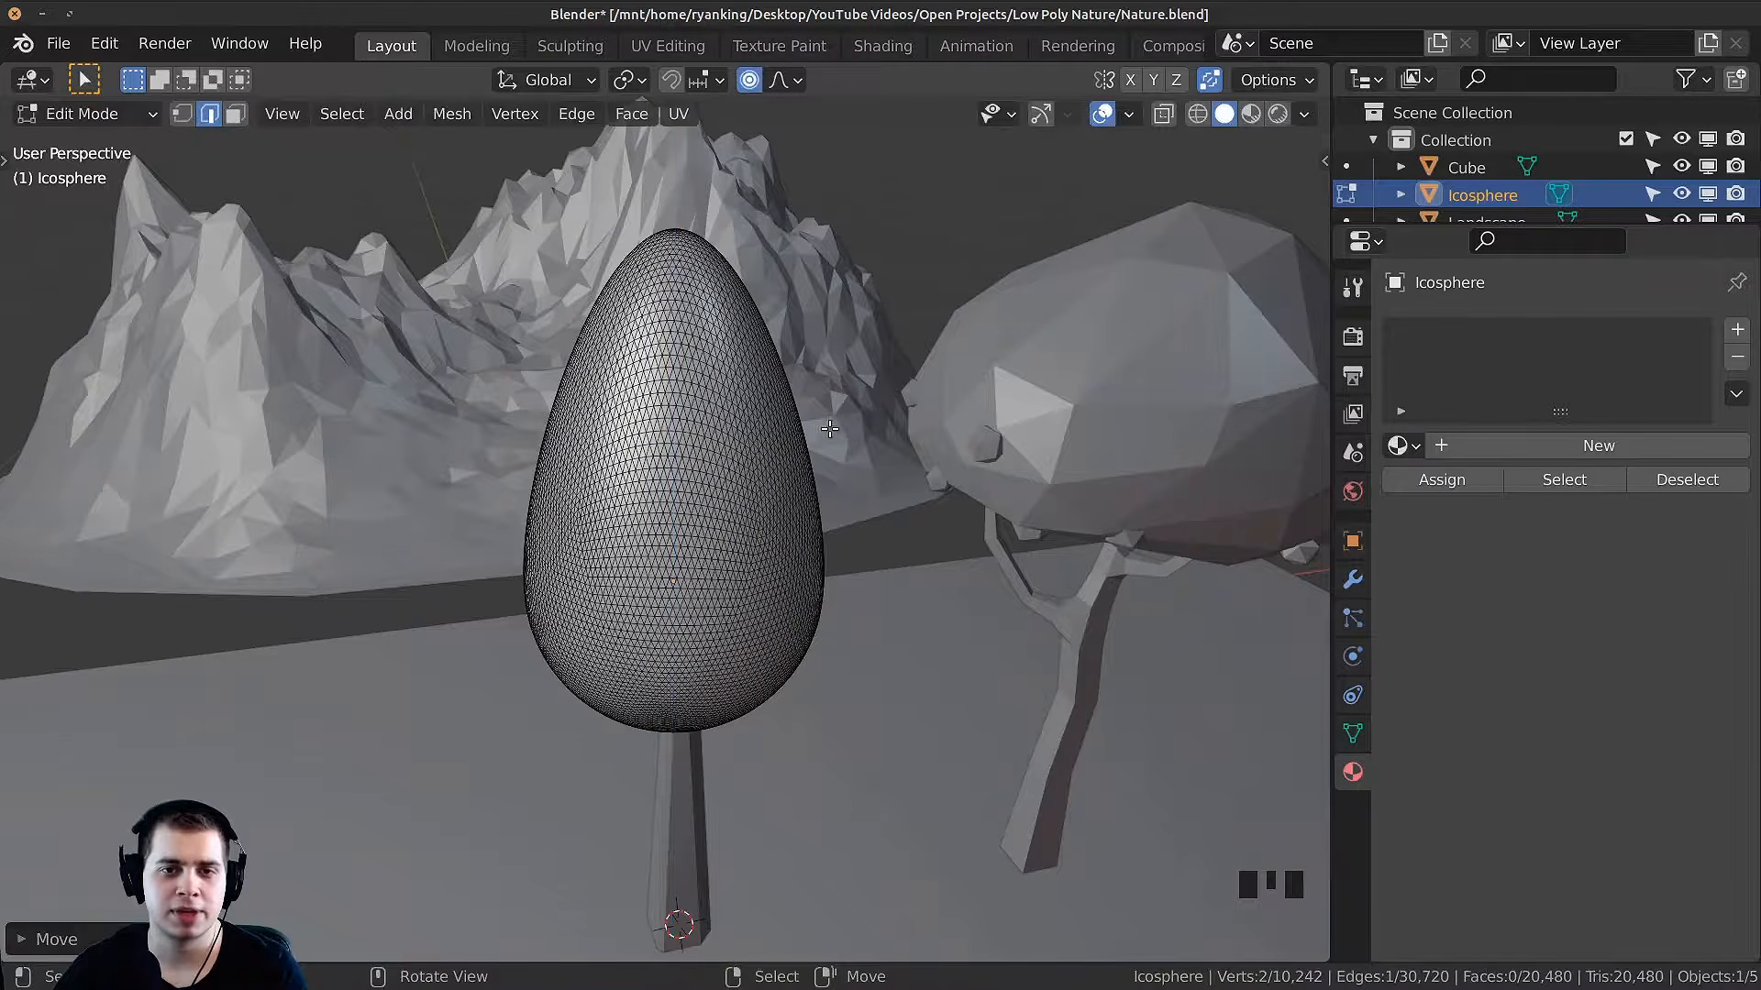
Step: Push in the upper sides of the egg-shaped crown with proportional moves, switching from edge to vertex select mode
{"action": "scroll", "coordinate": [789, 429], "scroll_direction": "up", "scroll_amount": 3}
{"action": "key", "text": "g"}
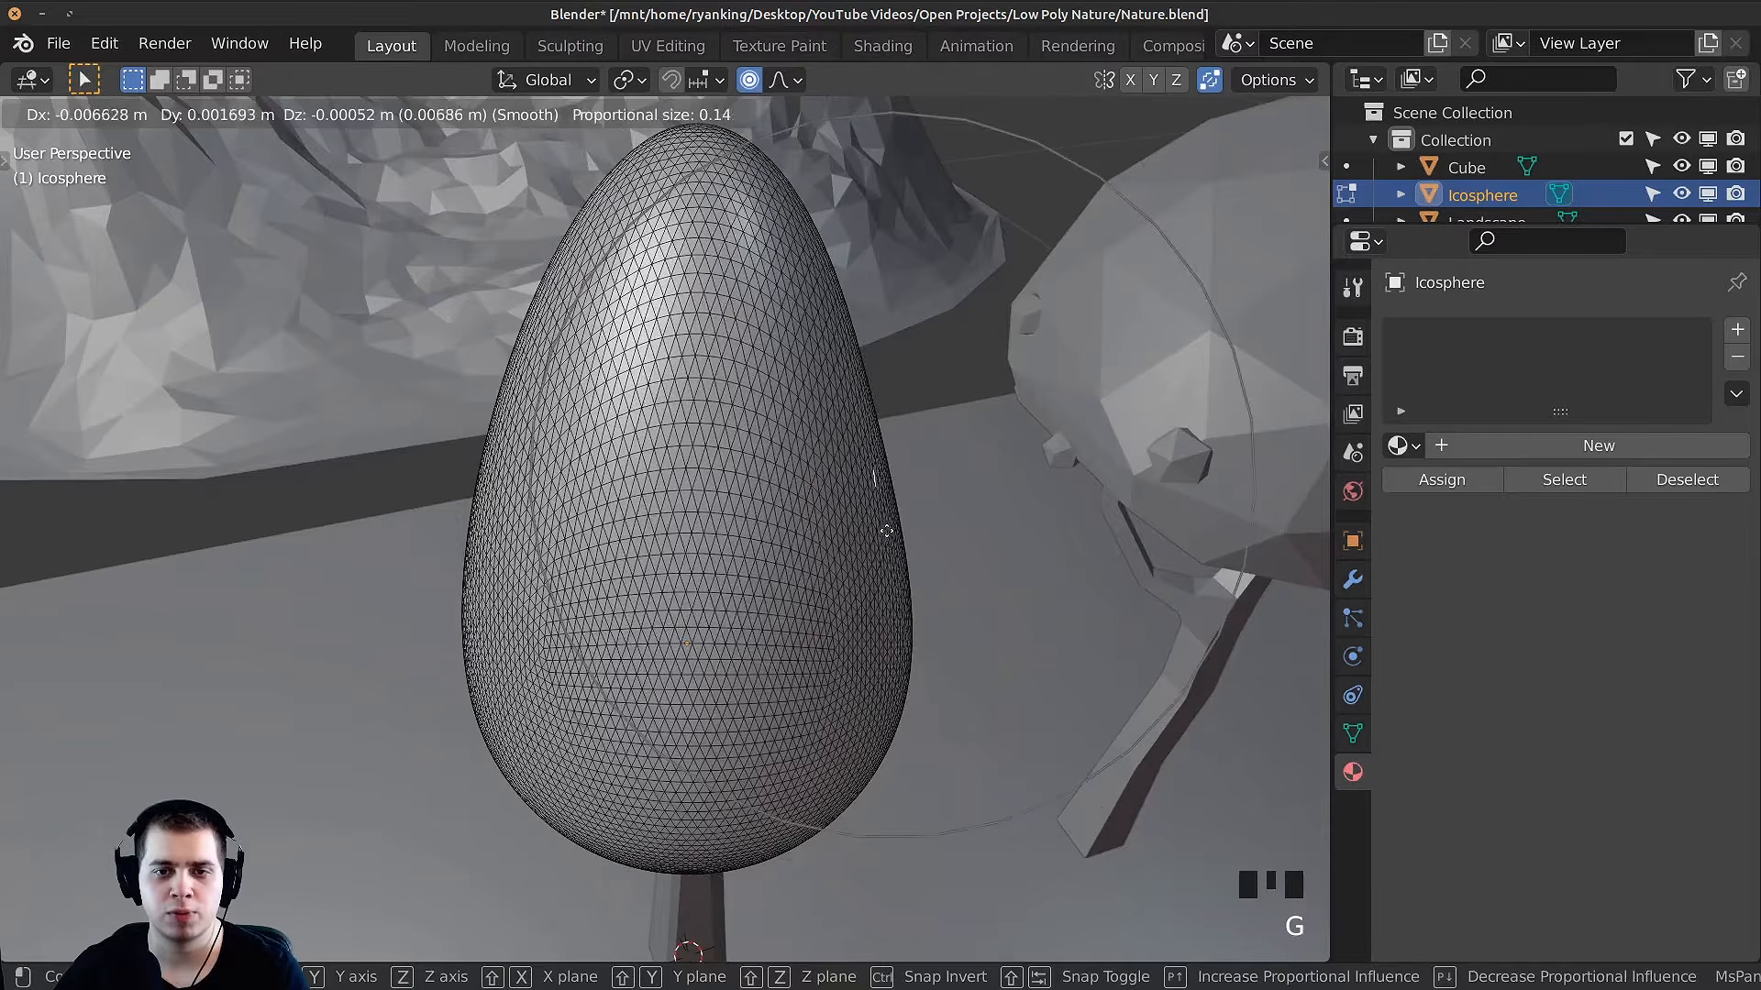
{"action": "left_click", "coordinate": [839, 502]}
{"action": "left_click", "coordinate": [188, 117]}
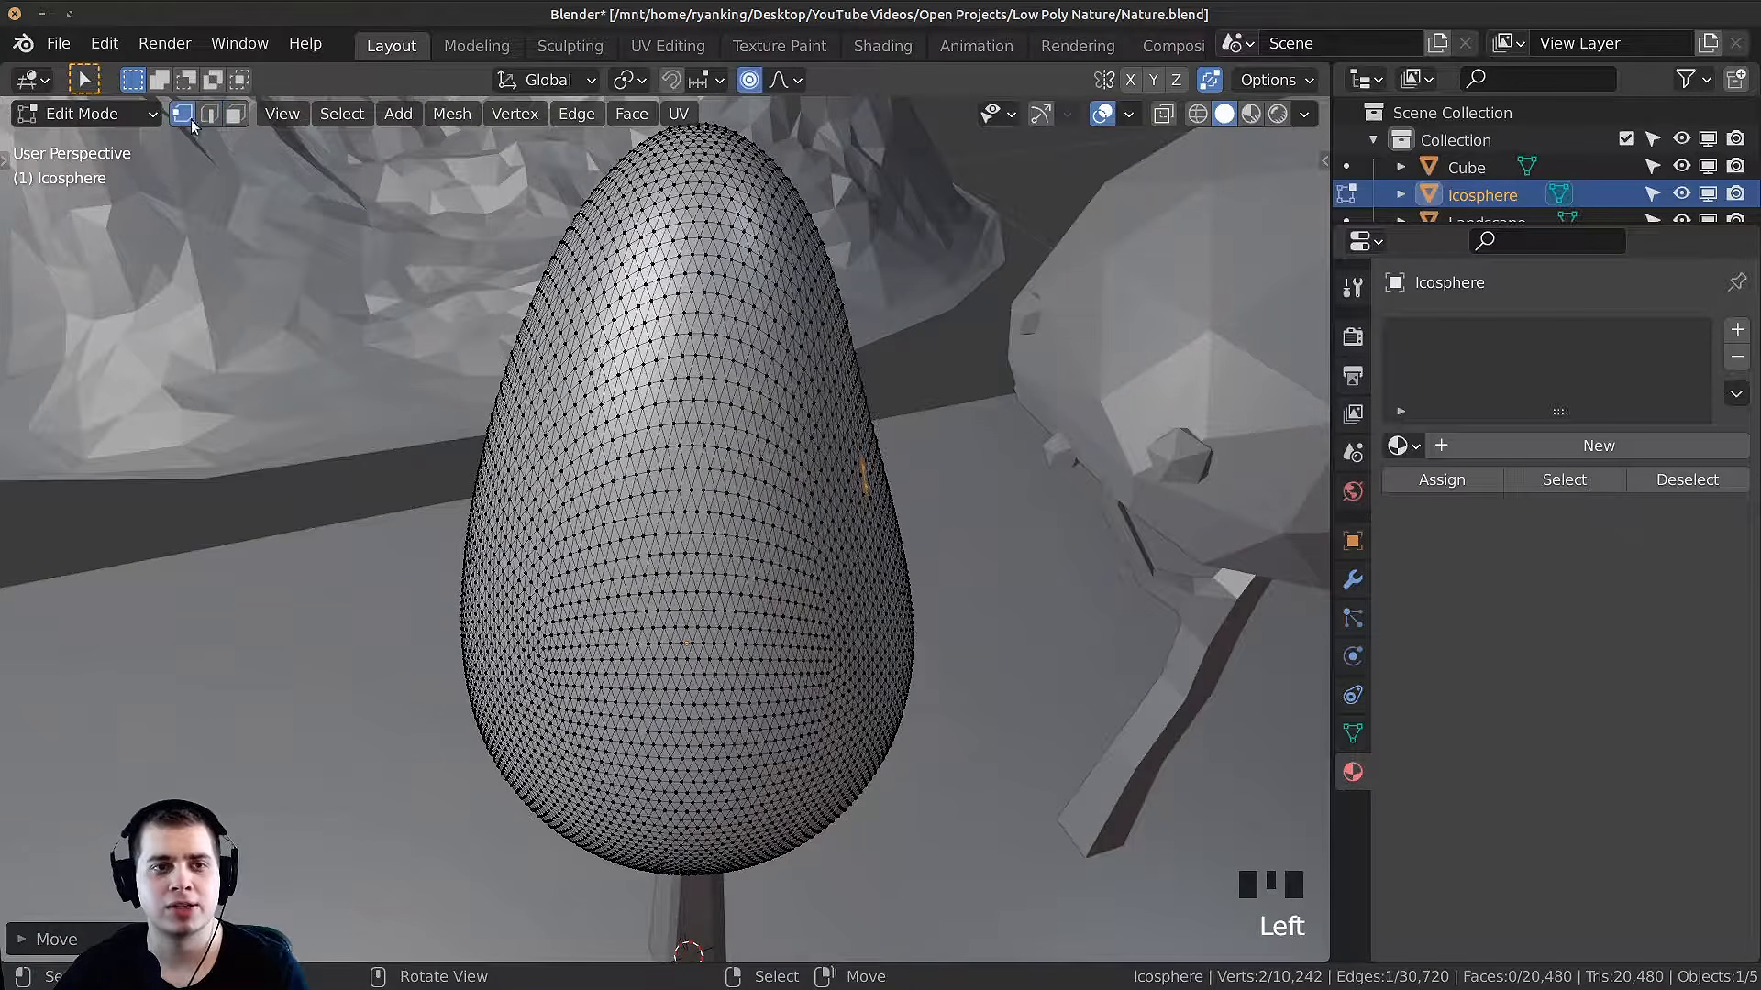
{"action": "scroll", "coordinate": [493, 475], "scroll_direction": "up", "scroll_amount": 1}
{"action": "left_click", "coordinate": [417, 404]}
{"action": "middle_click_drag", "start_coordinate": [492, 475], "coordinate": [642, 356]}
{"action": "key", "text": "g"}
{"action": "left_click", "coordinate": [454, 399]}
{"action": "scroll", "coordinate": [624, 373], "scroll_direction": "down", "scroll_amount": 3}
{"action": "scroll", "coordinate": [625, 373], "scroll_direction": "up", "scroll_amount": 1}
{"action": "left_click", "coordinate": [638, 343]}
{"action": "key", "text": "g"}
{"action": "left_click", "coordinate": [644, 345]}
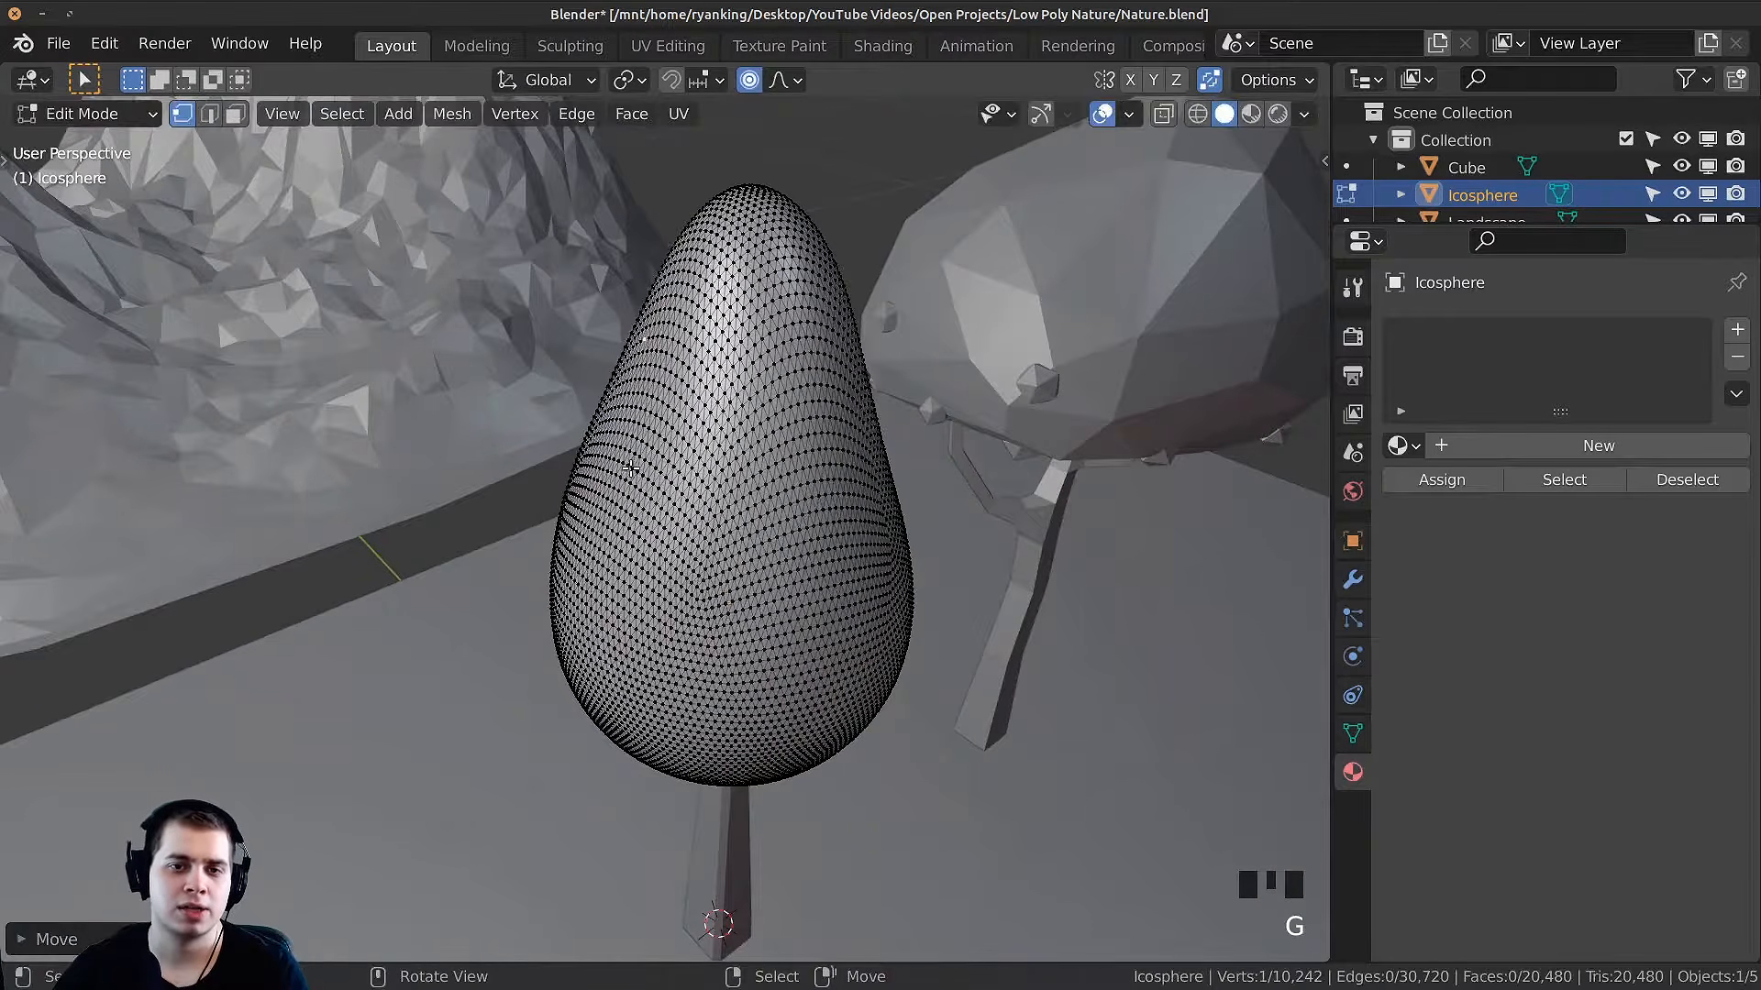
Step: Move single vertices around the lower half of the crown with proportional editing to make its outline irregular
{"action": "key", "text": "g"}
{"action": "left_click", "coordinate": [571, 613]}
{"action": "middle_click_drag", "start_coordinate": [571, 613], "coordinate": [1004, 550]}
{"action": "right_click", "coordinate": [770, 710]}
{"action": "key", "text": "g"}
{"action": "left_click", "coordinate": [771, 679]}
{"action": "middle_click_drag", "start_coordinate": [771, 678], "coordinate": [712, 664]}
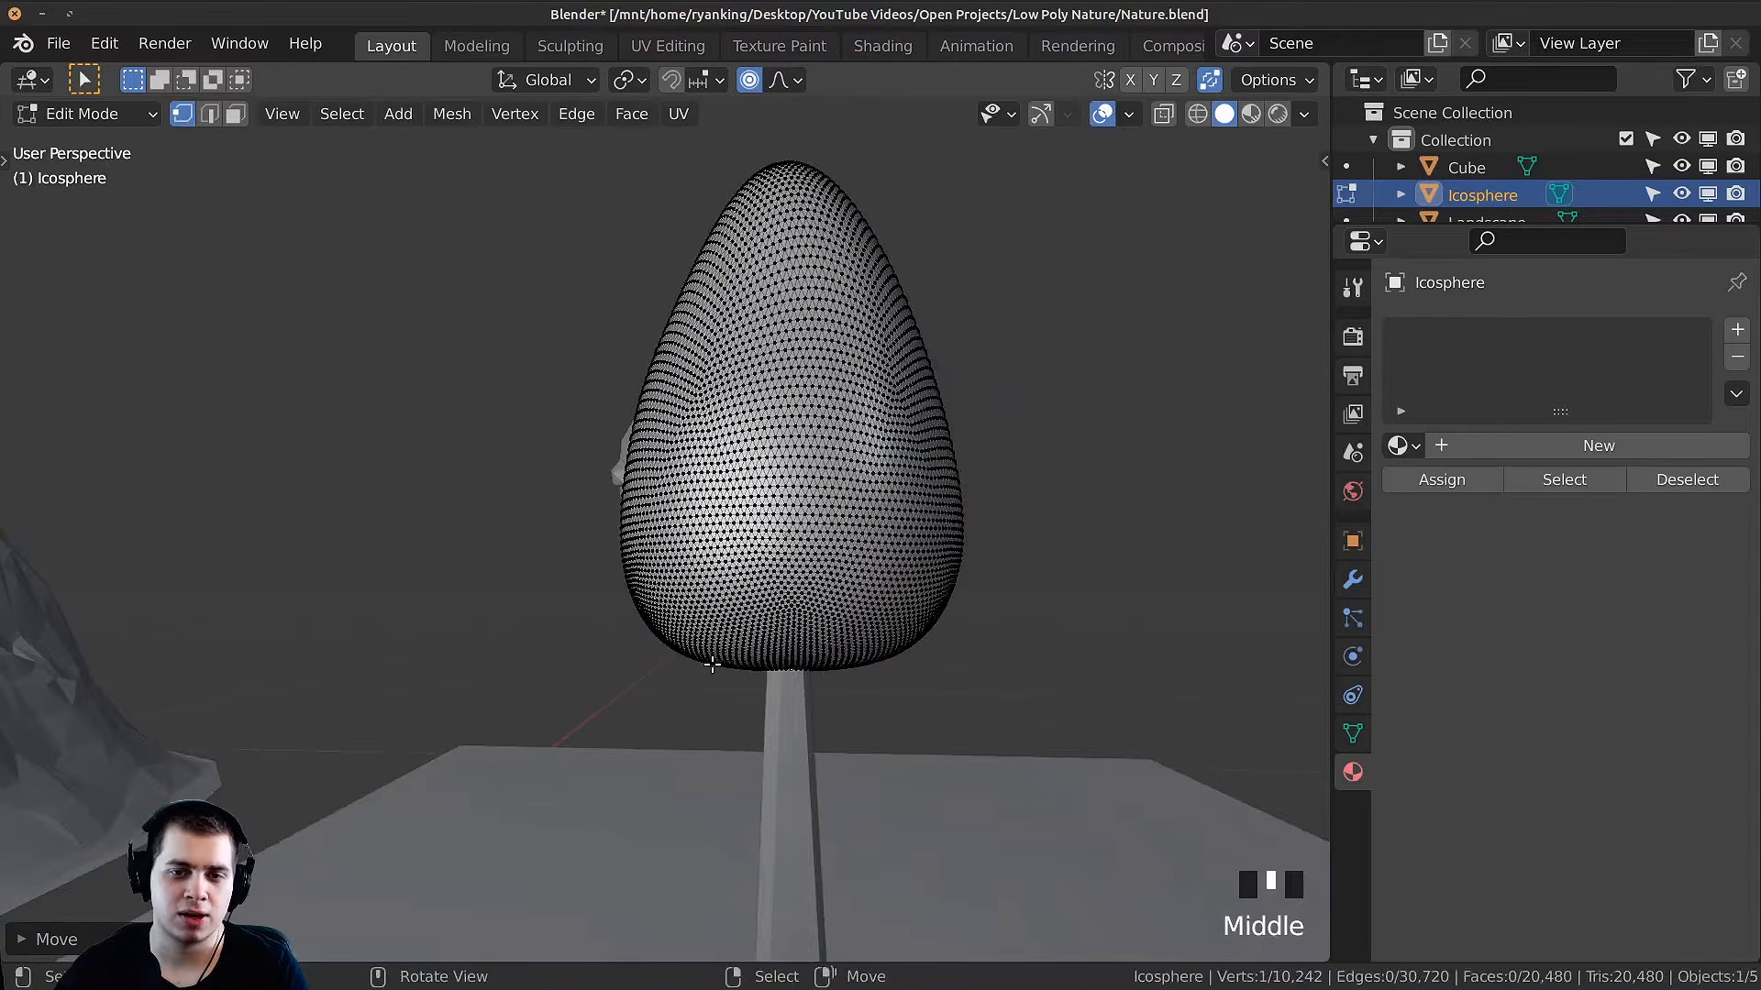
{"action": "key", "text": "g"}
{"action": "left_click", "coordinate": [671, 594]}
{"action": "right_click", "coordinate": [674, 594]}
{"action": "middle_click_drag", "start_coordinate": [676, 597], "coordinate": [786, 680]}
{"action": "key", "text": "g"}
{"action": "left_click", "coordinate": [781, 678]}
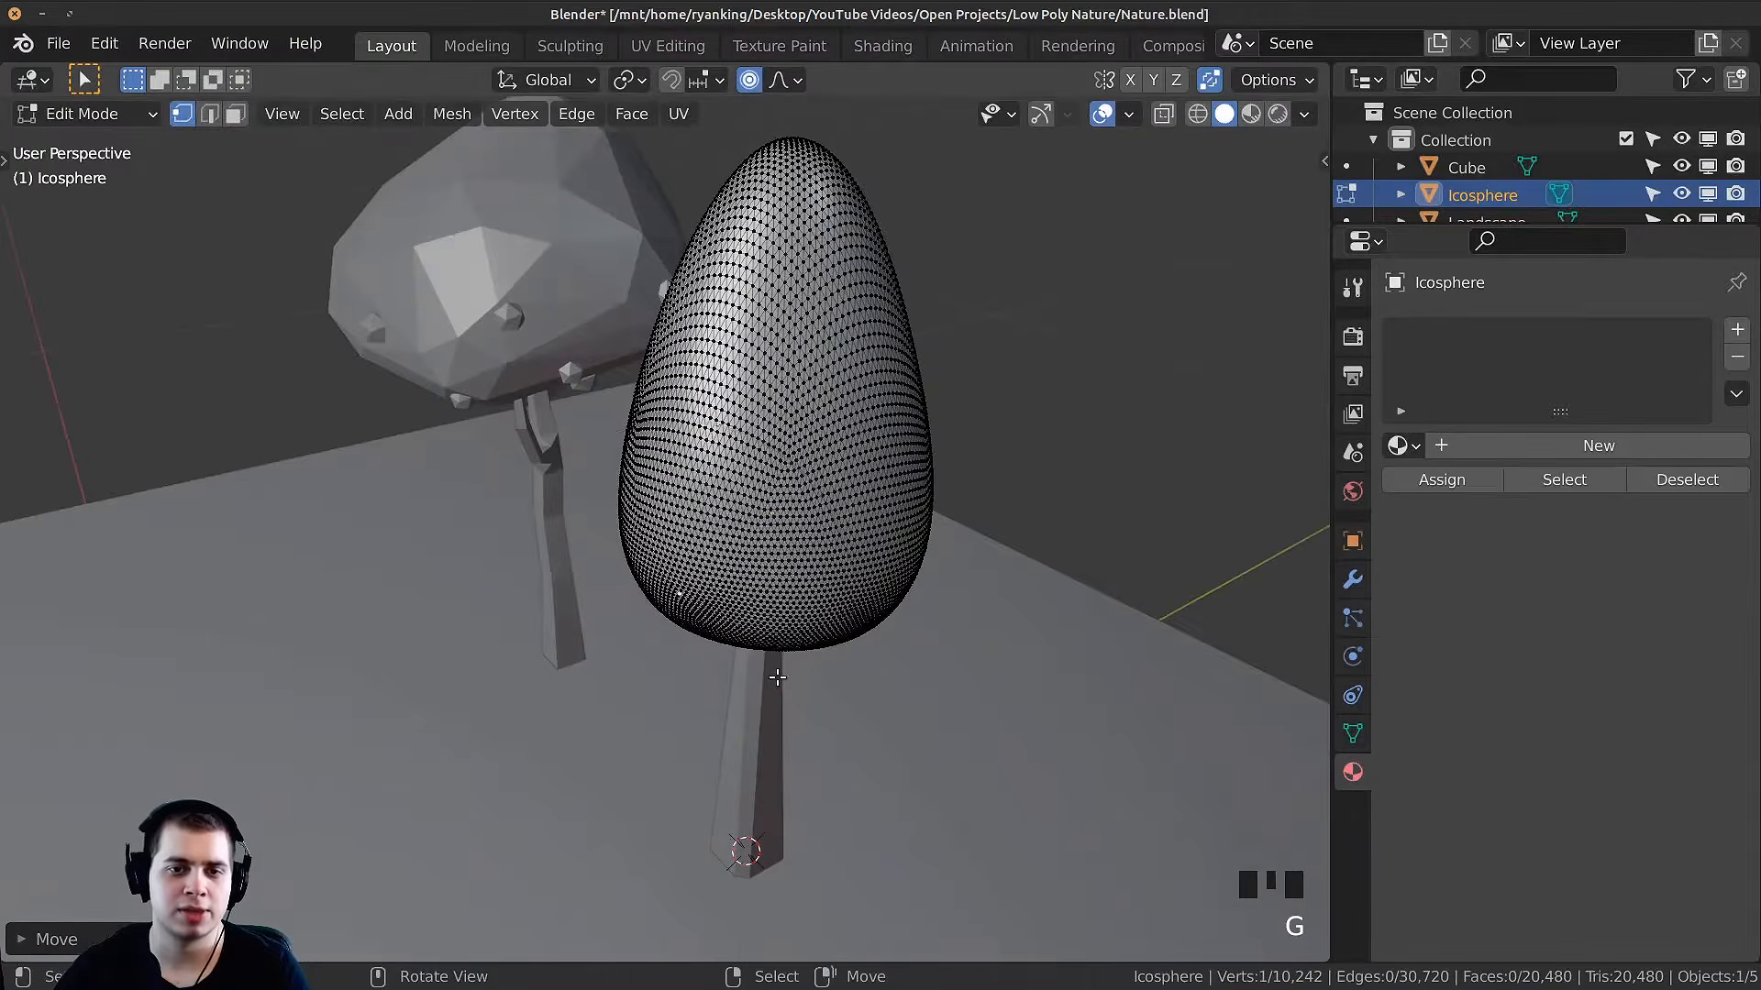
Step: Reshape the crown further from other sides by moving more vertices with proportional editing
{"action": "scroll", "coordinate": [781, 678], "scroll_direction": "up", "scroll_amount": 3}
{"action": "middle_click_drag", "start_coordinate": [489, 582], "coordinate": [560, 679]}
{"action": "right_click", "coordinate": [560, 477]}
{"action": "middle_click_drag", "start_coordinate": [558, 477], "coordinate": [532, 577]}
{"action": "key", "text": "g"}
{"action": "left_click", "coordinate": [506, 532]}
{"action": "middle_click_drag", "start_coordinate": [514, 513], "coordinate": [521, 633], "text": "shift"}
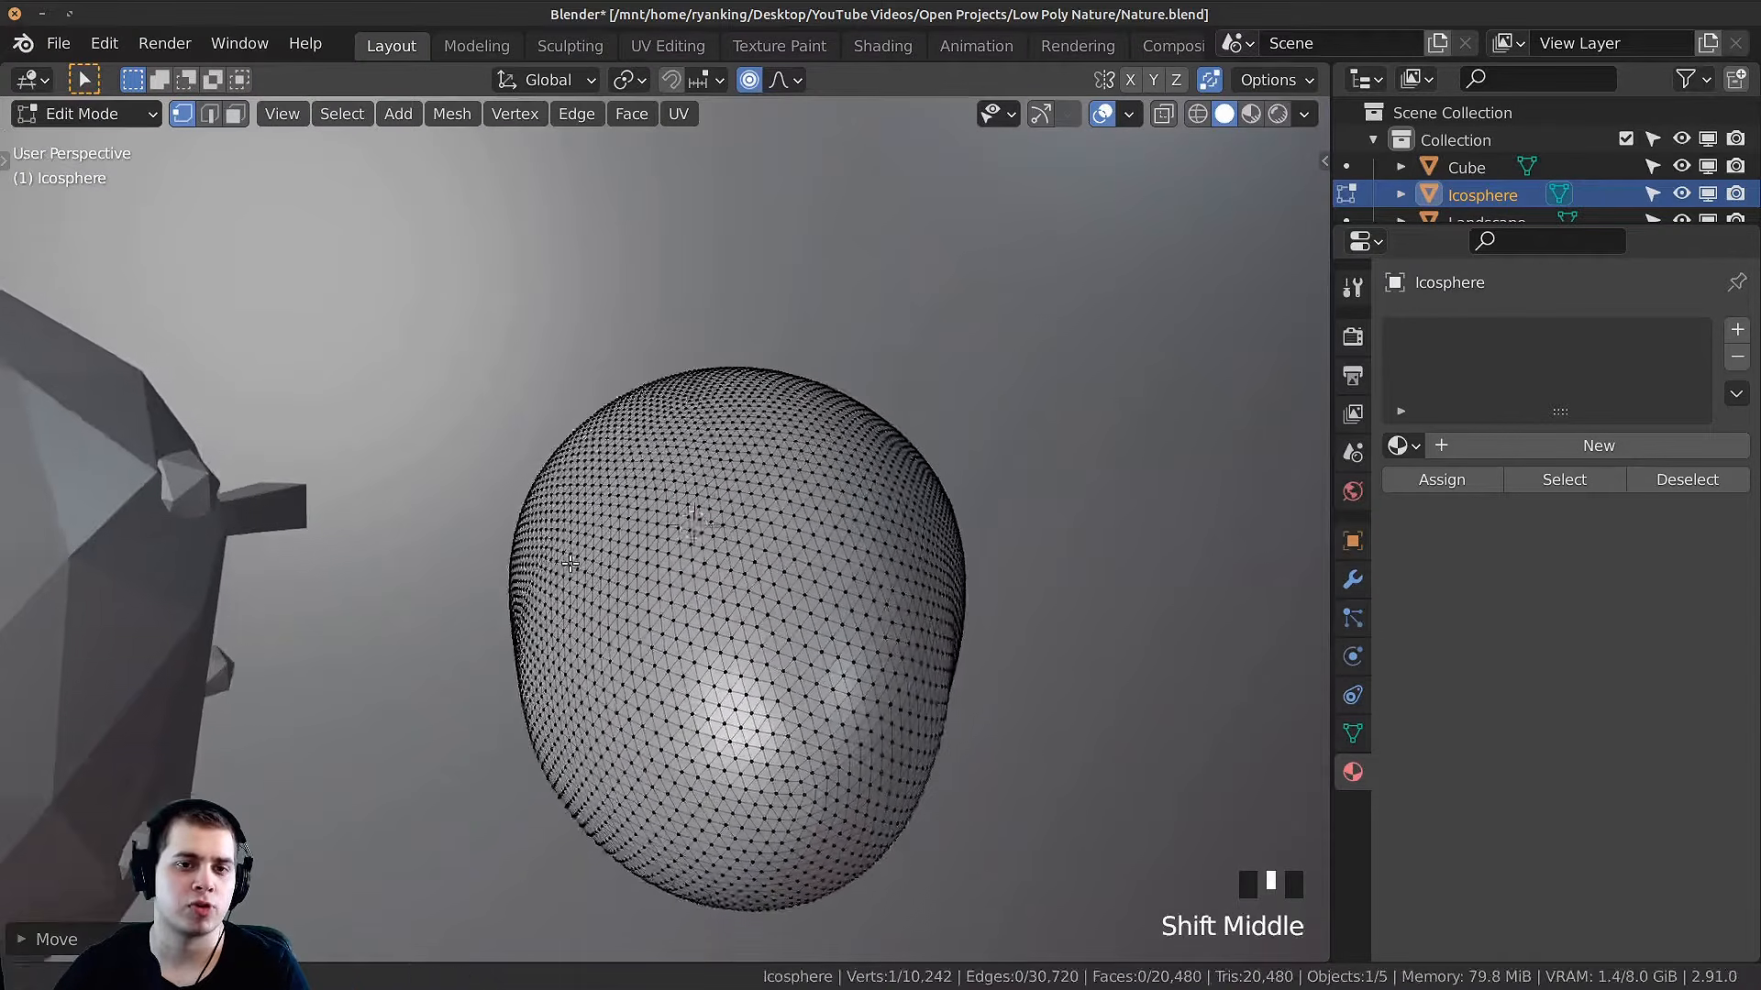
{"action": "right_click", "coordinate": [586, 498]}
{"action": "key", "text": "g"}
{"action": "left_click", "coordinate": [586, 501]}
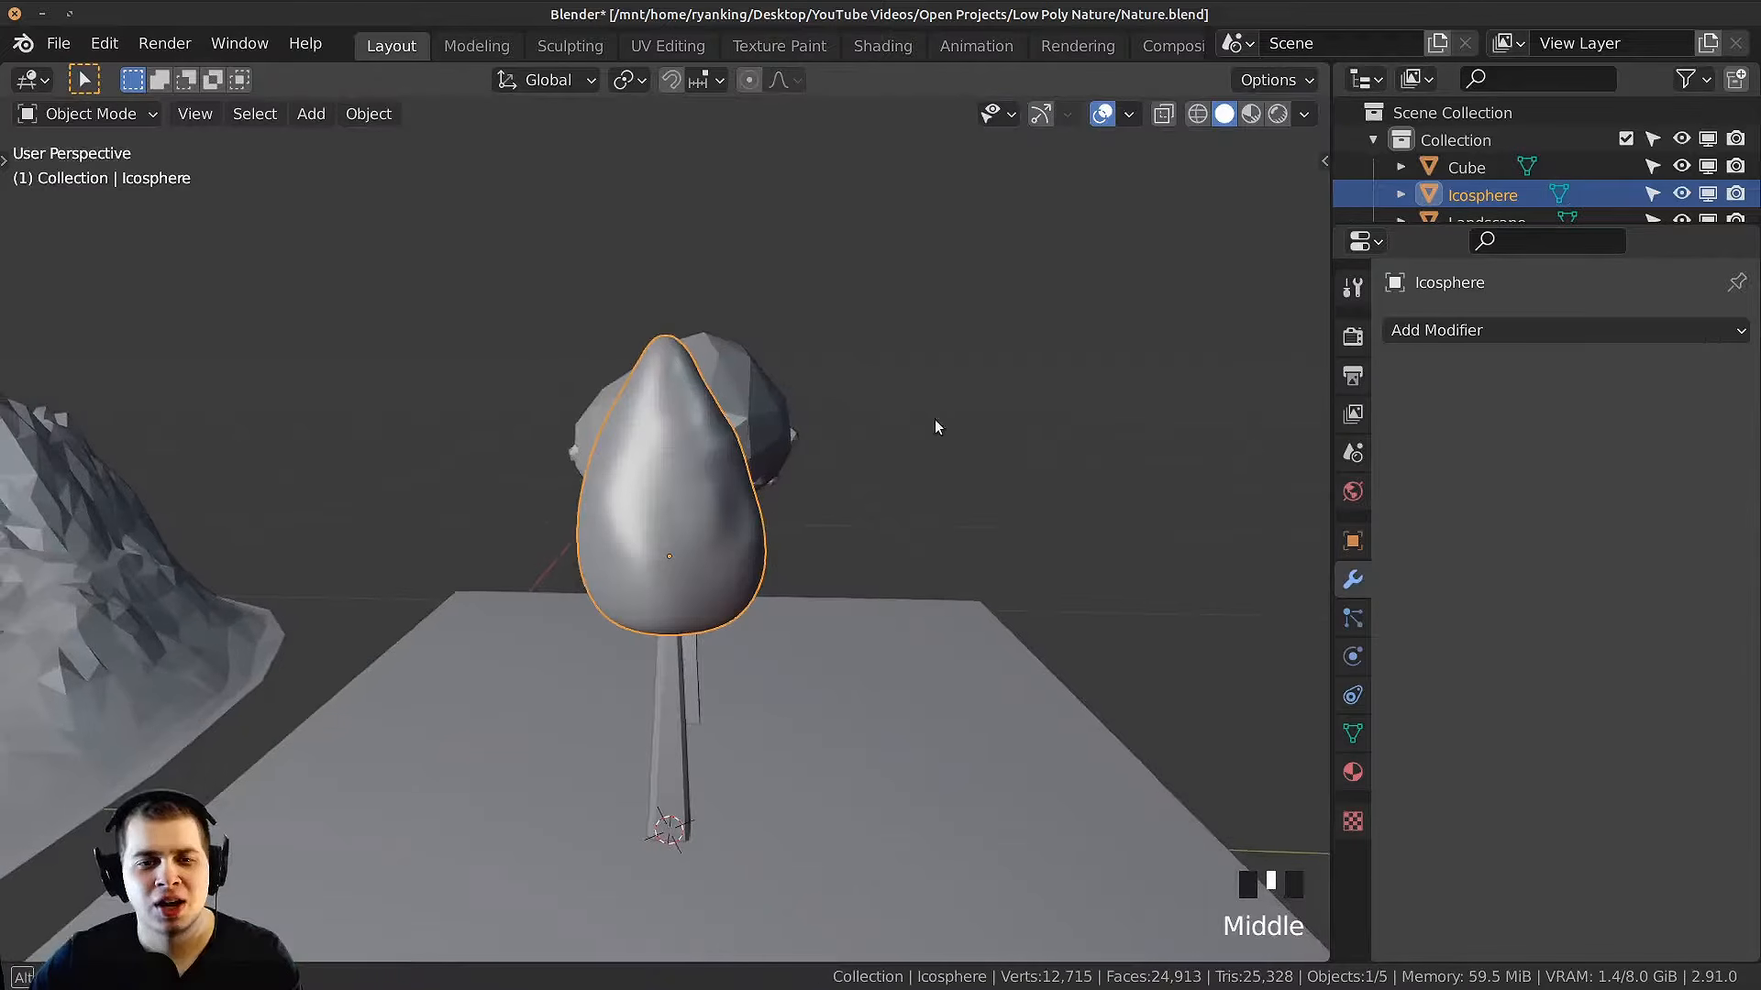
Step: Add a Decimate modifier to the crown and reduce its collapse ratio to 0.0415
{"action": "middle_click_drag", "start_coordinate": [936, 425], "coordinate": [852, 542]}
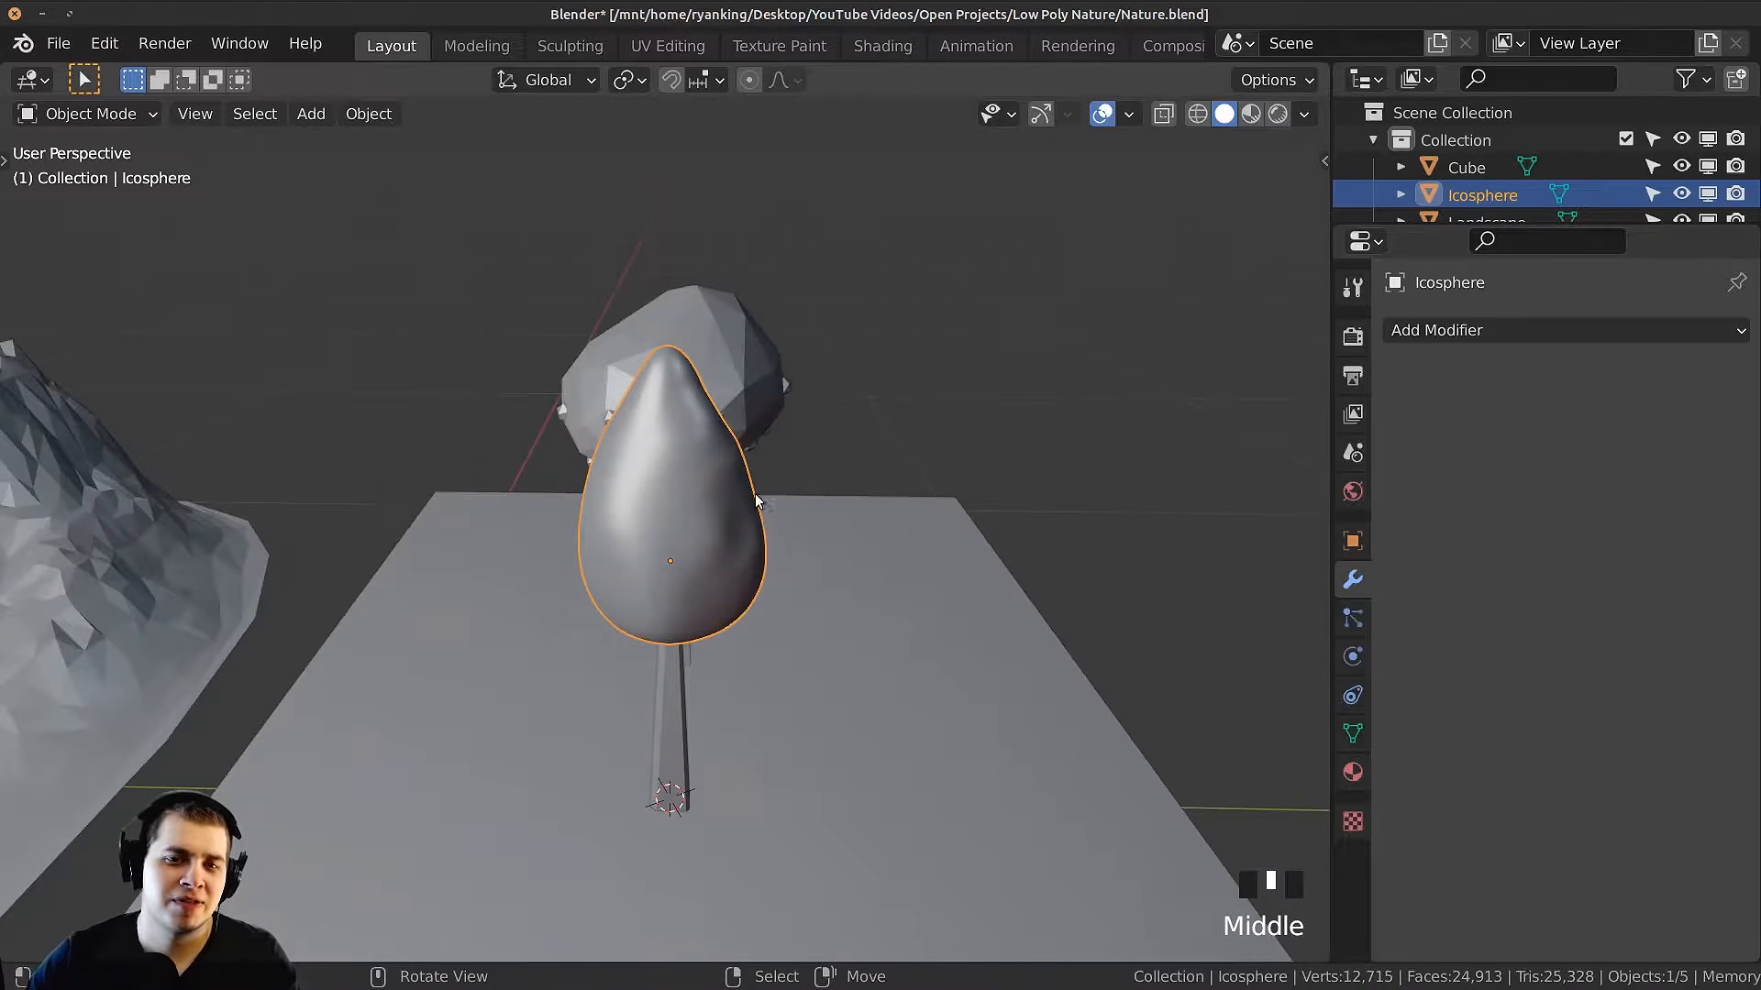
{"action": "middle_click_drag", "start_coordinate": [1215, 420], "coordinate": [1146, 404]}
{"action": "left_click", "coordinate": [1467, 332]}
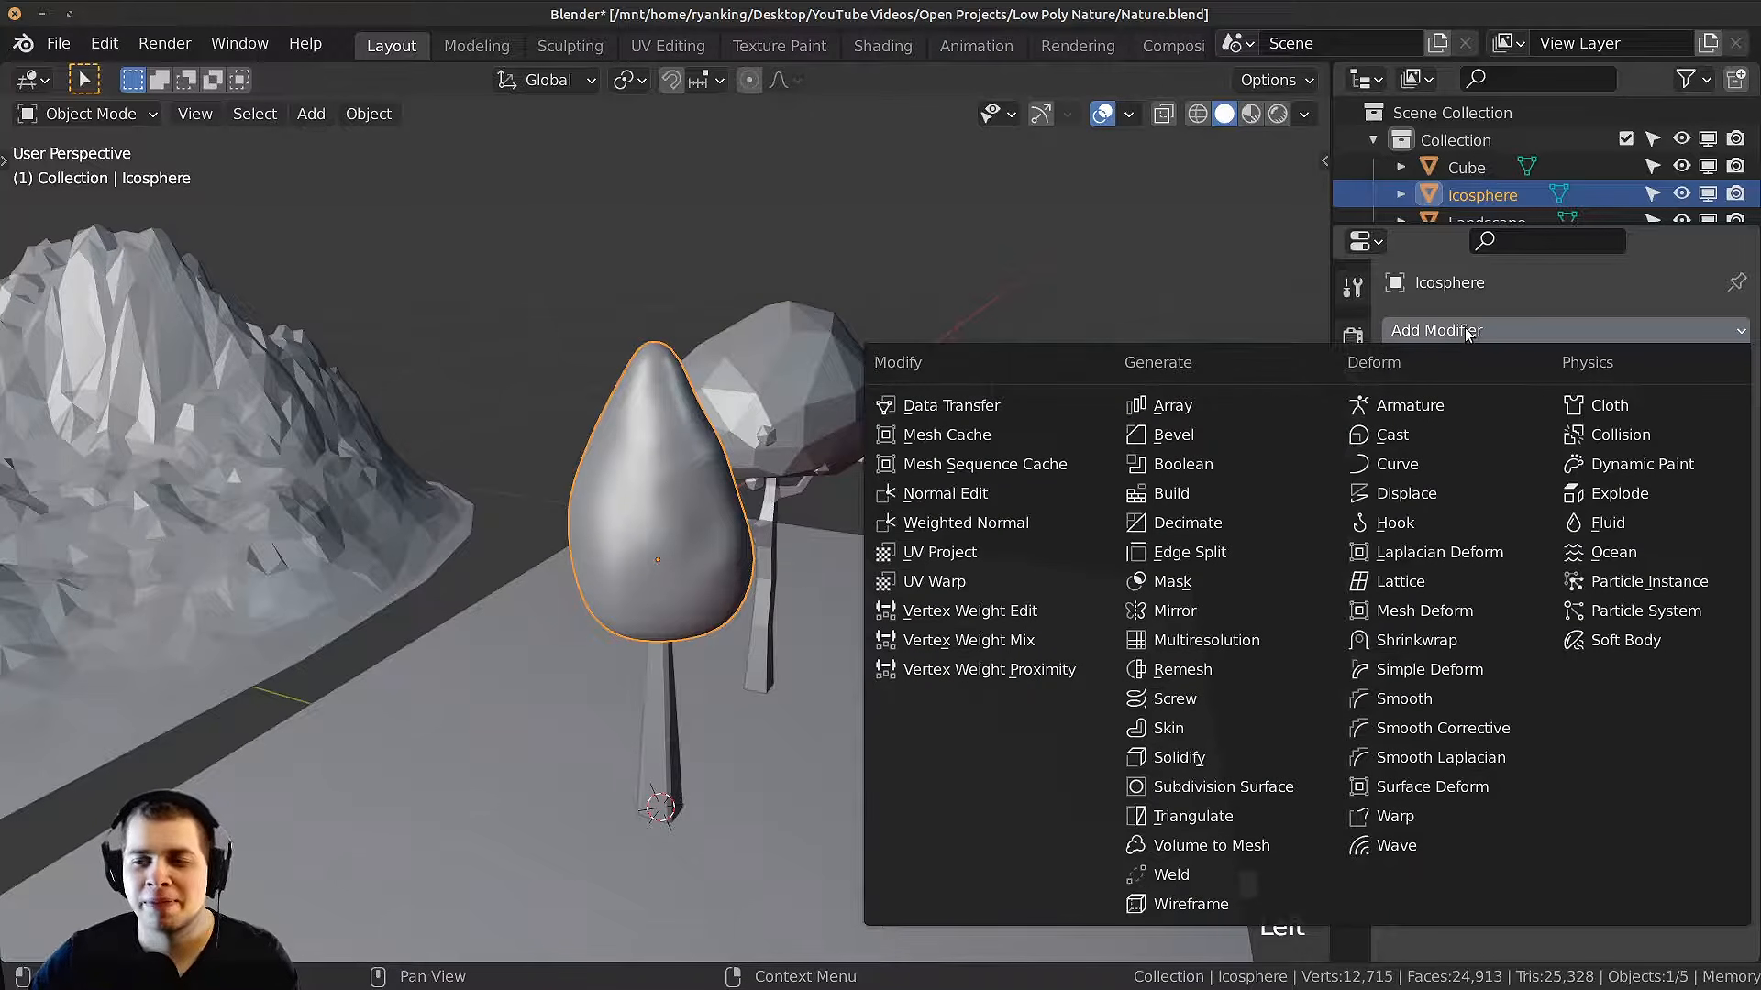
{"action": "left_click", "coordinate": [1192, 525]}
{"action": "middle_click_drag", "start_coordinate": [1160, 523], "coordinate": [1128, 514]}
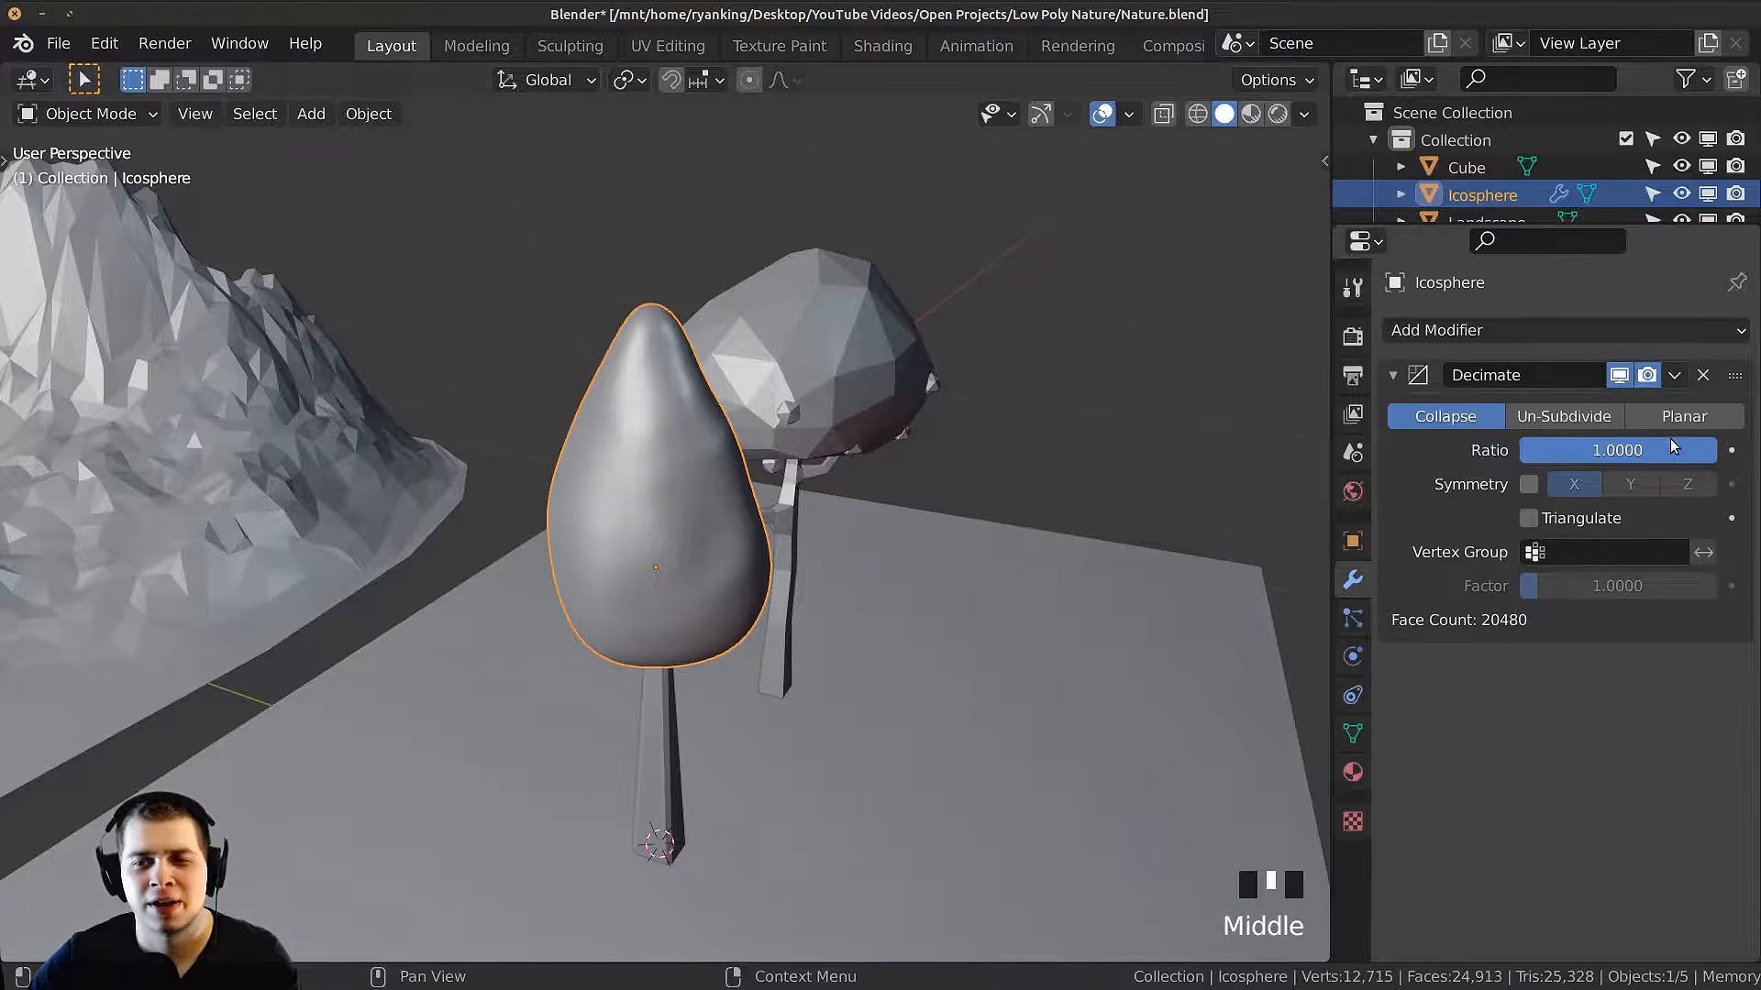
{"action": "left_click_drag", "start_coordinate": [1674, 449], "coordinate": [1543, 449]}
{"action": "middle_click_drag", "start_coordinate": [1183, 519], "coordinate": [1142, 530]}
{"action": "scroll", "coordinate": [1142, 530], "scroll_direction": "up", "scroll_amount": 4}
{"action": "left_click_drag", "start_coordinate": [1590, 457], "coordinate": [1570, 457]}
{"action": "middle_click_drag", "start_coordinate": [798, 403], "coordinate": [820, 393]}
{"action": "middle_click_drag", "start_coordinate": [810, 562], "coordinate": [810, 400]}
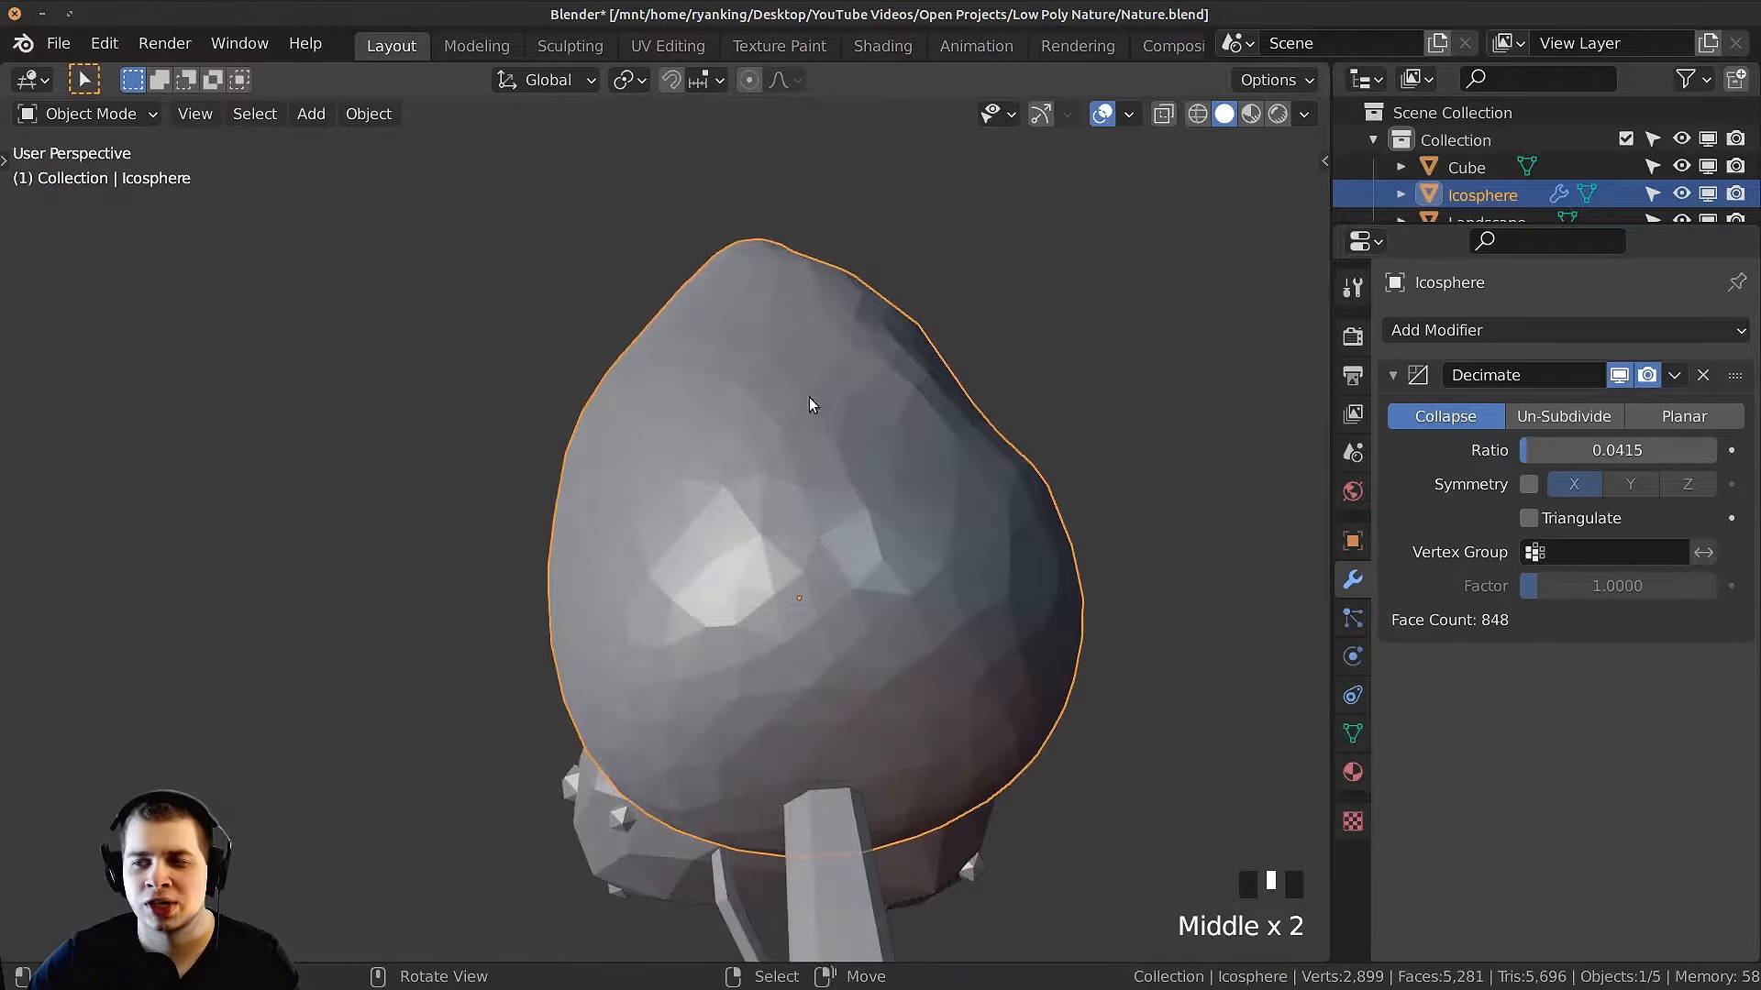
Step: Lower the crown's Decimate ratio to 0.0142 for larger facets, widening the properties area for finer control
{"action": "middle_click_drag", "start_coordinate": [756, 583], "coordinate": [802, 616]}
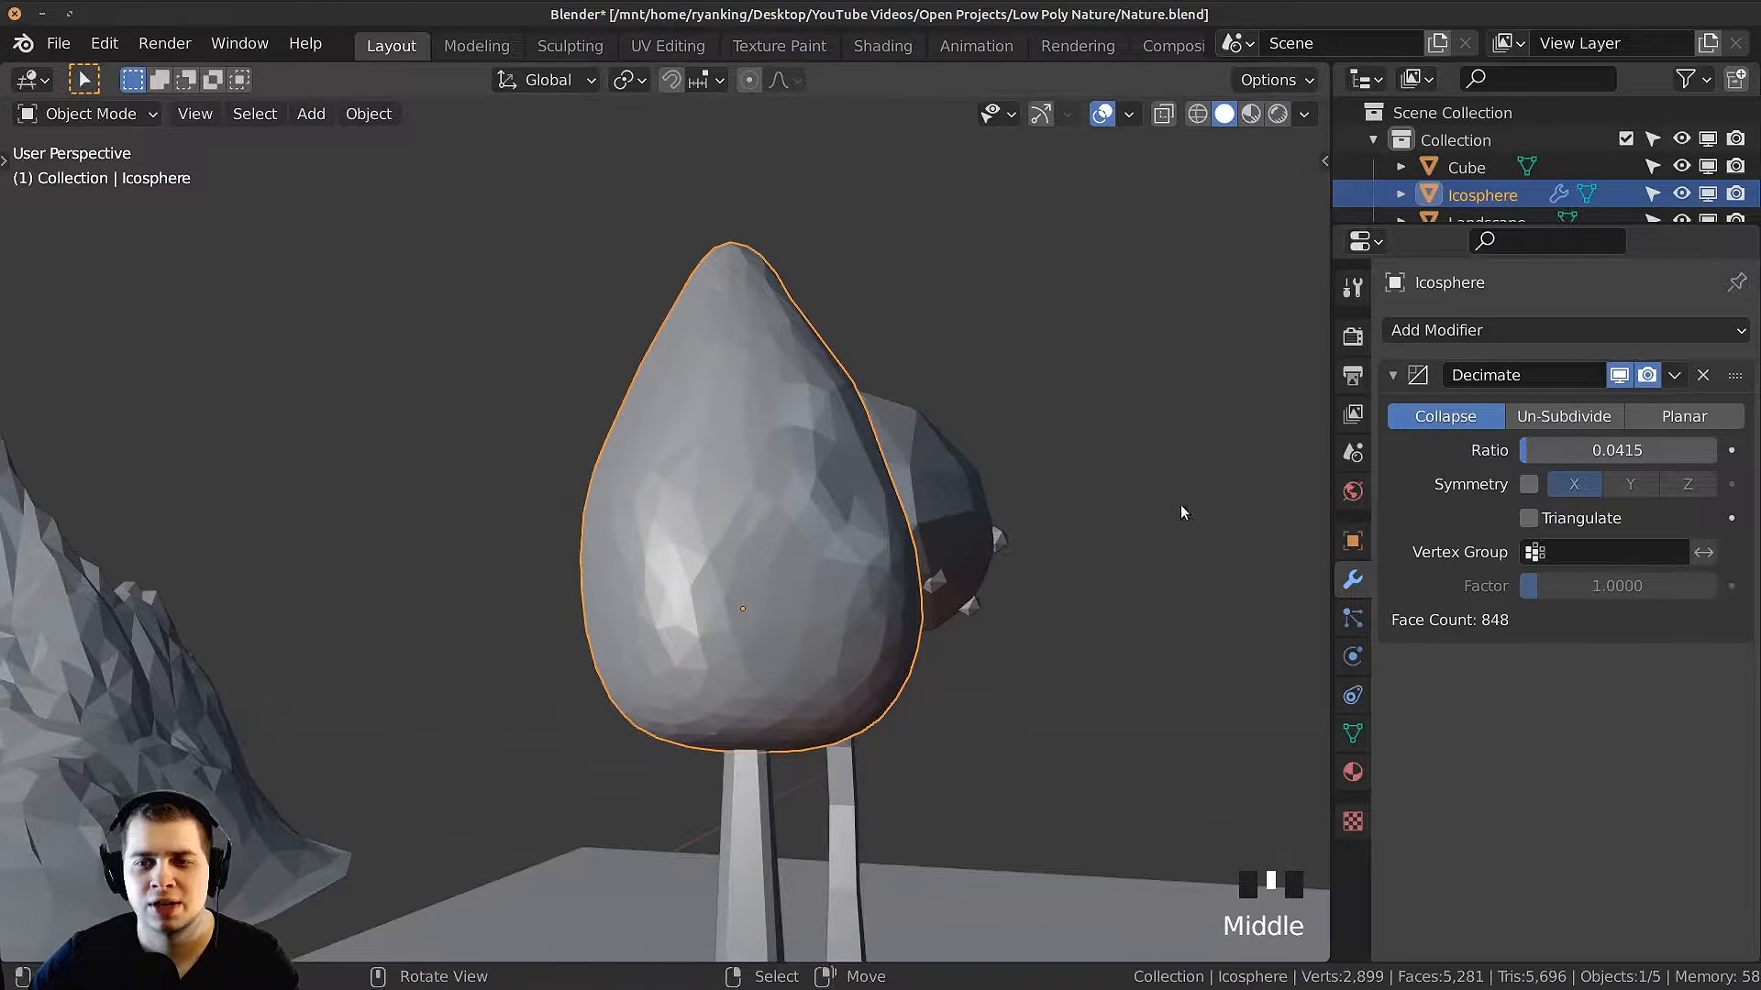
{"action": "scroll", "coordinate": [1182, 510], "scroll_direction": "up", "scroll_amount": 2}
{"action": "left_click_drag", "start_coordinate": [1618, 450], "coordinate": [1594, 450], "text": "shift"}
{"action": "middle_click_drag", "start_coordinate": [1156, 486], "coordinate": [1036, 504]}
{"action": "scroll", "coordinate": [1449, 496], "scroll_direction": "up", "scroll_amount": 4}
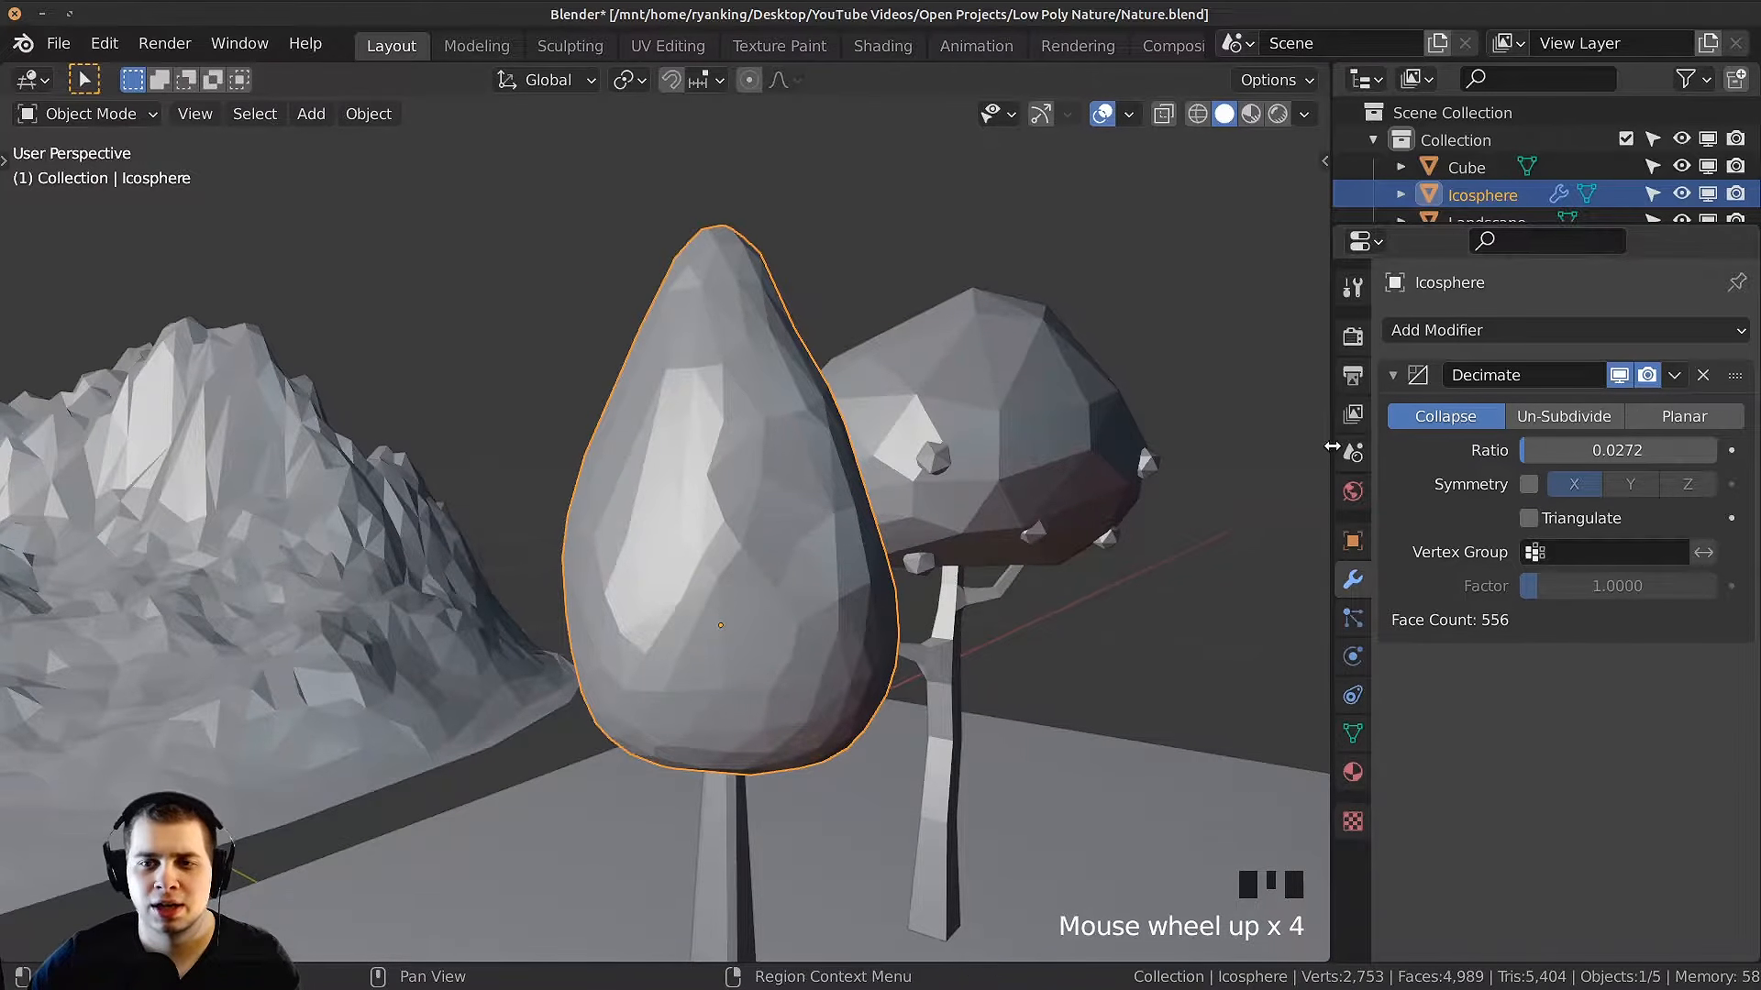
{"action": "left_click_drag", "start_coordinate": [1332, 458], "coordinate": [1174, 458]}
{"action": "left_click_drag", "start_coordinate": [1557, 458], "coordinate": [1541, 450], "text": "shift"}
{"action": "scroll", "coordinate": [587, 550], "scroll_direction": "up", "scroll_amount": 2}
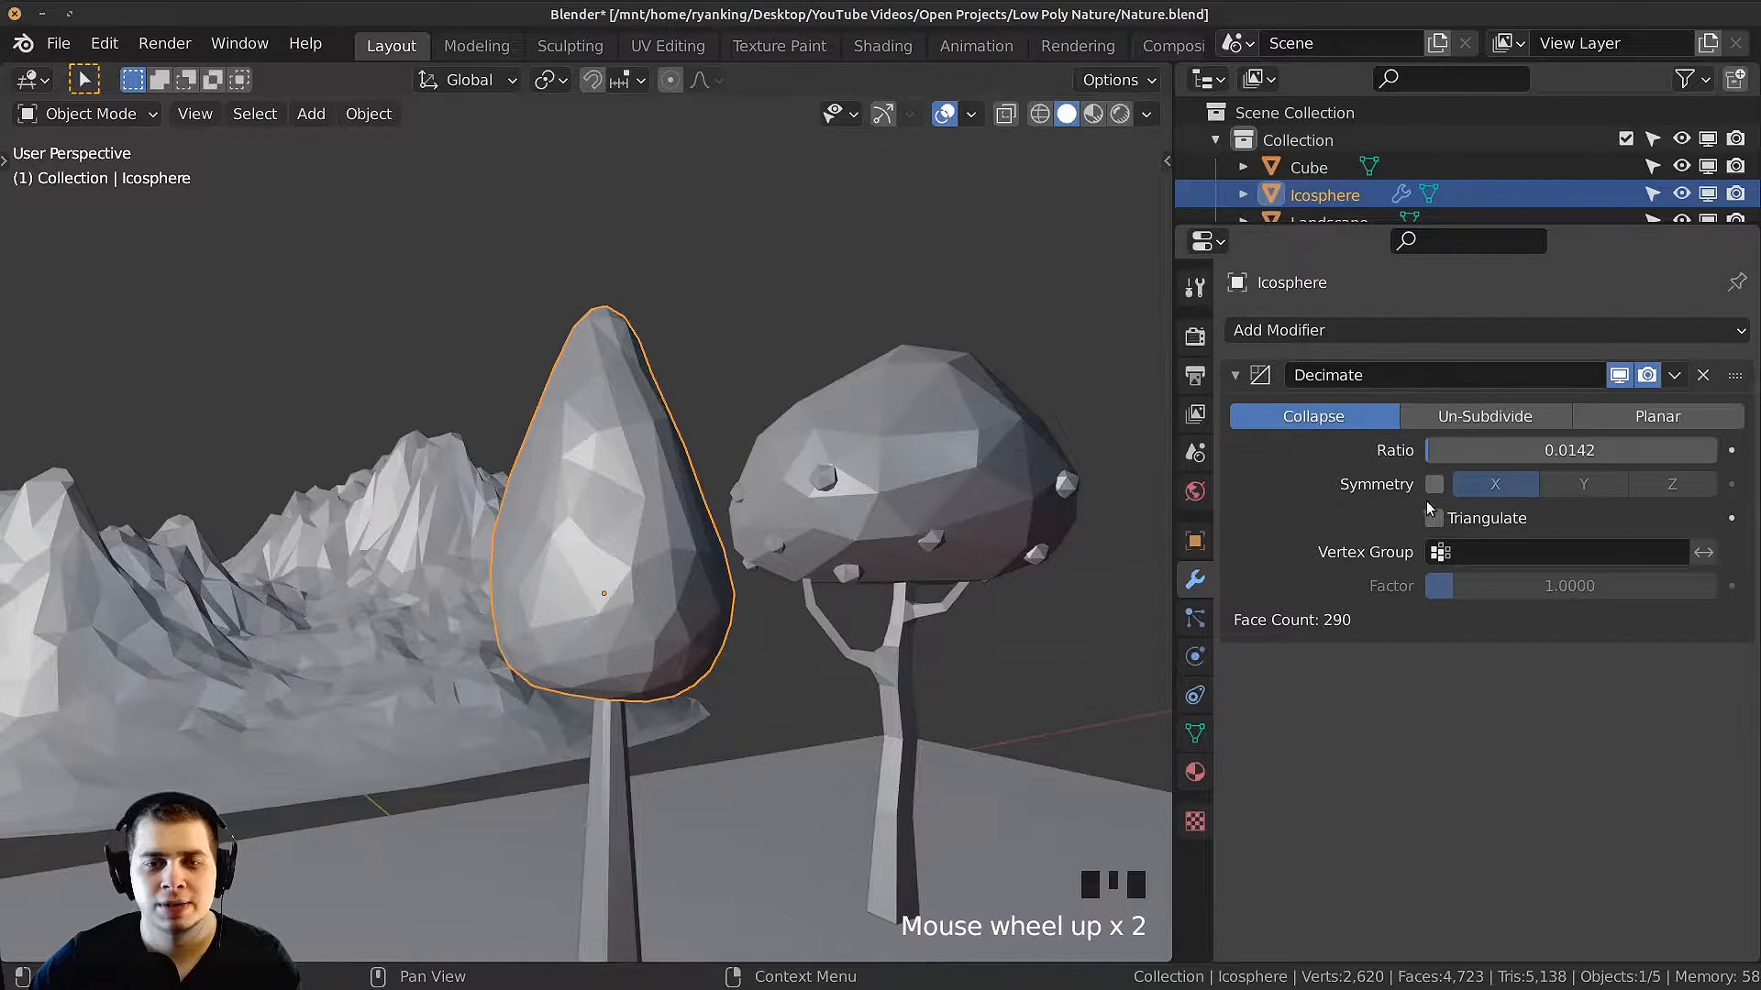
Step: Apply the Decimate modifier to the crown and open its mesh in Edit Mode
{"action": "key", "text": "ctrl+a"}
{"action": "middle_click_drag", "start_coordinate": [880, 349], "coordinate": [676, 560]}
{"action": "middle_click_drag", "start_coordinate": [535, 569], "coordinate": [668, 492]}
{"action": "scroll", "coordinate": [714, 363], "scroll_direction": "down", "scroll_amount": 2}
{"action": "middle_click_drag", "start_coordinate": [713, 362], "coordinate": [649, 267]}
{"action": "scroll", "coordinate": [687, 425], "scroll_direction": "up", "scroll_amount": 3}
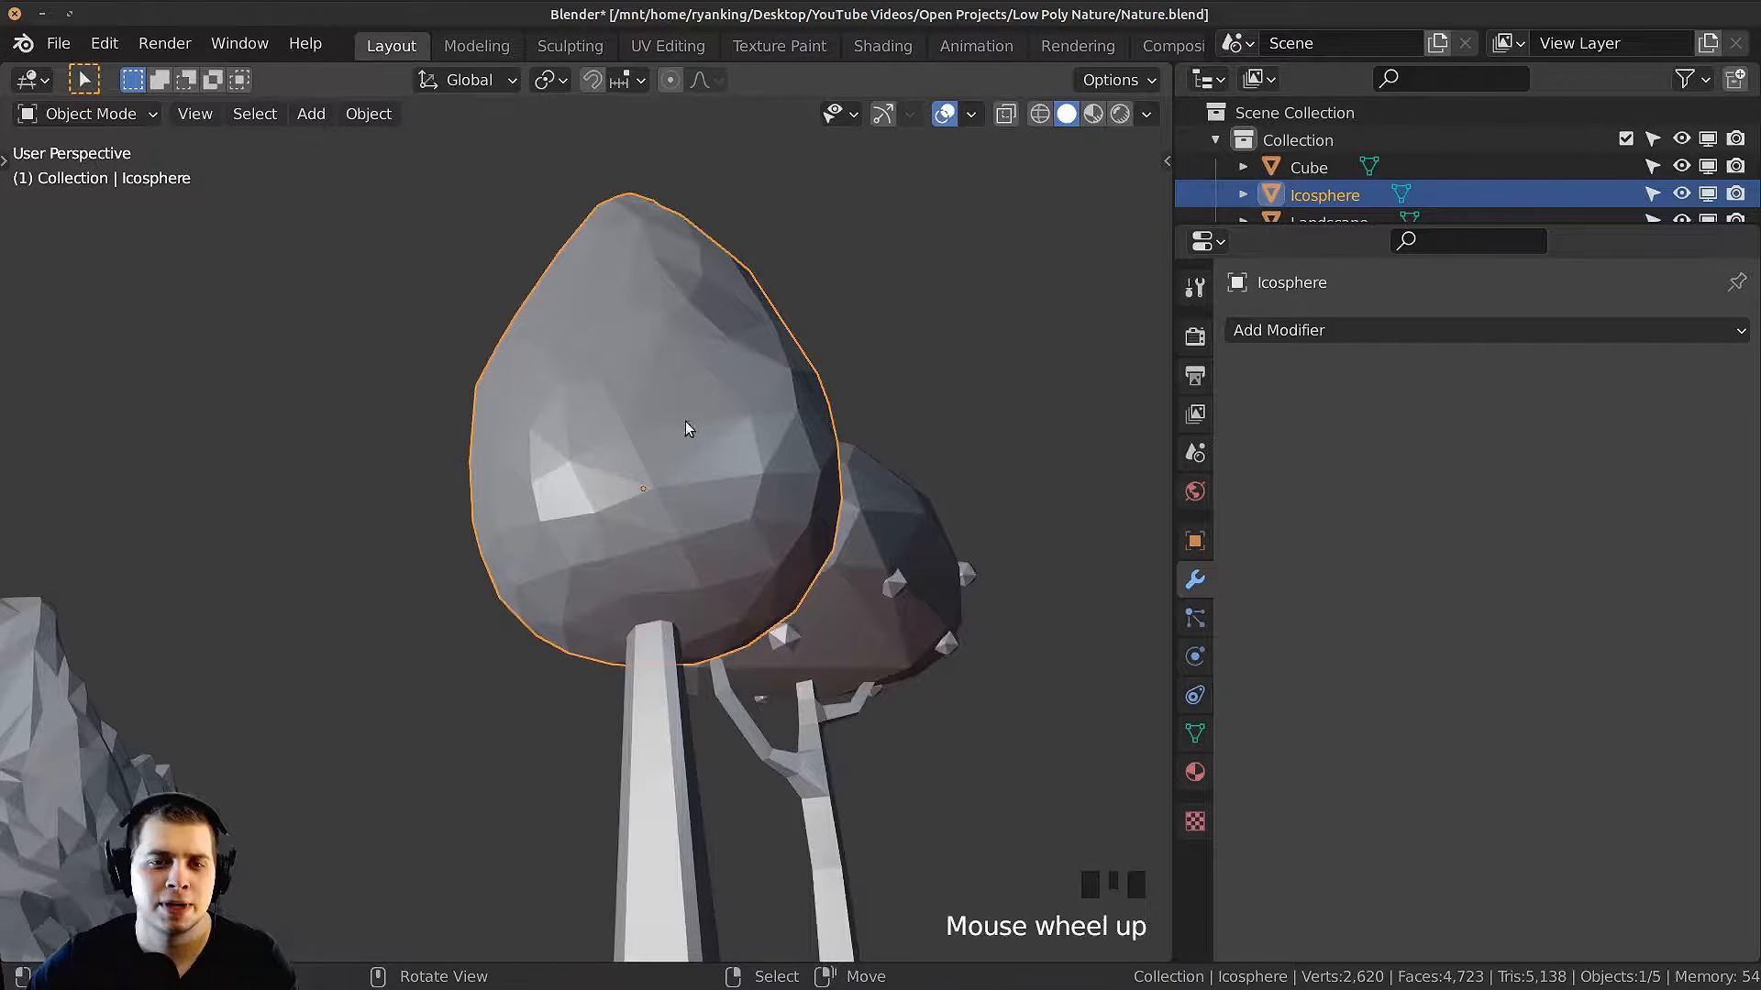
{"action": "key", "text": "Tab"}
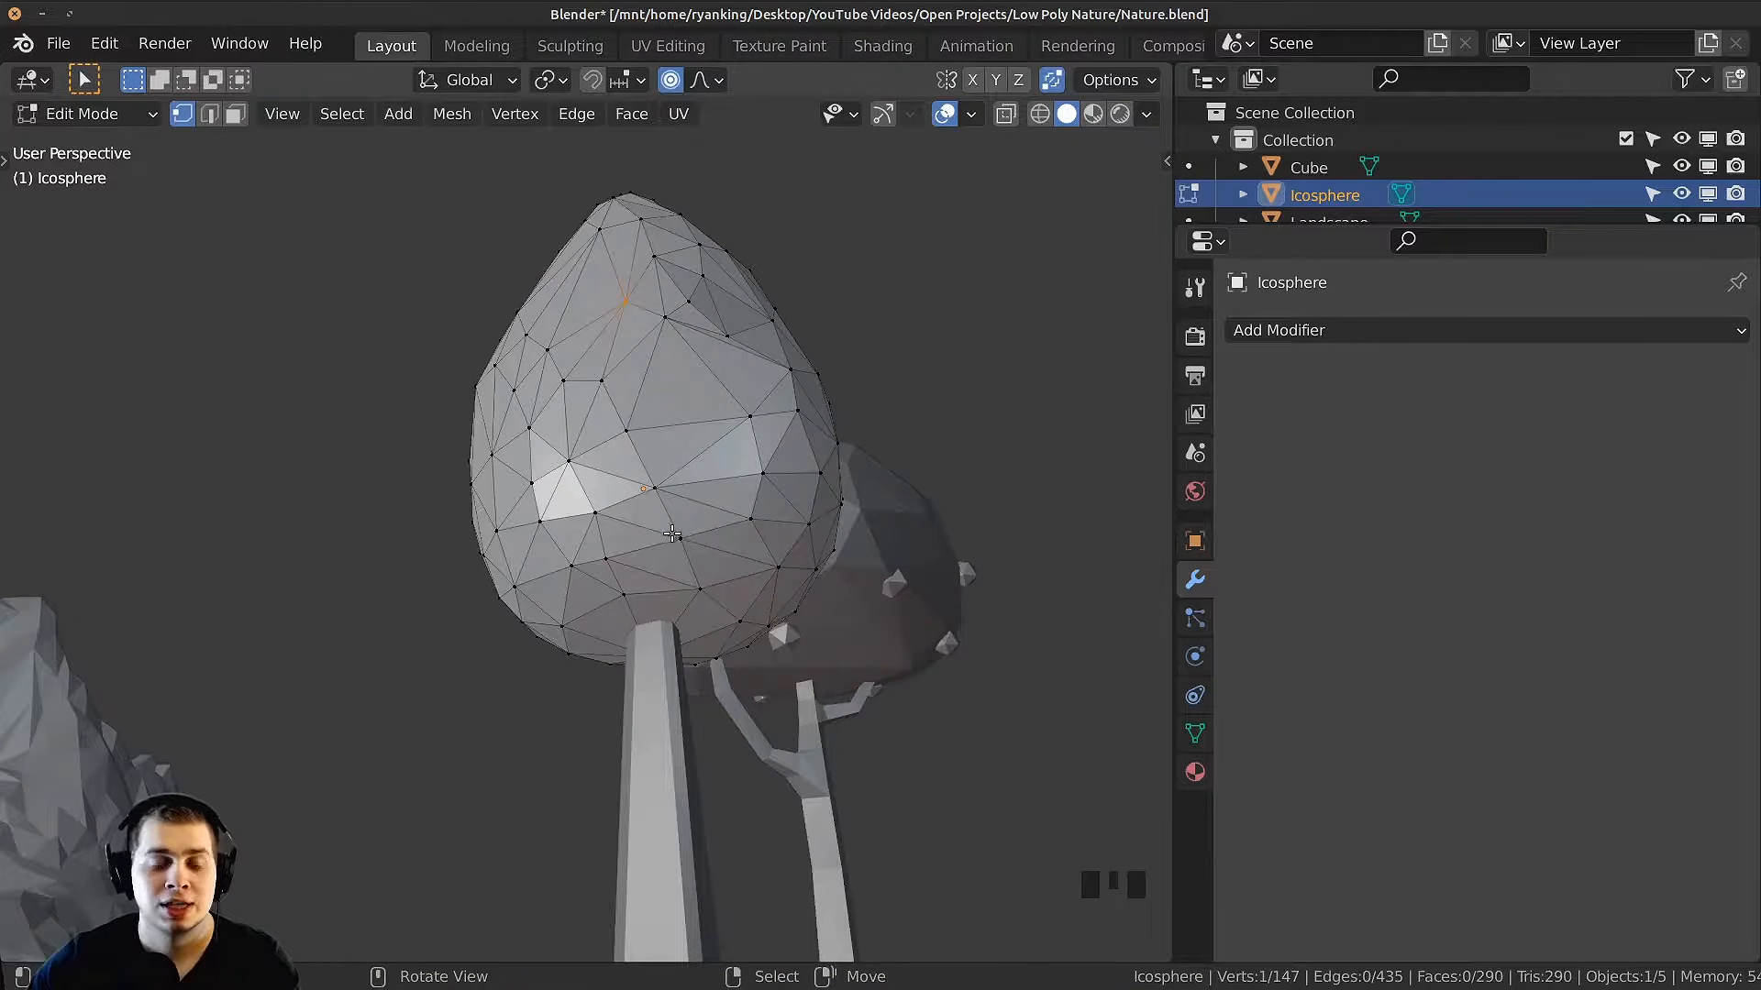
Step: Merge a lower crown vertex into its neighbour by vertex sliding with Auto Merge Vertices on, and nudge it using proportional editing
{"action": "middle_click_drag", "start_coordinate": [684, 536], "coordinate": [732, 520]}
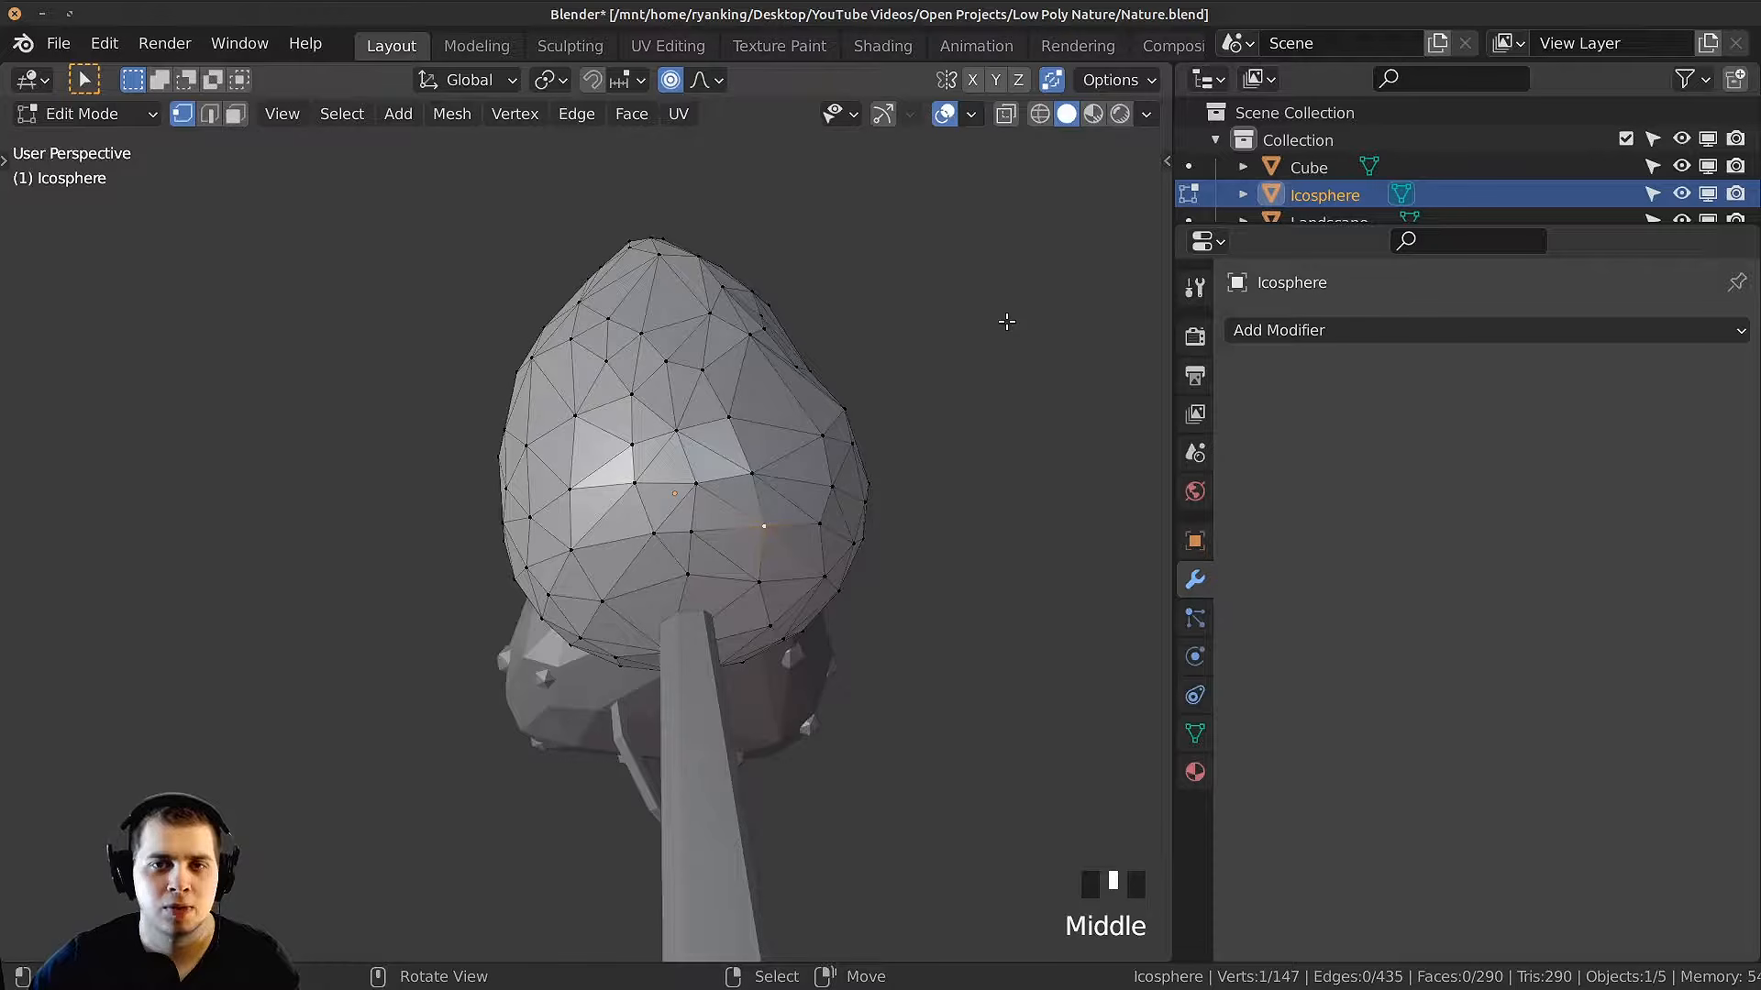
{"action": "middle_click_drag", "start_coordinate": [1055, 185], "coordinate": [1066, 94]}
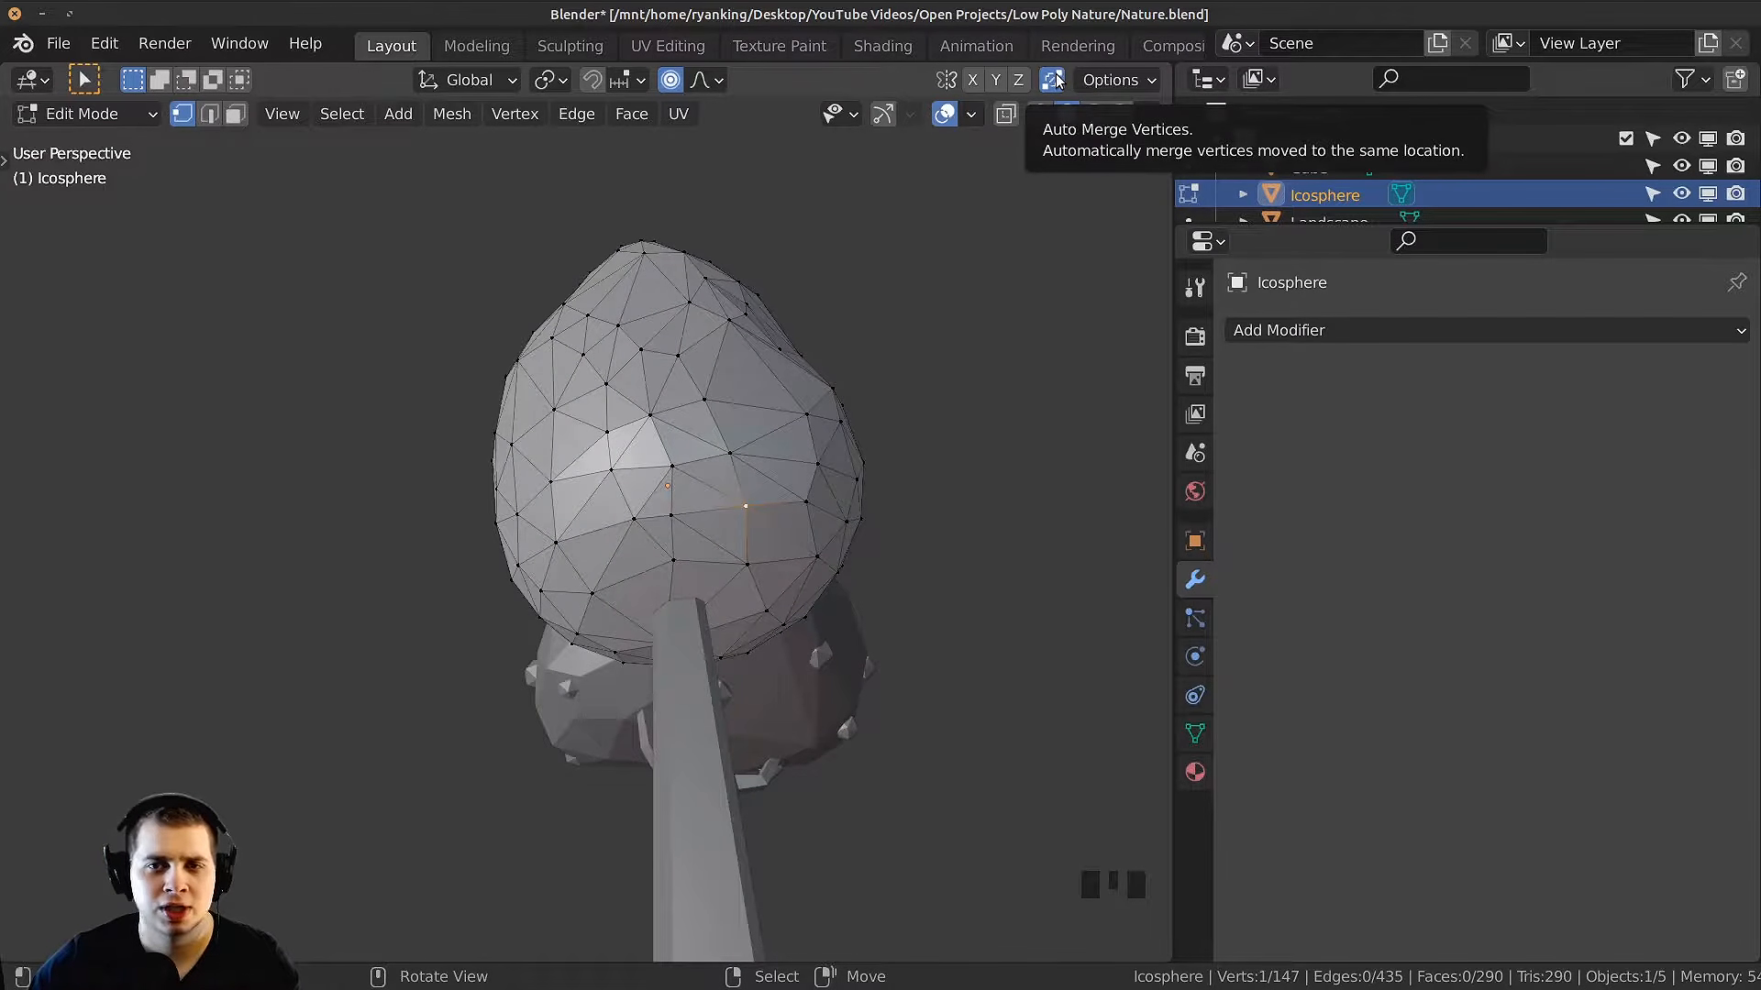
{"action": "middle_click_drag", "start_coordinate": [798, 433], "coordinate": [825, 426]}
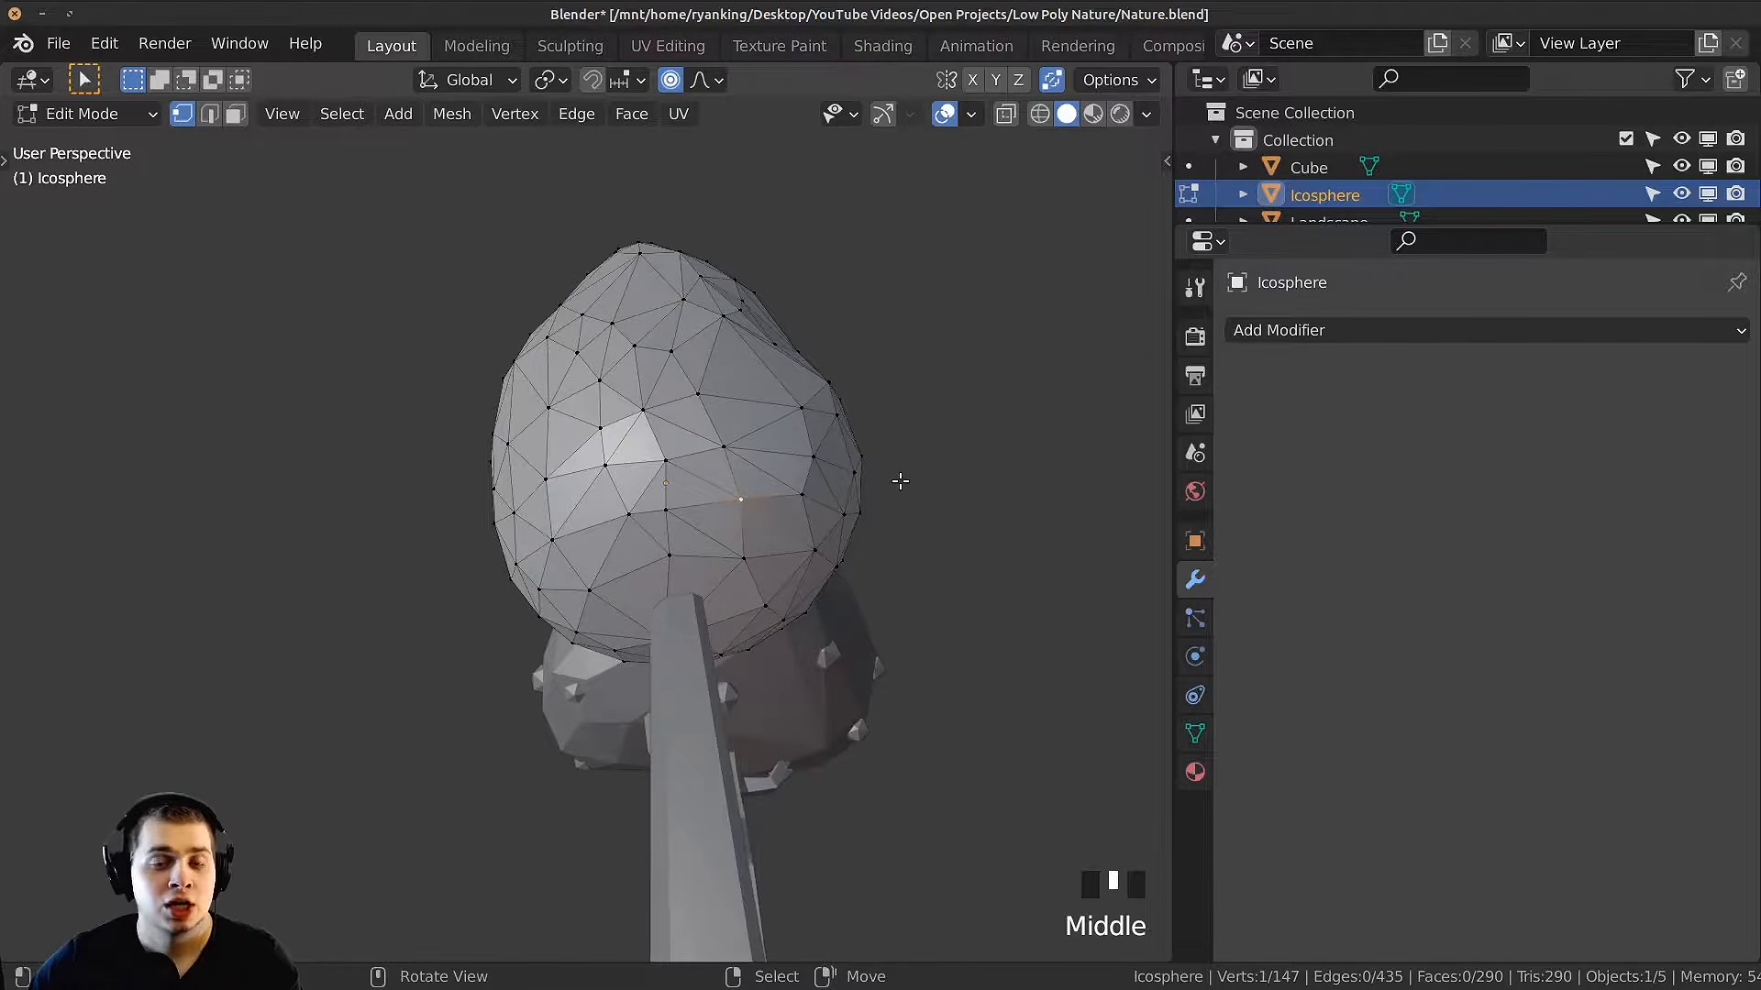
{"action": "key", "text": "g"}
{"action": "key", "text": "g"}
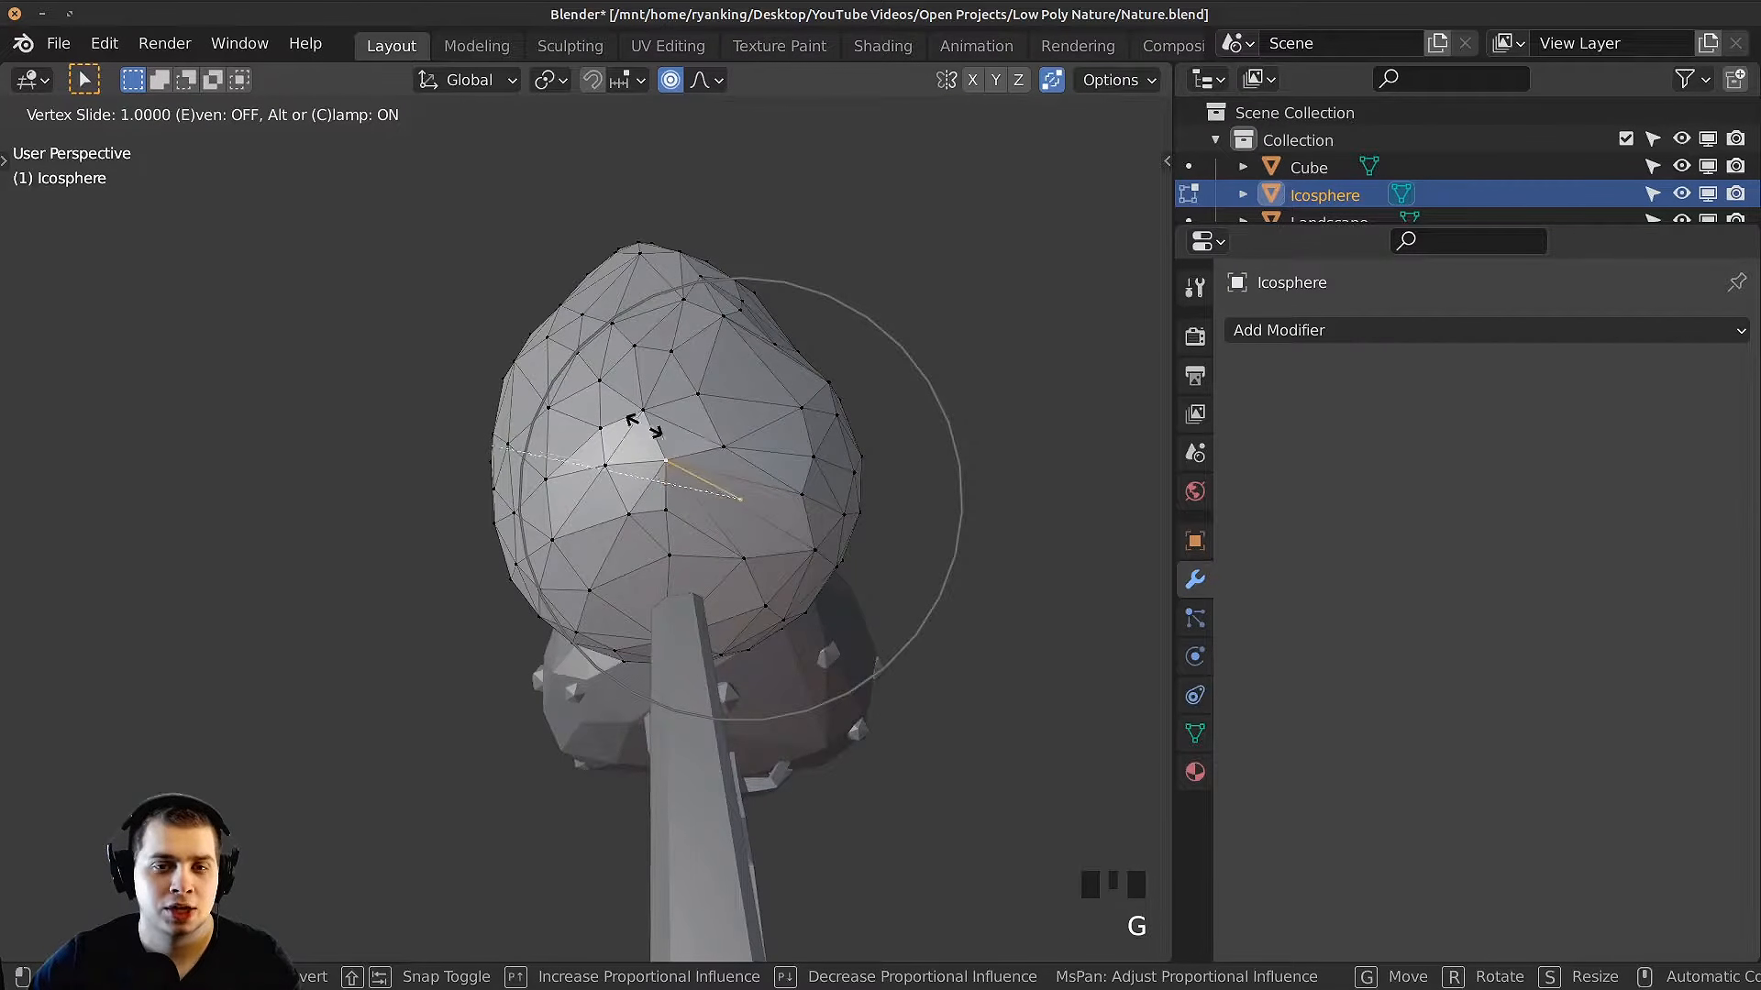
{"action": "left_click", "coordinate": [636, 426]}
{"action": "scroll", "coordinate": [613, 528], "scroll_direction": "up", "scroll_amount": 3}
{"action": "key", "text": "g"}
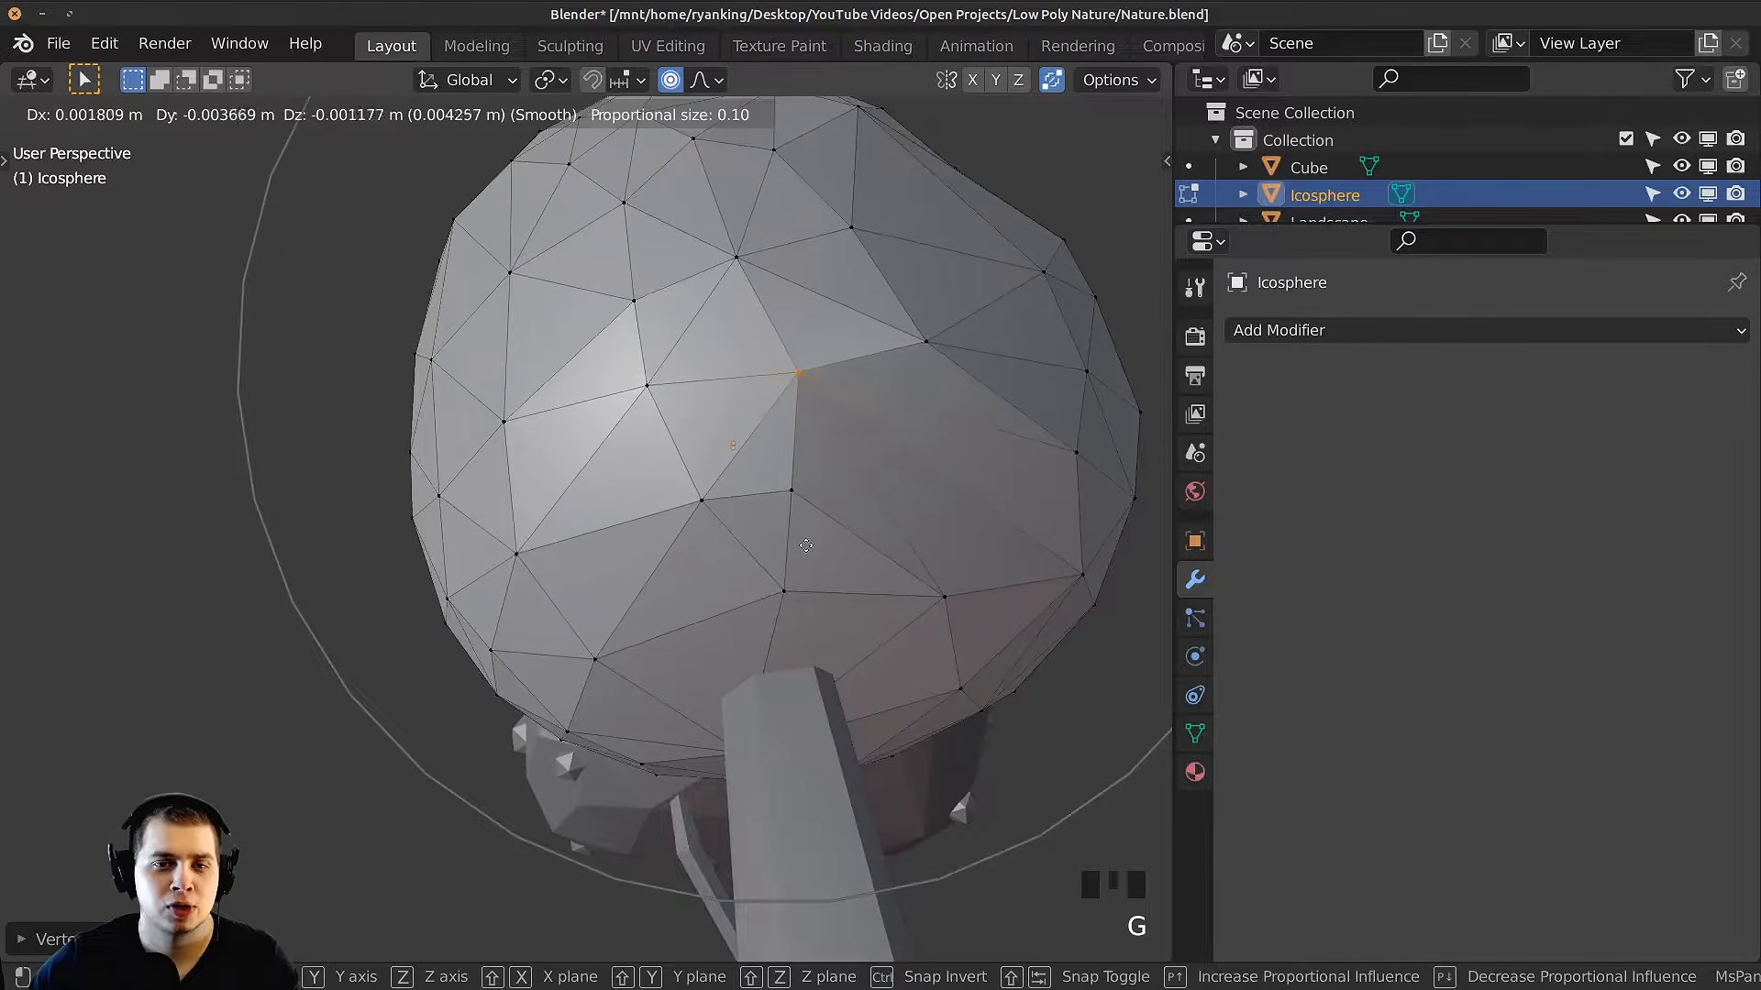
{"action": "left_click", "coordinate": [905, 562]}
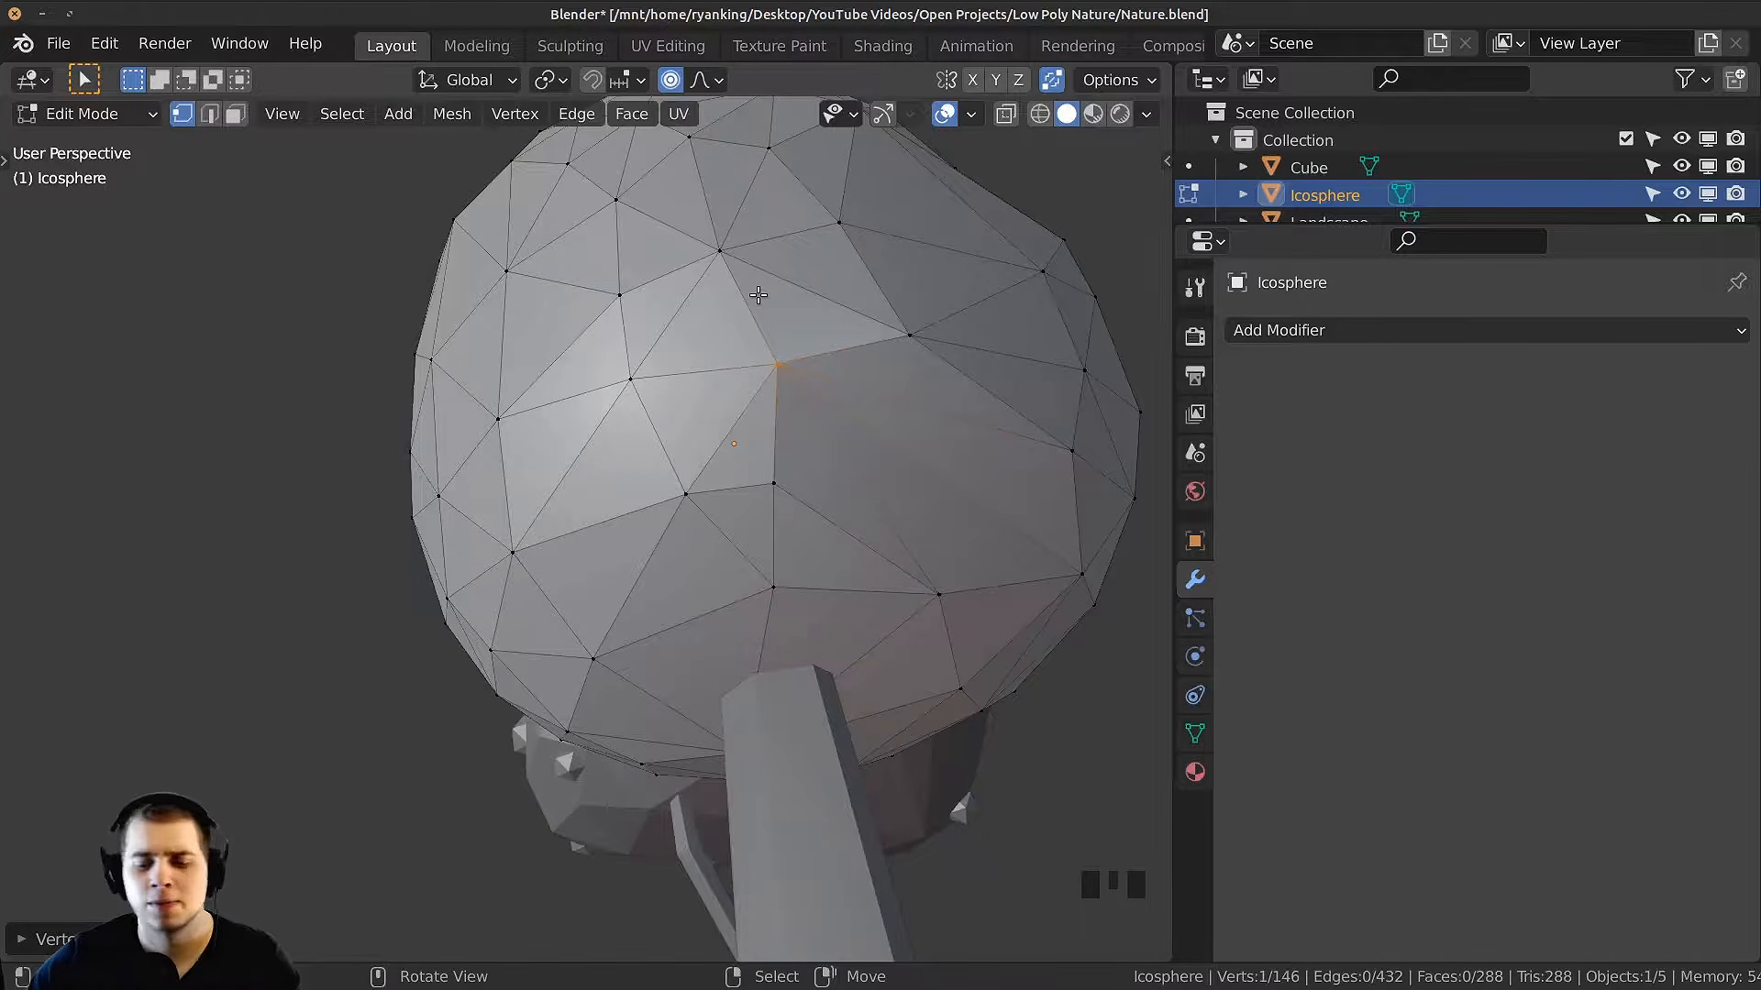
Step: Turn off proportional editing and slide two more lower crown vertices onto their neighbours to merge them
{"action": "scroll", "coordinate": [798, 586], "scroll_direction": "down", "scroll_amount": 3}
{"action": "key", "text": "g"}
{"action": "key", "text": "g"}
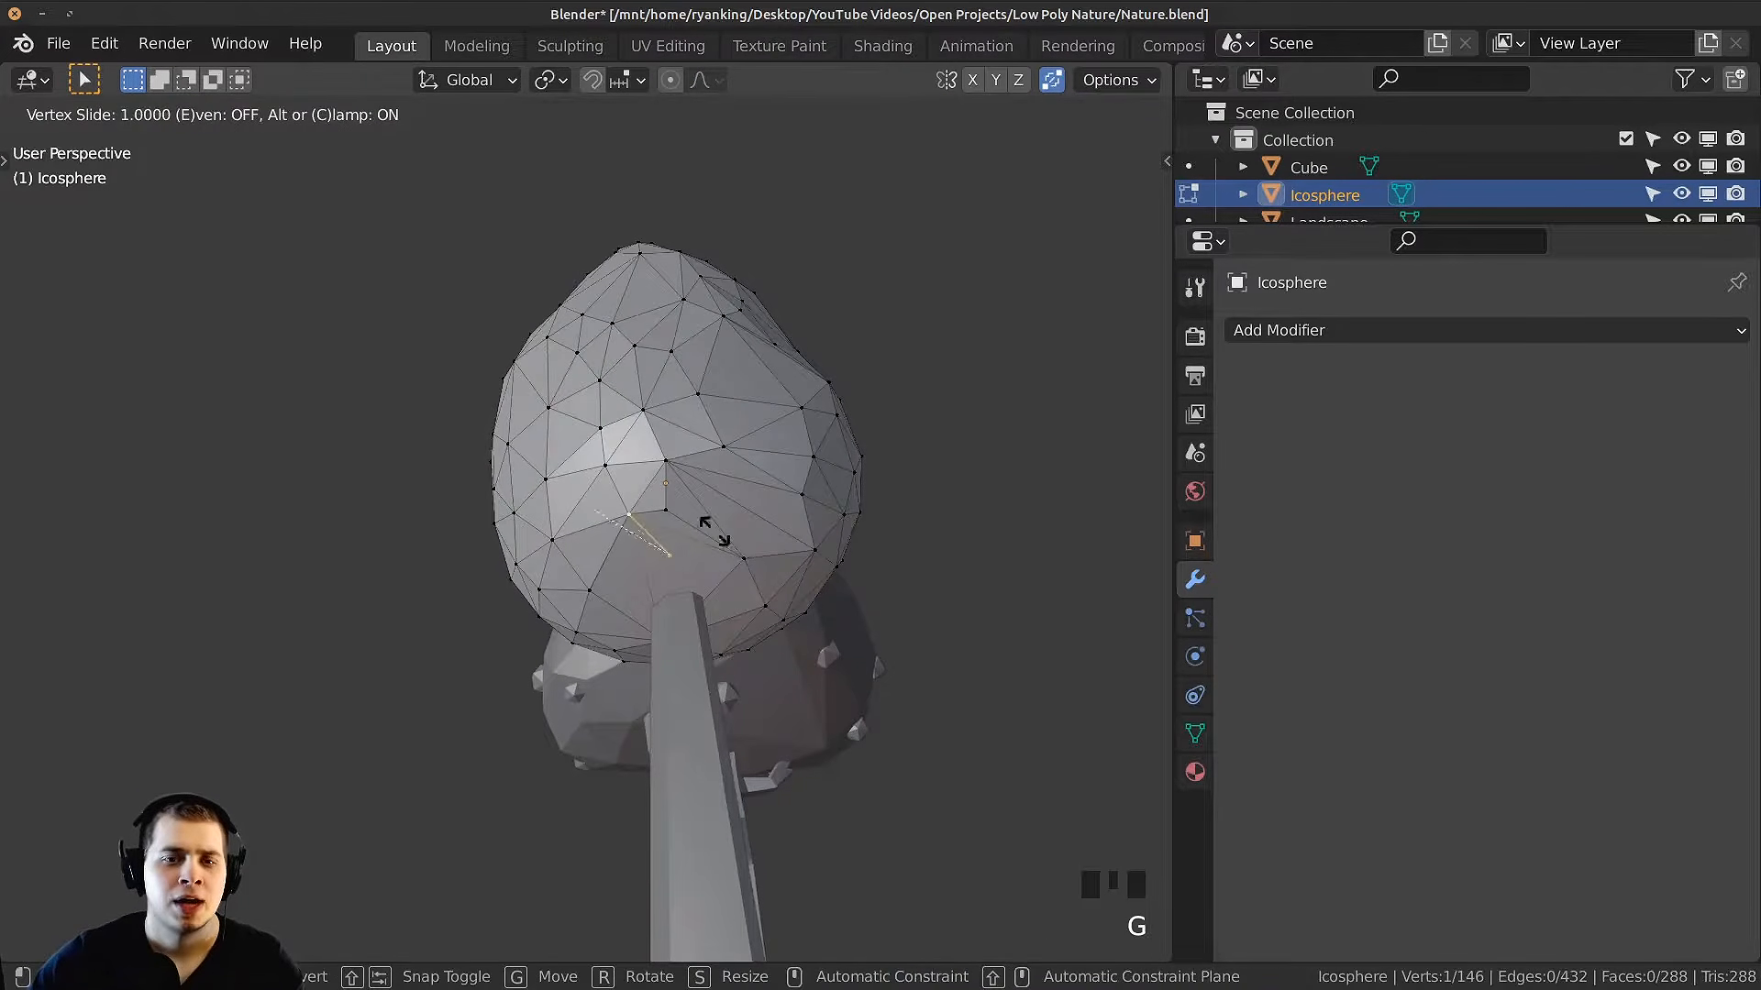
{"action": "left_click", "coordinate": [707, 523]}
{"action": "key", "text": "g"}
{"action": "key", "text": "g"}
{"action": "left_click", "coordinate": [651, 483]}
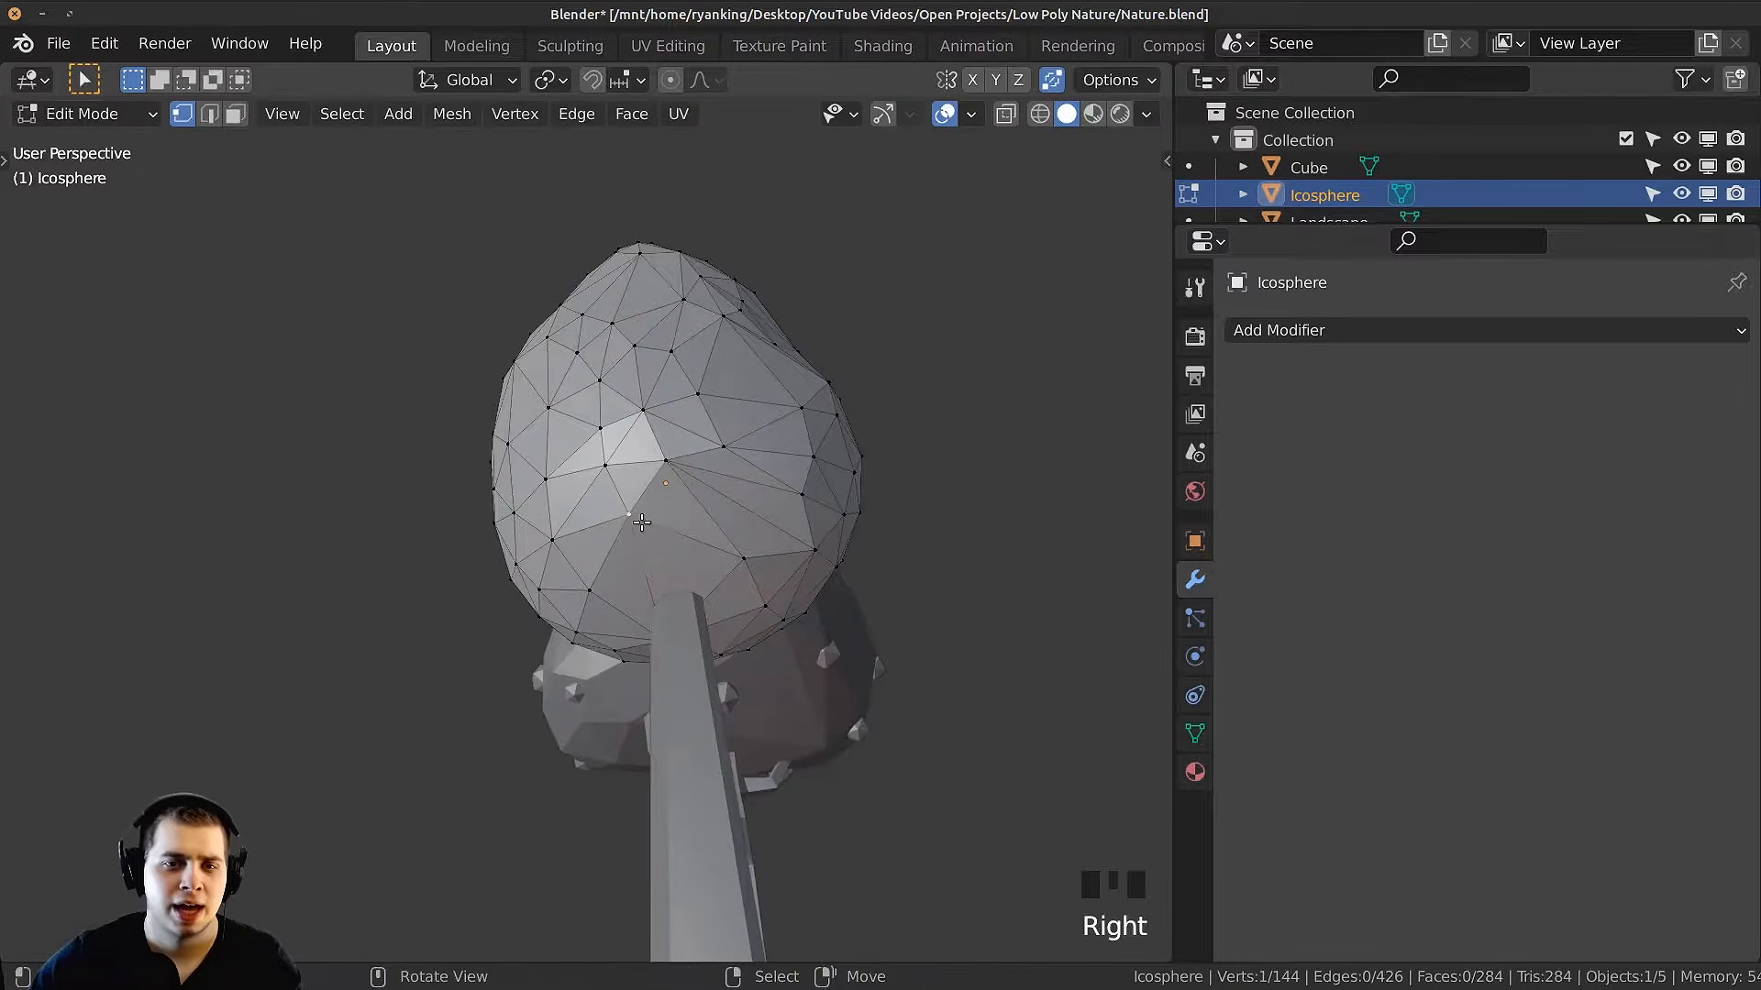
Step: Merge another vertex near the crown's underside into its neighbour by vertex sliding, and reposition the merged vertex
{"action": "scroll", "coordinate": [642, 521], "scroll_direction": "down", "scroll_amount": 1}
{"action": "scroll", "coordinate": [642, 522], "scroll_direction": "up", "scroll_amount": 3}
{"action": "middle_click_drag", "start_coordinate": [642, 522], "coordinate": [710, 576], "text": "shift"}
{"action": "key", "text": "g"}
{"action": "key", "text": "g"}
{"action": "left_click", "coordinate": [621, 512]}
{"action": "key", "text": "g"}
{"action": "left_click", "coordinate": [633, 495]}
{"action": "middle_click_drag", "start_coordinate": [632, 514], "coordinate": [673, 647]}
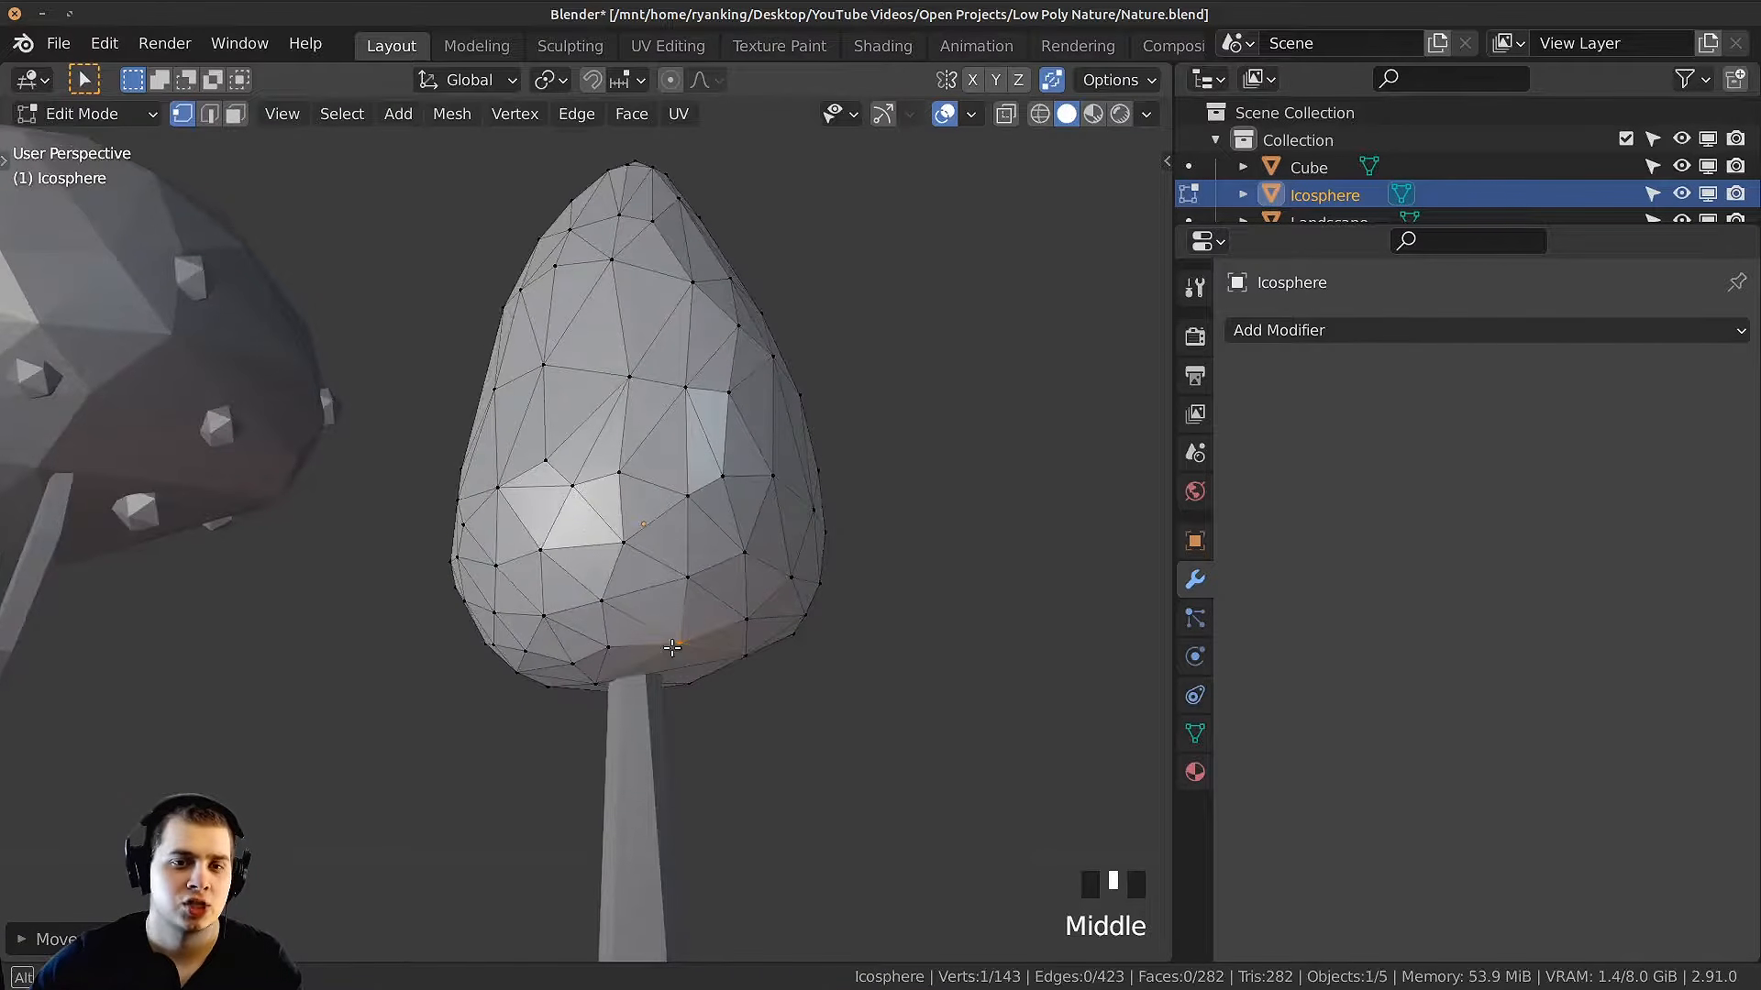
Step: Slide further vertices on another side of the crown along their edges to simplify its facets
{"action": "key", "text": "g"}
{"action": "key", "text": "g"}
{"action": "left_click", "coordinate": [538, 464]}
{"action": "middle_click_drag", "start_coordinate": [538, 464], "coordinate": [657, 573]}
{"action": "key", "text": "g"}
{"action": "key", "text": "g"}
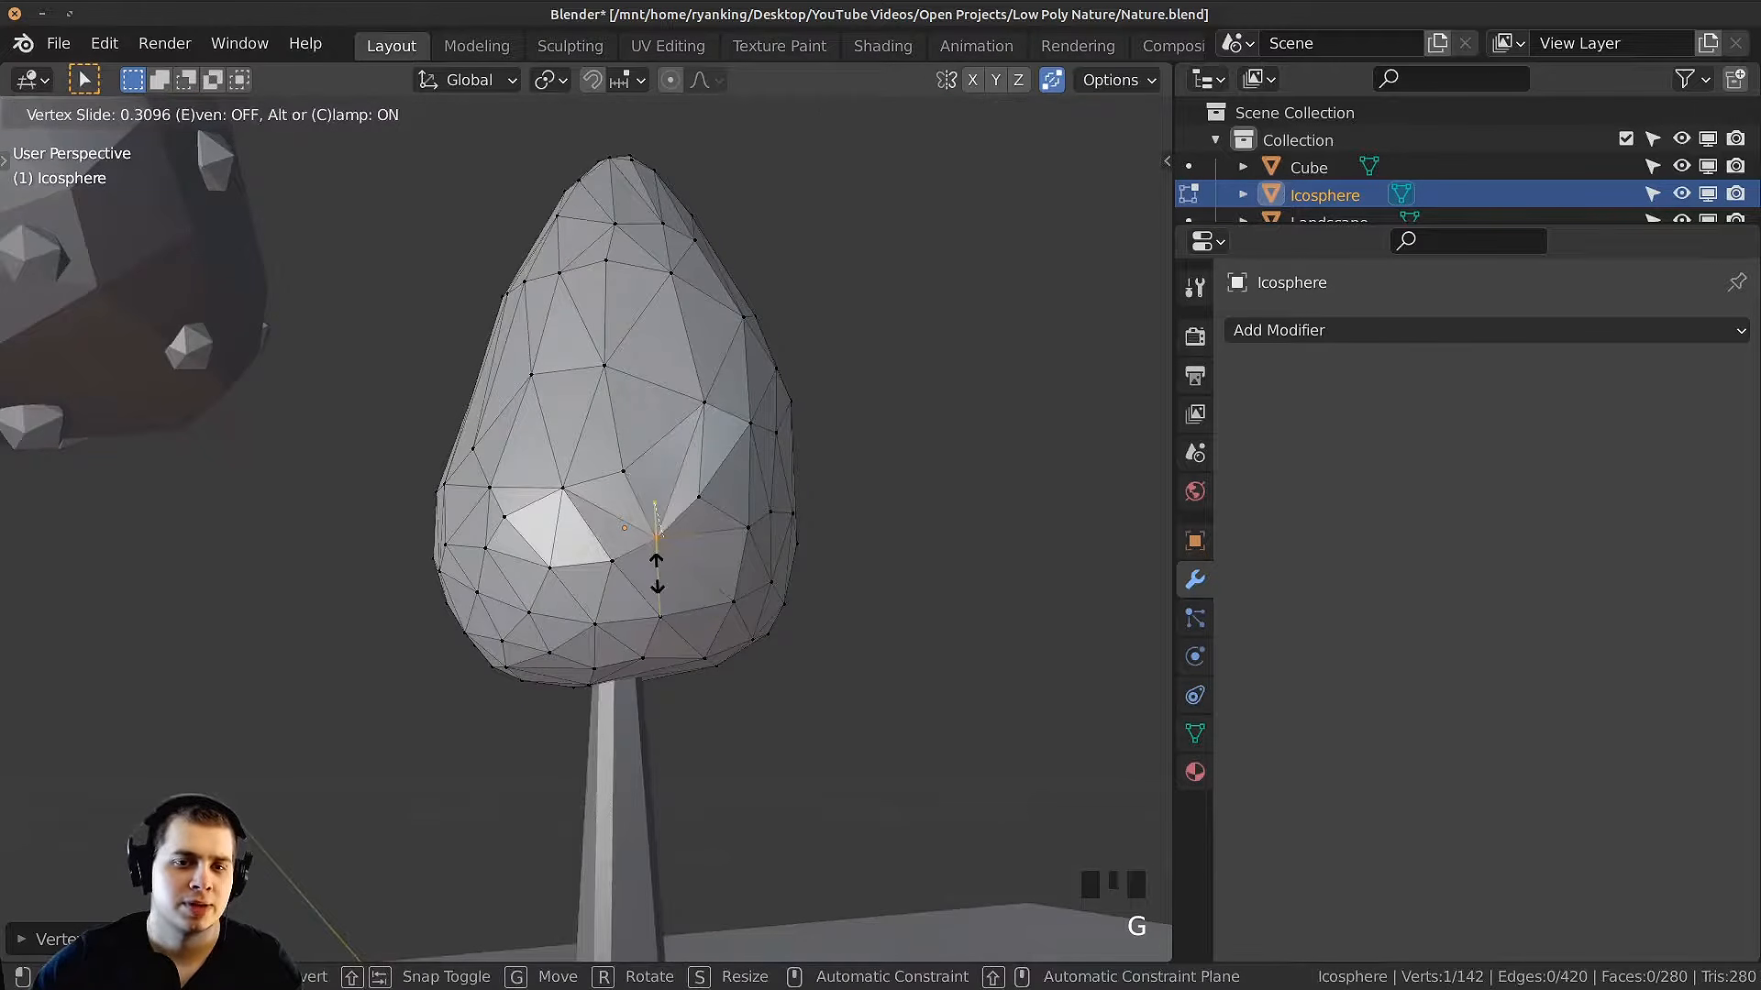
{"action": "left_click", "coordinate": [657, 573]}
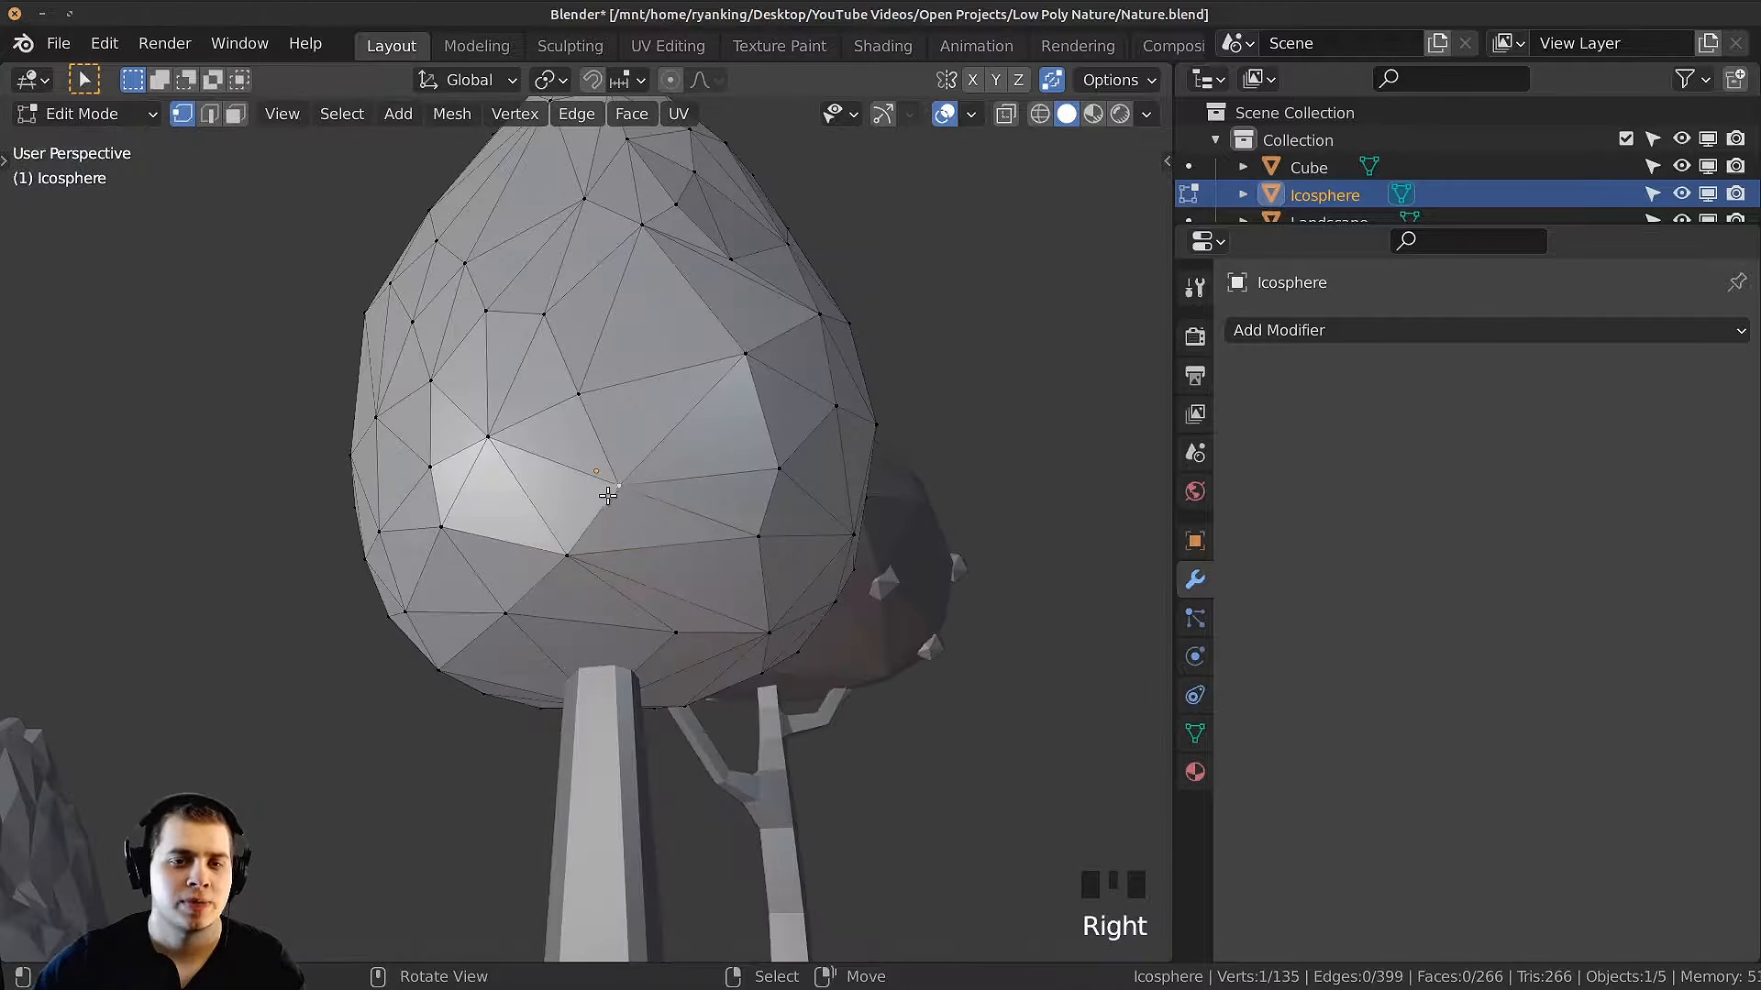
Step: Merge a mid-height crown vertex into the one above it and adjust the merged vertex's position
{"action": "middle_click_drag", "start_coordinate": [587, 440], "coordinate": [534, 418]}
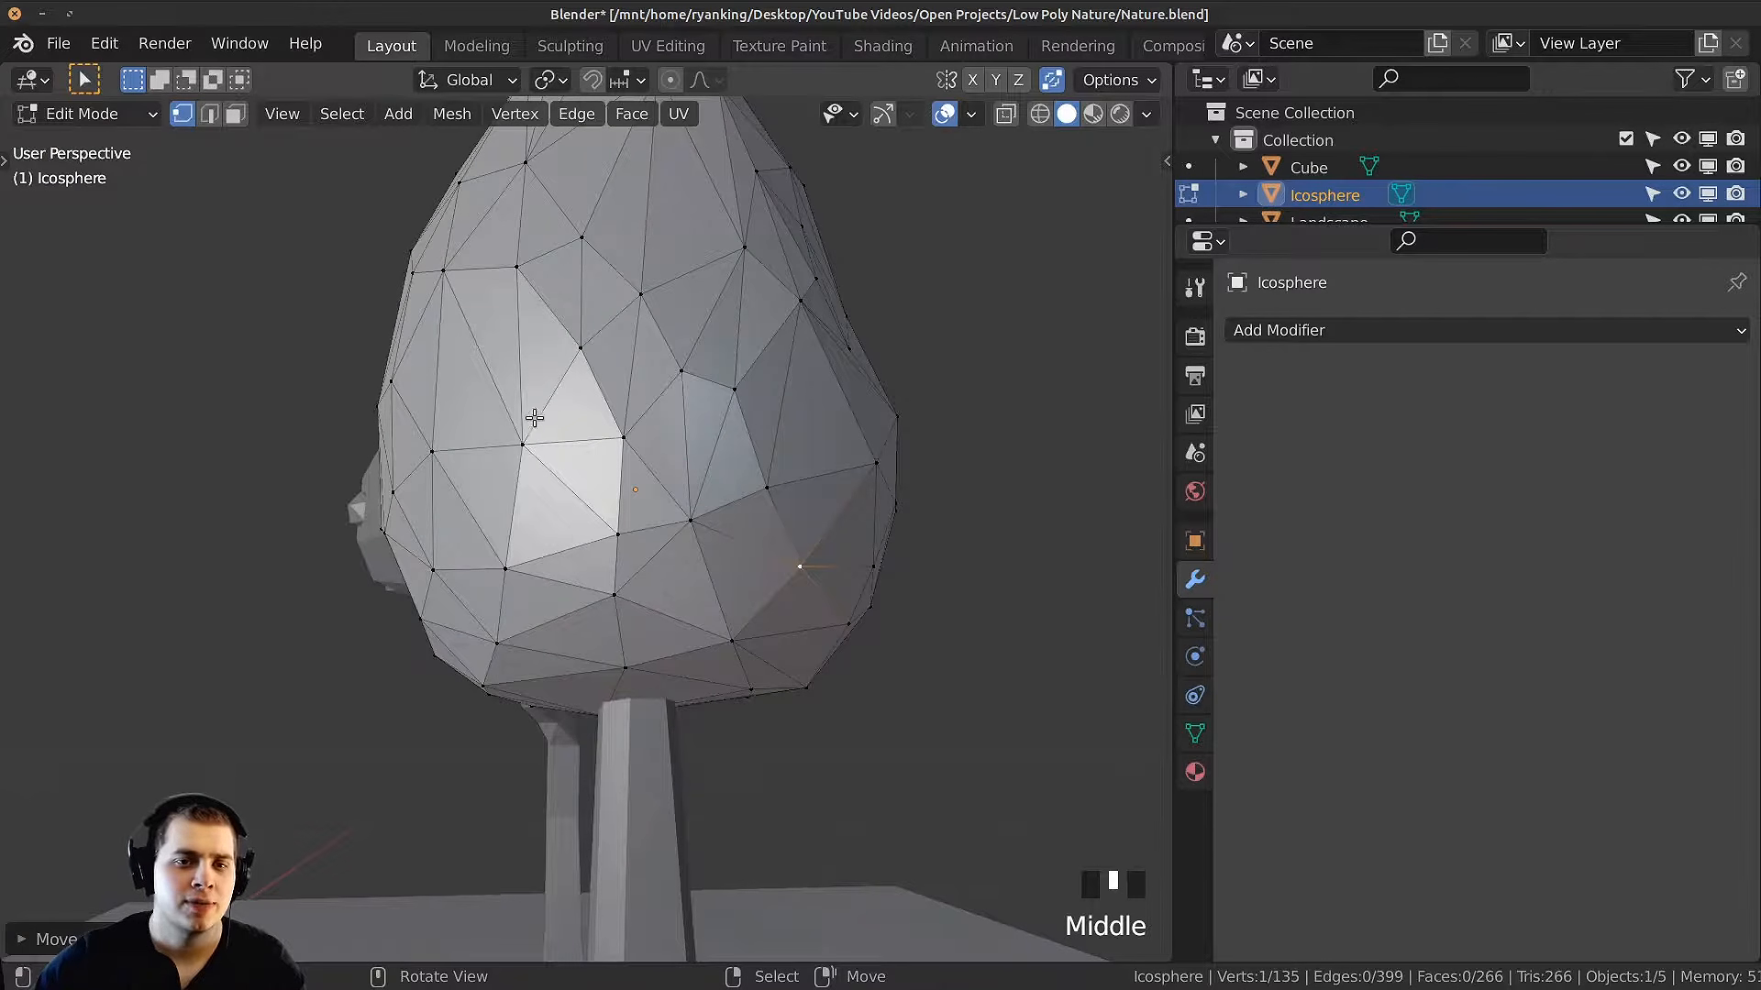
{"action": "right_click", "coordinate": [576, 354]}
{"action": "key", "text": "g"}
{"action": "key", "text": "g"}
{"action": "left_click", "coordinate": [605, 264]}
{"action": "key", "text": "g"}
{"action": "right_click", "coordinate": [601, 229]}
{"action": "right_click", "coordinate": [648, 299]}
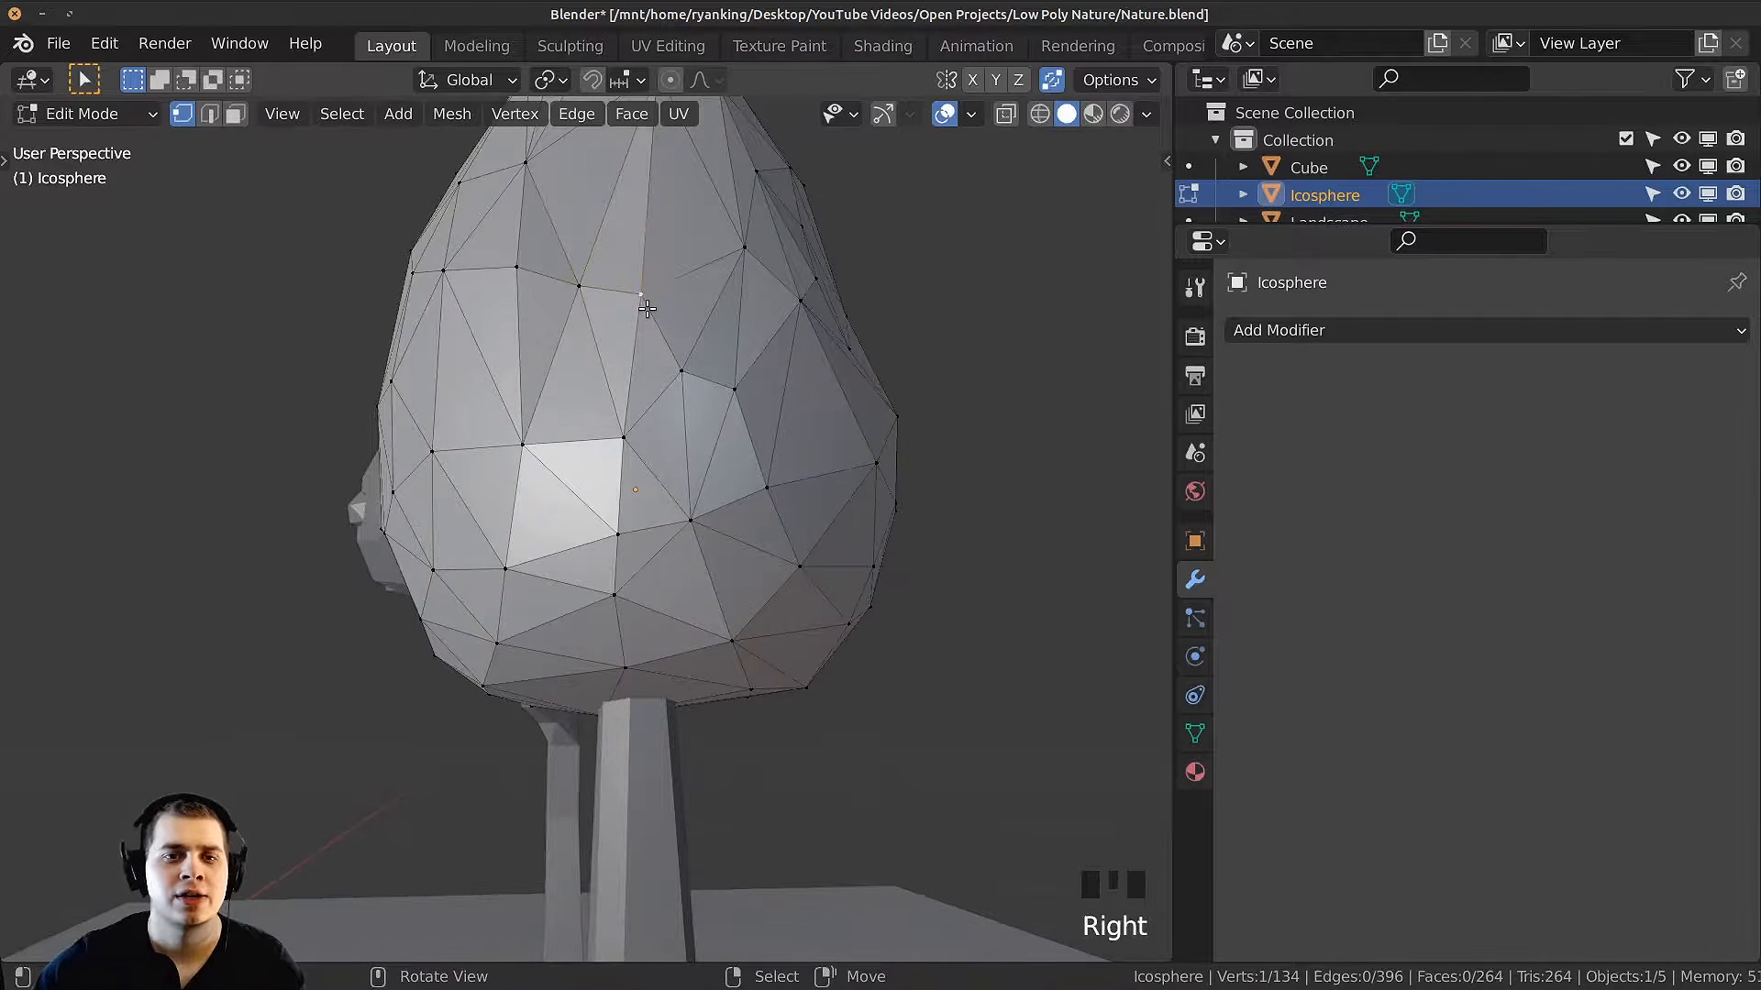
Step: Merge and reposition more vertices around the crown for larger irregular facets, and return to Object Mode
{"action": "middle_click_drag", "start_coordinate": [653, 316], "coordinate": [686, 386]}
{"action": "middle_click_drag", "start_coordinate": [686, 385], "coordinate": [672, 533]}
{"action": "right_click", "coordinate": [674, 410]}
{"action": "key", "text": "g"}
{"action": "left_click", "coordinate": [894, 437]}
{"action": "scroll", "coordinate": [788, 452], "scroll_direction": "up", "scroll_amount": 2}
{"action": "right_click", "coordinate": [676, 587]}
{"action": "key", "text": "g"}
{"action": "key", "text": "g"}
{"action": "left_click", "coordinate": [704, 466]}
{"action": "key", "text": "g"}
{"action": "left_click", "coordinate": [687, 525]}
{"action": "scroll", "coordinate": [672, 533], "scroll_direction": "down", "scroll_amount": 3}
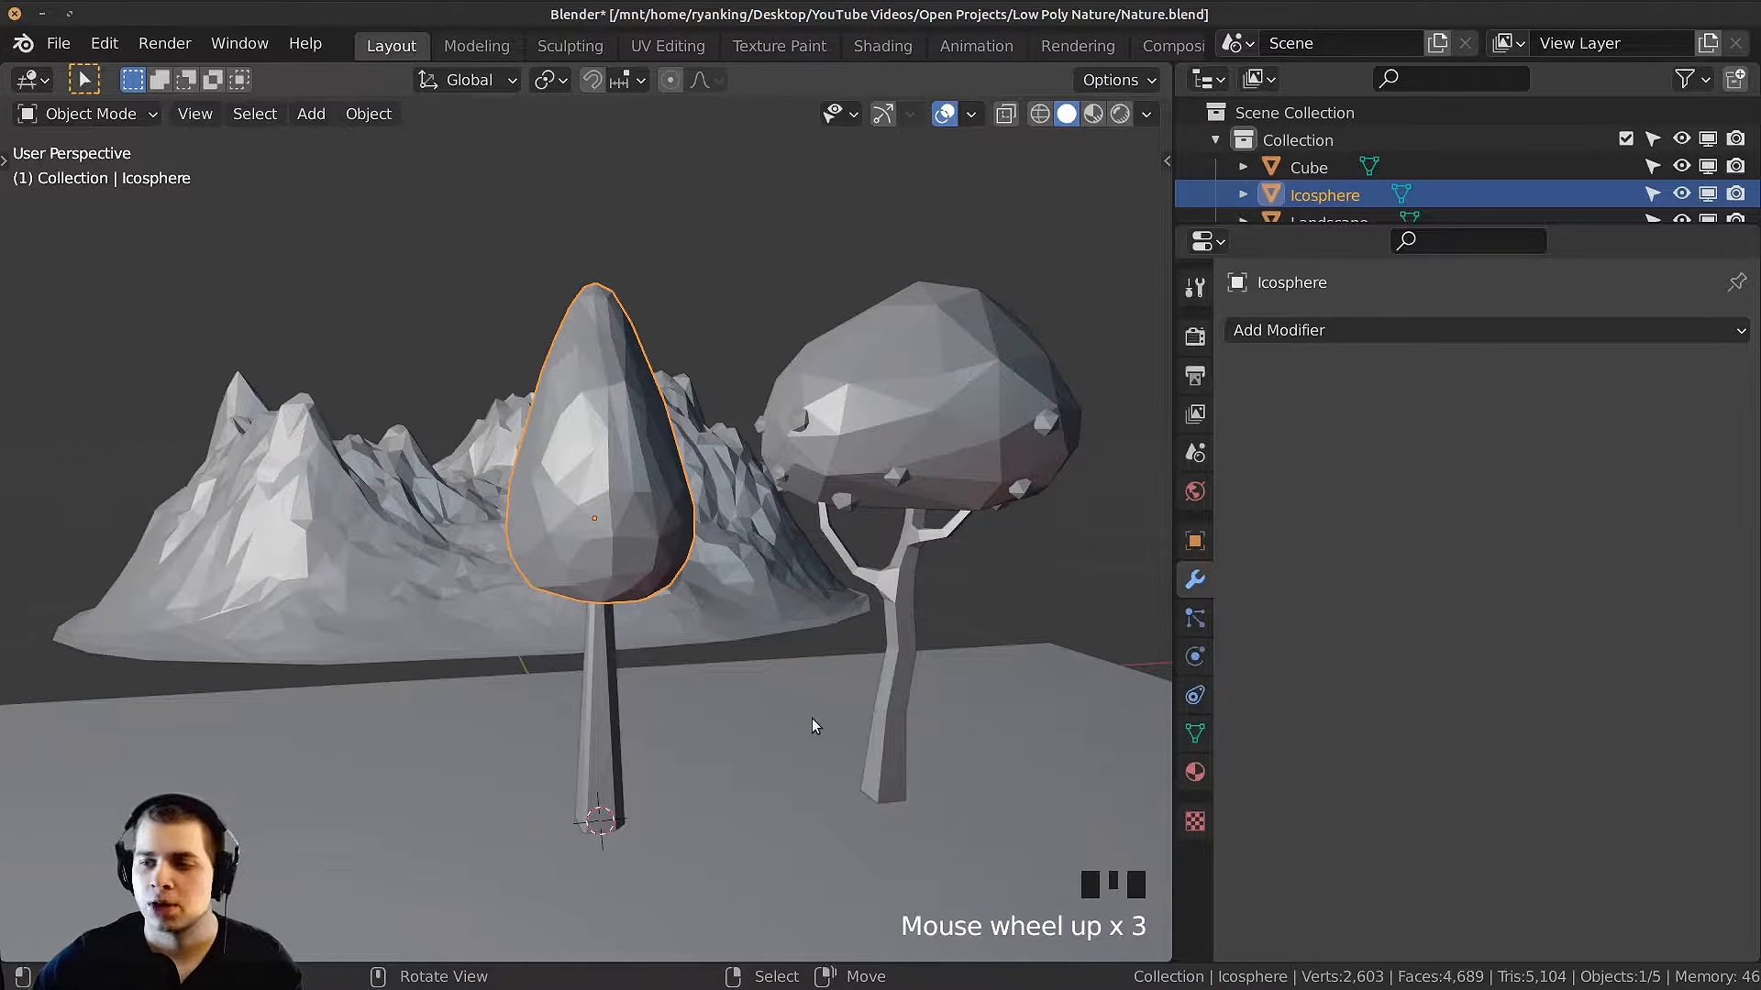
Step: Show the scene in rendered shading and assign the apple tree's Green material to the new tree's crown
{"action": "key", "text": "z"}
{"action": "left_click", "coordinate": [553, 463]}
{"action": "middle_click_drag", "start_coordinate": [718, 596], "coordinate": [739, 583], "text": "shift"}
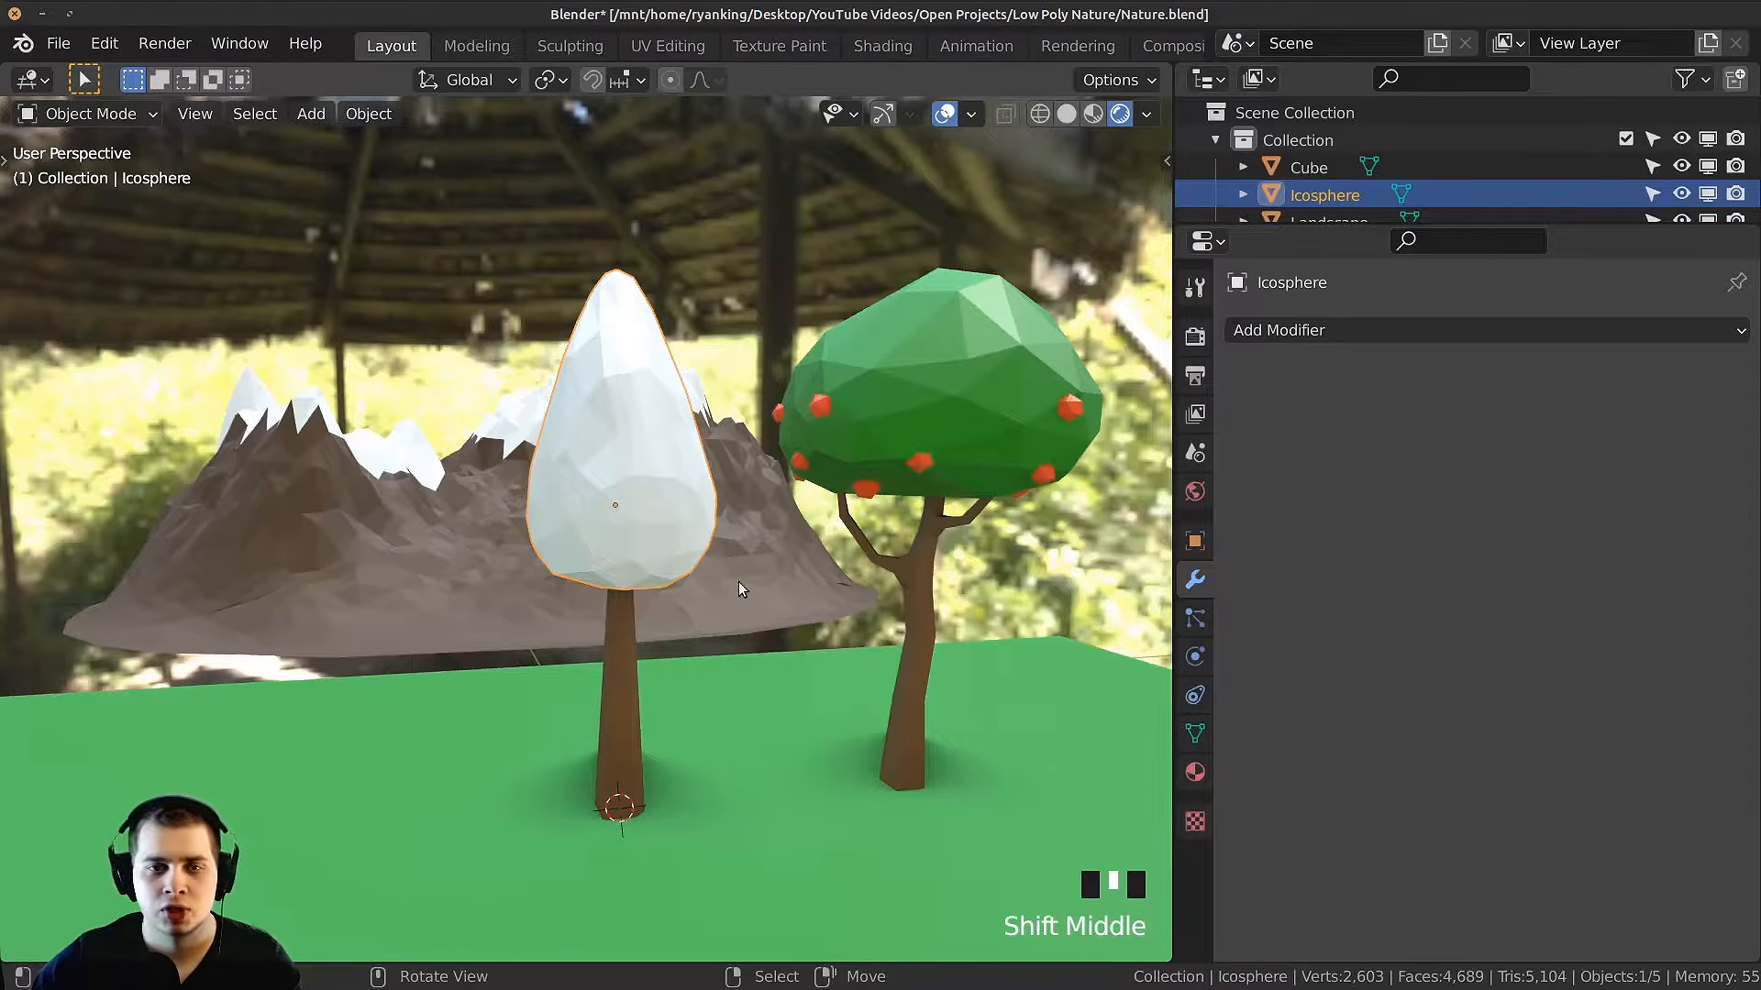
{"action": "right_click", "coordinate": [960, 324]}
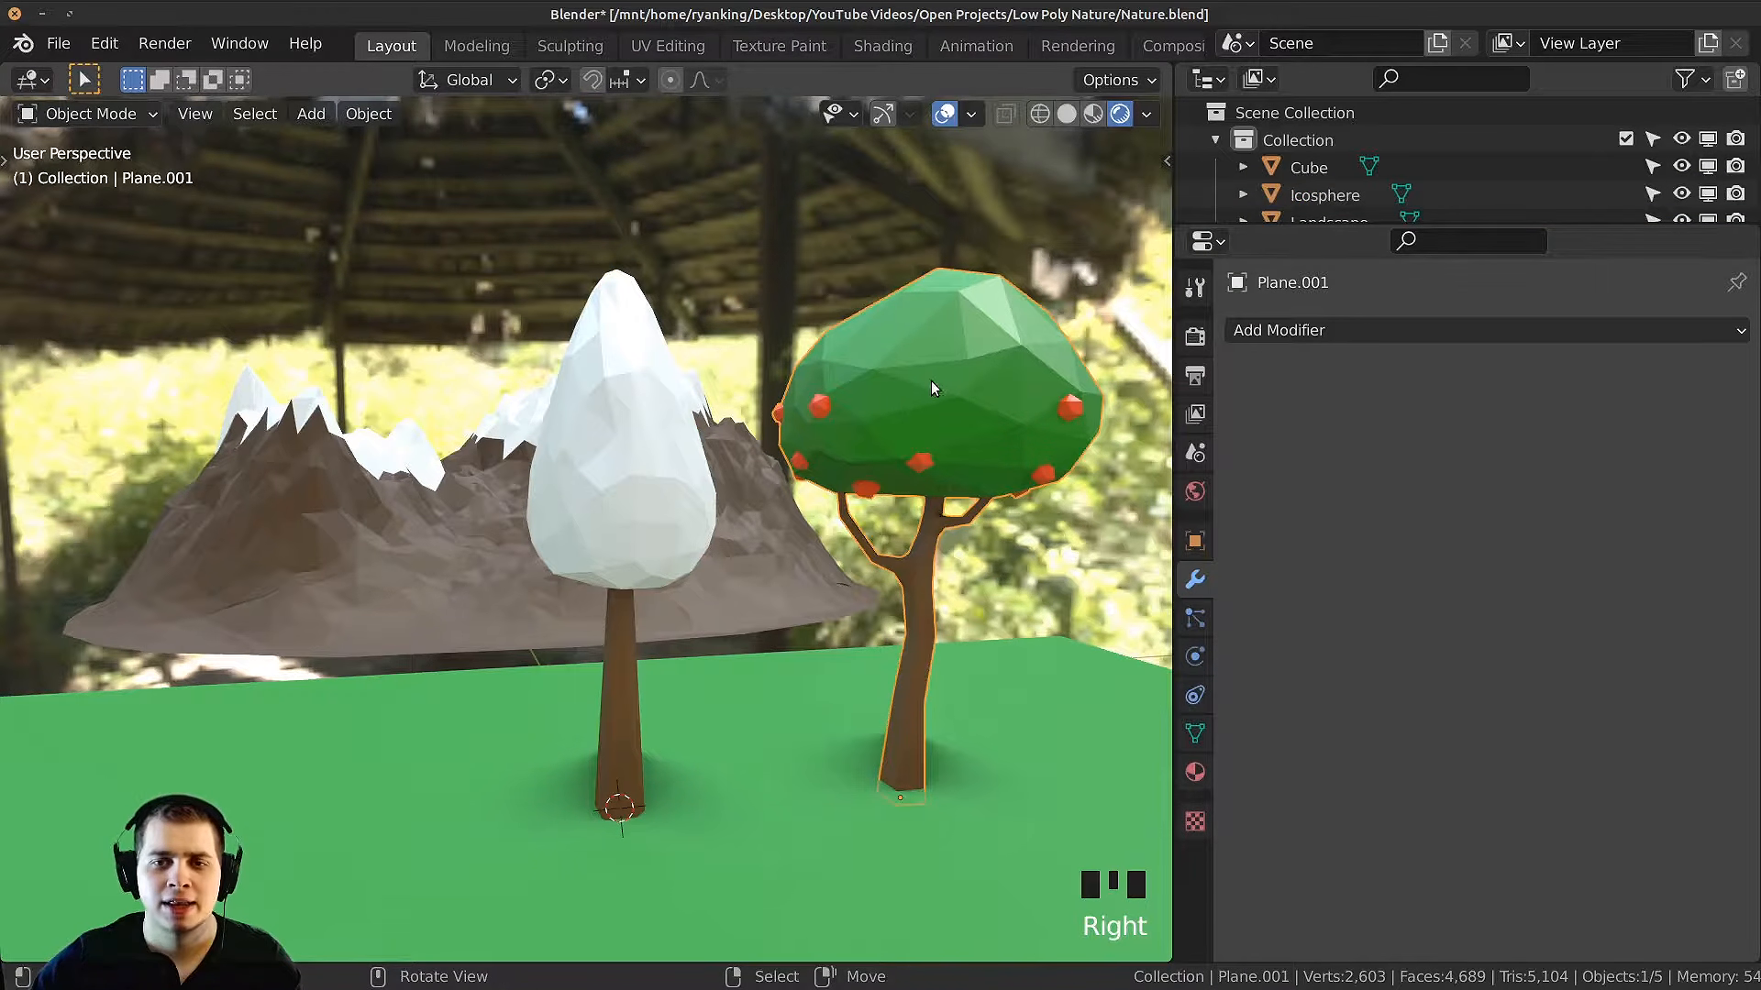
{"action": "left_click", "coordinate": [1199, 777]}
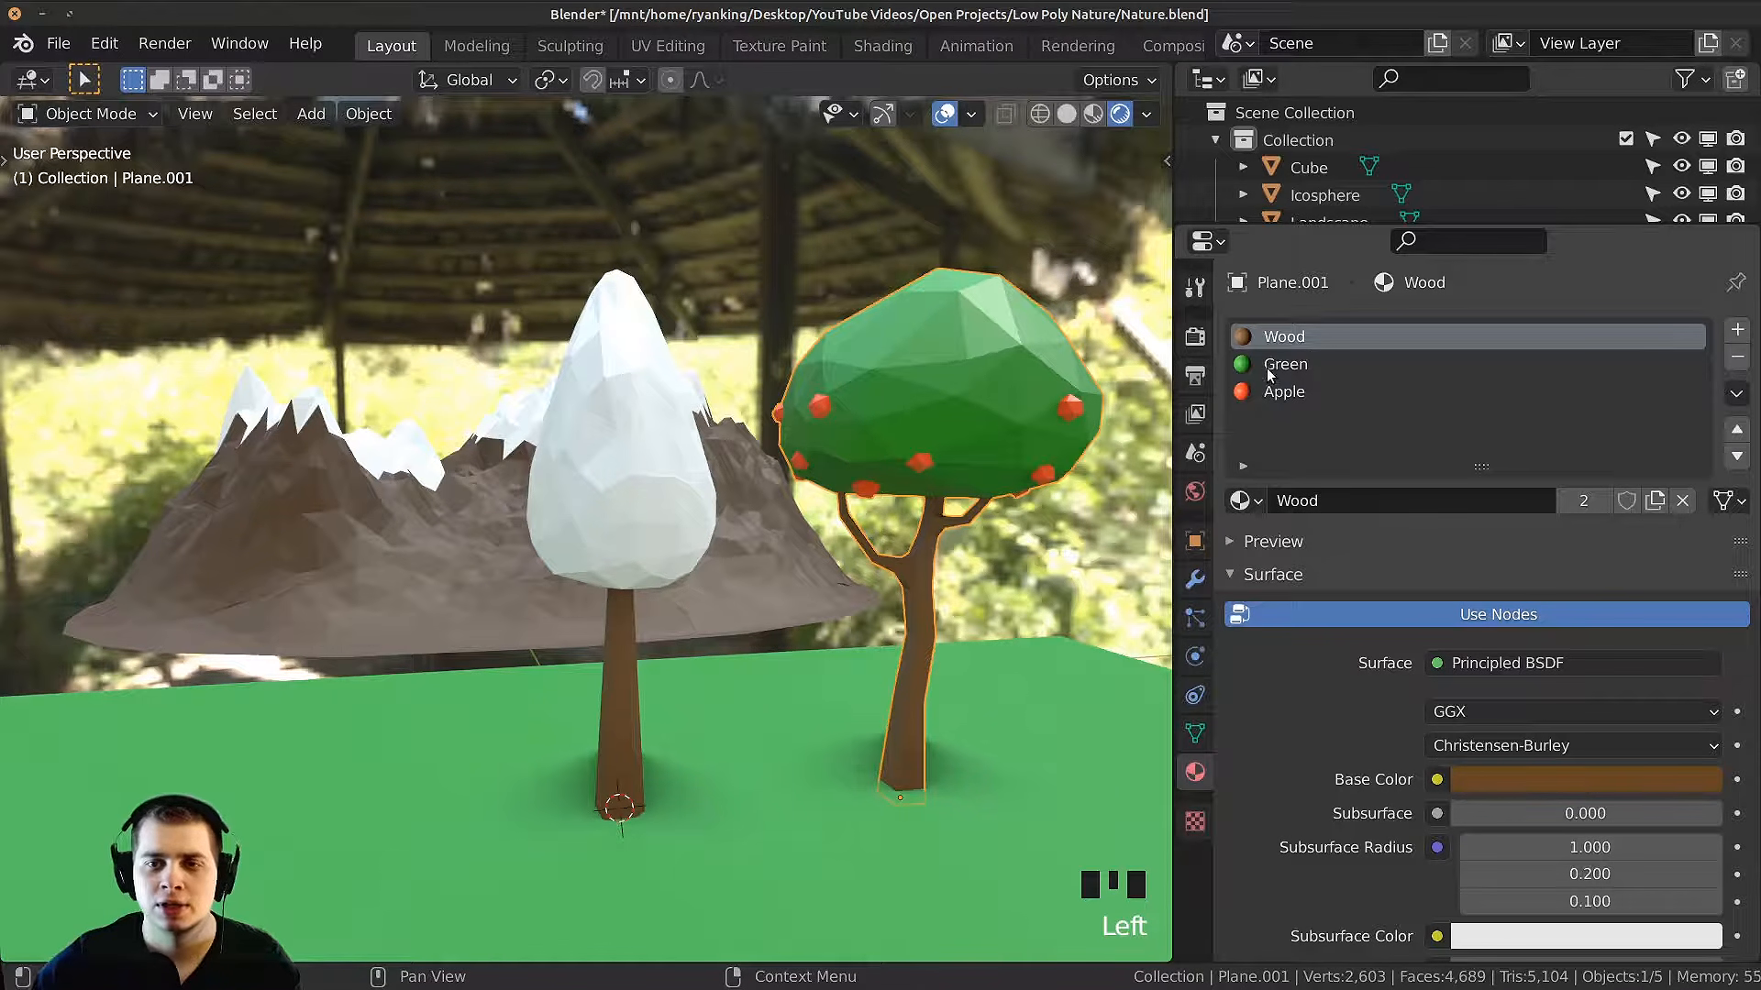
{"action": "left_click", "coordinate": [1302, 364]}
{"action": "left_click_drag", "start_coordinate": [1237, 502], "coordinate": [609, 457]}
{"action": "middle_click_drag", "start_coordinate": [559, 519], "coordinate": [648, 490]}
{"action": "scroll", "coordinate": [648, 498], "scroll_direction": "down", "scroll_amount": 3}
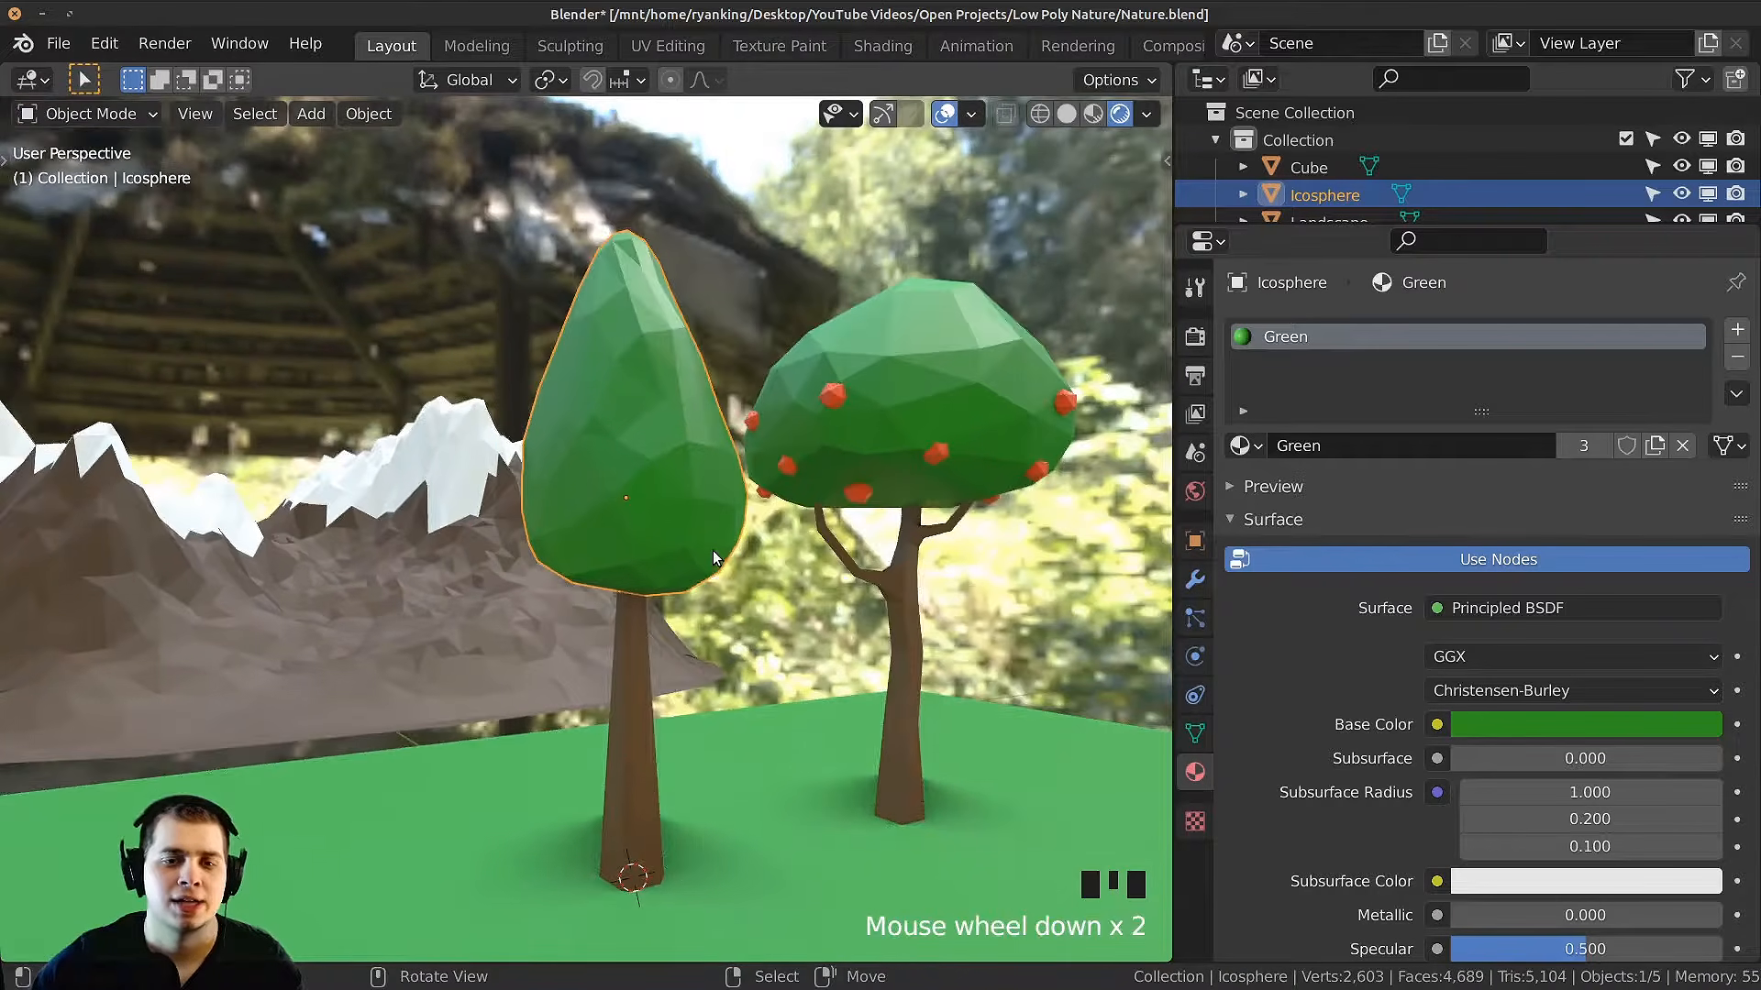
Step: Scale the green crown up slightly and lower it on its trunk
{"action": "scroll", "coordinate": [744, 554], "scroll_direction": "up", "scroll_amount": 1}
{"action": "key", "text": "s"}
{"action": "left_click", "coordinate": [767, 554]}
{"action": "key", "text": "g"}
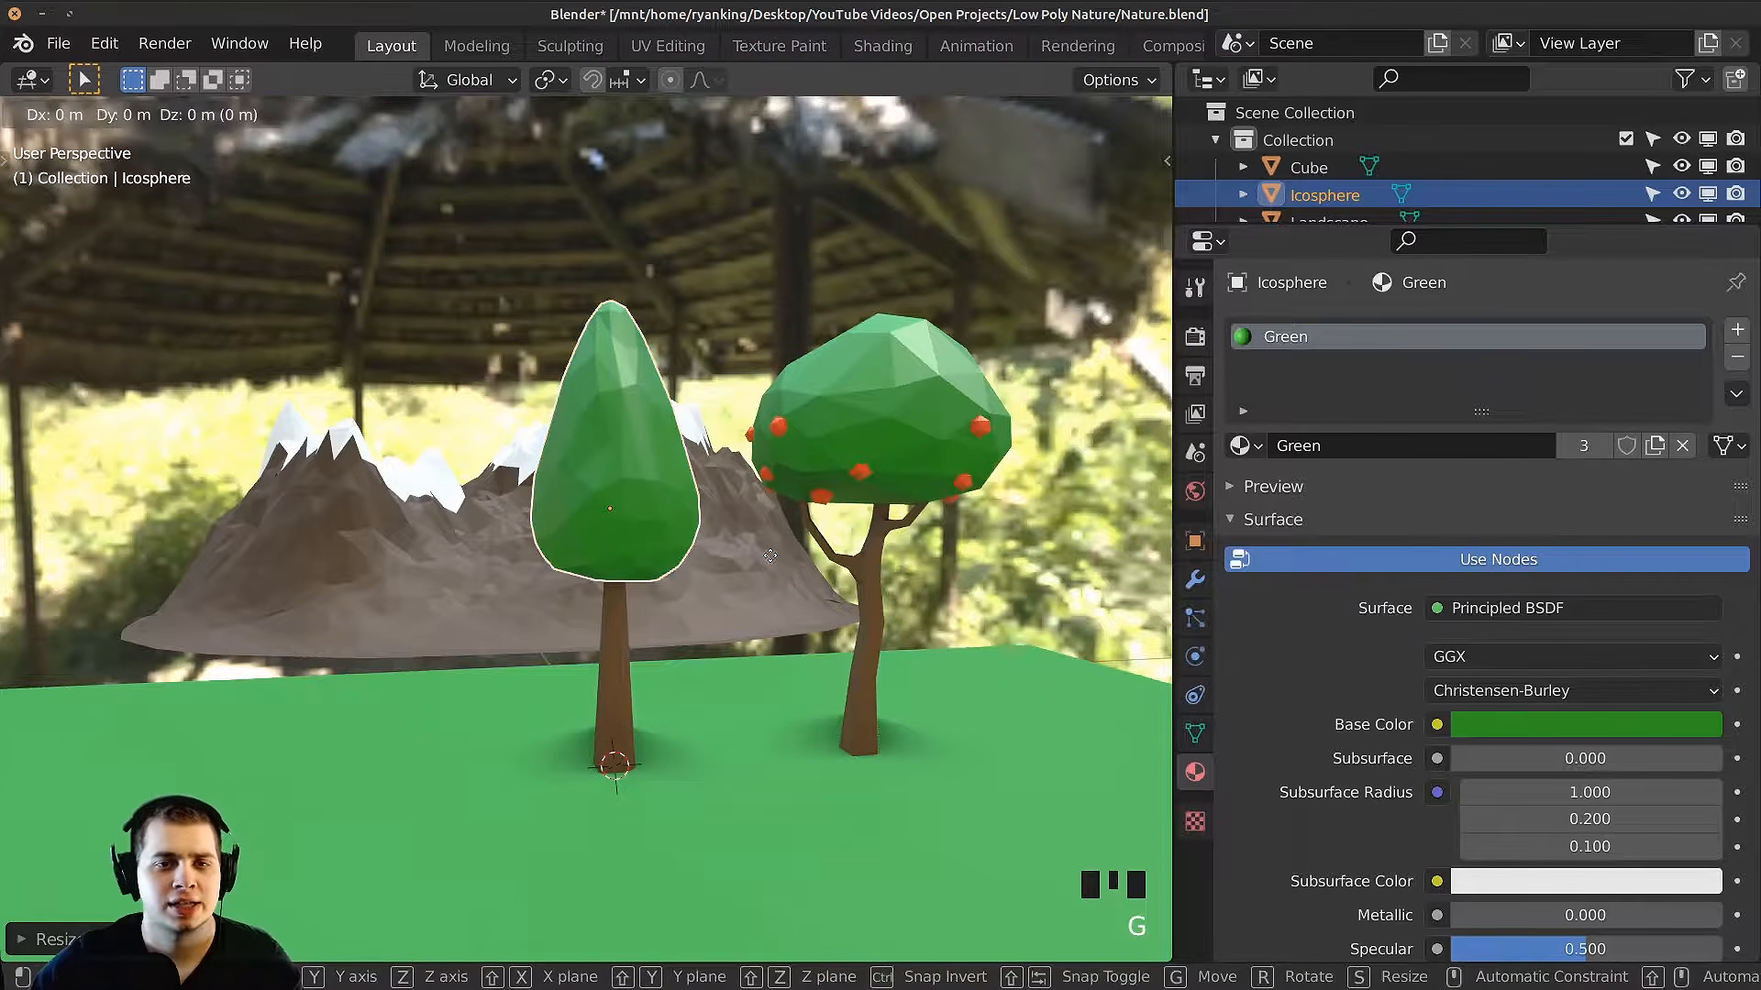
{"action": "left_click", "coordinate": [765, 538]}
{"action": "scroll", "coordinate": [772, 524], "scroll_direction": "up", "scroll_amount": 2}
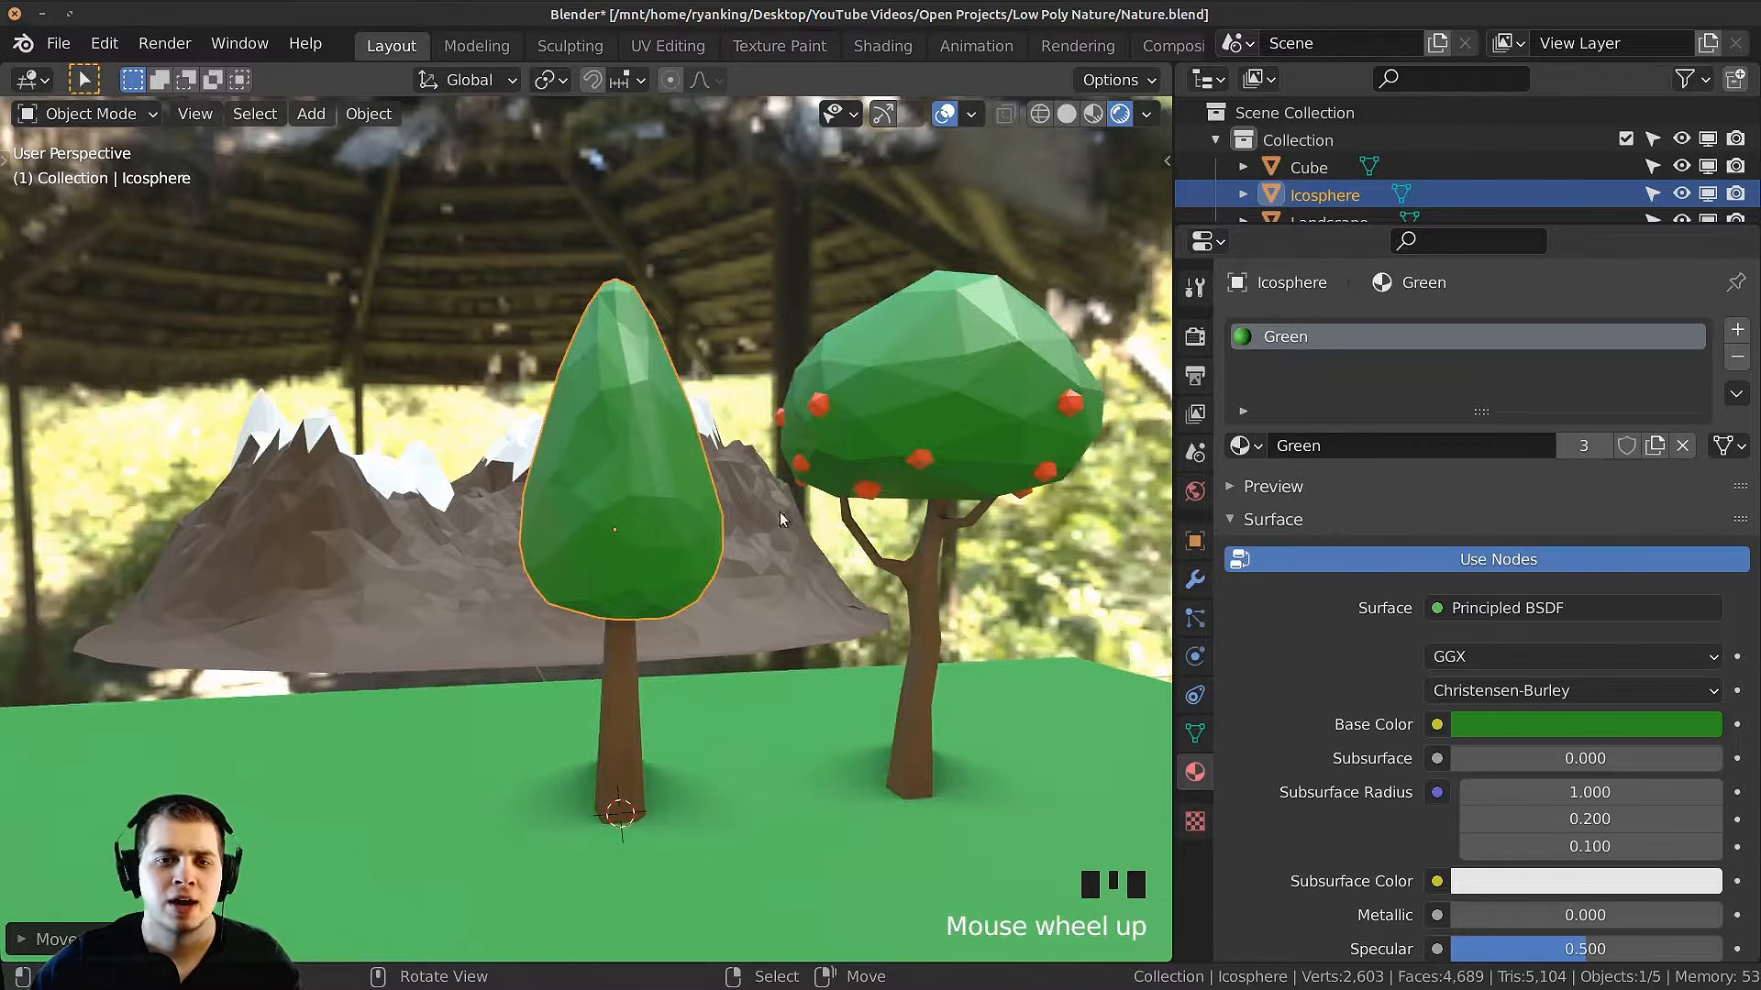
Step: Deselect the crown and examine both trees together from several angles
{"action": "left_click", "coordinate": [691, 477]}
{"action": "middle_click_drag", "start_coordinate": [692, 477], "coordinate": [755, 476], "text": "shift"}
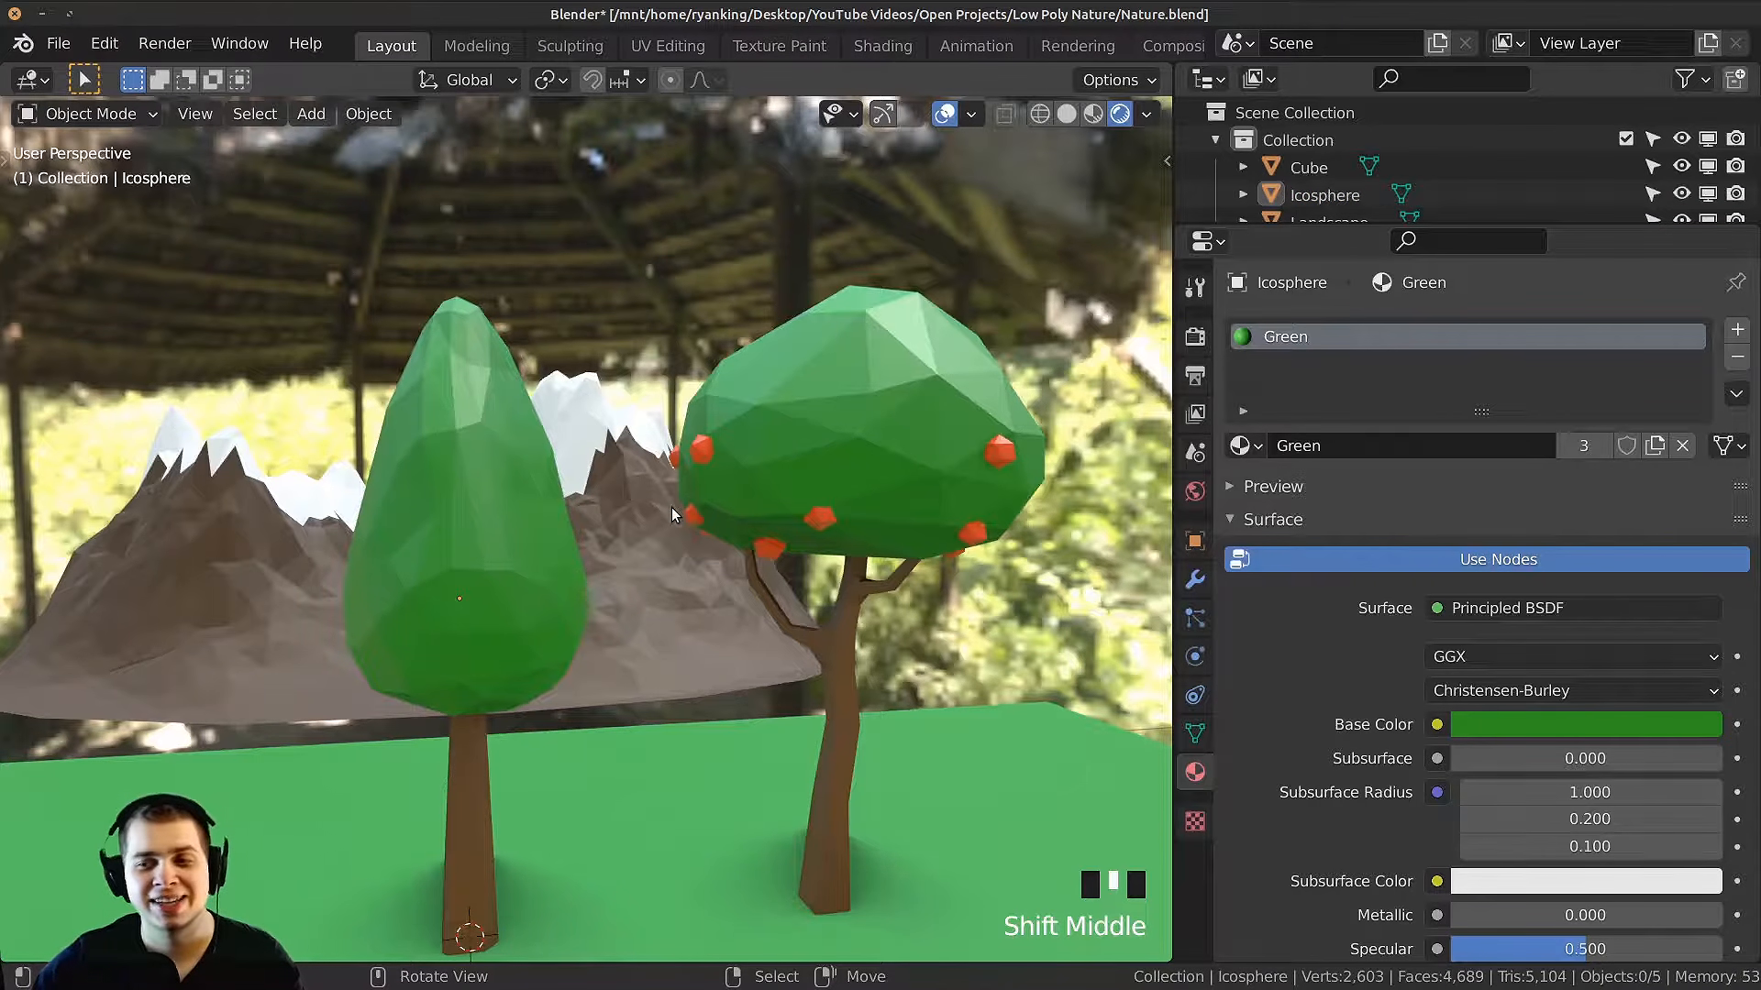
{"action": "middle_click_drag", "start_coordinate": [552, 587], "coordinate": [461, 543]}
{"action": "scroll", "coordinate": [700, 519], "scroll_direction": "down", "scroll_amount": 2}
{"action": "middle_click_drag", "start_coordinate": [700, 519], "coordinate": [571, 473], "text": "shift"}
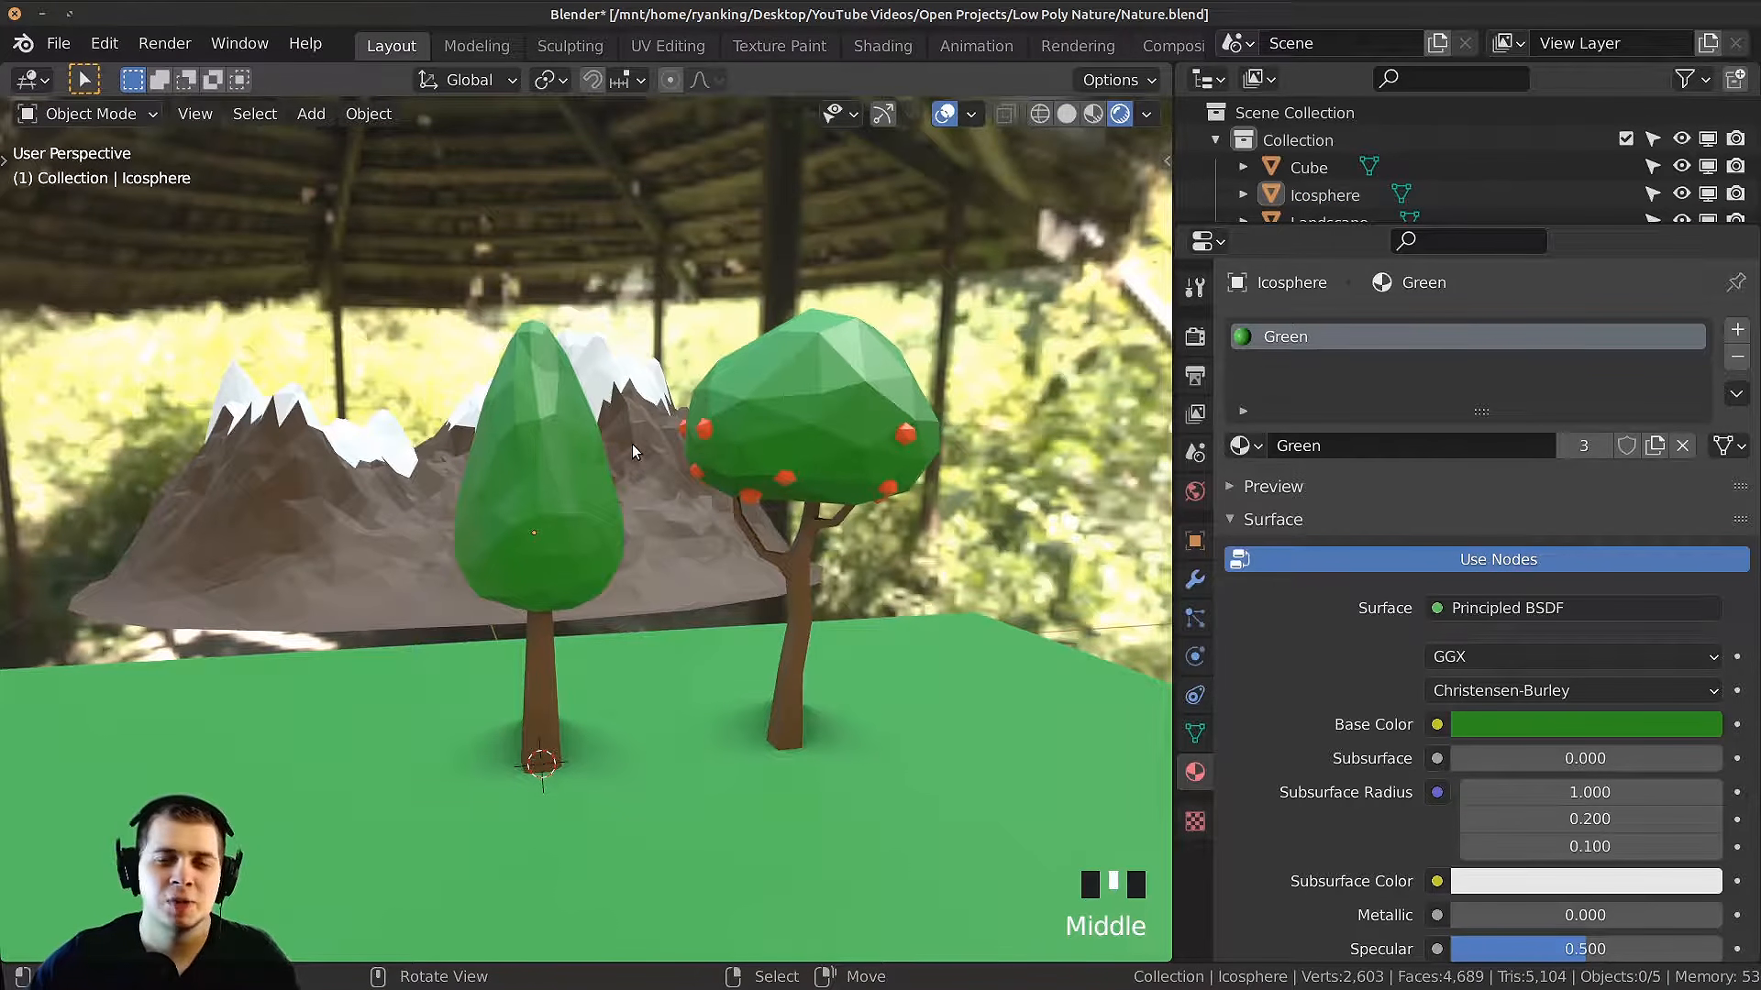
{"action": "scroll", "coordinate": [673, 497], "scroll_direction": "up", "scroll_amount": 2}
{"action": "scroll", "coordinate": [495, 481], "scroll_direction": "down", "scroll_amount": 1}
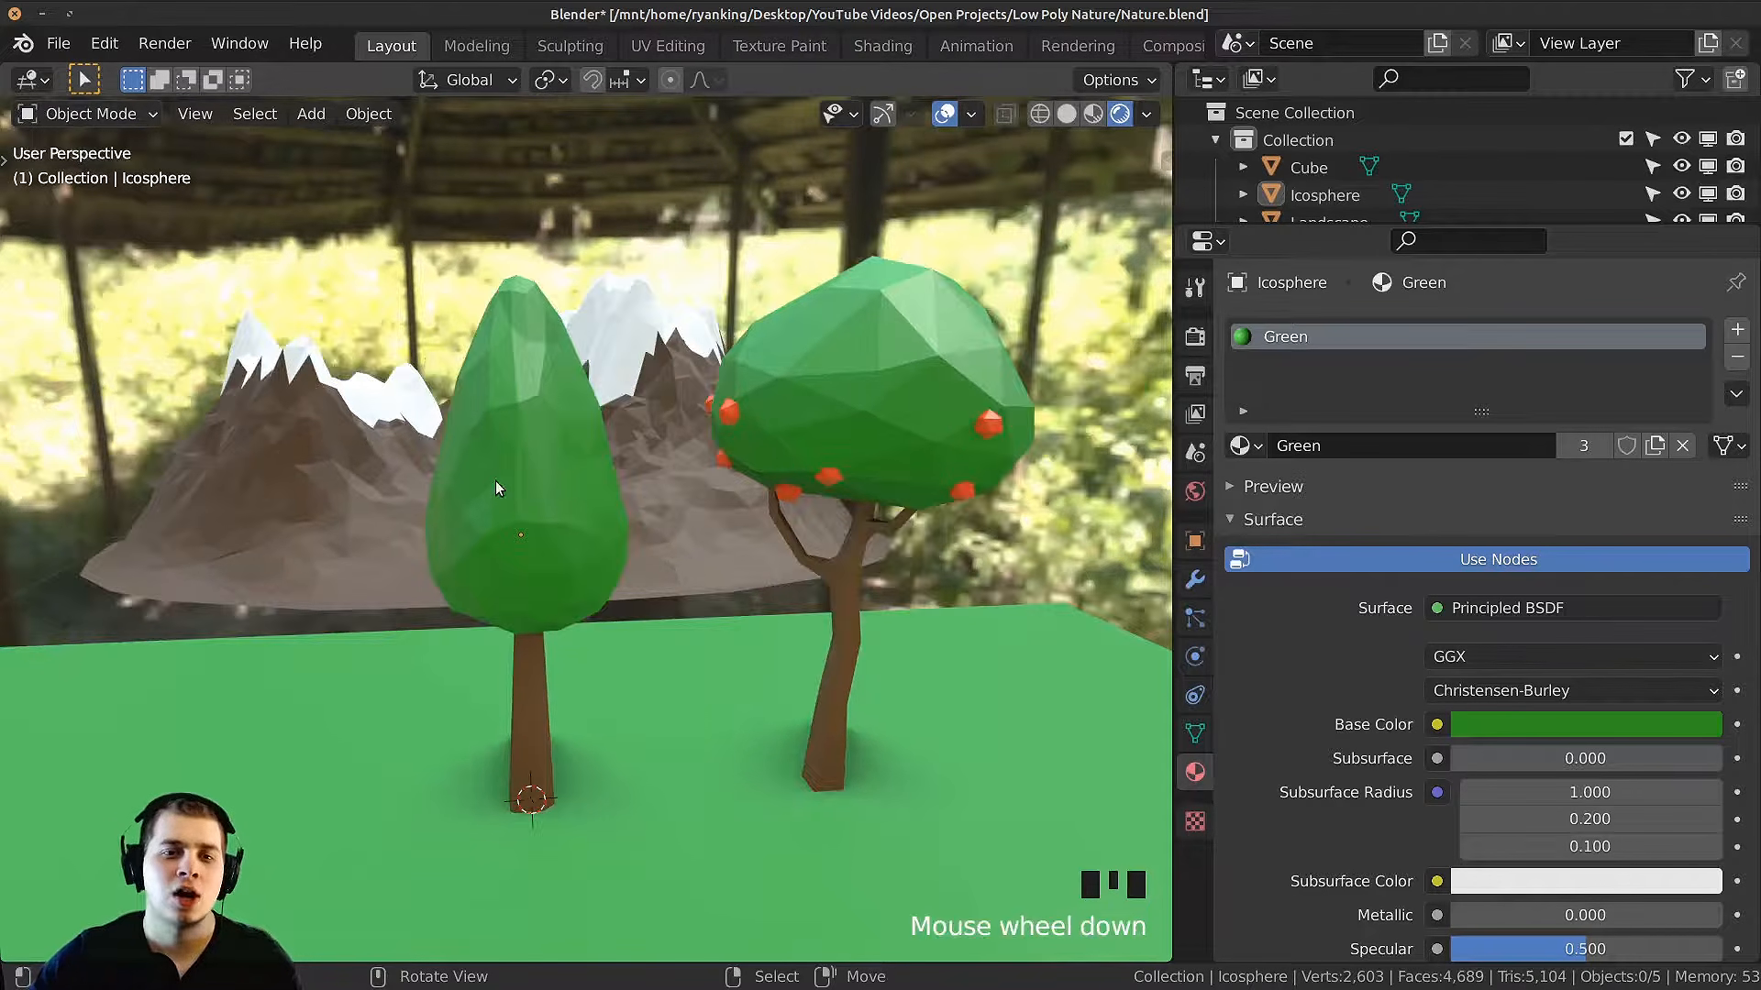
Step: Open the crown's Green material in the Shading workspace, with room before the Principled BSDF for new nodes
{"action": "right_click", "coordinate": [506, 488]}
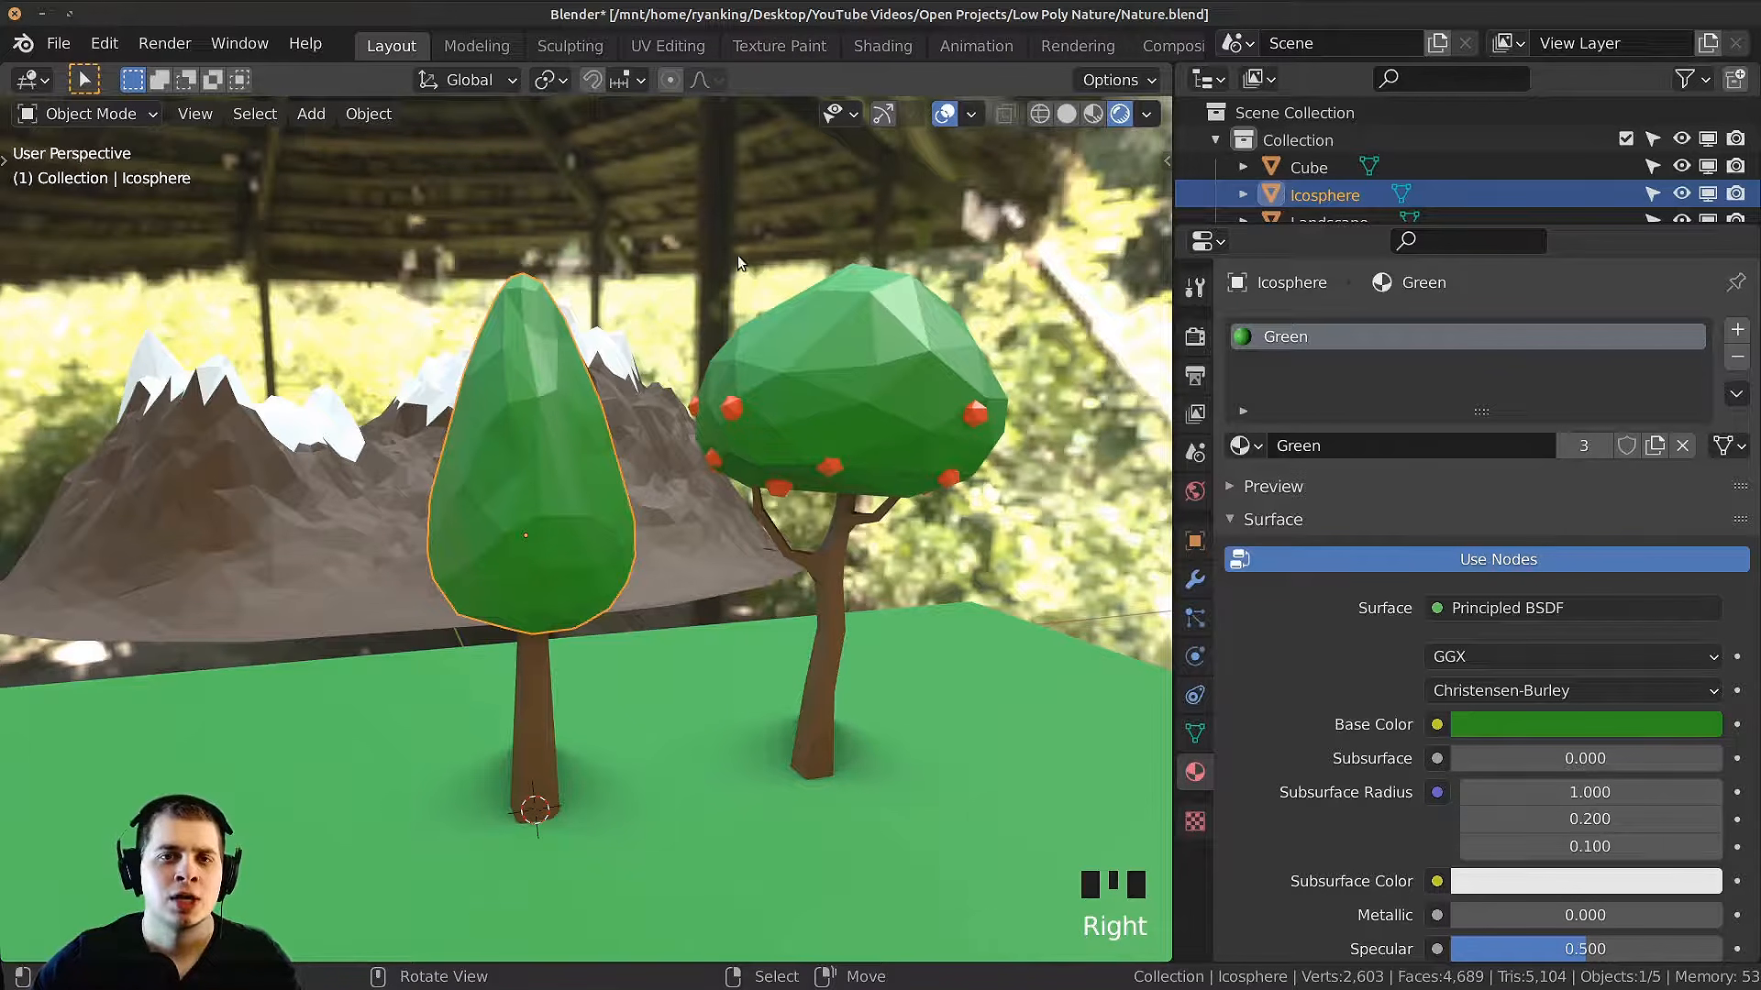
{"action": "left_click", "coordinate": [884, 43]}
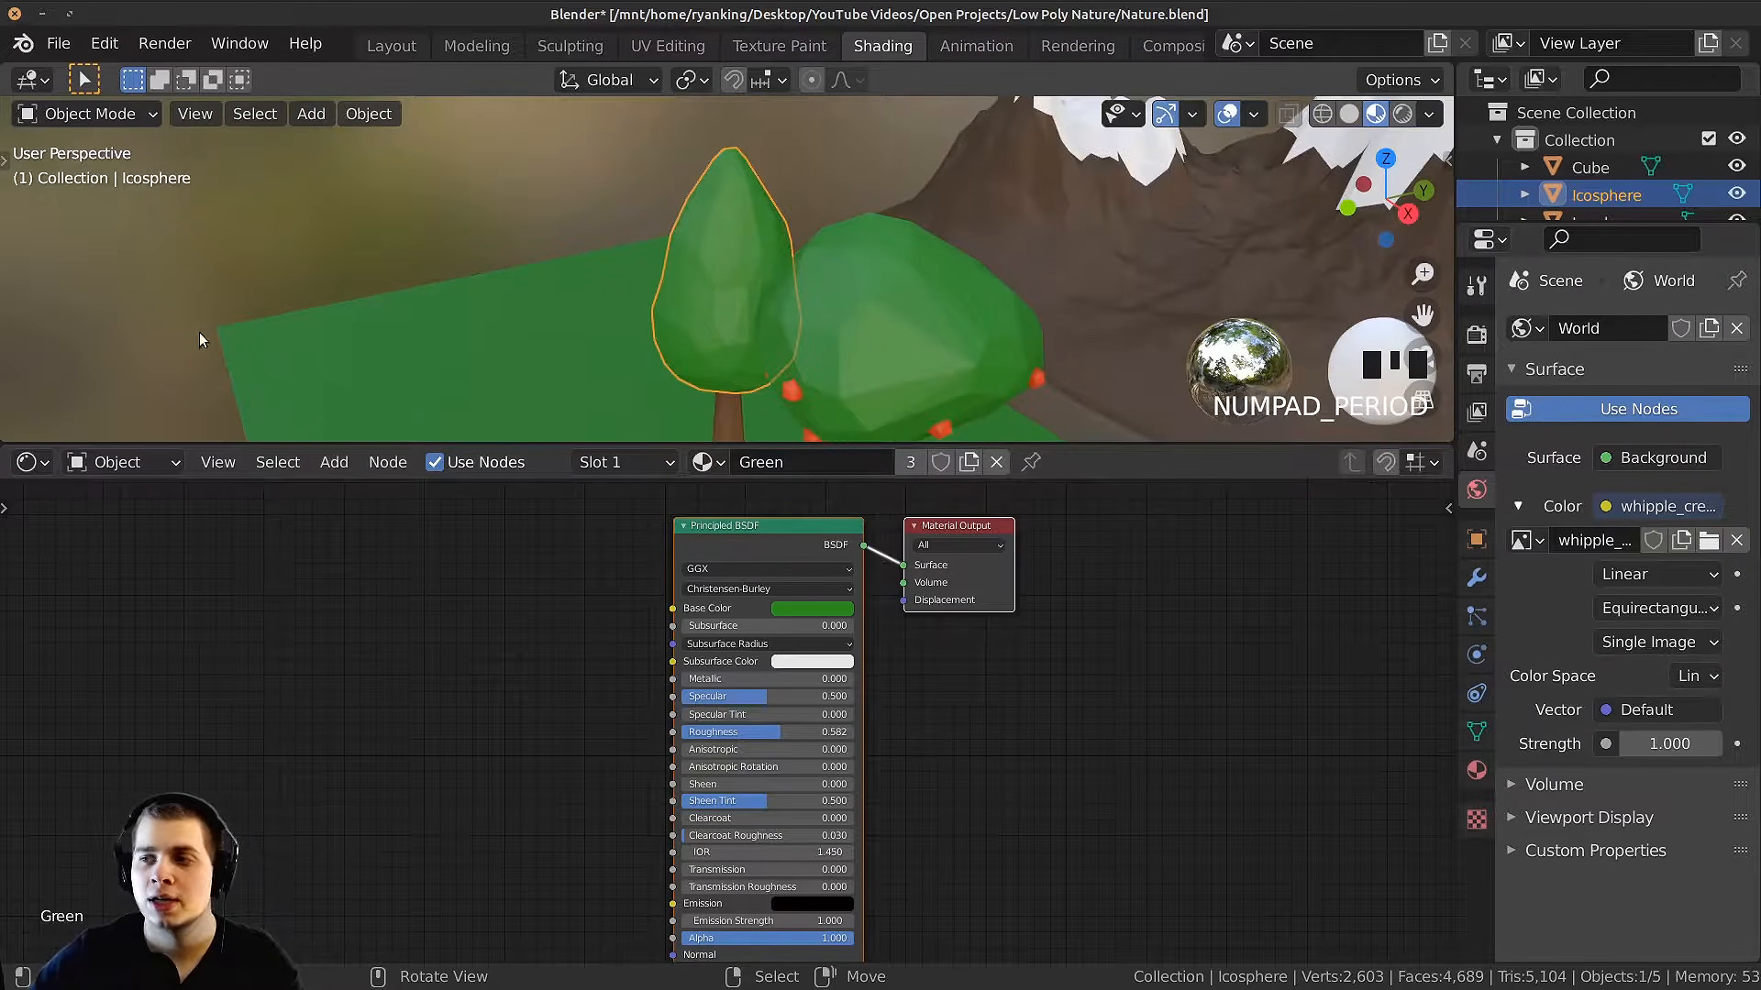
{"action": "middle_click_drag", "start_coordinate": [200, 332], "coordinate": [724, 312]}
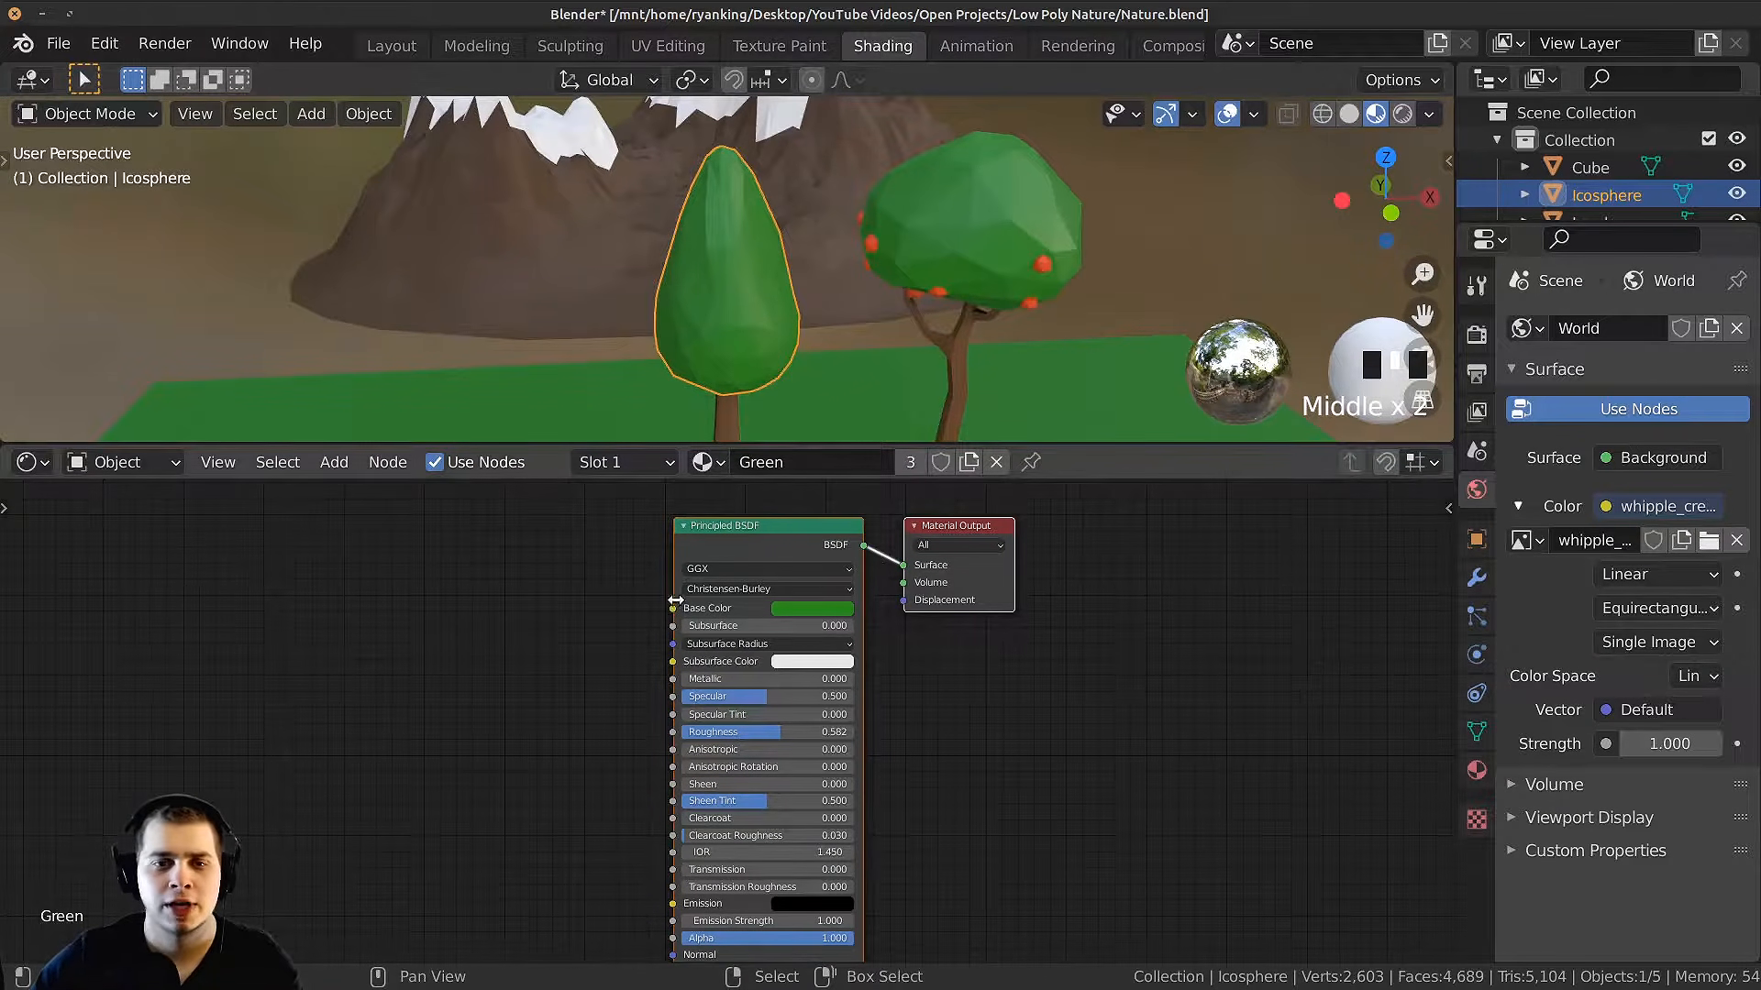
{"action": "scroll", "coordinate": [676, 600], "scroll_direction": "up", "scroll_amount": 2}
{"action": "left_click", "coordinate": [850, 502]}
{"action": "middle_click_drag", "start_coordinate": [778, 609], "coordinate": [822, 651]}
{"action": "scroll", "coordinate": [701, 619], "scroll_direction": "down", "scroll_amount": 2}
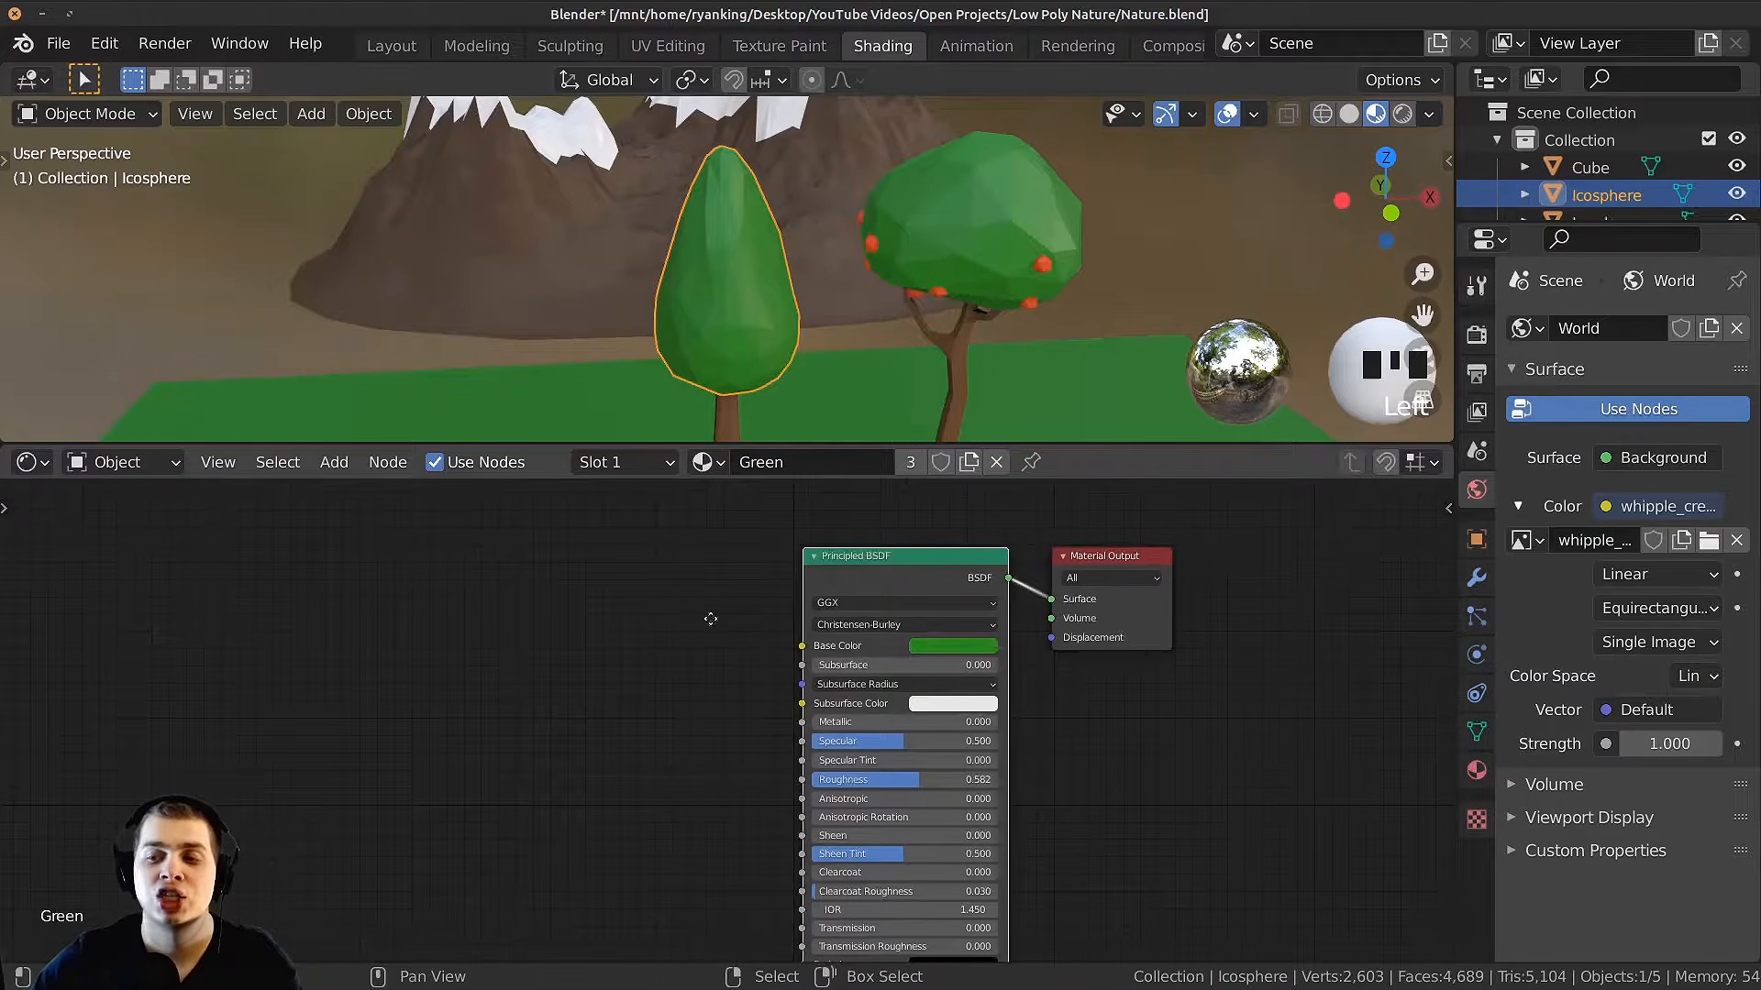
{"action": "middle_click_drag", "start_coordinate": [712, 618], "coordinate": [780, 609]}
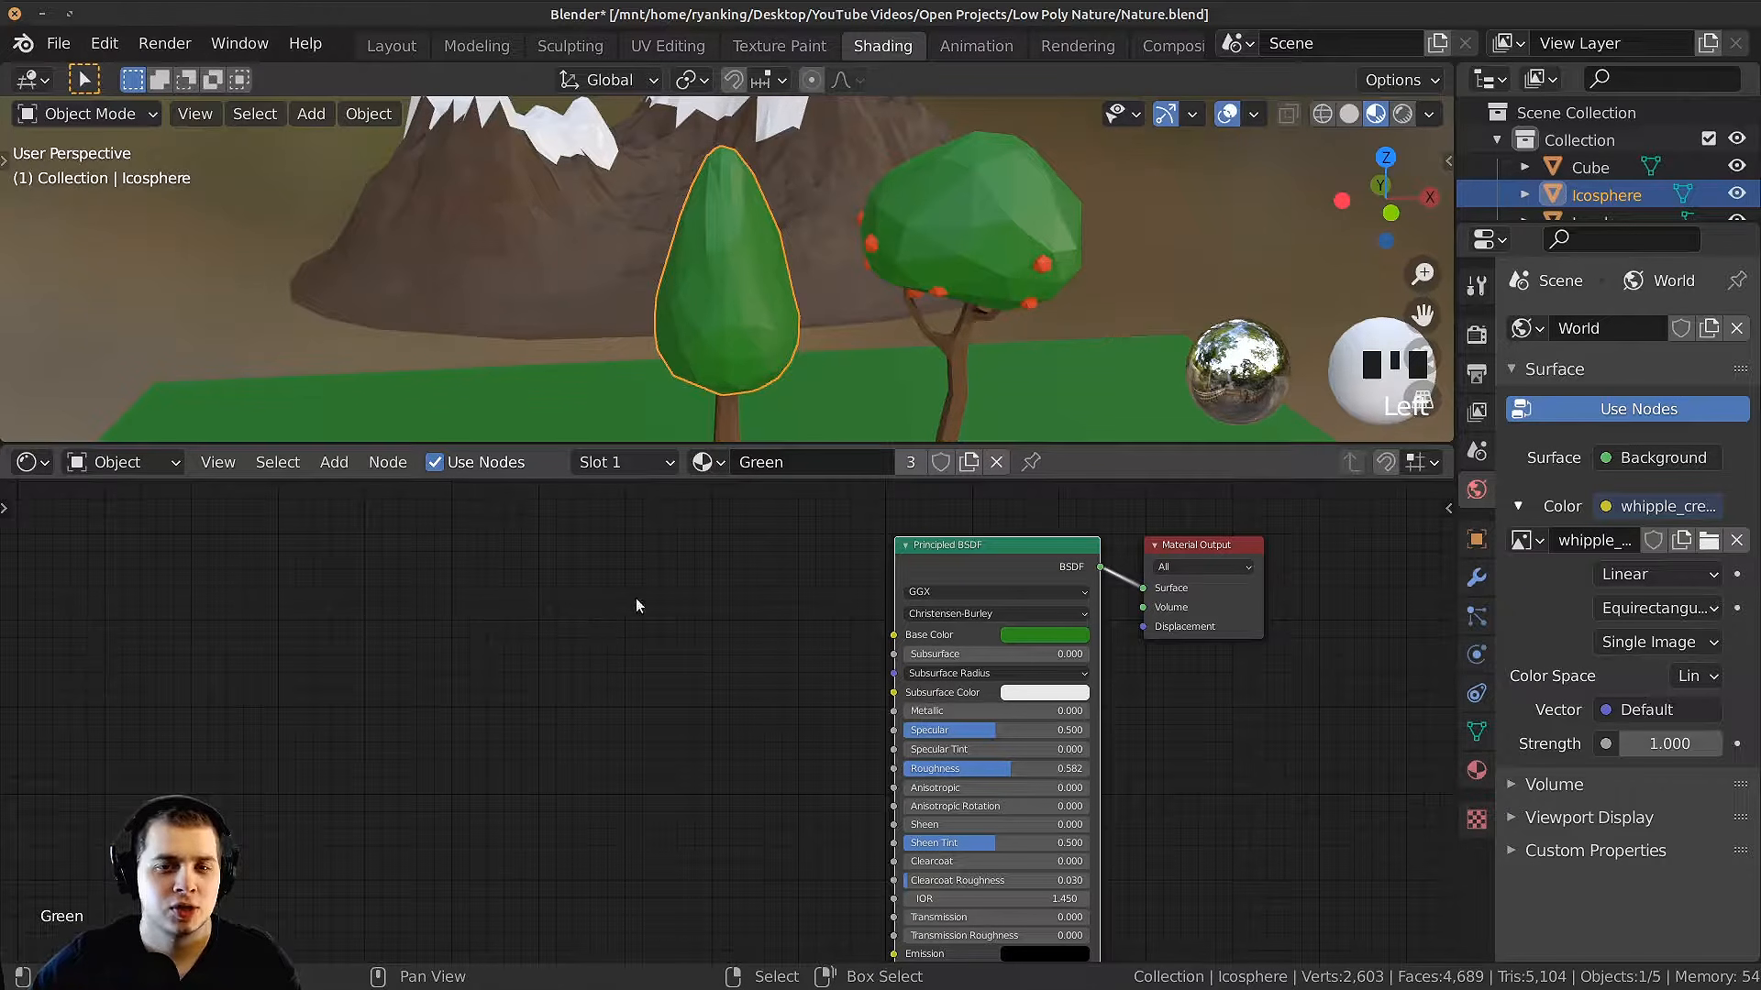
Step: Add an Object Info node to the Green material, placed ahead of the Principled BSDF
{"action": "key", "text": "shift+a"}
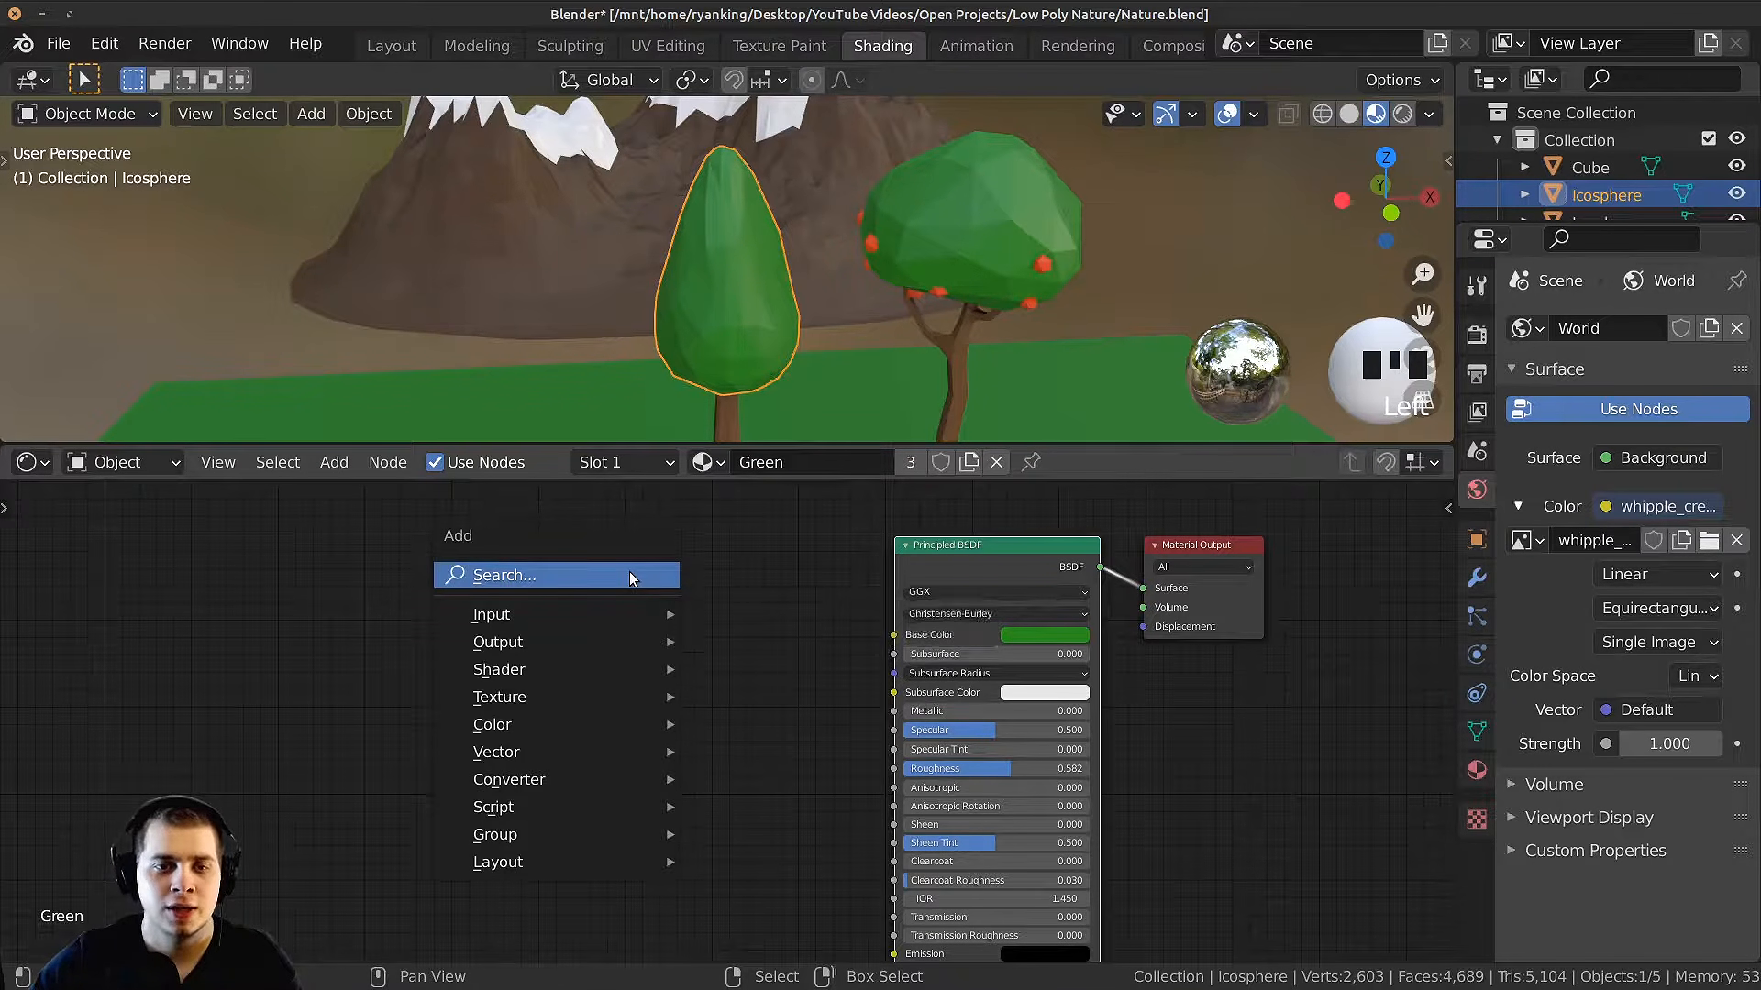
{"action": "left_click", "coordinate": [629, 575]}
{"action": "type", "text": "obj"}
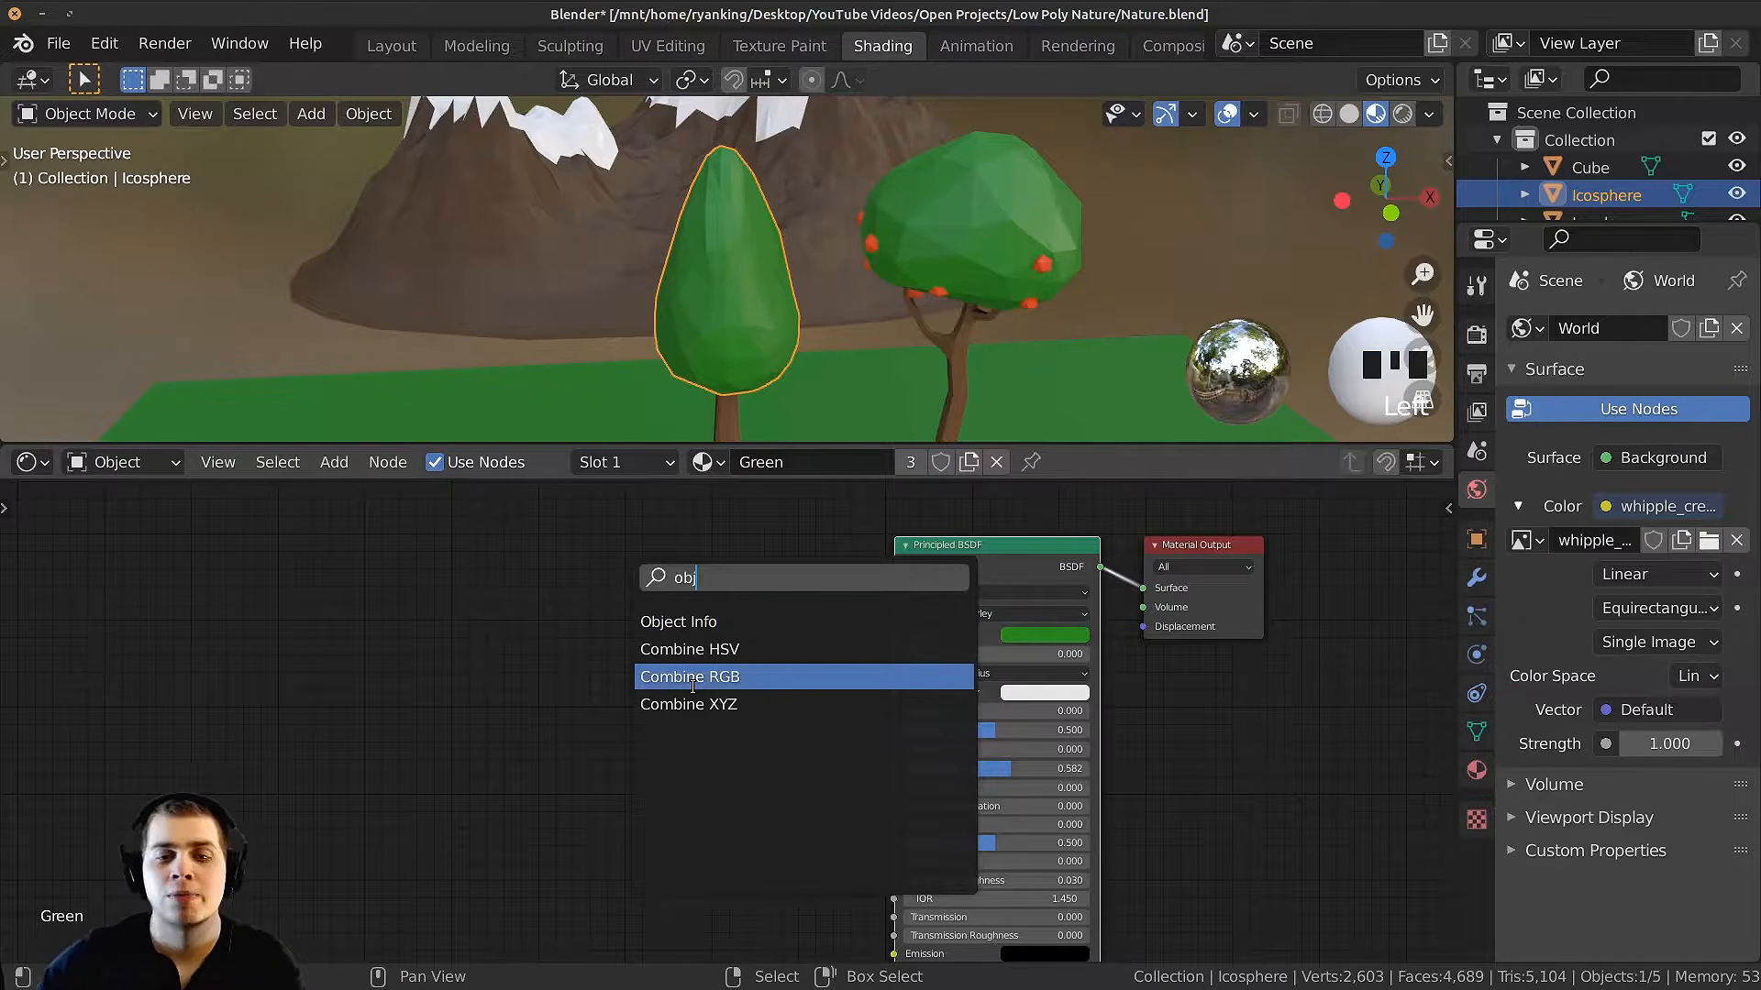
{"action": "left_click", "coordinate": [705, 623]}
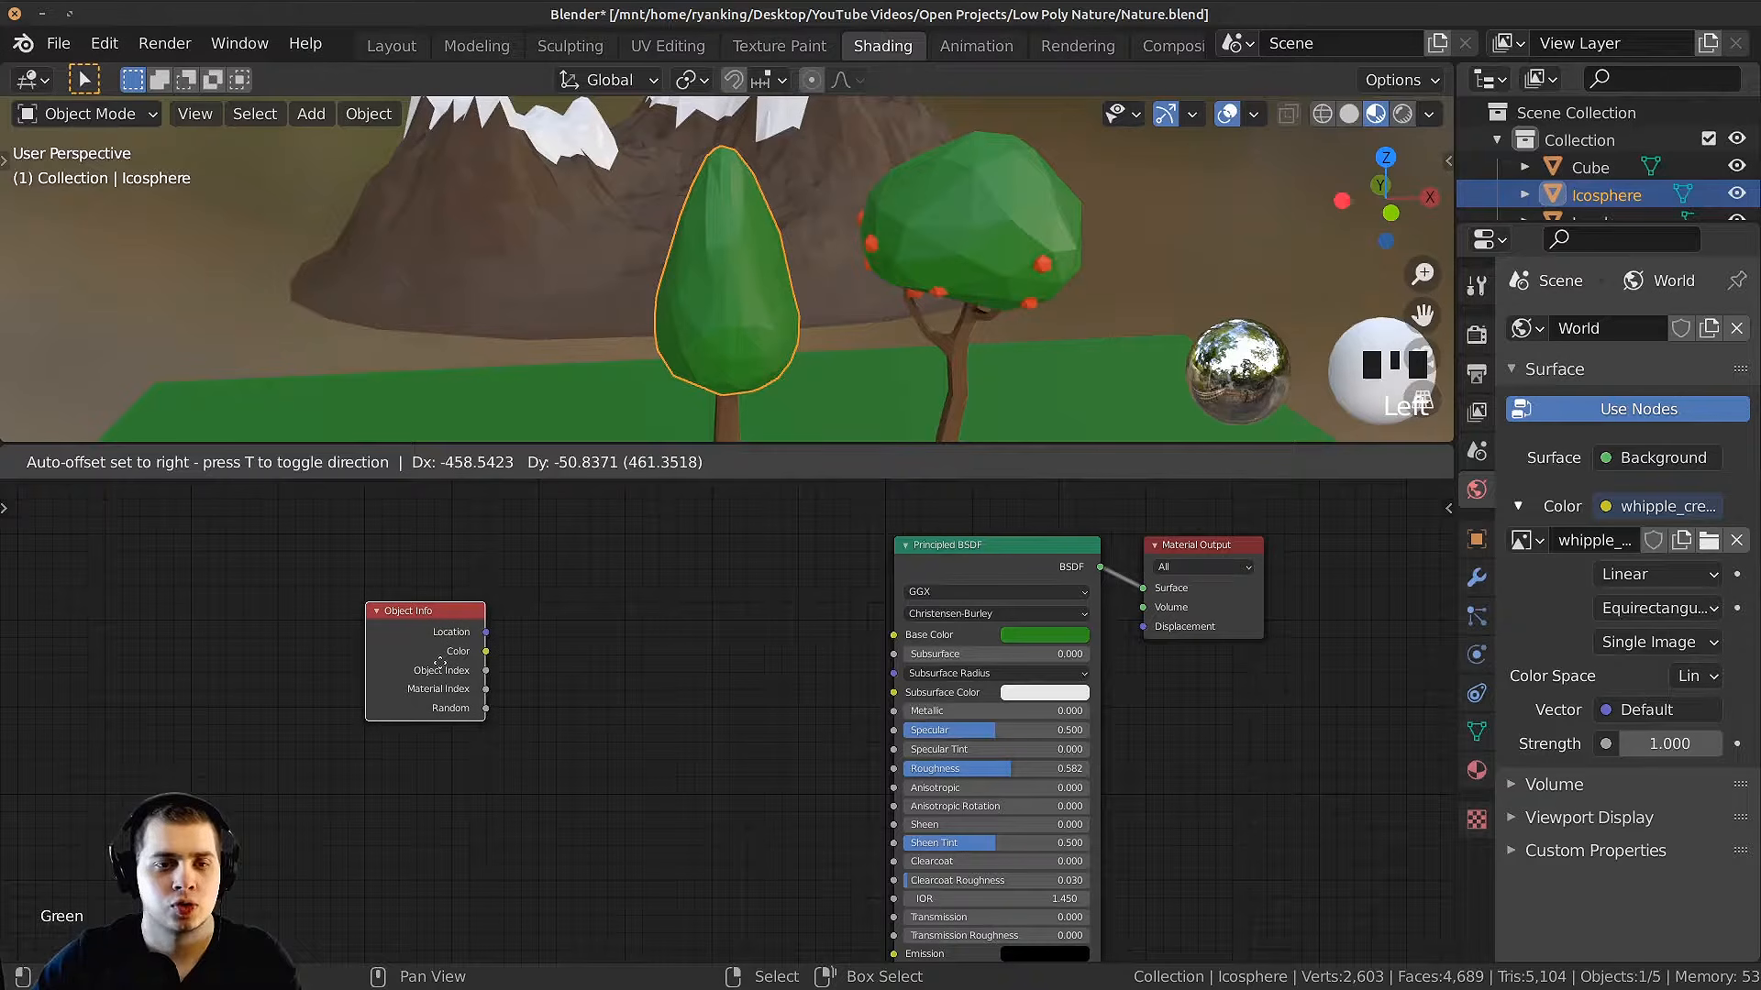
{"action": "left_click", "coordinate": [441, 636]}
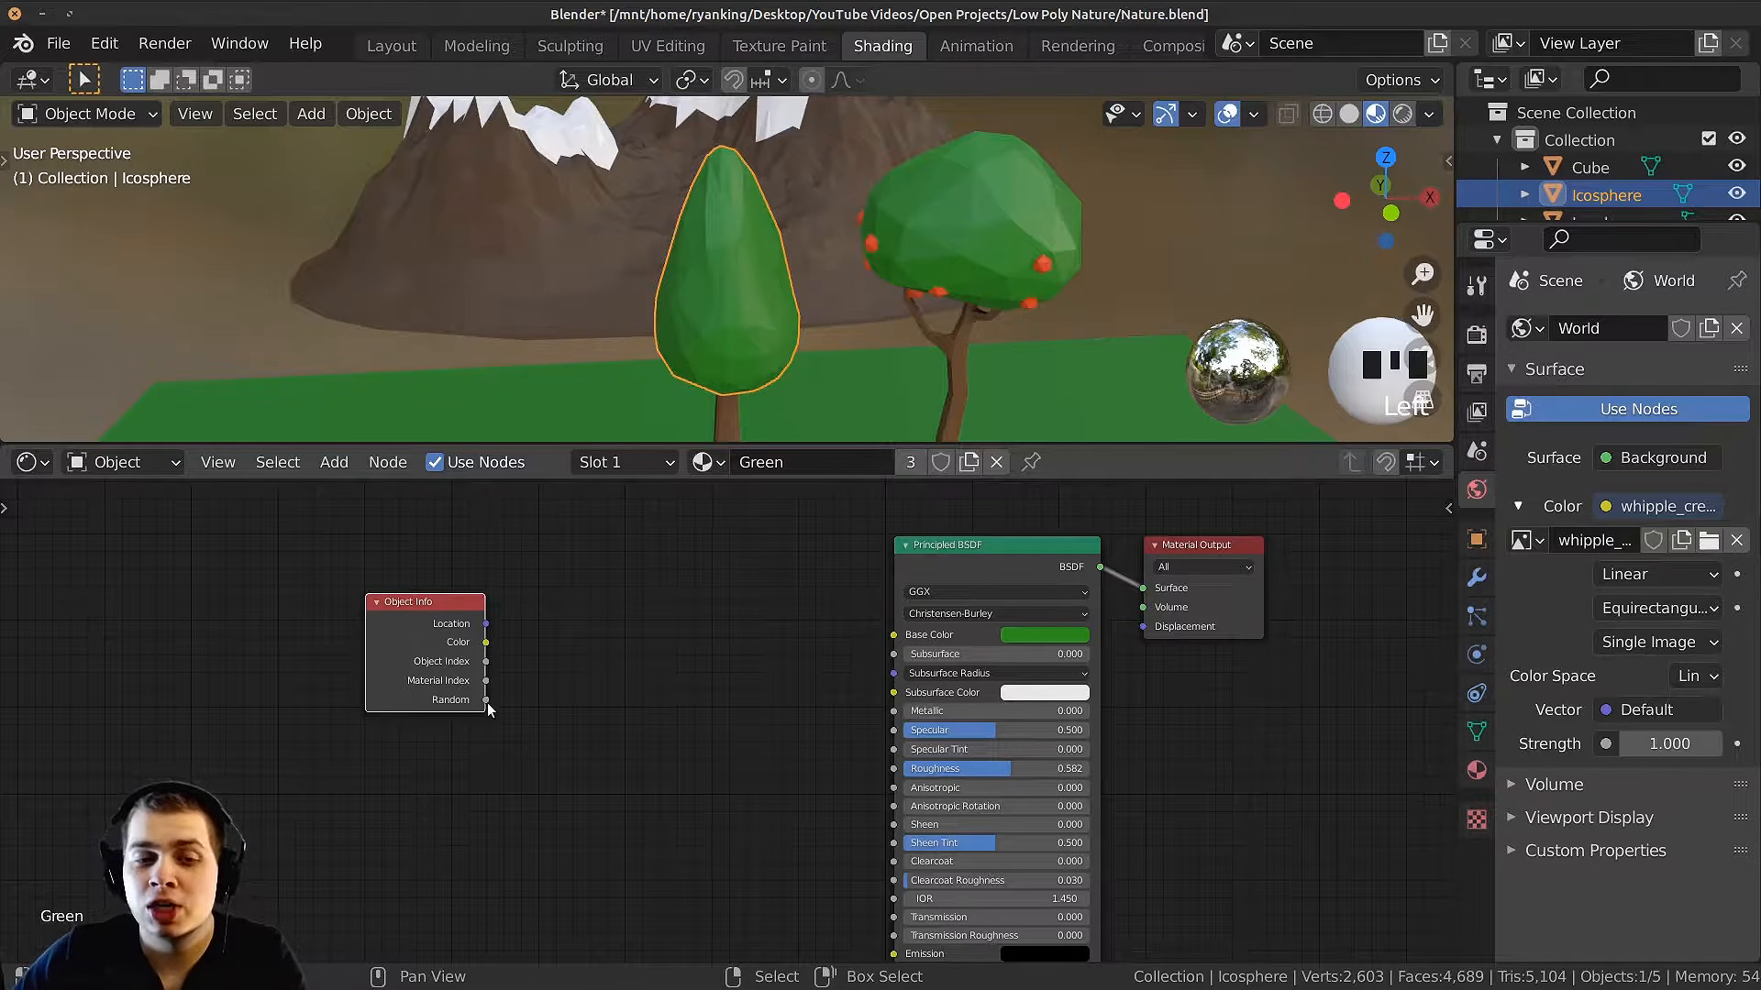
Step: Connect the Object Info node's Random output to the Principled BSDF's Base Color and bring both trees into view
{"action": "left_click_drag", "start_coordinate": [486, 700], "coordinate": [623, 588]}
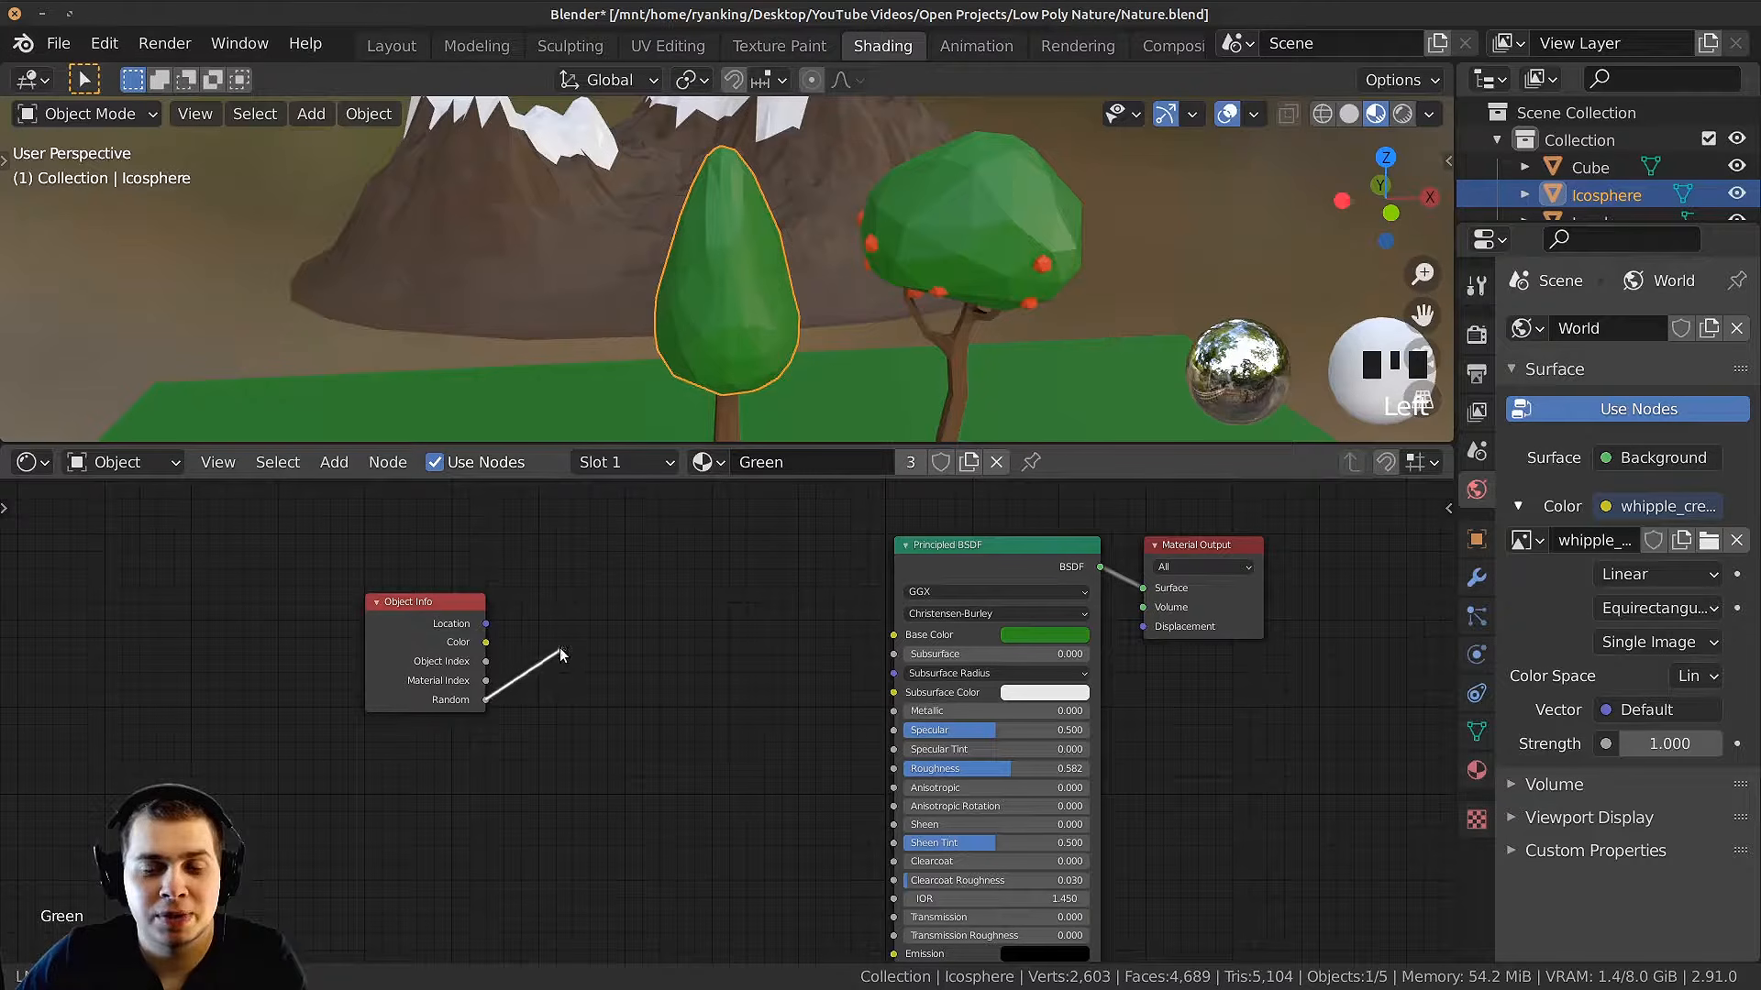
{"action": "left_click_drag", "start_coordinate": [601, 678], "coordinate": [901, 637]}
{"action": "scroll", "coordinate": [789, 665], "scroll_direction": "up", "scroll_amount": 1}
{"action": "middle_click_drag", "start_coordinate": [789, 668], "coordinate": [822, 712]}
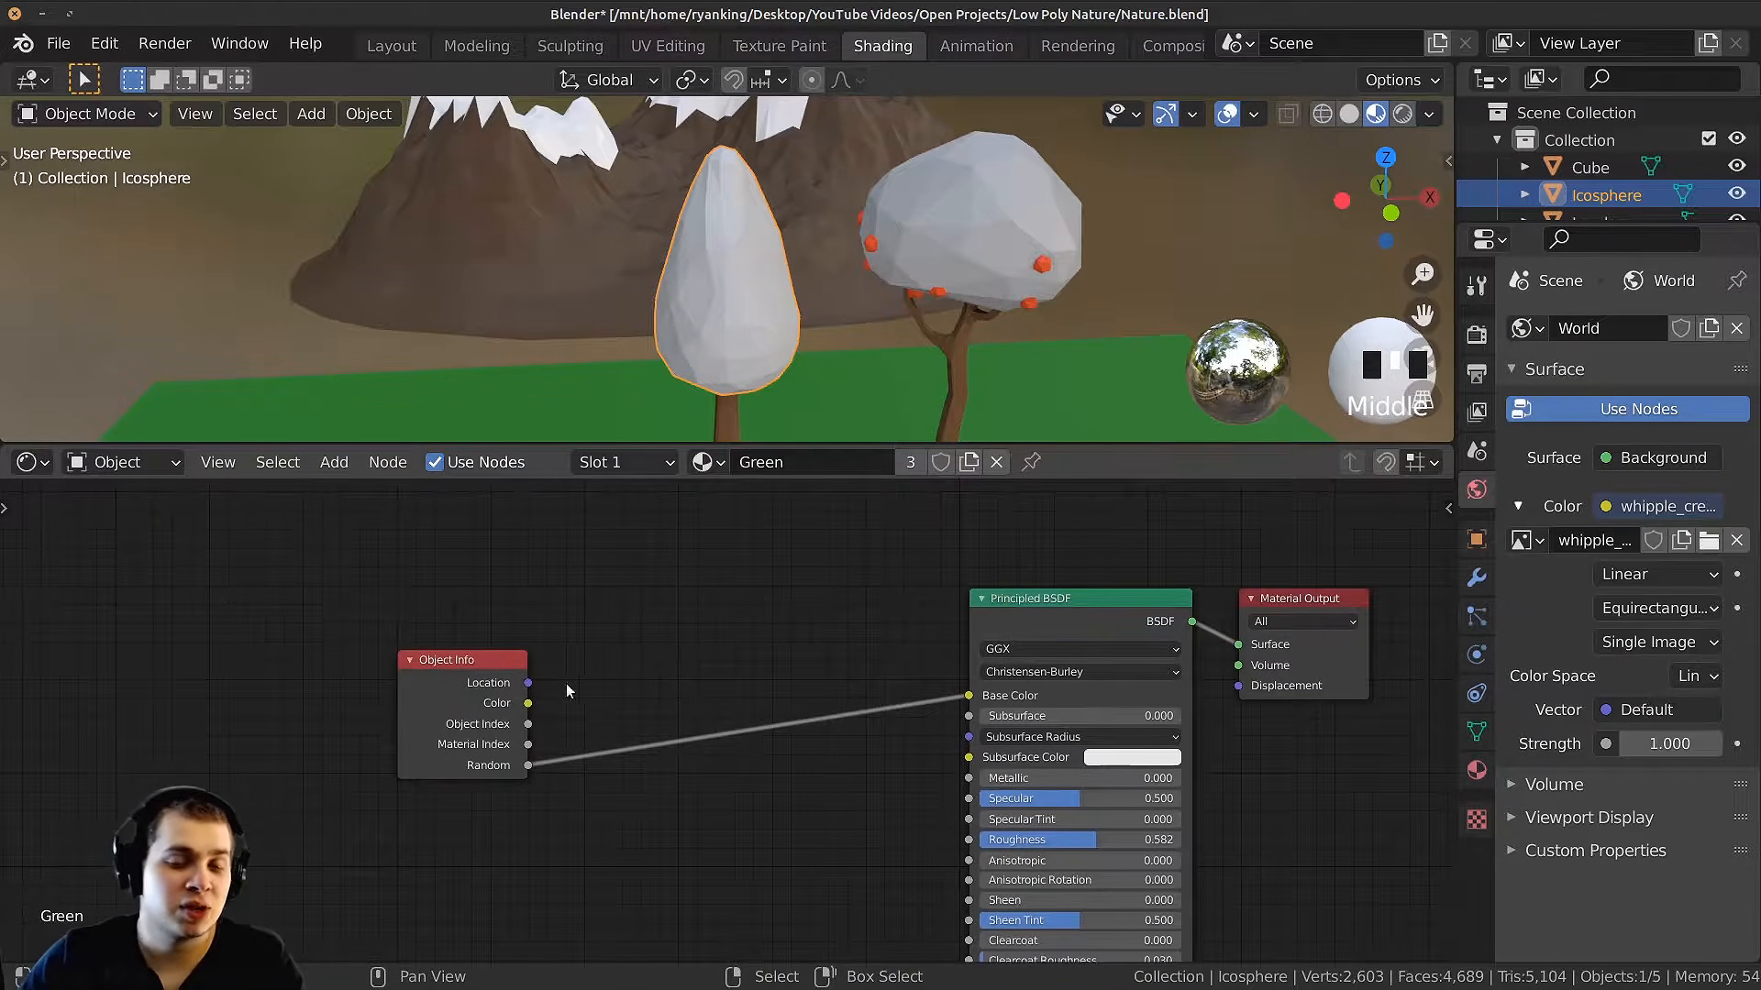
{"action": "middle_click_drag", "start_coordinate": [738, 244], "coordinate": [903, 272]}
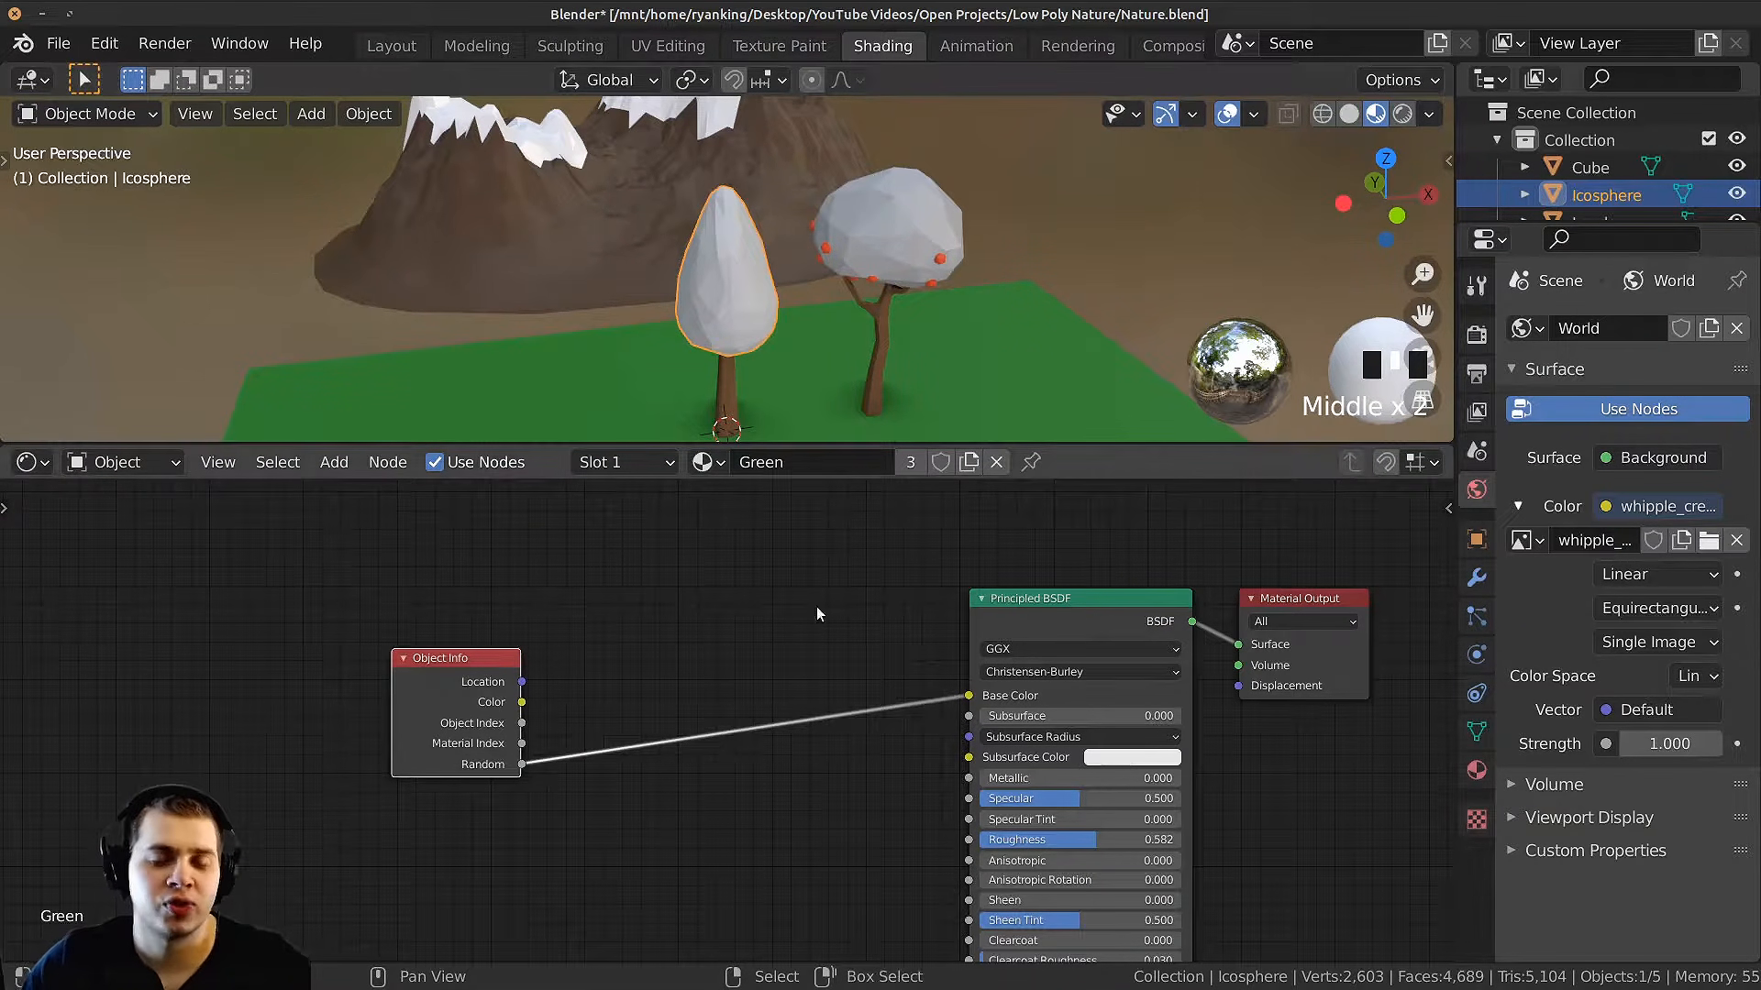
Step: Insert a ColorRamp node into the link between Object Info's Random output and the Principled BSDF's Base Color
{"action": "key", "text": "shift+a"}
{"action": "left_click", "coordinate": [693, 584]}
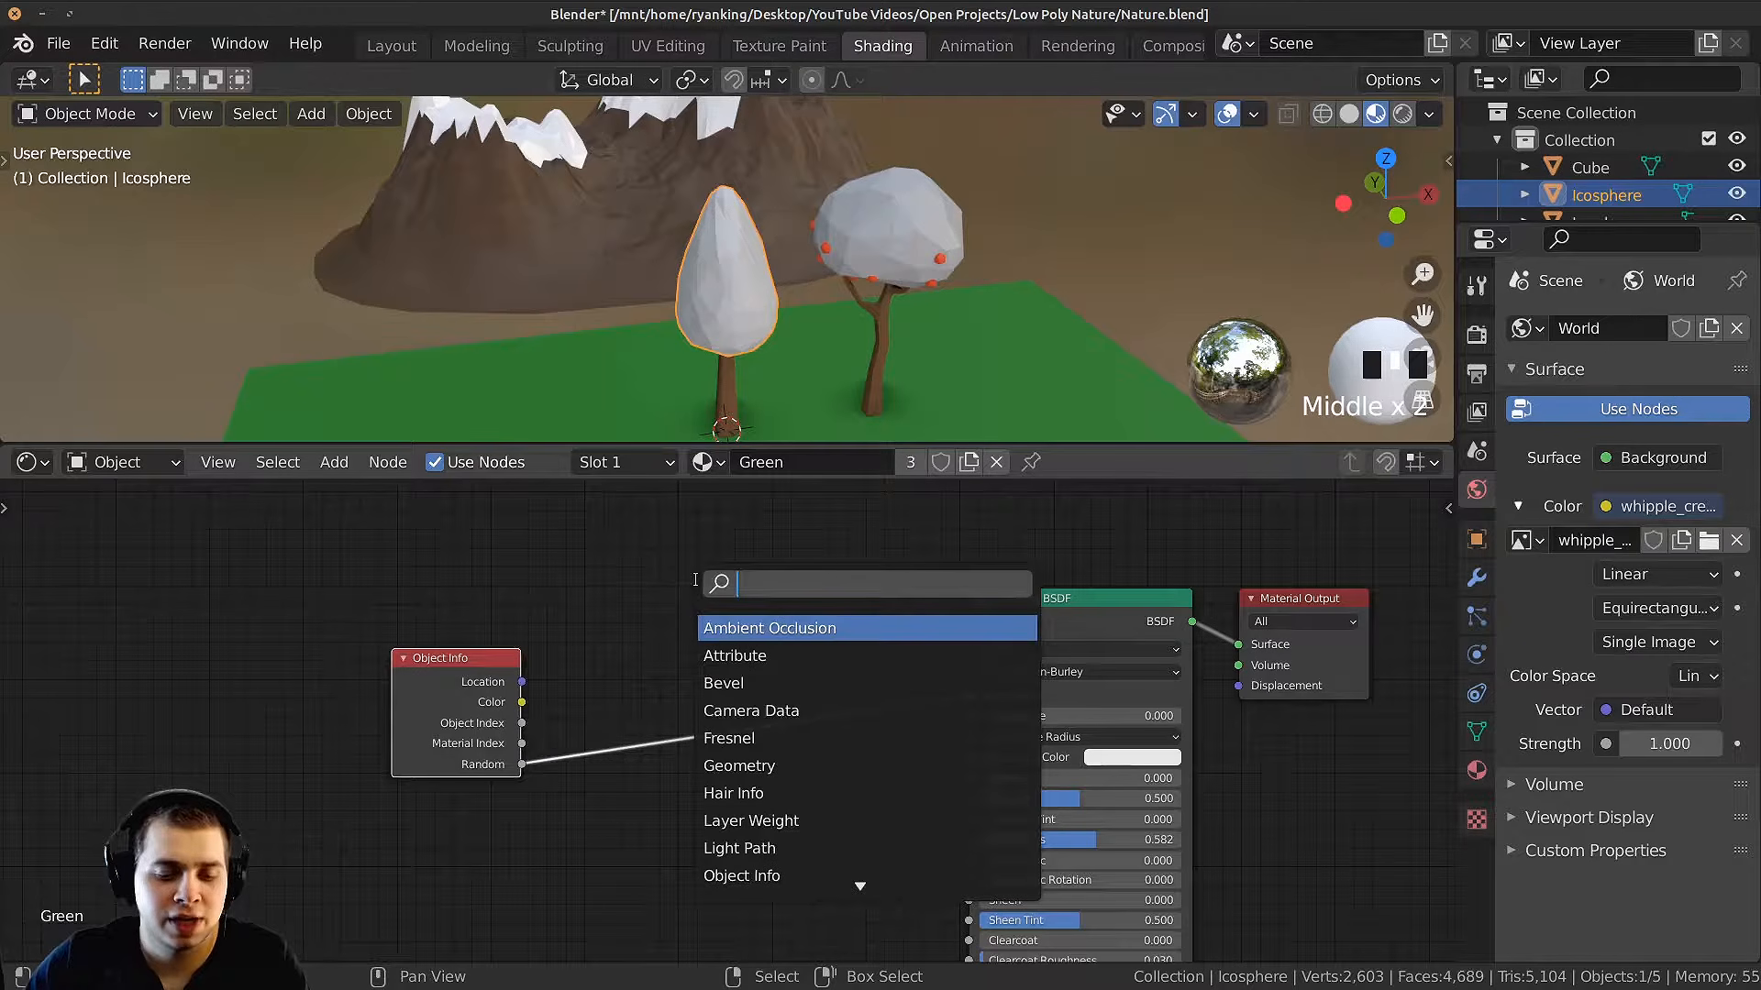
{"action": "type", "text": "col"}
{"action": "left_click", "coordinate": [795, 655]}
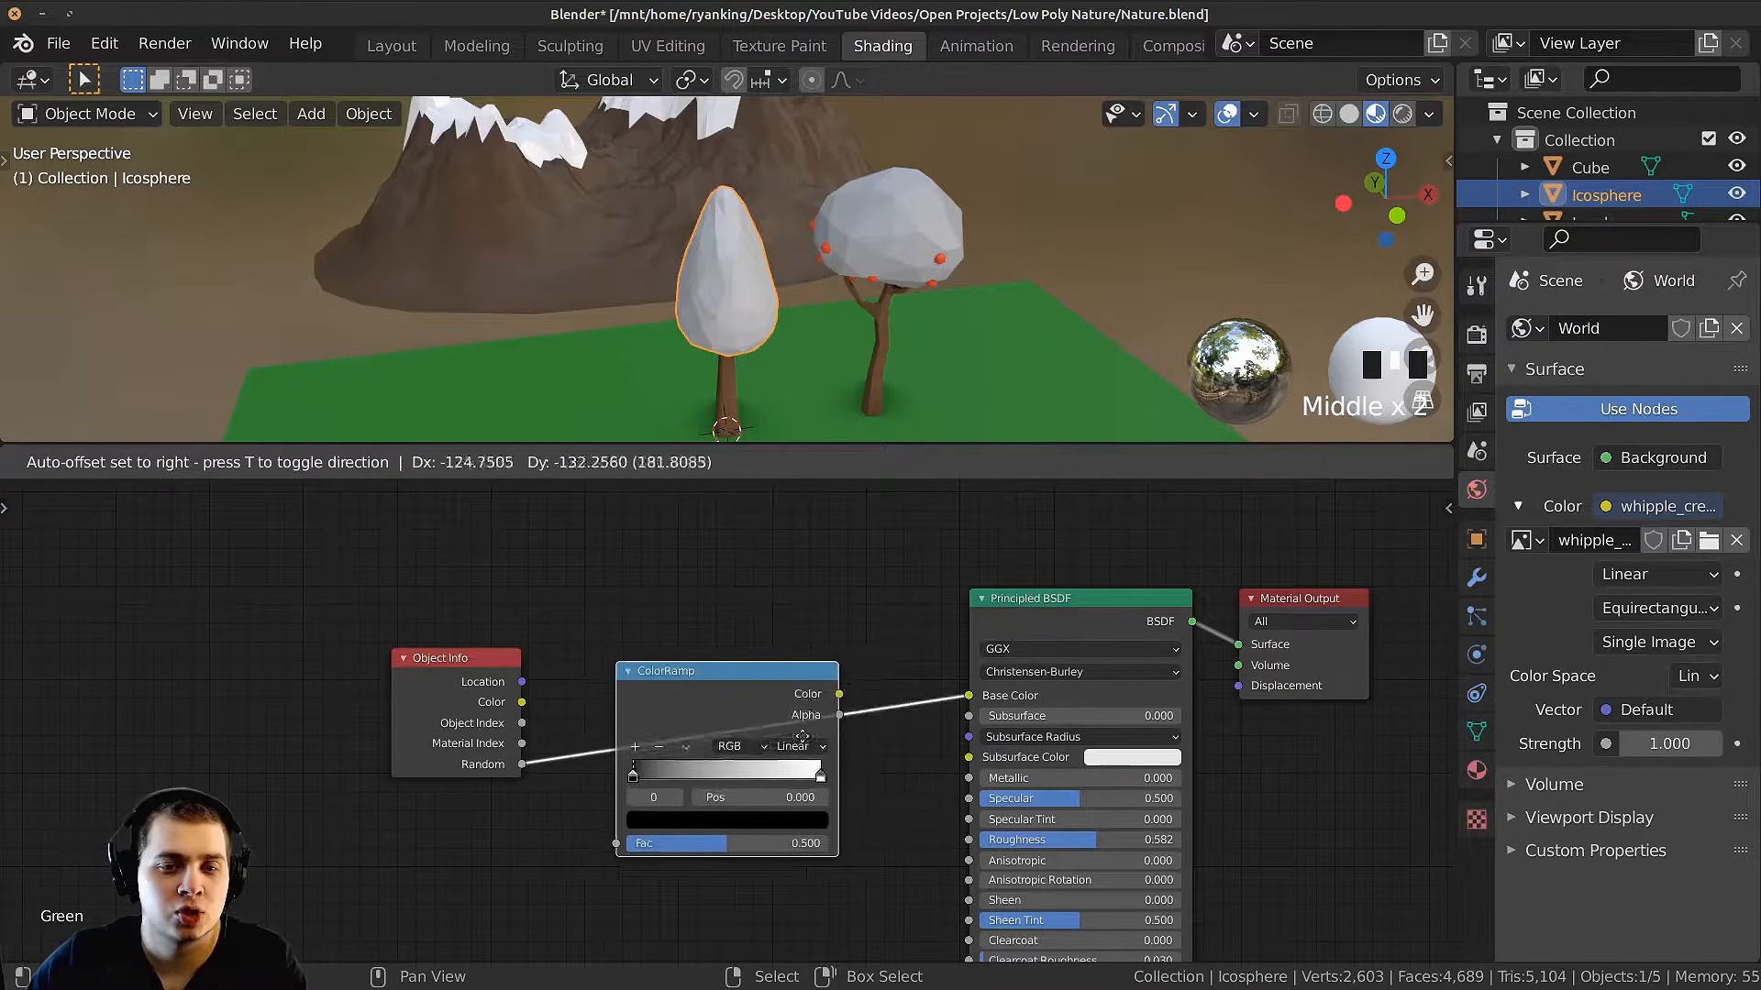
{"action": "left_click", "coordinate": [717, 832]}
{"action": "scroll", "coordinate": [716, 834], "scroll_direction": "up", "scroll_amount": 1}
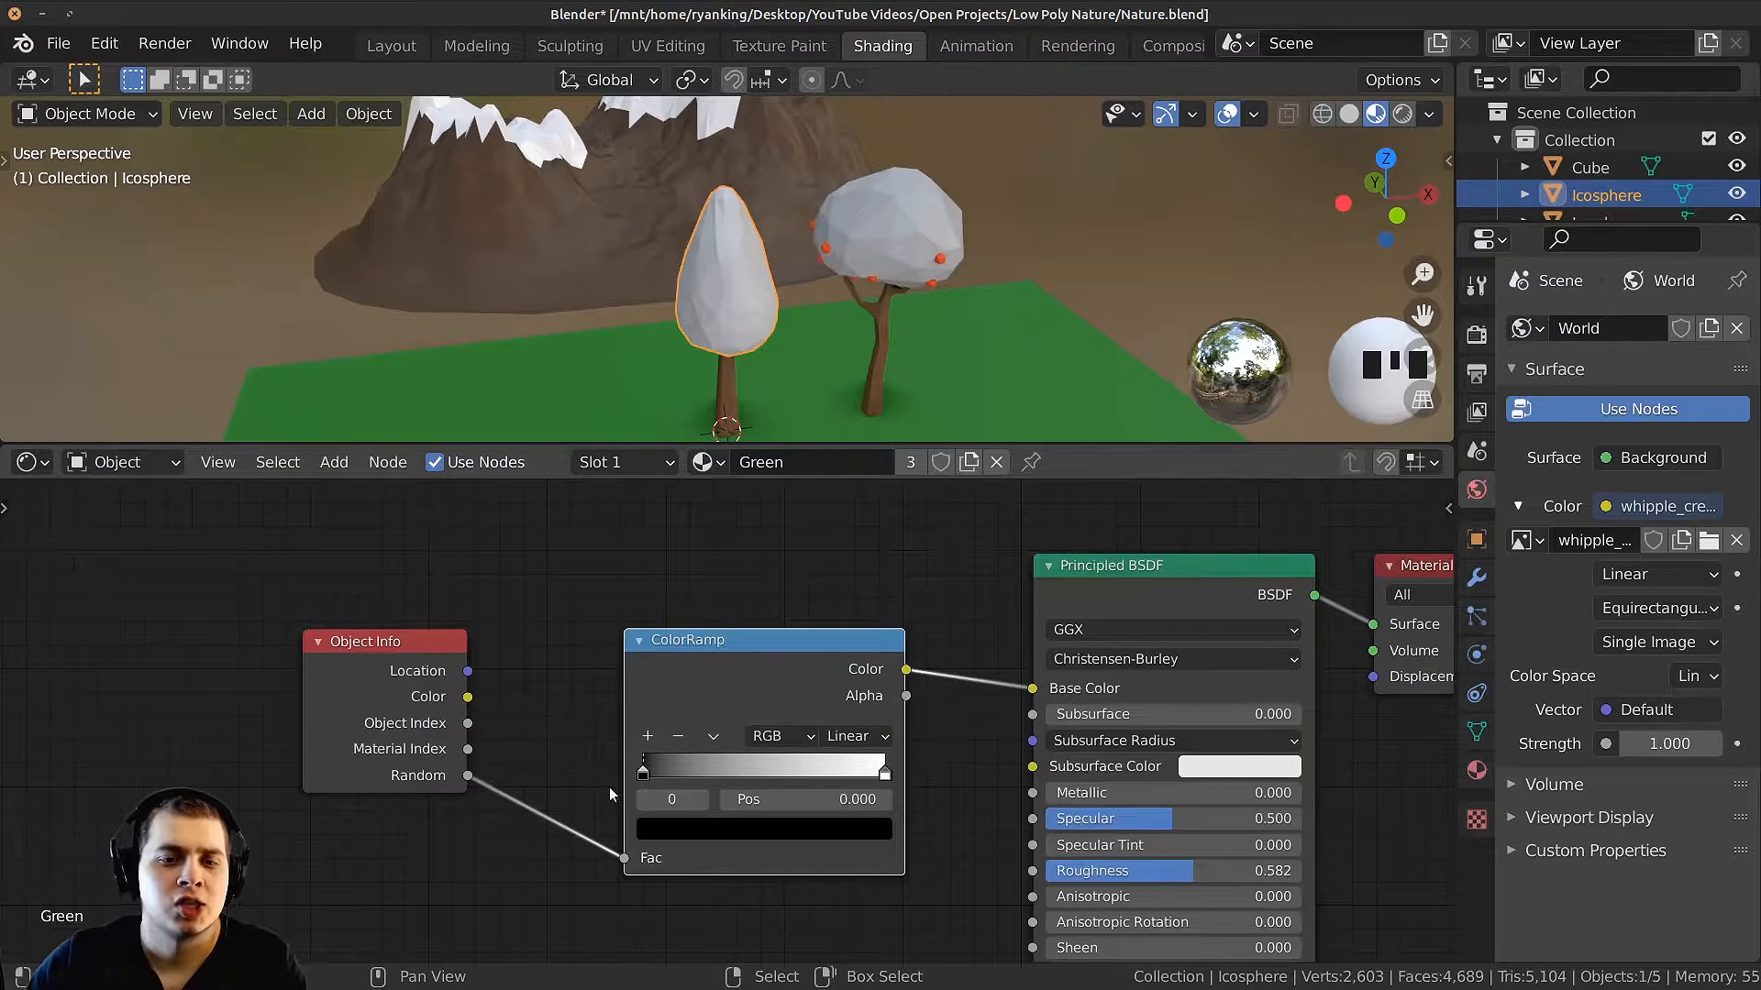
Step: Make three duplicates of the pointed tree crown, spaced in a row along the X axis, to test the random colour
{"action": "middle_click_drag", "start_coordinate": [774, 307], "coordinate": [772, 283]}
{"action": "middle_click_drag", "start_coordinate": [773, 283], "coordinate": [878, 252], "text": "shift"}
{"action": "key", "text": "shift+d"}
{"action": "key", "text": "x"}
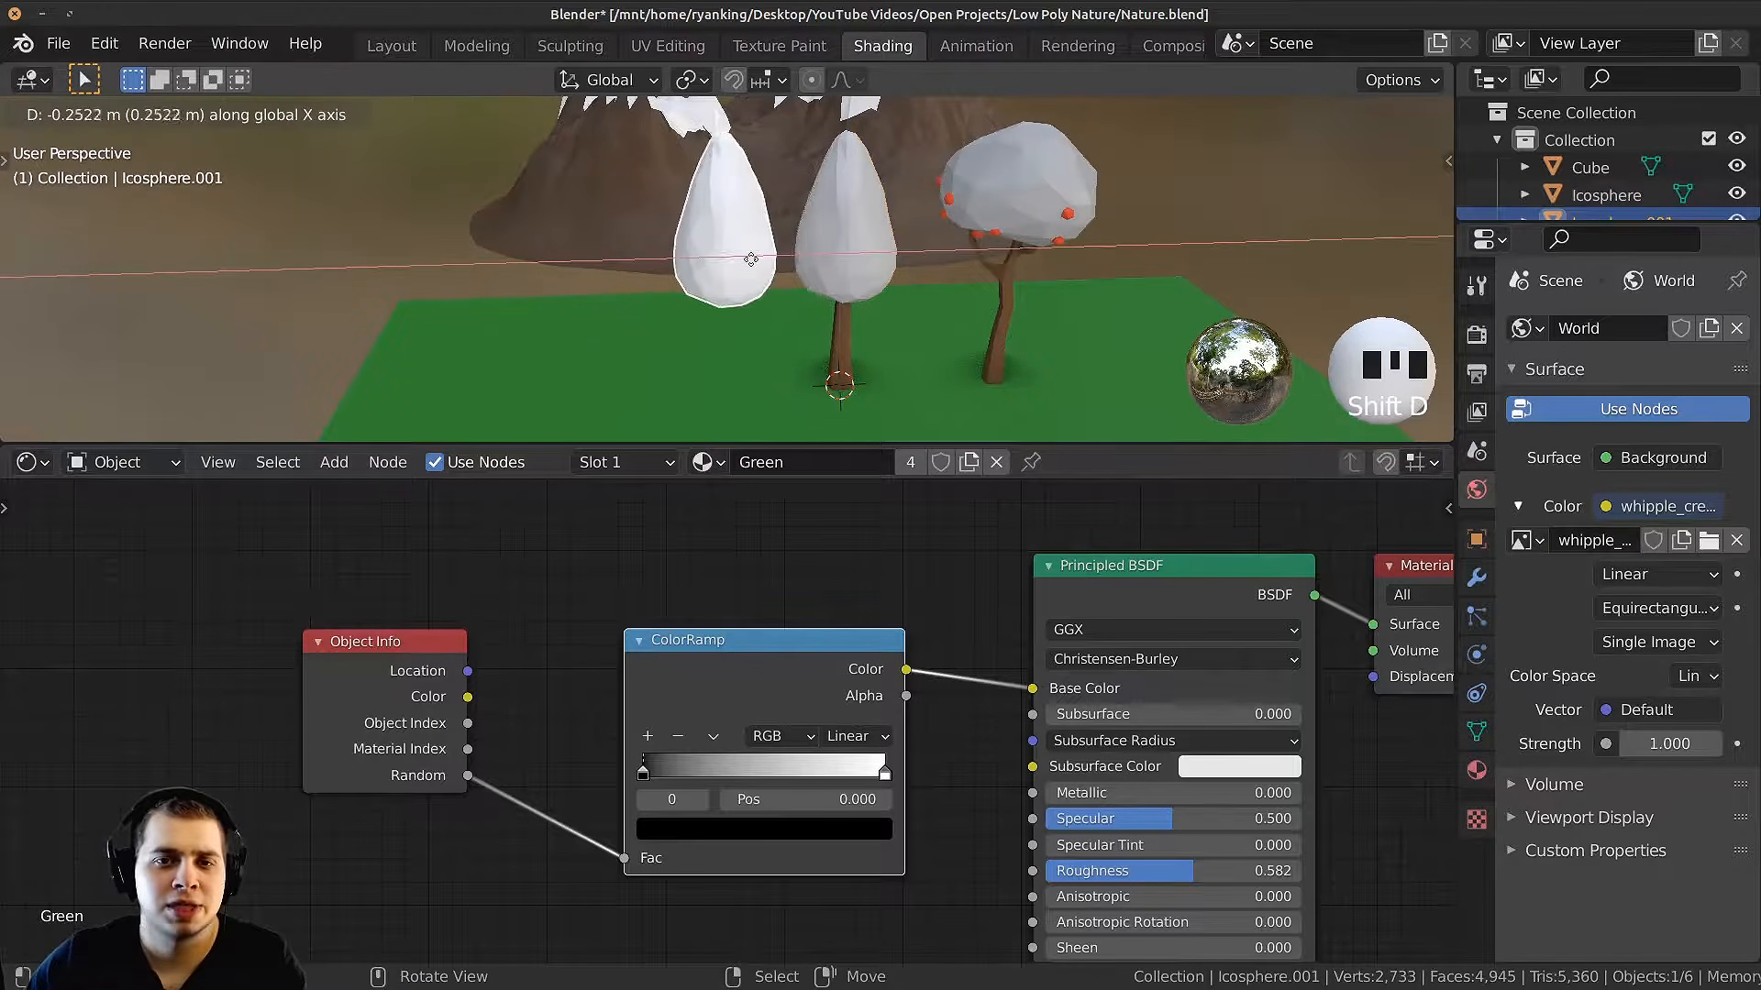
{"action": "left_click", "coordinate": [752, 259]}
{"action": "key", "text": "shift+d"}
{"action": "key", "text": "x"}
{"action": "left_click", "coordinate": [609, 262]}
{"action": "key", "text": "shift+d"}
{"action": "key", "text": "x"}
{"action": "left_click", "coordinate": [487, 277]}
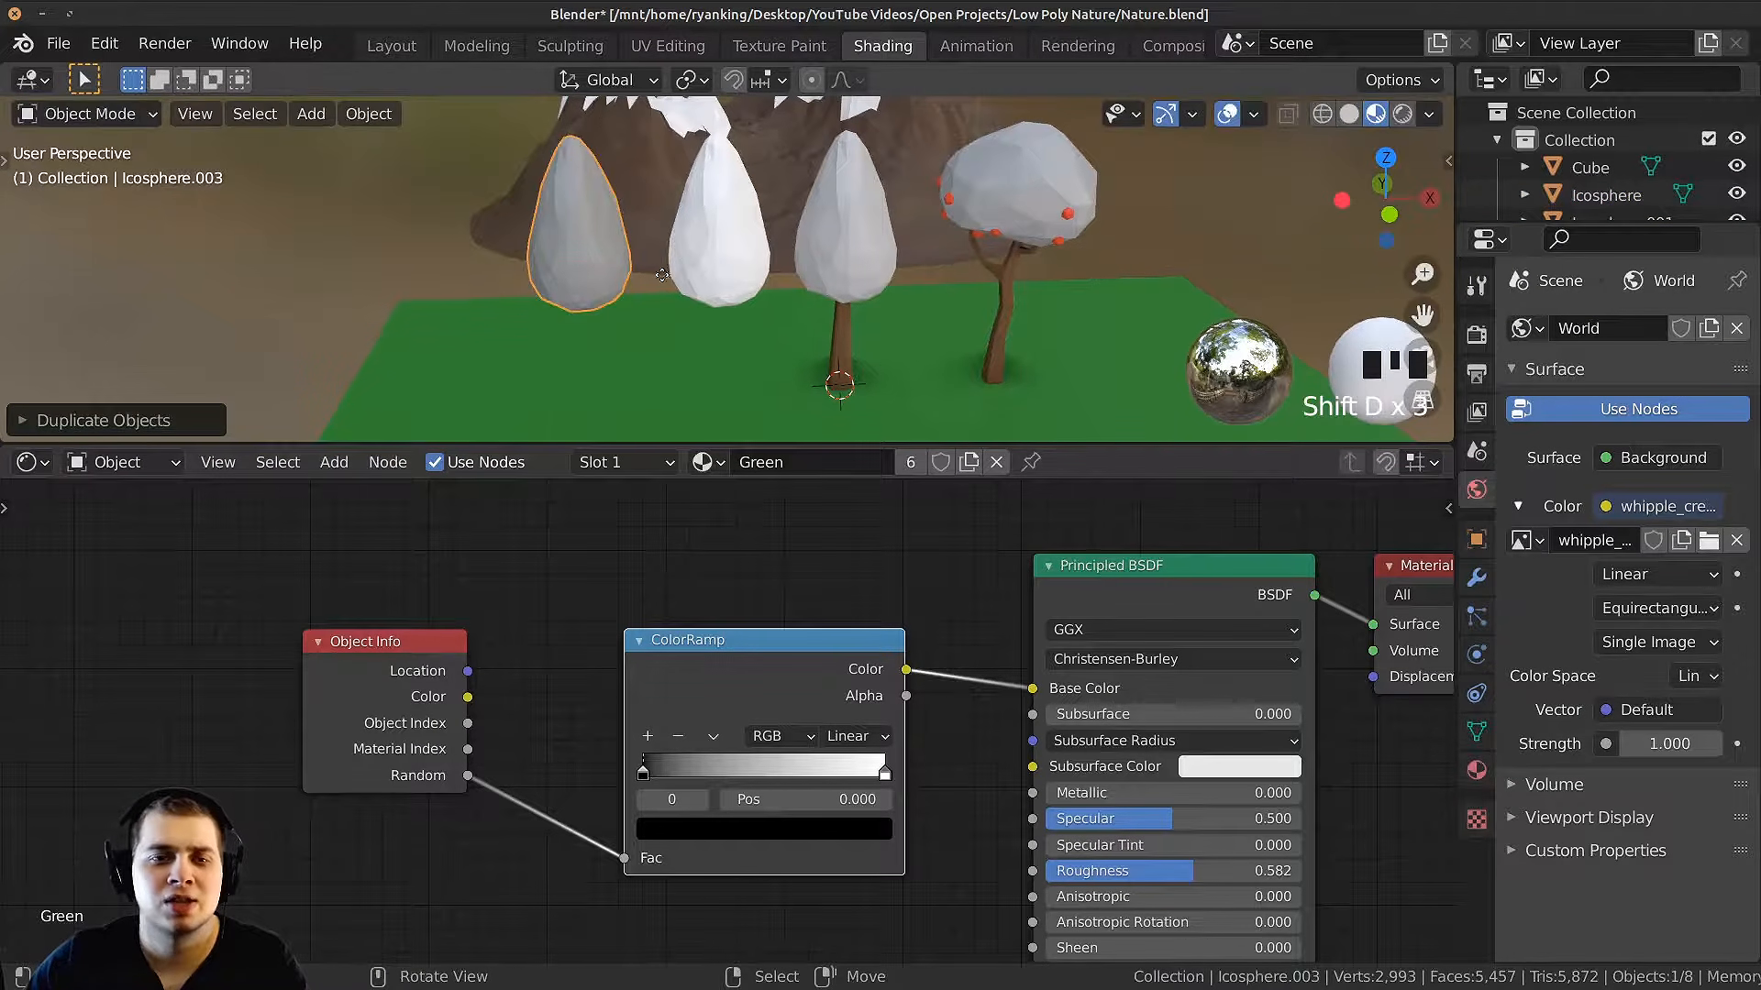
Step: Change the ColorRamp's black stop at position 0 to a deep saturated green with hue about 0.292
{"action": "scroll", "coordinate": [640, 794], "scroll_direction": "up", "scroll_amount": 3}
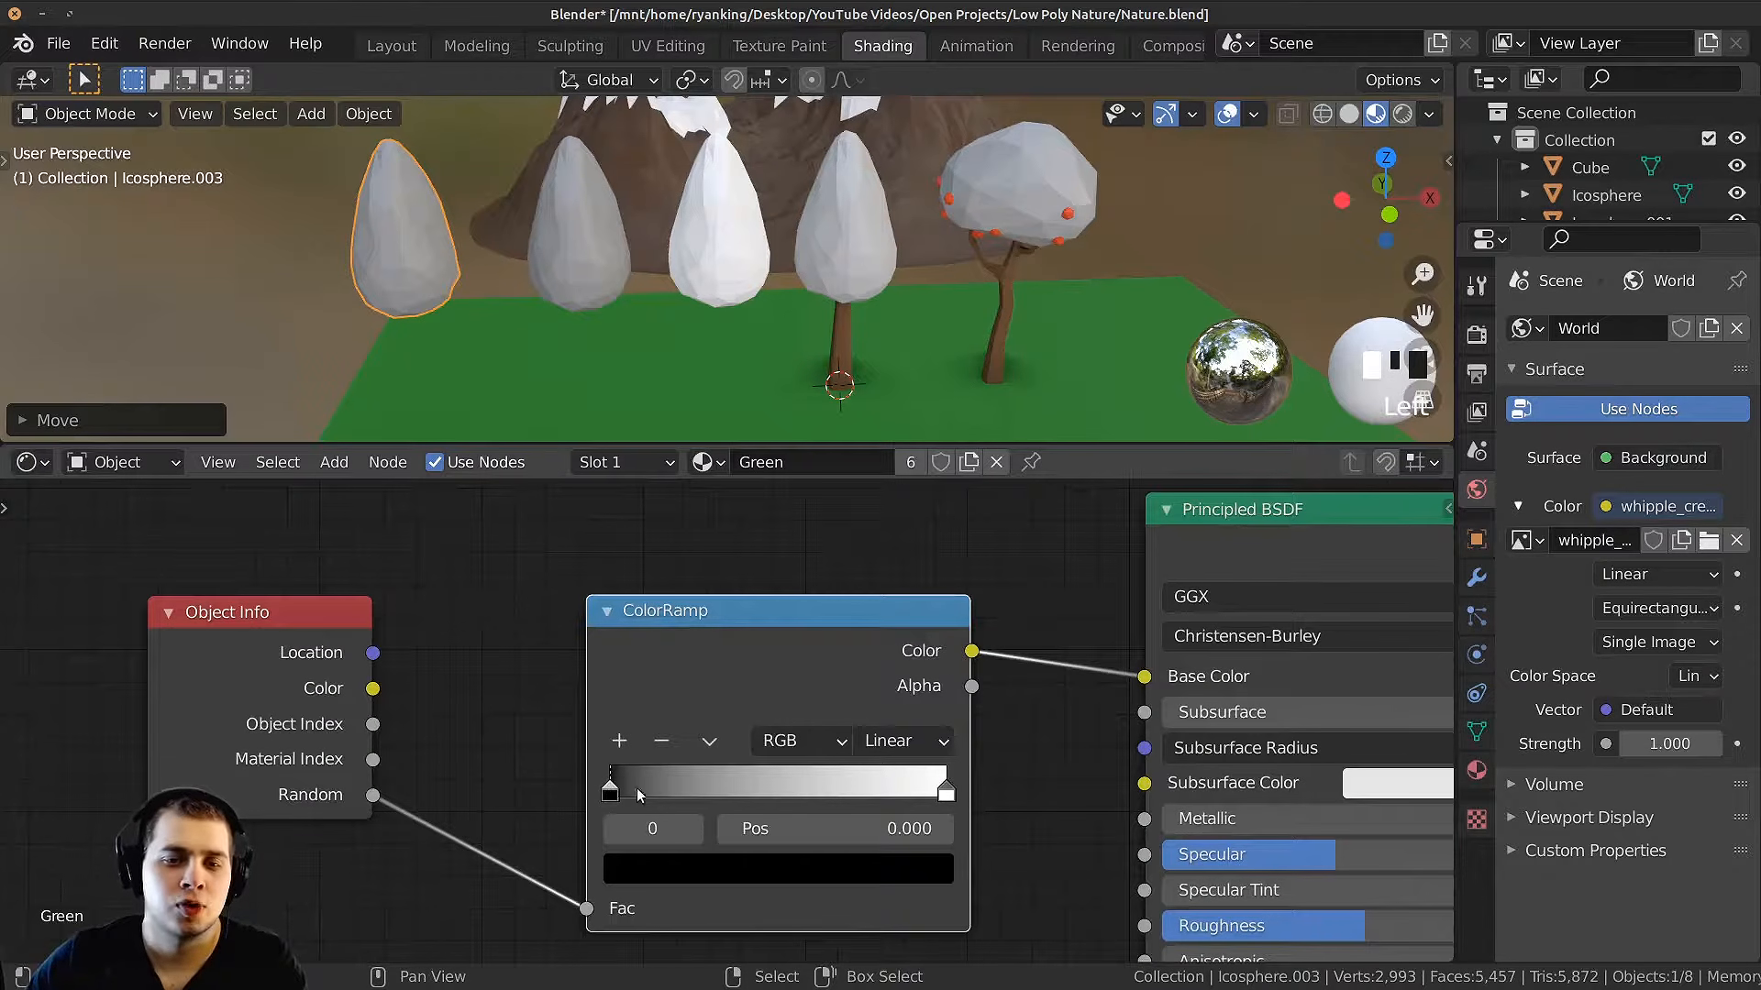
{"action": "left_click", "coordinate": [947, 793]}
{"action": "left_click", "coordinate": [611, 790]}
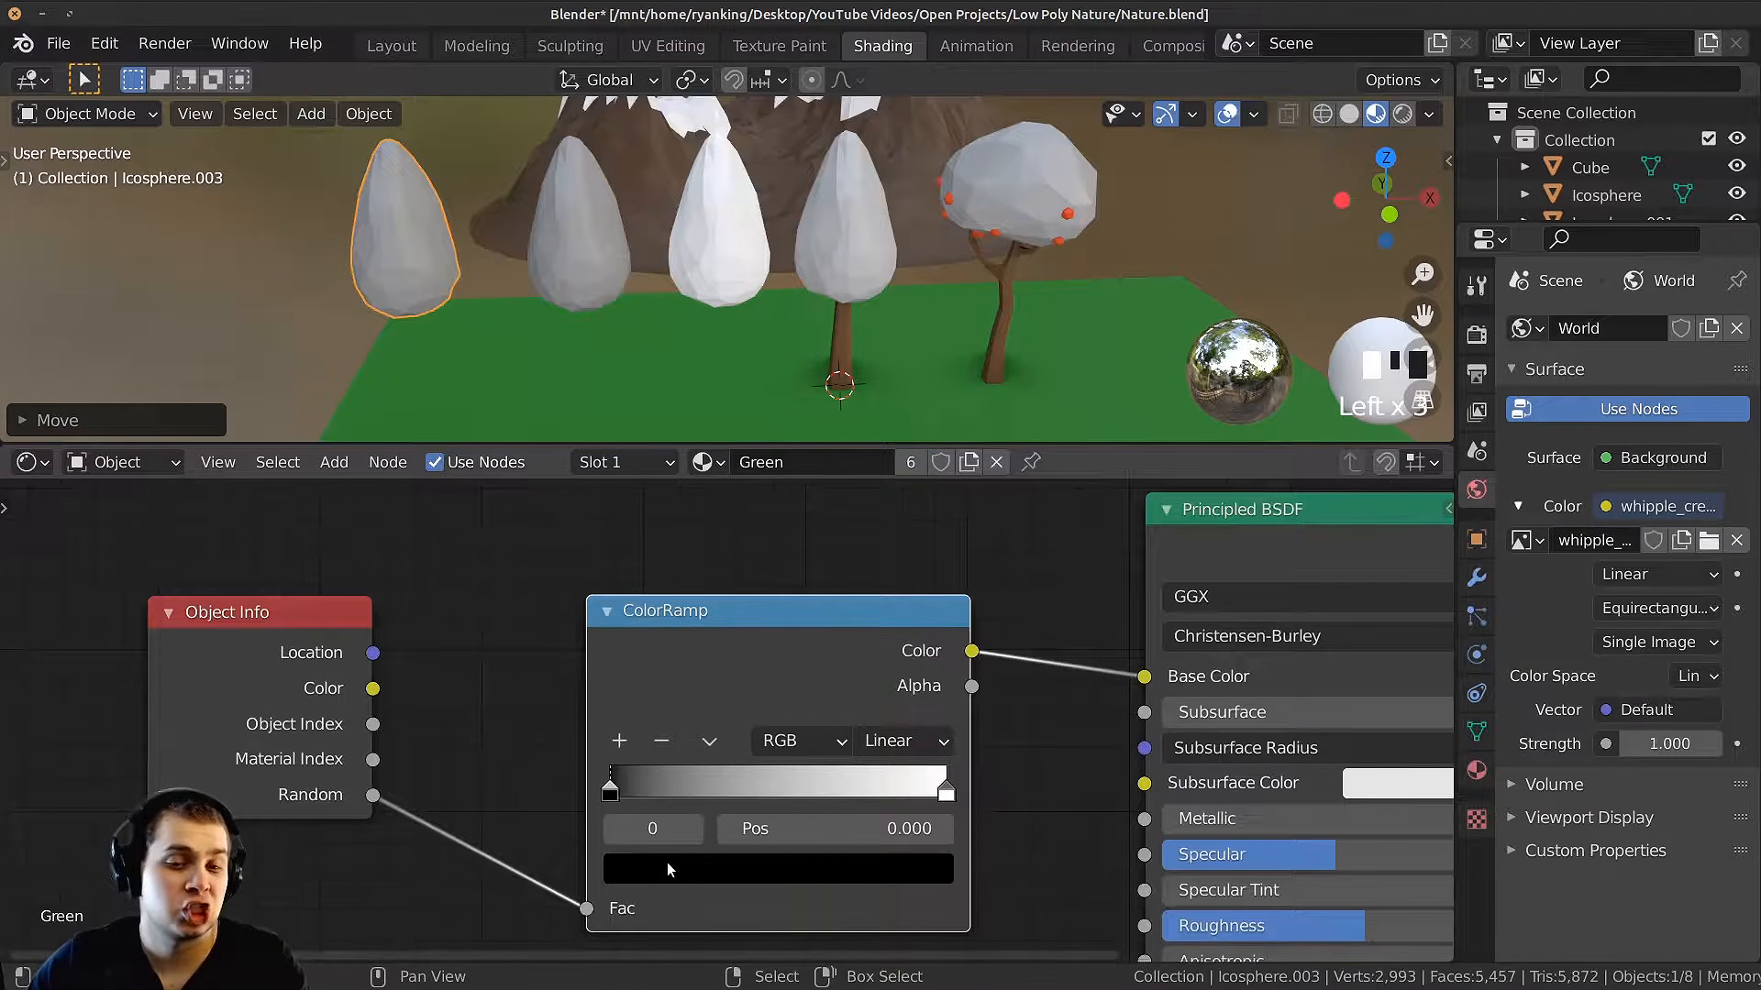
{"action": "left_click", "coordinate": [661, 868]}
{"action": "left_click_drag", "start_coordinate": [883, 550], "coordinate": [883, 527]}
{"action": "left_click", "coordinate": [623, 489]}
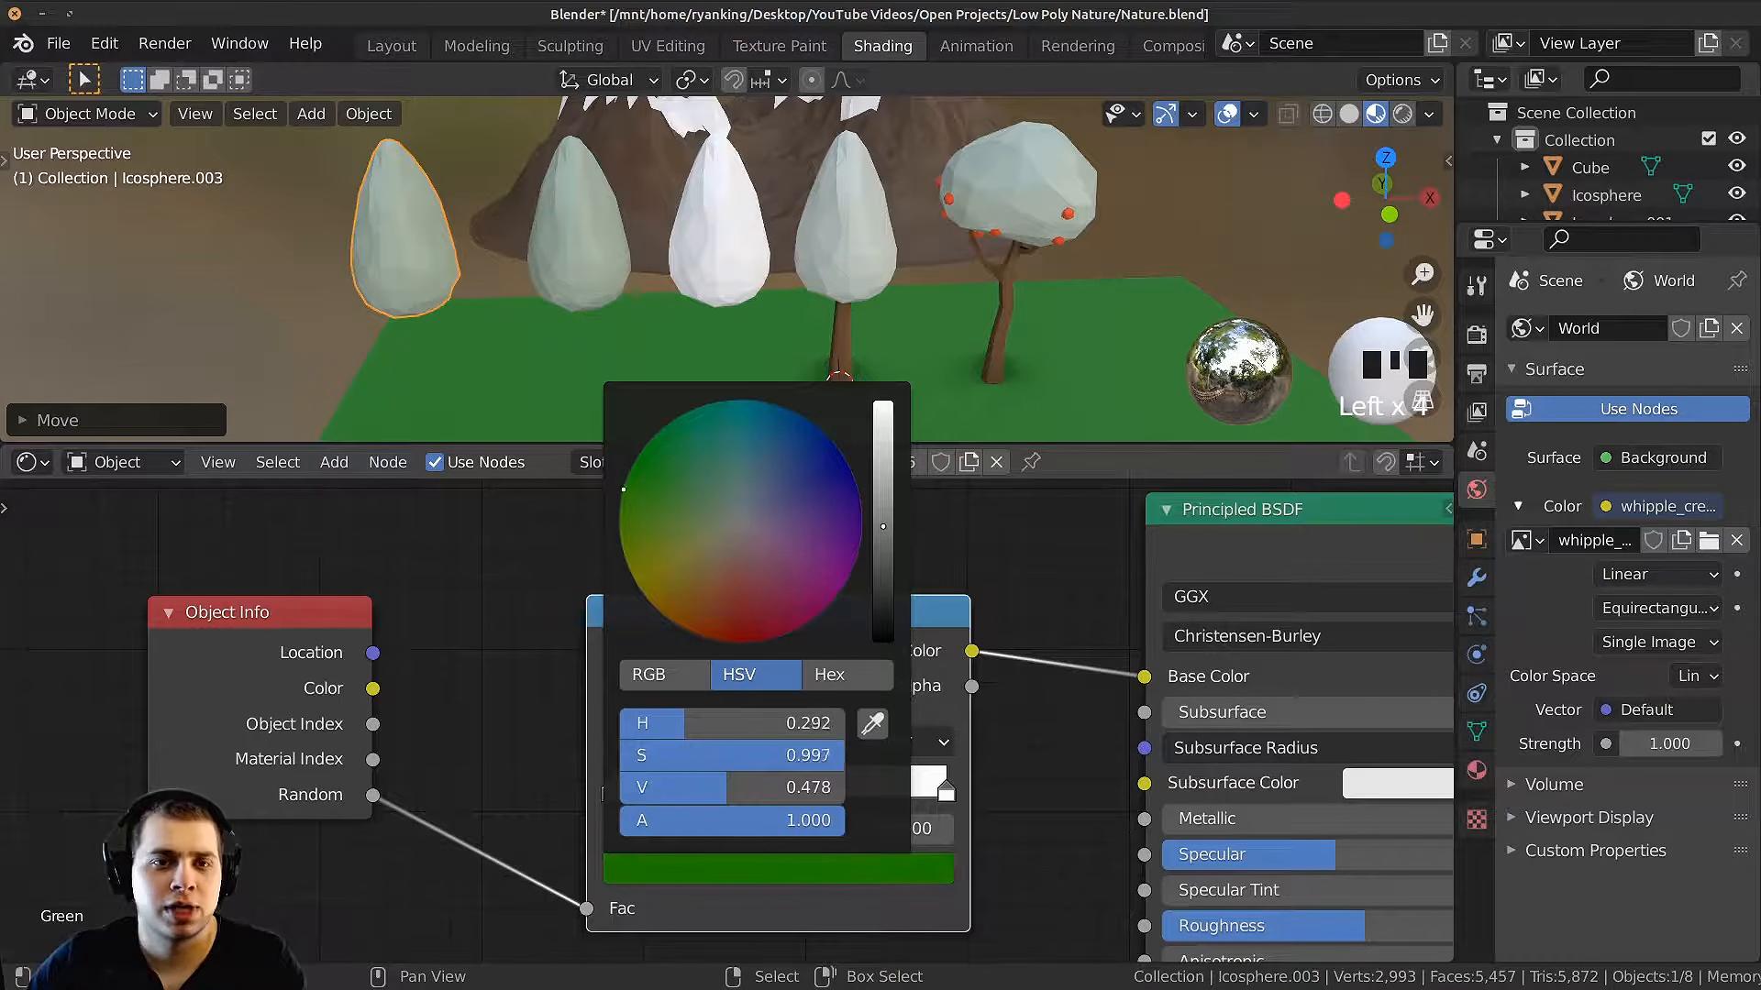
{"action": "left_click", "coordinate": [879, 507]}
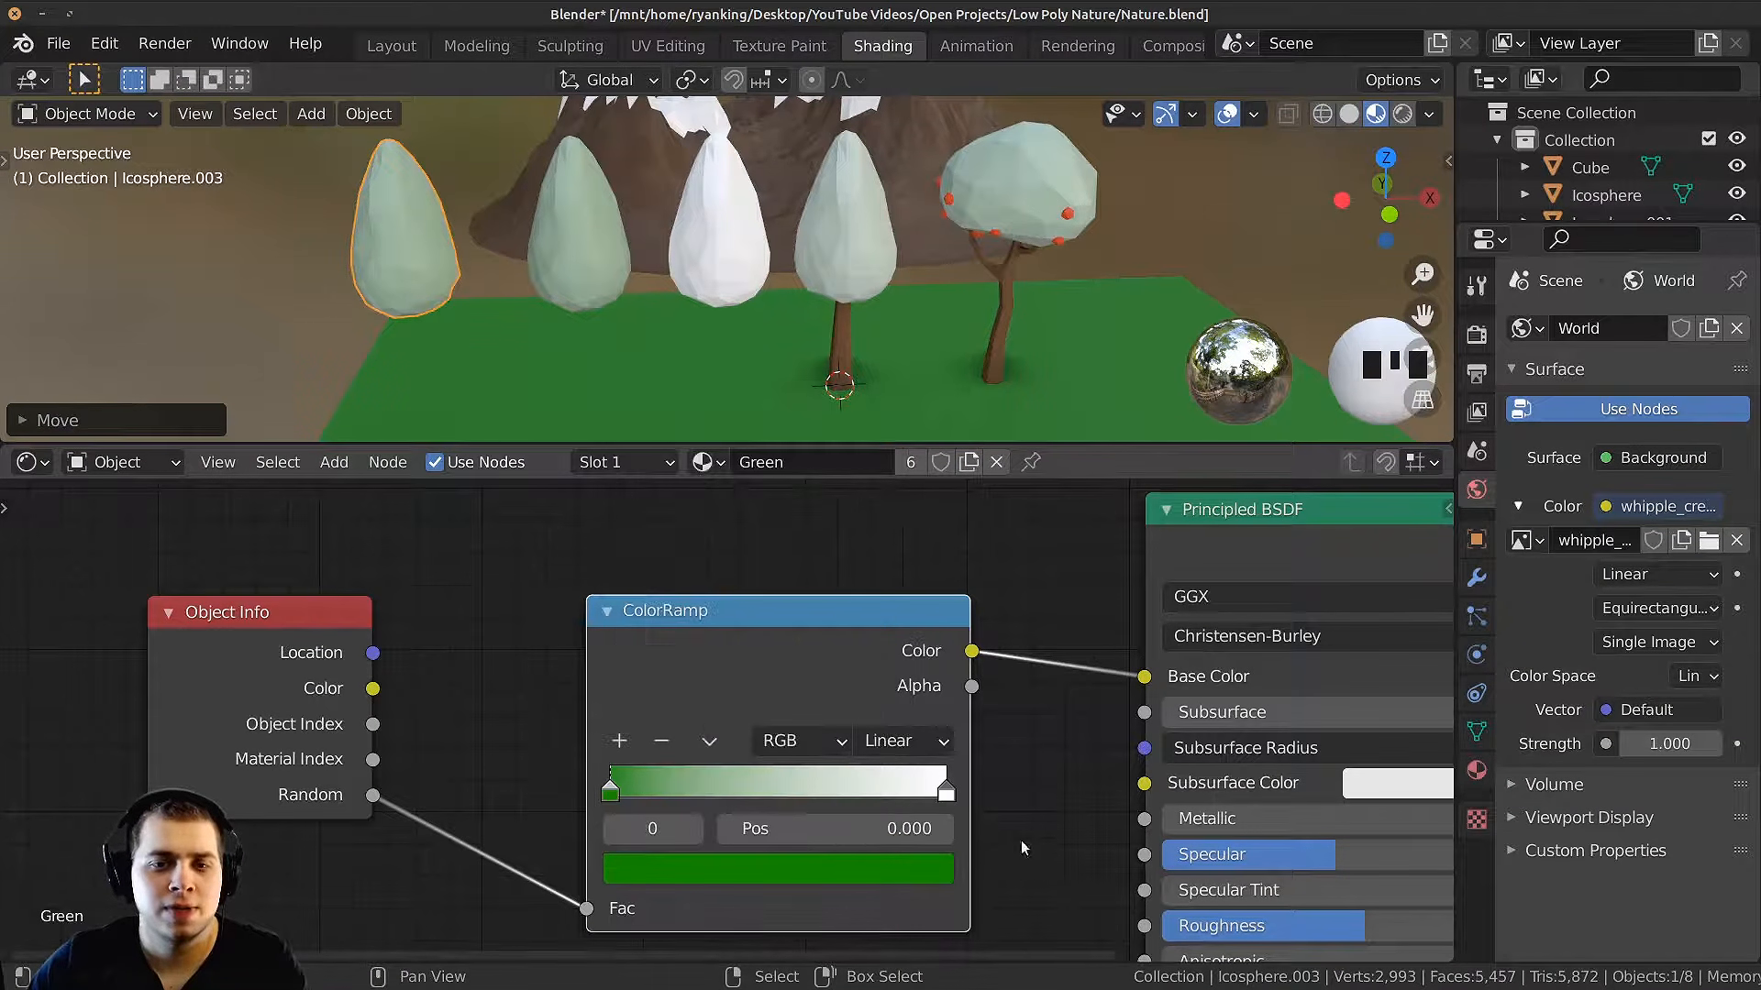
Step: Change the ColorRamp's white stop at position 1.000 to a light yellowish green
{"action": "left_click", "coordinate": [945, 793]}
{"action": "left_click", "coordinate": [883, 864]}
{"action": "mouse_move", "coordinate": [744, 530]}
{"action": "left_mouse_down"}
{"action": "mouse_move", "coordinate": [627, 543]}
{"action": "mouse_move", "coordinate": [657, 514]}
{"action": "left_mouse_up"}
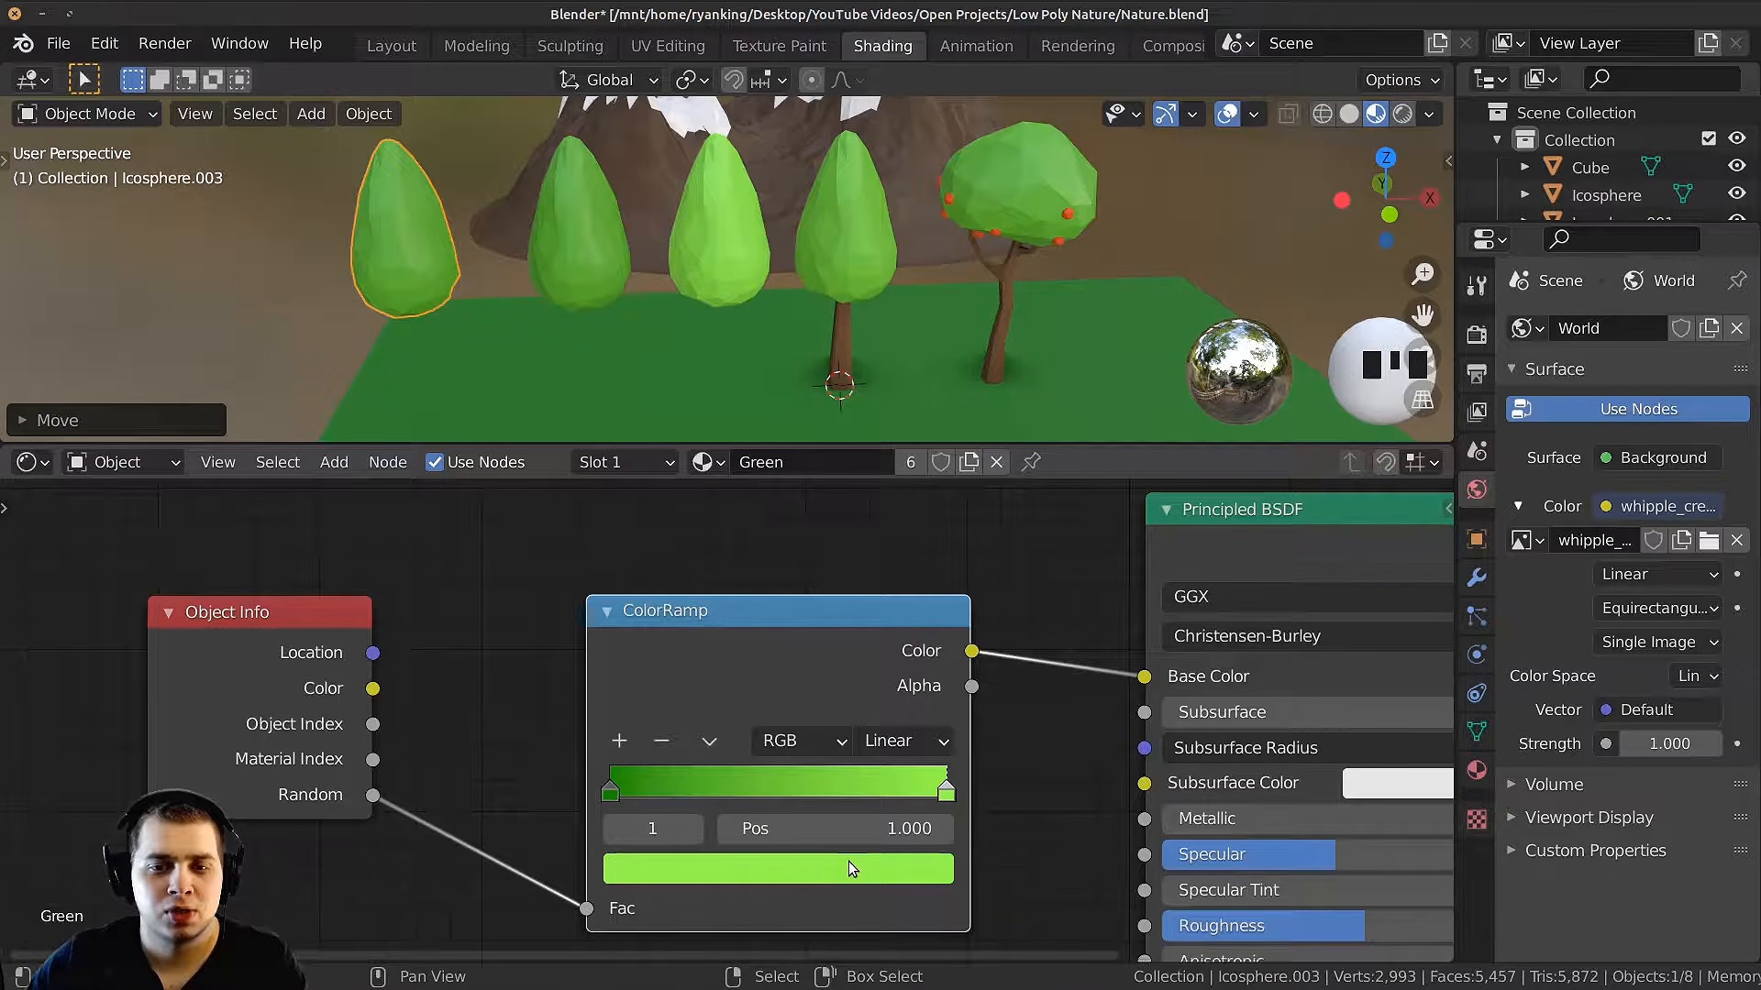
{"action": "left_click", "coordinate": [849, 860]}
Step: Check the crowns up close and make the ColorRamp's first stop a slightly darker green
{"action": "scroll", "coordinate": [849, 860], "scroll_direction": "down", "scroll_amount": 2}
{"action": "middle_click_drag", "start_coordinate": [707, 216], "coordinate": [756, 213]}
{"action": "mouse_move", "coordinate": [756, 213]}
{"action": "middle_mouse_down", "text": "shift"}
{"action": "mouse_move", "coordinate": [748, 229]}
{"action": "mouse_move", "coordinate": [766, 234]}
{"action": "middle_mouse_up", "text": "shift"}
{"action": "scroll", "coordinate": [748, 229], "scroll_direction": "up", "scroll_amount": 4}
{"action": "left_click", "coordinate": [610, 781]}
{"action": "left_click", "coordinate": [677, 879]}
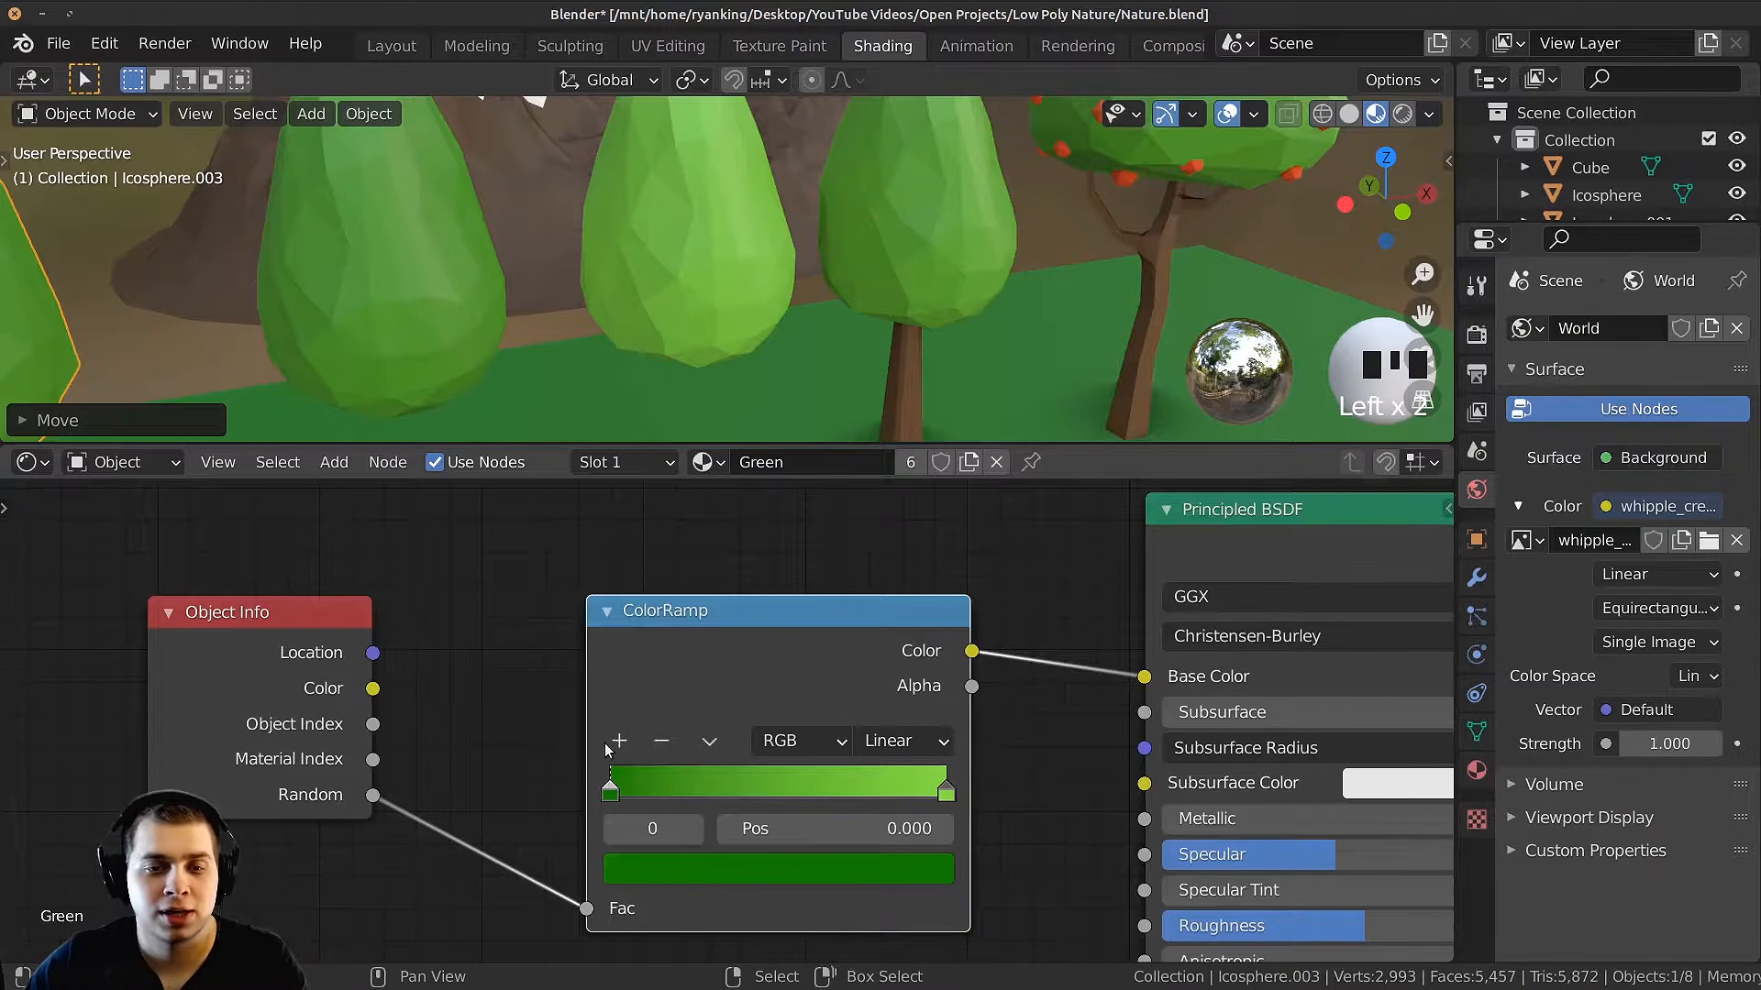
Step: Add a ColorRamp stop at position 0.347 and give it a muted, less saturated green
{"action": "left_click", "coordinate": [618, 741]}
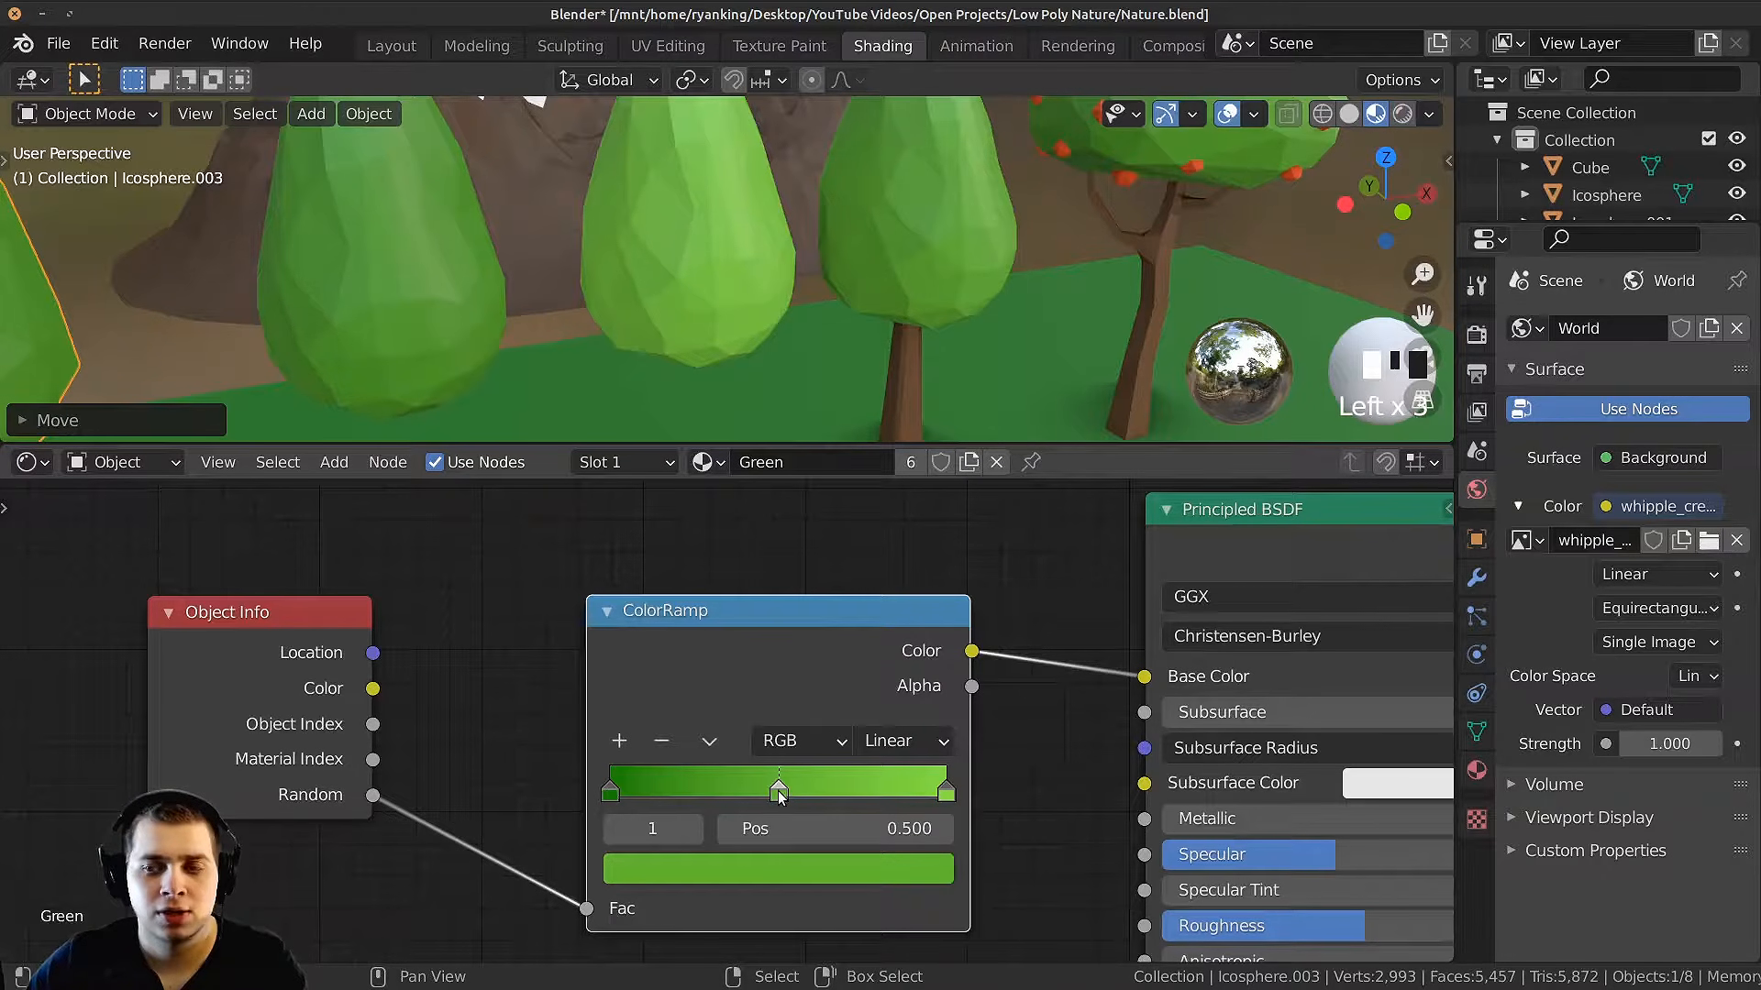
{"action": "left_click_drag", "start_coordinate": [757, 794], "coordinate": [726, 794]}
{"action": "left_click", "coordinate": [702, 868]}
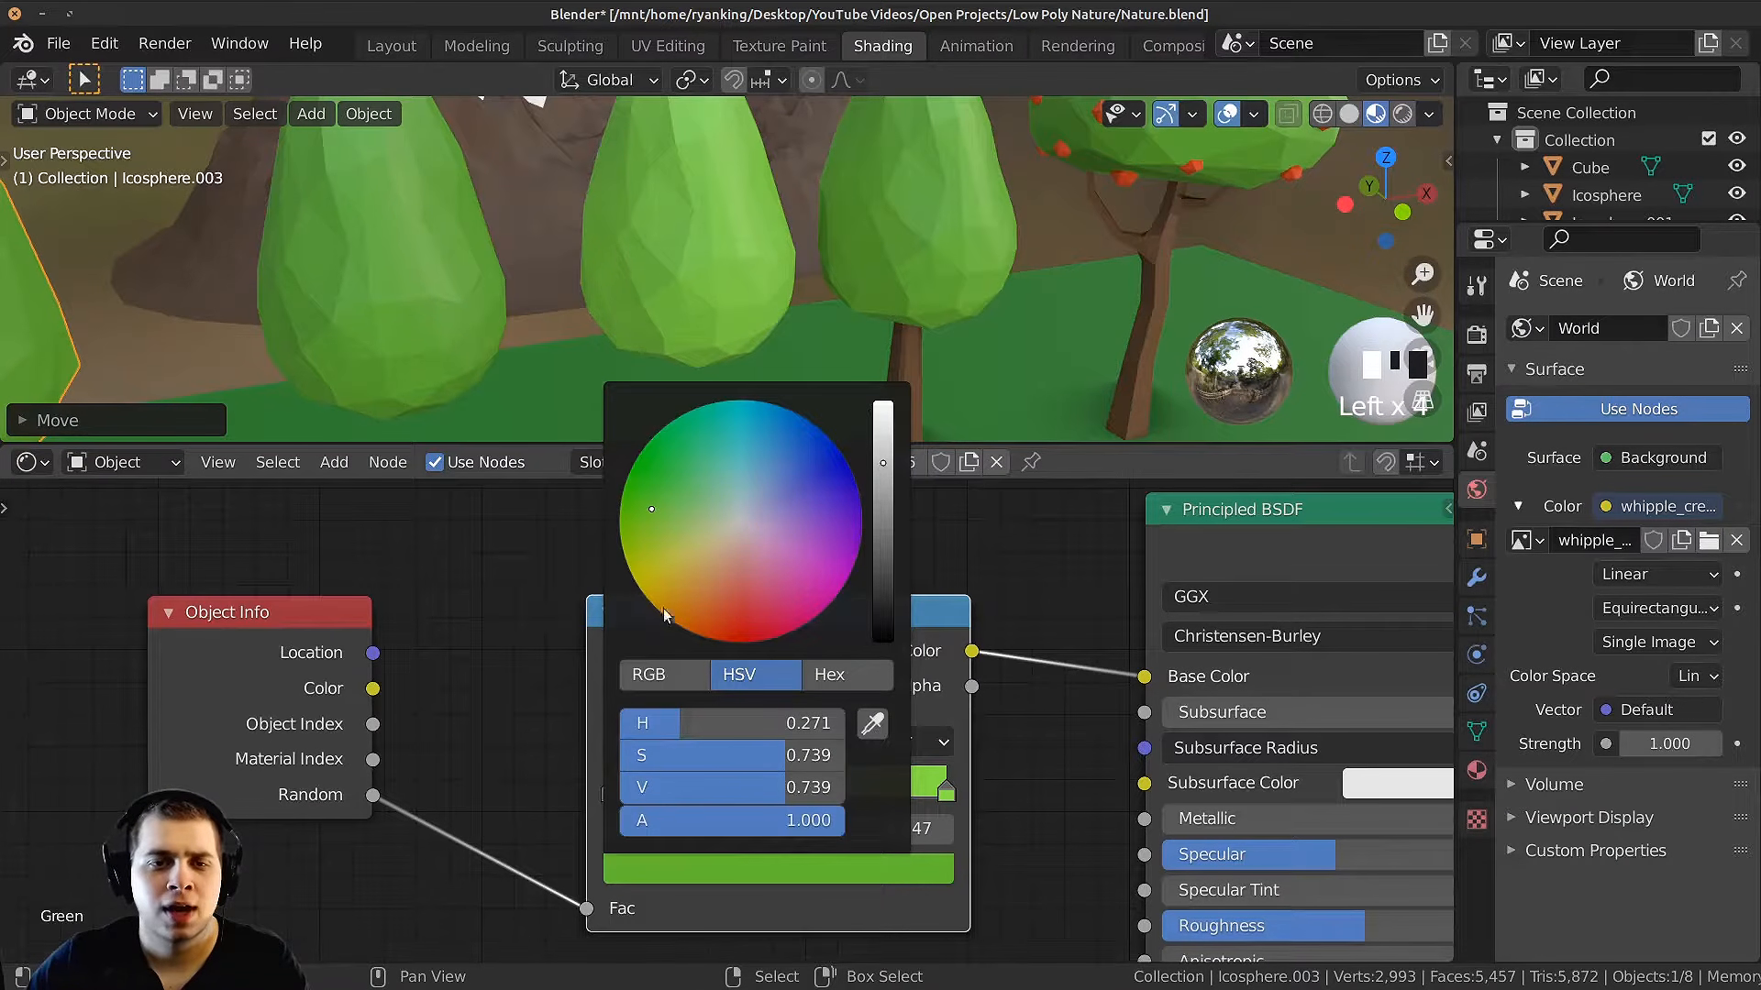
{"action": "left_click", "coordinate": [668, 508]}
{"action": "left_click", "coordinate": [882, 486]}
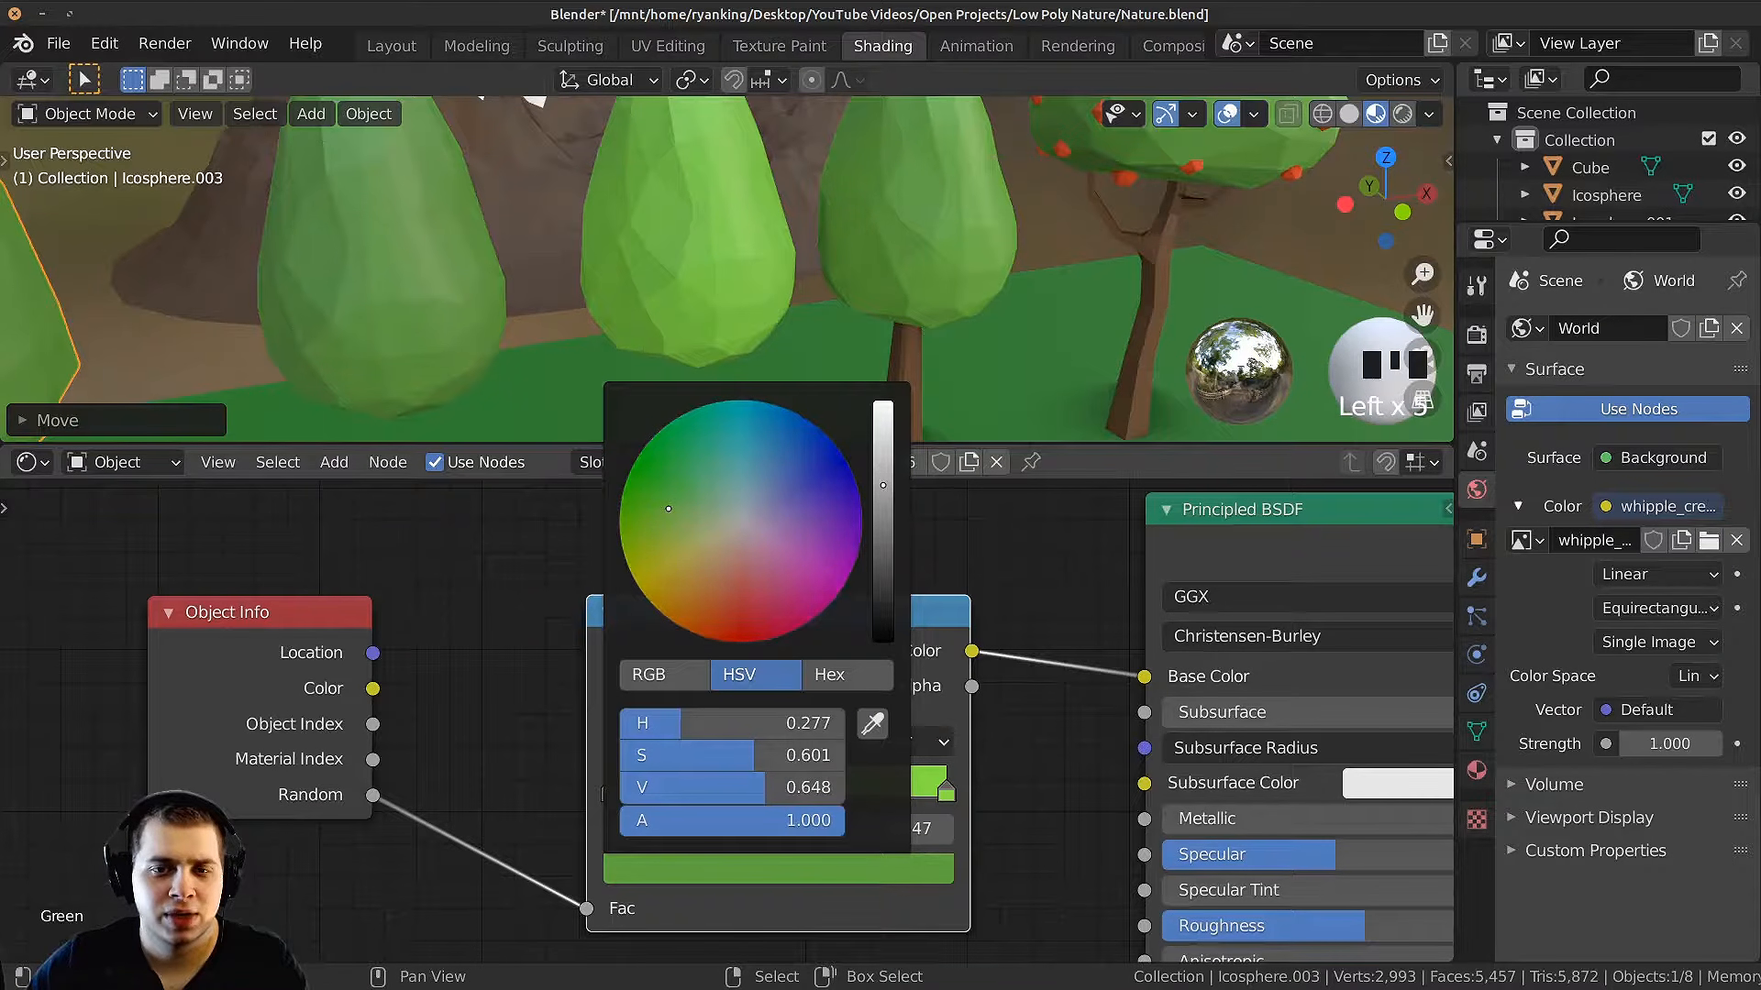
{"action": "left_click", "coordinate": [828, 871]}
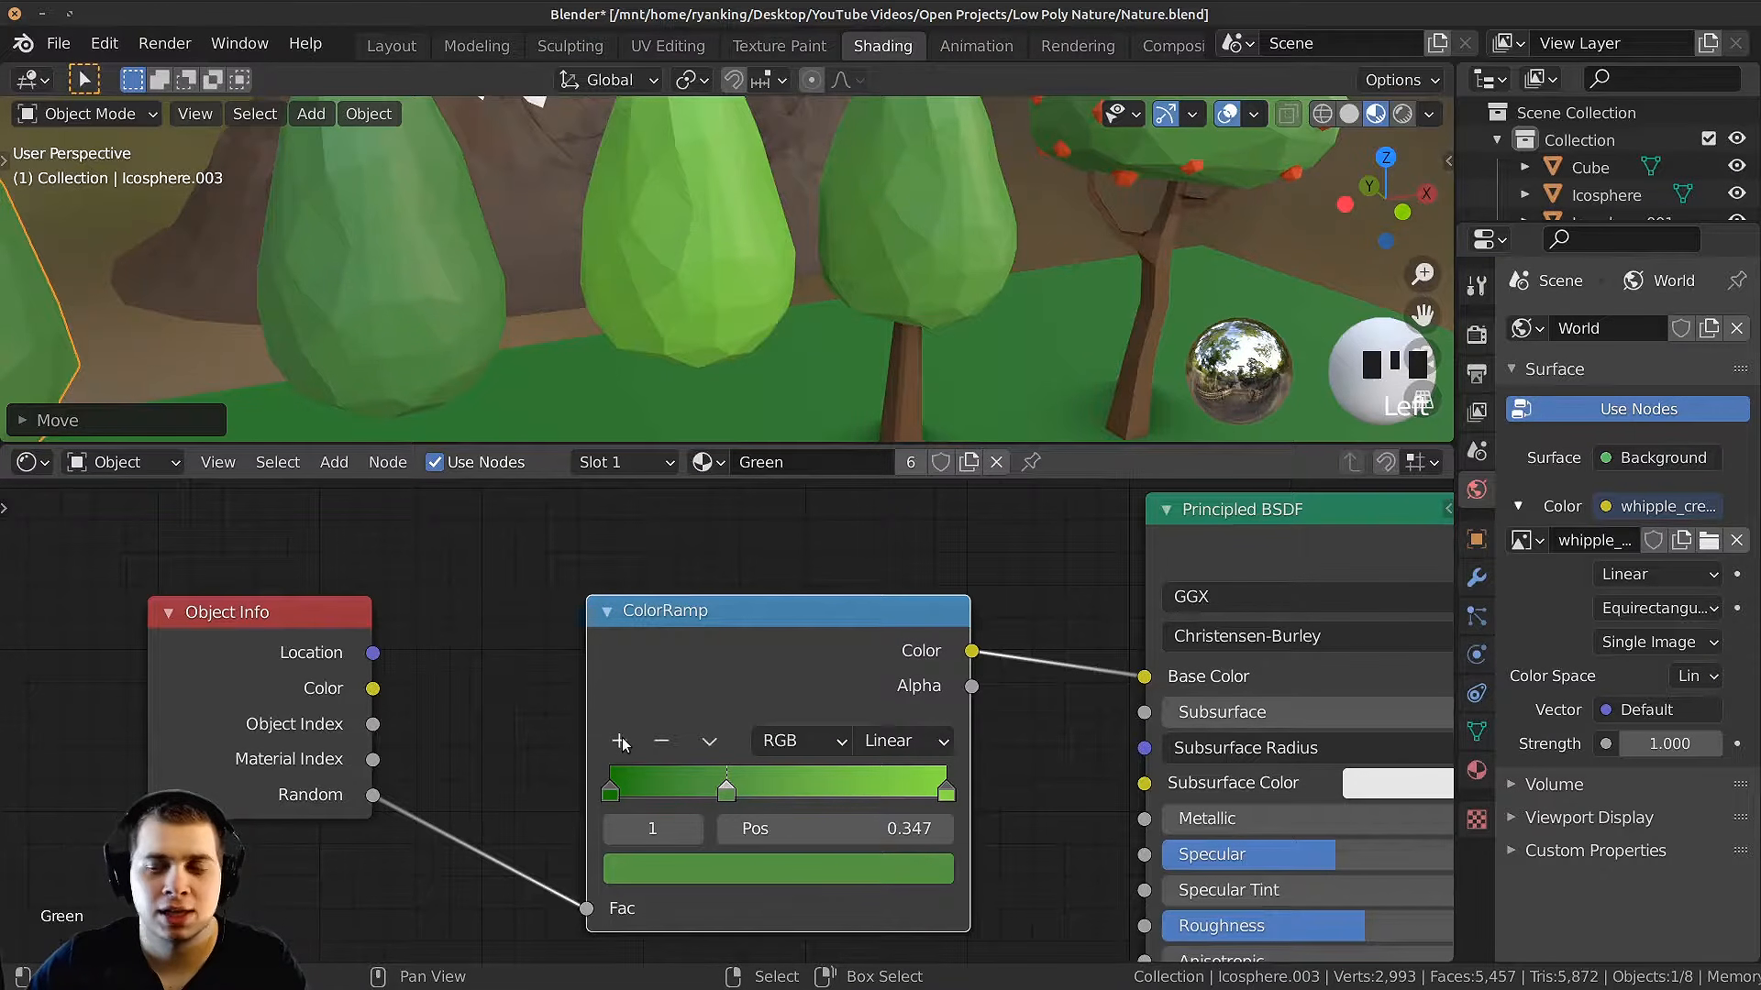
Step: Add another ColorRamp stop at position 0.676 and give it a pure, fully saturated green with hue about 0.339
{"action": "left_click", "coordinate": [621, 741]}
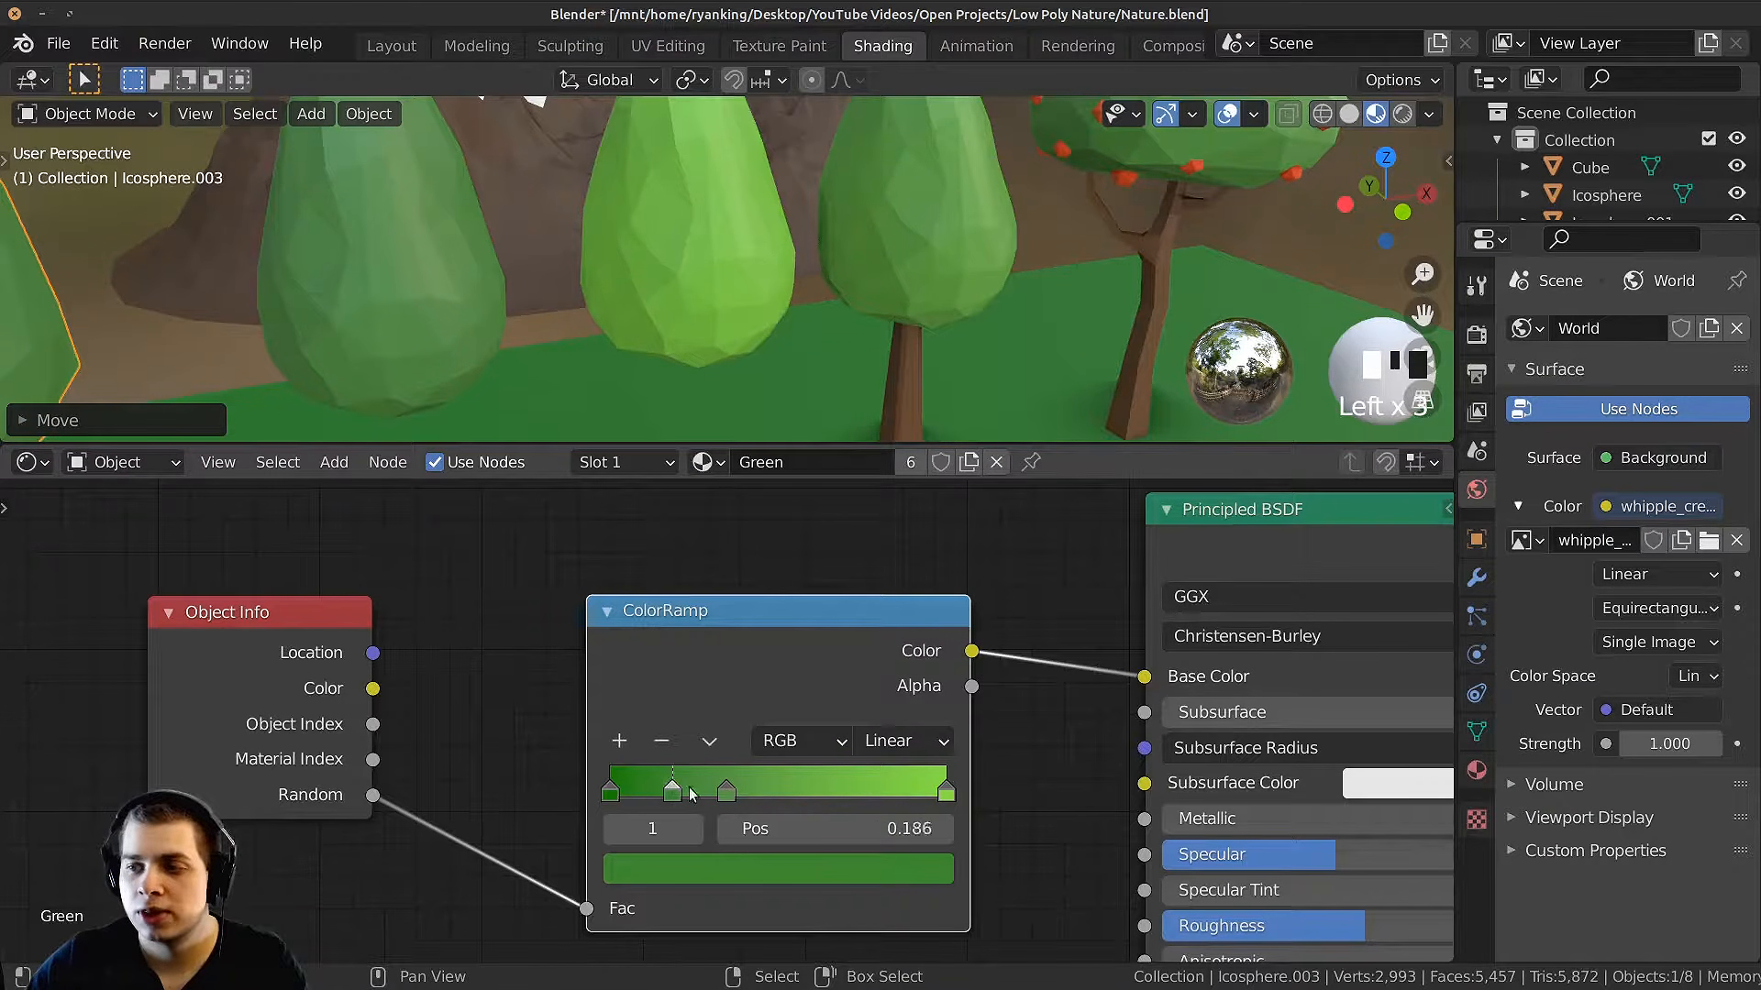
{"action": "left_click_drag", "start_coordinate": [840, 793], "coordinate": [844, 792]}
{"action": "left_click", "coordinate": [814, 864]}
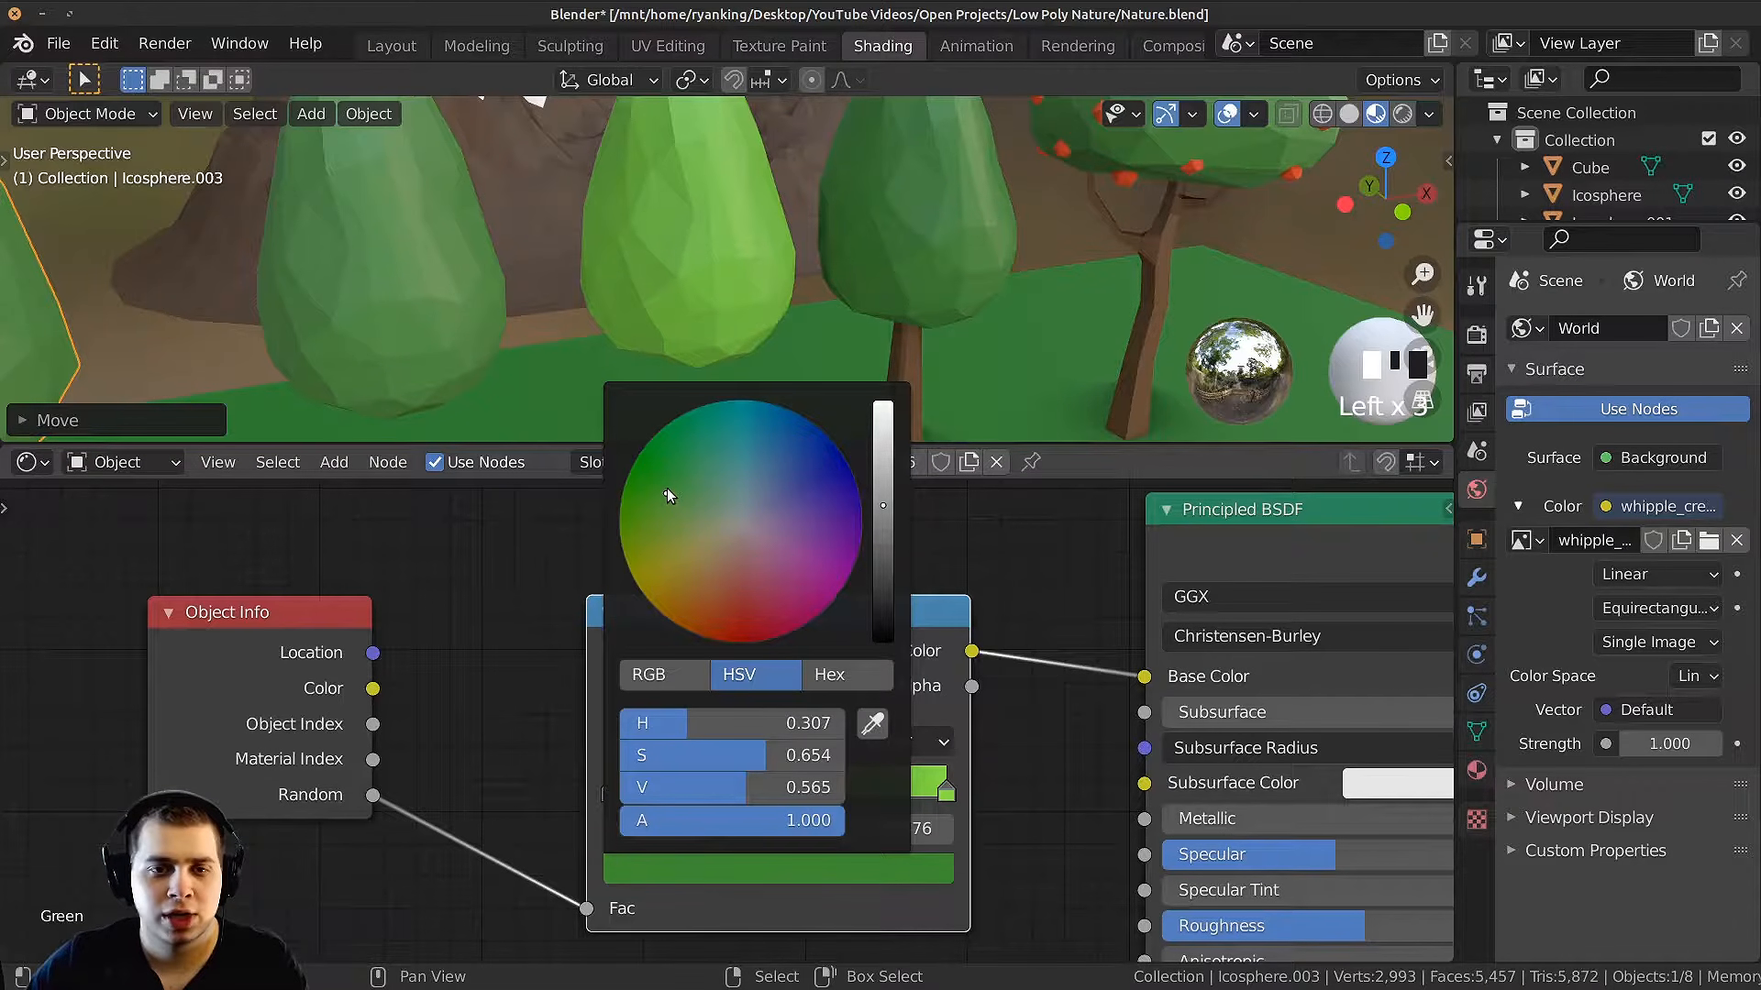
{"action": "left_click_drag", "start_coordinate": [667, 489], "coordinate": [661, 467]}
{"action": "left_click_drag", "start_coordinate": [882, 489], "coordinate": [882, 476]}
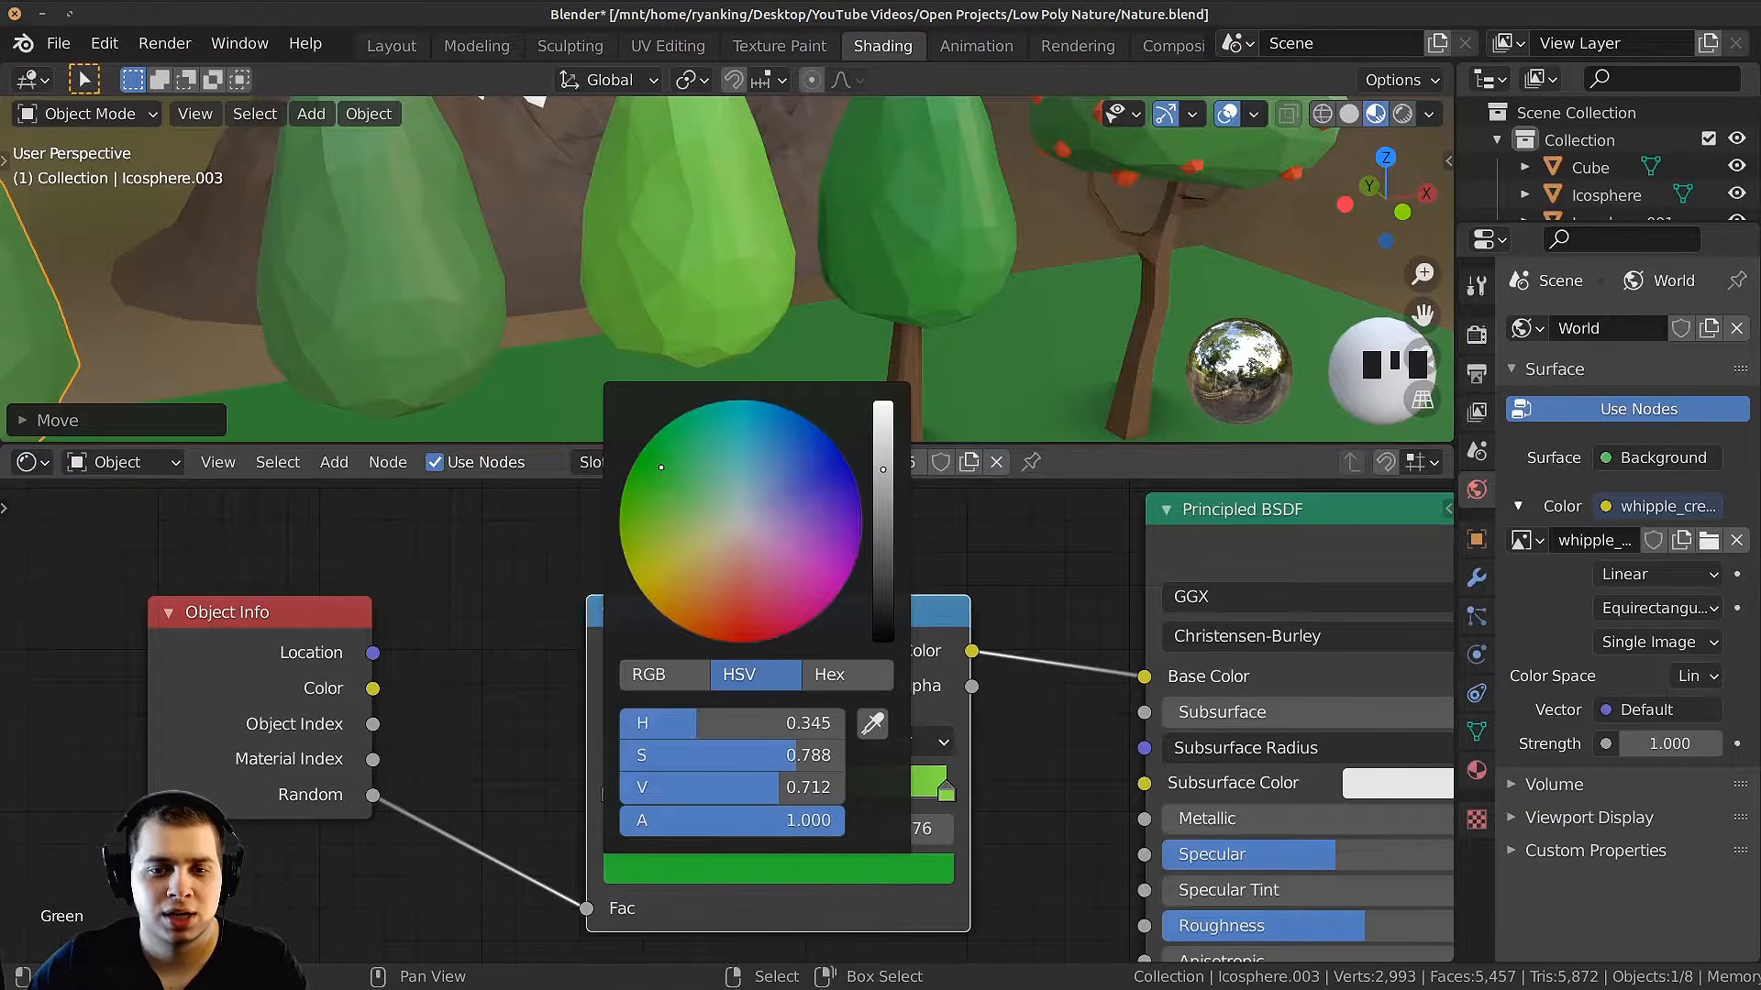
{"action": "left_click_drag", "start_coordinate": [685, 489], "coordinate": [637, 457]}
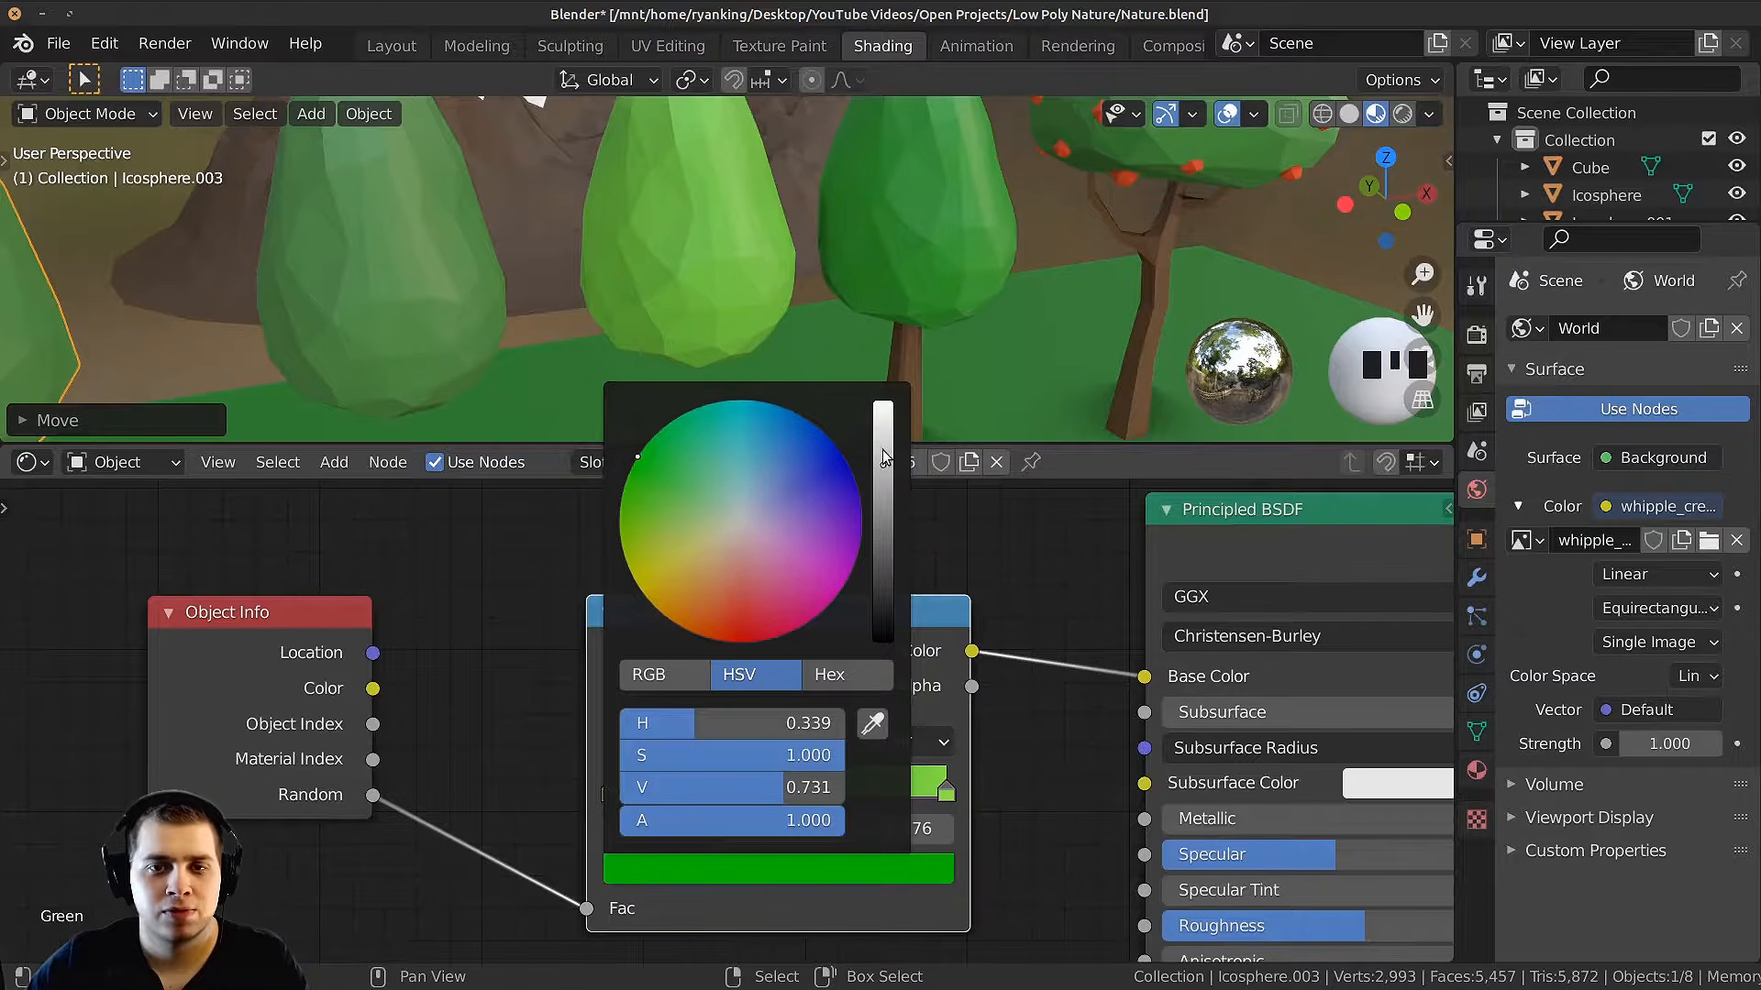
{"action": "left_click_drag", "start_coordinate": [883, 457], "coordinate": [883, 453]}
{"action": "middle_click_drag", "start_coordinate": [815, 314], "coordinate": [674, 305]}
{"action": "left_click", "coordinate": [858, 867]}
Step: Select all four pointed crowns and duplicate them along the X axis to extend the test row
{"action": "scroll", "coordinate": [780, 285], "scroll_direction": "down", "scroll_amount": 4}
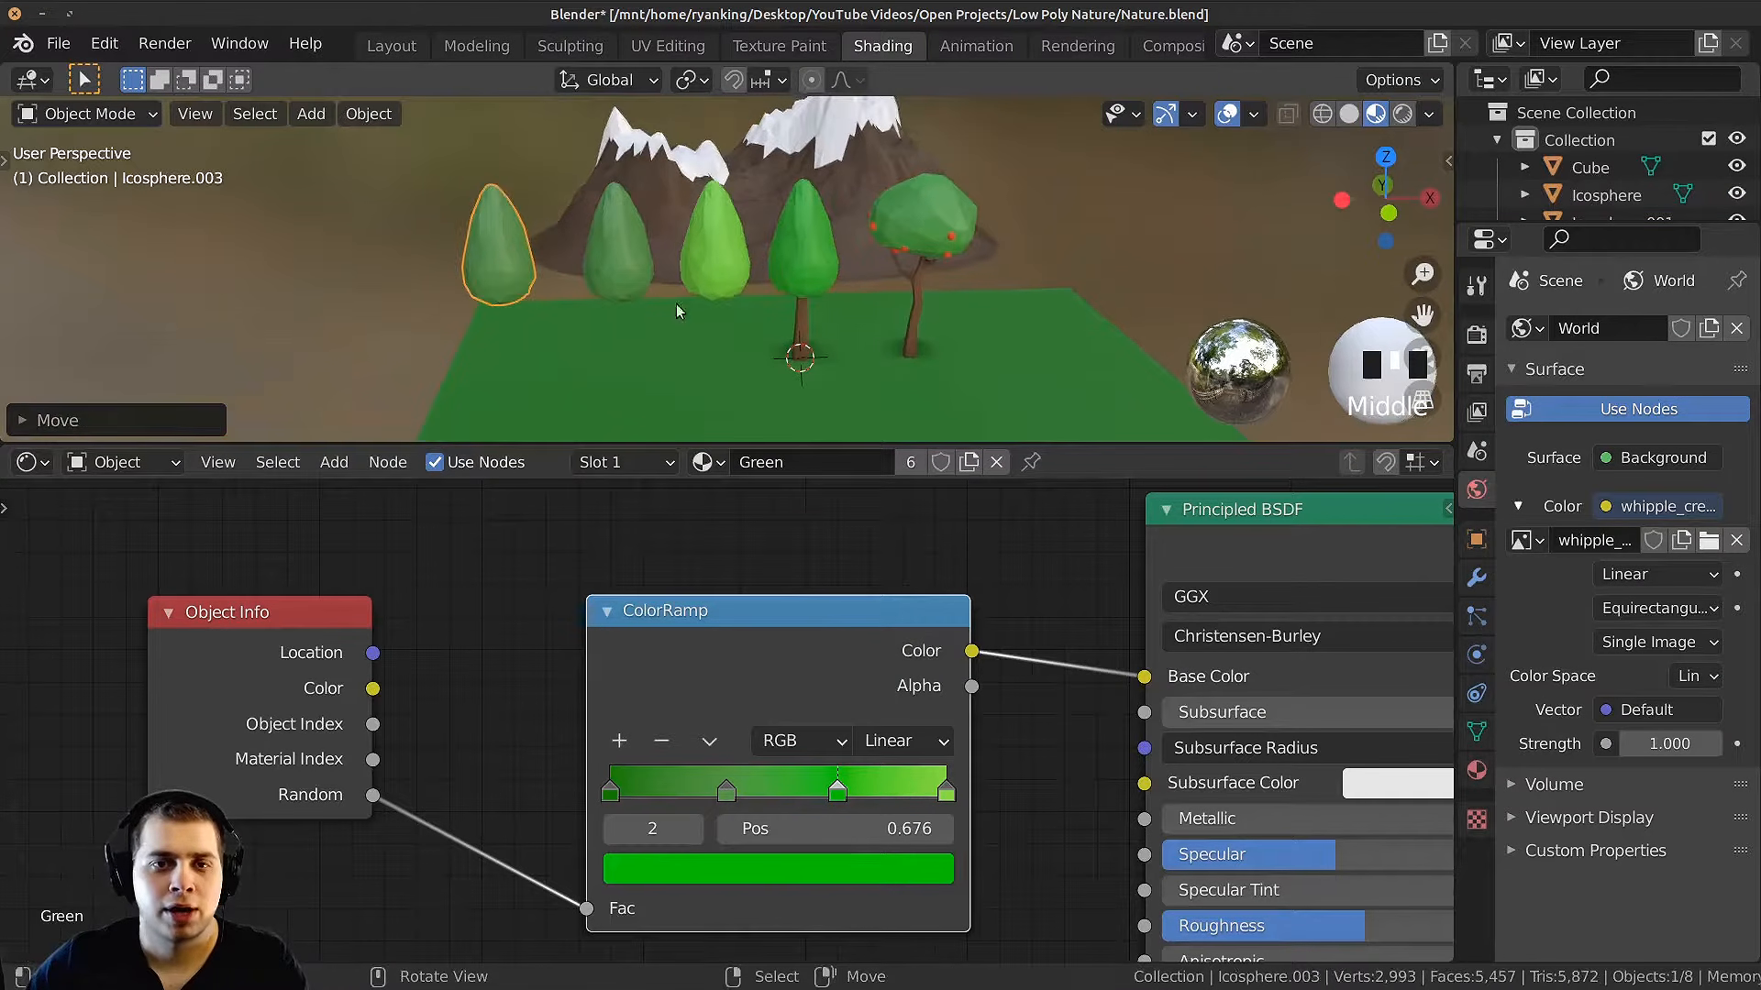
{"action": "right_click", "coordinate": [789, 264]}
{"action": "right_click", "coordinate": [661, 250], "text": "shift"}
{"action": "right_click", "coordinate": [720, 249]}
{"action": "right_click", "coordinate": [792, 248], "text": "shift"}
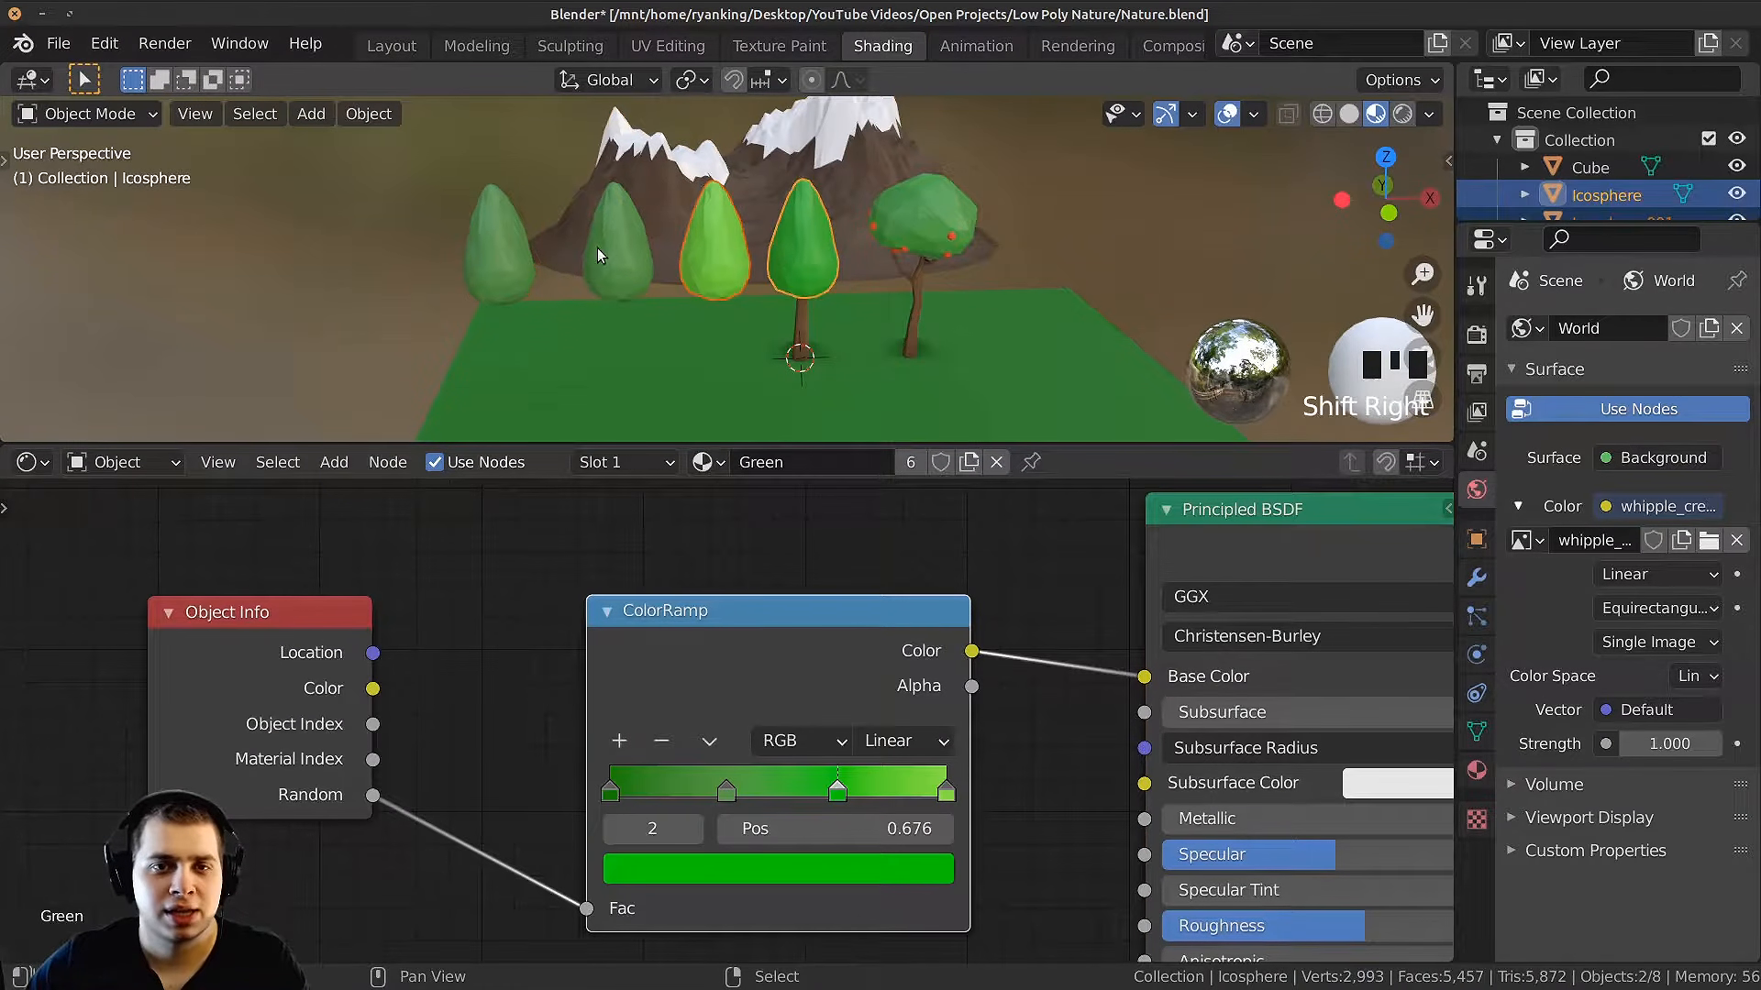
{"action": "right_click", "coordinate": [601, 247], "text": "shift"}
{"action": "right_click", "coordinate": [510, 249], "text": "shift"}
{"action": "middle_click_drag", "start_coordinate": [811, 263], "coordinate": [986, 268], "text": "shift"}
{"action": "key", "text": "shift+d"}
{"action": "key", "text": "x"}
{"action": "left_click", "coordinate": [586, 269]}
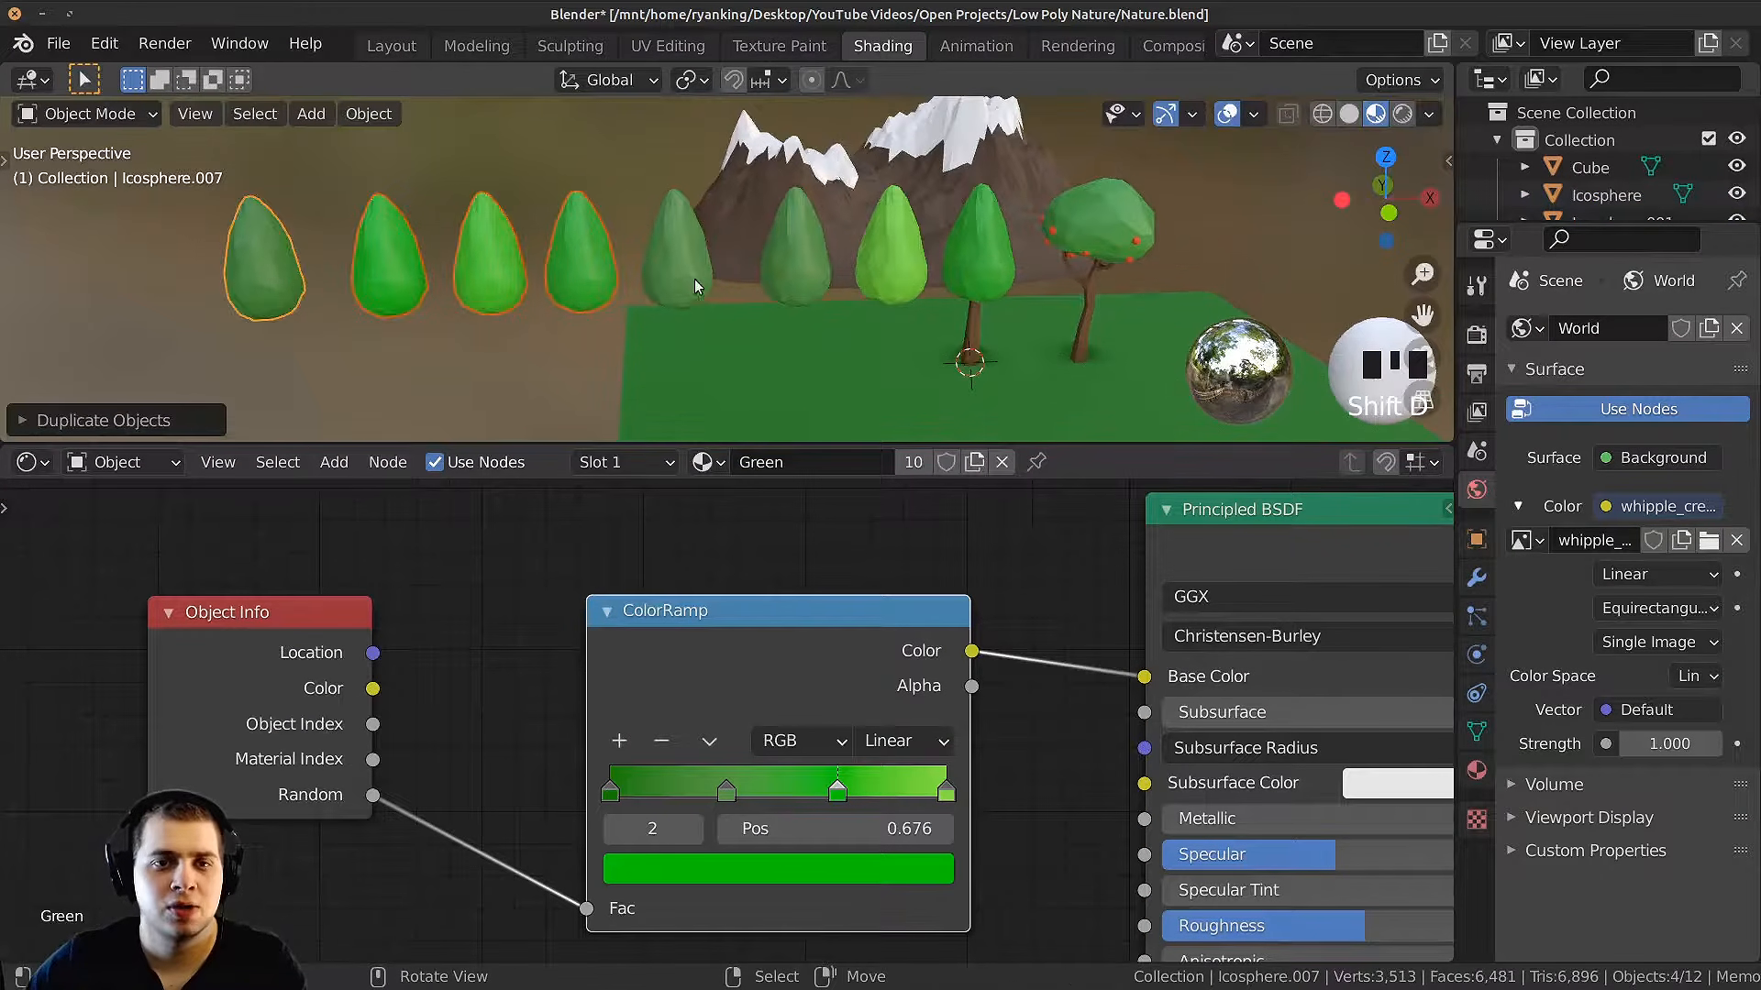
Step: Duplicate the four newly copied crowns once more along the X axis and view the whole row
{"action": "middle_click_drag", "start_coordinate": [587, 269], "coordinate": [678, 285], "text": "shift"}
{"action": "key", "text": "shift+d"}
{"action": "key", "text": "x"}
{"action": "left_click", "coordinate": [682, 307]}
{"action": "scroll", "coordinate": [897, 297], "scroll_direction": "up", "scroll_amount": 2}
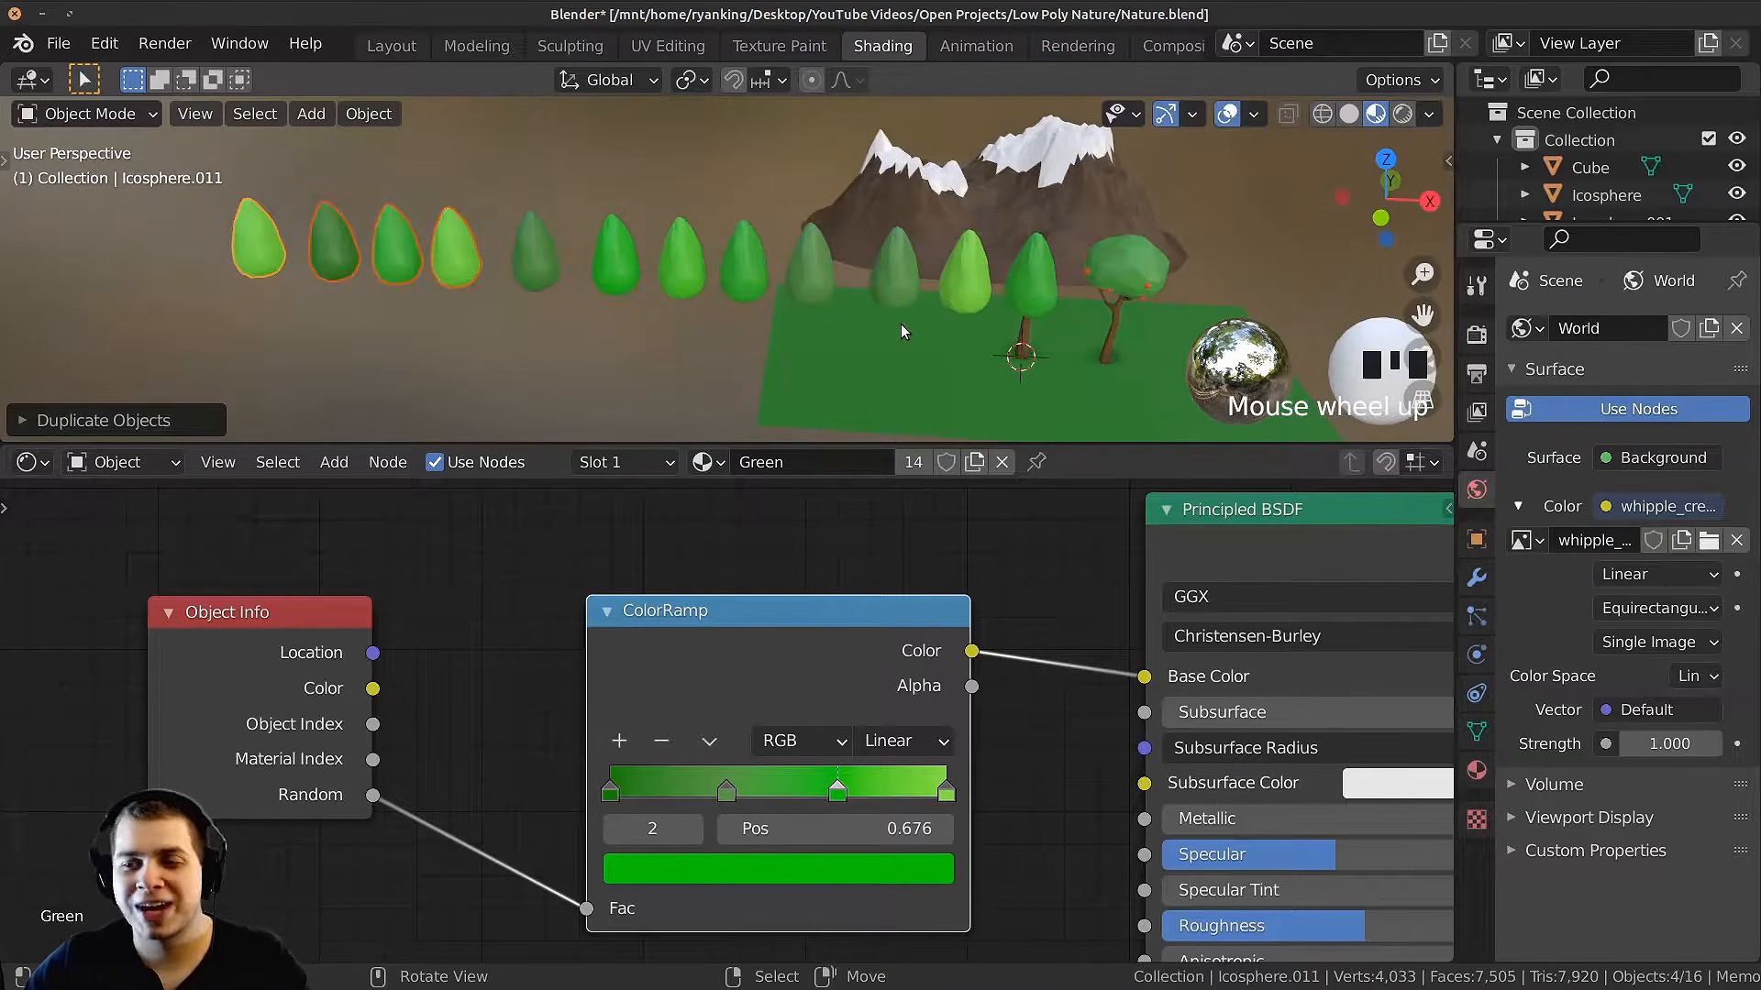
Step: Select most of the duplicate crowns in the test row and delete them
{"action": "middle_click_drag", "start_coordinate": [901, 326], "coordinate": [856, 312]}
{"action": "right_click", "coordinate": [857, 307]}
{"action": "right_click", "coordinate": [913, 304], "text": "shift"}
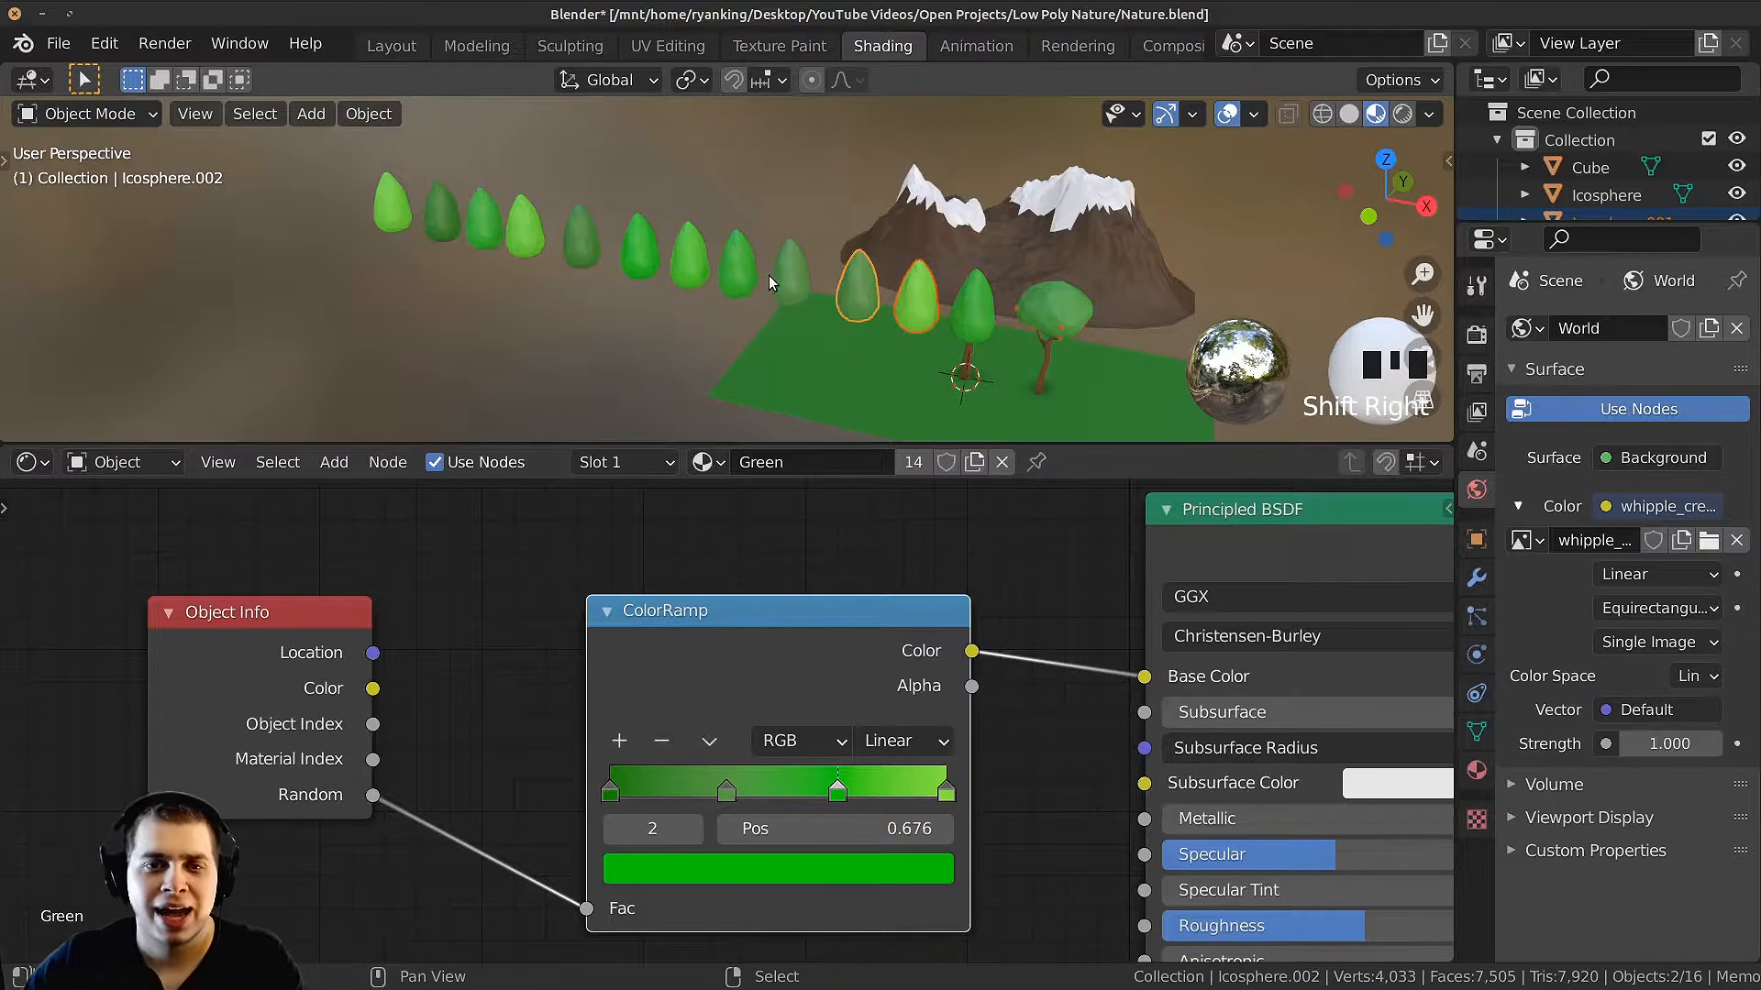
{"action": "right_click", "coordinate": [772, 278], "text": "shift"}
{"action": "key", "text": "b"}
{"action": "left_click_drag", "start_coordinate": [690, 181], "coordinate": [540, 243]}
{"action": "key", "text": "b"}
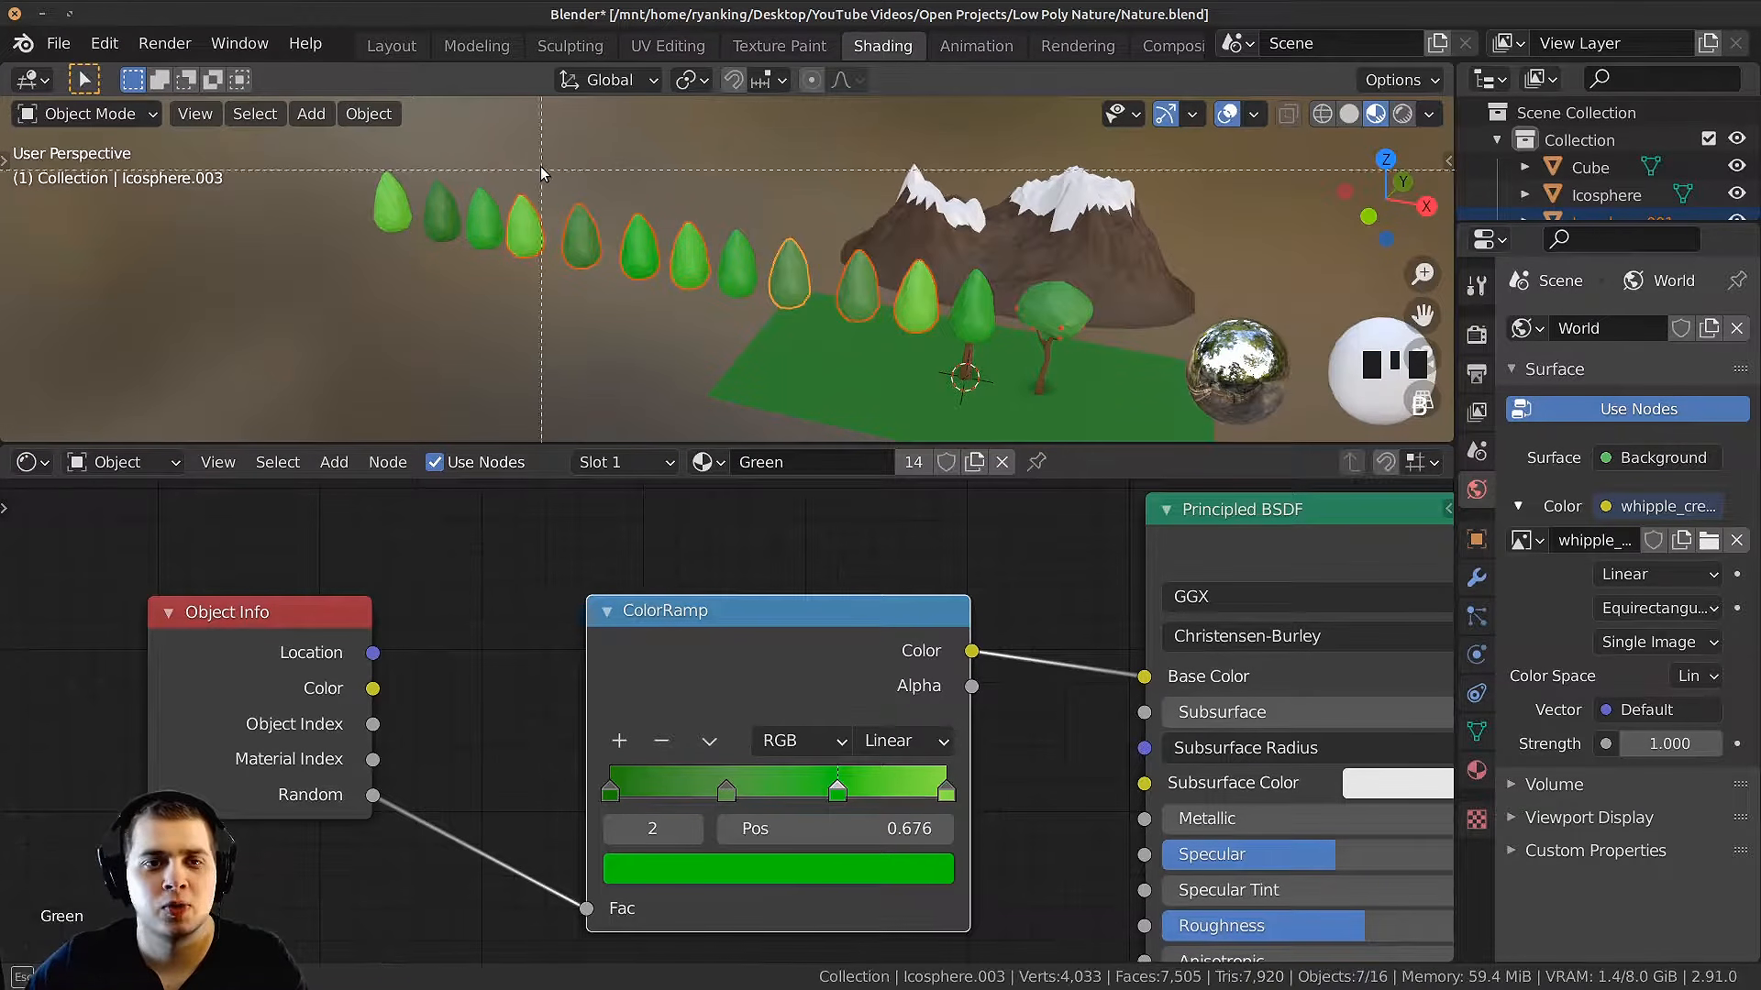
{"action": "left_click_drag", "start_coordinate": [498, 166], "coordinate": [444, 206]}
{"action": "key", "text": "x"}
{"action": "left_click", "coordinate": [444, 205]}
Step: Delete the two leftover duplicate crowns so only the crowns on the finished trees remain
{"action": "middle_click_drag", "start_coordinate": [778, 233], "coordinate": [813, 218]}
{"action": "right_click", "coordinate": [733, 249]}
{"action": "key", "text": "x"}
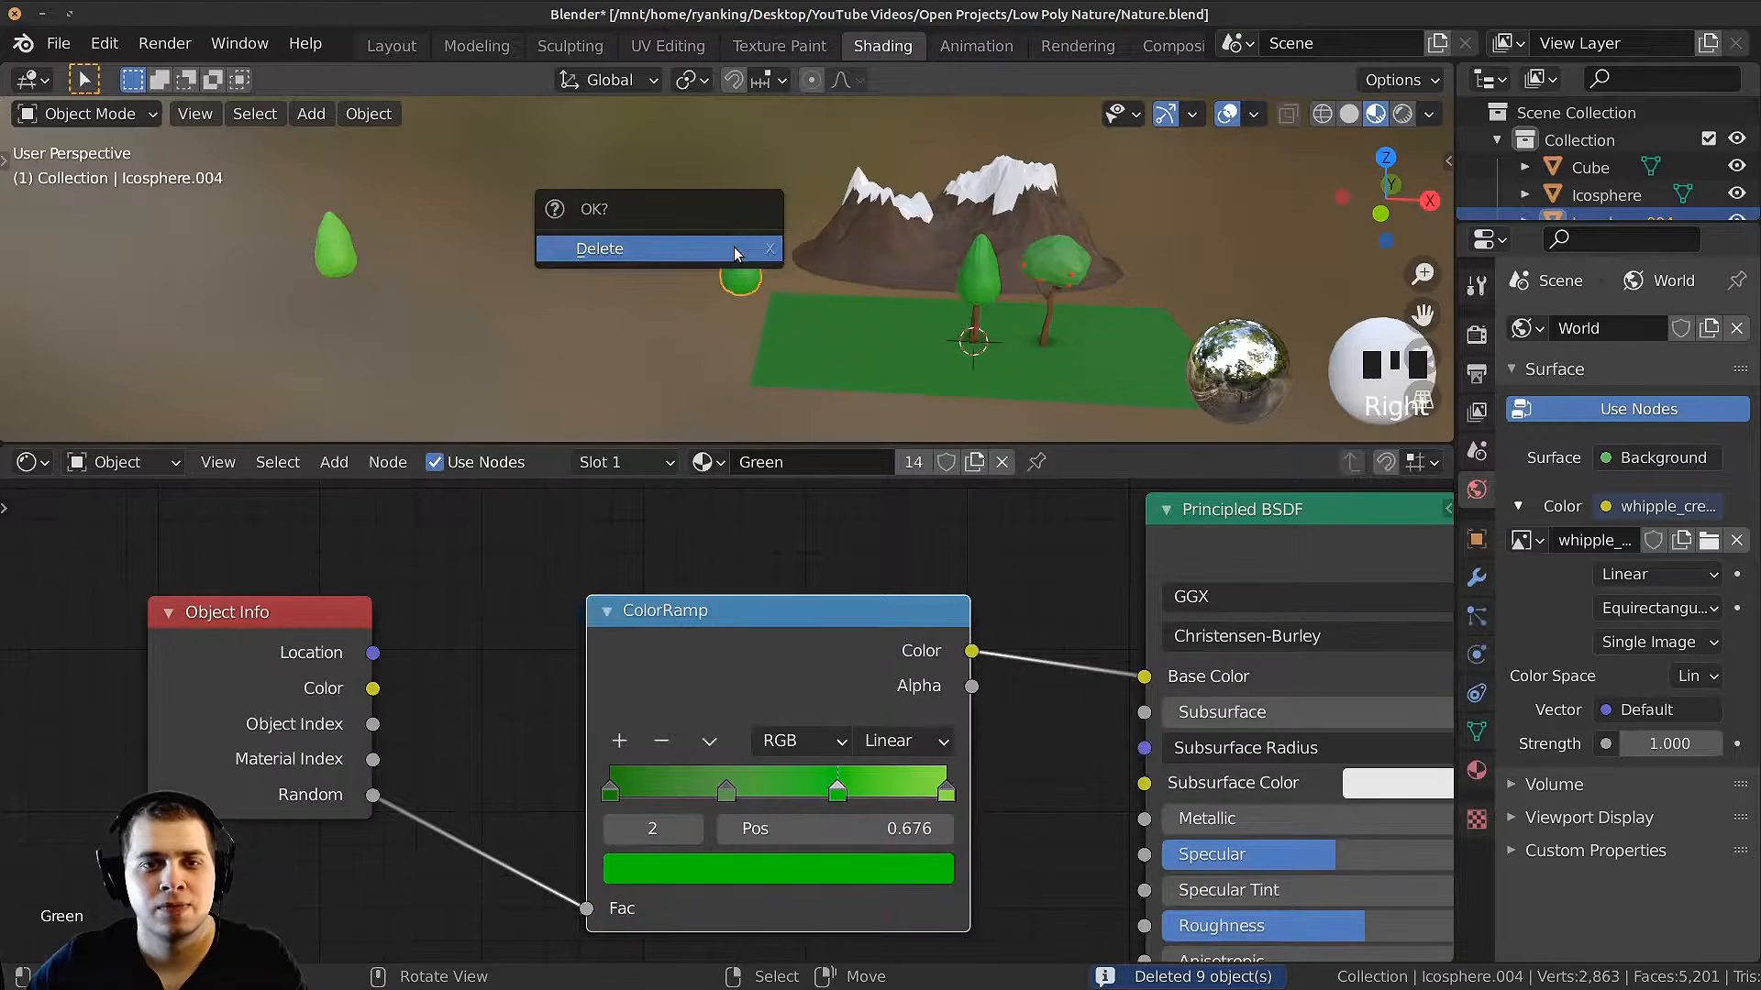
{"action": "left_click", "coordinate": [733, 251]}
{"action": "right_click", "coordinate": [343, 228]}
{"action": "key", "text": "x"}
{"action": "left_click", "coordinate": [343, 229]}
Step: Save Nature.blend and return to the Layout workspace with both trees in view
{"action": "right_click", "coordinate": [977, 294]}
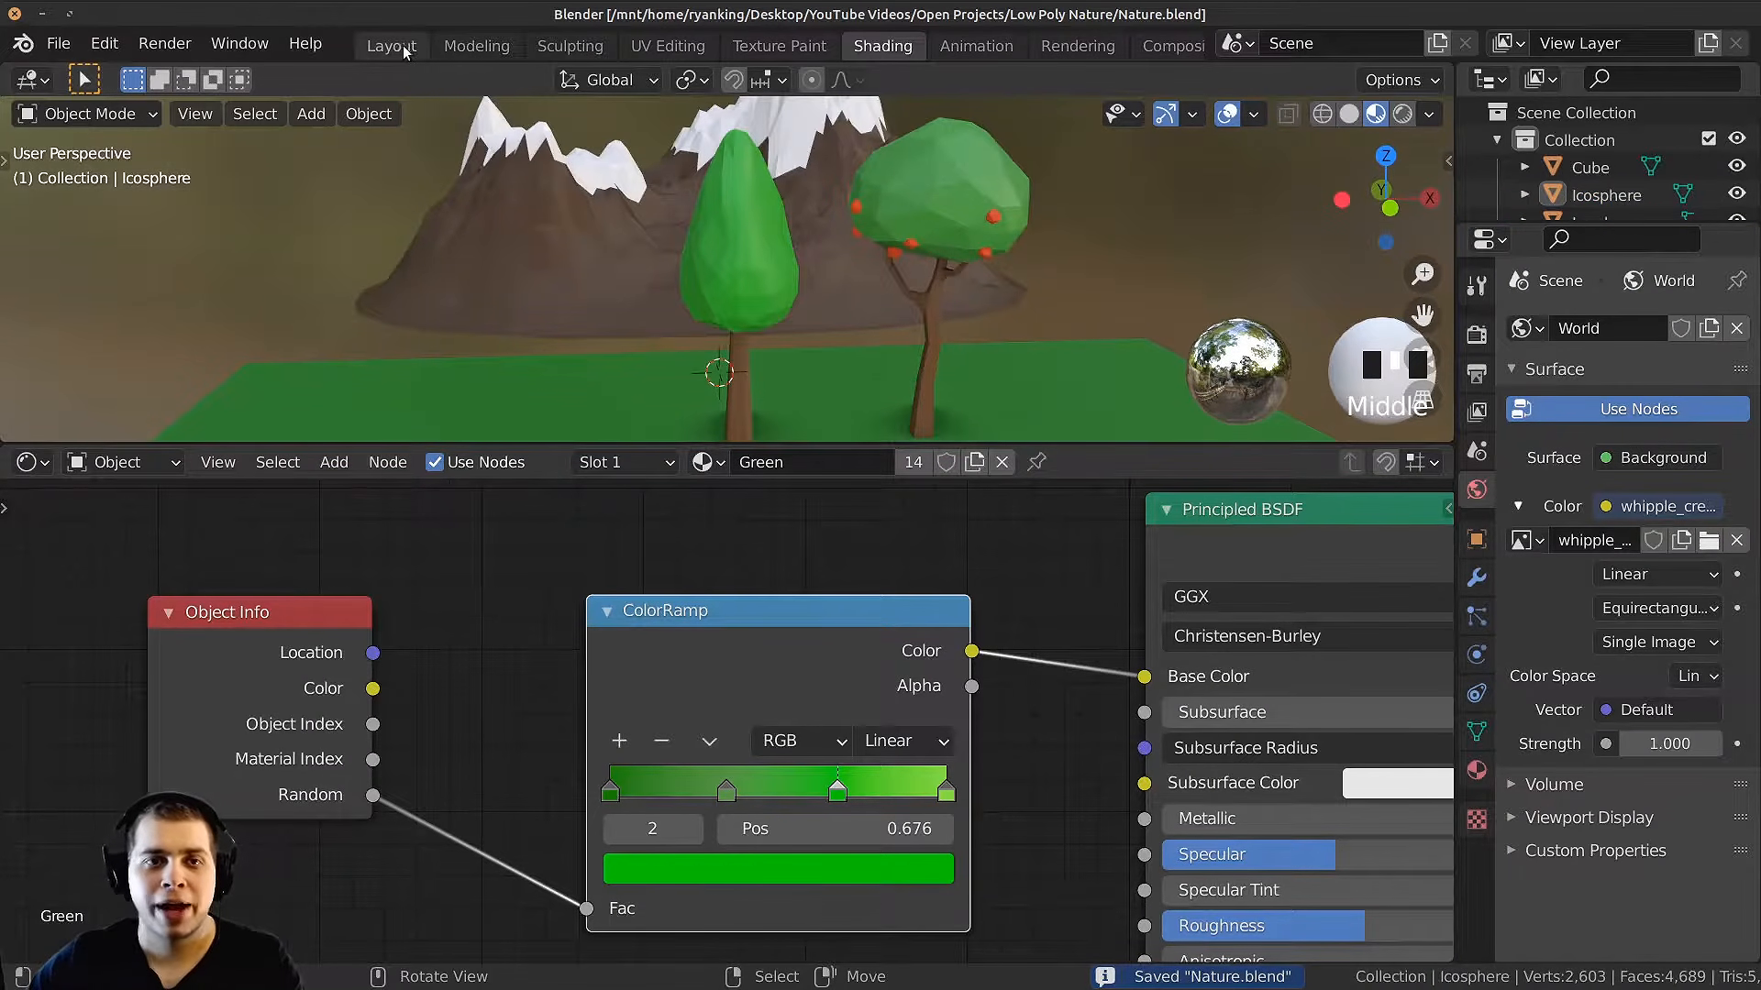
{"action": "left_click", "coordinate": [392, 46]}
{"action": "mouse_move", "coordinate": [655, 178]}
{"action": "middle_mouse_down"}
{"action": "mouse_move", "coordinate": [729, 532]}
{"action": "mouse_move", "coordinate": [785, 367]}
{"action": "mouse_move", "coordinate": [677, 356]}
{"action": "mouse_move", "coordinate": [664, 500]}
{"action": "middle_mouse_up"}
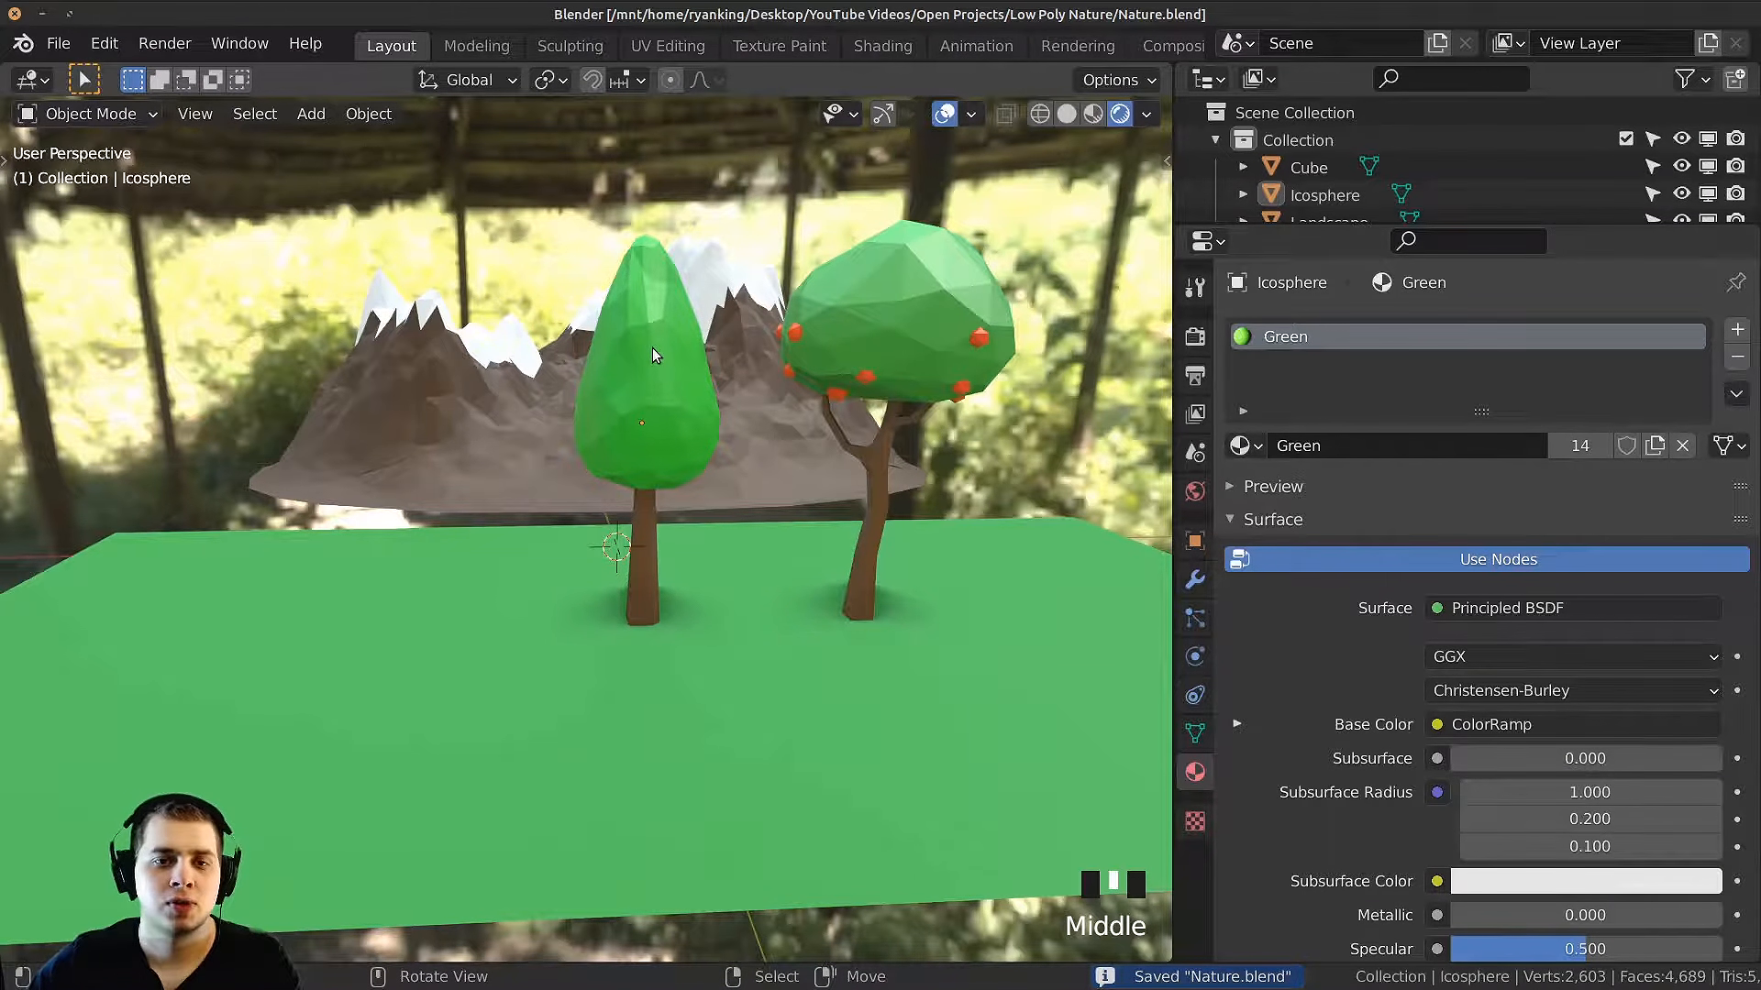
Step: Join the pointed crown with its trunk into one object and save the file
{"action": "right_click", "coordinate": [689, 363]}
{"action": "right_click", "coordinate": [658, 545], "text": "shift"}
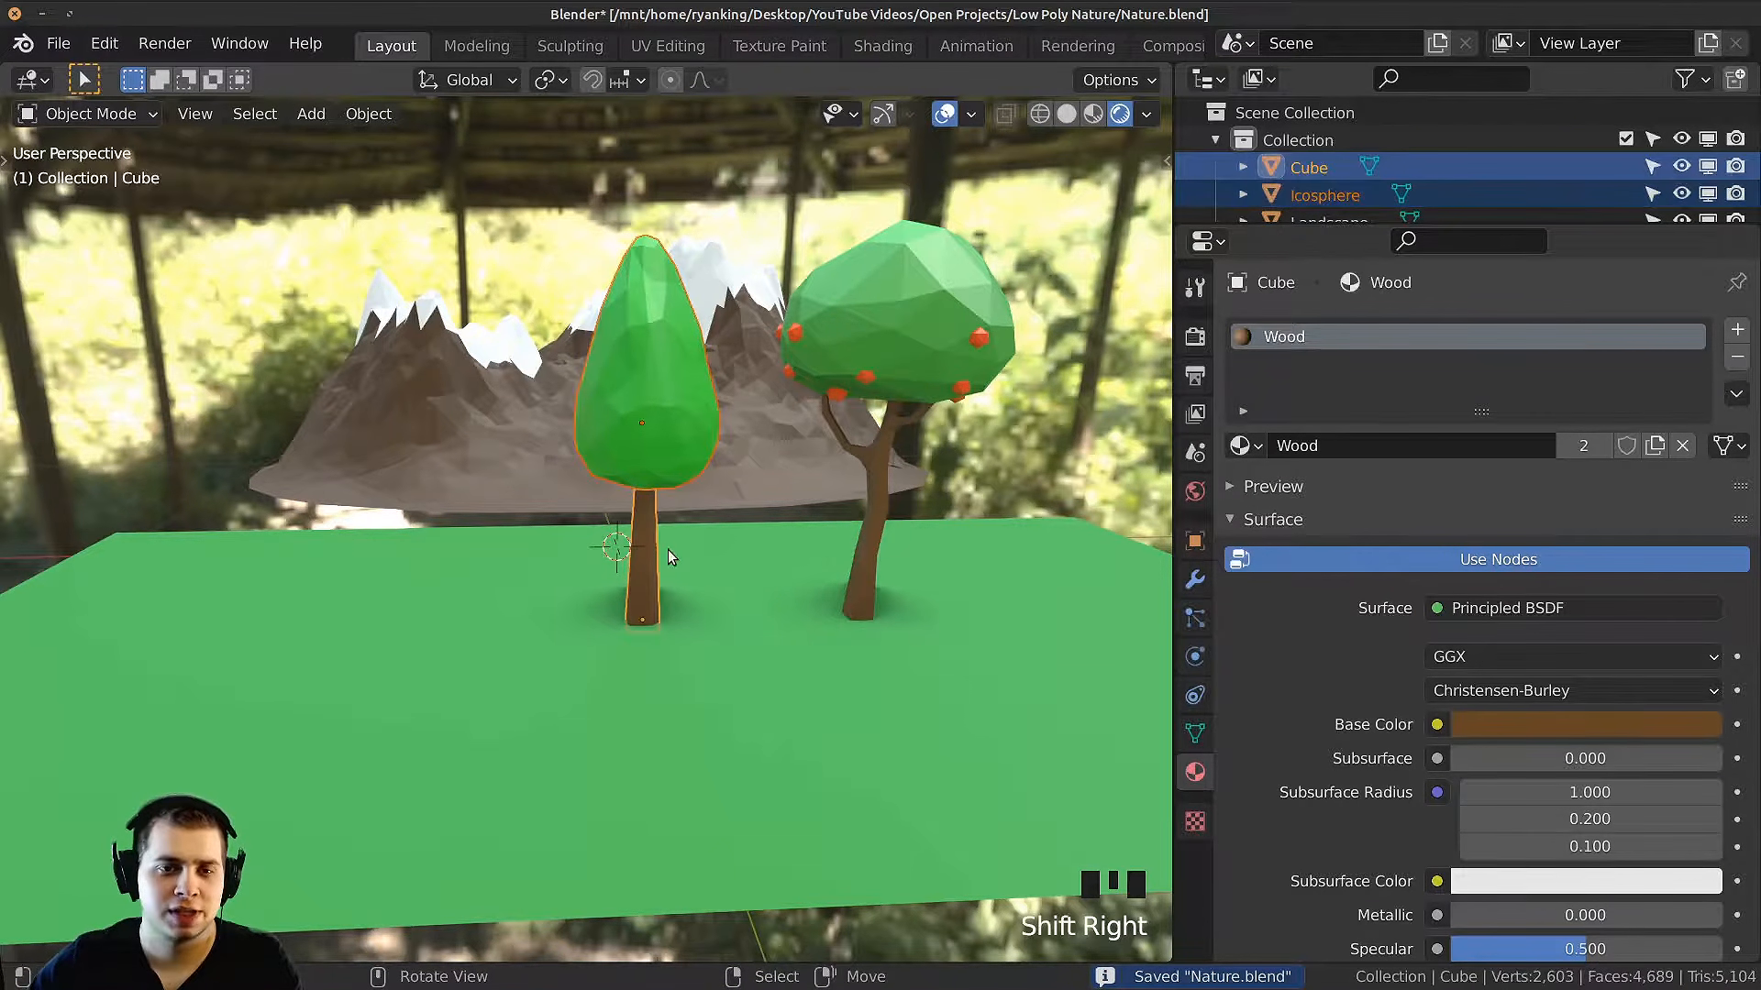
{"action": "middle_click_drag", "start_coordinate": [668, 548], "coordinate": [678, 635]}
{"action": "key", "text": "ctrl+j"}
{"action": "key", "text": "ctrl+s"}
Step: Place the 3D cursor on the open ground beside the pointed tree and add a plane mesh there
{"action": "left_click", "coordinate": [531, 614]}
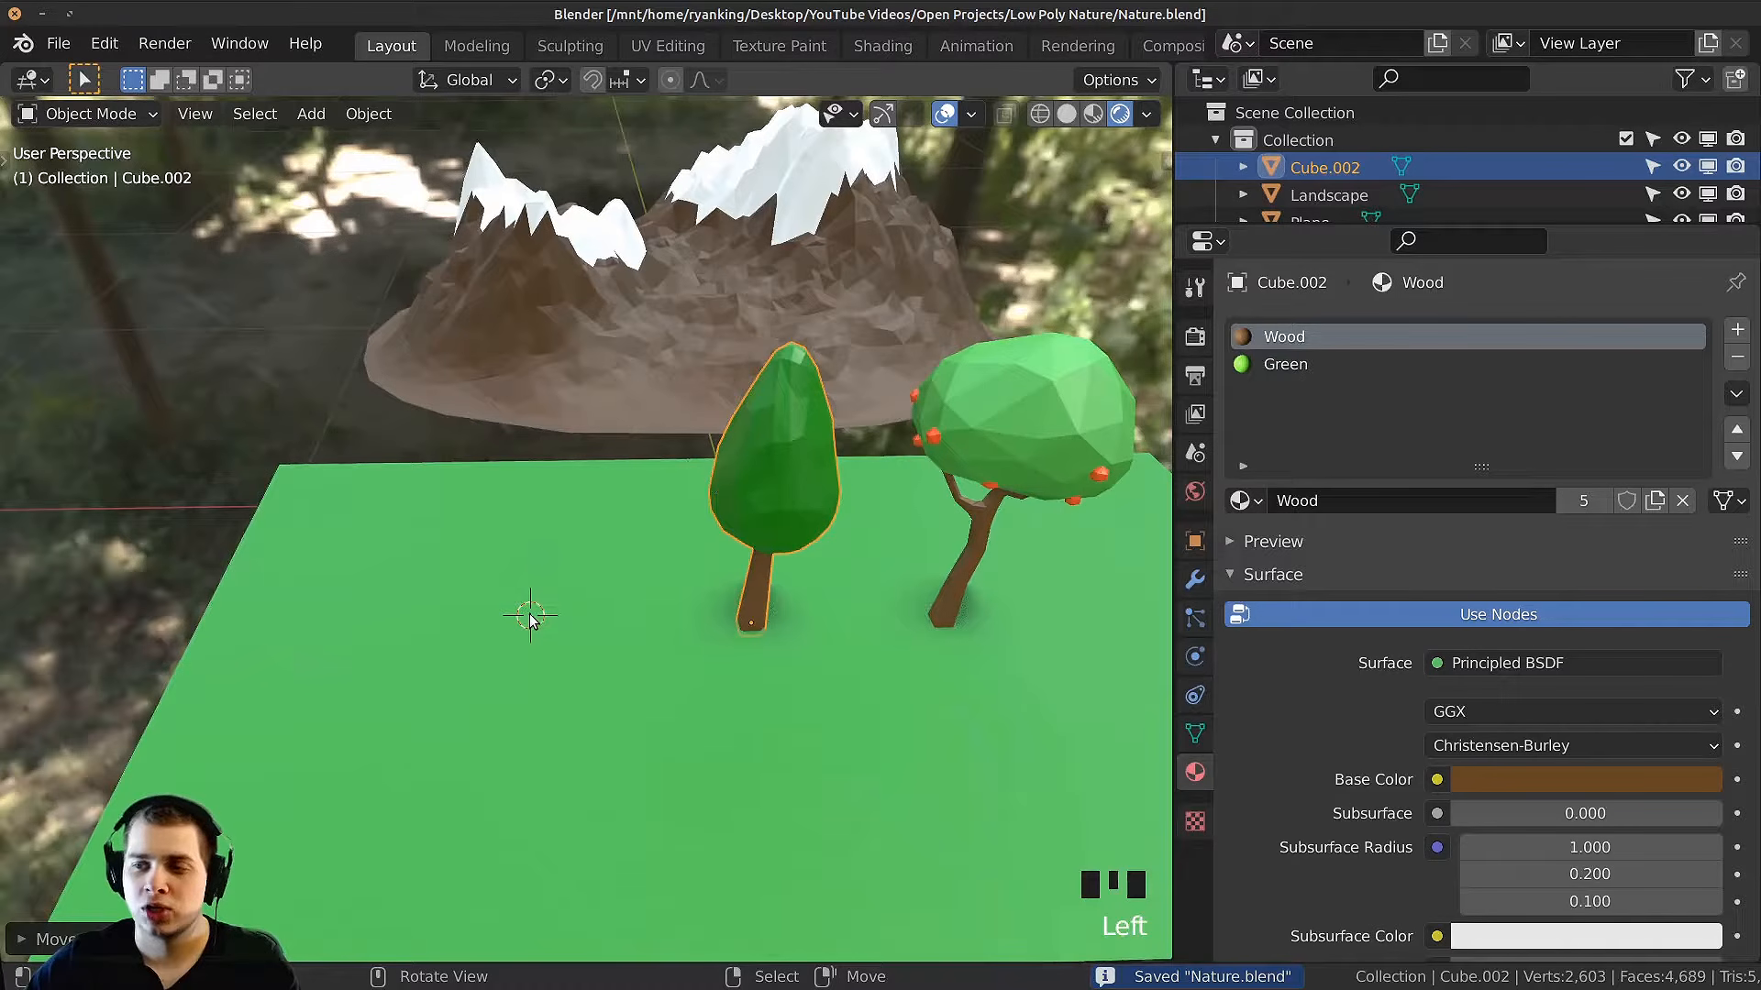
{"action": "middle_click_drag", "start_coordinate": [435, 683], "coordinate": [576, 523]}
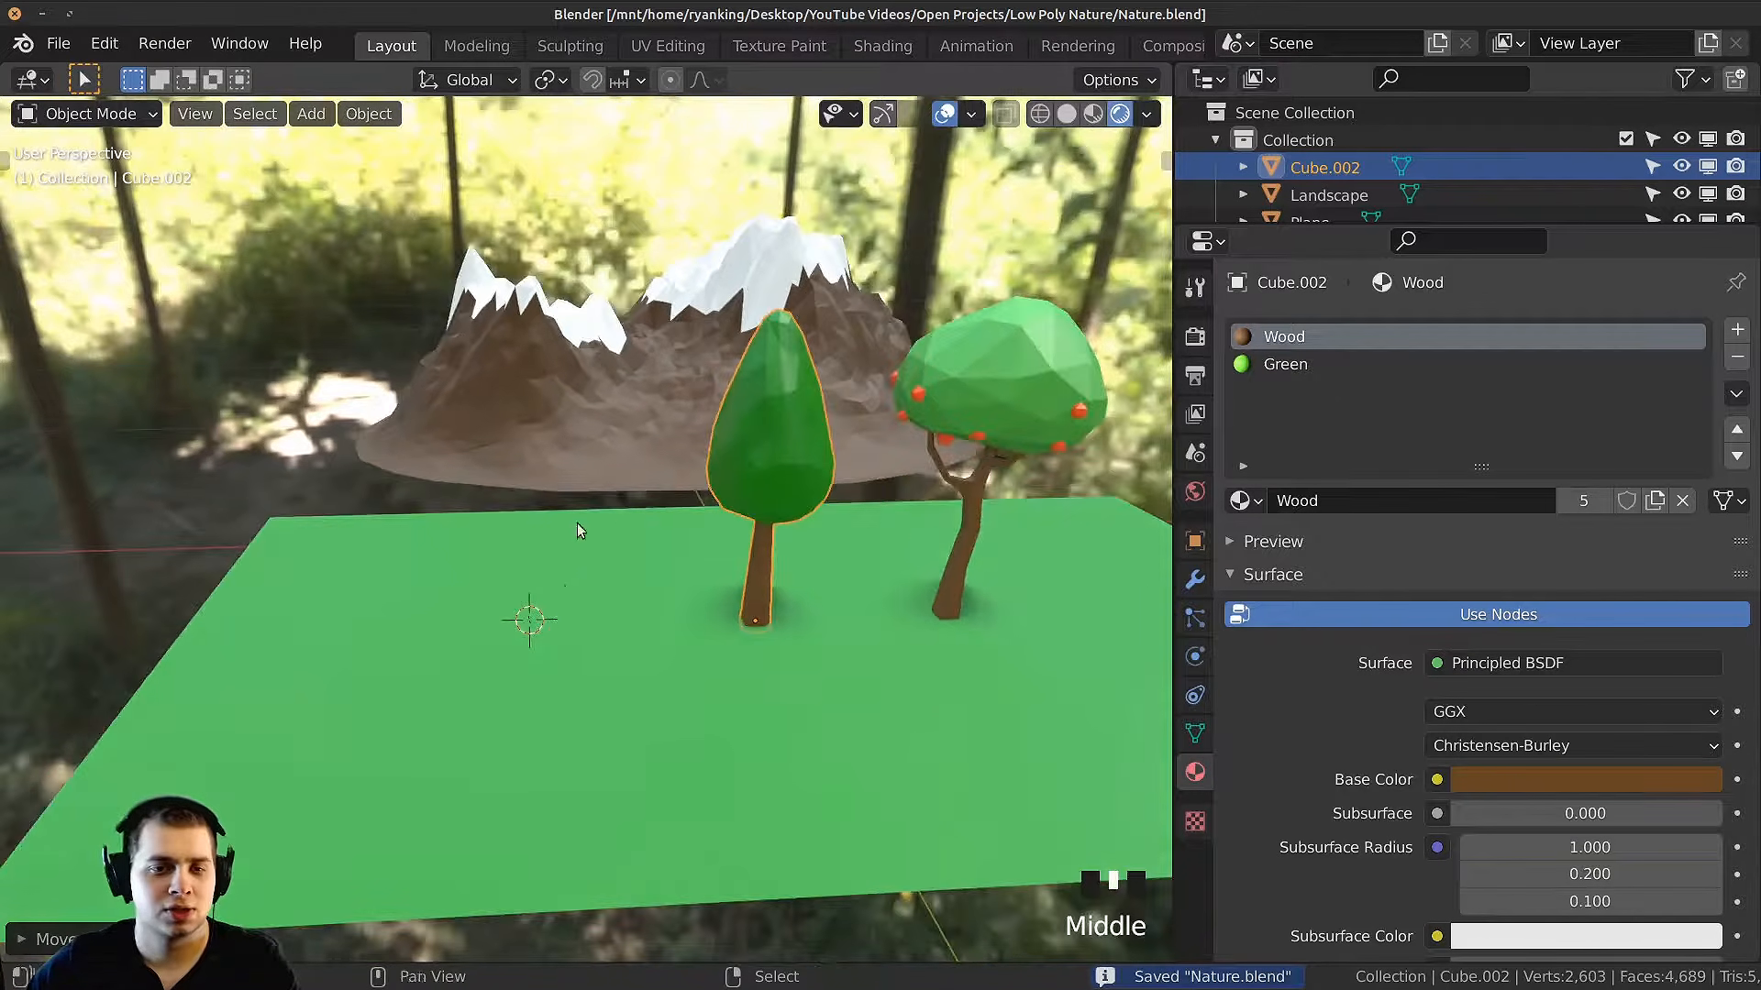
{"action": "scroll", "coordinate": [657, 435], "scroll_direction": "up", "scroll_amount": 2}
{"action": "key", "text": "shift+a"}
{"action": "mouse_move", "coordinate": [648, 448]}
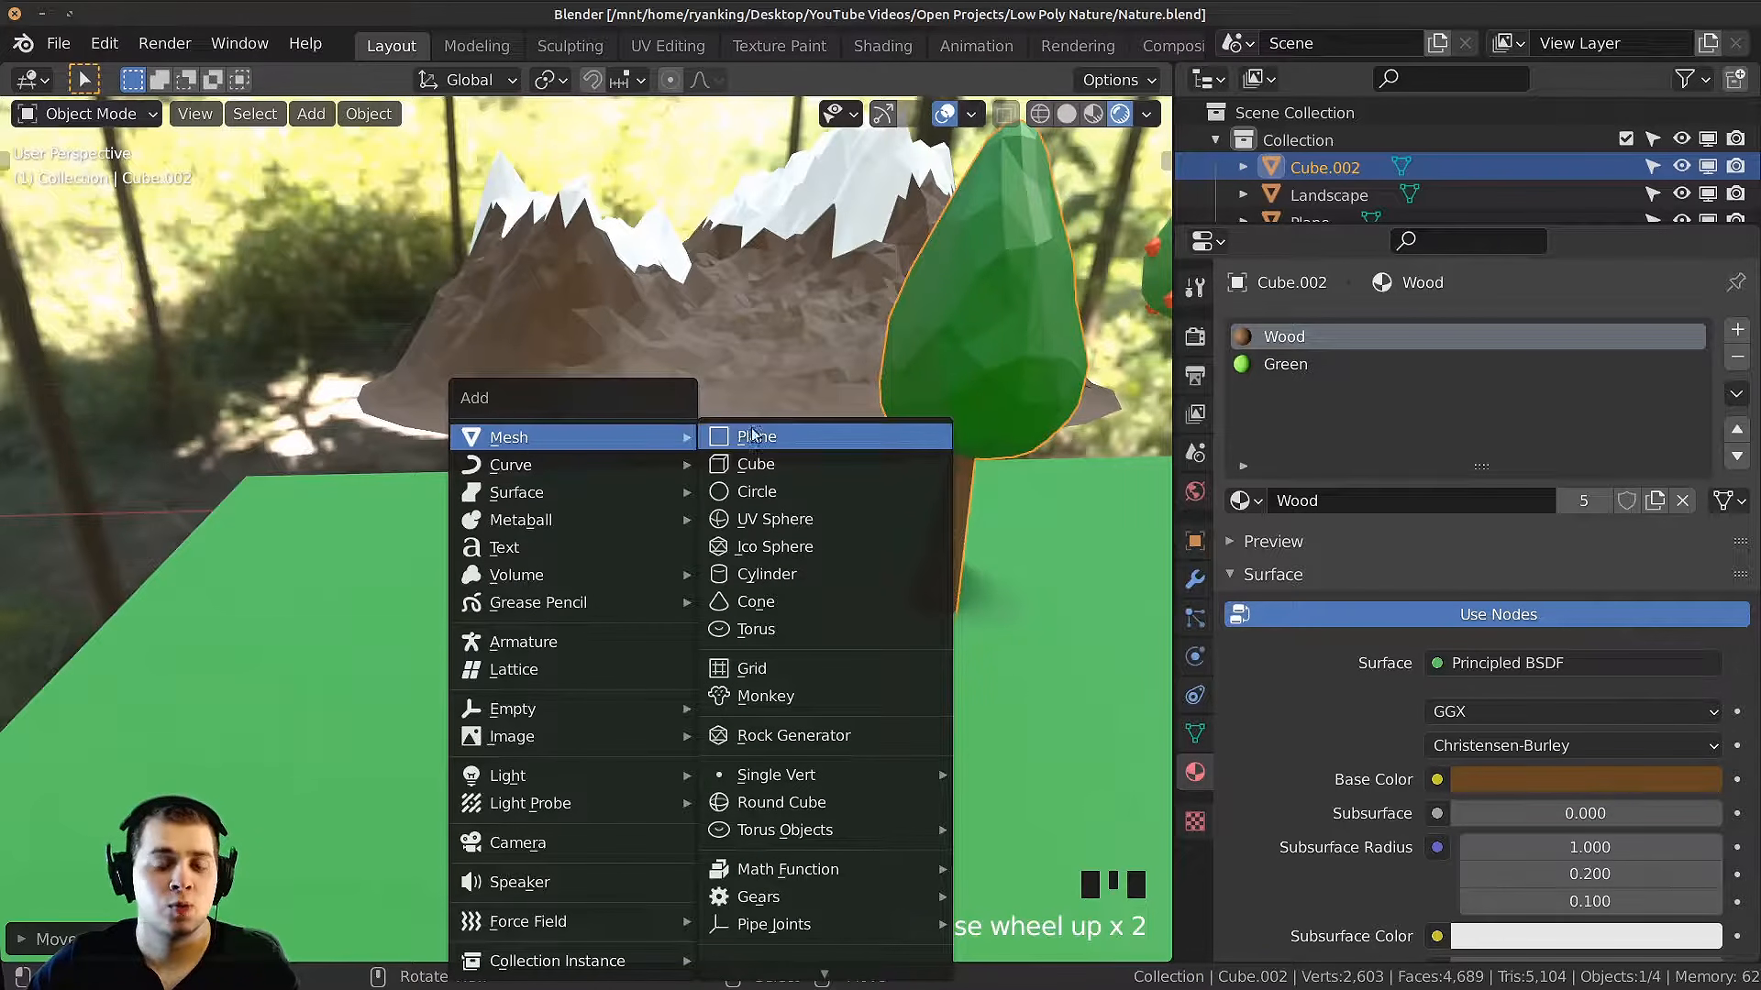
{"action": "left_click", "coordinate": [806, 436]}
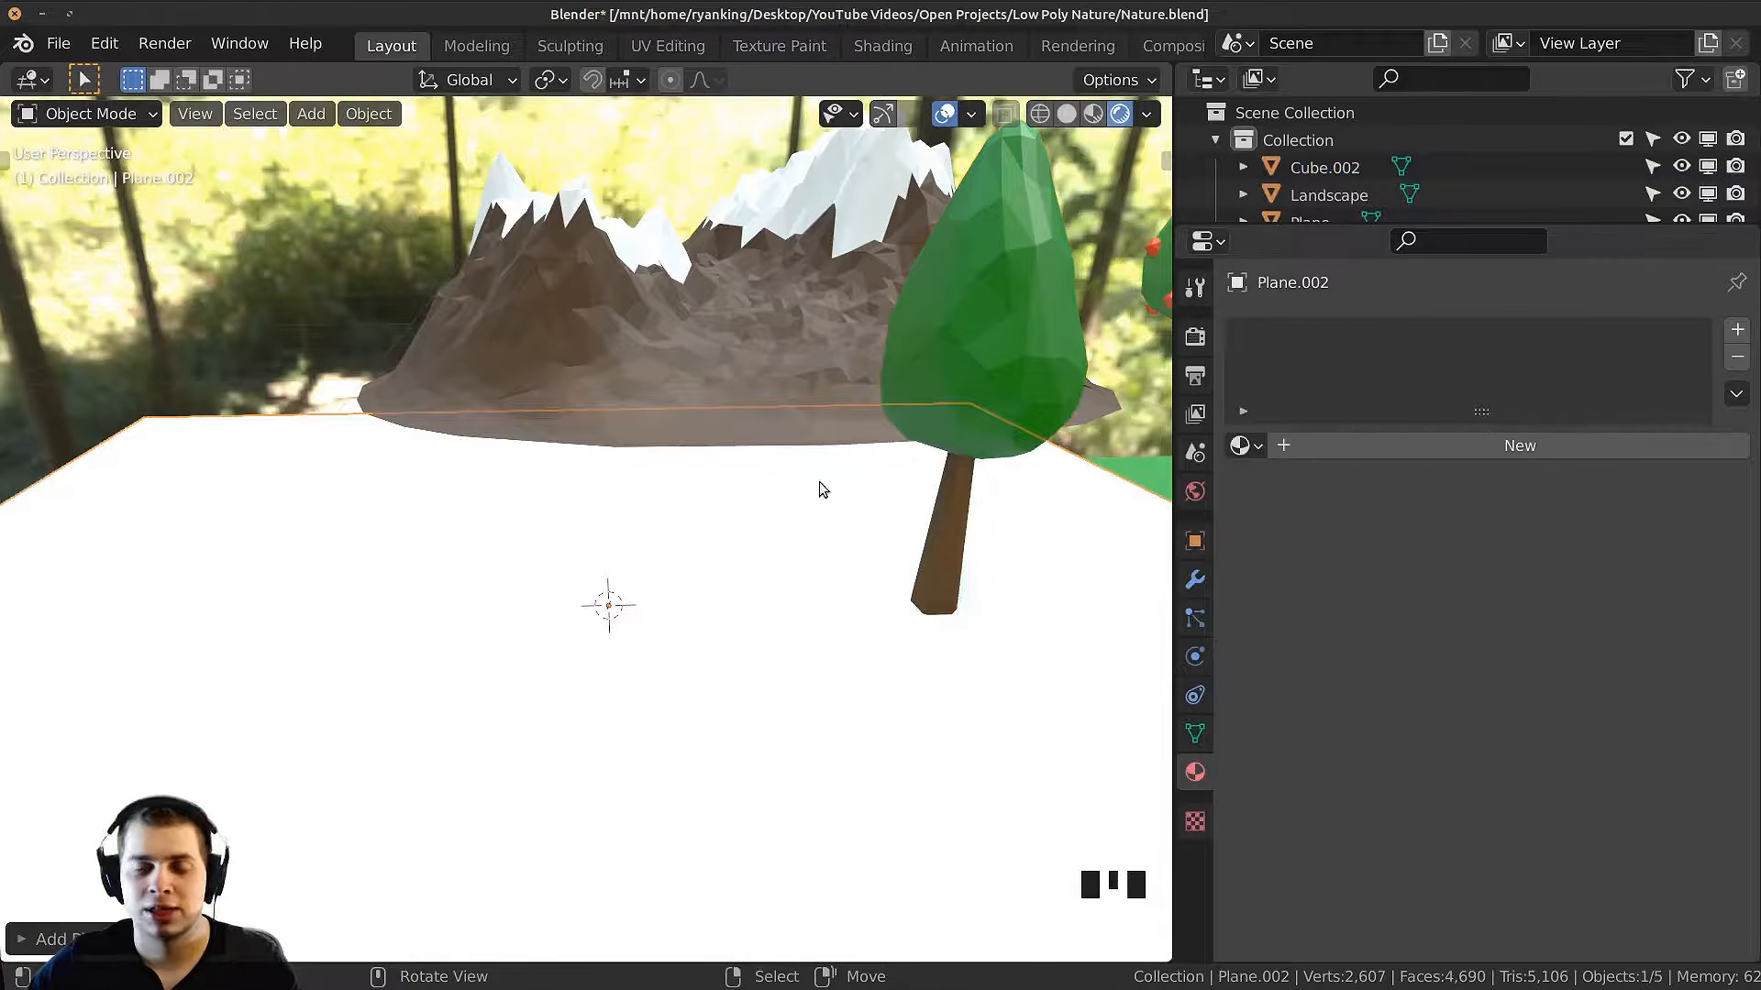
Step: Enter Edit Mode on the new plane and collapse its four vertices into a single vertex on the ground
{"action": "scroll", "coordinate": [843, 522], "scroll_direction": "down", "scroll_amount": 2}
{"action": "key", "text": "Tab"}
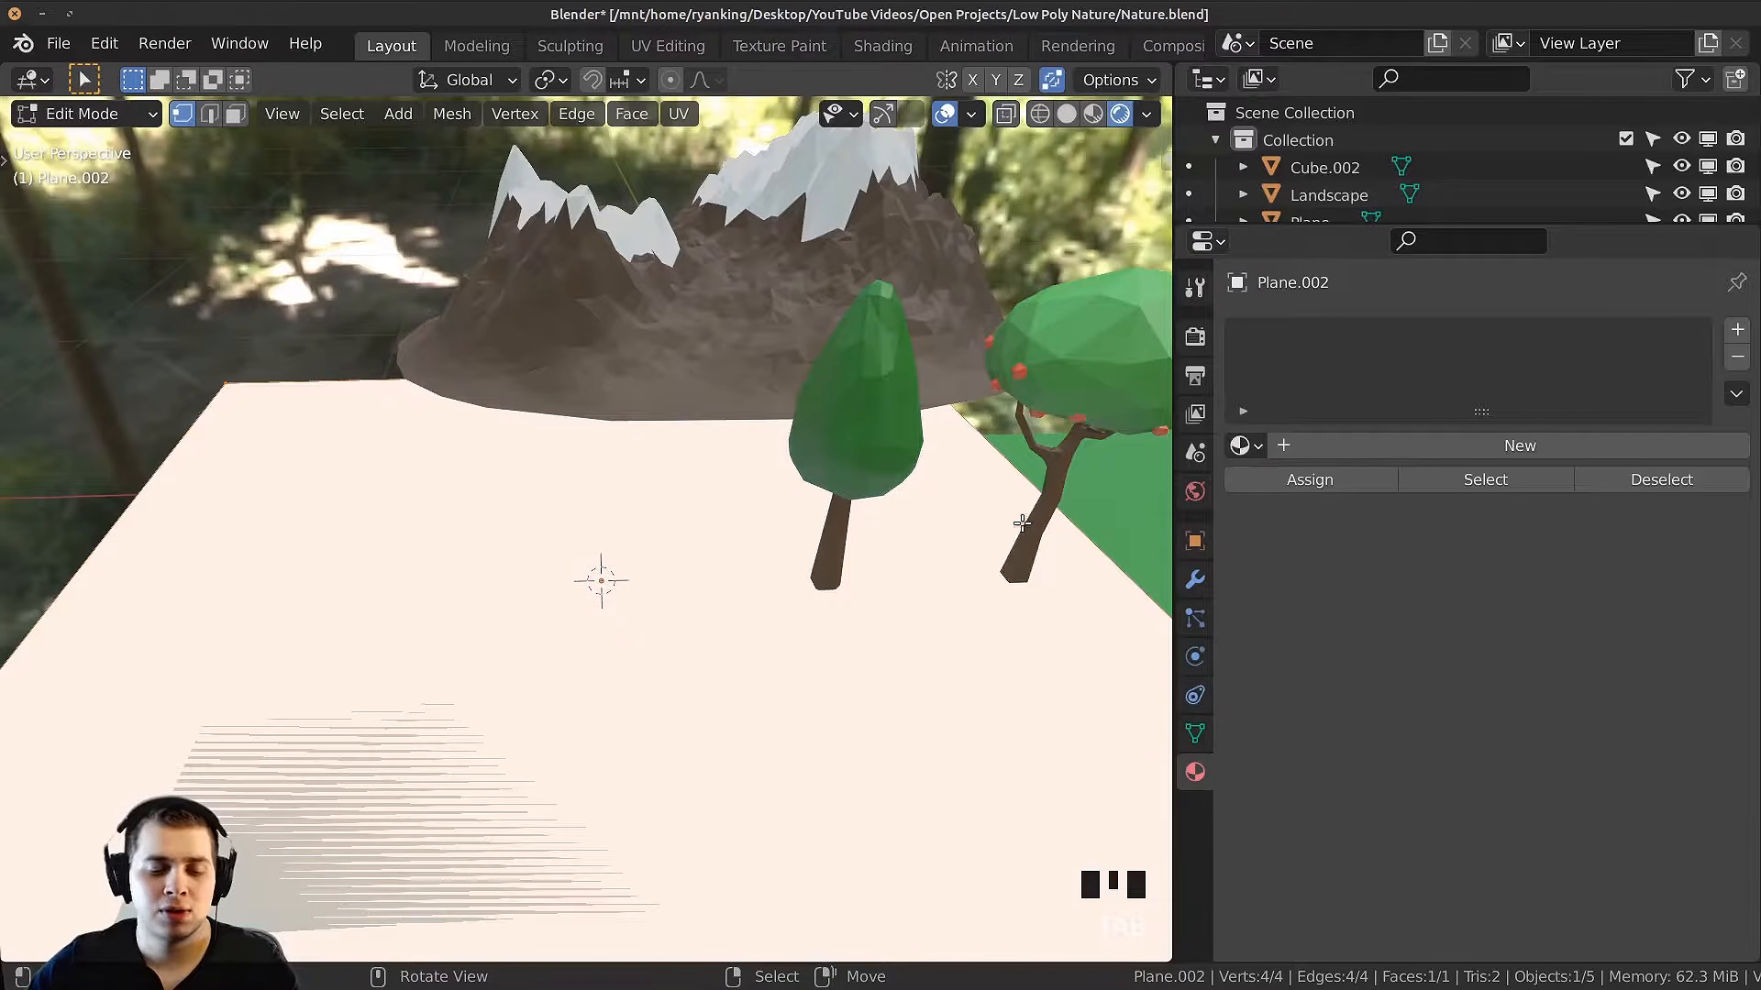
{"action": "key", "text": "s"}
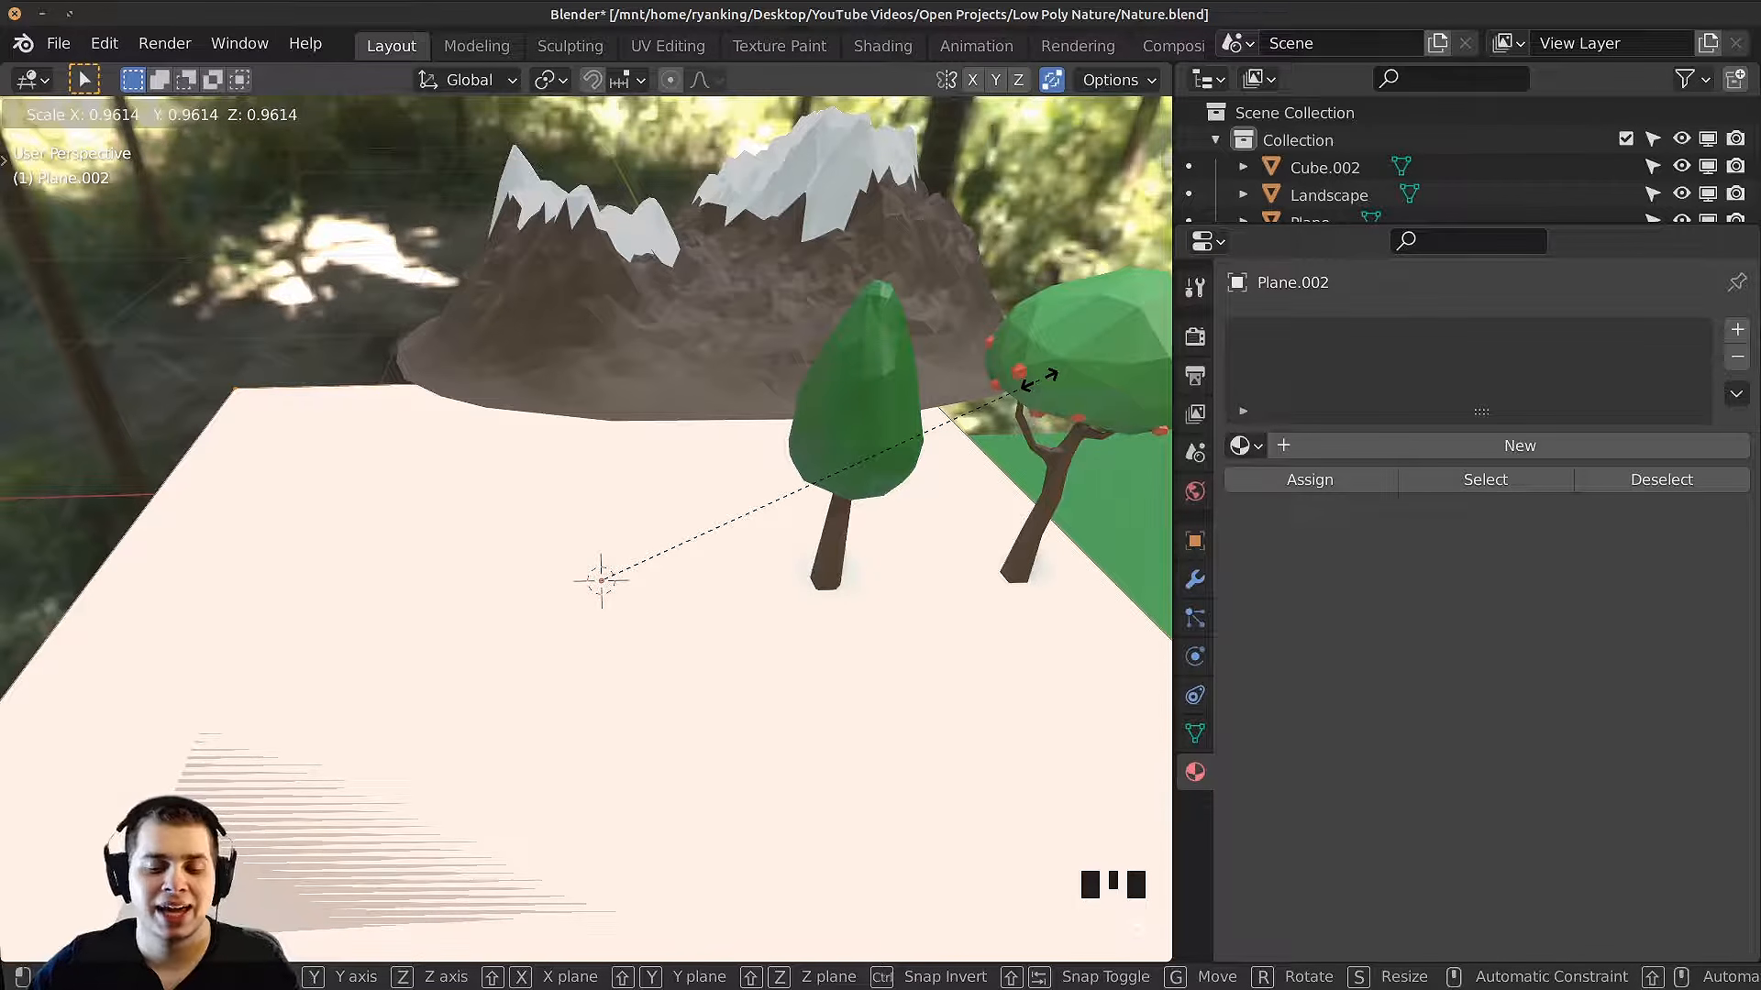
{"action": "key", "text": "0"}
{"action": "key", "text": "Return"}
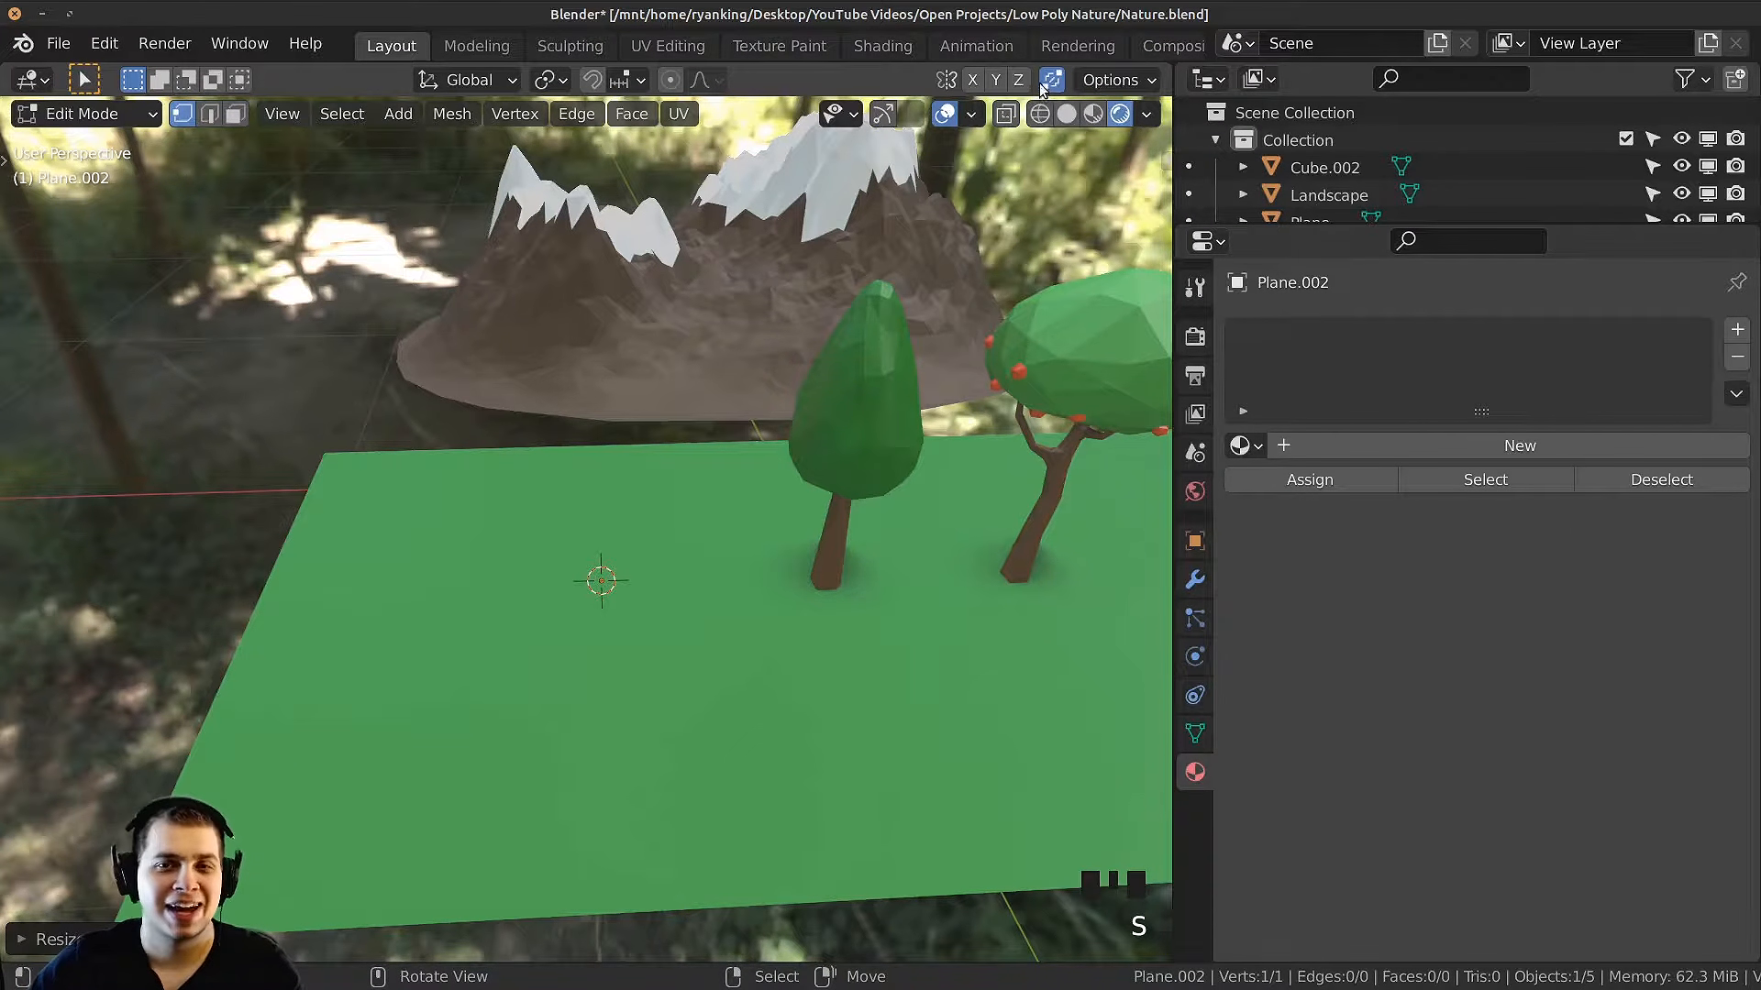
{"action": "scroll", "coordinate": [782, 515], "scroll_direction": "up", "scroll_amount": 3}
{"action": "key", "text": "g"}
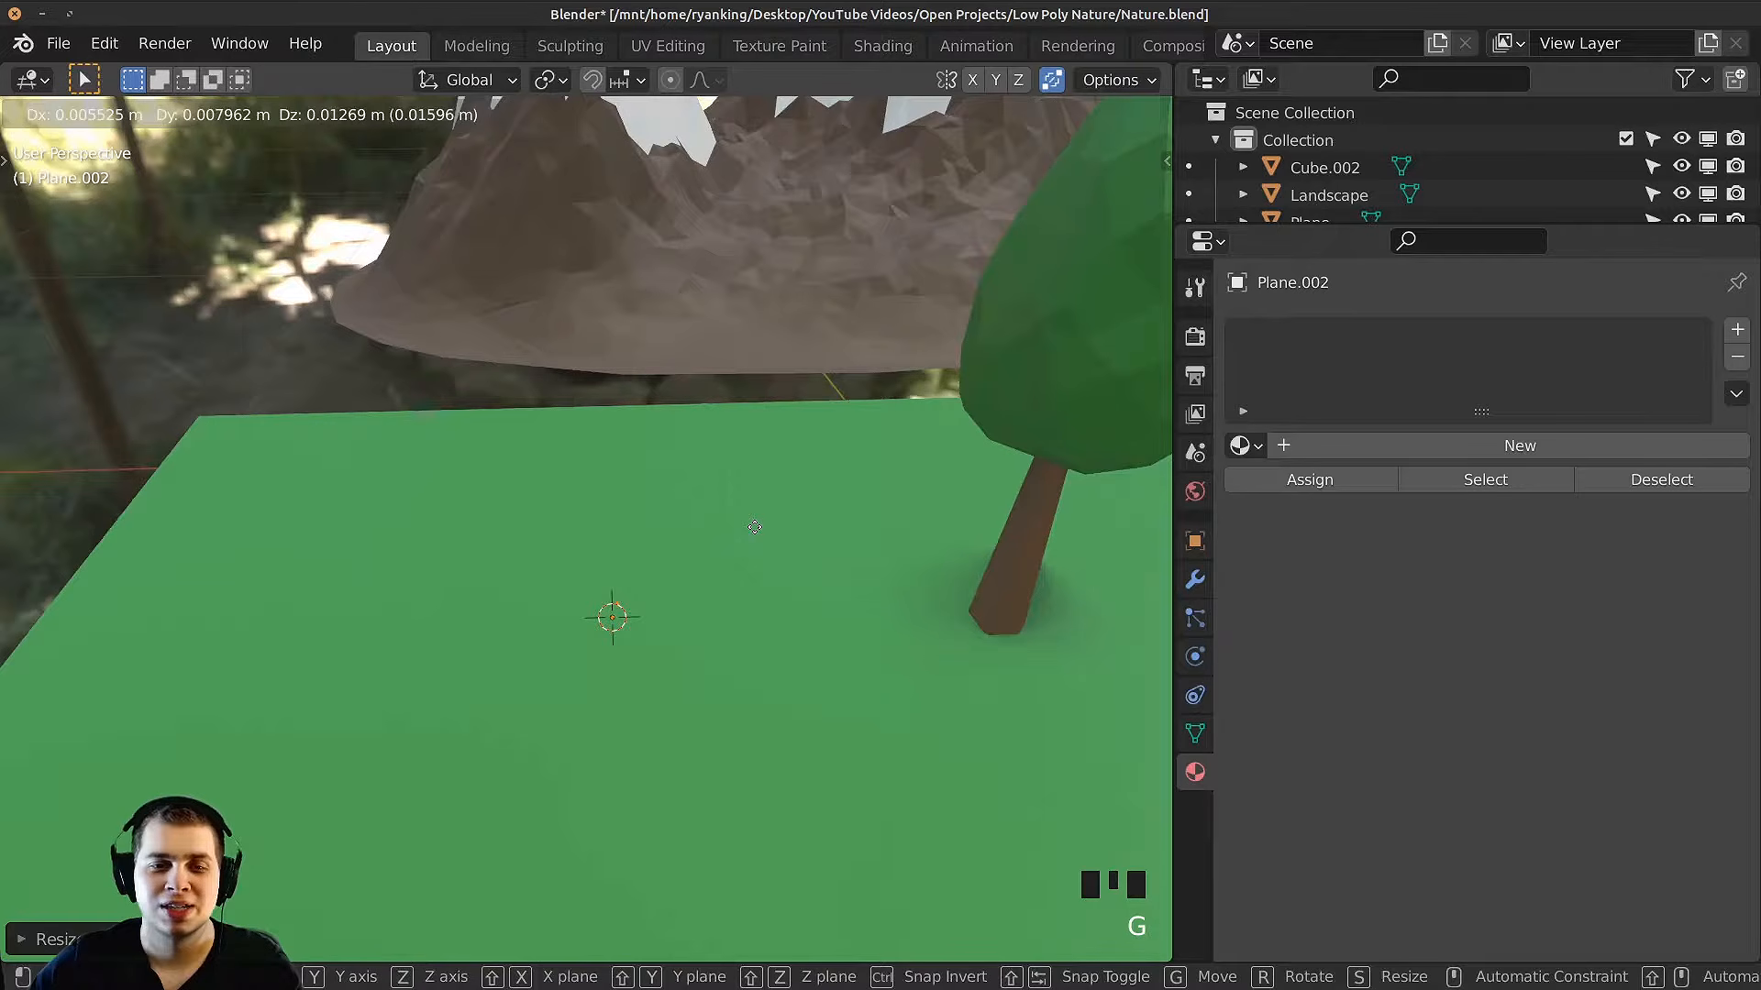
{"action": "left_click", "coordinate": [755, 526]}
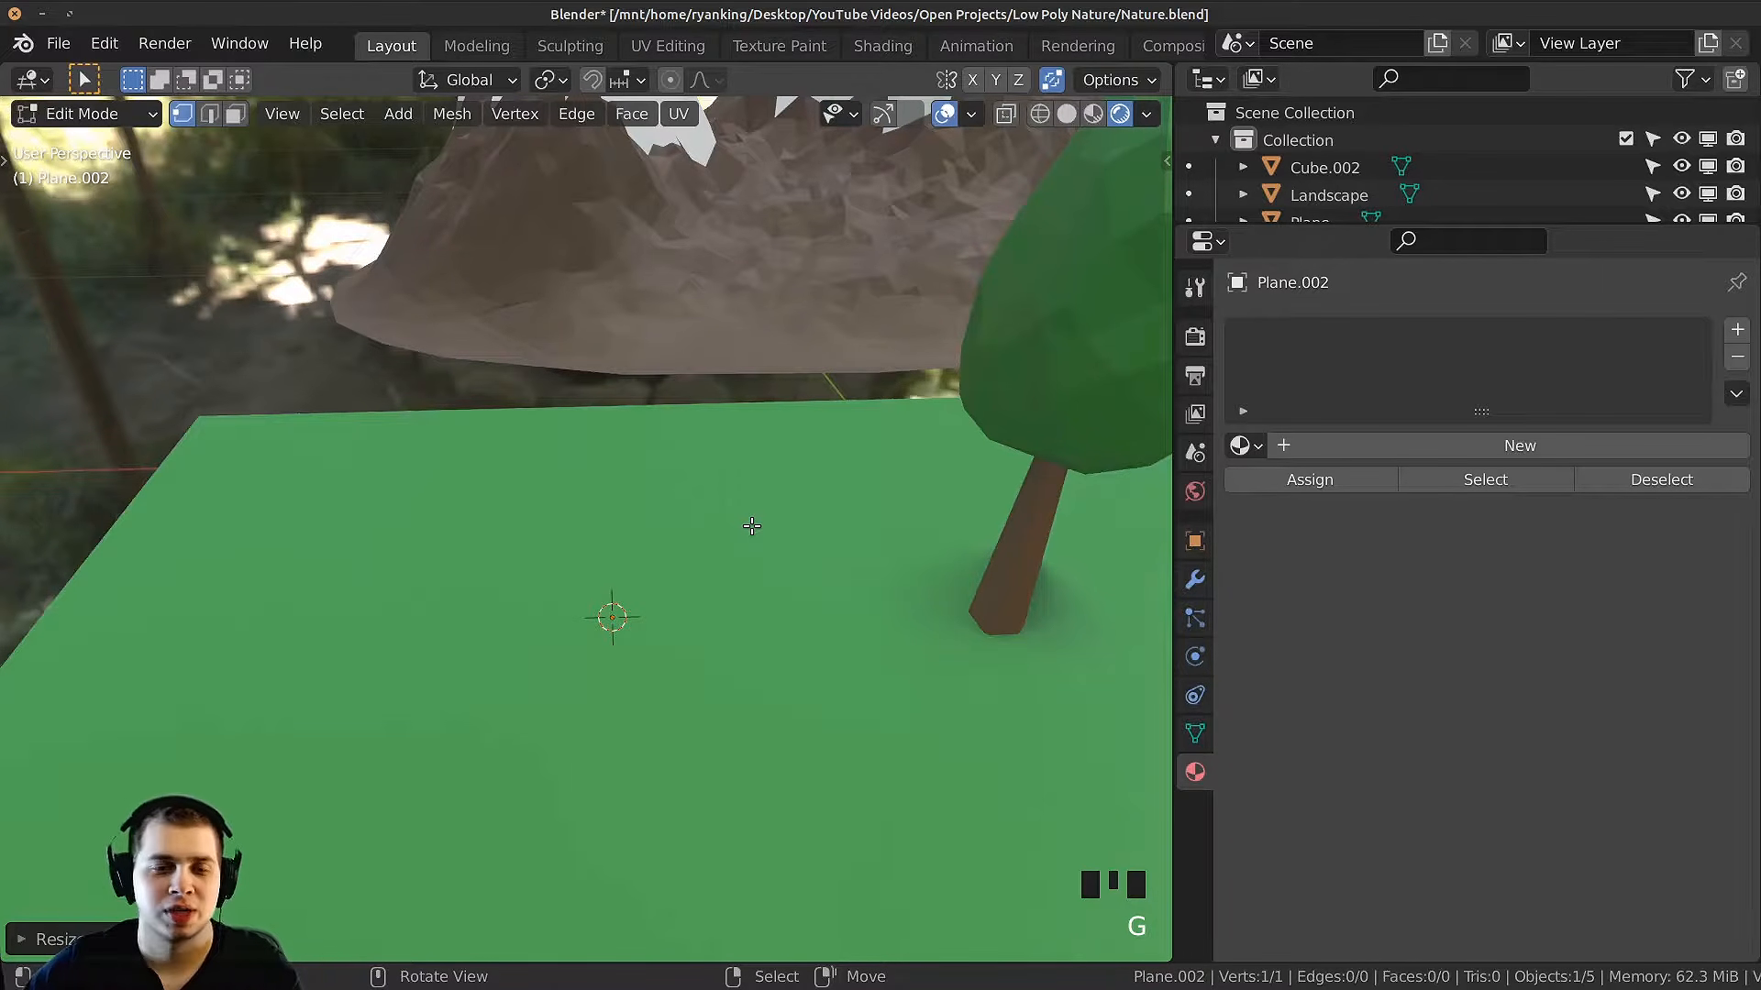
Step: In front view, extrude the single vertex upward four times to form a slightly zigzag trunk line
{"action": "key", "text": "KP_1"}
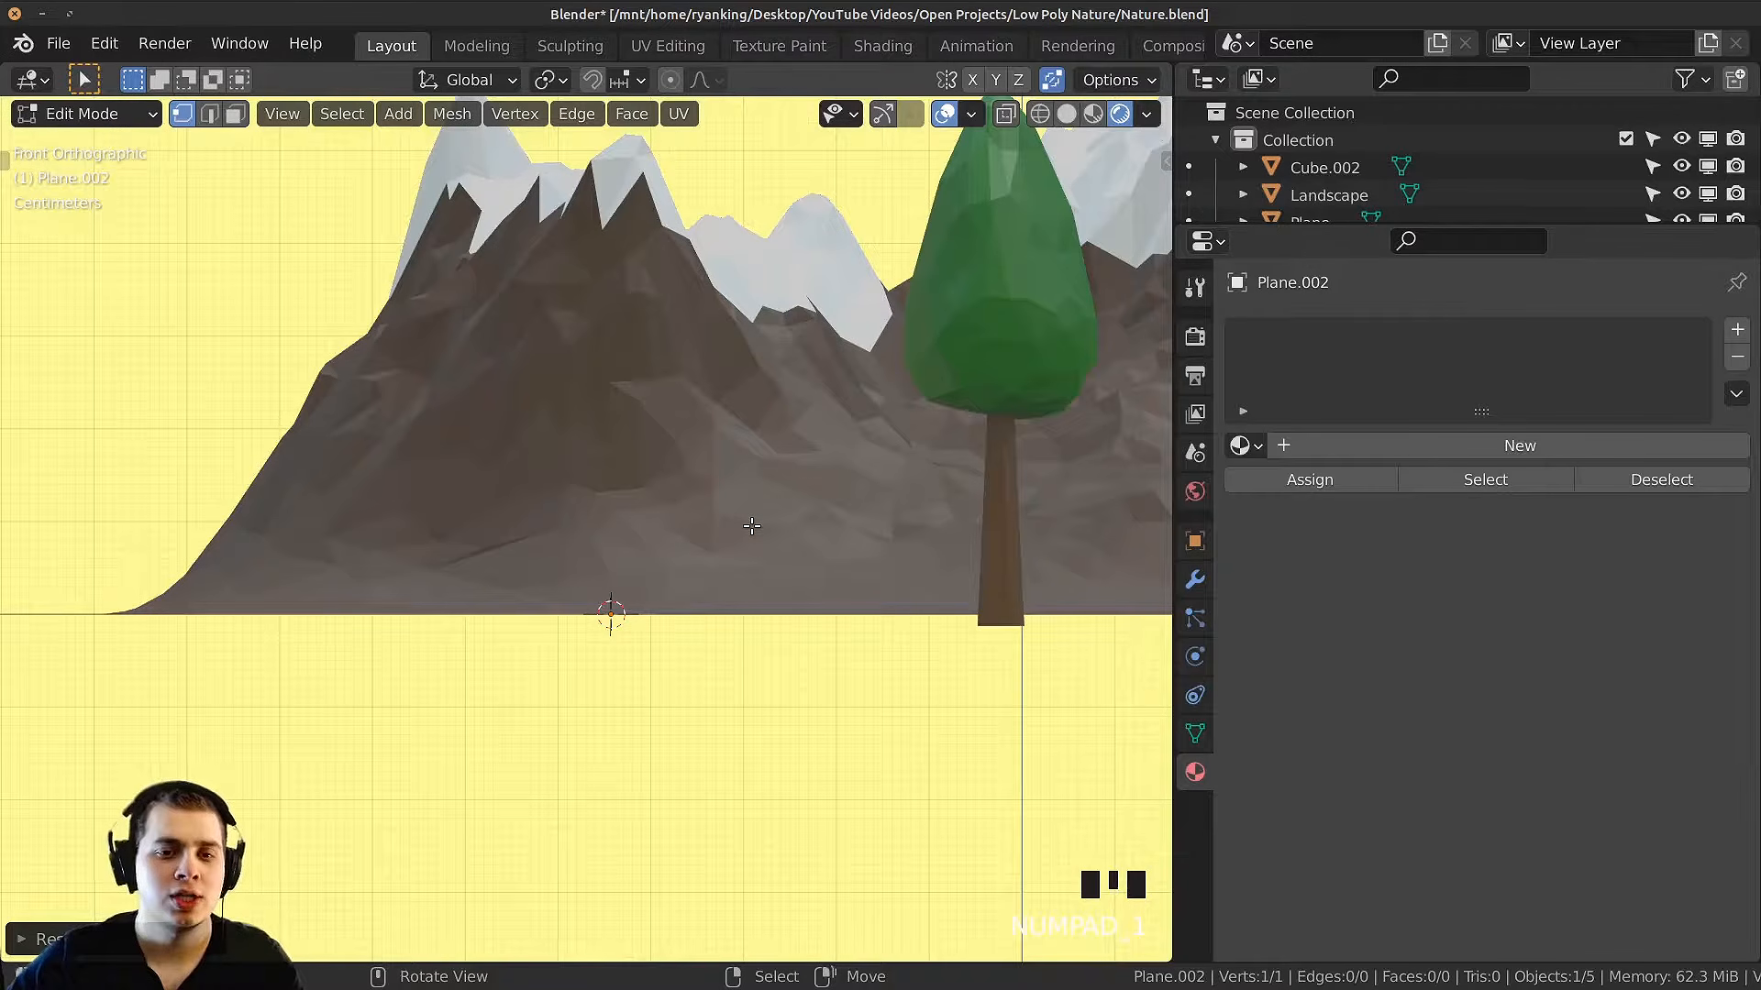
{"action": "scroll", "coordinate": [752, 644], "scroll_direction": "up", "scroll_amount": 1}
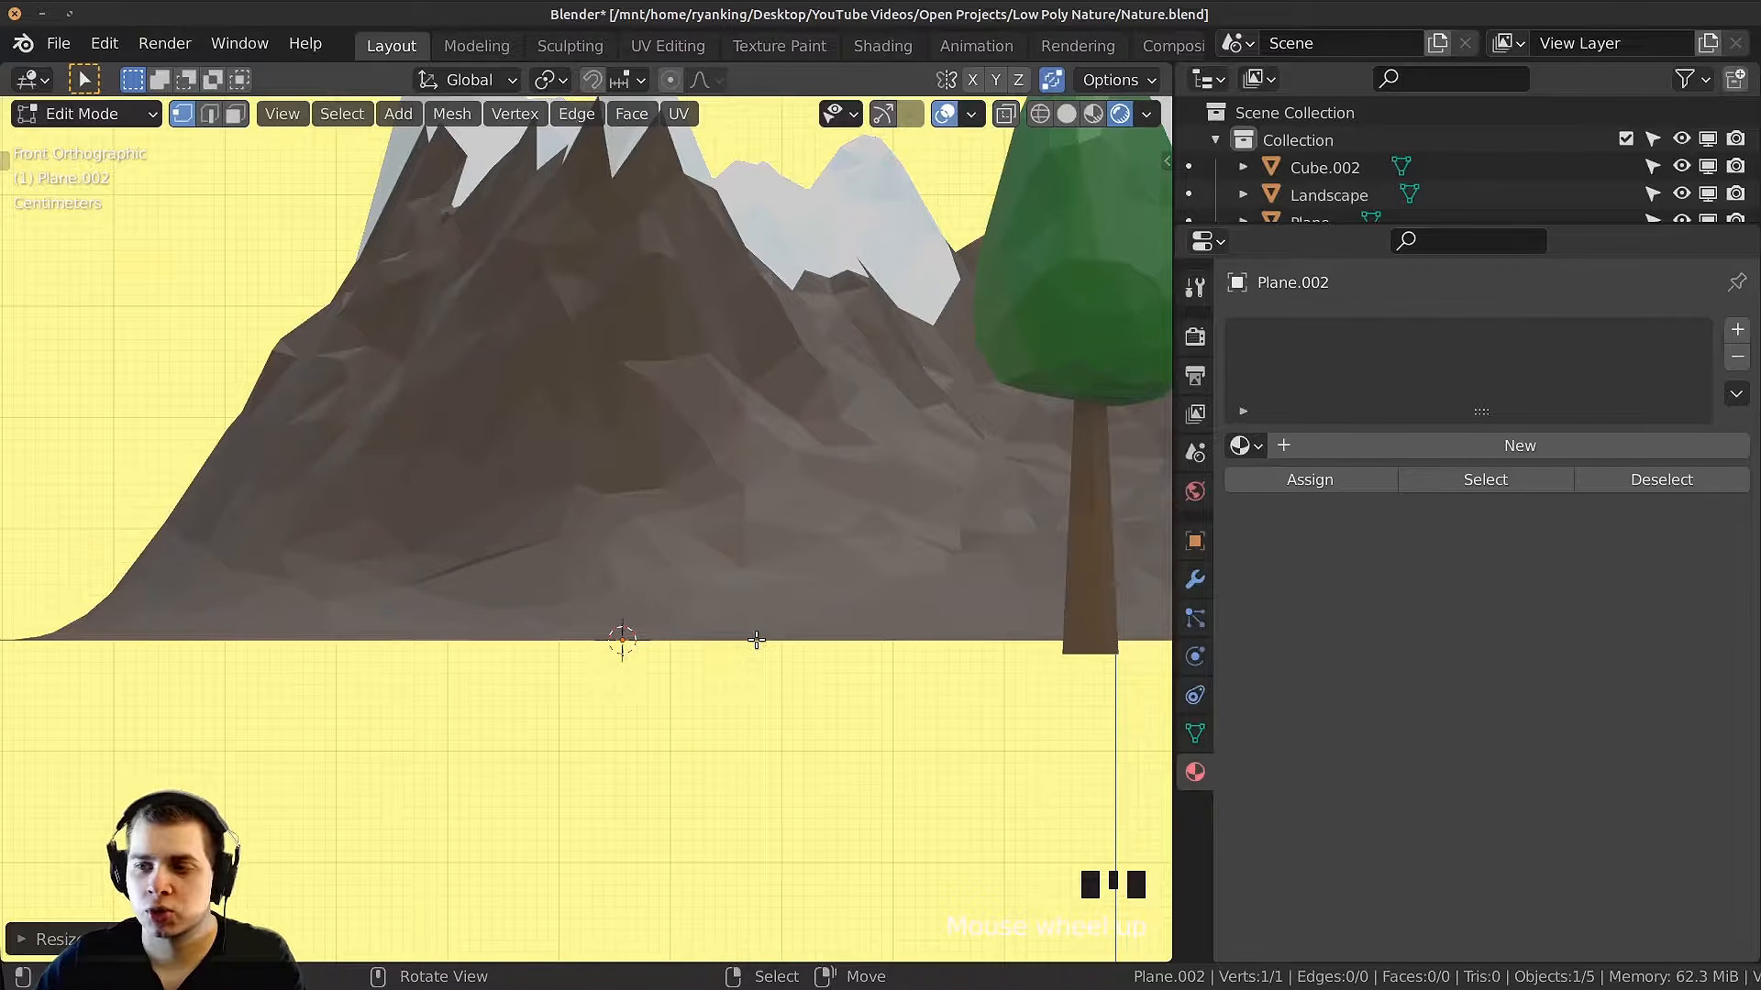
{"action": "key", "text": "e"}
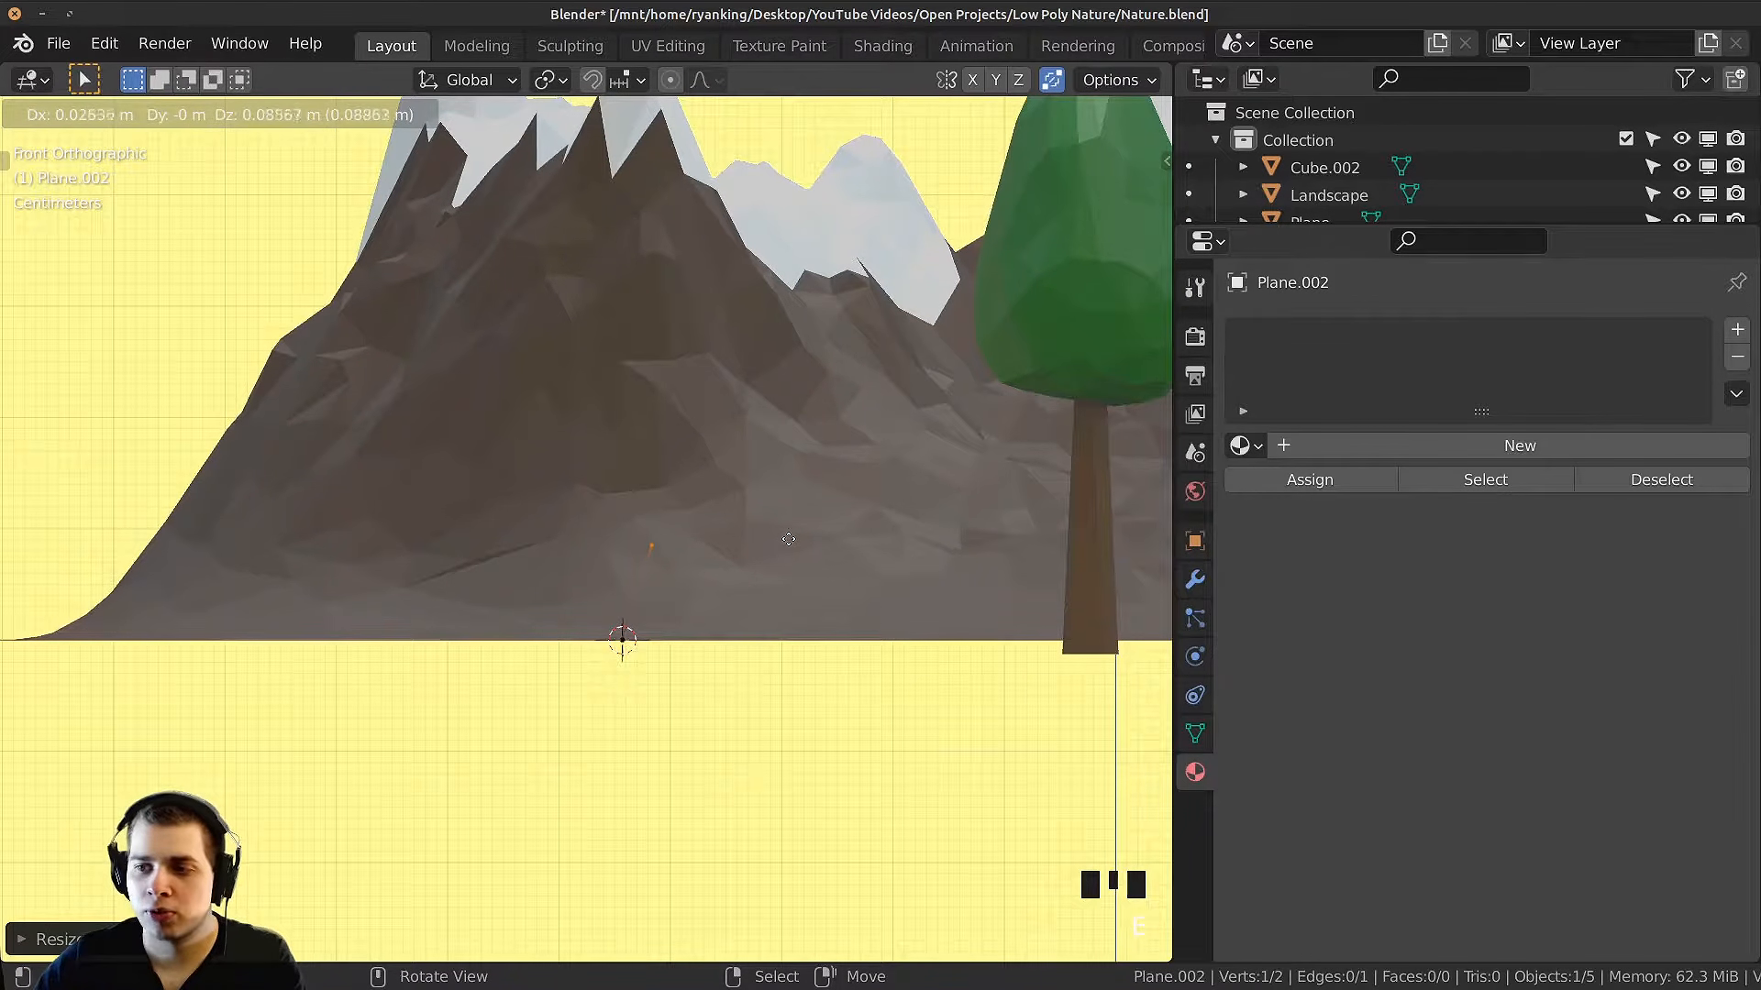
{"action": "left_click", "coordinate": [788, 533]}
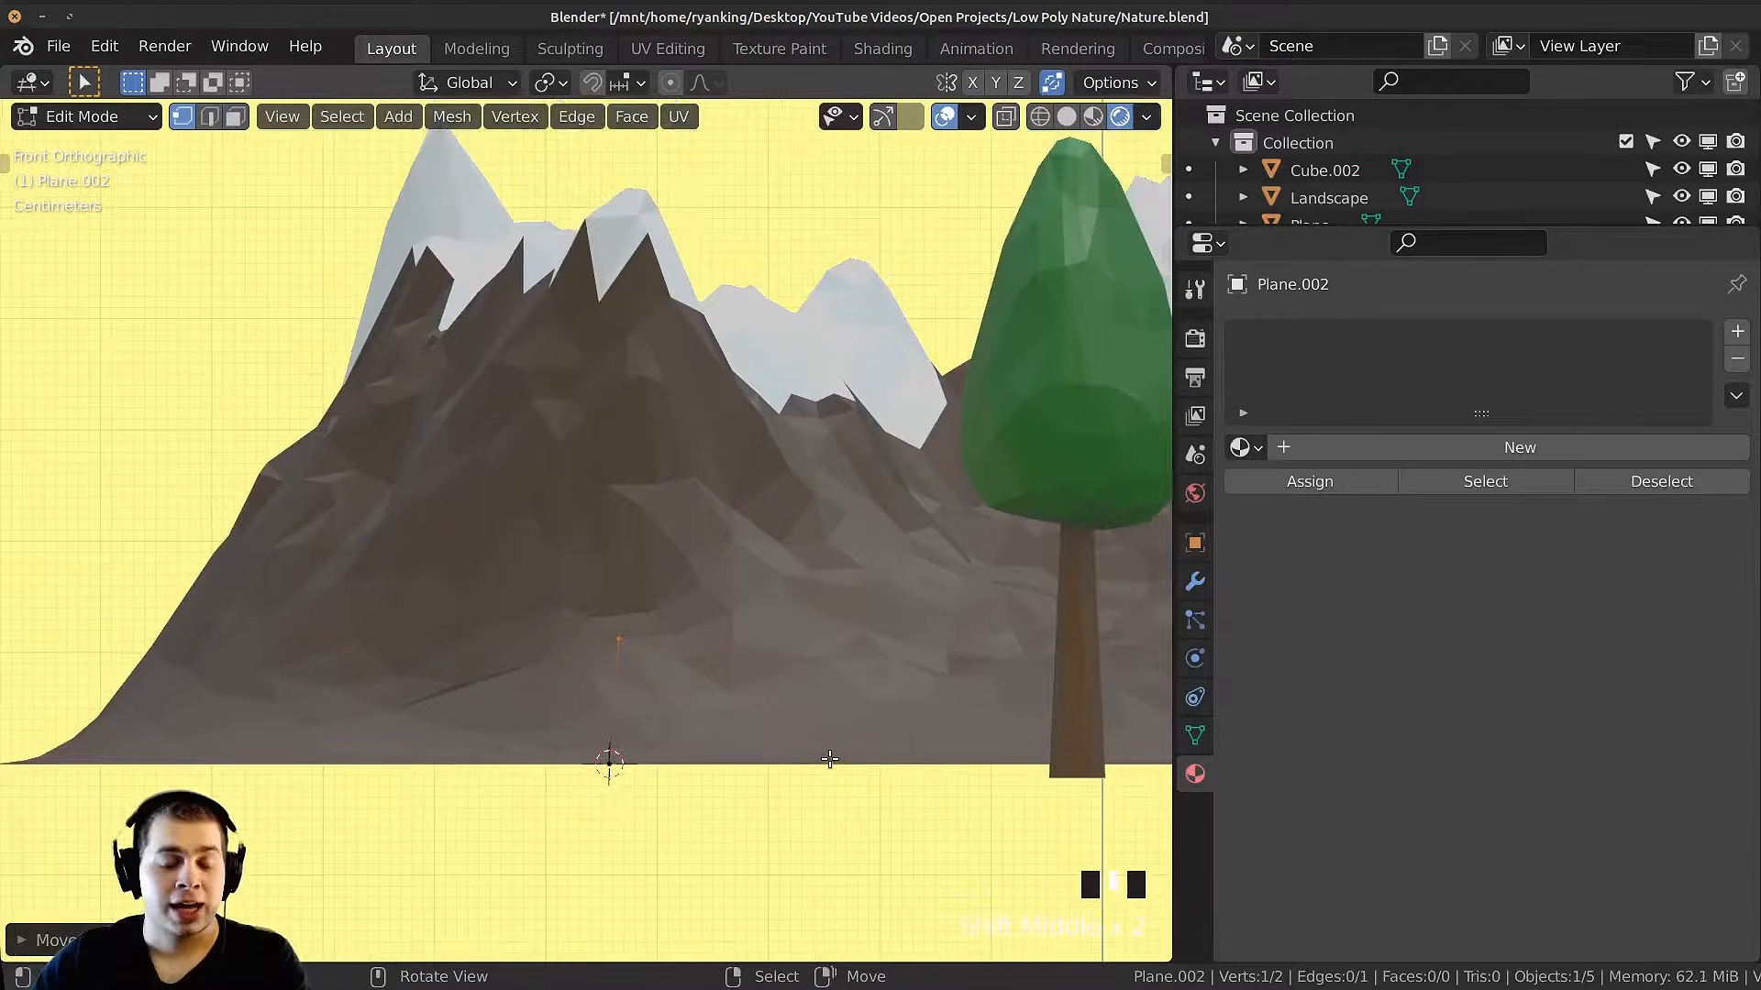
{"action": "key", "text": "e"}
{"action": "left_click", "coordinate": [814, 663]}
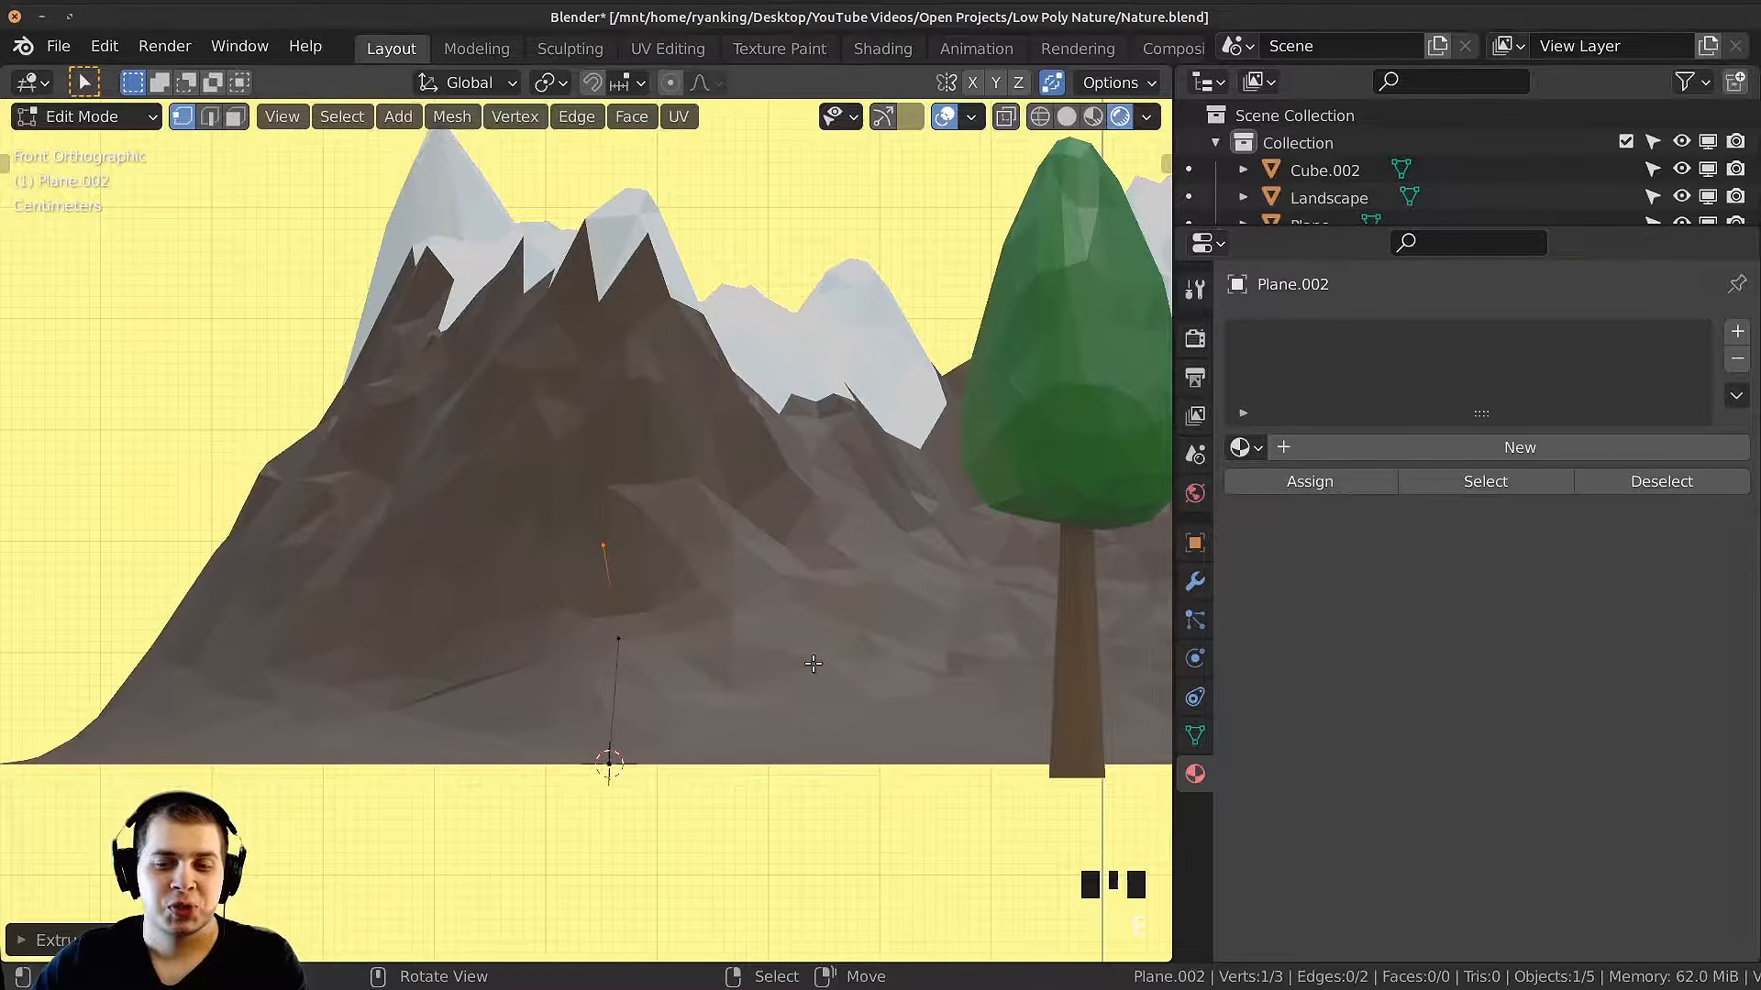
{"action": "middle_click_drag", "start_coordinate": [813, 663], "coordinate": [842, 714], "text": "shift"}
{"action": "key", "text": "e"}
{"action": "left_click", "coordinate": [808, 512]}
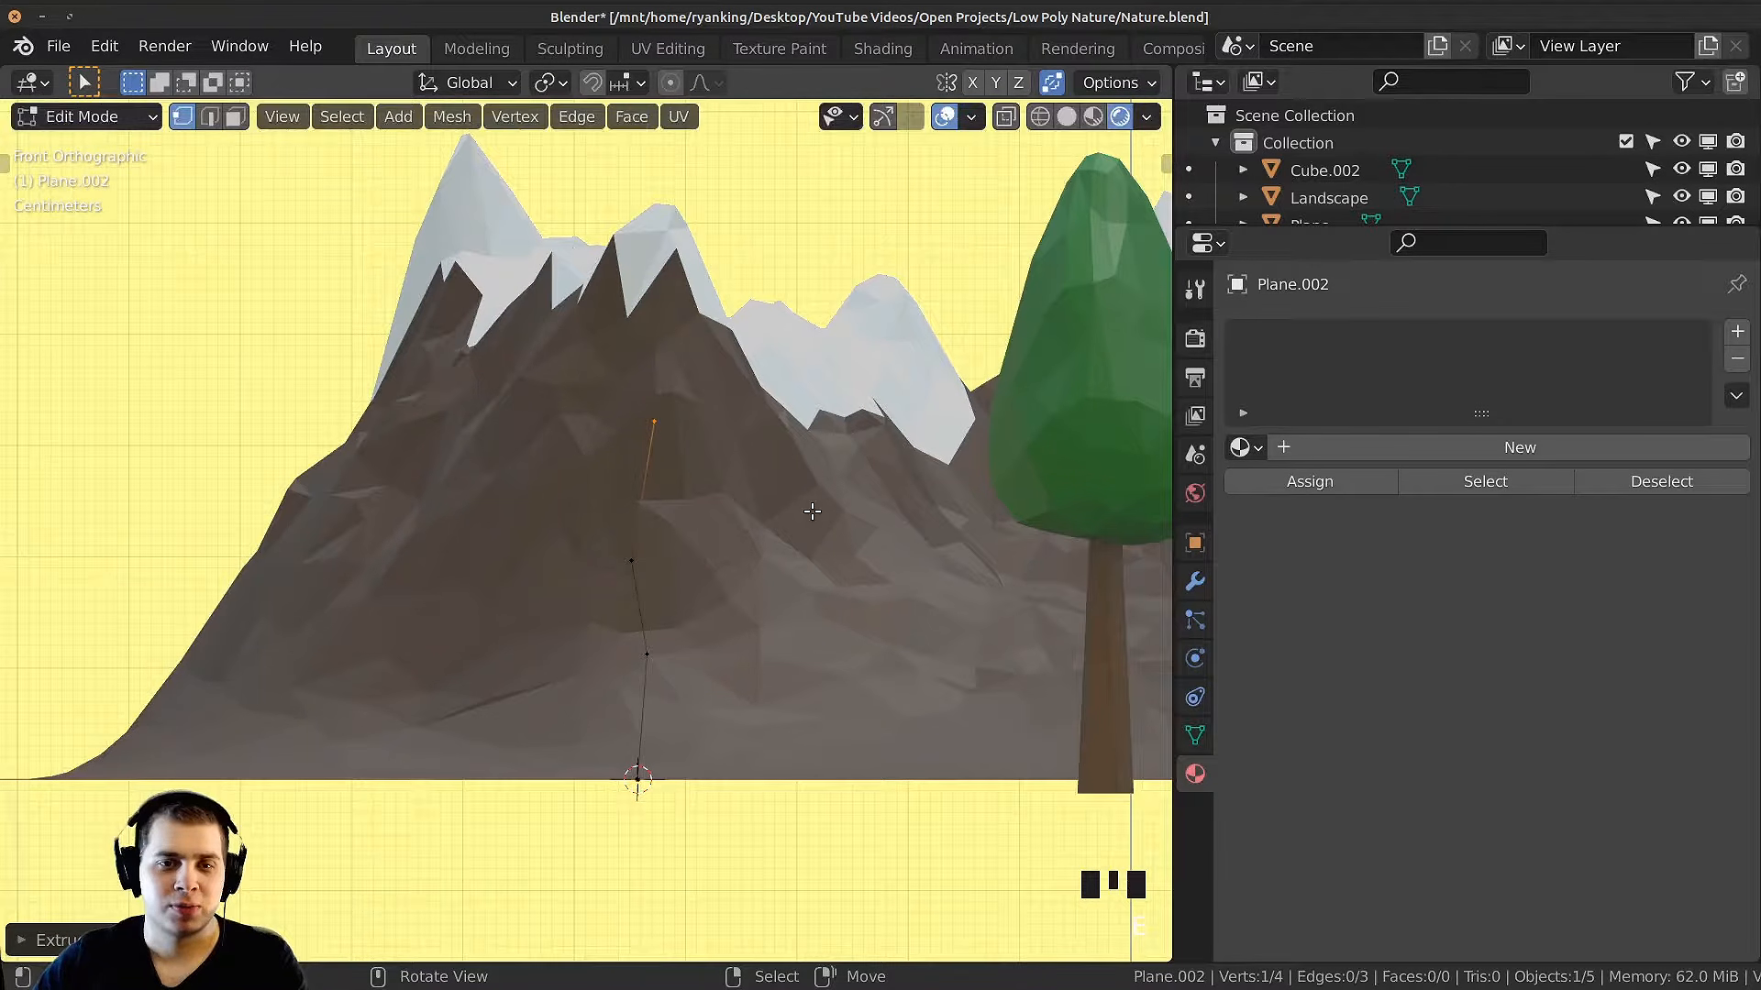
{"action": "key", "text": "e"}
{"action": "left_click", "coordinate": [782, 367]}
Step: Extrude a forked branch to the right from the trunk's second-highest vertex, rotating and repositioning the fork
{"action": "right_click", "coordinate": [676, 434]}
{"action": "middle_click_drag", "start_coordinate": [676, 468], "coordinate": [657, 515], "text": "shift"}
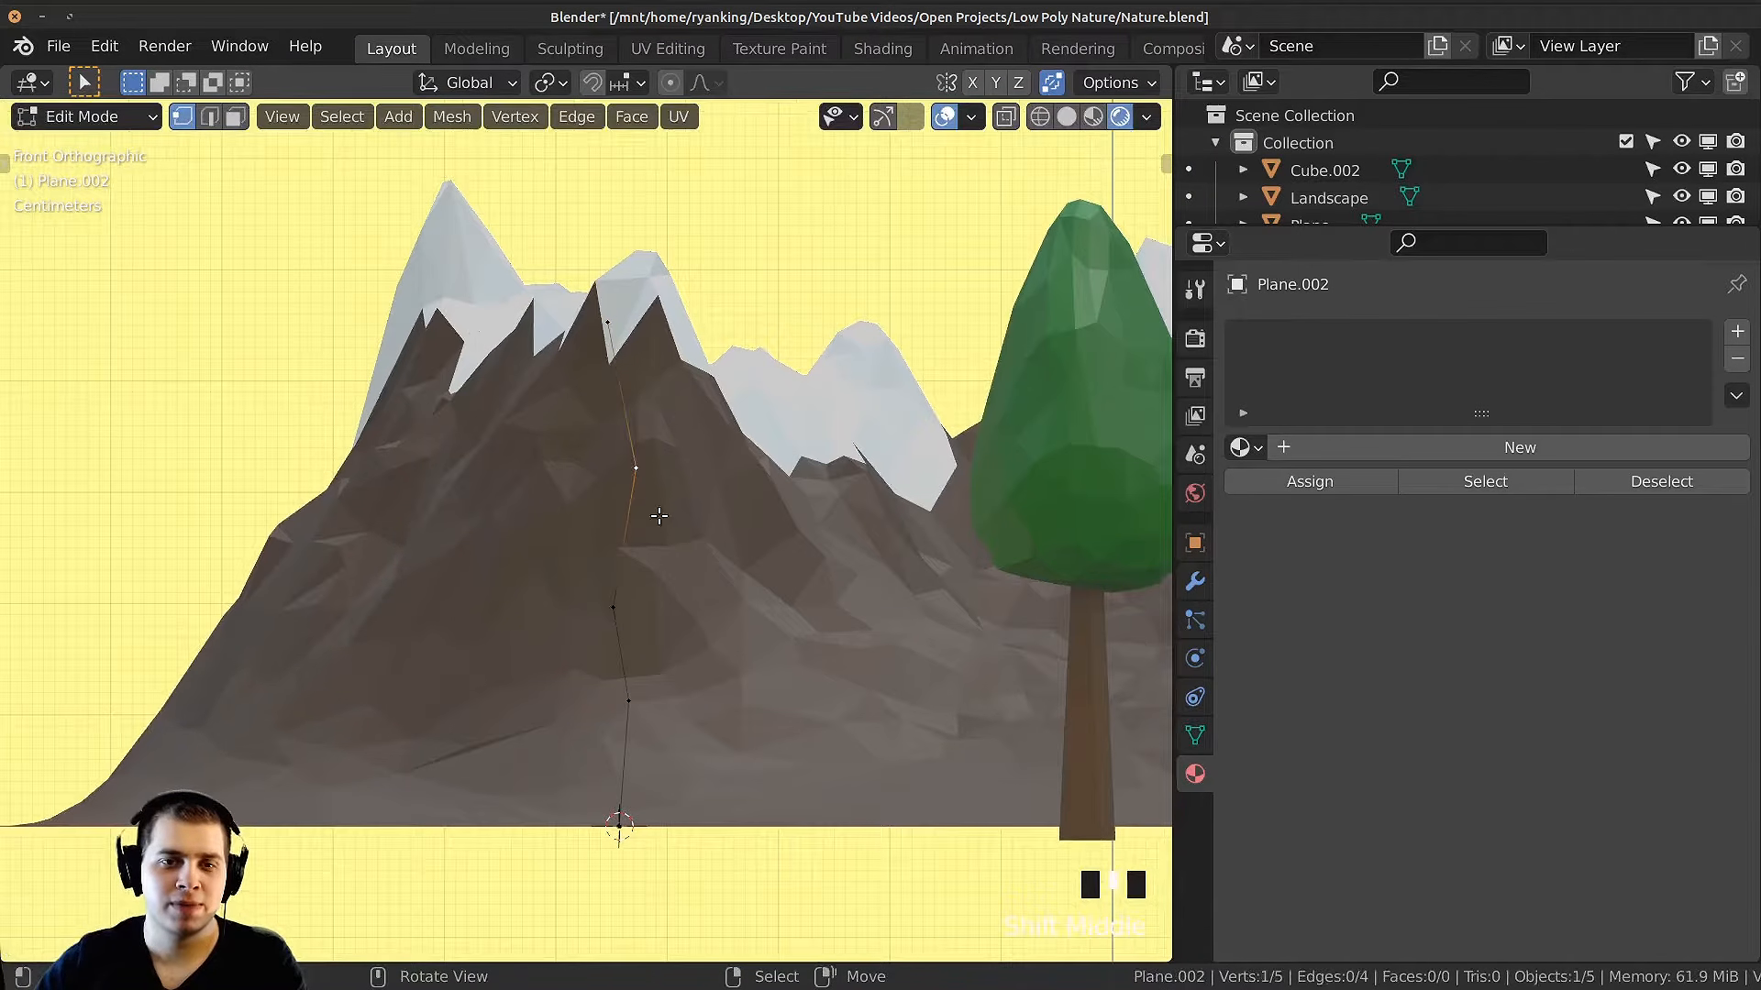
{"action": "key", "text": "e"}
{"action": "left_click", "coordinate": [735, 445]}
{"action": "key", "text": "e"}
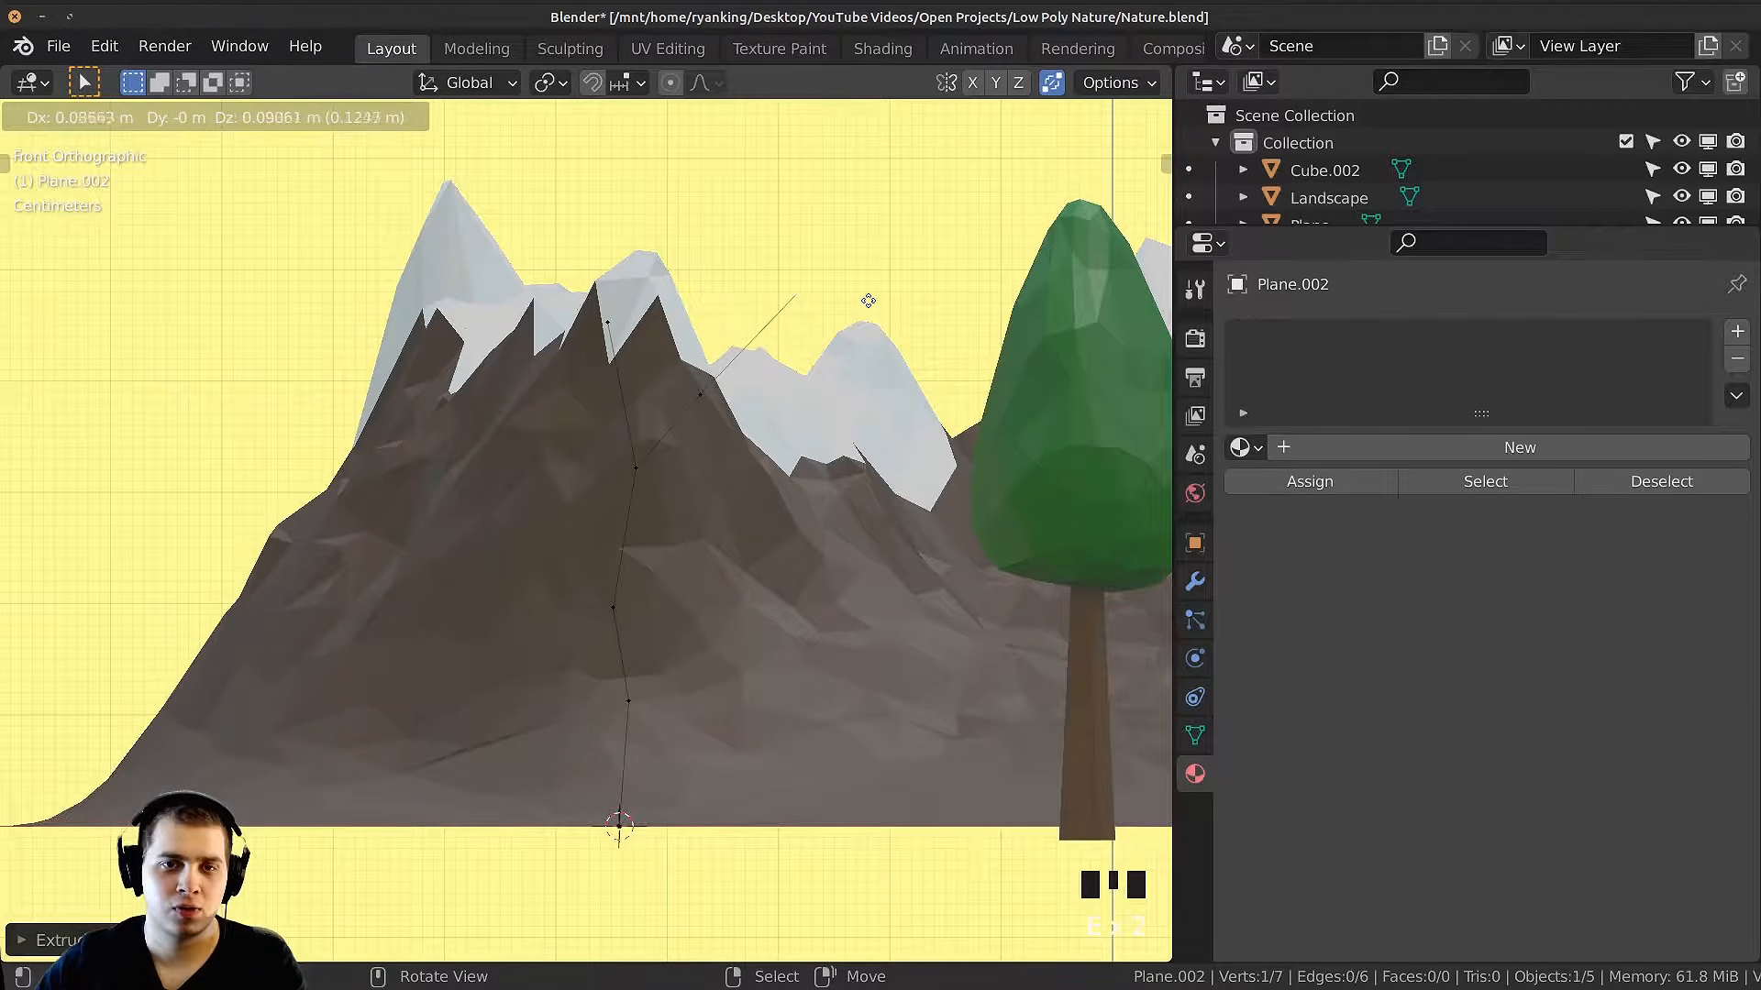
{"action": "left_click", "coordinate": [829, 328]}
{"action": "right_click", "coordinate": [694, 402]}
{"action": "key", "text": "e"}
{"action": "left_click", "coordinate": [661, 326]}
{"action": "key", "text": "r"}
{"action": "left_click", "coordinate": [994, 392]}
{"action": "key", "text": "g"}
{"action": "left_click", "coordinate": [803, 495]}
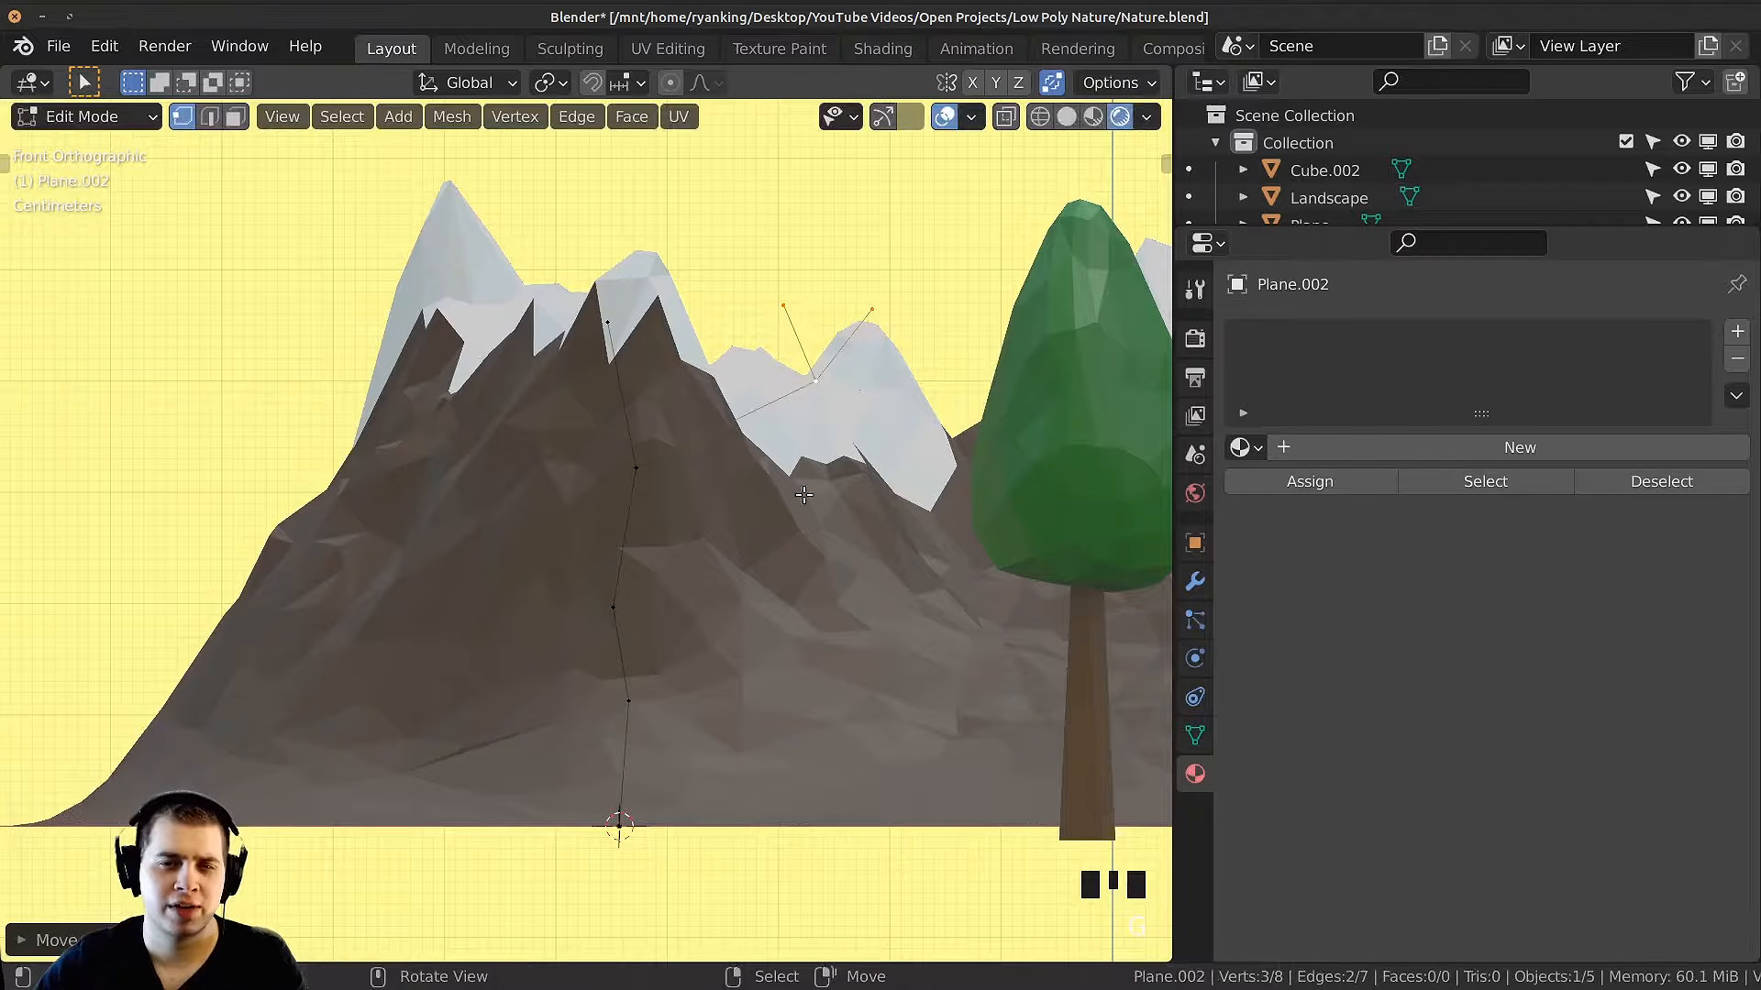
Step: Extrude a three-segment branch up and to the left from the trunk vertex below the right branch
{"action": "right_click", "coordinate": [604, 624]}
{"action": "middle_click_drag", "start_coordinate": [607, 625], "coordinate": [709, 637], "text": "shift"}
{"action": "key", "text": "e"}
{"action": "left_click", "coordinate": [713, 581]}
{"action": "key", "text": "e"}
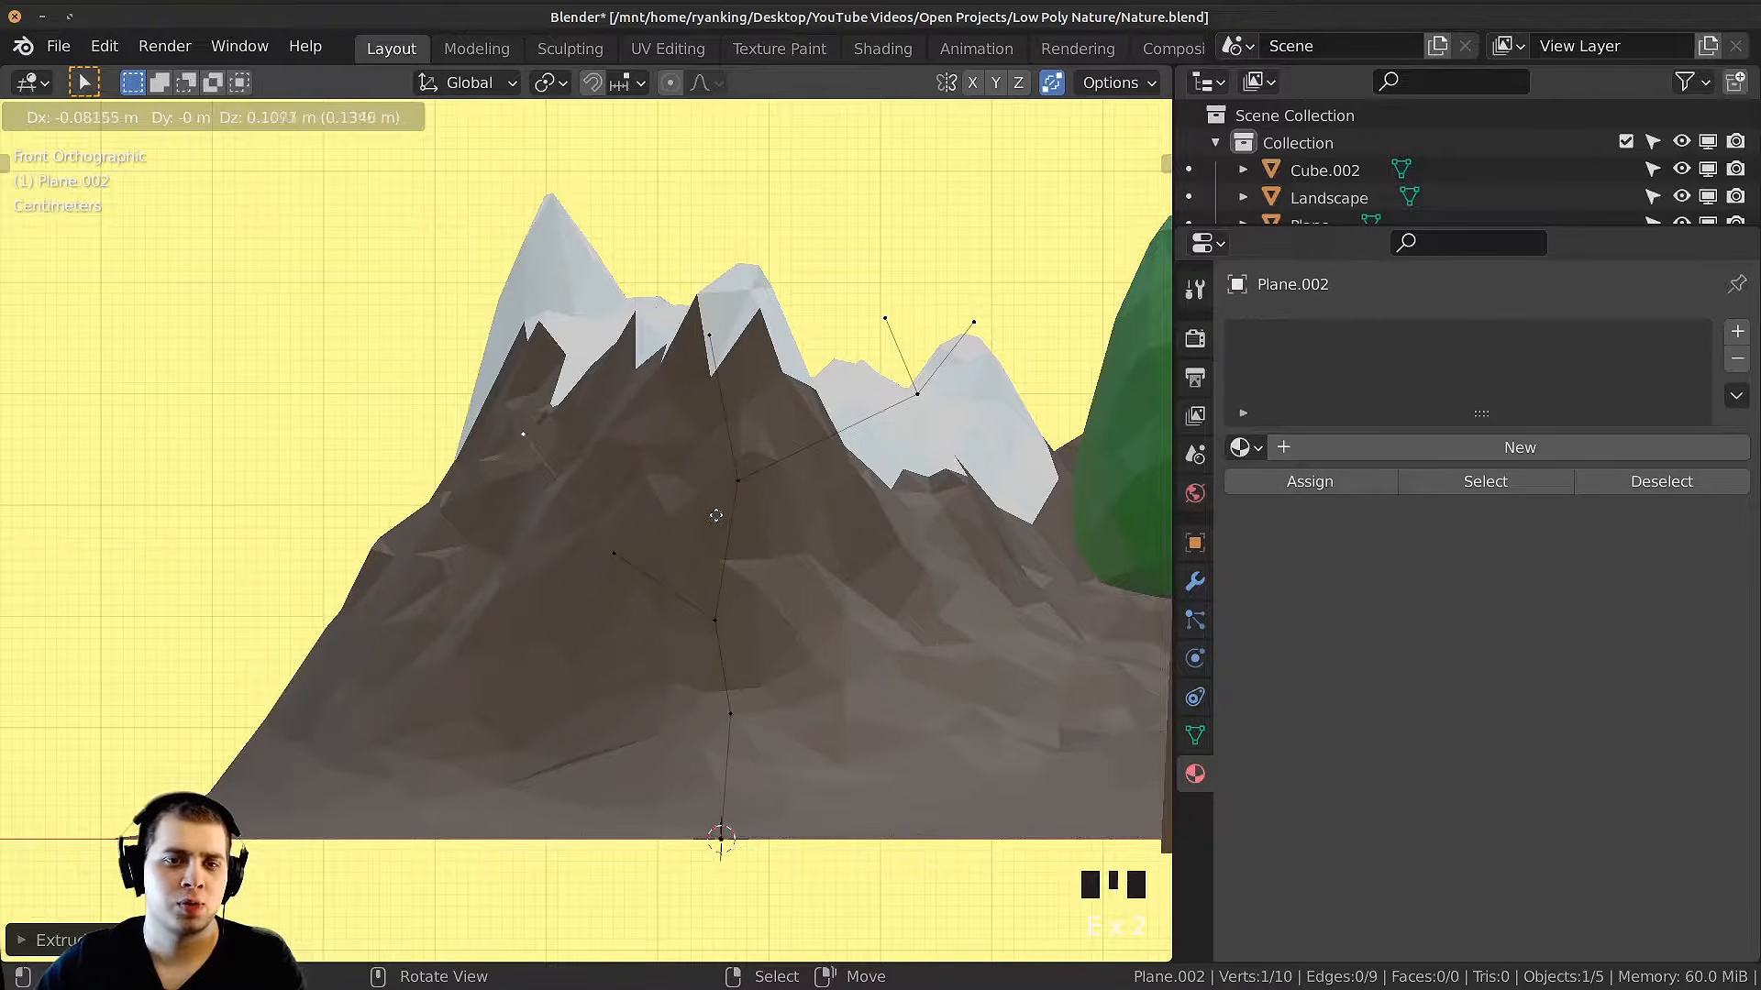
{"action": "left_click", "coordinate": [716, 515]}
{"action": "key", "text": "e"}
{"action": "left_click", "coordinate": [542, 490]}
Step: Extrude a two-segment side twig from the left branch and adjust the position of the twig's vertices
{"action": "key", "text": "e"}
{"action": "left_click", "coordinate": [538, 390]}
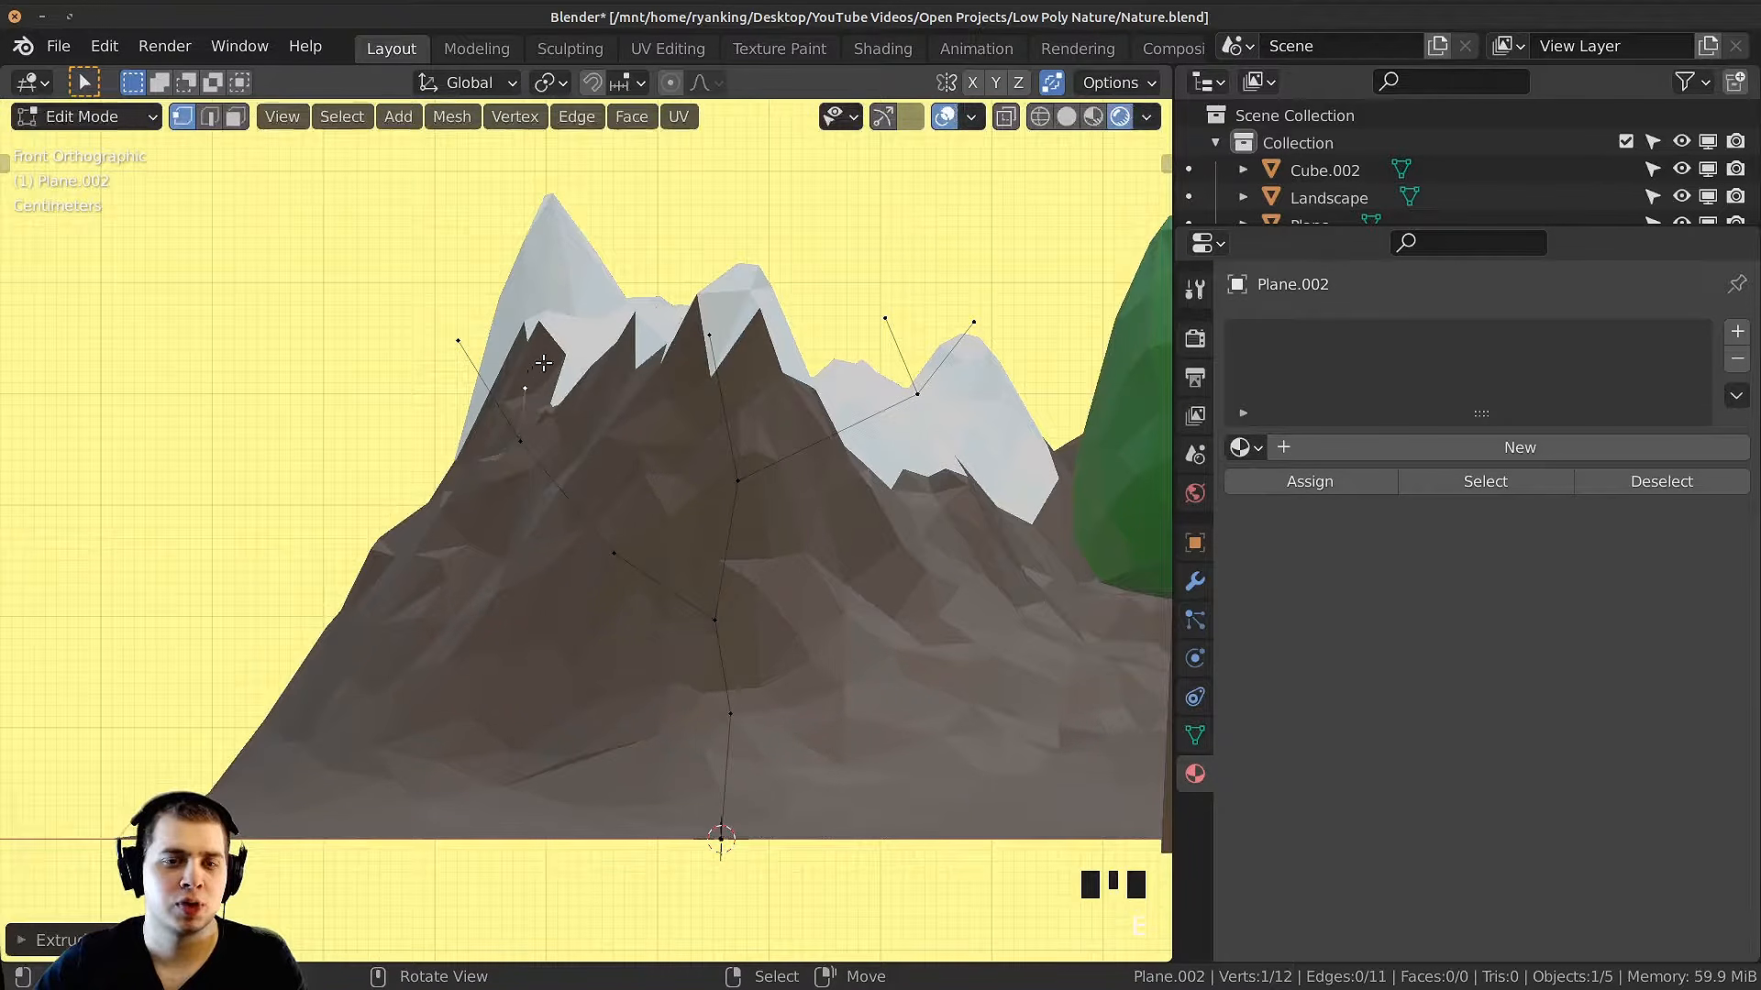
{"action": "key", "text": "e"}
{"action": "left_click", "coordinate": [584, 307]}
{"action": "key", "text": "g"}
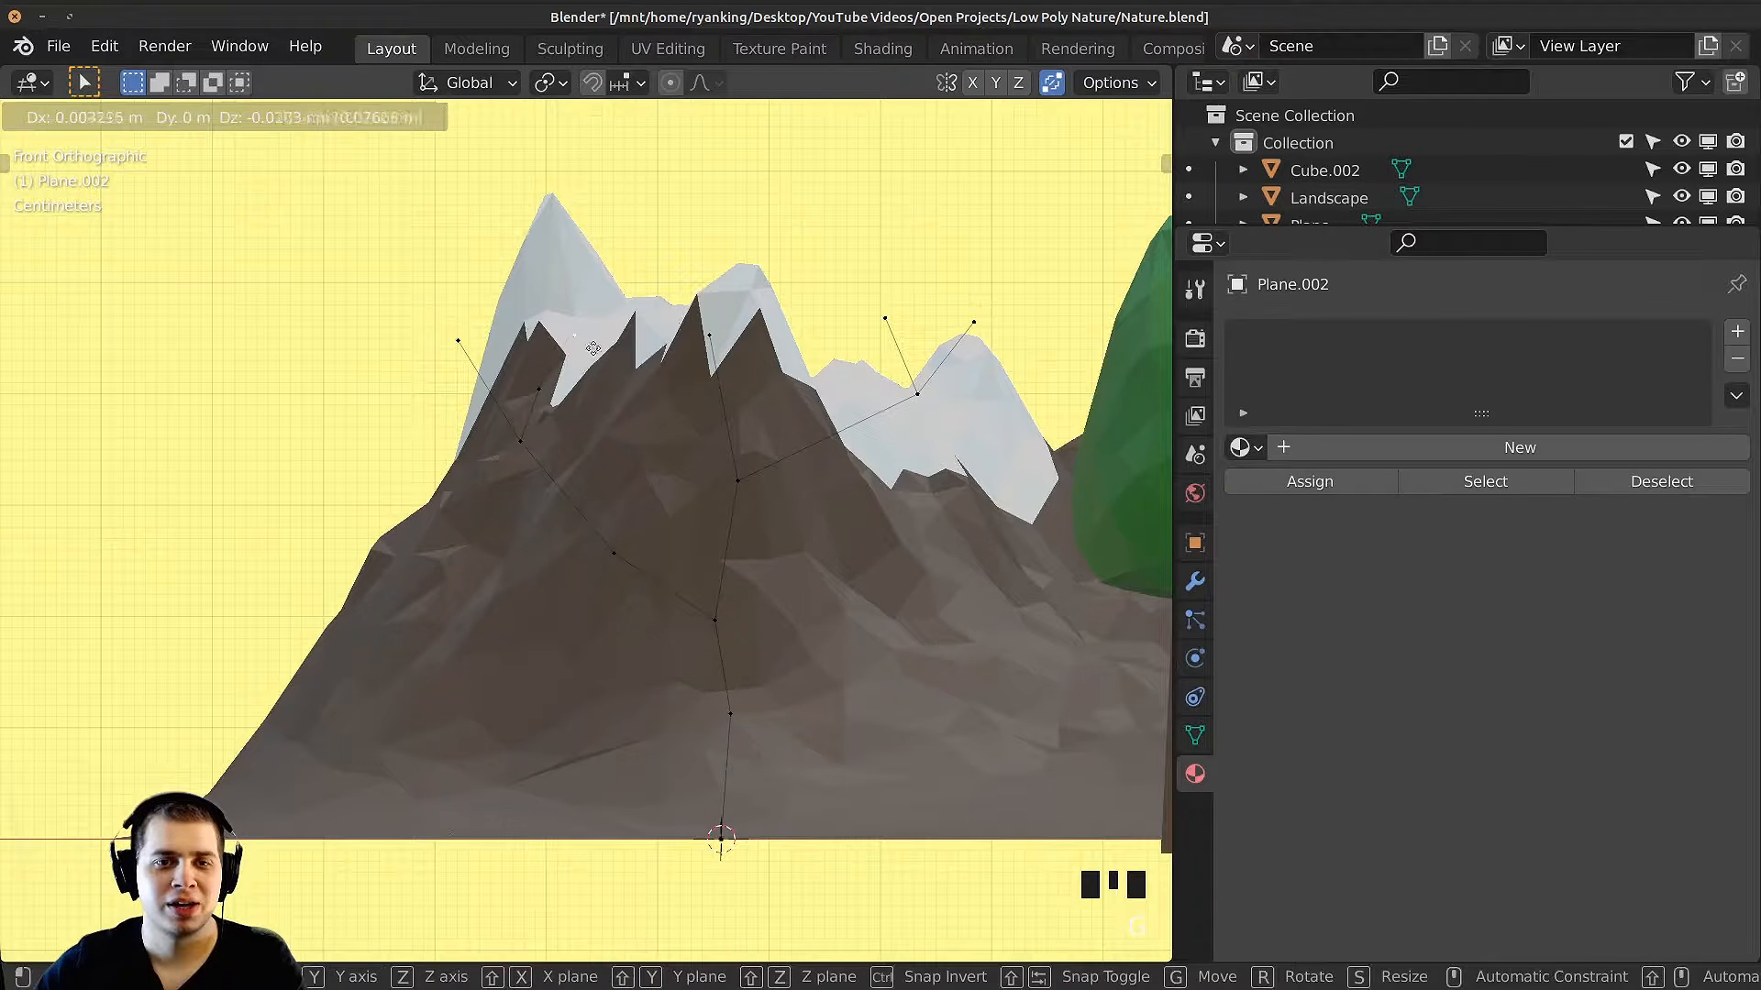
{"action": "left_click", "coordinate": [543, 394]}
{"action": "key", "text": "g"}
{"action": "left_click", "coordinate": [578, 347]}
Step: In solid shading, select the whole left branch, then rotate and move it so it leaves the flat front plane
{"action": "key", "text": "b"}
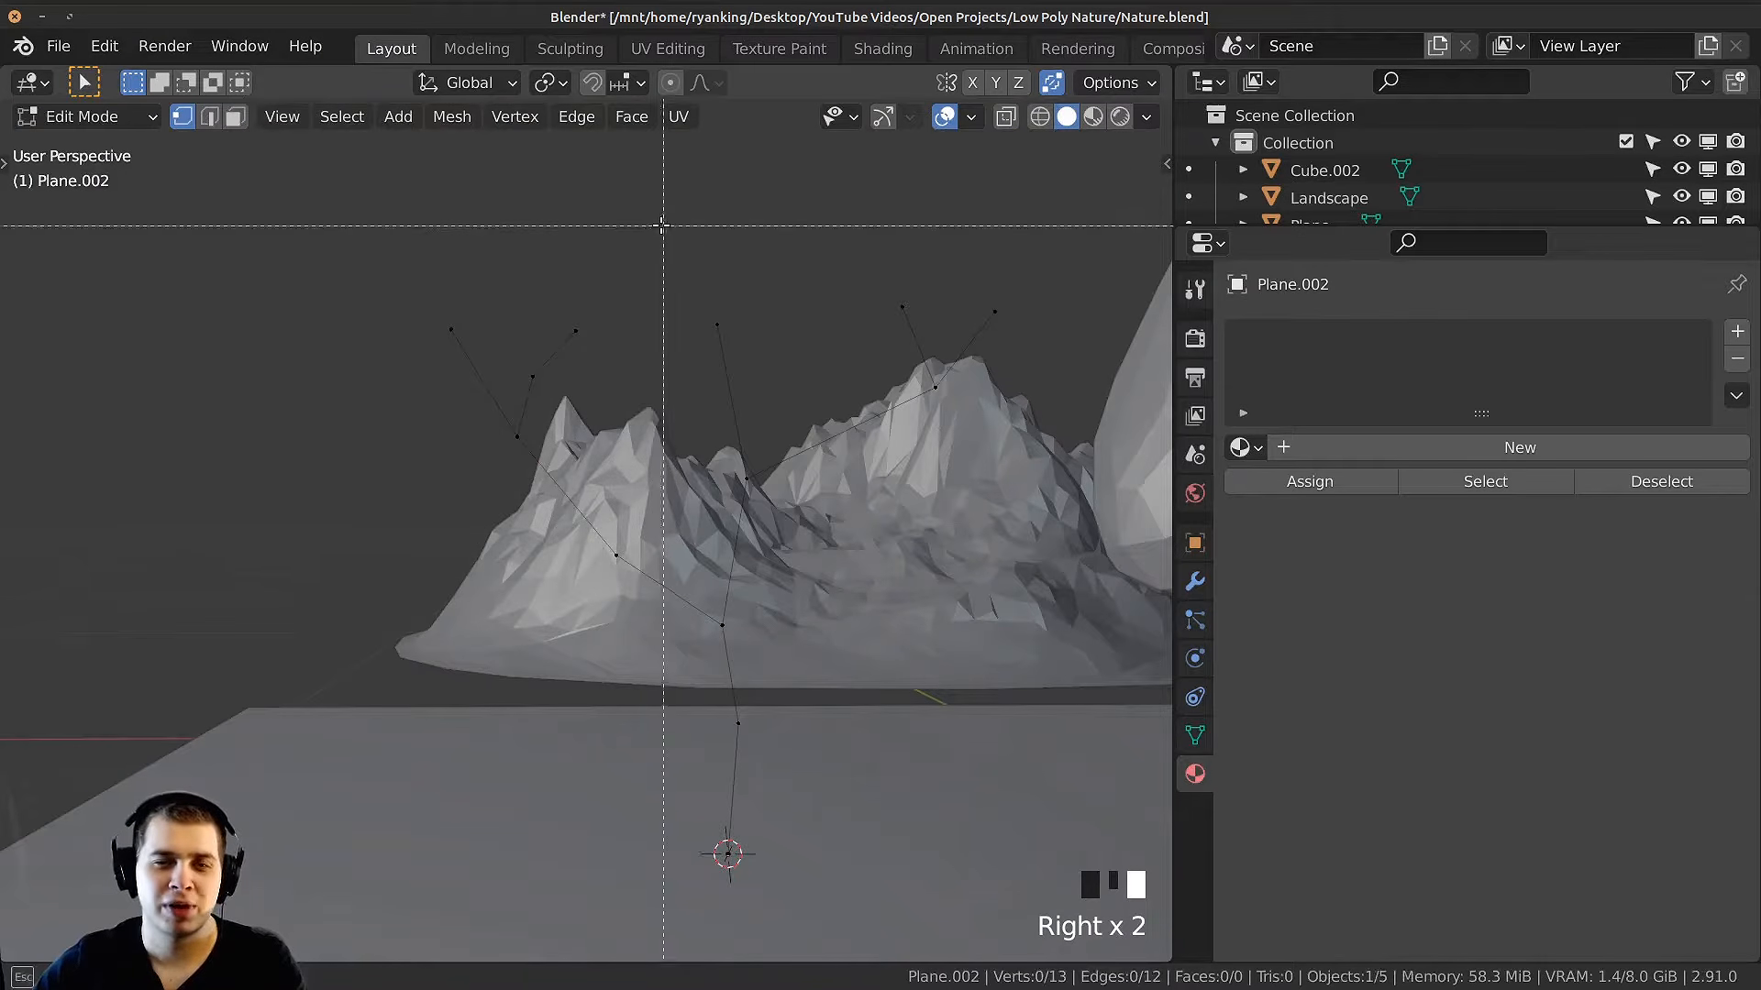
{"action": "left_click_drag", "start_coordinate": [660, 224], "coordinate": [336, 653]}
{"action": "middle_click_drag", "start_coordinate": [459, 513], "coordinate": [722, 345]}
{"action": "scroll", "coordinate": [624, 492], "scroll_direction": "down", "scroll_amount": 2}
{"action": "key", "text": "r"}
{"action": "left_click", "coordinate": [780, 611]}
{"action": "key", "text": "g"}
{"action": "left_click", "coordinate": [770, 609]}
{"action": "key", "text": "g"}
{"action": "left_click", "coordinate": [662, 360]}
Step: Select only the three fork vertices of the right branch and move them out of the flat front plane
{"action": "key", "text": "a"}
{"action": "key", "text": "a"}
{"action": "key", "text": "b"}
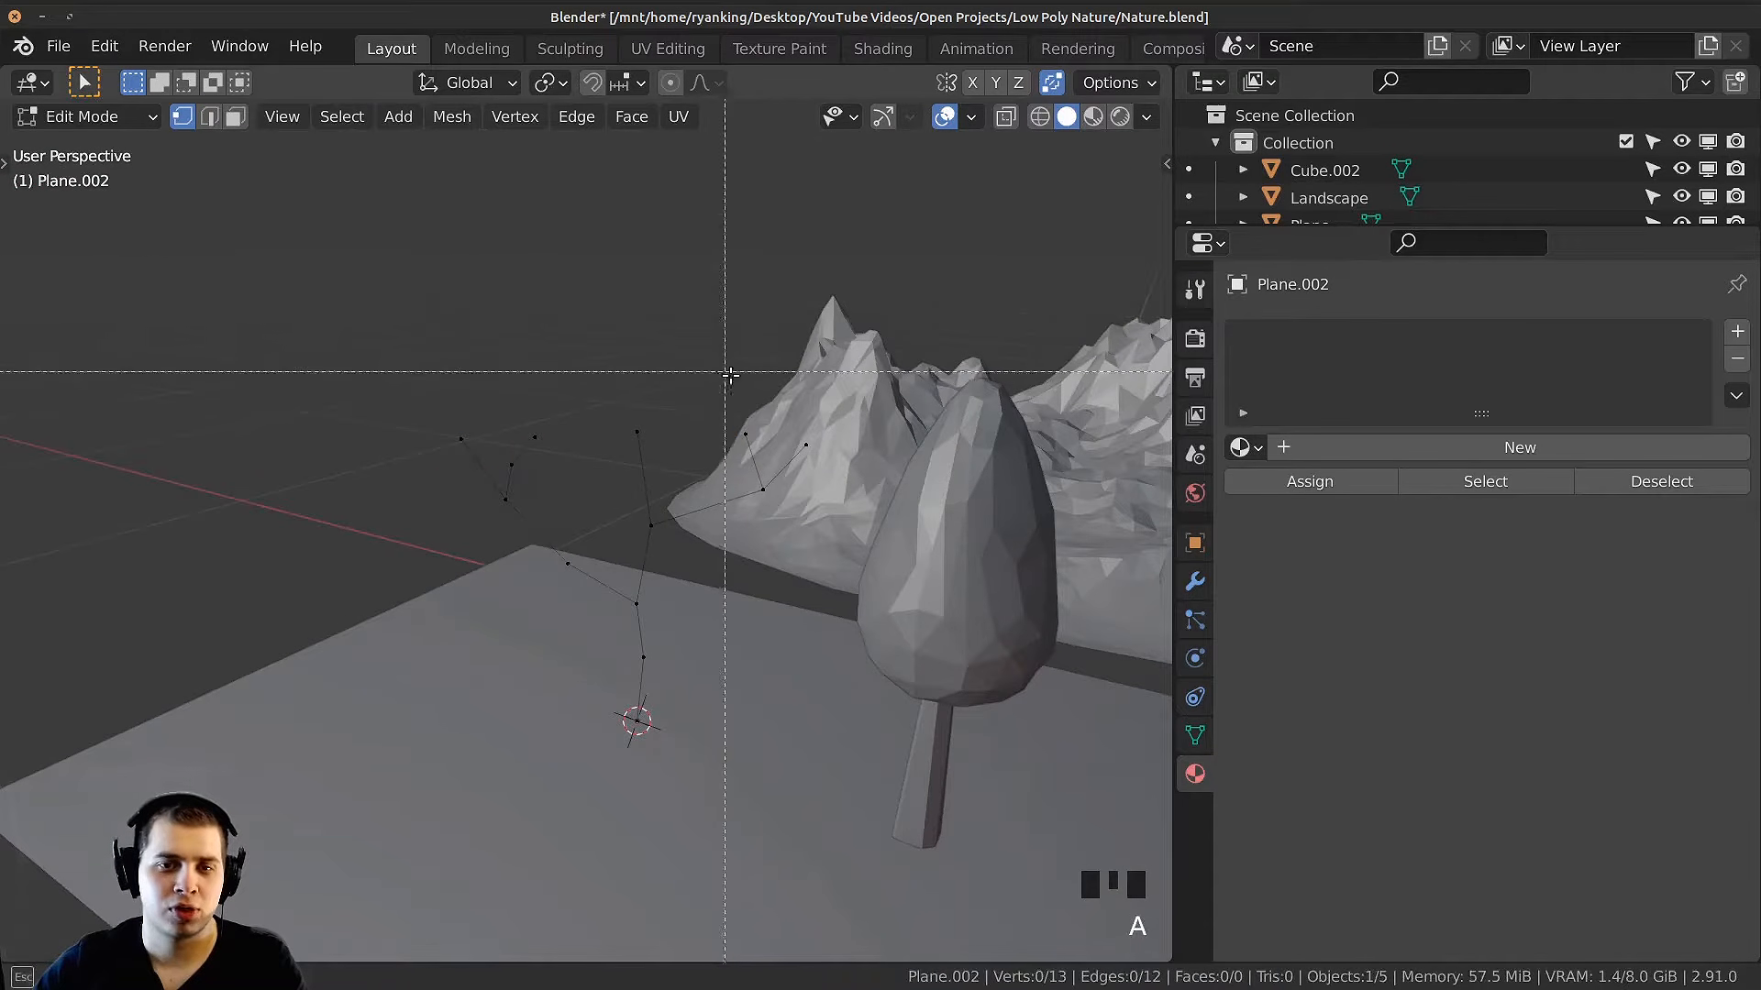
{"action": "left_click_drag", "start_coordinate": [718, 403], "coordinate": [765, 528]}
{"action": "middle_click_drag", "start_coordinate": [765, 527], "coordinate": [719, 499]}
{"action": "scroll", "coordinate": [763, 568], "scroll_direction": "up", "scroll_amount": 3}
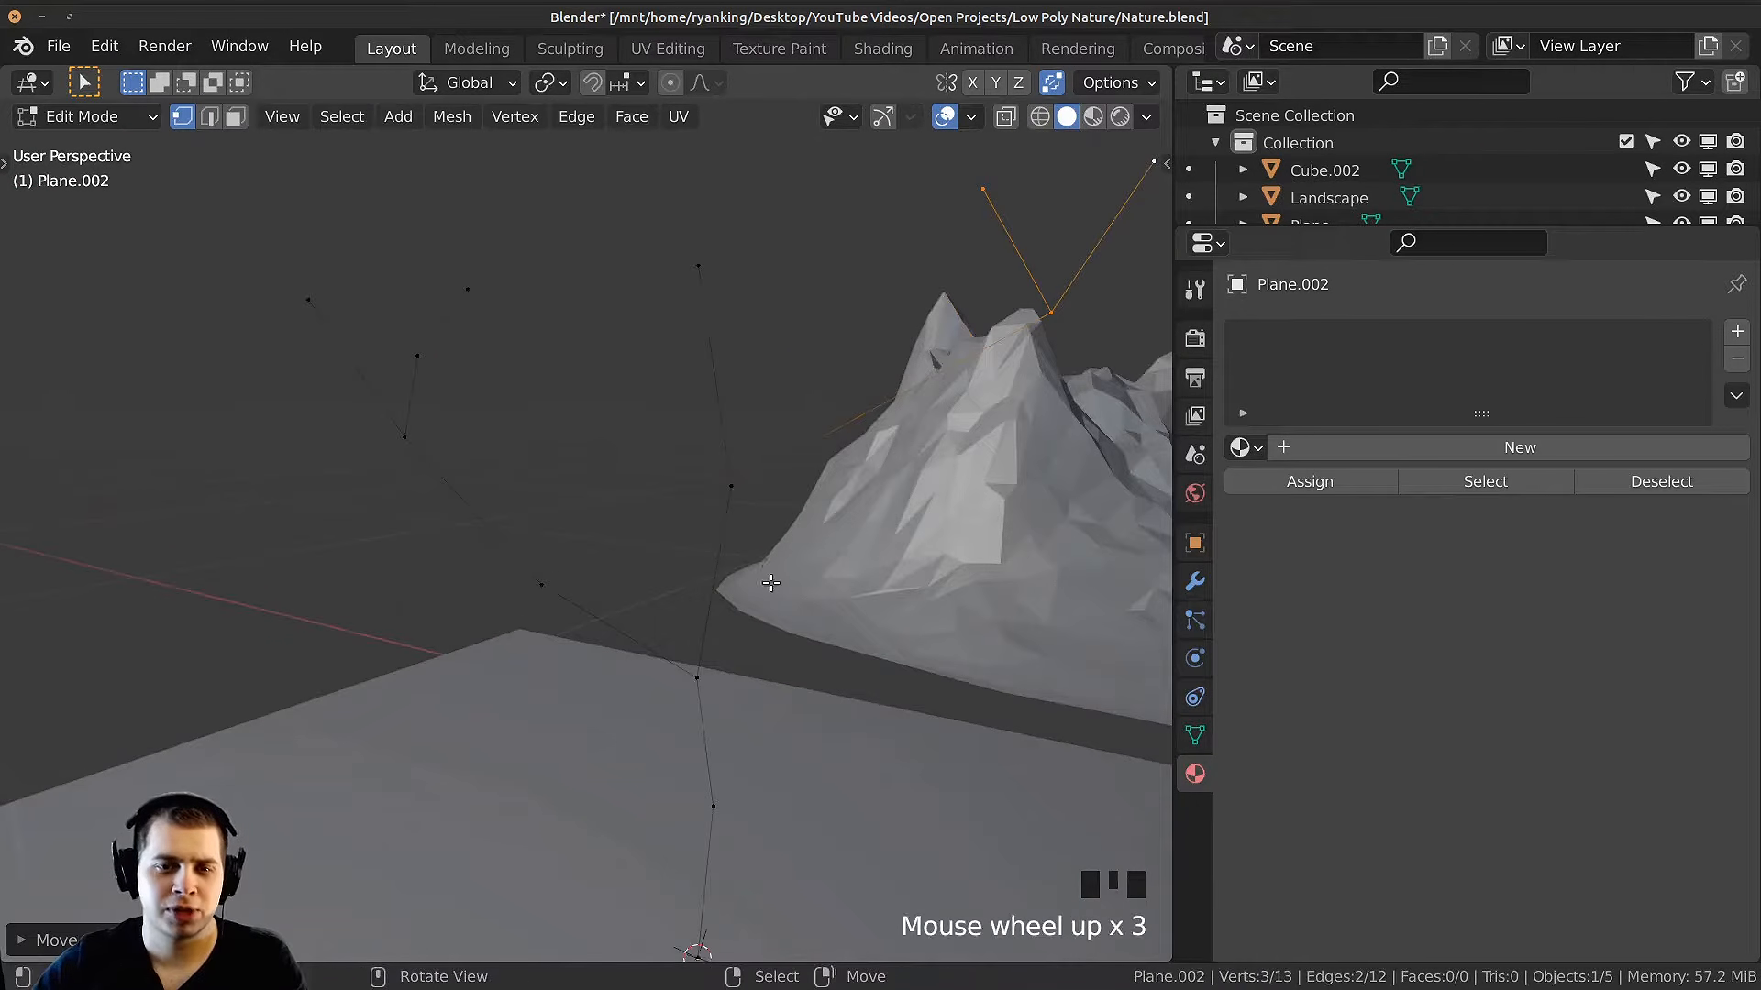
Step: Add a vertex with a loop cut on the trunk edge between the two side branches and reposition it
{"action": "key", "text": "ctrl+r"}
{"action": "left_click", "coordinate": [735, 581]}
{"action": "middle_click_drag", "start_coordinate": [737, 609], "coordinate": [513, 596]}
{"action": "key", "text": "g"}
{"action": "left_click", "coordinate": [697, 683]}
Step: Extrude a new two-segment branch outward from the vertex added on the trunk, away from the existing branches
{"action": "key", "text": "e"}
{"action": "left_click", "coordinate": [670, 496]}
{"action": "middle_click_drag", "start_coordinate": [711, 531], "coordinate": [696, 582], "text": "shift"}
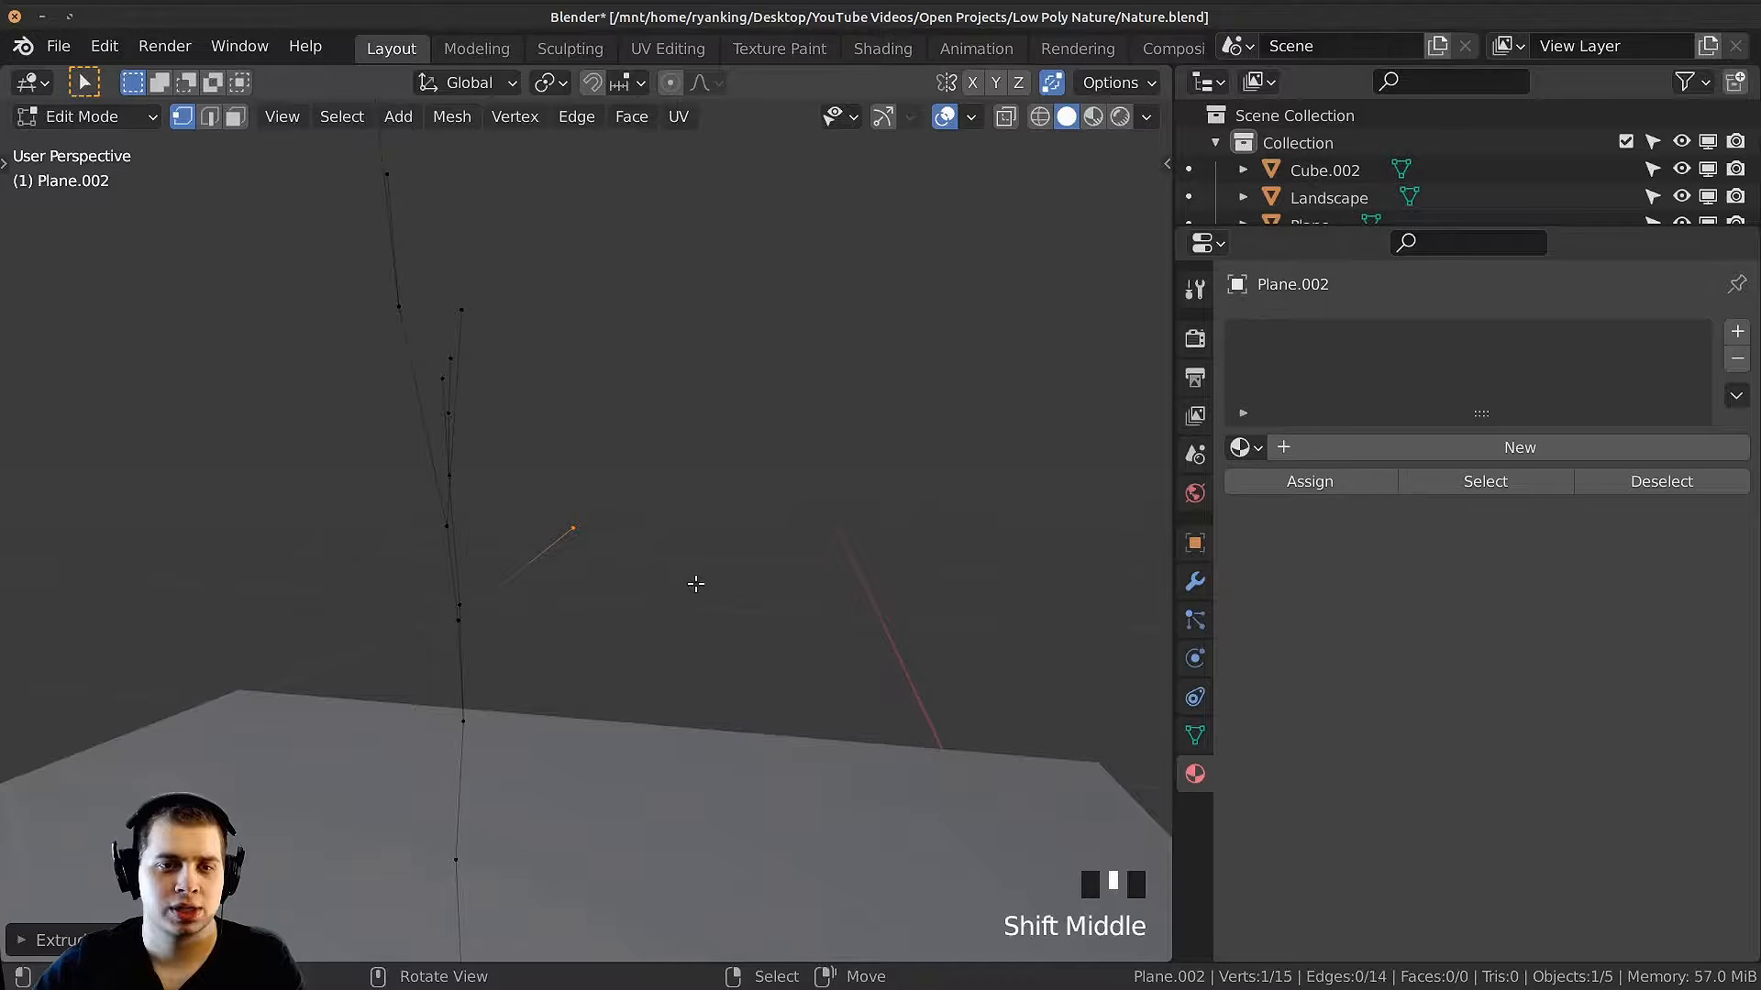
{"action": "key", "text": "e"}
{"action": "key", "text": "shift+z"}
{"action": "left_click", "coordinate": [794, 425]}
{"action": "middle_click_drag", "start_coordinate": [810, 464], "coordinate": [640, 456], "text": "shift"}
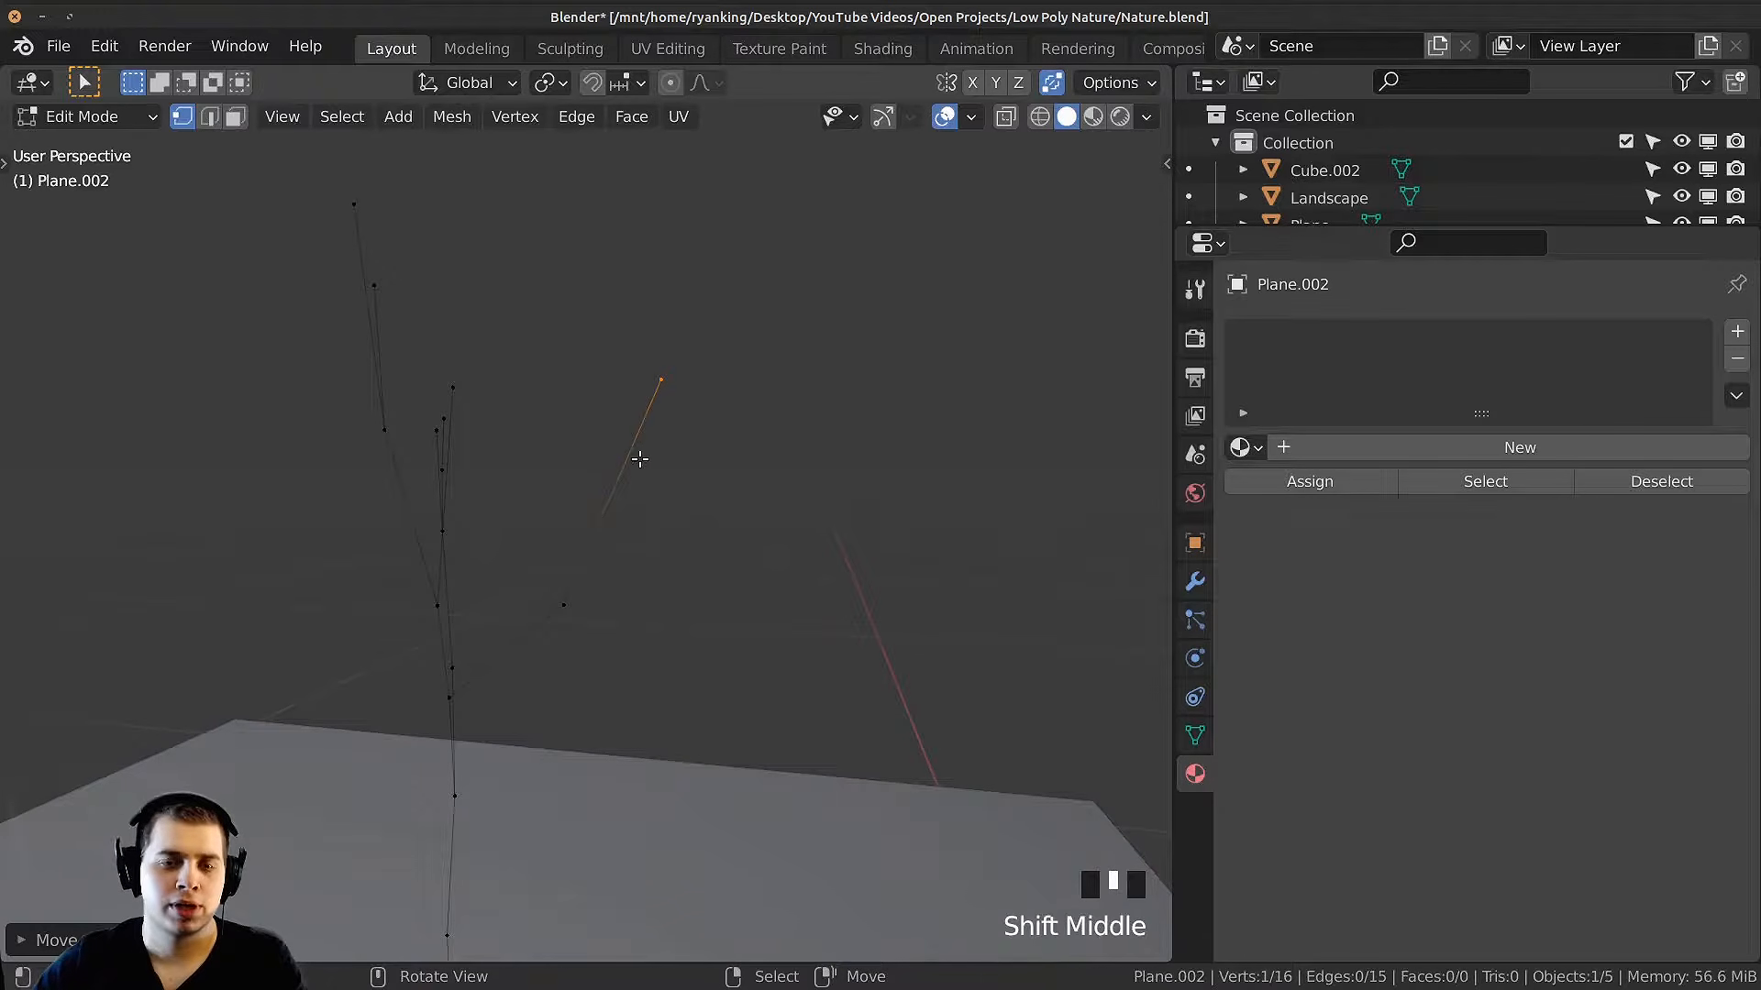
Step: Loop cut the new branch's outer segment, shift the added vertex, extrude a small twig from it and return to Object Mode
{"action": "key", "text": "ctrl+r"}
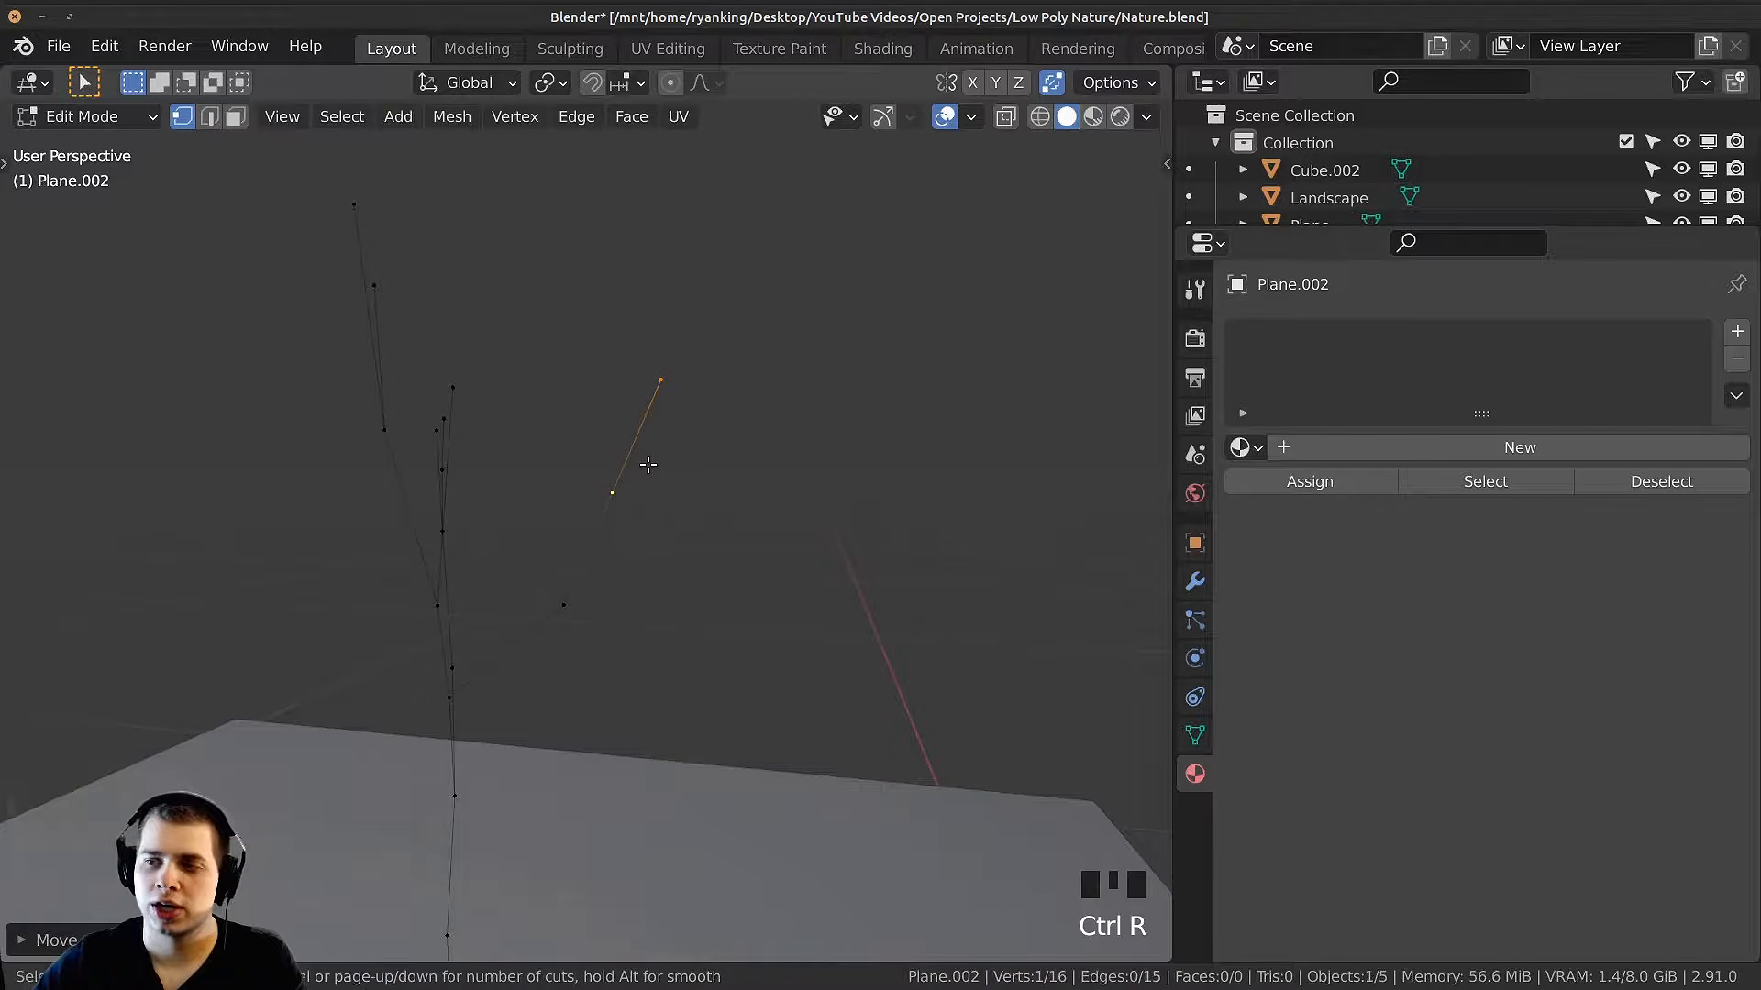
{"action": "left_click", "coordinate": [649, 465]}
{"action": "key", "text": "g"}
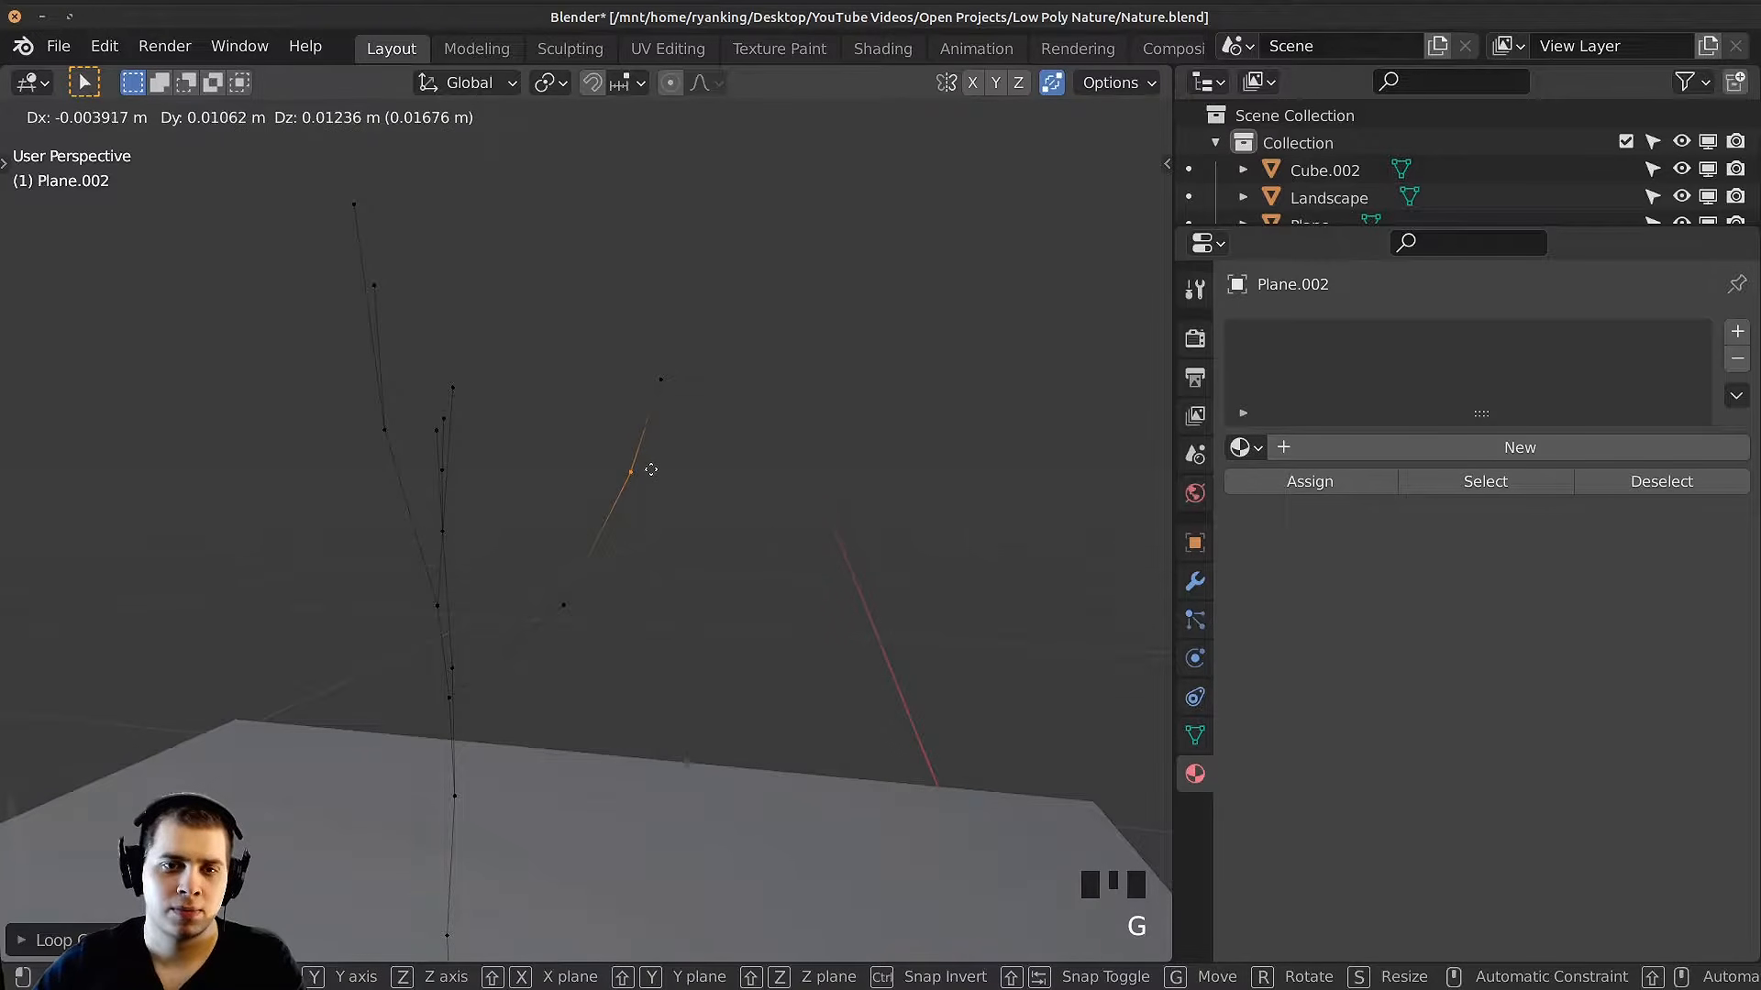
{"action": "left_click", "coordinate": [648, 468]}
{"action": "key", "text": "e"}
{"action": "left_click", "coordinate": [657, 384]}
{"action": "key", "text": "e"}
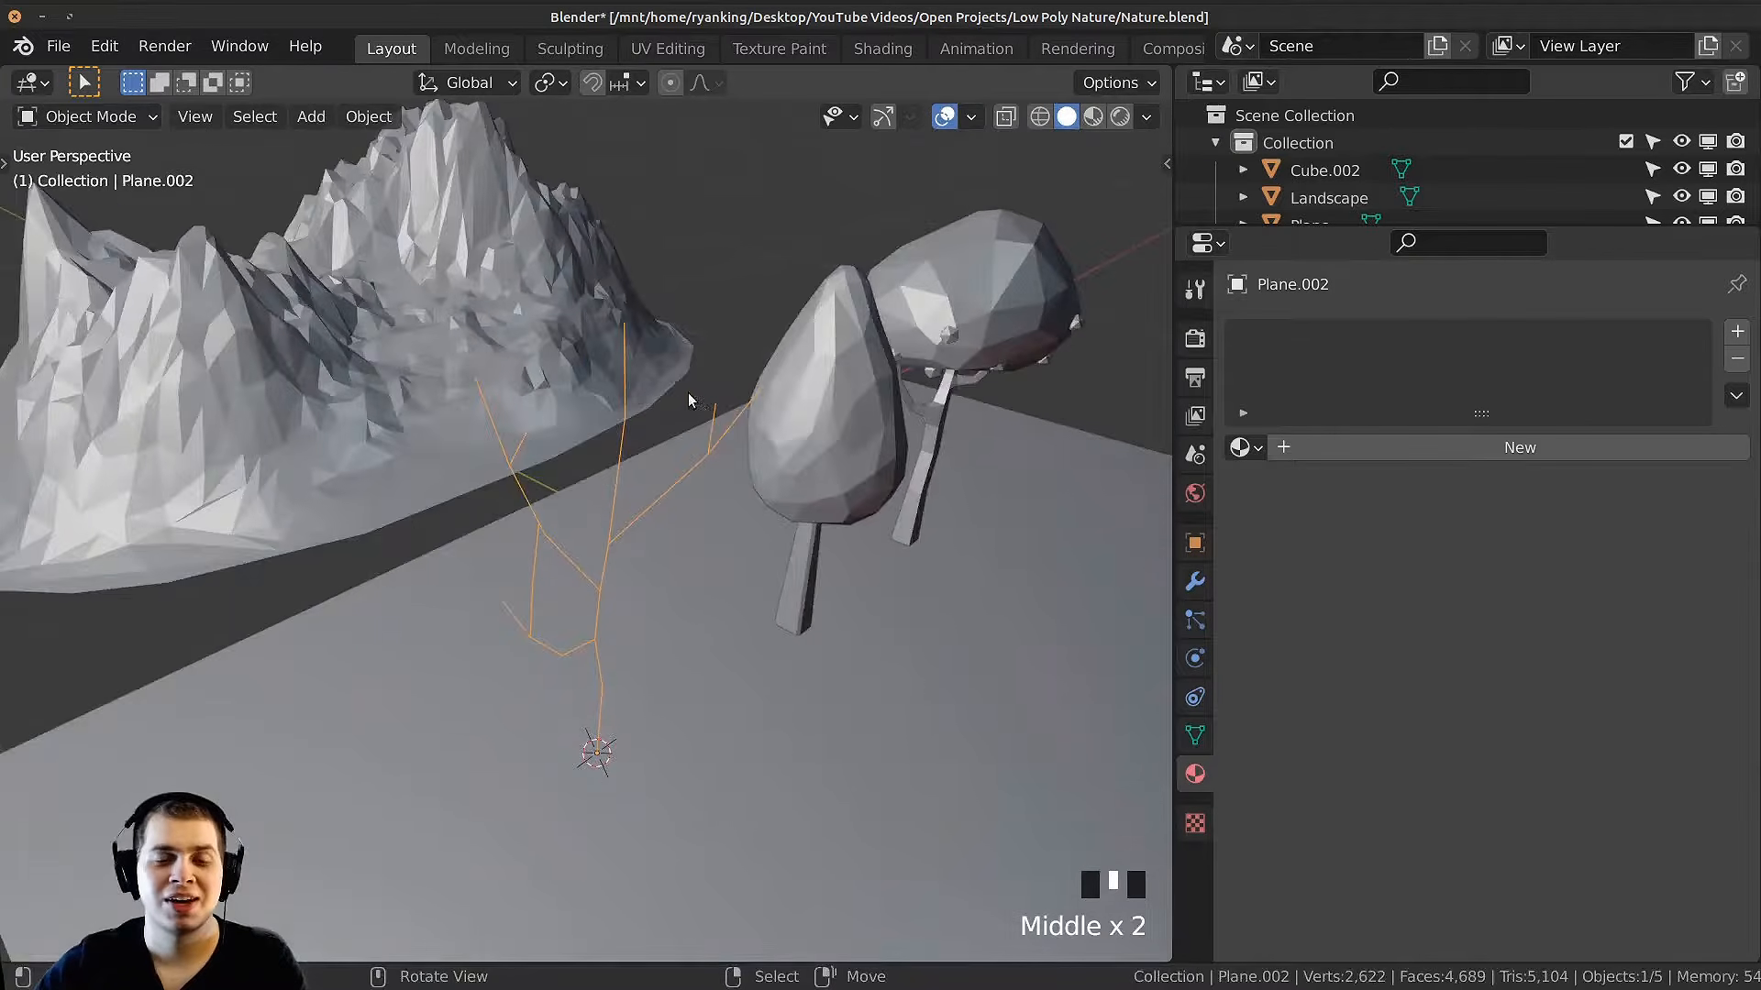
Step: Add a Skin modifier to the branching line skeleton
{"action": "middle_click_drag", "start_coordinate": [691, 401], "coordinate": [688, 549]}
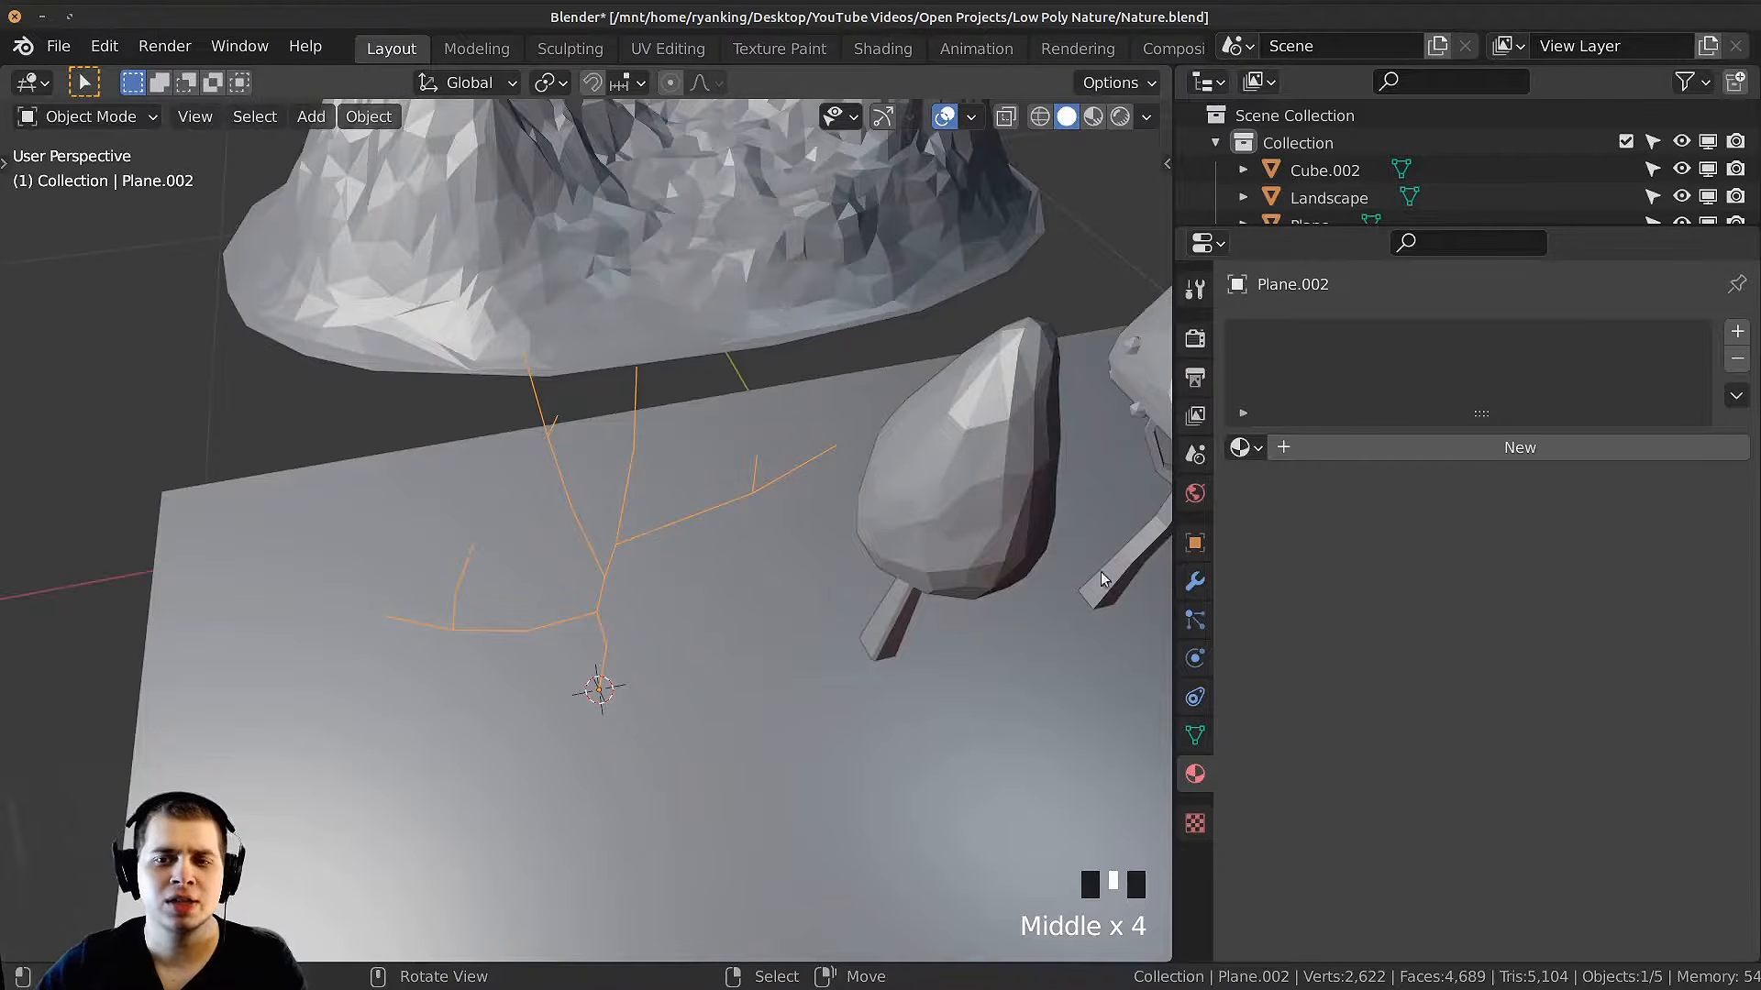
{"action": "left_click", "coordinate": [1197, 584]}
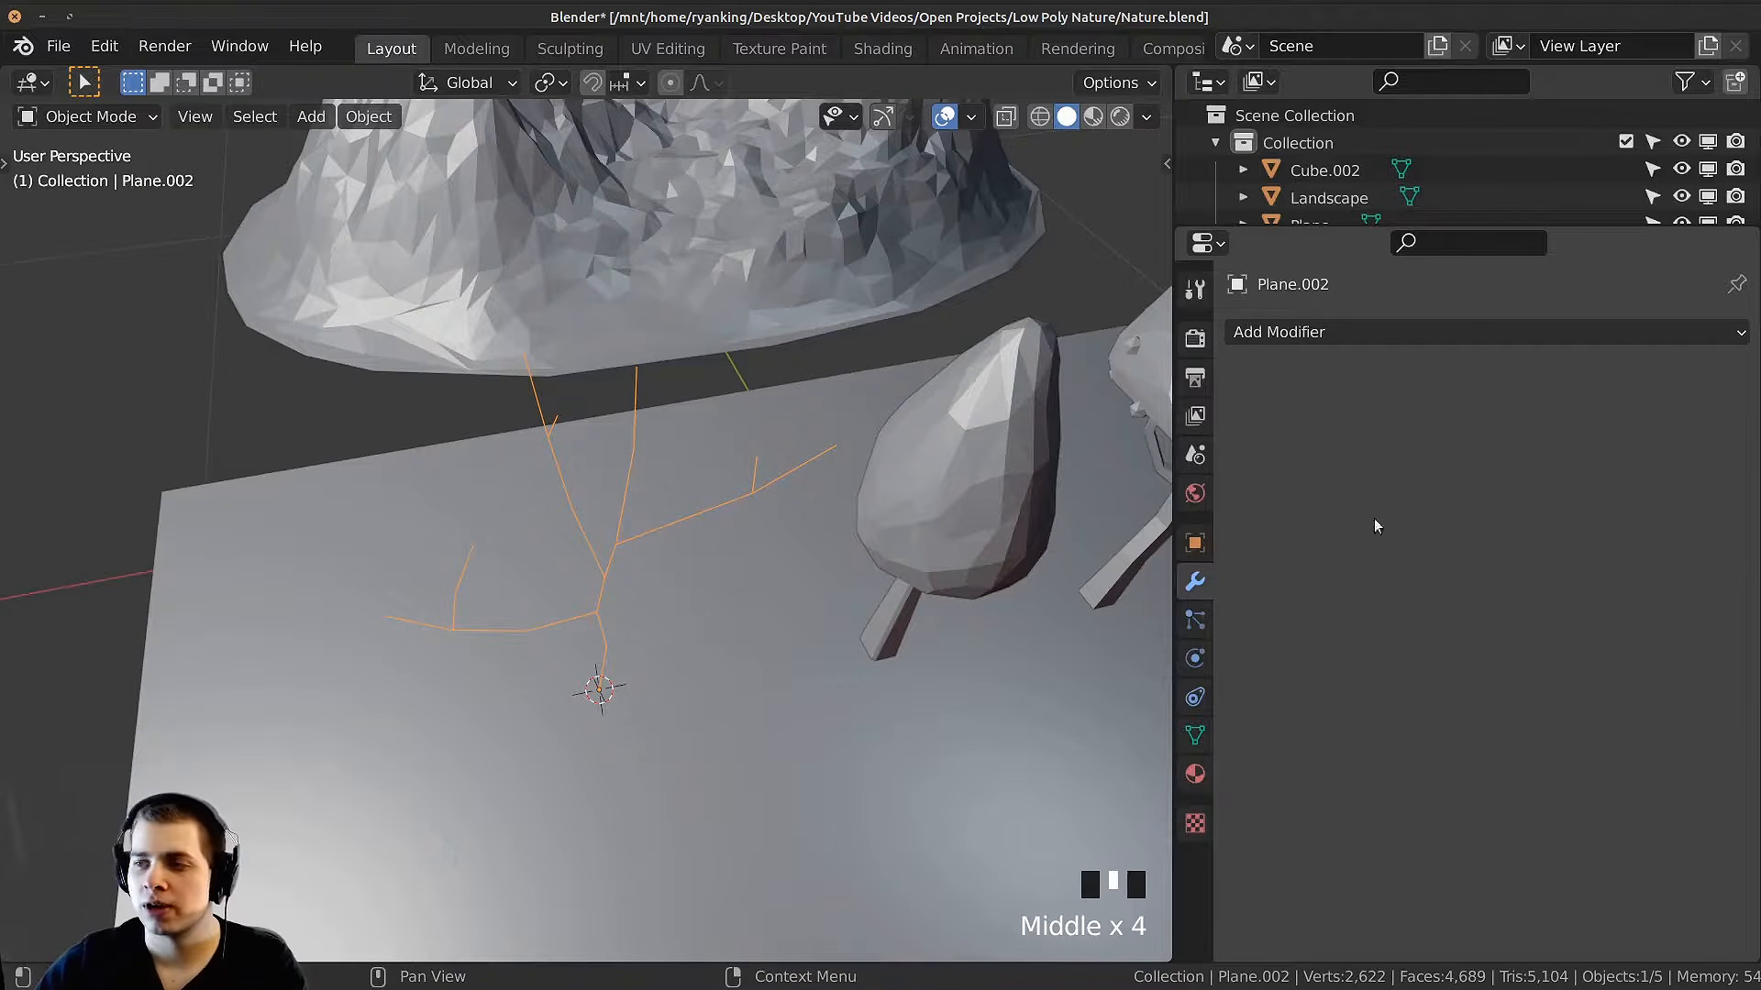
{"action": "left_click", "coordinate": [1297, 335]}
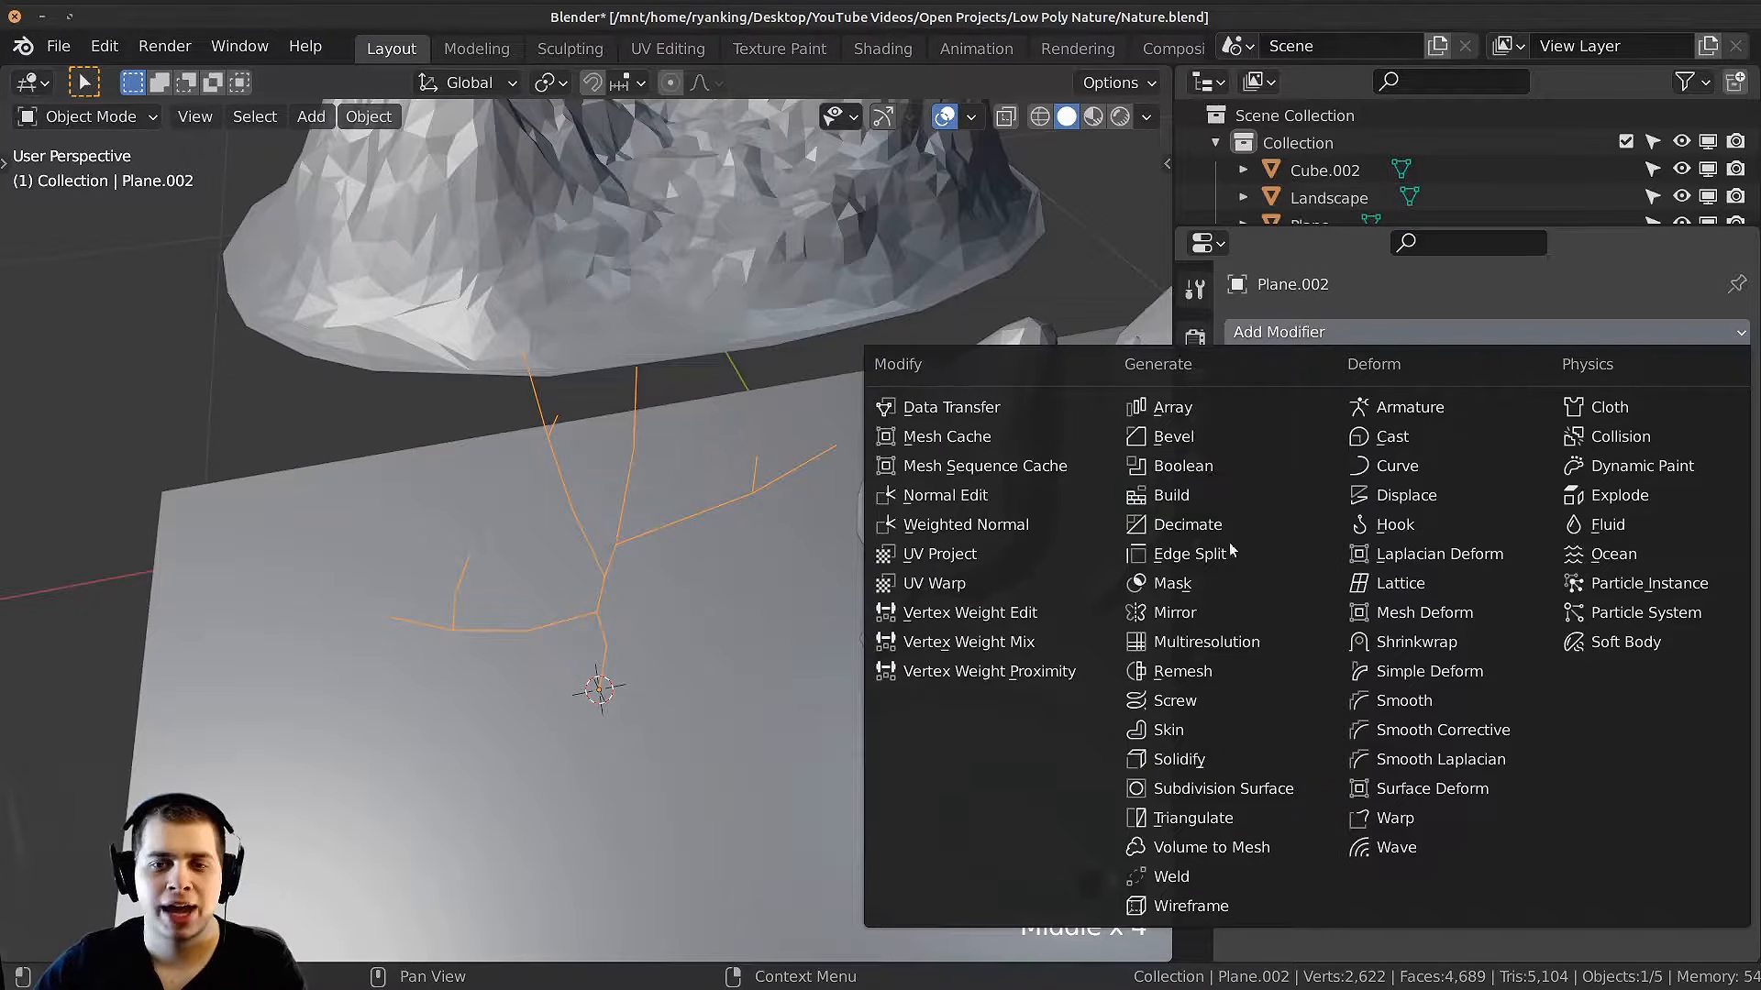
{"action": "left_click", "coordinate": [1184, 730]}
{"action": "middle_click_drag", "start_coordinate": [746, 700], "coordinate": [833, 555]}
{"action": "scroll", "coordinate": [816, 550], "scroll_direction": "up", "scroll_amount": 2}
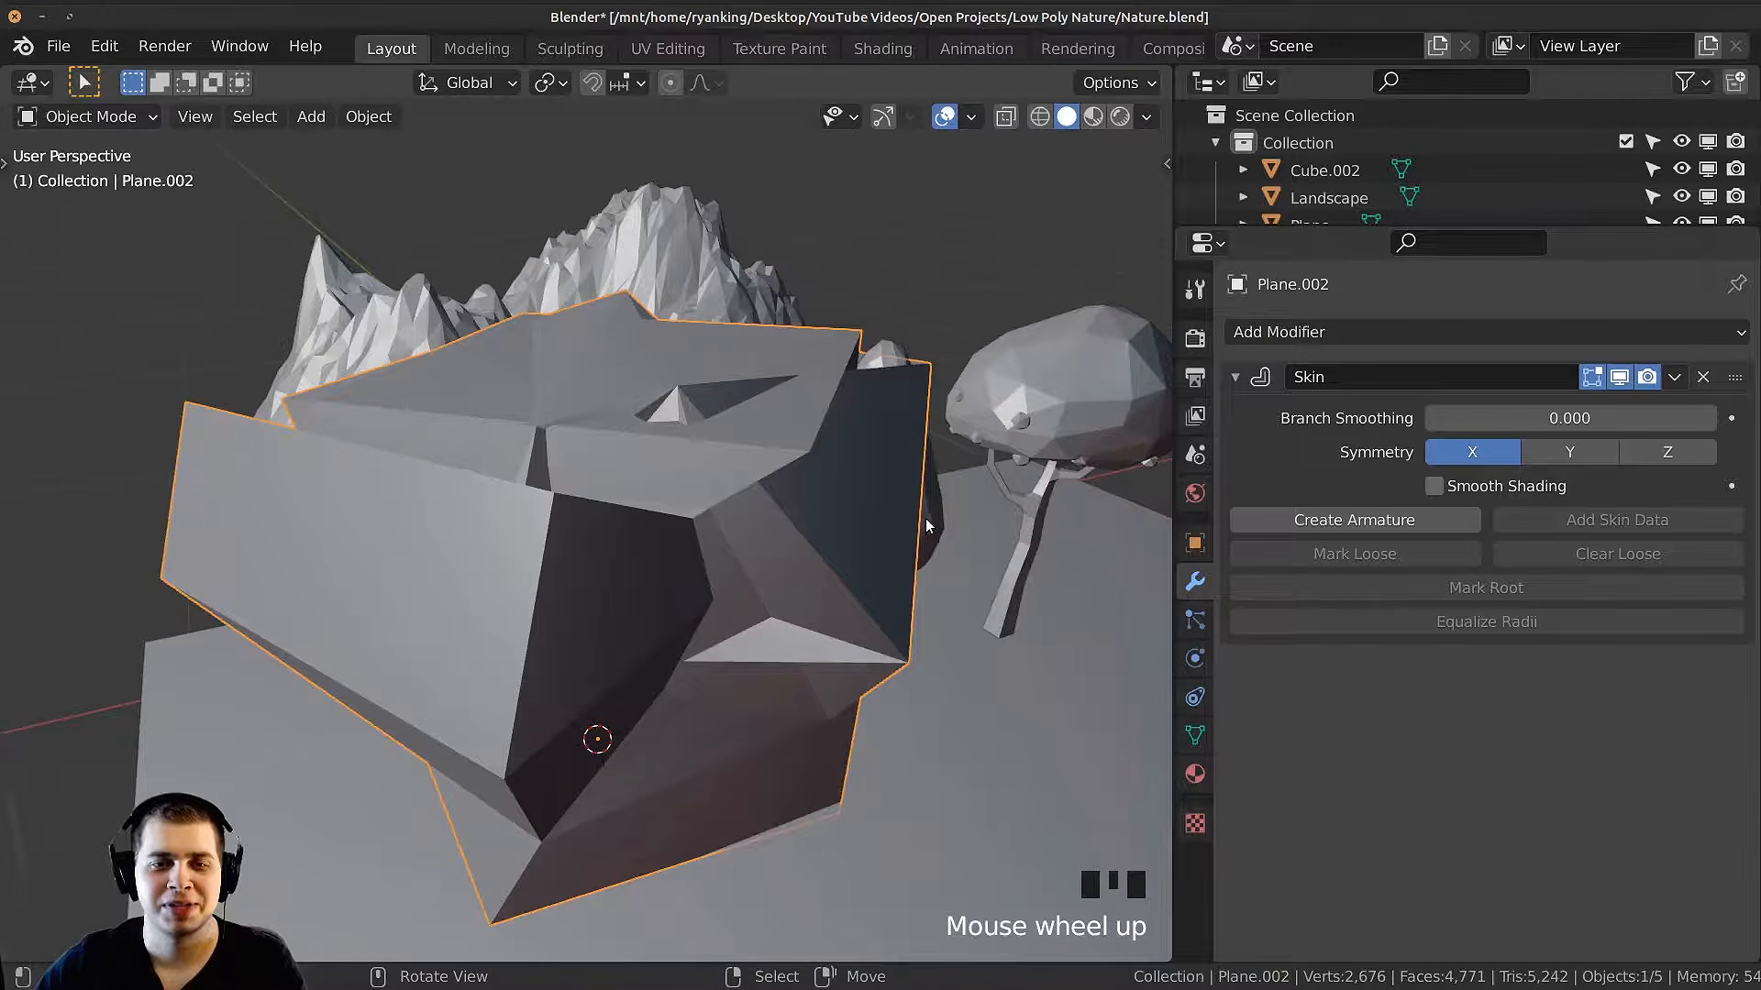
Step: Select all vertices of the skeleton and repeatedly shrink their skin radius until the trunk and branches are thin
{"action": "key", "text": "Tab"}
{"action": "scroll", "coordinate": [927, 486], "scroll_direction": "down", "scroll_amount": 3}
{"action": "key", "text": "a"}
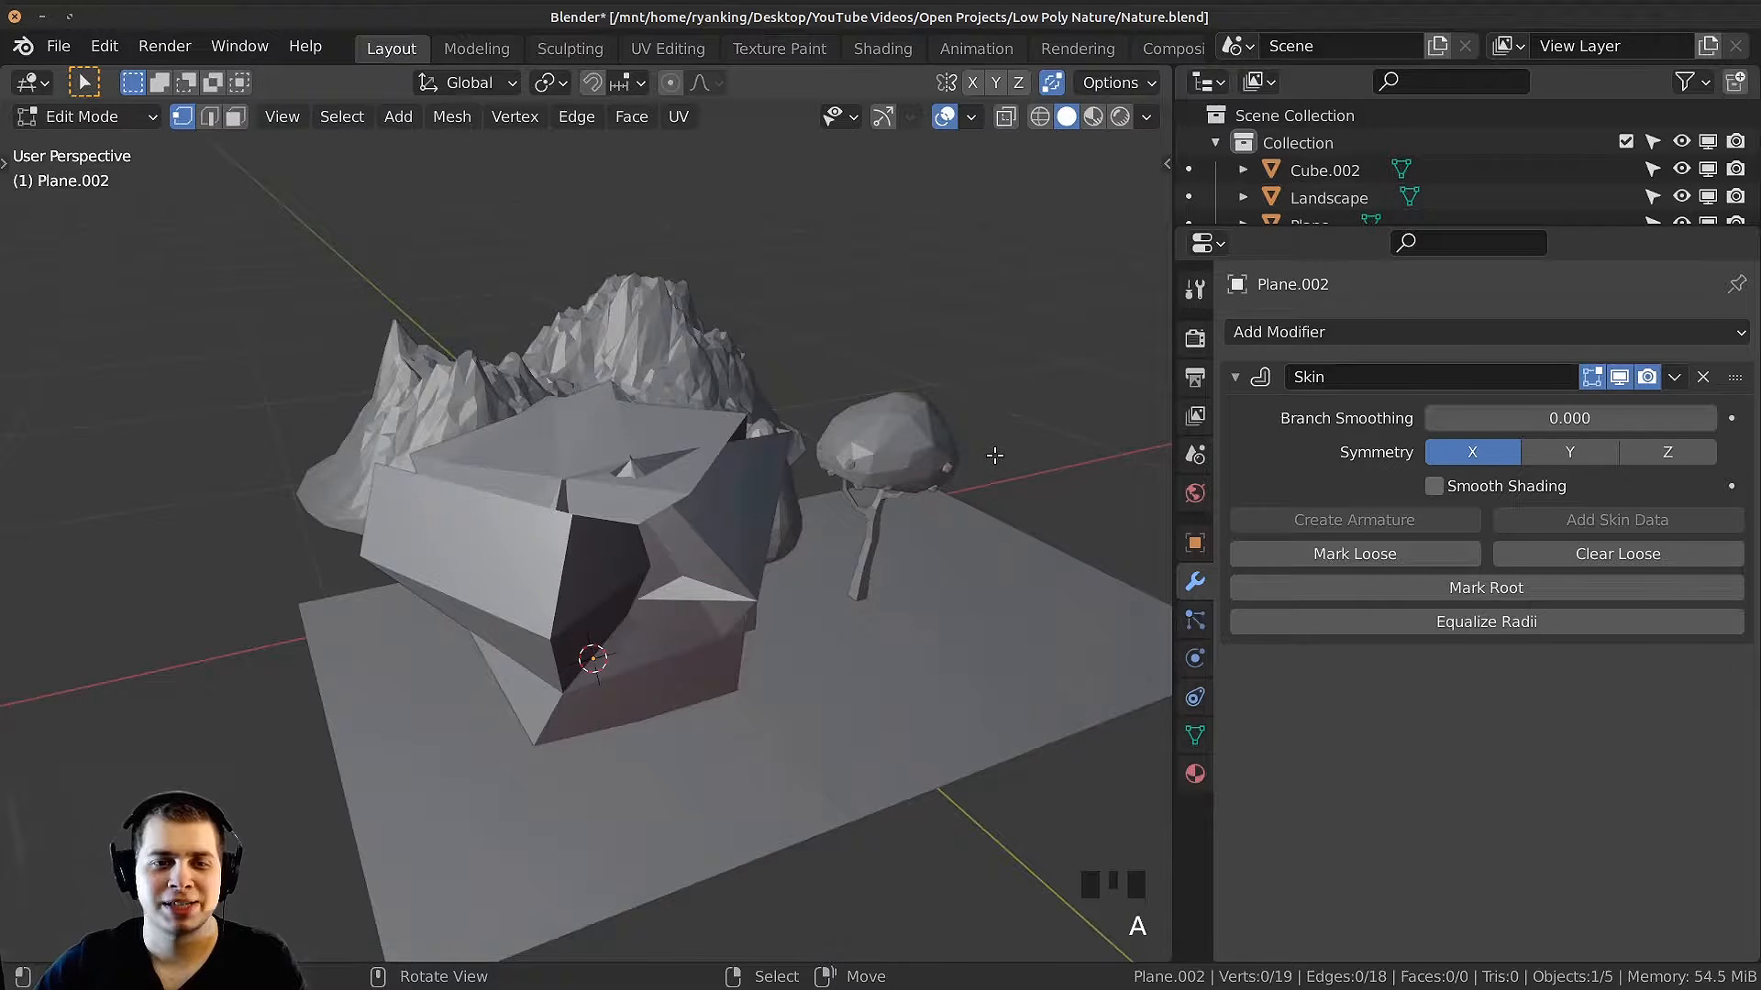
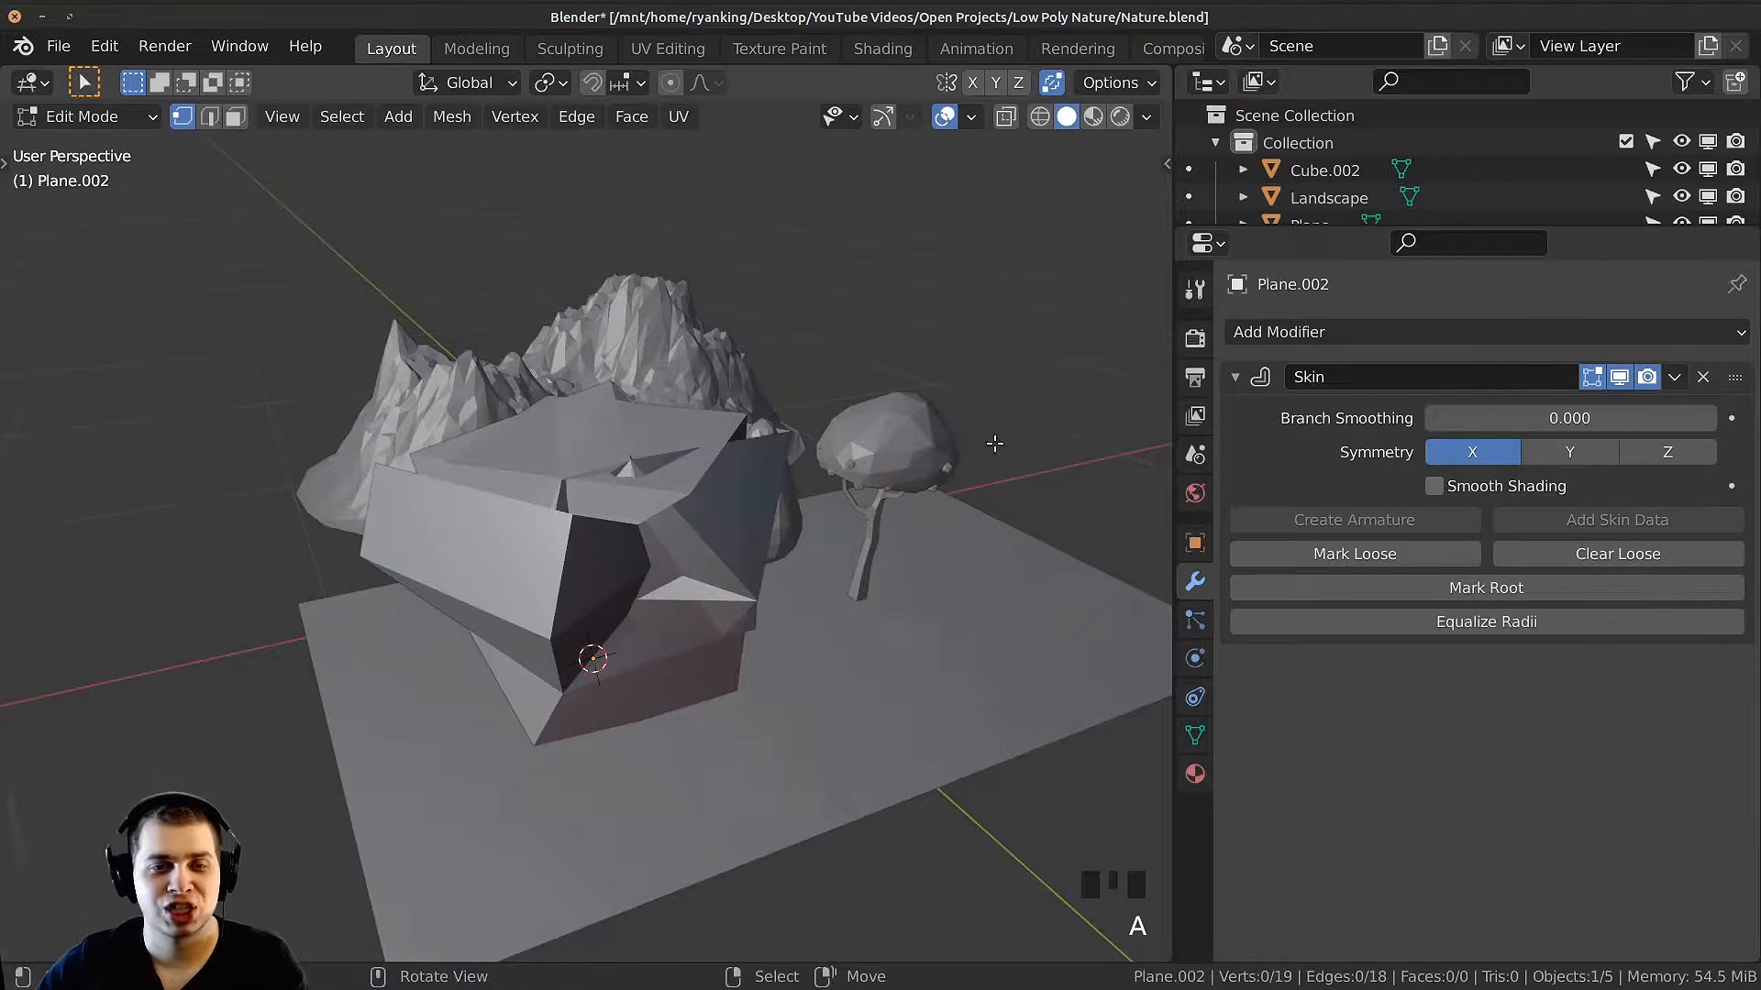
{"action": "key", "text": "ctrl+a"}
{"action": "left_click", "coordinate": [697, 530]}
{"action": "key", "text": "ctrl+a"}
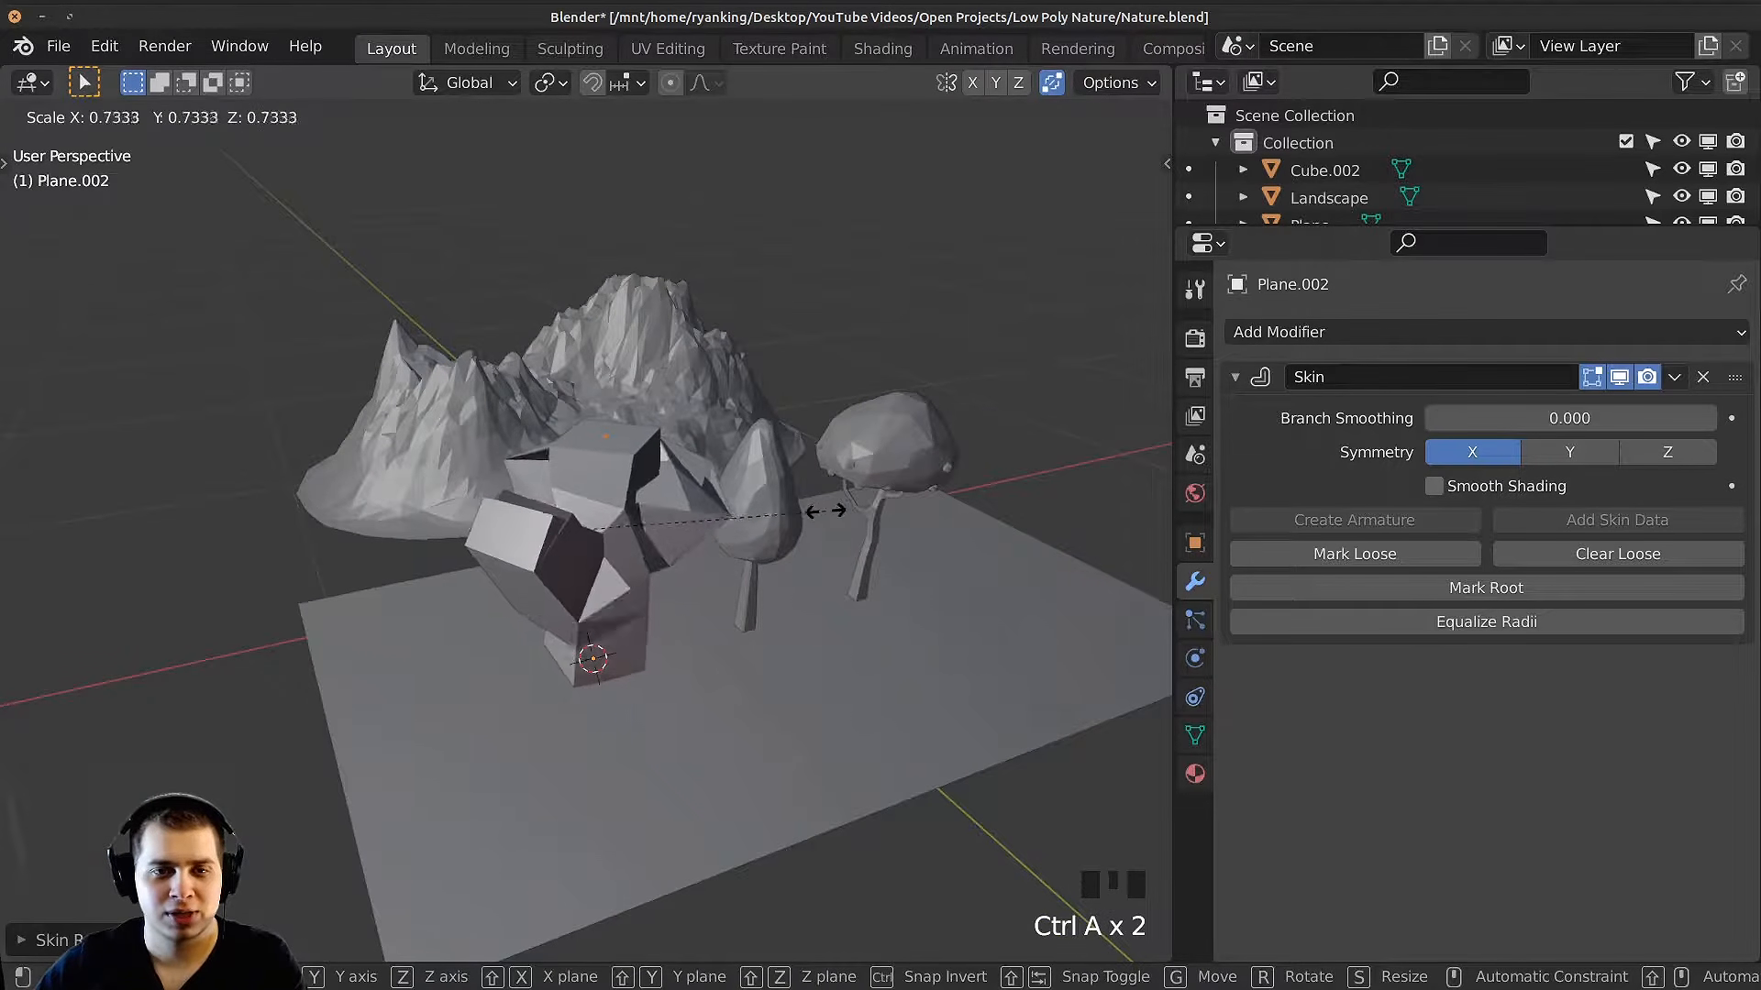
{"action": "left_click", "coordinate": [711, 531]}
{"action": "scroll", "coordinate": [752, 541], "scroll_direction": "up", "scroll_amount": 1}
{"action": "key", "text": "ctrl+a"}
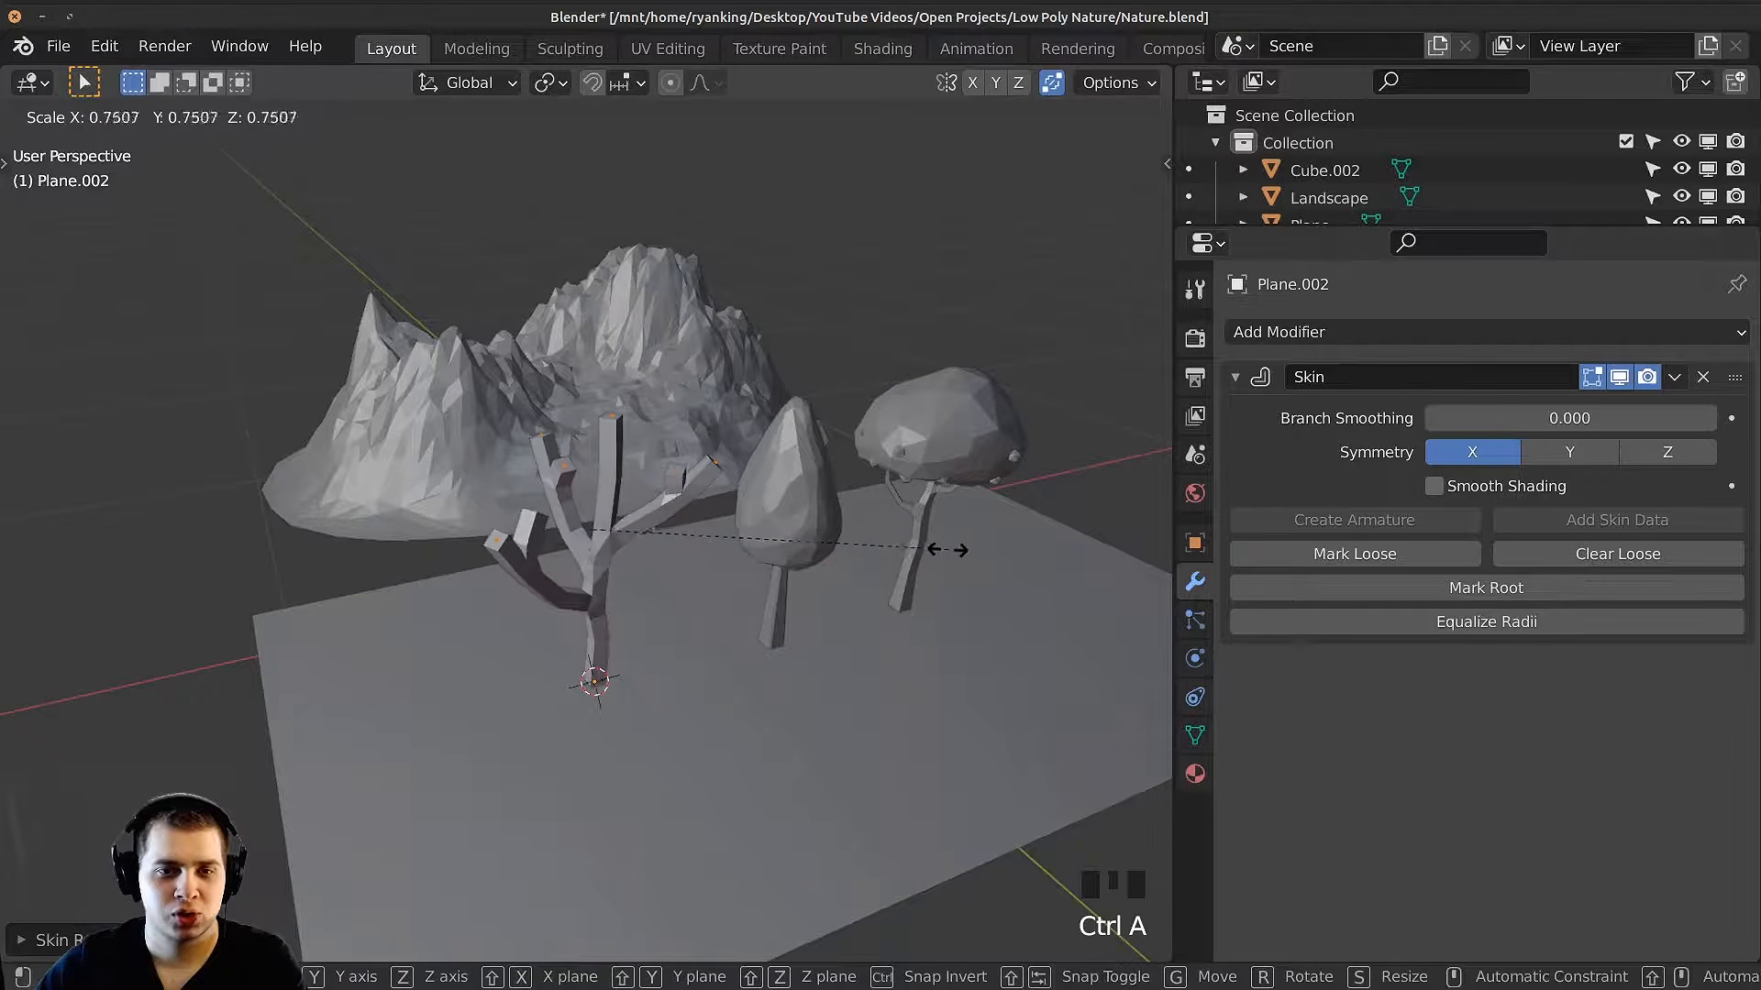
{"action": "left_click", "coordinate": [827, 572]}
{"action": "scroll", "coordinate": [881, 564], "scroll_direction": "up", "scroll_amount": 3}
{"action": "key", "text": "ctrl+a"}
{"action": "left_click", "coordinate": [1014, 547]}
{"action": "middle_click_drag", "start_coordinate": [1027, 547], "coordinate": [1123, 536]}
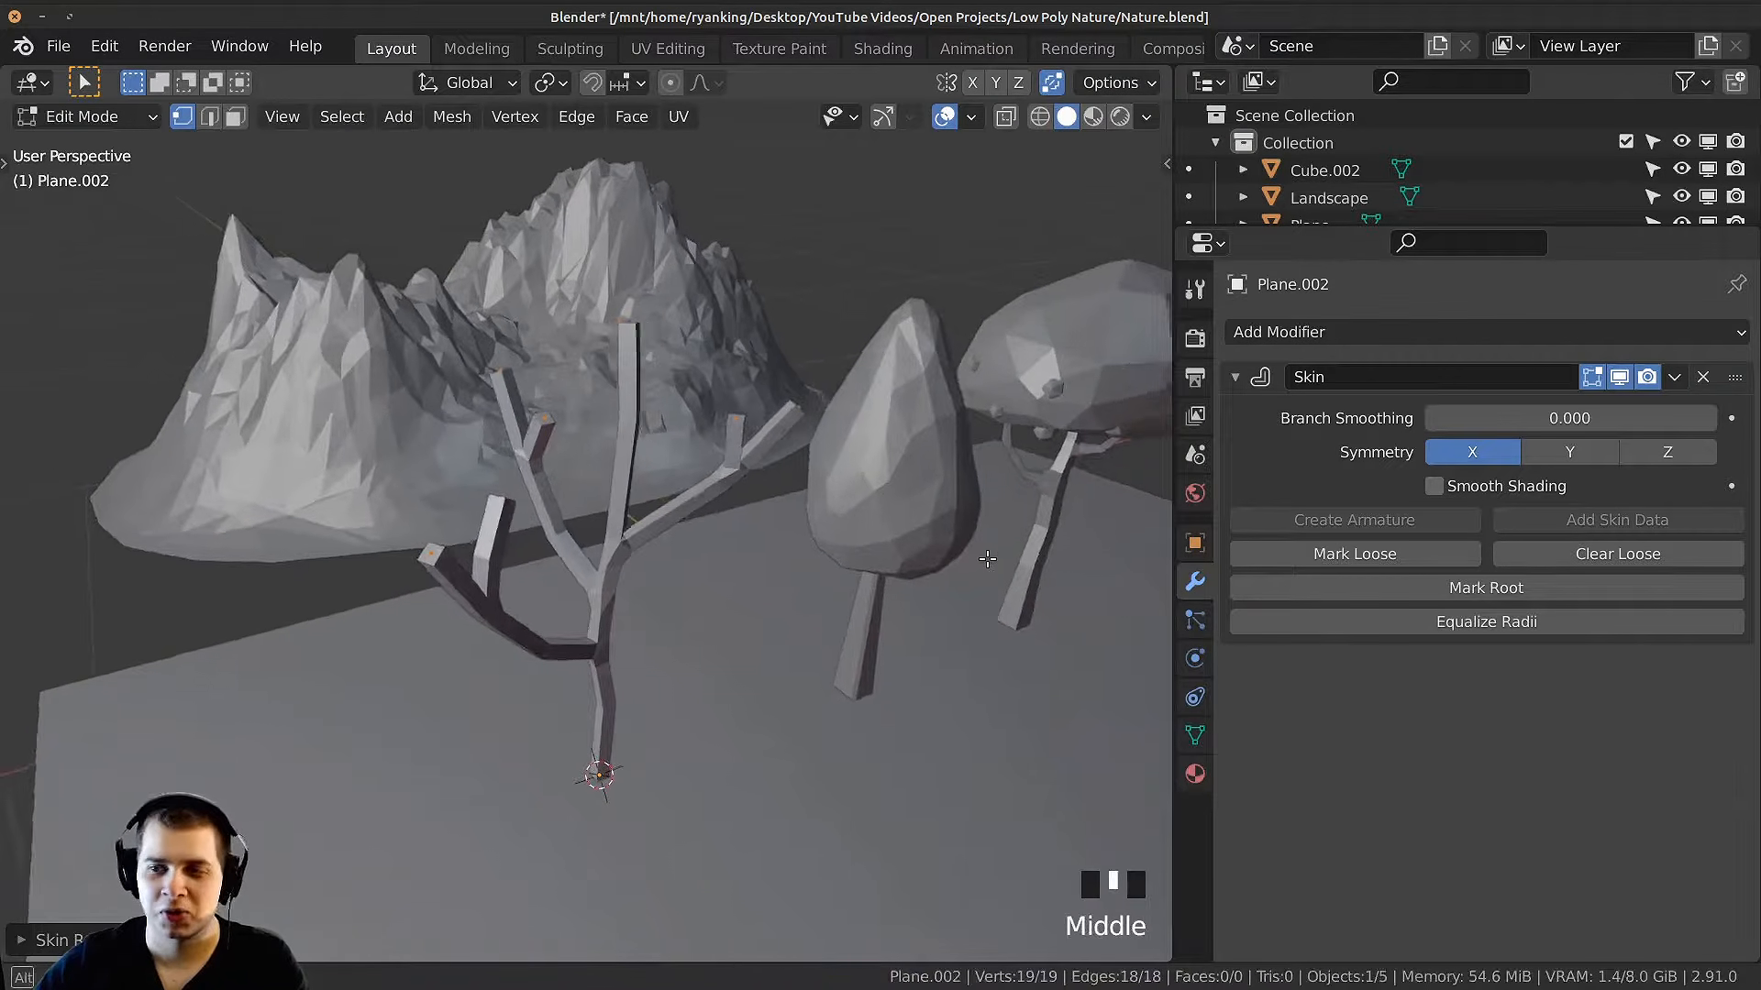
{"action": "scroll", "coordinate": [1137, 532], "scroll_direction": "up", "scroll_amount": 1}
{"action": "key", "text": "ctrl+a"}
{"action": "left_click", "coordinate": [1075, 543]}
{"action": "scroll", "coordinate": [1027, 513], "scroll_direction": "down", "scroll_amount": 3}
{"action": "middle_click_drag", "start_coordinate": [812, 417], "coordinate": [772, 372]}
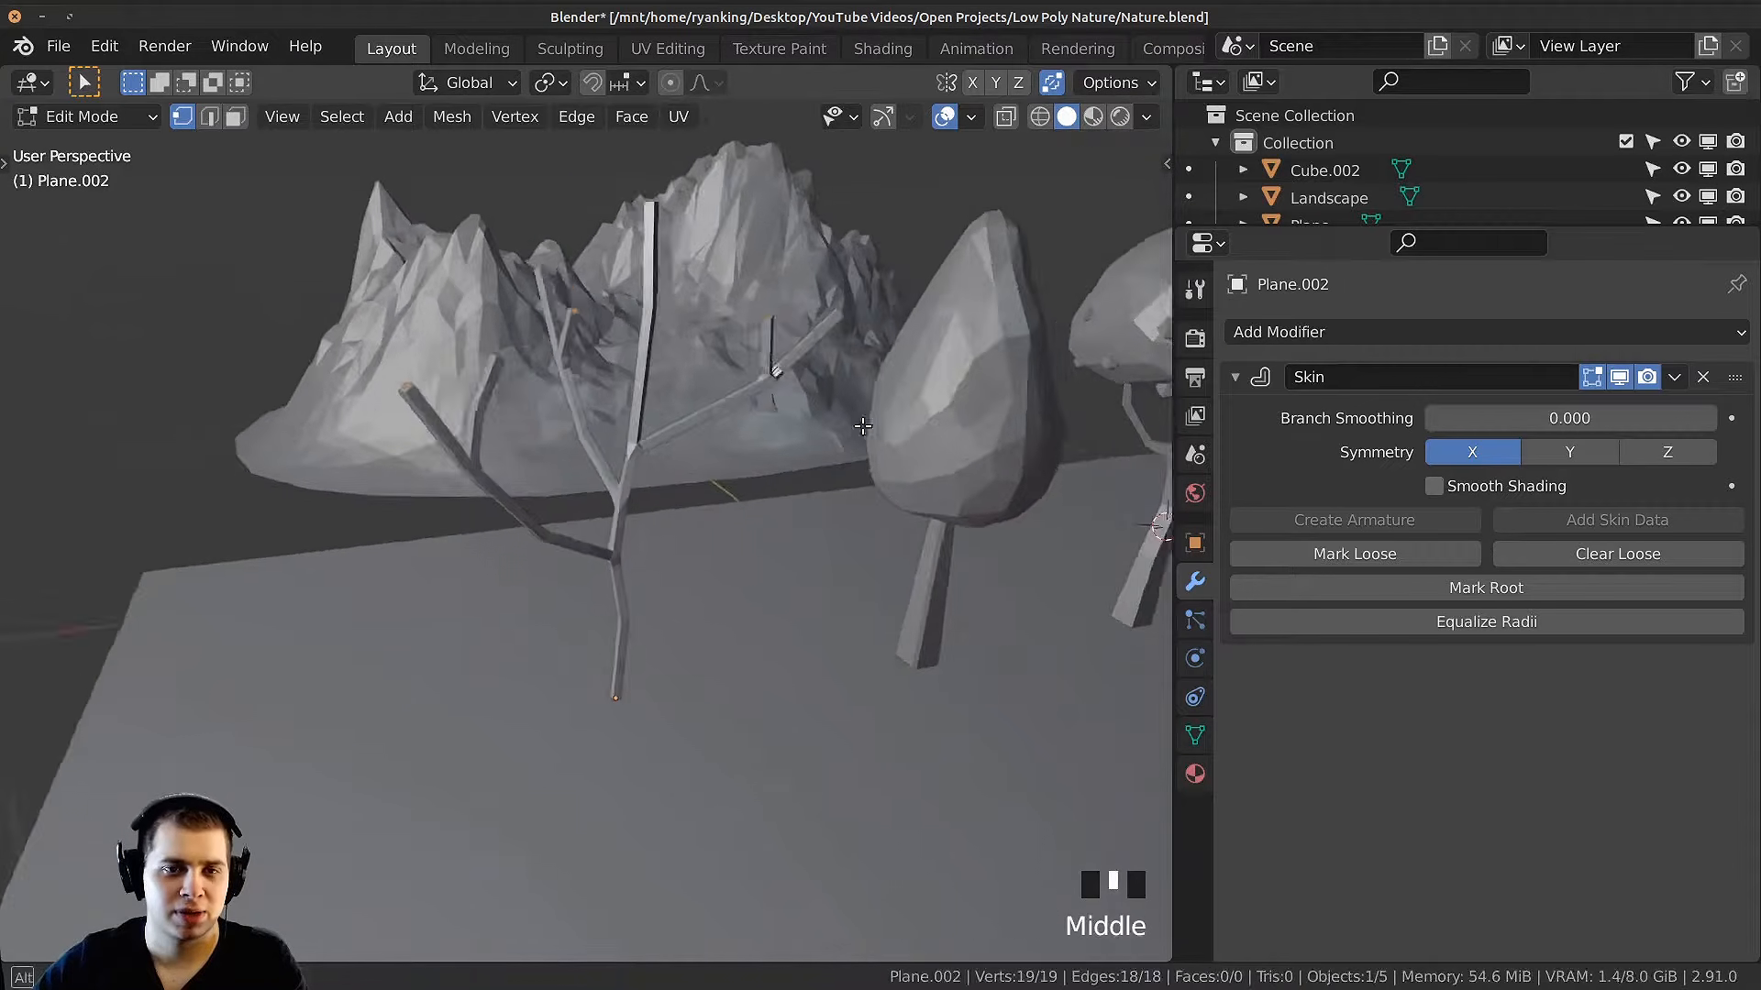
Step: Box-select the trunk's vertices from base to top in wireframe and enlarge their skin radius to thicken the trunk
{"action": "scroll", "coordinate": [825, 514], "scroll_direction": "up", "scroll_amount": 3}
{"action": "middle_click_drag", "start_coordinate": [931, 628], "coordinate": [902, 597]}
{"action": "key", "text": "z"}
{"action": "key", "text": "z"}
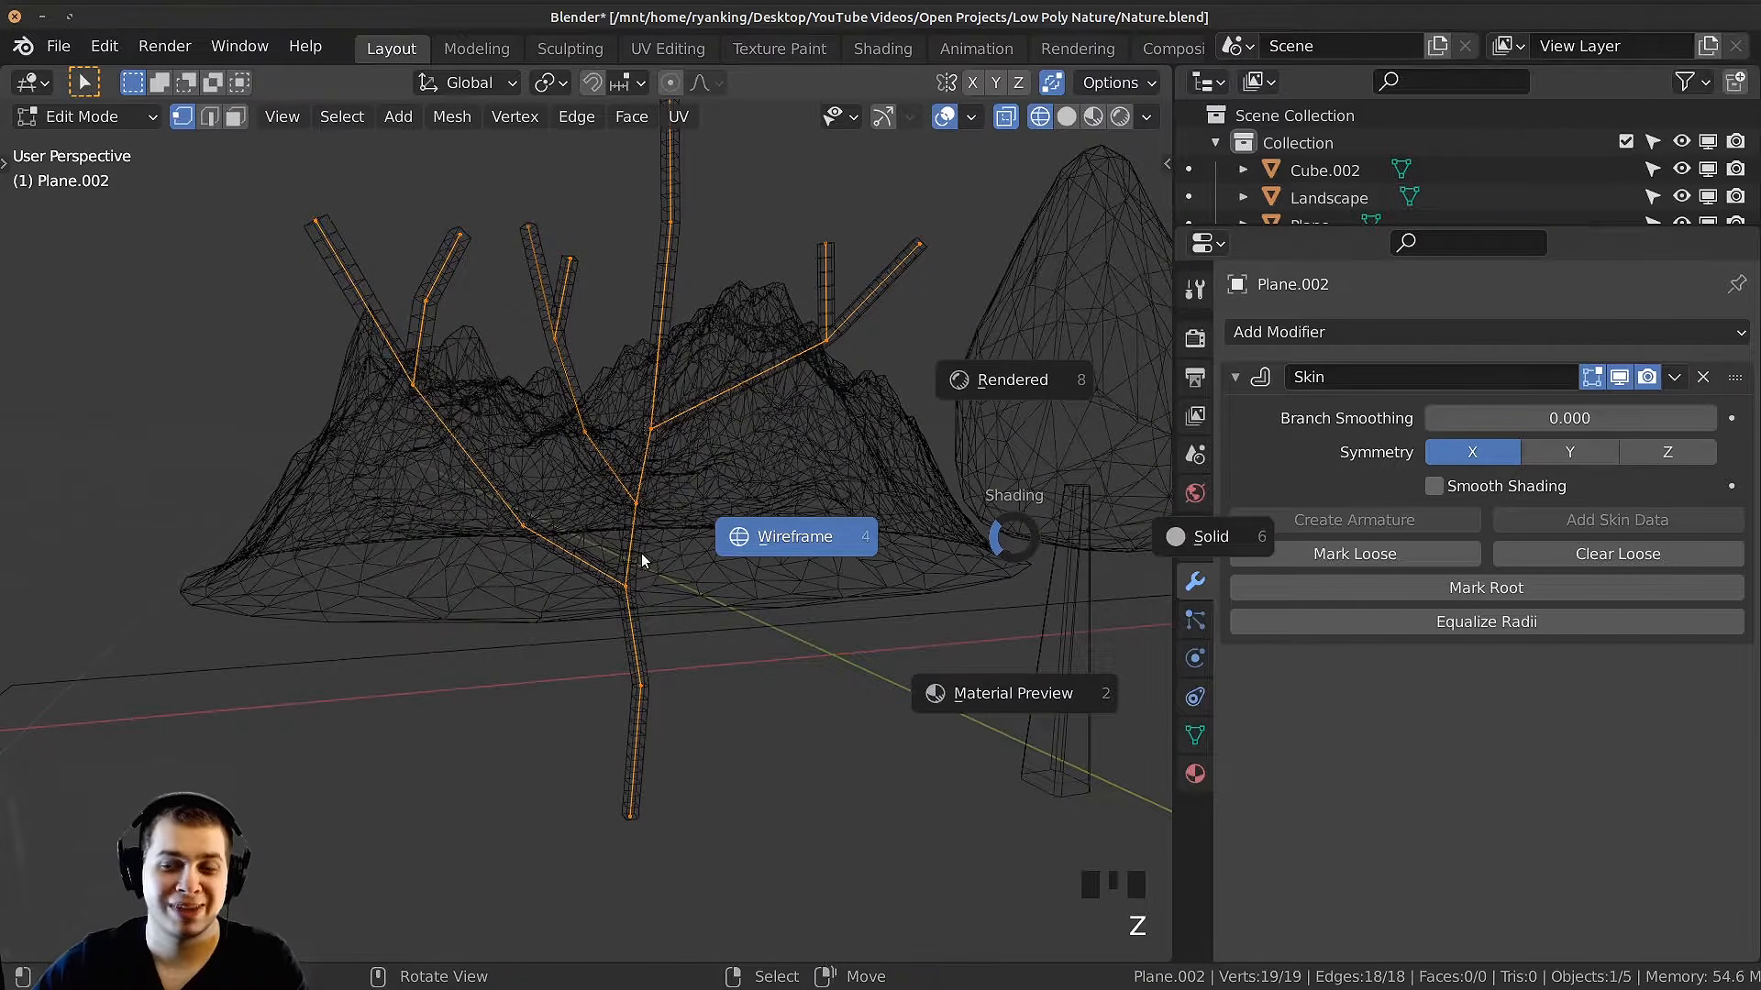
{"action": "key", "text": "z"}
{"action": "key", "text": "alt+a"}
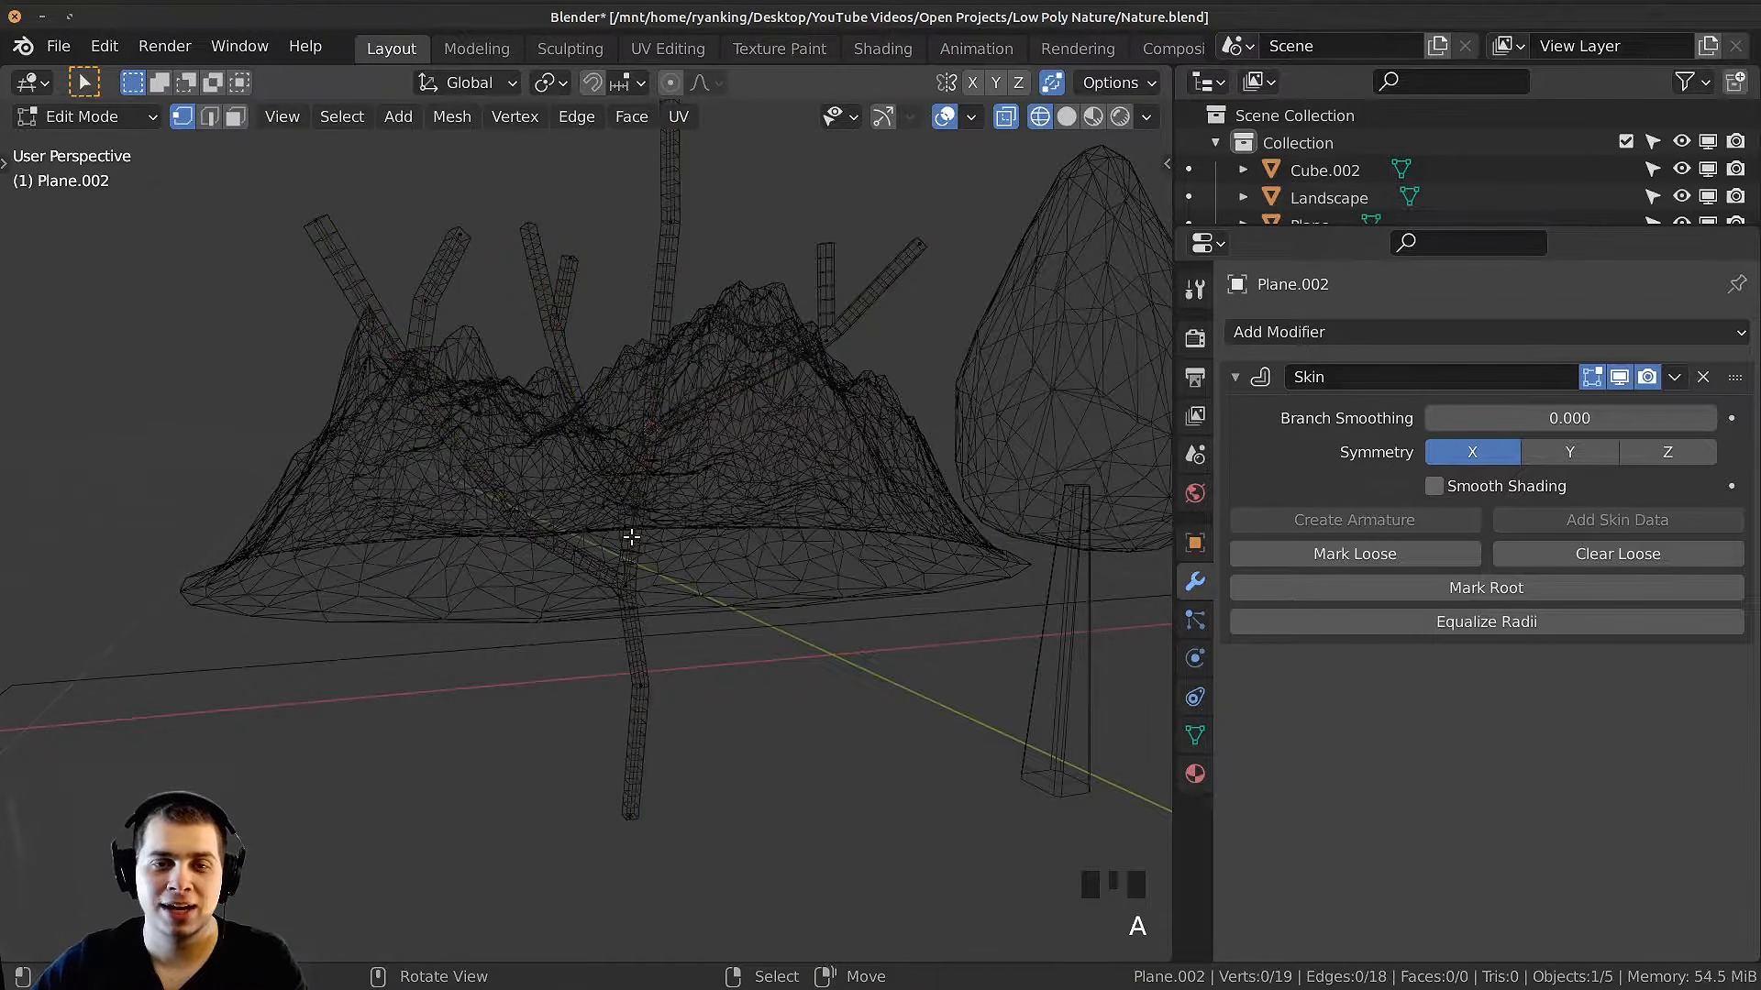
{"action": "left_click_drag", "start_coordinate": [610, 354], "coordinate": [687, 831]}
{"action": "scroll", "coordinate": [676, 617], "scroll_direction": "down", "scroll_amount": 2}
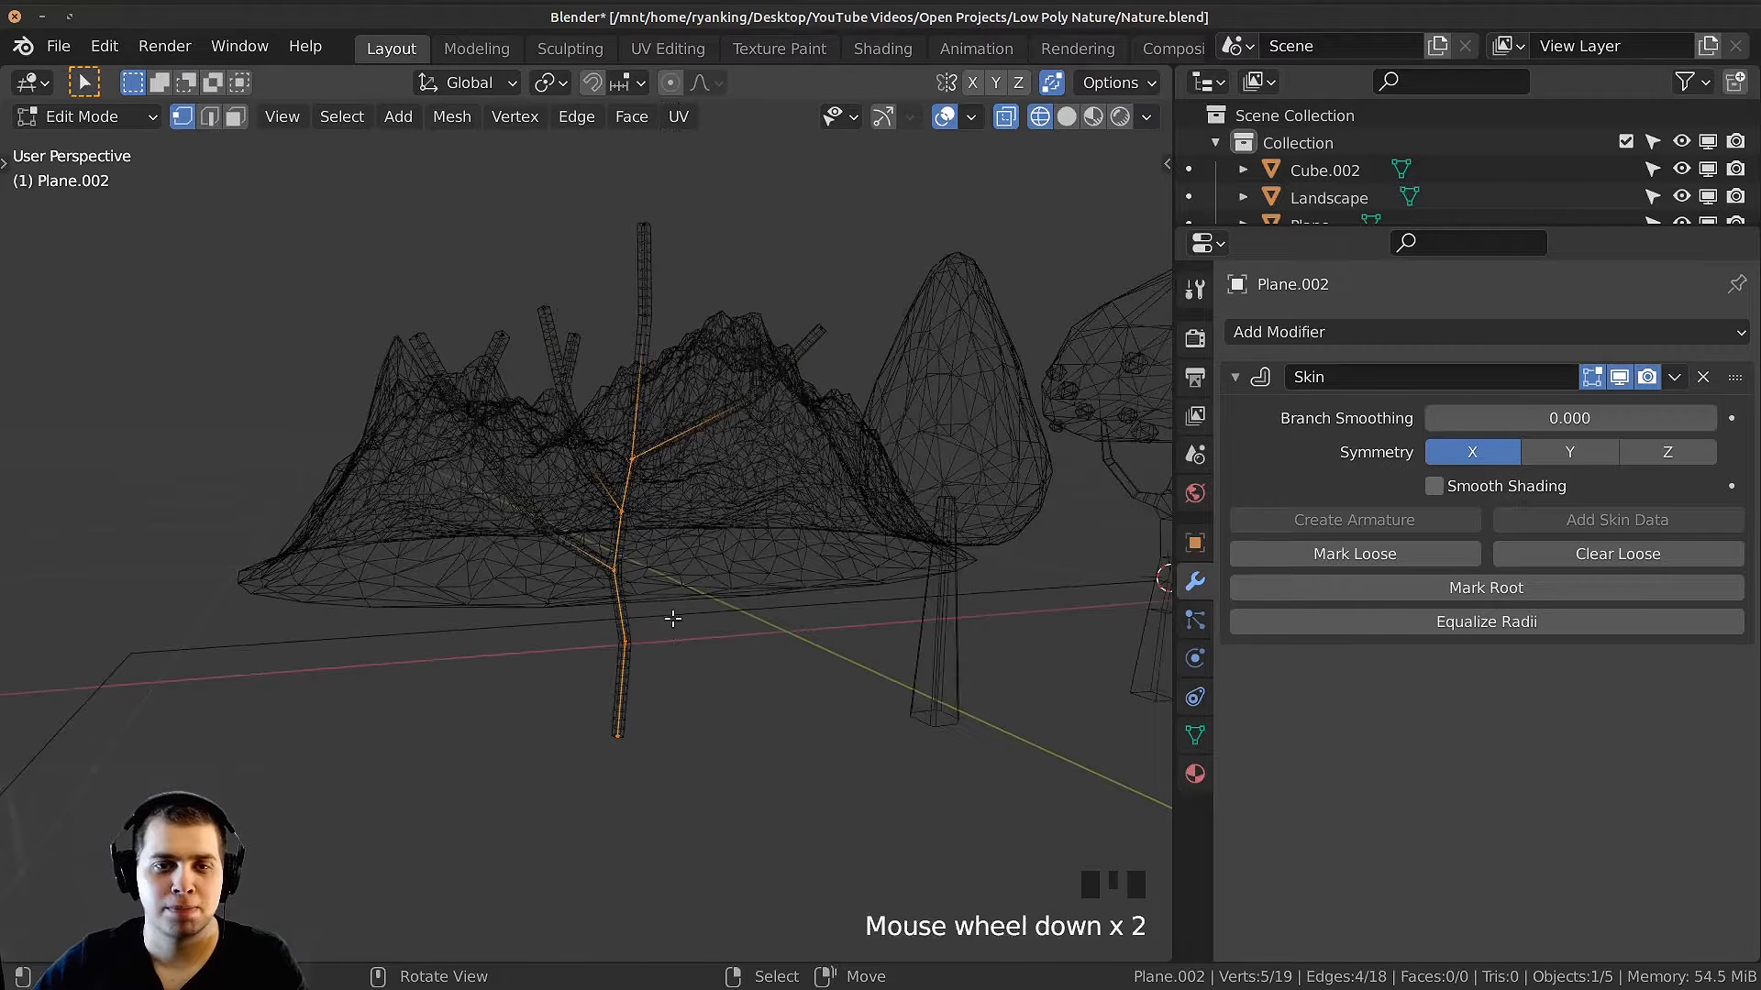
{"action": "key", "text": "b"}
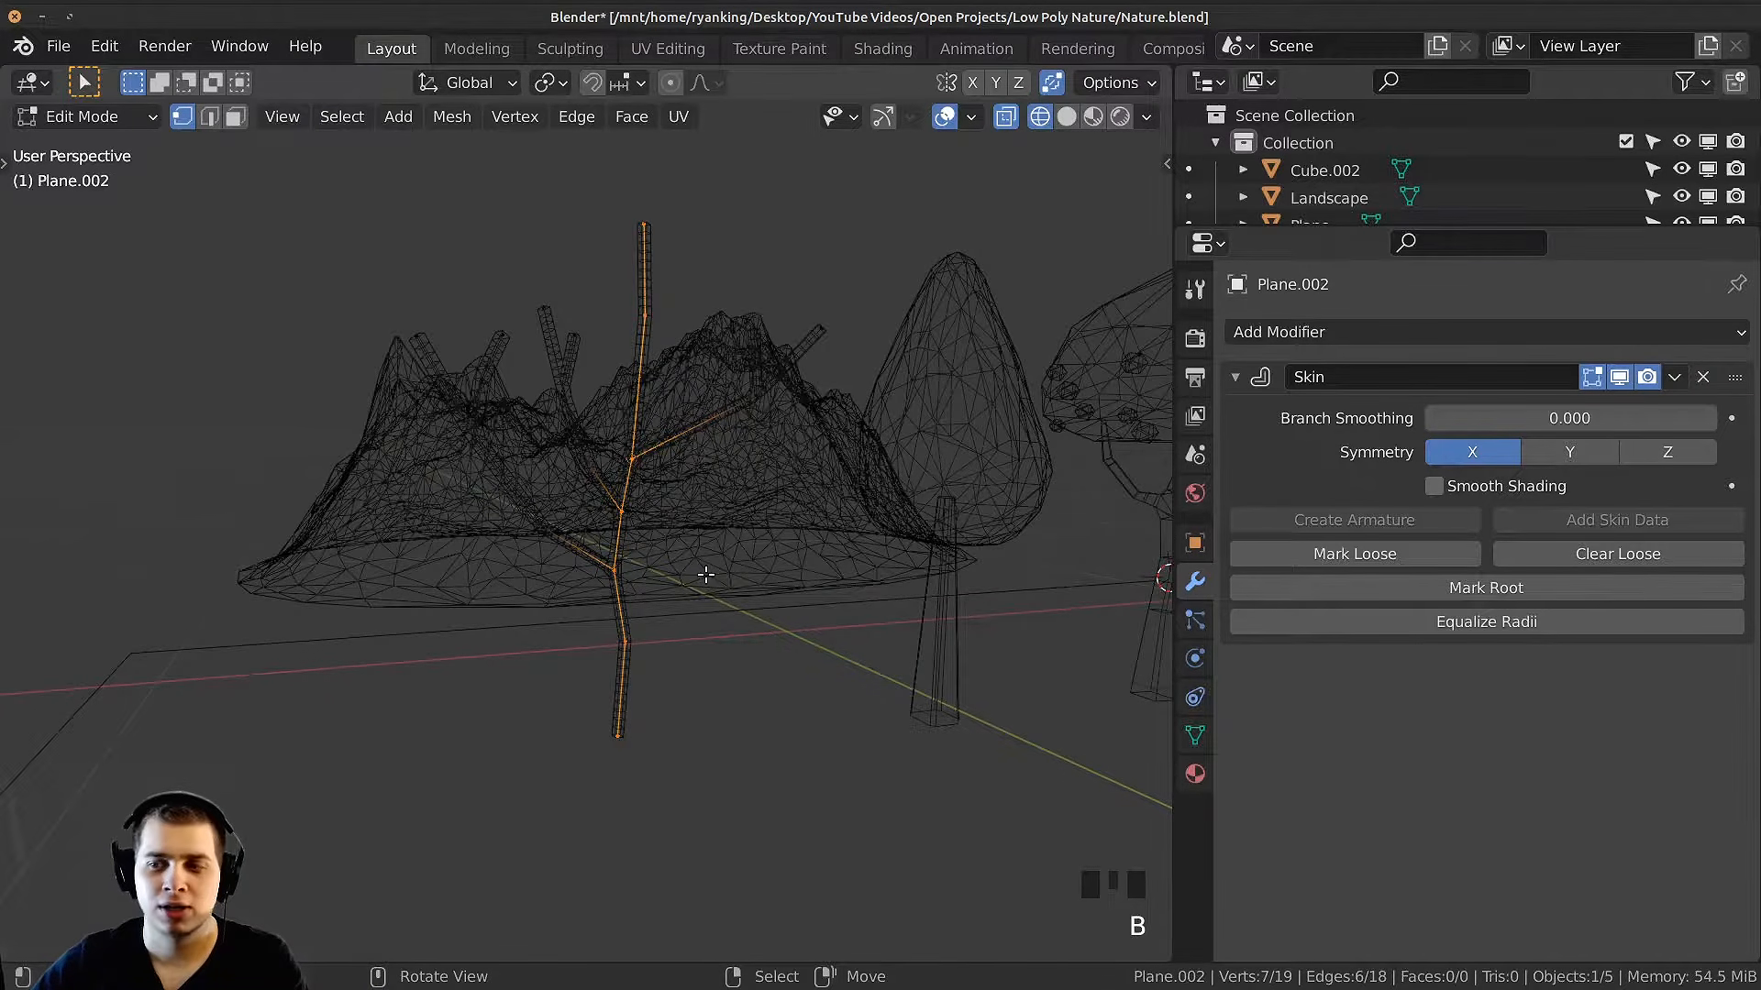
{"action": "scroll", "coordinate": [706, 575], "scroll_direction": "up", "scroll_amount": 2}
{"action": "key", "text": "ctrl+a"}
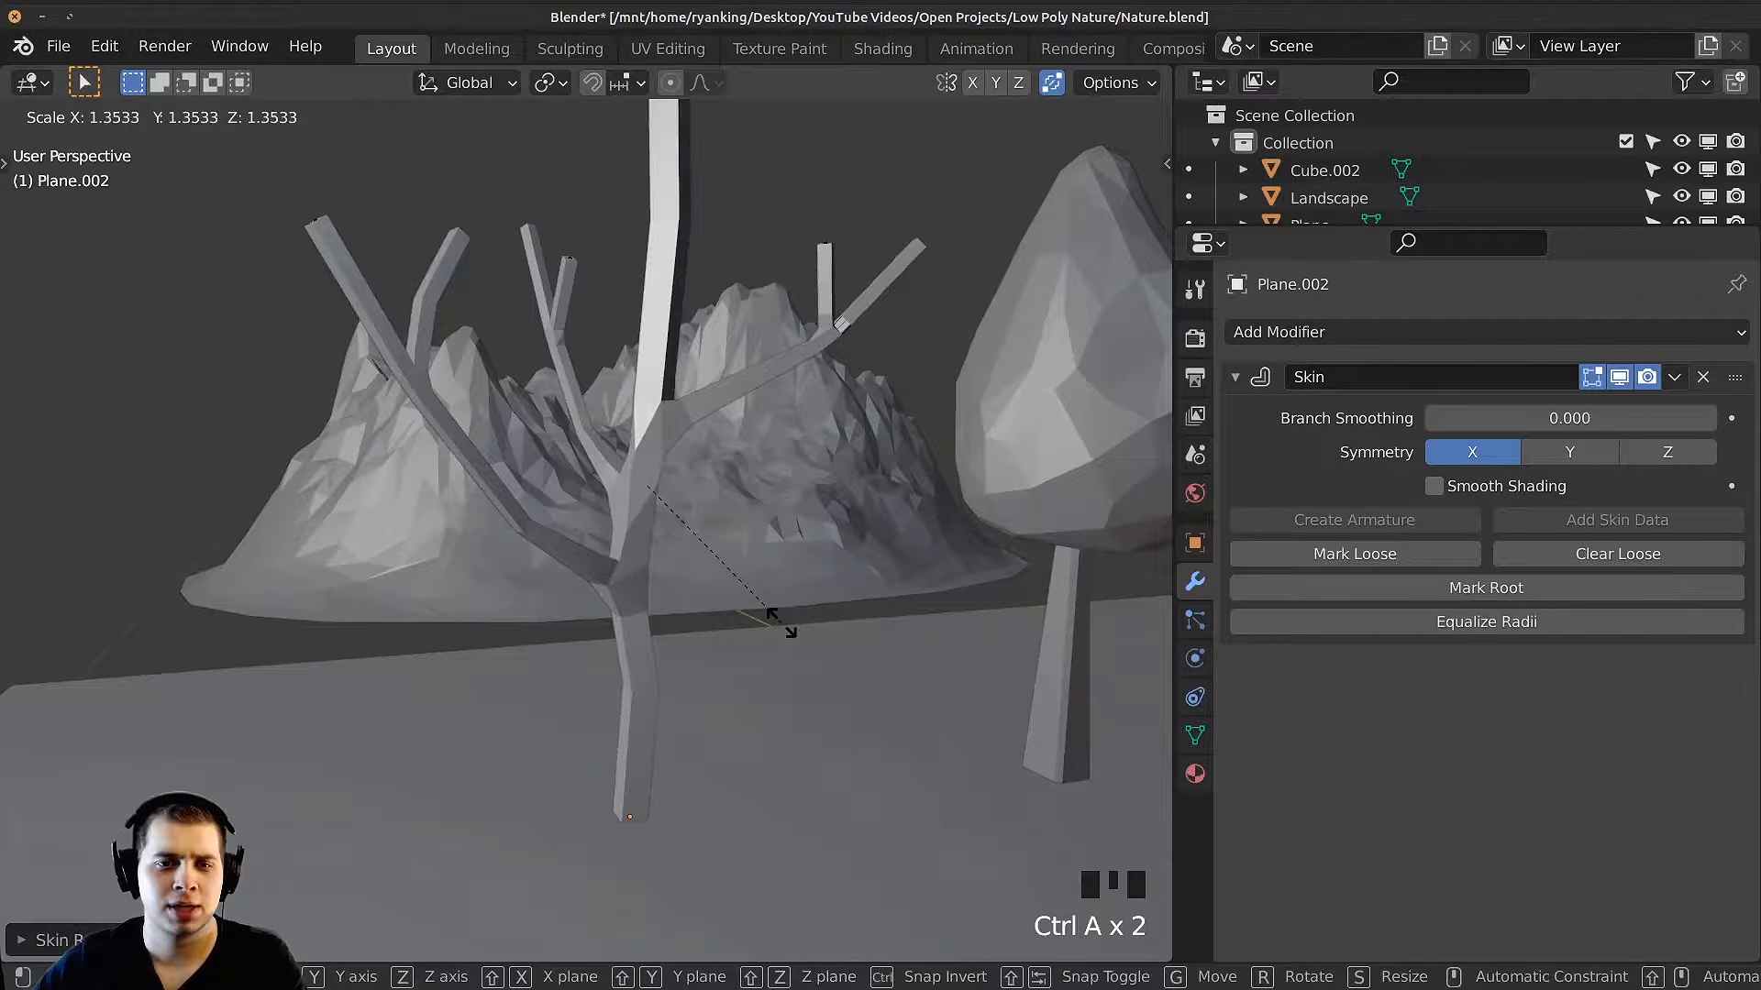
{"action": "left_click", "coordinate": [779, 618]}
Step: Thicken the selected trunk vertices once more by scaling up their skin radius slightly
{"action": "middle_click_drag", "start_coordinate": [779, 618], "coordinate": [729, 598]}
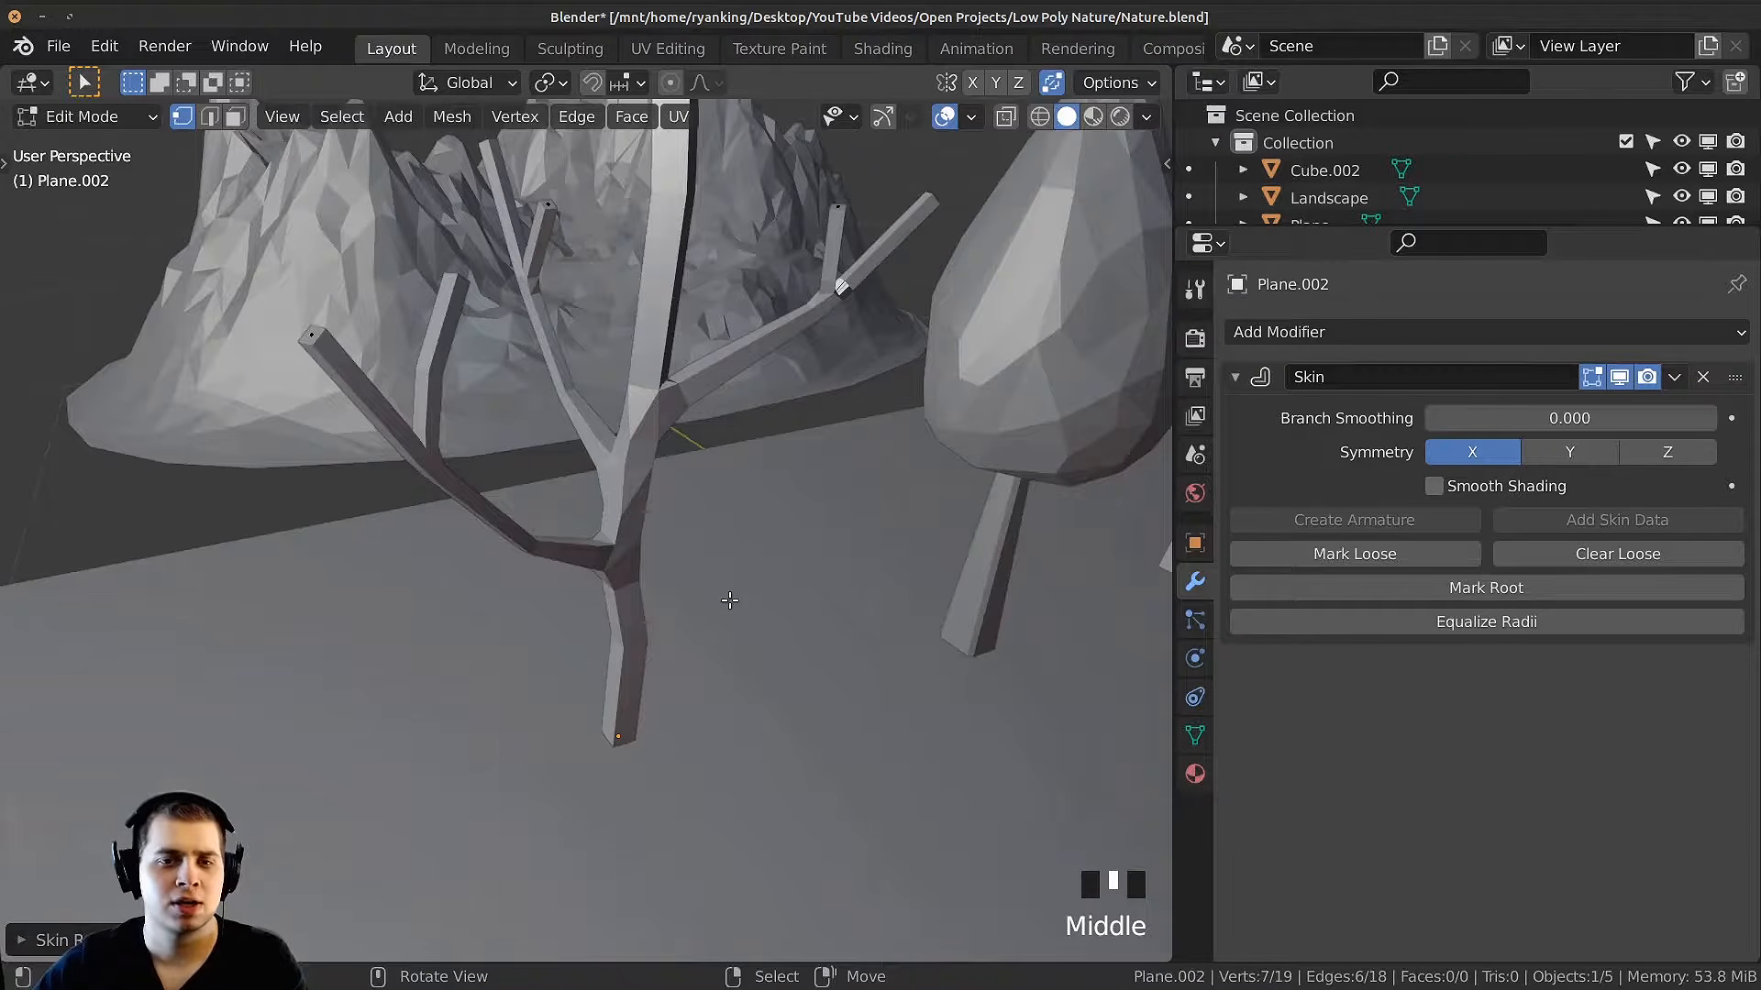
{"action": "key", "text": "ctrl+a"}
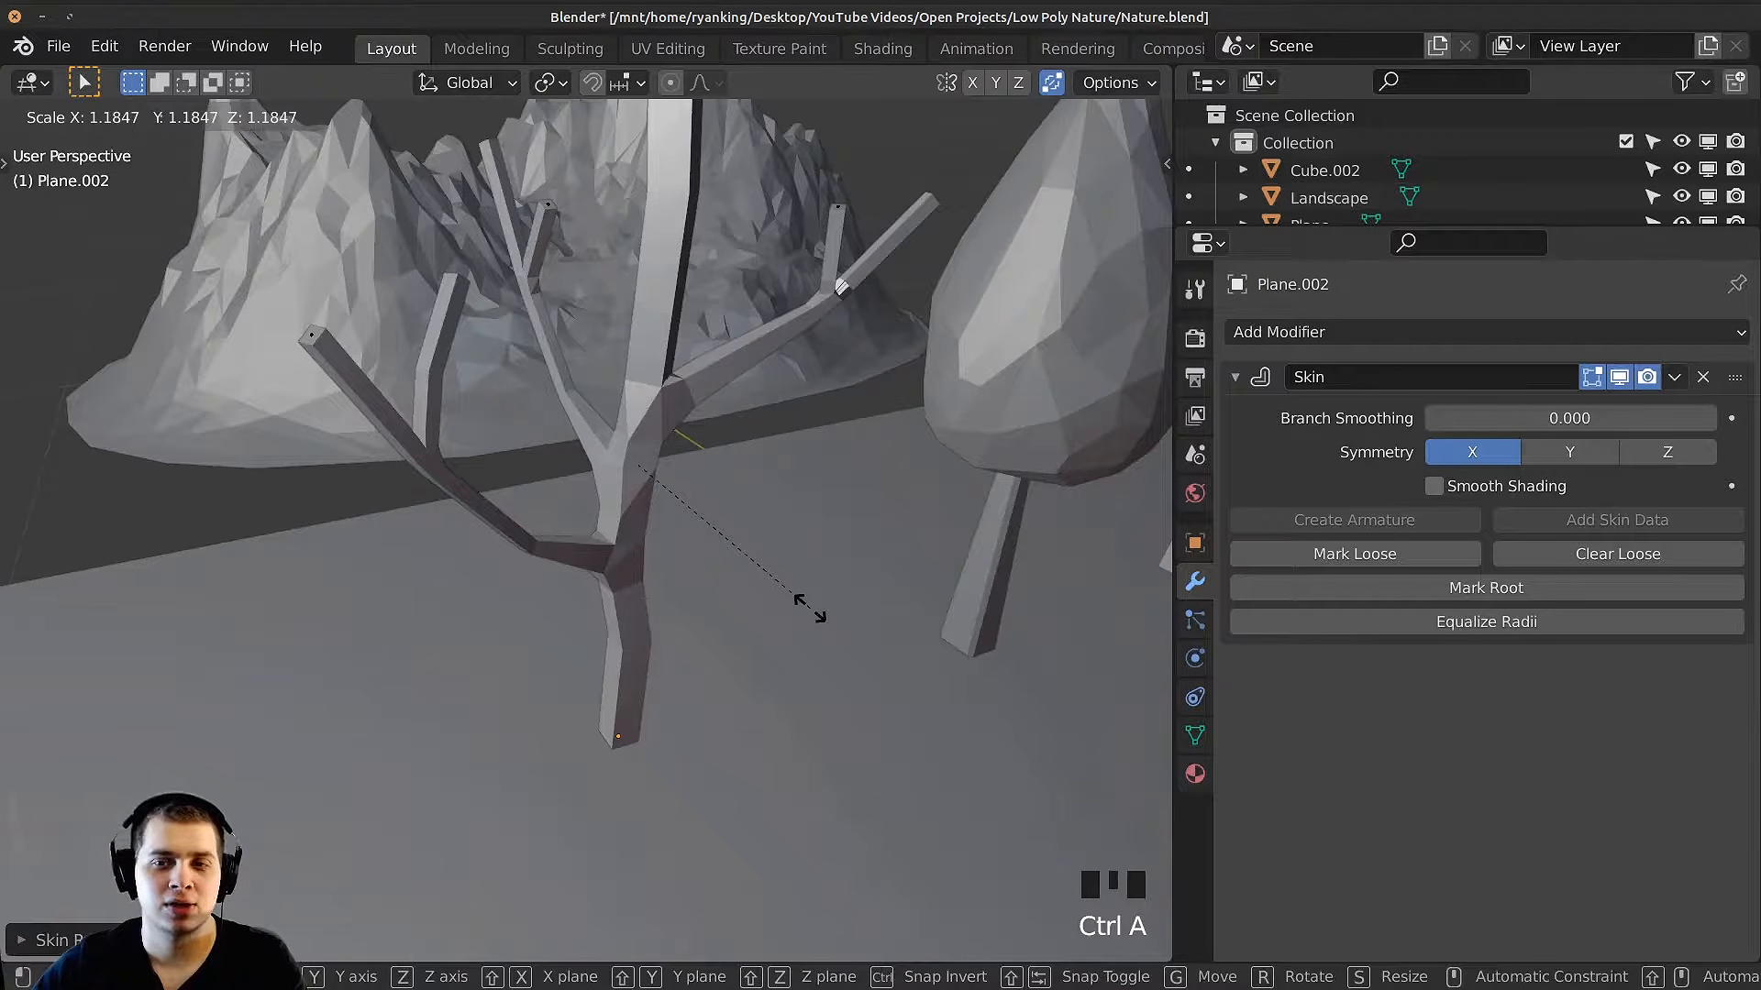
{"action": "left_click", "coordinate": [815, 613]}
{"action": "middle_click_drag", "start_coordinate": [816, 613], "coordinate": [502, 650]}
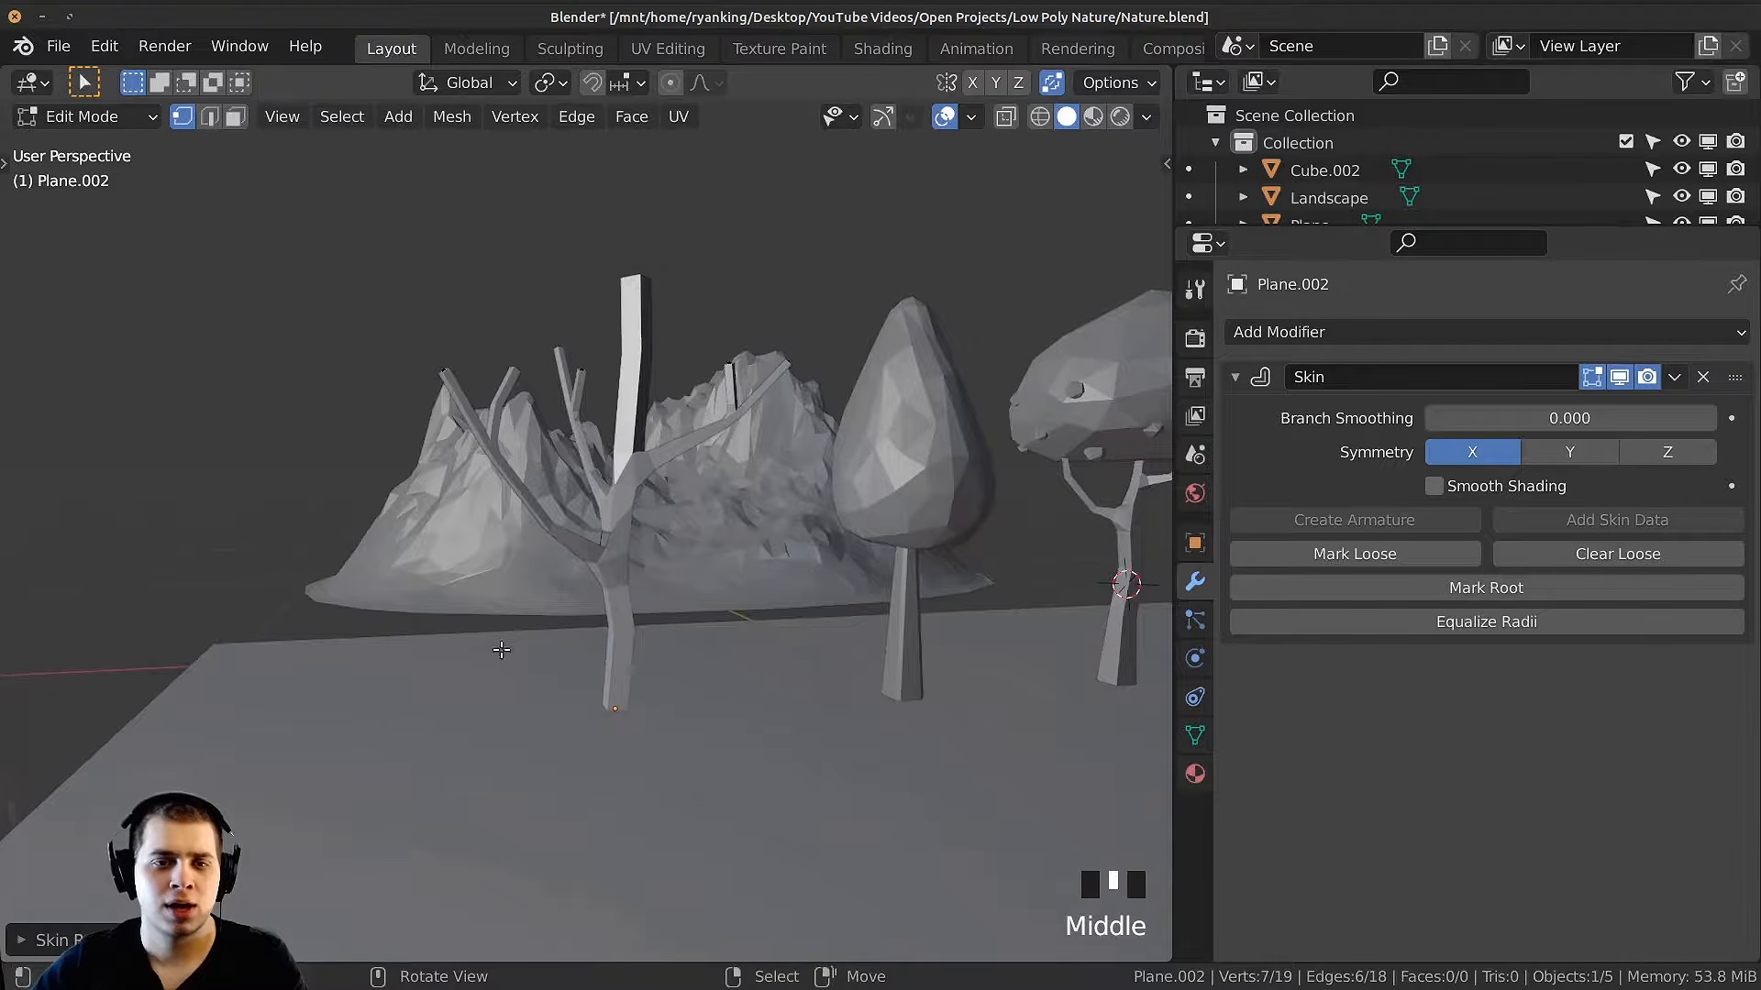
Step: Box-select only the lower trunk vertices in wireframe and enlarge their skin radius
{"action": "key", "text": "z"}
{"action": "left_click", "coordinate": [621, 603]}
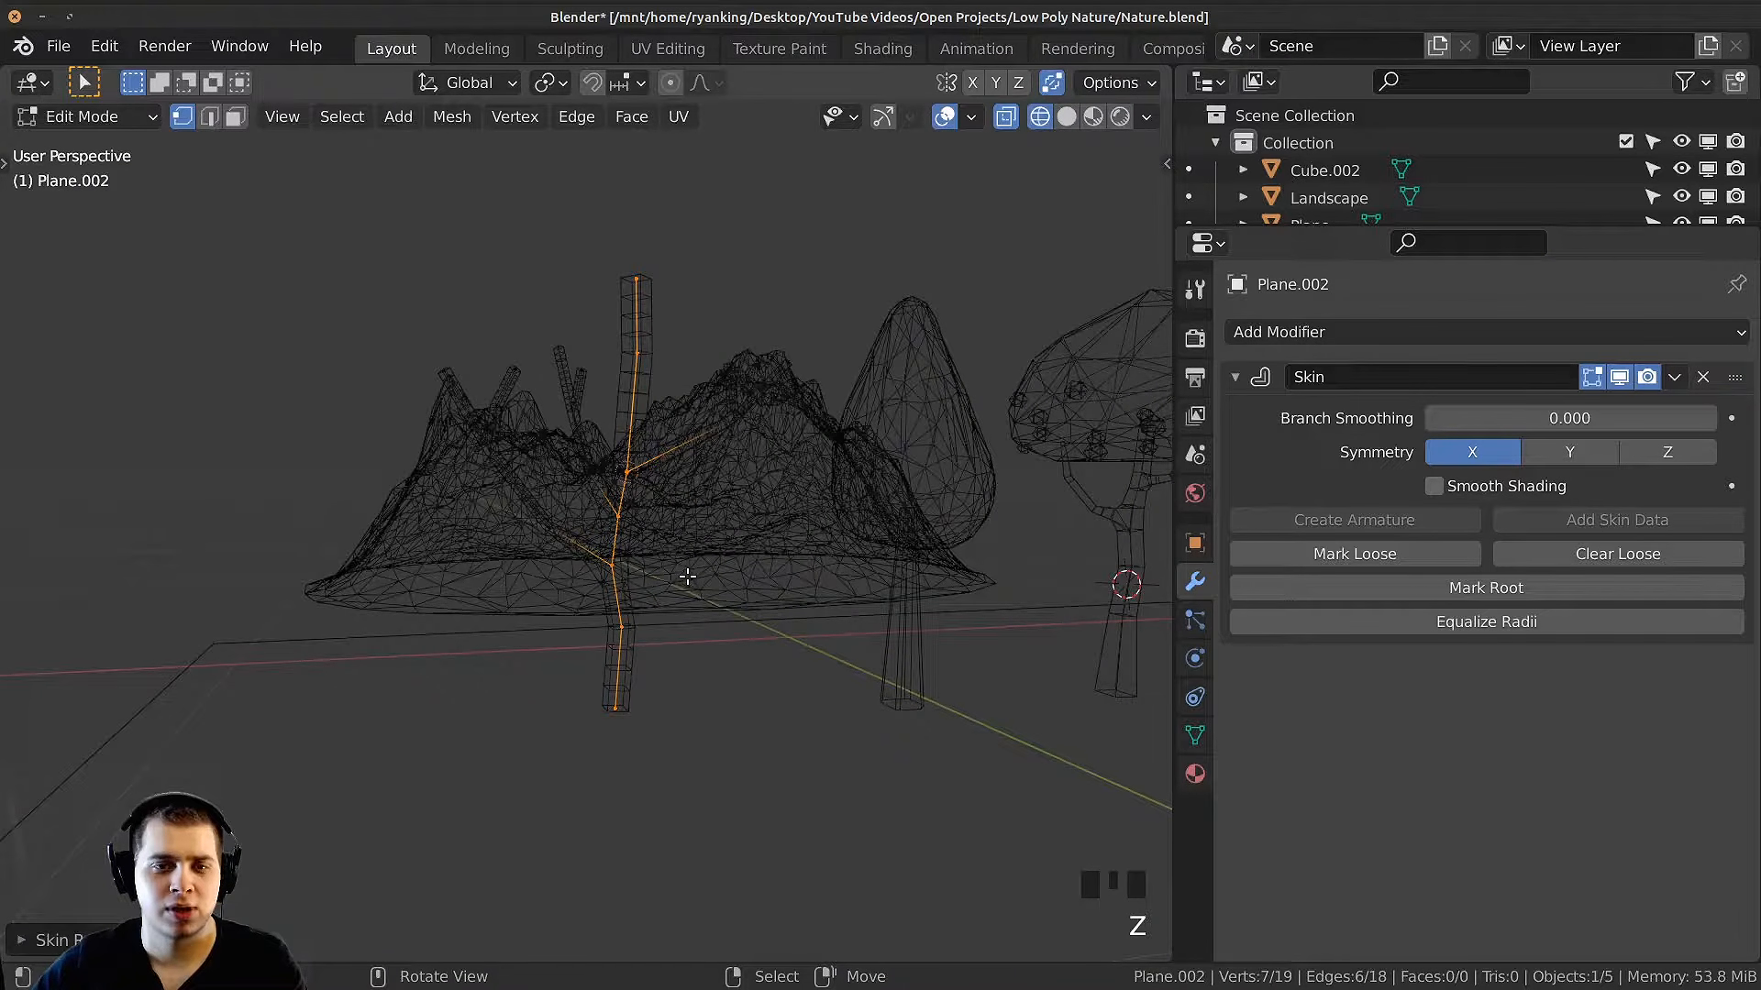
{"action": "key", "text": "b"}
{"action": "left_click_drag", "start_coordinate": [741, 584], "coordinate": [587, 738]}
{"action": "key", "text": "ctrl+a"}
{"action": "left_click", "coordinate": [777, 776]}
Step: Select the trunk's bottom vertex and enlarge its skin radius to flare the base, returning to solid shading
{"action": "key", "text": "a"}
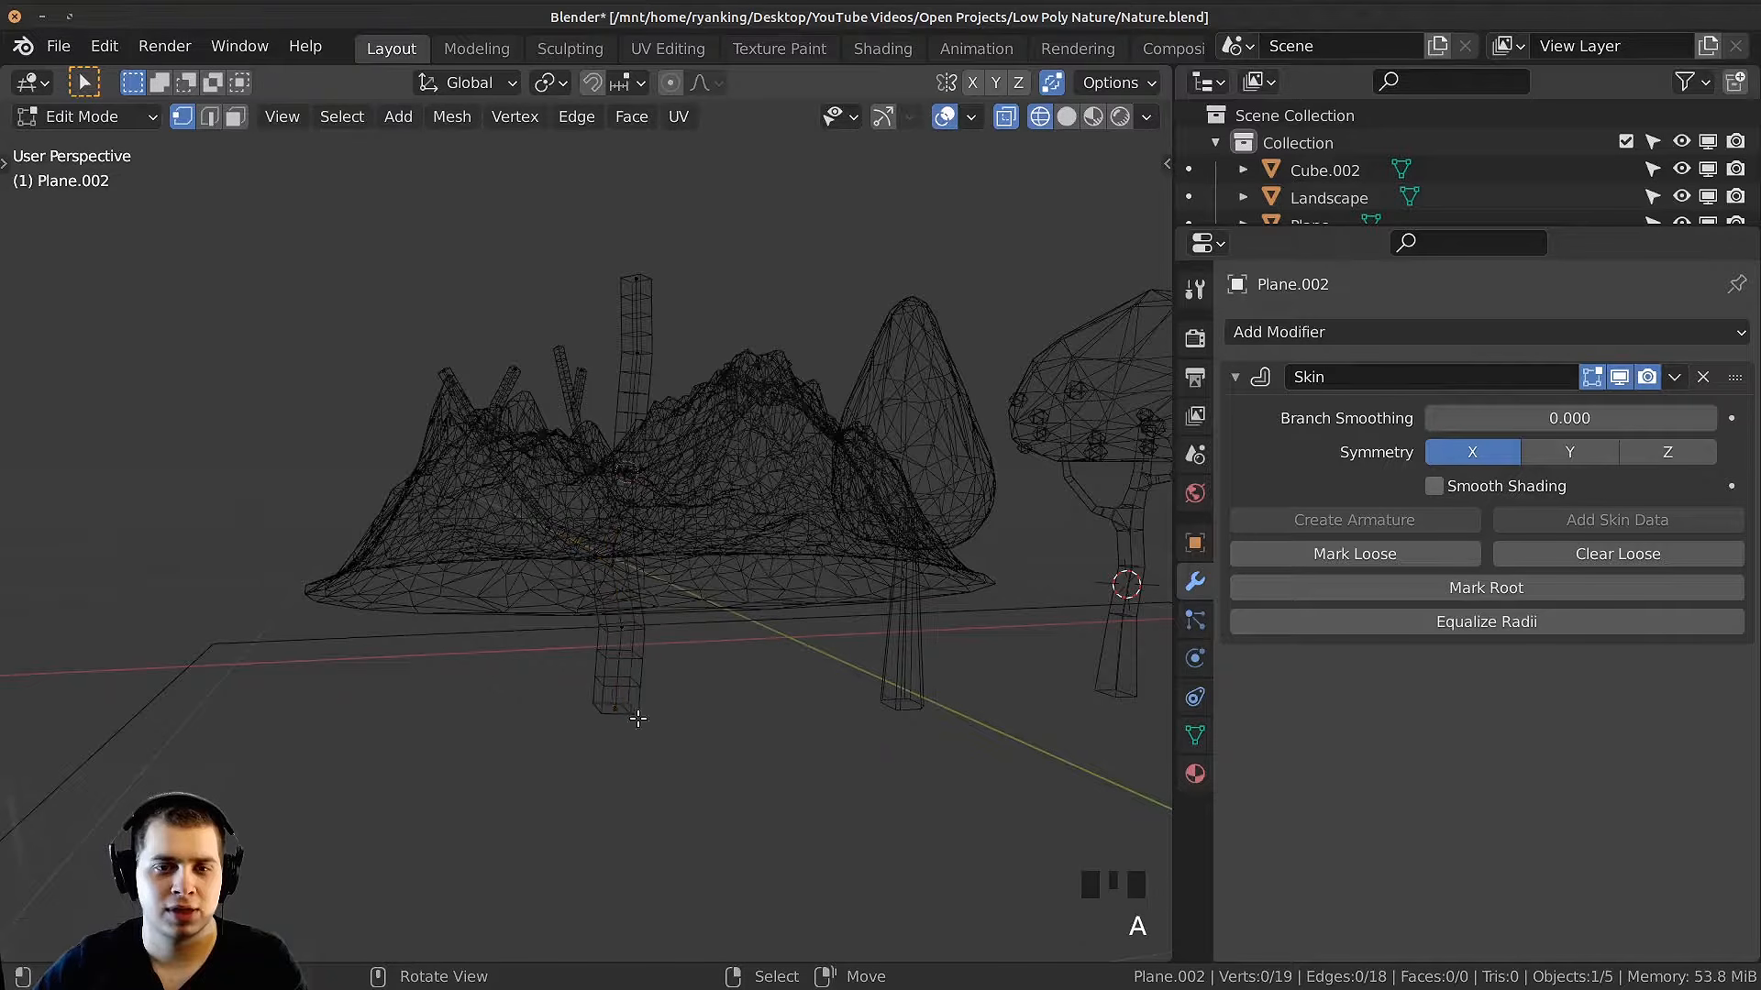
{"action": "key", "text": "ctrl+a"}
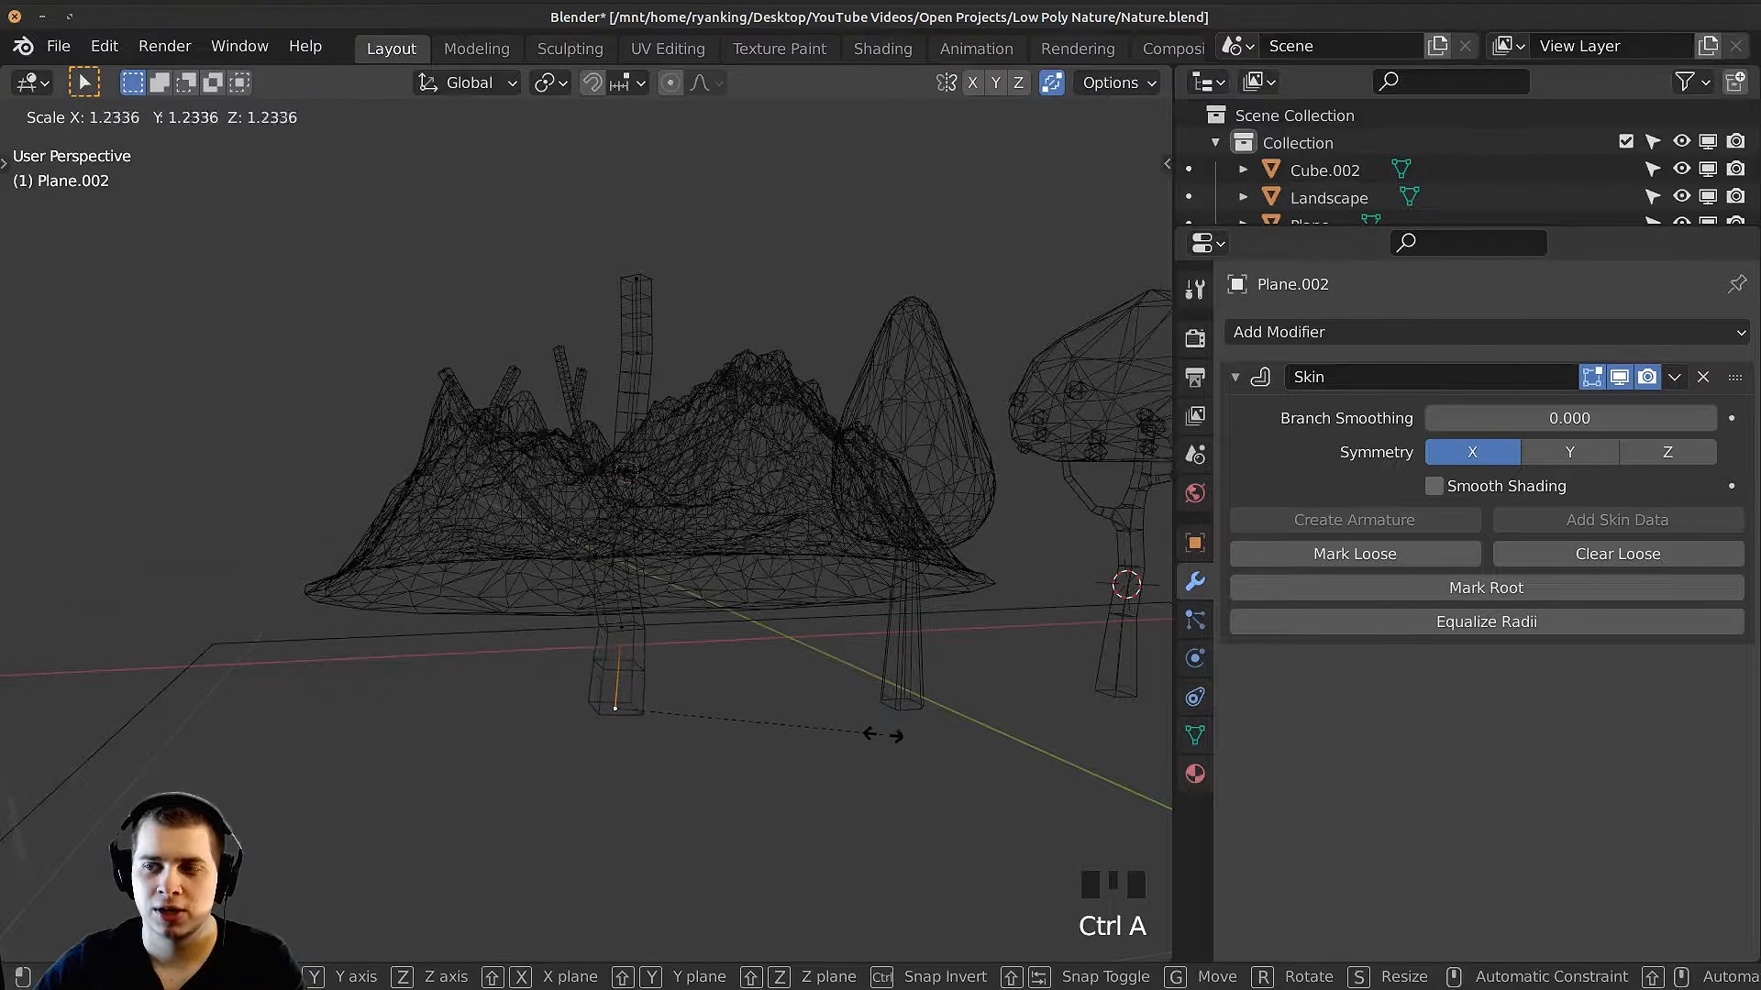
{"action": "left_click", "coordinate": [966, 746]}
{"action": "key", "text": "shift+z"}
Step: Lower the bottom vertex along Z and raise the whole tree object along Z so its base meets the ground
{"action": "key", "text": "g"}
{"action": "key", "text": "z"}
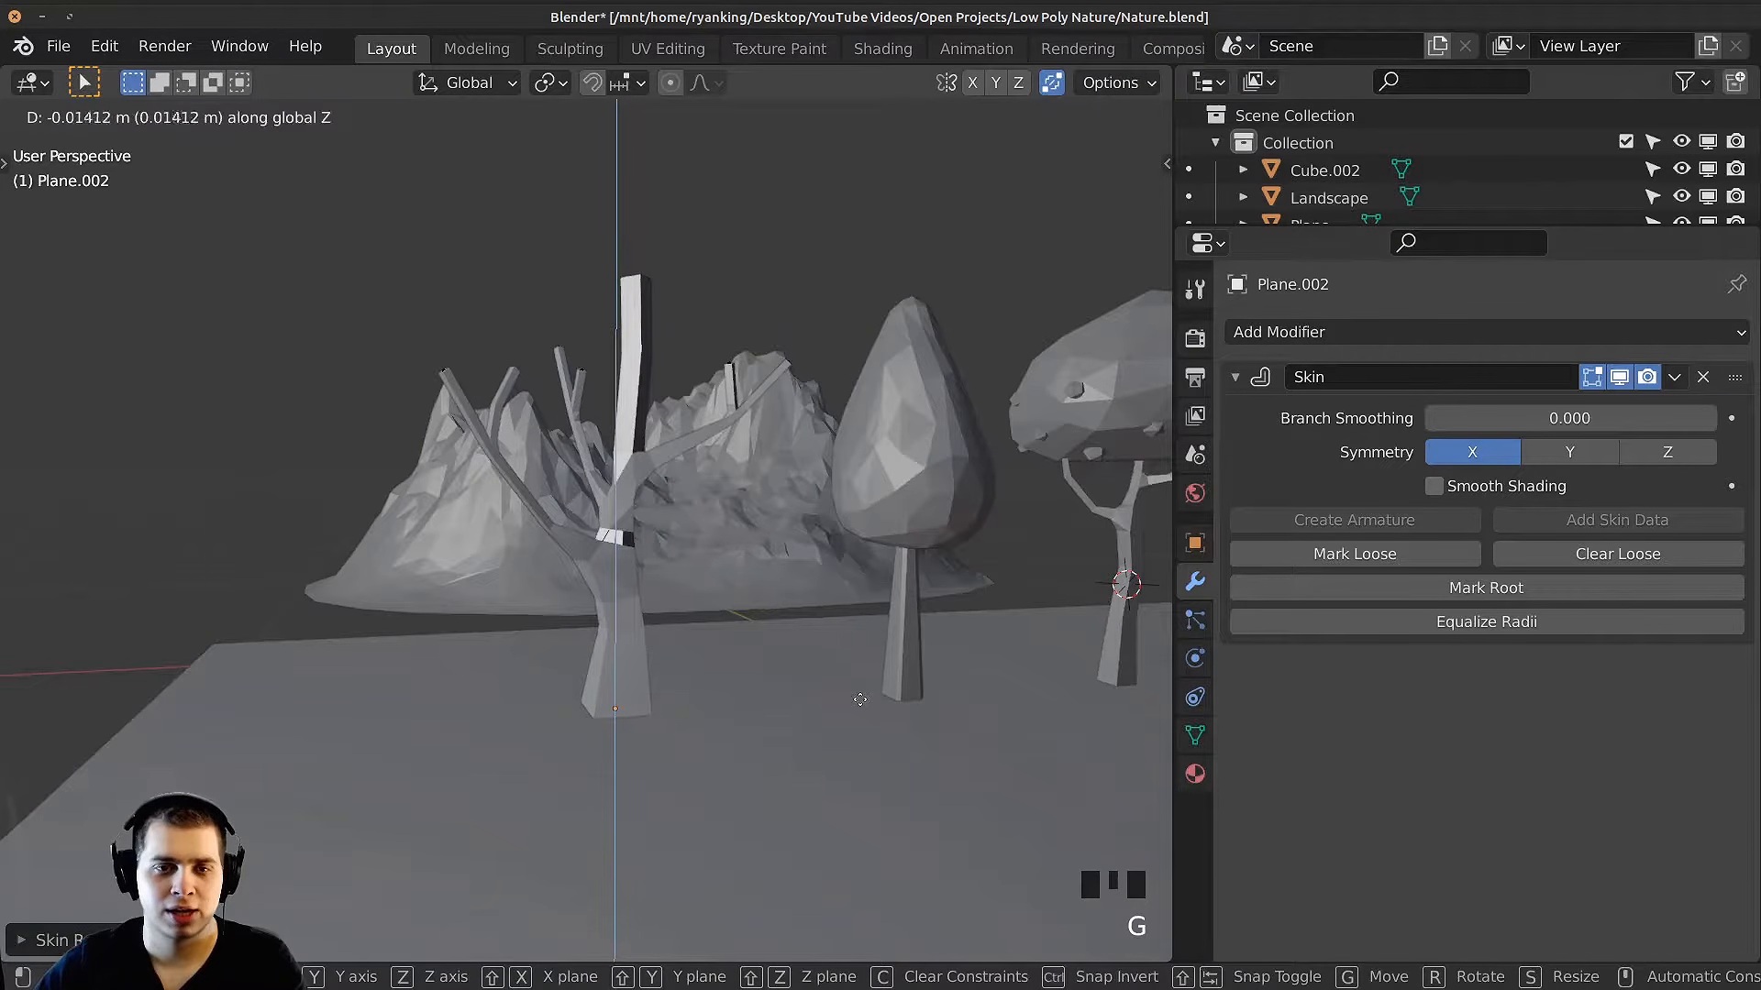
{"action": "left_click", "coordinate": [862, 750]}
{"action": "key", "text": "Tab"}
{"action": "key", "text": "g"}
{"action": "key", "text": "z"}
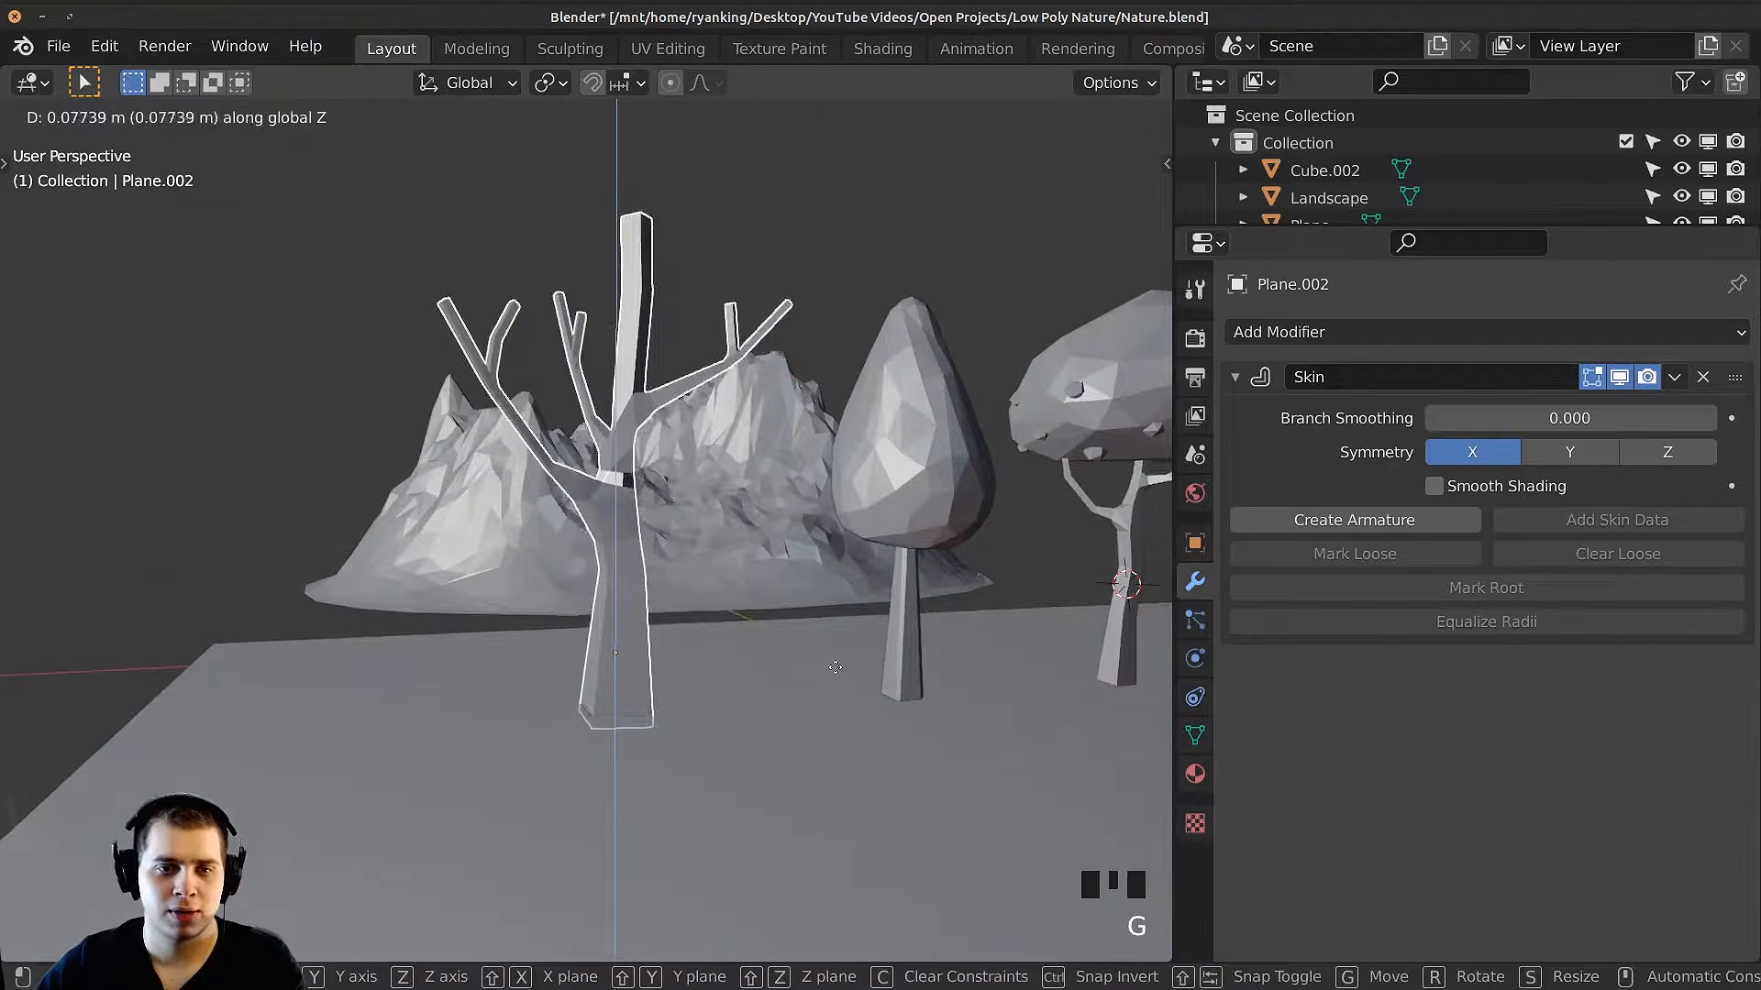
{"action": "left_click", "coordinate": [832, 669]}
Step: Move the trunk vertex where the lowest branch forks off to clean up the distorted skin faces there
{"action": "key", "text": "Tab"}
{"action": "scroll", "coordinate": [853, 642], "scroll_direction": "up", "scroll_amount": 3}
{"action": "middle_click_drag", "start_coordinate": [904, 619], "coordinate": [896, 559], "text": "shift"}
{"action": "scroll", "coordinate": [660, 464], "scroll_direction": "up", "scroll_amount": 4}
{"action": "scroll", "coordinate": [597, 396], "scroll_direction": "down", "scroll_amount": 1}
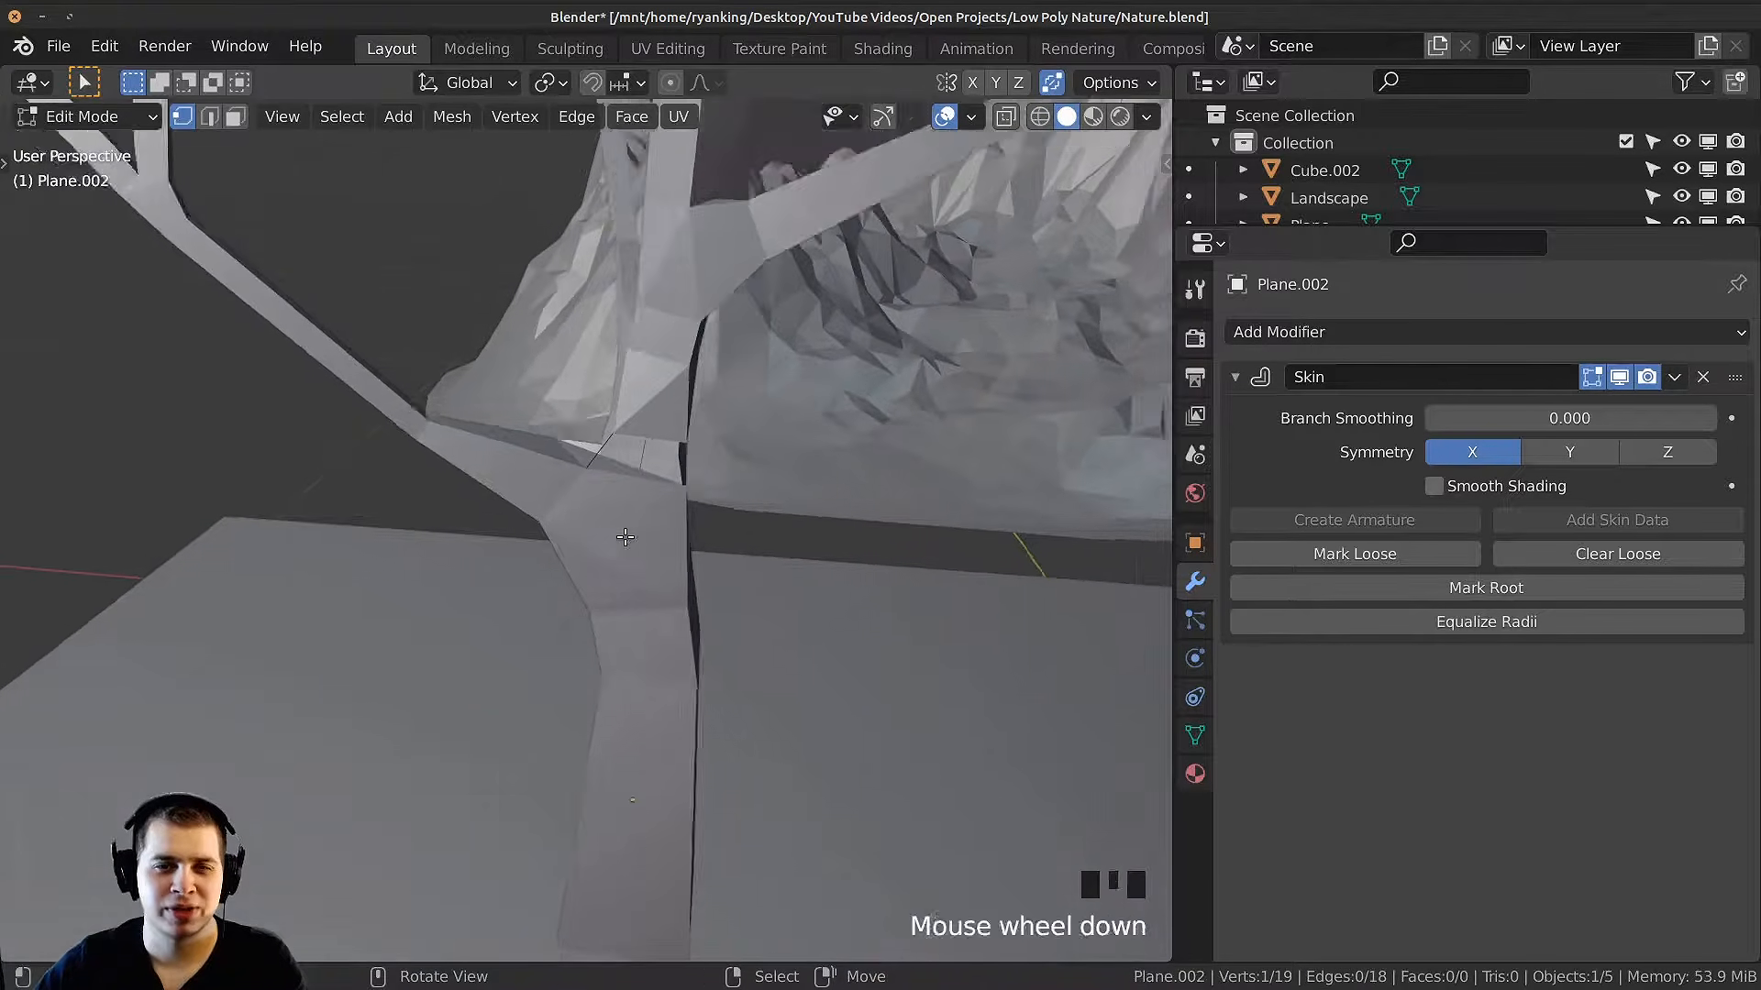
{"action": "middle_click_drag", "start_coordinate": [597, 396], "coordinate": [733, 404]}
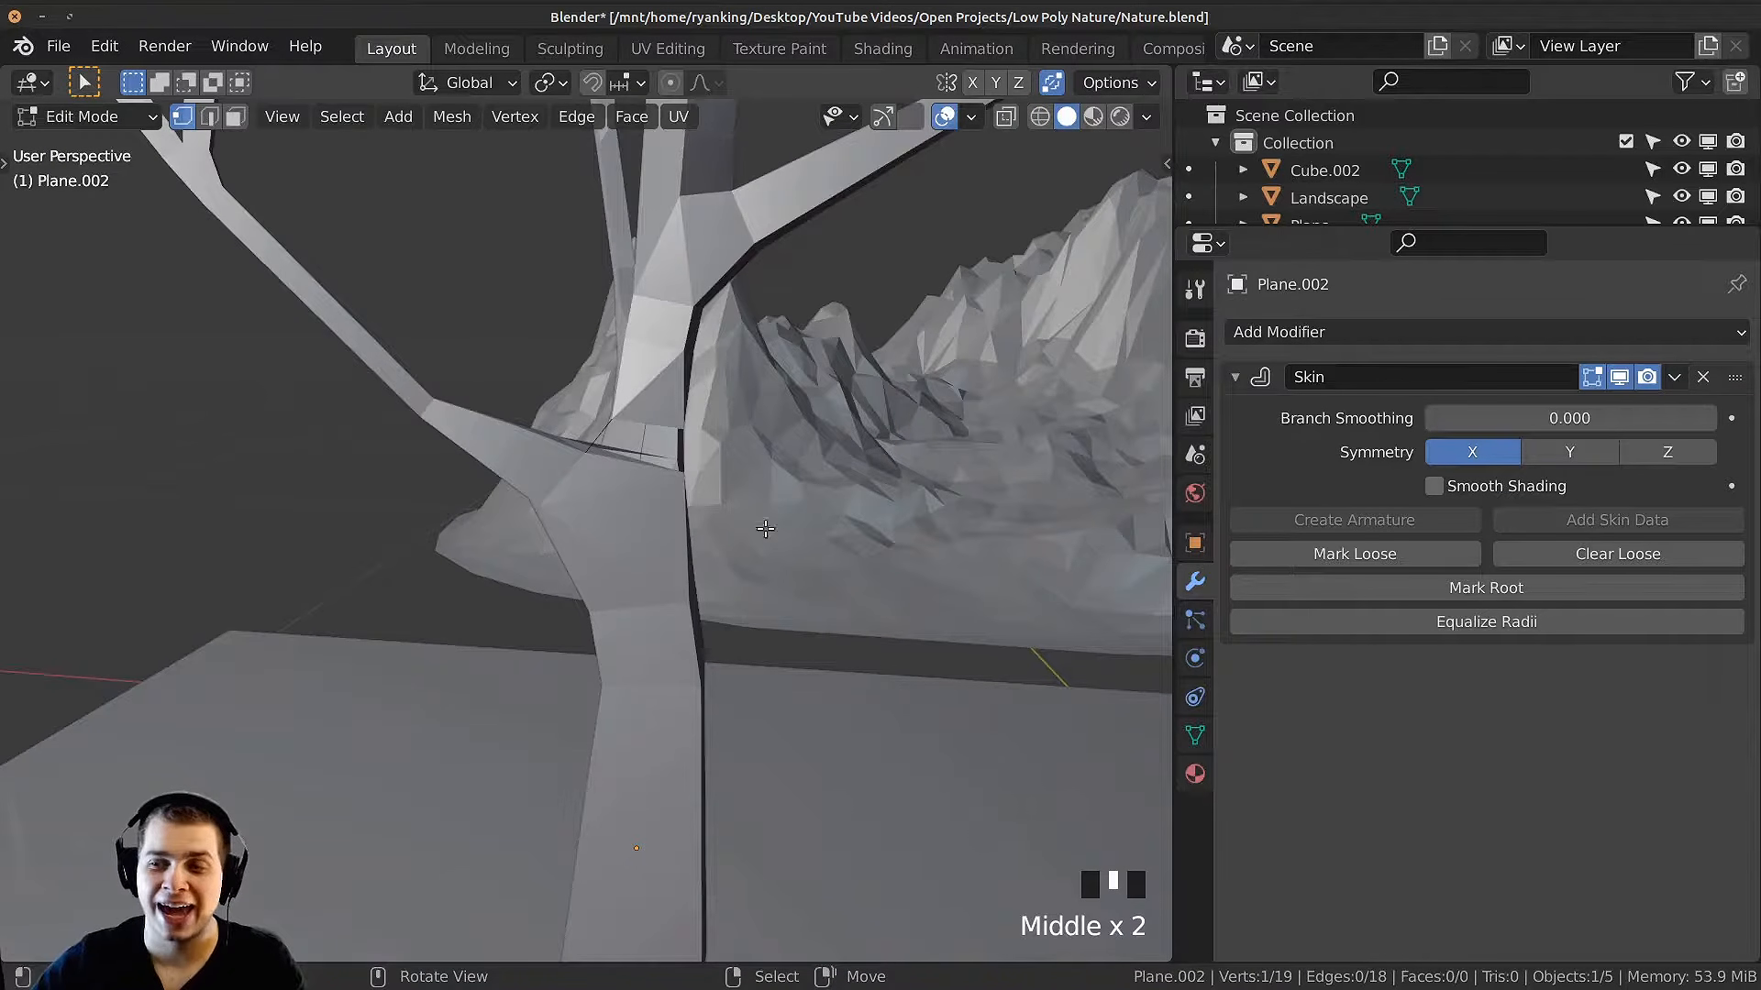
{"action": "key", "text": "Tab"}
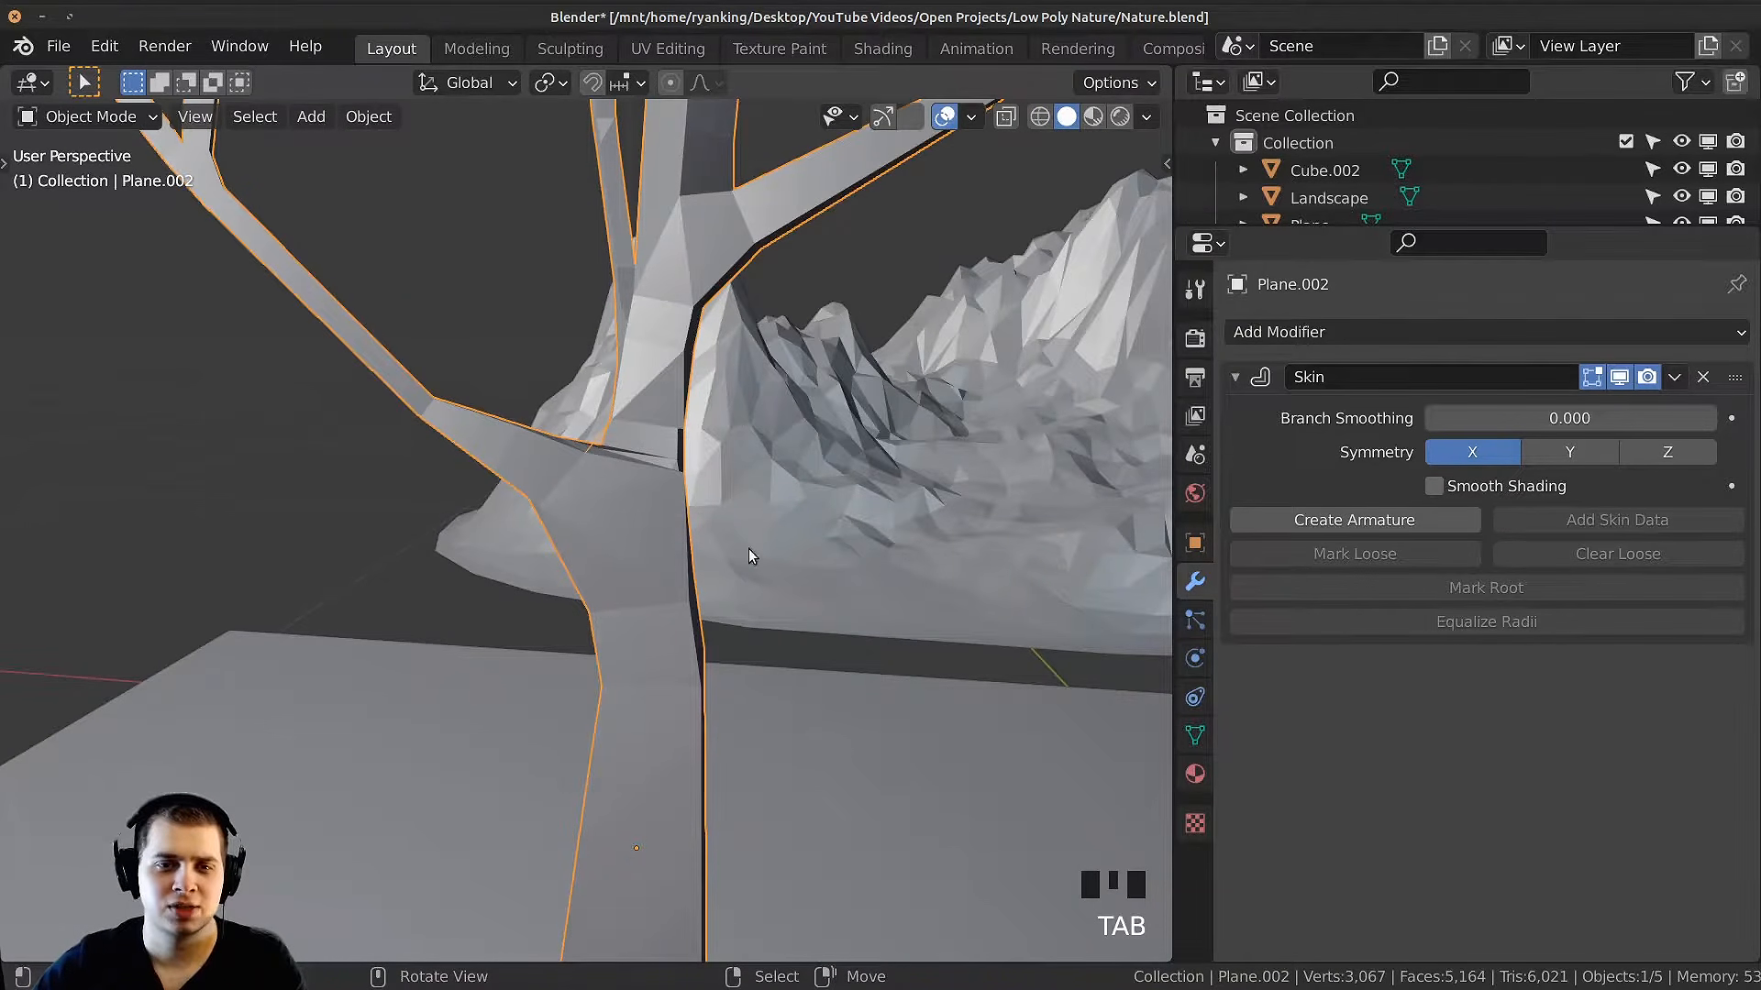
{"action": "key", "text": "Tab"}
{"action": "key", "text": "shift+z"}
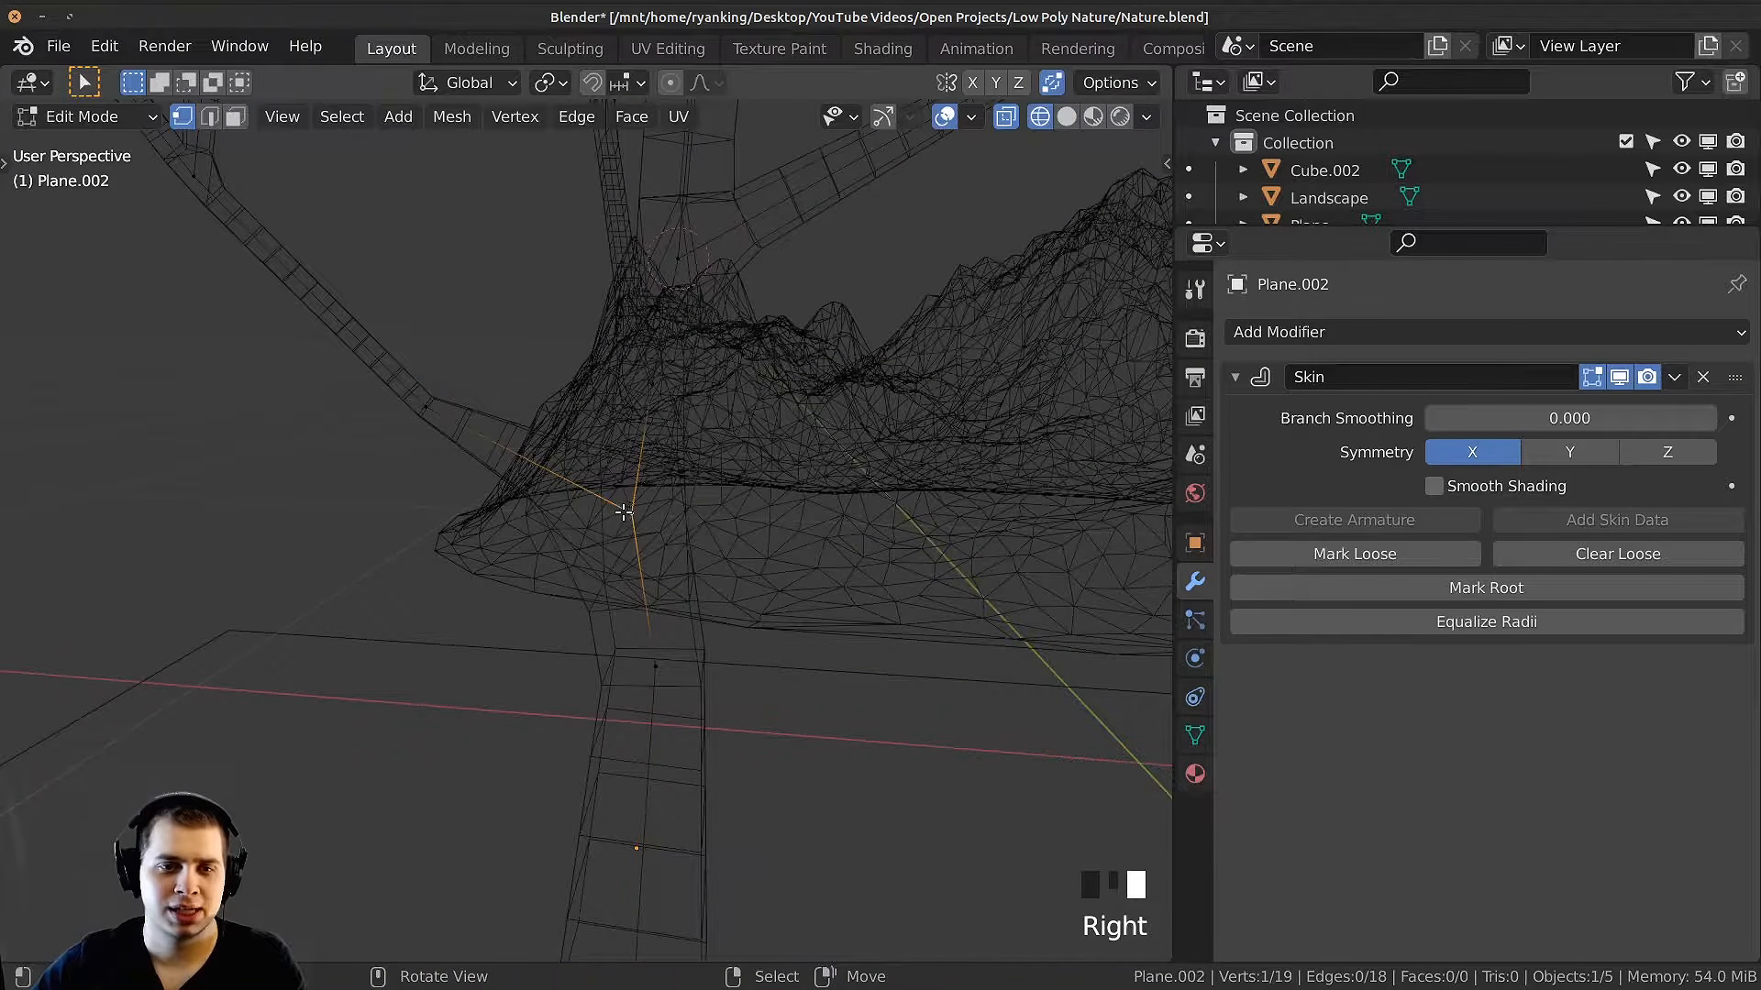
{"action": "key", "text": "g"}
{"action": "left_click", "coordinate": [604, 488]}
{"action": "key", "text": "z"}
{"action": "key", "text": "g"}
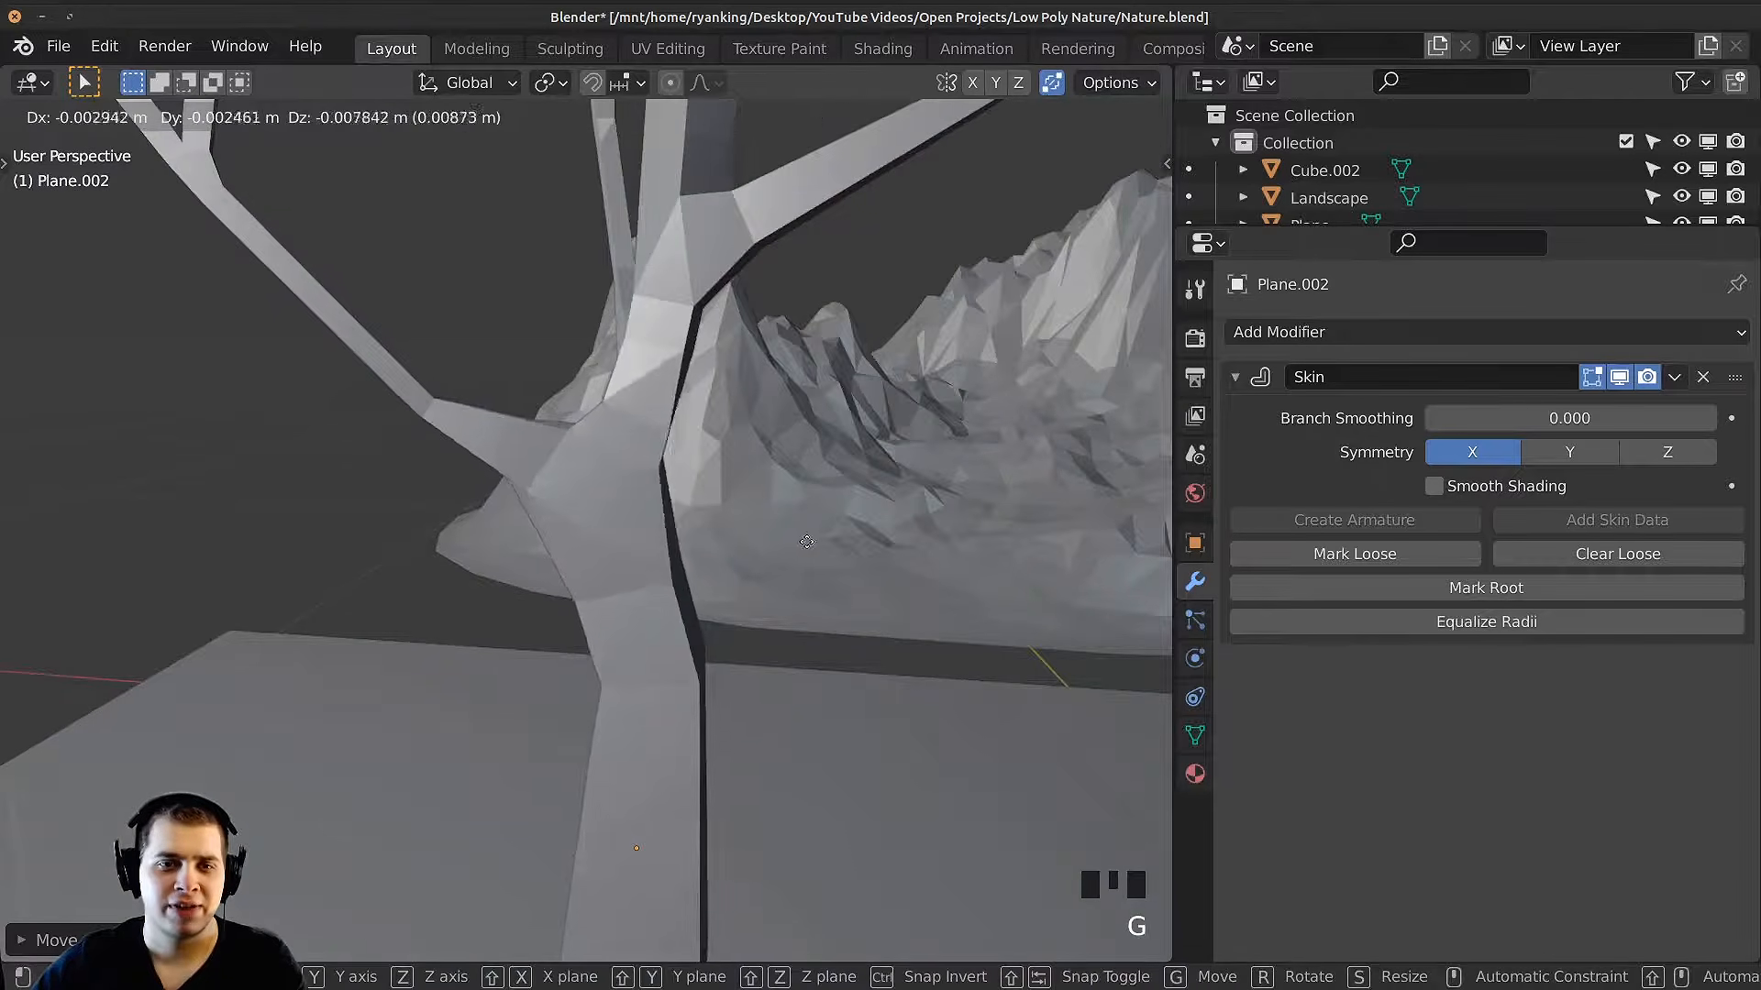
{"action": "left_click", "coordinate": [805, 524]}
Step: Fine-tune the fork vertex's position from several viewing angles until the lowest branch joins the trunk cleanly
{"action": "middle_click_drag", "start_coordinate": [811, 532], "coordinate": [855, 627]}
{"action": "key", "text": "g"}
{"action": "left_click", "coordinate": [847, 620]}
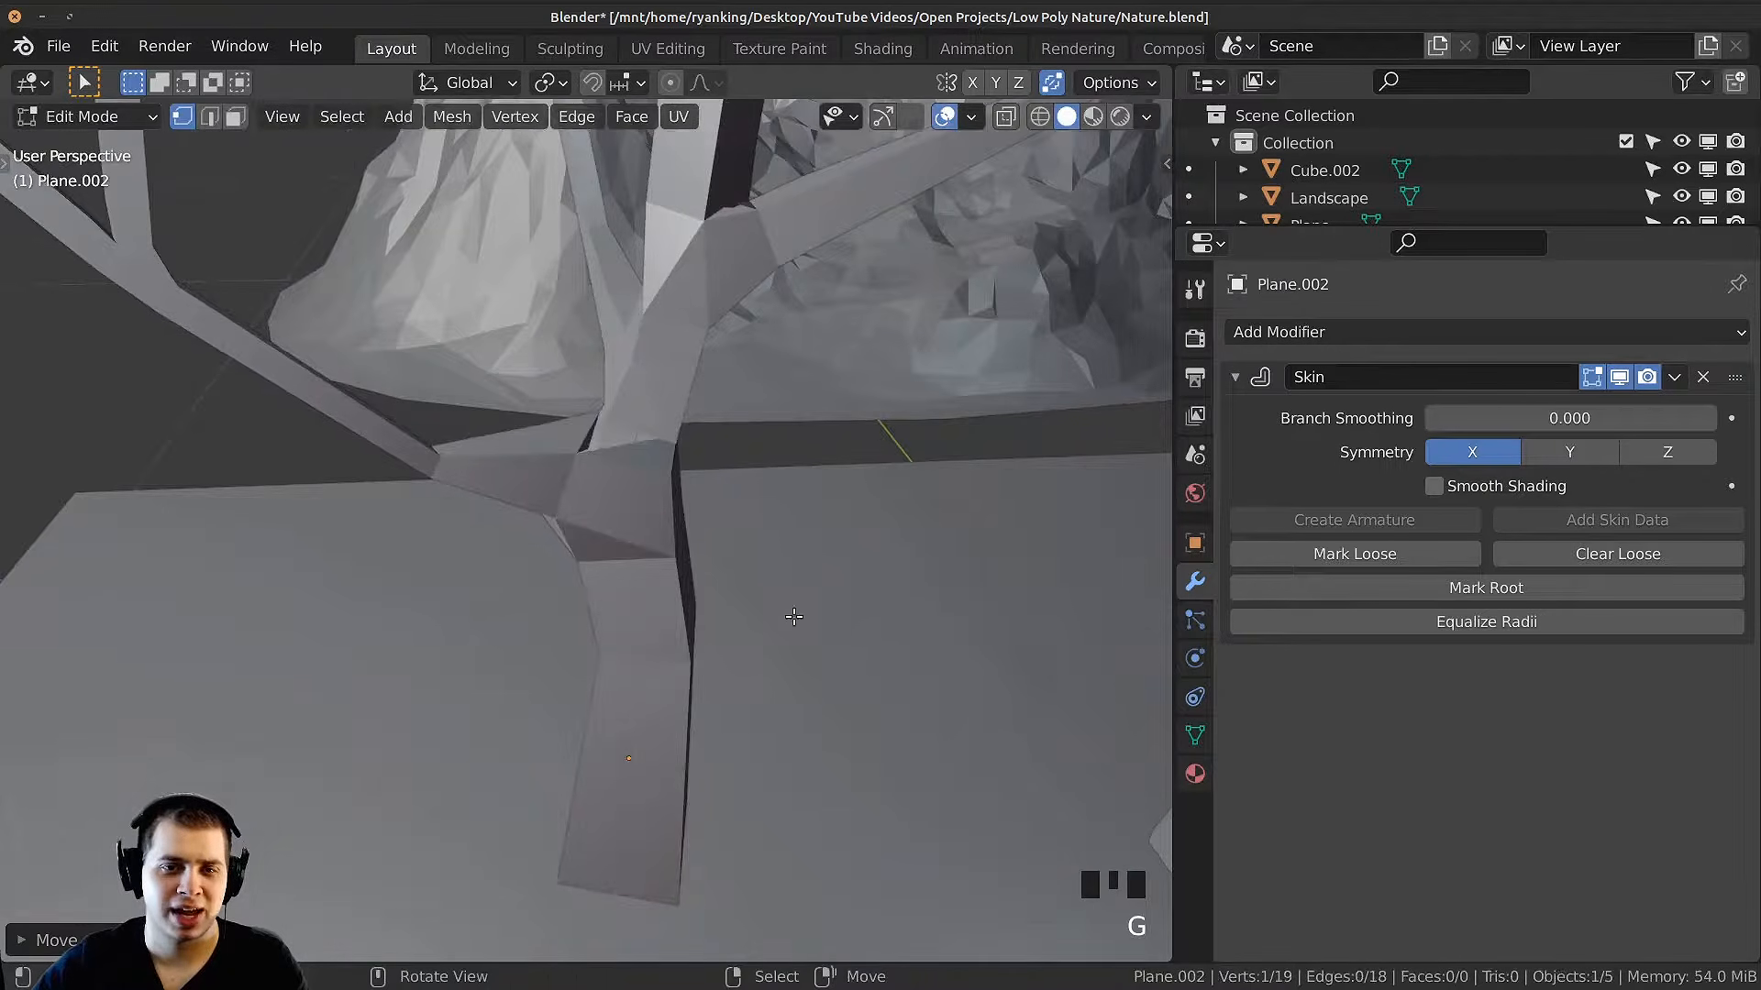
{"action": "key", "text": "g"}
{"action": "middle_click_drag", "start_coordinate": [752, 598], "coordinate": [667, 366]}
{"action": "left_click", "coordinate": [829, 575]}
{"action": "key", "text": "g"}
{"action": "left_click", "coordinate": [765, 428]}
{"action": "key", "text": "g"}
{"action": "left_click", "coordinate": [593, 440]}
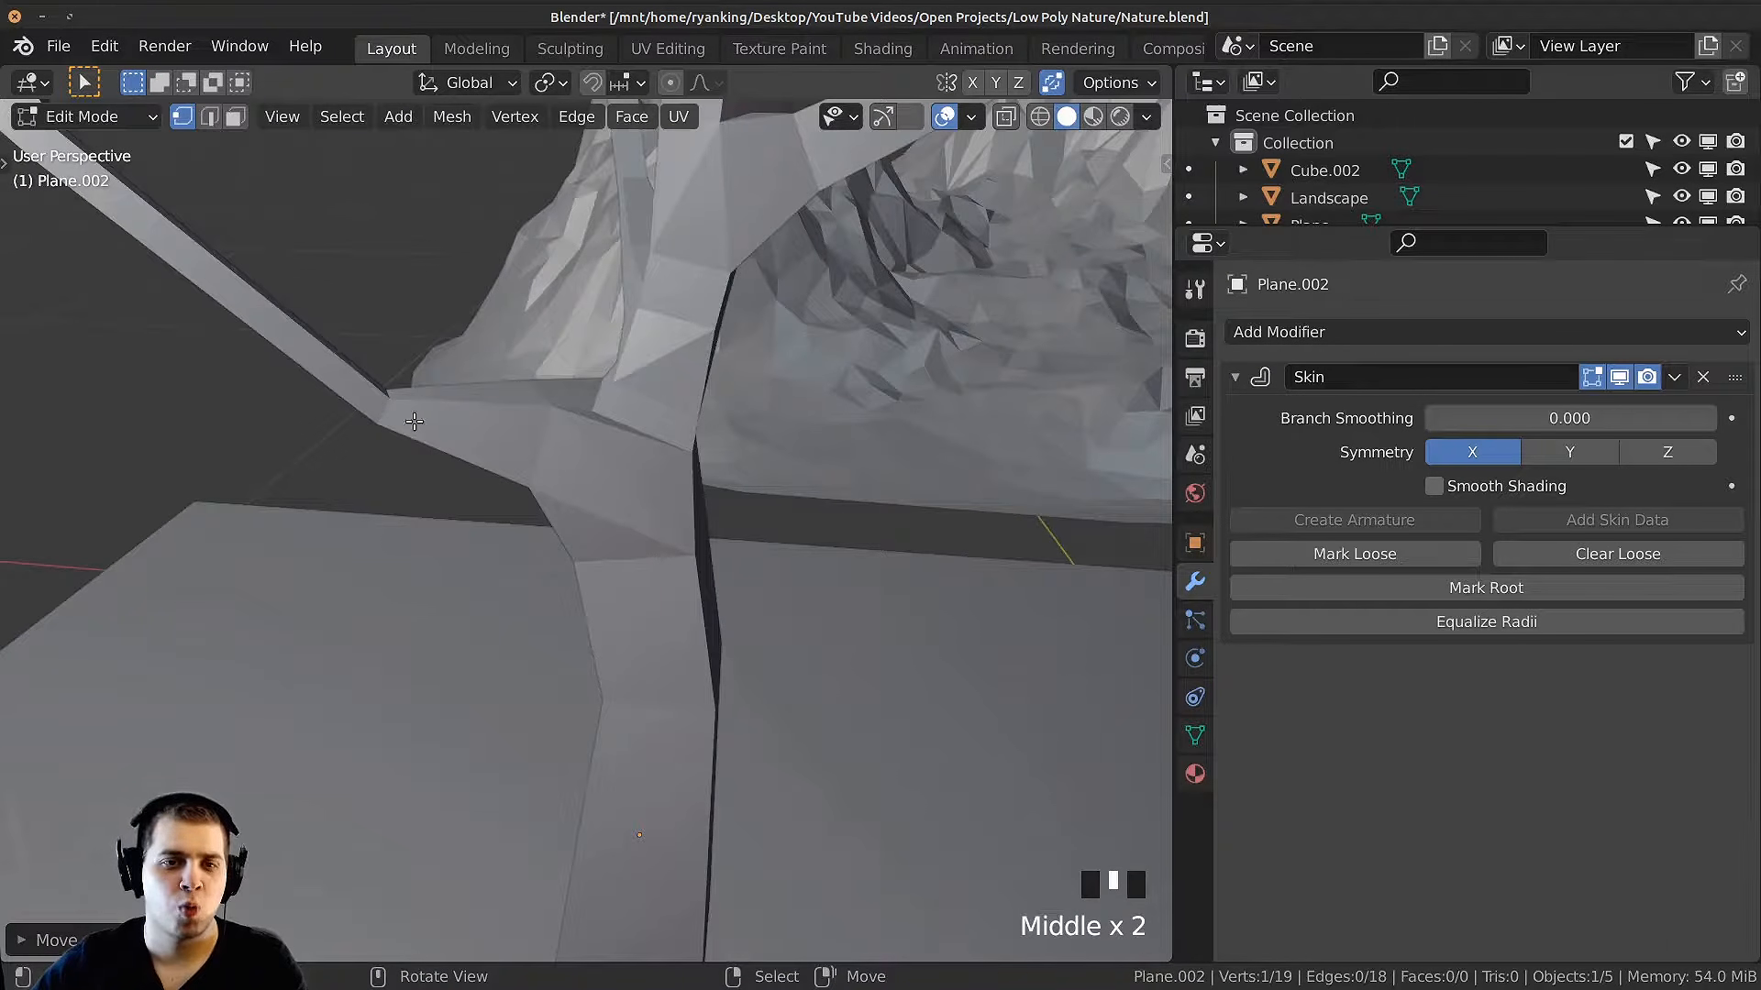
Step: Select the end vertices of all branches and twigs and shrink their skin radius so the tips taper
{"action": "scroll", "coordinate": [621, 456], "scroll_direction": "down", "scroll_amount": 2}
{"action": "middle_click_drag", "start_coordinate": [602, 464], "coordinate": [744, 420]}
{"action": "scroll", "coordinate": [932, 499], "scroll_direction": "down", "scroll_amount": 2}
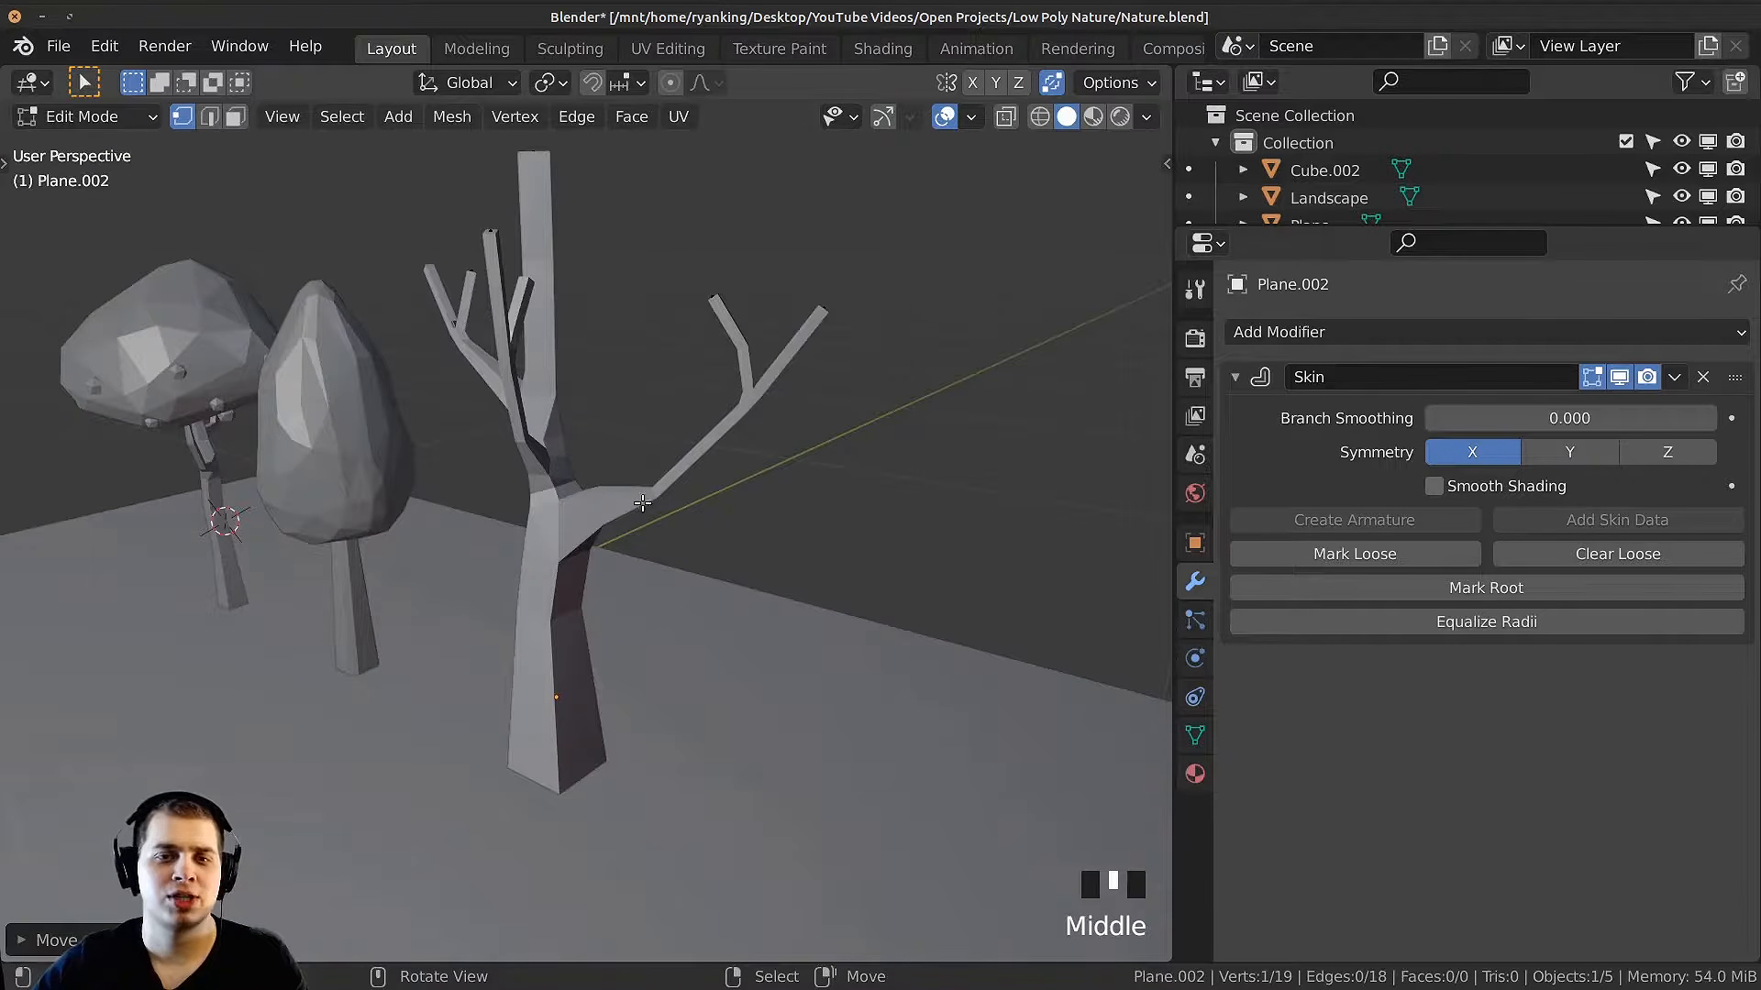
{"action": "middle_click_drag", "start_coordinate": [819, 300], "coordinate": [598, 306]}
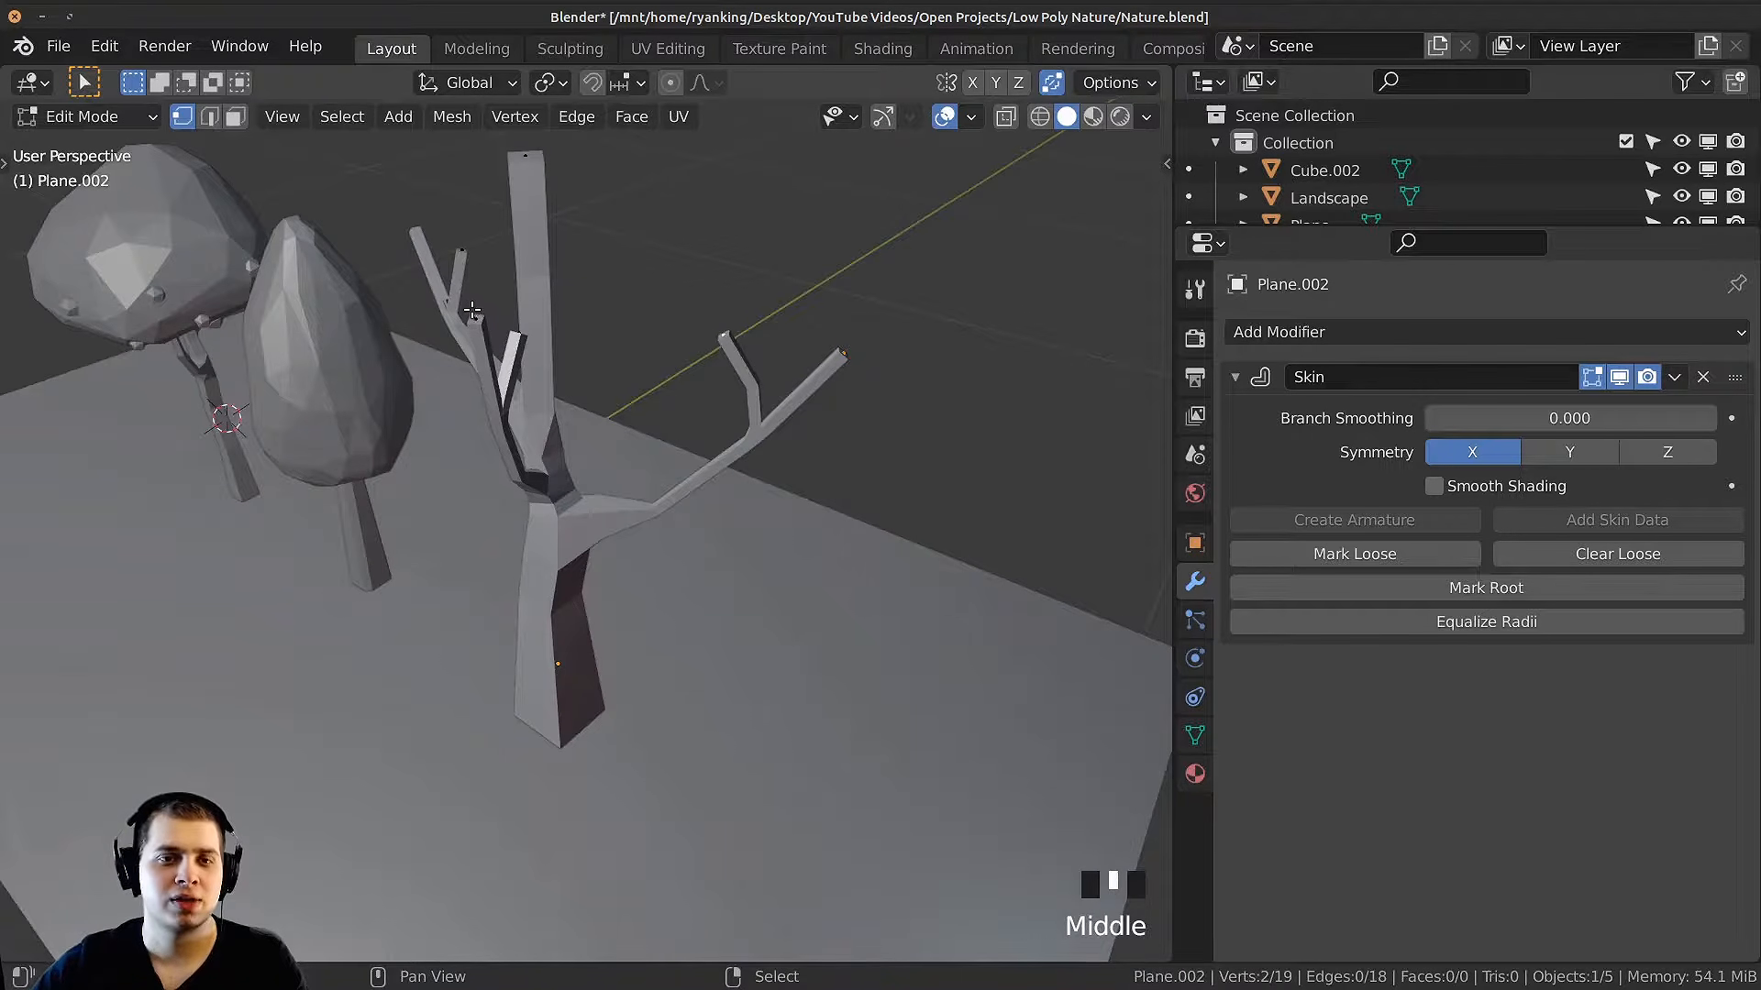
{"action": "middle_click_drag", "start_coordinate": [420, 216], "coordinate": [493, 268]}
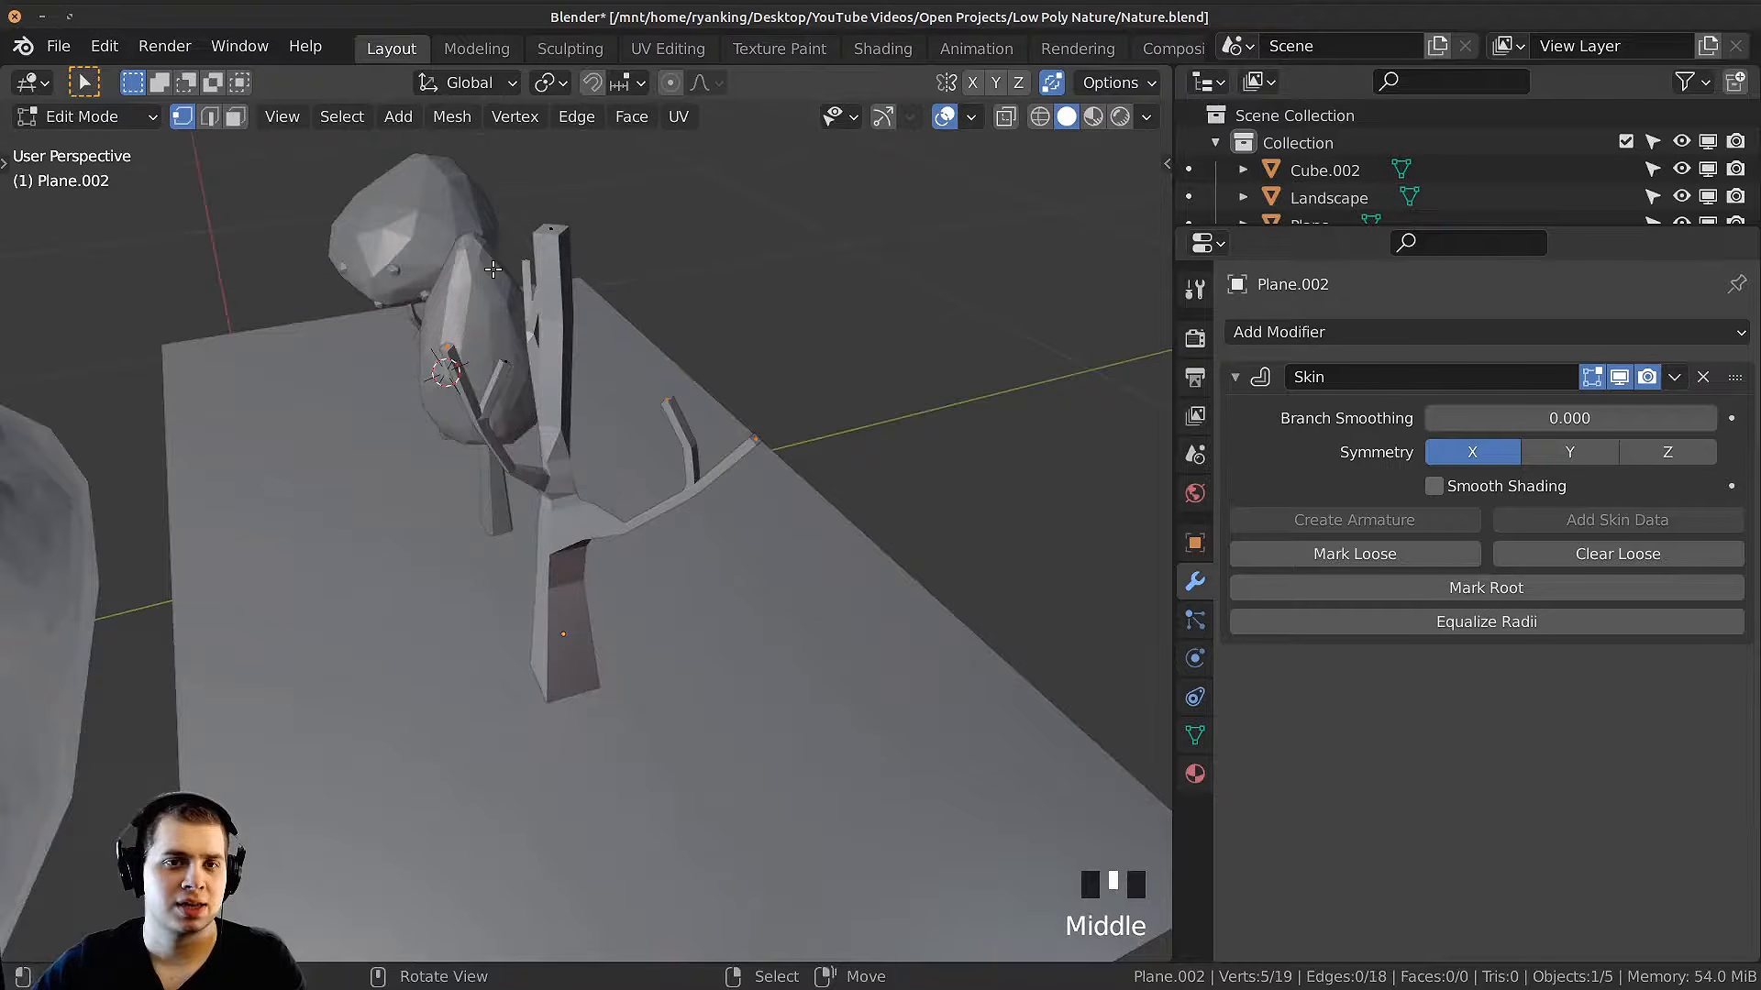
{"action": "middle_click_drag", "start_coordinate": [505, 358], "coordinate": [481, 299]}
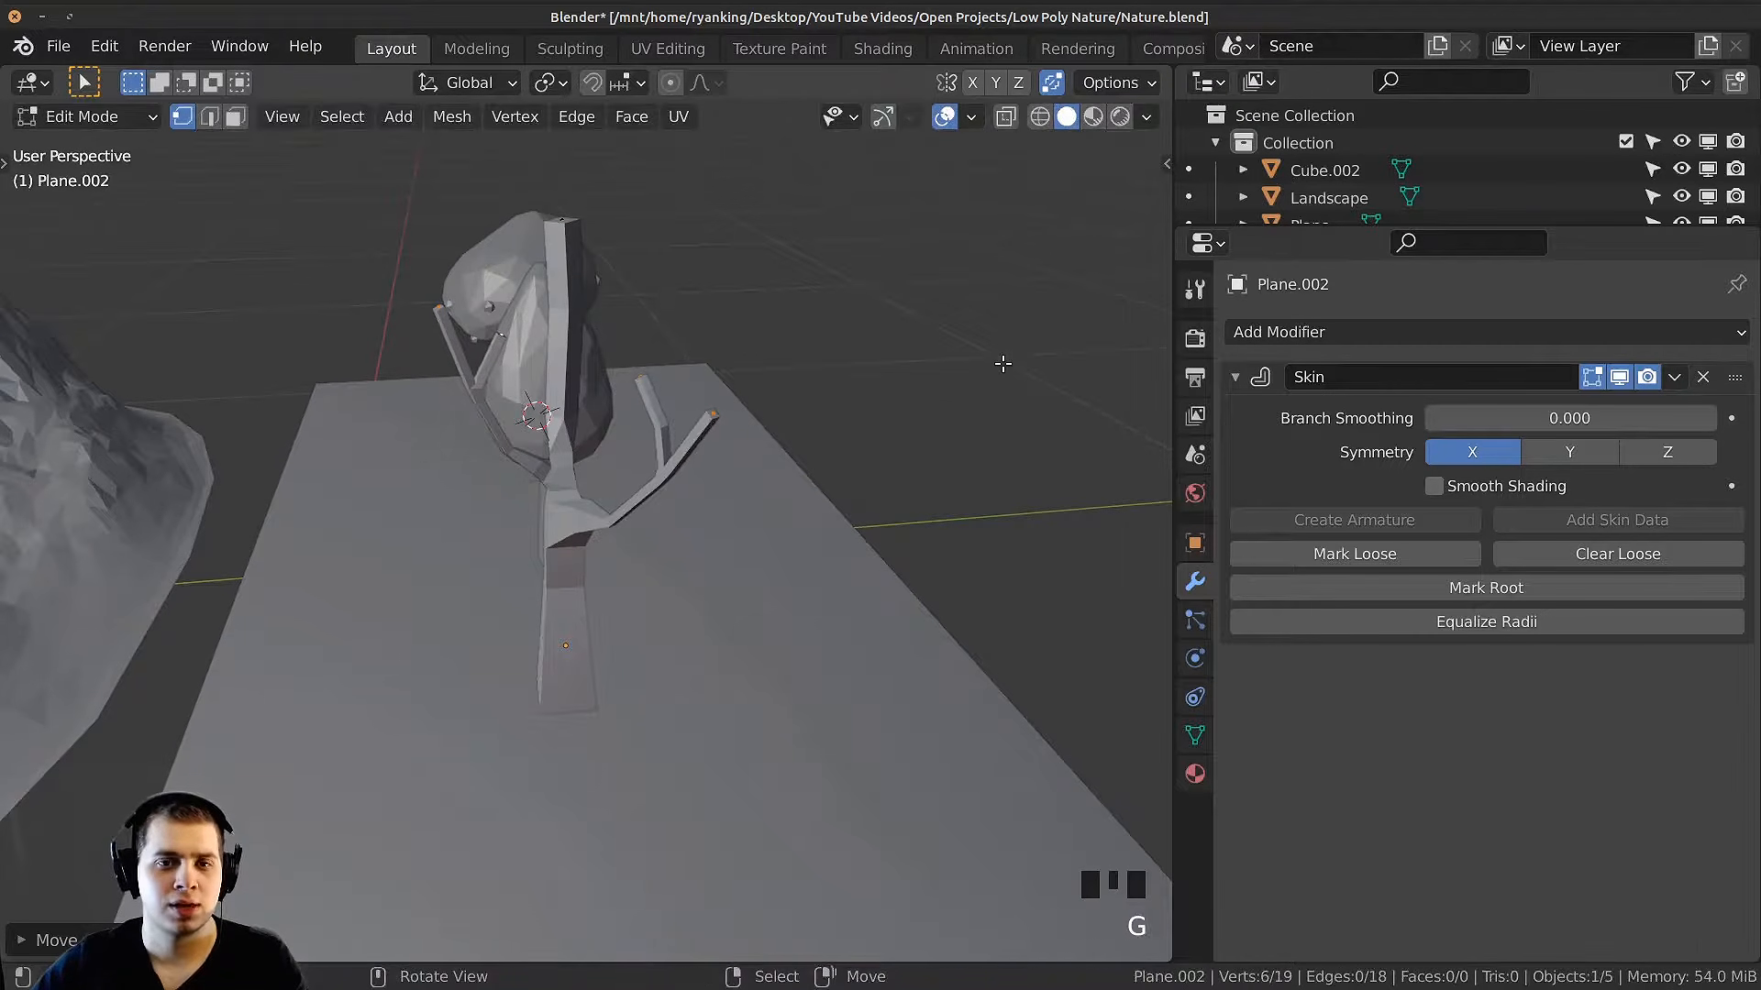
{"action": "key", "text": "ctrl+a"}
{"action": "left_click", "coordinate": [807, 372]}
Step: Box-select the vertices where the branches split into twigs in wireframe and enlarge their skin radius slightly
{"action": "mouse_move", "coordinate": [786, 381]}
{"action": "middle_mouse_down"}
{"action": "mouse_move", "coordinate": [872, 381]}
{"action": "mouse_move", "coordinate": [783, 361]}
{"action": "middle_mouse_up"}
{"action": "scroll", "coordinate": [752, 390], "scroll_direction": "up", "scroll_amount": 4}
{"action": "key", "text": "z"}
{"action": "left_click", "coordinate": [507, 413]}
{"action": "key", "text": "b"}
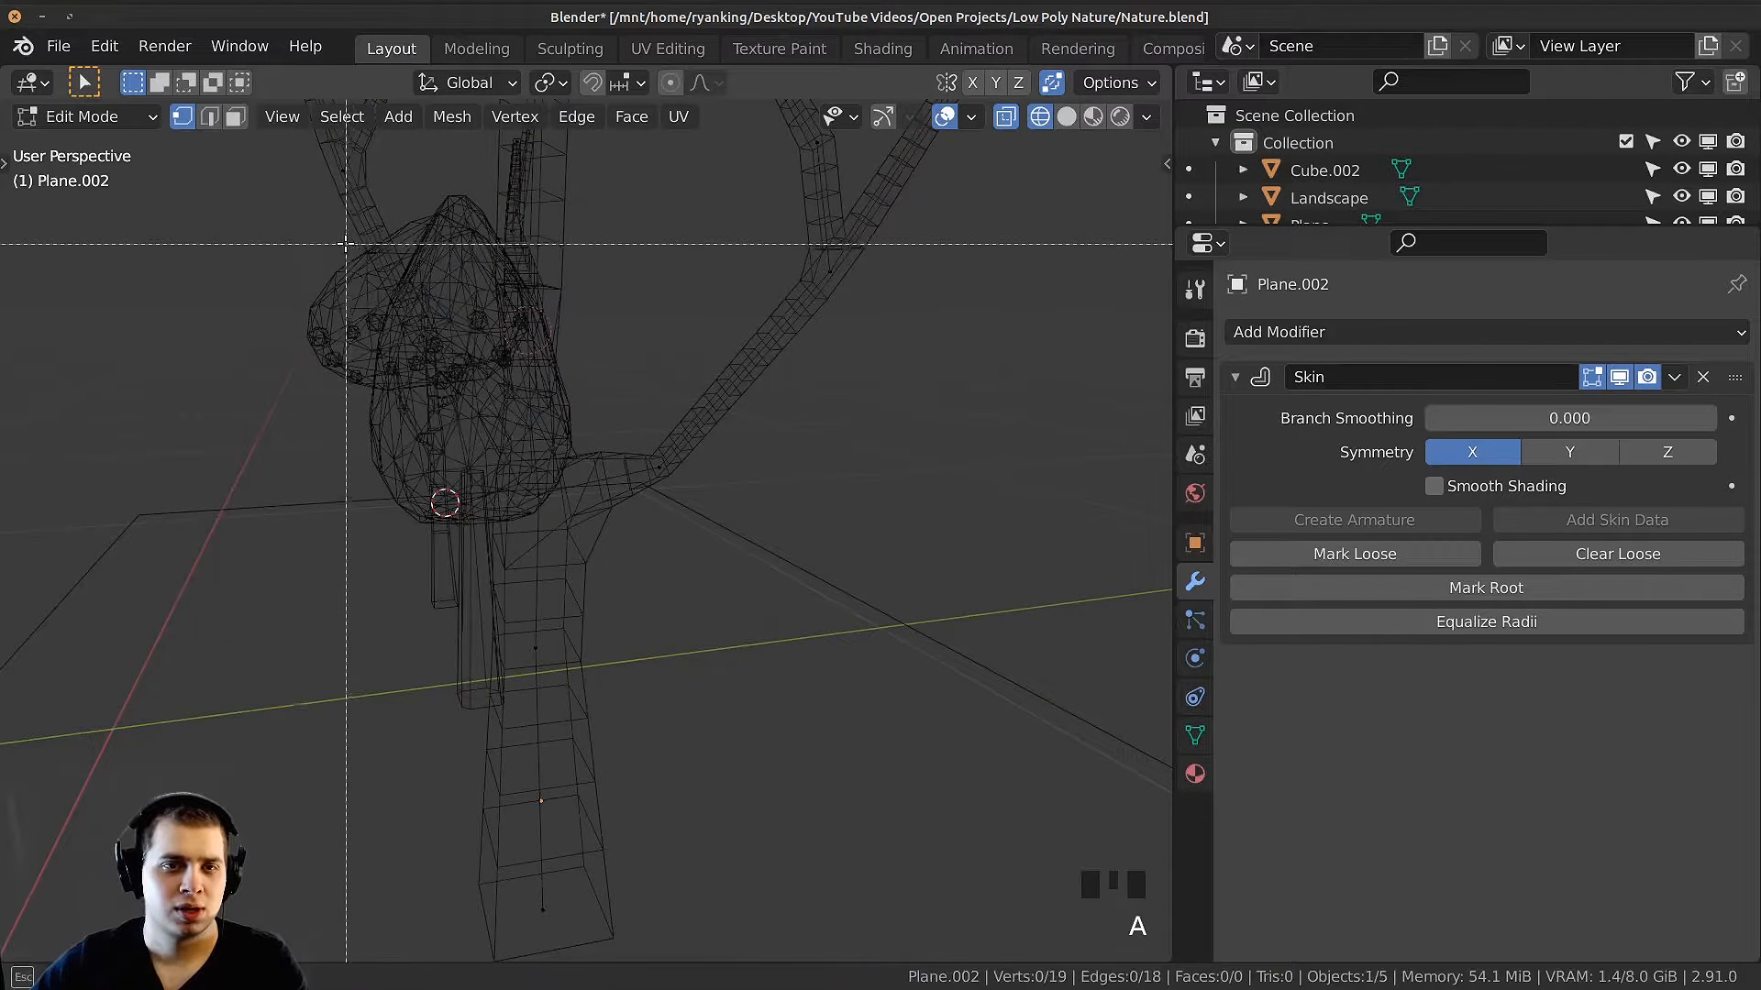
{"action": "middle_click_drag", "start_coordinate": [350, 245], "coordinate": [481, 408]}
{"action": "key", "text": "b"}
{"action": "left_click_drag", "start_coordinate": [660, 342], "coordinate": [842, 531]}
{"action": "middle_click_drag", "start_coordinate": [837, 527], "coordinate": [571, 521]}
{"action": "middle_click_drag", "start_coordinate": [637, 463], "coordinate": [569, 437]}
{"action": "key", "text": "b"}
{"action": "left_click_drag", "start_coordinate": [766, 282], "coordinate": [929, 428]}
{"action": "middle_click_drag", "start_coordinate": [585, 434], "coordinate": [672, 443]}
{"action": "key", "text": "shift+z"}
{"action": "scroll", "coordinate": [742, 477], "scroll_direction": "down", "scroll_amount": 1}
{"action": "key", "text": "ctrl+a"}
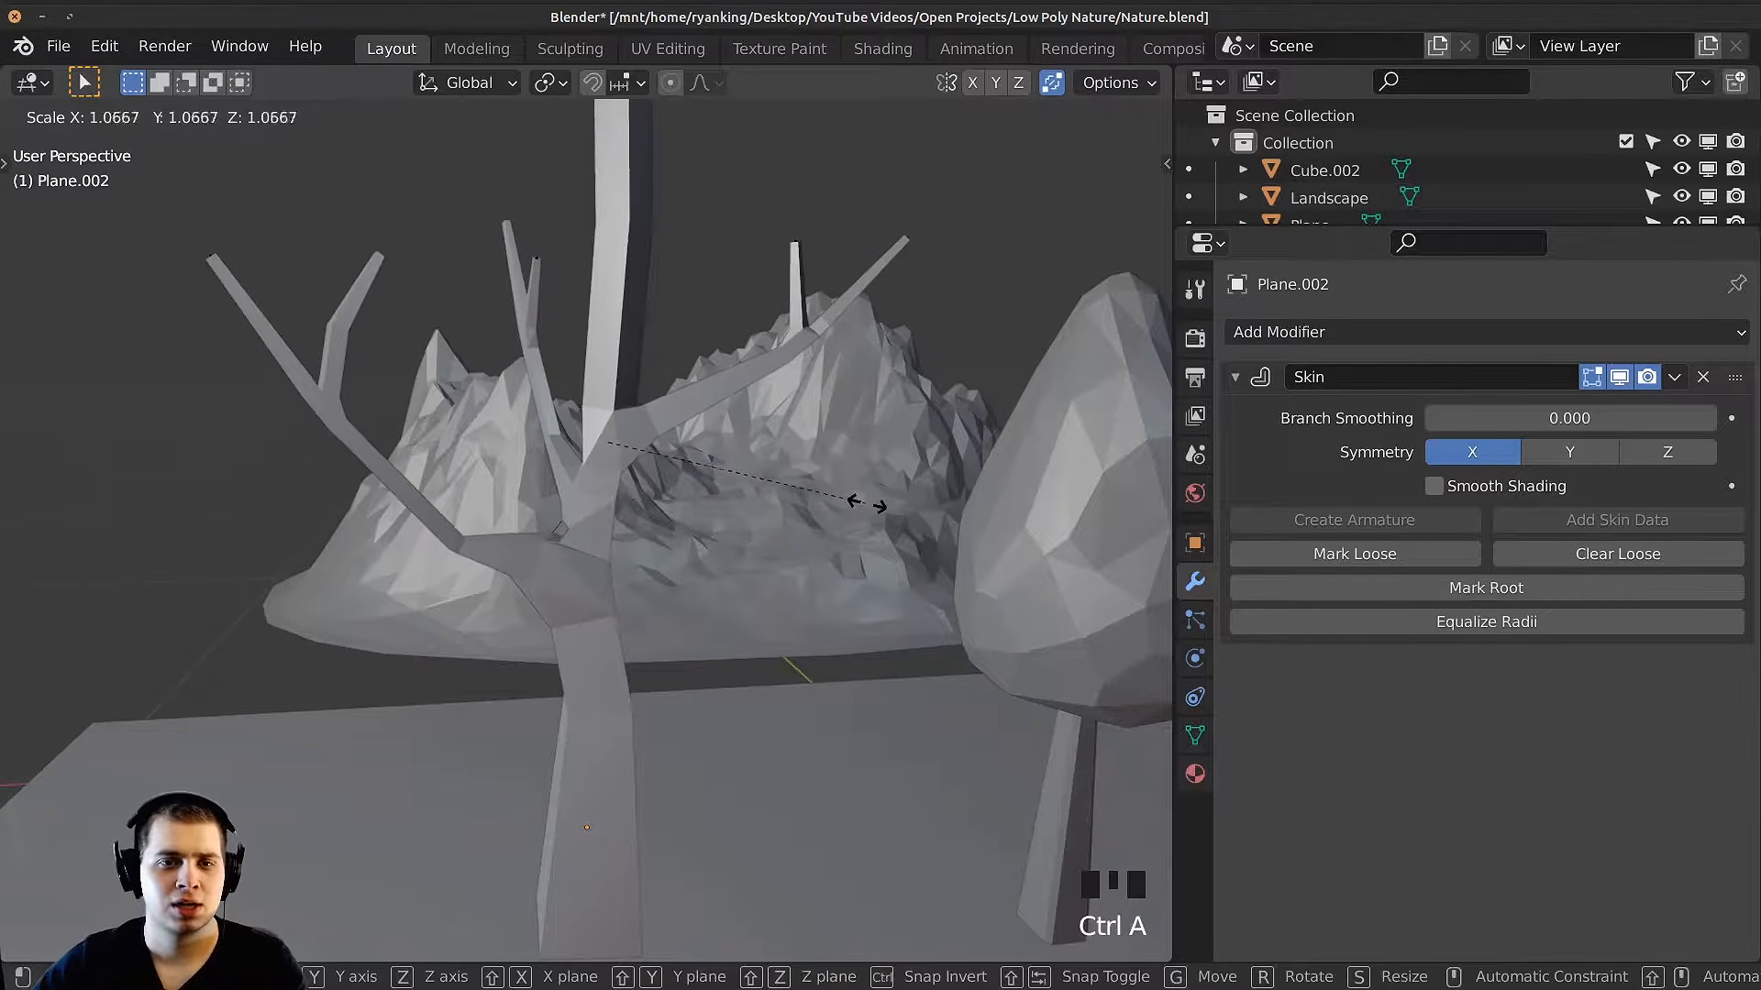
{"action": "left_click", "coordinate": [901, 516]}
Step: Return to Object Mode and apply the Skin modifier to the tree
{"action": "scroll", "coordinate": [812, 410], "scroll_direction": "down", "scroll_amount": 1}
{"action": "key", "text": "Tab"}
{"action": "middle_click_drag", "start_coordinate": [812, 410], "coordinate": [776, 598]}
{"action": "scroll", "coordinate": [730, 565], "scroll_direction": "down", "scroll_amount": 2}
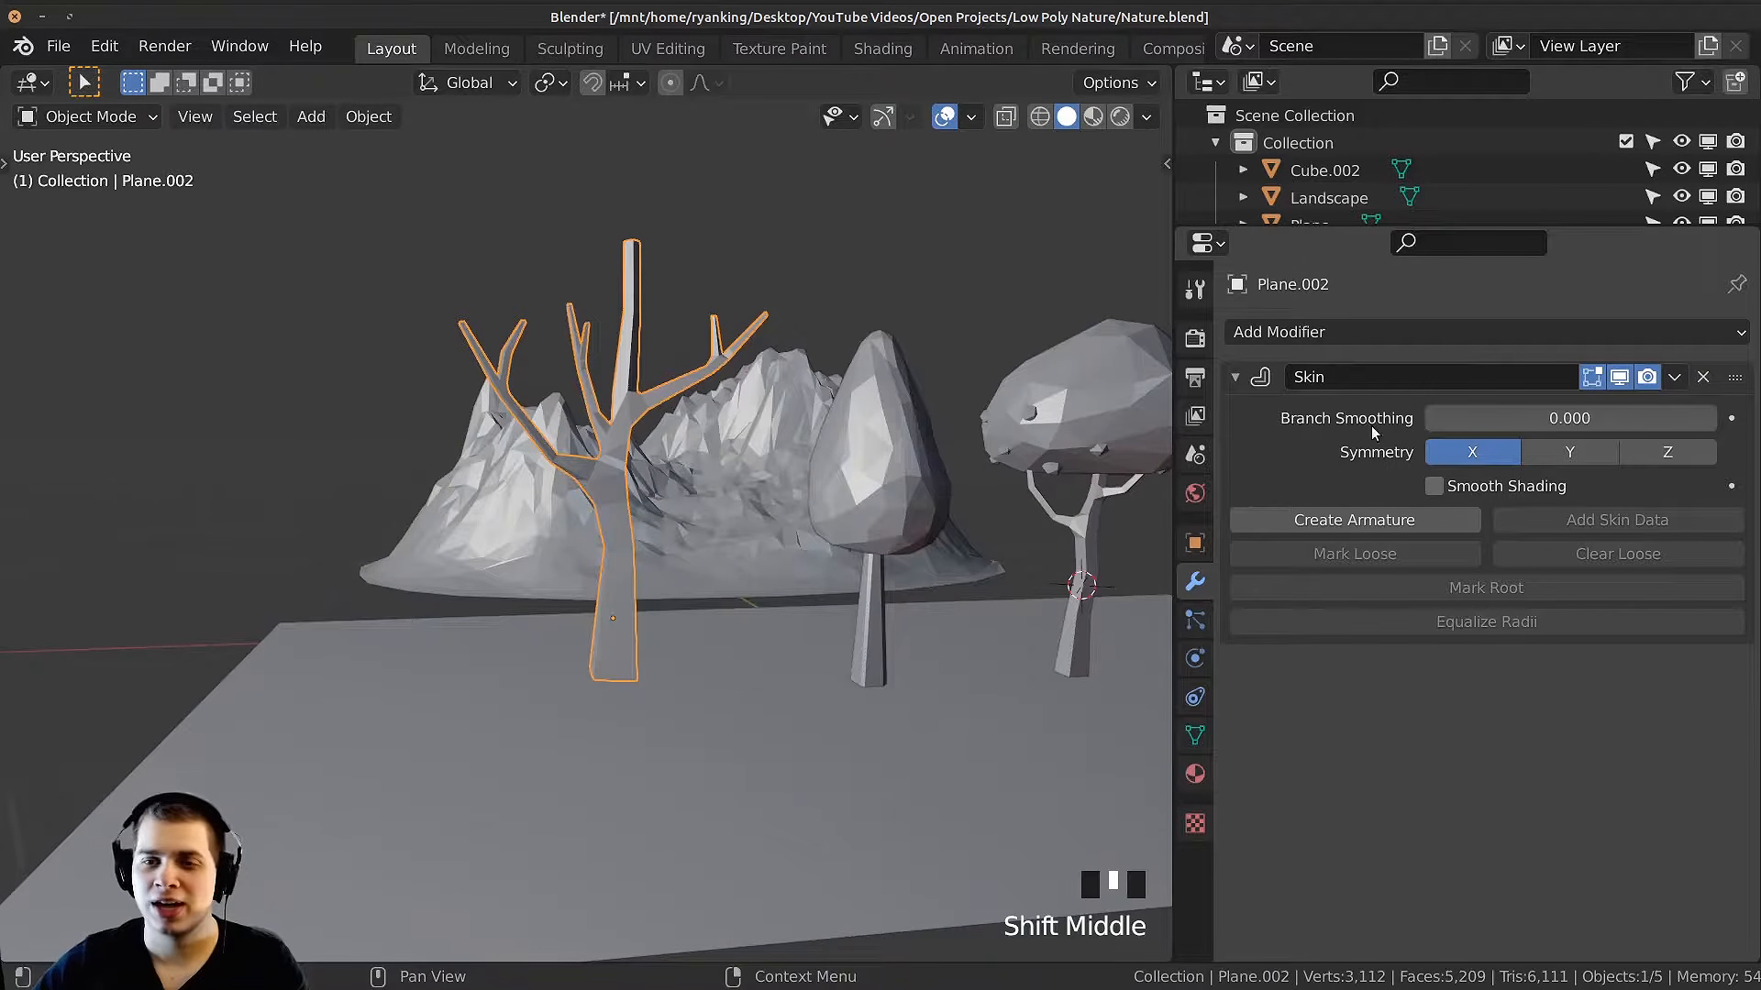
{"action": "key", "text": "ctrl+a"}
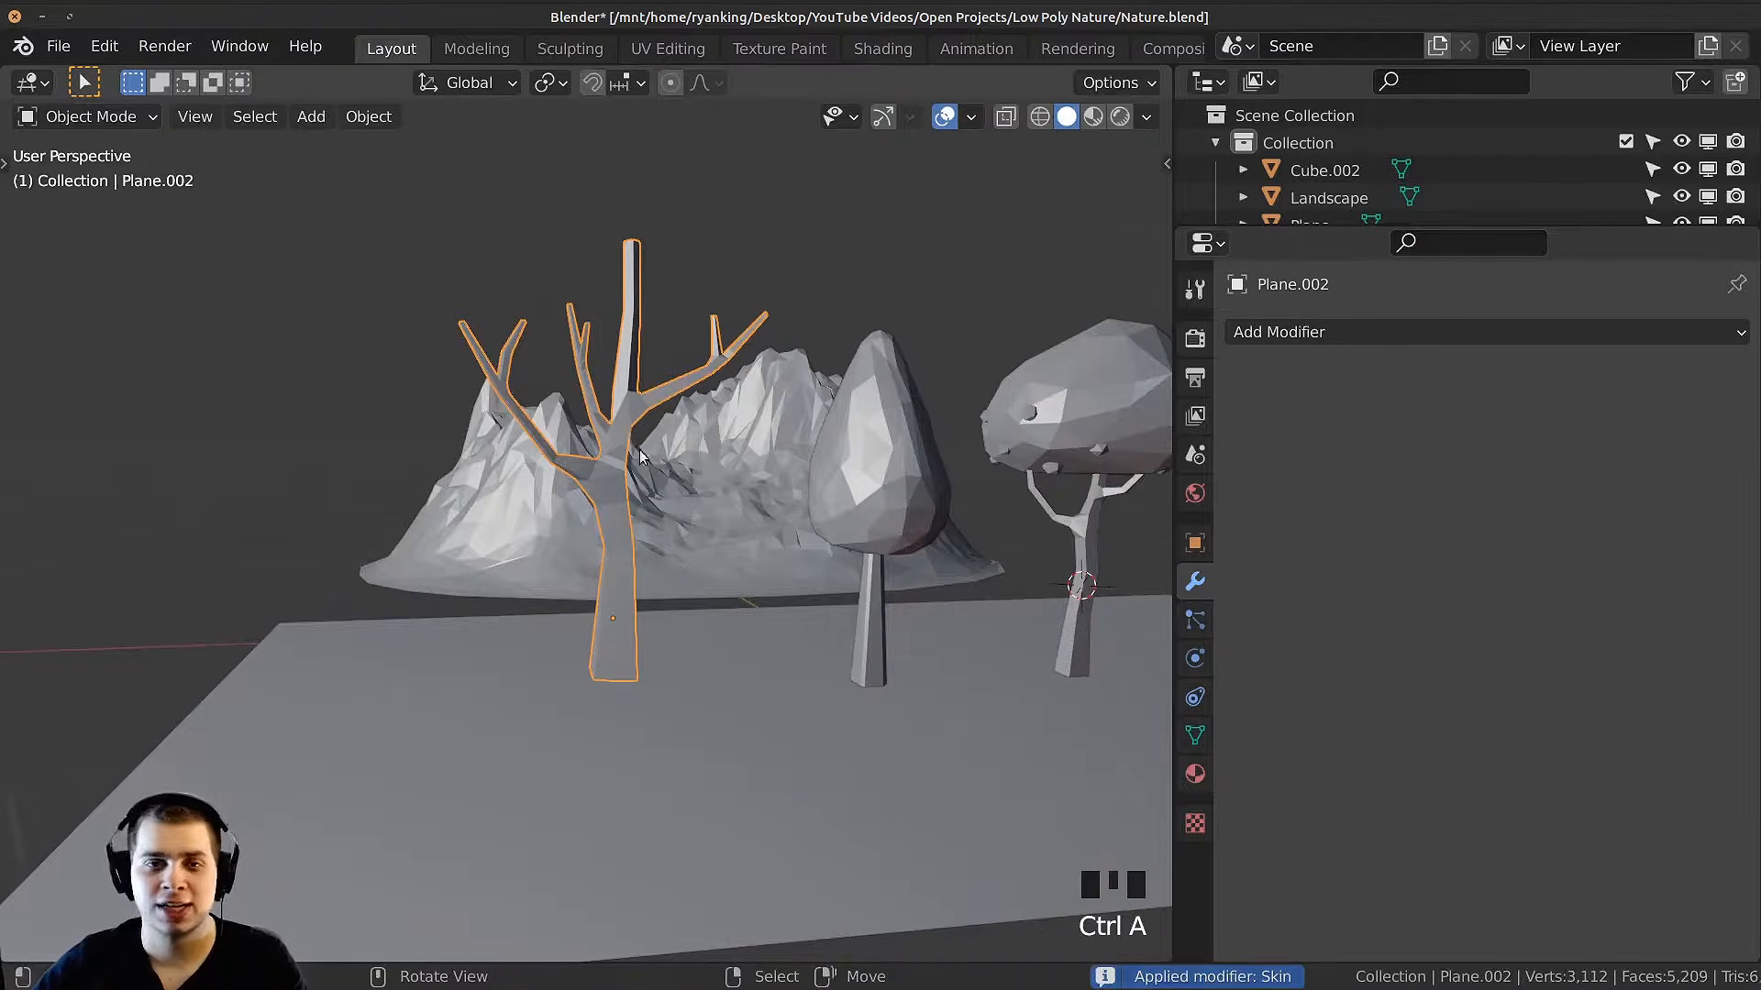
Step: Edge-slide surplus edge loops along the lowest branch into their neighbours so they merge and simplify the mesh
{"action": "middle_click_drag", "start_coordinate": [640, 449], "coordinate": [555, 491]}
{"action": "key", "text": "Tab"}
{"action": "scroll", "coordinate": [633, 404], "scroll_direction": "up", "scroll_amount": 3}
{"action": "middle_click_drag", "start_coordinate": [555, 490], "coordinate": [509, 434], "text": "shift"}
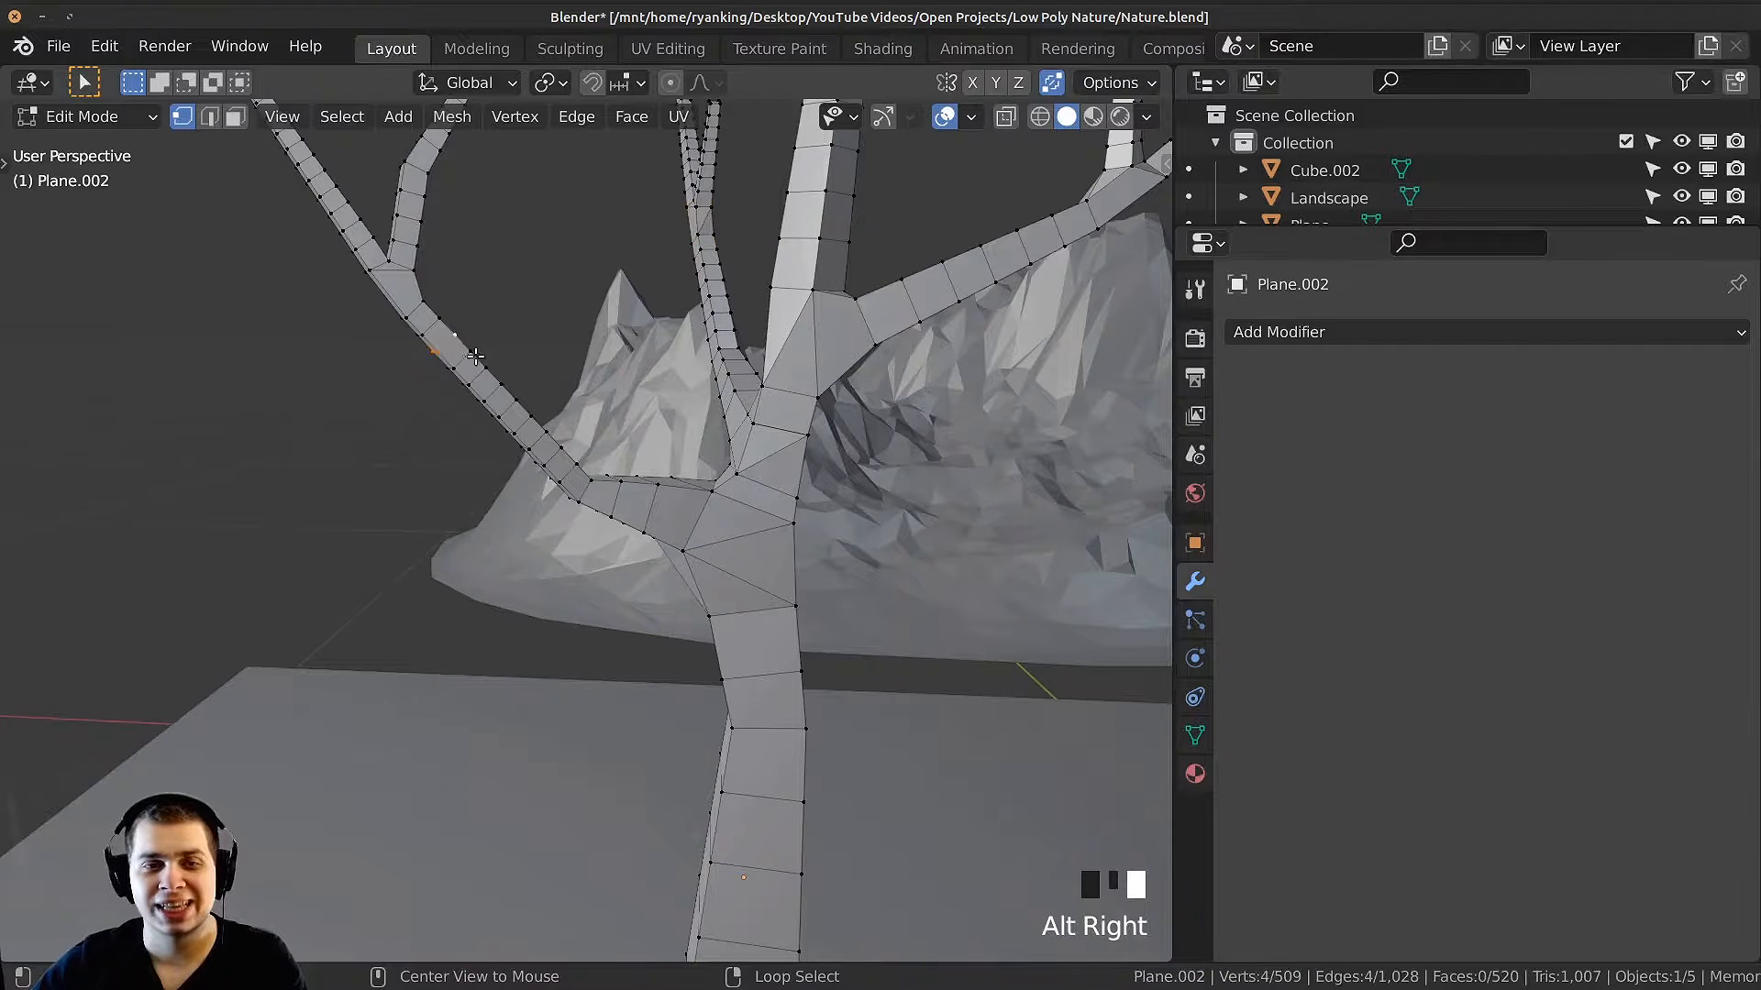
{"action": "key", "text": "g"}
{"action": "key", "text": "g"}
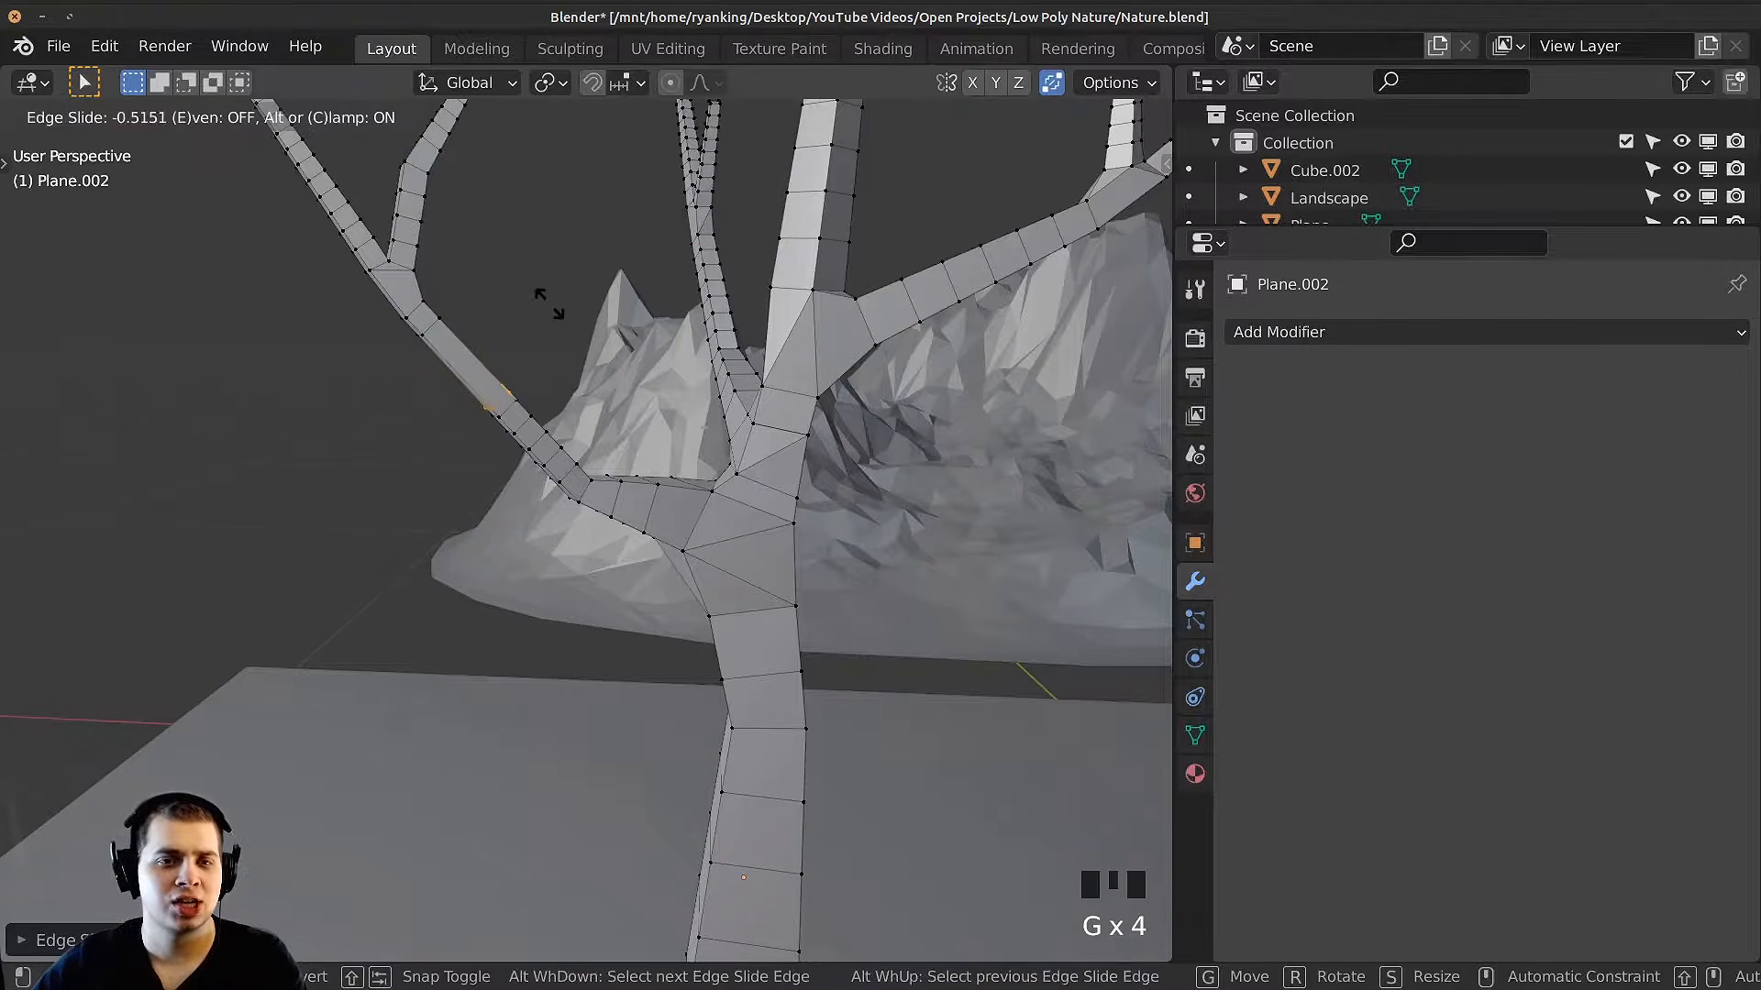
{"action": "left_click", "coordinate": [600, 335]}
{"action": "key", "text": "g"}
{"action": "key", "text": "g"}
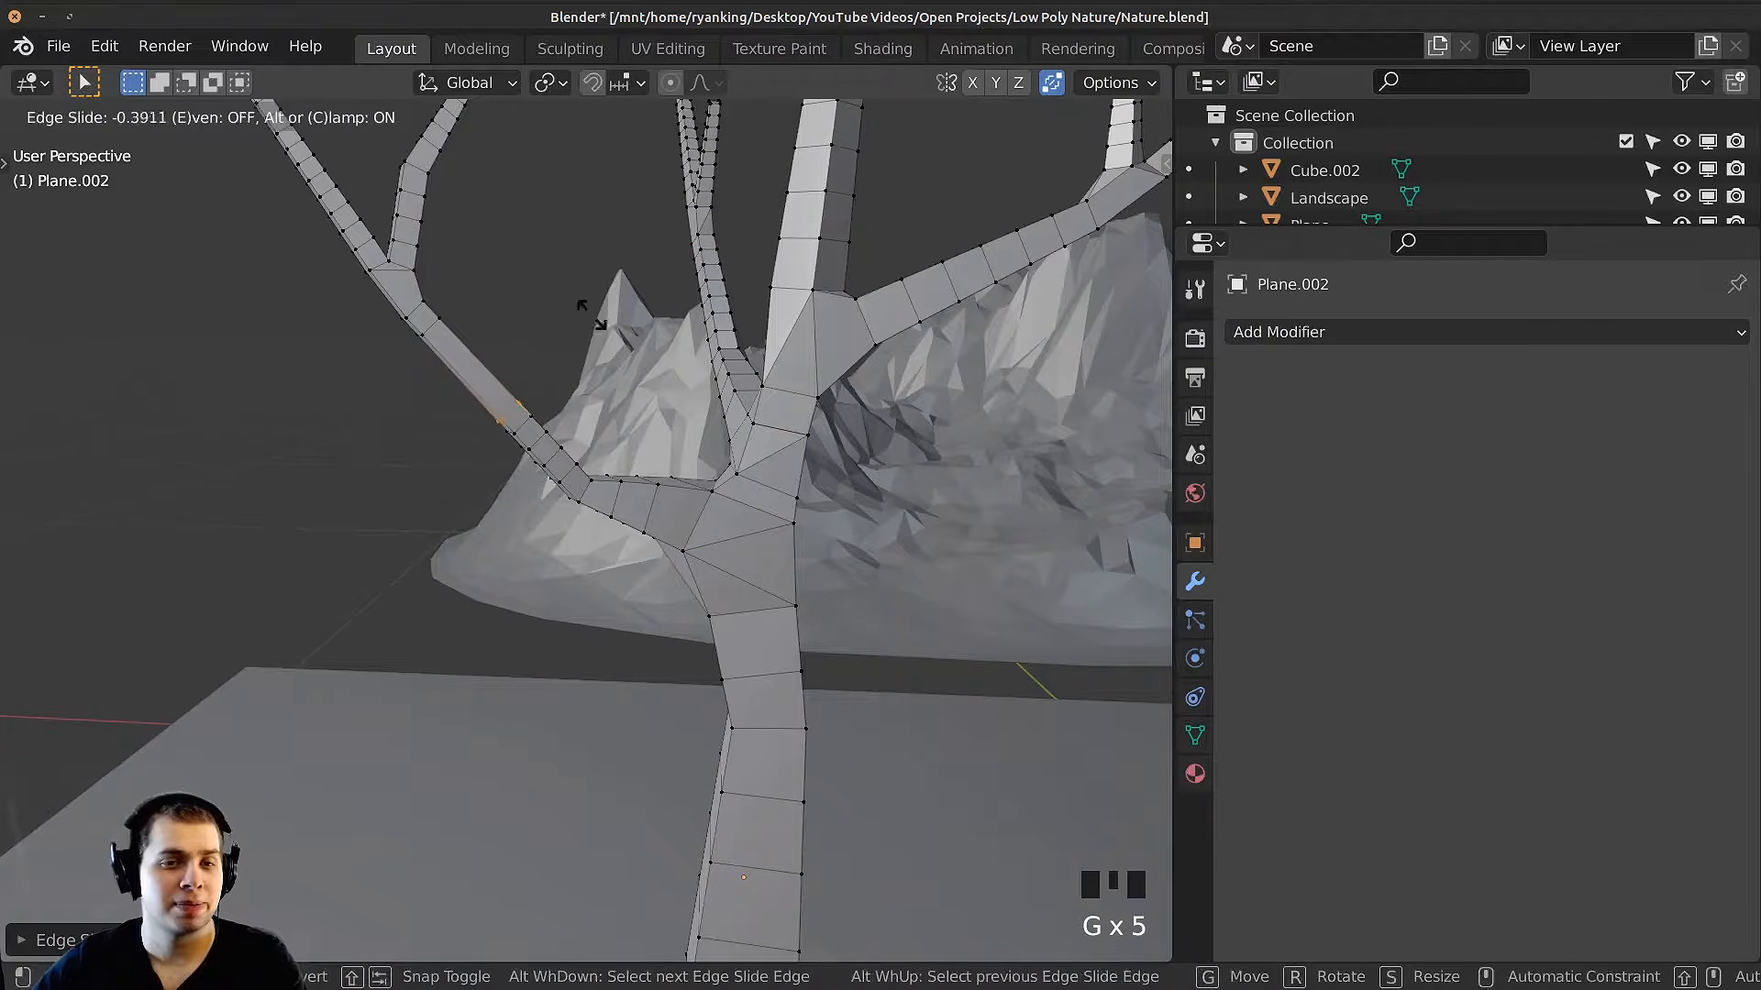
{"action": "left_click", "coordinate": [697, 389]}
Step: Edge-slide the surplus edge loops of the lower trunk section toward the base so they merge
{"action": "key", "text": "g"}
{"action": "key", "text": "g"}
{"action": "key", "text": "g"}
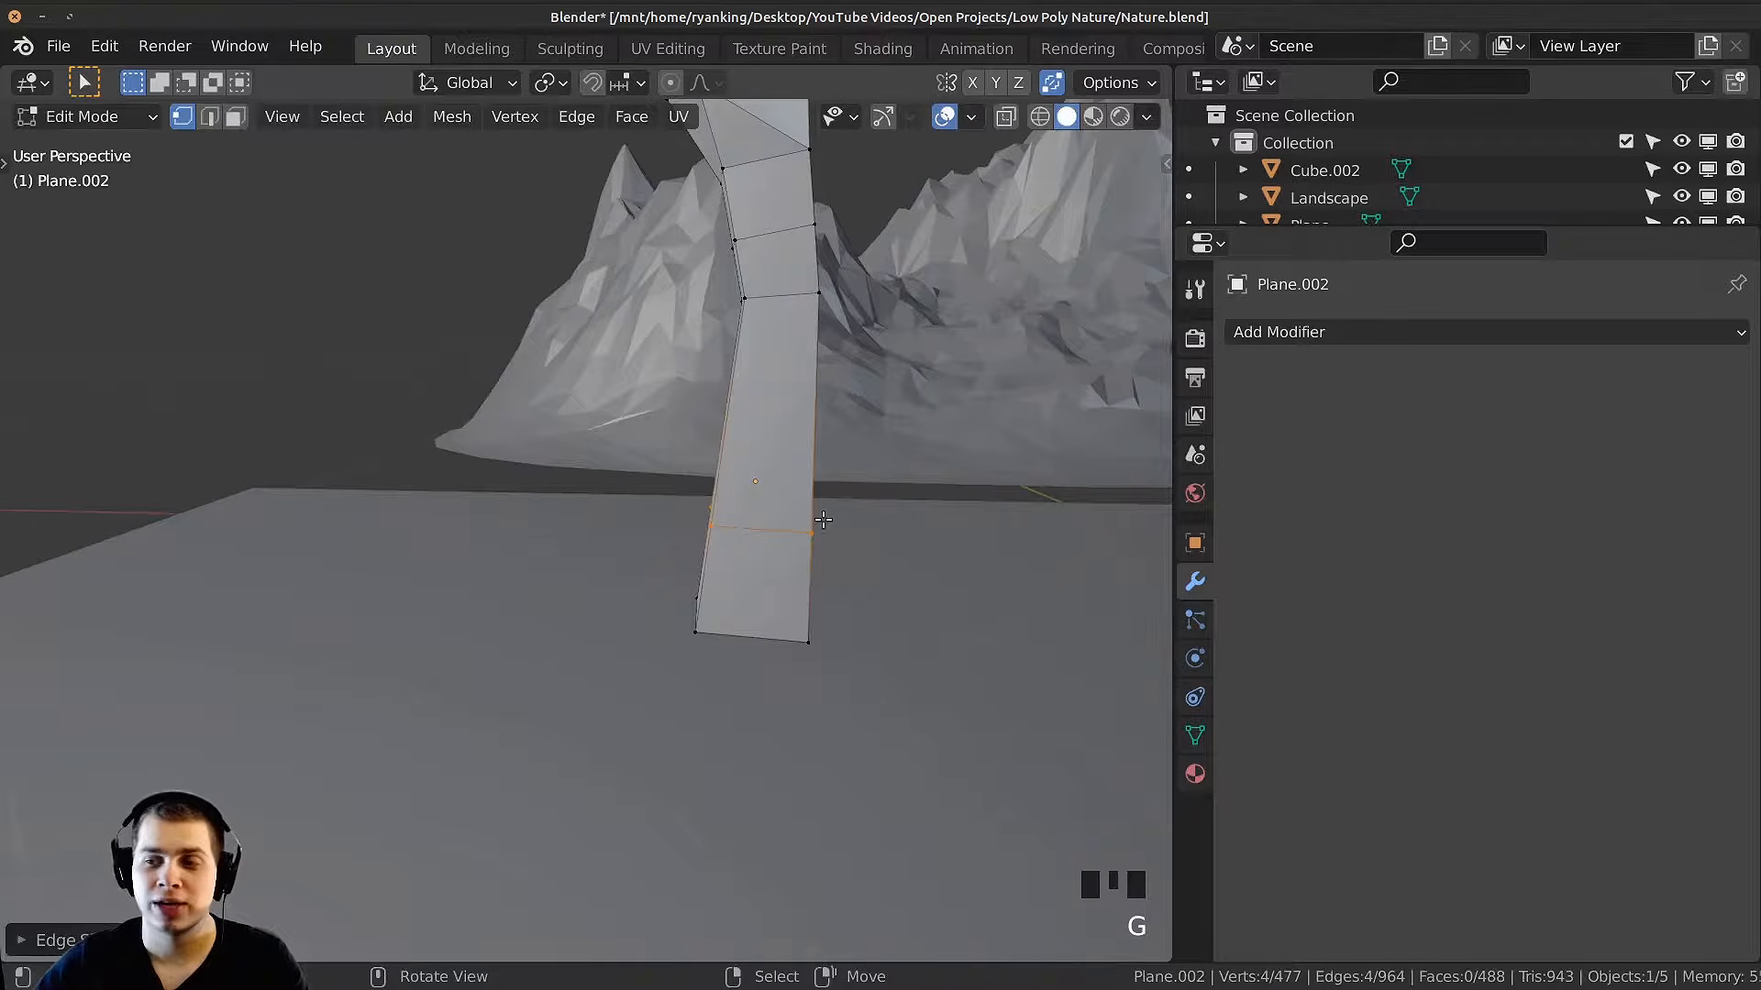
{"action": "key", "text": "g"}
{"action": "key", "text": "g"}
{"action": "left_click", "coordinate": [844, 690]}
Step: Edge-slide the surplus edge loops of the middle trunk, above the bend and around the forks, into their neighbours
{"action": "middle_click_drag", "start_coordinate": [694, 433], "coordinate": [674, 591], "text": "shift"}
{"action": "right_click", "coordinate": [770, 376], "text": "alt"}
{"action": "middle_click_drag", "start_coordinate": [771, 371], "coordinate": [763, 461], "text": "shift"}
{"action": "key", "text": "g"}
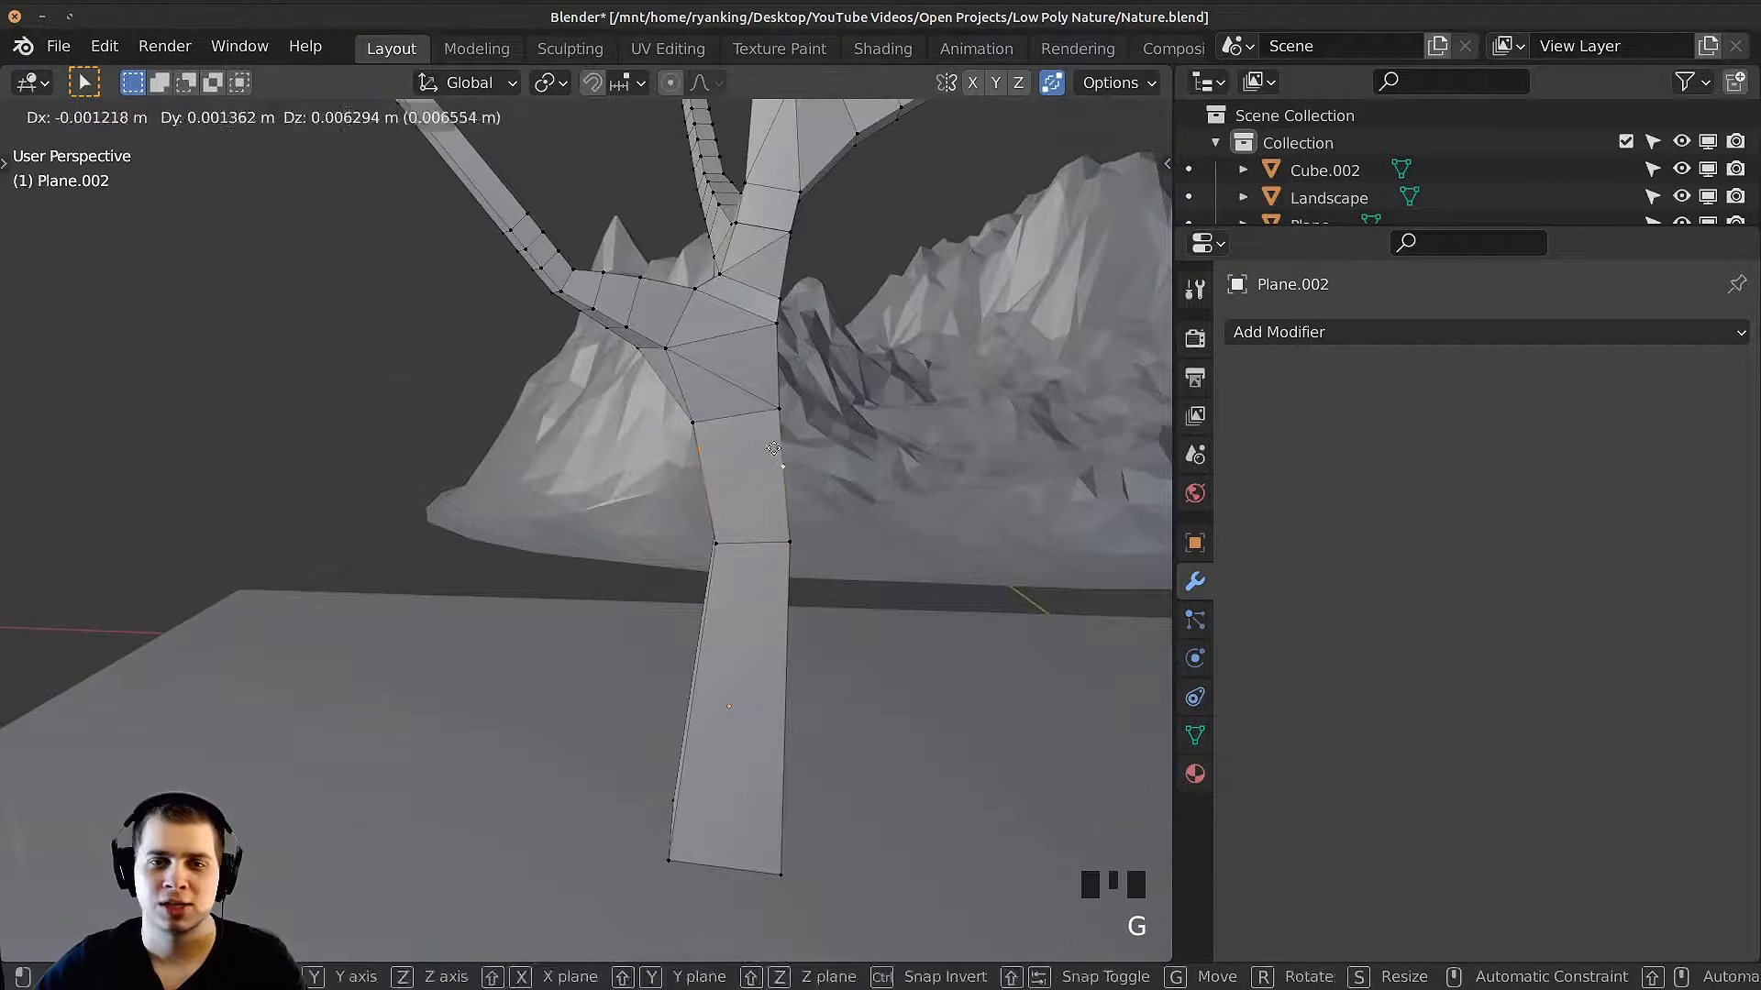
{"action": "key", "text": "g"}
{"action": "left_click", "coordinate": [742, 283]}
{"action": "middle_click_drag", "start_coordinate": [743, 282], "coordinate": [739, 321], "text": "shift"}
{"action": "middle_click_drag", "start_coordinate": [739, 321], "coordinate": [716, 451], "text": "shift"}
{"action": "right_click", "coordinate": [738, 357], "text": "alt"}
{"action": "key", "text": "g"}
{"action": "key", "text": "g"}
{"action": "left_click", "coordinate": [791, 310]}
Step: Edge-slide the surplus edge loops of the upper trunk into their neighbours, keeping only a few widely spaced loops
{"action": "middle_click_drag", "start_coordinate": [791, 309], "coordinate": [755, 420], "text": "shift"}
{"action": "key", "text": "g"}
{"action": "key", "text": "g"}
{"action": "left_click", "coordinate": [779, 244]}
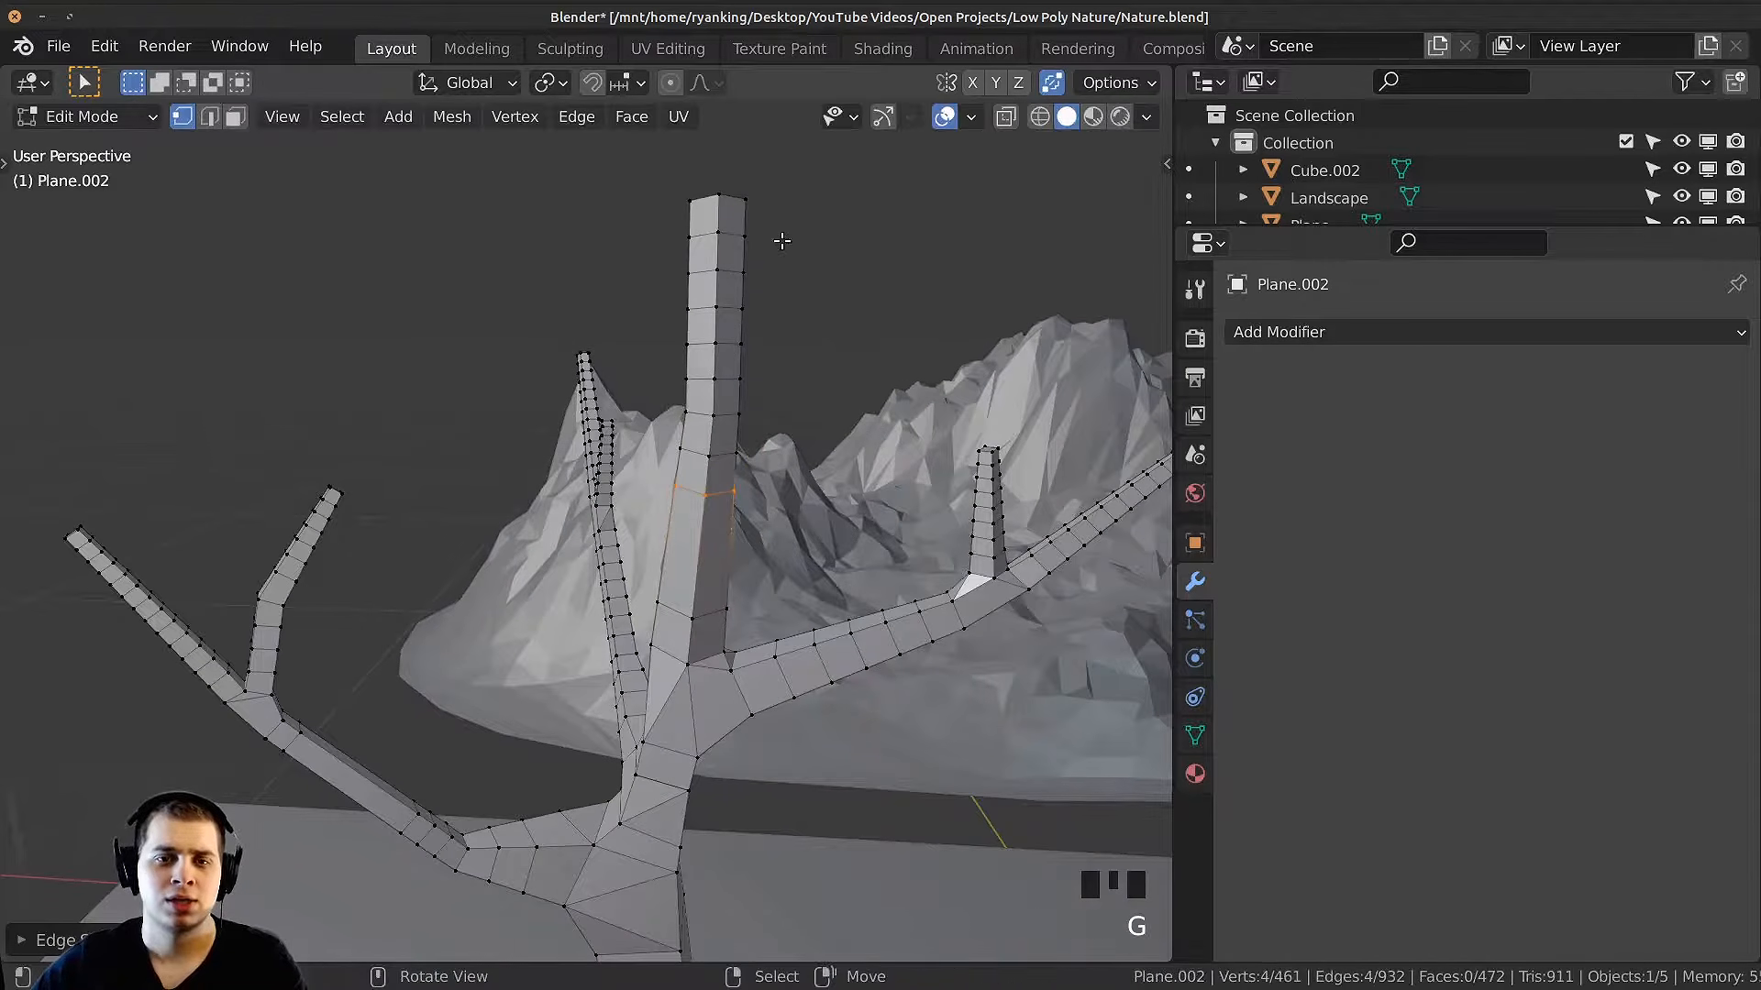
{"action": "key", "text": "g"}
{"action": "key", "text": "g"}
{"action": "left_click", "coordinate": [742, 225]}
{"action": "key", "text": "g"}
{"action": "key", "text": "g"}
{"action": "left_click", "coordinate": [754, 353]}
{"action": "key", "text": "g"}
{"action": "key", "text": "g"}
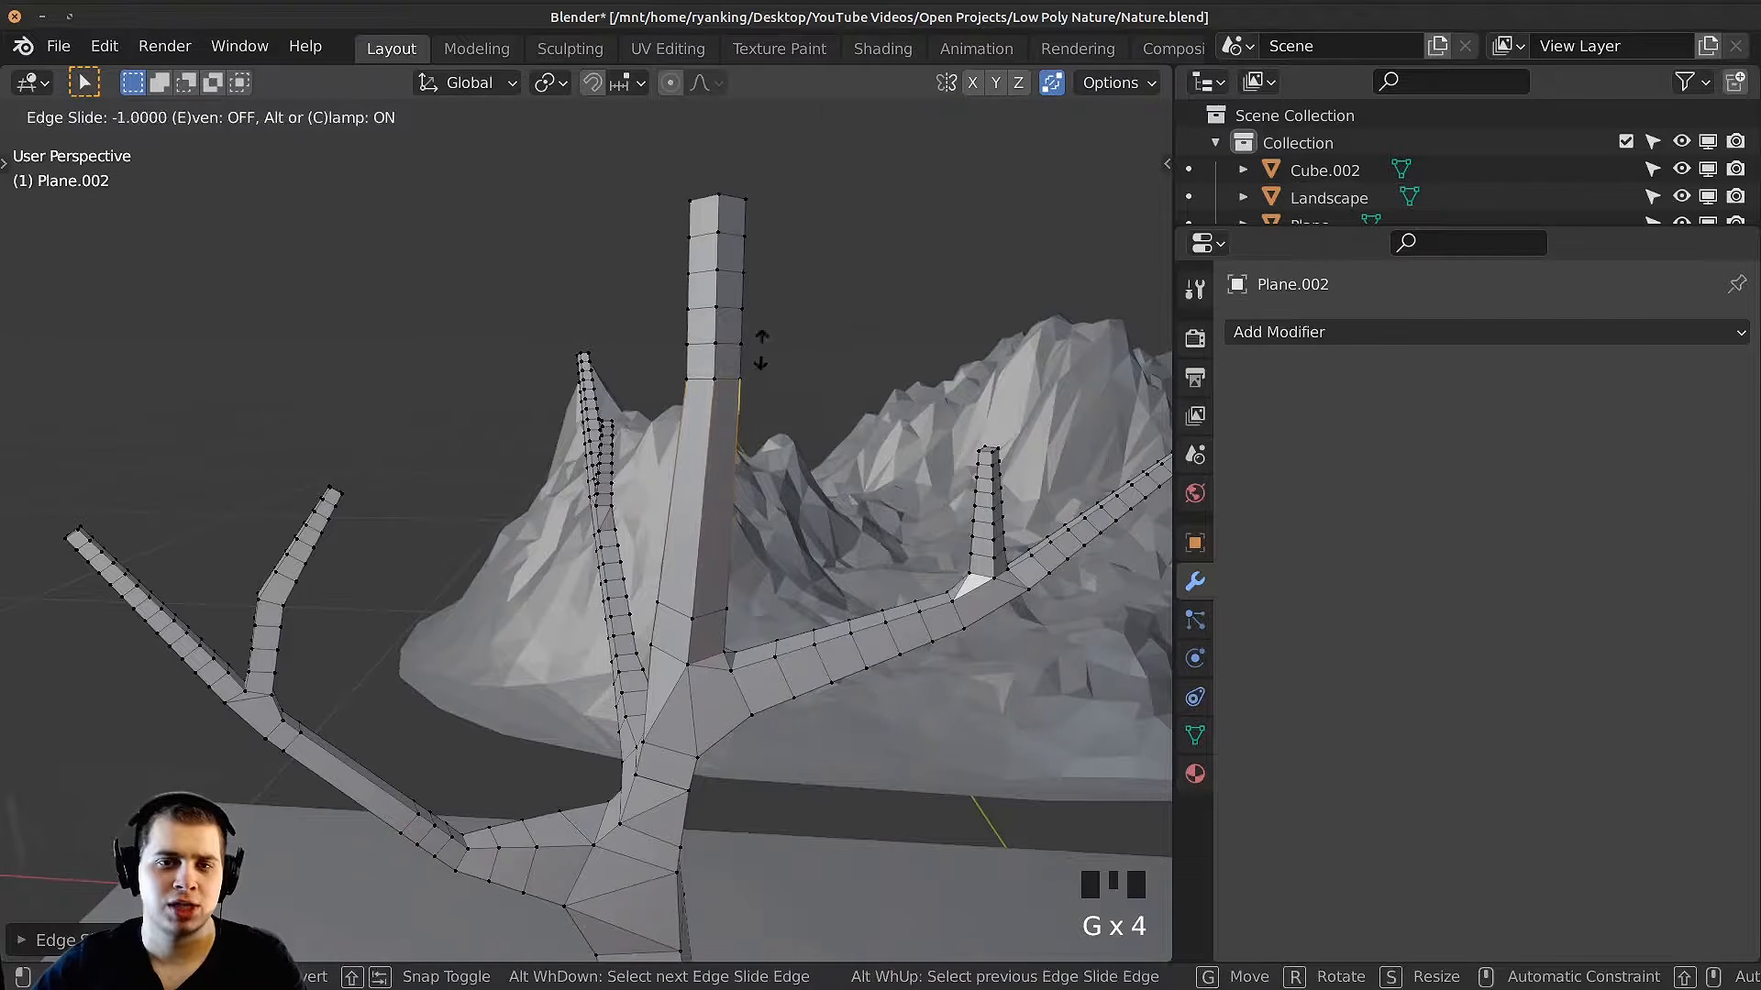
{"action": "left_click", "coordinate": [761, 339]}
{"action": "key", "text": "g"}
{"action": "key", "text": "g"}
{"action": "left_click", "coordinate": [749, 344]}
{"action": "key", "text": "g"}
{"action": "key", "text": "g"}
{"action": "left_click", "coordinate": [761, 355]}
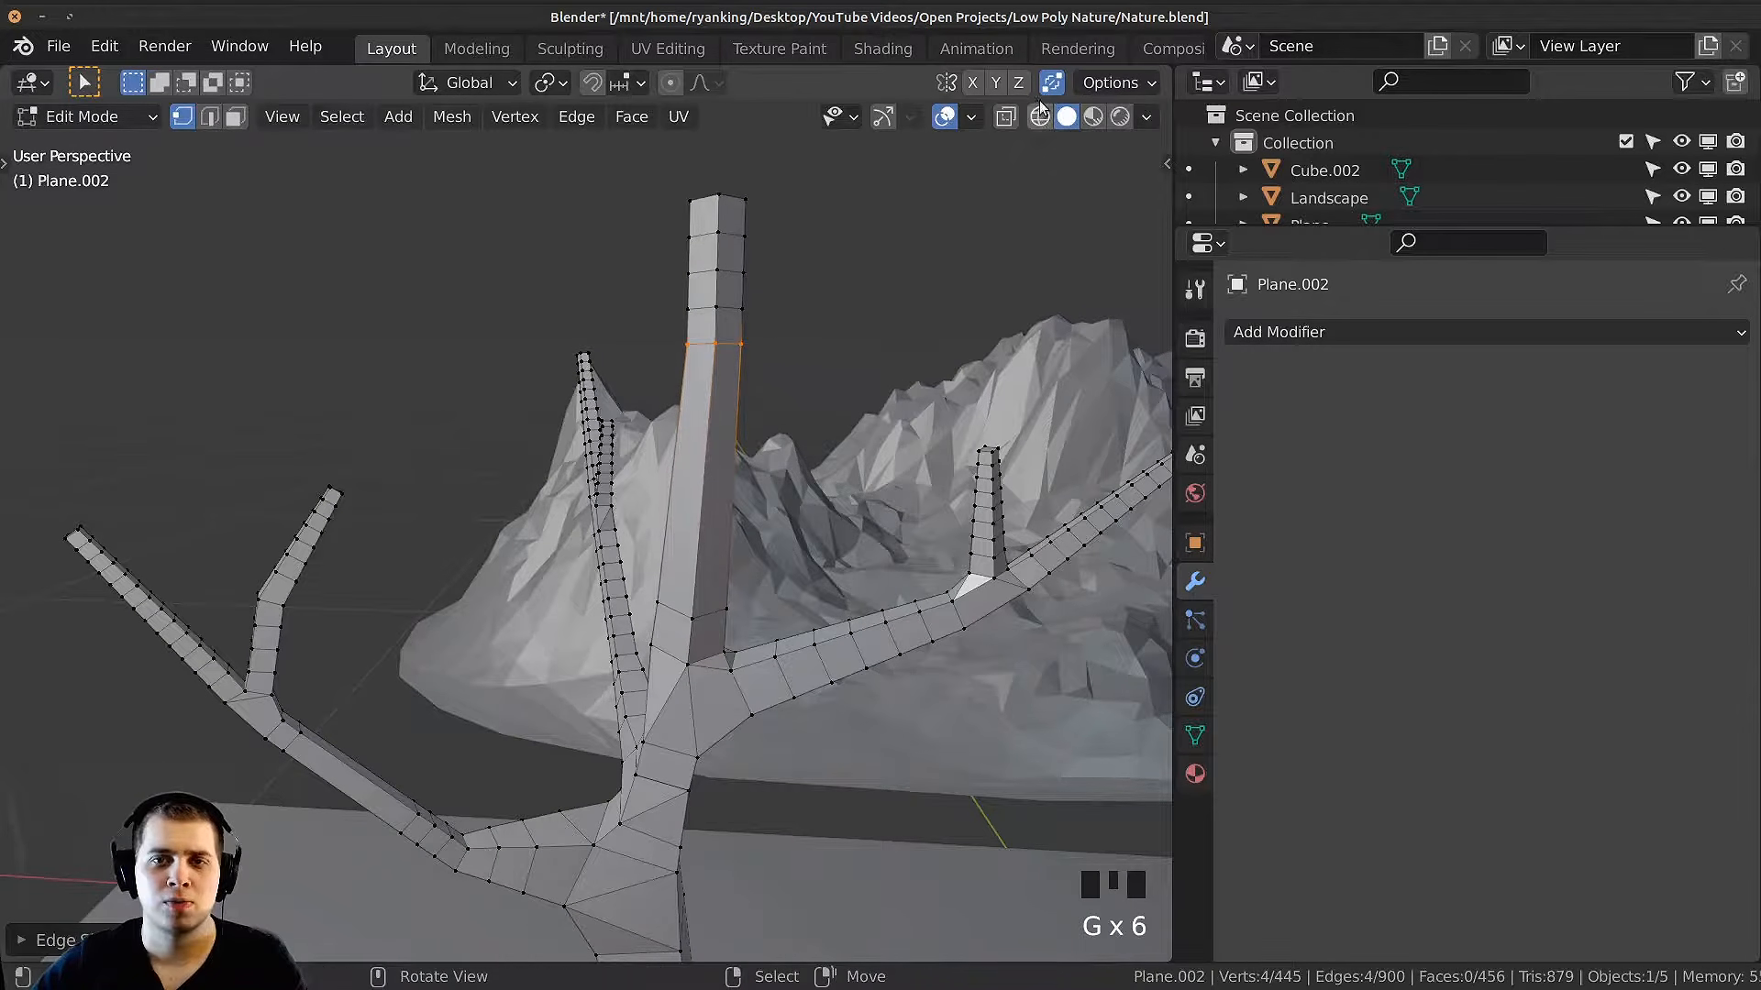
{"action": "key", "text": "g"}
{"action": "key", "text": "g"}
{"action": "left_click", "coordinate": [866, 206]}
Step: Edge-slide the surplus edge loops along the upper side branch into their neighbours so they merge
{"action": "key", "text": "g"}
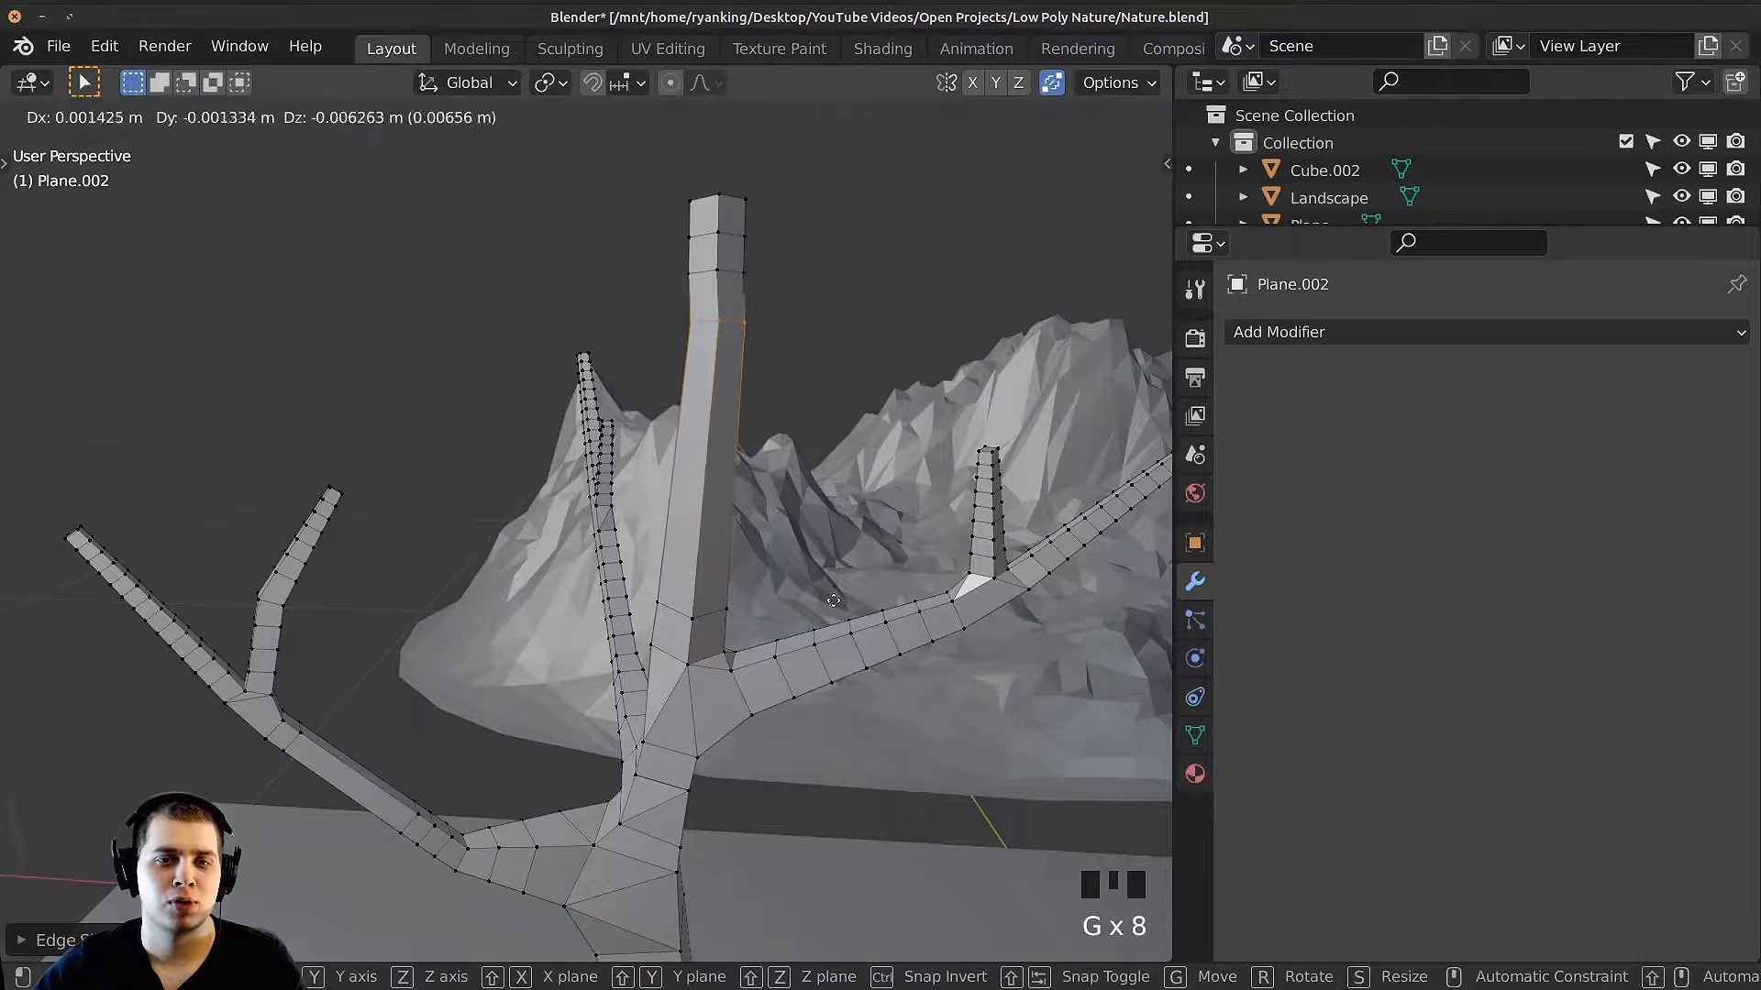
{"action": "left_click", "coordinate": [832, 674]}
{"action": "key", "text": "g"}
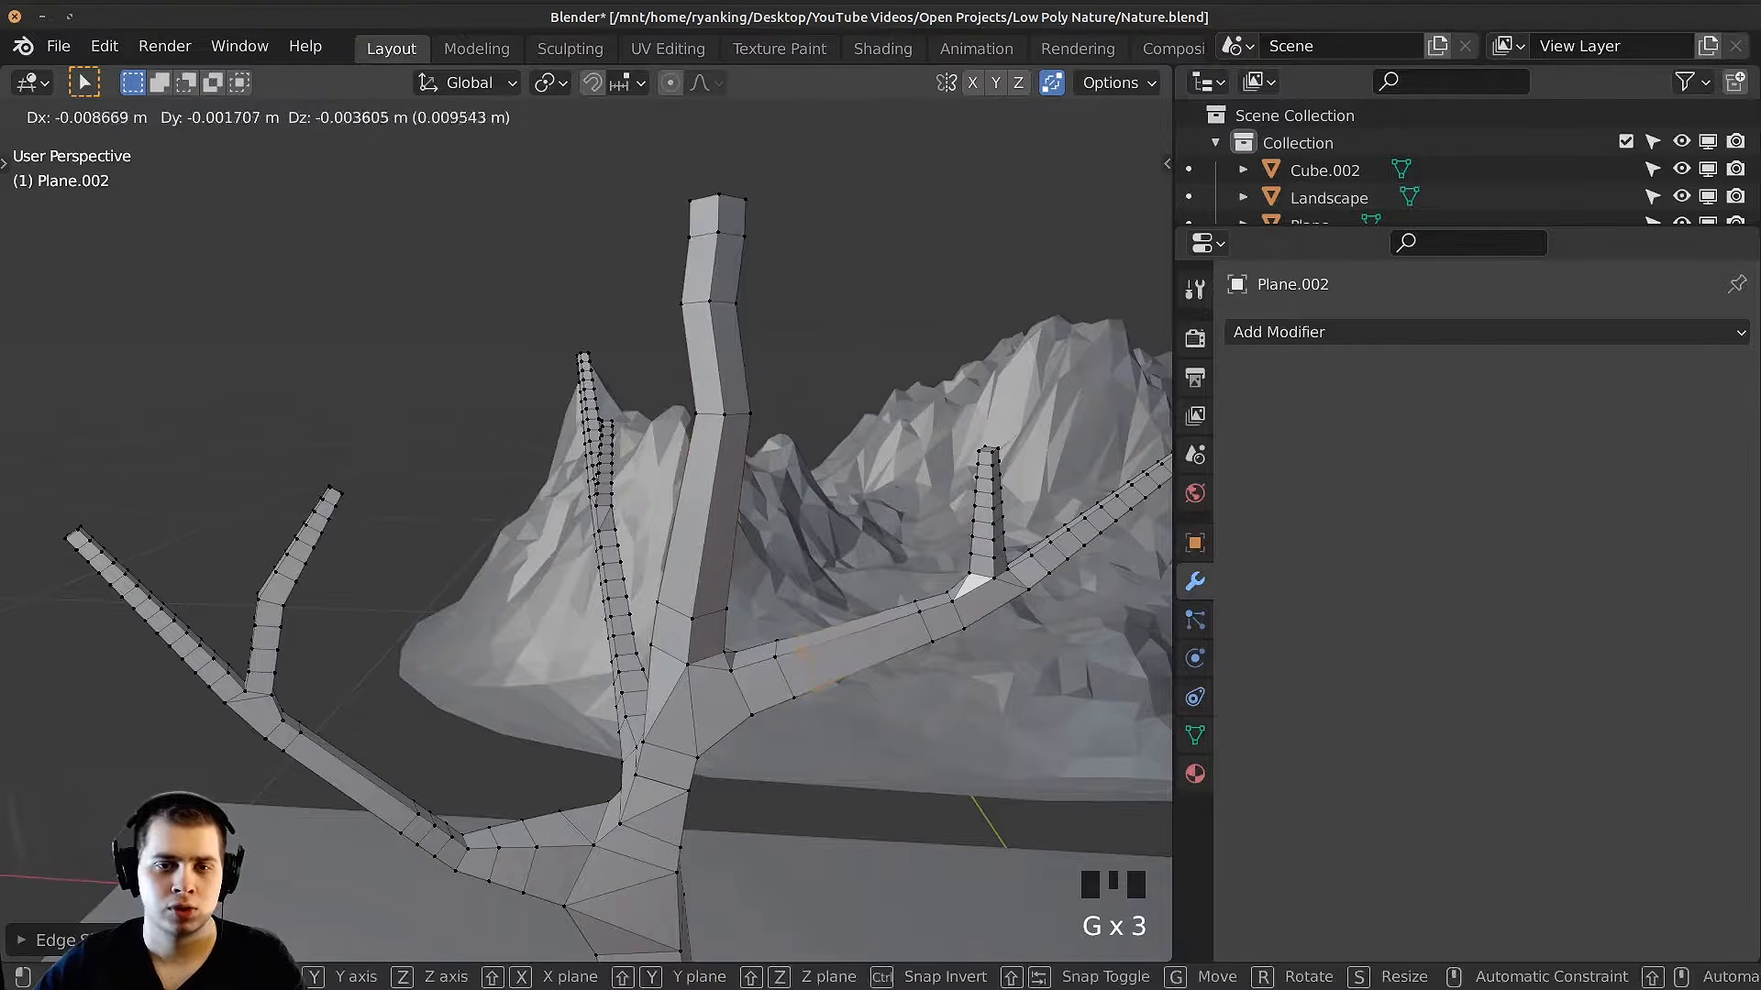
{"action": "key", "text": "g"}
{"action": "left_click", "coordinate": [697, 715]}
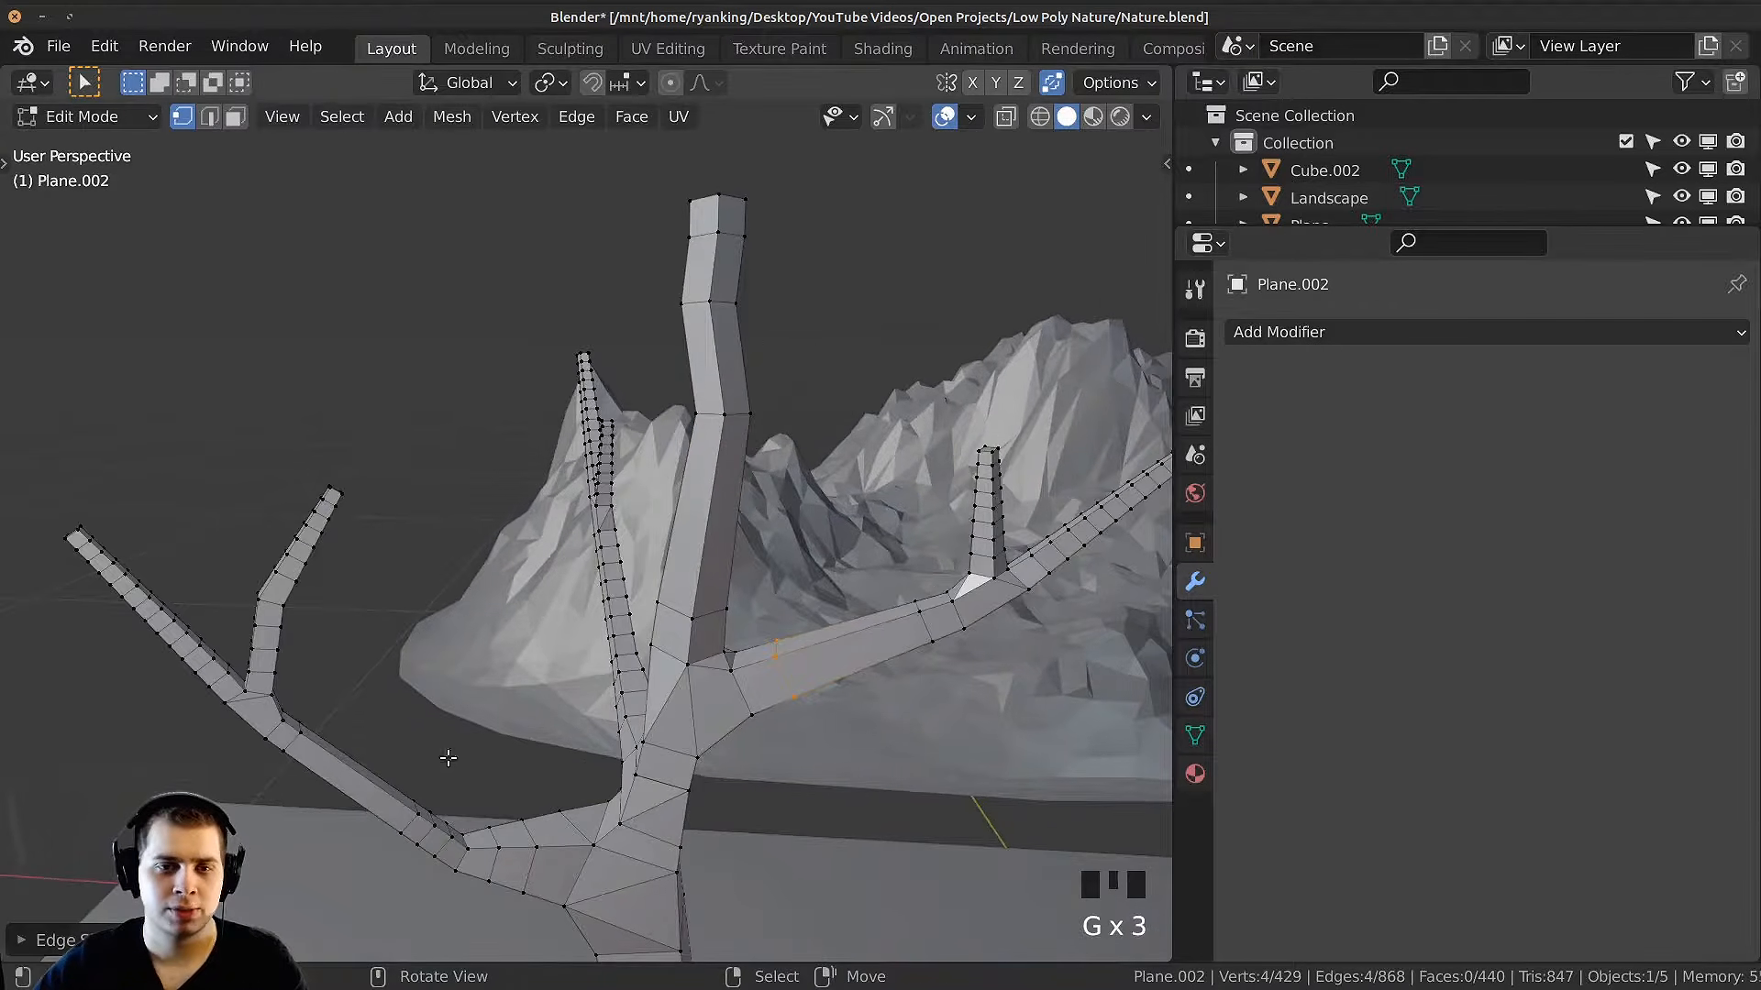
{"action": "middle_click_drag", "start_coordinate": [312, 683], "coordinate": [367, 655]}
{"action": "middle_click_drag", "start_coordinate": [367, 656], "coordinate": [396, 587], "text": "shift"}
{"action": "scroll", "coordinate": [420, 507], "scroll_direction": "up", "scroll_amount": 2}
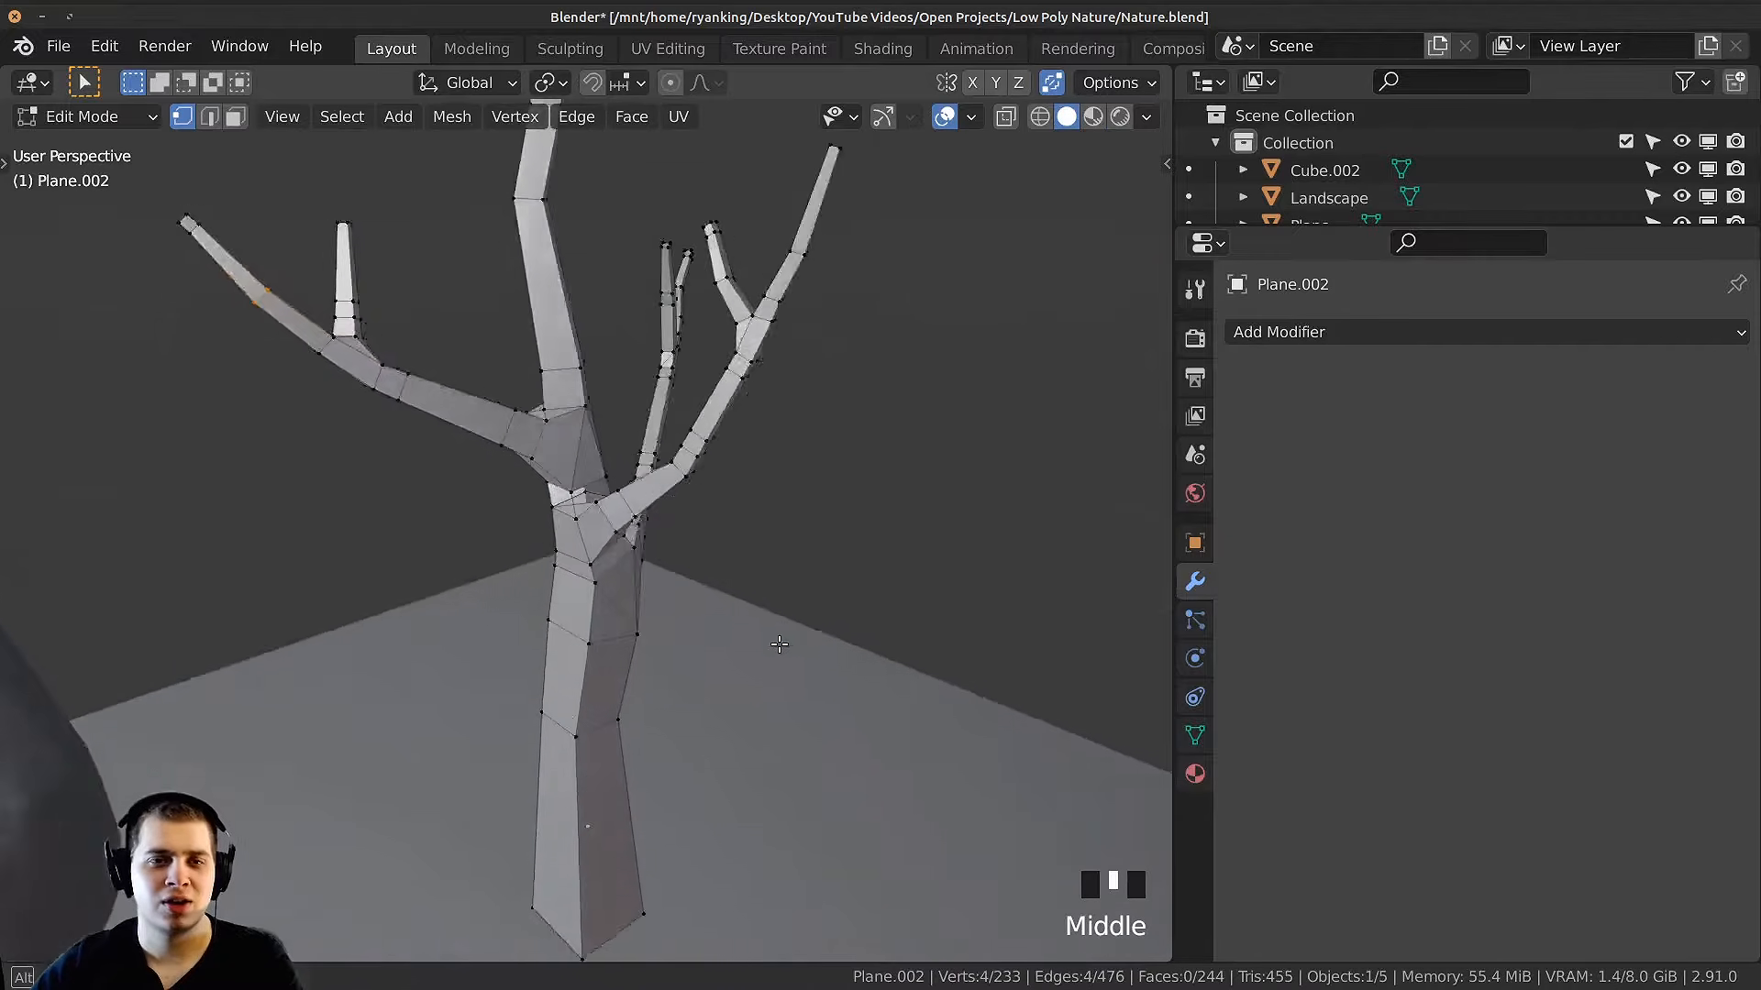
Step: Delete the two messy faces in the crotch where the side branch leaves the trunk
{"action": "middle_click_drag", "start_coordinate": [642, 551], "coordinate": [697, 475]}
{"action": "scroll", "coordinate": [697, 541], "scroll_direction": "up", "scroll_amount": 5}
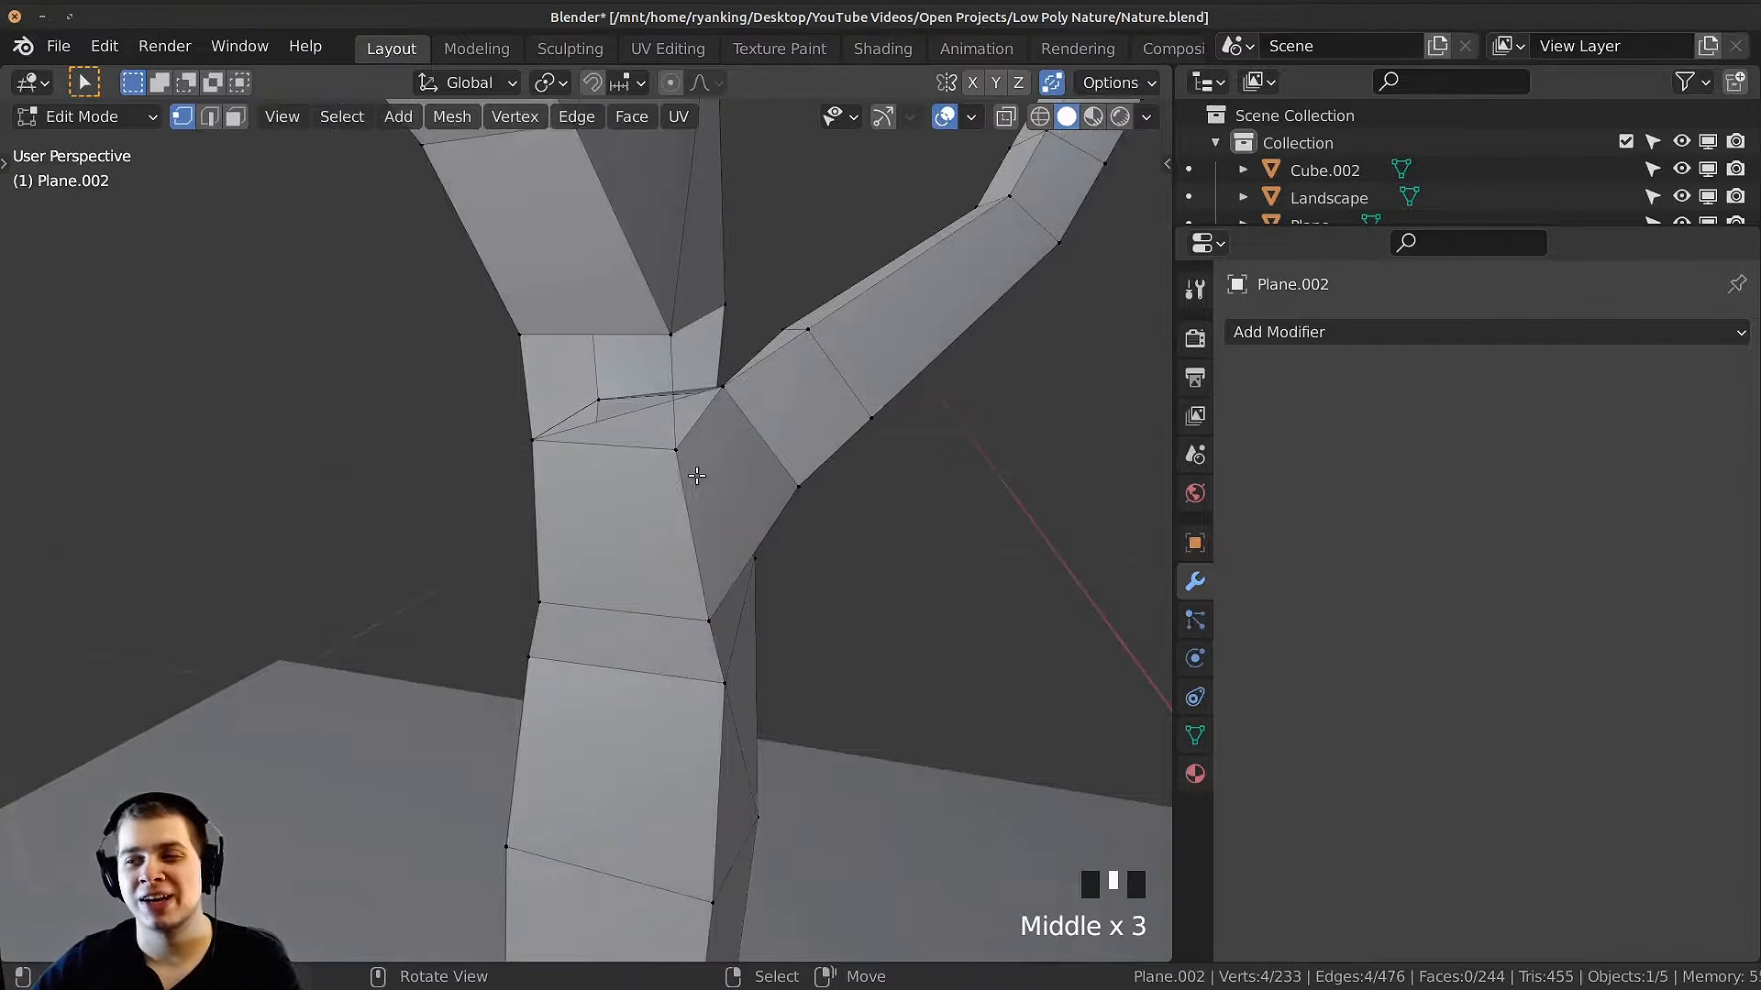
{"action": "middle_click_drag", "start_coordinate": [559, 524], "coordinate": [807, 421]}
{"action": "scroll", "coordinate": [822, 422], "scroll_direction": "down", "scroll_amount": 1}
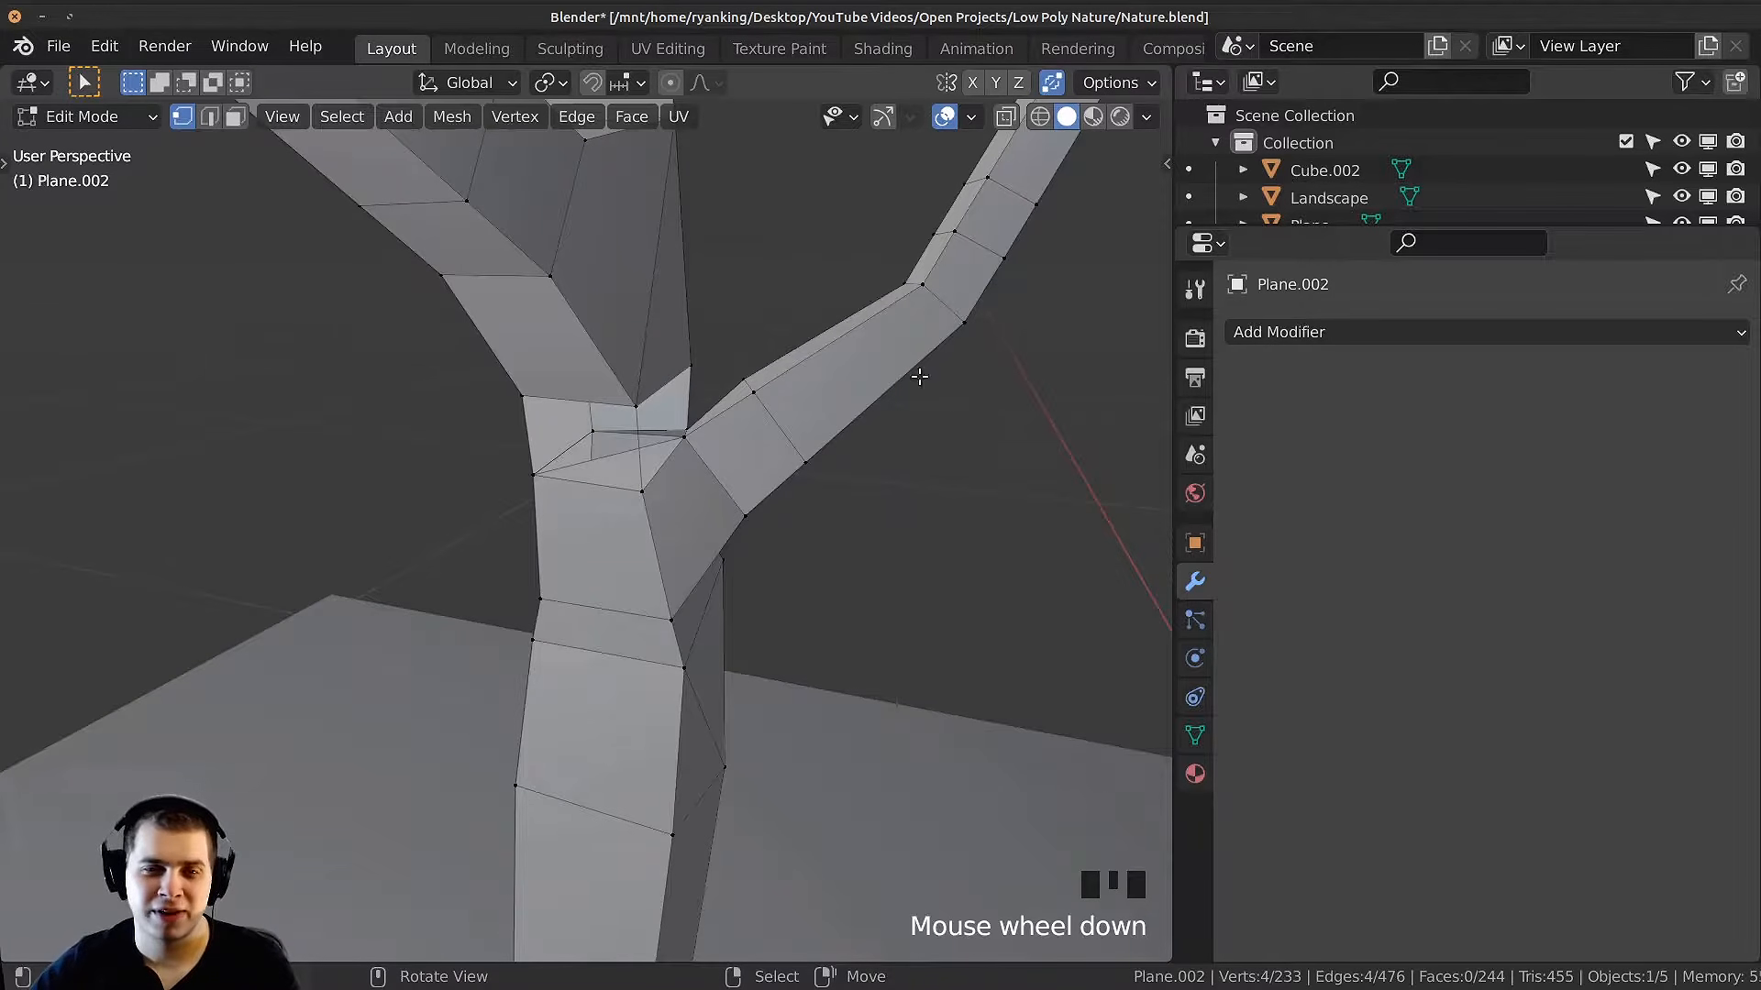
{"action": "middle_click_drag", "start_coordinate": [920, 377], "coordinate": [725, 494]}
{"action": "scroll", "coordinate": [734, 432], "scroll_direction": "up", "scroll_amount": 1}
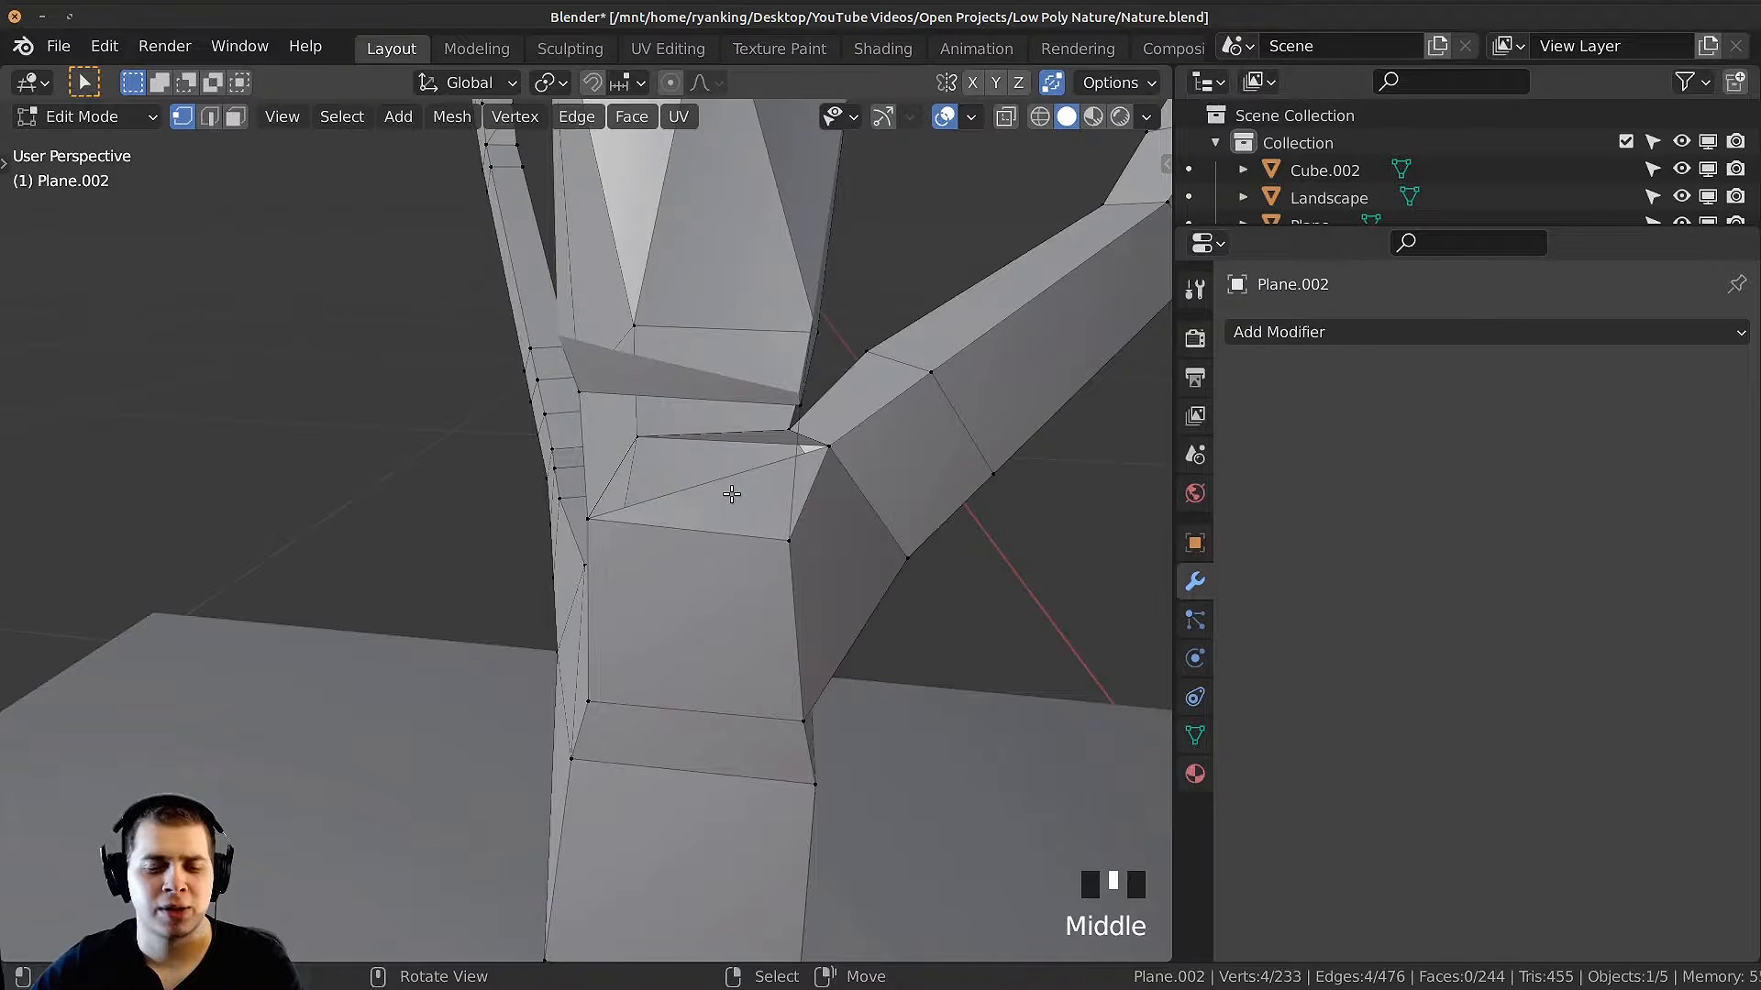
{"action": "right_click", "coordinate": [748, 483]}
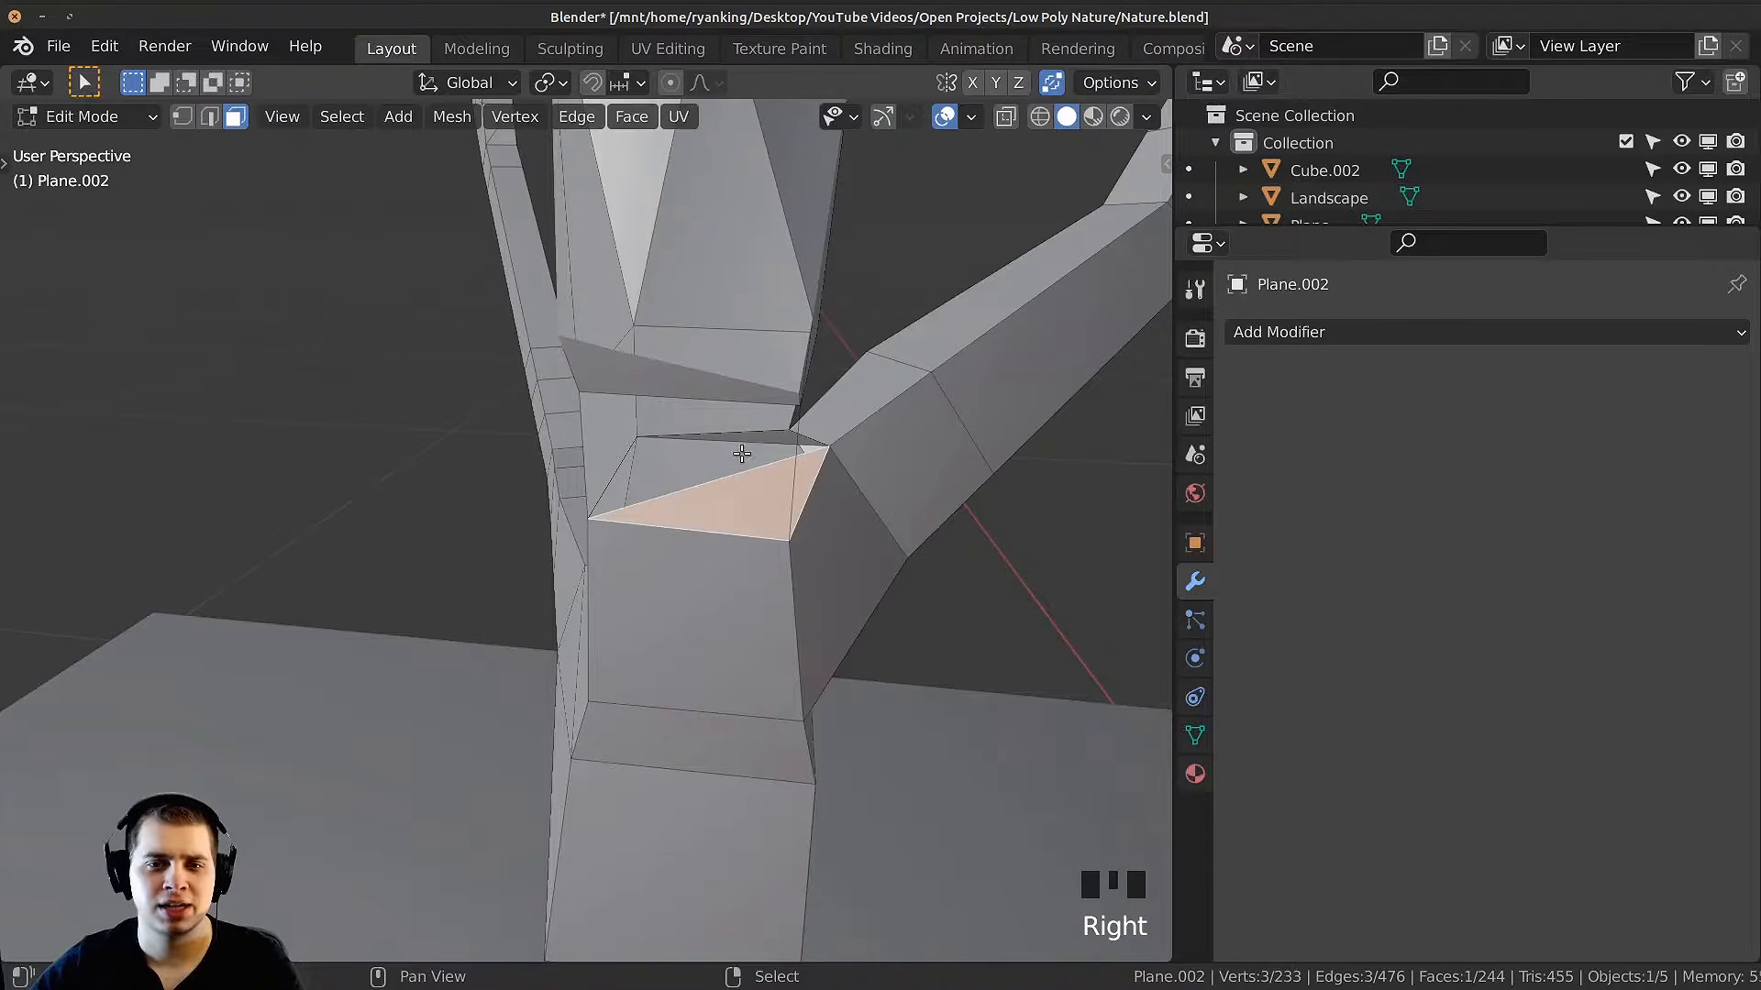
{"action": "right_click", "coordinate": [742, 453], "text": "shift"}
{"action": "middle_click_drag", "start_coordinate": [742, 453], "coordinate": [521, 508]}
{"action": "key", "text": "x"}
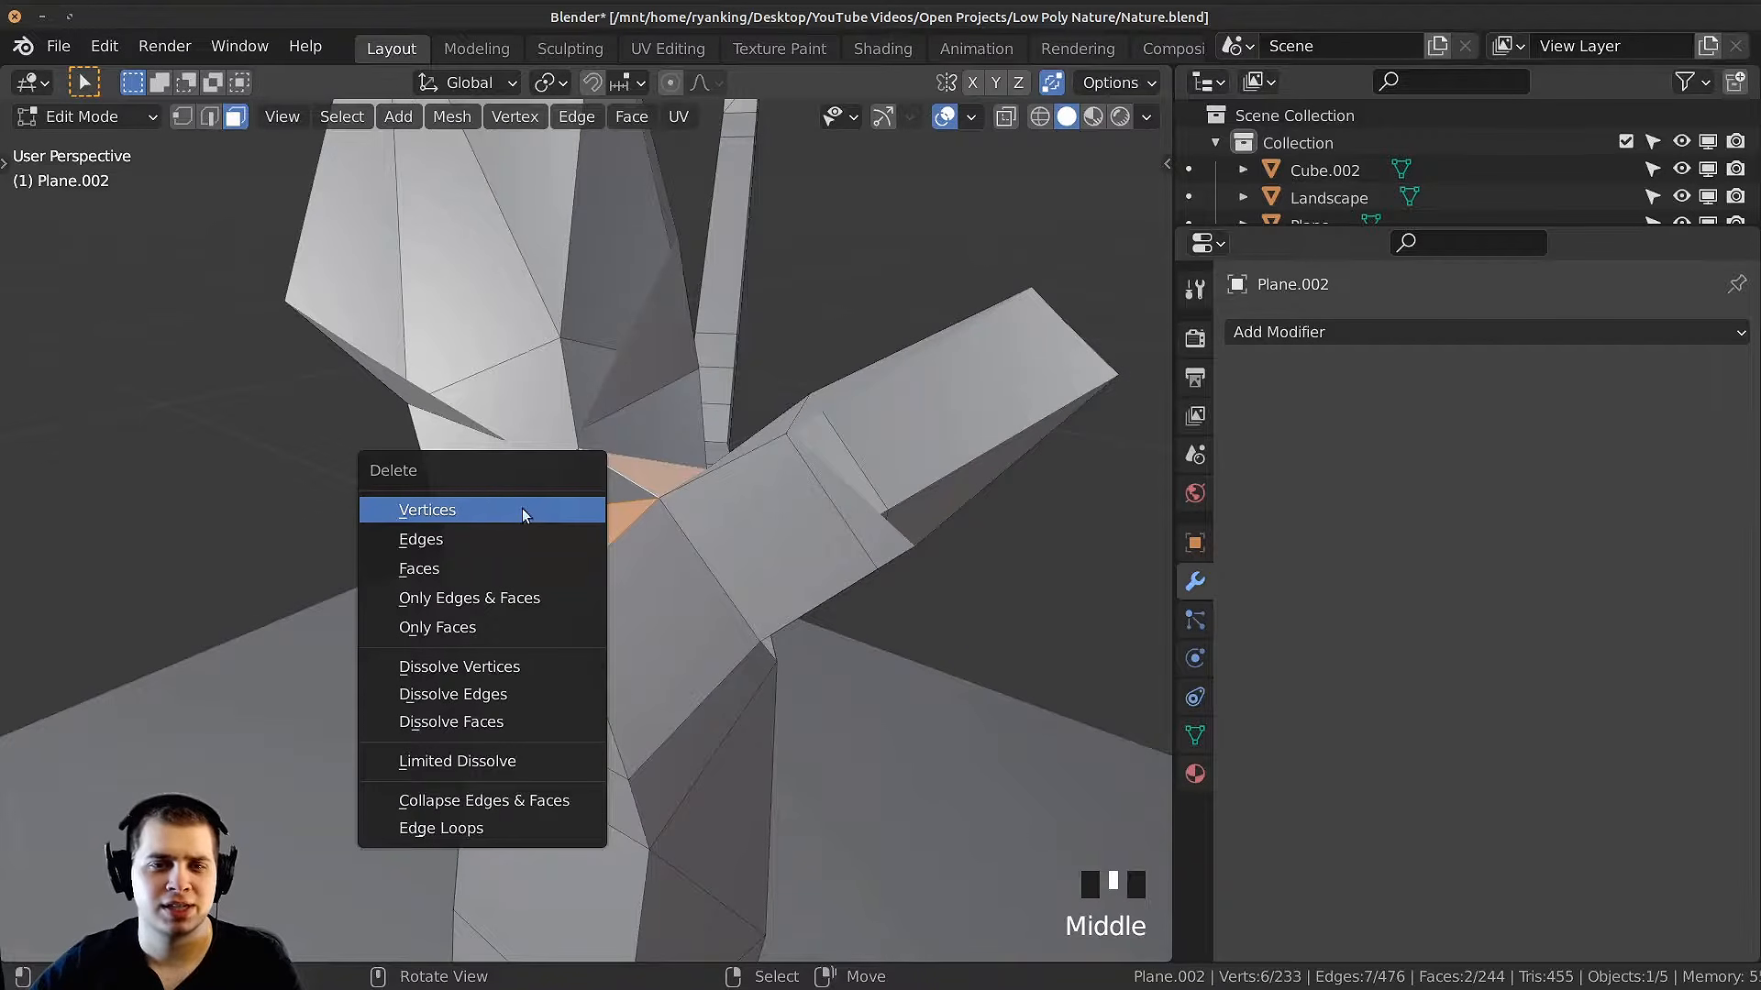
{"action": "left_click", "coordinate": [416, 571]}
{"action": "middle_click_drag", "start_coordinate": [431, 571], "coordinate": [596, 419]}
Step: Fill part of the hole at the trunk fork with a new face and select the vertices bordering the remaining gap
{"action": "key", "text": "2"}
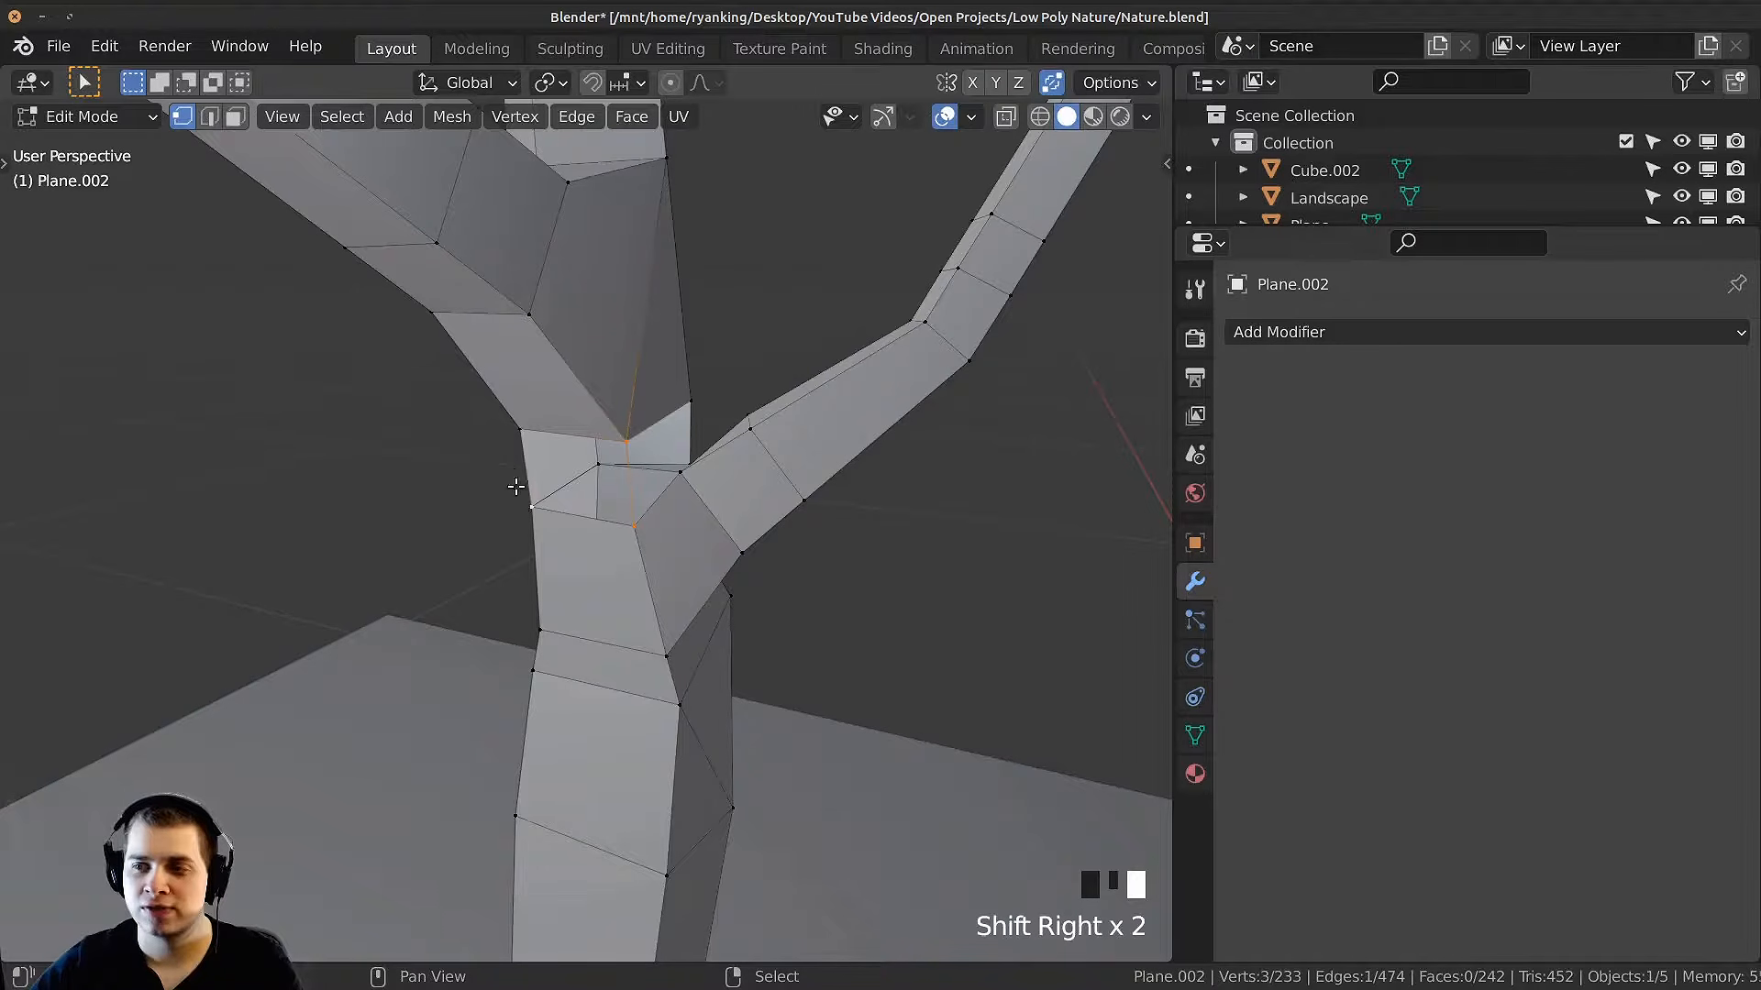
{"action": "middle_click_drag", "start_coordinate": [511, 432], "coordinate": [555, 510]}
{"action": "scroll", "coordinate": [643, 442], "scroll_direction": "up", "scroll_amount": 2}
{"action": "key", "text": "f"}
{"action": "scroll", "coordinate": [643, 442], "scroll_direction": "down", "scroll_amount": 2}
{"action": "right_click", "coordinate": [663, 453], "text": "shift"}
{"action": "right_click", "coordinate": [582, 517], "text": "shift"}
{"action": "scroll", "coordinate": [555, 509], "scroll_direction": "up", "scroll_amount": 2}
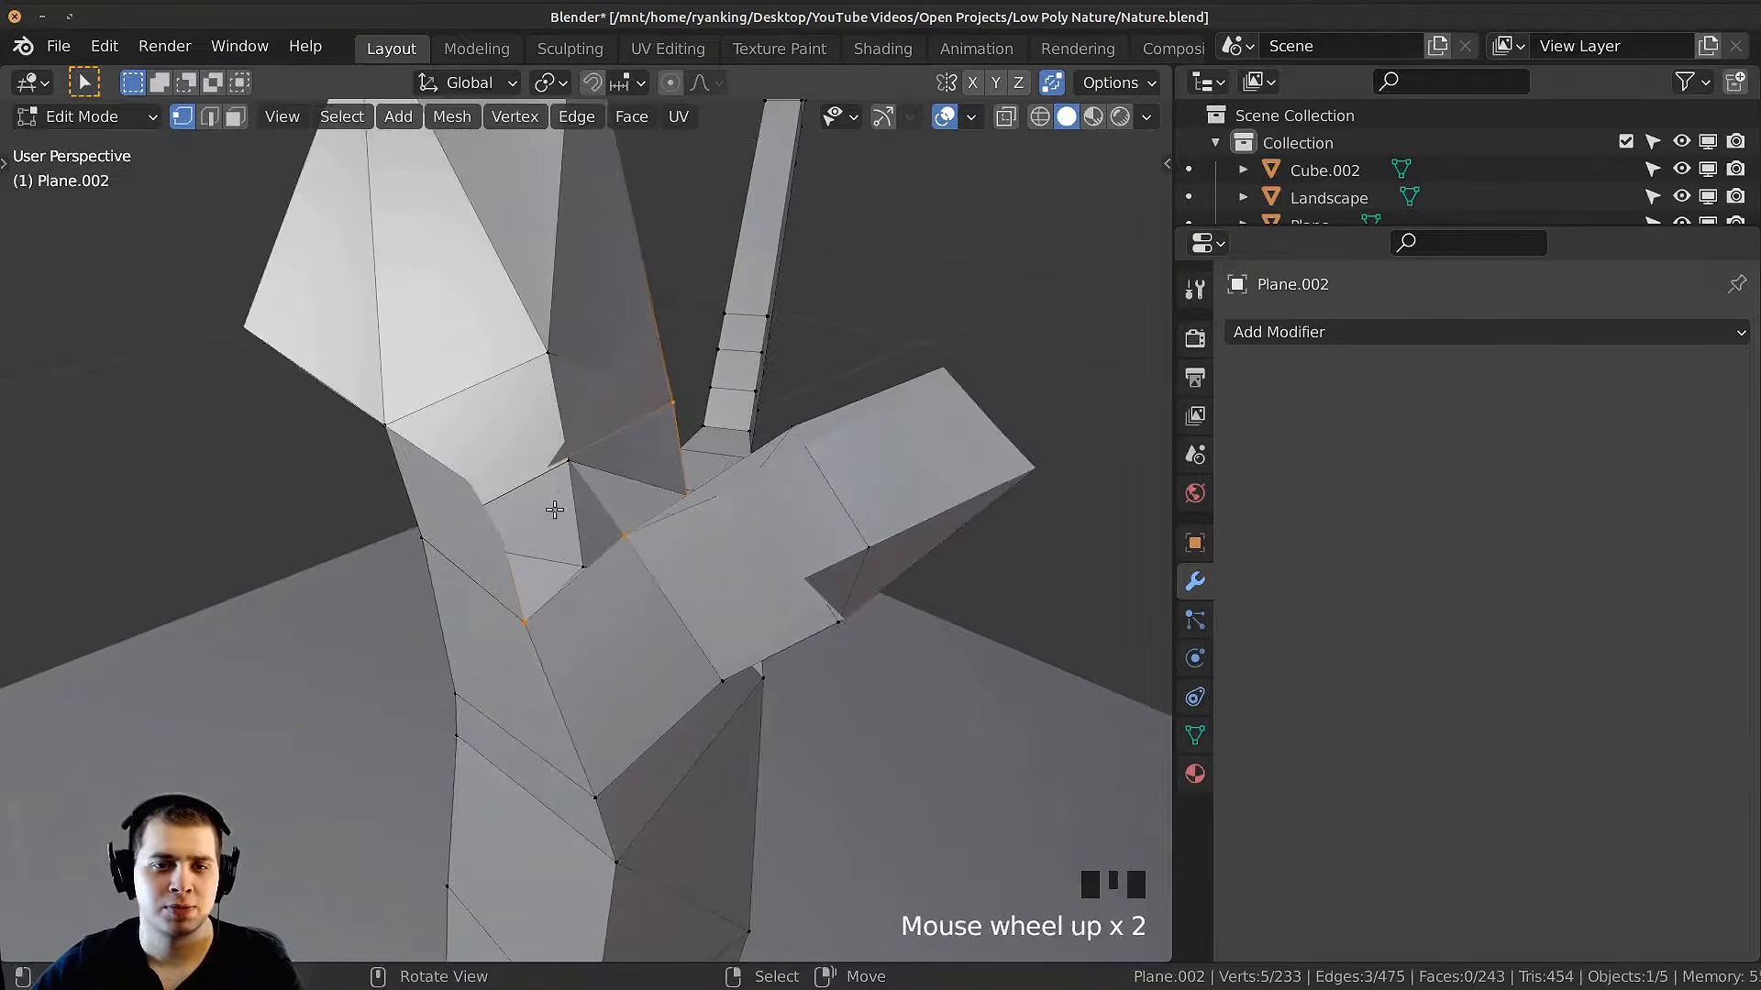
Step: Delete the stray triangle at the trunk fork, fill the gap with one five-sided face, and return to Object Mode
{"action": "scroll", "coordinate": [591, 498], "scroll_direction": "down", "scroll_amount": 1}
{"action": "right_click", "coordinate": [602, 501]}
{"action": "key", "text": "x"}
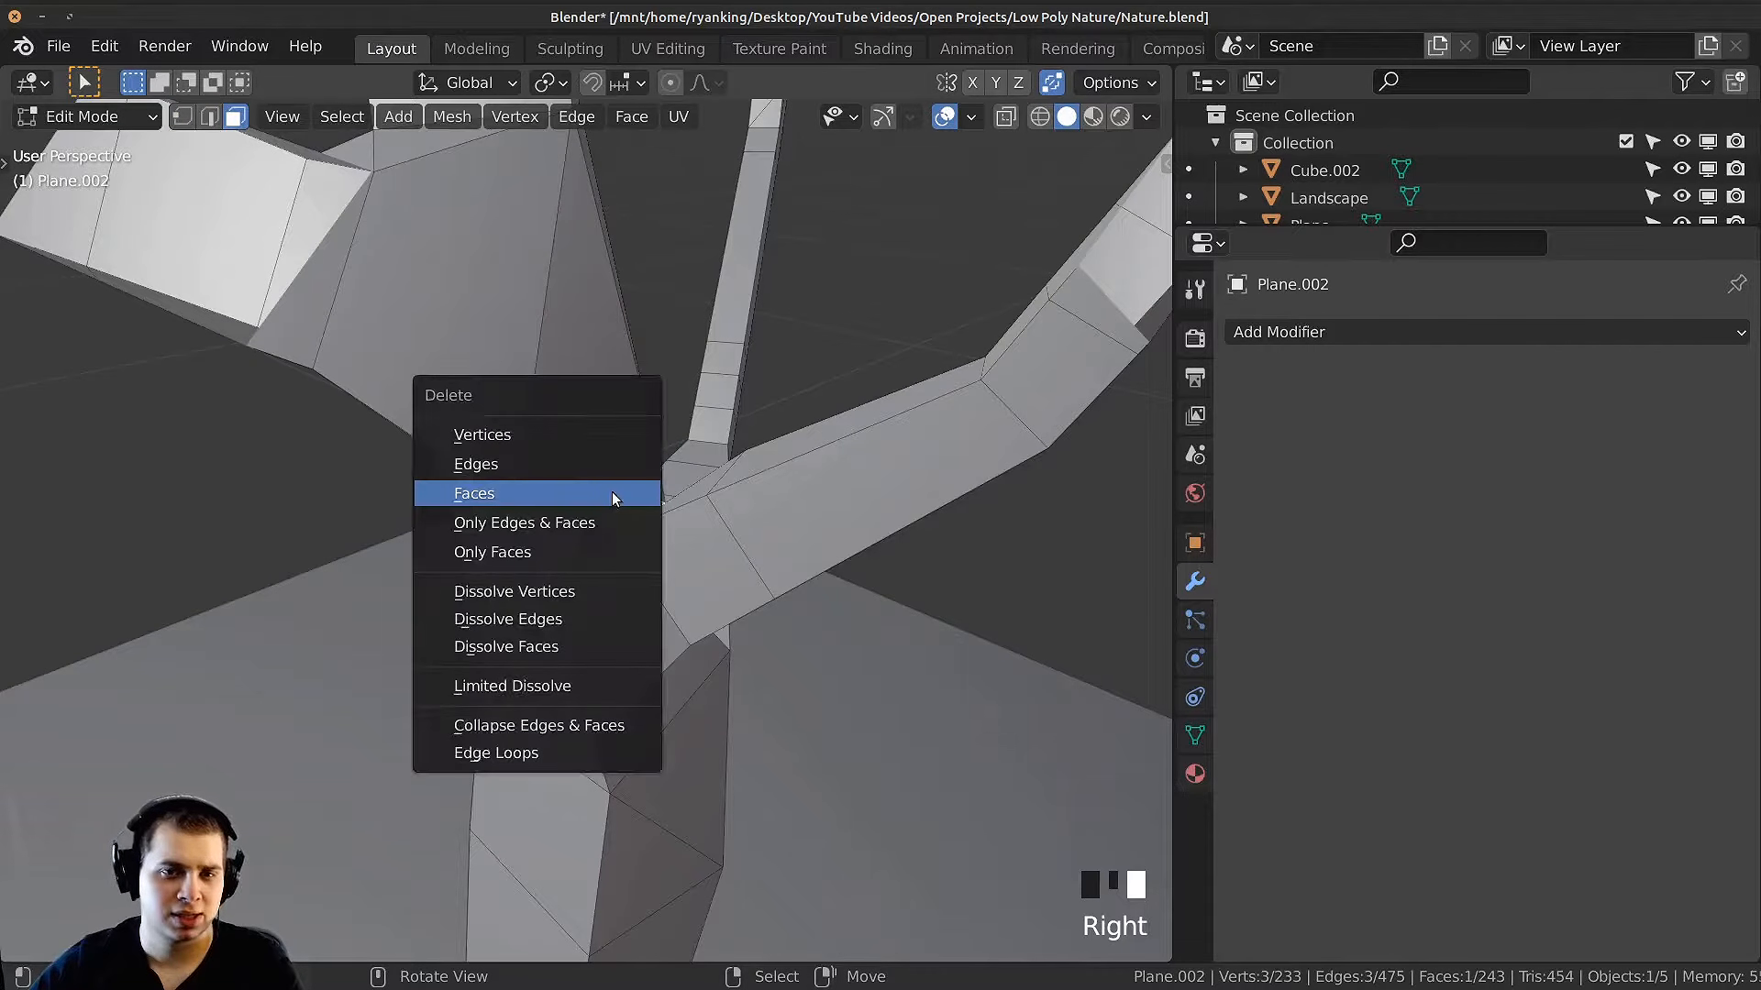
{"action": "left_click", "coordinate": [611, 492]}
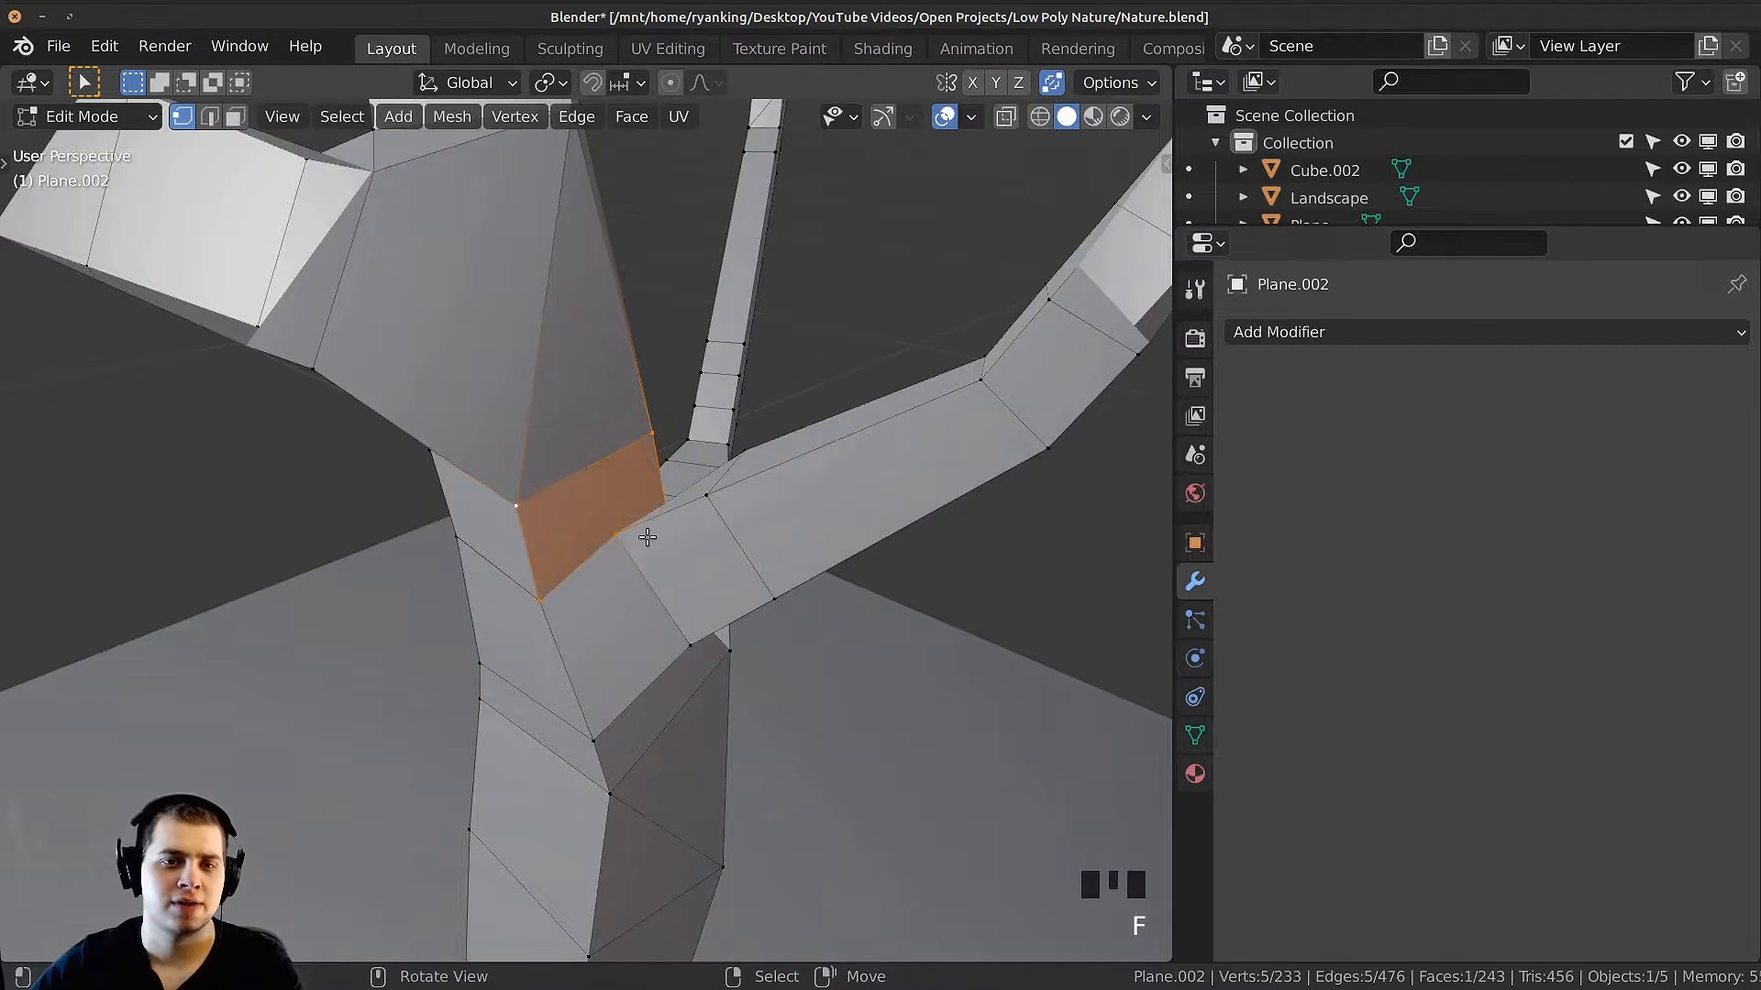
{"action": "middle_click_drag", "start_coordinate": [647, 537], "coordinate": [840, 398]}
{"action": "key", "text": "Tab"}
{"action": "scroll", "coordinate": [681, 510], "scroll_direction": "down", "scroll_amount": 4}
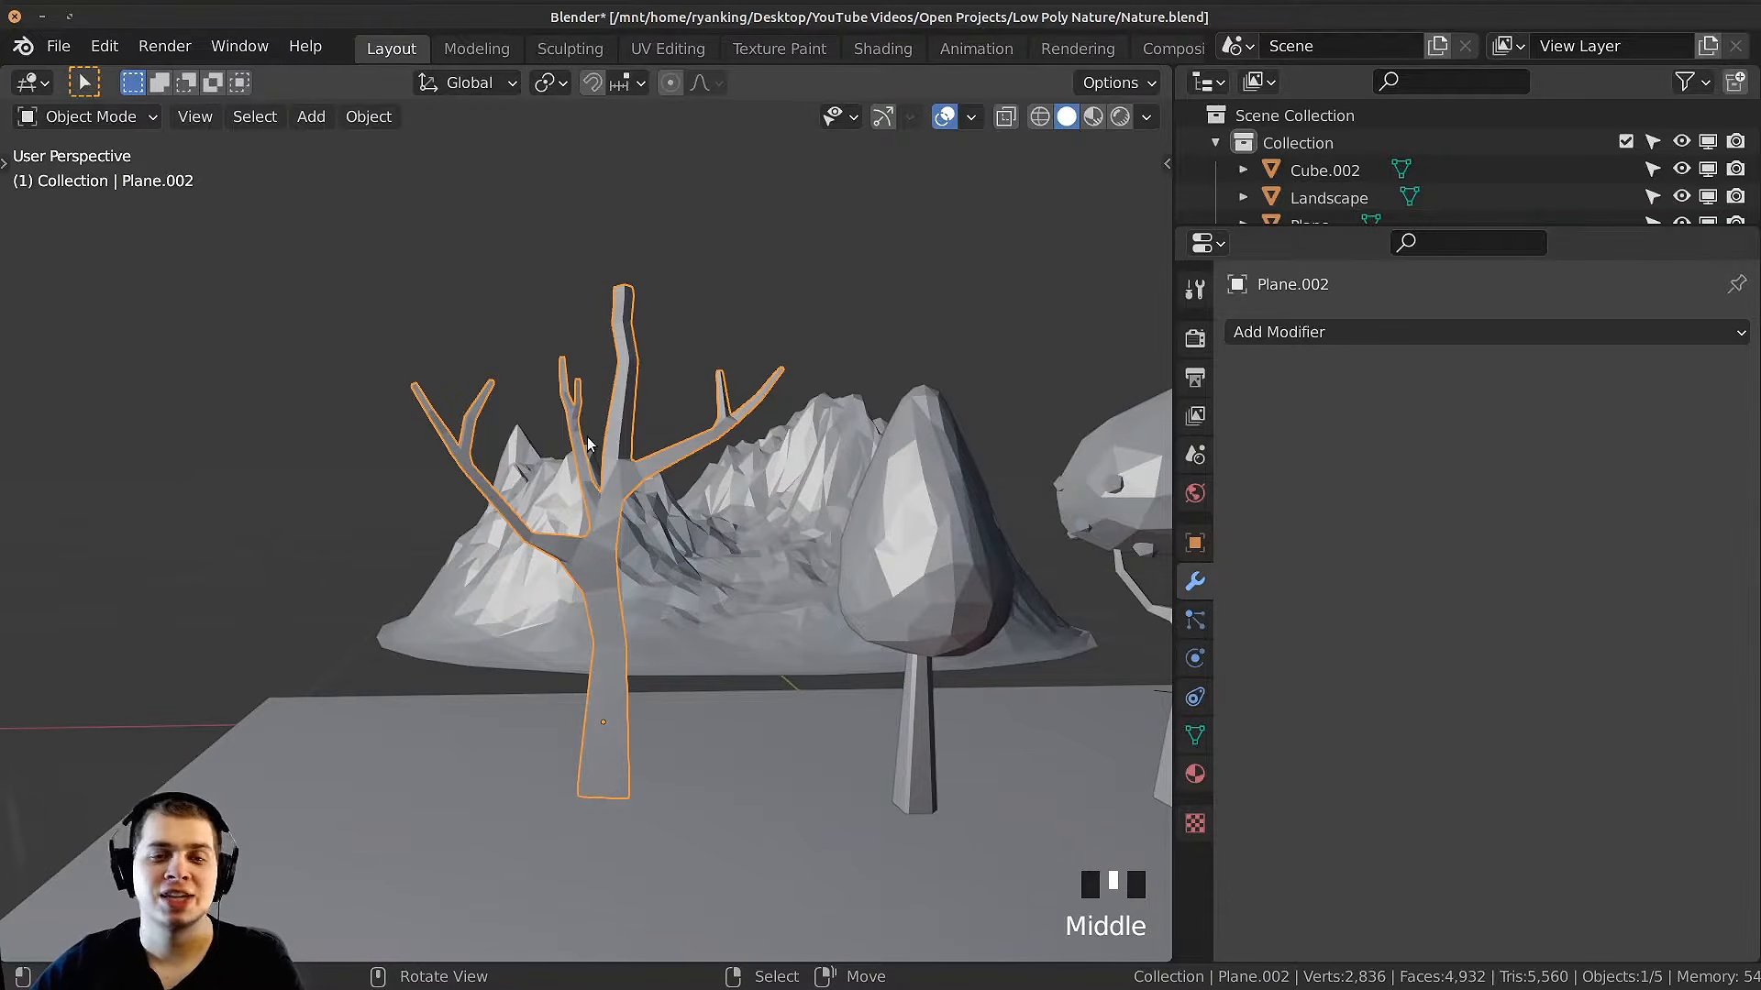
Step: Add an ico sphere, scale it down and move it above the bare tree as foliage
{"action": "middle_click_drag", "start_coordinate": [587, 444], "coordinate": [604, 356]}
{"action": "key", "text": "shift+a"}
{"action": "mouse_move", "coordinate": [602, 356]}
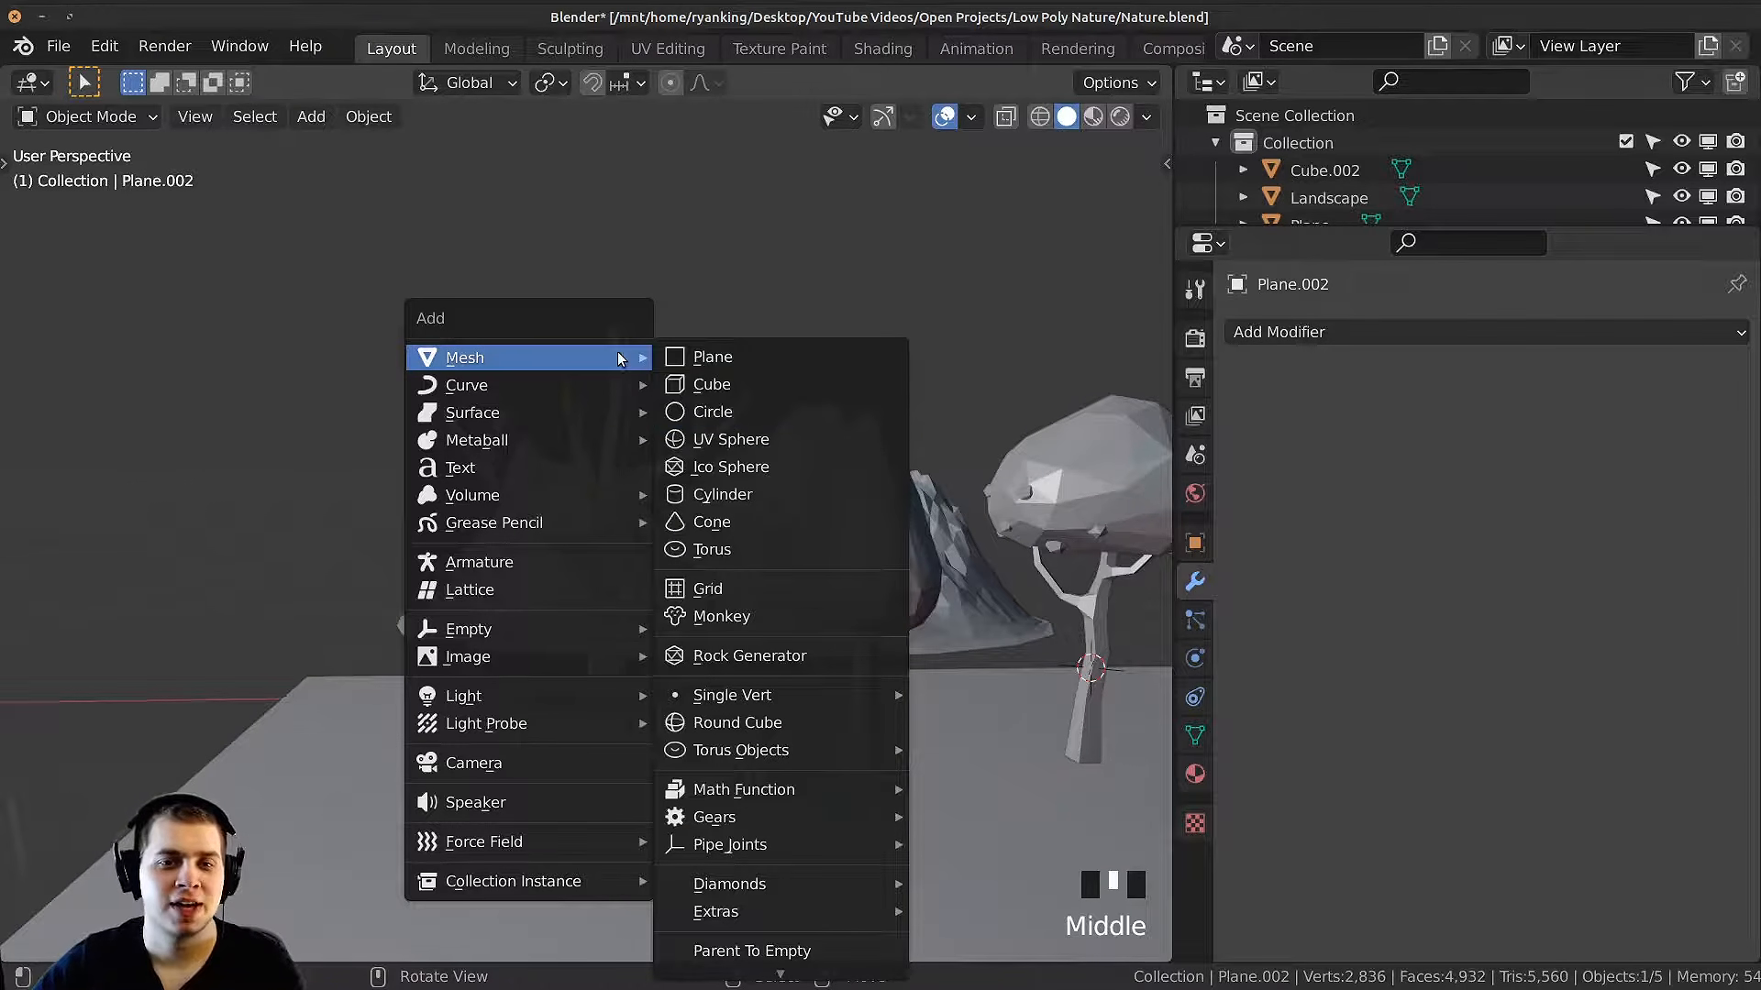
{"action": "left_click", "coordinate": [730, 467]}
{"action": "scroll", "coordinate": [783, 576], "scroll_direction": "down", "scroll_amount": 4}
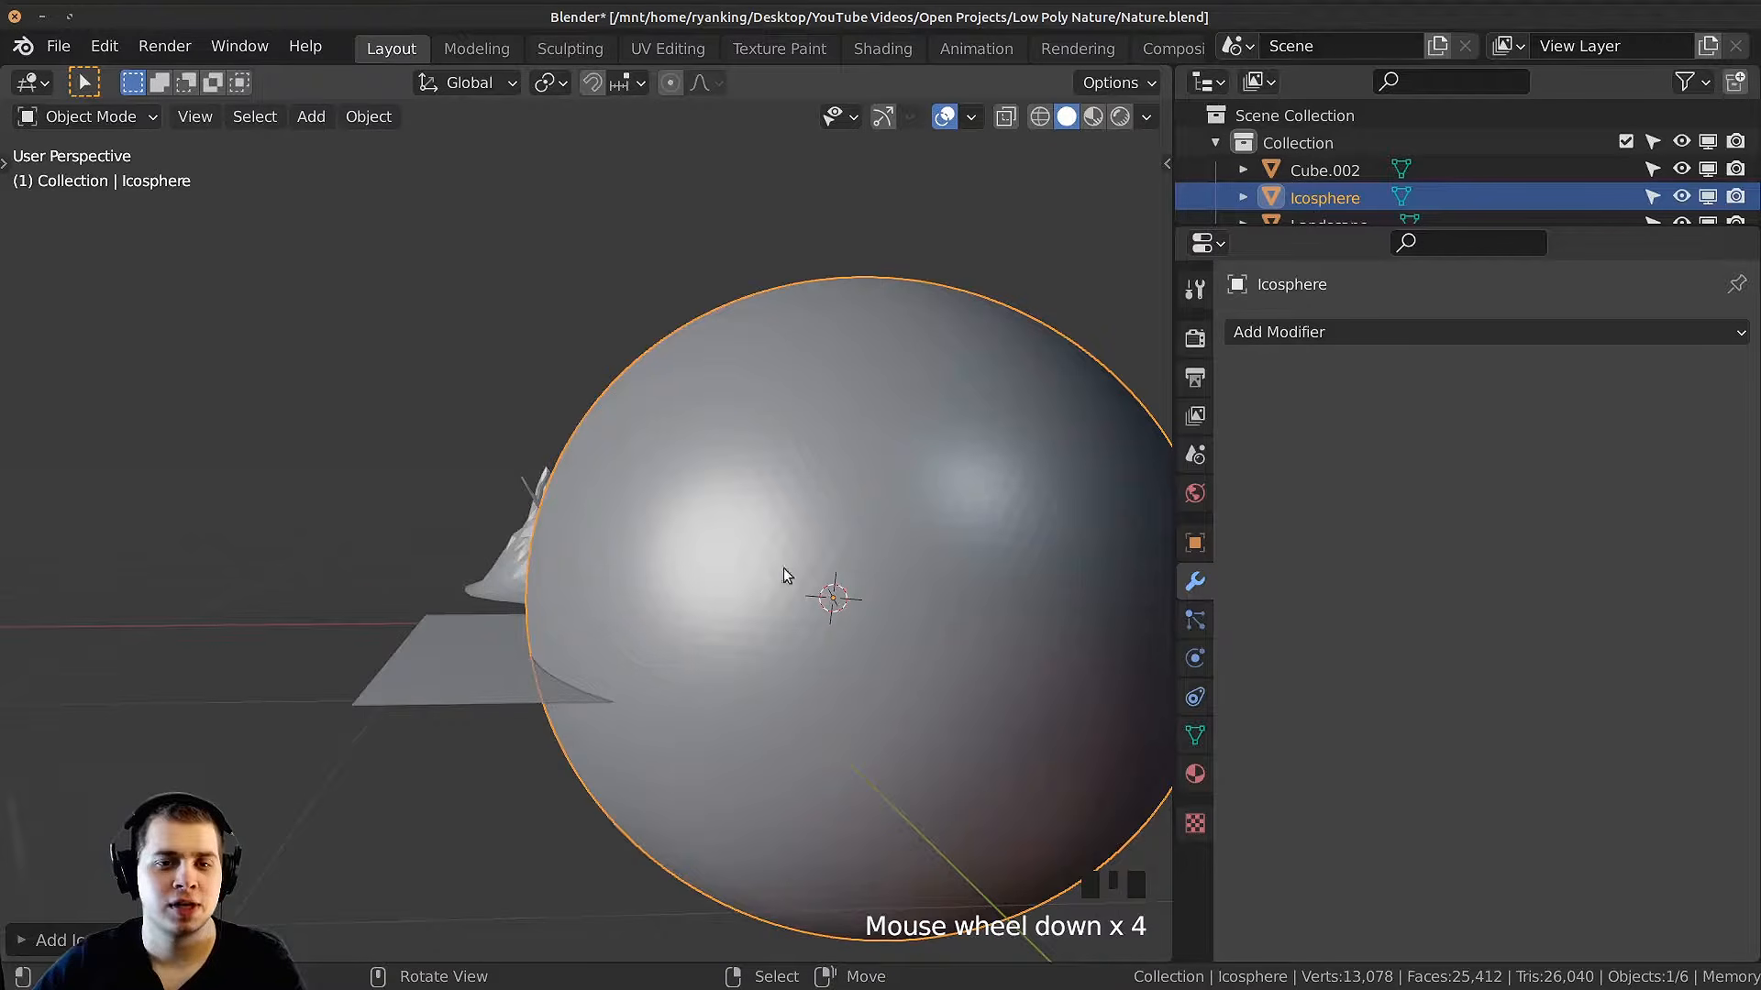
{"action": "scroll", "coordinate": [784, 571], "scroll_direction": "down", "scroll_amount": 3}
{"action": "key", "text": "s"}
{"action": "left_click", "coordinate": [813, 633]}
{"action": "key", "text": "g"}
{"action": "scroll", "coordinate": [771, 587], "scroll_direction": "up", "scroll_amount": 3}
{"action": "key", "text": "s"}
{"action": "key", "text": "g"}
{"action": "left_click", "coordinate": [696, 509]}
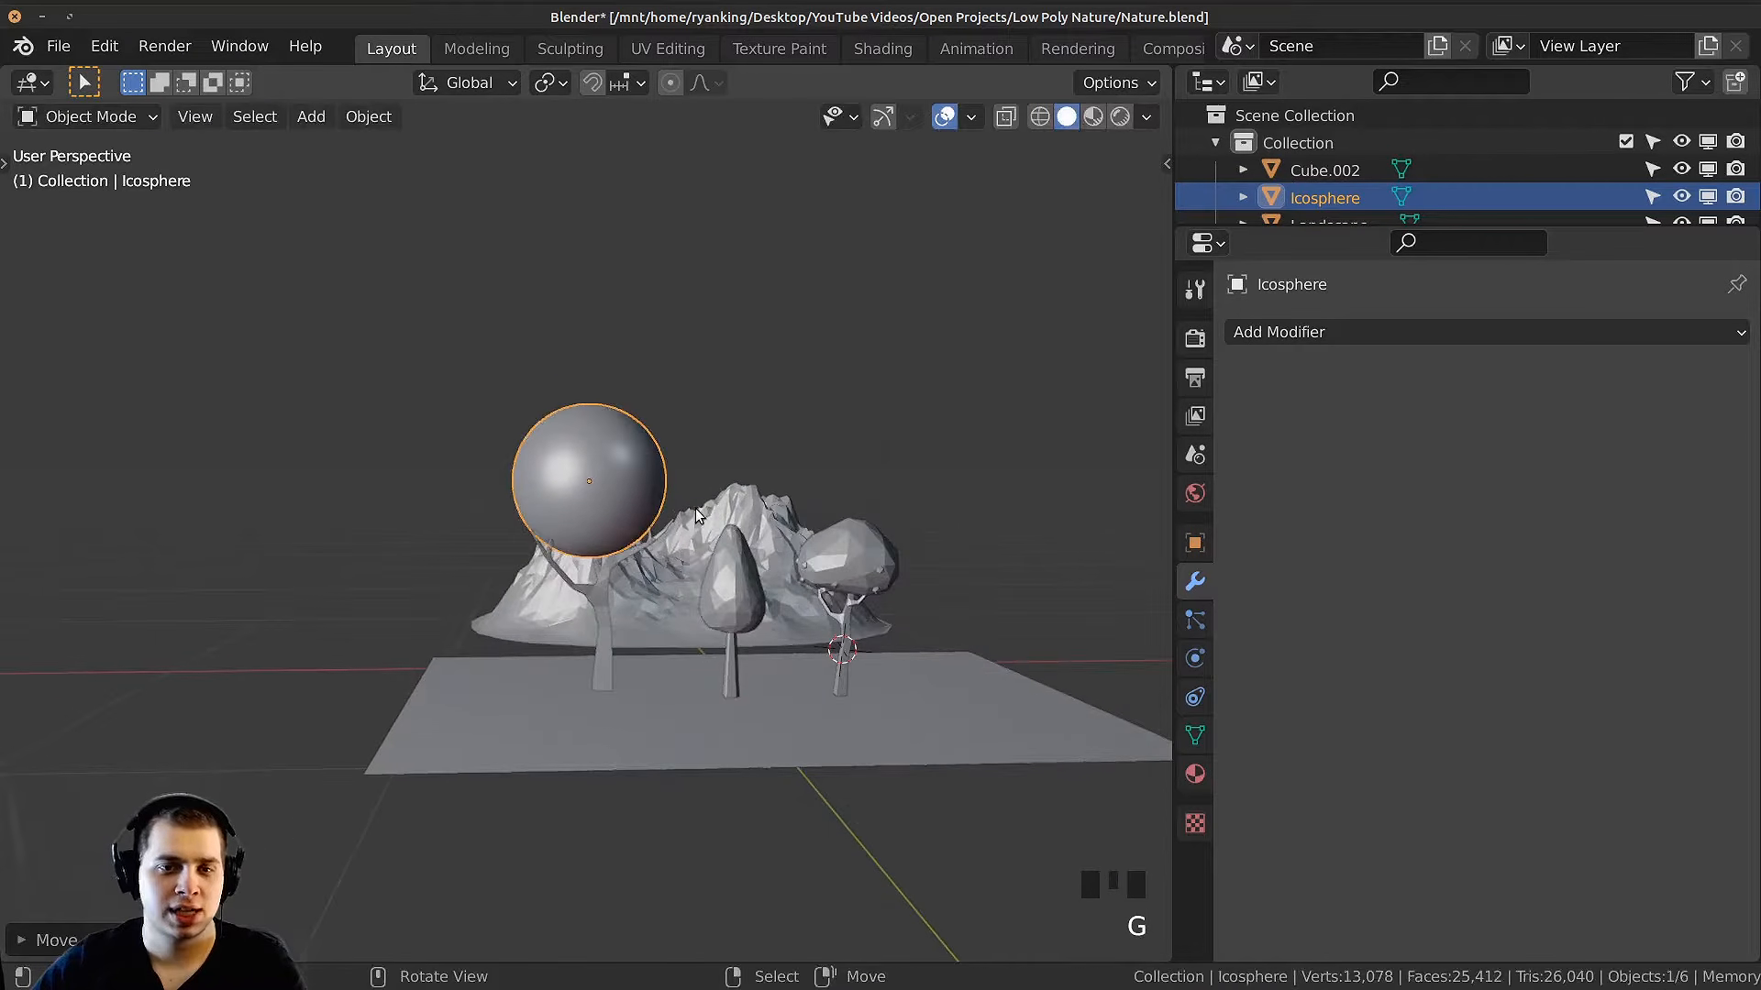
Step: Shrink the foliage sphere further and center it on the tip of the main trunk
{"action": "middle_click_drag", "start_coordinate": [699, 515], "coordinate": [834, 475]}
{"action": "scroll", "coordinate": [834, 475], "scroll_direction": "up", "scroll_amount": 1}
{"action": "key", "text": "s"}
{"action": "left_click", "coordinate": [736, 471]}
{"action": "scroll", "coordinate": [734, 471], "scroll_direction": "up", "scroll_amount": 5}
{"action": "key", "text": "g"}
{"action": "key", "text": "s"}
{"action": "key", "text": "g"}
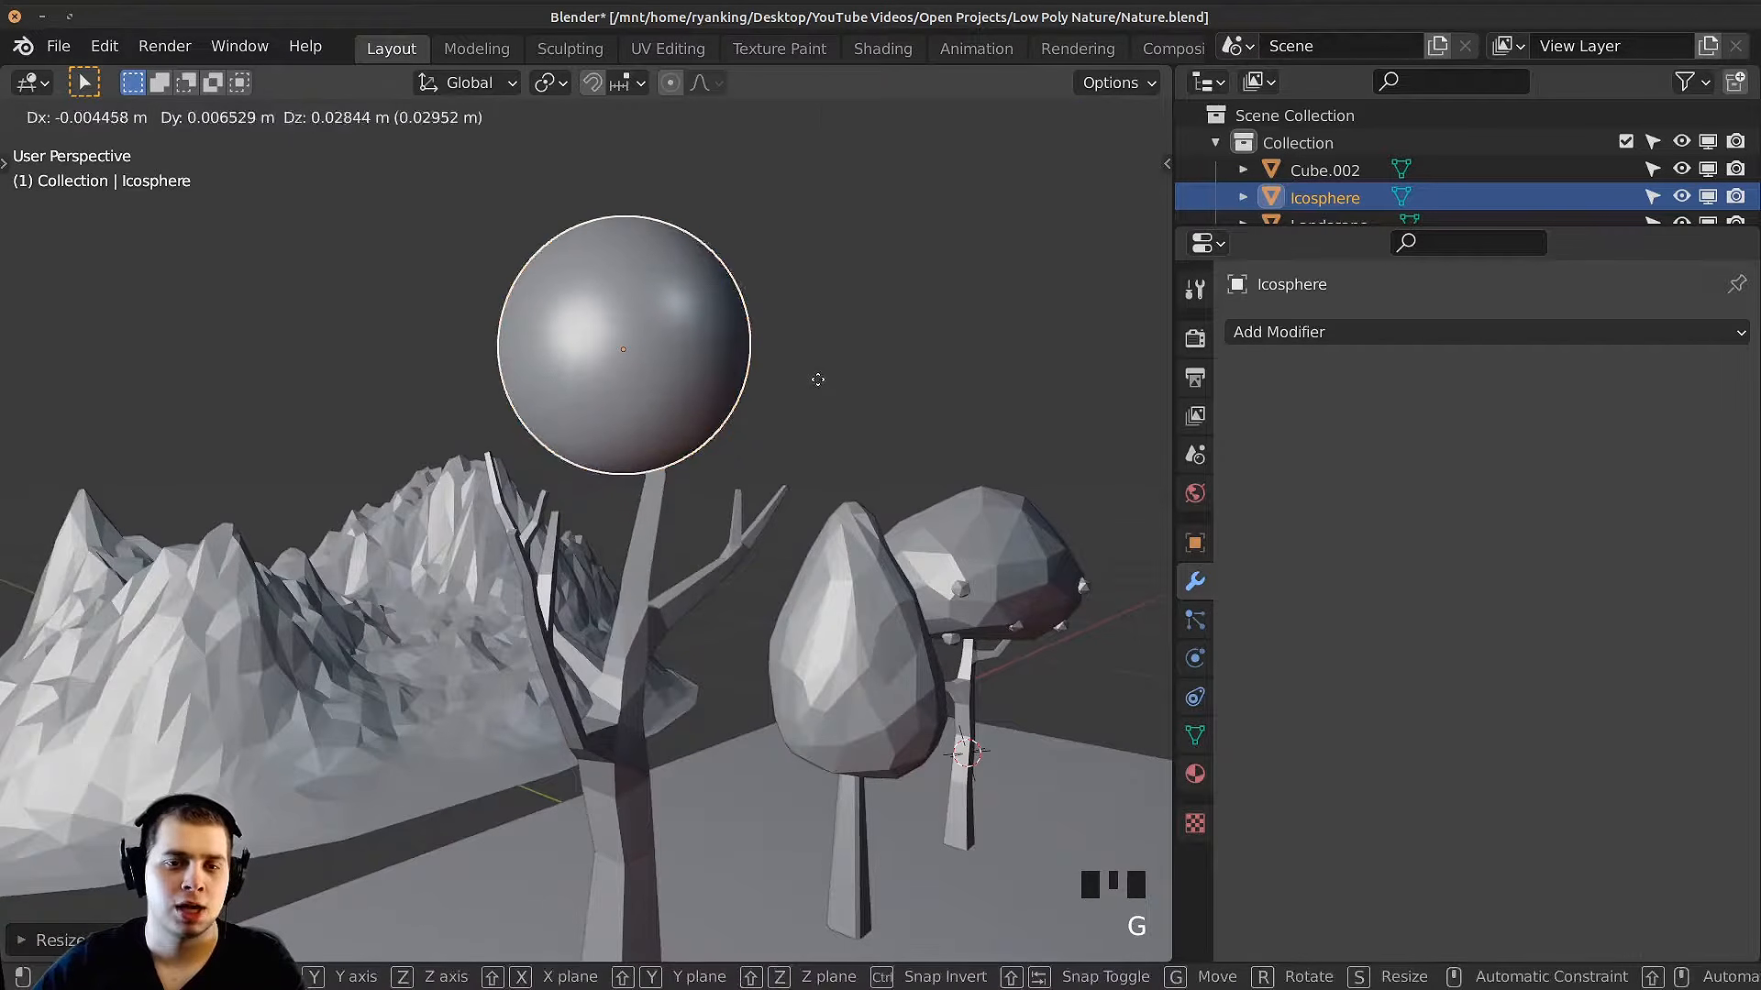
{"action": "key", "text": "s"}
{"action": "left_click", "coordinate": [807, 354]}
{"action": "middle_click_drag", "start_coordinate": [806, 354], "coordinate": [745, 370]}
{"action": "scroll", "coordinate": [784, 257], "scroll_direction": "down", "scroll_amount": 3}
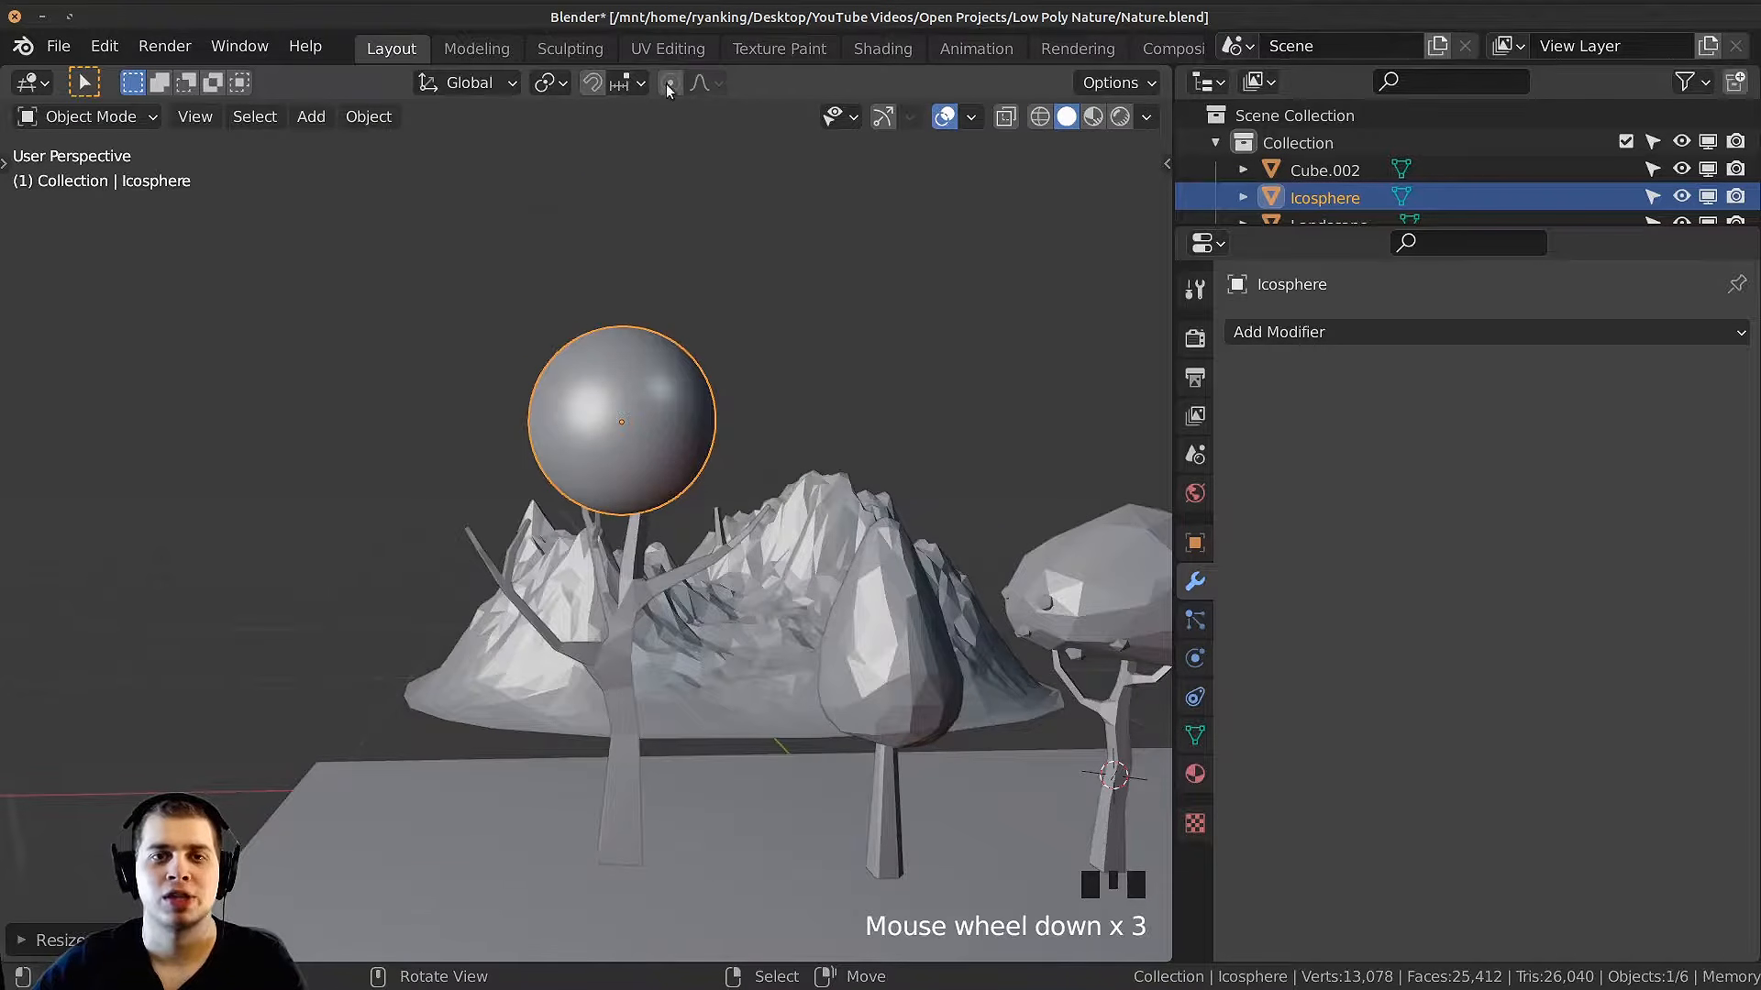
{"action": "scroll", "coordinate": [771, 378], "scroll_direction": "up", "scroll_amount": 3}
Step: In Edit Mode, pull one side of the foliage sphere outward using smooth proportional editing with size 0.20
{"action": "key", "text": "Tab"}
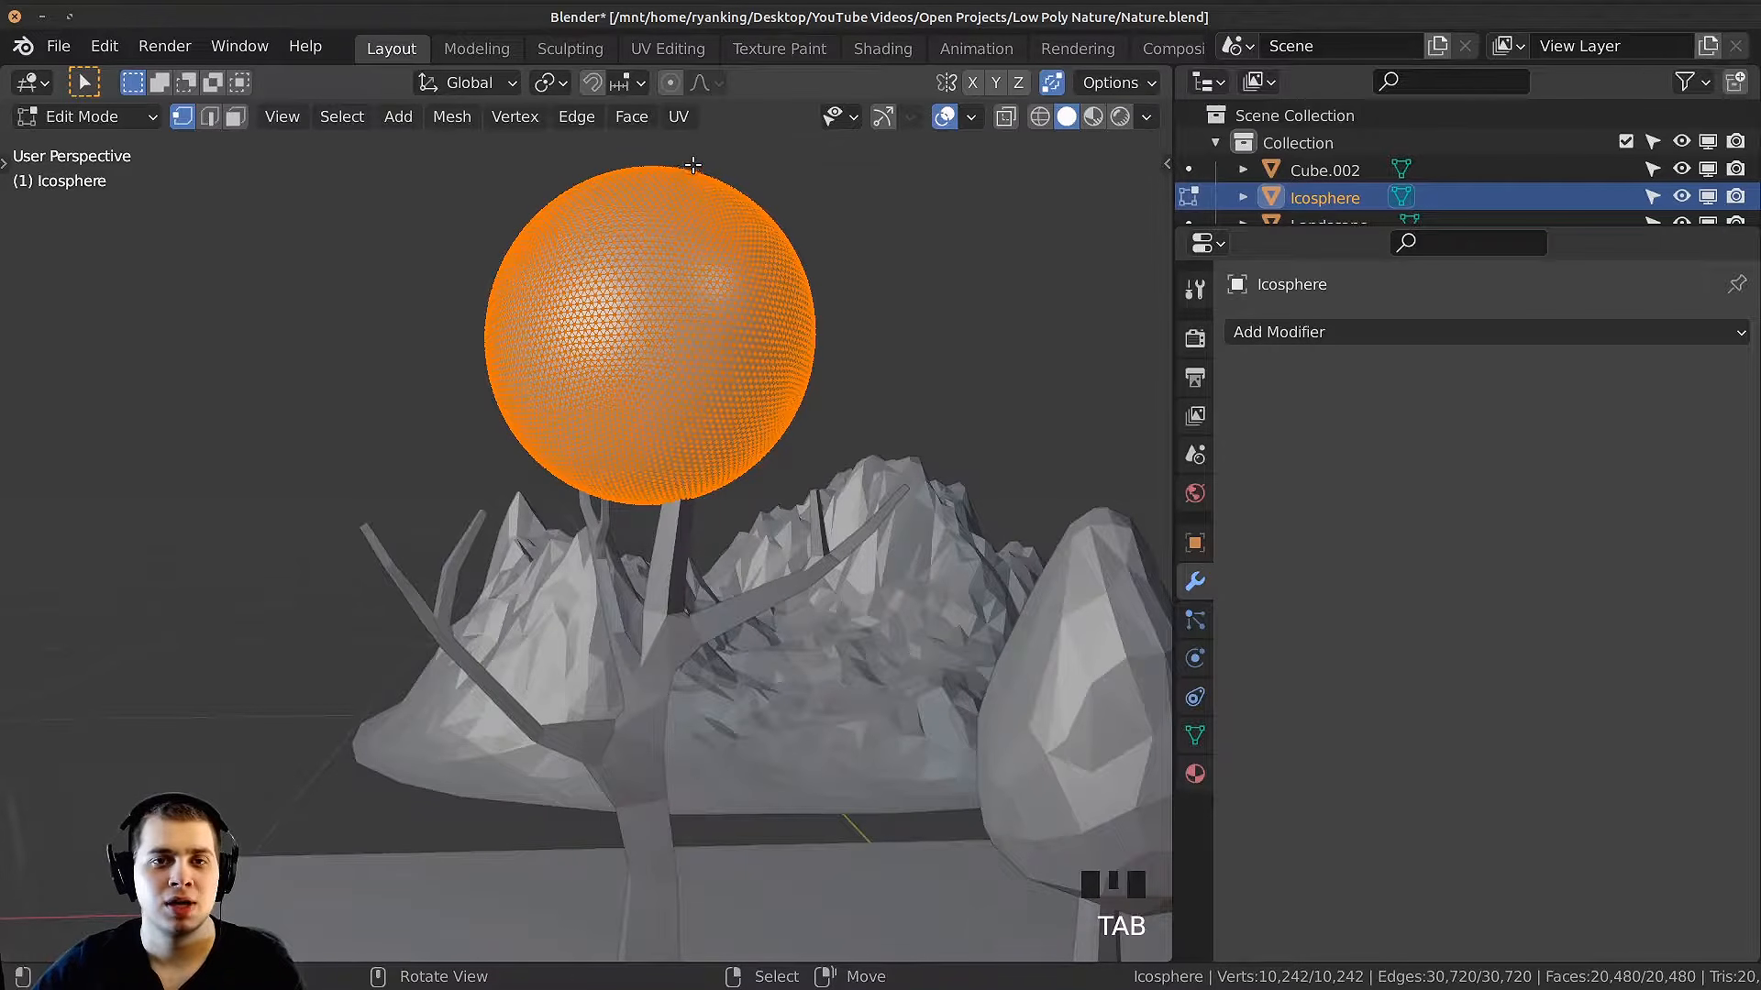
{"action": "right_click", "coordinate": [786, 355]}
{"action": "key", "text": "g"}
{"action": "scroll", "coordinate": [830, 364], "scroll_direction": "down", "scroll_amount": 4}
{"action": "right_click", "coordinate": [793, 317]}
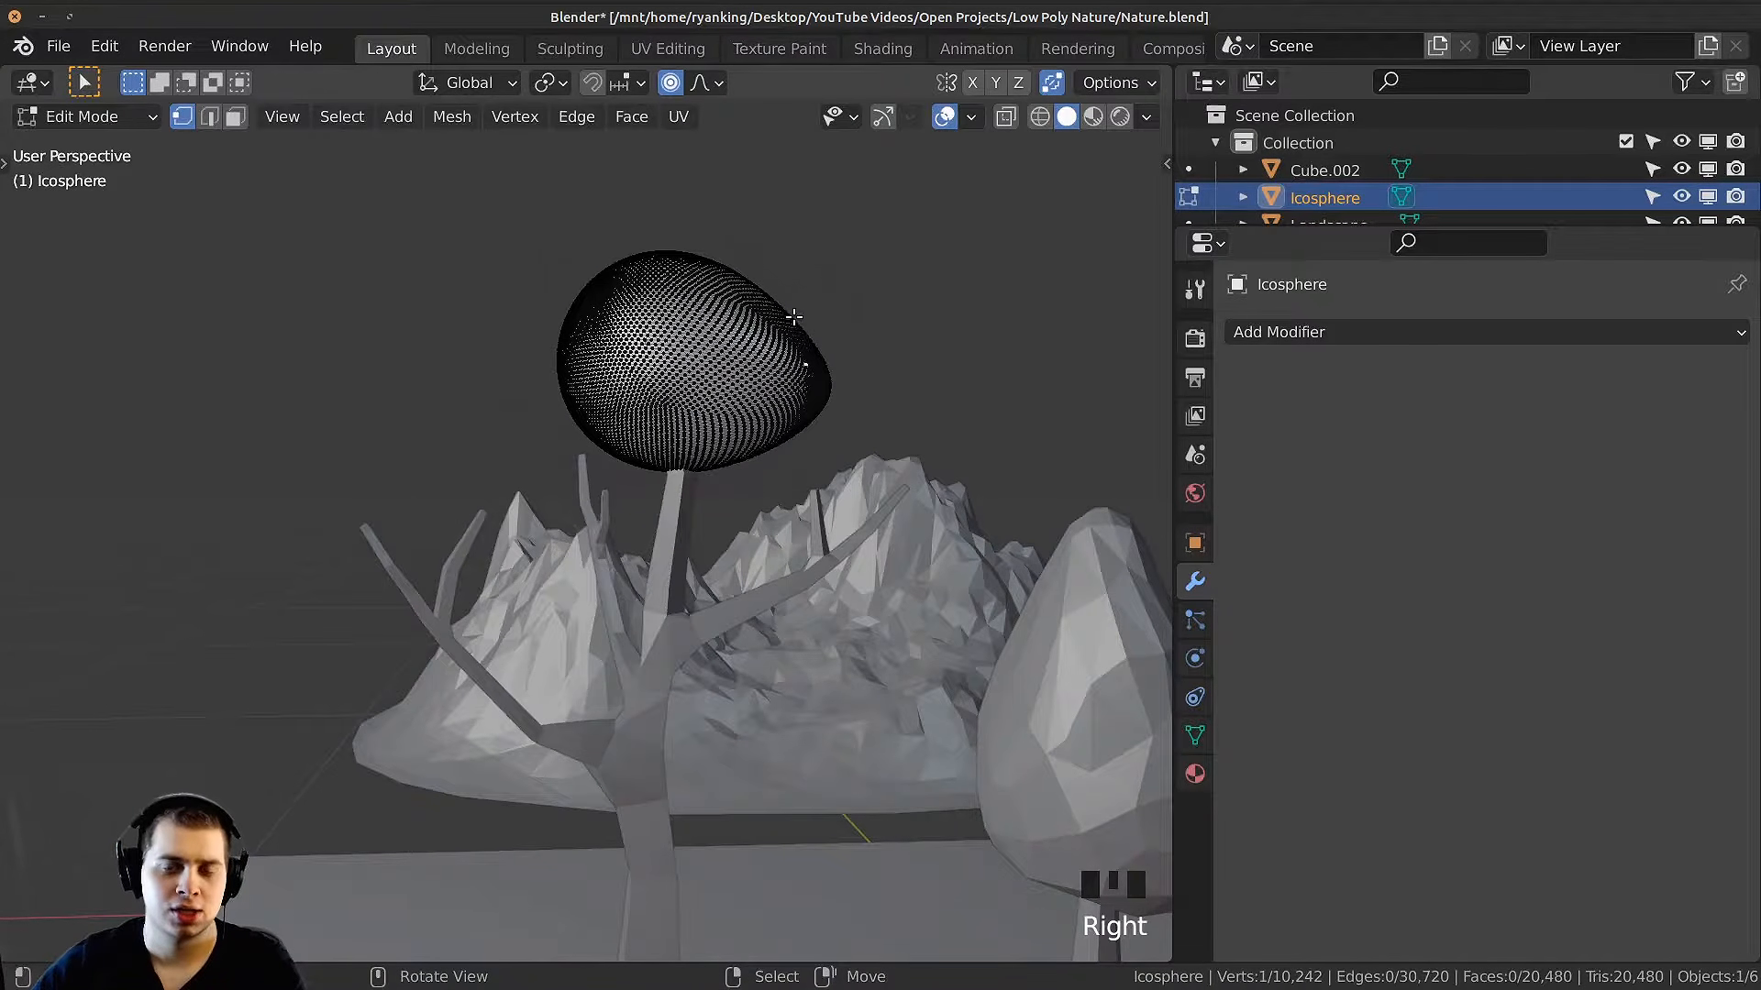
{"action": "key", "text": "g"}
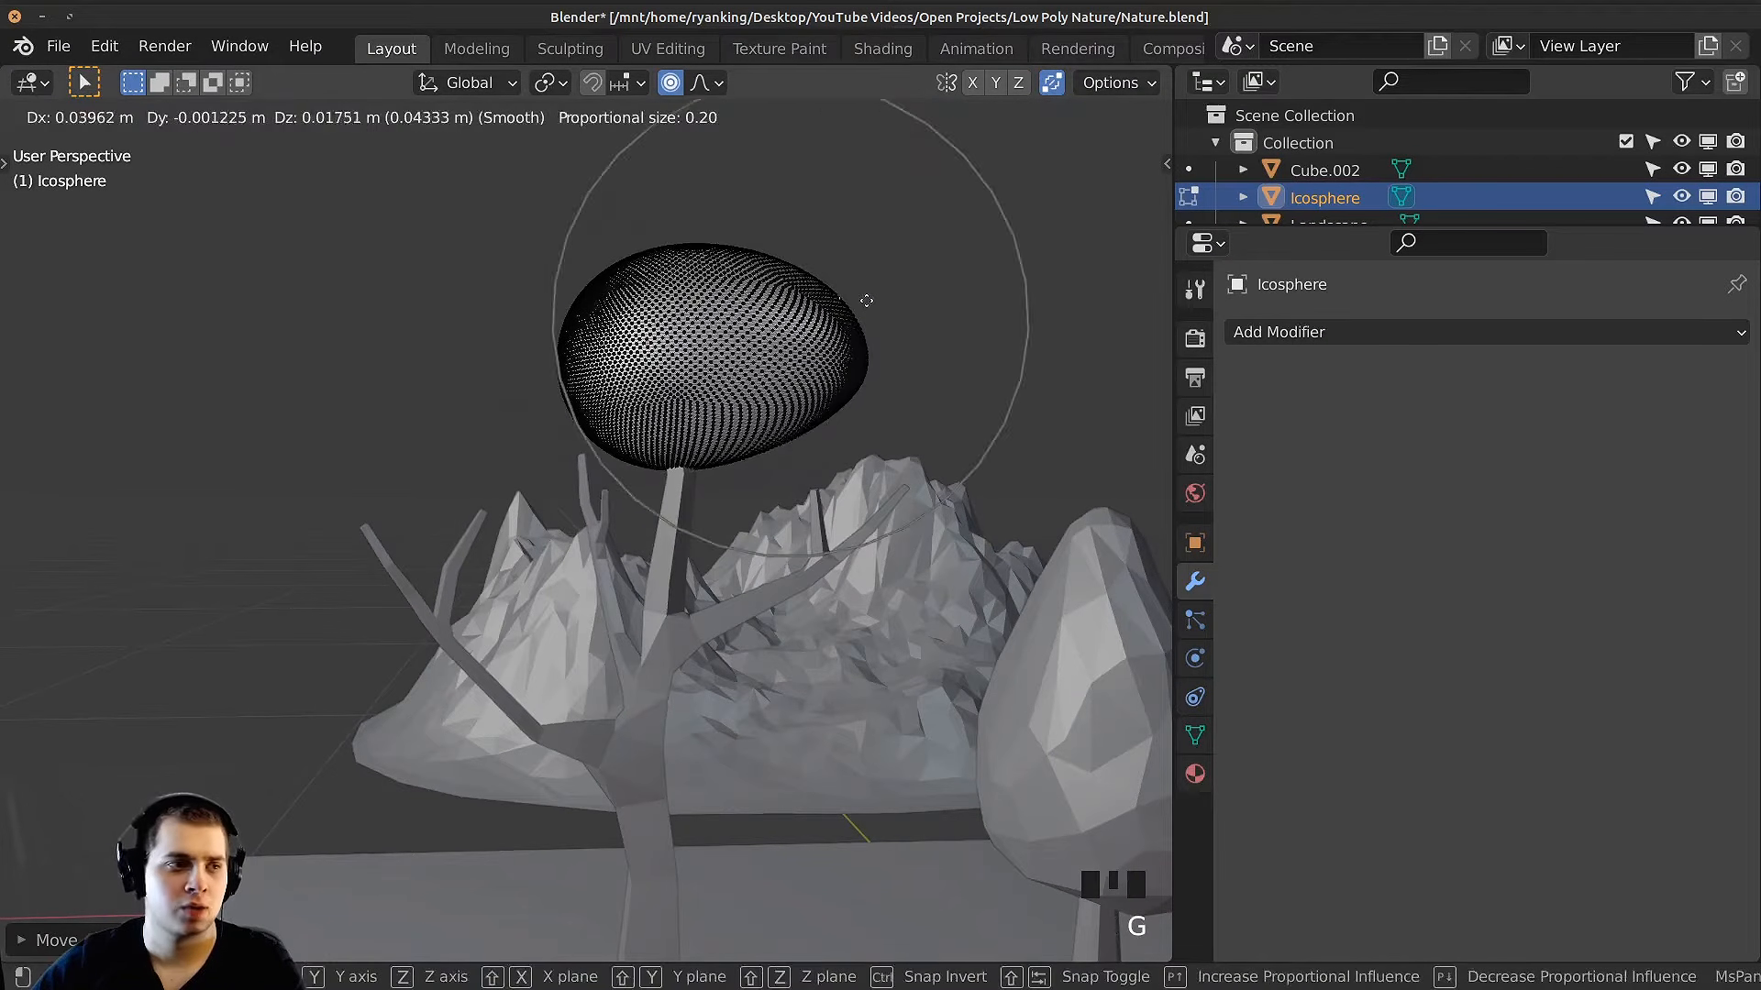
{"action": "left_click", "coordinate": [868, 300]}
{"action": "middle_click_drag", "start_coordinate": [865, 317], "coordinate": [849, 393]}
{"action": "right_click", "coordinate": [849, 389]}
{"action": "key", "text": "g"}
{"action": "left_click", "coordinate": [858, 395]}
Step: Pull the other sides of the foliage sphere outward with proportional editing to widen it into an uneven blob
{"action": "mouse_move", "coordinate": [734, 413]}
{"action": "middle_mouse_down"}
{"action": "mouse_move", "coordinate": [680, 417]}
{"action": "mouse_move", "coordinate": [720, 389]}
{"action": "middle_mouse_up"}
{"action": "scroll", "coordinate": [693, 564], "scroll_direction": "up", "scroll_amount": 1}
{"action": "scroll", "coordinate": [606, 765], "scroll_direction": "down", "scroll_amount": 2}
{"action": "middle_click_drag", "start_coordinate": [613, 763], "coordinate": [633, 669], "text": "shift"}
{"action": "right_click", "coordinate": [562, 297]}
{"action": "key", "text": "g"}
{"action": "left_click", "coordinate": [532, 298]}
{"action": "middle_click_drag", "start_coordinate": [667, 276], "coordinate": [928, 422], "text": "shift"}
{"action": "key", "text": "g"}
{"action": "left_click", "coordinate": [989, 424]}
{"action": "key", "text": "g"}
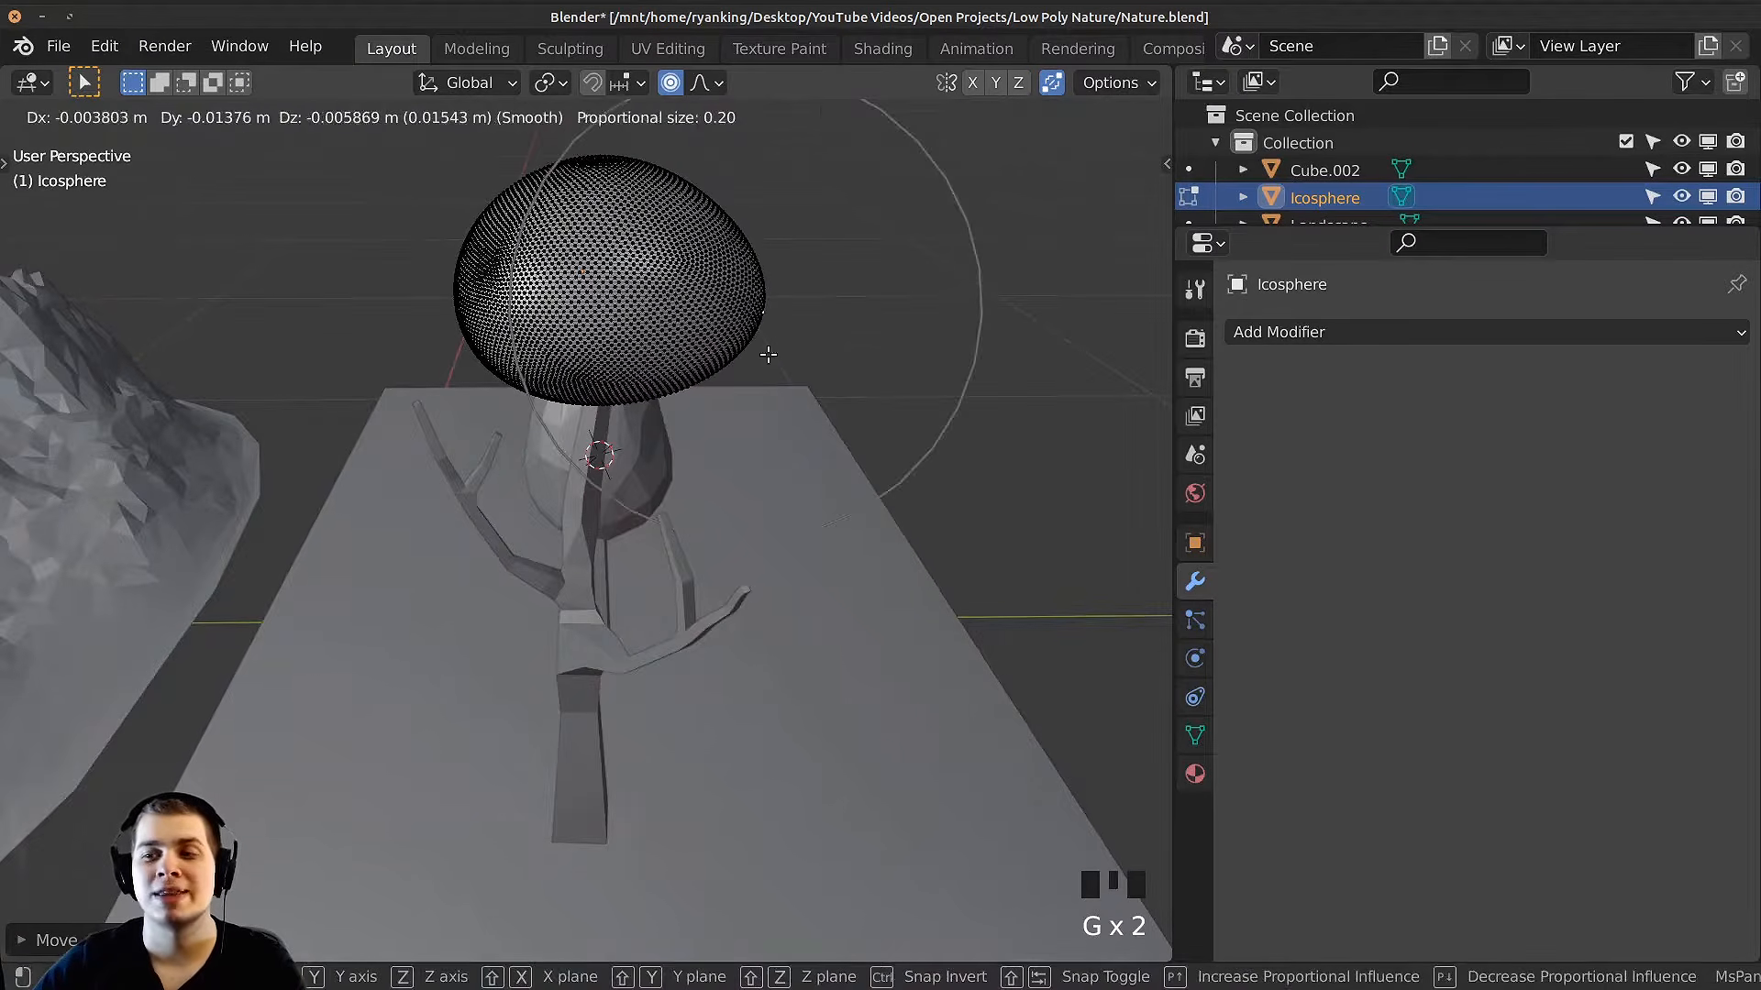
{"action": "left_click", "coordinate": [768, 355]}
Step: Refine the foliage blob with proportional moves and scaling, bulging its upper side and pushing the underside up to flatten it
{"action": "middle_click_drag", "start_coordinate": [769, 356], "coordinate": [857, 335]}
{"action": "middle_click_drag", "start_coordinate": [857, 334], "coordinate": [825, 357], "text": "shift"}
{"action": "right_click", "coordinate": [514, 228]}
{"action": "key", "text": "g"}
{"action": "left_click", "coordinate": [495, 221]}
{"action": "middle_click_drag", "start_coordinate": [495, 225], "coordinate": [573, 204]}
{"action": "key", "text": "s"}
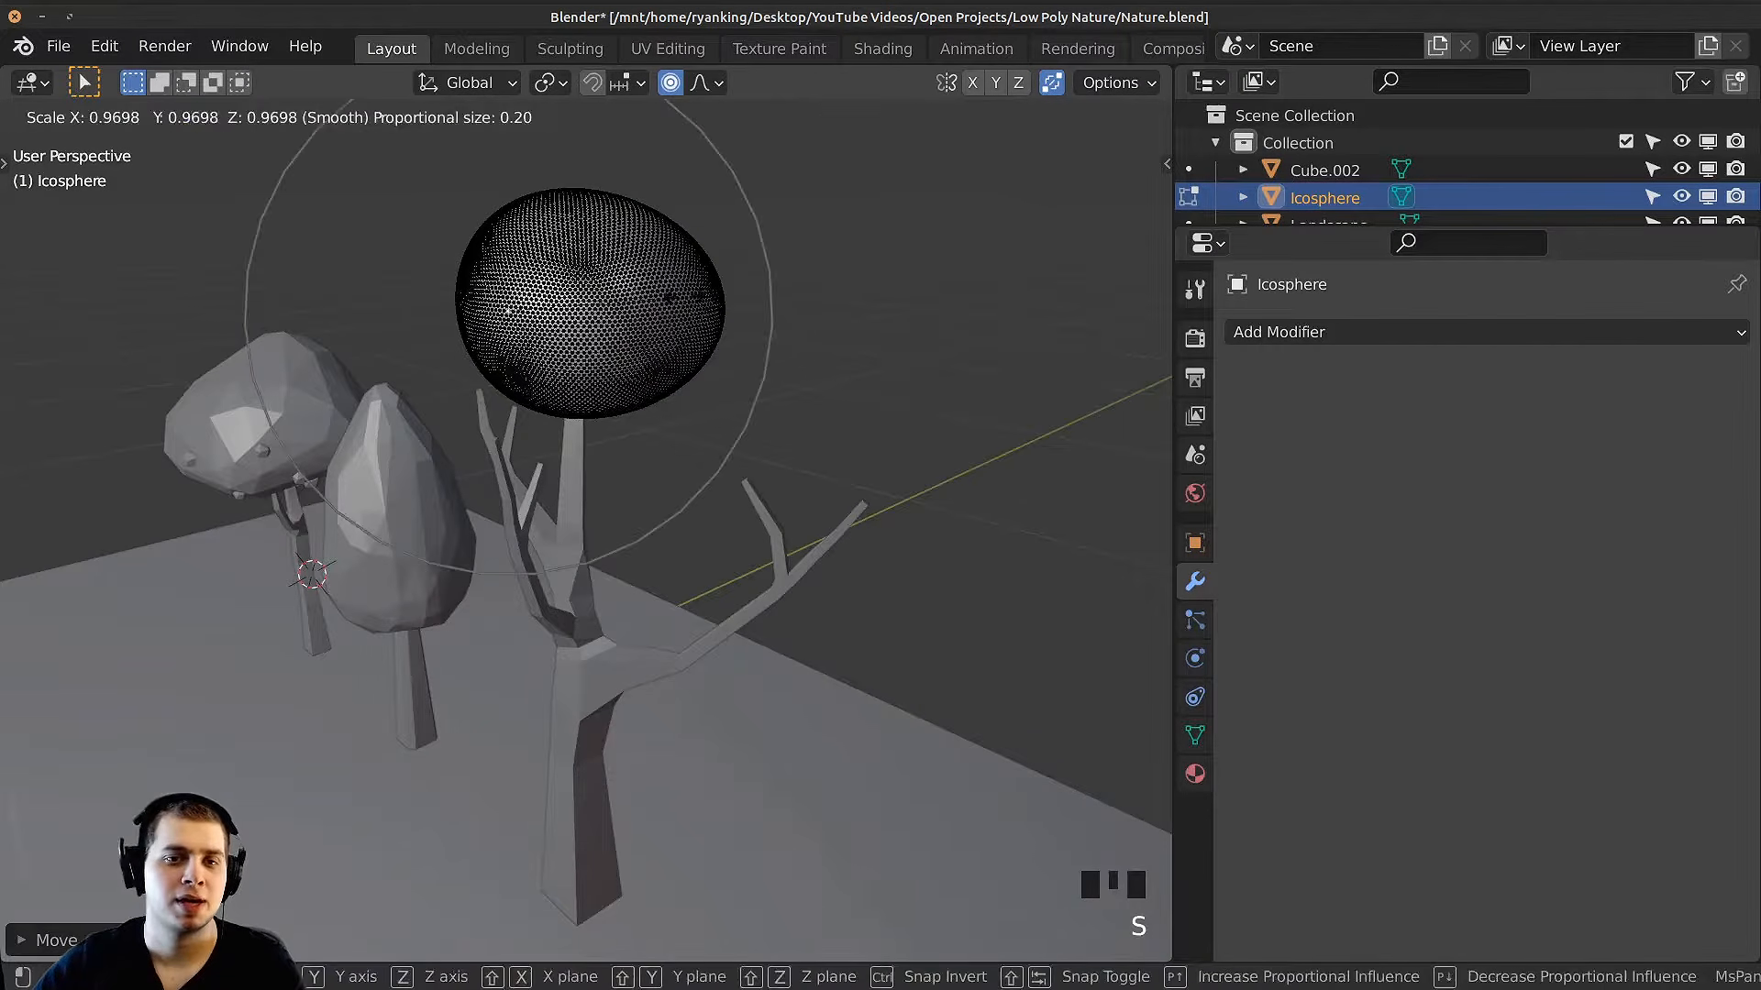
{"action": "left_click", "coordinate": [587, 262]}
{"action": "middle_click_drag", "start_coordinate": [596, 280], "coordinate": [738, 344]}
{"action": "right_click", "coordinate": [546, 397]}
{"action": "key", "text": "g"}
{"action": "left_click", "coordinate": [556, 358]}
{"action": "middle_click_drag", "start_coordinate": [613, 402], "coordinate": [653, 449], "text": "shift"}
{"action": "scroll", "coordinate": [654, 450], "scroll_direction": "up", "scroll_amount": 4}
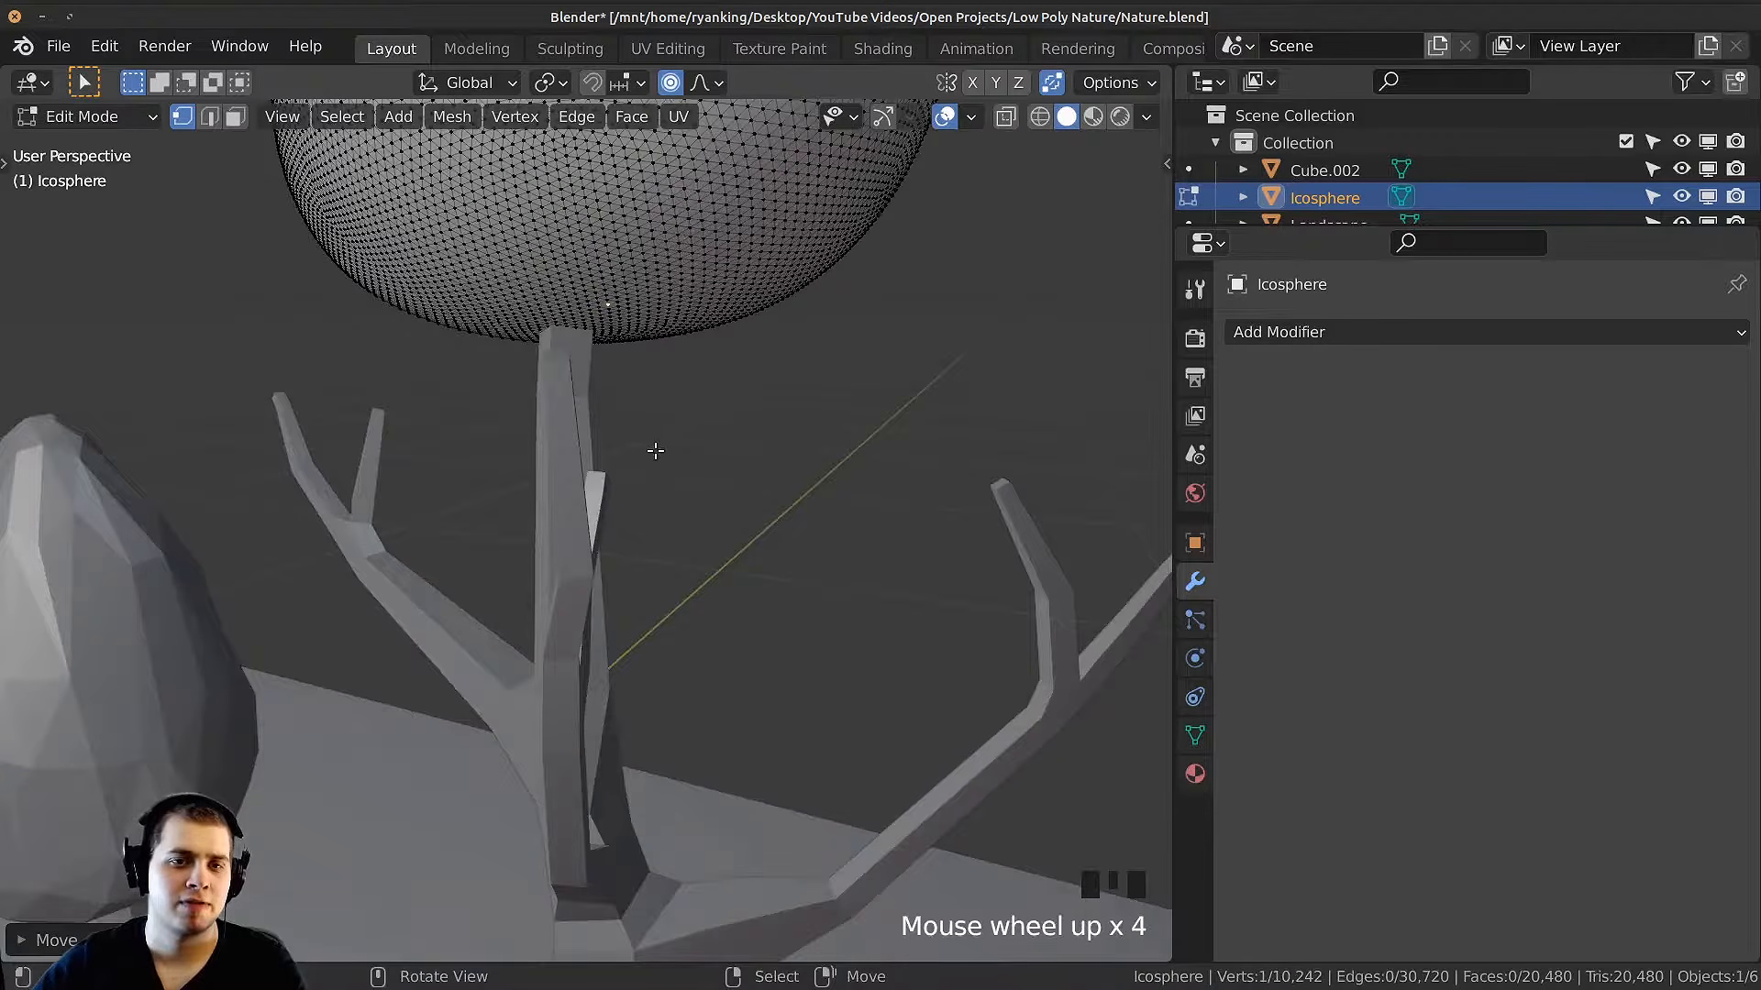
{"action": "middle_click_drag", "start_coordinate": [404, 388], "coordinate": [780, 472]}
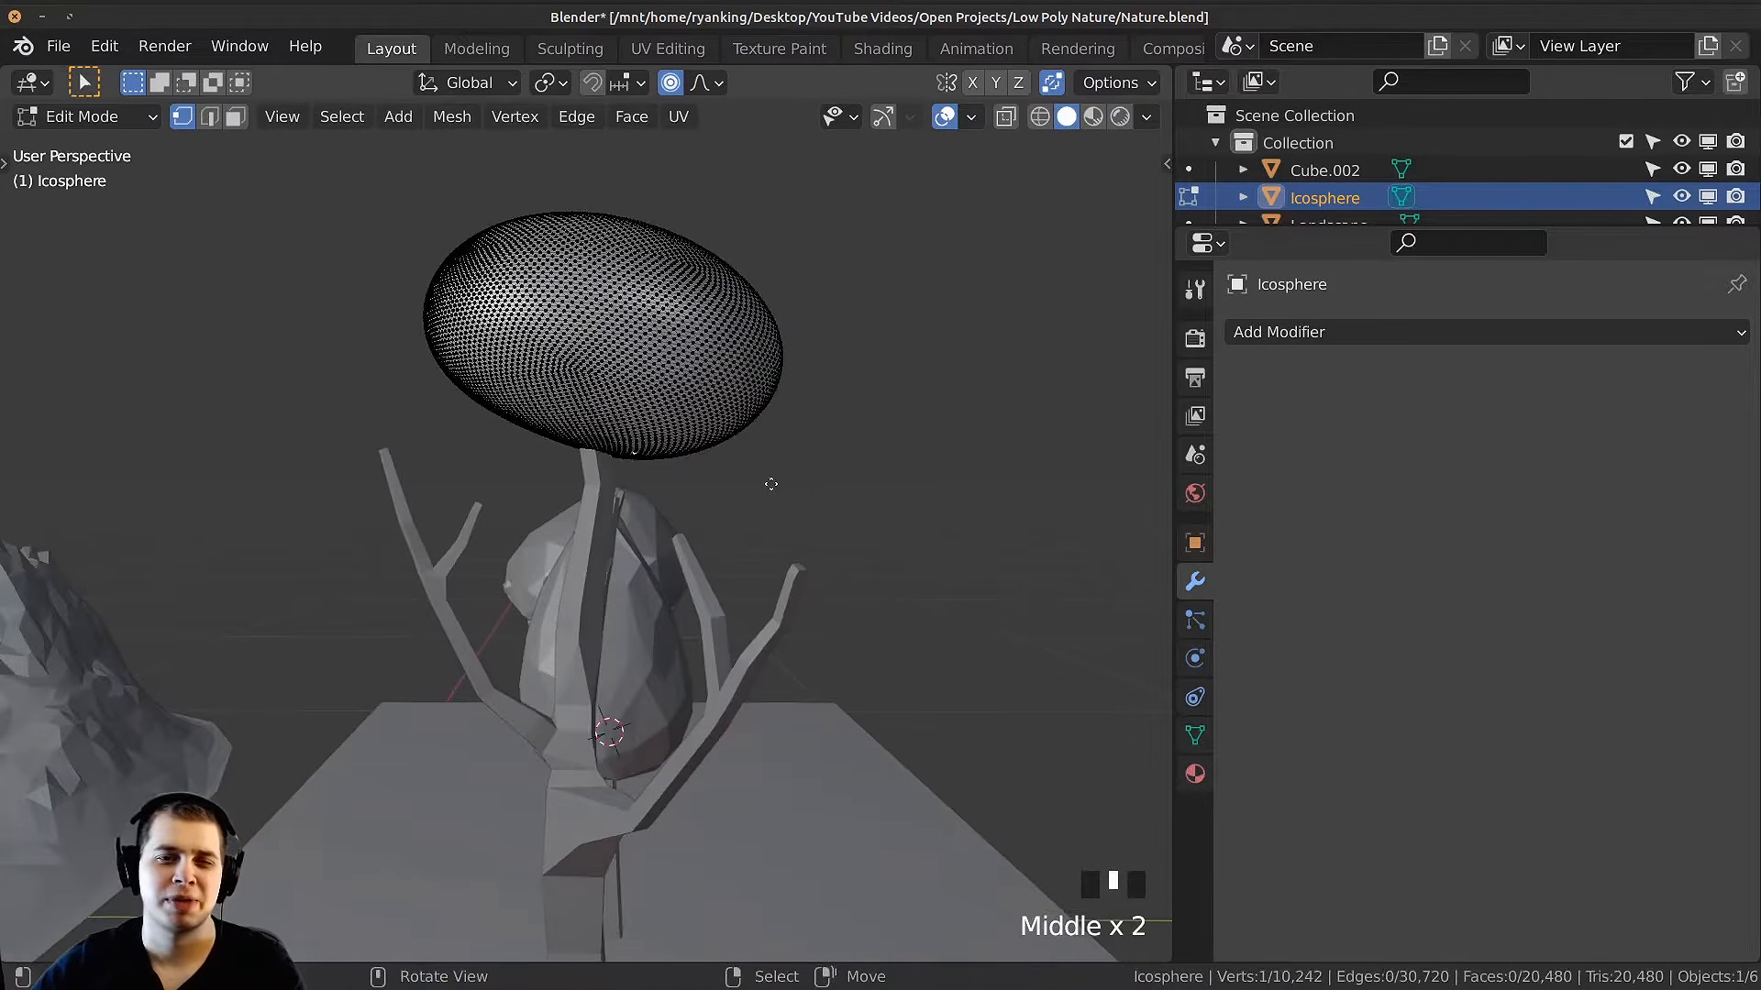
Step: Return to Object Mode and add a Decimate modifier with a ratio of 0.0055 to the foliage
{"action": "key", "text": "Tab"}
{"action": "middle_click_drag", "start_coordinate": [798, 406], "coordinate": [858, 374], "text": "shift"}
{"action": "scroll", "coordinate": [890, 468], "scroll_direction": "down", "scroll_amount": 3}
{"action": "left_click", "coordinate": [1322, 334]}
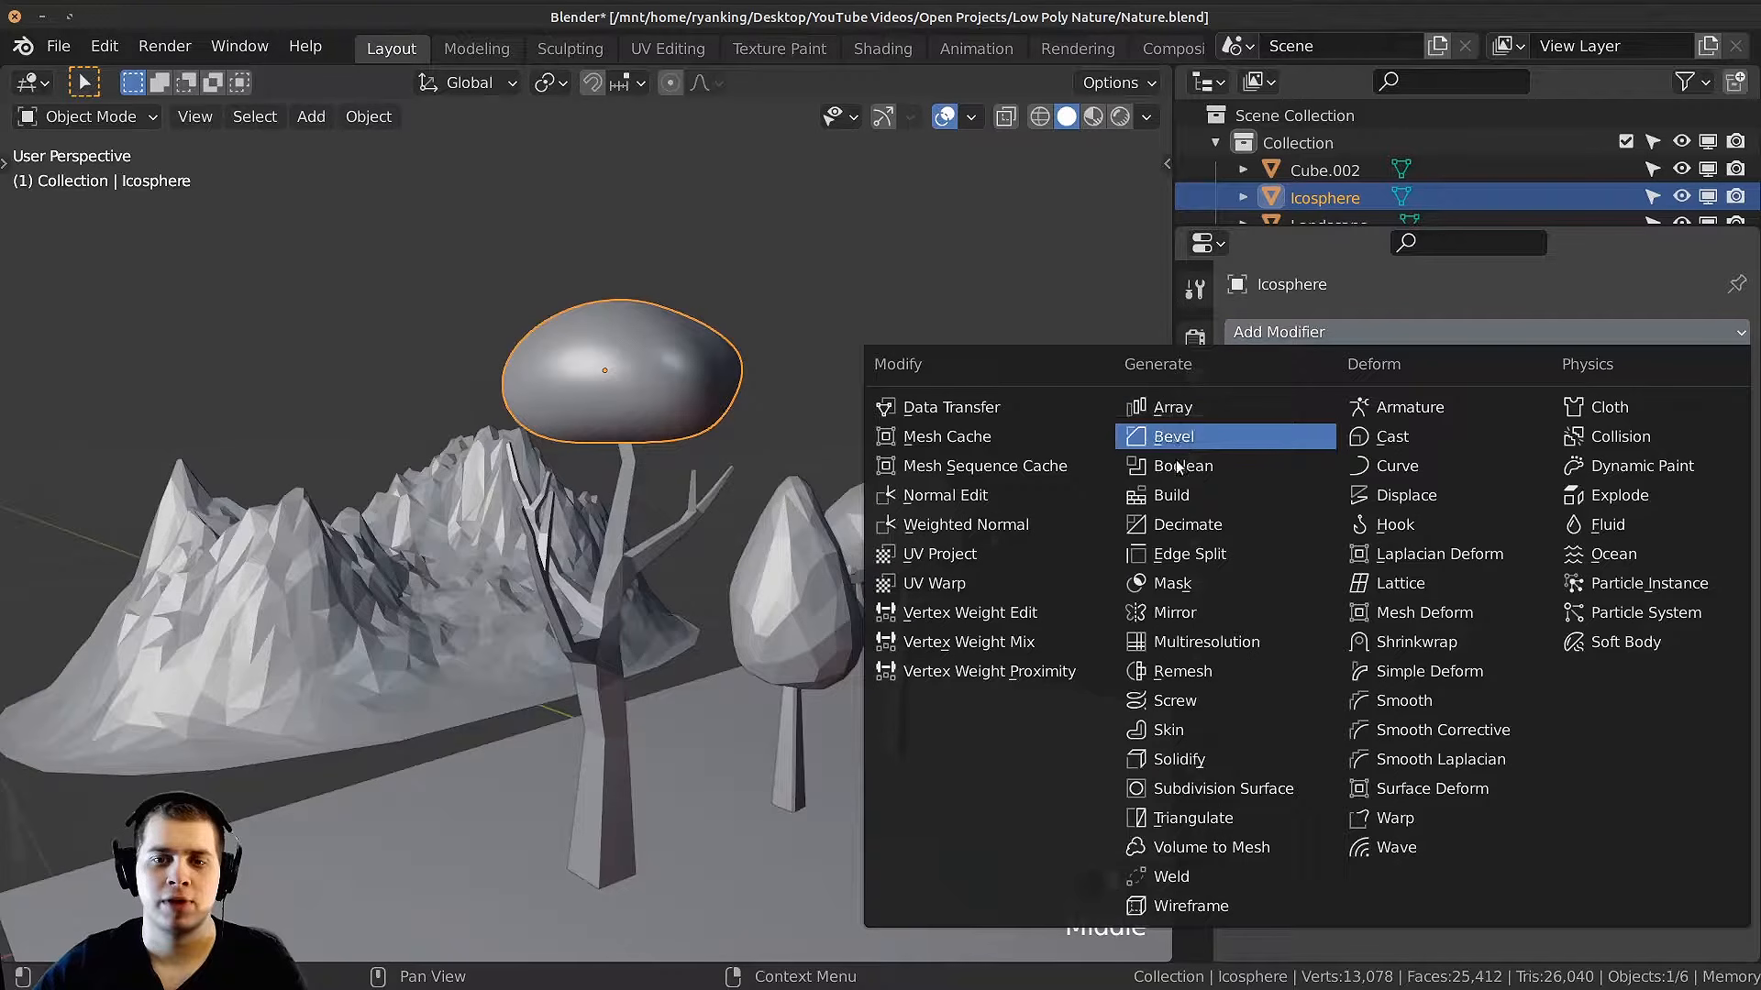
{"action": "left_click", "coordinate": [1190, 525]}
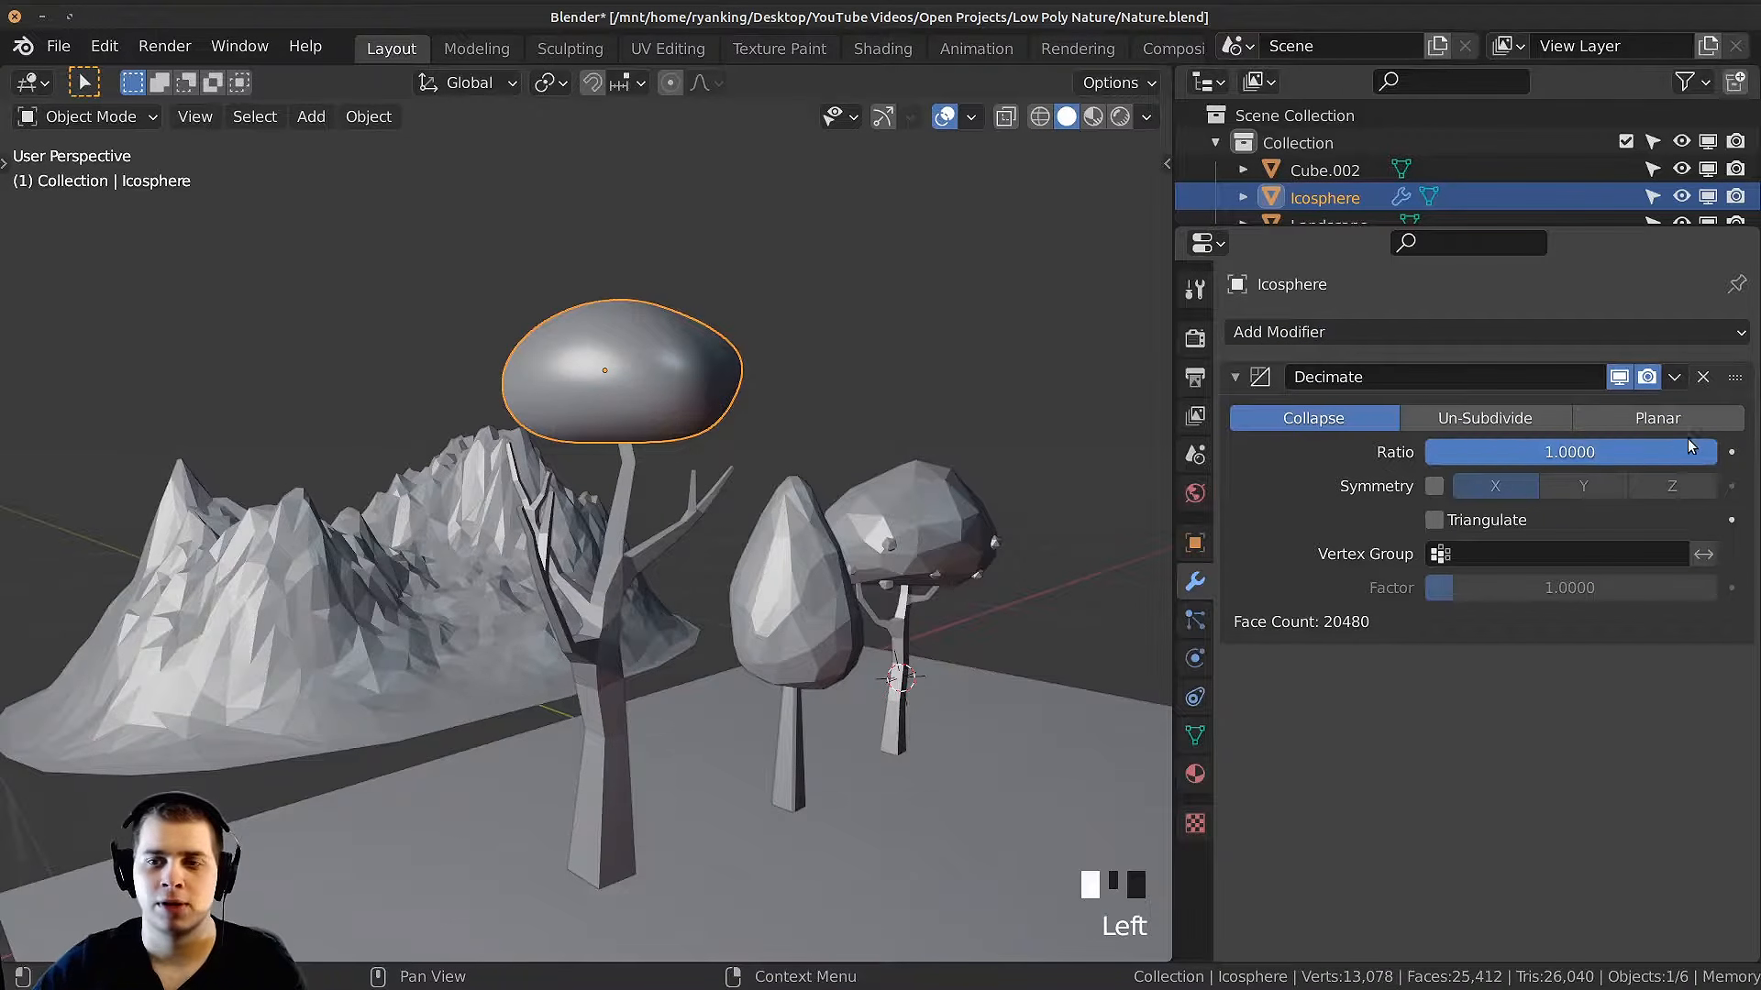
{"action": "left_click_drag", "start_coordinate": [1504, 452], "coordinate": [1427, 452]}
{"action": "middle_click_drag", "start_coordinate": [844, 431], "coordinate": [679, 328]}
{"action": "scroll", "coordinate": [642, 436], "scroll_direction": "up", "scroll_amount": 1}
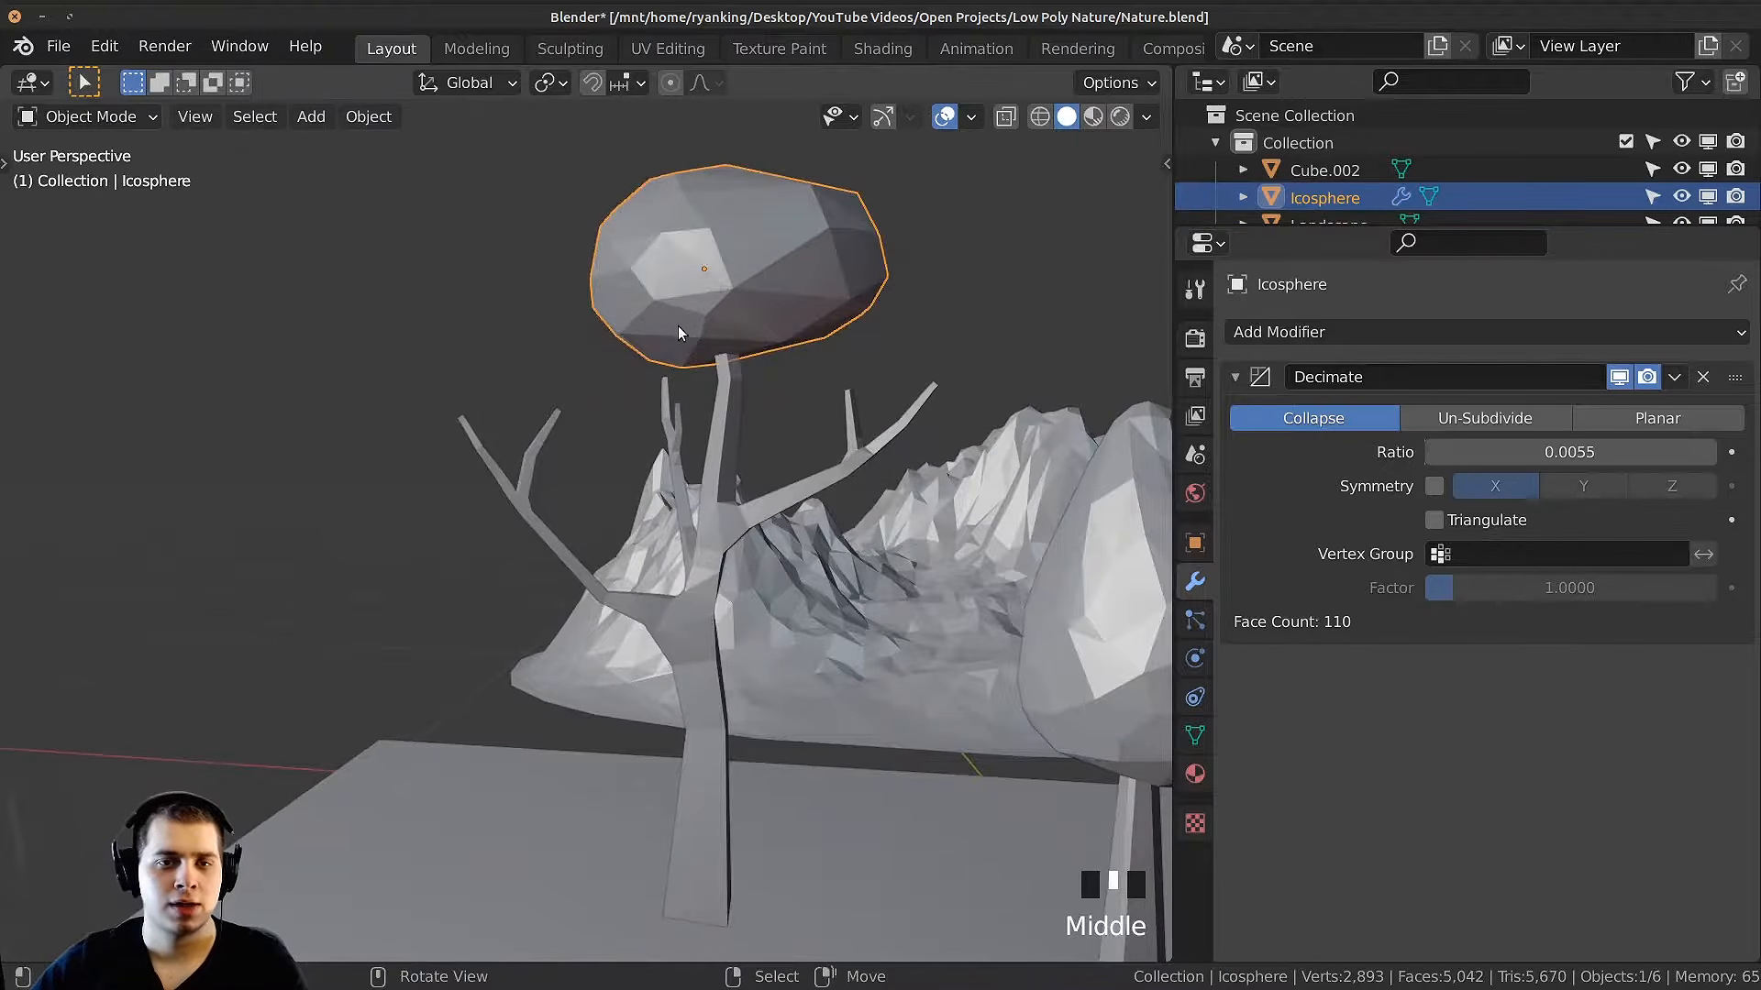
Step: Duplicate the decimated foliage, scale the copy down and place it on the tips of the lowest branch
{"action": "key", "text": "shift+d"}
{"action": "key", "text": "s"}
{"action": "left_click", "coordinate": [679, 406]}
{"action": "key", "text": "g"}
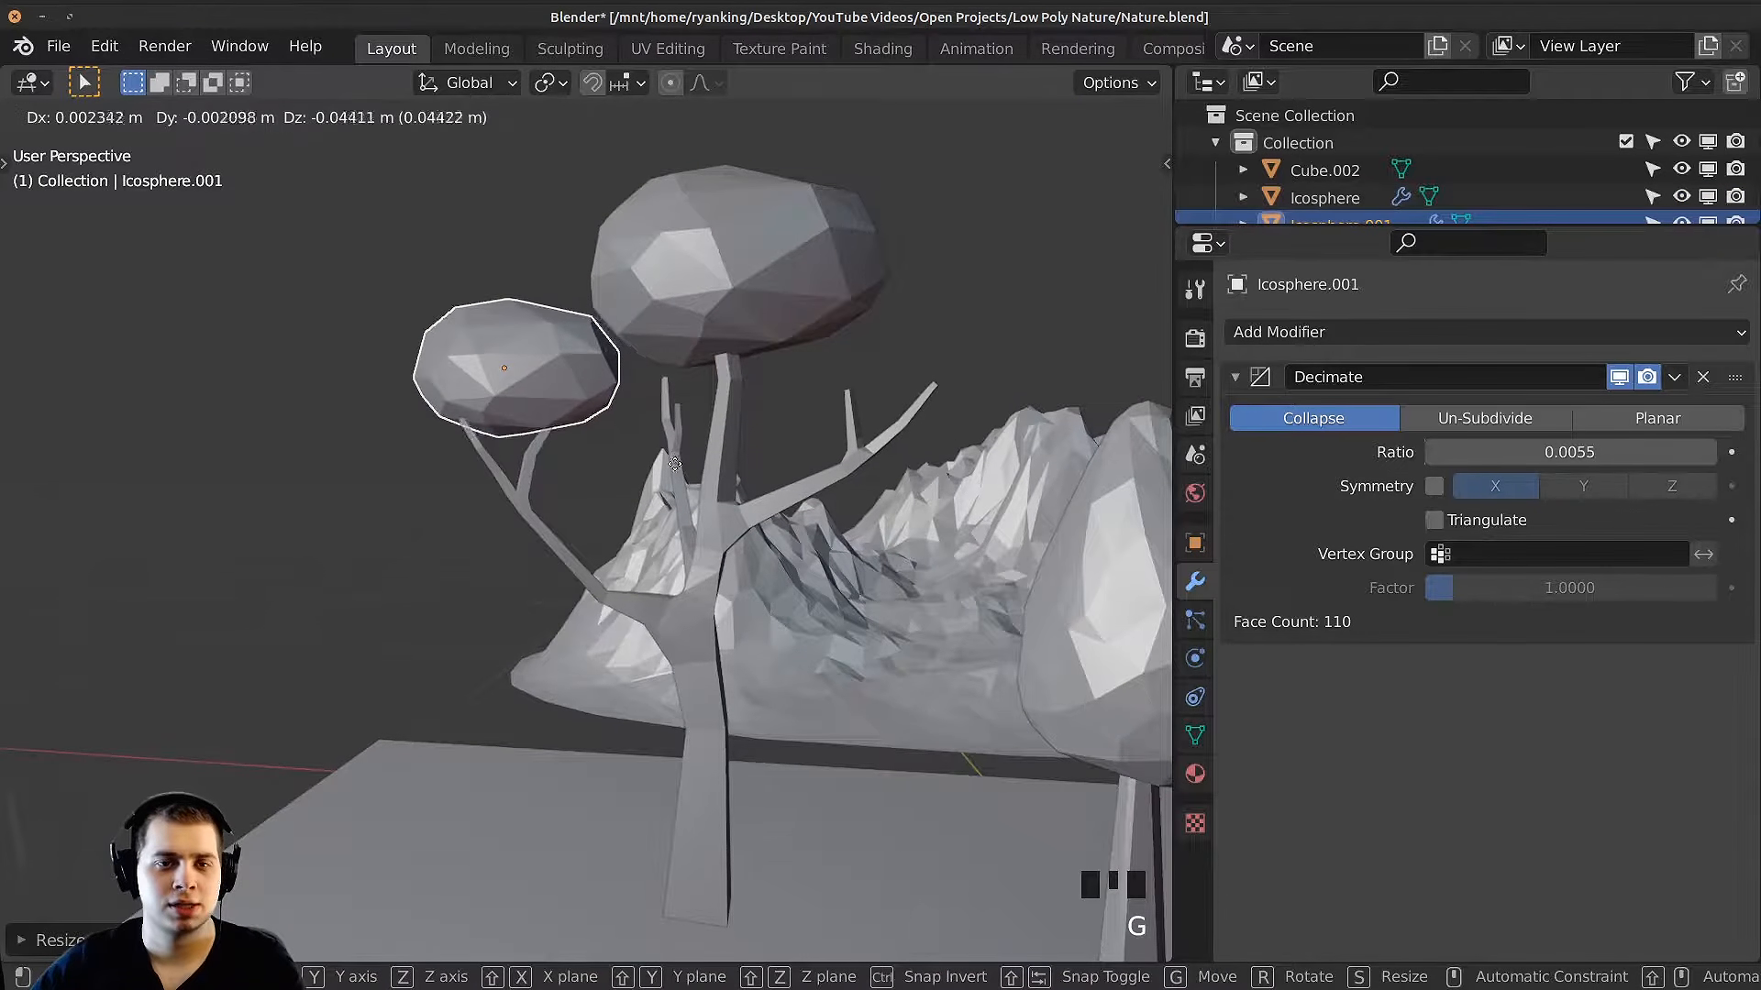
{"action": "left_click", "coordinate": [681, 459]}
{"action": "key", "text": "s"}
{"action": "left_click", "coordinate": [703, 492]}
Step: Rotate the smaller foliage copy to vary its look, and fine-tune its position and size on the branch tips
{"action": "key", "text": "r"}
{"action": "key", "text": "r"}
{"action": "left_click", "coordinate": [700, 486]}
{"action": "middle_click_drag", "start_coordinate": [700, 484], "coordinate": [678, 555]}
{"action": "key", "text": "r"}
{"action": "left_click", "coordinate": [677, 459]}
{"action": "key", "text": "g"}
{"action": "left_click", "coordinate": [682, 454]}
{"action": "key", "text": "s"}
{"action": "left_click", "coordinate": [688, 463]}
Step: Enter Edit Mode on the smaller foliage clump and pull one side of it outward with proportional moves
{"action": "key", "text": "Tab"}
{"action": "right_click", "coordinate": [690, 580]}
{"action": "key", "text": "g"}
{"action": "left_click", "coordinate": [780, 631]}
{"action": "right_click", "coordinate": [650, 629]}
{"action": "key", "text": "g"}
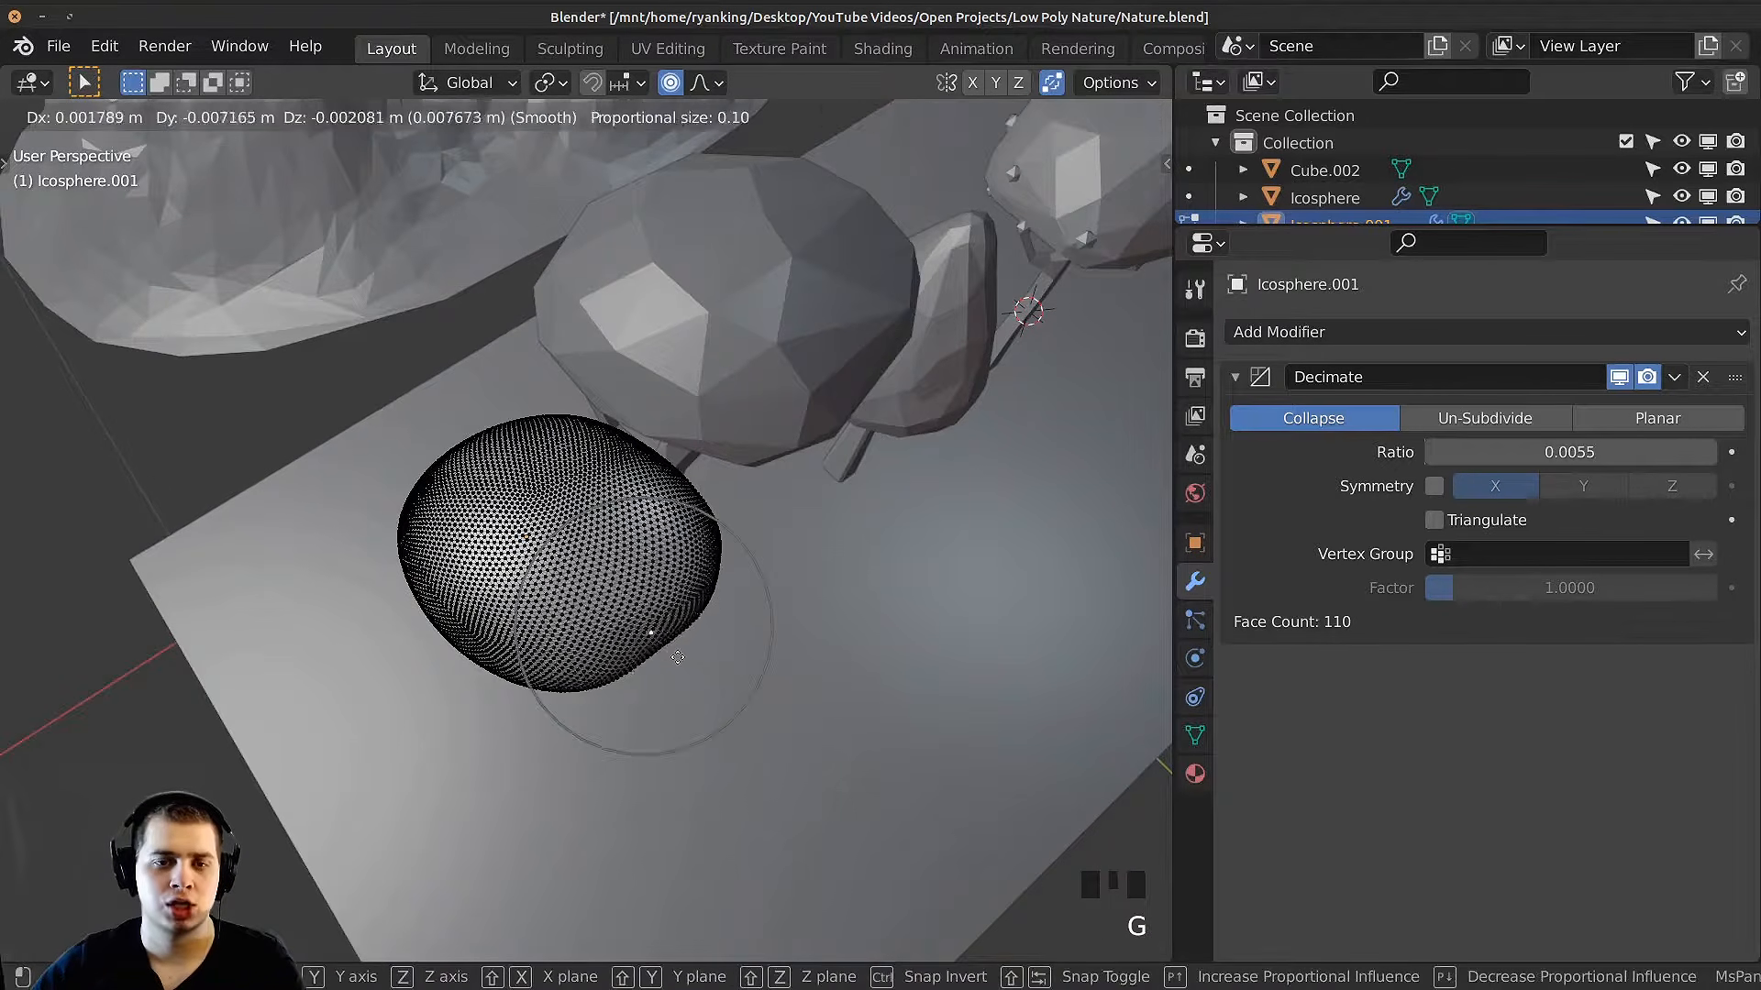
{"action": "left_click", "coordinate": [693, 675]}
Step: Pull the clump's near edge outward and push its opposite edge slightly inward with proportional moves for an irregular outline
{"action": "right_click", "coordinate": [500, 663]}
{"action": "key", "text": "g"}
{"action": "left_click", "coordinate": [496, 694]}
{"action": "key", "text": "a"}
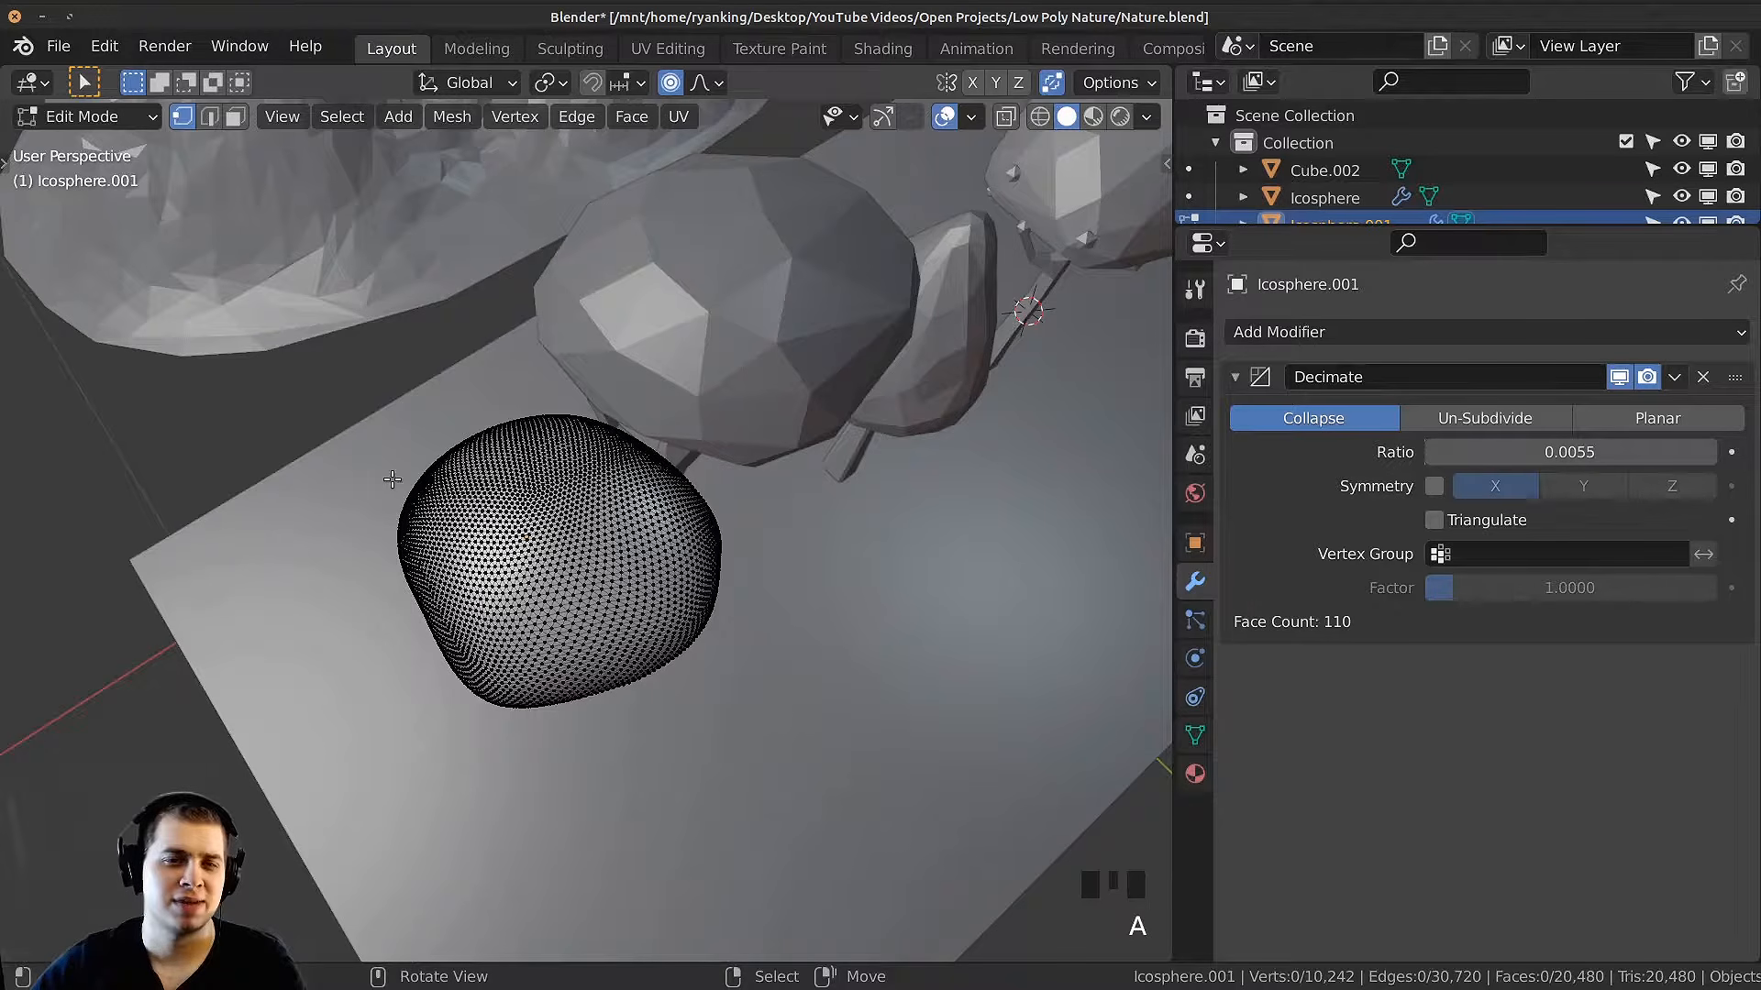
{"action": "right_click", "coordinate": [419, 488]}
{"action": "key", "text": "g"}
{"action": "left_click", "coordinate": [440, 503]}
{"action": "right_click", "coordinate": [514, 663]}
{"action": "key", "text": "g"}
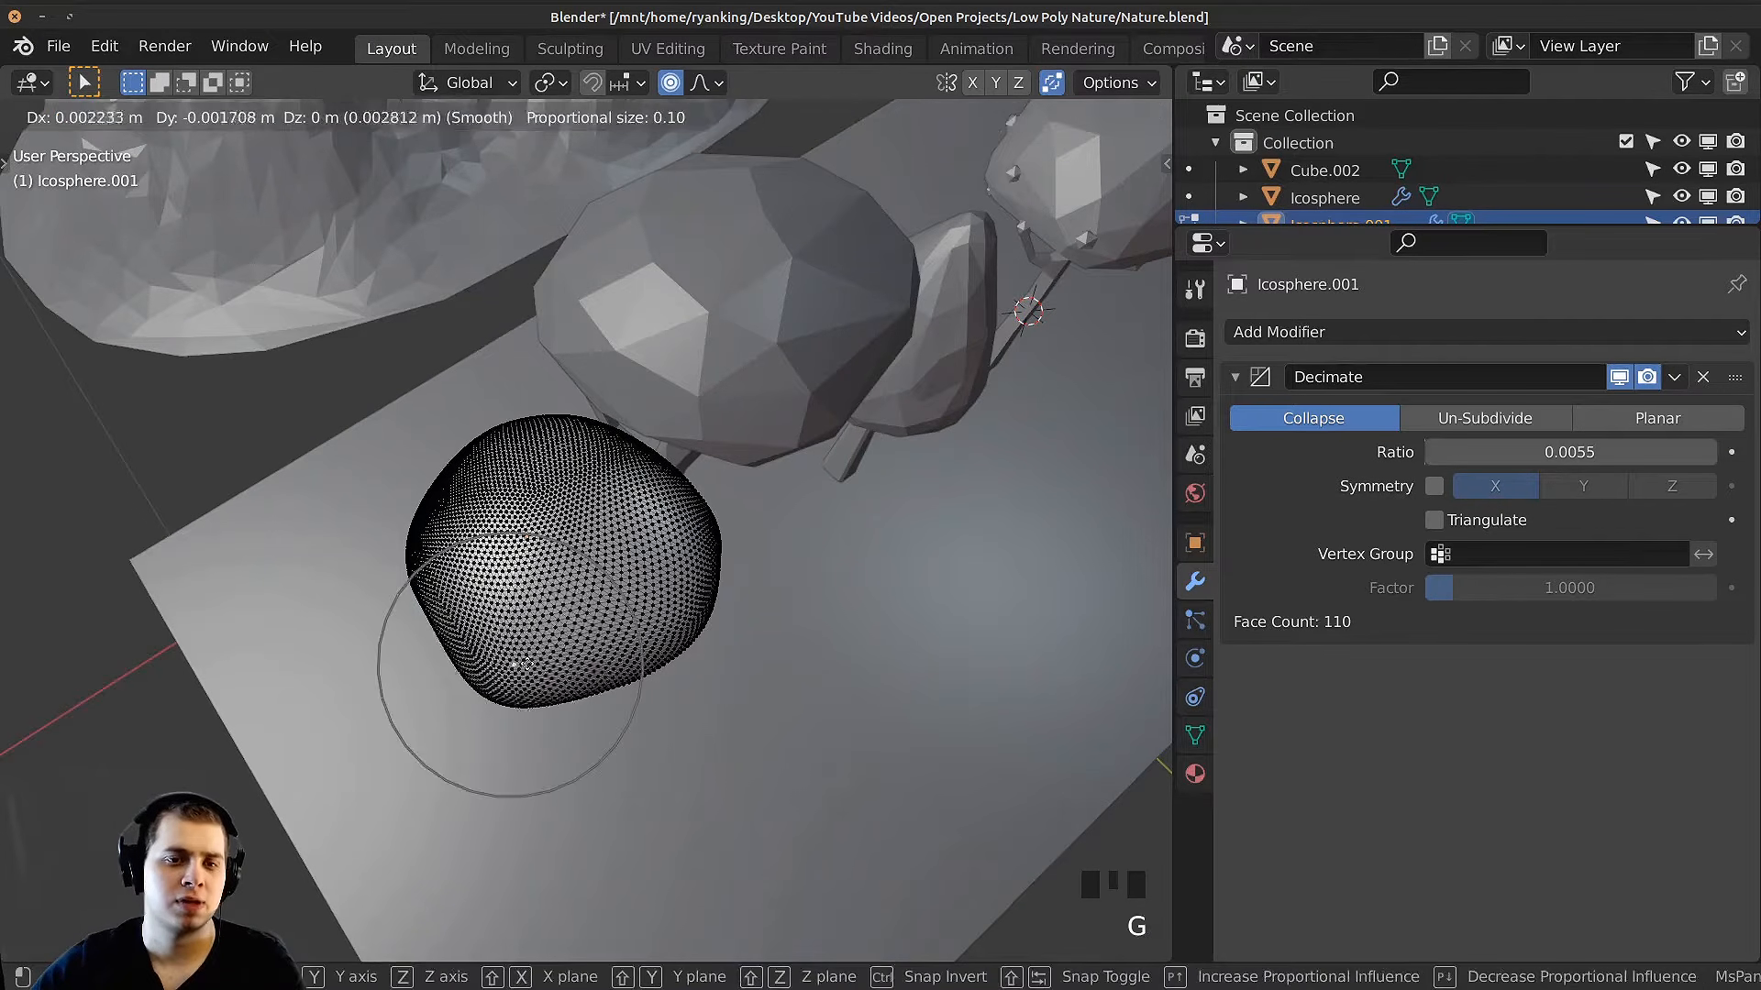
{"action": "left_click", "coordinate": [528, 653]}
Step: Select the whole clump mesh, rescale and reposition it over the branch tips, and return to Object Mode
{"action": "middle_click_drag", "start_coordinate": [587, 632], "coordinate": [616, 362]}
{"action": "key", "text": "a"}
{"action": "key", "text": "a"}
{"action": "key", "text": "s"}
{"action": "left_click", "coordinate": [792, 496]}
{"action": "key", "text": "s"}
{"action": "left_click", "coordinate": [721, 358]}
{"action": "key", "text": "g"}
{"action": "left_click", "coordinate": [724, 358]}
{"action": "key", "text": "g"}
{"action": "left_click", "coordinate": [647, 367]}
{"action": "key", "text": "Tab"}
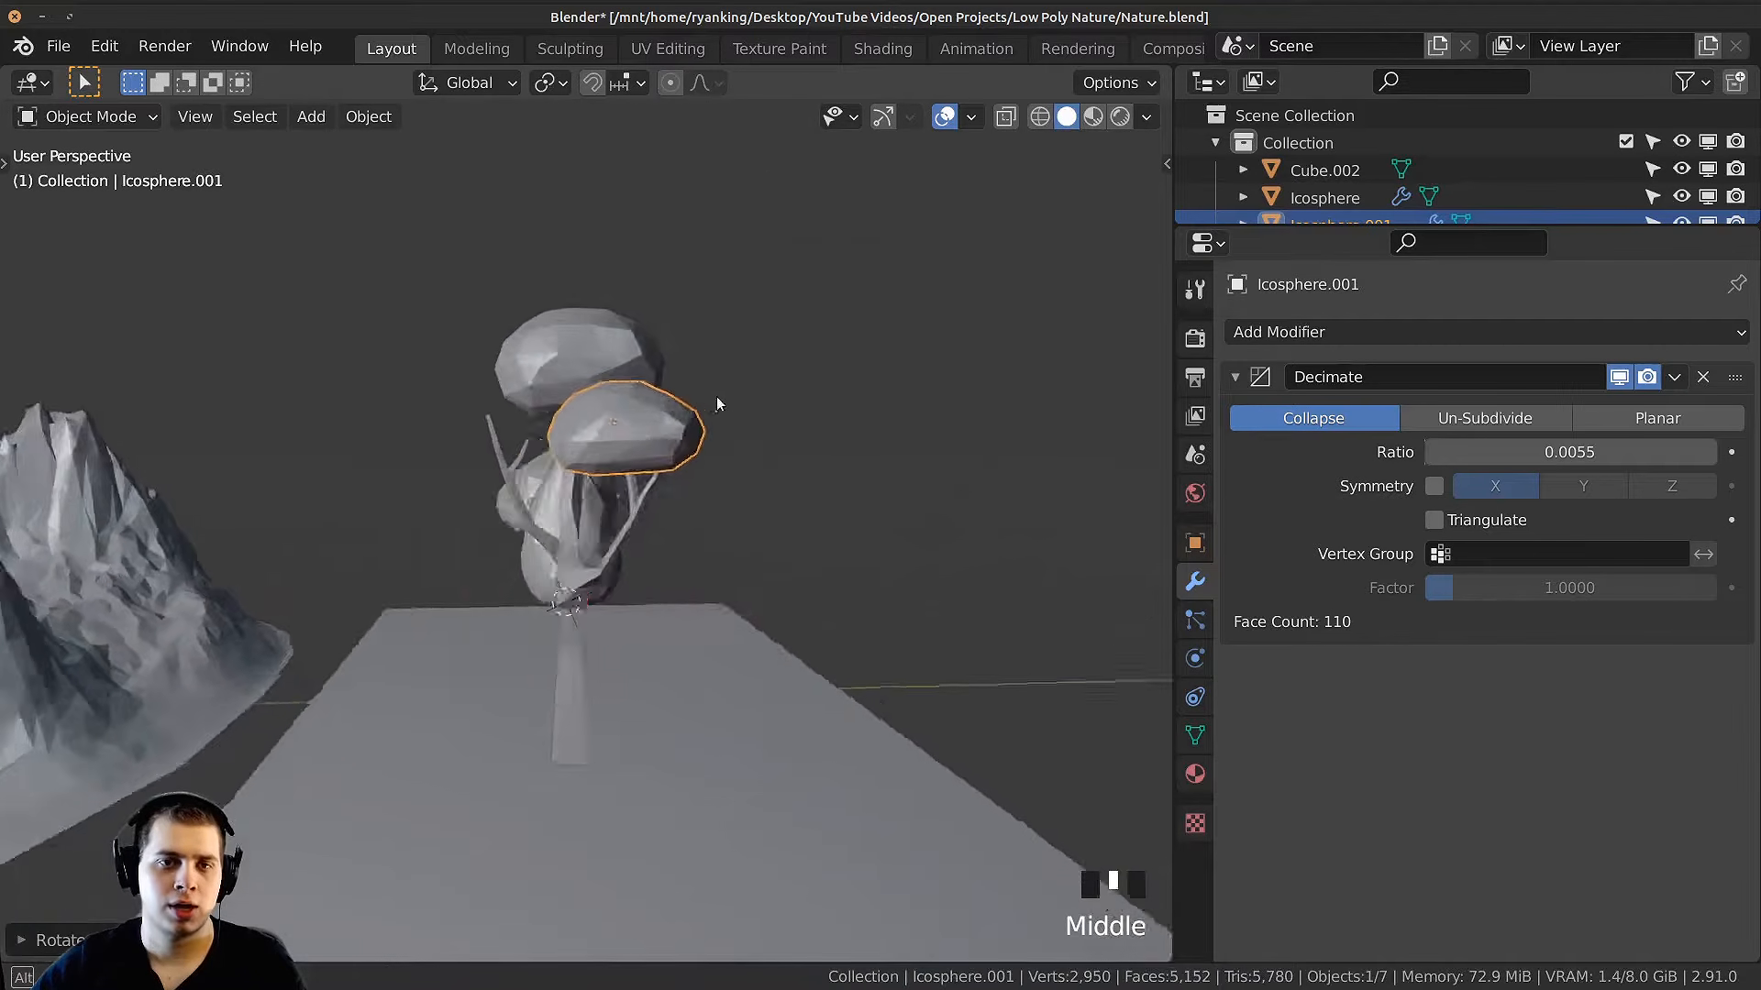
Step: Rescale the topmost foliage clump, shift it over the trunk's tip, and deselect it
{"action": "middle_click_drag", "start_coordinate": [717, 403], "coordinate": [708, 442], "text": "shift"}
{"action": "scroll", "coordinate": [505, 515], "scroll_direction": "up", "scroll_amount": 3}
{"action": "middle_click_drag", "start_coordinate": [505, 514], "coordinate": [569, 325]}
{"action": "right_click", "coordinate": [789, 340]}
{"action": "middle_click_drag", "start_coordinate": [789, 339], "coordinate": [853, 390]}
{"action": "key", "text": "s"}
{"action": "left_click", "coordinate": [959, 372]}
{"action": "key", "text": "g"}
{"action": "left_click", "coordinate": [837, 367]}
{"action": "key", "text": "s"}
{"action": "left_click", "coordinate": [834, 366]}
{"action": "key", "text": "a"}
Step: In the trunk's Edit Mode, select the forked end of the bare mountain-side branch in wireframe and rotate it outward
{"action": "middle_click_drag", "start_coordinate": [276, 463], "coordinate": [476, 452]}
{"action": "scroll", "coordinate": [476, 451], "scroll_direction": "up", "scroll_amount": 3}
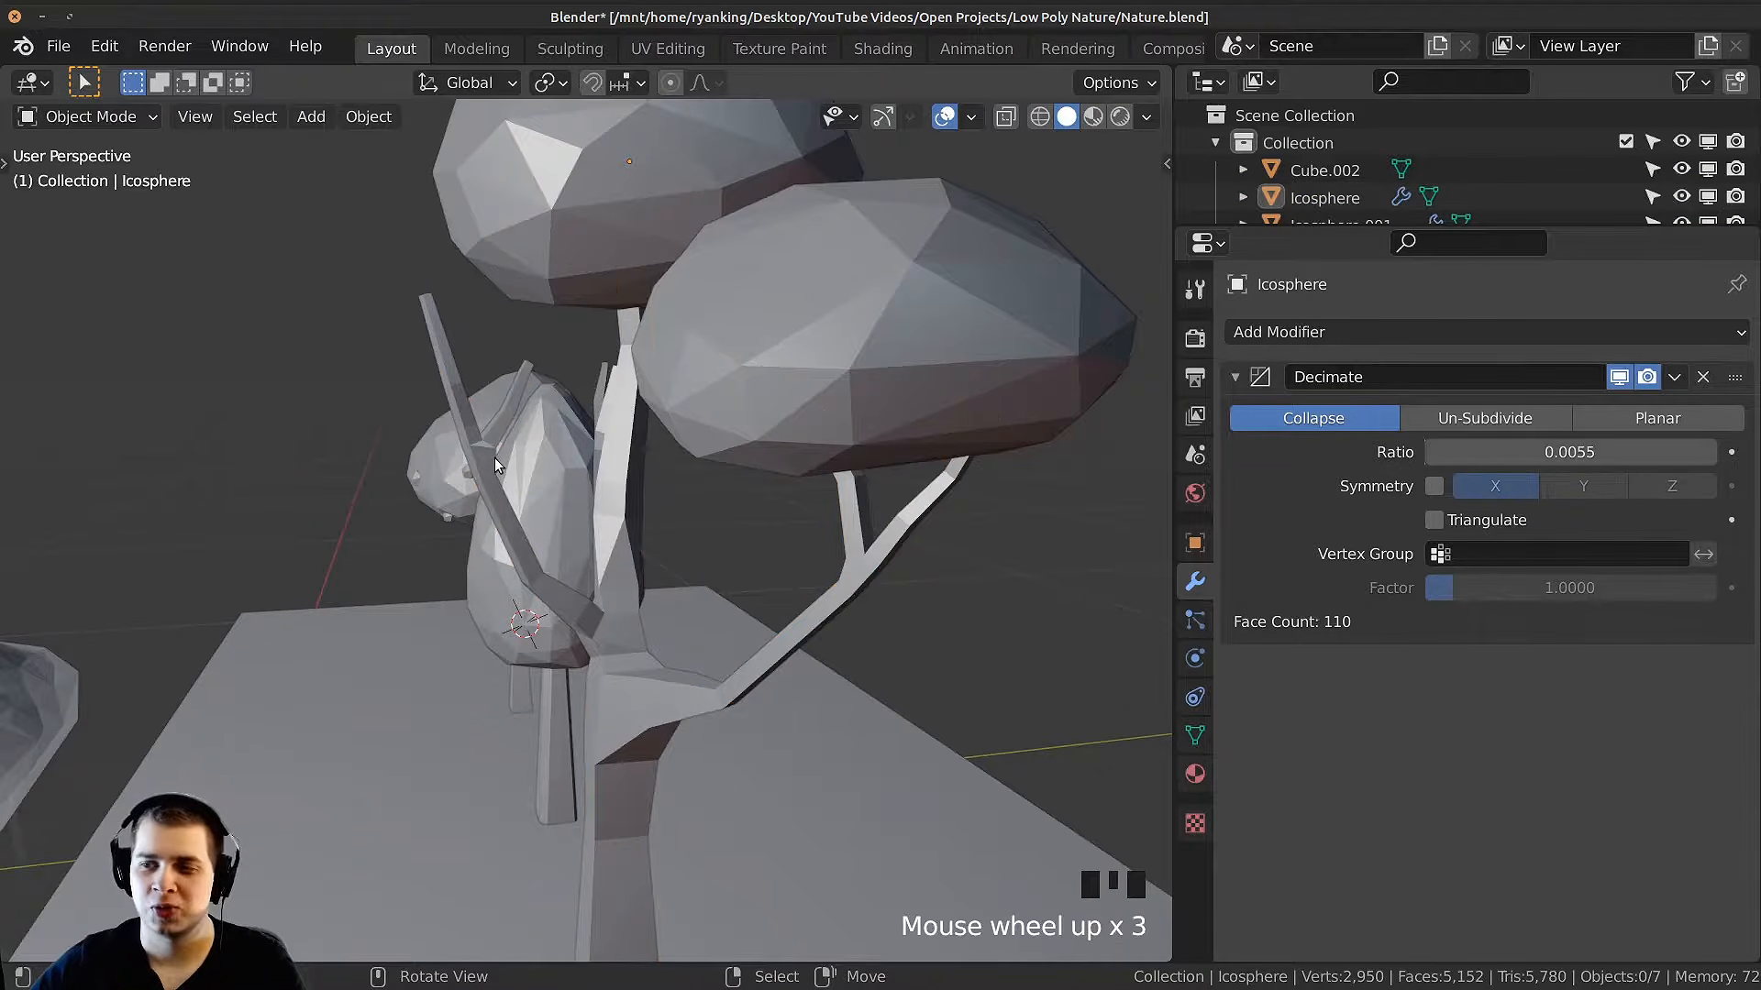
{"action": "right_click", "coordinate": [493, 459]}
{"action": "middle_click_drag", "start_coordinate": [209, 405], "coordinate": [388, 492]}
{"action": "key", "text": "Tab"}
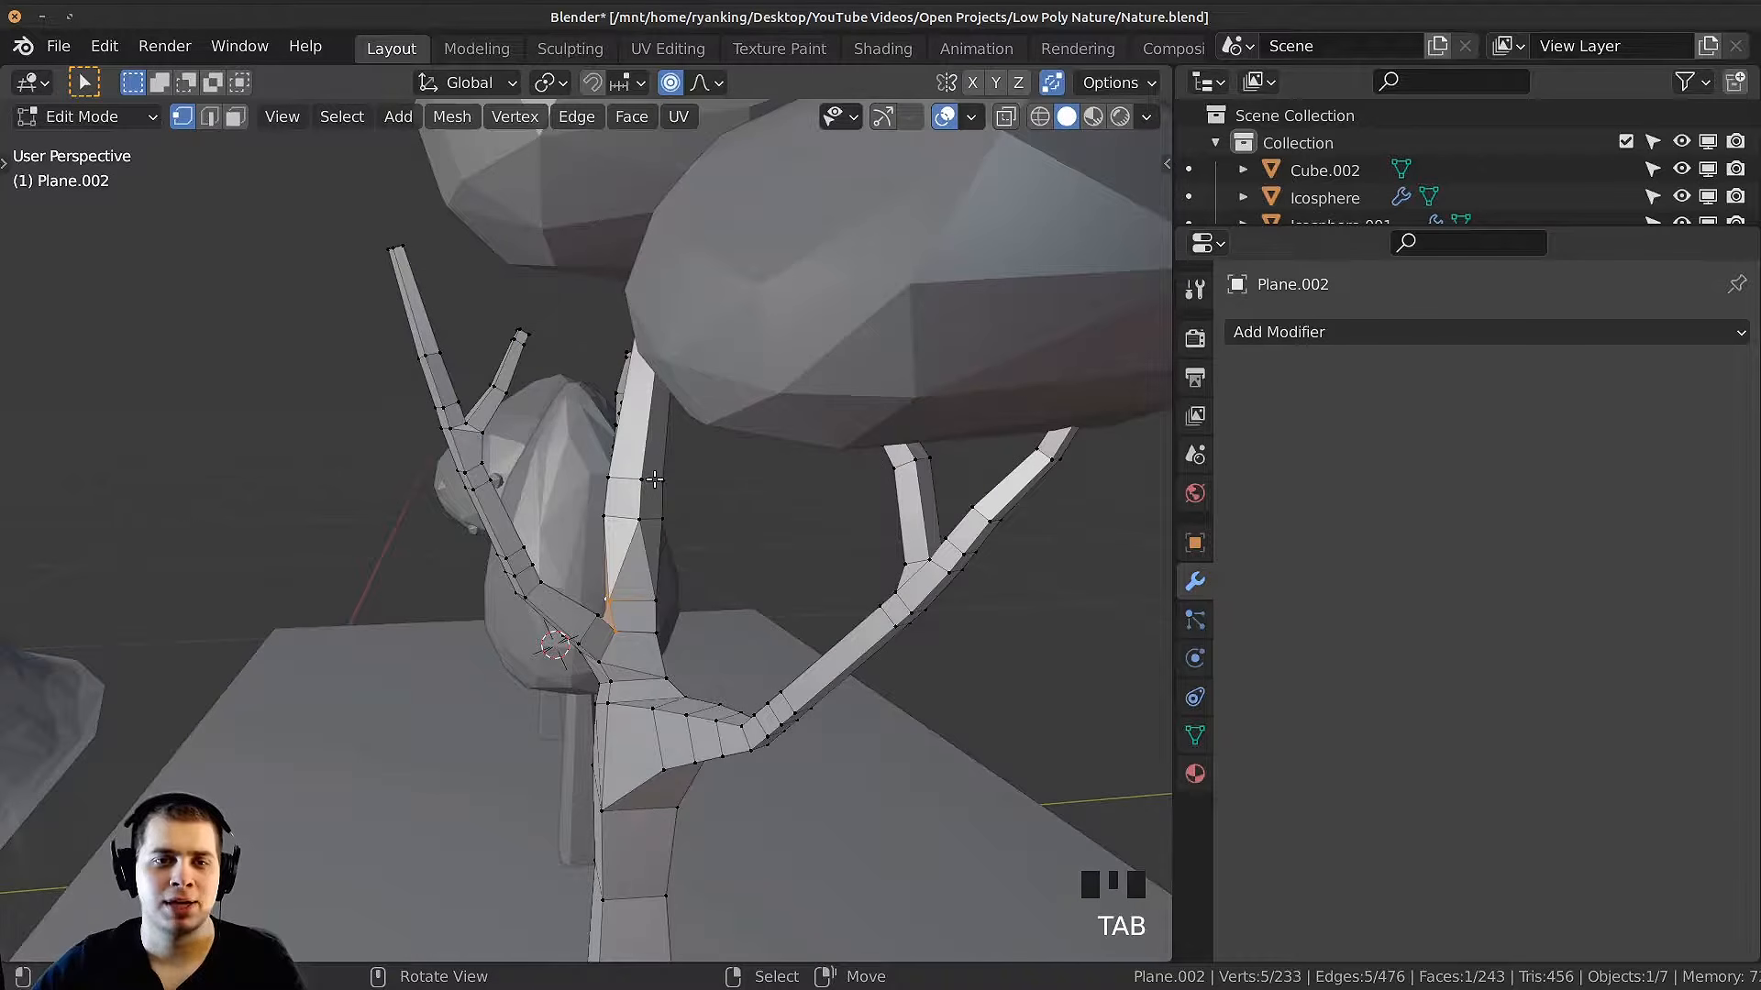
{"action": "middle_click_drag", "start_coordinate": [654, 478], "coordinate": [648, 478]}
{"action": "key", "text": "z"}
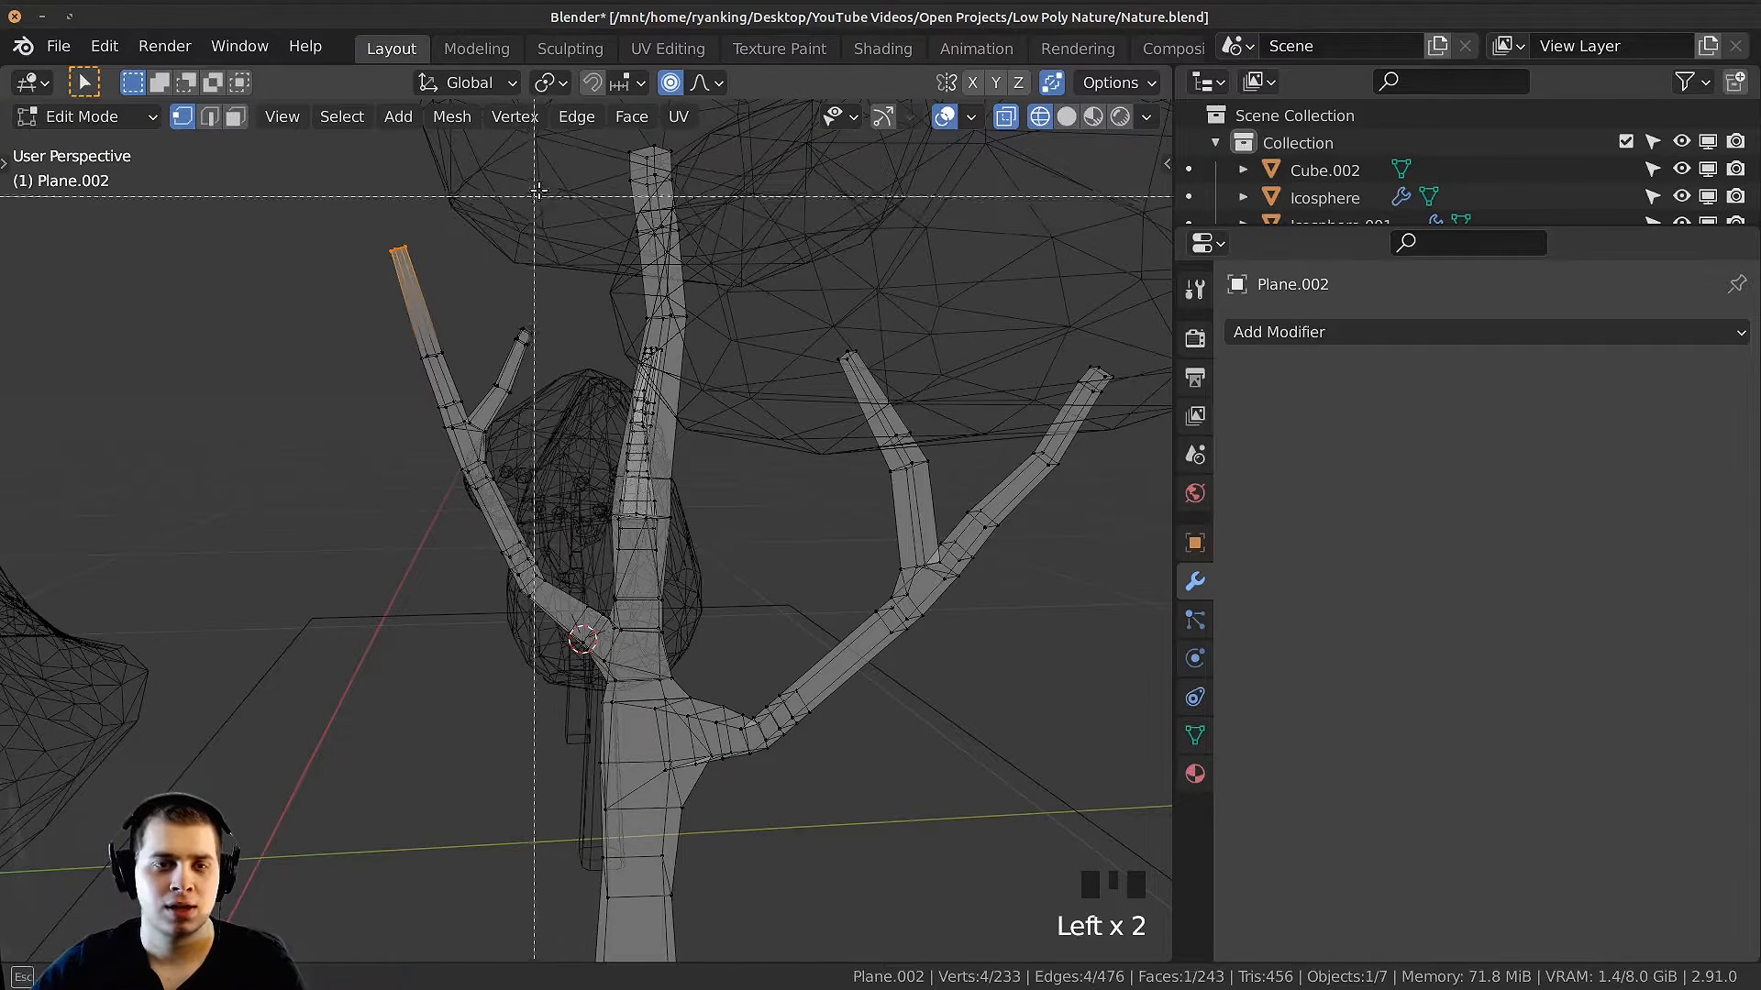
{"action": "left_click_drag", "start_coordinate": [562, 157], "coordinate": [329, 505]}
{"action": "key", "text": "b"}
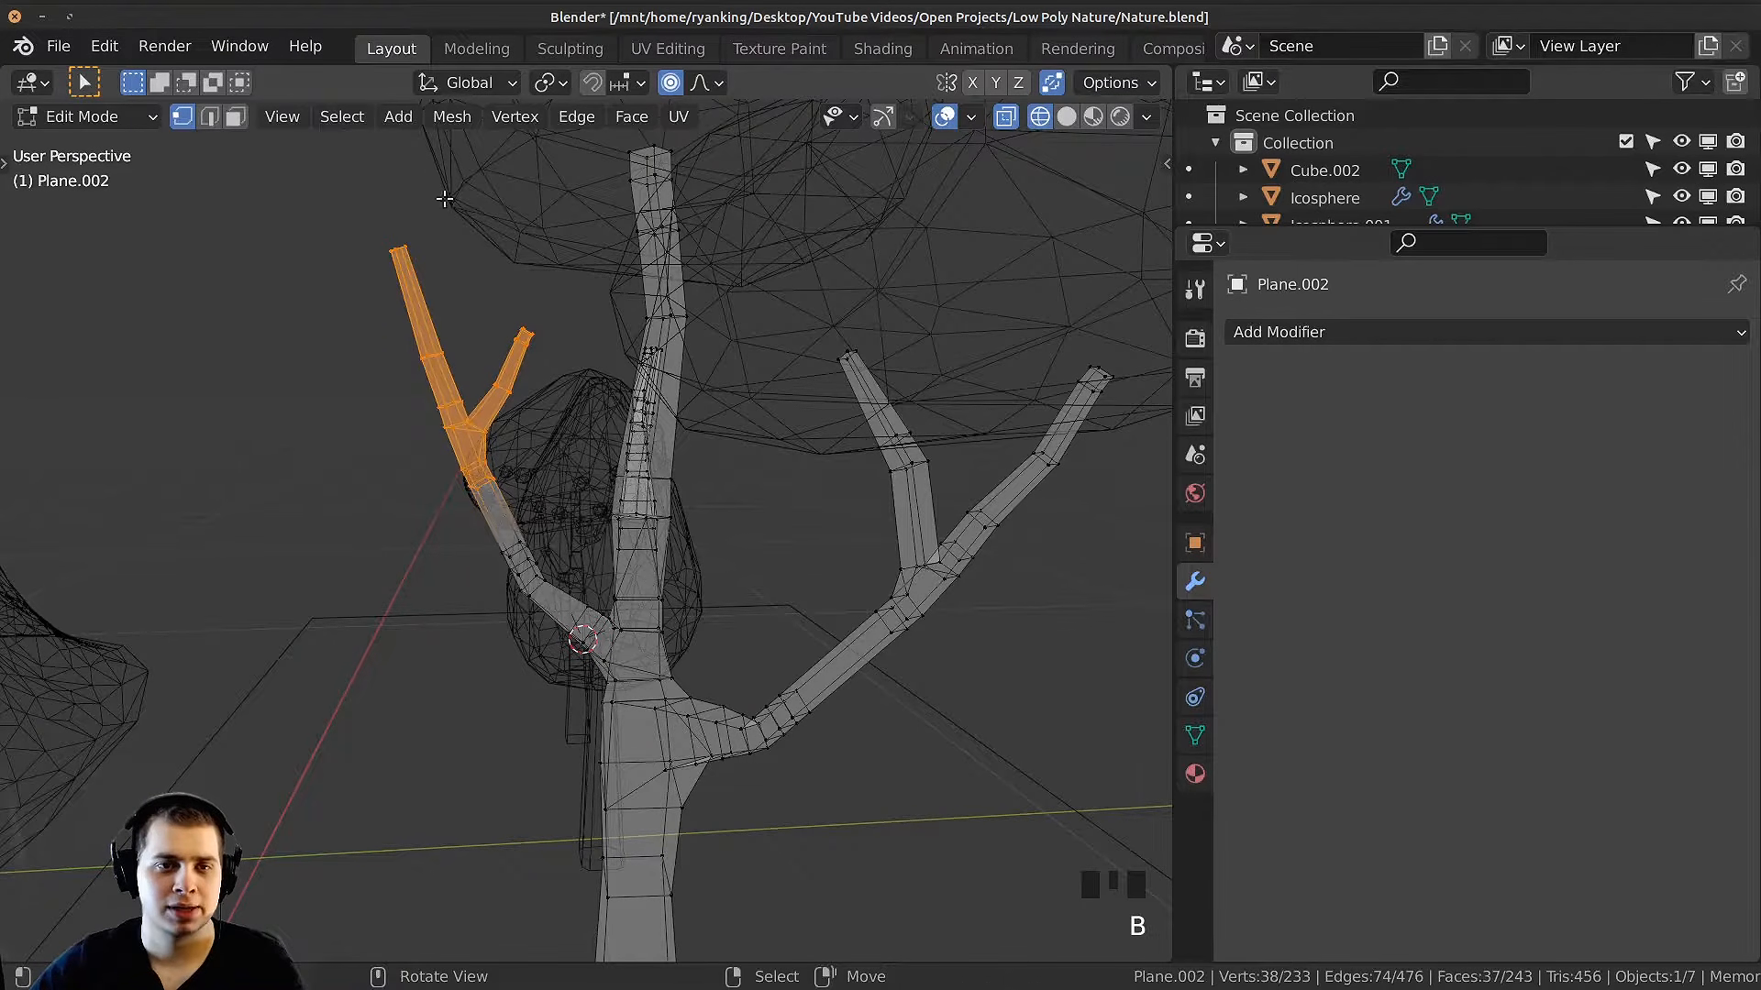
{"action": "scroll", "coordinate": [632, 520], "scroll_direction": "down", "scroll_amount": 2}
{"action": "middle_click_drag", "start_coordinate": [633, 520], "coordinate": [681, 321]}
{"action": "key", "text": "r"}
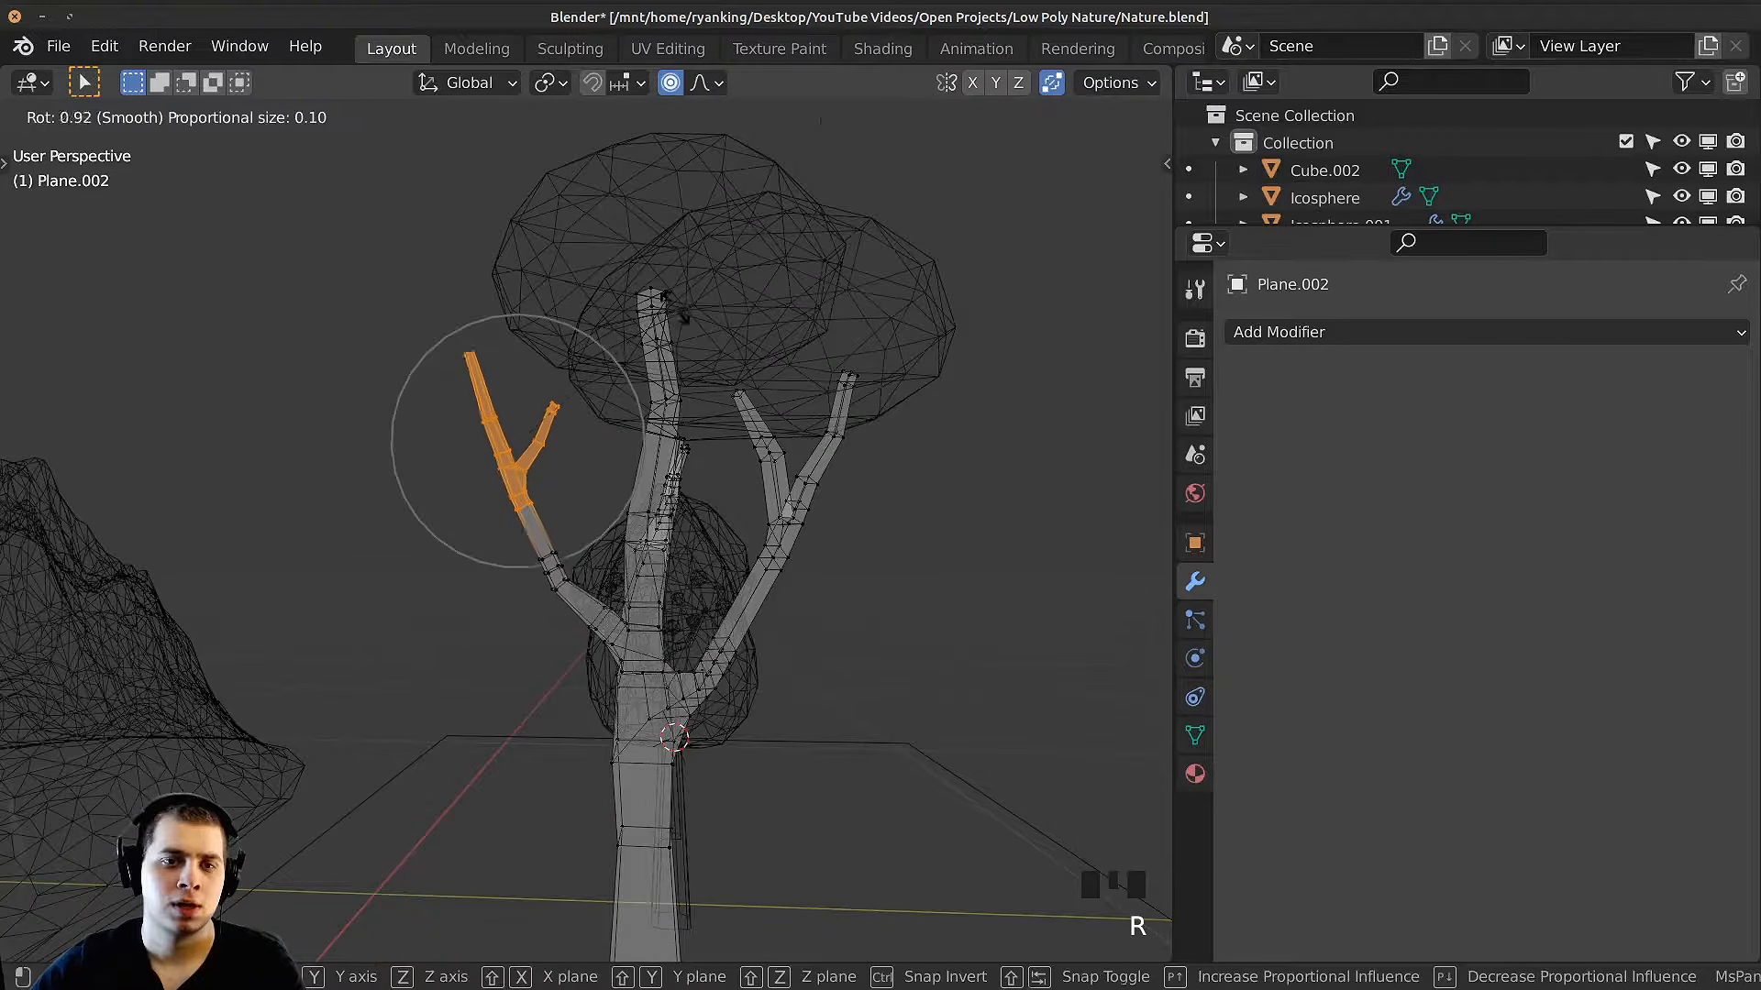
{"action": "left_click", "coordinate": [640, 274]}
{"action": "key", "text": "g"}
{"action": "key", "text": "r"}
{"action": "left_click", "coordinate": [573, 289]}
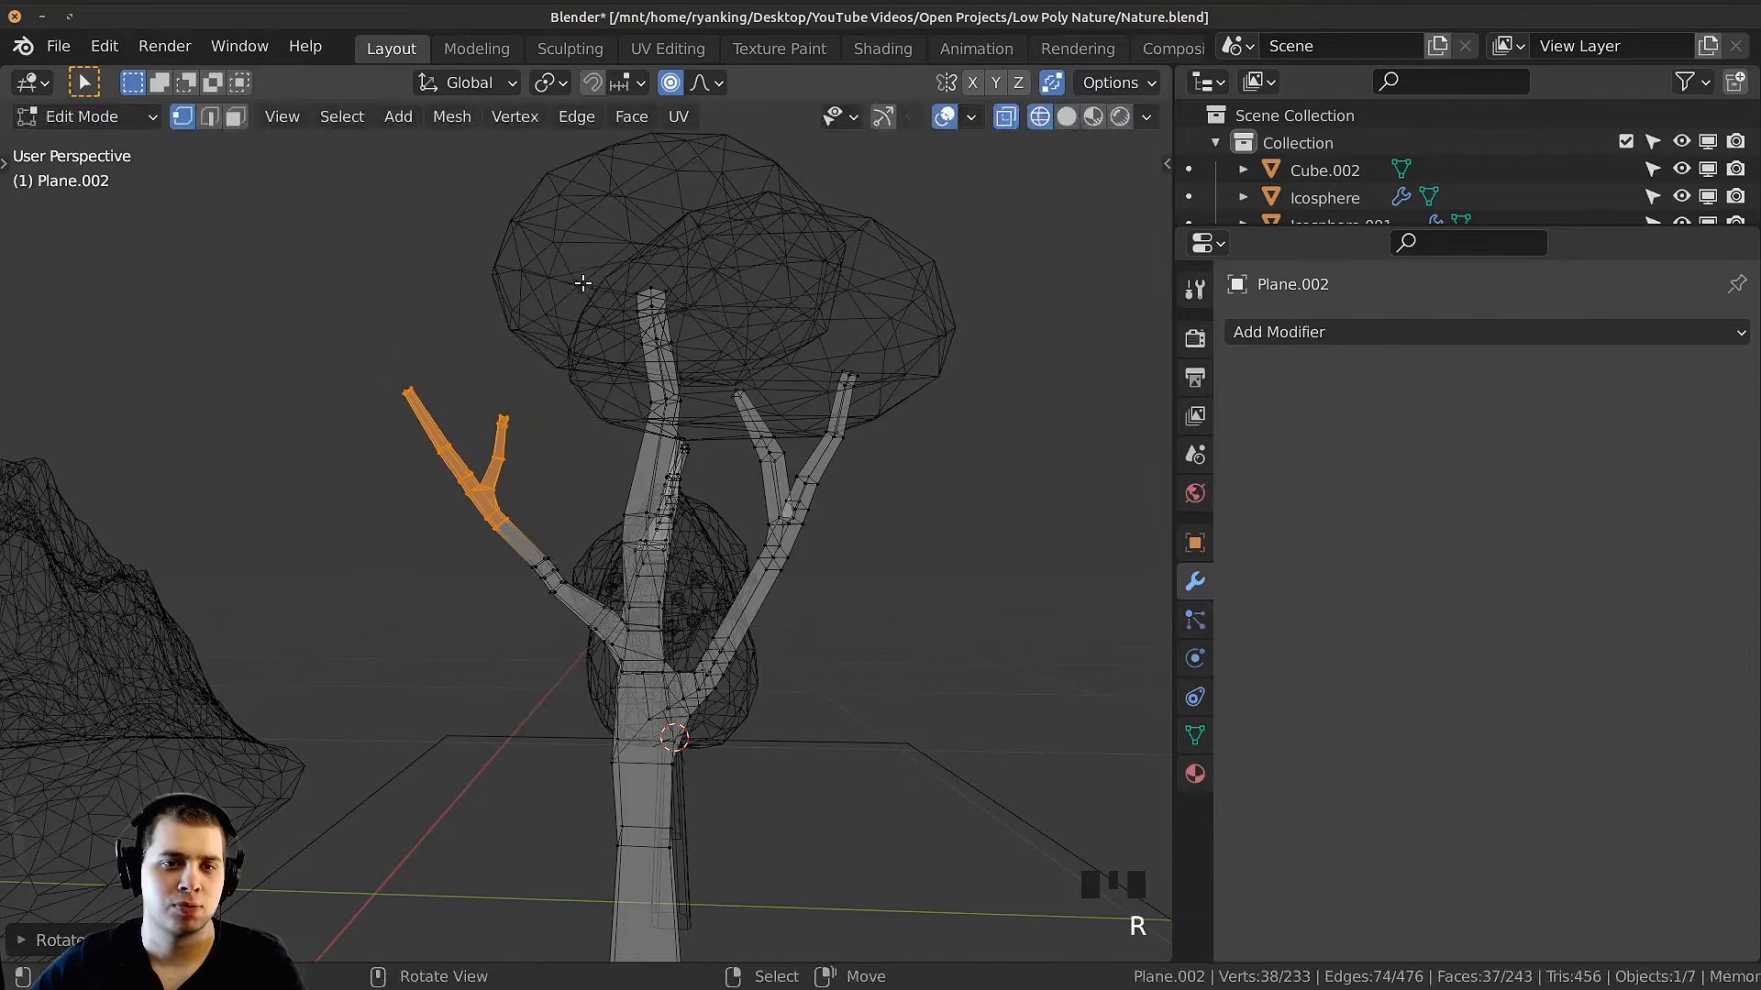
Step: Move the selected branch end farther away from the trunk and return to Object Mode
{"action": "key", "text": "g"}
{"action": "left_click", "coordinate": [550, 424]}
{"action": "key", "text": "Tab"}
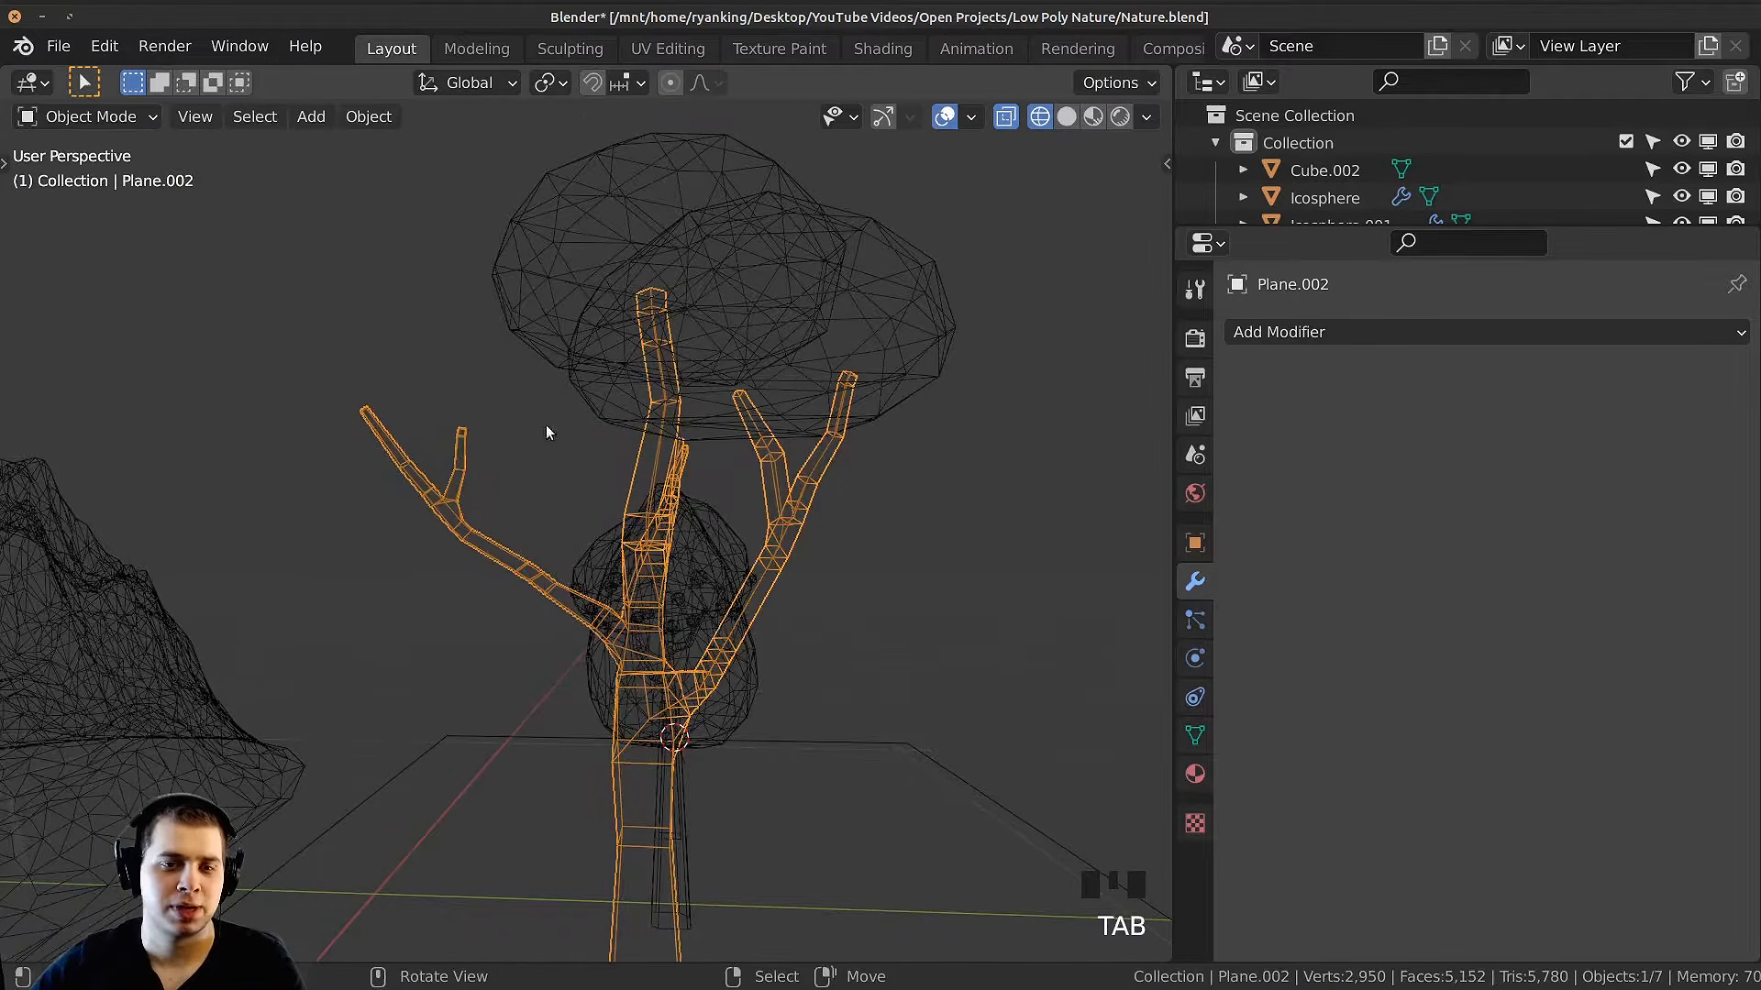
Step: Back in solid shading, duplicate the smaller foliage clump, scale the copy and place it on the mountain-side branch
{"action": "key", "text": "z"}
{"action": "left_click", "coordinate": [873, 492]}
{"action": "left_click", "coordinate": [775, 399]}
{"action": "scroll", "coordinate": [878, 433], "scroll_direction": "down", "scroll_amount": 5}
{"action": "middle_click_drag", "start_coordinate": [878, 434], "coordinate": [951, 593]}
{"action": "key", "text": "shift+d"}
{"action": "left_click", "coordinate": [720, 645]}
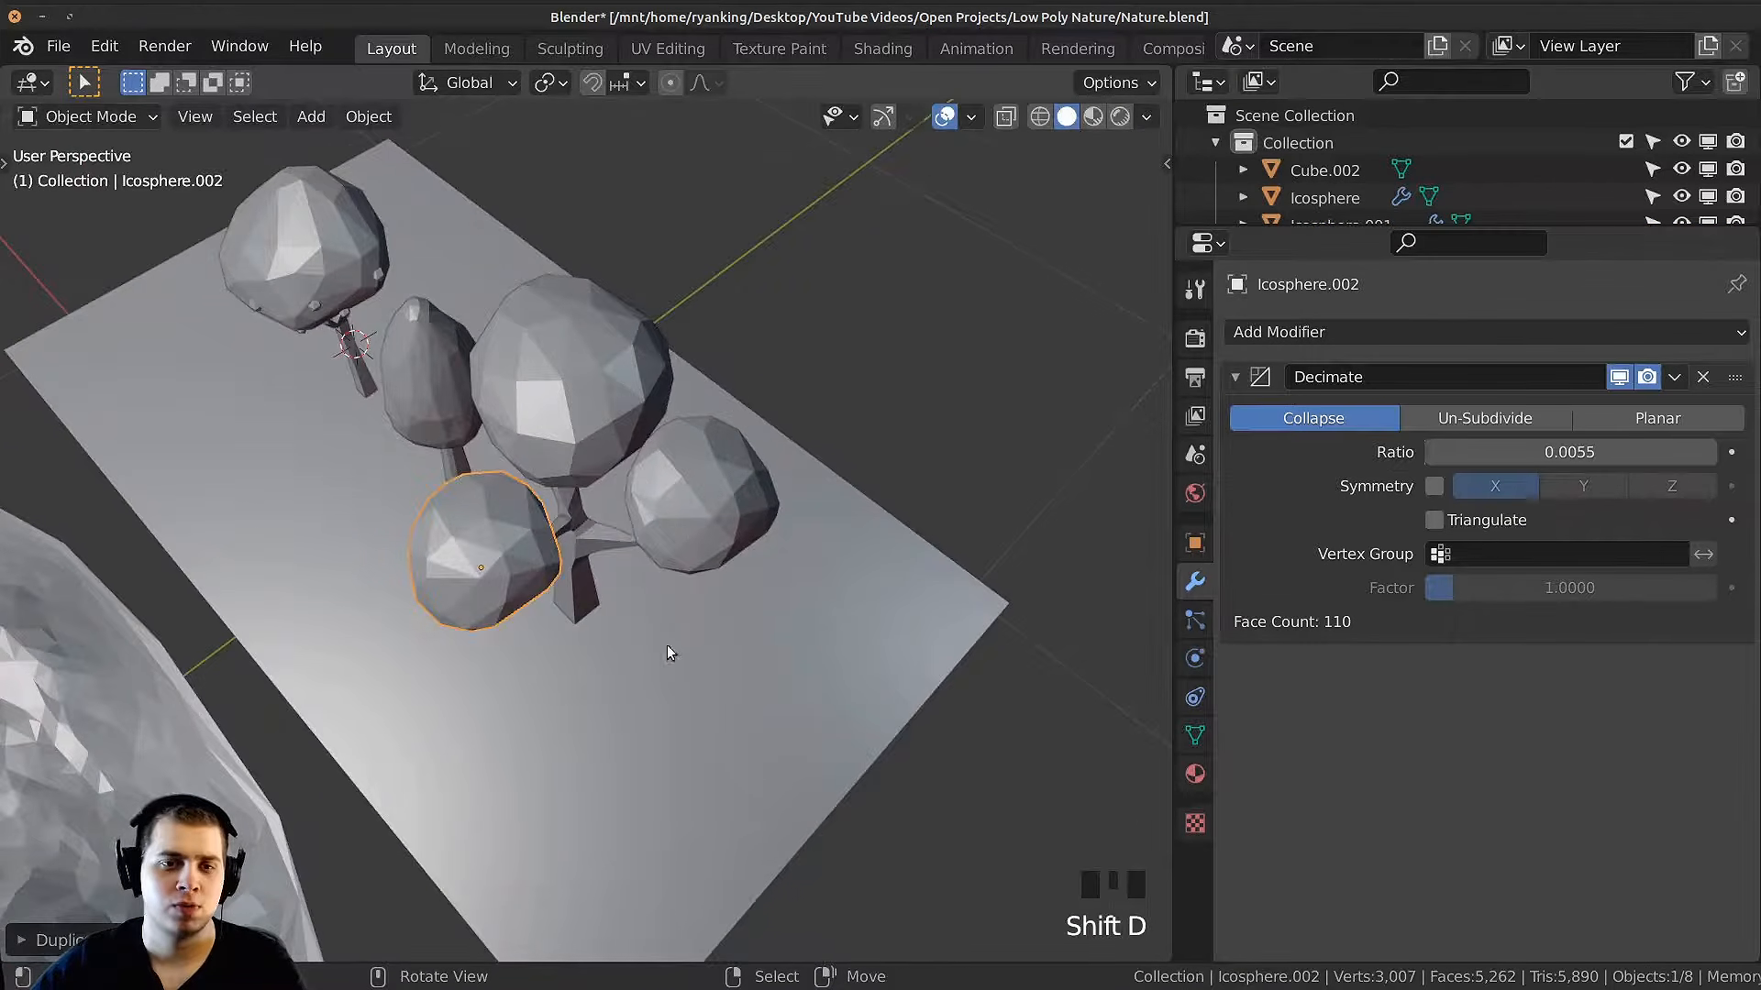
{"action": "key", "text": "s"}
{"action": "middle_click_drag", "start_coordinate": [668, 645], "coordinate": [521, 608]}
{"action": "left_click", "coordinate": [606, 578]}
{"action": "key", "text": "g"}
{"action": "left_click", "coordinate": [704, 389]}
Step: Reshape the new clump's mesh in Edit Mode with several proportional vertex moves so it differs from the original
{"action": "key", "text": "Tab"}
{"action": "left_click", "coordinate": [484, 438]}
{"action": "key", "text": "g"}
{"action": "left_click", "coordinate": [608, 537]}
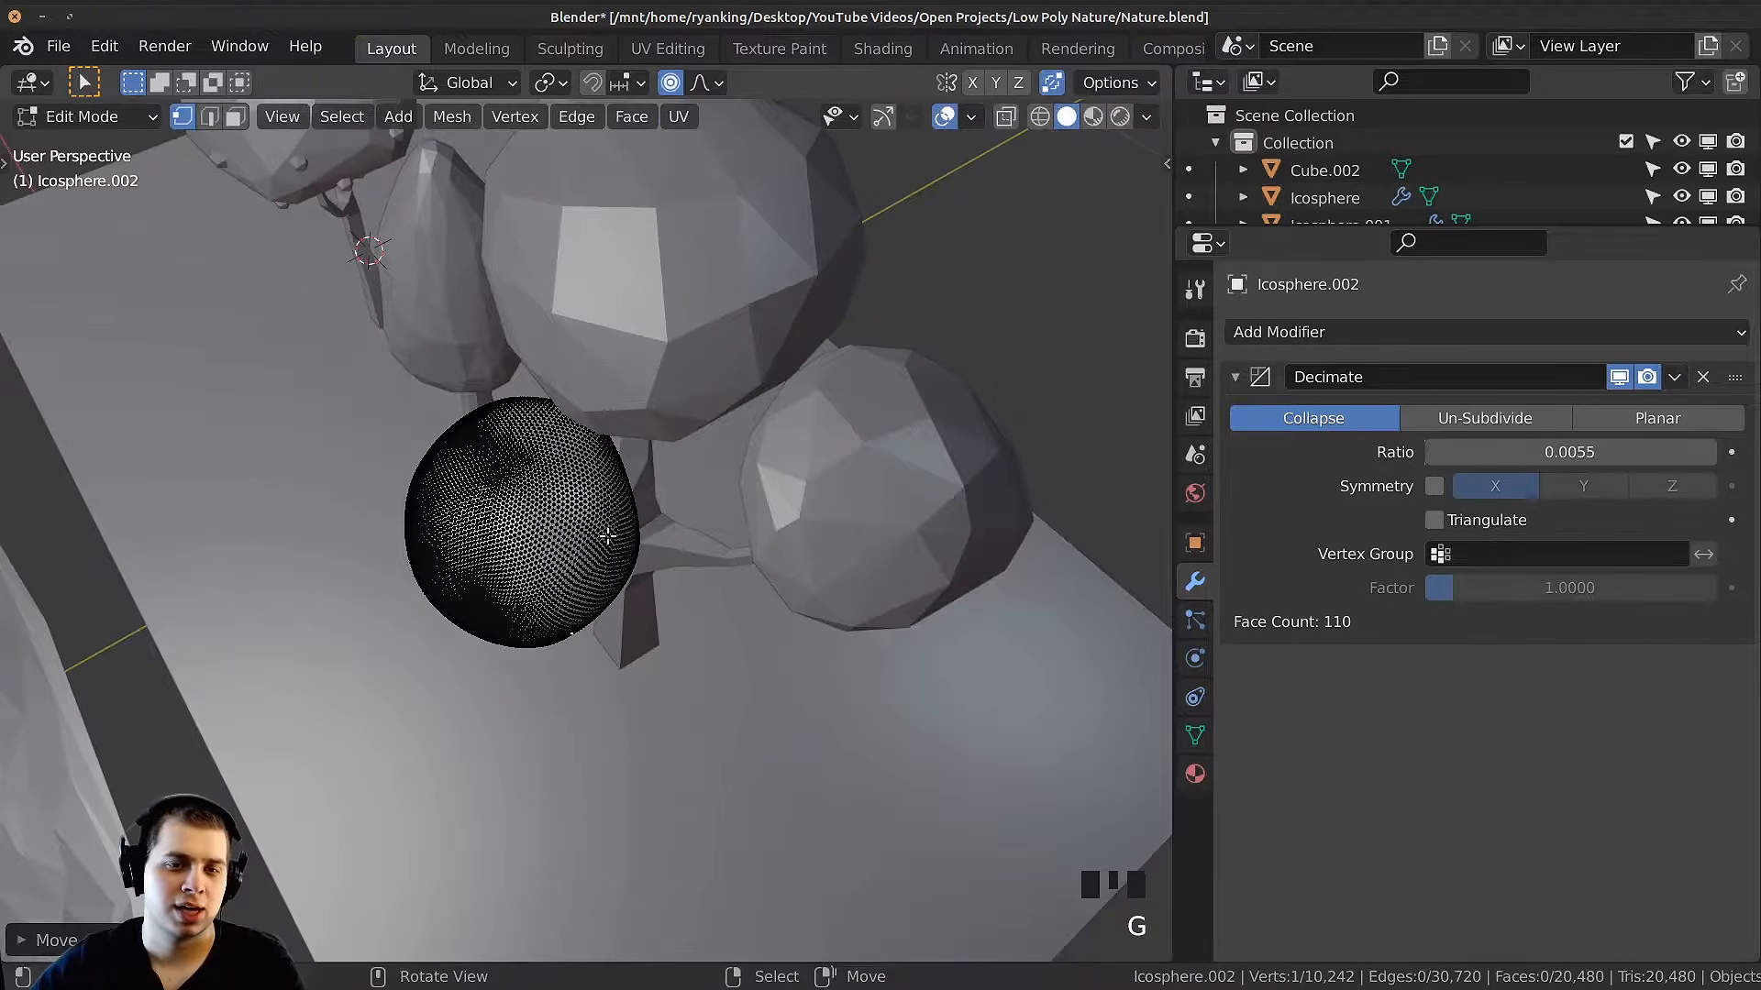
{"action": "left_click", "coordinate": [574, 483]}
{"action": "right_click", "coordinate": [569, 486]}
{"action": "key", "text": "g"}
{"action": "left_click", "coordinate": [541, 495]}
{"action": "middle_click_drag", "start_coordinate": [541, 495], "coordinate": [739, 486]}
{"action": "right_click", "coordinate": [568, 513]}
{"action": "key", "text": "g"}
{"action": "left_click", "coordinate": [587, 499]}
{"action": "right_click", "coordinate": [642, 459]}
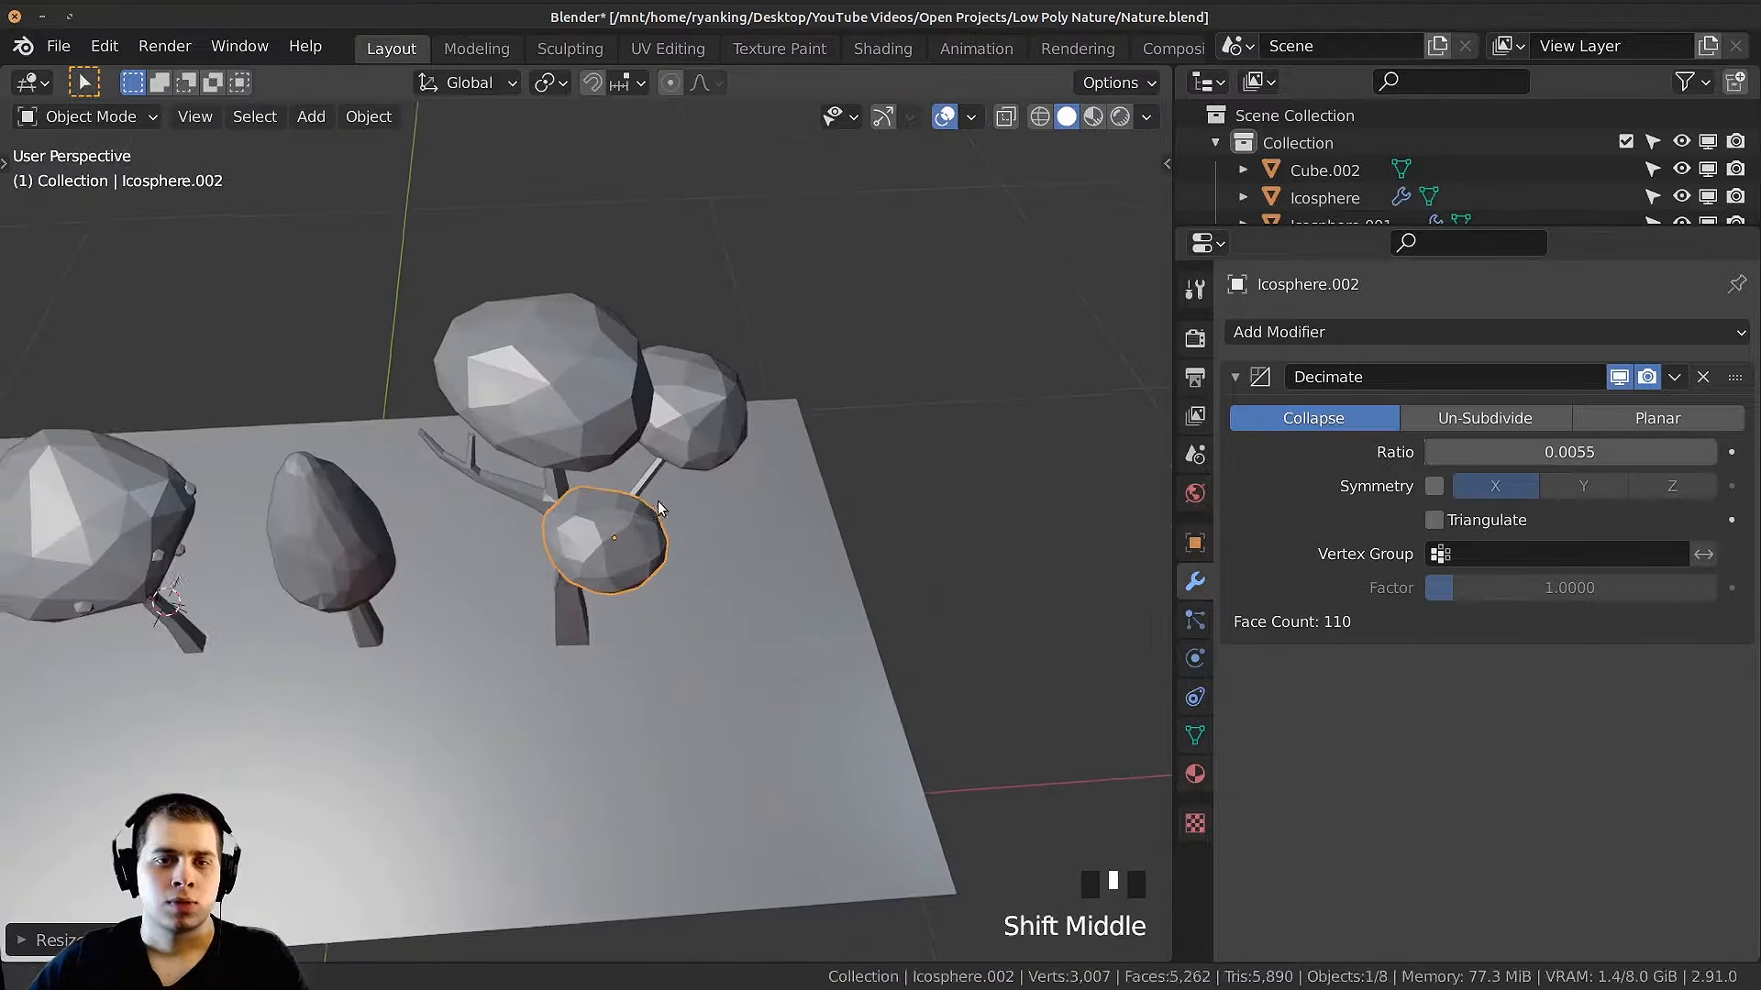
Step: Duplicate the mountain-side clump and place the copy on the remaining bare branch facing the neighbouring tree
{"action": "middle_click_drag", "start_coordinate": [642, 514], "coordinate": [725, 500]}
{"action": "middle_click_drag", "start_coordinate": [724, 500], "coordinate": [780, 504], "text": "shift"}
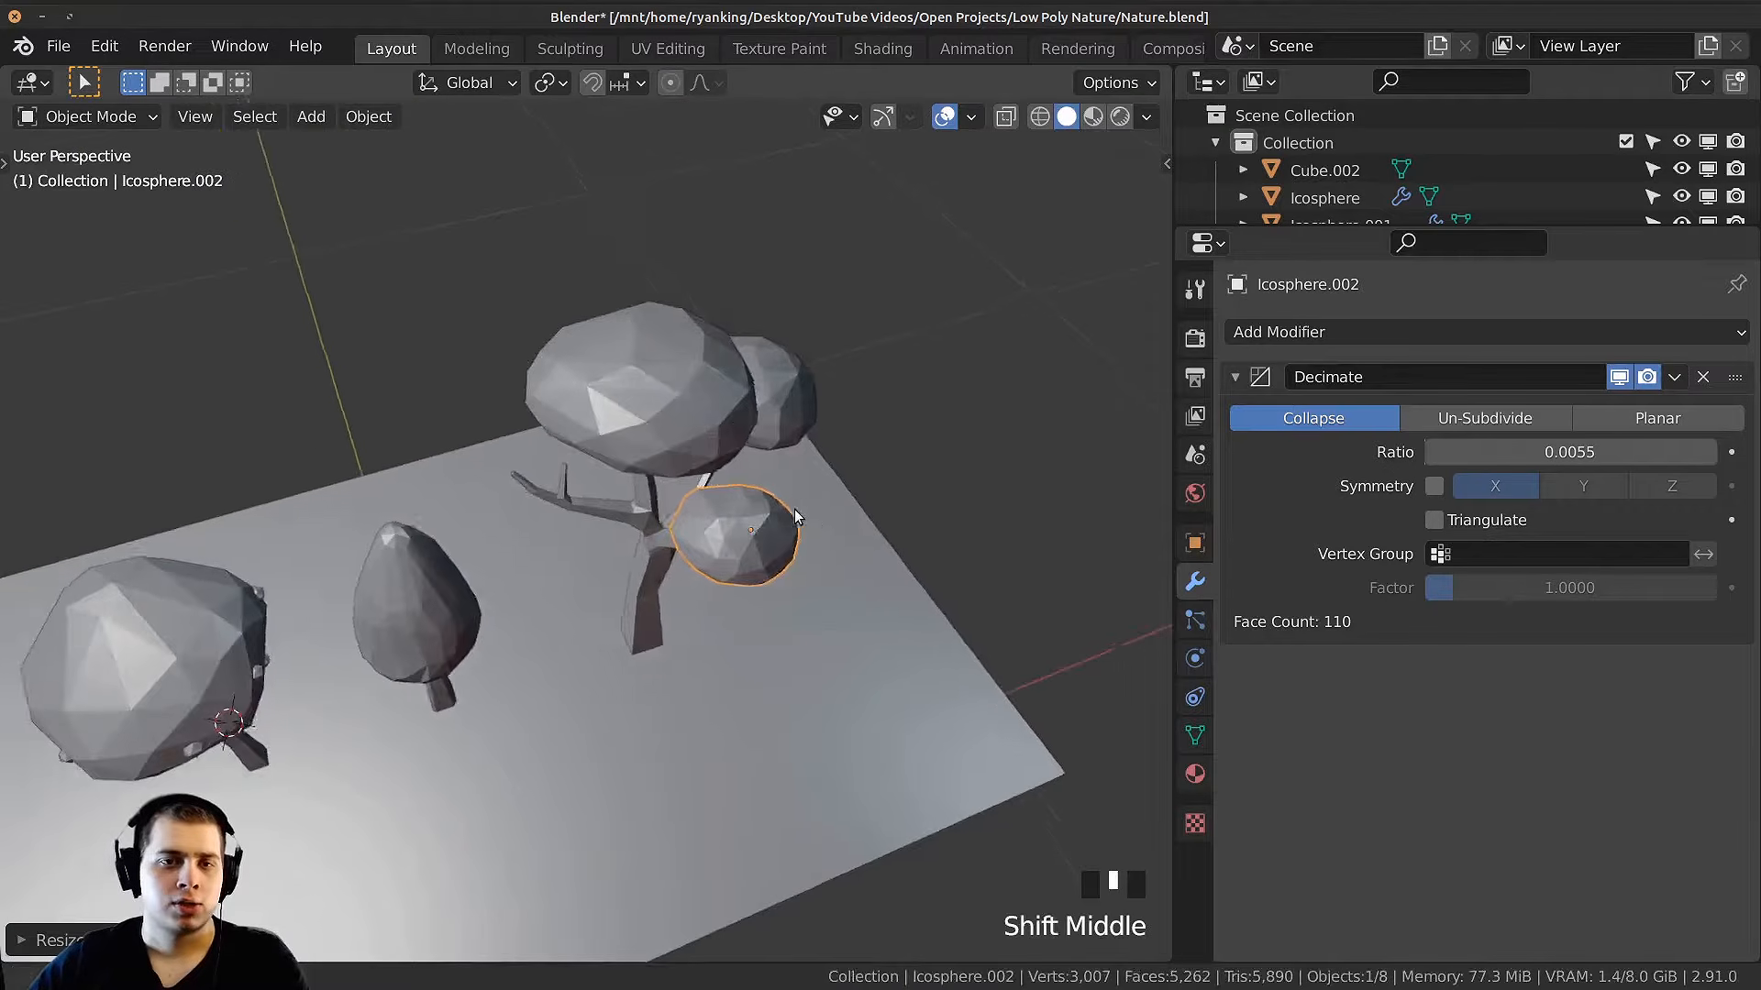
{"action": "scroll", "coordinate": [798, 507], "scroll_direction": "up", "scroll_amount": 4}
{"action": "key", "text": "shift+d"}
{"action": "left_click", "coordinate": [484, 471]}
{"action": "middle_click_drag", "start_coordinate": [483, 471], "coordinate": [705, 391]}
{"action": "key", "text": "g"}
{"action": "left_click", "coordinate": [856, 400]}
Step: Alter the newest clump's outline by adjusting its vertices in Edit Mode
{"action": "key", "text": "Tab"}
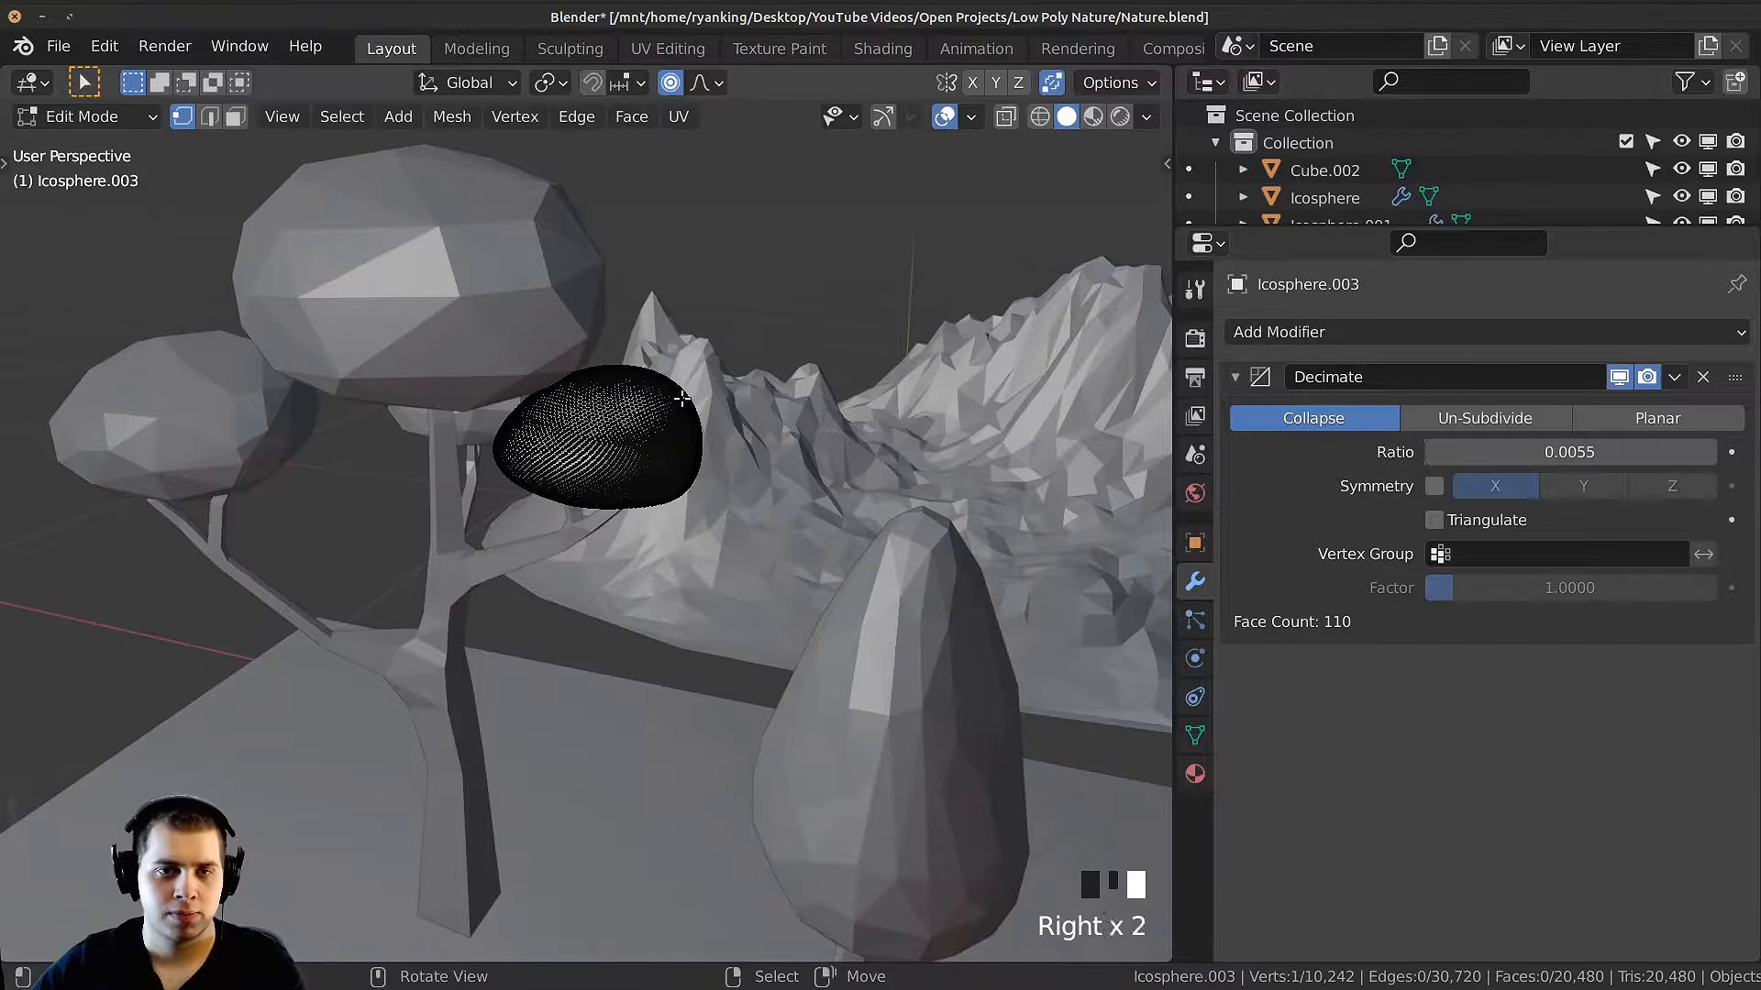
{"action": "right_click_drag", "start_coordinate": [682, 399], "coordinate": [693, 386]}
{"action": "middle_click_drag", "start_coordinate": [694, 385], "coordinate": [728, 373]}
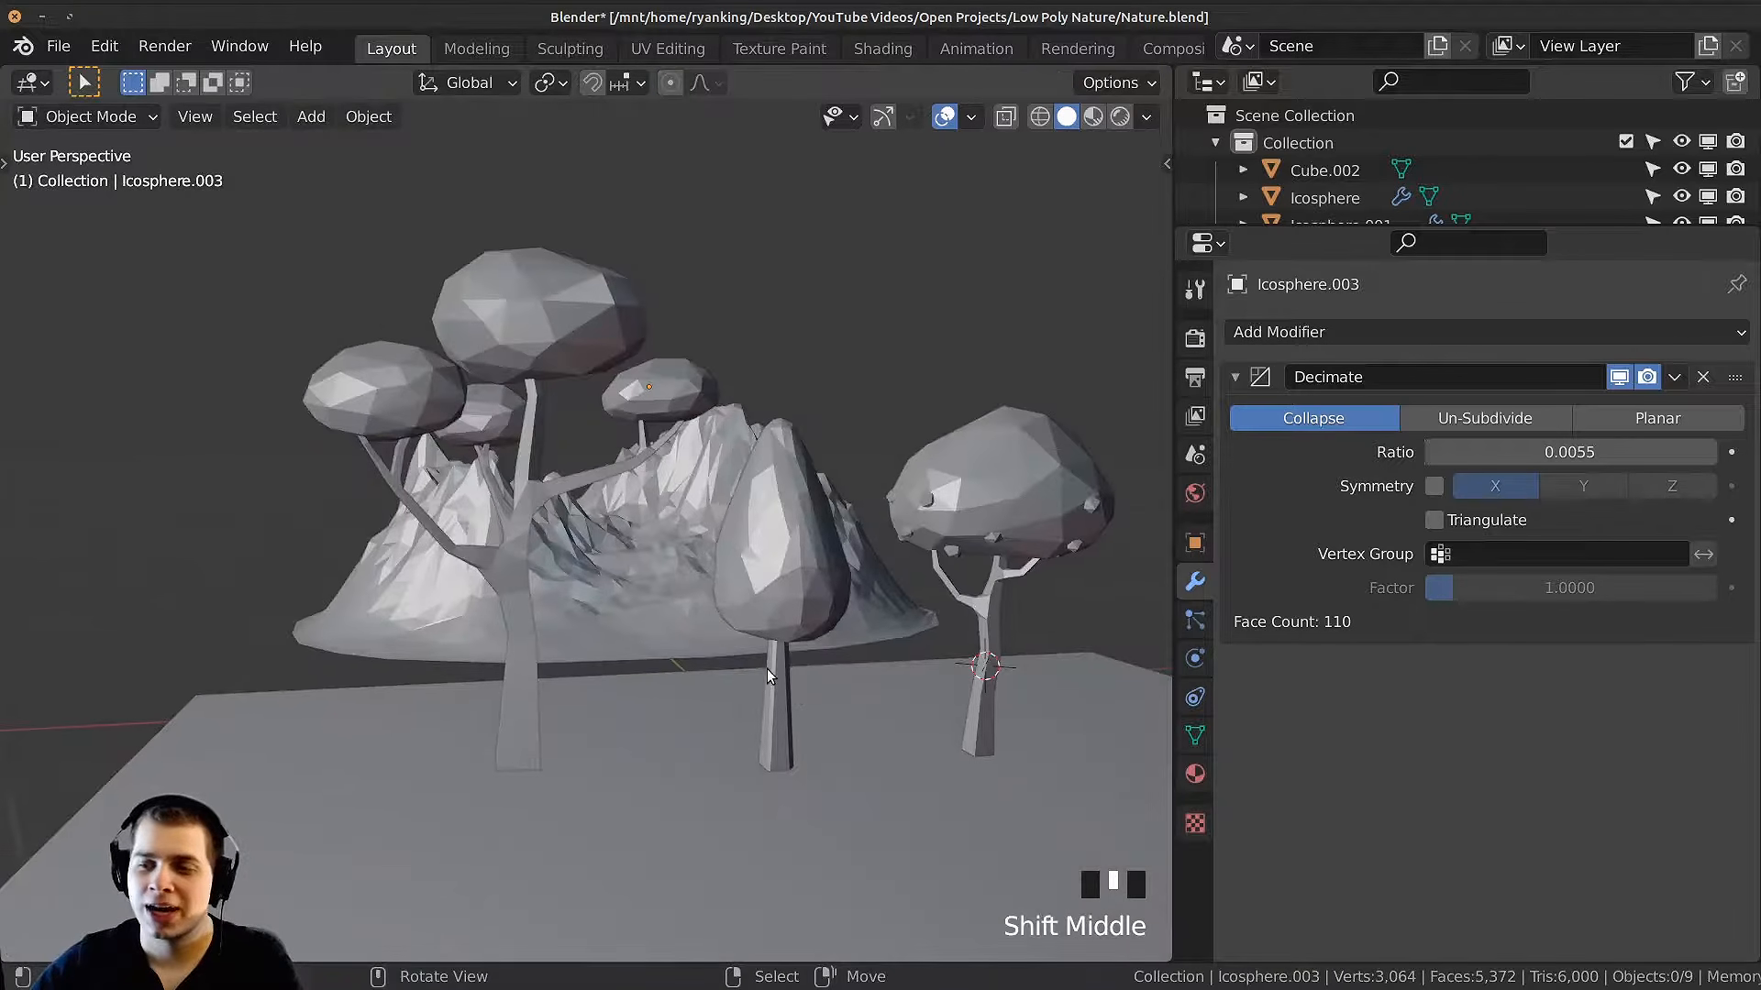
Step: Switch the viewport to Rendered shading to see the trees with their materials
{"action": "middle_click_drag", "start_coordinate": [794, 689], "coordinate": [761, 632]}
{"action": "middle_click_drag", "start_coordinate": [762, 632], "coordinate": [713, 677], "text": "shift"}
{"action": "scroll", "coordinate": [739, 615], "scroll_direction": "up", "scroll_amount": 2}
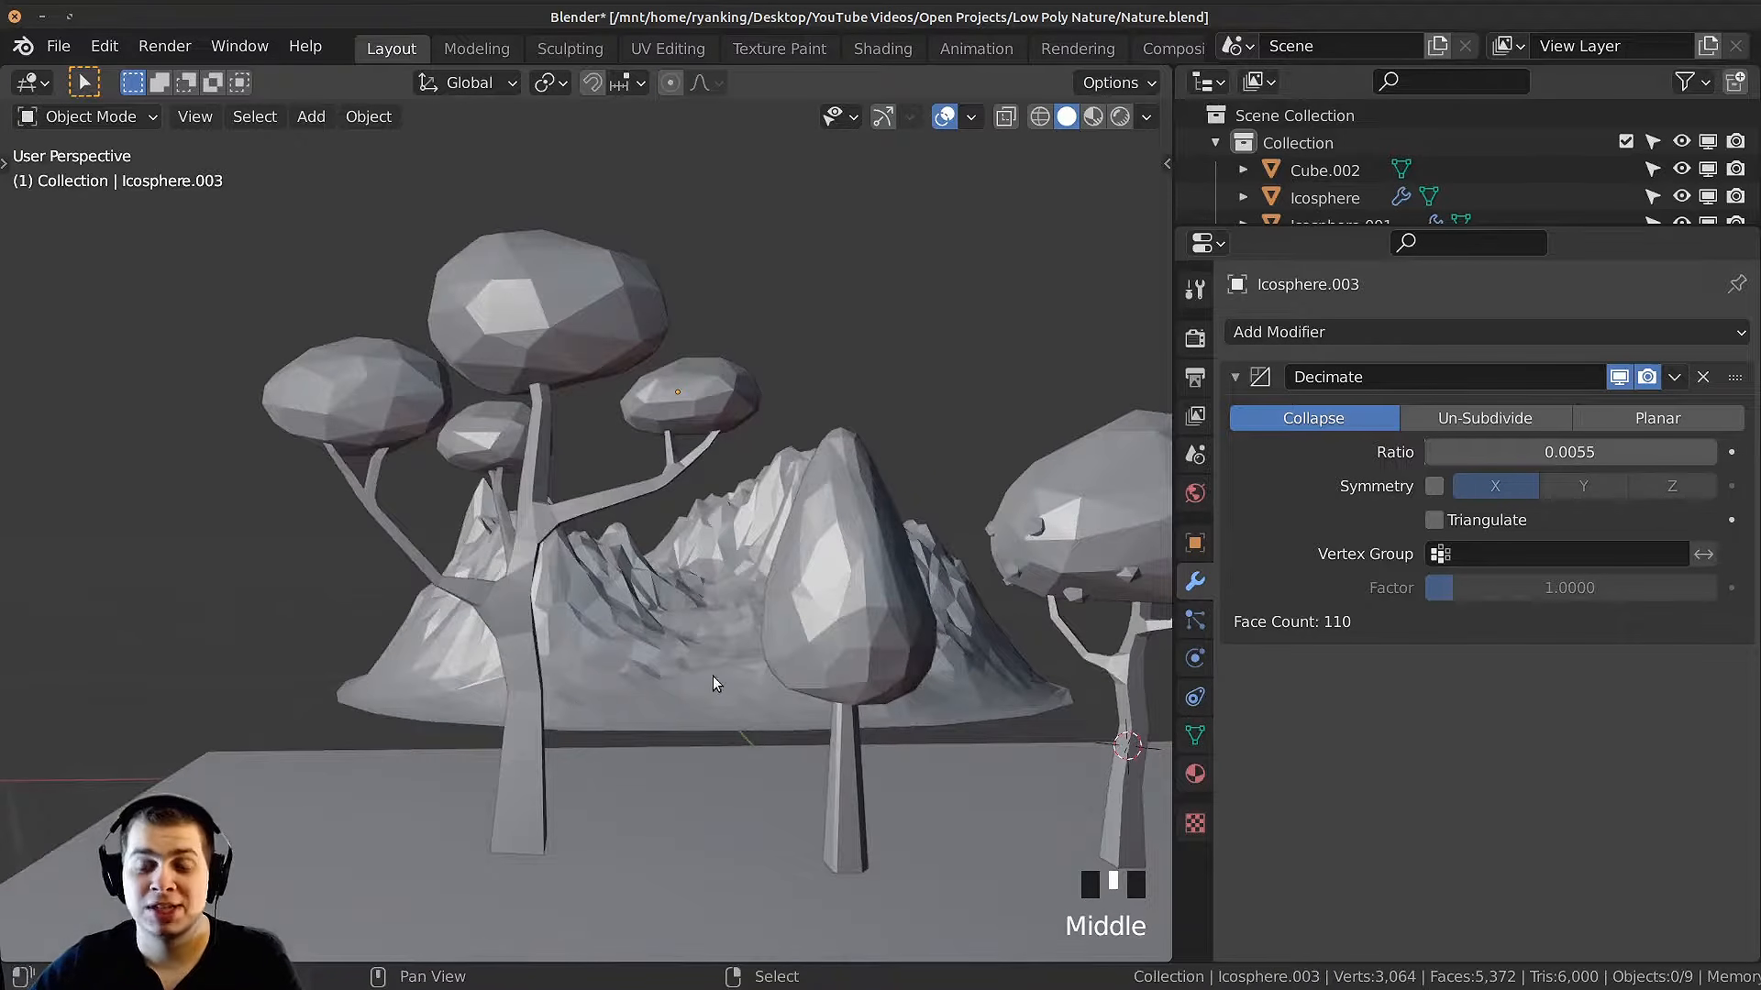
{"action": "key", "text": "z"}
{"action": "left_click", "coordinate": [734, 291]}
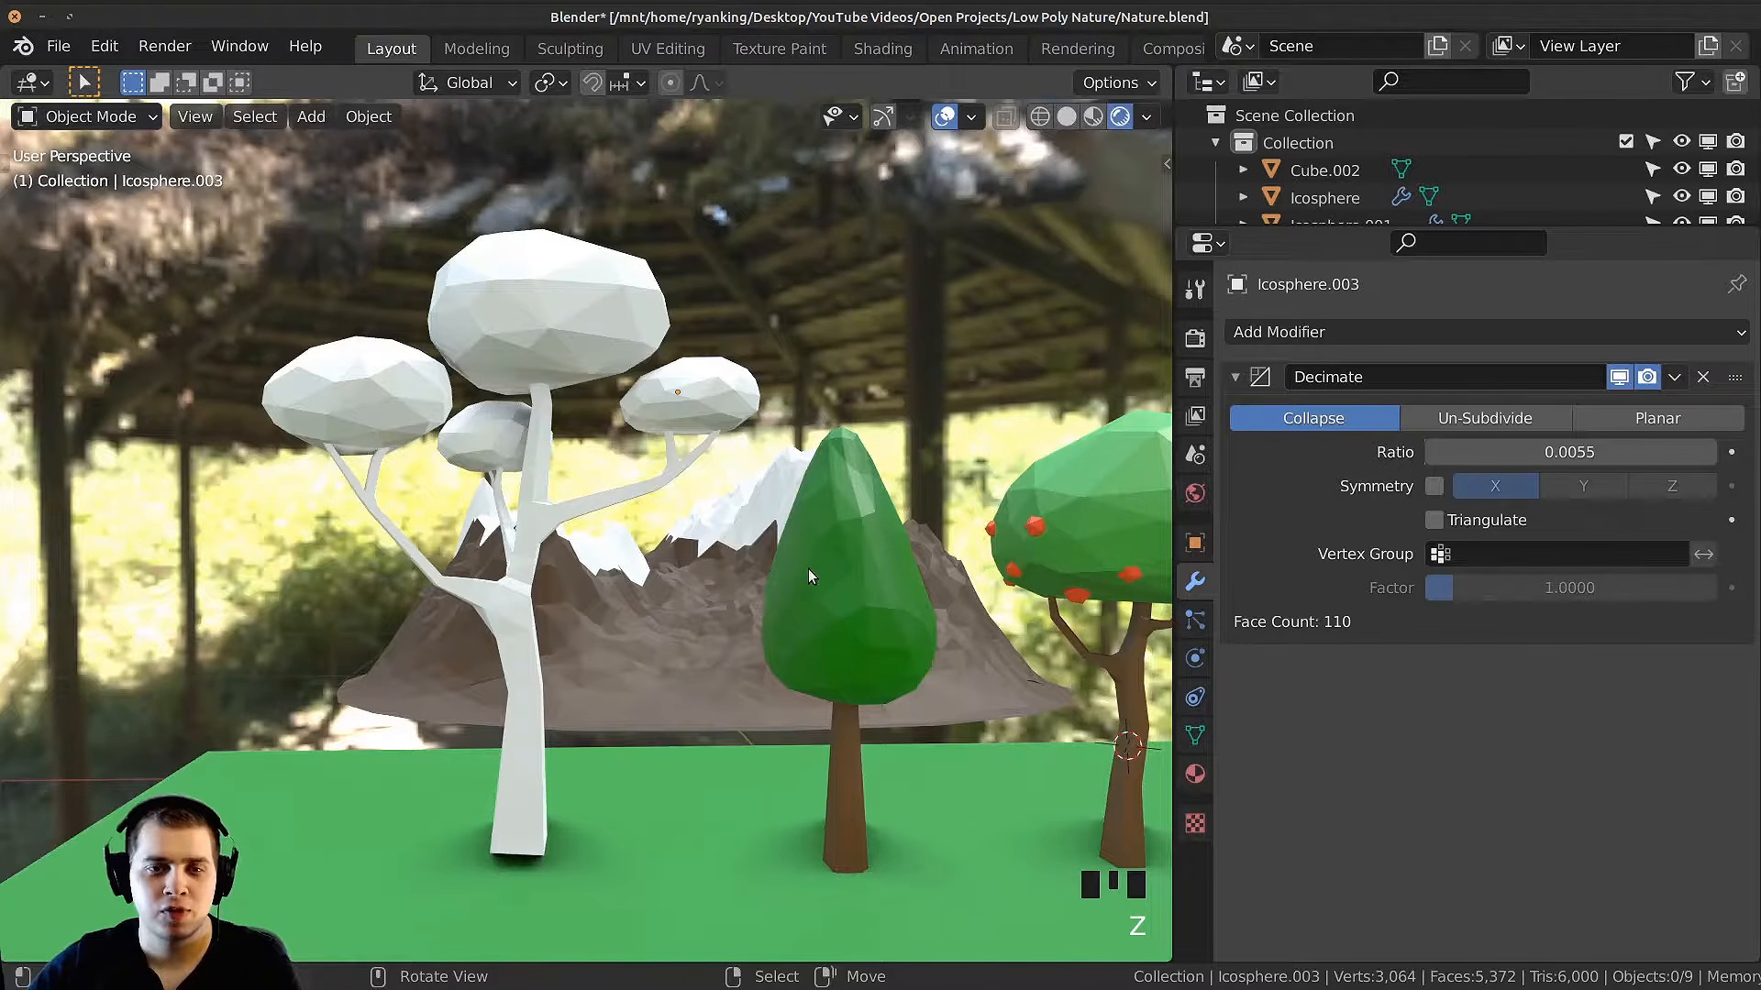
Step: Select the cone-shaped tree, show its materials and apply its Wood material to the branching tree's trunk
{"action": "right_click", "coordinate": [835, 512]}
{"action": "middle_click_drag", "start_coordinate": [835, 511], "coordinate": [736, 617]}
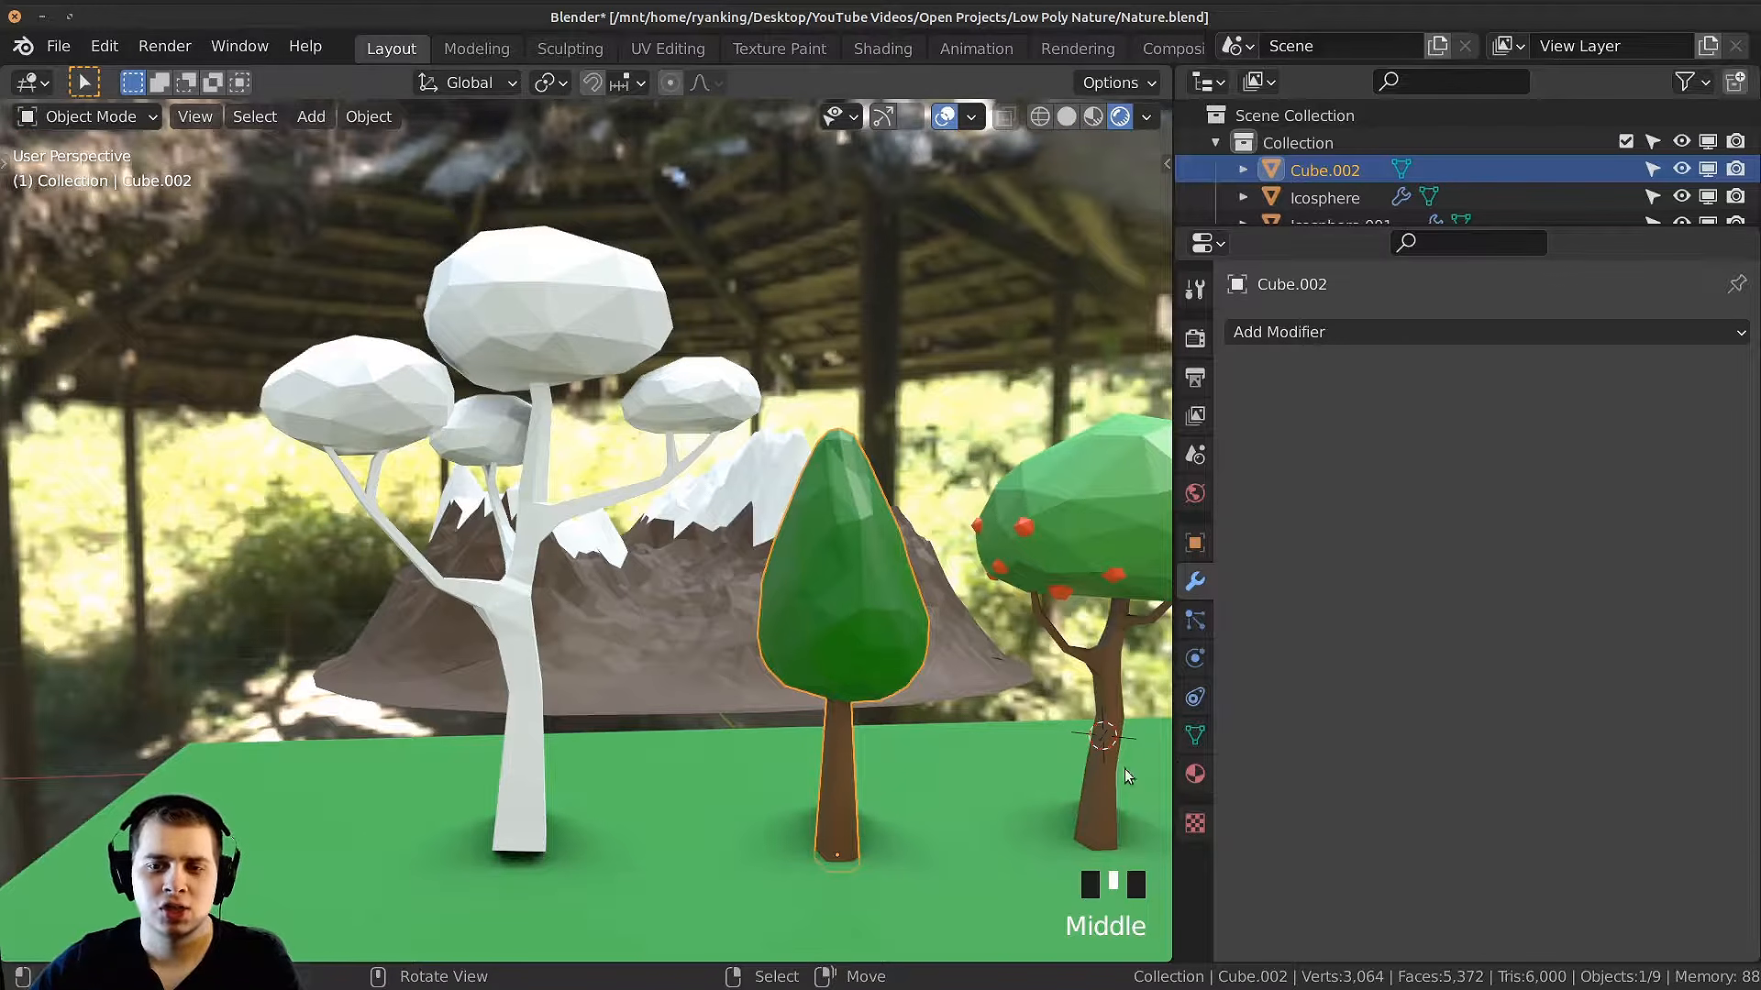
{"action": "left_click", "coordinate": [1195, 774]}
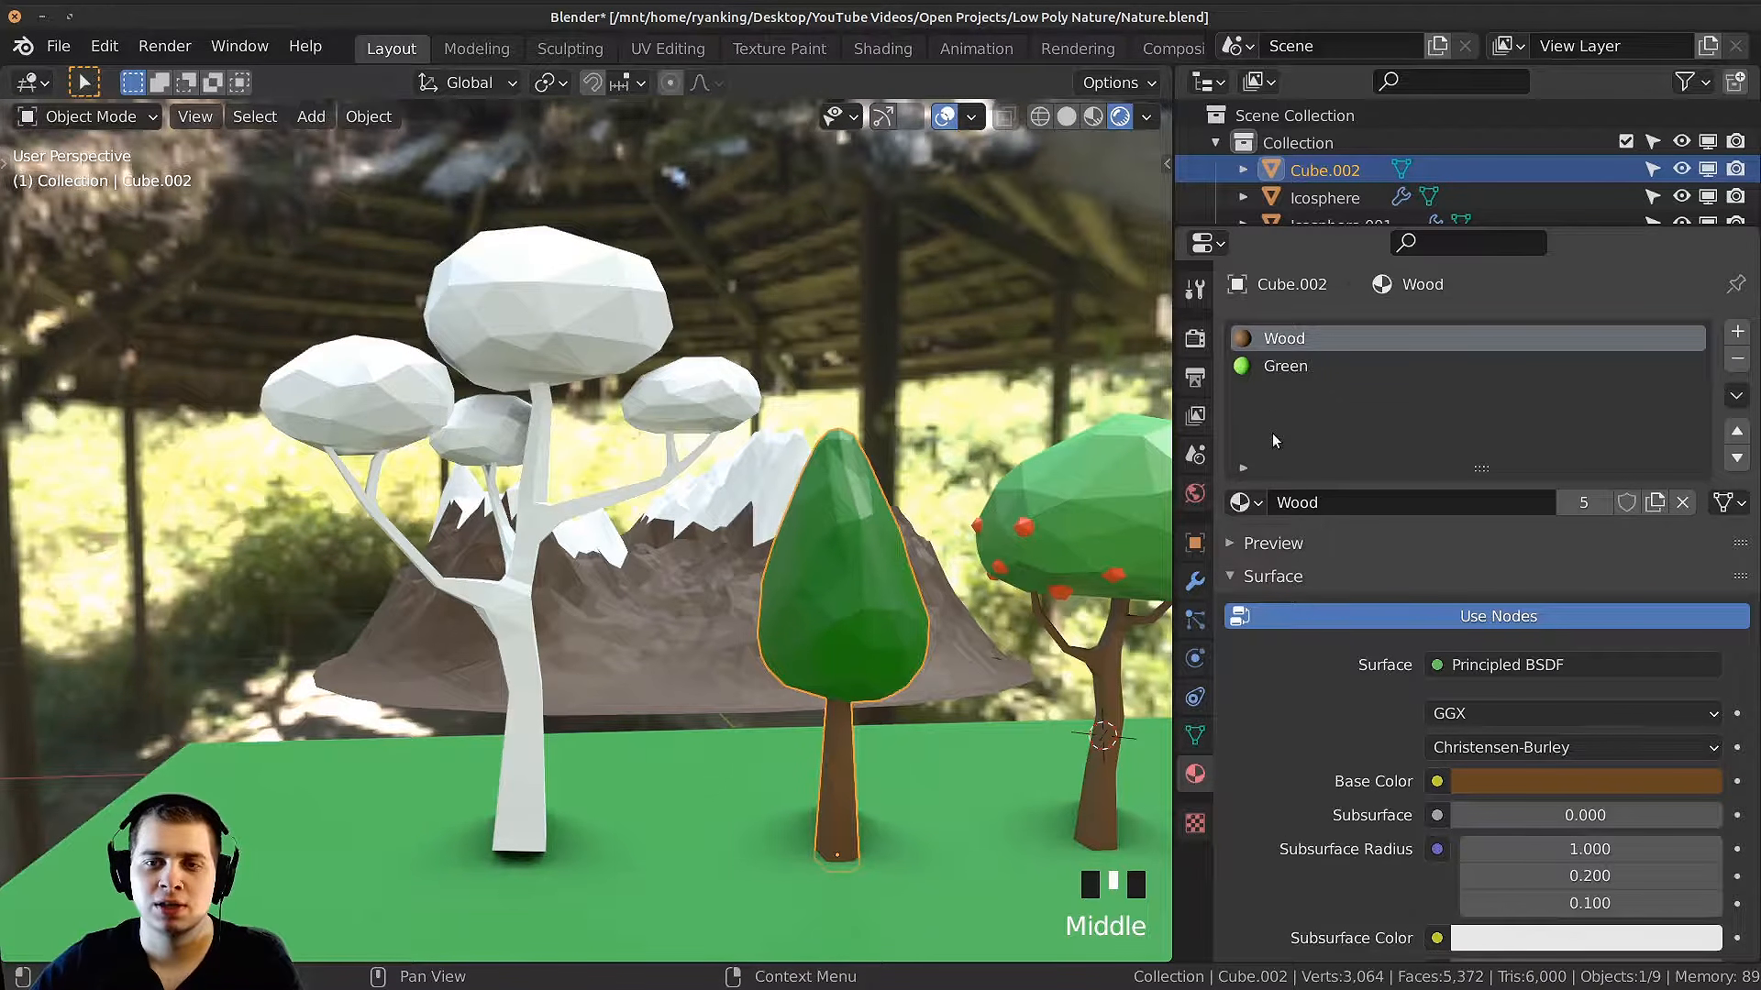
{"action": "left_click_drag", "start_coordinate": [1240, 503], "coordinate": [500, 587]}
{"action": "middle_click_drag", "start_coordinate": [500, 587], "coordinate": [550, 551], "text": "shift"}
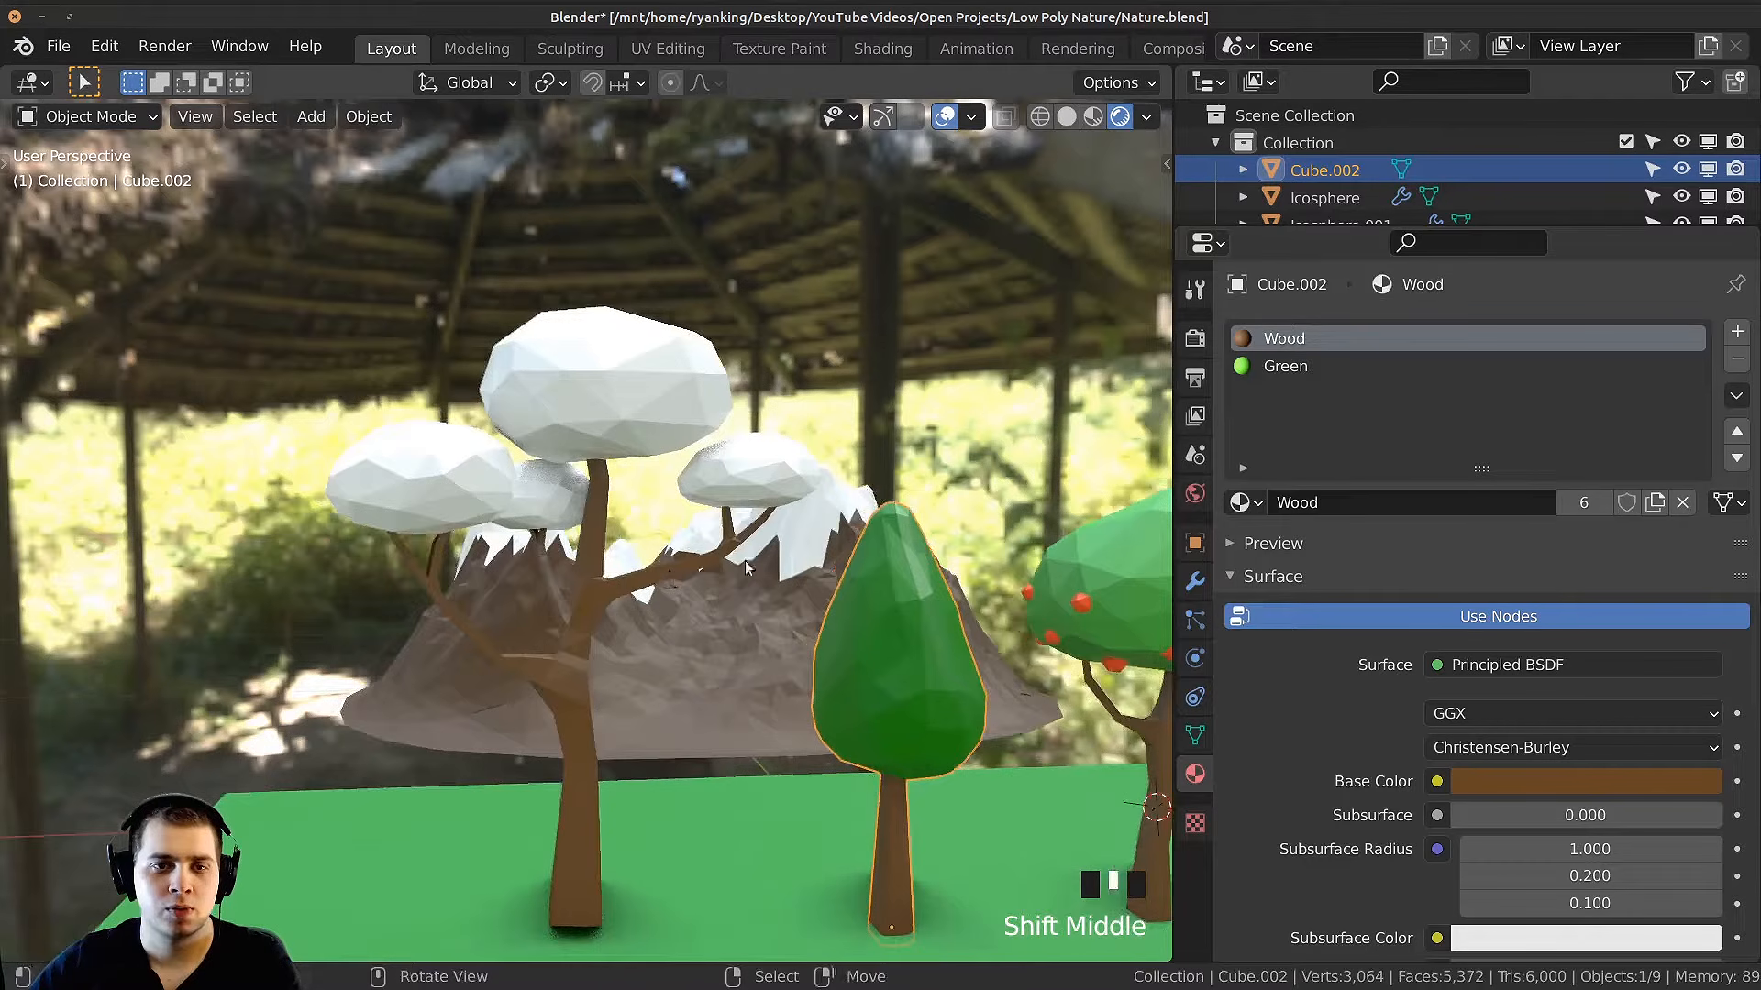
Step: Apply the cone-shaped tree's Green material to the foliage clumps of the branching tree
{"action": "scroll", "coordinate": [550, 550], "scroll_direction": "up", "scroll_amount": 2}
{"action": "left_click", "coordinate": [1279, 370]}
{"action": "left_click_drag", "start_coordinate": [1231, 504], "coordinate": [583, 381]}
{"action": "left_click_drag", "start_coordinate": [1238, 503], "coordinate": [787, 466]}
{"action": "left_click_drag", "start_coordinate": [1238, 503], "coordinate": [529, 503]}
Step: Select the branching tree's foliage clumps one by one and apply the Decimate modifier on each
{"action": "scroll", "coordinate": [518, 497], "scroll_direction": "down", "scroll_amount": 4}
{"action": "middle_click_drag", "start_coordinate": [520, 504], "coordinate": [512, 516]}
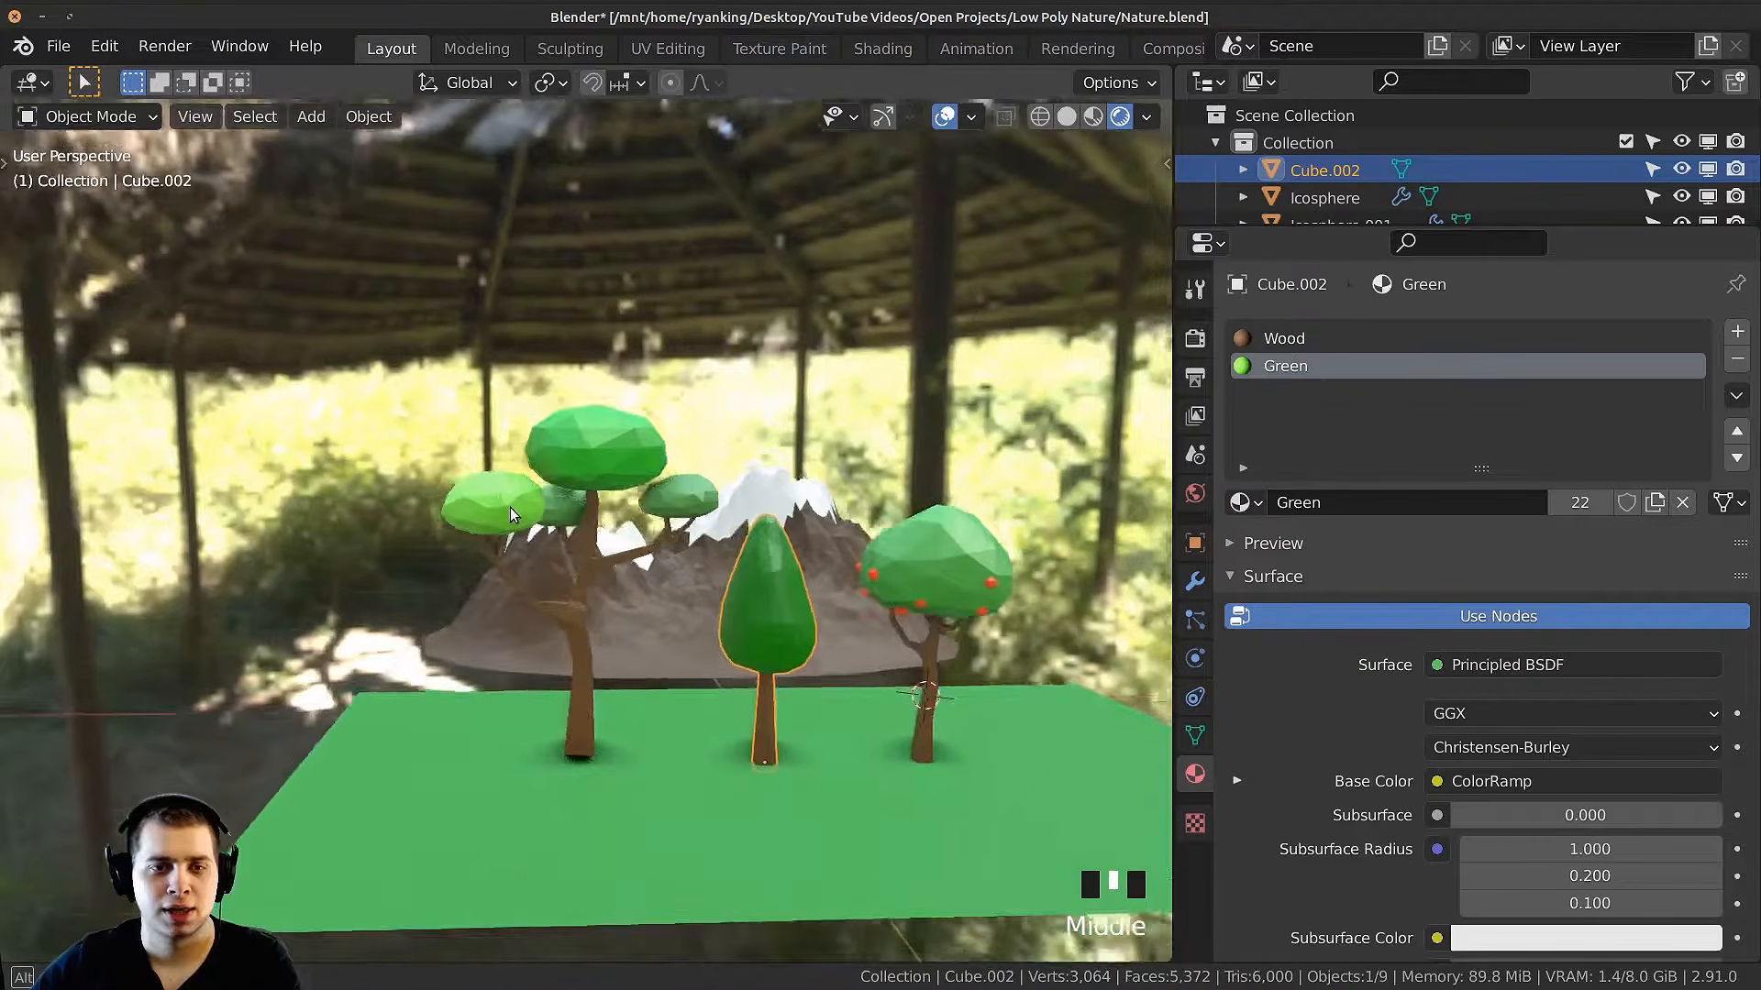
{"action": "scroll", "coordinate": [514, 513], "scroll_direction": "up", "scroll_amount": 3}
{"action": "right_click", "coordinate": [571, 440]}
{"action": "middle_click_drag", "start_coordinate": [570, 440], "coordinate": [549, 444]}
{"action": "right_click", "coordinate": [420, 516]}
{"action": "middle_click_drag", "start_coordinate": [420, 516], "coordinate": [552, 502]}
{"action": "right_click", "coordinate": [553, 501]}
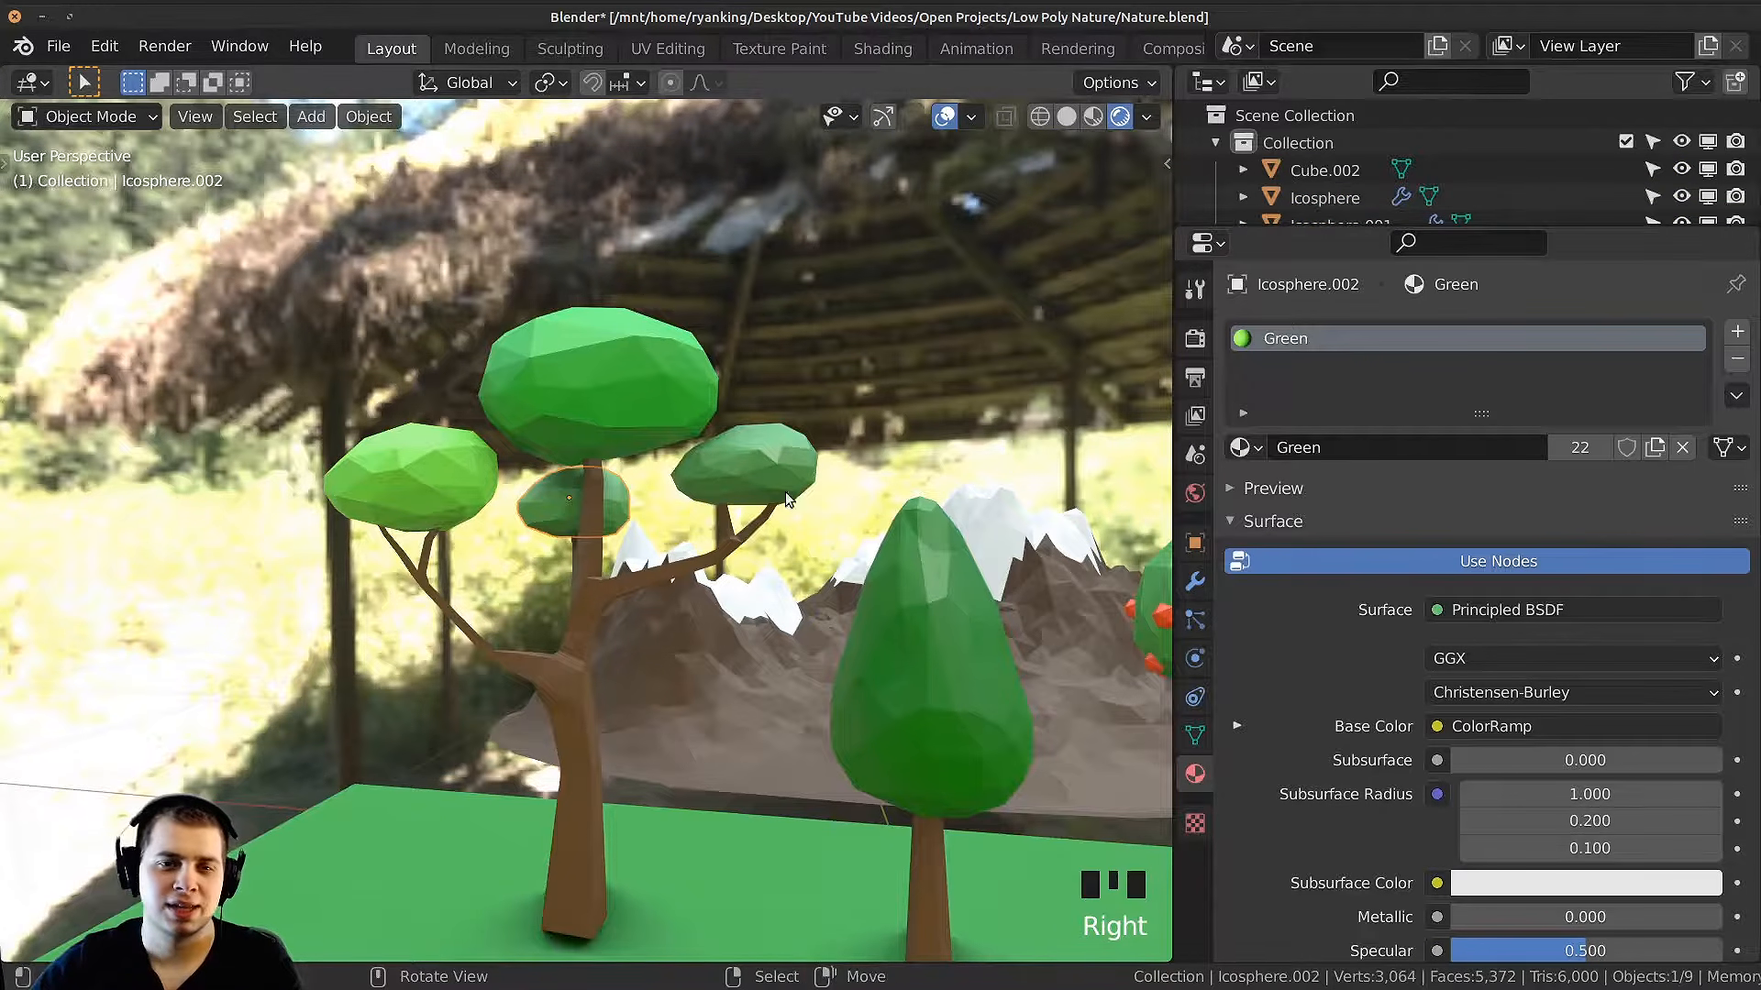
{"action": "left_click", "coordinate": [1193, 581]}
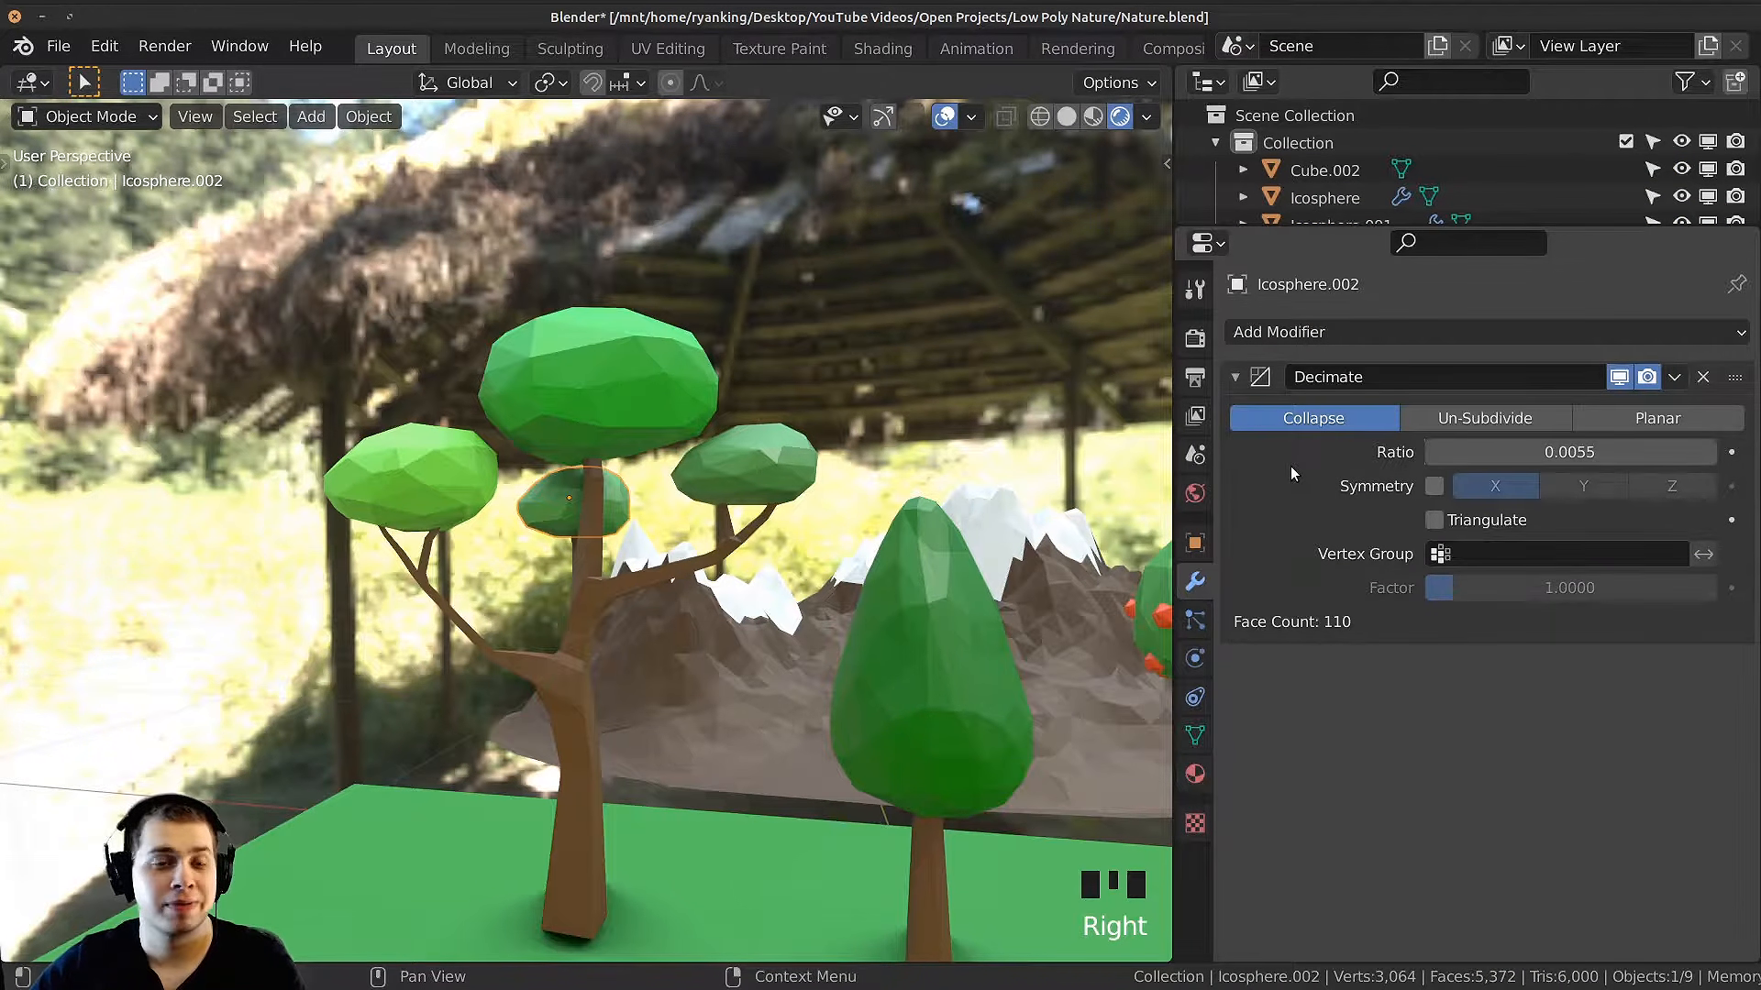
{"action": "key", "text": "ctrl+a"}
{"action": "right_click", "coordinate": [675, 383]}
{"action": "key", "text": "ctrl+a"}
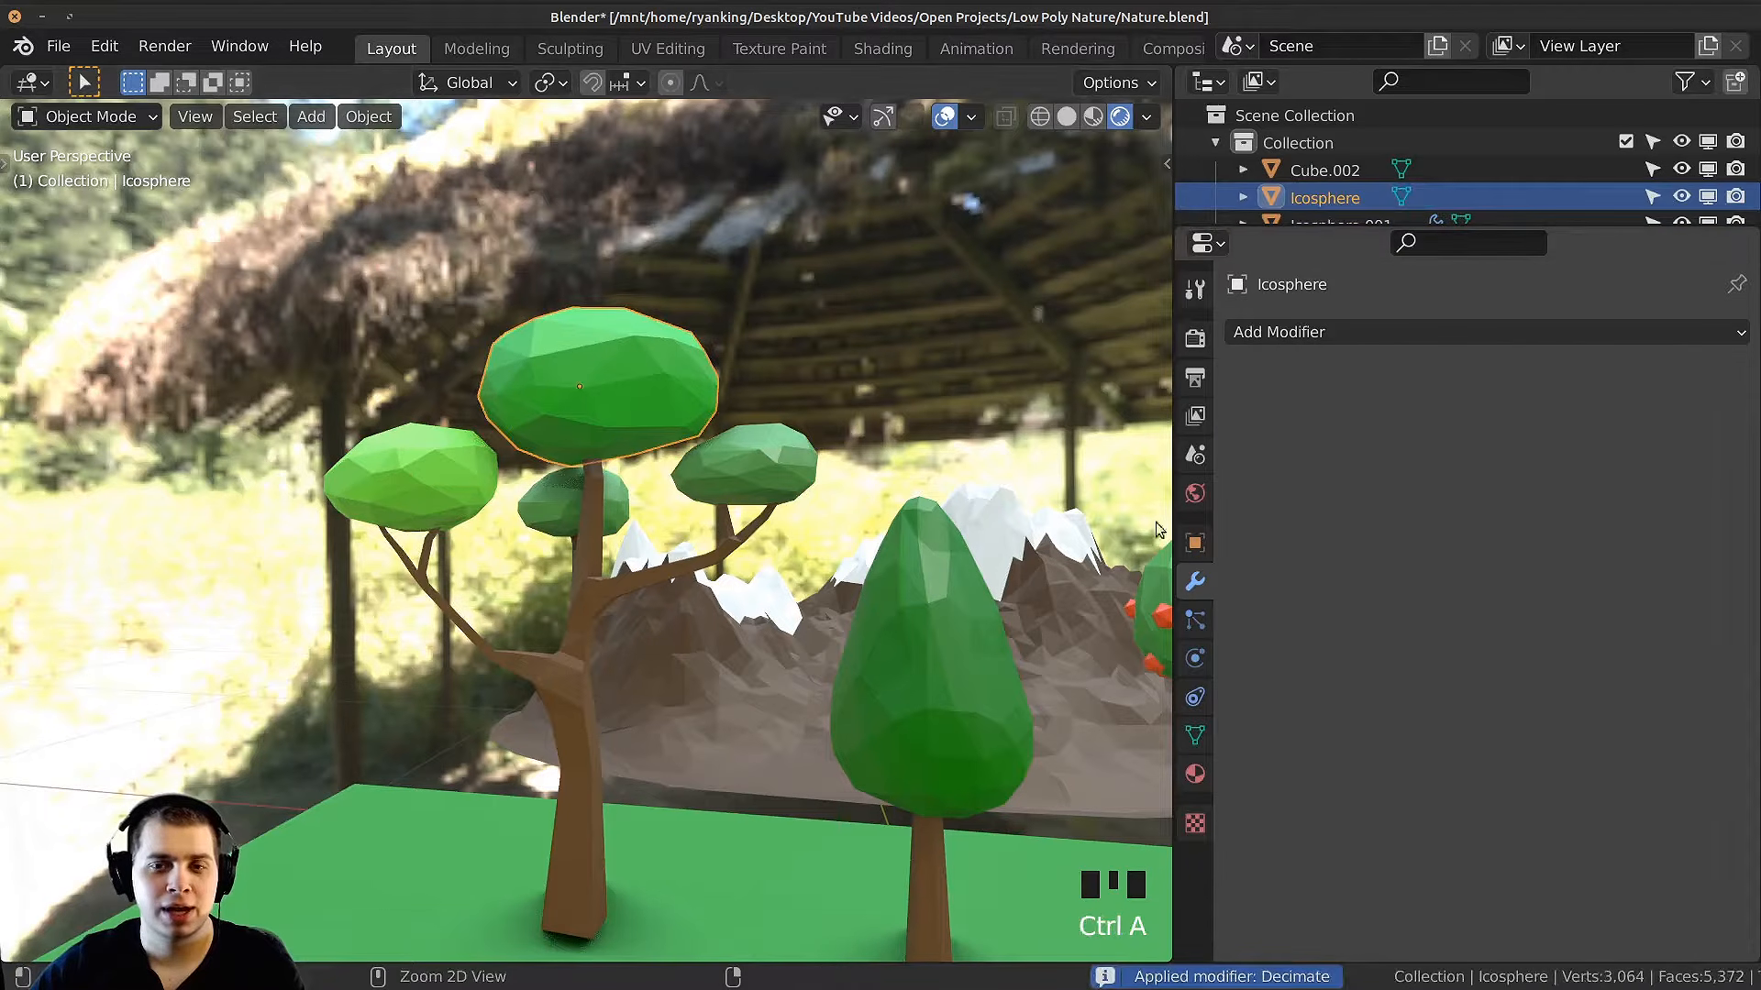
{"action": "right_click", "coordinate": [392, 448]}
{"action": "right_click", "coordinate": [564, 500]}
{"action": "middle_click_drag", "start_coordinate": [564, 499], "coordinate": [690, 357]}
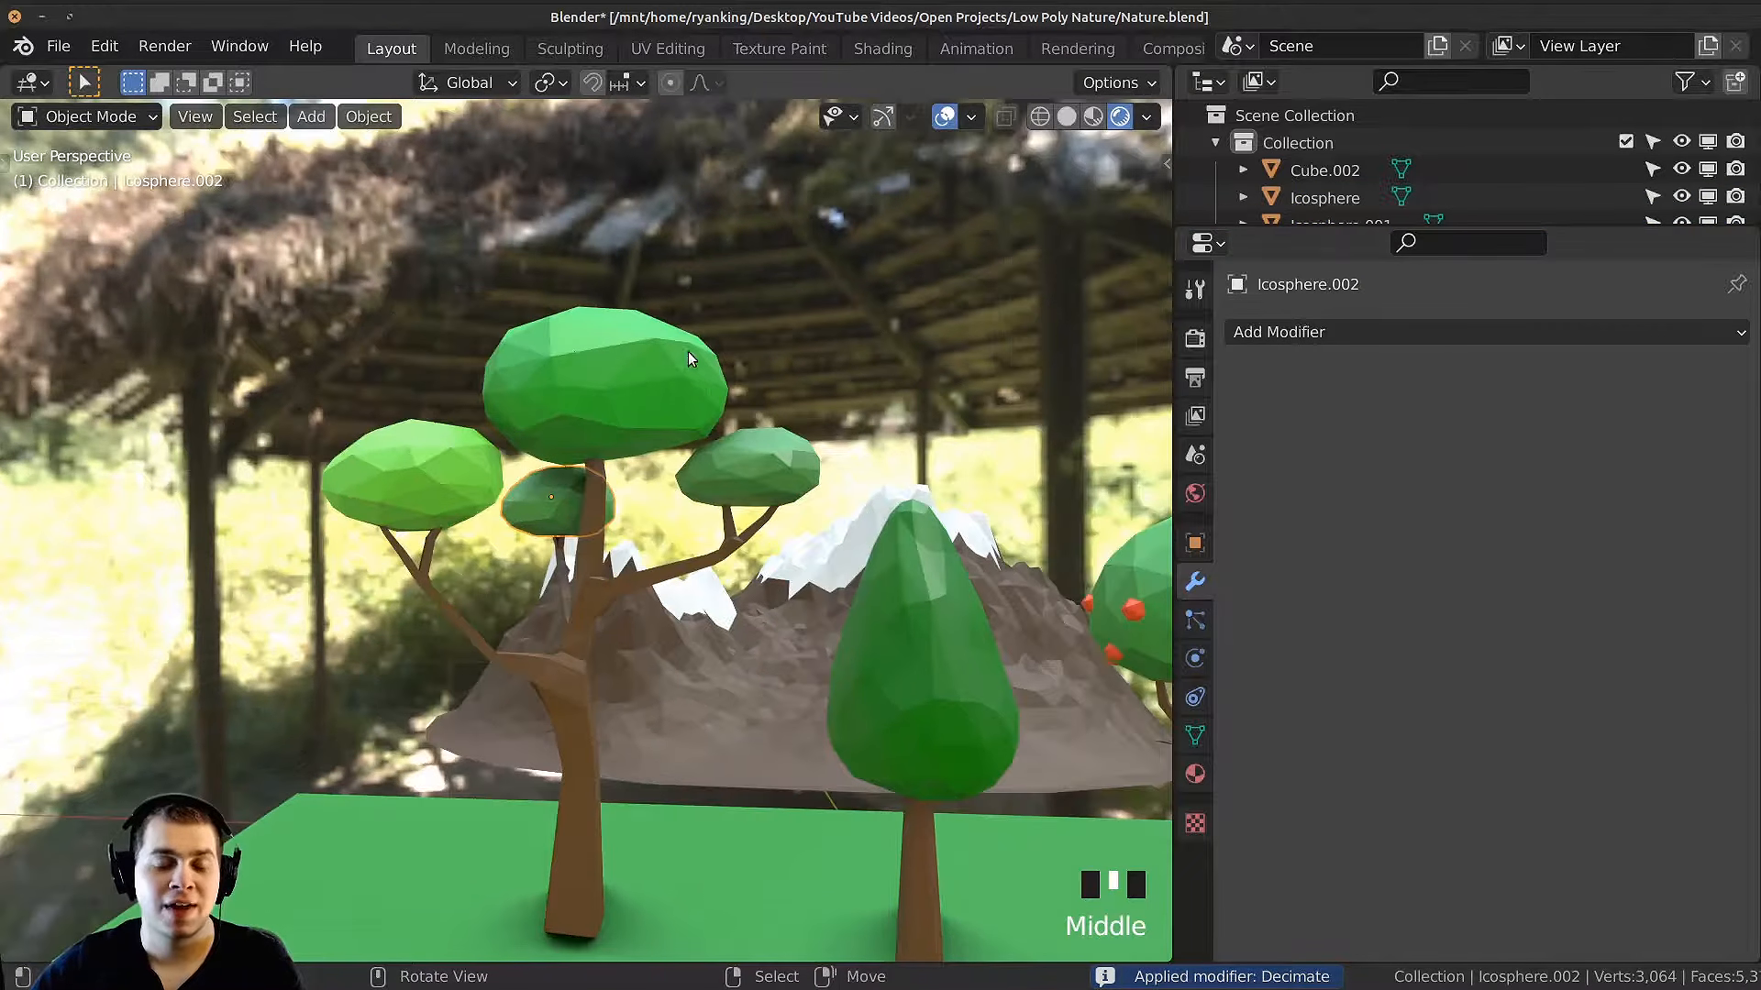
Step: Select the trunk together with all four foliage clumps and join them into one tree object
{"action": "right_click", "coordinate": [623, 376]}
{"action": "right_click", "coordinate": [587, 513], "text": "shift"}
{"action": "right_click", "coordinate": [539, 503], "text": "shift"}
{"action": "right_click", "coordinate": [426, 481], "text": "shift"}
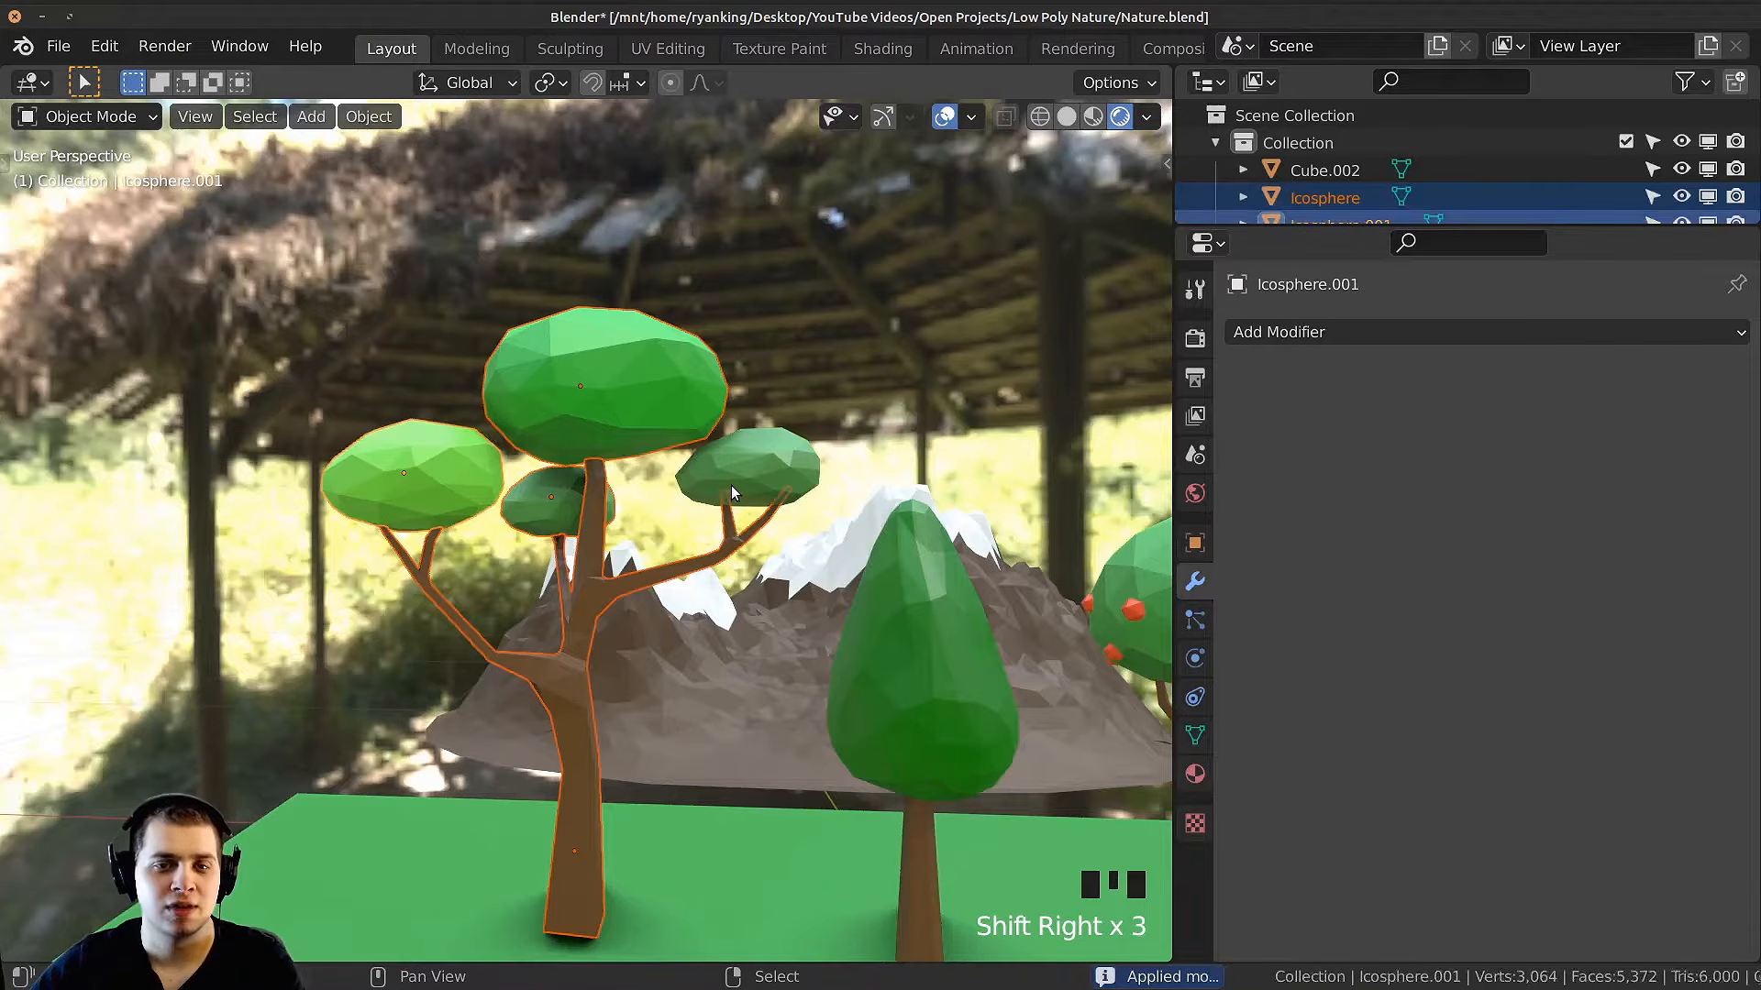
{"action": "right_click", "coordinate": [736, 491], "text": "shift"}
{"action": "key", "text": "ctrl+j"}
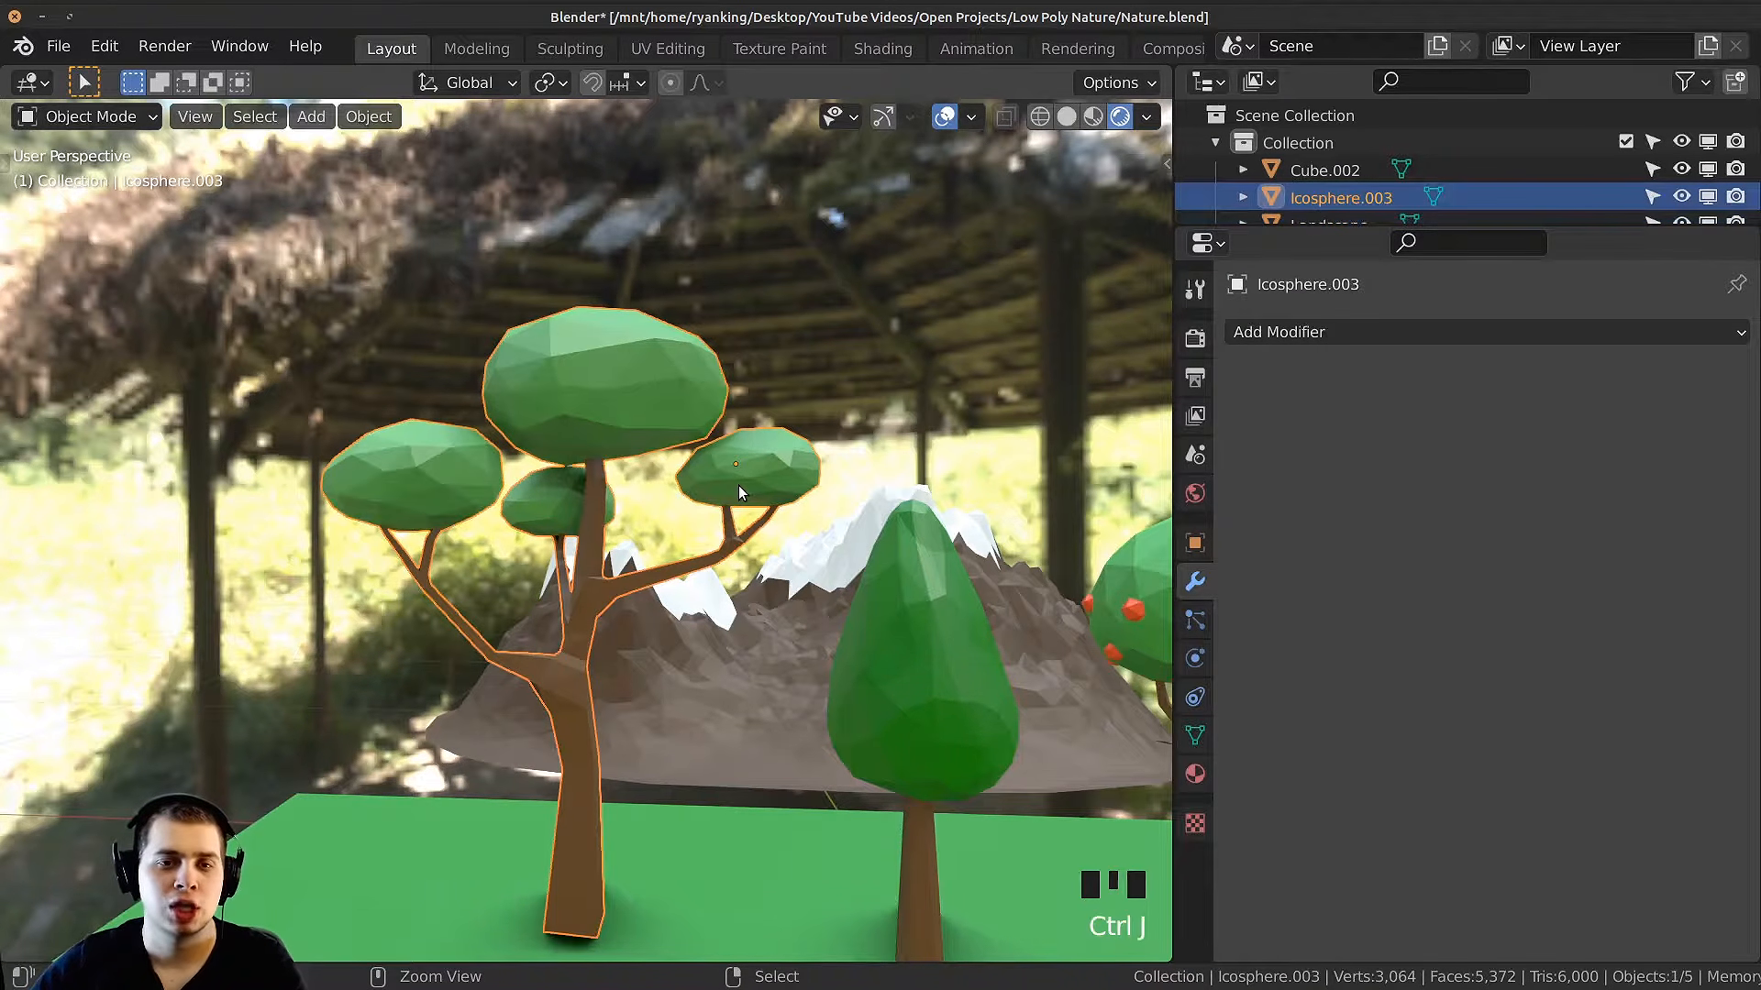
Step: Duplicate the cone-shaped tree along the X axis and place the copy on the far side of the branching tree
{"action": "middle_click_drag", "start_coordinate": [739, 486], "coordinate": [782, 400]}
{"action": "scroll", "coordinate": [777, 525], "scroll_direction": "down", "scroll_amount": 1}
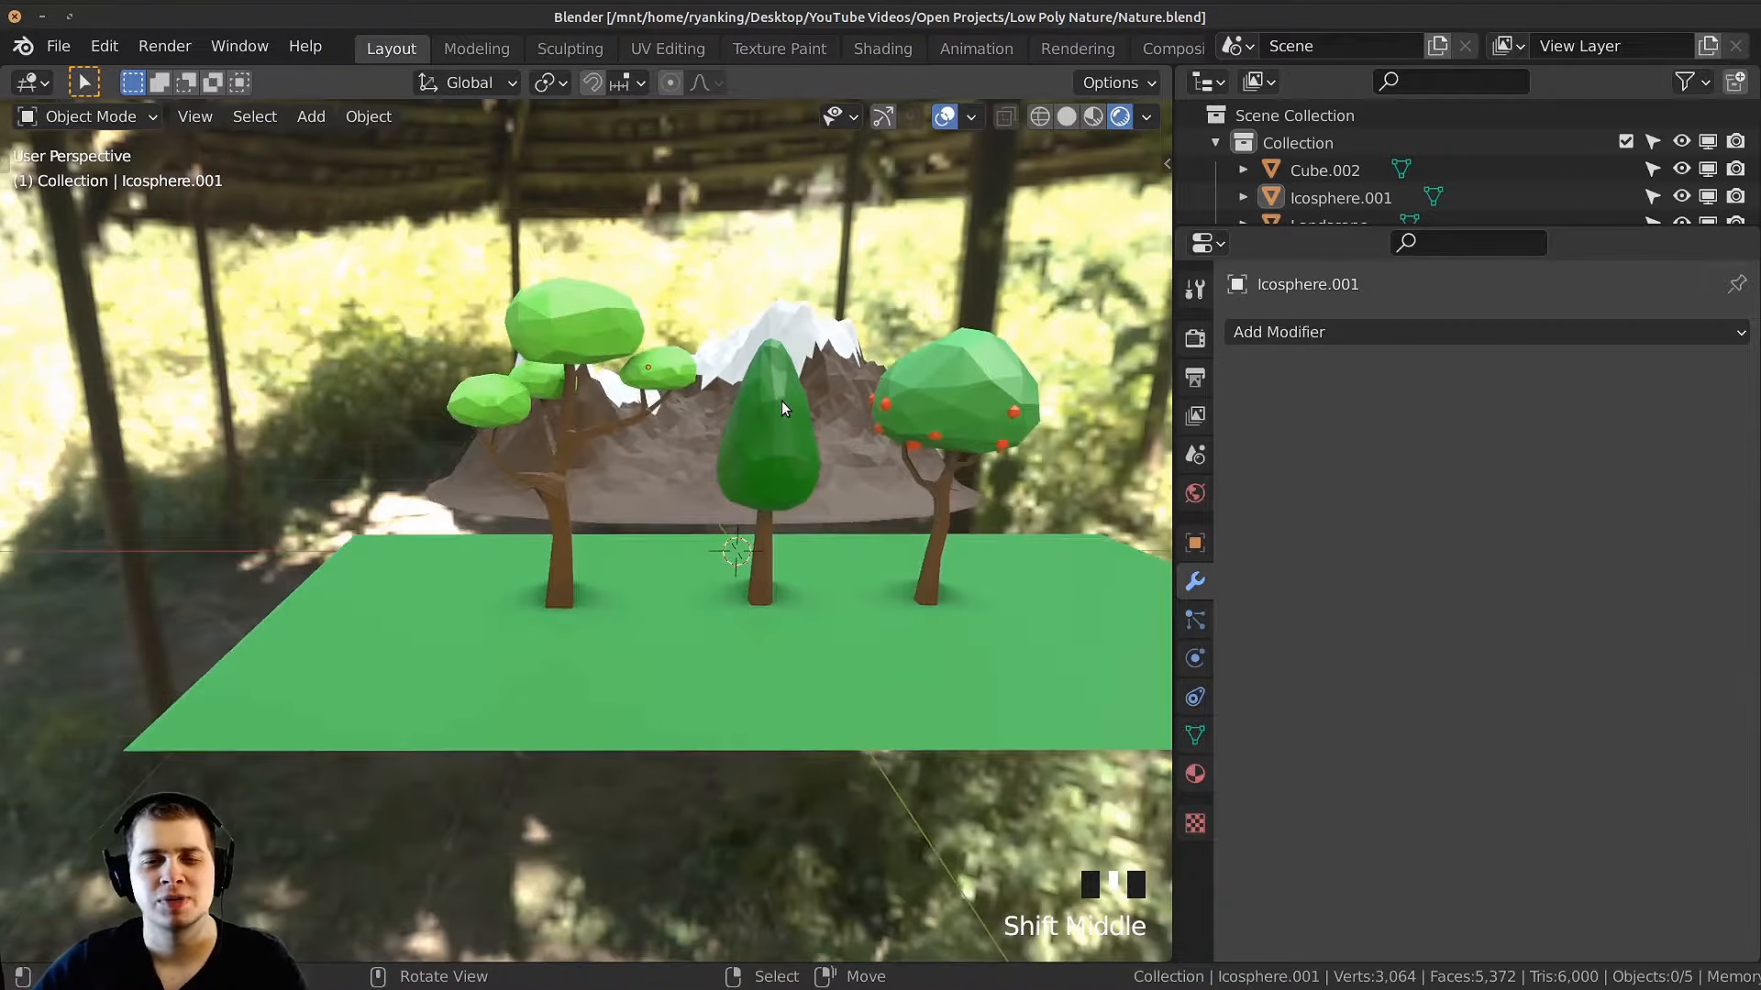
{"action": "right_click", "coordinate": [792, 417]}
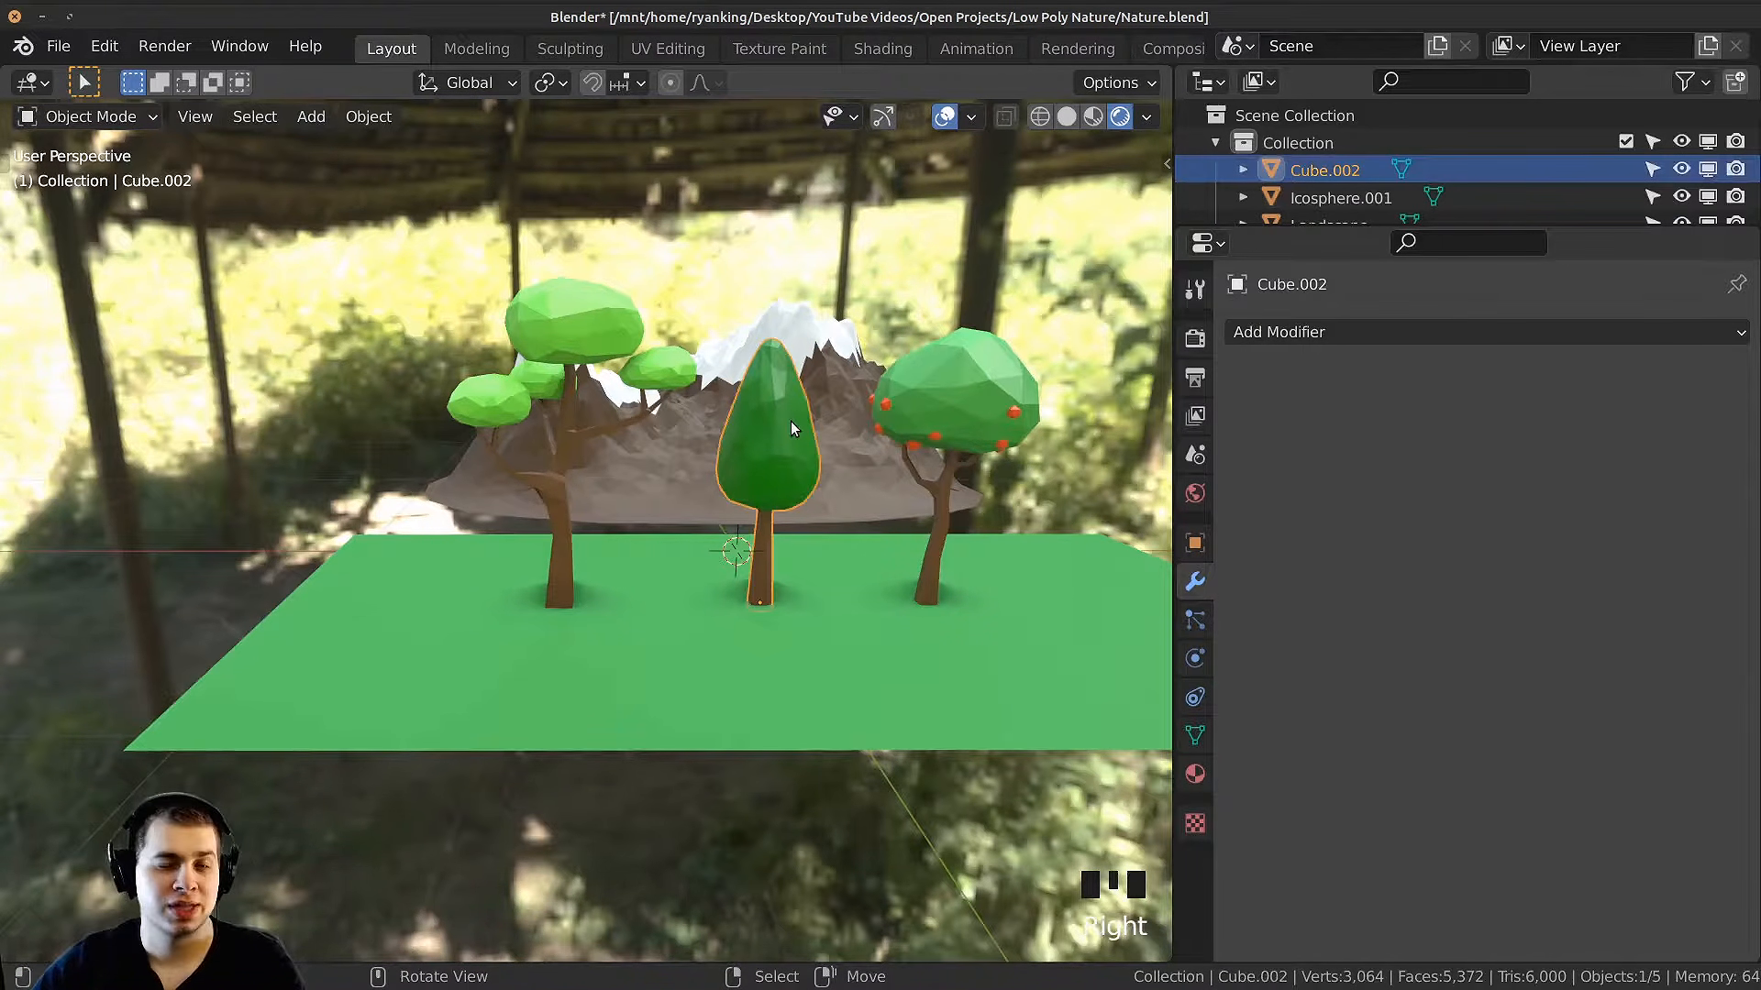
{"action": "scroll", "coordinate": [880, 411], "scroll_direction": "down", "scroll_amount": 1}
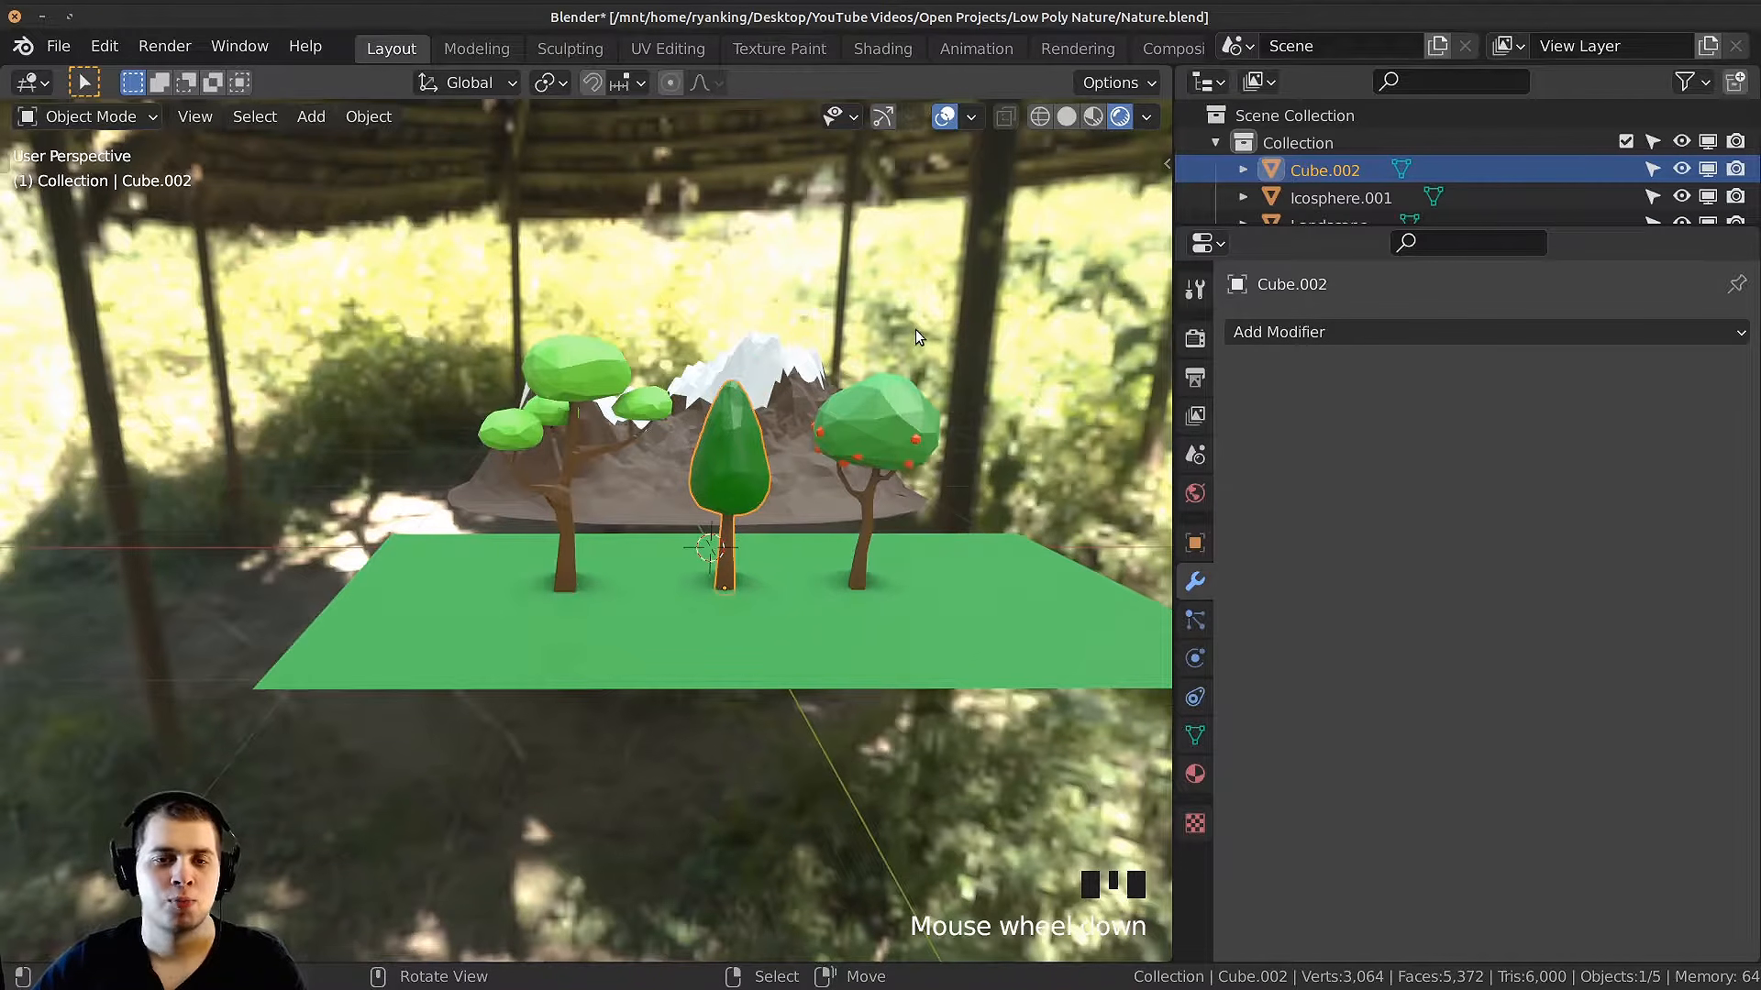
{"action": "key", "text": "shift+d"}
{"action": "key", "text": "x"}
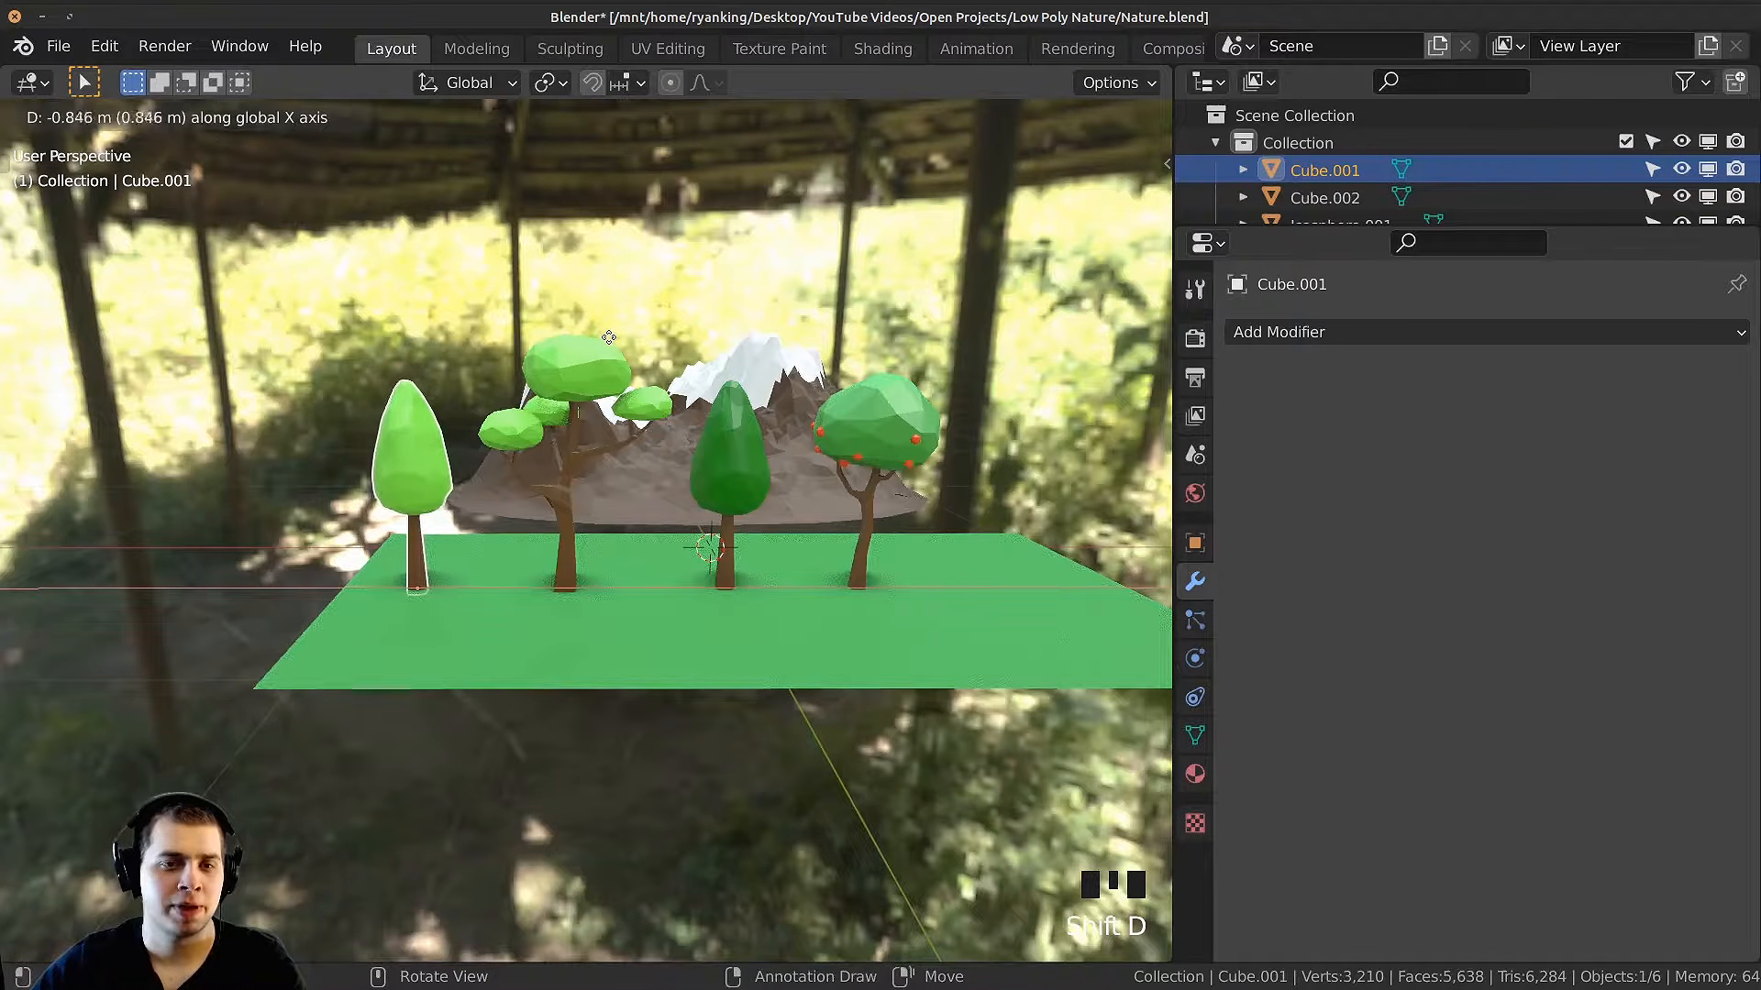
{"action": "left_click", "coordinate": [553, 359]}
Step: Delete all vertices of the foliage on the duplicated cone-shaped tree, keeping only its trunk
{"action": "scroll", "coordinate": [554, 359], "scroll_direction": "up", "scroll_amount": 5}
{"action": "scroll", "coordinate": [699, 403], "scroll_direction": "down", "scroll_amount": 3}
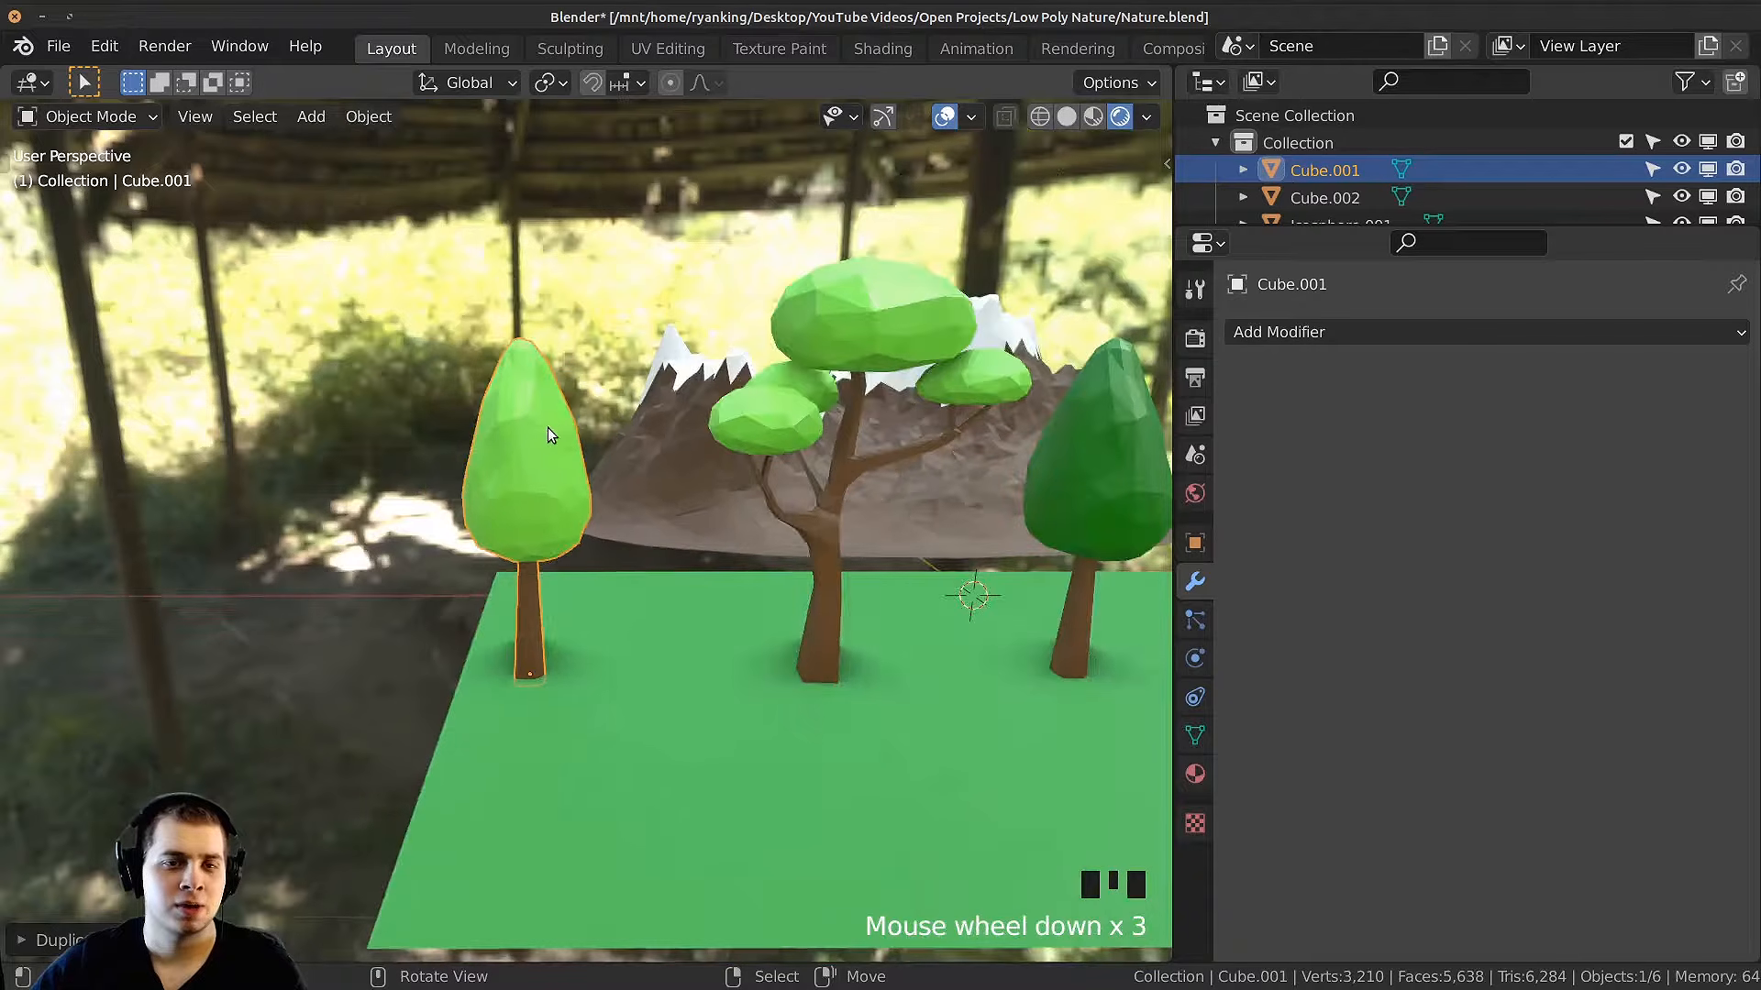
{"action": "key", "text": "Tab"}
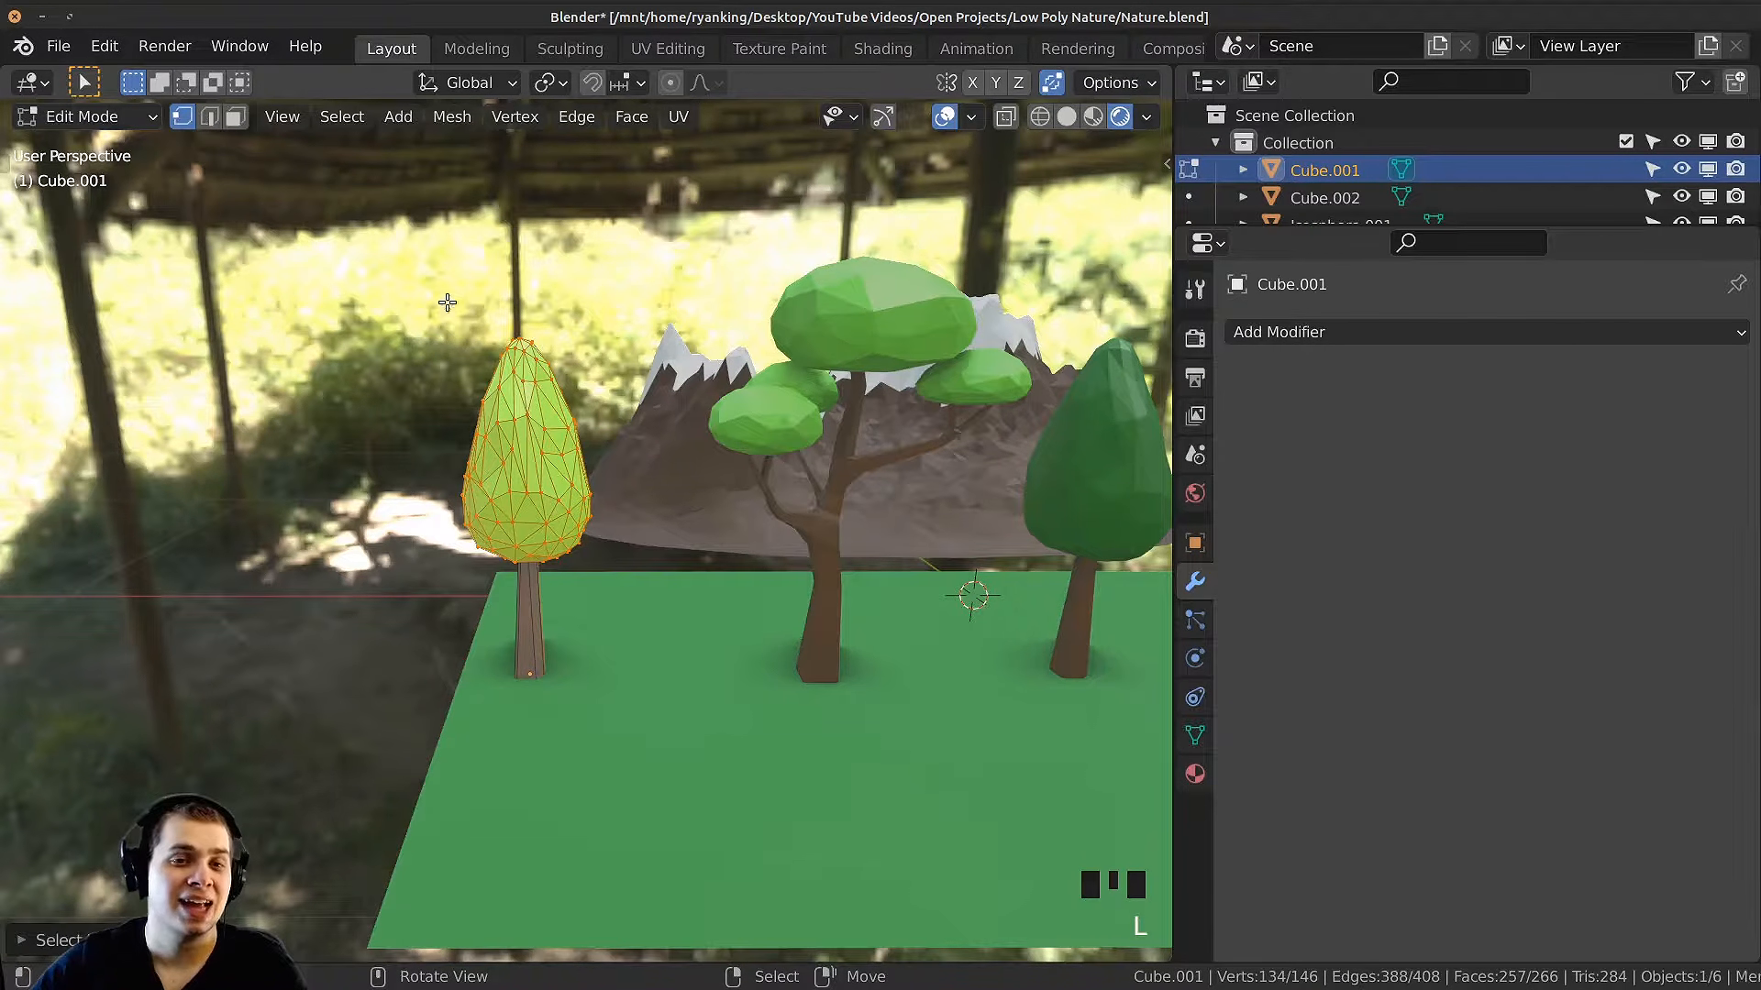
{"action": "middle_click_drag", "start_coordinate": [590, 500], "coordinate": [601, 495]}
{"action": "scroll", "coordinate": [601, 496], "scroll_direction": "up", "scroll_amount": 1, "text": "shift"}
{"action": "scroll", "coordinate": [601, 495], "scroll_direction": "up", "scroll_amount": 3}
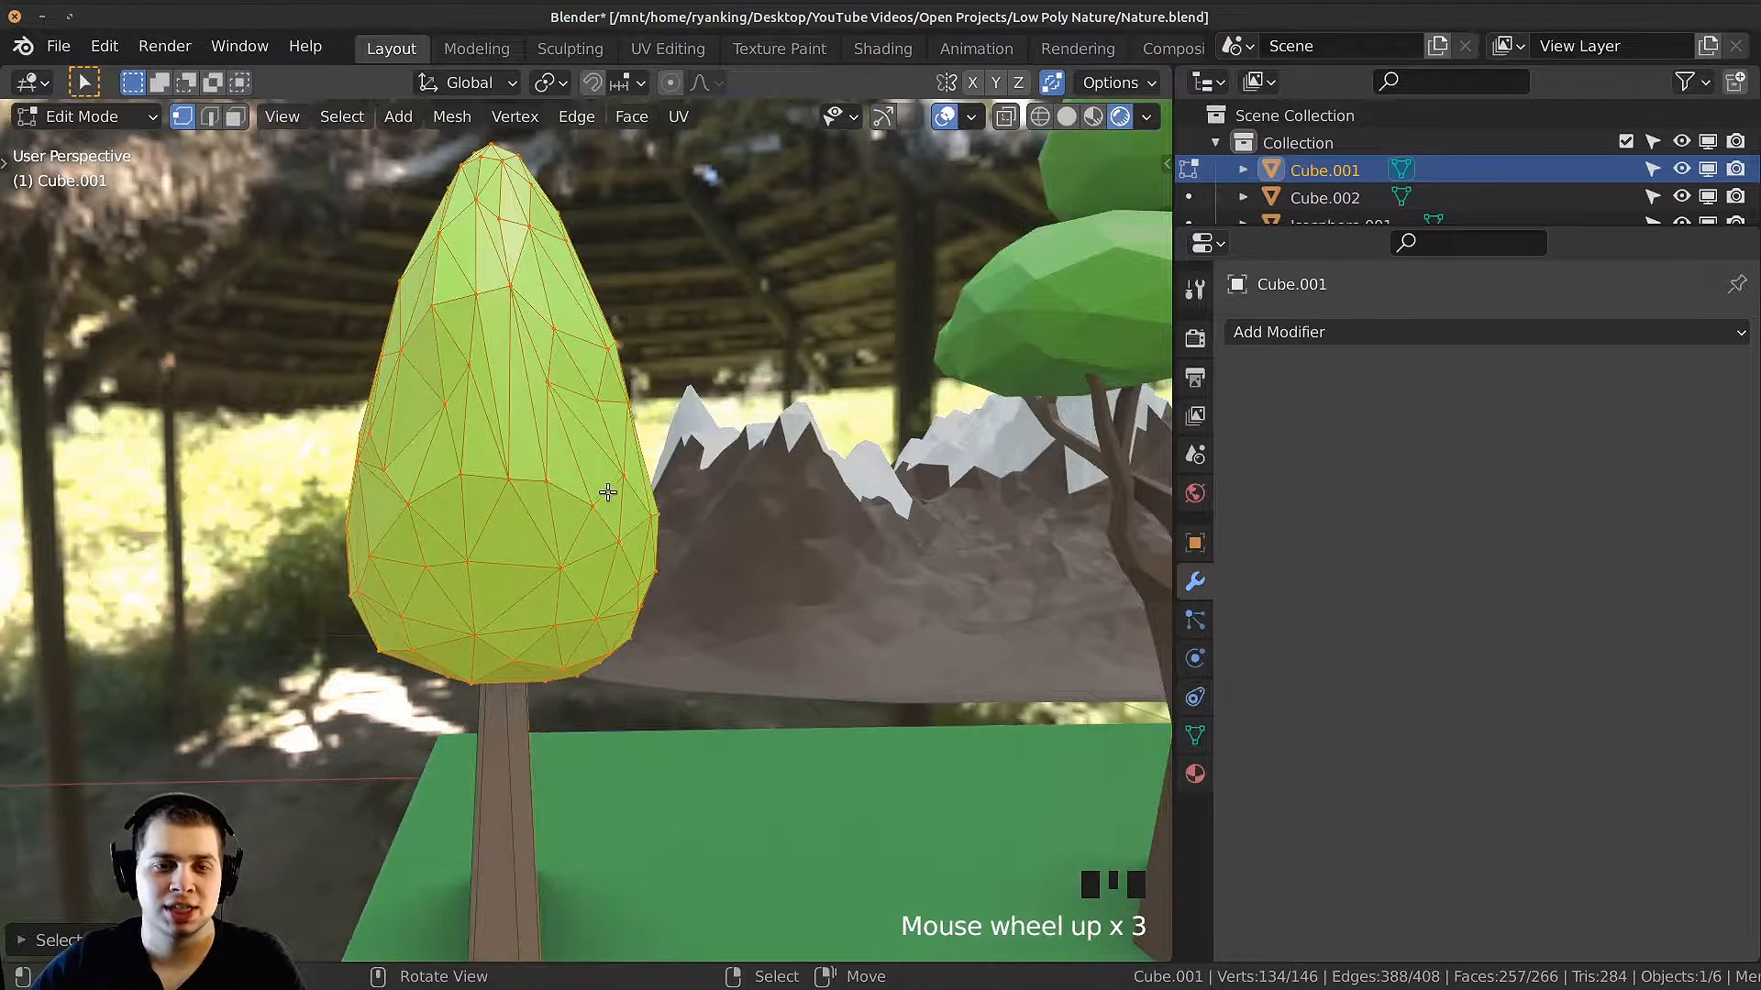
{"action": "key", "text": "z"}
{"action": "key", "text": "x"}
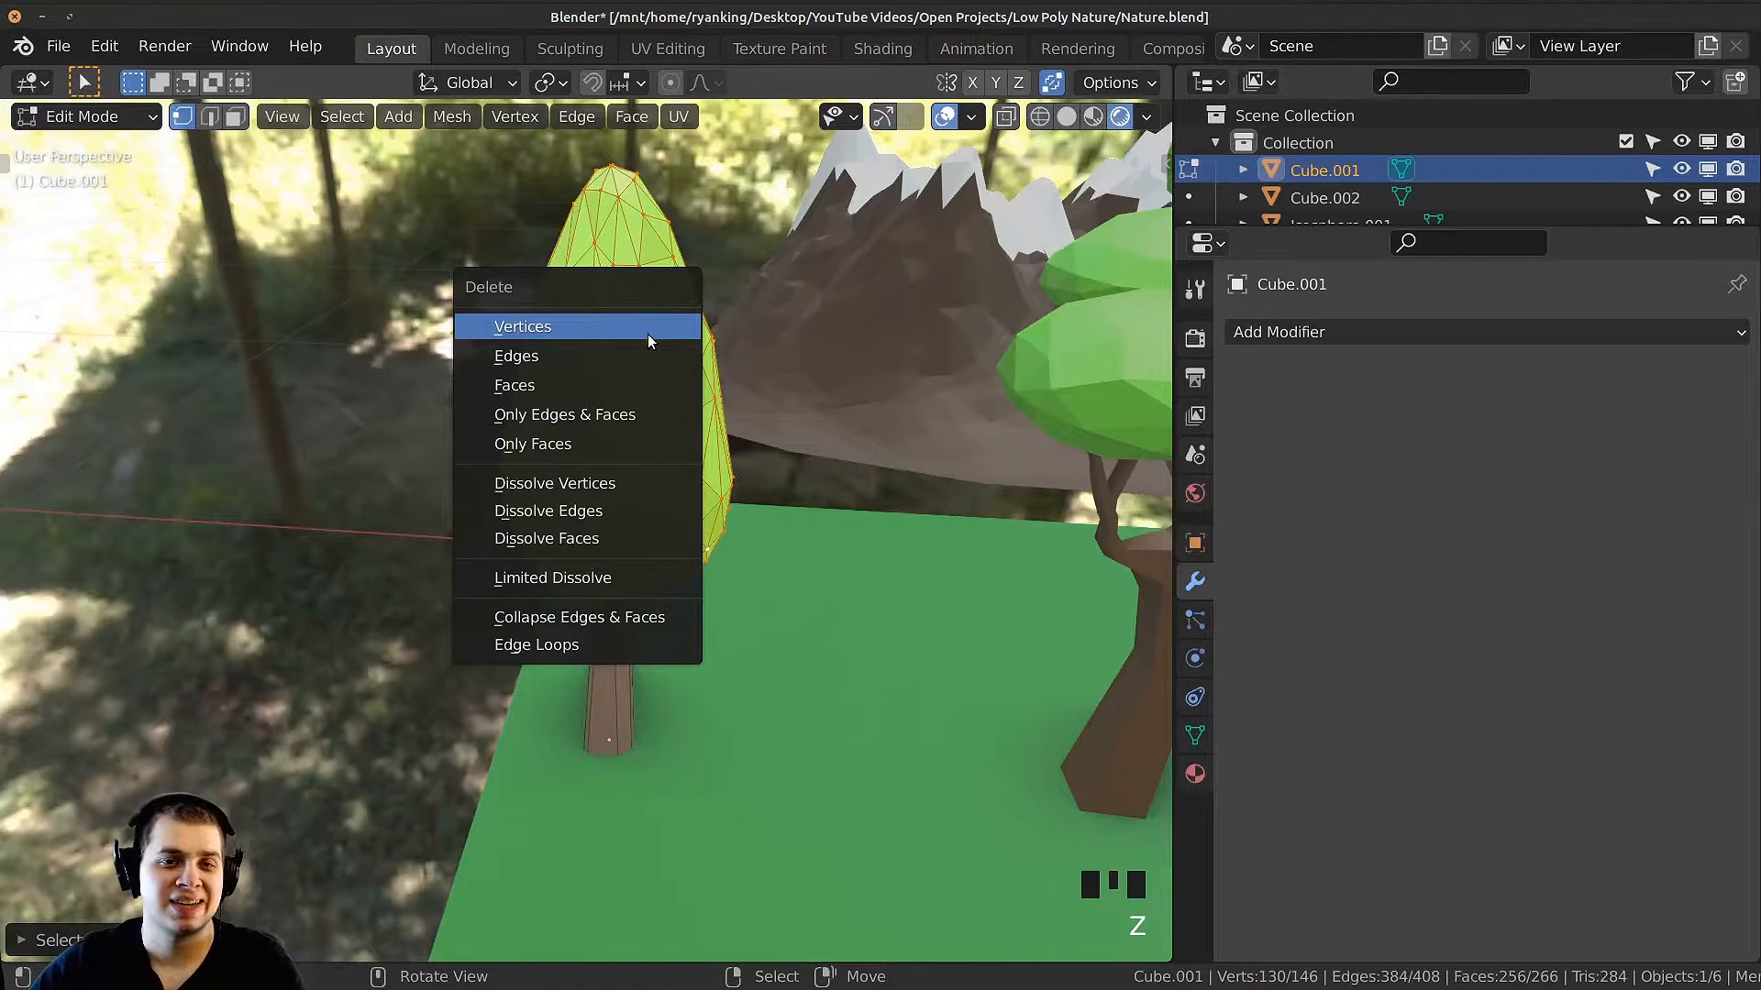
{"action": "left_click", "coordinate": [648, 342]}
{"action": "middle_click_drag", "start_coordinate": [649, 341], "coordinate": [673, 503]}
{"action": "scroll", "coordinate": [772, 692], "scroll_direction": "down", "scroll_amount": 2}
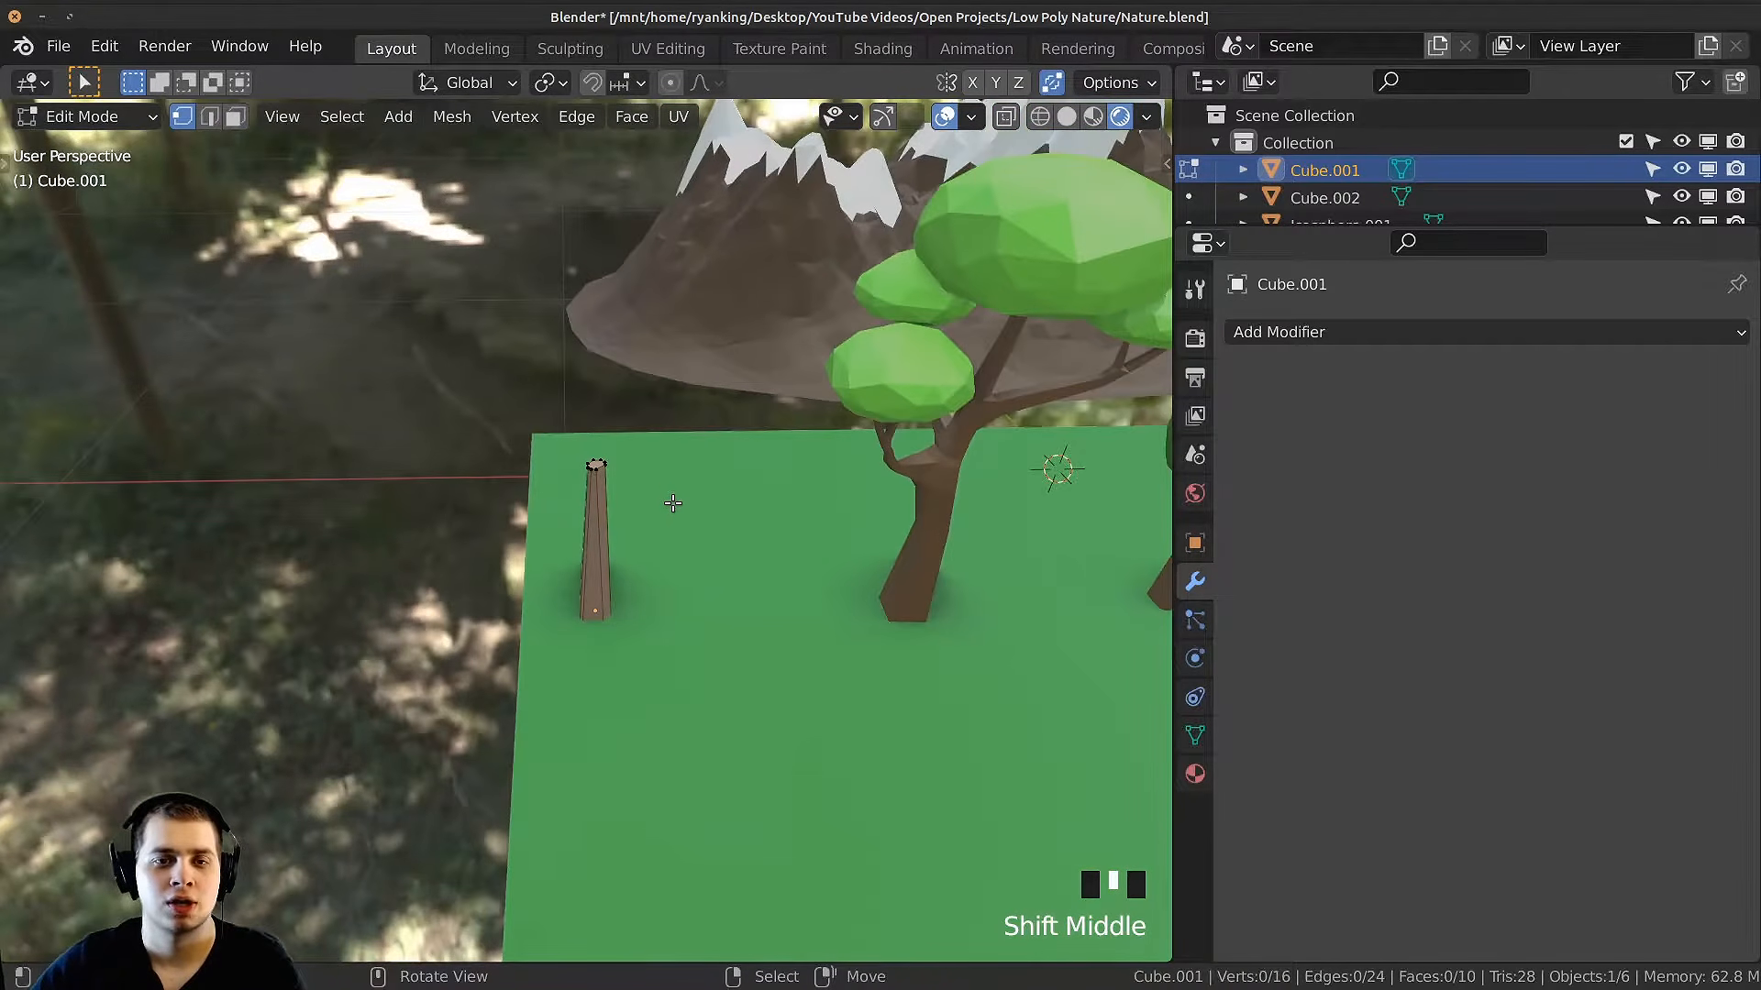
Step: Add a cylinder inside the trunk's mesh, scale it down and move it toward the bare trunk
{"action": "scroll", "coordinate": [673, 503], "scroll_direction": "up", "scroll_amount": 3}
{"action": "key", "text": "shift+a"}
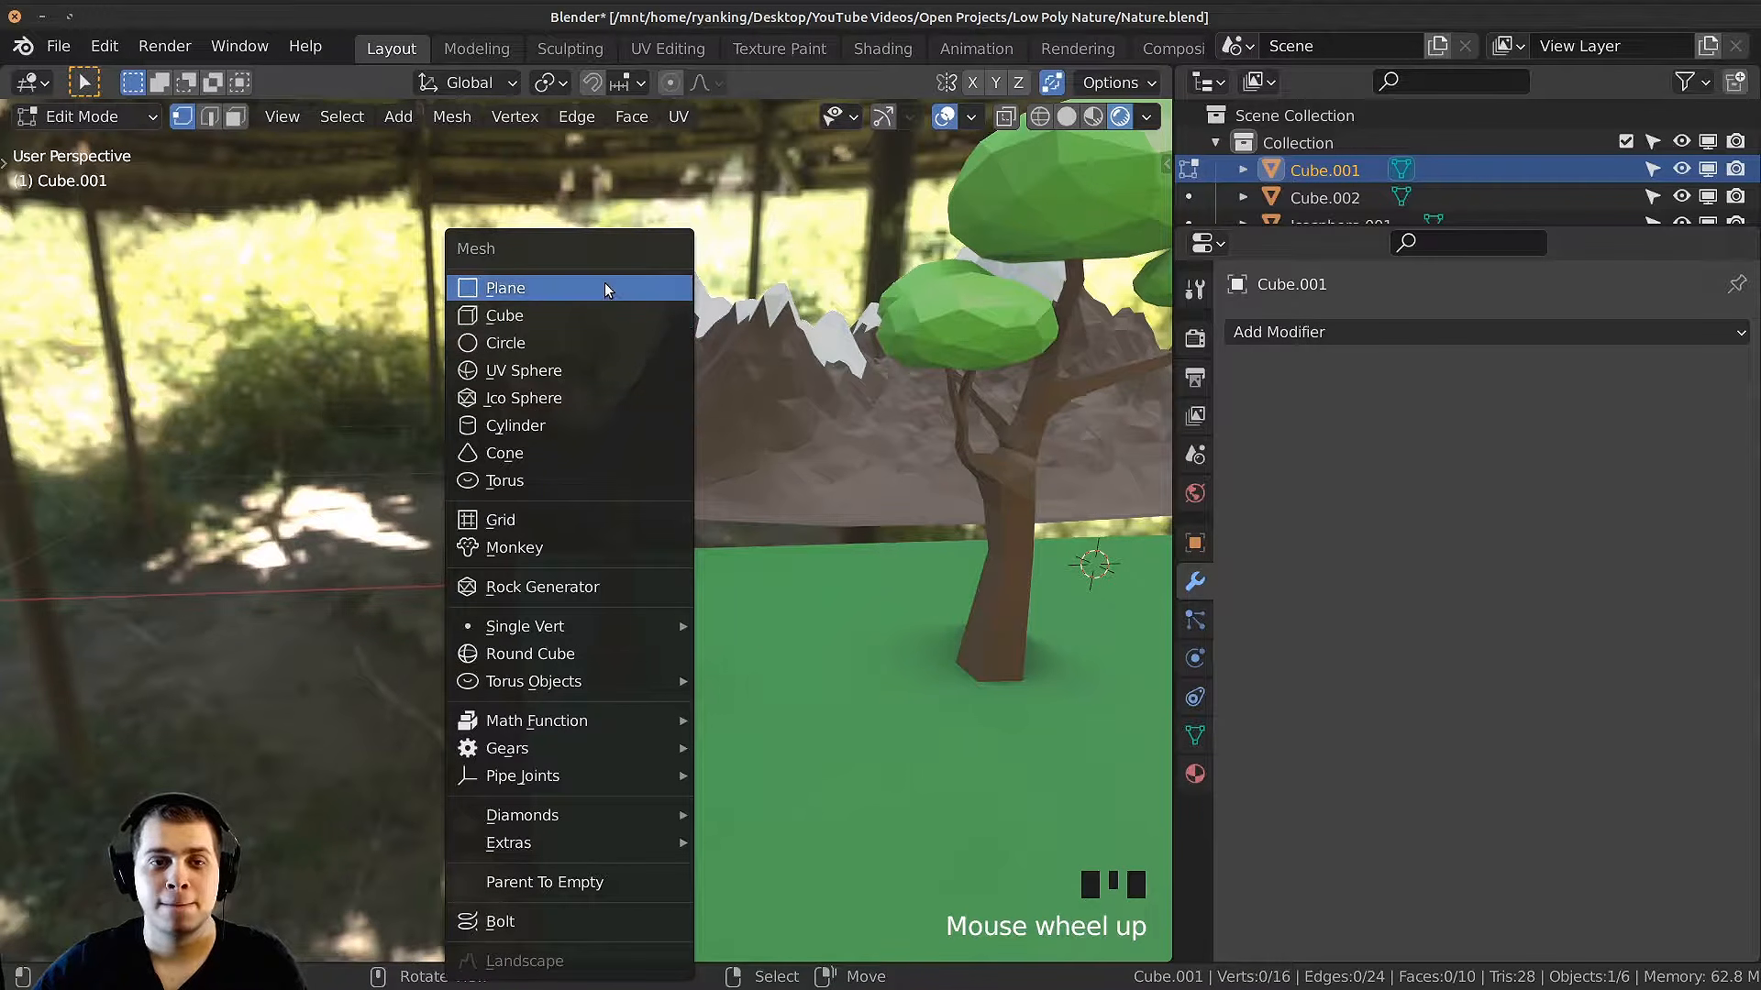
{"action": "left_click", "coordinate": [541, 435]}
{"action": "scroll", "coordinate": [1114, 454], "scroll_direction": "down", "scroll_amount": 5}
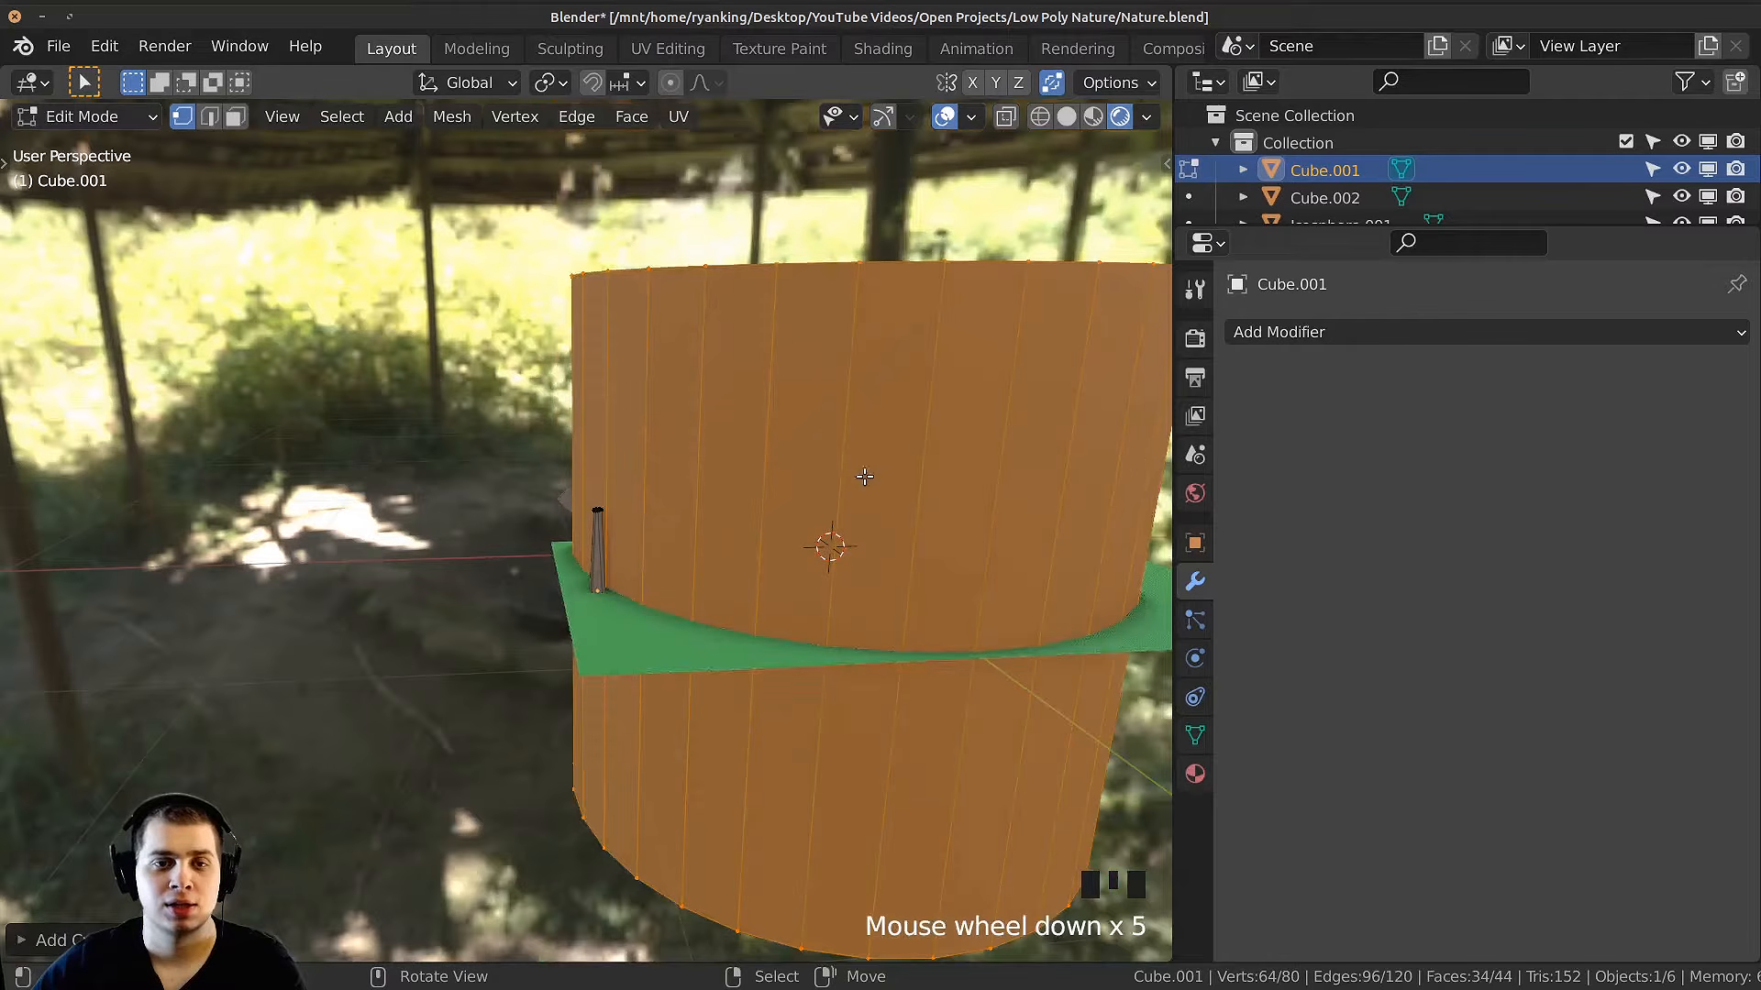
{"action": "key", "text": "s"}
{"action": "left_click", "coordinate": [903, 527]}
{"action": "key", "text": "g"}
{"action": "left_click", "coordinate": [668, 548]}
{"action": "middle_click_drag", "start_coordinate": [667, 548], "coordinate": [894, 537]}
{"action": "key", "text": "g"}
{"action": "left_click", "coordinate": [1018, 477]}
{"action": "middle_click_drag", "start_coordinate": [1018, 476], "coordinate": [1020, 445]}
Step: Shrink the cylinder to foliage size and position it centred over the top of the trunk
{"action": "key", "text": "s"}
{"action": "left_click", "coordinate": [908, 467]}
{"action": "key", "text": "g"}
{"action": "left_click", "coordinate": [903, 417]}
{"action": "middle_click_drag", "start_coordinate": [903, 418], "coordinate": [624, 470]}
{"action": "key", "text": "s"}
{"action": "left_click", "coordinate": [711, 461]}
{"action": "scroll", "coordinate": [624, 469], "scroll_direction": "up", "scroll_amount": 3}
{"action": "key", "text": "g"}
{"action": "left_click", "coordinate": [587, 381]}
{"action": "middle_click_drag", "start_coordinate": [578, 353], "coordinate": [606, 418]}
{"action": "scroll", "coordinate": [606, 417], "scroll_direction": "up", "scroll_amount": 2}
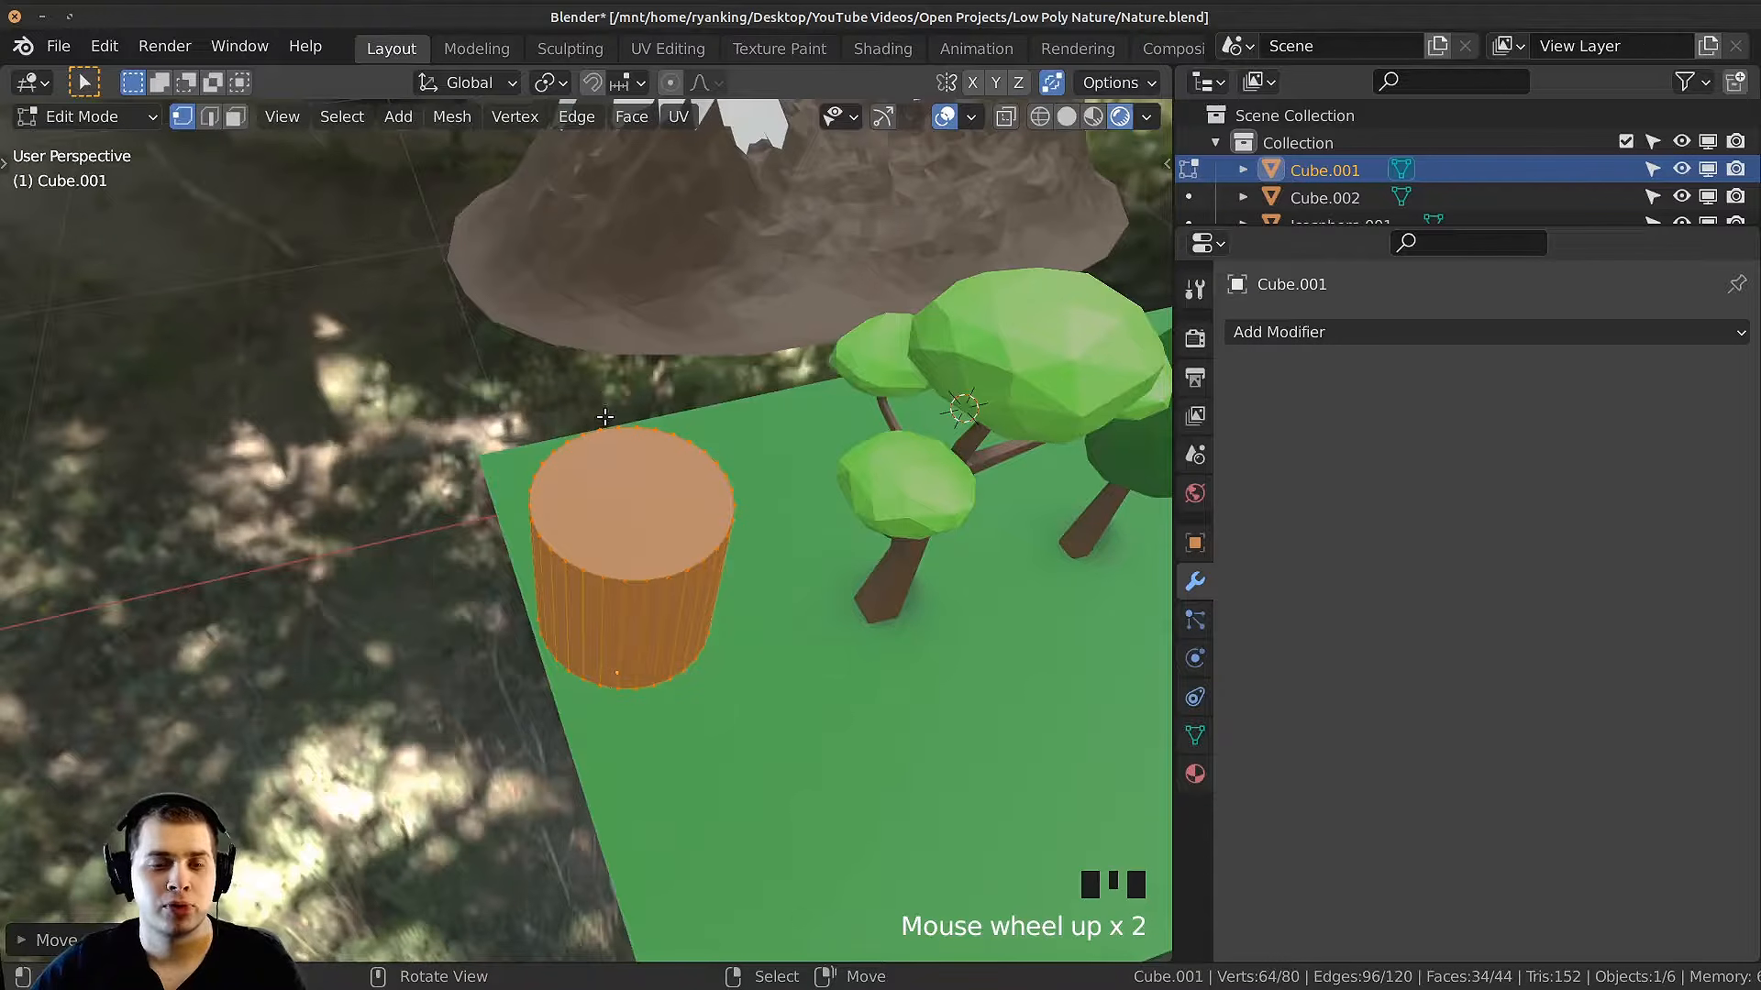
Step: Select the cylinder's top face and scale it down to a small tip so the cylinder becomes a cone
{"action": "right_click", "coordinate": [684, 548]}
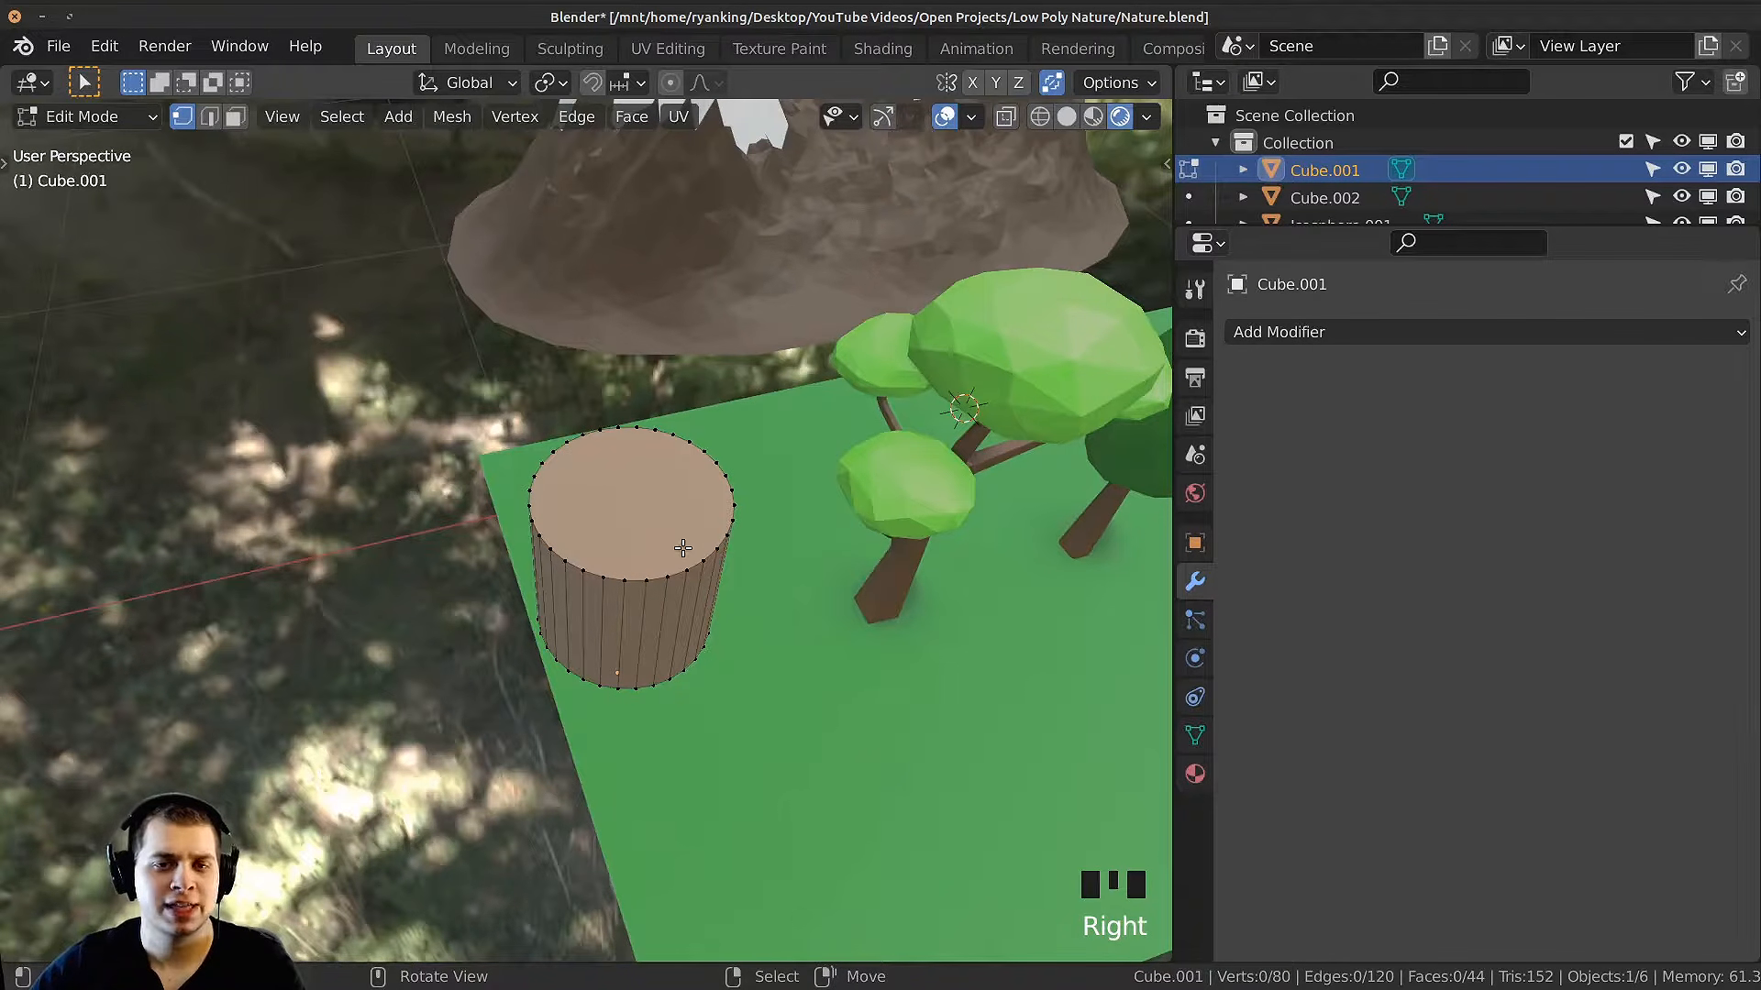
{"action": "key", "text": "3"}
{"action": "right_click", "coordinate": [667, 500]}
{"action": "scroll", "coordinate": [1020, 534], "scroll_direction": "up", "scroll_amount": 2}
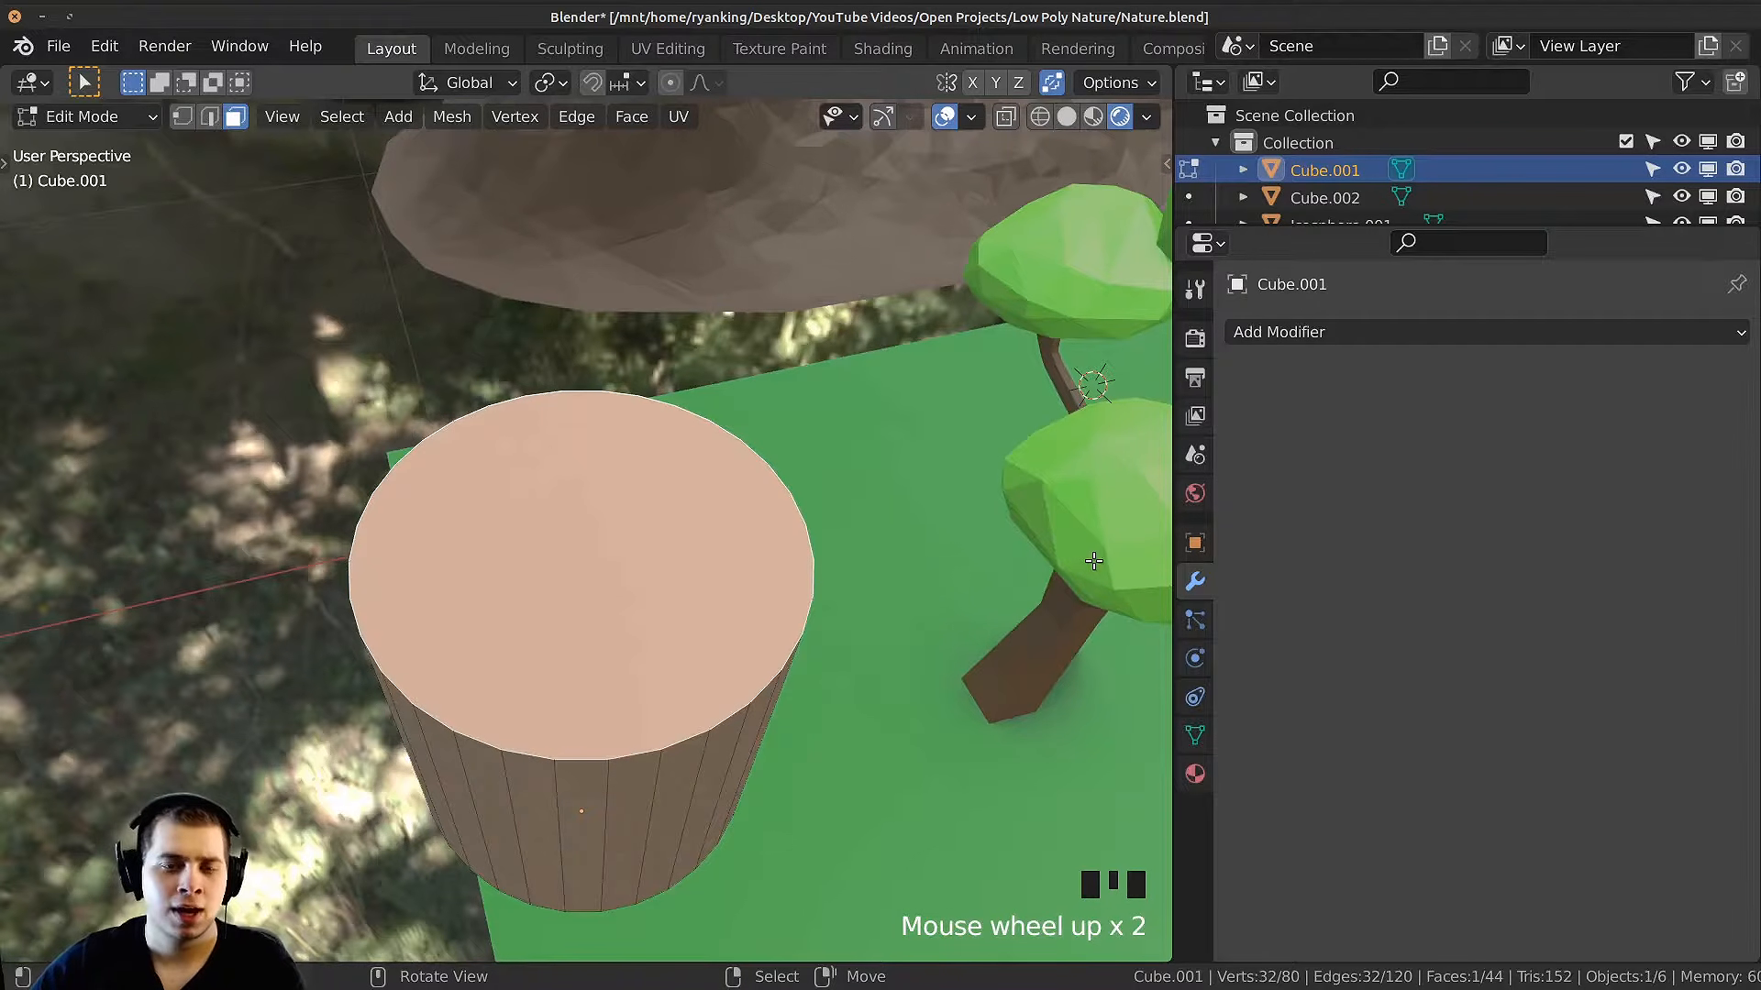
{"action": "key", "text": "s"}
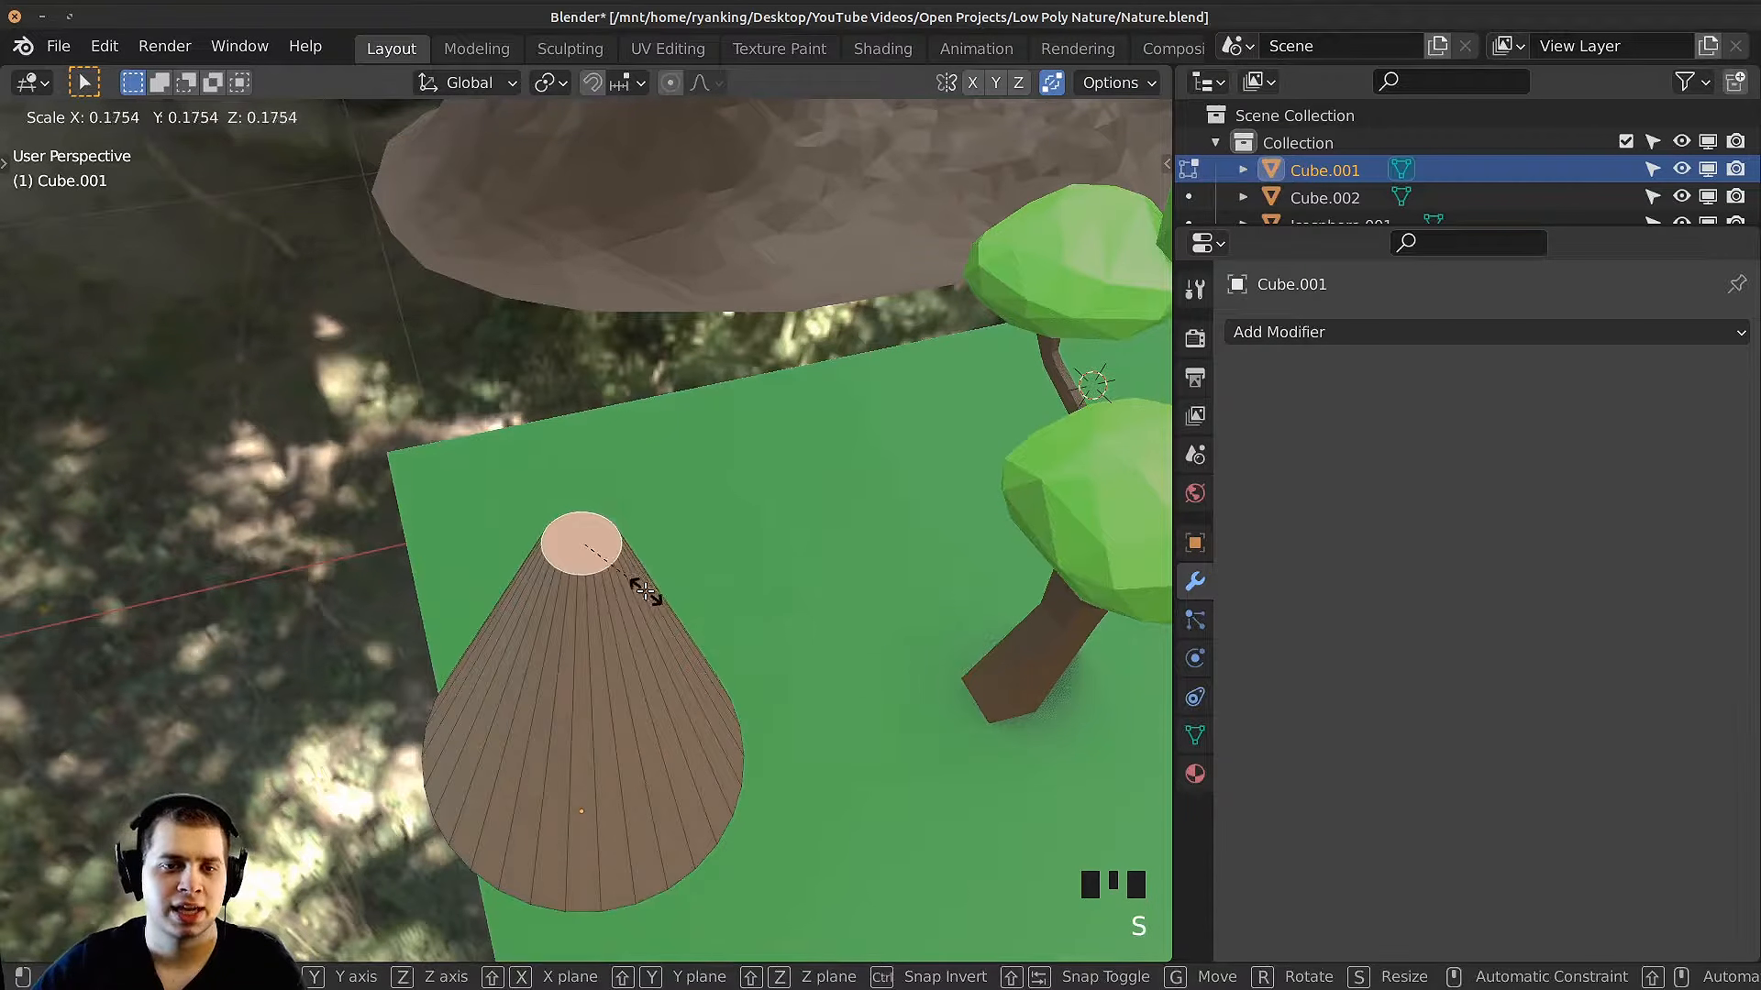
{"action": "key", "text": "s"}
{"action": "left_click", "coordinate": [664, 617]}
{"action": "scroll", "coordinate": [660, 614], "scroll_direction": "down", "scroll_amount": 3}
{"action": "middle_click_drag", "start_coordinate": [660, 615], "coordinate": [649, 506]}
{"action": "key", "text": "s"}
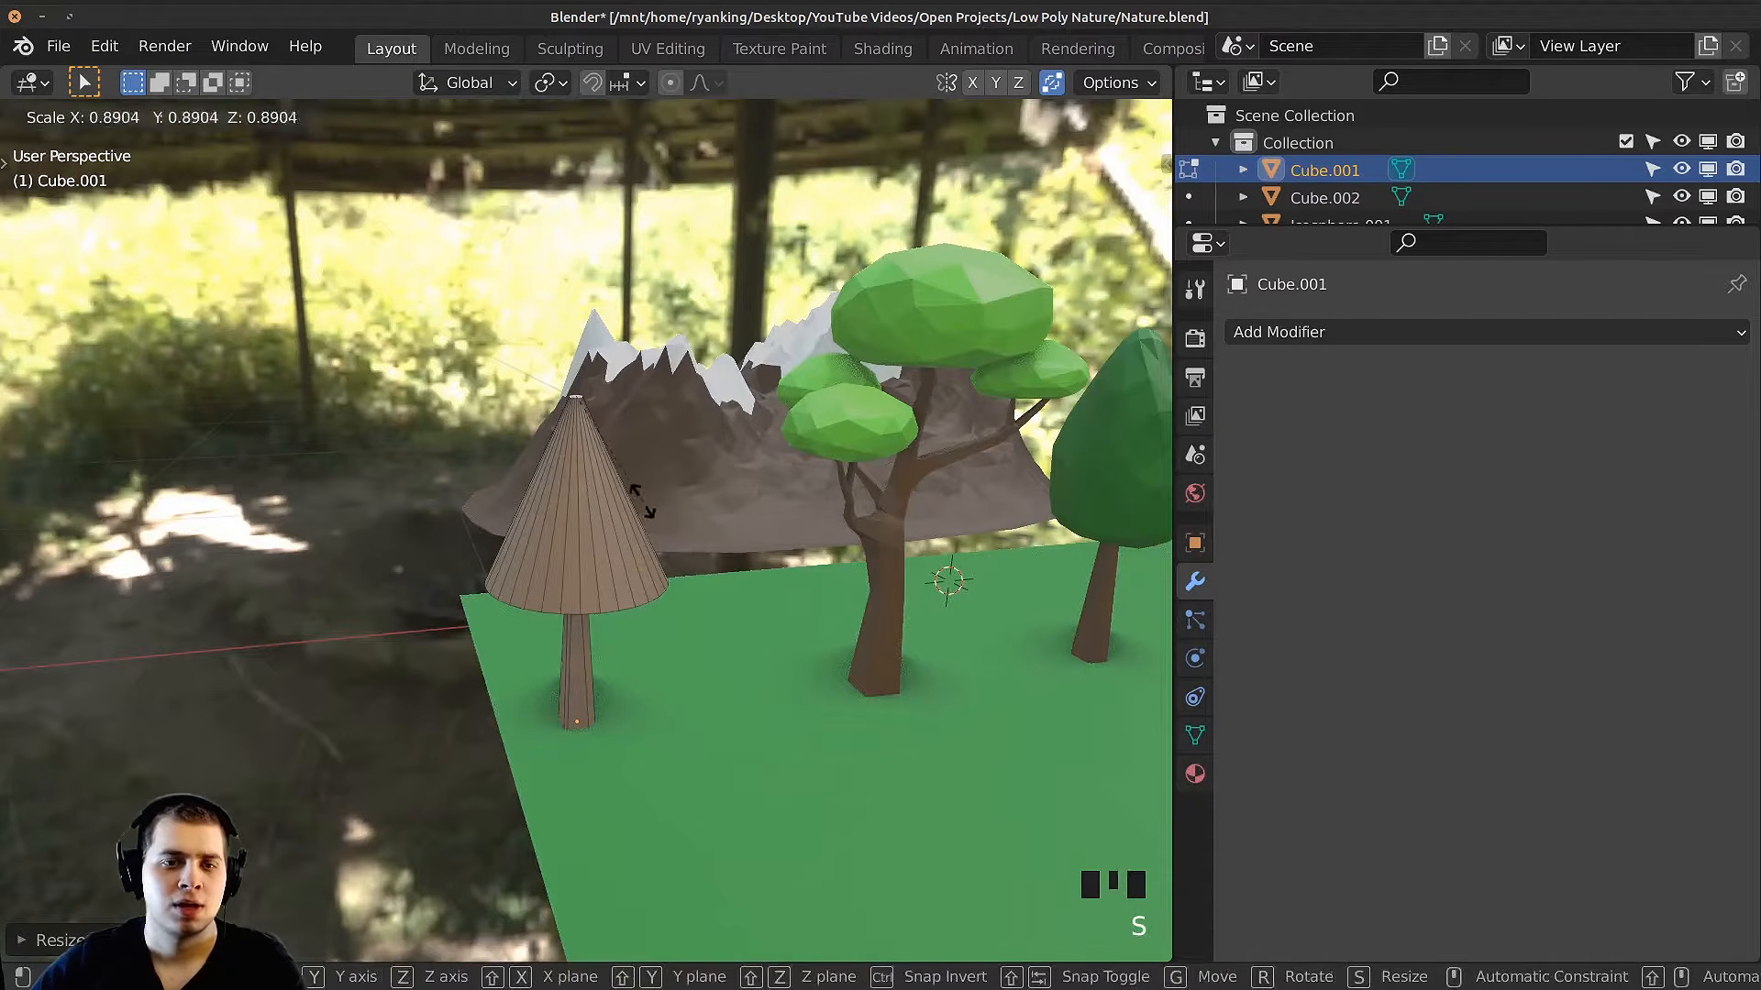
{"action": "left_click", "coordinate": [532, 550]}
Step: Add more than twenty evenly spaced horizontal loop cuts along the cone's height without sliding them
{"action": "scroll", "coordinate": [676, 535], "scroll_direction": "up", "scroll_amount": 2}
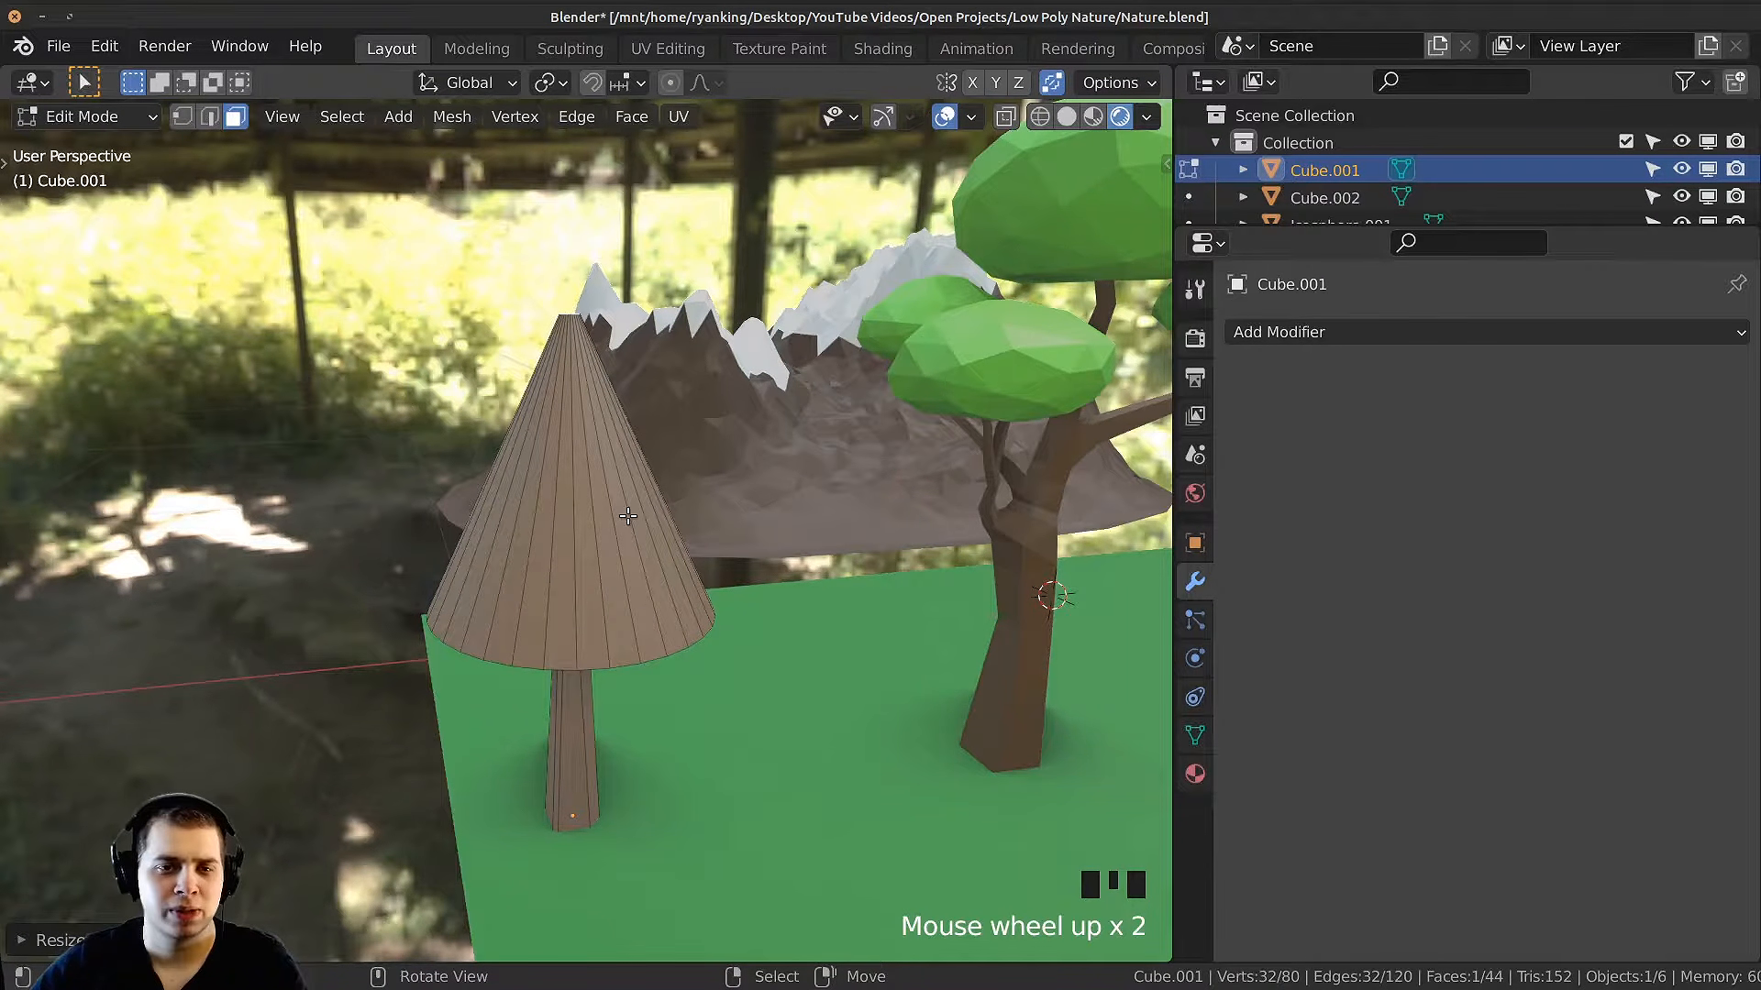
{"action": "key", "text": "ctrl+r"}
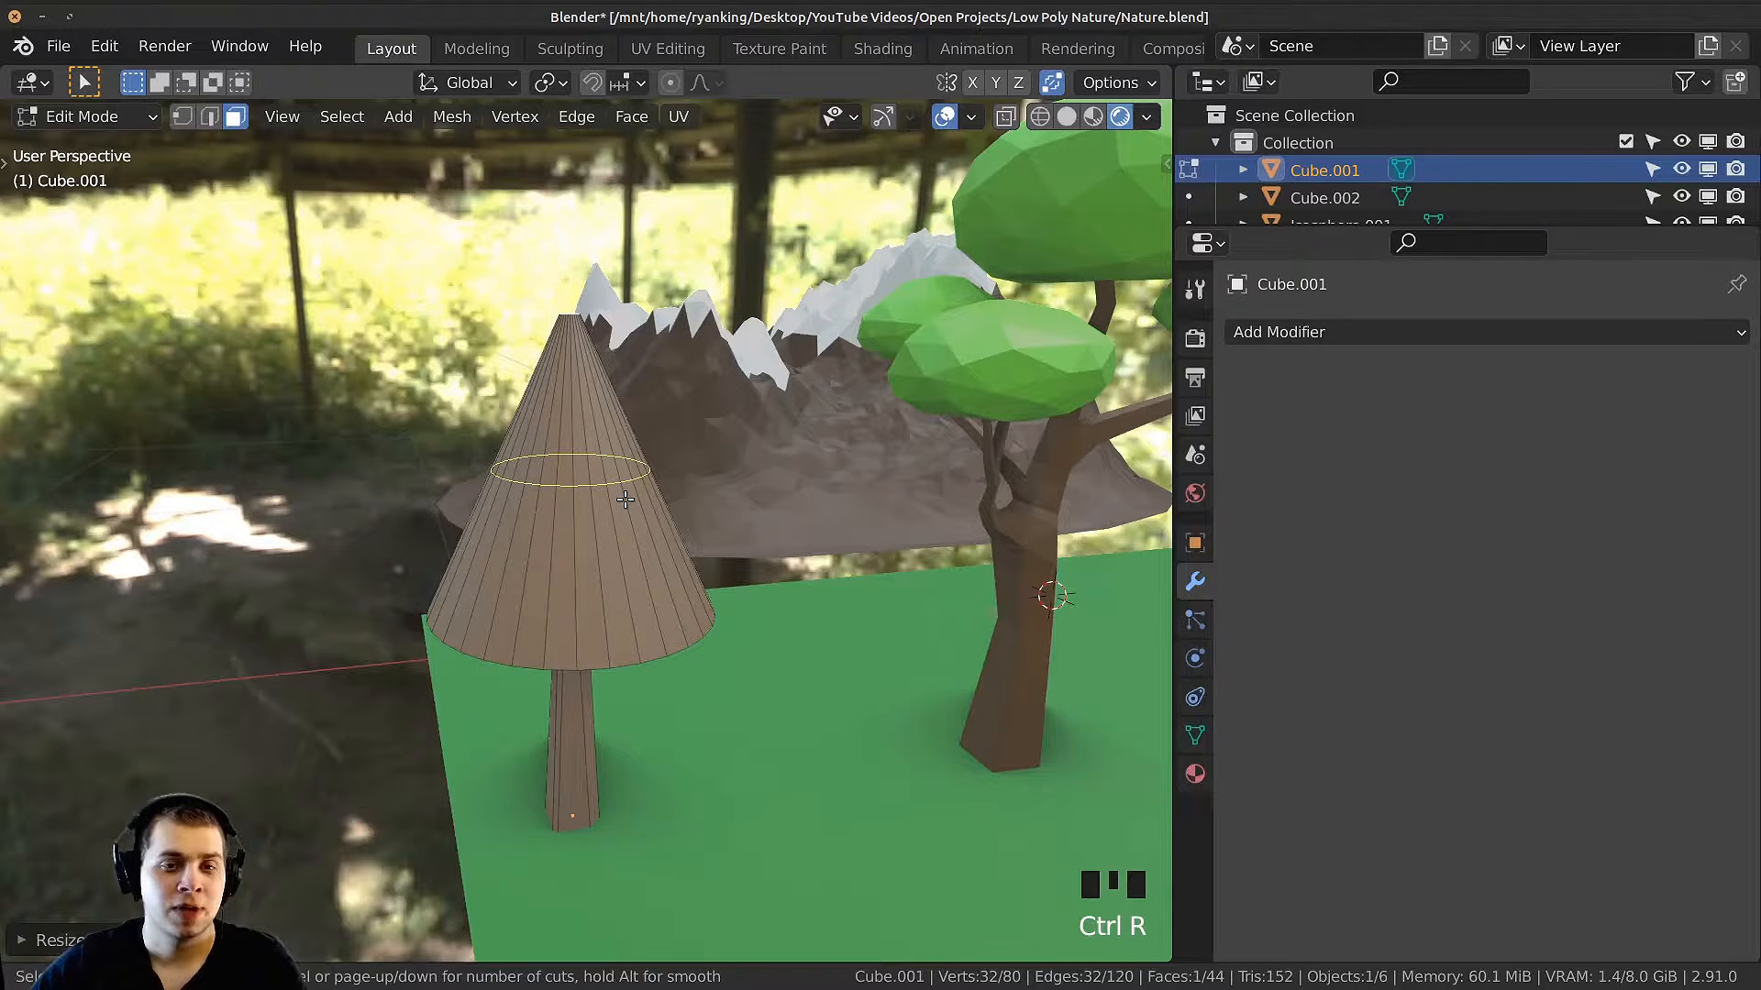
{"action": "scroll", "coordinate": [625, 499], "scroll_direction": "up", "scroll_amount": 20}
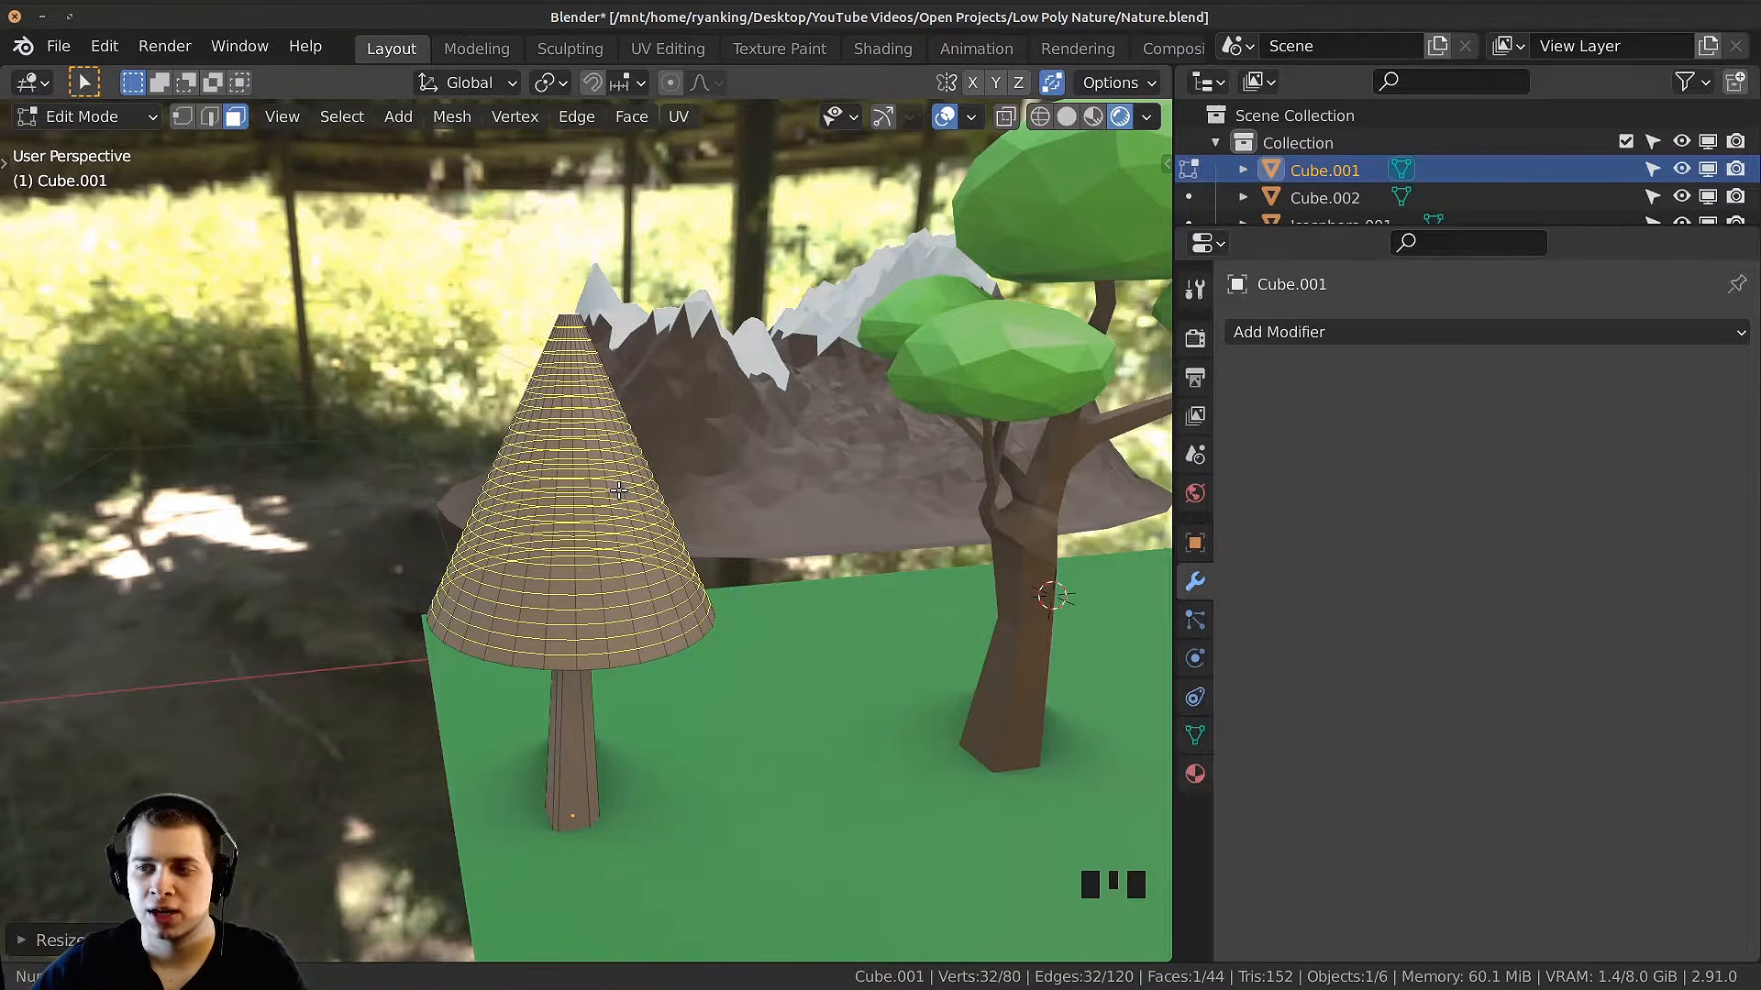
{"action": "left_click", "coordinate": [619, 491]}
{"action": "right_click", "coordinate": [619, 491]}
{"action": "middle_click_drag", "start_coordinate": [553, 578], "coordinate": [659, 518]}
Step: Separate the whole cone from the trunk mesh and select it as its own object
{"action": "key", "text": "a"}
{"action": "key", "text": "a"}
{"action": "key", "text": "l"}
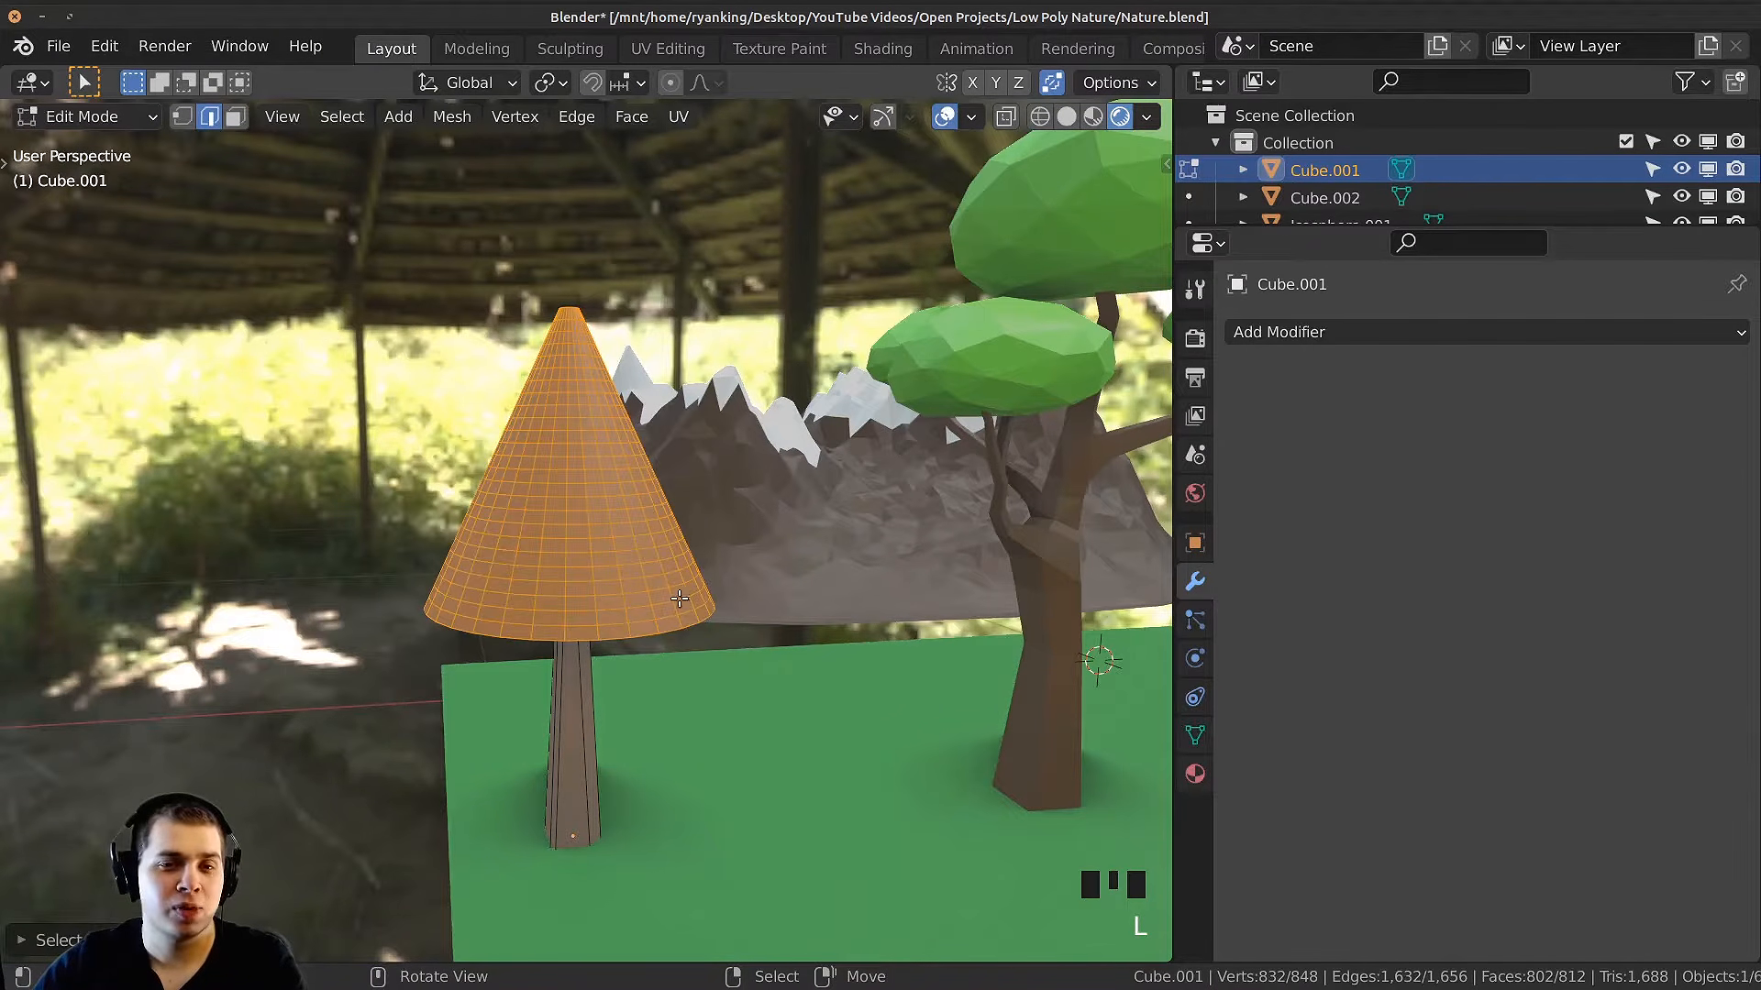
{"action": "middle_click_drag", "start_coordinate": [671, 395], "coordinate": [701, 431]}
{"action": "middle_click_drag", "start_coordinate": [699, 440], "coordinate": [686, 454]}
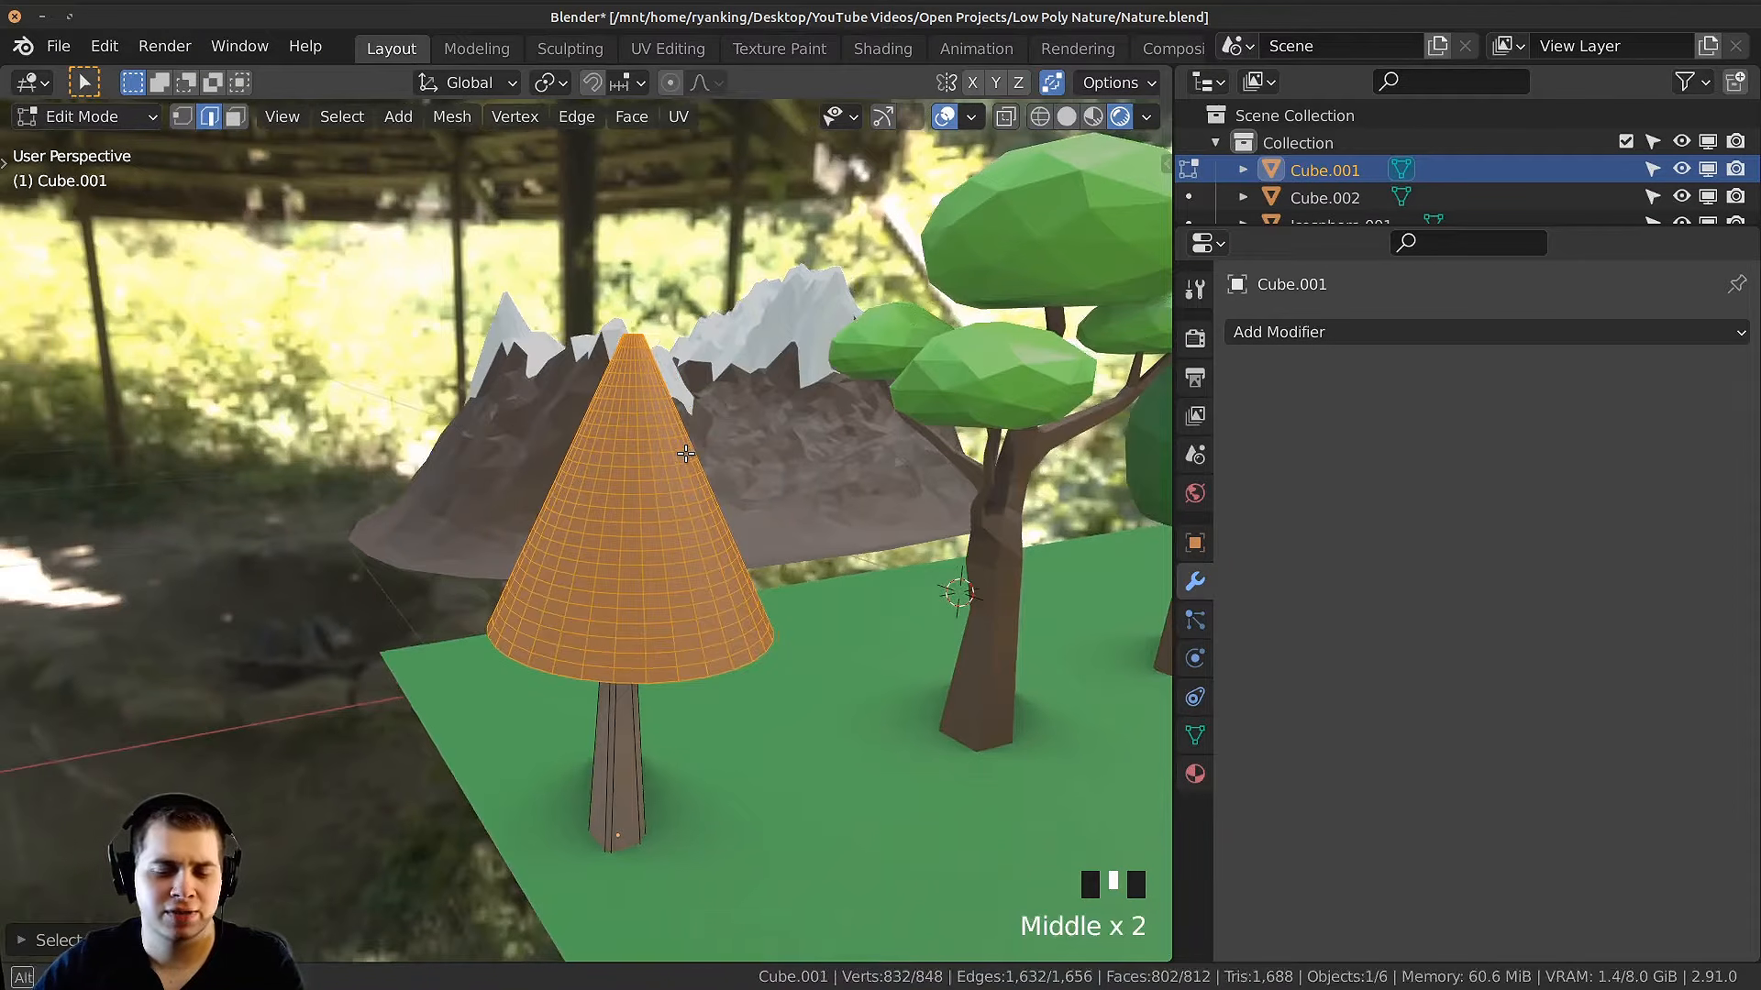
{"action": "key", "text": "p"}
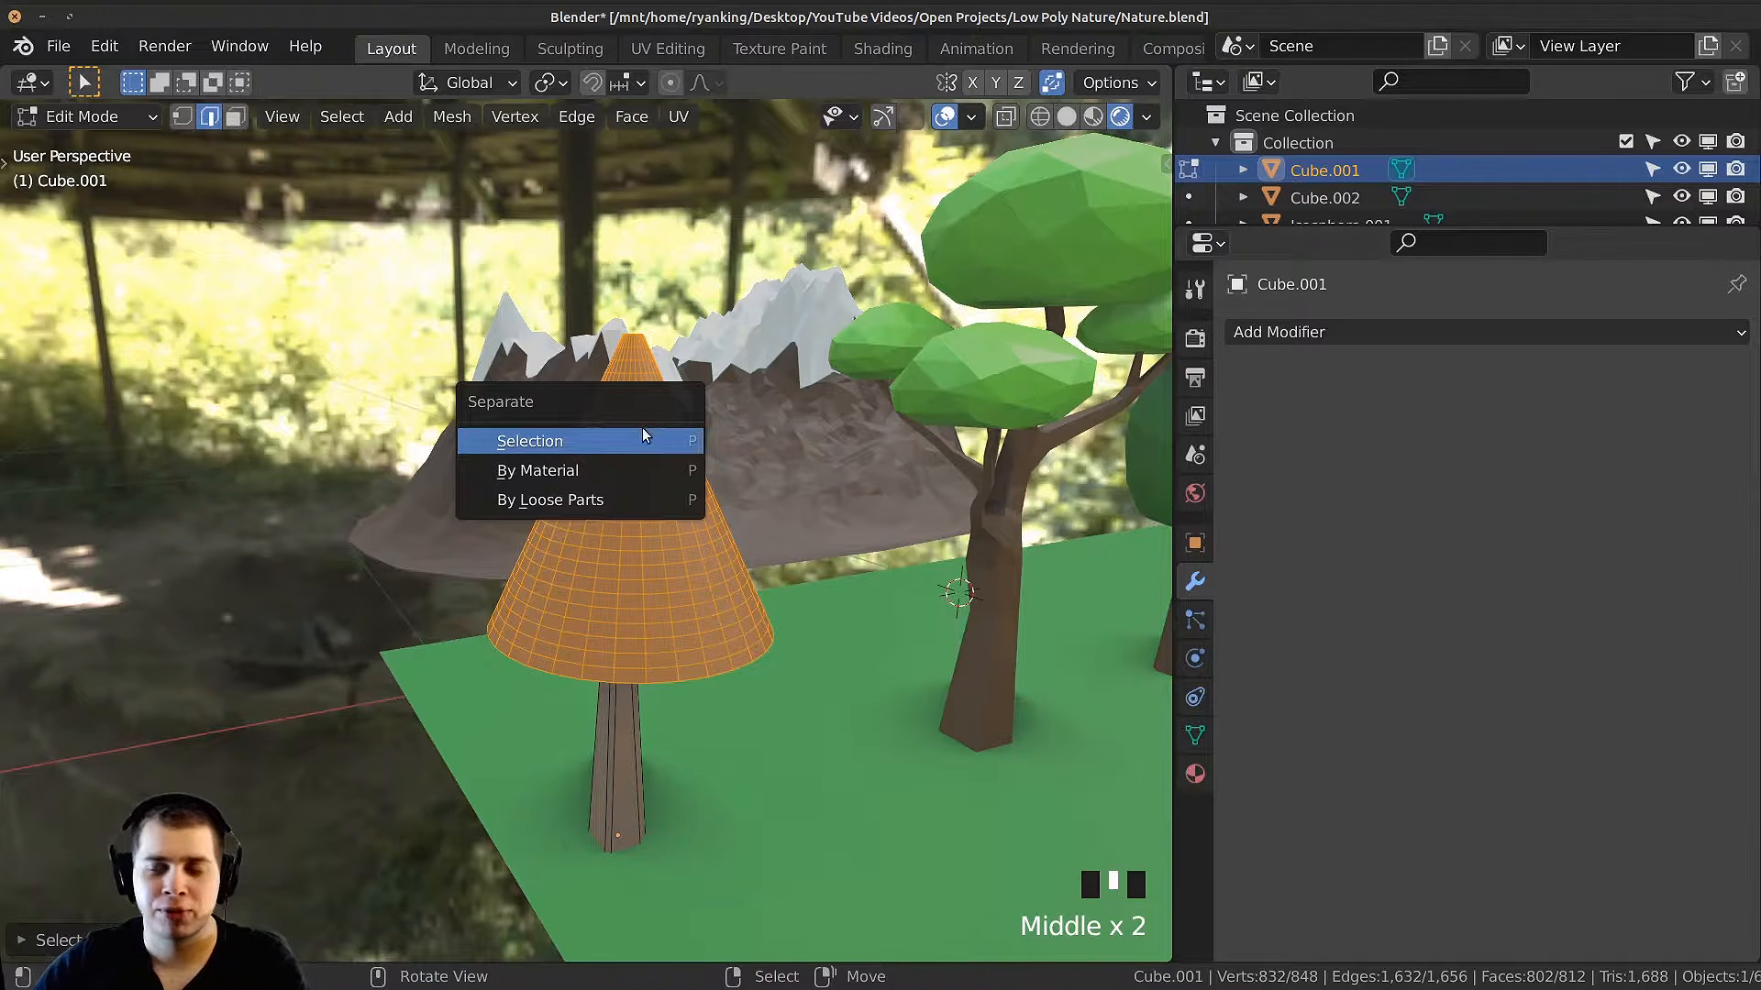
{"action": "key", "text": "p"}
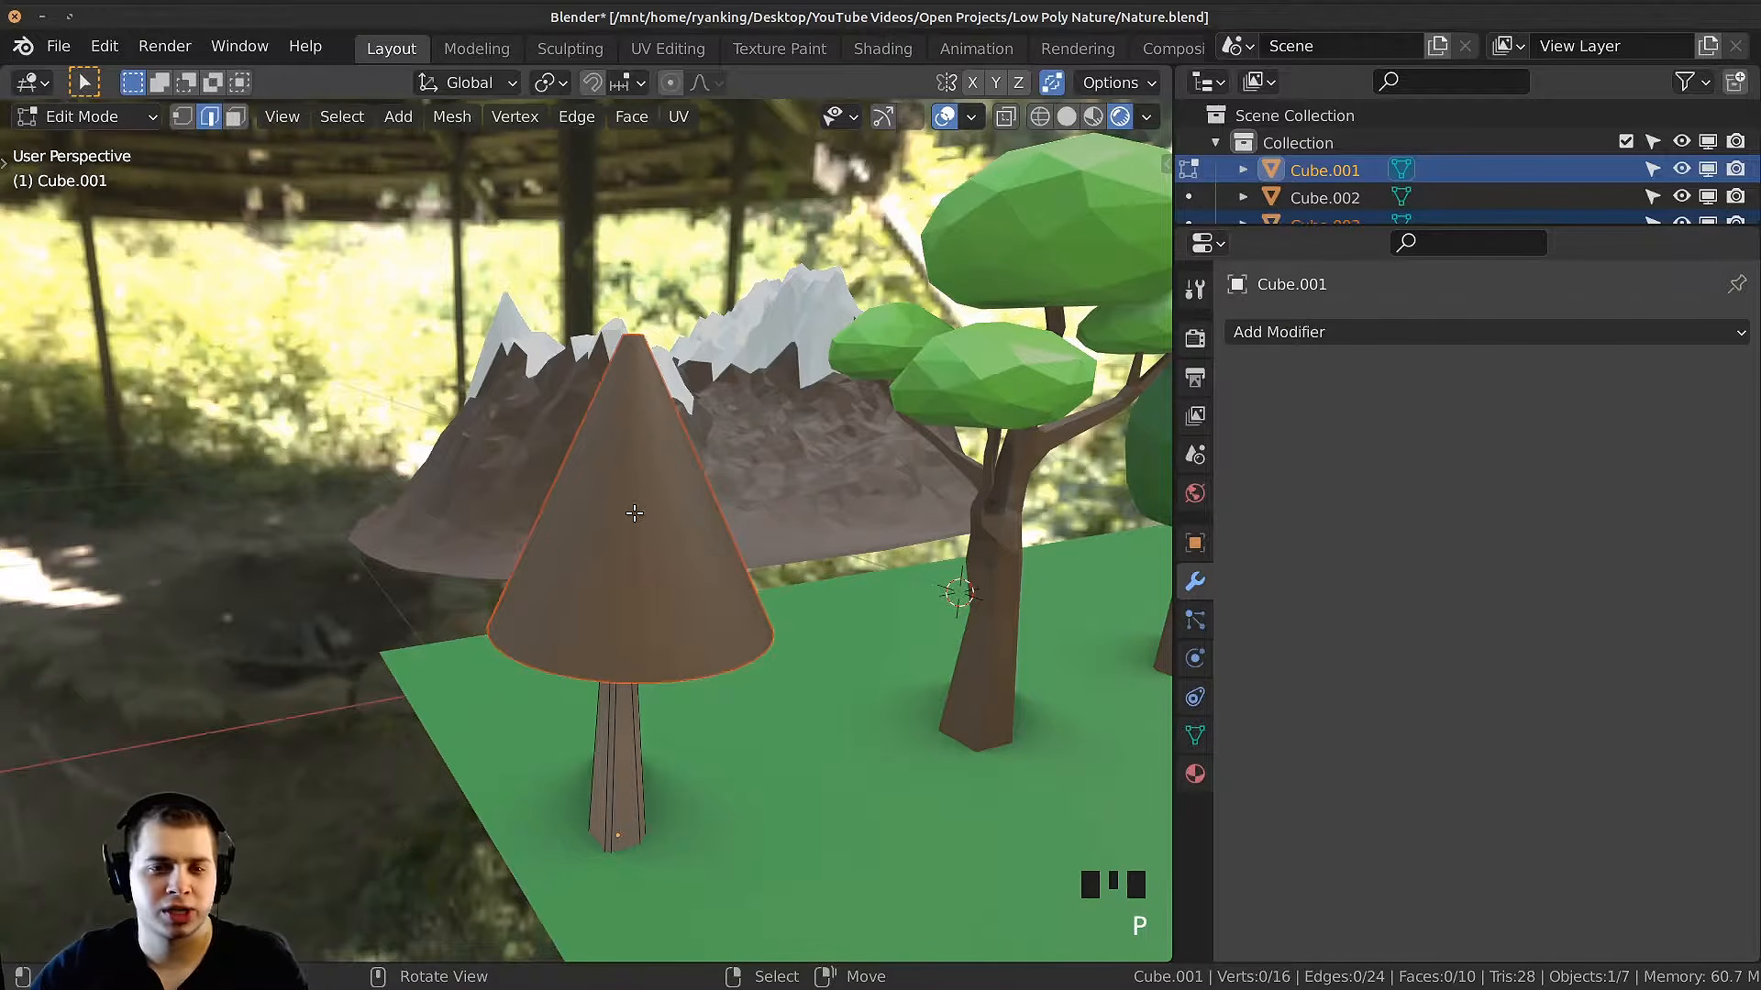
{"action": "key", "text": "Tab"}
{"action": "left_click", "coordinate": [609, 581]}
{"action": "key", "text": "g"}
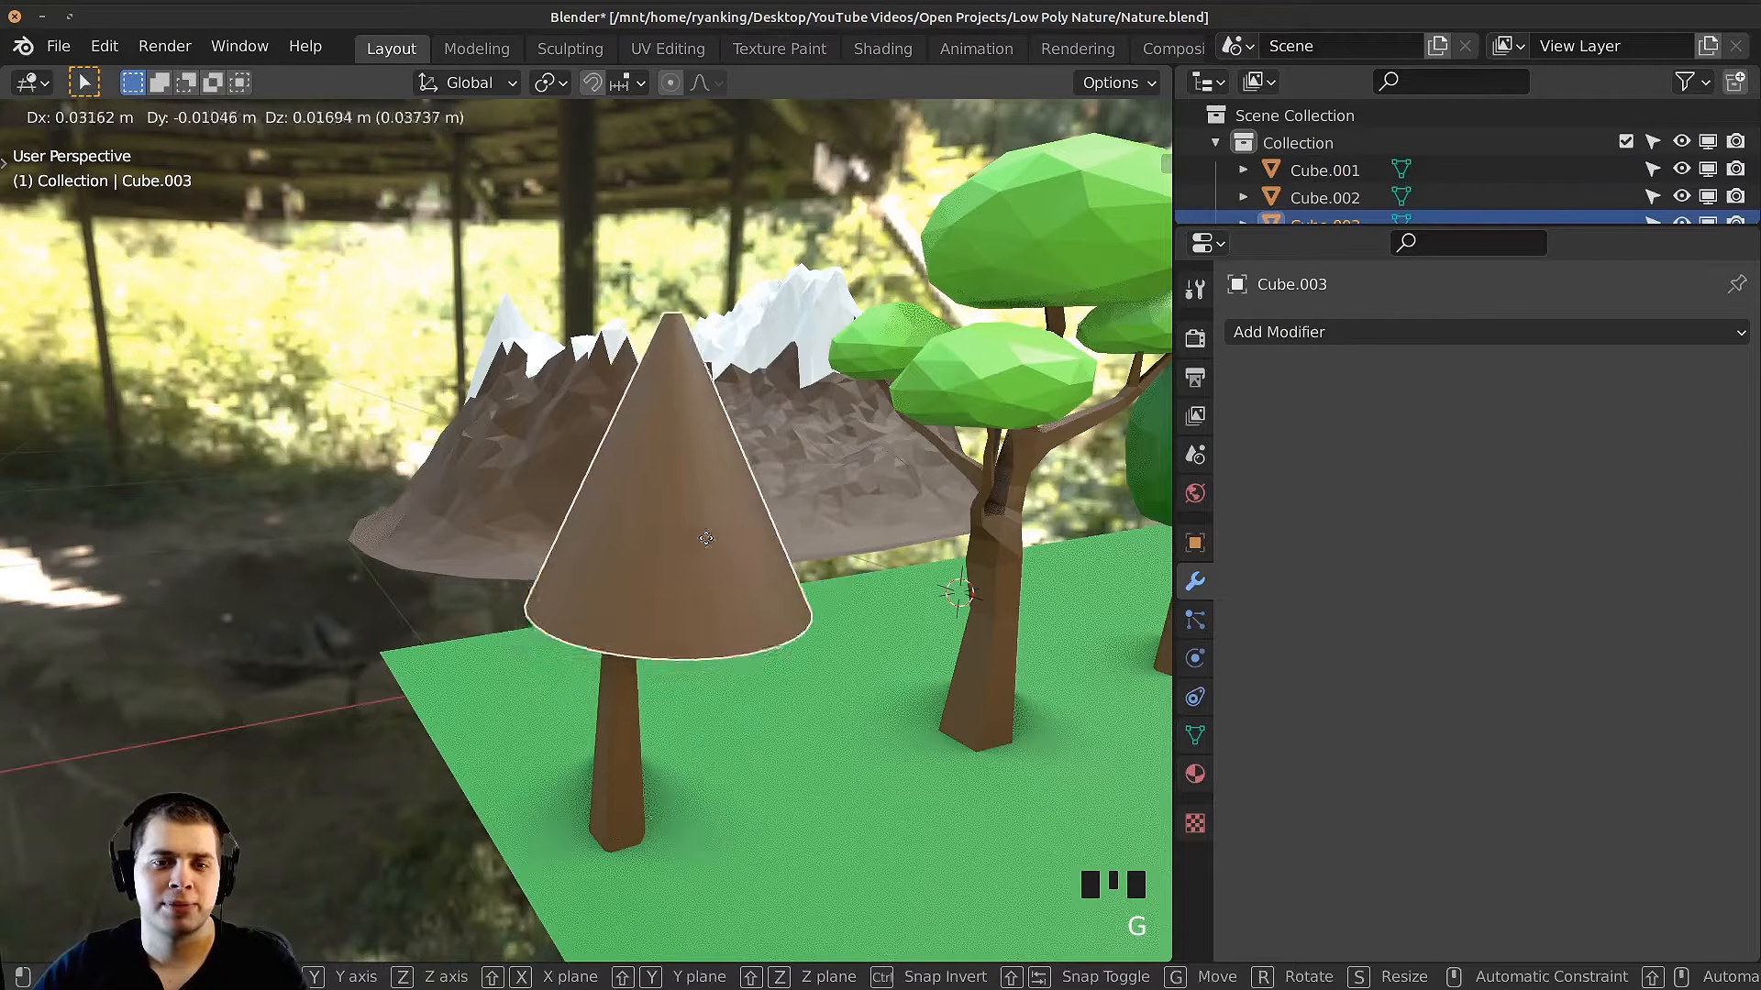
{"action": "right_click", "coordinate": [763, 546]}
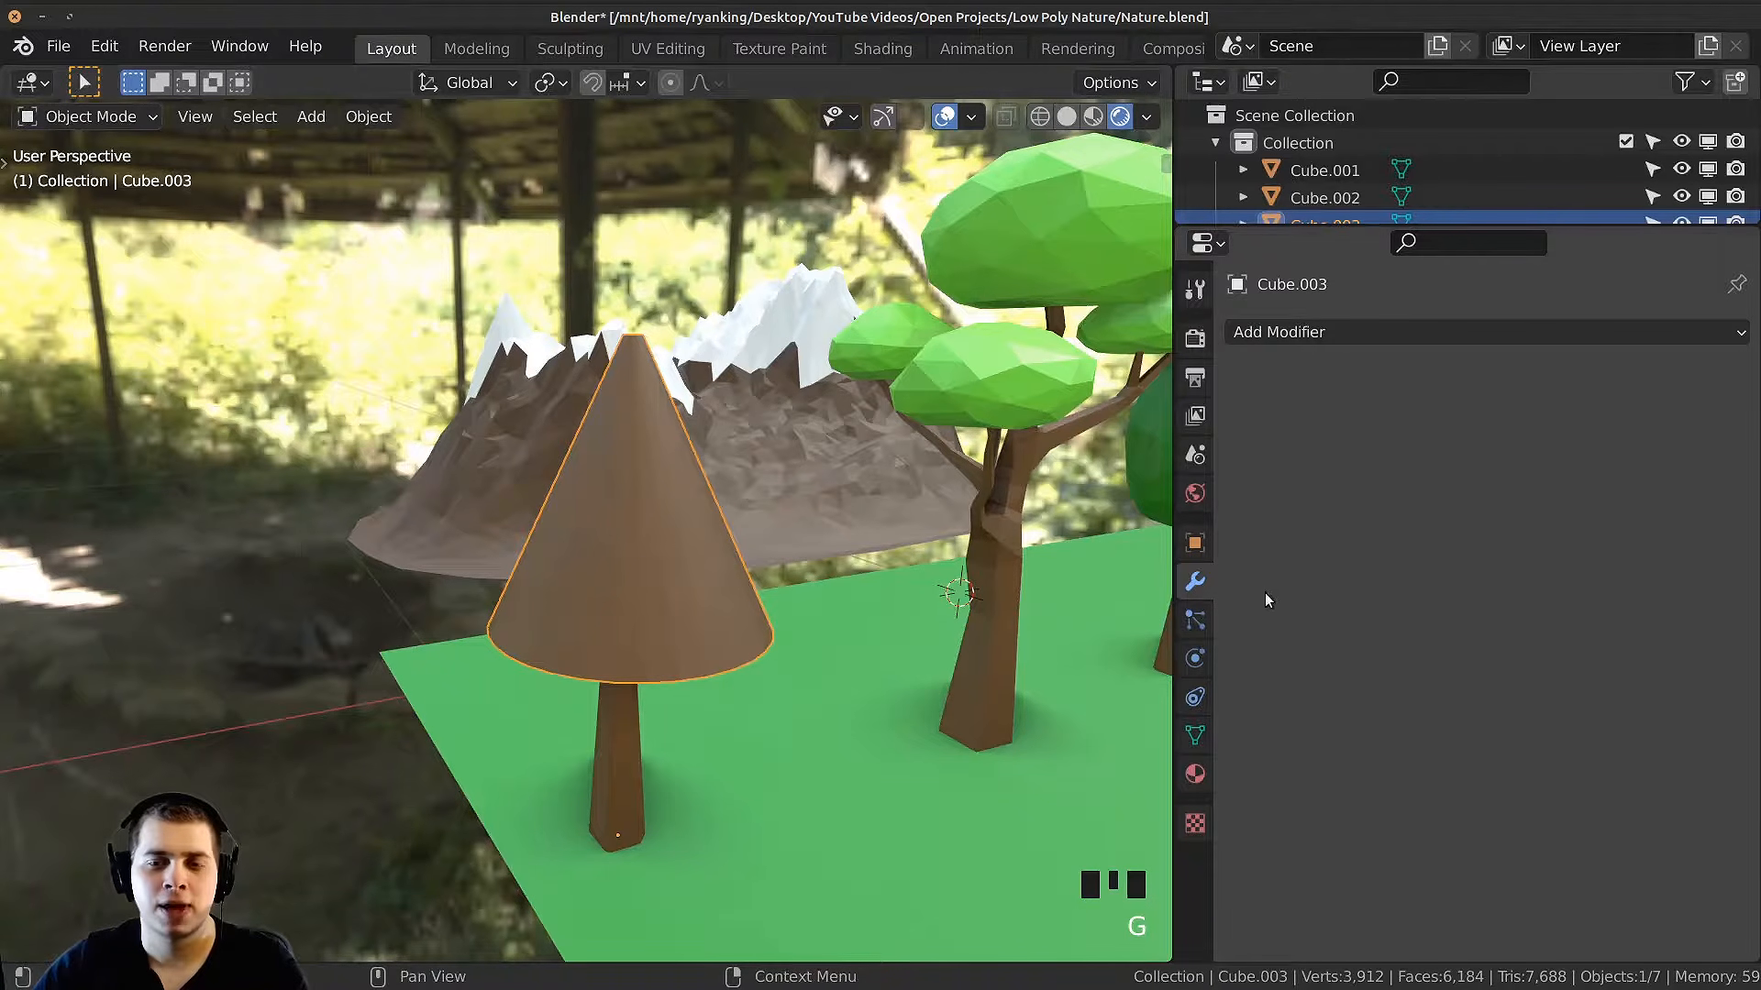
Step: Remove the Wood material slot from the cone so it uses the Green material
{"action": "left_click", "coordinate": [1195, 773]}
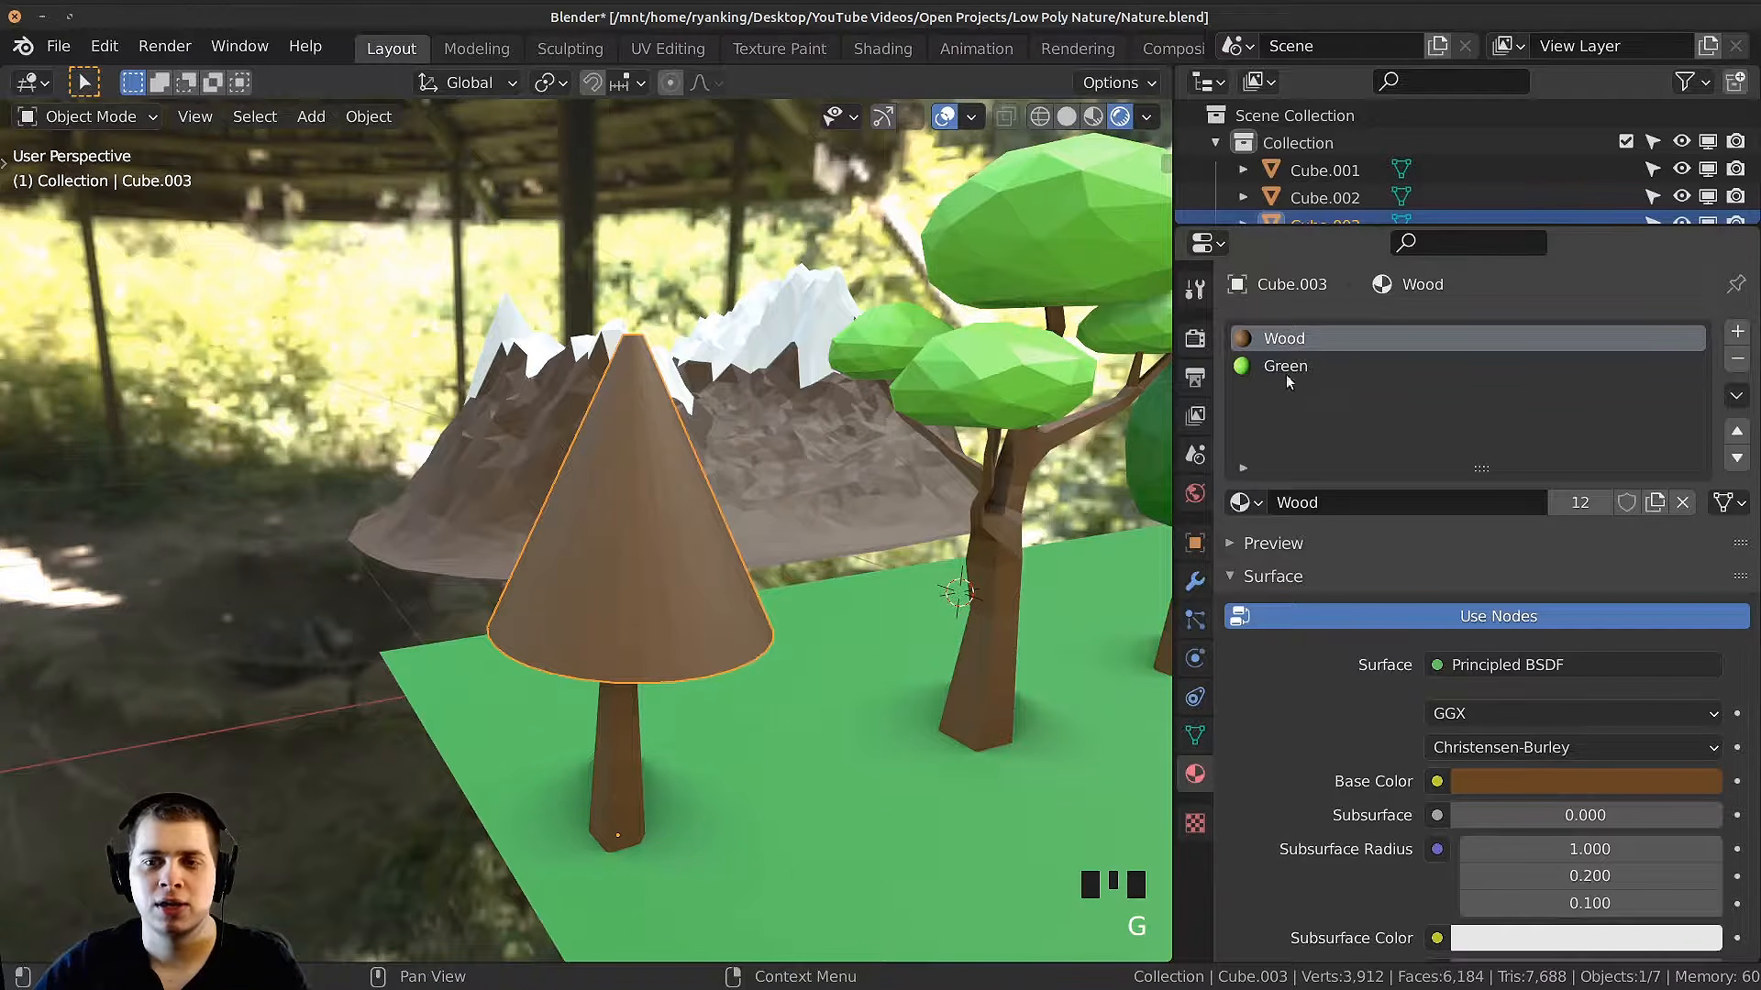
{"action": "left_click", "coordinate": [1737, 360]}
{"action": "middle_click_drag", "start_coordinate": [697, 513], "coordinate": [617, 577]}
{"action": "scroll", "coordinate": [642, 642], "scroll_direction": "down", "scroll_amount": 2}
Step: Enable proportional editing and move a vertex on the cone's lower rim to make the outline irregular
{"action": "key", "text": "Tab"}
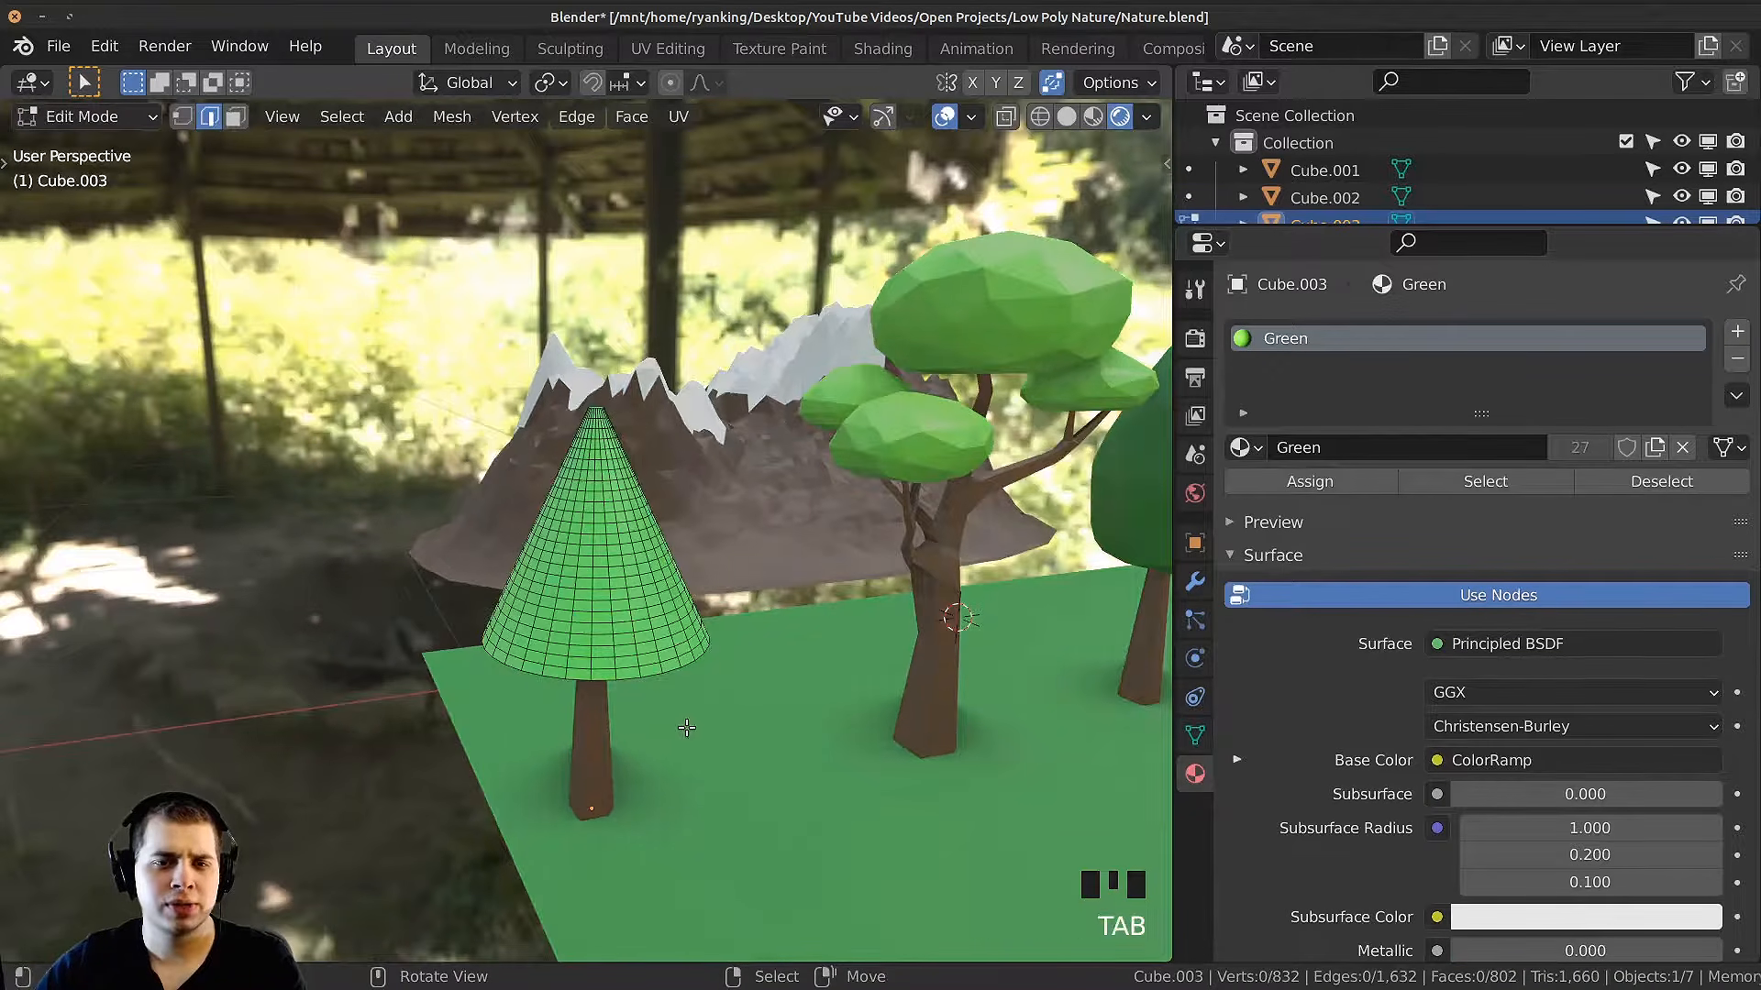
{"action": "middle_click_drag", "start_coordinate": [686, 727], "coordinate": [688, 642], "text": "shift"}
{"action": "scroll", "coordinate": [701, 500], "scroll_direction": "up", "scroll_amount": 2}
{"action": "key", "text": "1"}
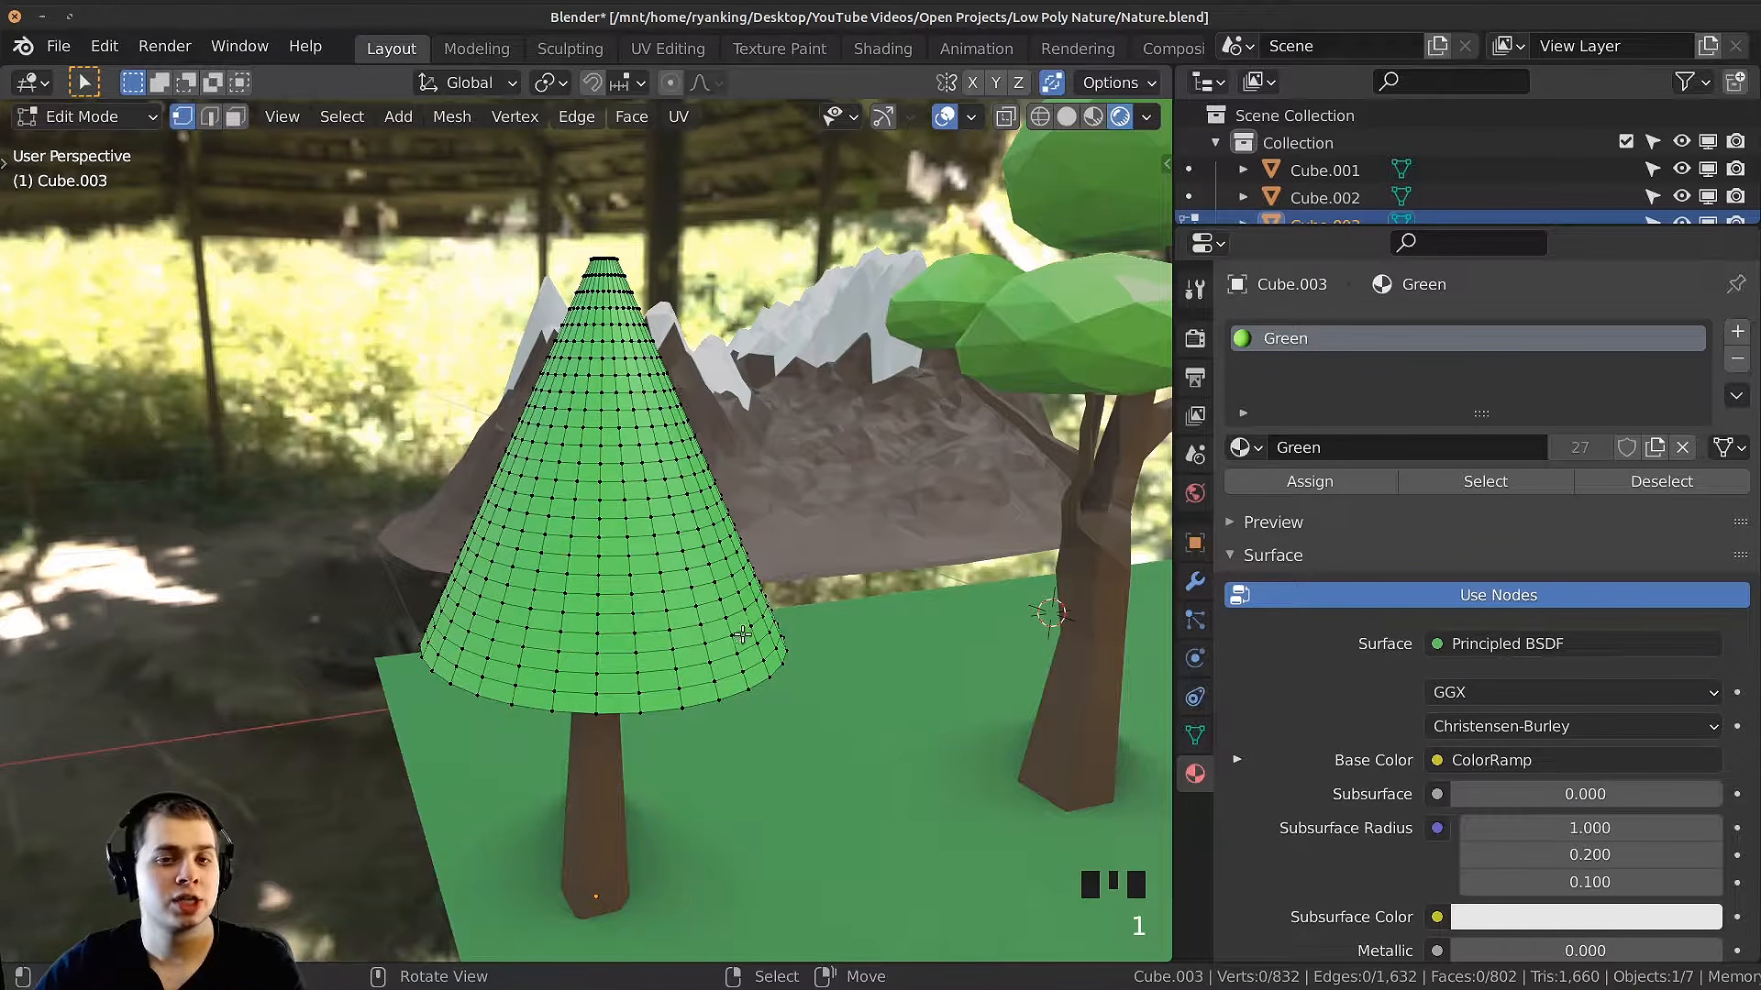
{"action": "left_click", "coordinate": [740, 693]}
{"action": "middle_click_drag", "start_coordinate": [740, 693], "coordinate": [715, 183]}
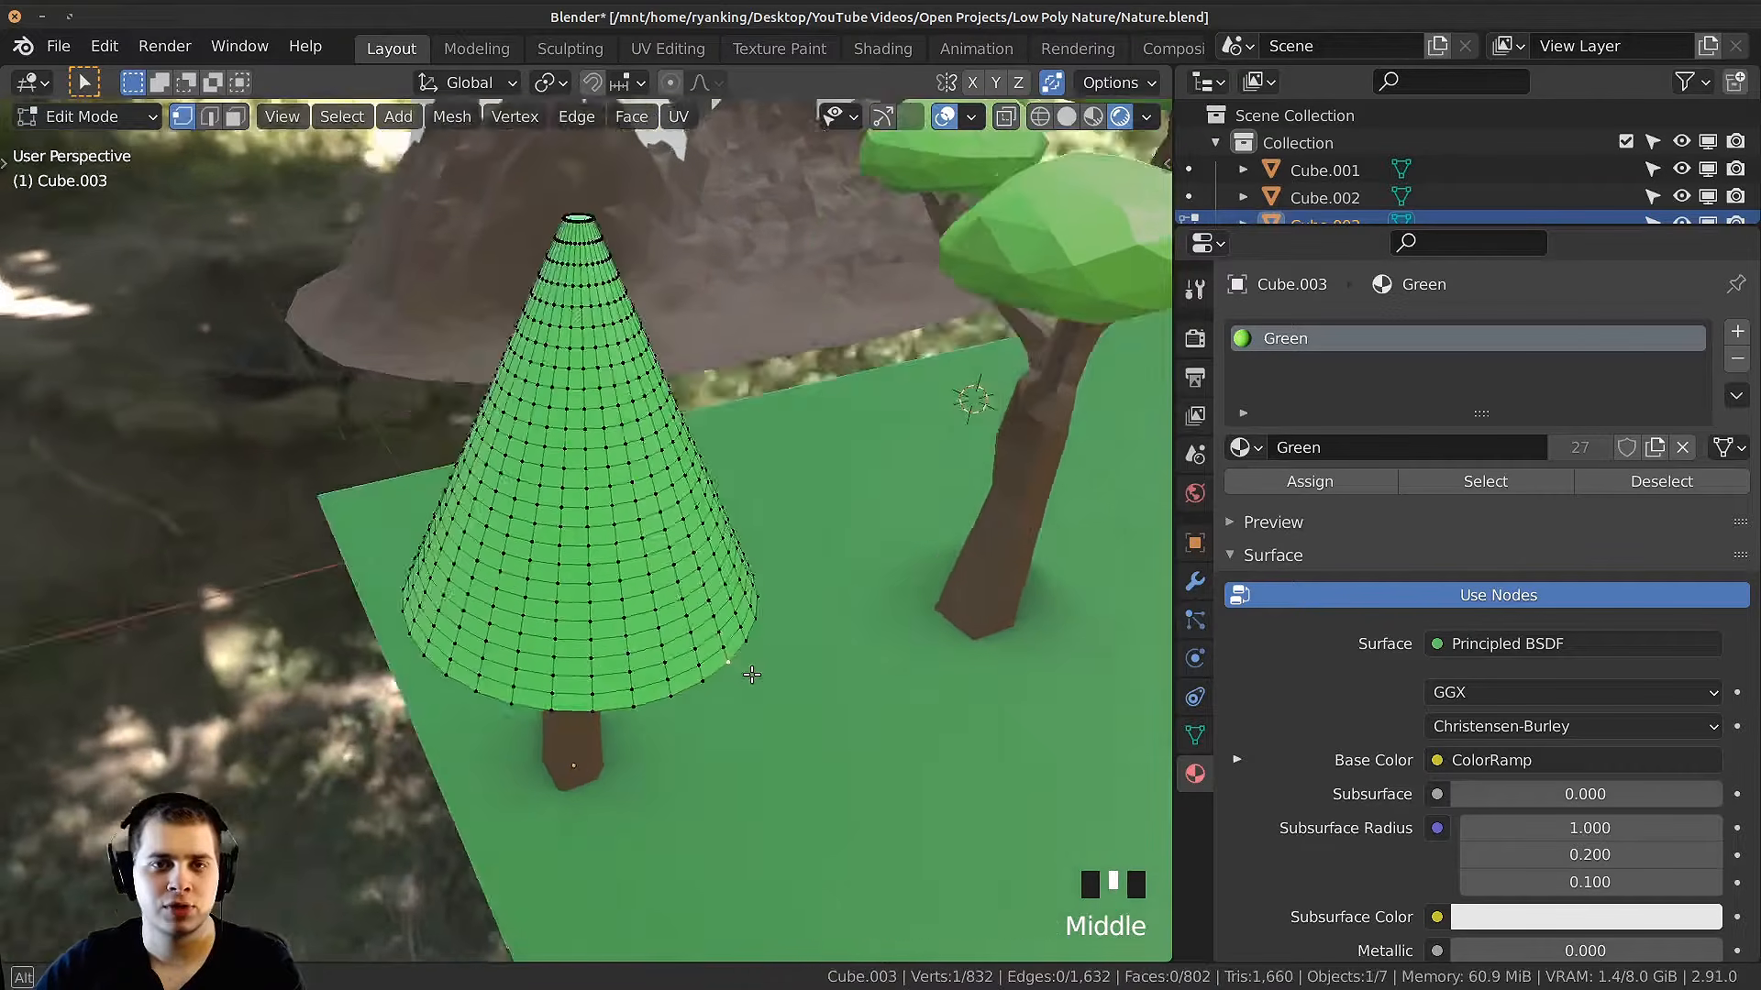
{"action": "scroll", "coordinate": [713, 156], "scroll_direction": "down", "scroll_amount": 2}
{"action": "middle_click_drag", "start_coordinate": [763, 398], "coordinate": [731, 724]}
{"action": "key", "text": "o"}
{"action": "key", "text": "g"}
{"action": "left_click", "coordinate": [534, 733]}
{"action": "right_click", "coordinate": [536, 733]}
{"action": "key", "text": "g"}
{"action": "left_click", "coordinate": [496, 741]}
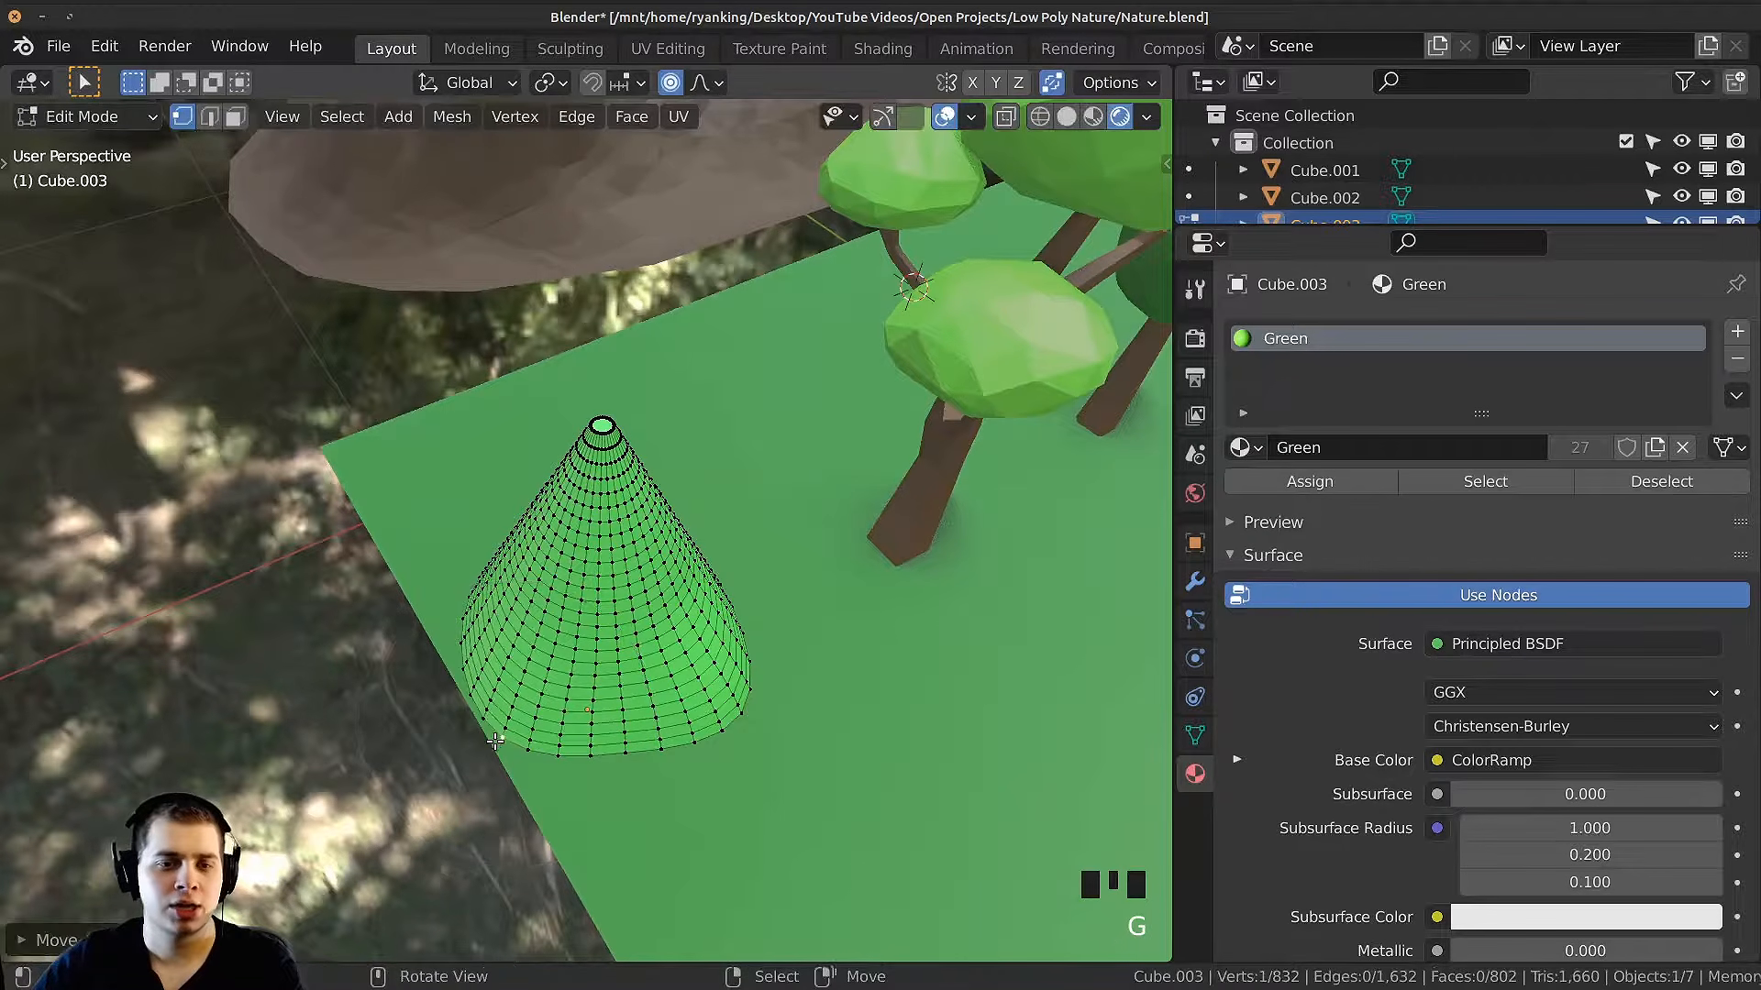
{"action": "key", "text": "g"}
{"action": "left_click", "coordinate": [561, 606]}
Step: Move two single vertices on the cone's upper part with proportional editing to vary its surface slightly
{"action": "middle_click_drag", "start_coordinate": [596, 432], "coordinate": [512, 389]}
{"action": "right_click", "coordinate": [517, 395]}
{"action": "key", "text": "g"}
{"action": "left_click", "coordinate": [523, 399]}
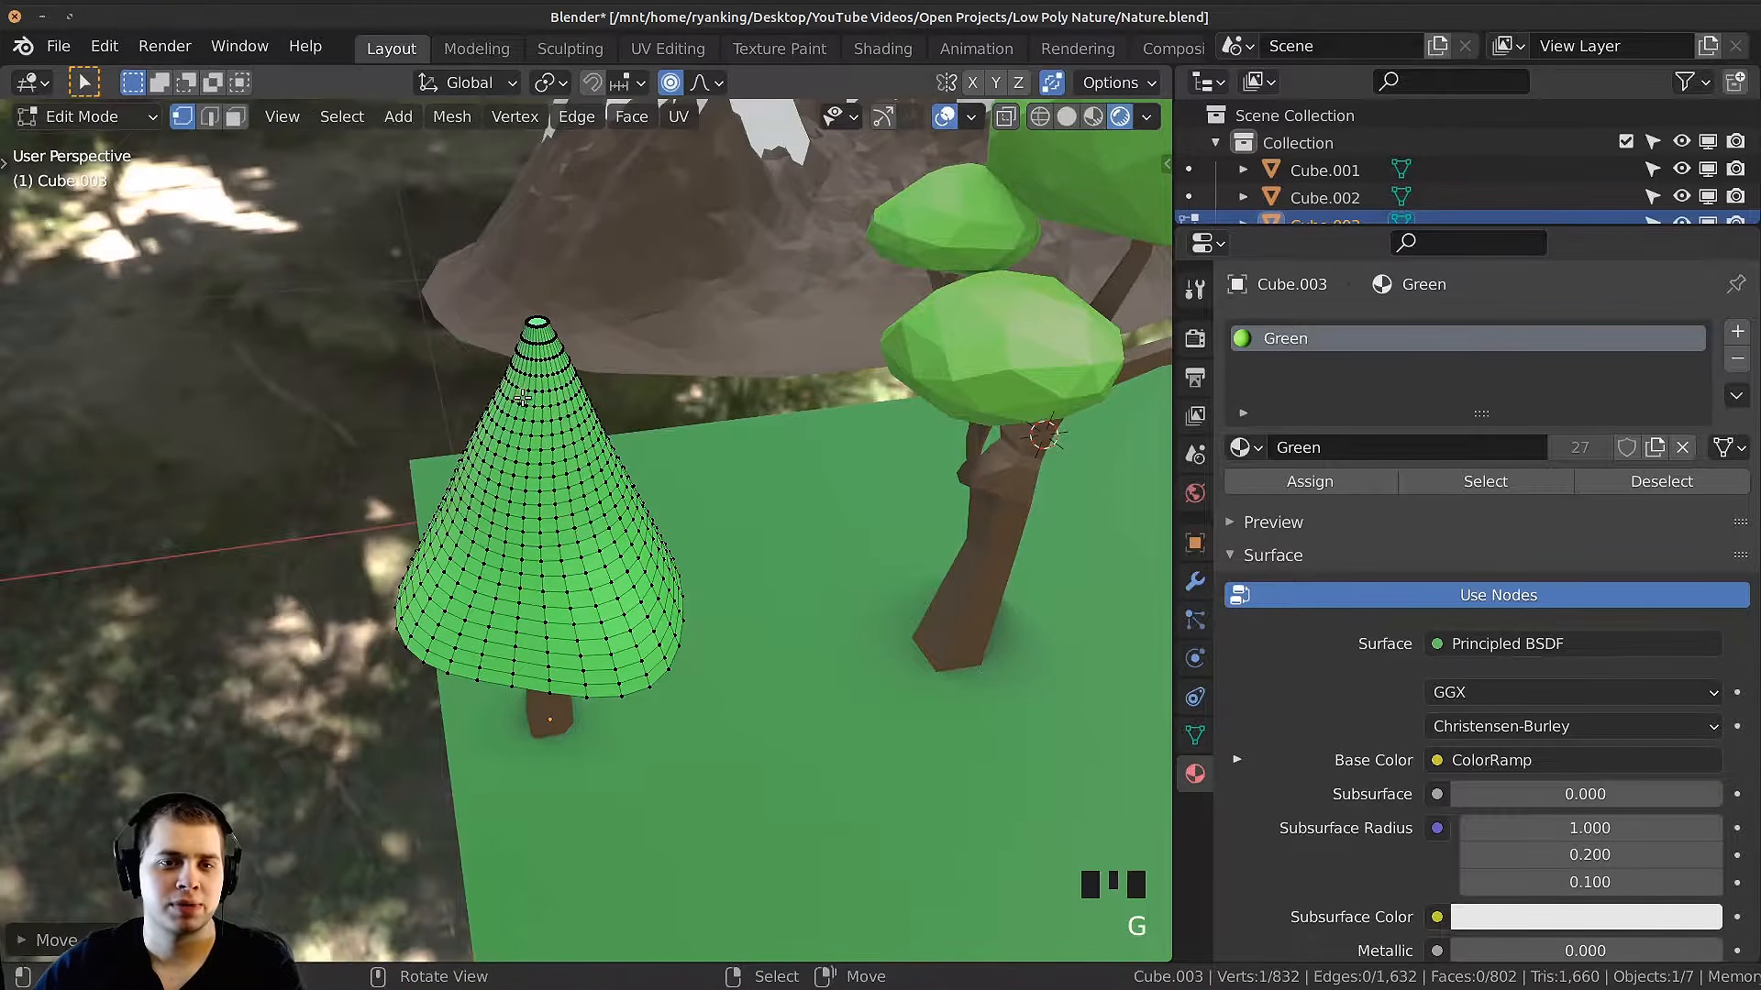
{"action": "right_click", "coordinate": [595, 436]}
{"action": "key", "text": "g"}
{"action": "left_click", "coordinate": [589, 445]}
Step: Shift further vertices around the cone's sides with proportional editing to distort its round shape
{"action": "middle_click_drag", "start_coordinate": [491, 464], "coordinate": [620, 664]}
{"action": "right_click", "coordinate": [535, 583]}
{"action": "key", "text": "g"}
{"action": "left_click", "coordinate": [543, 587]}
{"action": "right_click", "coordinate": [613, 550]}
{"action": "key", "text": "g"}
{"action": "left_click", "coordinate": [620, 534]}
{"action": "key", "text": "g"}
{"action": "left_click", "coordinate": [734, 559]}
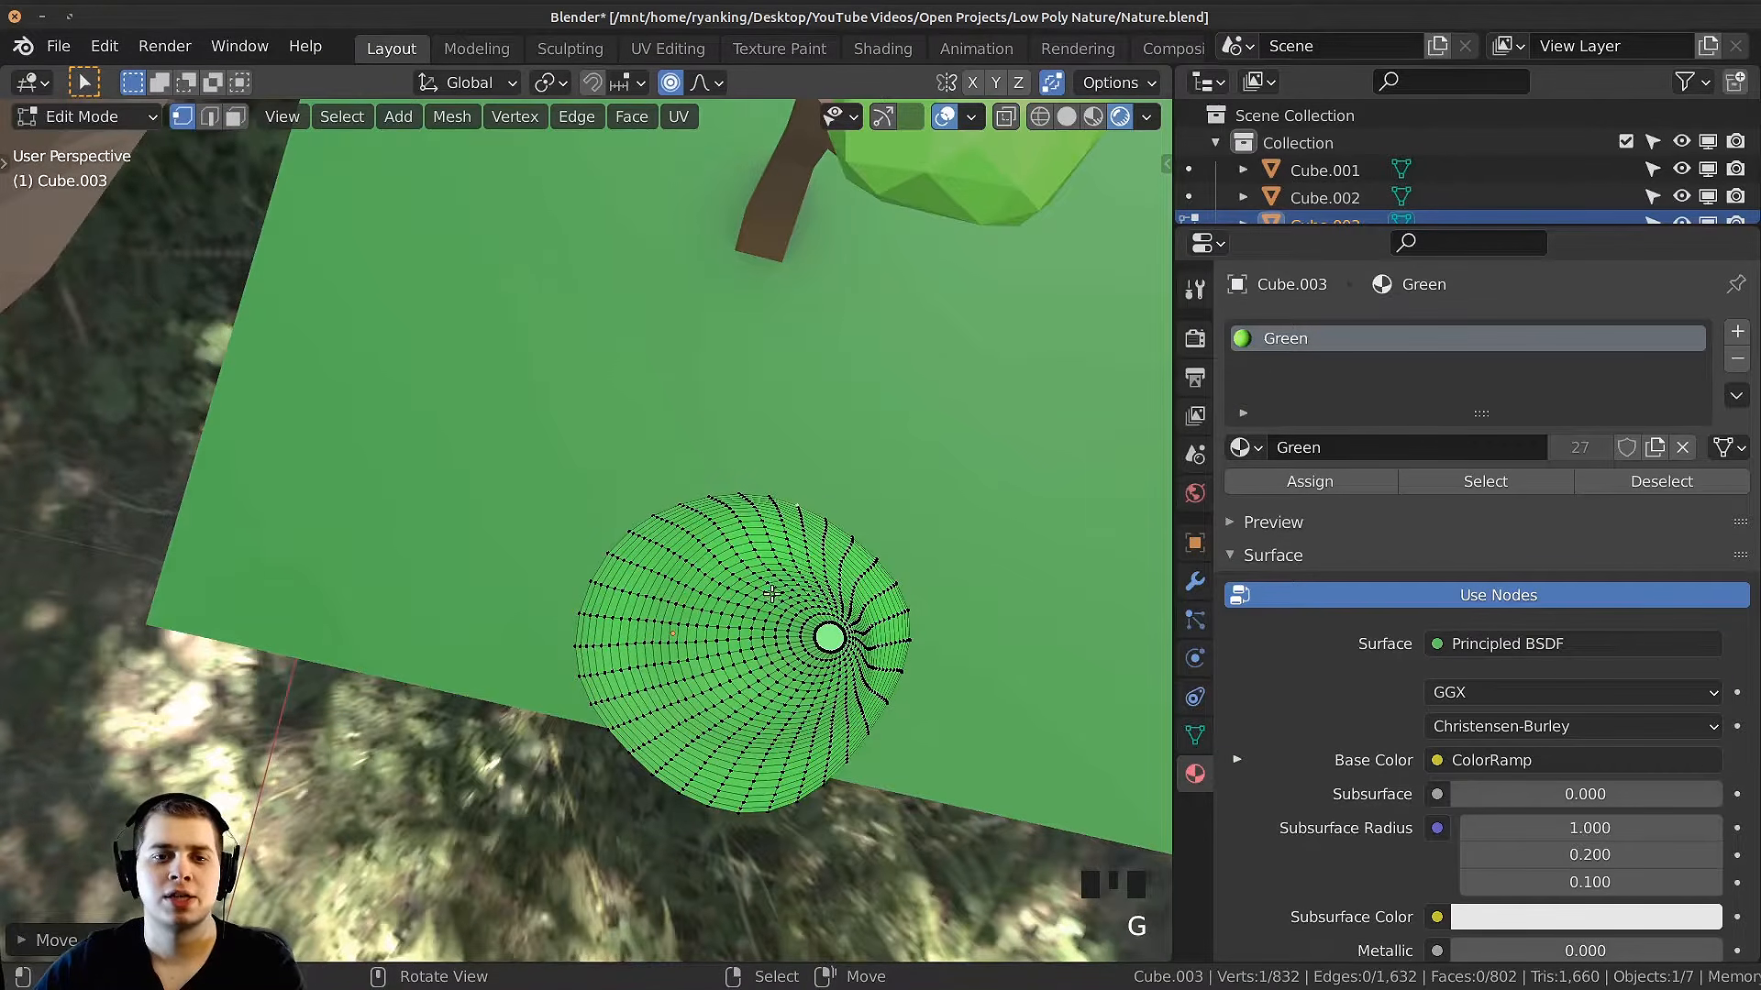
Step: Pull one more vertex on another side of the cone with proportional editing and return to Object Mode
{"action": "right_click", "coordinate": [770, 593]}
{"action": "middle_click_drag", "start_coordinate": [772, 587], "coordinate": [903, 477]}
{"action": "right_click", "coordinate": [710, 366]}
{"action": "key", "text": "g"}
{"action": "left_click", "coordinate": [727, 356]}
{"action": "middle_click_drag", "start_coordinate": [770, 341], "coordinate": [919, 466]}
{"action": "key", "text": "Tab"}
{"action": "middle_click_drag", "start_coordinate": [919, 466], "coordinate": [816, 243]}
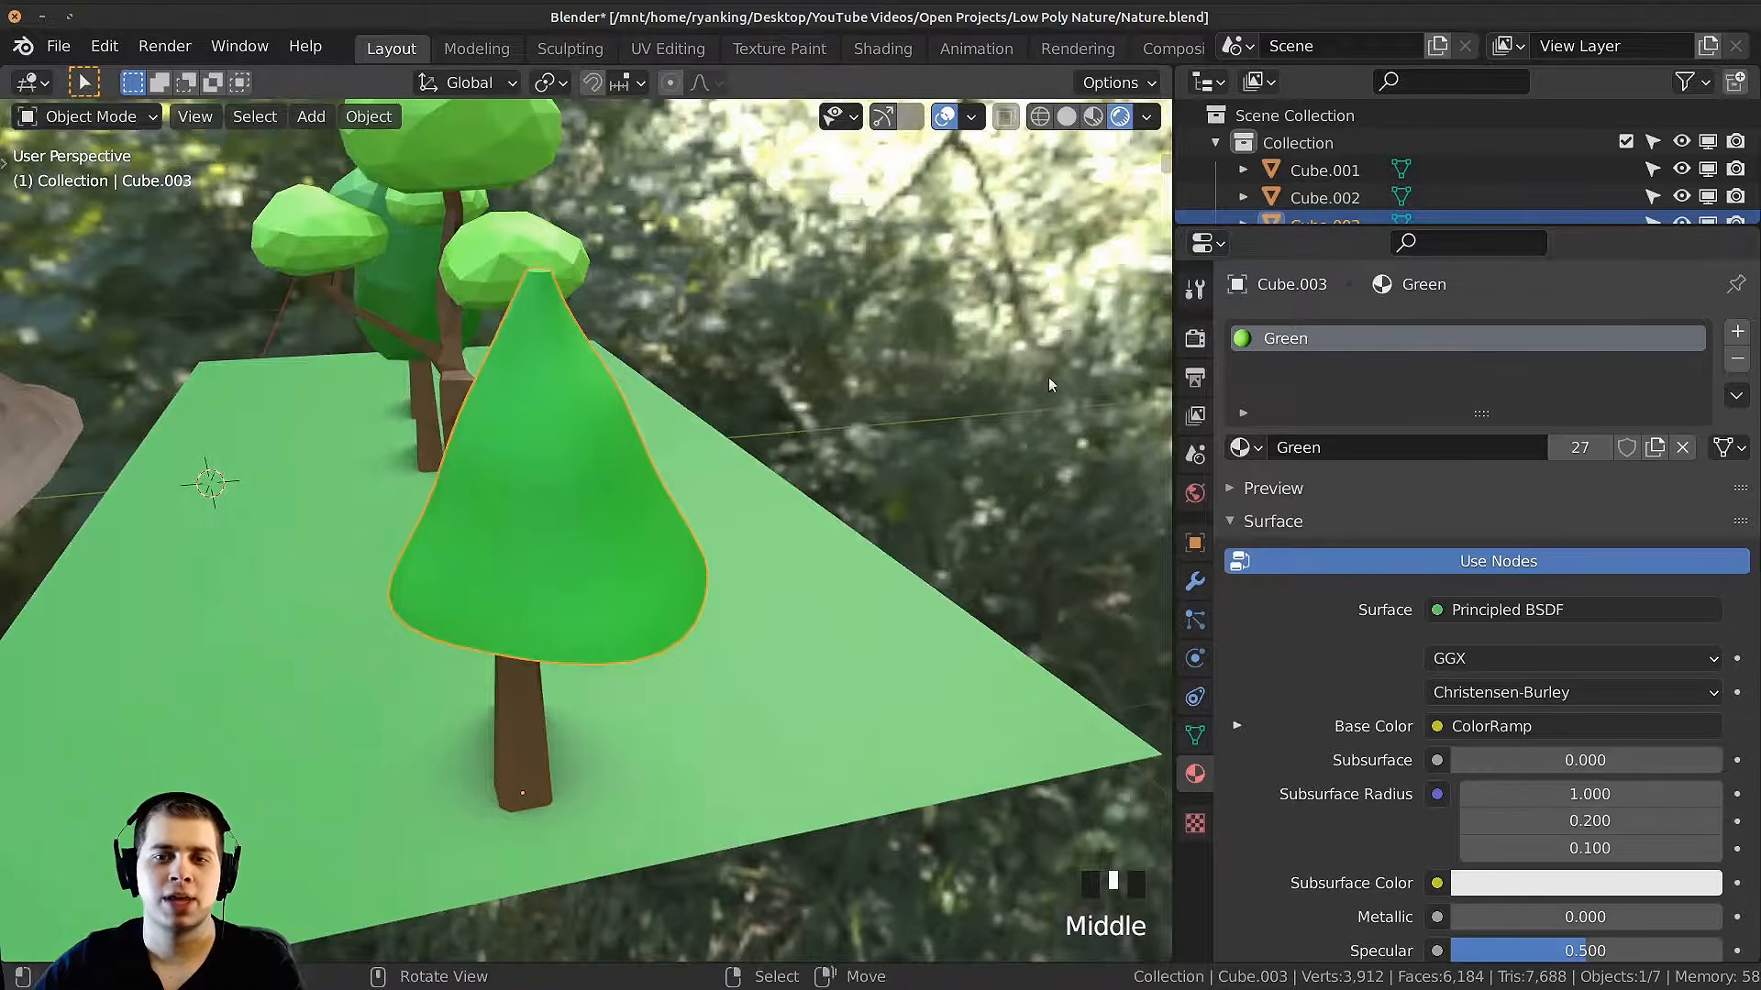
Step: Add a Decimate modifier to the cone with a ratio of 0.1187 and switch the viewport to solid shading
{"action": "left_click", "coordinate": [1195, 582]}
{"action": "left_click", "coordinate": [1317, 332]}
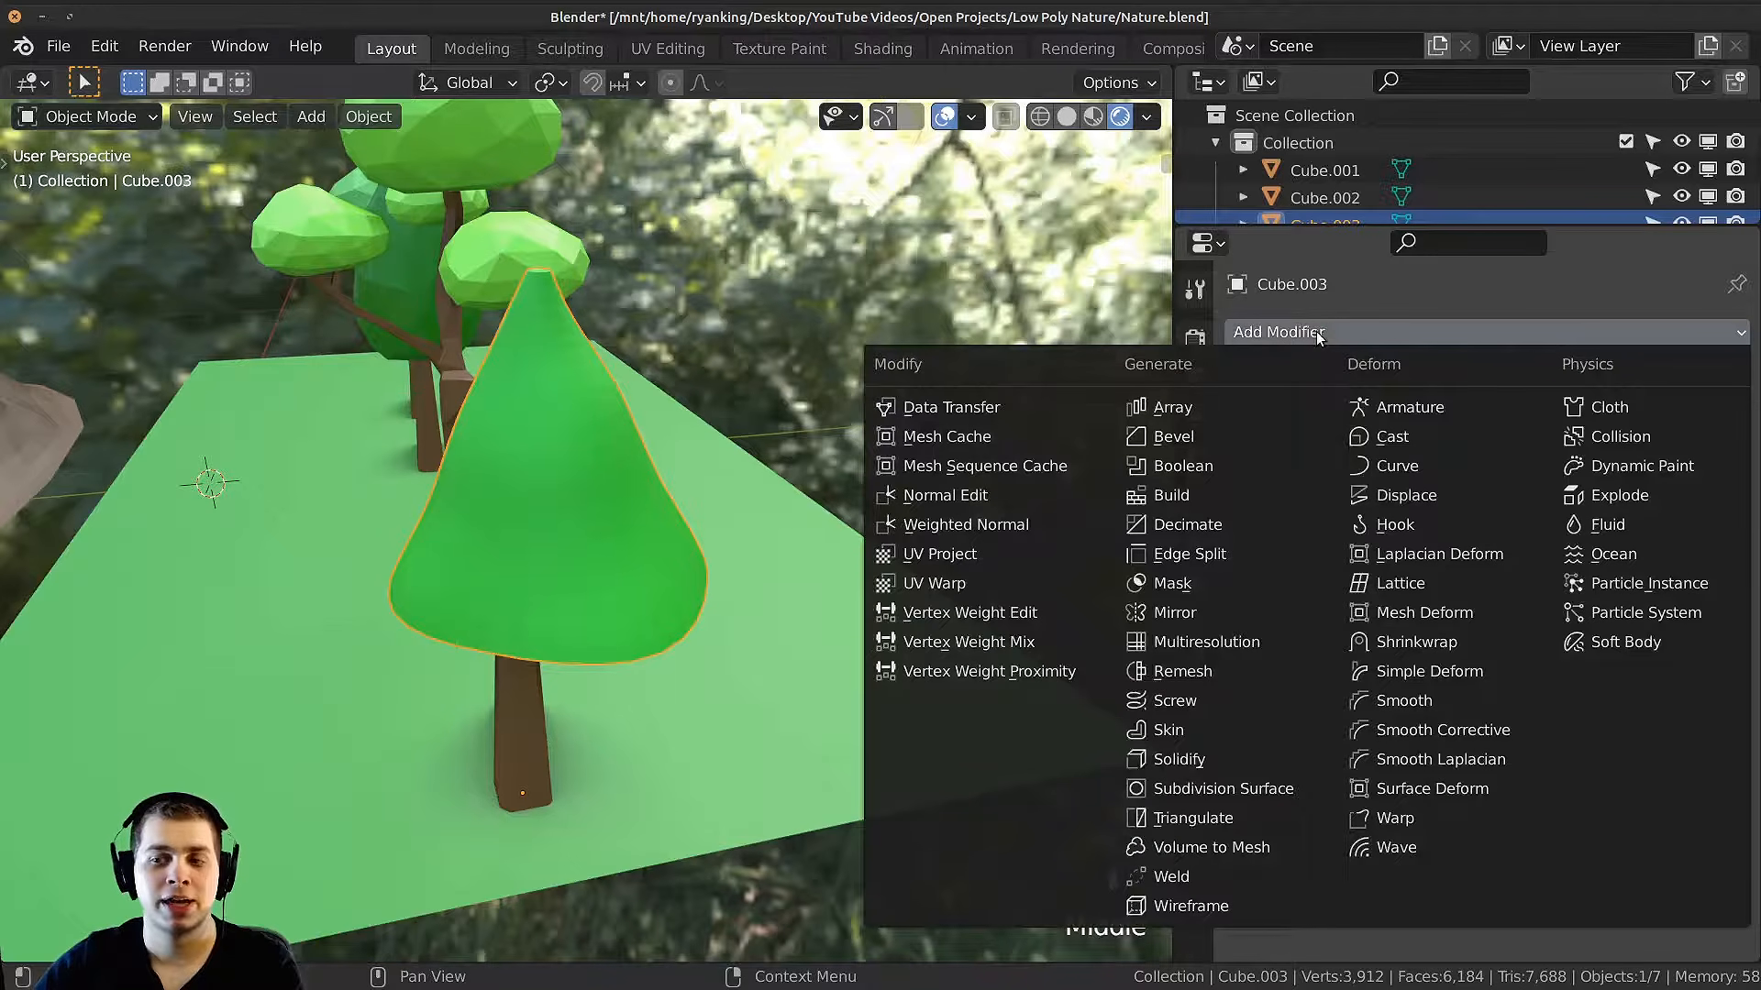
{"action": "left_click", "coordinate": [1196, 511]}
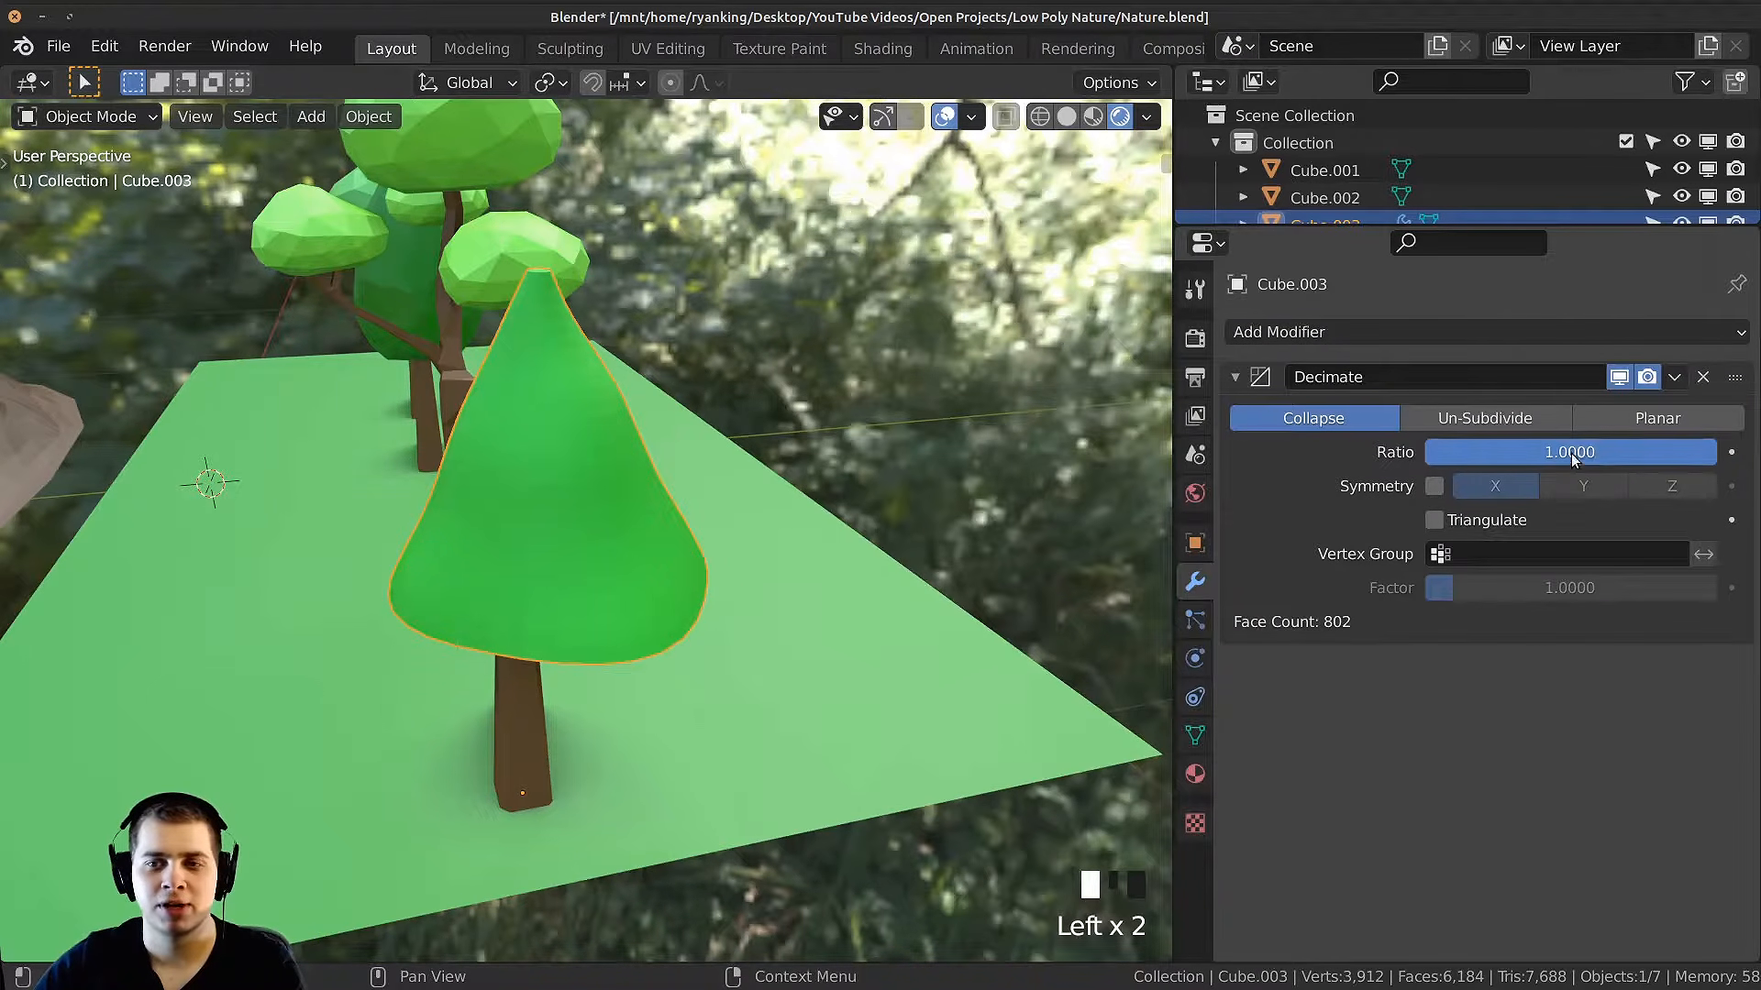
{"action": "middle_click_drag", "start_coordinate": [647, 536], "coordinate": [583, 543]}
{"action": "key", "text": "z"}
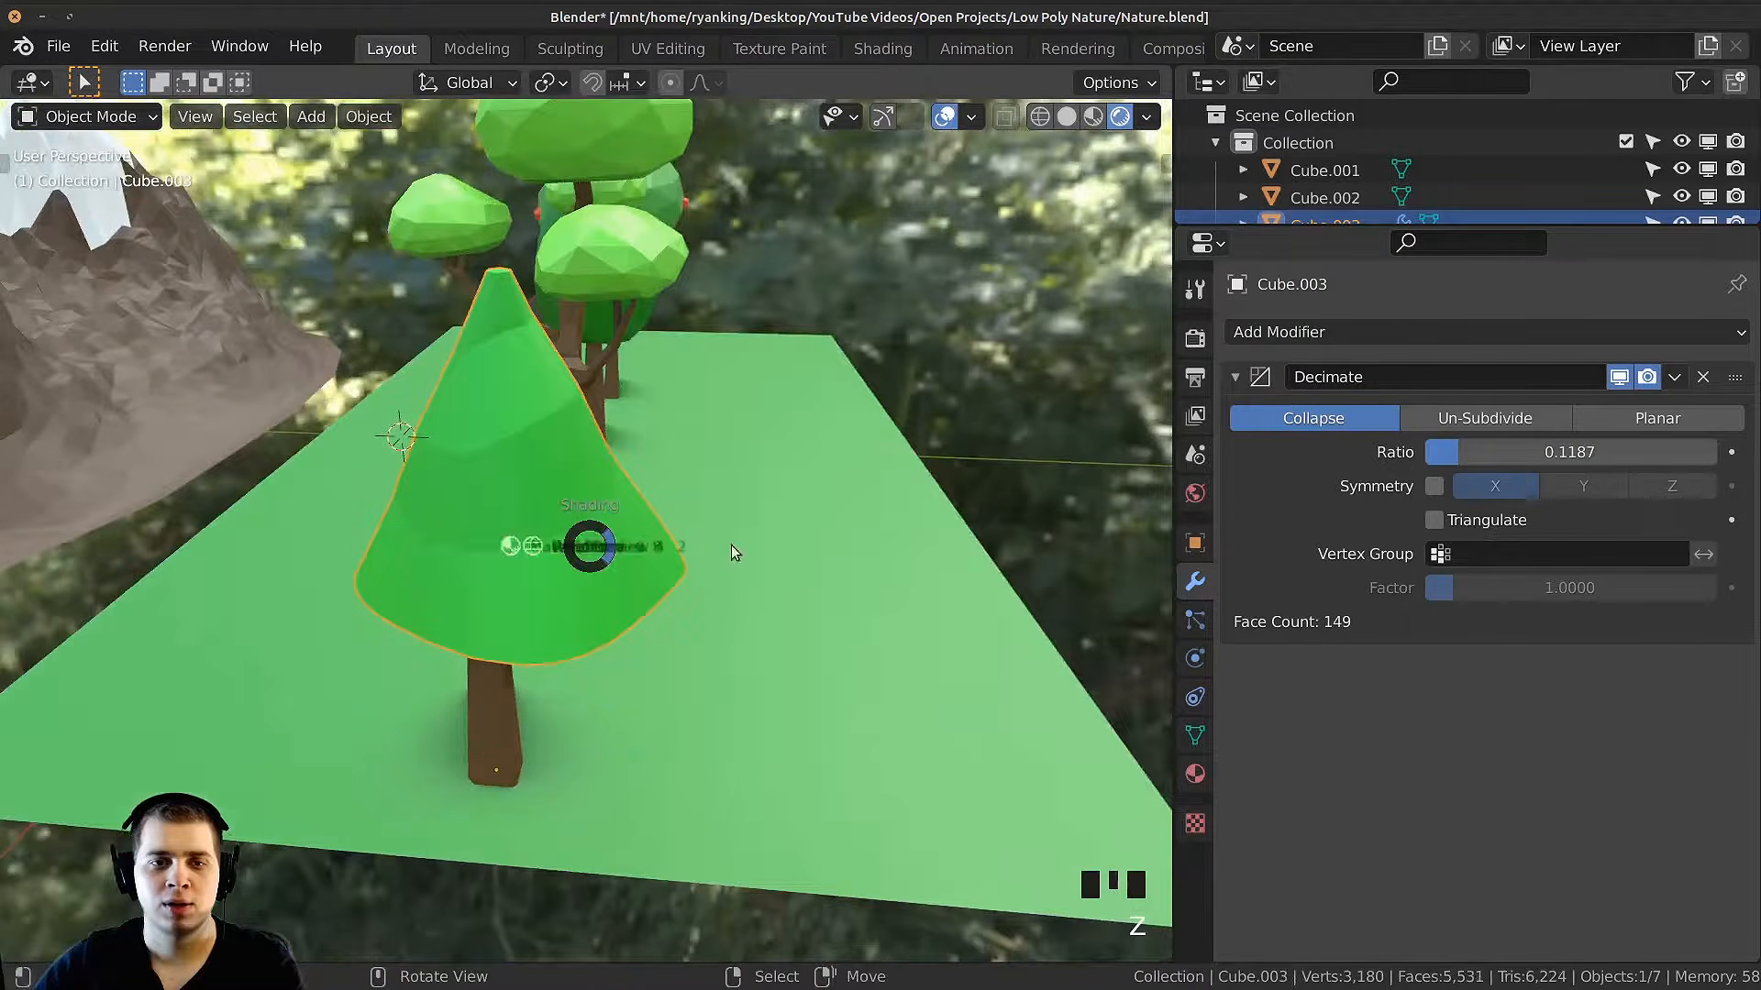
{"action": "left_click", "coordinate": [731, 546]}
{"action": "middle_click_drag", "start_coordinate": [816, 555], "coordinate": [679, 559]}
{"action": "scroll", "coordinate": [679, 560], "scroll_direction": "up", "scroll_amount": 2}
Step: Lower the cone's Decimate ratio to 0.0969 and apply the modifier
{"action": "left_click_drag", "start_coordinate": [1460, 452], "coordinate": [1454, 452]}
{"action": "scroll", "coordinate": [899, 431], "scroll_direction": "down", "scroll_amount": 1}
{"action": "middle_click_drag", "start_coordinate": [954, 477], "coordinate": [660, 541]}
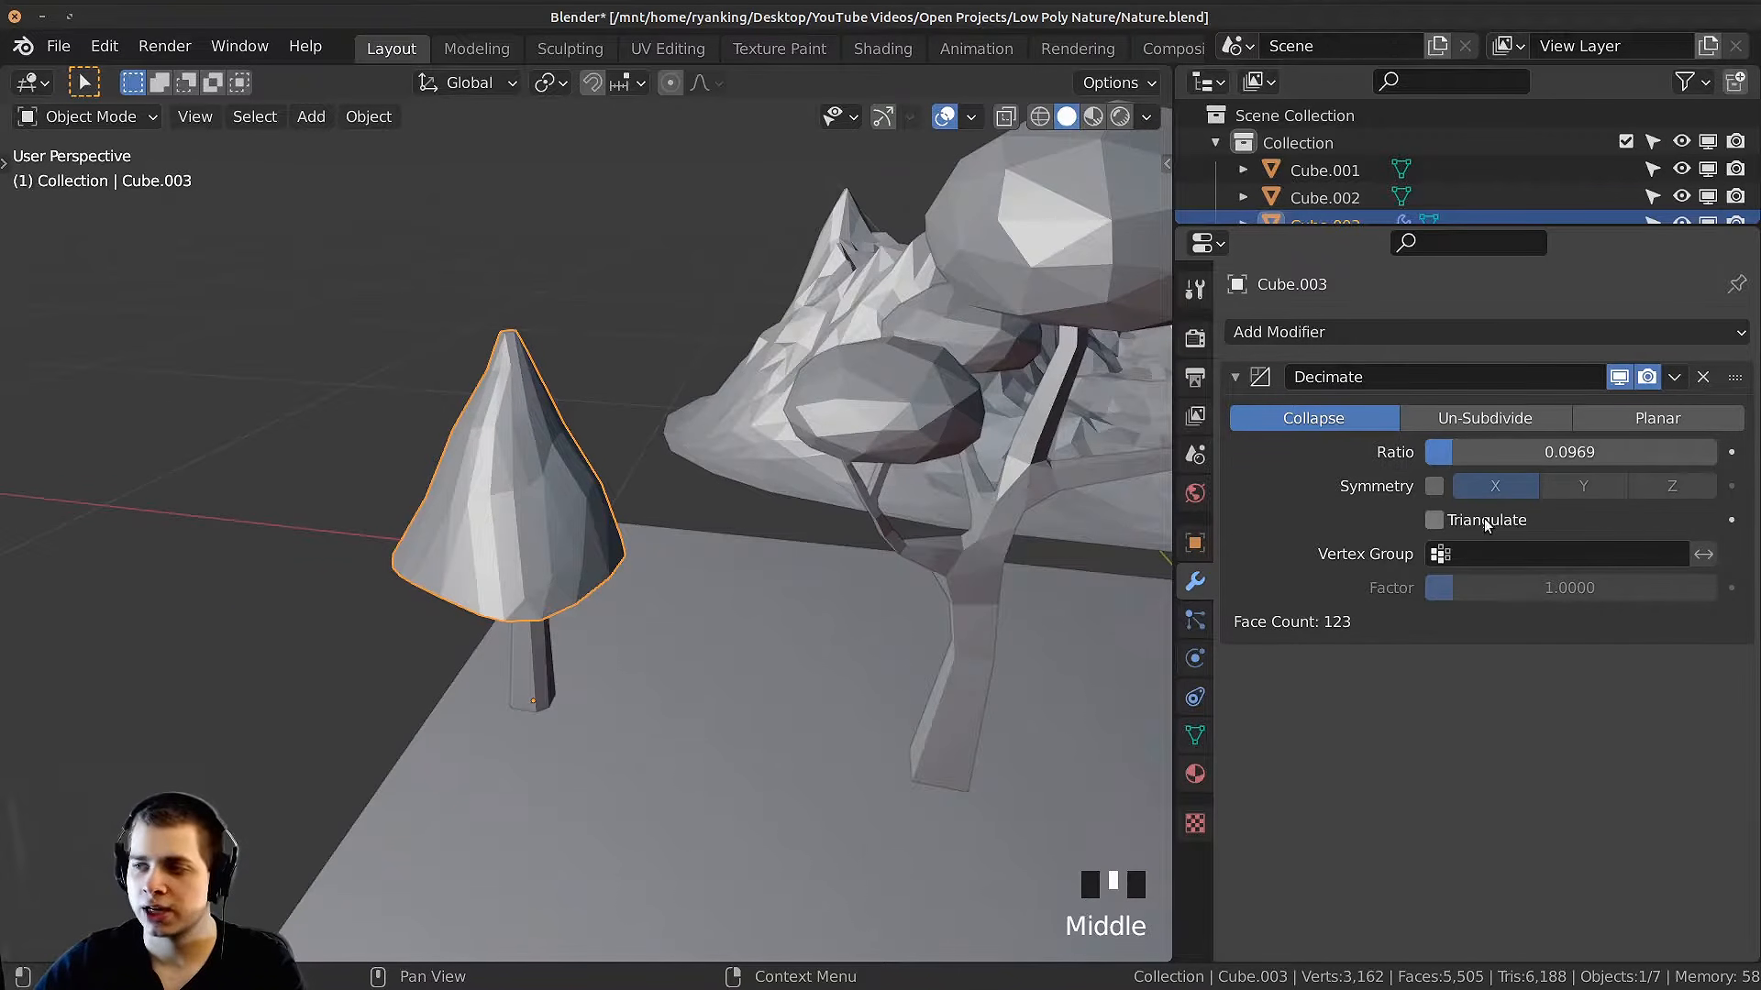
{"action": "key", "text": "ctrl+a"}
Step: Shift the cone slightly and raise it about 0.18 m along the Z axis above the trunk
{"action": "middle_click_drag", "start_coordinate": [735, 511], "coordinate": [857, 523], "text": "shift"}
{"action": "scroll", "coordinate": [774, 511], "scroll_direction": "up", "scroll_amount": 2}
{"action": "scroll", "coordinate": [830, 512], "scroll_direction": "down", "scroll_amount": 2}
{"action": "middle_click_drag", "start_coordinate": [857, 523], "coordinate": [825, 669], "text": "shift"}
{"action": "key", "text": "g"}
{"action": "left_click", "coordinate": [830, 674]}
{"action": "key", "text": "g"}
{"action": "key", "text": "z"}
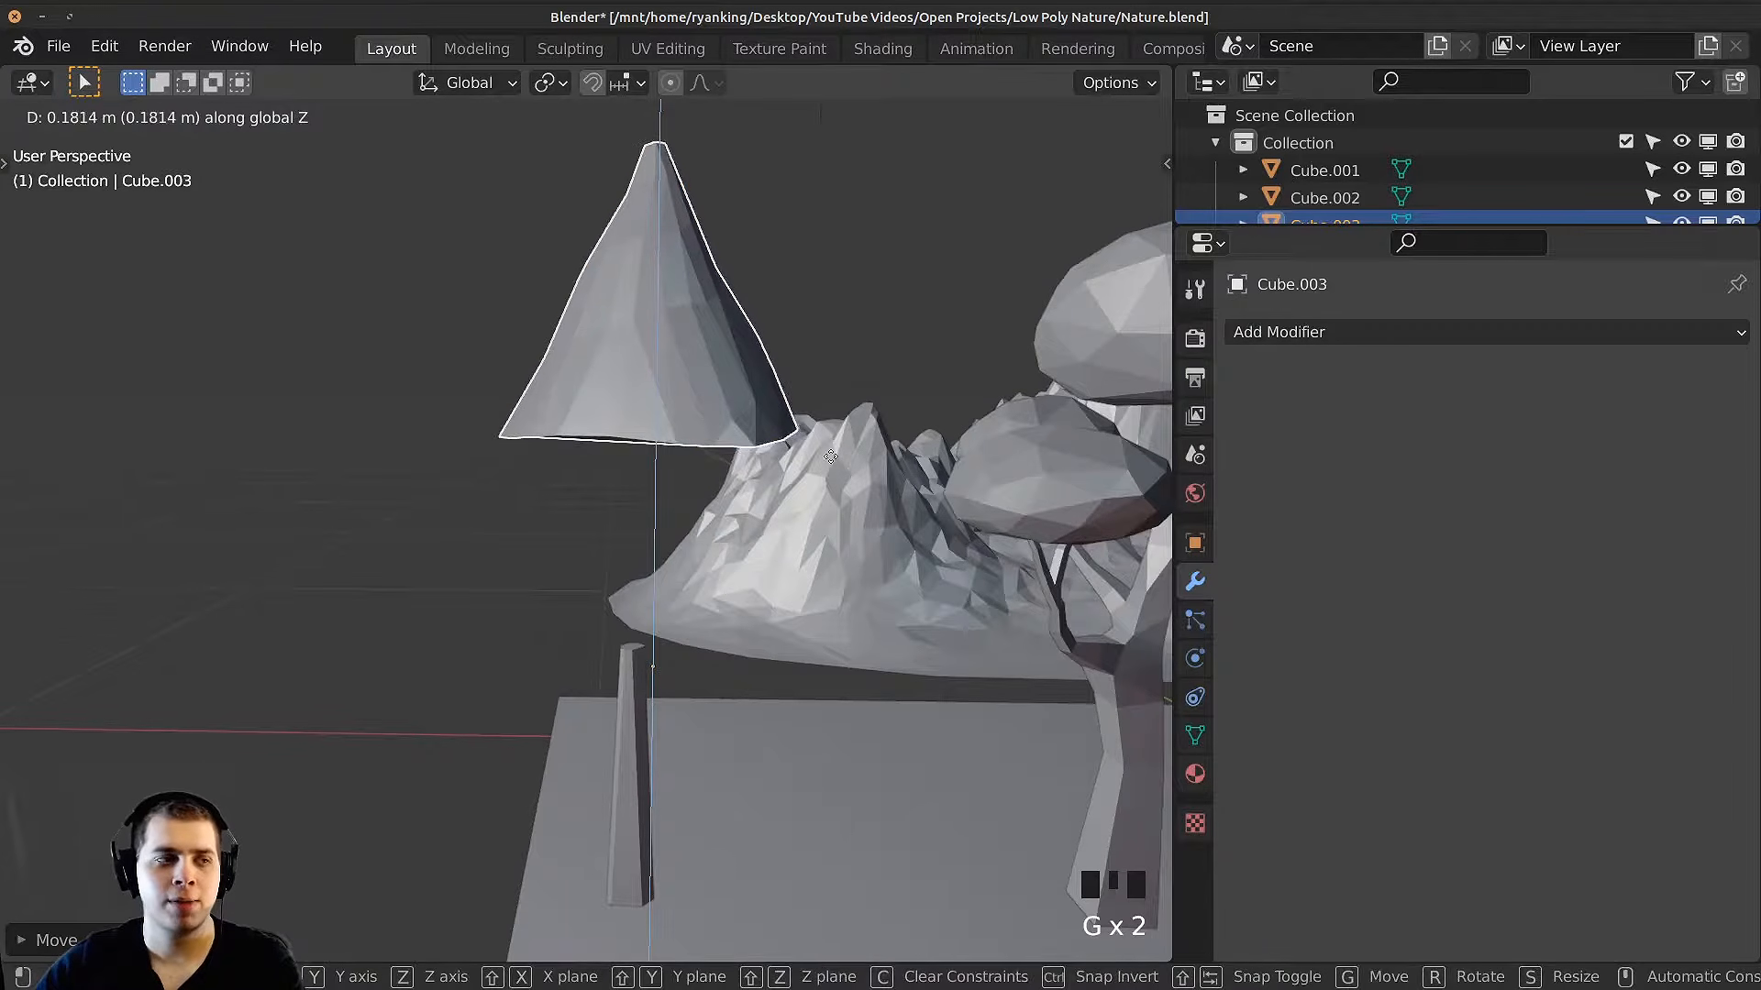
{"action": "left_click", "coordinate": [830, 456]}
{"action": "middle_click_drag", "start_coordinate": [830, 456], "coordinate": [649, 593]}
{"action": "scroll", "coordinate": [655, 388], "scroll_direction": "up", "scroll_amount": 2}
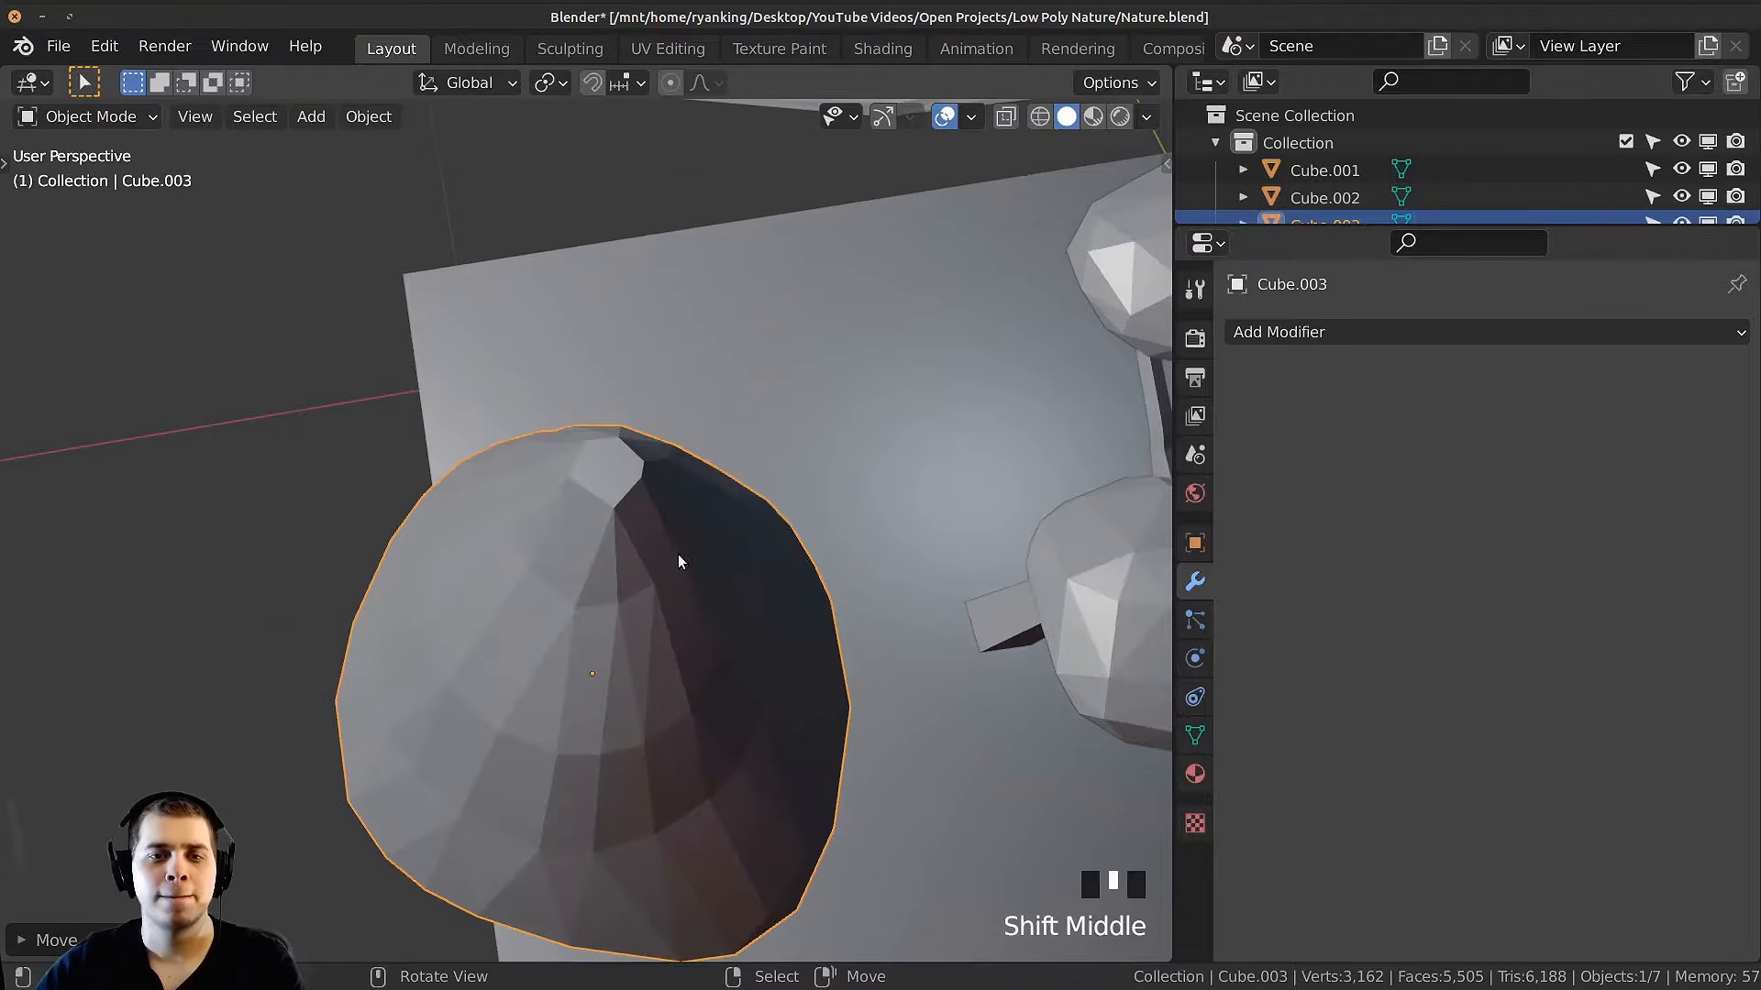
Step: Turn off proportional editing in Edit Mode and scale the cone's top face to 0 to form a point
{"action": "key", "text": "Tab"}
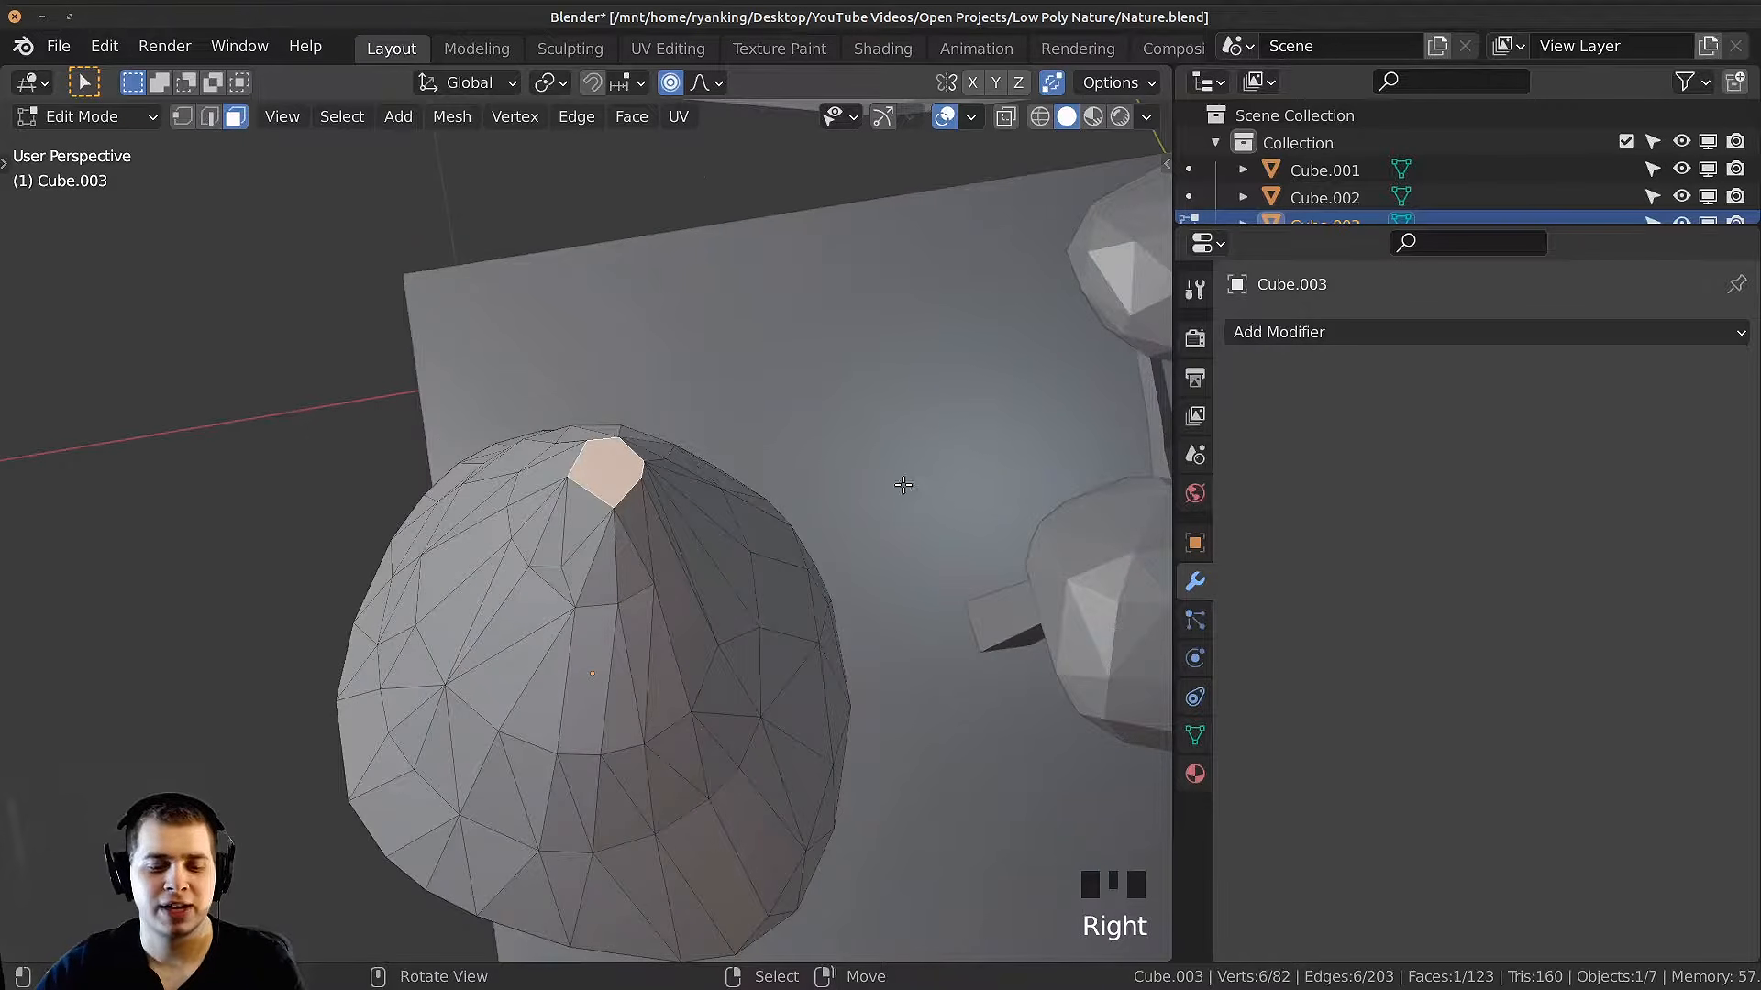
{"action": "scroll", "coordinate": [903, 484], "scroll_direction": "up", "scroll_amount": 1}
{"action": "left_click", "coordinate": [675, 84]}
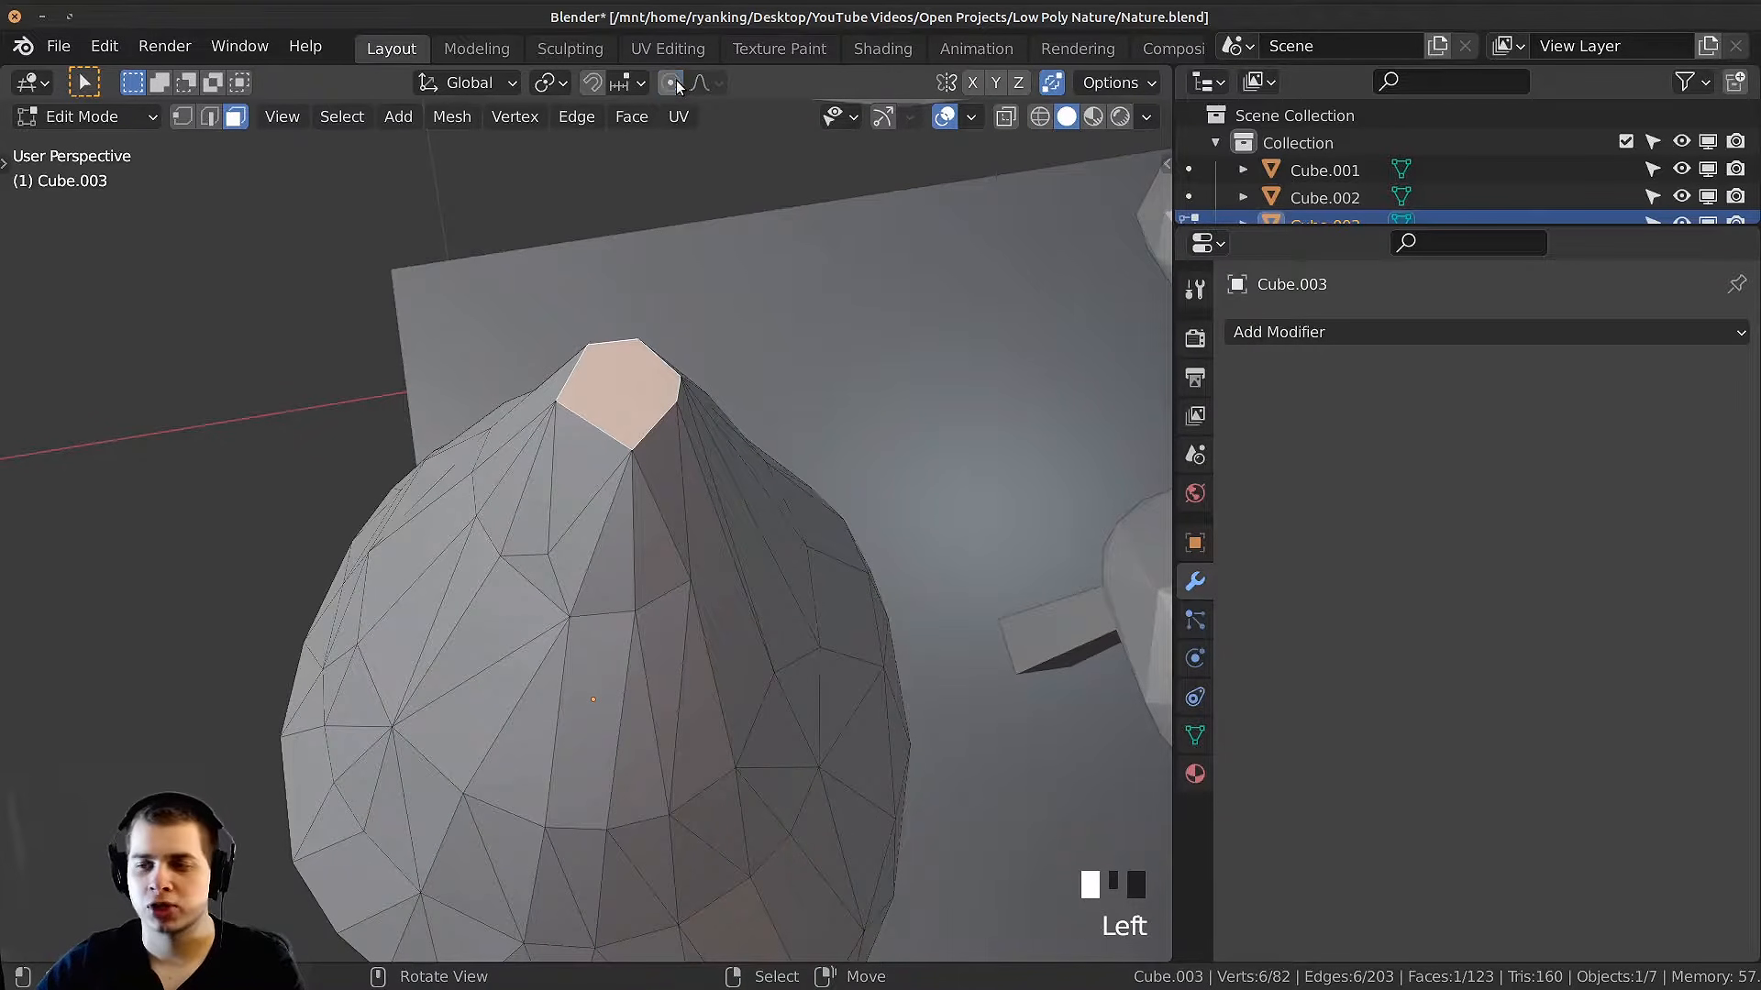
{"action": "key", "text": "s"}
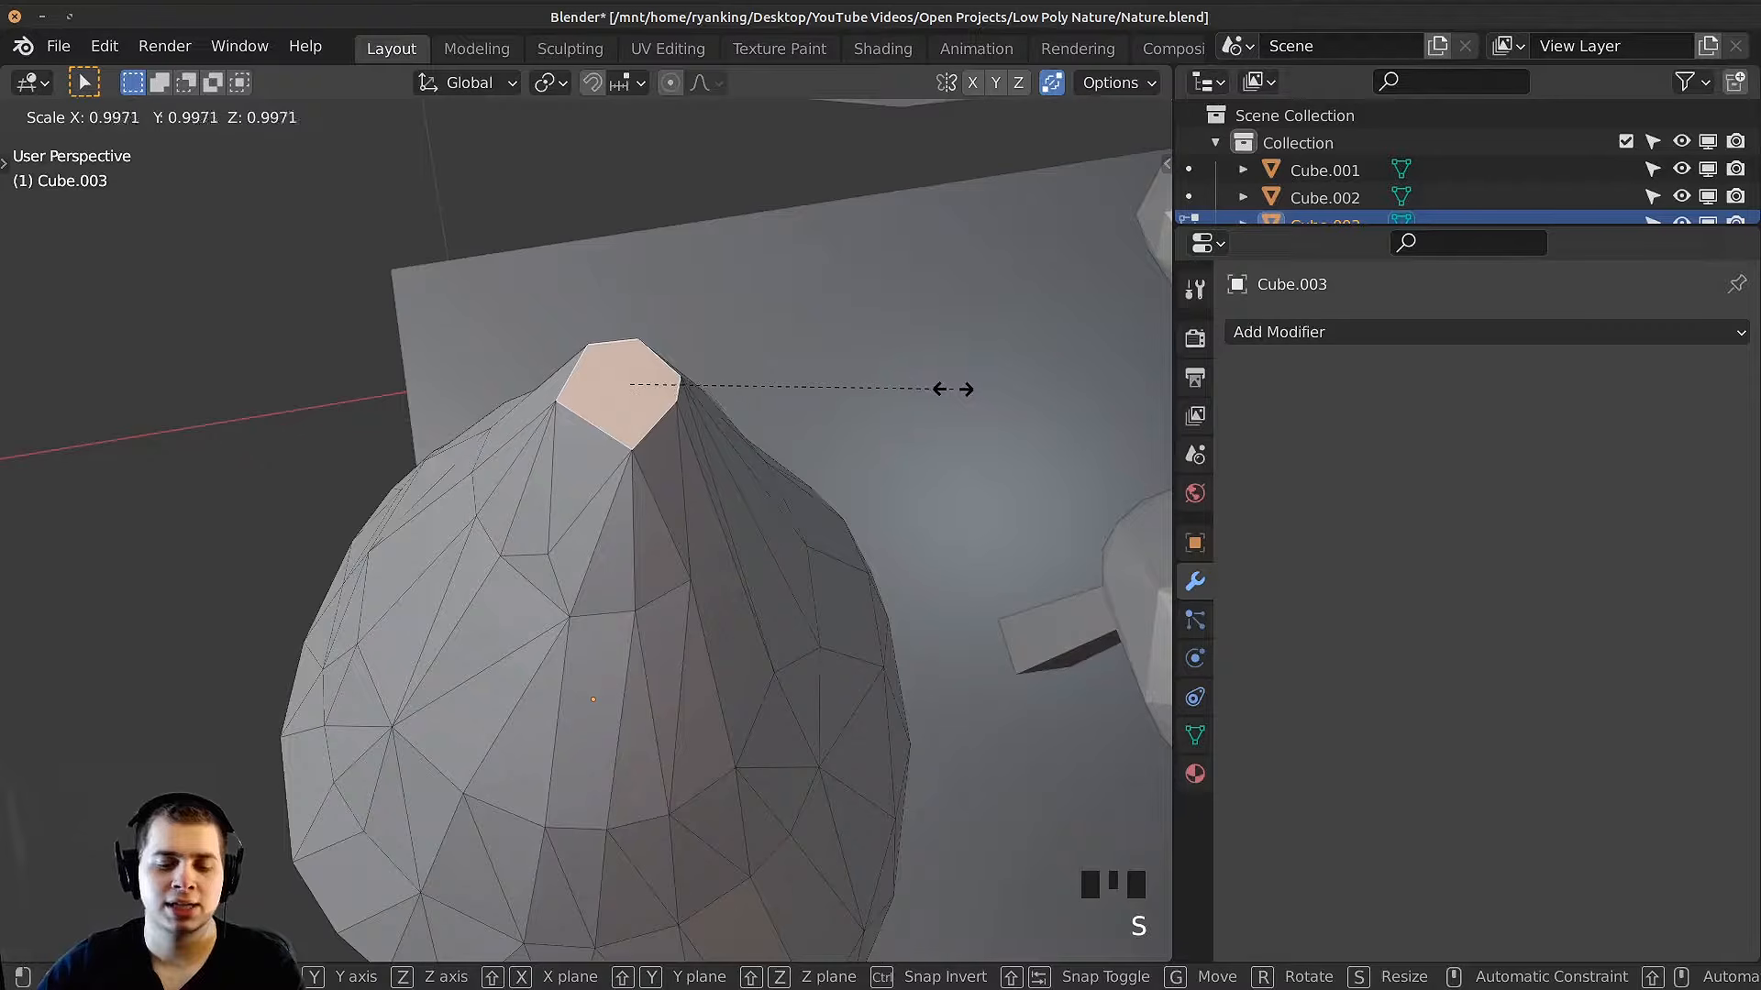
{"action": "key", "text": "0"}
{"action": "key", "text": "Return"}
{"action": "scroll", "coordinate": [948, 389], "scroll_direction": "down", "scroll_amount": 3}
{"action": "middle_click_drag", "start_coordinate": [948, 388], "coordinate": [686, 259]}
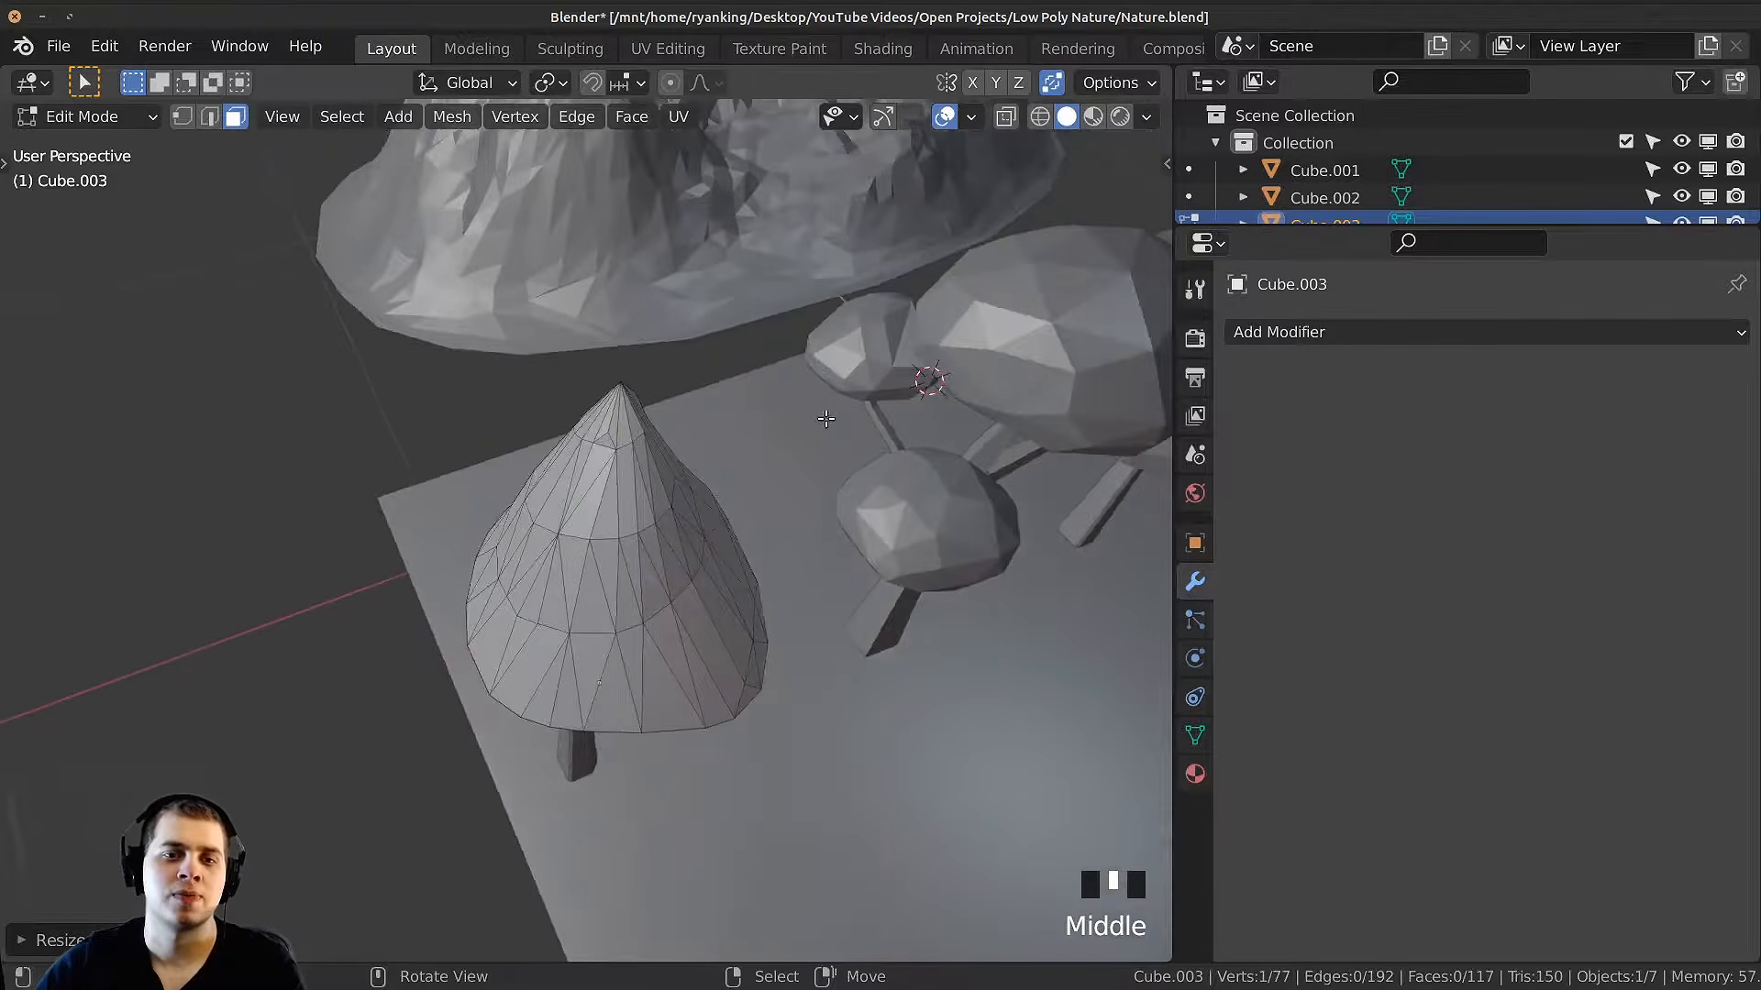
Step: Reposition the cone's tip vertex freehand and return to Object Mode
{"action": "scroll", "coordinate": [686, 259], "scroll_direction": "up", "scroll_amount": 3}
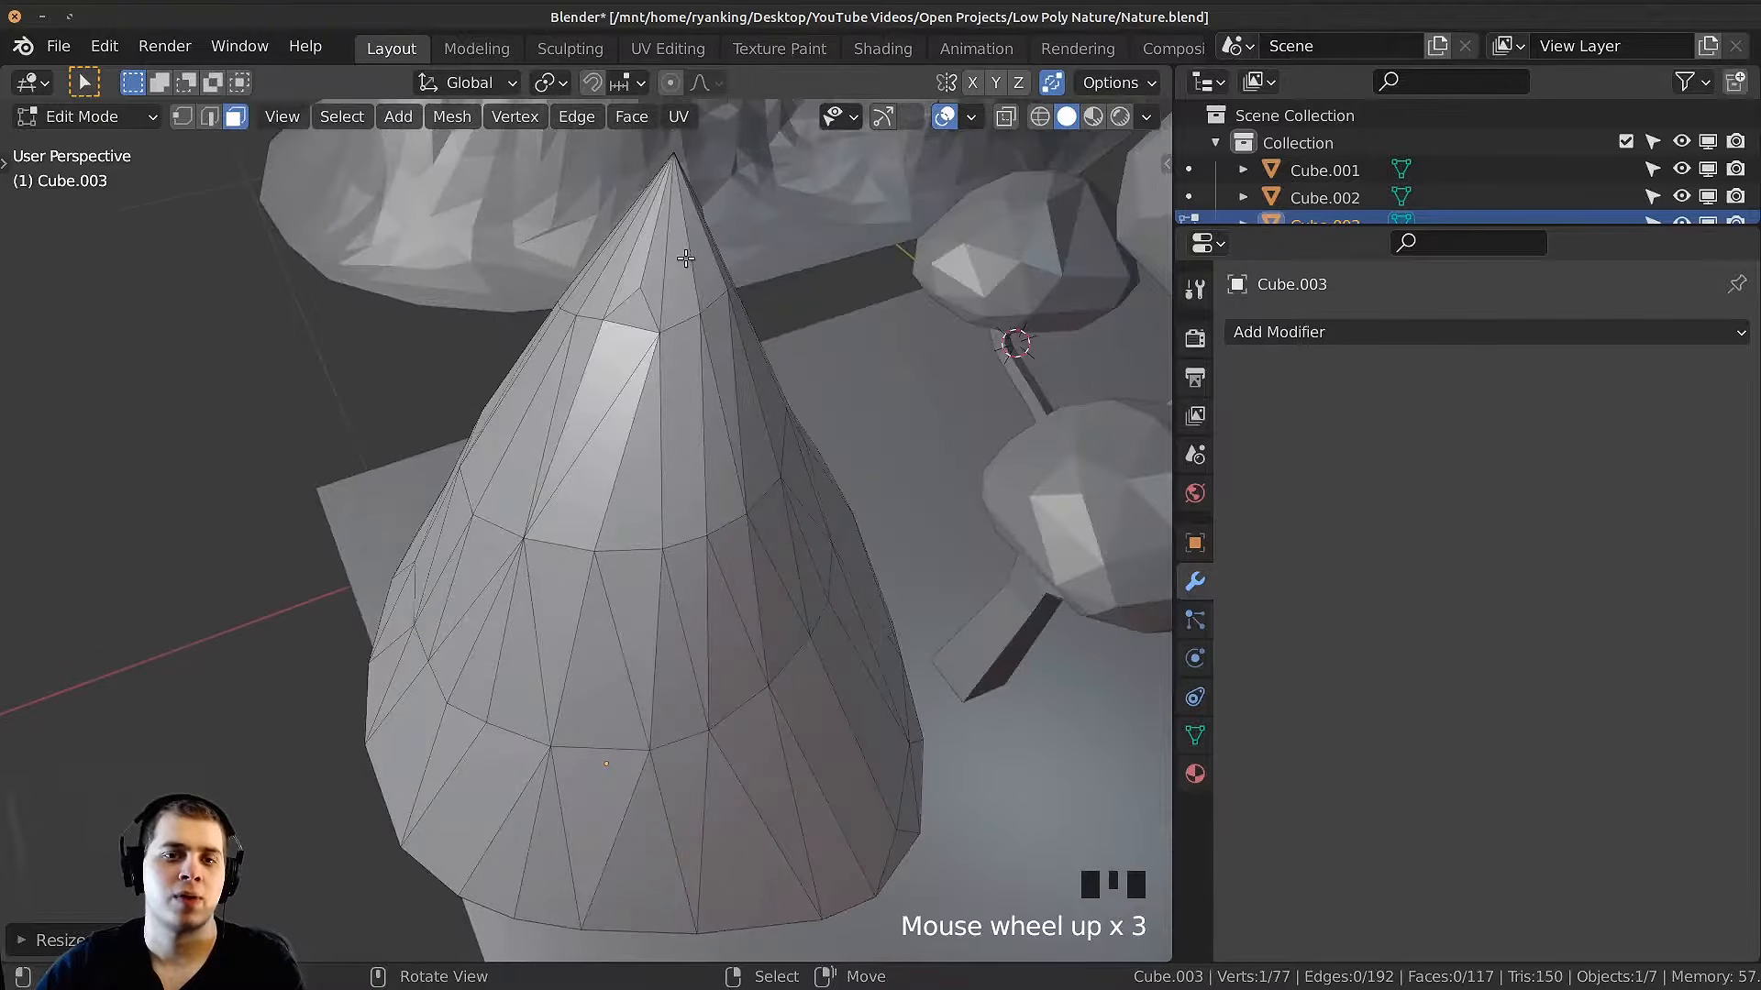
{"action": "left_click", "coordinate": [1053, 90]}
{"action": "middle_click_drag", "start_coordinate": [693, 356], "coordinate": [534, 364], "text": "shift"}
{"action": "key", "text": "g"}
{"action": "left_click", "coordinate": [676, 446]}
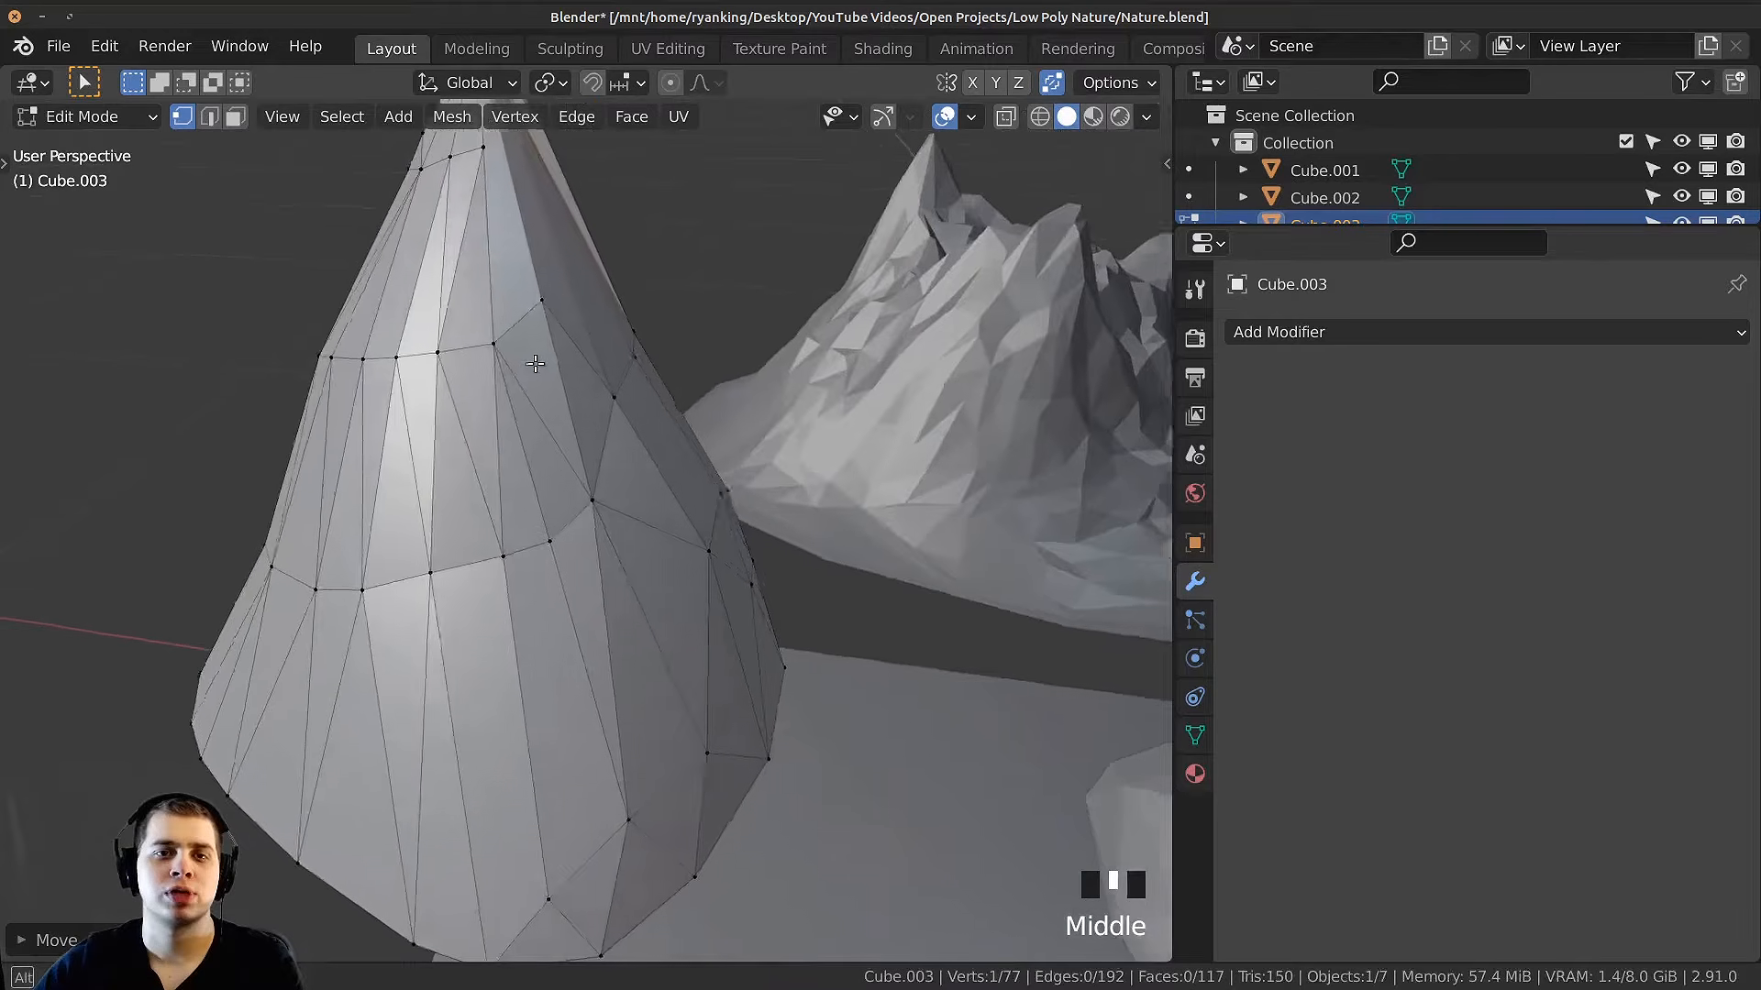
{"action": "scroll", "coordinate": [535, 364], "scroll_direction": "down", "scroll_amount": 5}
{"action": "scroll", "coordinate": [684, 389], "scroll_direction": "up", "scroll_amount": 5}
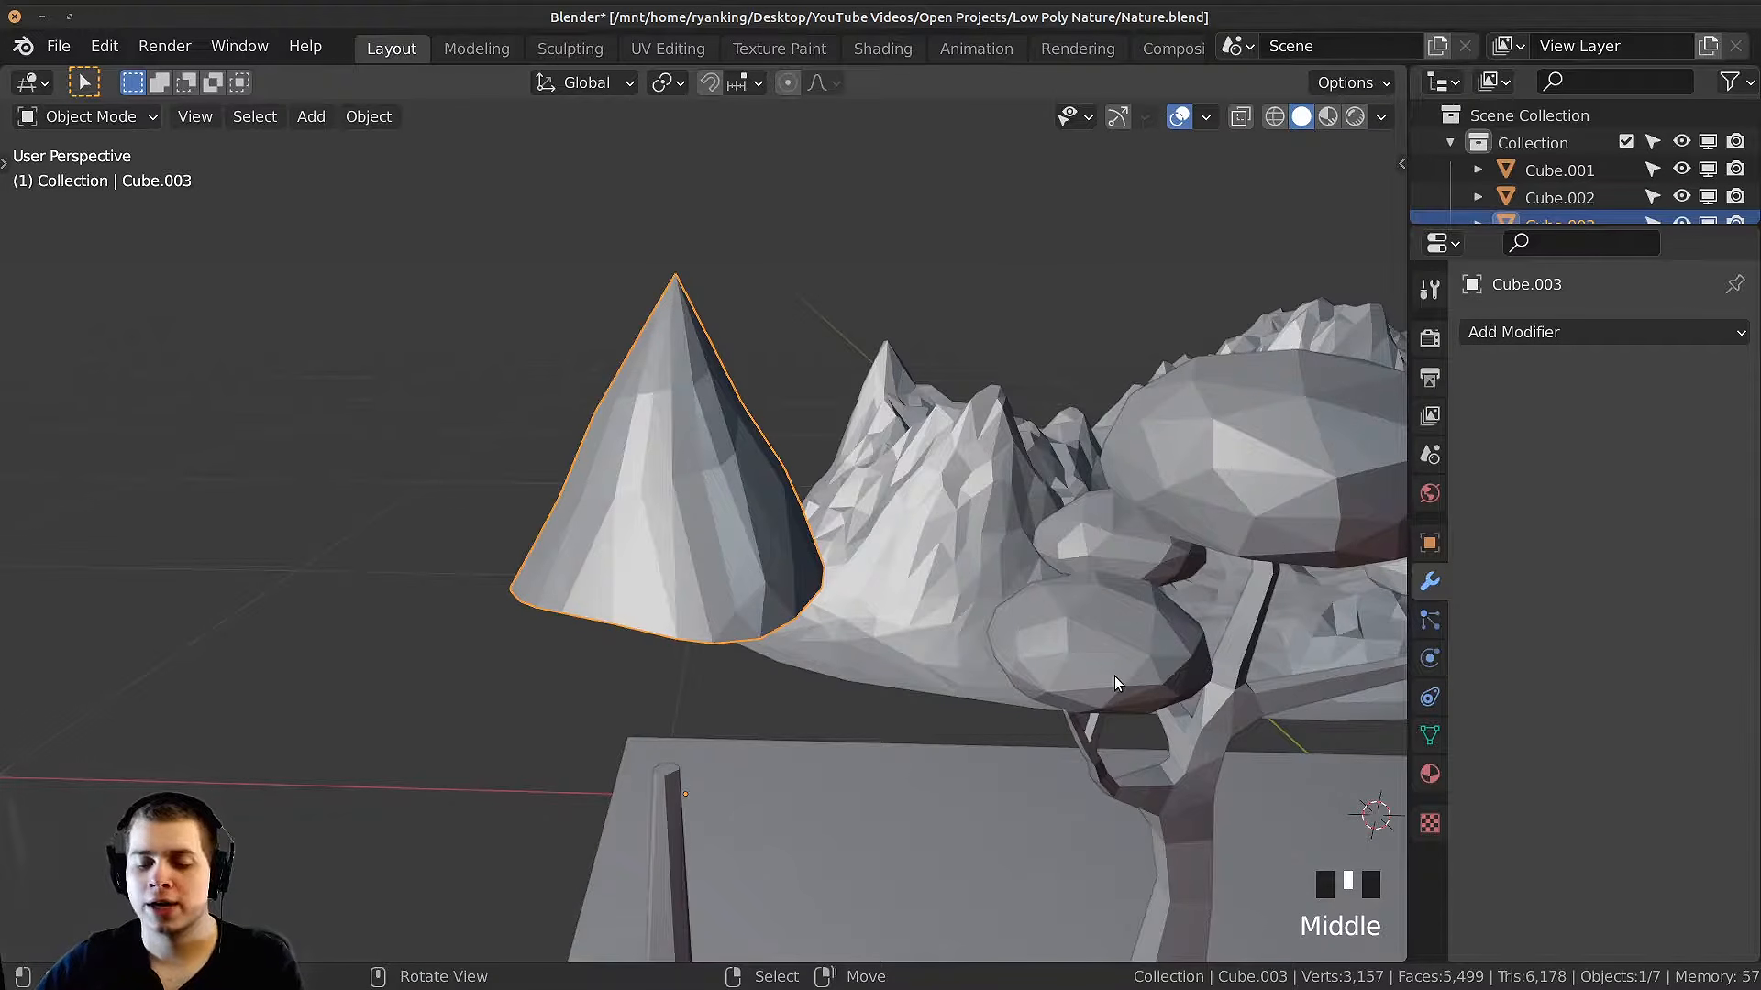
Step: Scale the cone down in the front orthographic view and position it centred above the thin trunk
{"action": "key", "text": "KP_1"}
{"action": "middle_click_drag", "start_coordinate": [1114, 675], "coordinate": [1113, 565], "text": "shift"}
{"action": "key", "text": "g"}
{"action": "left_click", "coordinate": [1099, 400]}
{"action": "key", "text": "s"}
{"action": "left_click", "coordinate": [1061, 522]}
{"action": "key", "text": "g"}
{"action": "left_click", "coordinate": [1055, 502]}
{"action": "key", "text": "s"}
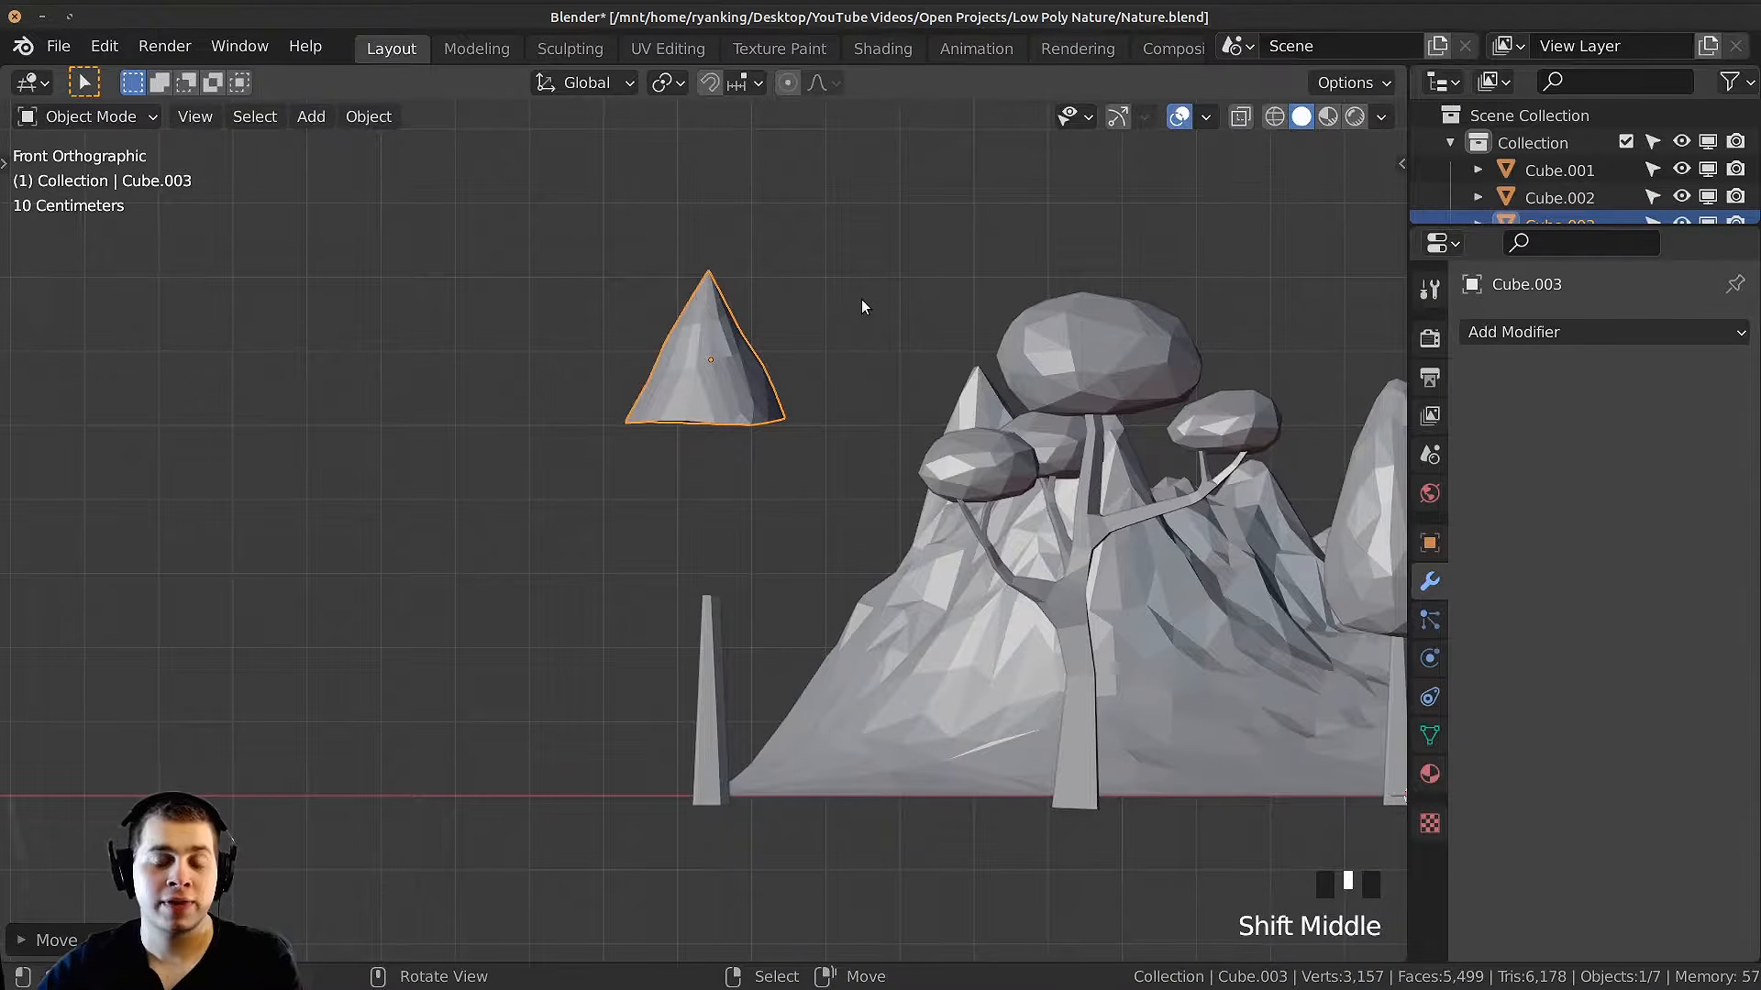
Step: Duplicate the cone about 0.14 m down along the Z axis and enlarge the copy as a wider lower tier
{"action": "key", "text": "shift+d"}
{"action": "key", "text": "z"}
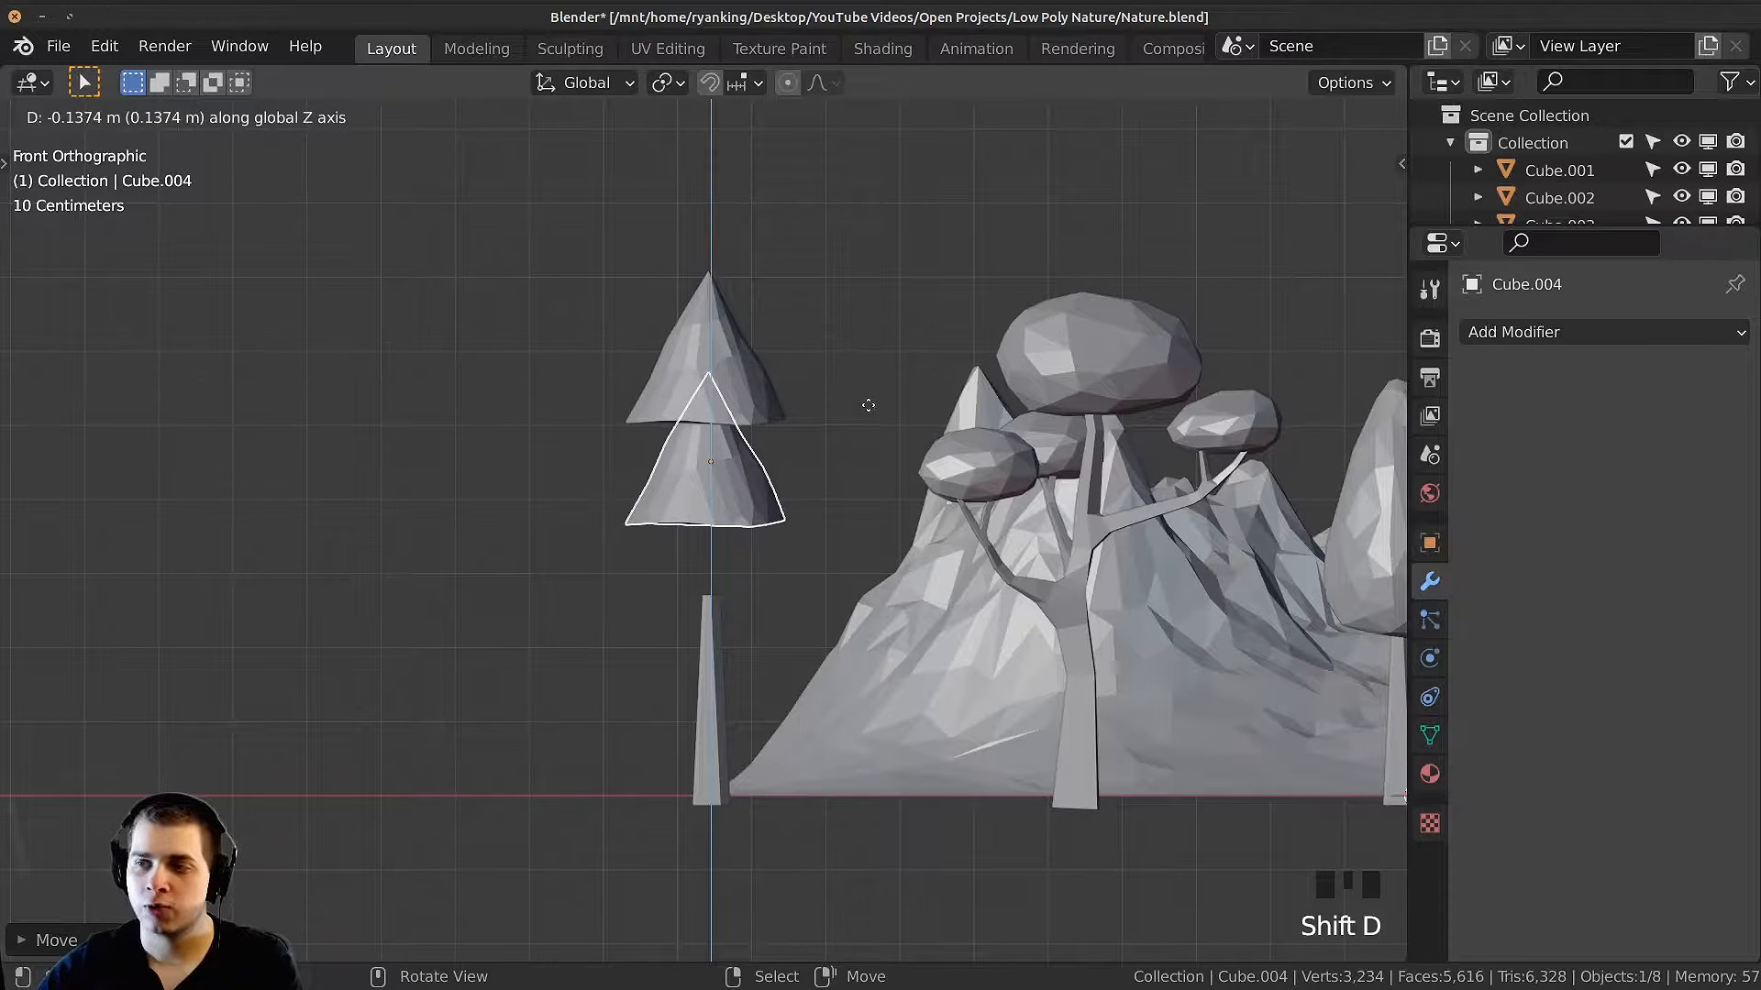
{"action": "left_click", "coordinate": [868, 404]}
{"action": "scroll", "coordinate": [867, 393], "scroll_direction": "up", "scroll_amount": 3}
{"action": "key", "text": "s"}
{"action": "left_click", "coordinate": [1004, 532]}
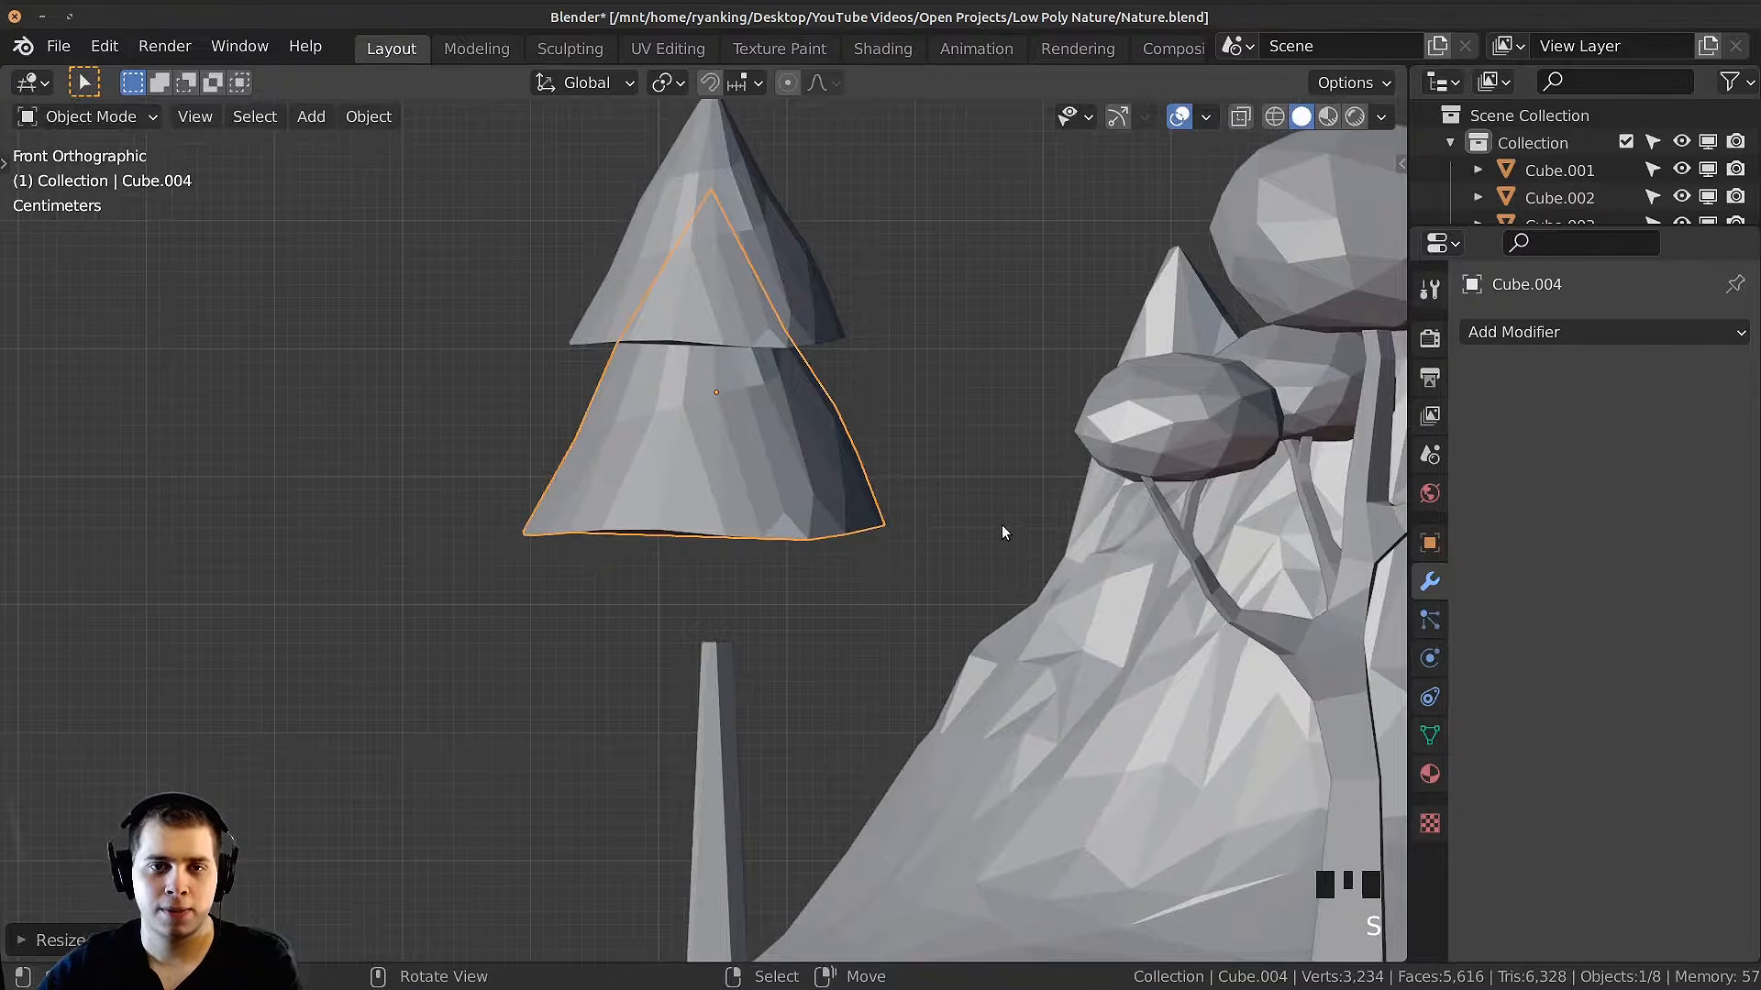
Step: Rotate the lower cone around the Z axis and shift it back under the upper cone
{"action": "key", "text": "r"}
{"action": "key", "text": "z"}
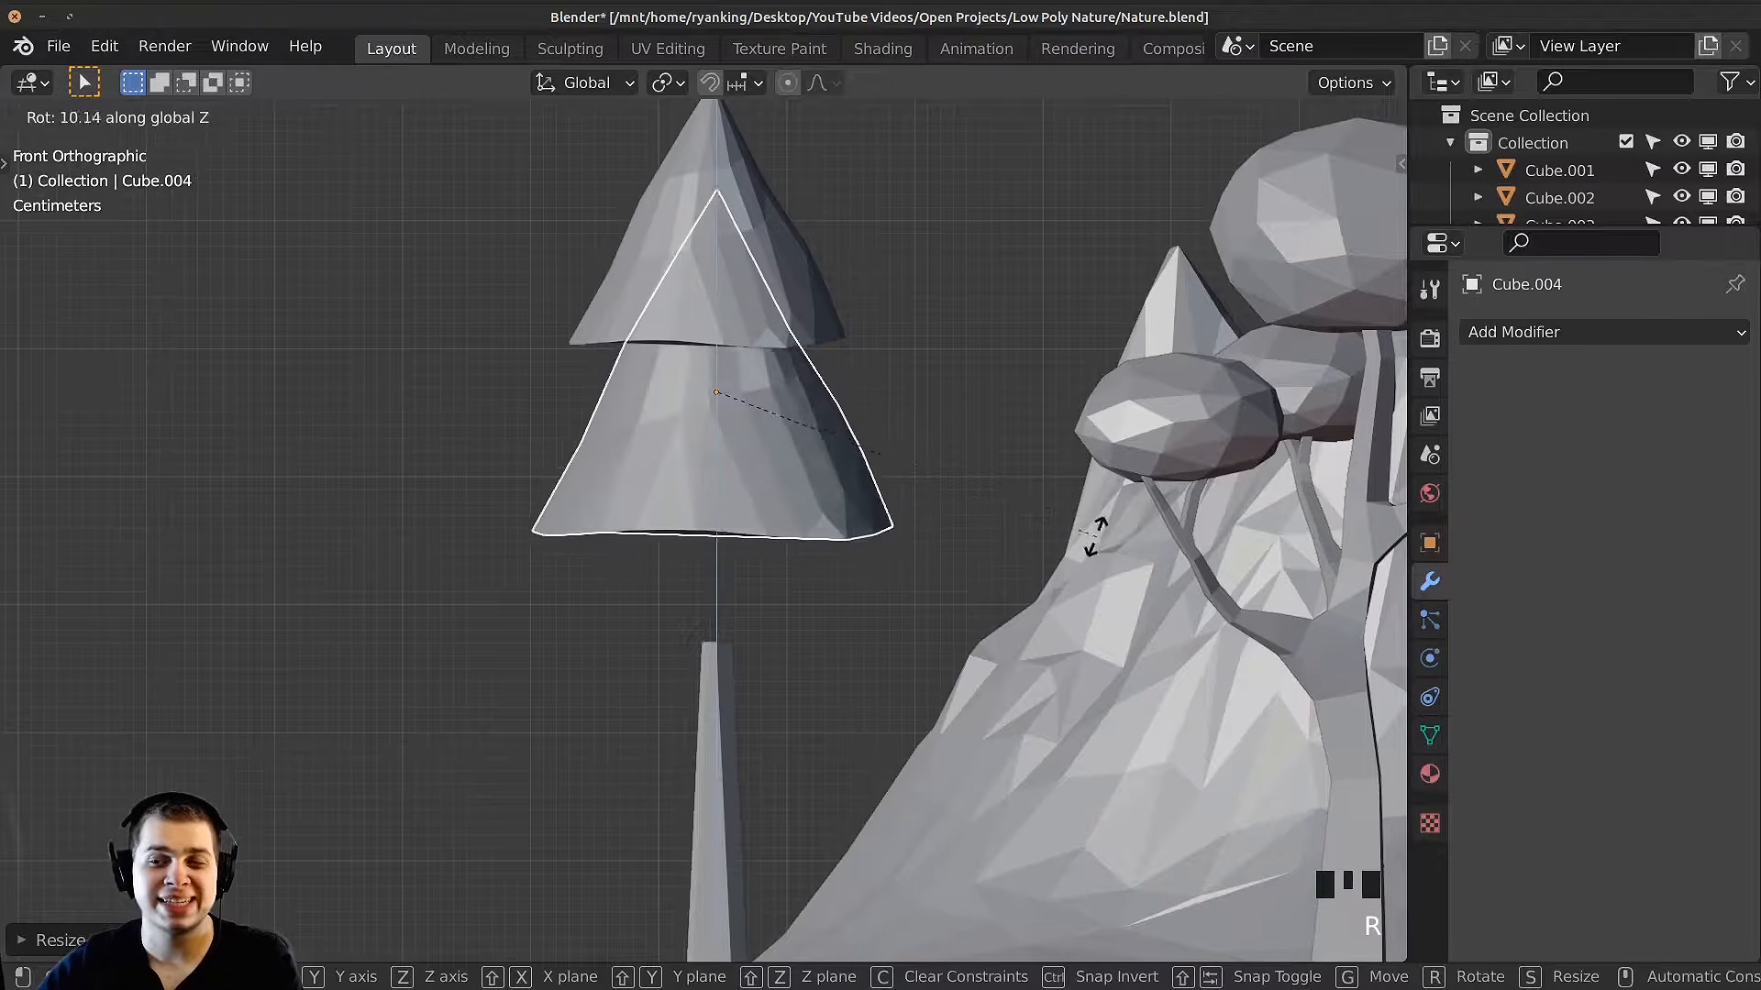
{"action": "left_click", "coordinate": [574, 610]}
{"action": "key", "text": "g"}
{"action": "left_click", "coordinate": [628, 599]}
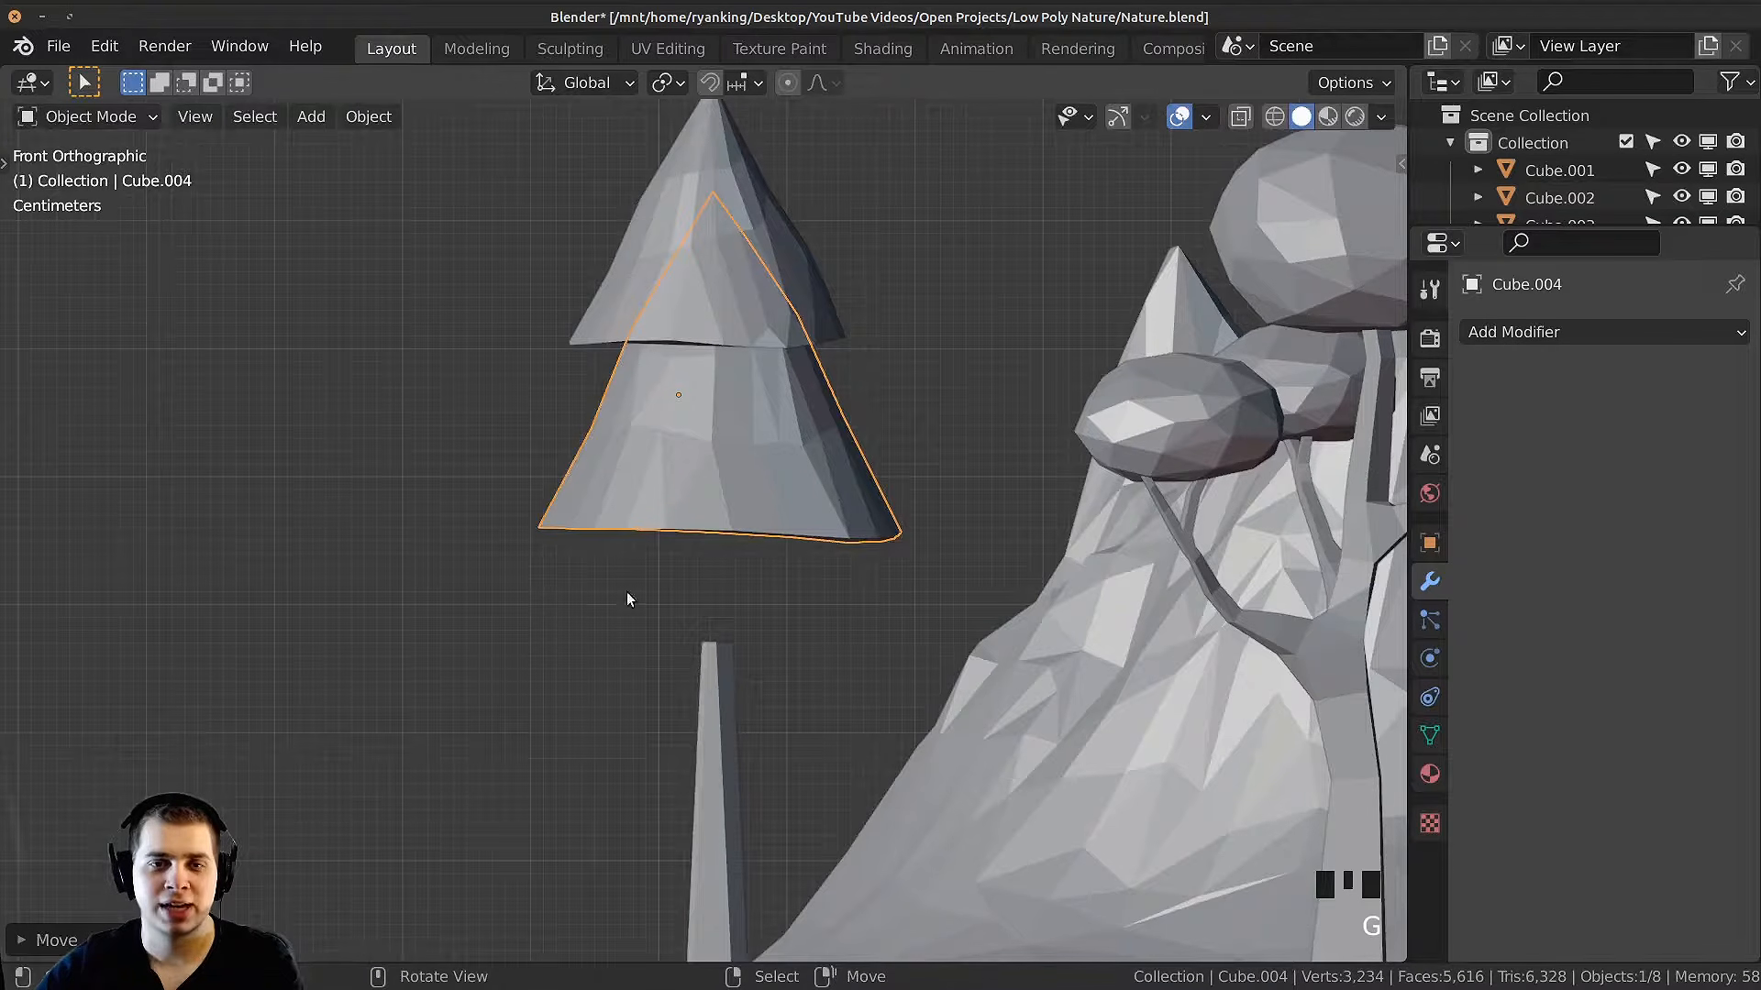
Step: Enlarge the lower cone slightly and tilt it in the front view to level its base
{"action": "key", "text": "s"}
{"action": "left_click", "coordinate": [915, 606]}
{"action": "key", "text": "r"}
{"action": "left_click", "coordinate": [928, 596]}
{"action": "scroll", "coordinate": [963, 532], "scroll_direction": "down", "scroll_amount": 2}
{"action": "scroll", "coordinate": [988, 486], "scroll_direction": "up", "scroll_amount": 1}
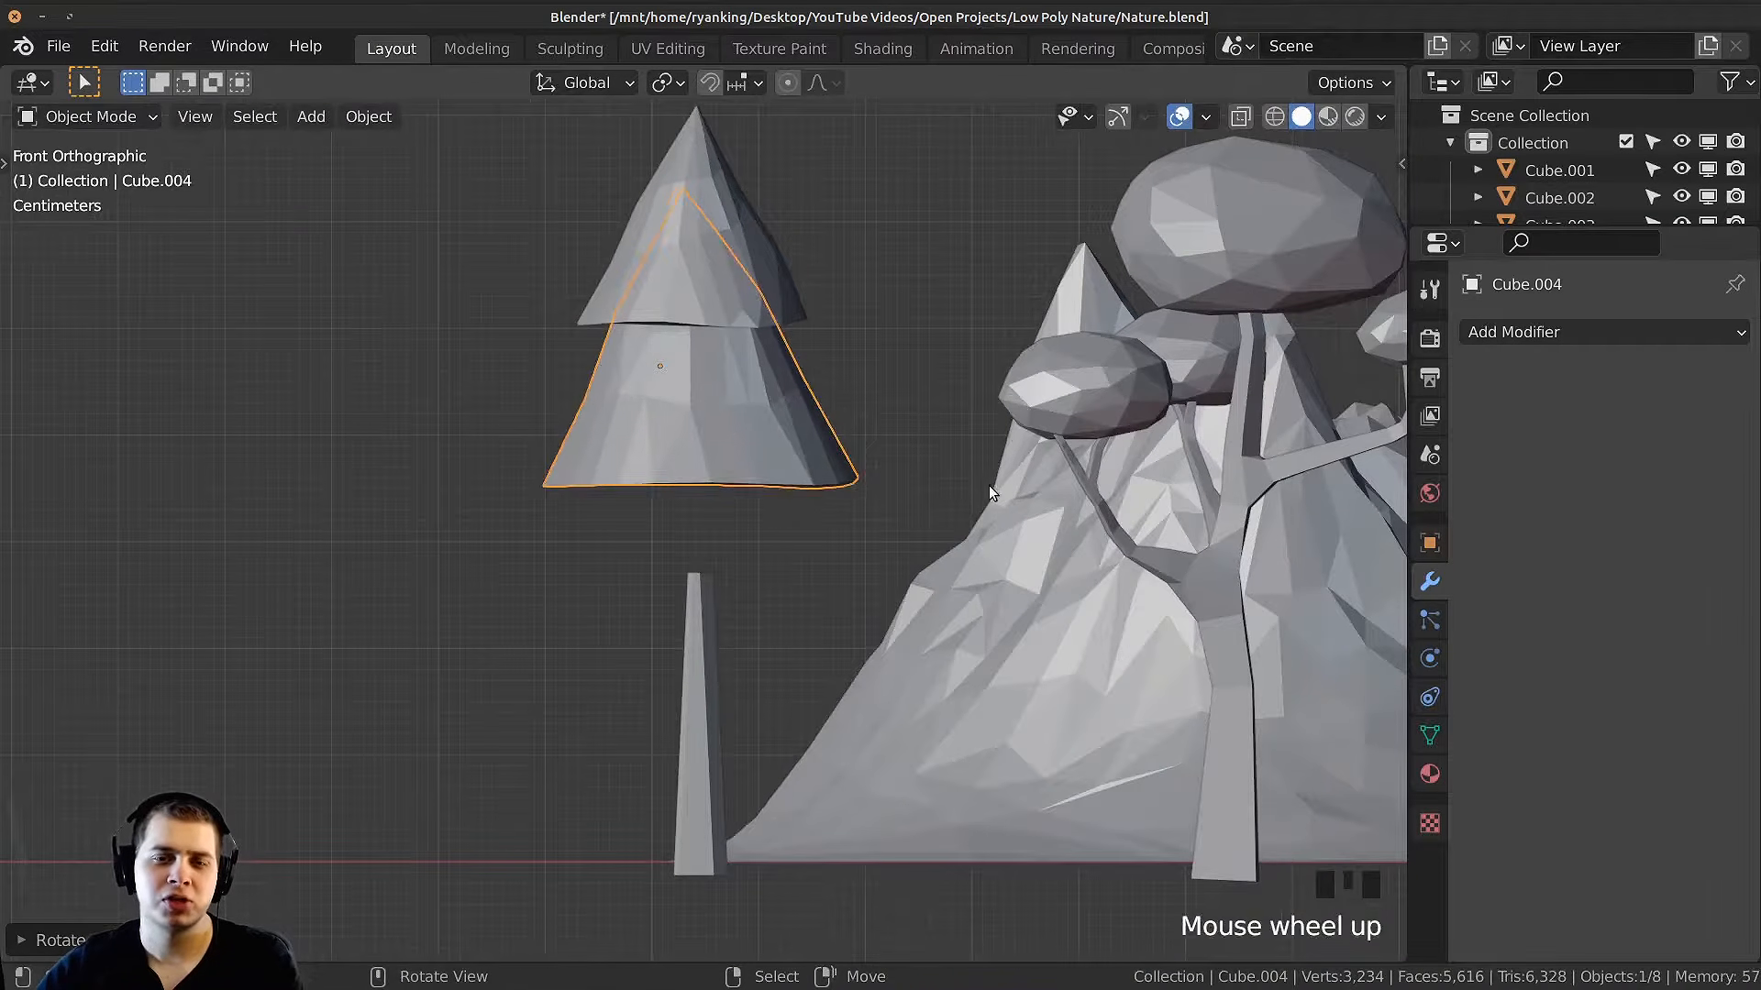
{"action": "key", "text": "r"}
{"action": "left_click", "coordinate": [993, 485]}
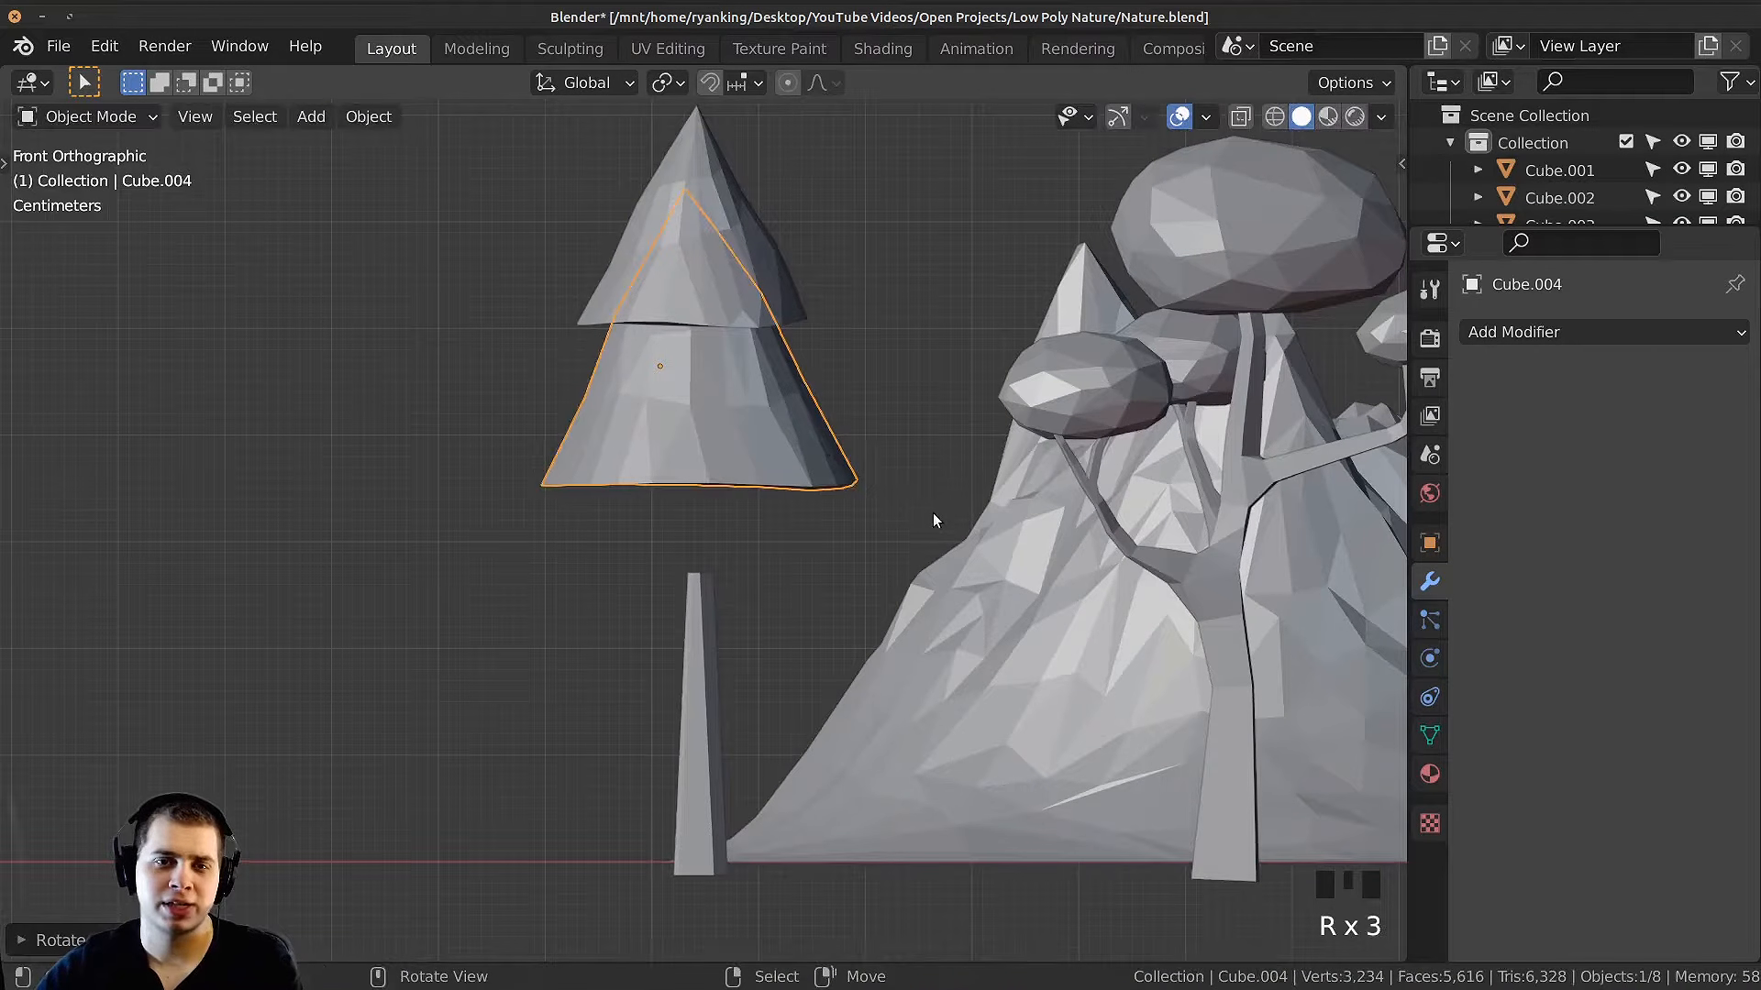
Step: Move the pine tree's second foliage tier slightly up beneath the top tier
{"action": "middle_click_drag", "start_coordinate": [940, 475], "coordinate": [913, 468], "text": "shift"}
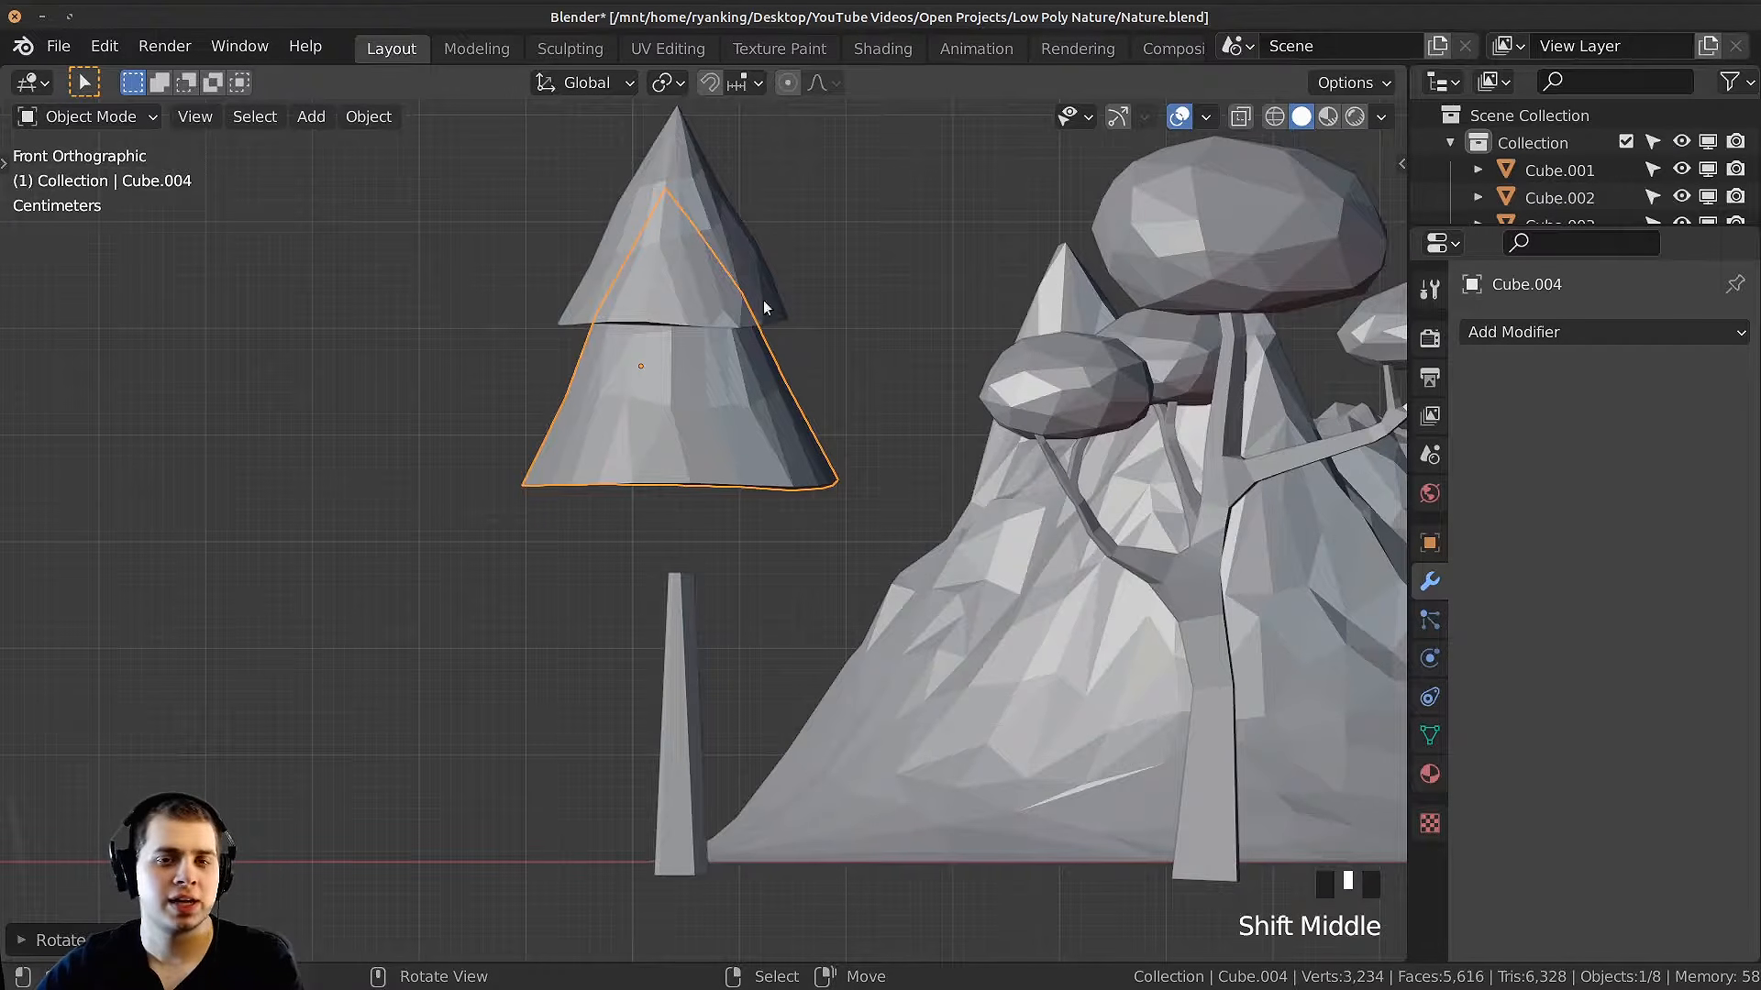
{"action": "key", "text": "g"}
{"action": "left_click", "coordinate": [870, 445]}
Step: Duplicate the second foliage tier downward onto the trunk as a third tier and rotate it about the Z axis
{"action": "key", "text": "shift+d"}
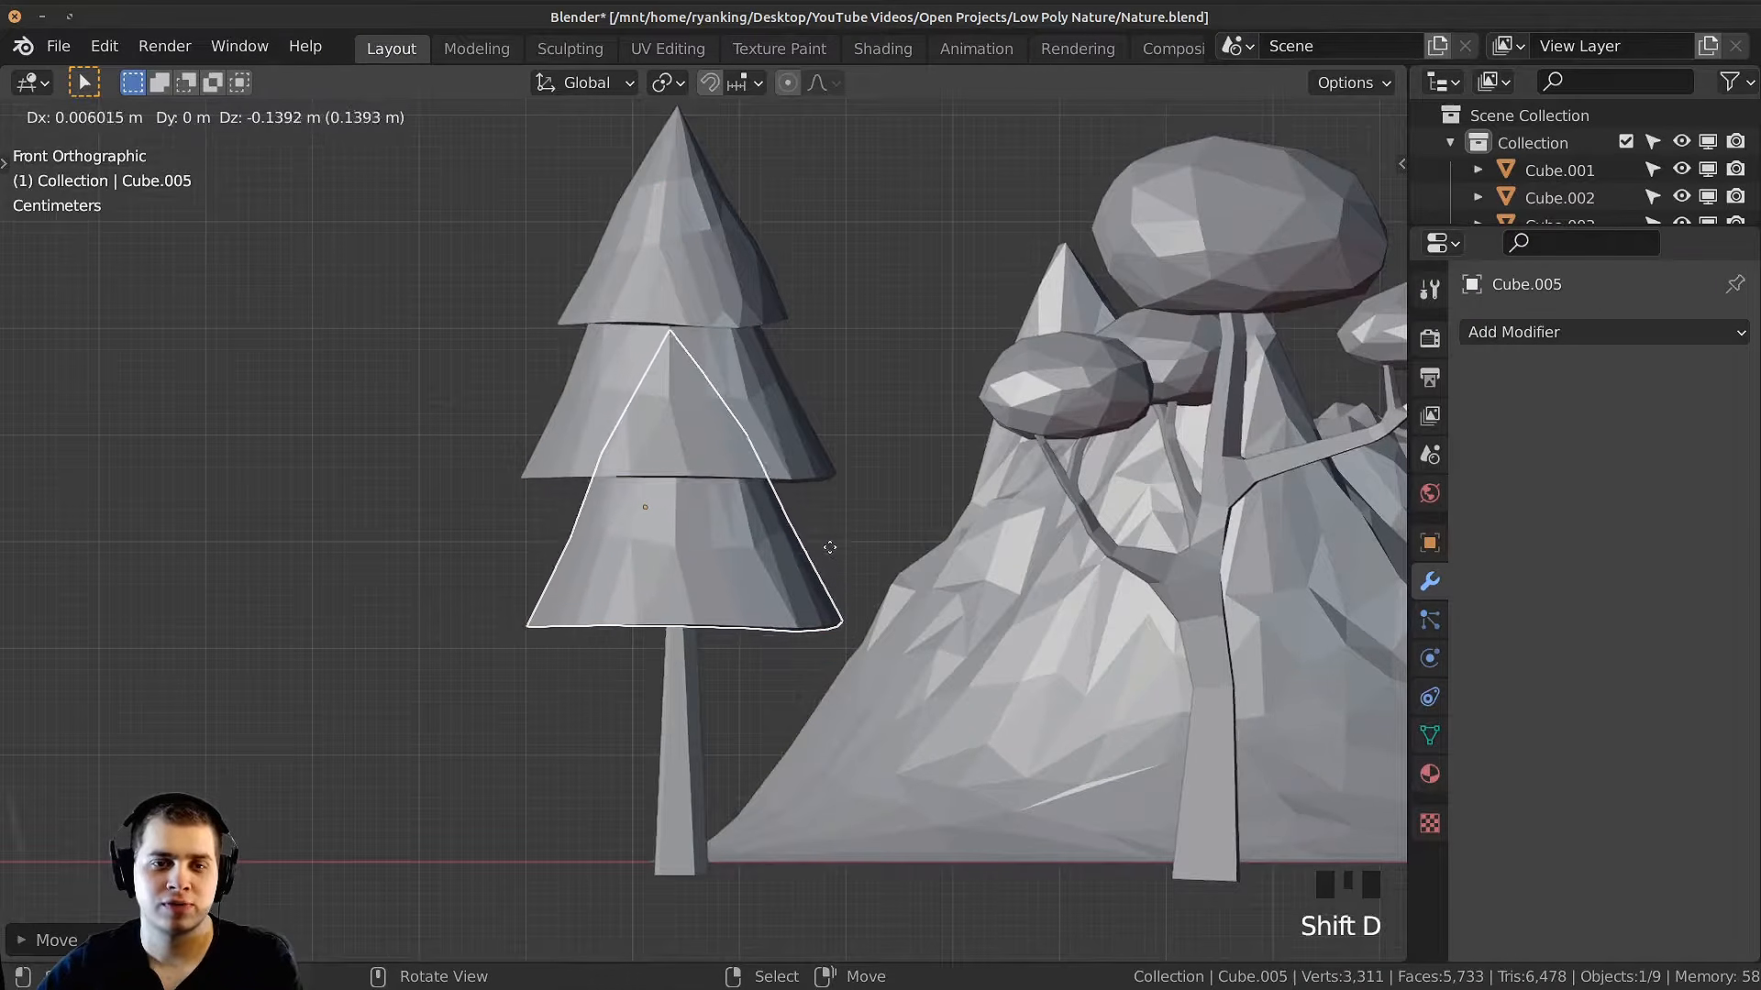
{"action": "left_click", "coordinate": [832, 565]}
{"action": "key", "text": "r"}
{"action": "key", "text": "z"}
{"action": "left_click", "coordinate": [812, 265]}
{"action": "key", "text": "g"}
{"action": "key", "text": "z"}
{"action": "left_click", "coordinate": [859, 496]}
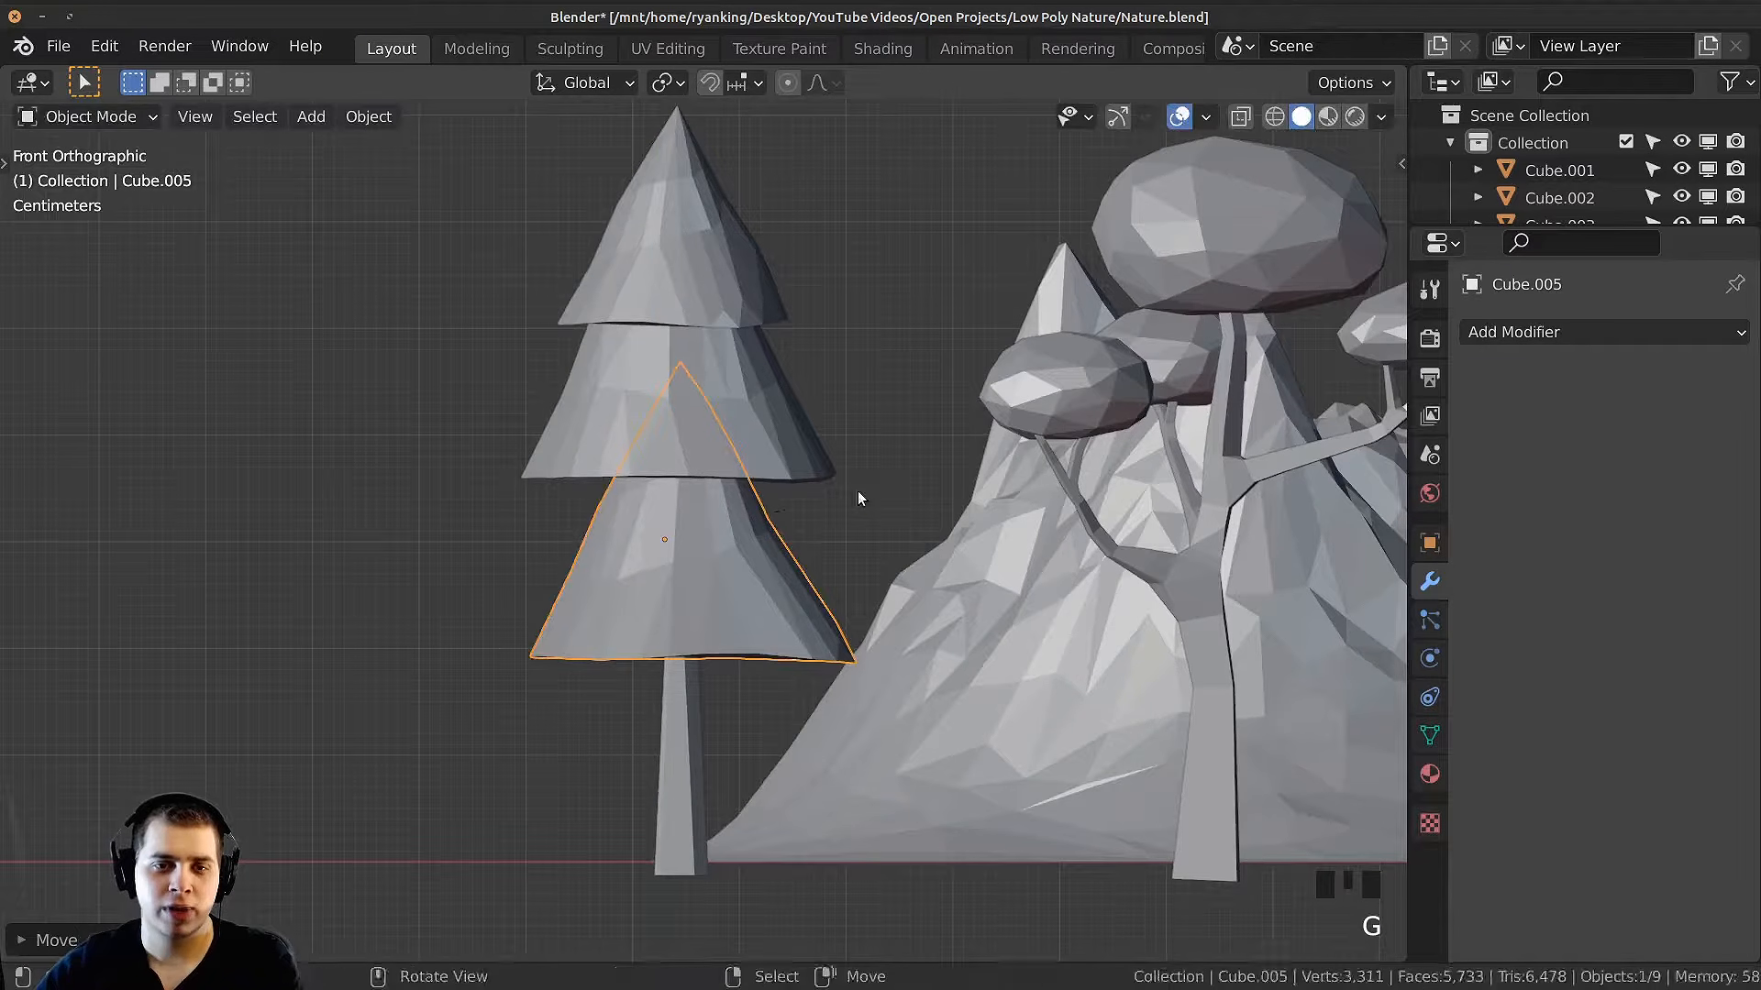
Step: Rotate the third tier, scale it up slightly, and raise it closer to the second tier
{"action": "key", "text": "r"}
{"action": "key", "text": "r"}
{"action": "key", "text": "s"}
{"action": "left_click", "coordinate": [908, 492]}
{"action": "key", "text": "g"}
{"action": "key", "text": "z"}
{"action": "key", "text": "s"}
{"action": "left_click", "coordinate": [942, 477]}
Step: Reposition the foliage tiers from different viewing angles so that they line up over the trunk
{"action": "key", "text": "g"}
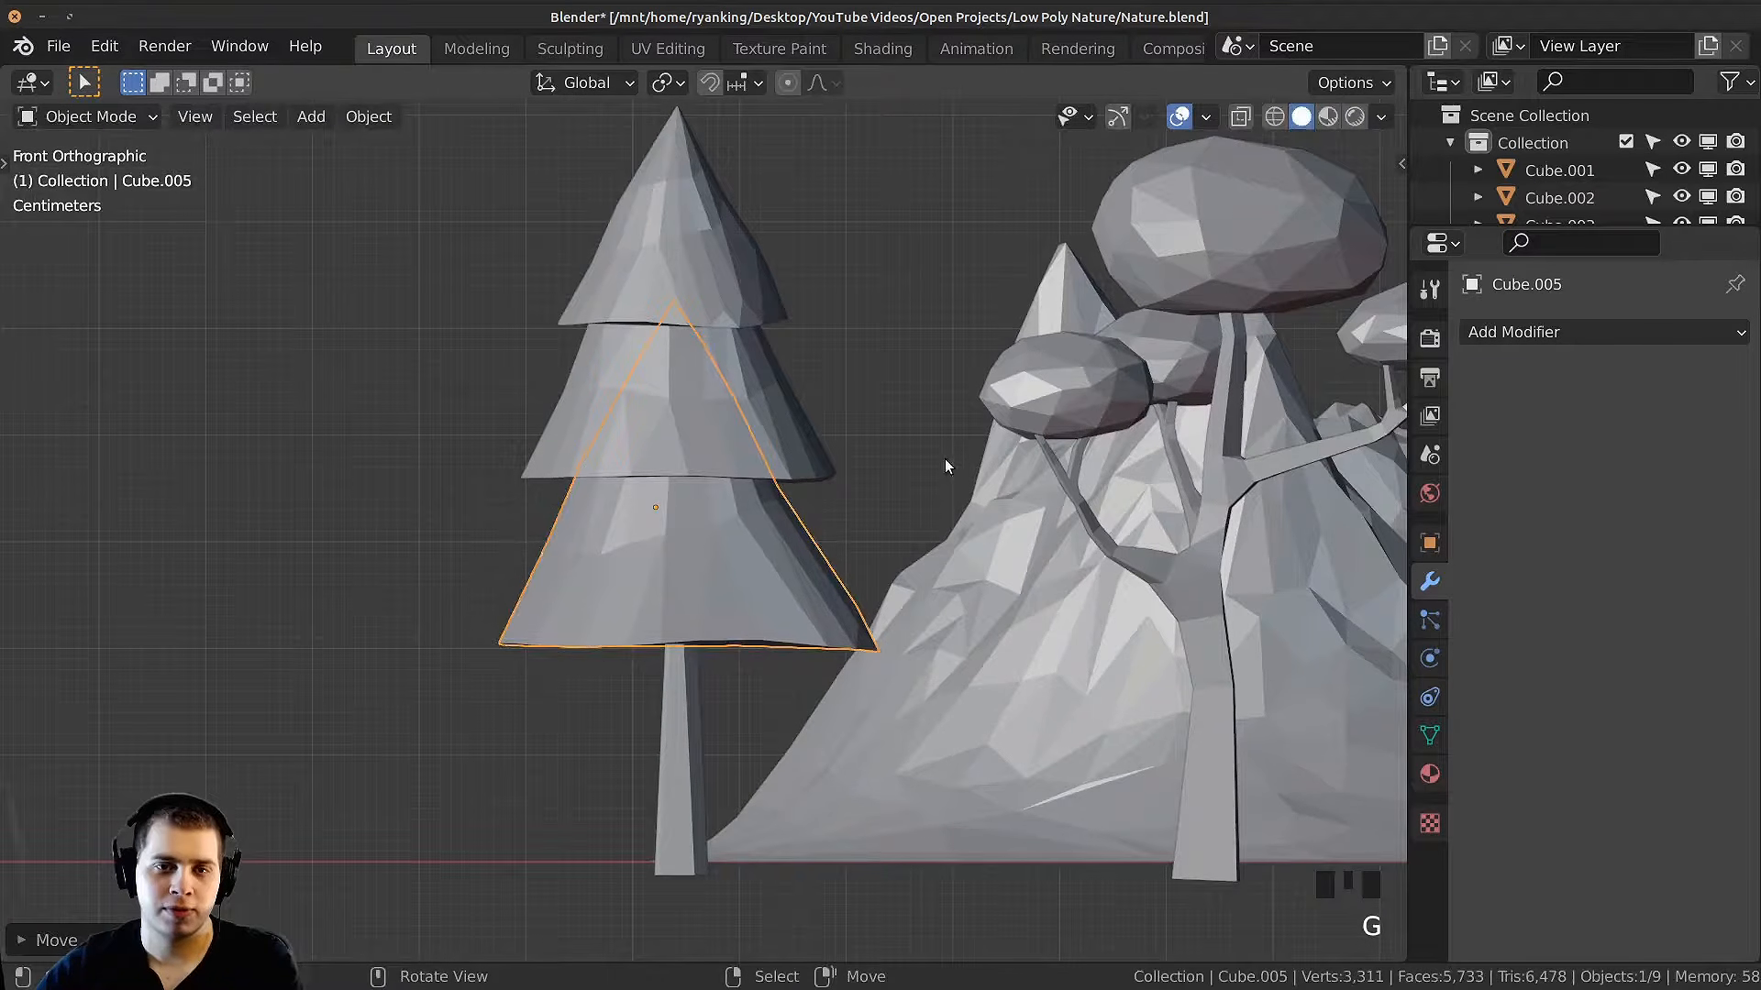
{"action": "middle_click_drag", "start_coordinate": [956, 461], "coordinate": [1003, 507]}
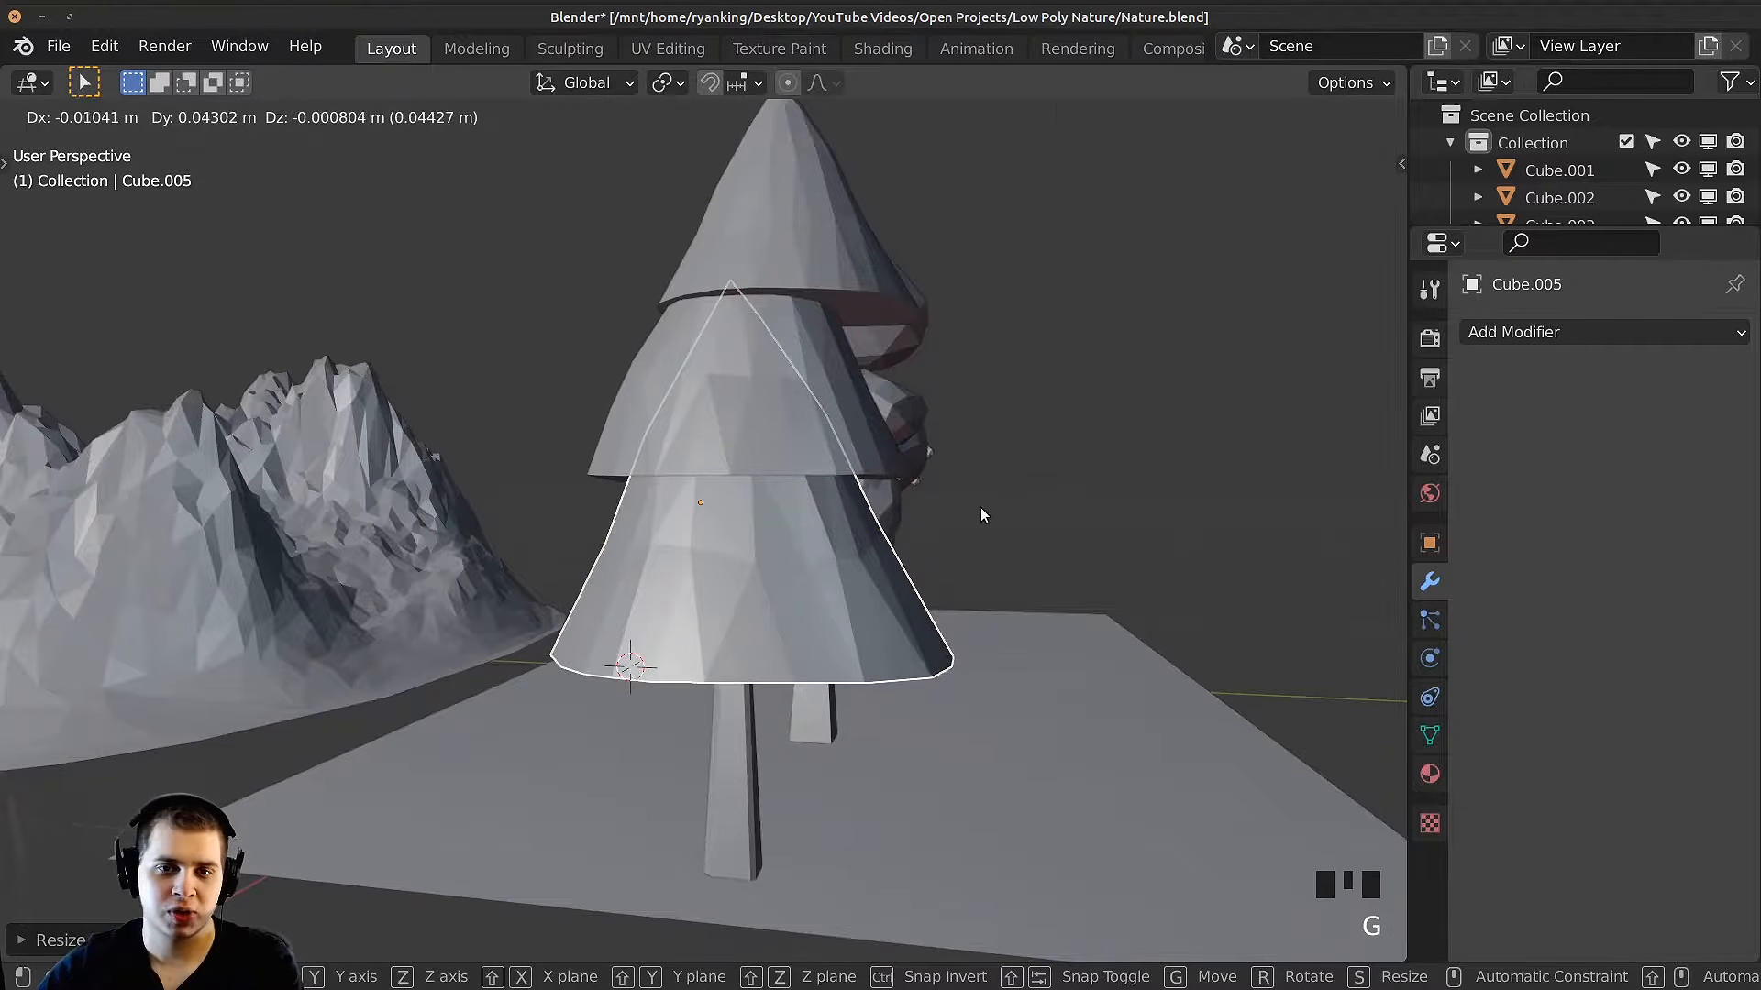
{"action": "left_click", "coordinate": [981, 508]}
{"action": "right_click", "coordinate": [876, 459], "text": "shift"}
{"action": "key", "text": "g"}
{"action": "left_click", "coordinate": [910, 466]}
{"action": "key", "text": "g"}
{"action": "middle_click_drag", "start_coordinate": [910, 466], "coordinate": [788, 583]}
{"action": "left_click", "coordinate": [851, 413]}
{"action": "key", "text": "g"}
{"action": "left_click", "coordinate": [841, 458]}
Step: Switch to Material Preview shading and move the lower two foliage tiers upward to tighten their overlap
{"action": "key", "text": "z"}
{"action": "middle_click_drag", "start_coordinate": [778, 756], "coordinate": [779, 650]}
{"action": "right_click", "coordinate": [778, 647]}
{"action": "key", "text": "g"}
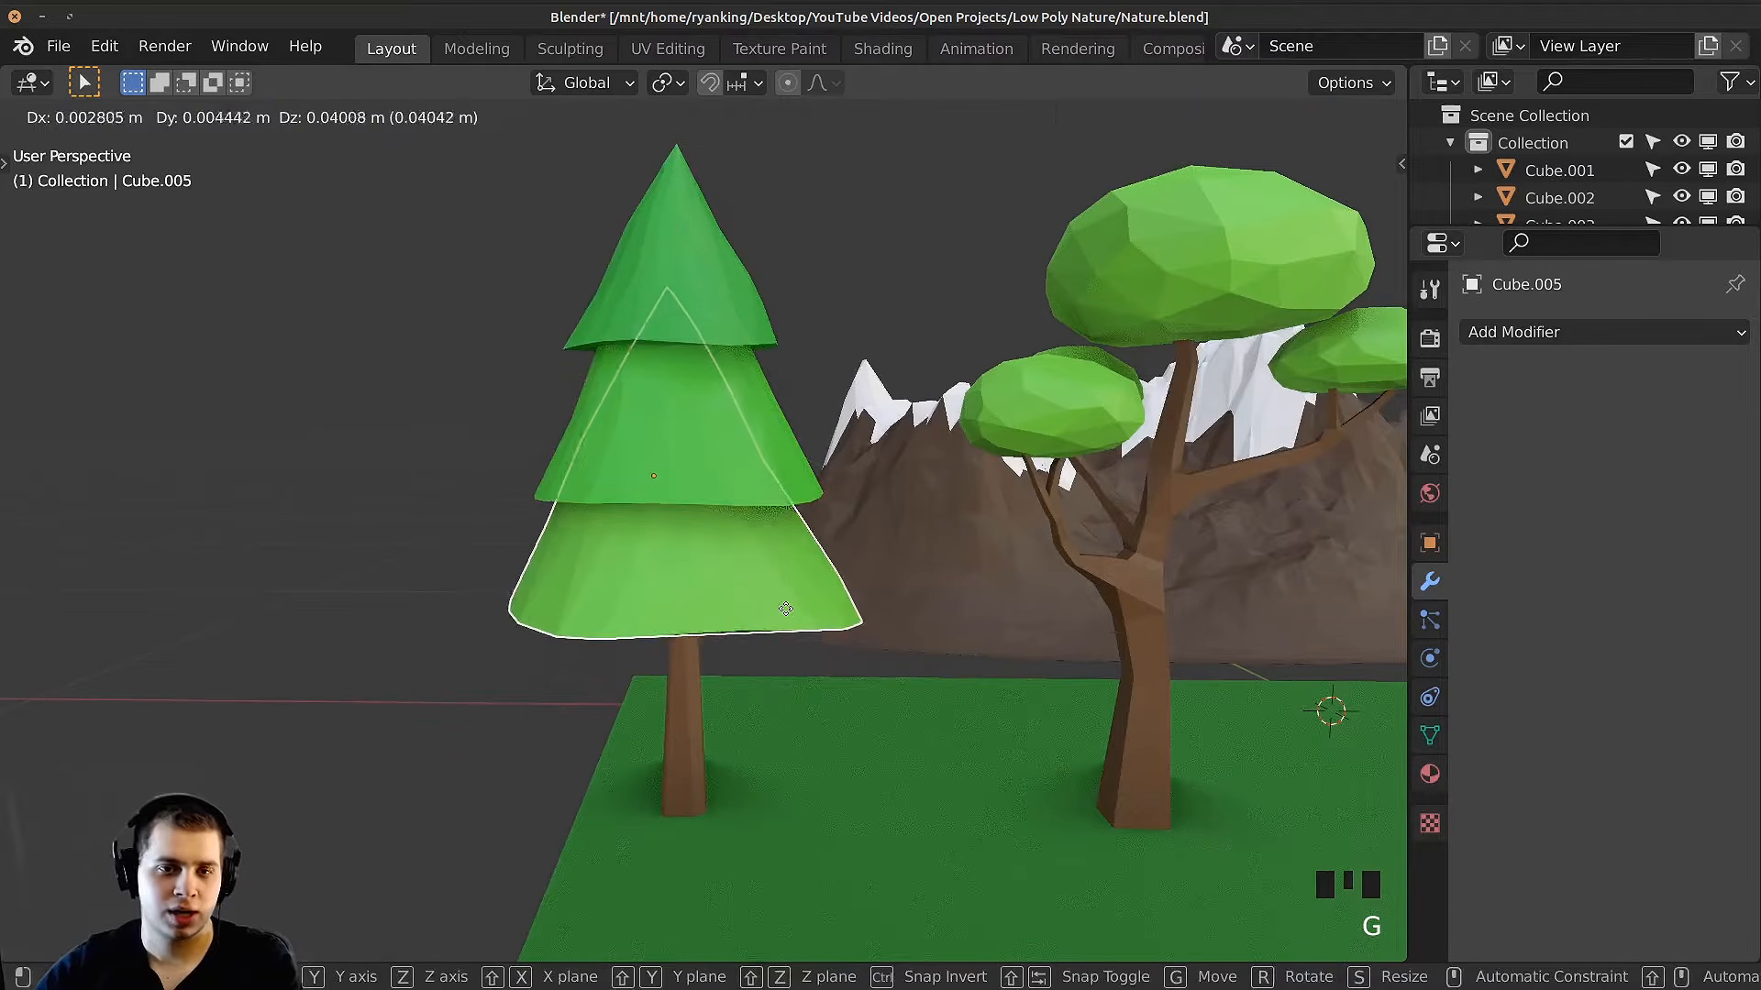
{"action": "left_click", "coordinate": [780, 601]}
{"action": "right_click", "coordinate": [746, 458], "text": "shift"}
{"action": "key", "text": "g"}
{"action": "left_click", "coordinate": [745, 409]}
{"action": "middle_click_drag", "start_coordinate": [744, 409], "coordinate": [780, 398]}
Step: Duplicate the third tier straight down along Z as a fourth tier and rotate the copy about the Z axis
{"action": "right_click", "coordinate": [752, 530]}
{"action": "key", "text": "shift+d"}
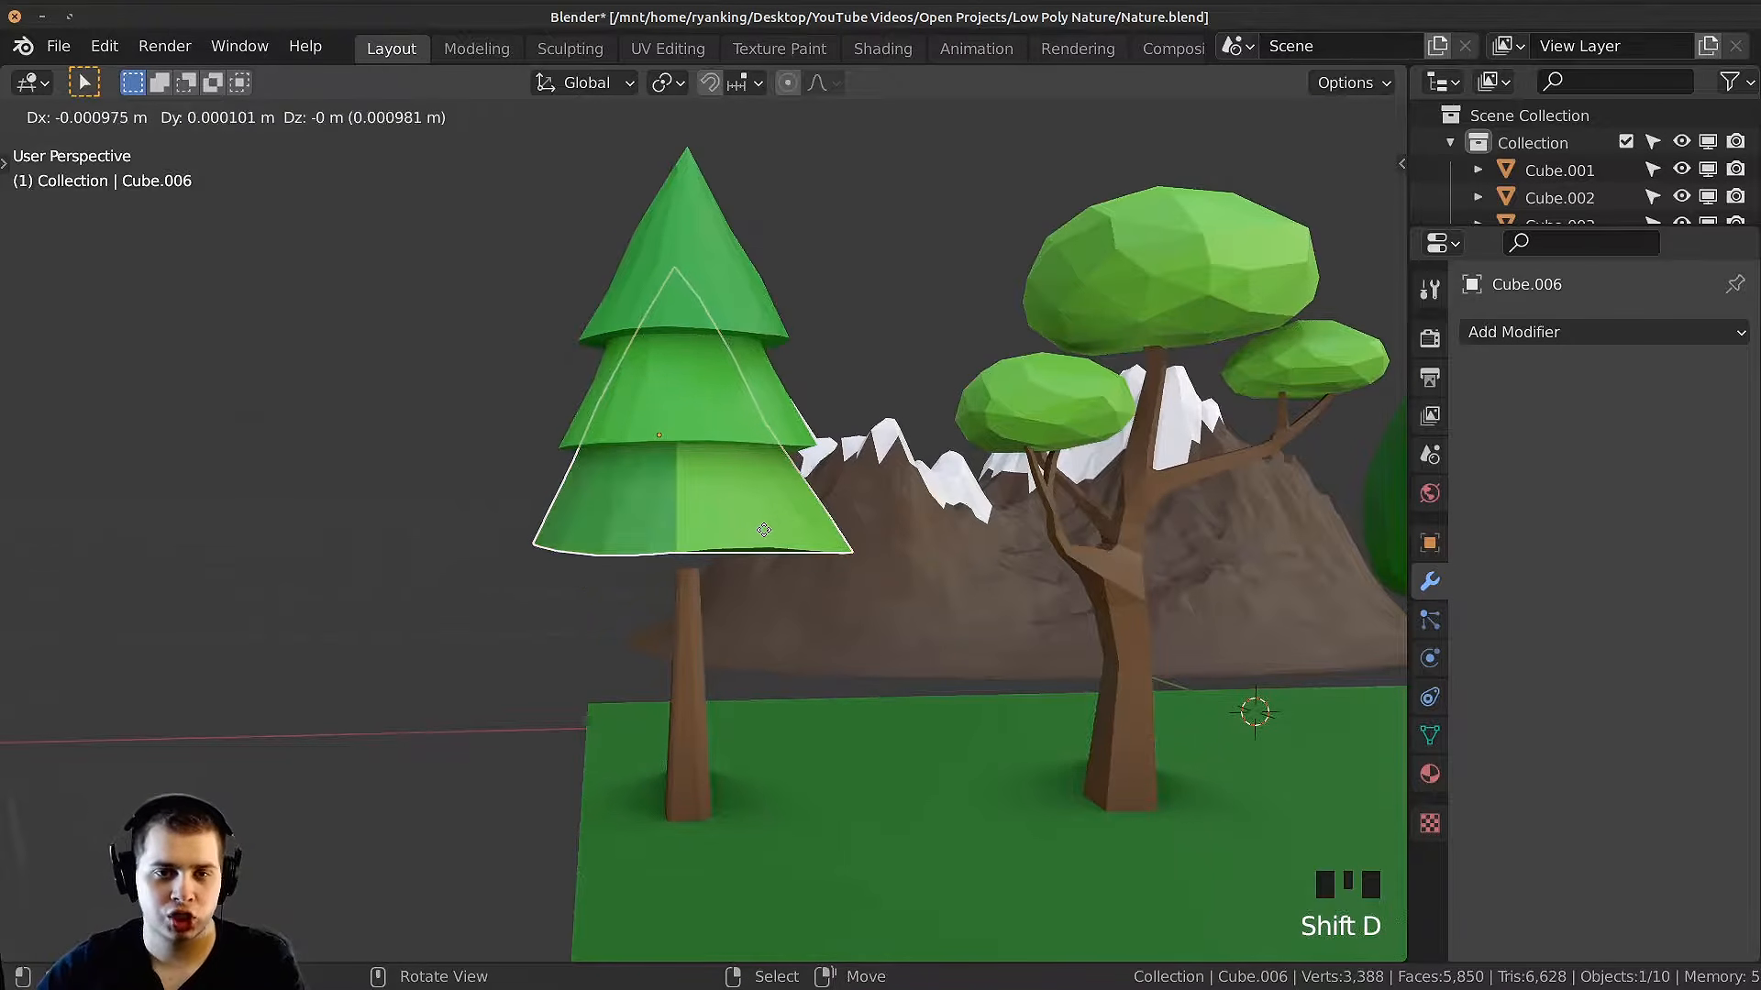
{"action": "key", "text": "z"}
{"action": "left_click", "coordinate": [778, 619]}
{"action": "key", "text": "r"}
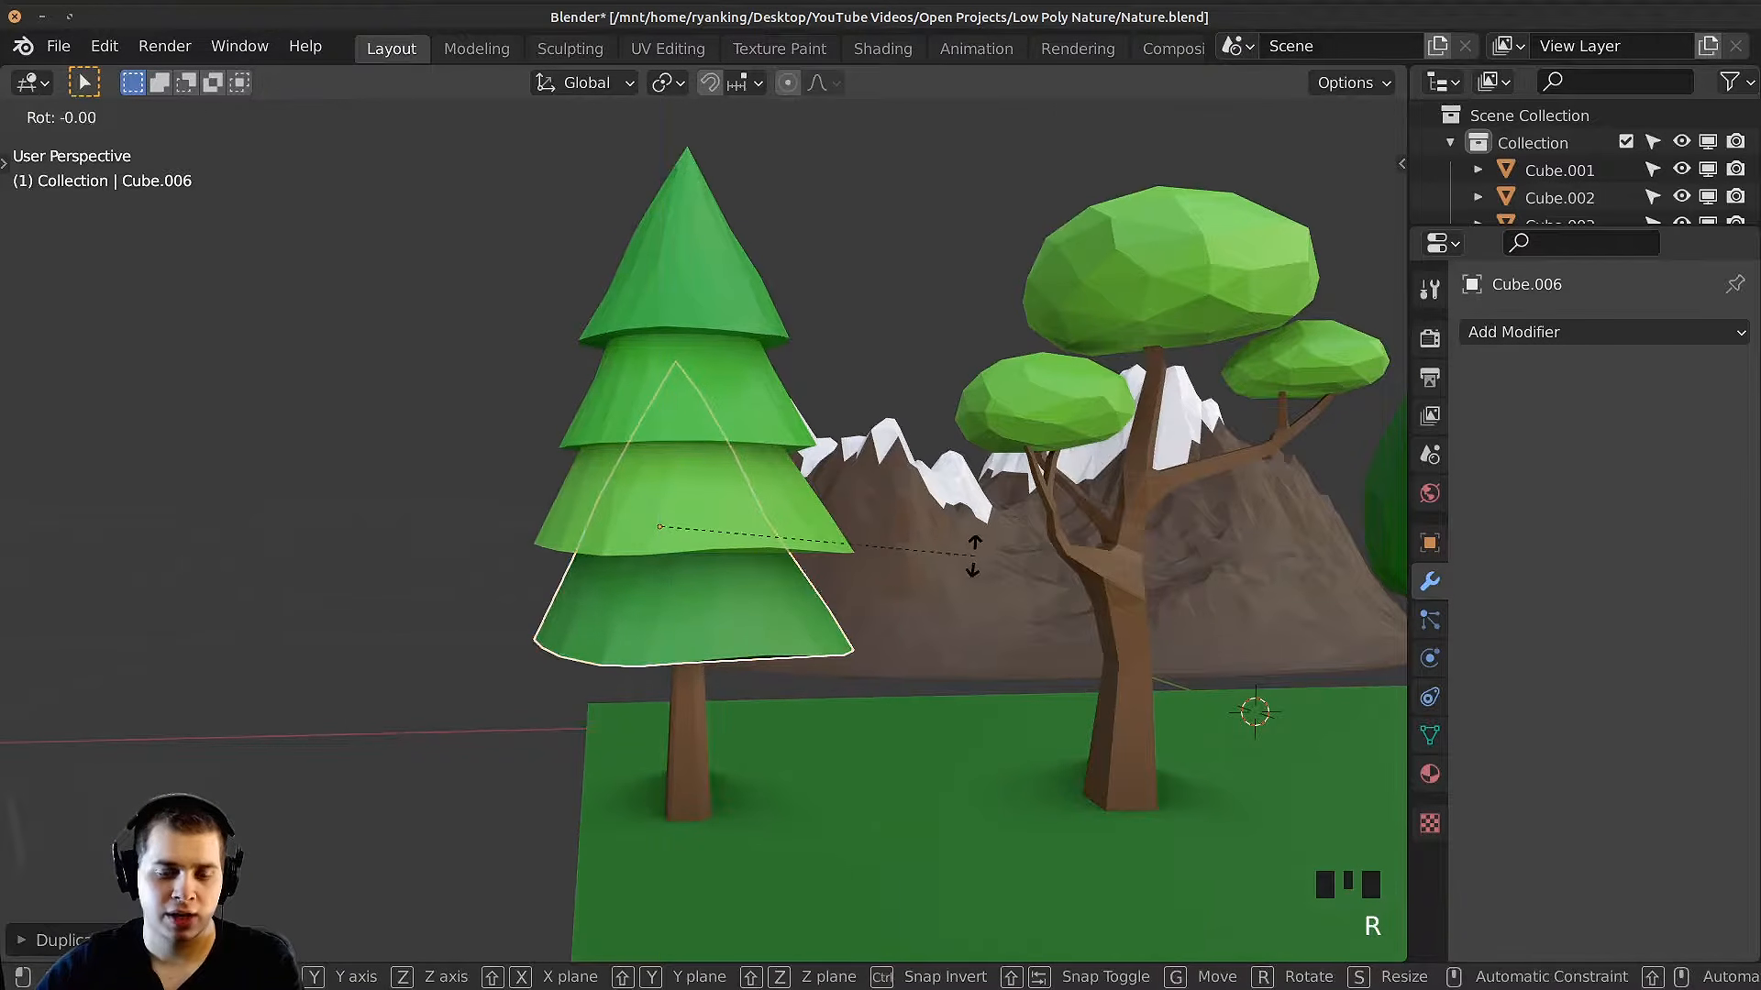
{"action": "key", "text": "z"}
{"action": "left_click", "coordinate": [867, 725]}
Step: Centre the fourth tier on the trunk and scale it up to about 1.1
{"action": "middle_click_drag", "start_coordinate": [866, 726], "coordinate": [812, 647]}
{"action": "key", "text": "g"}
{"action": "left_click", "coordinate": [798, 658]}
{"action": "key", "text": "s"}
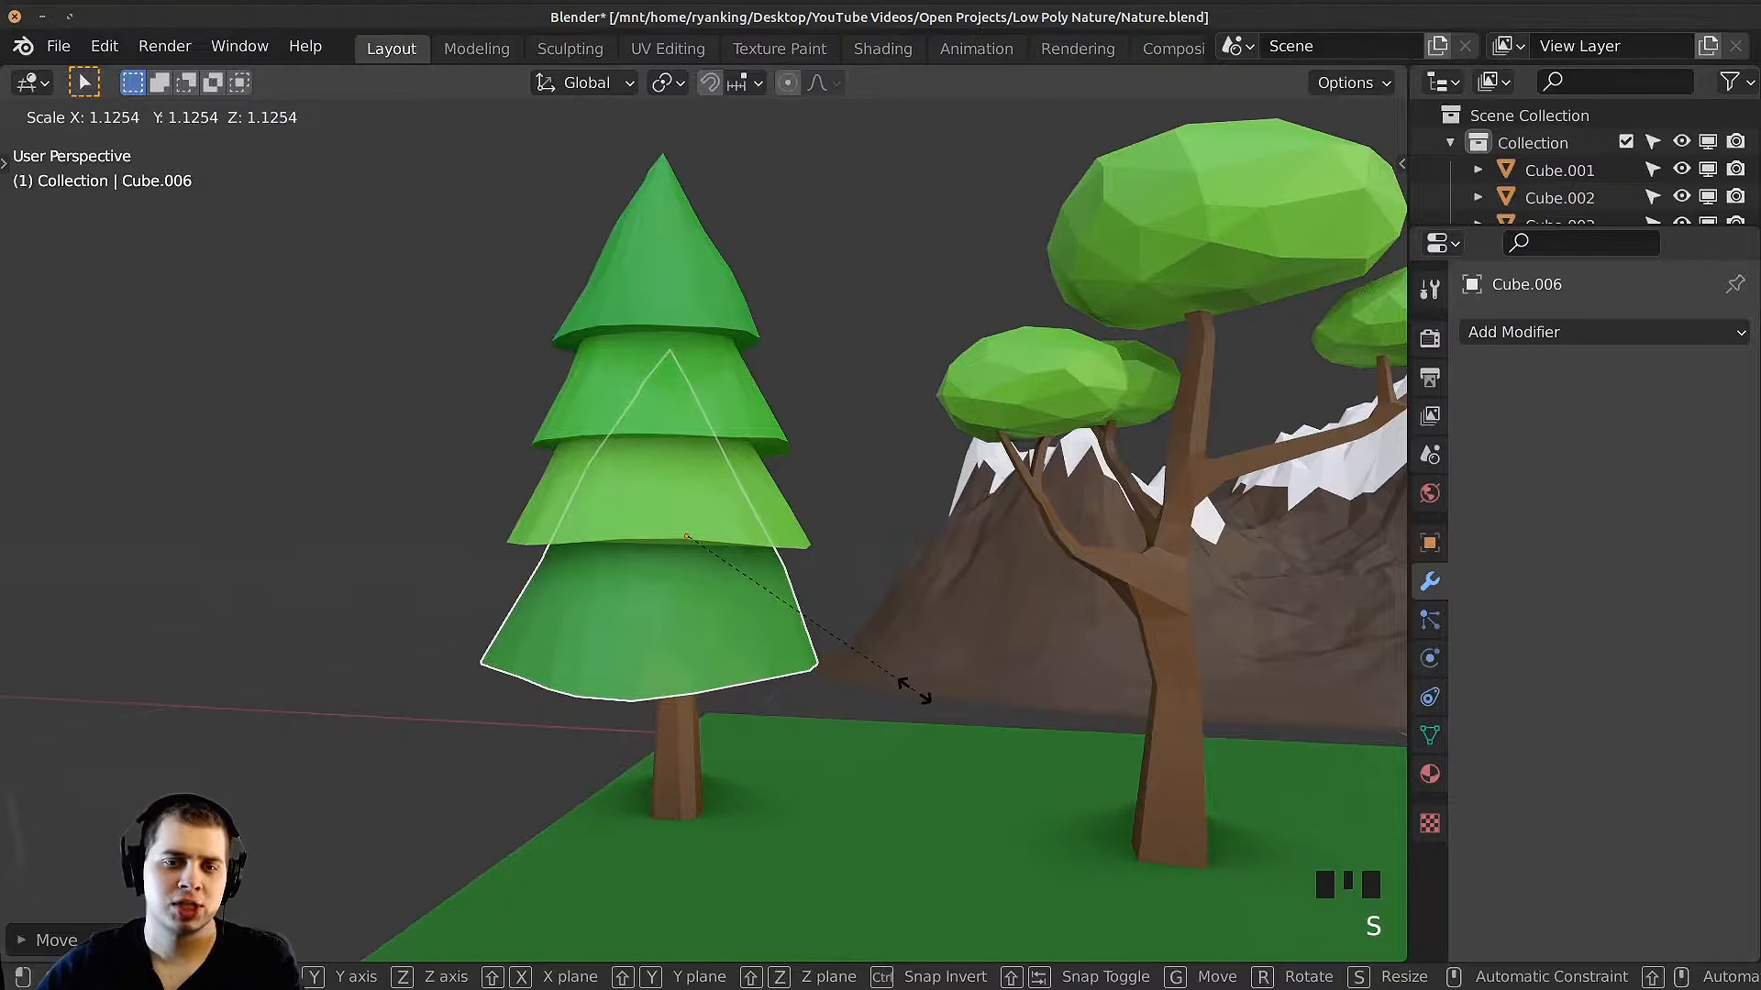
{"action": "left_click", "coordinate": [878, 677]}
Step: Select the third and fourth foliage tiers together and scale them up slightly
{"action": "middle_click_drag", "start_coordinate": [712, 609], "coordinate": [788, 635]}
{"action": "right_click", "coordinate": [821, 576], "text": "shift"}
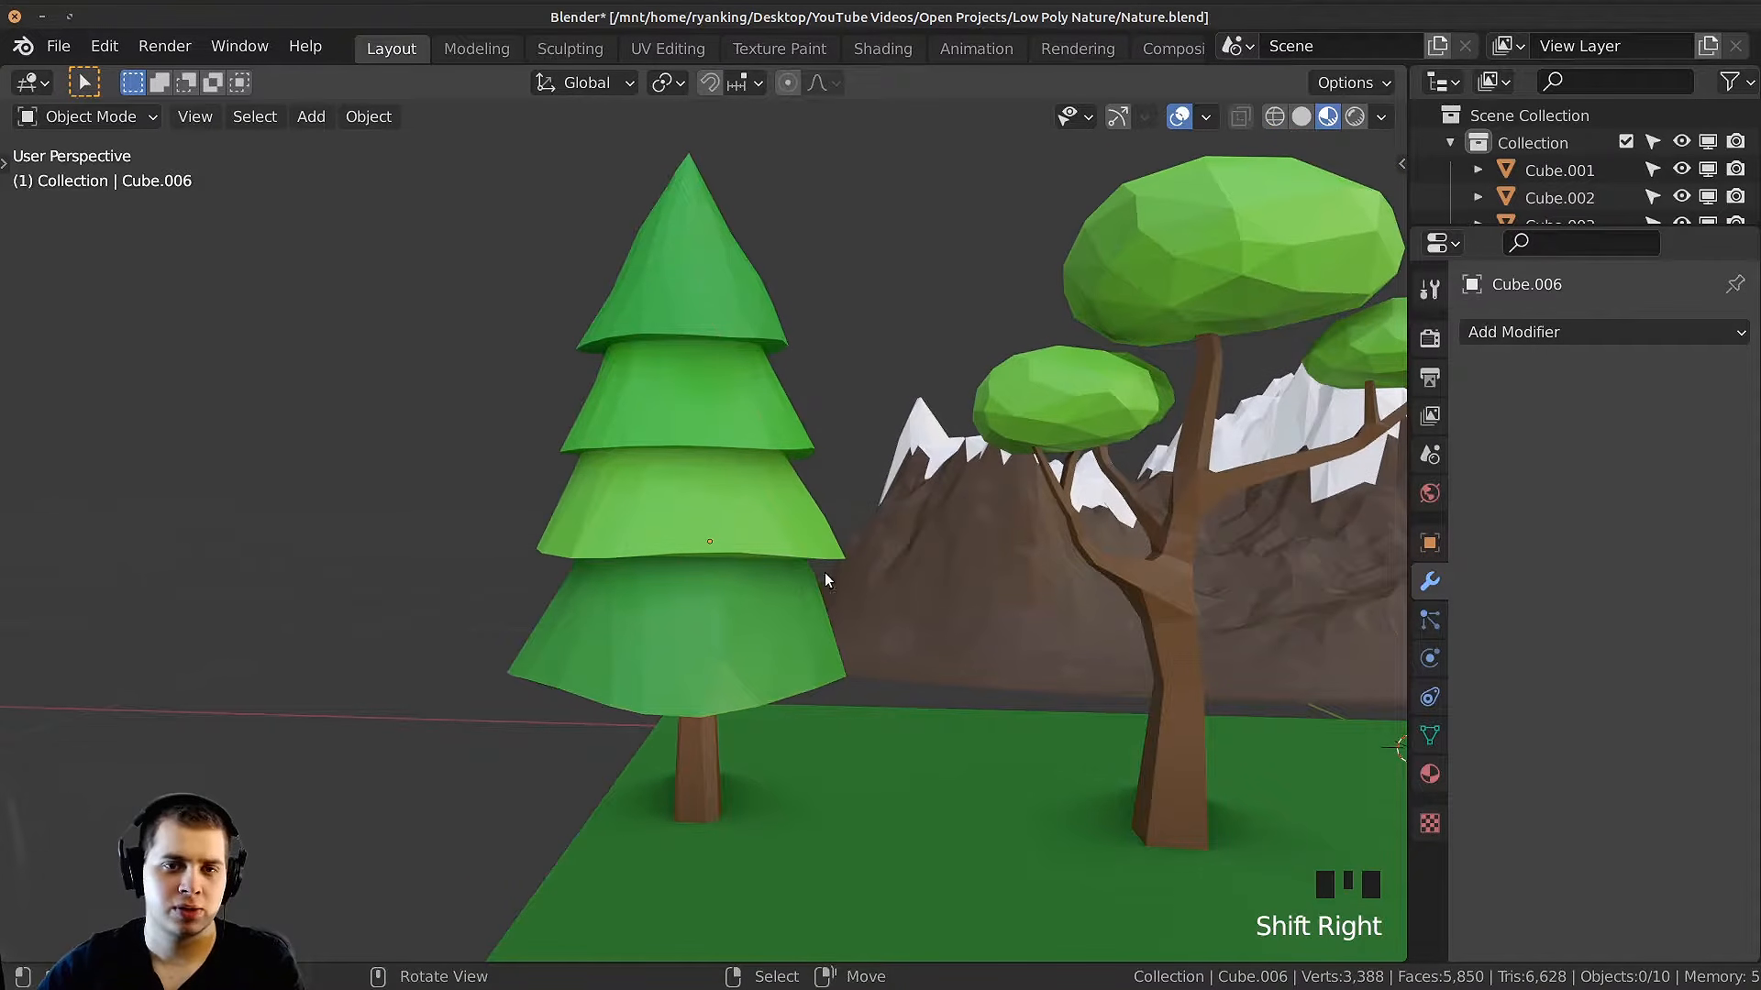
{"action": "right_click", "coordinate": [799, 532]}
{"action": "right_click", "coordinate": [796, 648], "text": "shift"}
{"action": "key", "text": "s"}
{"action": "left_click", "coordinate": [828, 664]}
Step: Scale down the top foliage tier and reposition it, and nudge the second tier into place
{"action": "right_click", "coordinate": [763, 330]}
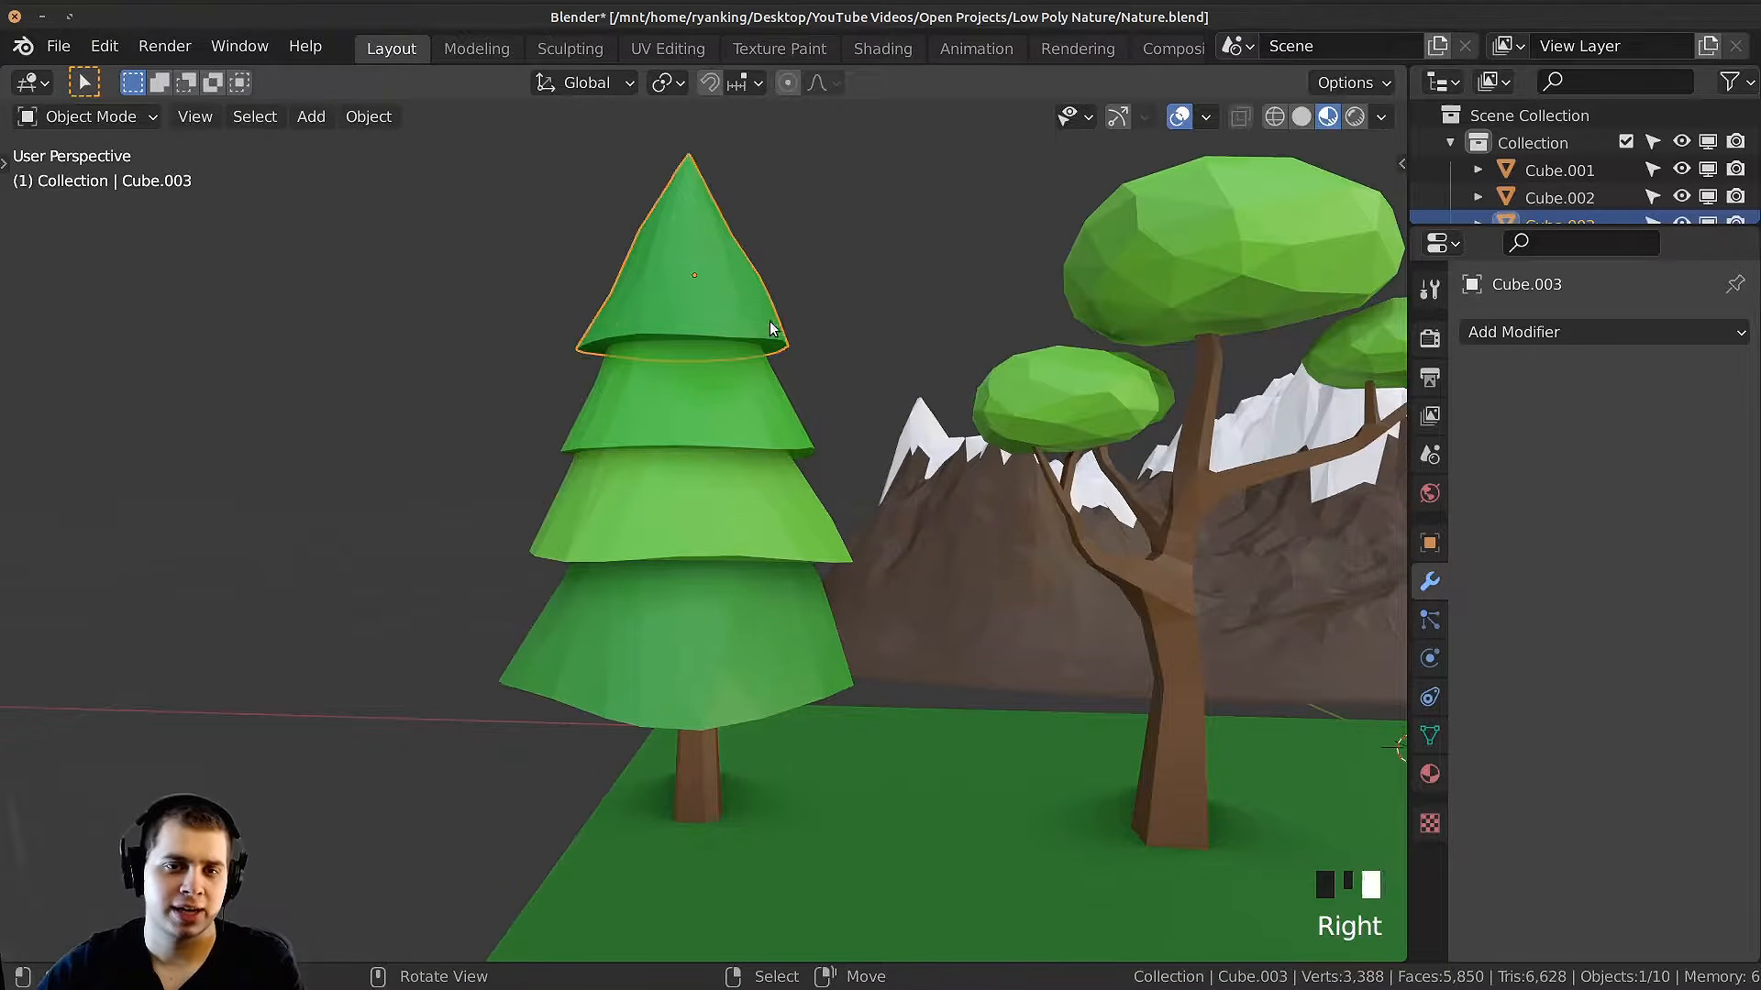
{"action": "key", "text": "s"}
{"action": "key", "text": "g"}
{"action": "left_click", "coordinate": [823, 311]}
{"action": "right_click", "coordinate": [789, 422]}
{"action": "key", "text": "g"}
{"action": "left_click", "coordinate": [792, 407]}
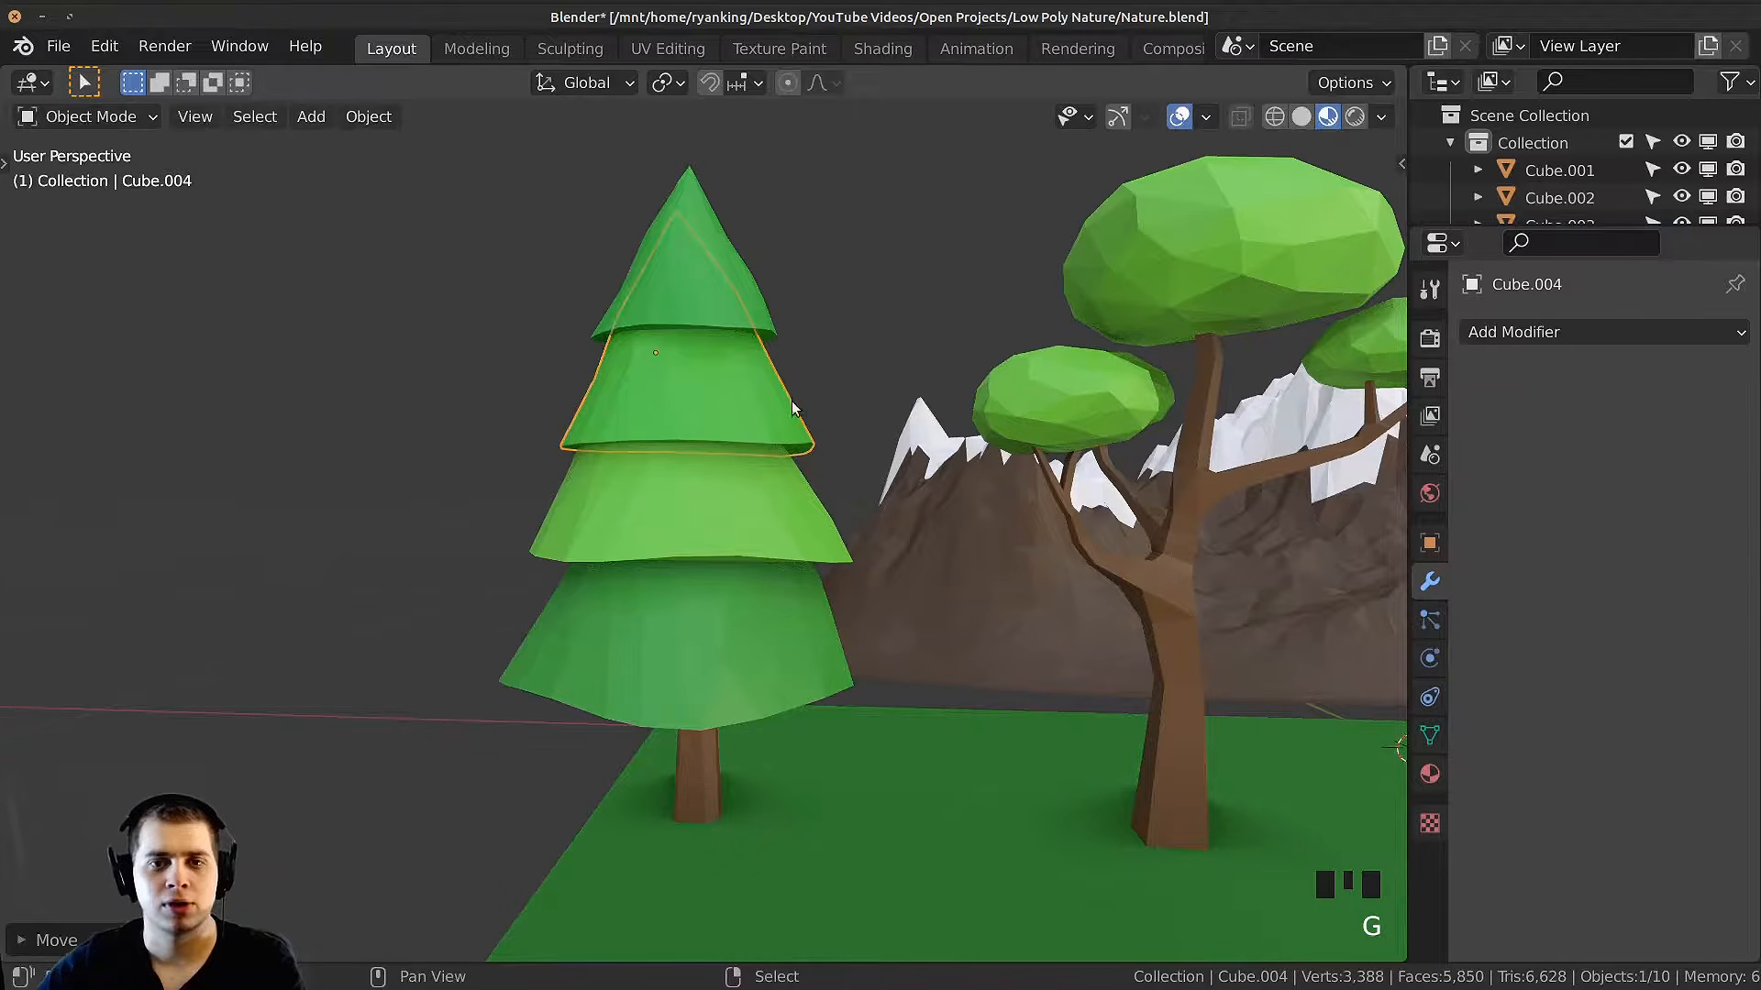
Step: In Edit Mode on the bottom tier, enable proportional editing and move a vertex on its lower rim
{"action": "middle_click_drag", "start_coordinate": [780, 587], "coordinate": [772, 567]}
{"action": "right_click", "coordinate": [735, 655]}
{"action": "key", "text": "Tab"}
{"action": "right_click", "coordinate": [714, 695]}
{"action": "middle_click_drag", "start_coordinate": [714, 694], "coordinate": [900, 666]}
{"action": "key", "text": "o"}
{"action": "middle_click_drag", "start_coordinate": [863, 601], "coordinate": [881, 605]}
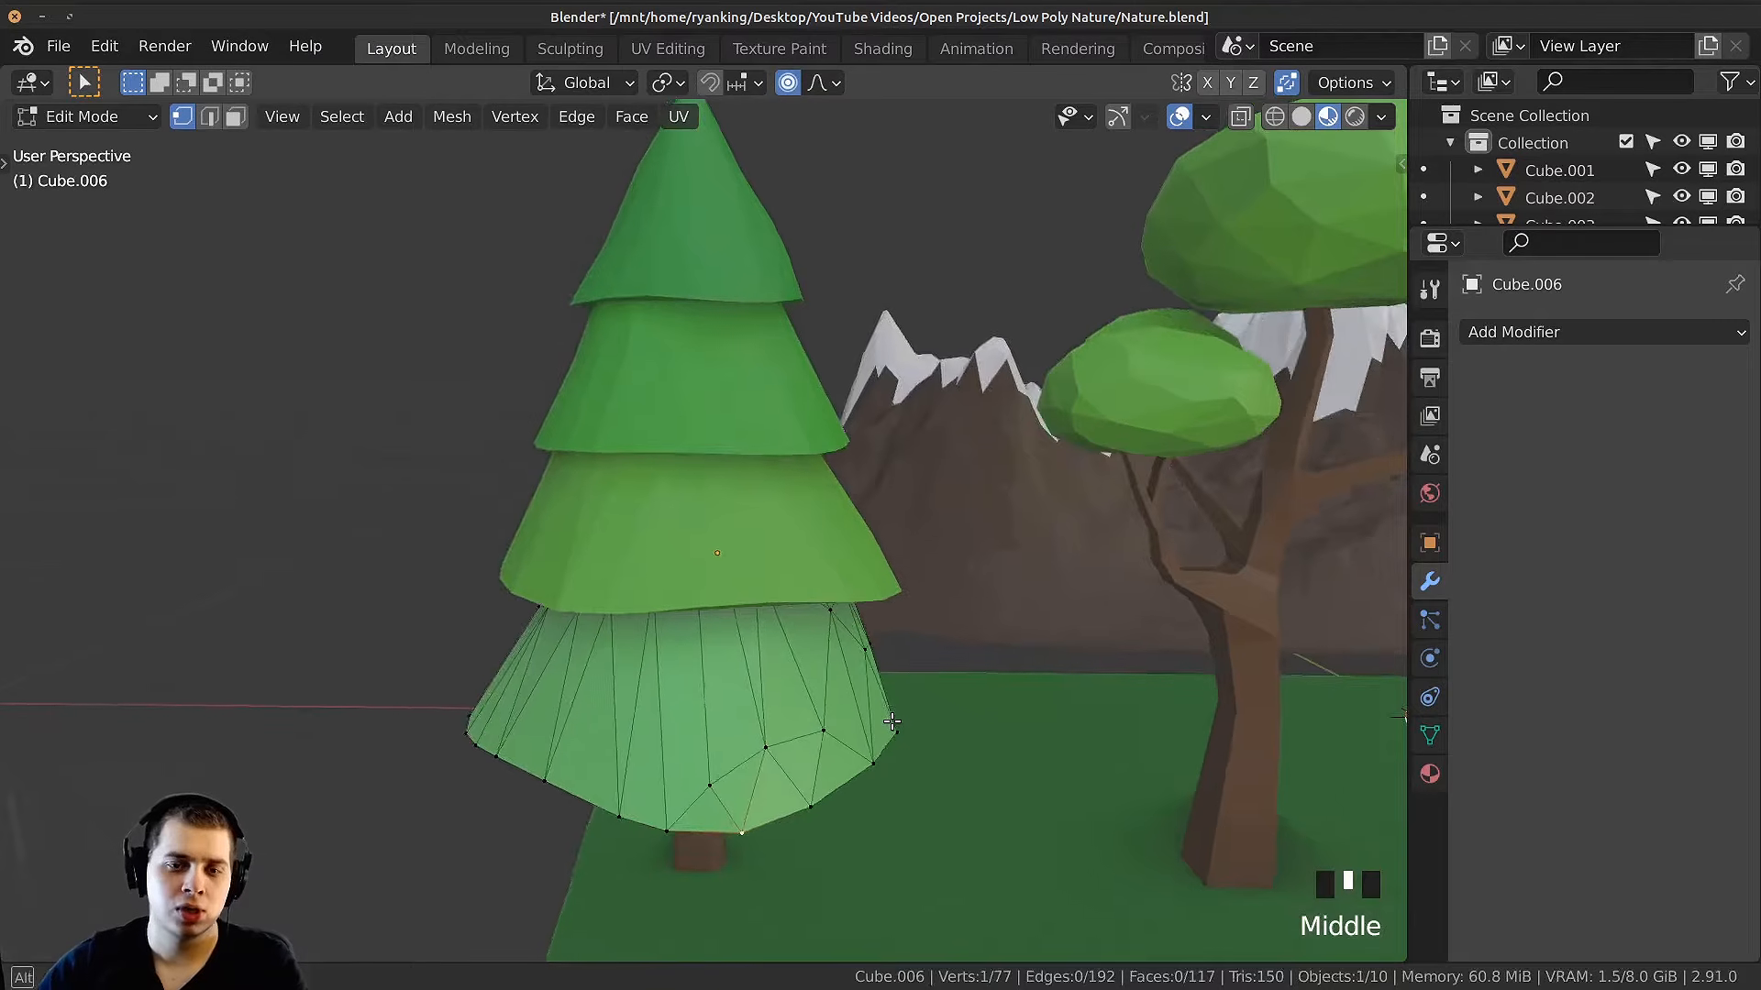
{"action": "scroll", "coordinate": [825, 642], "scroll_direction": "down", "scroll_amount": 2}
{"action": "key", "text": "g"}
{"action": "left_click", "coordinate": [487, 692]}
Step: Move several more vertices along the bottom tier's lower rim with proportional editing to even out its edge
{"action": "right_click", "coordinate": [509, 696]}
{"action": "key", "text": "g"}
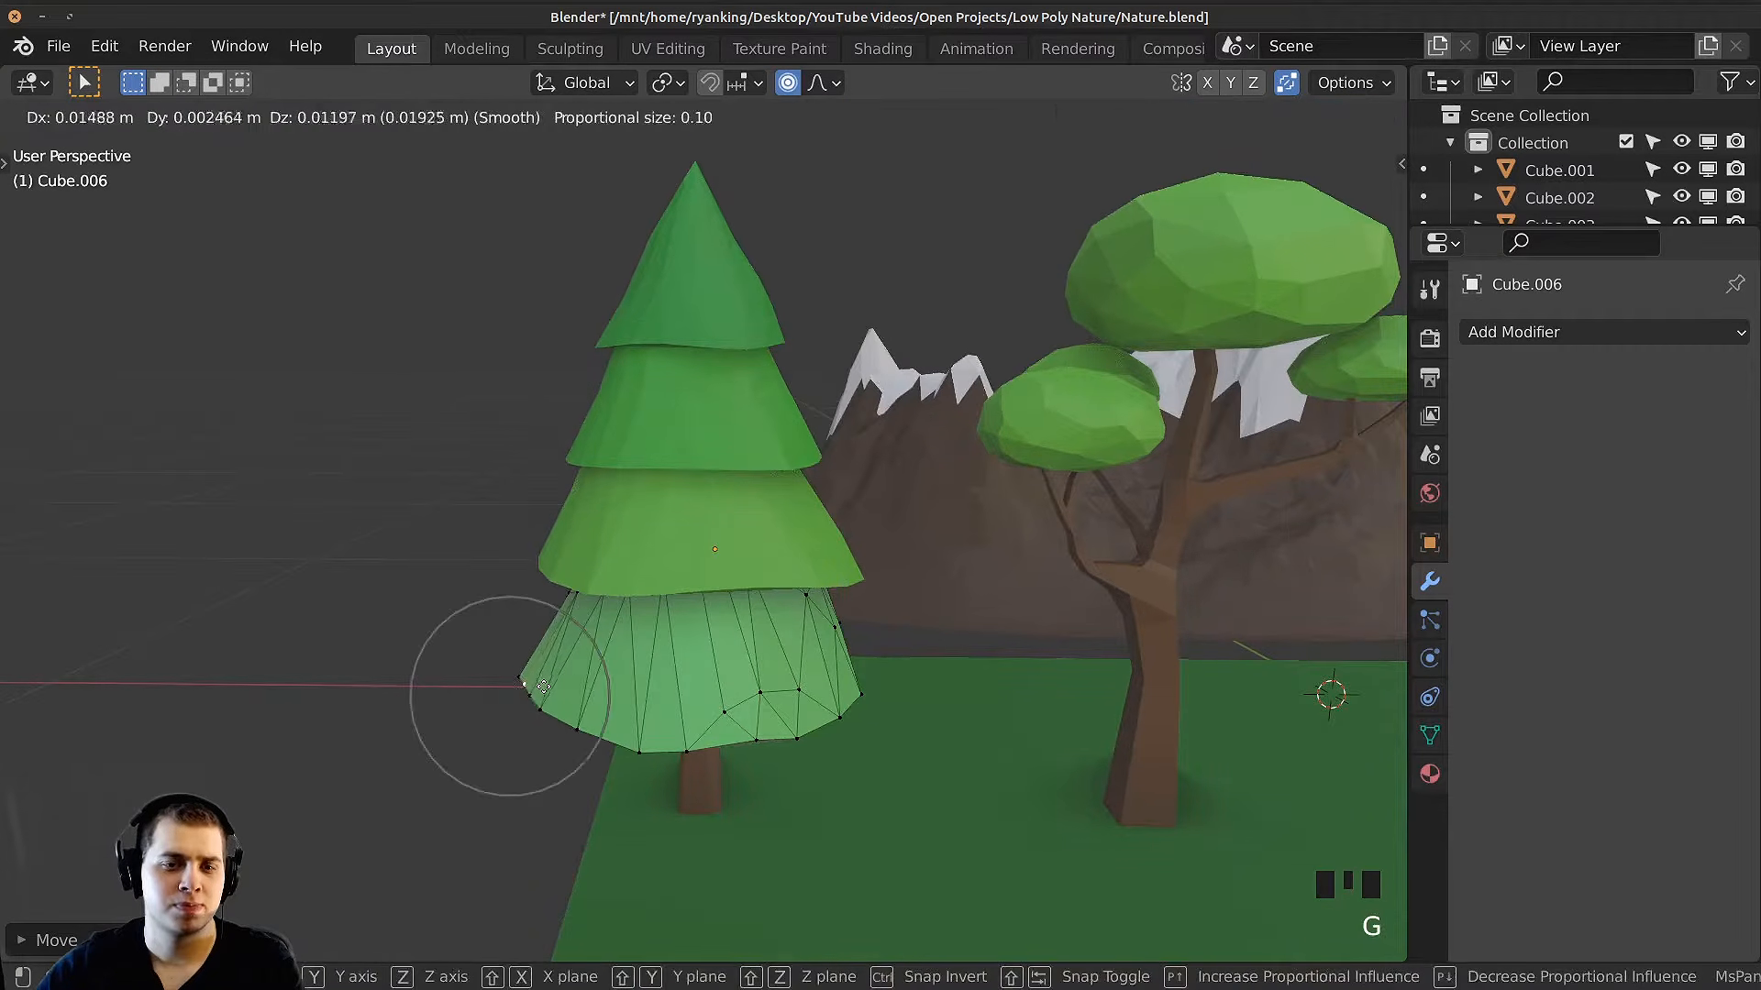
{"action": "left_click", "coordinate": [525, 686]}
{"action": "middle_click_drag", "start_coordinate": [568, 701], "coordinate": [537, 686]}
{"action": "right_click", "coordinate": [545, 706]}
{"action": "key", "text": "g"}
{"action": "left_click", "coordinate": [531, 679]}
{"action": "right_click", "coordinate": [642, 719]}
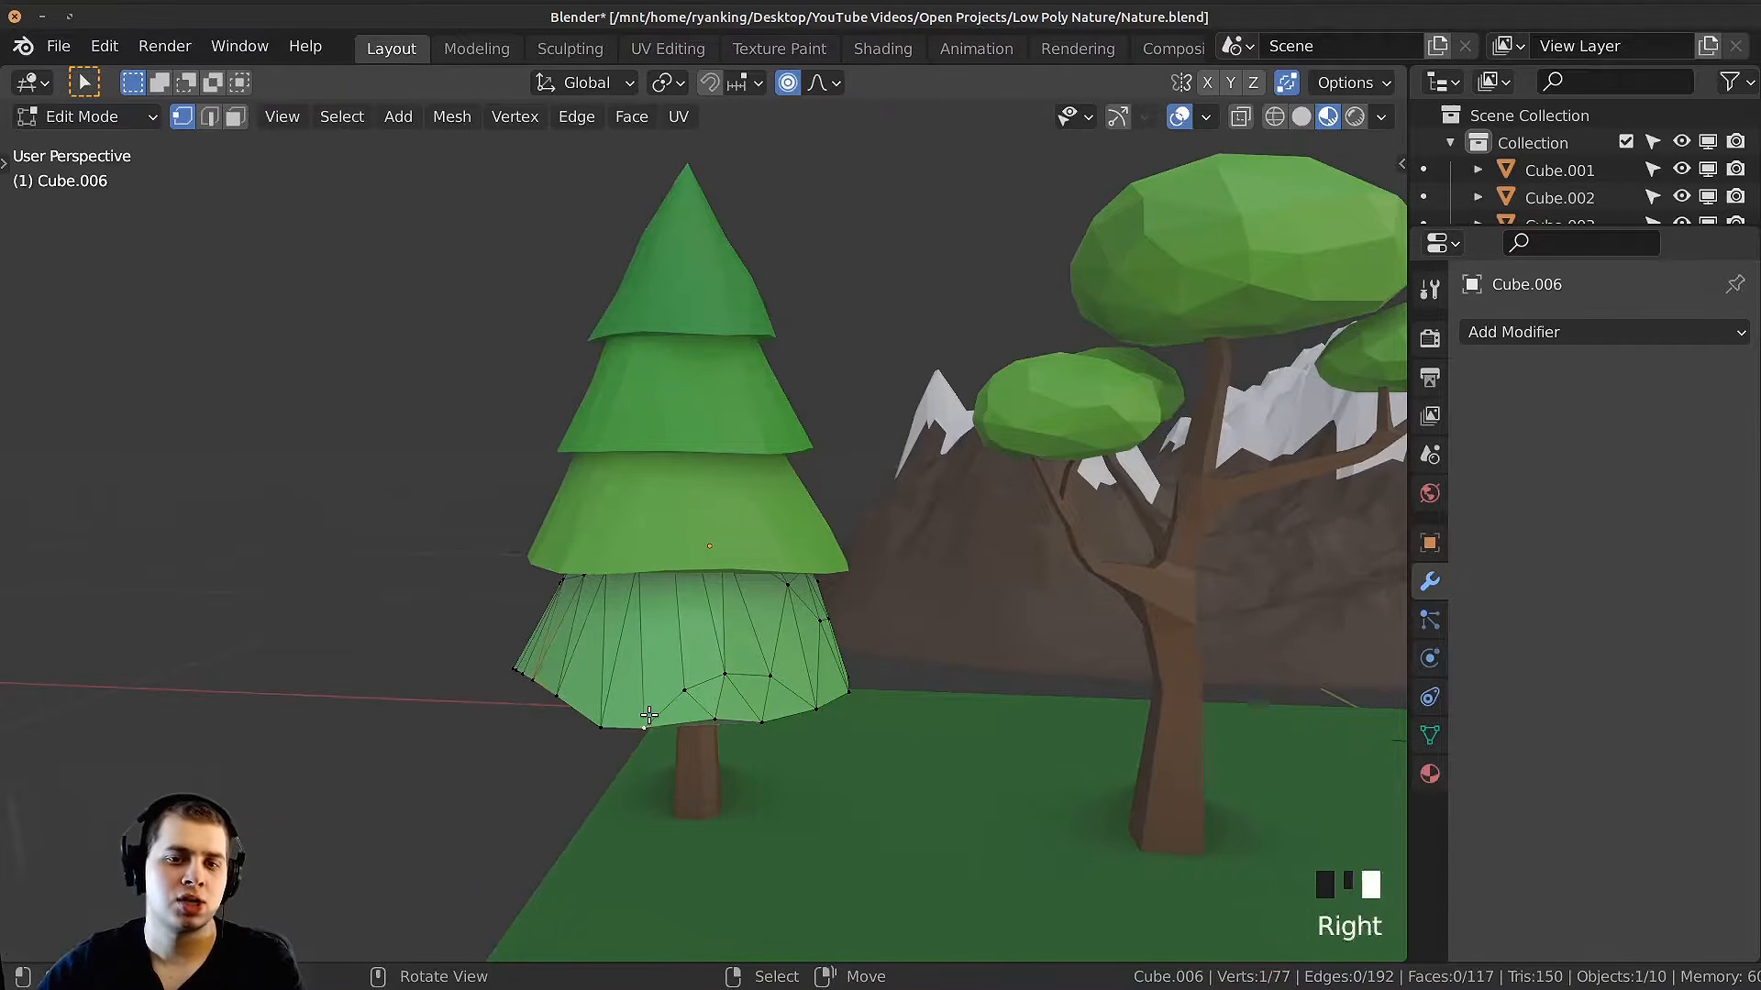
{"action": "key", "text": "g"}
{"action": "left_click", "coordinate": [648, 708]}
{"action": "mouse_move", "coordinate": [677, 663]}
{"action": "middle_mouse_down"}
{"action": "mouse_move", "coordinate": [963, 569]}
{"action": "mouse_move", "coordinate": [817, 515]}
{"action": "mouse_move", "coordinate": [736, 383]}
{"action": "mouse_move", "coordinate": [579, 520]}
{"action": "mouse_move", "coordinate": [547, 712]}
{"action": "mouse_move", "coordinate": [679, 697]}
{"action": "middle_mouse_up"}
Step: Return to Object Mode, select all four foliage tiers and the trunk, and join them into one object
{"action": "key", "text": "Tab"}
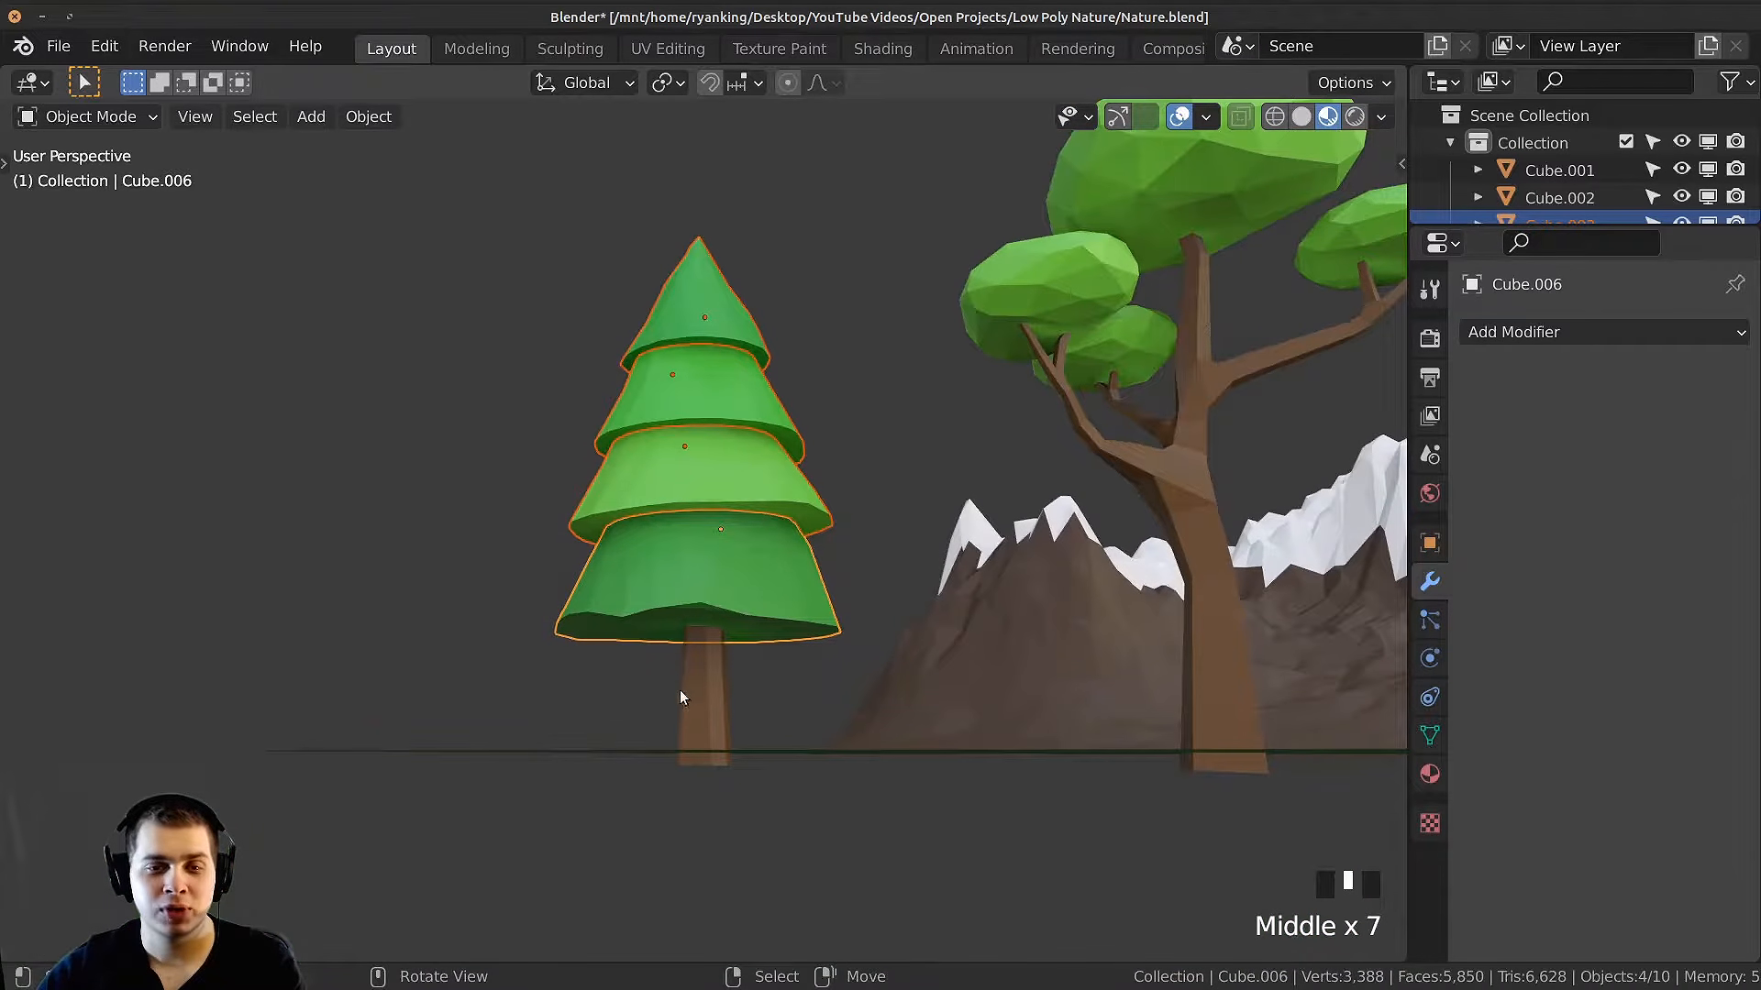
{"action": "right_click", "coordinate": [710, 680], "text": "shift"}
{"action": "middle_click_drag", "start_coordinate": [771, 646], "coordinate": [804, 680]}
{"action": "key", "text": "g"}
{"action": "right_click", "coordinate": [853, 597]}
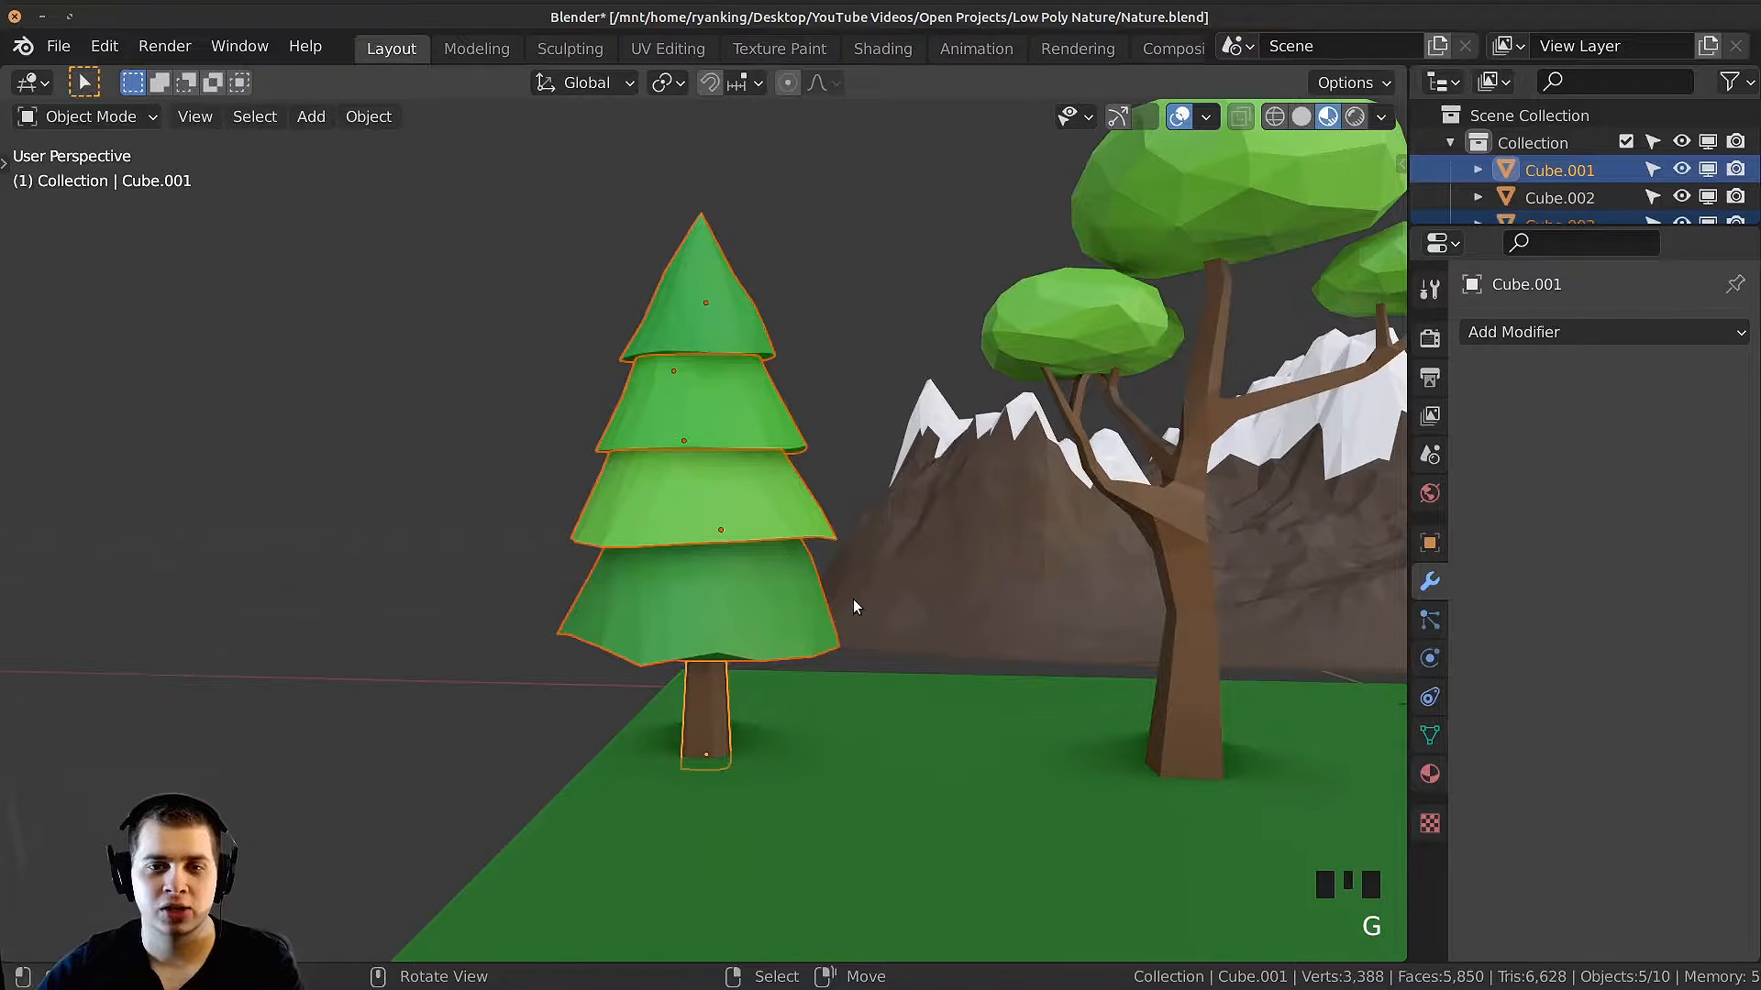
{"action": "key", "text": "ctrl+j"}
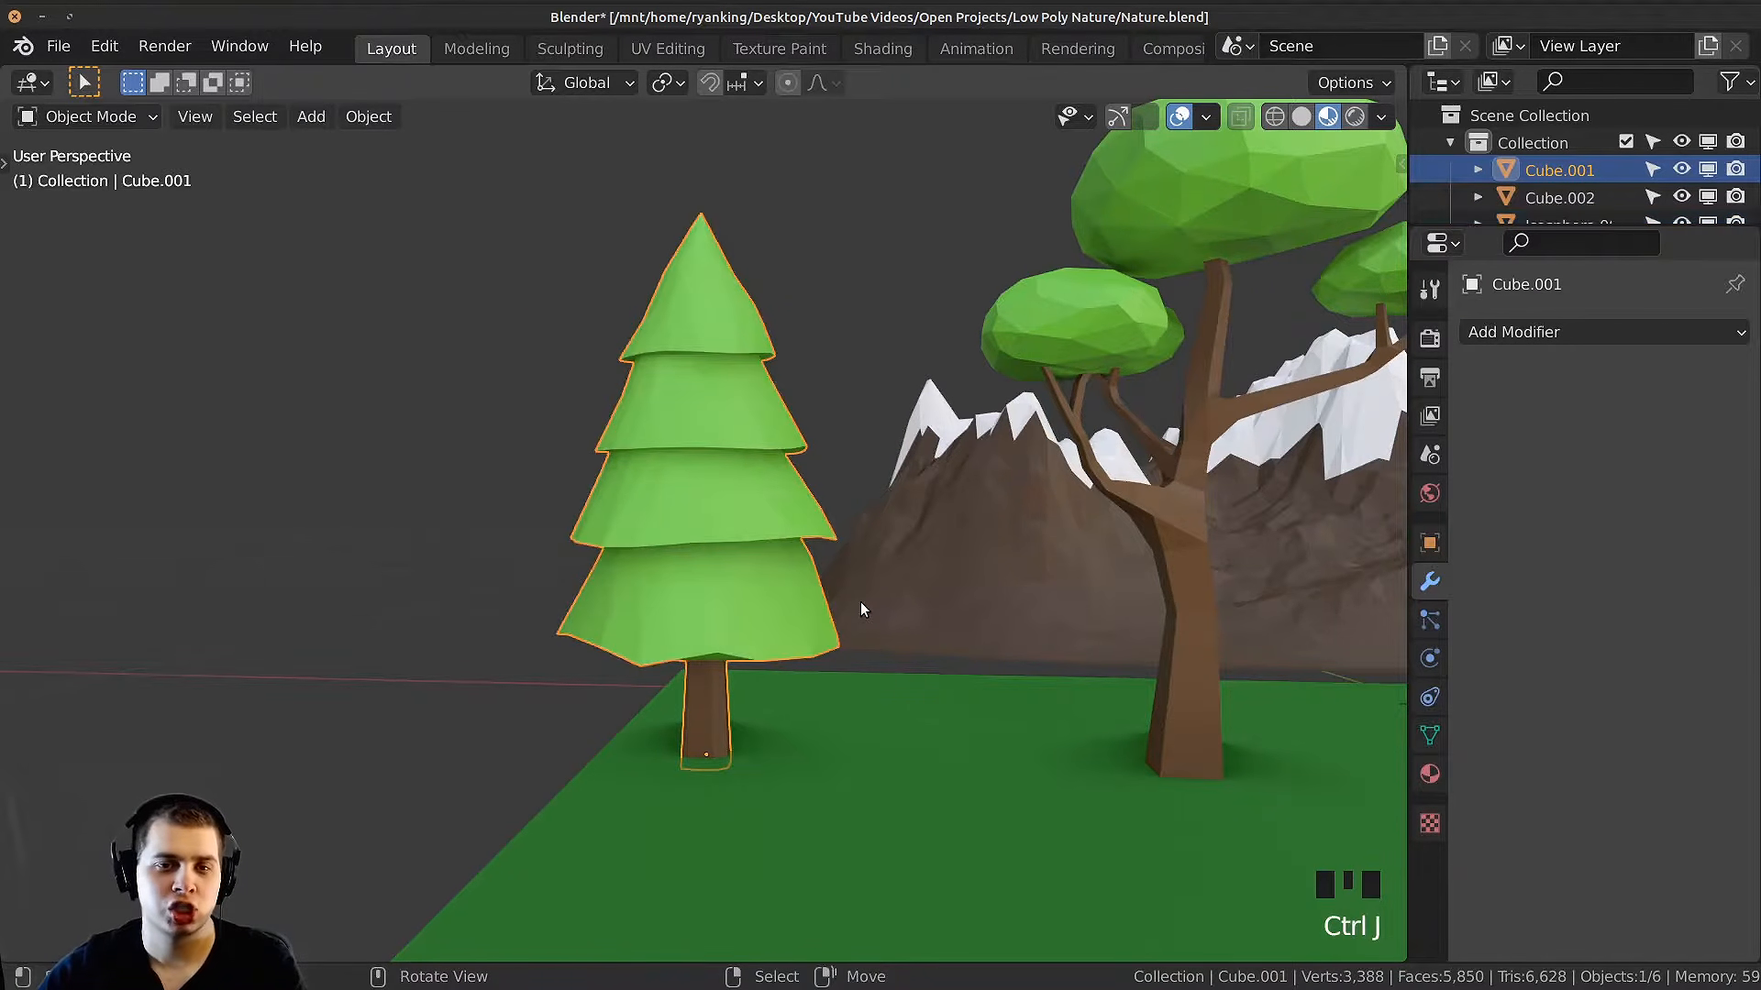
Step: Place the 3D cursor on the ground in front of the fruit tree and add a mesh circle there
{"action": "middle_click_drag", "start_coordinate": [860, 610], "coordinate": [1152, 641]}
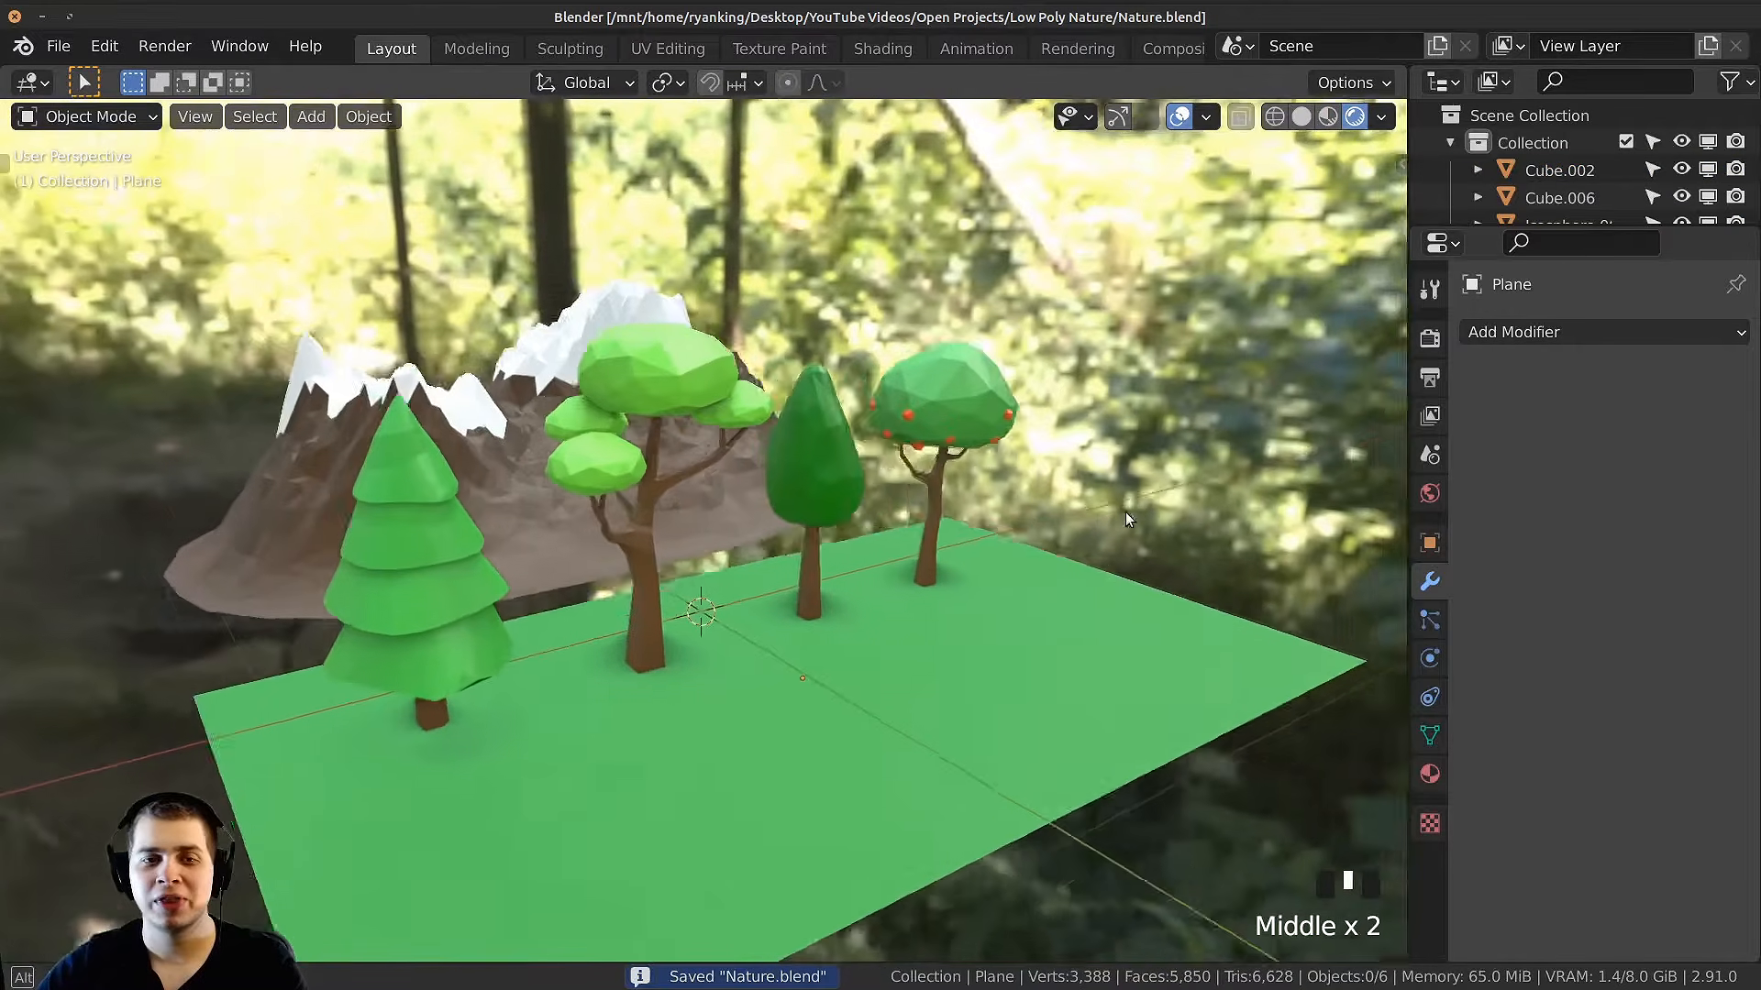
{"action": "middle_click_drag", "start_coordinate": [1127, 519], "coordinate": [1062, 428]}
{"action": "middle_click_drag", "start_coordinate": [987, 512], "coordinate": [939, 541], "text": "shift"}
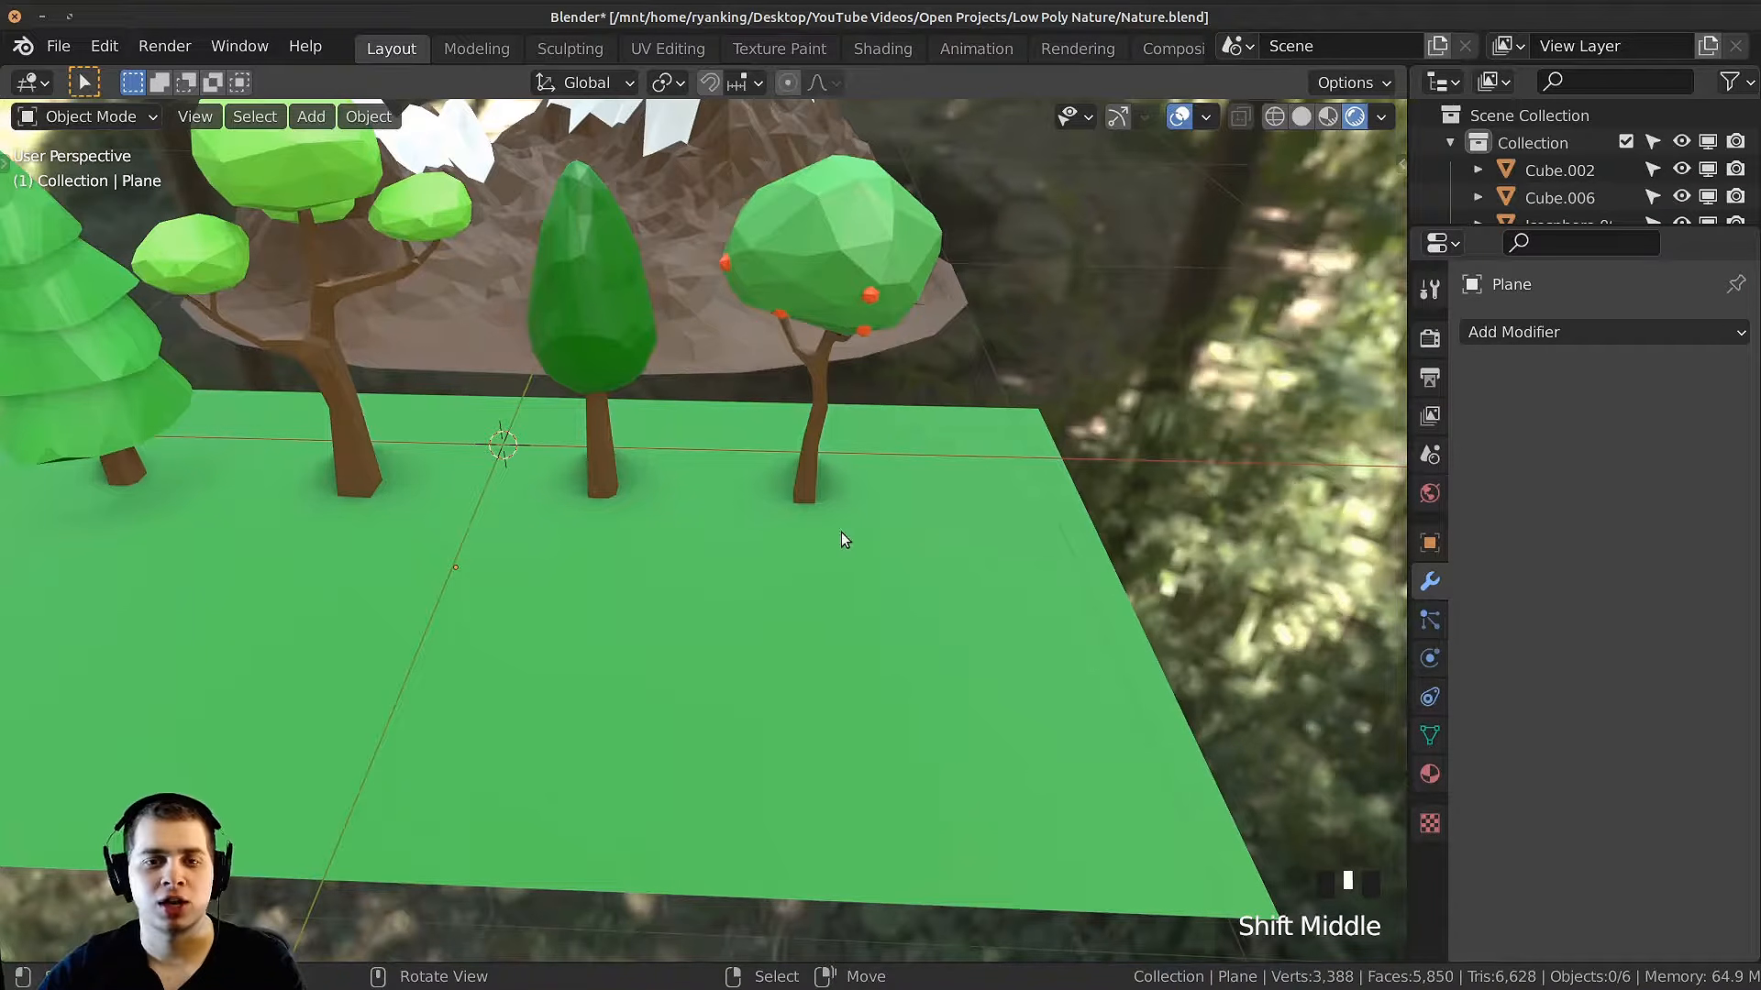
{"action": "left_click", "coordinate": [867, 553]}
{"action": "middle_click_drag", "start_coordinate": [961, 517], "coordinate": [977, 517], "text": "shift"}
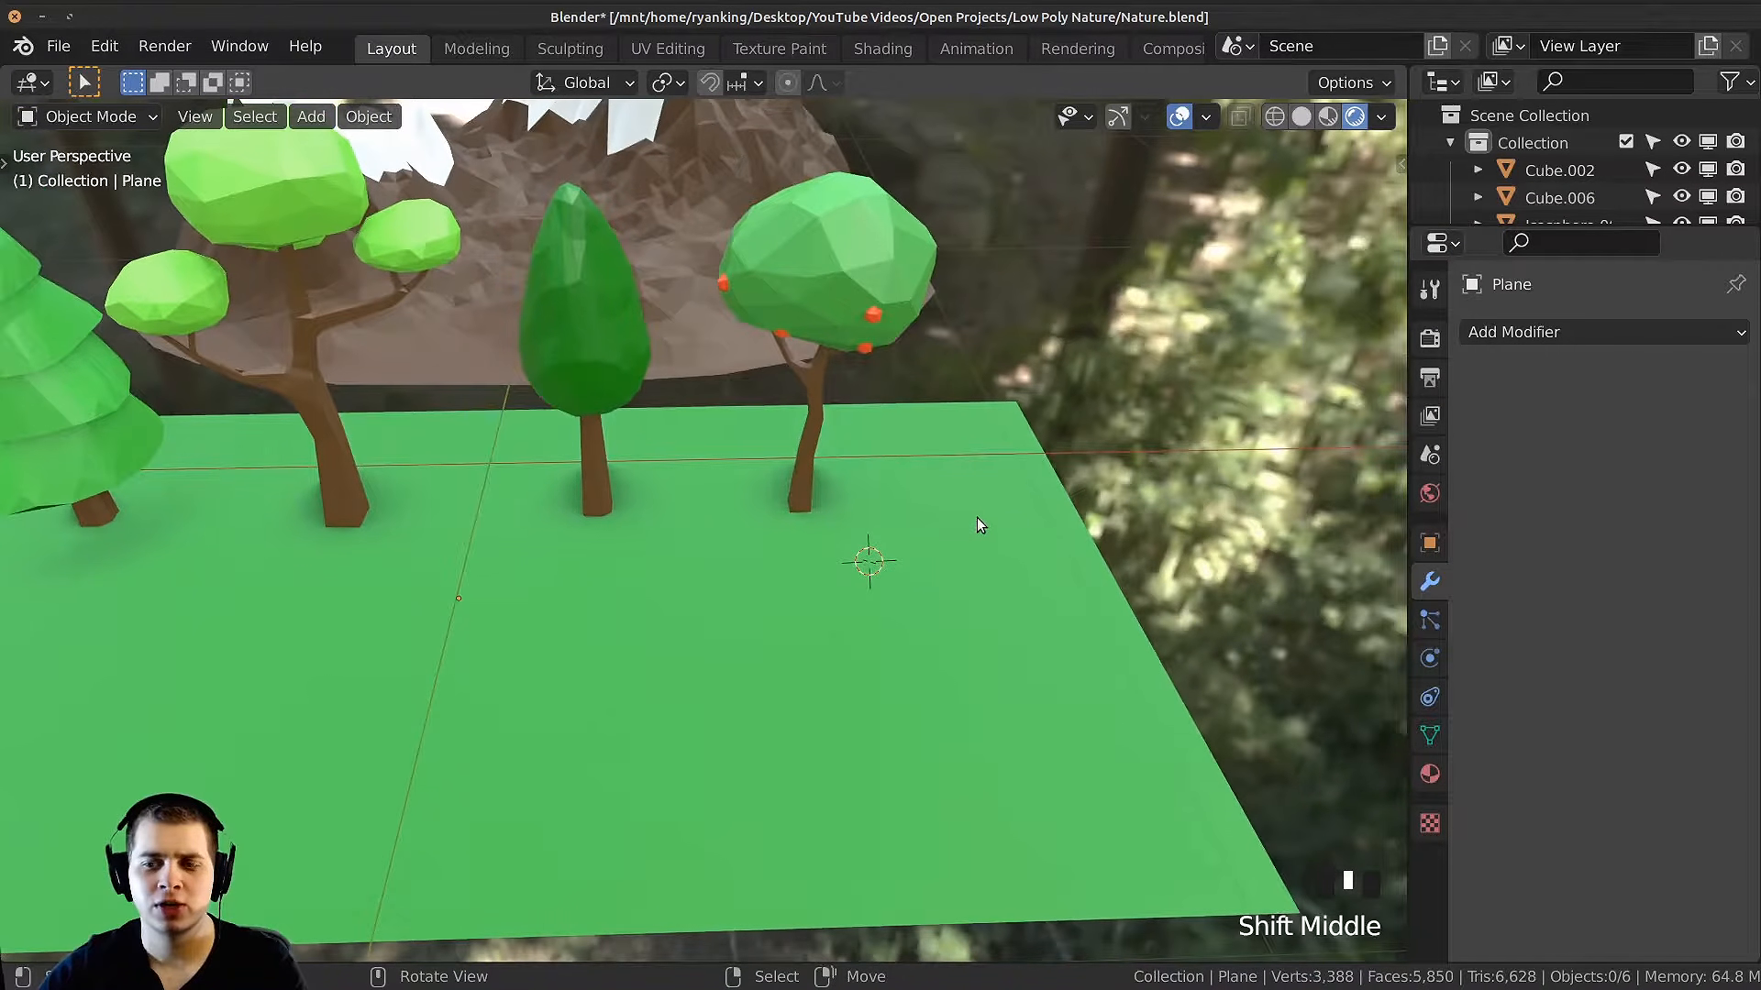
{"action": "key", "text": "shift+a"}
{"action": "mouse_move", "coordinate": [795, 445]}
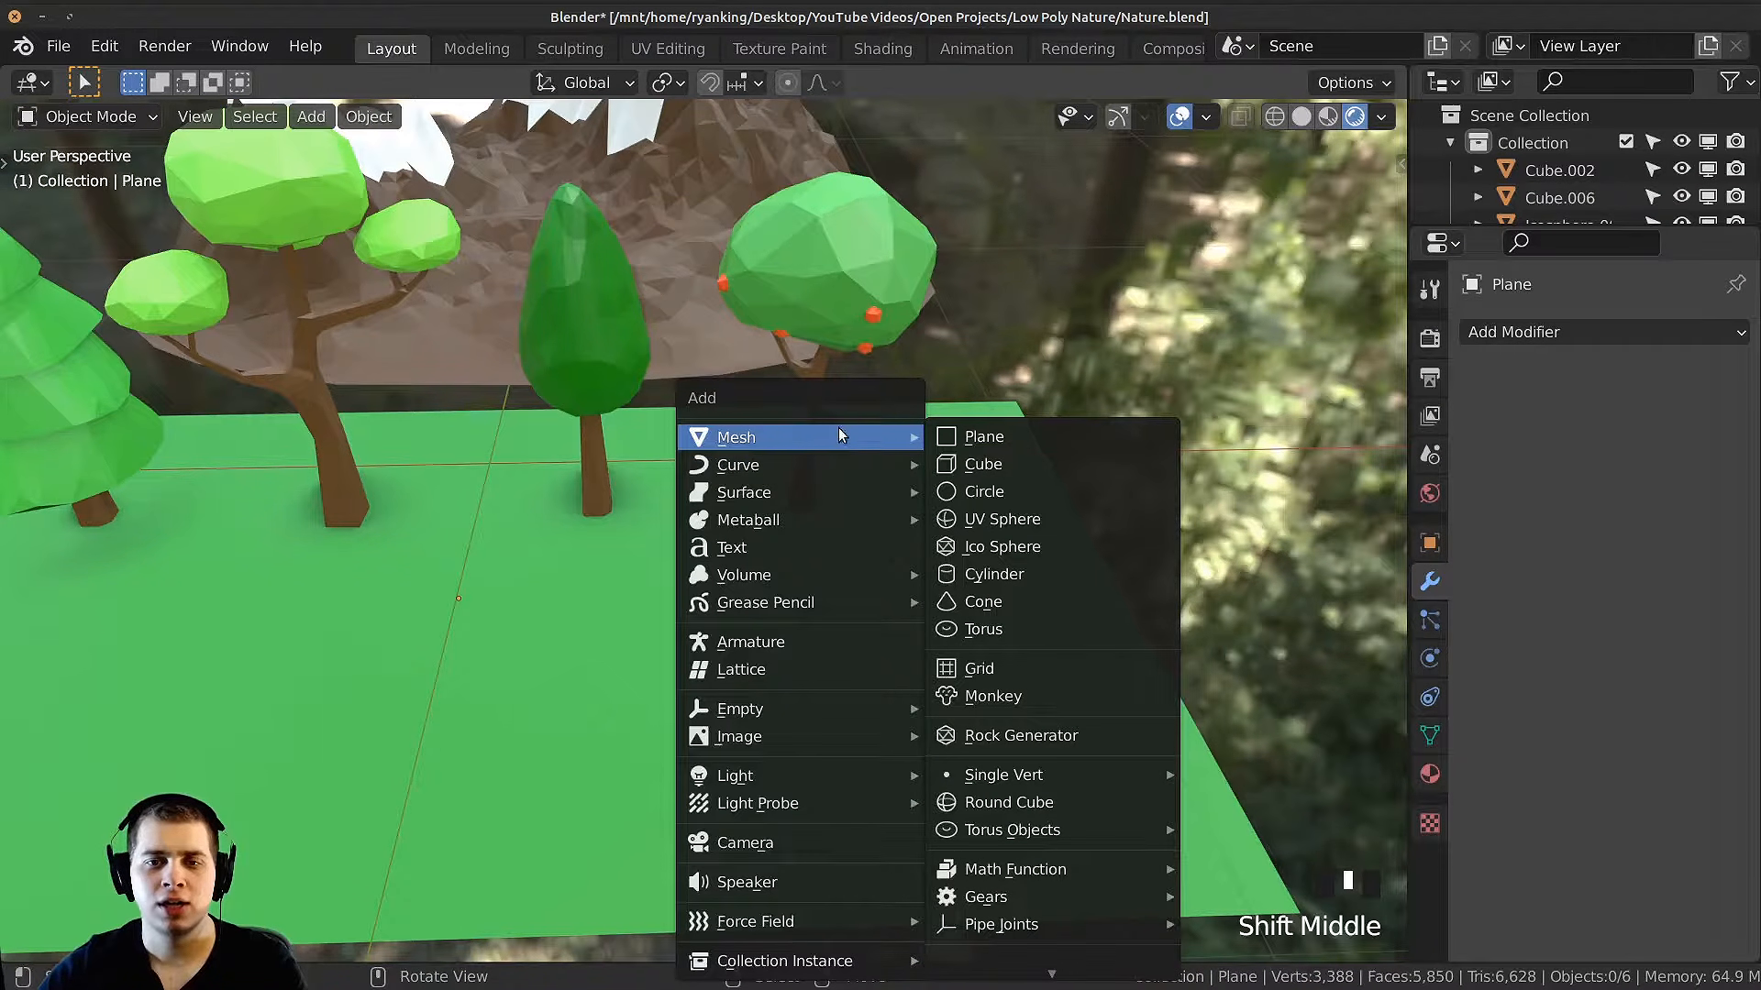
{"action": "left_click", "coordinate": [982, 493]}
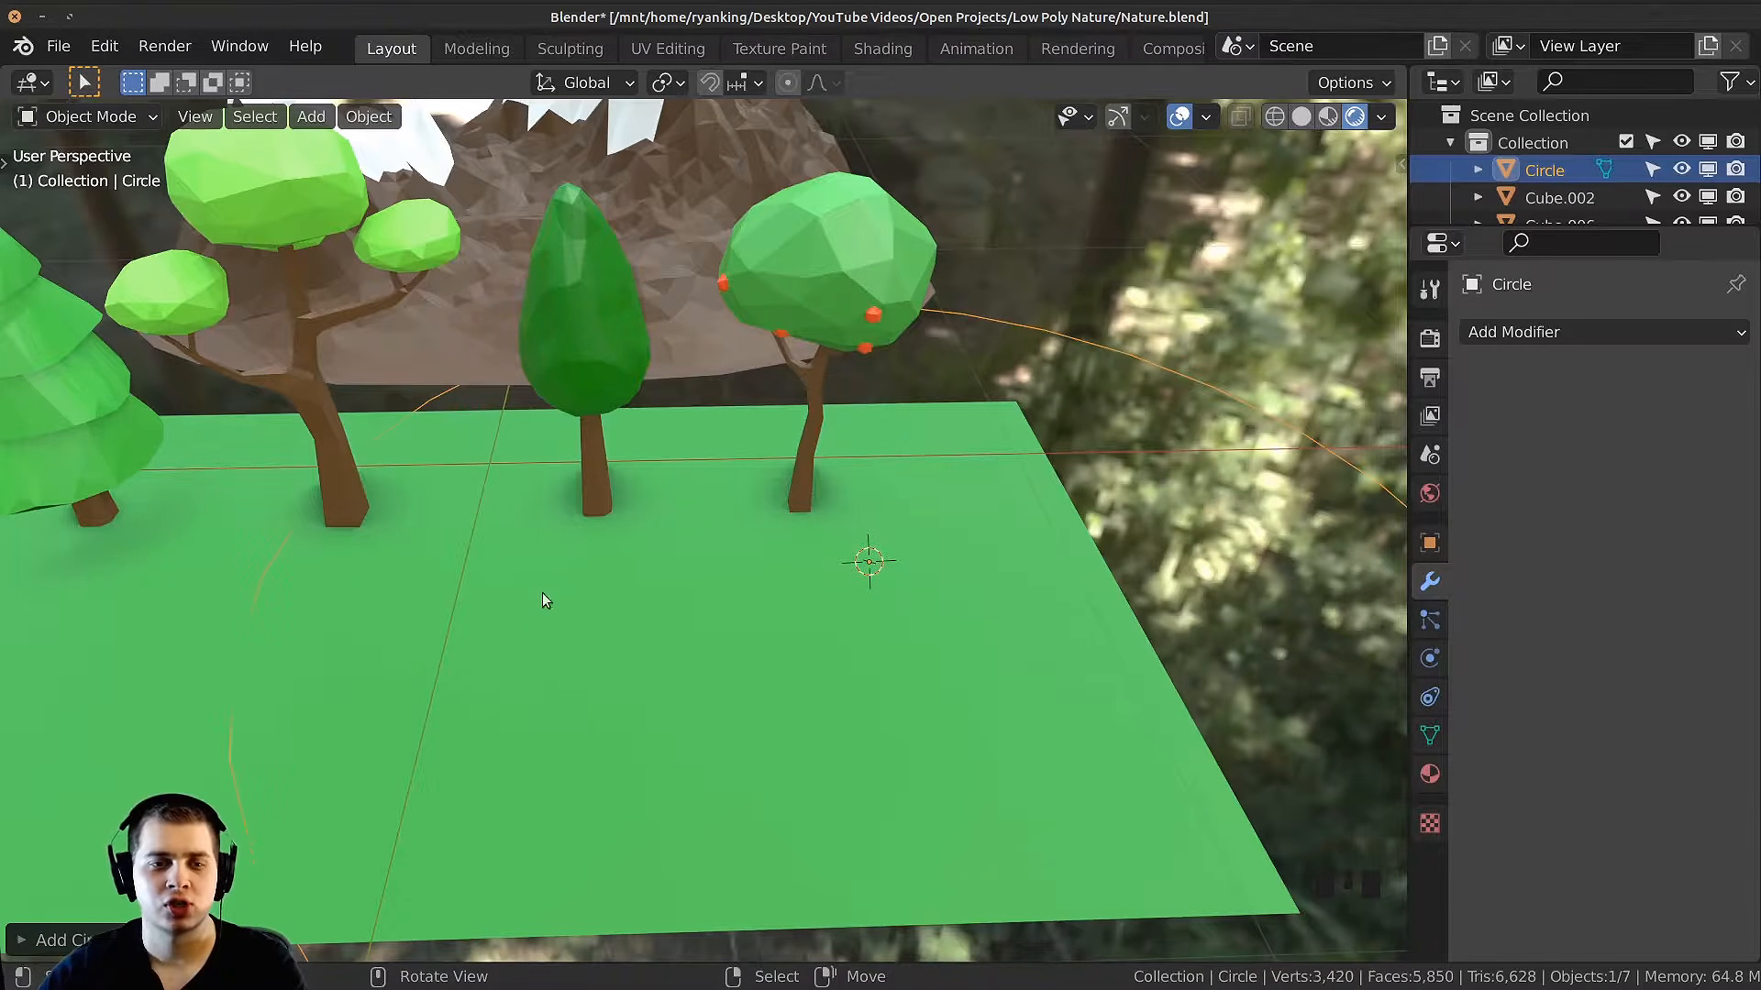
Step: Set the new circle's vertex count to 8
{"action": "scroll", "coordinate": [839, 482], "scroll_direction": "down", "scroll_amount": 3}
{"action": "left_click", "coordinate": [25, 938]}
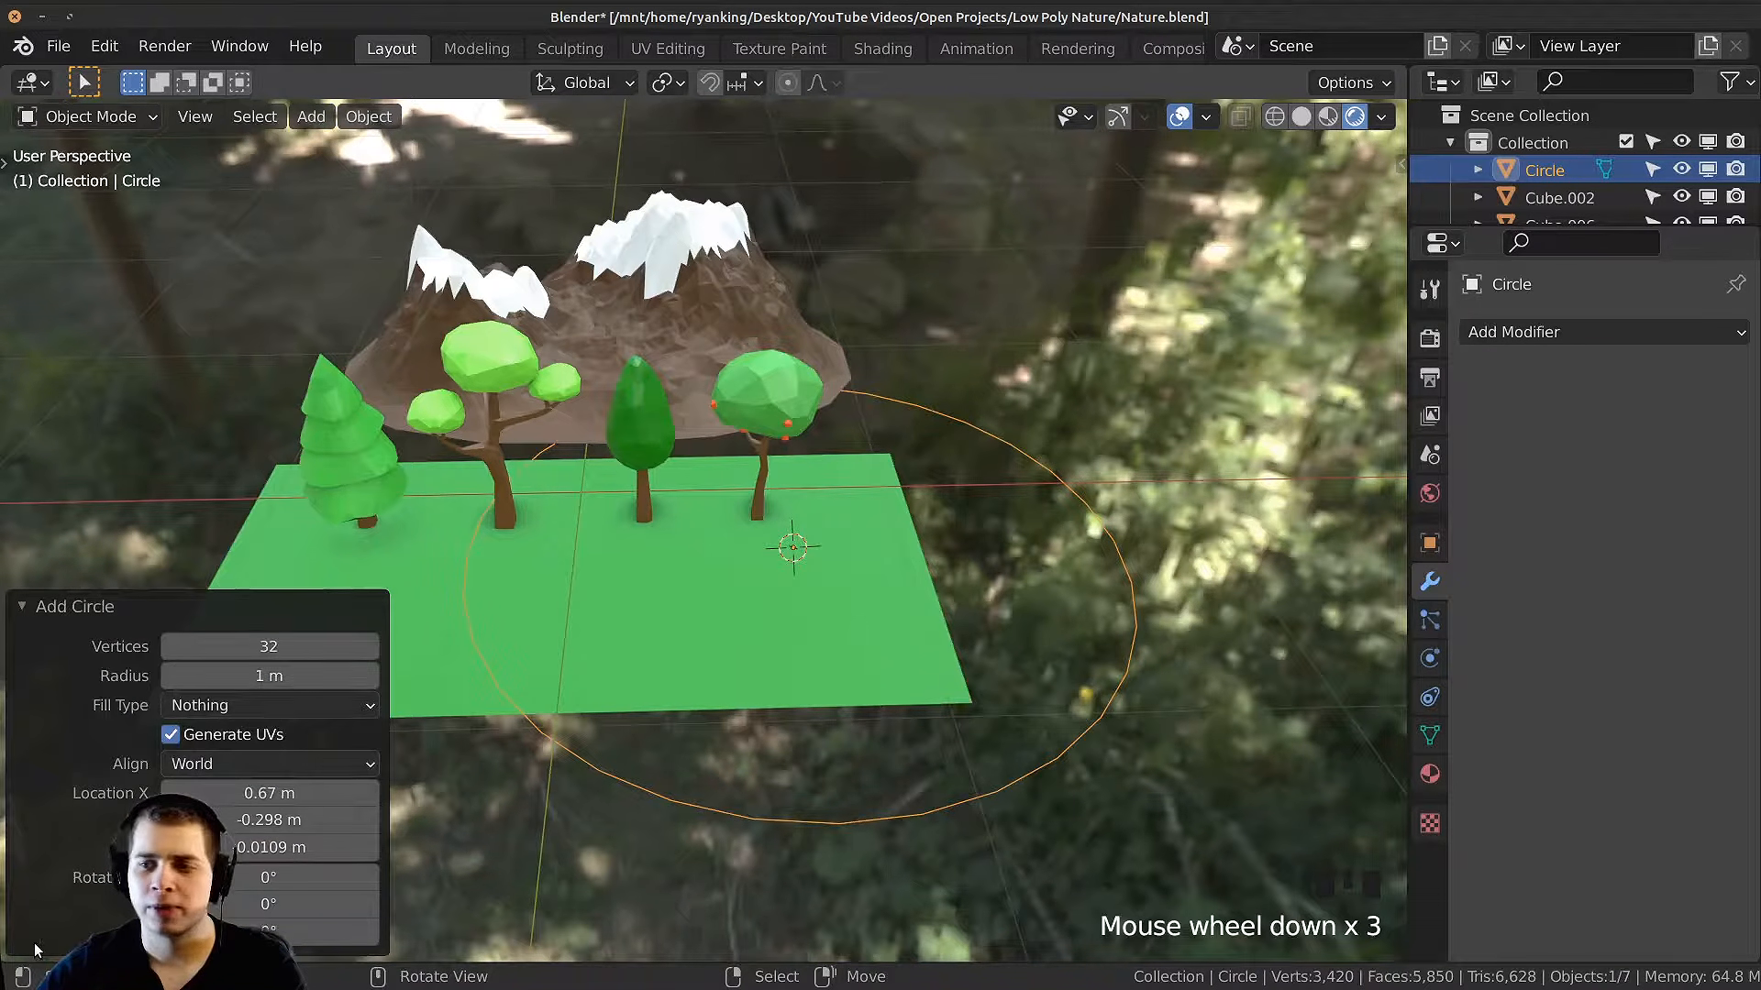
{"action": "left_click", "coordinate": [246, 648]}
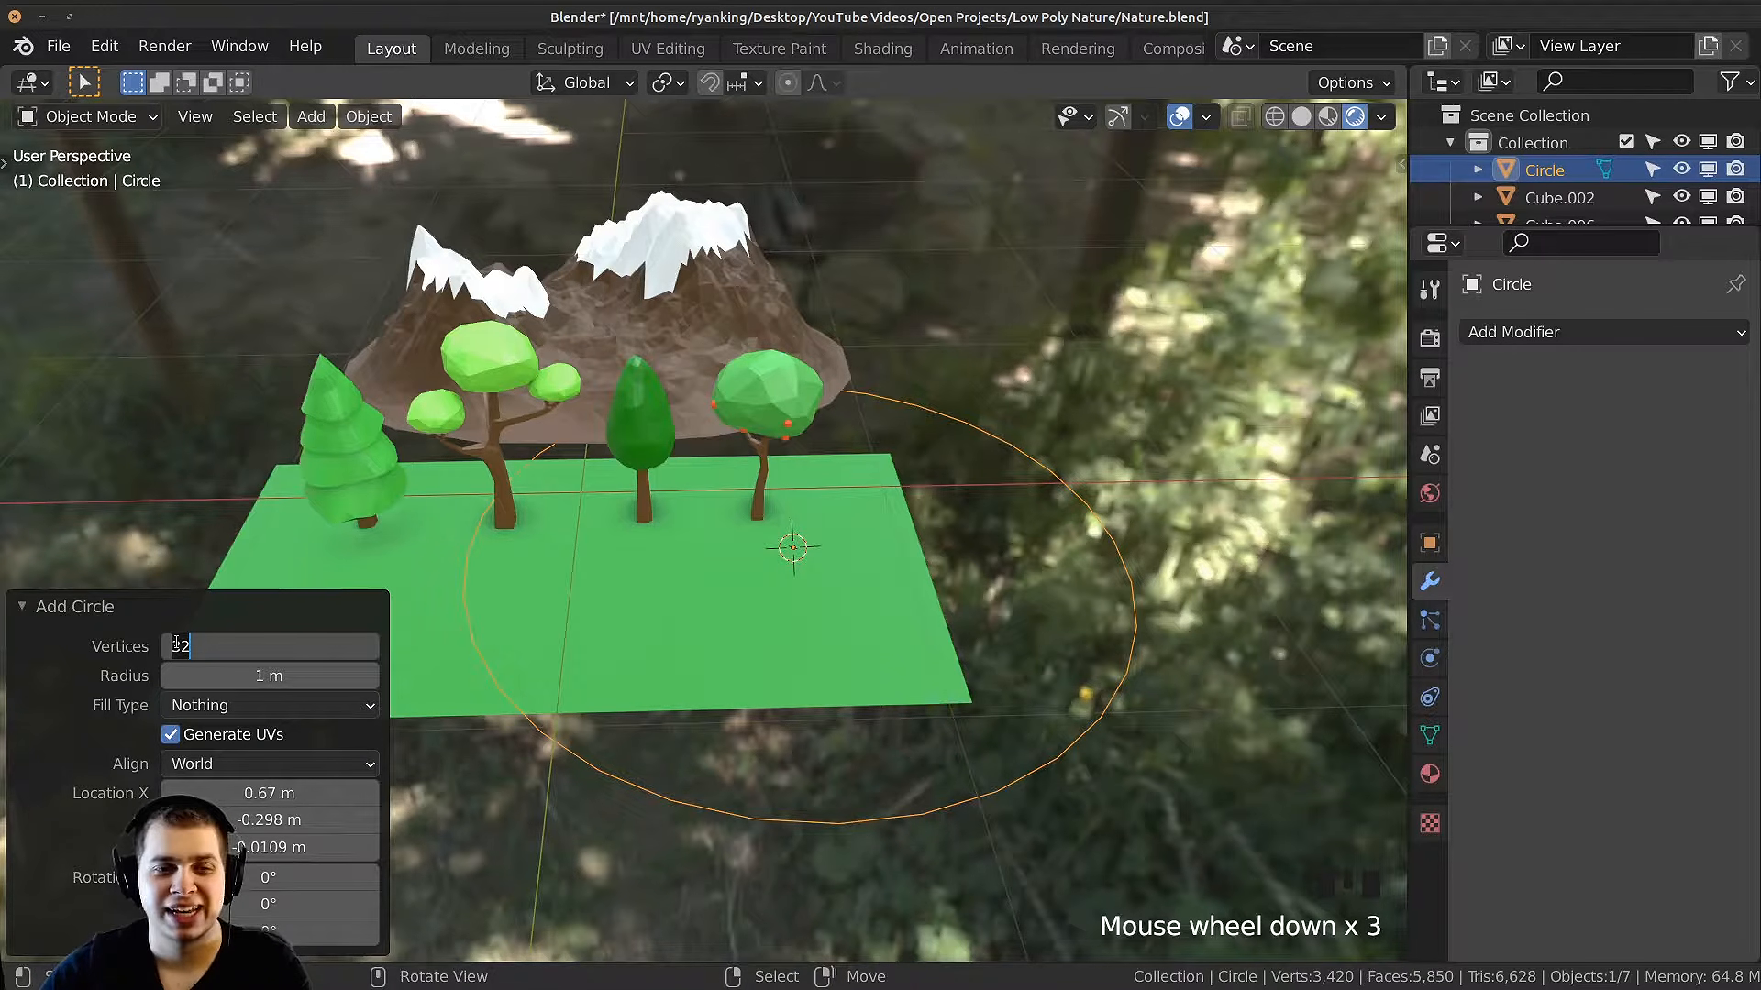
{"action": "key", "text": "Return"}
Step: Scale the circle down to a small ring on the ground near the fruit tree
{"action": "middle_click_drag", "start_coordinate": [1190, 664], "coordinate": [1002, 645], "text": "shift"}
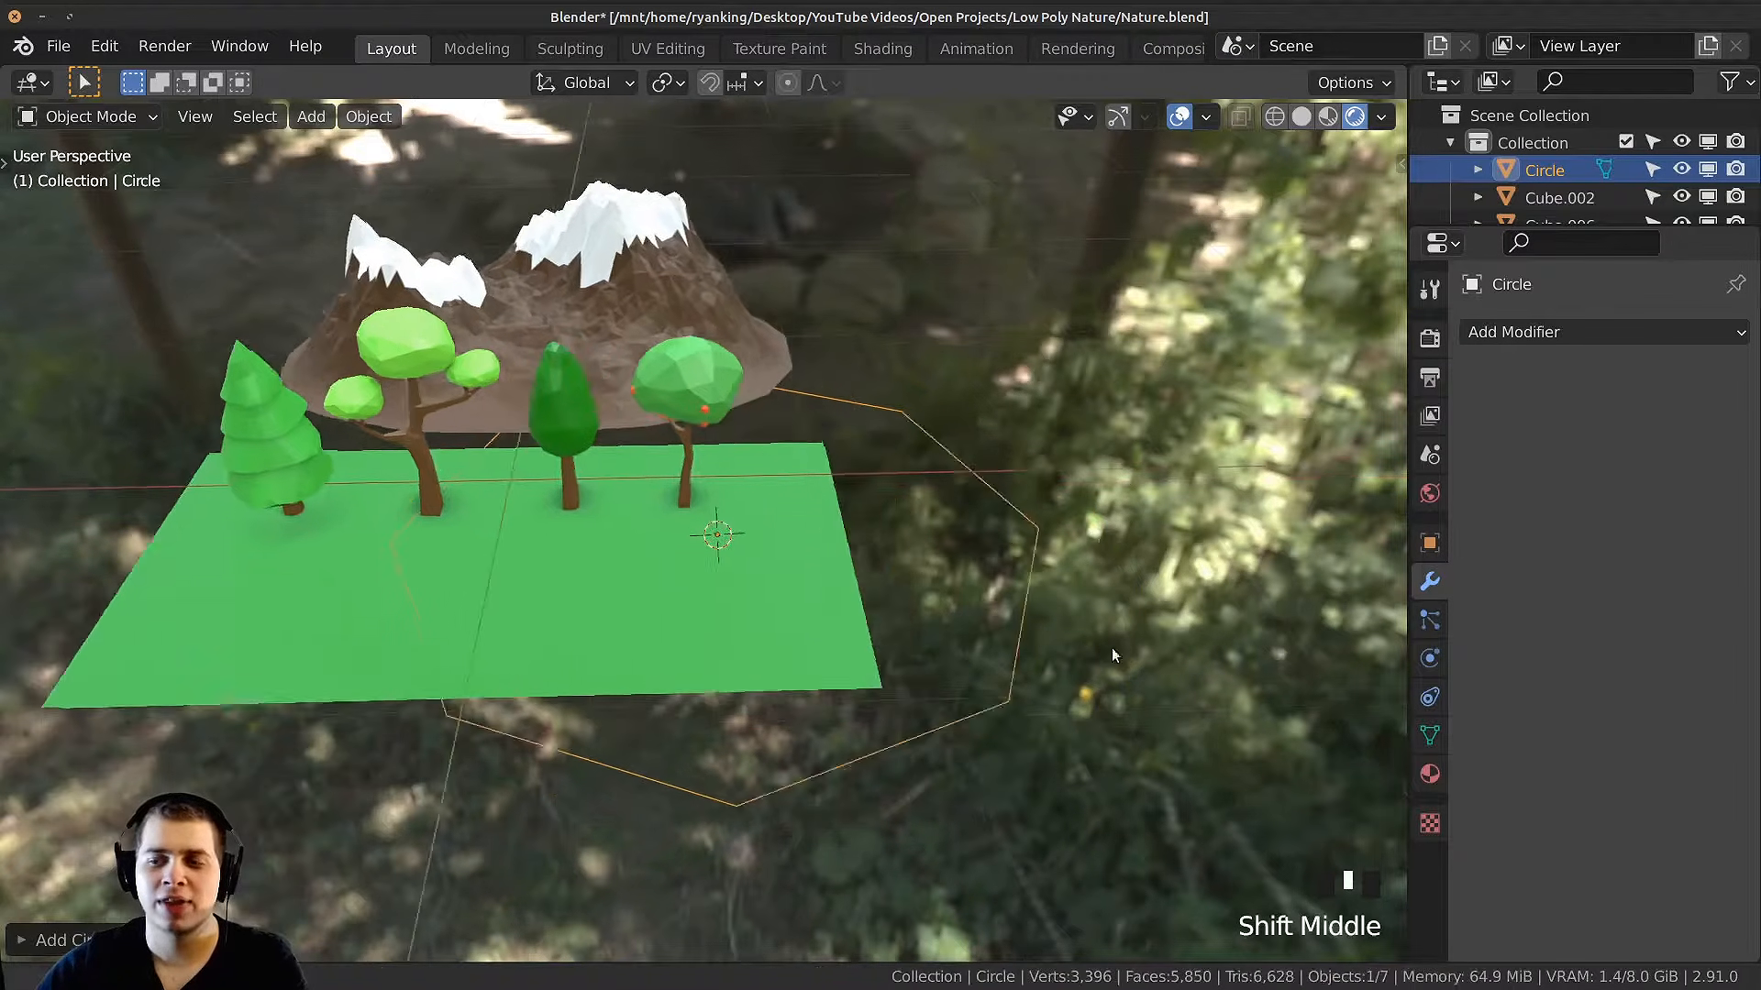
{"action": "scroll", "coordinate": [1245, 560], "scroll_direction": "up", "scroll_amount": 2}
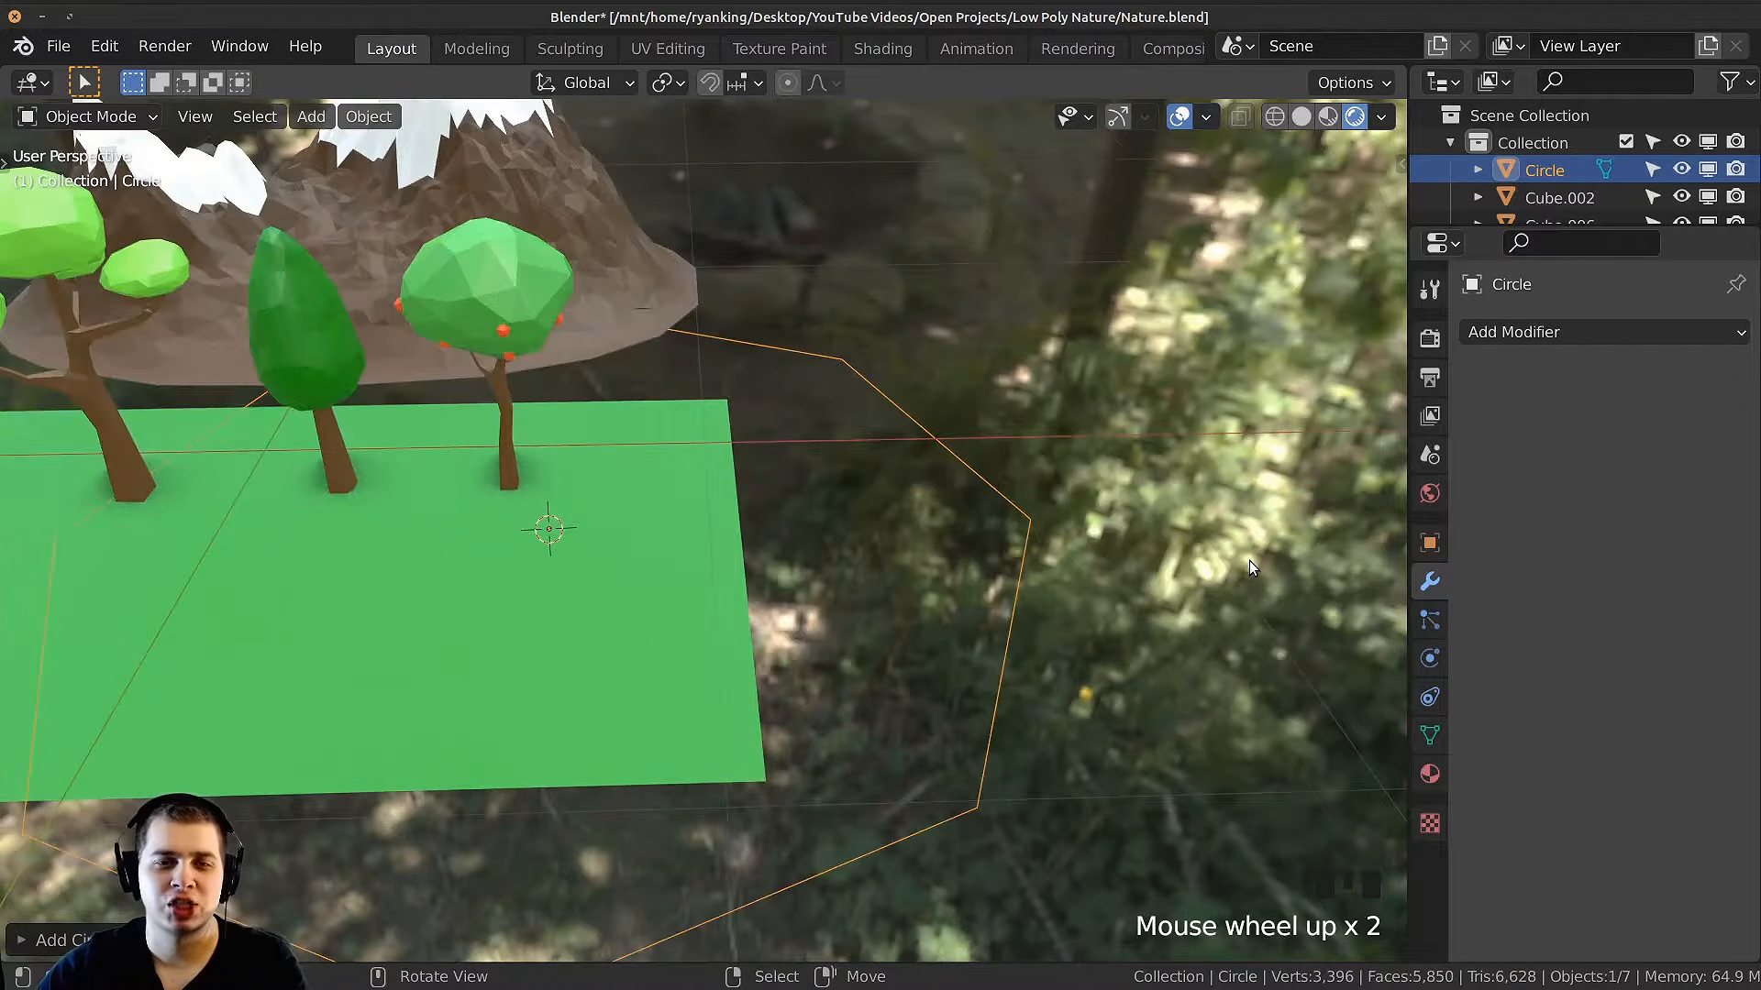
{"action": "scroll", "coordinate": [1247, 559], "scroll_direction": "down", "scroll_amount": 4}
{"action": "key", "text": "s"}
{"action": "left_click", "coordinate": [734, 550]}
{"action": "scroll", "coordinate": [848, 509], "scroll_direction": "up", "scroll_amount": 5}
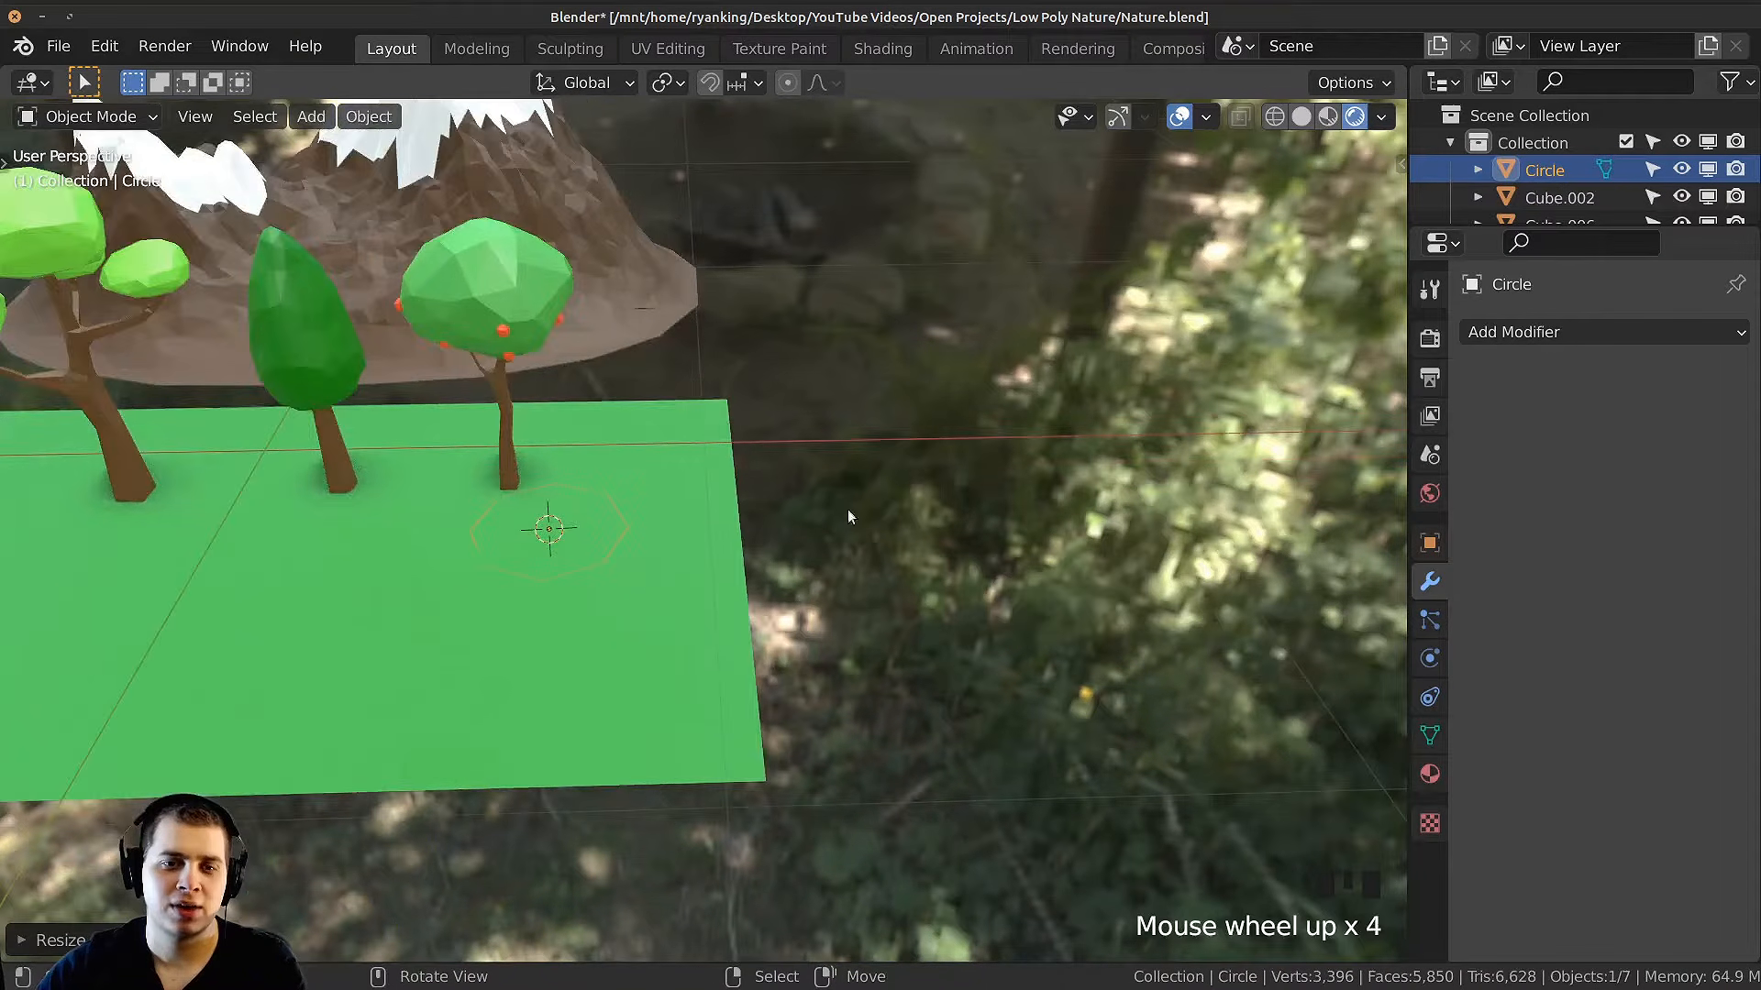
Step: Rotate the circle 90 degrees about the Y axis so it stands upright
{"action": "key", "text": "r"}
{"action": "key", "text": "y"}
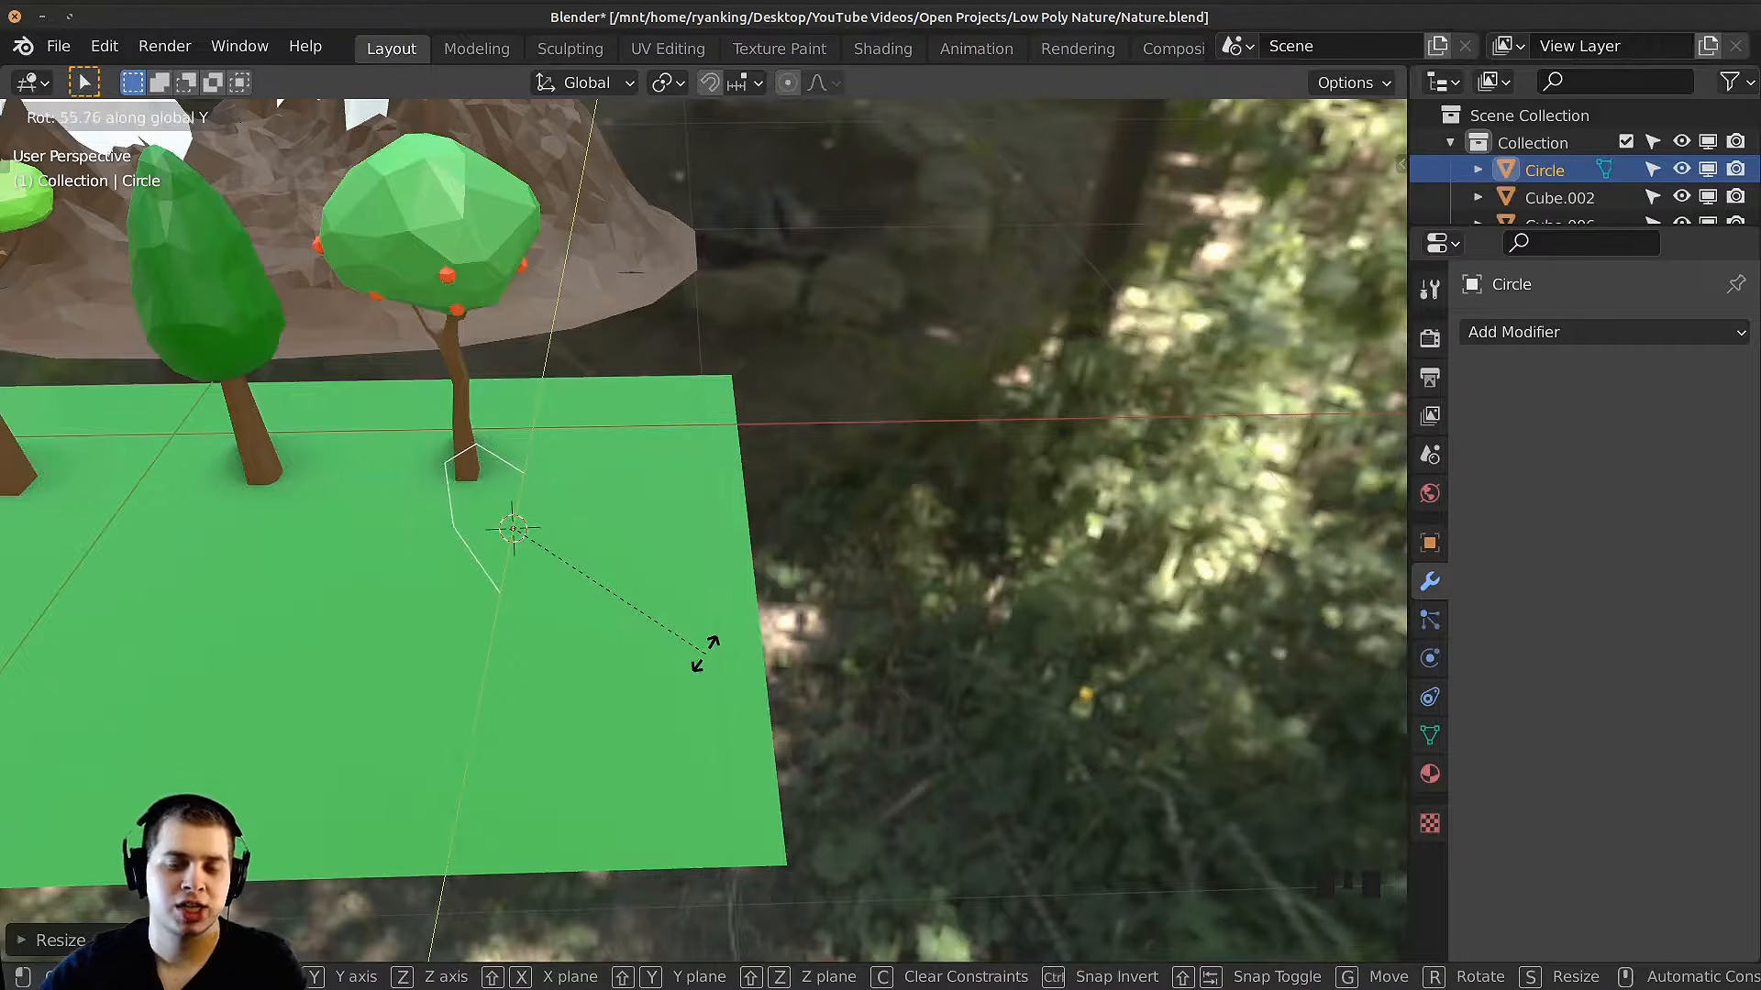
{"action": "type", "text": "90"}
{"action": "key", "text": "Return"}
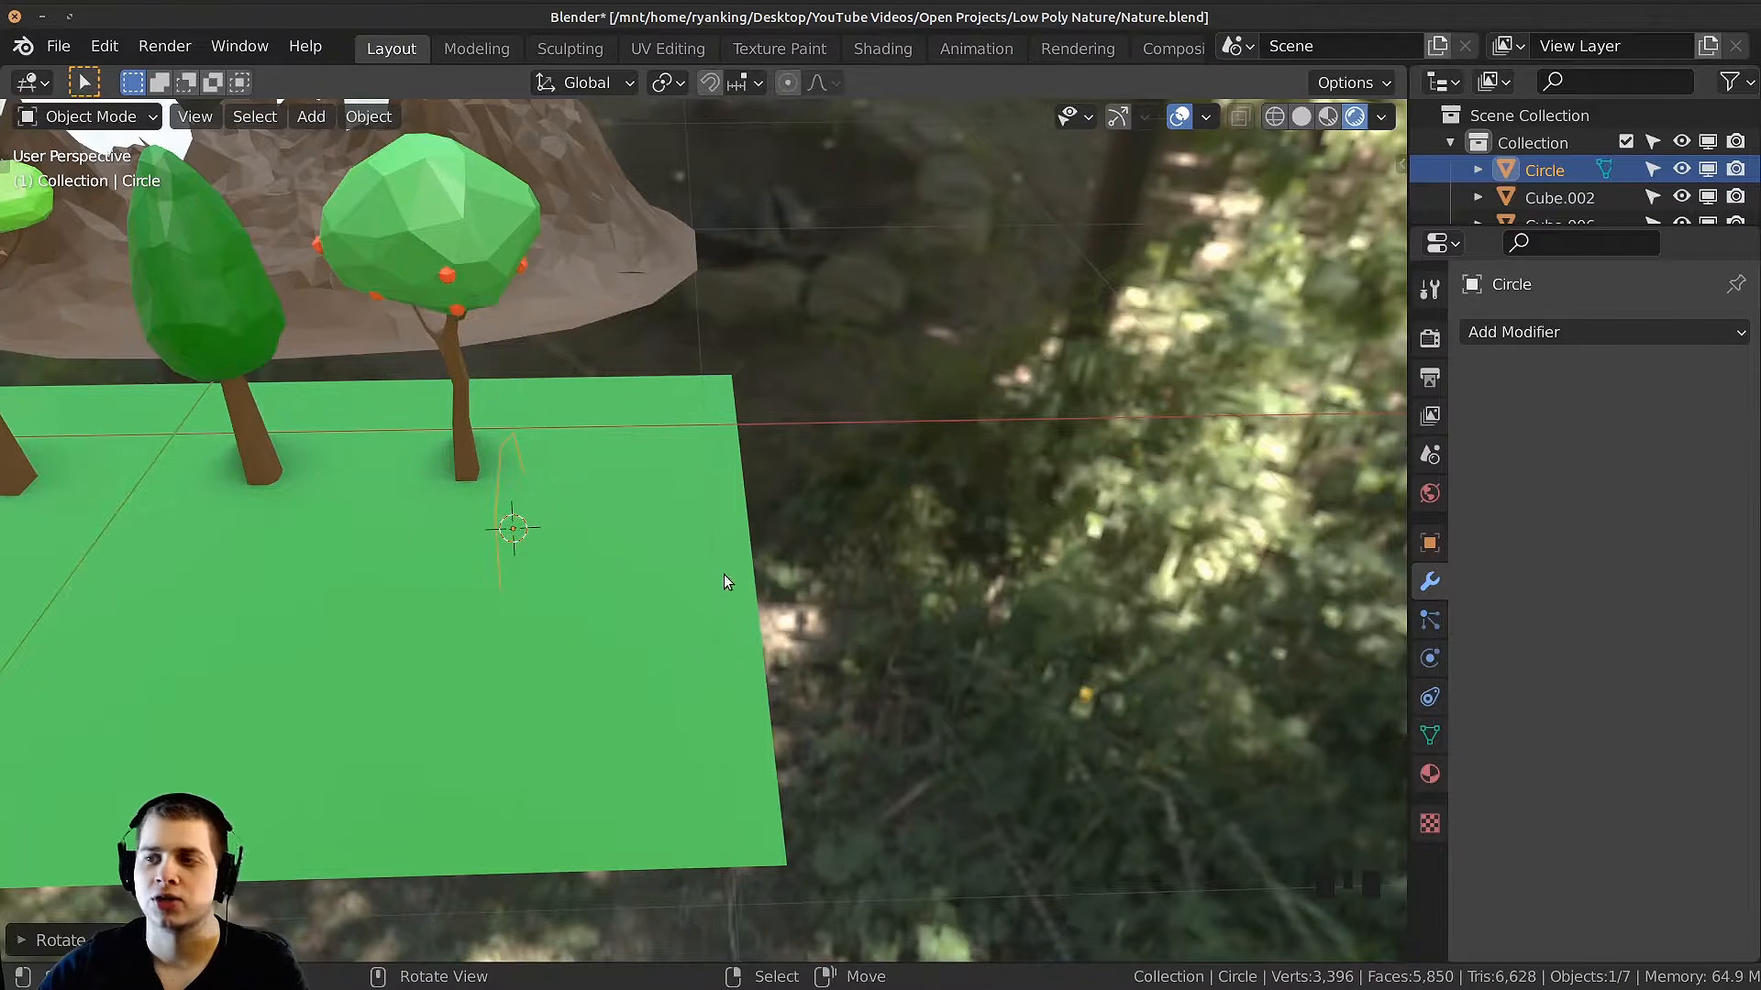
Step: Scale the upright circle down further and move it away from the fruit tree's trunk
{"action": "middle_click_drag", "start_coordinate": [723, 574], "coordinate": [916, 642], "text": "shift"}
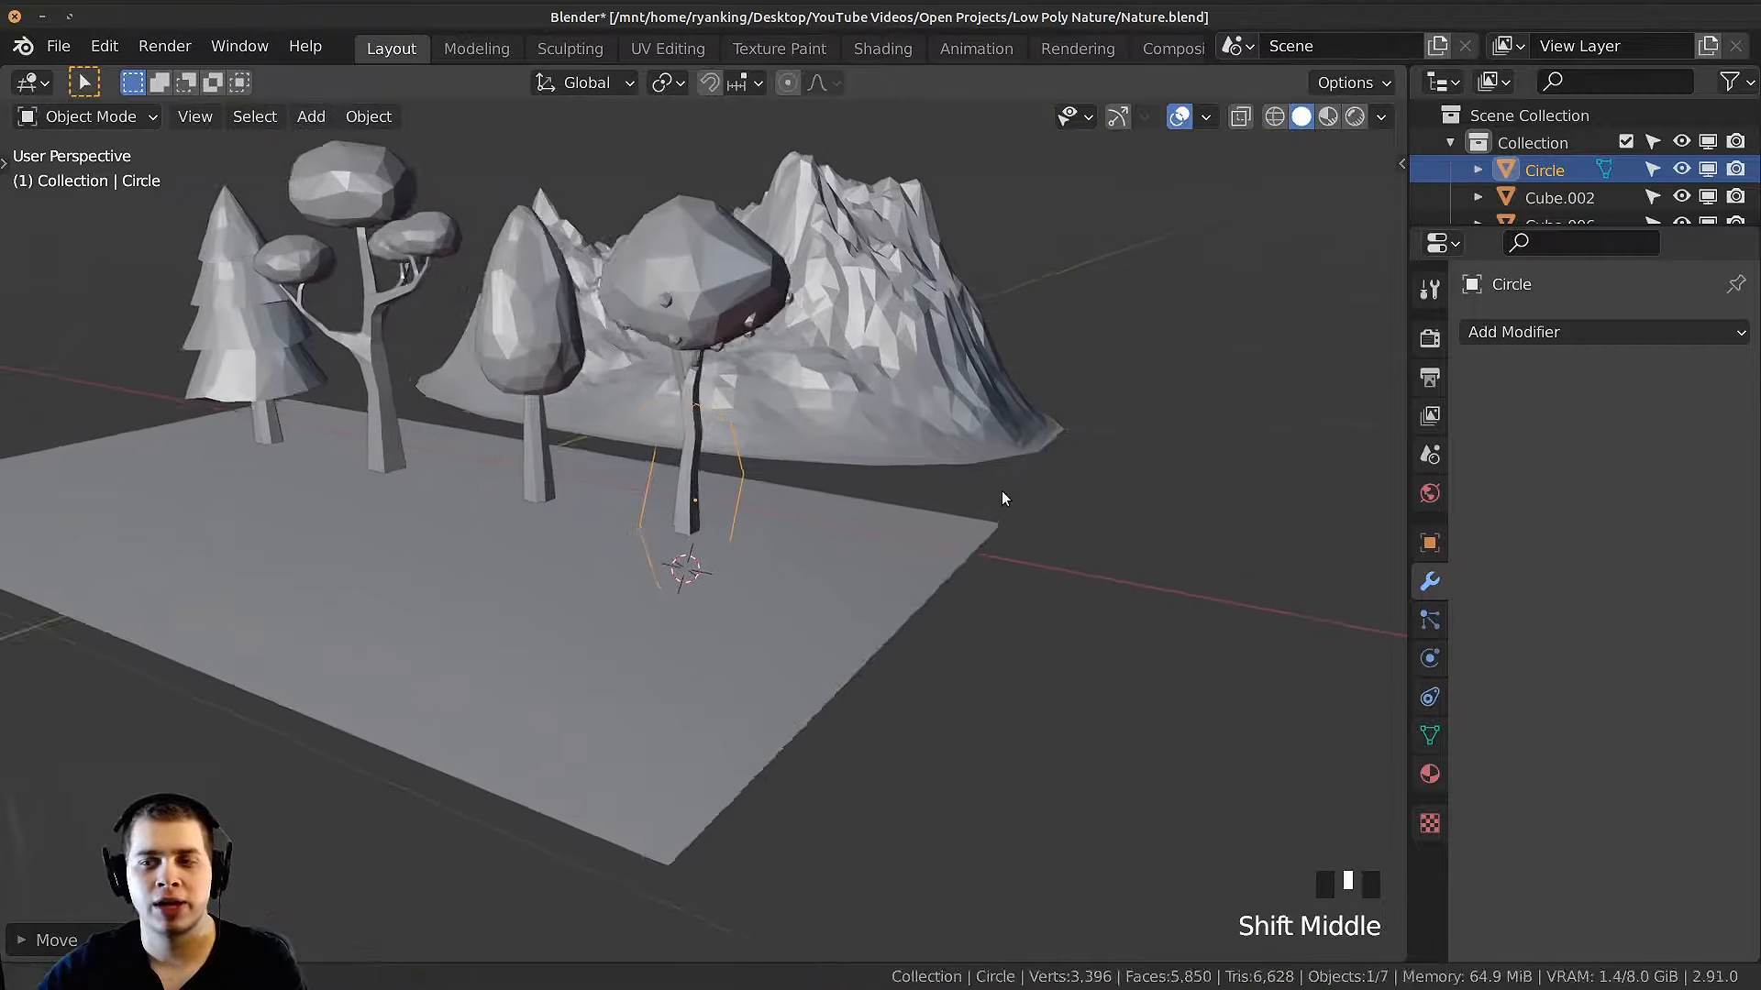
{"action": "middle_click_drag", "start_coordinate": [1002, 492], "coordinate": [795, 448]}
{"action": "scroll", "coordinate": [919, 445], "scroll_direction": "up", "scroll_amount": 3}
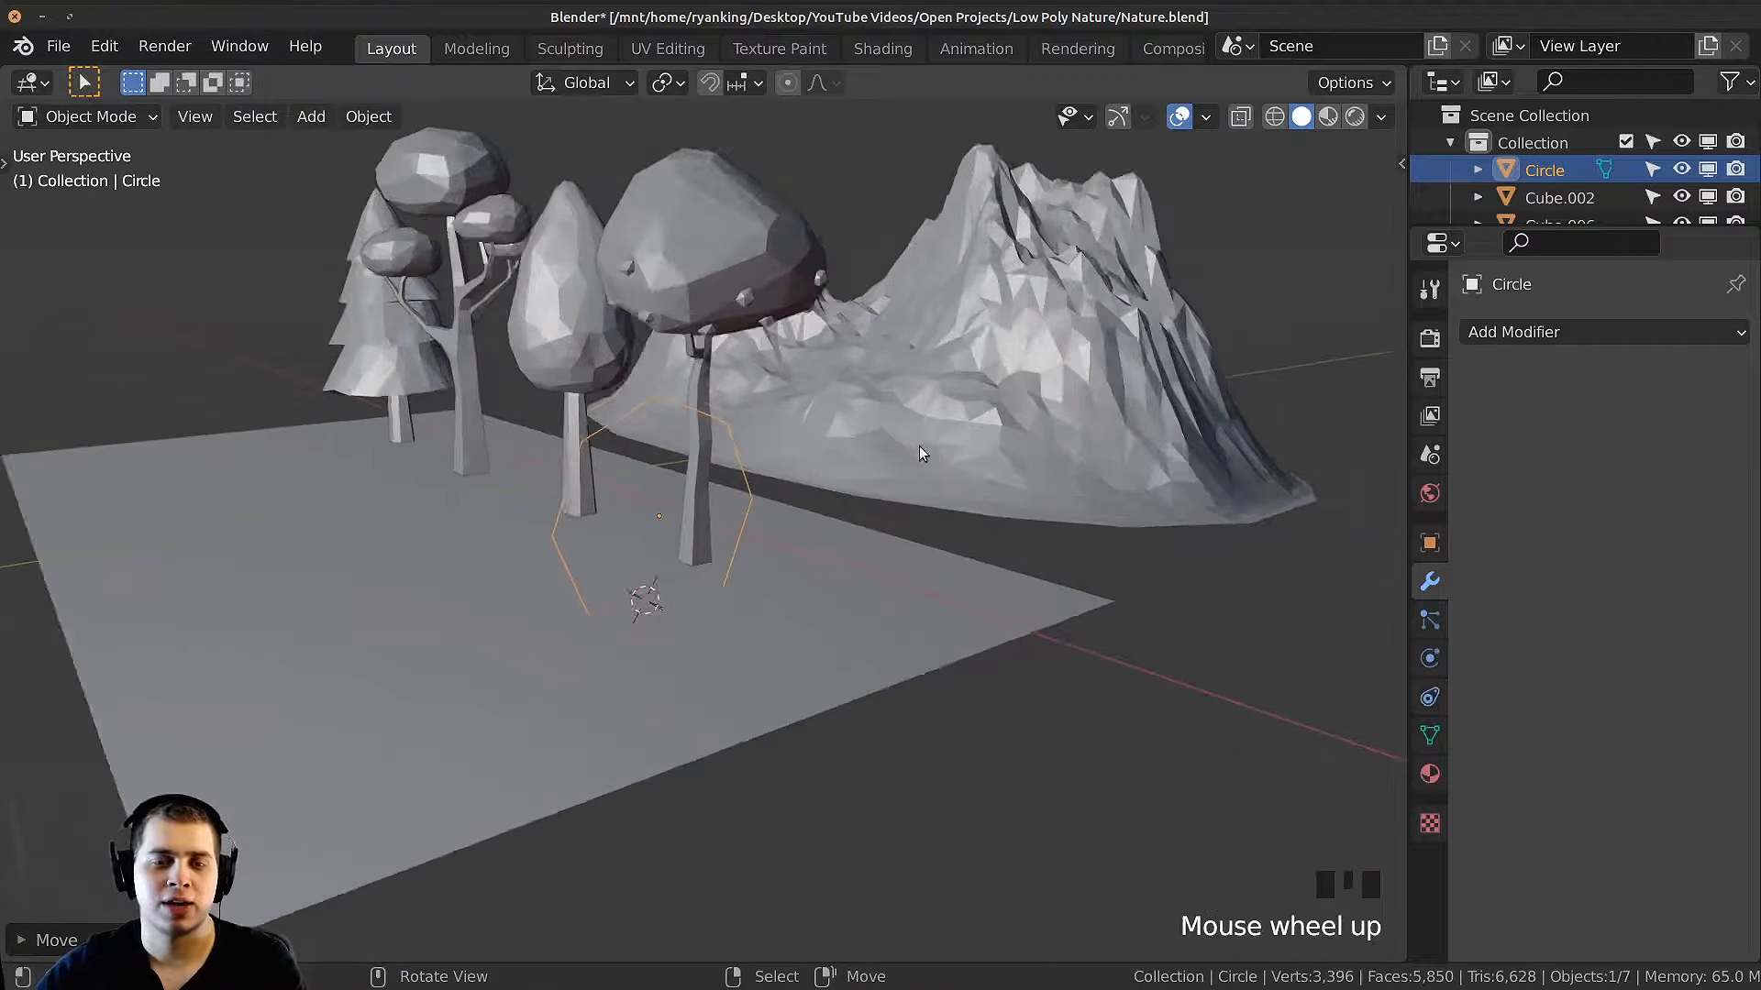
{"action": "middle_click_drag", "start_coordinate": [919, 445], "coordinate": [1011, 425]}
{"action": "key", "text": "s"}
{"action": "left_click", "coordinate": [873, 455]}
{"action": "middle_click_drag", "start_coordinate": [873, 455], "coordinate": [811, 465]}
{"action": "key", "text": "g"}
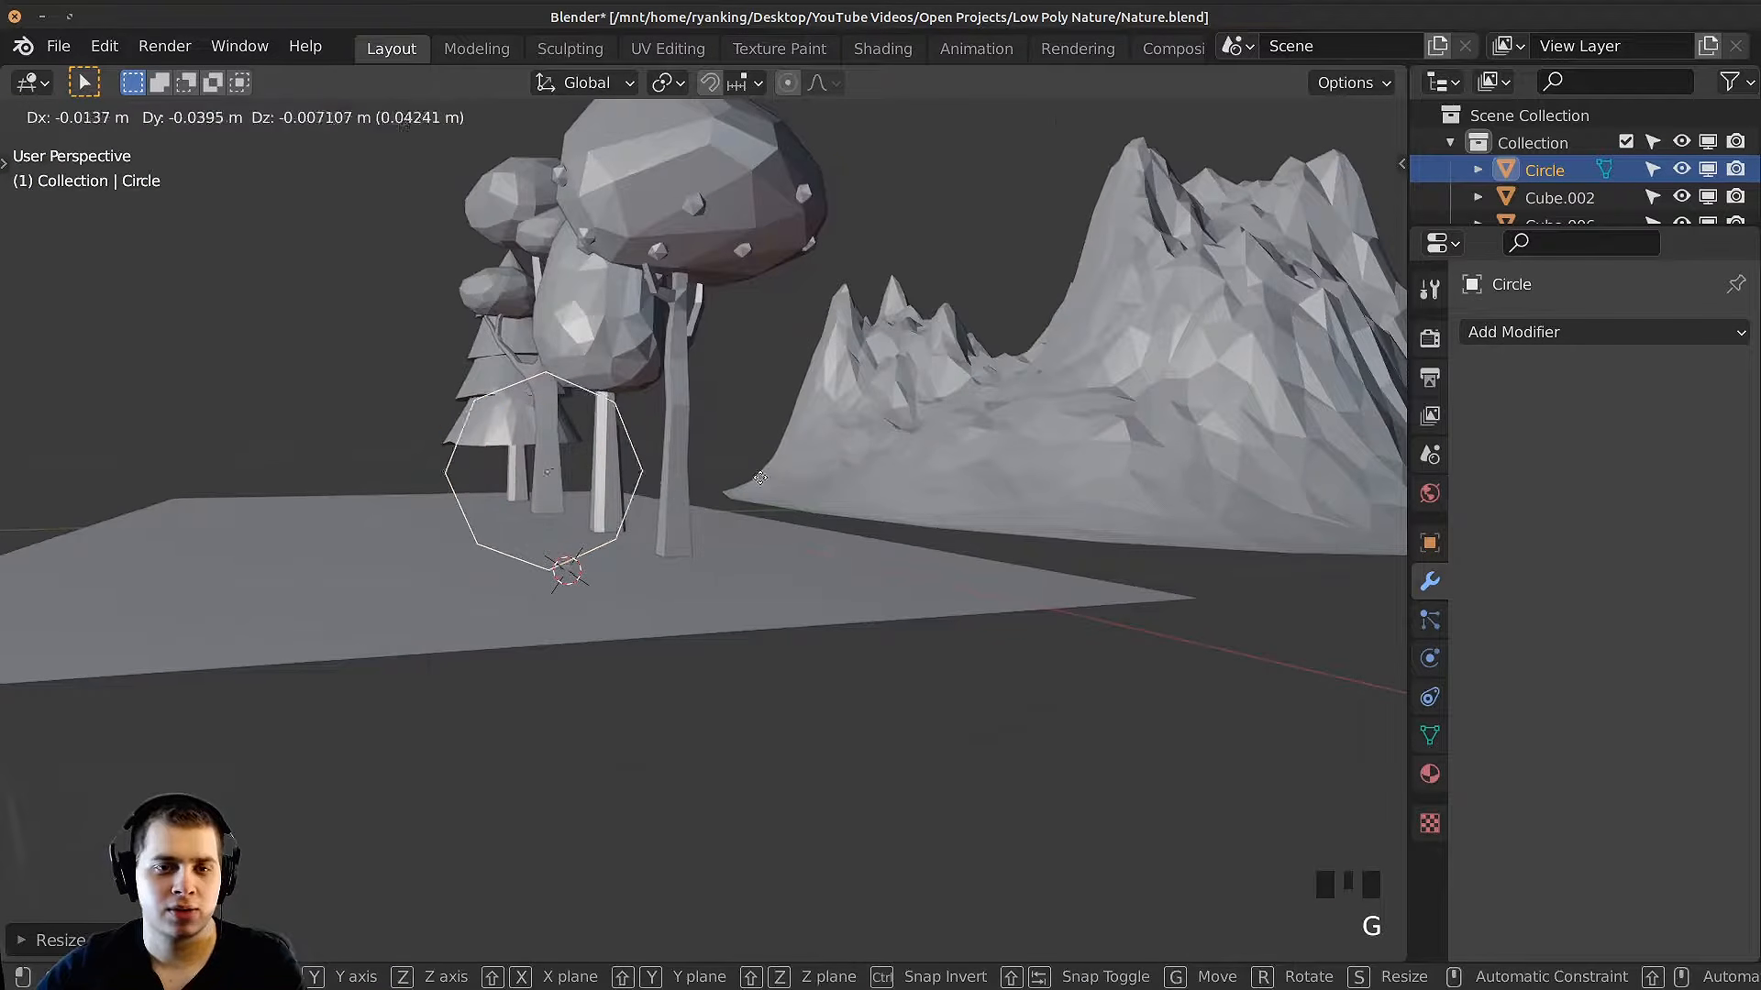
{"action": "left_click", "coordinate": [745, 486]}
Step: Continue resizing and moving the circle until it sits small and low over the ground plane
{"action": "key", "text": "s"}
{"action": "left_click", "coordinate": [697, 513]}
{"action": "key", "text": "g"}
{"action": "left_click", "coordinate": [686, 550]}
{"action": "key", "text": "s"}
{"action": "middle_click_drag", "start_coordinate": [629, 566], "coordinate": [853, 513], "text": "shift"}
{"action": "key", "text": "g"}
{"action": "middle_click_drag", "start_coordinate": [853, 514], "coordinate": [849, 473]}
{"action": "left_click", "coordinate": [965, 534]}
Step: In top view, move the circle about 0.14 m onto open ground in front of the fruit tree
{"action": "key", "text": "KP_7"}
{"action": "key", "text": "g"}
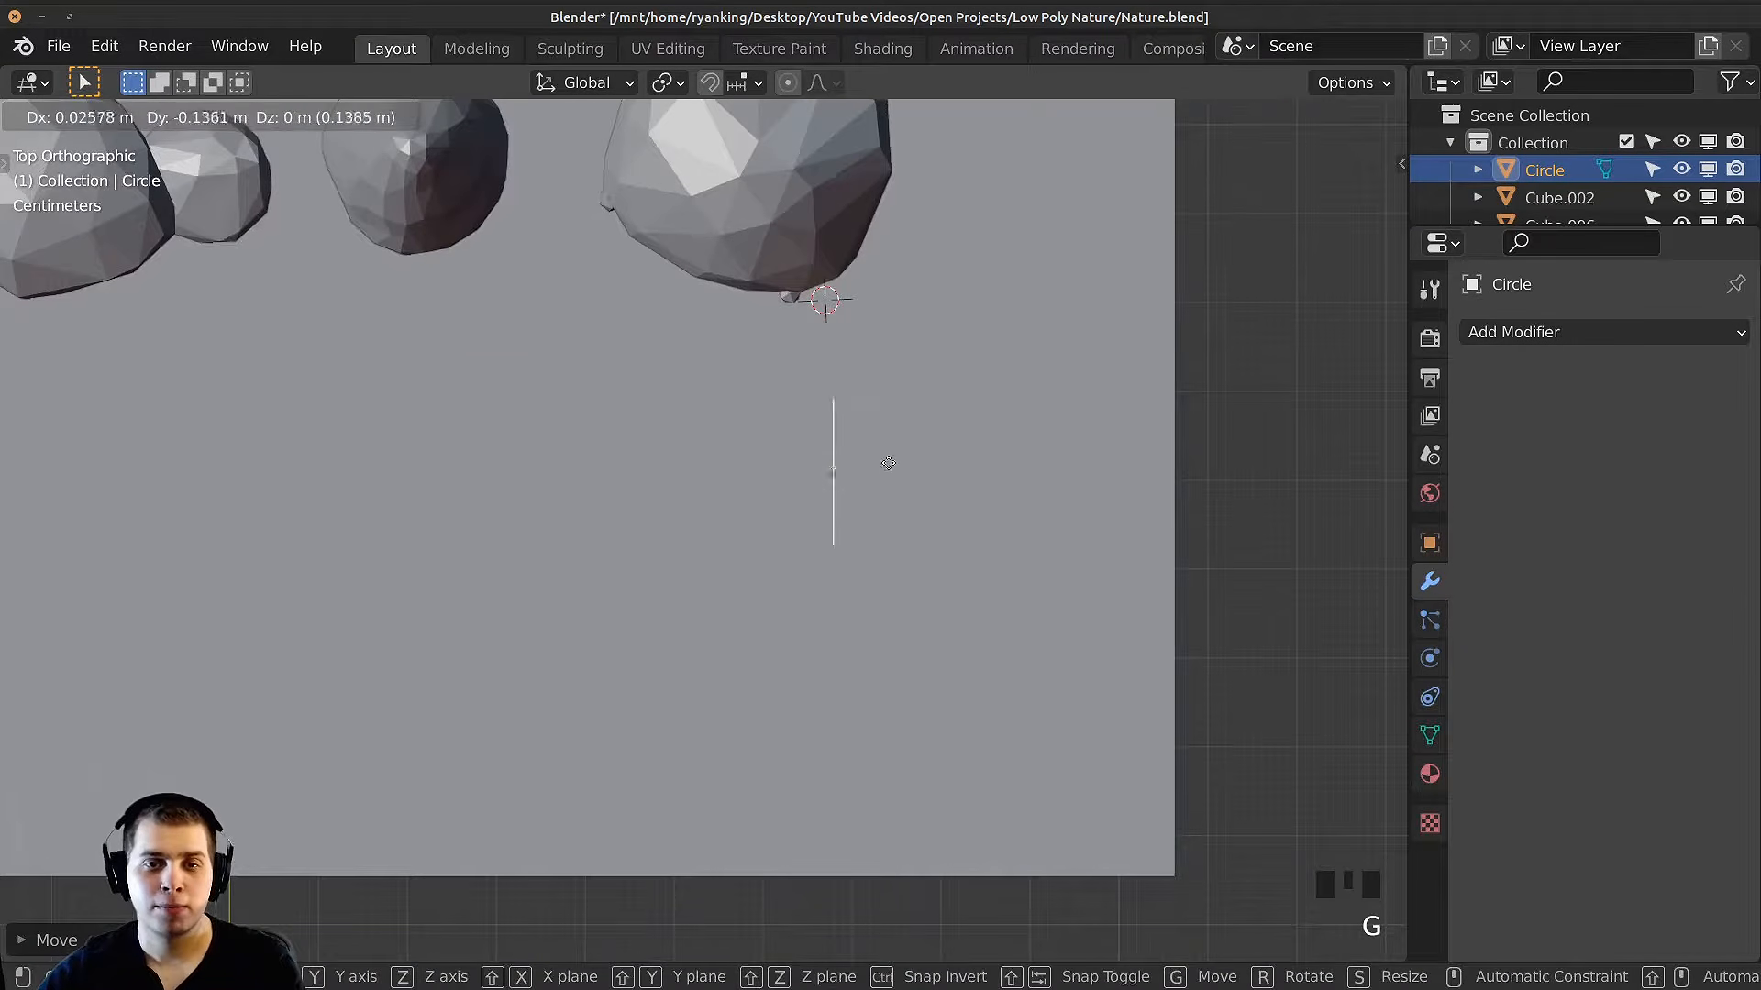
{"action": "left_click", "coordinate": [889, 463]}
Step: In Edit Mode, extrude the circle sideways along the ground into a first tube segment and rotate its end ring slightly
{"action": "middle_click_drag", "start_coordinate": [598, 429], "coordinate": [860, 414], "text": "shift"}
{"action": "scroll", "coordinate": [1037, 431], "scroll_direction": "up", "scroll_amount": 2}
{"action": "key", "text": "Tab"}
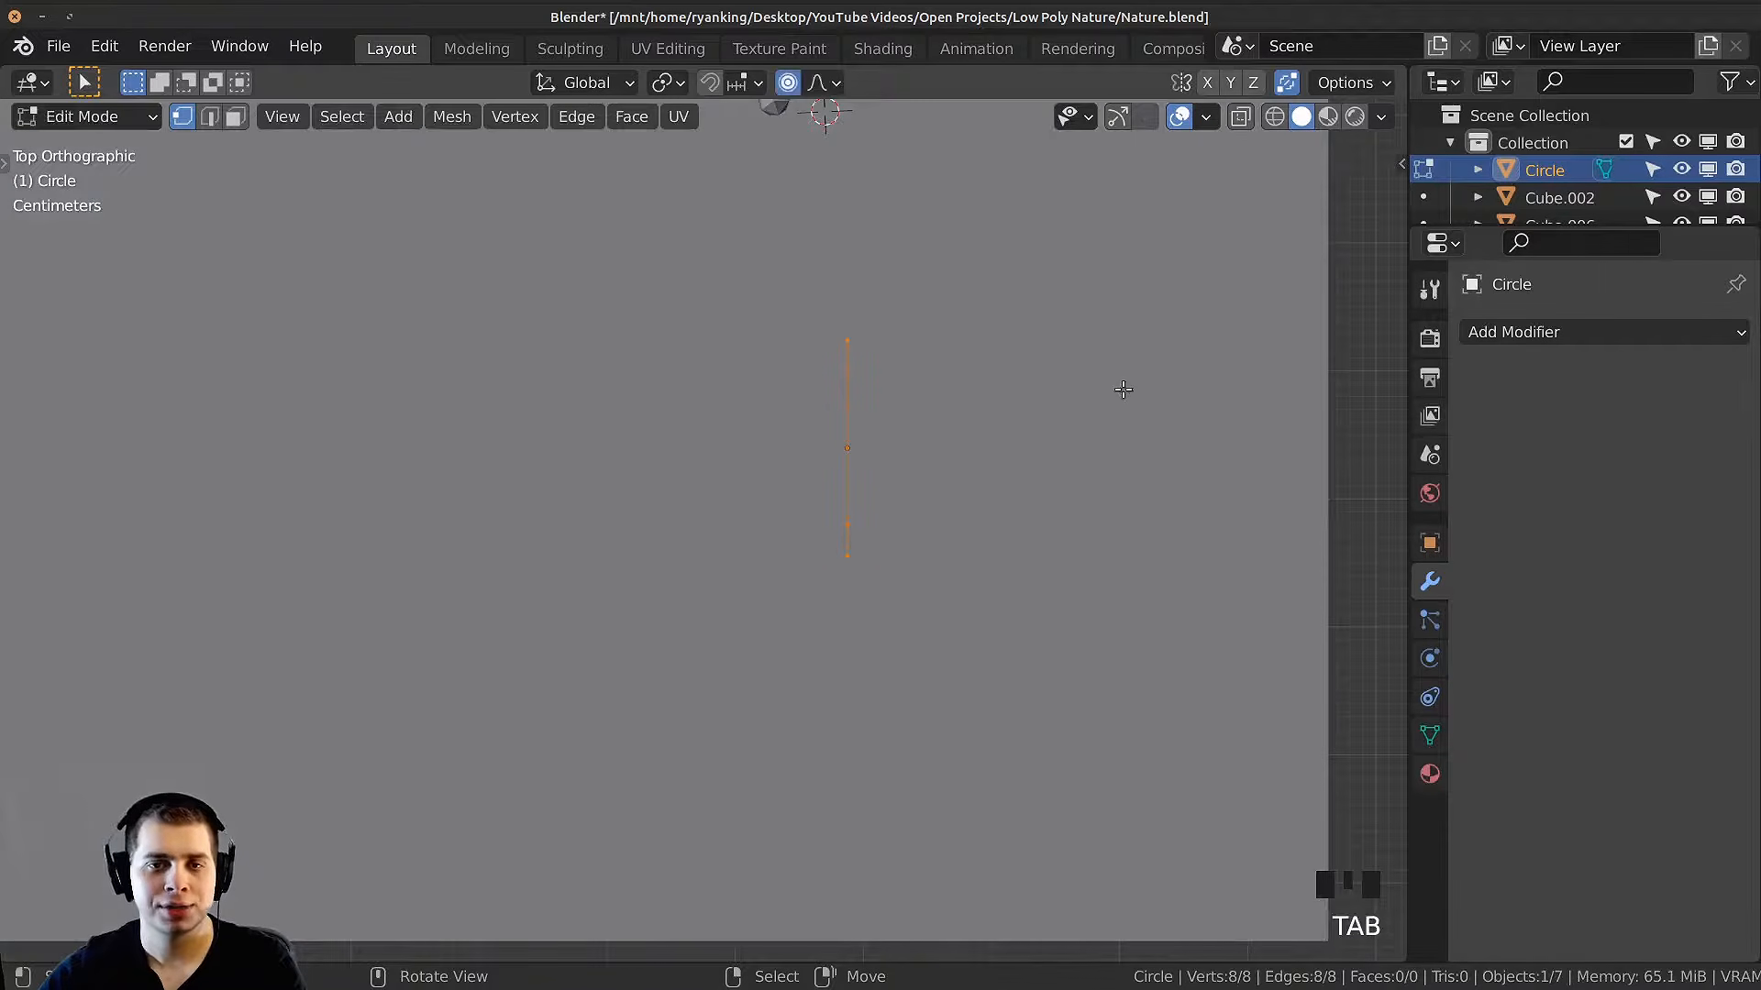
{"action": "middle_click_drag", "start_coordinate": [1088, 392], "coordinate": [1168, 448], "text": "shift"}
{"action": "key", "text": "e"}
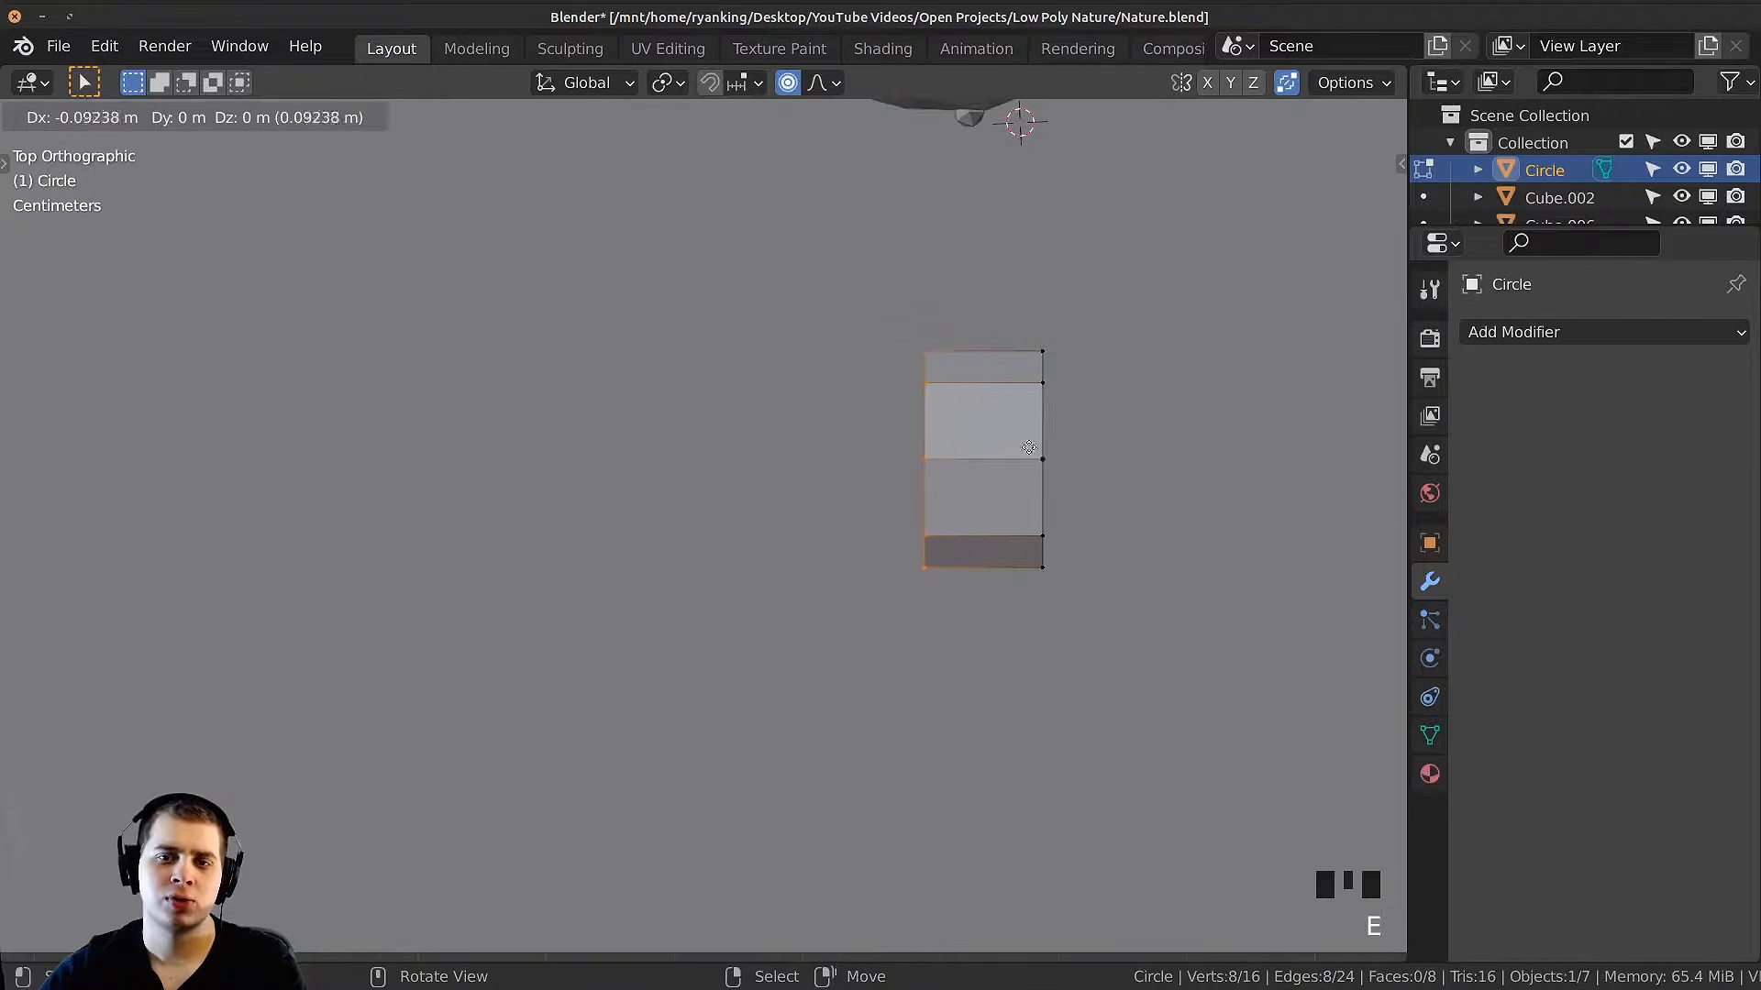
{"action": "left_click", "coordinate": [766, 440]}
{"action": "scroll", "coordinate": [826, 466], "scroll_direction": "down", "scroll_amount": 3}
{"action": "middle_click_drag", "start_coordinate": [868, 487], "coordinate": [917, 487], "text": "shift"}
{"action": "key", "text": "r"}
{"action": "left_click", "coordinate": [904, 480]}
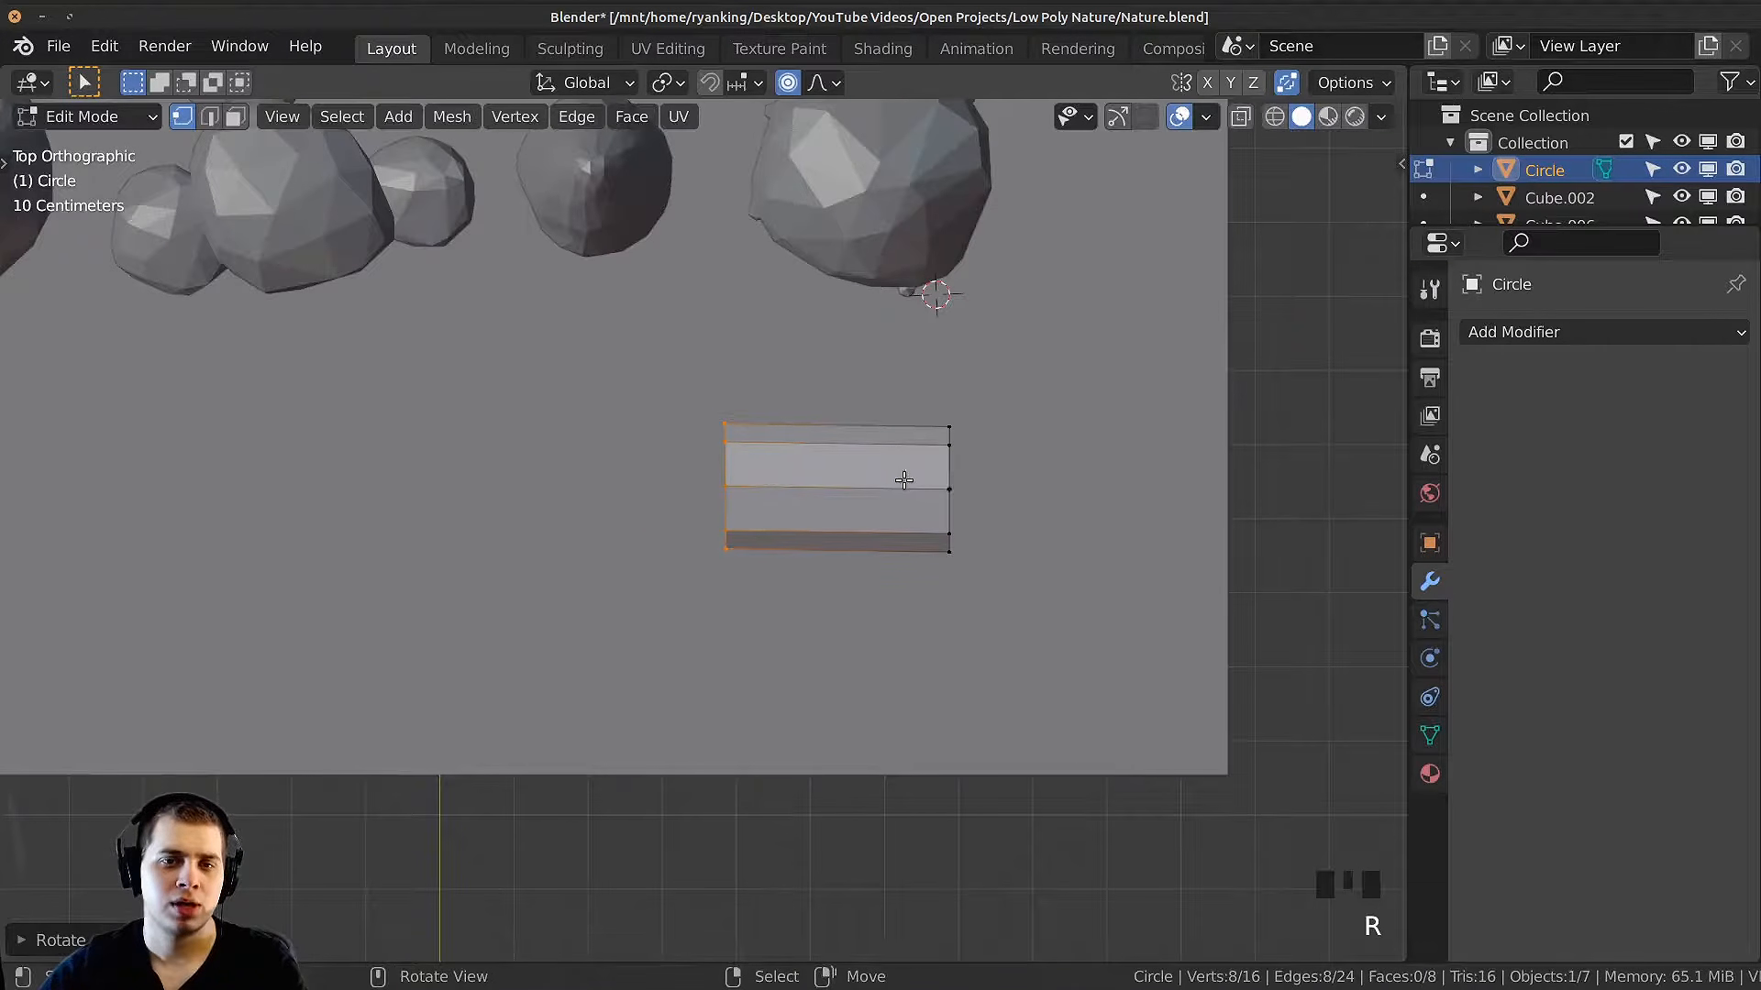
Step: With proportional editing off, extrude a second segment from the end ring and angle it away from the first segment's direction
{"action": "scroll", "coordinate": [881, 469], "scroll_direction": "up", "scroll_amount": 1}
{"action": "scroll", "coordinate": [961, 434], "scroll_direction": "up", "scroll_amount": 1}
{"action": "key", "text": "o"}
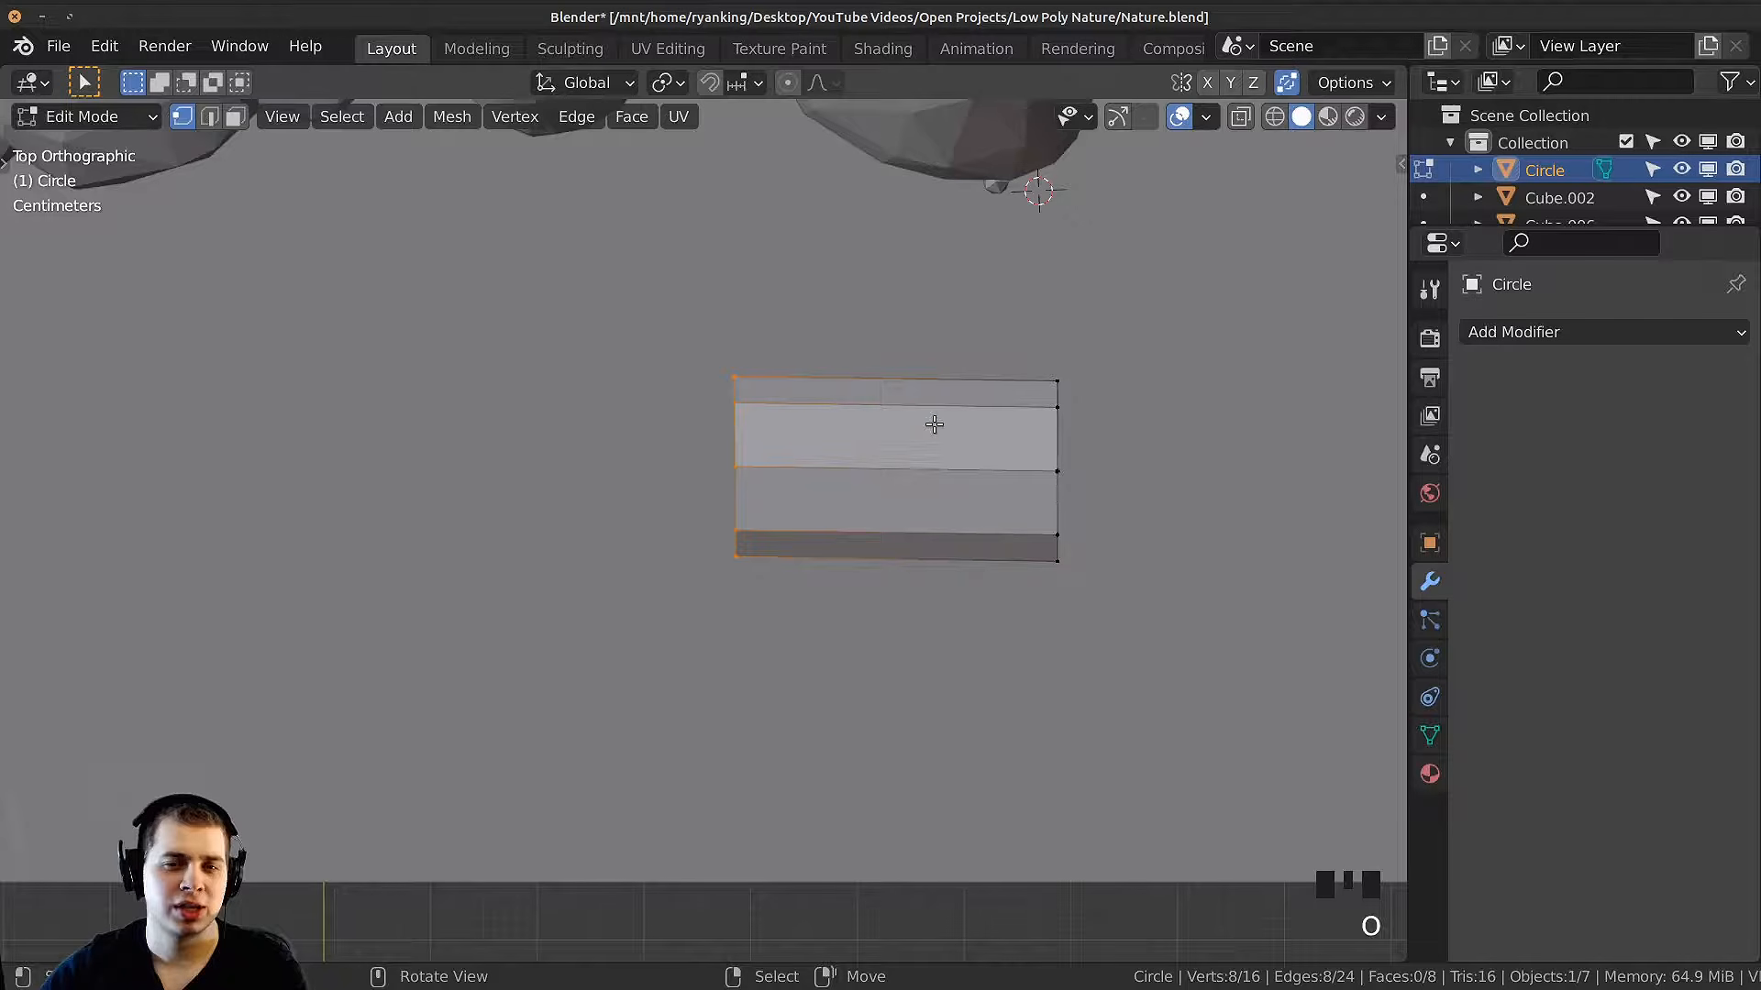
{"action": "middle_click_drag", "start_coordinate": [979, 423], "coordinate": [1066, 408], "text": "shift"}
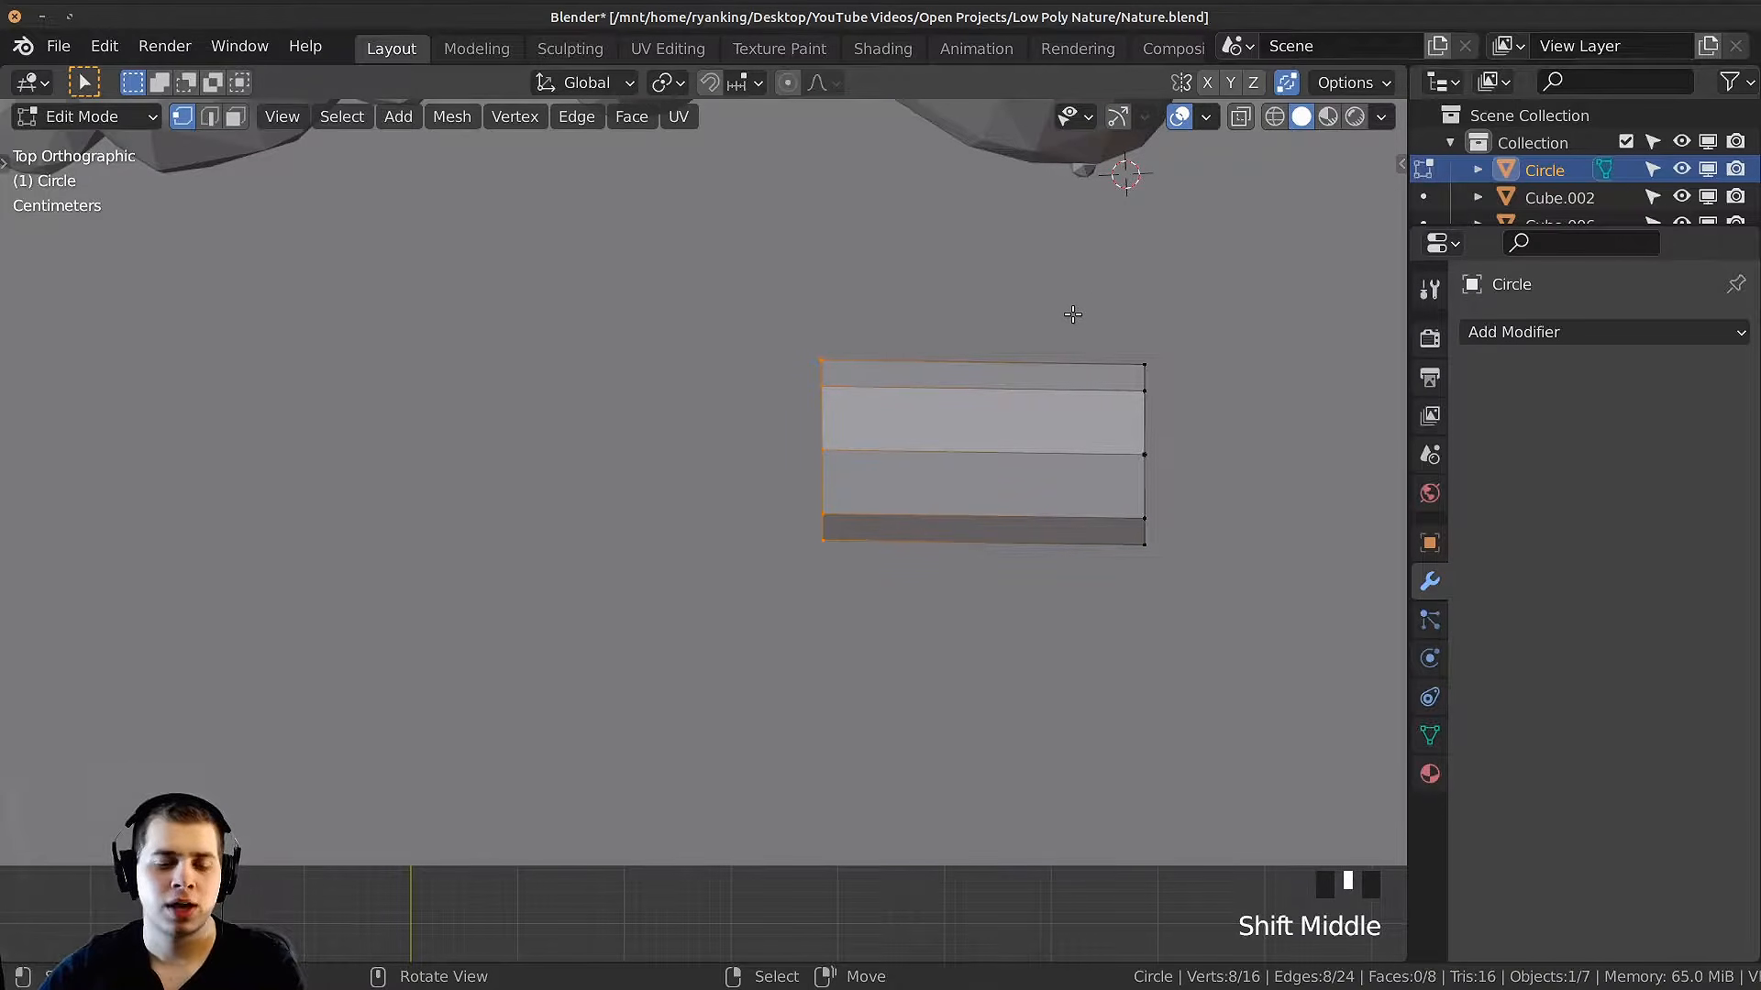
{"action": "key", "text": "e"}
{"action": "left_click", "coordinate": [830, 326]}
{"action": "key", "text": "r"}
{"action": "left_click", "coordinate": [780, 335]}
{"action": "key", "text": "g"}
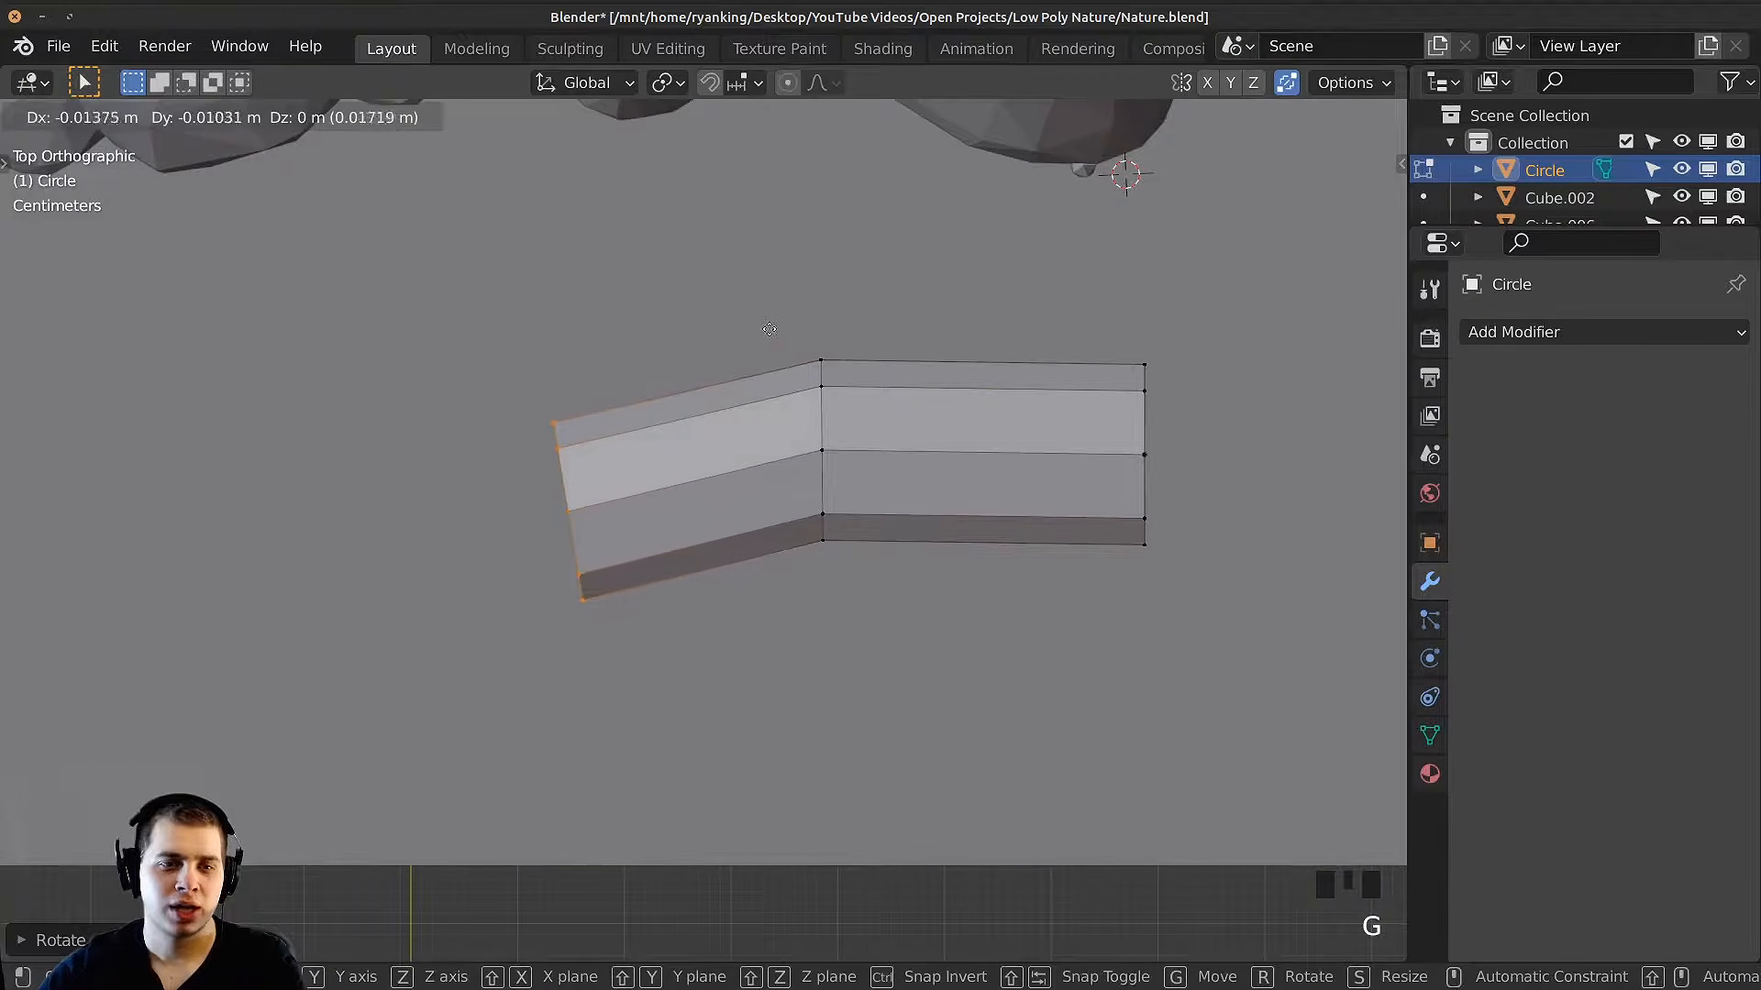
{"action": "left_click", "coordinate": [719, 334]}
Step: Shrink the second segment's end ring and move it farther outward
{"action": "key", "text": "g"}
{"action": "key", "text": "s"}
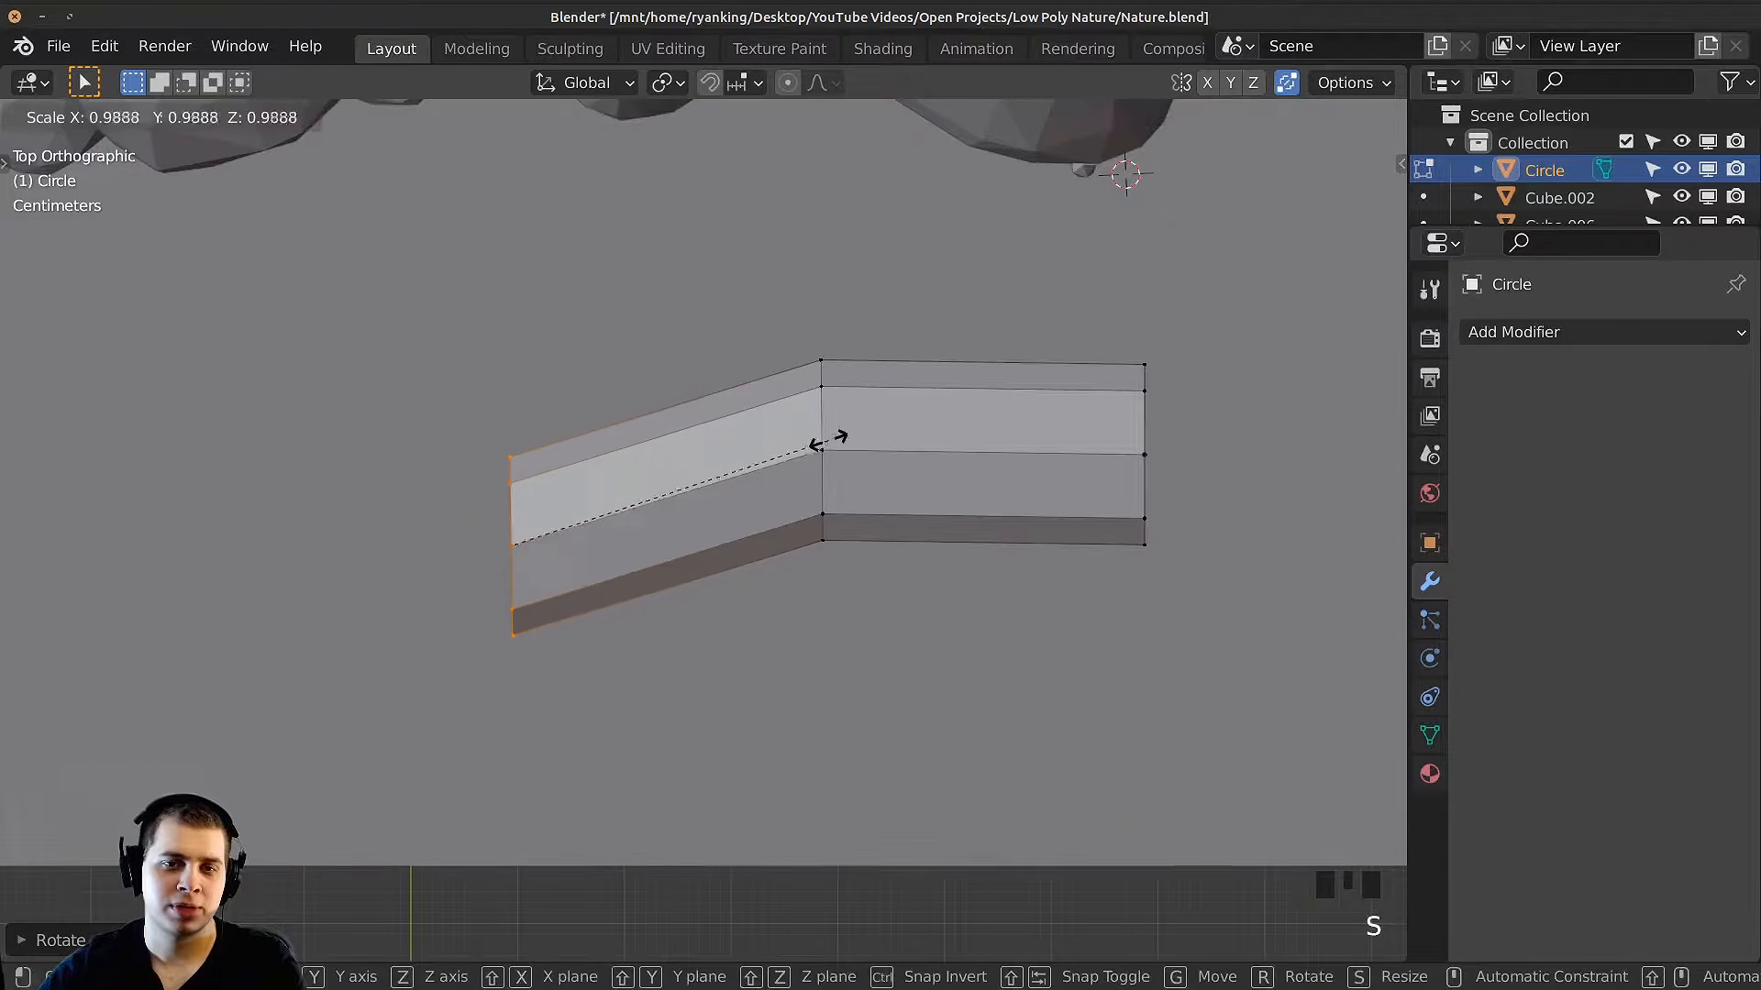
{"action": "left_click", "coordinate": [774, 452]}
{"action": "key", "text": "g"}
{"action": "left_click", "coordinate": [712, 471]}
{"action": "middle_click_drag", "start_coordinate": [685, 574], "coordinate": [731, 606], "text": "shift"}
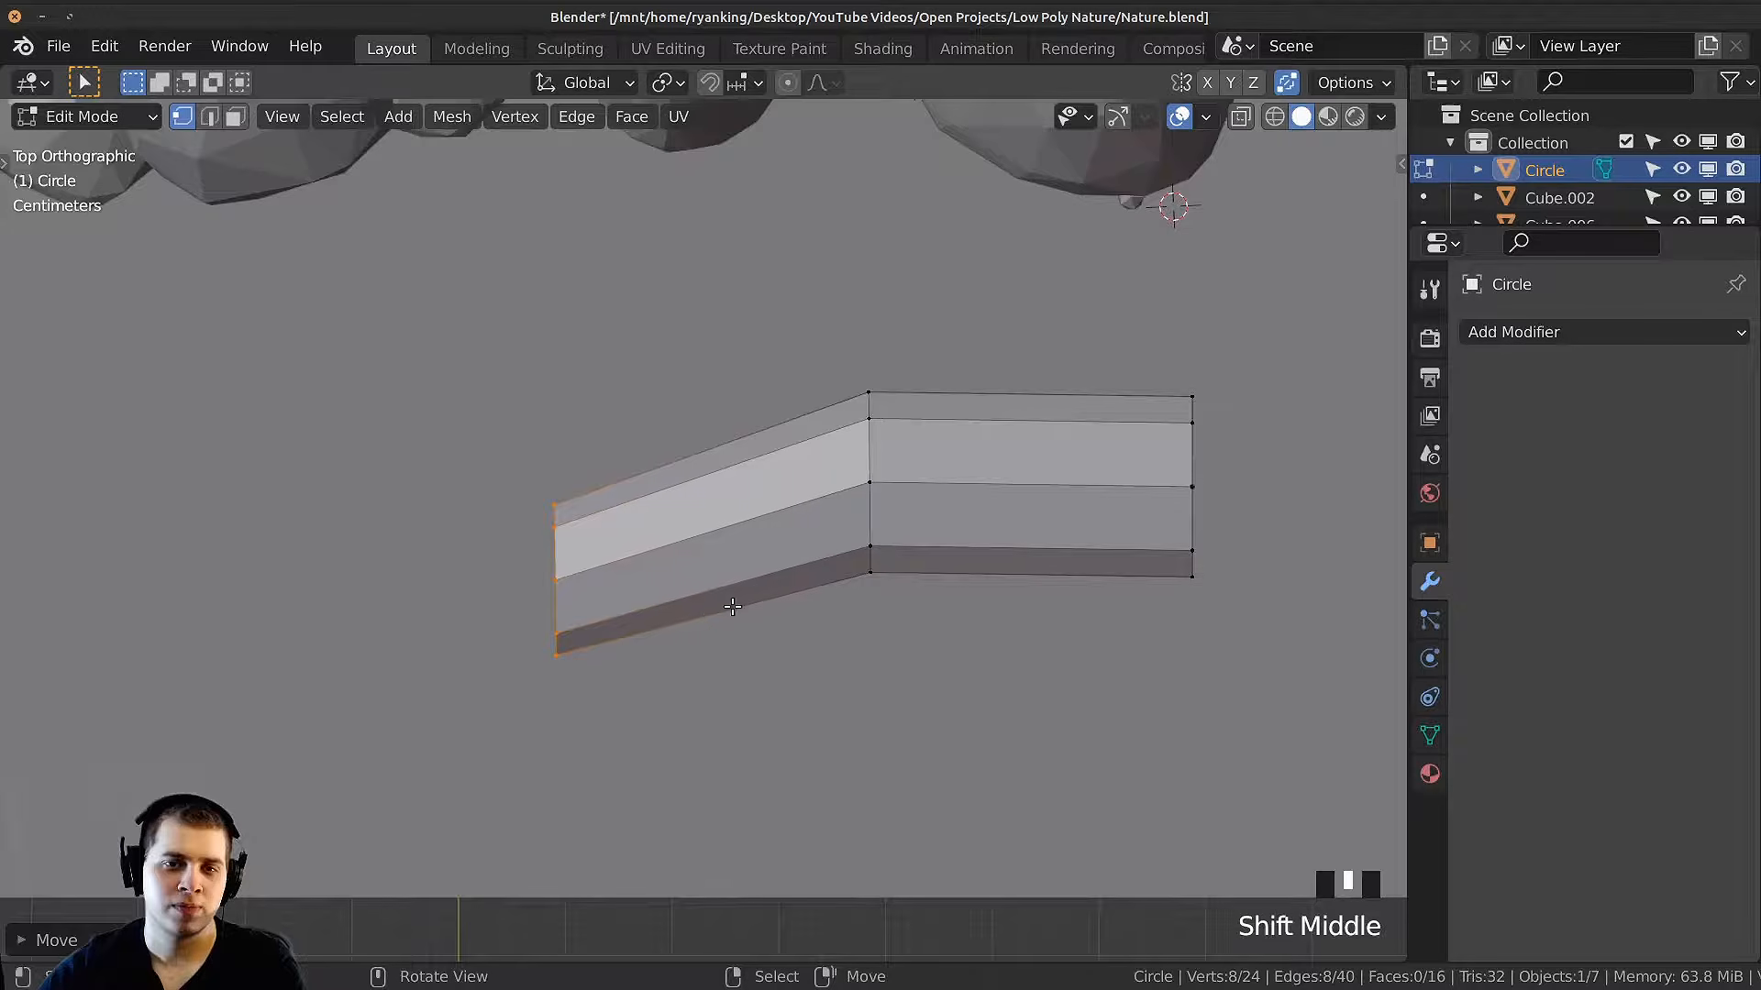
Step: Extrude a third segment bent back the opposite way, rotating, shrinking and moving its end ring
{"action": "key", "text": "e"}
{"action": "left_click", "coordinate": [473, 528]}
{"action": "key", "text": "r"}
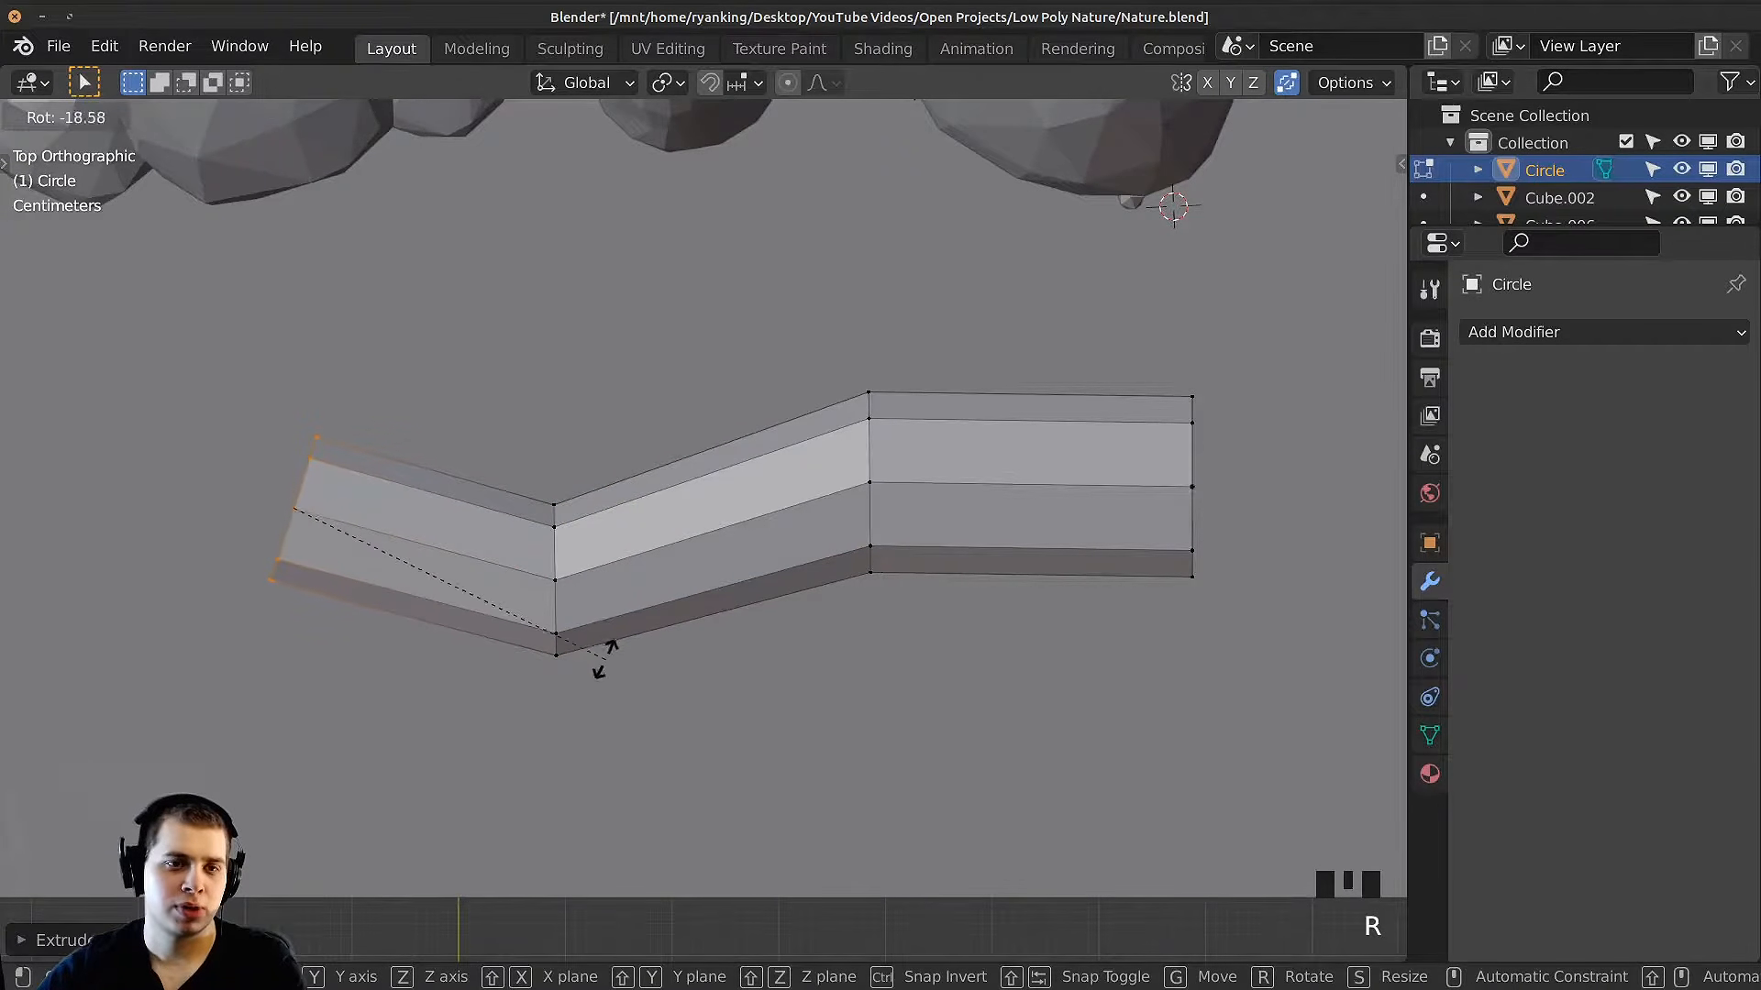
{"action": "left_click", "coordinate": [604, 653]}
{"action": "key", "text": "s"}
{"action": "left_click", "coordinate": [583, 612]}
{"action": "key", "text": "g"}
{"action": "left_click", "coordinate": [543, 594]}
Step: Fine-tune the third segment's end ring by rotating, scaling and moving it slightly
{"action": "key", "text": "r"}
{"action": "left_click", "coordinate": [510, 613]}
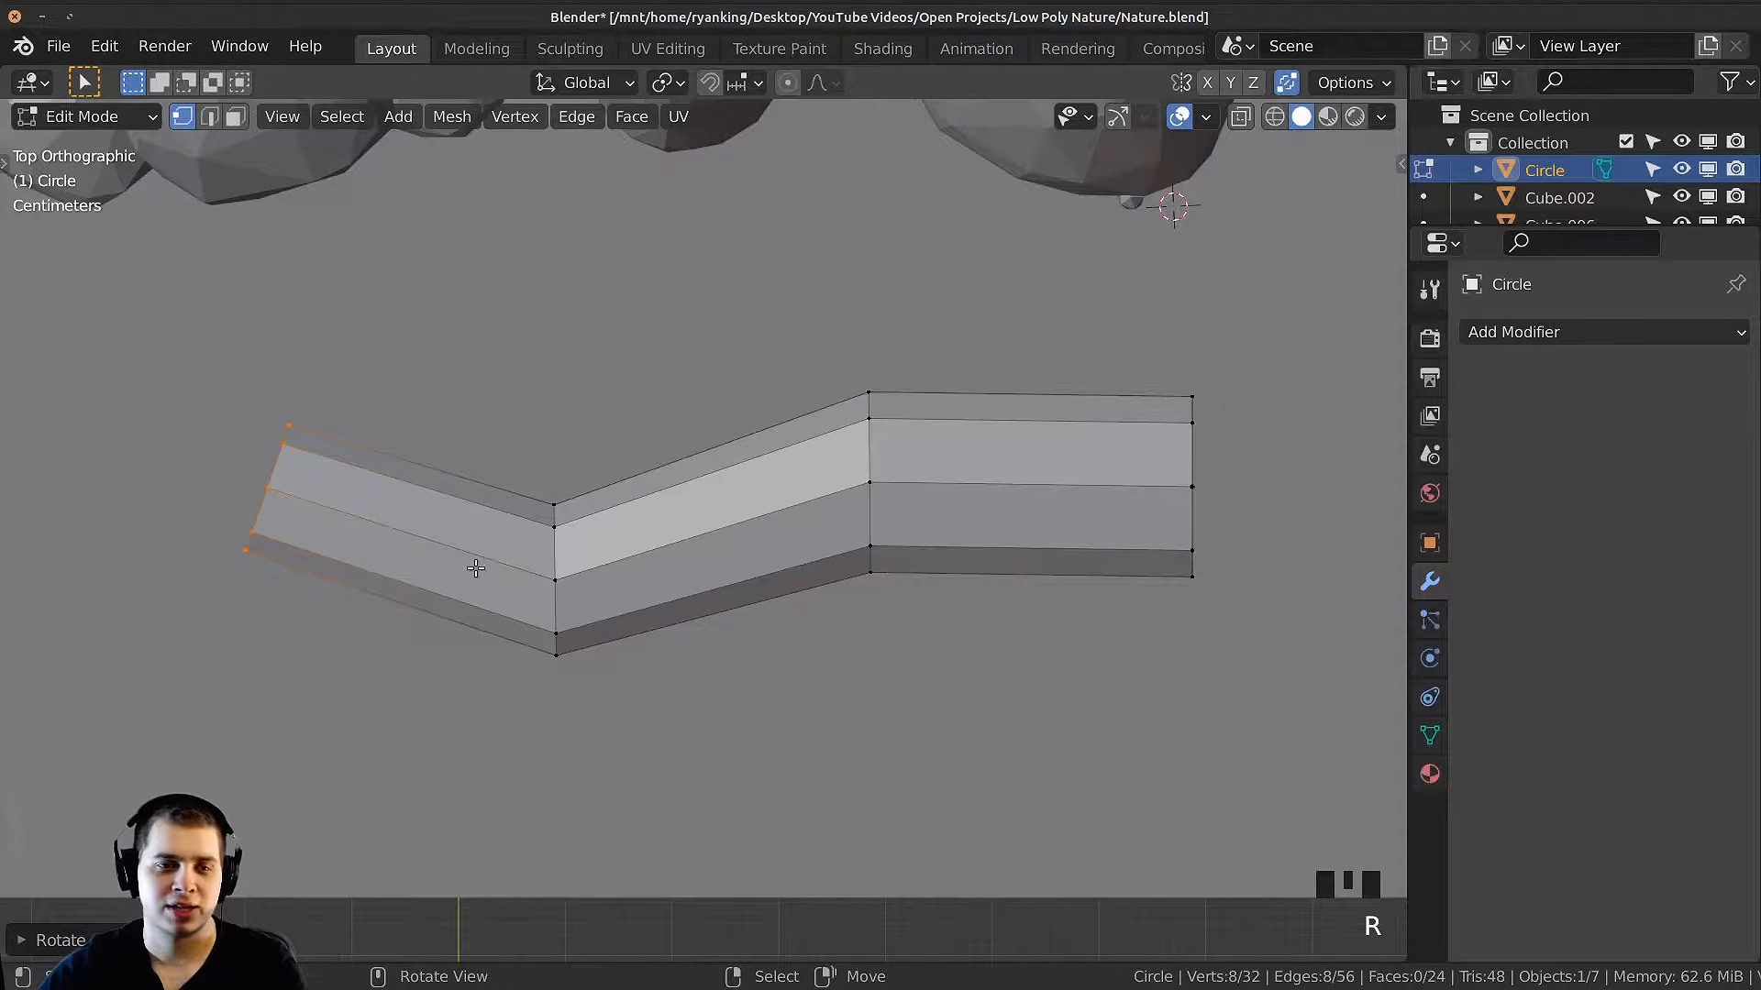
{"action": "key", "text": "s"}
{"action": "left_click", "coordinate": [590, 574]}
{"action": "key", "text": "g"}
{"action": "left_click", "coordinate": [598, 575]}
Step: Select the edge ring at the opposite, starting end of the log and enlarge it to about 1.13 times
{"action": "key", "text": "alt+a"}
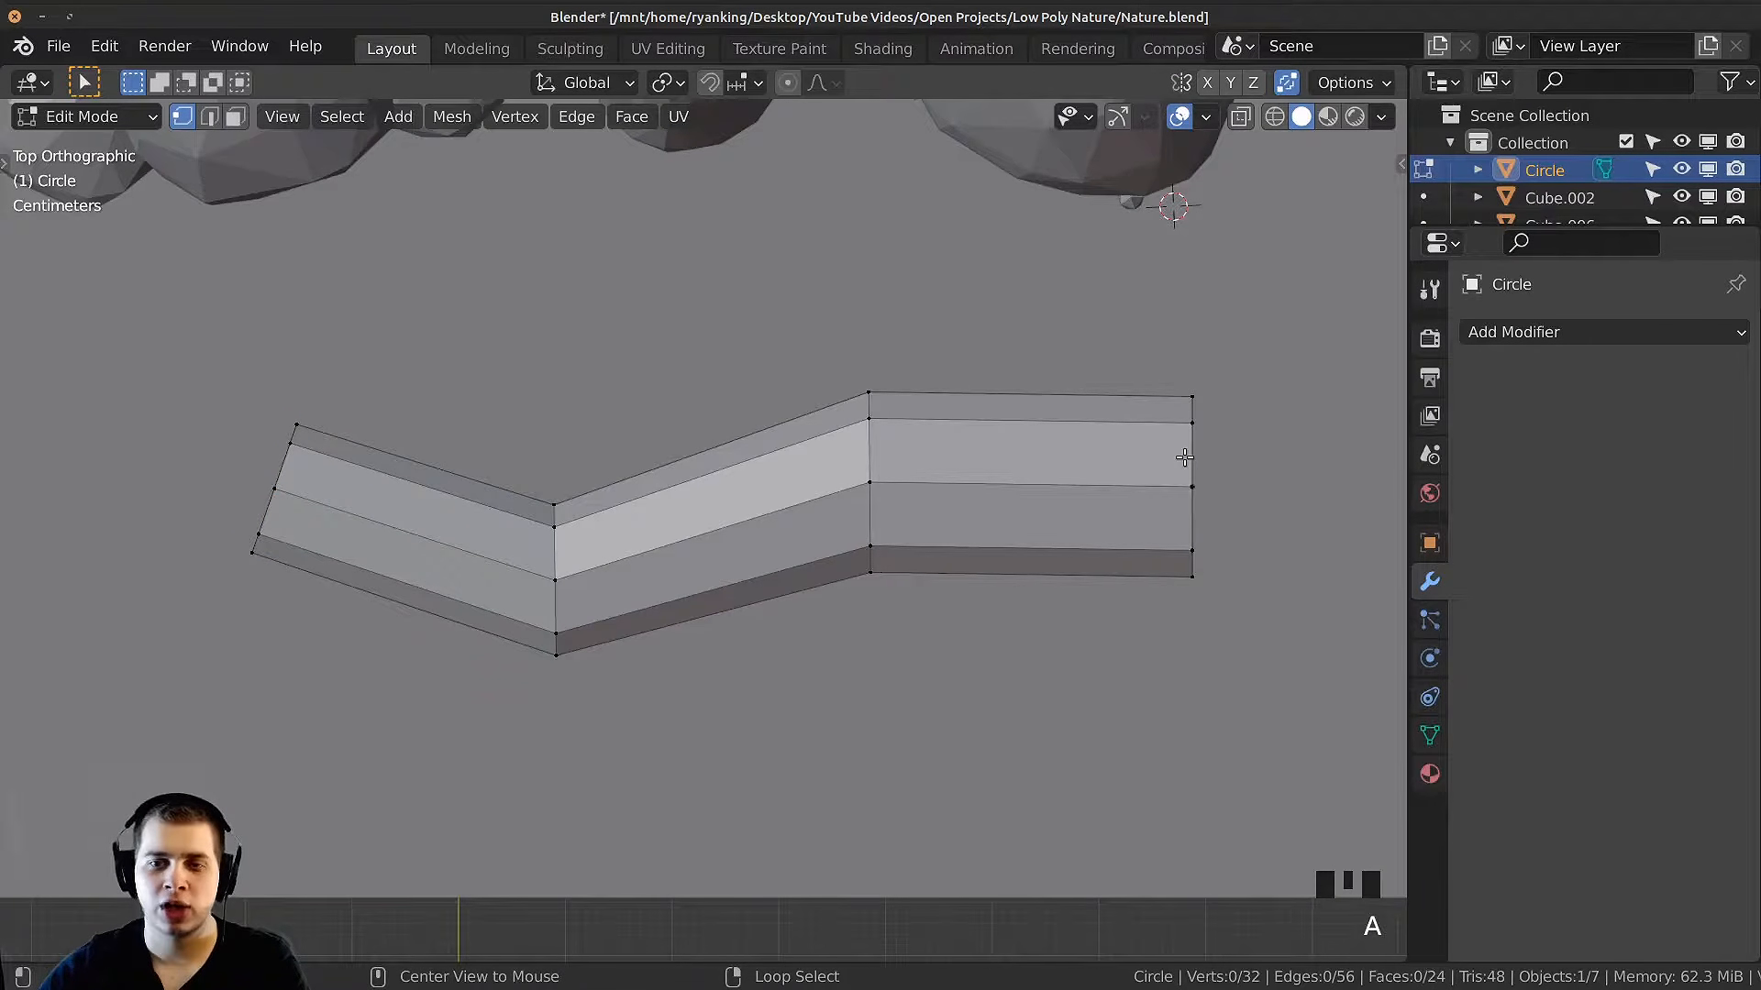
{"action": "right_click", "coordinate": [1184, 457], "text": "alt"}
{"action": "key", "text": "s"}
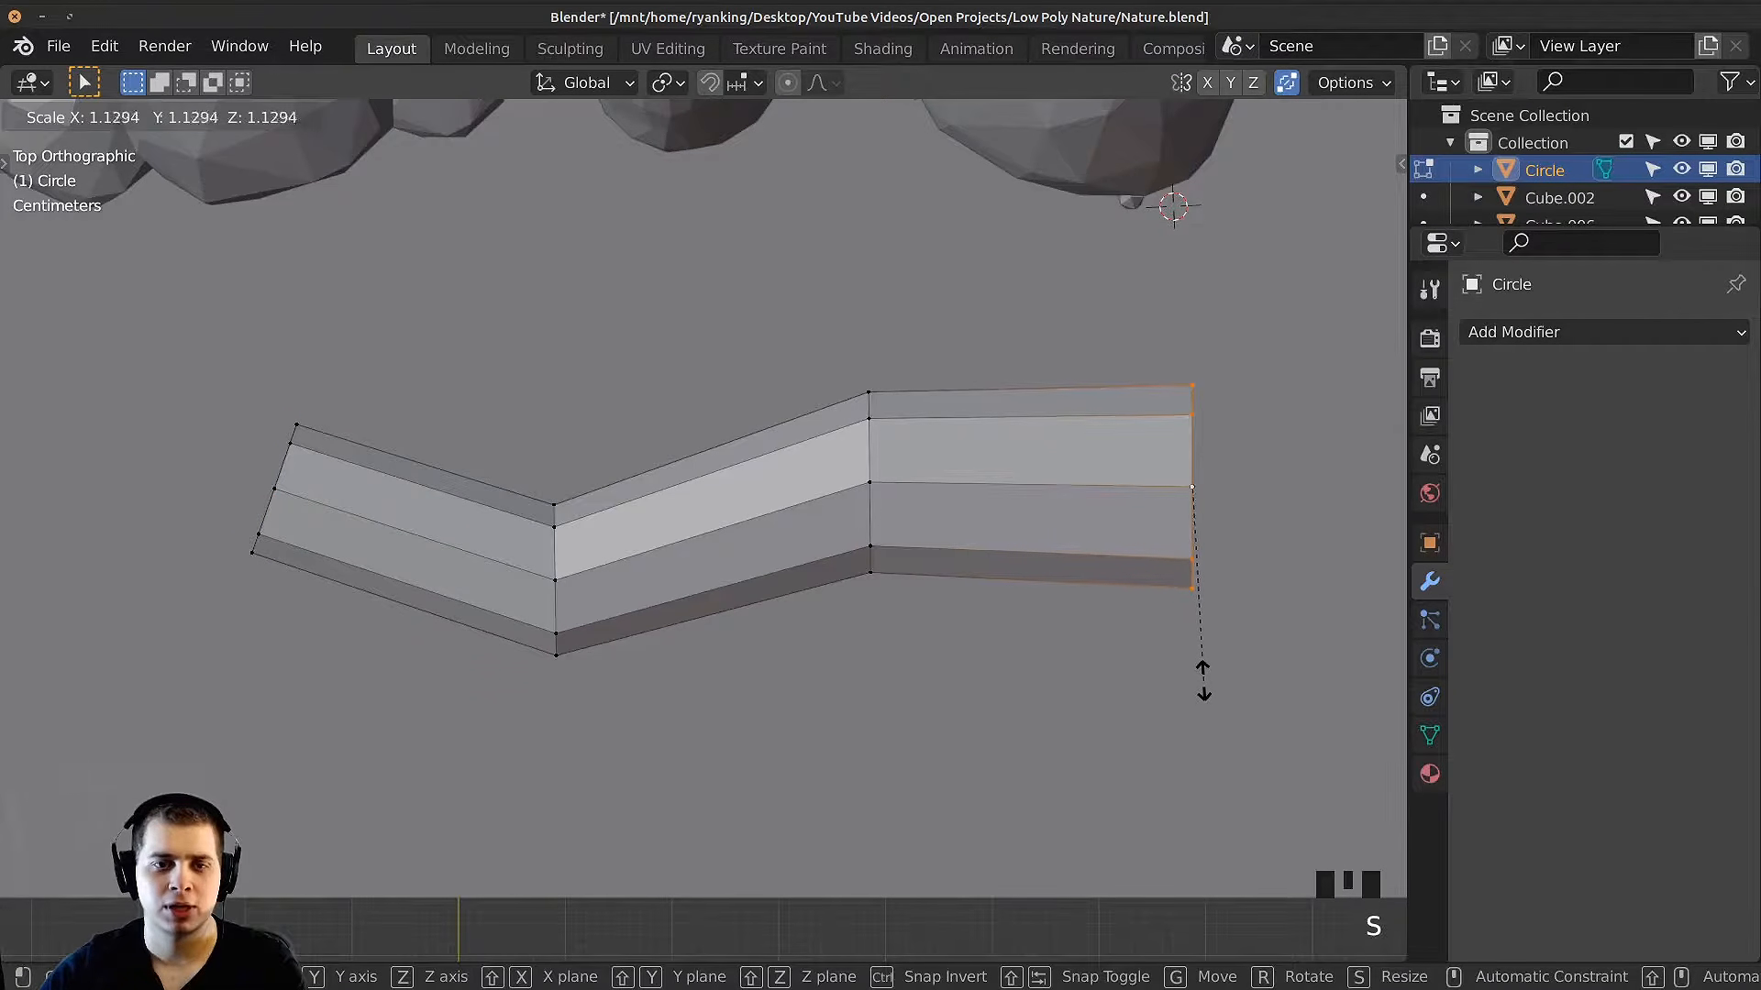
{"action": "left_click", "coordinate": [1202, 682]}
Step: In Object Mode, add a Solidify modifier to the log and set its thickness to 0.117 m
{"action": "key", "text": "Tab"}
{"action": "middle_click_drag", "start_coordinate": [1203, 682], "coordinate": [1147, 348]}
{"action": "scroll", "coordinate": [926, 376], "scroll_direction": "up", "scroll_amount": 3}
{"action": "left_click", "coordinate": [1546, 332]}
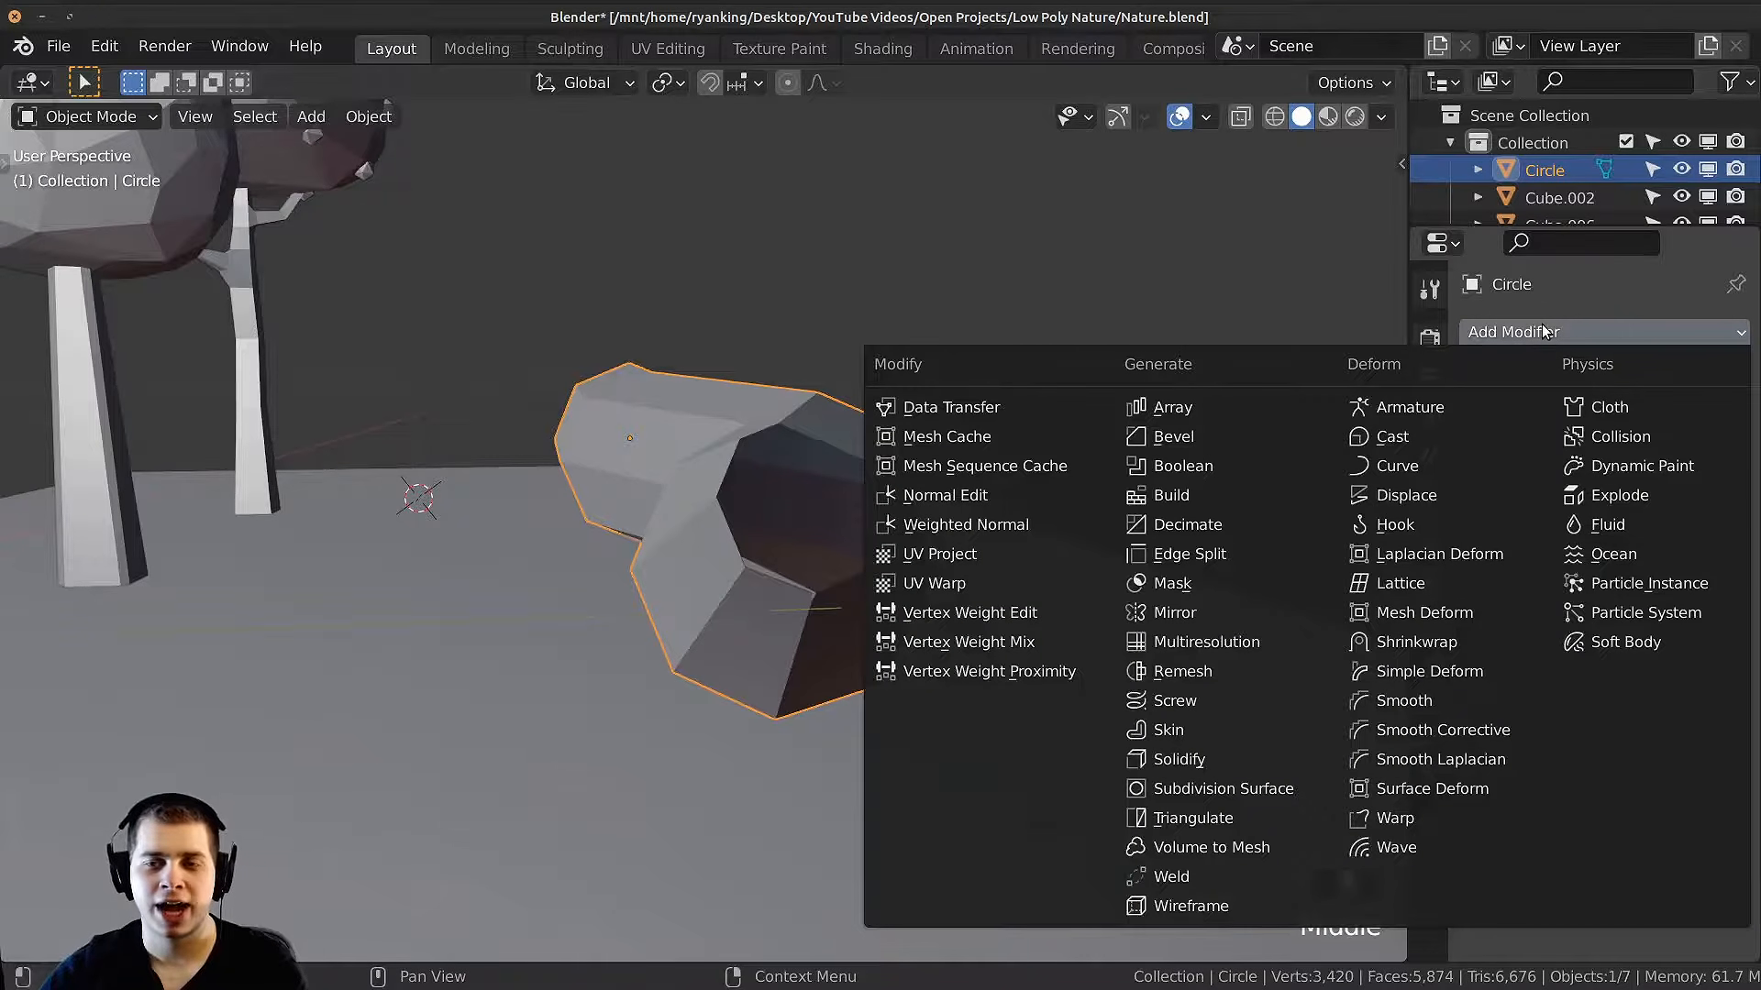
{"action": "left_click", "coordinate": [1202, 754]}
{"action": "middle_click_drag", "start_coordinate": [1105, 607], "coordinate": [1032, 583]}
{"action": "scroll", "coordinate": [1032, 583], "scroll_direction": "up", "scroll_amount": 2}
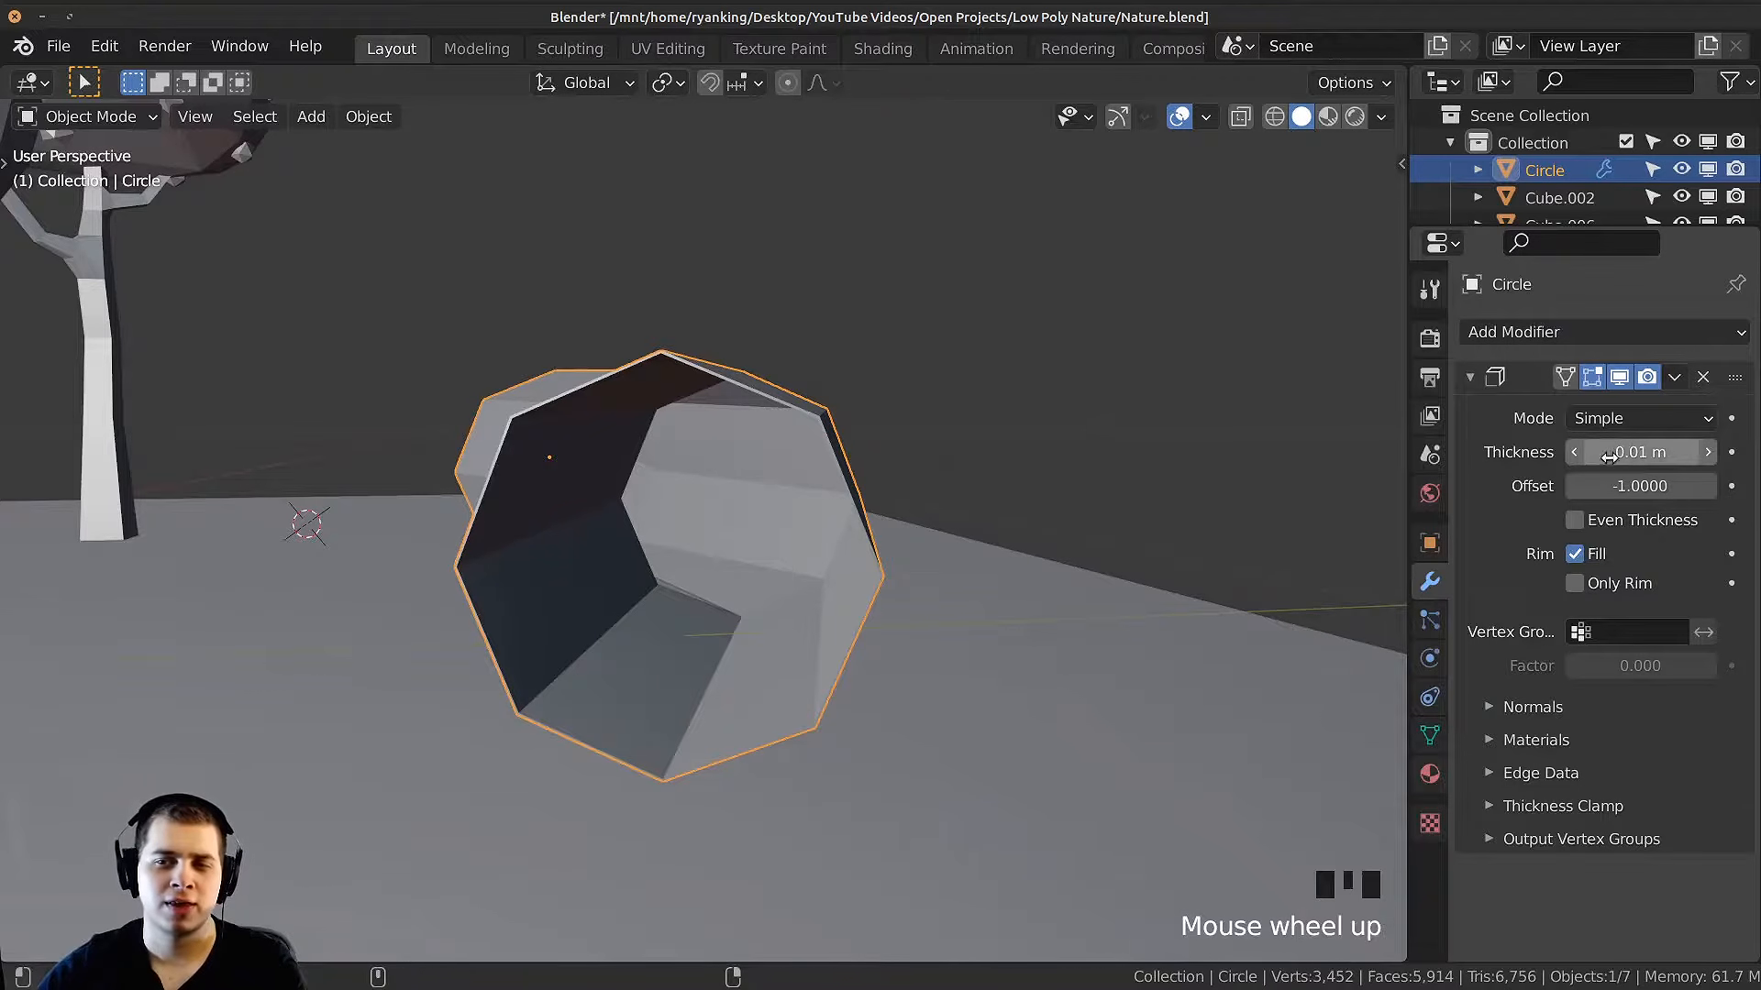
{"action": "left_click_drag", "start_coordinate": [1608, 448], "coordinate": [1692, 448]}
{"action": "middle_click_drag", "start_coordinate": [1348, 551], "coordinate": [1391, 505]}
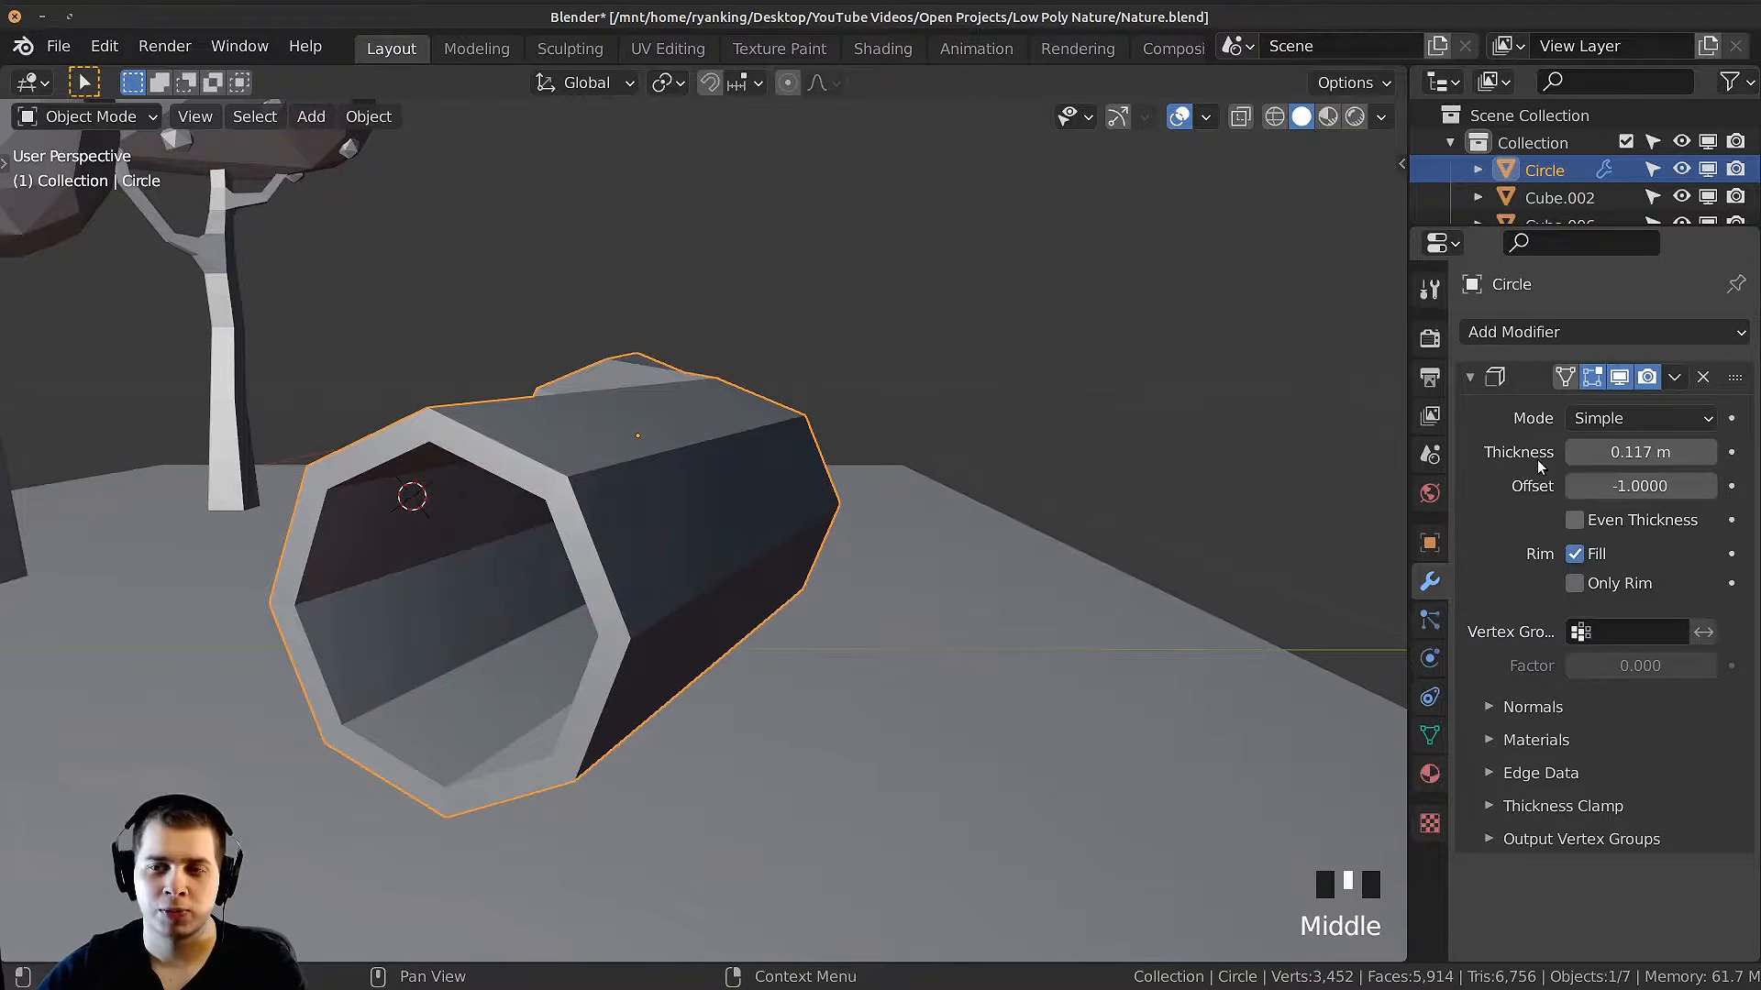
Step: Apply the Solidify modifier and select all of the log's geometry in Edit Mode
{"action": "key", "text": "ctrl+a"}
{"action": "key", "text": "Tab"}
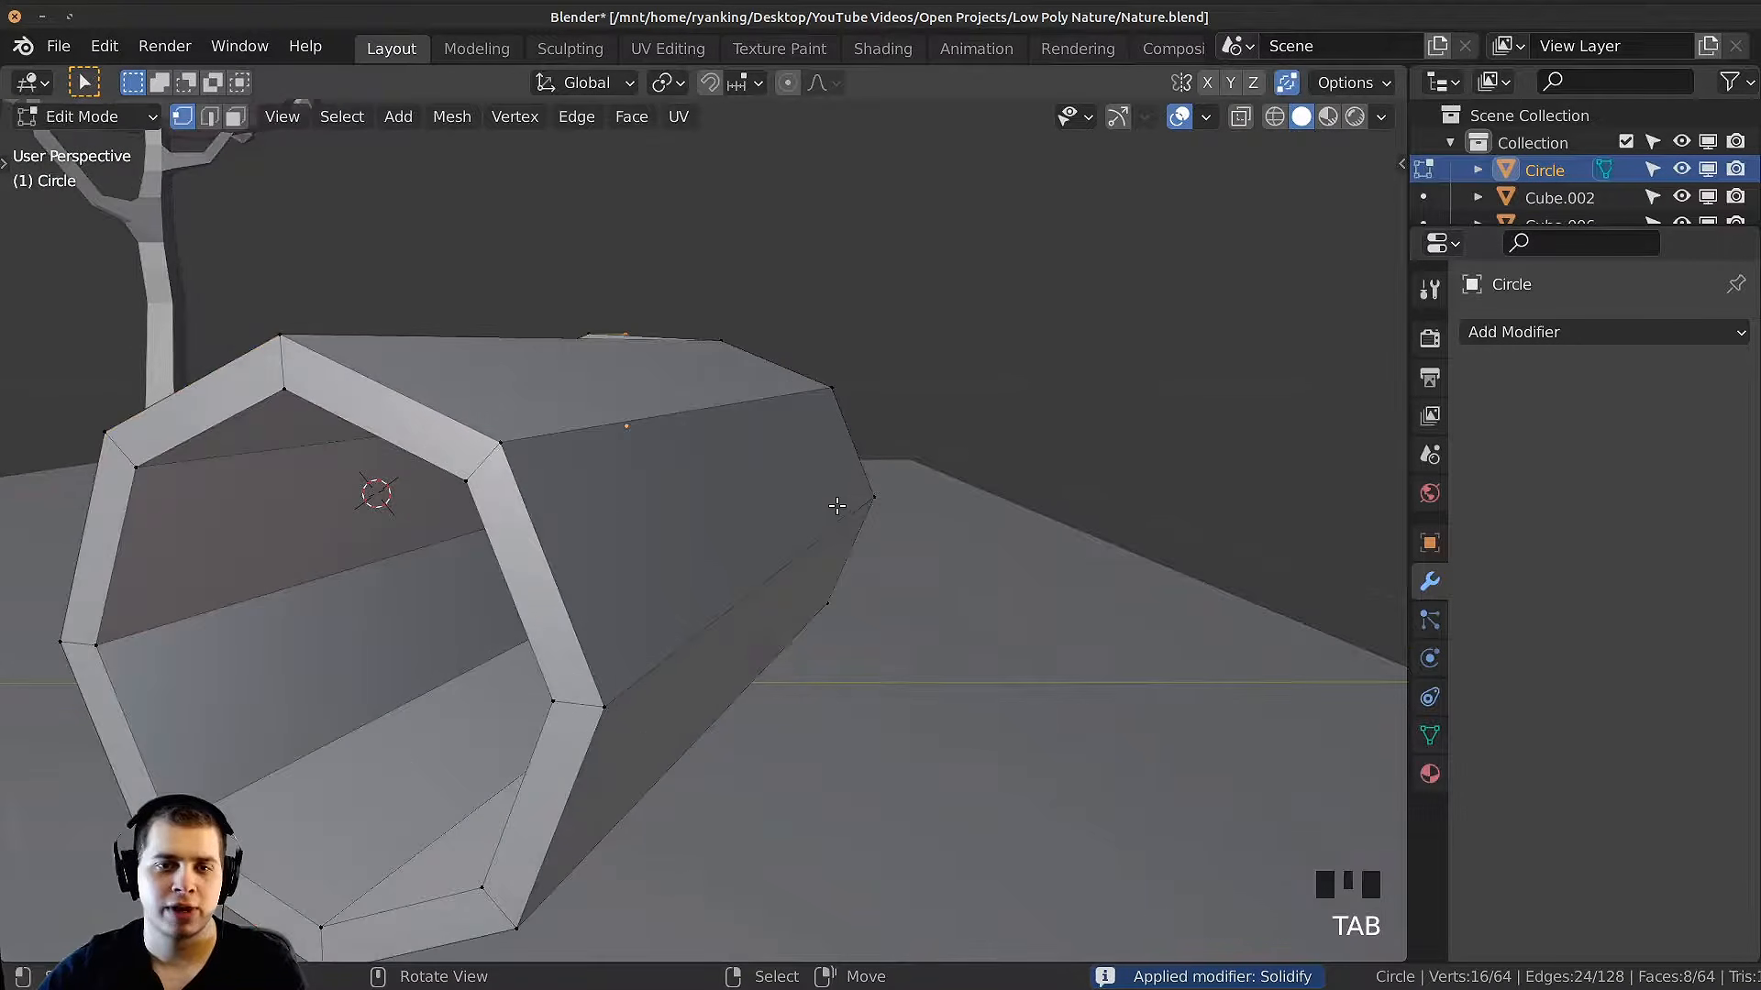
{"action": "middle_click_drag", "start_coordinate": [969, 491], "coordinate": [816, 469]}
{"action": "key", "text": "a"}
{"action": "key", "text": "a"}
{"action": "key", "text": "a"}
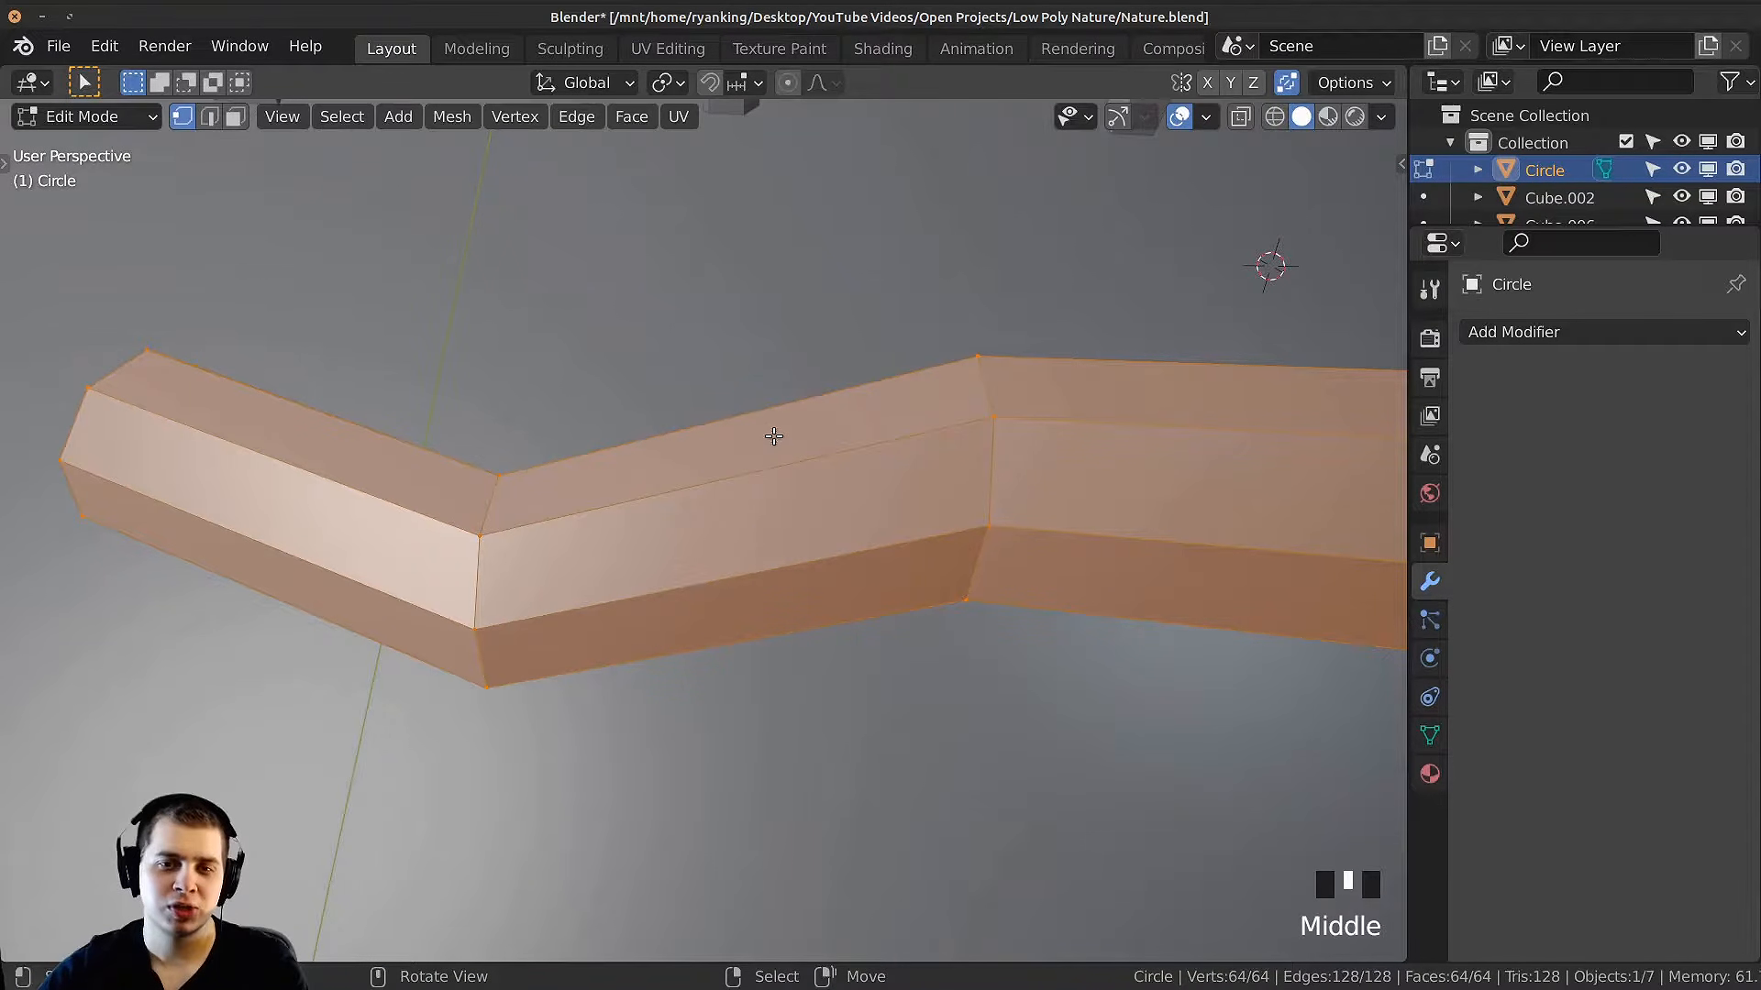
Step: Add three edge loops around the outside of the log's middle segment: two spaced apart and one centred between them
{"action": "key", "text": "ctrl+r"}
{"action": "left_click", "coordinate": [783, 438]}
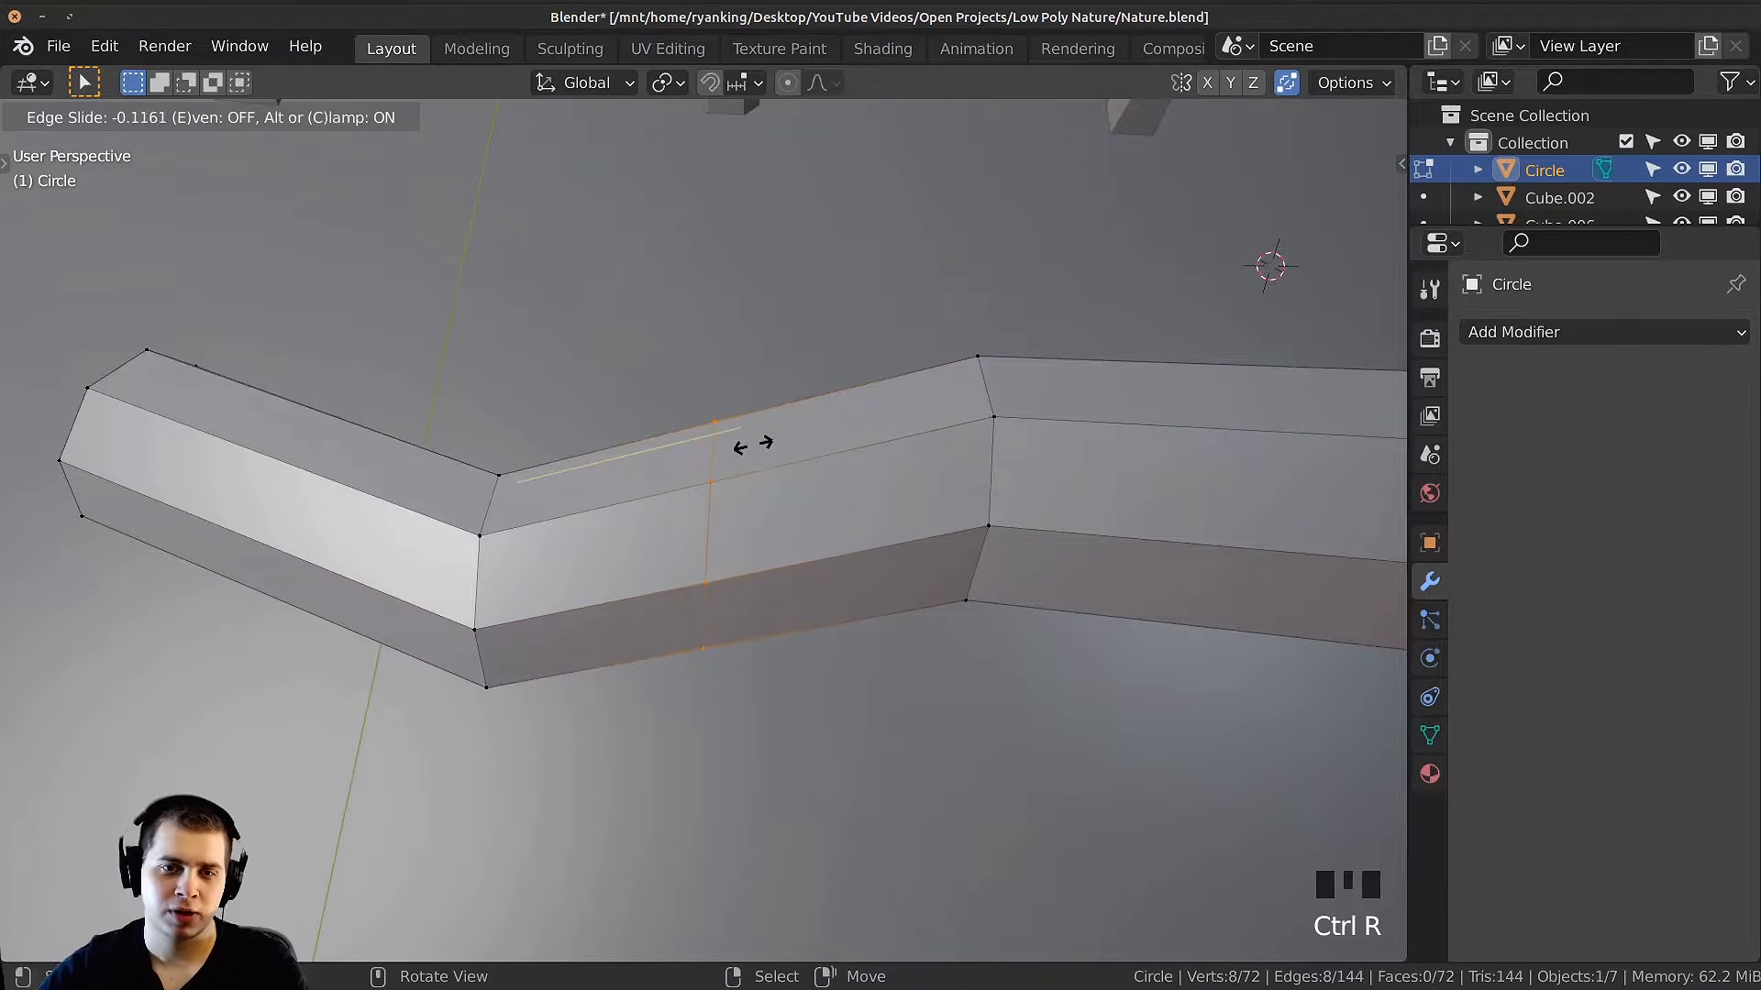
{"action": "left_click", "coordinate": [725, 454]}
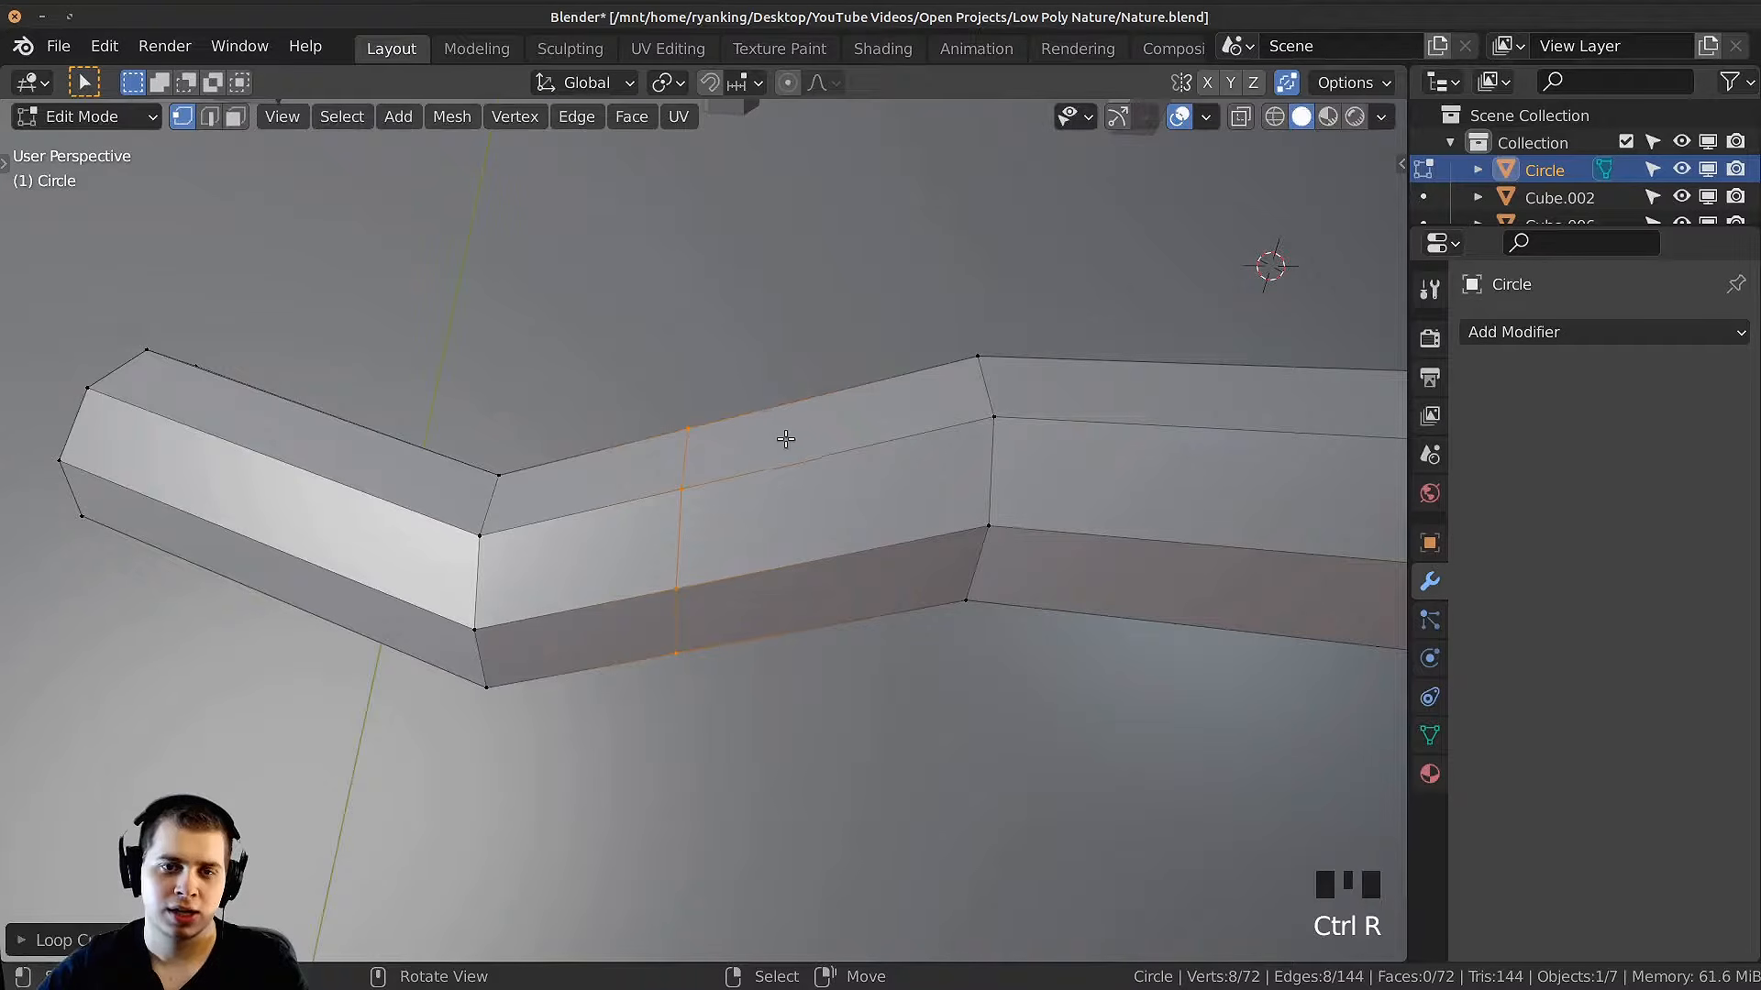
{"action": "key", "text": "ctrl+r"}
{"action": "left_click", "coordinate": [876, 406]}
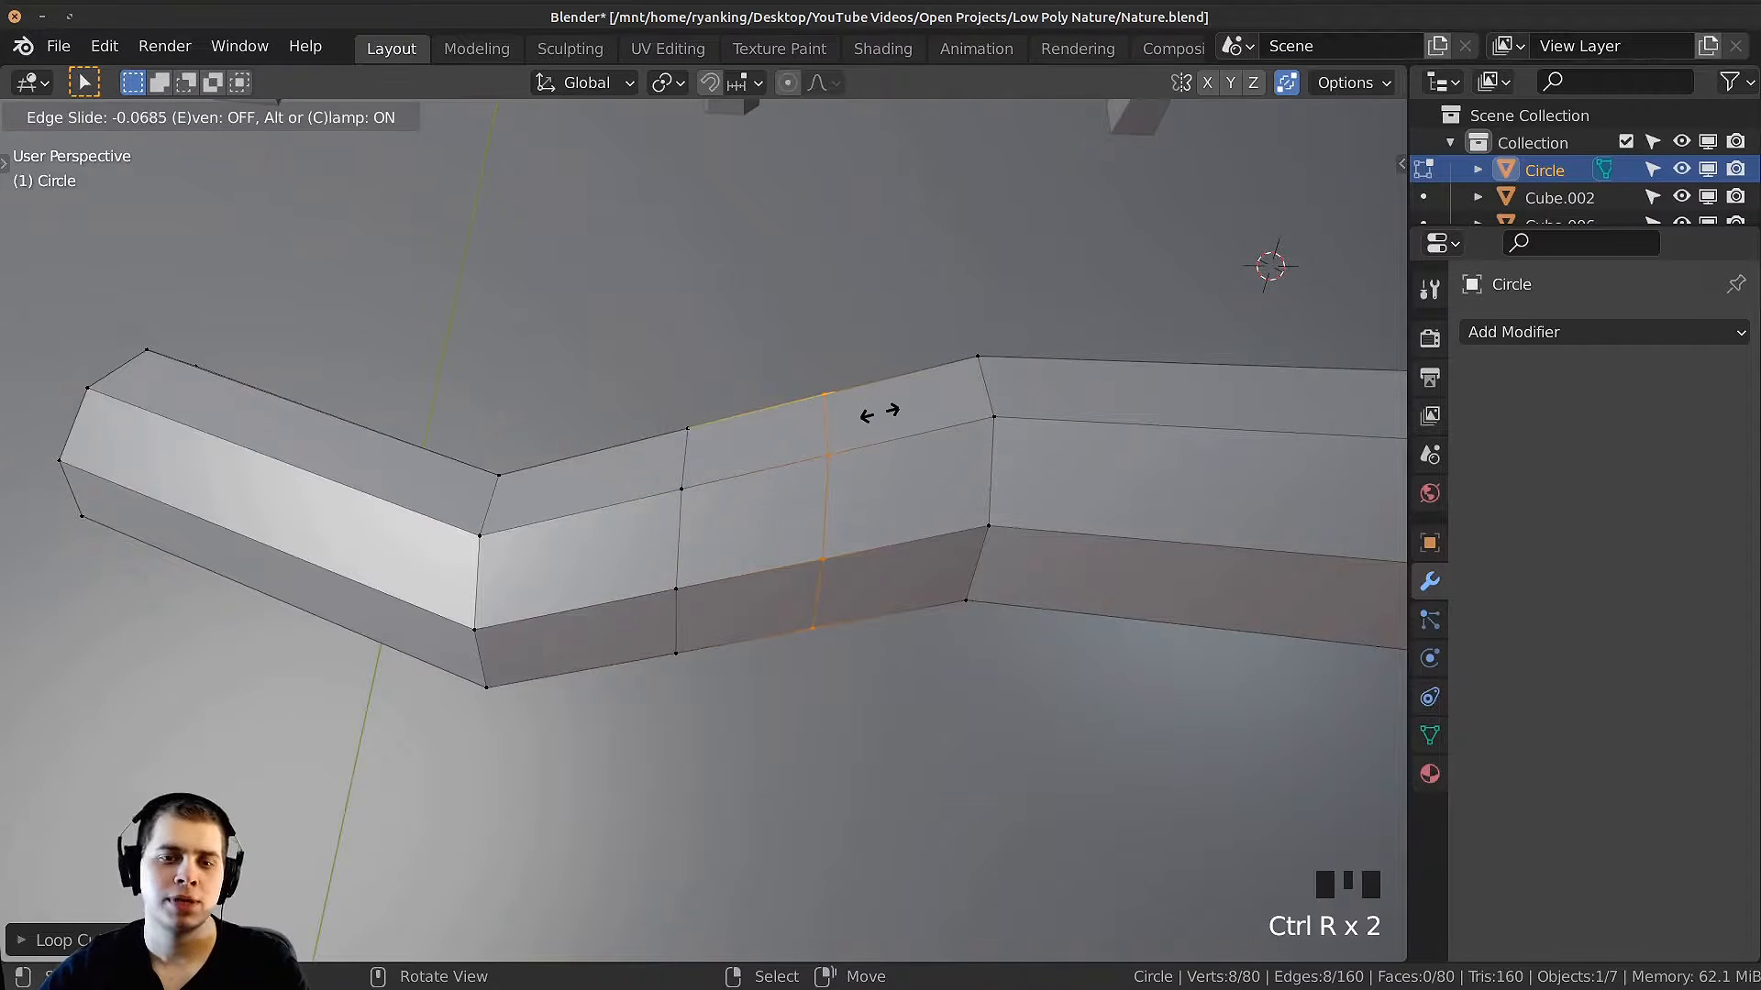
{"action": "left_click", "coordinate": [878, 412]}
{"action": "key", "text": "ctrl+r"}
{"action": "left_click", "coordinate": [769, 484]}
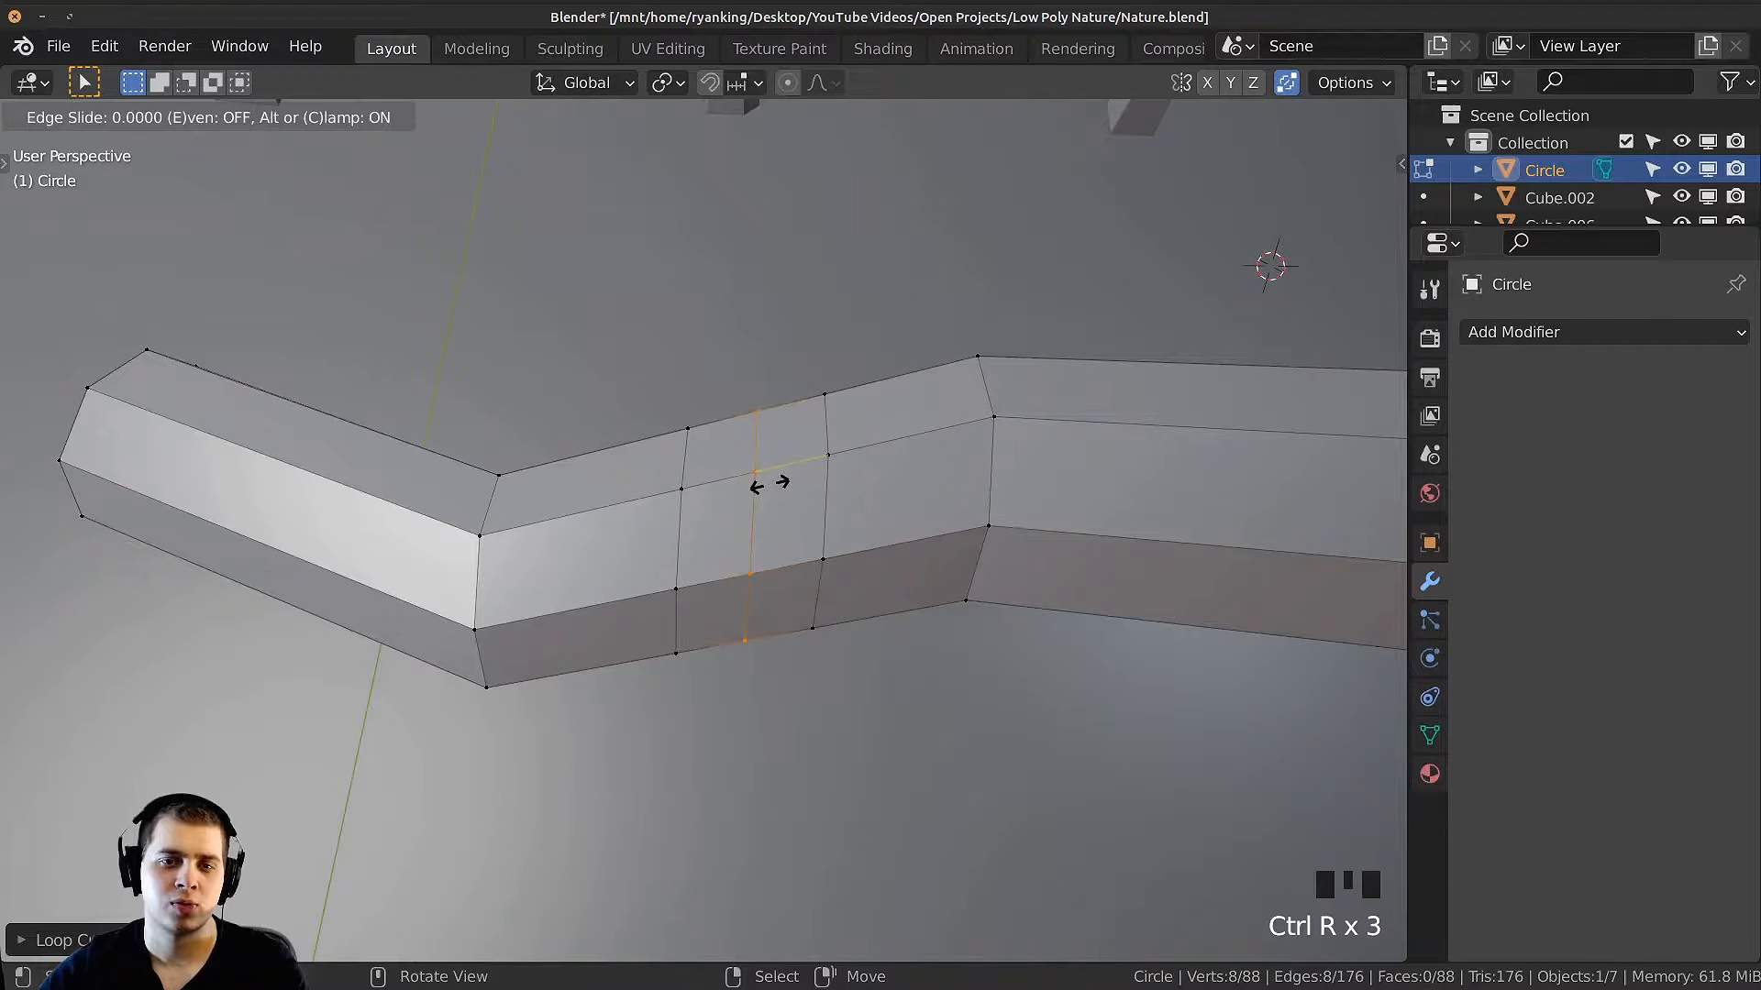
{"action": "left_click", "coordinate": [769, 484]}
Step: In wireframe view, add an edge loop on the middle segment's inner wall near the outer loop closest to the log's narrow end
{"action": "middle_click_drag", "start_coordinate": [769, 484], "coordinate": [590, 480]}
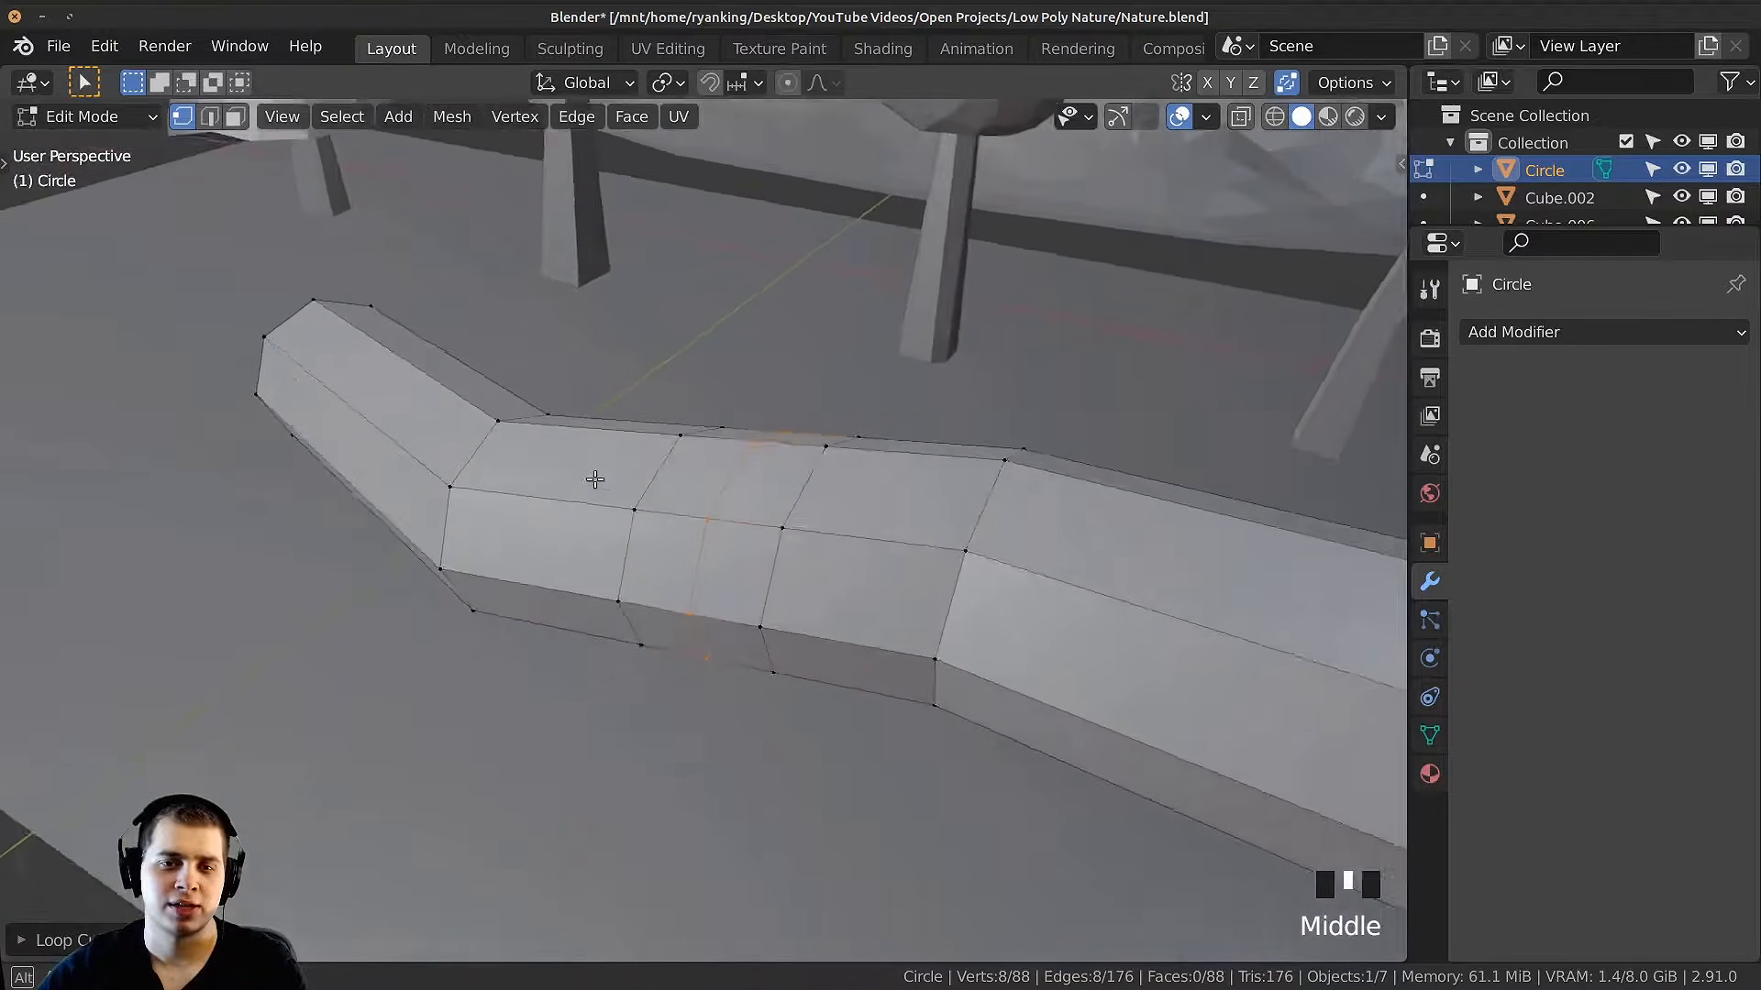
{"action": "scroll", "coordinate": [651, 454], "scroll_direction": "up", "scroll_amount": 3}
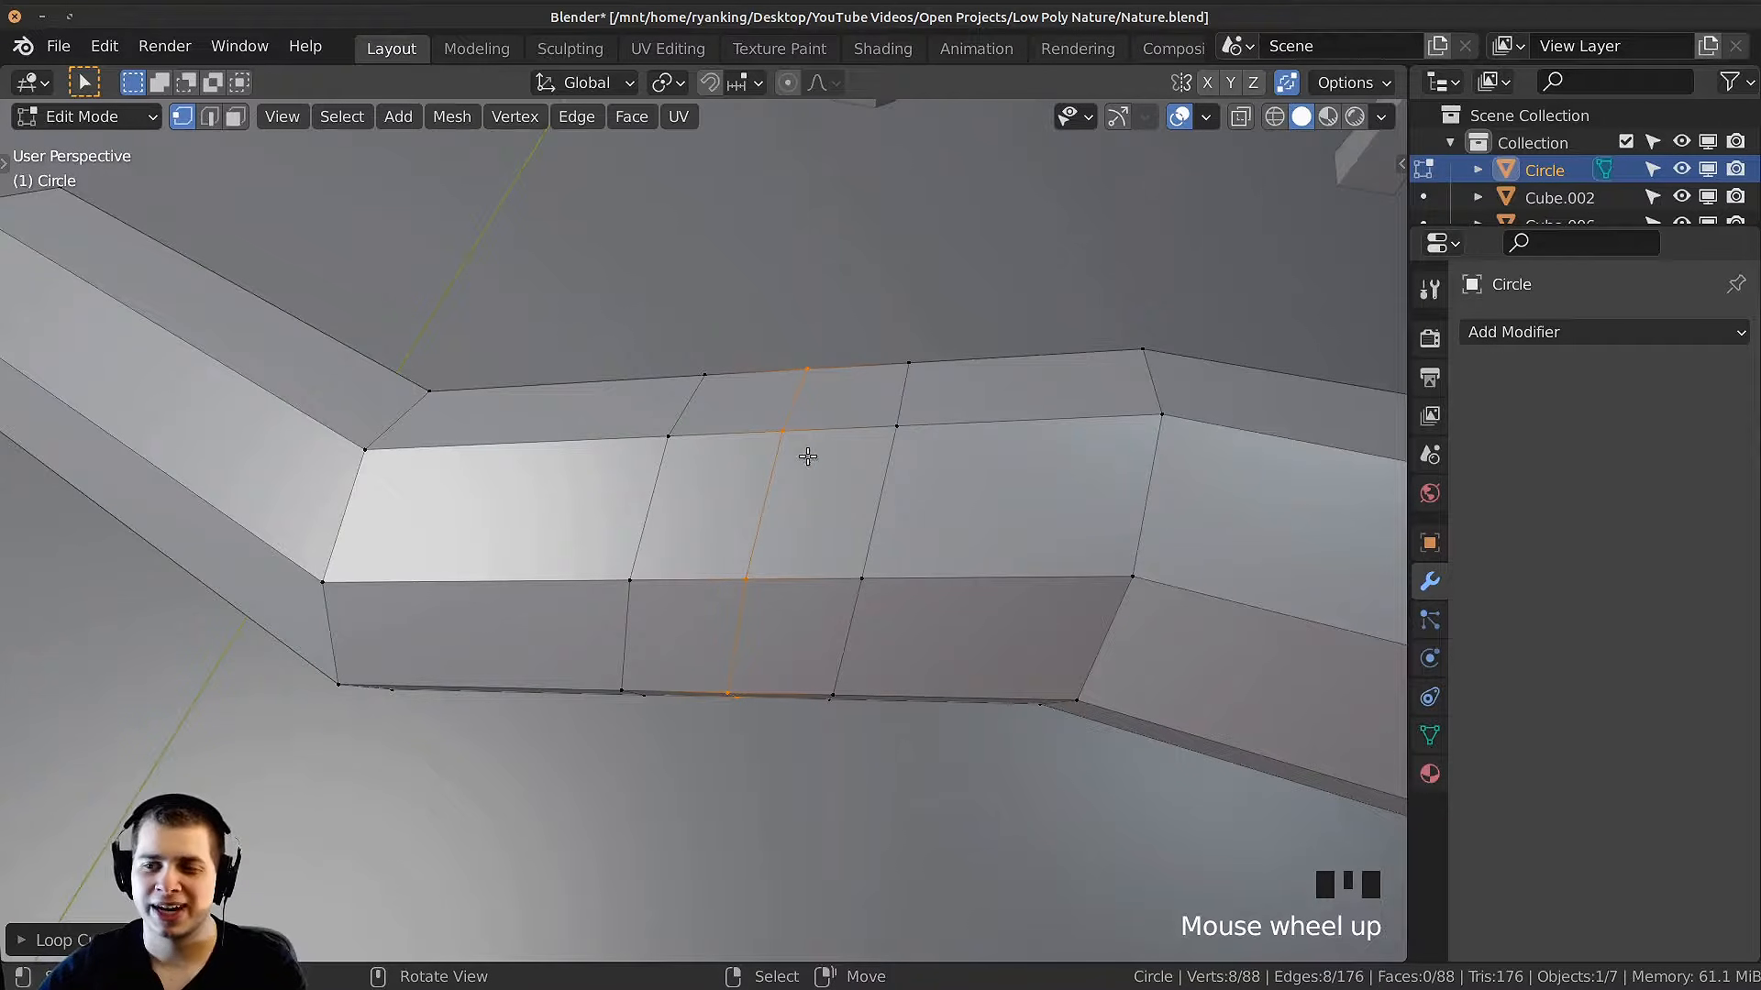
{"action": "middle_click_drag", "start_coordinate": [932, 525], "coordinate": [794, 464]}
{"action": "scroll", "coordinate": [1014, 464], "scroll_direction": "up", "scroll_amount": 3}
{"action": "middle_click_drag", "start_coordinate": [1014, 464], "coordinate": [746, 470]}
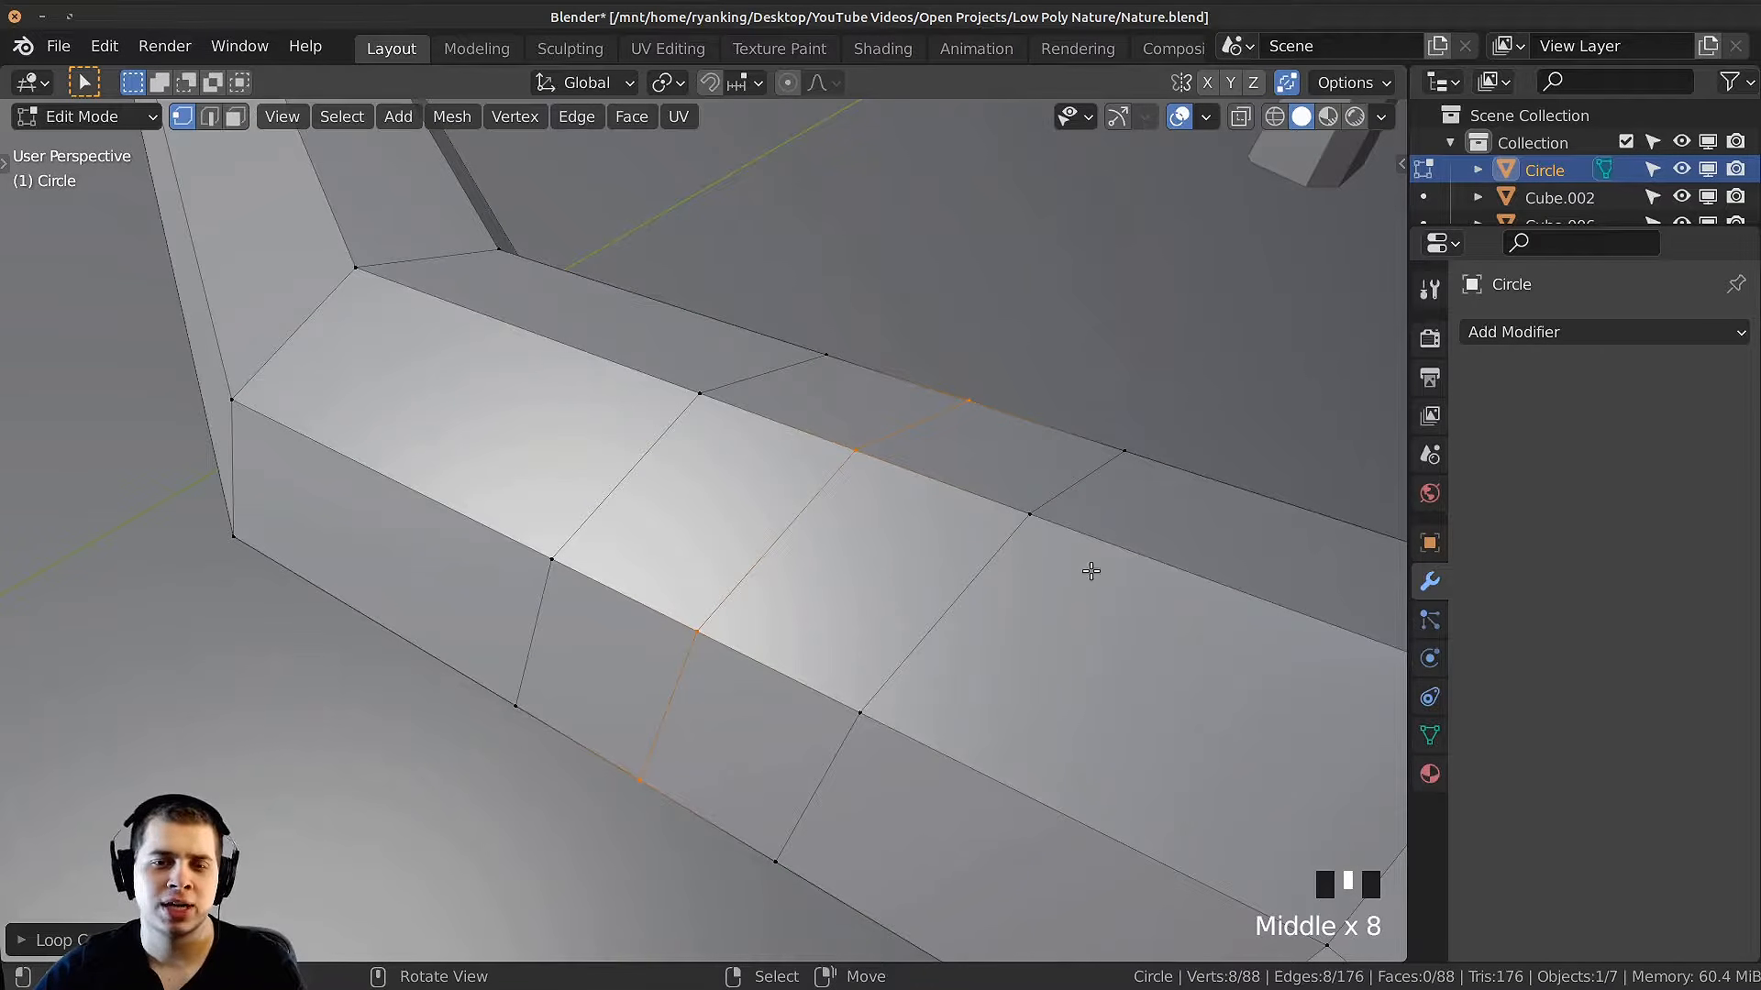
{"action": "middle_click_drag", "start_coordinate": [1023, 584], "coordinate": [1139, 491]}
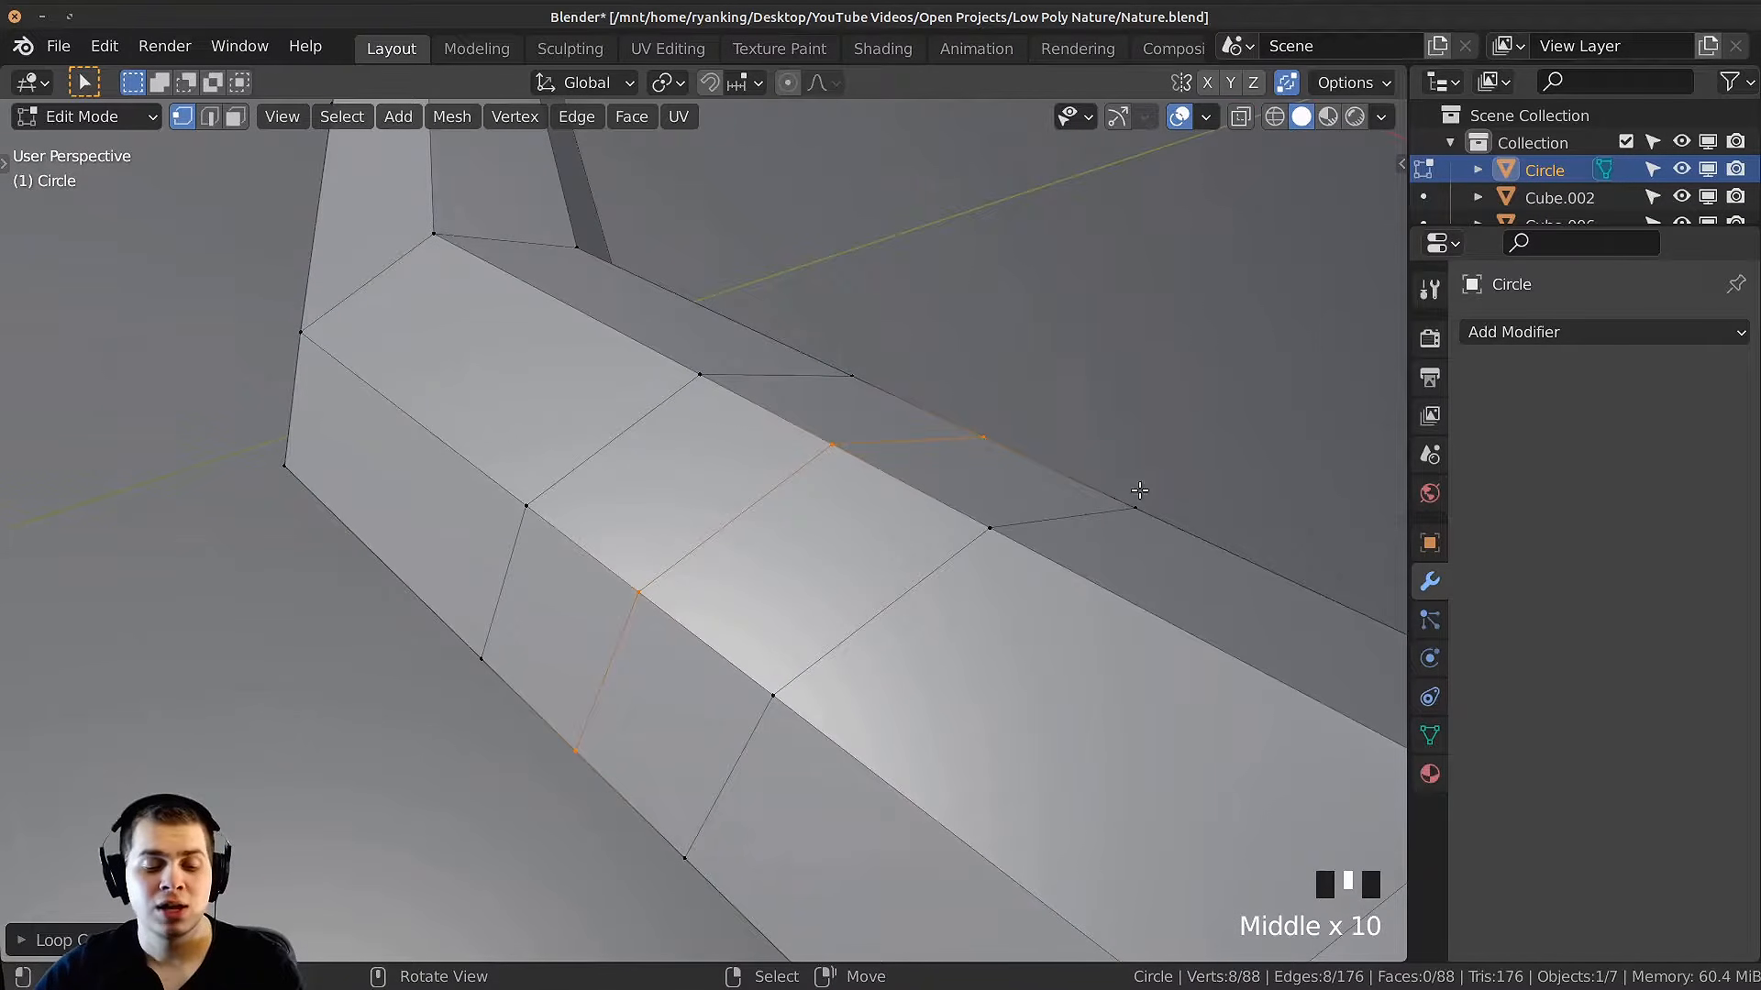
{"action": "key", "text": "z"}
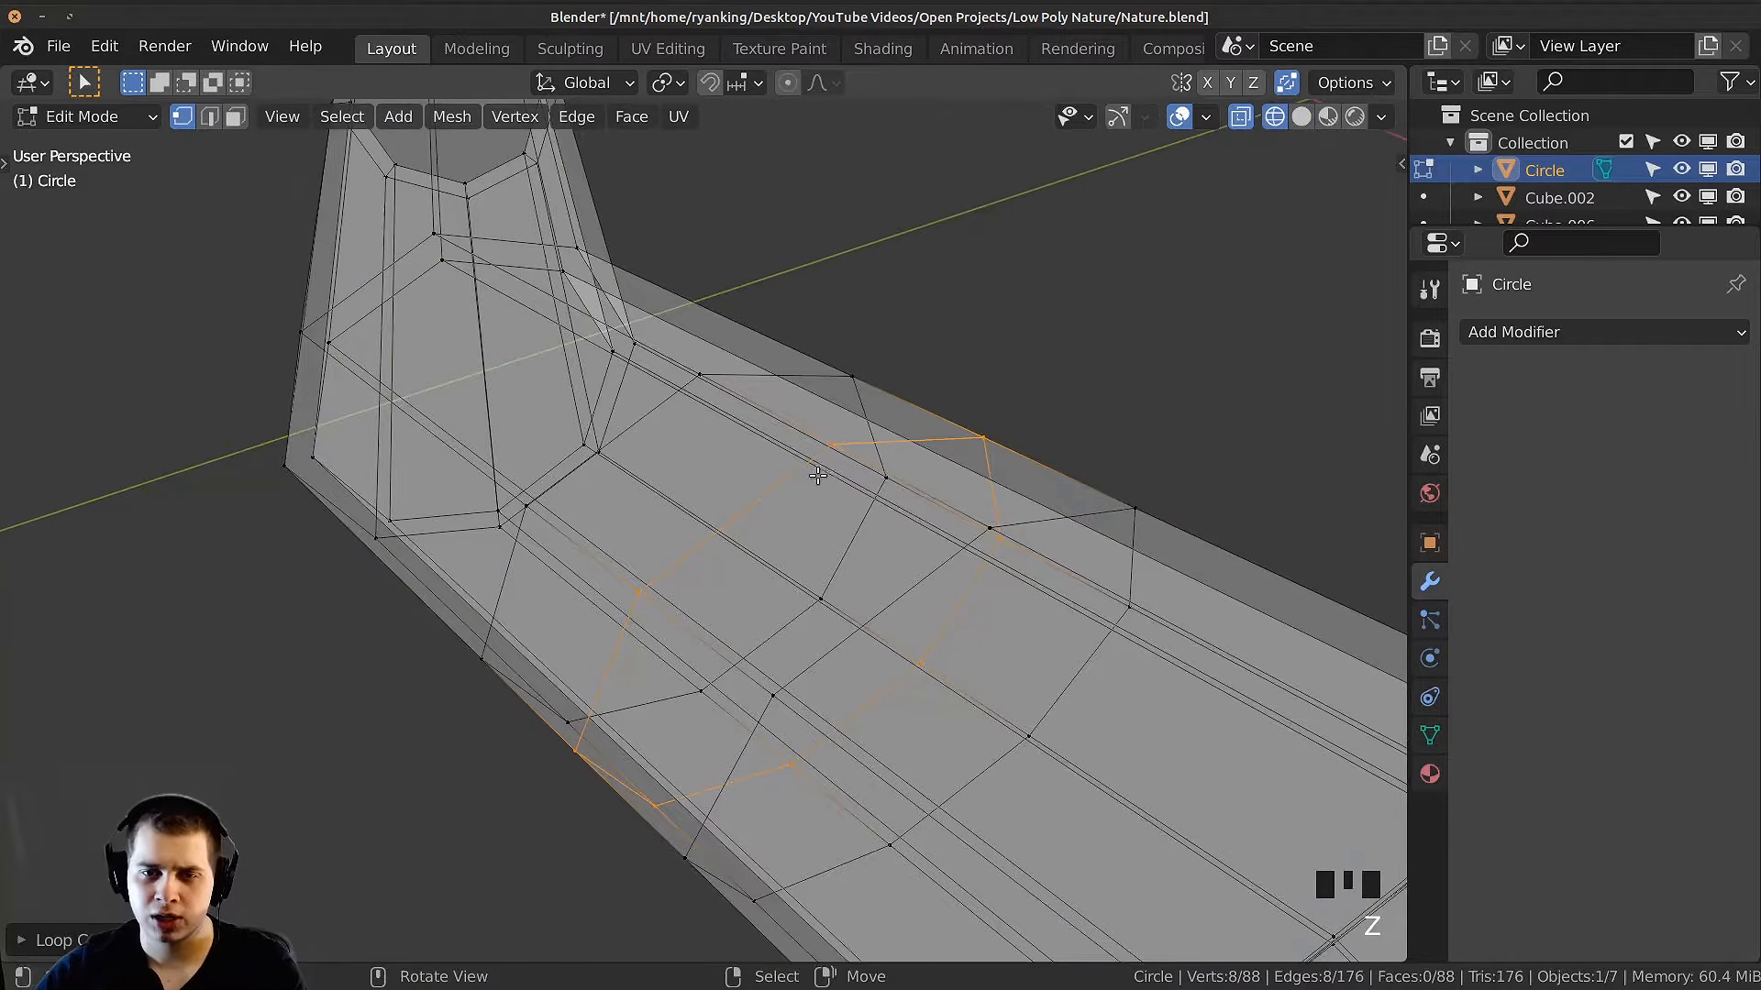
{"action": "middle_click_drag", "start_coordinate": [817, 475], "coordinate": [853, 428]}
{"action": "scroll", "coordinate": [853, 427], "scroll_direction": "down", "scroll_amount": 1}
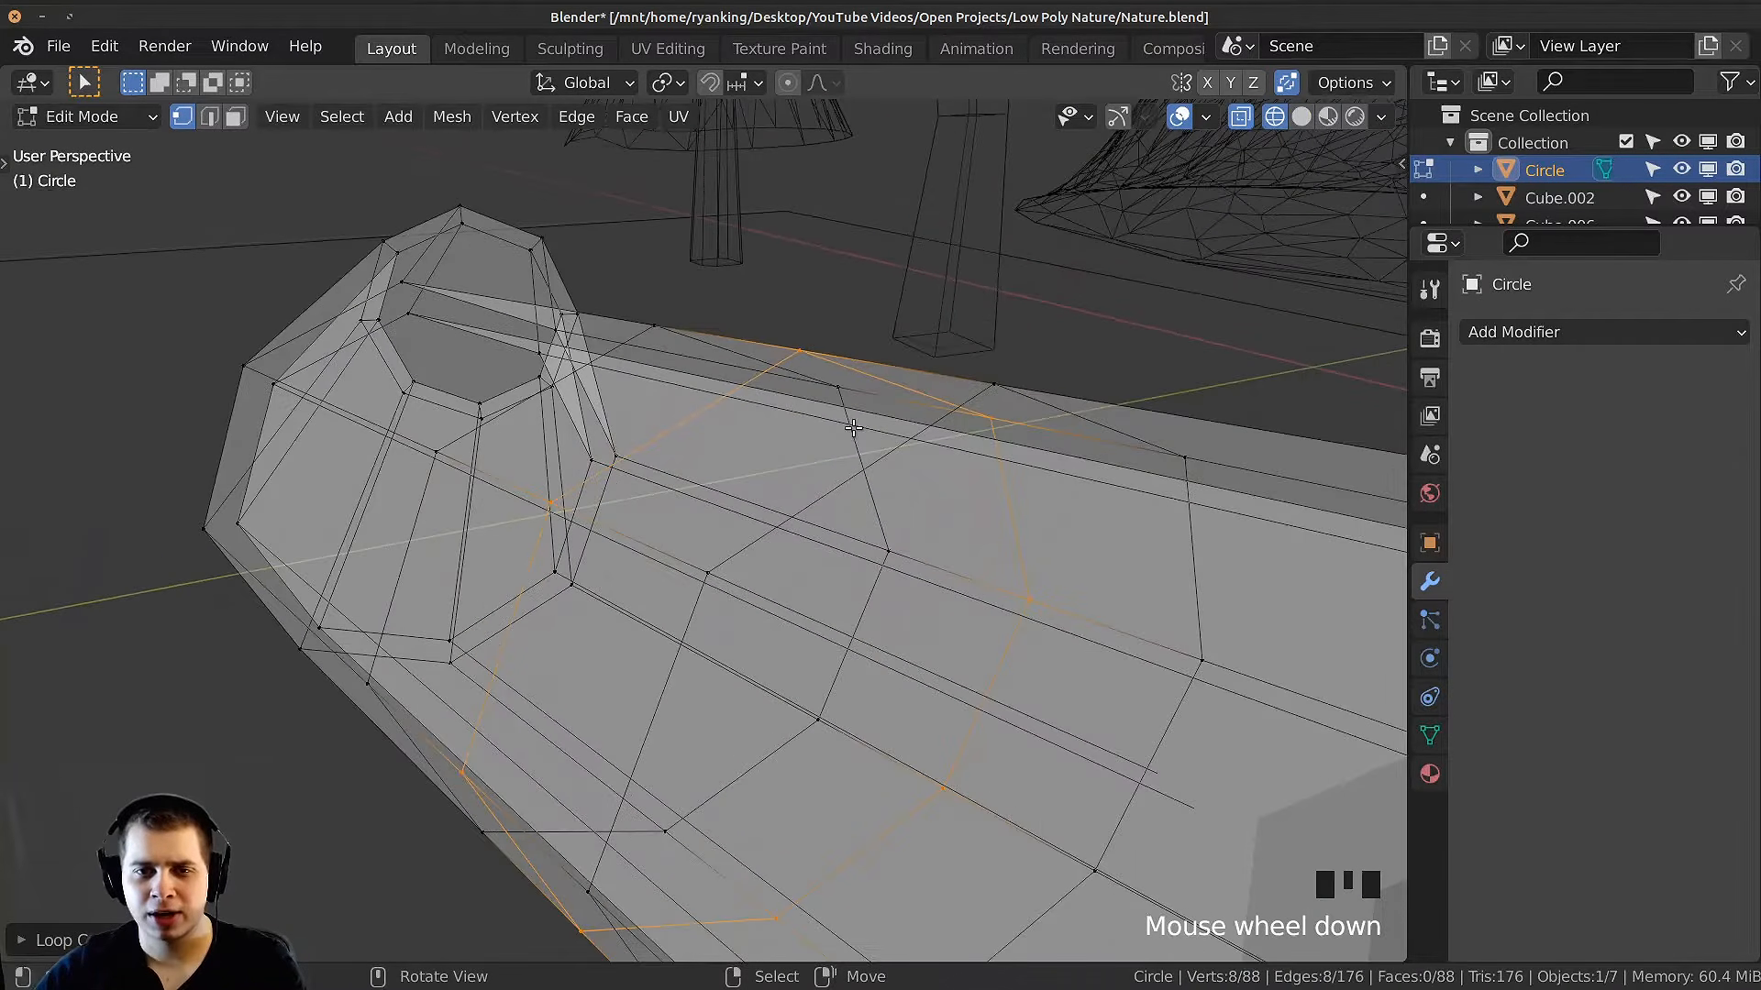
{"action": "key", "text": "ctrl+r"}
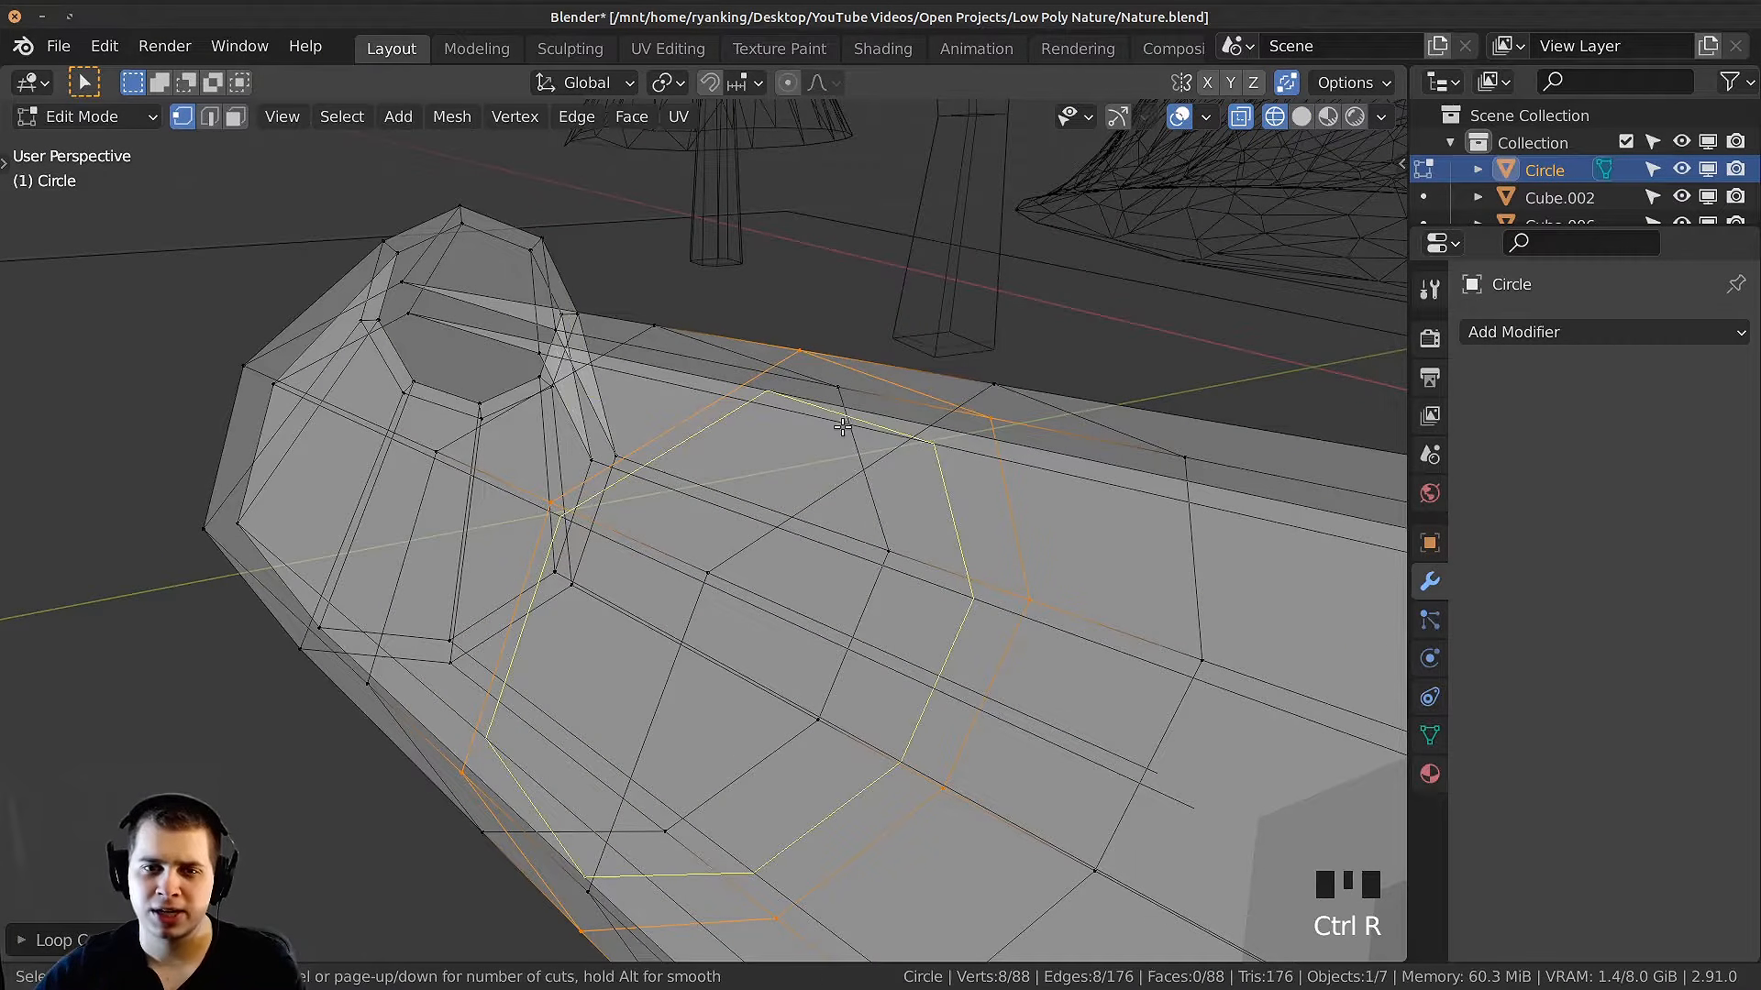
{"action": "left_click", "coordinate": [838, 428]}
{"action": "left_click", "coordinate": [750, 400]}
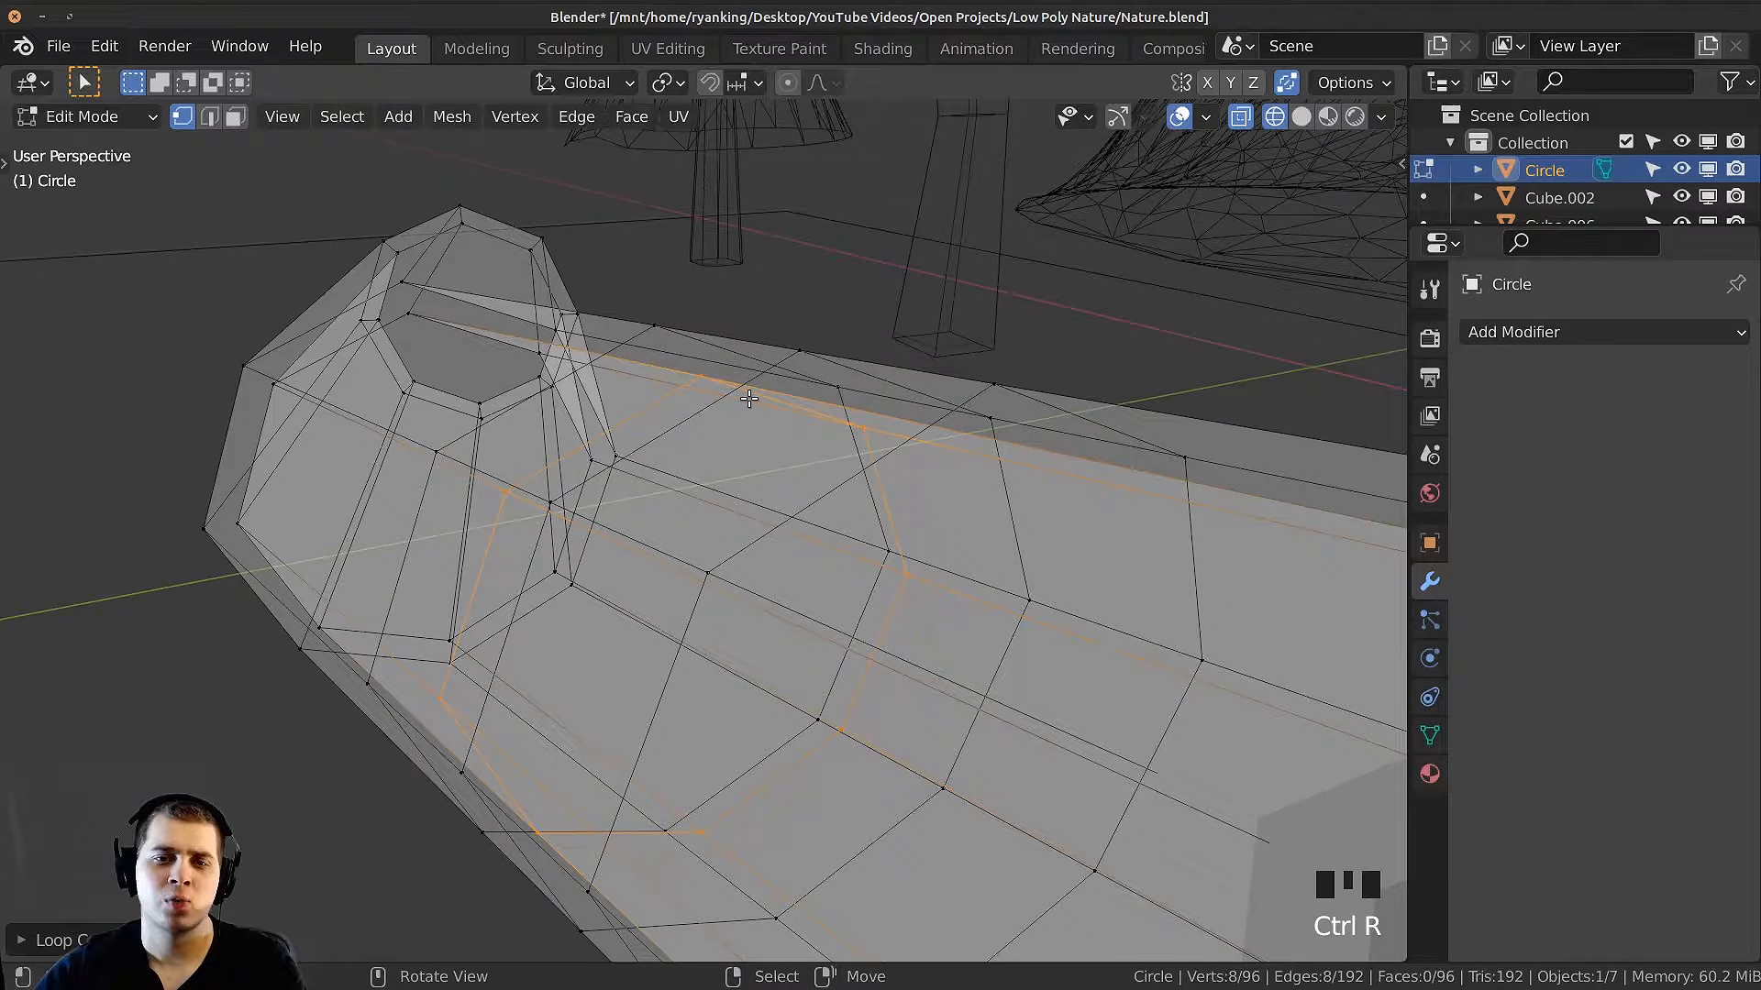
Step: Add two more edge loops on the inner wall, near the centre outer loop and the one closest to the wide end
{"action": "key", "text": "ctrl+r"}
{"action": "left_click", "coordinate": [896, 411]}
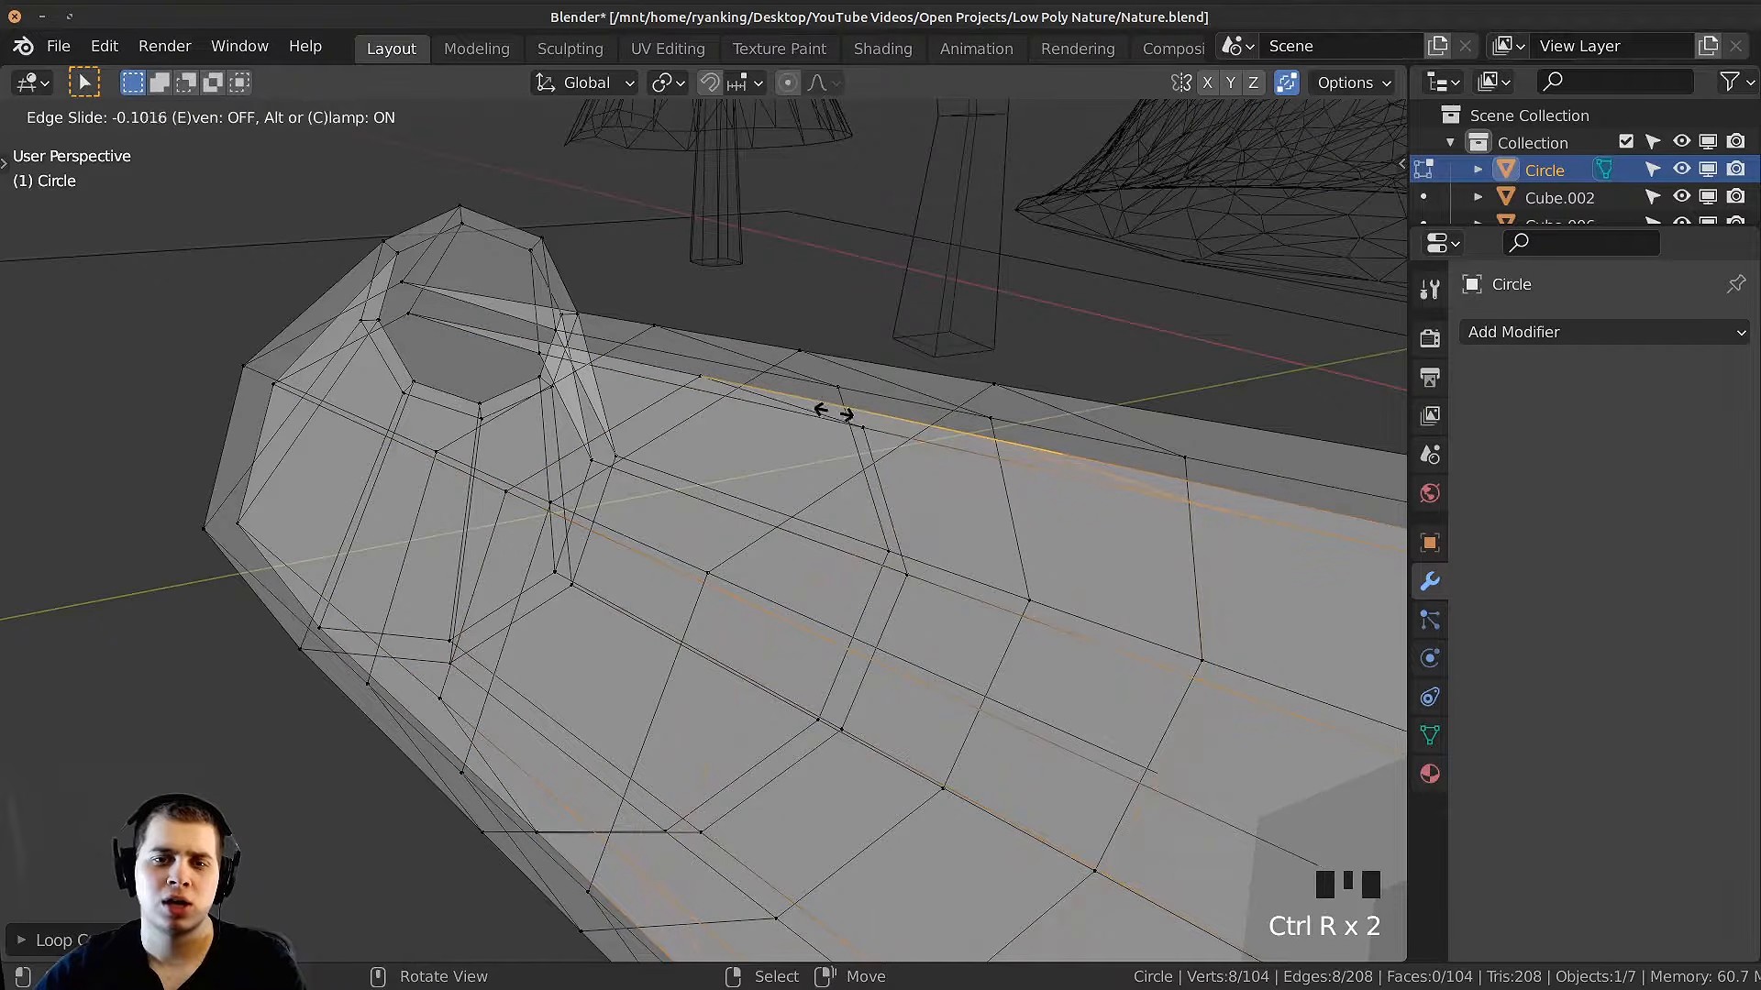
{"action": "left_click", "coordinate": [562, 352]}
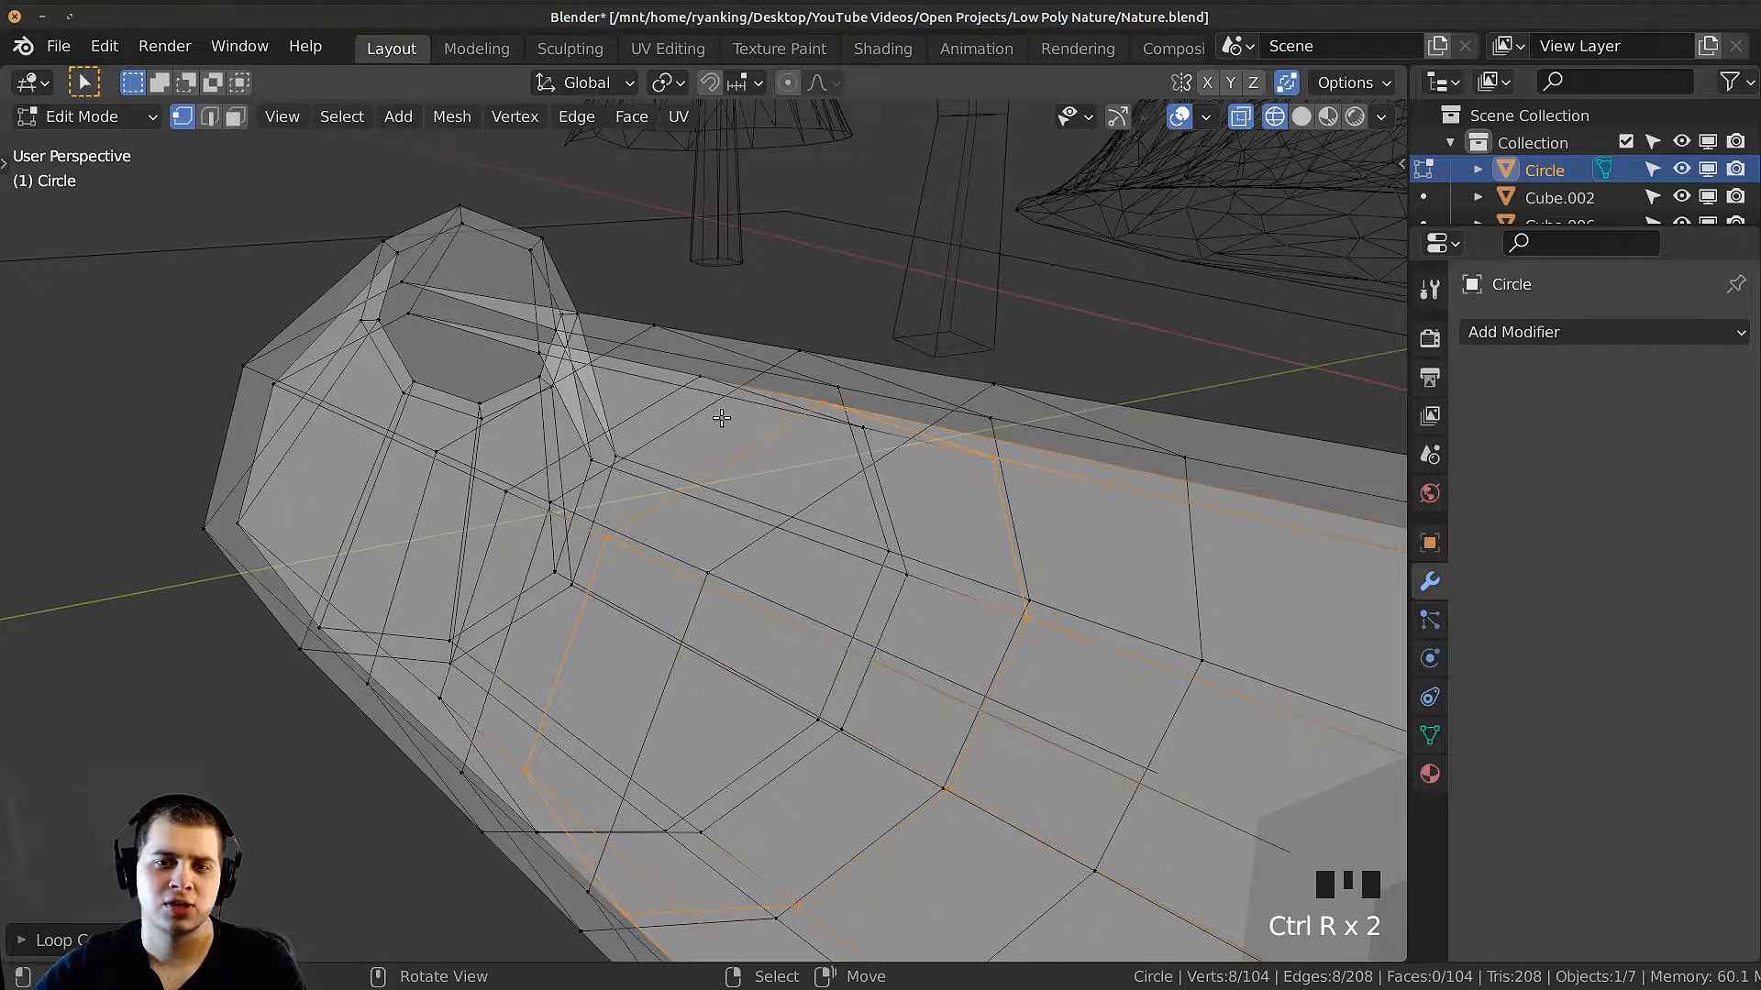
{"action": "key", "text": "ctrl+r"}
{"action": "left_click", "coordinate": [1041, 473]}
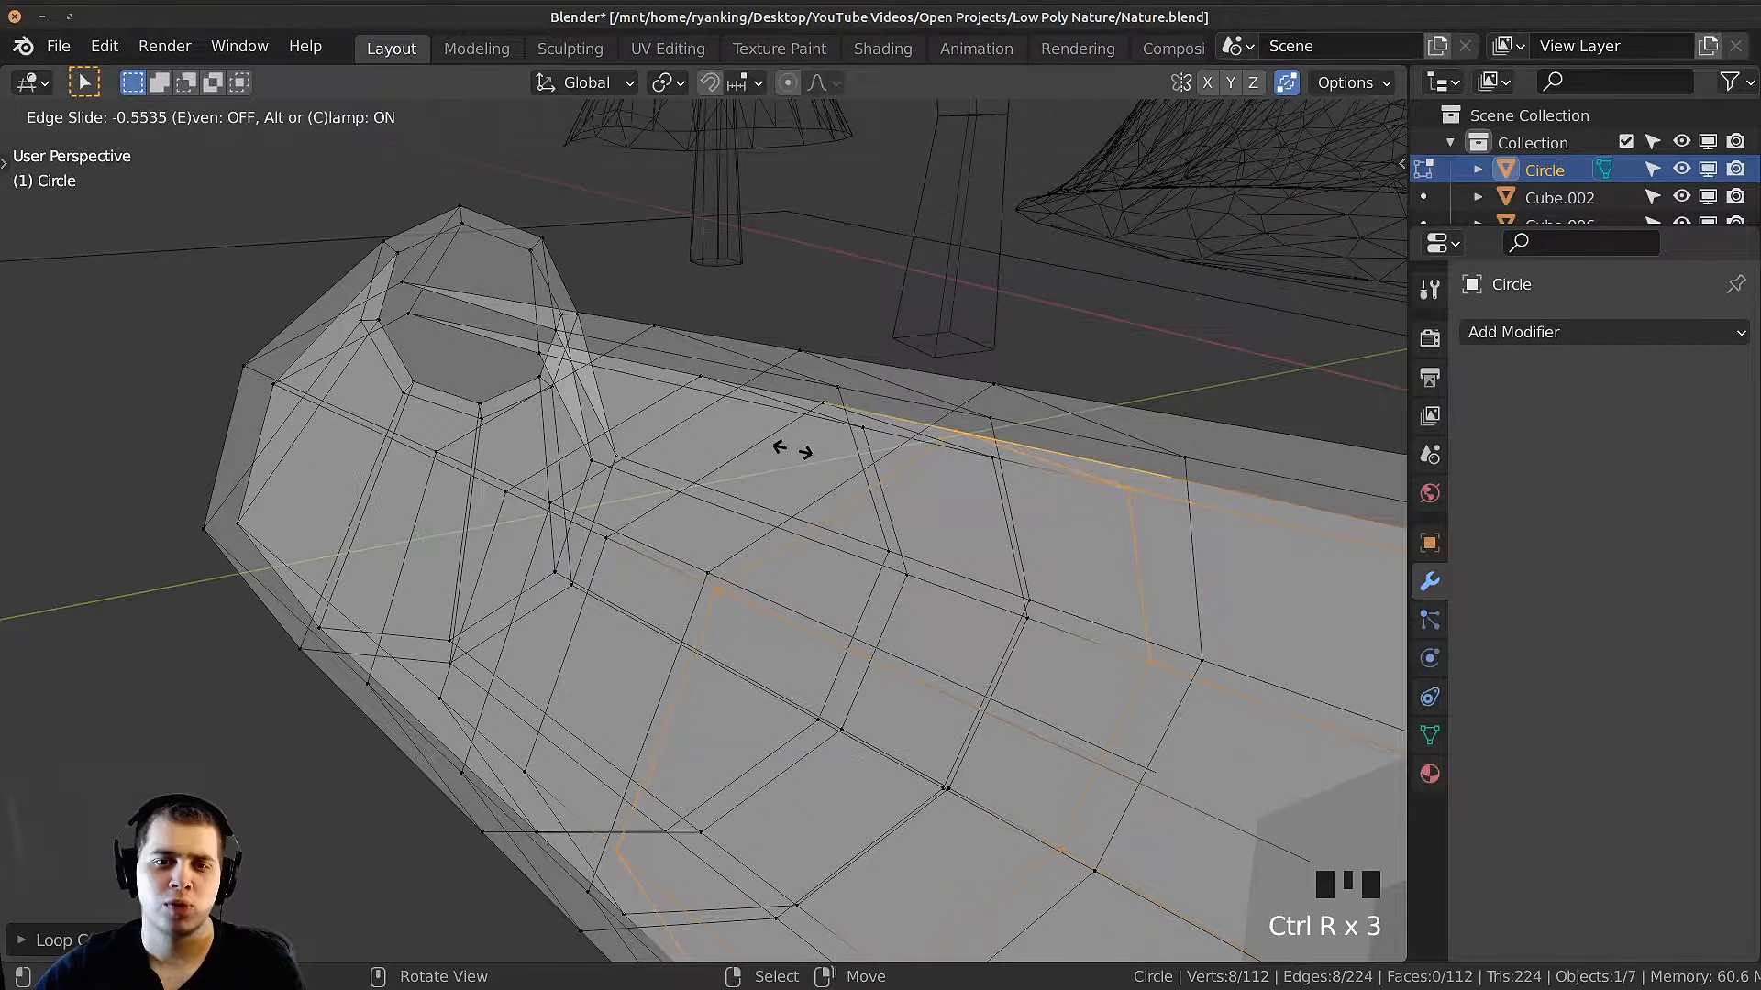
{"action": "left_click", "coordinate": [792, 449]}
Step: Edge-slide the last inner loop so it lines up with the outer loop closest to the log's wide end
{"action": "middle_click_drag", "start_coordinate": [793, 450], "coordinate": [907, 636]}
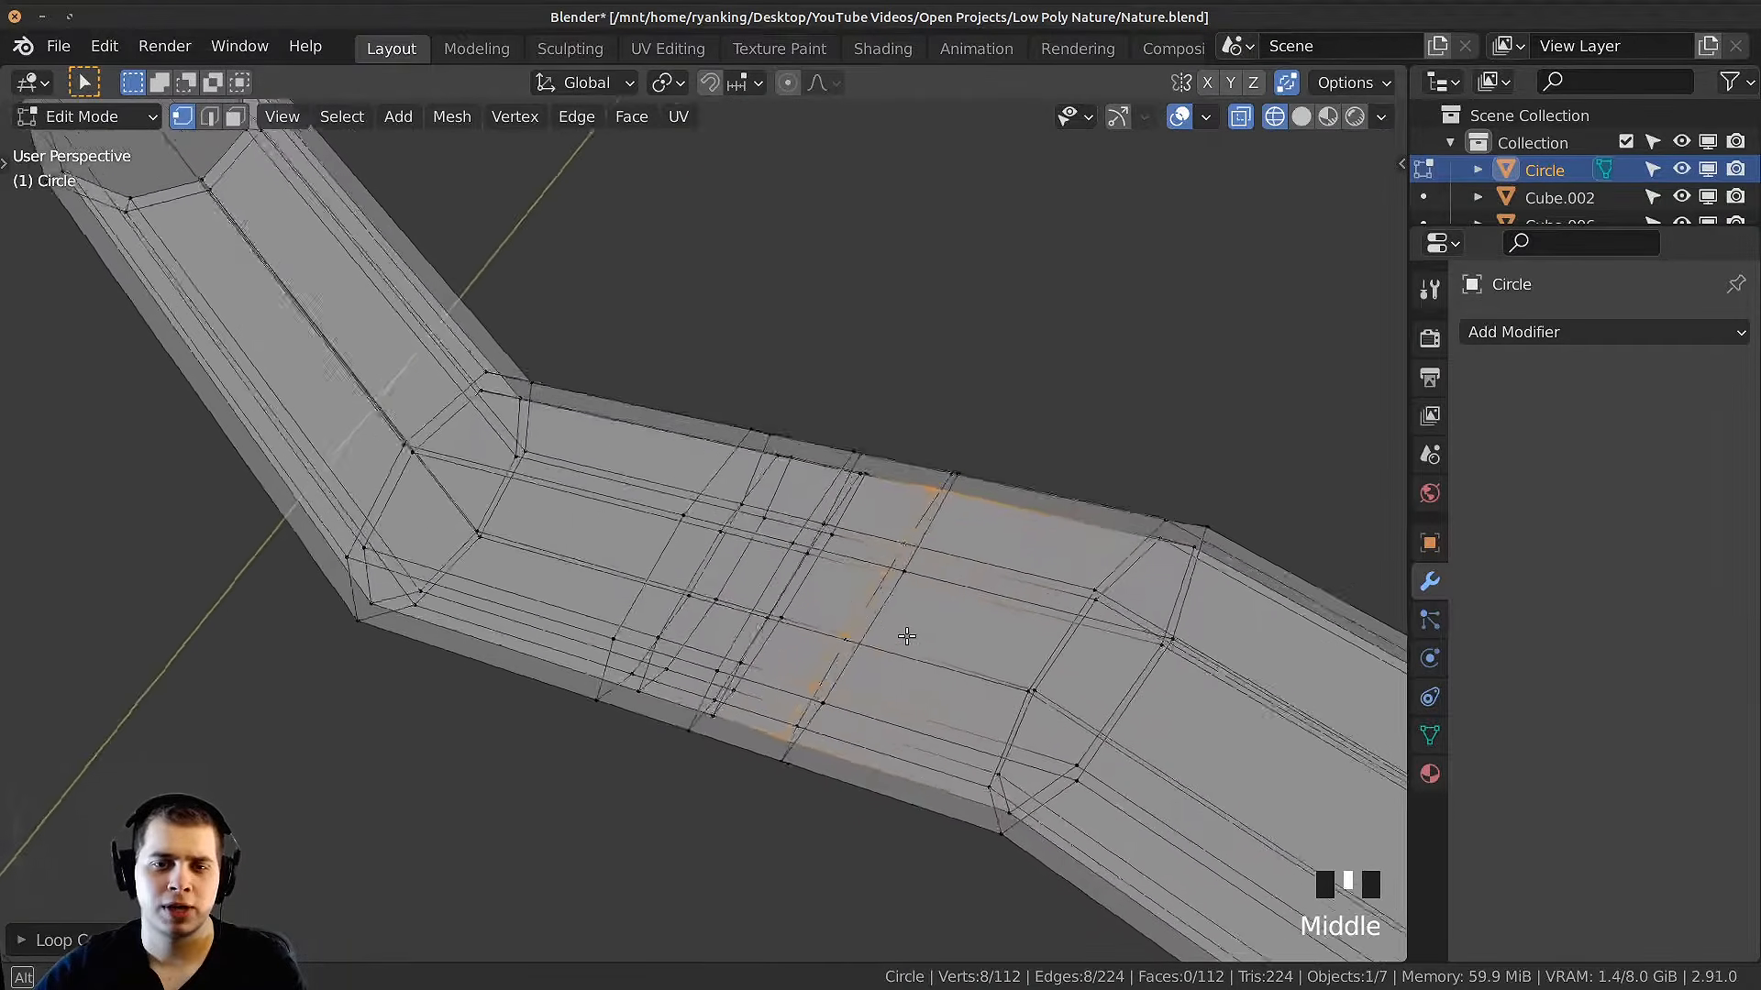
{"action": "scroll", "coordinate": [963, 609], "scroll_direction": "up", "scroll_amount": 4}
{"action": "scroll", "coordinate": [963, 608], "scroll_direction": "down", "scroll_amount": 2}
{"action": "key", "text": "g"}
{"action": "key", "text": "g"}
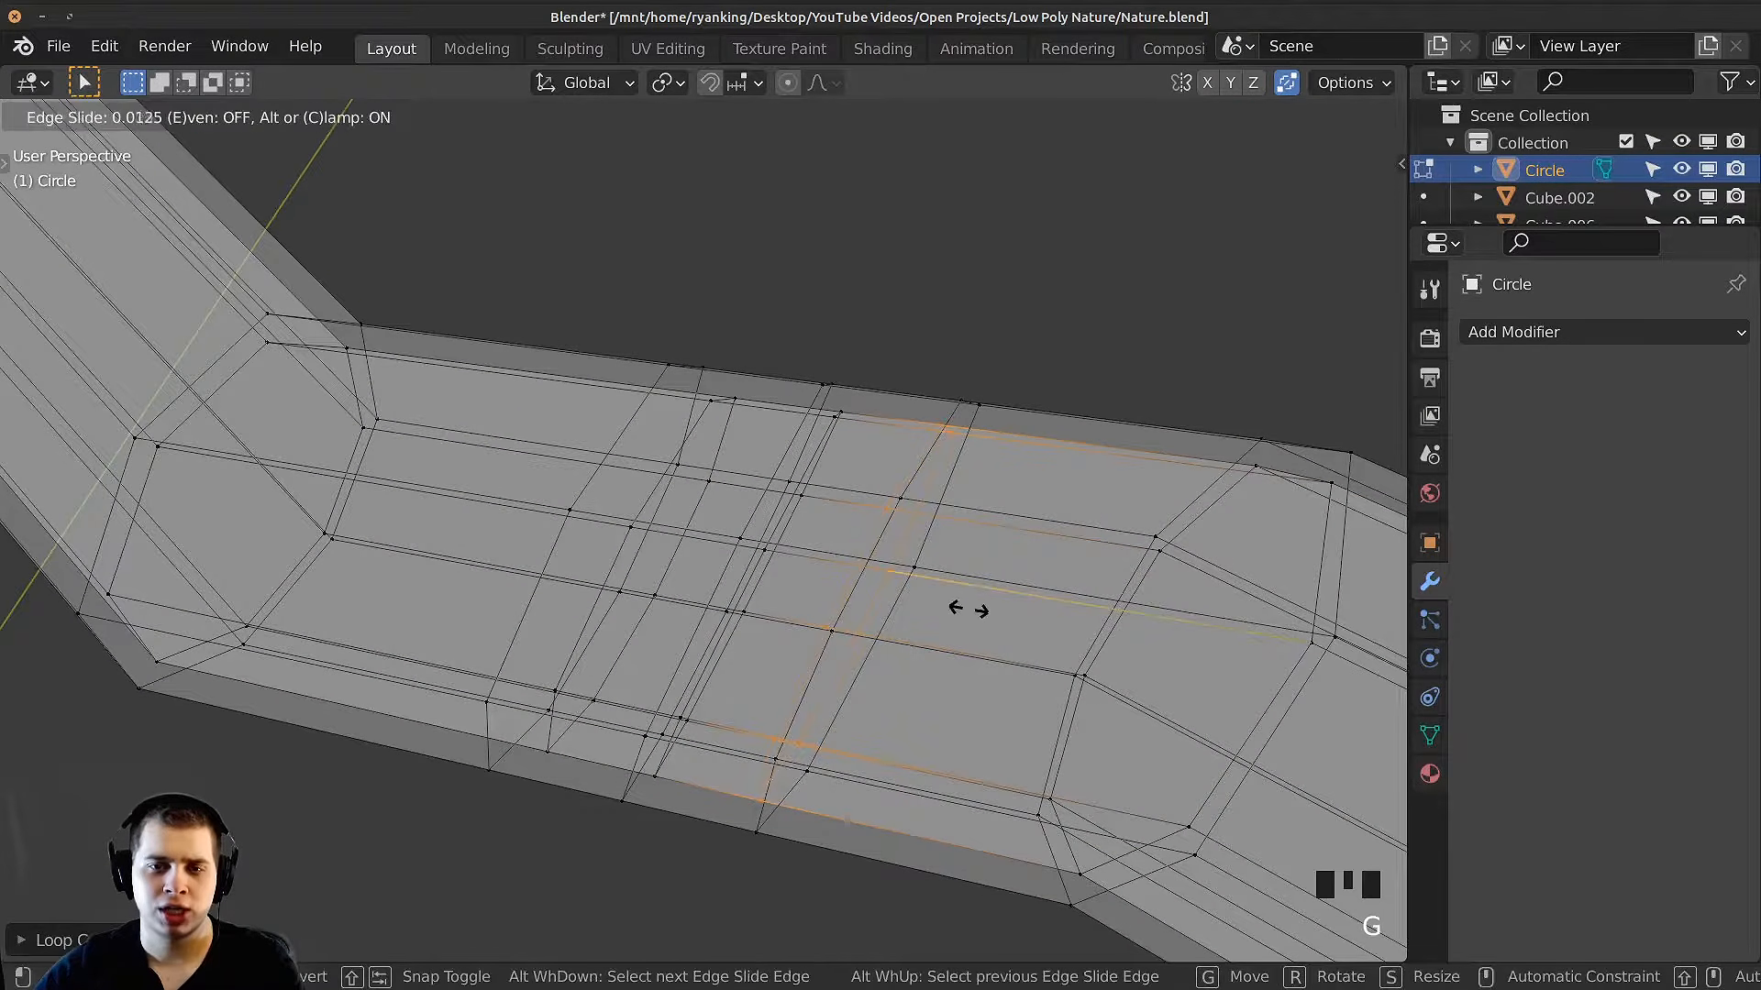
{"action": "left_click", "coordinate": [870, 584]}
Step: In top view, edge-slide the middle segment's centre inner loop into line with the centre outer loop
{"action": "middle_click_drag", "start_coordinate": [744, 575], "coordinate": [743, 524]}
{"action": "right_click", "coordinate": [745, 524], "text": "alt"}
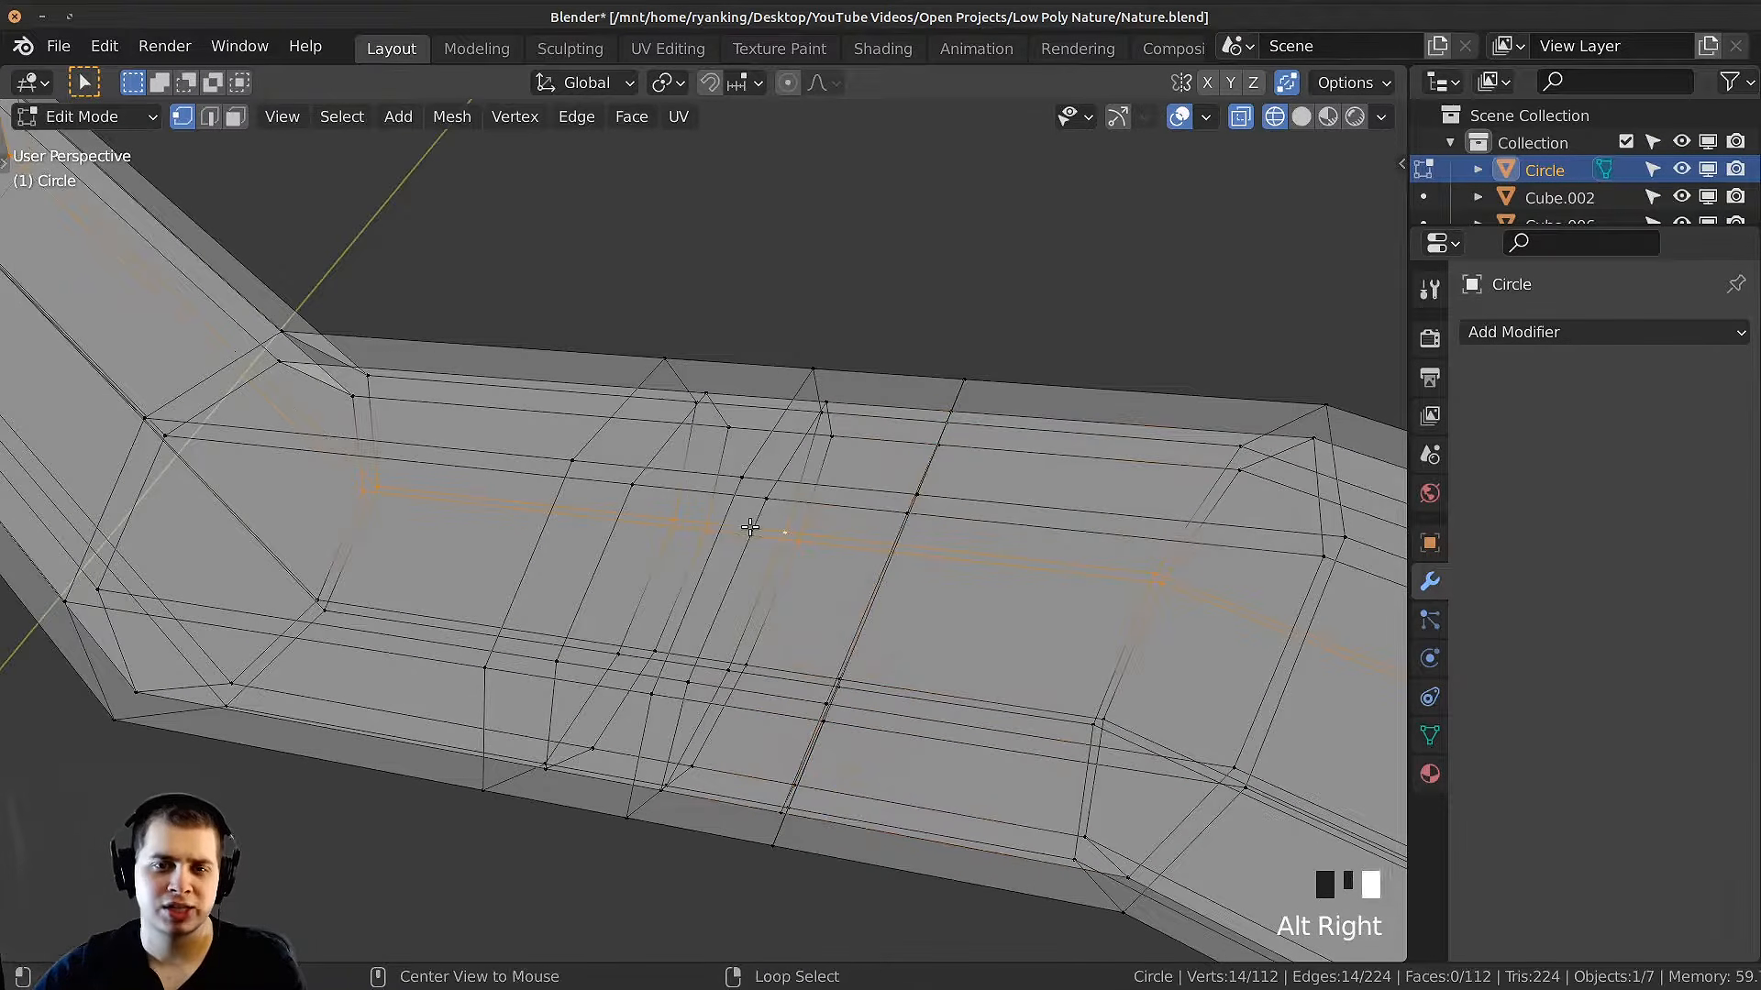
{"action": "right_click", "coordinate": [792, 453], "text": "alt"}
{"action": "middle_click_drag", "start_coordinate": [793, 453], "coordinate": [816, 335]}
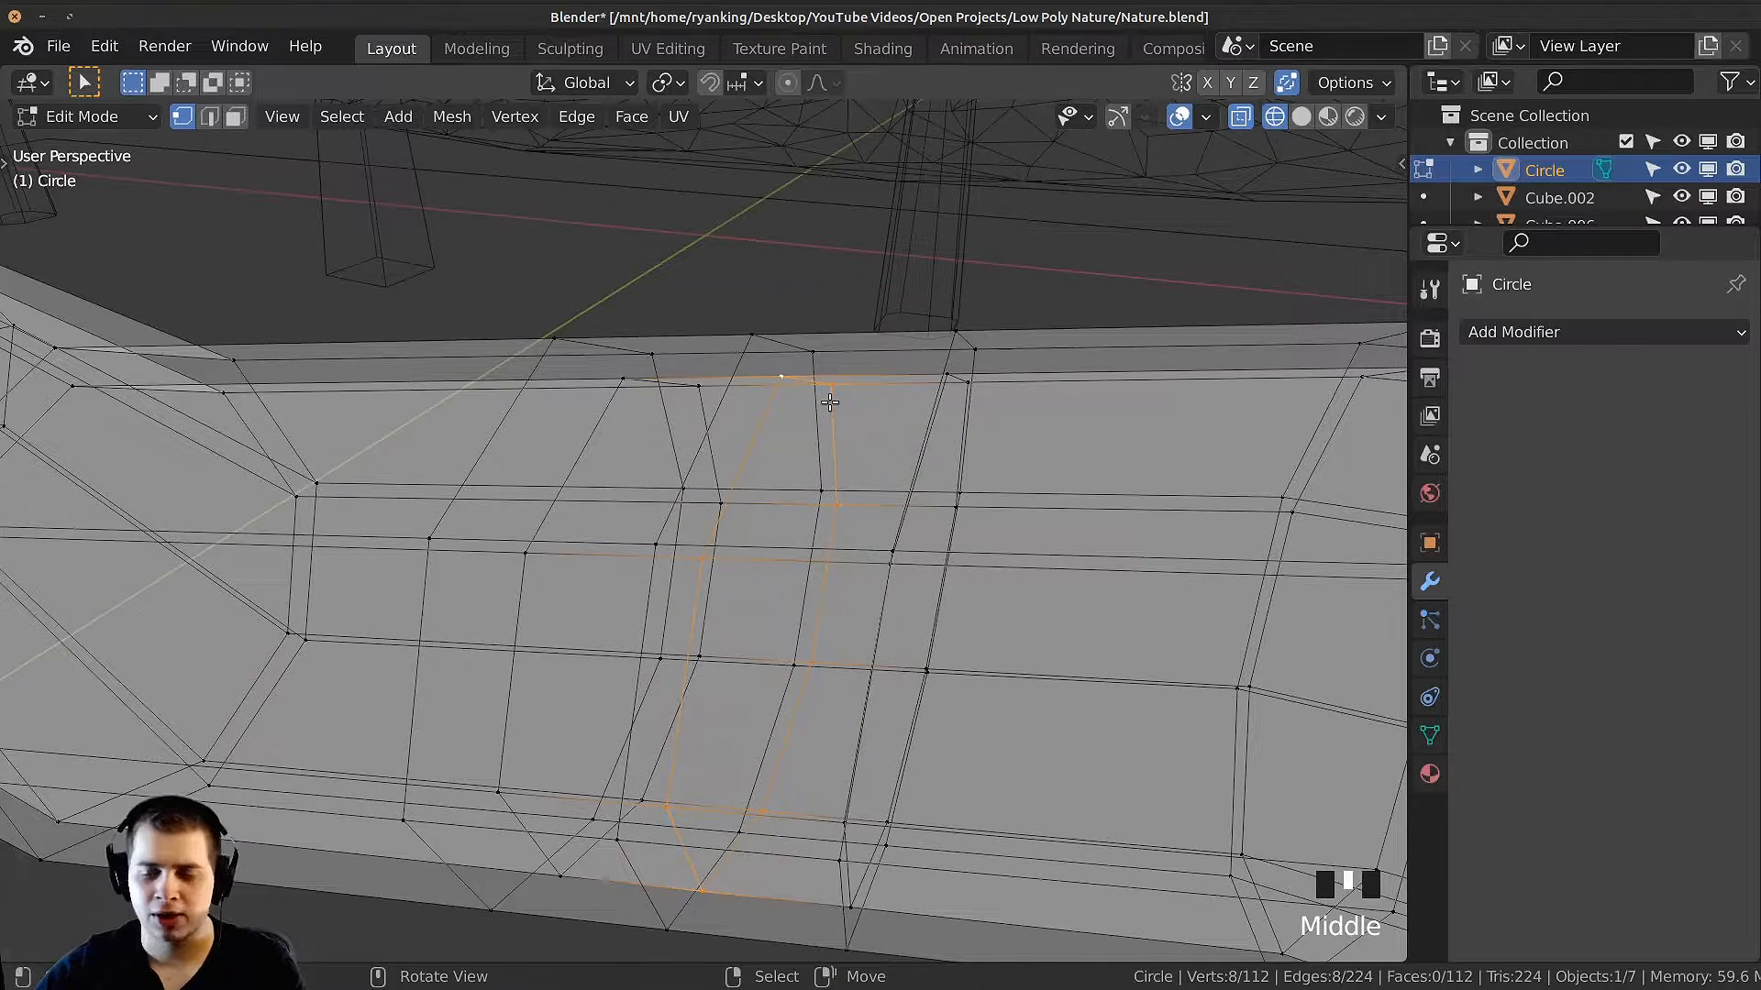
{"action": "key", "text": "KP_7"}
{"action": "scroll", "coordinate": [999, 283], "scroll_direction": "up", "scroll_amount": 2}
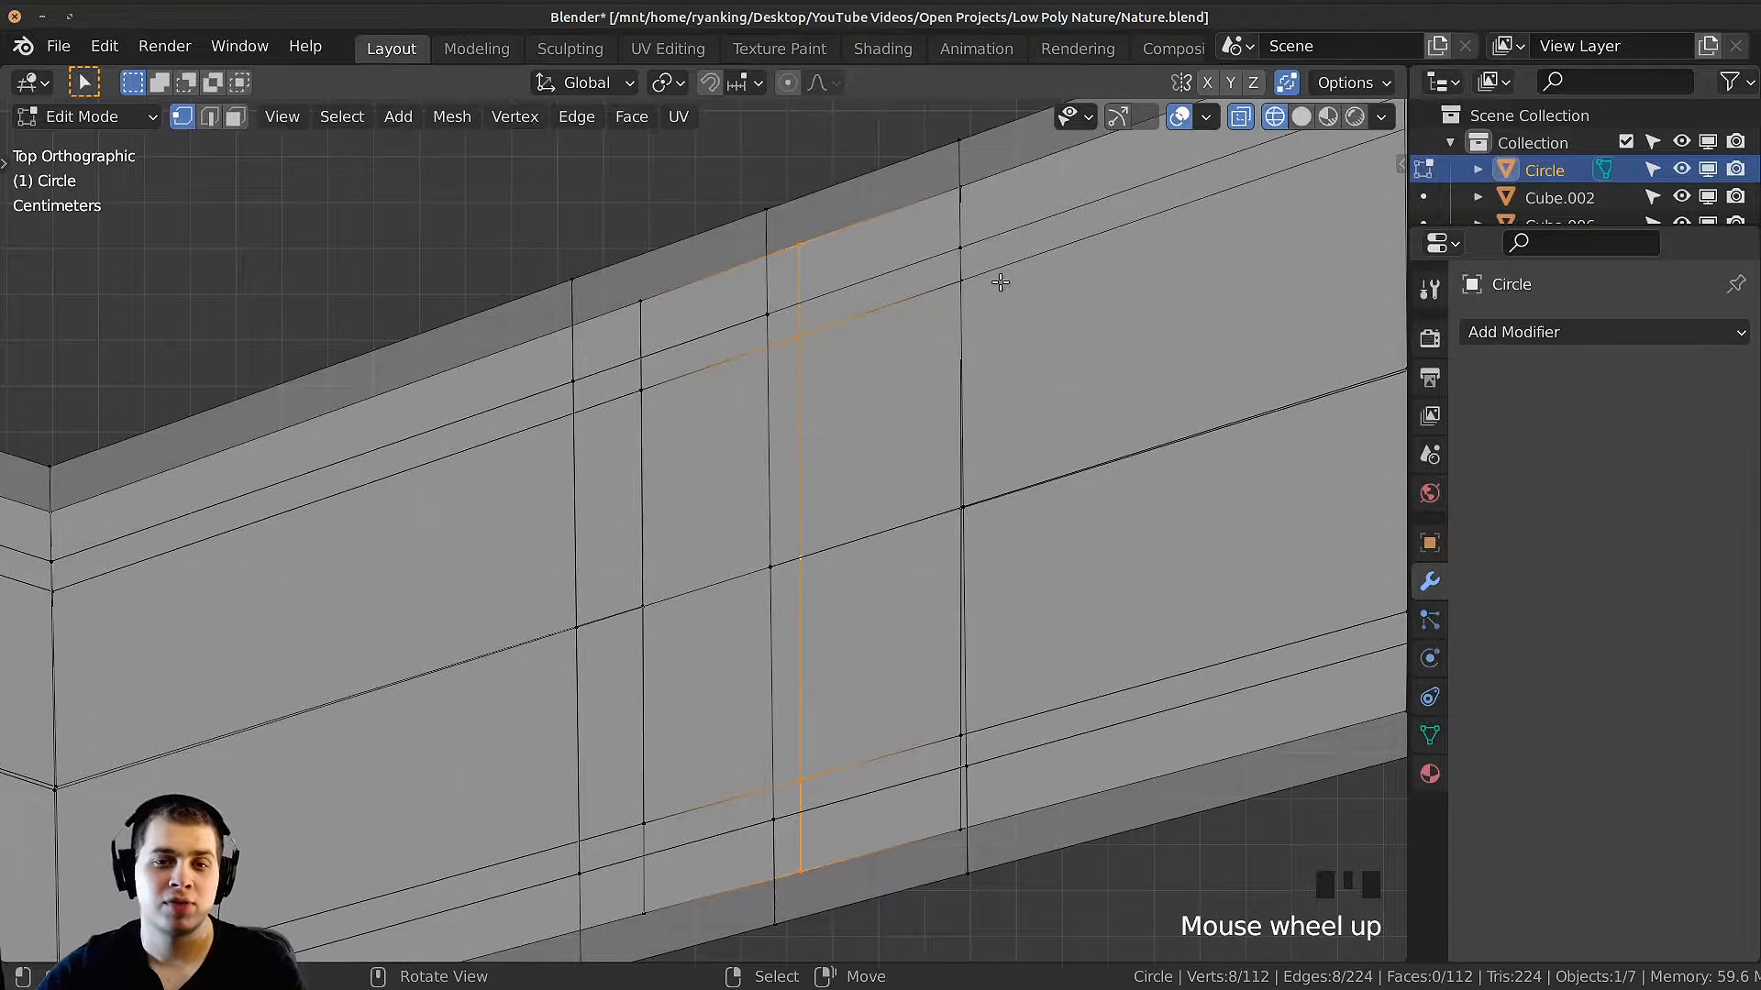
{"action": "key", "text": "g"}
{"action": "key", "text": "g"}
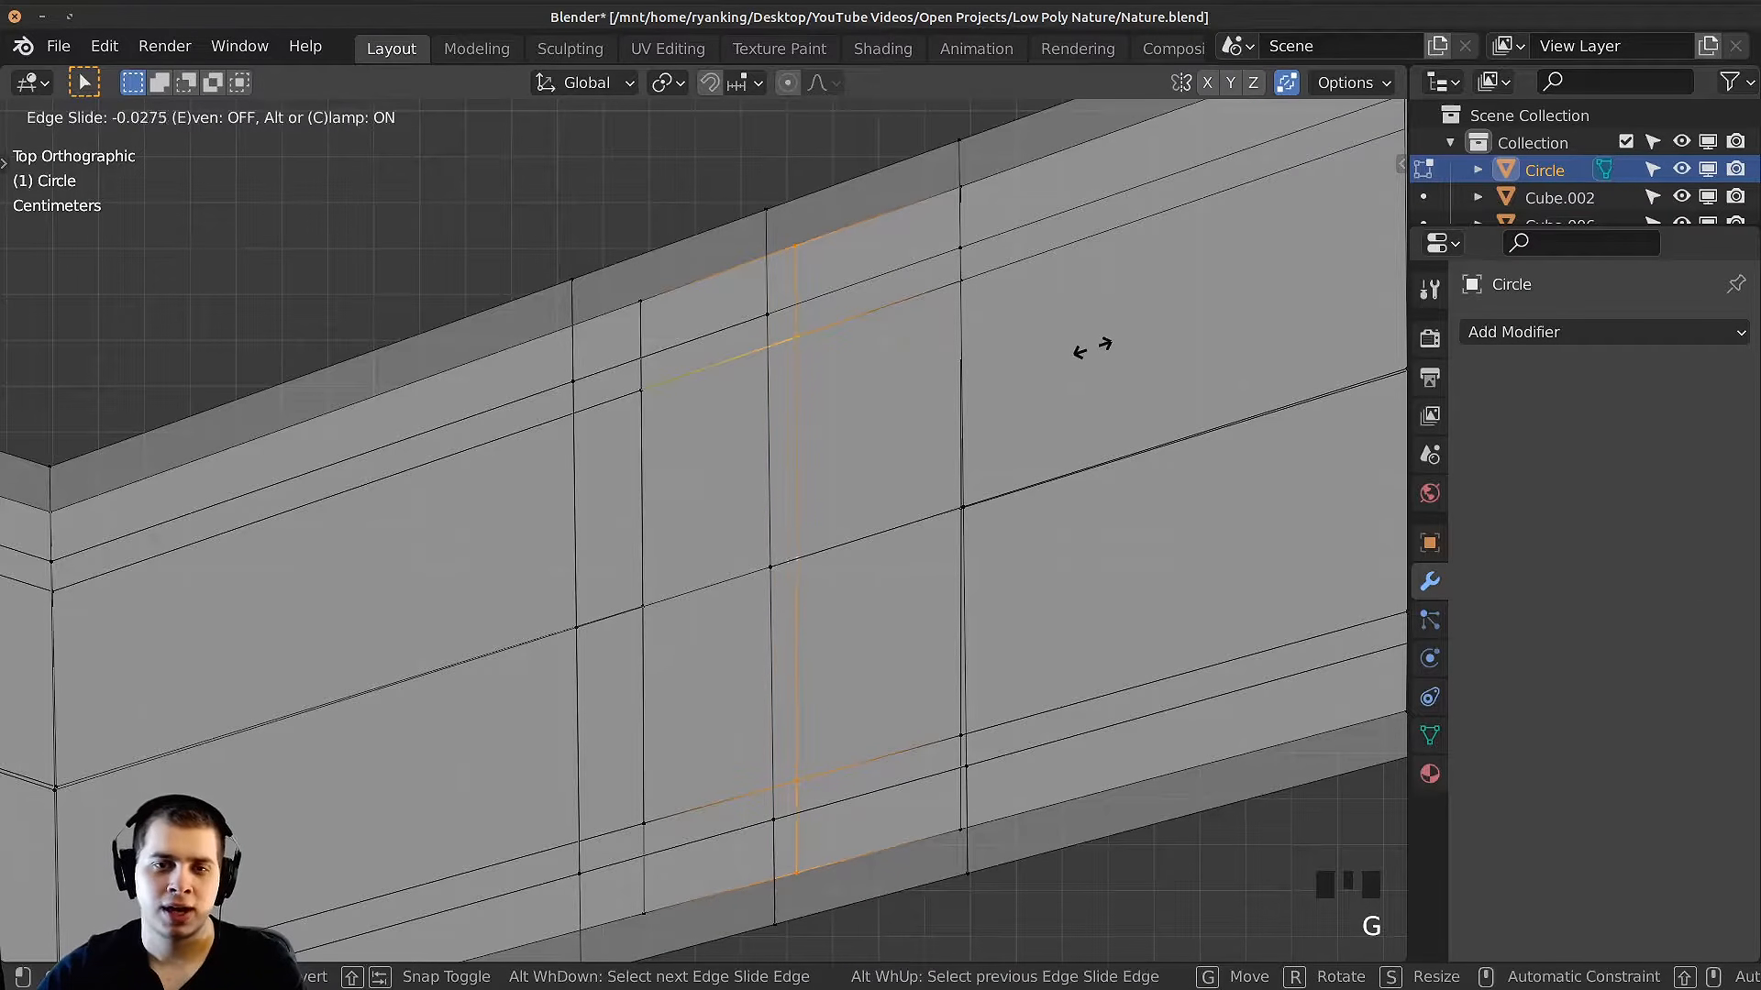
{"action": "left_click", "coordinate": [1064, 360]}
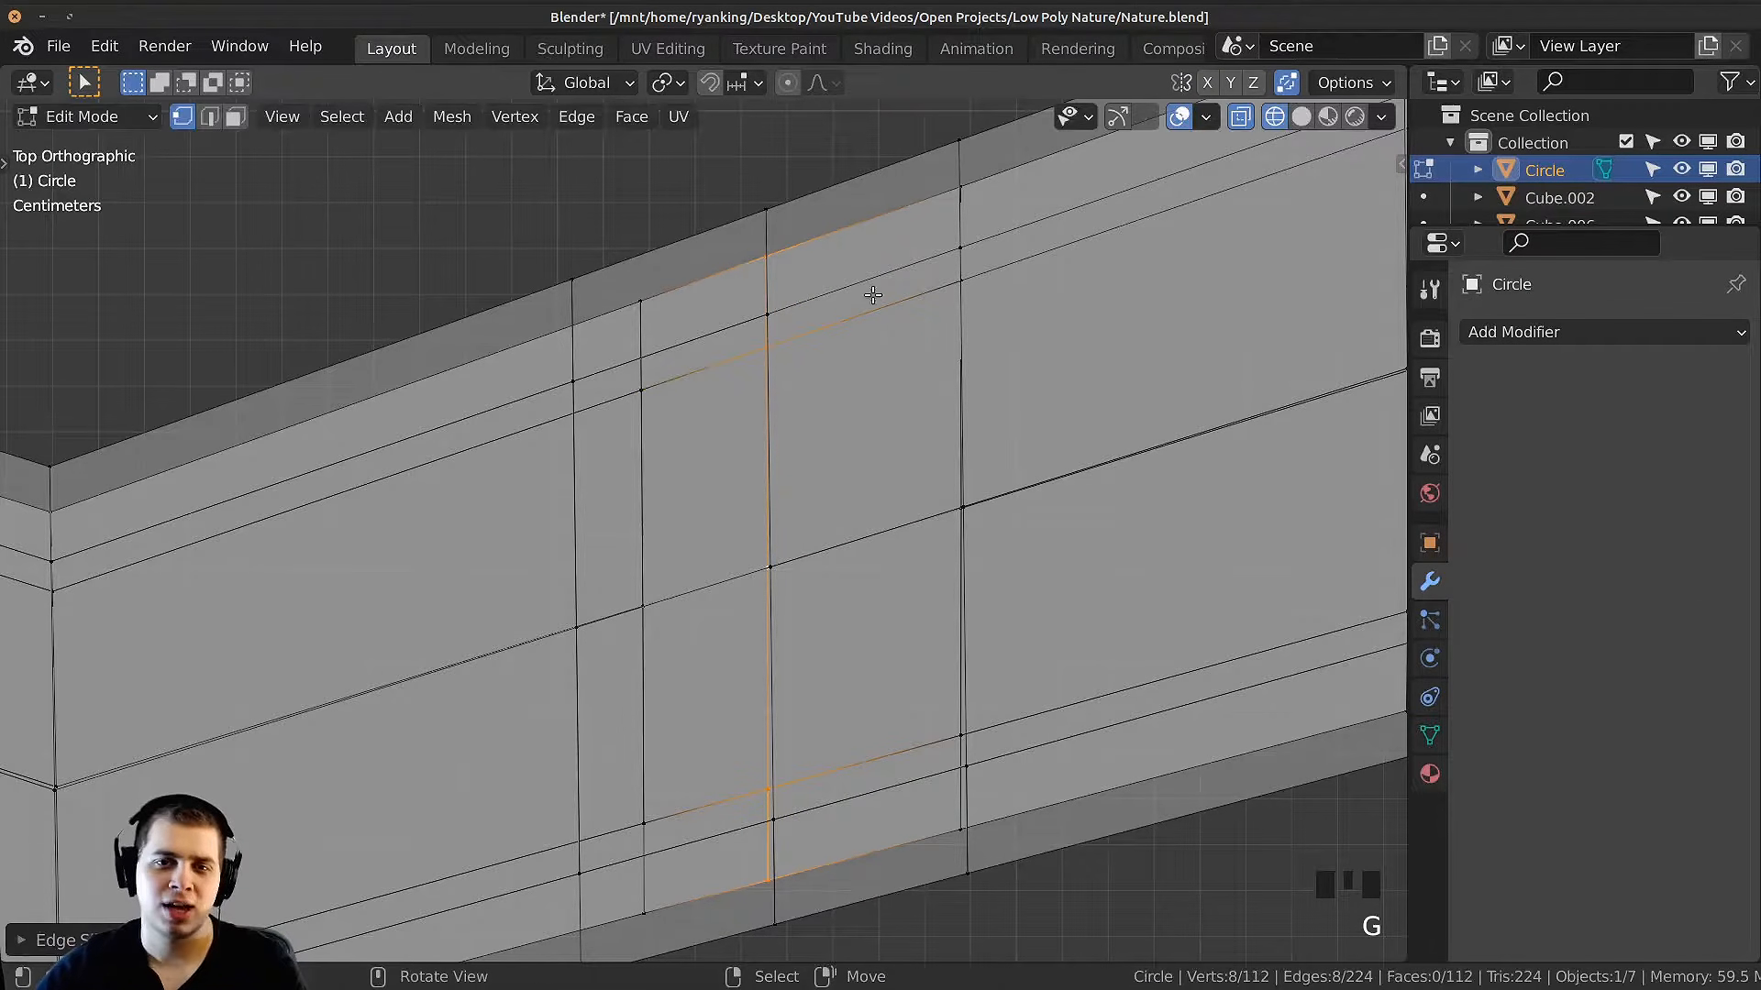
Step: Edge-slide the inner loop nearest the log's narrow end into line with its outer loop, and return to solid shading
{"action": "right_click", "coordinate": [642, 441], "text": "alt"}
{"action": "key", "text": "g"}
{"action": "key", "text": "g"}
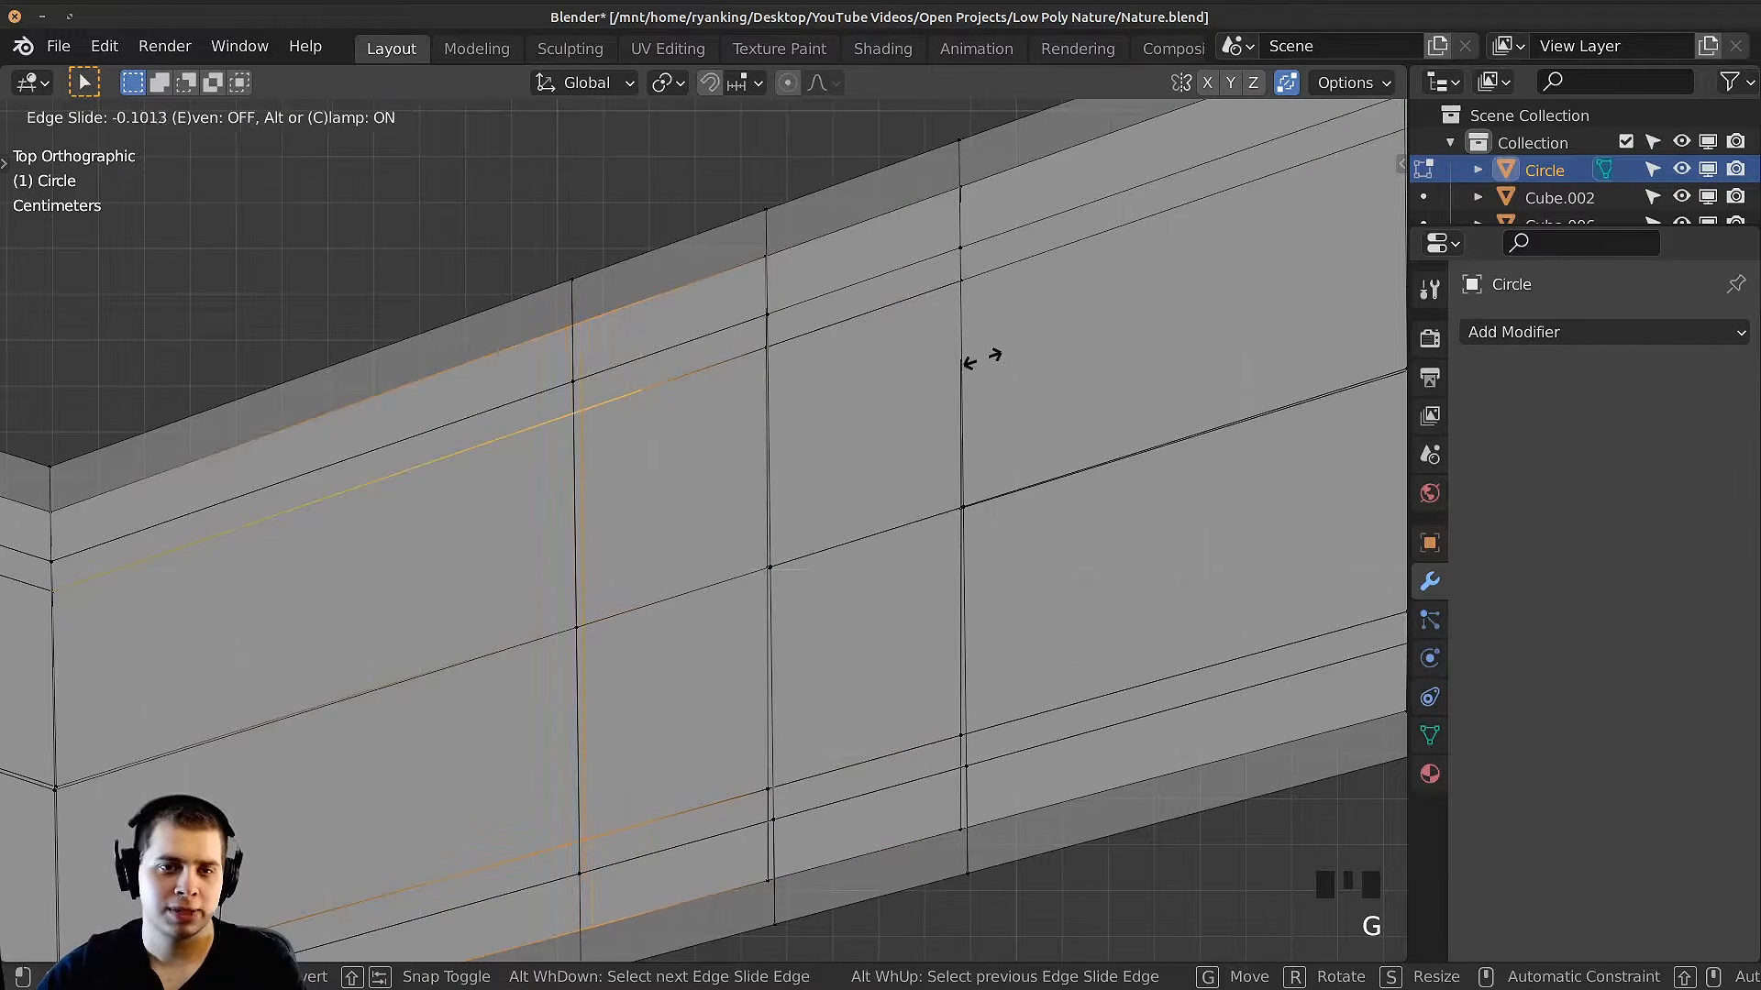
{"action": "left_click", "coordinate": [981, 357]}
{"action": "middle_click_drag", "start_coordinate": [981, 357], "coordinate": [756, 677]}
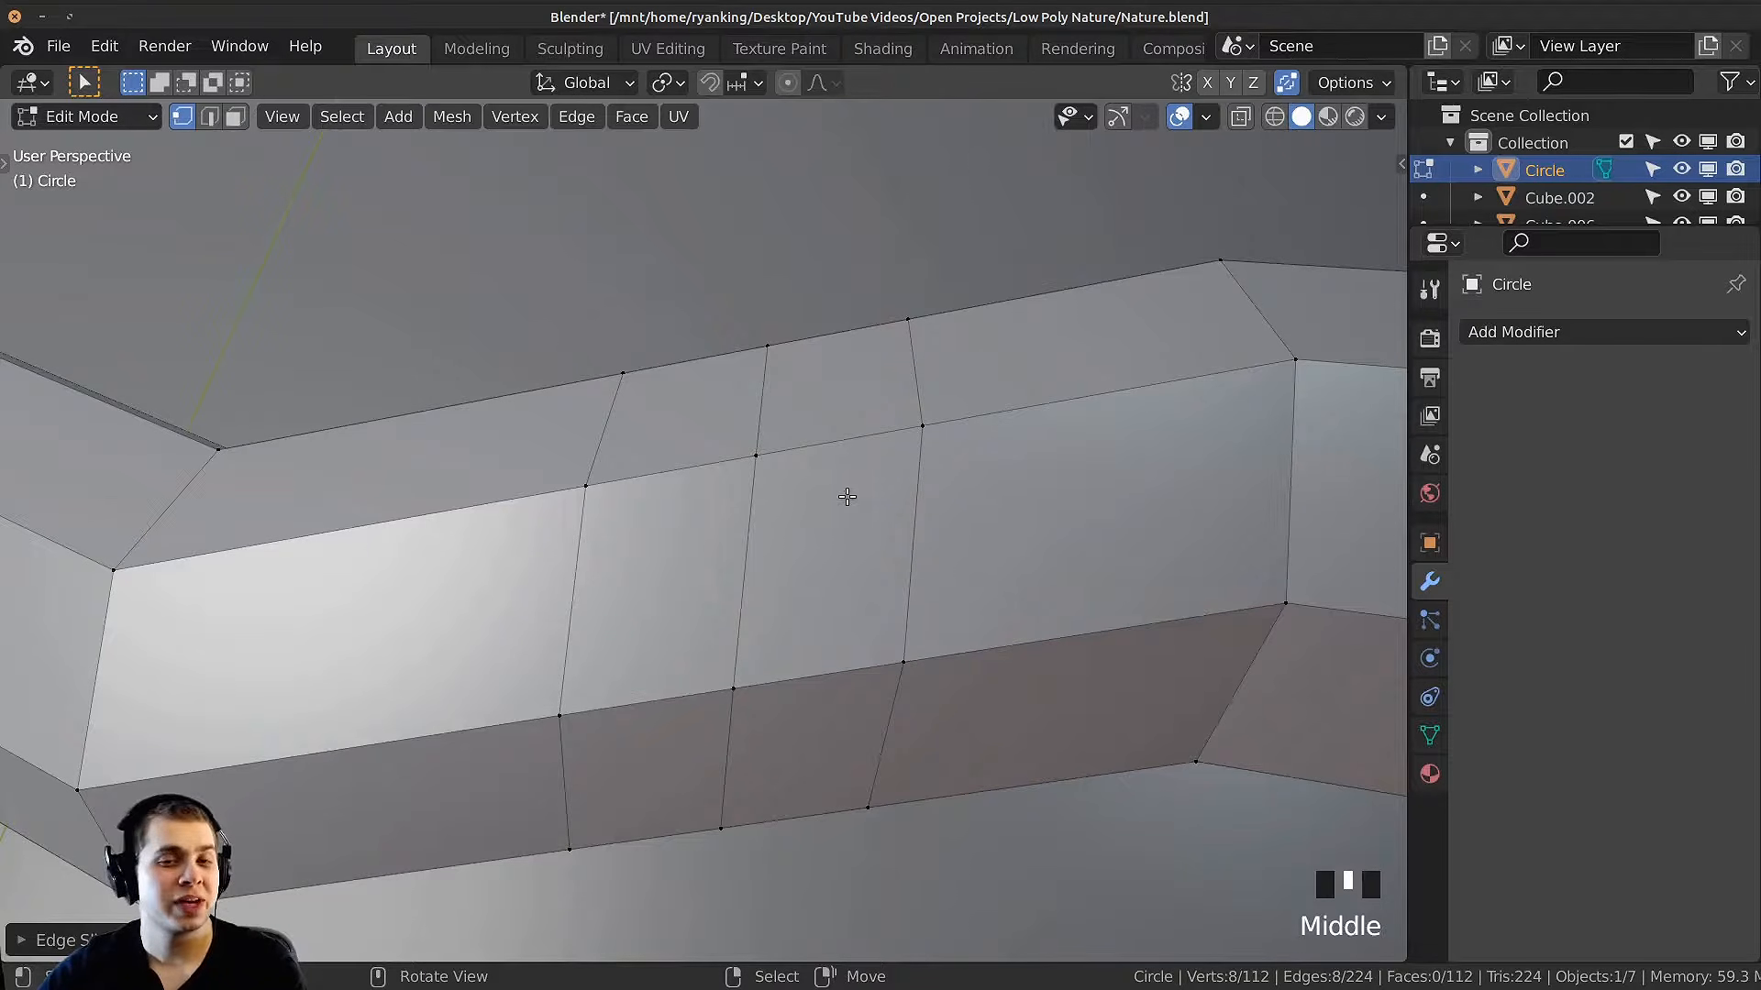
{"action": "middle_click_drag", "start_coordinate": [802, 611], "coordinate": [752, 575]}
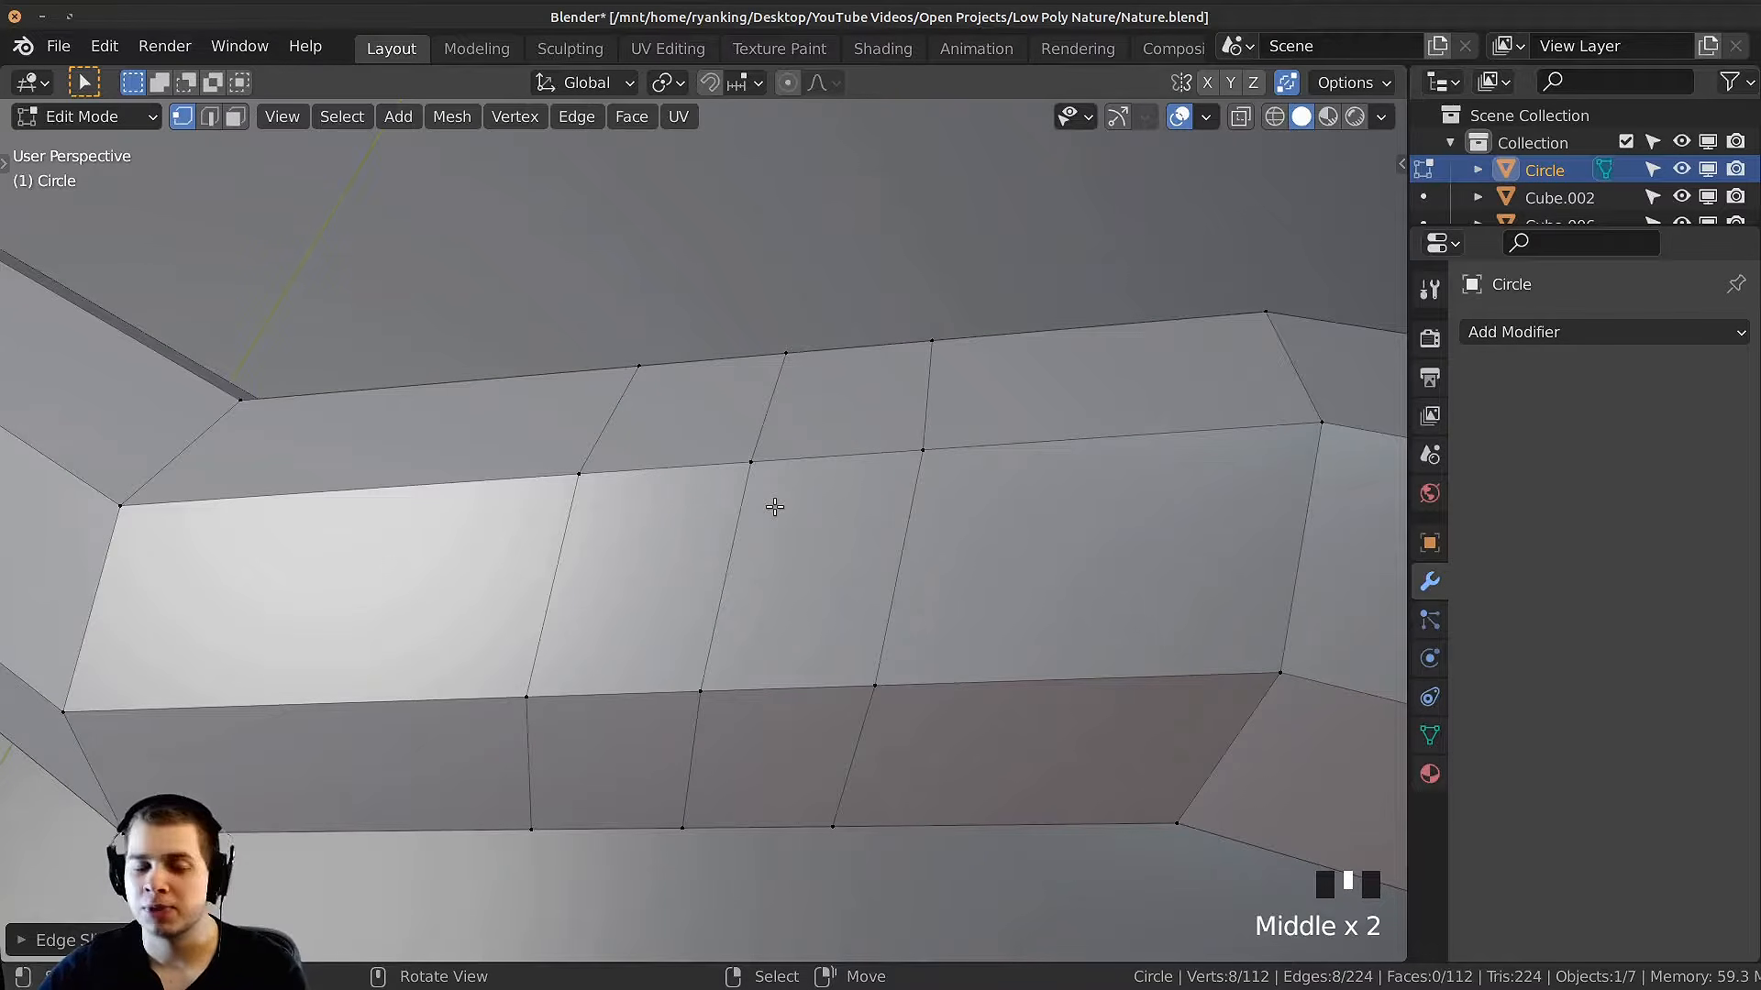
Step: Search the add-ons in the preferences for "loop" to check that Mesh: LoopTools is enabled
{"action": "left_click", "coordinate": [104, 46]}
{"action": "left_click", "coordinate": [169, 437]}
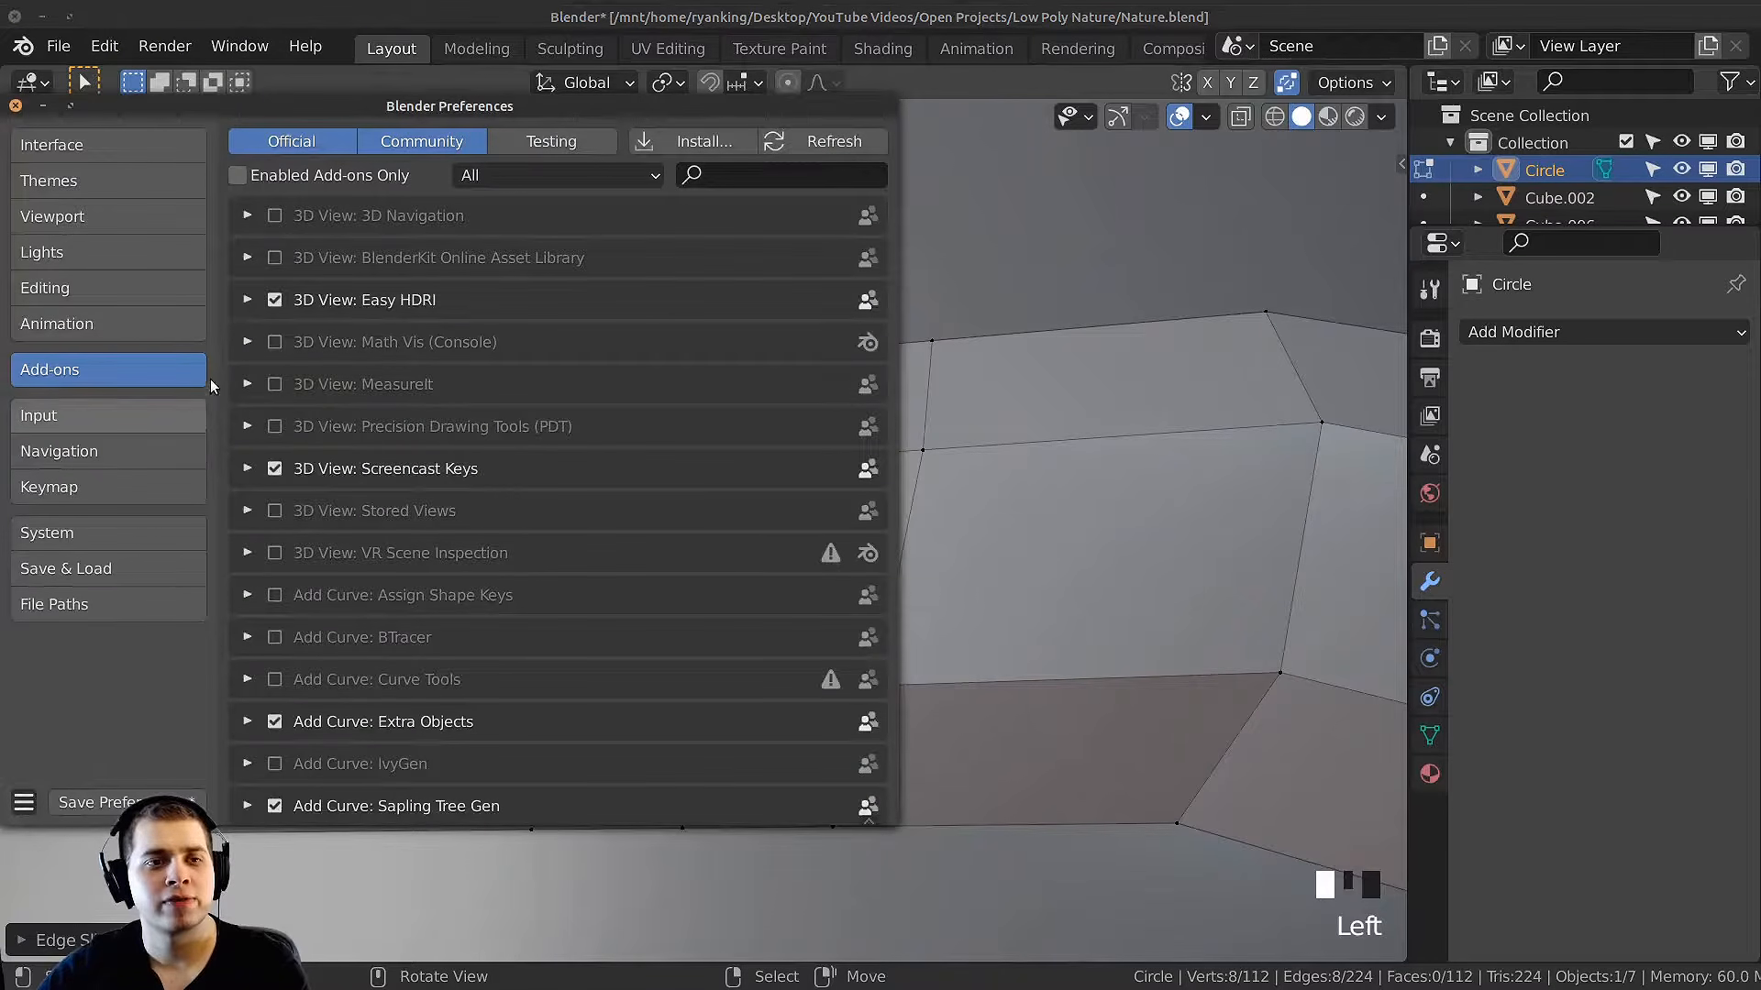
{"action": "left_click", "coordinate": [721, 175]}
{"action": "type", "text": "loo"}
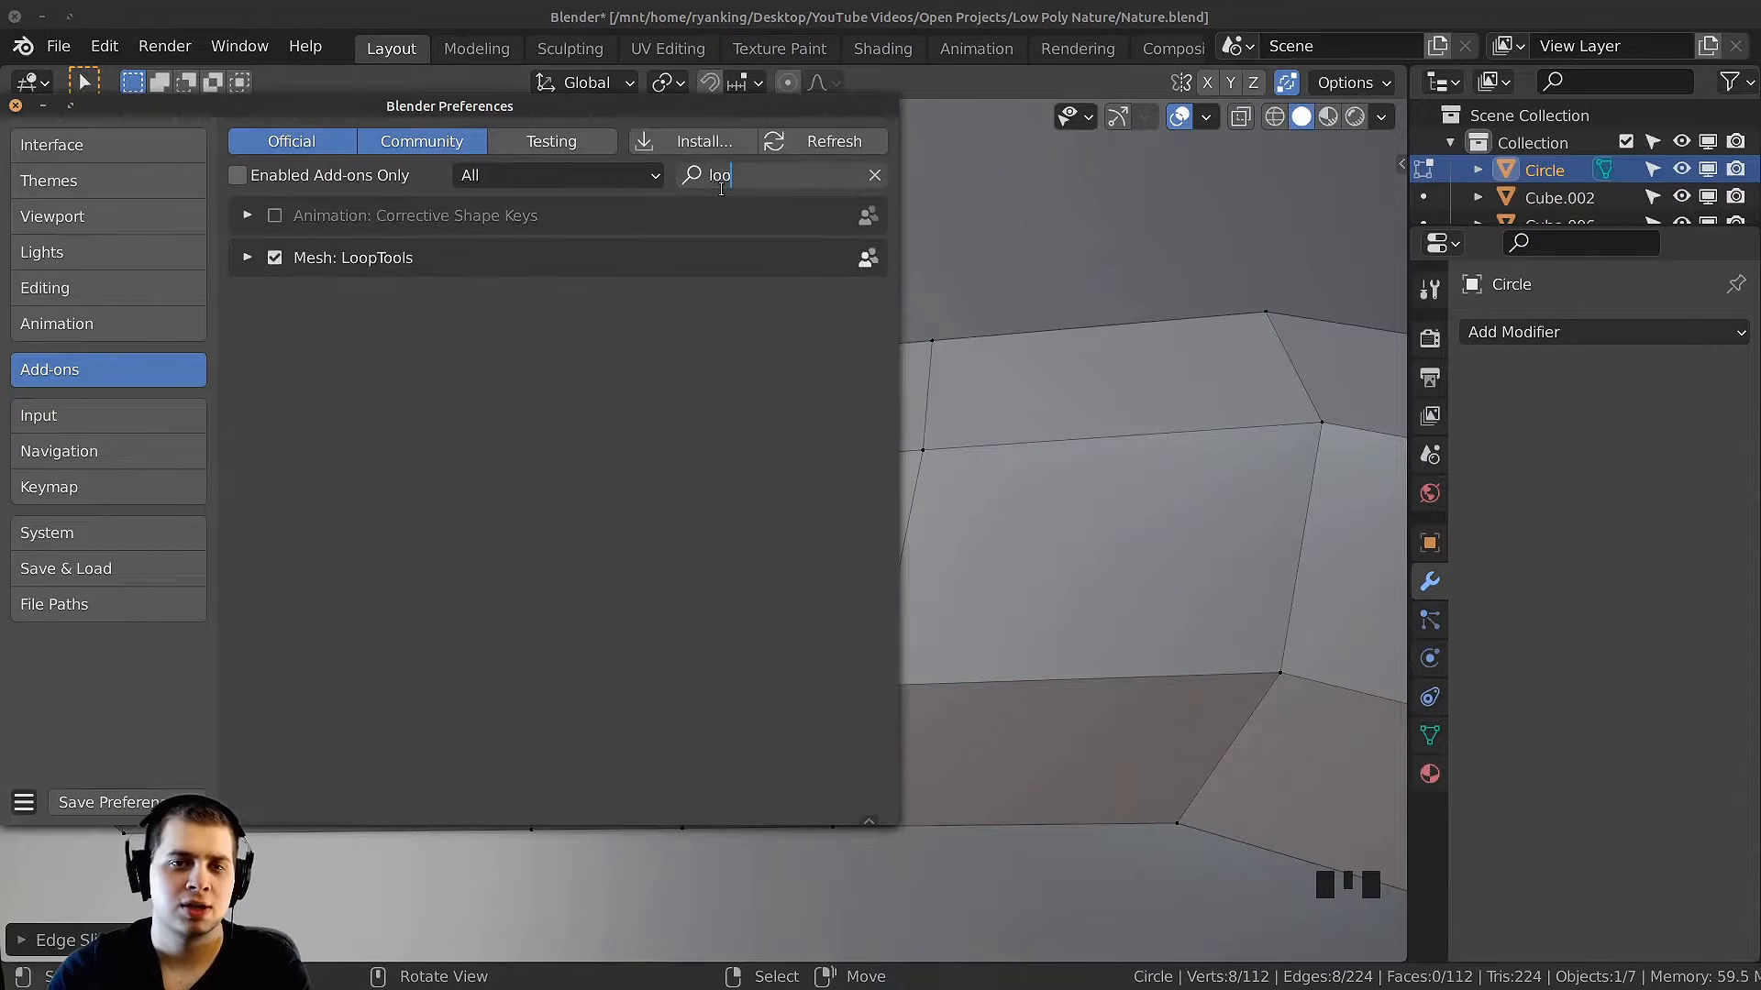
{"action": "type", "text": "p"}
{"action": "key", "text": "Return"}
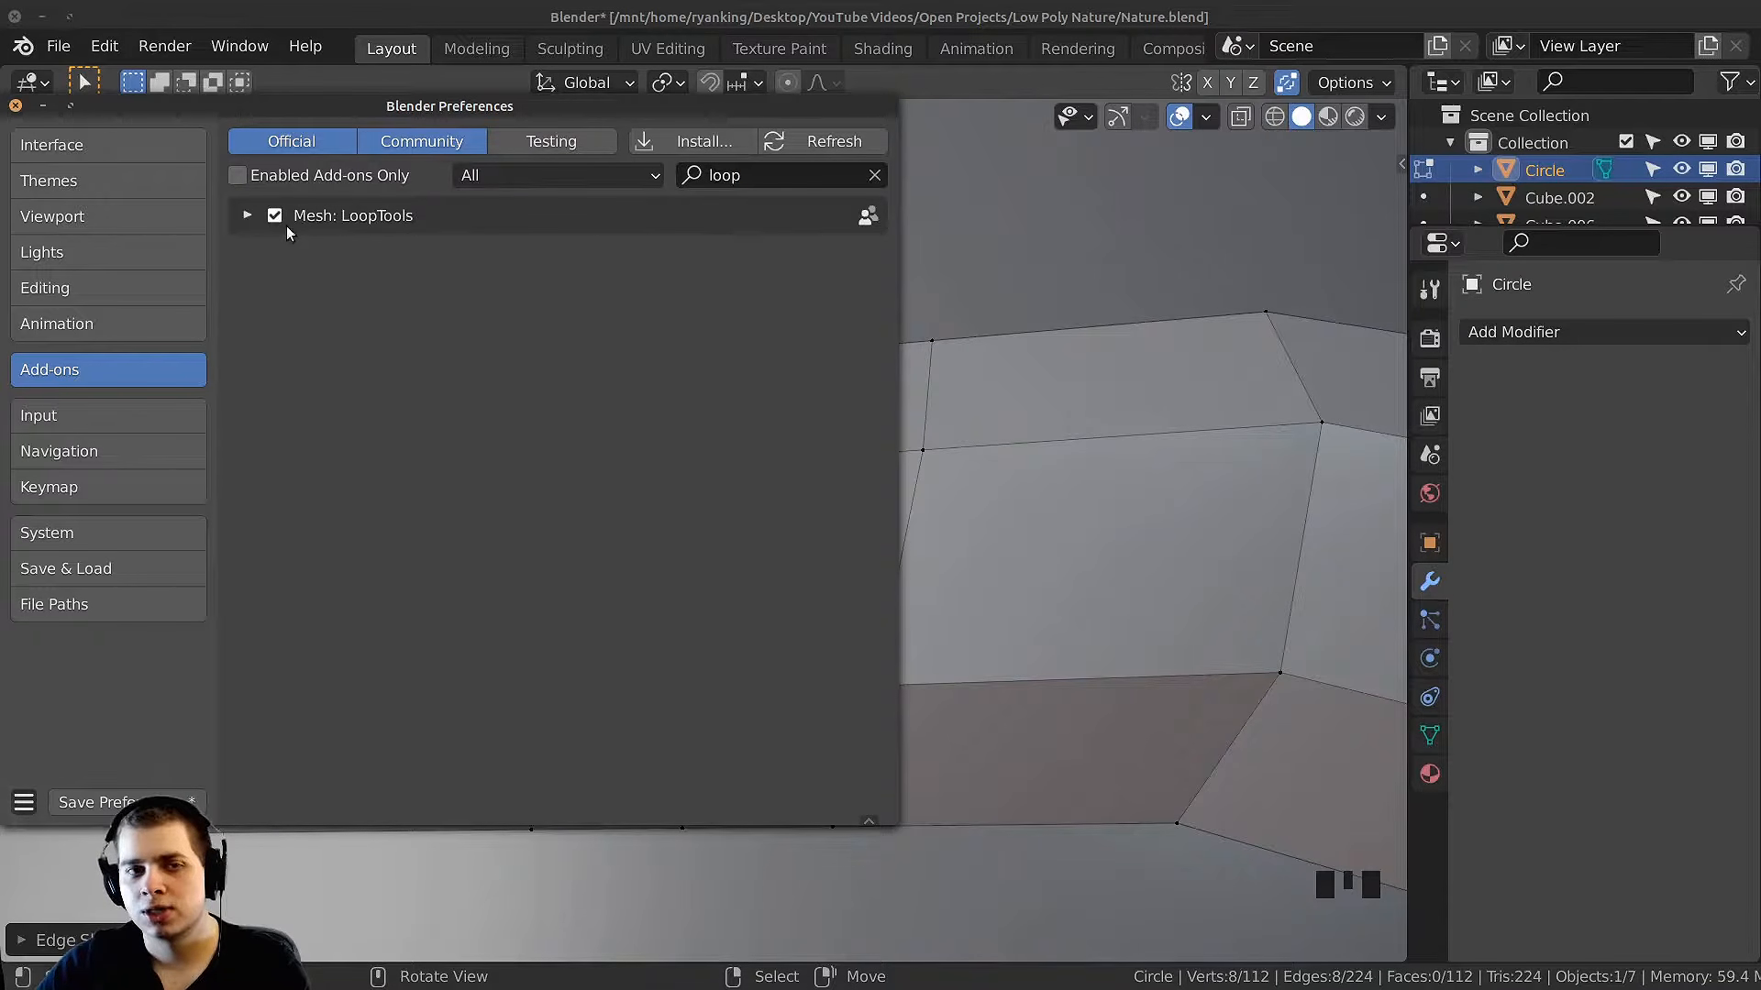
{"action": "left_click", "coordinate": [17, 106]}
{"action": "middle_click_drag", "start_coordinate": [841, 562], "coordinate": [940, 555]}
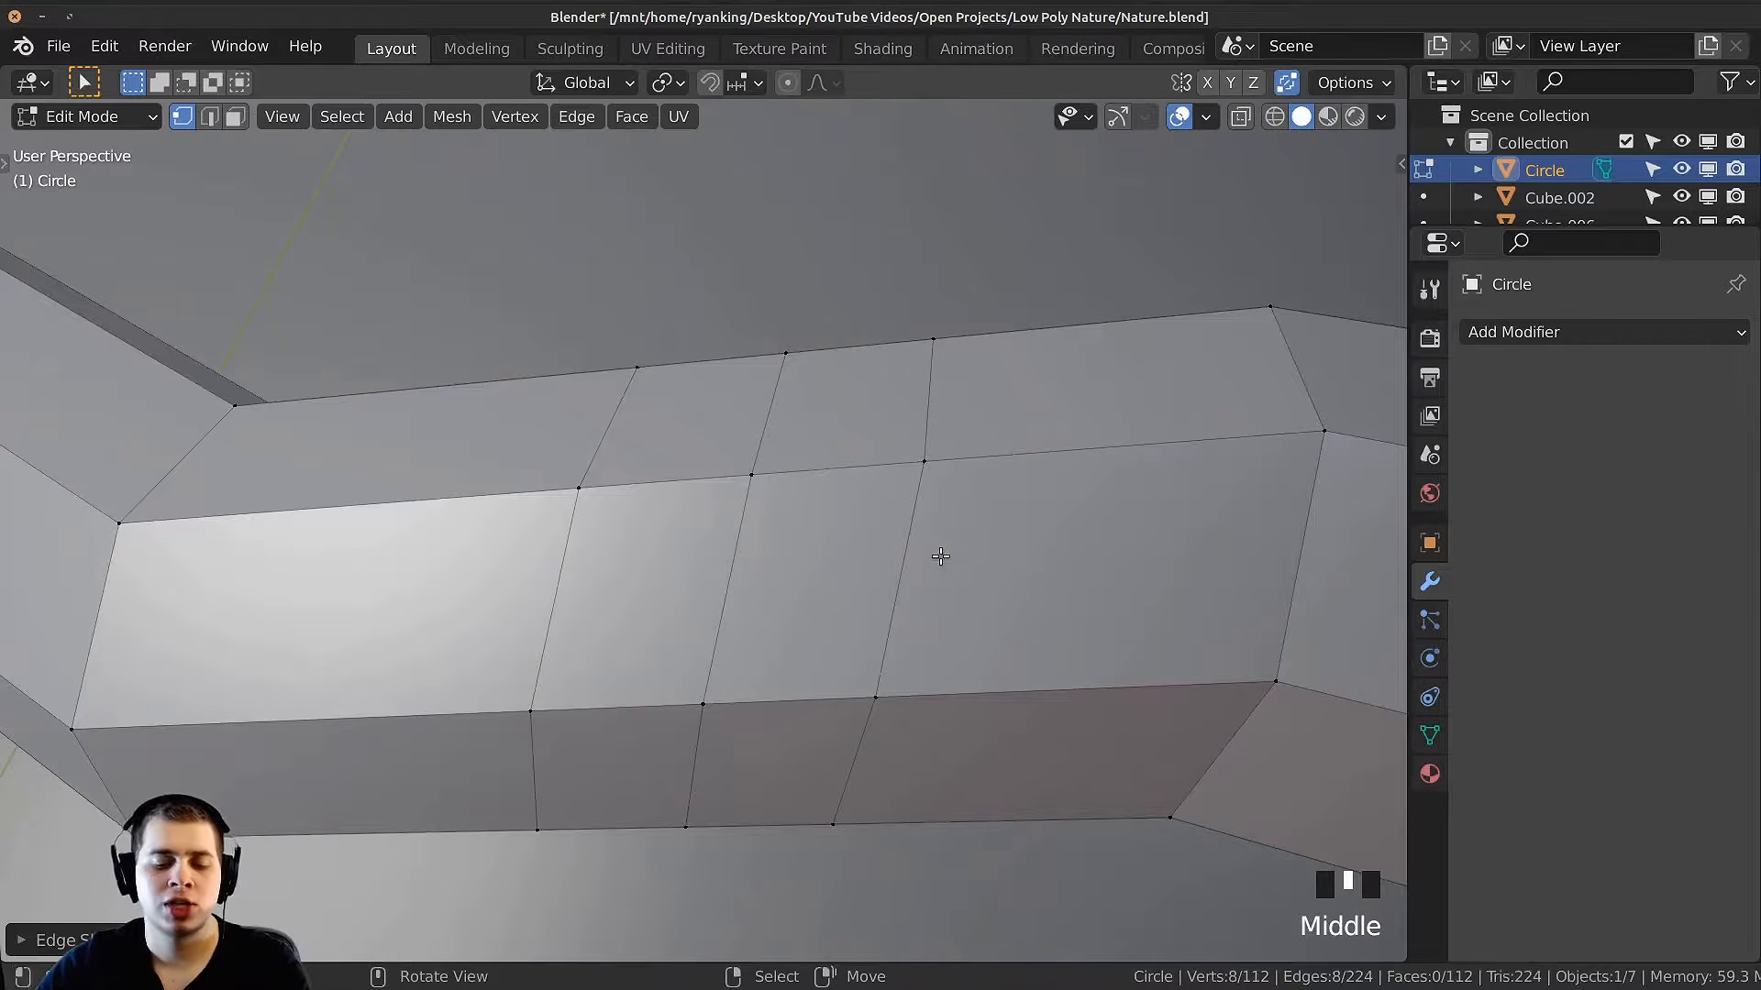
Step: Display the expanded list of LoopTools commands beside the 3D view
{"action": "key", "text": "n"}
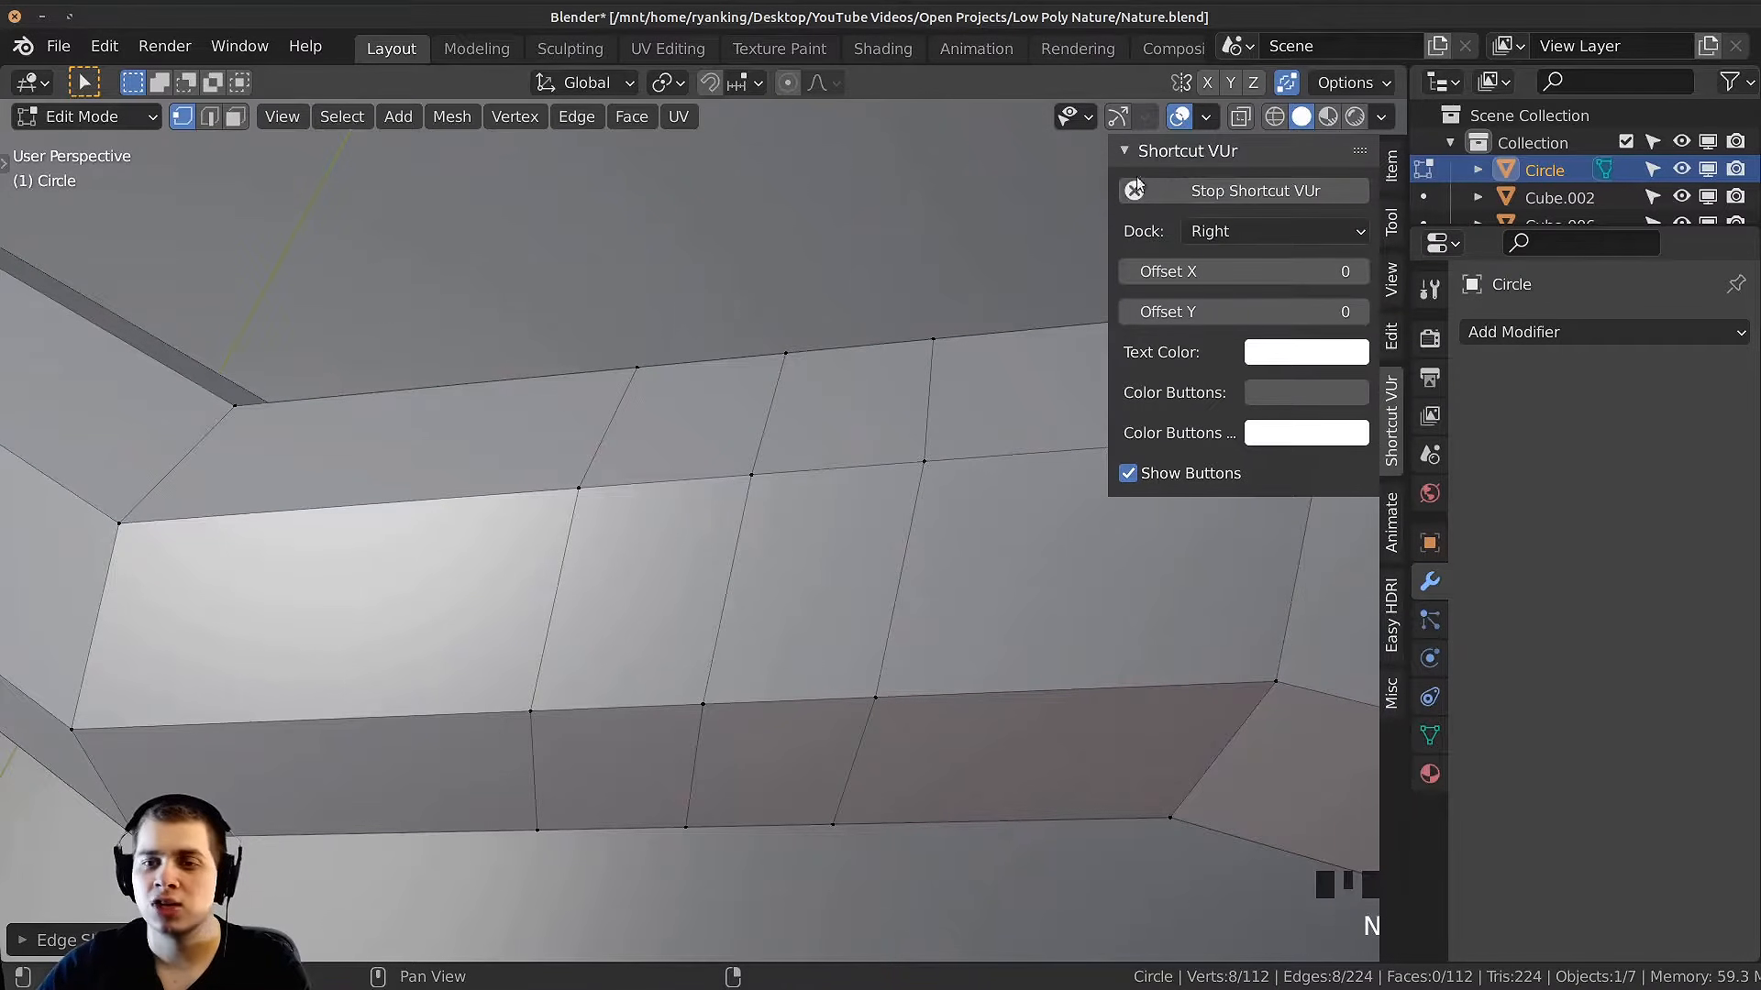
{"action": "left_click", "coordinate": [1391, 341]}
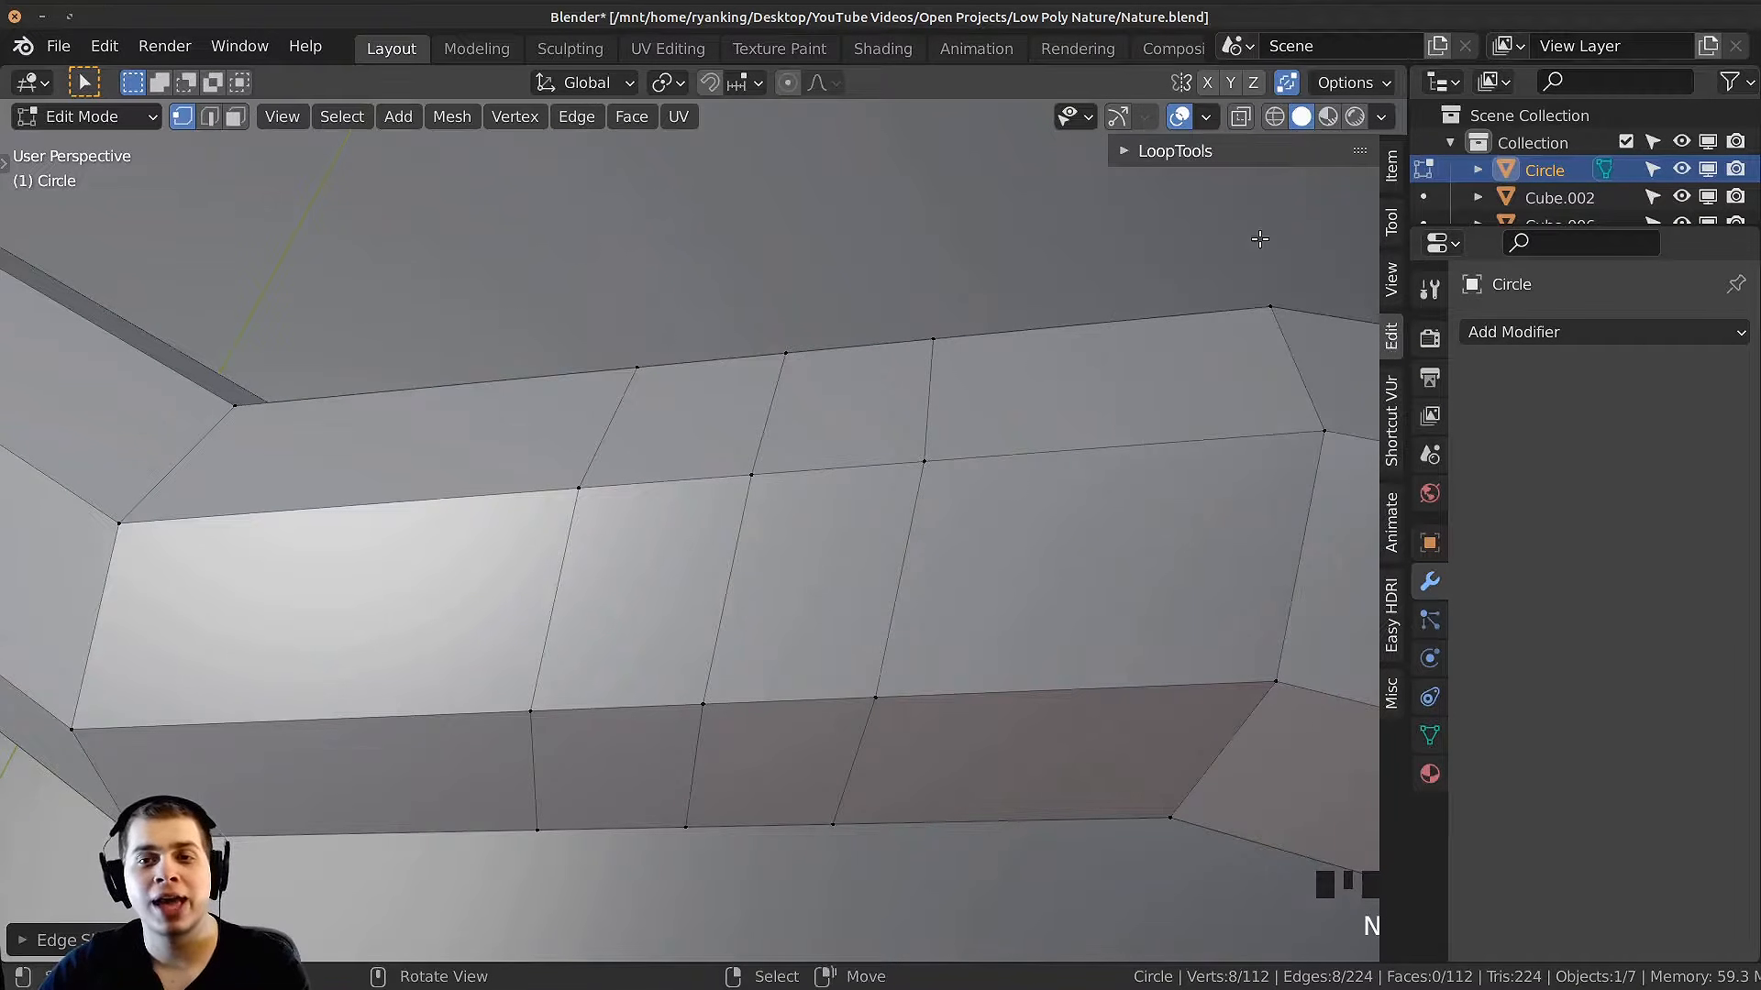
{"action": "left_click", "coordinate": [1121, 152]}
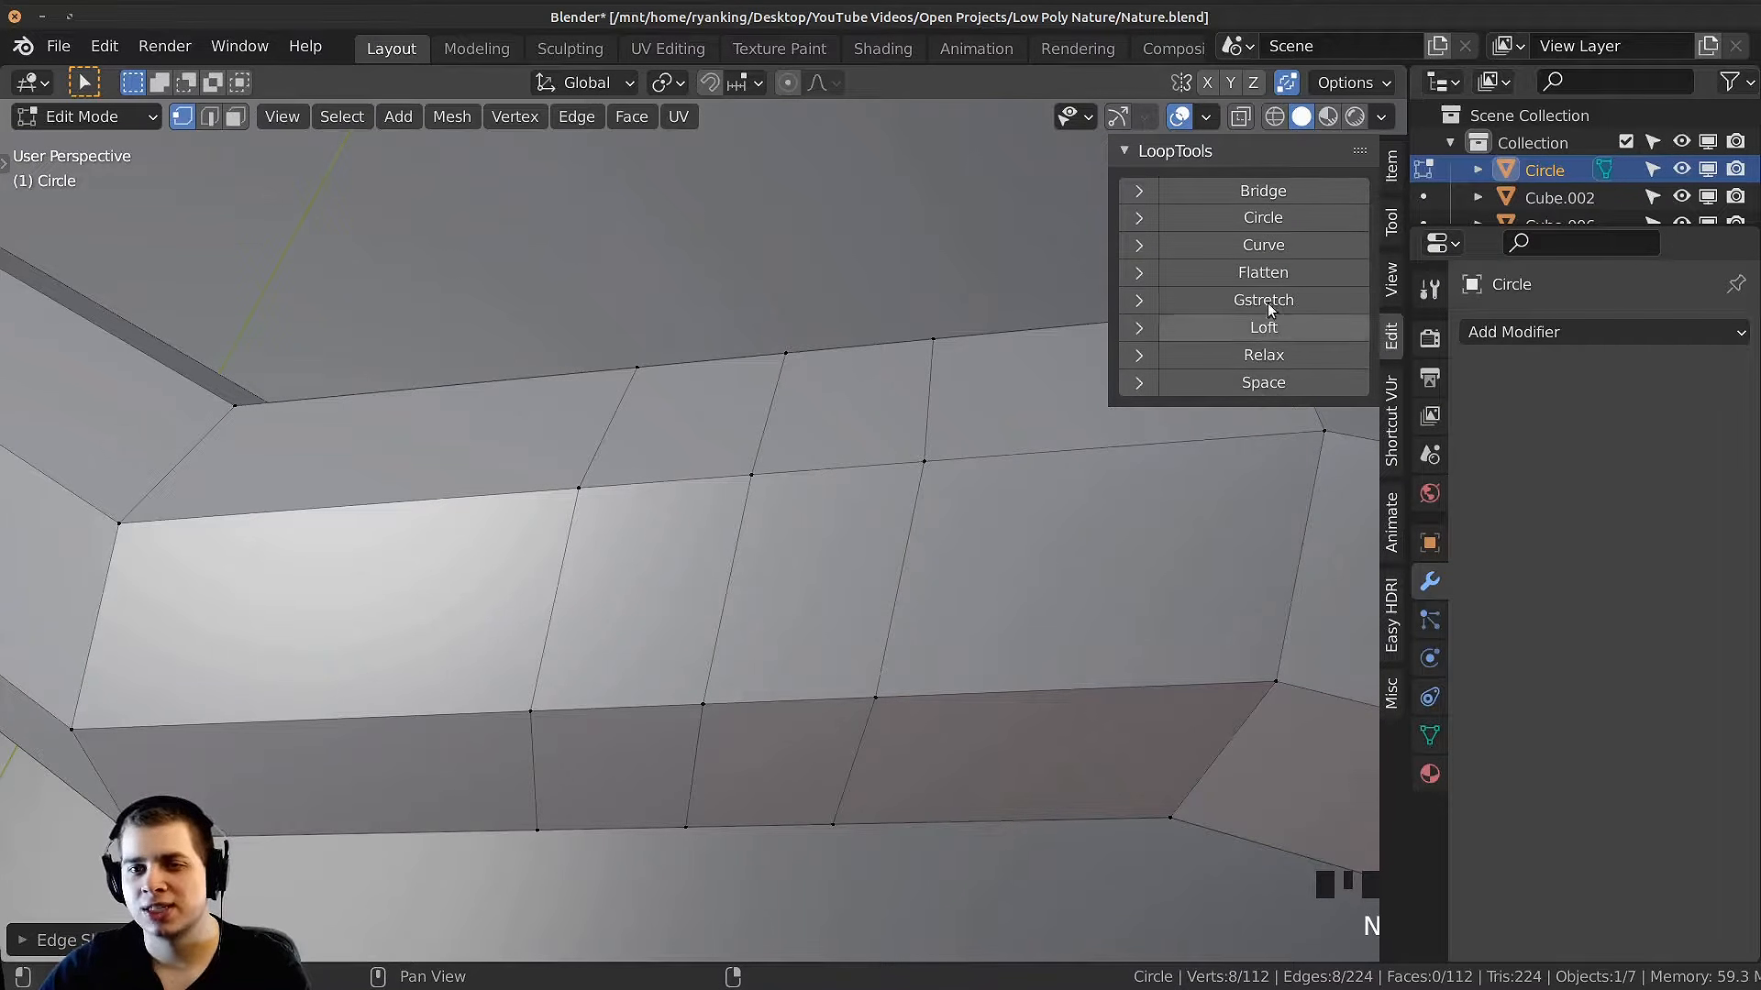
{"action": "scroll", "coordinate": [856, 541], "scroll_direction": "down", "scroll_amount": 1}
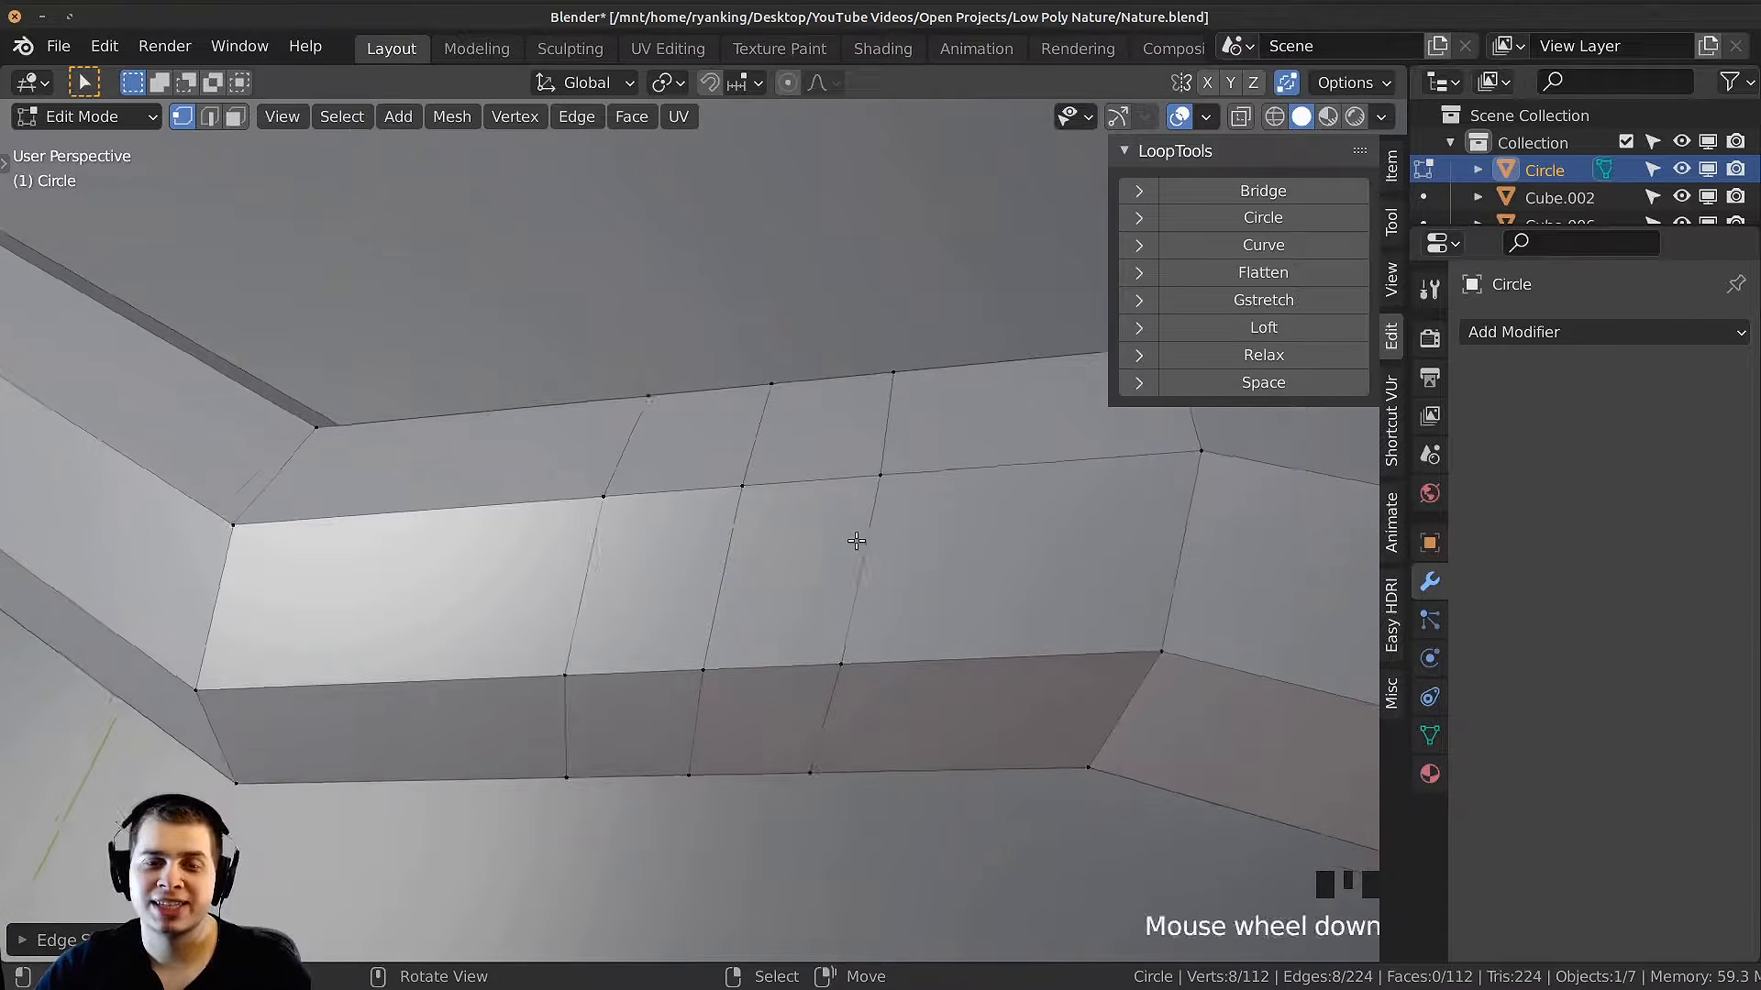
{"action": "middle_click_drag", "start_coordinate": [857, 541], "coordinate": [850, 539]}
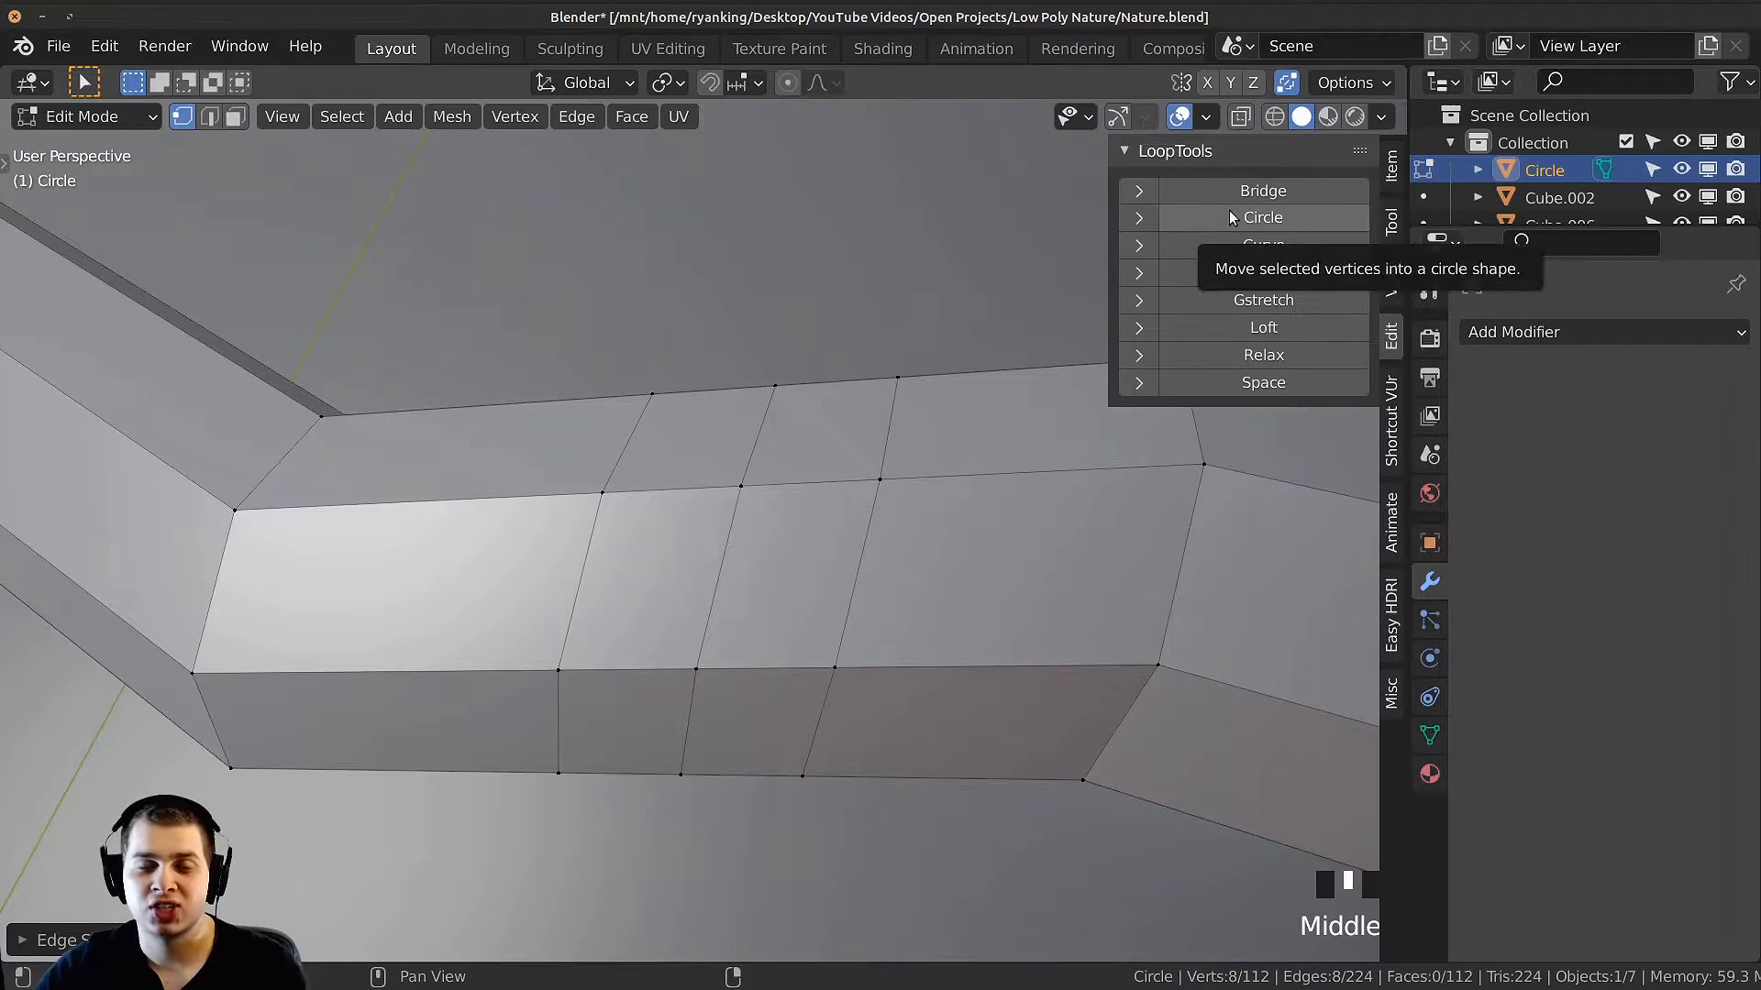
{"action": "middle_click_drag", "start_coordinate": [693, 561], "coordinate": [715, 567]}
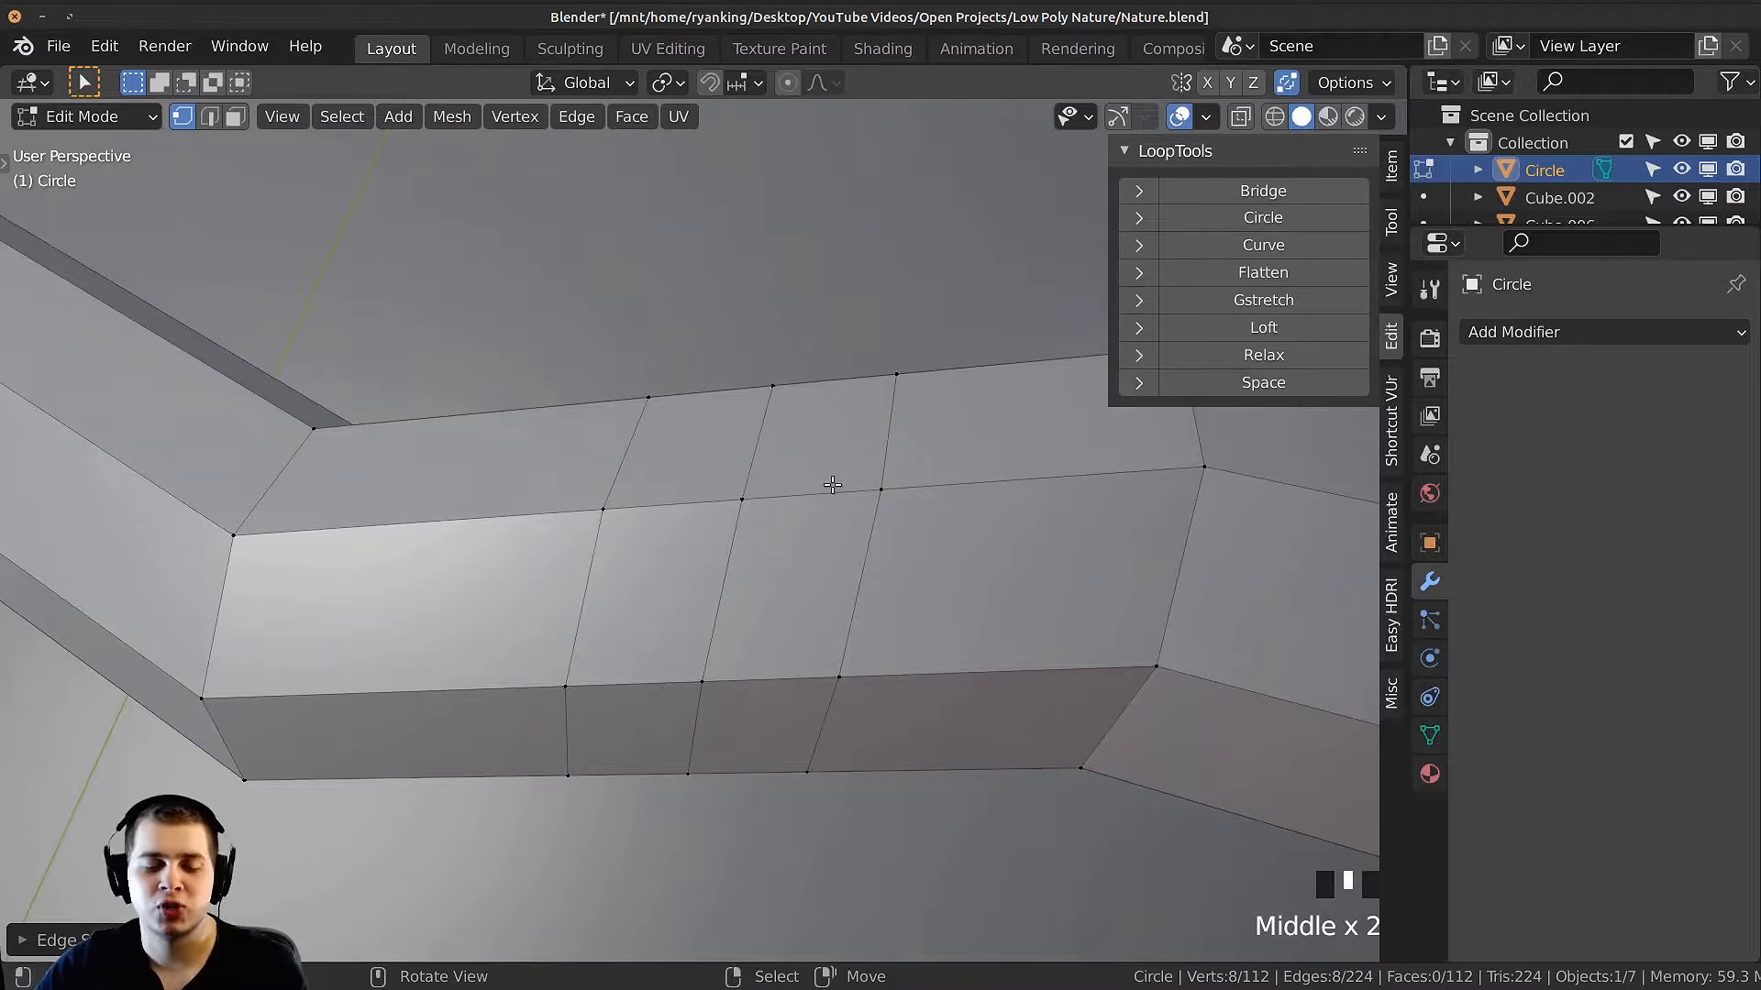
{"action": "middle_click_drag", "start_coordinate": [843, 531], "coordinate": [841, 515]}
Step: Select the two adjacent outer side faces between the three edge loops and shape them with the LoopTools Circle command
{"action": "key", "text": "3"}
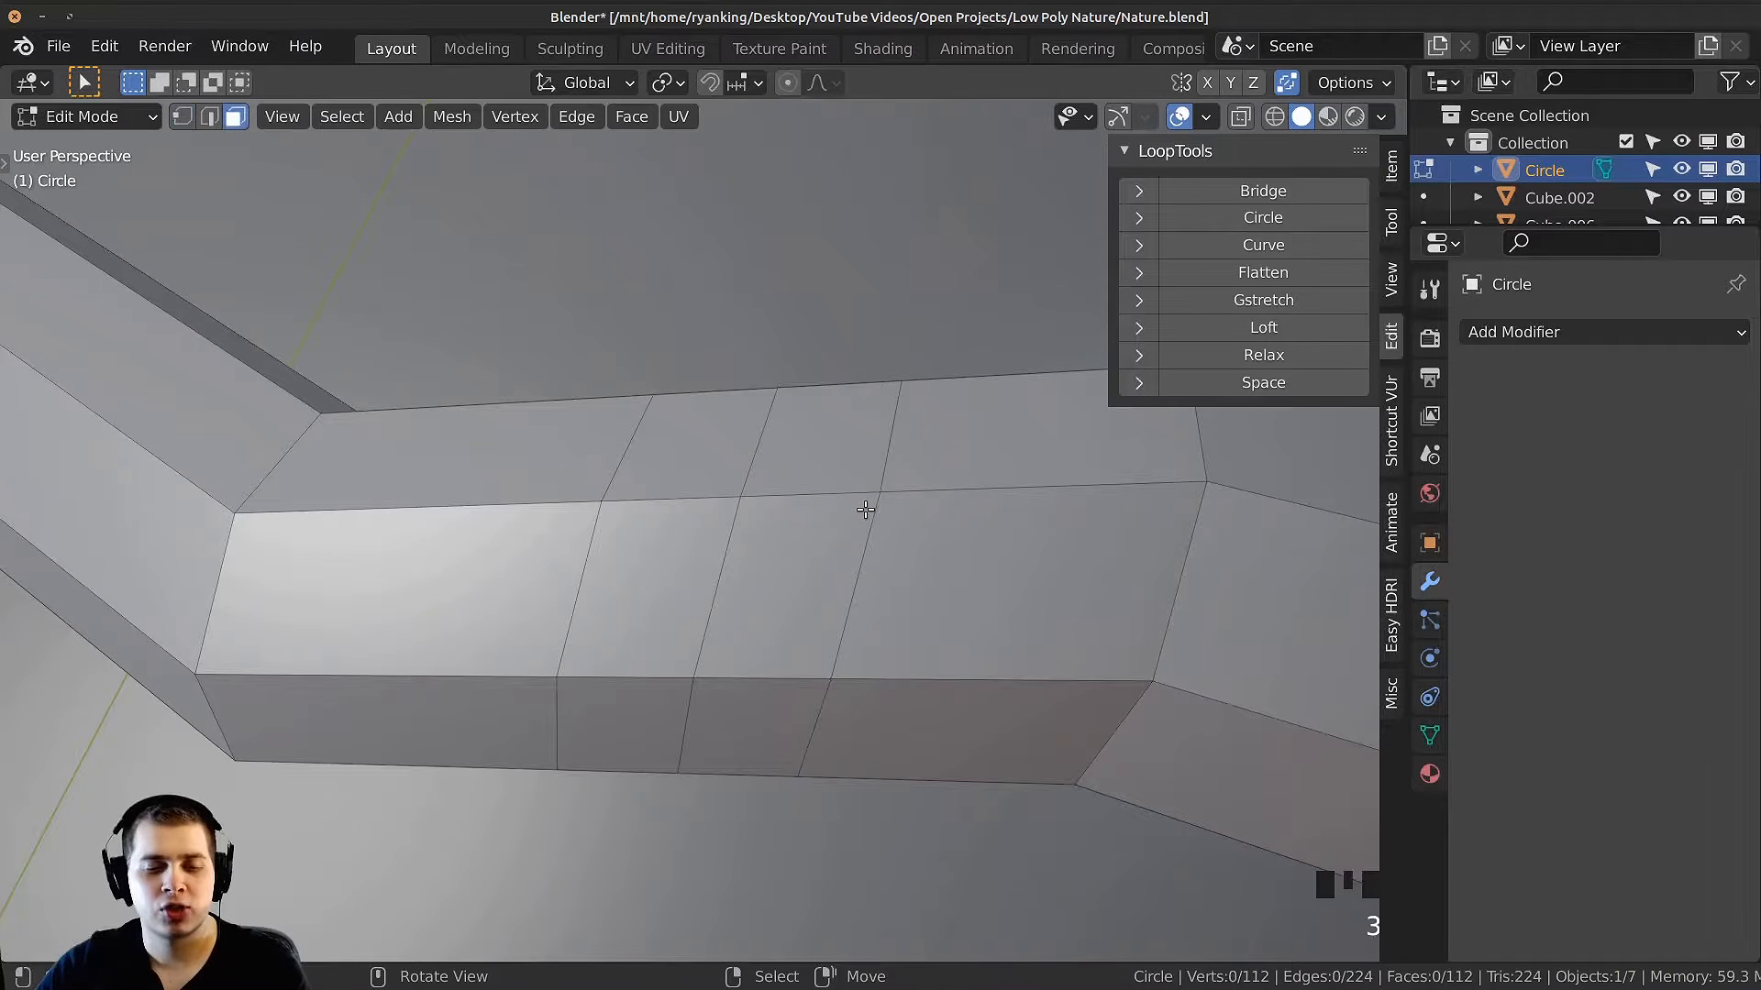
{"action": "right_click", "coordinate": [789, 556]}
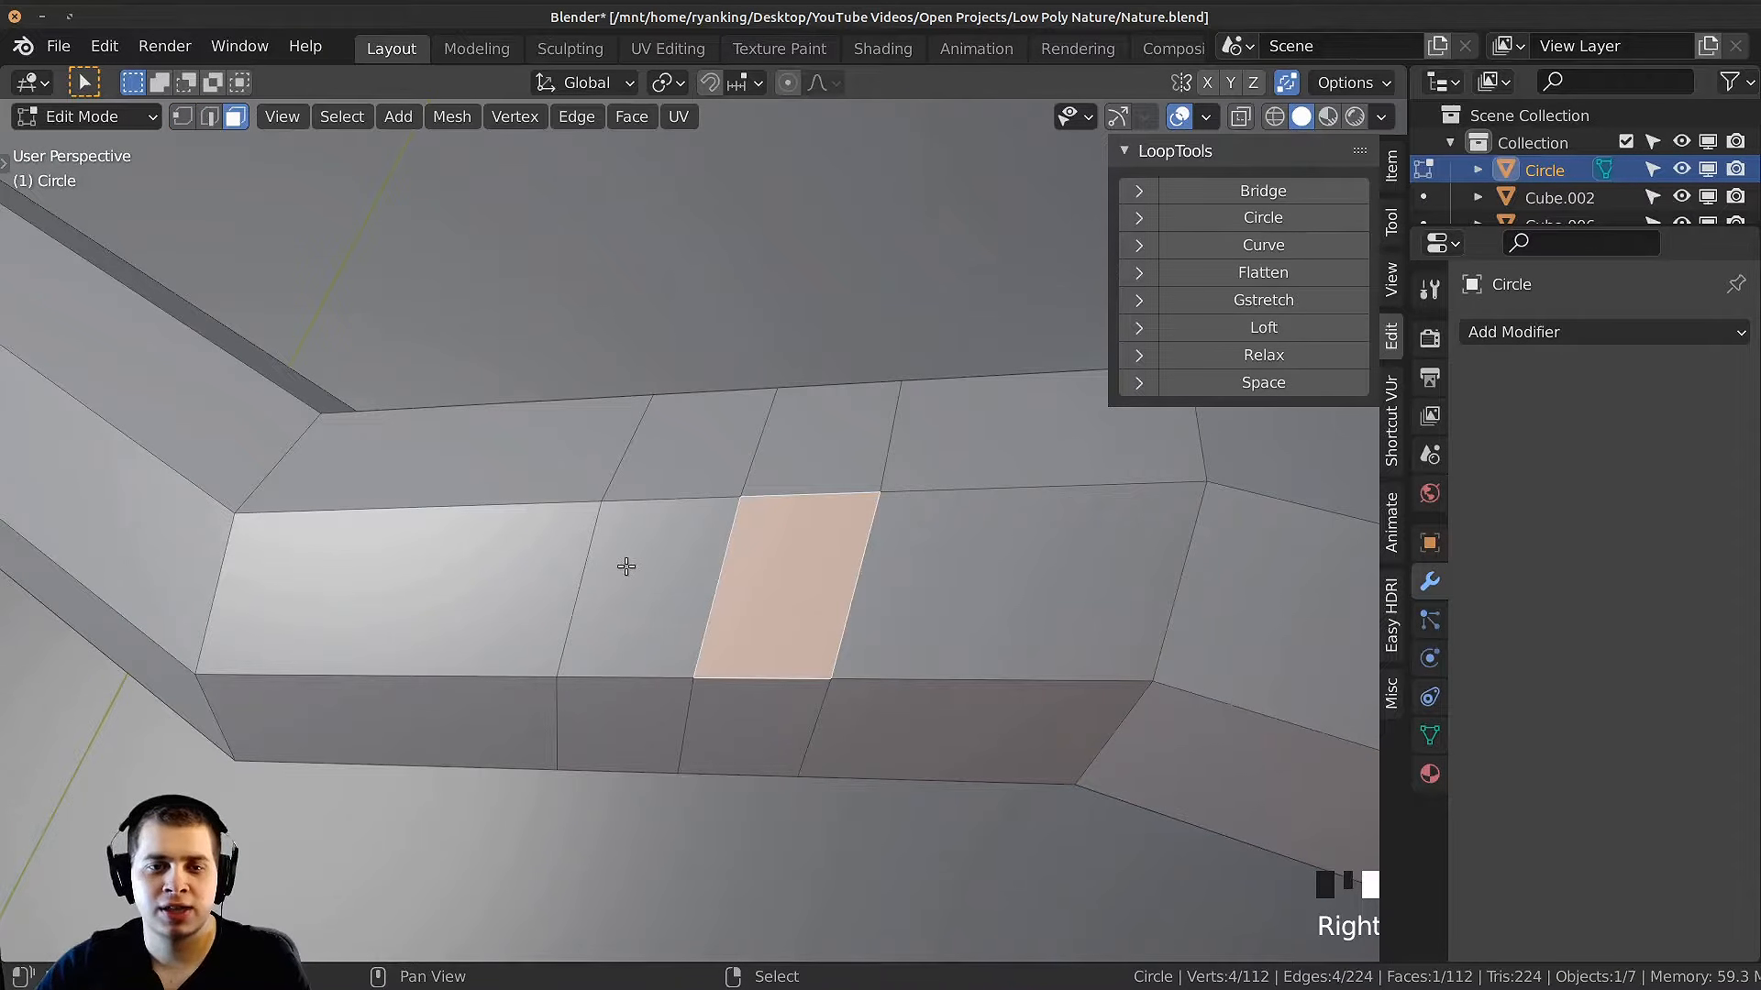
{"action": "right_click", "coordinate": [674, 573], "text": "shift"}
{"action": "middle_click_drag", "start_coordinate": [674, 573], "coordinate": [857, 510]}
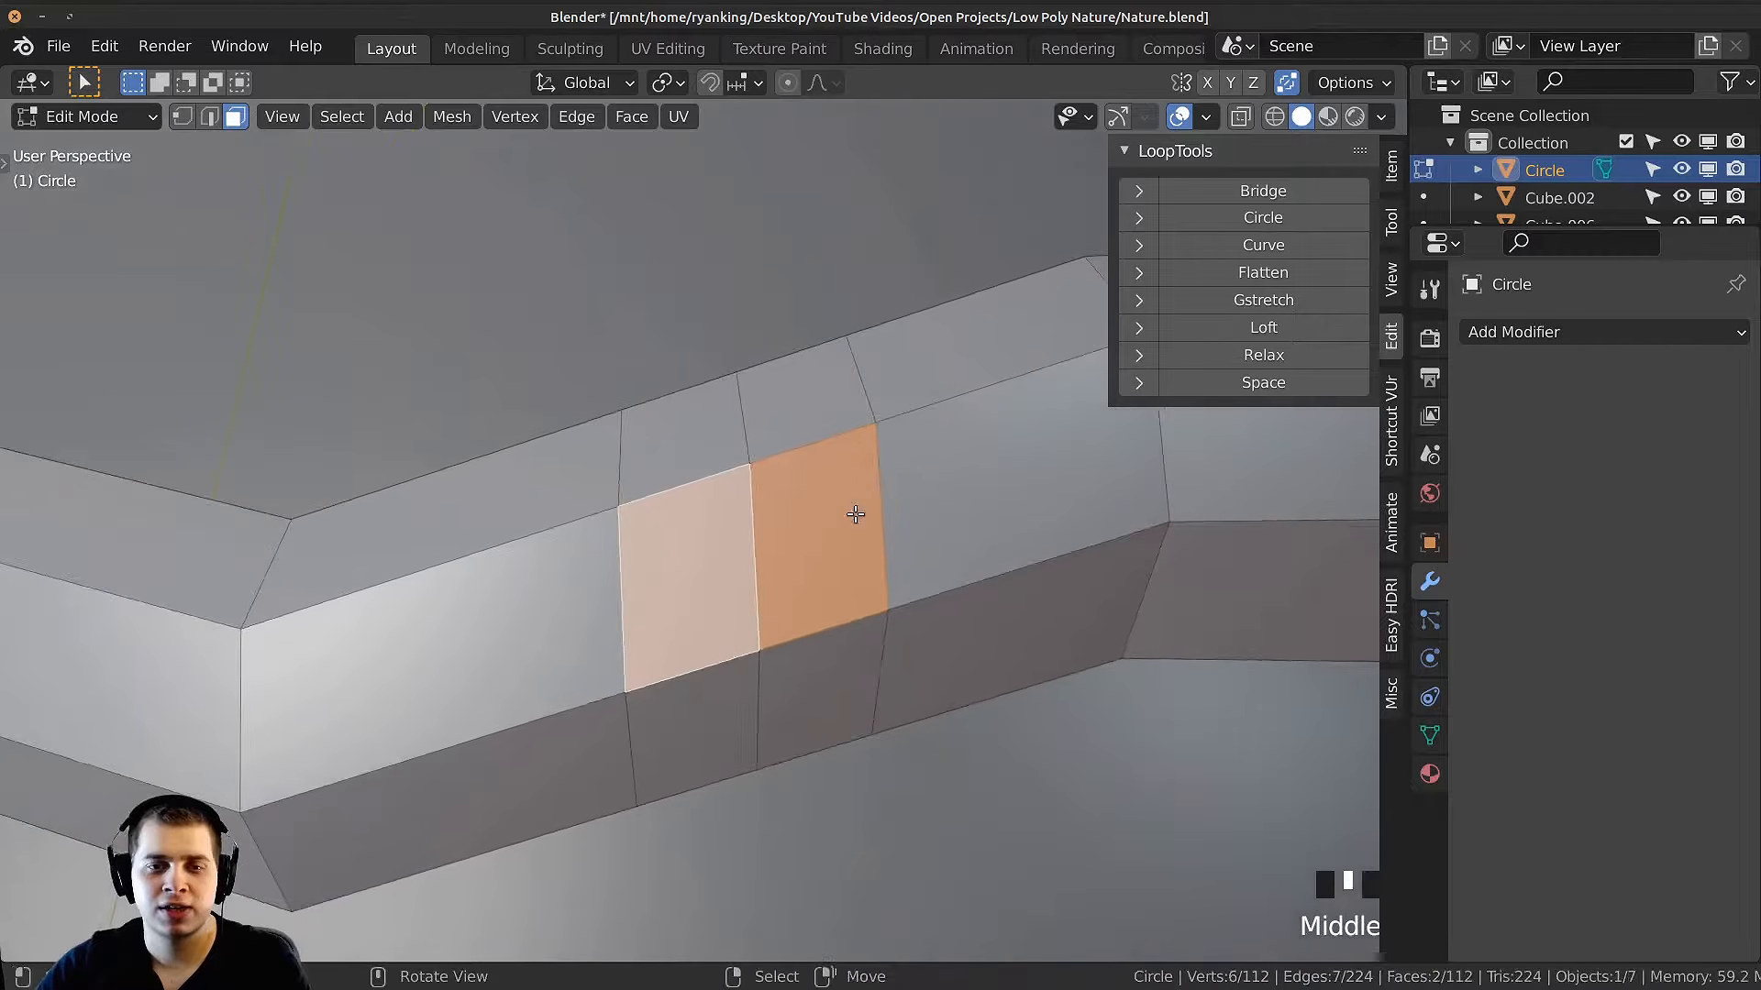
{"action": "left_click", "coordinate": [1262, 217]}
{"action": "middle_click_drag", "start_coordinate": [1078, 590], "coordinate": [979, 540]}
{"action": "middle_click_drag", "start_coordinate": [903, 420], "coordinate": [917, 514]}
{"action": "scroll", "coordinate": [944, 596], "scroll_direction": "down", "scroll_amount": 2}
{"action": "scroll", "coordinate": [979, 645], "scroll_direction": "up", "scroll_amount": 1}
{"action": "middle_click_drag", "start_coordinate": [980, 645], "coordinate": [1034, 683]}
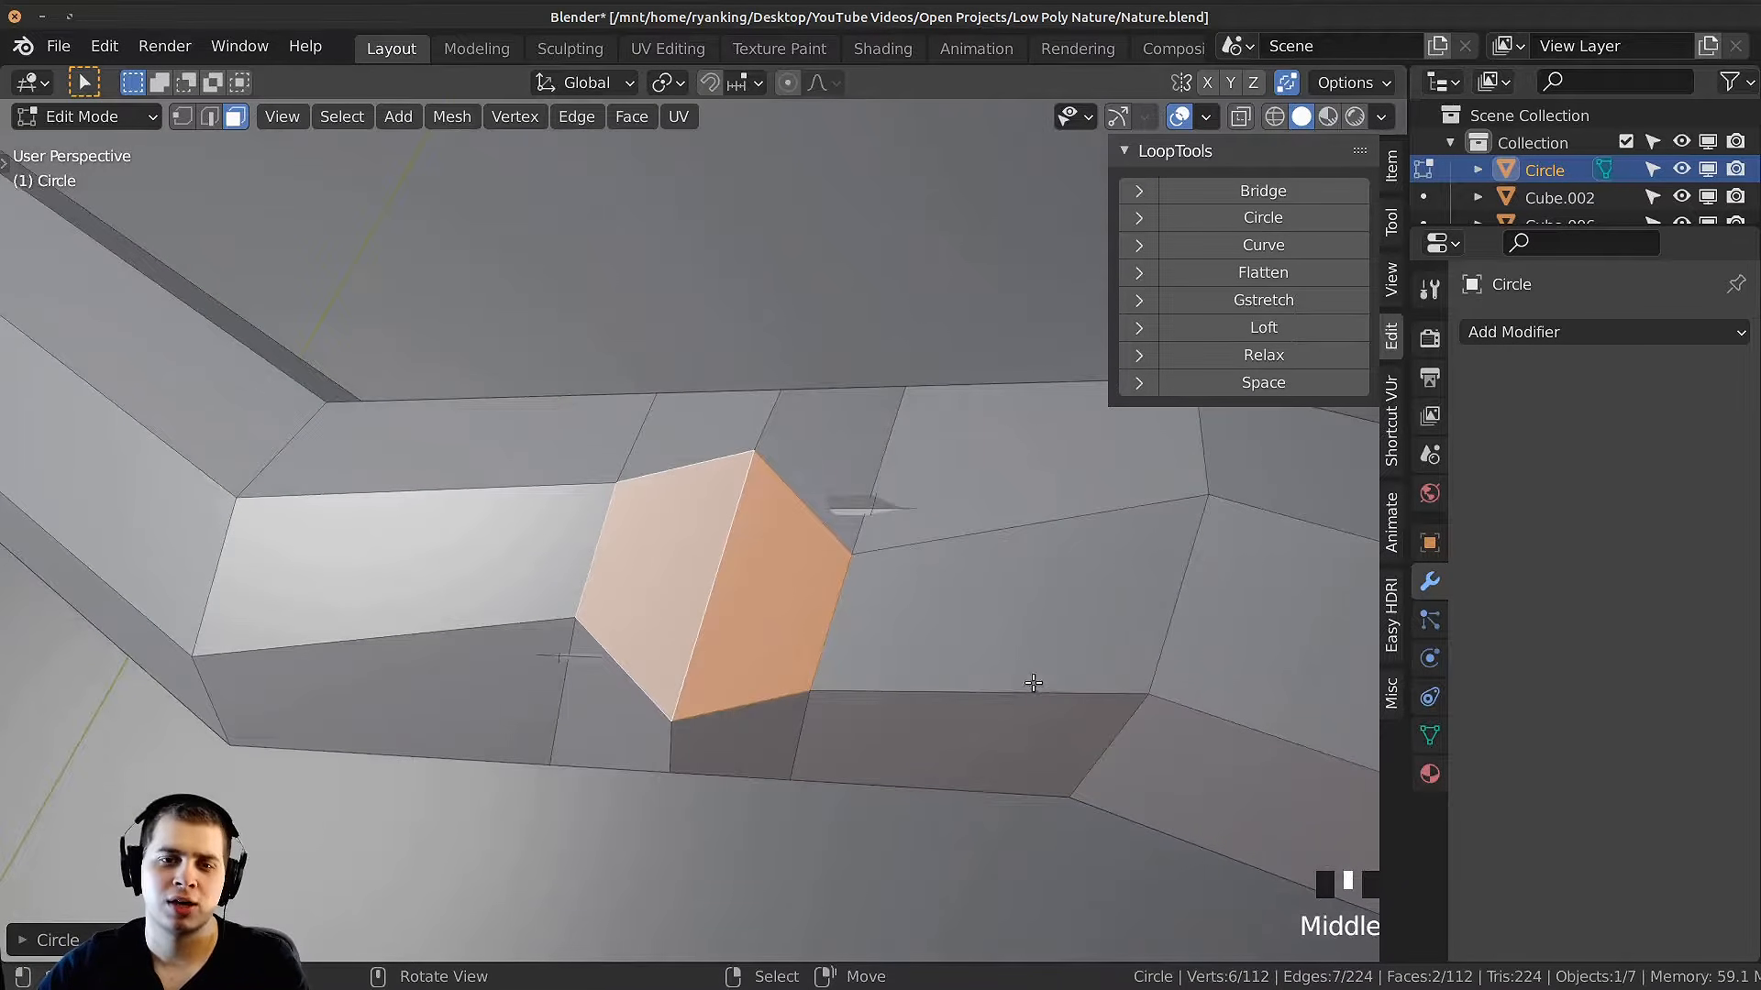
Step: Rotate the outer hexagon about 10 degrees, scale it to about 0.88 and nudge it into place on the log's side
{"action": "key", "text": "r"}
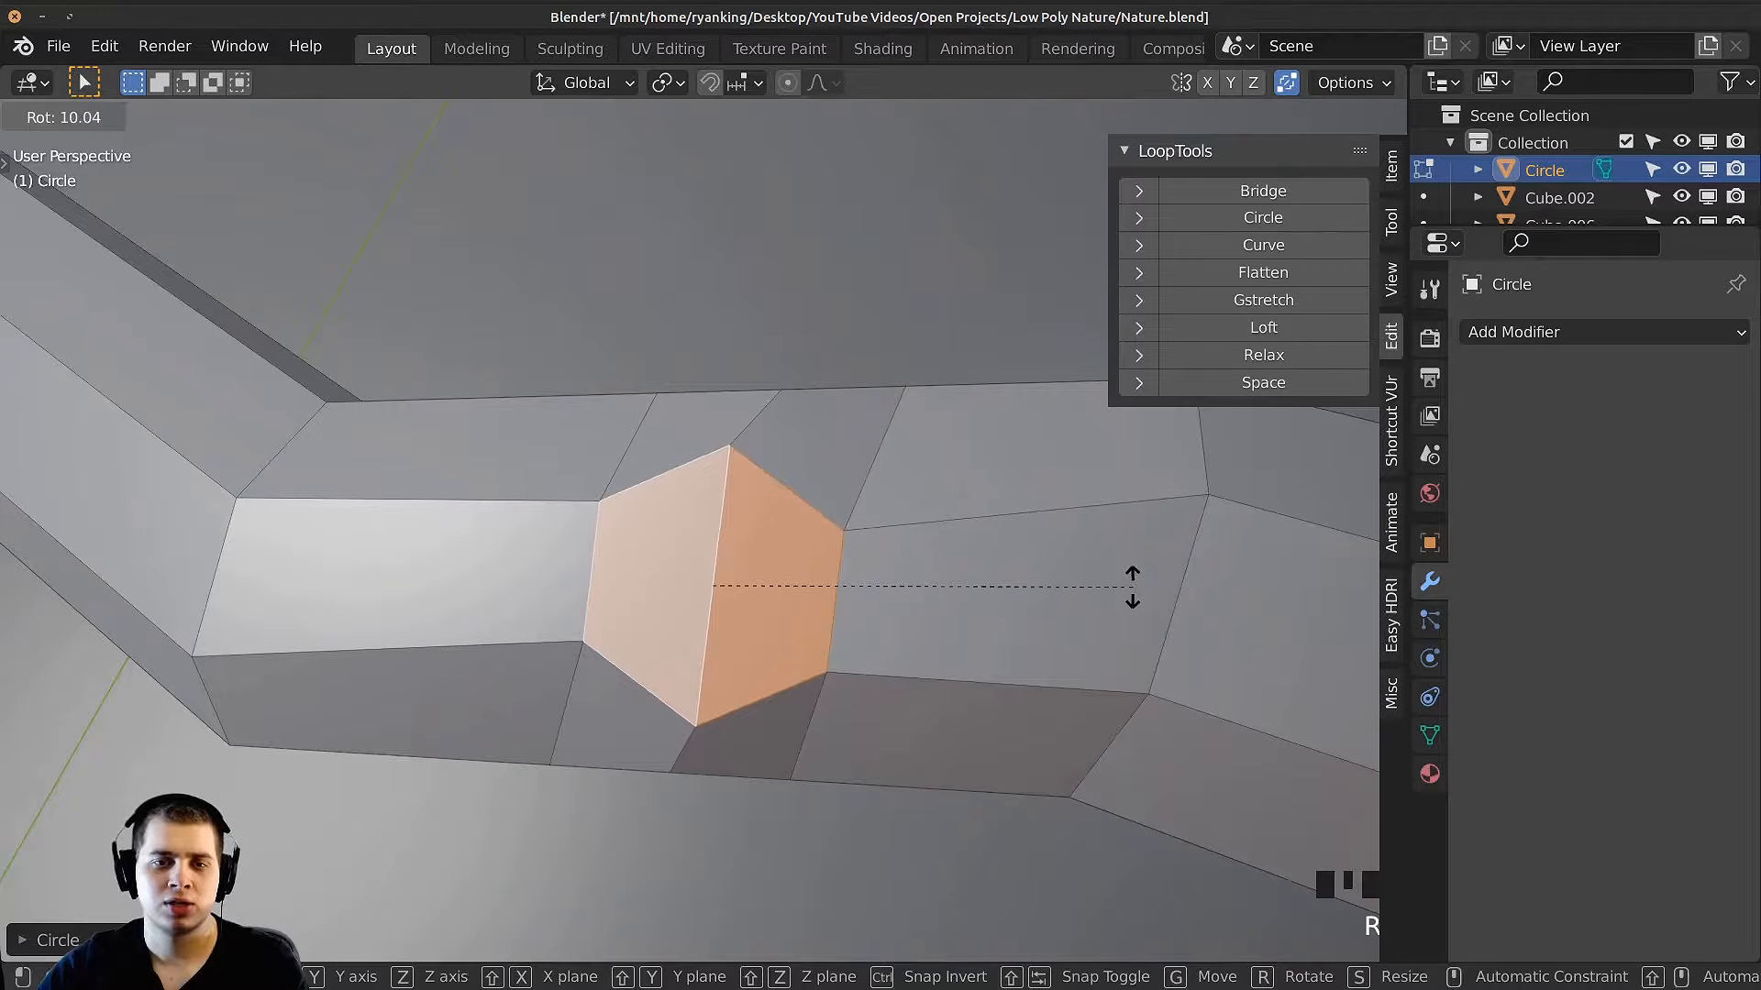
{"action": "left_click", "coordinate": [1135, 575]}
{"action": "key", "text": "s"}
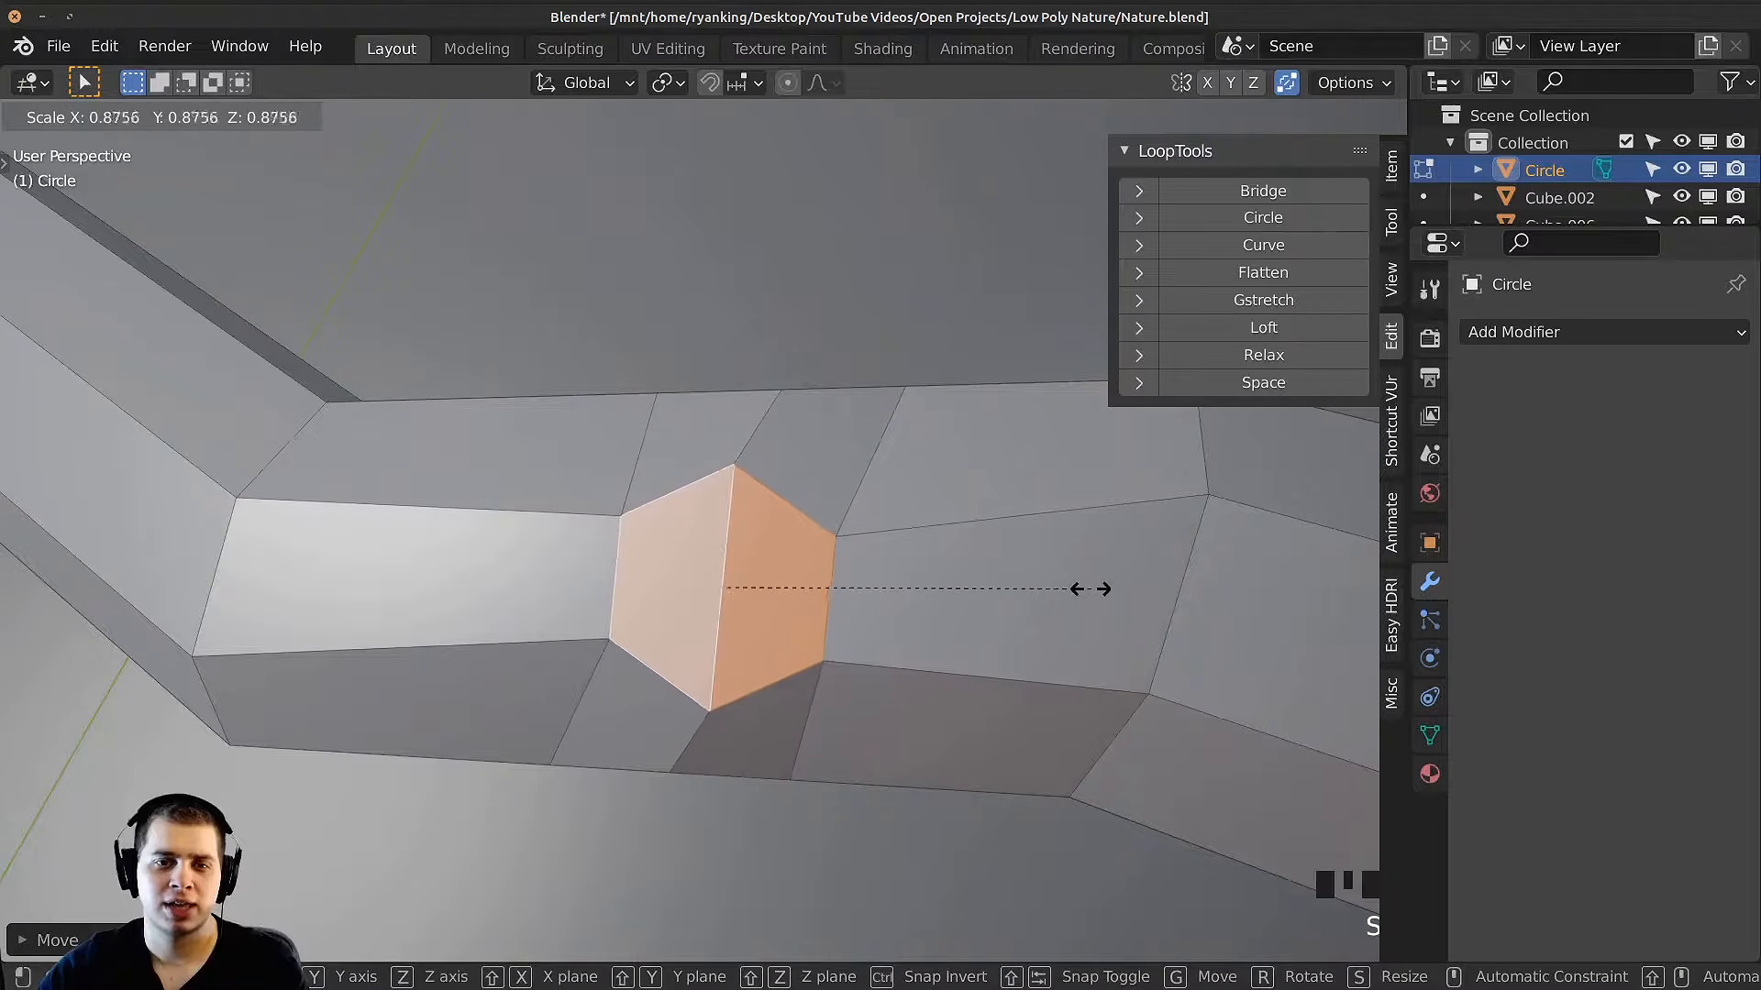
{"action": "left_click", "coordinate": [1081, 590]}
{"action": "key", "text": "g"}
{"action": "left_click", "coordinate": [1090, 586]}
Step: Select the two matching faces on the log's inner wall and shape them with the LoopTools Circle command
{"action": "middle_click_drag", "start_coordinate": [1089, 587], "coordinate": [981, 550]}
{"action": "middle_click_drag", "start_coordinate": [789, 688], "coordinate": [961, 346]}
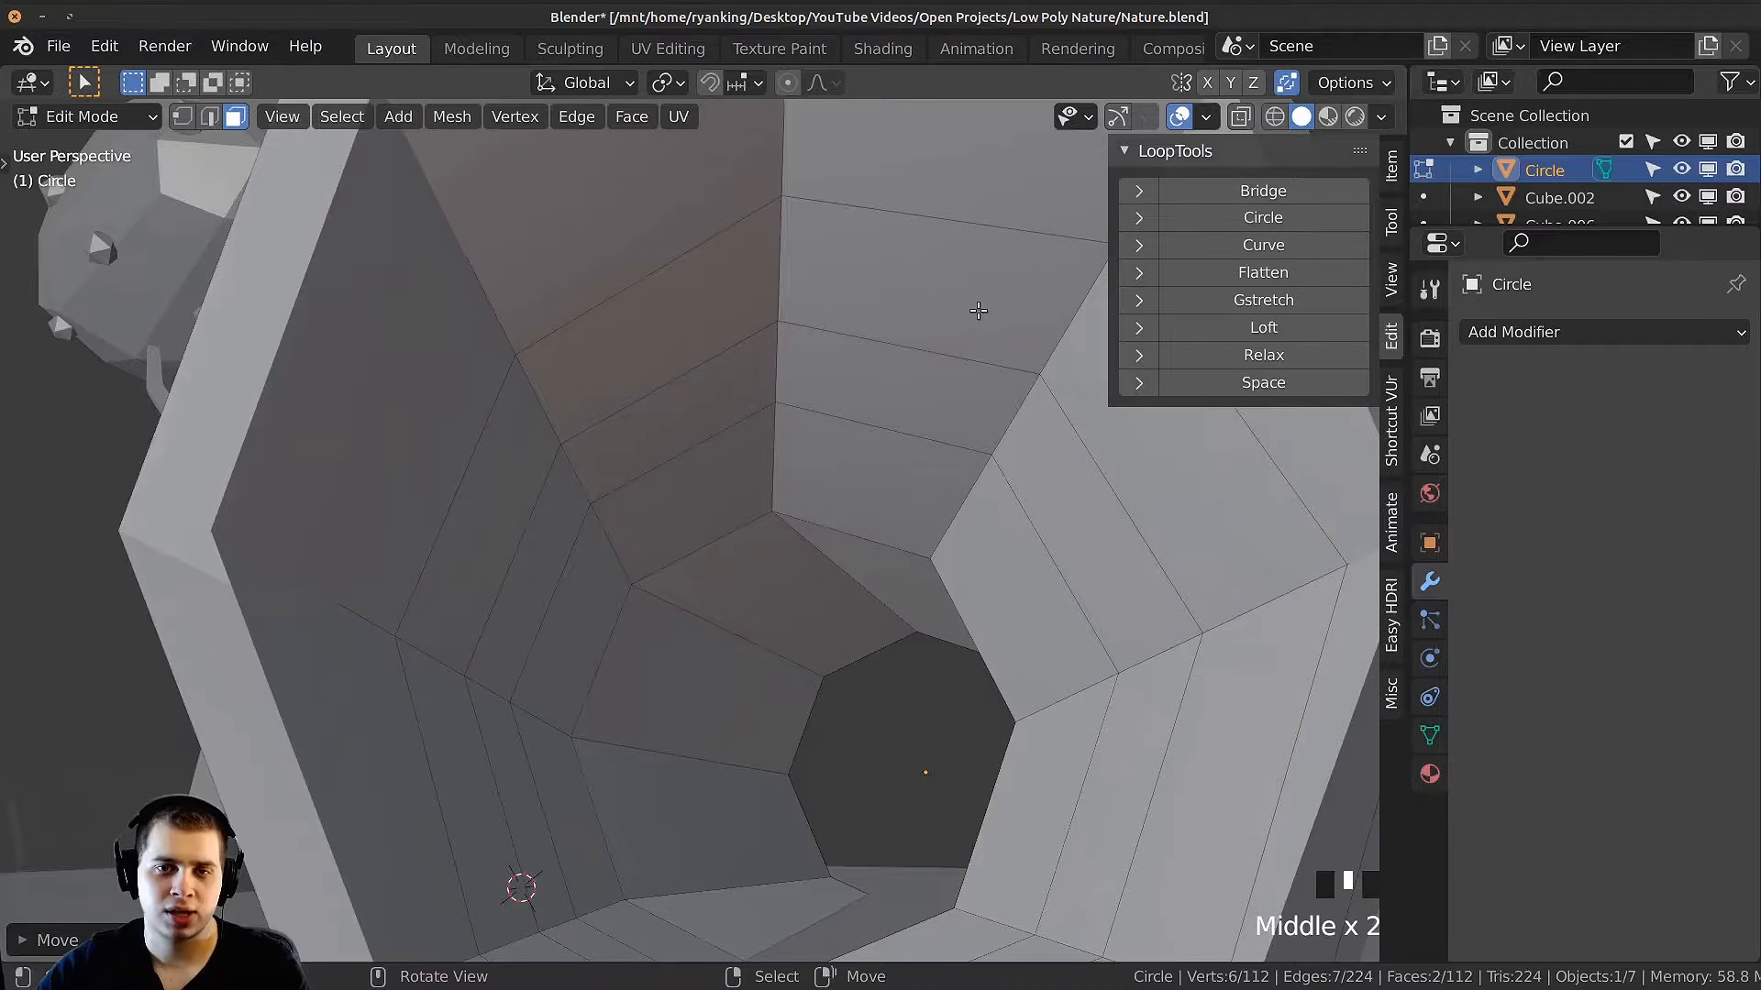
{"action": "right_click", "coordinate": [978, 311]}
{"action": "right_click", "coordinate": [901, 368], "text": "shift"}
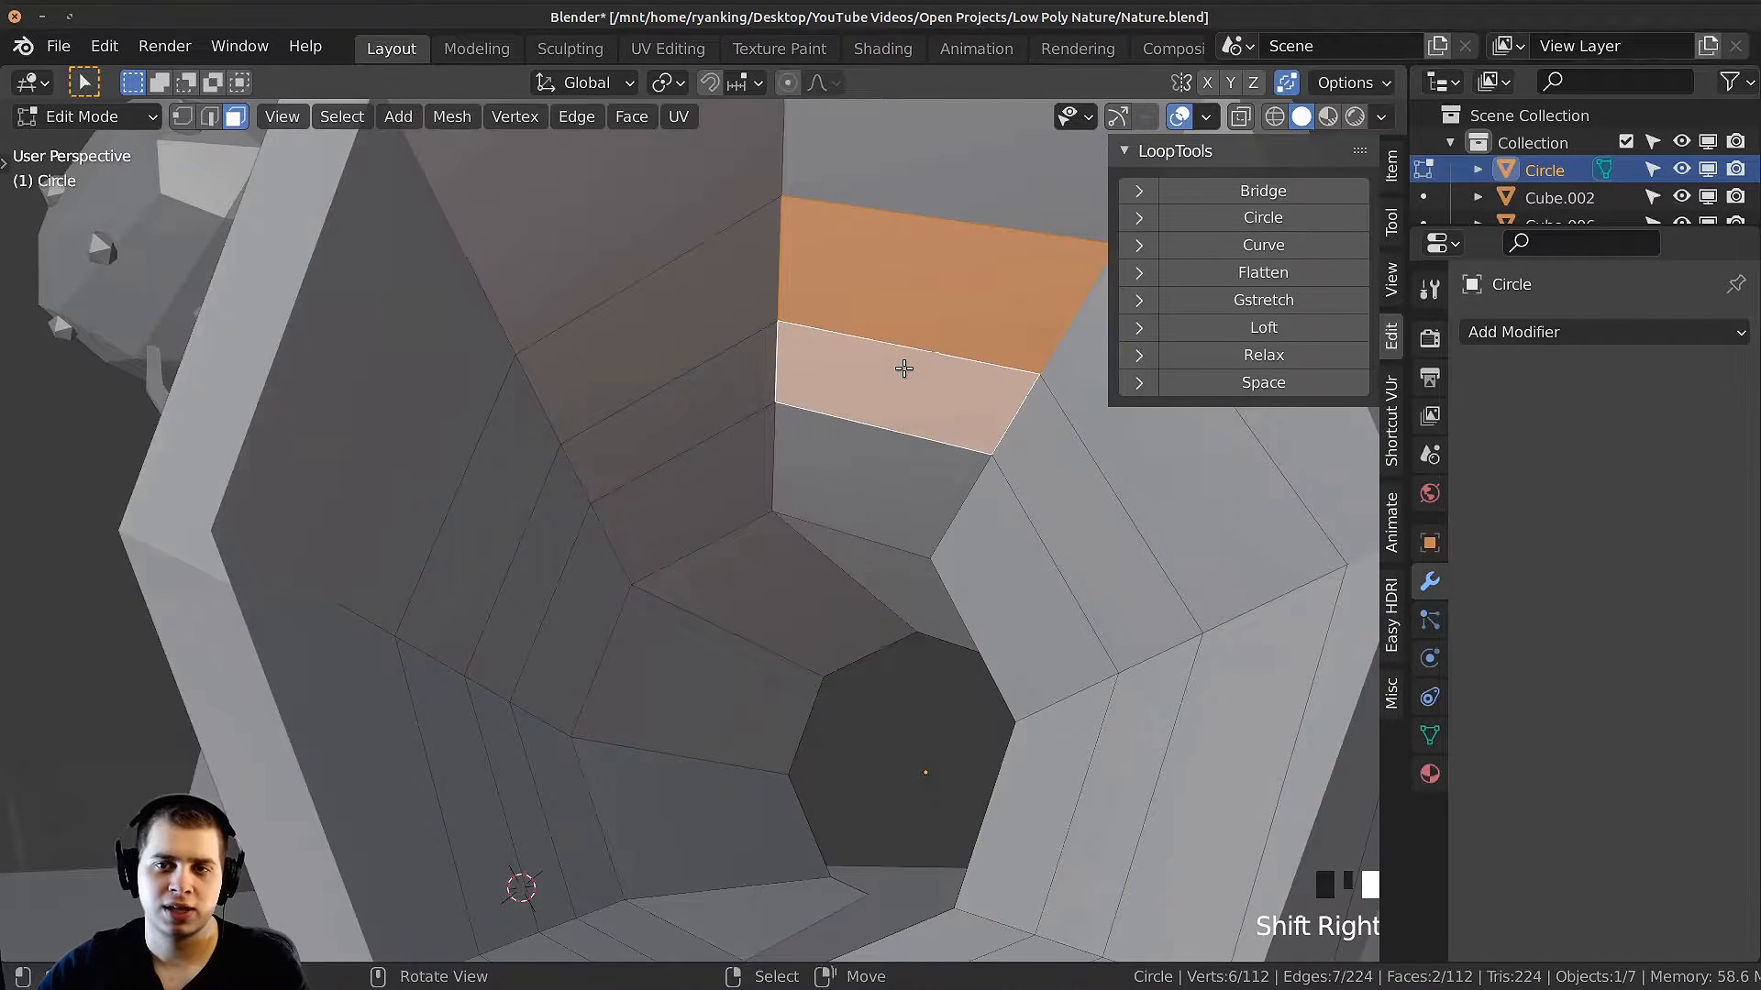
{"action": "left_click", "coordinate": [1312, 223]}
{"action": "scroll", "coordinate": [815, 550], "scroll_direction": "down", "scroll_amount": 2}
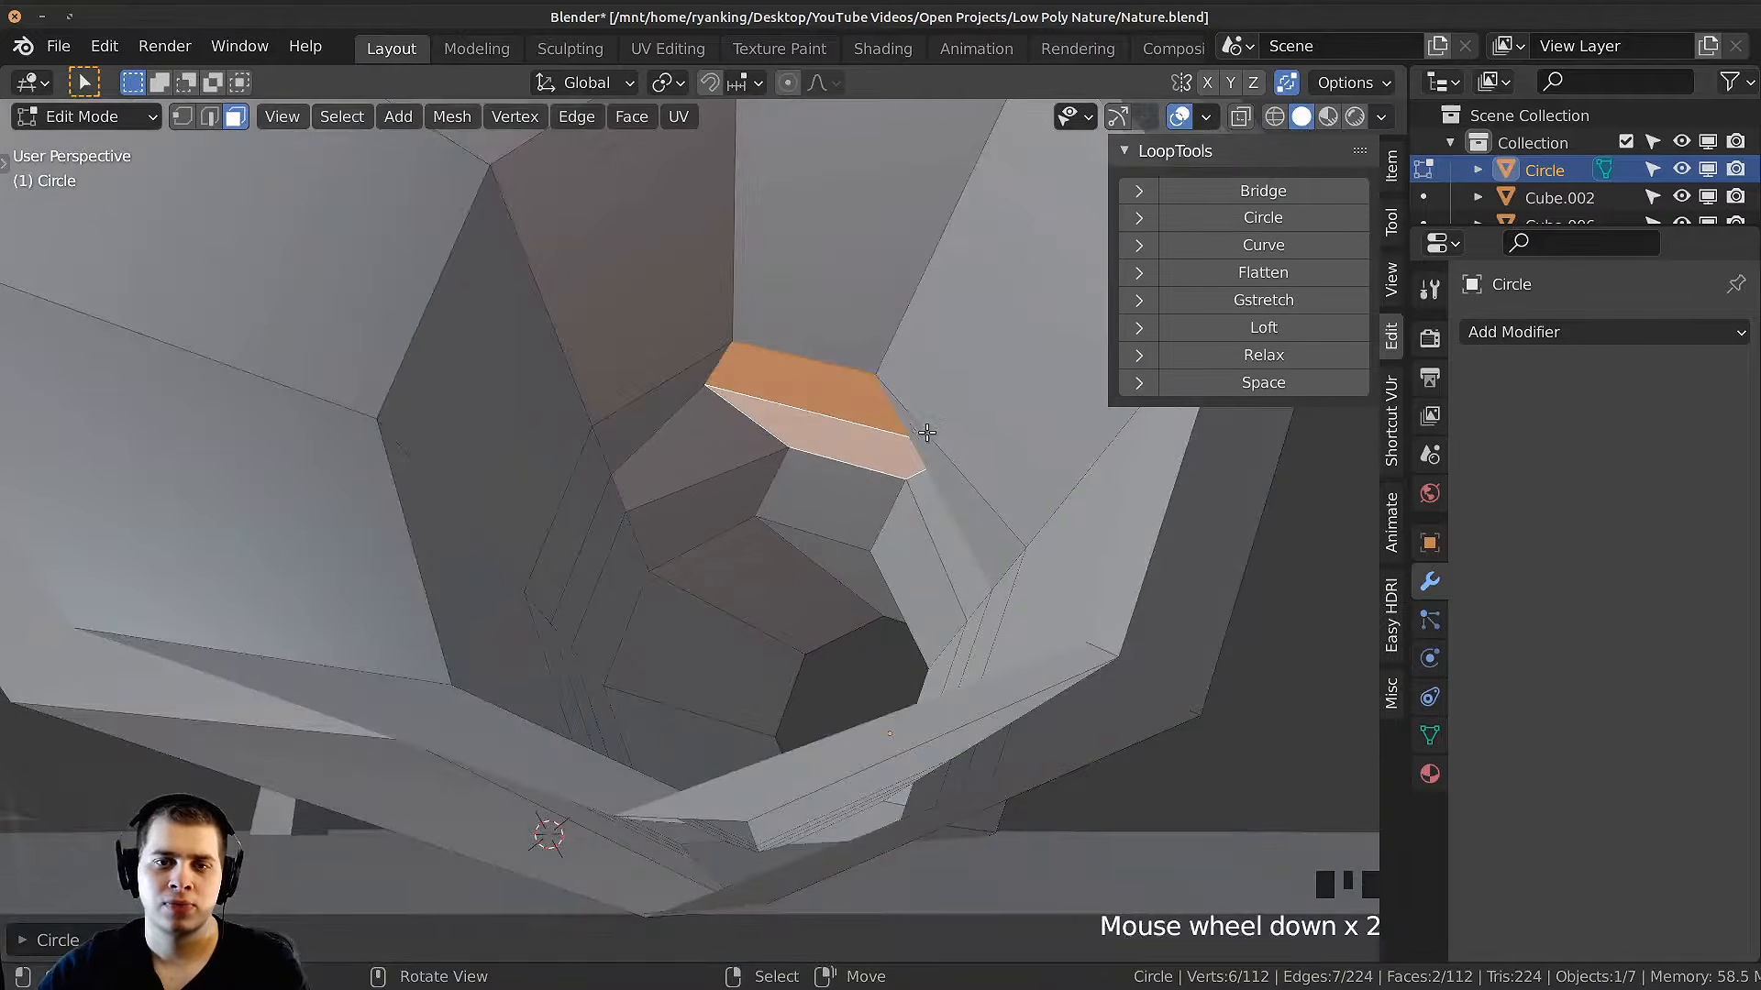
Step: In wireframe view, rotate the inner hexagon about 9 degrees, scale it down slightly and move it to line up with the outer hexagon
{"action": "mouse_move", "coordinate": [780, 587]}
{"action": "middle_mouse_down"}
{"action": "mouse_move", "coordinate": [815, 561]}
{"action": "mouse_move", "coordinate": [674, 686]}
{"action": "middle_mouse_up"}
{"action": "middle_click_drag", "start_coordinate": [674, 686], "coordinate": [792, 692], "text": "shift"}
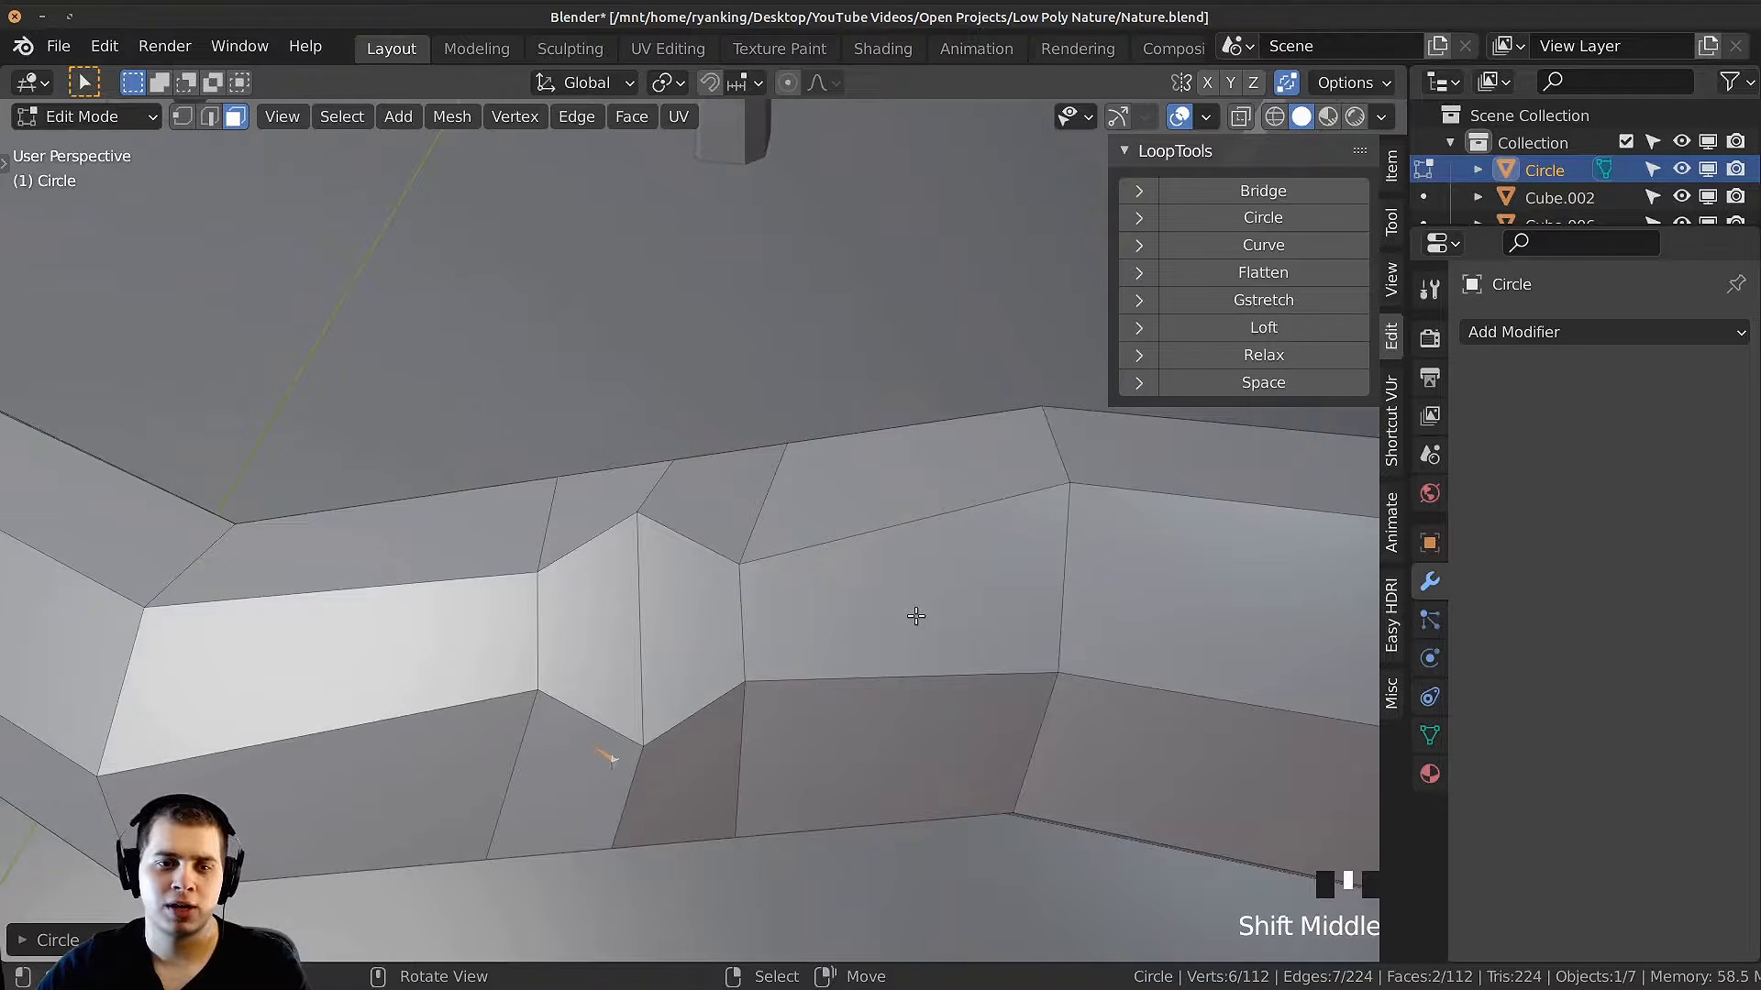
{"action": "key", "text": "z"}
{"action": "key", "text": "z"}
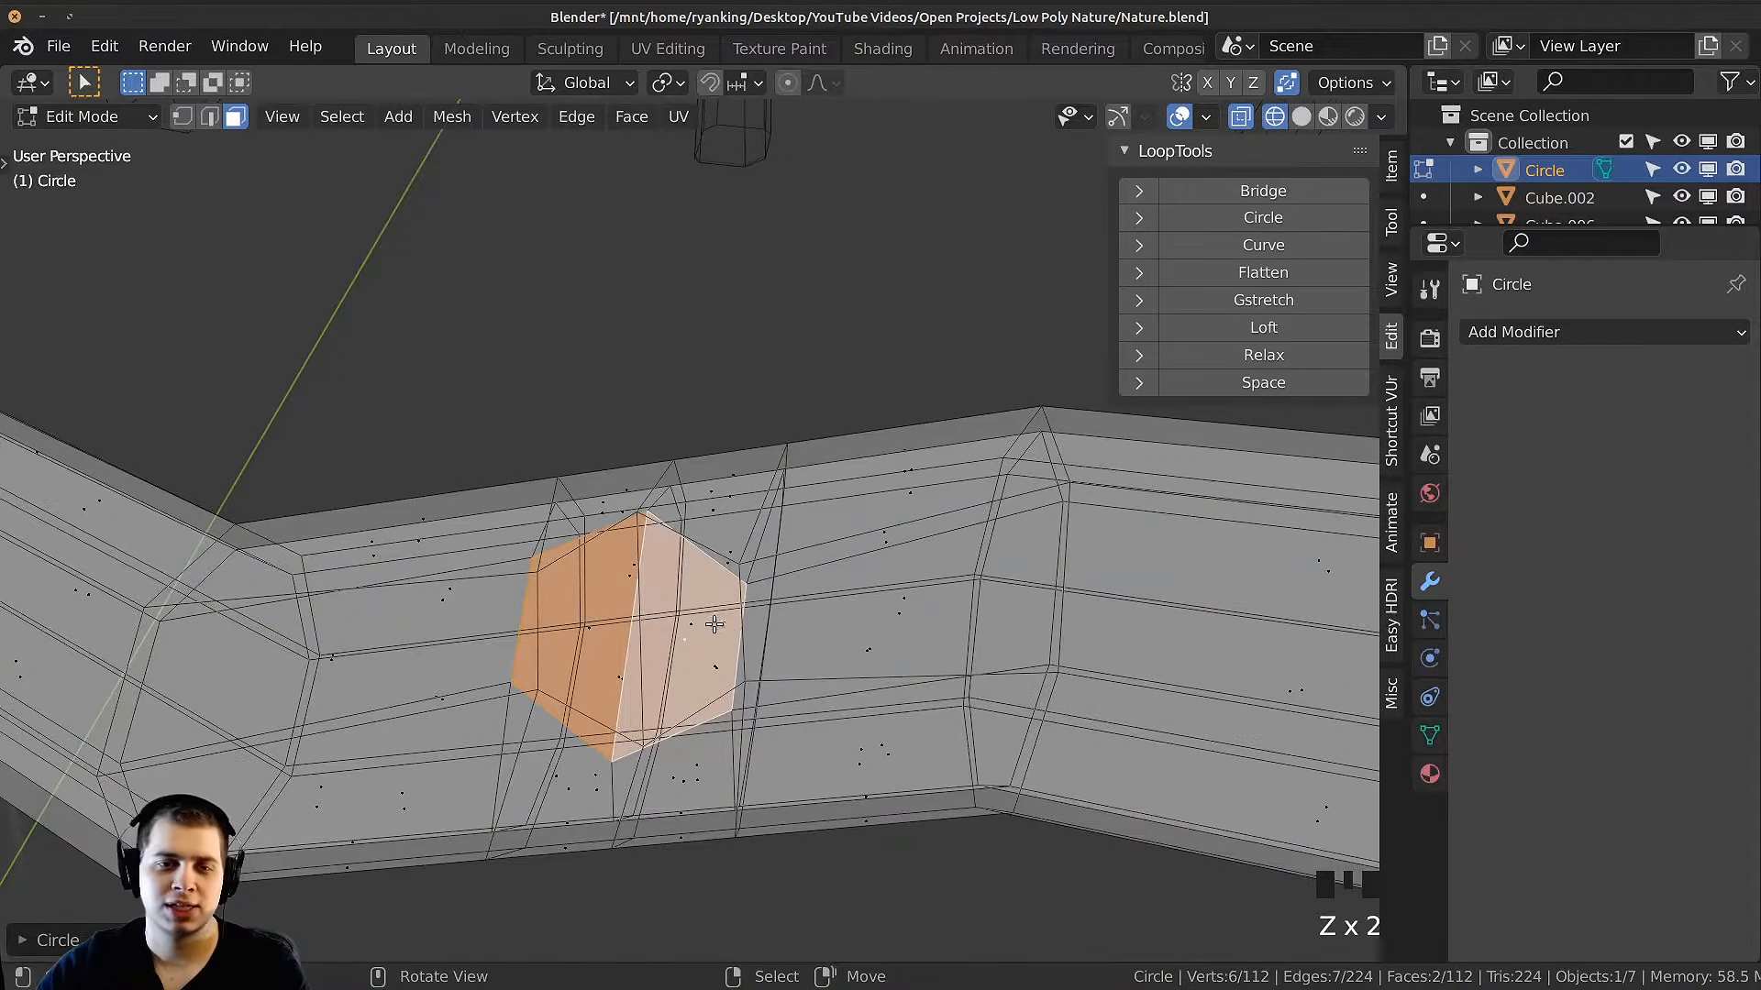
{"action": "middle_click_drag", "start_coordinate": [572, 615], "coordinate": [835, 657]}
{"action": "key", "text": "r"}
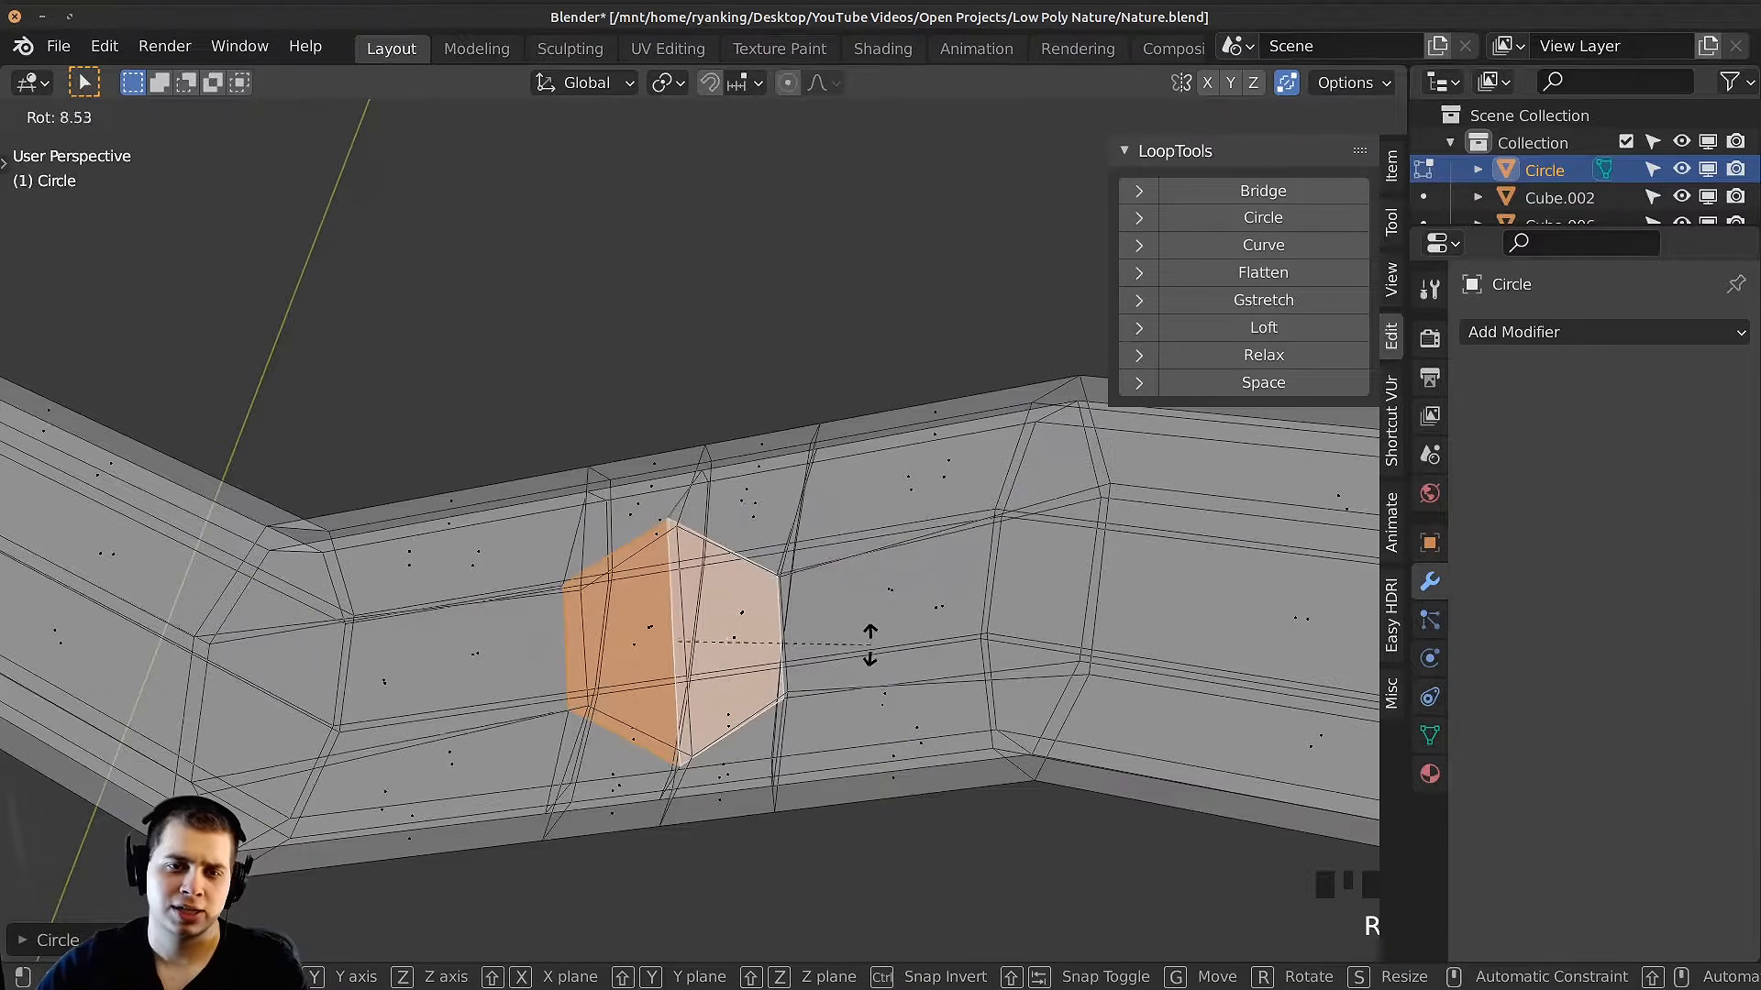
{"action": "key", "text": "g"}
{"action": "key", "text": "s"}
{"action": "key", "text": "g"}
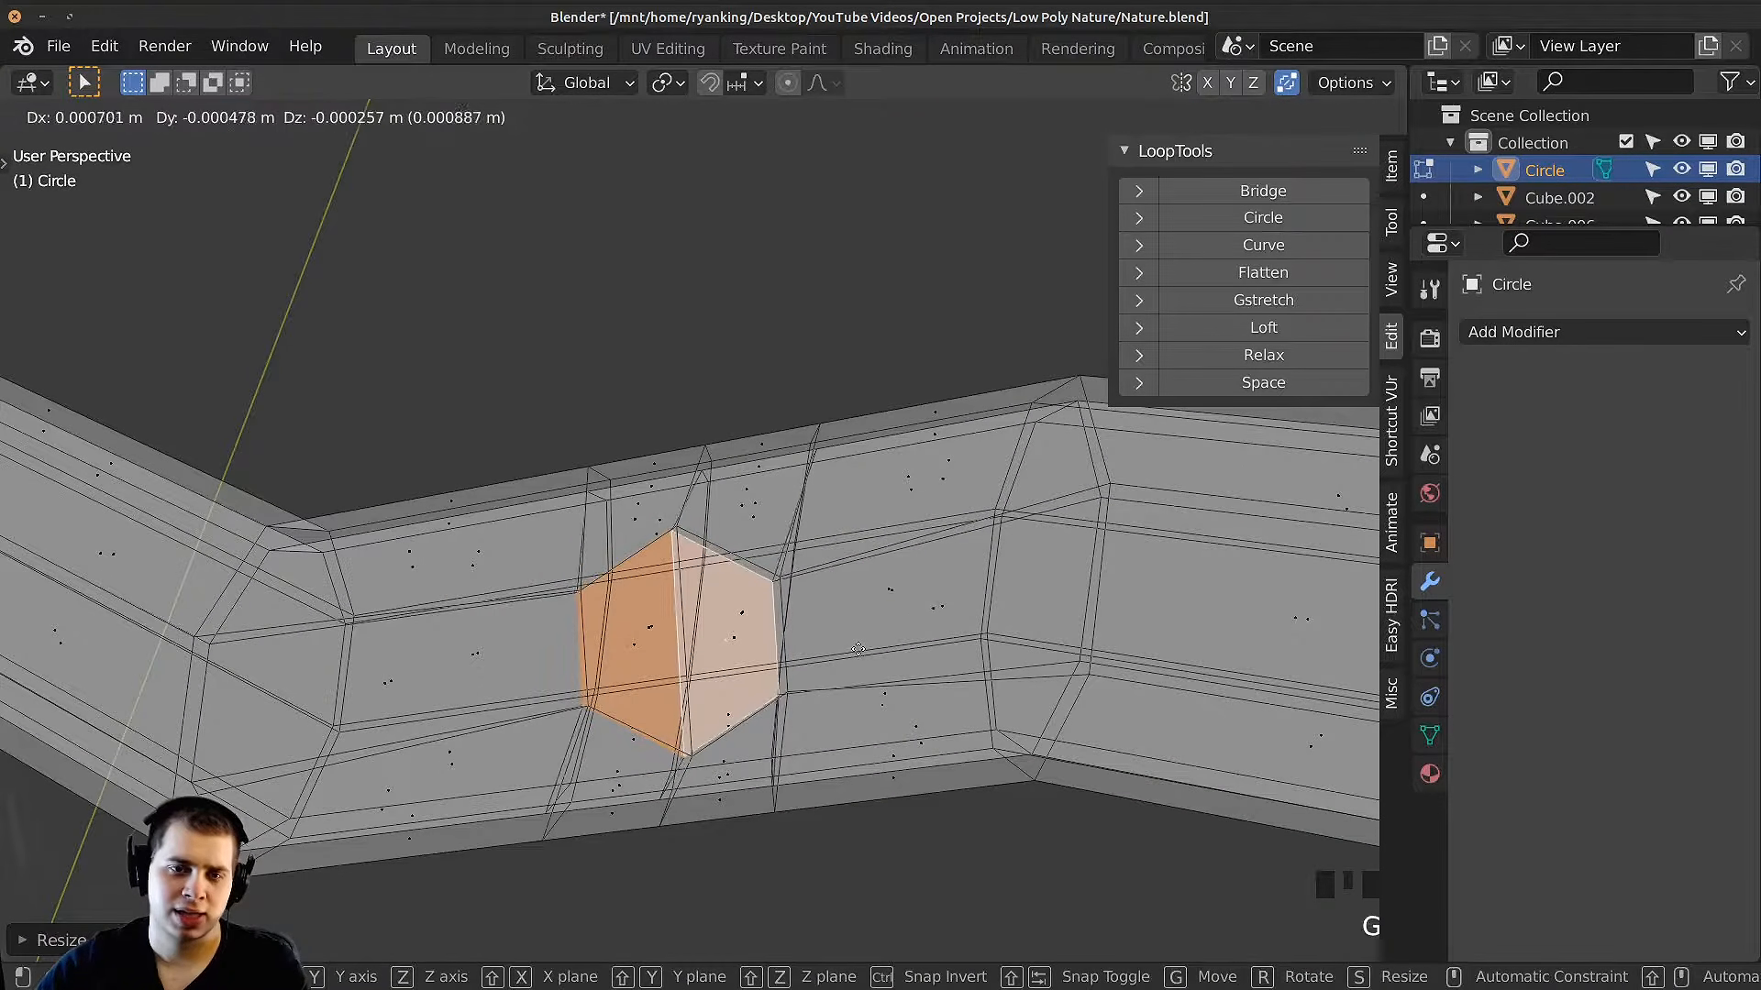
{"action": "left_click", "coordinate": [862, 648]}
{"action": "mouse_move", "coordinate": [862, 647]}
{"action": "middle_mouse_down"}
{"action": "mouse_move", "coordinate": [917, 633]}
{"action": "mouse_move", "coordinate": [871, 624]}
{"action": "middle_mouse_up"}
{"action": "middle_click_drag", "start_coordinate": [614, 594], "coordinate": [614, 619]}
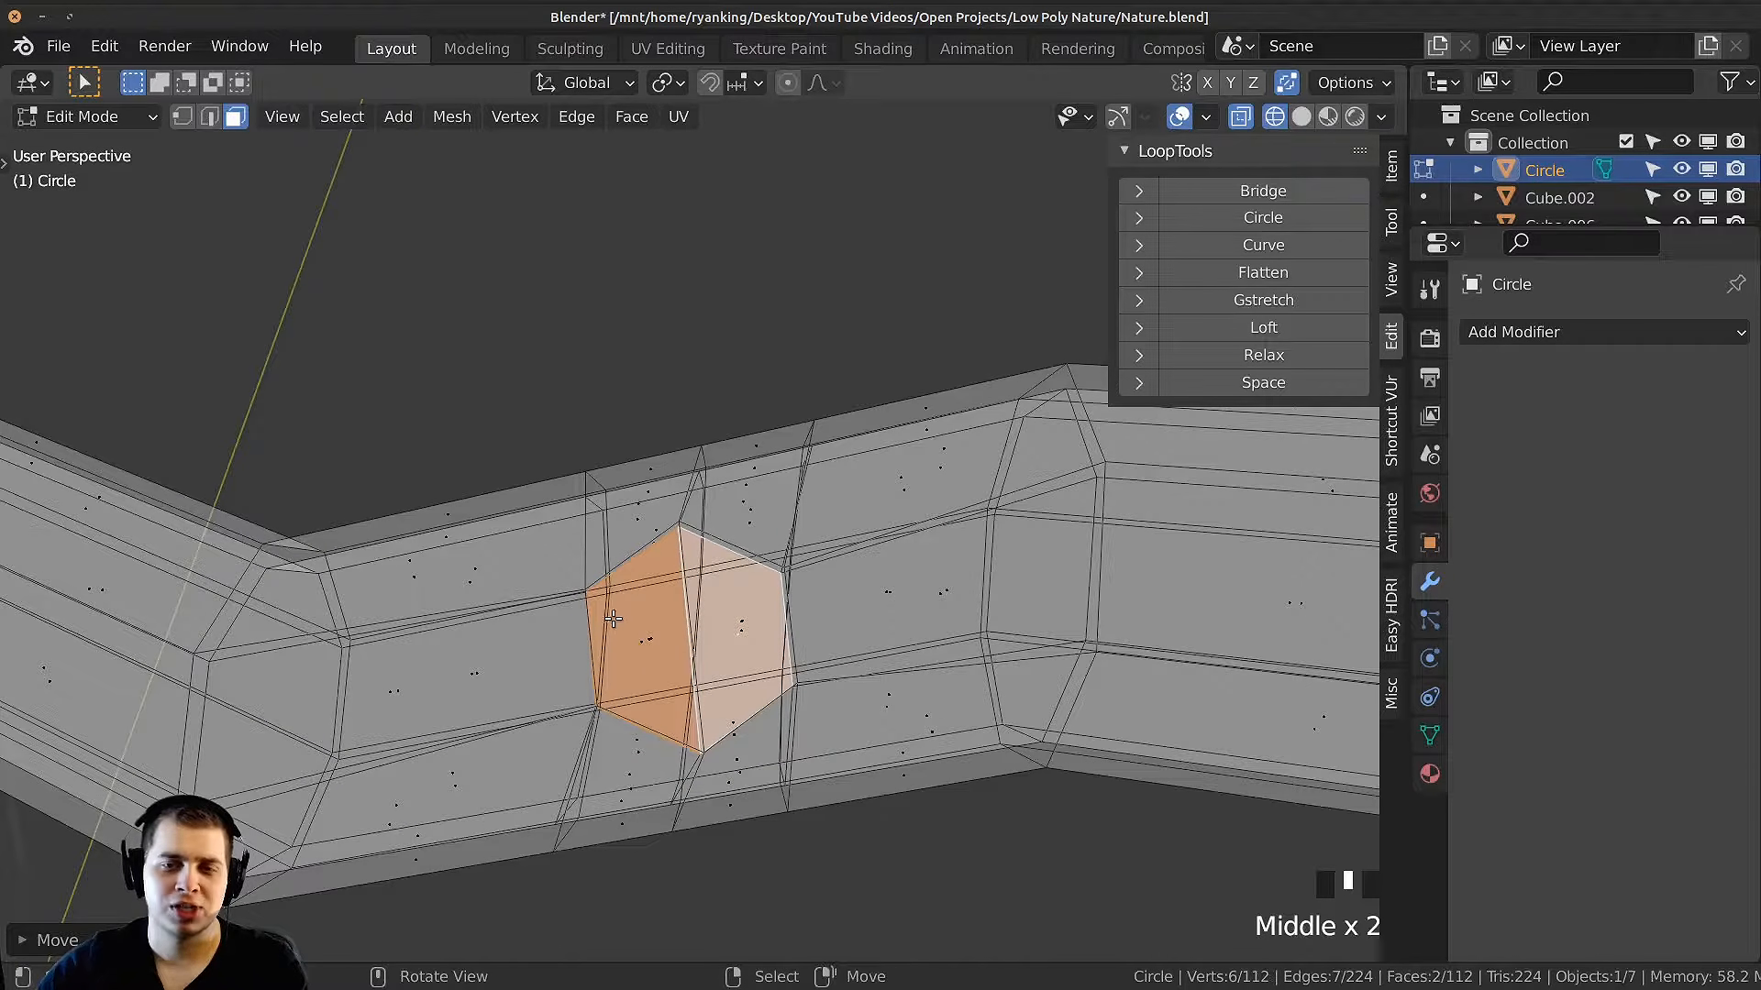
Step: Delete the two inner hexagon faces and return to solid shading
{"action": "key", "text": "x"}
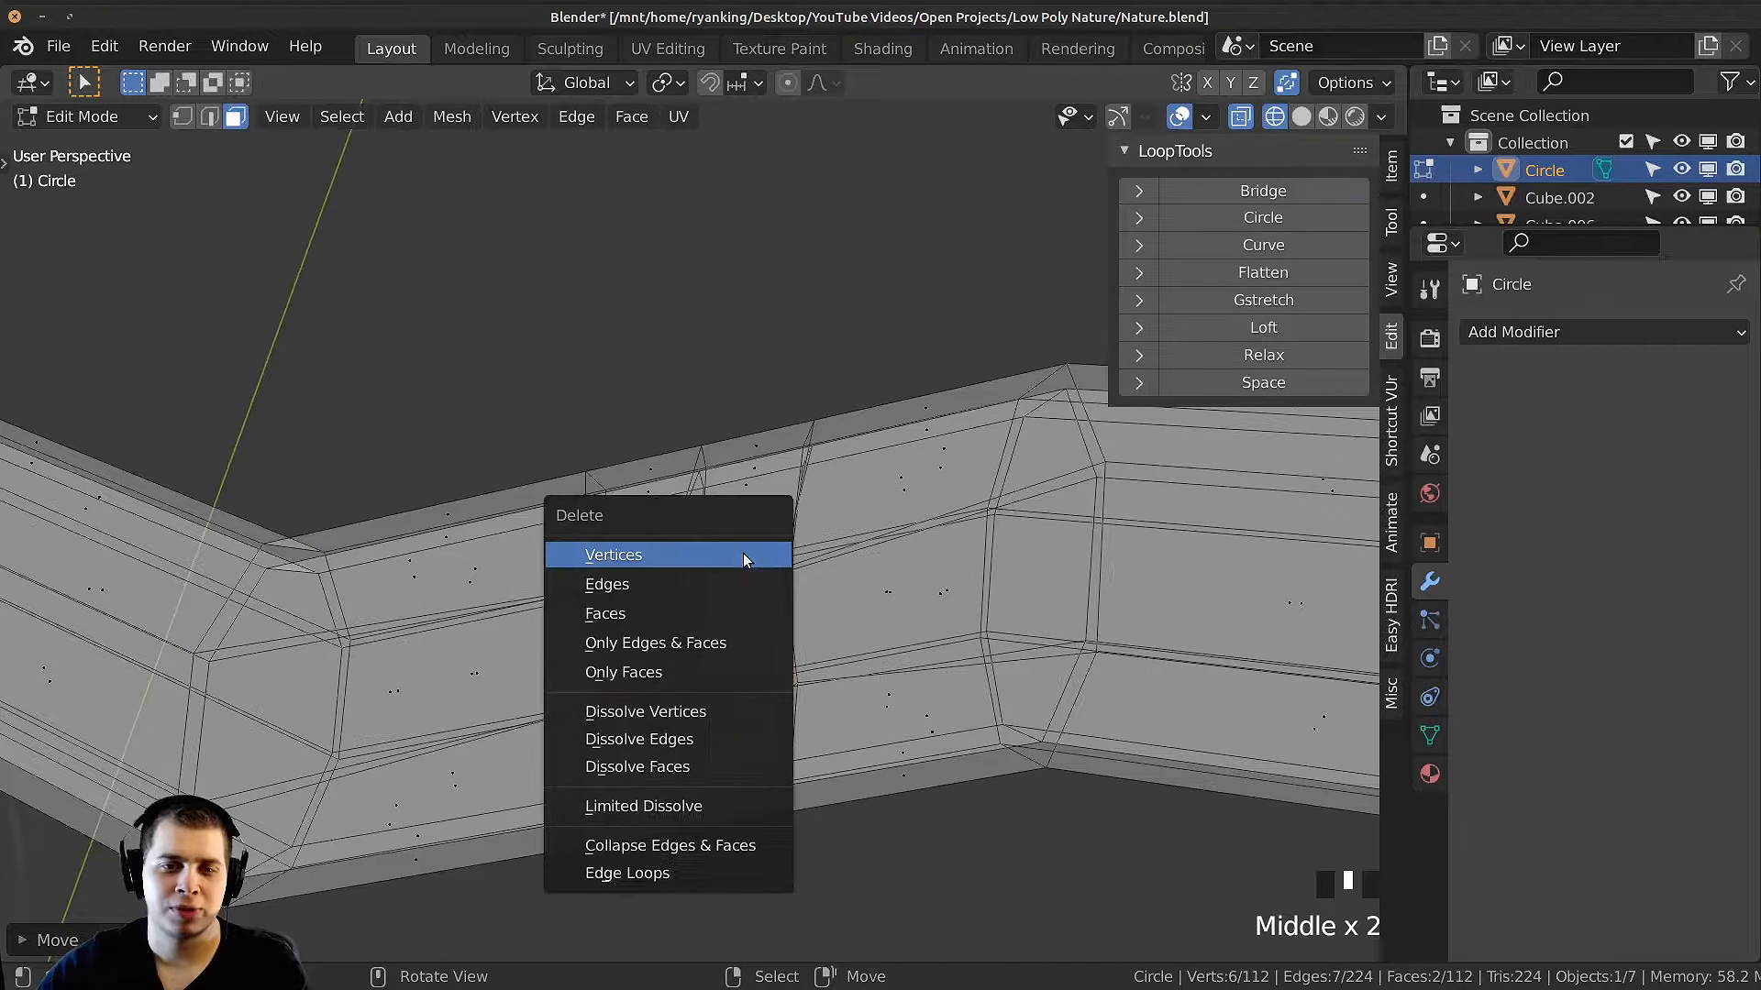
{"action": "left_click", "coordinate": [684, 614]}
{"action": "key", "text": "z"}
{"action": "left_click", "coordinate": [842, 633]}
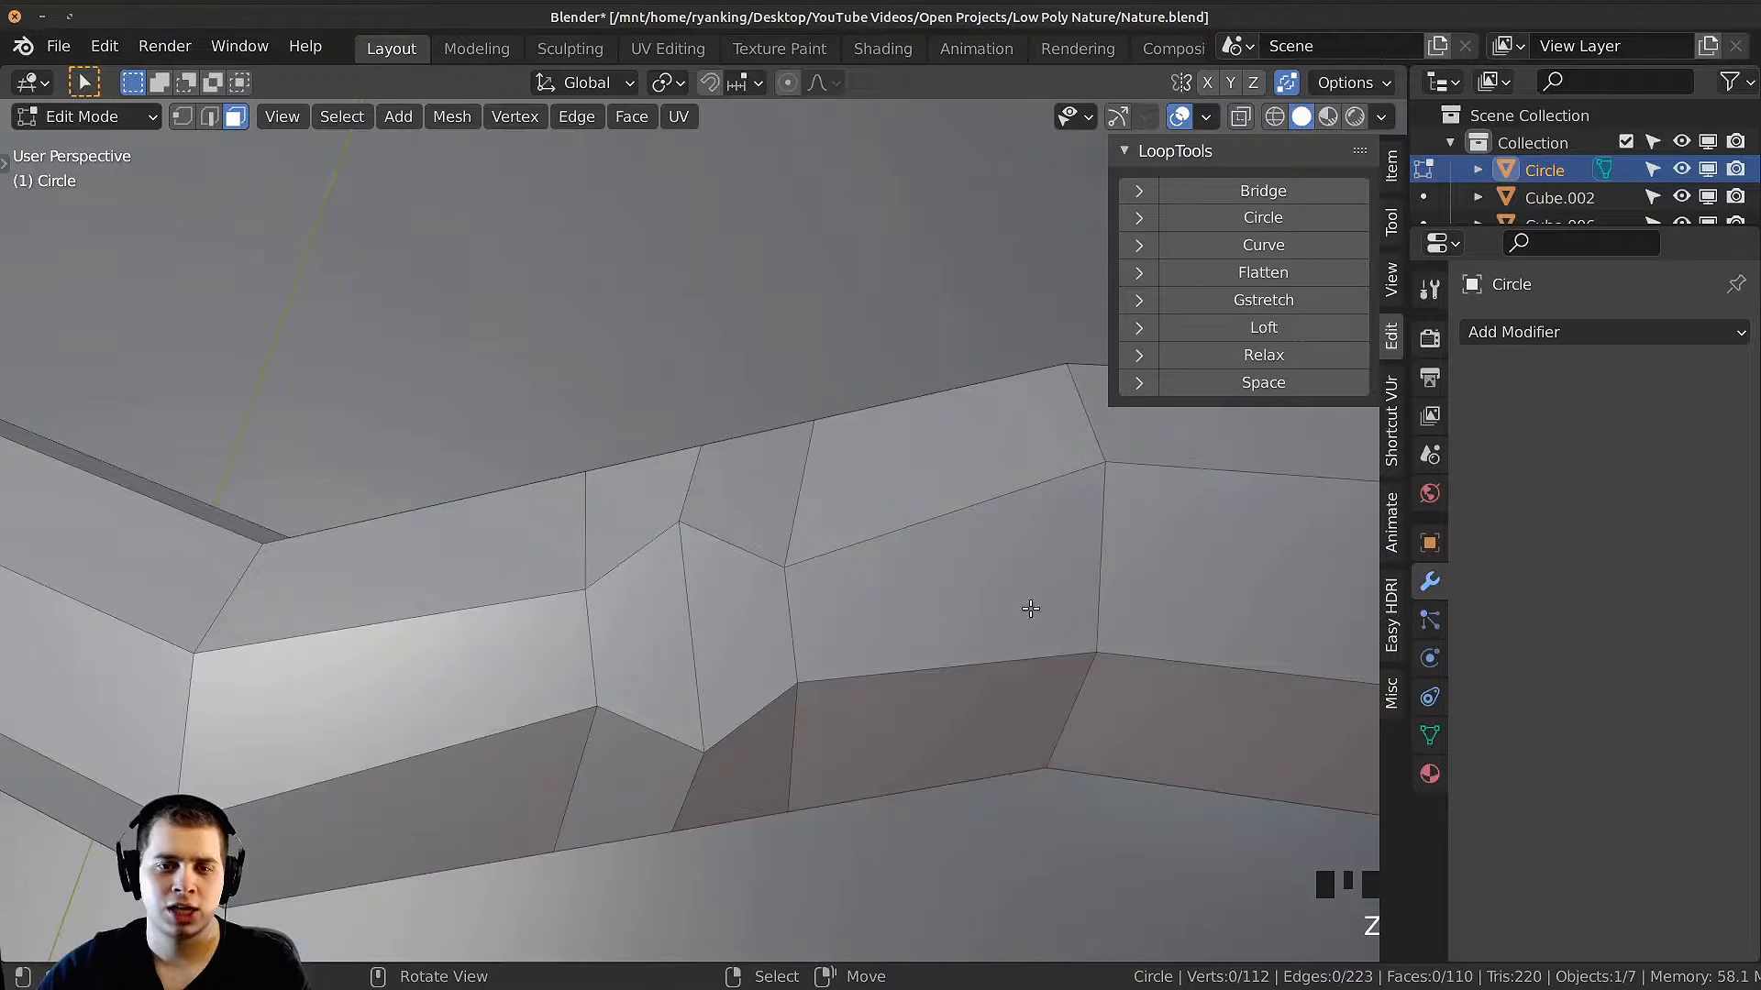
Step: Delete the two hexagon faces on the log's outer wall to open the hole through the side
{"action": "right_click", "coordinate": [723, 627]}
{"action": "key", "text": "x"}
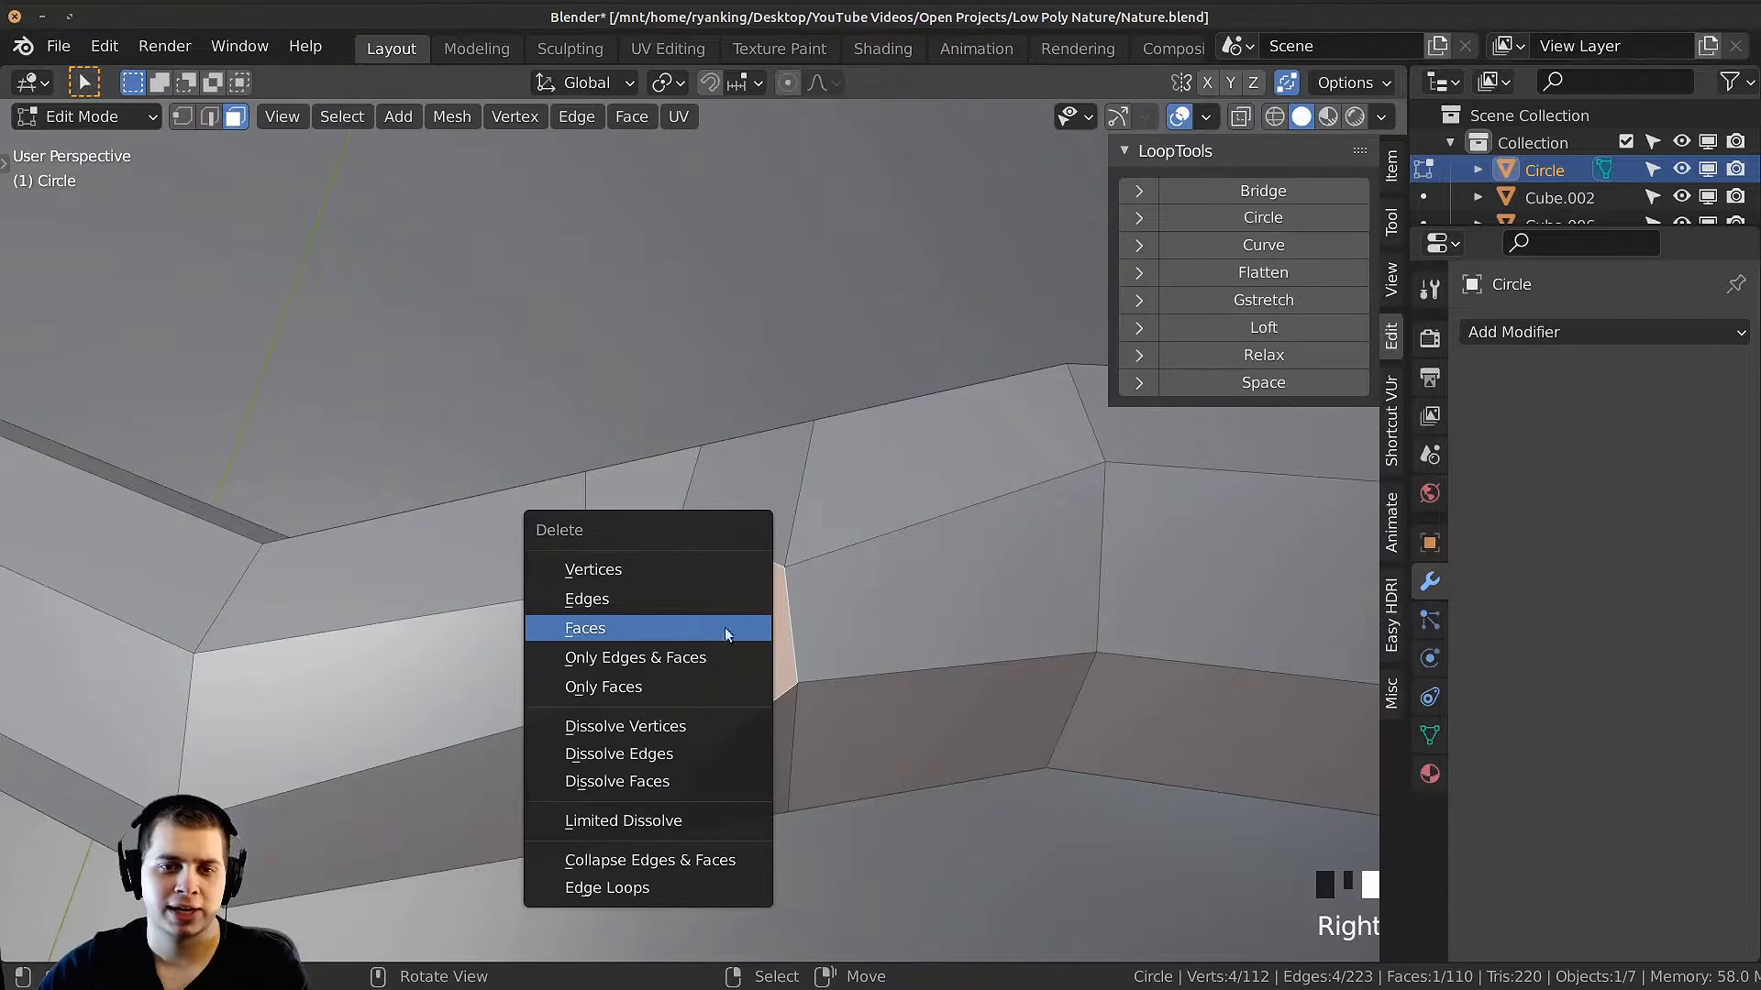
{"action": "left_click", "coordinate": [725, 629]}
{"action": "right_click", "coordinate": [655, 634]}
{"action": "key", "text": "x"}
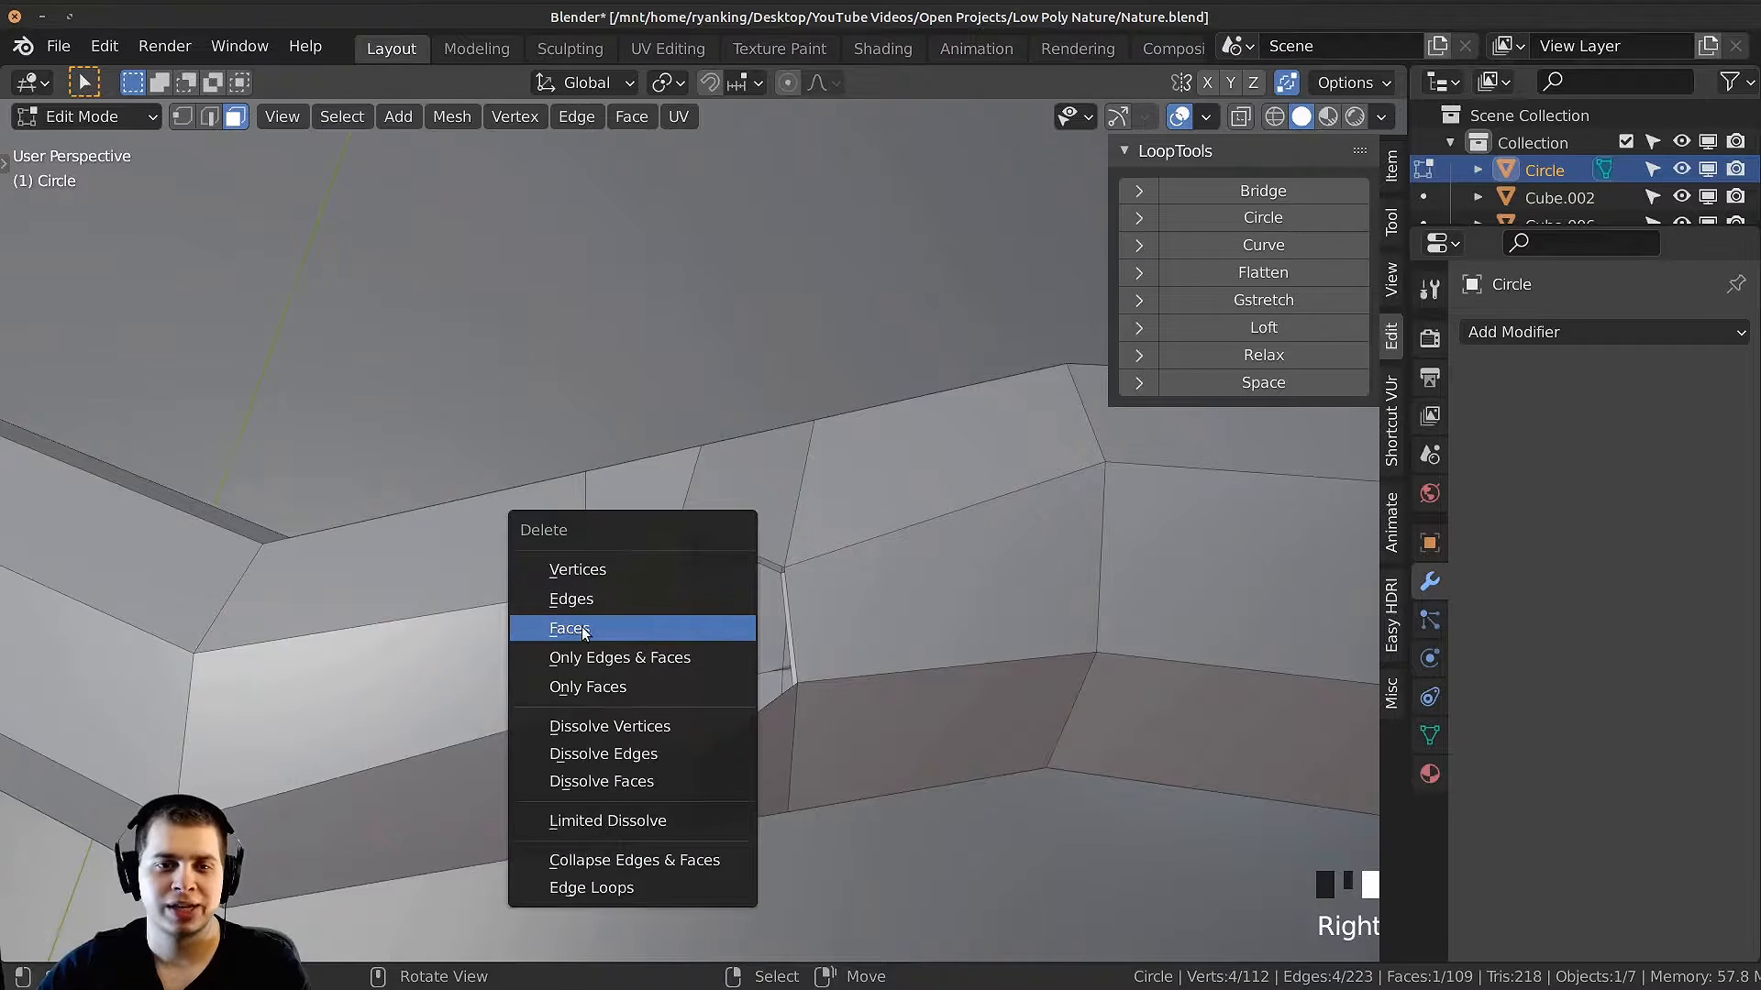
{"action": "left_click", "coordinate": [659, 606]}
Step: Examine the hexagonal opening and the gap between its inner and outer rims from both sides of the log wall
{"action": "middle_click_drag", "start_coordinate": [658, 606], "coordinate": [723, 609]}
{"action": "key", "text": "ctrl+z"}
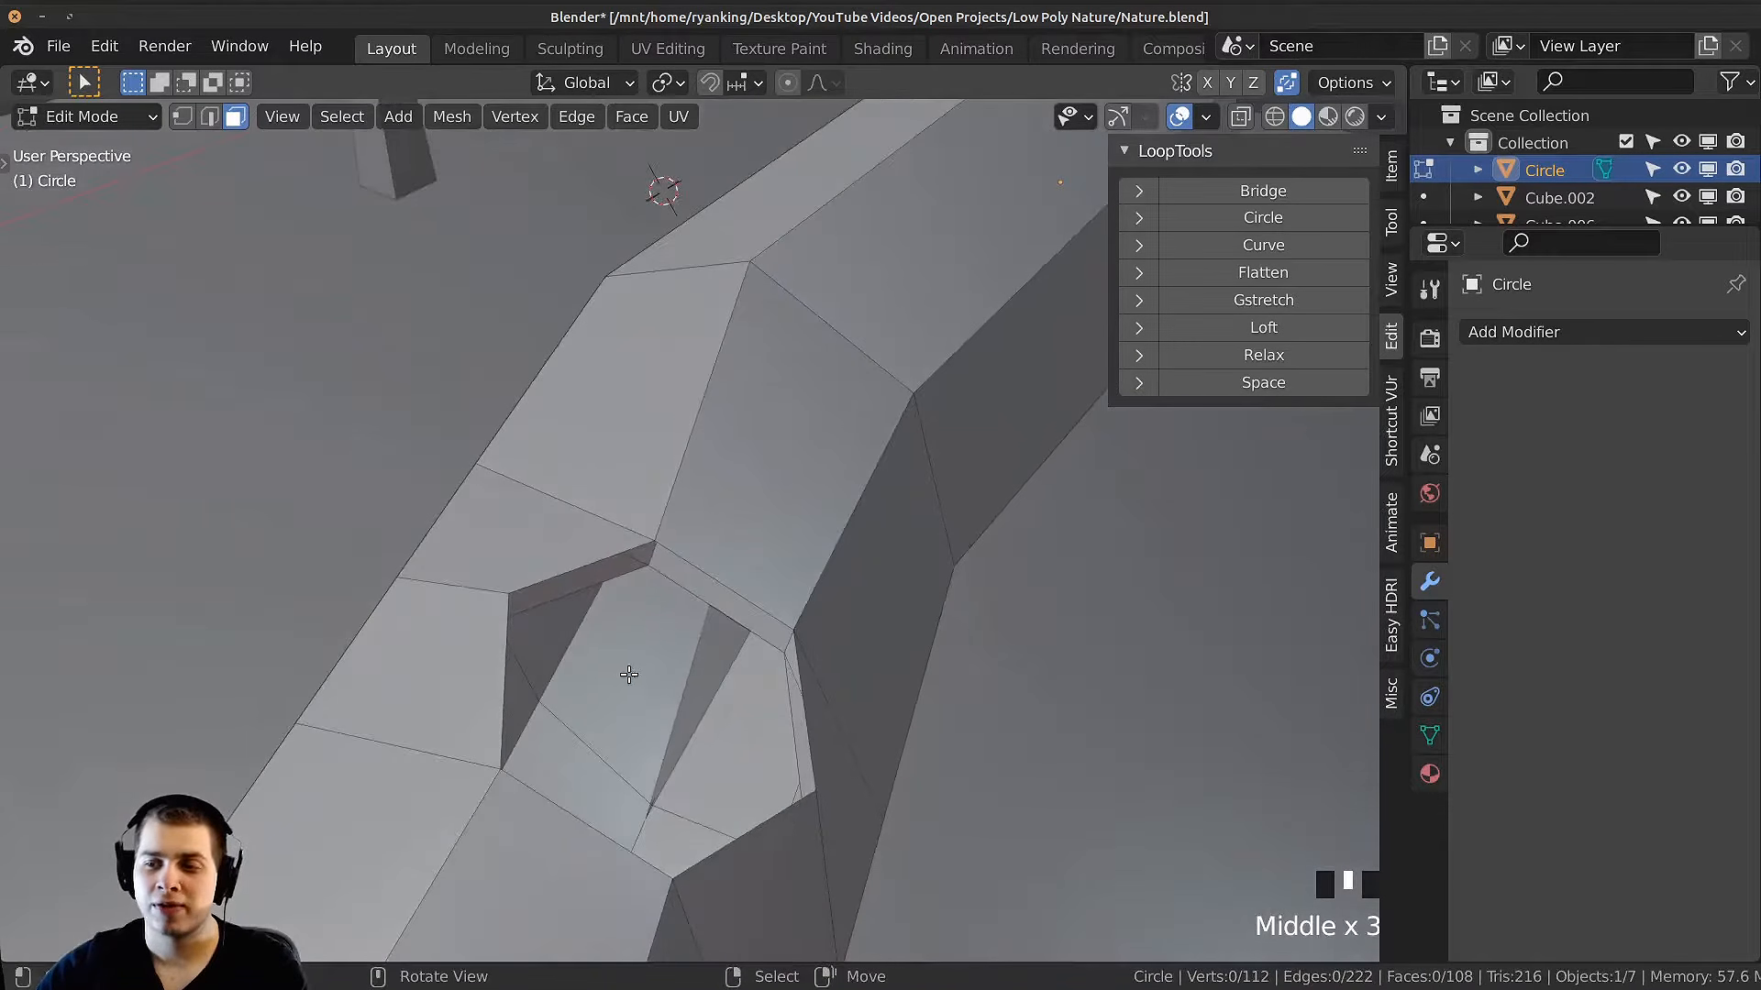
{"action": "middle_click_drag", "start_coordinate": [629, 676], "coordinate": [641, 590]}
{"action": "scroll", "coordinate": [674, 541], "scroll_direction": "up", "scroll_amount": 2}
{"action": "scroll", "coordinate": [674, 541], "scroll_direction": "up", "scroll_amount": 2}
{"action": "scroll", "coordinate": [752, 542], "scroll_direction": "down", "scroll_amount": 3}
{"action": "scroll", "coordinate": [994, 464], "scroll_direction": "up", "scroll_amount": 2}
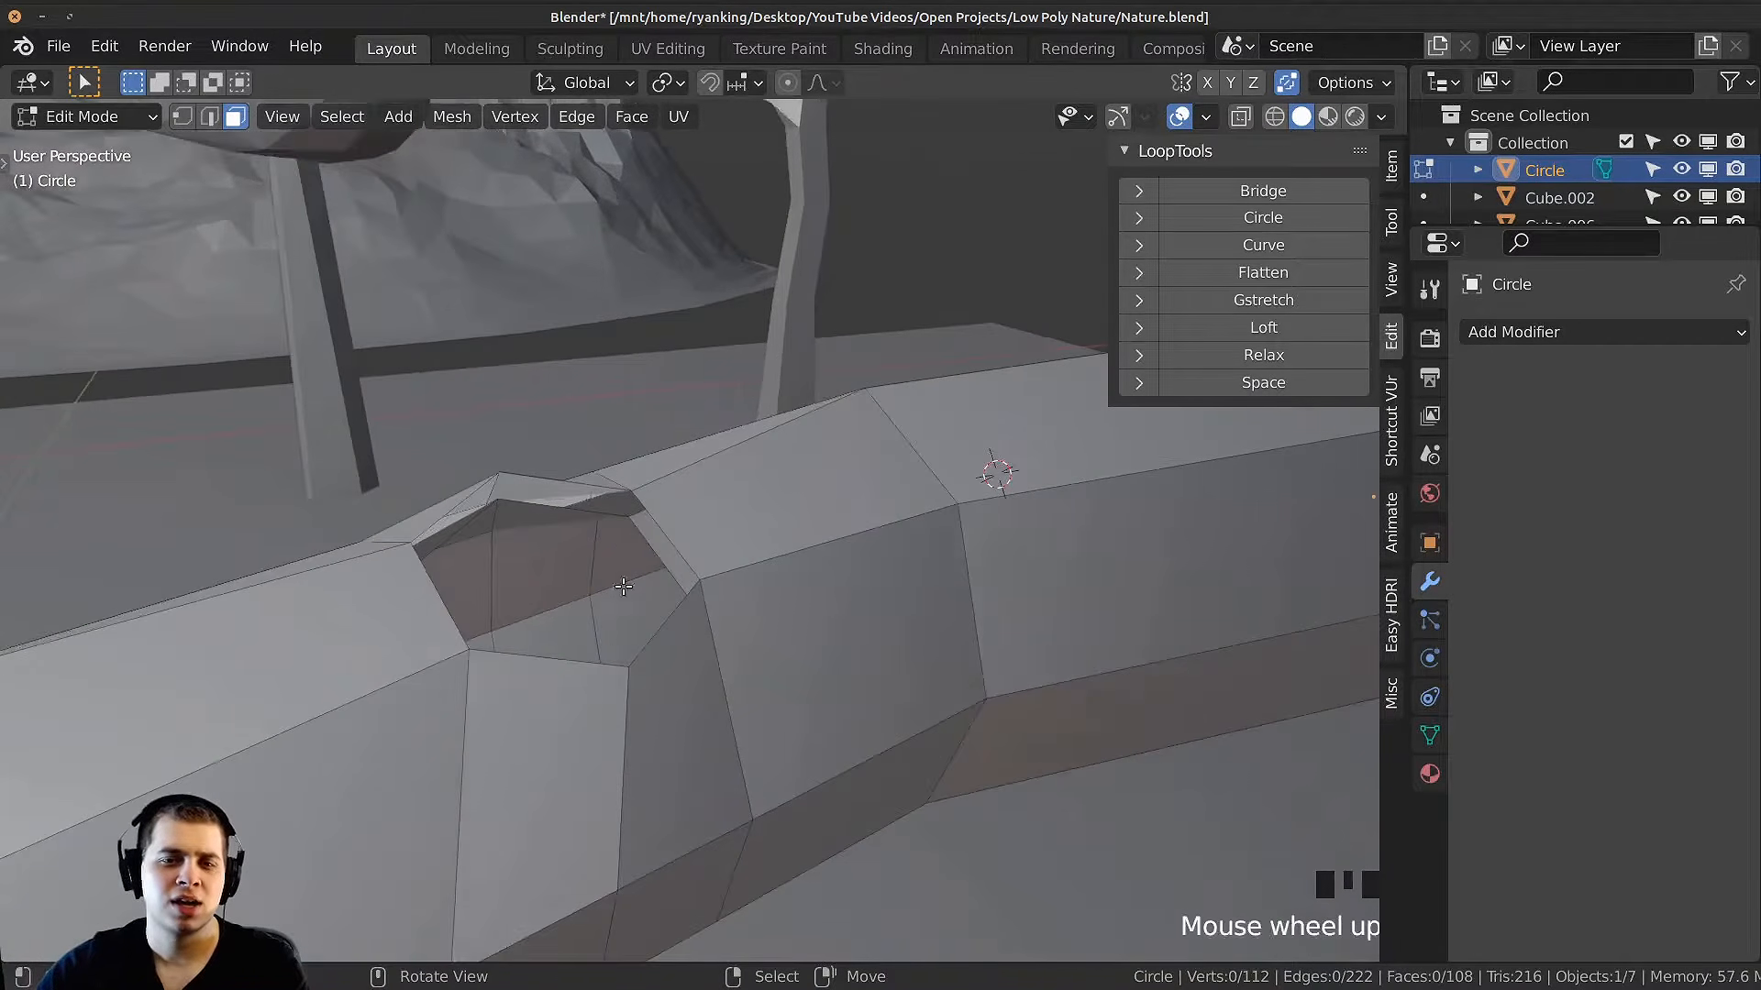
{"action": "middle_click_drag", "start_coordinate": [994, 464], "coordinate": [417, 780]}
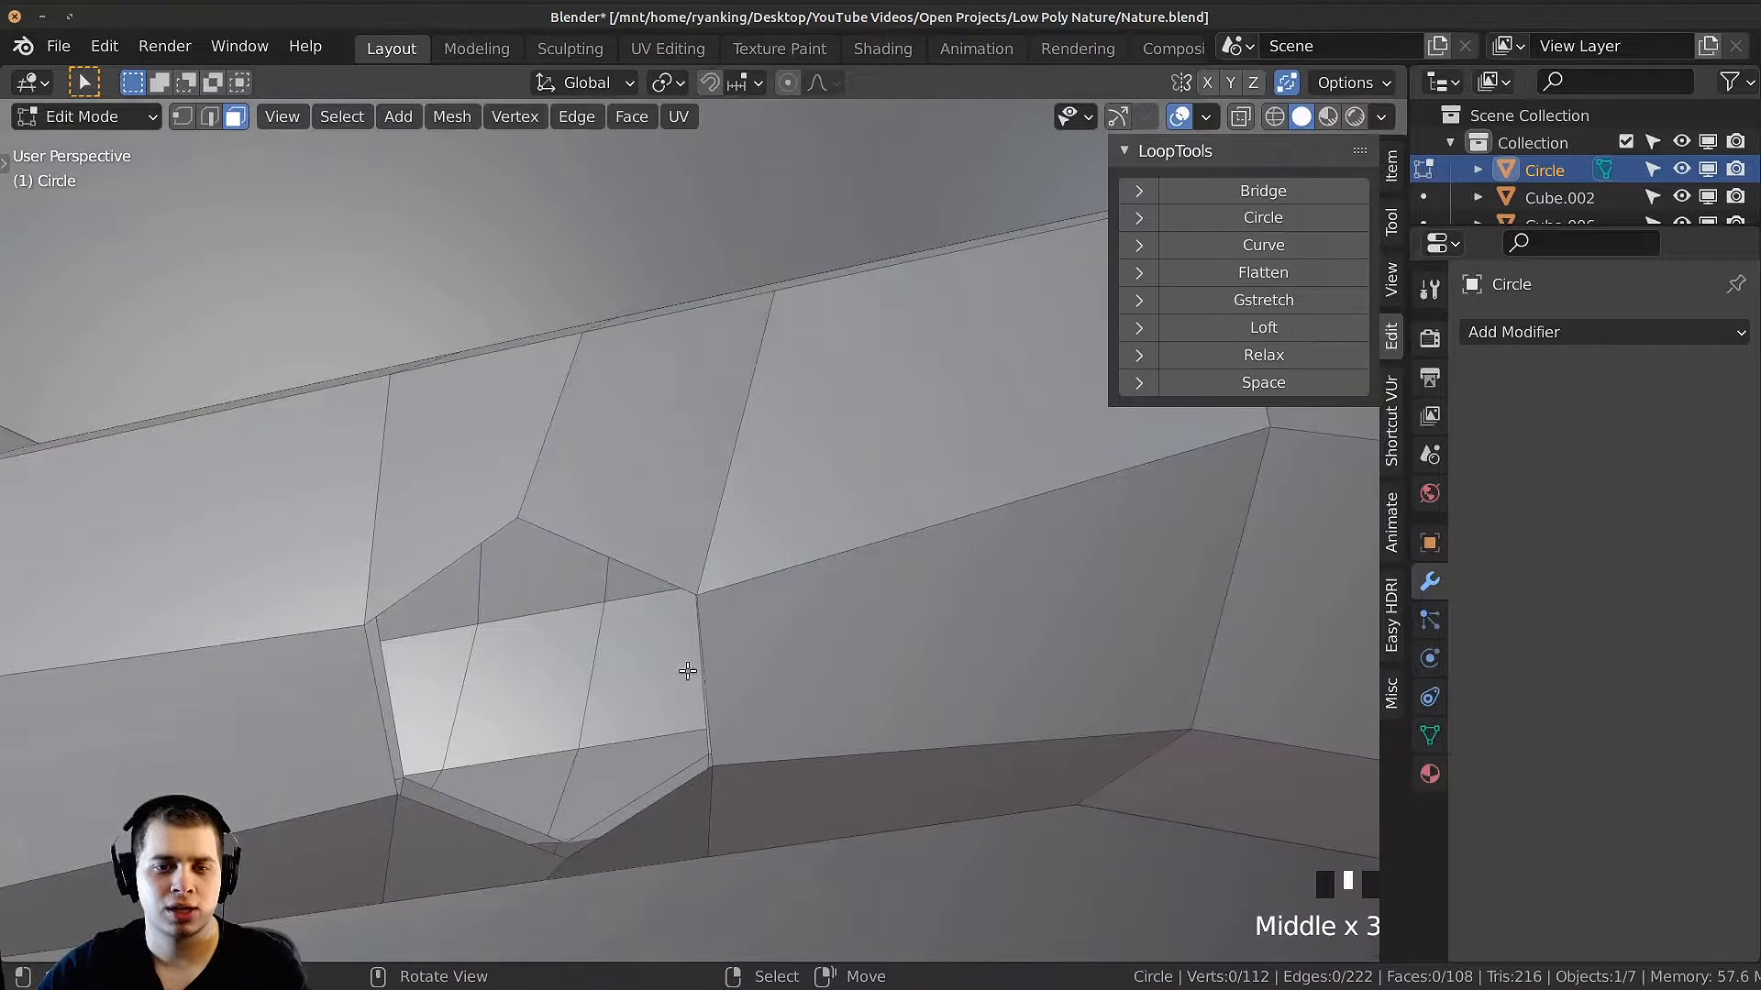
{"action": "middle_click_drag", "start_coordinate": [688, 671], "coordinate": [794, 648]}
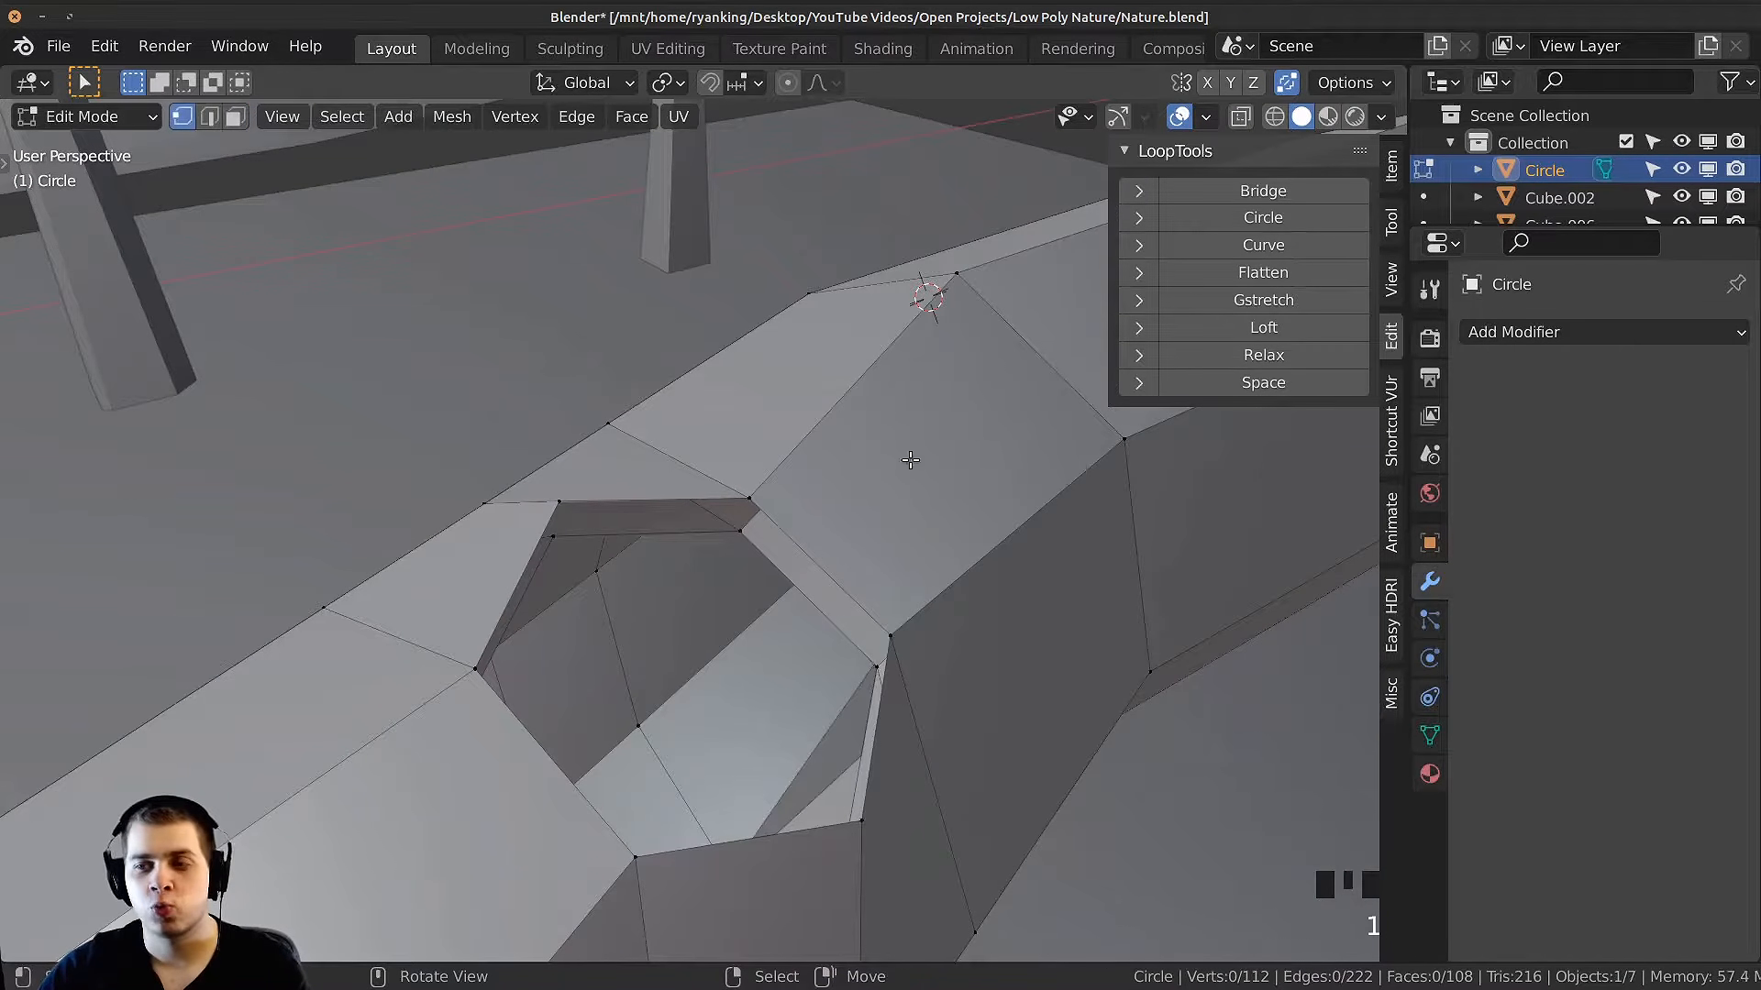
Step: Select the outer and inner hexagon edge loops around the hole and connect them with Bridge Edge Loops
{"action": "left_click", "coordinate": [793, 534], "text": "alt"}
{"action": "middle_click_drag", "start_coordinate": [793, 534], "coordinate": [357, 569]}
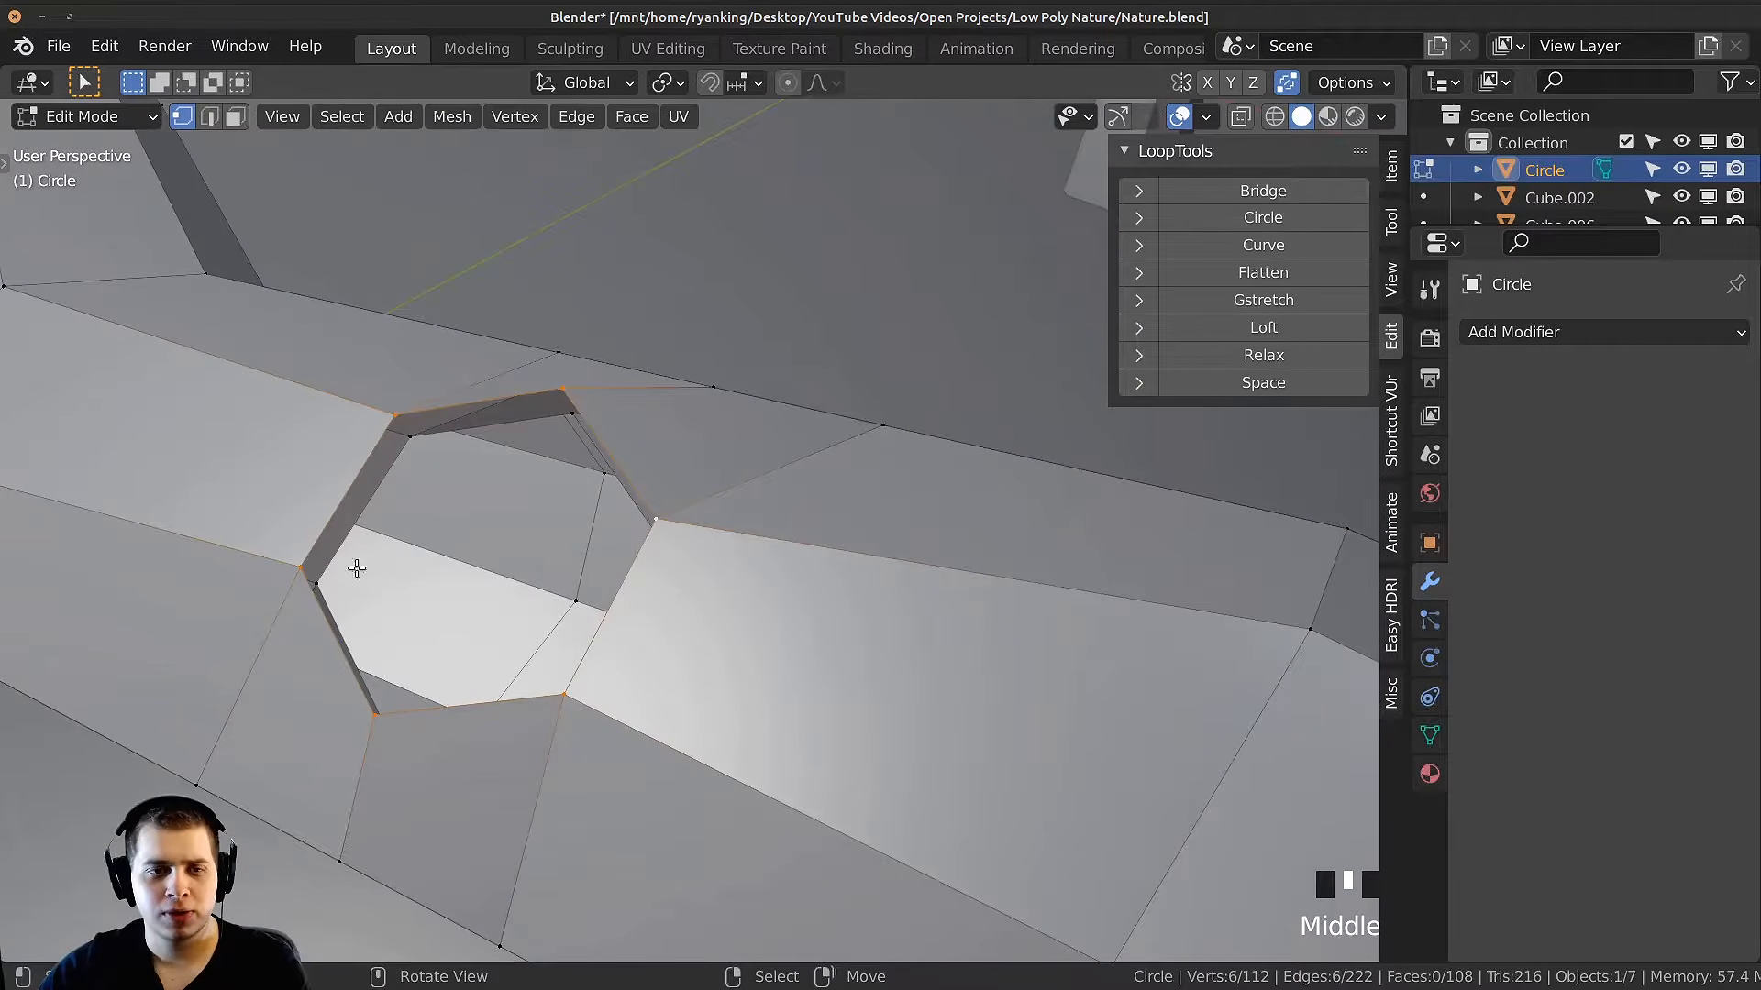
{"action": "right_click", "coordinate": [373, 493], "text": "alt+shift"}
{"action": "key", "text": "g"}
{"action": "middle_click_drag", "start_coordinate": [662, 578], "coordinate": [733, 488]}
{"action": "left_click", "coordinate": [1013, 539]}
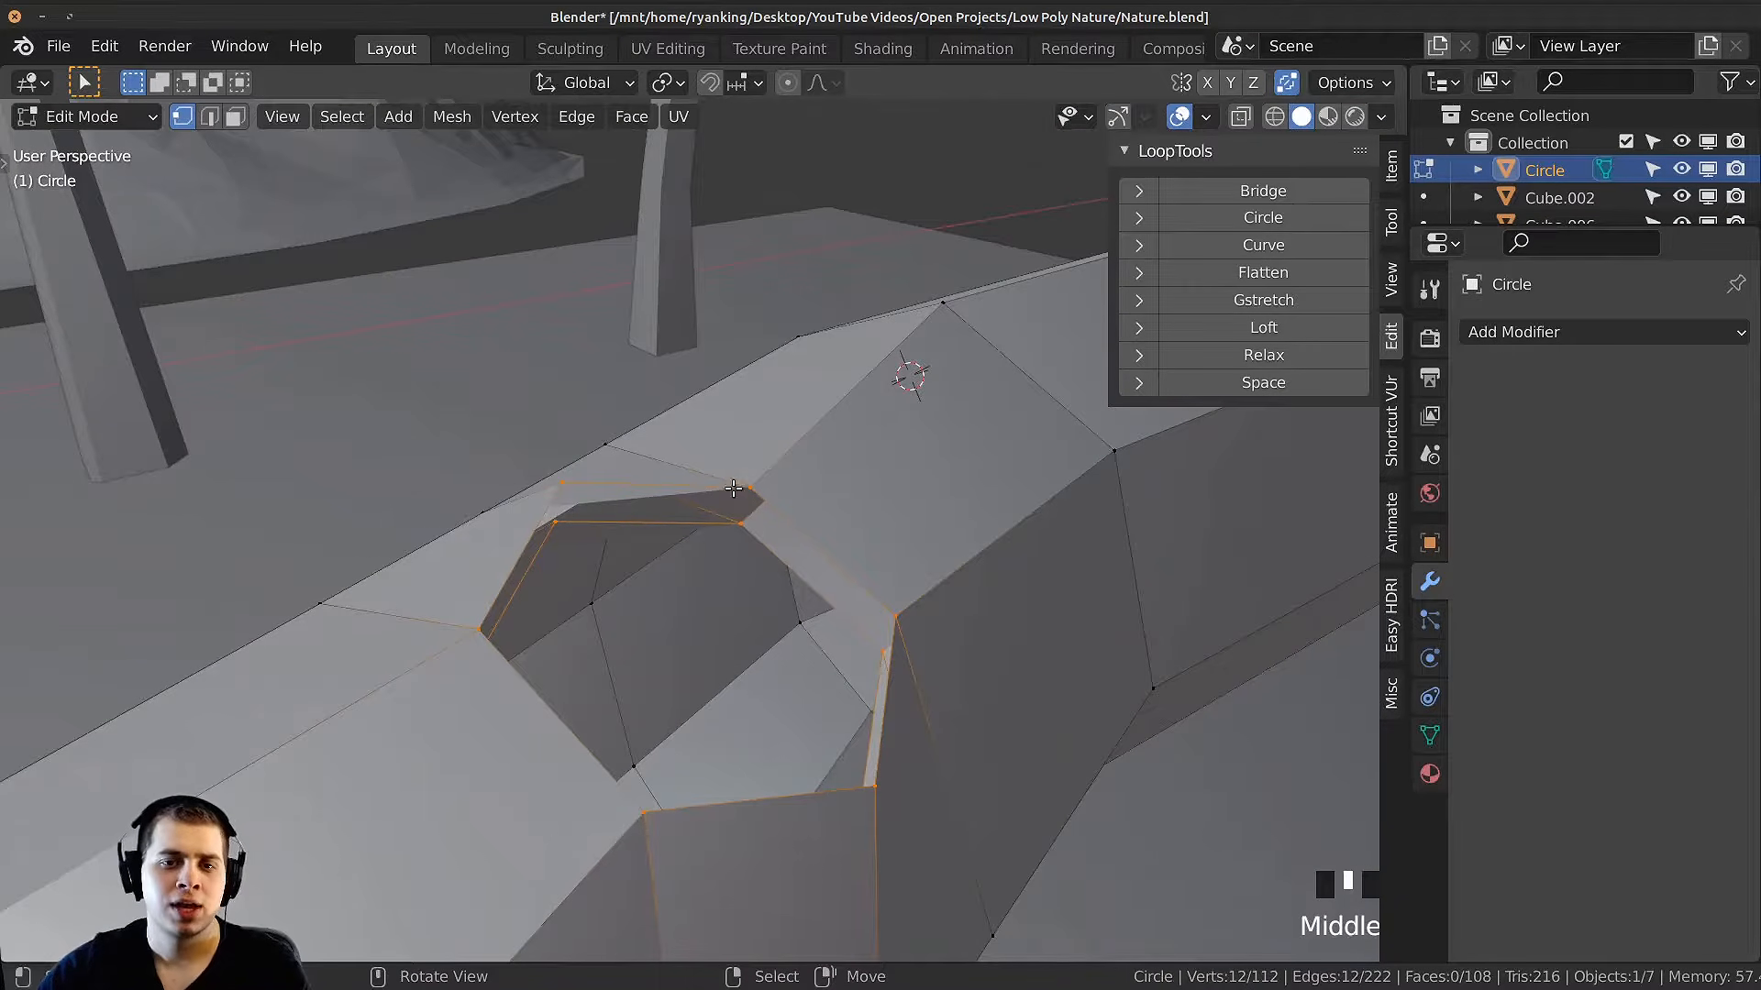
{"action": "middle_click_drag", "start_coordinate": [904, 720], "coordinate": [880, 616]}
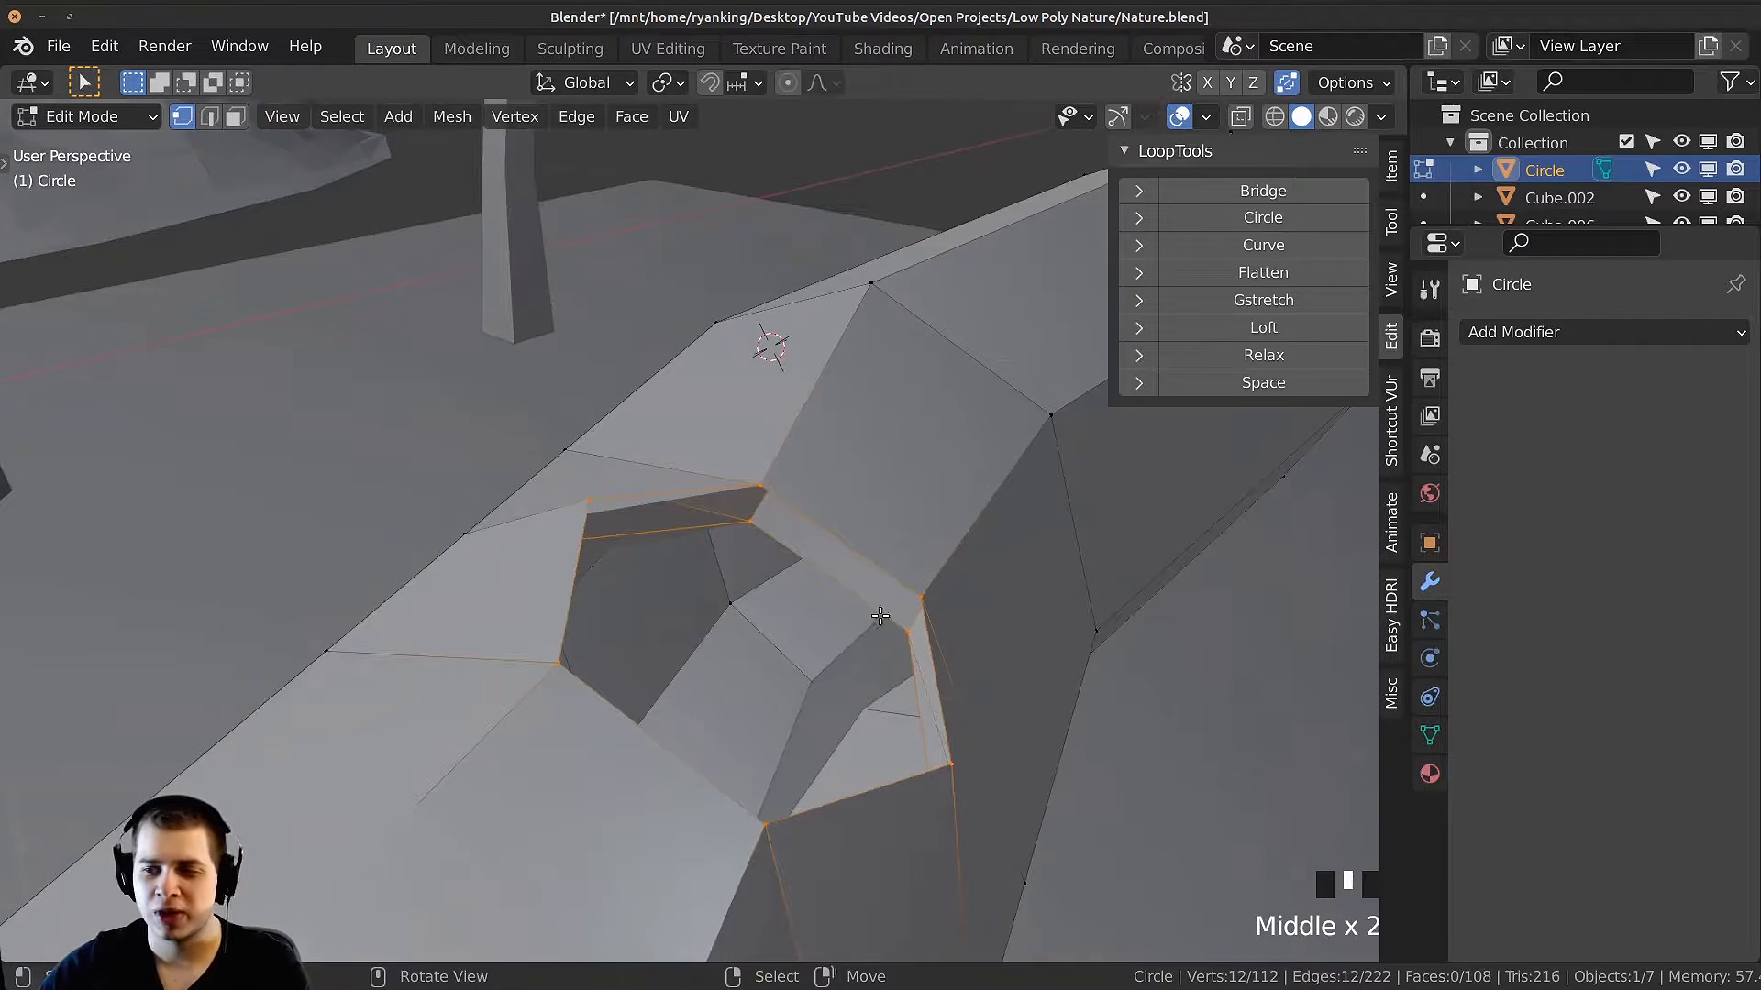
{"action": "middle_click_drag", "start_coordinate": [747, 498], "coordinate": [703, 544]}
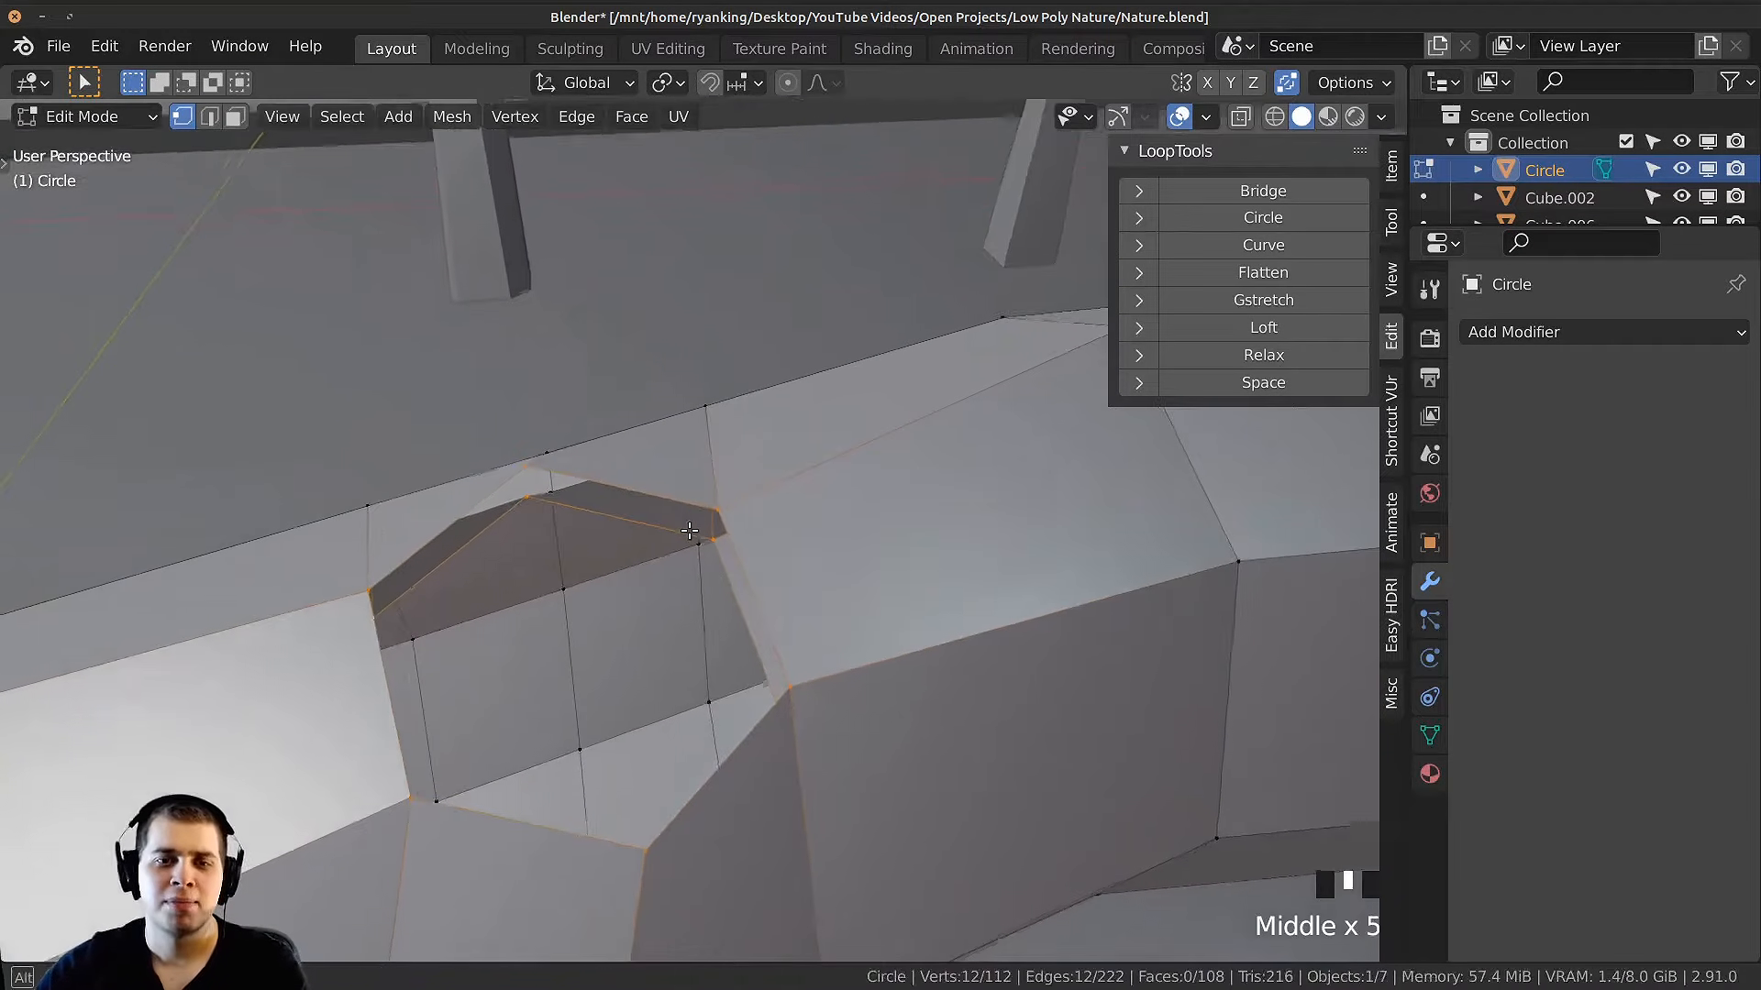
{"action": "key", "text": "F3"}
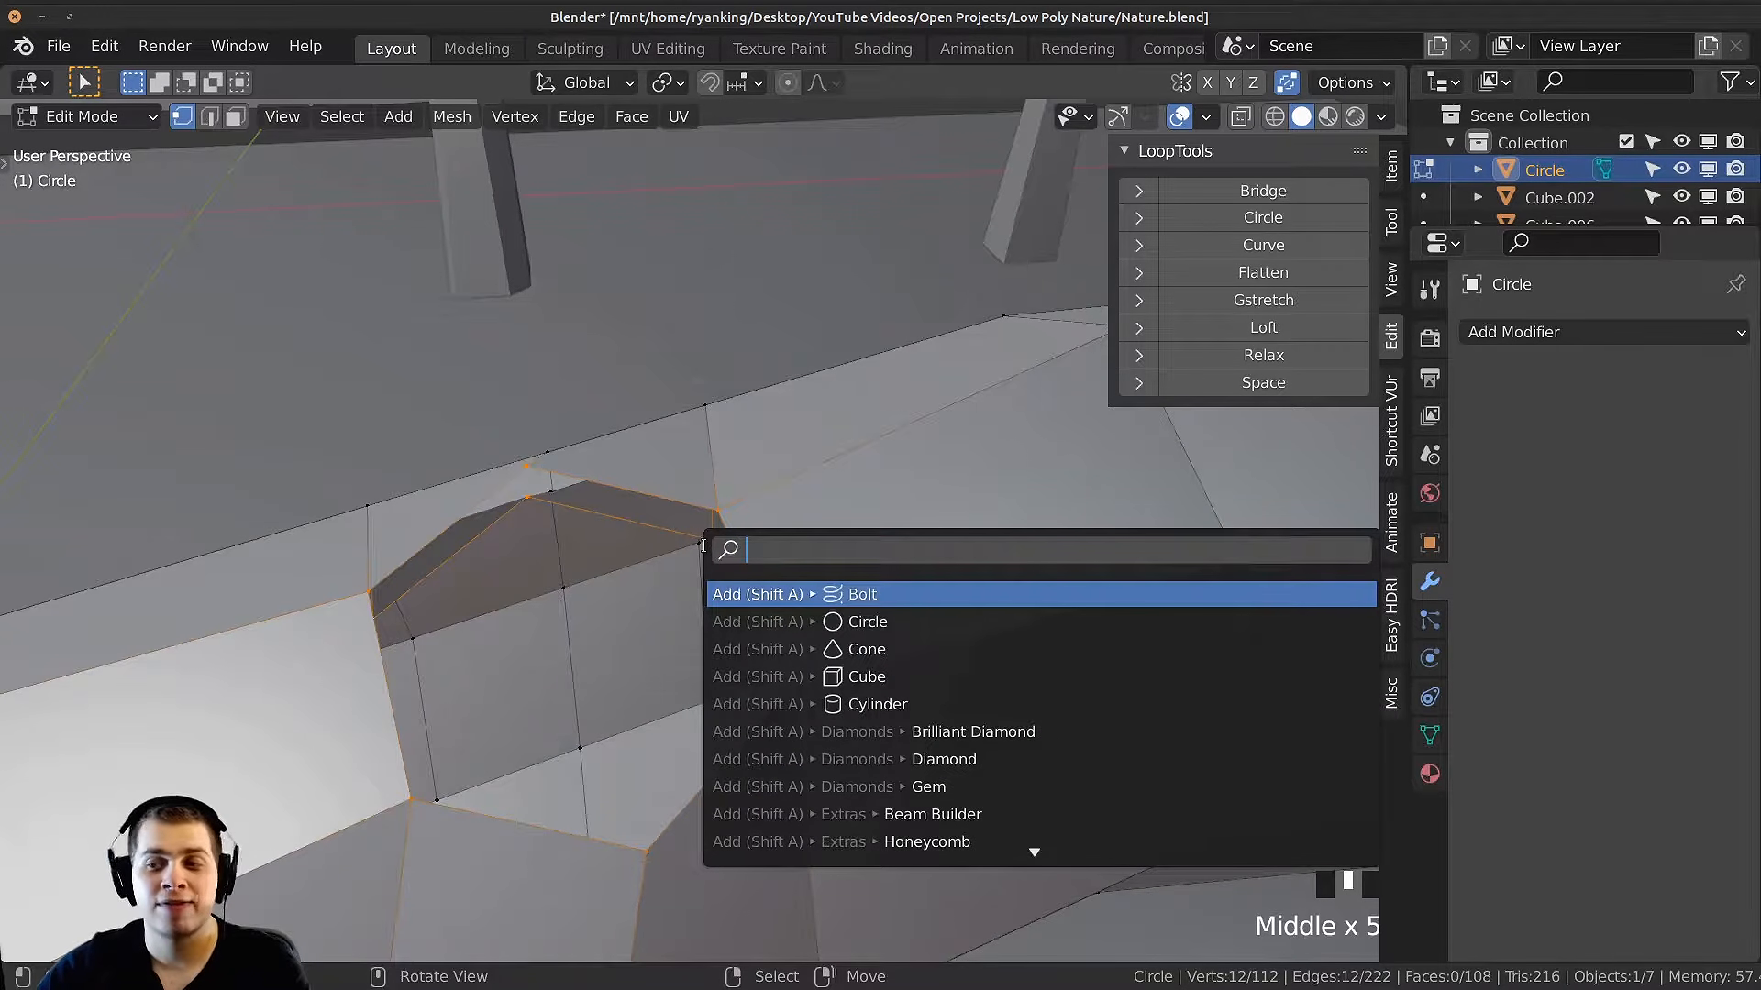
{"action": "type", "text": "bridg"}
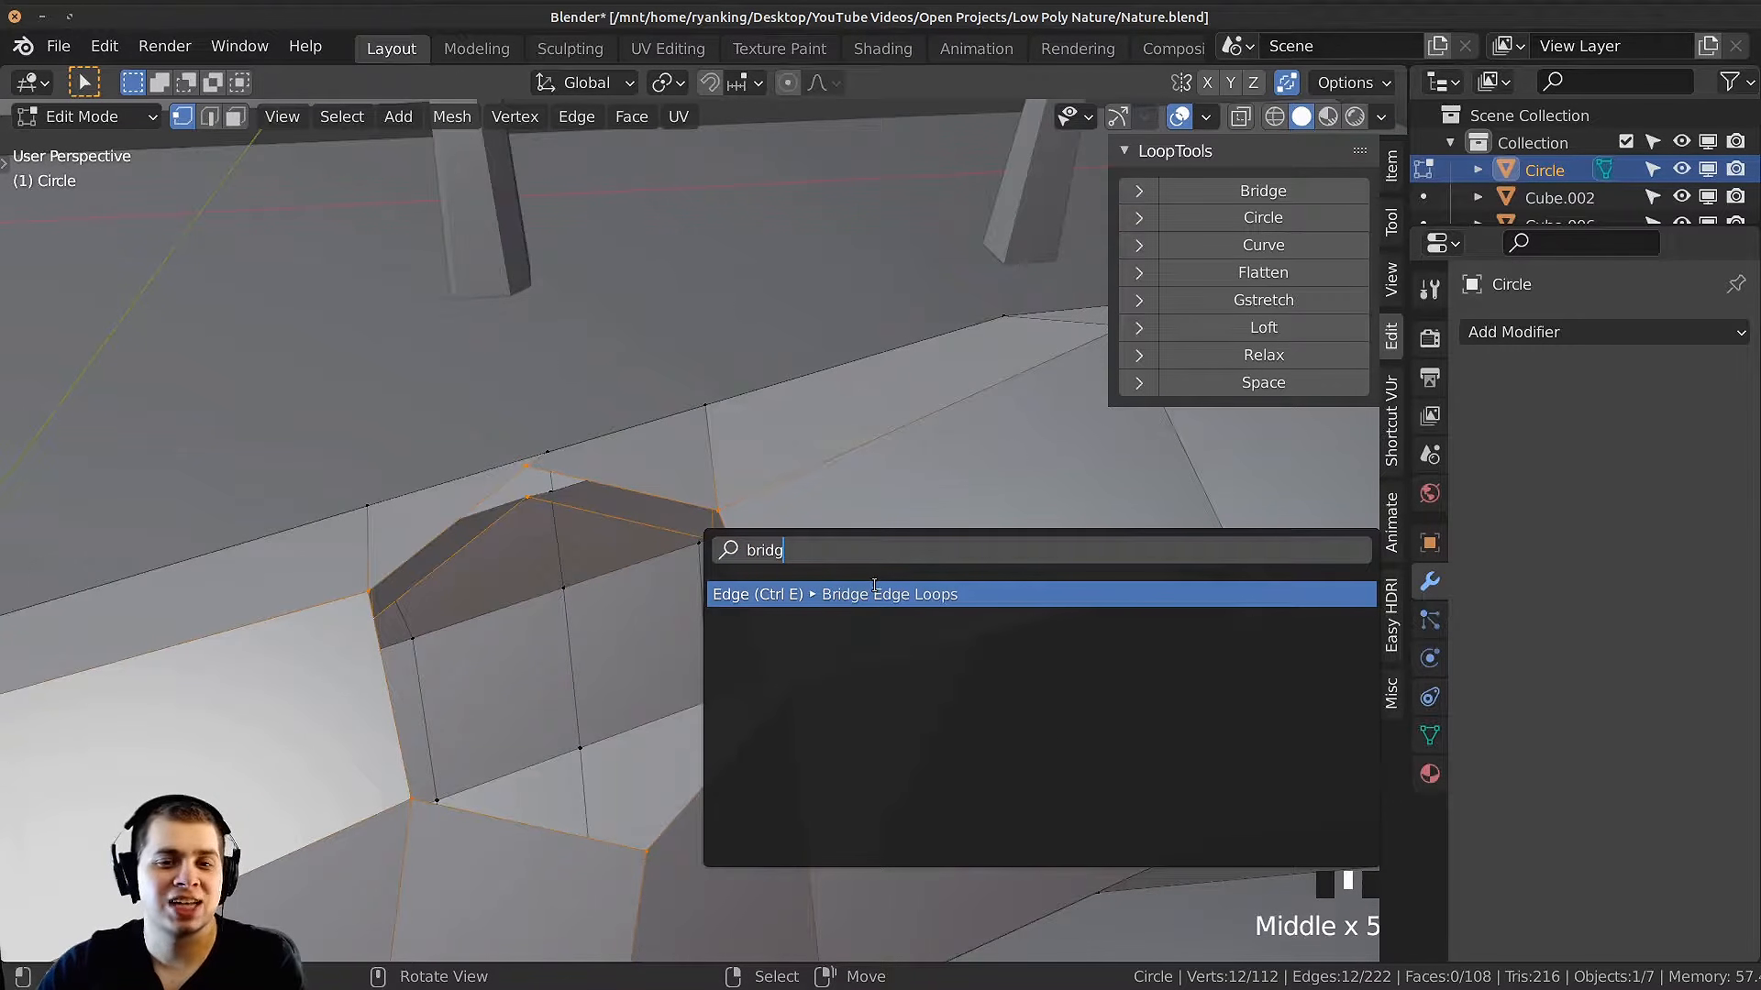
{"action": "left_click", "coordinate": [880, 603]}
{"action": "middle_click_drag", "start_coordinate": [692, 527], "coordinate": [778, 551]}
{"action": "scroll", "coordinate": [778, 551], "scroll_direction": "up", "scroll_amount": 2}
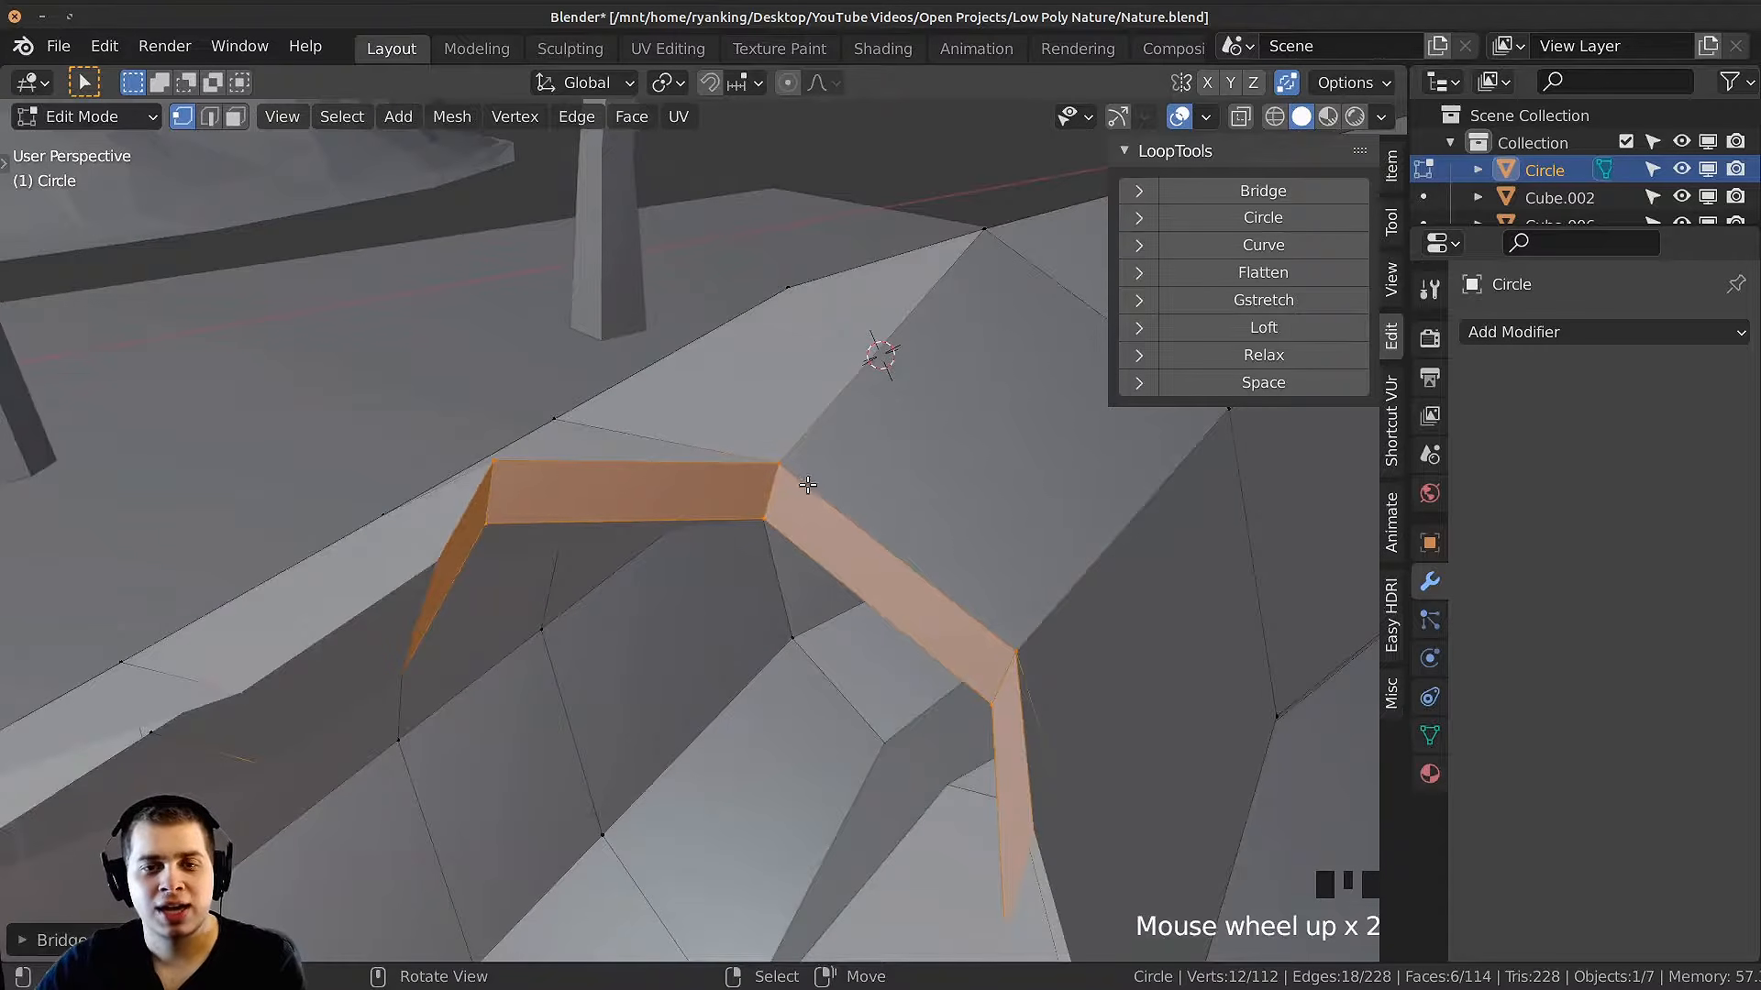
{"action": "scroll", "coordinate": [807, 487], "scroll_direction": "down", "scroll_amount": 2}
{"action": "middle_click_drag", "start_coordinate": [807, 487], "coordinate": [909, 503]}
{"action": "middle_click_drag", "start_coordinate": [917, 603], "coordinate": [931, 591]}
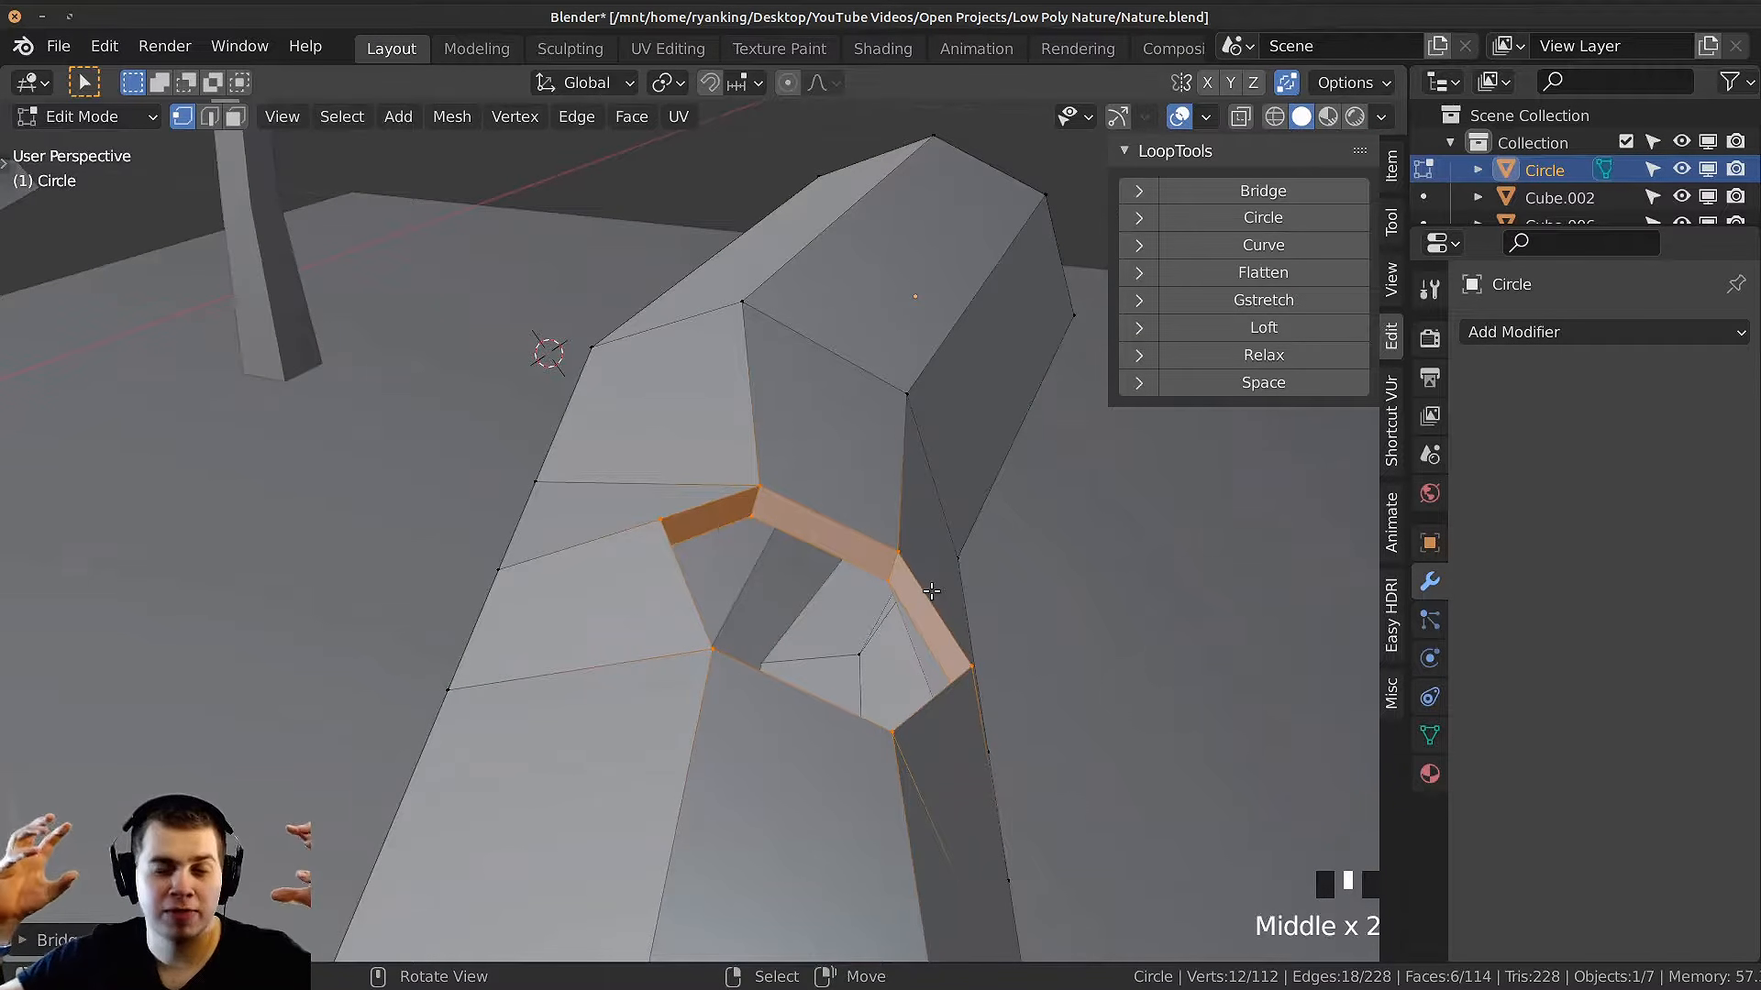
Step: Reposition two corner edges of the hole's rim to make the opening's shape less regular
{"action": "middle_click_drag", "start_coordinate": [946, 542], "coordinate": [867, 624]}
{"action": "right_click", "coordinate": [563, 473]}
{"action": "key", "text": "g"}
{"action": "left_click", "coordinate": [676, 440]}
{"action": "scroll", "coordinate": [679, 442], "scroll_direction": "down", "scroll_amount": 4}
{"action": "middle_click_drag", "start_coordinate": [866, 624], "coordinate": [842, 469], "text": "shift"}
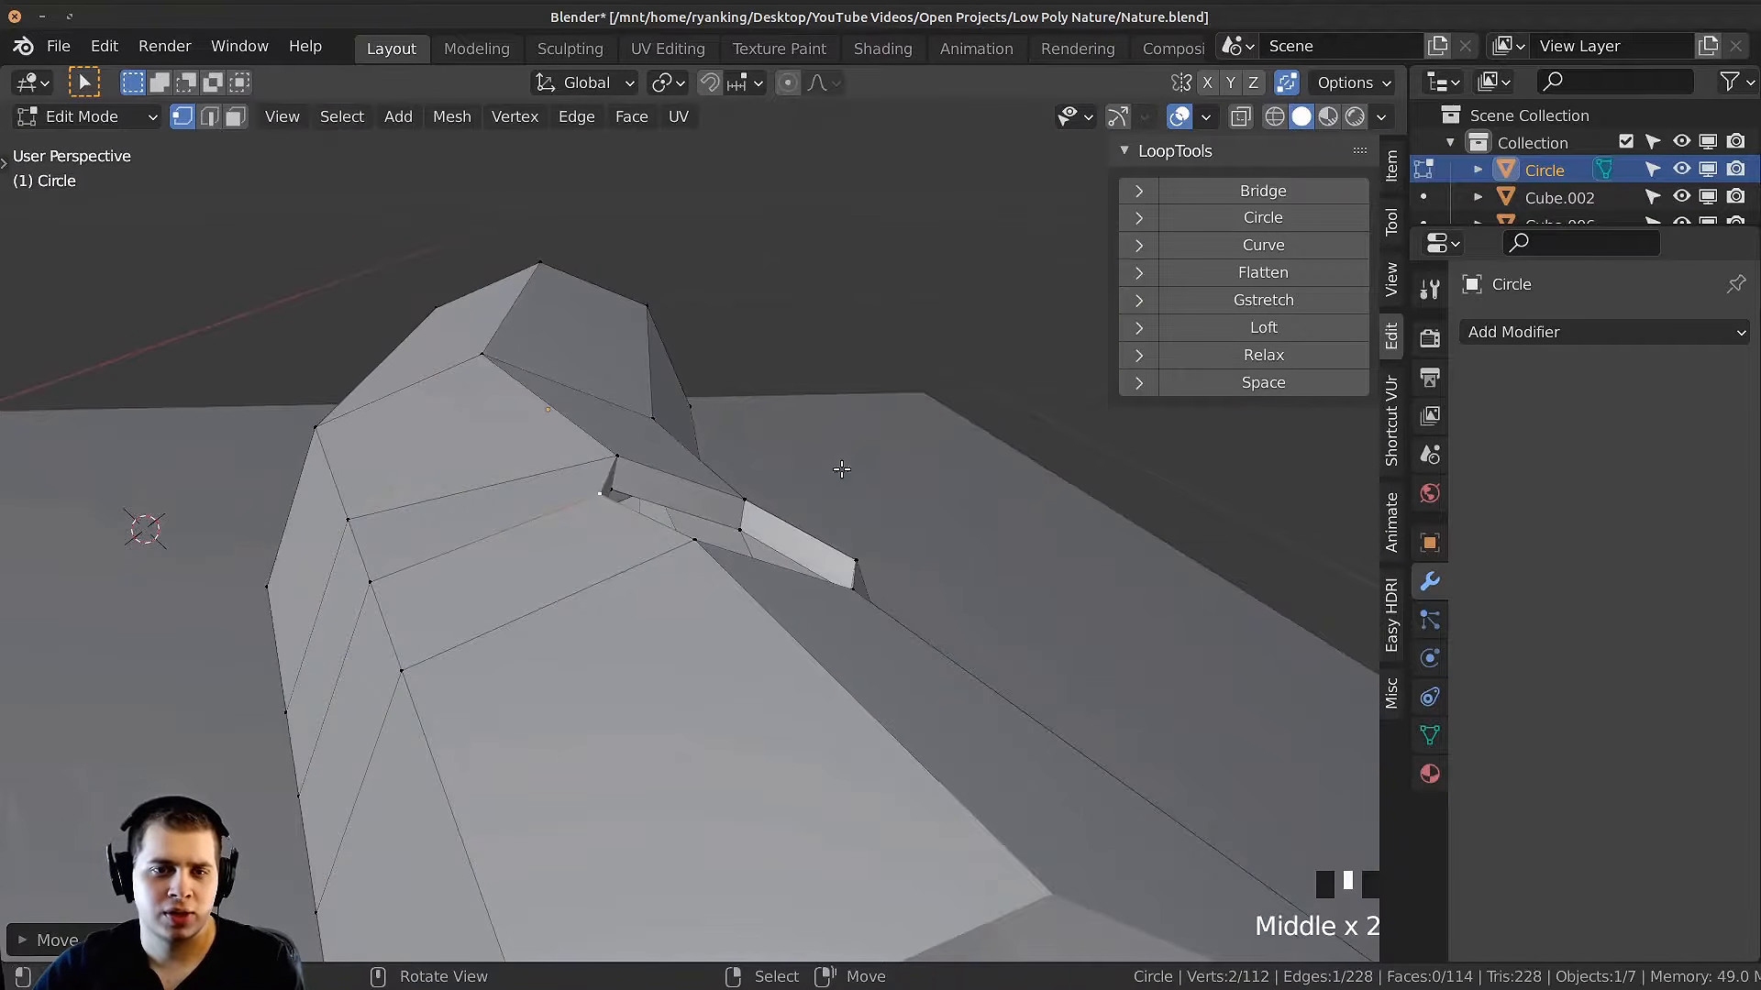
{"action": "middle_click_drag", "start_coordinate": [755, 551], "coordinate": [945, 585]}
{"action": "right_click", "coordinate": [854, 575]}
{"action": "right_click", "coordinate": [873, 590], "text": "shift"}
{"action": "middle_click_drag", "start_coordinate": [945, 585], "coordinate": [661, 587]}
{"action": "key", "text": "g"}
{"action": "left_click", "coordinate": [998, 597]}
Step: Select the hole's outer edge loop, bevel it about 0.056 m wide with one segment, and return to Object Mode
{"action": "key", "text": "Tab"}
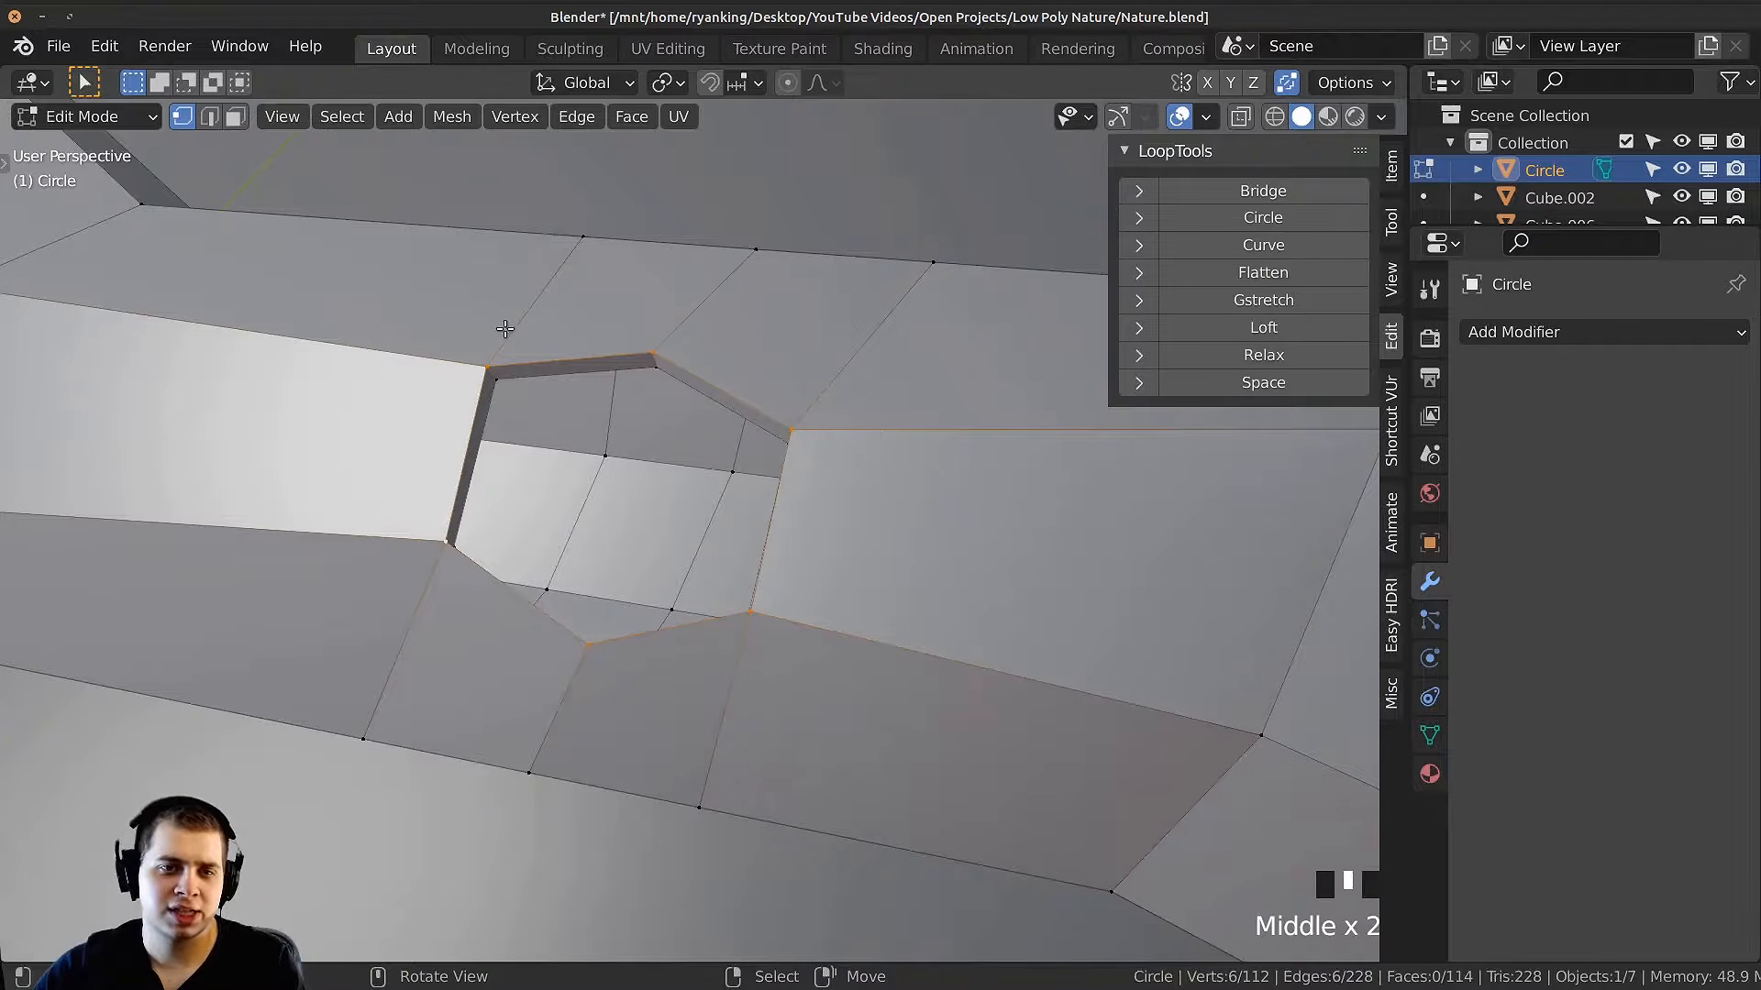
{"action": "middle_click_drag", "start_coordinate": [506, 328], "coordinate": [516, 616]}
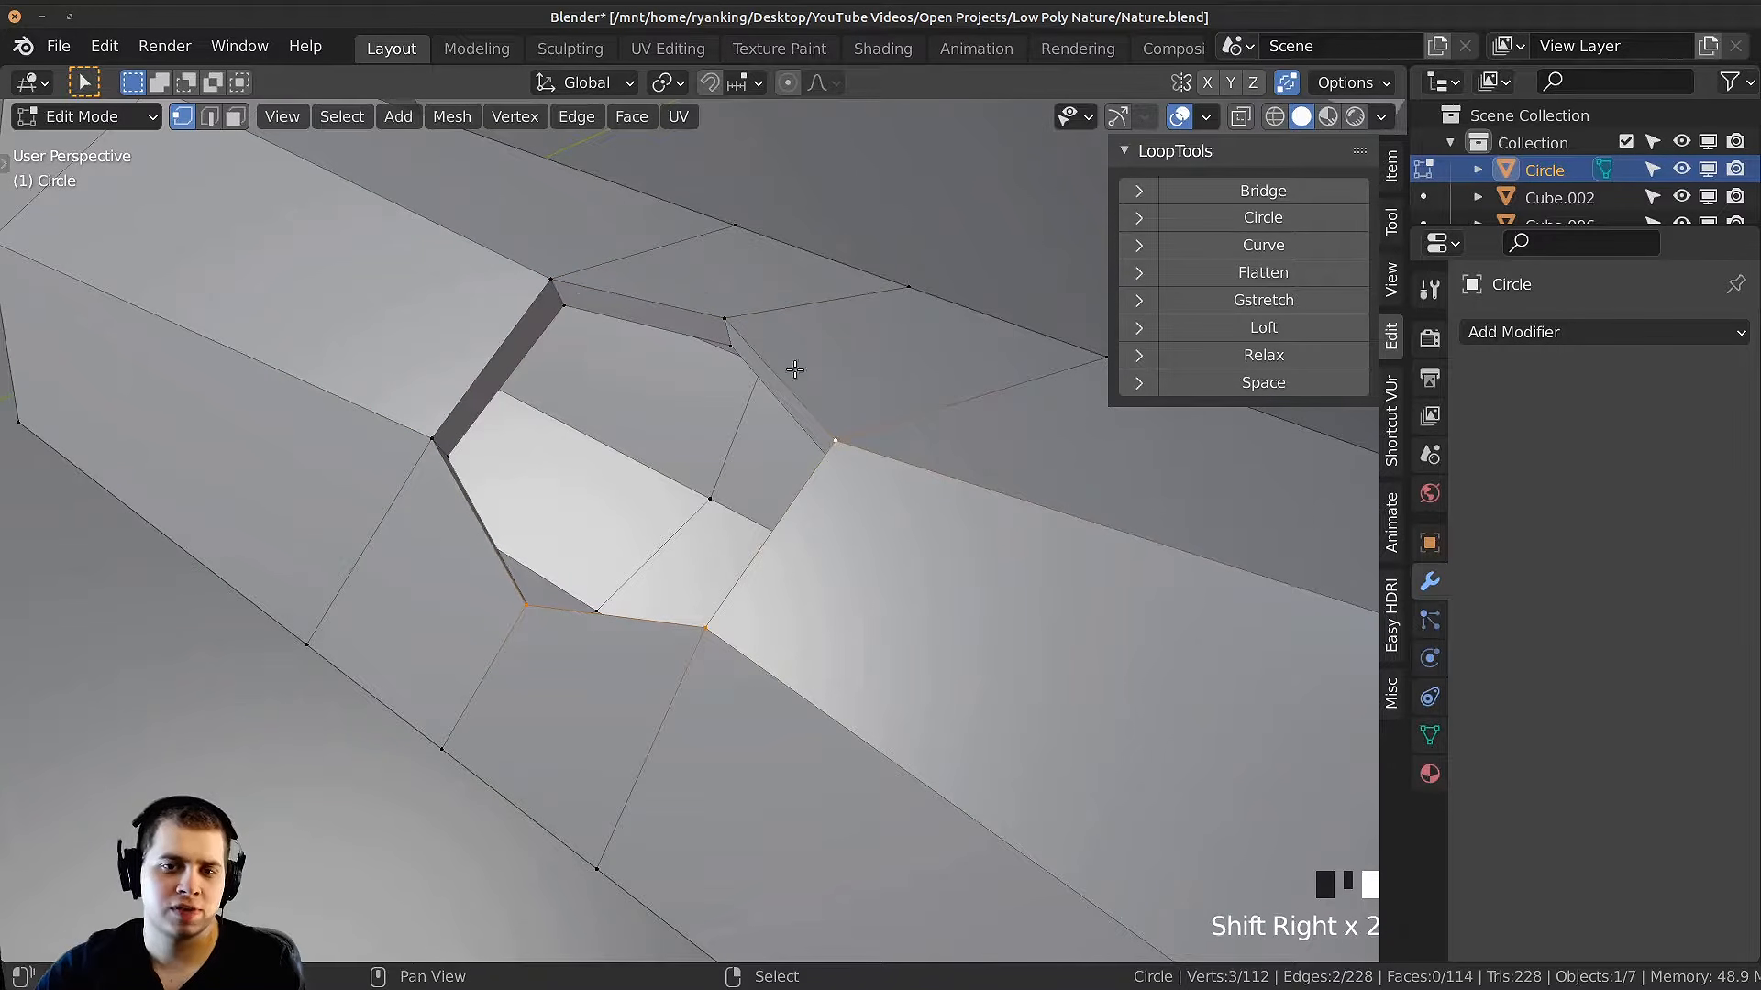
{"action": "middle_click_drag", "start_coordinate": [445, 371], "coordinate": [976, 541]}
{"action": "key", "text": "ctrl+b"}
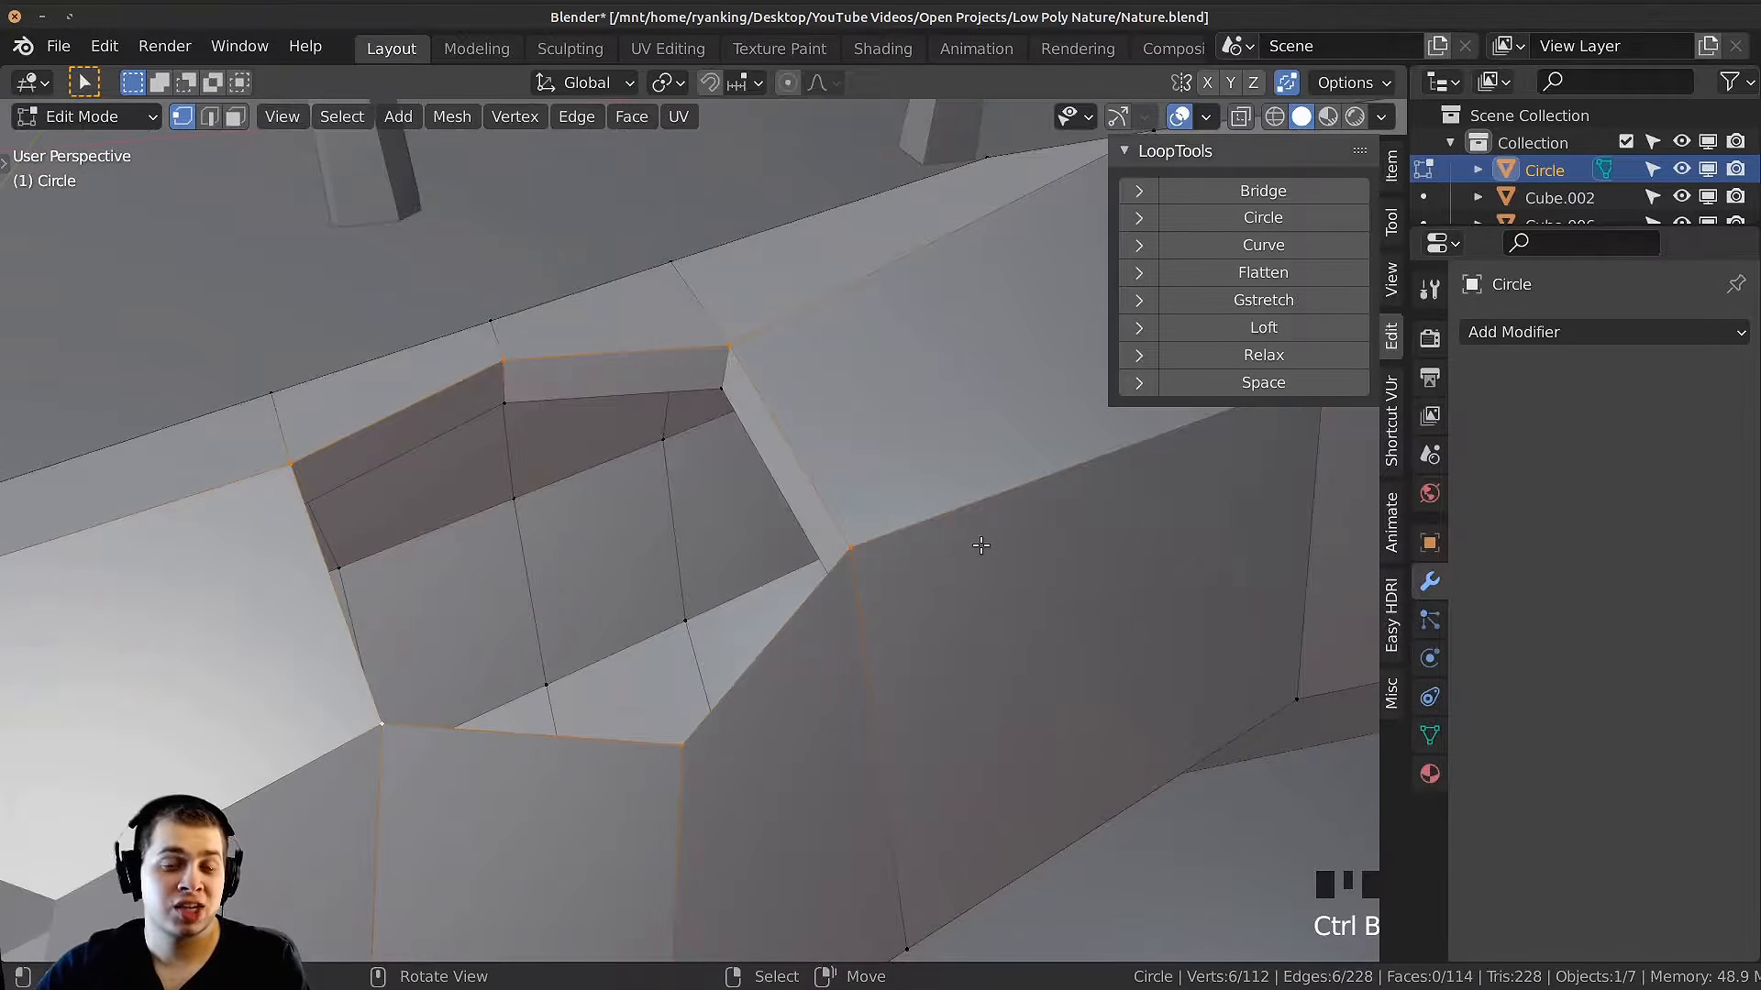
{"action": "key", "text": "ctrl+b"}
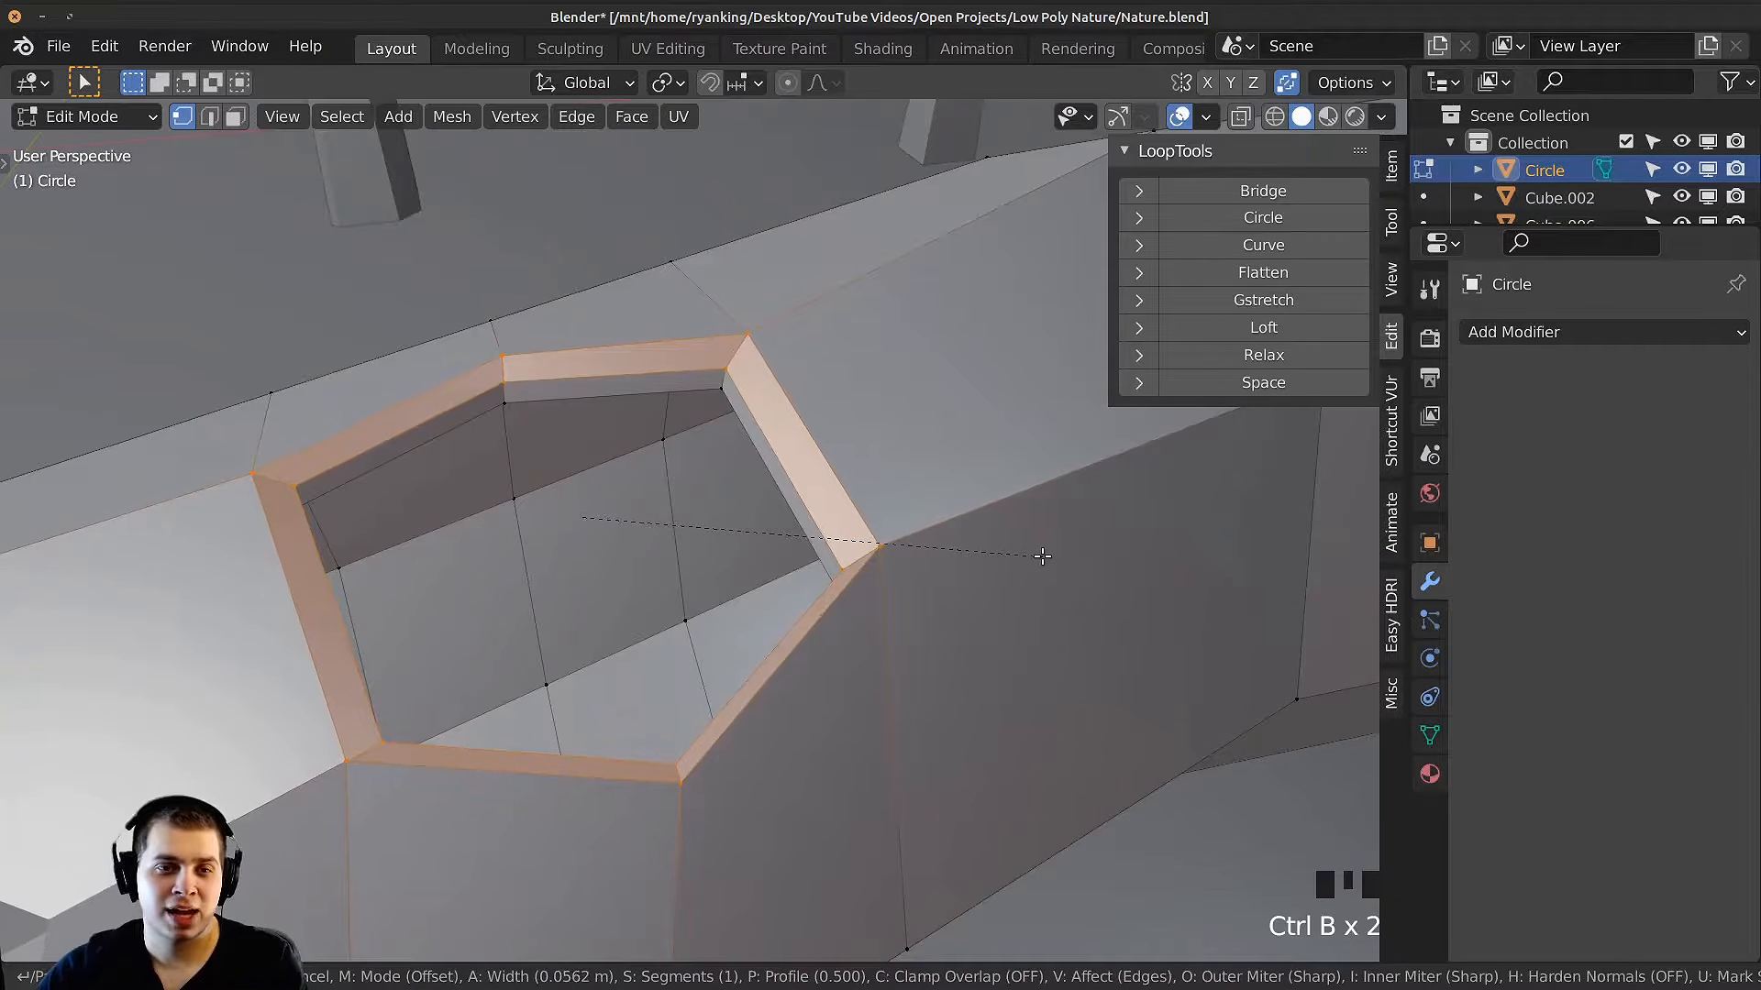
{"action": "left_click", "coordinate": [1042, 550]}
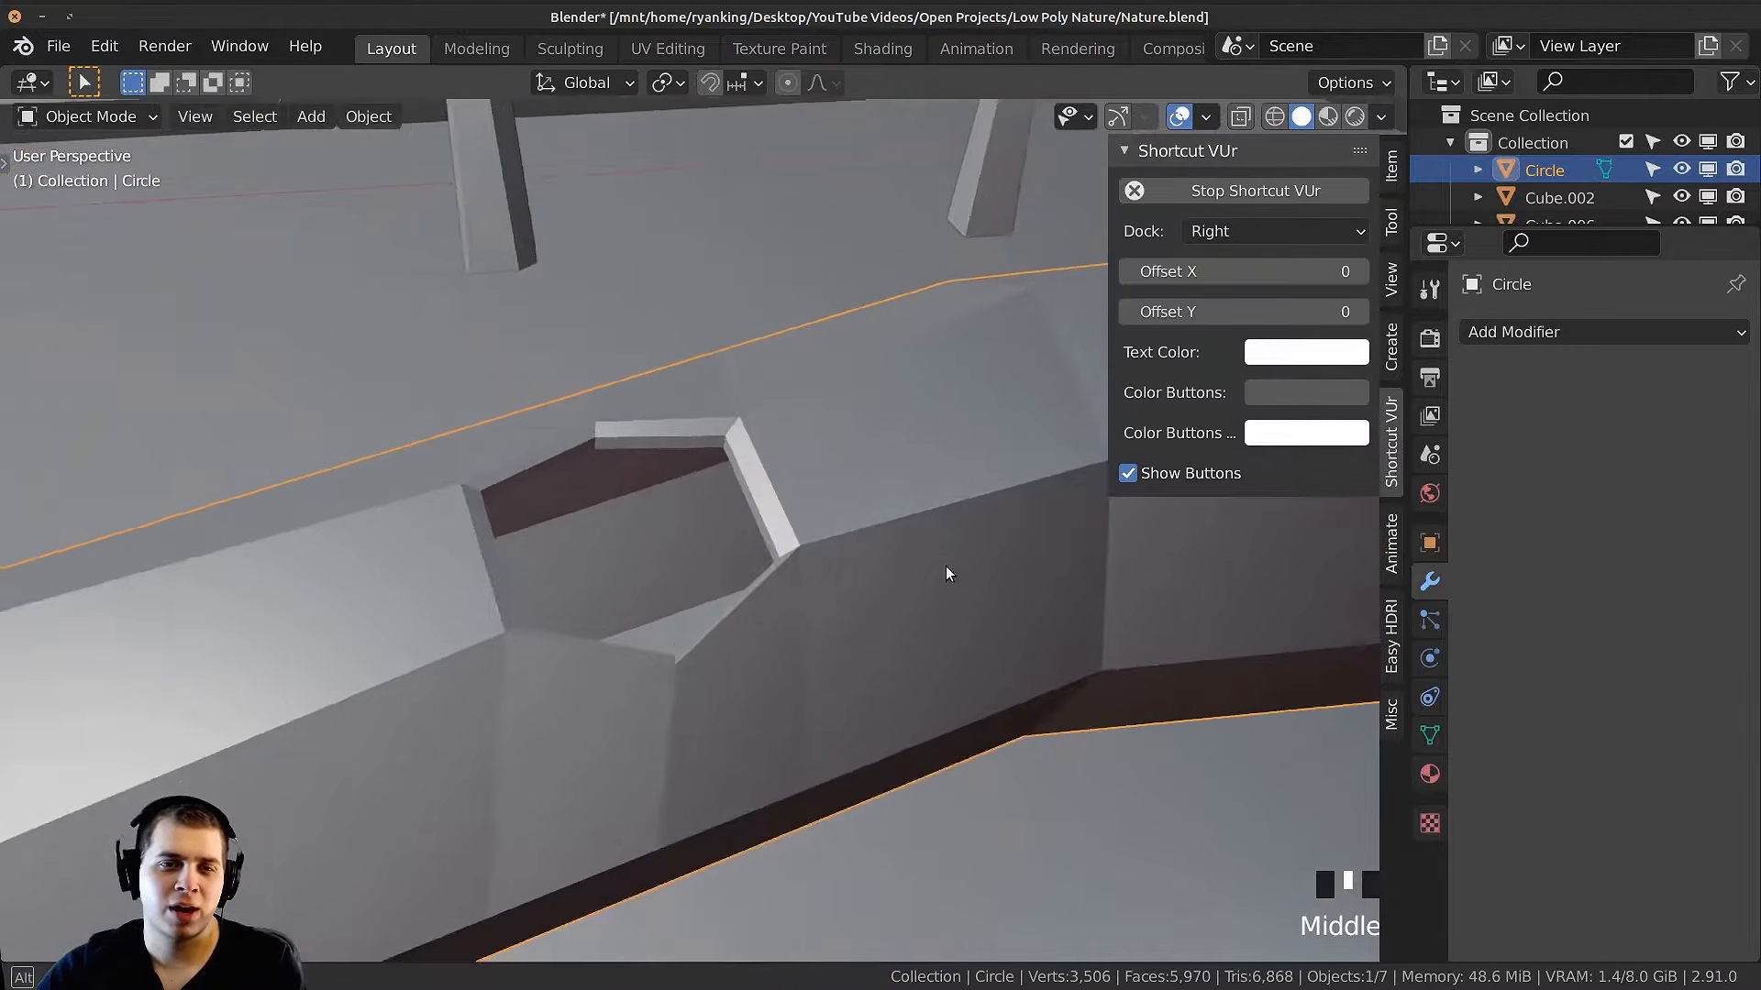
{"action": "middle_click_drag", "start_coordinate": [946, 567], "coordinate": [943, 527]}
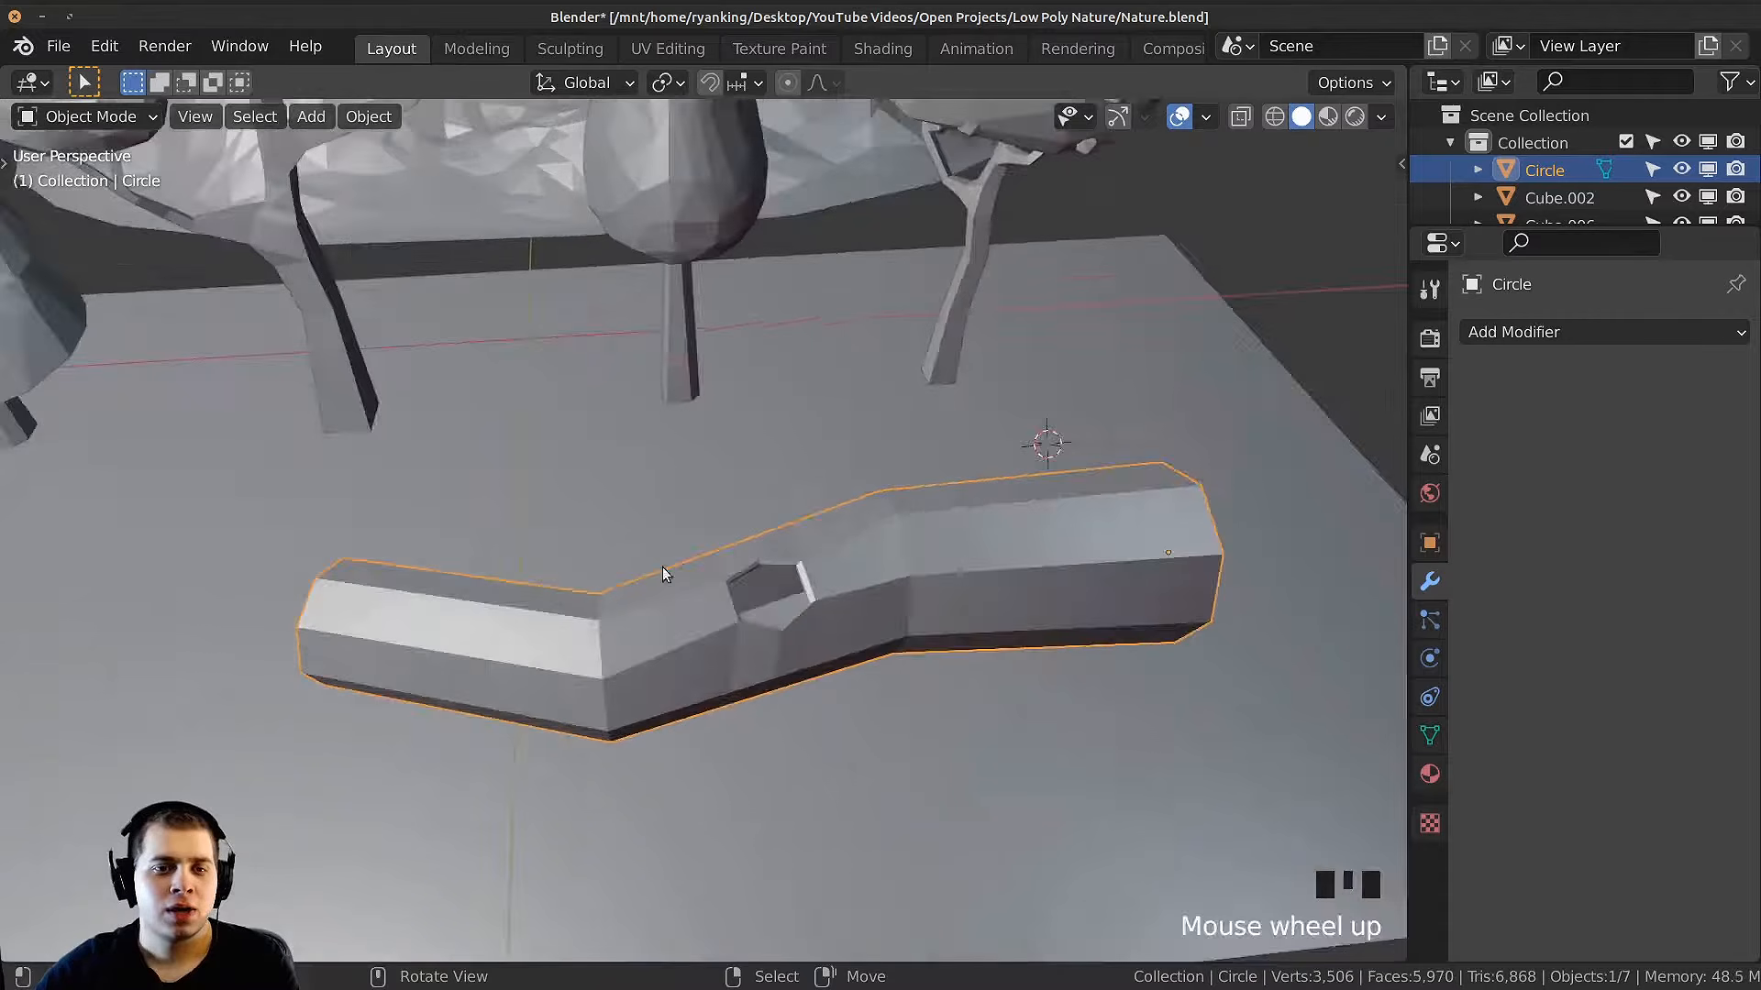
{"action": "middle_click_drag", "start_coordinate": [663, 568], "coordinate": [986, 449]}
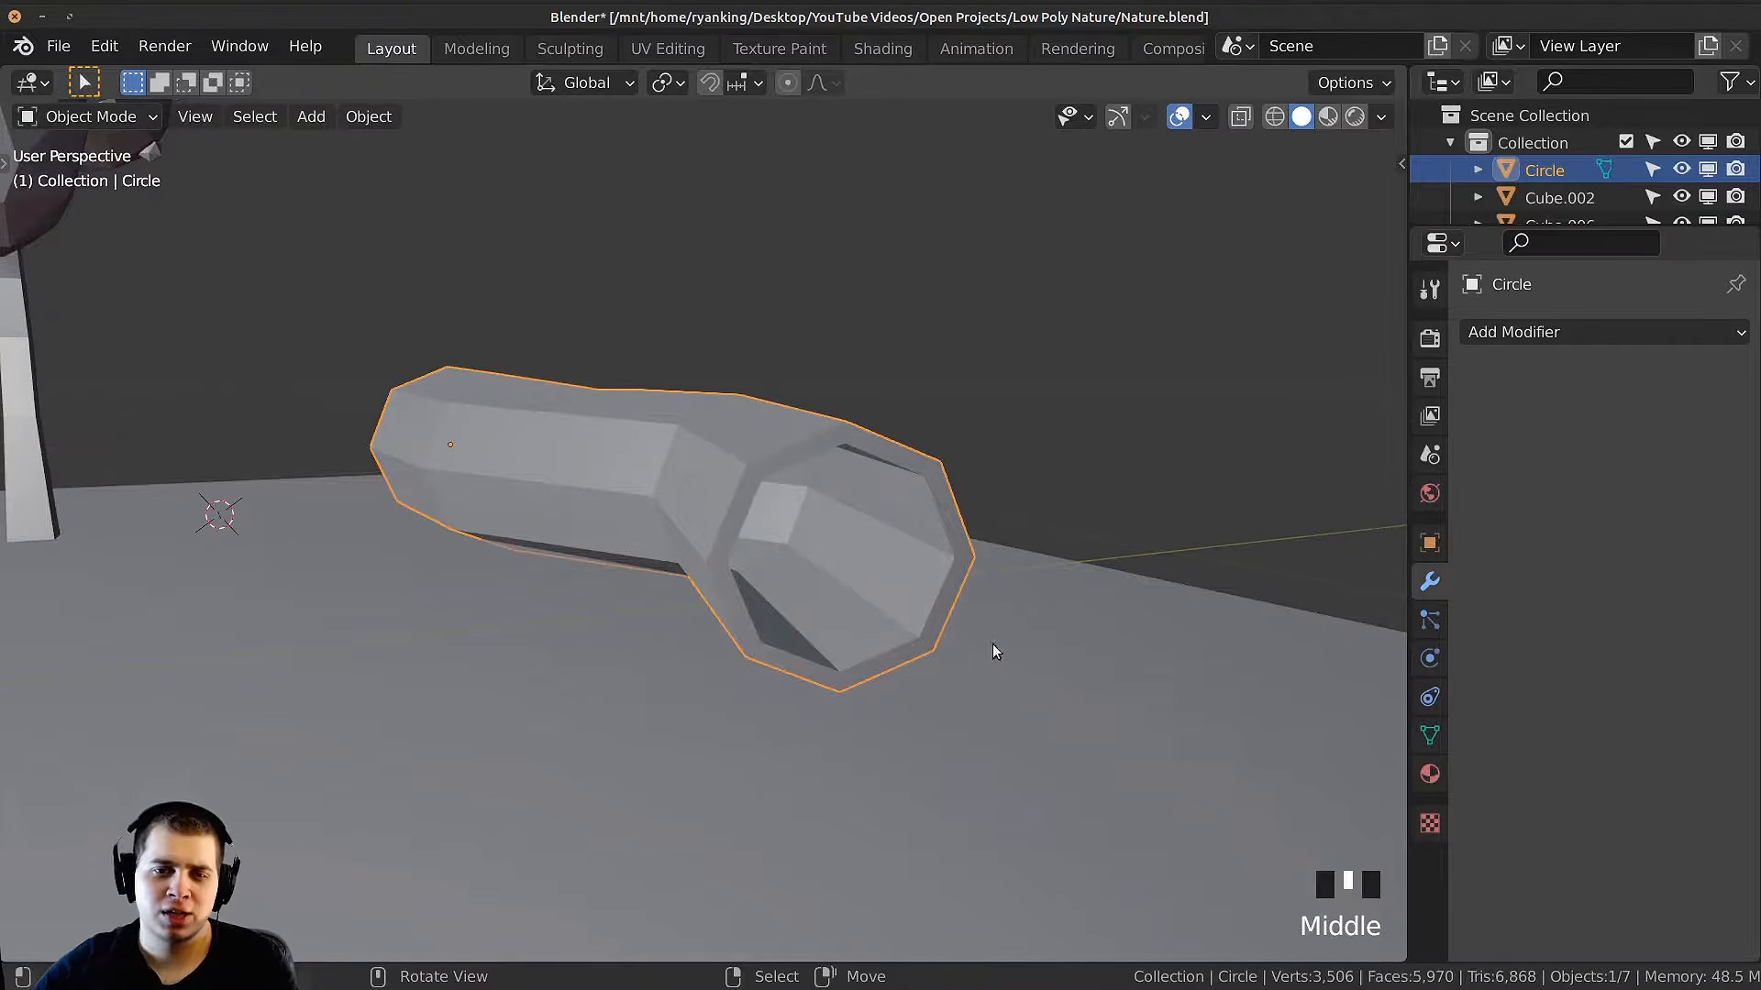
{"action": "middle_click_drag", "start_coordinate": [992, 651], "coordinate": [838, 659]}
Step: In Edit Mode, scale the inner edge loop at the log's open end to about 0.89 to thicken the rim
{"action": "key", "text": "Tab"}
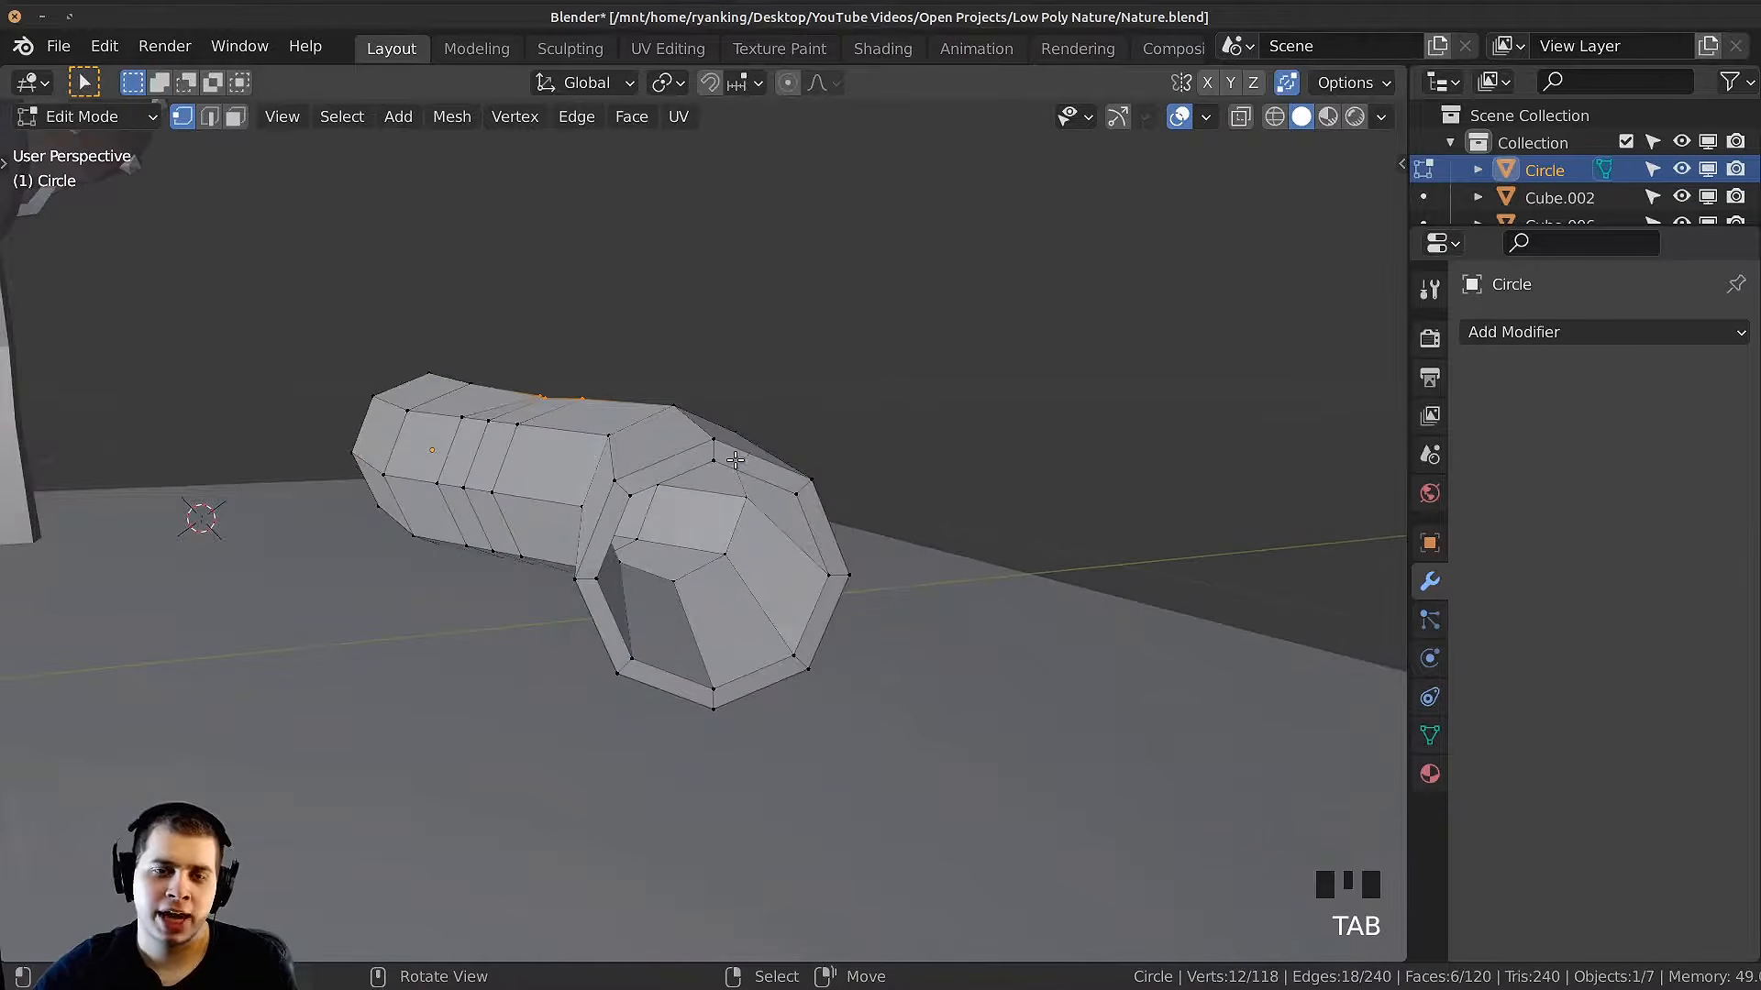
{"action": "middle_click_drag", "start_coordinate": [735, 461], "coordinate": [775, 460]}
{"action": "right_click", "coordinate": [815, 407], "text": "alt"}
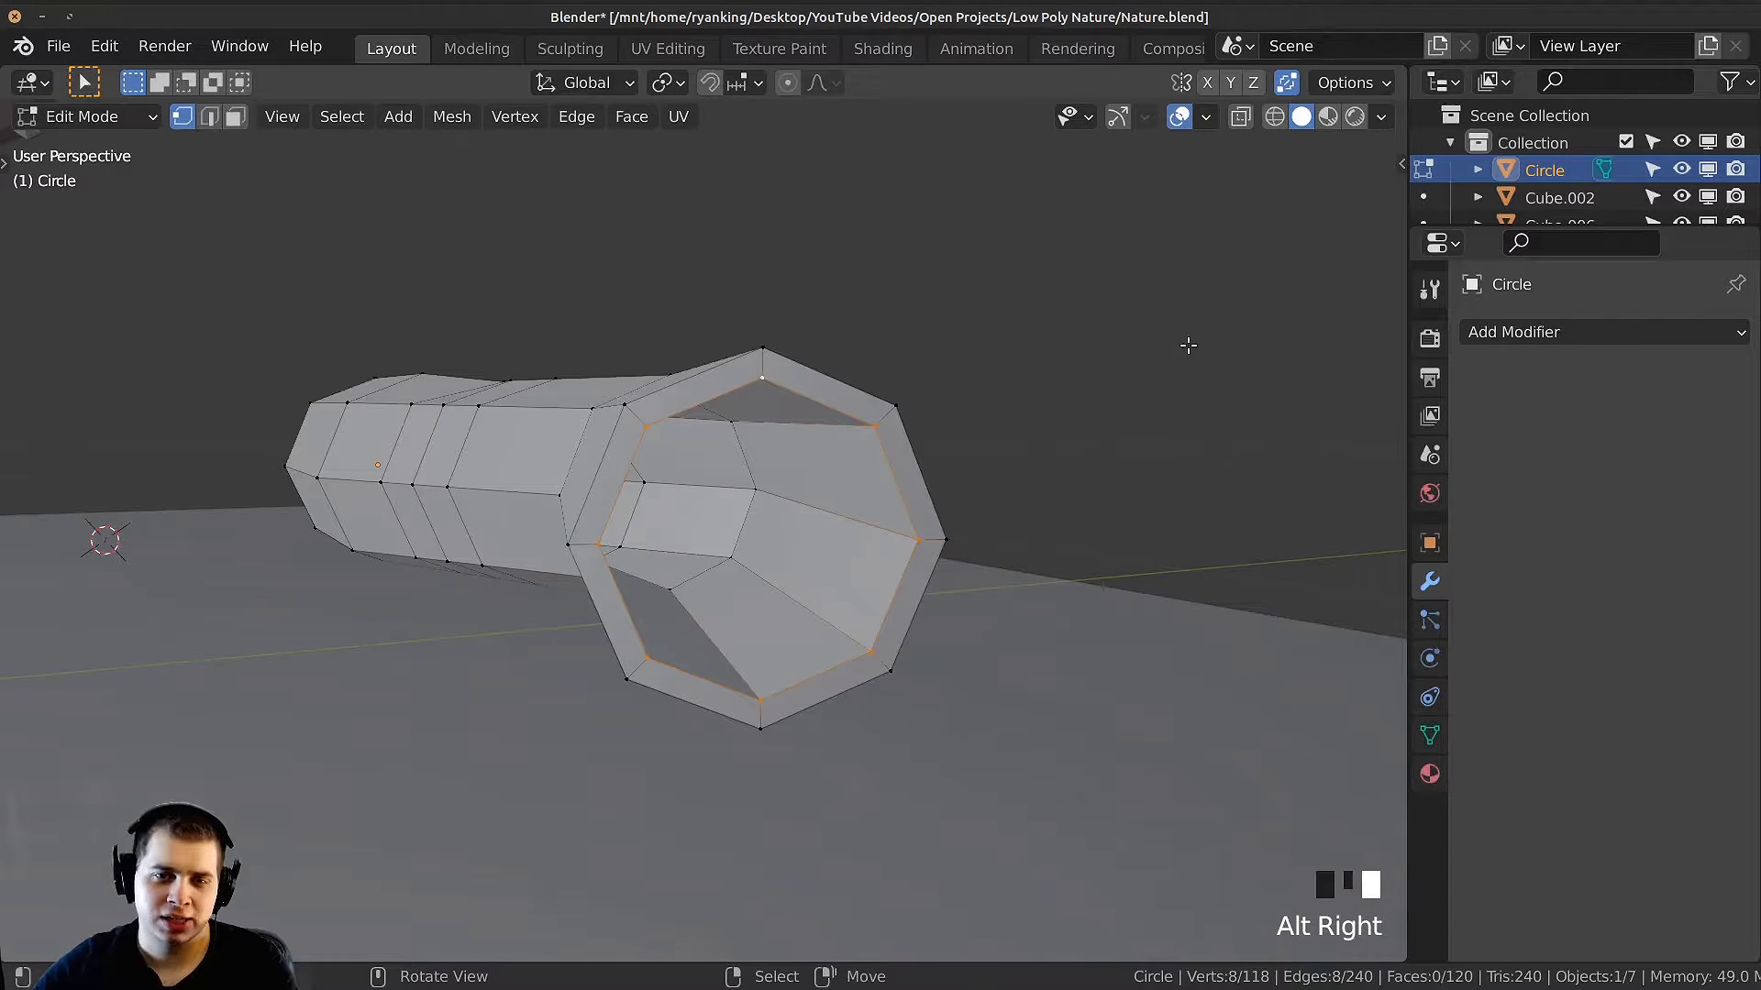
{"action": "key", "text": "s"}
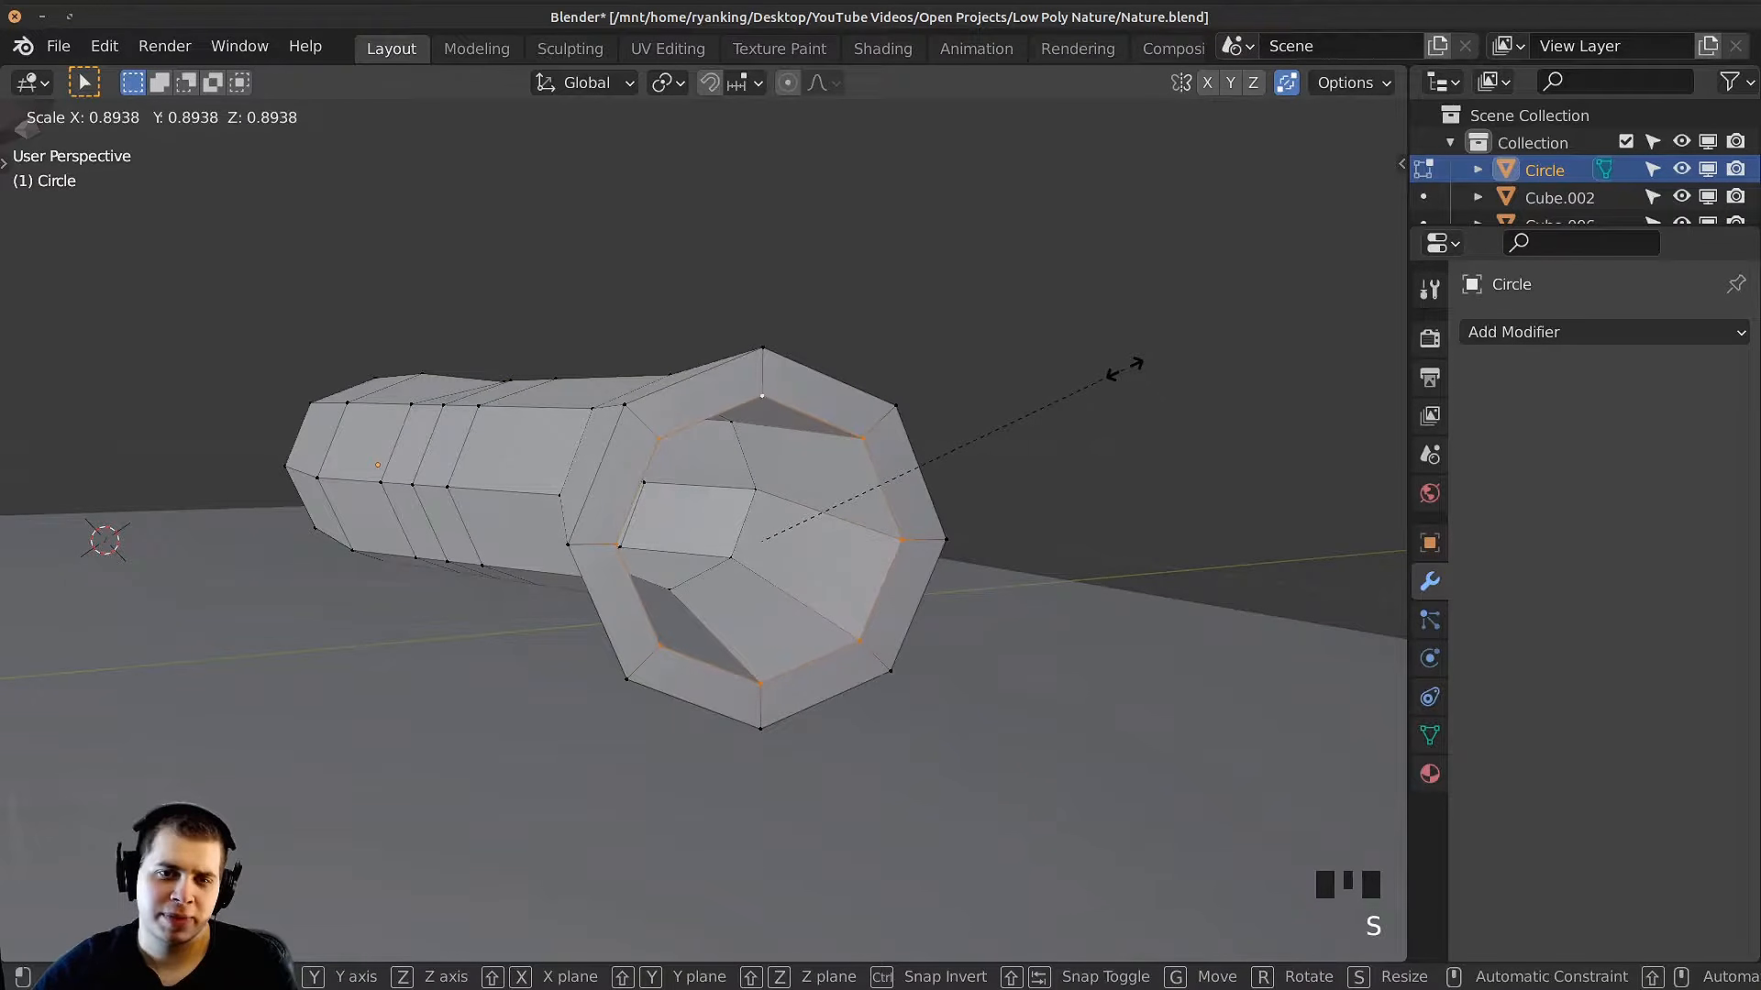
{"action": "left_click", "coordinate": [1124, 366]}
{"action": "middle_click_drag", "start_coordinate": [1057, 382], "coordinate": [1032, 413]}
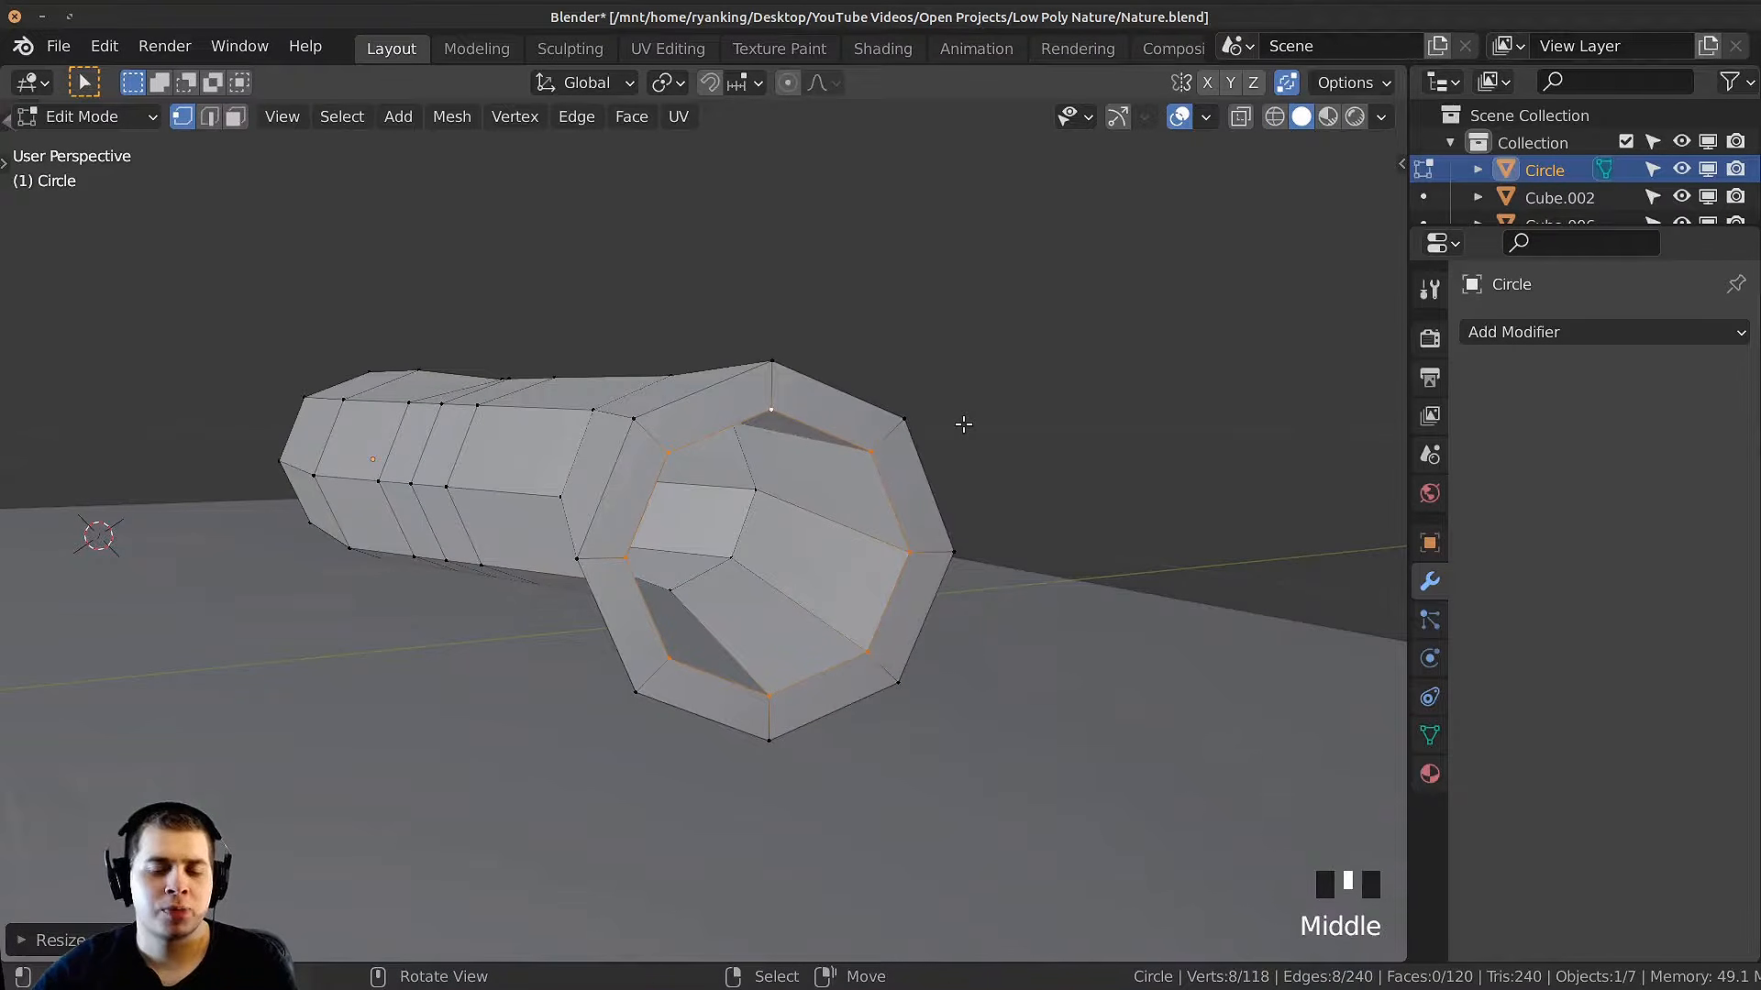
Step: Select four adjacent faces along one side of the log's end rim and extrude them outward a short distance
{"action": "middle_click_drag", "start_coordinate": [830, 418], "coordinate": [813, 397]}
{"action": "right_click", "coordinate": [769, 393]}
{"action": "right_click", "coordinate": [844, 459], "text": "shift"}
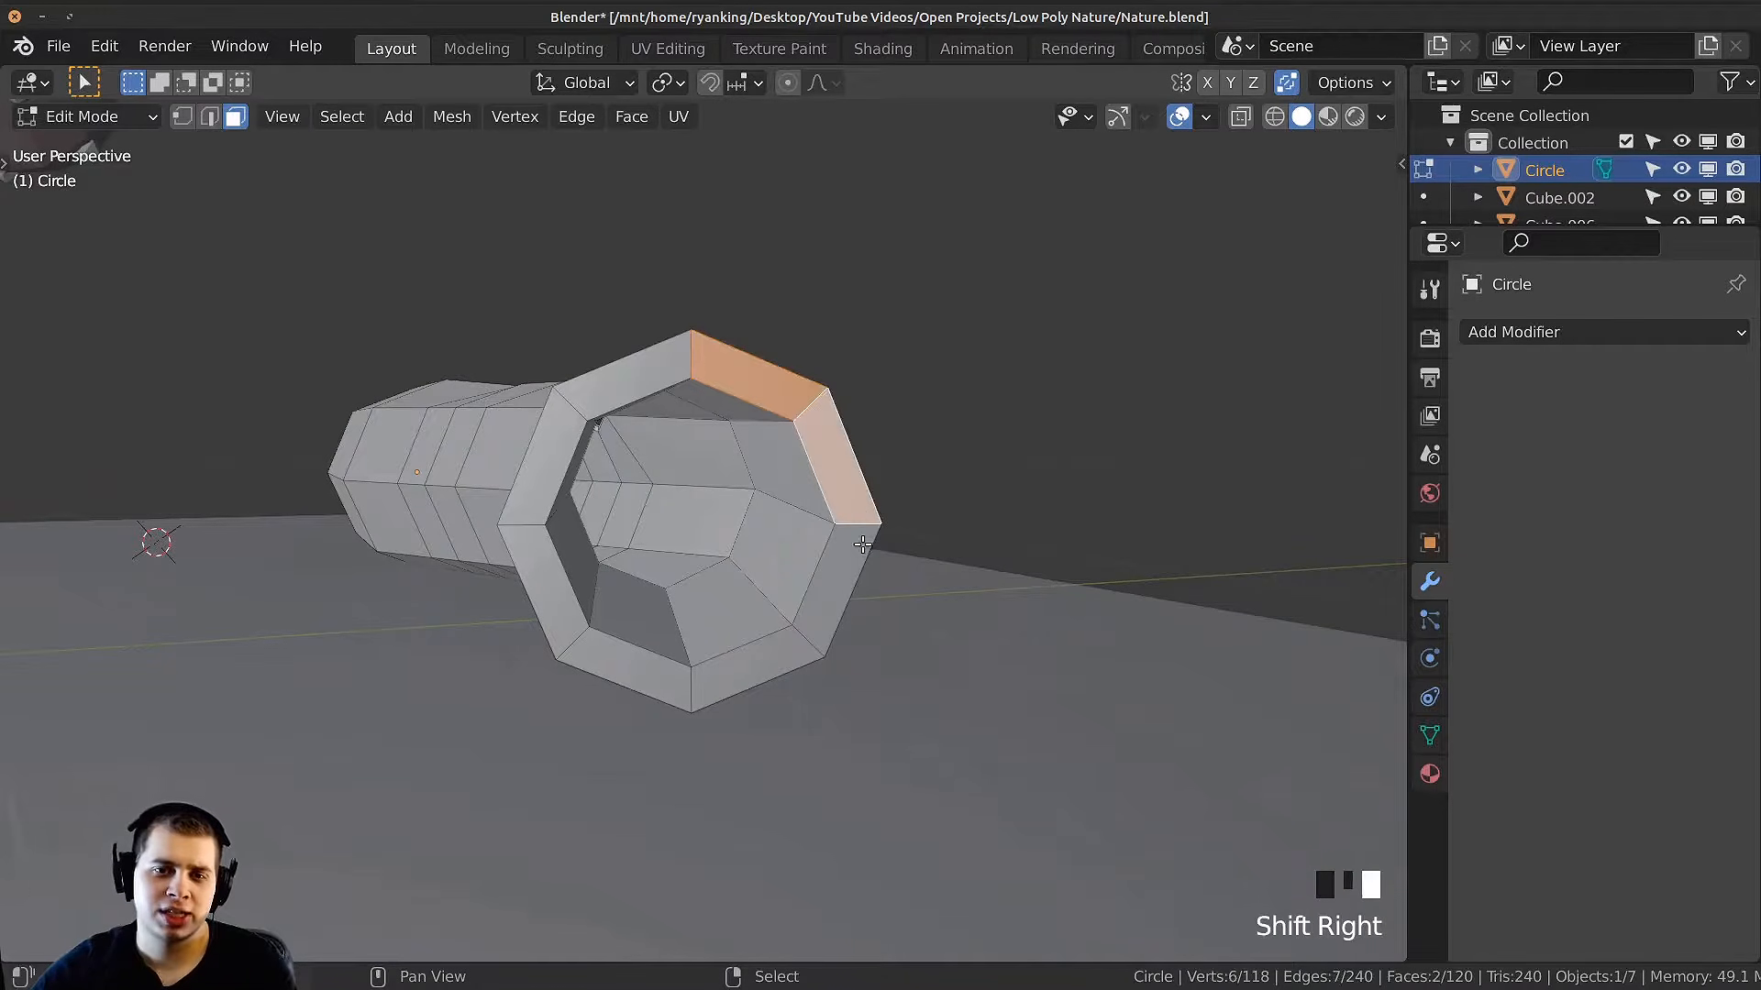
{"action": "right_click", "coordinate": [816, 616], "text": "shift"}
{"action": "middle_click_drag", "start_coordinate": [810, 639], "coordinate": [949, 591]}
{"action": "right_click", "coordinate": [885, 668], "text": "shift"}
{"action": "key", "text": "e"}
{"action": "left_click", "coordinate": [1066, 604]}
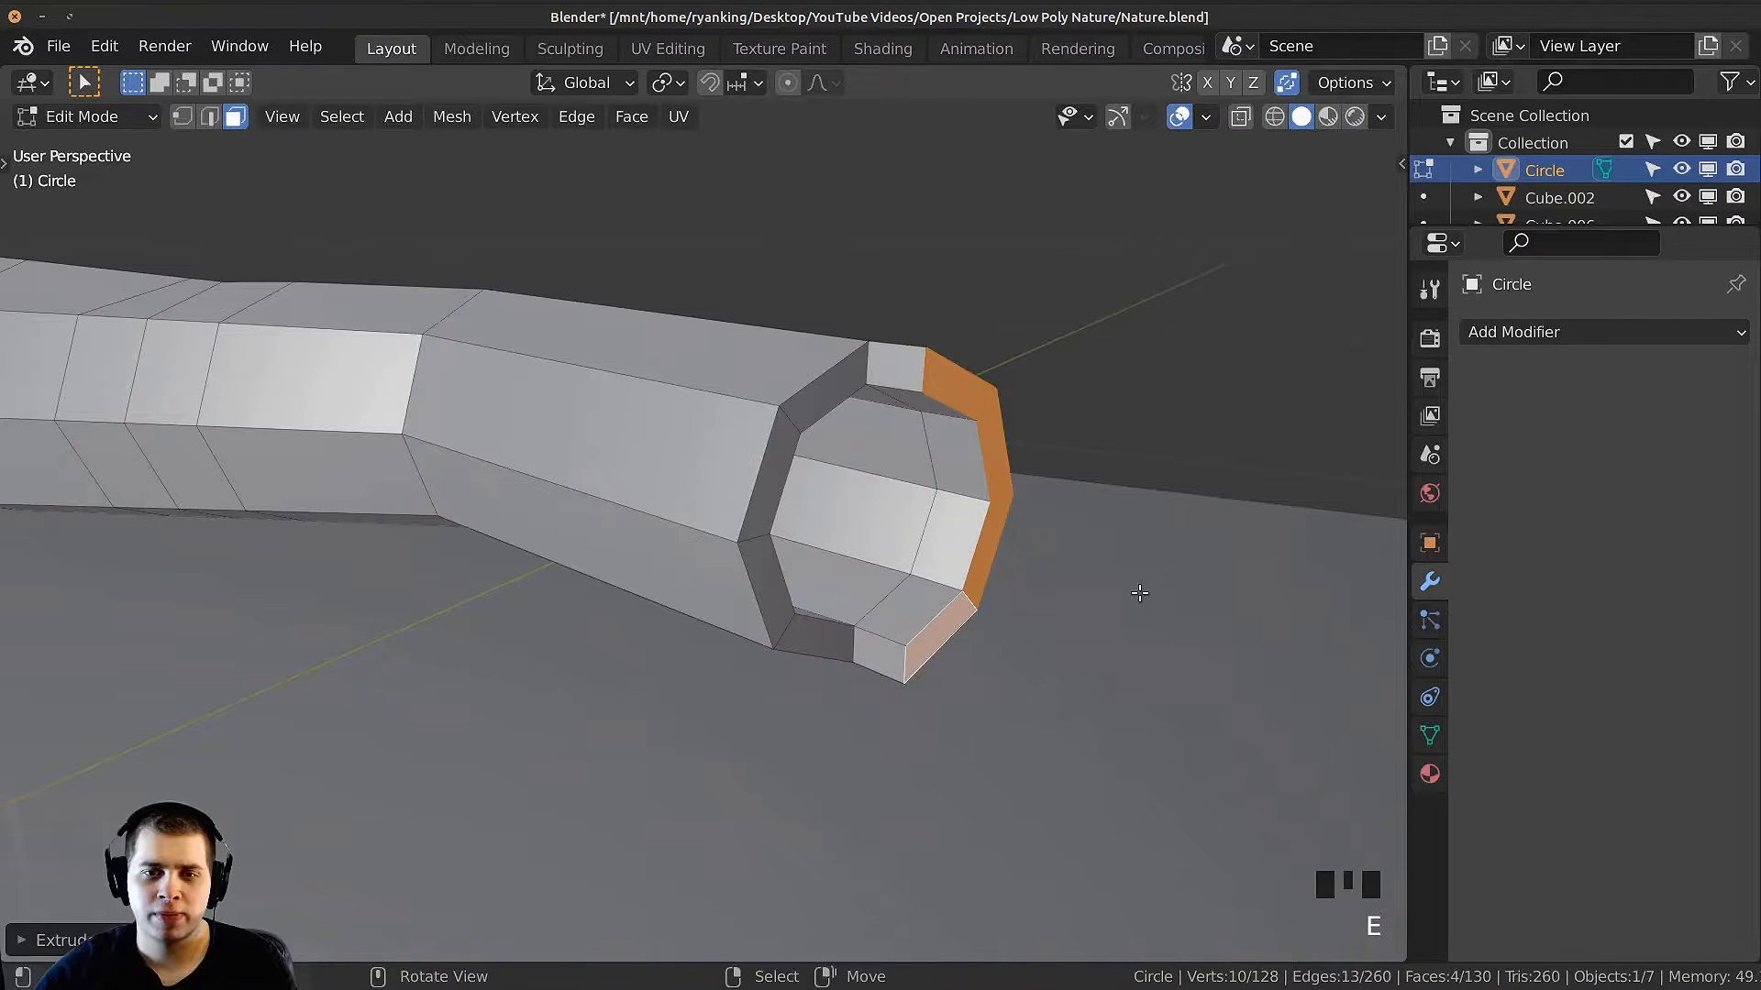
Step: Scale and move the four extruded end faces to shape the protruding part of the log's broken end
{"action": "key", "text": "s"}
{"action": "left_click", "coordinate": [1091, 587]}
{"action": "key", "text": "g"}
{"action": "mouse_move", "coordinate": [1081, 588]}
{"action": "middle_mouse_down"}
{"action": "mouse_move", "coordinate": [1107, 604]}
{"action": "mouse_move", "coordinate": [1061, 554]}
{"action": "mouse_move", "coordinate": [892, 562]}
{"action": "mouse_move", "coordinate": [1100, 597]}
{"action": "middle_mouse_up"}
{"action": "left_click", "coordinate": [1121, 609]}
{"action": "key", "text": "s"}
{"action": "key", "text": "g"}
{"action": "key", "text": "s"}
{"action": "key", "text": "g"}
{"action": "left_click", "coordinate": [894, 561]}
{"action": "key", "text": "s"}
{"action": "left_click", "coordinate": [1073, 586]}
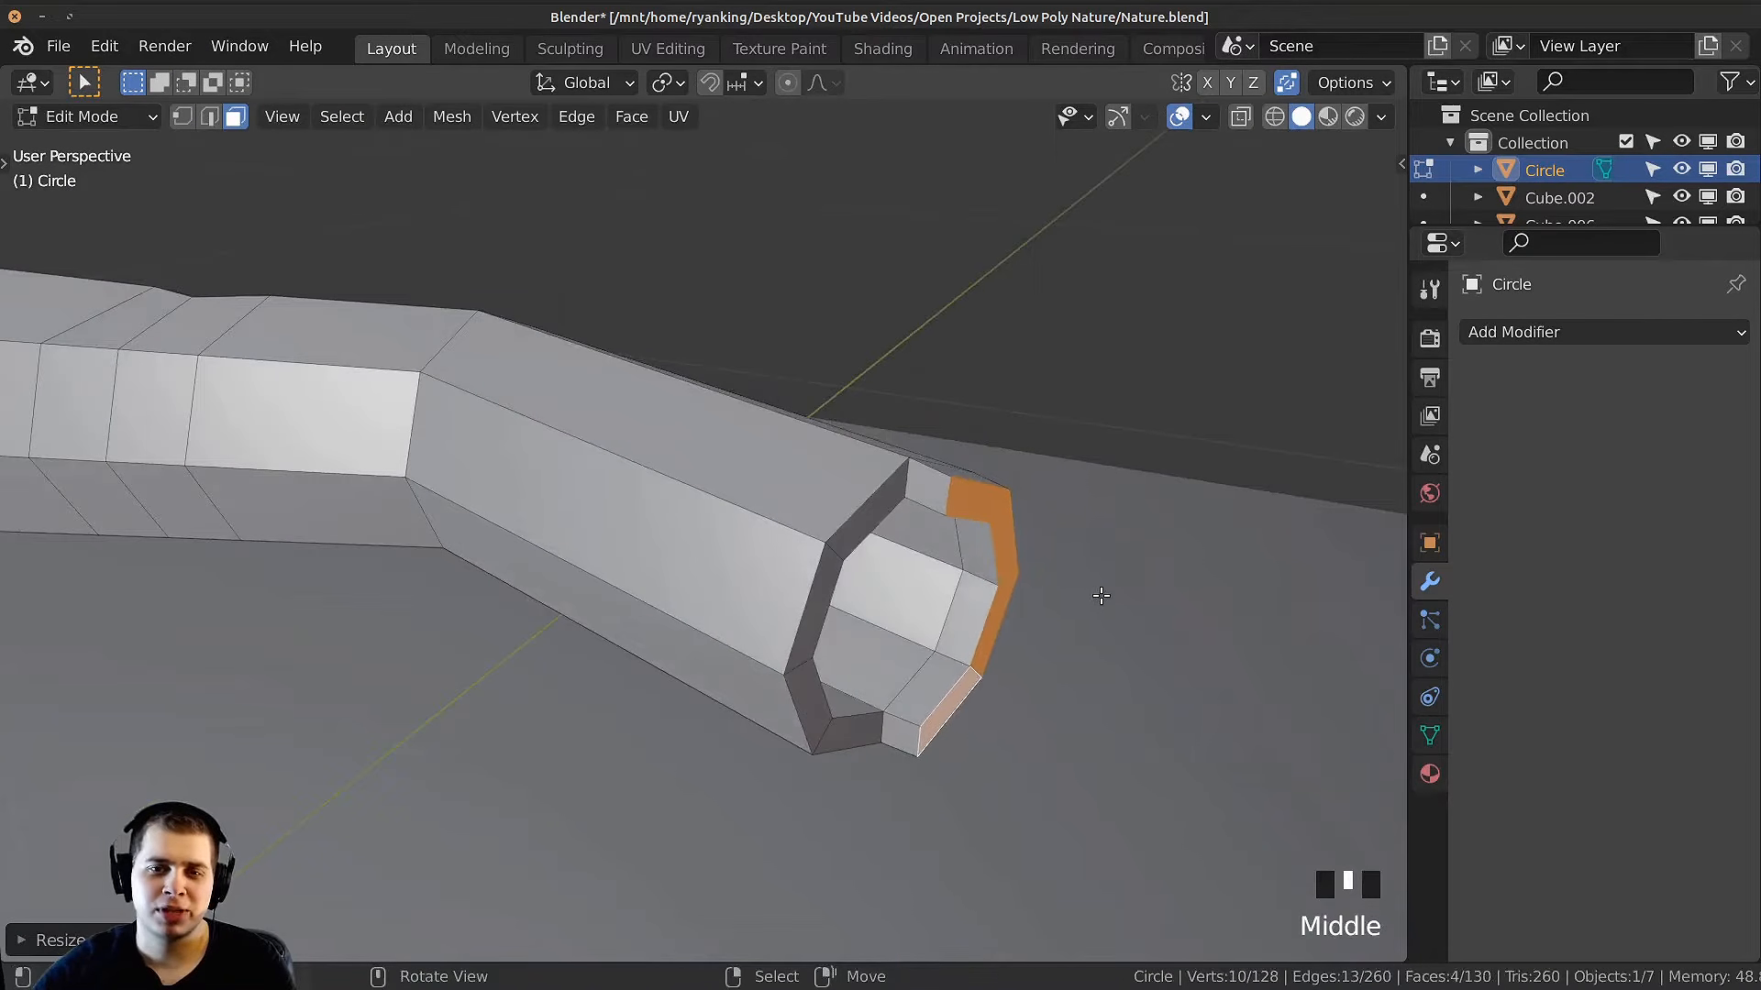
{"action": "key", "text": "g"}
{"action": "left_click", "coordinate": [1091, 589]}
Step: Select the lower corner edge of the end rim beside the extrusion and move it back along the log
{"action": "middle_click_drag", "start_coordinate": [924, 504], "coordinate": [642, 633]}
{"action": "key", "text": "1"}
{"action": "middle_click_drag", "start_coordinate": [528, 725], "coordinate": [697, 711]}
{"action": "right_click", "coordinate": [553, 730]}
{"action": "middle_click_drag", "start_coordinate": [553, 730], "coordinate": [702, 712]}
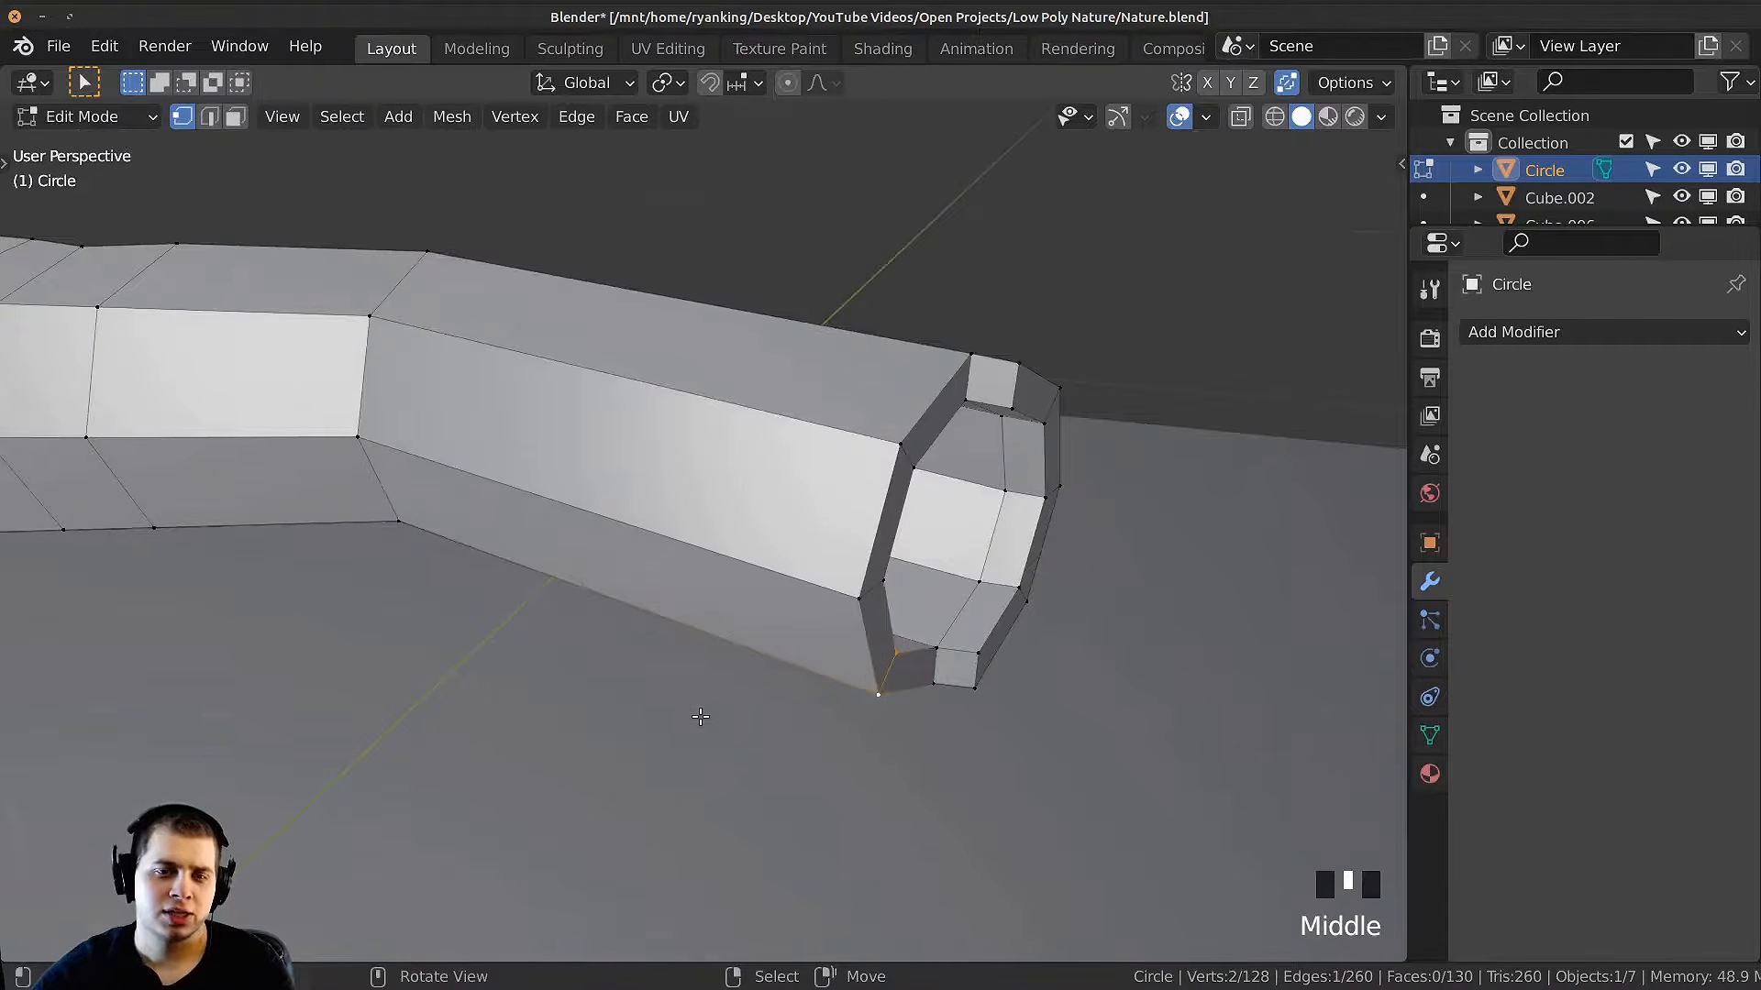
{"action": "key", "text": "g"}
{"action": "left_click", "coordinate": [886, 696]}
Step: Move the small face at the extrusion's lower end and a side corner of the rim to make the end uneven
{"action": "right_click", "coordinate": [933, 682]}
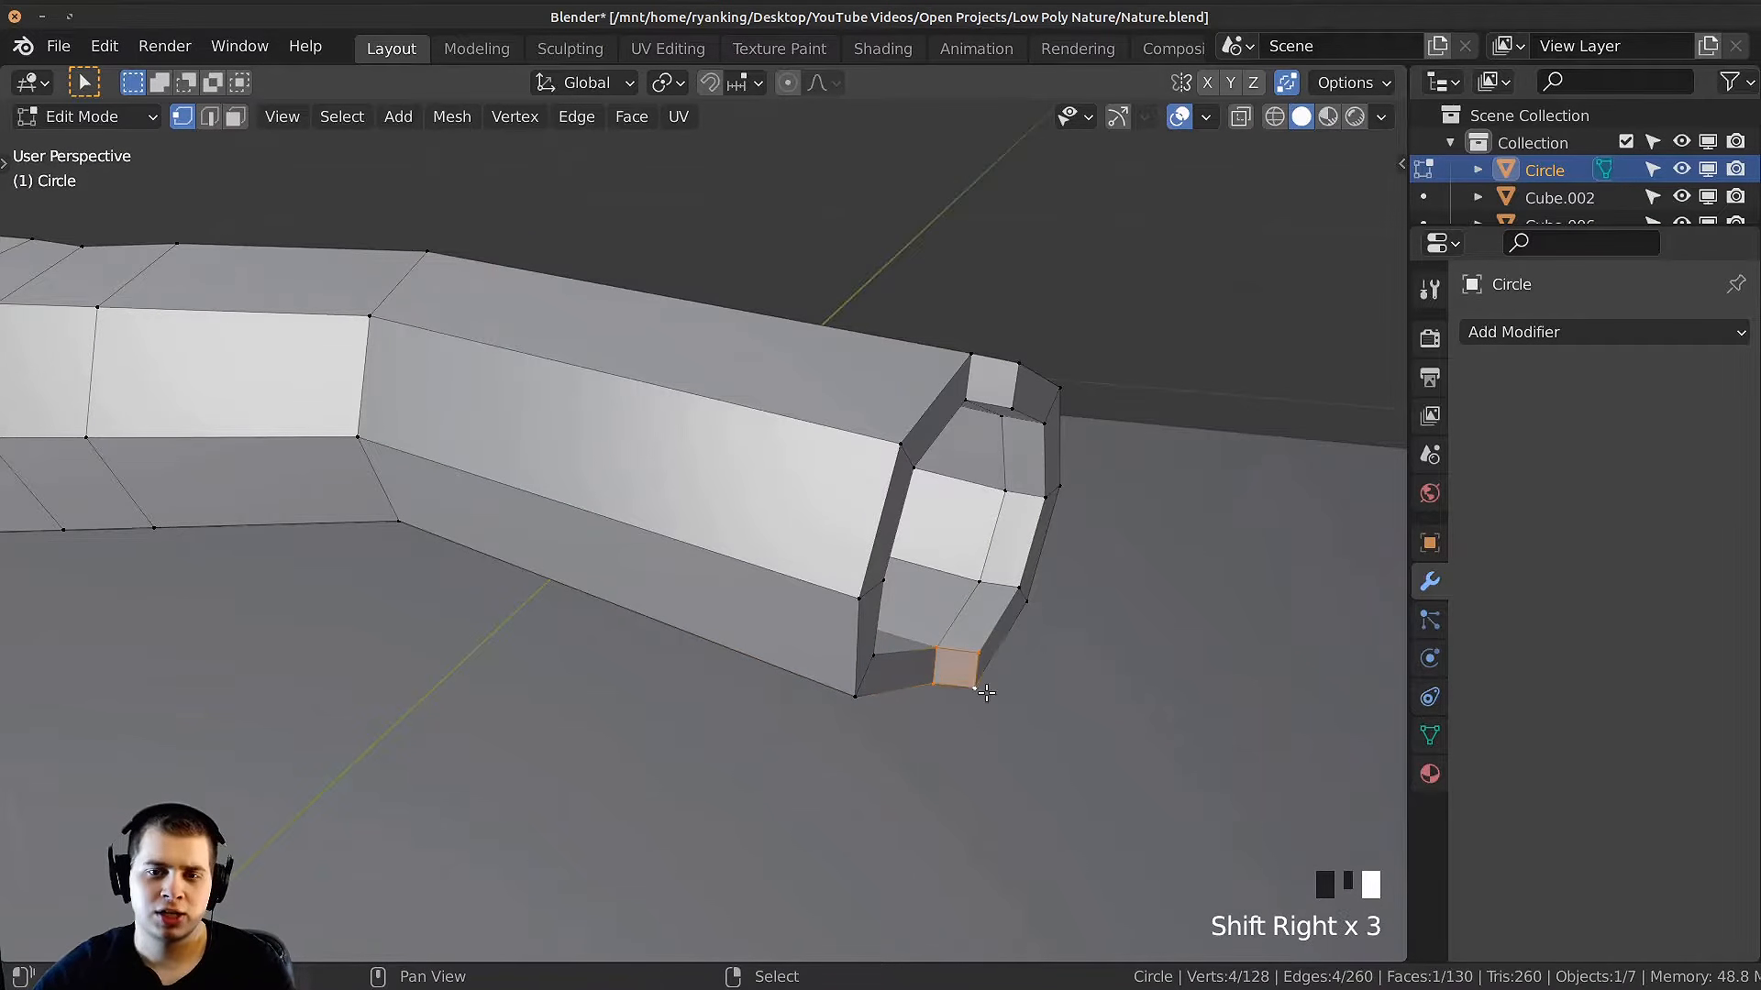
{"action": "middle_click_drag", "start_coordinate": [986, 693], "coordinate": [802, 676]}
{"action": "key", "text": "g"}
{"action": "left_click", "coordinate": [446, 537]}
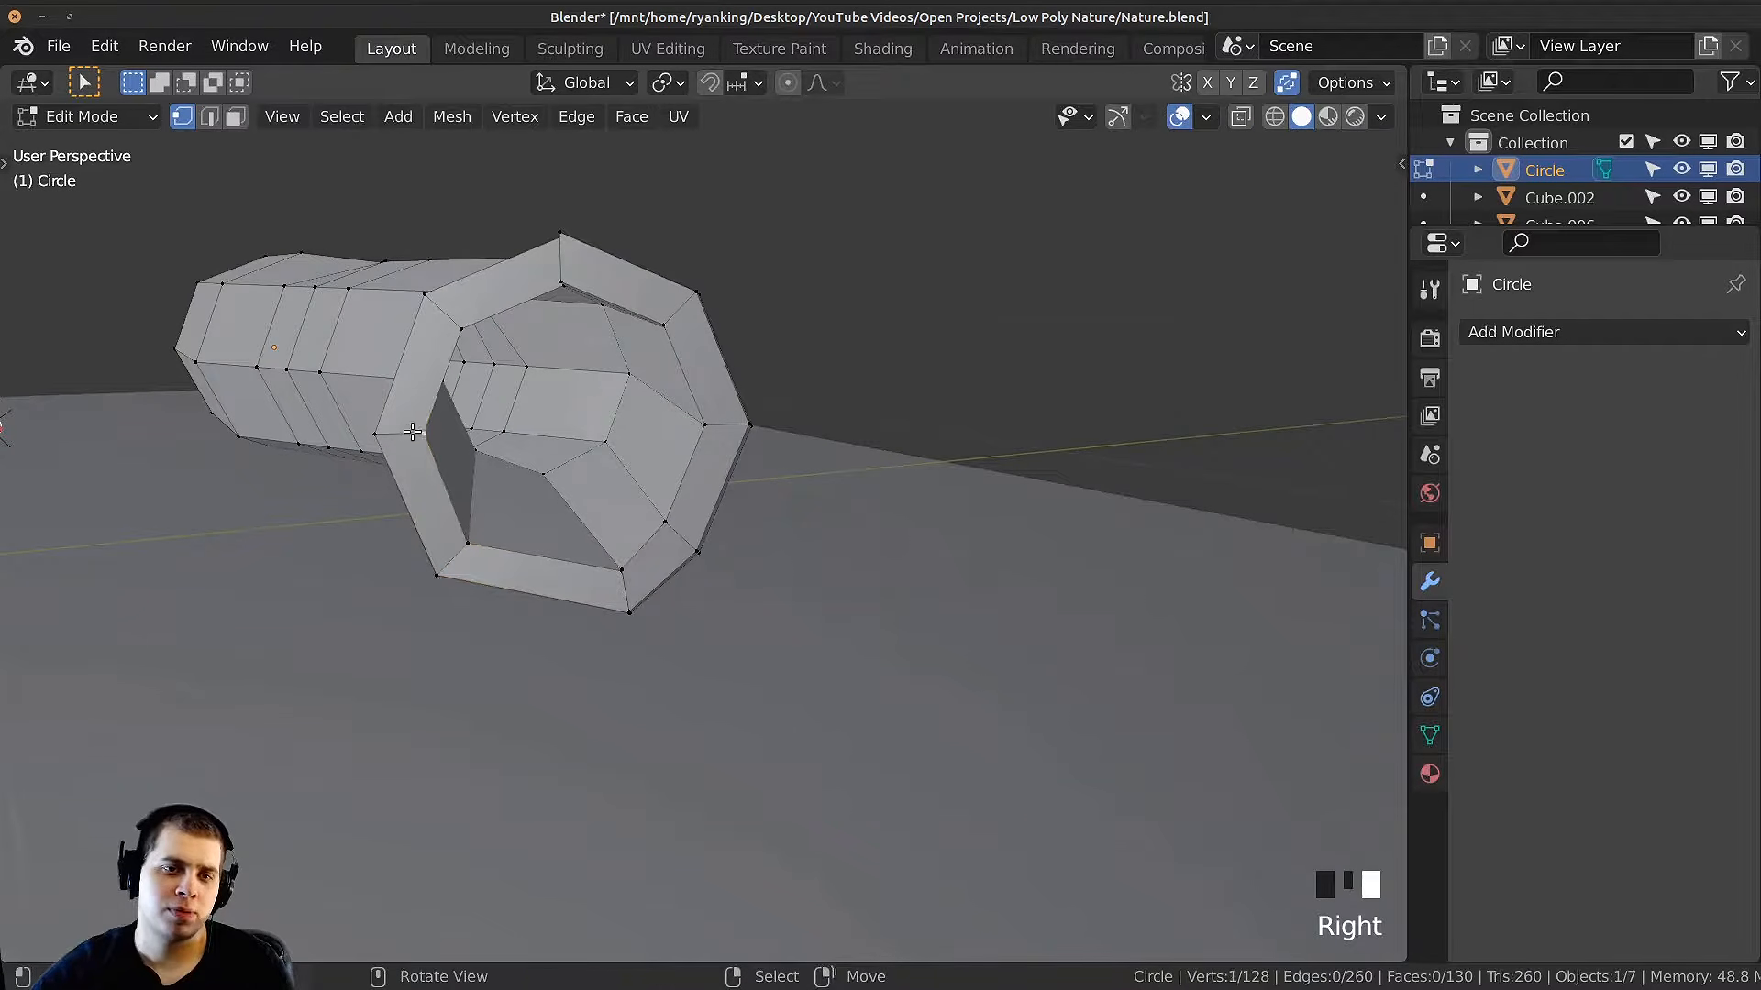
{"action": "key", "text": "g"}
{"action": "left_click", "coordinate": [423, 435]}
{"action": "middle_click_drag", "start_coordinate": [424, 435], "coordinate": [568, 477]}
{"action": "key", "text": "Tab"}
Step: Select the inner edge loop of the log's other end rim and scale it down to thicken the wall
{"action": "middle_click_drag", "start_coordinate": [568, 477], "coordinate": [662, 486], "text": "shift"}
{"action": "key", "text": "Tab"}
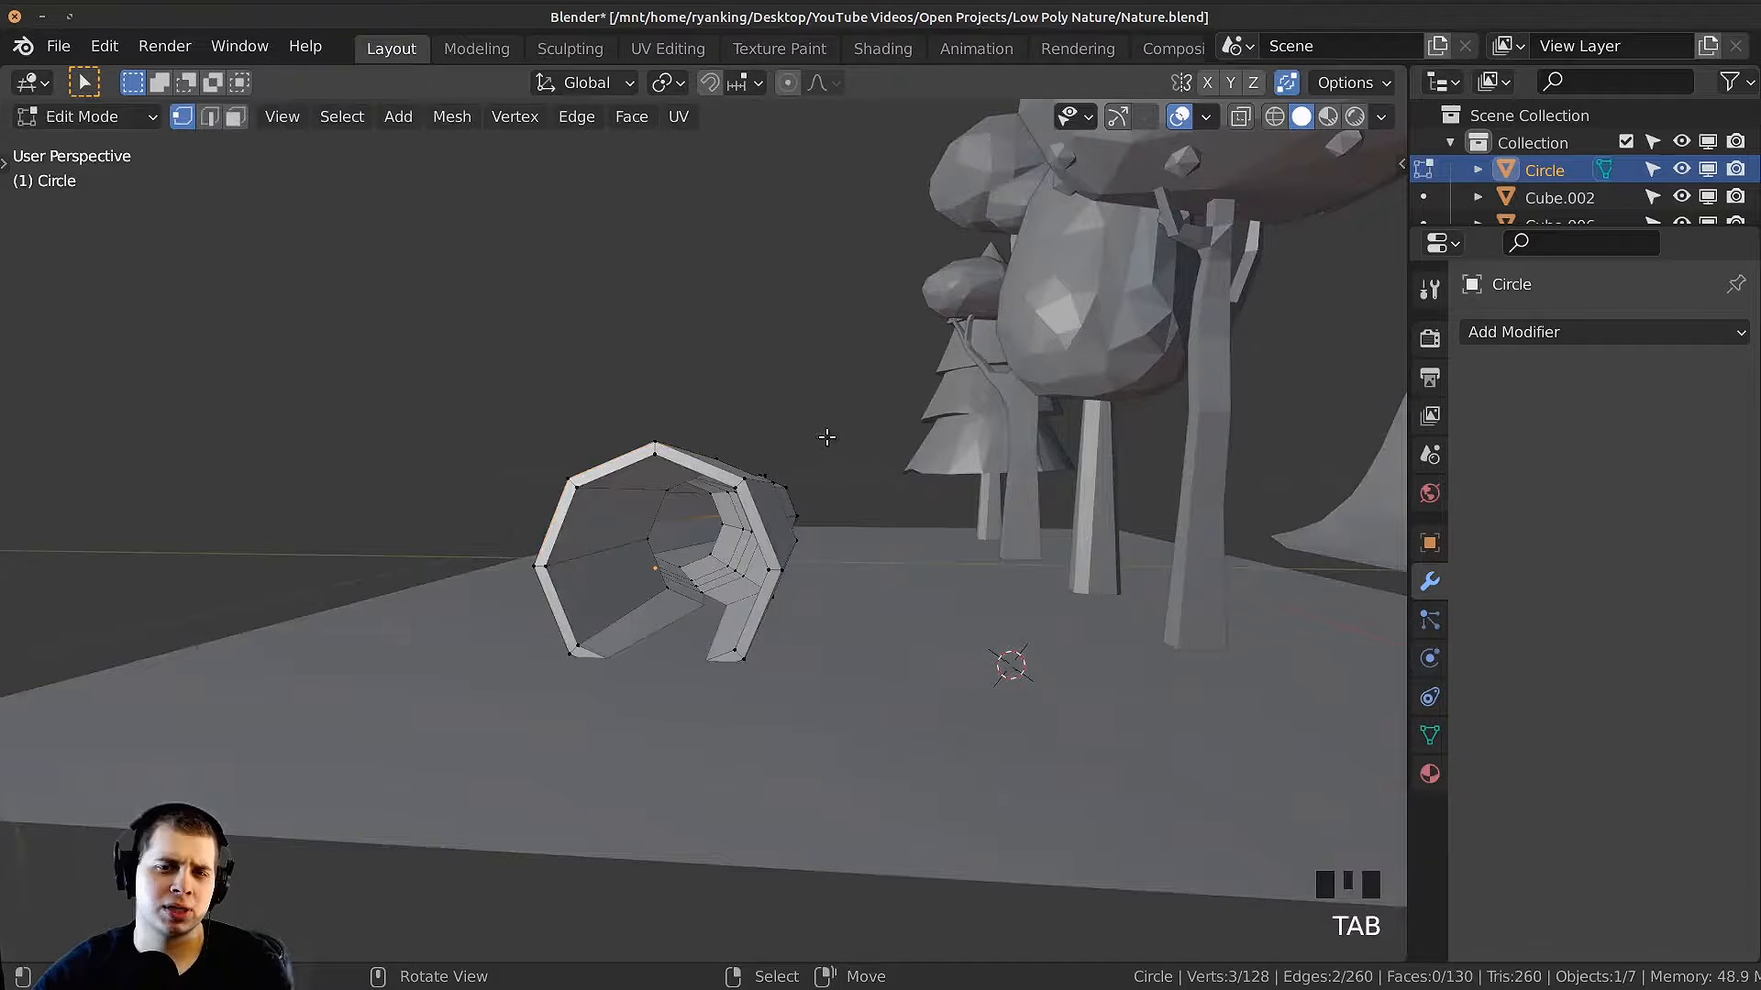
{"action": "scroll", "coordinate": [769, 402], "scroll_direction": "up", "scroll_amount": 1}
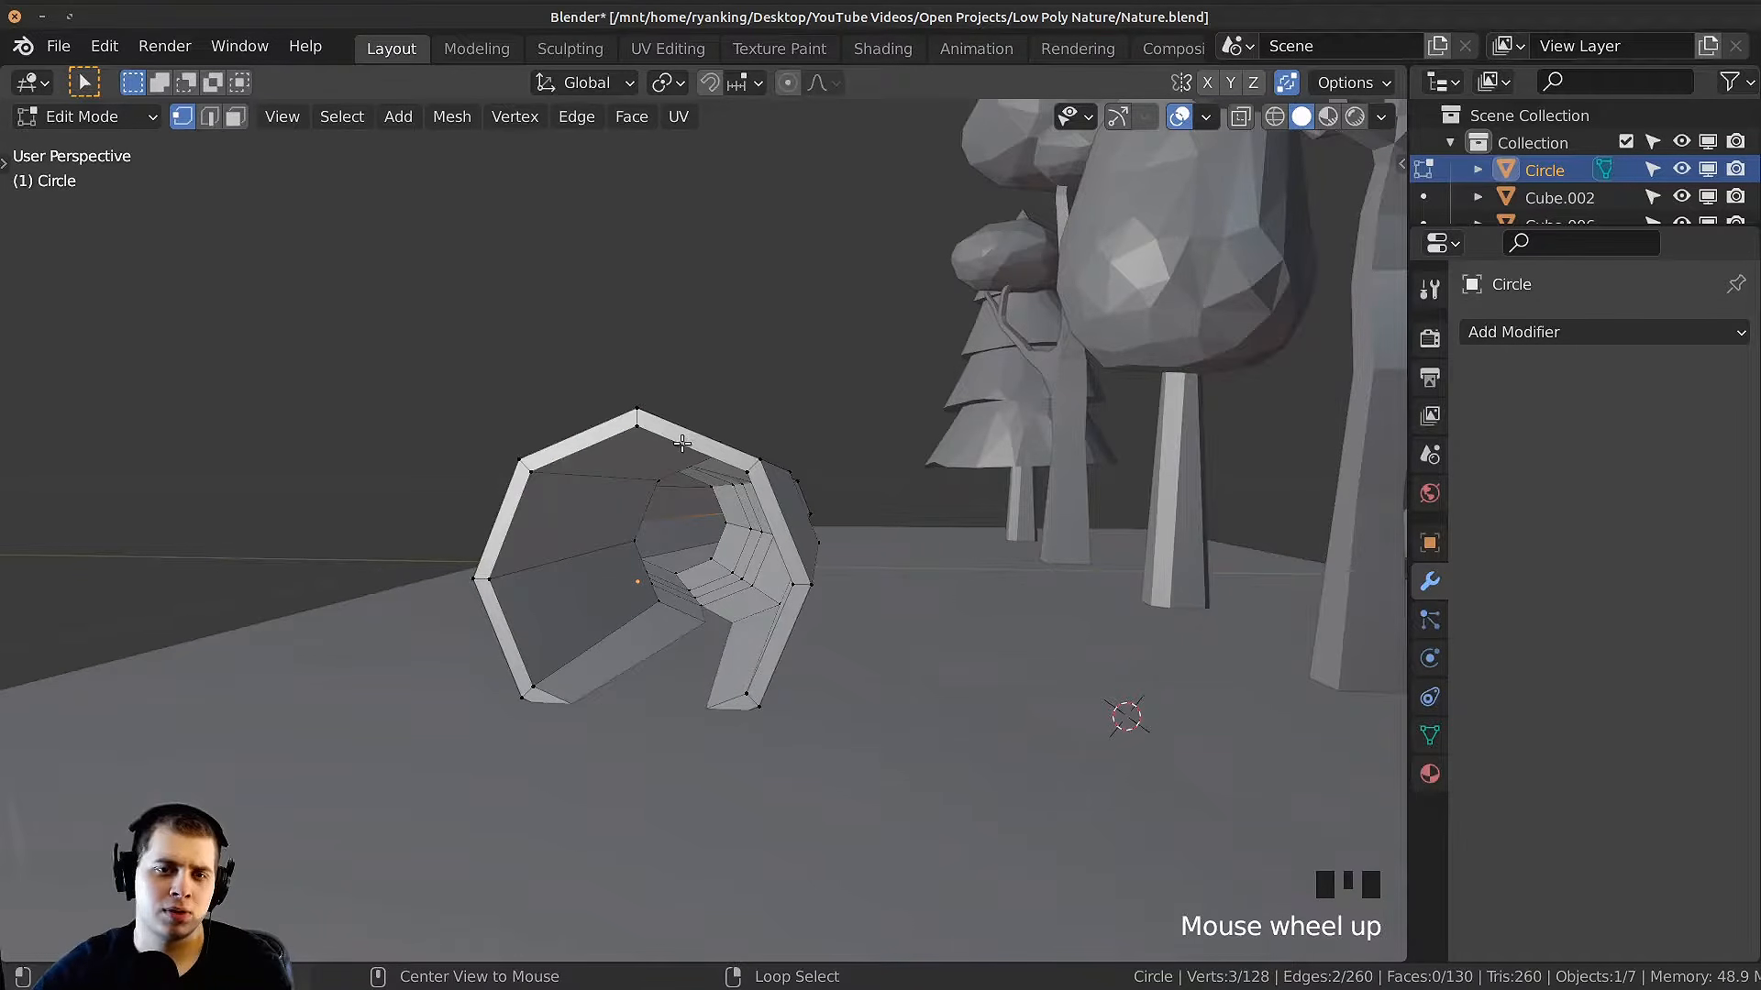
{"action": "key", "text": "s"}
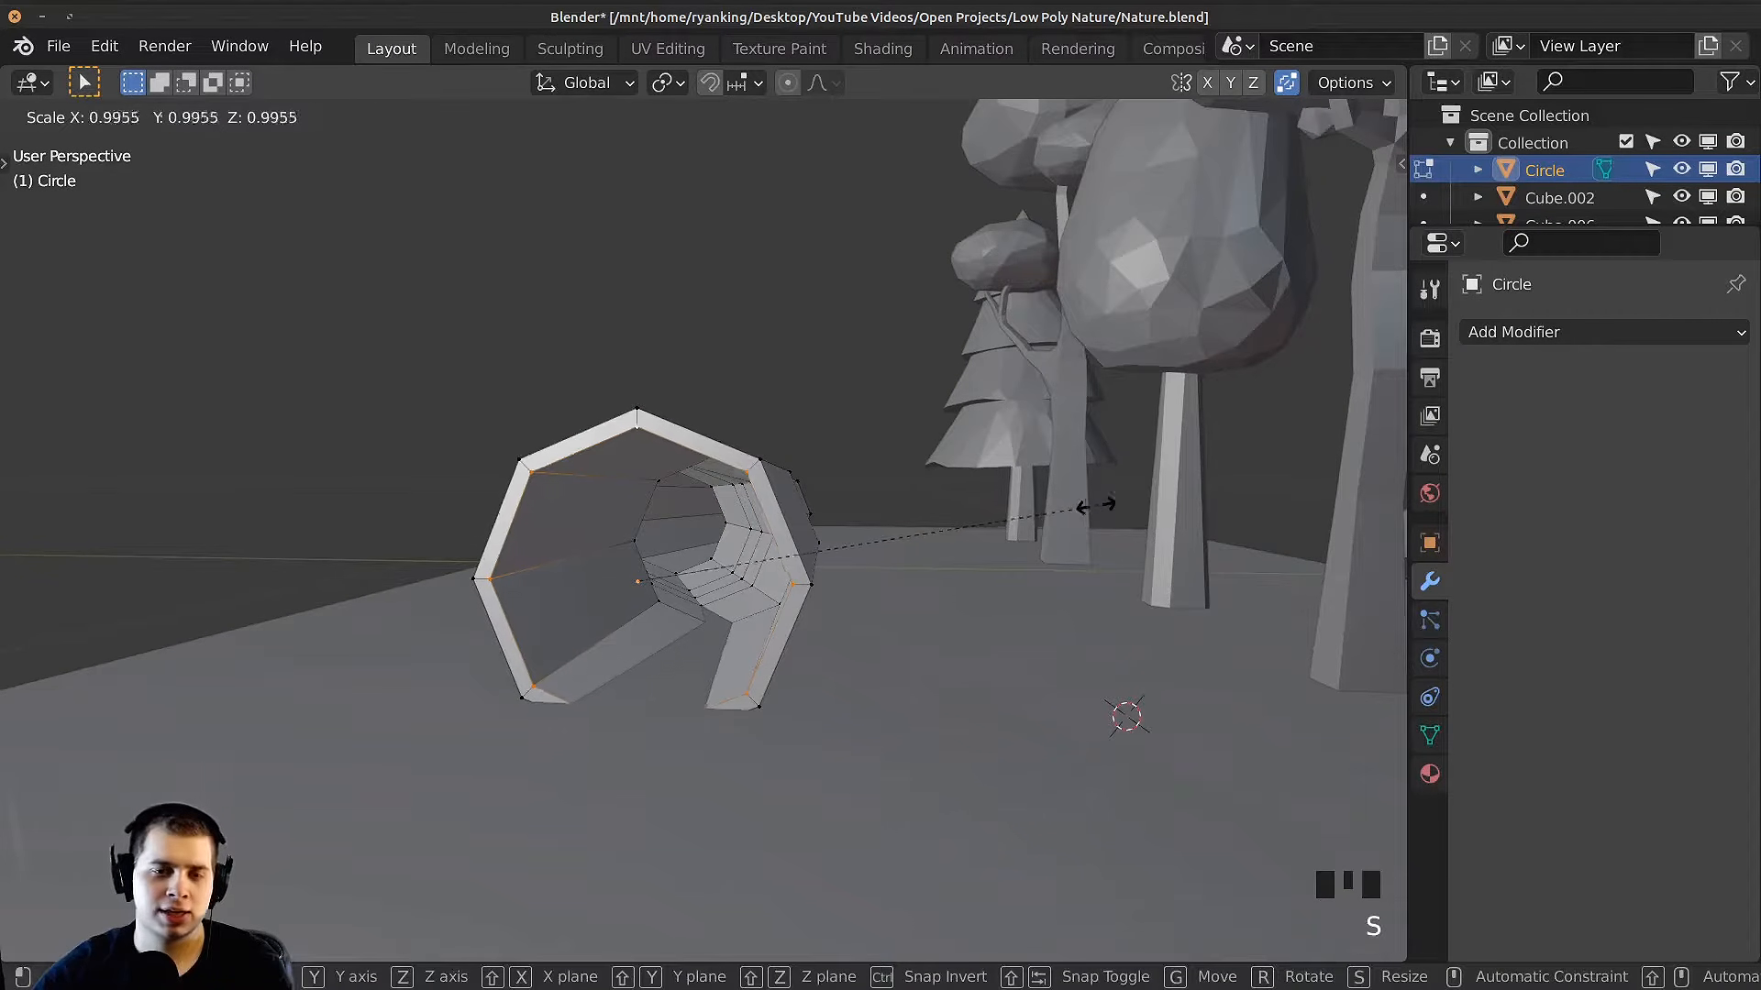
{"action": "left_click", "coordinate": [1064, 511]}
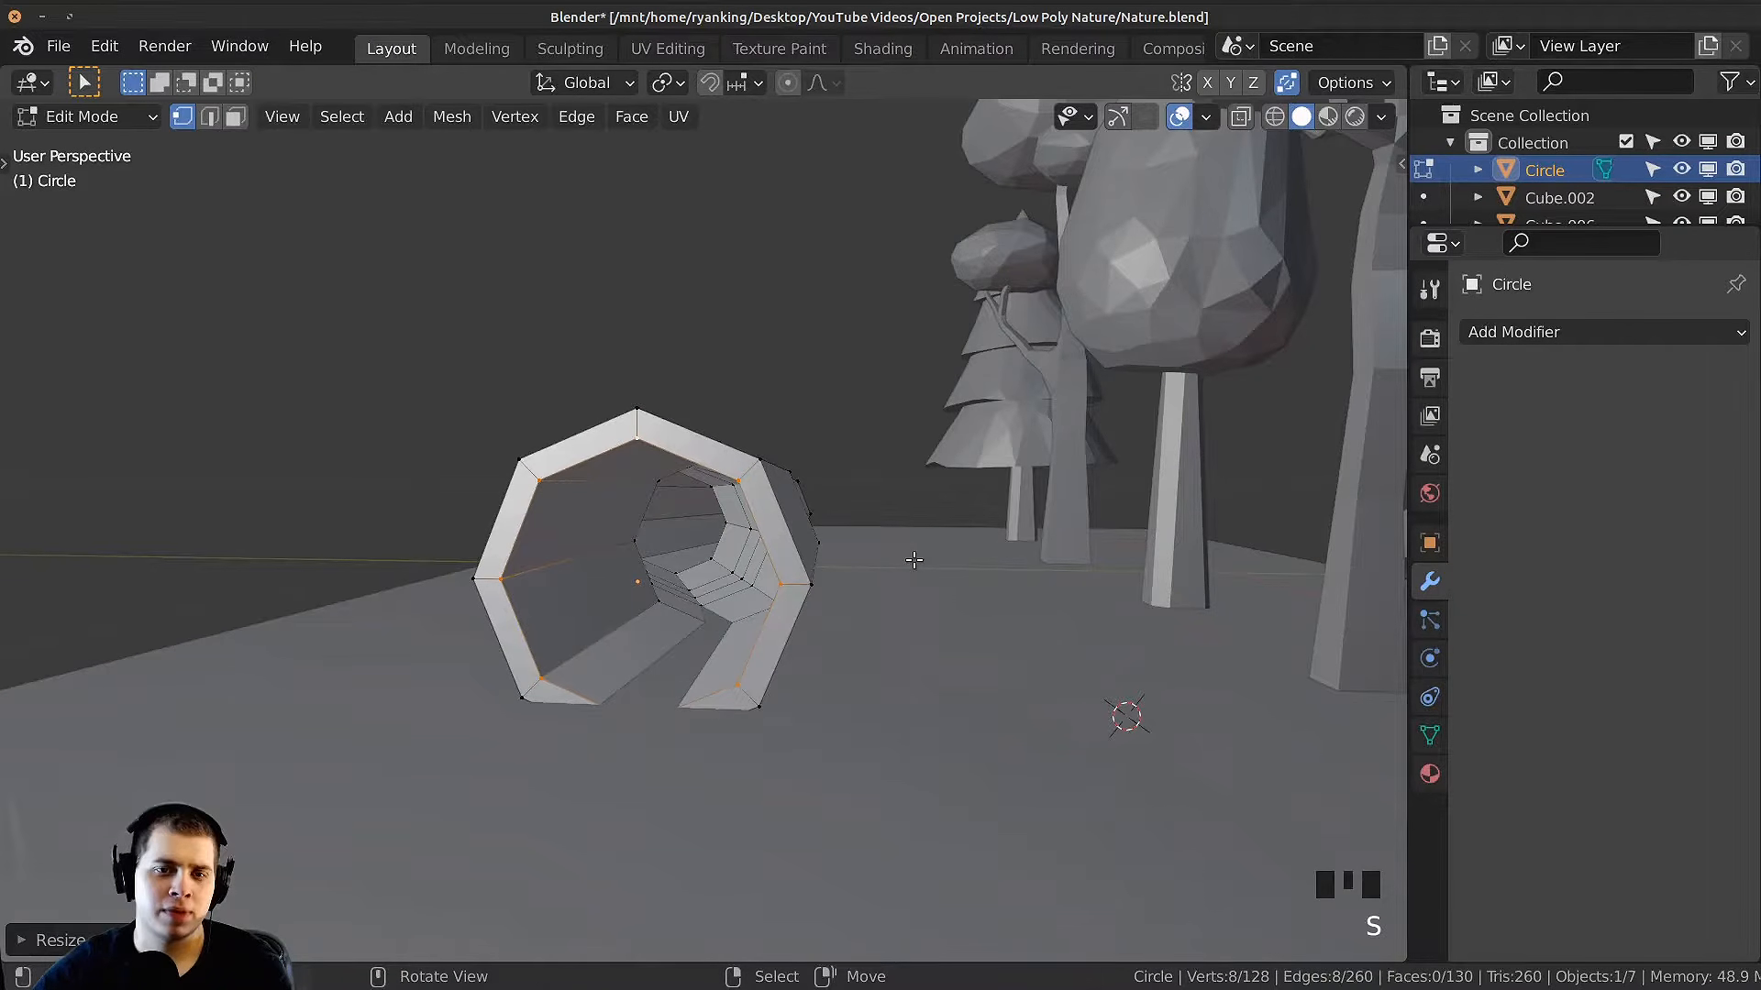
{"action": "key", "text": "Tab"}
Step: Raise the whole log slightly along the Z axis
{"action": "scroll", "coordinate": [696, 686], "scroll_direction": "up", "scroll_amount": 1}
{"action": "key", "text": "g"}
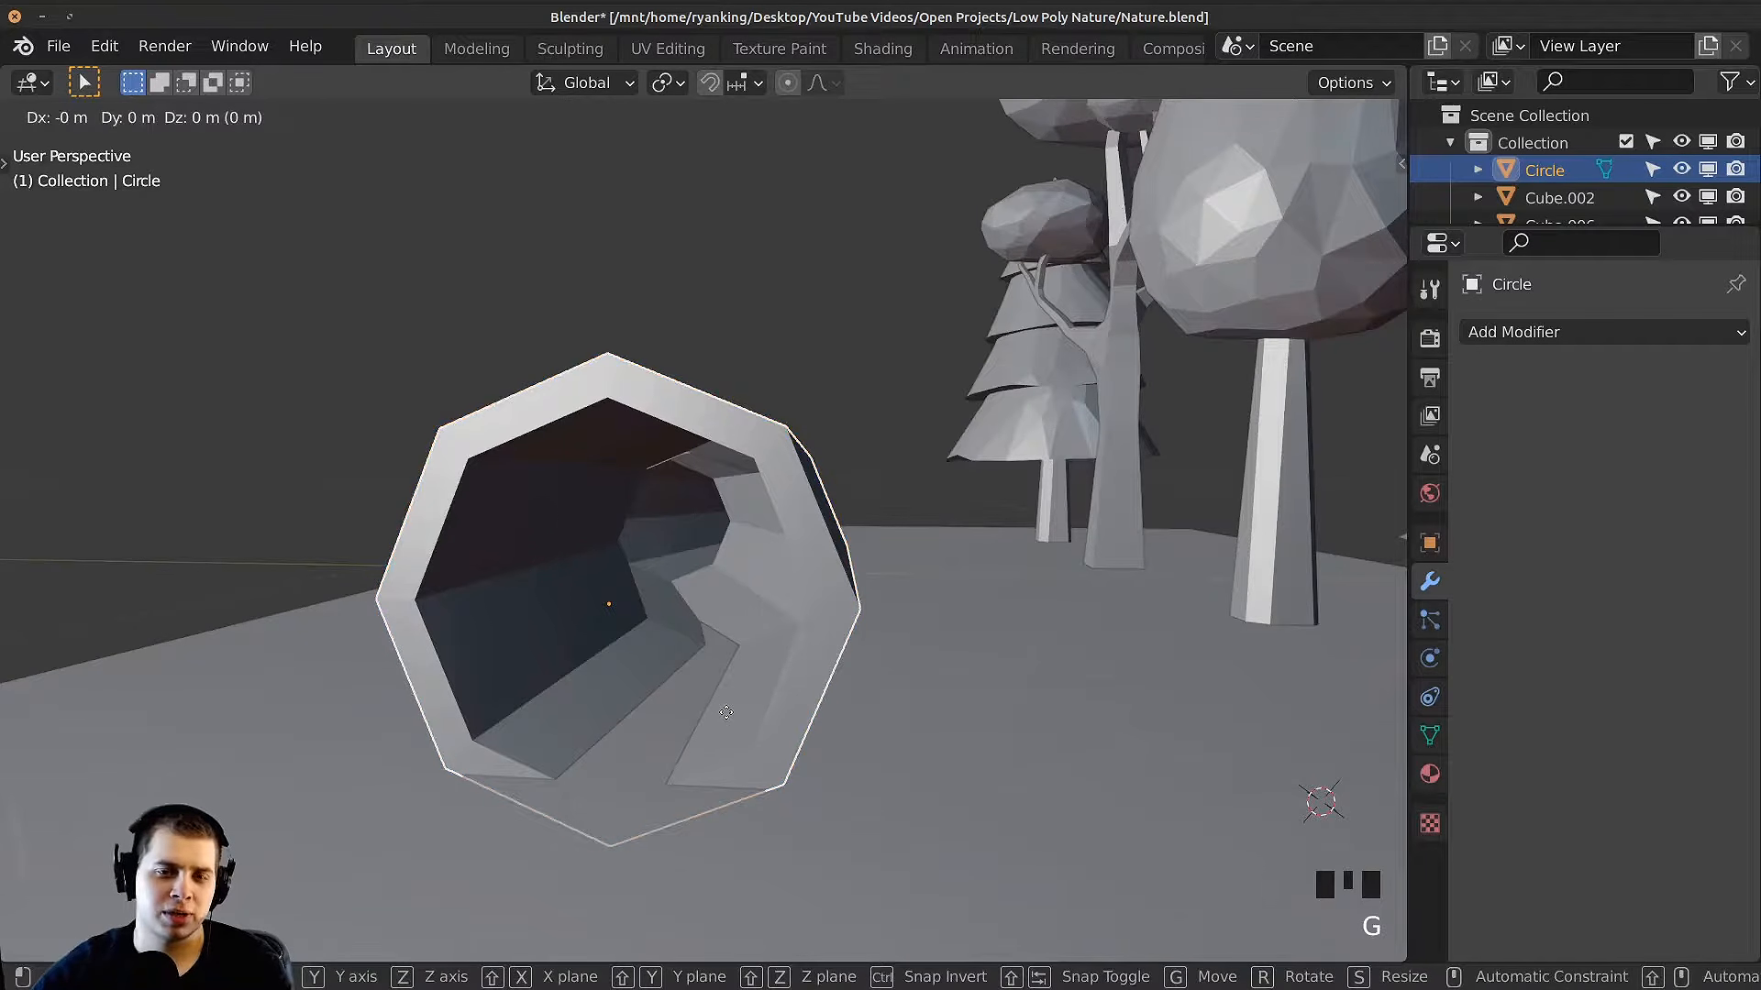
{"action": "right_click", "coordinate": [662, 583]}
{"action": "key", "text": "g"}
{"action": "key", "text": "z"}
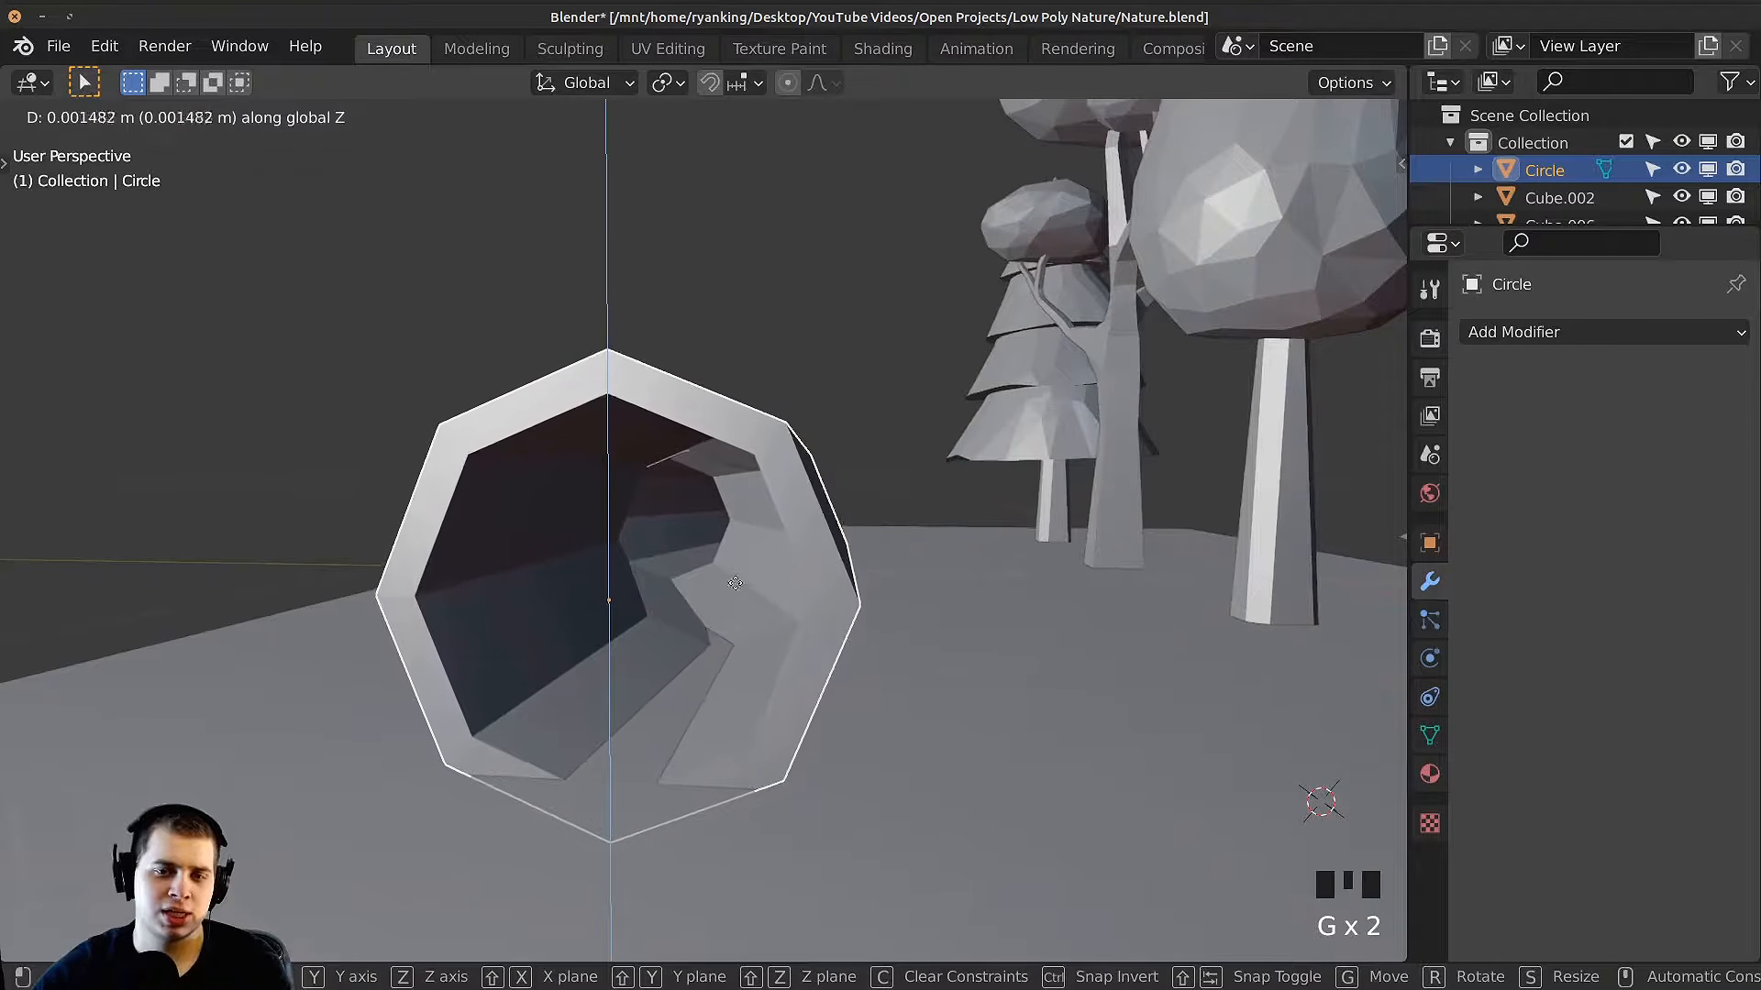
{"action": "left_click", "coordinate": [763, 497]}
{"action": "middle_click_drag", "start_coordinate": [763, 498], "coordinate": [758, 493]}
{"action": "scroll", "coordinate": [762, 494], "scroll_direction": "down", "scroll_amount": 3}
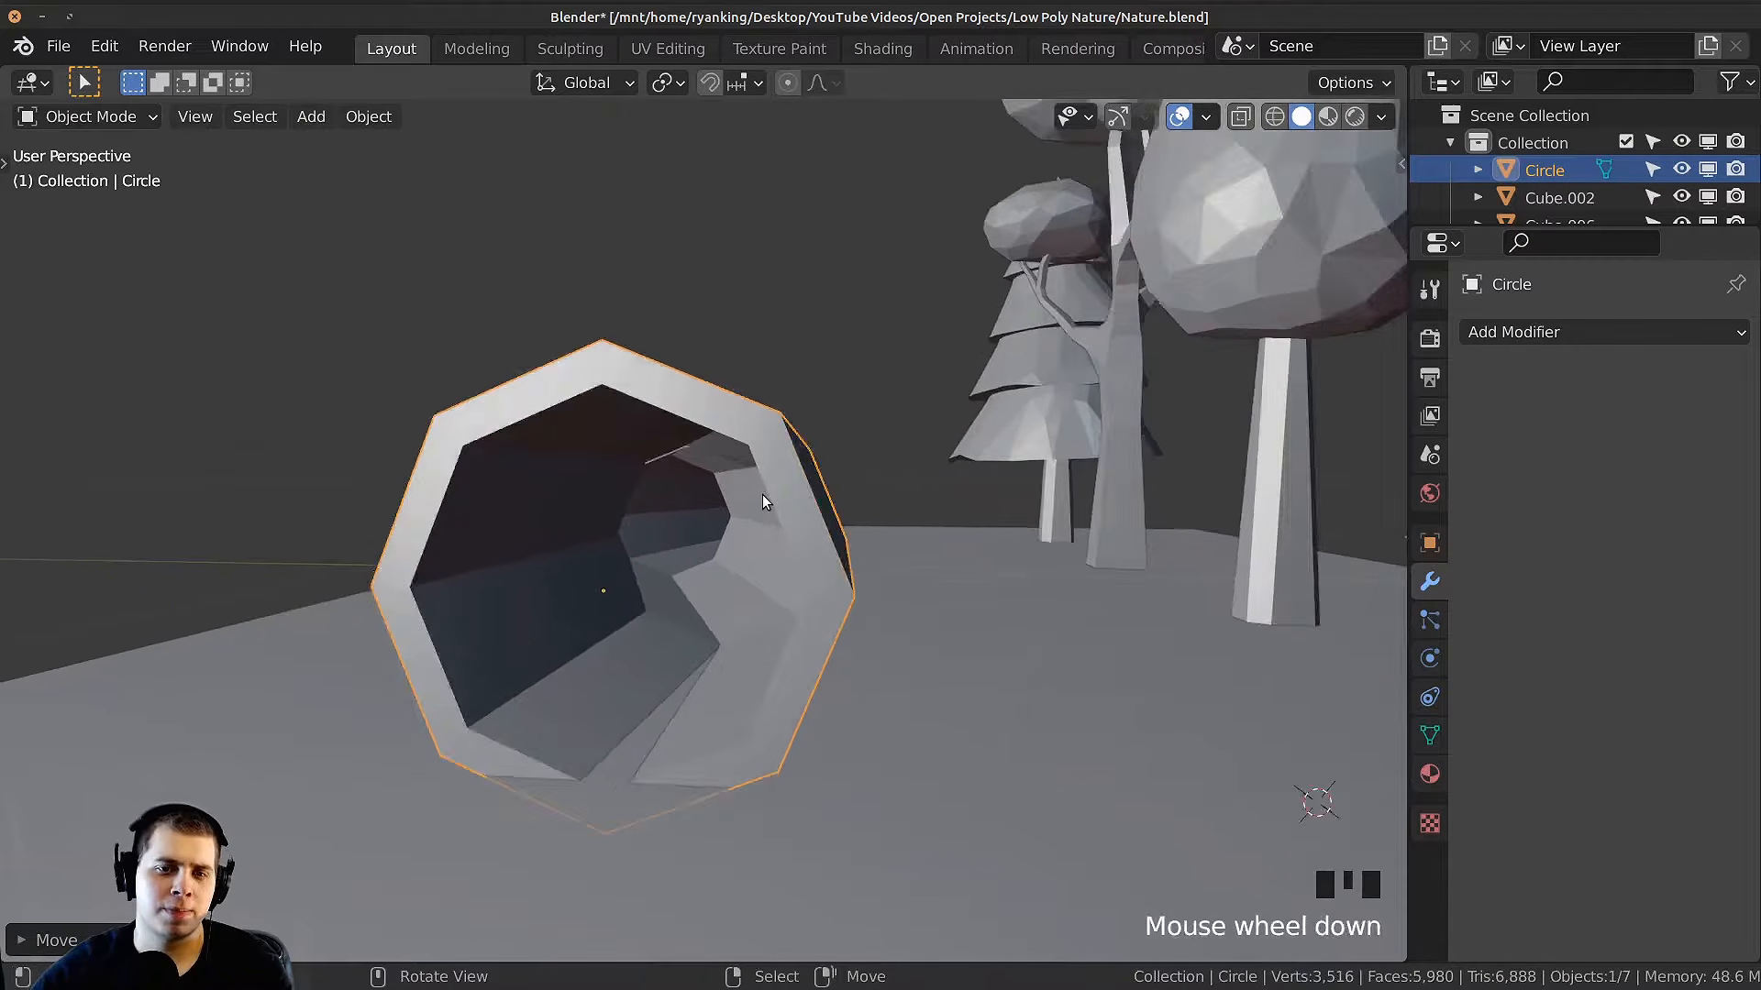
Step: Tilt the whole log slightly with a free trackball rotation and readjust its height along the Z axis
{"action": "key", "text": "r"}
{"action": "key", "text": "r"}
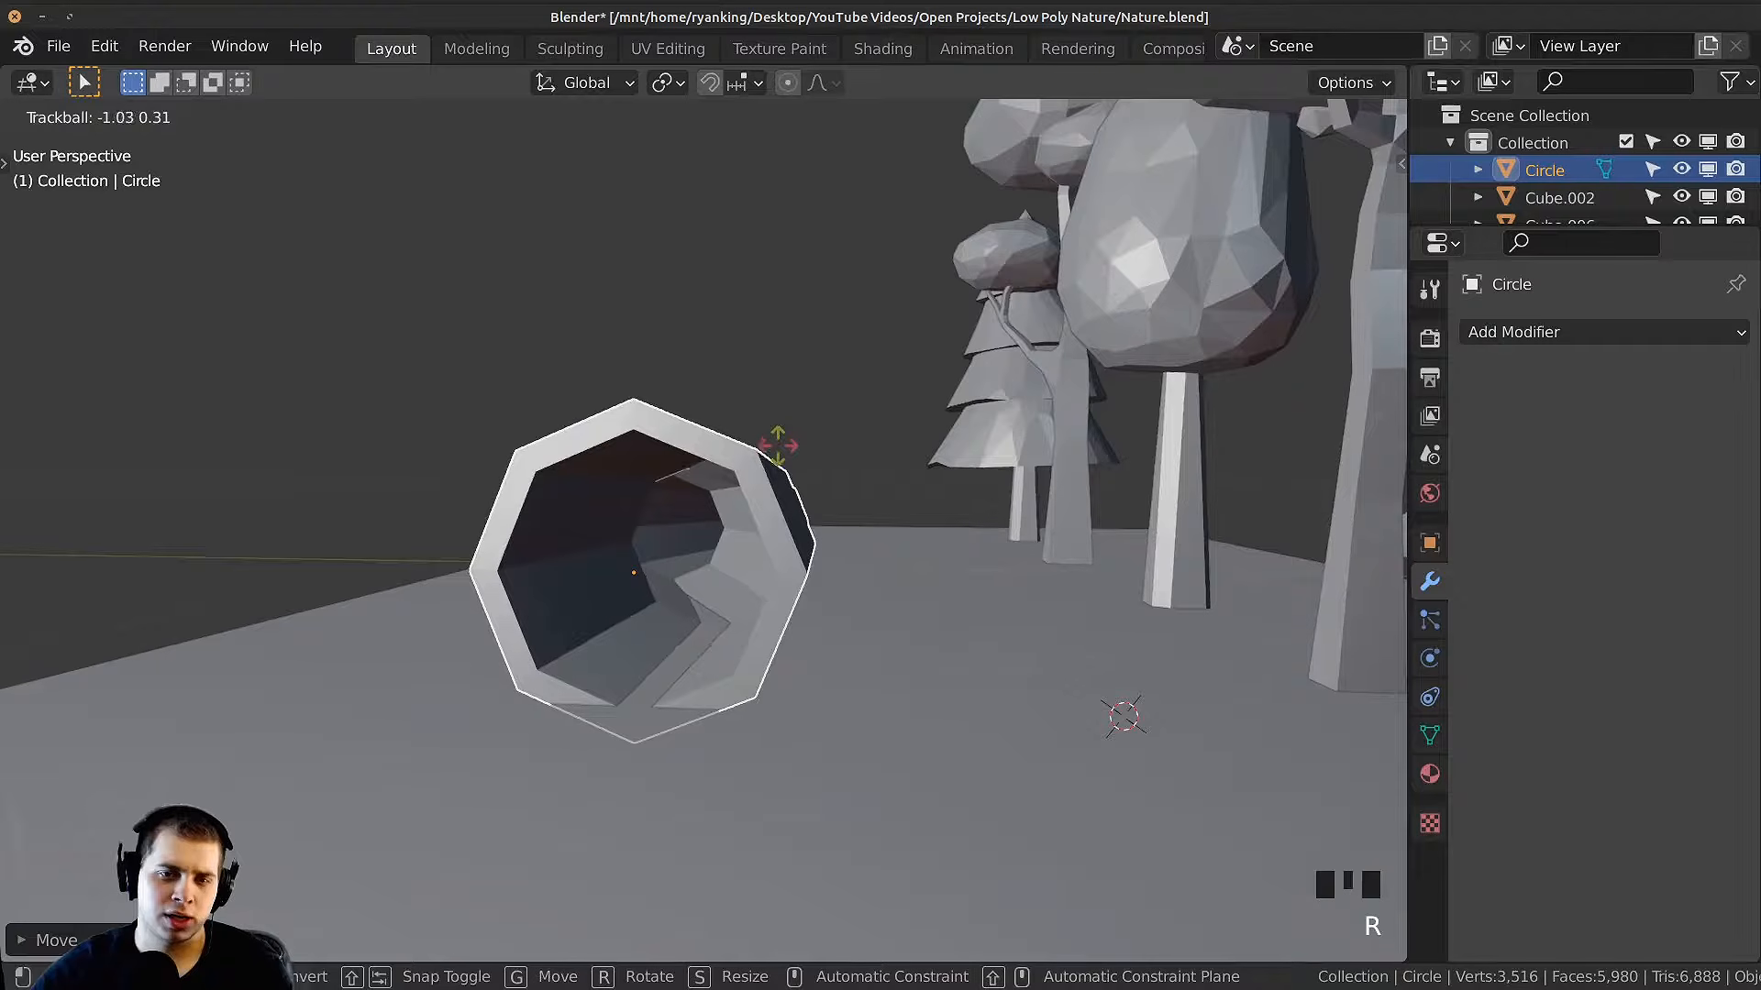
{"action": "left_click", "coordinate": [775, 477]}
{"action": "middle_click_drag", "start_coordinate": [775, 477], "coordinate": [895, 552]}
{"action": "key", "text": "g"}
{"action": "key", "text": "z"}
{"action": "left_click", "coordinate": [809, 447]}
{"action": "key", "text": "g"}
{"action": "key", "text": "z"}
{"action": "left_click", "coordinate": [857, 422]}
Step: Select five of the eight faces on the log's end rim, leaving gaps between them, and extrude them outward a short distance
{"action": "key", "text": "Tab"}
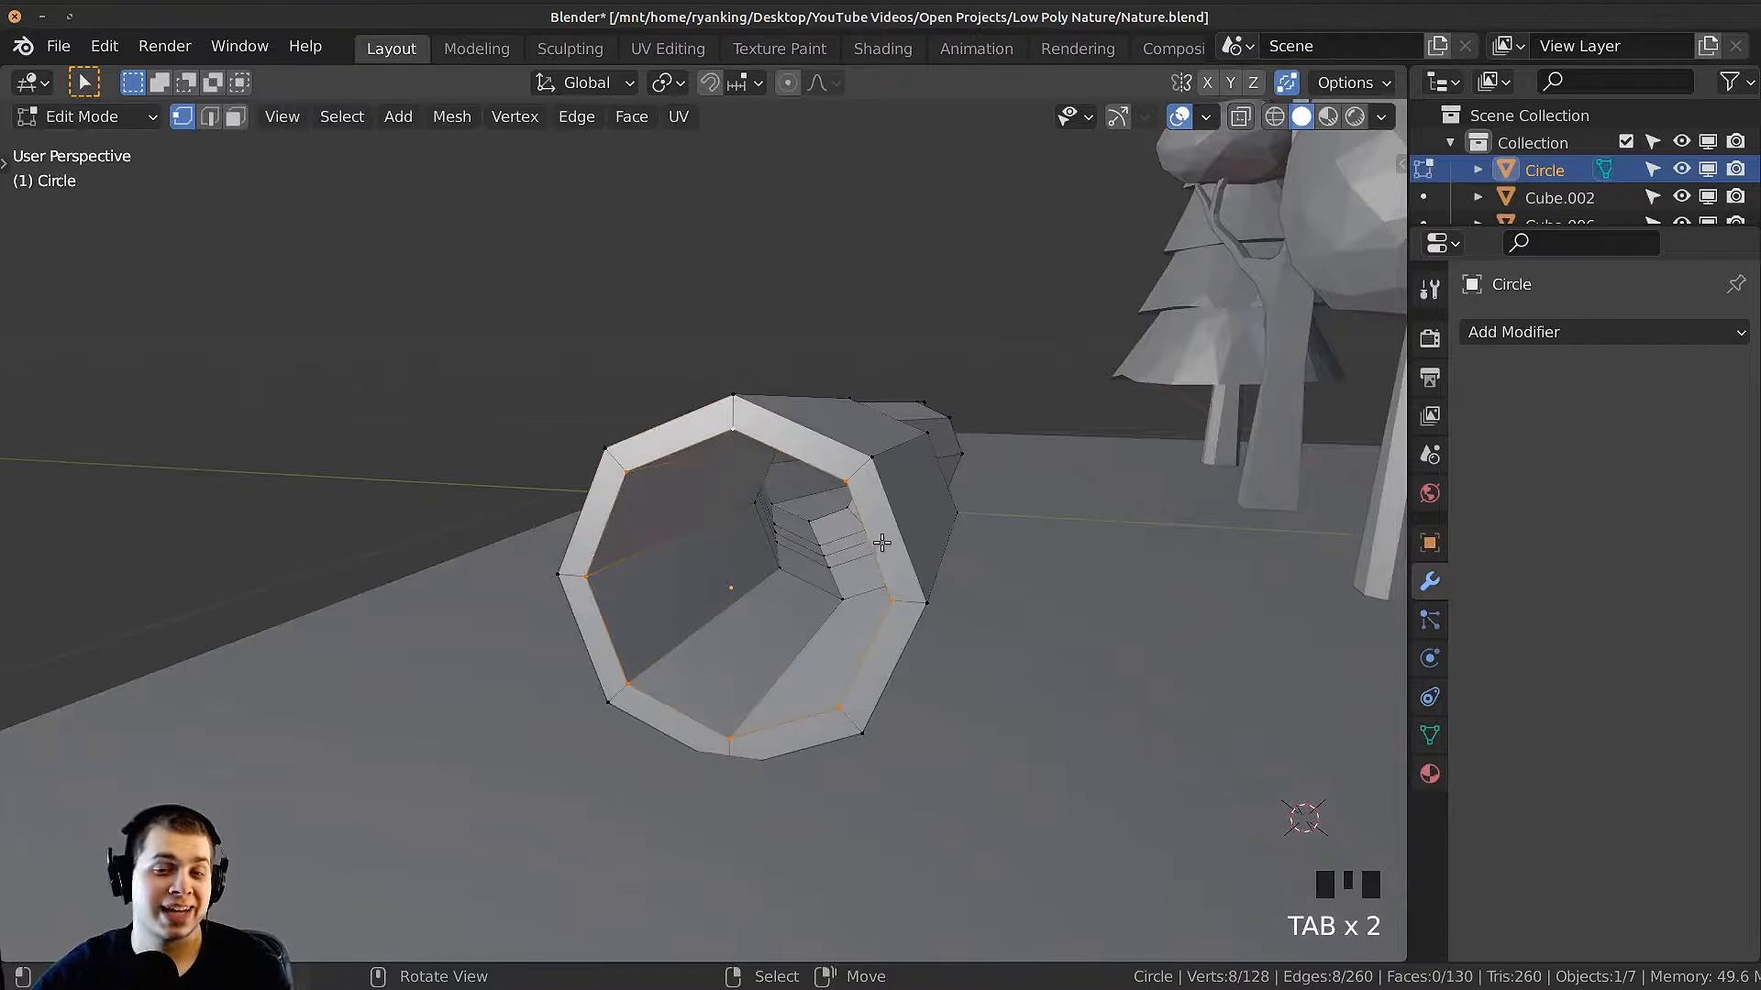
{"action": "right_click", "coordinate": [798, 452]}
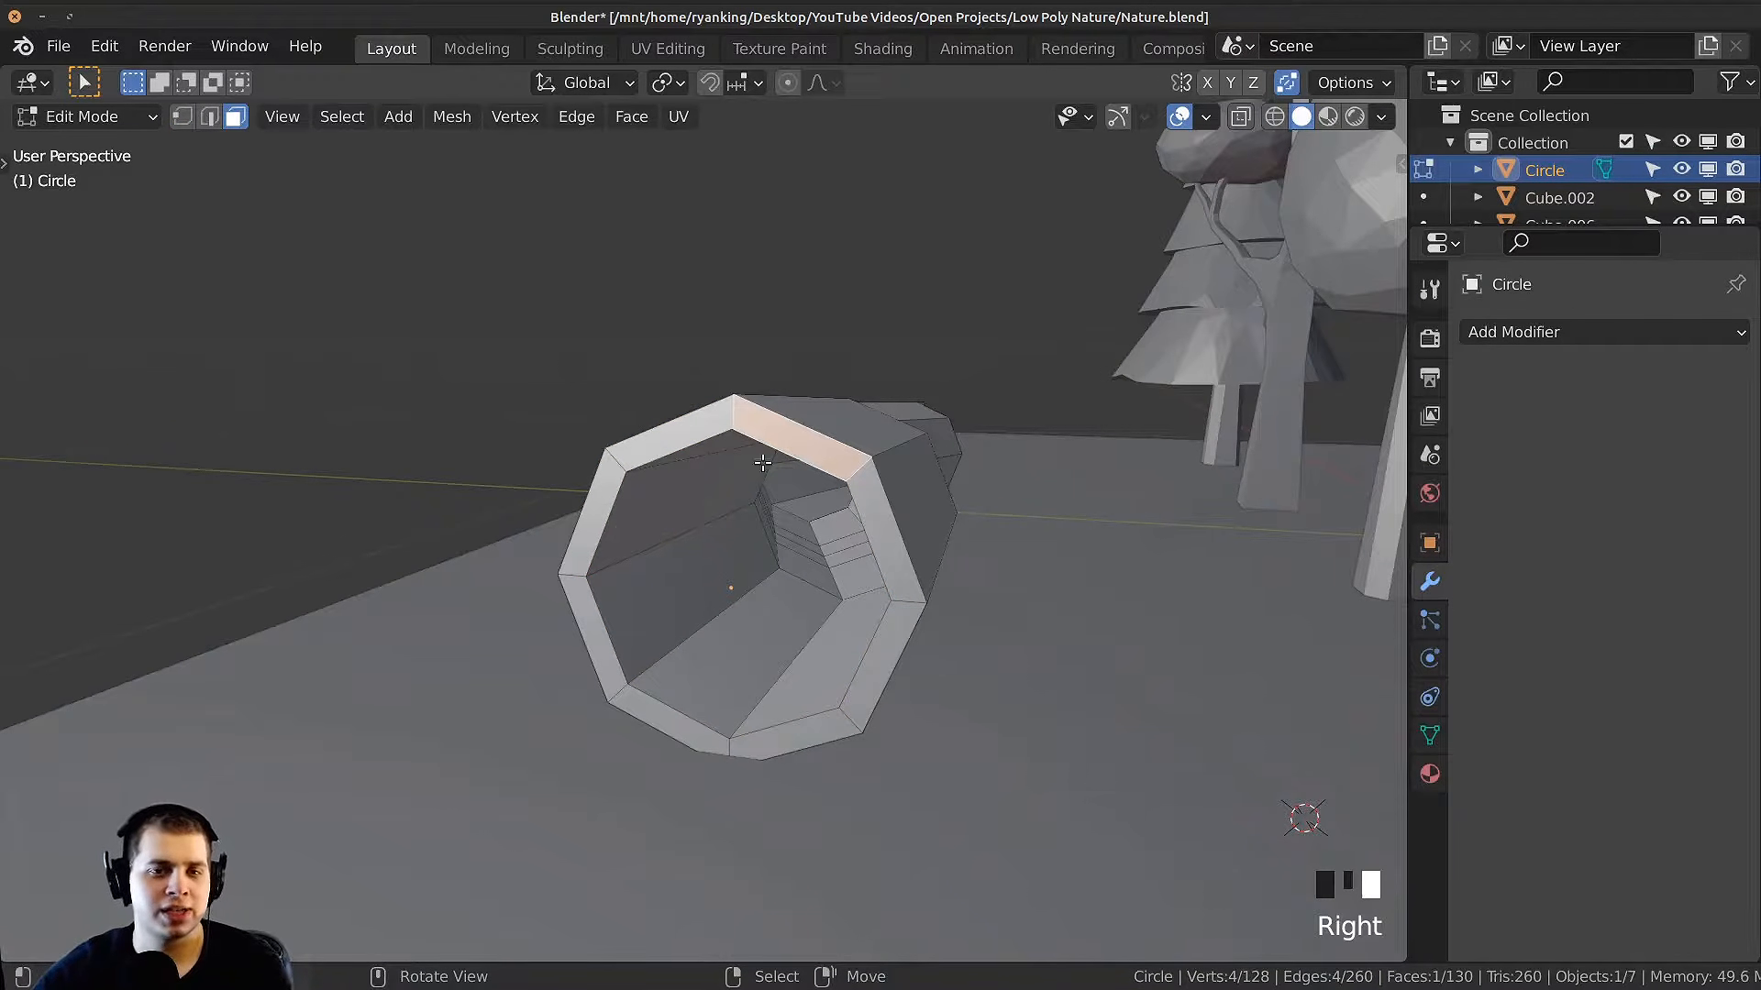
{"action": "right_click", "coordinate": [583, 548], "text": "shift"}
{"action": "right_click", "coordinate": [580, 615], "text": "shift"}
{"action": "right_click", "coordinate": [634, 699], "text": "shift"}
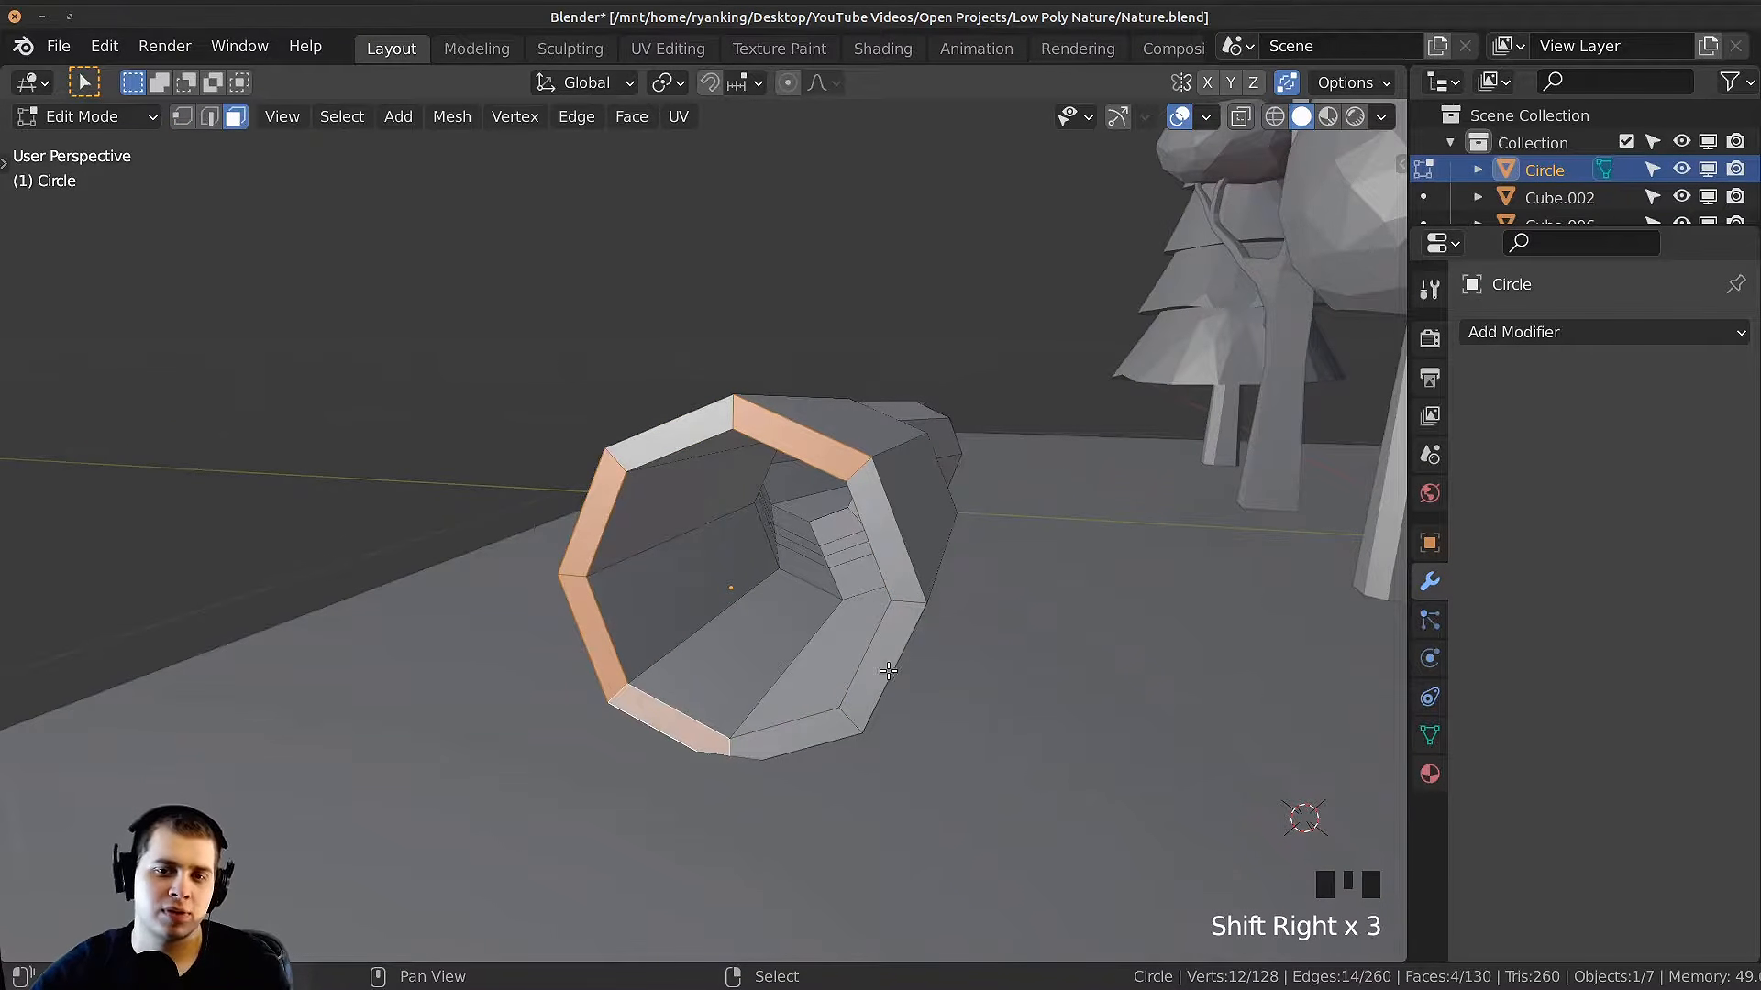
{"action": "right_click", "coordinate": [889, 654], "text": "shift"}
{"action": "middle_click_drag", "start_coordinate": [889, 654], "coordinate": [792, 552]}
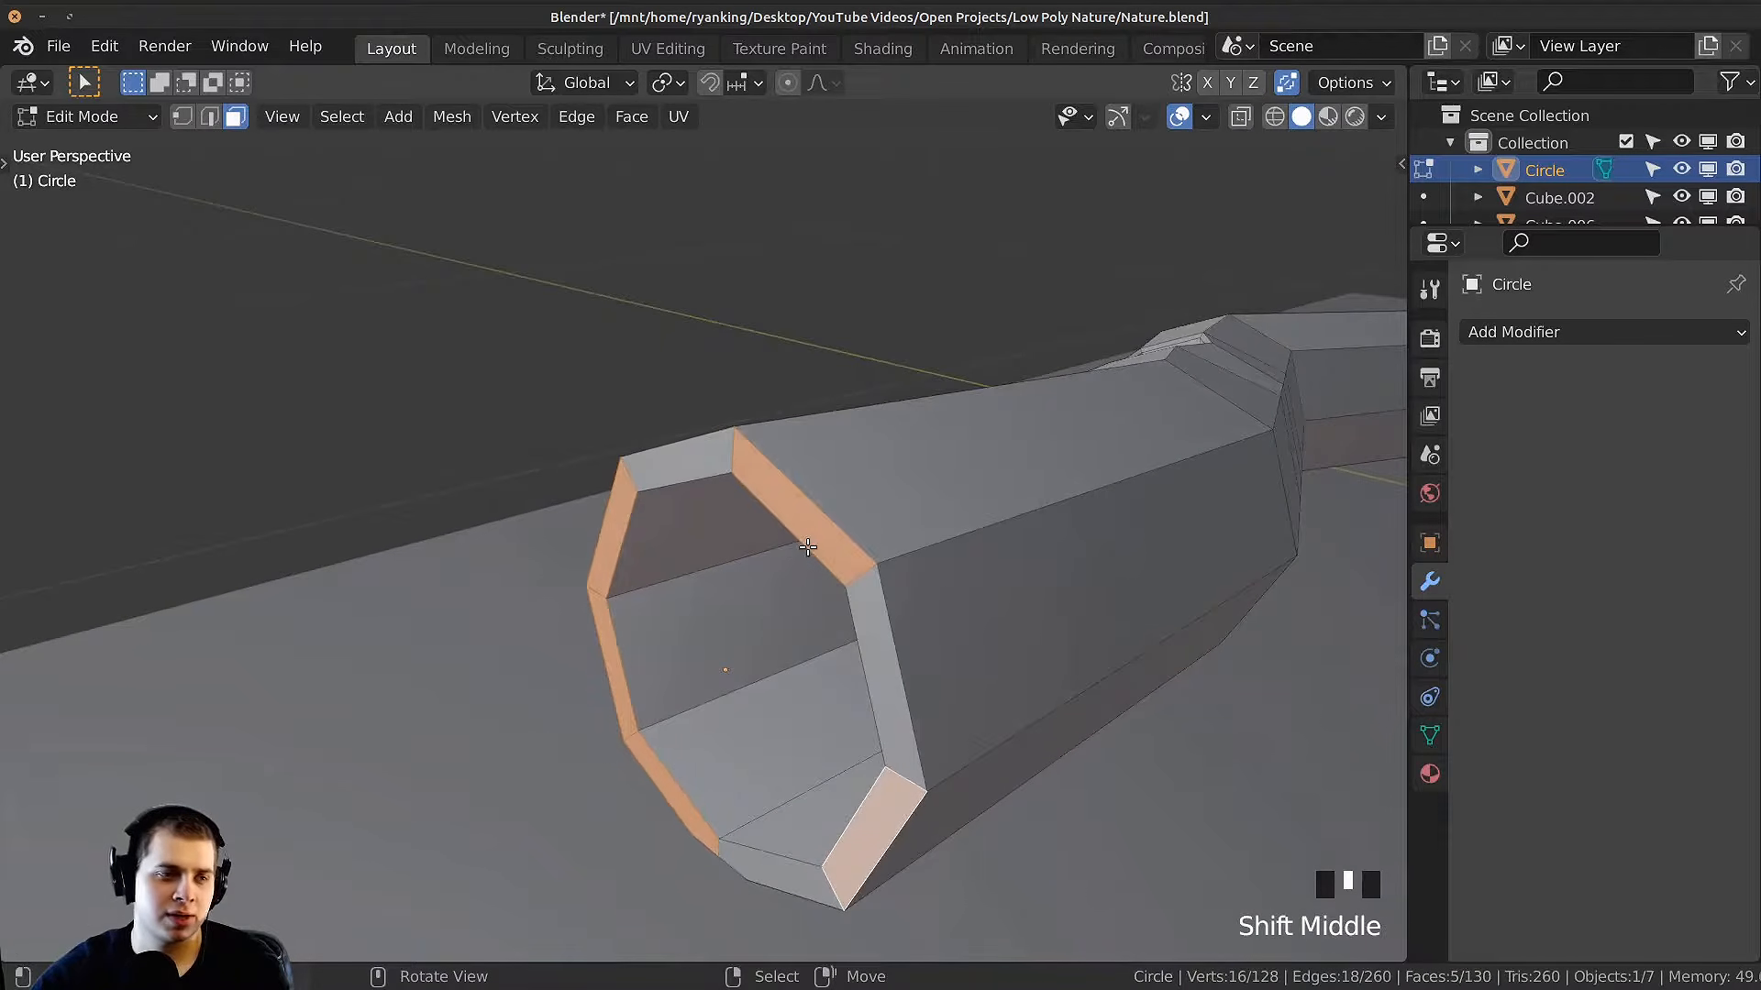
{"action": "key", "text": "e"}
{"action": "left_click", "coordinate": [761, 557]}
Step: Scale and move the extruded end faces slightly to shape the protruding pieces of the broken end
{"action": "key", "text": "s"}
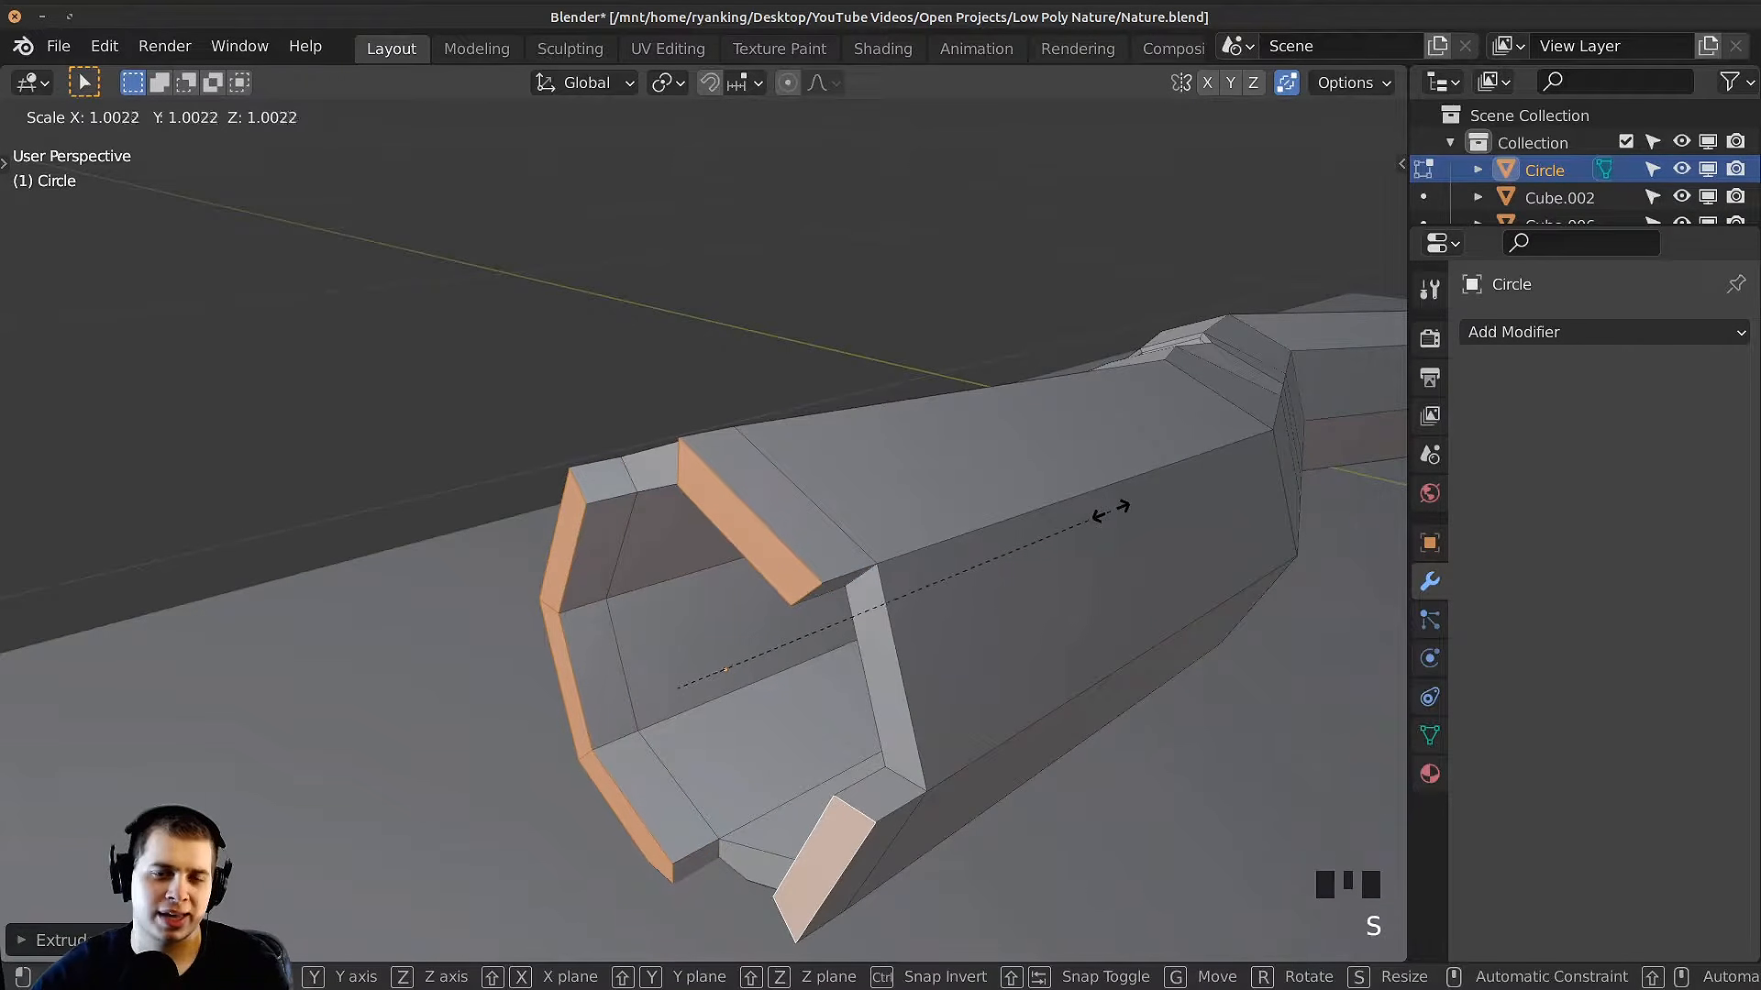
{"action": "left_click", "coordinate": [1174, 508]}
{"action": "key", "text": "s"}
{"action": "left_click", "coordinate": [1181, 505]}
{"action": "key", "text": "g"}
{"action": "left_click", "coordinate": [1188, 503]}
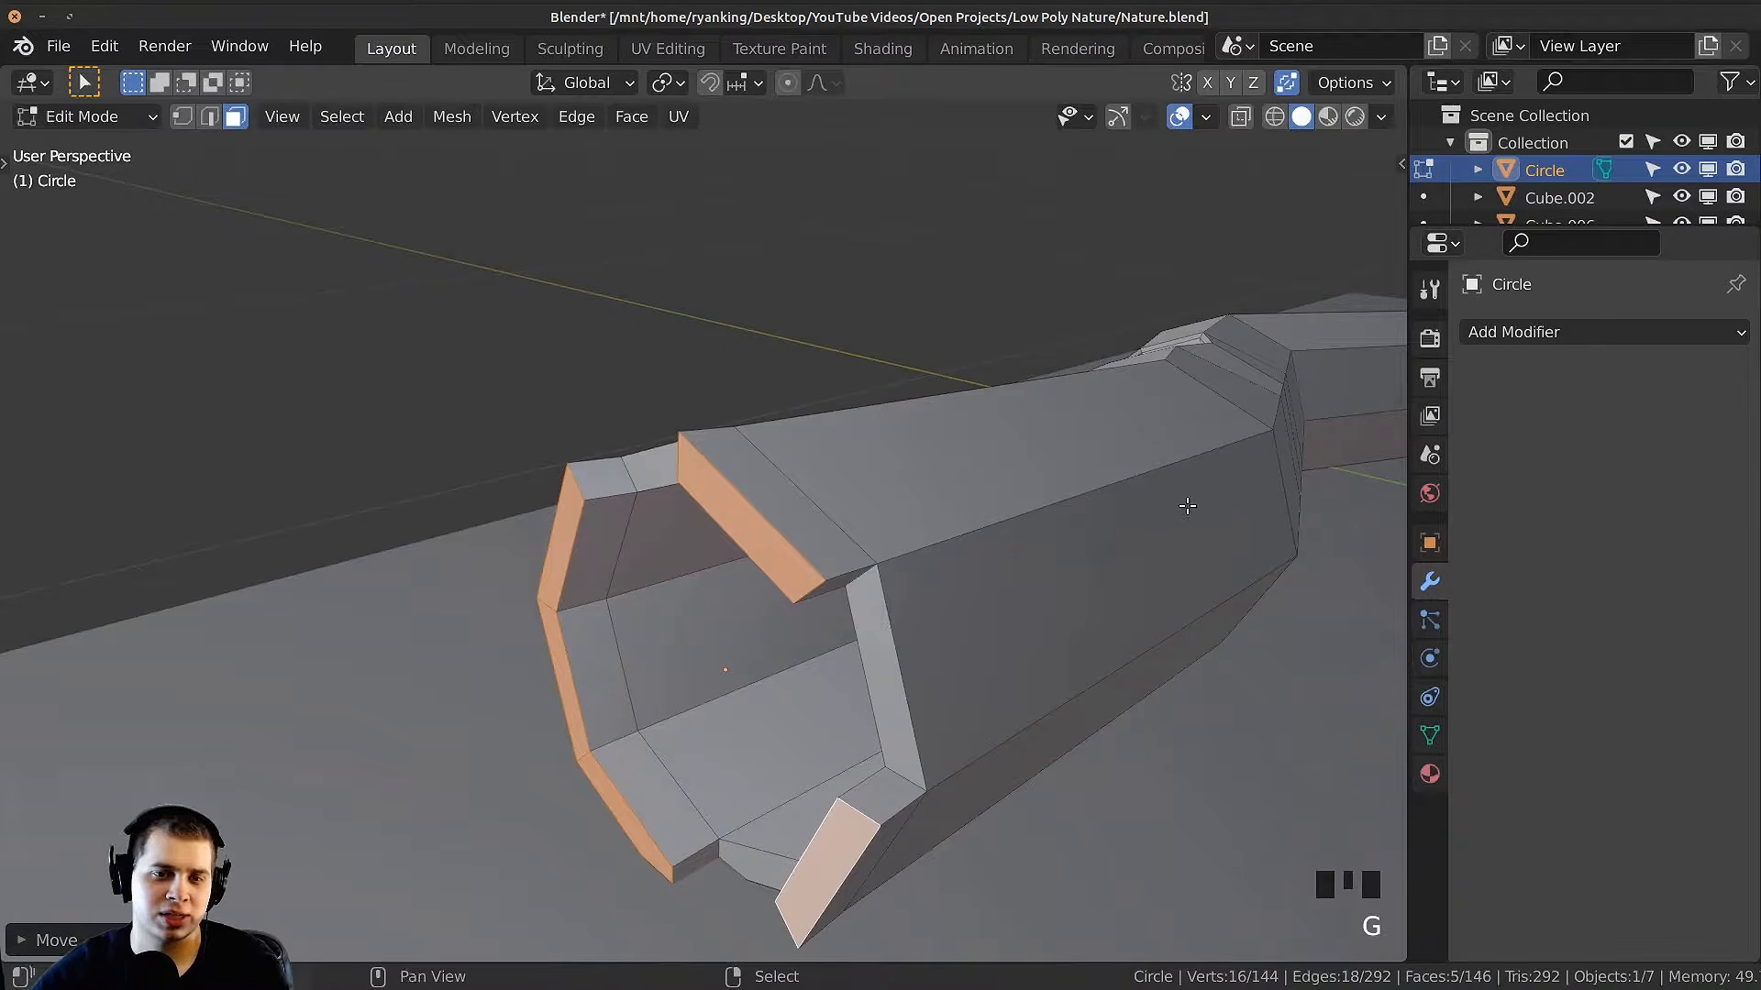
{"action": "key", "text": "Tab"}
{"action": "middle_click_drag", "start_coordinate": [1190, 503], "coordinate": [965, 535]}
{"action": "key", "text": "Tab"}
{"action": "key", "text": "g"}
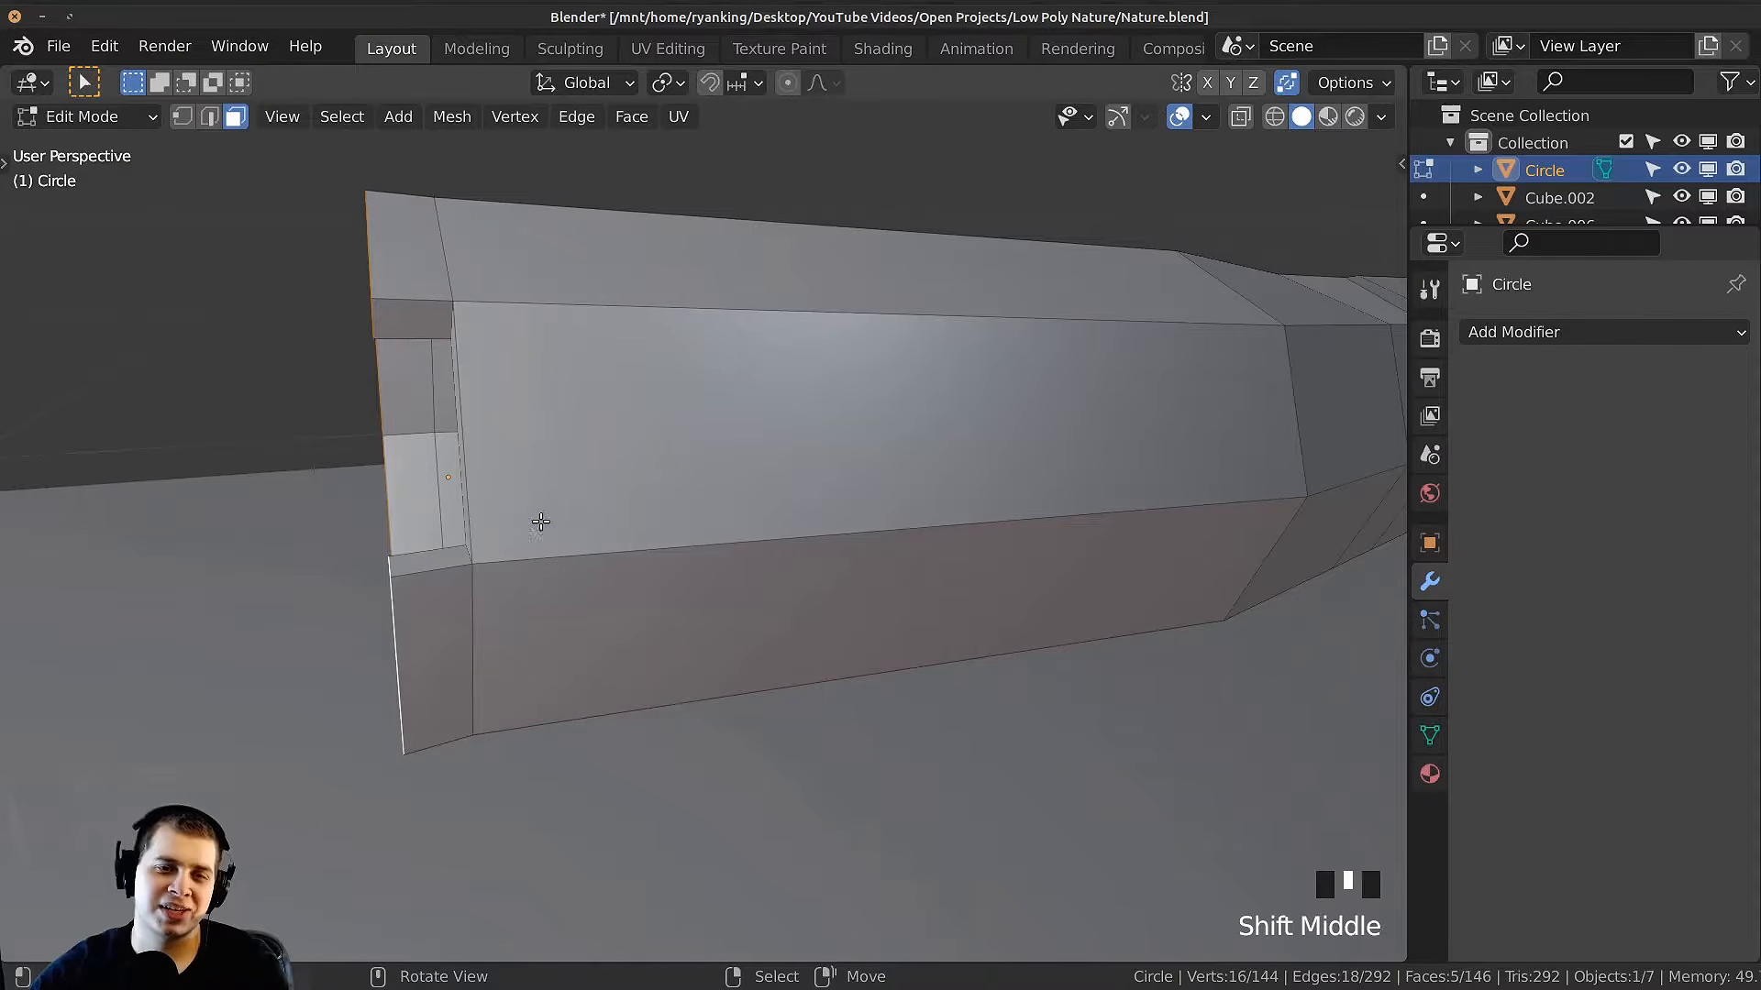
Step: Add two closely spaced lengthwise loop cuts near the lower edge of the recessed side strip of the log
{"action": "middle_click_drag", "start_coordinate": [658, 510], "coordinate": [727, 510], "text": "shift"}
{"action": "key", "text": "ctrl+r"}
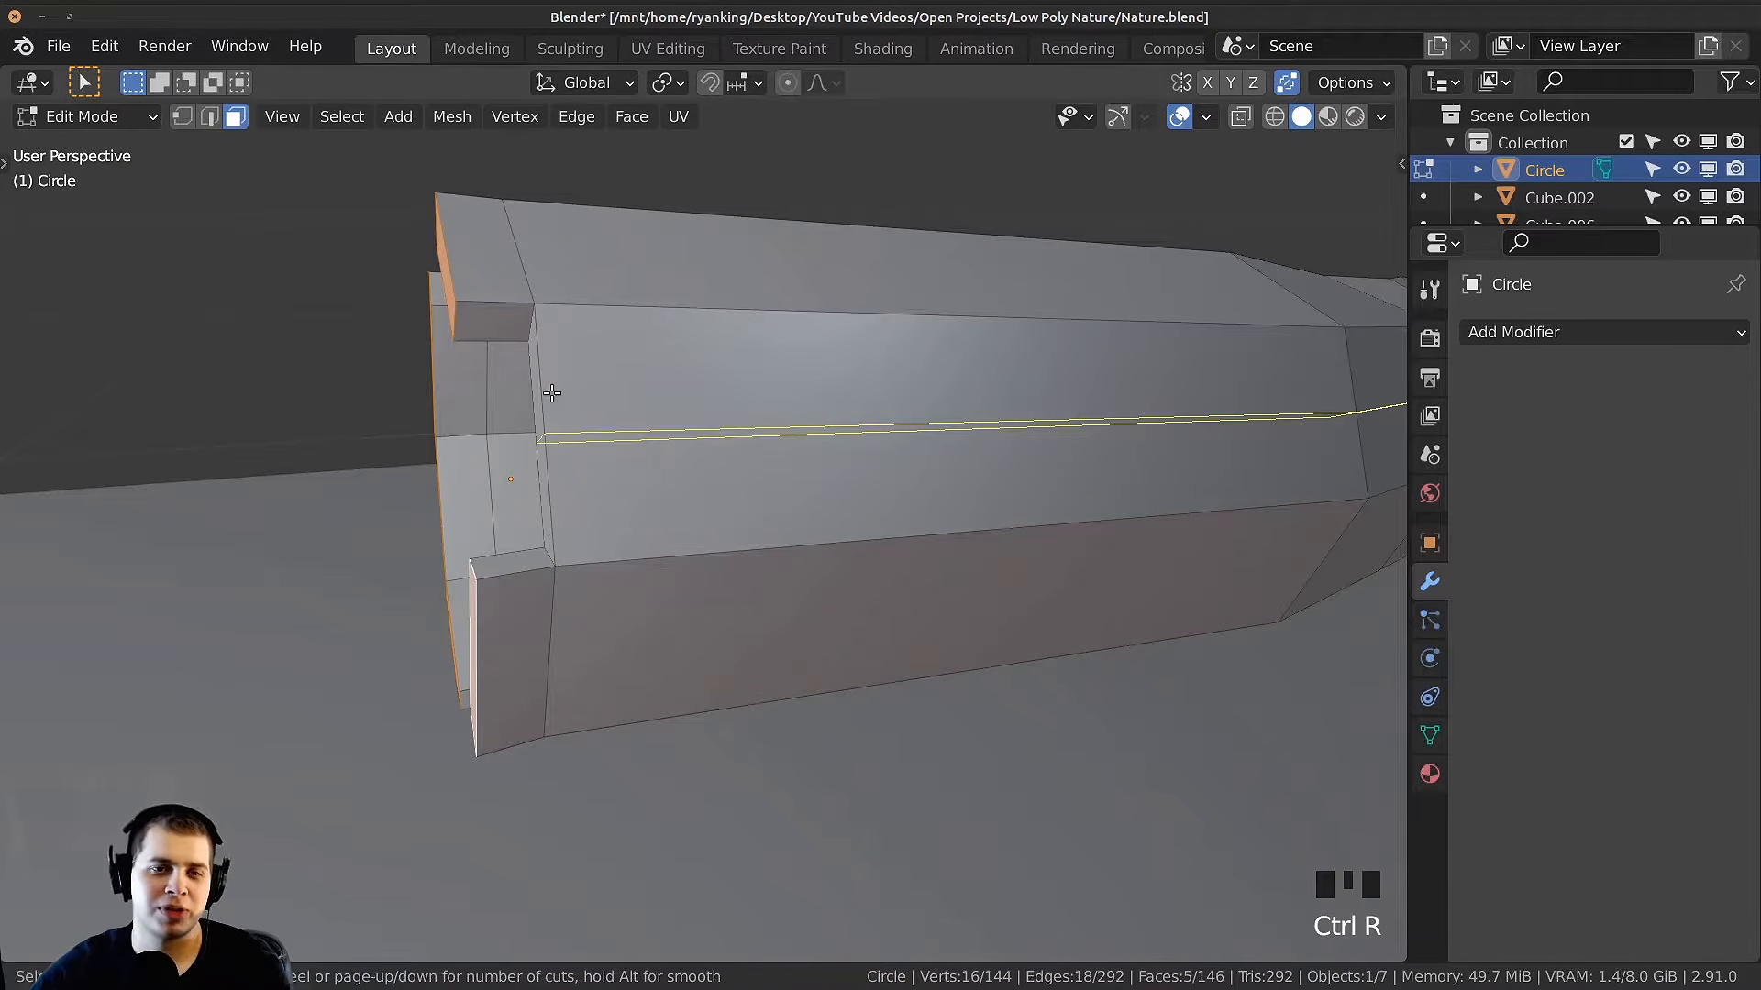
{"action": "left_click", "coordinate": [565, 414]}
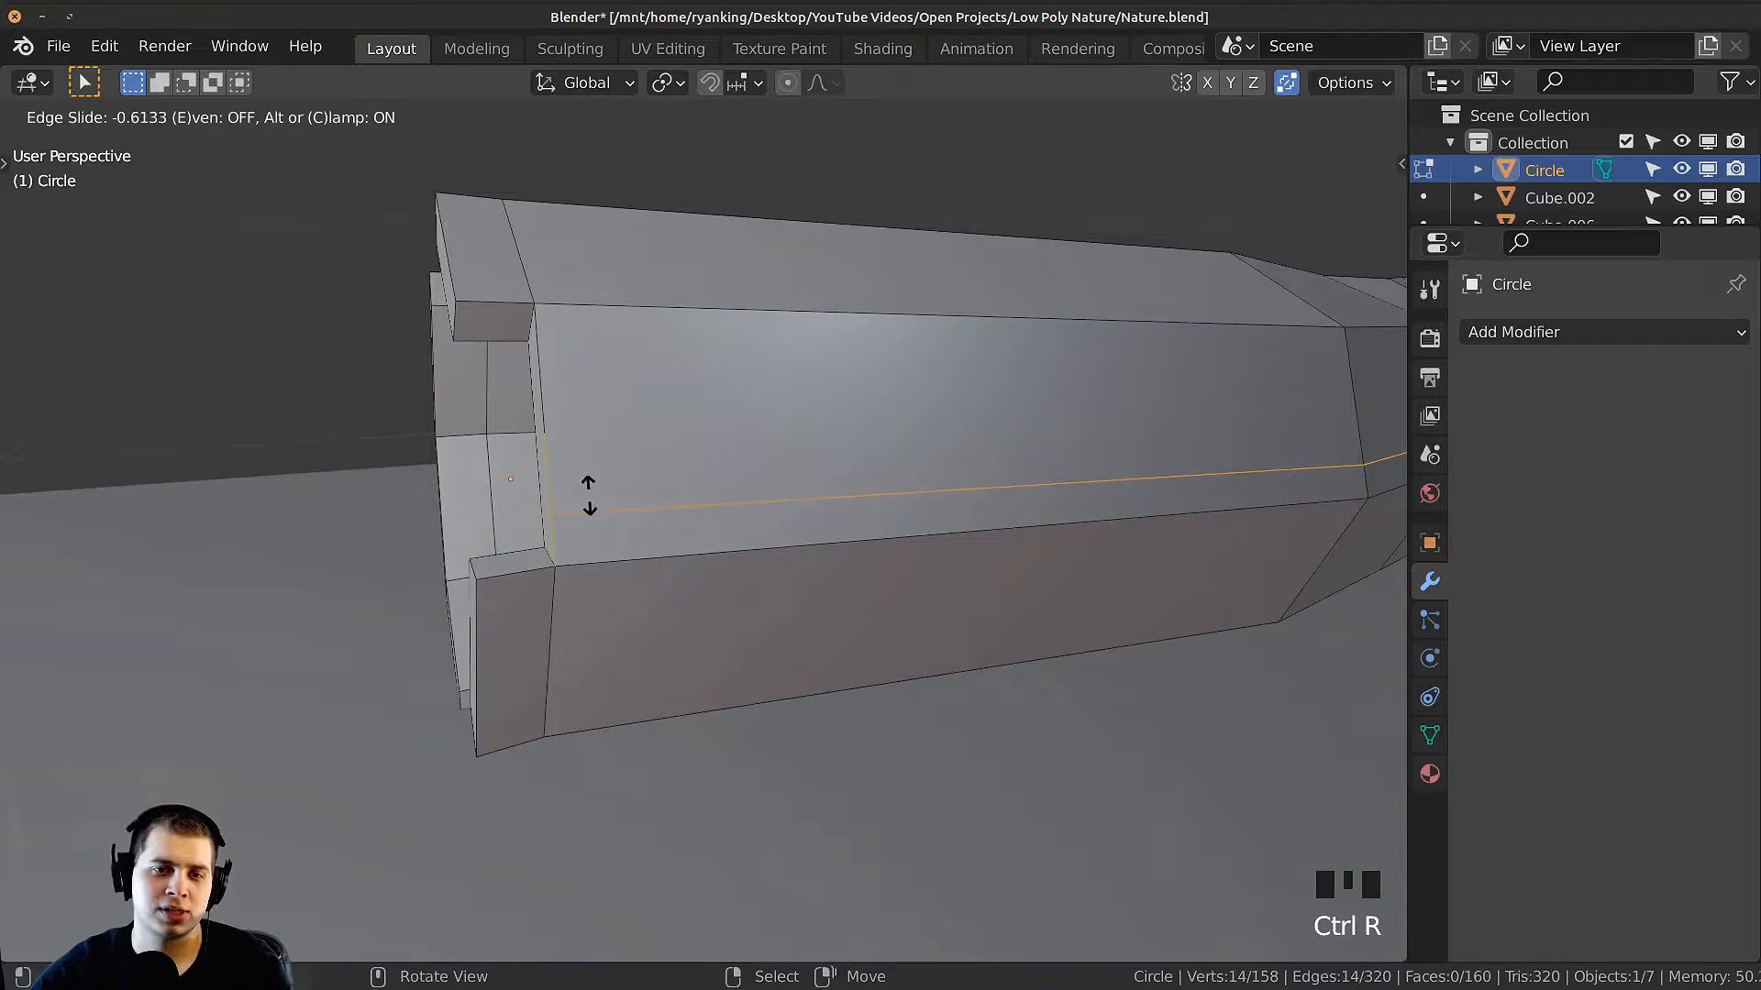
{"action": "key", "text": "ctrl+z"}
{"action": "key", "text": "ctrl+r"}
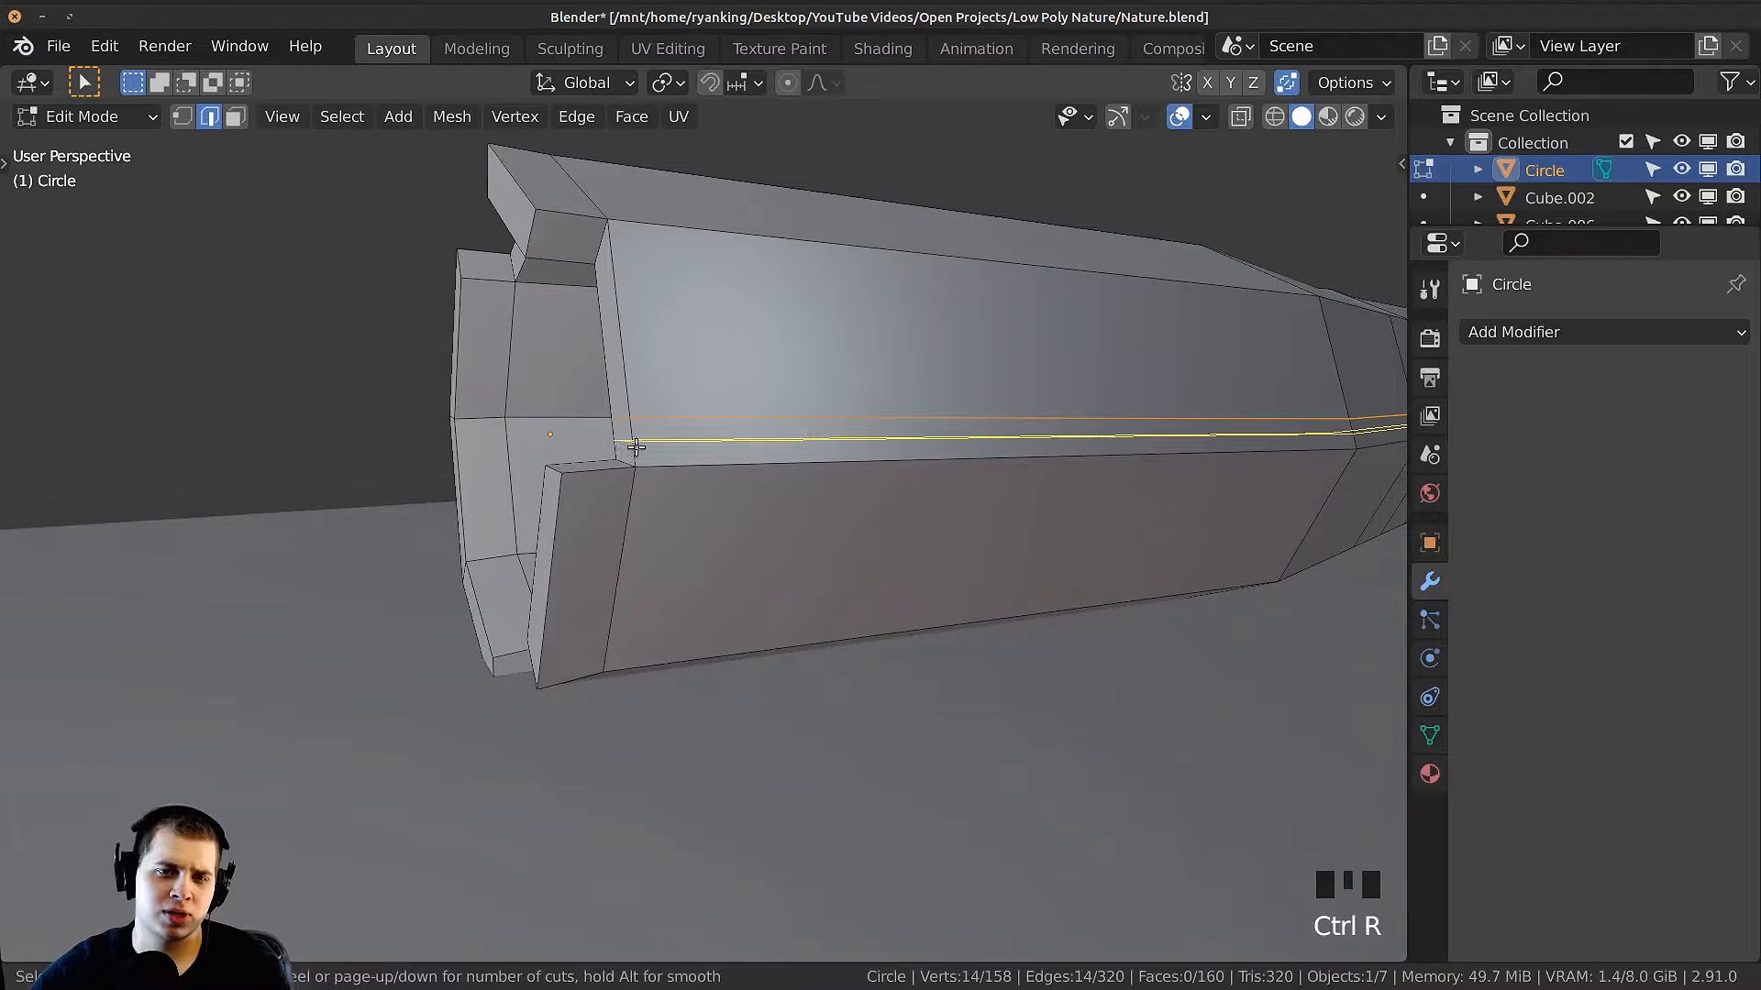
{"action": "left_click", "coordinate": [641, 442]}
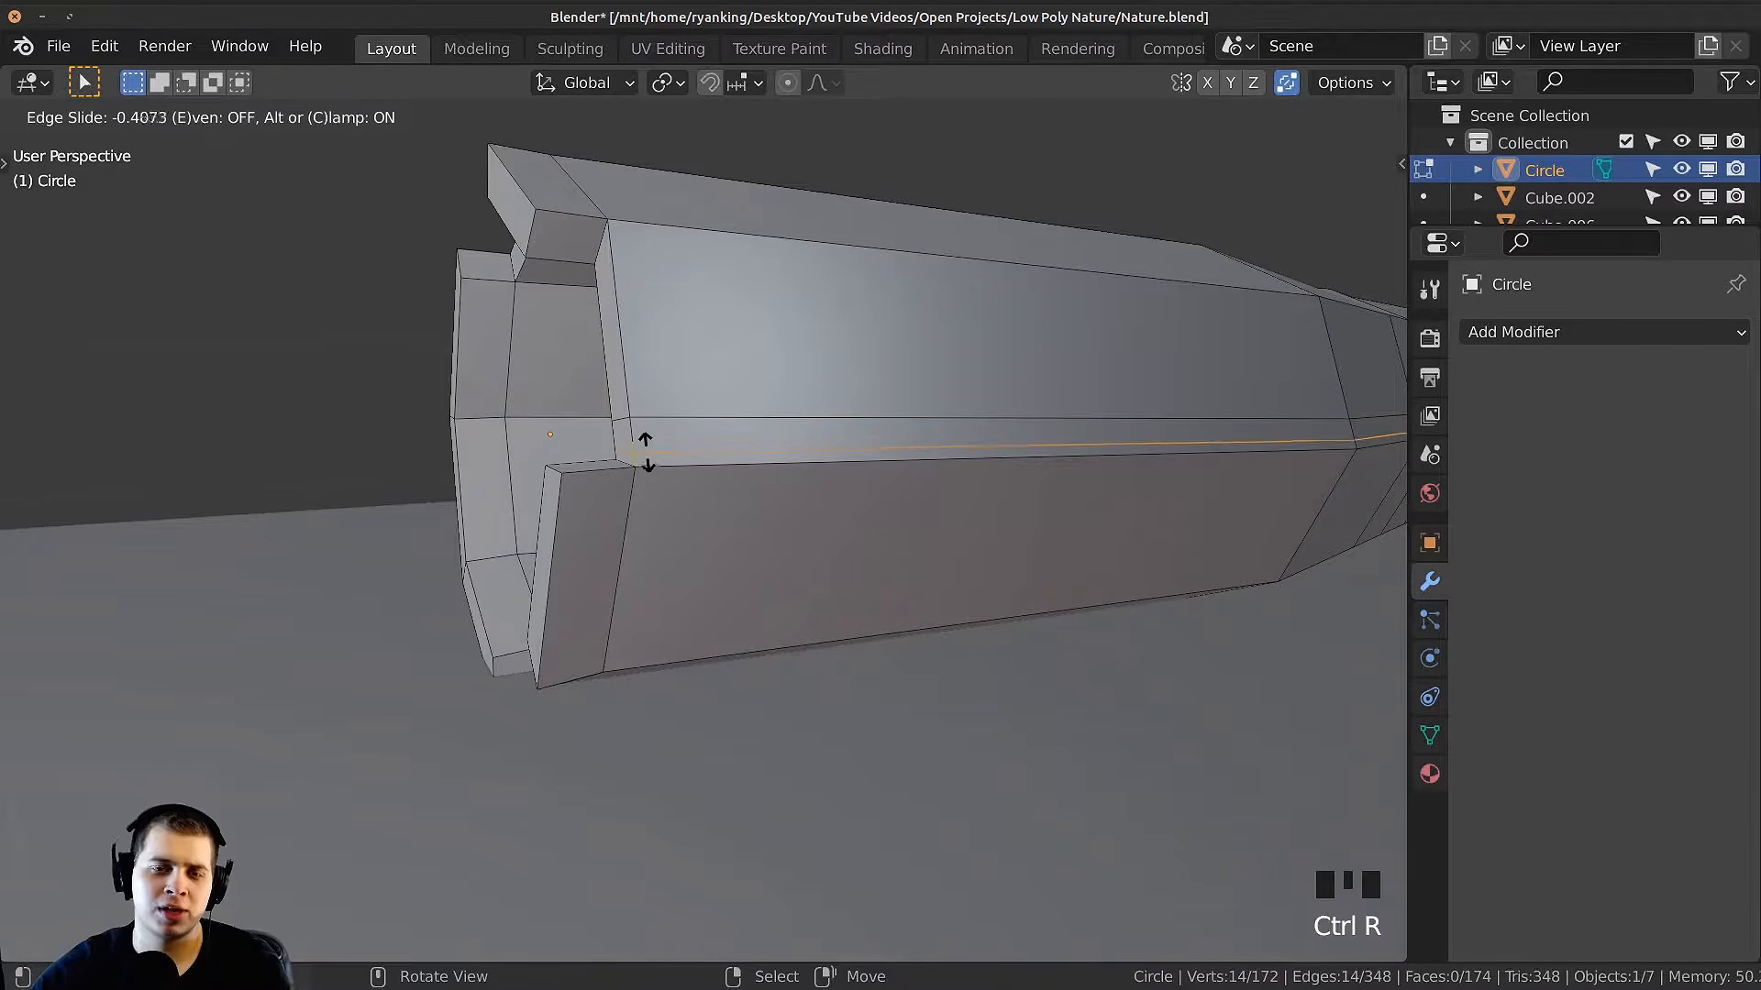
{"action": "left_click", "coordinate": [651, 427]}
{"action": "middle_click_drag", "start_coordinate": [647, 451], "coordinate": [917, 529]}
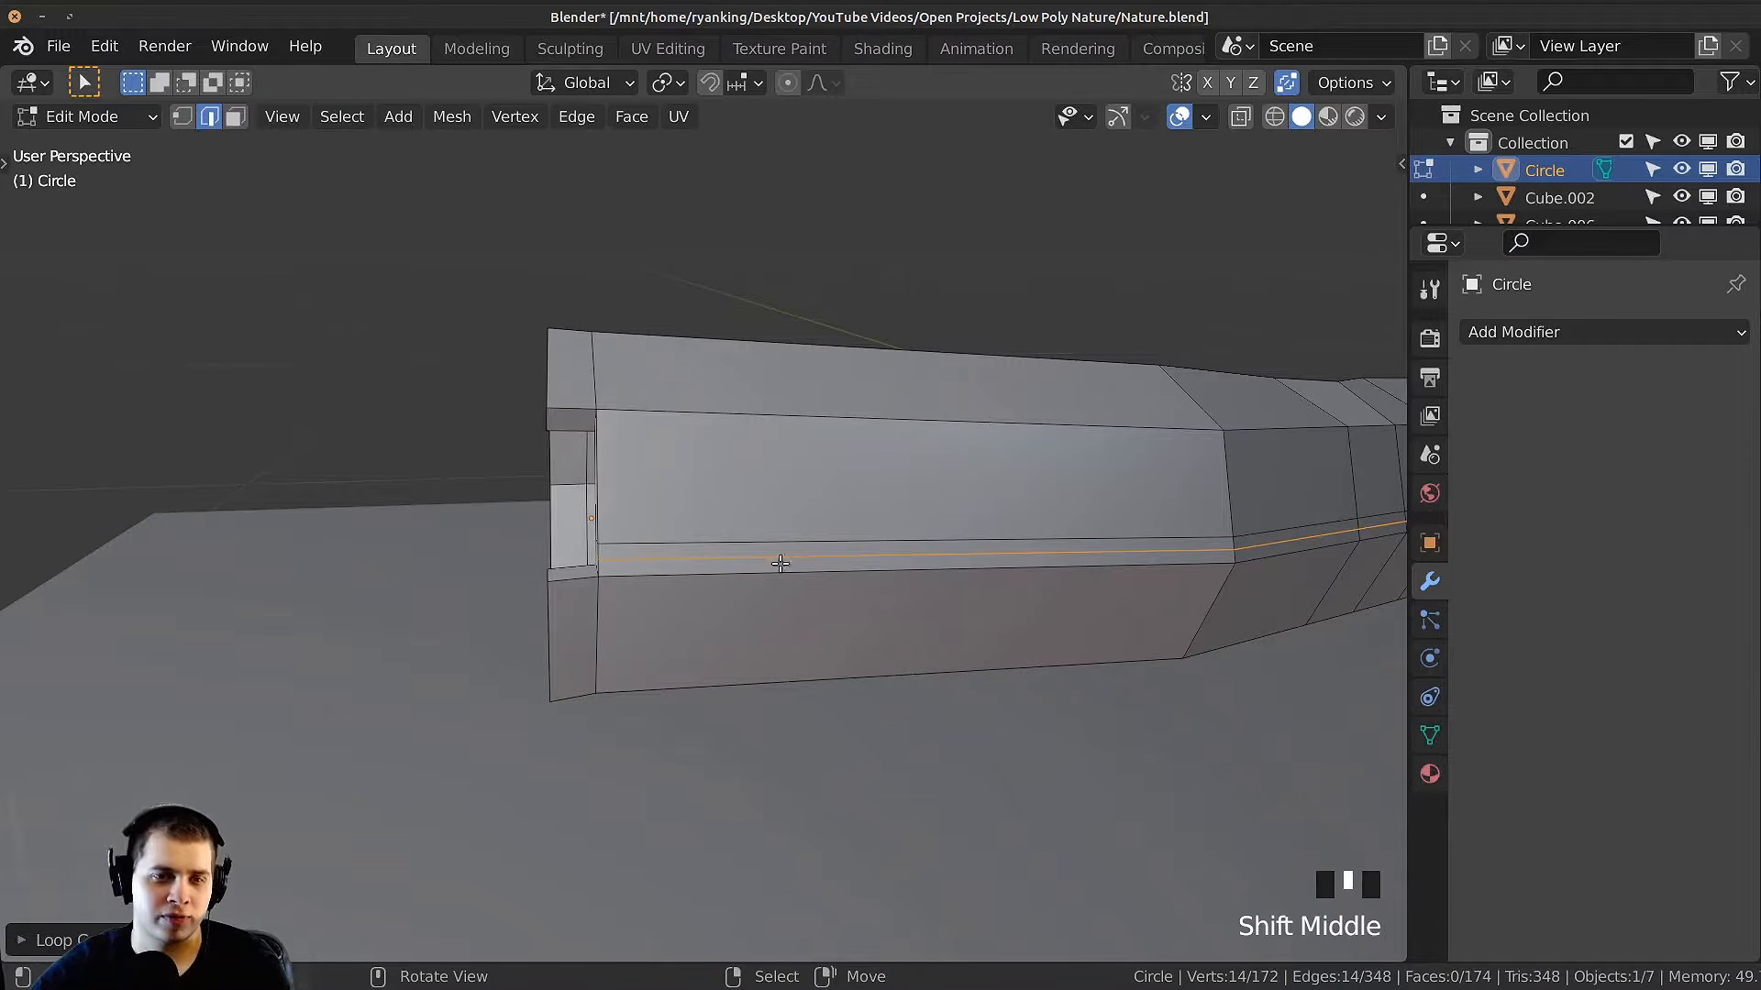
Step: Add a loop cut around the log's end section and slide it a little toward the broken end
{"action": "key", "text": "ctrl+r"}
{"action": "left_click", "coordinate": [916, 364]}
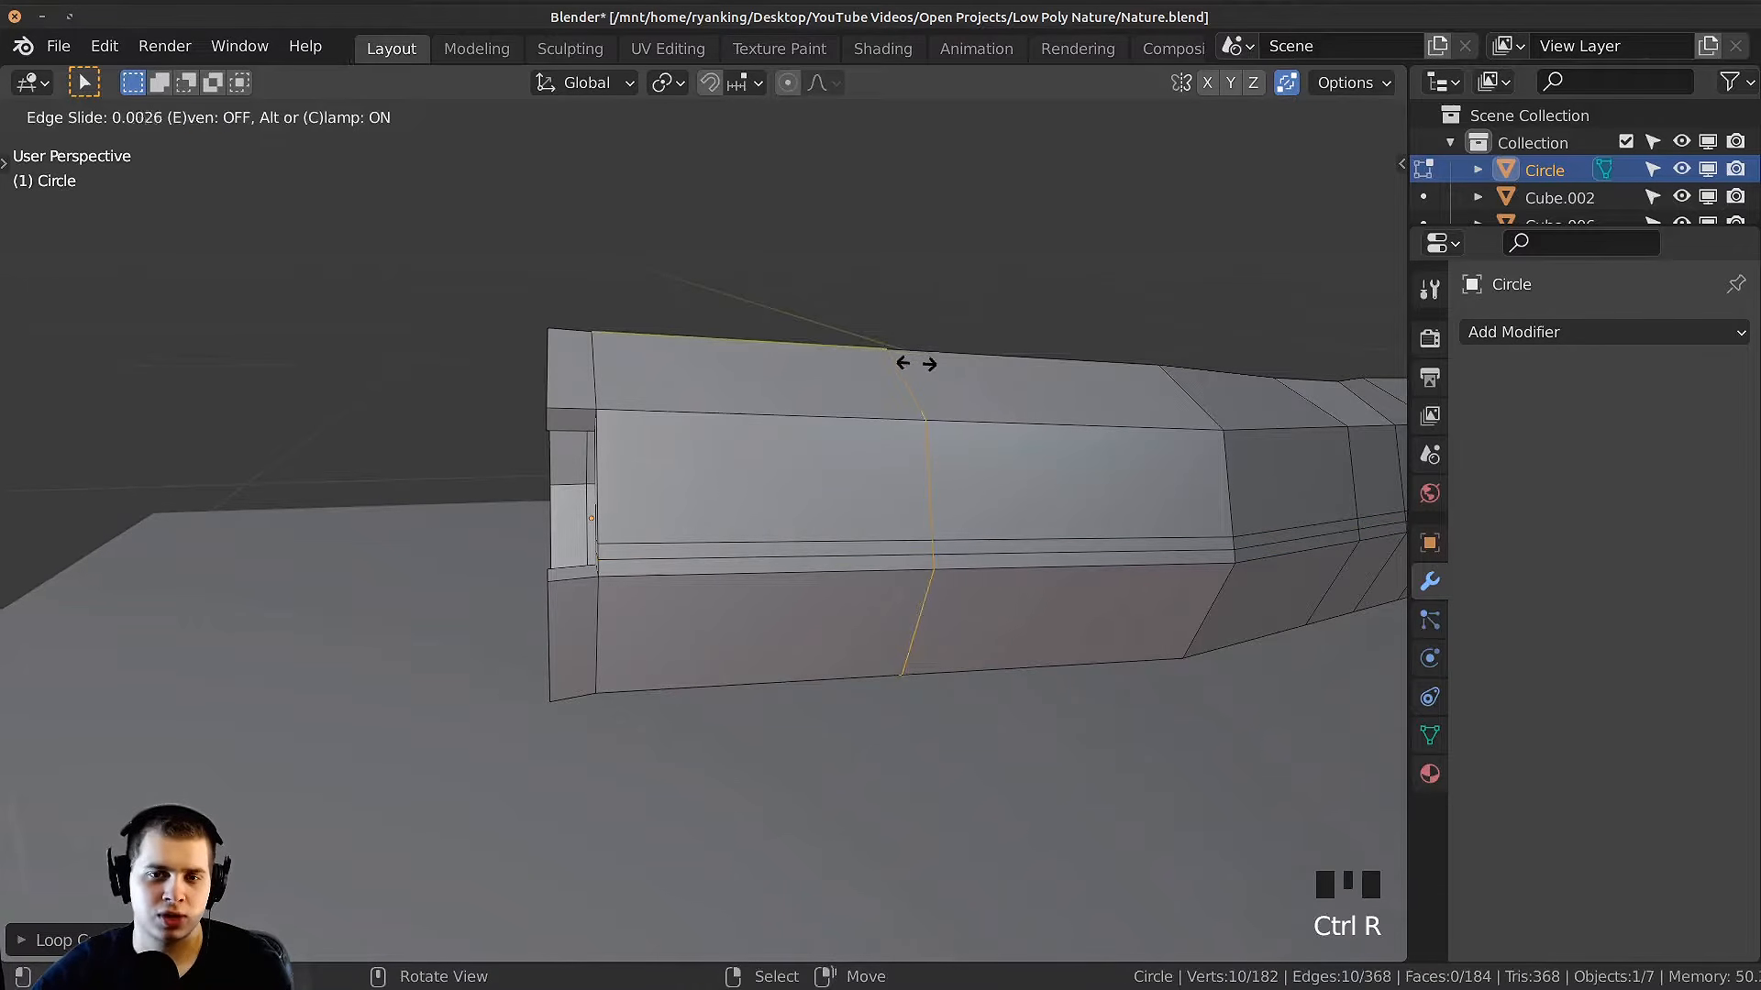
{"action": "left_click", "coordinate": [863, 357]}
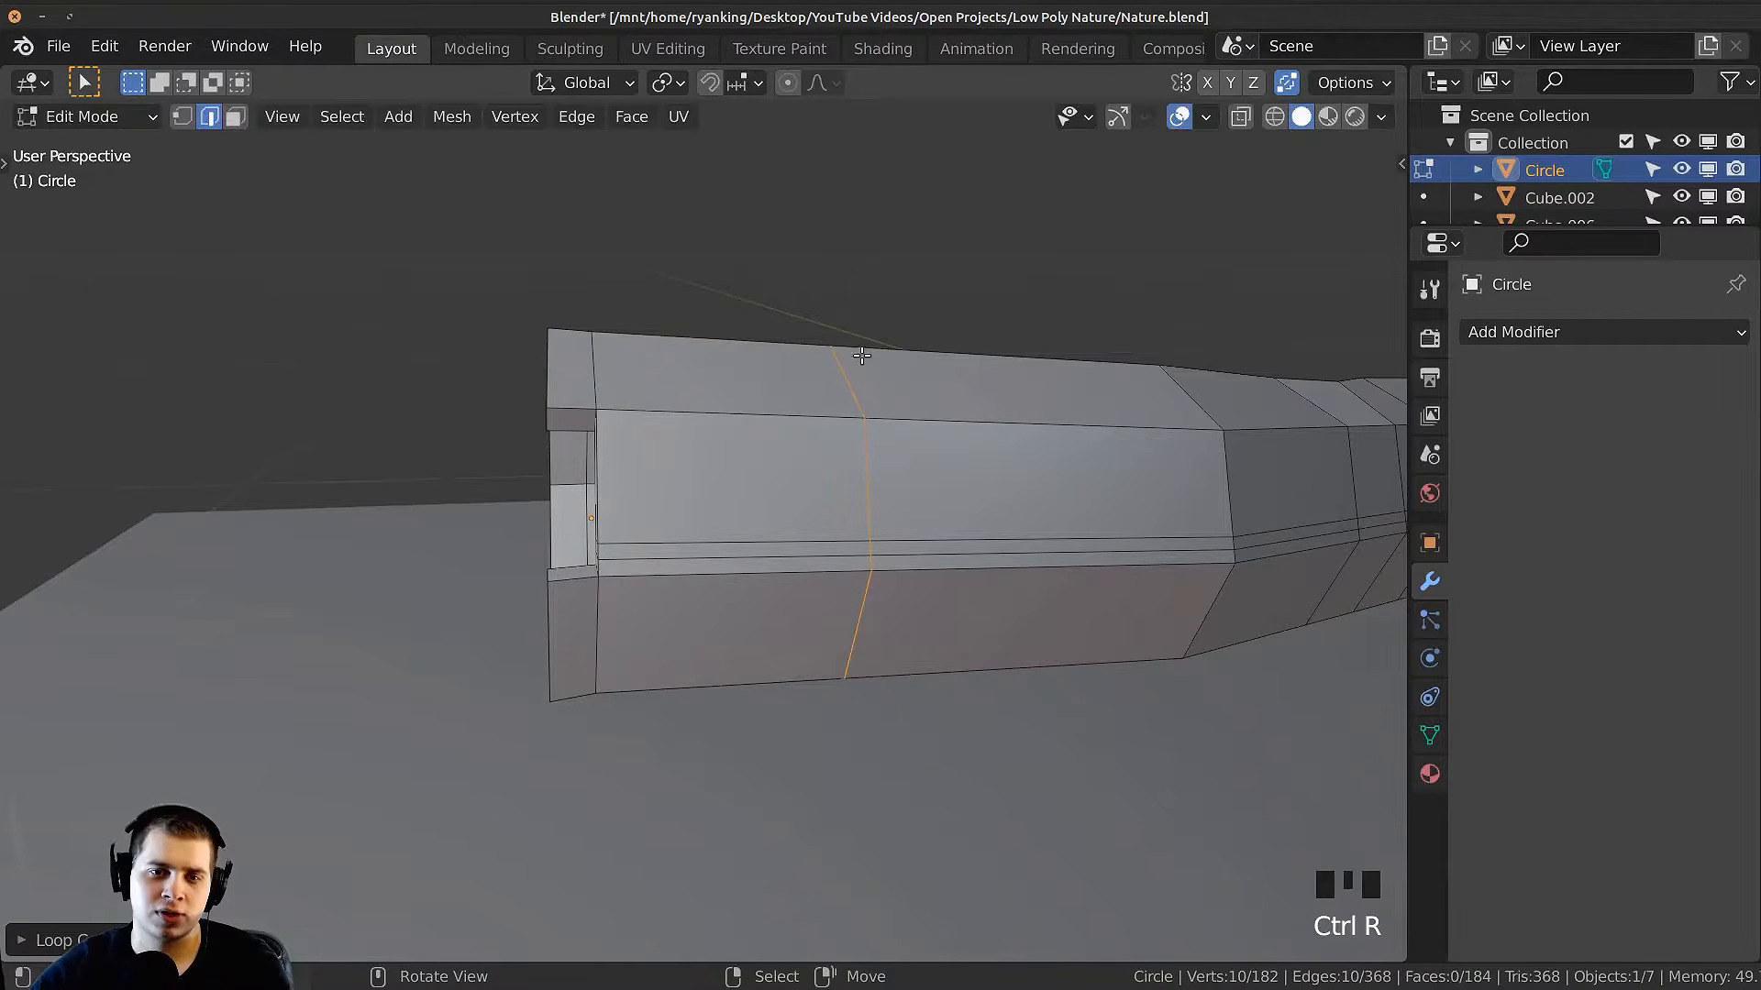
Step: Slide the outer and inner rim vertices of the middle lengthwise edge back to the crosswise loop, opening a wedge-shaped crack
{"action": "middle_click_drag", "start_coordinate": [660, 541], "coordinate": [704, 539]}
{"action": "middle_click_drag", "start_coordinate": [703, 538], "coordinate": [723, 536]}
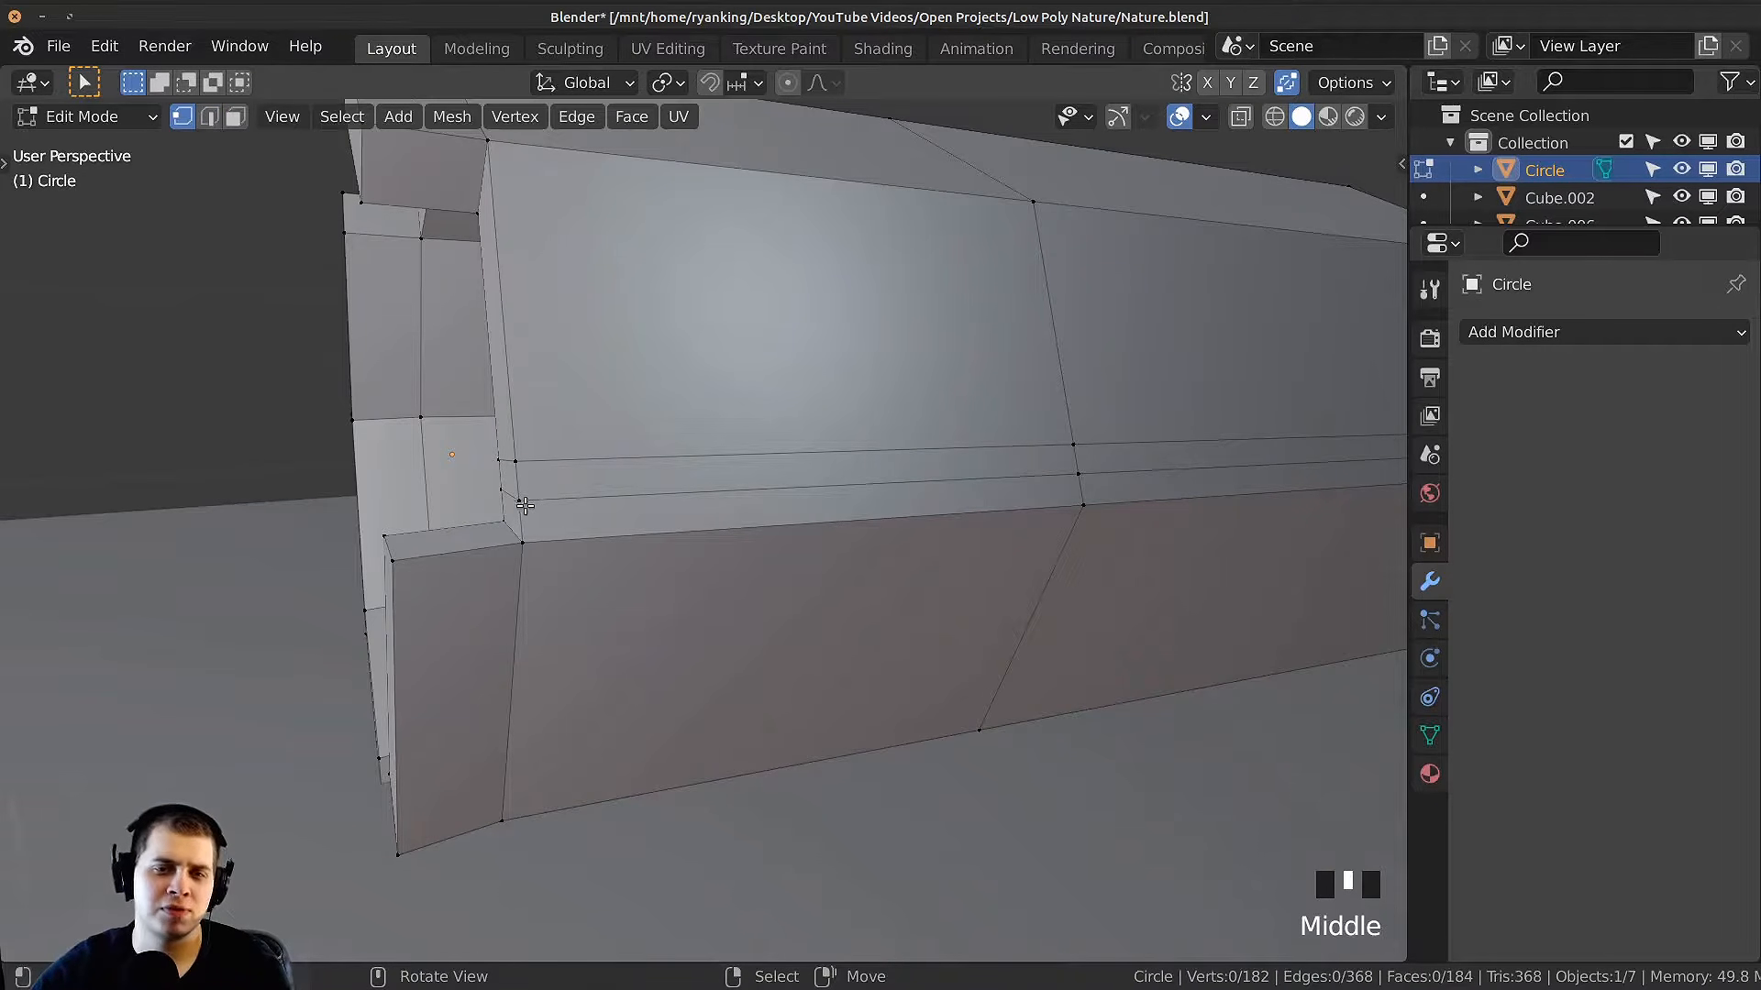
{"action": "key", "text": "g"}
{"action": "key", "text": "g"}
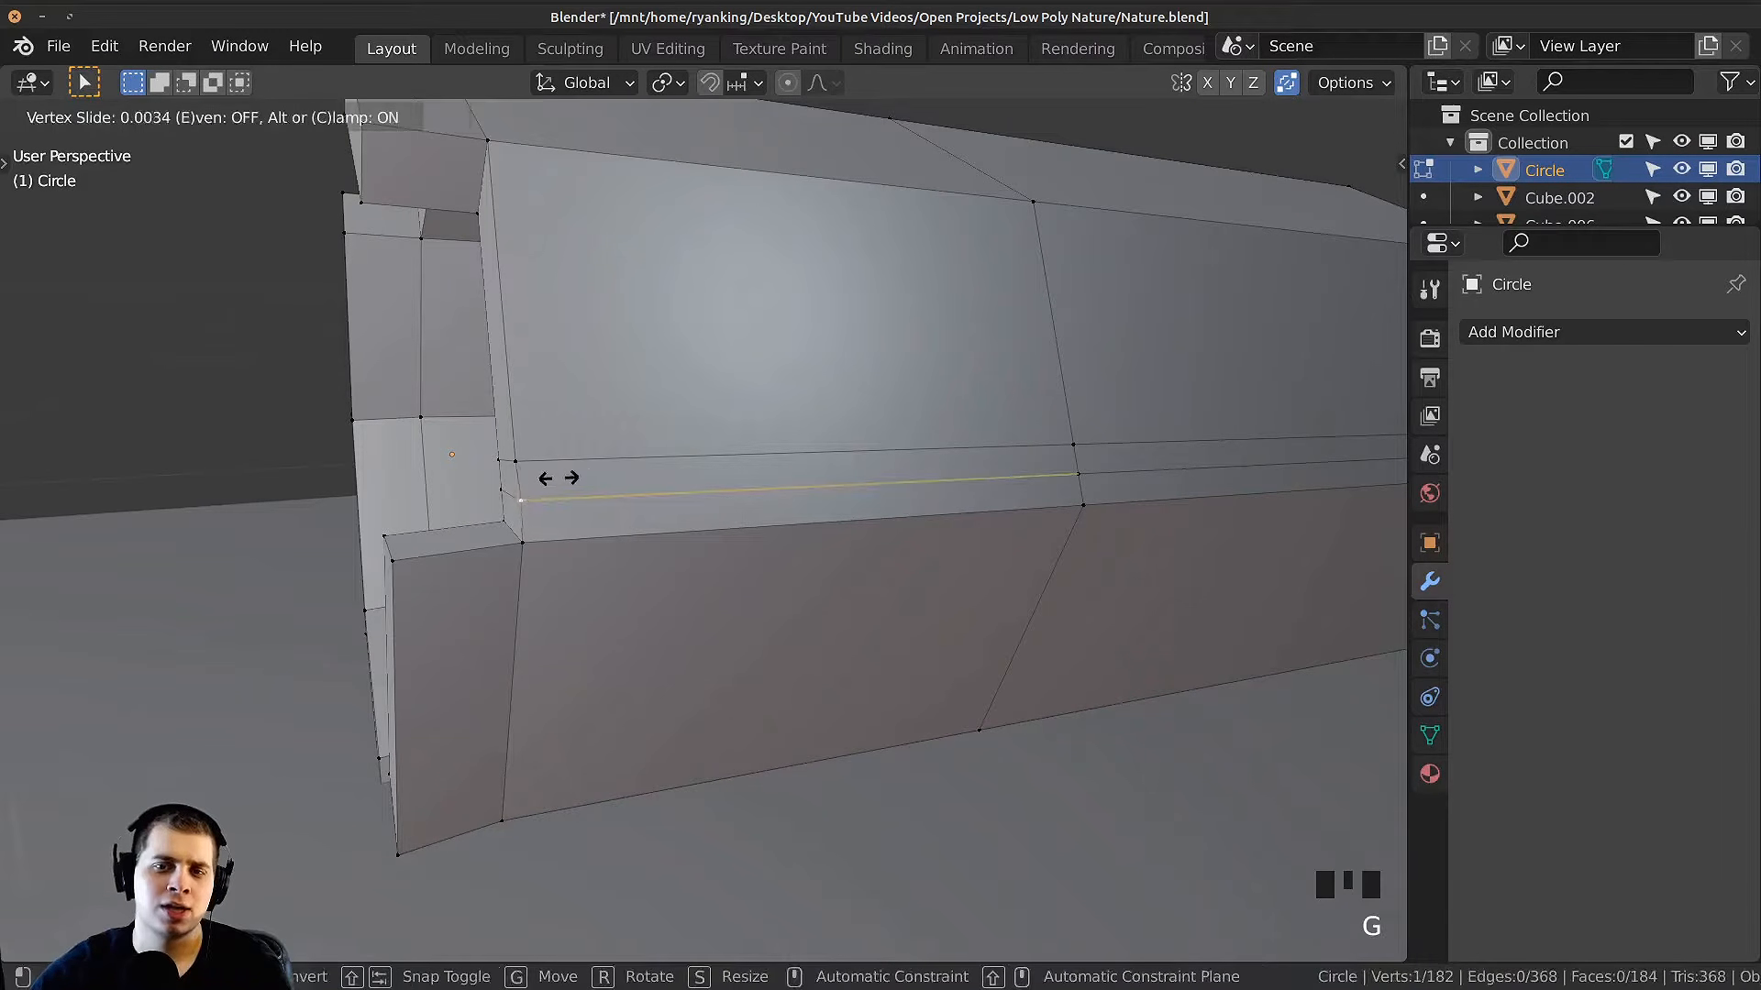
{"action": "left_click", "coordinate": [1319, 424]}
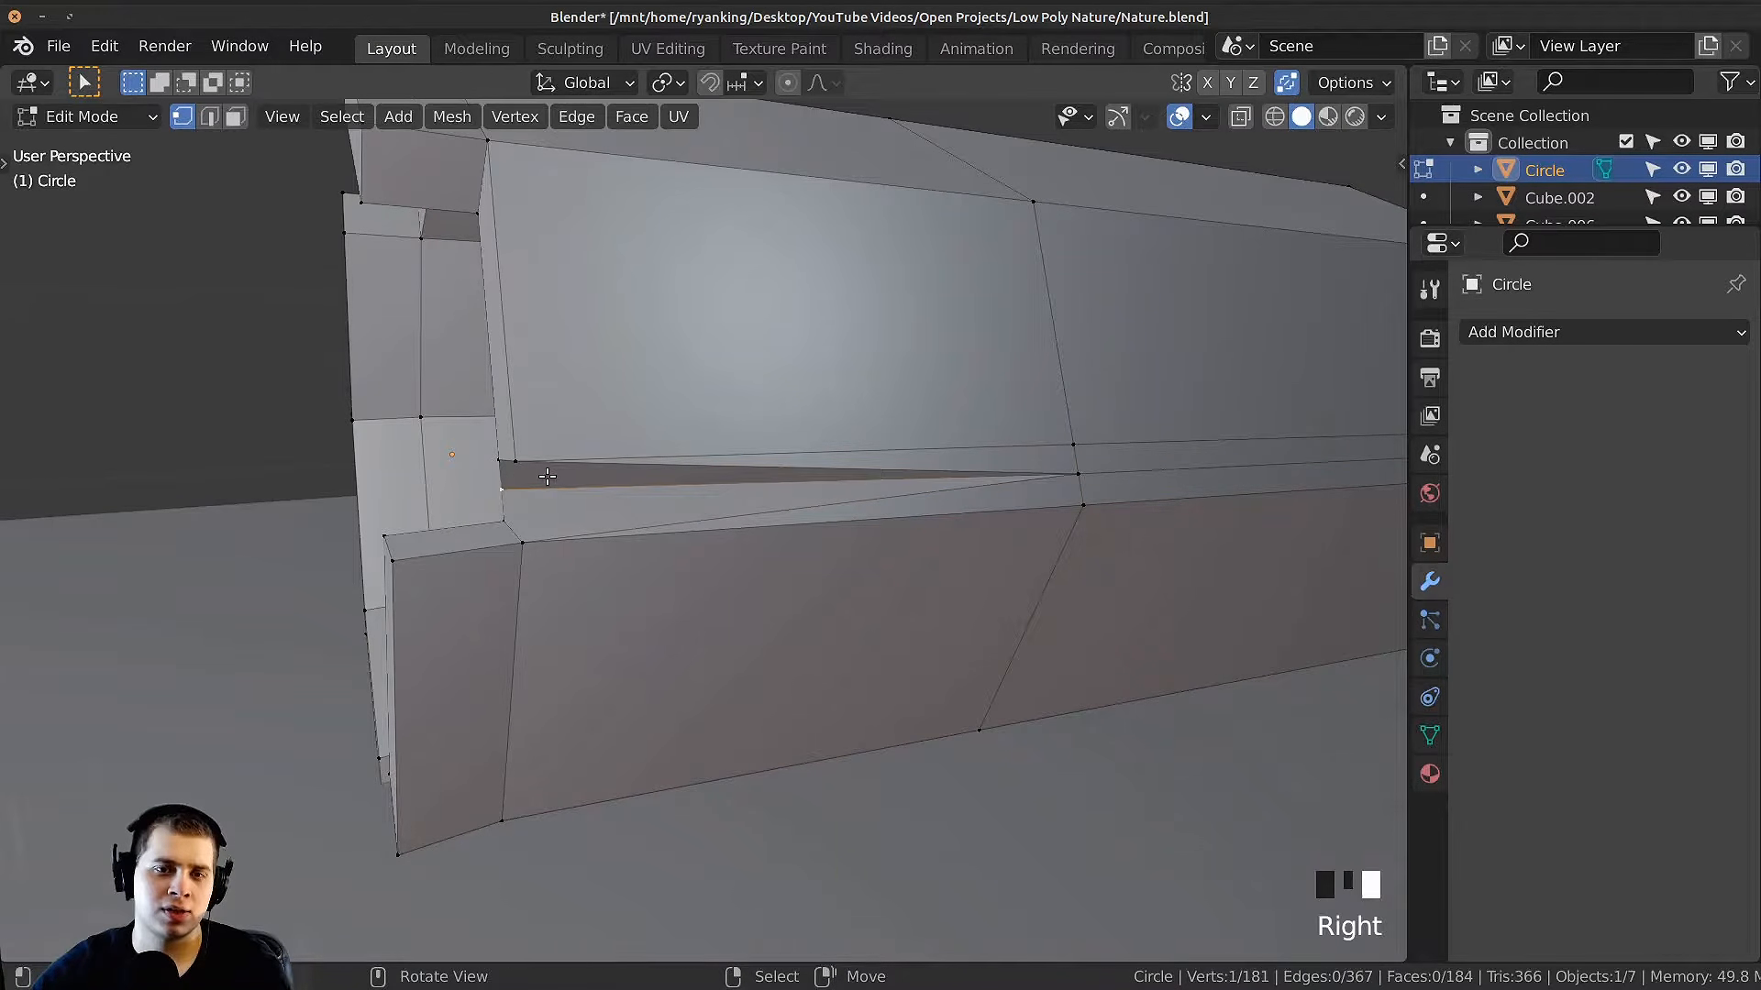
{"action": "key", "text": "g"}
{"action": "key", "text": "g"}
{"action": "left_click", "coordinate": [1337, 414]}
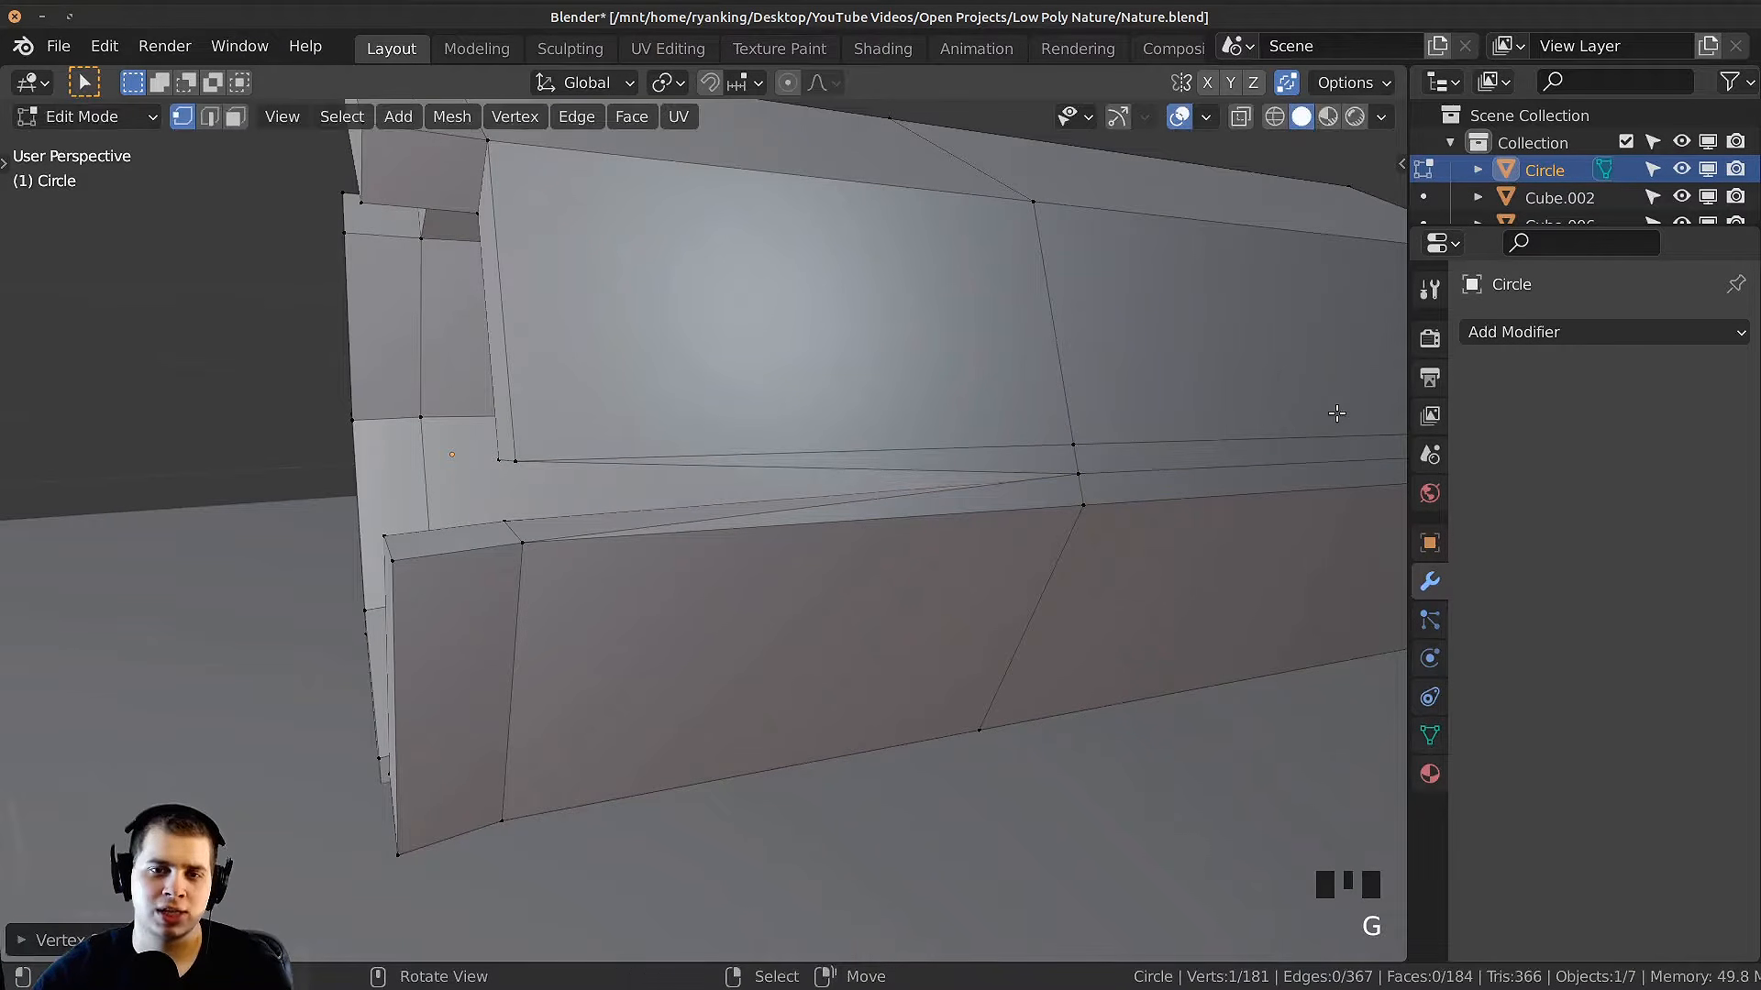
Step: Select the two vertices at the crack's upper corner on the rim and move them to widen the crack
{"action": "middle_click_drag", "start_coordinate": [886, 531], "coordinate": [1053, 472]}
{"action": "key", "text": "Tab"}
{"action": "scroll", "coordinate": [938, 545], "scroll_direction": "up", "scroll_amount": 2}
{"action": "key", "text": "Tab"}
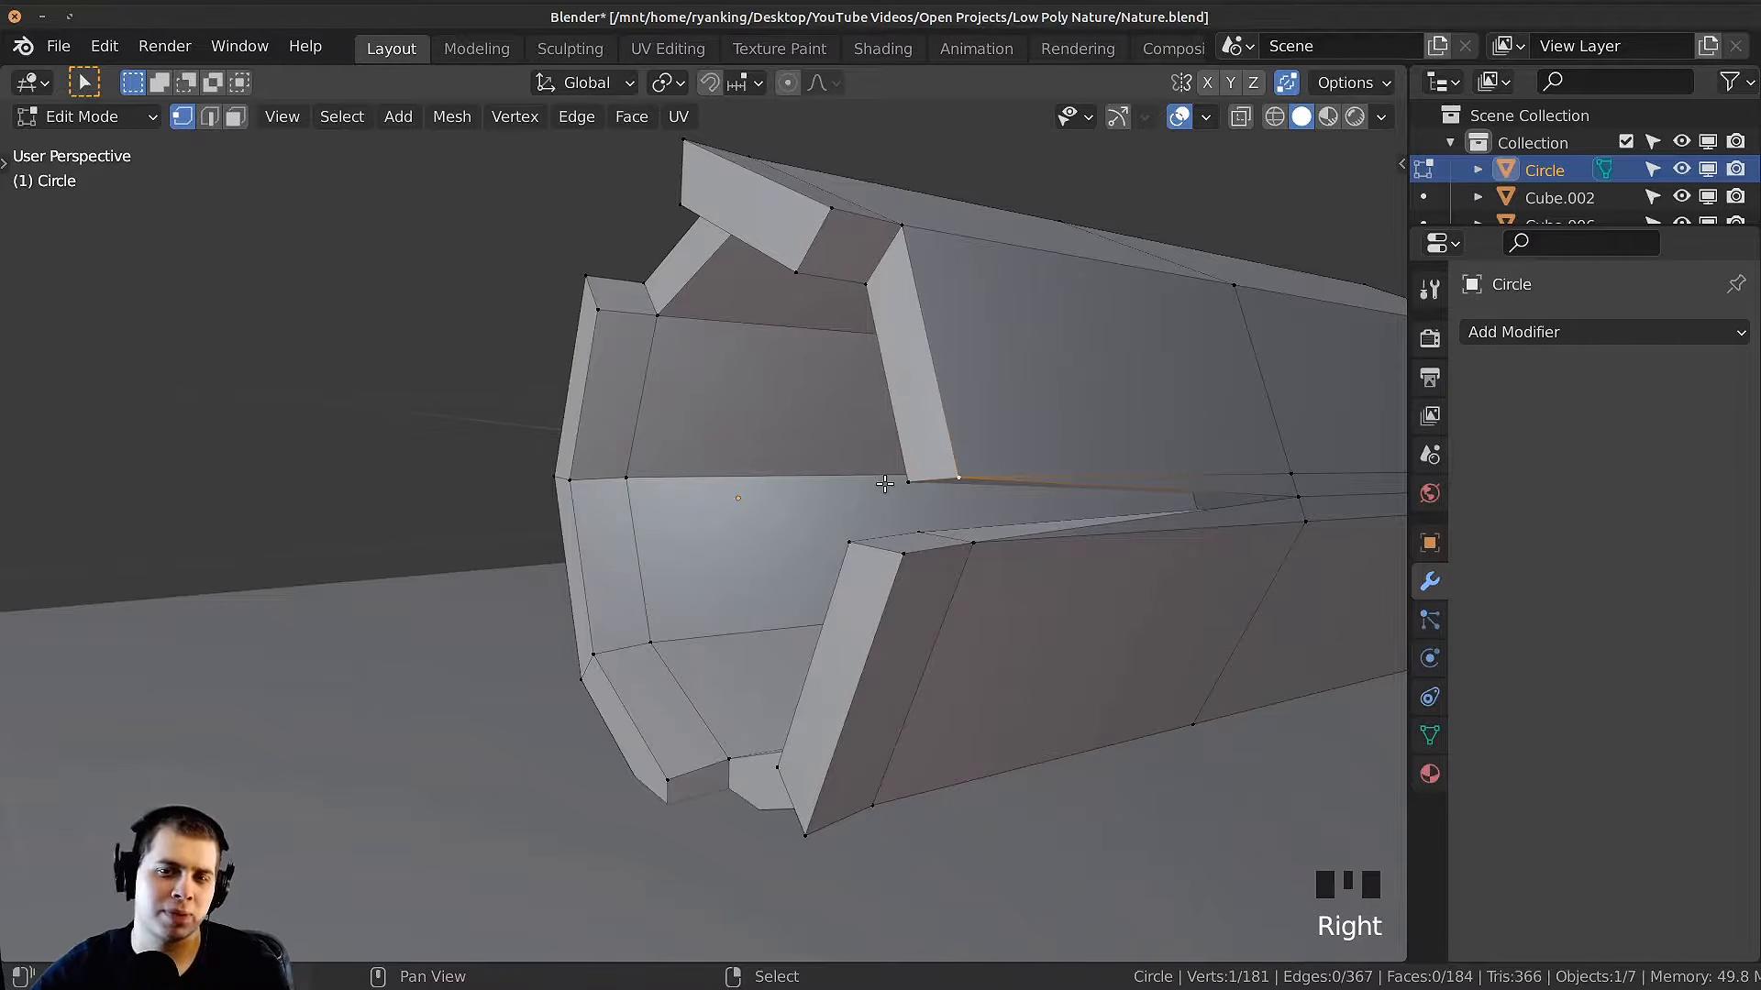
{"action": "middle_click_drag", "start_coordinate": [911, 482], "coordinate": [948, 523]}
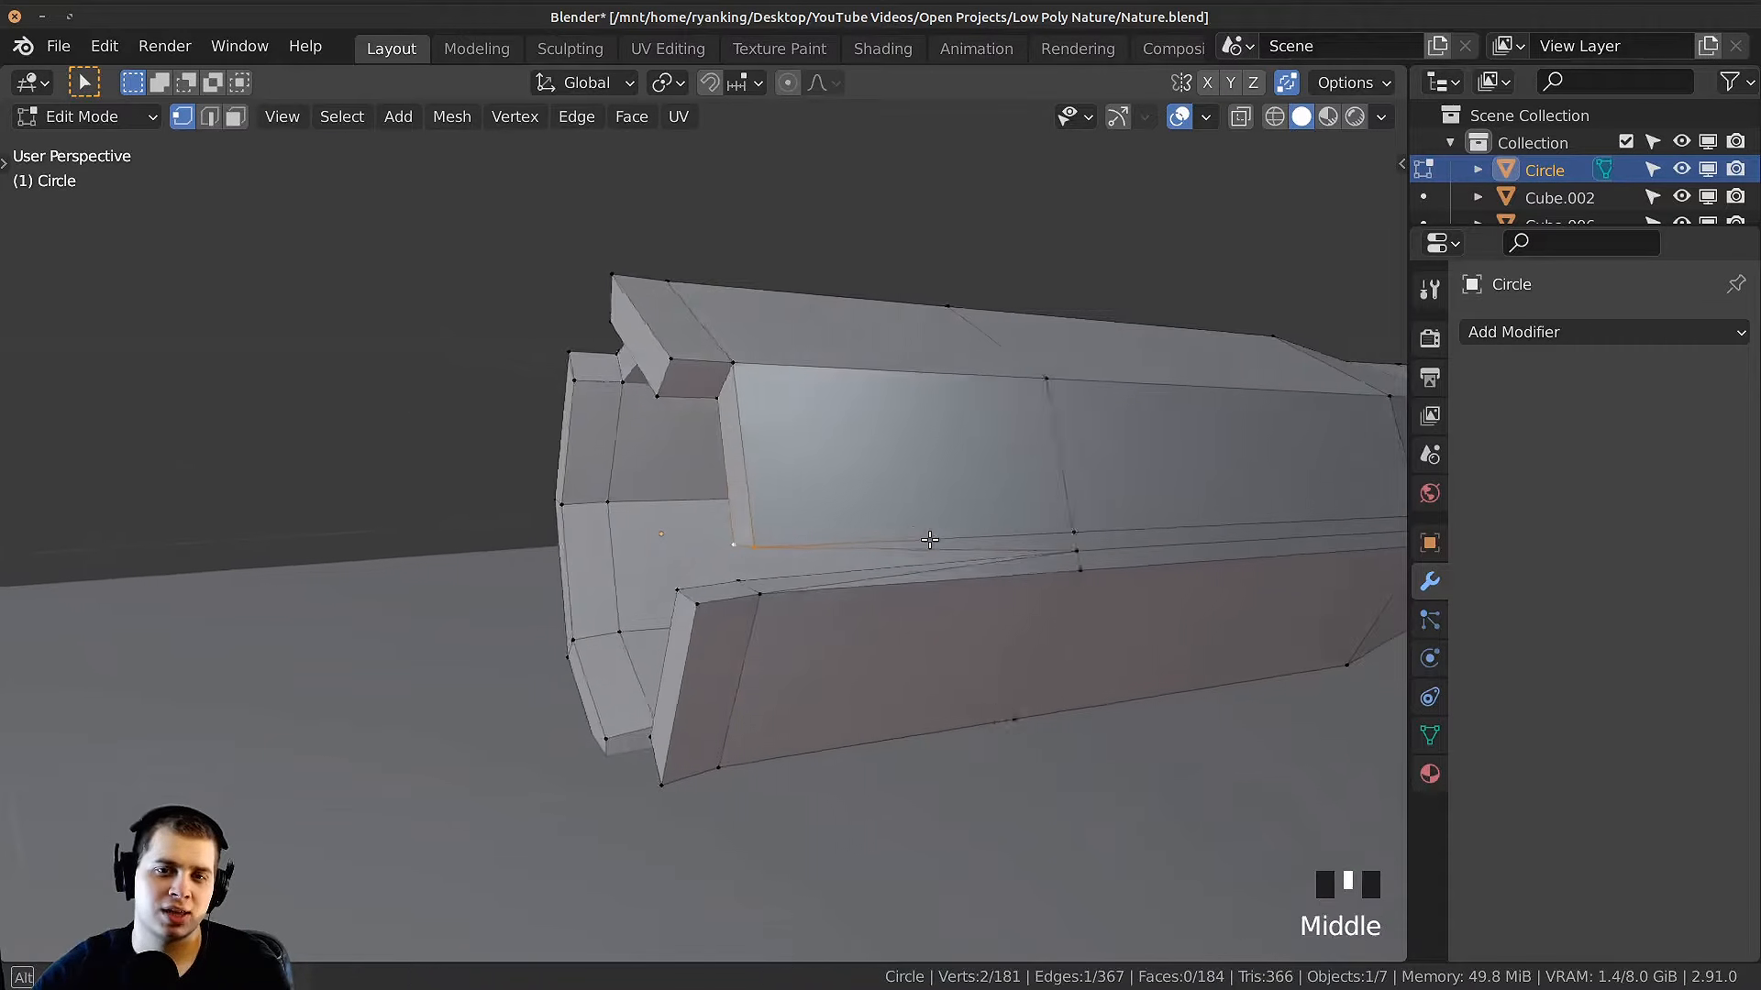
{"action": "scroll", "coordinate": [948, 523], "scroll_direction": "up", "scroll_amount": 2}
{"action": "key", "text": "g"}
{"action": "left_click", "coordinate": [946, 483]}
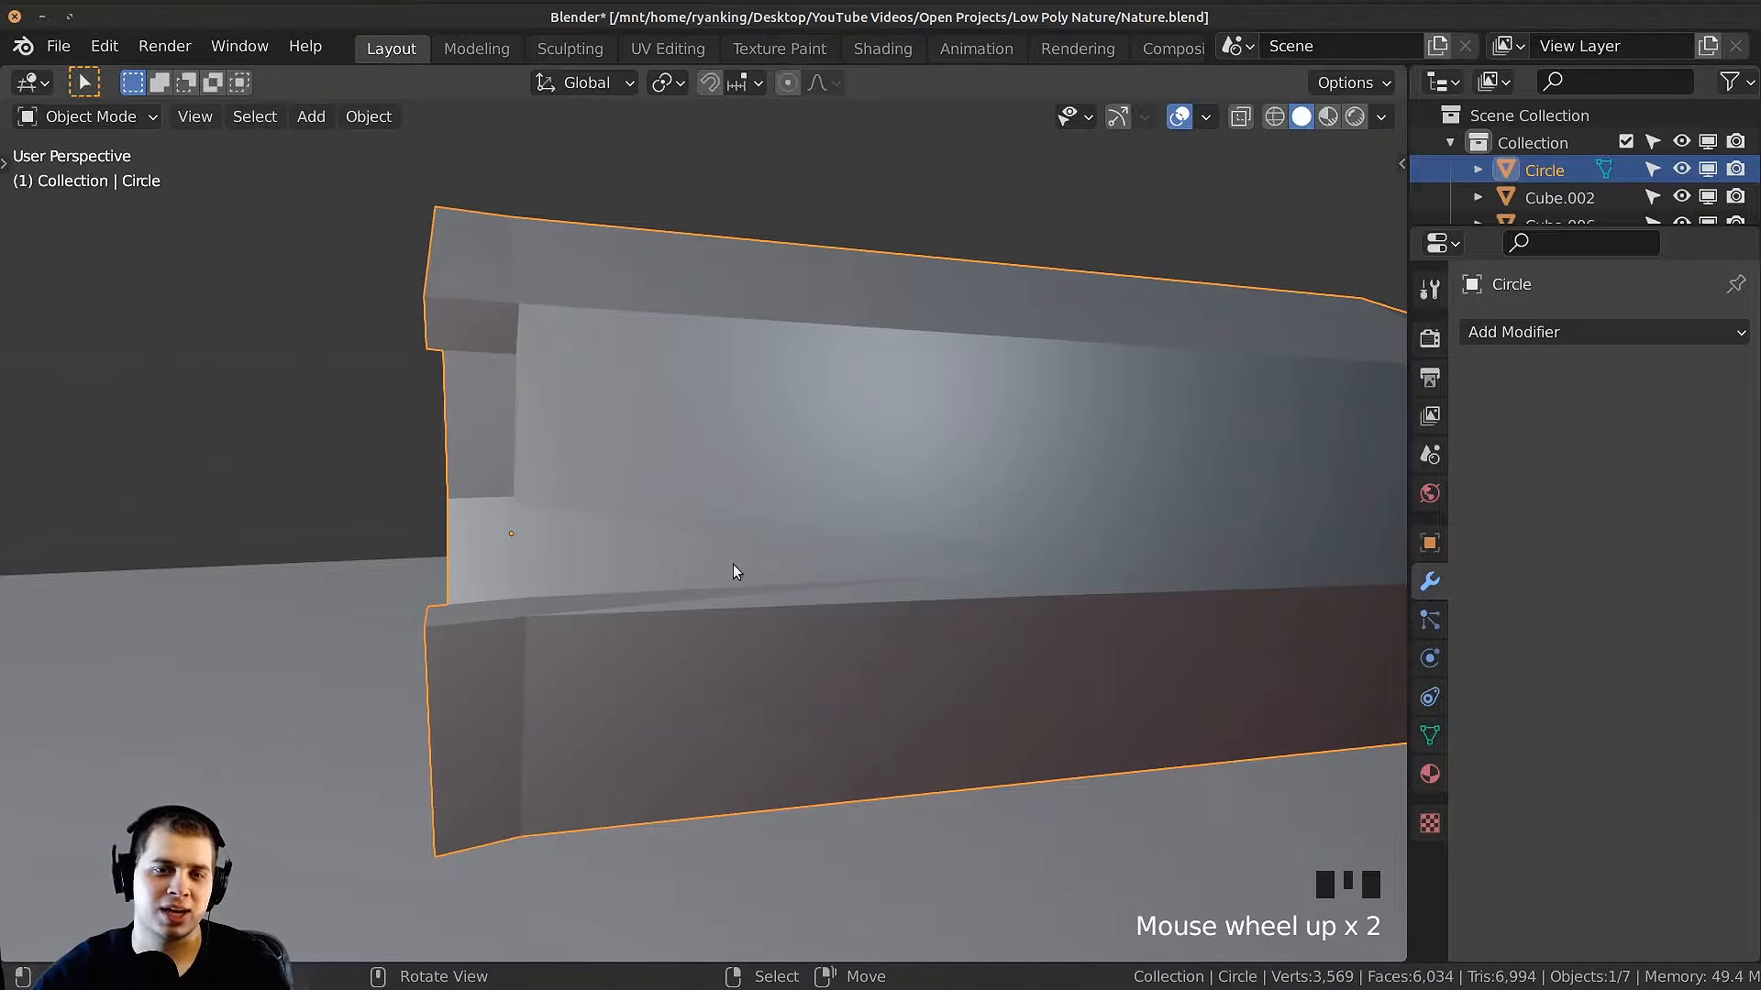
Step: Duplicate the edge loop around the log's end section, scale the copy down and place it beside the log
{"action": "middle_click_drag", "start_coordinate": [733, 564], "coordinate": [849, 468]}
{"action": "scroll", "coordinate": [846, 523], "scroll_direction": "up", "scroll_amount": 2}
{"action": "middle_click_drag", "start_coordinate": [842, 578], "coordinate": [805, 605]}
{"action": "scroll", "coordinate": [805, 605], "scroll_direction": "down", "scroll_amount": 3}
{"action": "right_click", "coordinate": [765, 540]}
{"action": "scroll", "coordinate": [860, 546], "scroll_direction": "up", "scroll_amount": 2}
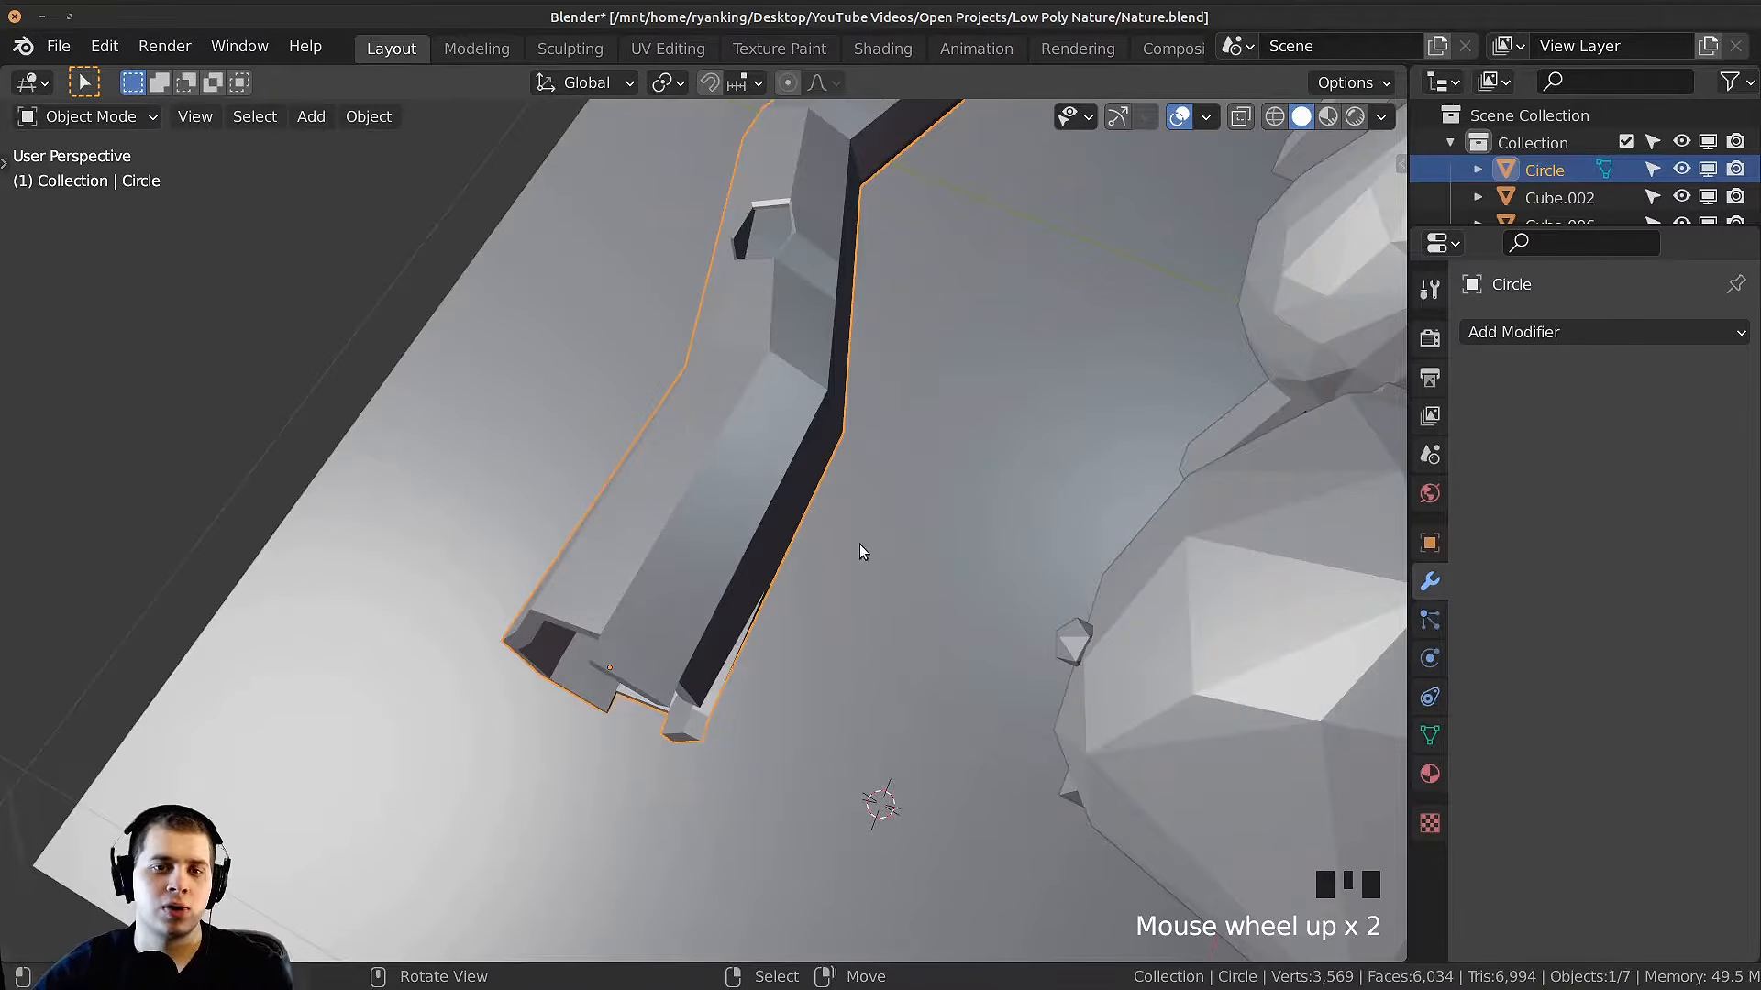
{"action": "key", "text": "Tab"}
{"action": "middle_click_drag", "start_coordinate": [680, 487], "coordinate": [830, 504]}
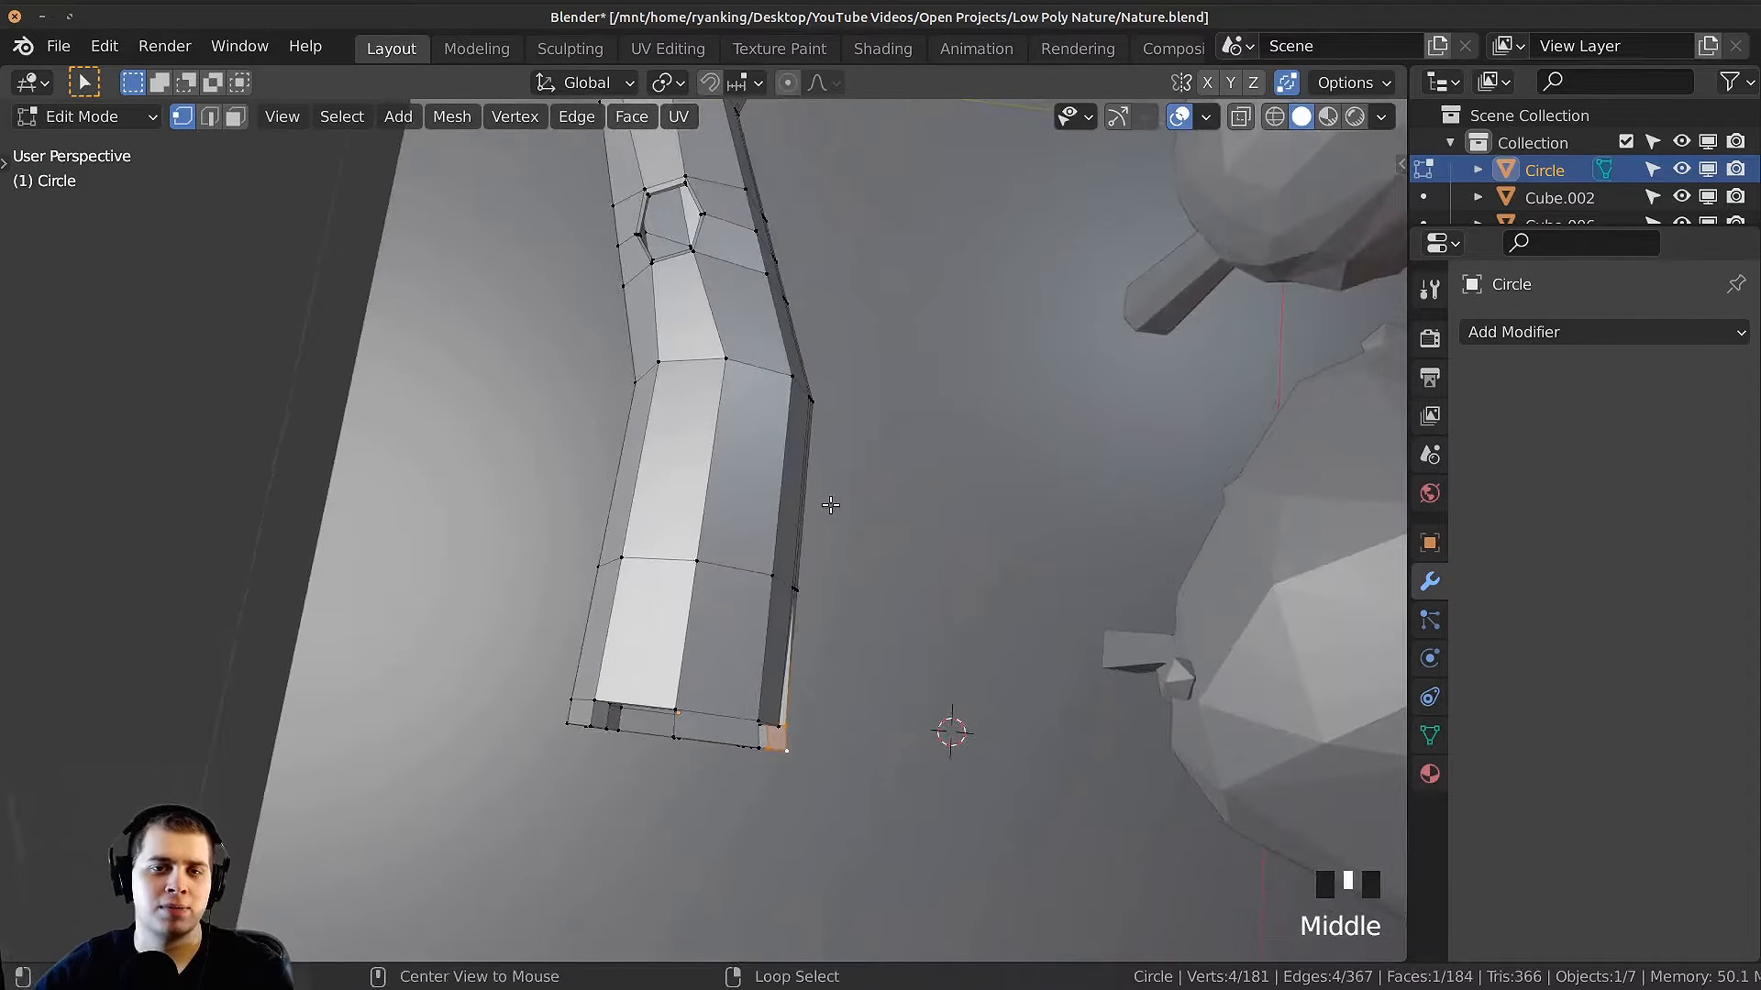
{"action": "right_click", "coordinate": [673, 565], "text": "alt"}
{"action": "middle_click_drag", "start_coordinate": [674, 565], "coordinate": [687, 619]}
{"action": "scroll", "coordinate": [641, 619], "scroll_direction": "up", "scroll_amount": 1}
{"action": "key", "text": "shift+d"}
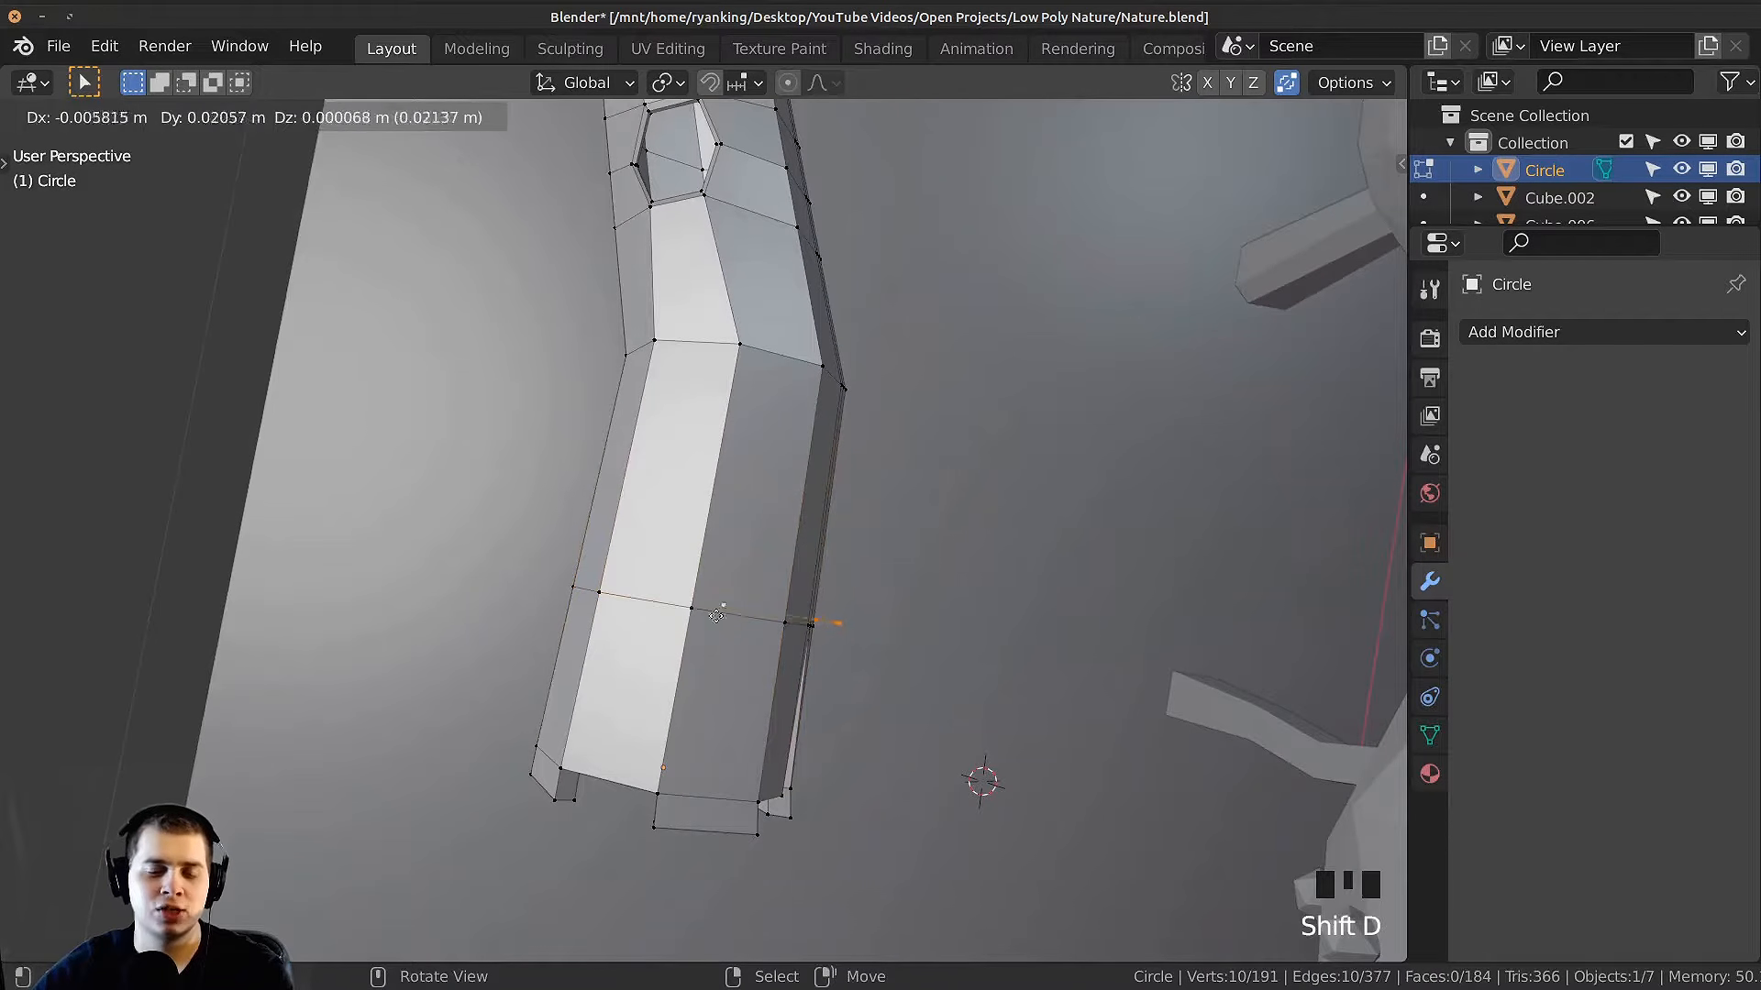
{"action": "key", "text": "s"}
{"action": "left_click", "coordinate": [955, 531]}
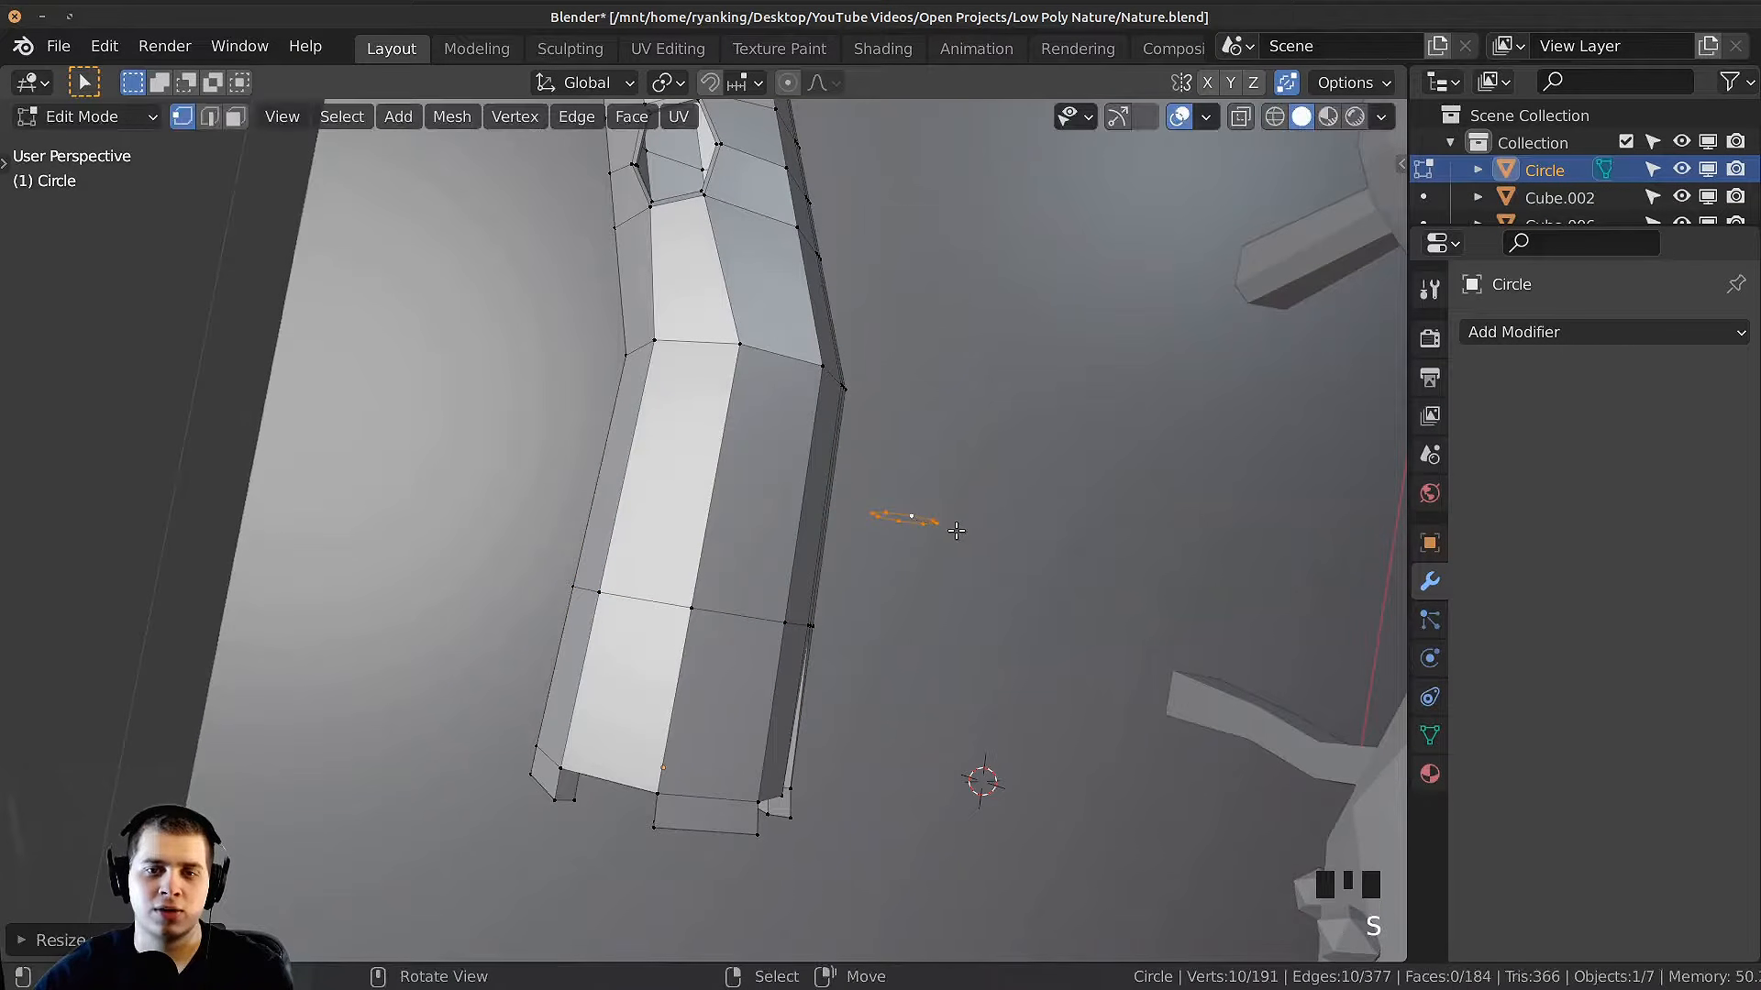
Step: Rotate the small duplicated loop about 95 degrees and reposition it beside the log
{"action": "middle_click_drag", "start_coordinate": [956, 531], "coordinate": [959, 547]}
{"action": "key", "text": "r"}
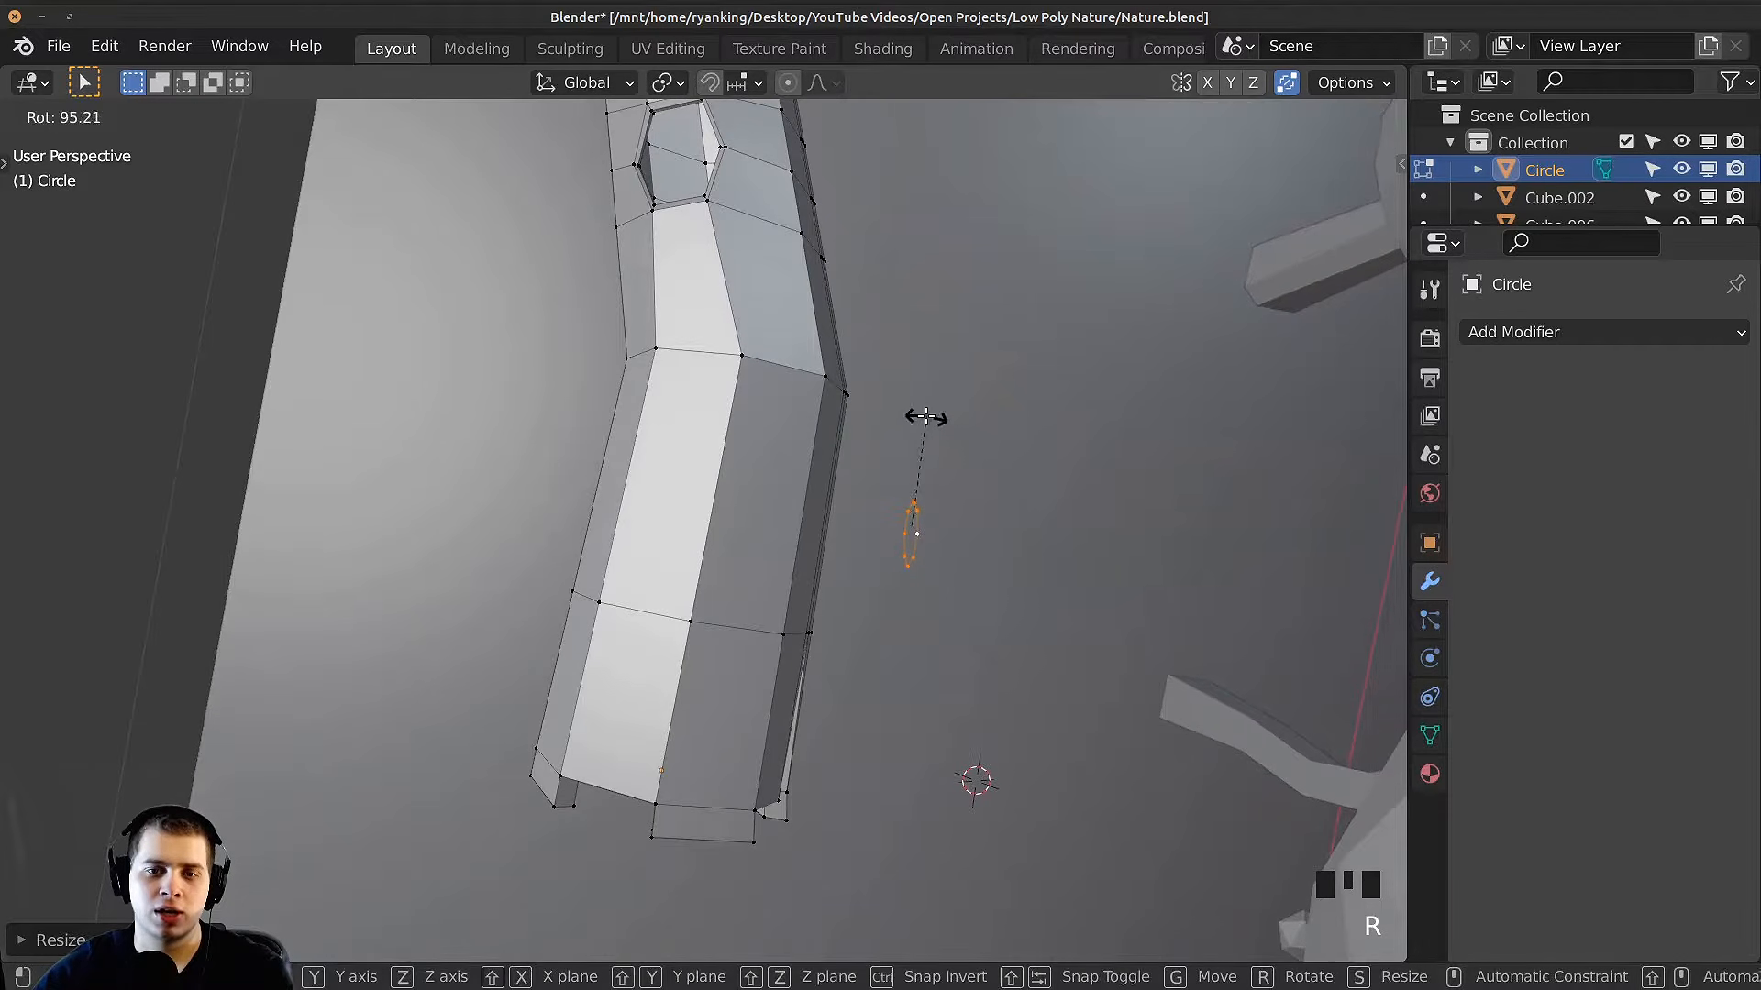
{"action": "left_click", "coordinate": [928, 415]}
{"action": "middle_click_drag", "start_coordinate": [930, 412], "coordinate": [931, 312]}
{"action": "key", "text": "g"}
{"action": "left_click", "coordinate": [931, 282]}
{"action": "key", "text": "g"}
{"action": "left_click", "coordinate": [1069, 332]}
Step: Move the small loop against the upper side of the log as the base of a branch stub
{"action": "middle_click_drag", "start_coordinate": [931, 312], "coordinate": [825, 408], "text": "shift"}
{"action": "middle_click_drag", "start_coordinate": [825, 409], "coordinate": [861, 372]}
{"action": "key", "text": "g"}
{"action": "left_click", "coordinate": [720, 412]}
{"action": "key", "text": "g"}
{"action": "left_click", "coordinate": [759, 410]}
{"action": "key", "text": "g"}
{"action": "left_click", "coordinate": [895, 372]}
Step: Rotate the small loop freely to angle it away from the log's side
{"action": "key", "text": "r"}
{"action": "key", "text": "r"}
{"action": "key", "text": "r"}
{"action": "scroll", "coordinate": [758, 371], "scroll_direction": "down", "scroll_amount": 2}
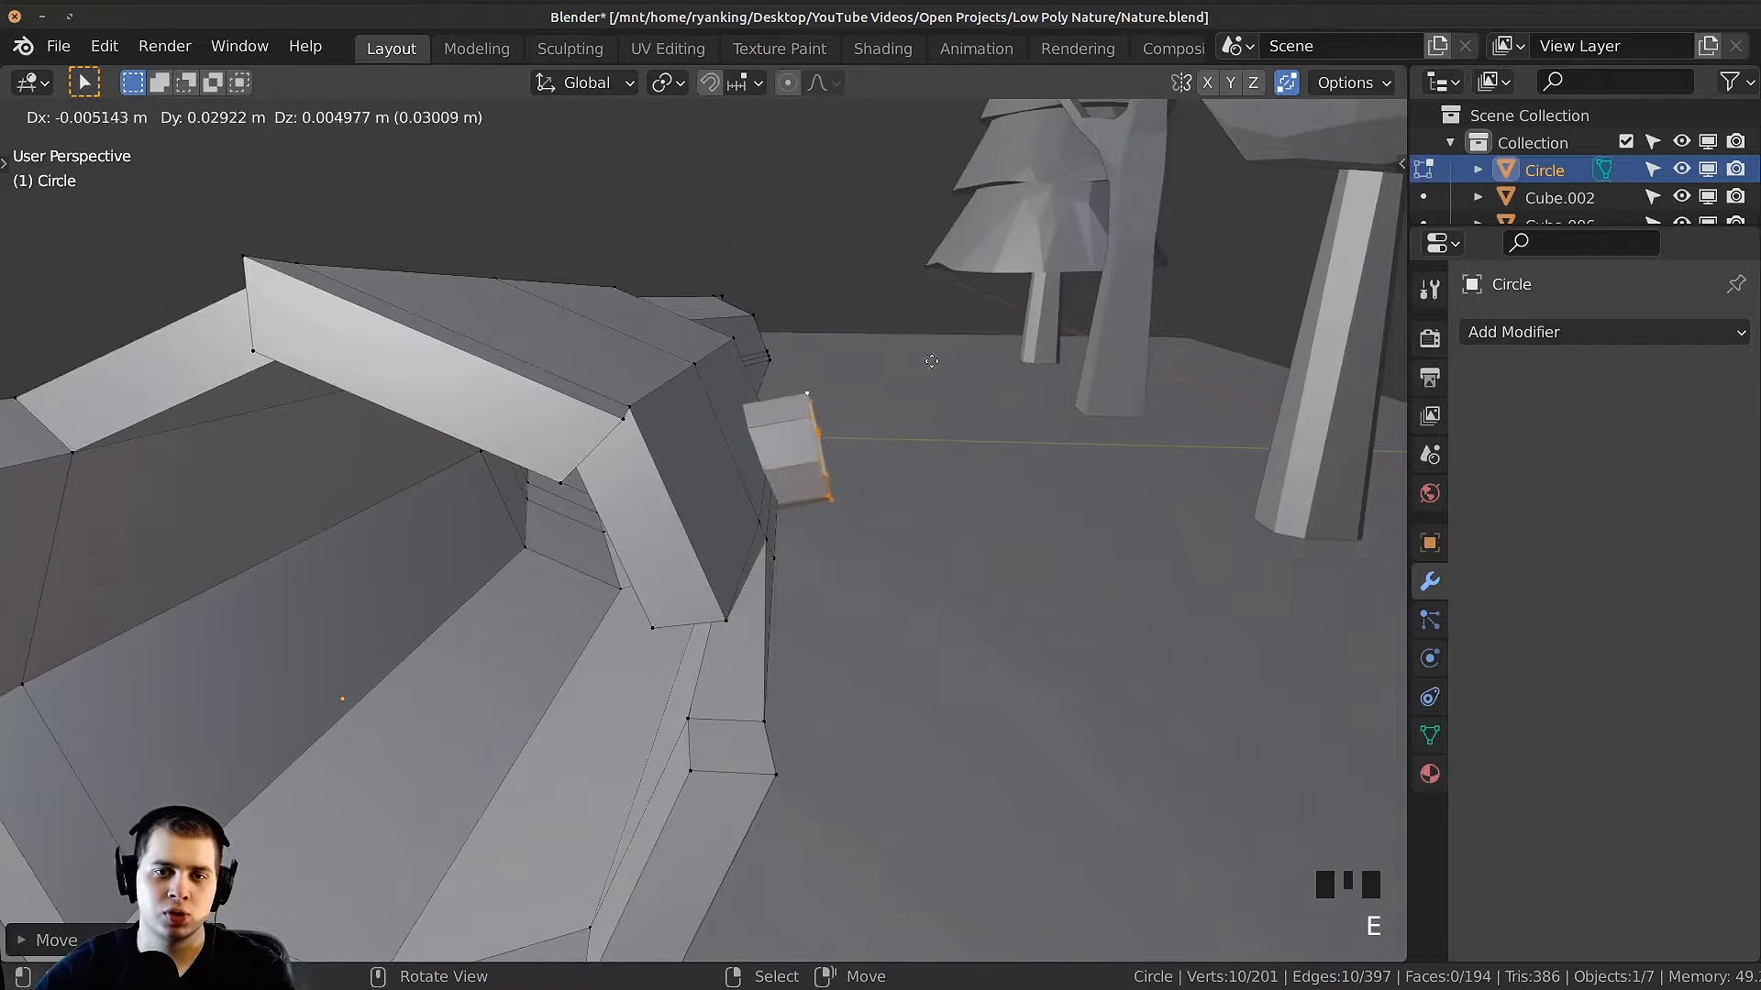
Step: Extrude the open end of the branch stub outward in several segments, bending it downward into a long tapering branch
{"action": "middle_click_drag", "start_coordinate": [954, 420], "coordinate": [984, 479]}
{"action": "key", "text": "g"}
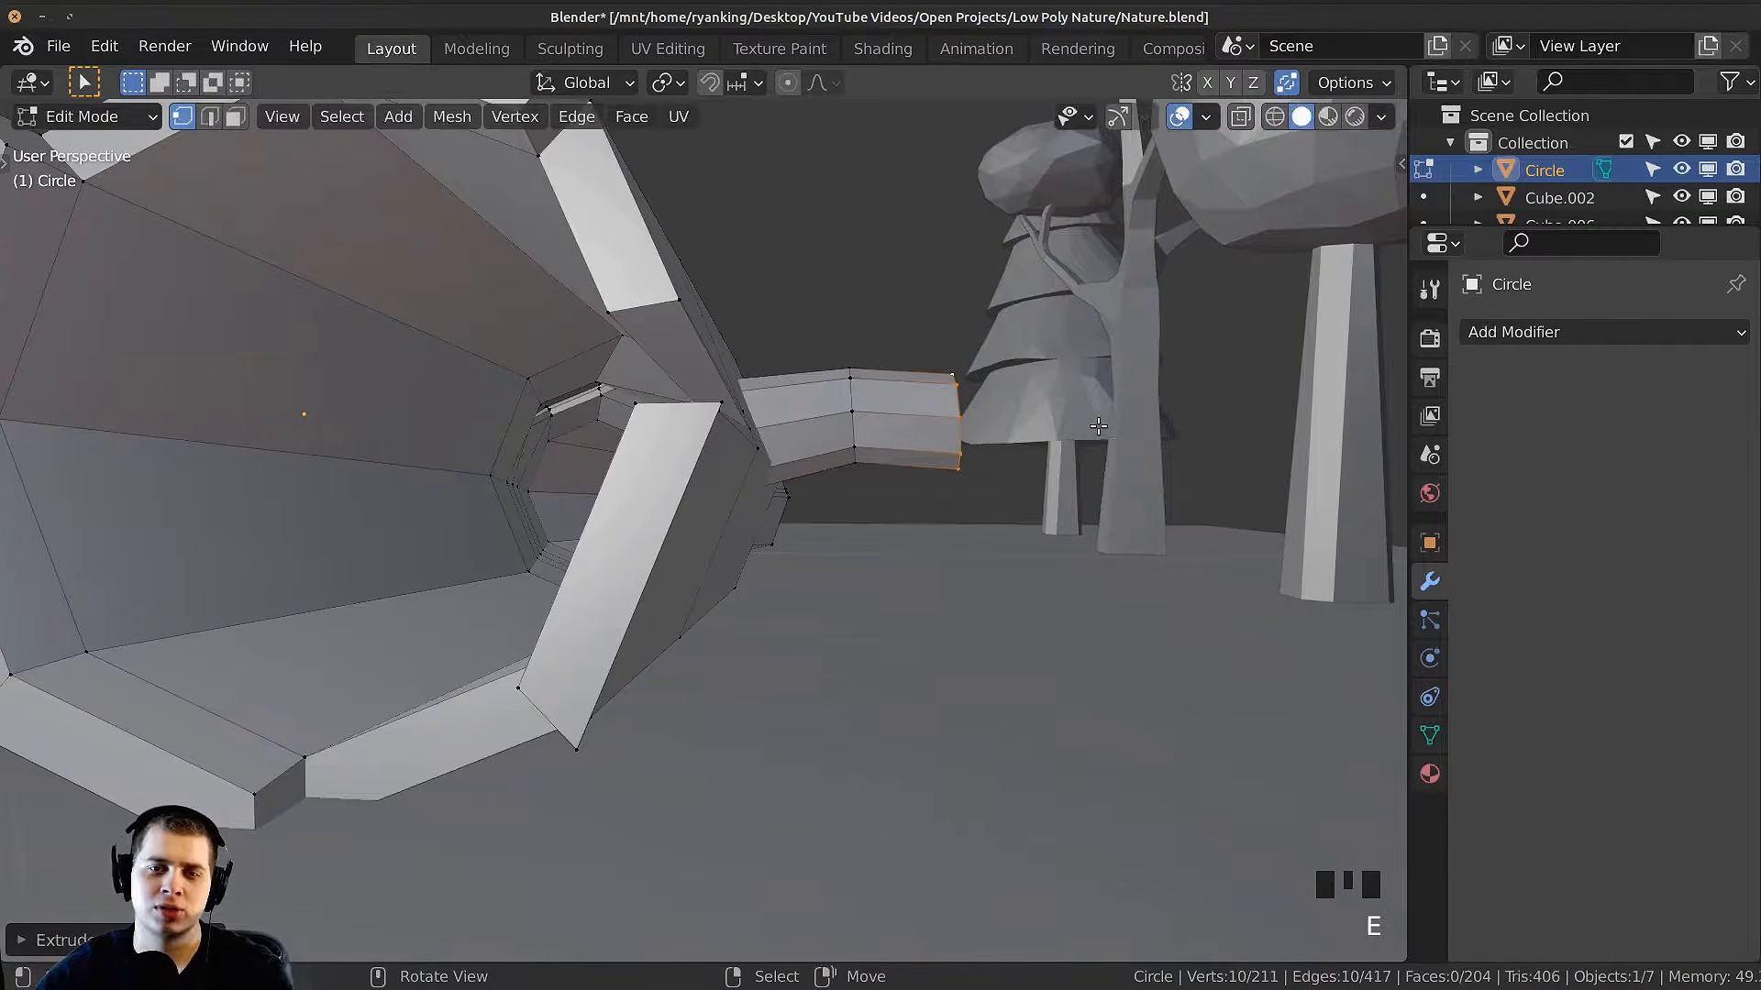
{"action": "middle_click_drag", "start_coordinate": [1042, 505], "coordinate": [642, 587]}
{"action": "left_click", "coordinate": [1017, 536]}
{"action": "left_click", "coordinate": [1035, 547]}
Step: Add an edge loop around the branch and slide it close to the bend
{"action": "scroll", "coordinate": [945, 515], "scroll_direction": "down", "scroll_amount": 2}
{"action": "scroll", "coordinate": [819, 613], "scroll_direction": "up", "scroll_amount": 2}
{"action": "scroll", "coordinate": [840, 583], "scroll_direction": "down", "scroll_amount": 5}
{"action": "scroll", "coordinate": [840, 583], "scroll_direction": "up", "scroll_amount": 1}
{"action": "key", "text": "ctrl+r"}
{"action": "left_click", "coordinate": [699, 418]}
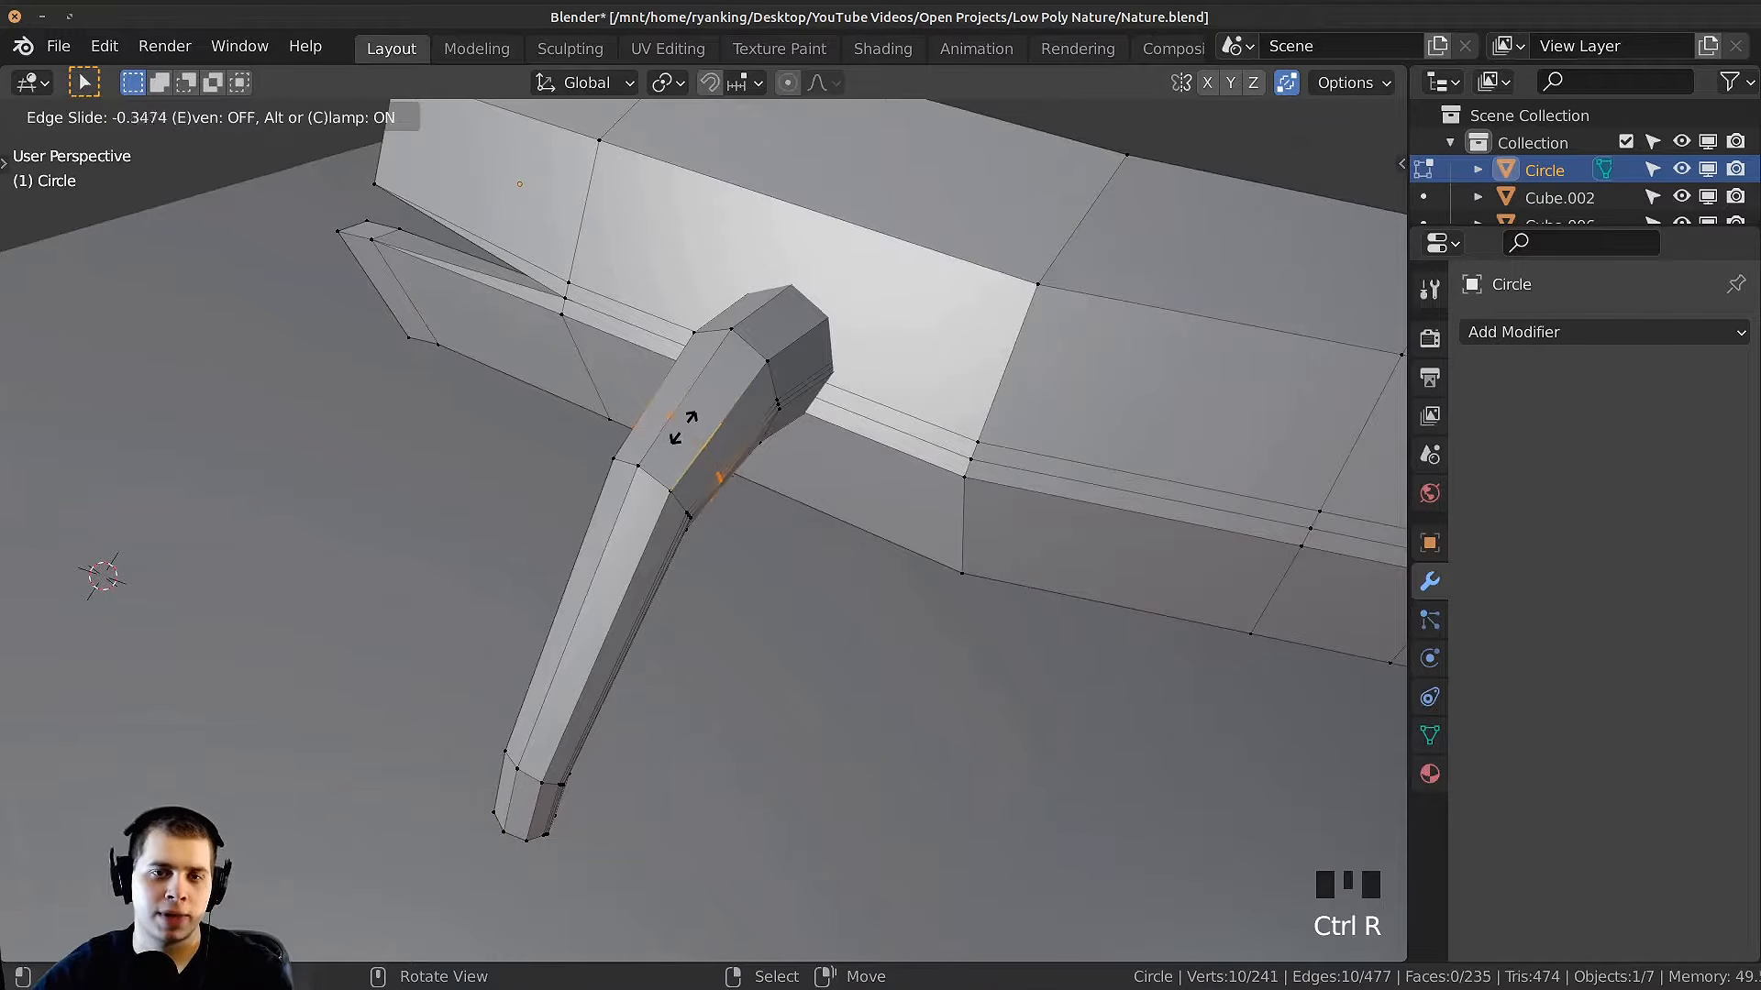
{"action": "left_click", "coordinate": [667, 447]}
Step: Add a lengthwise edge loop along the branch, splitting the row of faces on its side
{"action": "scroll", "coordinate": [872, 394], "scroll_direction": "up", "scroll_amount": 1}
{"action": "middle_click_drag", "start_coordinate": [667, 447], "coordinate": [876, 395]}
{"action": "key", "text": "ctrl+r"}
{"action": "left_click", "coordinate": [905, 385]}
{"action": "left_click", "coordinate": [912, 384]}
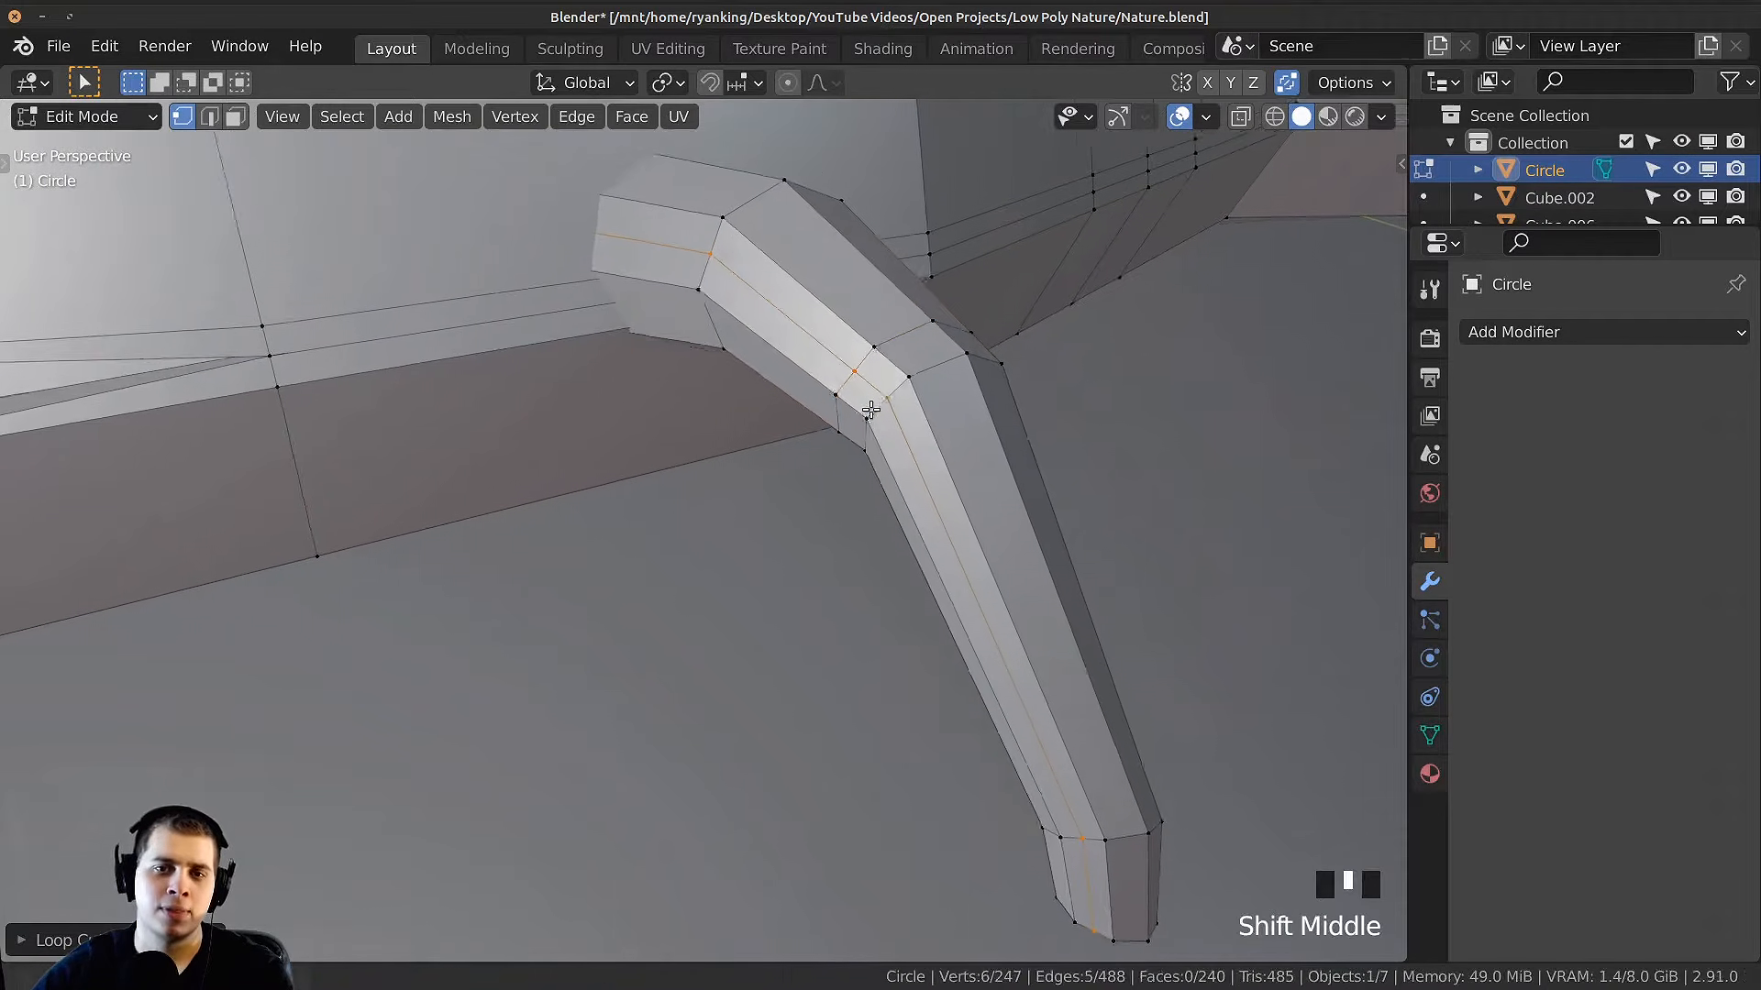
Step: Select the two small side faces at the branch's bend and shape them with the LoopTools Circle operation
{"action": "scroll", "coordinate": [893, 430], "scroll_direction": "up", "scroll_amount": 1}
{"action": "scroll", "coordinate": [934, 403], "scroll_direction": "up", "scroll_amount": 1}
{"action": "key", "text": "3"}
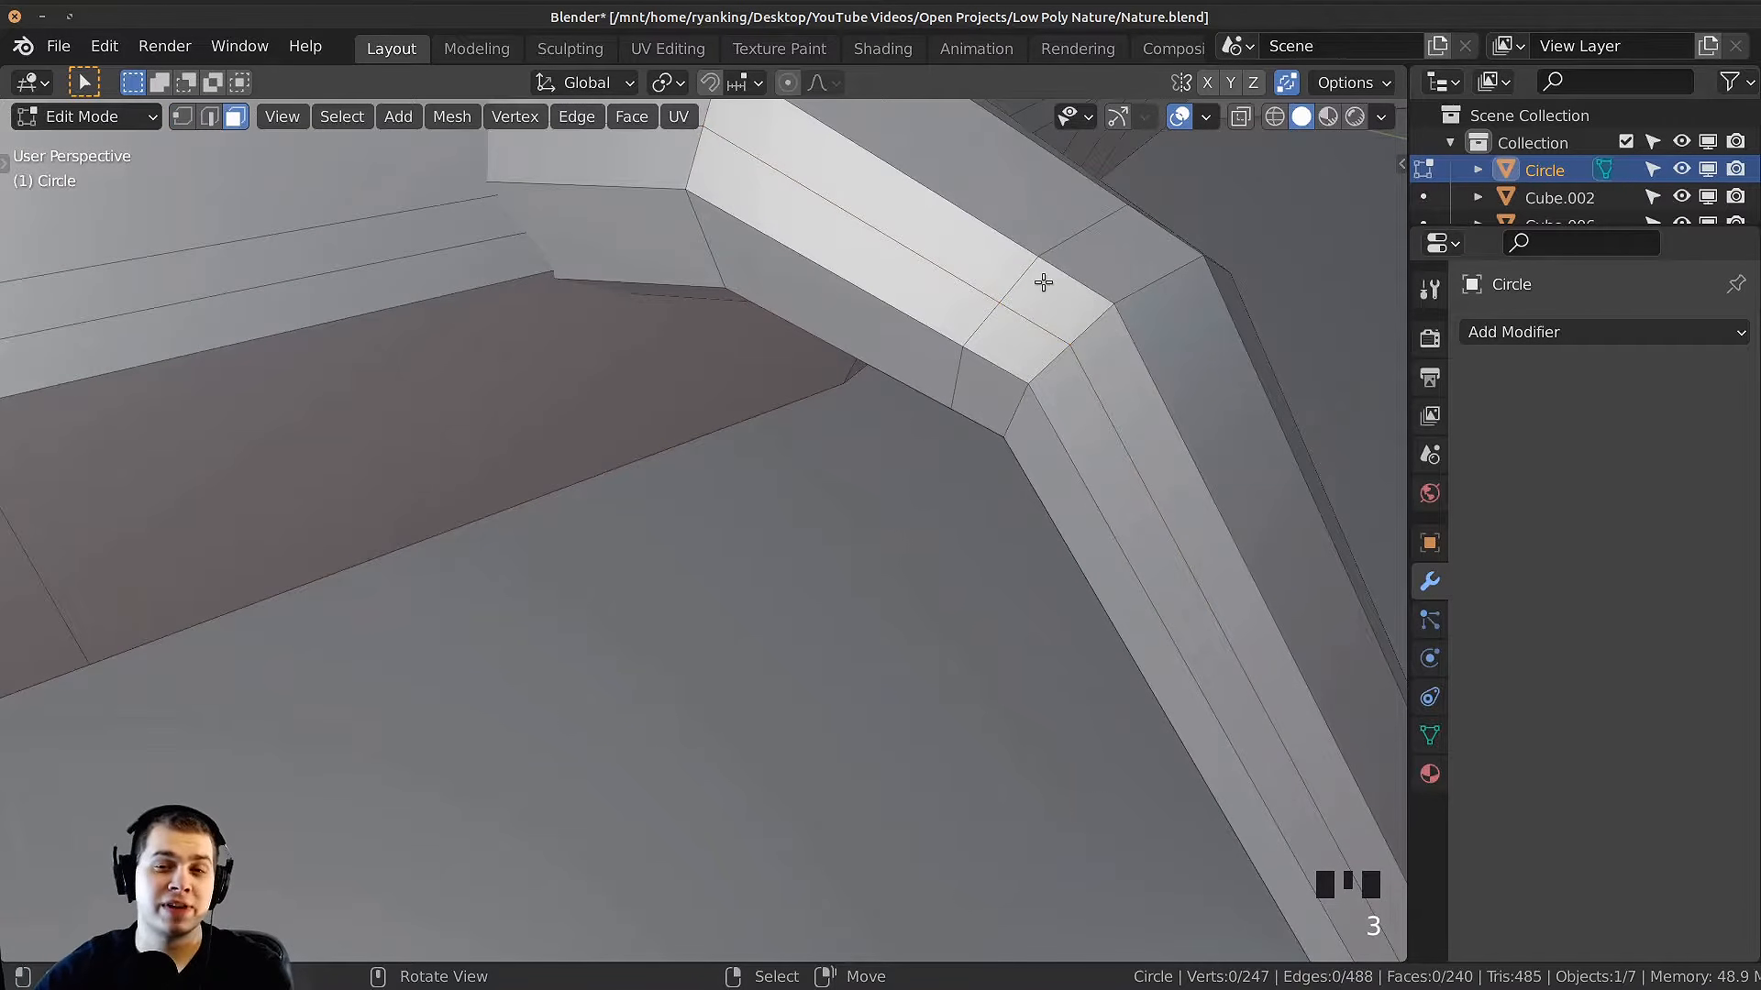
{"action": "middle_click_drag", "start_coordinate": [1037, 318], "coordinate": [1000, 335], "text": "shift"}
{"action": "key", "text": "n"}
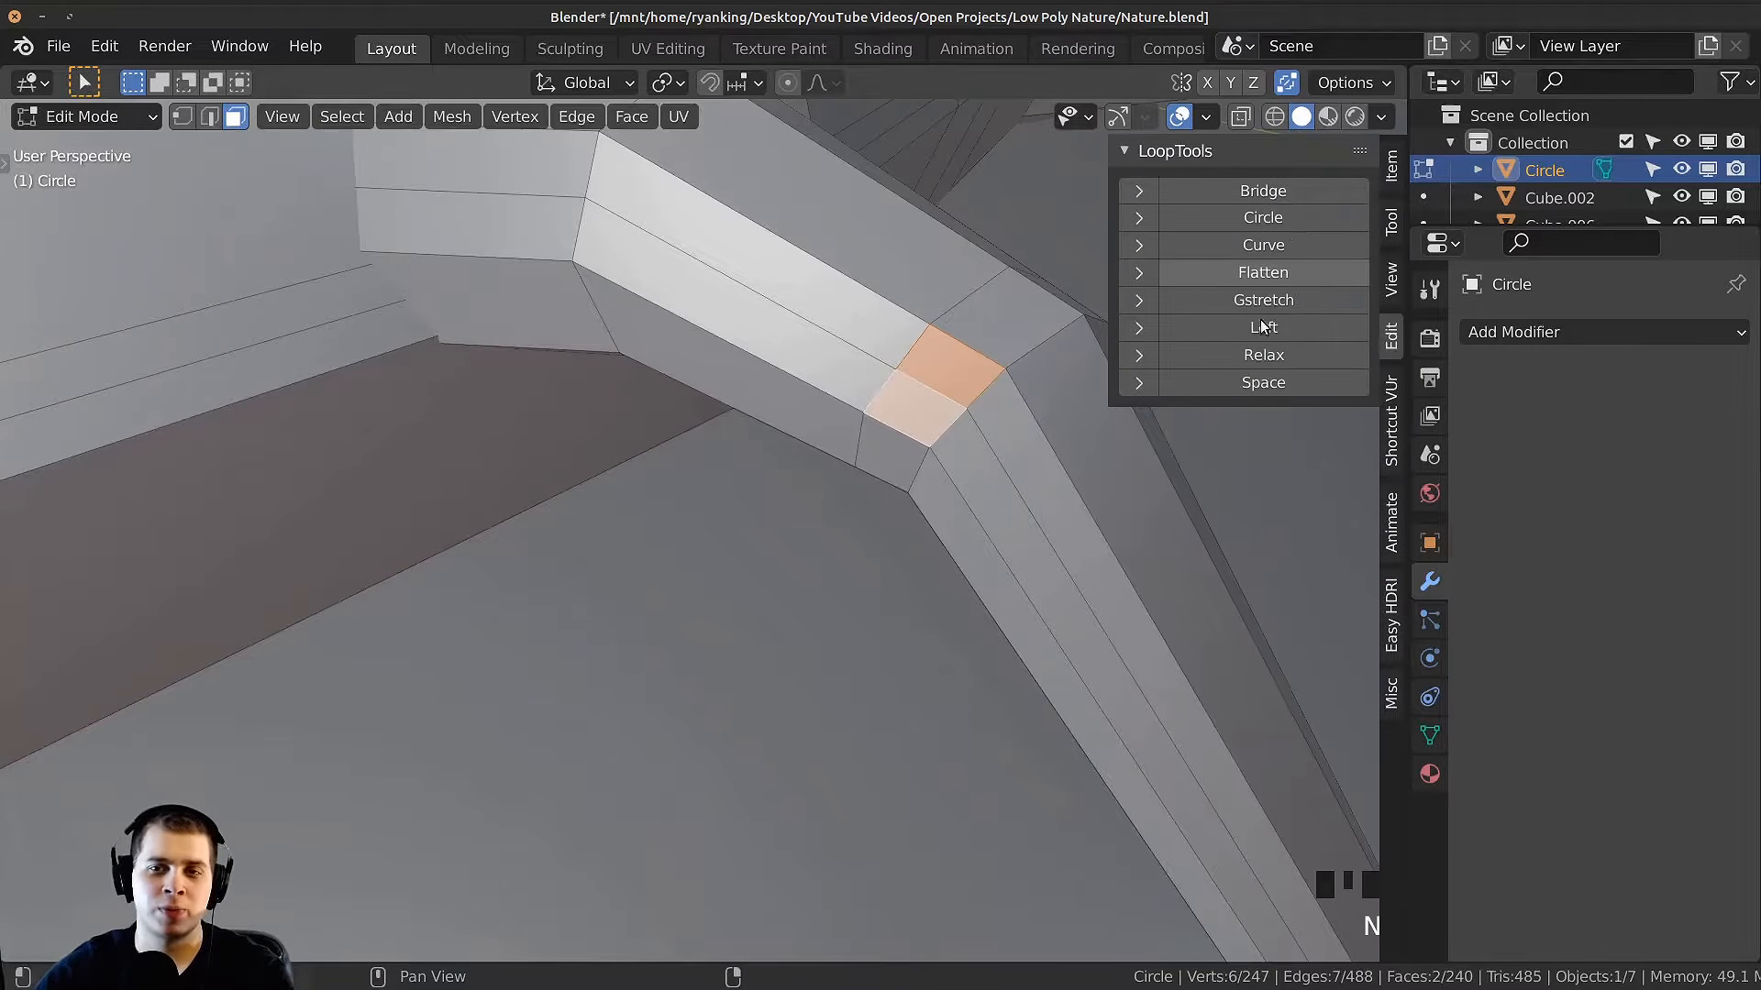
{"action": "left_click", "coordinate": [1235, 216]}
{"action": "key", "text": "n"}
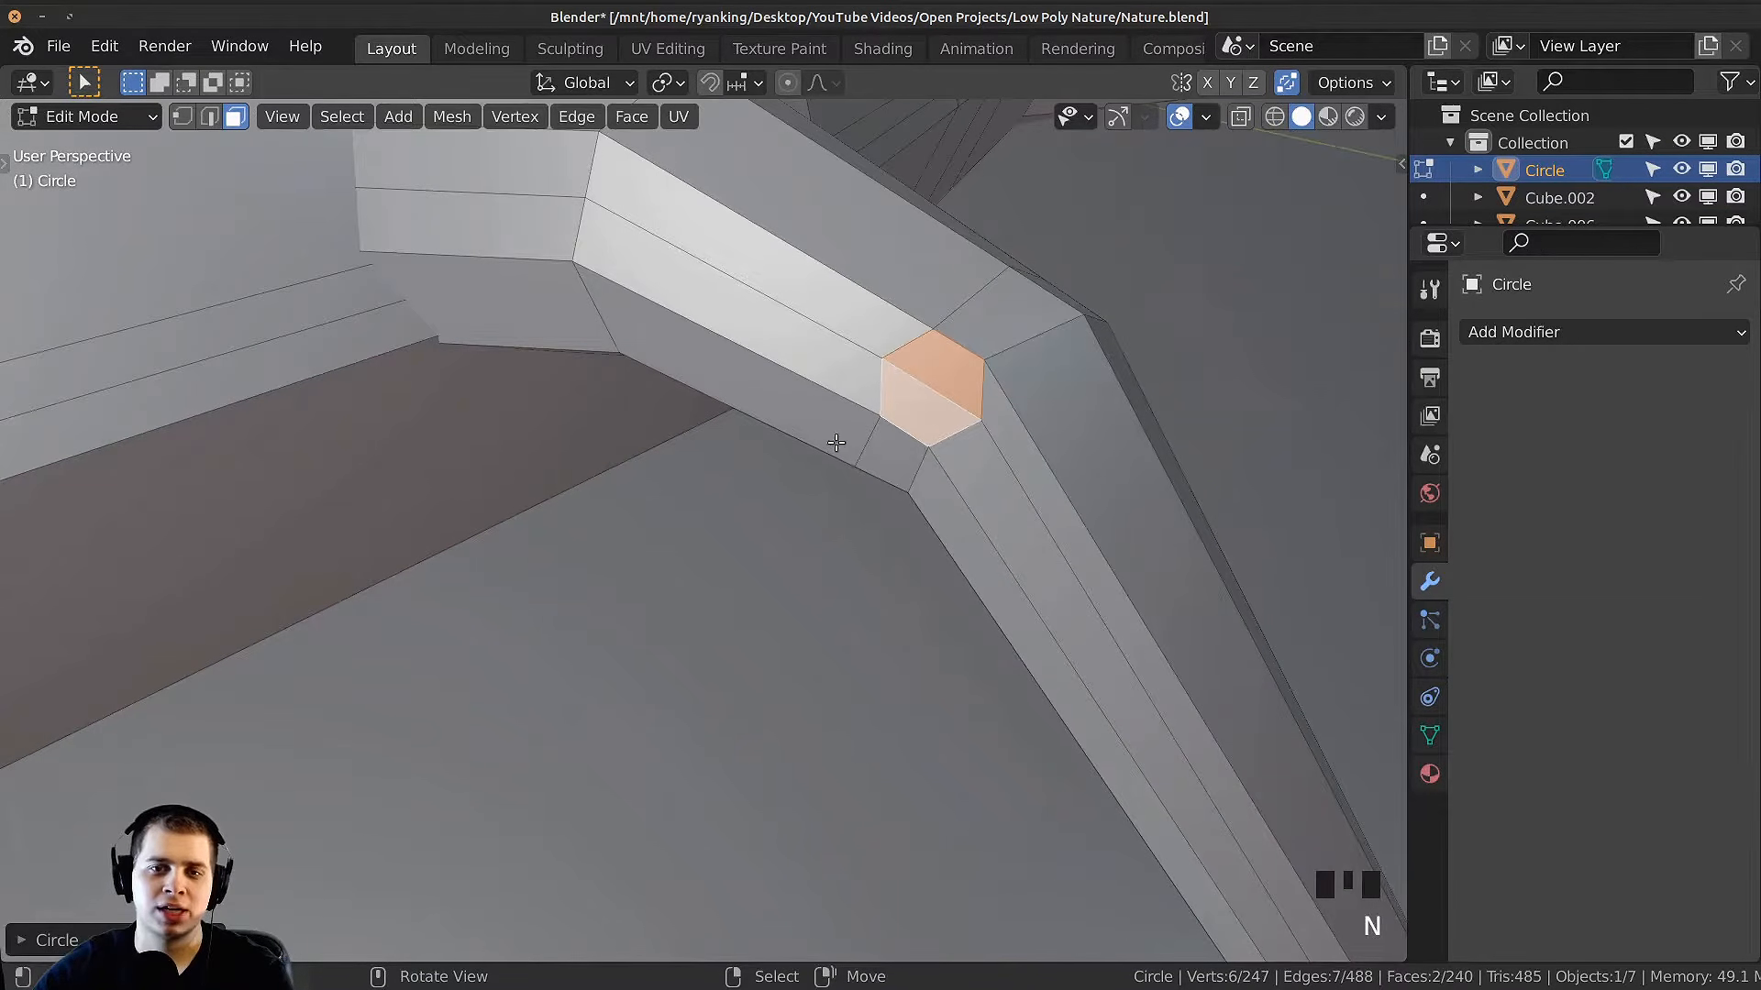
Step: Enlarge the two rounded faces at the branch's bend and extrude them outward as the first segment of a twig
{"action": "middle_click_drag", "start_coordinate": [944, 247], "coordinate": [741, 448]}
{"action": "key", "text": "s"}
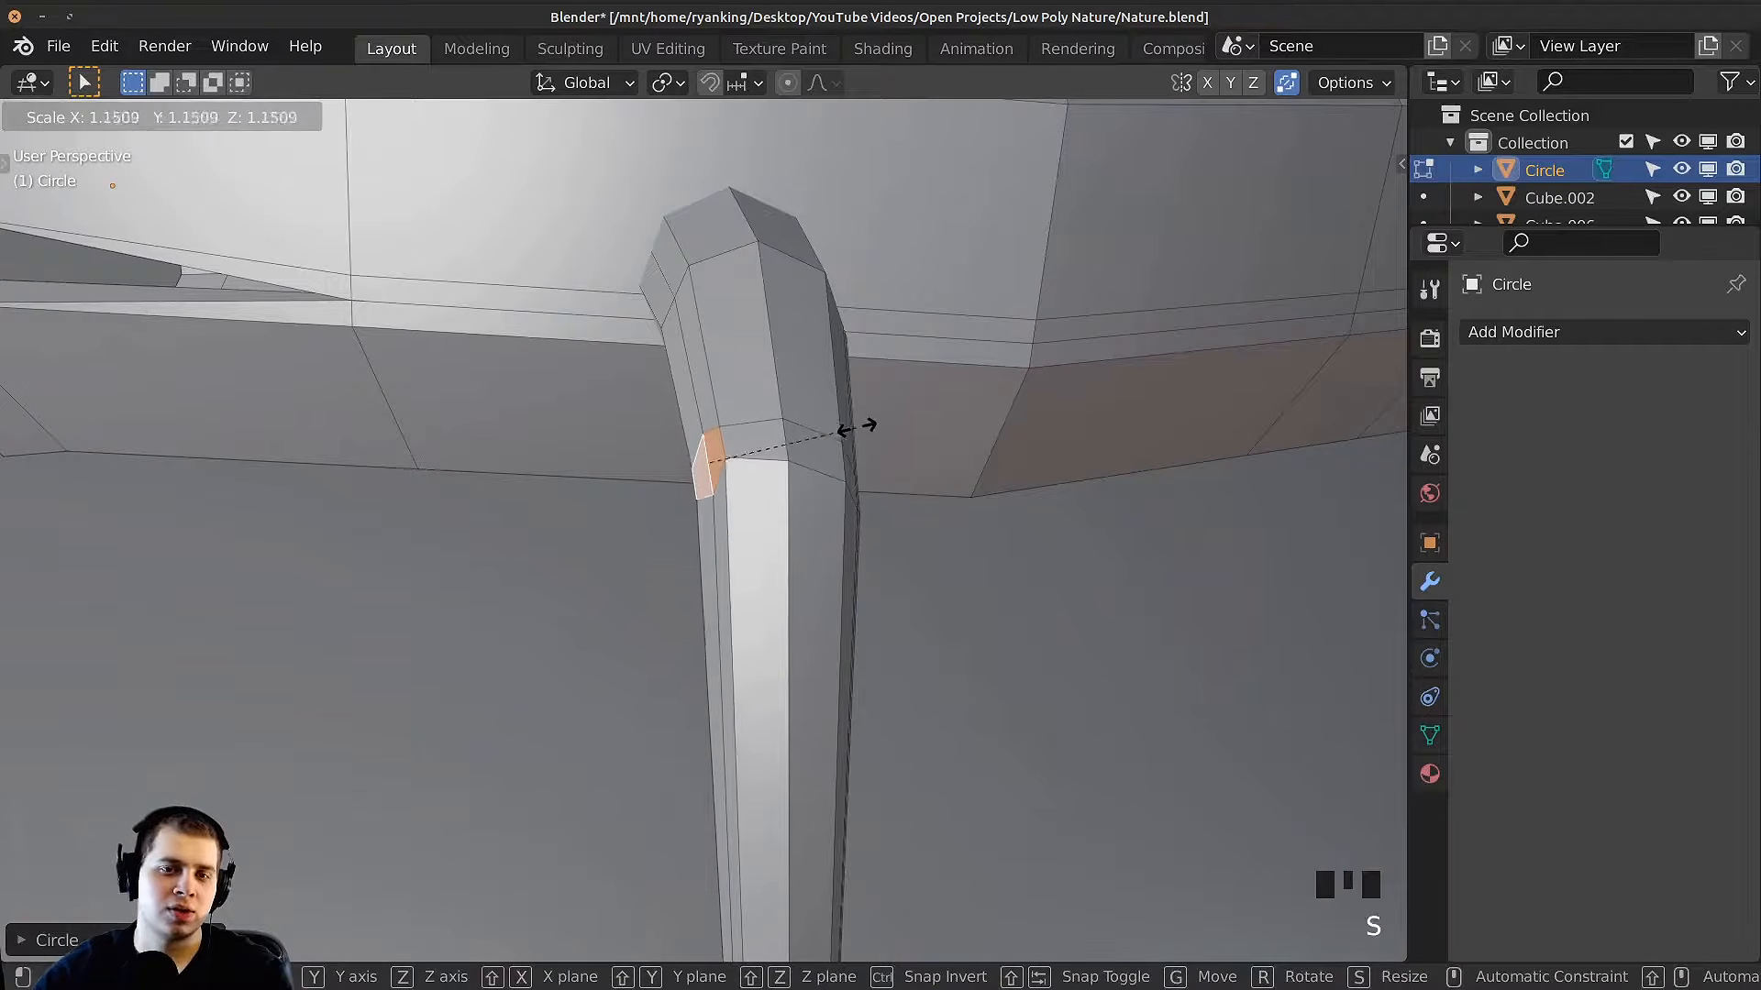
{"action": "left_click", "coordinate": [876, 423]}
{"action": "middle_click_drag", "start_coordinate": [876, 423], "coordinate": [827, 428]}
{"action": "middle_click_drag", "start_coordinate": [827, 427], "coordinate": [860, 431], "text": "shift"}
{"action": "key", "text": "w"}
{"action": "key", "text": "e"}
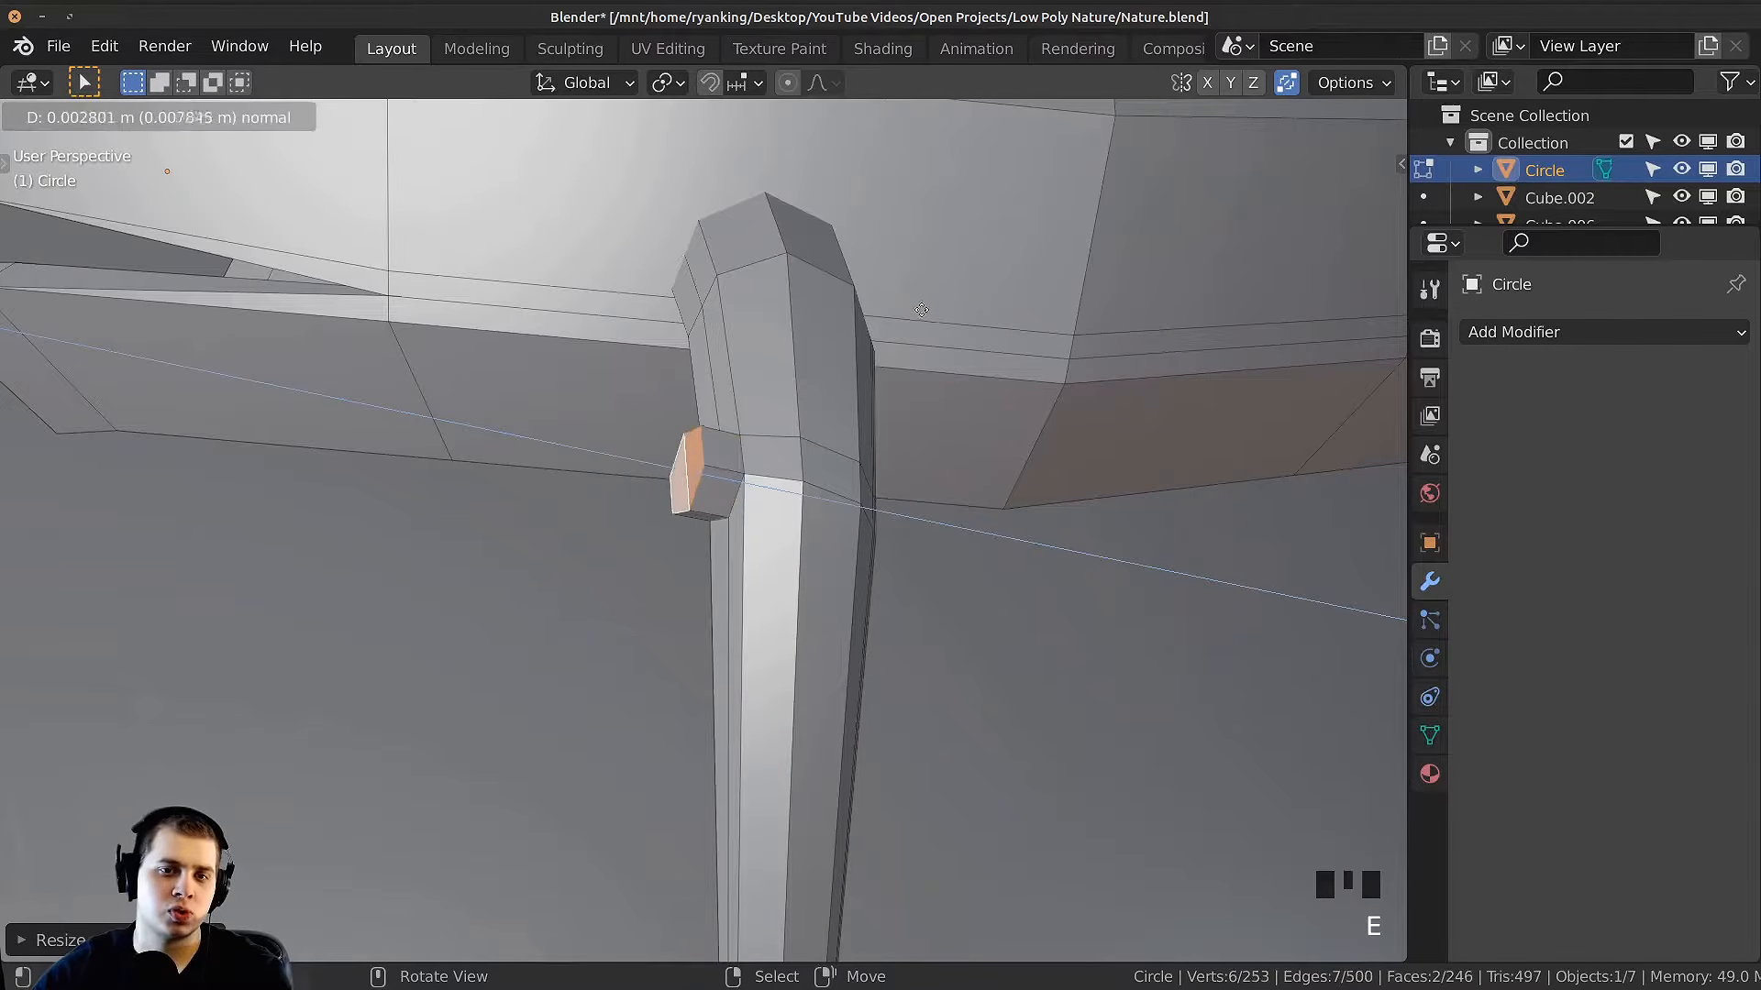
{"action": "left_click", "coordinate": [789, 266]}
{"action": "key", "text": "s"}
Step: Rotate the twig's end, extrude a second segment, and move and scale its tip down to a taper
{"action": "middle_click_drag", "start_coordinate": [647, 299], "coordinate": [536, 298]}
{"action": "key", "text": "r"}
{"action": "key", "text": "e"}
{"action": "key", "text": "g"}
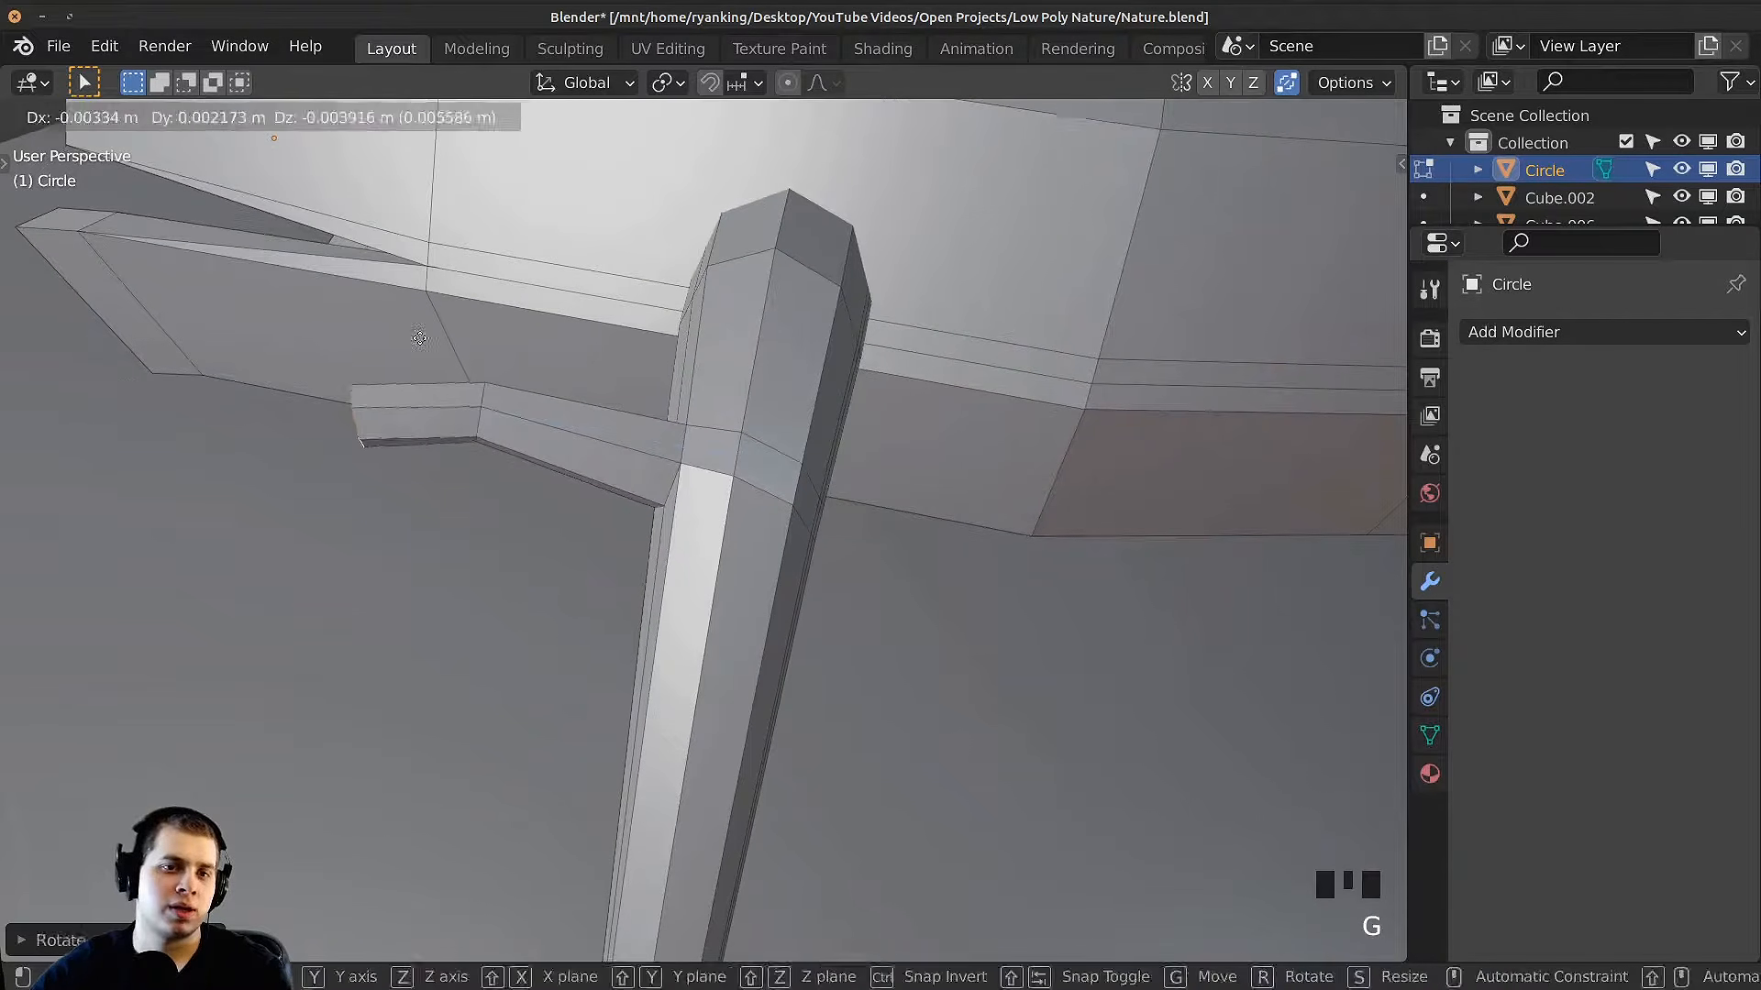
{"action": "key", "text": "s"}
{"action": "key", "text": "g"}
{"action": "left_click", "coordinate": [394, 385]}
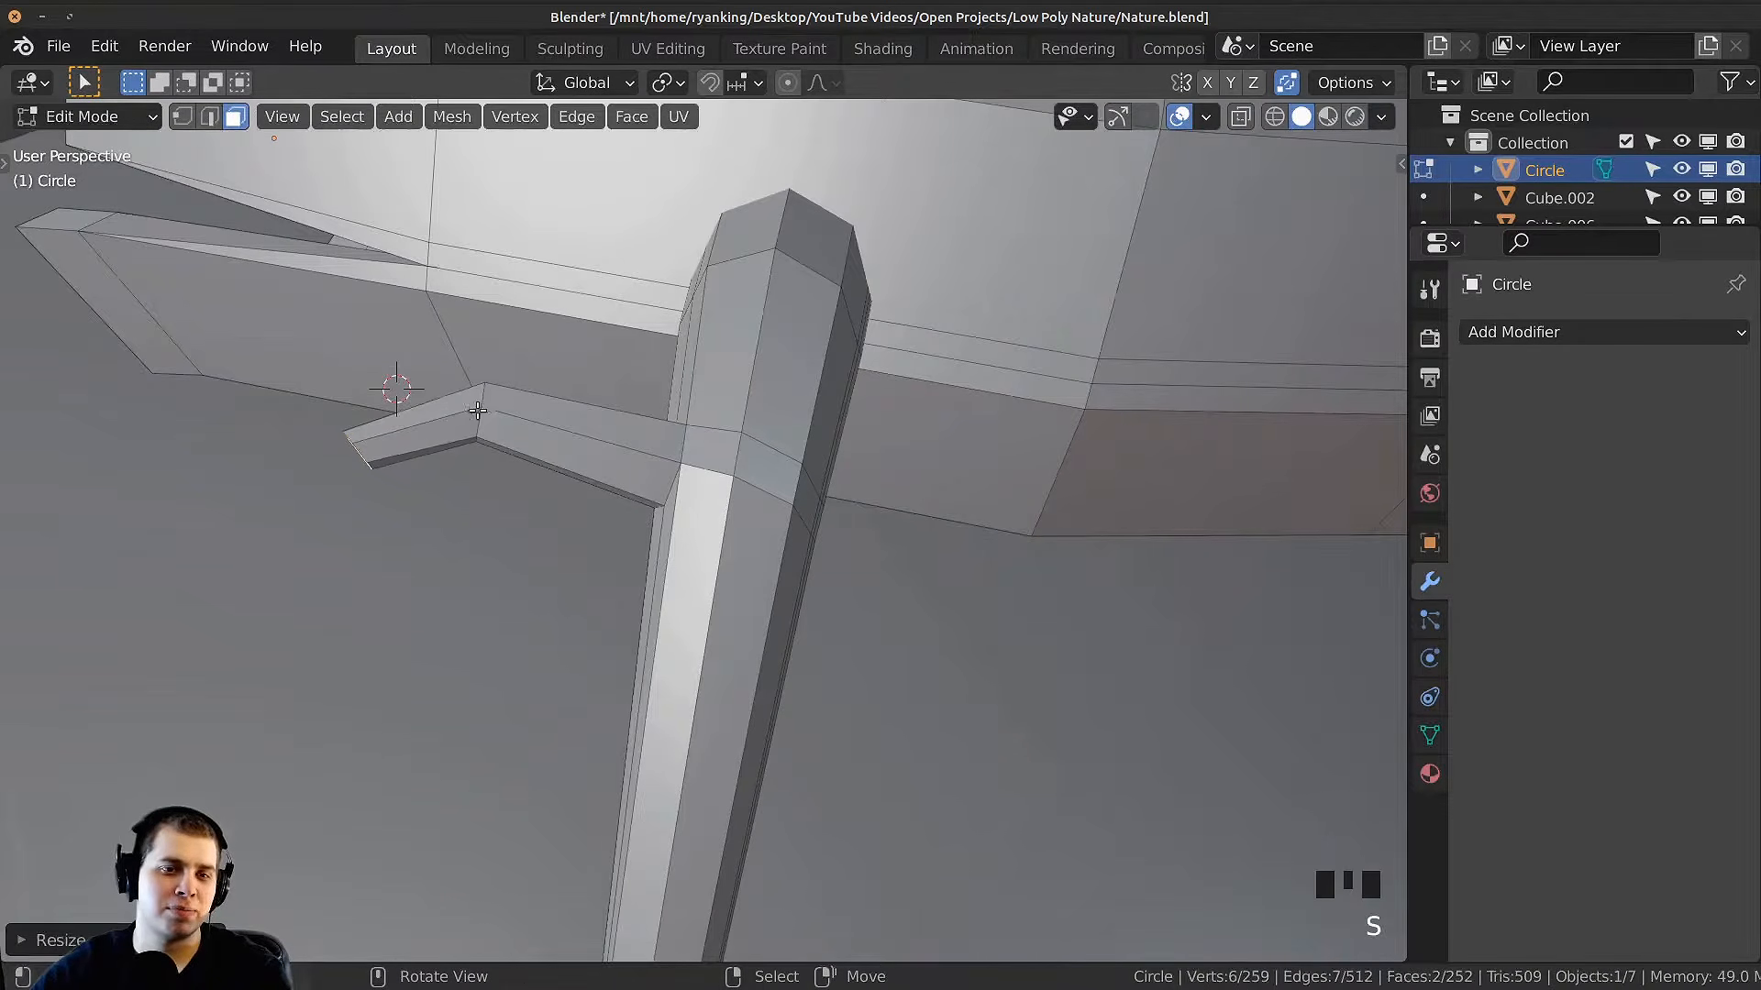
Step: Adjust the position of the twig's tip and return the log to Object Mode
{"action": "key", "text": "Tab"}
{"action": "middle_click_drag", "start_coordinate": [393, 386], "coordinate": [592, 453]}
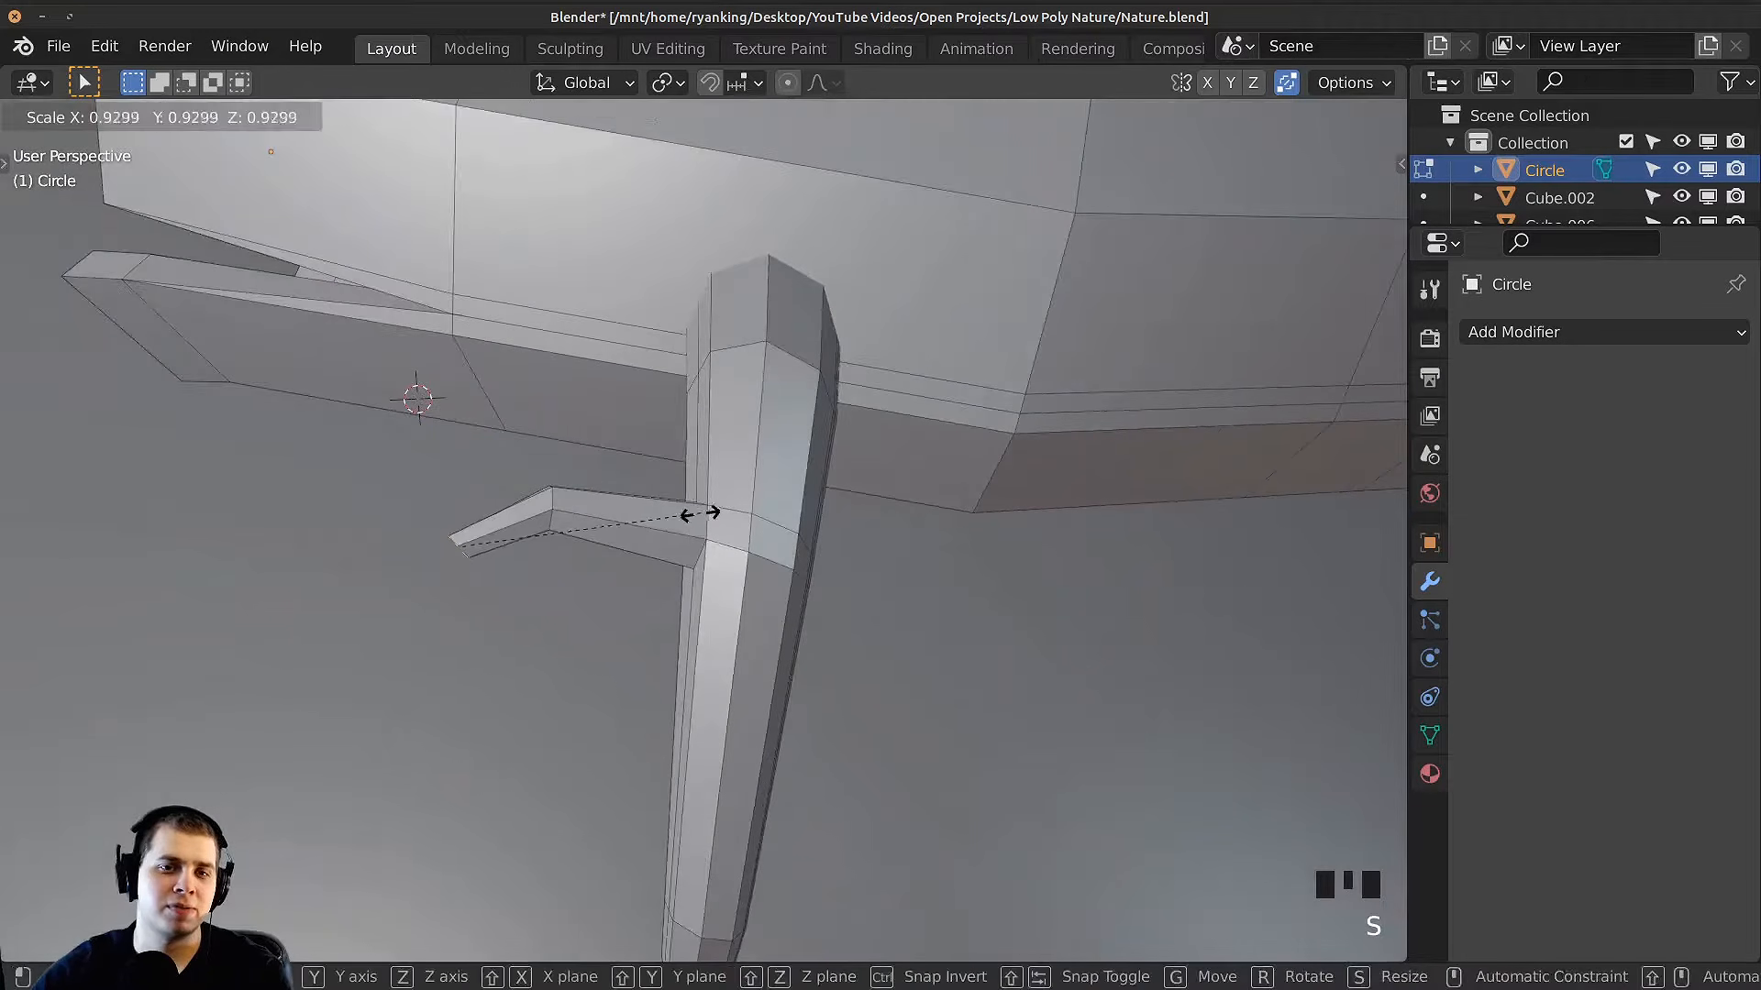
{"action": "key", "text": "g"}
{"action": "key", "text": "Tab"}
{"action": "middle_click_drag", "start_coordinate": [679, 525], "coordinate": [556, 459]}
{"action": "scroll", "coordinate": [794, 555], "scroll_direction": "up", "scroll_amount": 3}
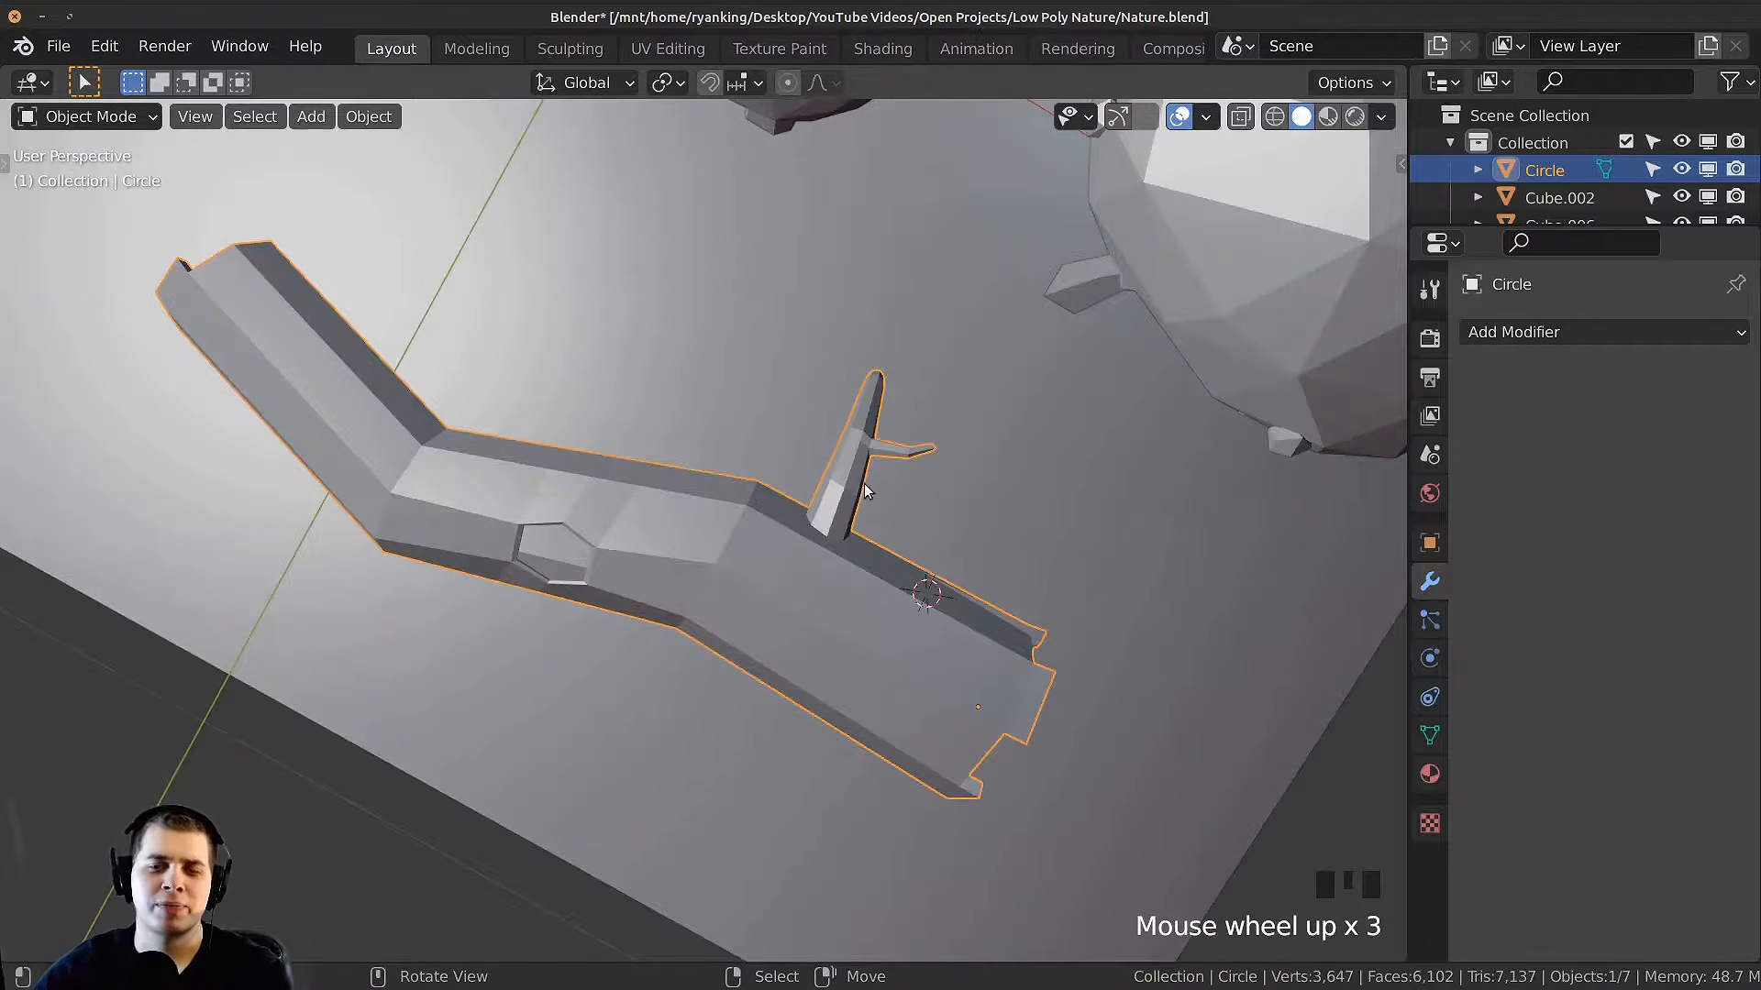
Step: Select the entire branch with its twig and place a duplicate on the opposite side of the log in top view
{"action": "middle_click_drag", "start_coordinate": [864, 482], "coordinate": [870, 437], "text": "shift"}
{"action": "key", "text": "Tab"}
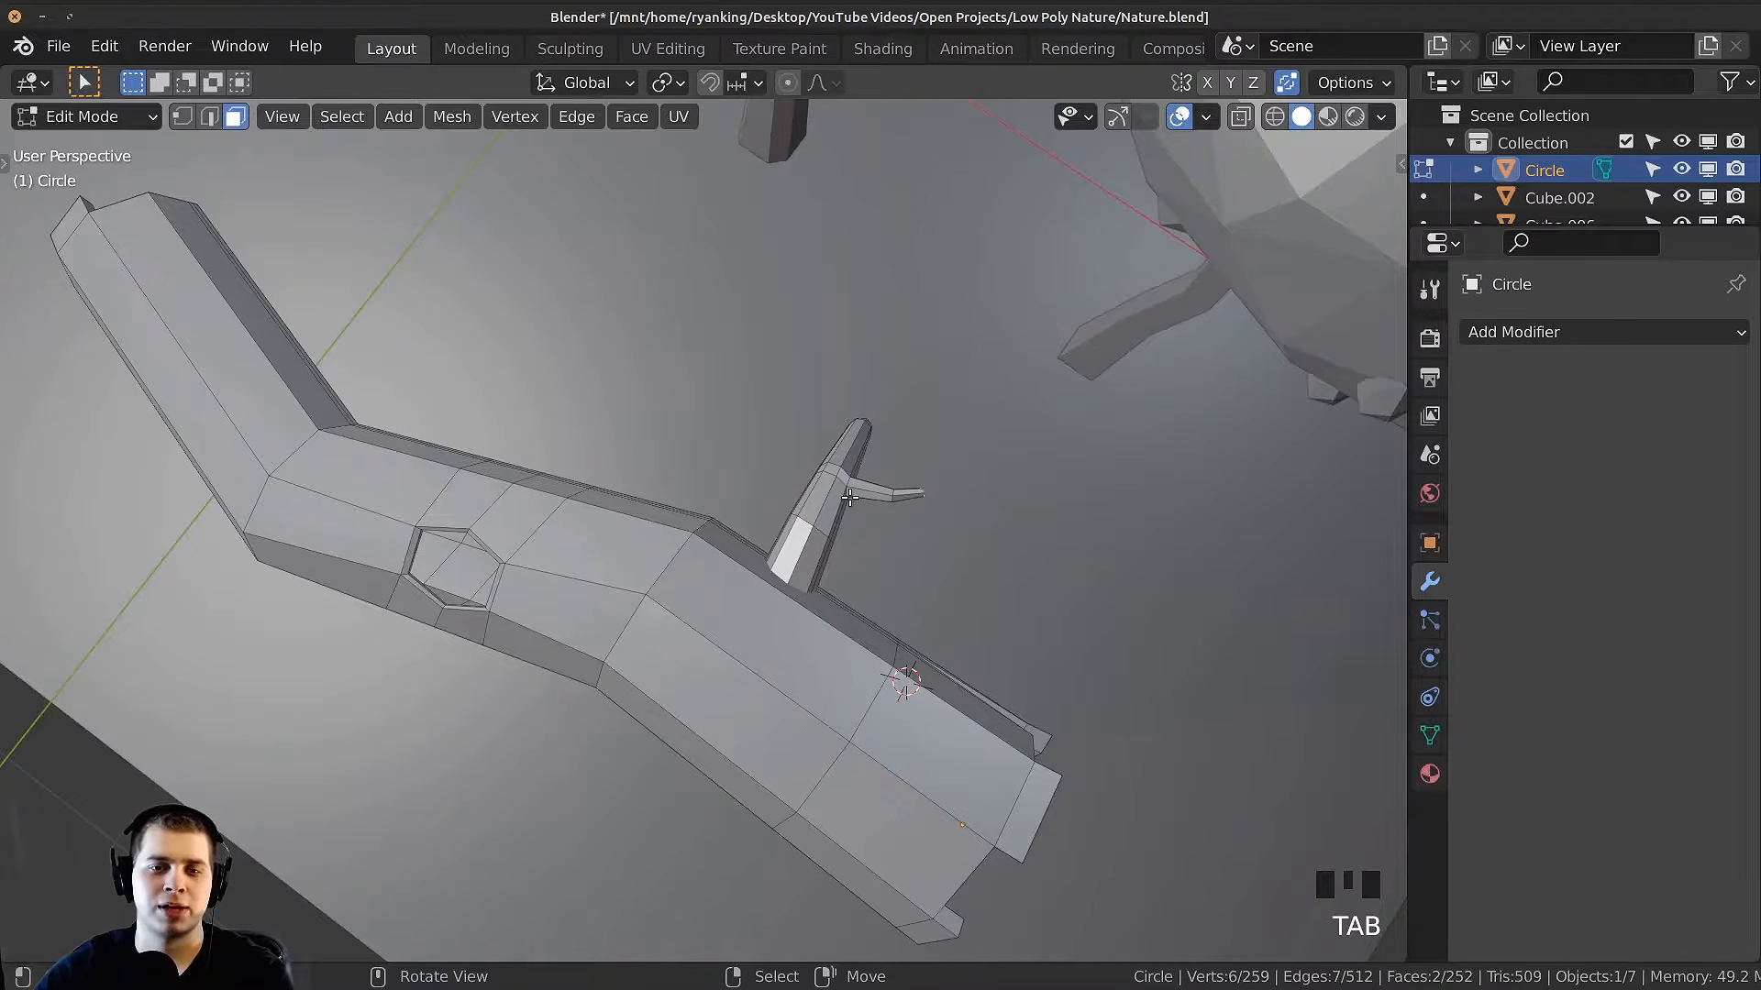
{"action": "scroll", "coordinate": [850, 496], "scroll_direction": "up", "scroll_amount": 3}
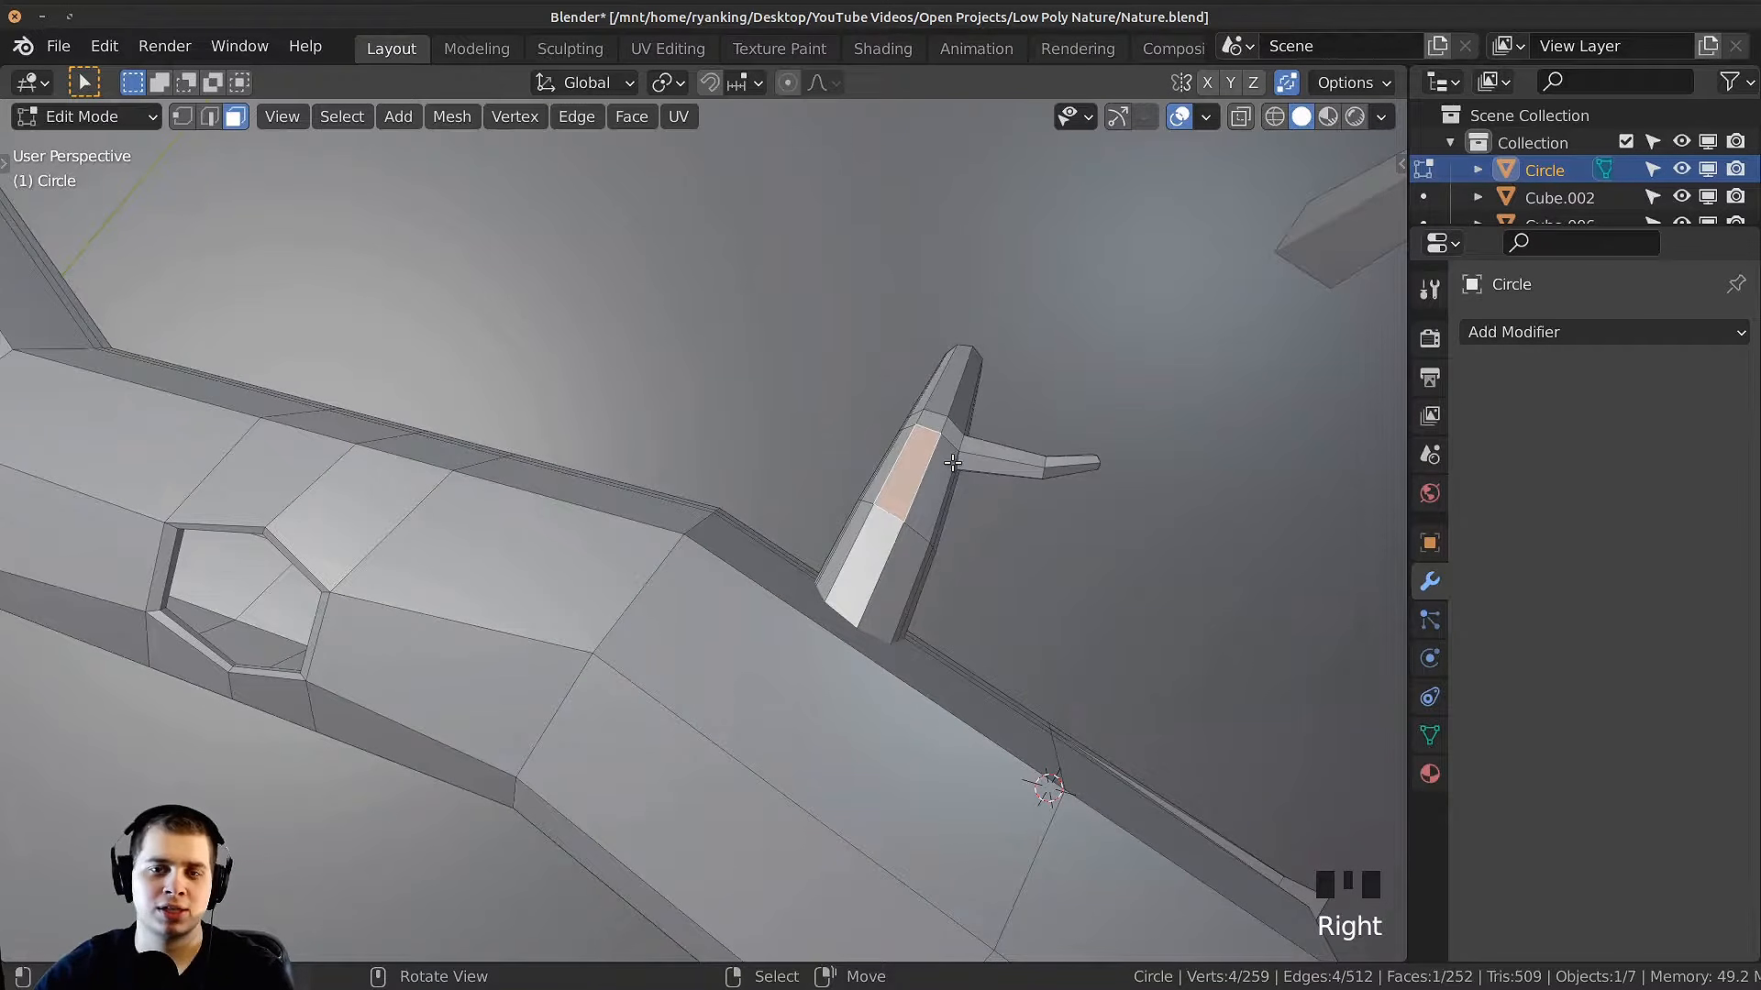
{"action": "key", "text": "l"}
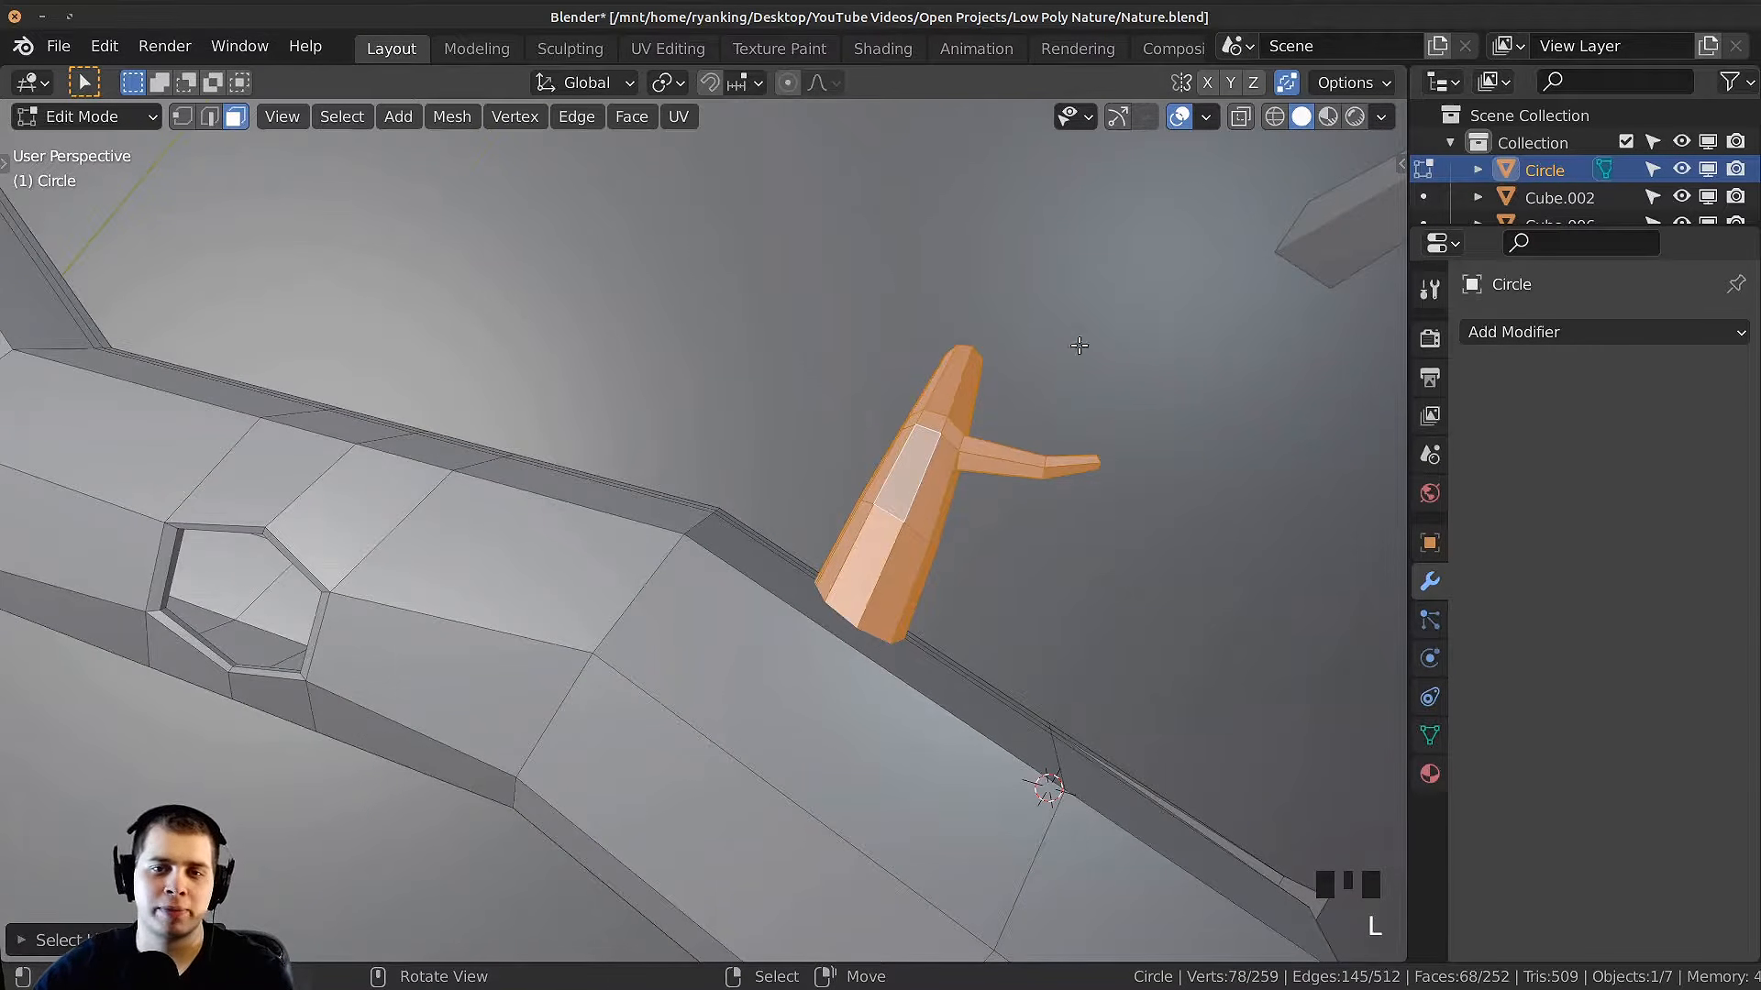
{"action": "middle_click_drag", "start_coordinate": [1079, 345], "coordinate": [890, 426]}
{"action": "key", "text": "KP_7"}
{"action": "middle_click_drag", "start_coordinate": [796, 480], "coordinate": [856, 443], "text": "shift"}
{"action": "key", "text": "shift+d"}
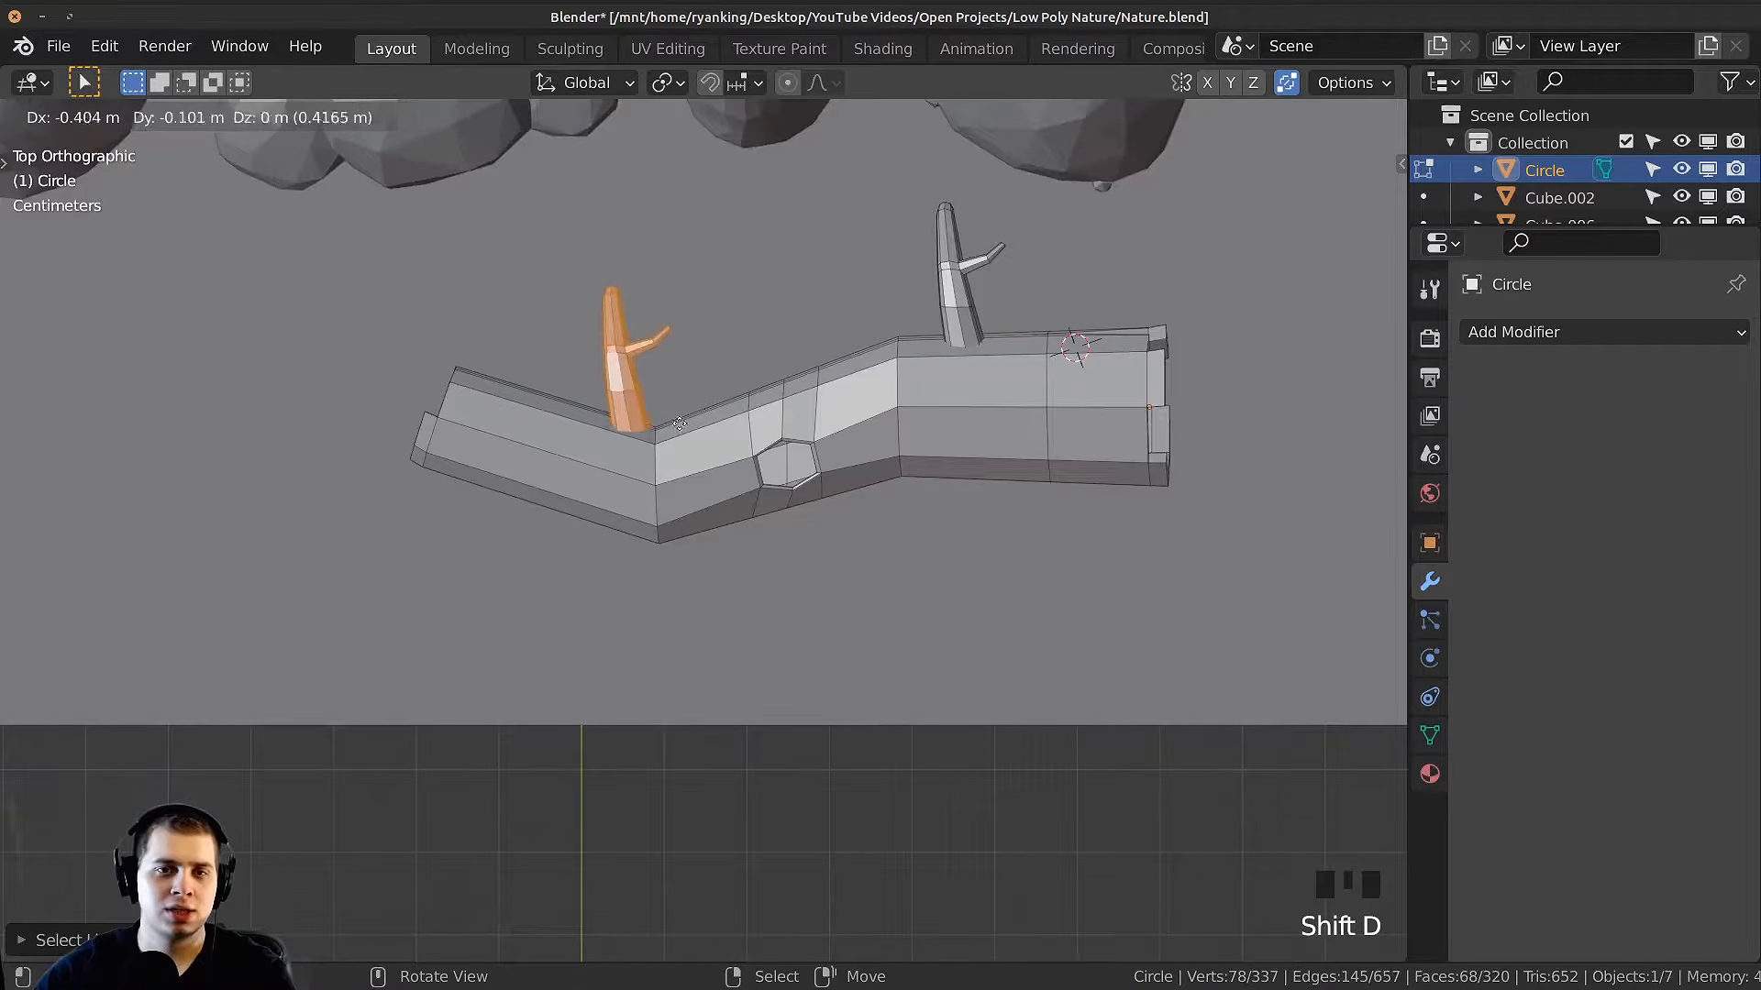
{"action": "left_click", "coordinate": [543, 624]}
Step: Rotate the duplicated branch in top view to point away from the log and scale it down
{"action": "scroll", "coordinate": [641, 664], "scroll_direction": "up", "scroll_amount": 2}
{"action": "key", "text": "r"}
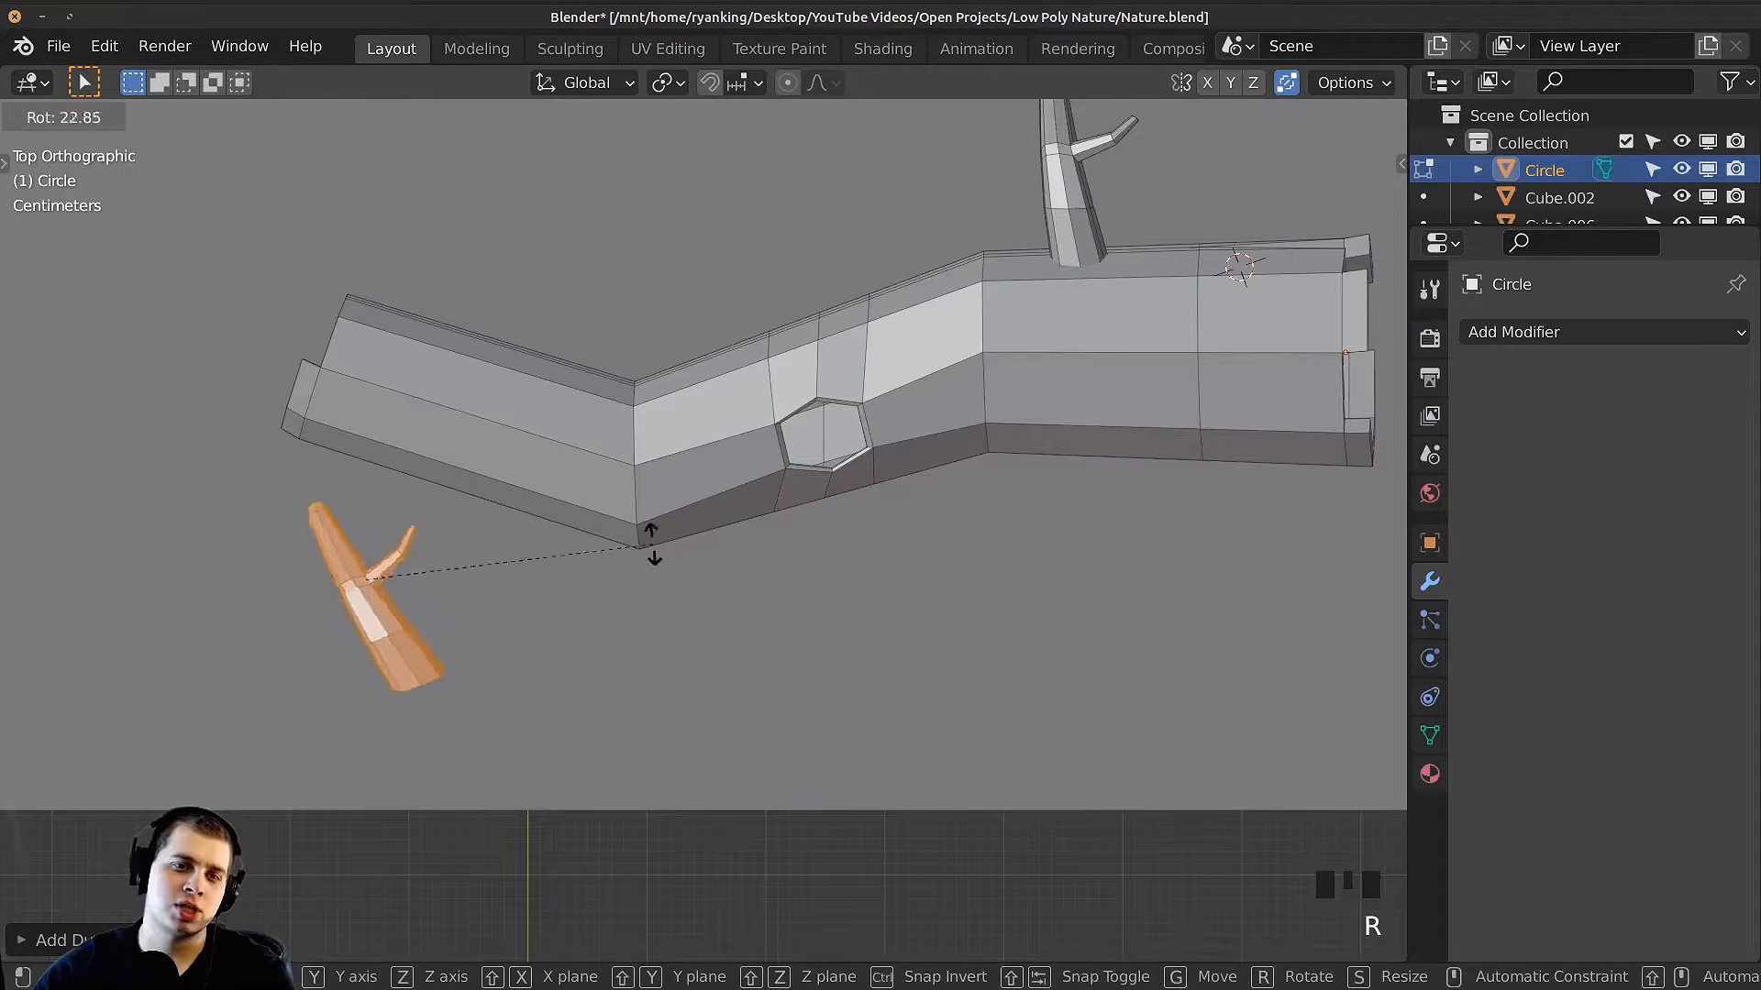
{"action": "left_click", "coordinate": [213, 448]}
{"action": "key", "text": "s"}
{"action": "left_click", "coordinate": [487, 510]}
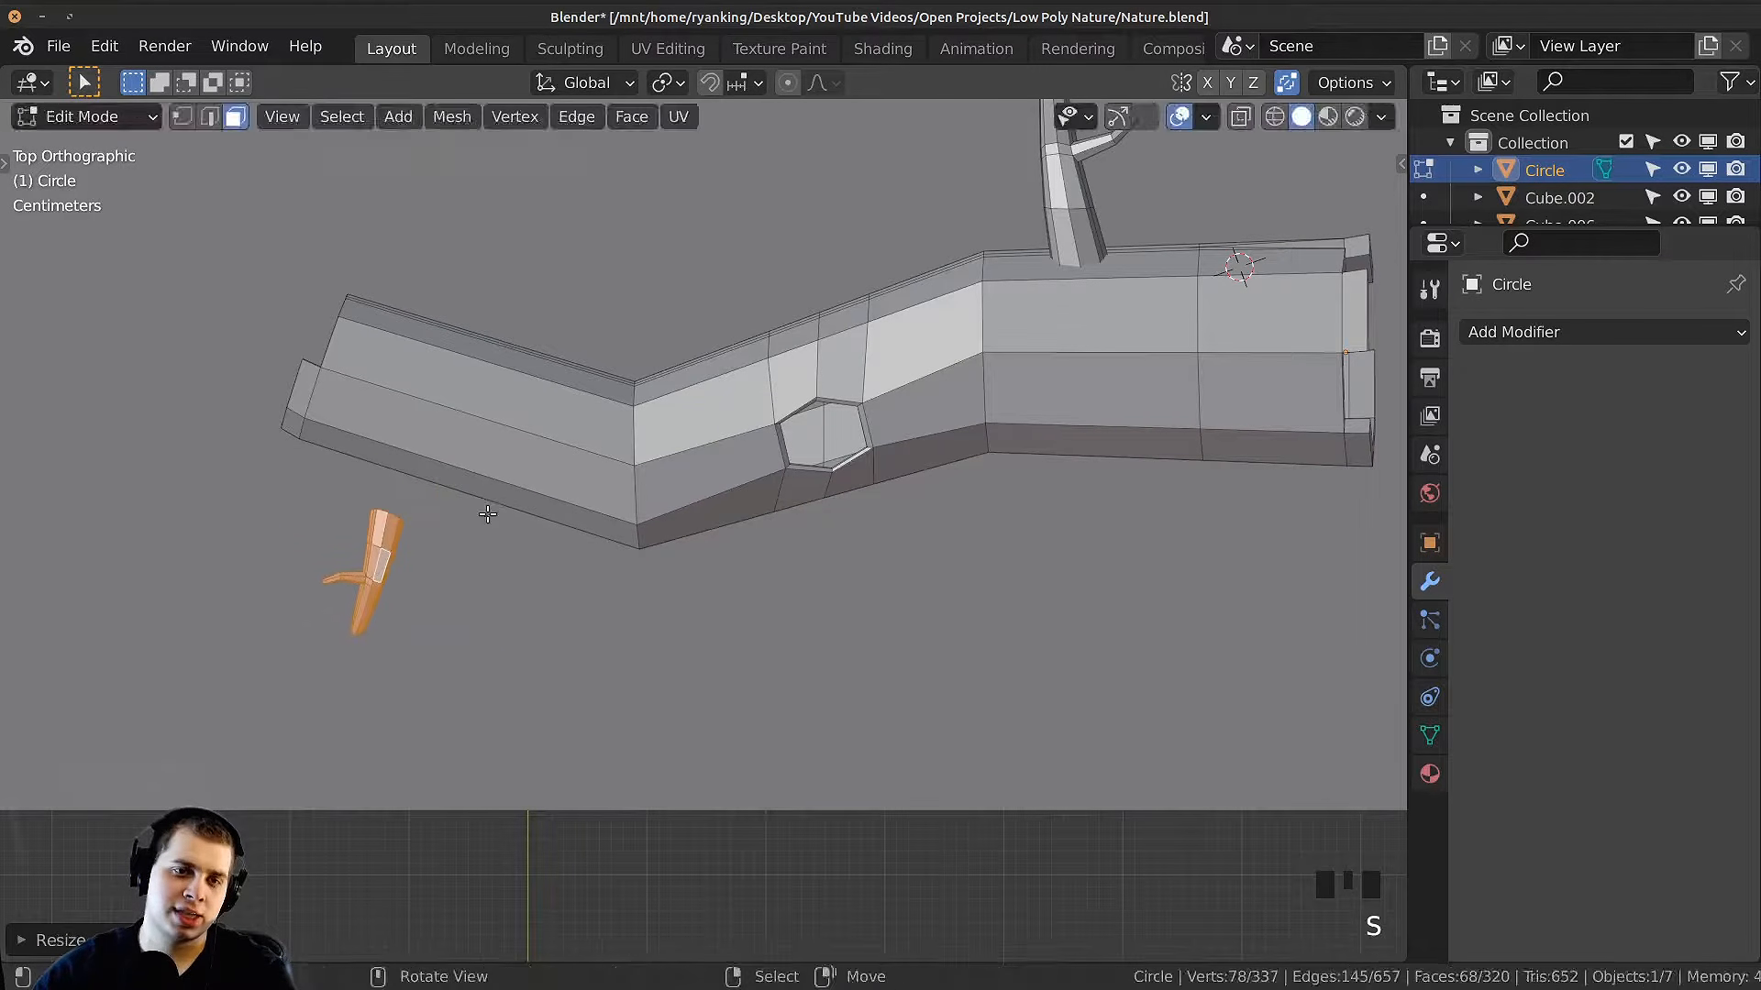
Step: Move the duplicated branch up to the log's end section and adjust its size
{"action": "key", "text": "g"}
{"action": "left_click", "coordinate": [550, 495]}
{"action": "key", "text": "s"}
{"action": "left_click", "coordinate": [545, 421]}
{"action": "middle_click_drag", "start_coordinate": [487, 415], "coordinate": [775, 367]}
{"action": "key", "text": "s"}
{"action": "left_click", "coordinate": [713, 353]}
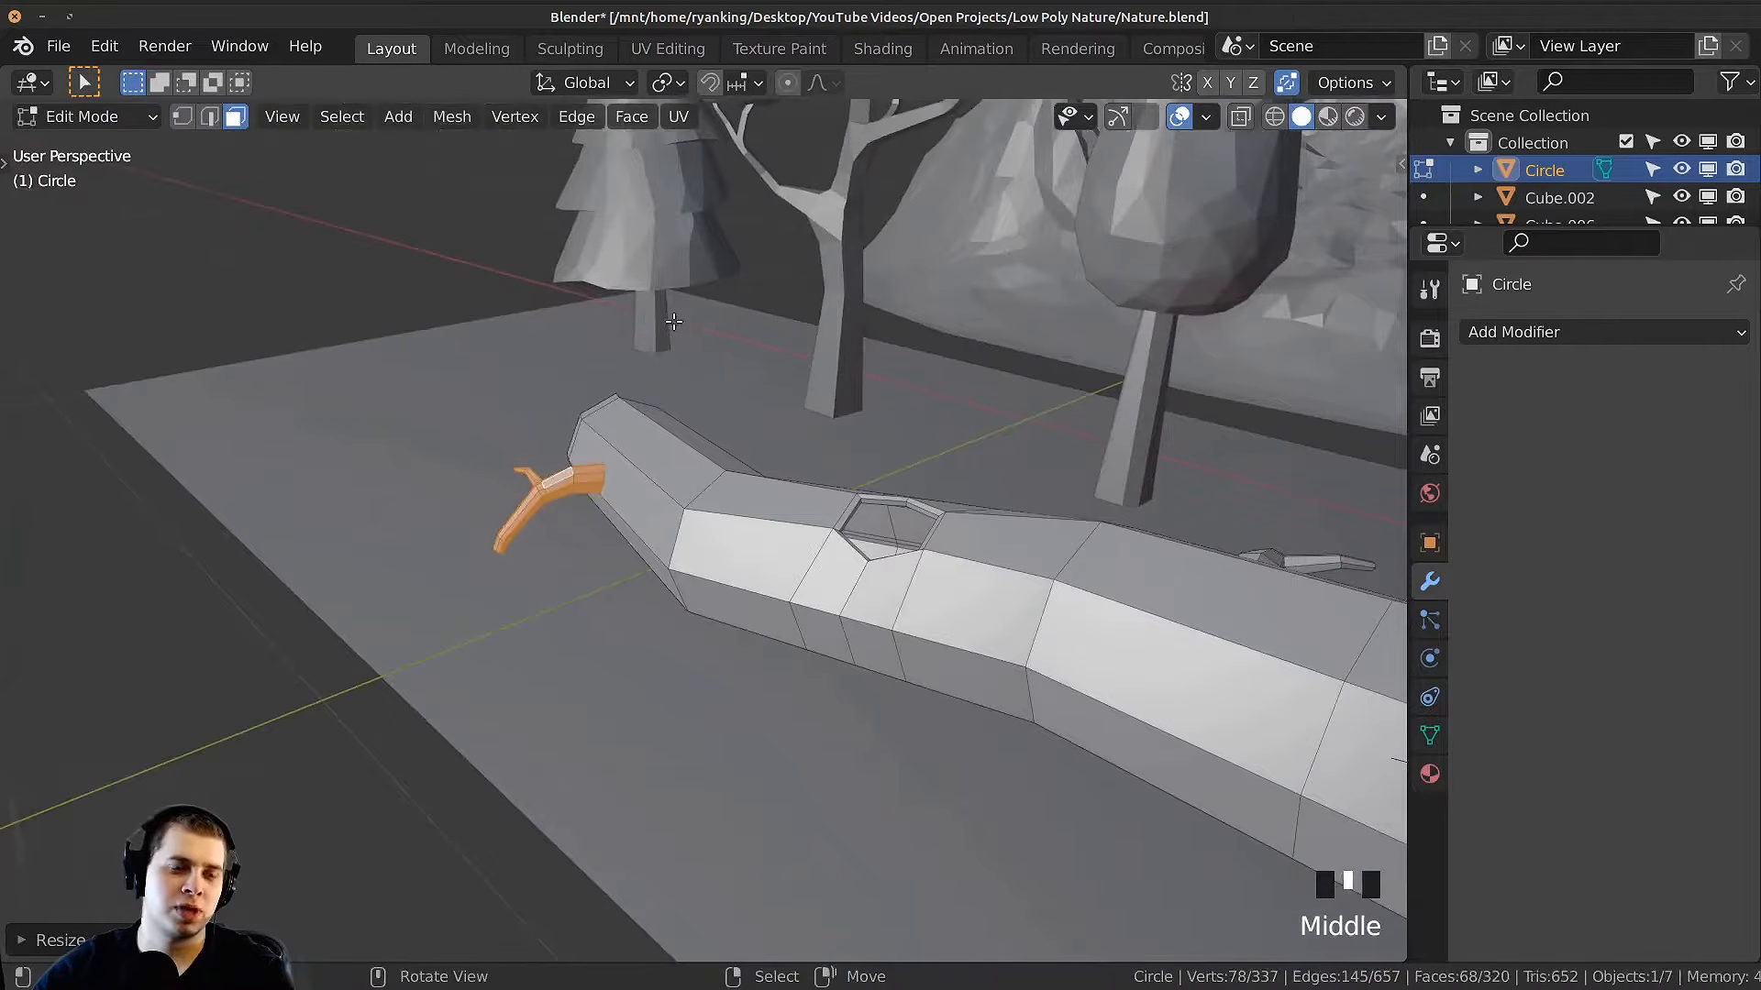
Step: Rotate the duplicated branch in perspective view and move its base against the side of the log
{"action": "key", "text": "r"}
{"action": "left_click", "coordinate": [752, 394]}
{"action": "key", "text": "g"}
{"action": "left_click", "coordinate": [748, 403]}
{"action": "scroll", "coordinate": [743, 408], "scroll_direction": "up", "scroll_amount": 2}
{"action": "middle_click_drag", "start_coordinate": [697, 413], "coordinate": [1101, 463]}
{"action": "key", "text": "g"}
{"action": "left_click", "coordinate": [1086, 540]}
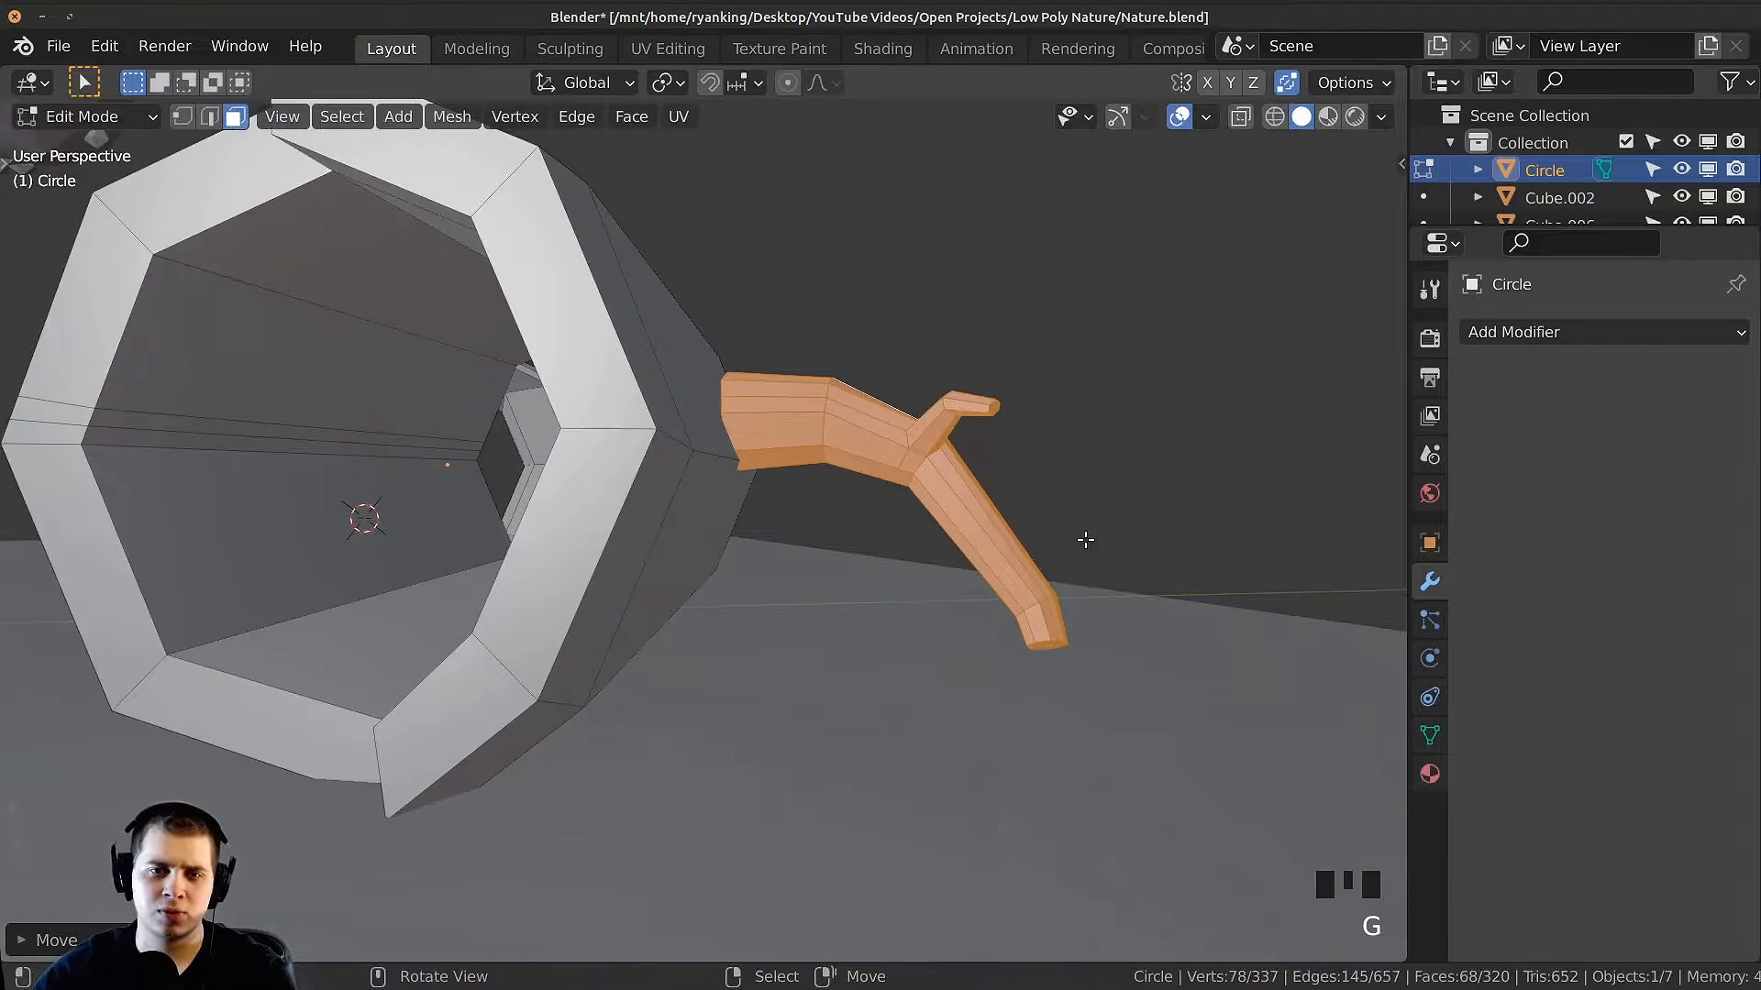
Step: Fine-tune the duplicated branch's position so its base sinks into the log's wall
{"action": "key", "text": "g"}
{"action": "left_click", "coordinate": [1089, 558]}
{"action": "key", "text": "g"}
{"action": "middle_click_drag", "start_coordinate": [1089, 559], "coordinate": [1150, 476]}
{"action": "left_click", "coordinate": [1110, 576]}
Step: Select the outer part of the duplicated branch in wireframe and rotate and move it to make its downward bend shallower
{"action": "key", "text": "1"}
{"action": "key", "text": "alt+a"}
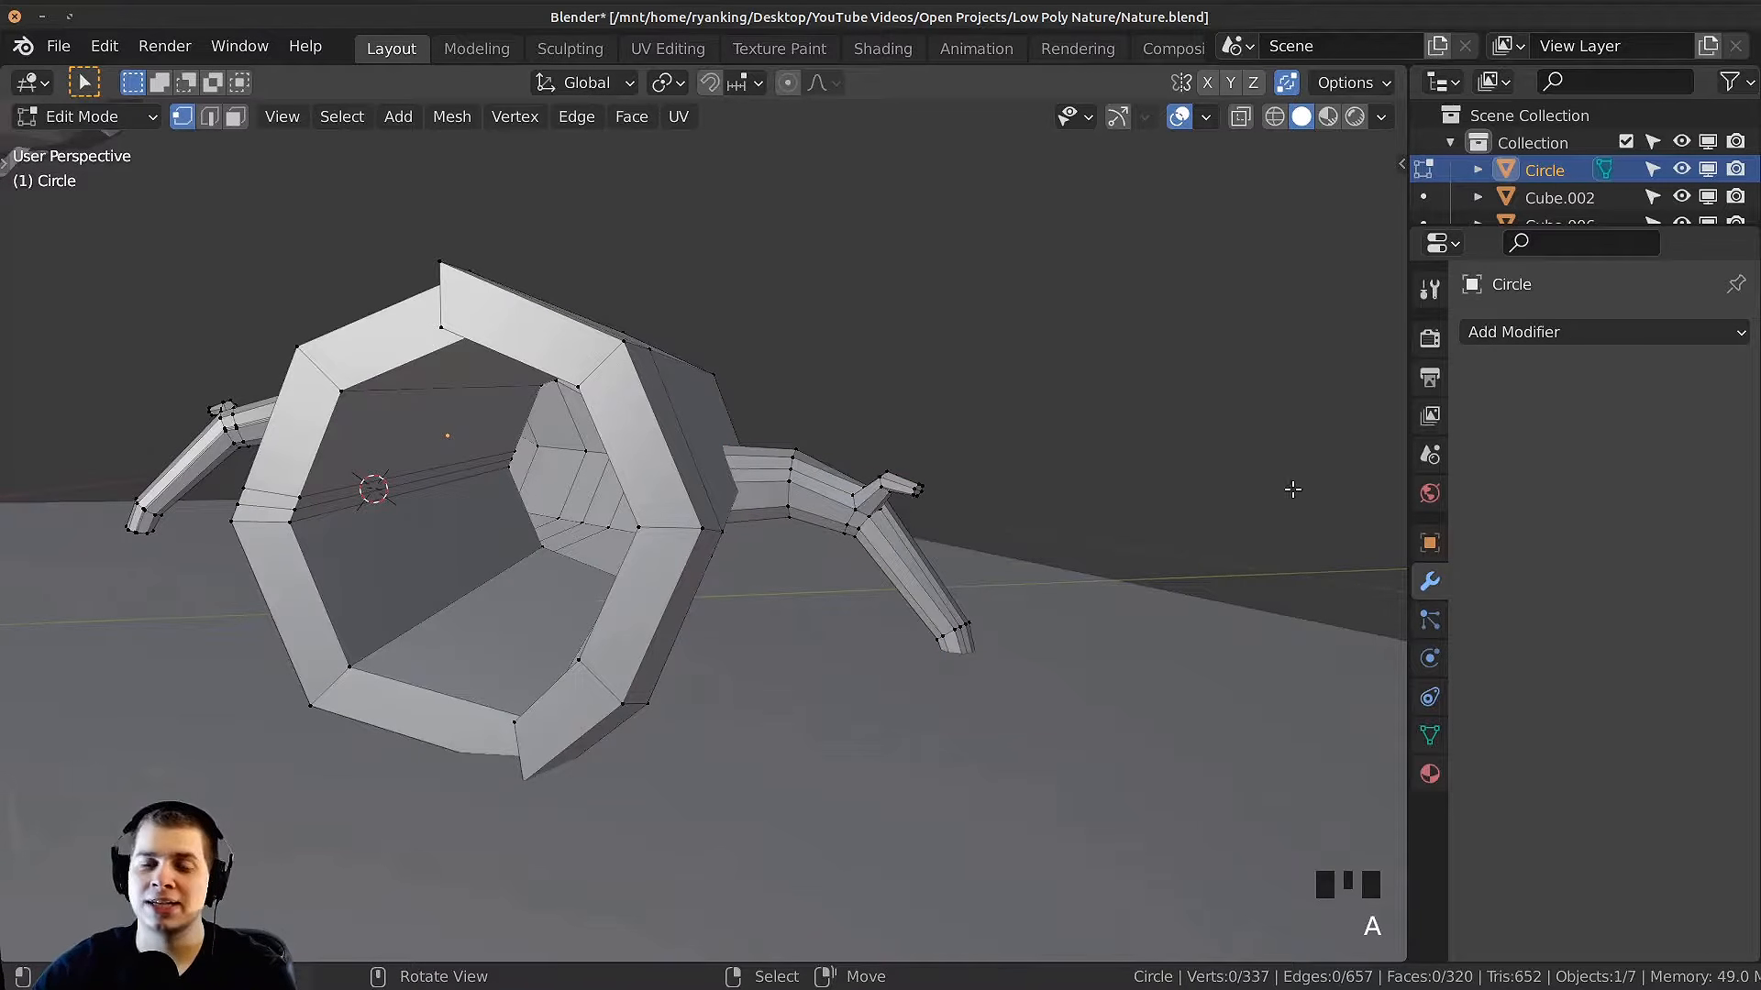
{"action": "key", "text": "z"}
{"action": "left_click", "coordinate": [618, 406]}
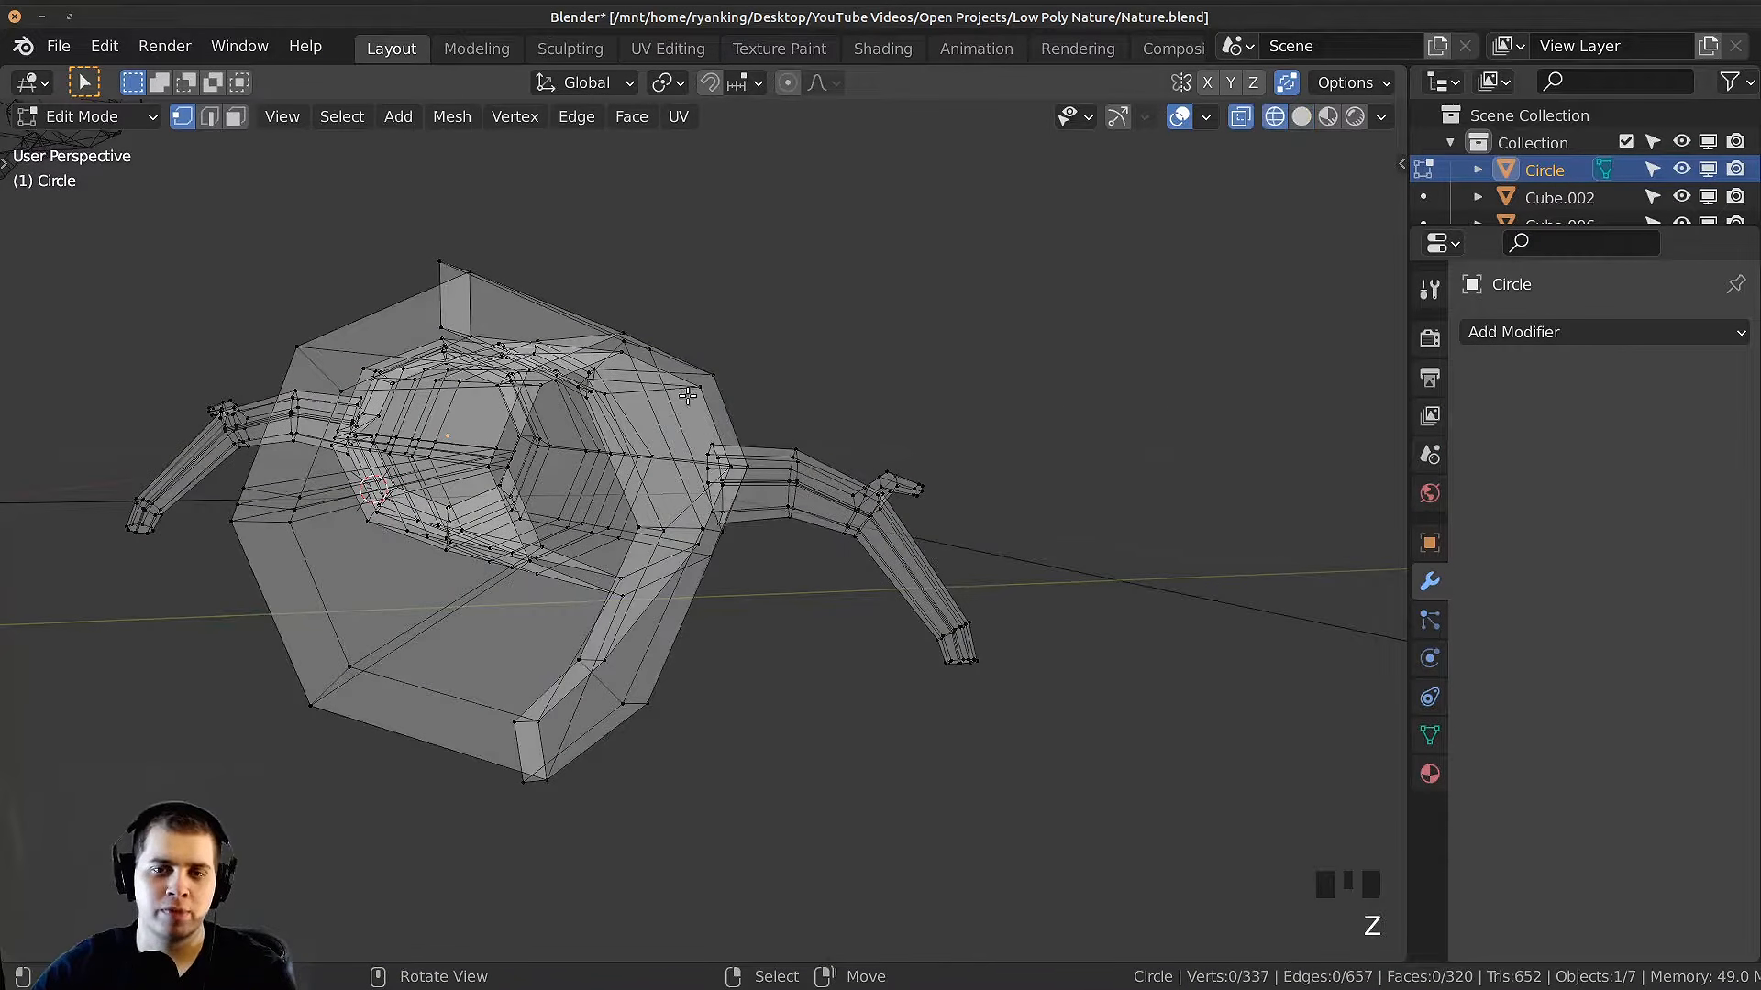
{"action": "middle_click_drag", "start_coordinate": [659, 427], "coordinate": [849, 294]}
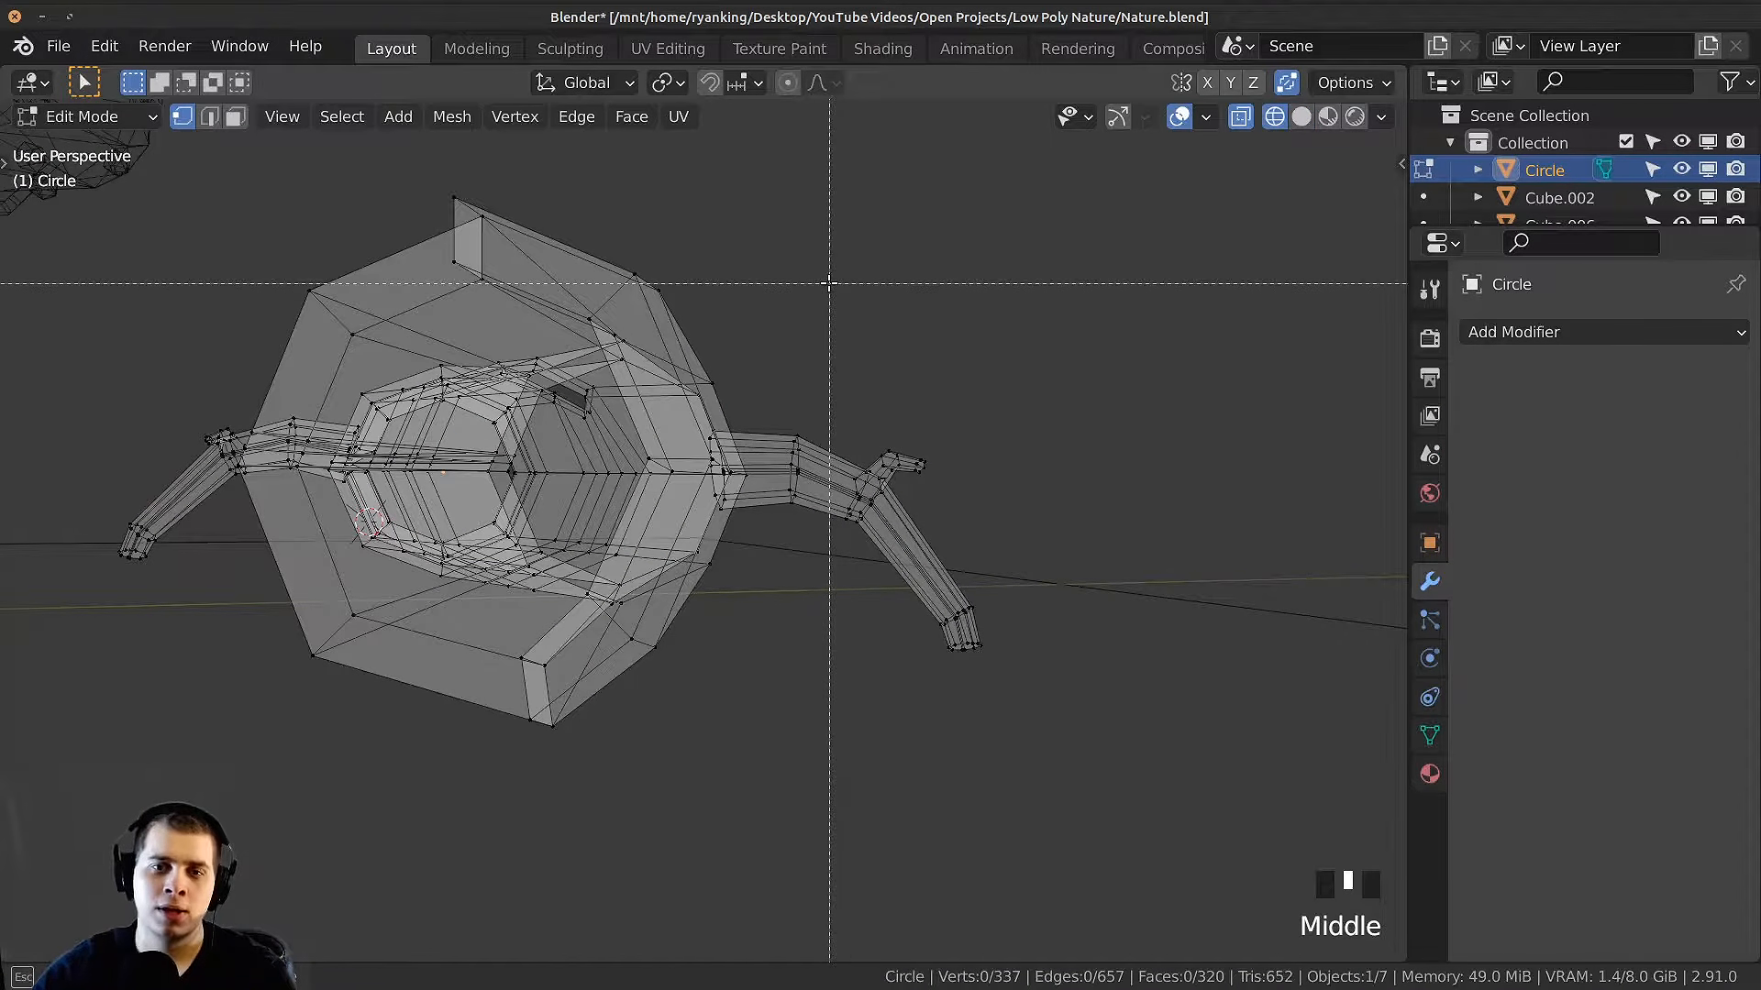
{"action": "left_click_drag", "start_coordinate": [830, 284], "coordinate": [976, 650]}
{"action": "middle_click_drag", "start_coordinate": [976, 650], "coordinate": [1028, 605]}
{"action": "key", "text": "r"}
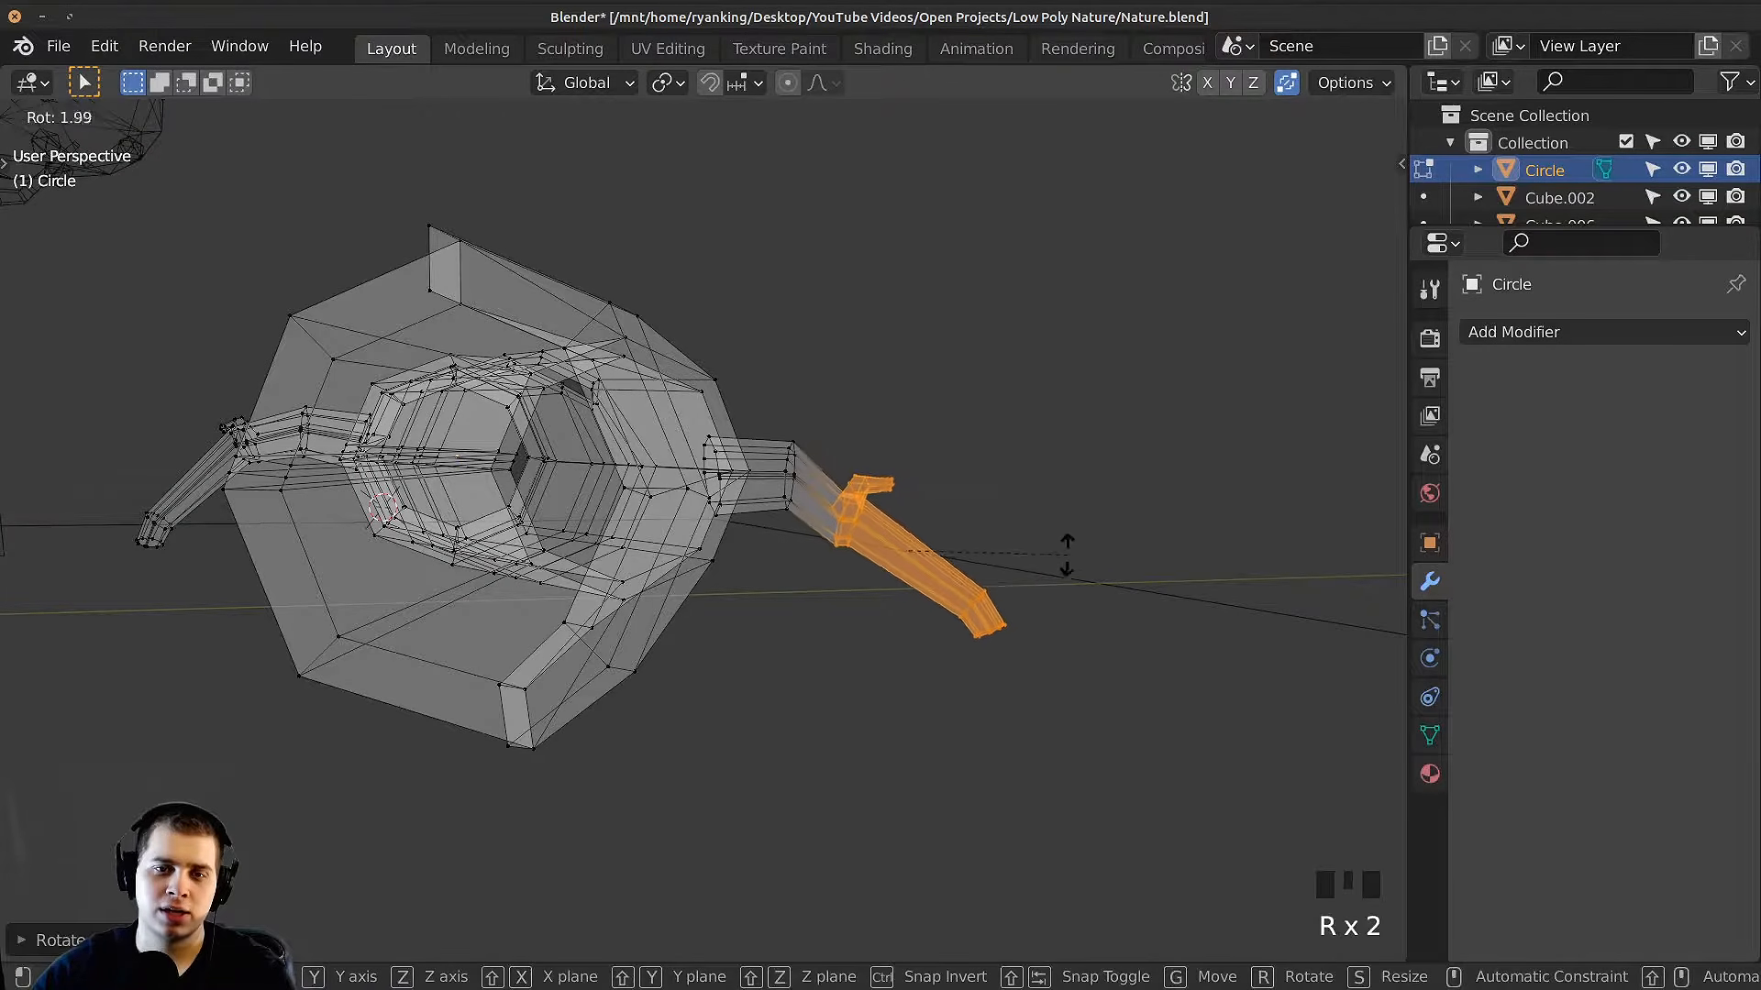
{"action": "left_click", "coordinate": [1085, 521]}
{"action": "key", "text": "g"}
{"action": "left_click", "coordinate": [1123, 500]}
{"action": "key", "text": "r"}
{"action": "left_click", "coordinate": [1120, 489]}
Step: Select only the tip vertices of the duplicated branch and move them to vary its shape
{"action": "key", "text": "a"}
{"action": "key", "text": "b"}
{"action": "left_click_drag", "start_coordinate": [963, 482], "coordinate": [1113, 666]}
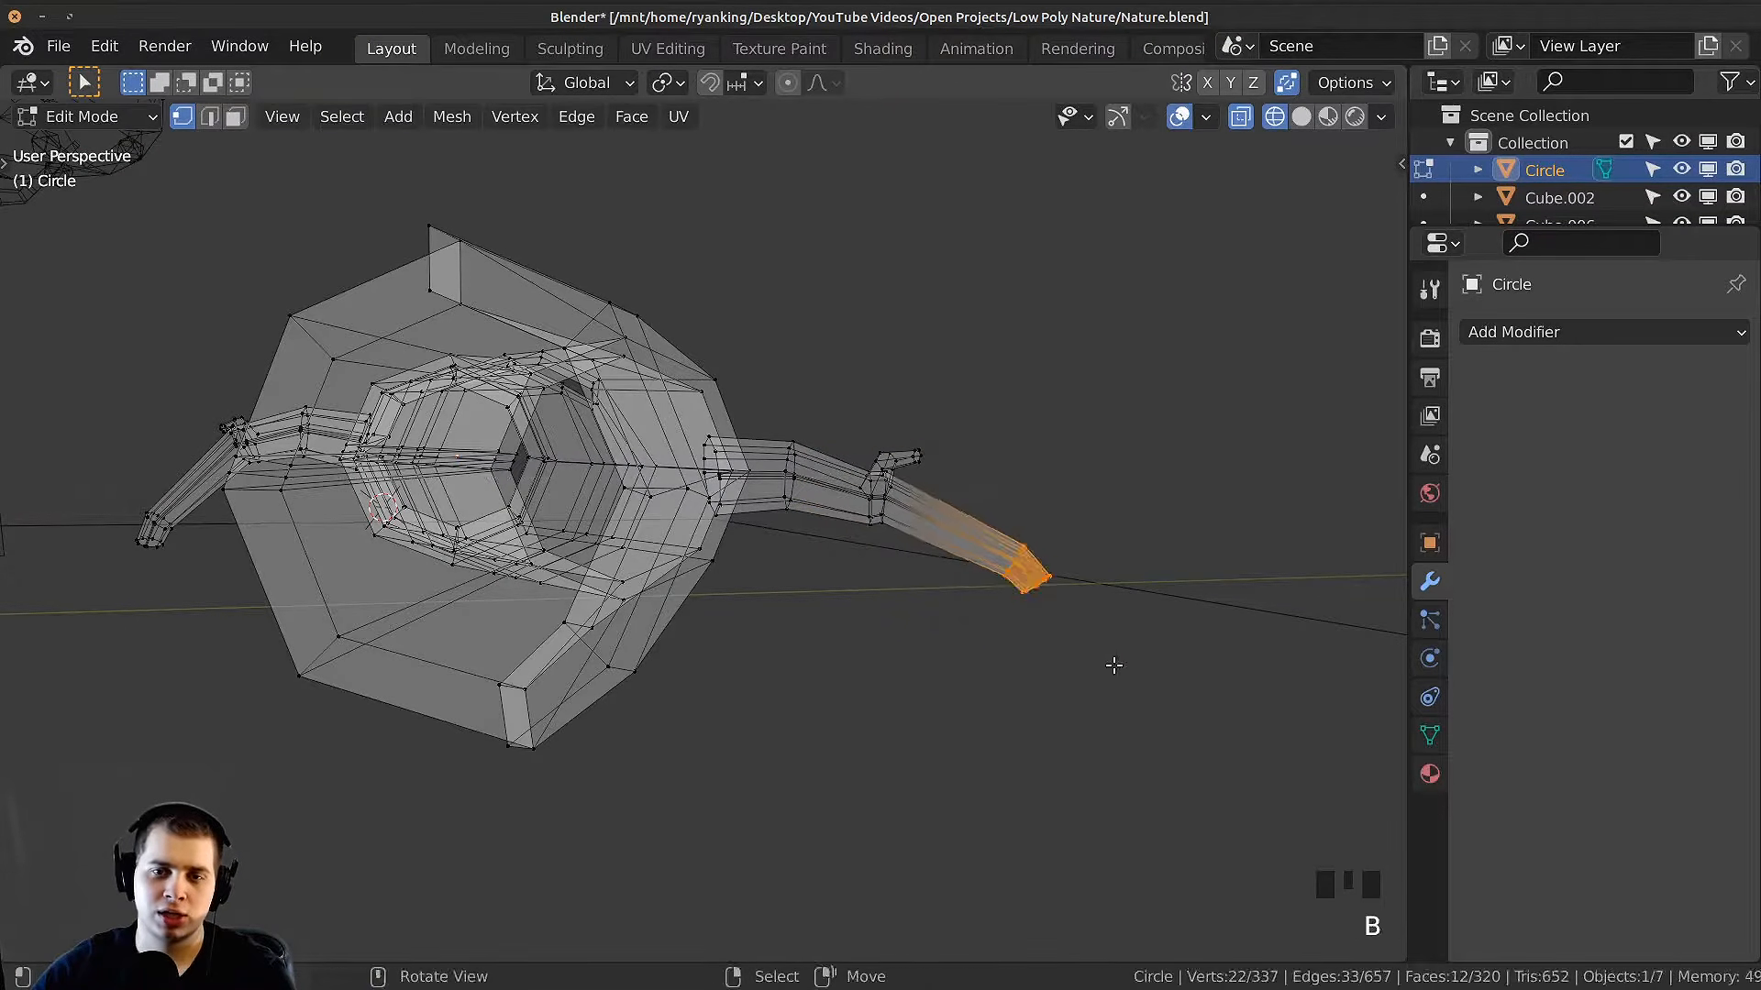
{"action": "key", "text": "g"}
{"action": "left_click", "coordinate": [1136, 572]}
{"action": "key", "text": "a"}
{"action": "middle_click_drag", "start_coordinate": [1132, 566], "coordinate": [591, 519]}
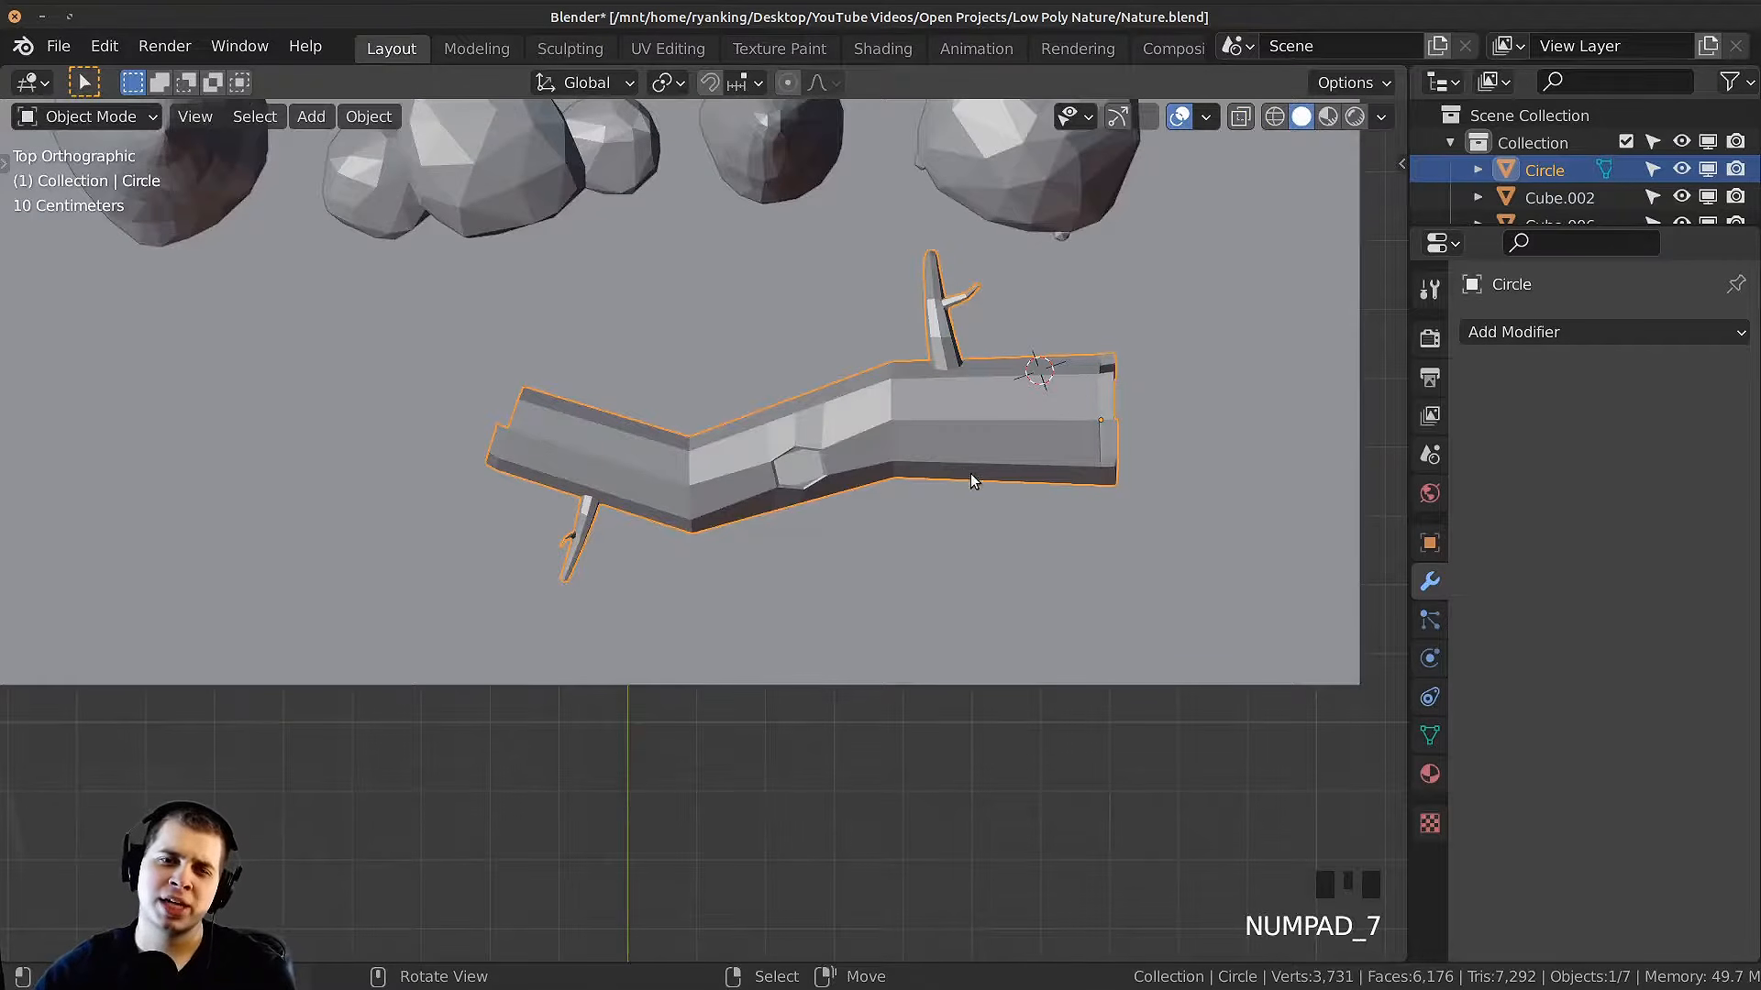
Step: In top-view wireframe, move the log end carrying the smaller branch inward to shorten that section
{"action": "middle_click_drag", "start_coordinate": [971, 474], "coordinate": [990, 371], "text": "shift"}
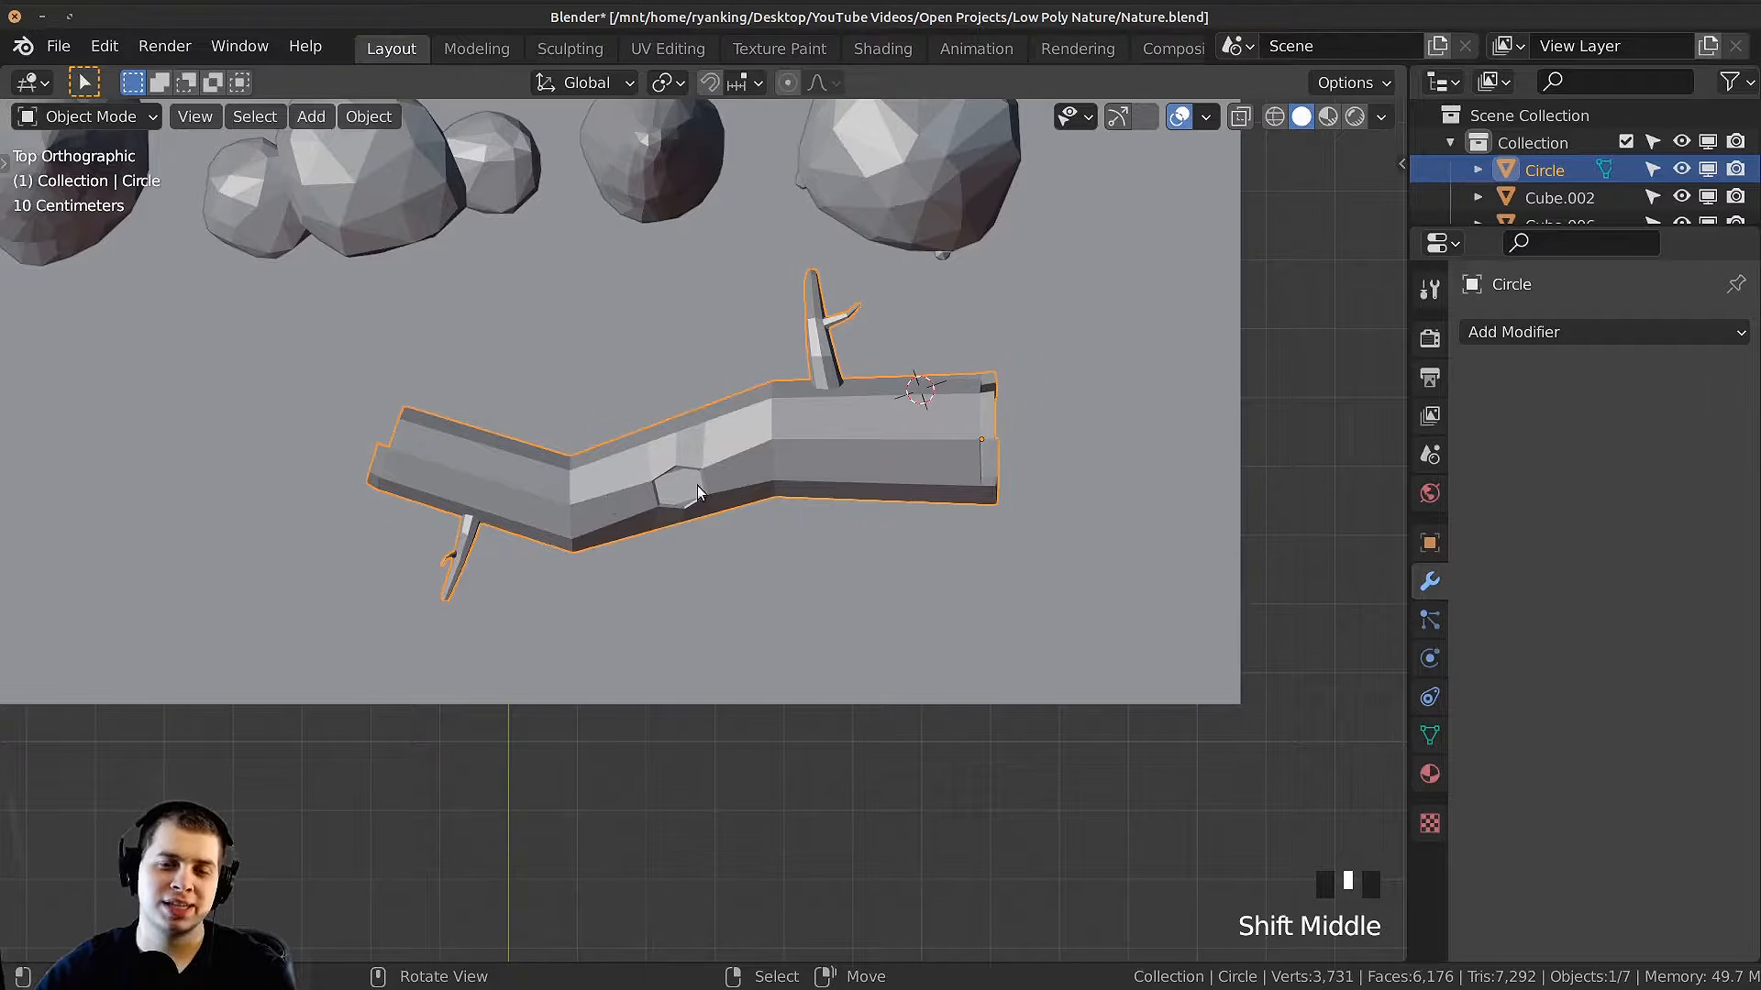
{"action": "key", "text": "Tab"}
{"action": "key", "text": "shift+z"}
{"action": "key", "text": "alt+a"}
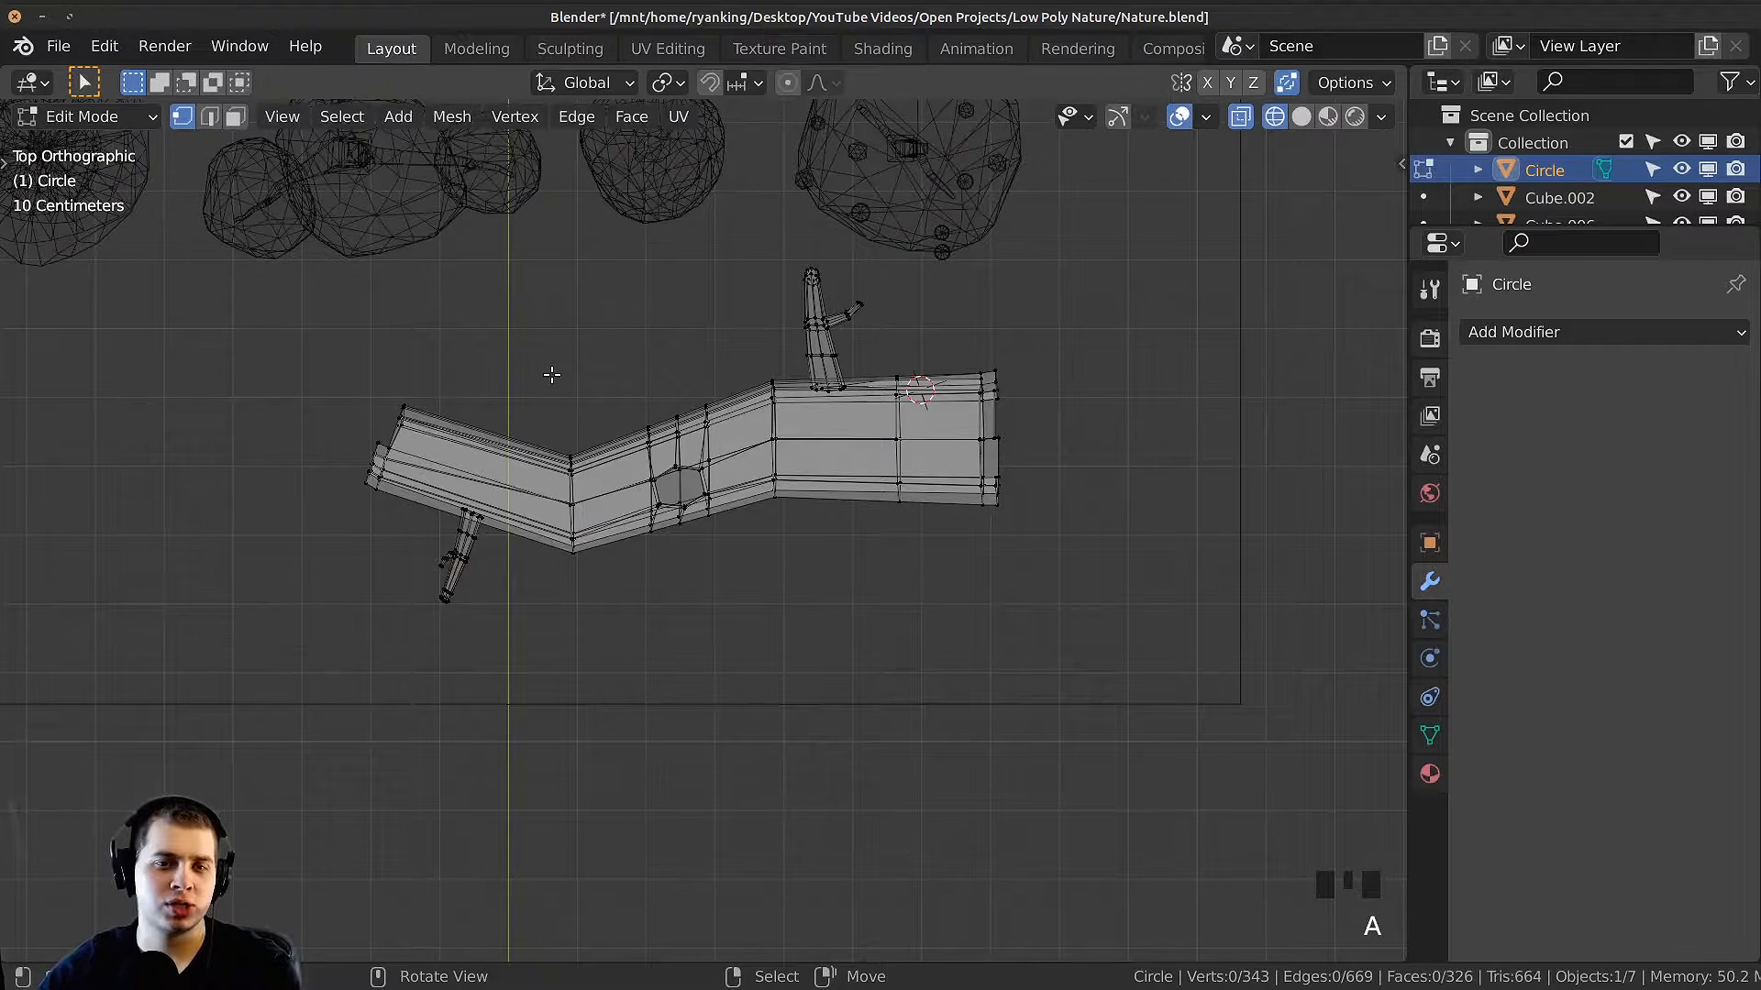
{"action": "left_click_drag", "start_coordinate": [525, 257], "coordinate": [310, 609]}
{"action": "key", "text": "g"}
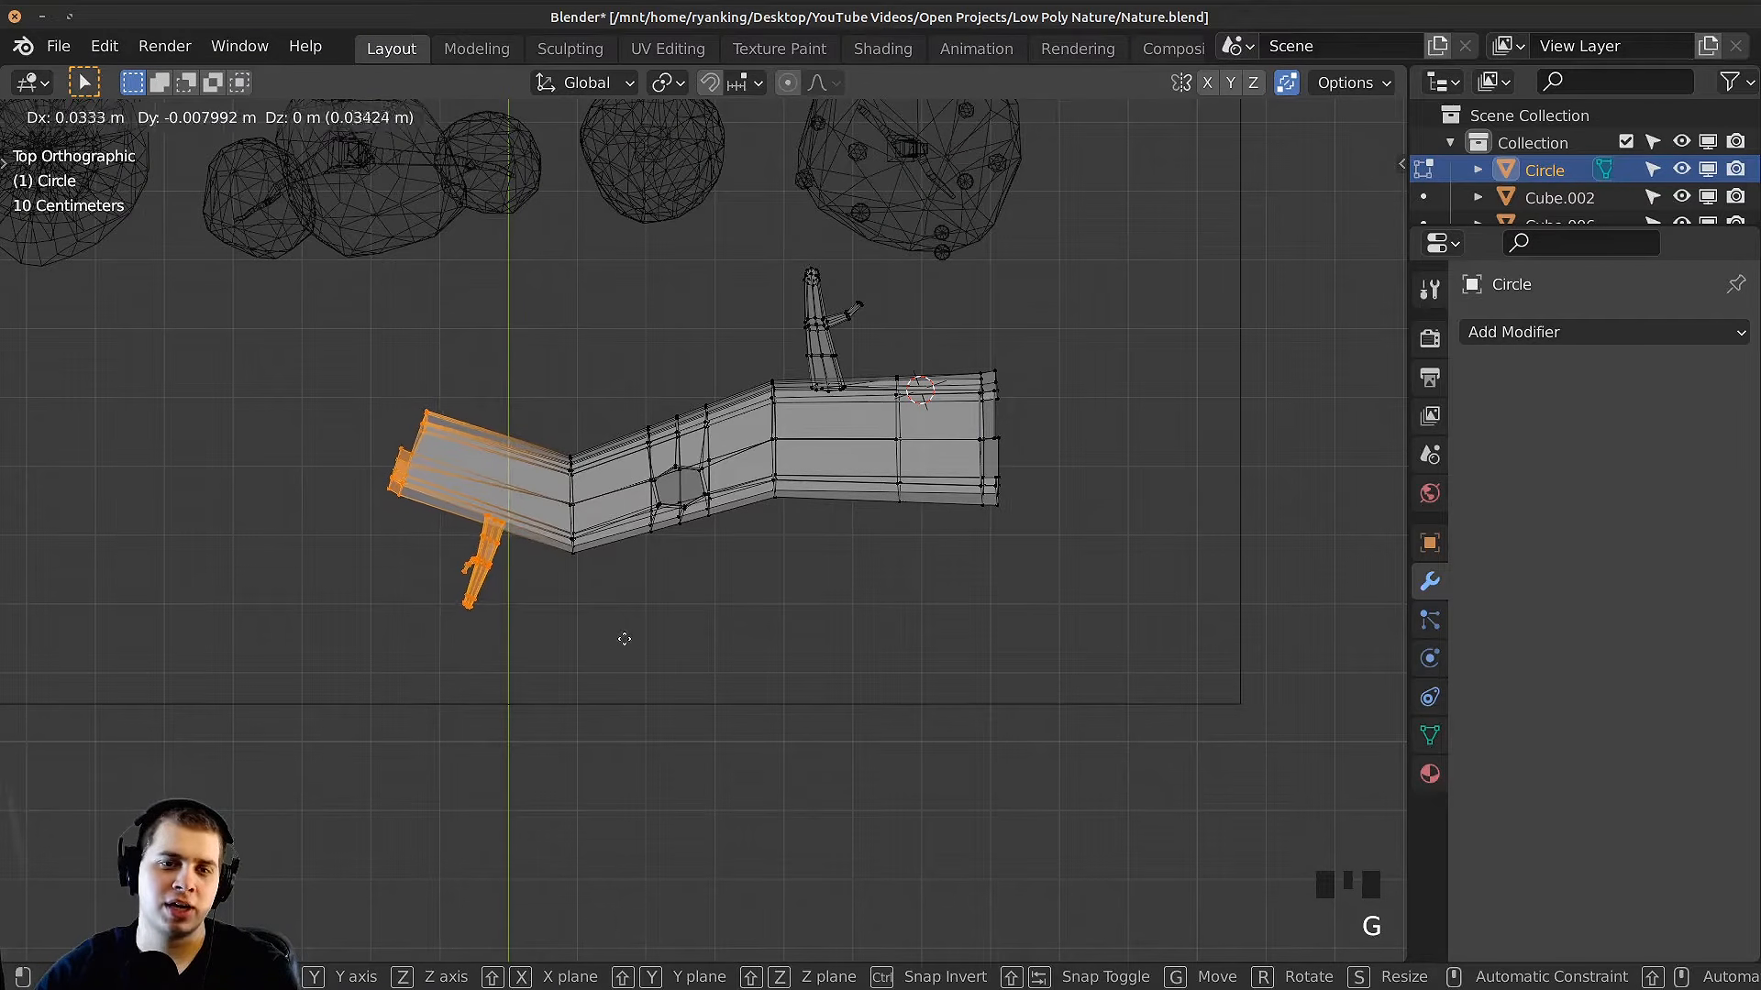
{"action": "left_click", "coordinate": [621, 637]}
Step: Move the log's other end section with the larger branch slightly inward, and return to Object Mode with solid shading
{"action": "key", "text": "alt+a"}
{"action": "left_click_drag", "start_coordinate": [746, 179], "coordinate": [1145, 624]}
{"action": "key", "text": "g"}
{"action": "left_click", "coordinate": [973, 536]}
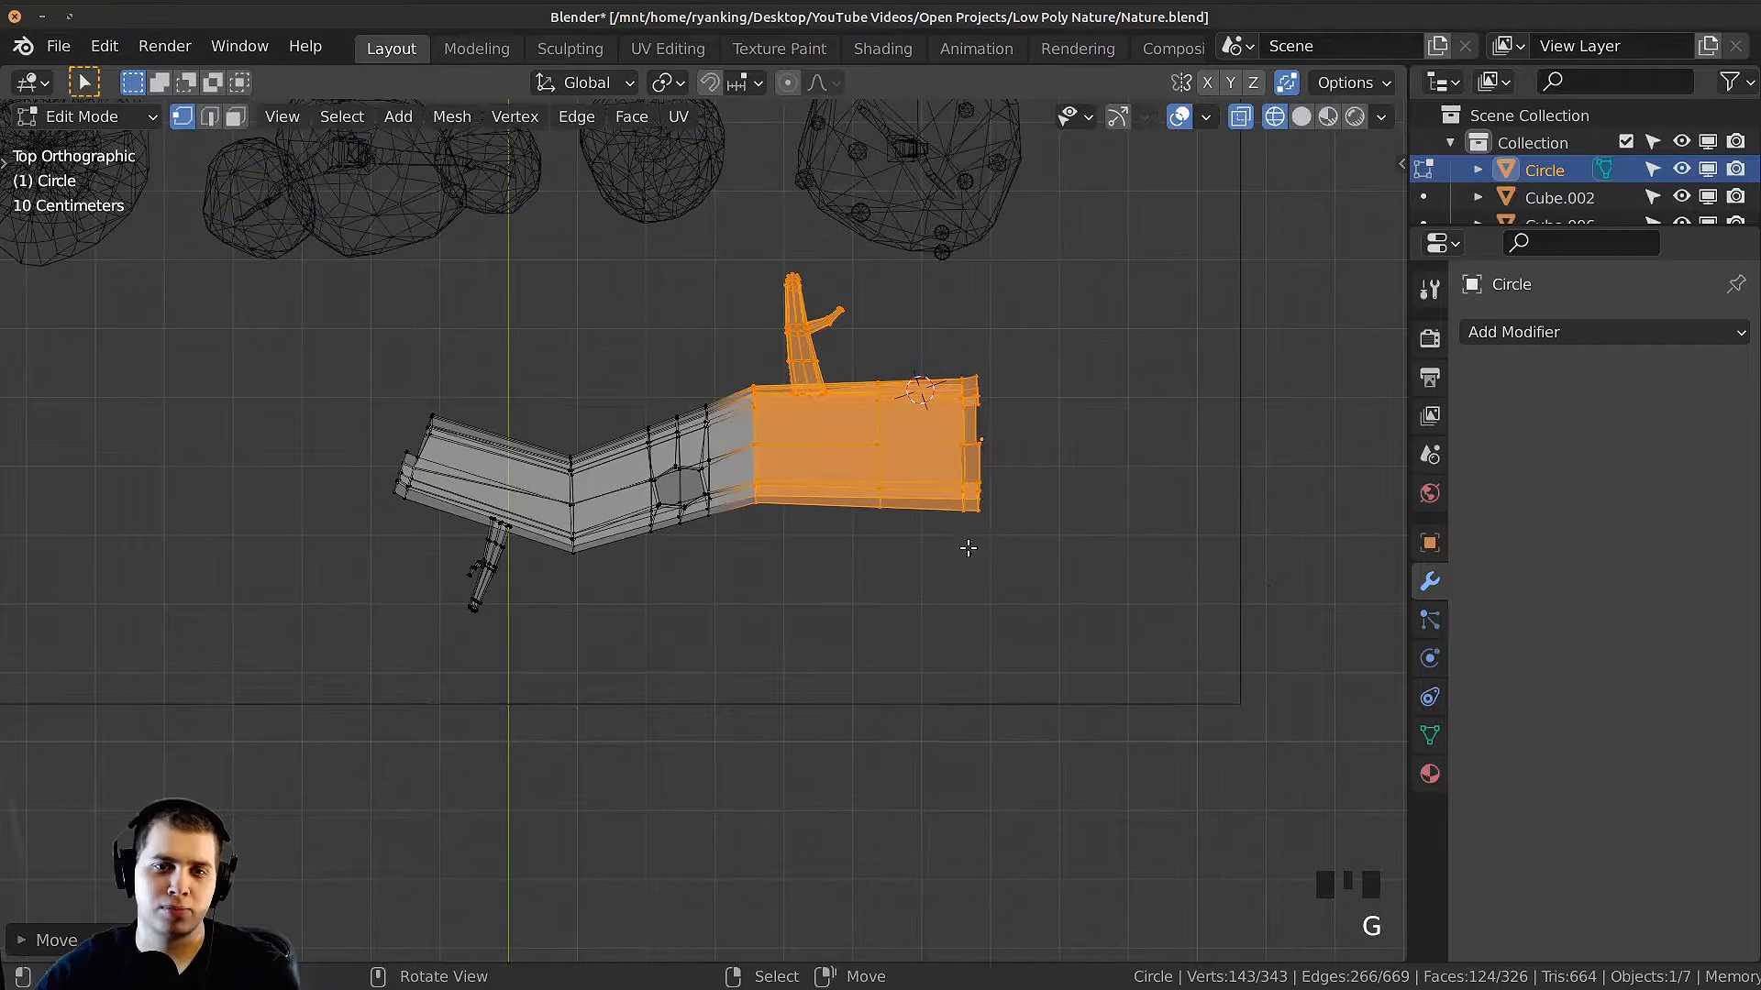
{"action": "key", "text": "Tab"}
{"action": "key", "text": "shift+z"}
{"action": "mouse_move", "coordinate": [1040, 548]}
{"action": "middle_mouse_down"}
{"action": "mouse_move", "coordinate": [596, 500]}
{"action": "mouse_move", "coordinate": [681, 347]}
{"action": "mouse_move", "coordinate": [778, 358]}
{"action": "mouse_move", "coordinate": [702, 413]}
{"action": "mouse_move", "coordinate": [779, 457]}
{"action": "mouse_move", "coordinate": [602, 594]}
{"action": "mouse_move", "coordinate": [719, 578]}
{"action": "mouse_move", "coordinate": [885, 605]}
{"action": "middle_mouse_up"}
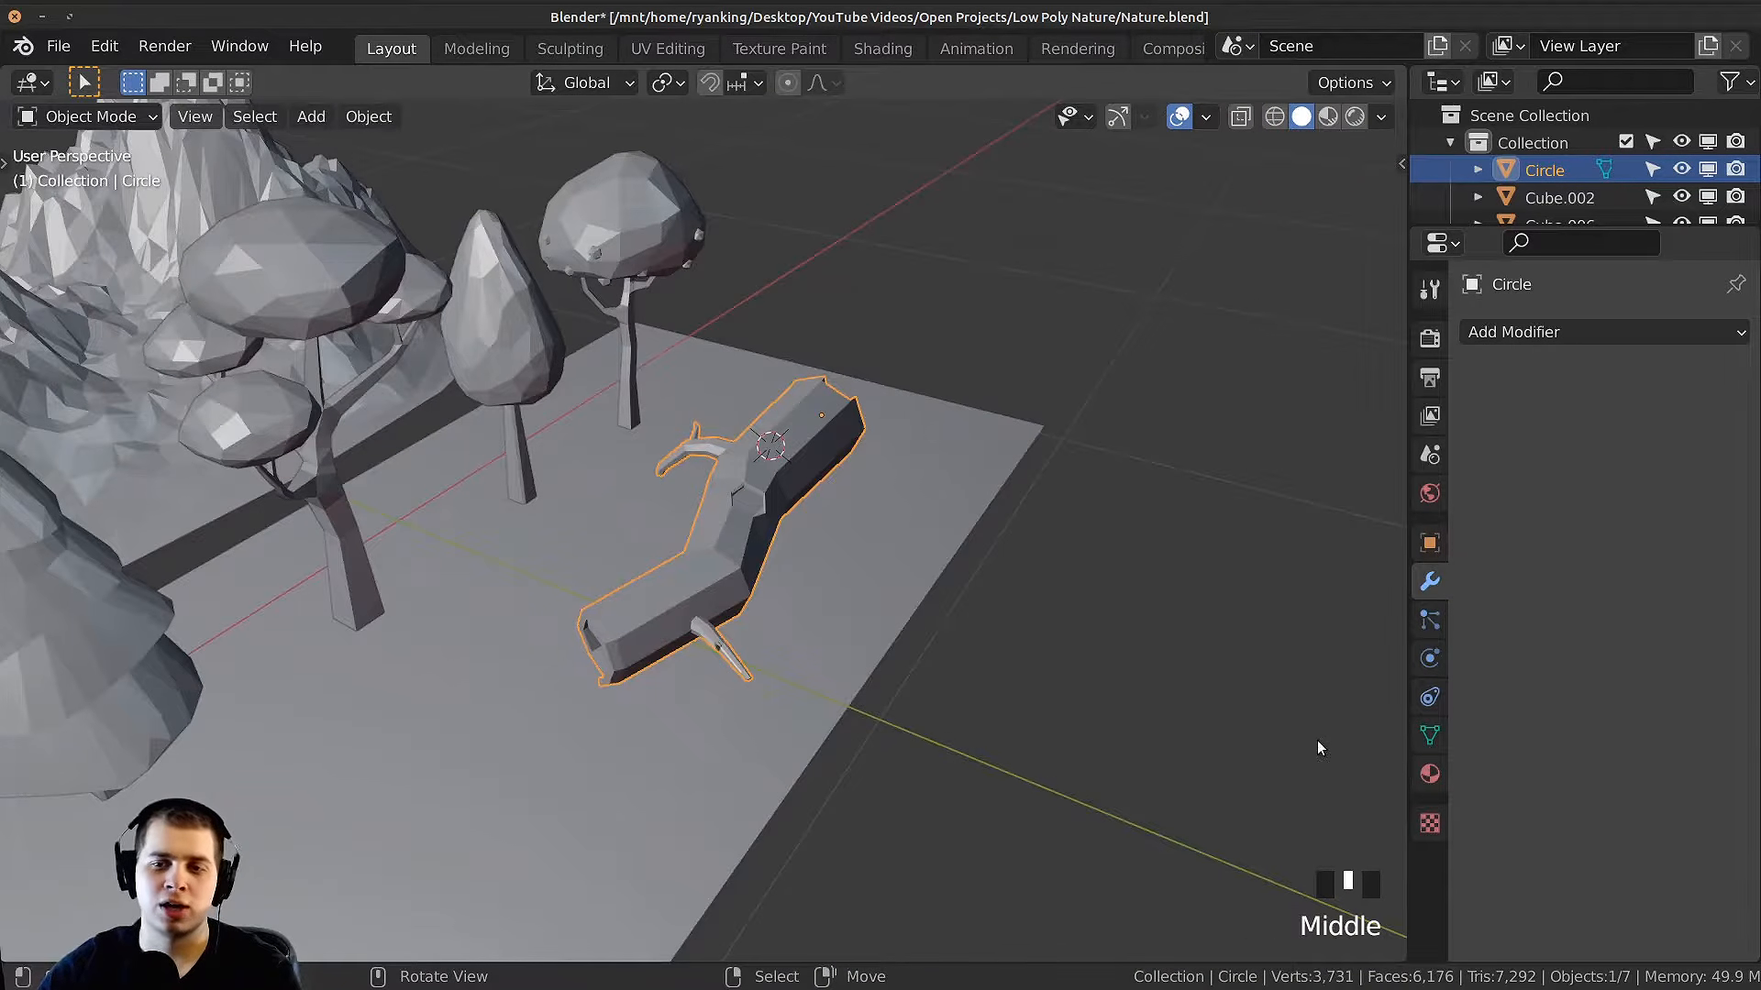
Step: Assign the existing Wood material to the log
{"action": "left_click", "coordinate": [1430, 775]}
{"action": "left_click", "coordinate": [1478, 447]}
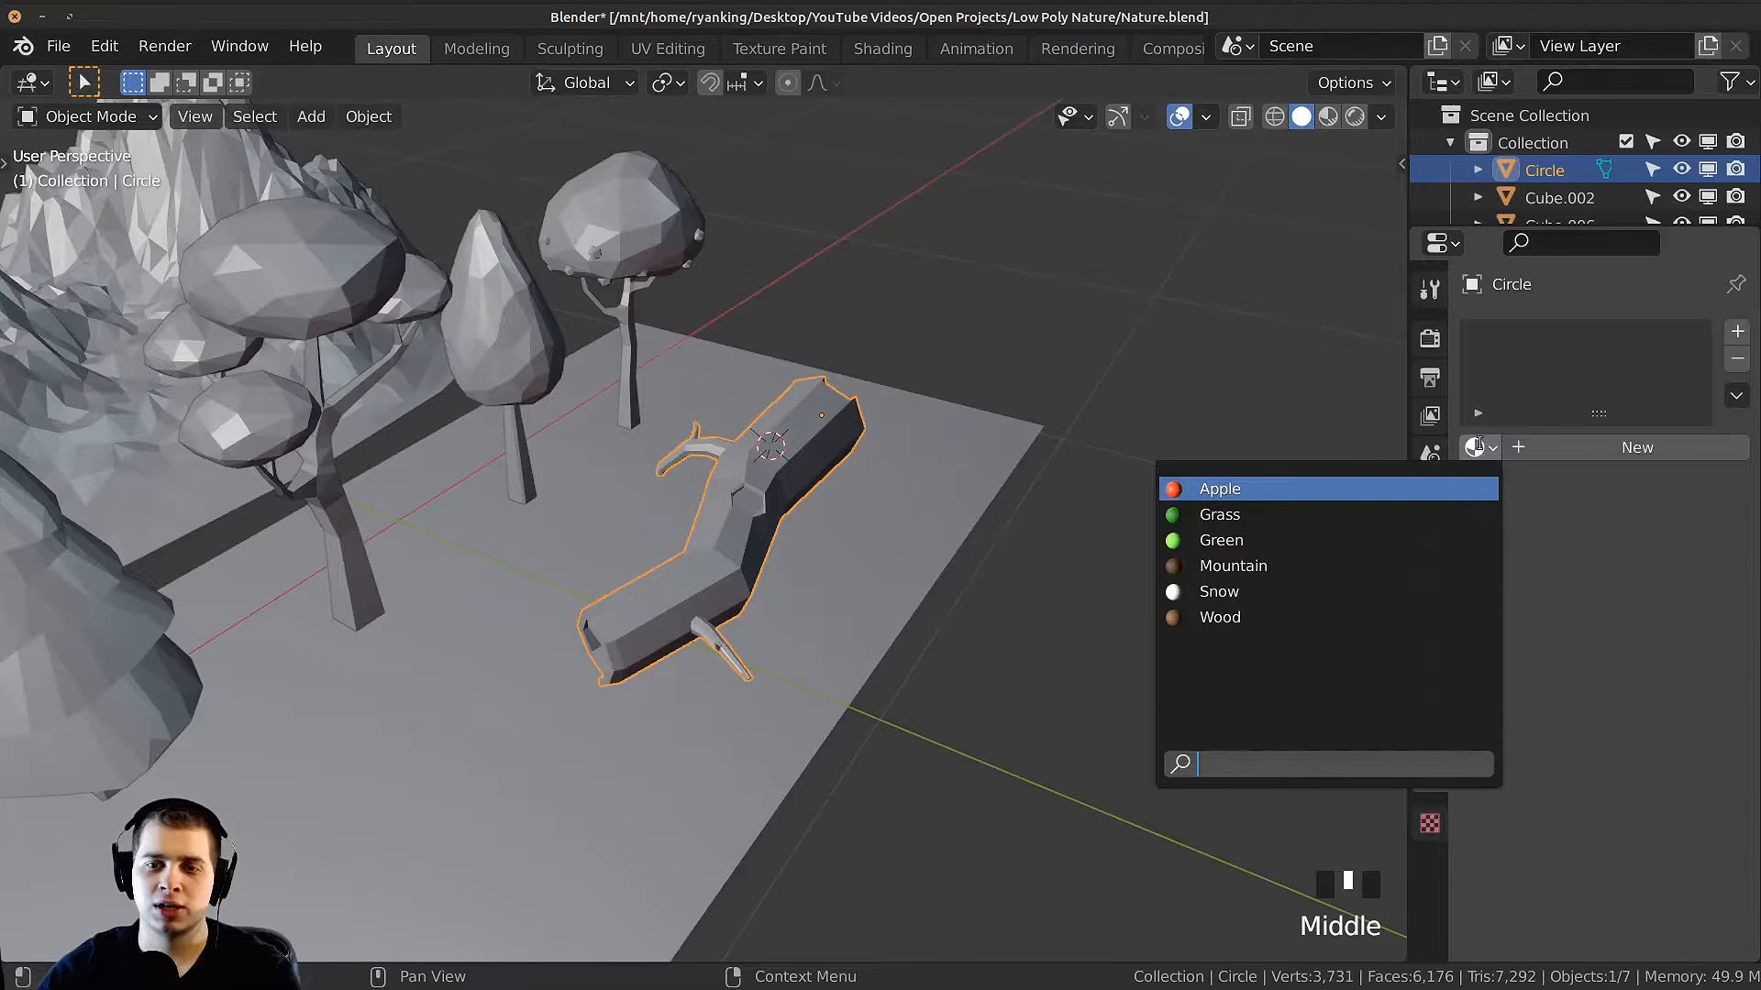
{"action": "left_click", "coordinate": [1210, 614]}
{"action": "scroll", "coordinate": [939, 596], "scroll_direction": "up", "scroll_amount": 4}
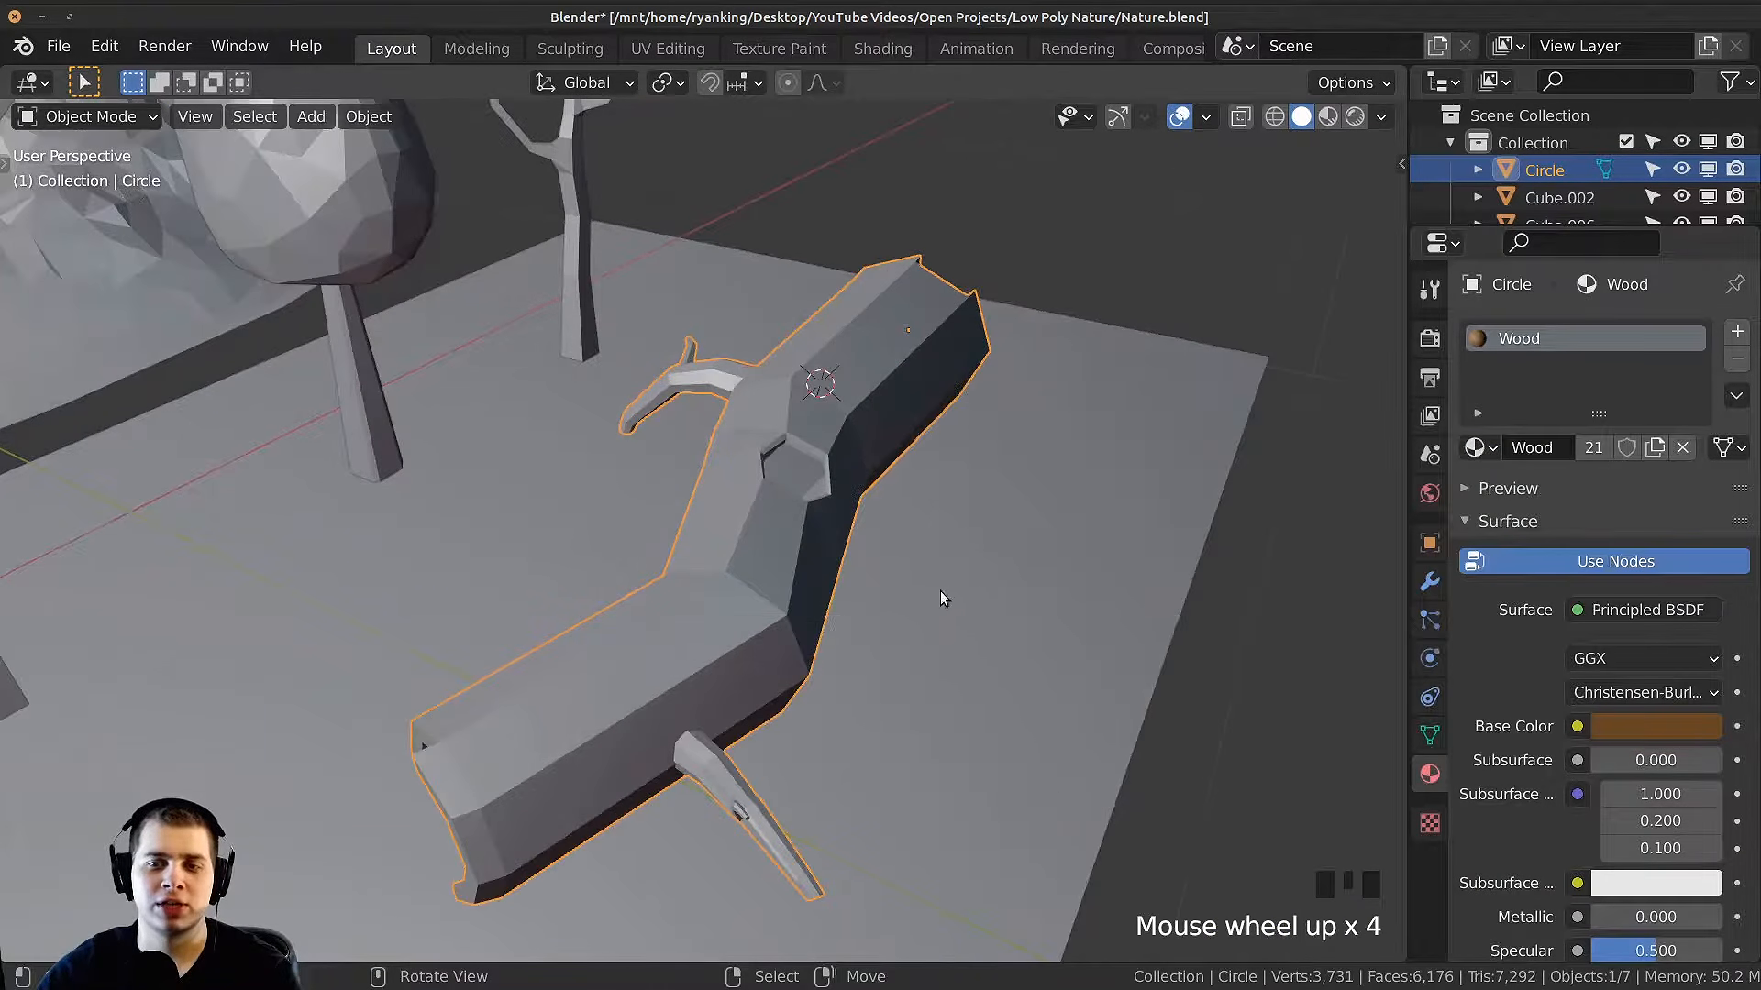
Step: Switch the viewport to rendered shading and examine the log's wood surface and hollow interior
{"action": "key", "text": "z"}
{"action": "middle_click_drag", "start_coordinate": [883, 686], "coordinate": [707, 437]}
{"action": "middle_click_drag", "start_coordinate": [837, 479], "coordinate": [829, 652]}
{"action": "middle_click_drag", "start_coordinate": [768, 486], "coordinate": [770, 645]}
{"action": "scroll", "coordinate": [769, 576], "scroll_direction": "up", "scroll_amount": 2}
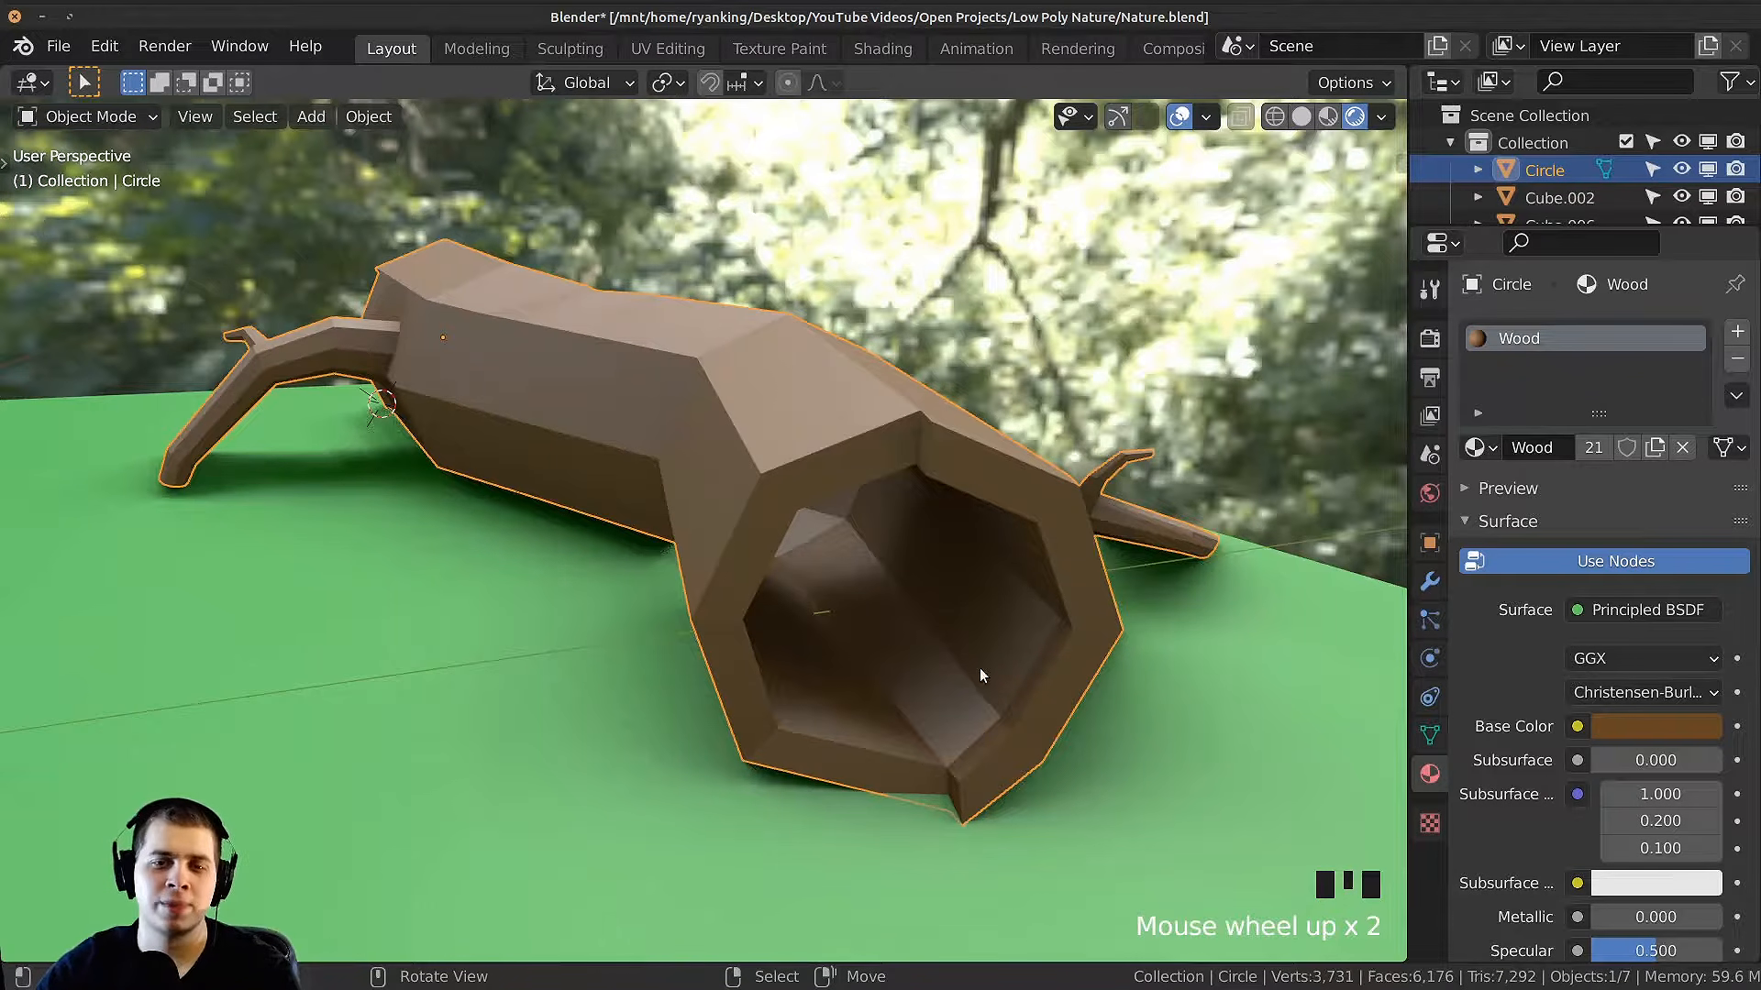
Step: In Edit Mode with face selection, select the face loops running around the outside of each section of the log
{"action": "middle_click_drag", "start_coordinate": [961, 648], "coordinate": [711, 523]}
{"action": "key", "text": "Tab"}
{"action": "key", "text": "3"}
{"action": "right_click", "coordinate": [696, 606], "text": "alt"}
{"action": "scroll", "coordinate": [711, 522], "scroll_direction": "up", "scroll_amount": 2}
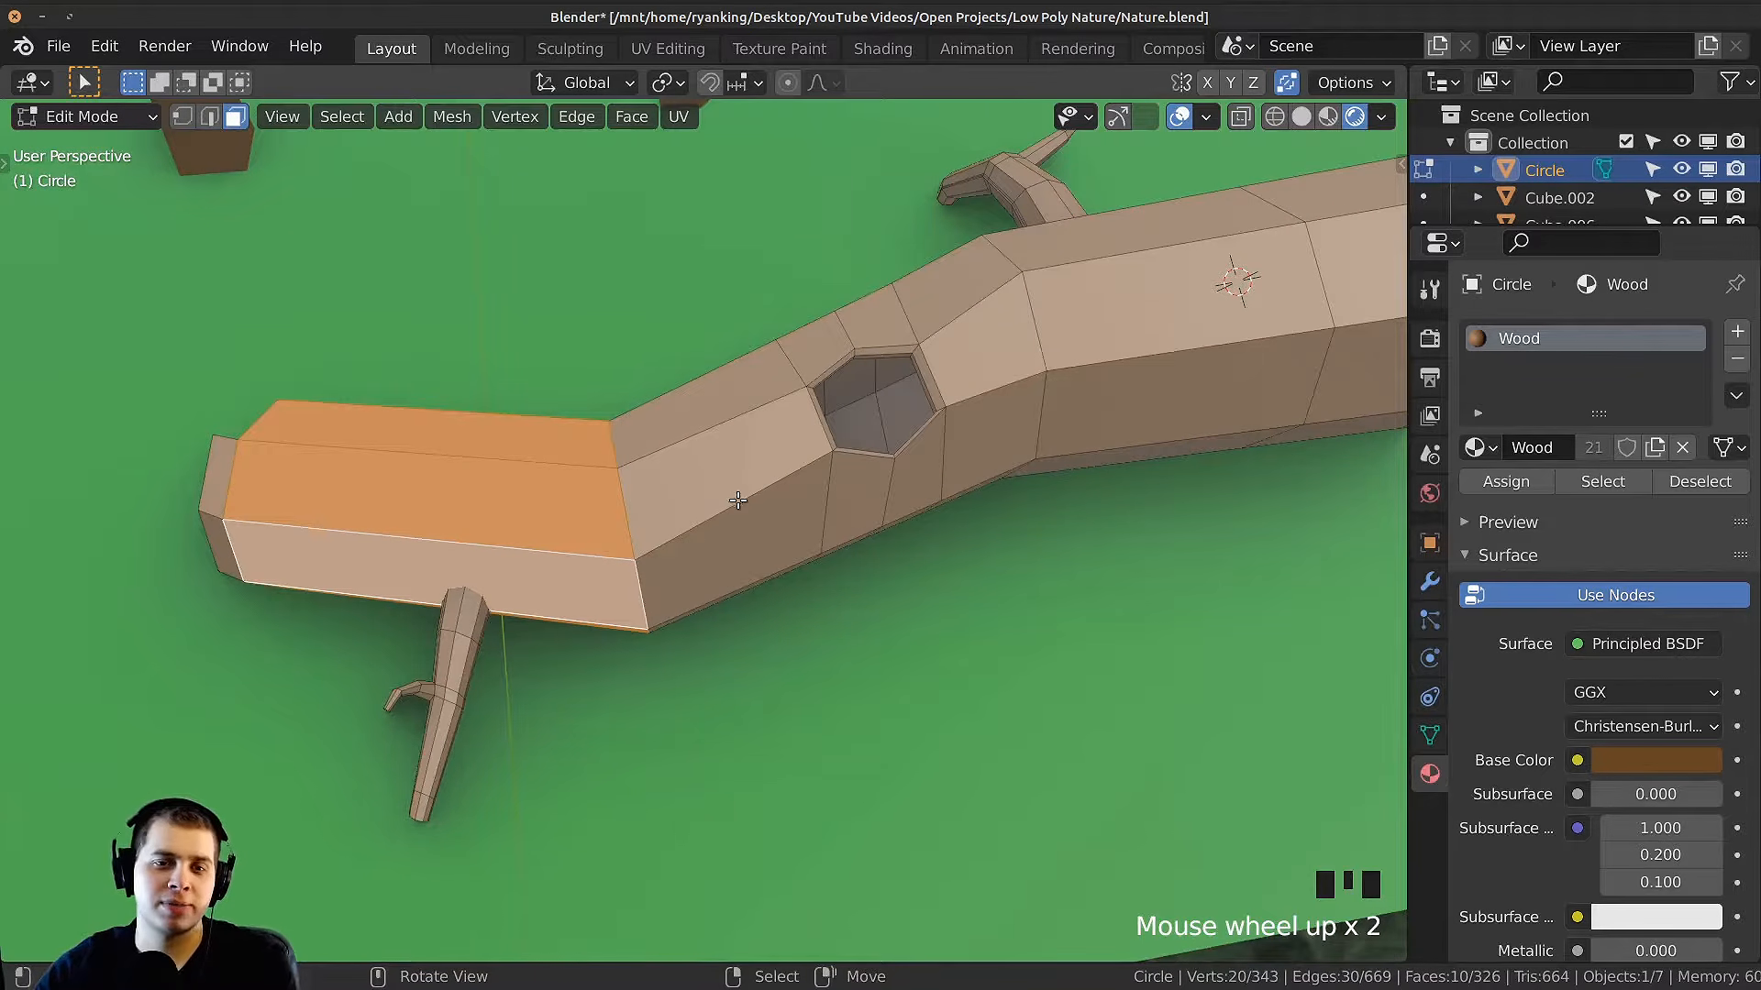
{"action": "right_click", "coordinate": [754, 510], "text": "alt+shift"}
{"action": "middle_click_drag", "start_coordinate": [1002, 390], "coordinate": [979, 406], "text": "shift"}
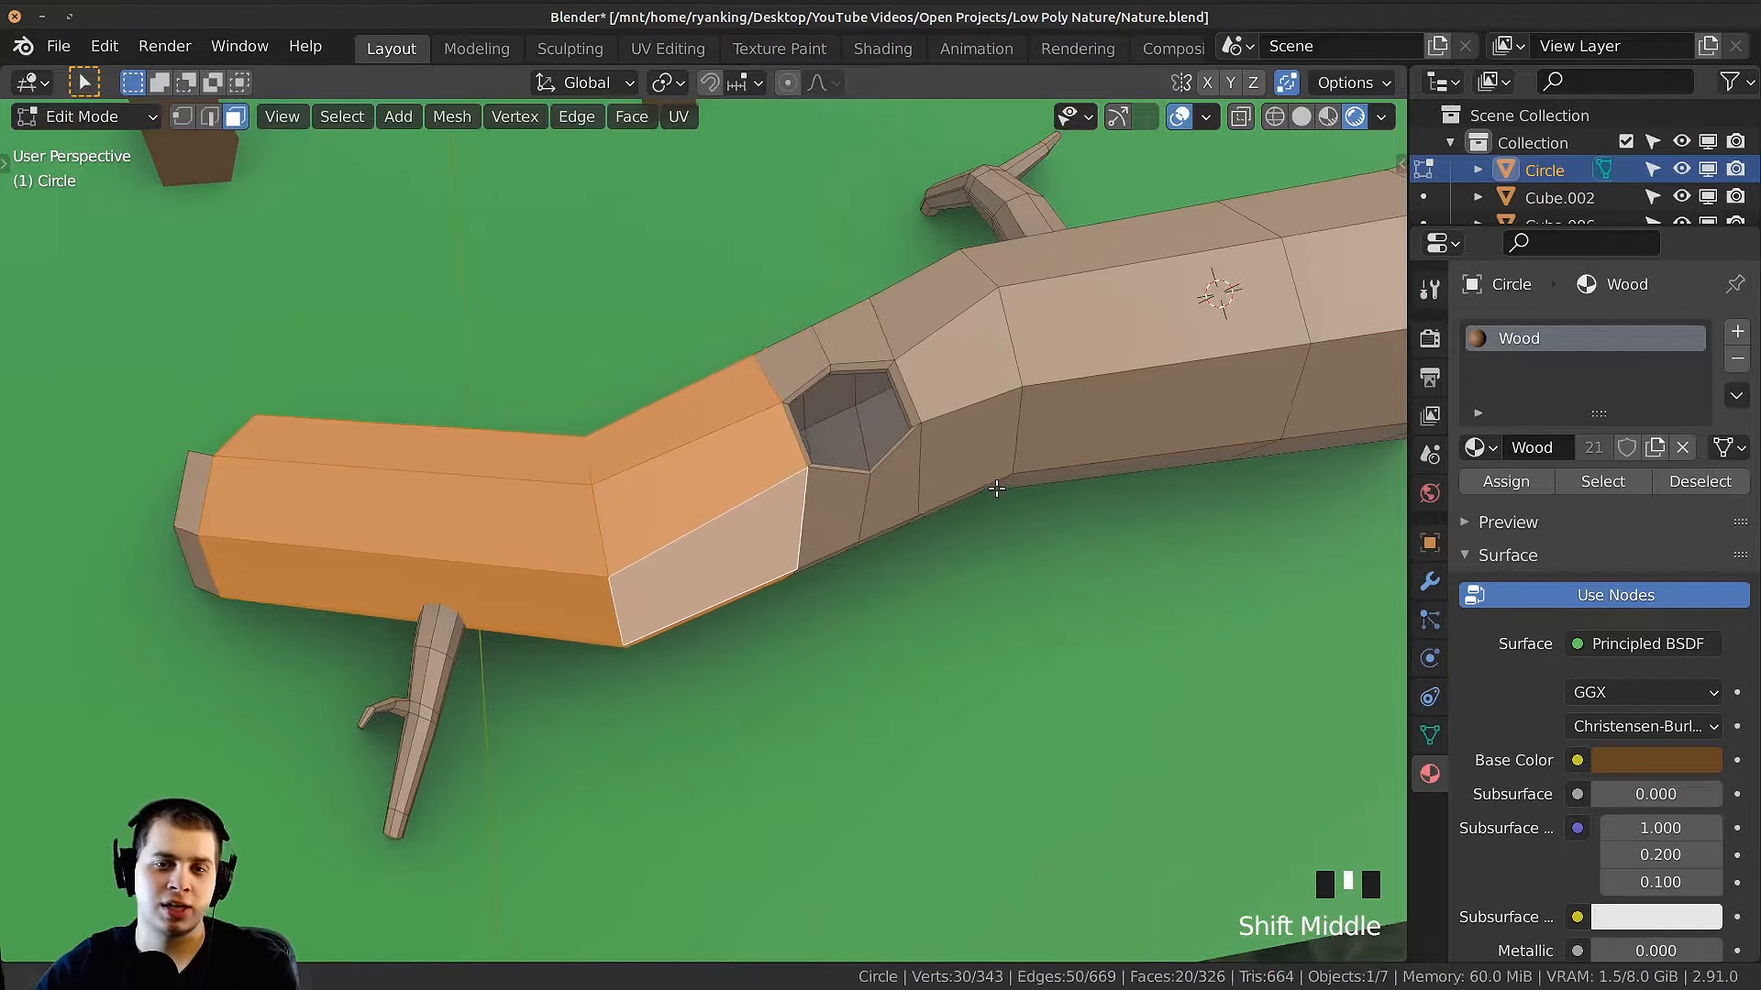
{"action": "right_click", "coordinate": [979, 402], "text": "alt+shift"}
{"action": "middle_click_drag", "start_coordinate": [1136, 352], "coordinate": [715, 474], "text": "shift"}
{"action": "scroll", "coordinate": [1013, 372], "scroll_direction": "down", "scroll_amount": 2}
{"action": "right_click", "coordinate": [1055, 403], "text": "alt+shift"}
Step: Add the outer faces of the log's first jagged end and the unselected outer faces next to the hole to the selection
{"action": "scroll", "coordinate": [676, 412], "scroll_direction": "up", "scroll_amount": 2}
{"action": "right_click", "coordinate": [675, 439], "text": "shift"}
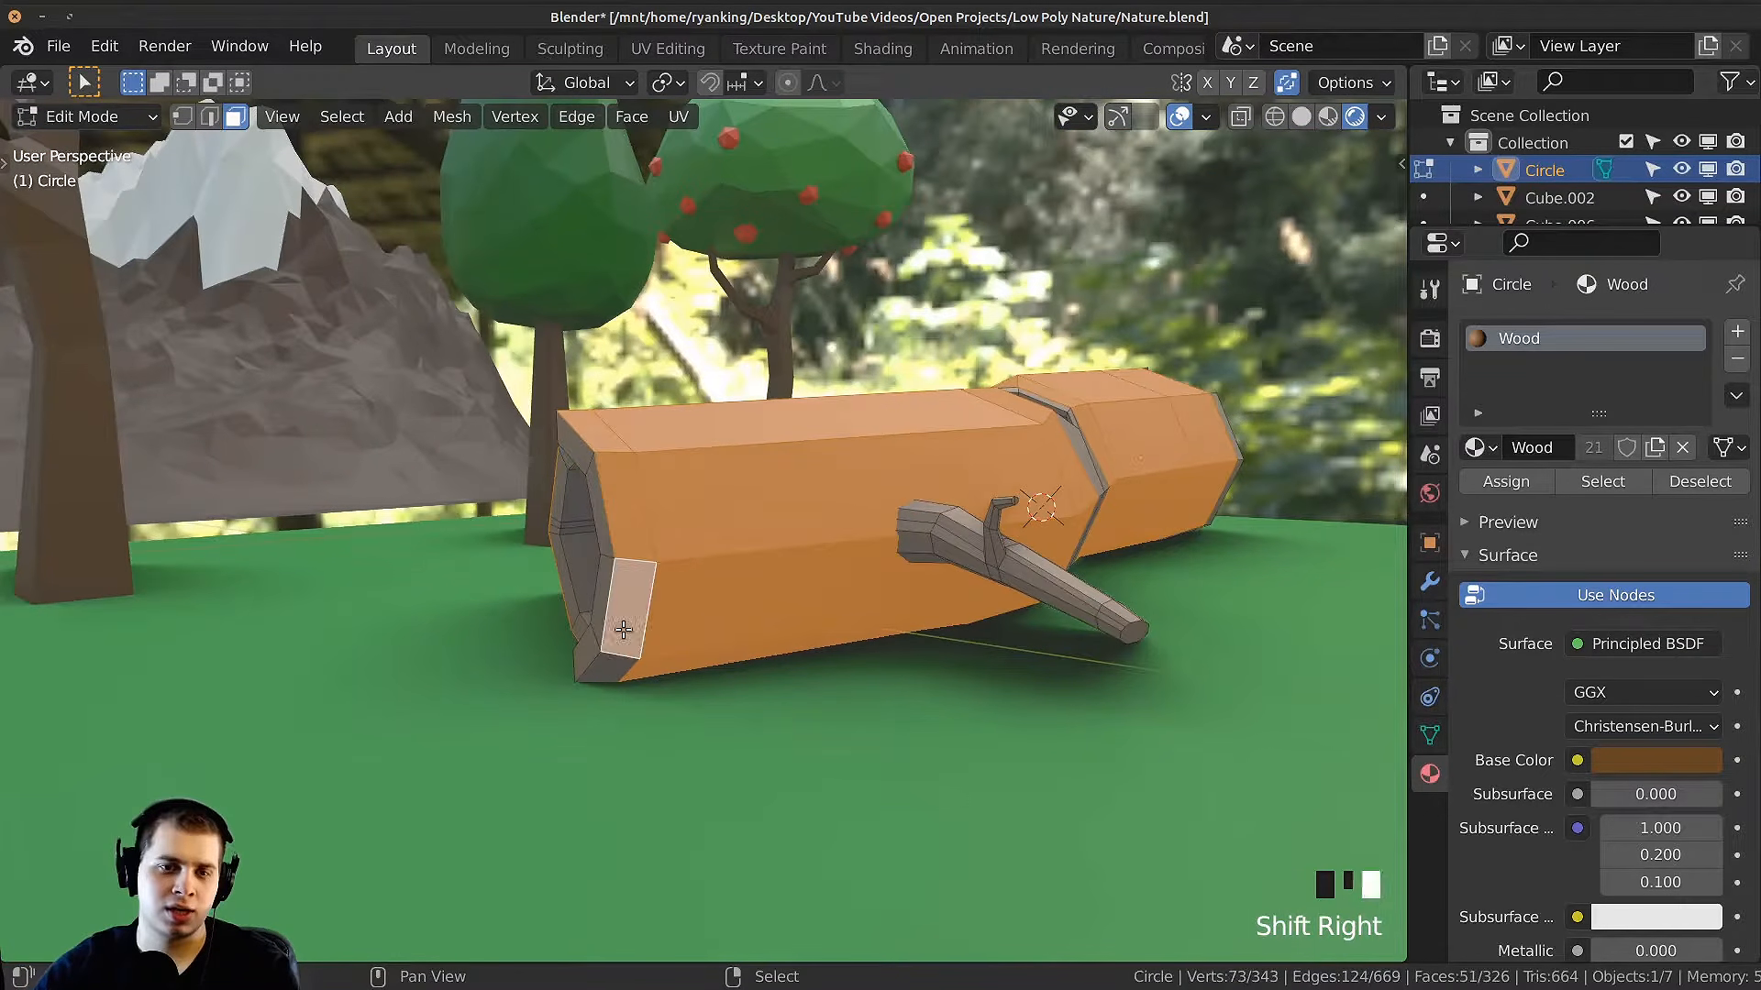
{"action": "middle_click_drag", "start_coordinate": [639, 569], "coordinate": [833, 545], "text": "shift"}
{"action": "middle_click_drag", "start_coordinate": [813, 584], "coordinate": [674, 590]}
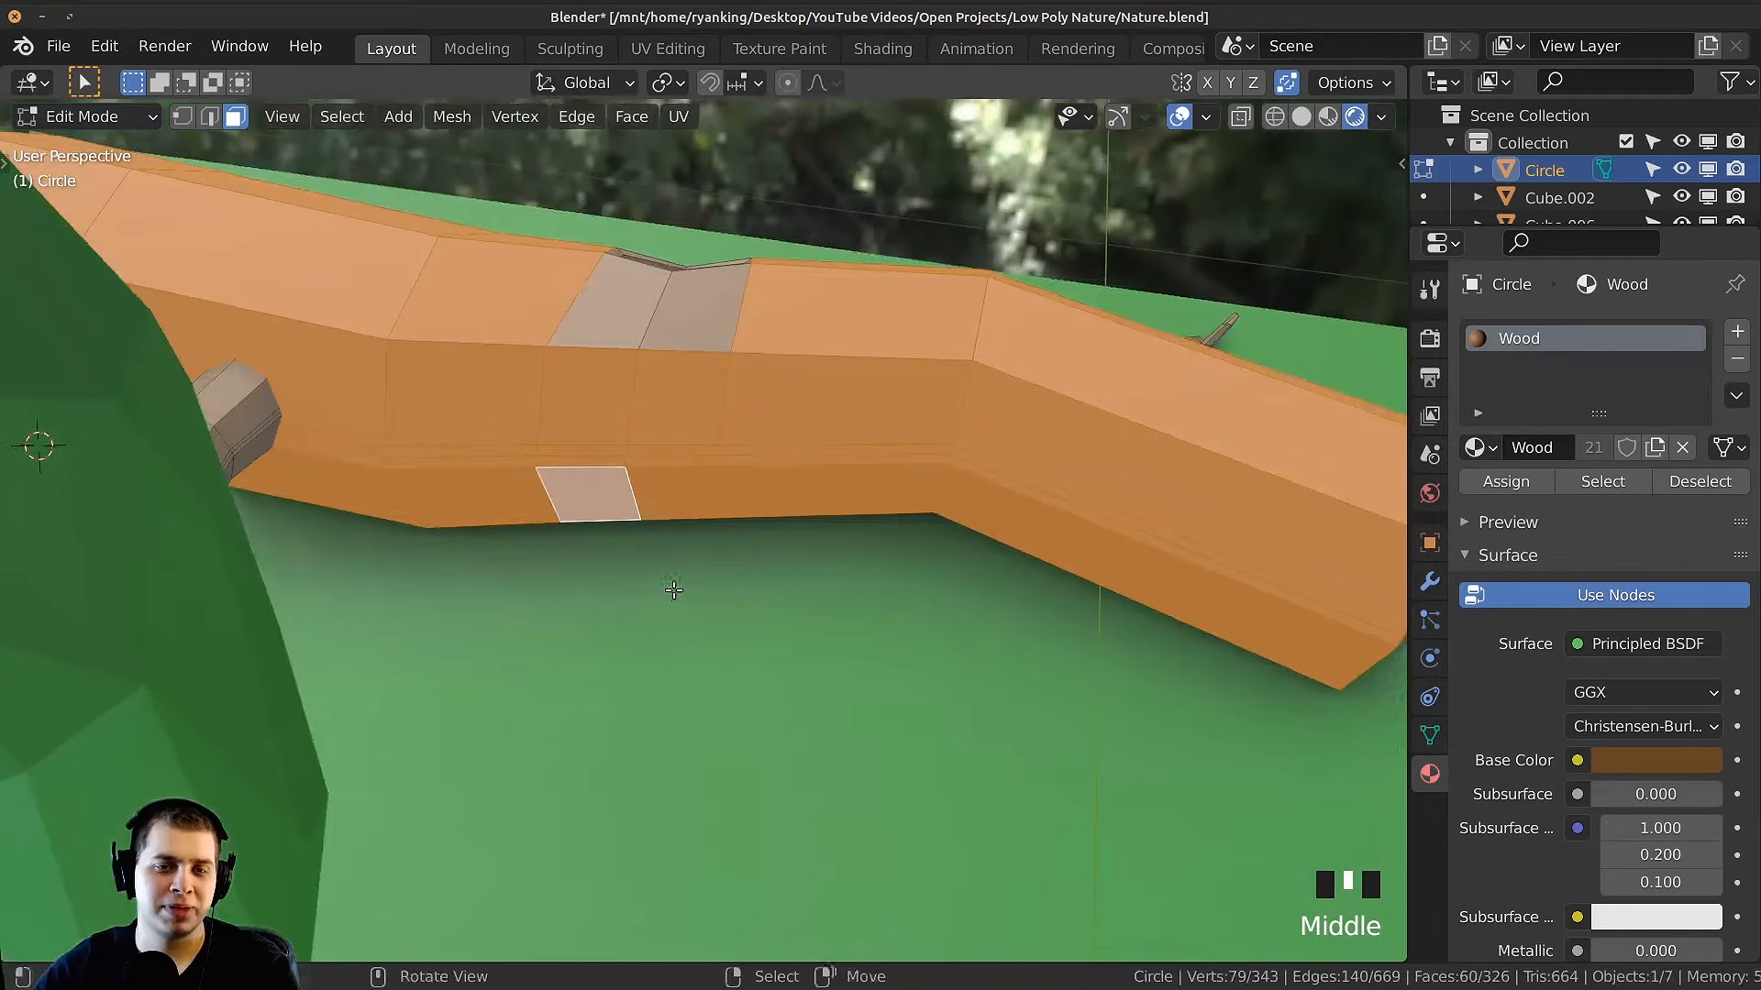
{"action": "right_click", "coordinate": [674, 295], "text": "shift"}
{"action": "right_click", "coordinate": [613, 304], "text": "shift"}
{"action": "scroll", "coordinate": [923, 393], "scroll_direction": "down", "scroll_amount": 1}
{"action": "middle_click_drag", "start_coordinate": [923, 392], "coordinate": [812, 514]}
{"action": "middle_click_drag", "start_coordinate": [812, 514], "coordinate": [765, 532], "text": "shift"}
{"action": "middle_click_drag", "start_coordinate": [765, 532], "coordinate": [577, 417], "text": "shift"}
{"action": "scroll", "coordinate": [587, 417], "scroll_direction": "up", "scroll_amount": 3}
{"action": "middle_click_drag", "start_coordinate": [881, 386], "coordinate": [747, 339], "text": "shift"}
{"action": "middle_click_drag", "start_coordinate": [747, 339], "coordinate": [724, 294]}
{"action": "middle_click_drag", "start_coordinate": [725, 293], "coordinate": [774, 346], "text": "shift"}
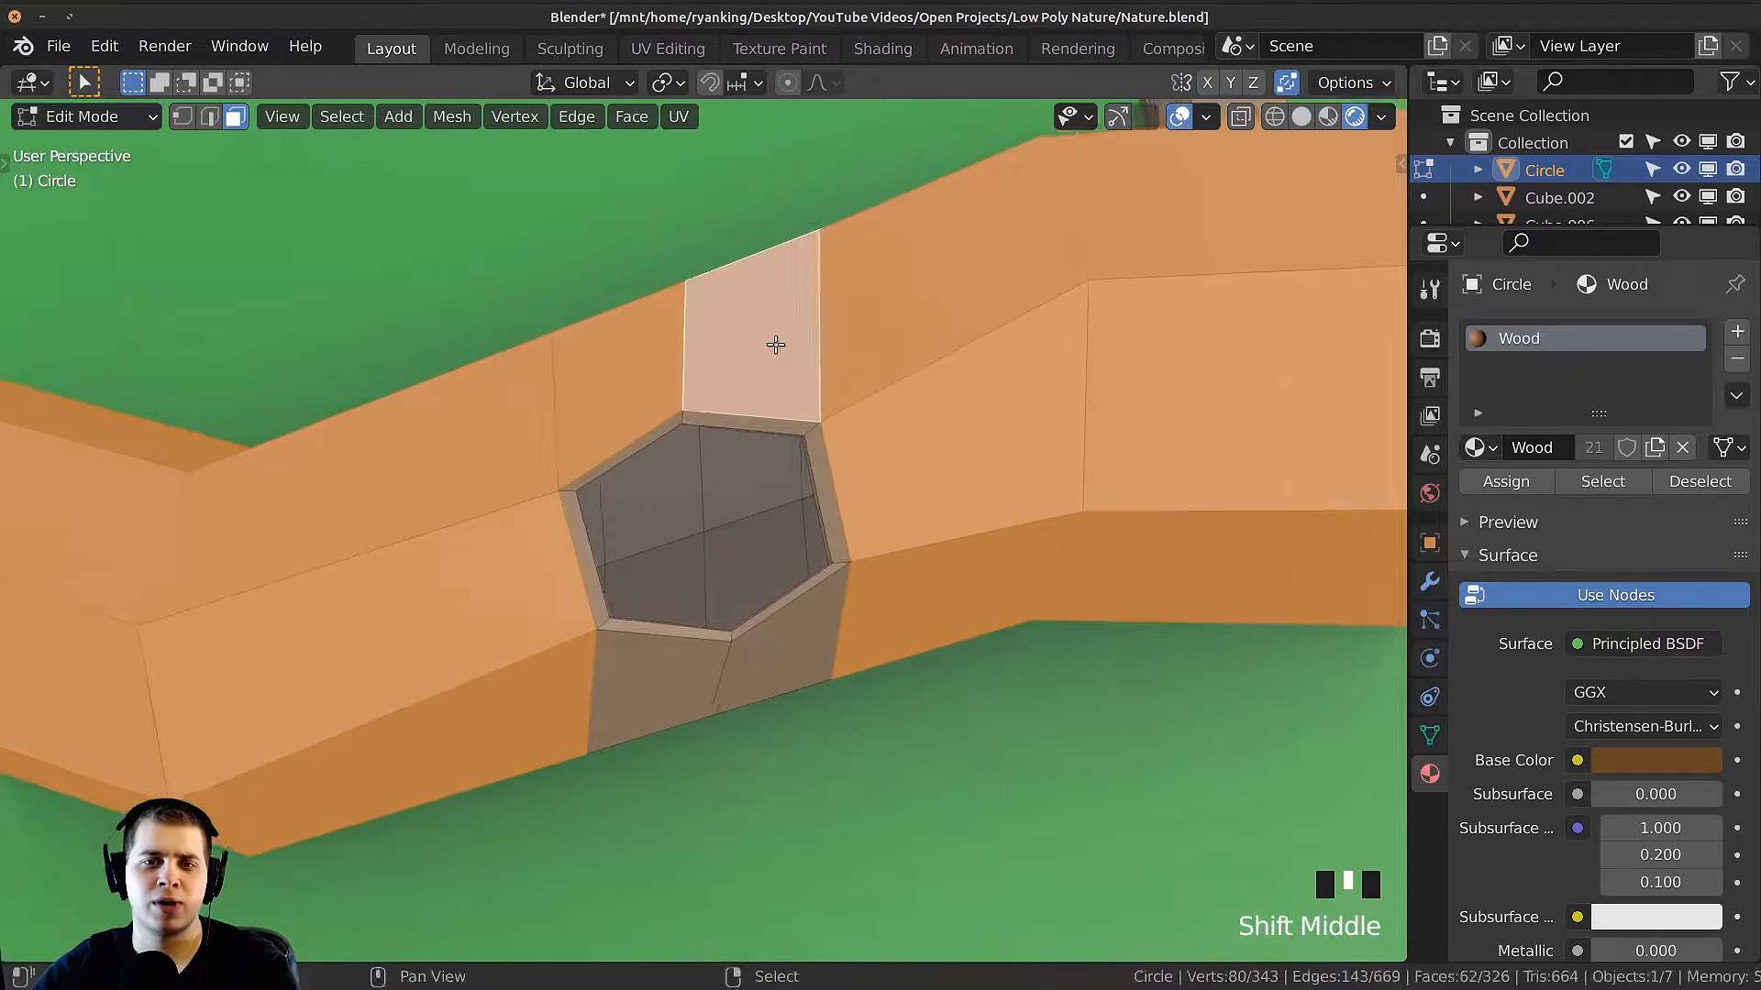
Step: Add the rim faces of the log's hole and the remaining outer faces beneath it to the selection
{"action": "scroll", "coordinate": [774, 346], "scroll_direction": "up", "scroll_amount": 3}
{"action": "right_click", "coordinate": [765, 360], "text": "shift"}
{"action": "right_click", "coordinate": [479, 522], "text": "shift"}
{"action": "right_click", "coordinate": [652, 715], "text": "shift"}
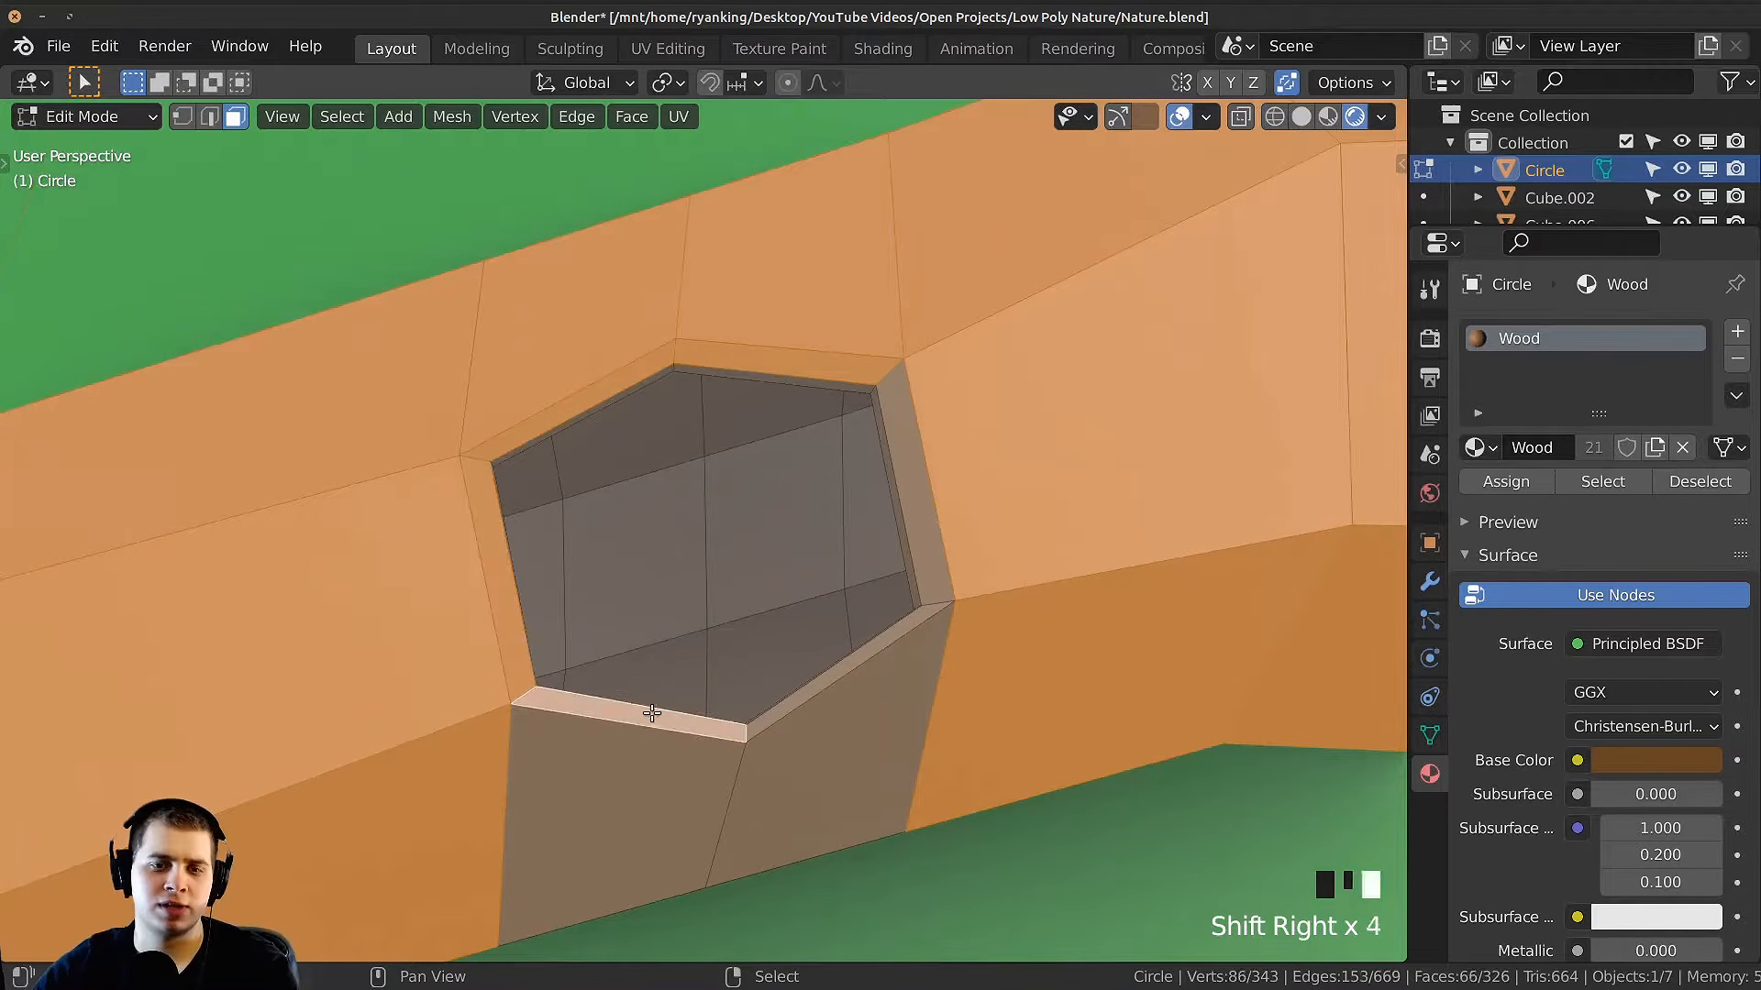
{"action": "right_click", "coordinate": [663, 761], "text": "shift"}
{"action": "right_click", "coordinate": [802, 726], "text": "shift"}
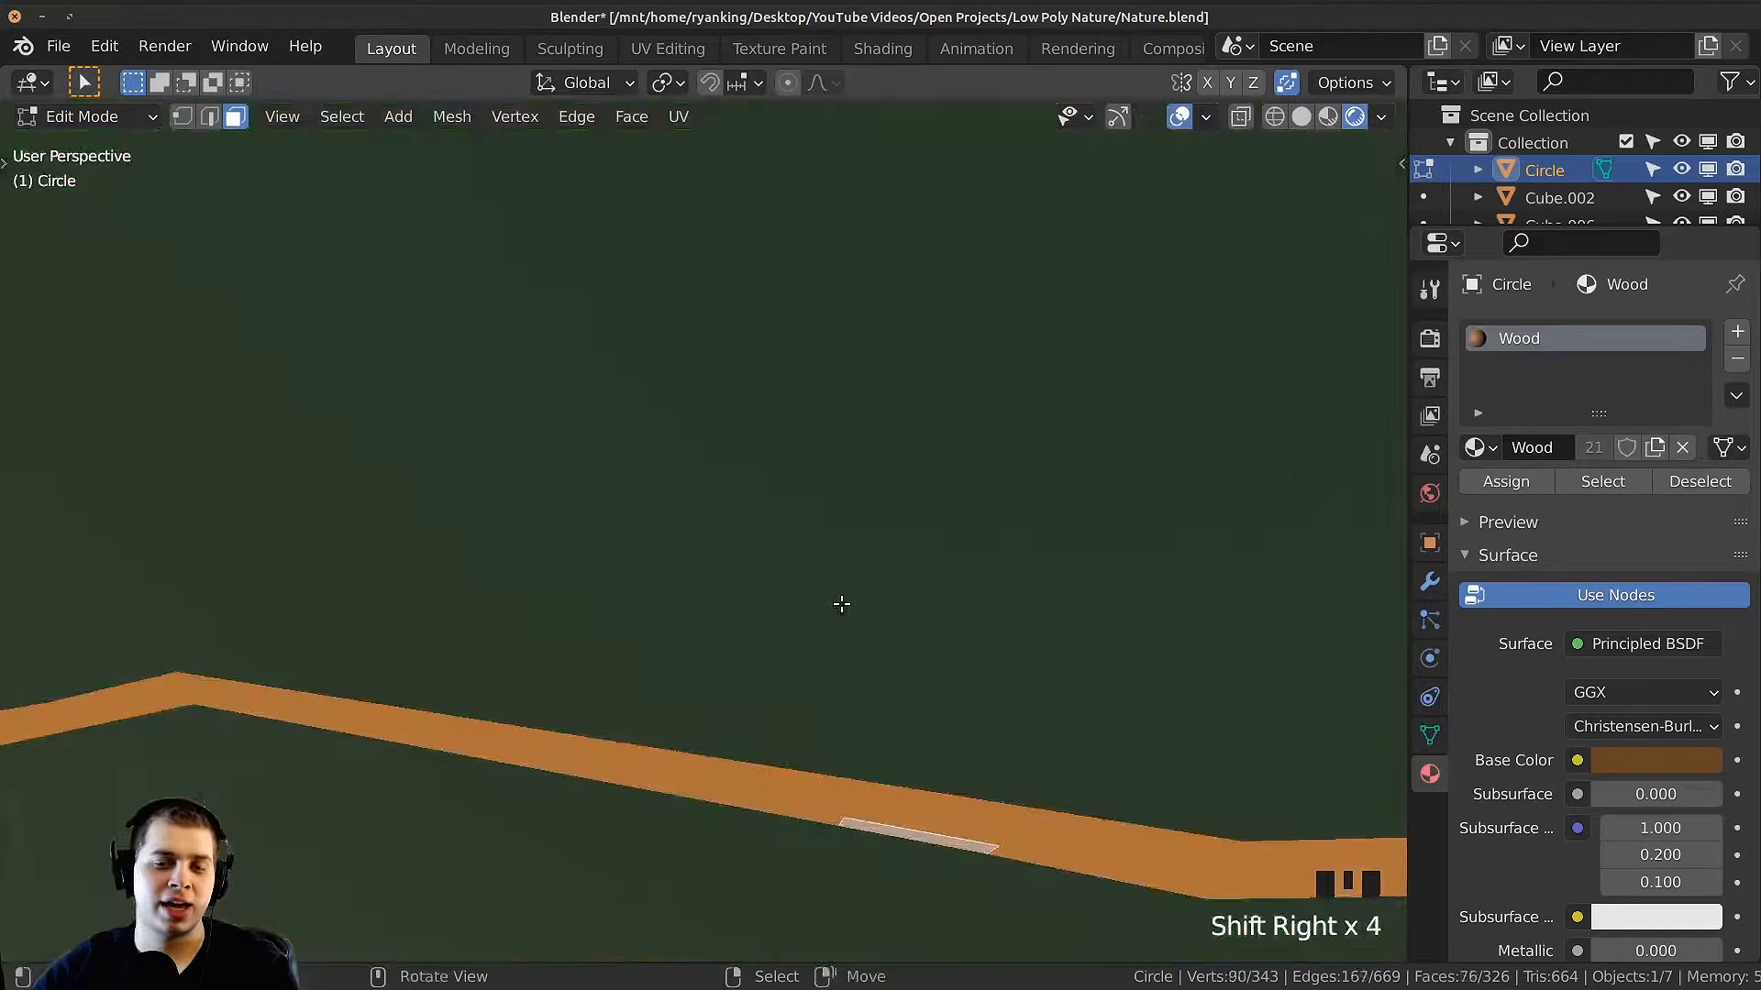
Step: Add the outer faces of the jagged pieces at the log's other open end to the selection
{"action": "middle_click_drag", "start_coordinate": [841, 603], "coordinate": [807, 697]}
{"action": "scroll", "coordinate": [817, 471], "scroll_direction": "down", "scroll_amount": 5}
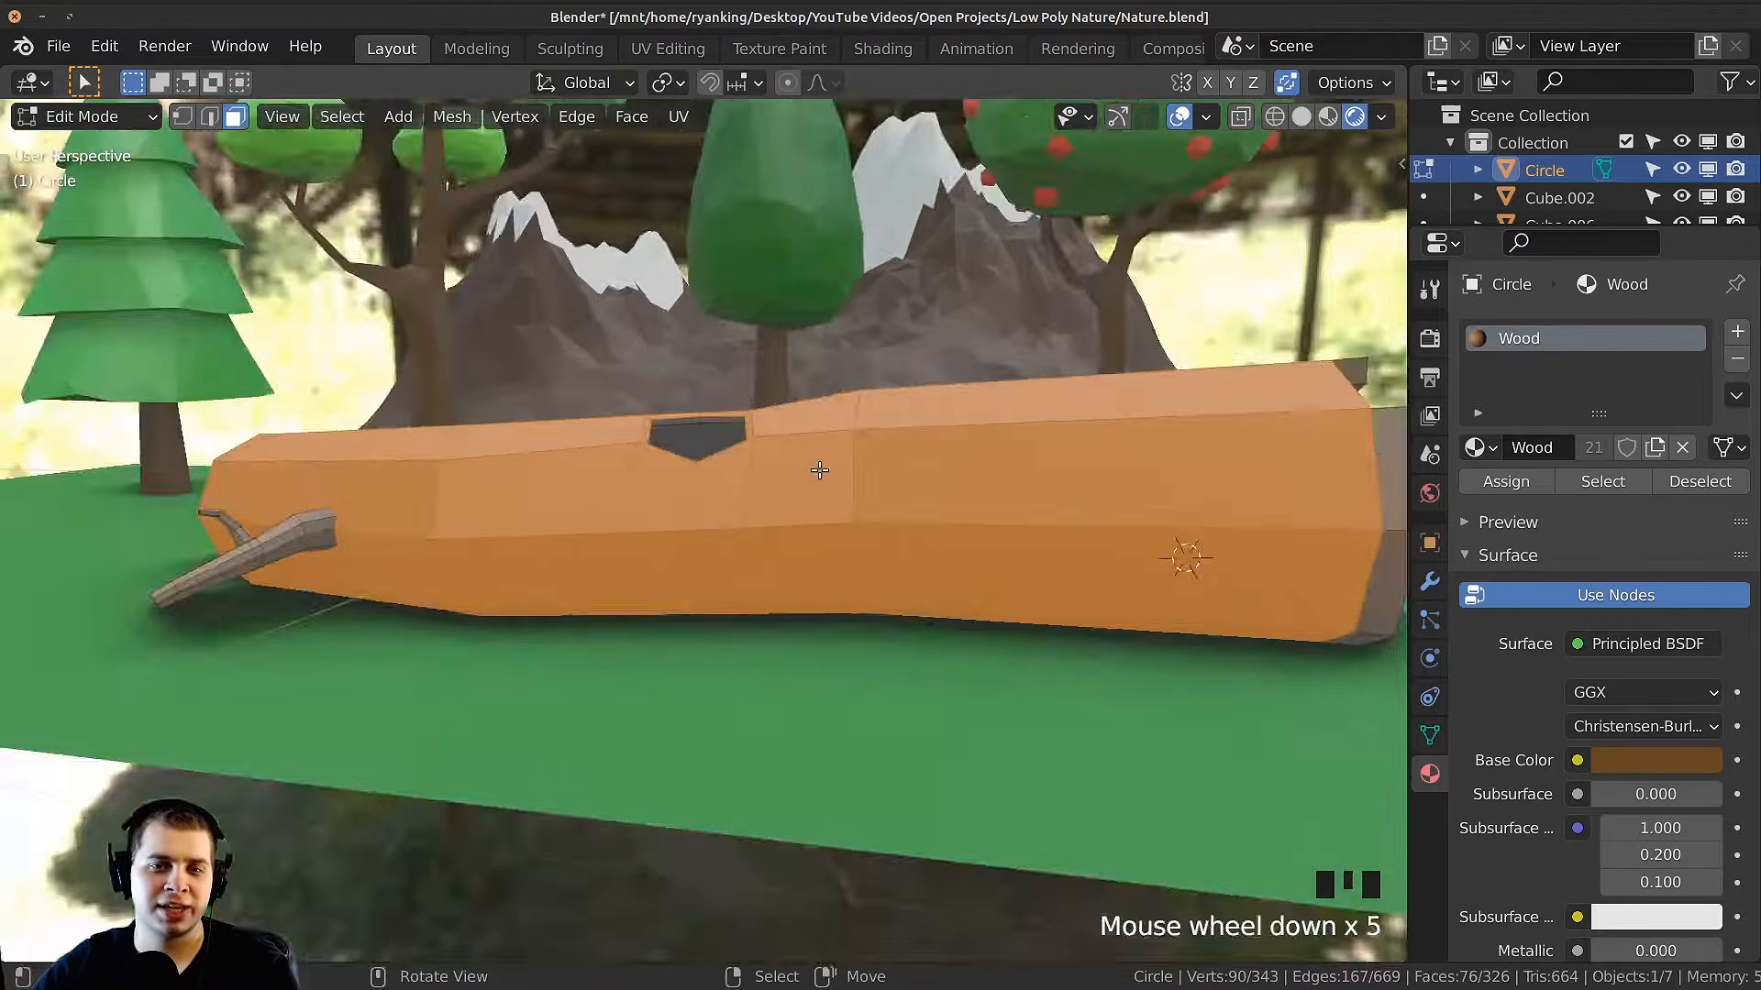
{"action": "mouse_move", "coordinate": [817, 471]}
{"action": "middle_mouse_down", "text": "shift"}
{"action": "mouse_move", "coordinate": [971, 421]}
{"action": "mouse_move", "coordinate": [704, 513]}
{"action": "mouse_move", "coordinate": [822, 613]}
{"action": "mouse_move", "coordinate": [798, 486]}
{"action": "middle_mouse_up", "text": "shift"}
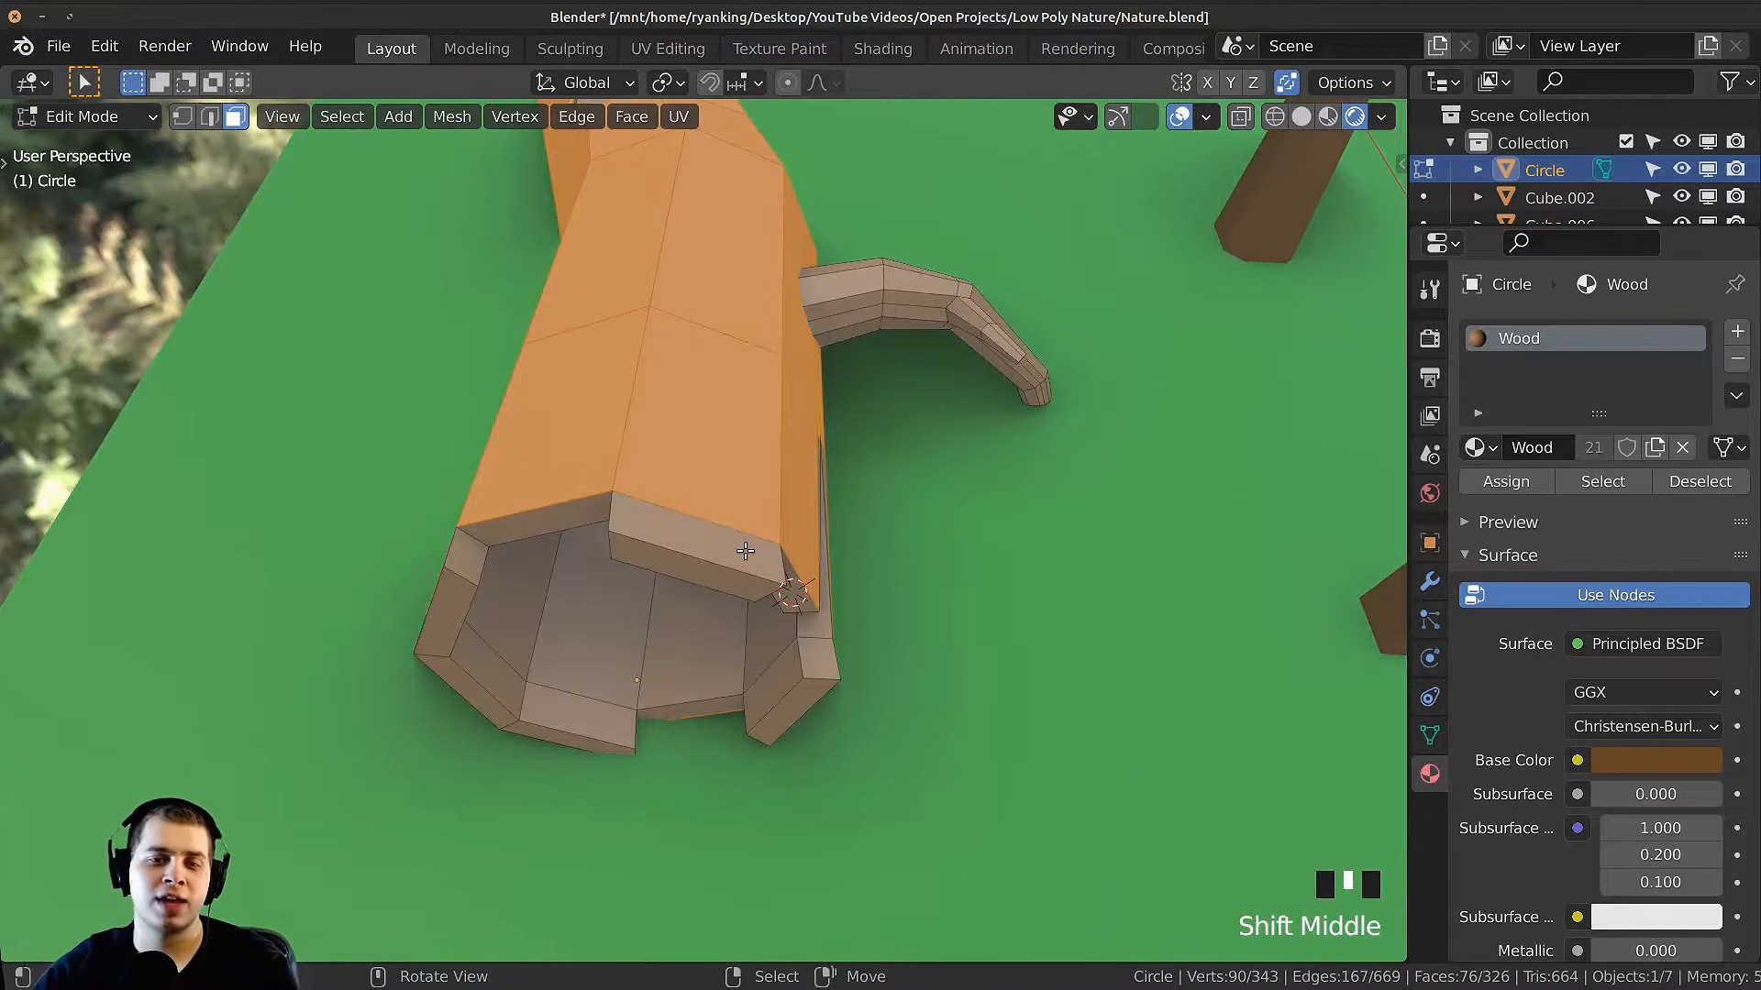
{"action": "right_click", "coordinate": [747, 548], "text": "shift"}
{"action": "middle_click_drag", "start_coordinate": [746, 548], "coordinate": [862, 541]}
{"action": "right_click", "coordinate": [678, 607], "text": "shift"}
{"action": "middle_click_drag", "start_coordinate": [678, 607], "coordinate": [796, 455]}
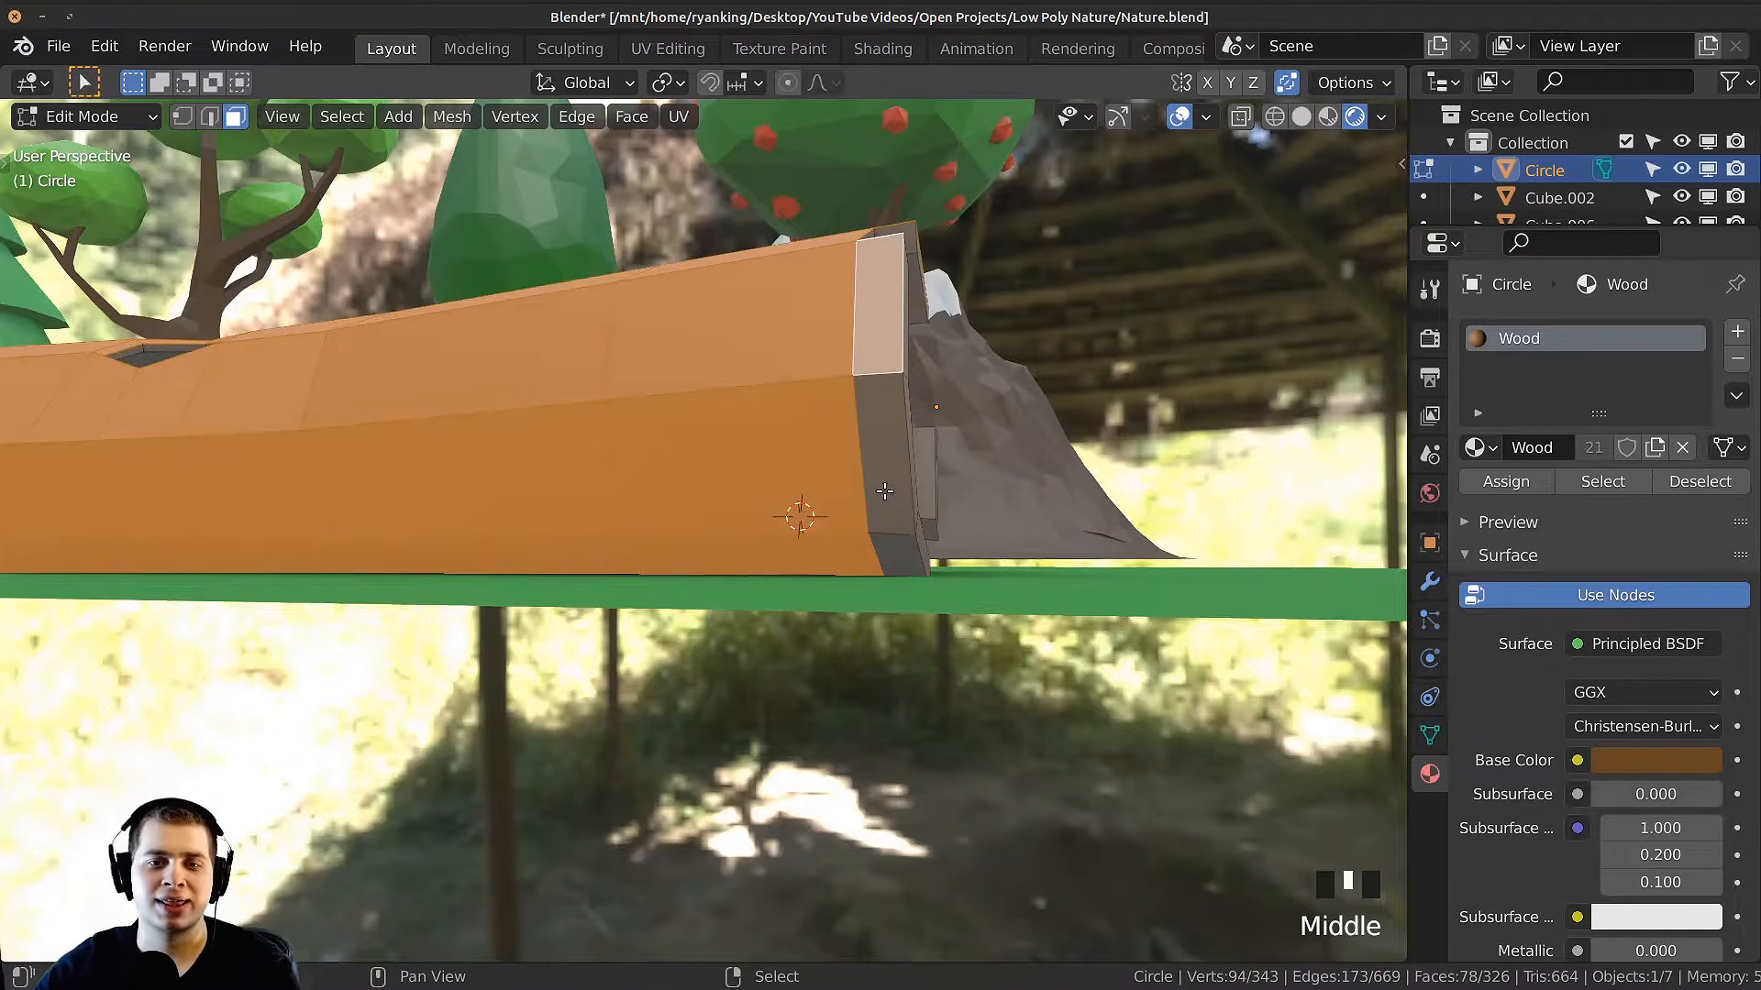
{"action": "right_click", "coordinate": [886, 493], "text": "shift"}
{"action": "middle_click_drag", "start_coordinate": [669, 702], "coordinate": [517, 571], "text": "shift"}
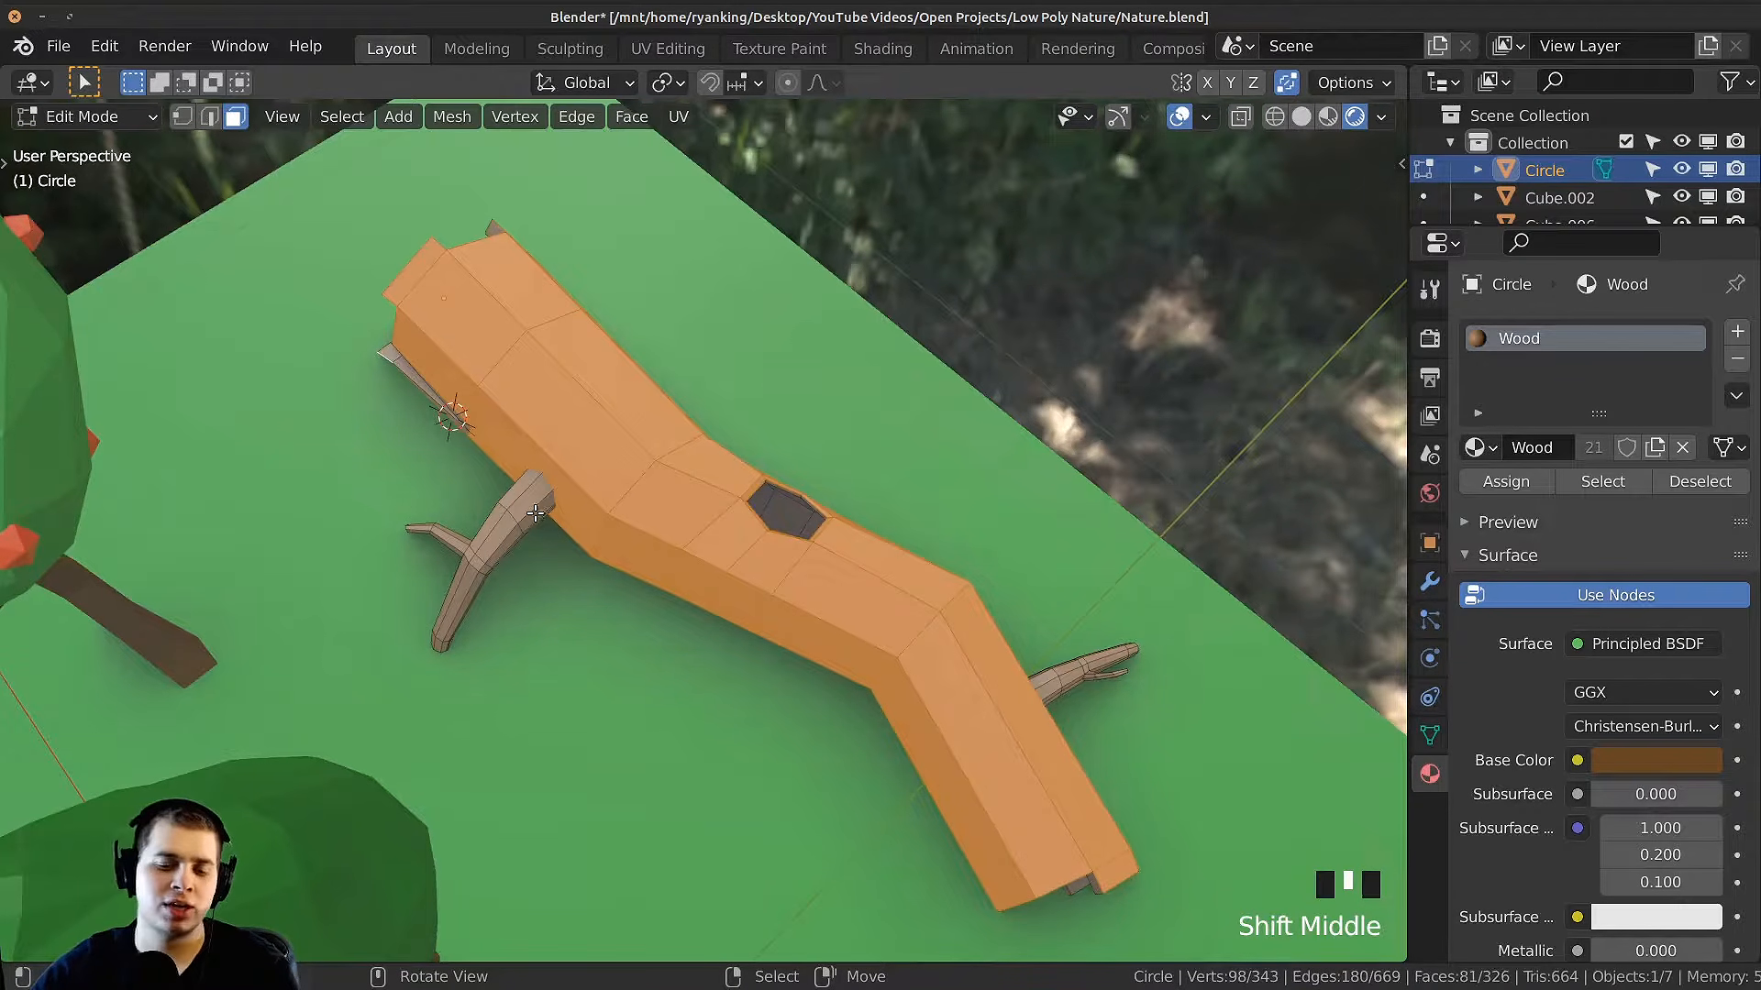
Step: Add all linked faces of both branches to the selection
{"action": "key", "text": "l"}
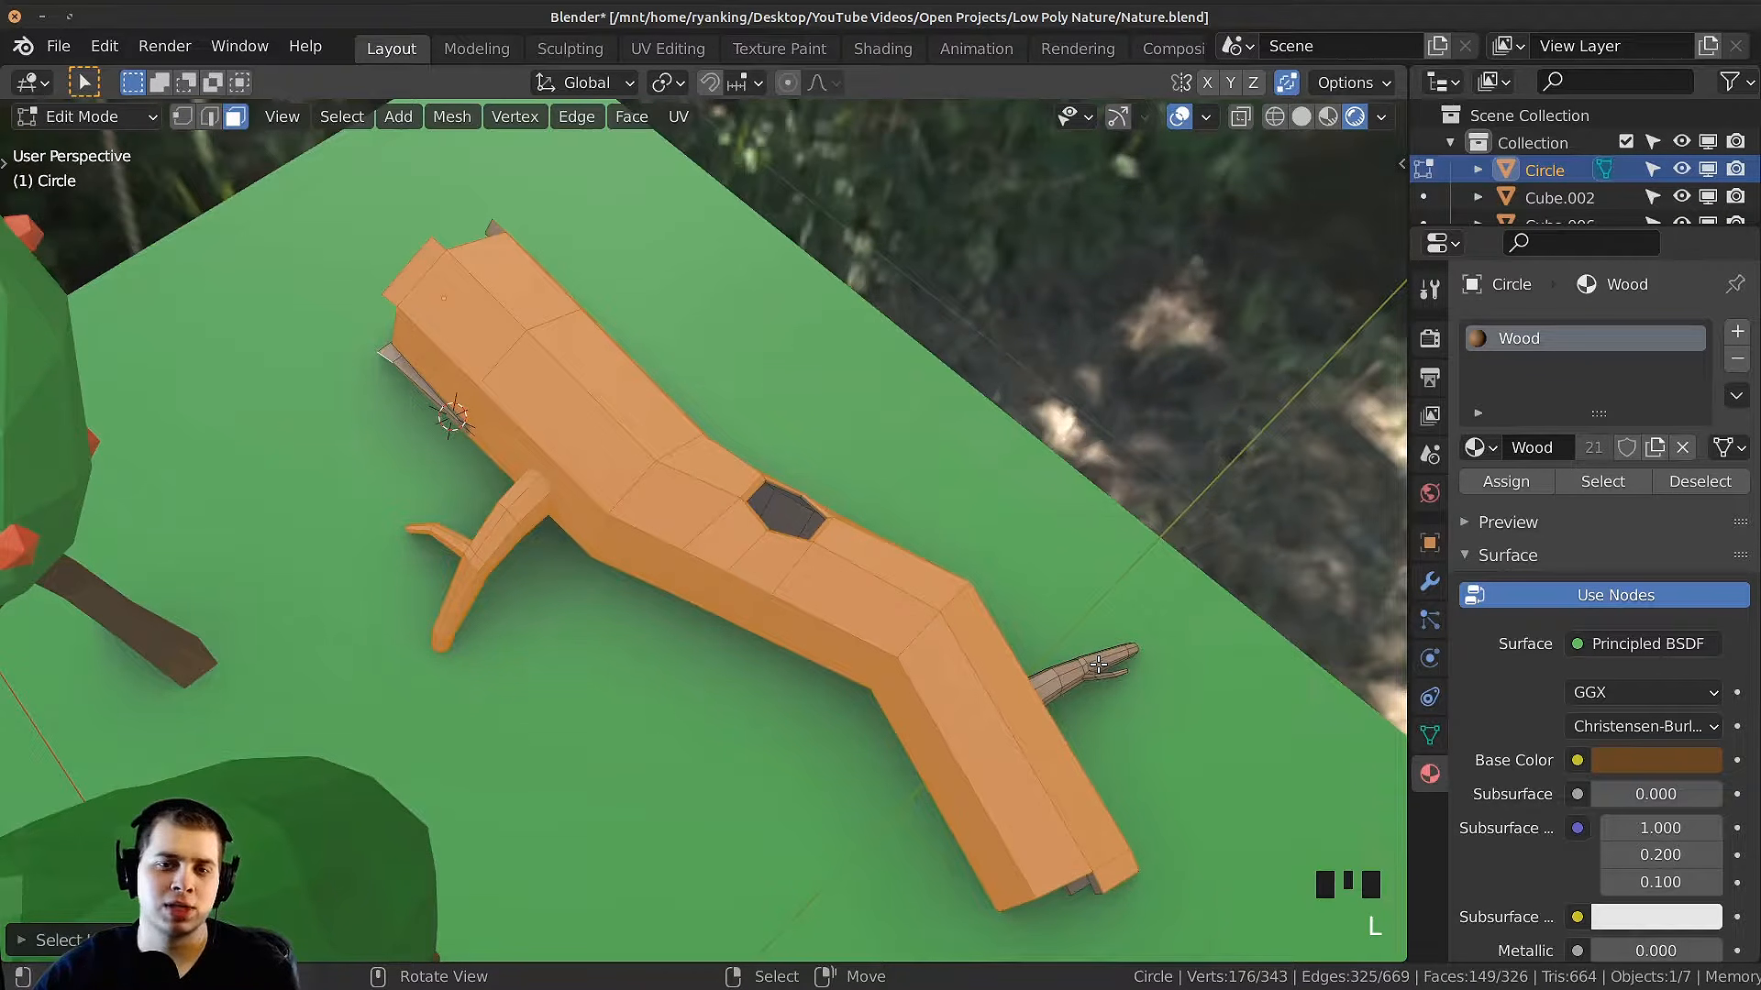
{"action": "key", "text": "l"}
{"action": "scroll", "coordinate": [1054, 647], "scroll_direction": "down", "scroll_amount": 3}
{"action": "middle_click_drag", "start_coordinate": [954, 628], "coordinate": [826, 403]}
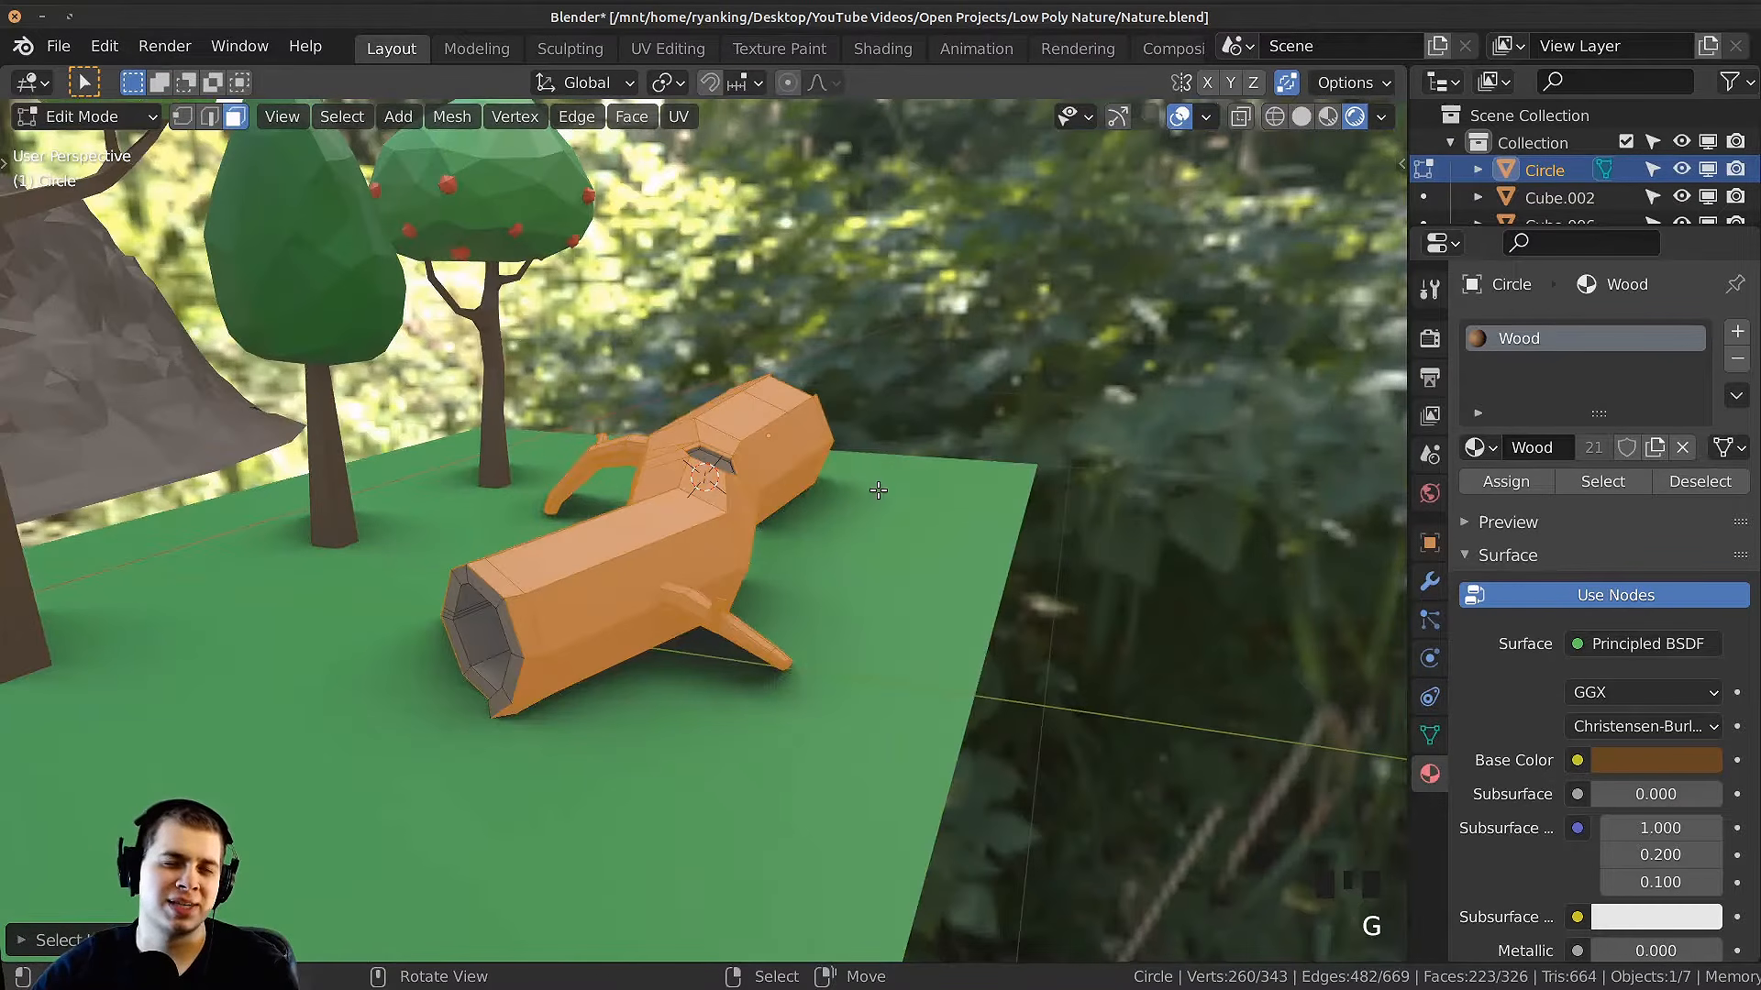
{"action": "key", "text": "g"}
{"action": "right_click", "coordinate": [830, 496]}
{"action": "key", "text": "s"}
{"action": "right_click", "coordinate": [990, 514]}
Step: Invert the selection so that only the log's inner and cut faces are selected
{"action": "middle_click_drag", "start_coordinate": [972, 518], "coordinate": [1018, 587]}
{"action": "middle_click_drag", "start_coordinate": [1018, 587], "coordinate": [1069, 647]}
{"action": "key", "text": "ctrl"}
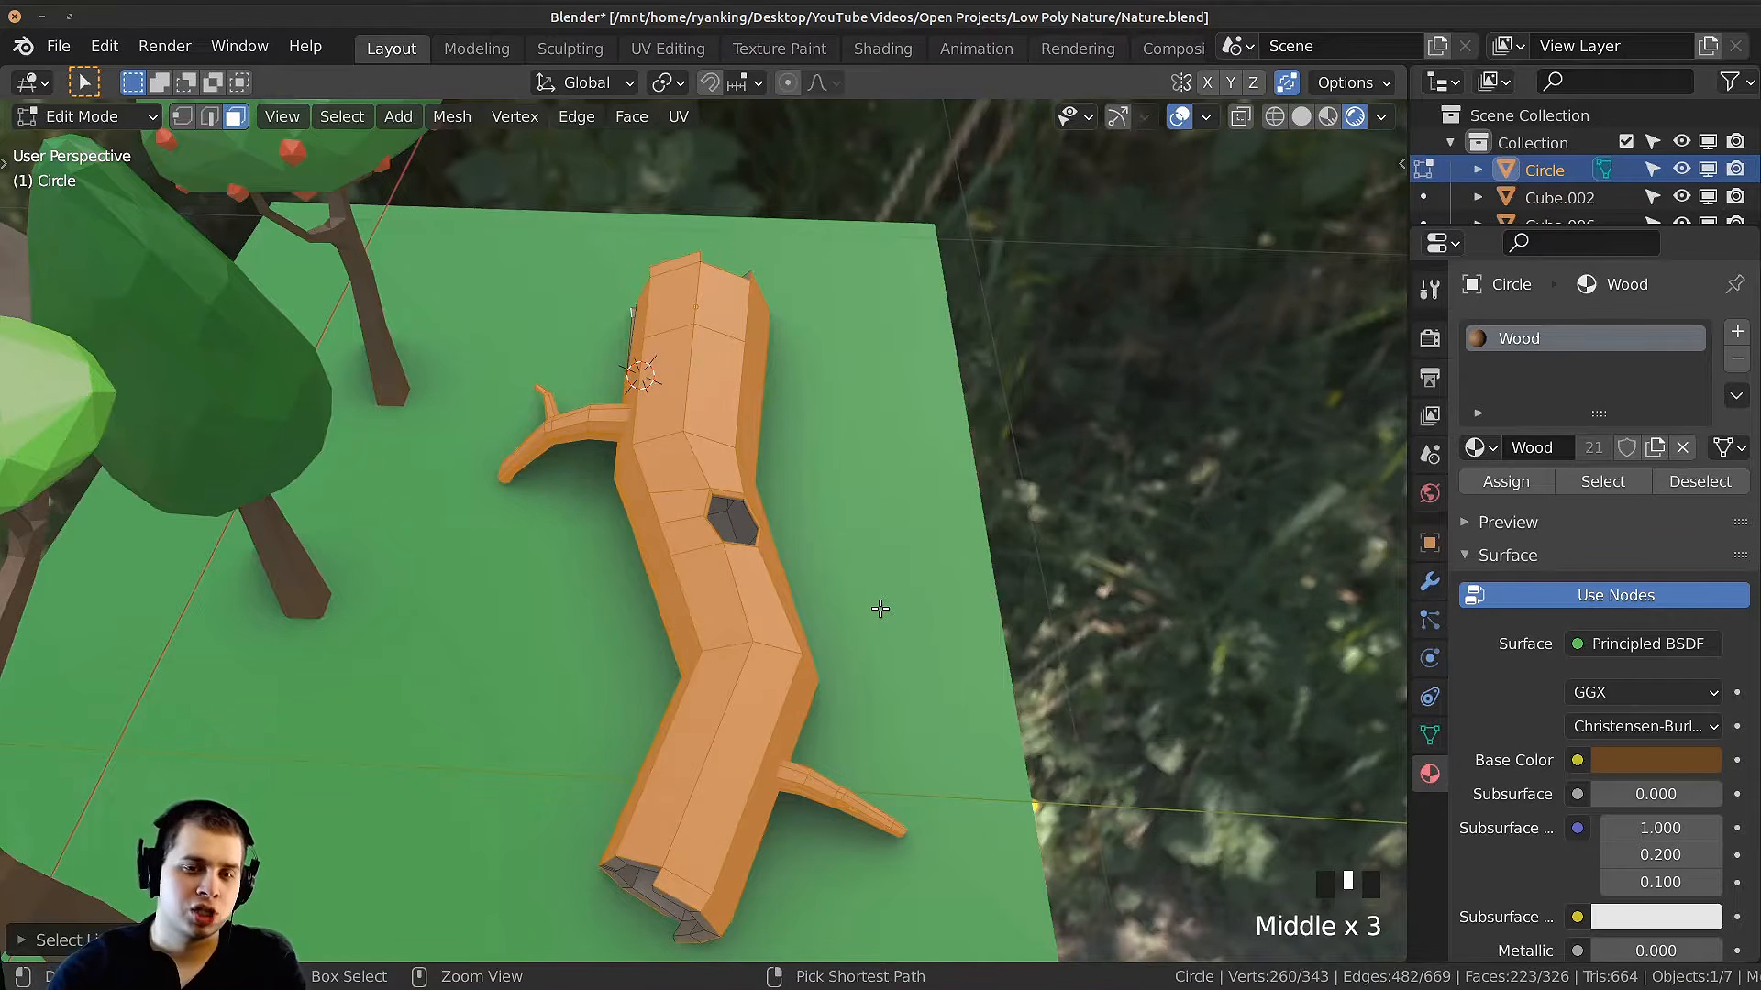
{"action": "key", "text": "ctrl+i"}
{"action": "middle_click_drag", "start_coordinate": [887, 626], "coordinate": [587, 504]}
Step: Add a second material slot to the log with a new material named Wood Light
{"action": "left_click", "coordinate": [1736, 332]}
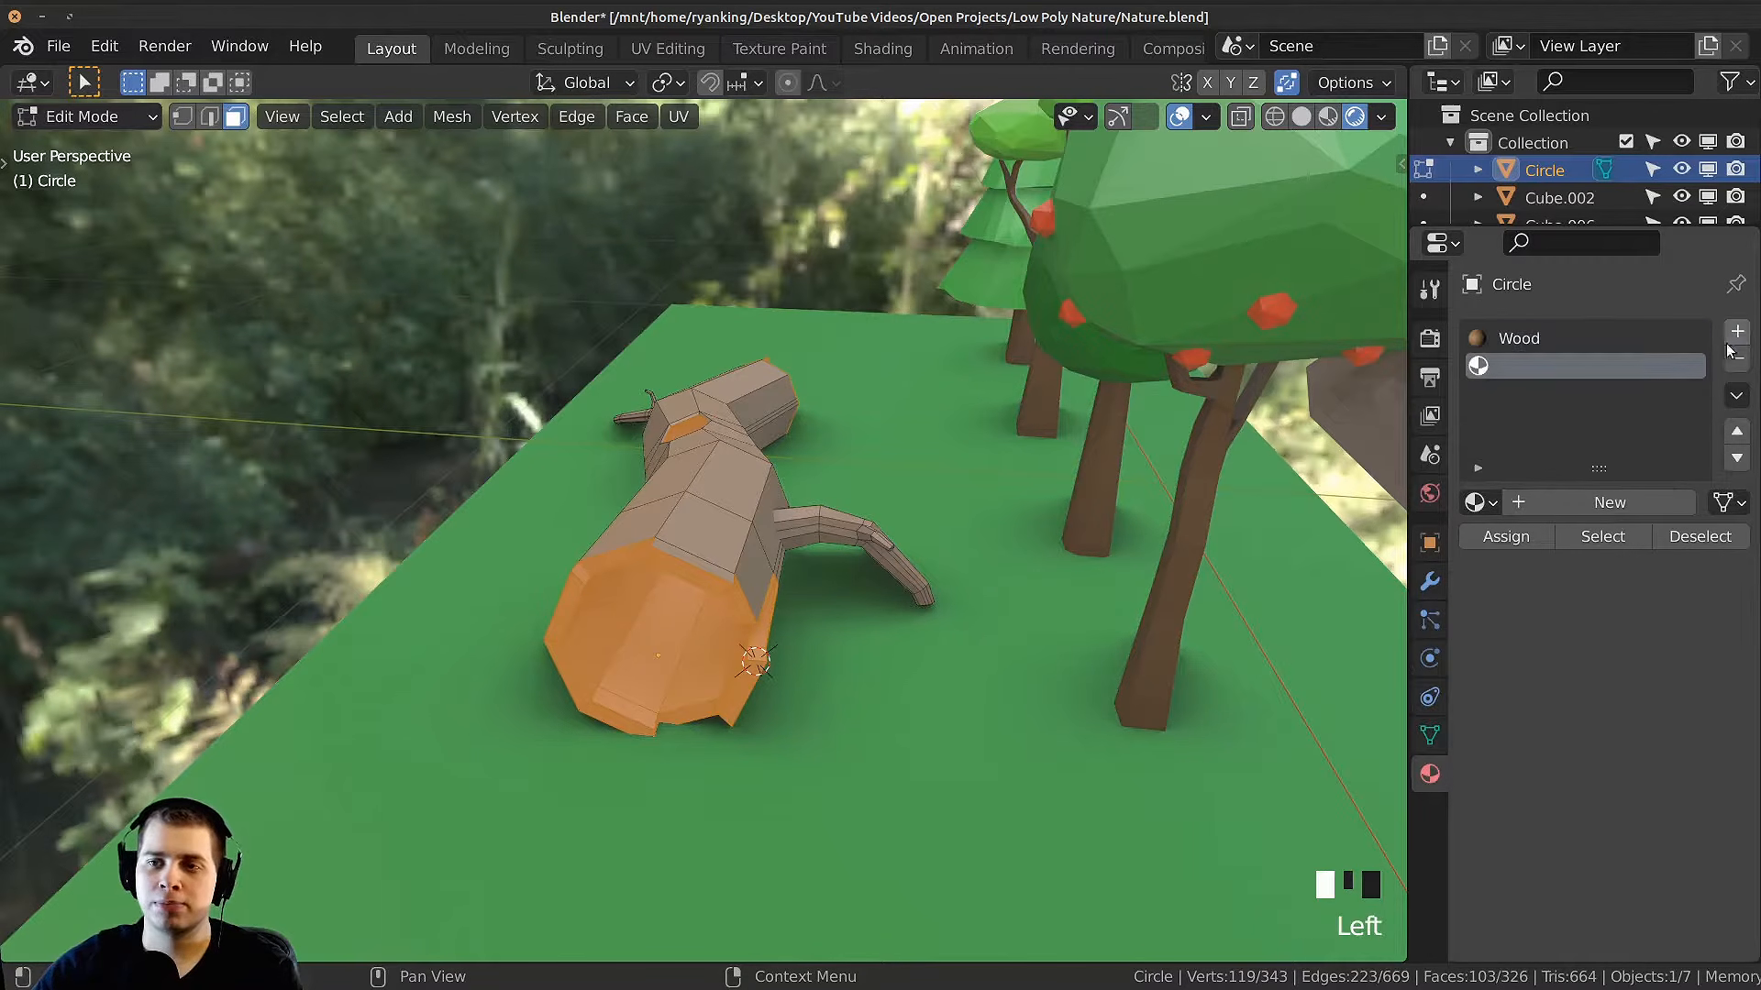
{"action": "left_click", "coordinate": [1556, 503]}
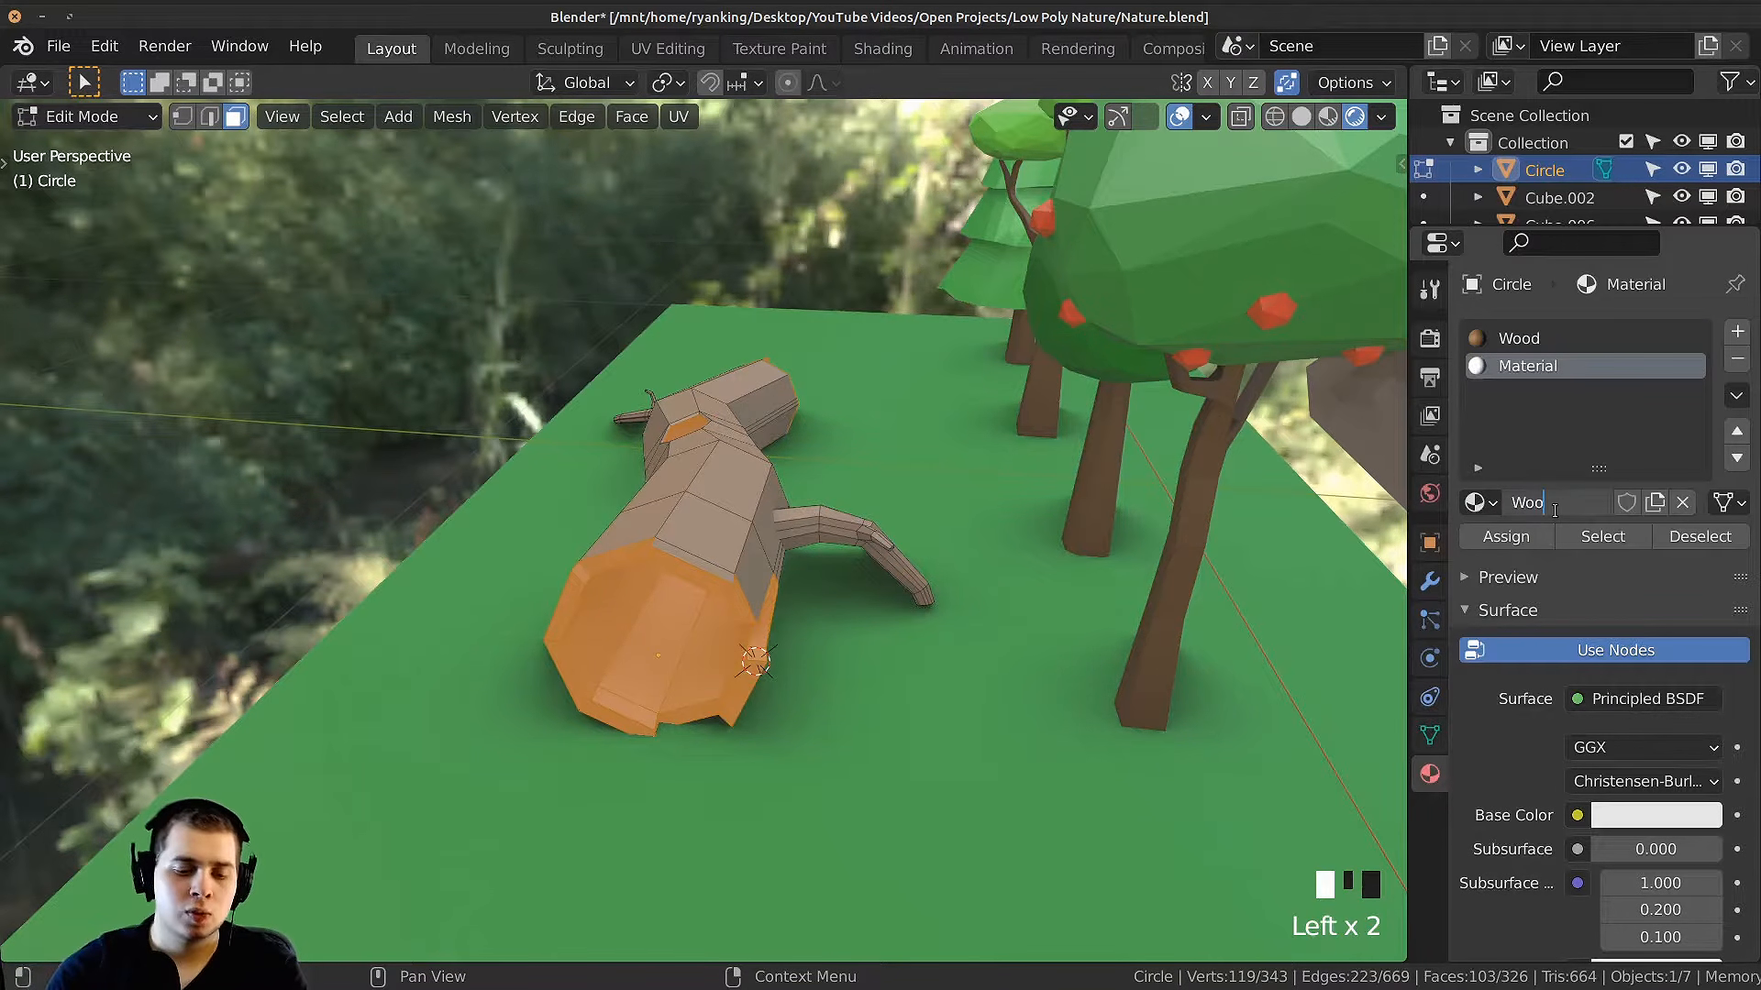
{"action": "type", "text": "Wood Light"}
{"action": "key", "text": "Return"}
Step: Set Wood Light's base color to a light orange-tan, assign it to the selected inner faces, and return to Object Mode
{"action": "left_click", "coordinate": [1656, 815]}
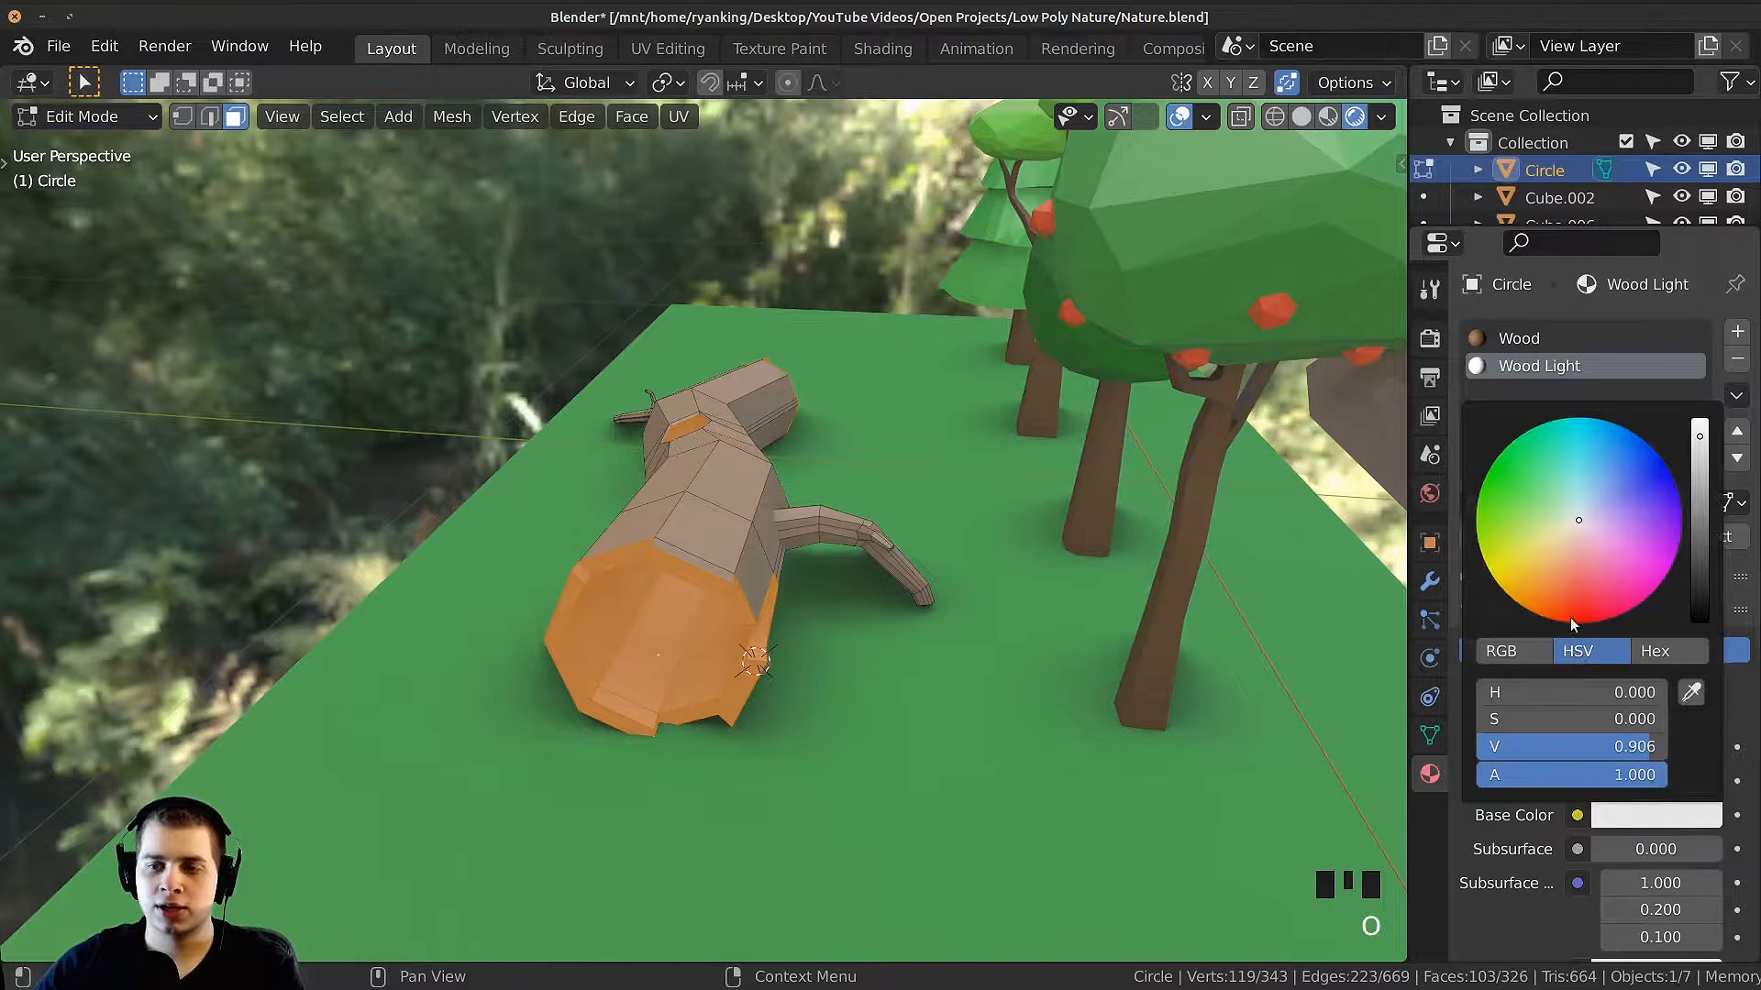
{"action": "left_click_drag", "start_coordinate": [1571, 618], "coordinate": [1553, 542]}
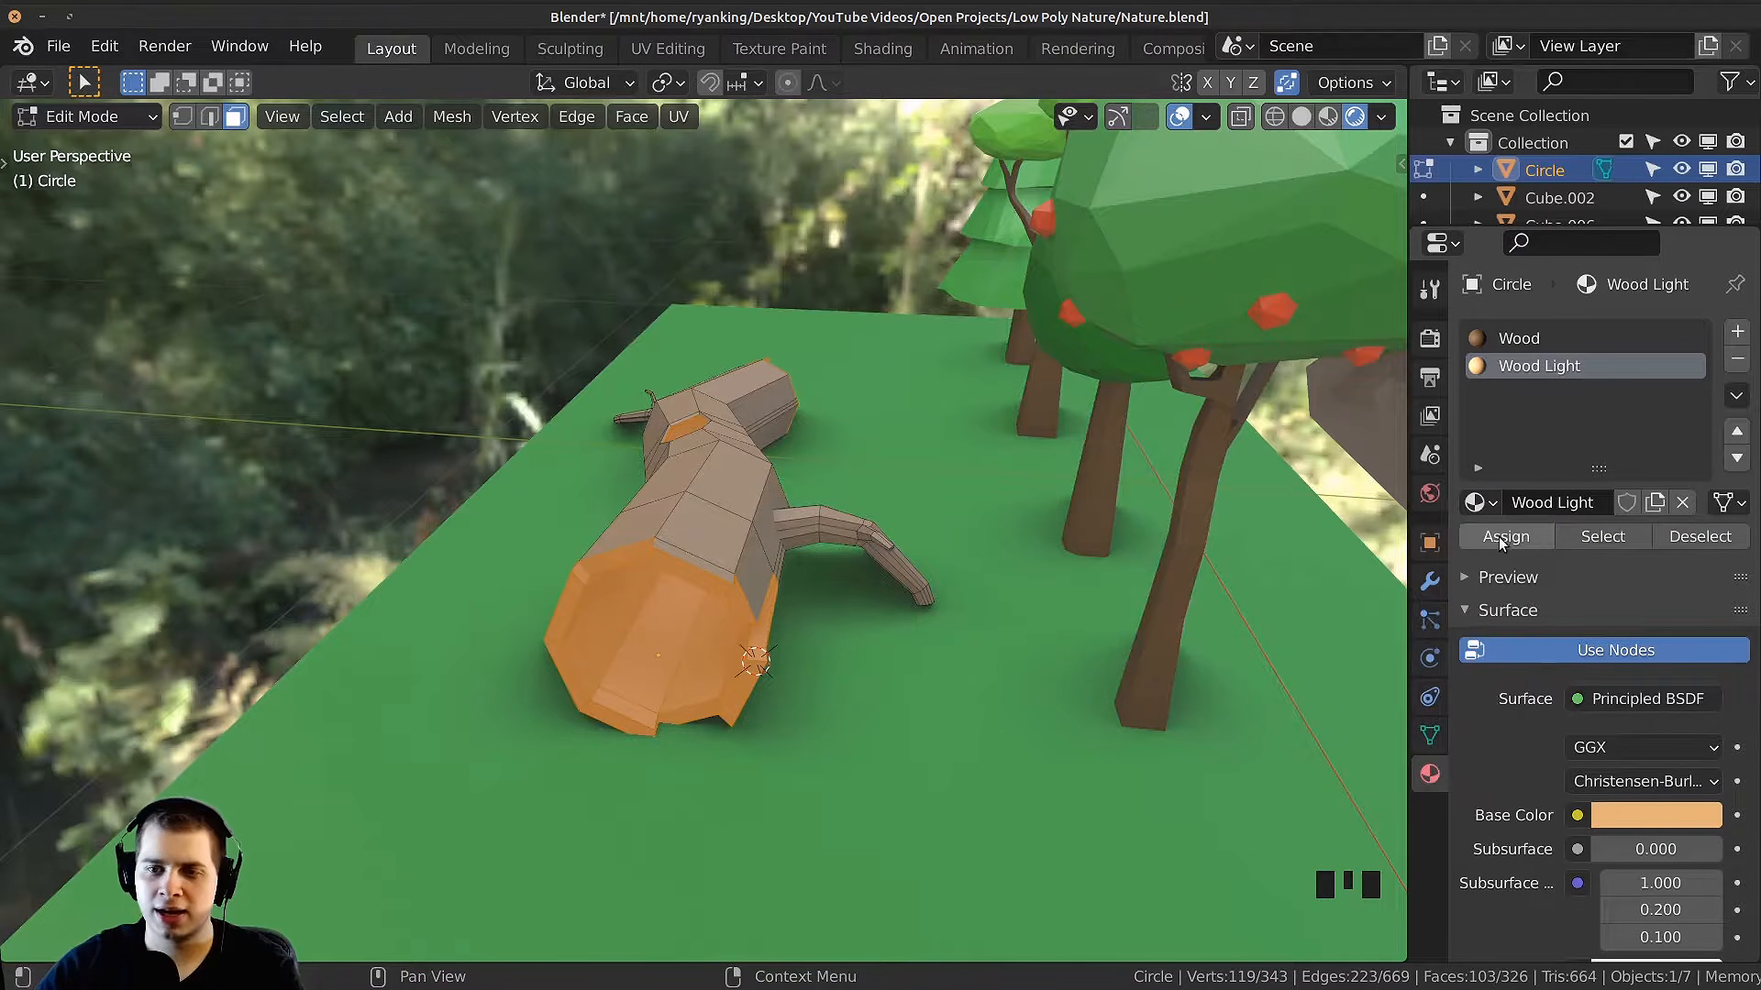
{"action": "left_click", "coordinate": [1499, 537]}
{"action": "key", "text": "Tab"}
Step: Select the log, make its Wood material an independent copy, and name the copy Log
{"action": "scroll", "coordinate": [877, 602], "scroll_direction": "up", "scroll_amount": 1}
{"action": "middle_click_drag", "start_coordinate": [878, 602], "coordinate": [670, 459]}
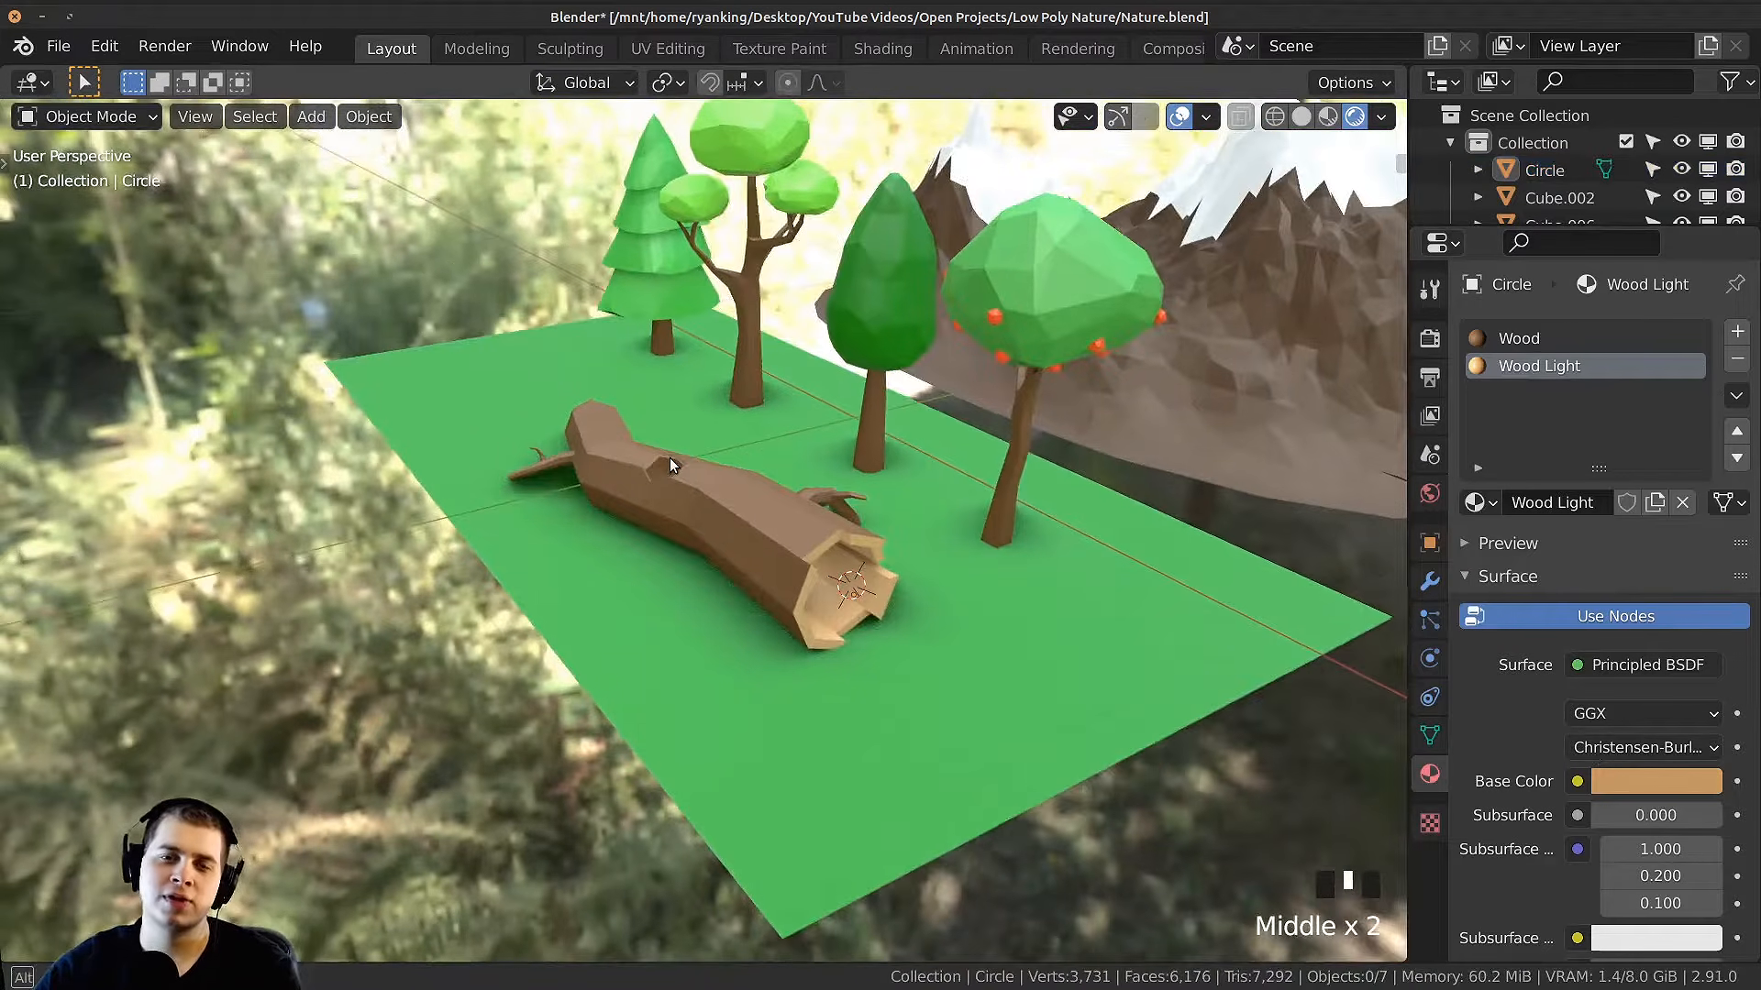
{"action": "scroll", "coordinate": [785, 486], "scroll_direction": "up", "scroll_amount": 3}
{"action": "right_click", "coordinate": [816, 498]}
{"action": "middle_click_drag", "start_coordinate": [850, 504], "coordinate": [812, 543]}
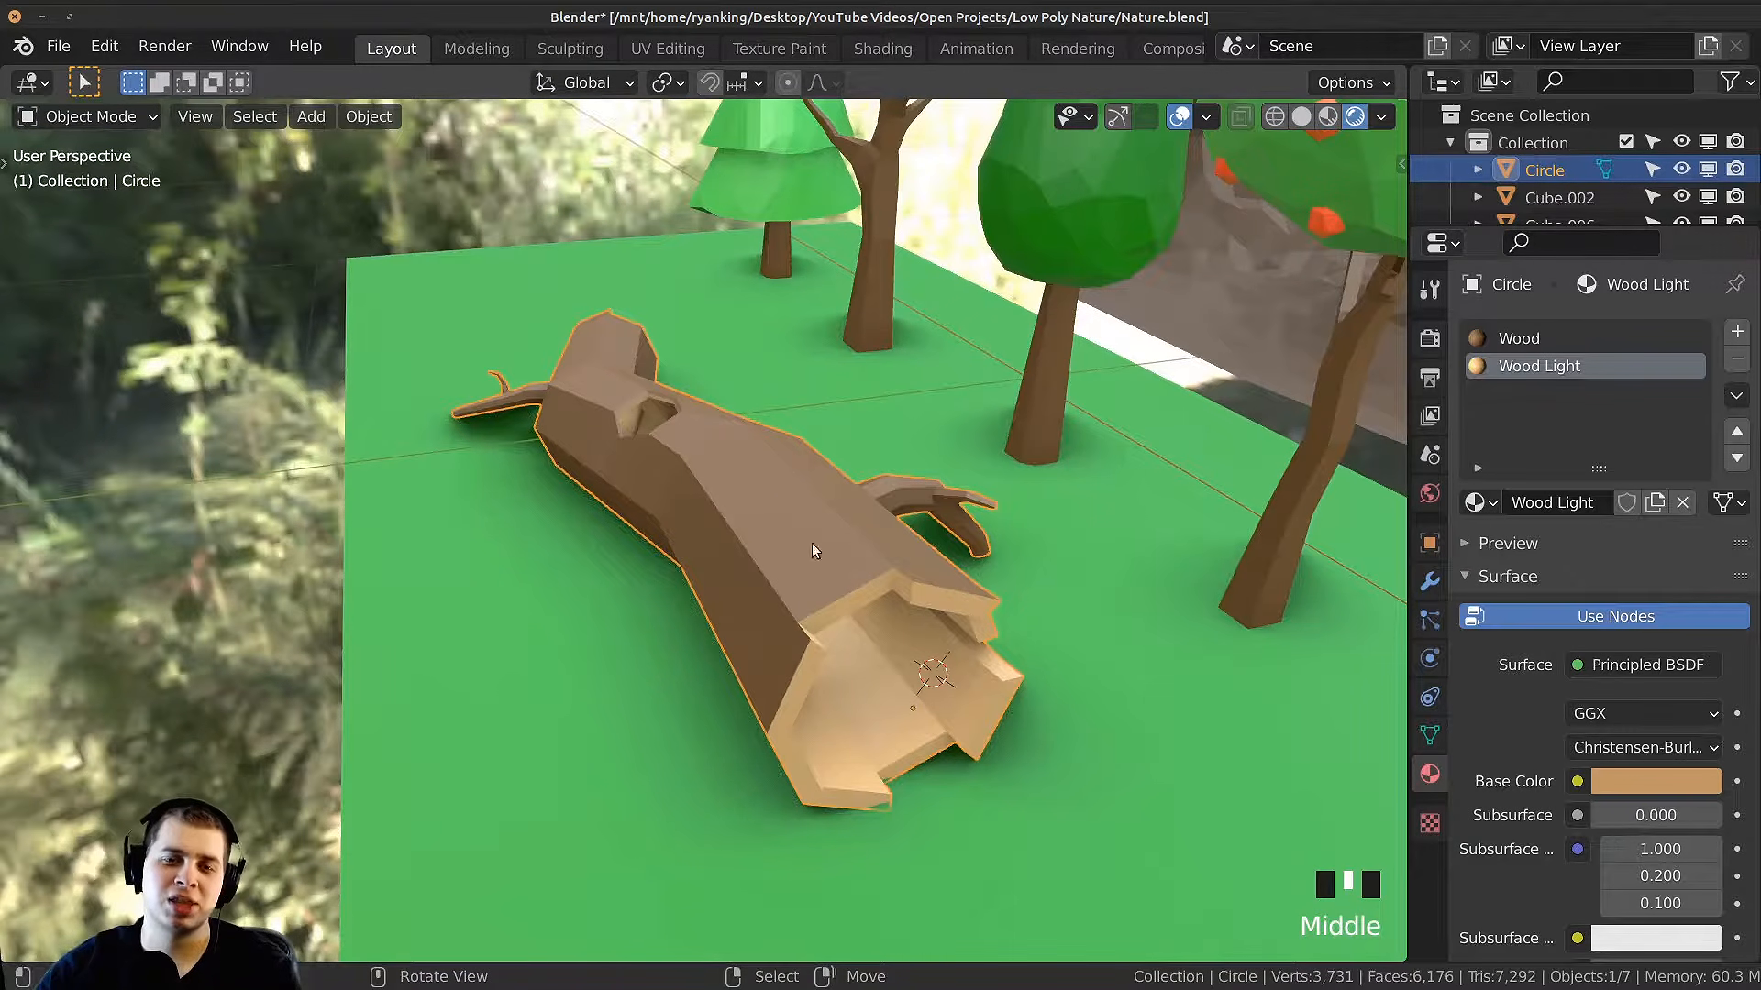
{"action": "left_click", "coordinate": [1532, 339]}
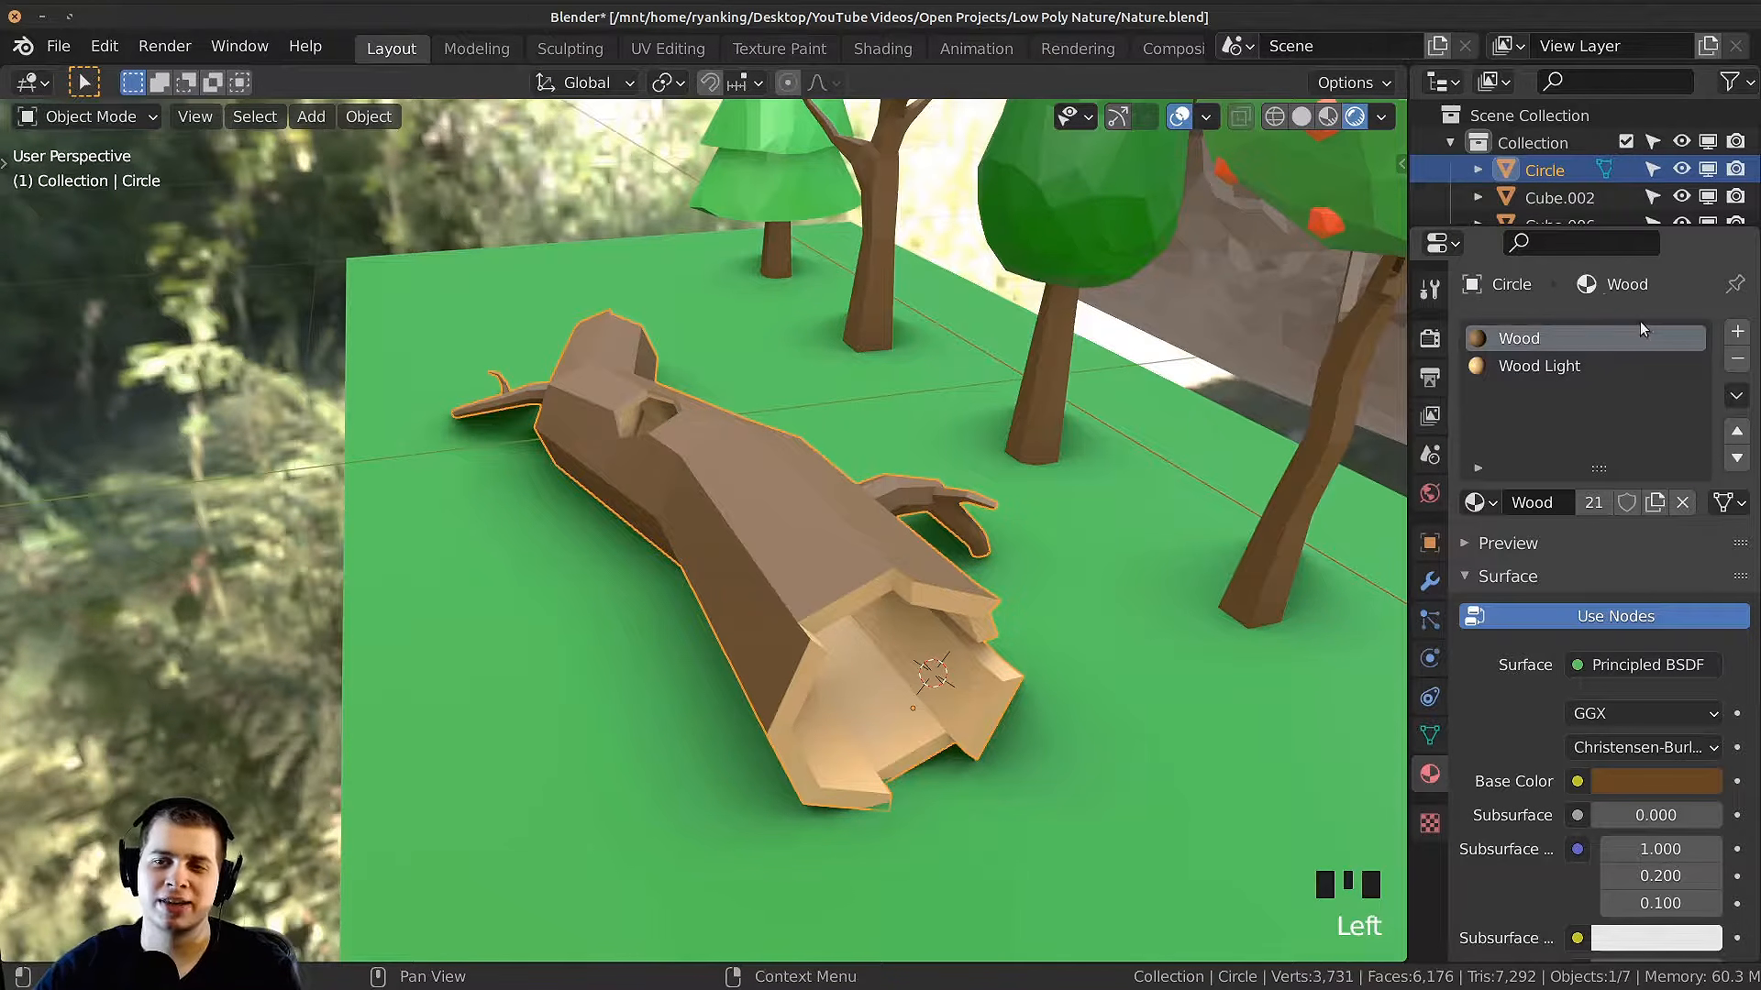
{"action": "left_click", "coordinate": [1656, 502]}
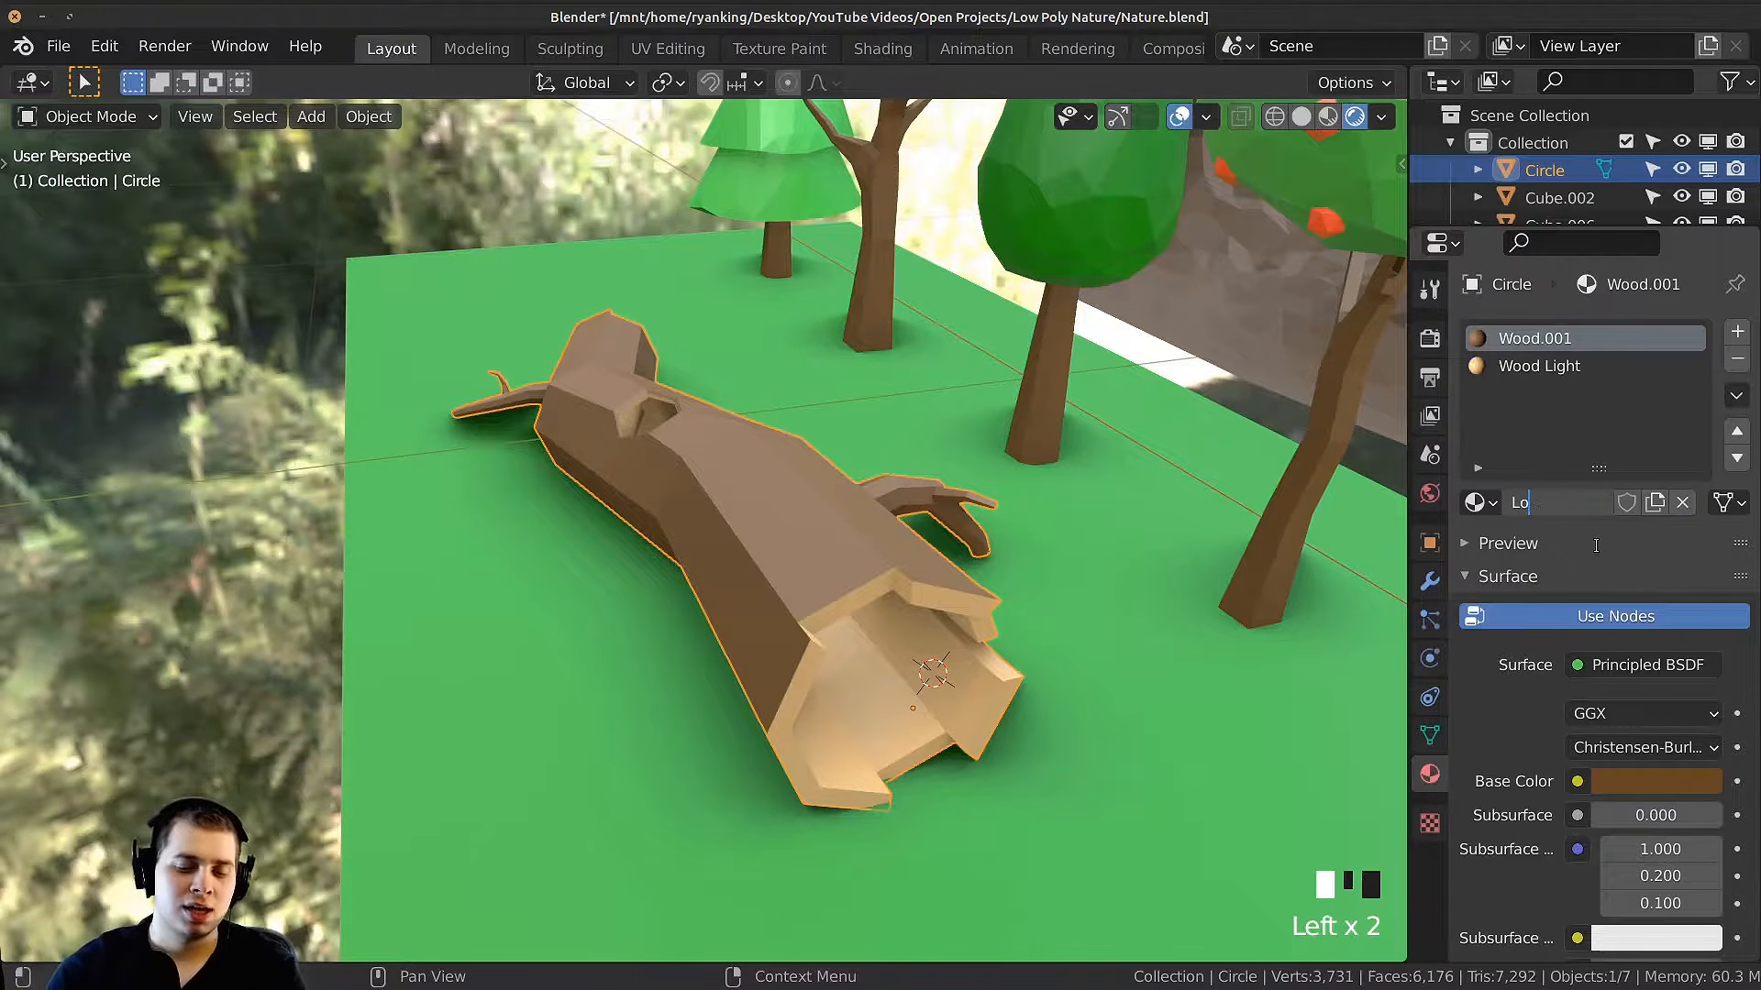
{"action": "middle_click_drag", "start_coordinate": [805, 503], "coordinate": [1210, 602]}
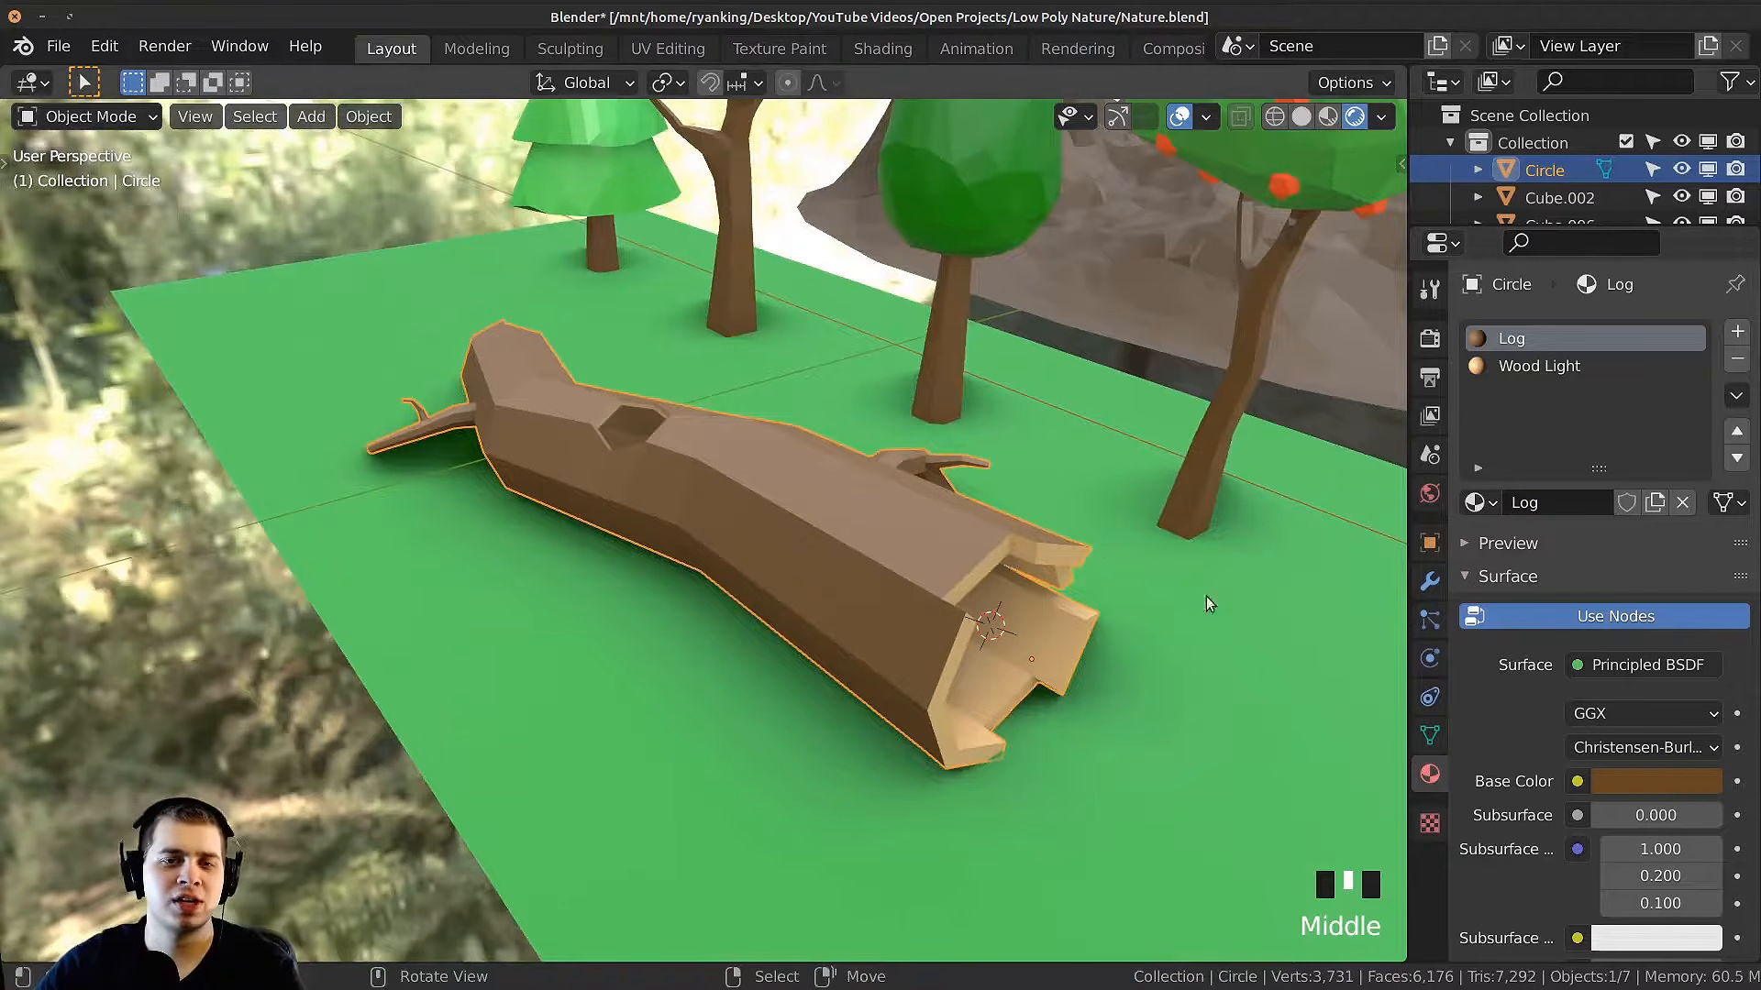
Step: Change the Log material's base color to a darker, less saturated brown, and deselect everything
{"action": "left_click", "coordinate": [1664, 778]}
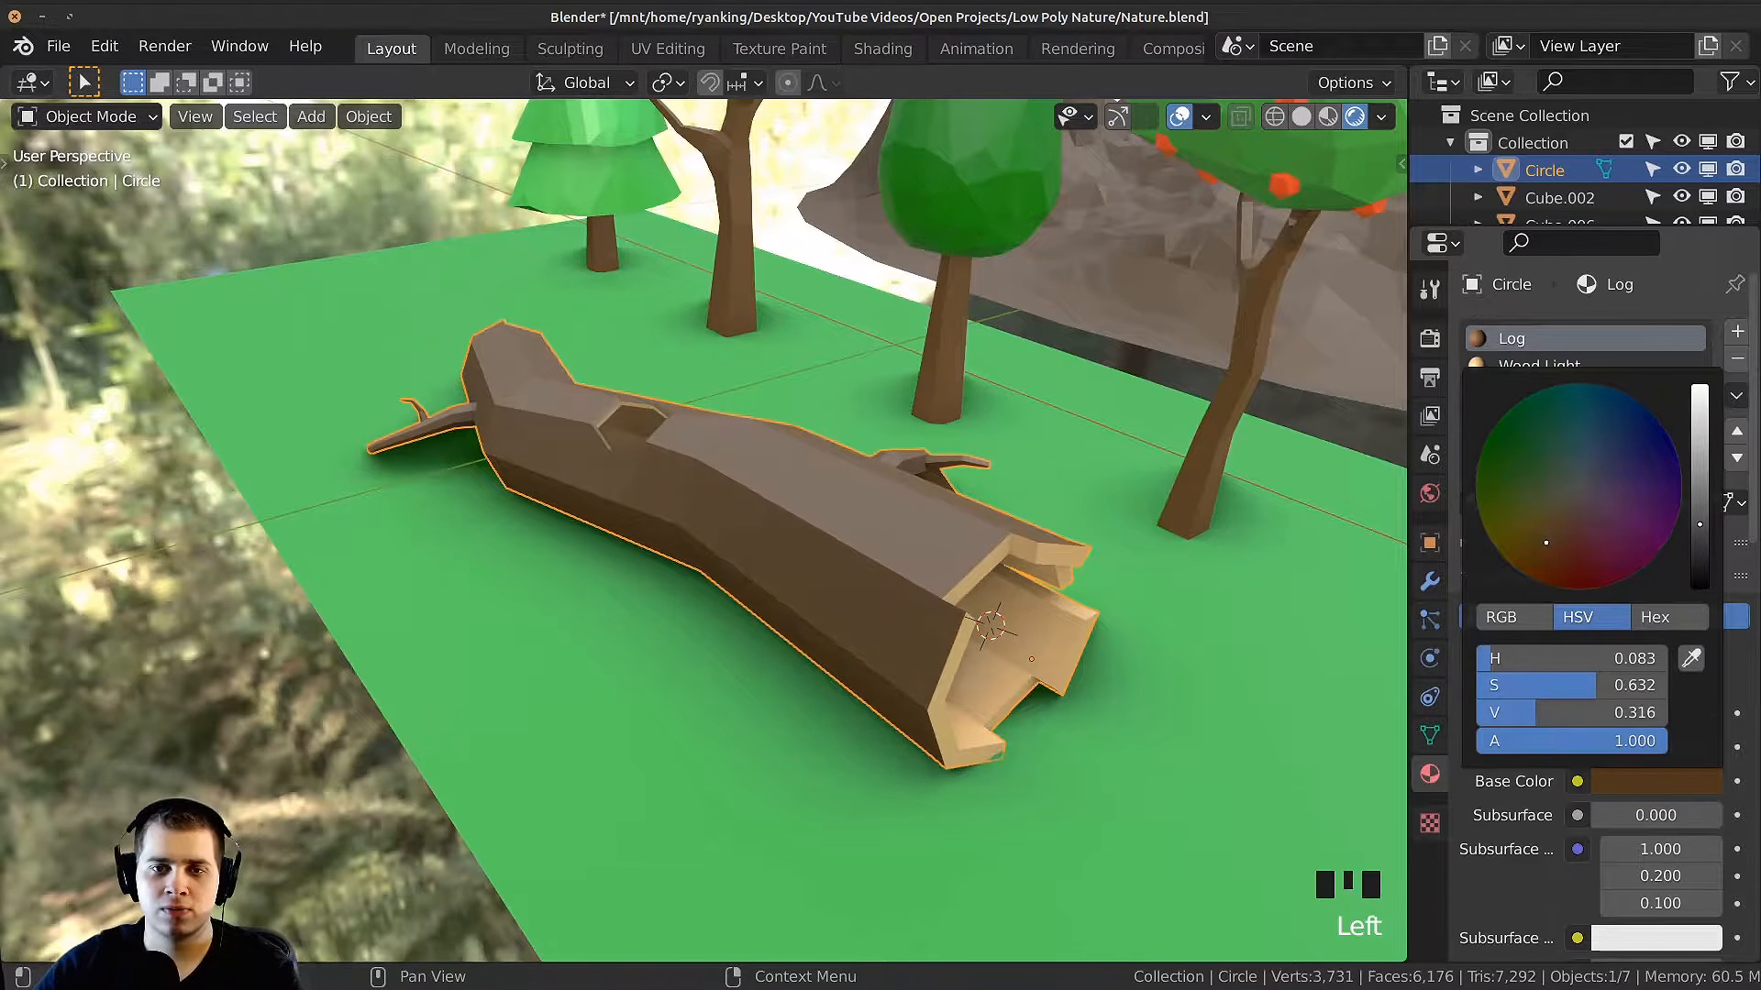
{"action": "middle_click_drag", "start_coordinate": [1247, 630], "coordinate": [811, 568]}
{"action": "key", "text": "alt+a"}
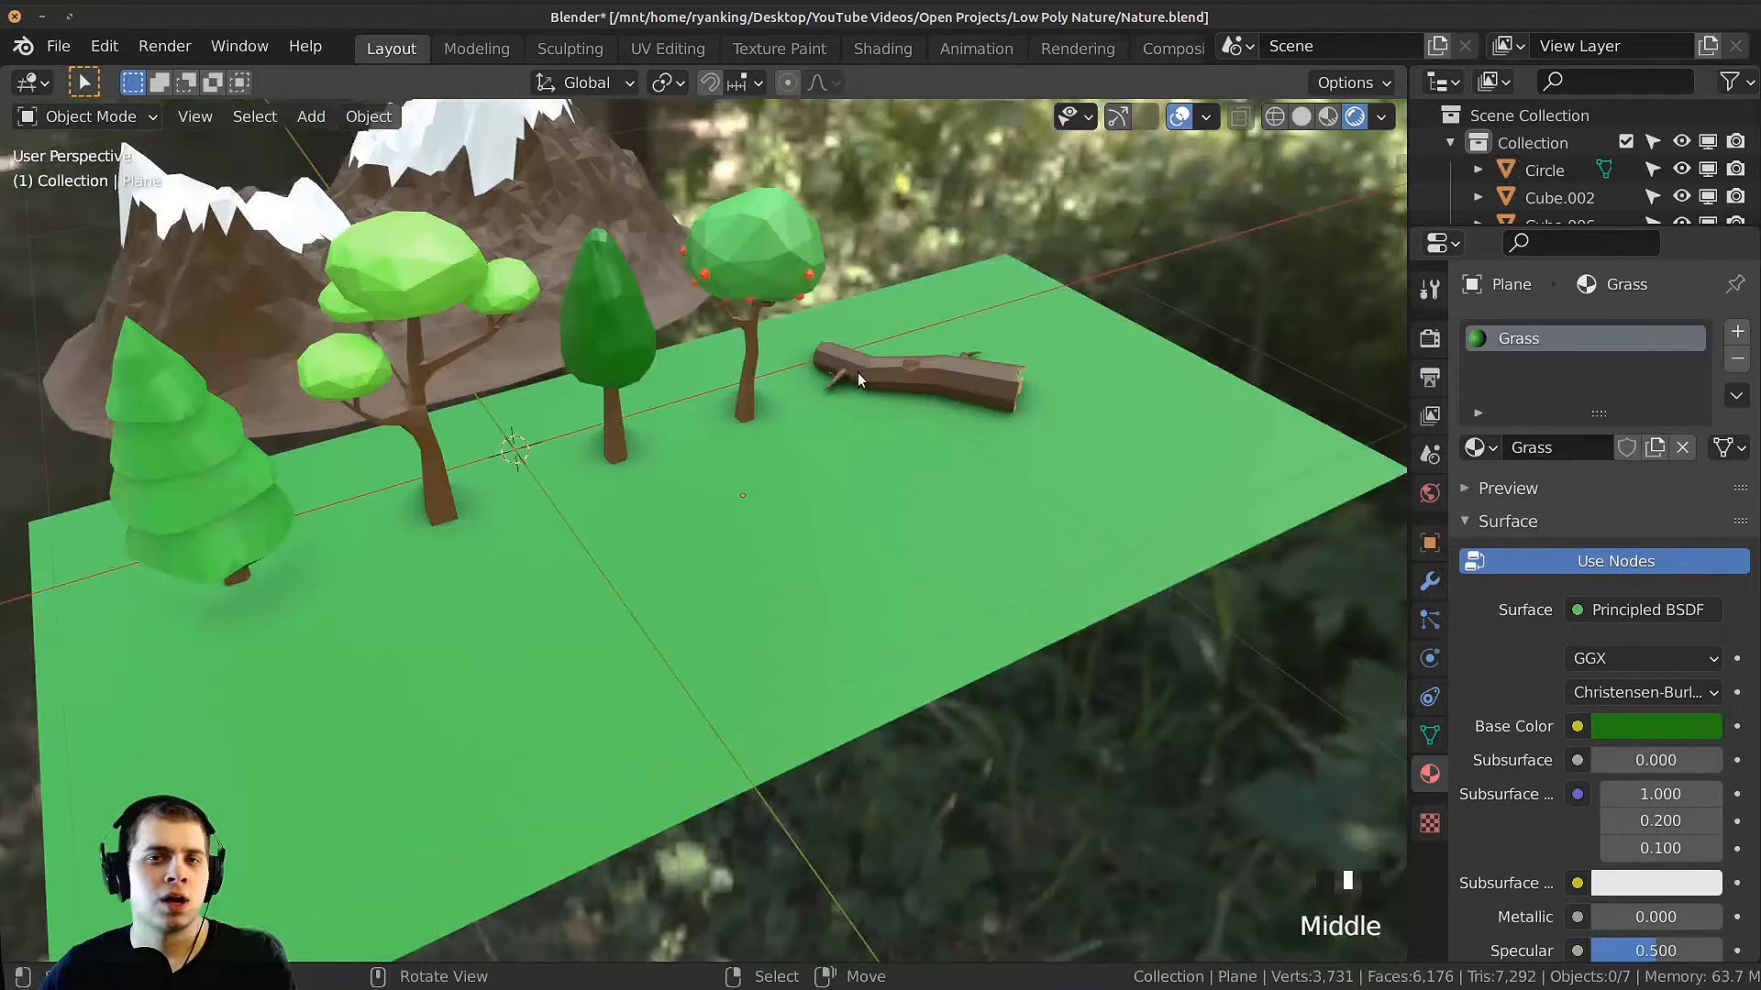
Step: Add a mesh circle with 8 vertices and a 1 m radius at the world origin
{"action": "middle_click_drag", "start_coordinate": [857, 372], "coordinate": [787, 376]}
{"action": "middle_click_drag", "start_coordinate": [787, 376], "coordinate": [796, 408], "text": "shift"}
{"action": "middle_click_drag", "start_coordinate": [796, 408], "coordinate": [728, 410]}
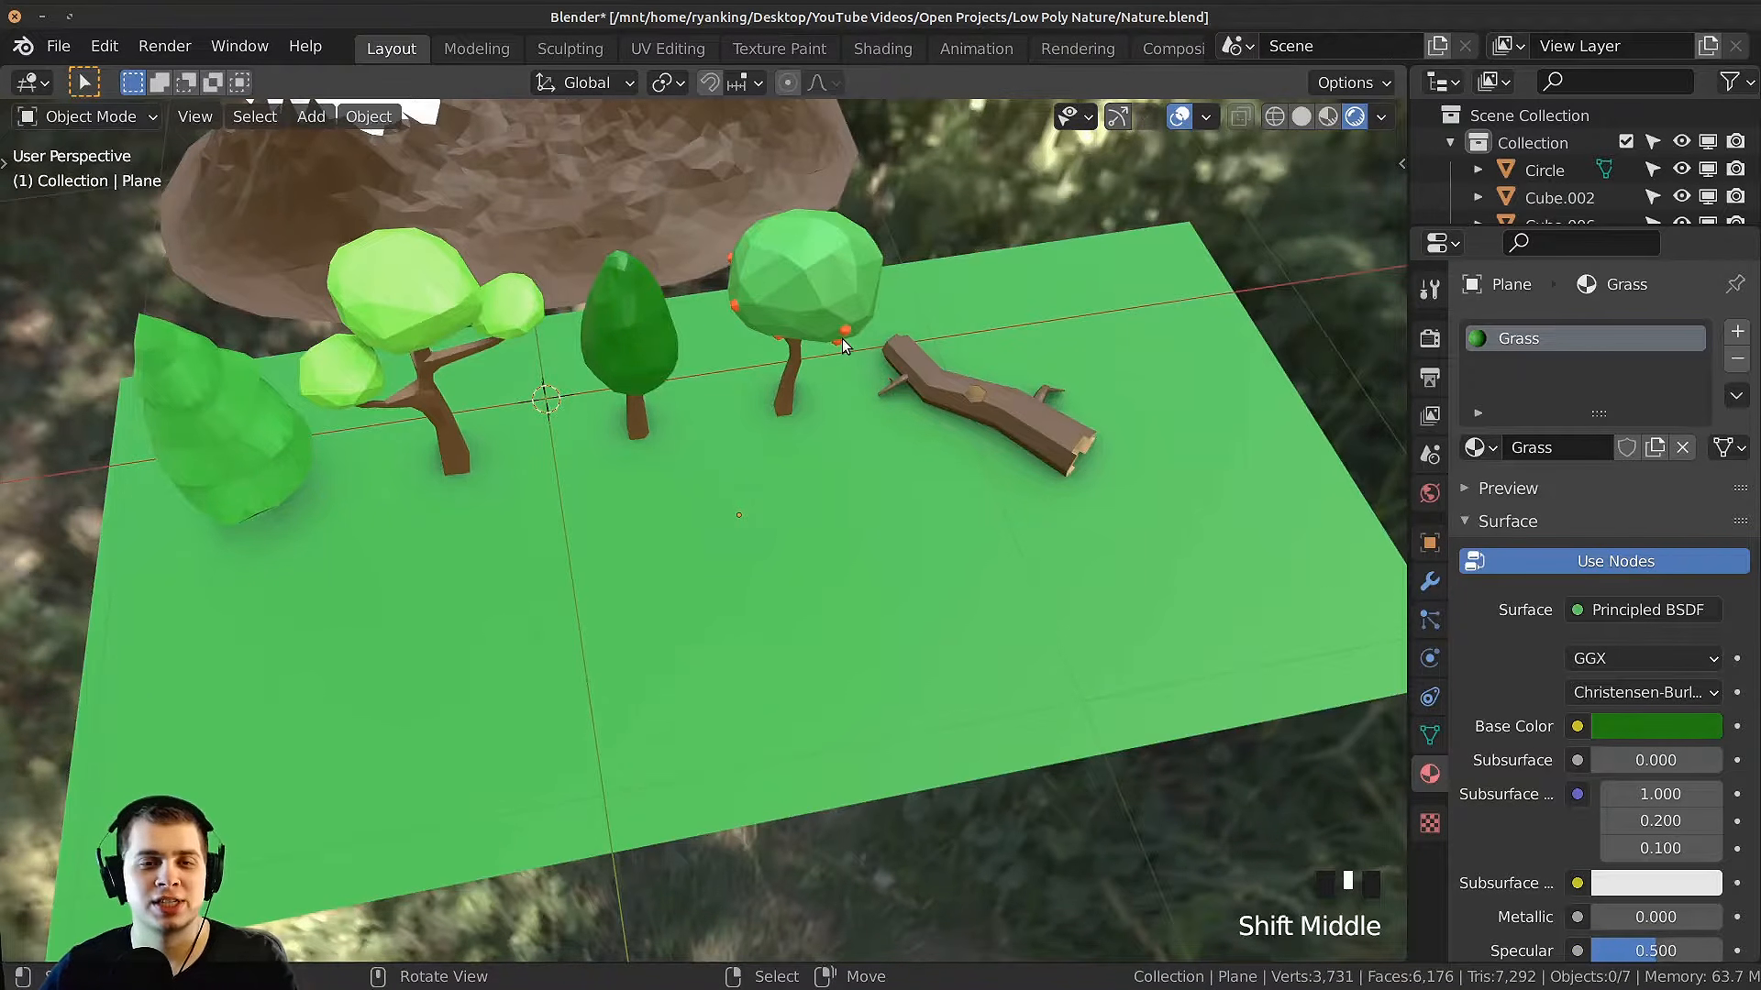
{"action": "key", "text": "shift+a"}
{"action": "mouse_move", "coordinate": [677, 268]}
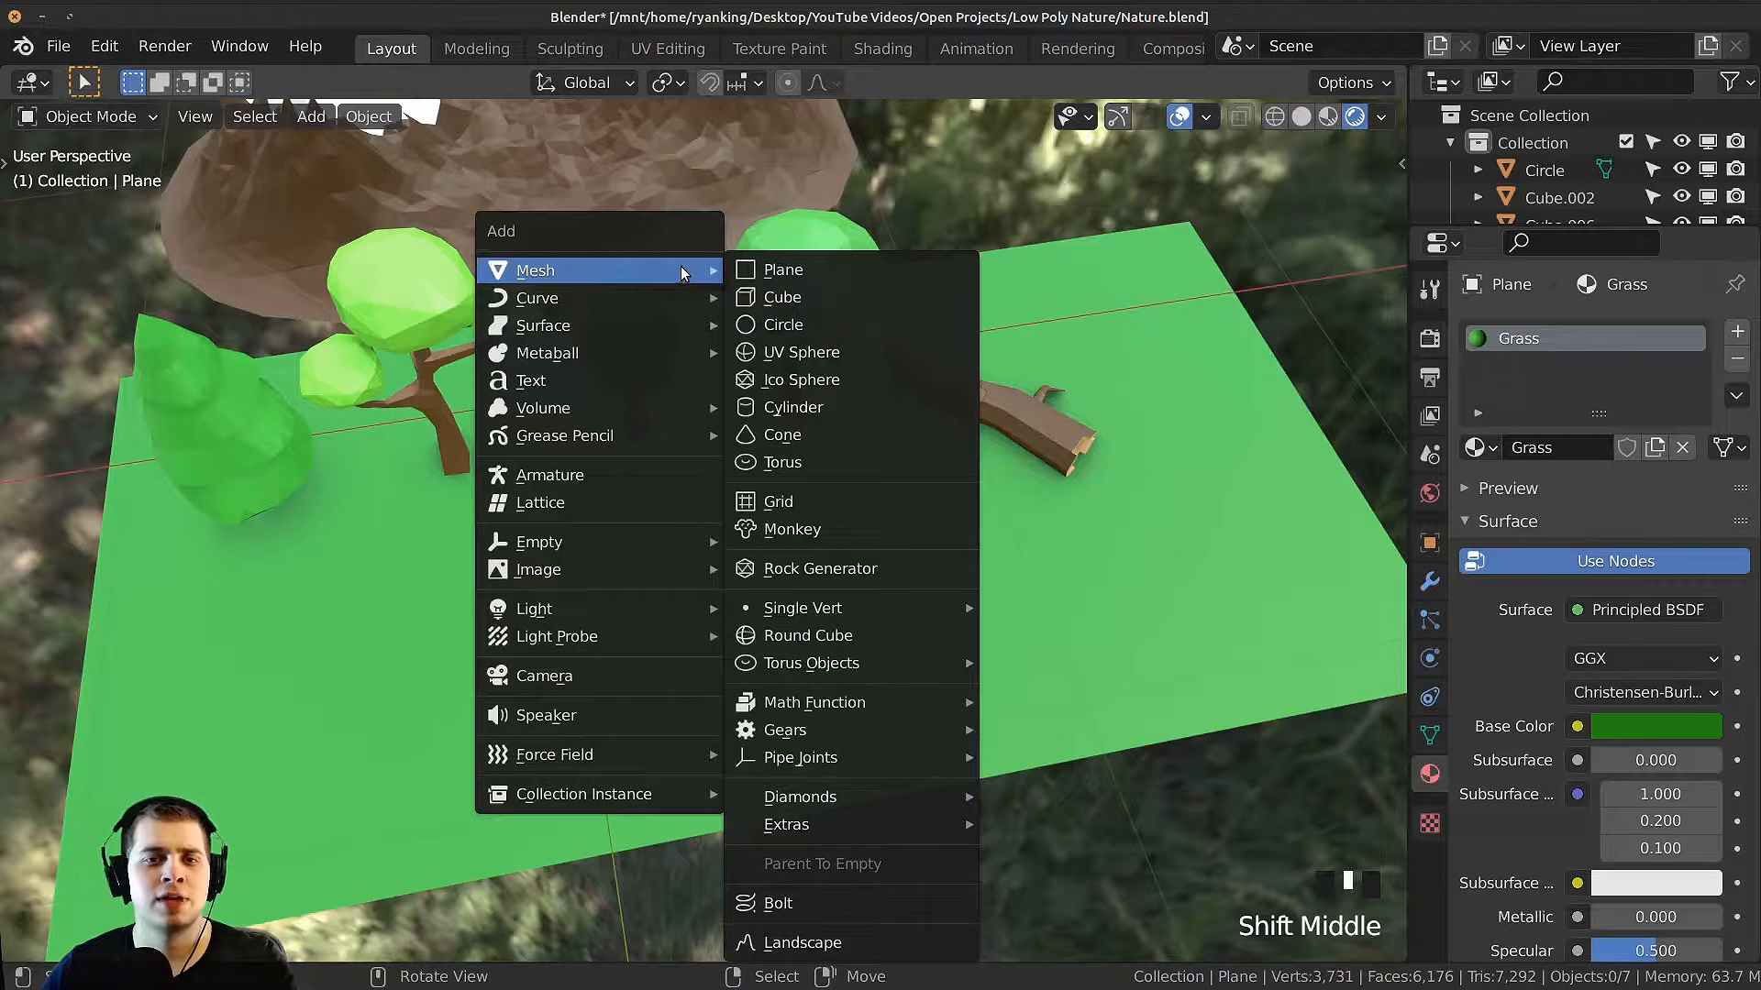
{"action": "left_click", "coordinate": [833, 326]}
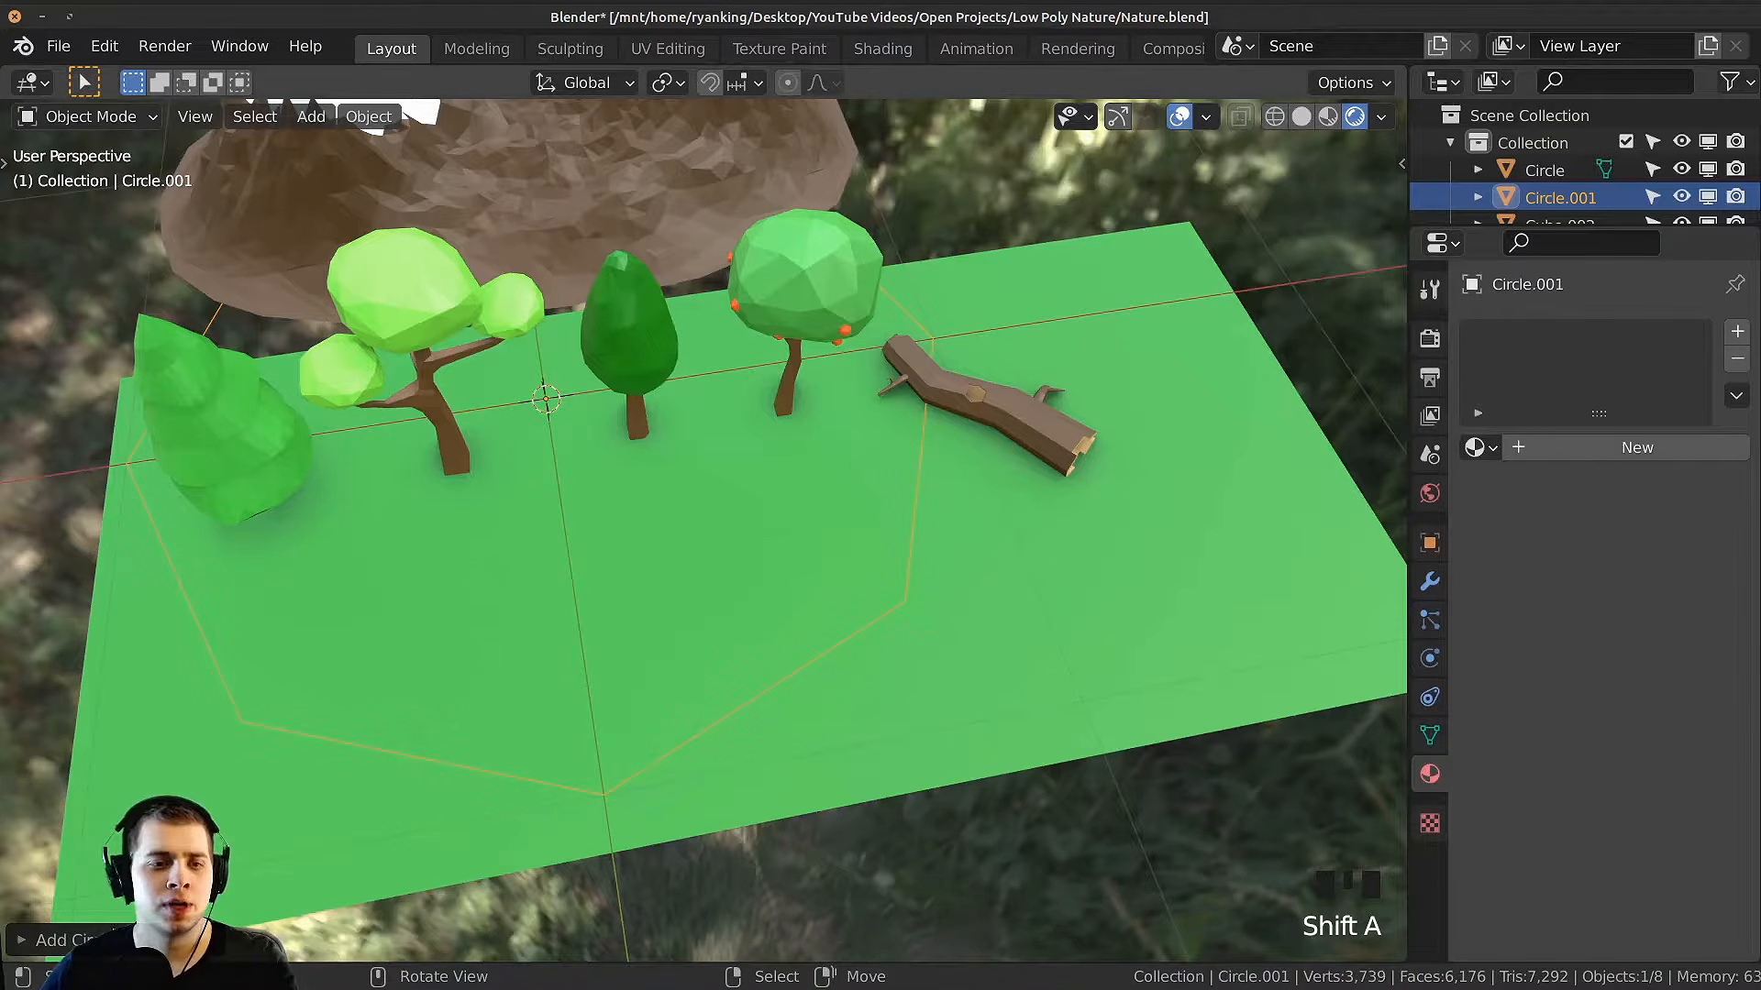
{"action": "left_click", "coordinate": [64, 942]}
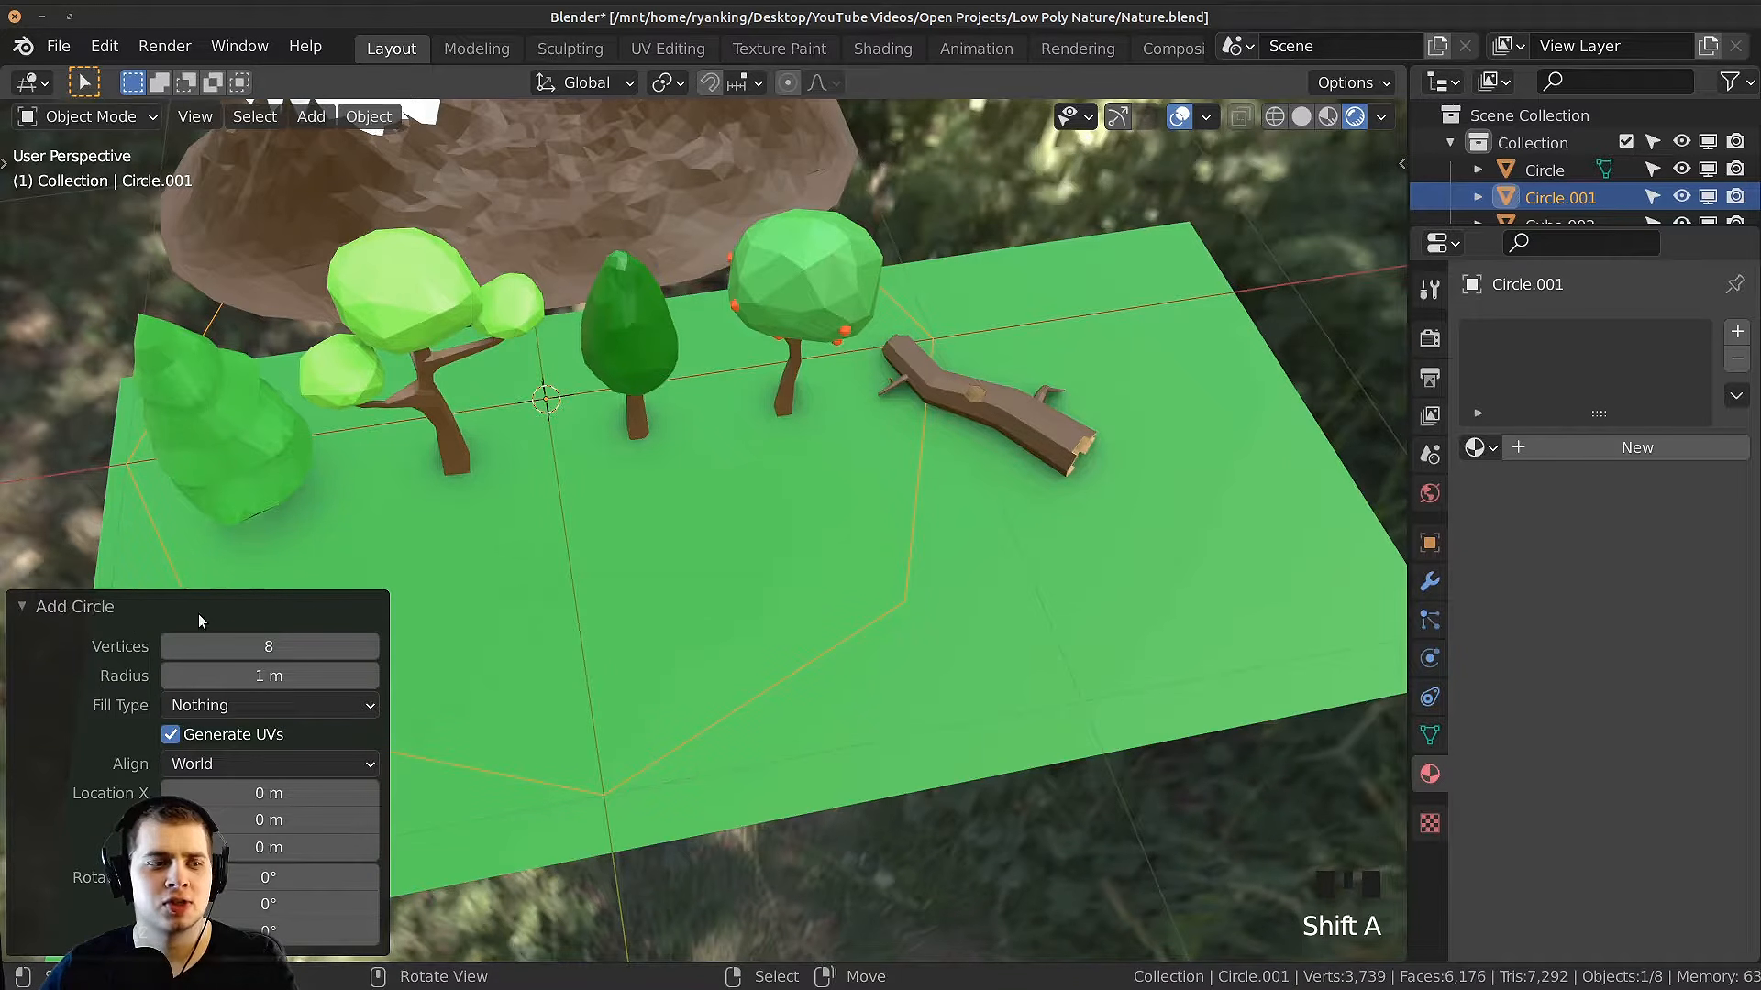
{"action": "left_click", "coordinate": [198, 613]}
{"action": "middle_click_drag", "start_coordinate": [53, 607], "coordinate": [931, 559]}
{"action": "scroll", "coordinate": [932, 560], "scroll_direction": "down", "scroll_amount": 3}
Step: Scale the circle down and move it onto the open grass in front of the trees
{"action": "key", "text": "s"}
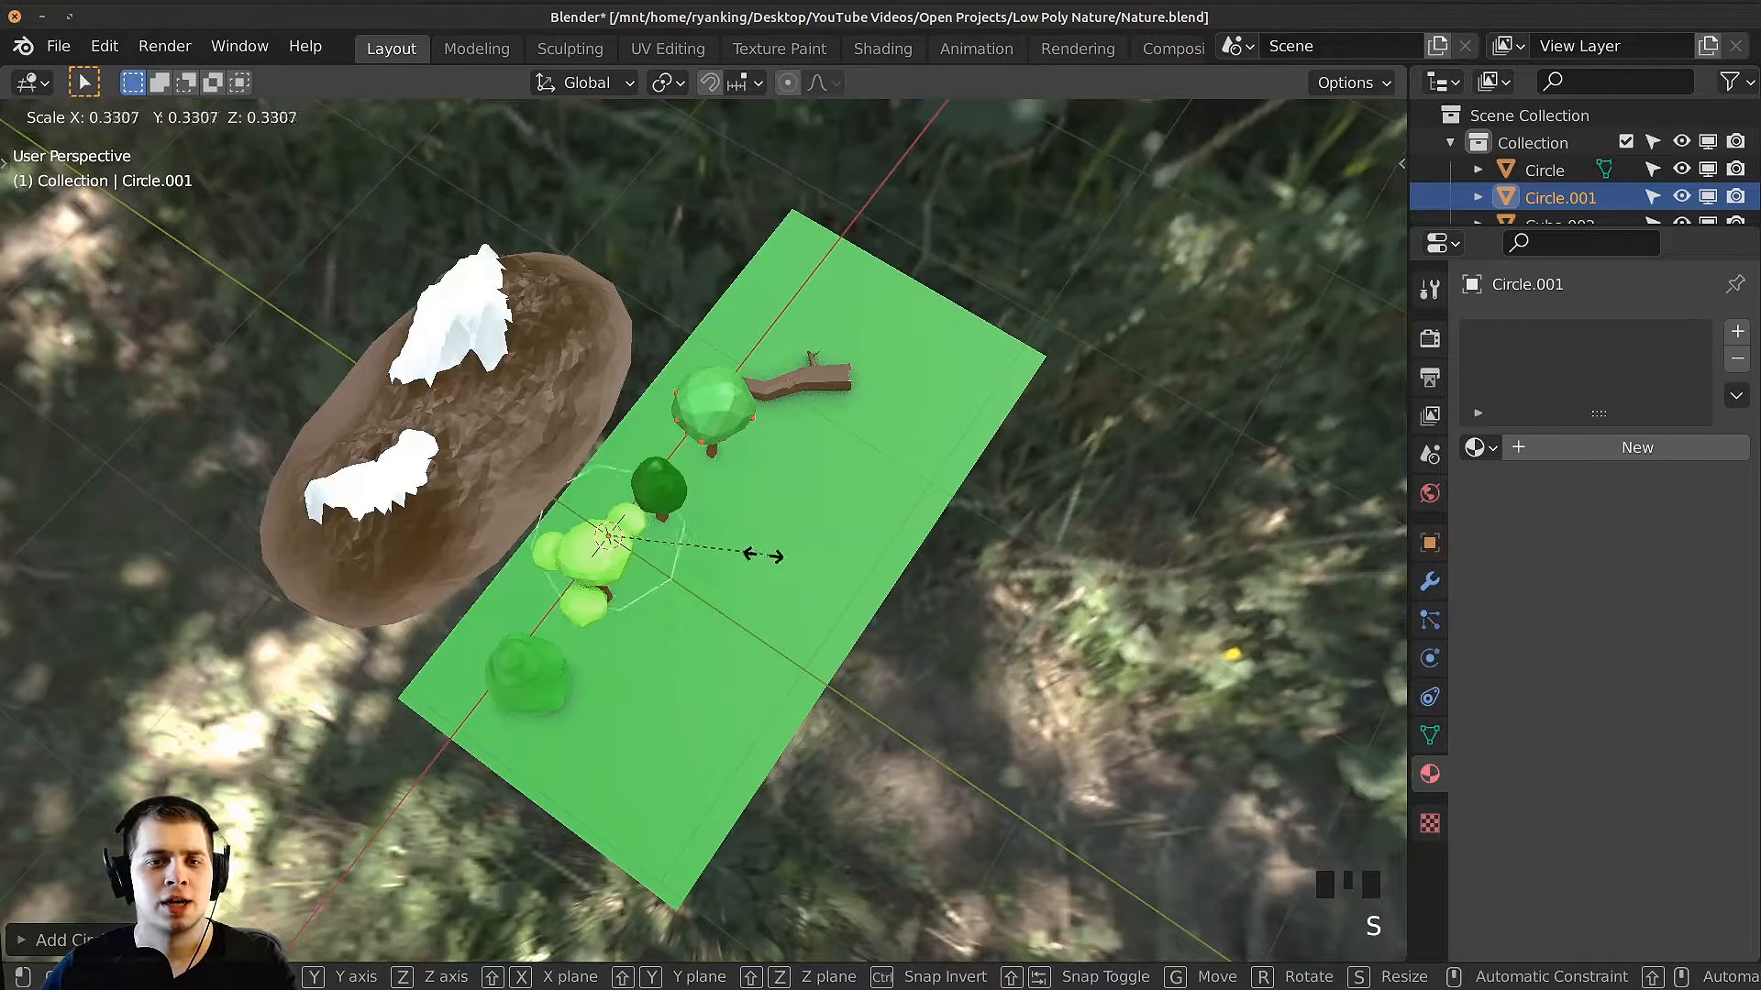
{"action": "left_click", "coordinate": [680, 554]}
{"action": "middle_click_drag", "start_coordinate": [679, 554], "coordinate": [880, 486]}
{"action": "key", "text": "g"}
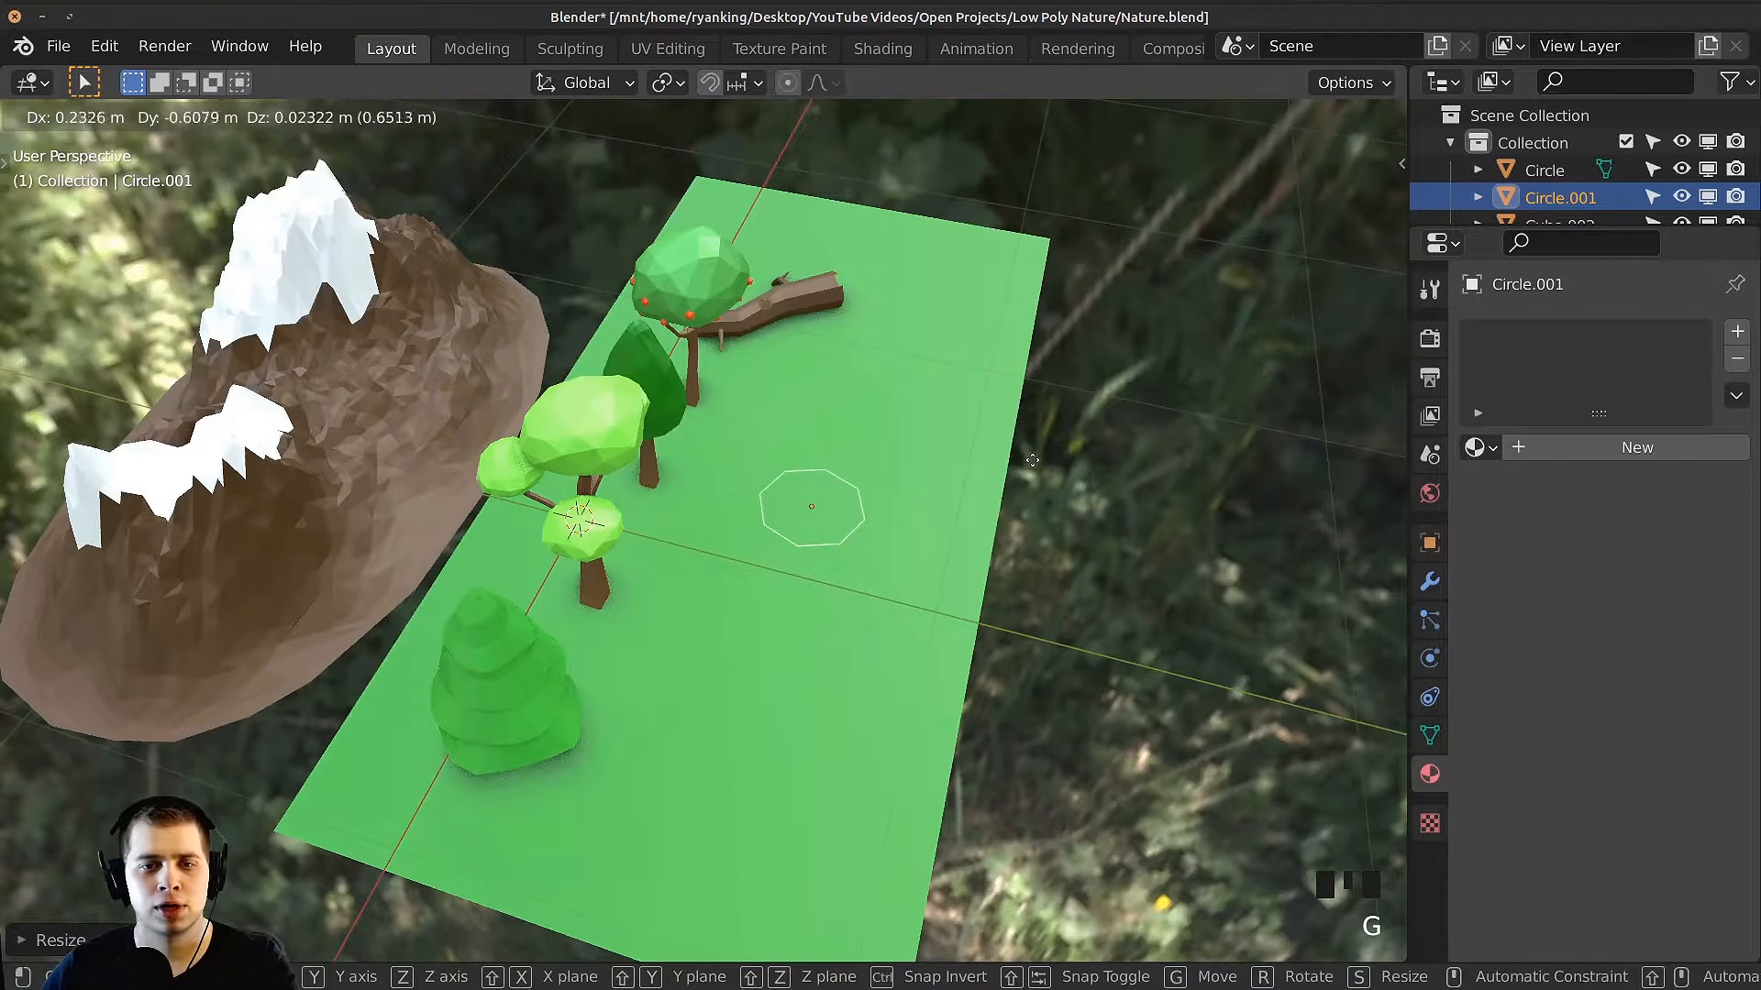
{"action": "left_click", "coordinate": [1032, 460]}
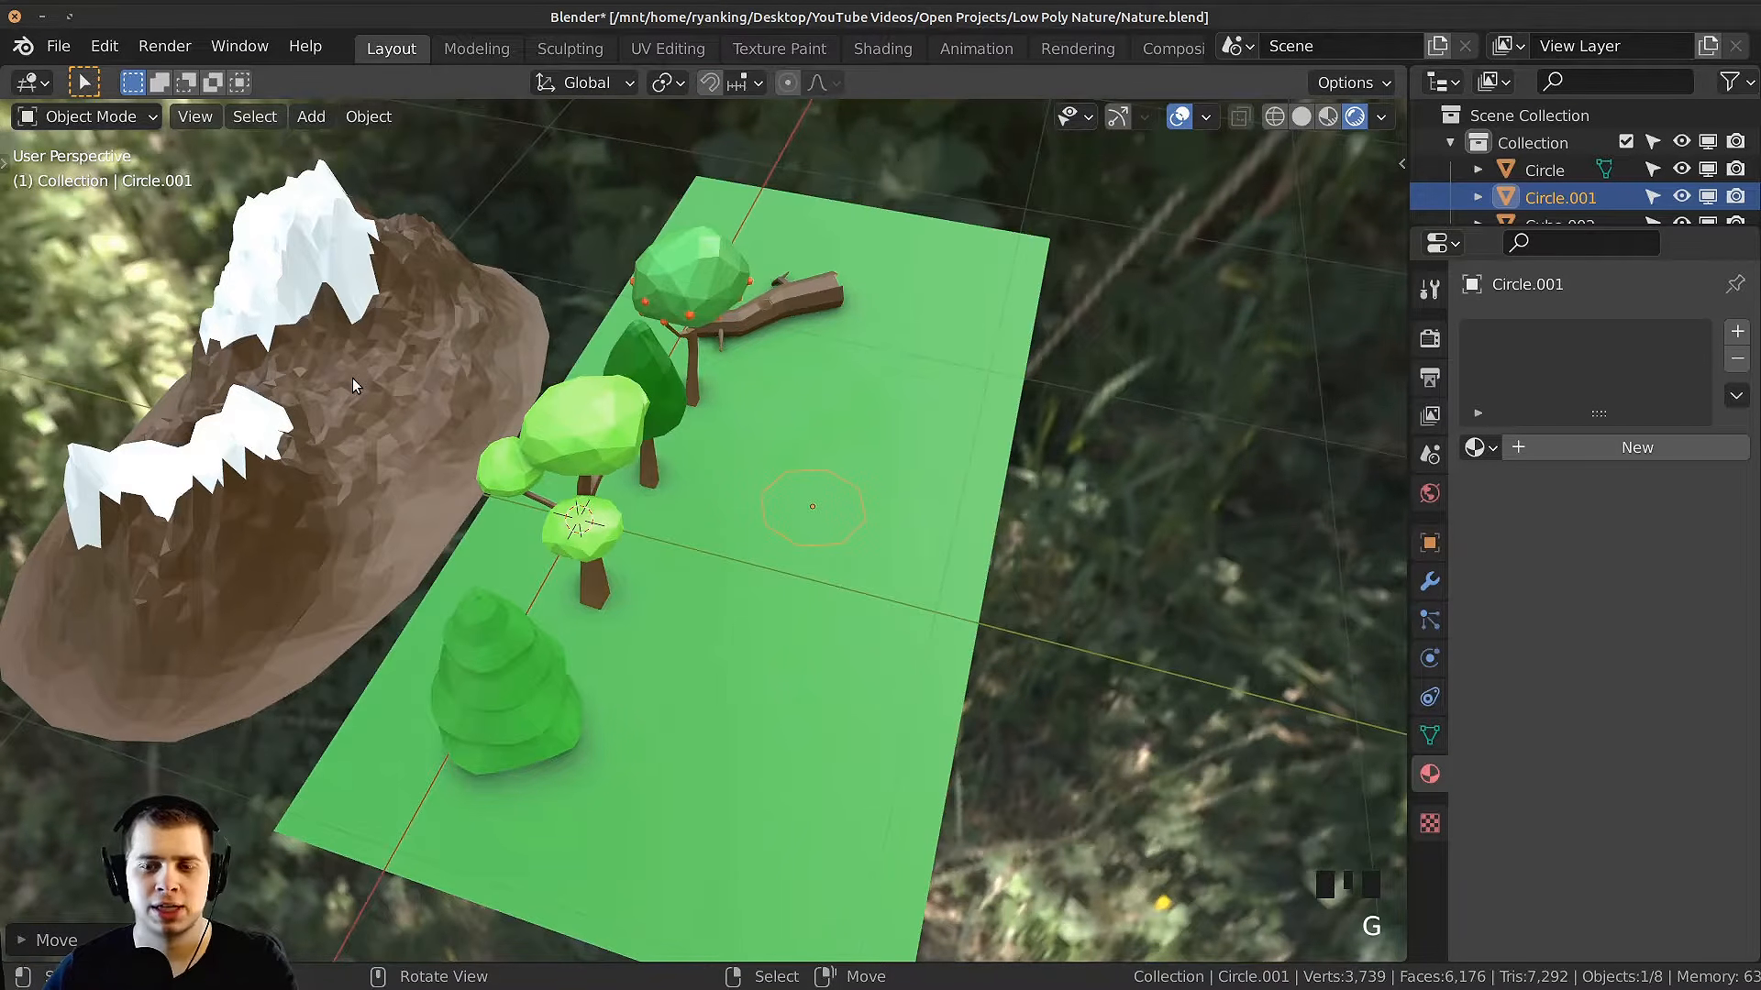
Step: Focus on the circle, enter Edit Mode, and fill its outline with a single face
{"action": "key", "text": "KP_Decimal"}
{"action": "key", "text": "Tab"}
{"action": "middle_click_drag", "start_coordinate": [899, 440], "coordinate": [965, 421]}
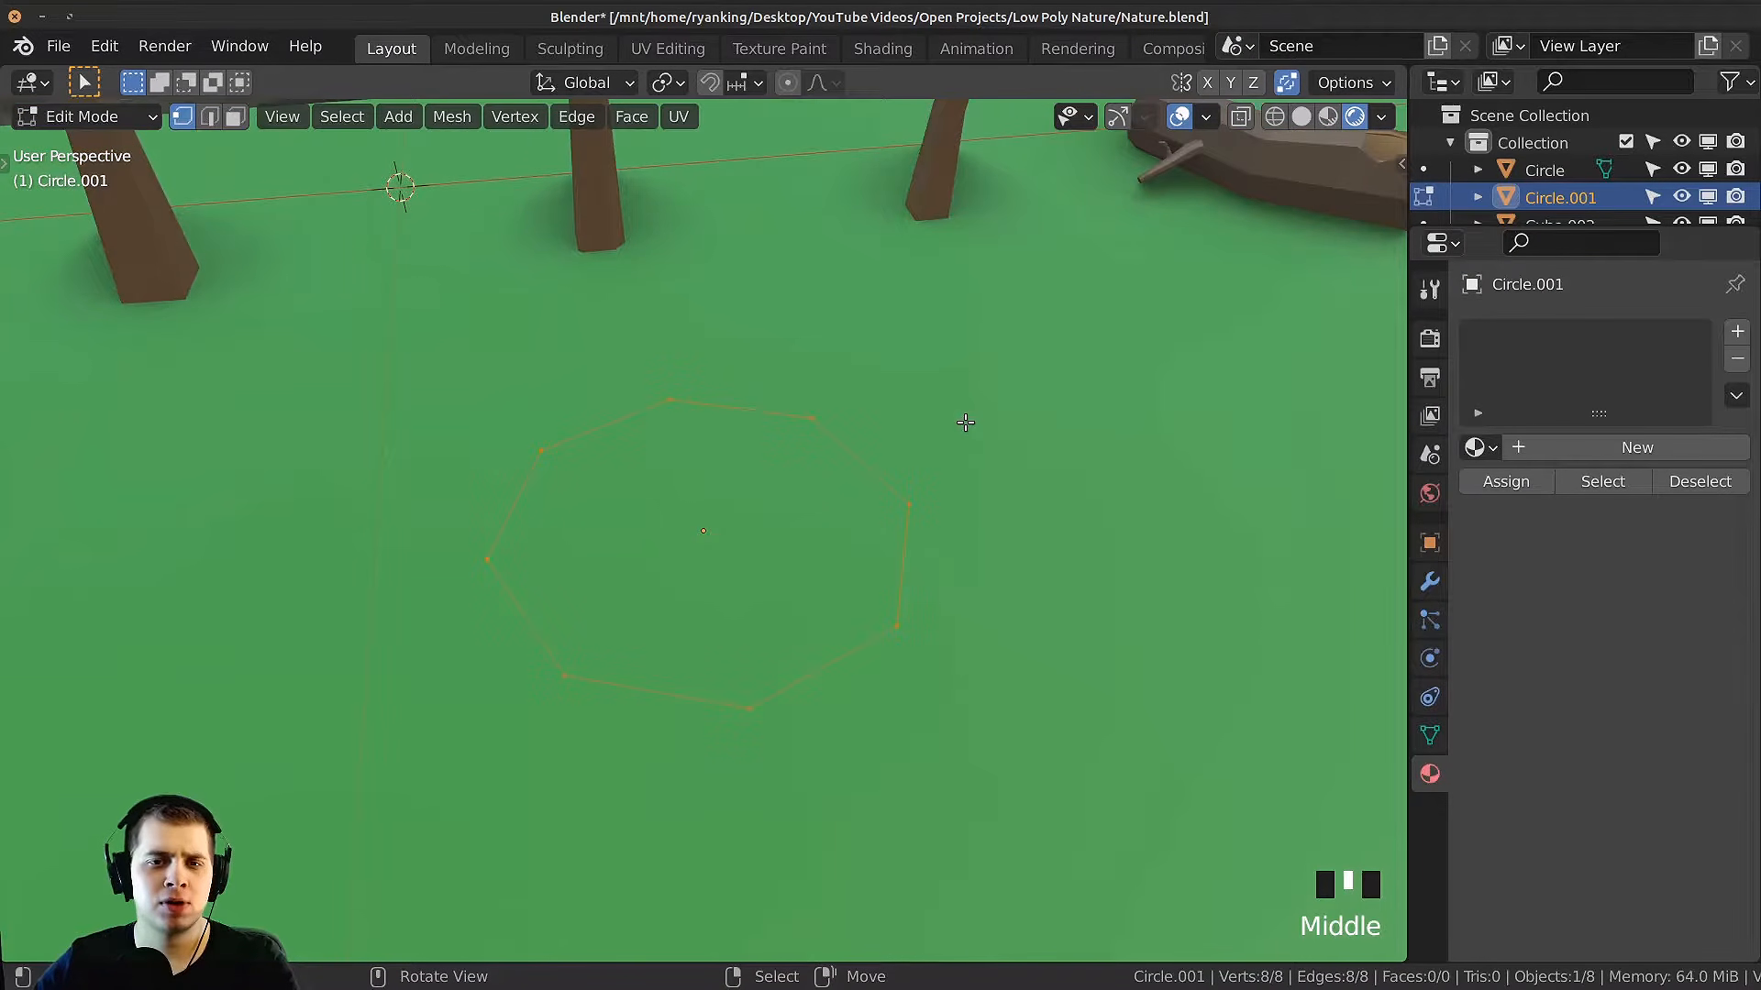
{"action": "middle_click_drag", "start_coordinate": [1034, 318], "coordinate": [807, 408]}
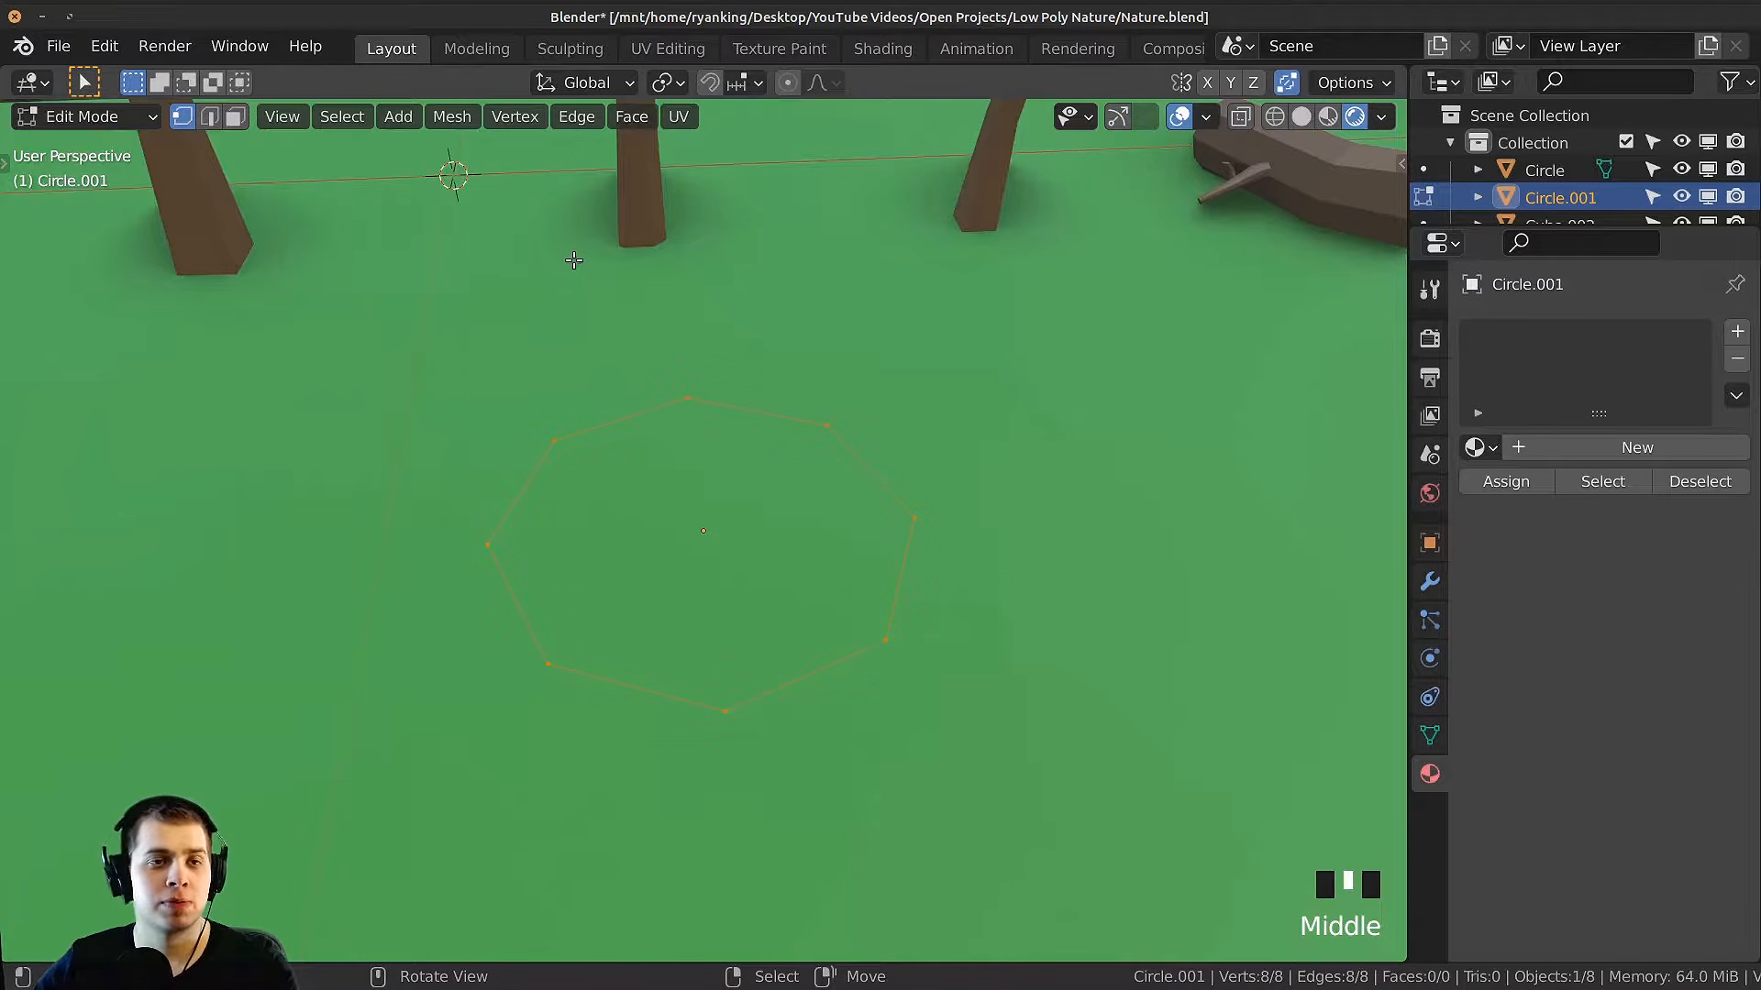
{"action": "middle_click_drag", "start_coordinate": [1022, 437], "coordinate": [940, 444]}
{"action": "key", "text": "f"}
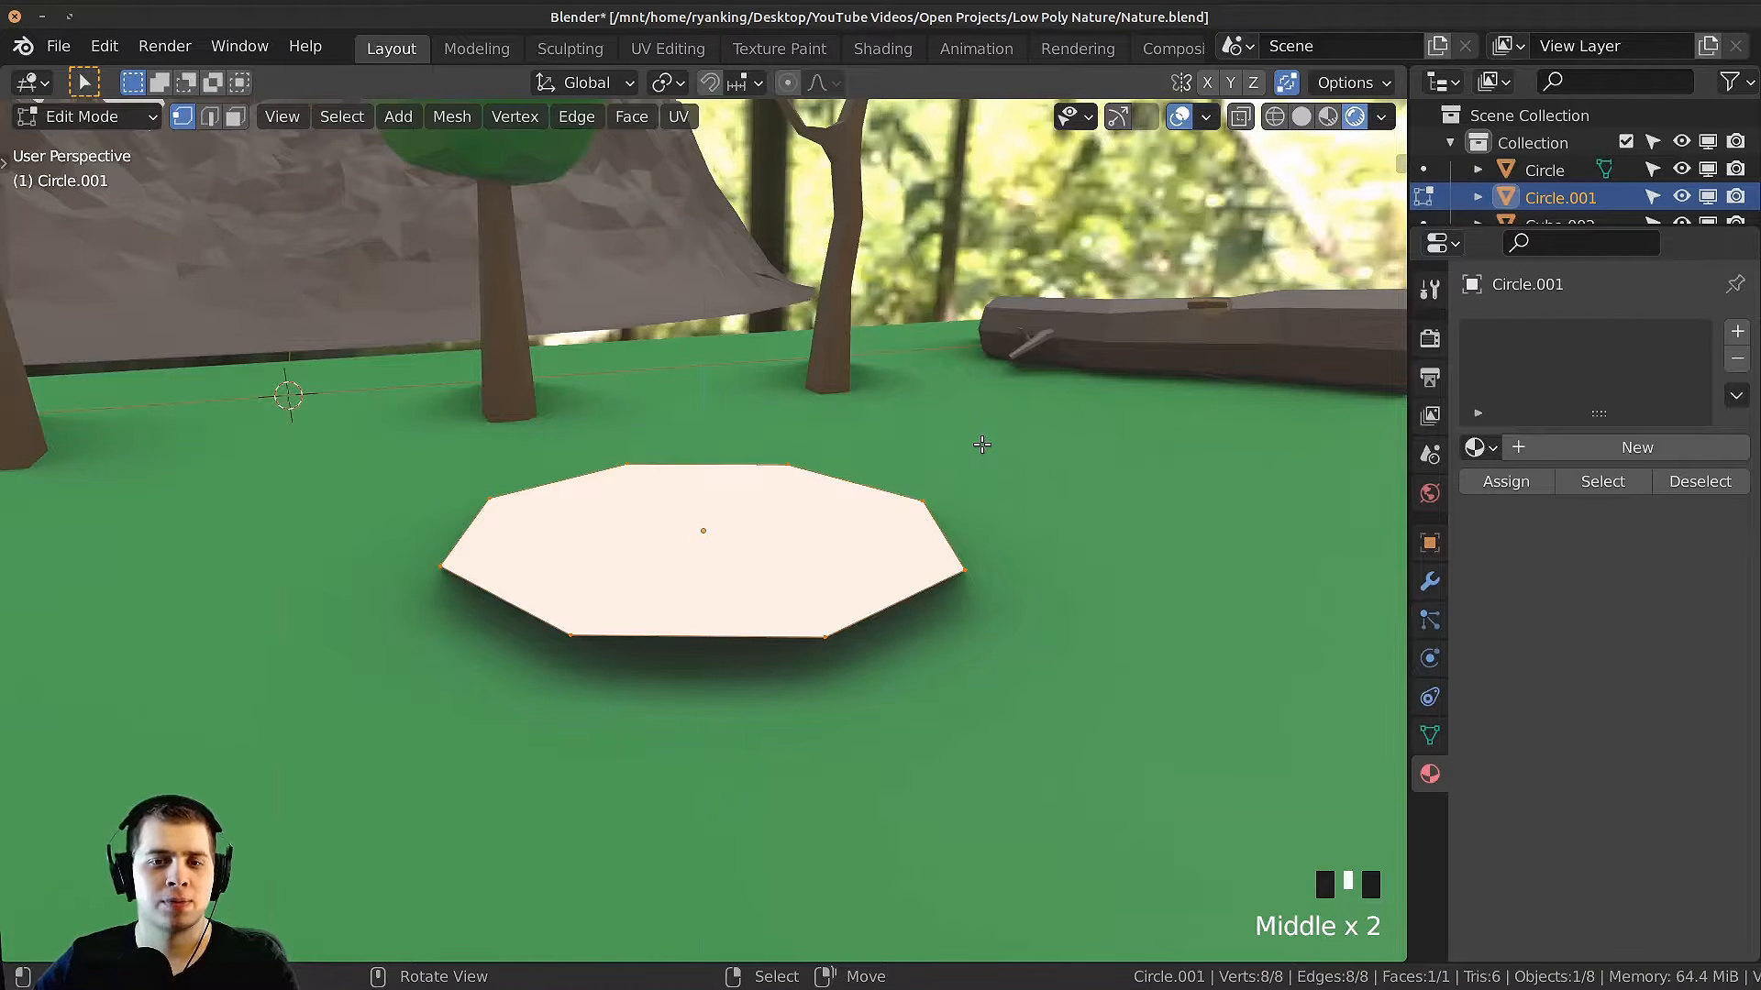
Step: Extrude the octagonal face slightly upward, then extrude it again and scale it outward by about 1.24 to form a rim
{"action": "key", "text": "e"}
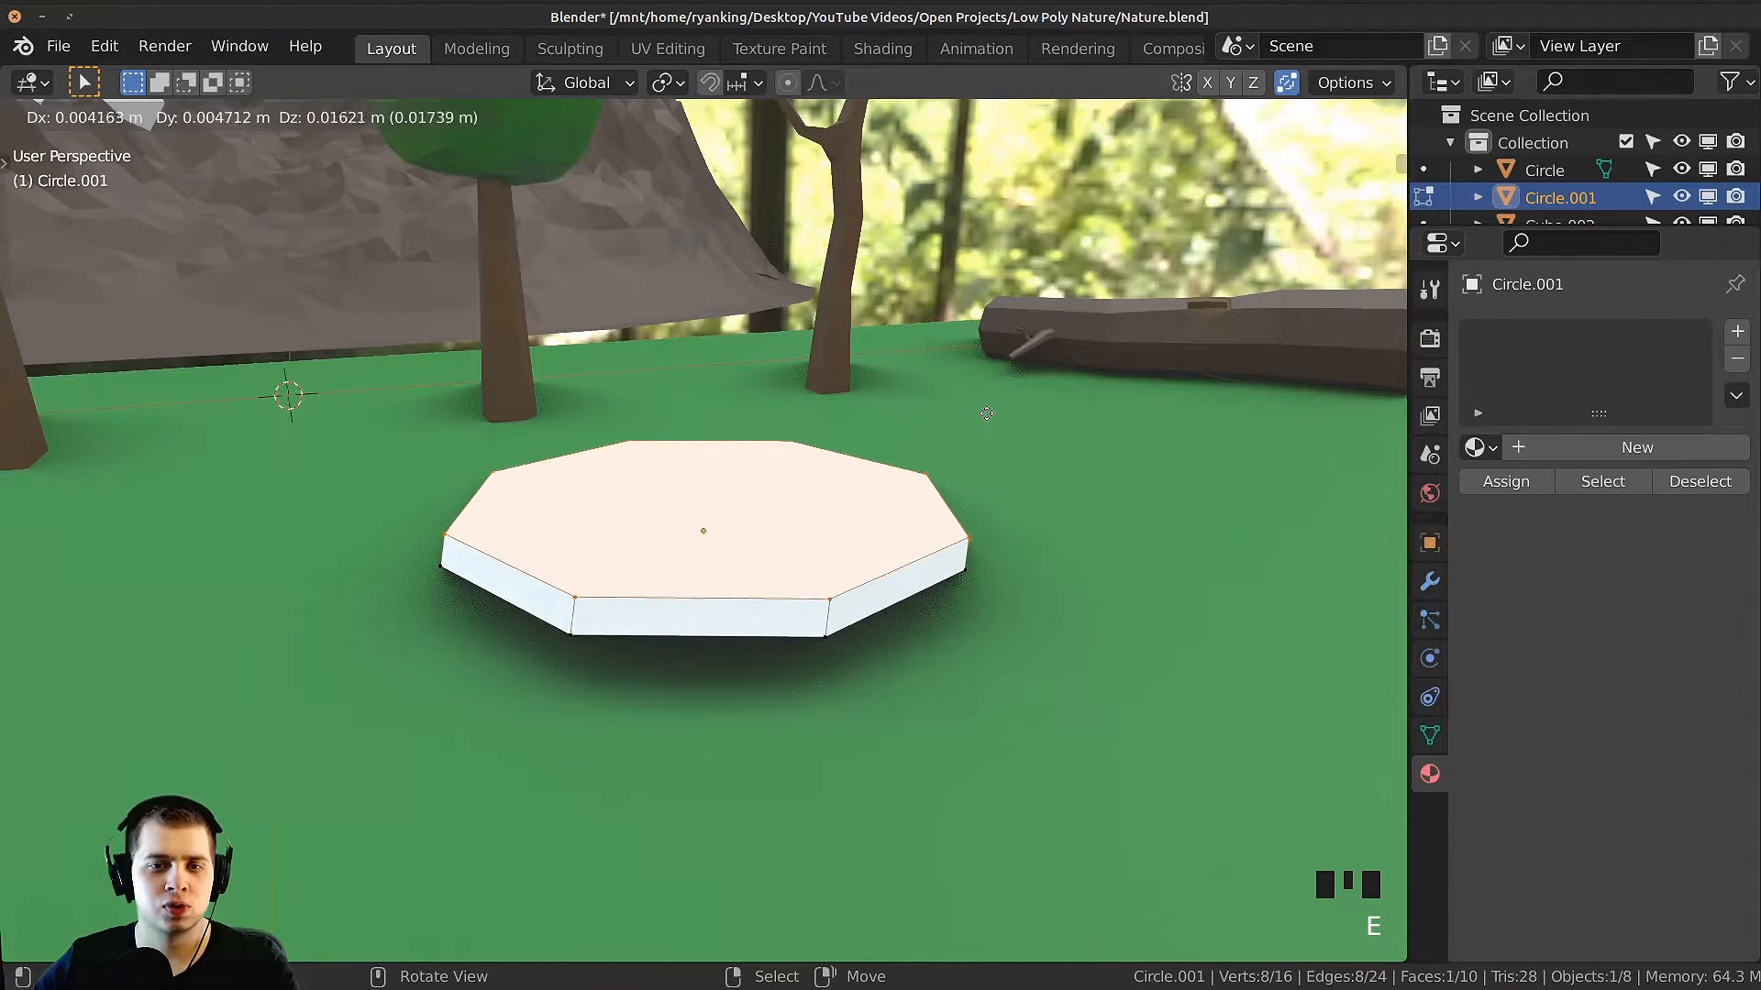
{"action": "left_click", "coordinate": [1005, 414]}
{"action": "key", "text": "e"}
{"action": "key", "text": "s"}
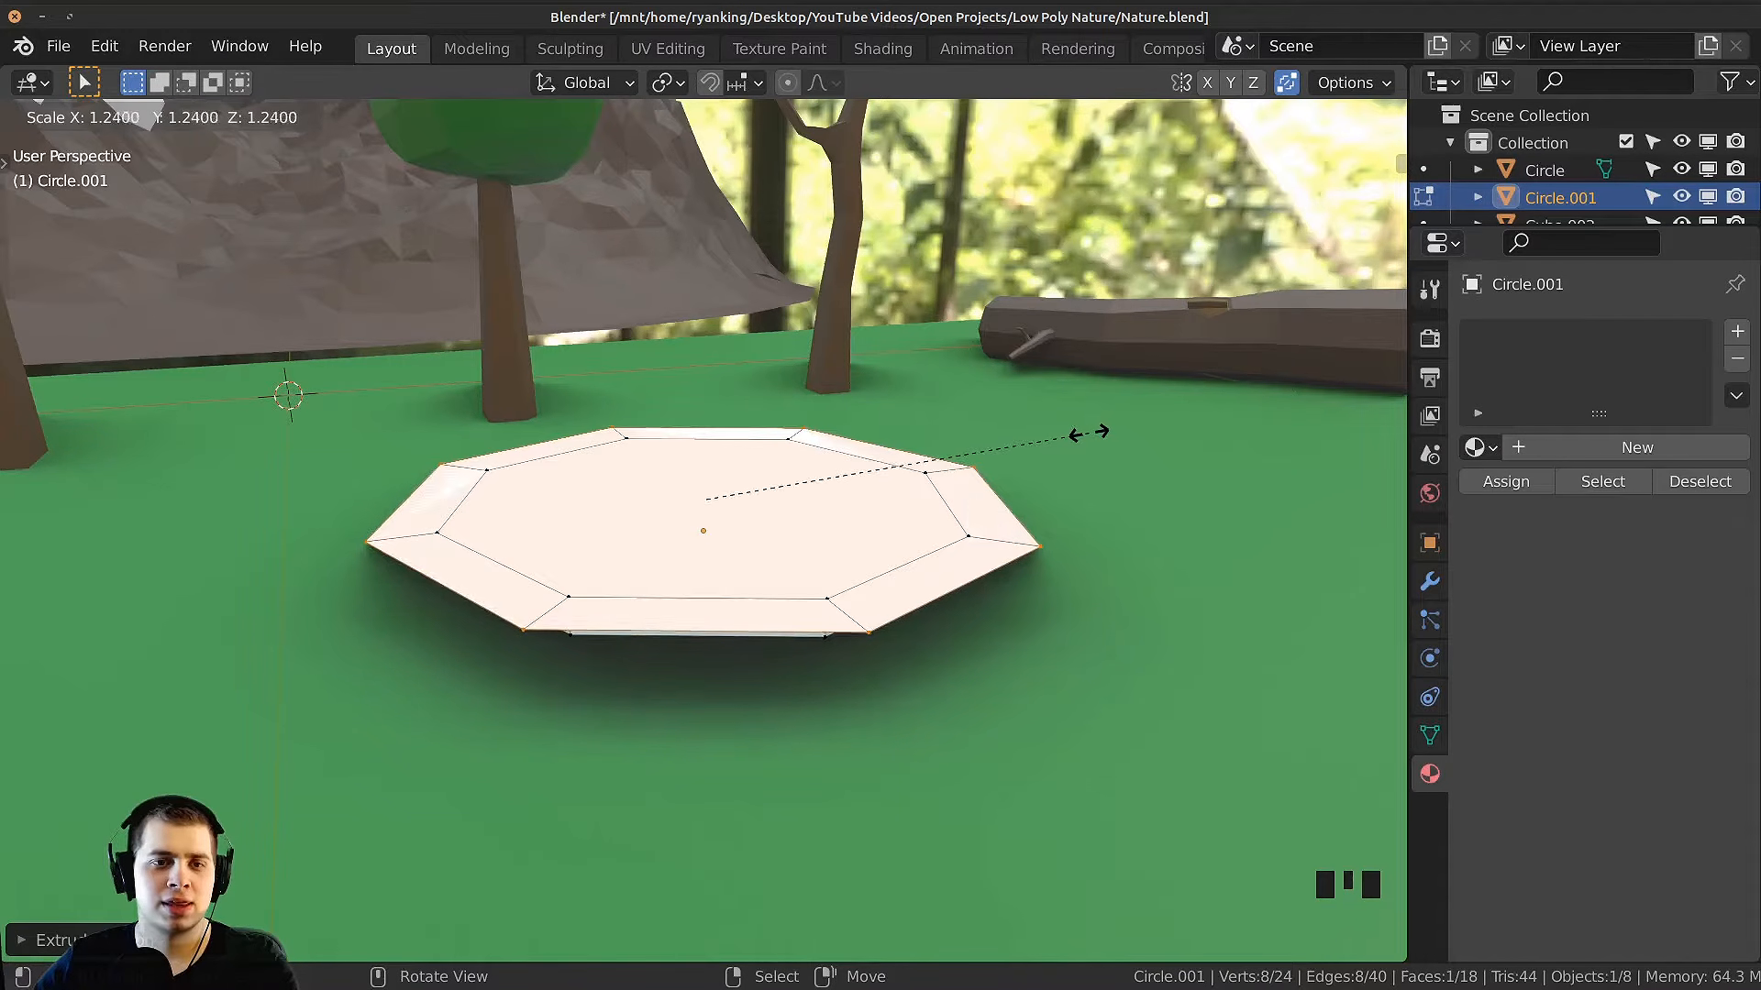
{"action": "left_click", "coordinate": [1091, 431]}
Step: Extrude the outer rim edge straight down along Z into a side wall and leave Edit Mode
{"action": "key", "text": "e"}
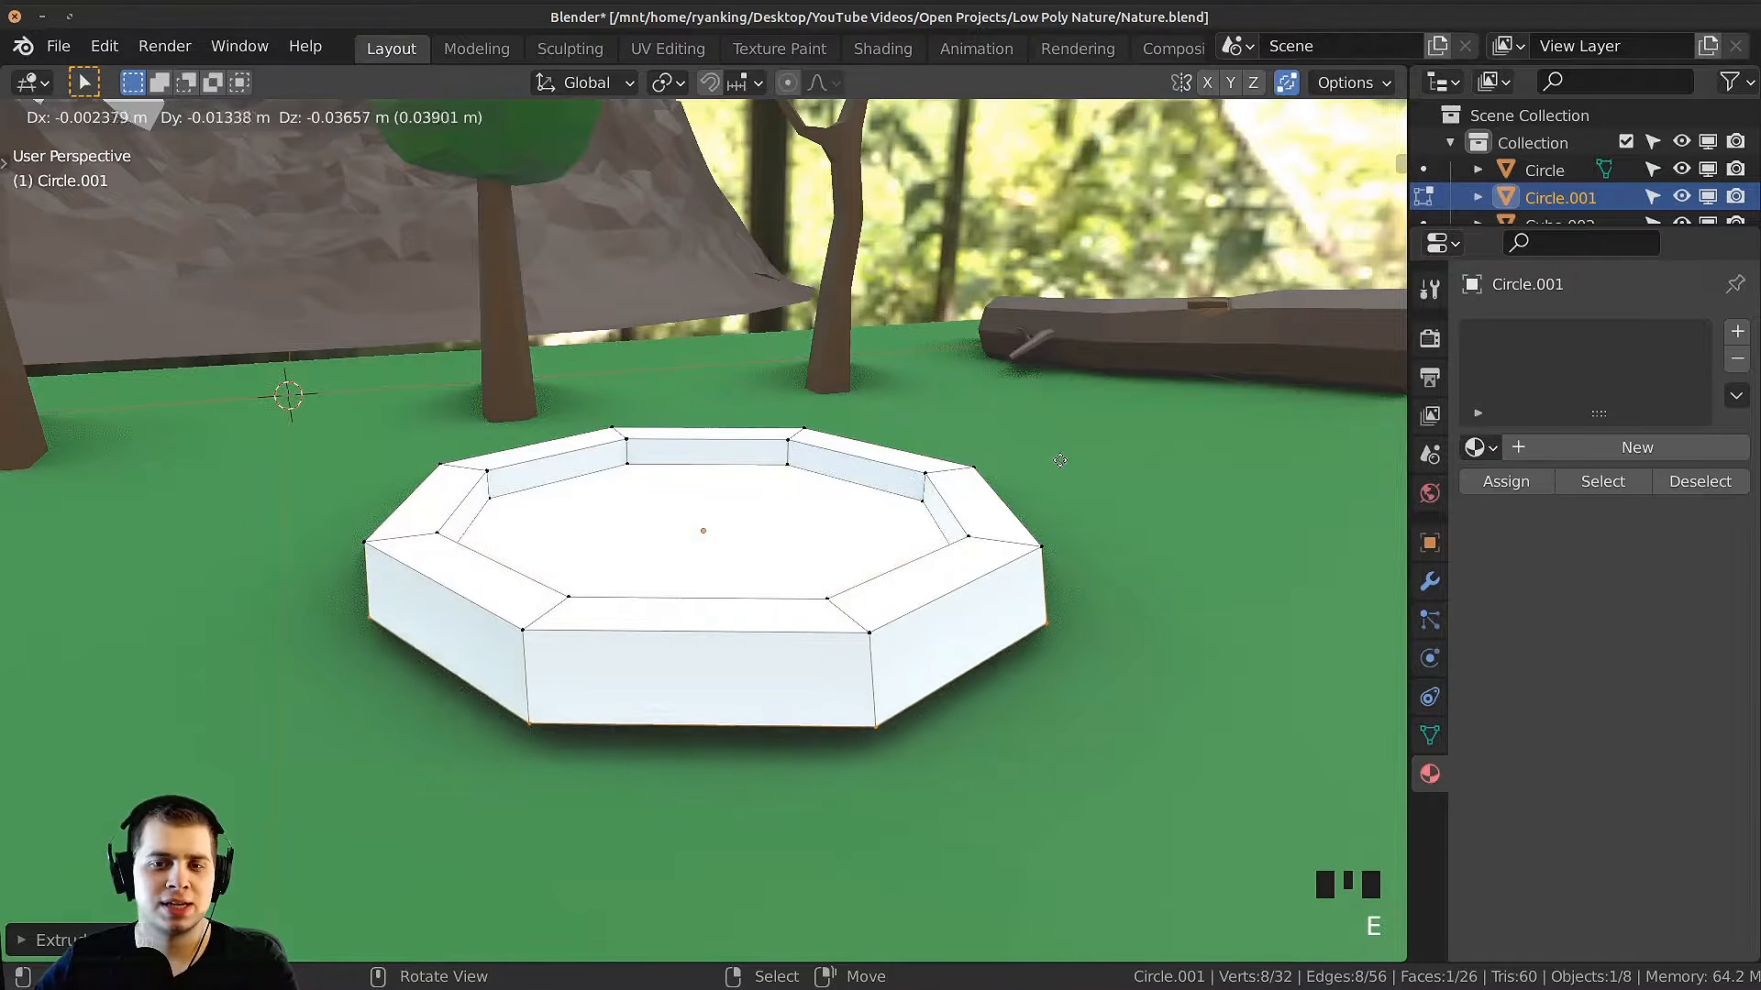
{"action": "key", "text": "z"}
{"action": "left_click", "coordinate": [1069, 588]}
{"action": "key", "text": "Tab"}
Step: Raise the stump along Z so its full wall stands above the grass, and adjust its overall scale
{"action": "scroll", "coordinate": [983, 603], "scroll_direction": "down", "scroll_amount": 5}
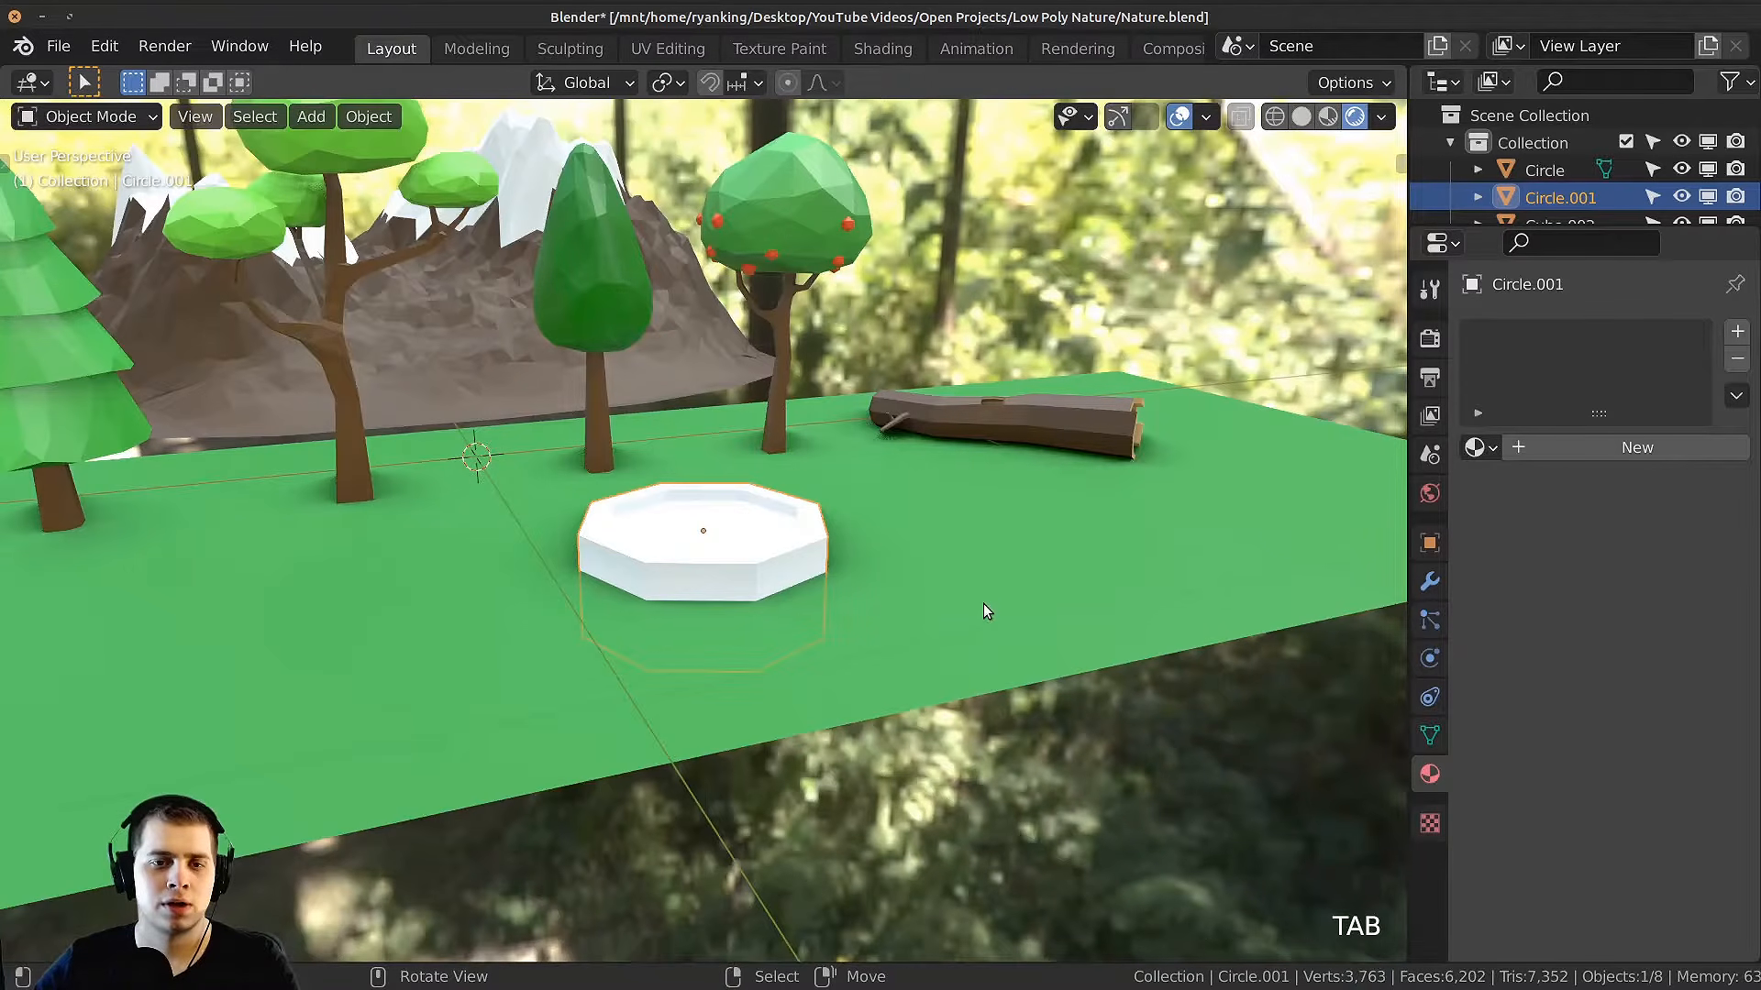
{"action": "key", "text": "g"}
{"action": "key", "text": "z"}
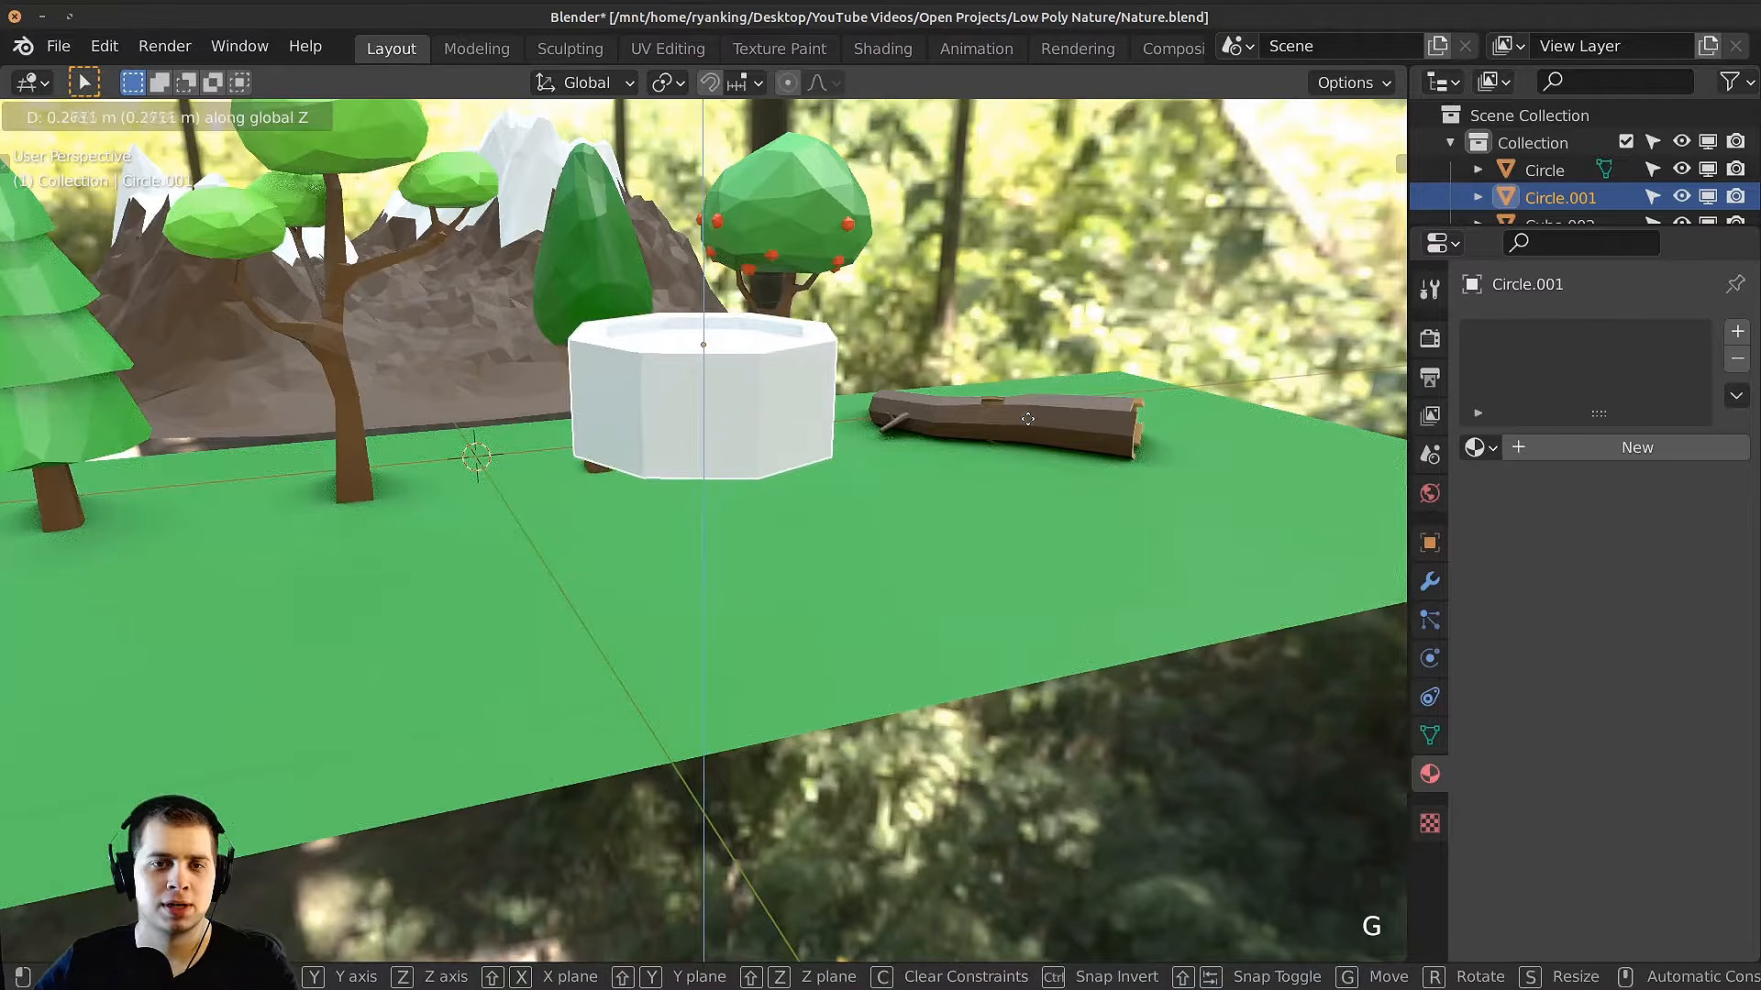
{"action": "left_click", "coordinate": [1028, 412]}
{"action": "scroll", "coordinate": [1029, 412], "scroll_direction": "up", "scroll_amount": 3}
{"action": "key", "text": "s"}
{"action": "left_click", "coordinate": [954, 363]}
{"action": "middle_click_drag", "start_coordinate": [926, 357], "coordinate": [864, 400], "text": "shift"}
Step: Scale the bottom edge ring of the stump wall slightly outward in Edit Mode
{"action": "key", "text": "Tab"}
{"action": "middle_click_drag", "start_coordinate": [864, 400], "coordinate": [871, 486], "text": "shift"}
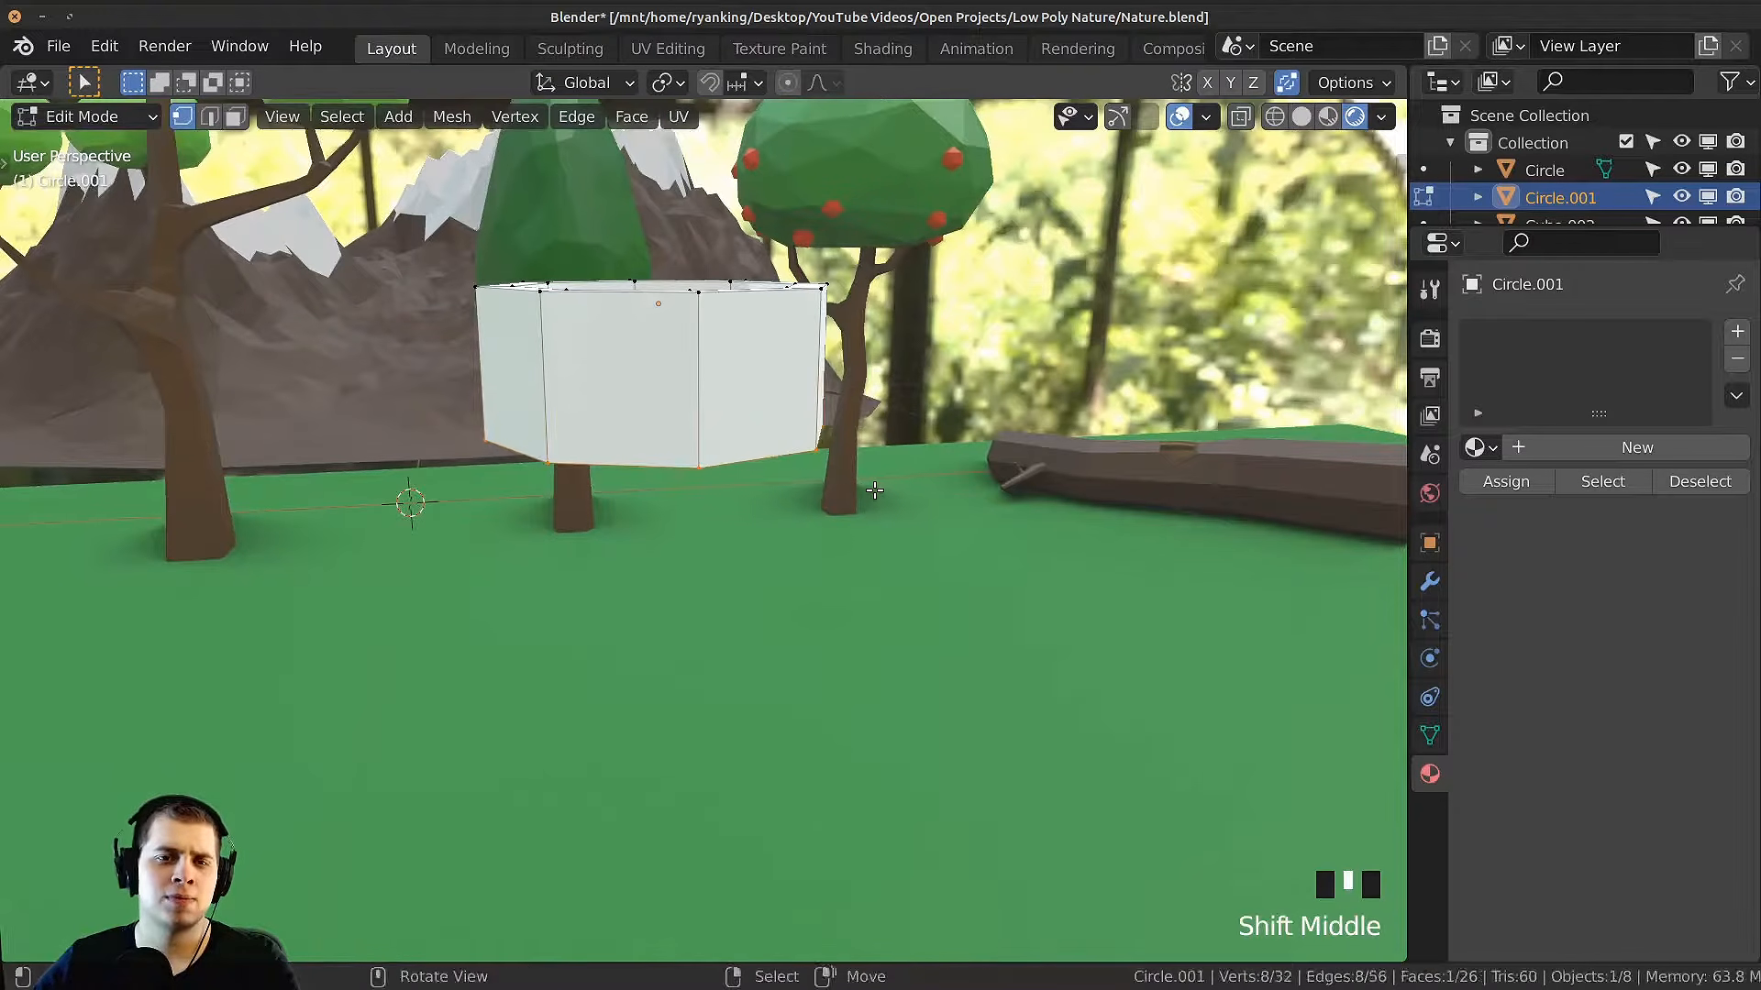
{"action": "key", "text": "s"}
{"action": "left_click", "coordinate": [894, 495]}
{"action": "scroll", "coordinate": [895, 495], "scroll_direction": "down", "scroll_amount": 2}
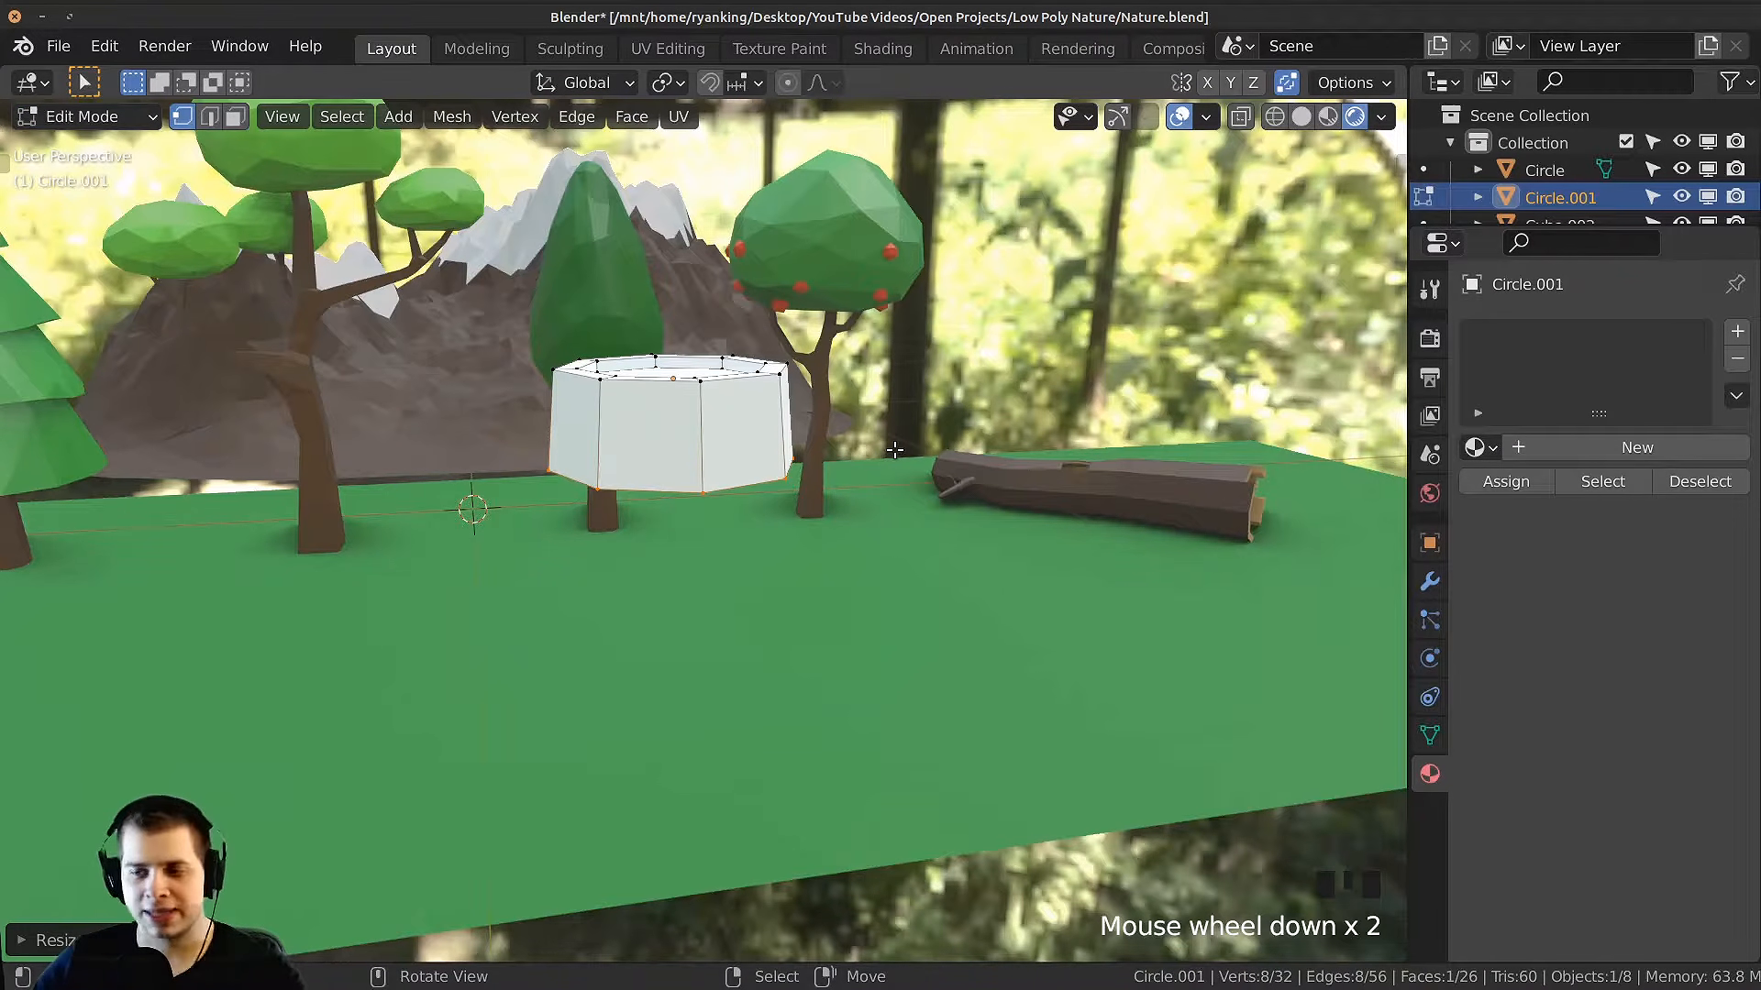
{"action": "scroll", "coordinate": [878, 459], "scroll_direction": "up", "scroll_amount": 2}
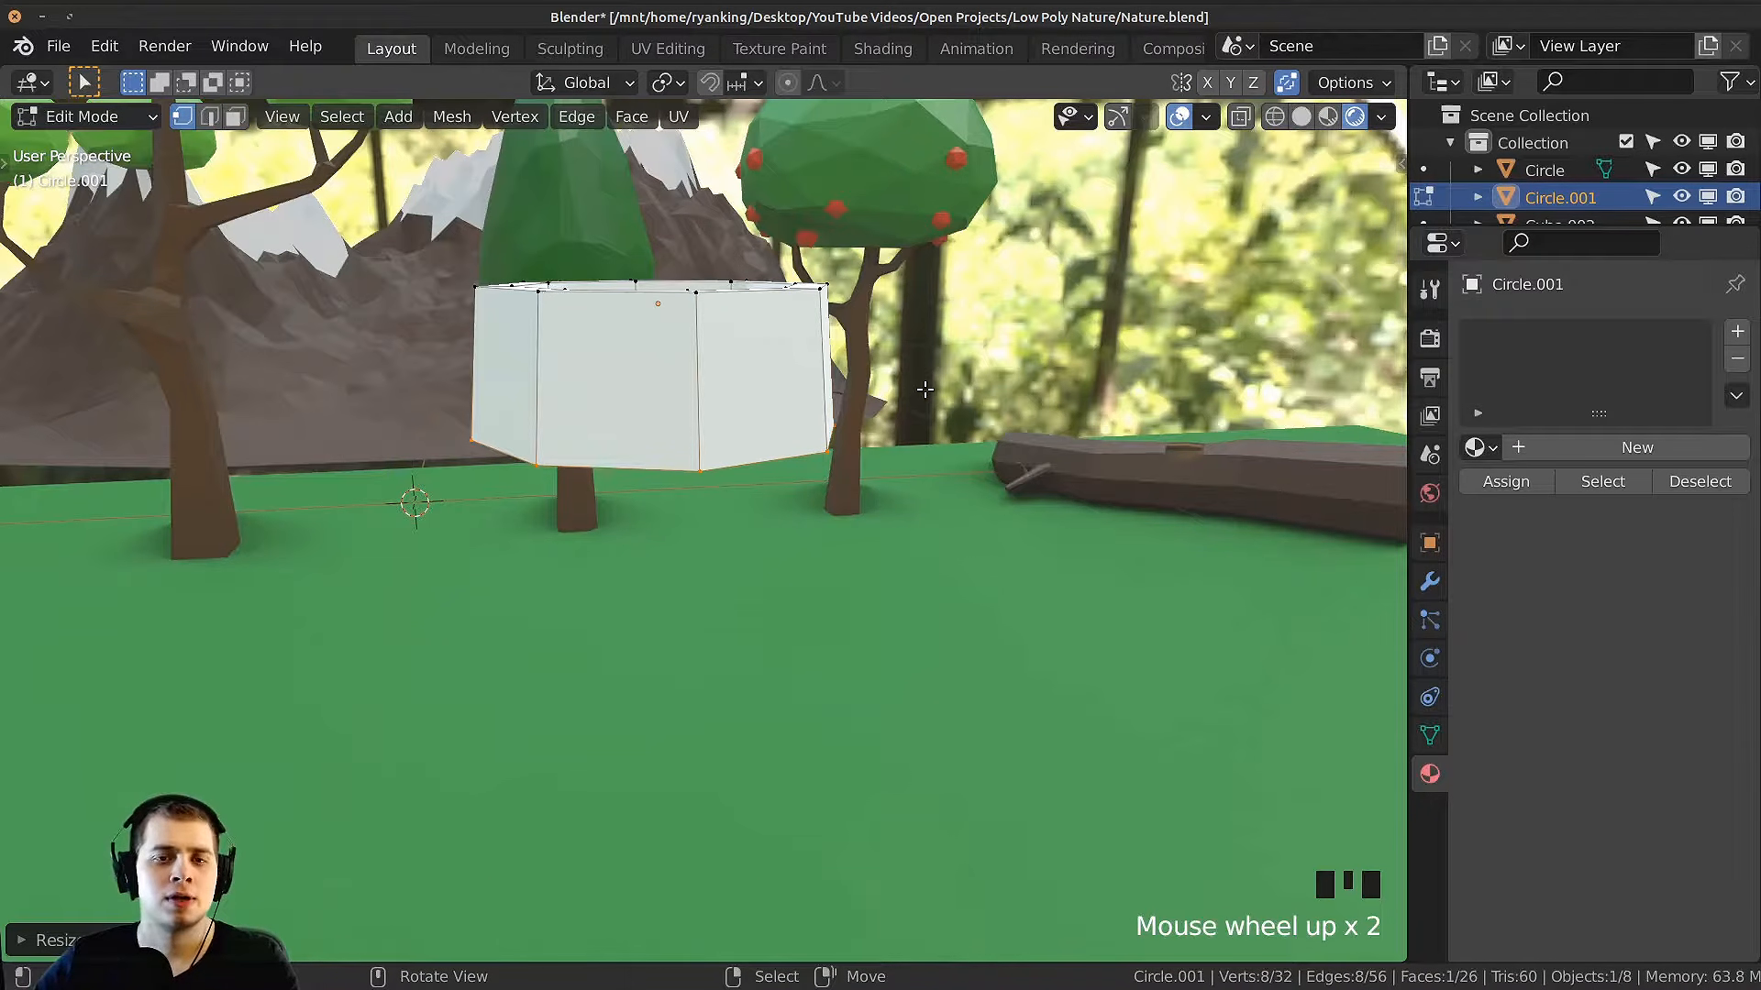
Step: Extrude the bottom edge ring further down along Z and scale it outward into a flared base
{"action": "key", "text": "e"}
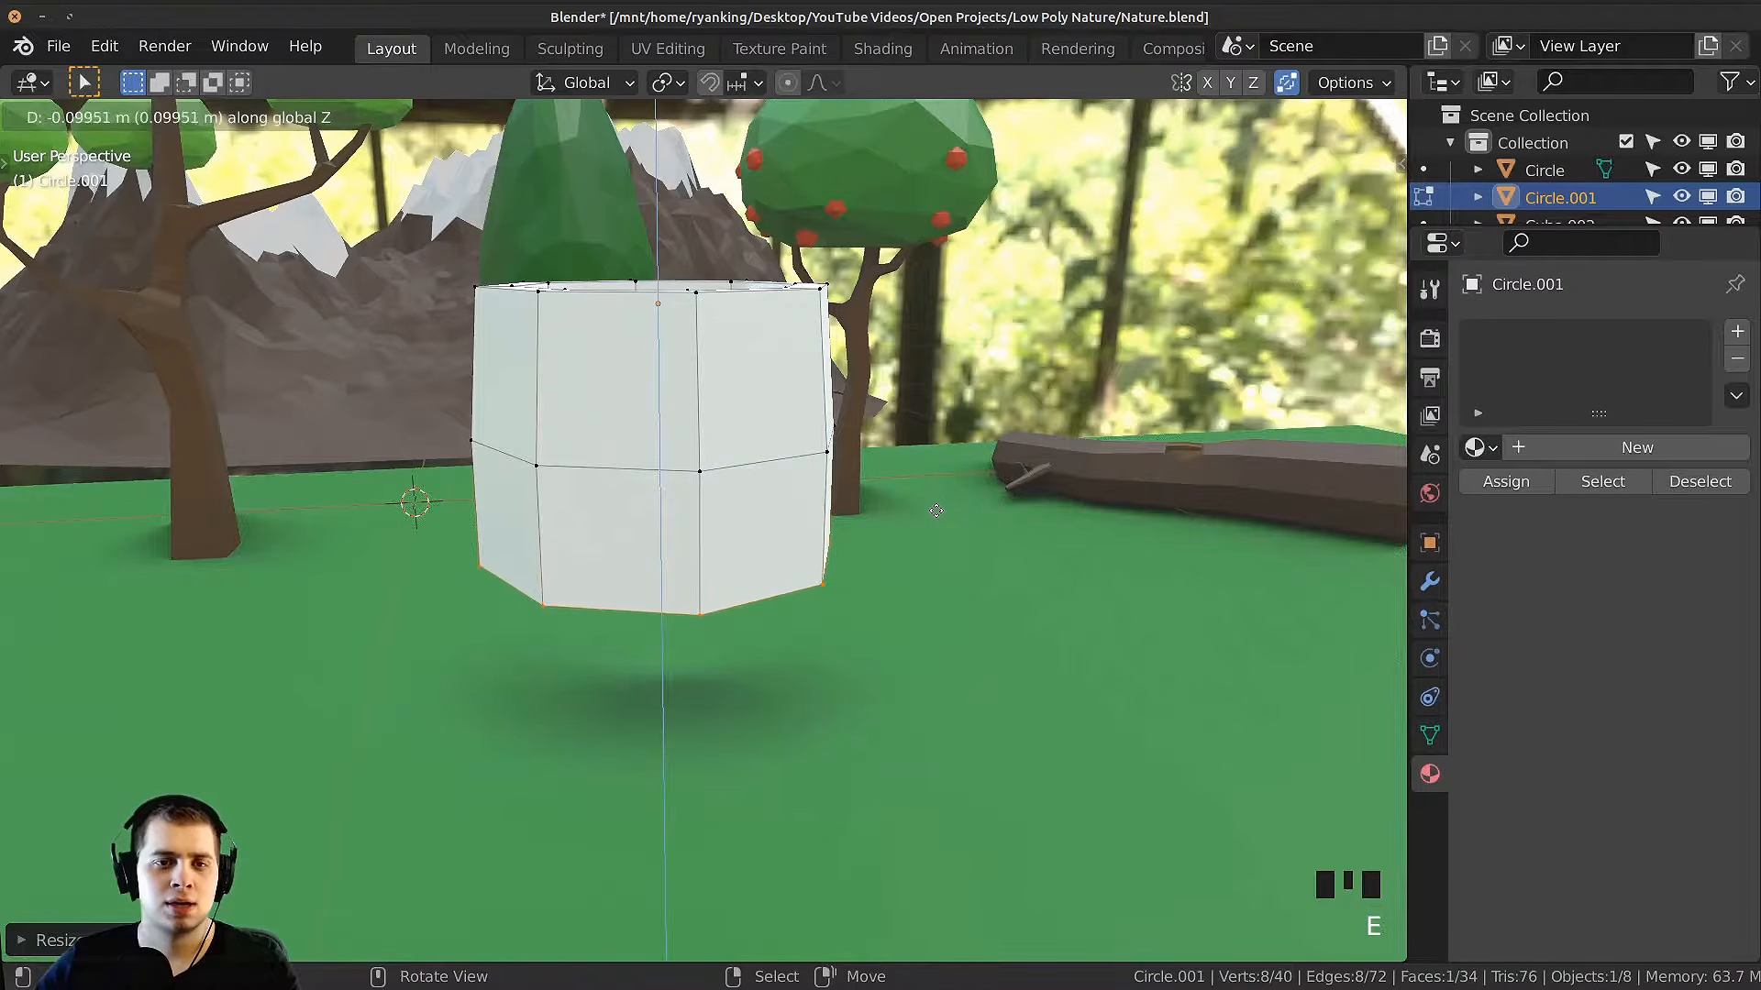
{"action": "left_click", "coordinate": [963, 490]}
{"action": "key", "text": "s"}
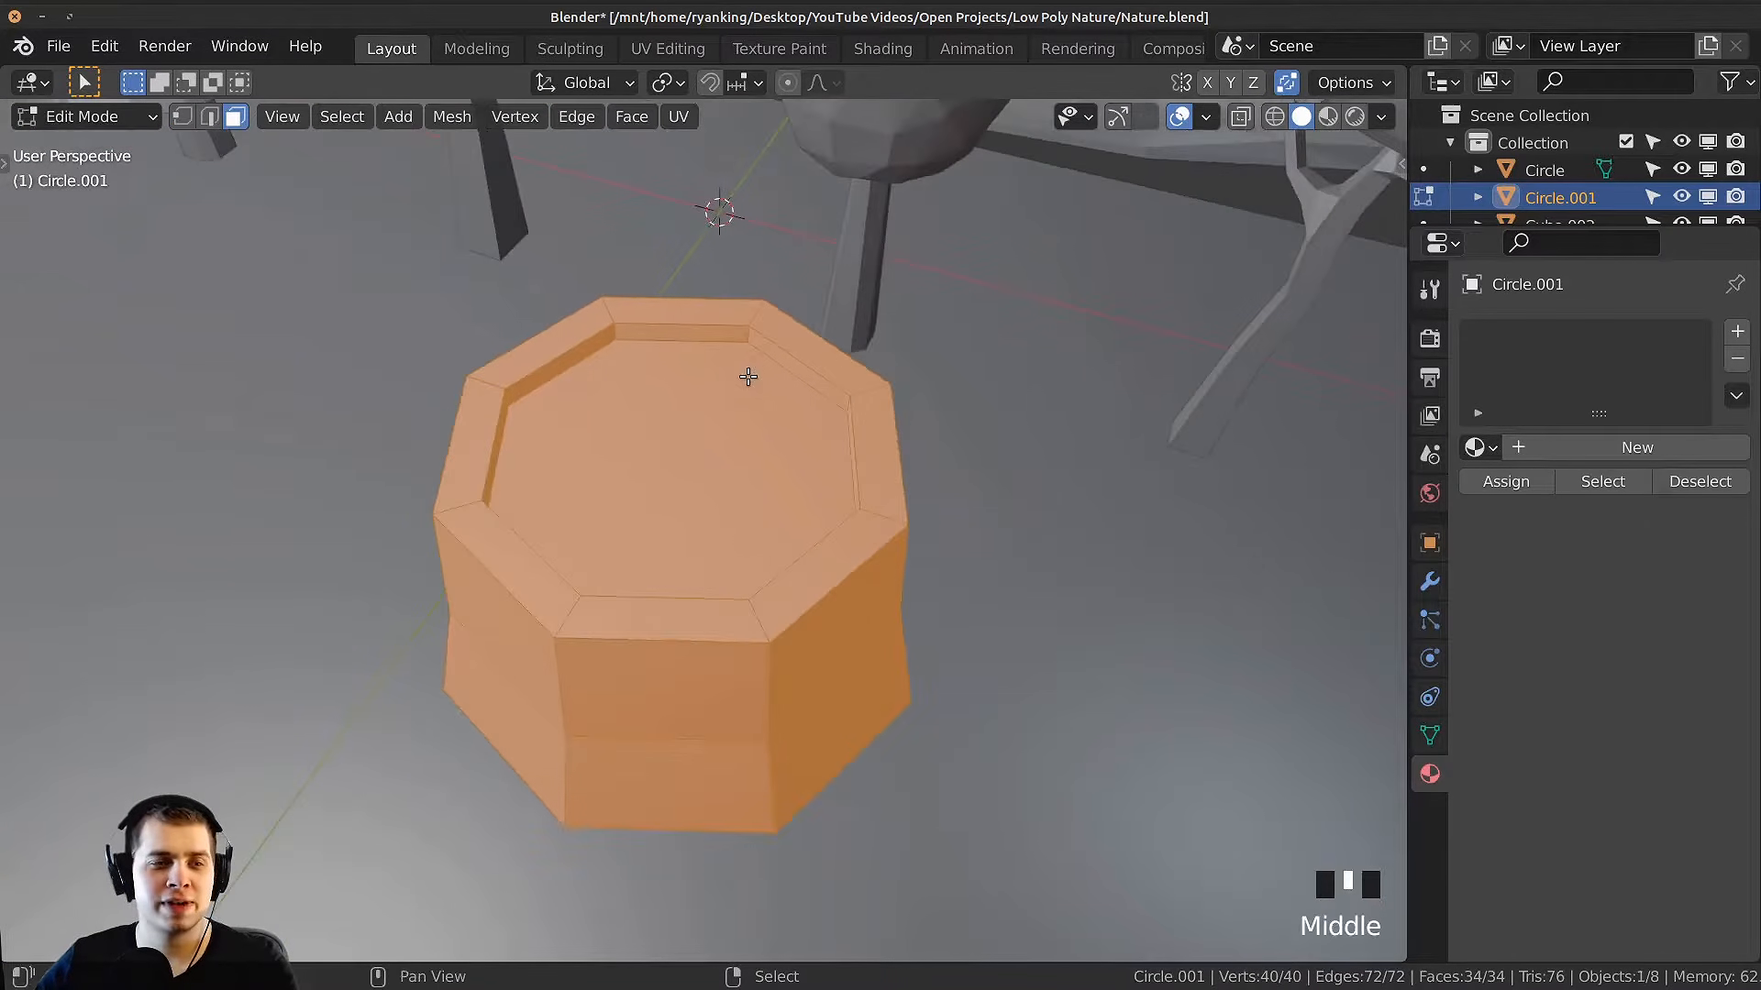
Step: Select five of the stump's top rim faces, two adjacent on one side and three adjacent on the opposite side
{"action": "middle_click_drag", "start_coordinate": [748, 377], "coordinate": [726, 384], "text": "shift"}
{"action": "right_click", "coordinate": [846, 466]}
{"action": "right_click", "coordinate": [814, 560], "text": "shift"}
{"action": "middle_click_drag", "start_coordinate": [821, 453], "coordinate": [825, 499]}
{"action": "right_click", "coordinate": [800, 400], "text": "shift"}
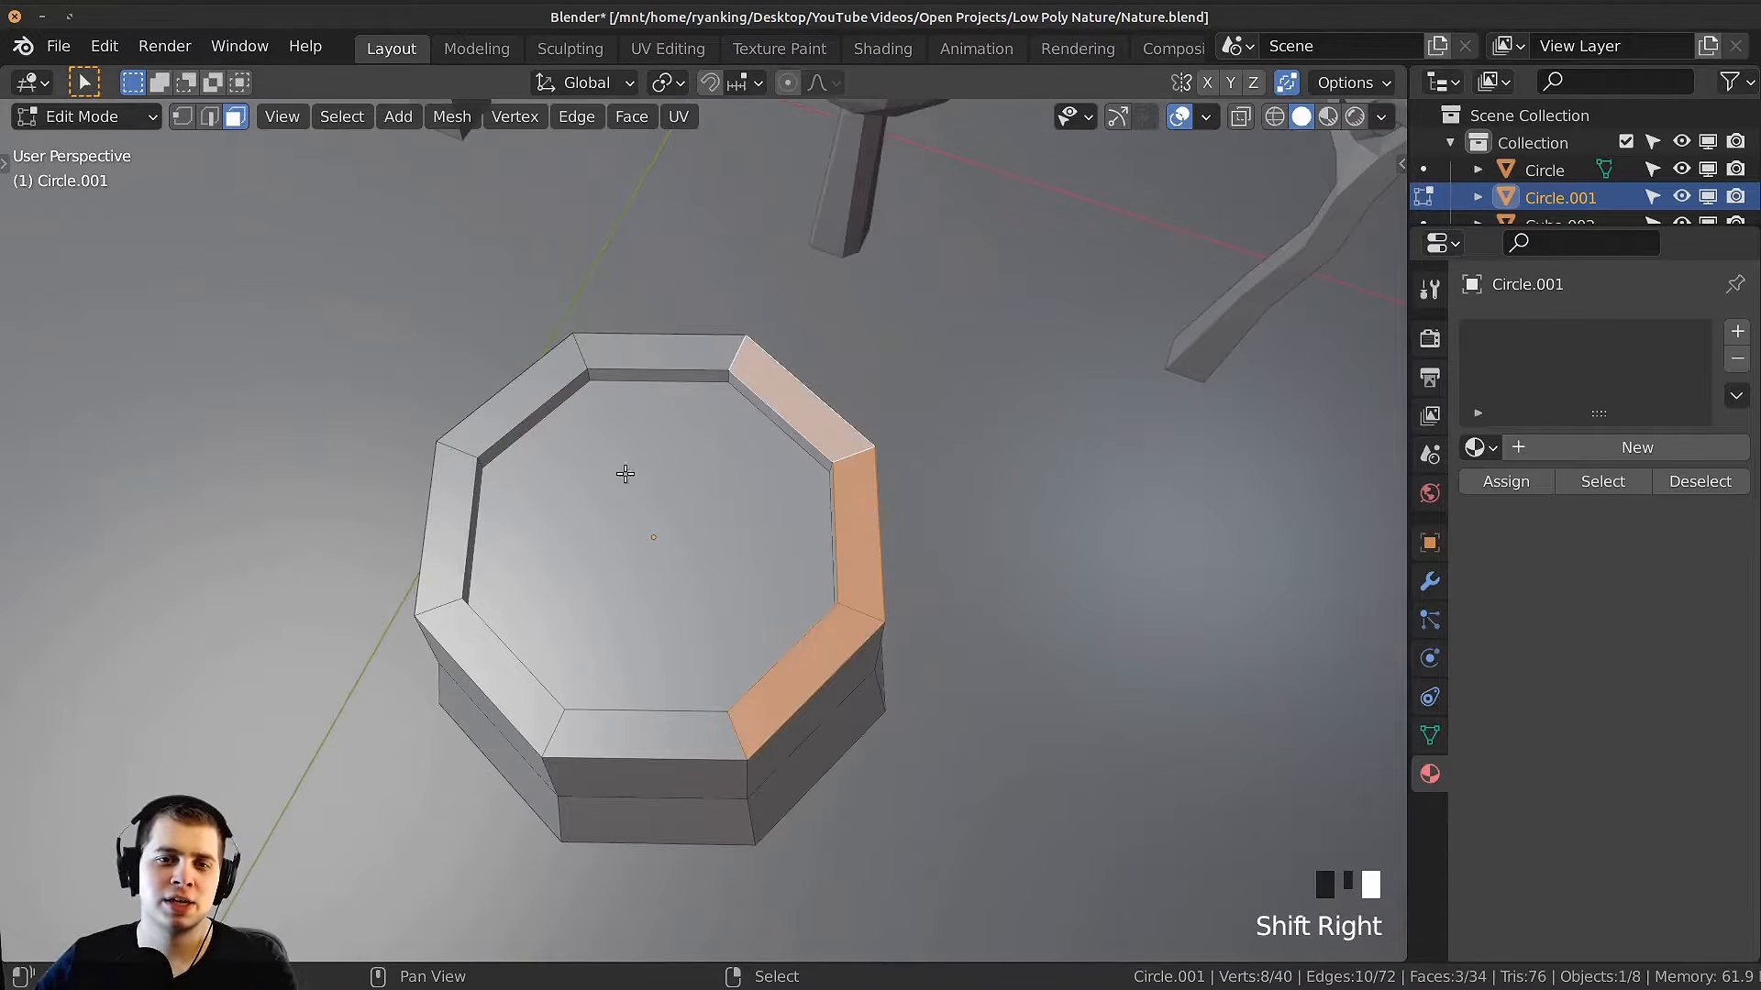
{"action": "right_click", "coordinate": [500, 403]}
{"action": "right_click", "coordinate": [448, 500], "text": "shift"}
{"action": "right_click", "coordinate": [832, 419], "text": "shift"}
{"action": "right_click", "coordinate": [860, 509], "text": "shift"}
{"action": "right_click", "coordinate": [846, 646], "text": "shift"}
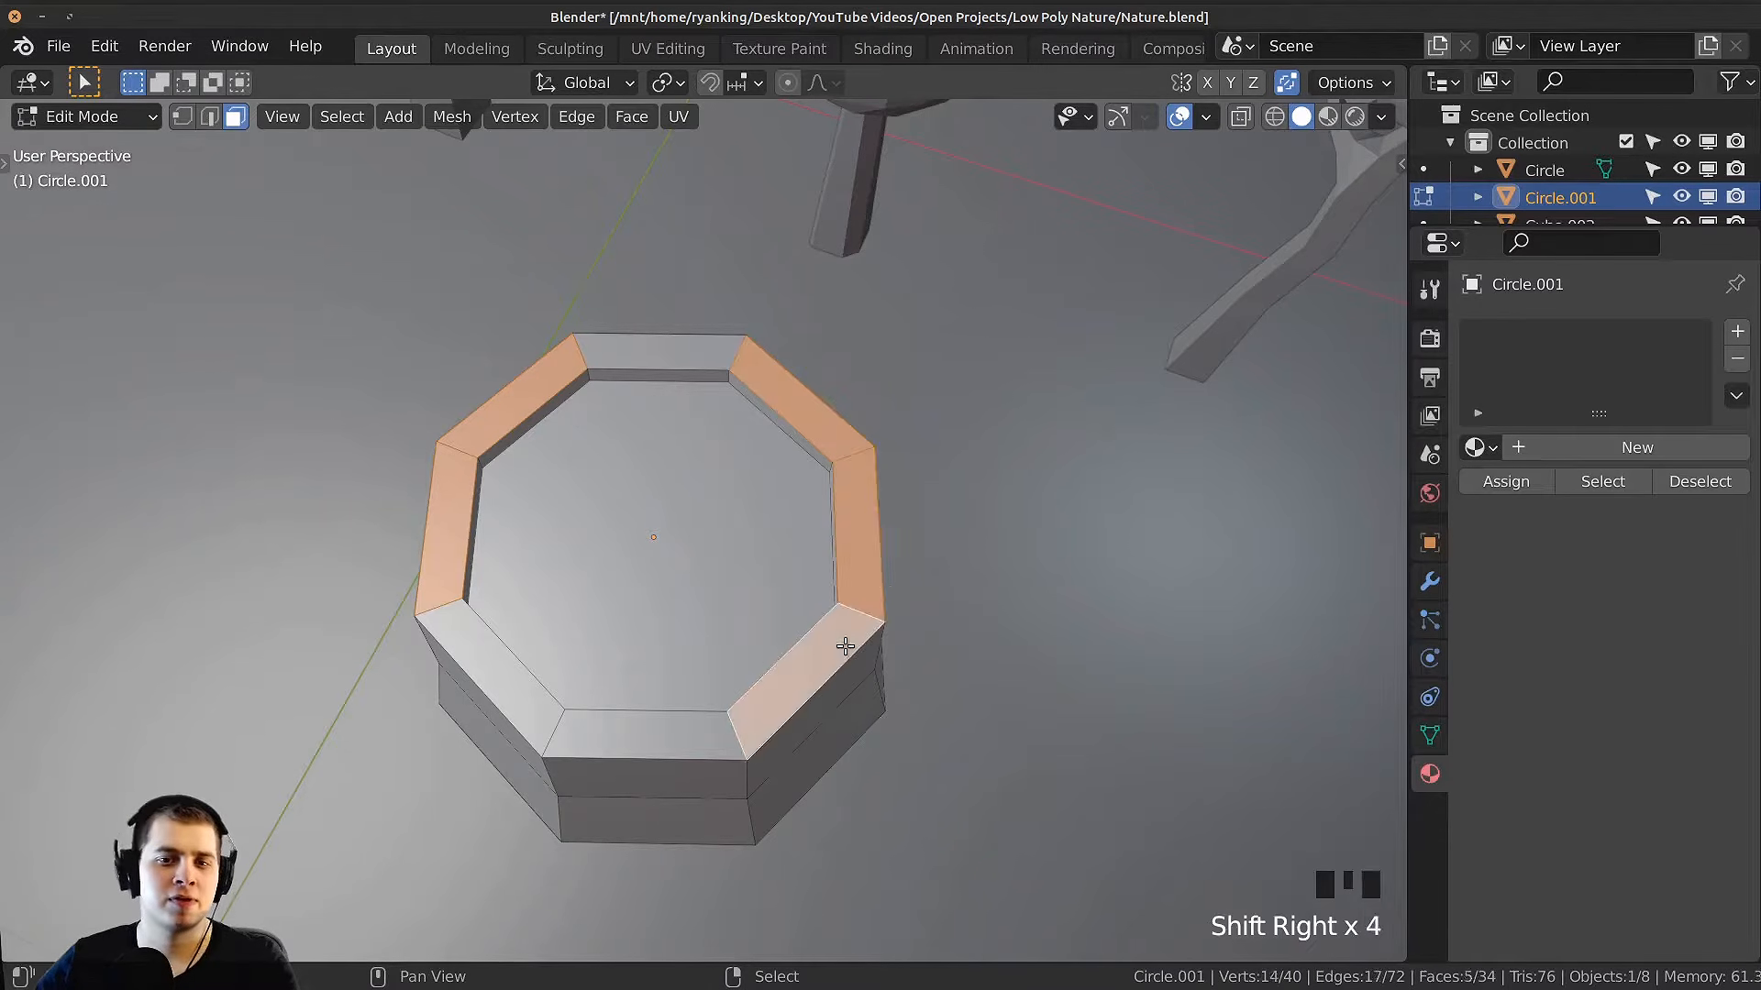
Step: Extrude the five selected rim faces upward, then scale and reposition them to make the stump's top uneven
{"action": "middle_click_drag", "start_coordinate": [846, 646], "coordinate": [897, 582]}
{"action": "middle_click_drag", "start_coordinate": [897, 583], "coordinate": [940, 482], "text": "shift"}
{"action": "middle_click_drag", "start_coordinate": [940, 482], "coordinate": [962, 423]}
{"action": "scroll", "coordinate": [962, 423], "scroll_direction": "up", "scroll_amount": 2}
{"action": "key", "text": "e"}
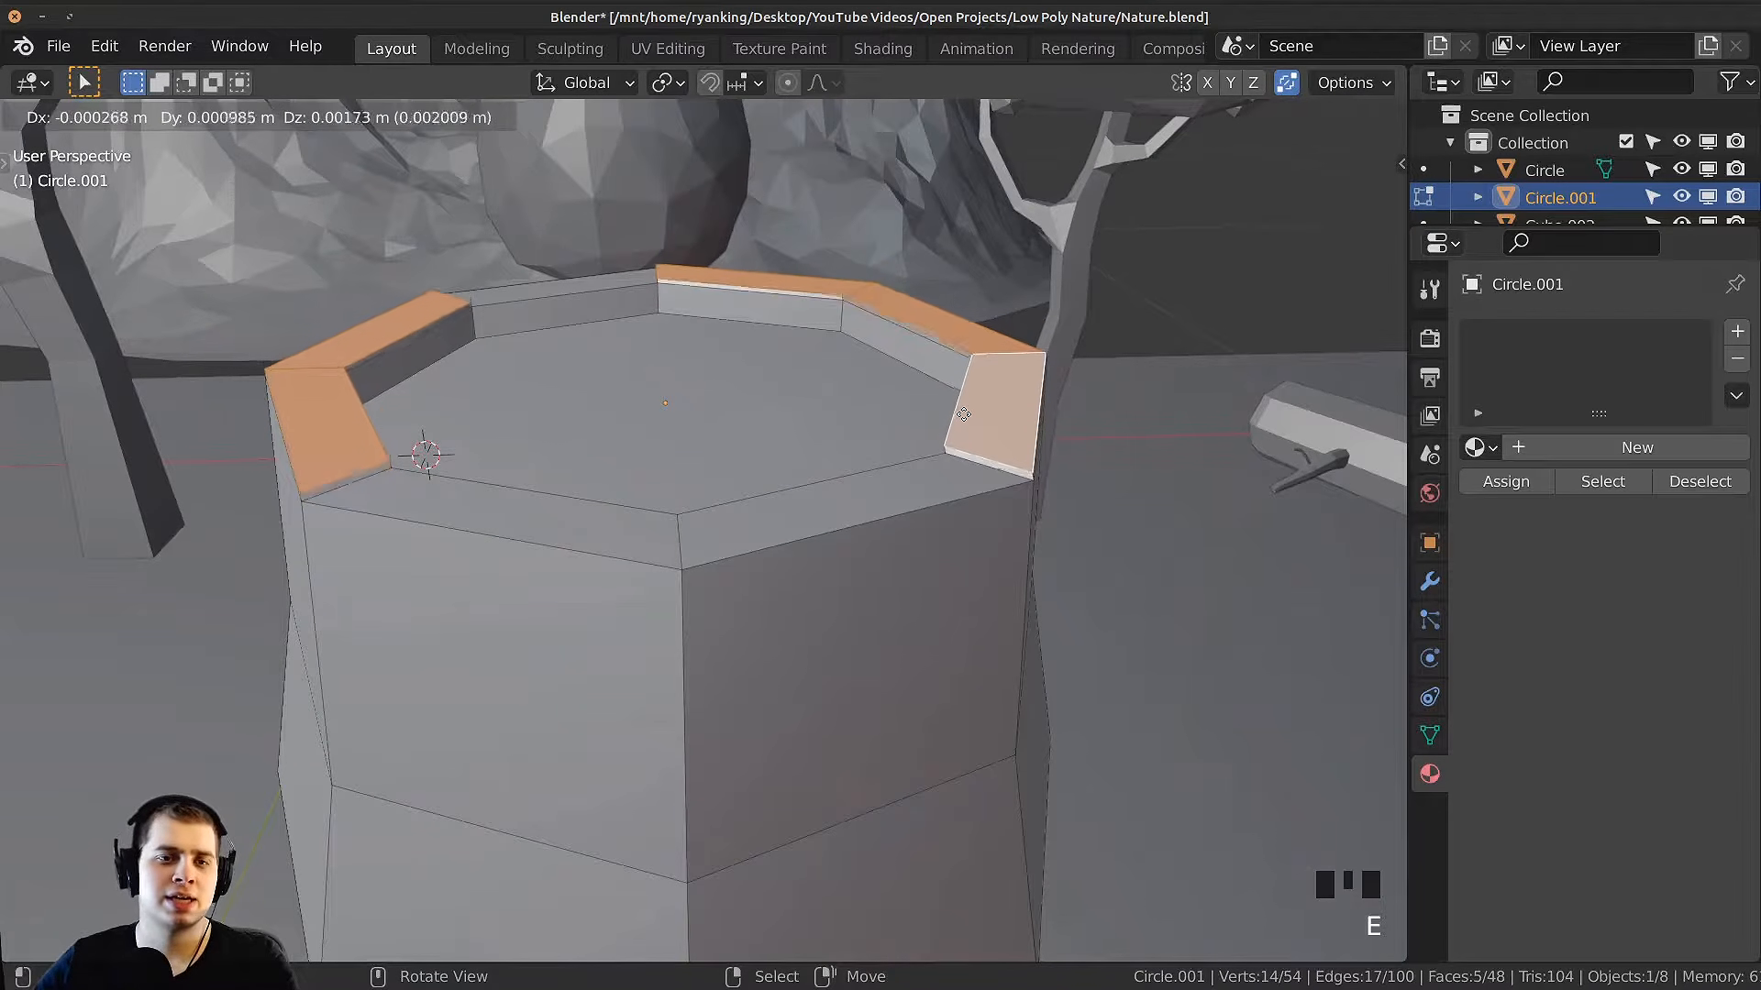
{"action": "left_click", "coordinate": [971, 360]}
{"action": "middle_click_drag", "start_coordinate": [971, 361], "coordinate": [1003, 408]}
{"action": "key", "text": "s"}
{"action": "left_click", "coordinate": [985, 437]}
{"action": "key", "text": "g"}
{"action": "left_click", "coordinate": [999, 406]}
Step: Add two vertical loop cuts close together beside one corner of the stump's raised rim
{"action": "middle_click_drag", "start_coordinate": [779, 390], "coordinate": [596, 390]}
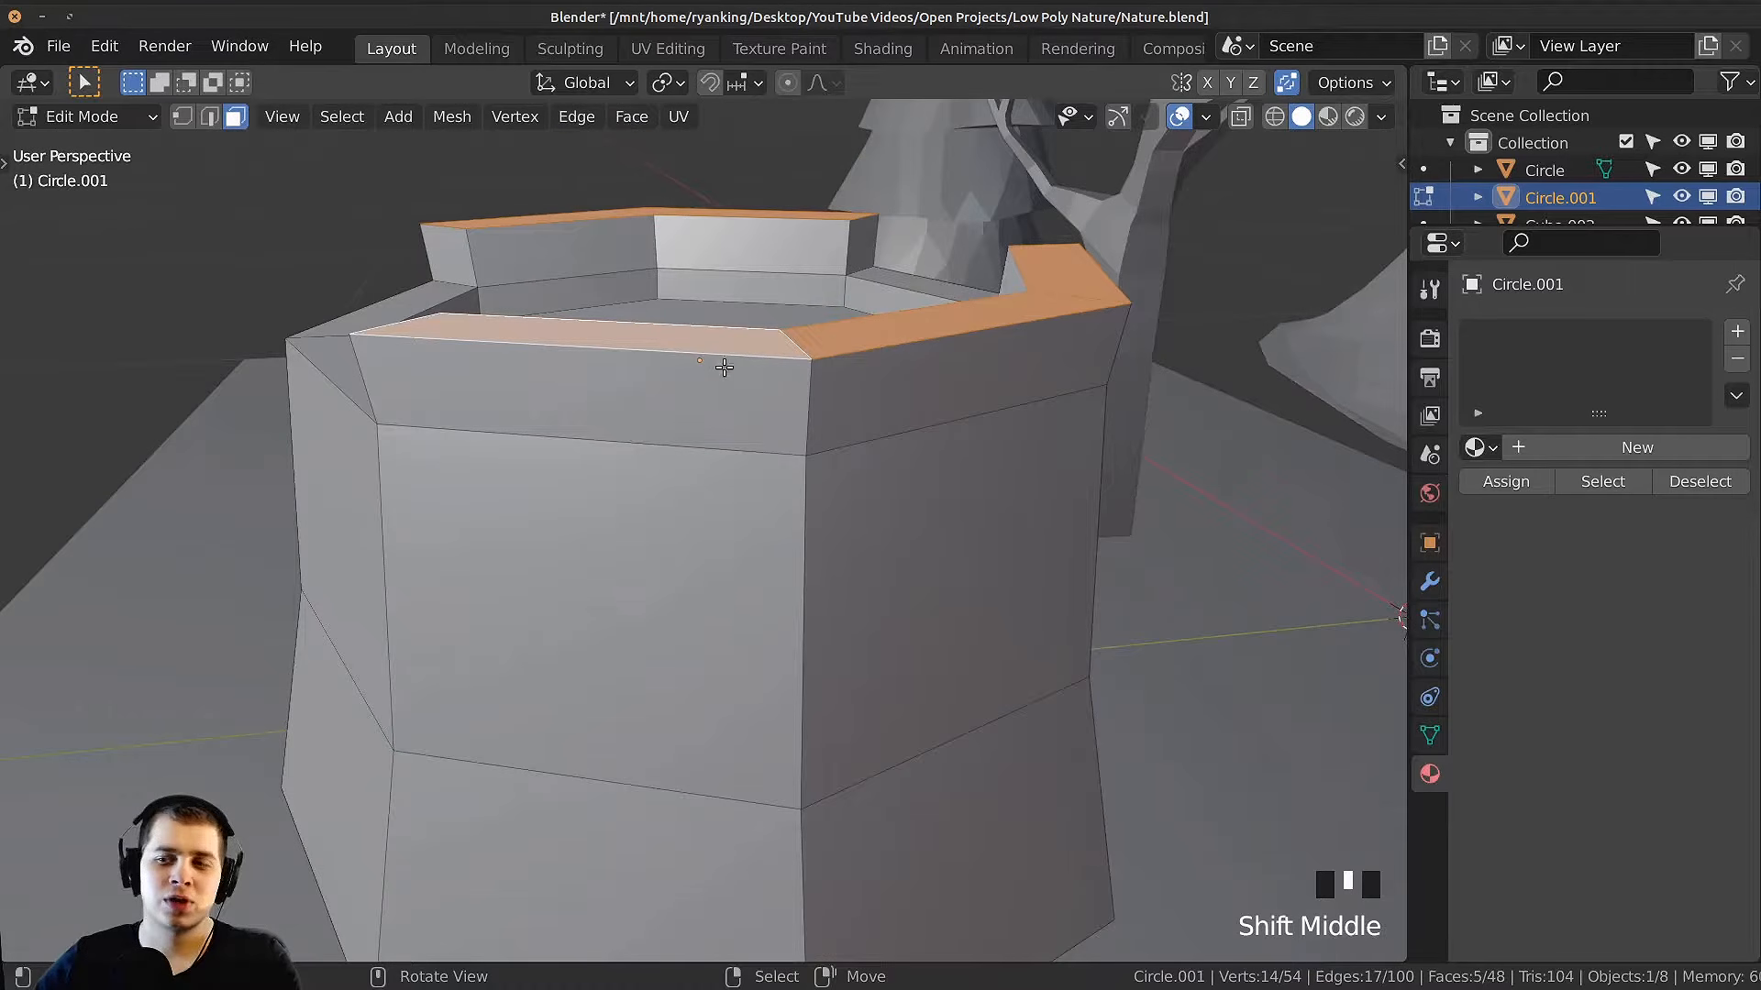
{"action": "scroll", "coordinate": [724, 367], "scroll_direction": "down", "scroll_amount": 3}
{"action": "middle_click_drag", "start_coordinate": [706, 443], "coordinate": [699, 512]}
{"action": "middle_click_drag", "start_coordinate": [660, 375], "coordinate": [575, 332]}
{"action": "key", "text": "ctrl+r"}
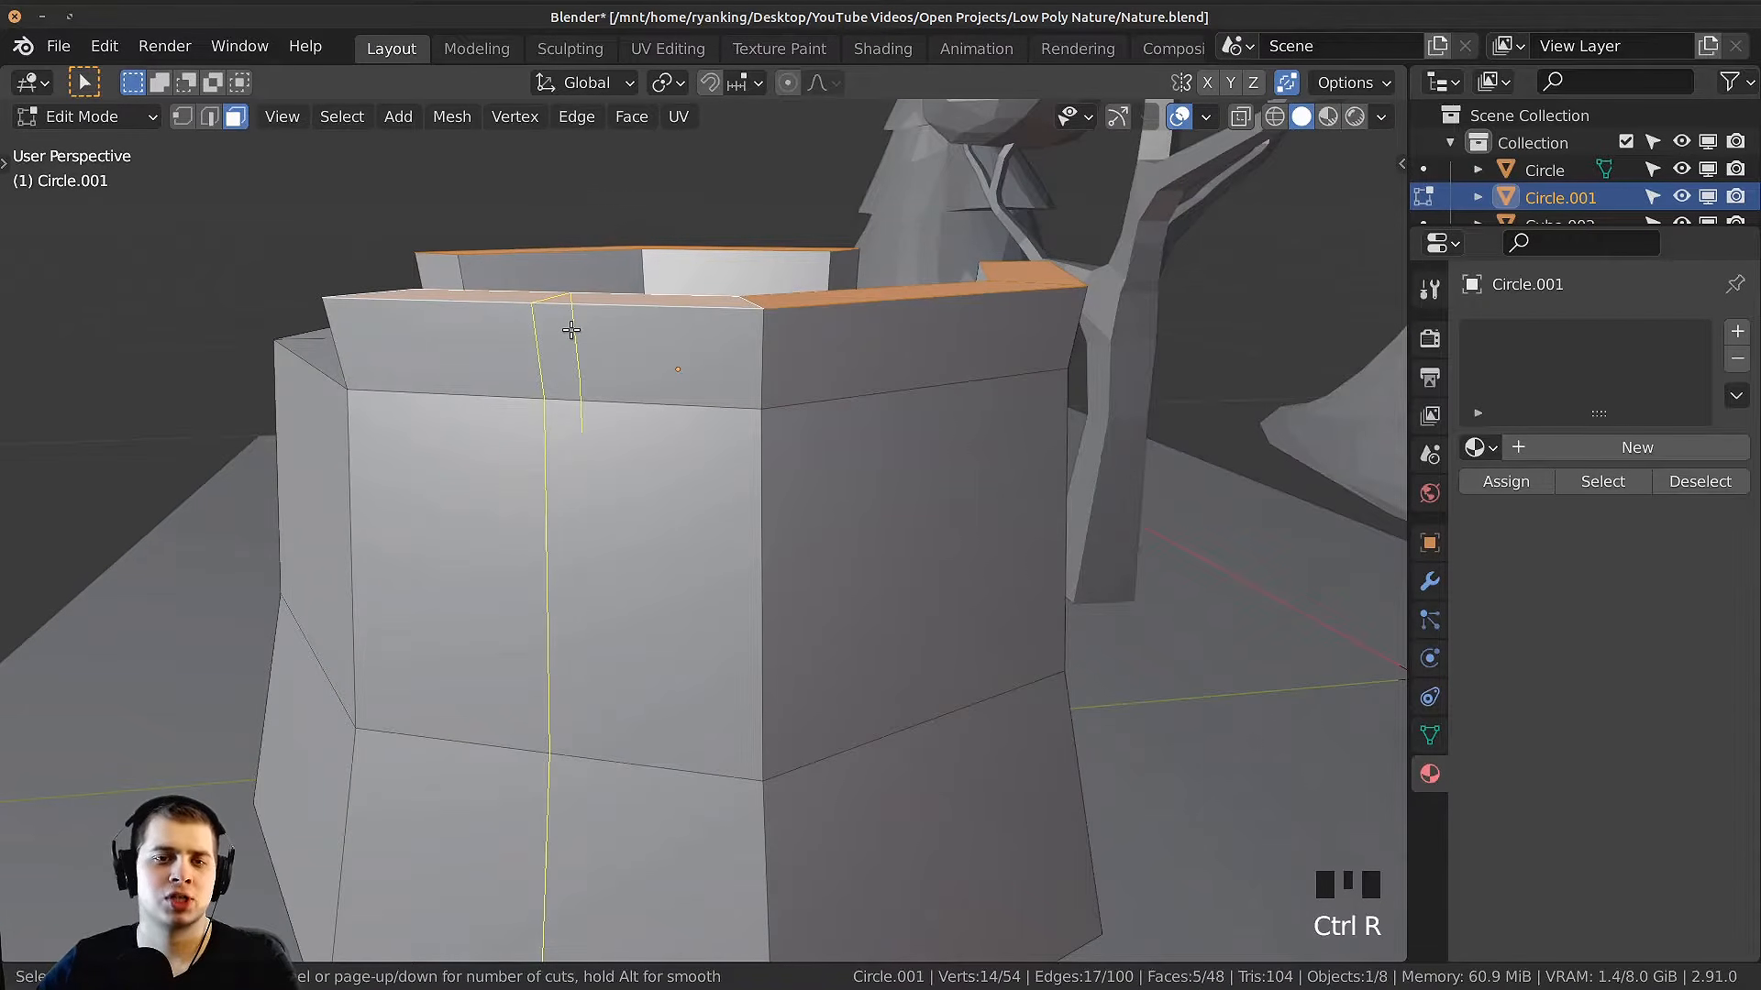
{"action": "left_click", "coordinate": [575, 330]}
{"action": "left_click", "coordinate": [745, 359]}
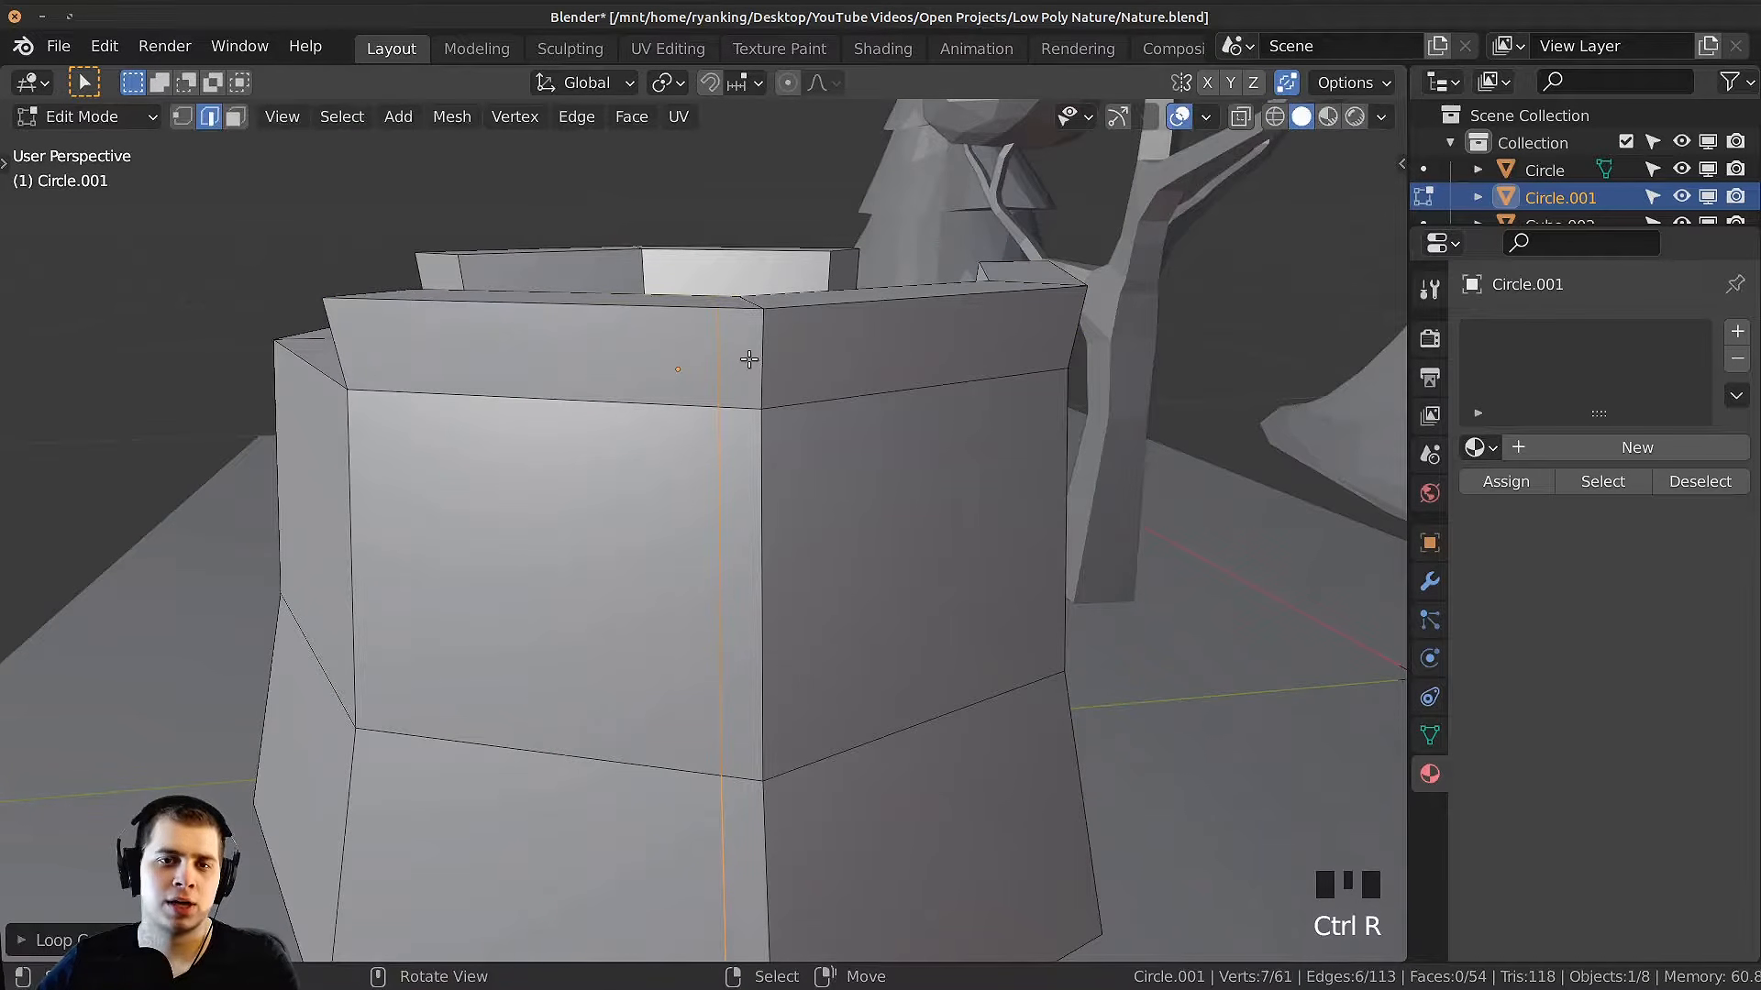
{"action": "key", "text": "ctrl+r"}
{"action": "left_click", "coordinate": [742, 318]}
{"action": "left_click", "coordinate": [740, 316]}
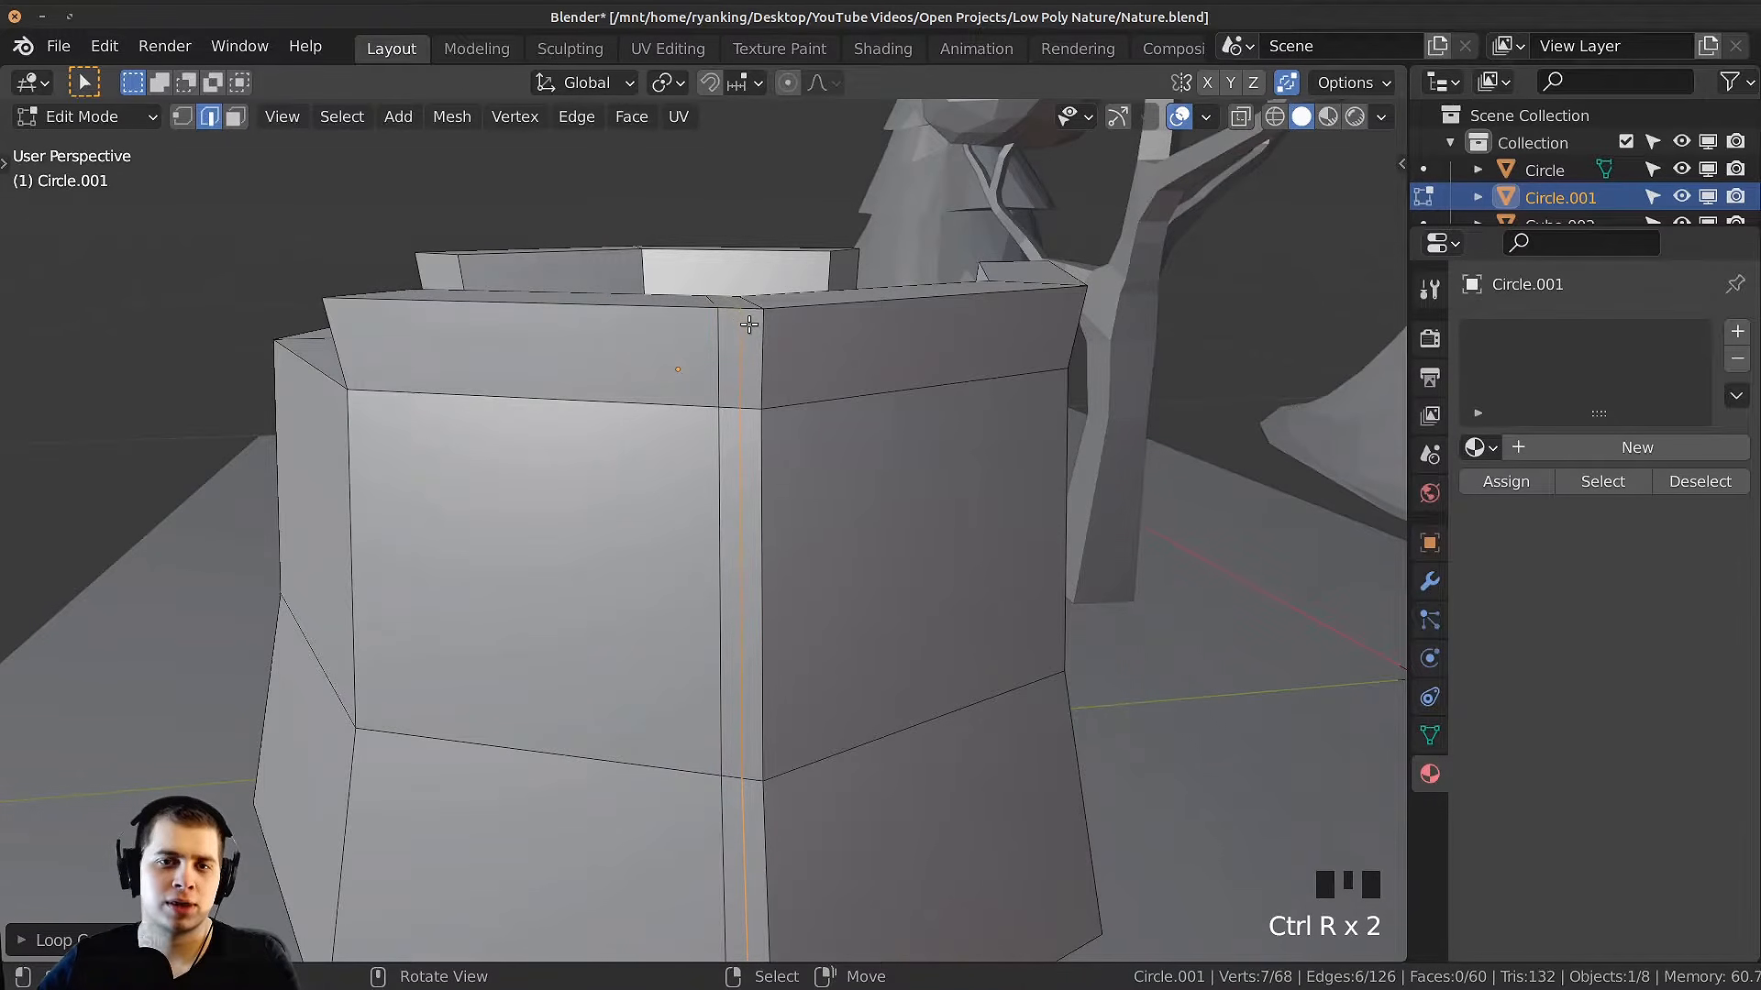
Step: Slide the outer and inner top vertices of the loop cut nearest the corner down to open a V-shaped notch
{"action": "middle_click_drag", "start_coordinate": [743, 317], "coordinate": [750, 350]}
{"action": "key", "text": "1"}
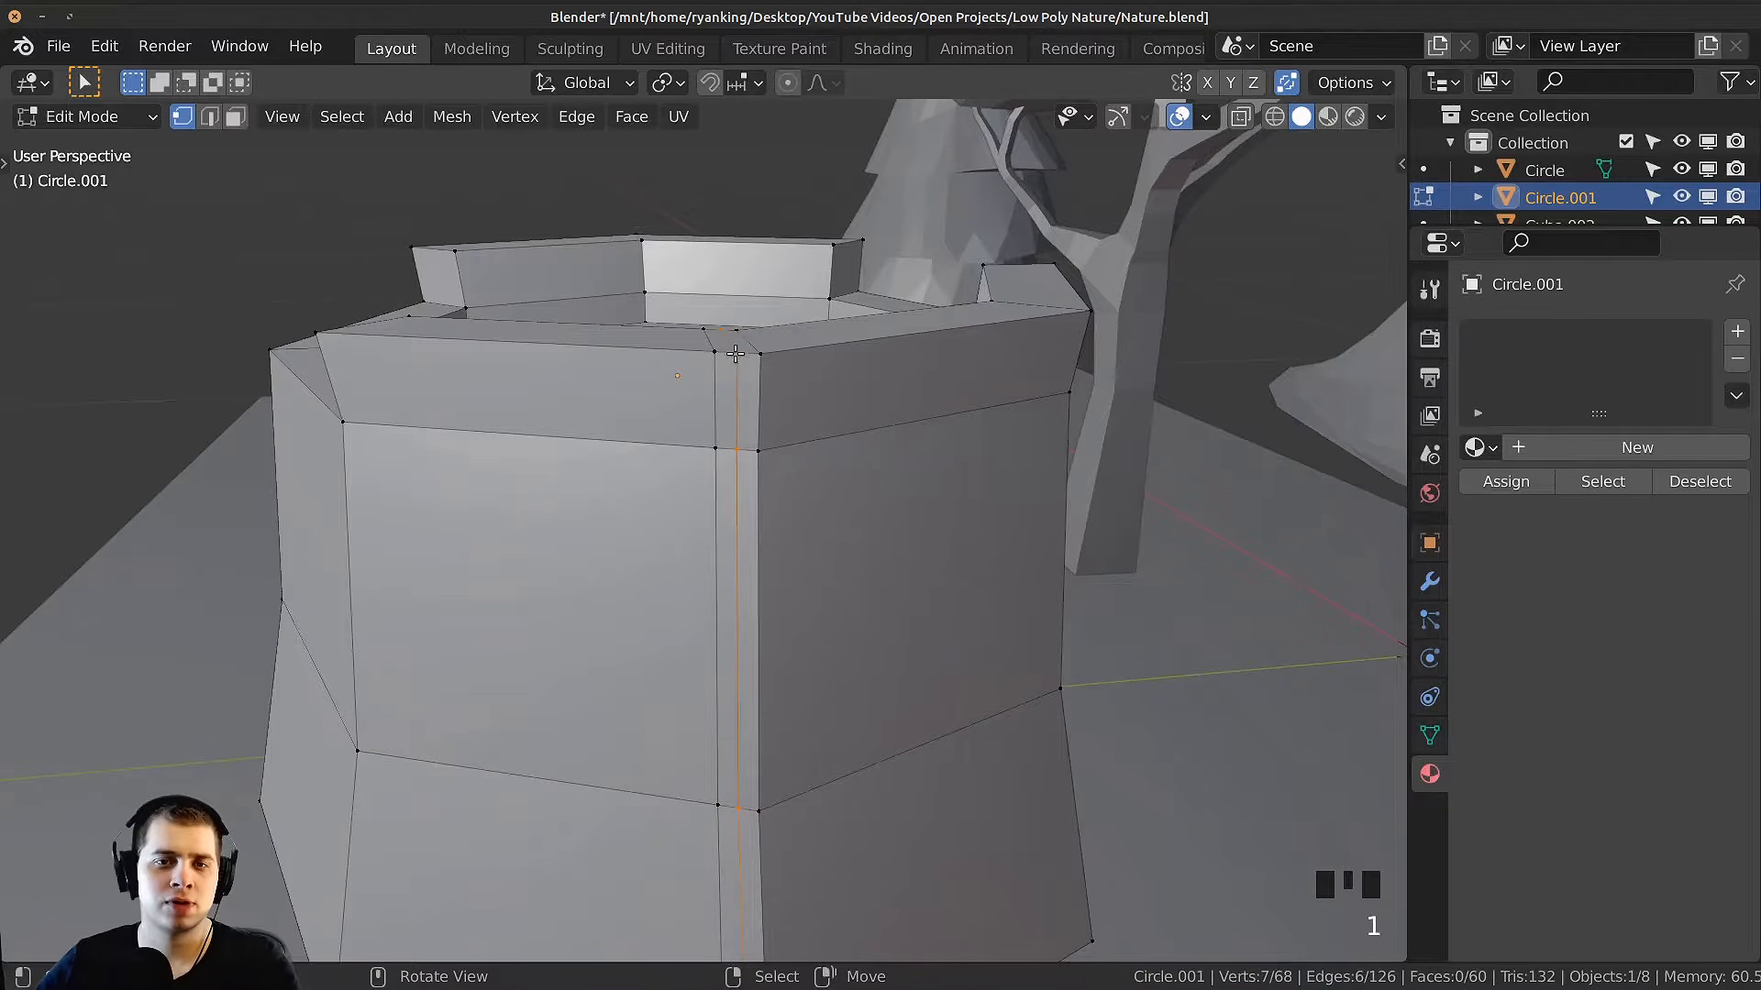
{"action": "key", "text": "g"}
{"action": "key", "text": "g"}
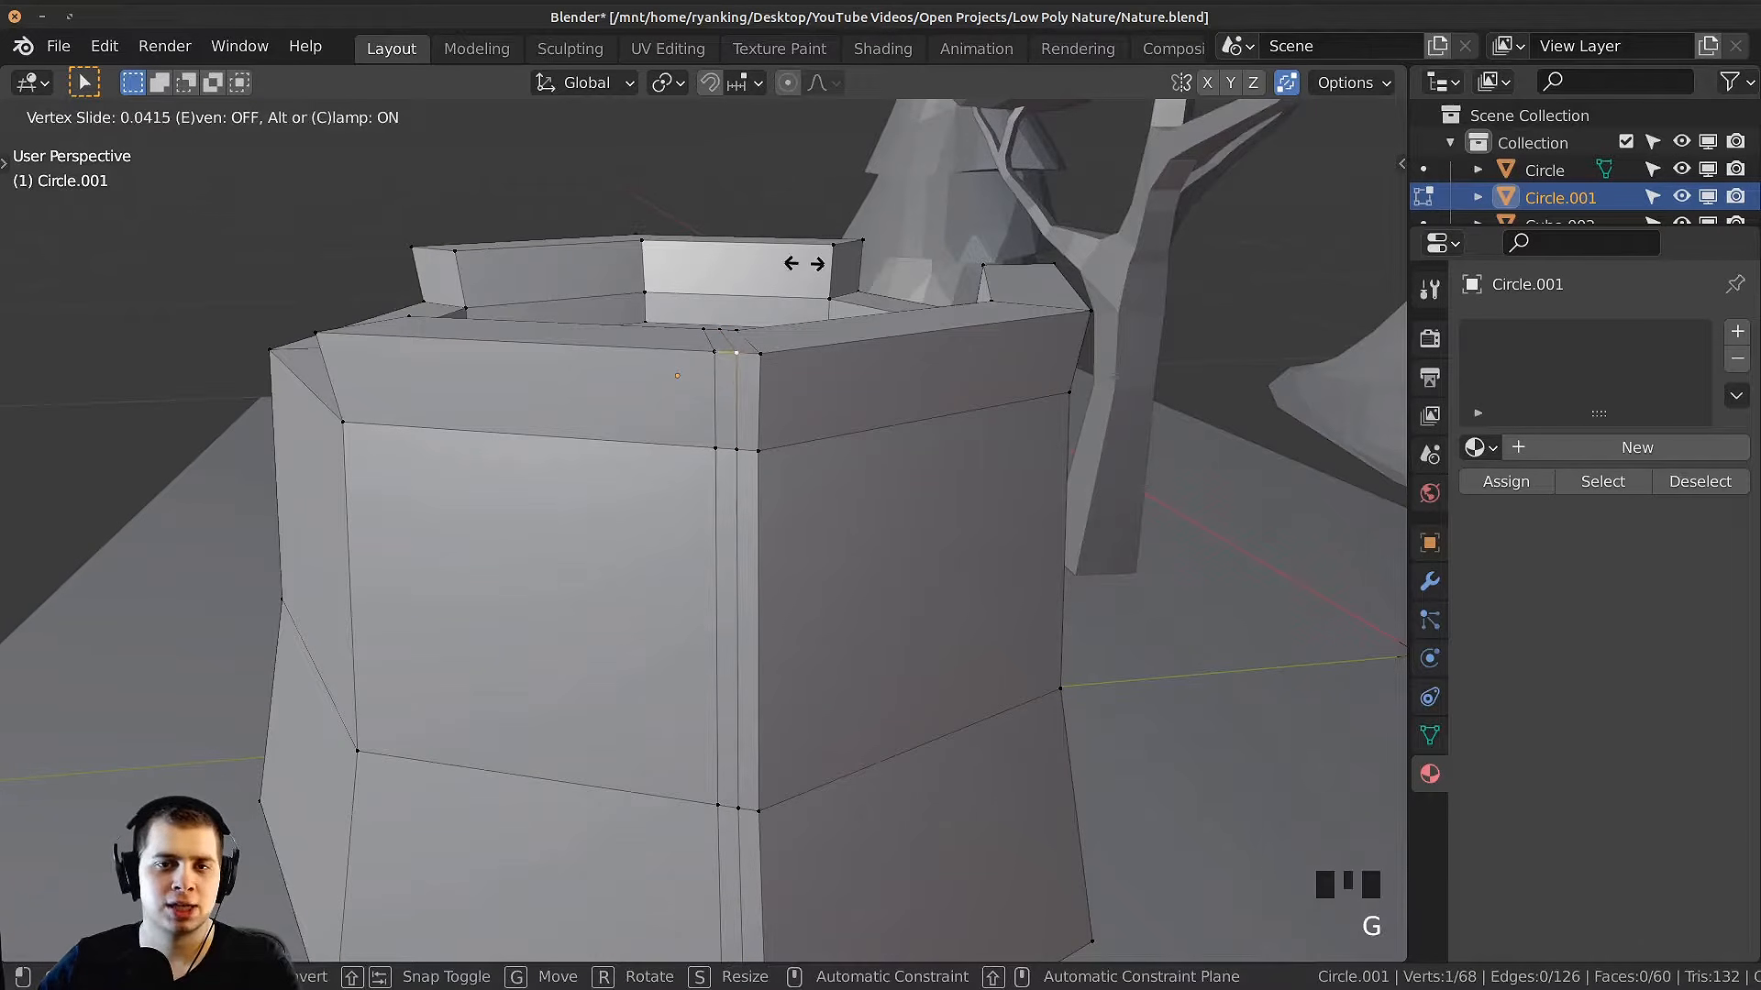
{"action": "left_click", "coordinate": [745, 378]}
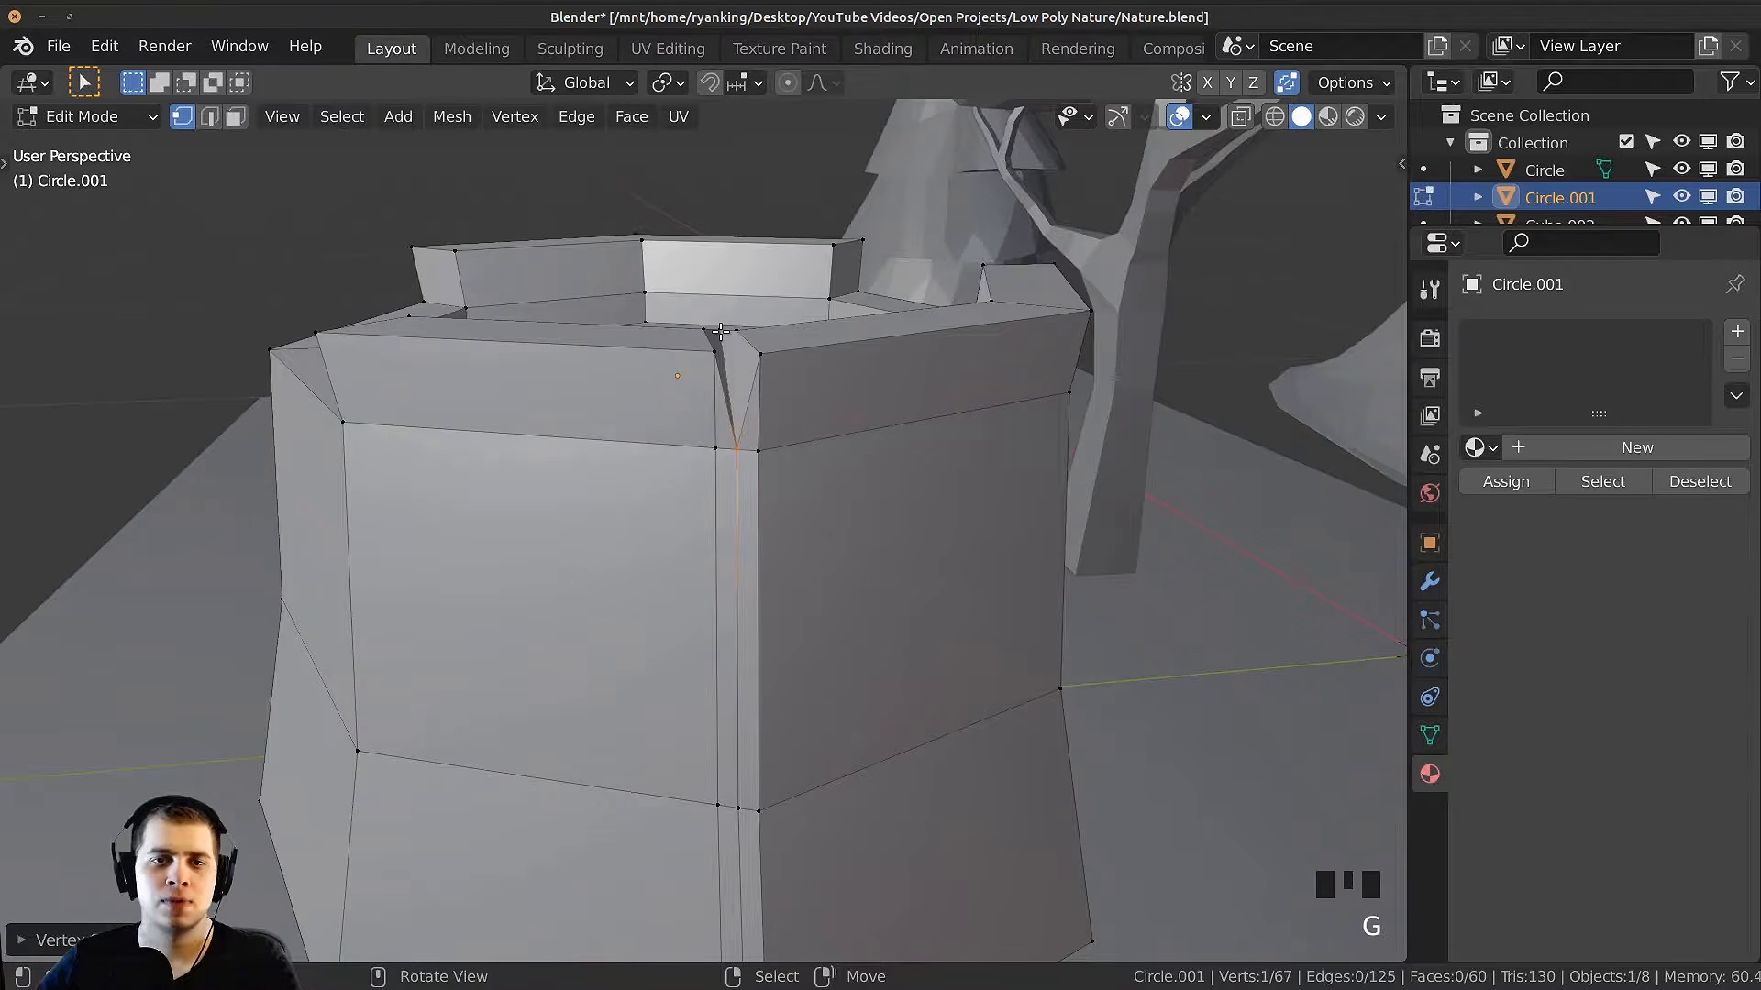
{"action": "middle_click_drag", "start_coordinate": [721, 330], "coordinate": [707, 335]}
{"action": "key", "text": "g"}
{"action": "key", "text": "g"}
{"action": "left_click", "coordinate": [716, 539]}
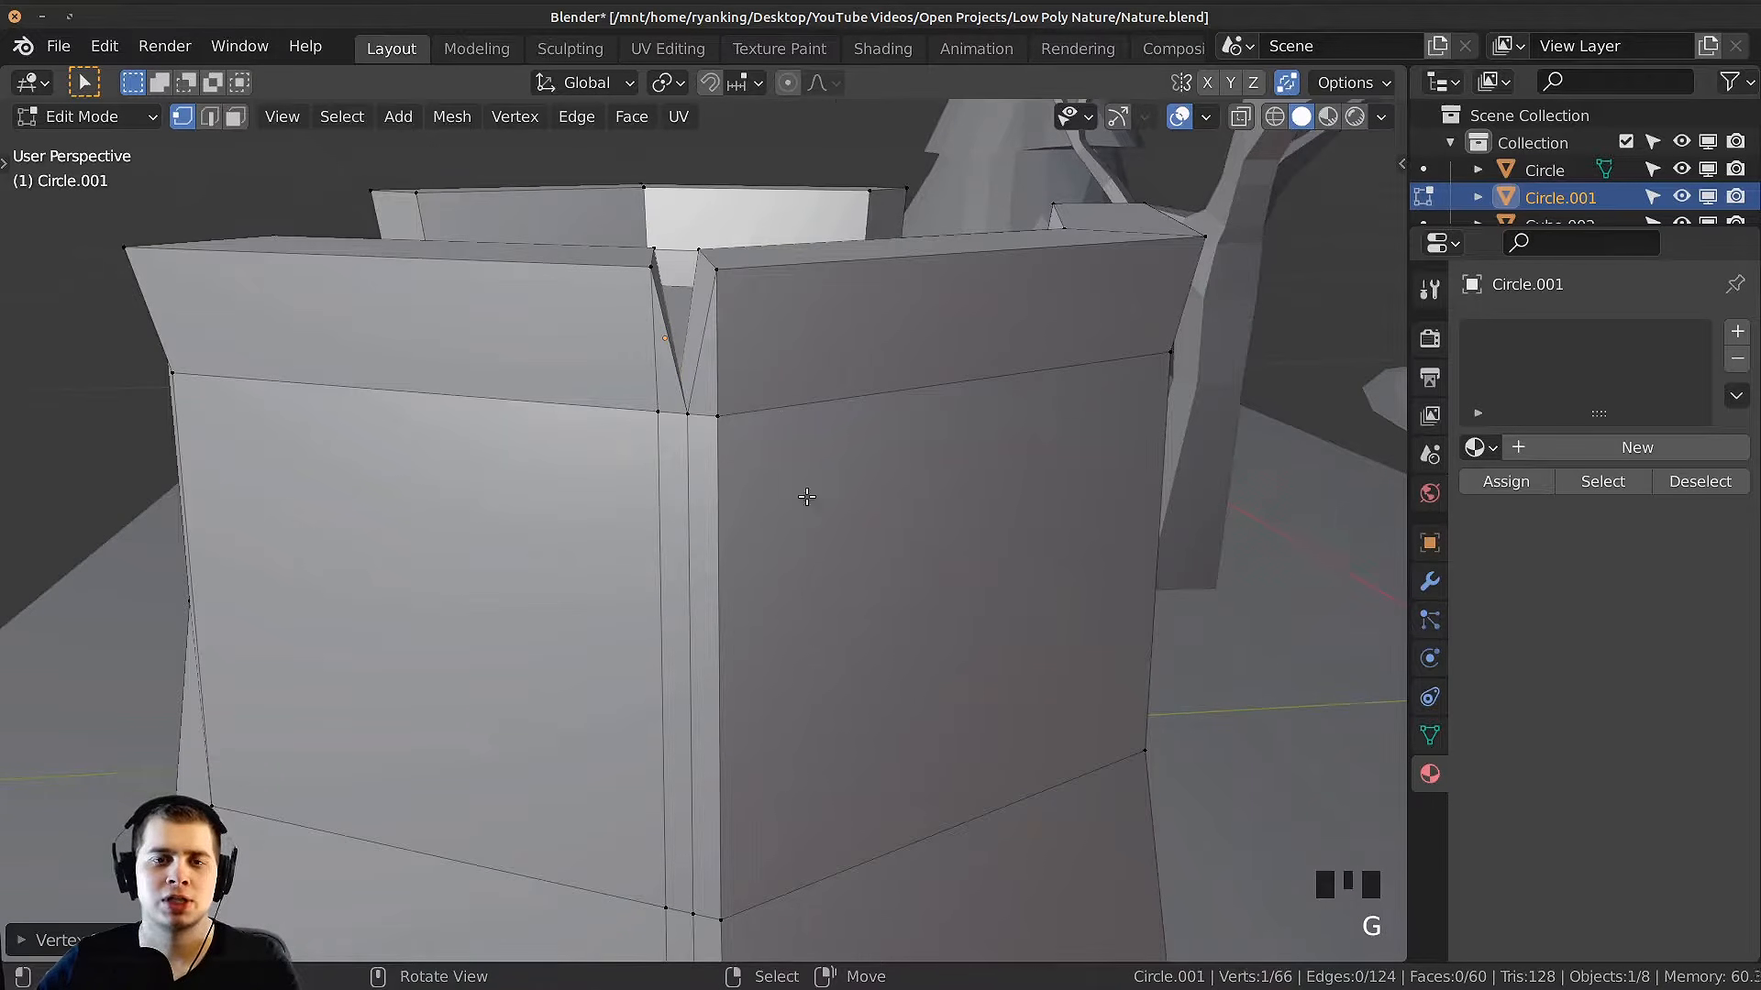
Step: Move the bottom vertex of the notch slightly lower to deepen the crack
{"action": "middle_click_drag", "start_coordinate": [807, 496], "coordinate": [846, 514]}
{"action": "right_click", "coordinate": [949, 471]}
{"action": "key", "text": "g"}
{"action": "left_click", "coordinate": [948, 474]}
{"action": "middle_click_drag", "start_coordinate": [853, 450], "coordinate": [700, 409]}
{"action": "key", "text": "g"}
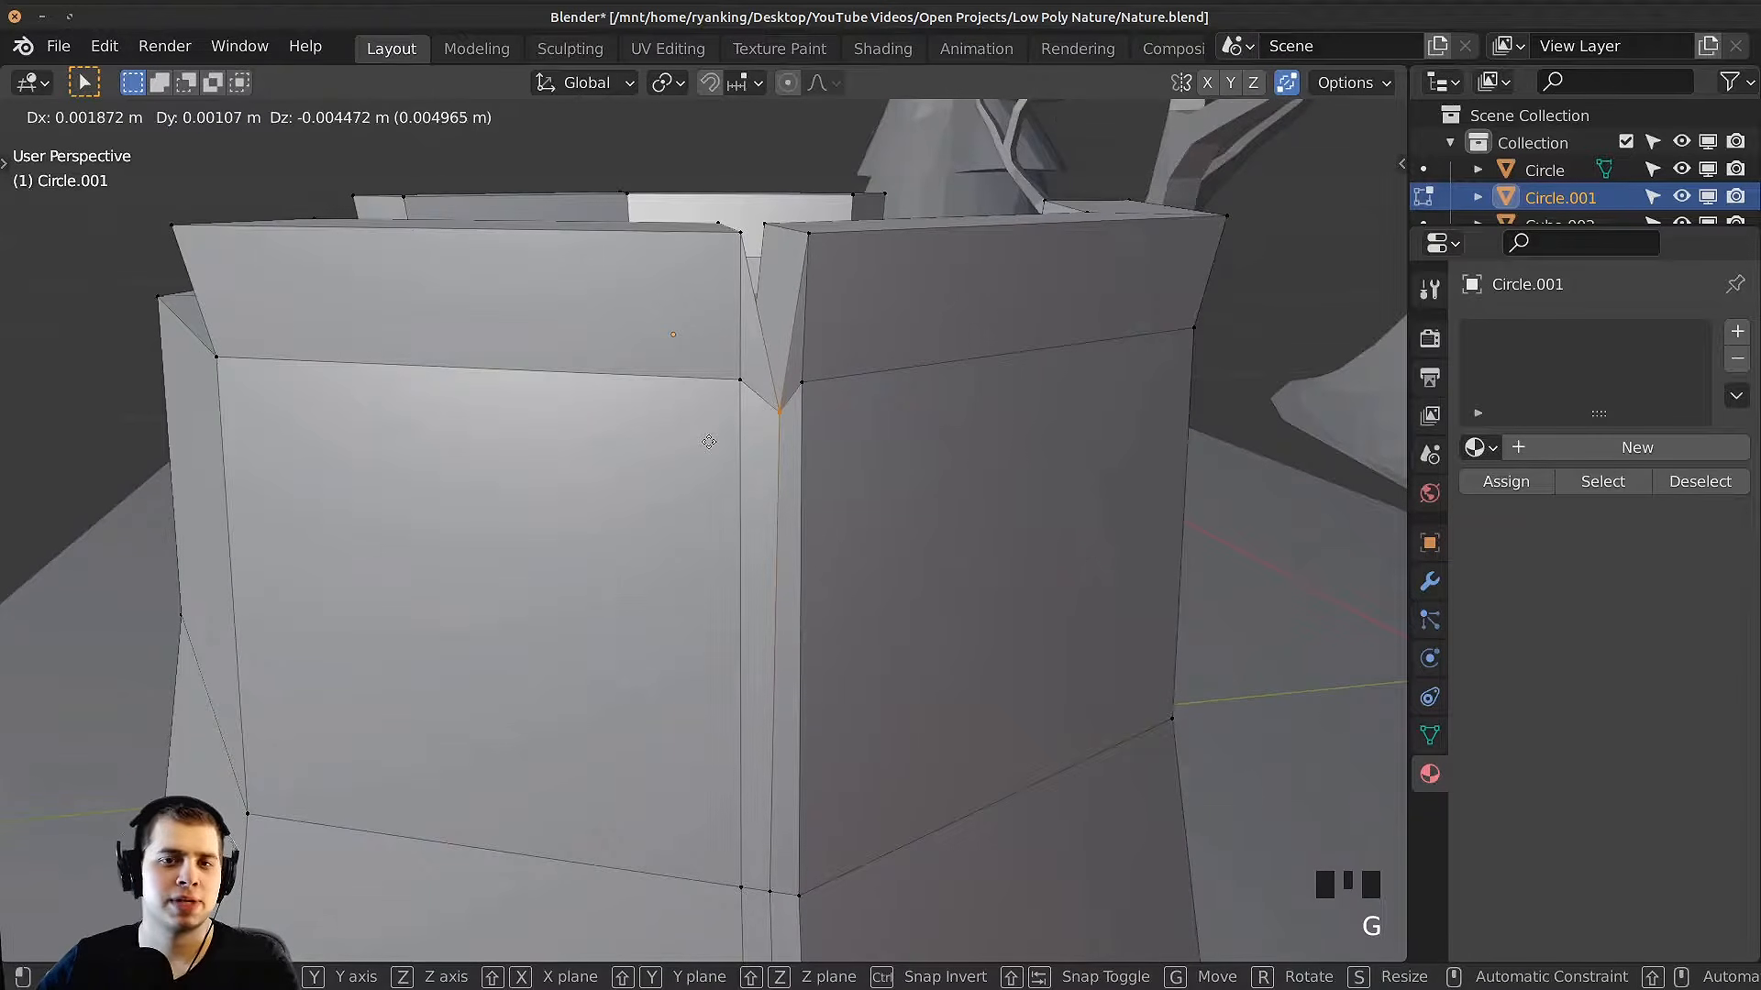
{"action": "left_click", "coordinate": [707, 444]}
Step: Reposition the pairs of top vertices on both sides of the notch to widen it and vary the rim's height
{"action": "middle_click_drag", "start_coordinate": [724, 236], "coordinate": [622, 334]}
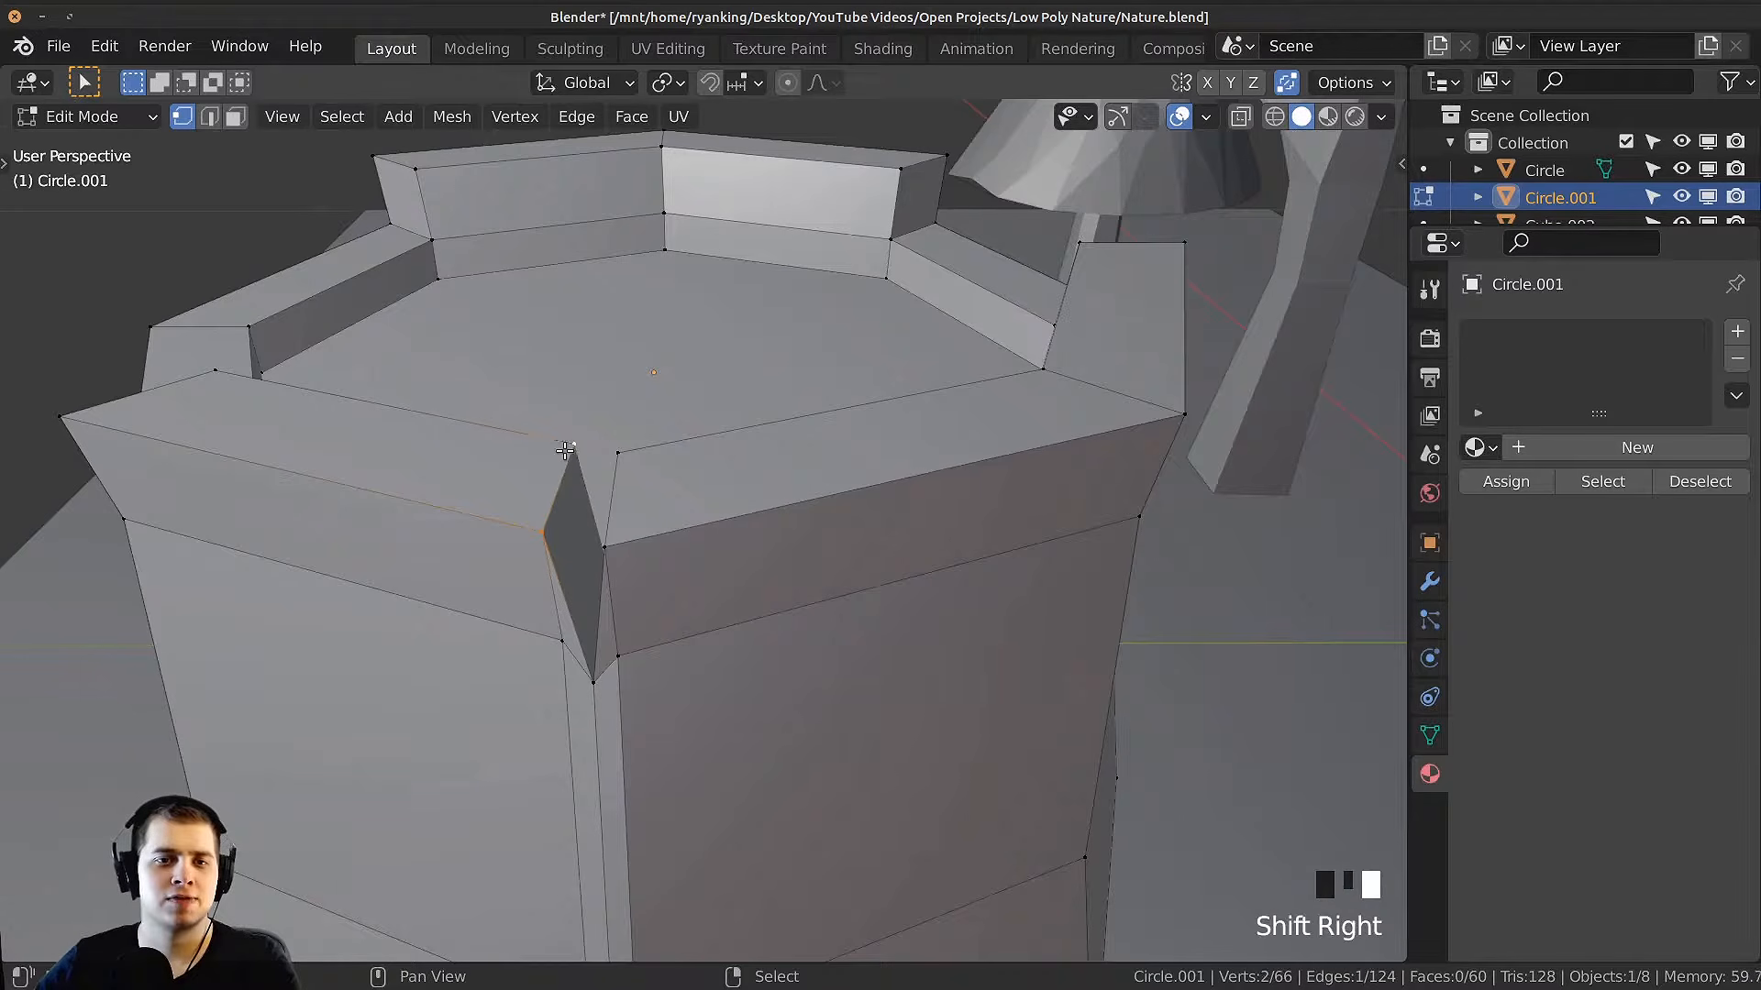
{"action": "middle_click_drag", "start_coordinate": [565, 450], "coordinate": [633, 404]}
{"action": "key", "text": "g"}
{"action": "left_click", "coordinate": [640, 384]}
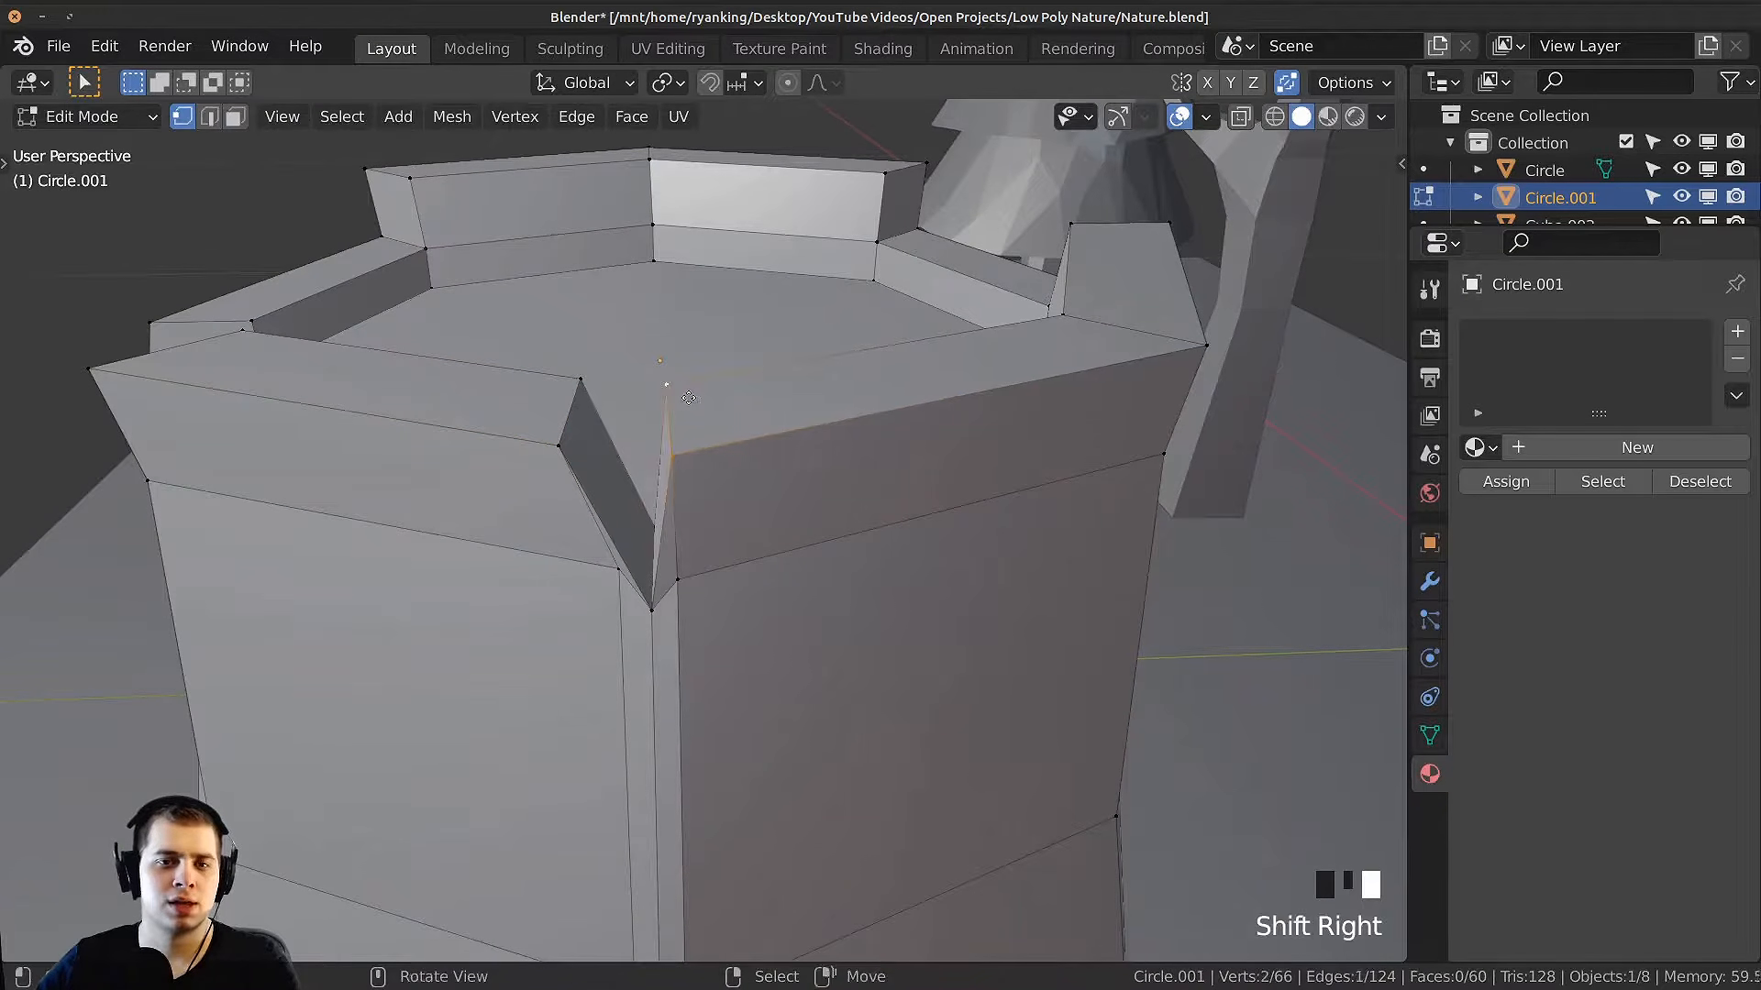
{"action": "key", "text": "g"}
{"action": "left_click", "coordinate": [712, 440]}
{"action": "key", "text": "g"}
{"action": "middle_click_drag", "start_coordinate": [723, 586], "coordinate": [1042, 343]}
{"action": "left_click", "coordinate": [645, 342]}
{"action": "key", "text": "g"}
{"action": "left_click", "coordinate": [758, 493]}
Step: Leave Edit Mode and rescale the whole stump to suit the surrounding trees
{"action": "key", "text": "Tab"}
{"action": "scroll", "coordinate": [871, 510], "scroll_direction": "down", "scroll_amount": 5}
{"action": "key", "text": "s"}
{"action": "left_click", "coordinate": [905, 321]}
{"action": "scroll", "coordinate": [952, 284], "scroll_direction": "up", "scroll_amount": 2}
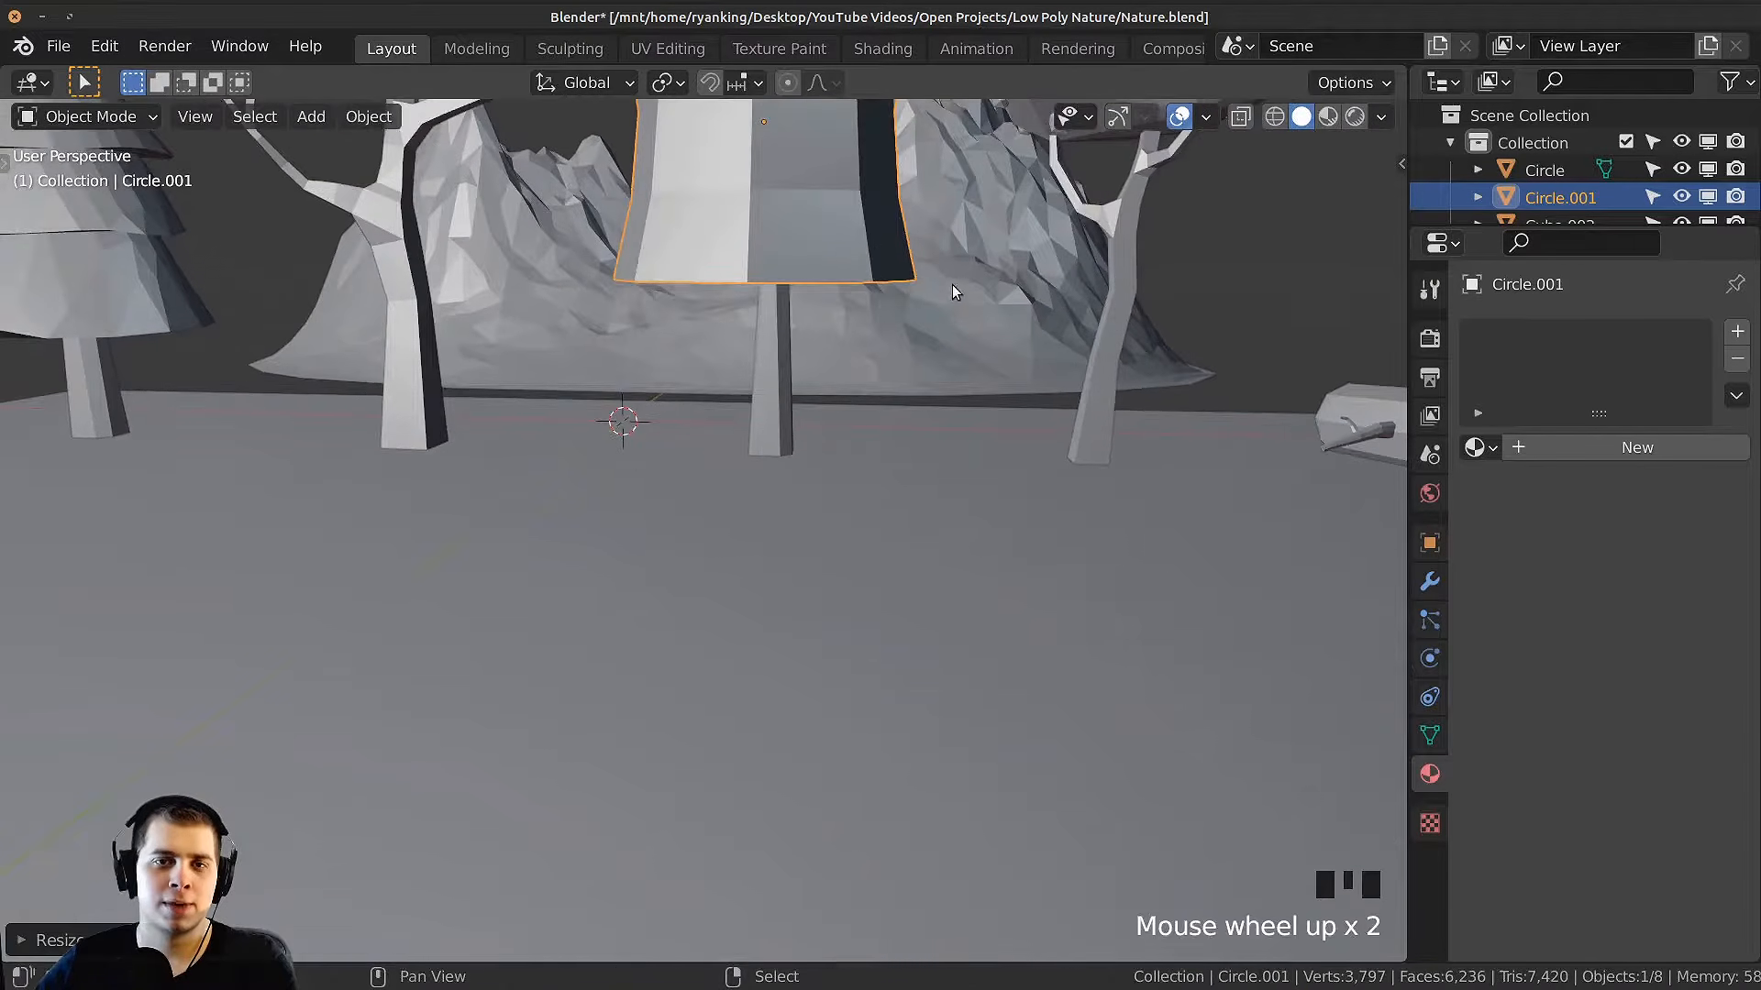
Step: Lower the stump along Z until its base sits in the grass, and show the scene in material preview
{"action": "key", "text": "g"}
{"action": "key", "text": "z"}
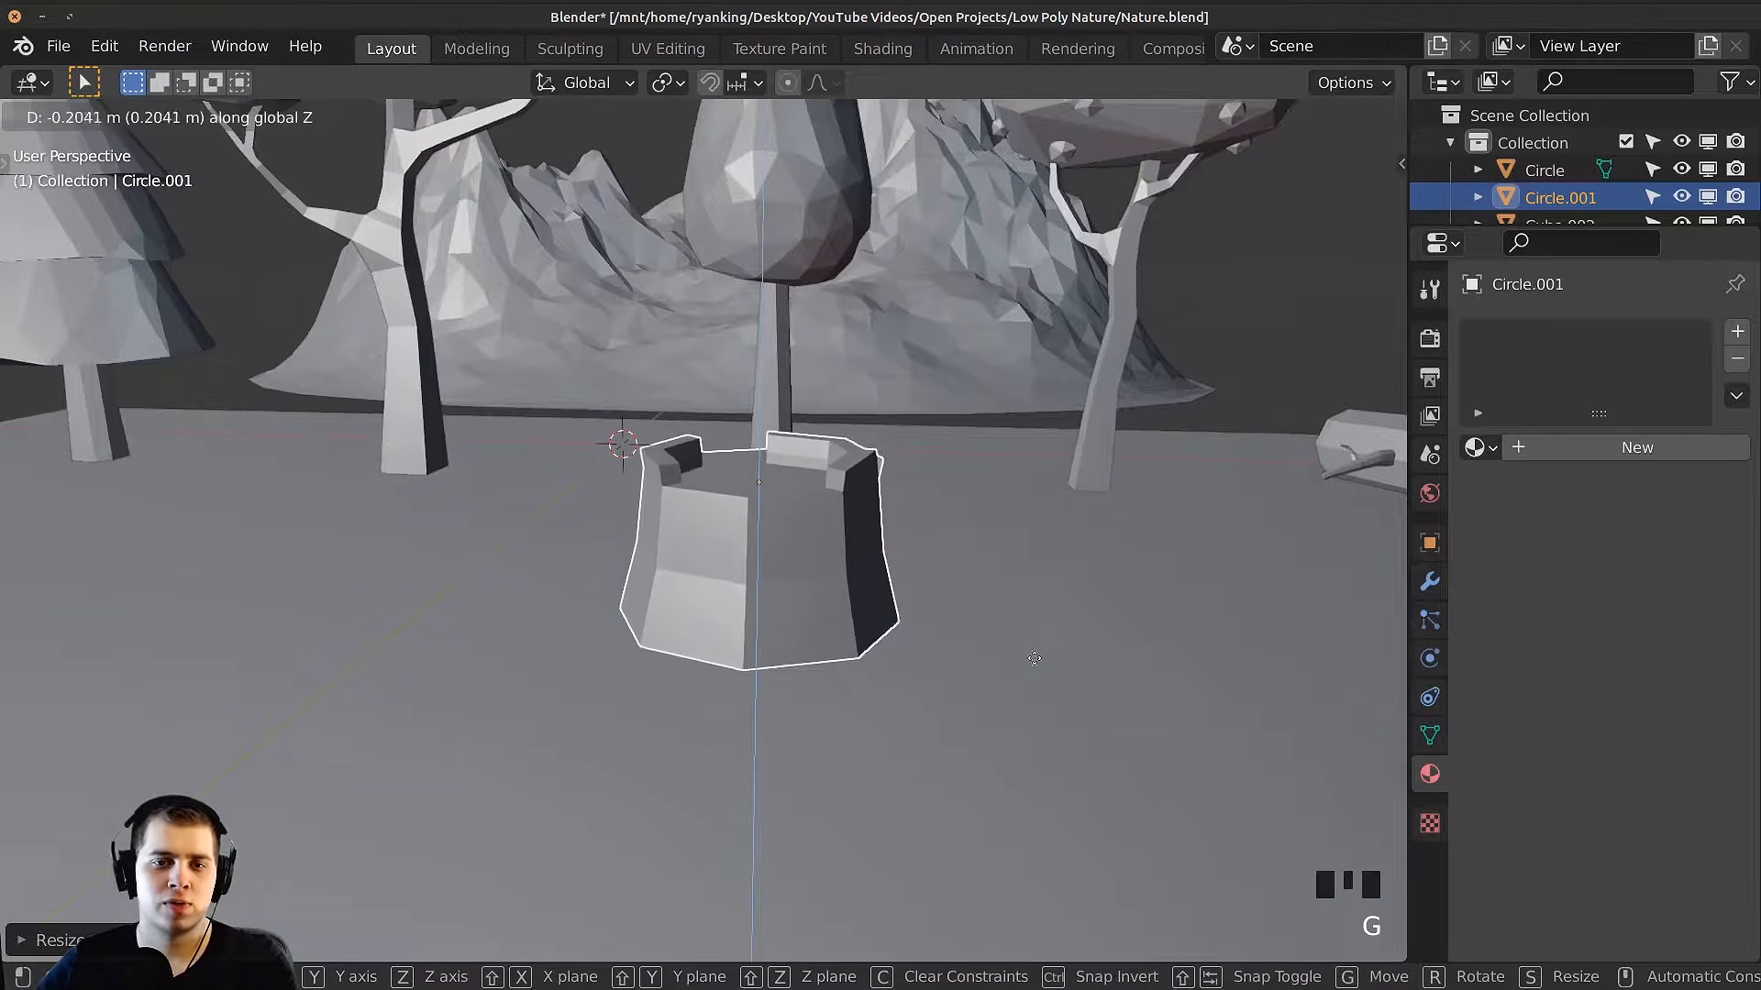
{"action": "left_click", "coordinate": [1038, 747]}
{"action": "key", "text": "z"}
{"action": "middle_click_drag", "start_coordinate": [1009, 459], "coordinate": [818, 444]}
{"action": "scroll", "coordinate": [817, 444], "scroll_direction": "up", "scroll_amount": 2}
{"action": "key", "text": "g"}
{"action": "key", "text": "z"}
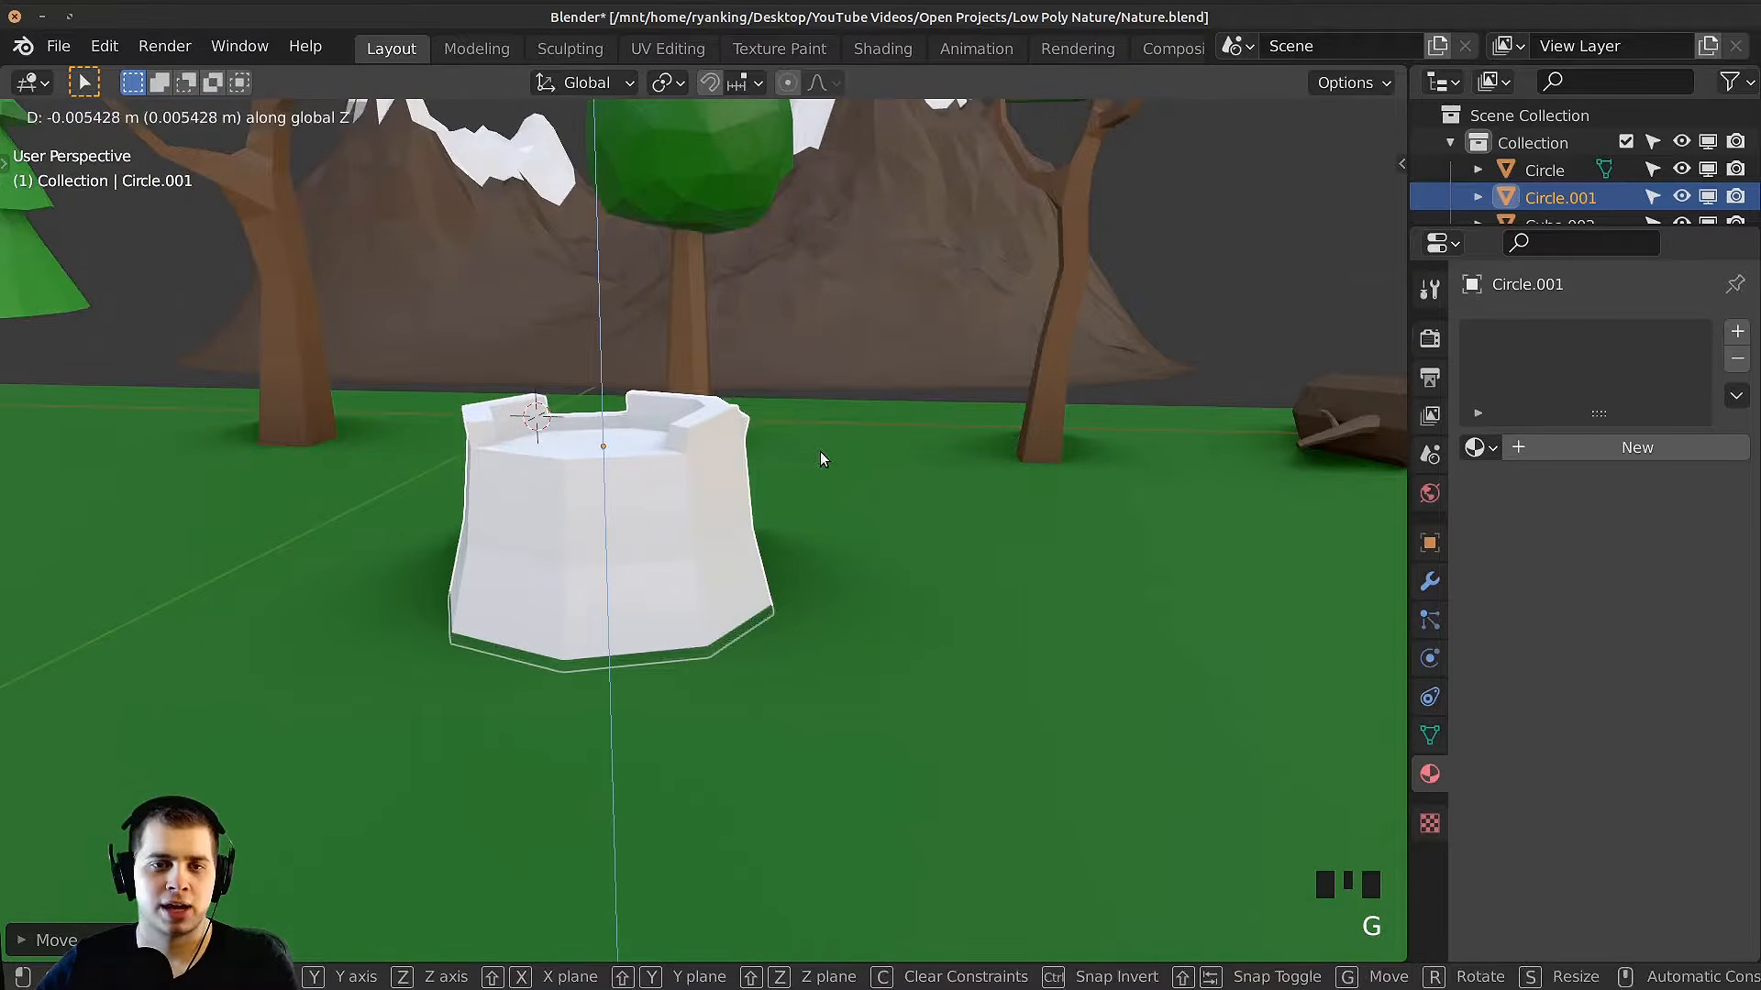
{"action": "left_click", "coordinate": [820, 459]}
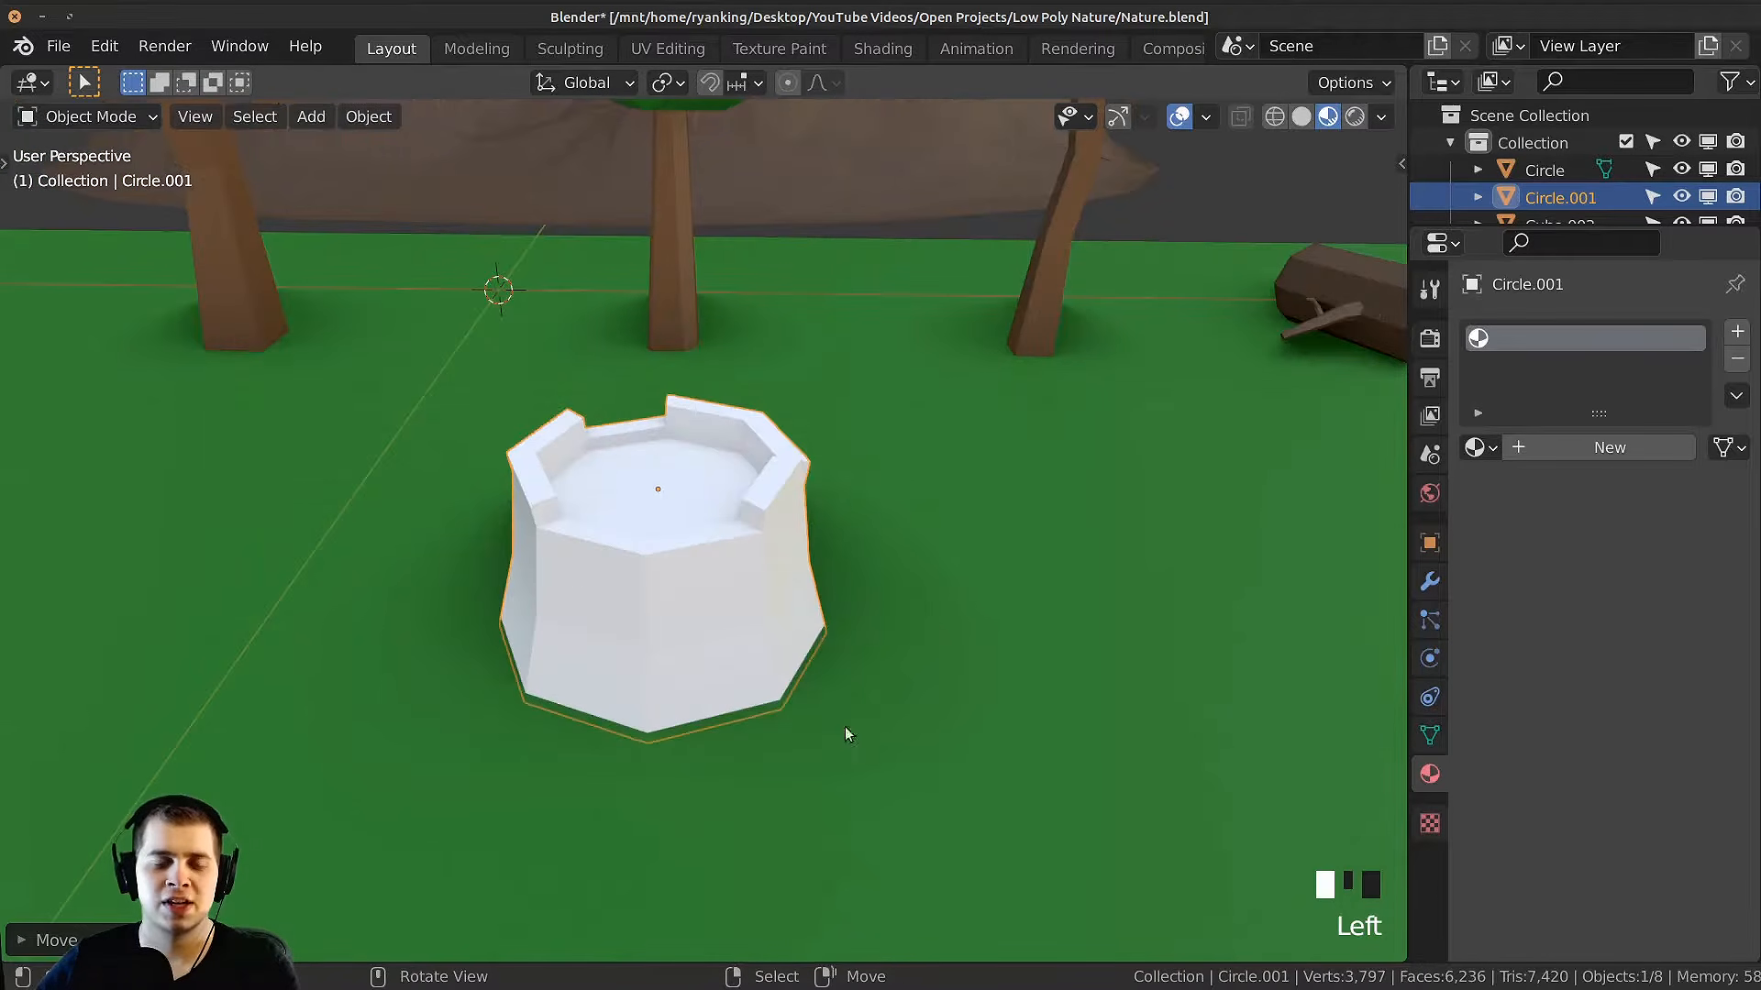
Step: Assign the existing Log material to the stump
{"action": "left_click", "coordinate": [1478, 448]}
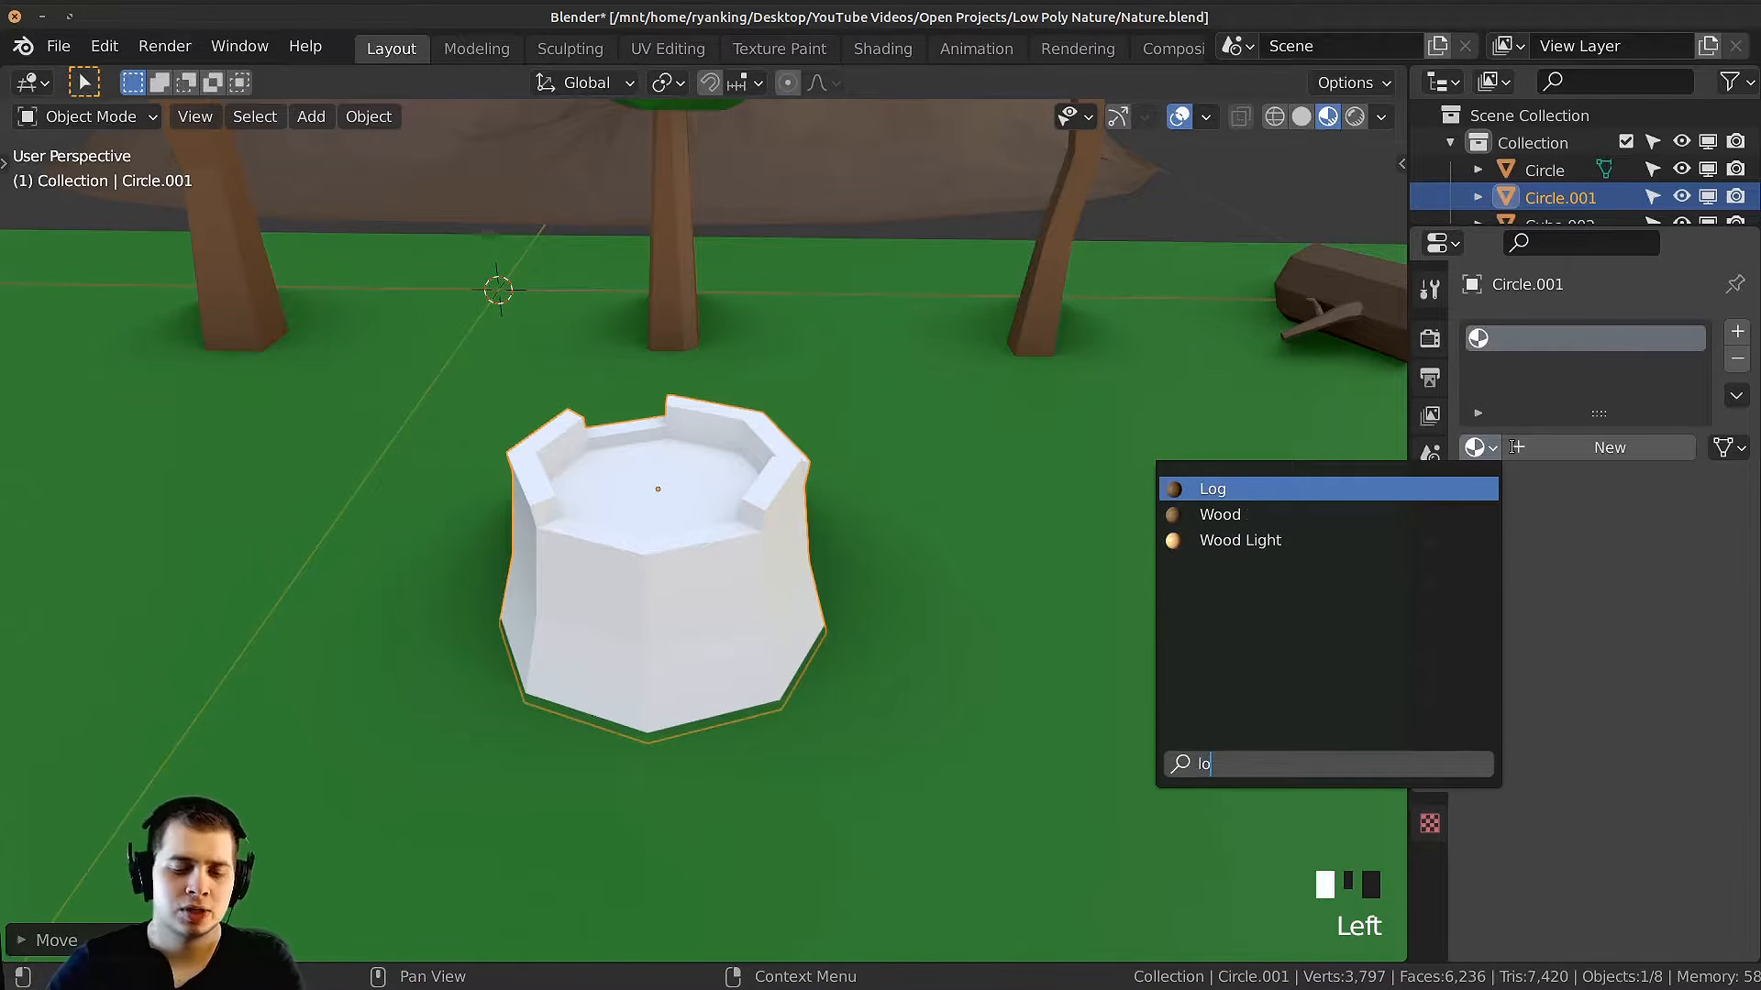
{"action": "type", "text": "log"}
{"action": "left_click", "coordinate": [1224, 487]}
{"action": "middle_click_drag", "start_coordinate": [1055, 551], "coordinate": [993, 565]}
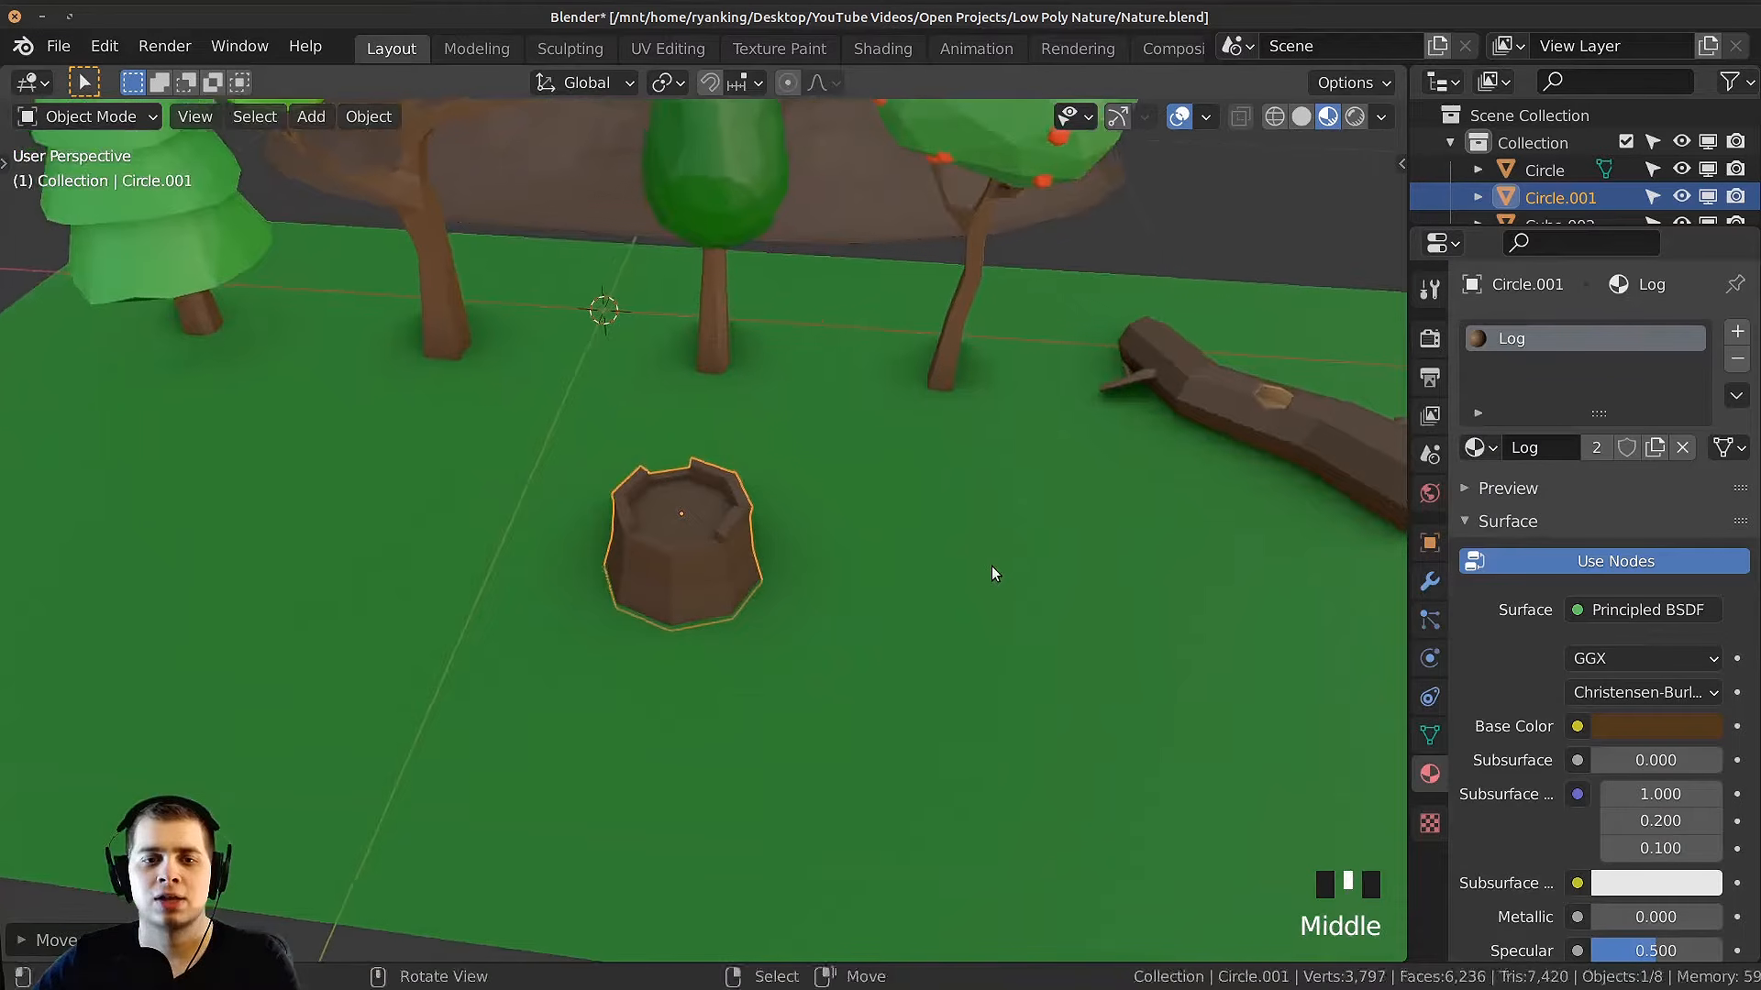
Step: Select a lower side face of the stump in Edit Mode and extrude it outward to start a root
{"action": "scroll", "coordinate": [1072, 508], "scroll_direction": "up", "scroll_amount": 5}
{"action": "middle_click_drag", "start_coordinate": [735, 420], "coordinate": [891, 494]}
{"action": "scroll", "coordinate": [882, 440], "scroll_direction": "up", "scroll_amount": 3}
{"action": "key", "text": "Tab"}
{"action": "middle_click_drag", "start_coordinate": [721, 598], "coordinate": [814, 645]}
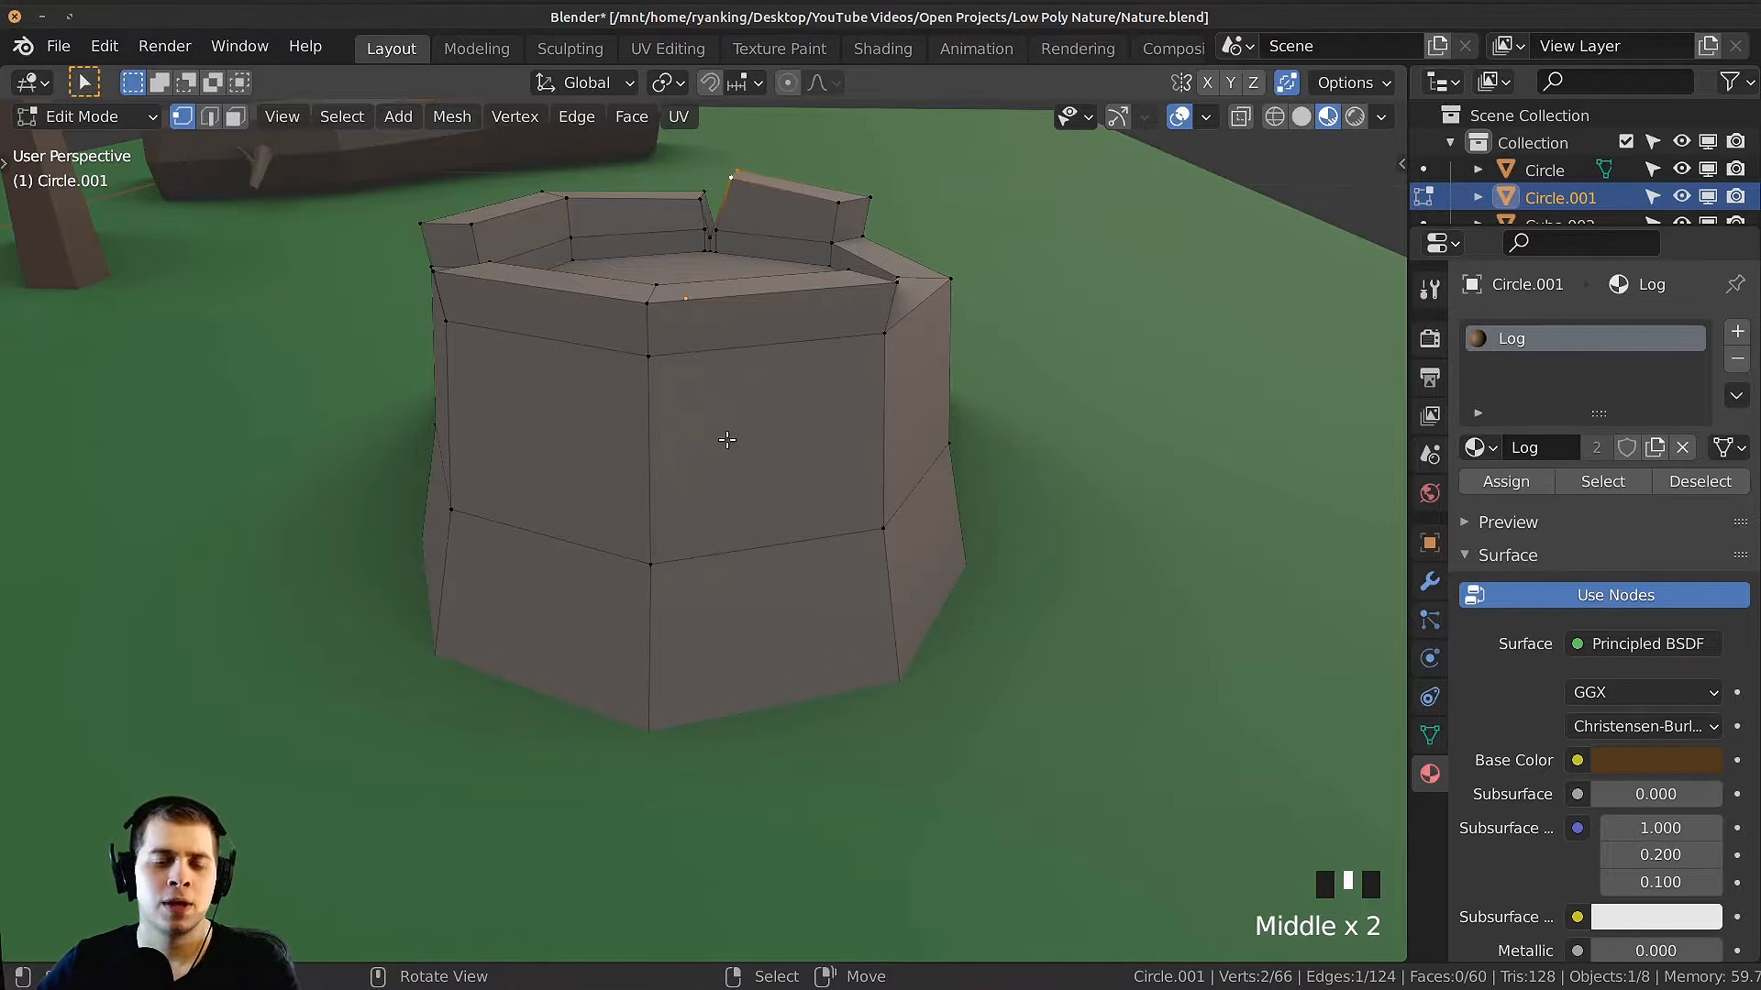
{"action": "left_click", "coordinate": [821, 598]}
{"action": "middle_click_drag", "start_coordinate": [820, 598], "coordinate": [971, 577]}
{"action": "key", "text": "e"}
{"action": "left_click", "coordinate": [1114, 589]}
Step: Scale down the root's end face, then rotate and move it toward the ground
{"action": "middle_click_drag", "start_coordinate": [1114, 589], "coordinate": [1028, 474]}
{"action": "key", "text": "s"}
{"action": "left_click", "coordinate": [1140, 531]}
{"action": "key", "text": "g"}
{"action": "left_click", "coordinate": [1150, 587]}
{"action": "key", "text": "r"}
{"action": "left_click", "coordinate": [1147, 605]}
{"action": "key", "text": "g"}
{"action": "left_click", "coordinate": [1130, 620]}
Step: Extrude a second root segment outward, shrink its end face and move it down toward the grass
{"action": "key", "text": "e"}
{"action": "left_click", "coordinate": [1137, 483]}
{"action": "key", "text": "s"}
{"action": "left_click", "coordinate": [1115, 487]}
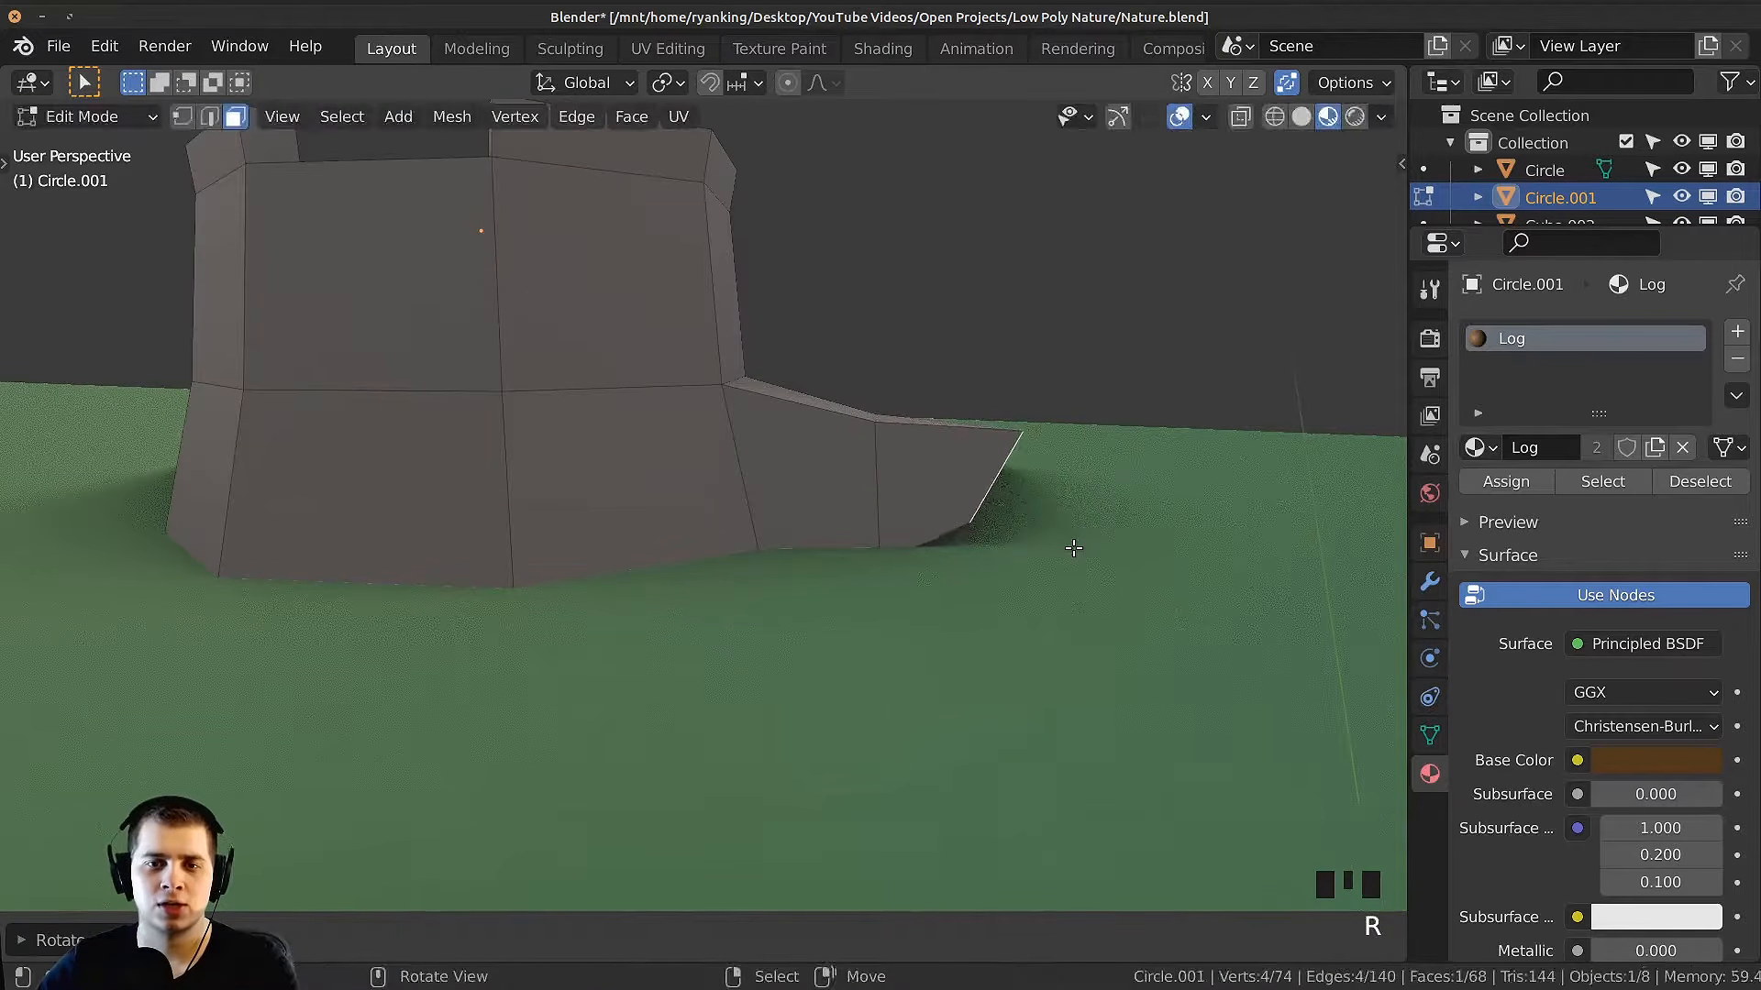
{"action": "key", "text": "g"}
{"action": "left_click", "coordinate": [1096, 578]}
Step: Extrude the root's tip once more, rotate and lower it into the ground, and leave Edit Mode
{"action": "key", "text": "e"}
{"action": "left_click", "coordinate": [1185, 571]}
{"action": "key", "text": "r"}
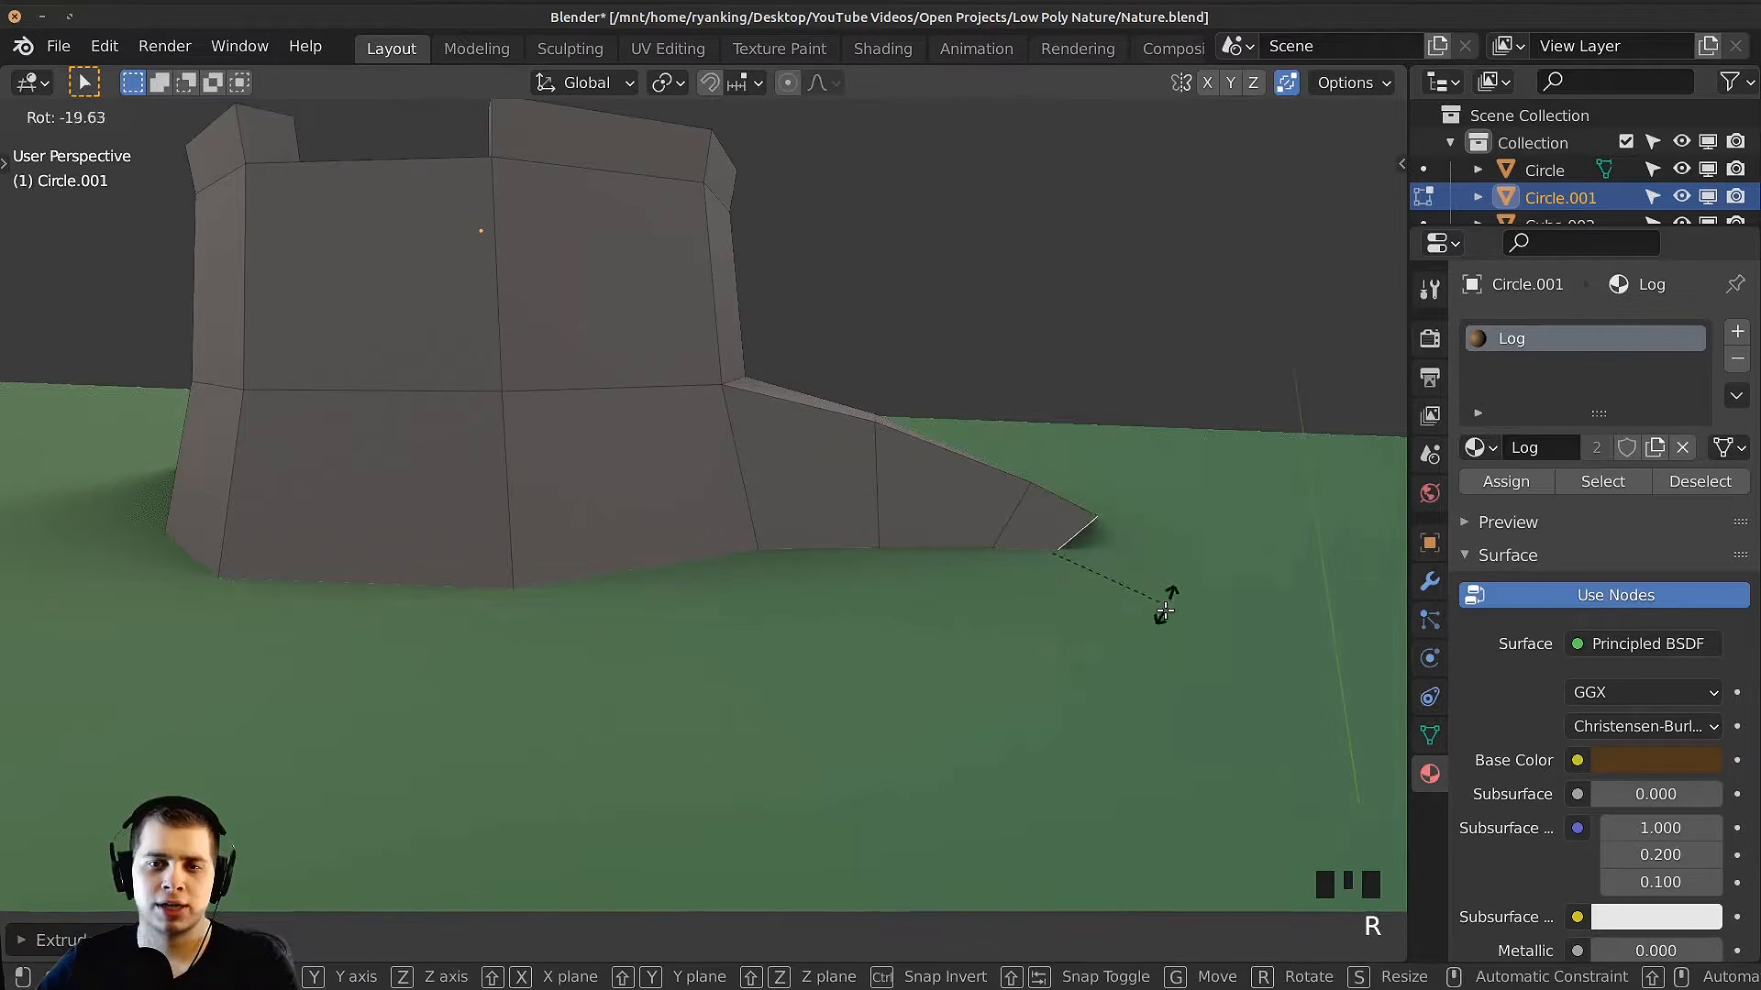
{"action": "left_click", "coordinate": [1157, 607]}
{"action": "key", "text": "g"}
{"action": "left_click", "coordinate": [1145, 652]}
{"action": "key", "text": "Tab"}
{"action": "scroll", "coordinate": [1098, 543], "scroll_direction": "down", "scroll_amount": 1}
{"action": "middle_click_drag", "start_coordinate": [1096, 543], "coordinate": [891, 520]}
Step: Enter Edit Mode and add one centred vertical loop cut through another side panel of the stump
{"action": "key", "text": "Tab"}
{"action": "middle_click_drag", "start_coordinate": [791, 603], "coordinate": [711, 594]}
{"action": "scroll", "coordinate": [896, 597], "scroll_direction": "up", "scroll_amount": 1}
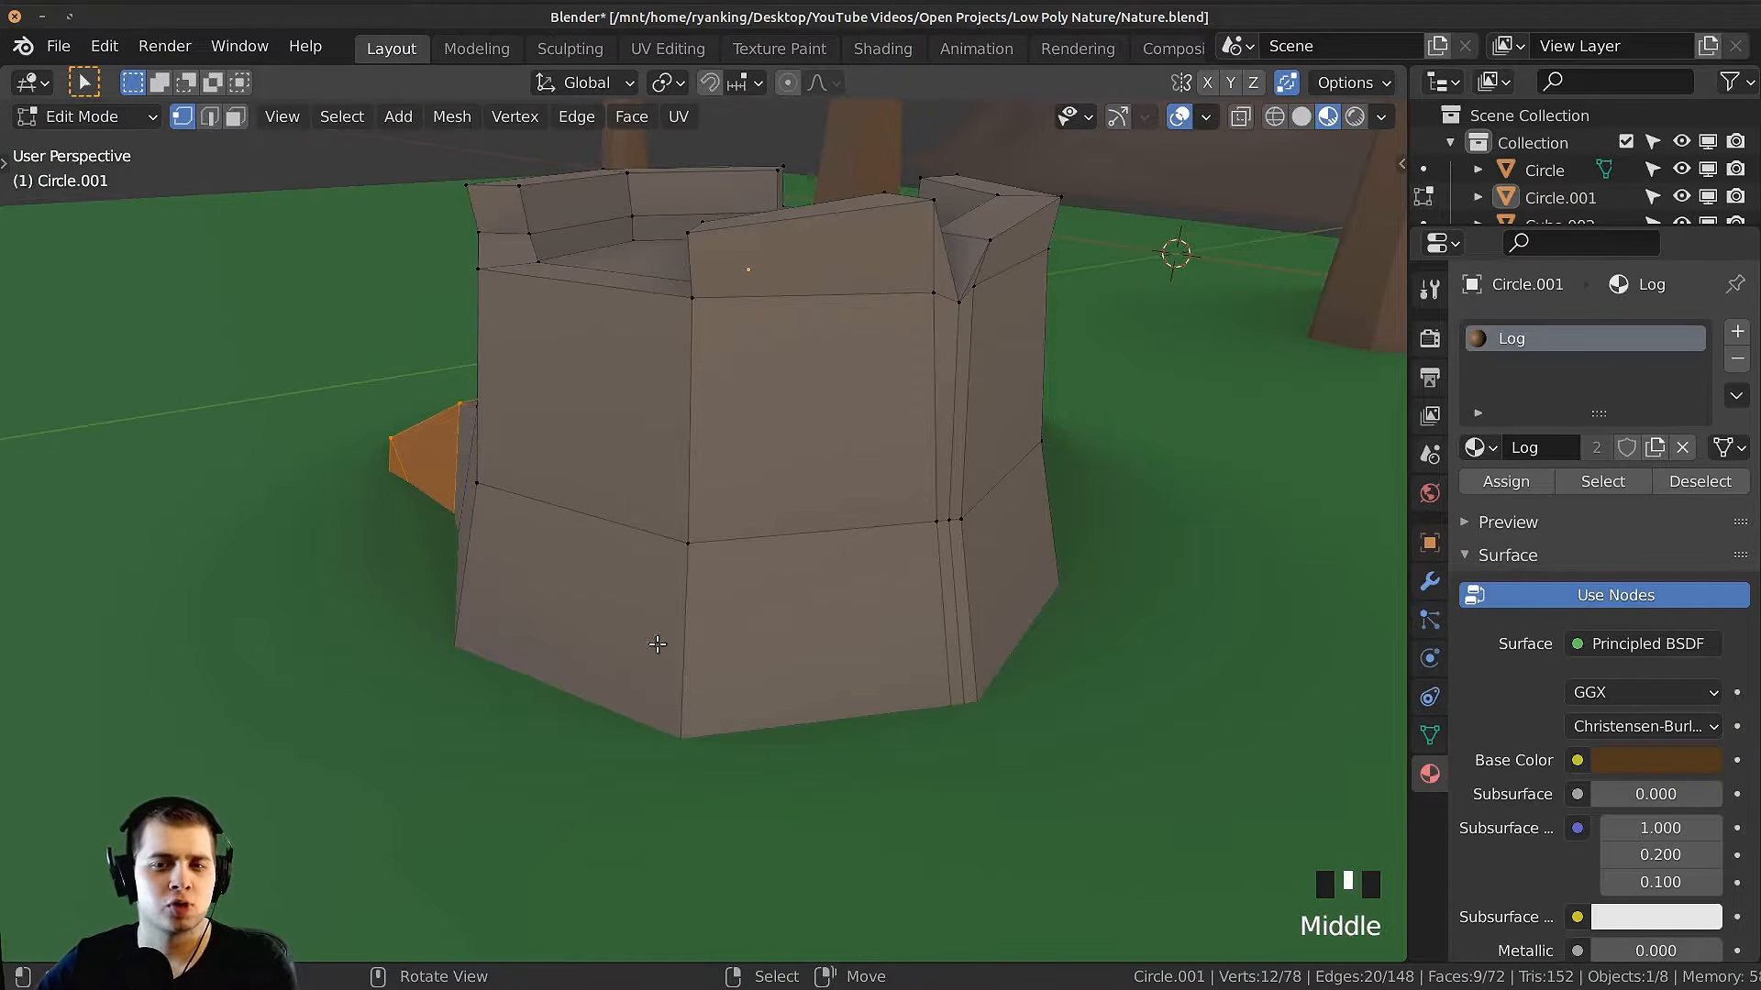
{"action": "key", "text": "ctrl+r"}
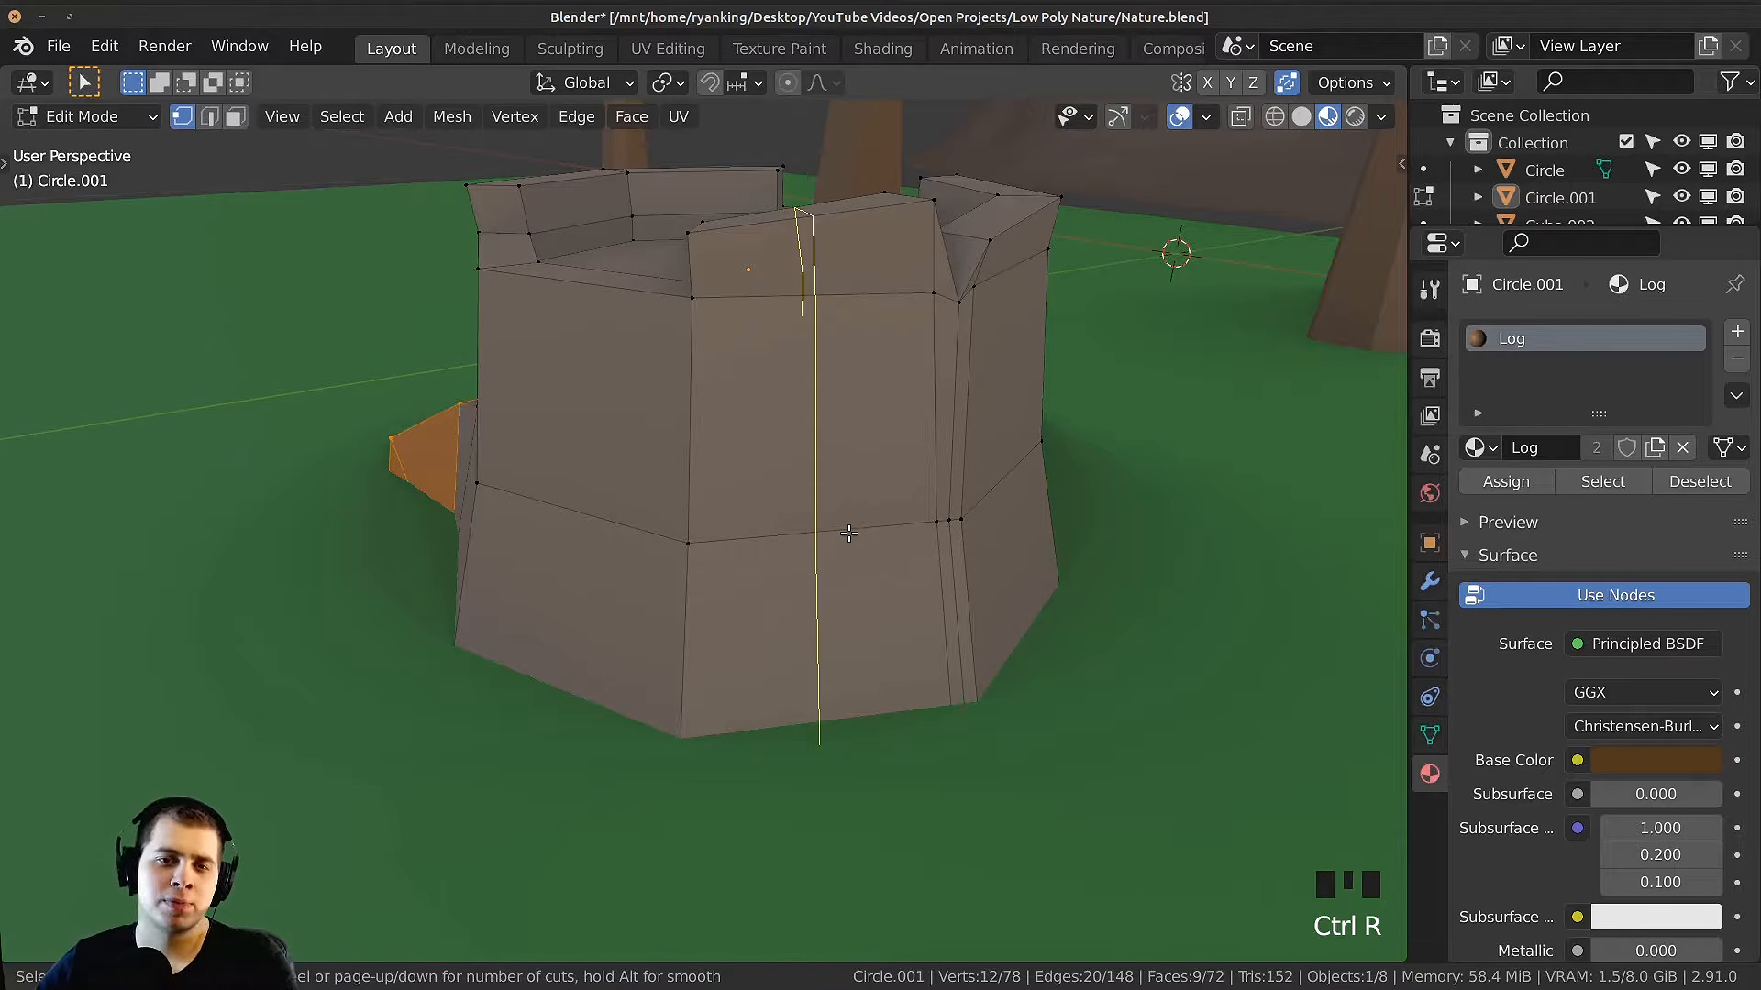
{"action": "left_click", "coordinate": [856, 515]}
{"action": "right_click", "coordinate": [855, 516]}
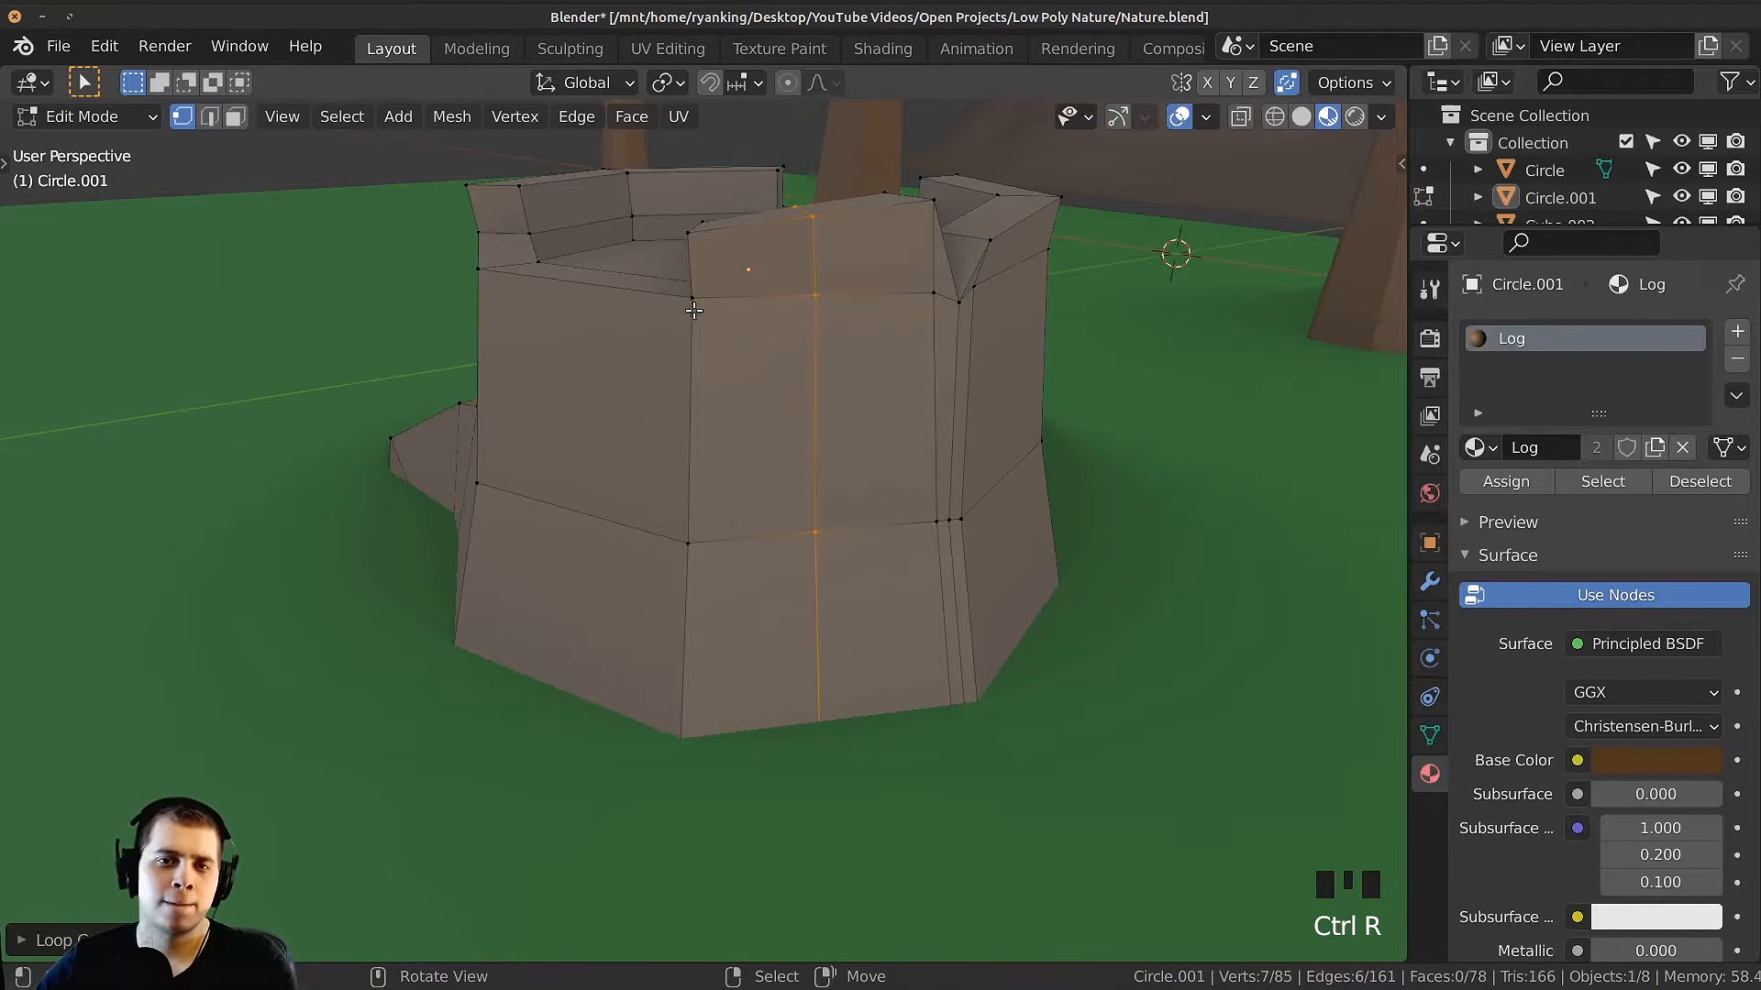
Step: Slide the two ring vertices on either side of the new cut down along their vertical edges
{"action": "middle_click_drag", "start_coordinate": [694, 310], "coordinate": [734, 490]}
{"action": "left_click", "coordinate": [780, 528]}
{"action": "key", "text": "g"}
{"action": "key", "text": "g"}
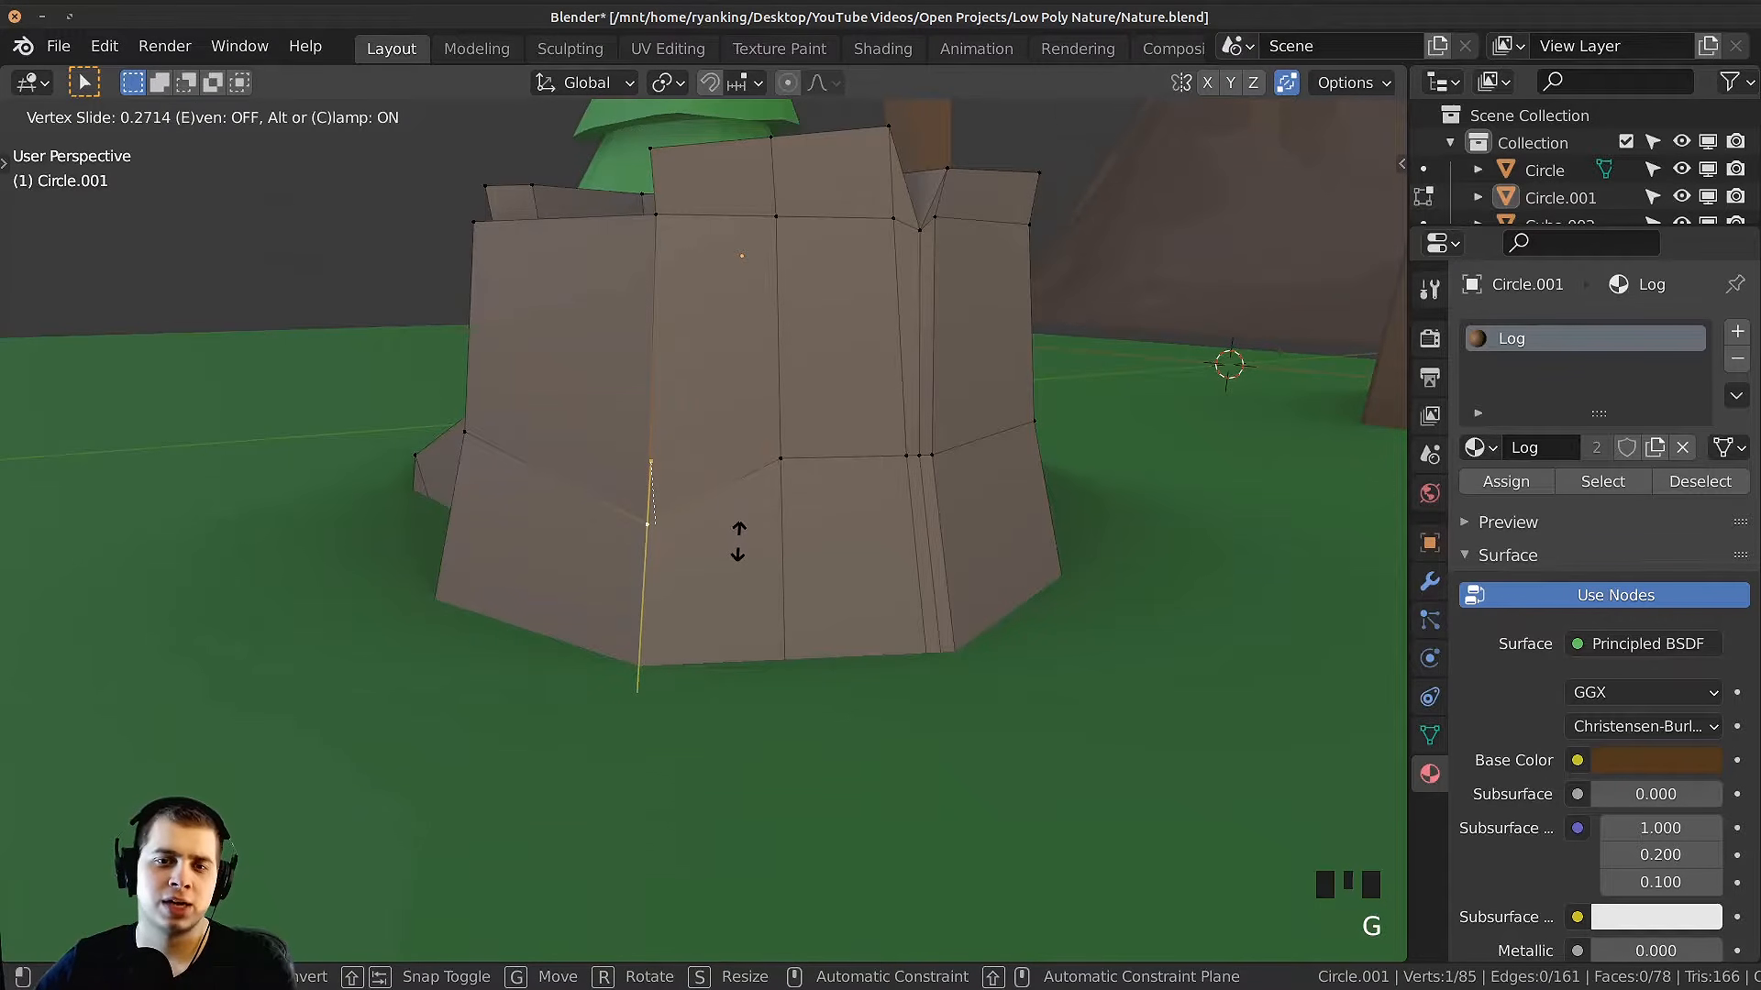
{"action": "left_click", "coordinate": [737, 541]}
{"action": "right_click", "coordinate": [899, 458]}
{"action": "key", "text": "g"}
{"action": "key", "text": "g"}
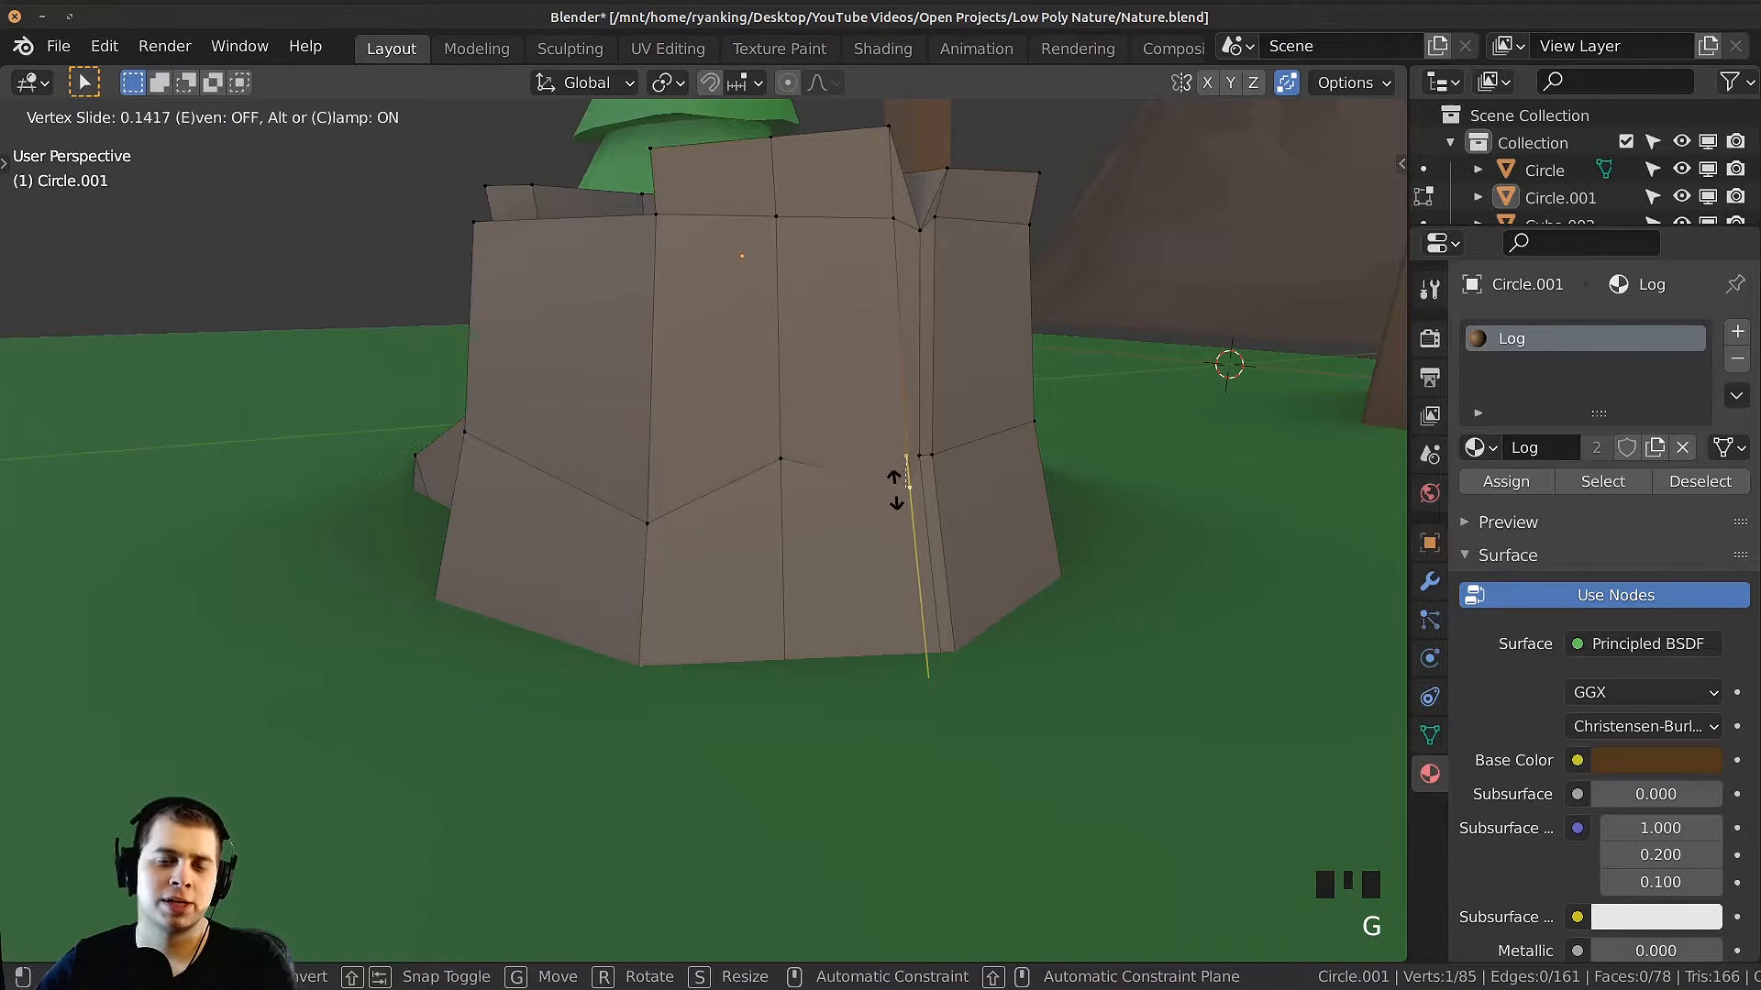
{"action": "left_click", "coordinate": [891, 510]}
{"action": "middle_click_drag", "start_coordinate": [891, 514], "coordinate": [904, 560]}
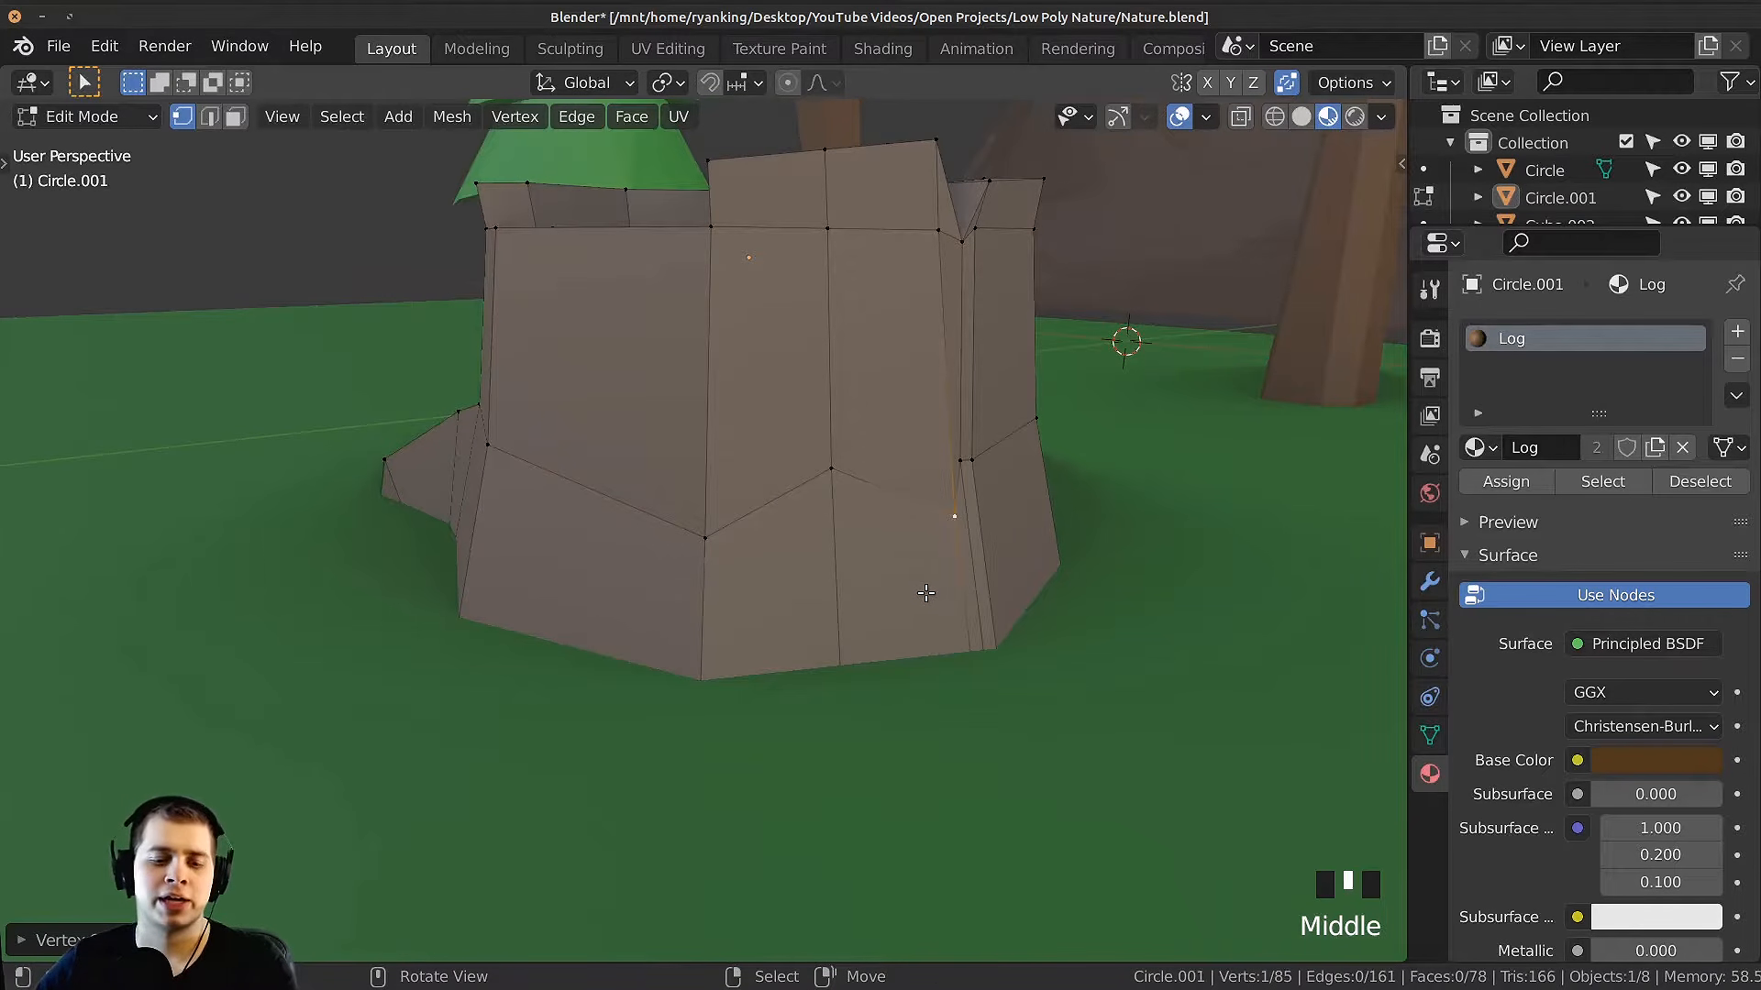
Step: Select the two lower faces beside the new cut, extrude them outward as a second root and scale down their ends
{"action": "right_click", "coordinate": [852, 582]}
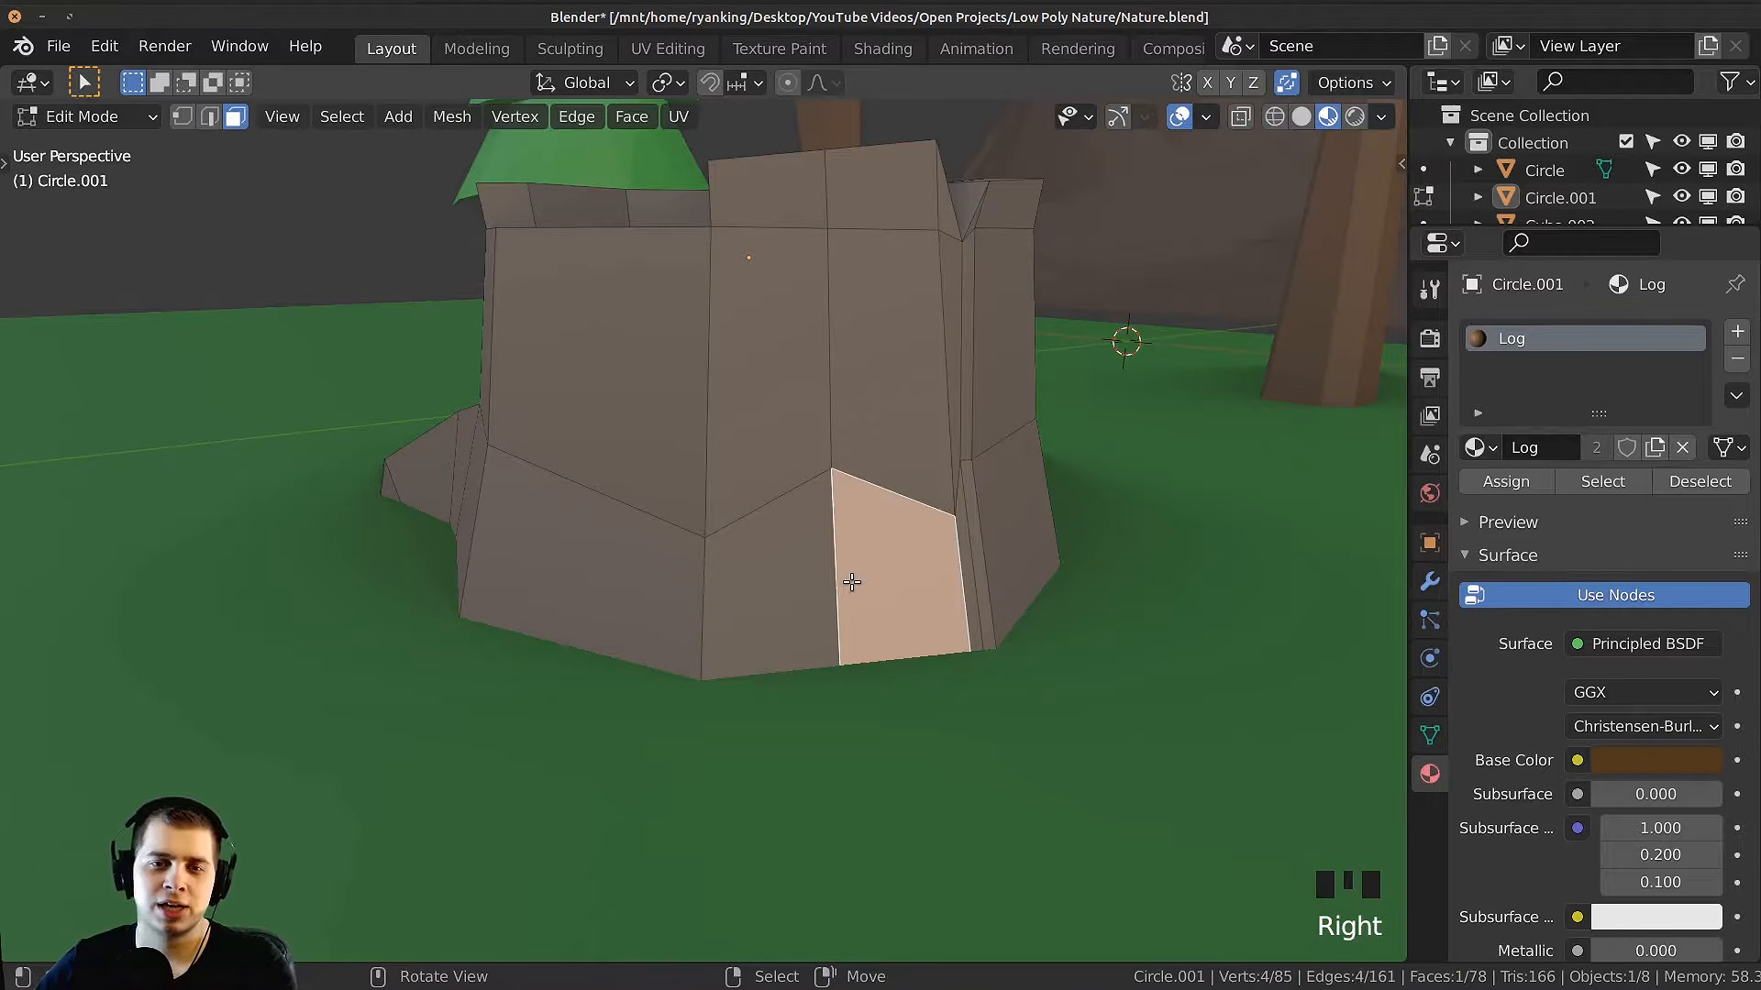
{"action": "right_click", "coordinate": [772, 578], "text": "shift"}
{"action": "middle_click_drag", "start_coordinate": [829, 532], "coordinate": [894, 500]}
{"action": "middle_click_drag", "start_coordinate": [894, 500], "coordinate": [905, 487], "text": "shift"}
{"action": "key", "text": "e"}
{"action": "left_click", "coordinate": [1118, 435]}
{"action": "key", "text": "s"}
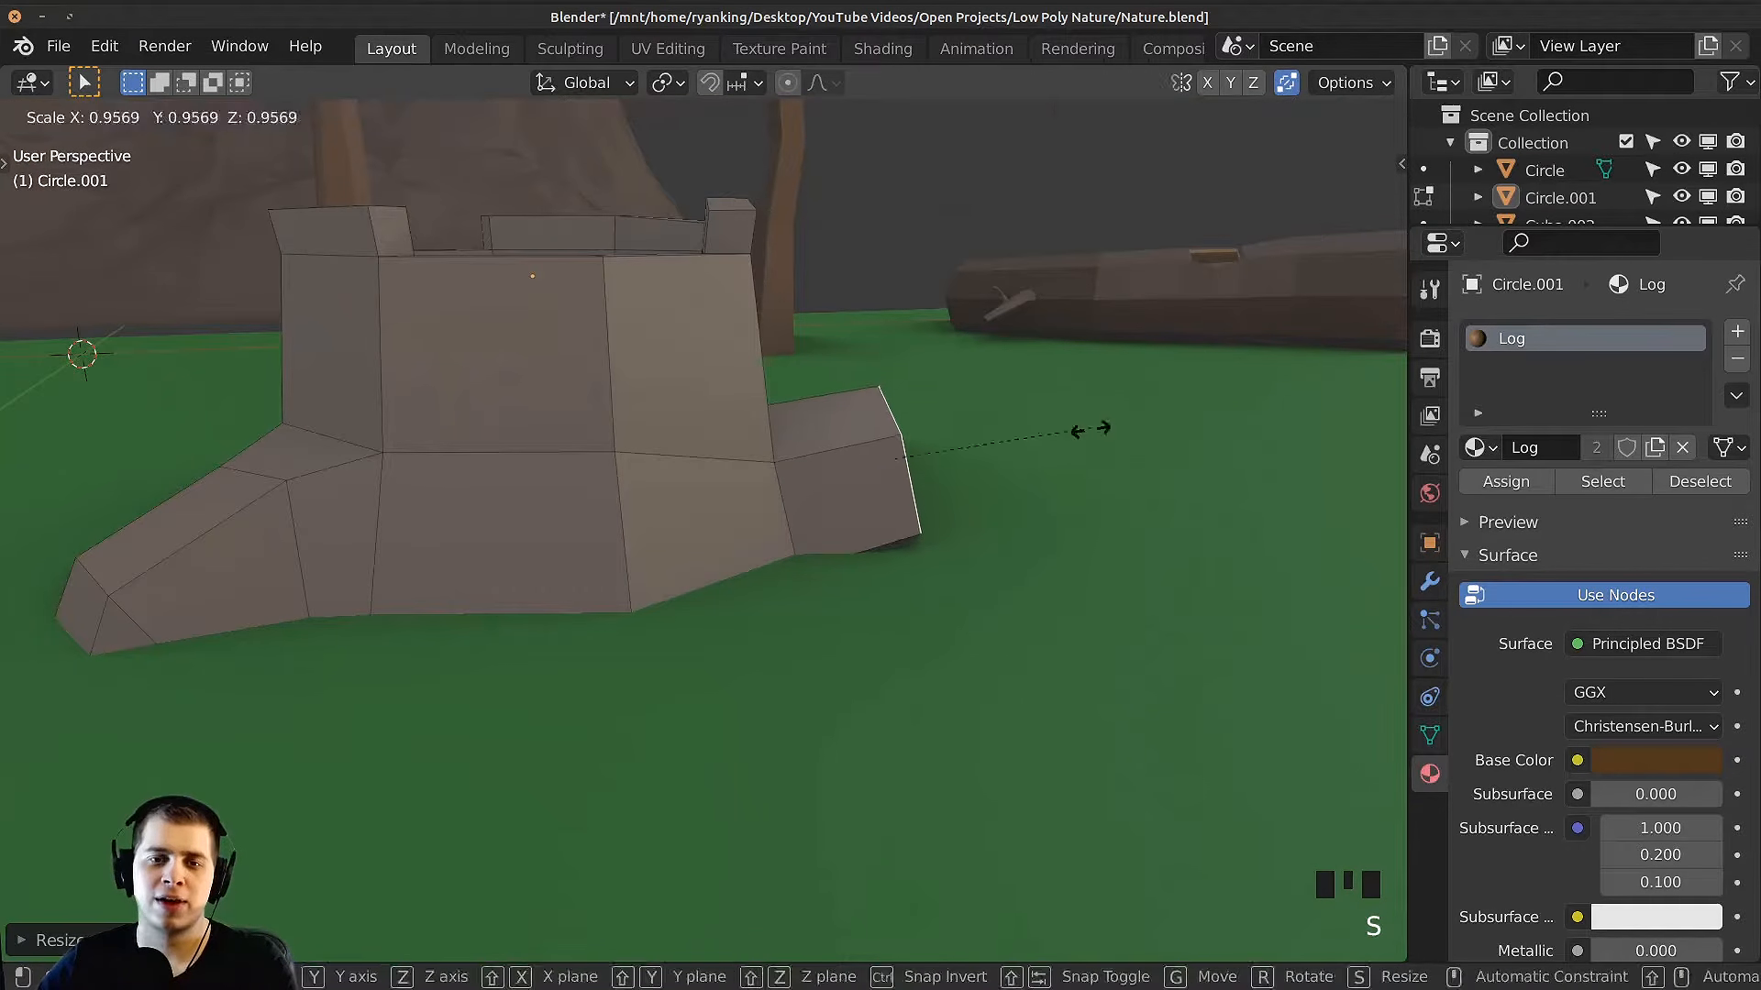
{"action": "left_click", "coordinate": [1082, 427]}
Step: Shrink and rotate the second root's end faces, then move them down toward the grass
{"action": "middle_click_drag", "start_coordinate": [1077, 428], "coordinate": [656, 443]}
{"action": "middle_click_drag", "start_coordinate": [765, 551], "coordinate": [1113, 591]}
{"action": "key", "text": "s"}
{"action": "key", "text": "r"}
{"action": "left_click", "coordinate": [1054, 555]}
{"action": "key", "text": "g"}
{"action": "left_click", "coordinate": [1107, 617]}
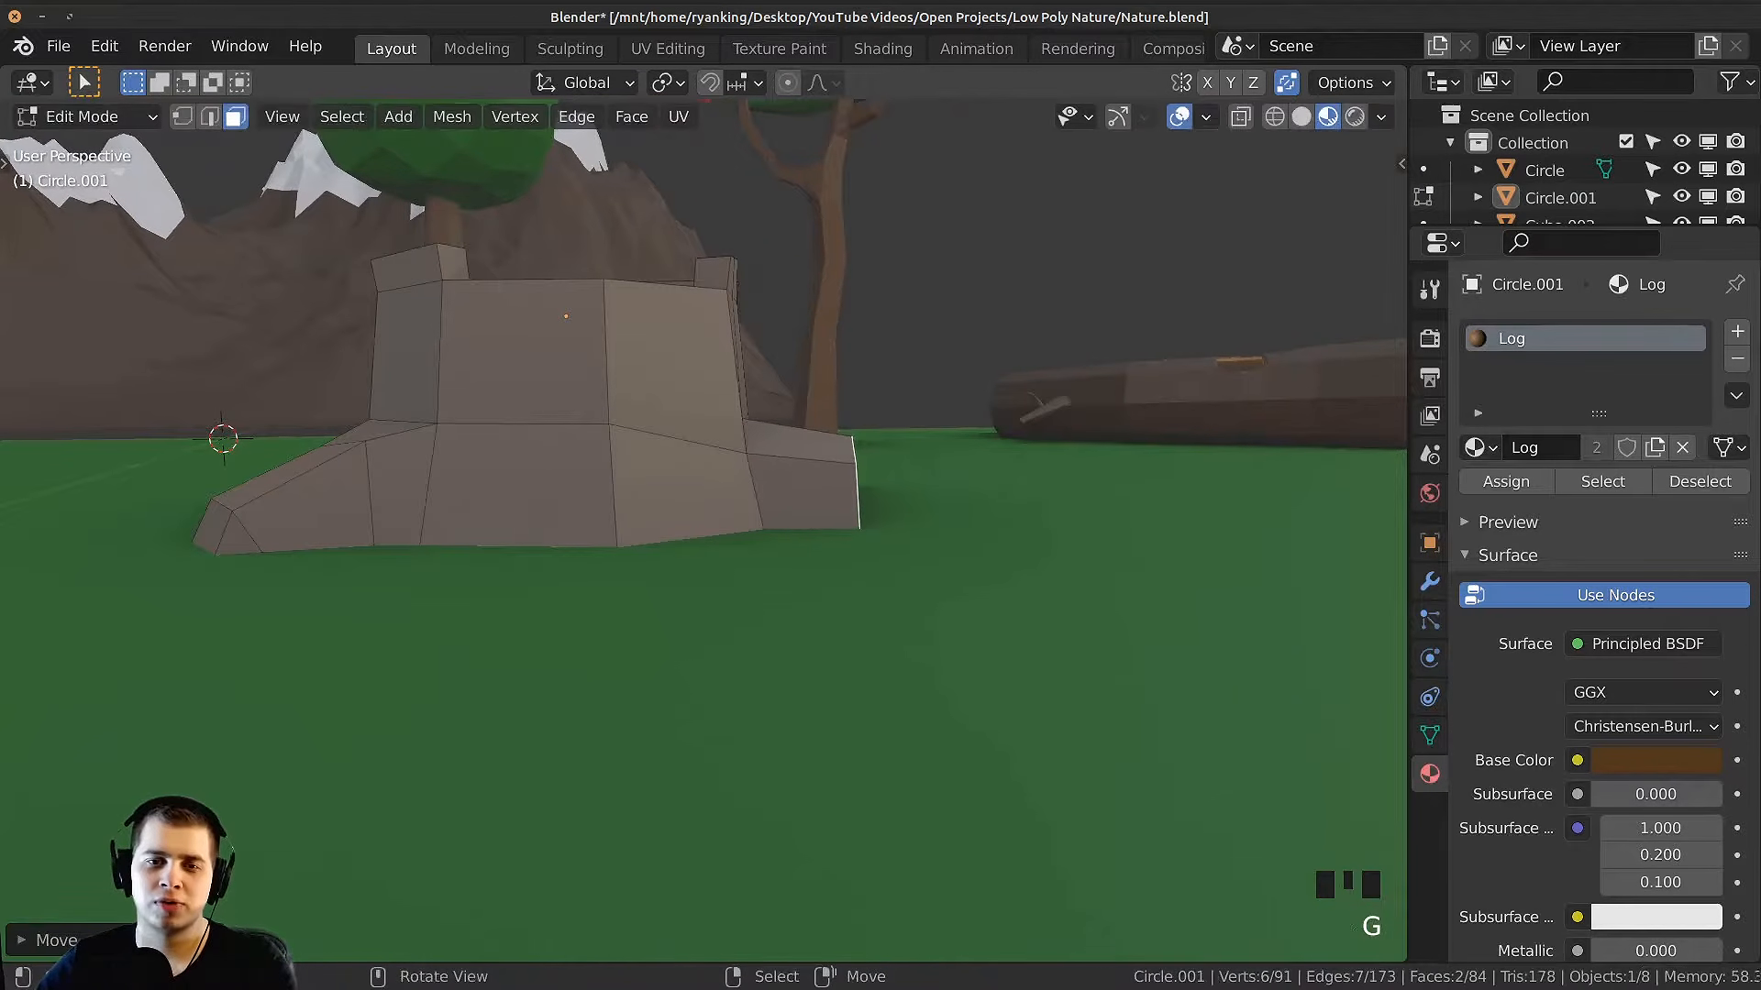
Step: Refine the size, tilt and position of the second root's end faces until they stand nearly upright
{"action": "key", "text": "s"}
{"action": "left_click", "coordinate": [1032, 594]}
{"action": "key", "text": "r"}
{"action": "left_click", "coordinate": [1018, 596]}
{"action": "key", "text": "g"}
{"action": "left_click", "coordinate": [1014, 598]}
{"action": "key", "text": "s"}
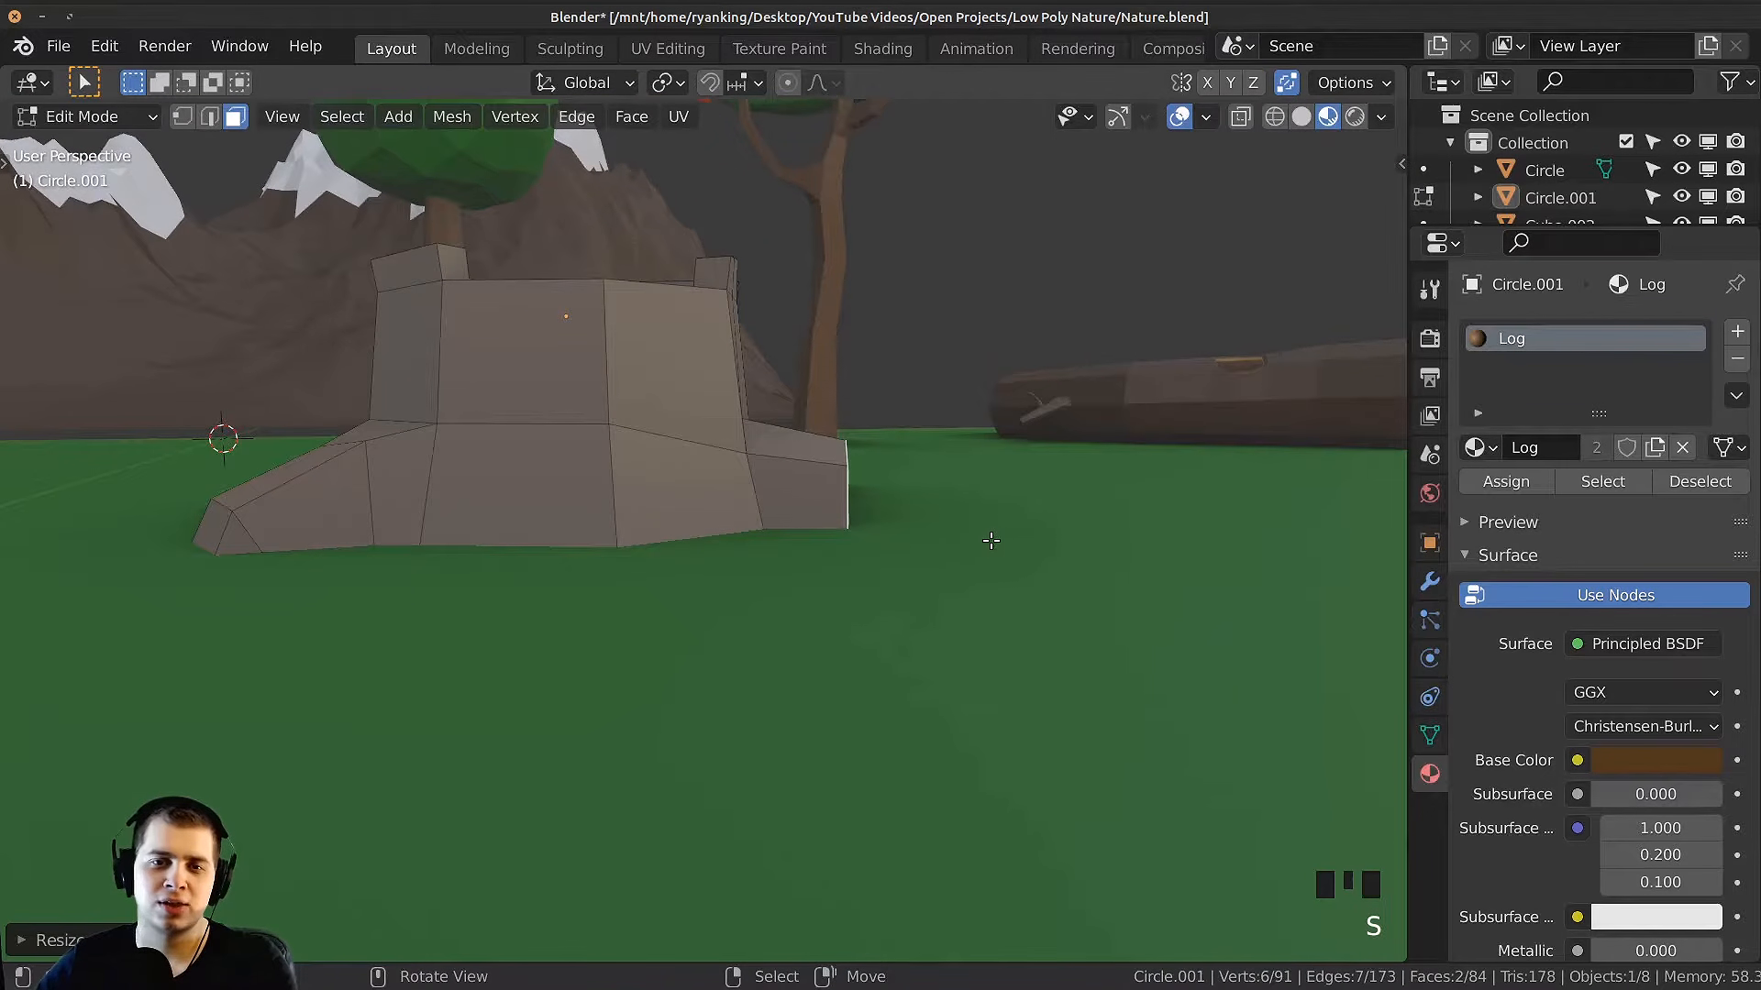
Step: Add another outward segment to the second root, then shrink, rotate and lower its end faces
{"action": "key", "text": "s"}
{"action": "key", "text": "r"}
{"action": "key", "text": "g"}
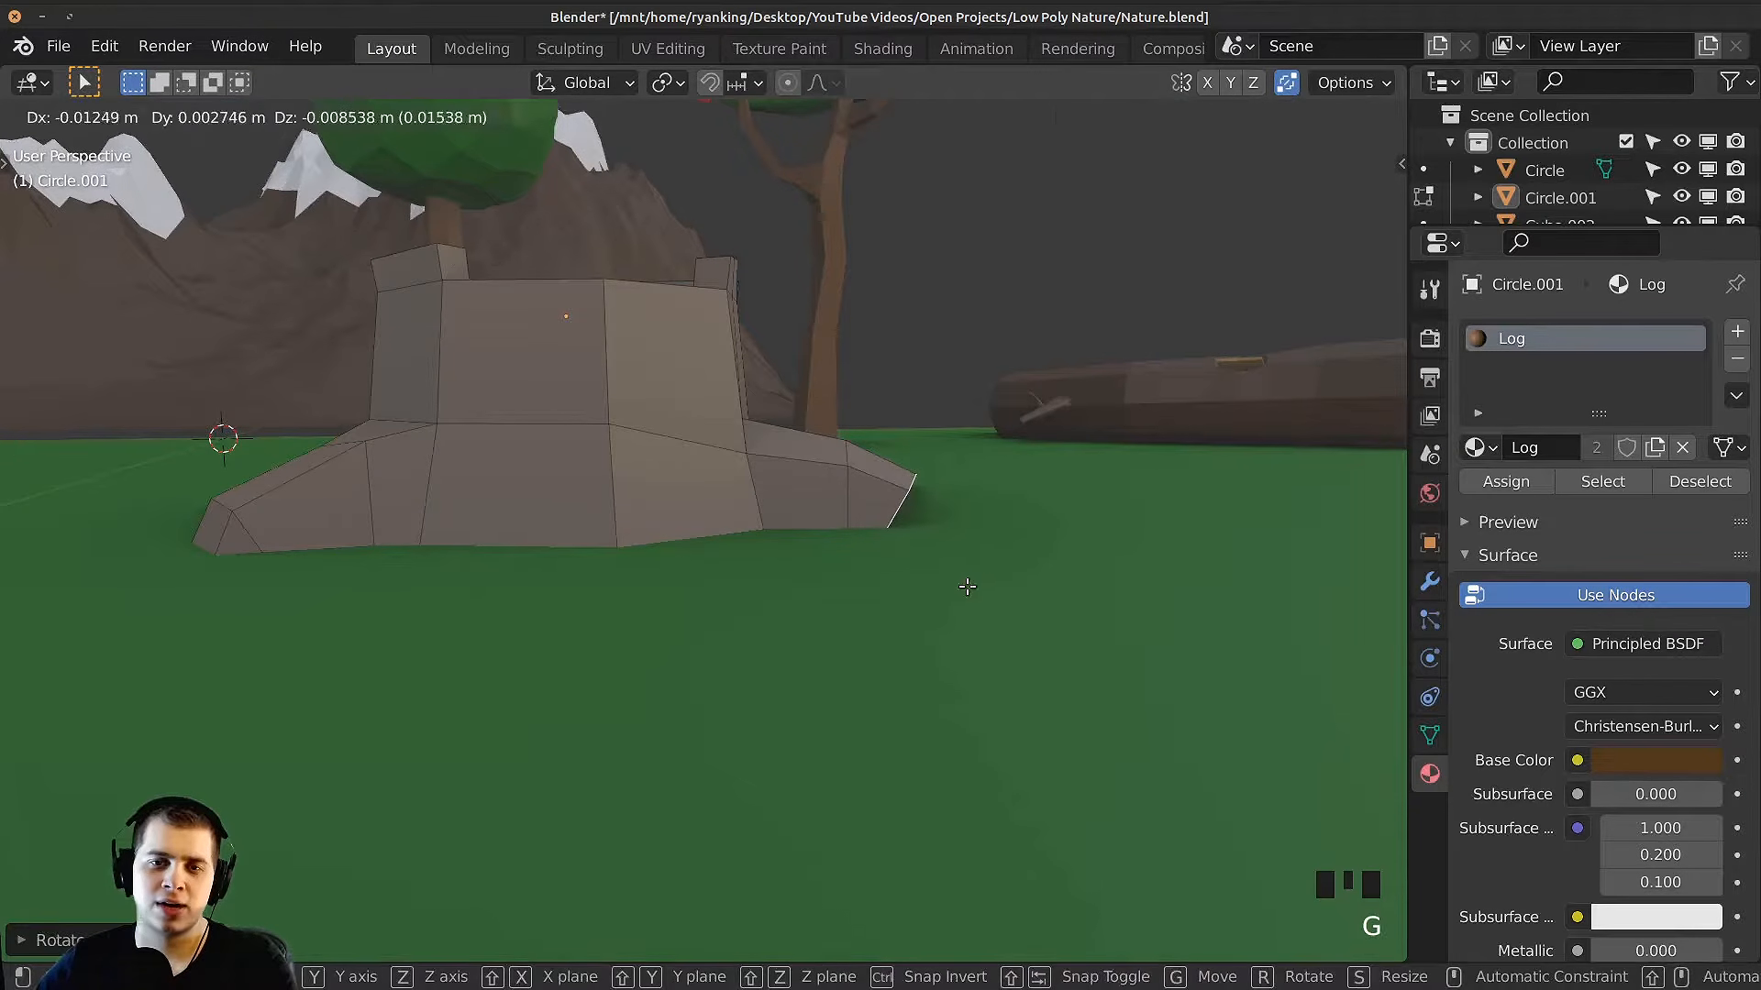
{"action": "left_click", "coordinate": [1018, 564]}
Step: Extrude the second root's tip once more, then shrink, rotate and lower it into the ground
{"action": "key", "text": "e"}
{"action": "left_click", "coordinate": [1075, 540]}
{"action": "key", "text": "s"}
{"action": "left_click", "coordinate": [1046, 550]}
{"action": "key", "text": "r"}
{"action": "left_click", "coordinate": [1005, 601]}
{"action": "key", "text": "r"}
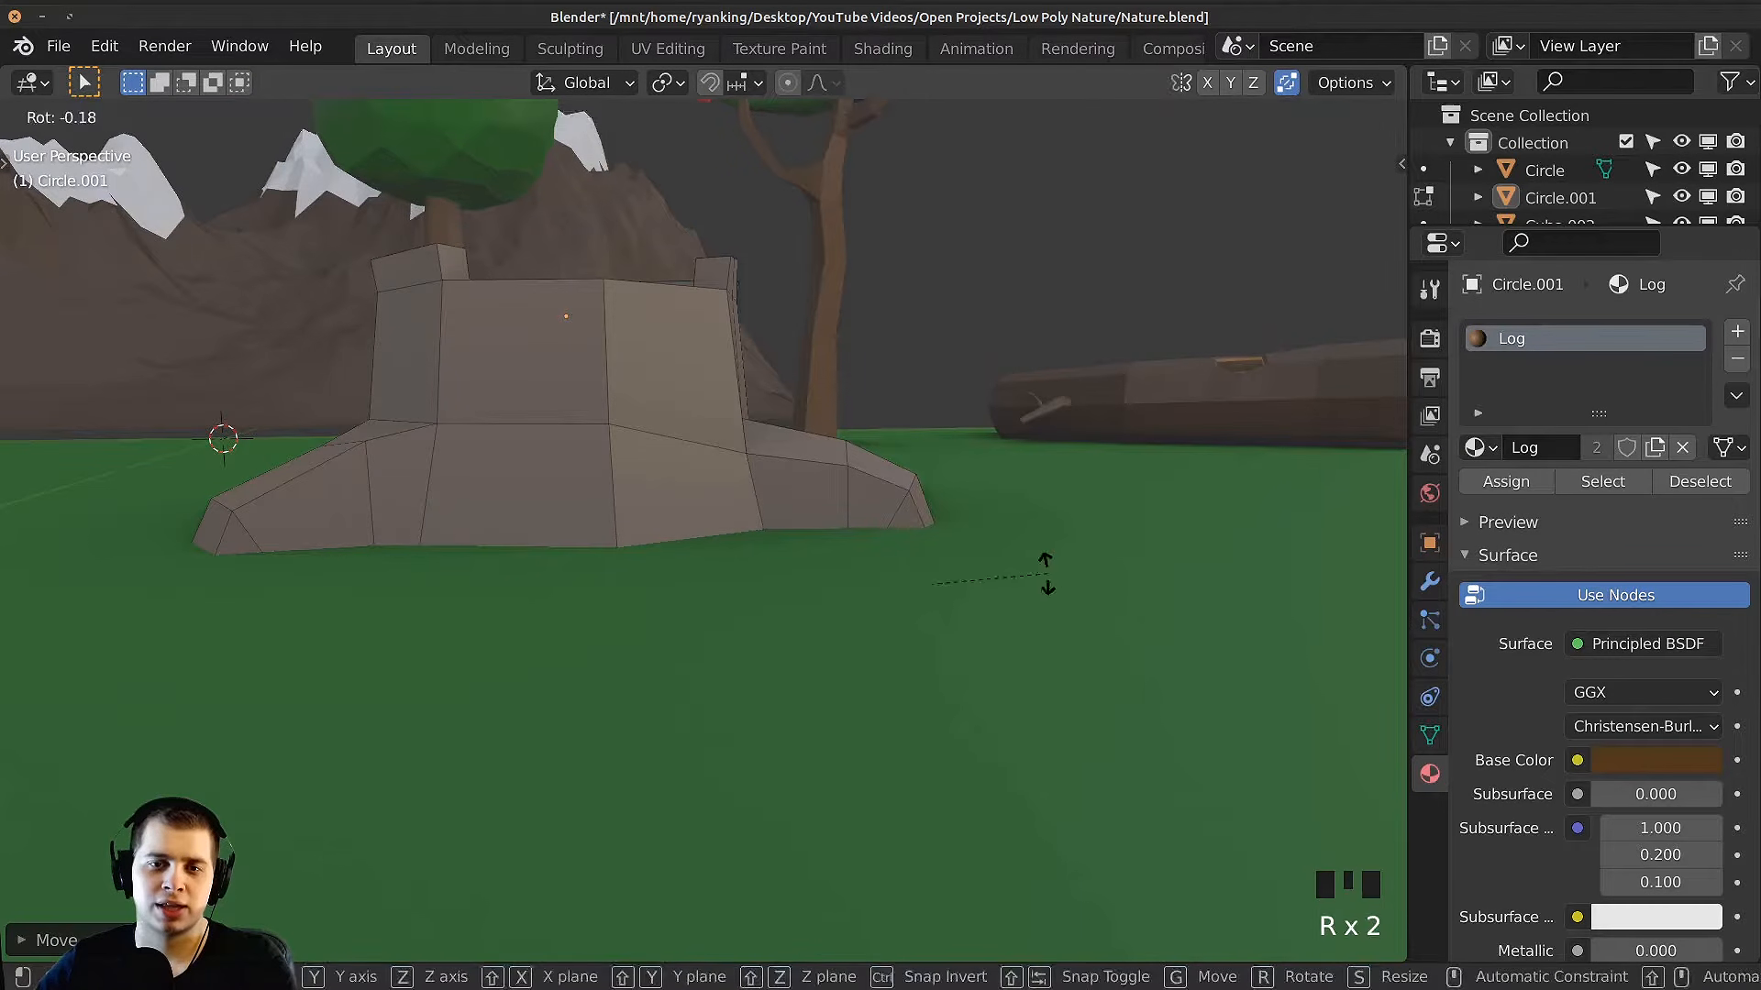
{"action": "key", "text": "g"}
{"action": "left_click", "coordinate": [1063, 571]}
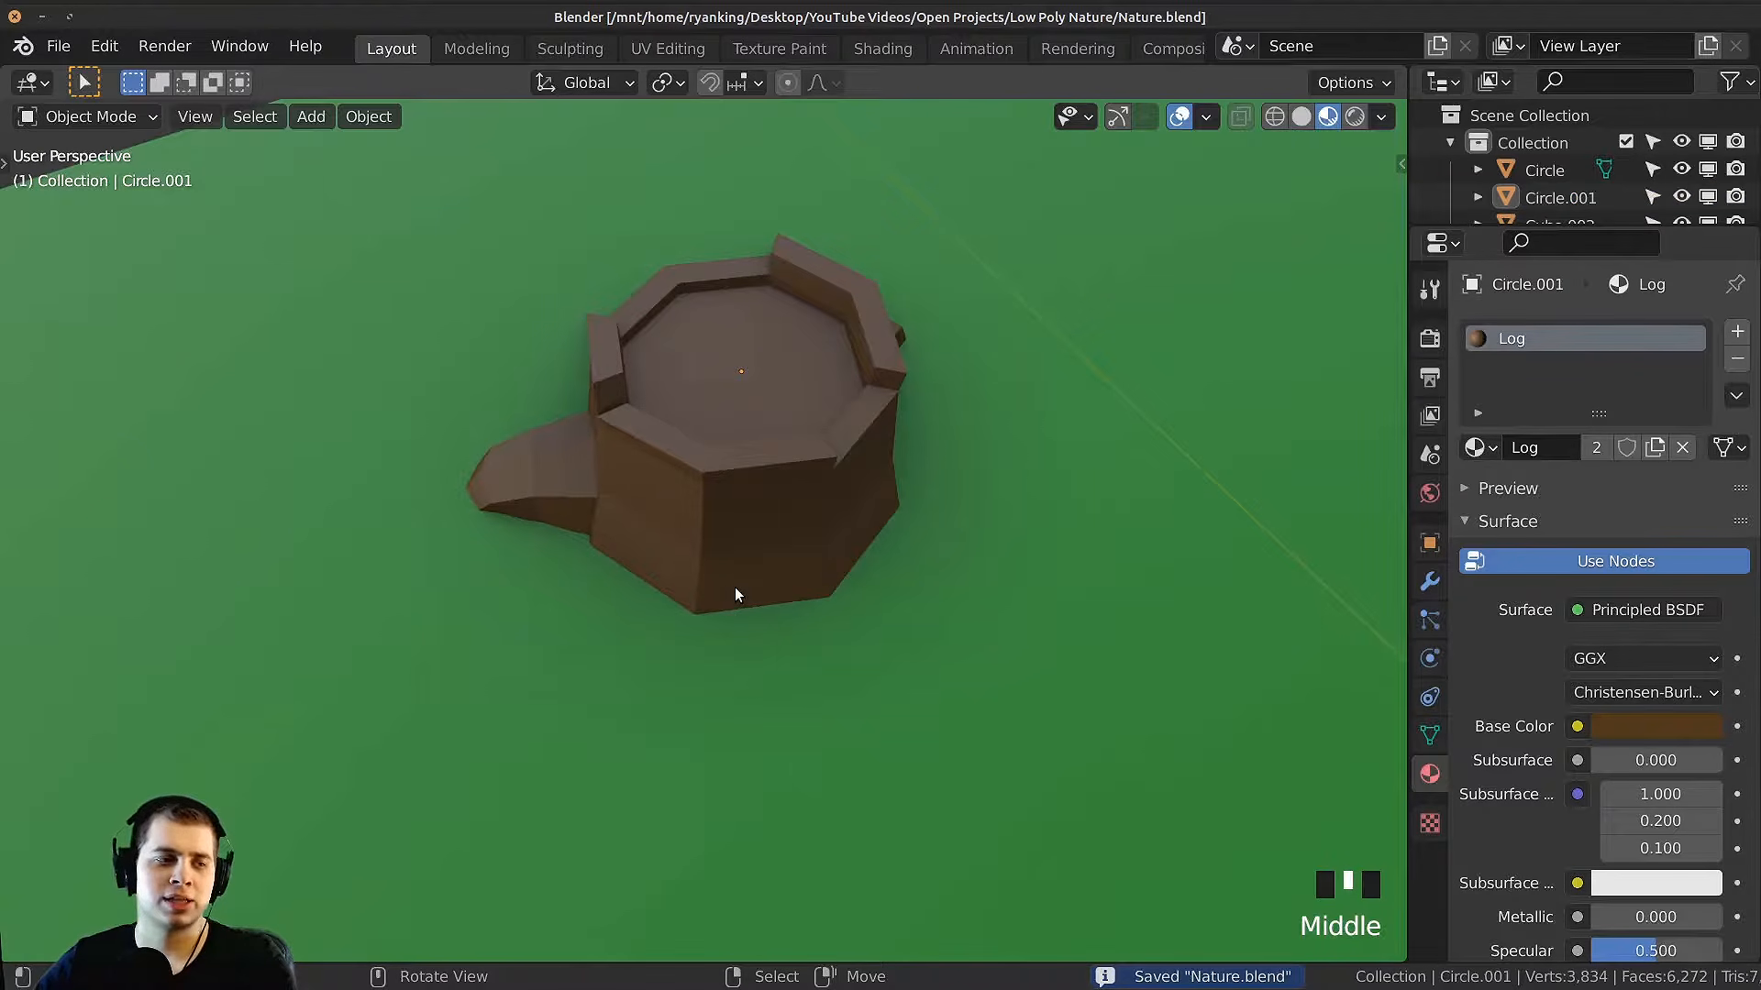
Step: In Edit Mode, add a centred vertical loop cut through a stump side panel that has no root yet
{"action": "key", "text": "Tab"}
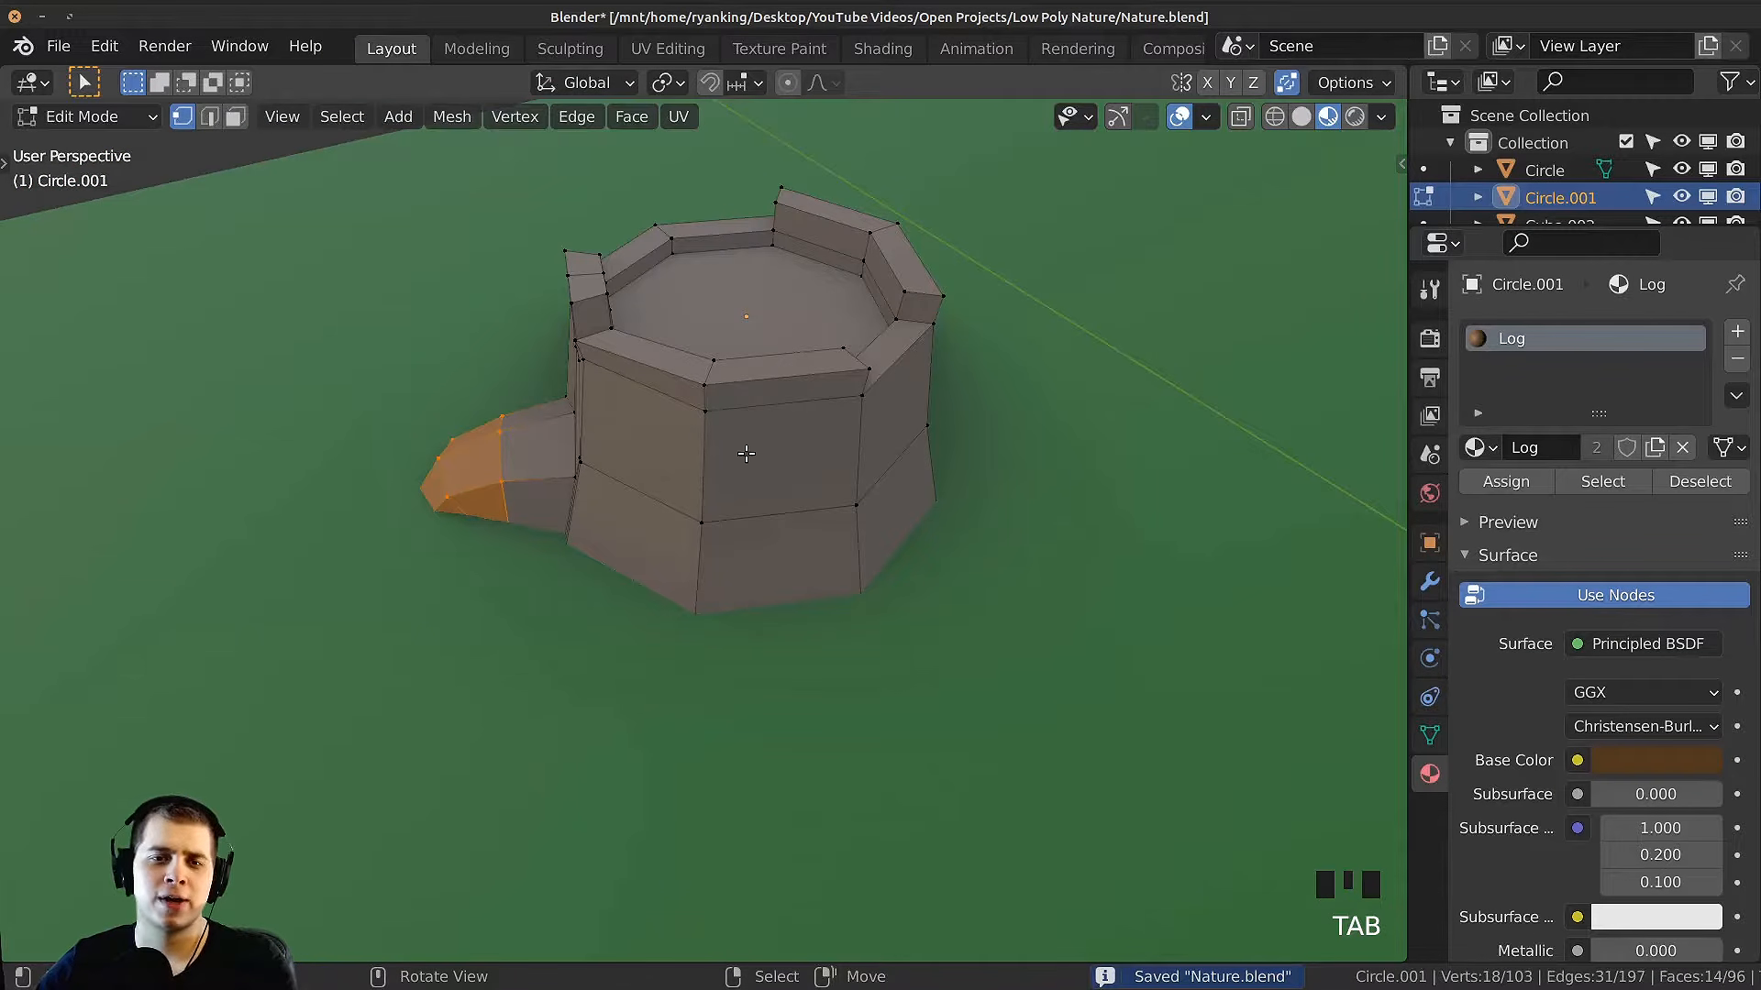
{"action": "middle_click_drag", "start_coordinate": [771, 423], "coordinate": [766, 371], "text": "shift"}
{"action": "key", "text": "ctrl+r"}
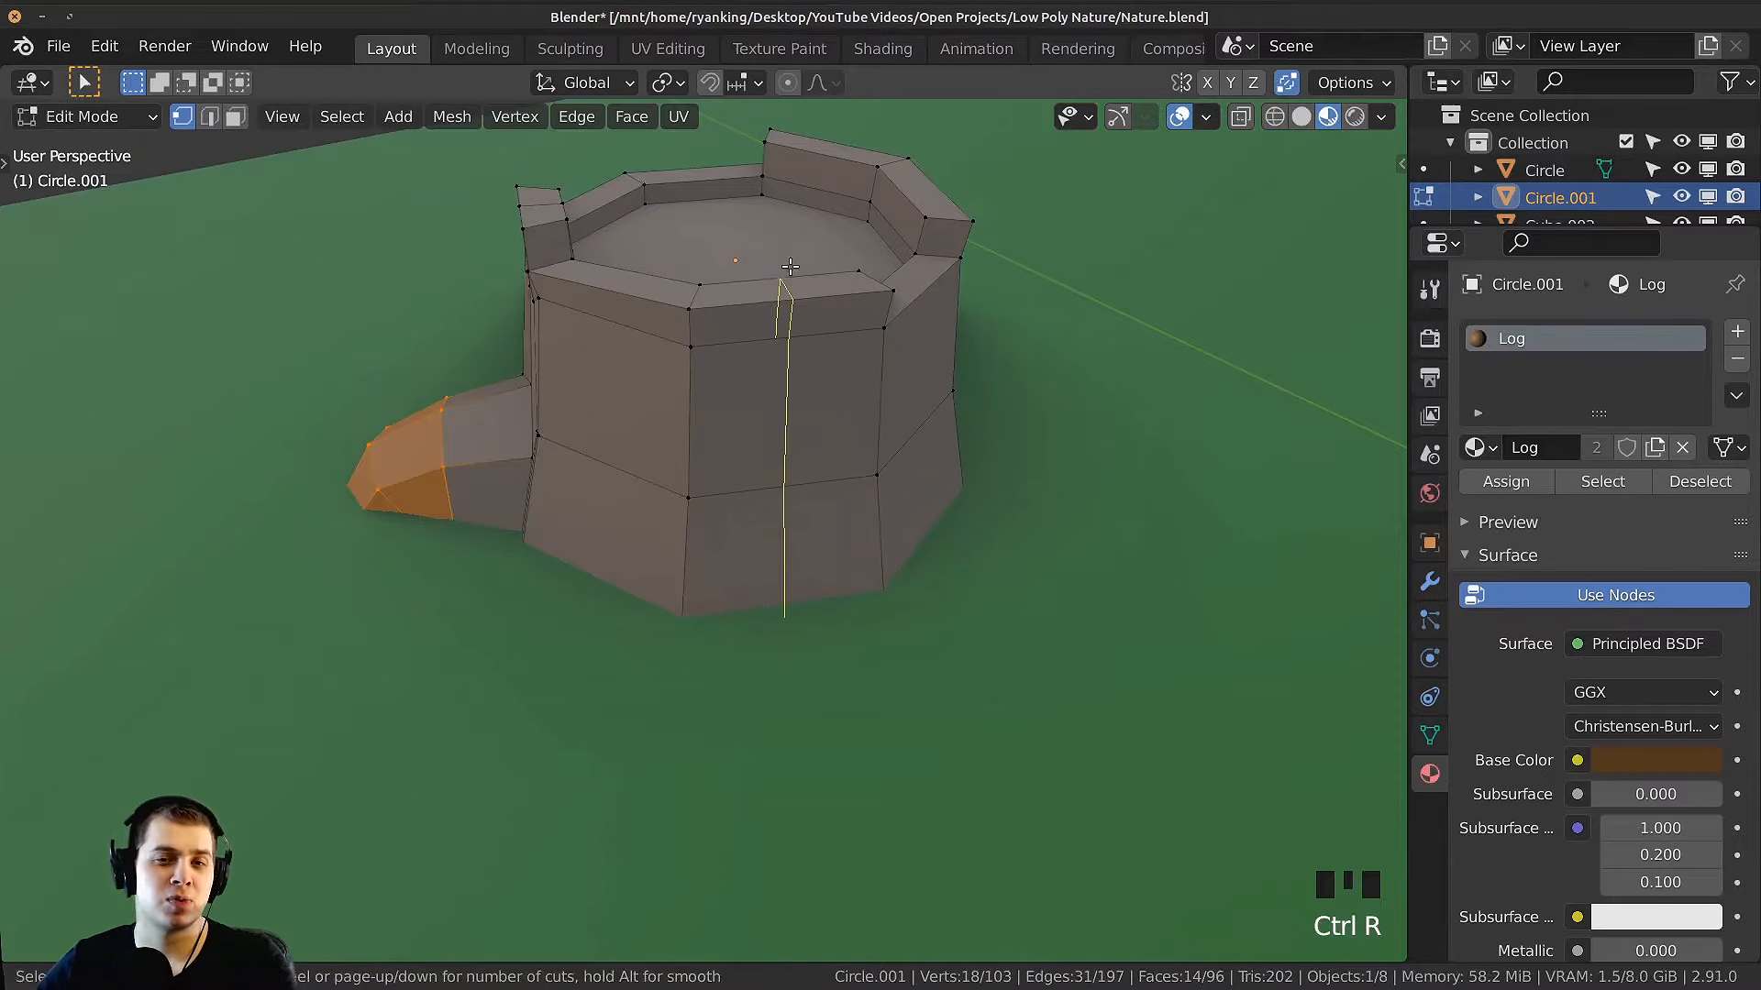
{"action": "left_click", "coordinate": [828, 315]}
{"action": "right_click", "coordinate": [807, 314]}
Step: Select the lower ring vertices at the new cut and the neighbouring corner, and move them down together
{"action": "middle_click_drag", "start_coordinate": [807, 315], "coordinate": [720, 483]}
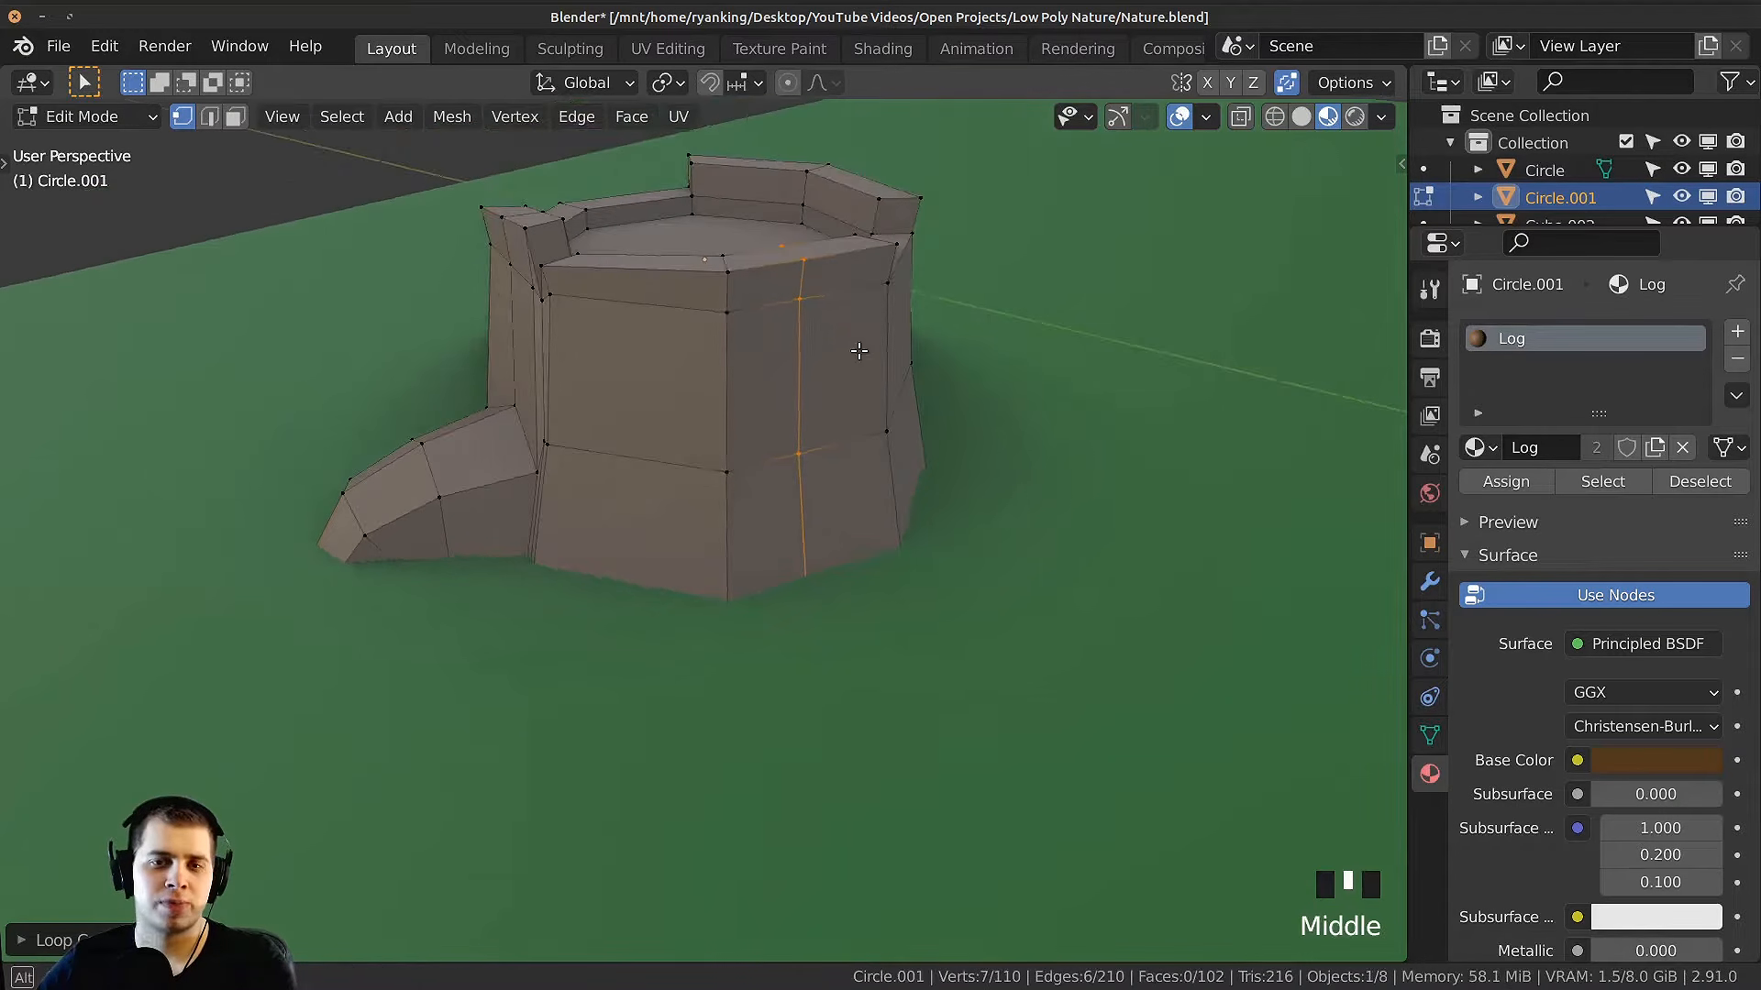
{"action": "right_click", "coordinate": [720, 483]}
{"action": "right_click", "coordinate": [798, 453], "text": "shift"}
{"action": "scroll", "coordinate": [834, 397], "scroll_direction": "up", "scroll_amount": 5}
{"action": "key", "text": "g"}
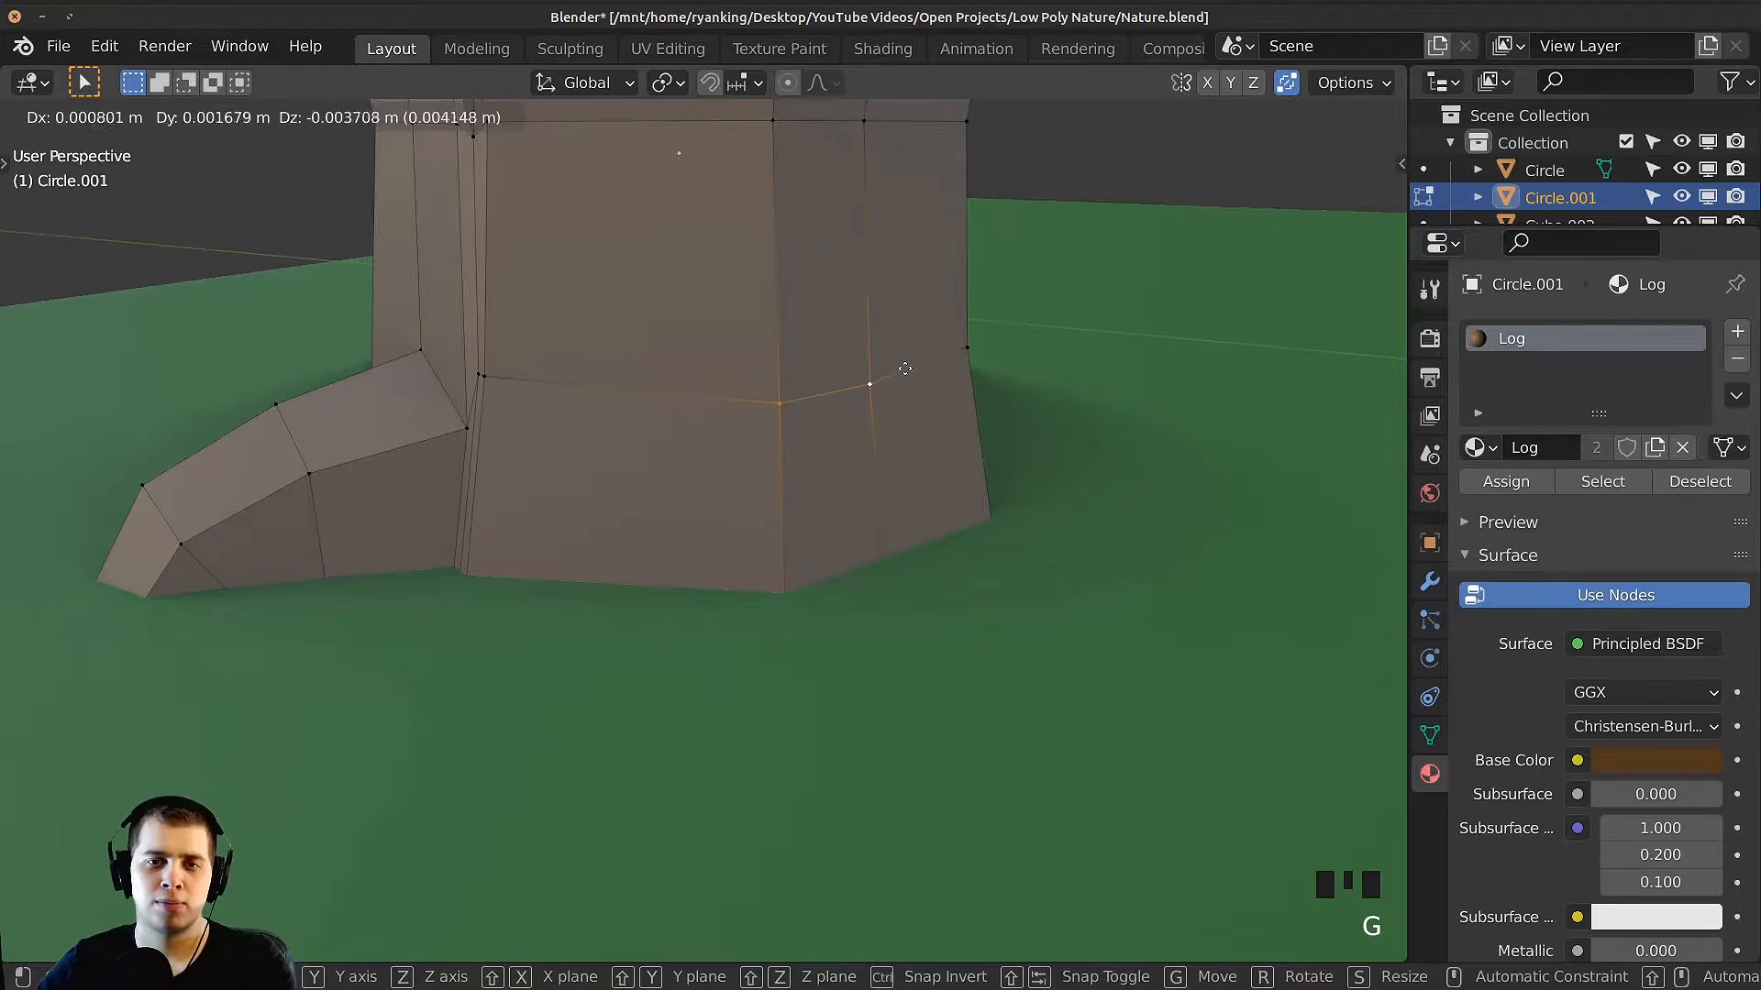
{"action": "left_click", "coordinate": [848, 424]}
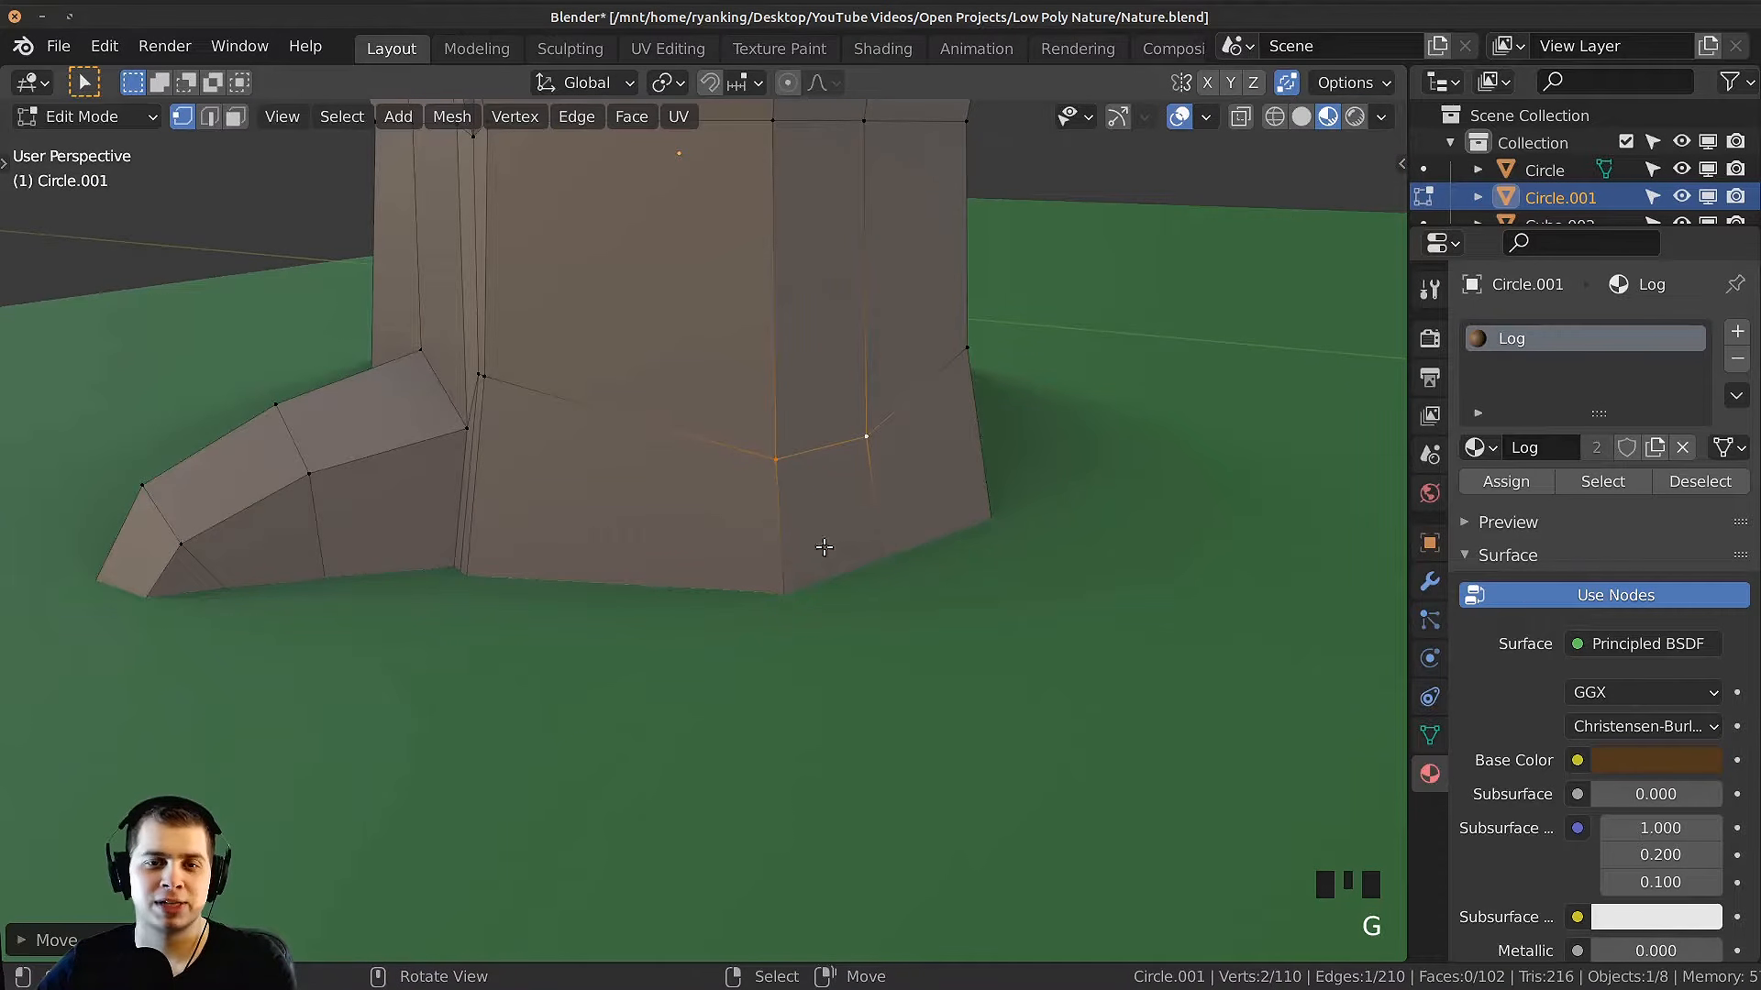
Step: Select the narrow lower face beside the new cut and extrude it outward to start a third root
{"action": "key", "text": "3"}
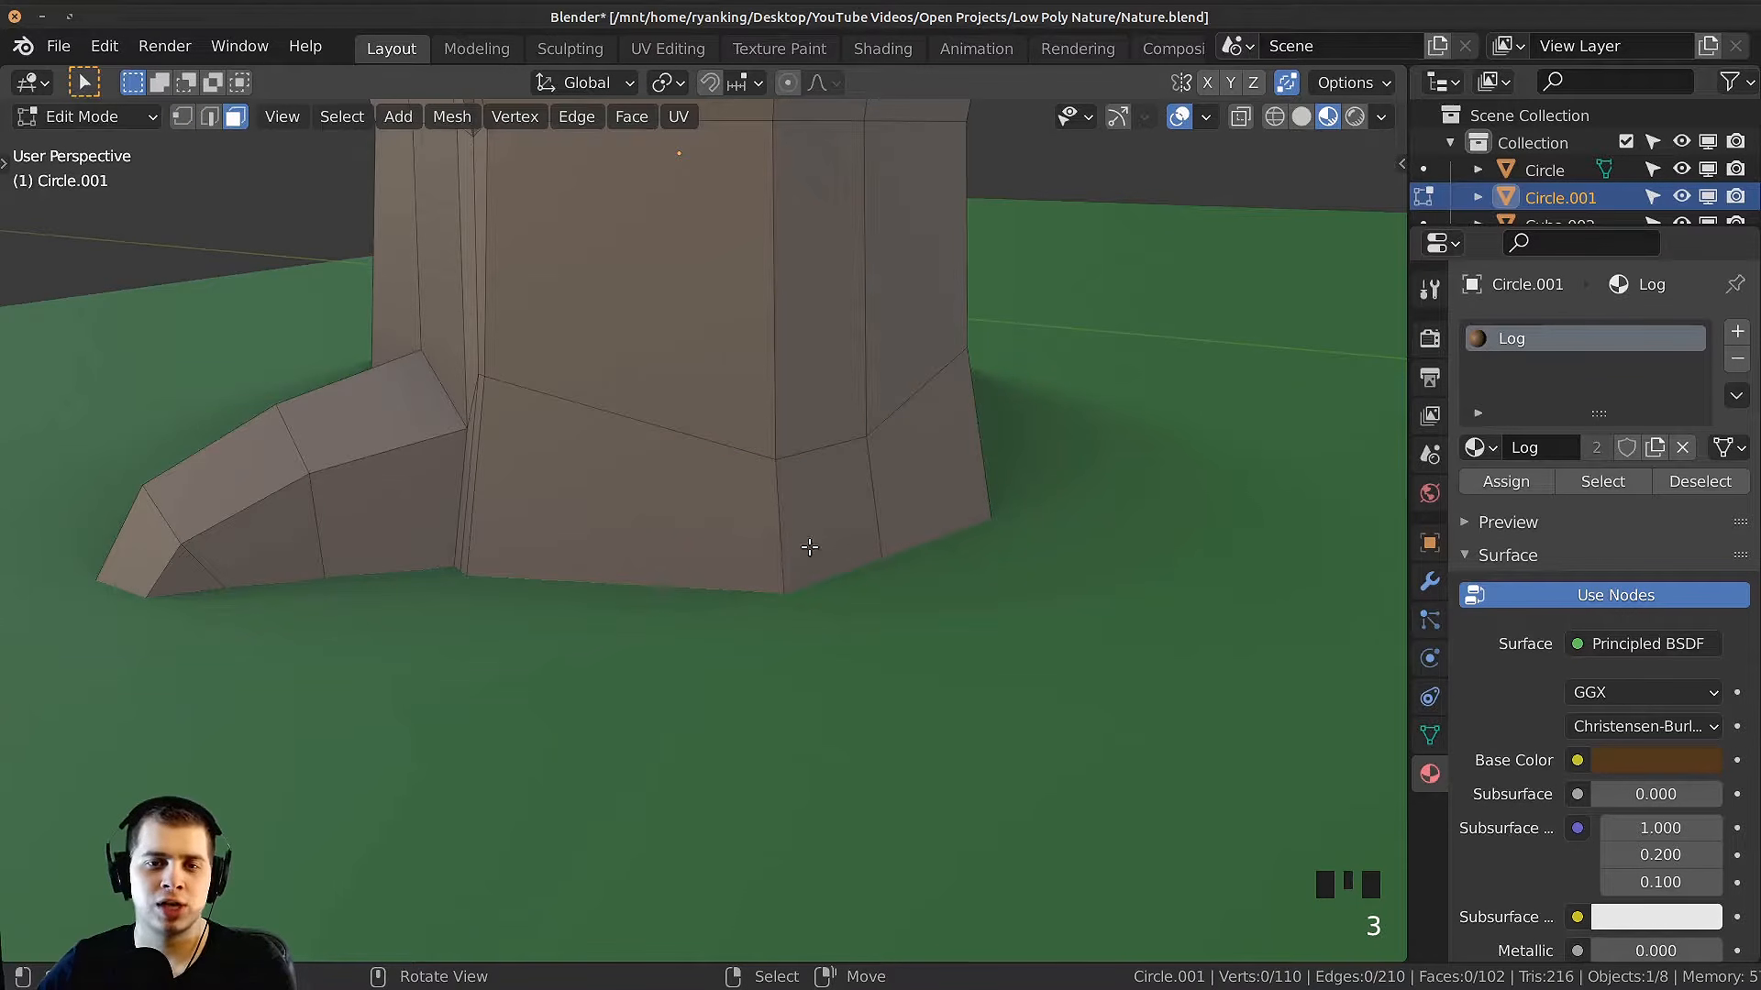
{"action": "right_click", "coordinate": [851, 498]}
{"action": "middle_click_drag", "start_coordinate": [851, 498], "coordinate": [808, 468], "text": "shift"}
{"action": "scroll", "coordinate": [774, 428], "scroll_direction": "down", "scroll_amount": 2}
{"action": "key", "text": "e"}
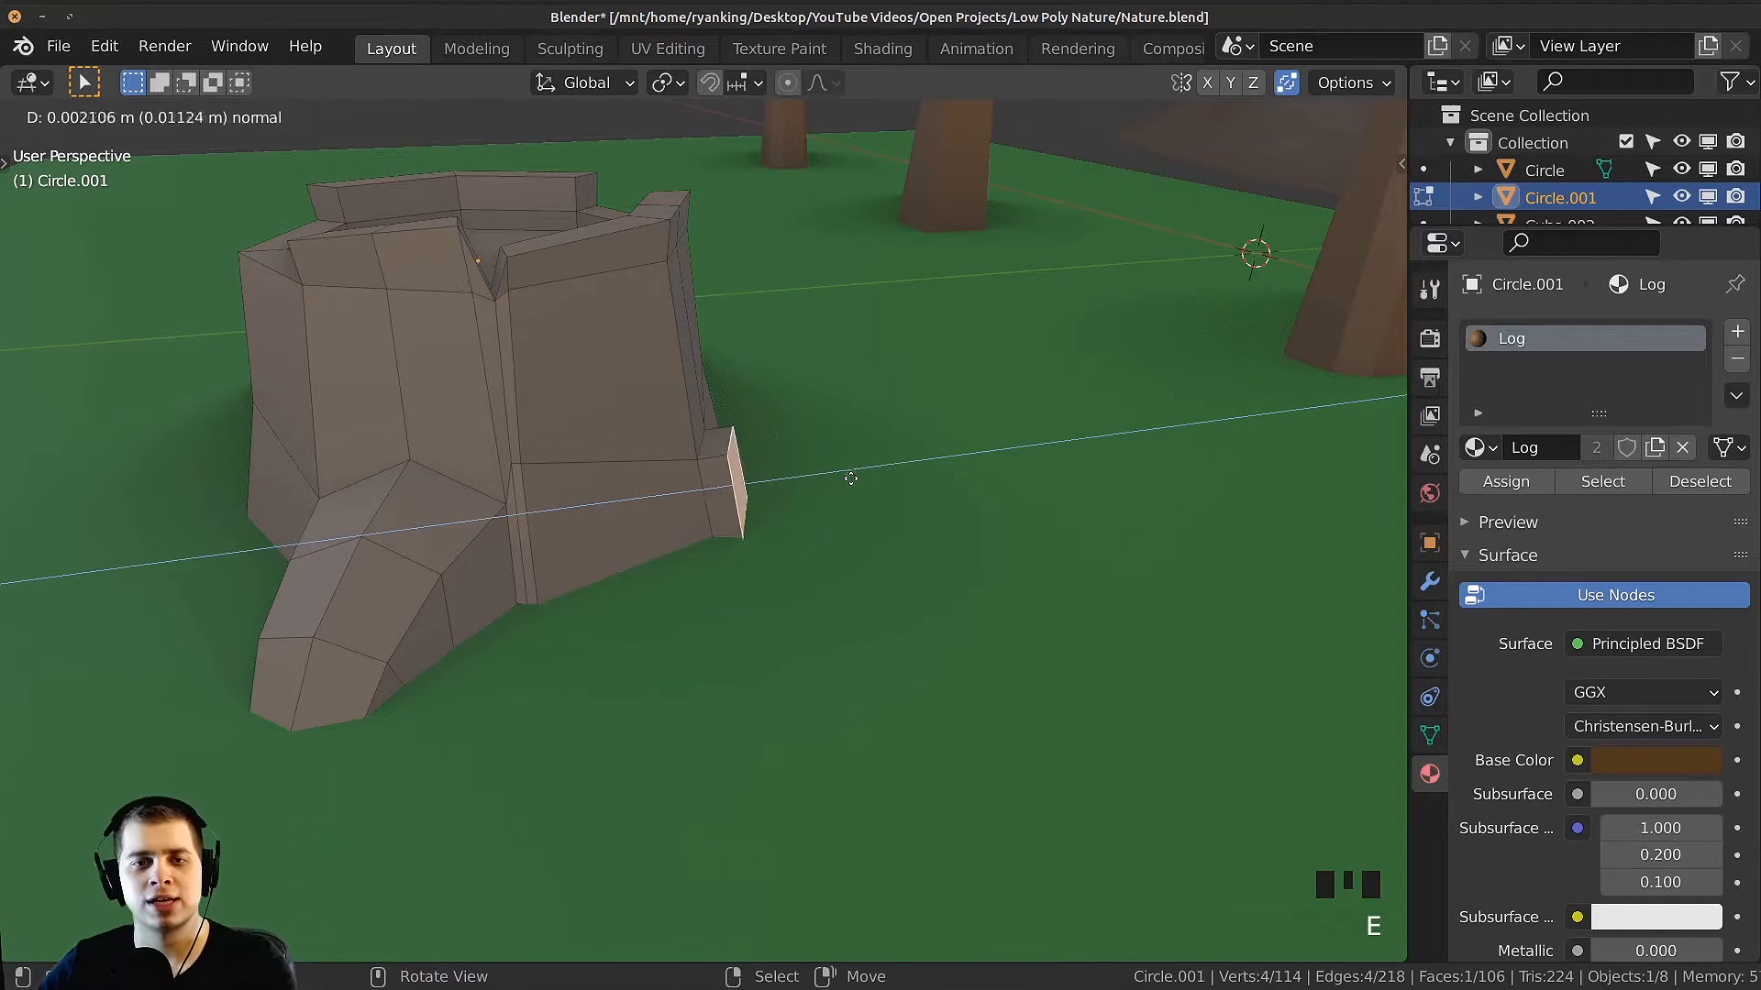
{"action": "left_click", "coordinate": [912, 472]}
Step: Rotate the third root's end face and position it slightly above the grass
{"action": "scroll", "coordinate": [917, 450], "scroll_direction": "up", "scroll_amount": 3}
{"action": "key", "text": "r"}
{"action": "left_click", "coordinate": [912, 384]}
{"action": "key", "text": "g"}
{"action": "left_click", "coordinate": [865, 530]}
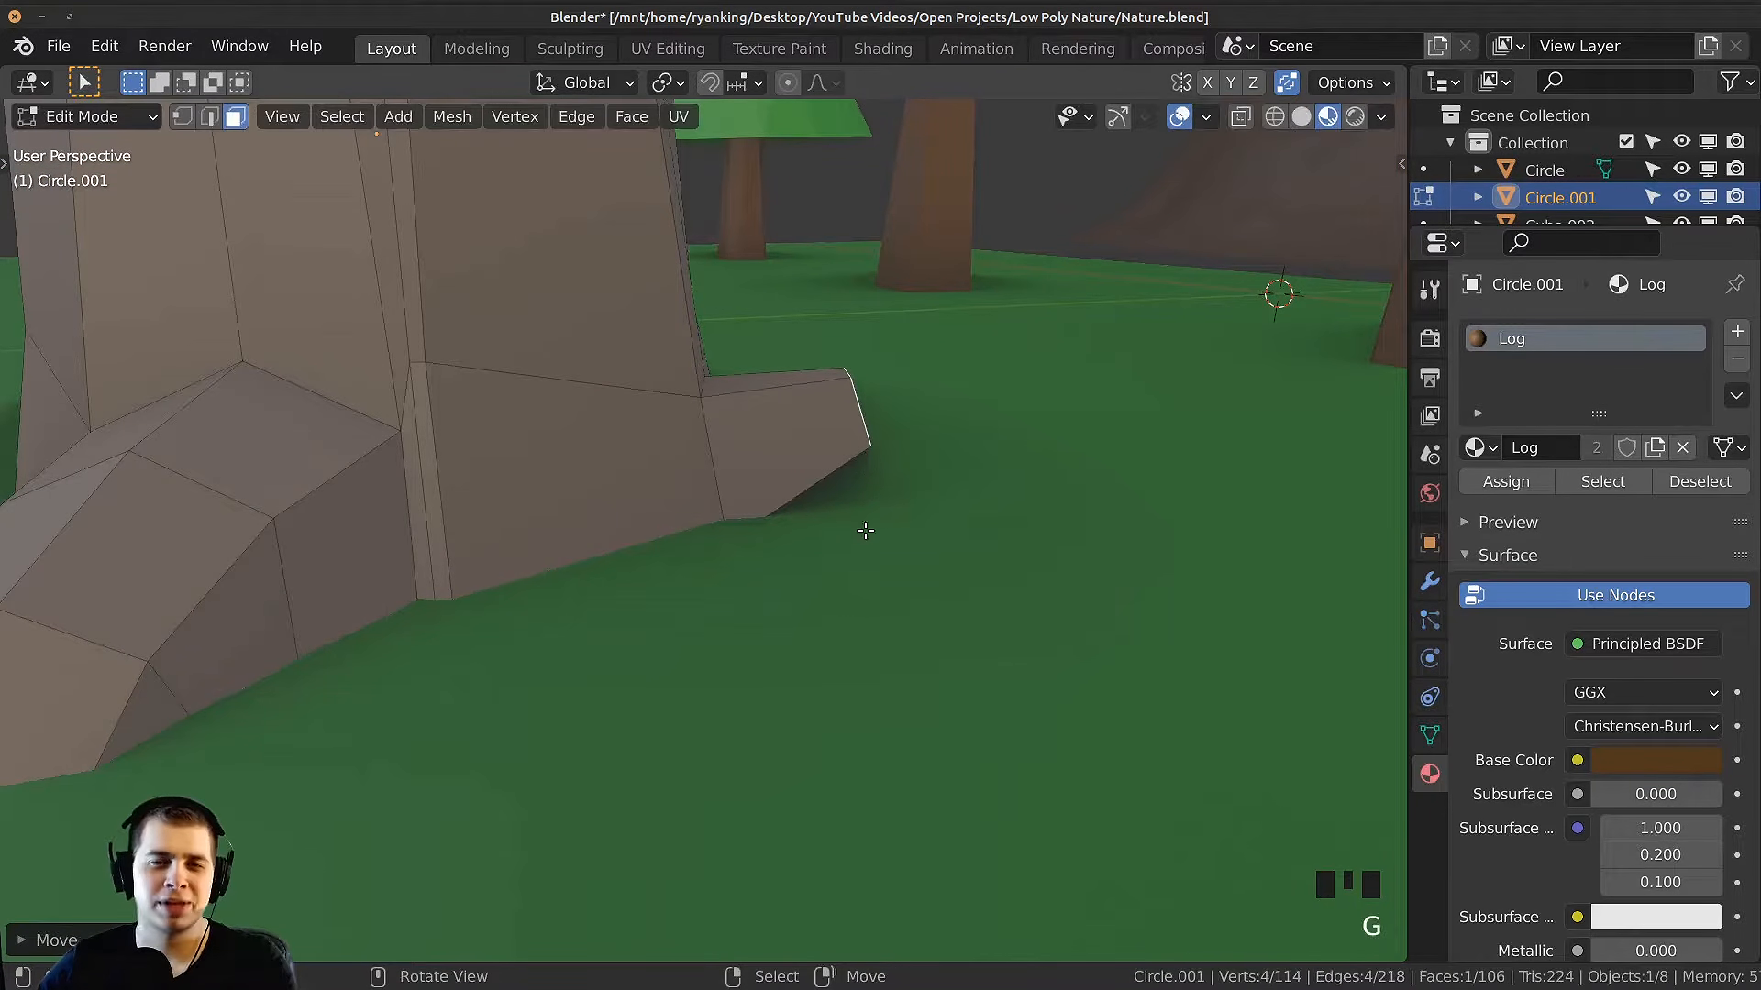
Step: Extrude a second segment of the third root outward, then rotate and move its end face above the ground
{"action": "middle_click_drag", "start_coordinate": [936, 486], "coordinate": [841, 442]}
{"action": "key", "text": "e"}
{"action": "left_click", "coordinate": [945, 411]}
{"action": "key", "text": "r"}
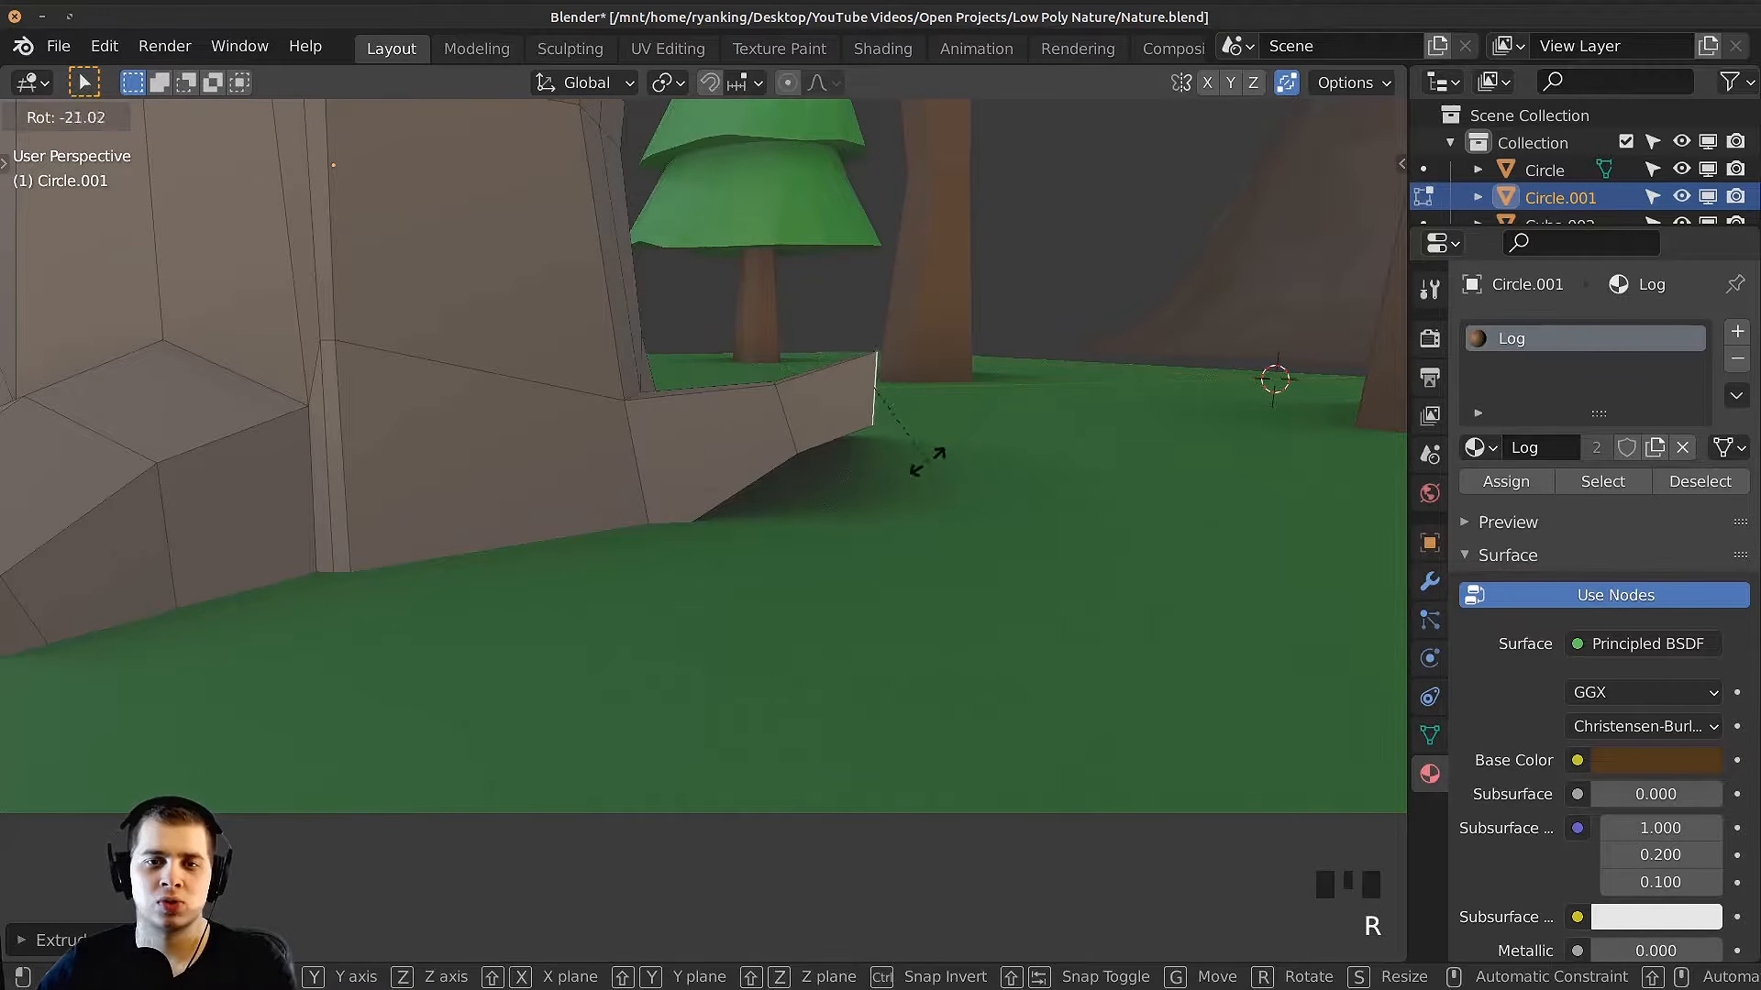
{"action": "left_click", "coordinate": [926, 474]}
{"action": "key", "text": "g"}
{"action": "left_click", "coordinate": [963, 488]}
Step: Extrude a third segment and rotate and move its end face so the root bends downward
{"action": "key", "text": "e"}
{"action": "left_click", "coordinate": [959, 431]}
{"action": "key", "text": "r"}
{"action": "left_click", "coordinate": [990, 459]}
{"action": "key", "text": "g"}
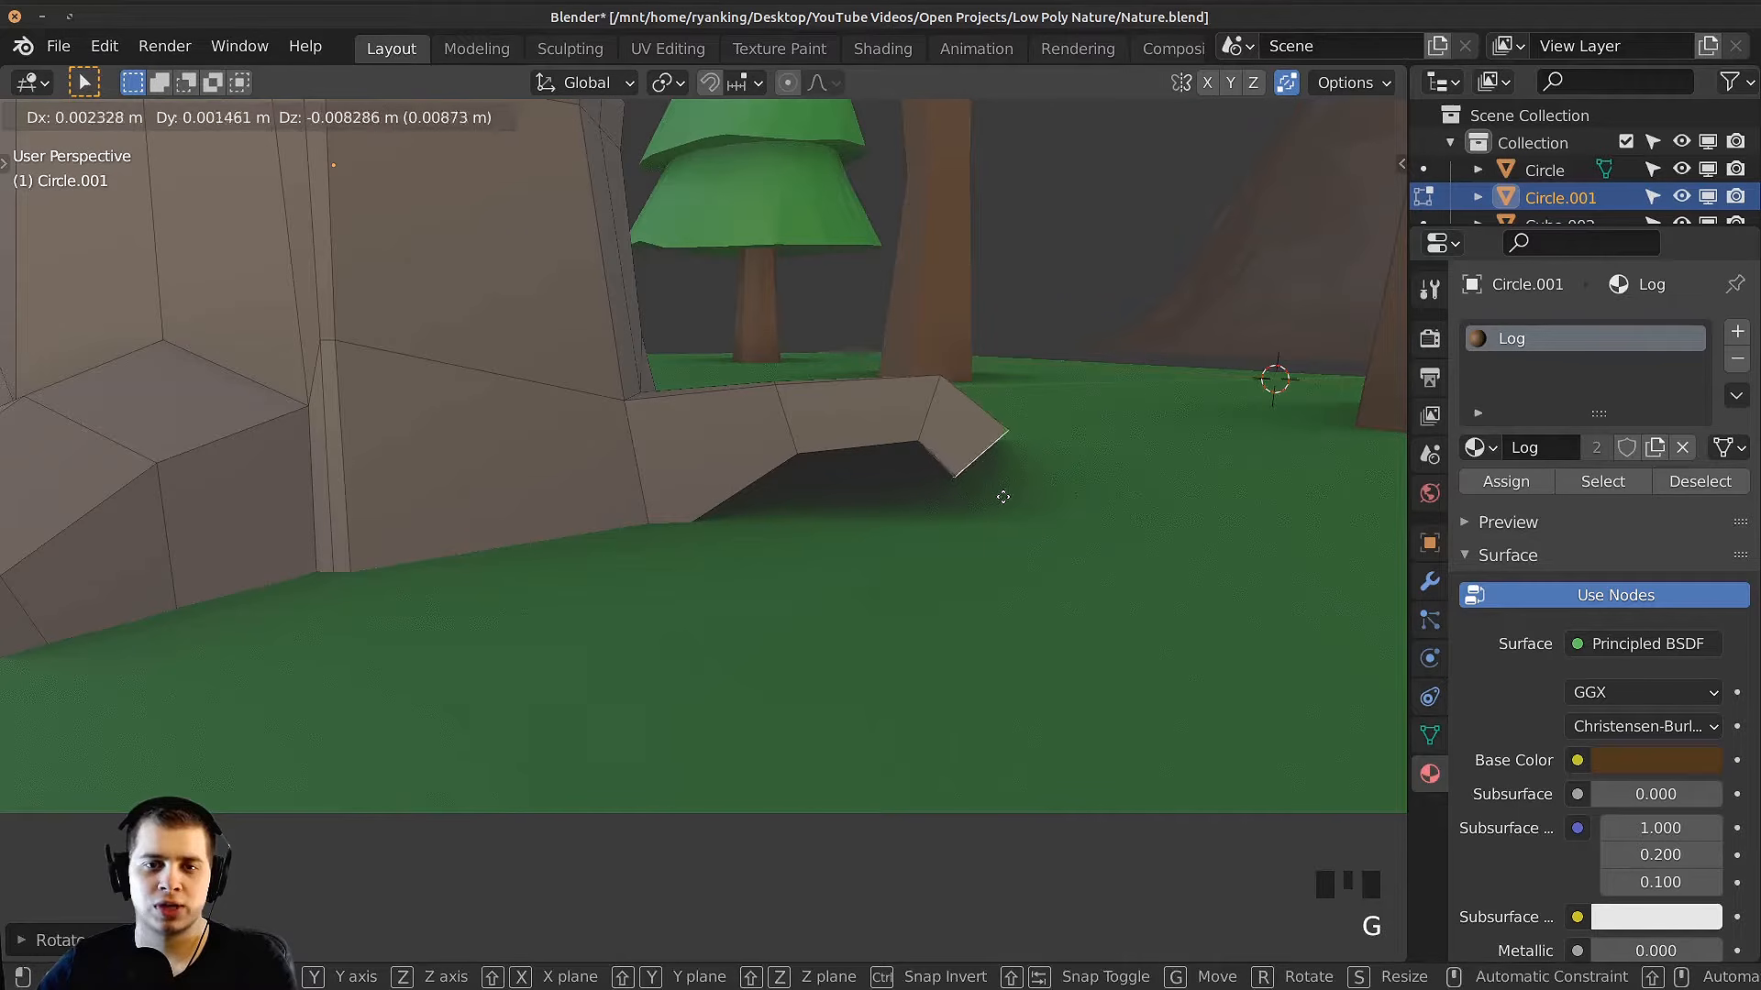
{"action": "left_click", "coordinate": [1015, 486]}
Step: Extrude the third root's tip down into the ground, scale it down and leave Edit Mode
{"action": "key", "text": "e"}
{"action": "left_click", "coordinate": [1046, 587]}
{"action": "key", "text": "s"}
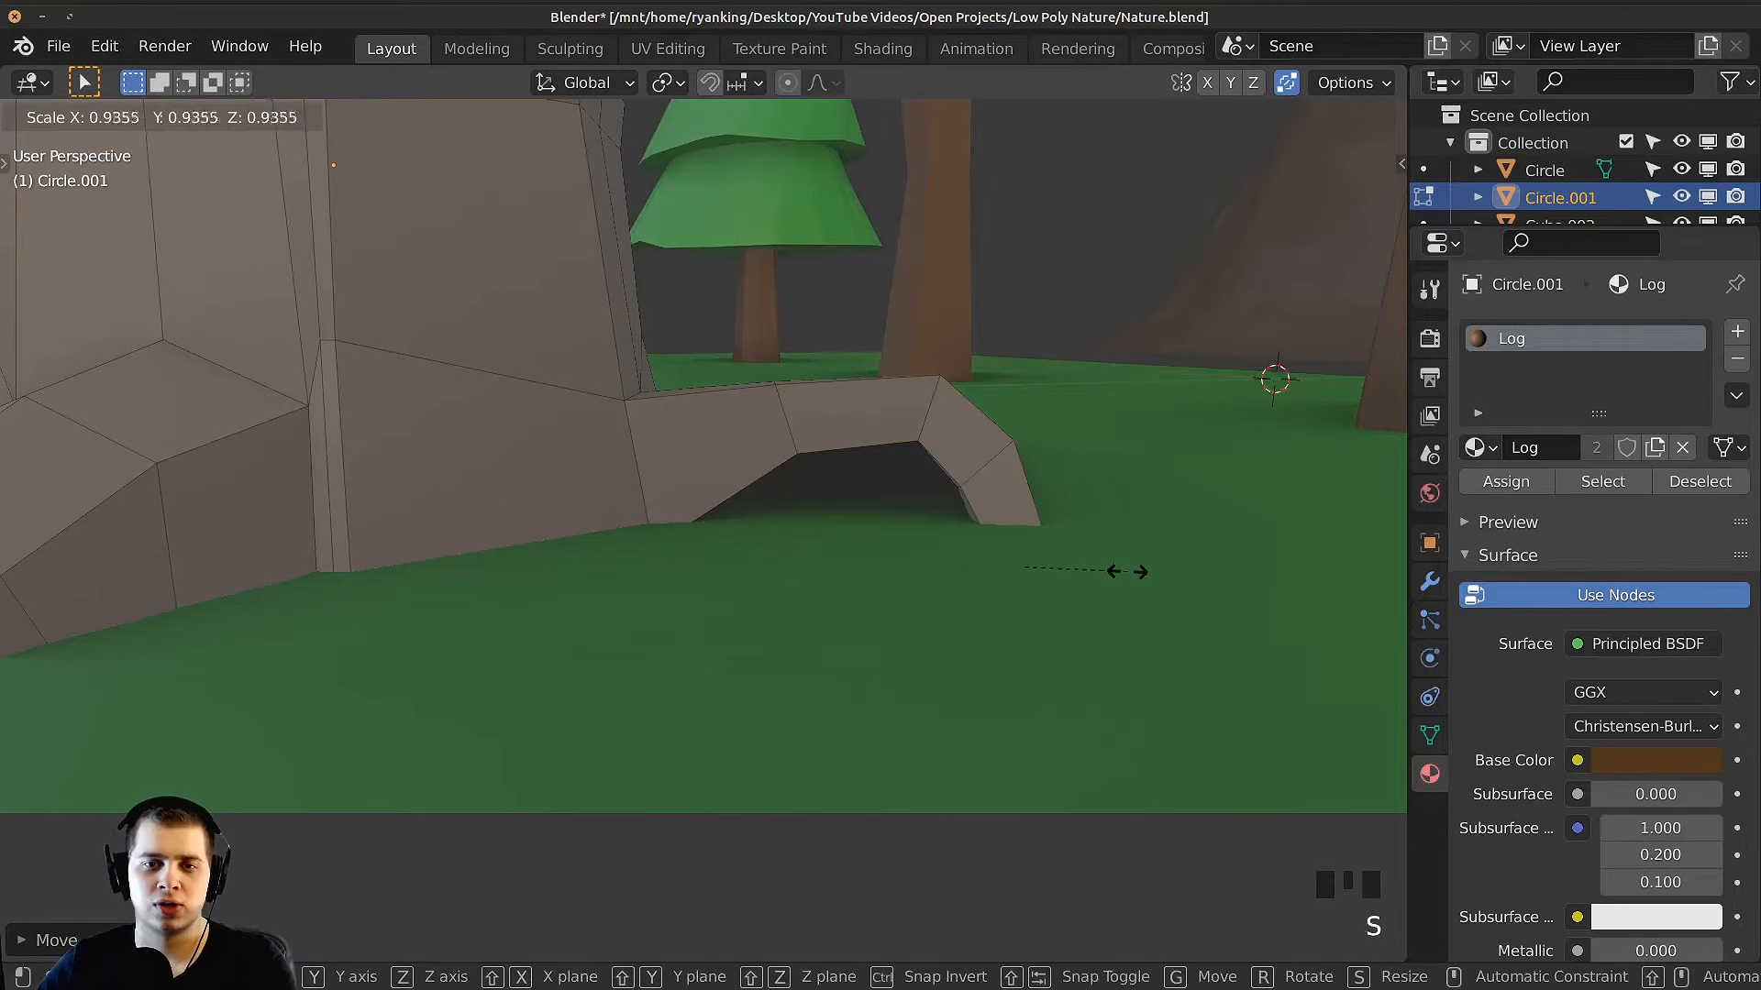
{"action": "left_click", "coordinate": [1087, 575]}
{"action": "key", "text": "Tab"}
Step: Select the long upper edge along one side of the third root in Edit Mode and bevel it with one segment
{"action": "middle_click_drag", "start_coordinate": [1087, 575], "coordinate": [937, 508]}
{"action": "scroll", "coordinate": [954, 504], "scroll_direction": "down", "scroll_amount": 5}
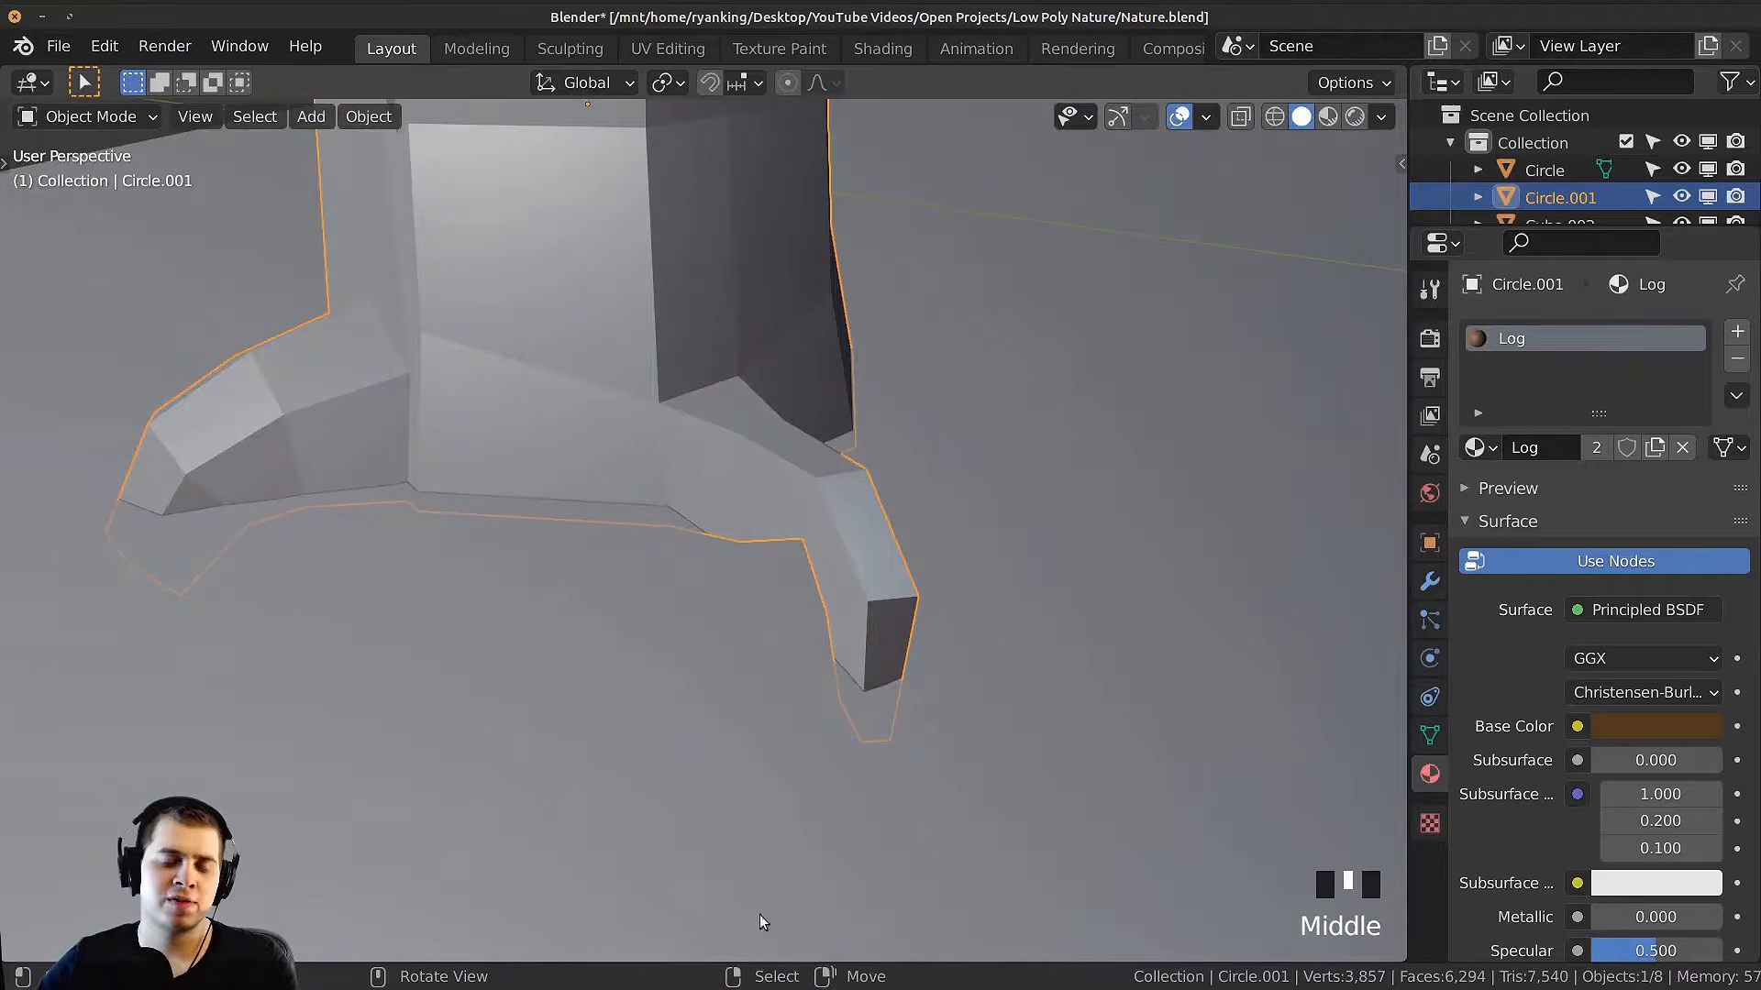
{"action": "mouse_move", "coordinate": [981, 702]}
{"action": "middle_mouse_down"}
{"action": "mouse_move", "coordinate": [932, 727]}
{"action": "mouse_move", "coordinate": [908, 609]}
{"action": "middle_mouse_up"}
{"action": "scroll", "coordinate": [734, 700], "scroll_direction": "down", "scroll_amount": 2}
{"action": "scroll", "coordinate": [743, 546], "scroll_direction": "up", "scroll_amount": 3}
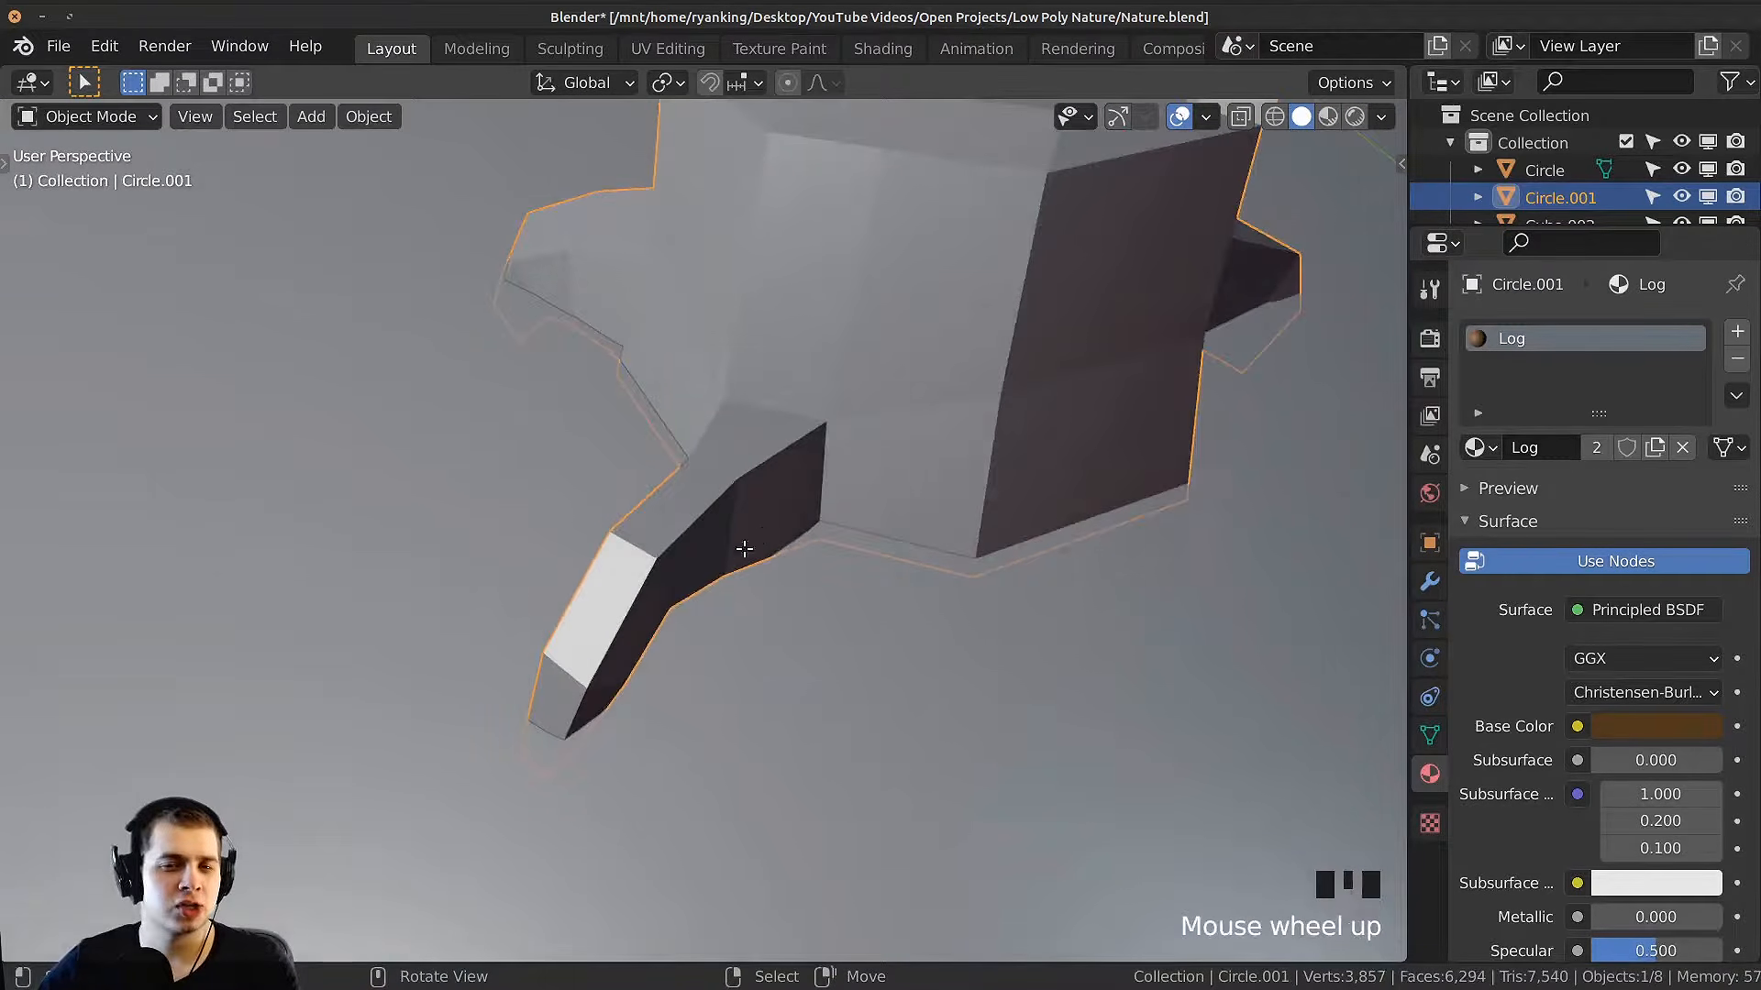
{"action": "key", "text": "Tab"}
{"action": "scroll", "coordinate": [888, 418], "scroll_direction": "up", "scroll_amount": 1}
{"action": "right_click", "coordinate": [848, 419], "text": "alt"}
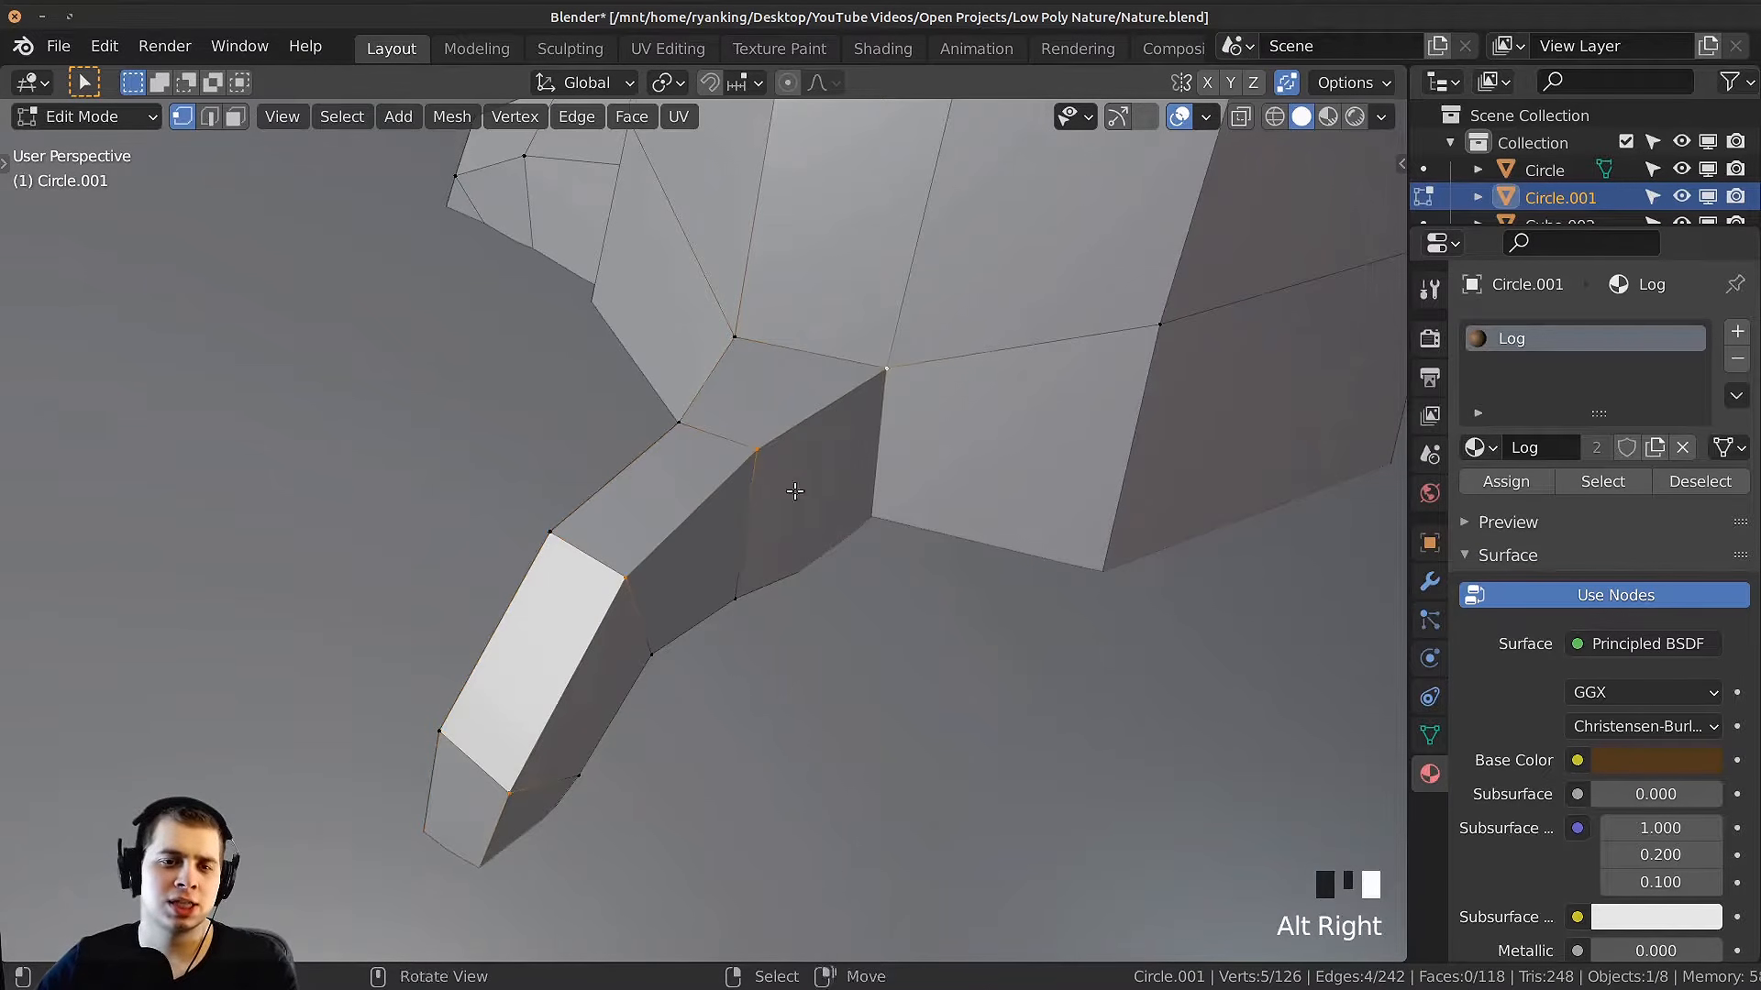
{"action": "middle_click_drag", "start_coordinate": [849, 419], "coordinate": [848, 554]}
{"action": "key", "text": "ctrl+b"}
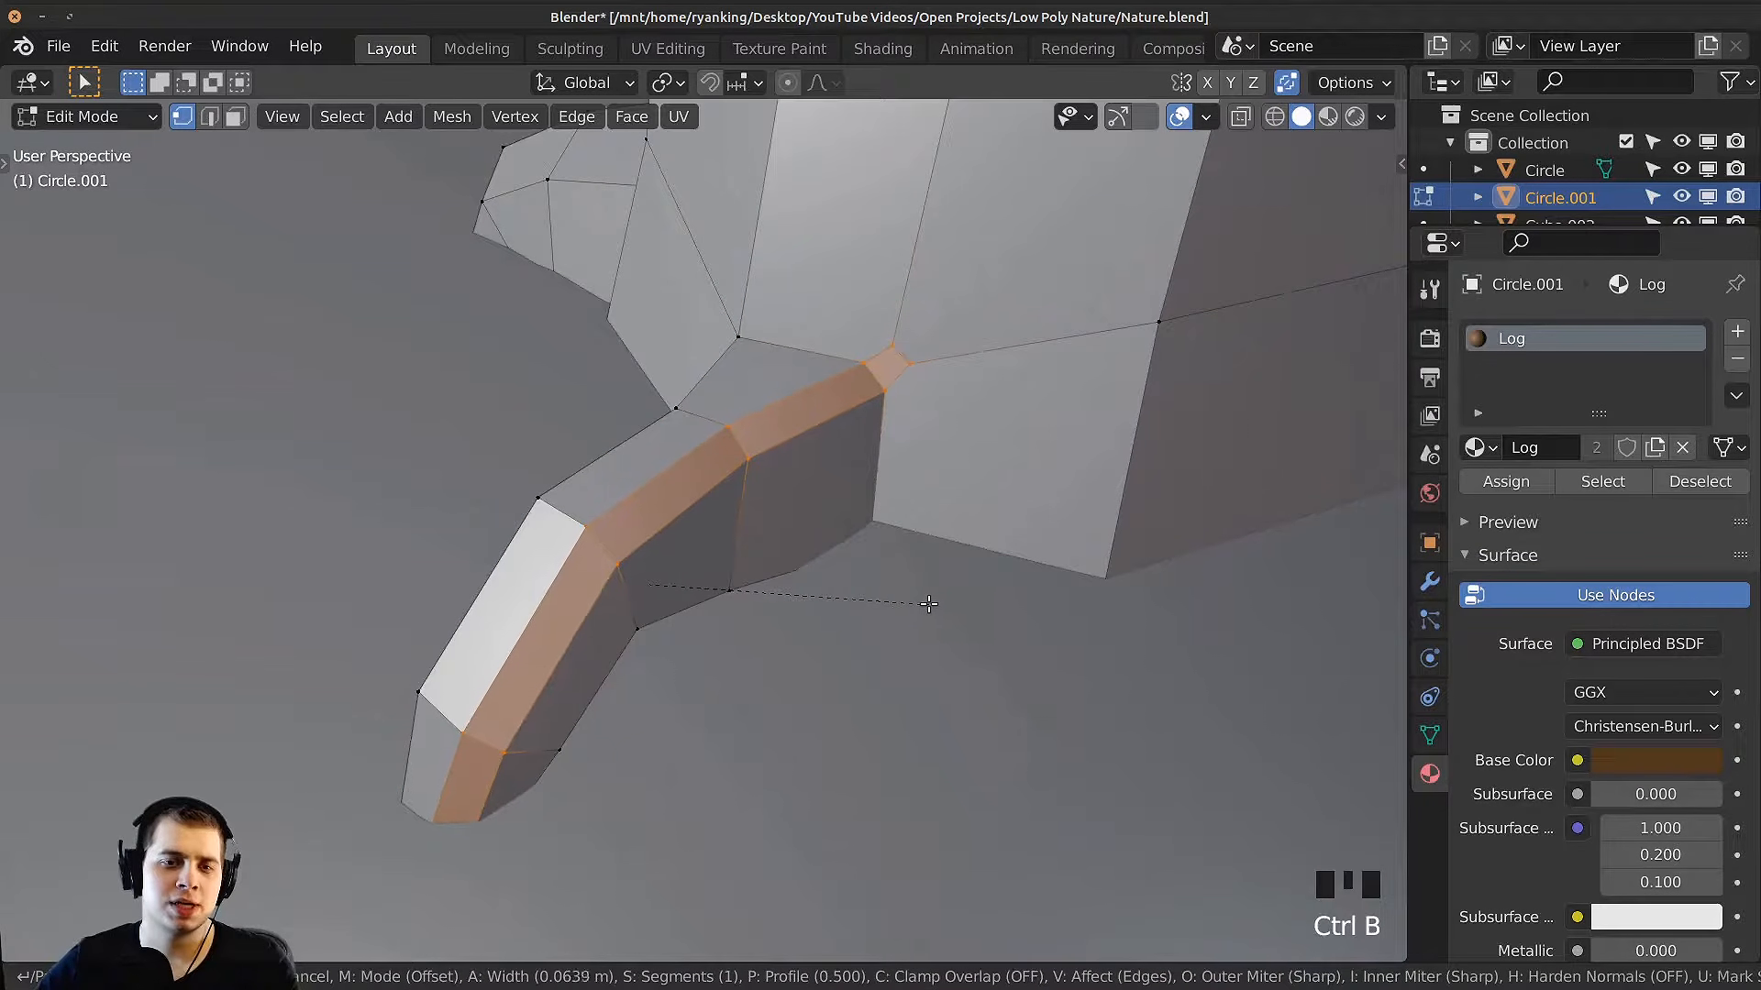
{"action": "left_click", "coordinate": [922, 595]}
Step: Bevel the long upper edge on the opposite side of the third root and leave Edit Mode
{"action": "middle_click_drag", "start_coordinate": [922, 596], "coordinate": [995, 513]}
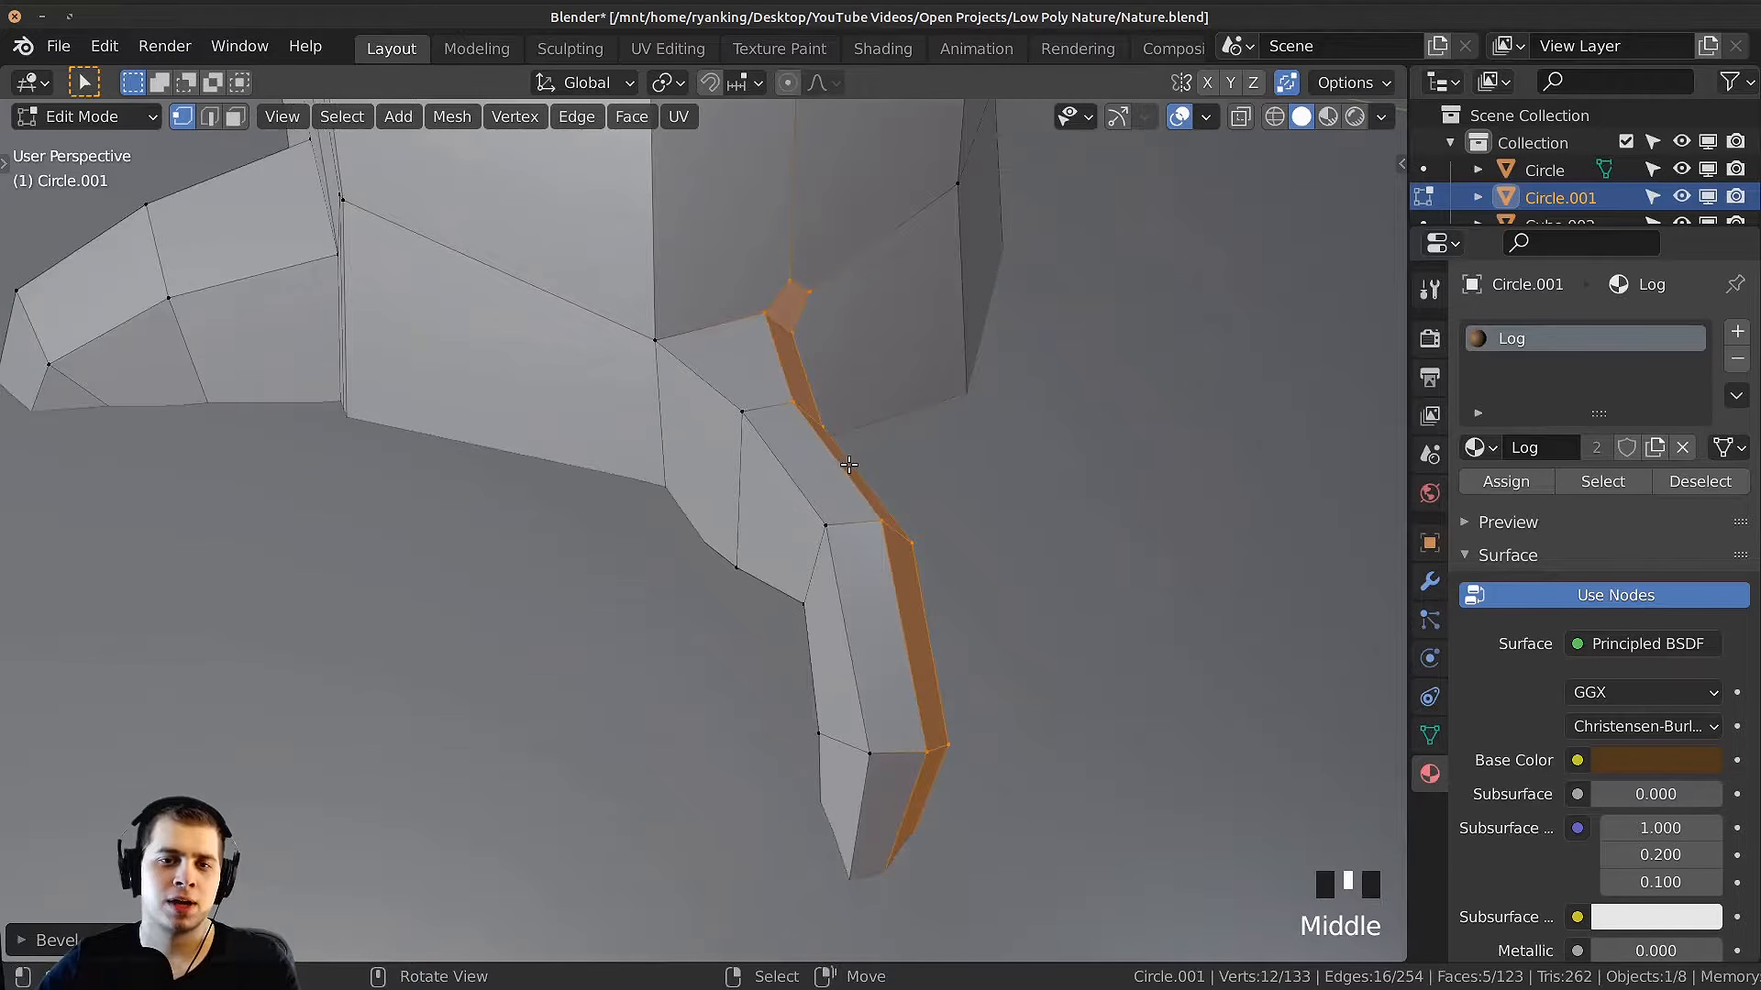
{"action": "right_click", "coordinate": [830, 465], "text": "alt"}
{"action": "key", "text": "ctrl+b"}
{"action": "middle_click_drag", "start_coordinate": [830, 465], "coordinate": [889, 474]}
{"action": "left_click", "coordinate": [943, 443]}
{"action": "key", "text": "Tab"}
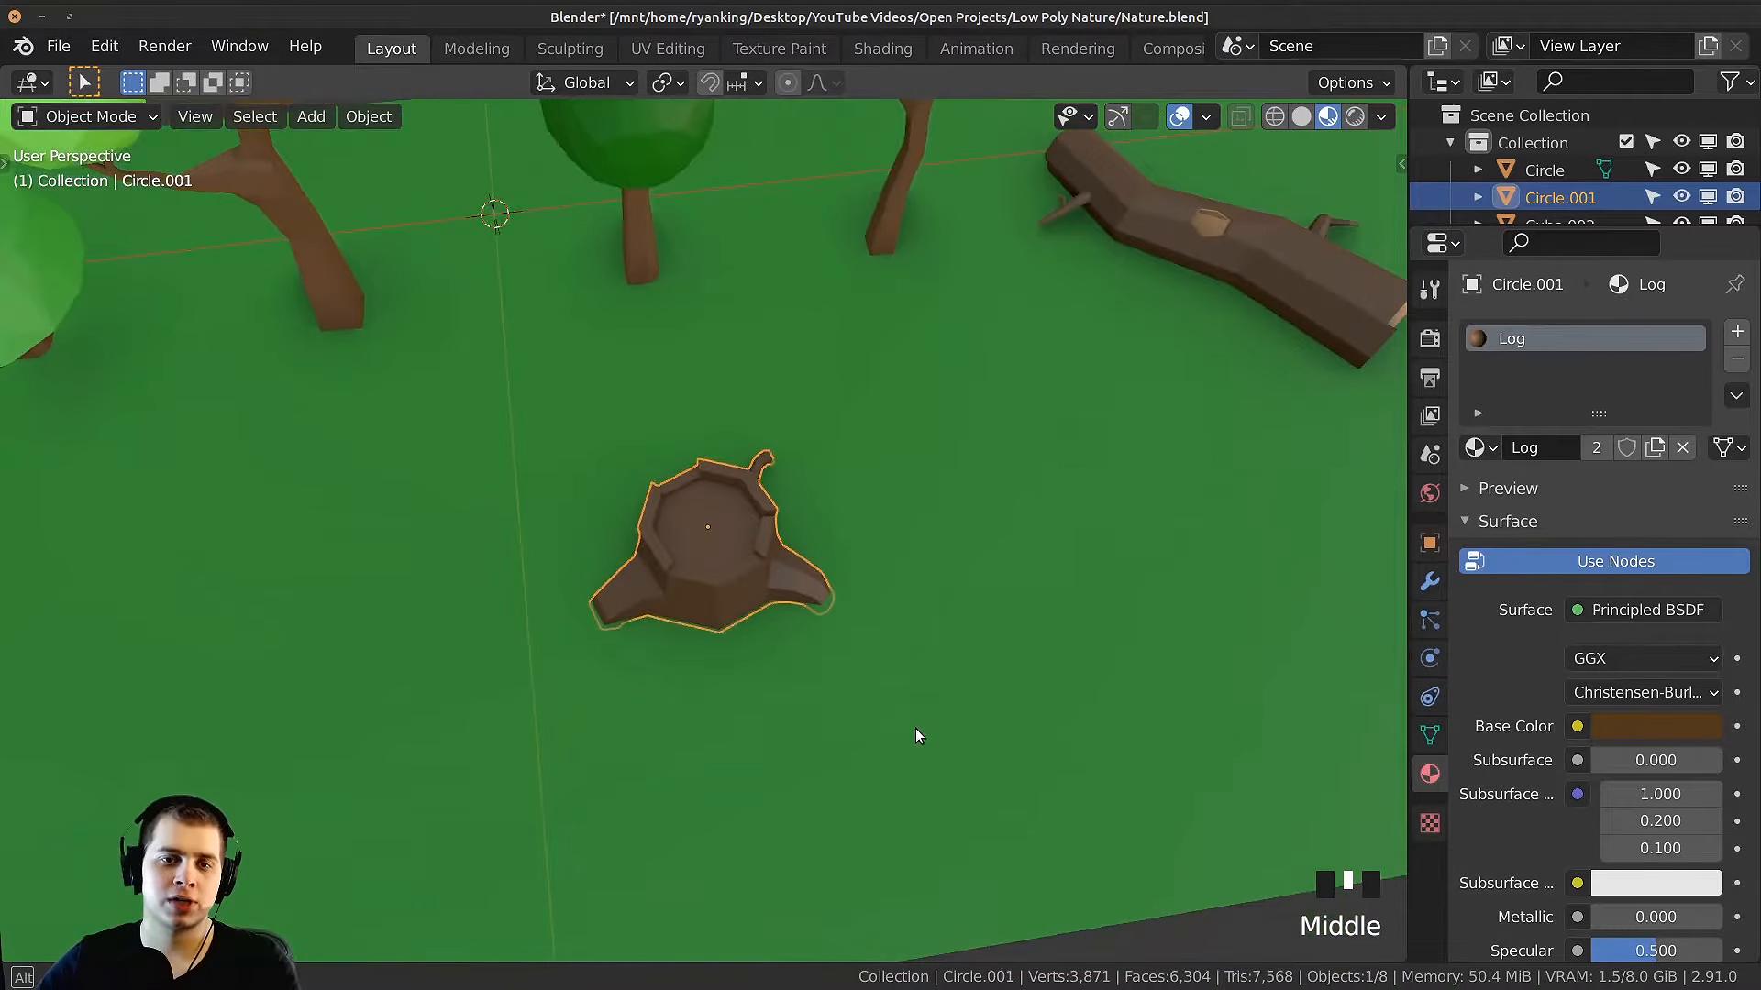
Step: Select the stump's recessed top face in Edit Mode and add a second material slot to the stump
{"action": "mouse_move", "coordinate": [916, 729]}
{"action": "middle_mouse_down"}
{"action": "mouse_move", "coordinate": [961, 666]}
{"action": "mouse_move", "coordinate": [791, 619]}
{"action": "mouse_move", "coordinate": [977, 579]}
{"action": "mouse_move", "coordinate": [994, 495]}
{"action": "mouse_move", "coordinate": [1069, 487]}
{"action": "middle_mouse_up"}
{"action": "scroll", "coordinate": [977, 580], "scroll_direction": "down", "scroll_amount": 2}
{"action": "scroll", "coordinate": [900, 431], "scroll_direction": "up", "scroll_amount": 3}
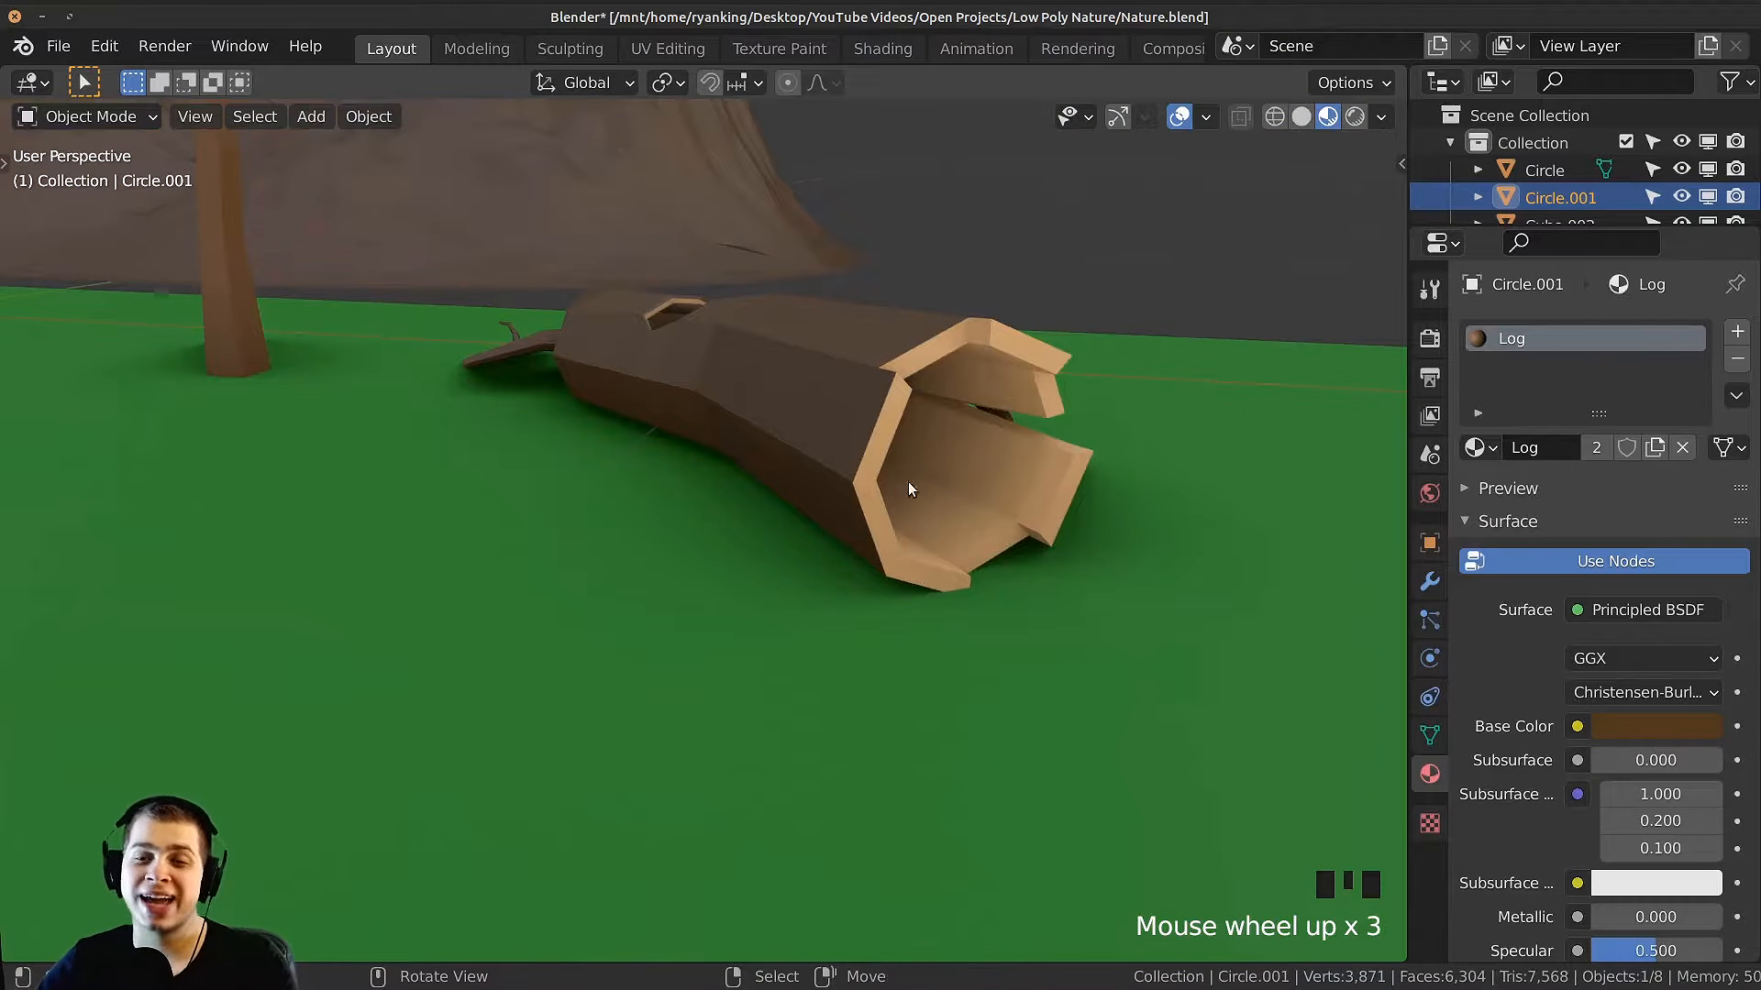
{"action": "scroll", "coordinate": [976, 438], "scroll_direction": "down", "scroll_amount": 5}
{"action": "middle_click_drag", "start_coordinate": [975, 438], "coordinate": [791, 526], "text": "shift"}
{"action": "scroll", "coordinate": [696, 525], "scroll_direction": "up", "scroll_amount": 3}
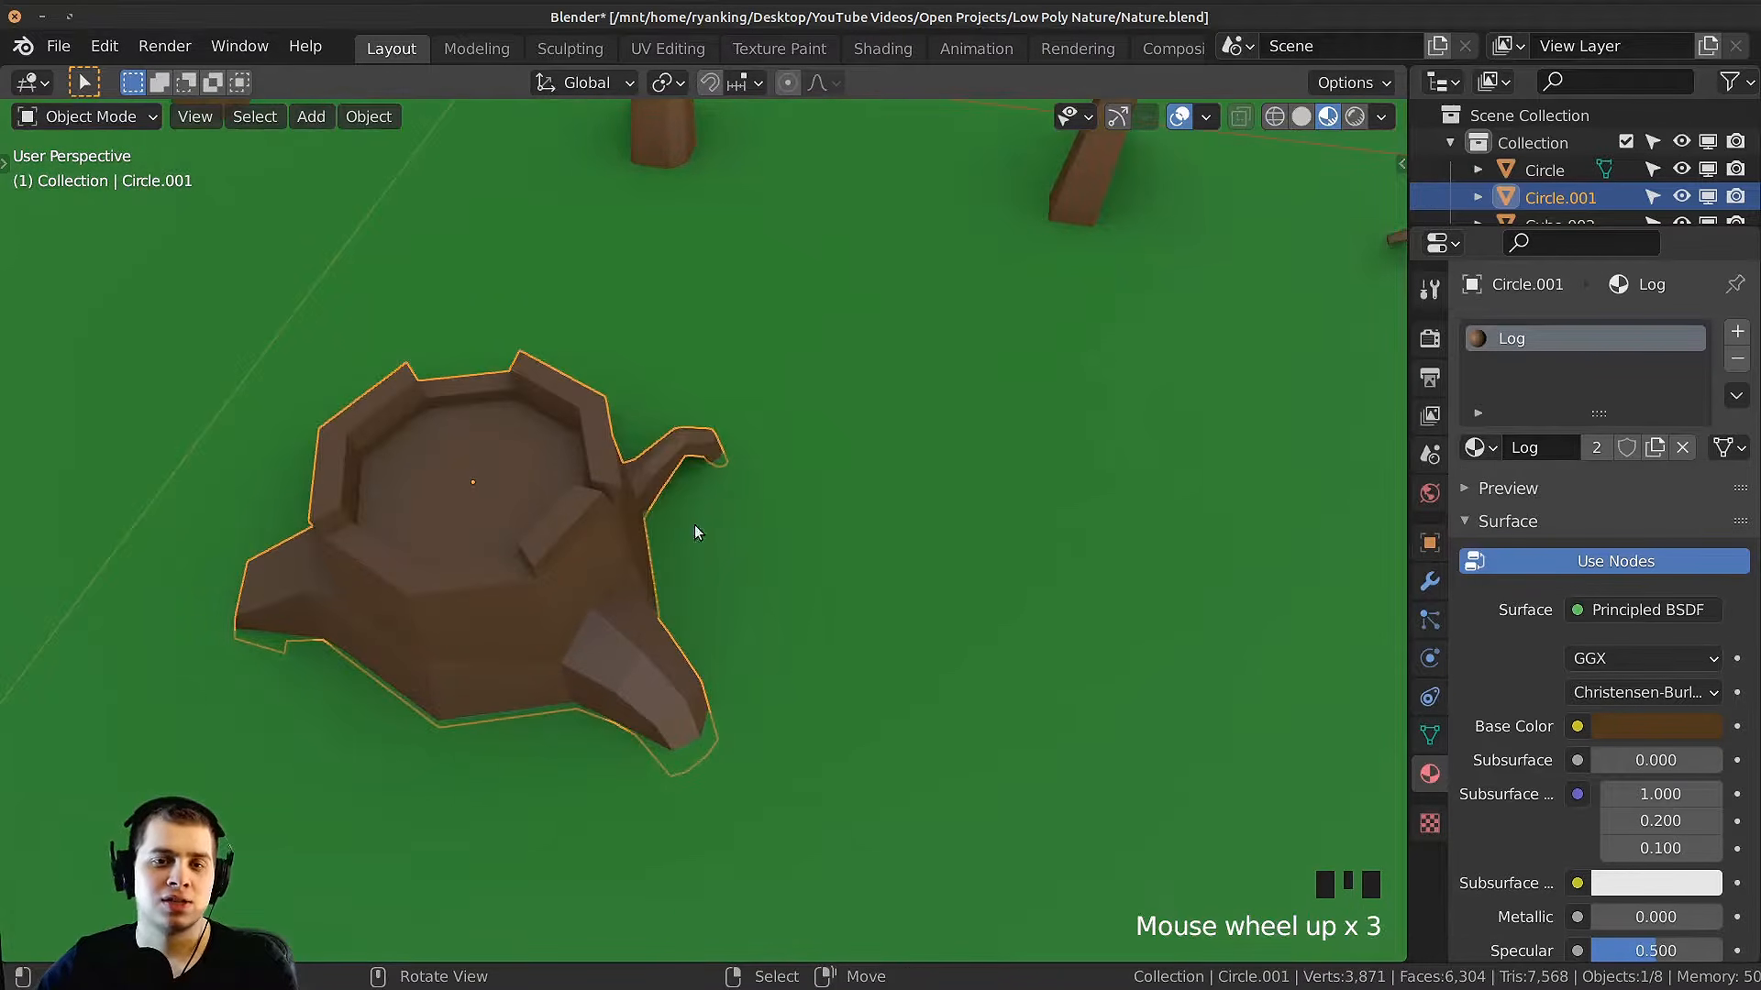
{"action": "key", "text": "Tab"}
{"action": "middle_click_drag", "start_coordinate": [558, 496], "coordinate": [768, 561], "text": "shift"}
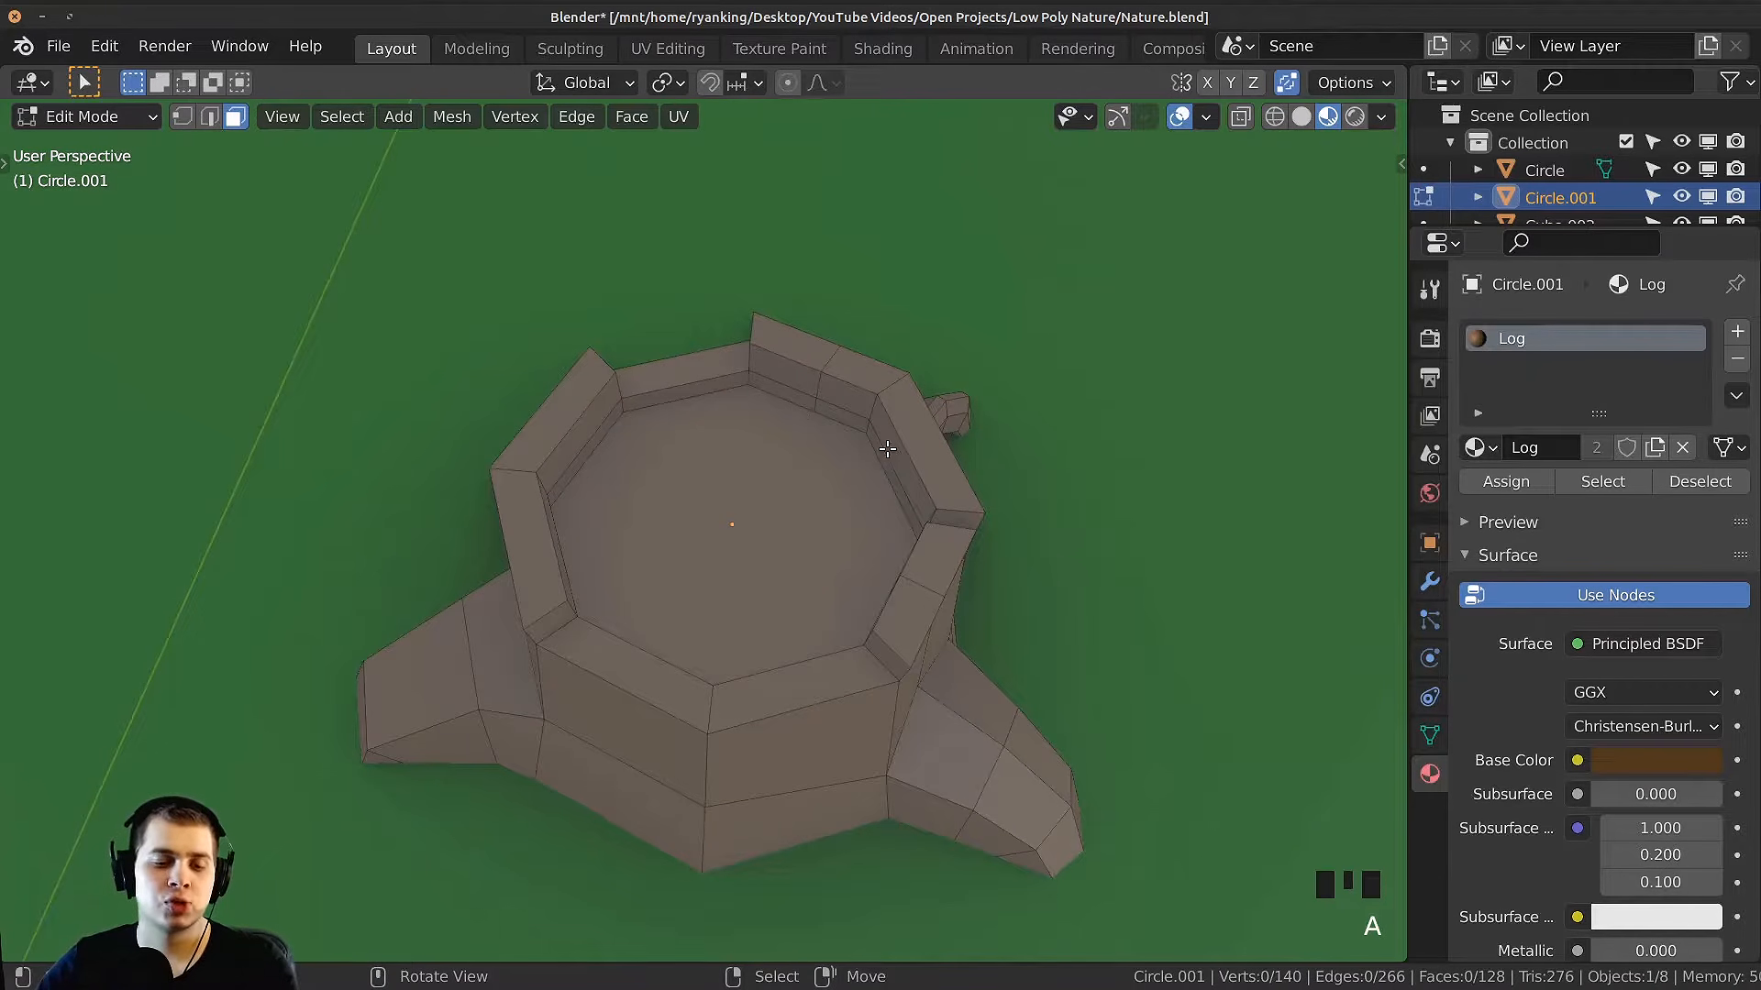
{"action": "right_click", "coordinate": [759, 484]}
{"action": "middle_click_drag", "start_coordinate": [762, 483], "coordinate": [861, 483]}
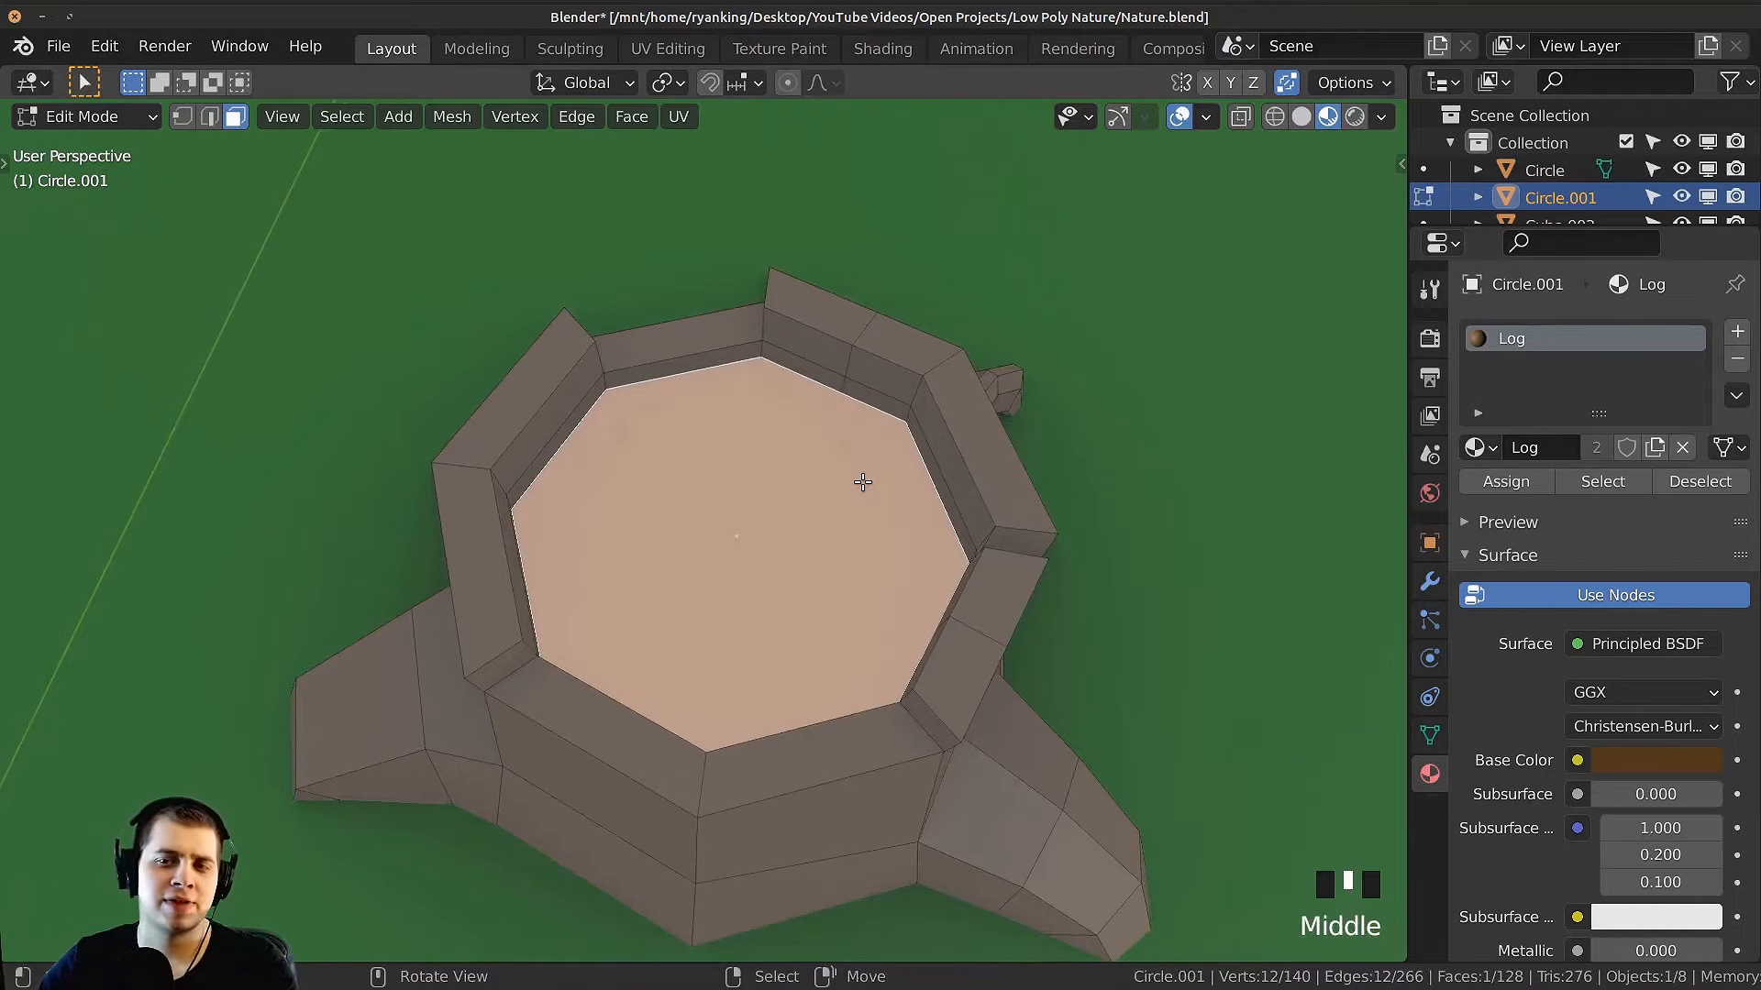
{"action": "left_click", "coordinate": [1739, 333]}
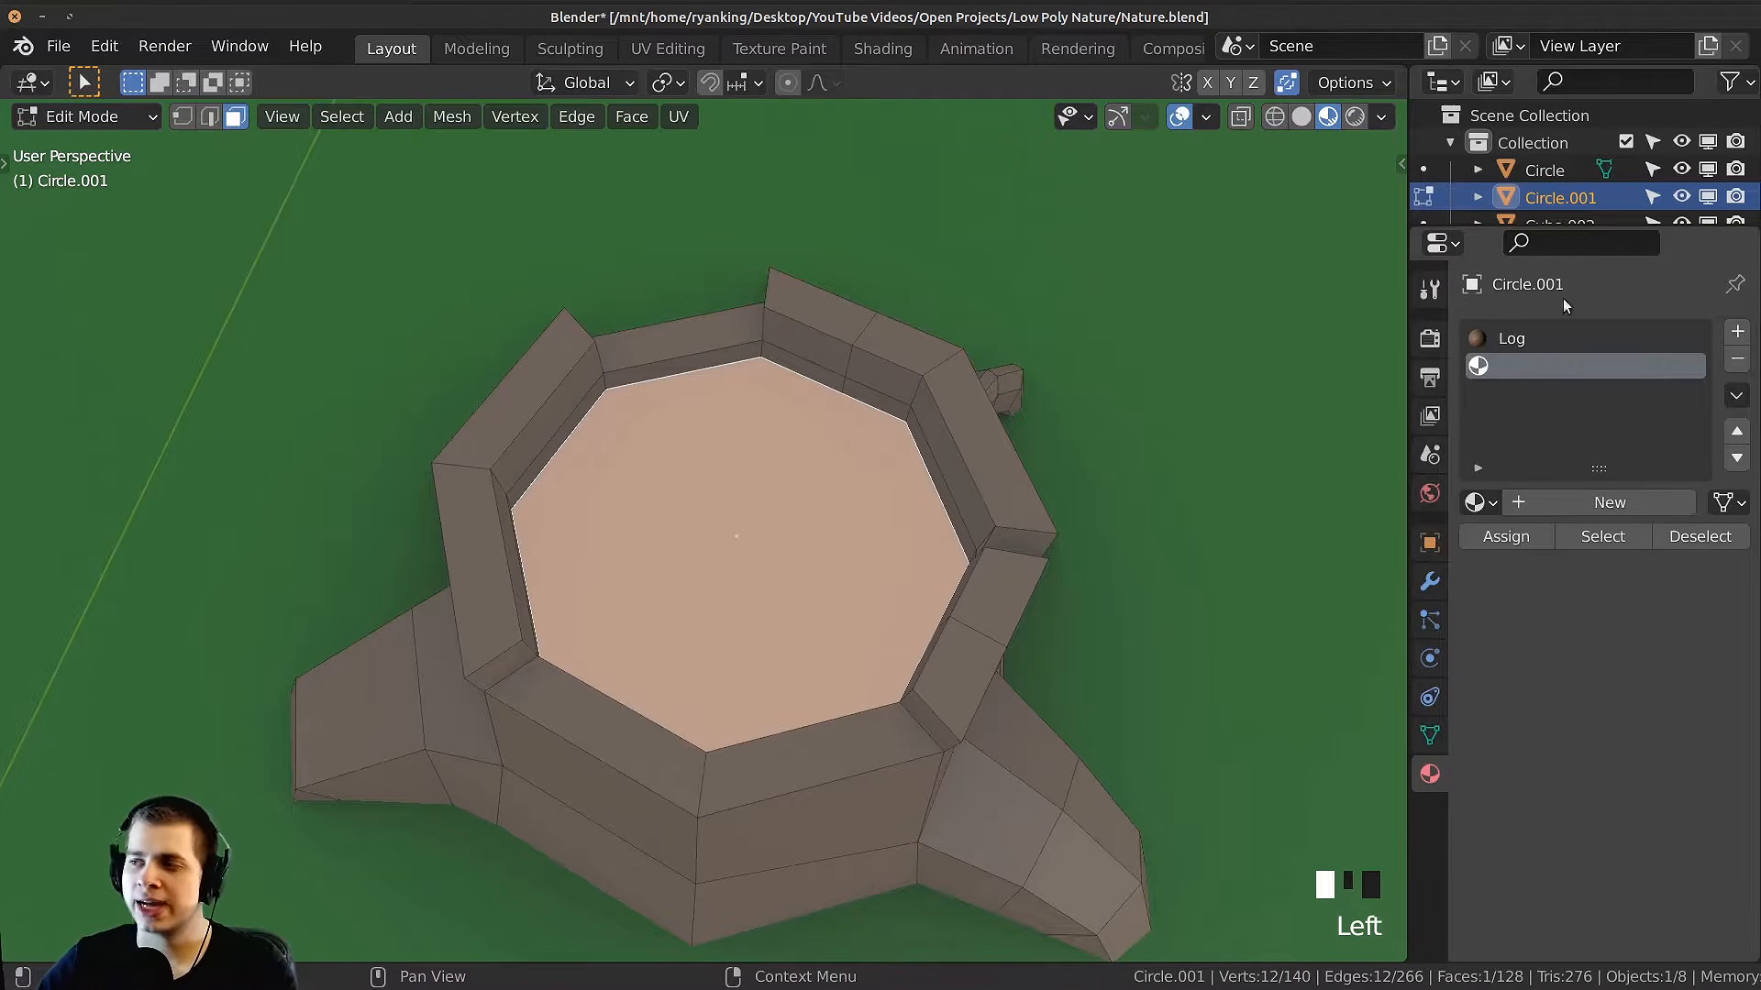
Step: Put the existing Wood Light material in the empty slot, assign it to the stump's recessed top face and leave Edit Mode
{"action": "left_click", "coordinate": [1479, 503]}
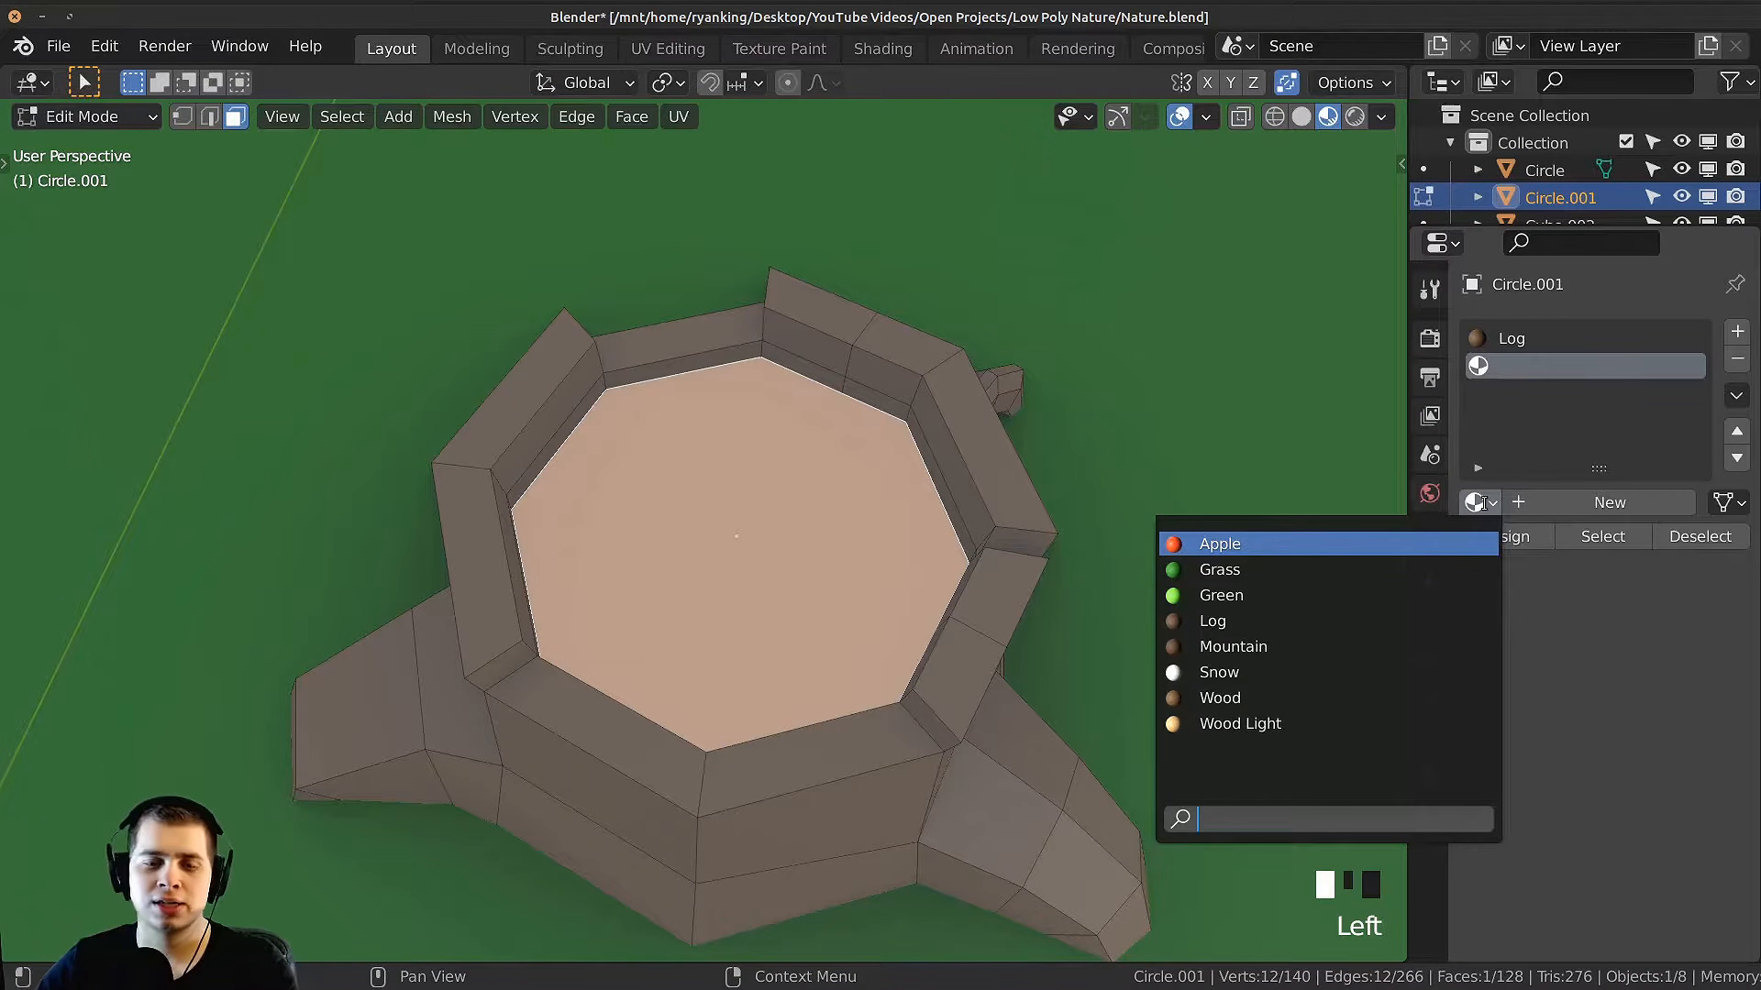
{"action": "type", "text": "wo"}
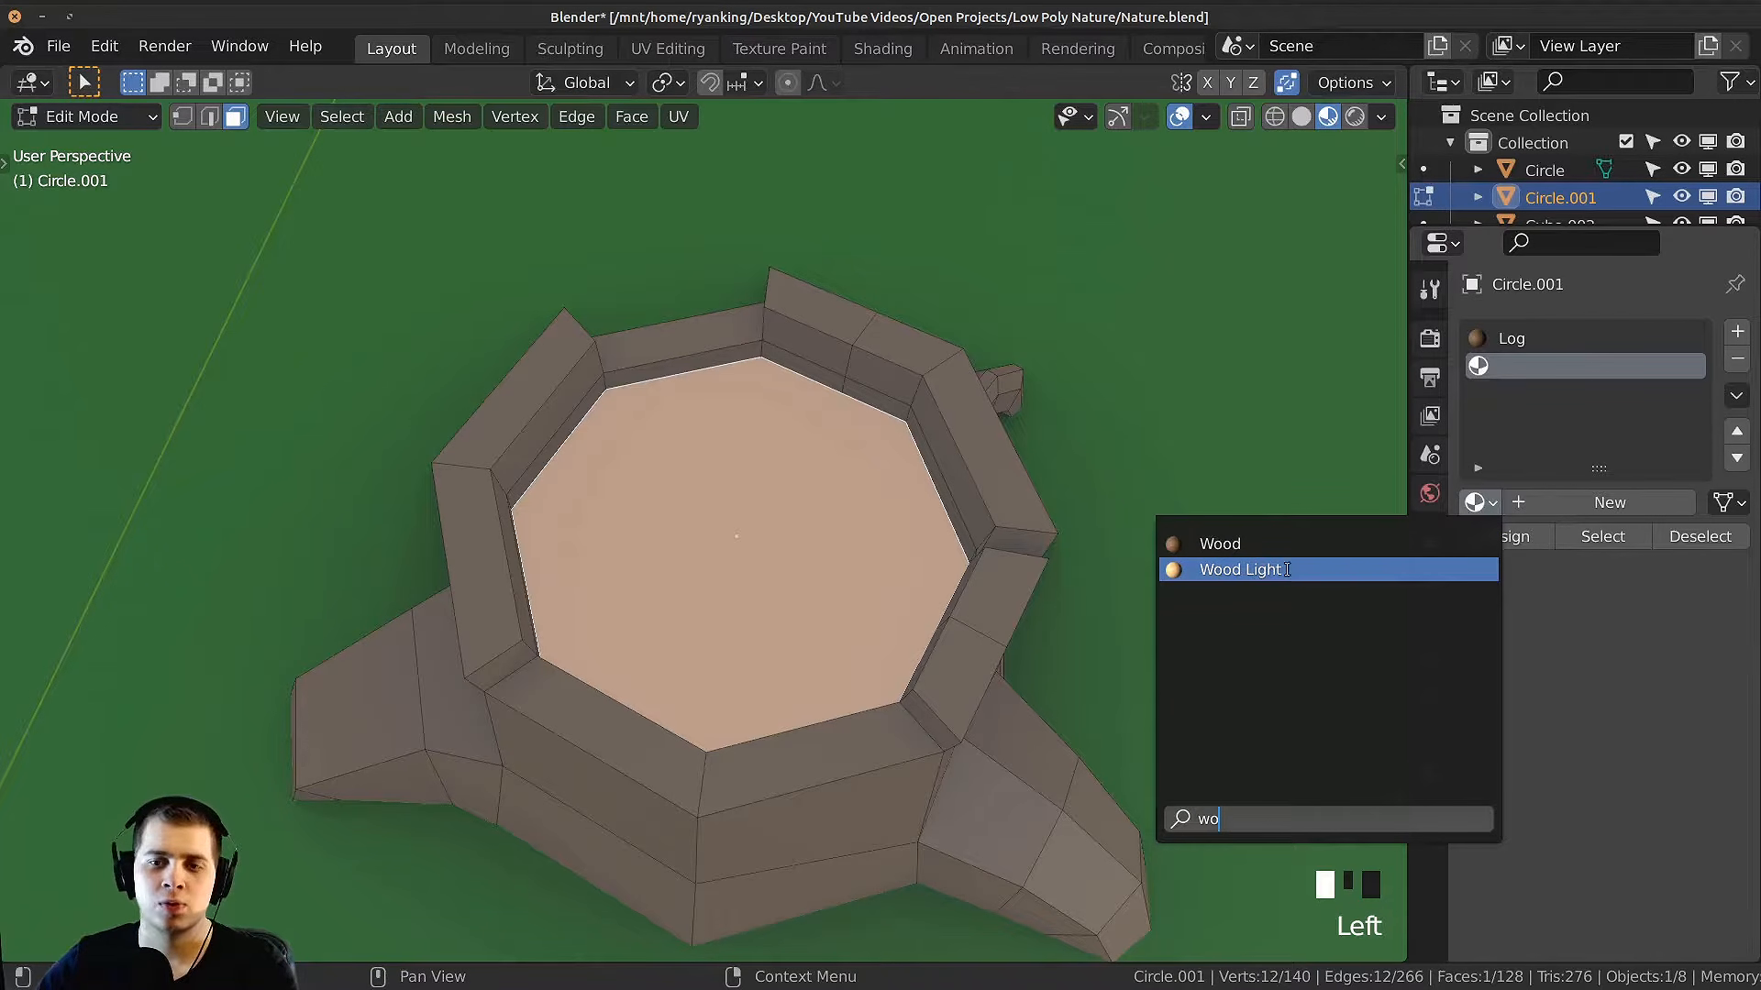
{"action": "left_click", "coordinate": [1319, 570]}
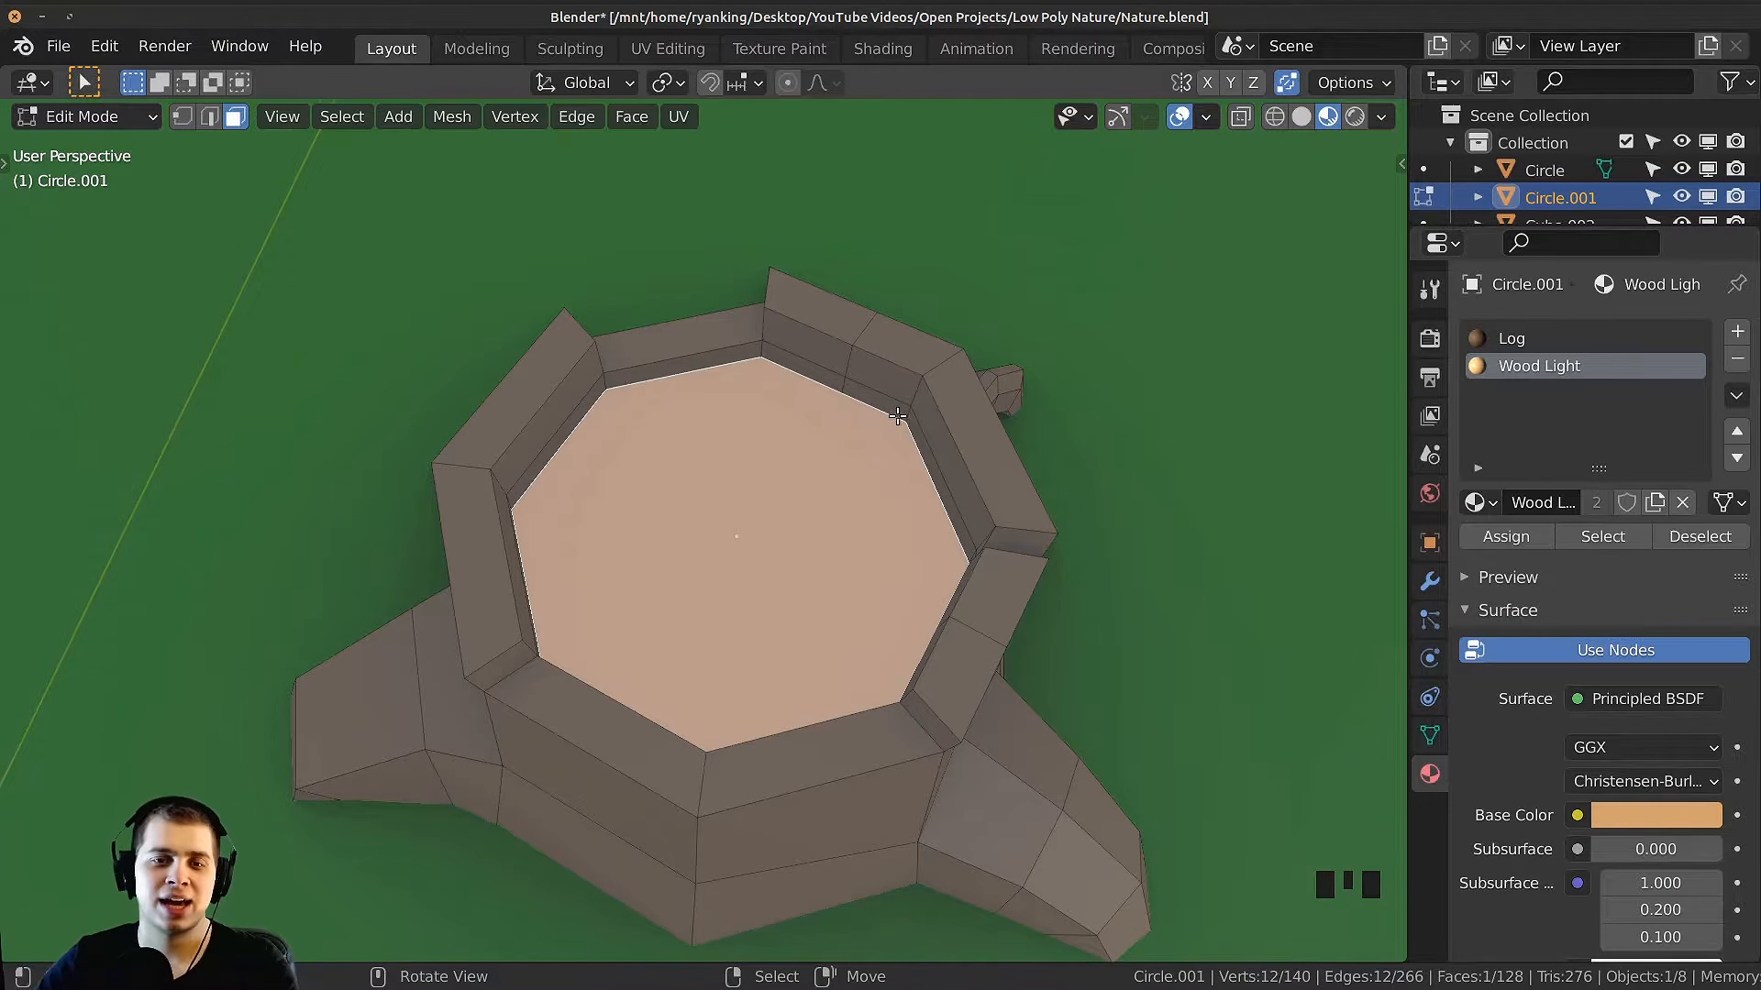
{"action": "middle_click_drag", "start_coordinate": [898, 416], "coordinate": [1223, 358]}
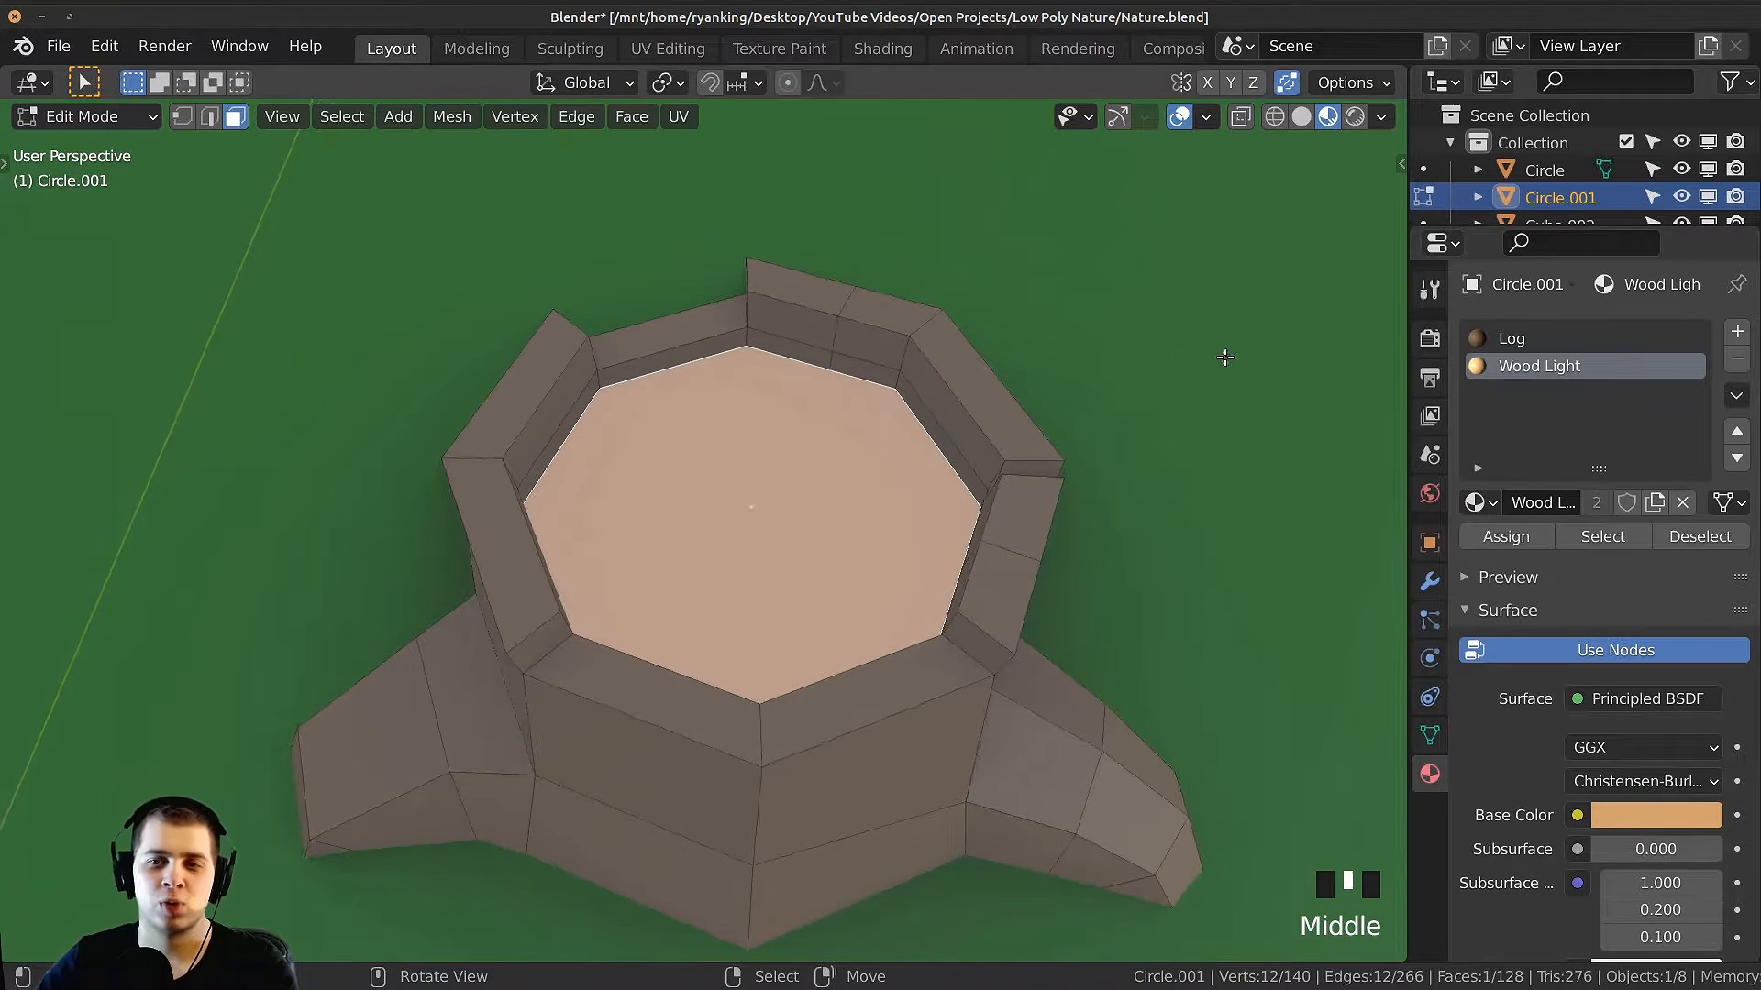
{"action": "left_click", "coordinate": [1496, 537]}
{"action": "left_click", "coordinate": [1493, 531]}
{"action": "key", "text": "Tab"}
Step: Return to Edit Mode and inset the stump's light wood top face by about 0.14
{"action": "scroll", "coordinate": [780, 403], "scroll_direction": "down", "scroll_amount": 4}
{"action": "middle_click_drag", "start_coordinate": [779, 404], "coordinate": [927, 511]}
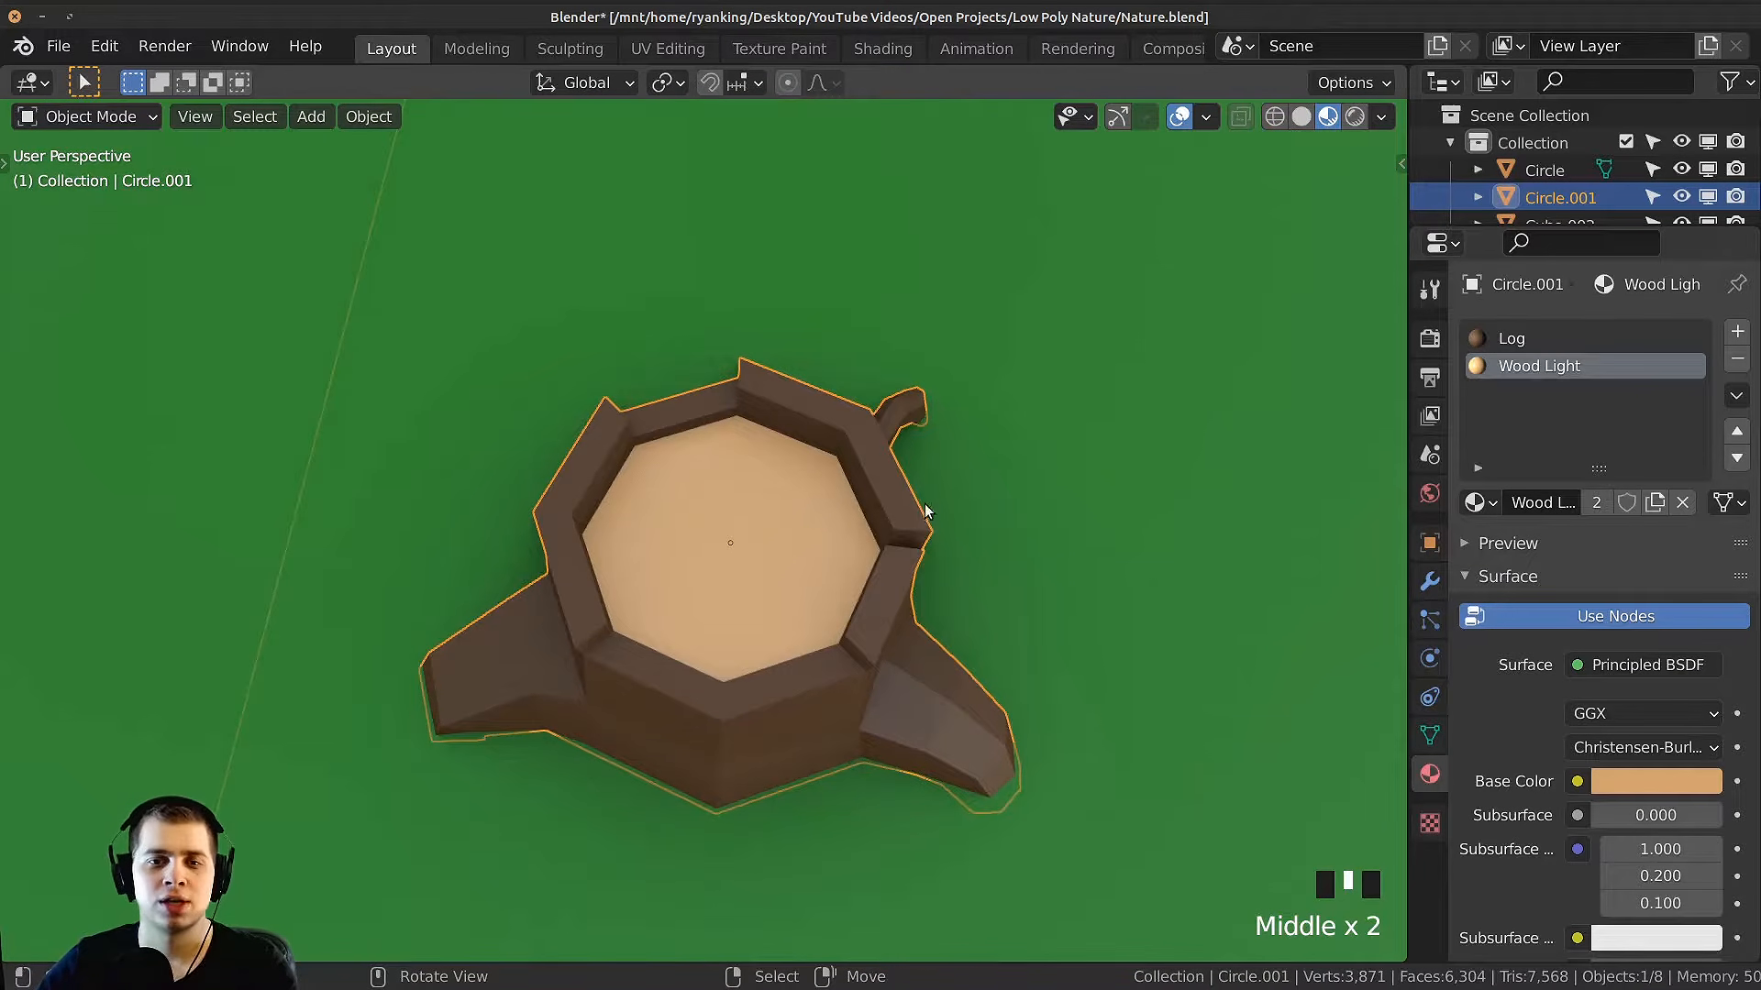
{"action": "middle_click_drag", "start_coordinate": [659, 589], "coordinate": [884, 411]}
{"action": "scroll", "coordinate": [822, 504], "scroll_direction": "up", "scroll_amount": 2}
{"action": "scroll", "coordinate": [1009, 394], "scroll_direction": "up", "scroll_amount": 2}
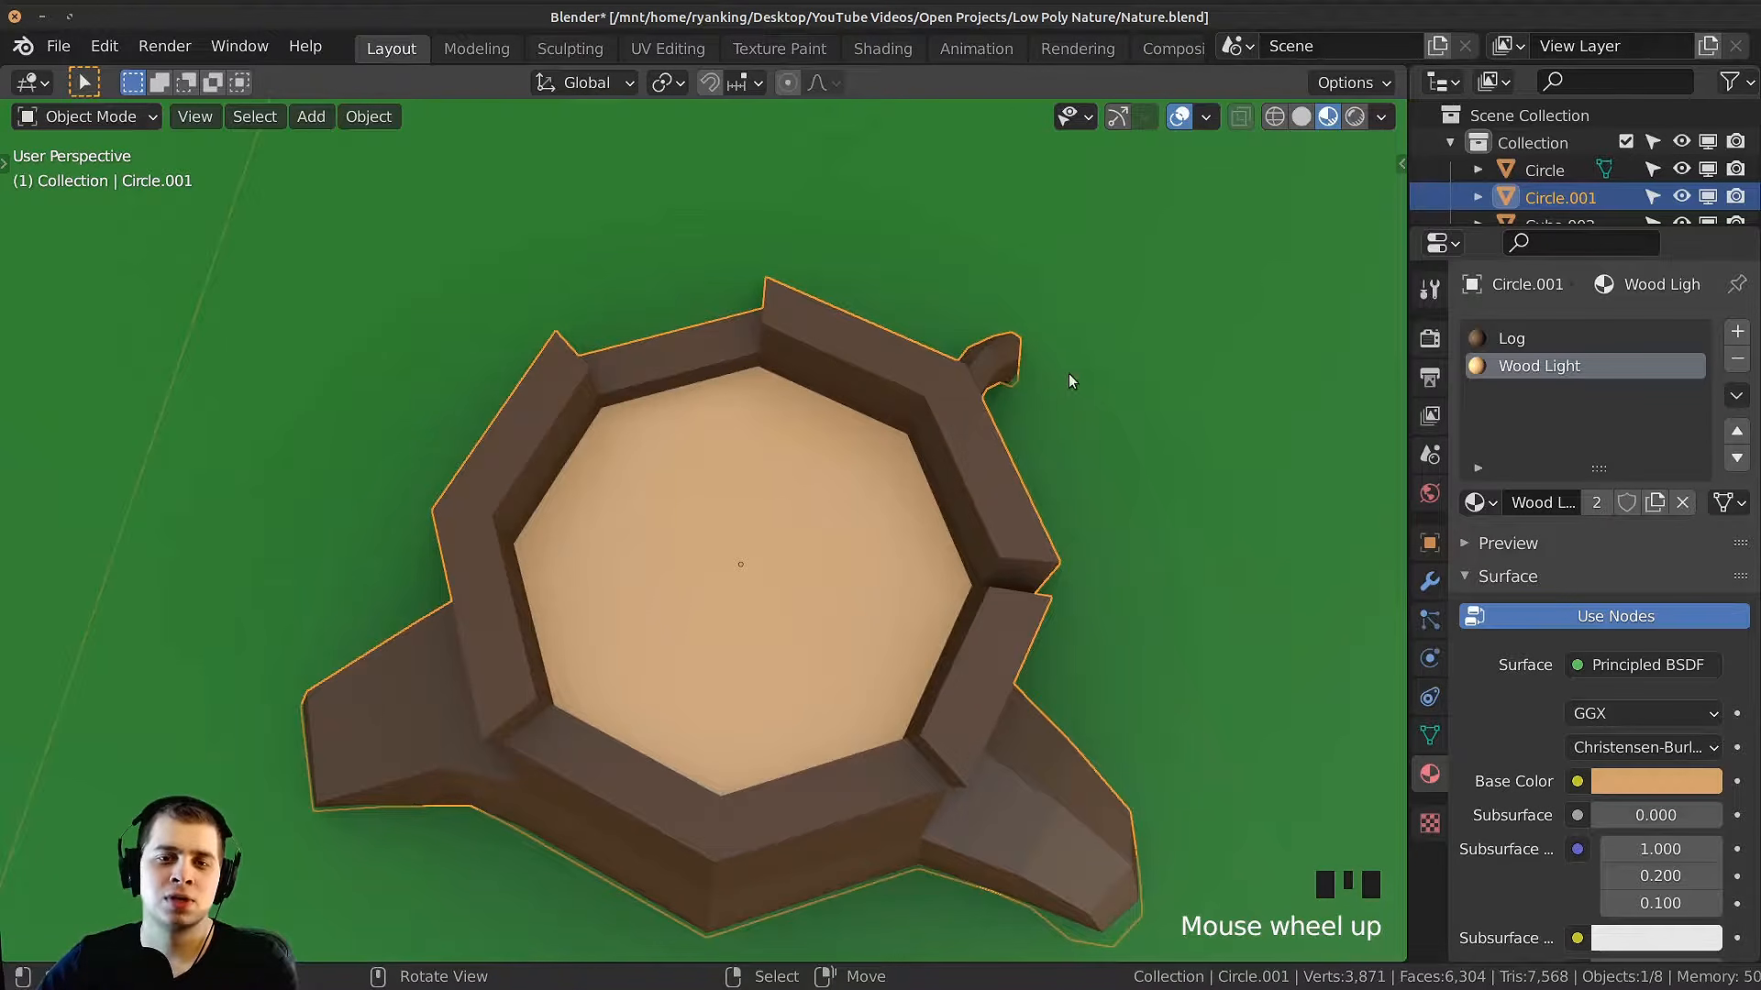
{"action": "key", "text": "Tab"}
{"action": "middle_click_drag", "start_coordinate": [1128, 385], "coordinate": [1187, 379]}
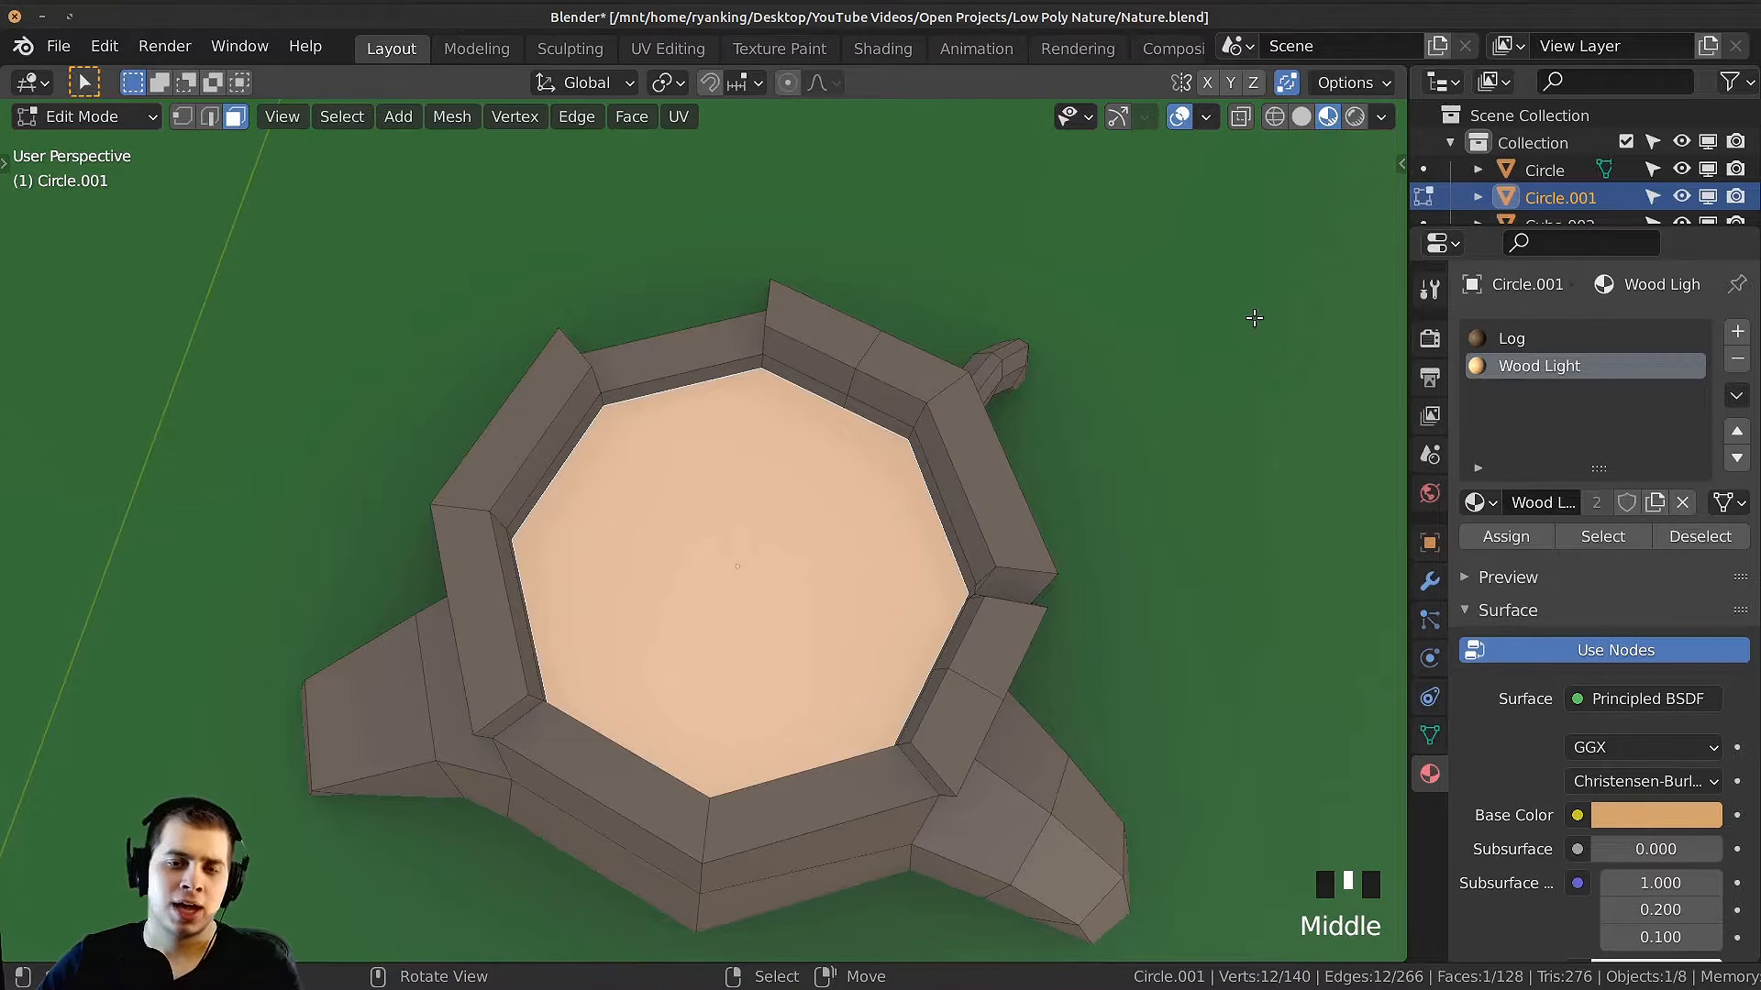
{"action": "key", "text": "i"}
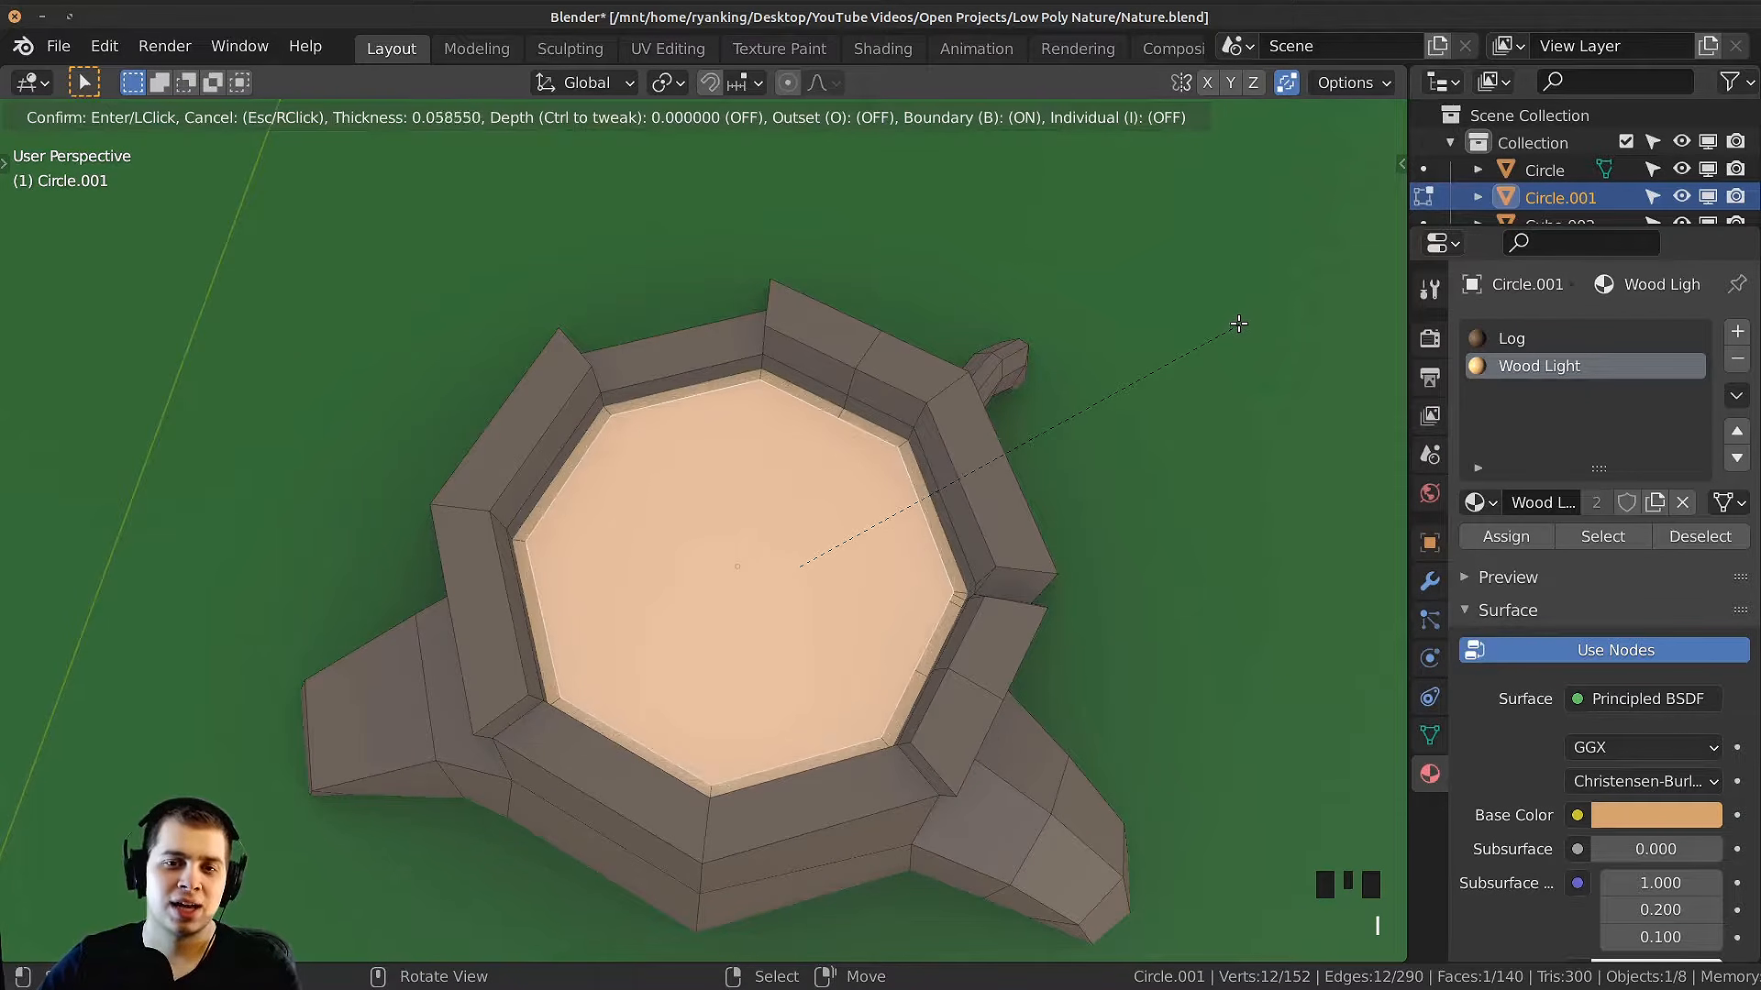
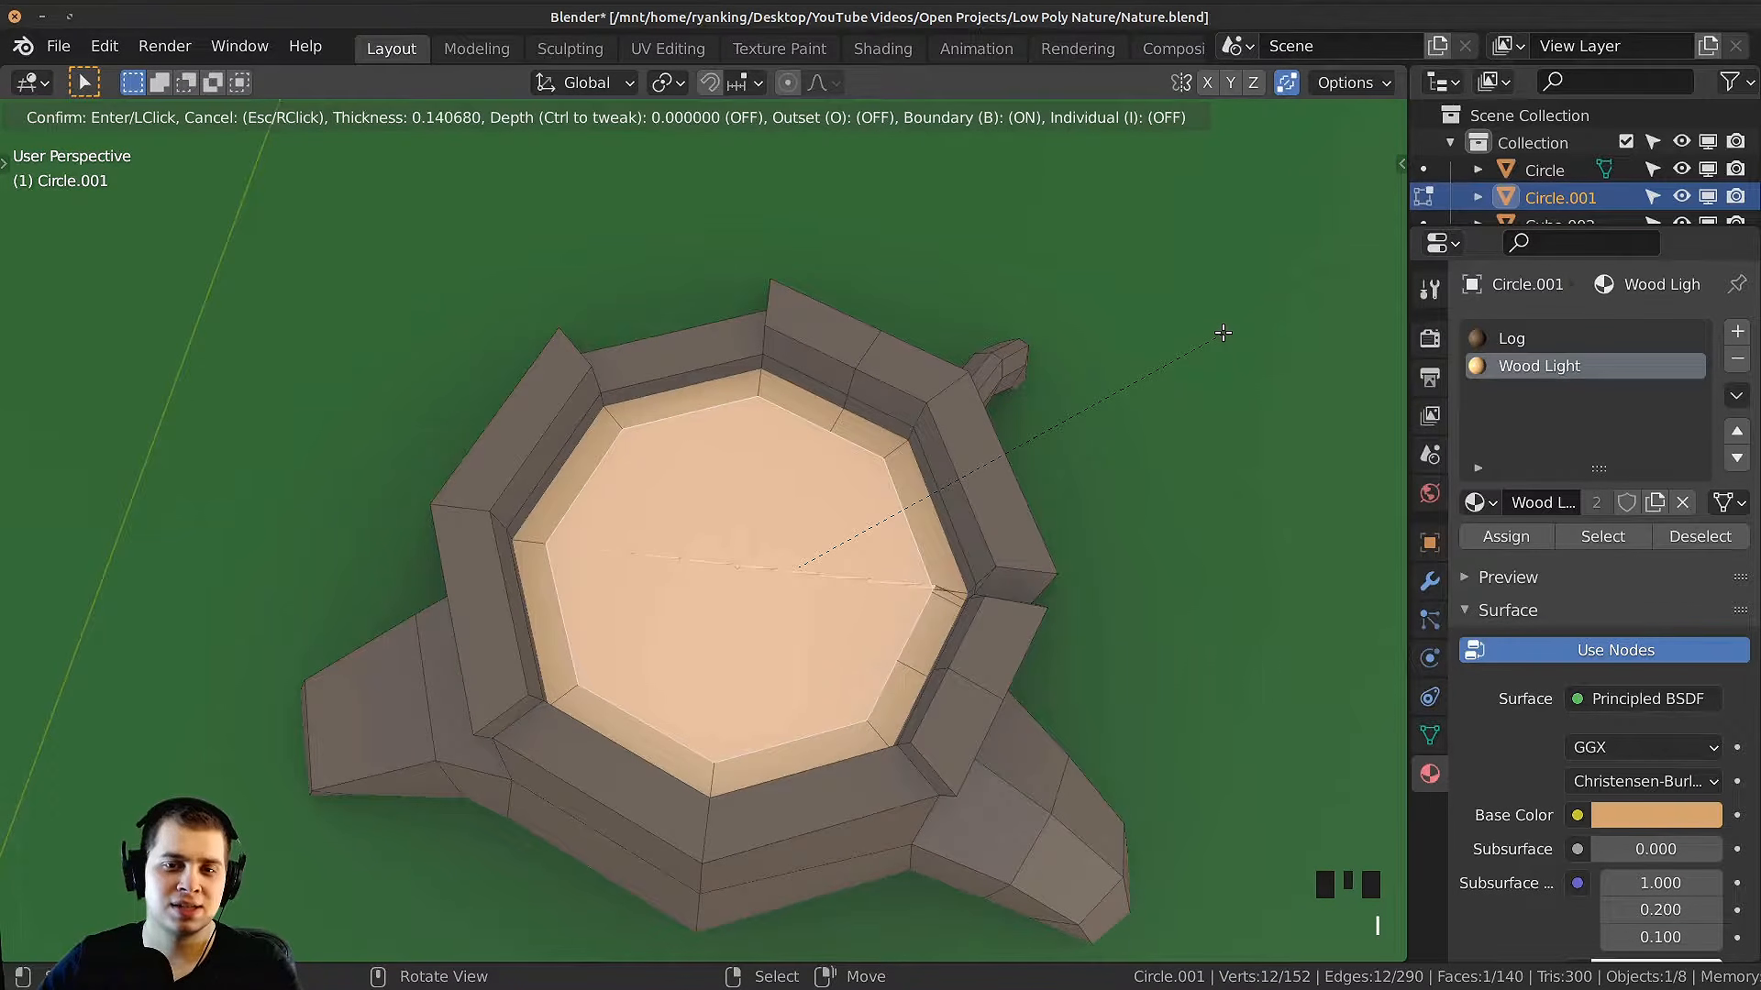
{"action": "left_click", "coordinate": [1224, 333]}
Step: In vertex selection mode, slide the lower crowded vertex at the inset's corner near the bark split along its edge, away from the corner
{"action": "scroll", "coordinate": [774, 452], "scroll_direction": "up", "scroll_amount": 4}
{"action": "middle_click_drag", "start_coordinate": [955, 519], "coordinate": [858, 476], "text": "shift"}
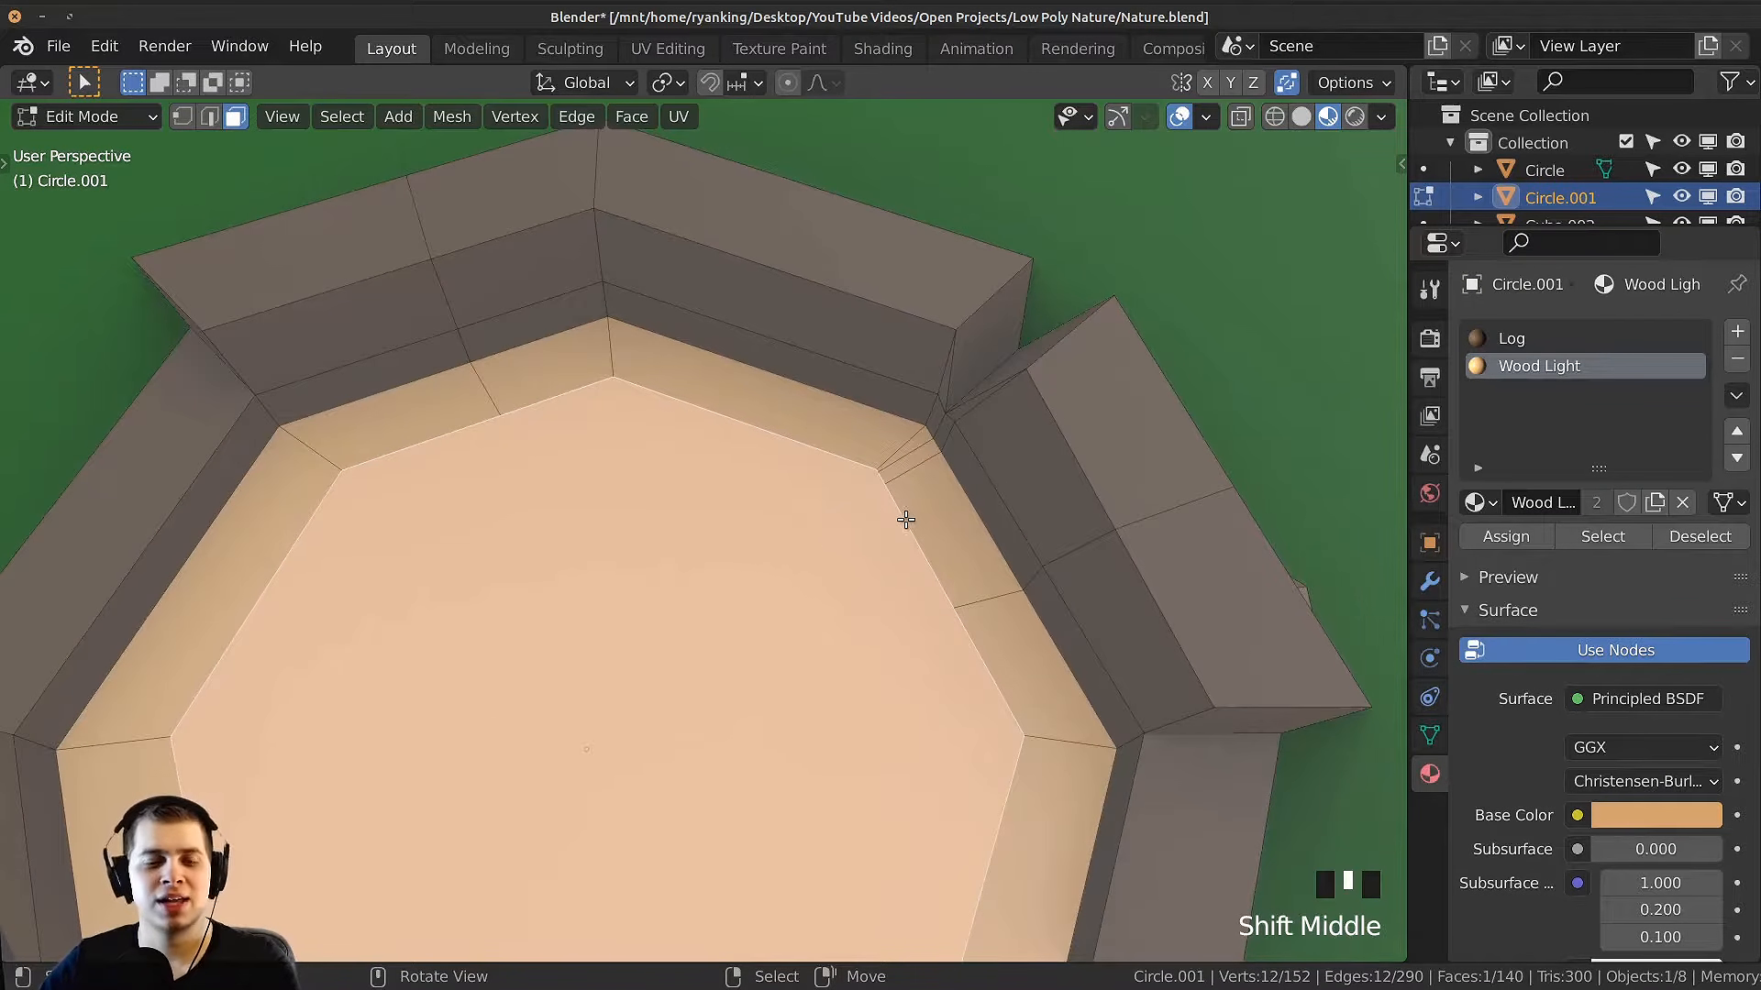
{"action": "key", "text": "1"}
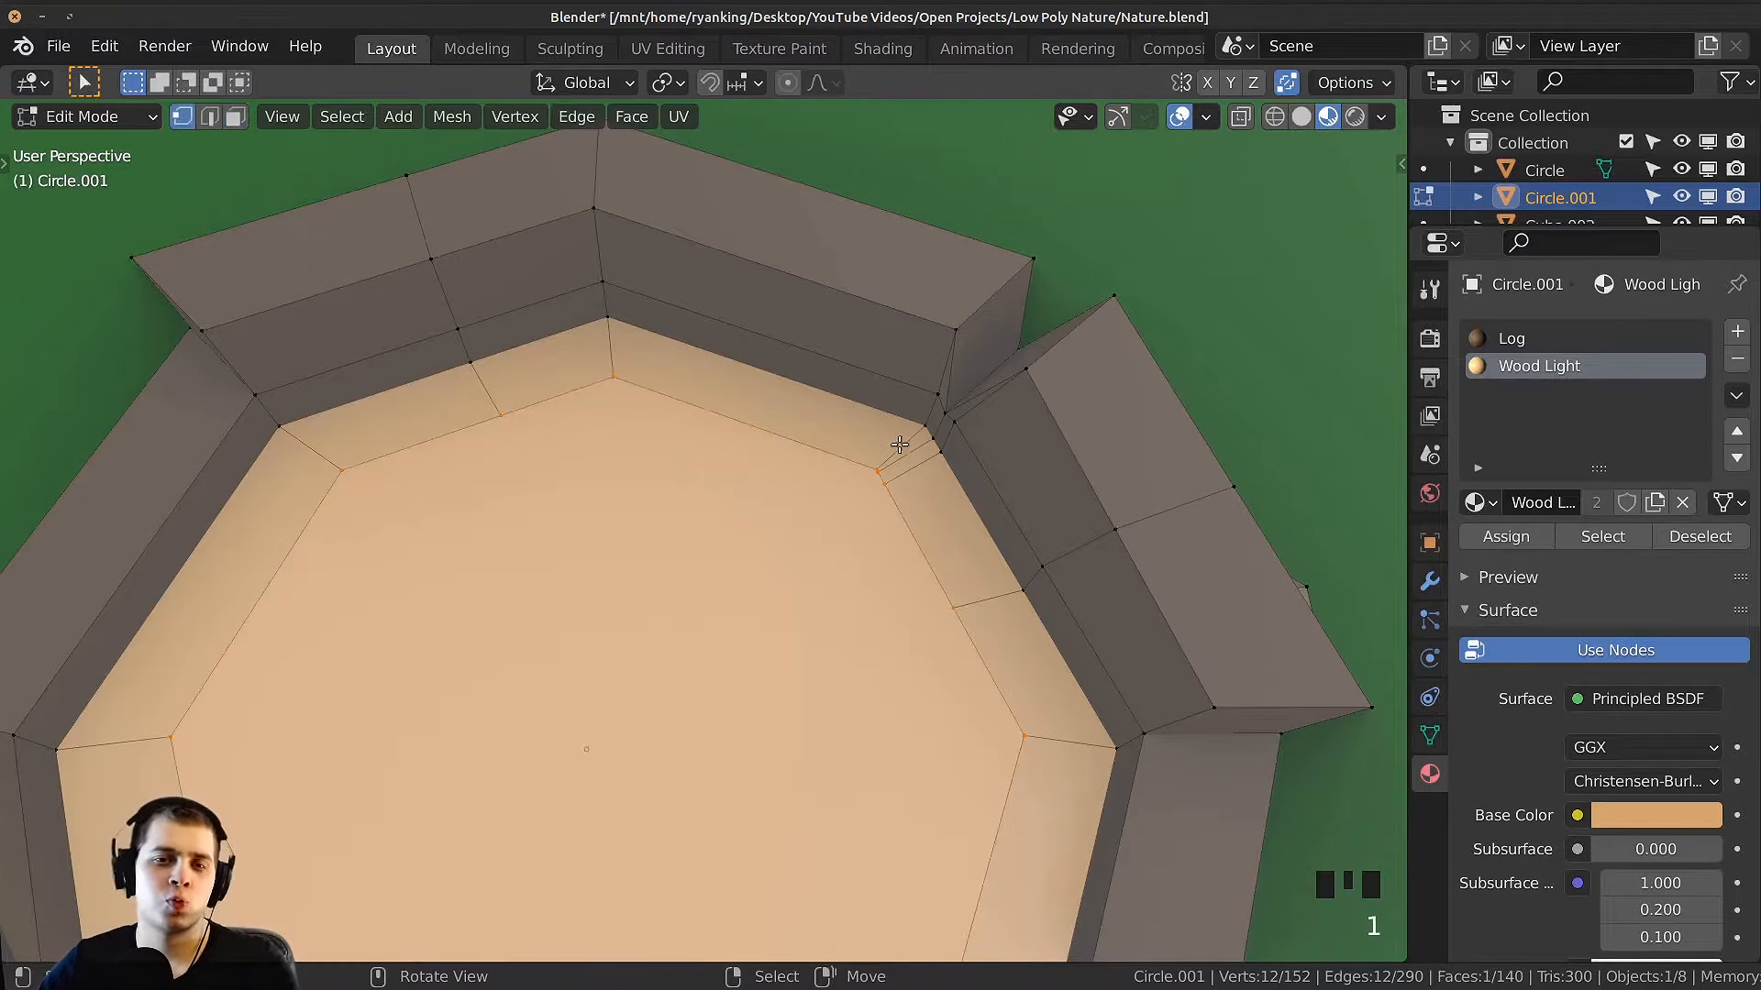
{"action": "right_click", "coordinate": [882, 489]}
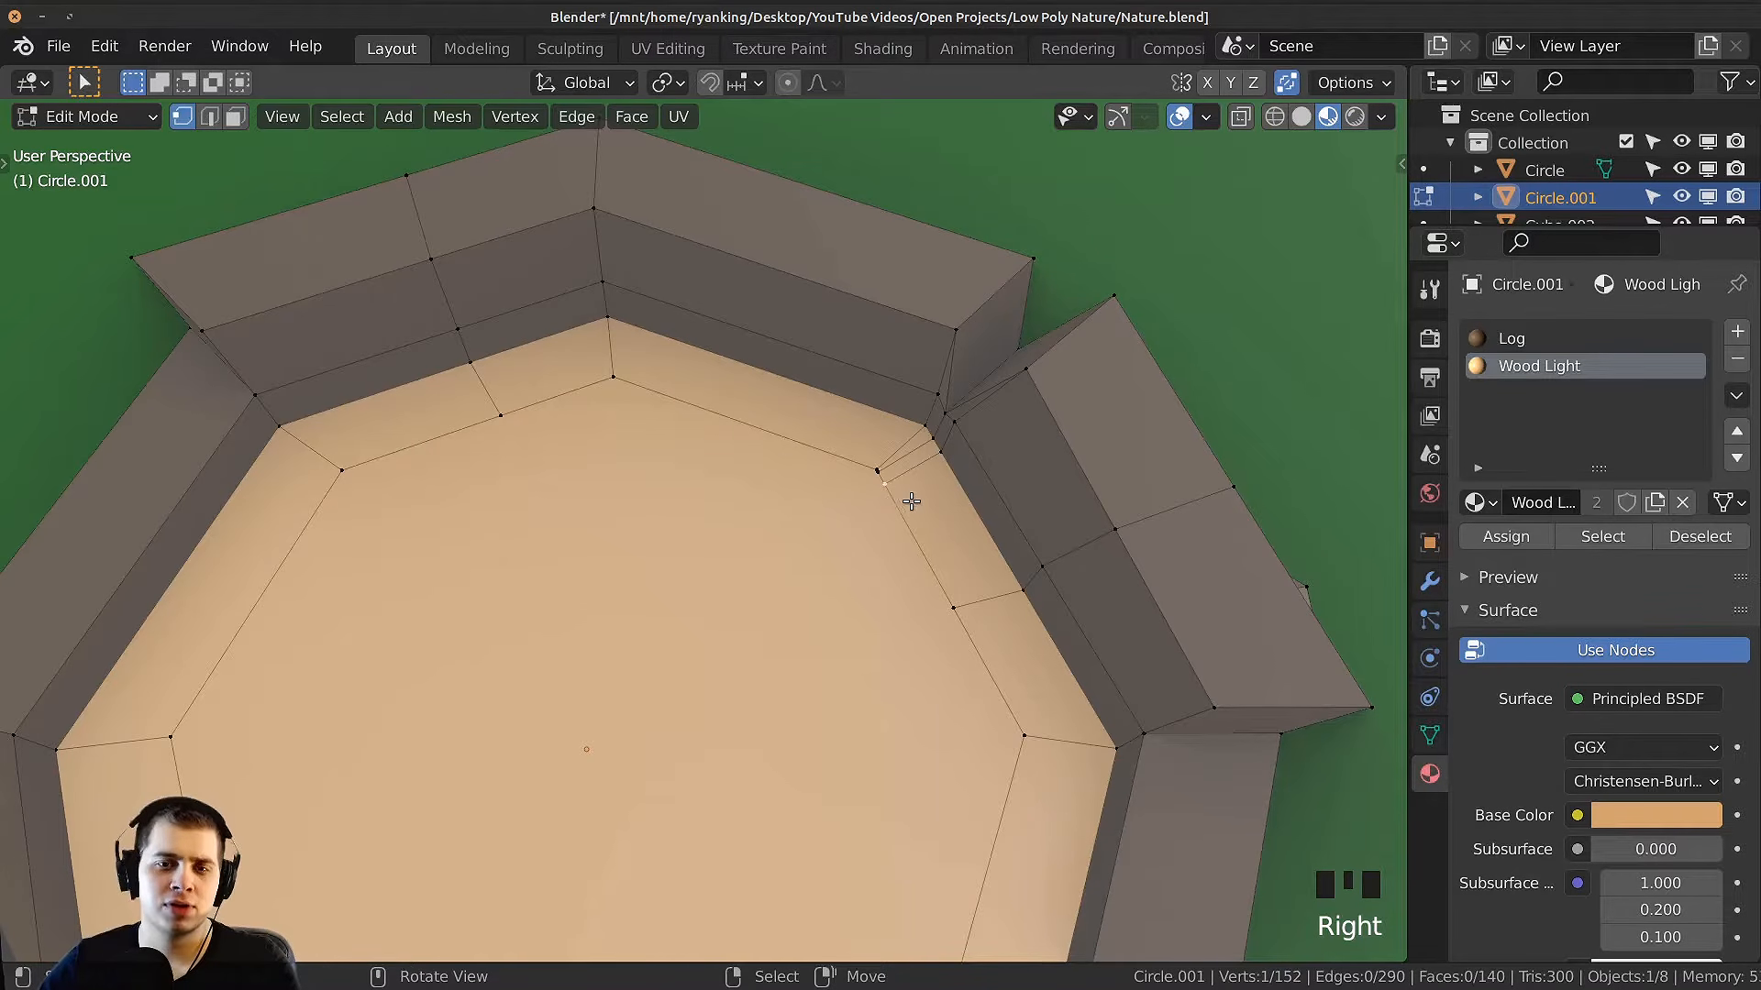
{"action": "key", "text": "g"}
{"action": "key", "text": "g"}
{"action": "left_click", "coordinate": [954, 543]}
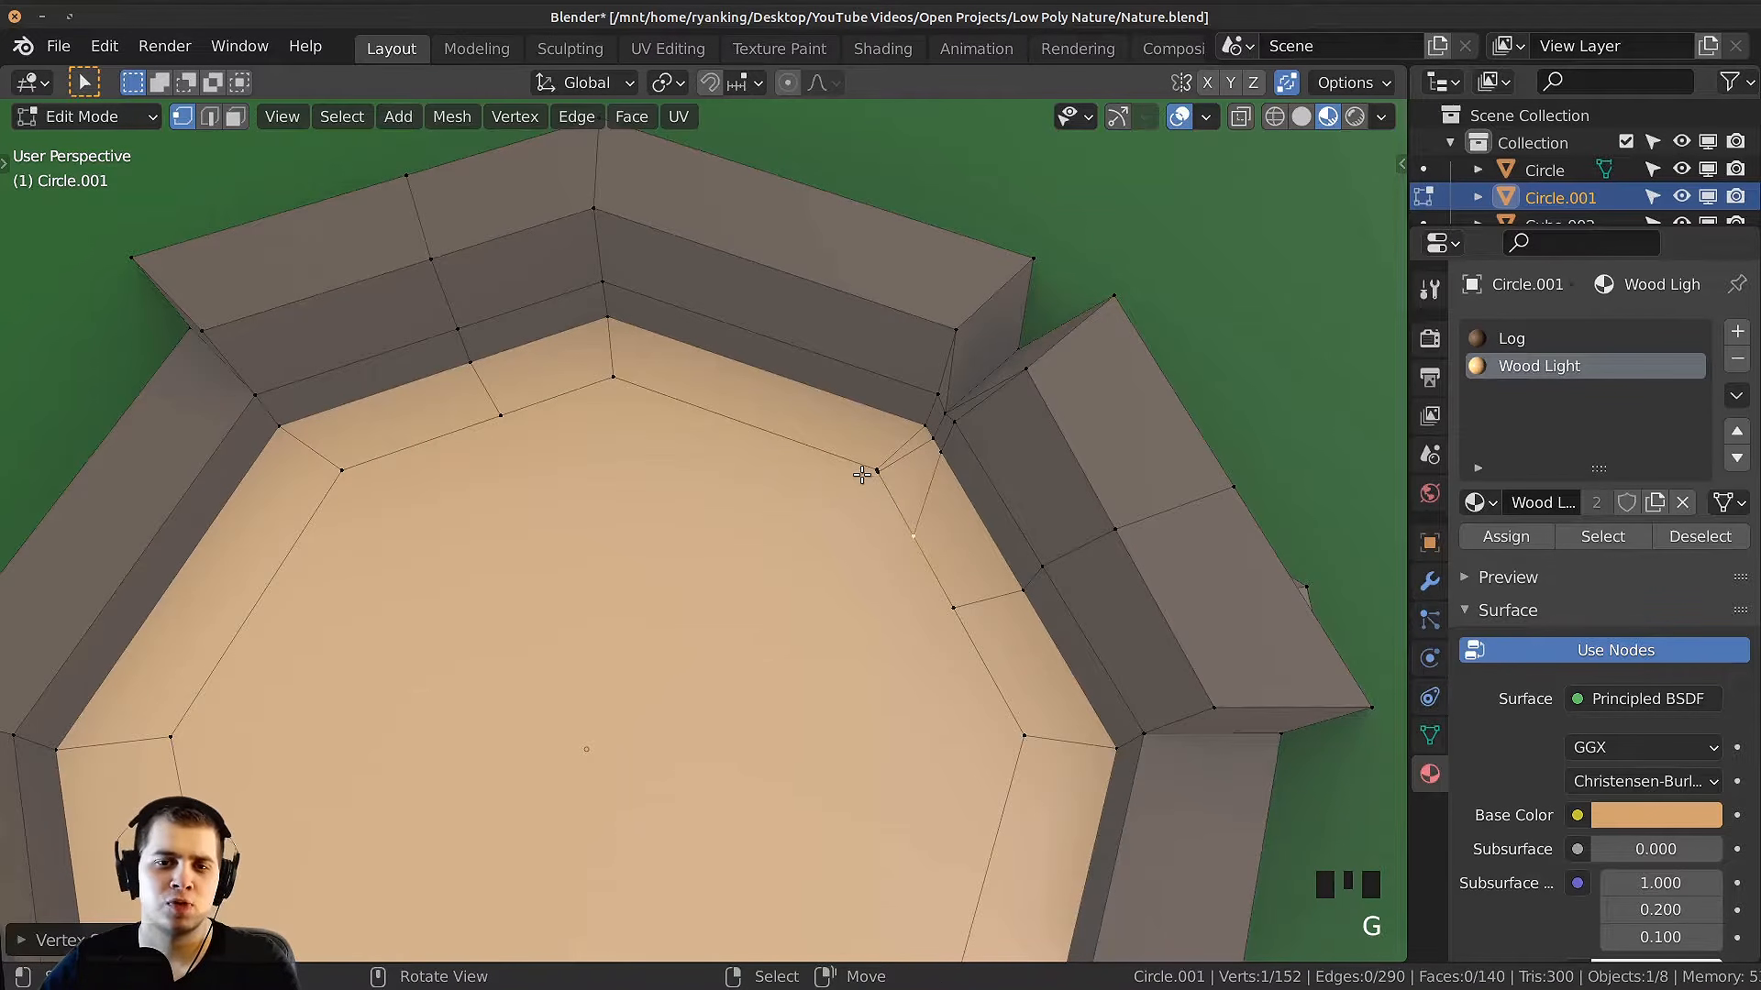
Step: Slide another crowded vertex at the same inset corner away along the adjoining upper edge
{"action": "right_click", "coordinate": [877, 468]}
{"action": "key", "text": "g"}
{"action": "key", "text": "g"}
{"action": "left_click", "coordinate": [819, 426]}
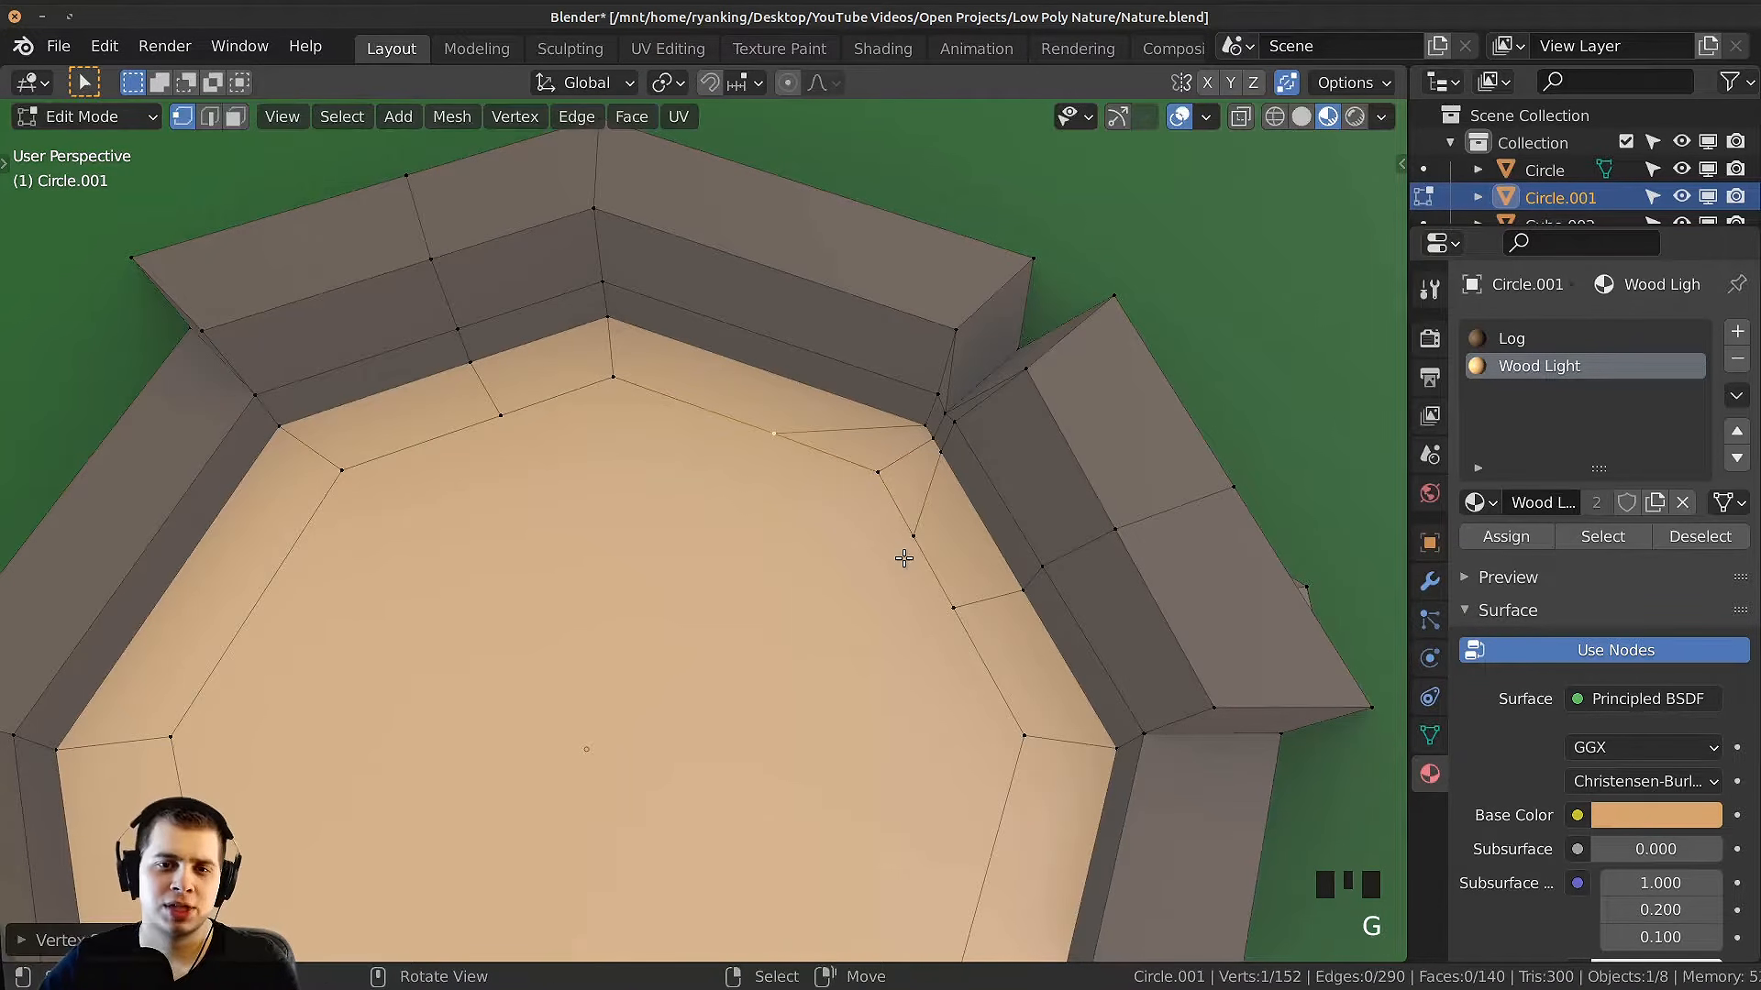
Step: Slide the vertices along the inner edge of the stump top near the bark crack to space them more evenly
{"action": "right_click", "coordinate": [910, 548]}
{"action": "key", "text": "g"}
{"action": "key", "text": "g"}
{"action": "left_click", "coordinate": [927, 557]}
{"action": "scroll", "coordinate": [738, 607], "scroll_direction": "down", "scroll_amount": 4}
{"action": "scroll", "coordinate": [986, 589], "scroll_direction": "up", "scroll_amount": 2}
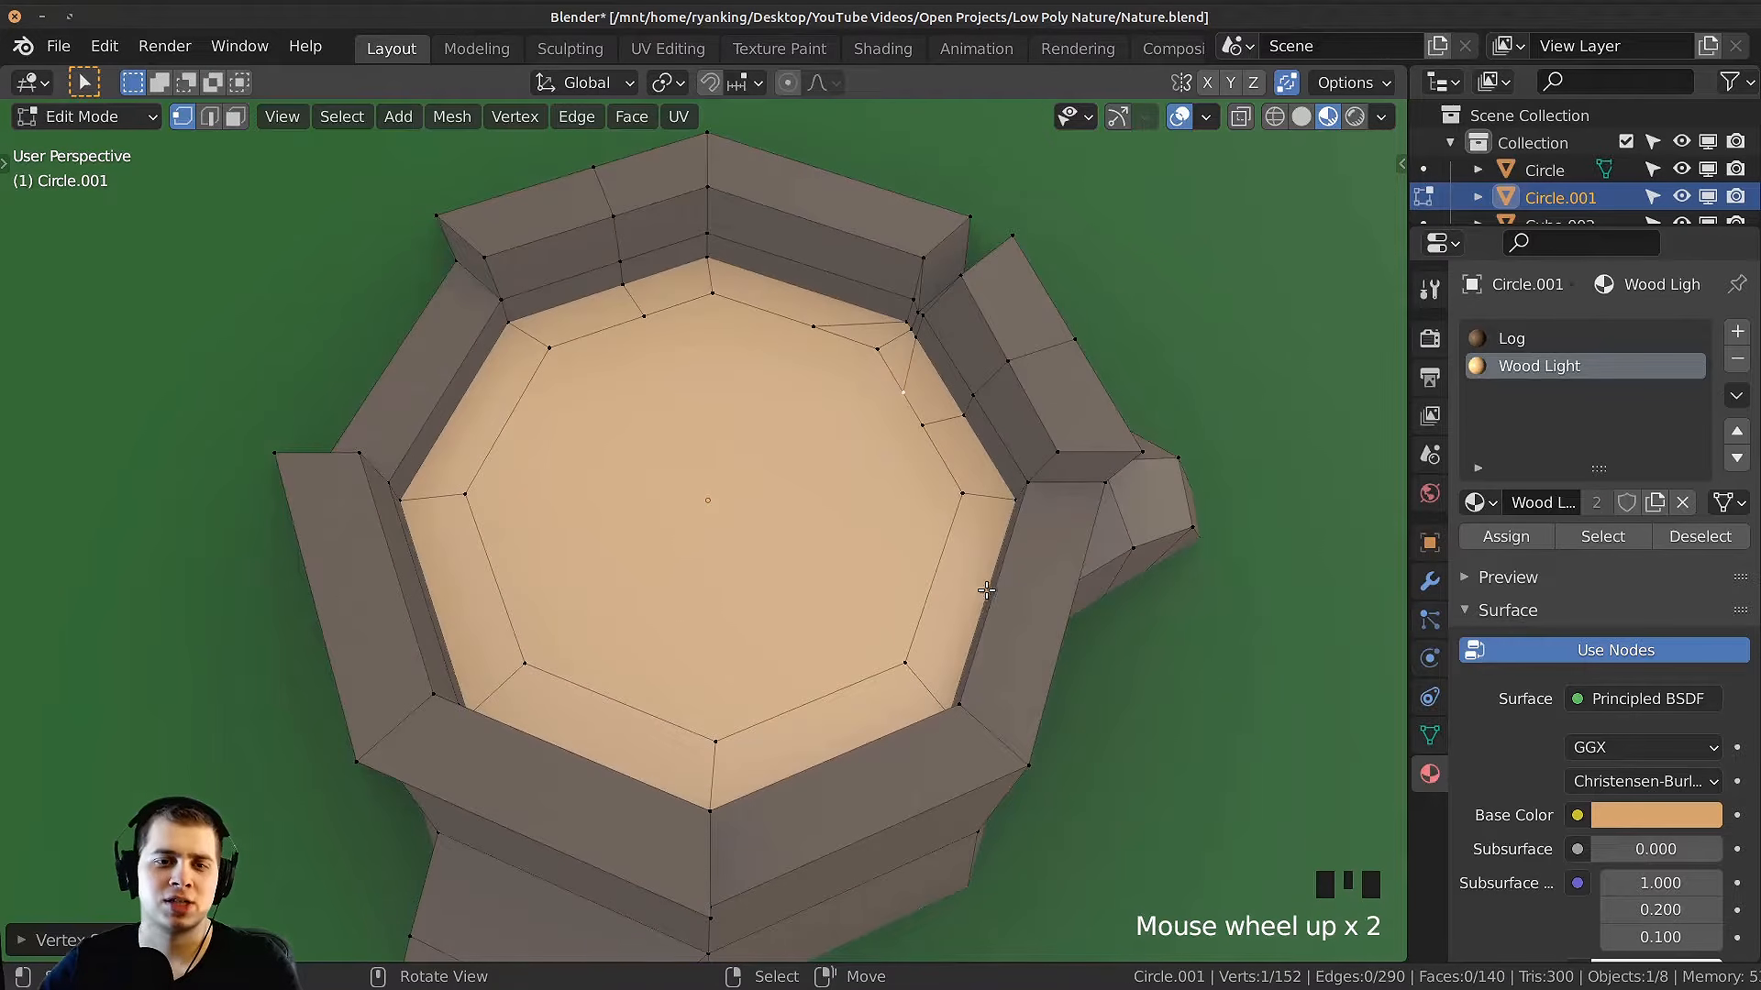
{"action": "right_click", "coordinate": [921, 426]}
{"action": "key", "text": "g"}
{"action": "key", "text": "g"}
{"action": "left_click", "coordinate": [933, 443]}
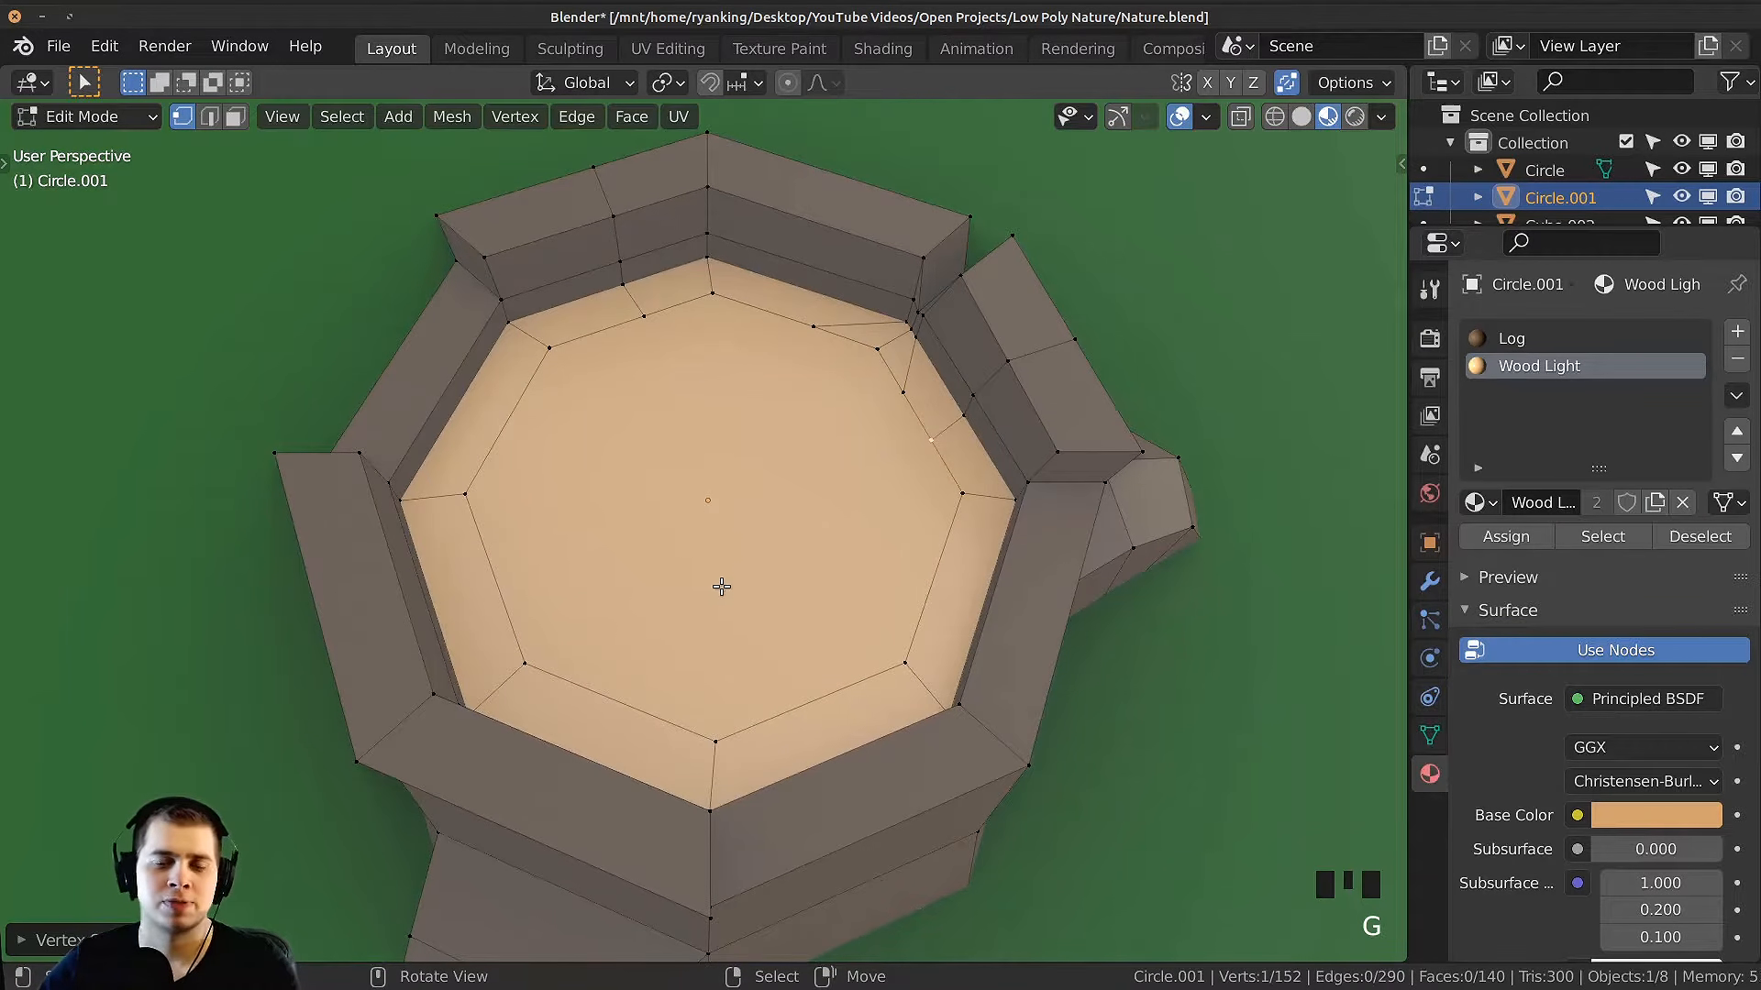
{"action": "middle_click_drag", "start_coordinate": [722, 587], "coordinate": [710, 562]}
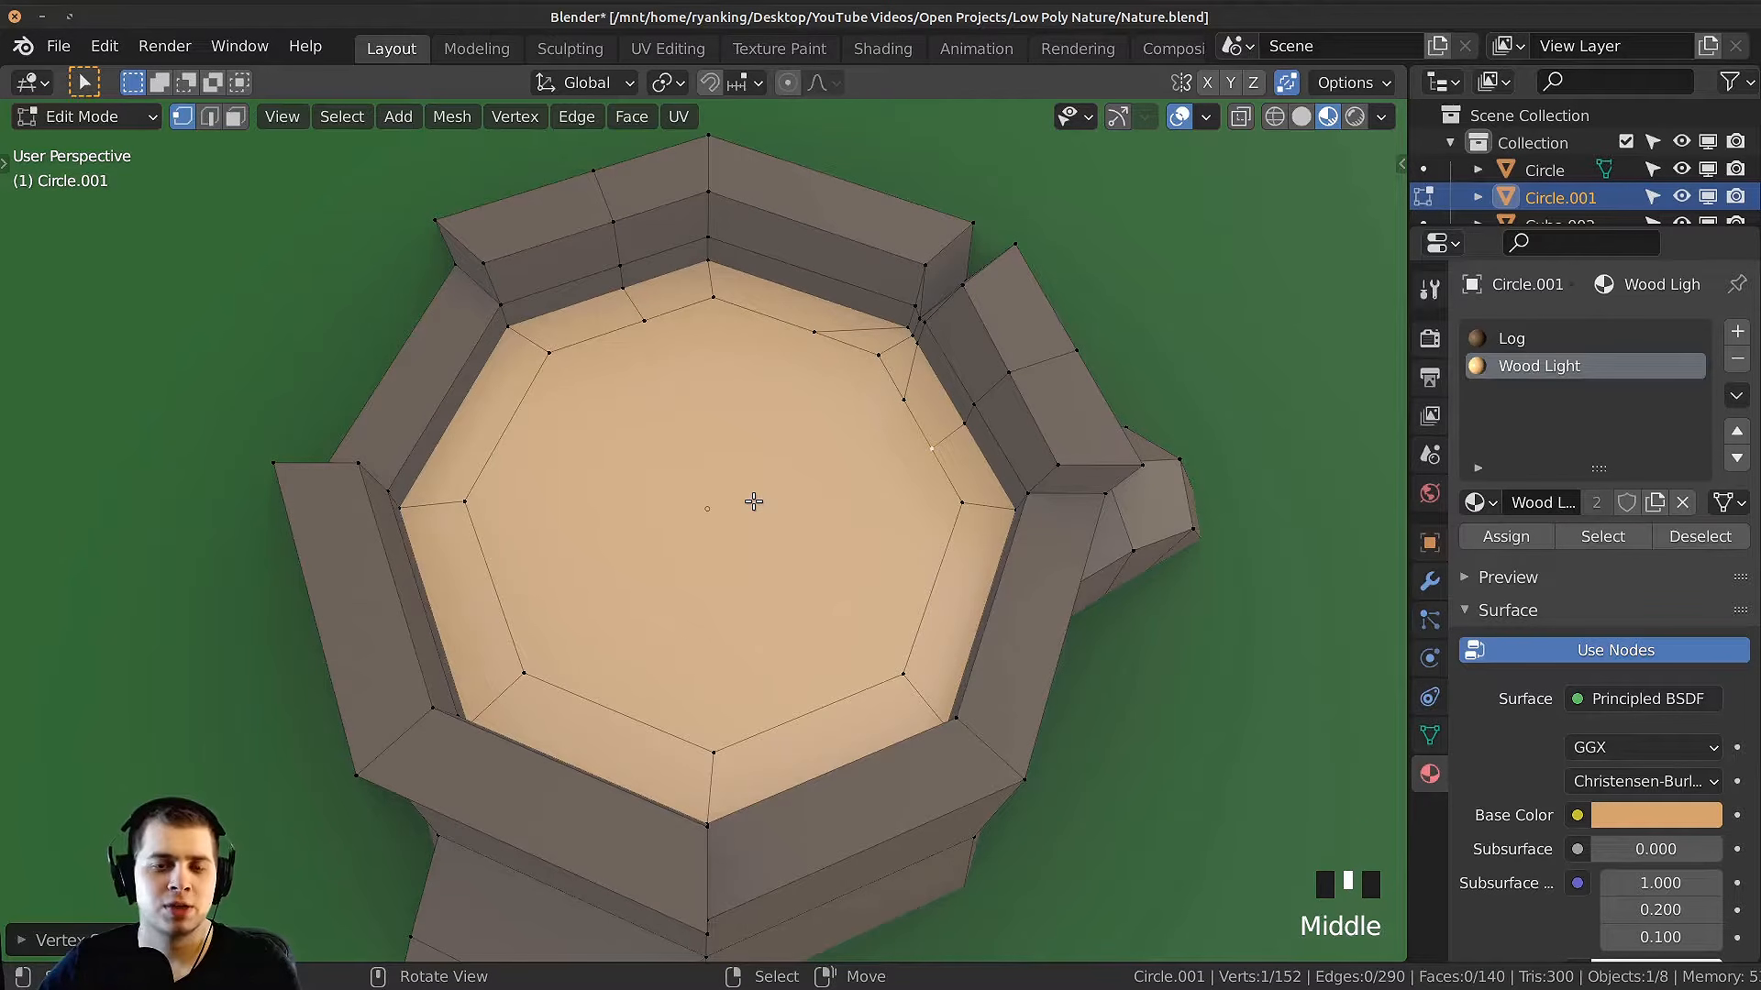
Step: Select the large central face of the stump top and scale it up slightly, narrowing the wood border around it
{"action": "key", "text": "3"}
{"action": "right_click", "coordinate": [834, 462]}
{"action": "middle_click_drag", "start_coordinate": [853, 460], "coordinate": [1121, 476]}
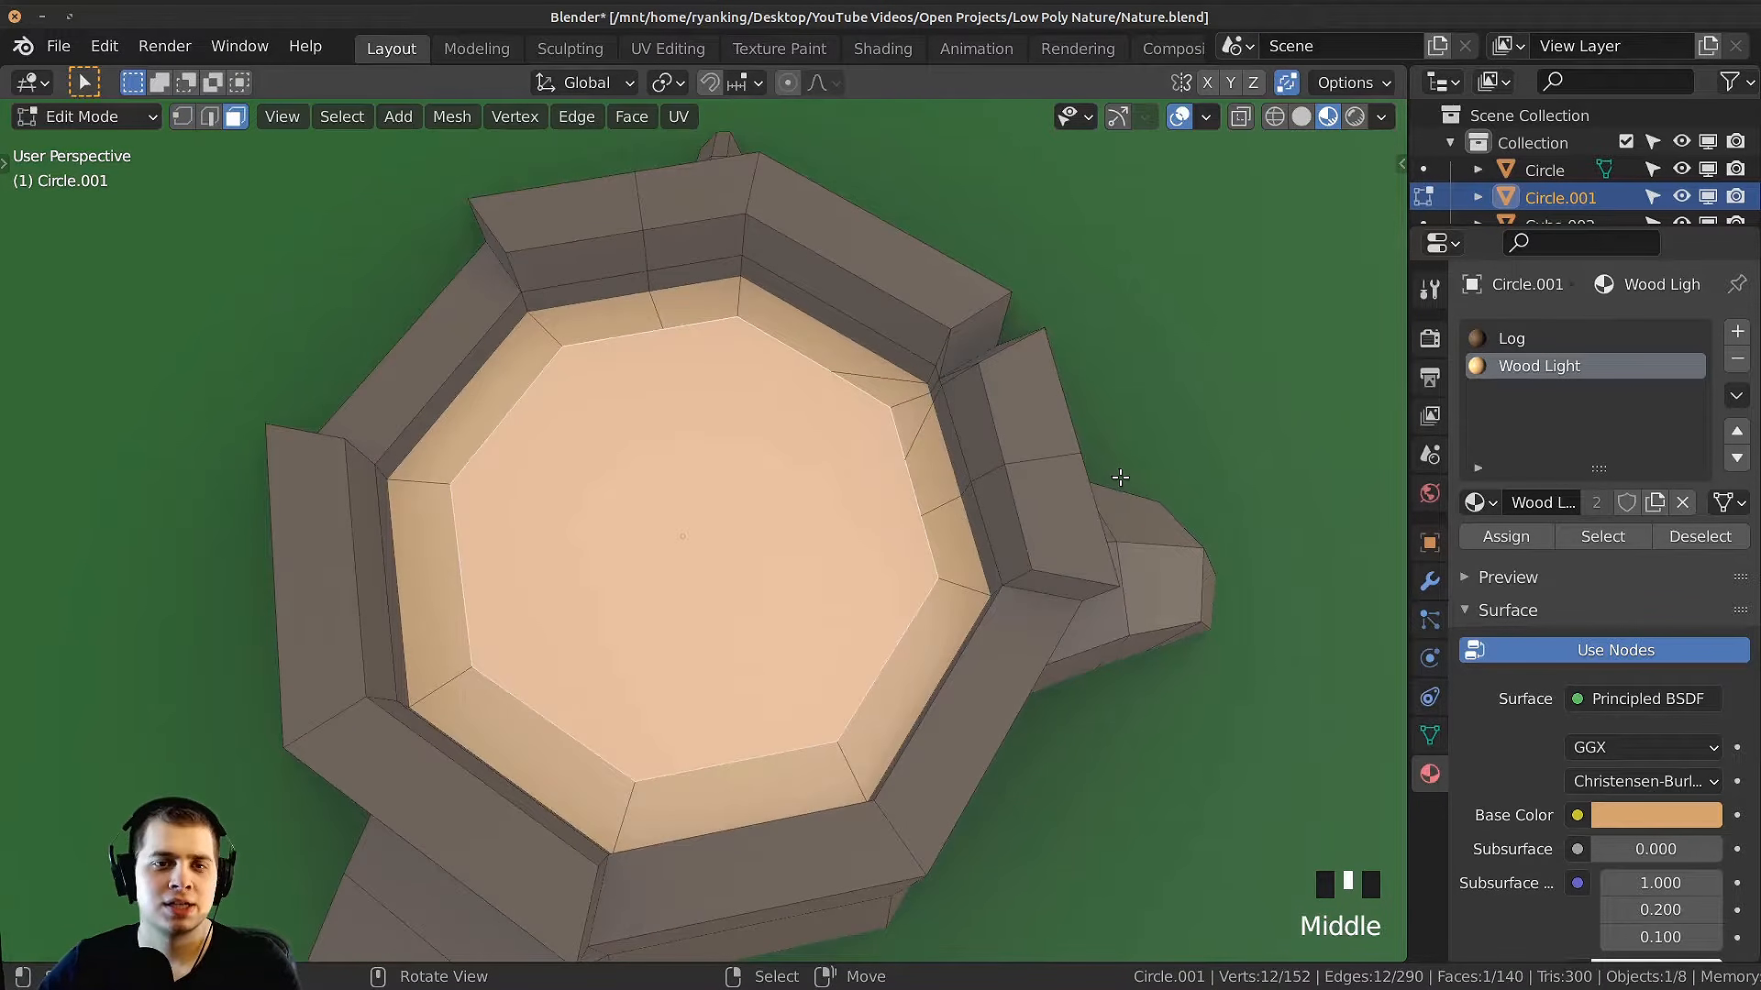
{"action": "key", "text": "s"}
{"action": "left_click", "coordinate": [1091, 476]}
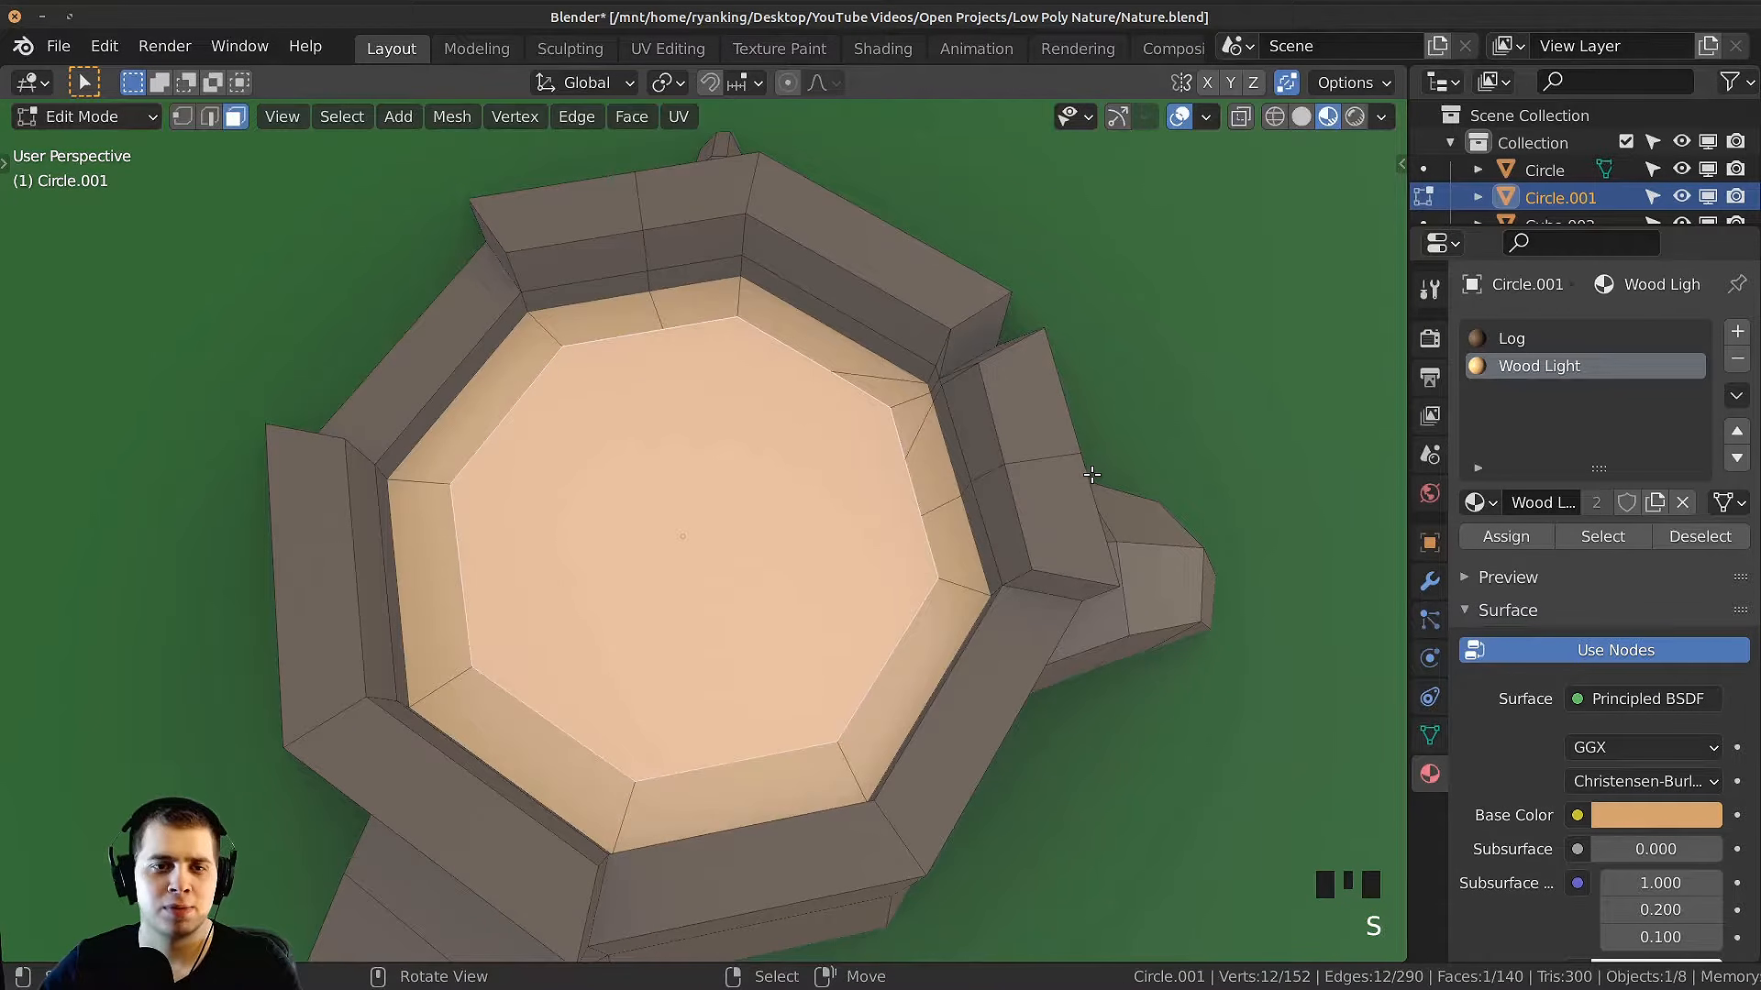
{"action": "key", "text": "s"}
{"action": "left_click", "coordinate": [1154, 469]}
Step: Inset the central face of the stump top five times to build evenly spaced concentric rings
{"action": "key", "text": "i"}
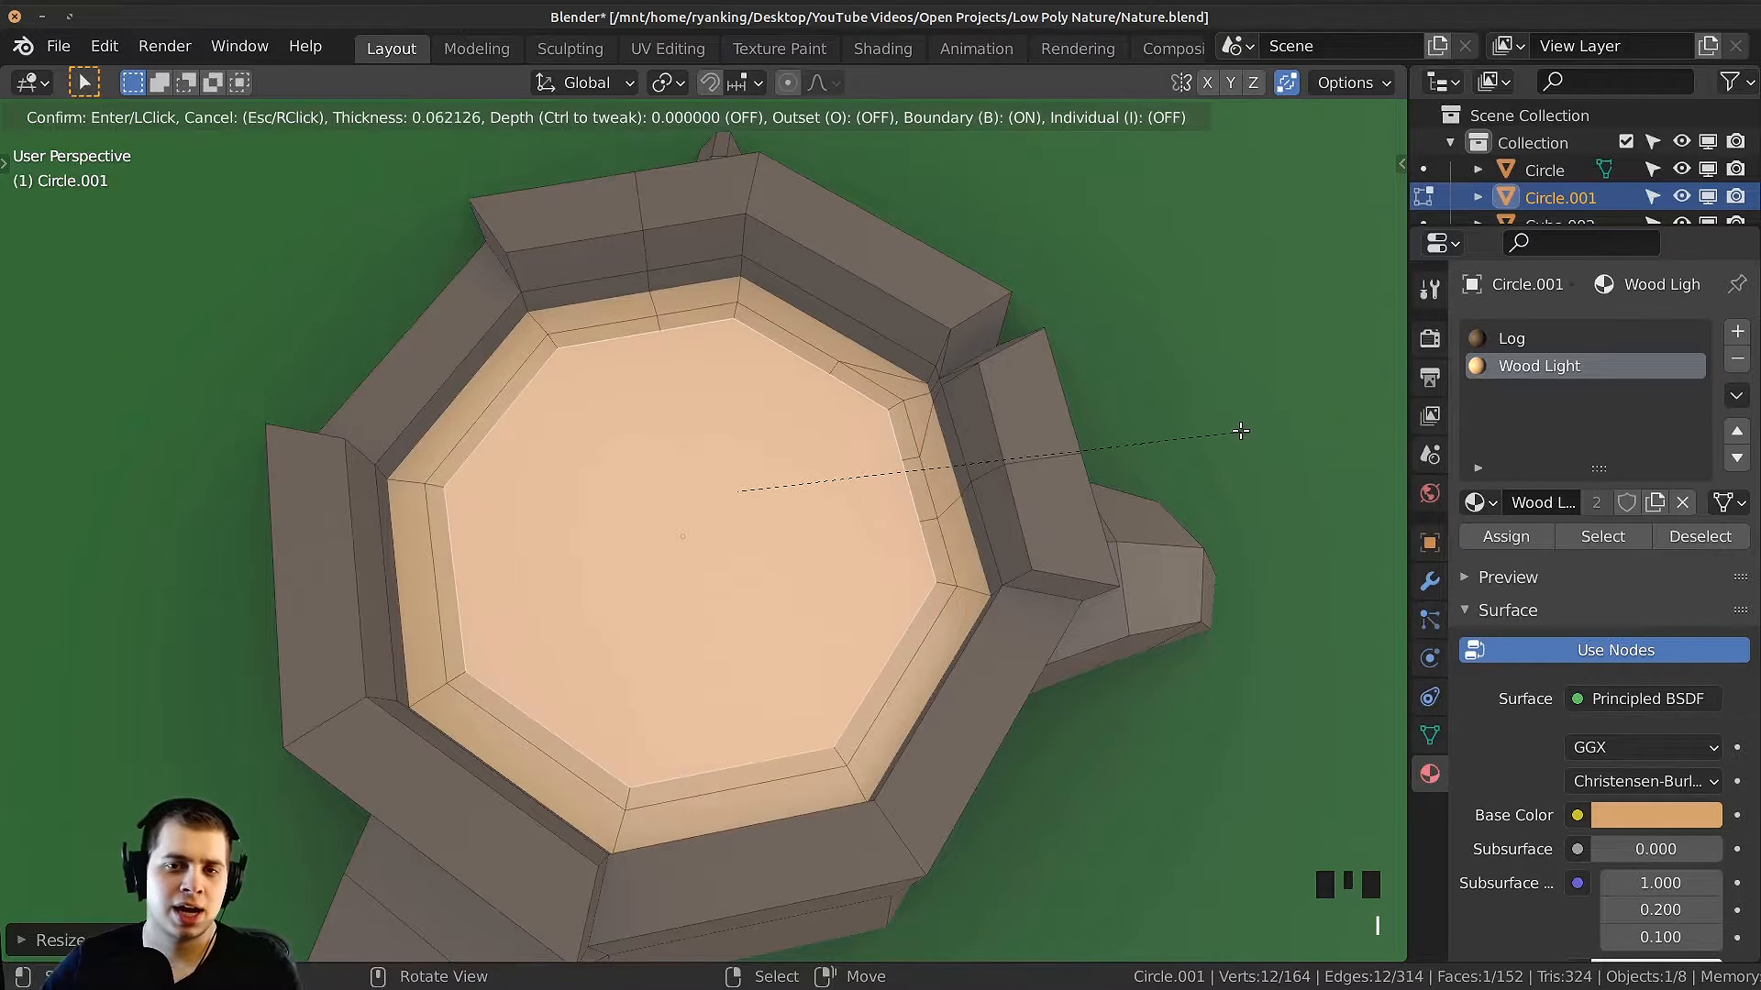
{"action": "left_click", "coordinate": [1226, 432]}
{"action": "key", "text": "i"}
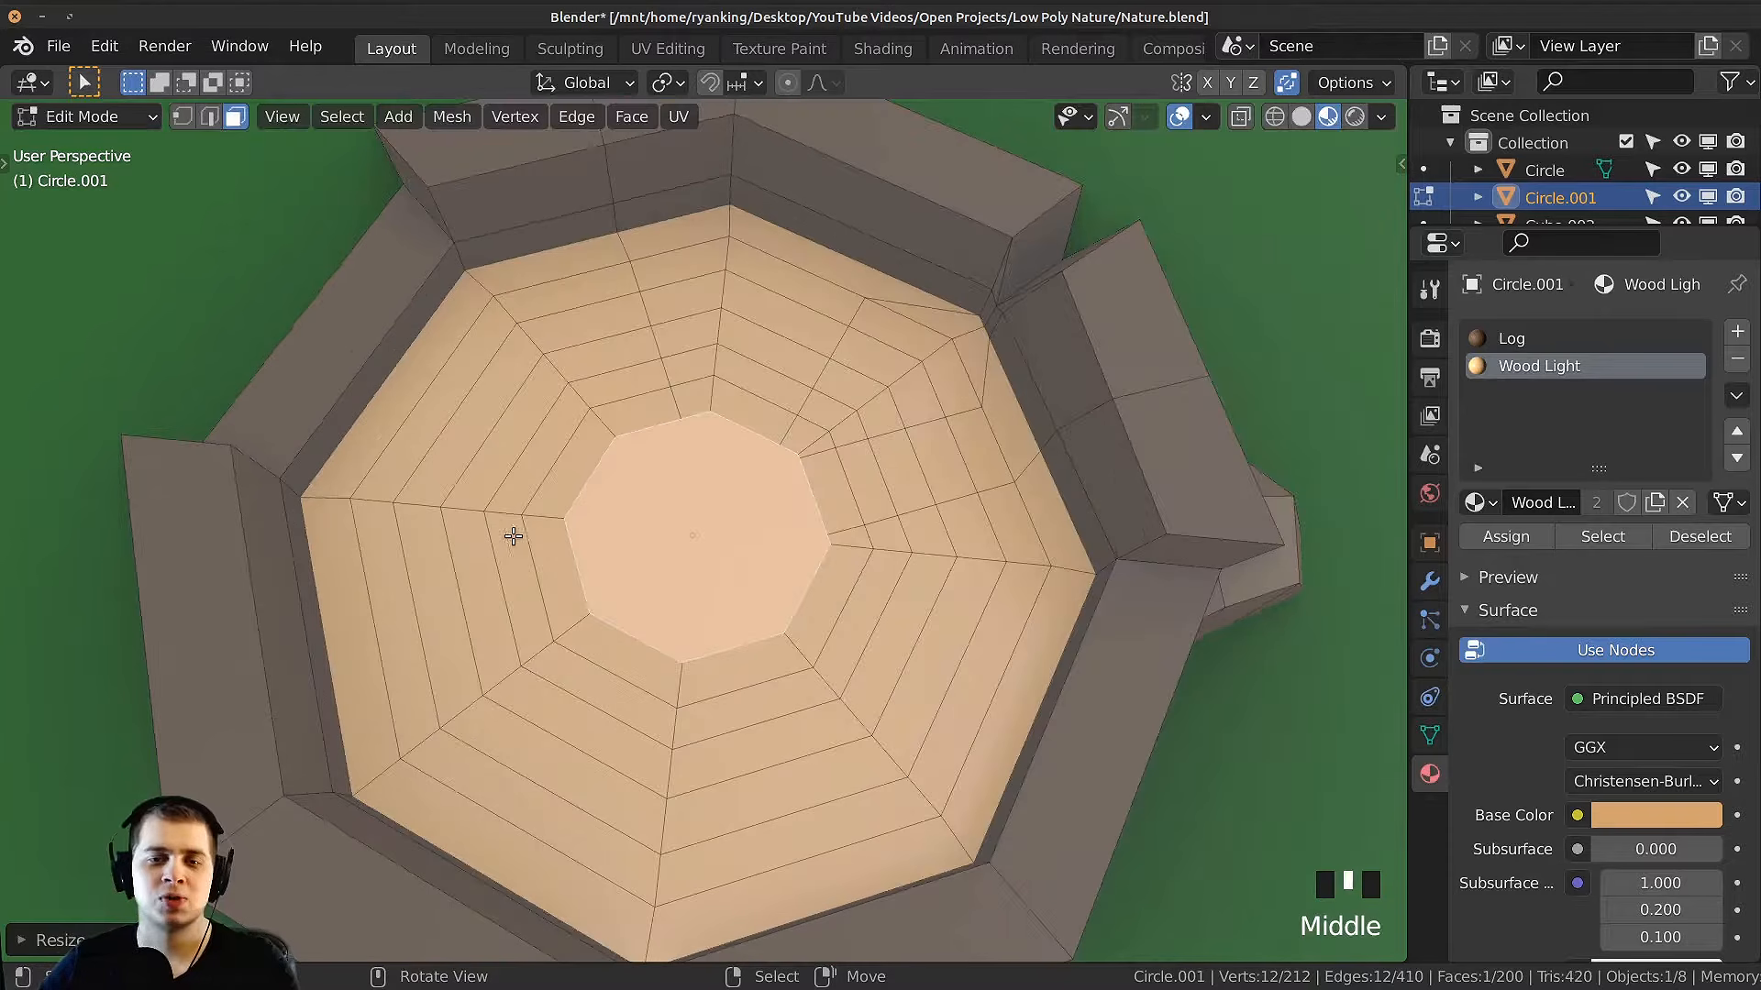
{"action": "middle_click_drag", "start_coordinate": [743, 491], "coordinate": [745, 543]}
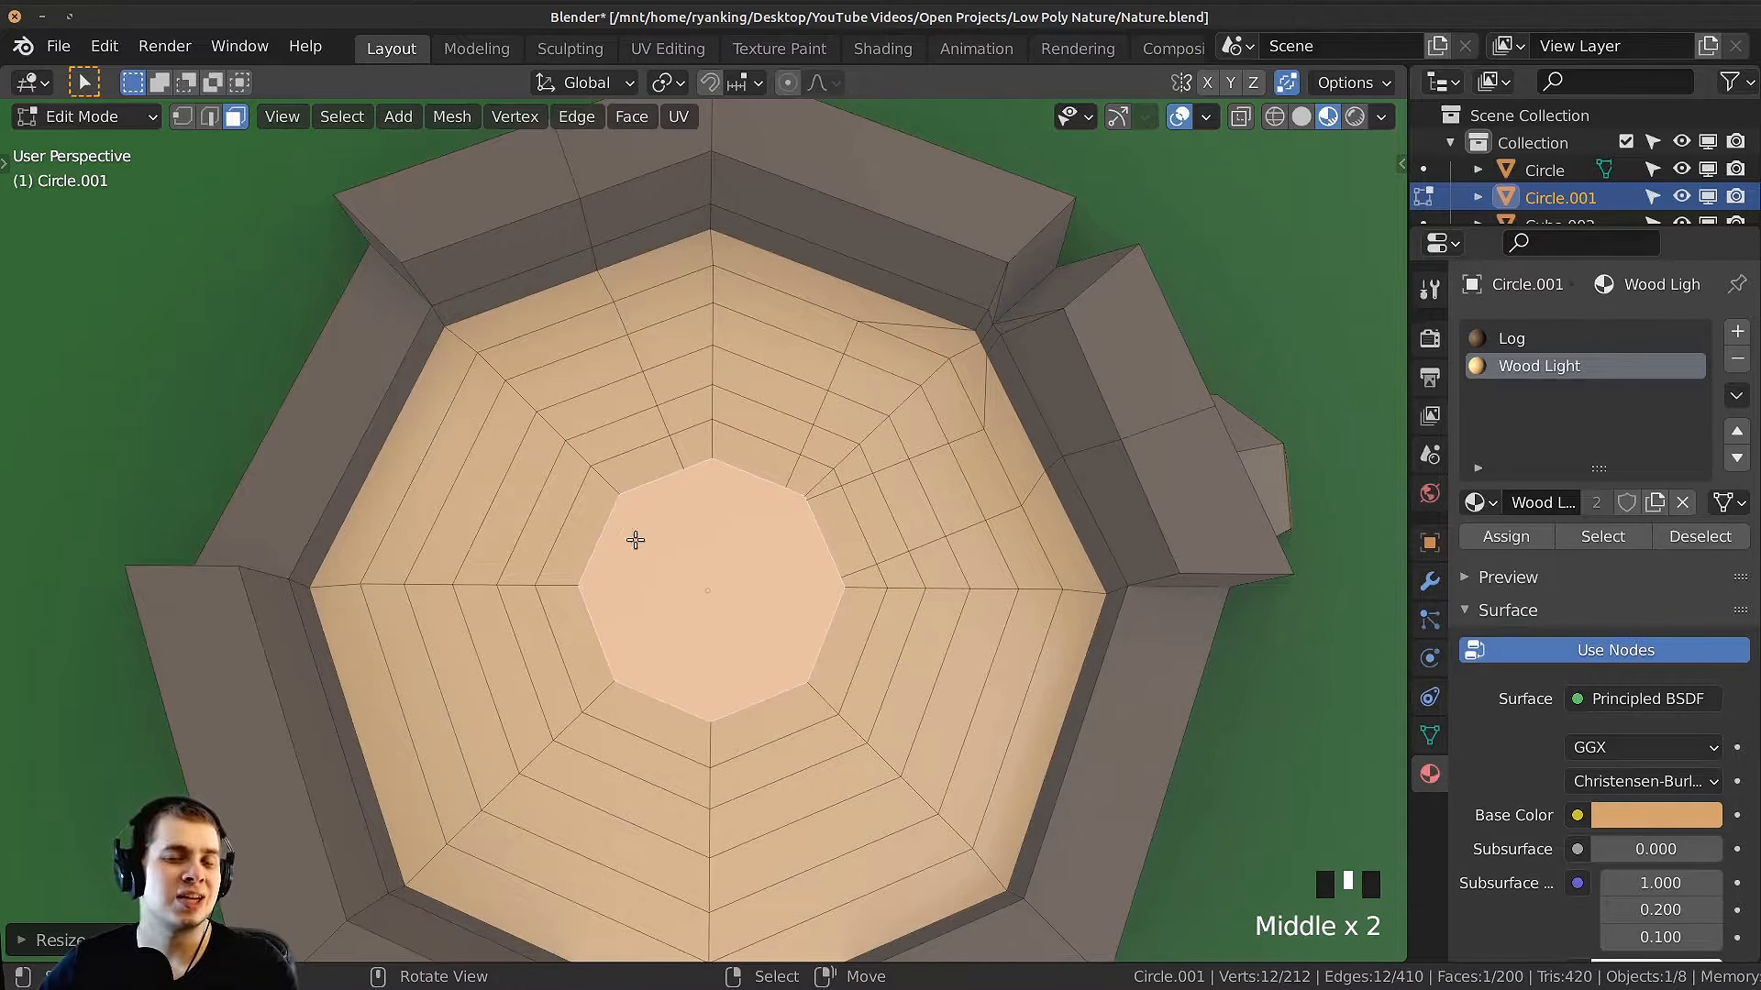
Step: Slide two crowded vertices of the innermost ring along its edge on the side facing the crack to even out their spacing
{"action": "scroll", "coordinate": [859, 525], "scroll_direction": "up", "scroll_amount": 1}
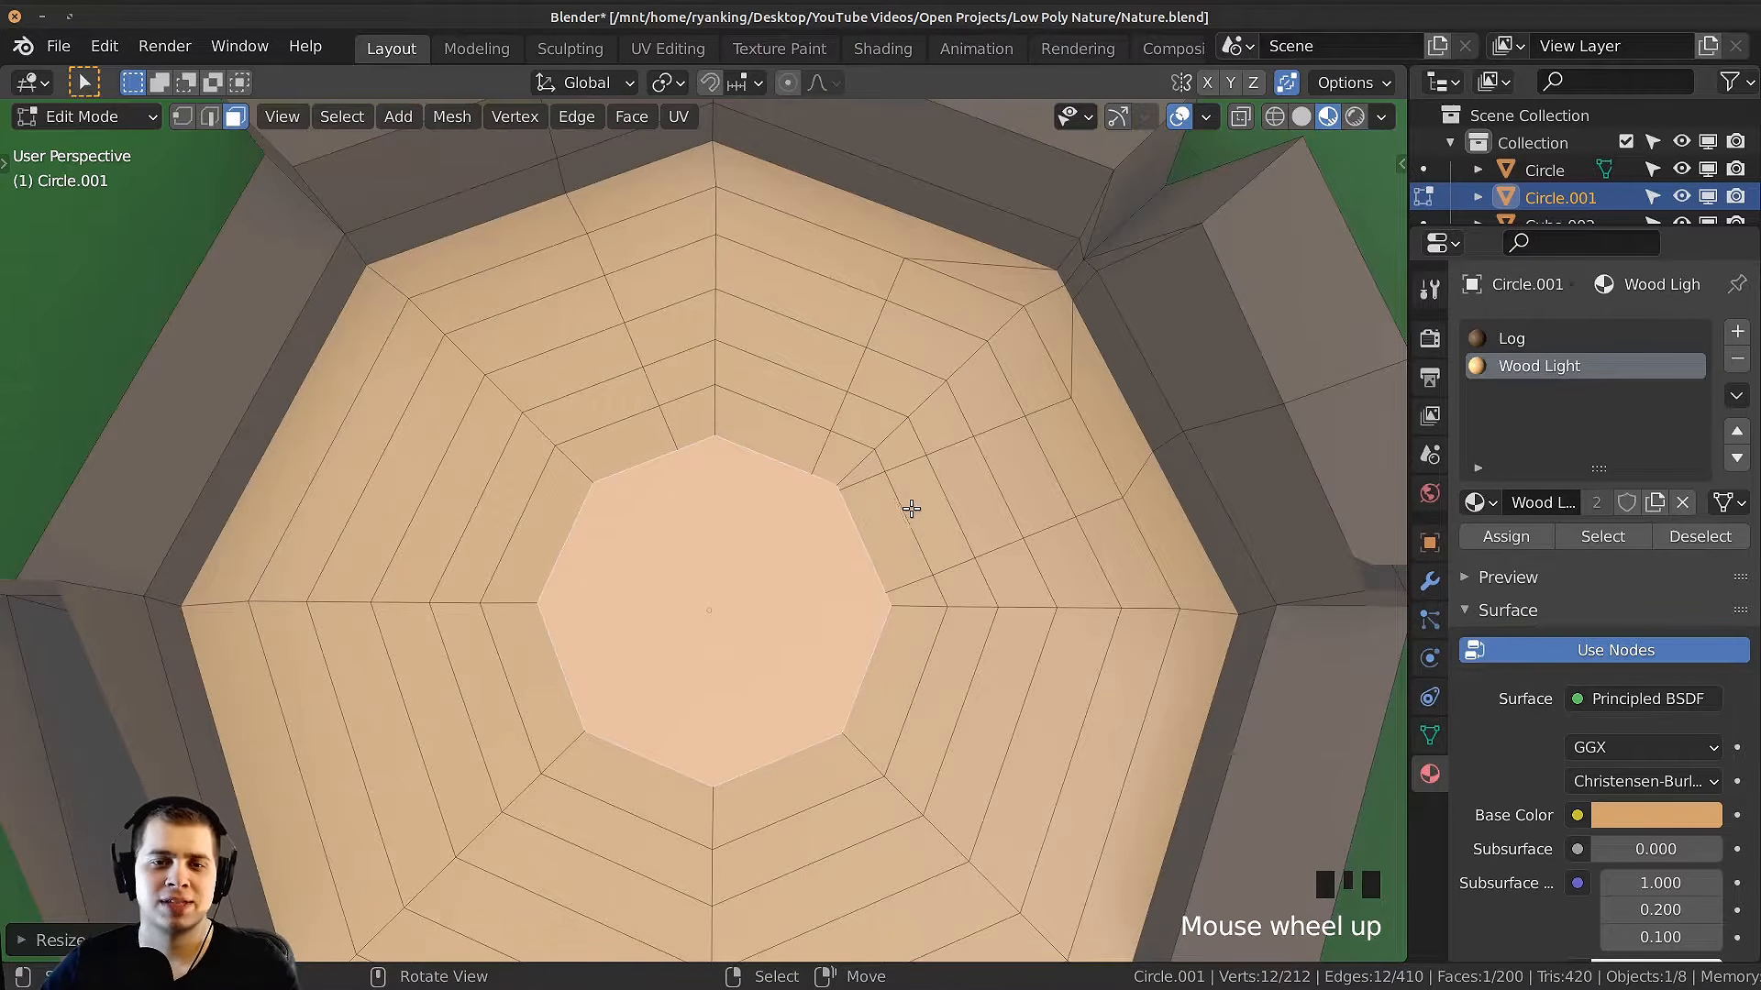
{"action": "key", "text": "Tab"}
{"action": "key", "text": "Tab"}
{"action": "key", "text": "1"}
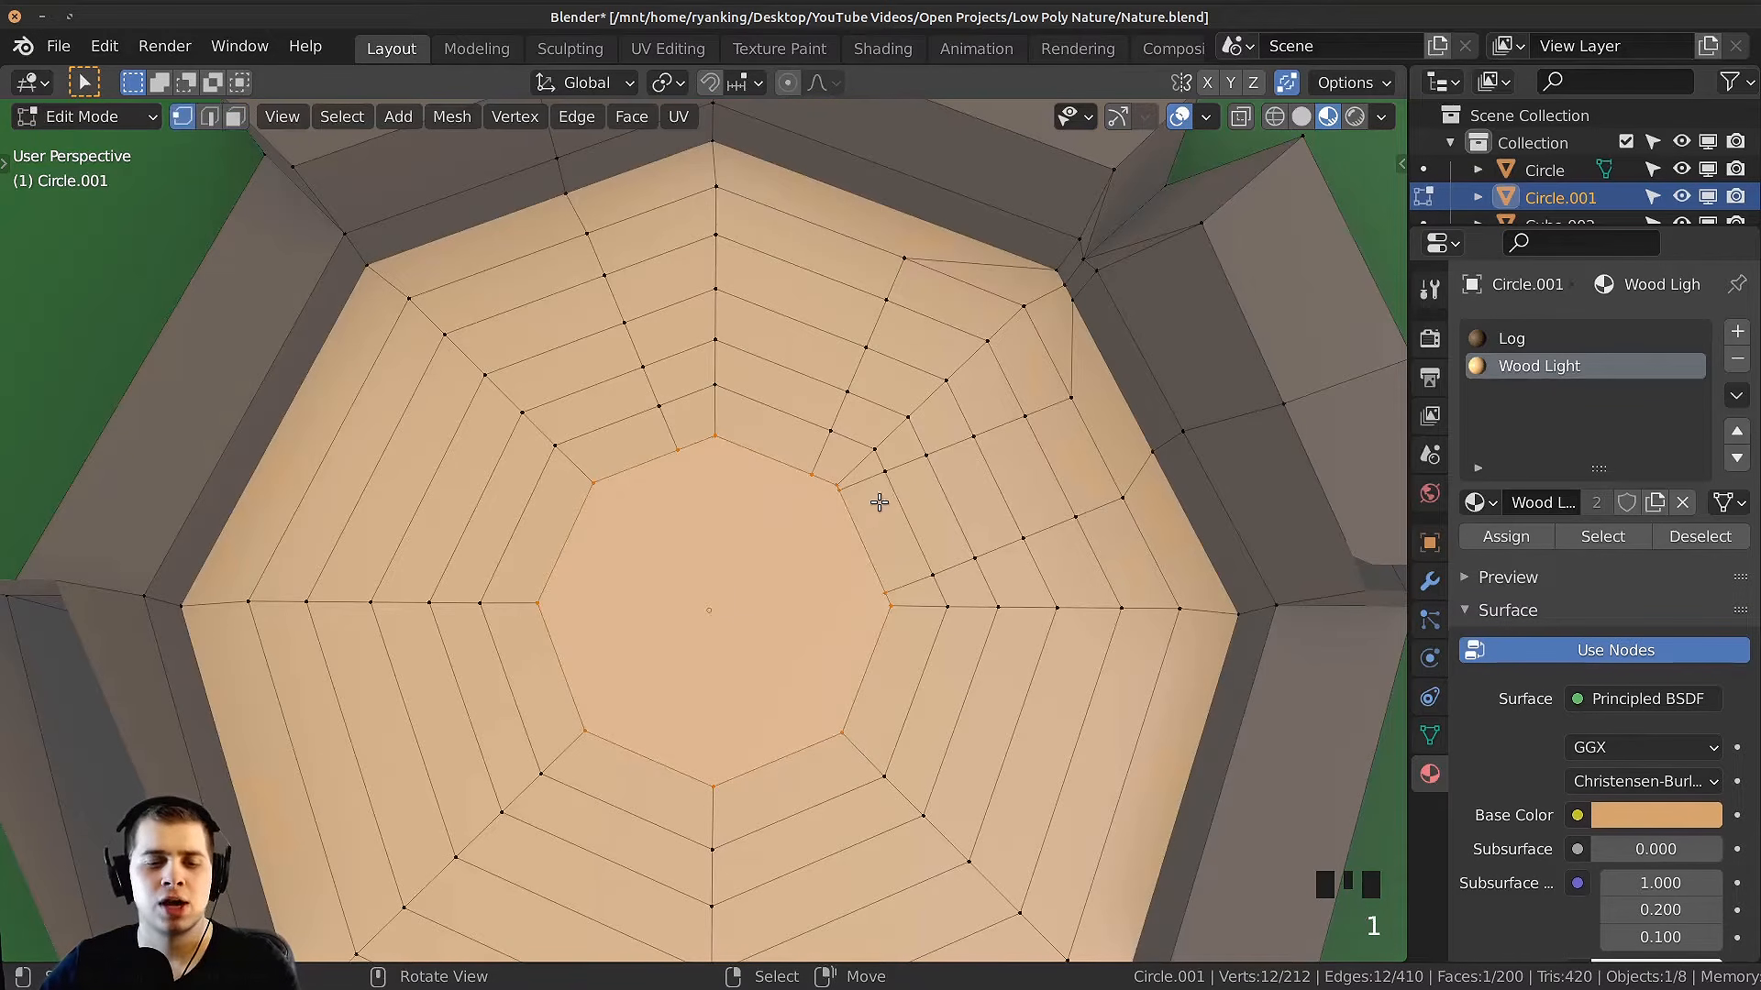
{"action": "right_click", "coordinate": [846, 502]}
{"action": "key", "text": "g"}
{"action": "key", "text": "g"}
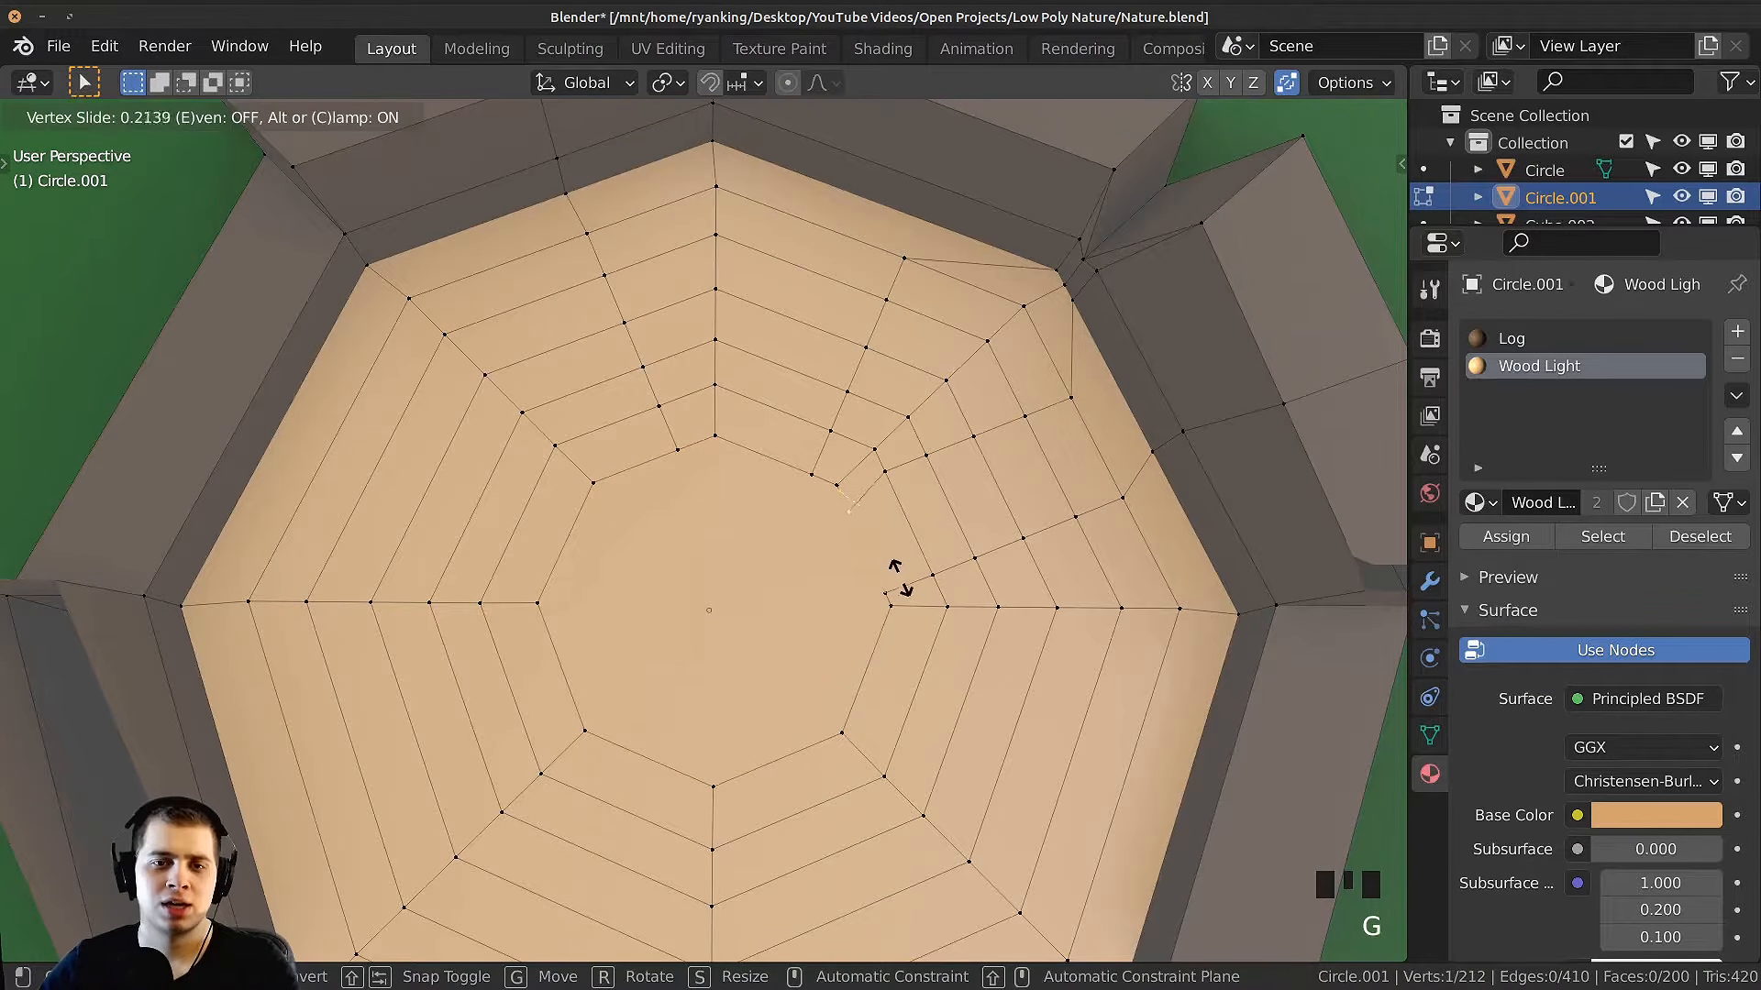
{"action": "left_click", "coordinate": [903, 590]}
{"action": "right_click", "coordinate": [905, 592]}
{"action": "key", "text": "g"}
{"action": "key", "text": "g"}
{"action": "left_click", "coordinate": [897, 562]}
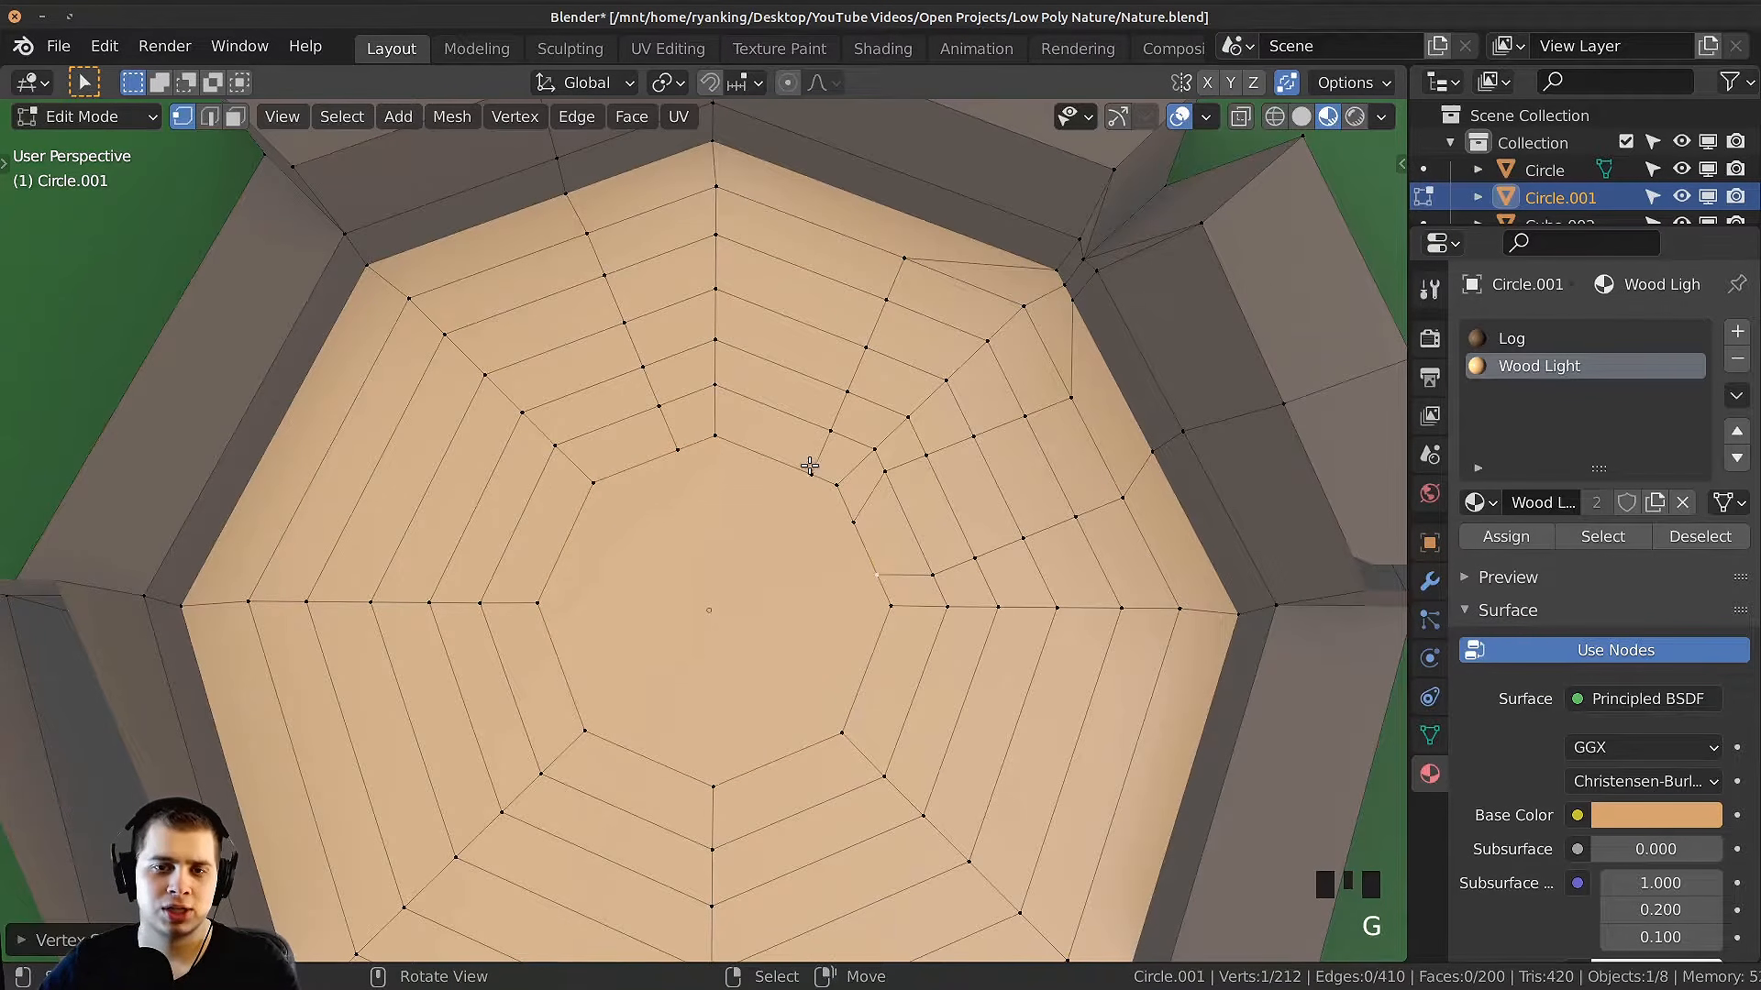
Step: Slide the innermost ring's remaining crowded vertex away from the corner, along the edge leading to the upper corner
{"action": "right_click", "coordinate": [810, 468]}
{"action": "key", "text": "g"}
{"action": "key", "text": "g"}
{"action": "left_click", "coordinate": [787, 459]}
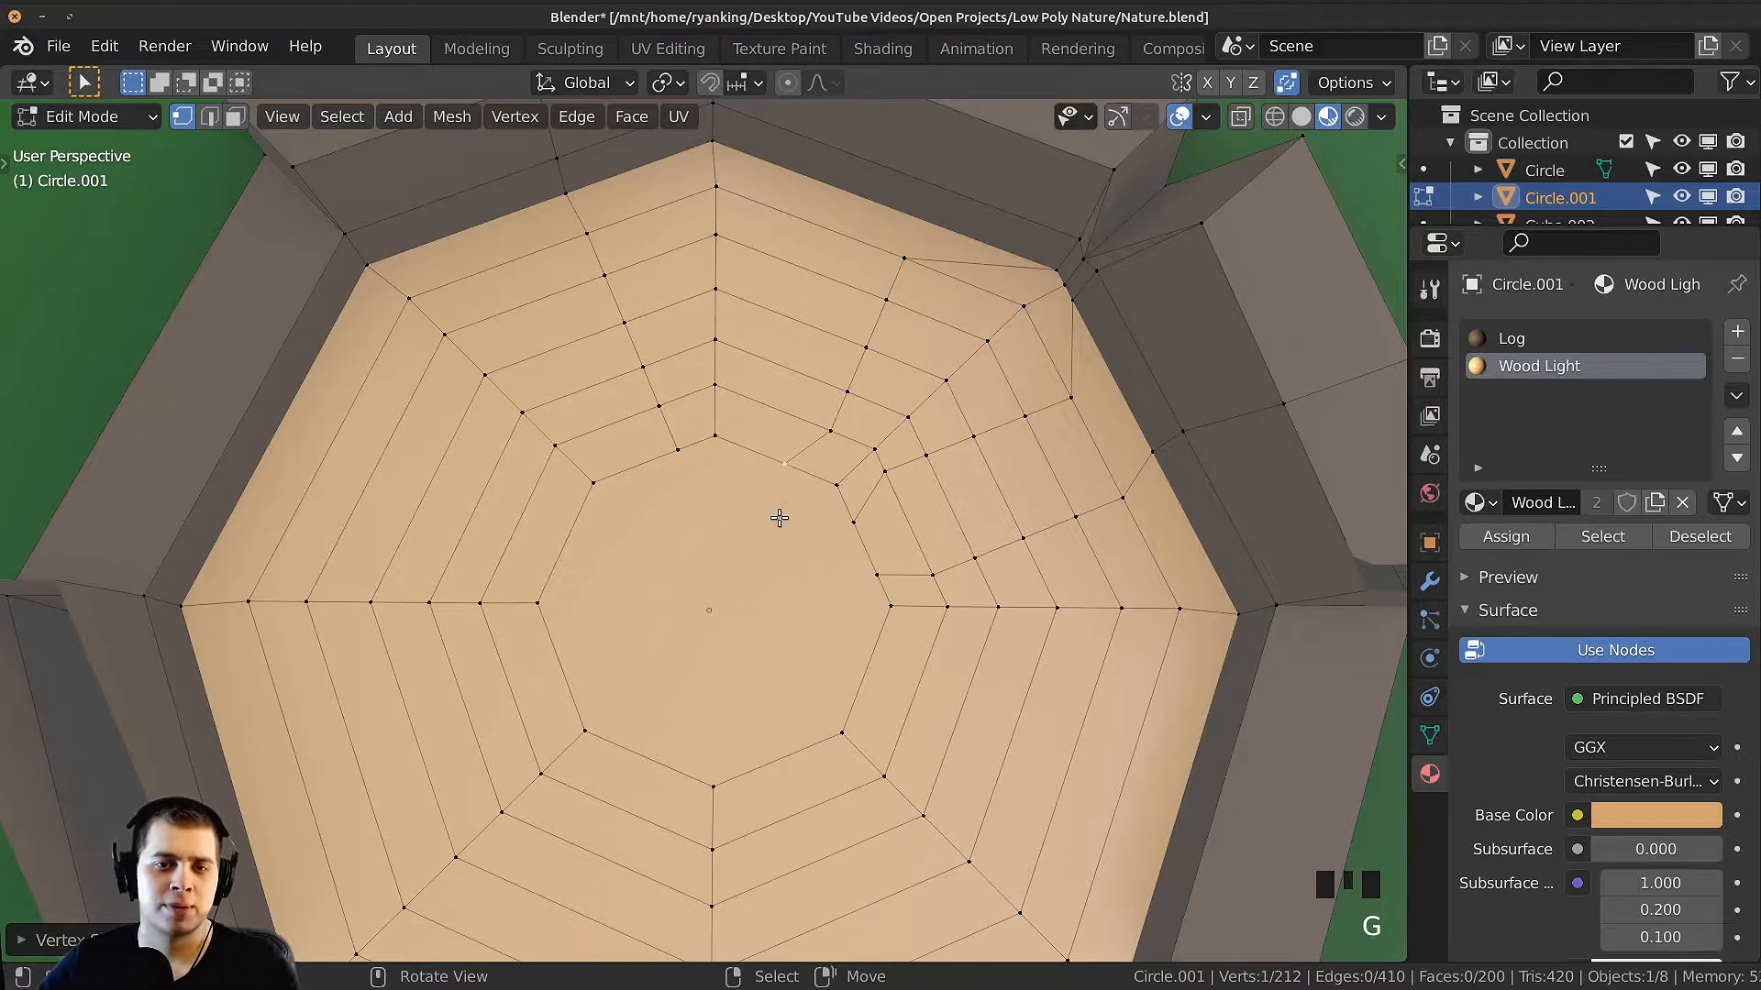
Step: Inset the central face three more times, leaving a small face in the middle of the rings
{"action": "key", "text": "3"}
{"action": "right_click", "coordinate": [800, 574]}
{"action": "key", "text": "i"}
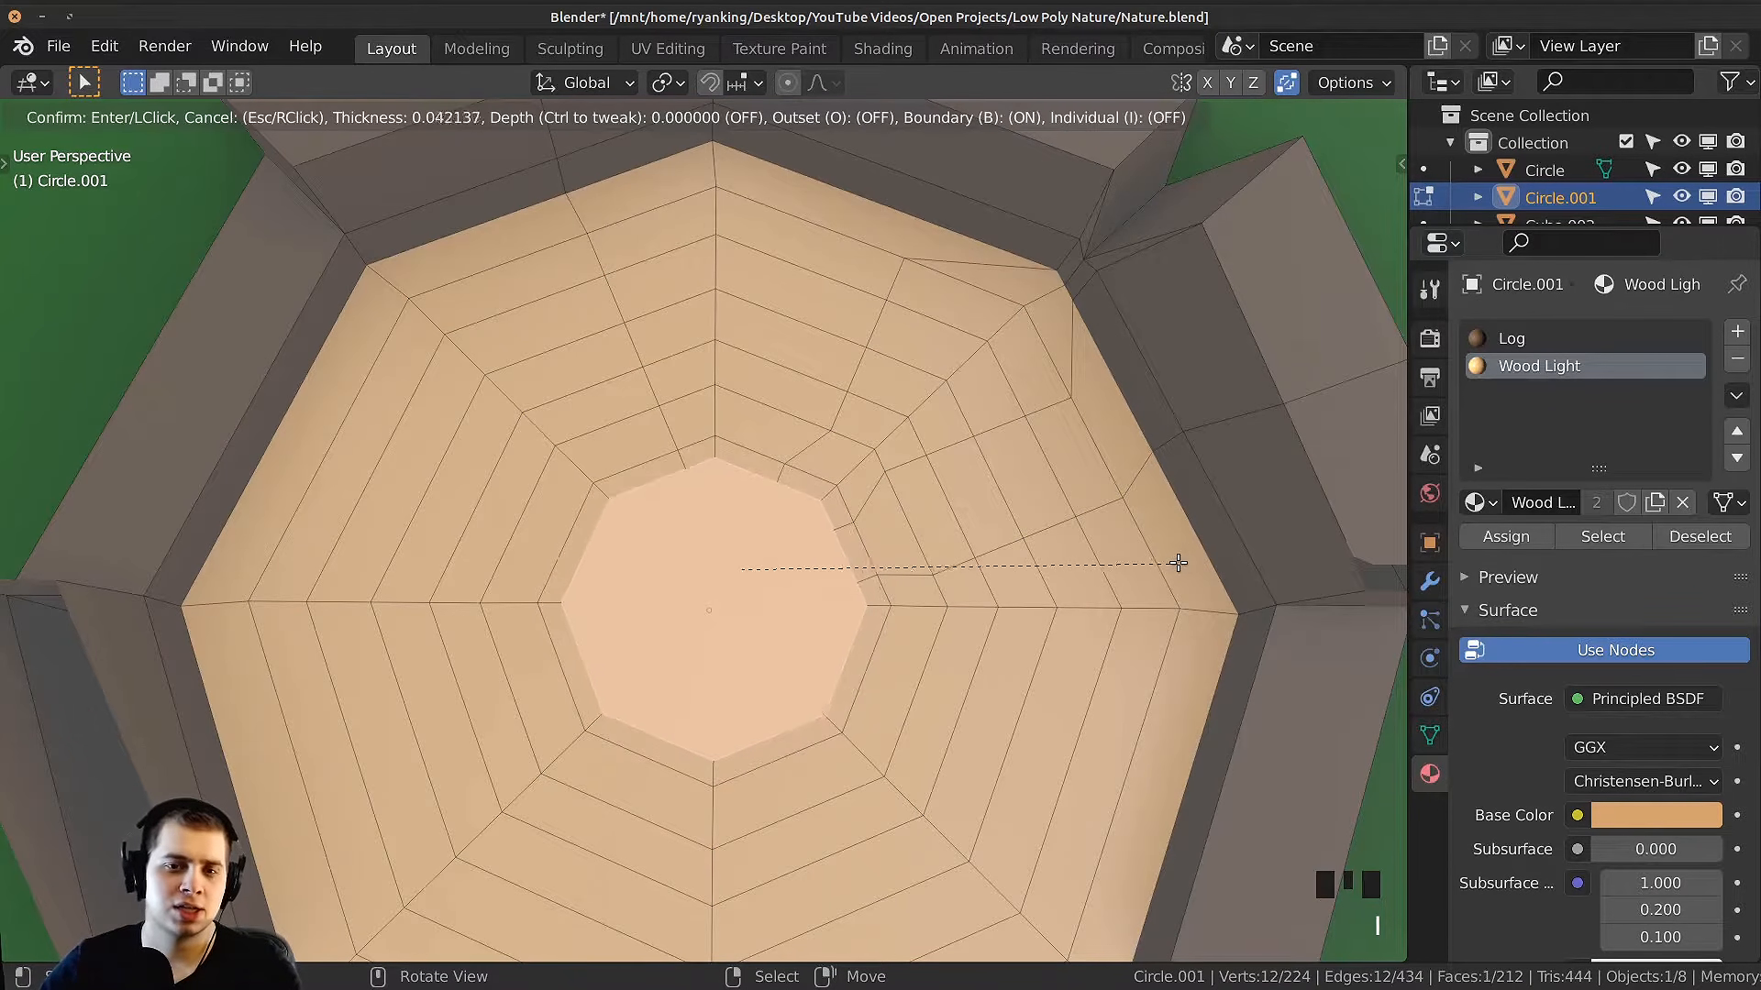
{"action": "left_click", "coordinate": [1166, 566]}
{"action": "key", "text": "i"}
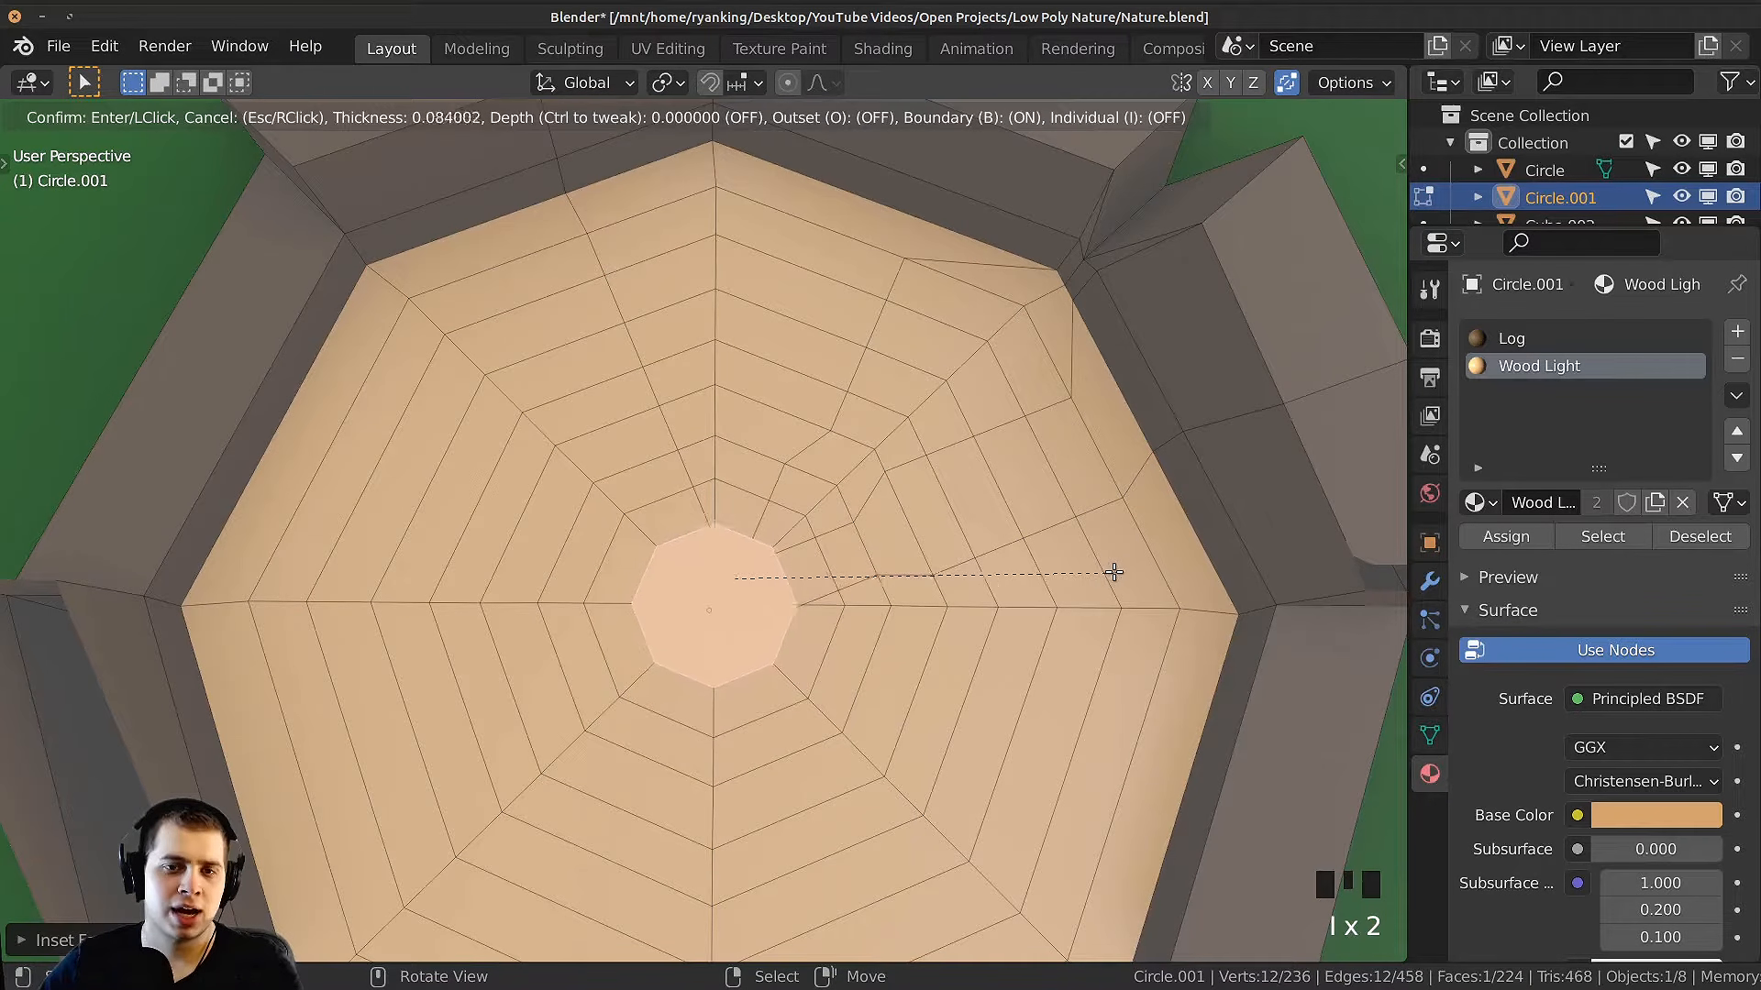
Step: Select four alternating face rings of the stump top together with the small centre face
{"action": "middle_click_drag", "start_coordinate": [706, 440], "coordinate": [775, 436]}
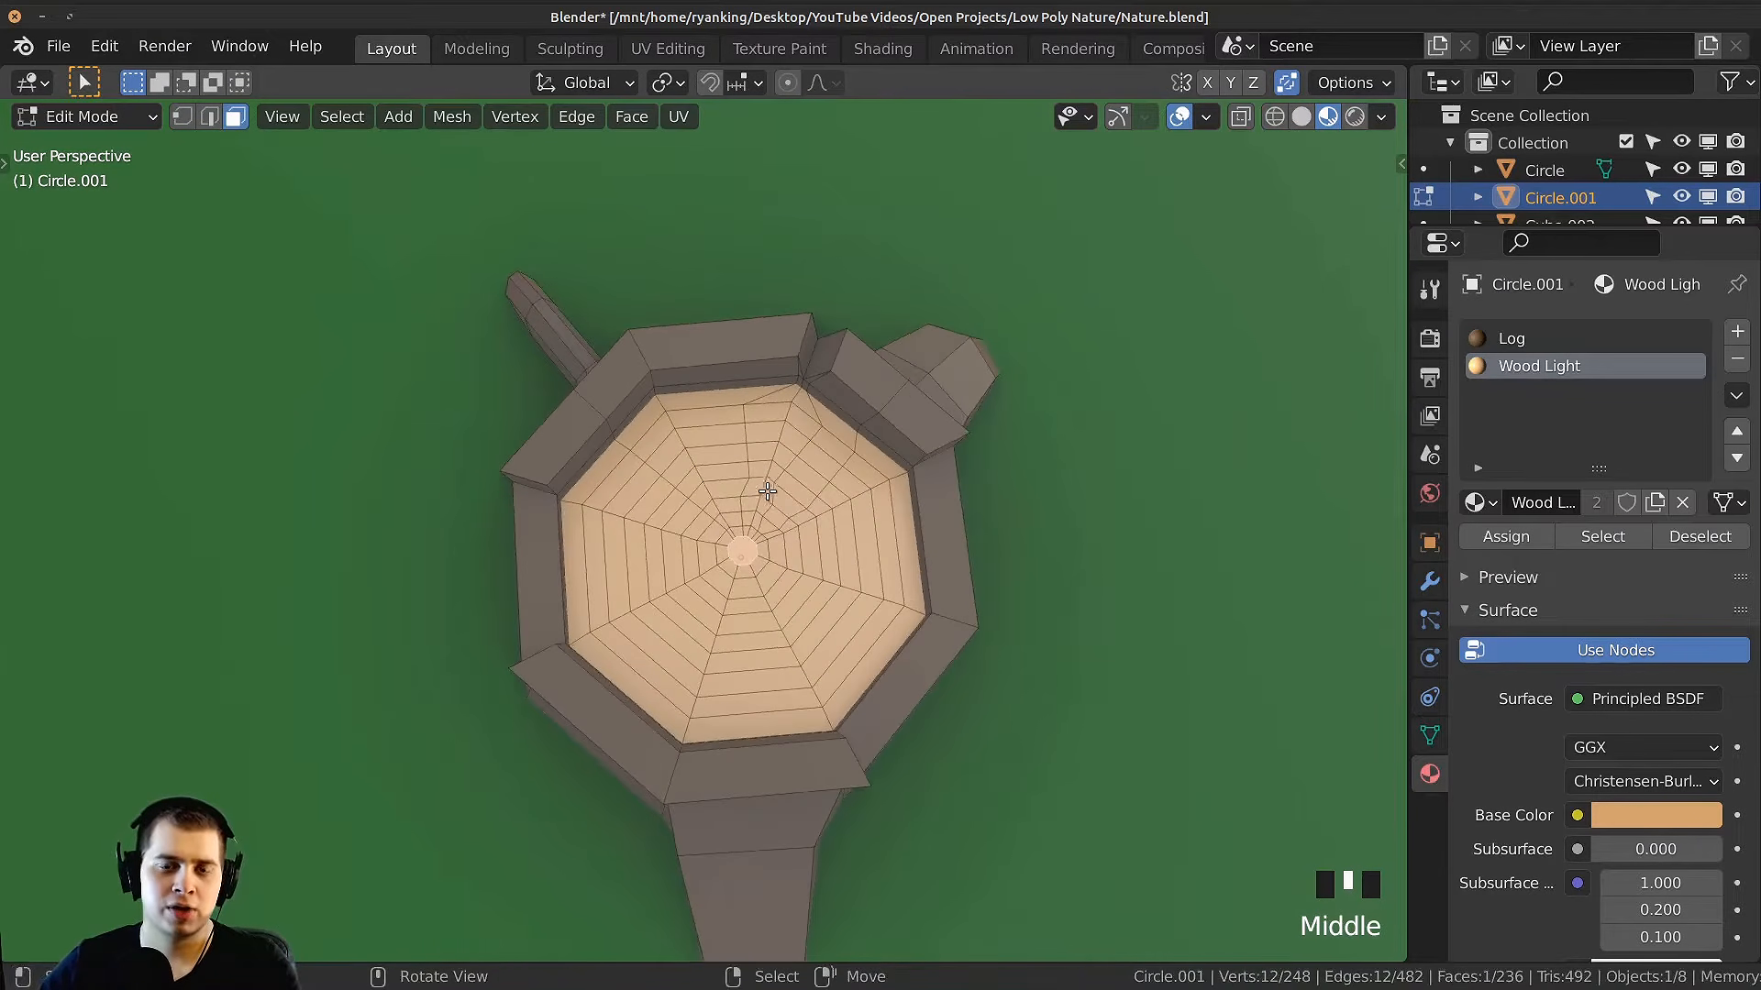
{"action": "scroll", "coordinate": [692, 464], "scroll_direction": "up", "scroll_amount": 1}
{"action": "middle_click_drag", "start_coordinate": [775, 436], "coordinate": [788, 435], "text": "shift"}
{"action": "scroll", "coordinate": [844, 499], "scroll_direction": "up", "scroll_amount": 2}
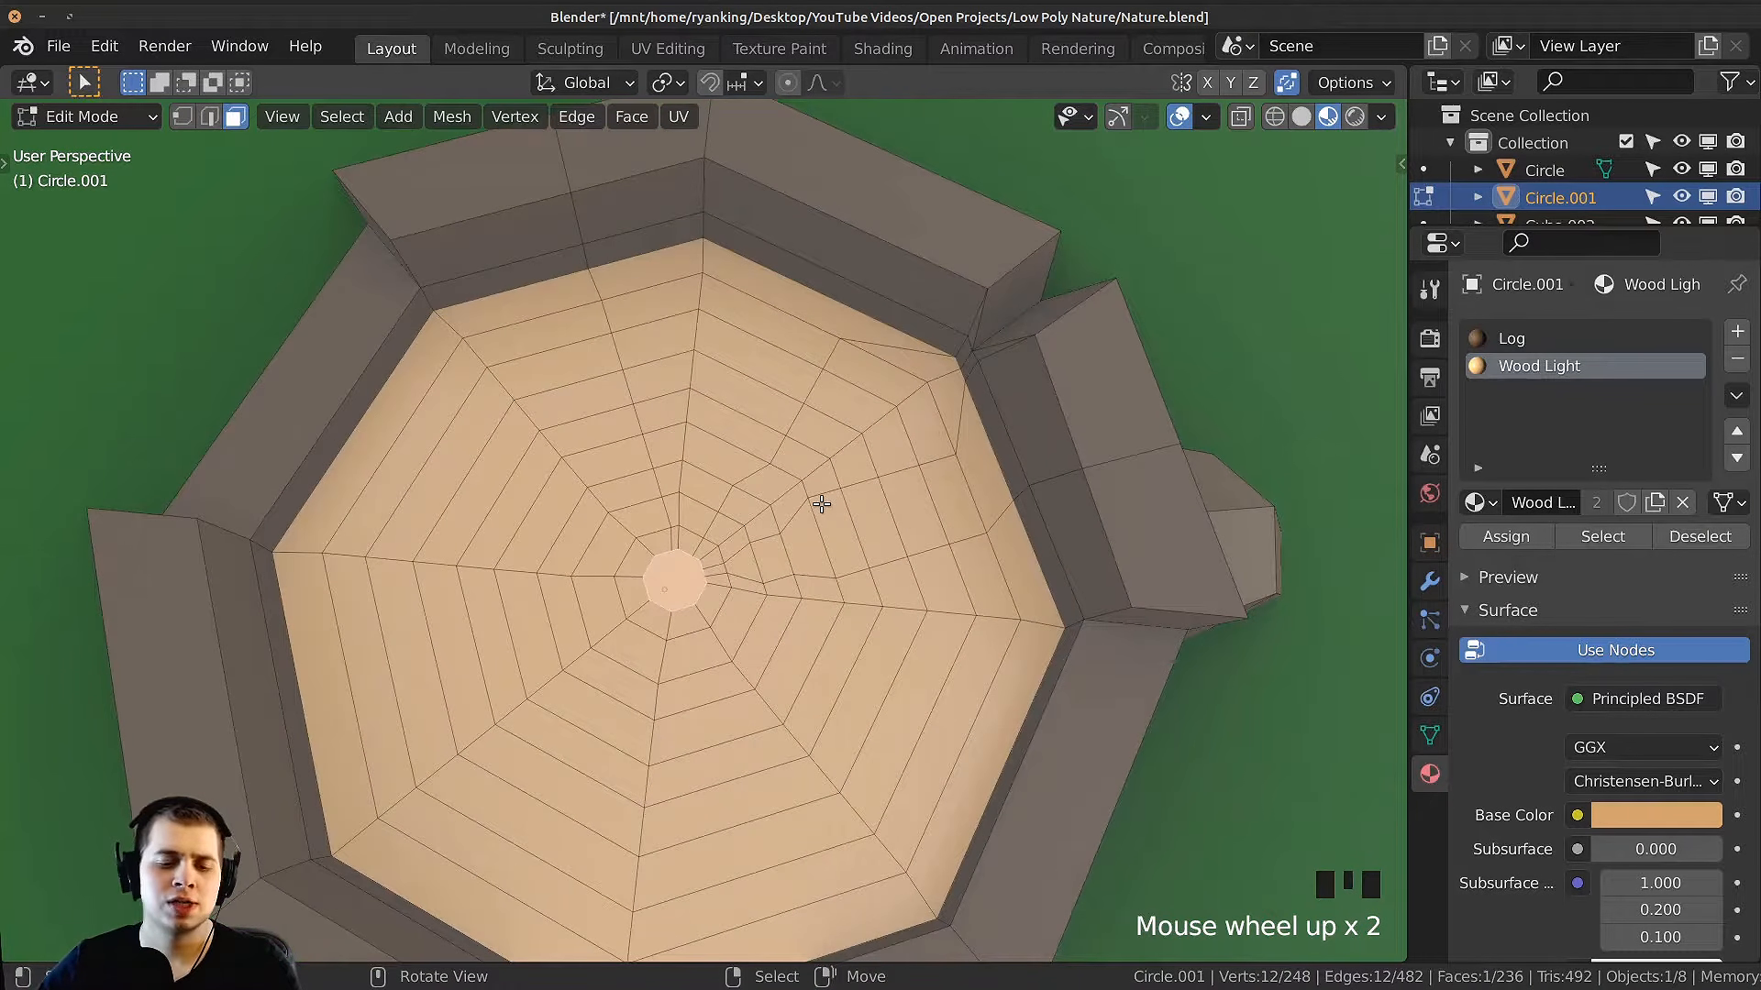
{"action": "right_click", "coordinate": [906, 400]}
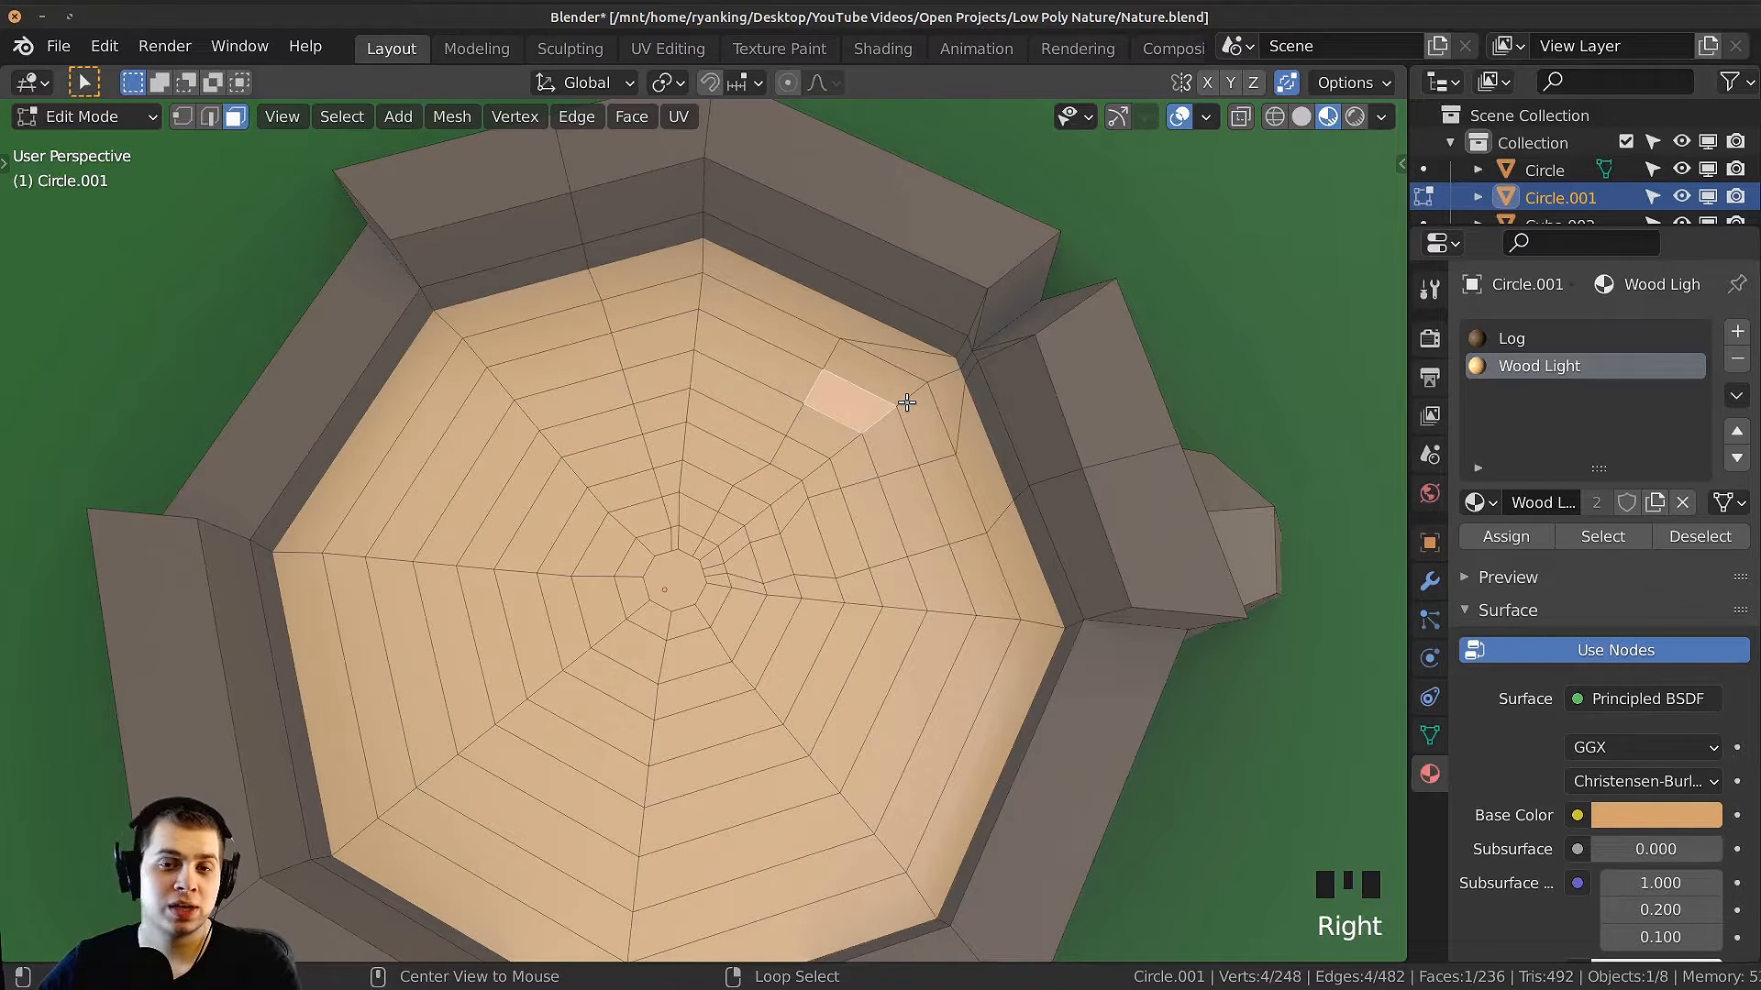
{"action": "right_click", "coordinate": [908, 398], "text": "alt"}
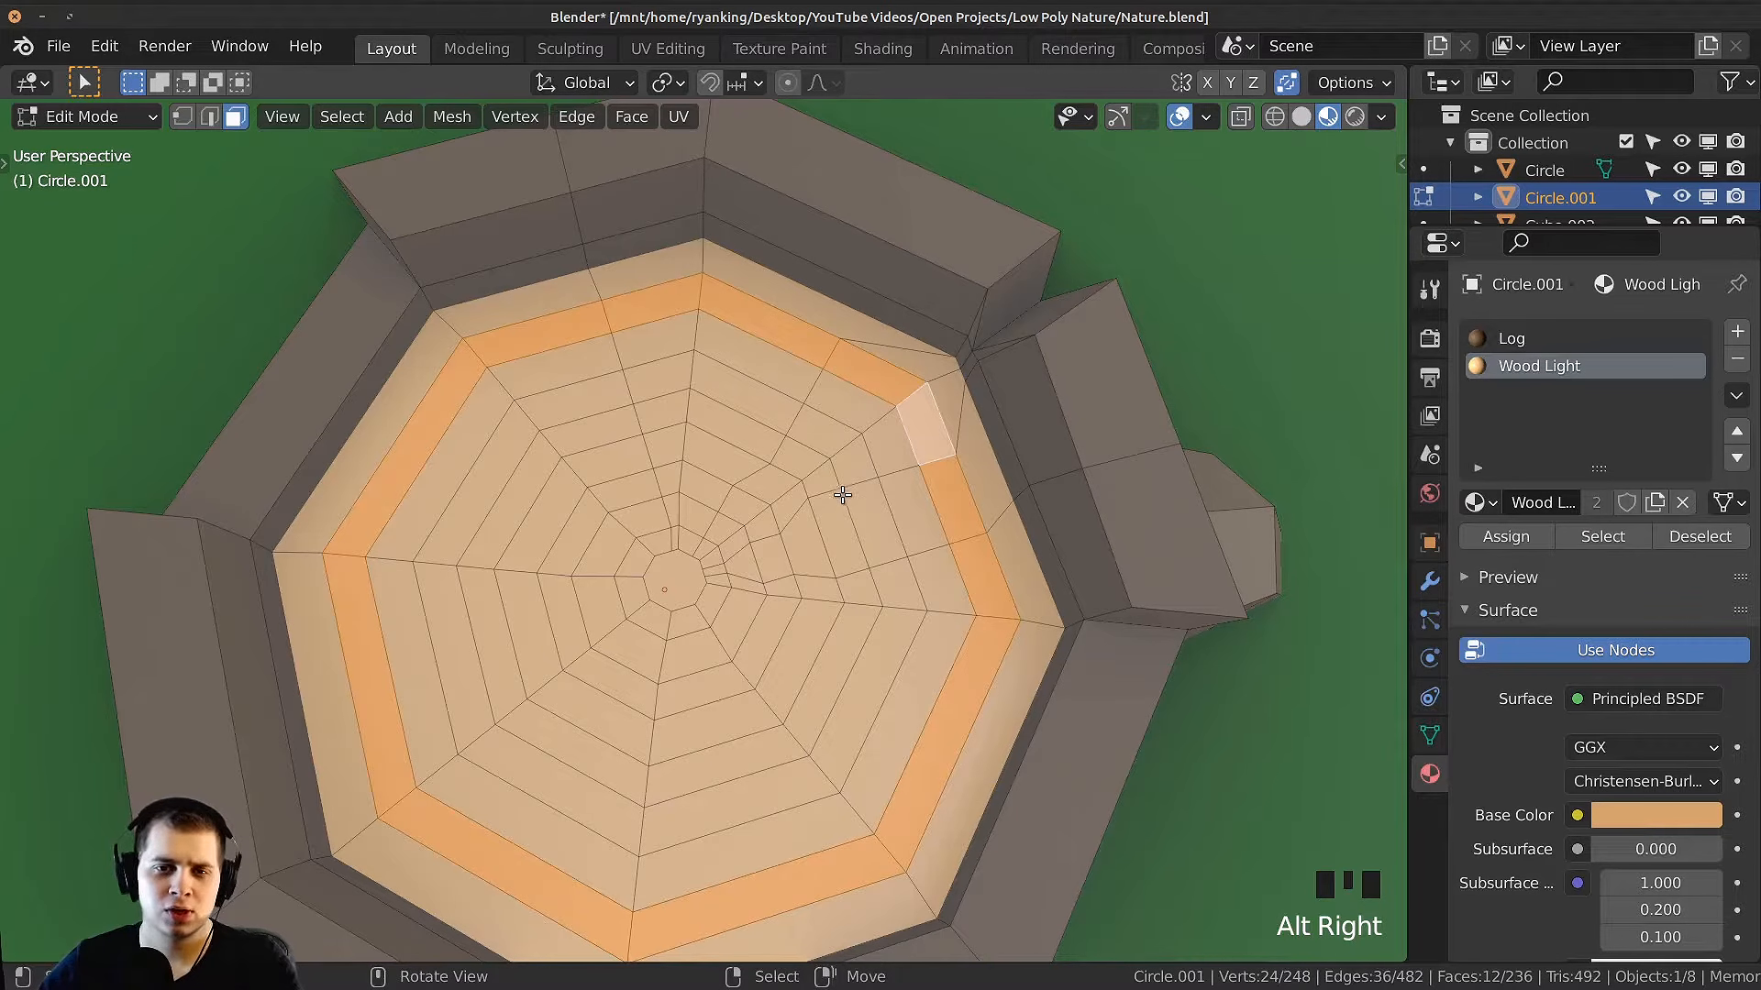
{"action": "right_click", "coordinate": [833, 464], "text": "alt+shift"}
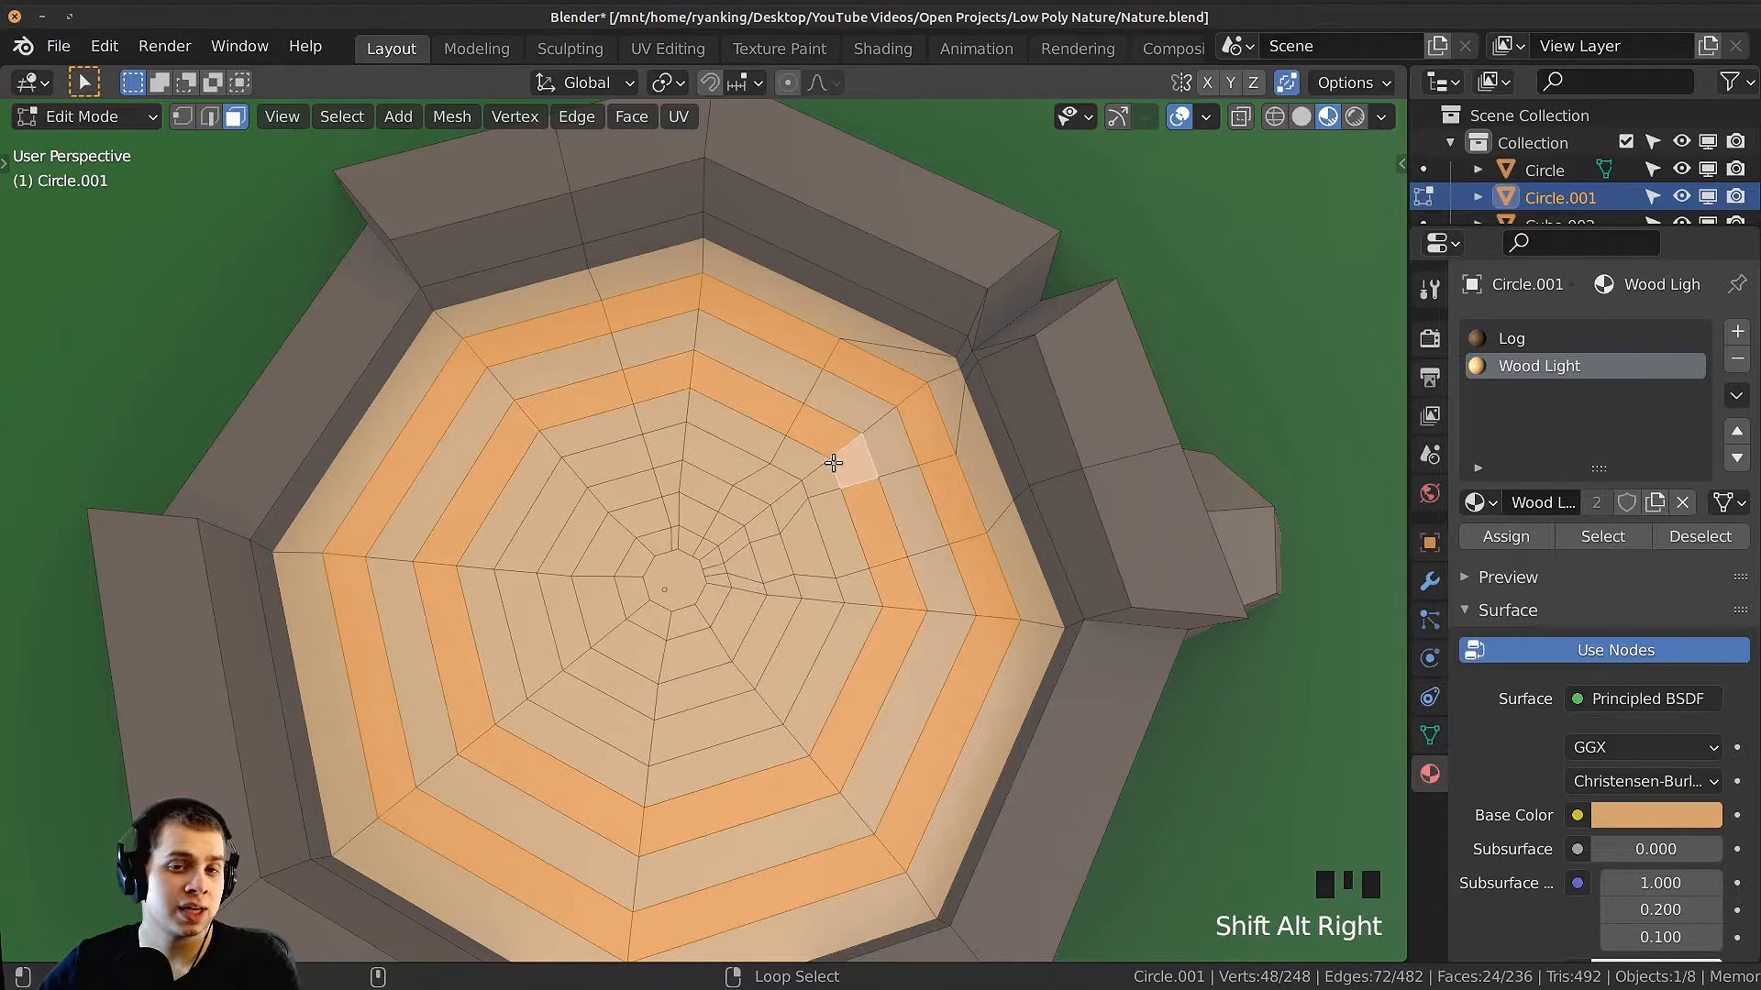
{"action": "right_click", "coordinate": [742, 534], "text": "alt+shift"}
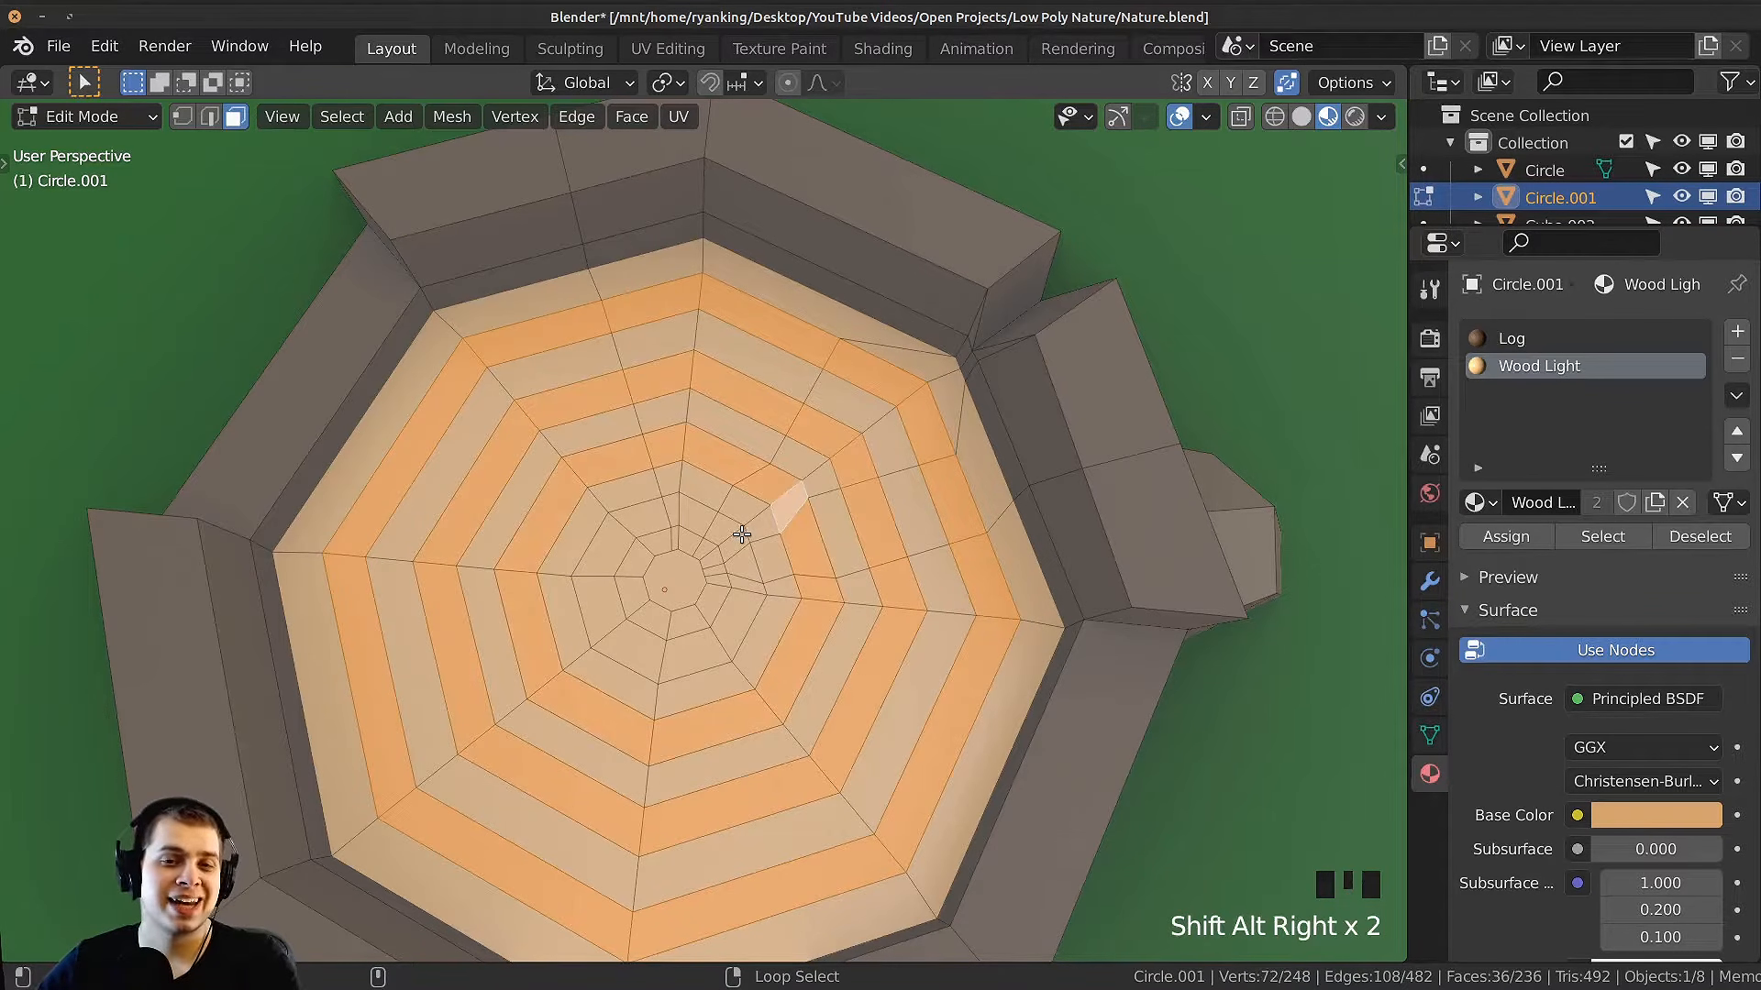
{"action": "right_click", "coordinate": [674, 578], "text": "shift"}
Step: Add a third material slot, assign it the Wood Light material and make that material an independent copy
{"action": "scroll", "coordinate": [783, 570], "scroll_direction": "down", "scroll_amount": 3}
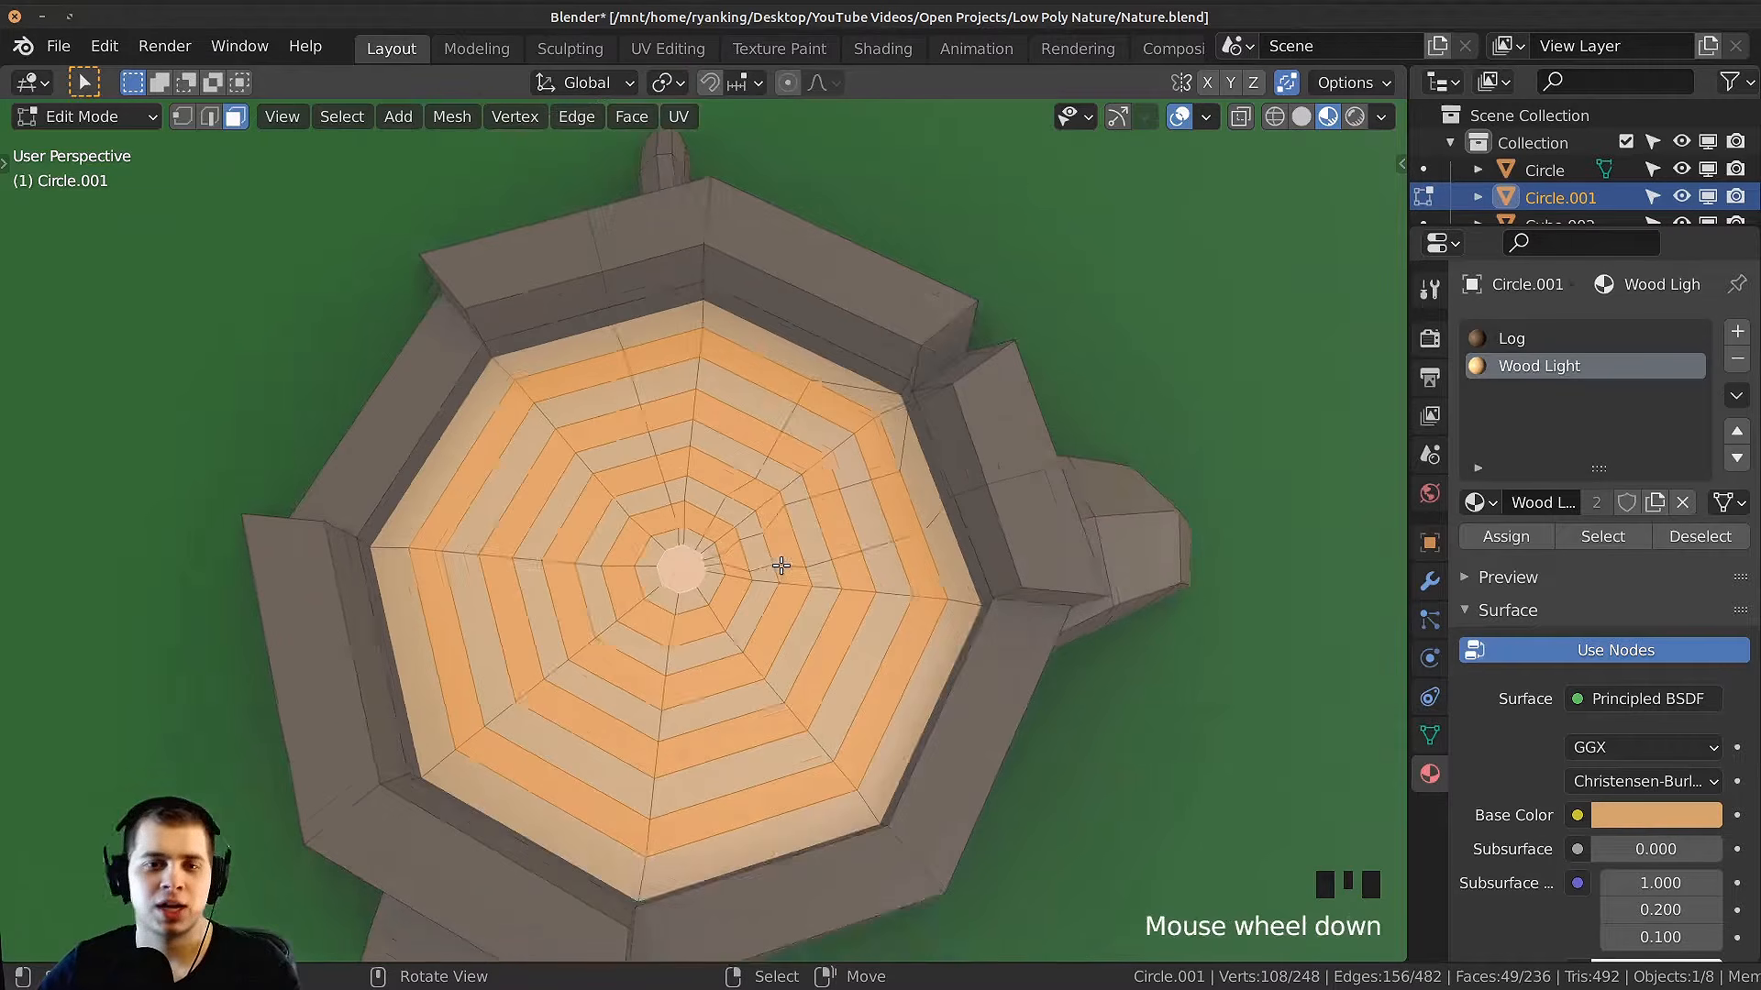
{"action": "middle_click_drag", "start_coordinate": [782, 571], "coordinate": [505, 574]}
{"action": "scroll", "coordinate": [872, 510], "scroll_direction": "up", "scroll_amount": 4}
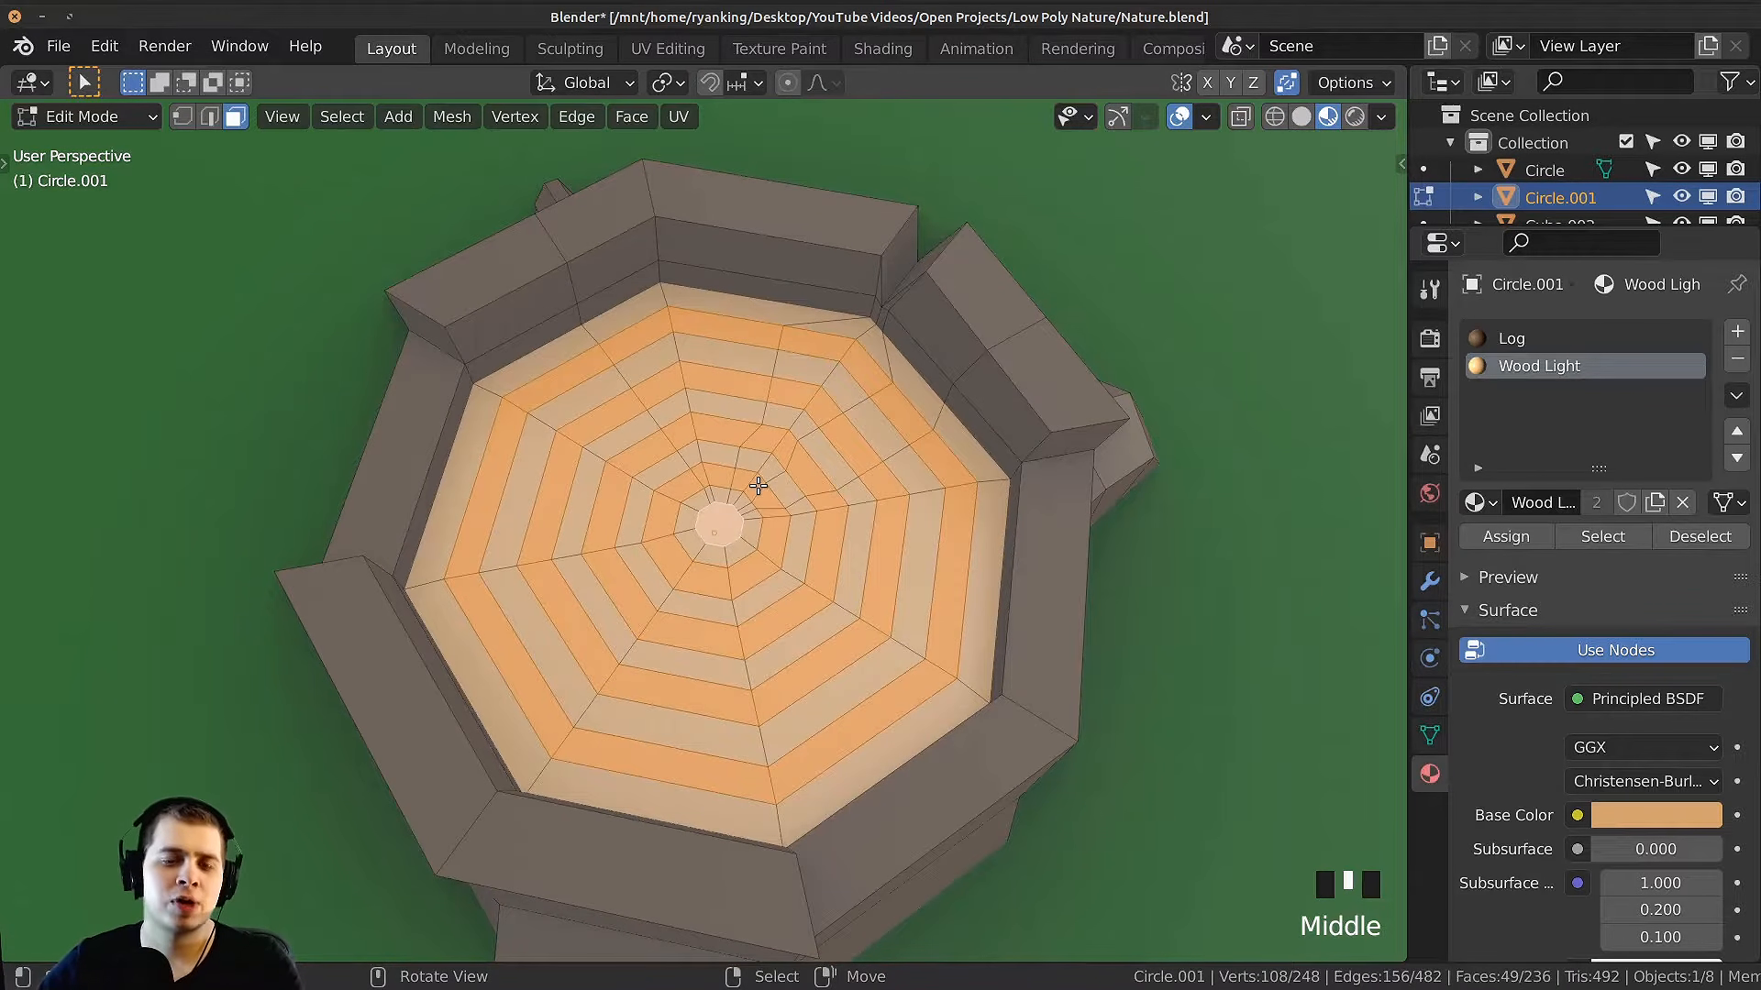
{"action": "middle_click_drag", "start_coordinate": [766, 486], "coordinate": [900, 420]}
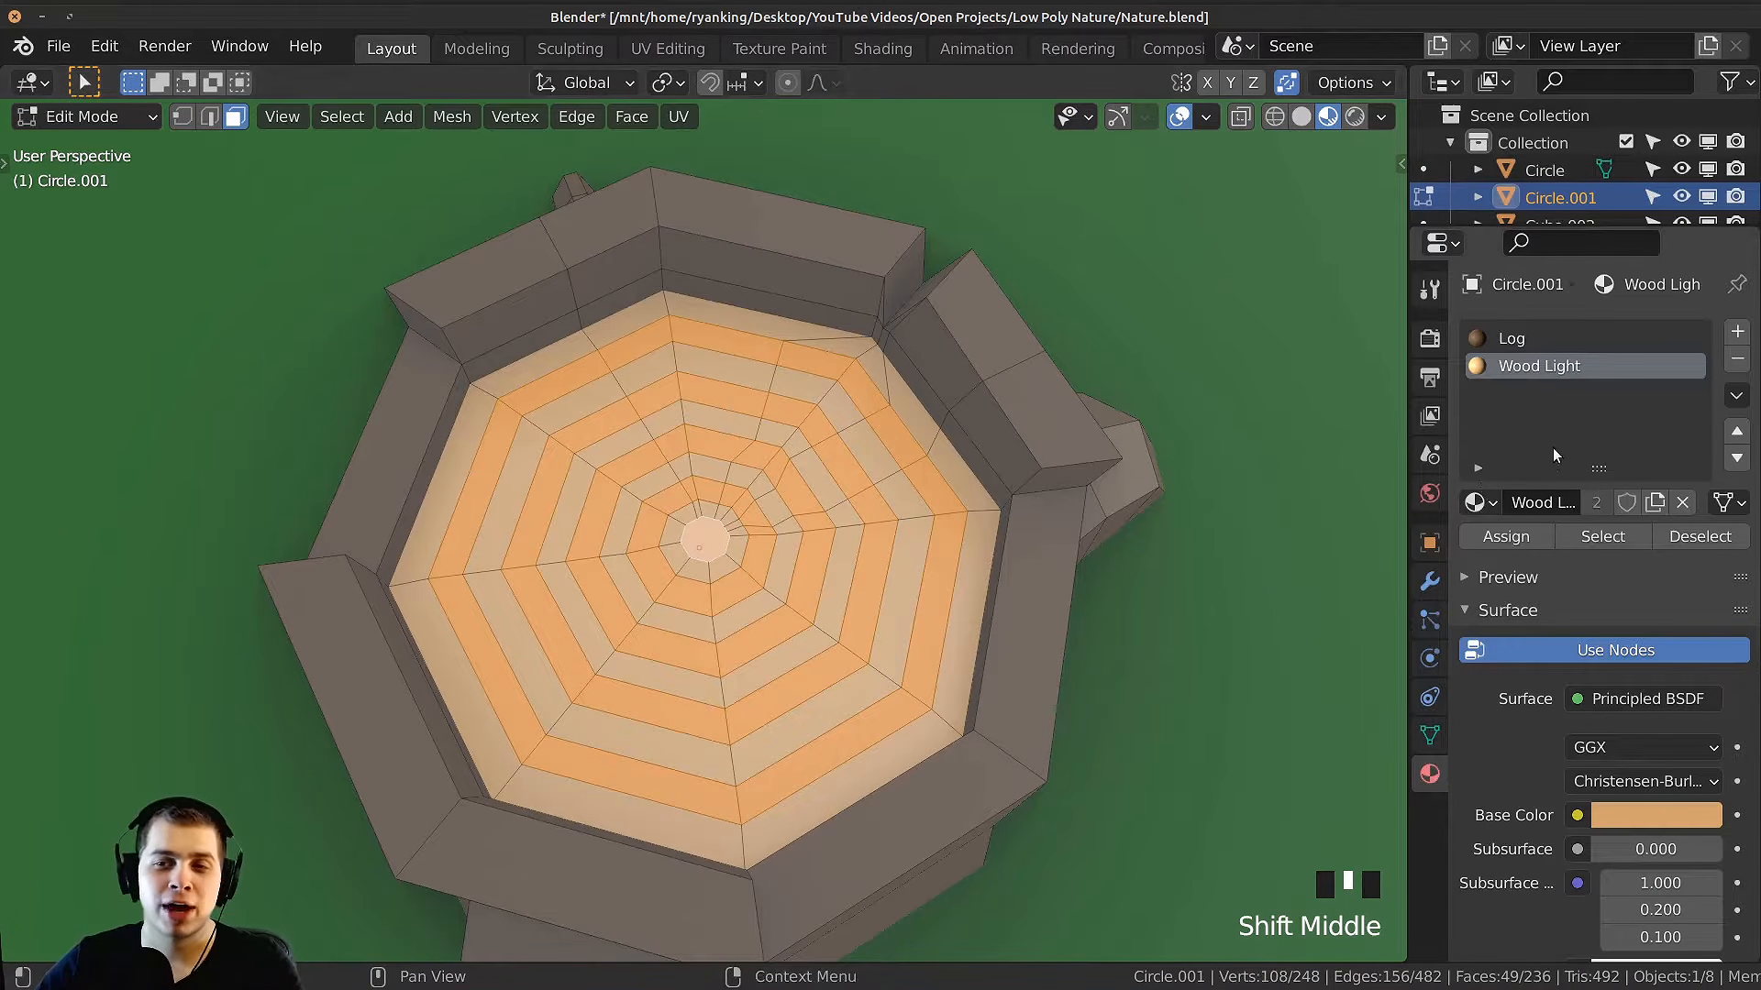
{"action": "left_click", "coordinate": [1739, 332]}
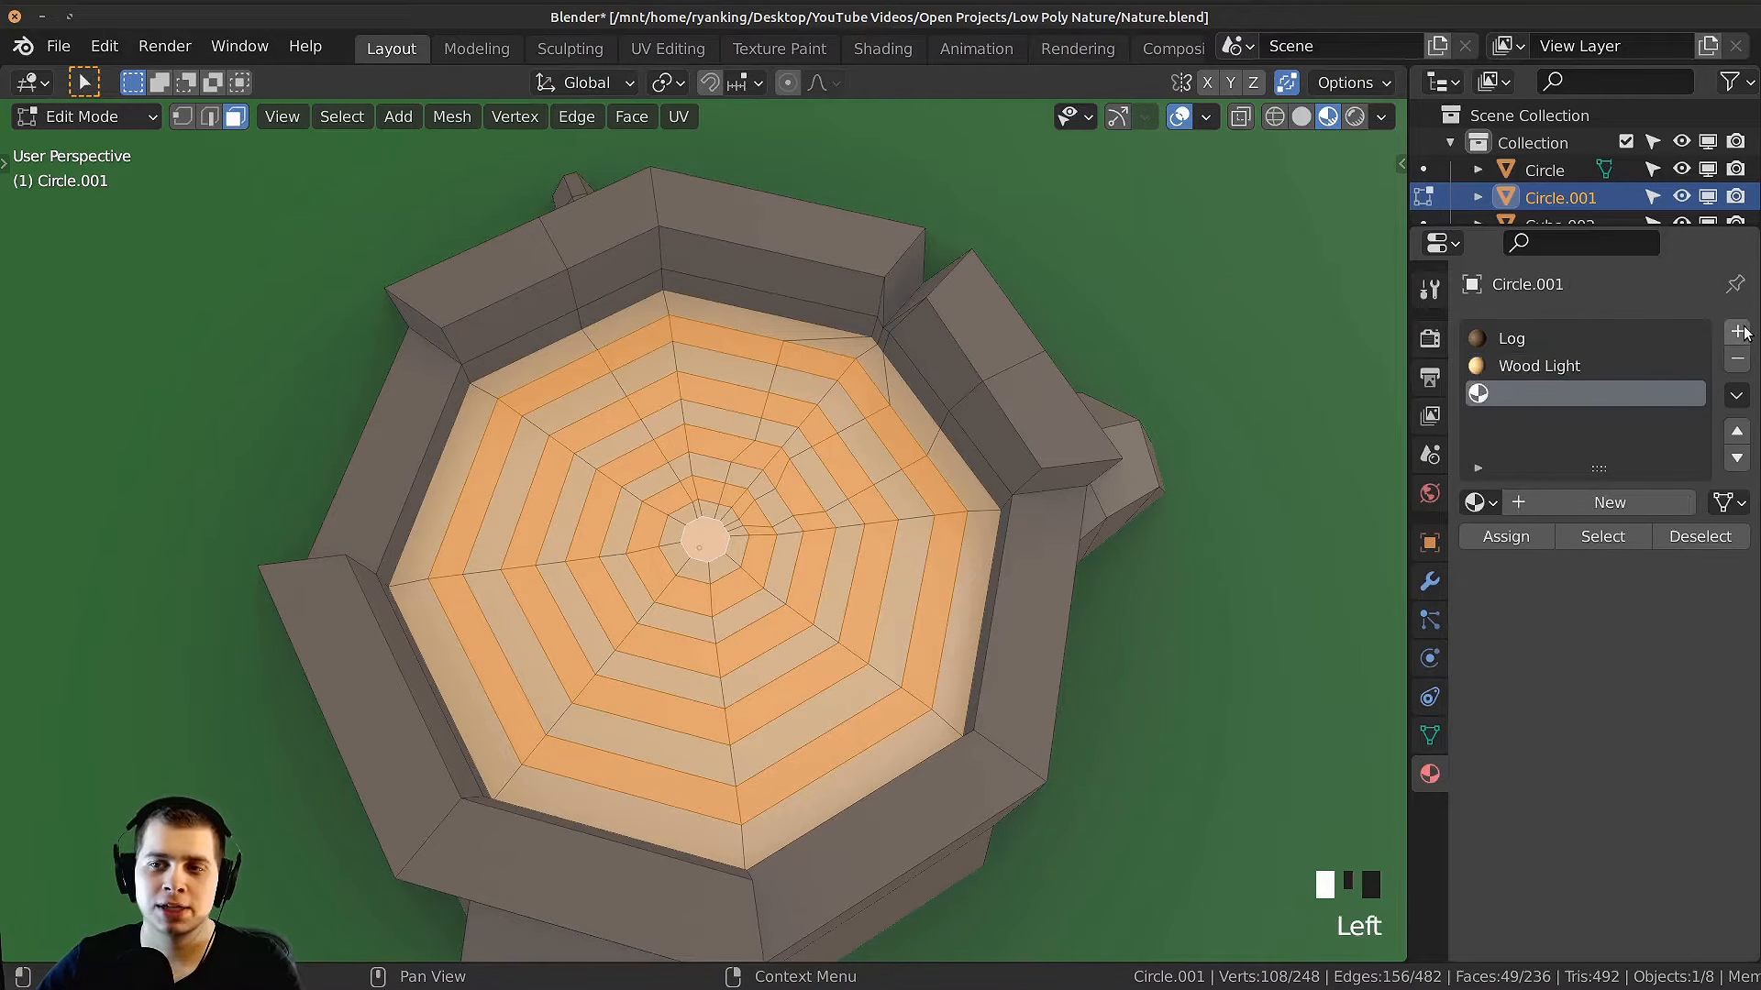
{"action": "left_click", "coordinate": [1482, 514]}
{"action": "type", "text": "wo"}
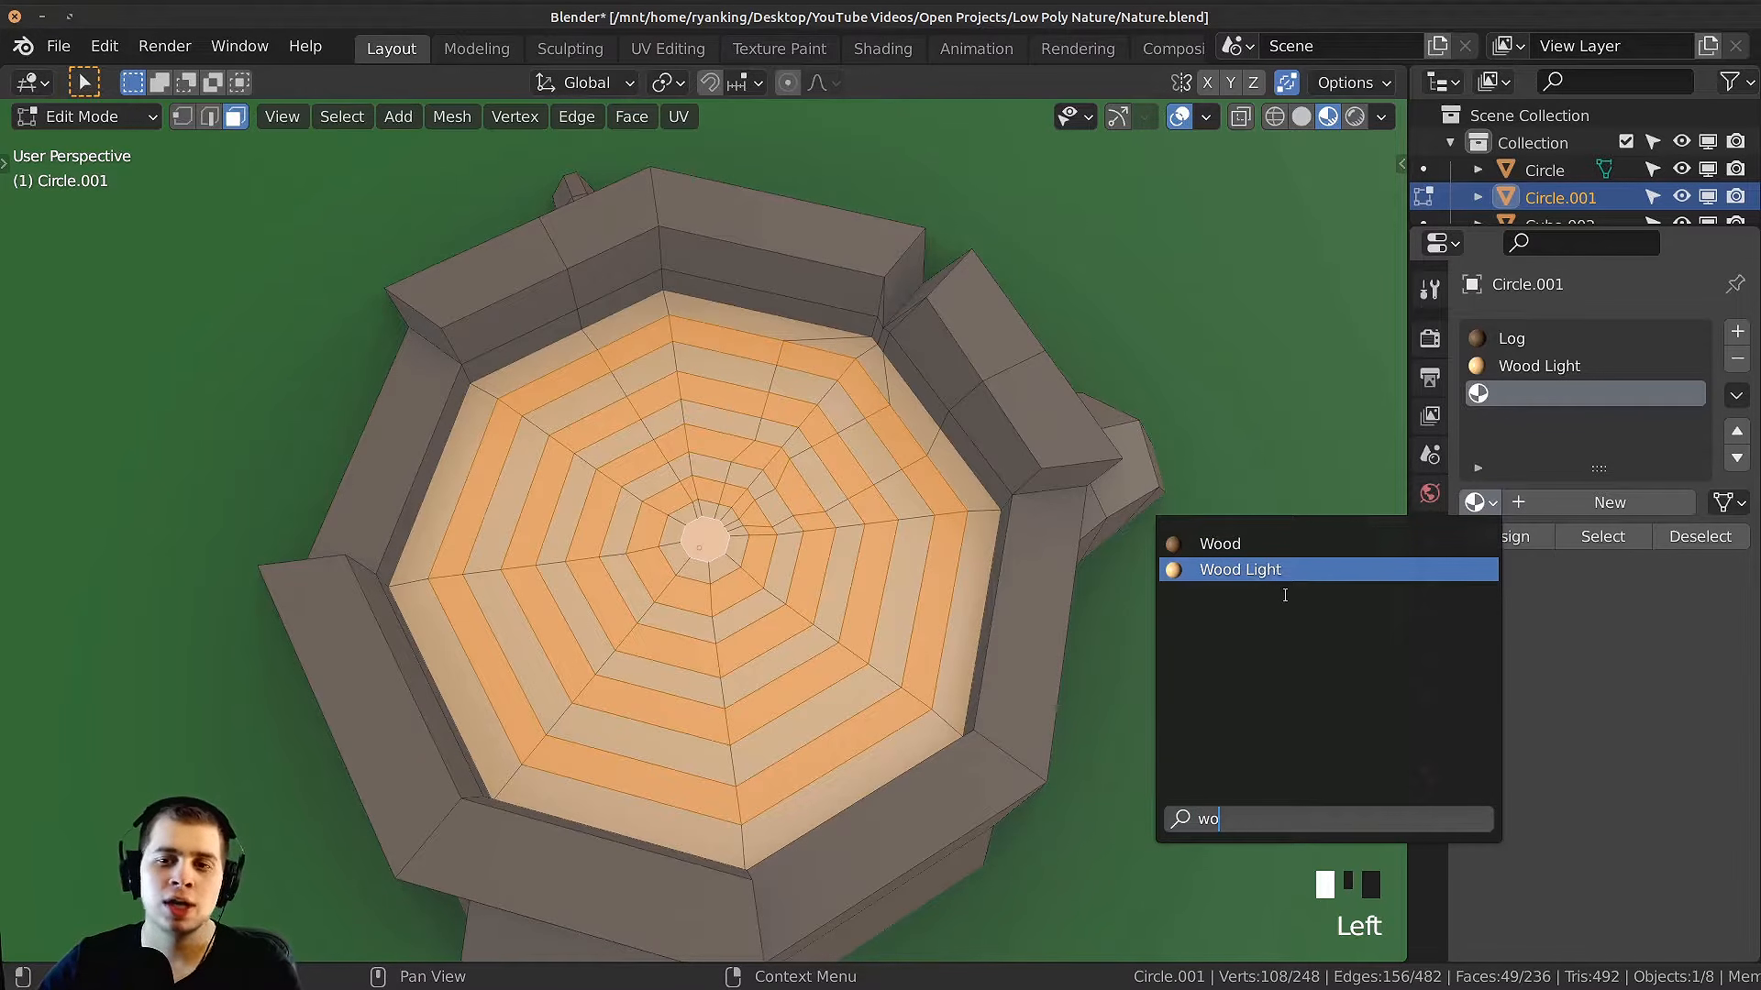
{"action": "left_click", "coordinate": [1277, 569]}
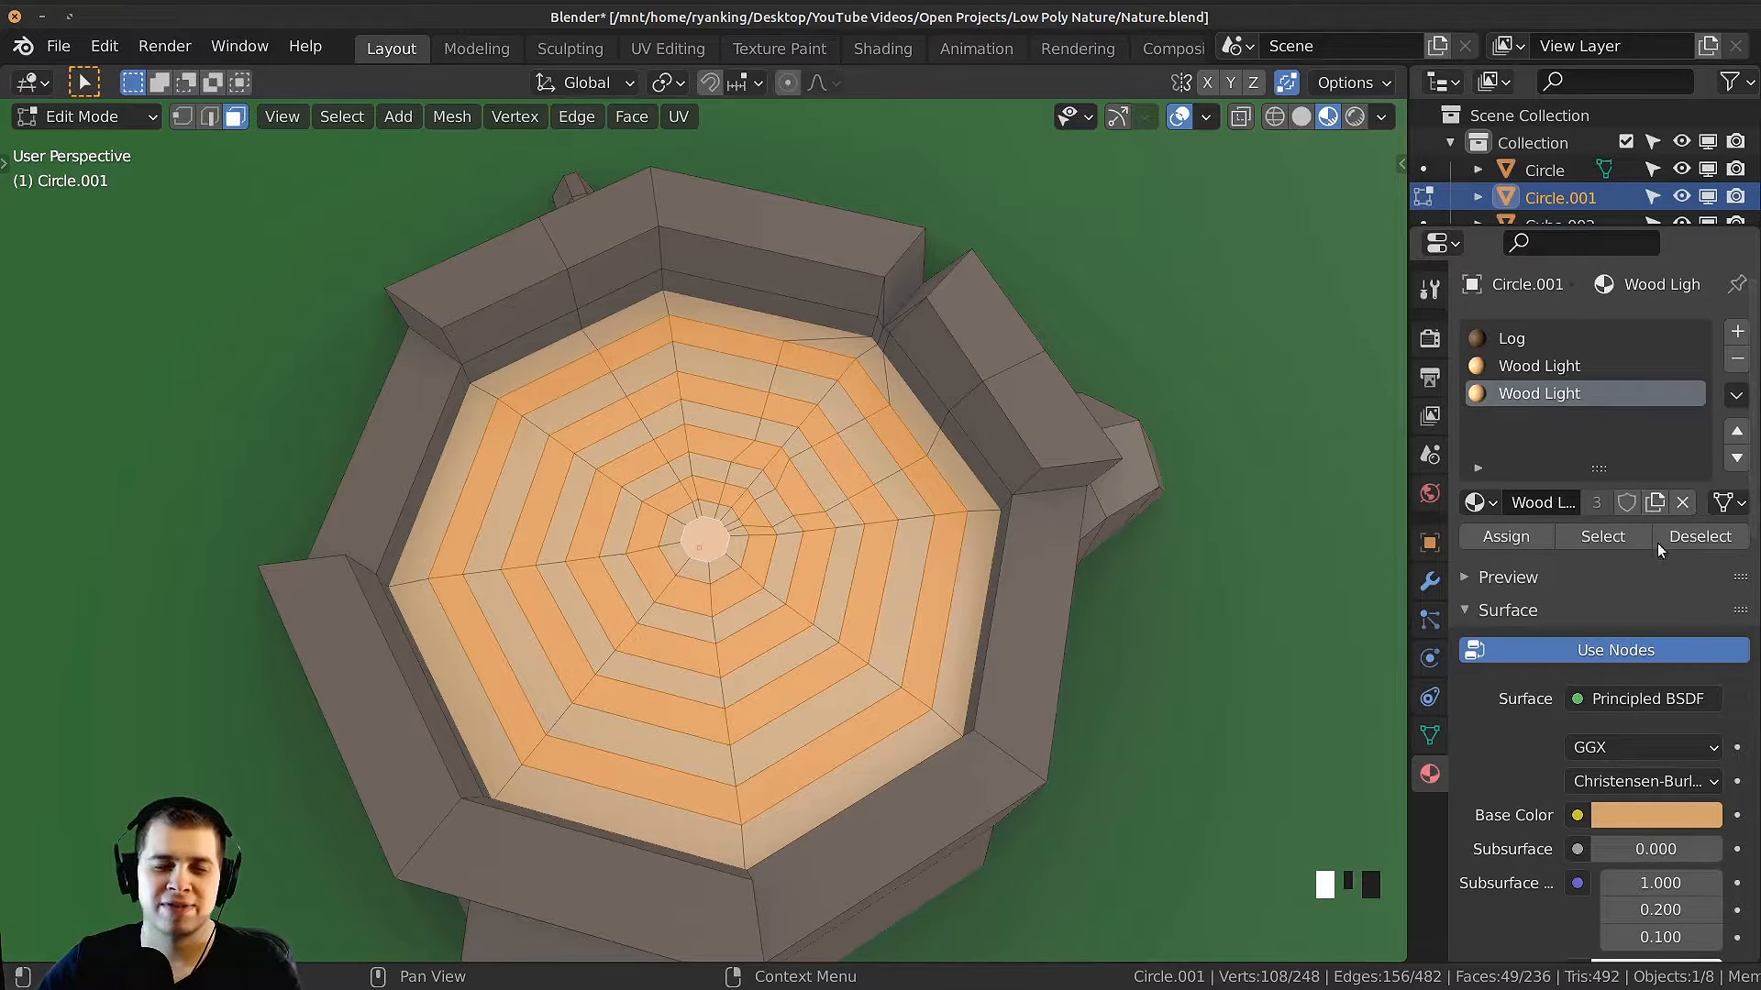
{"action": "left_click", "coordinate": [1657, 504]}
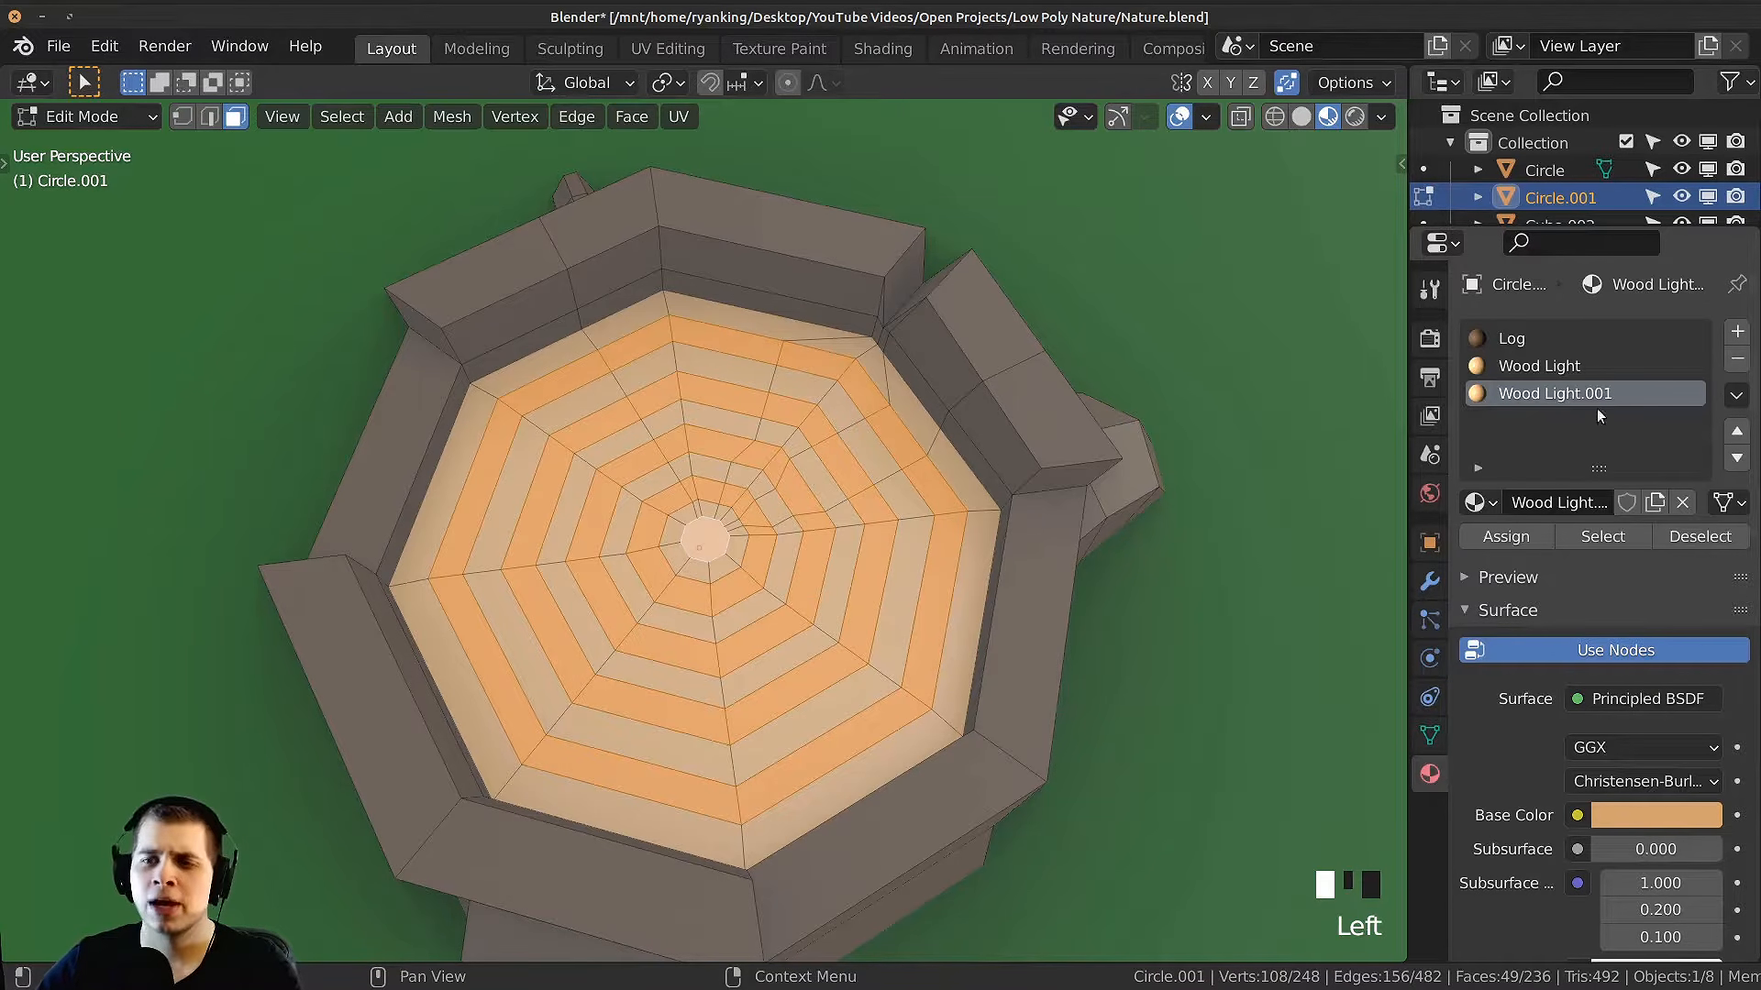
Step: Rename the copied material to "Wood Light 2" and assign it to the selected rings
{"action": "double_click", "coordinate": [1575, 503]}
{"action": "left_click", "coordinate": [1610, 503]}
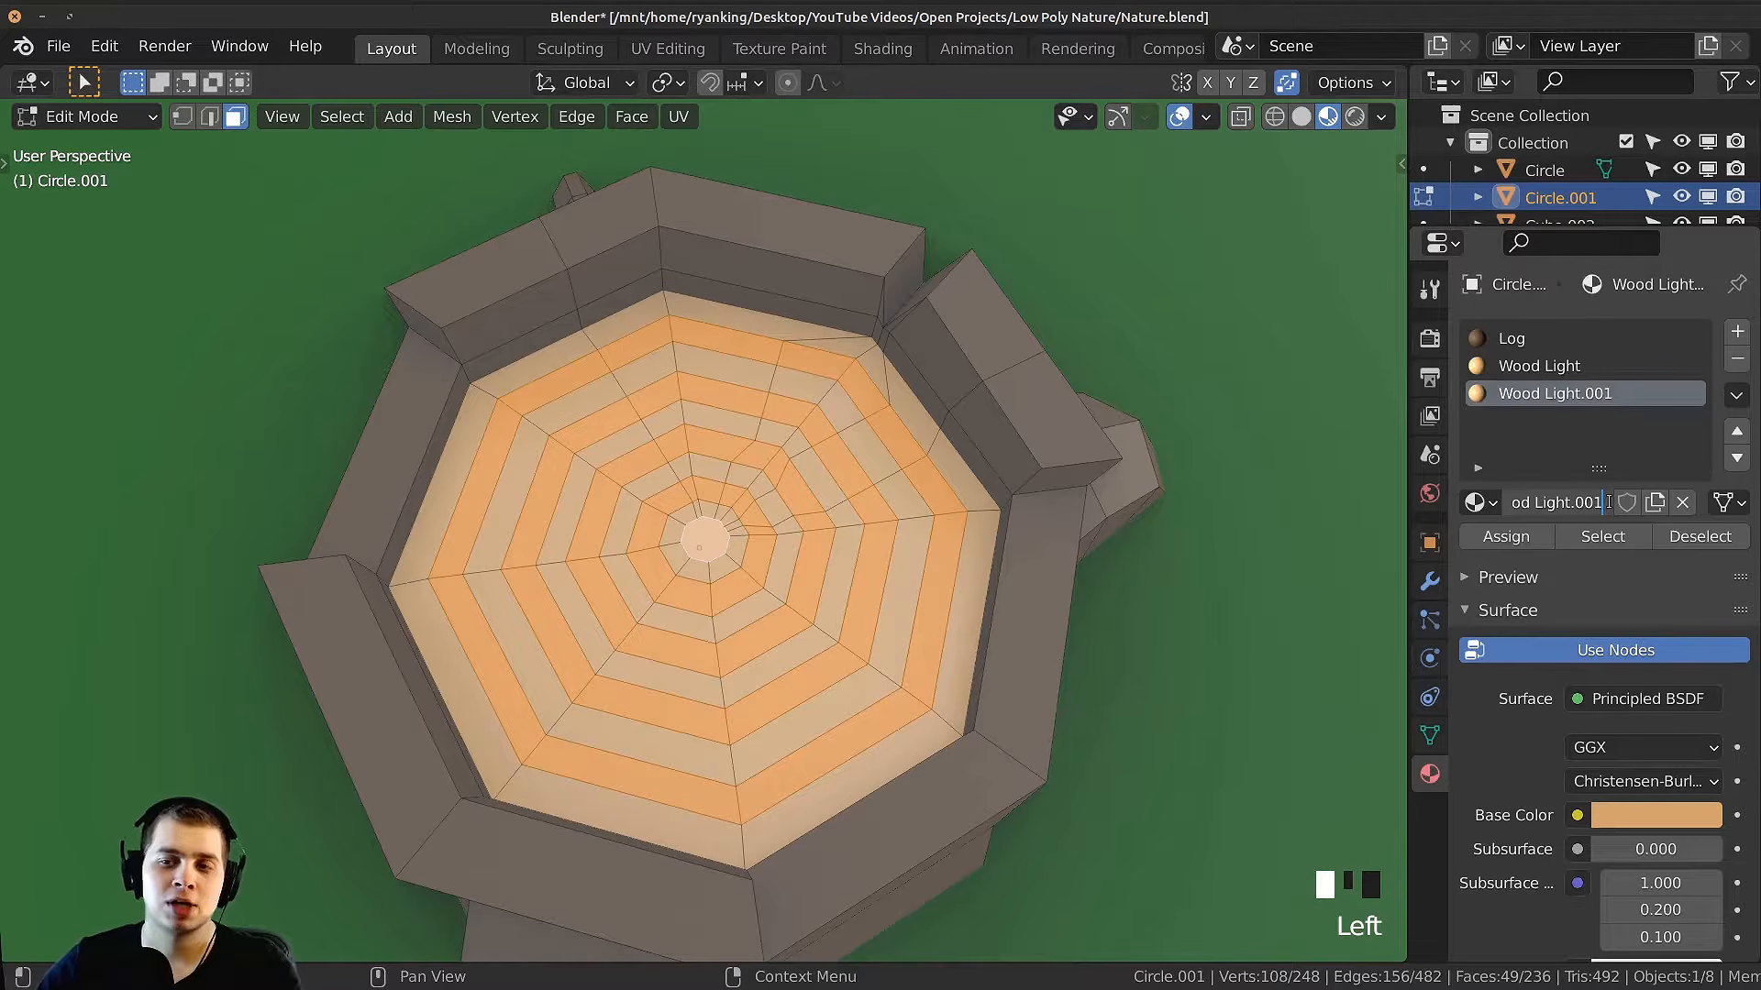
{"action": "key", "text": "Return"}
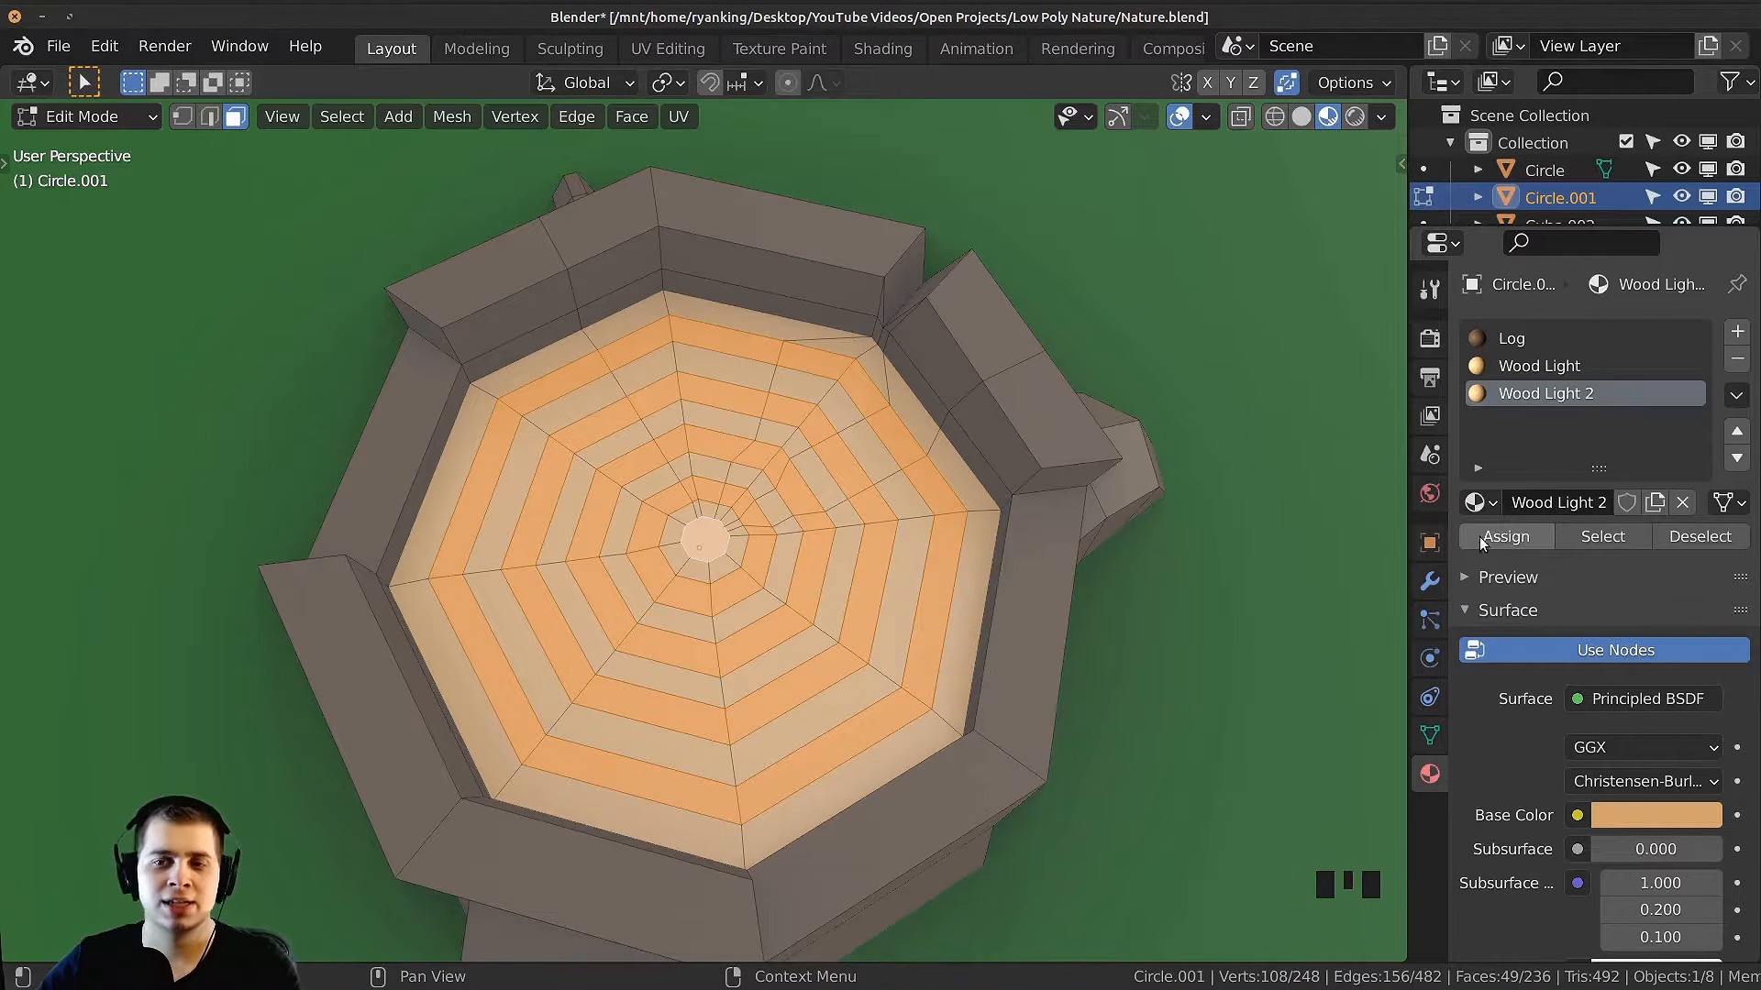
{"action": "left_click", "coordinate": [1509, 537]}
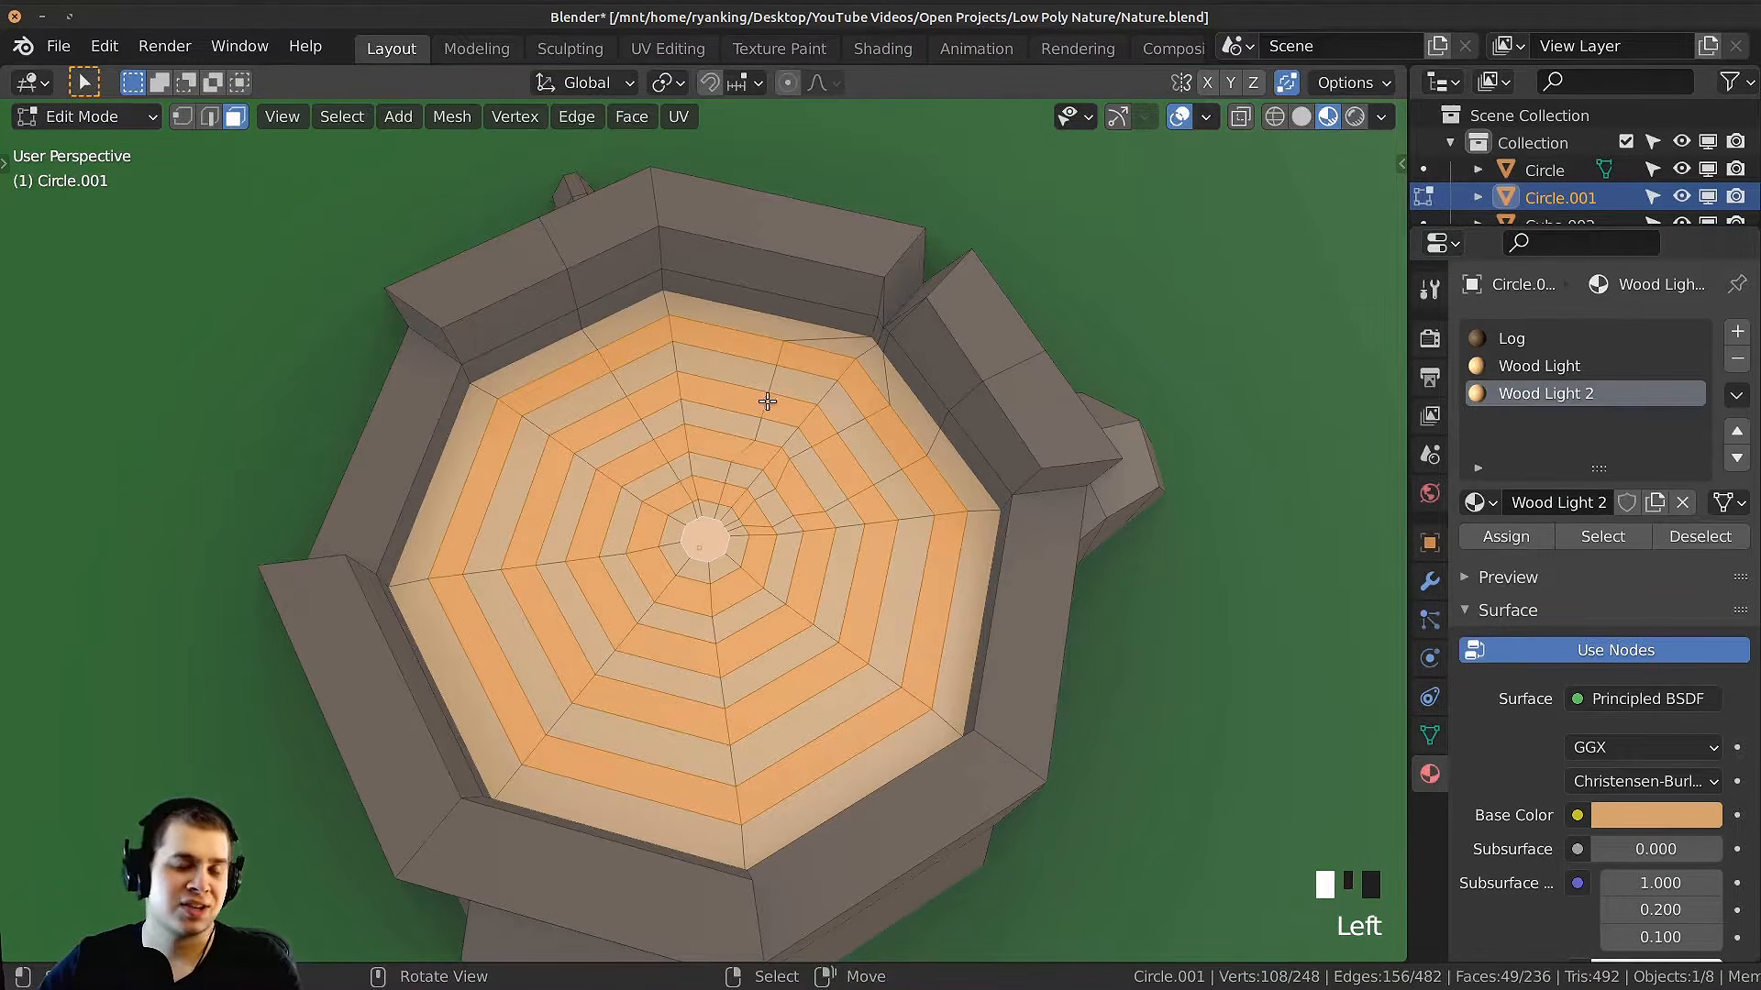
Step: Leave Edit Mode and lighten the Wood Light 2 base color to H 0.089, S 0.477, V 0.927
{"action": "key", "text": "Tab"}
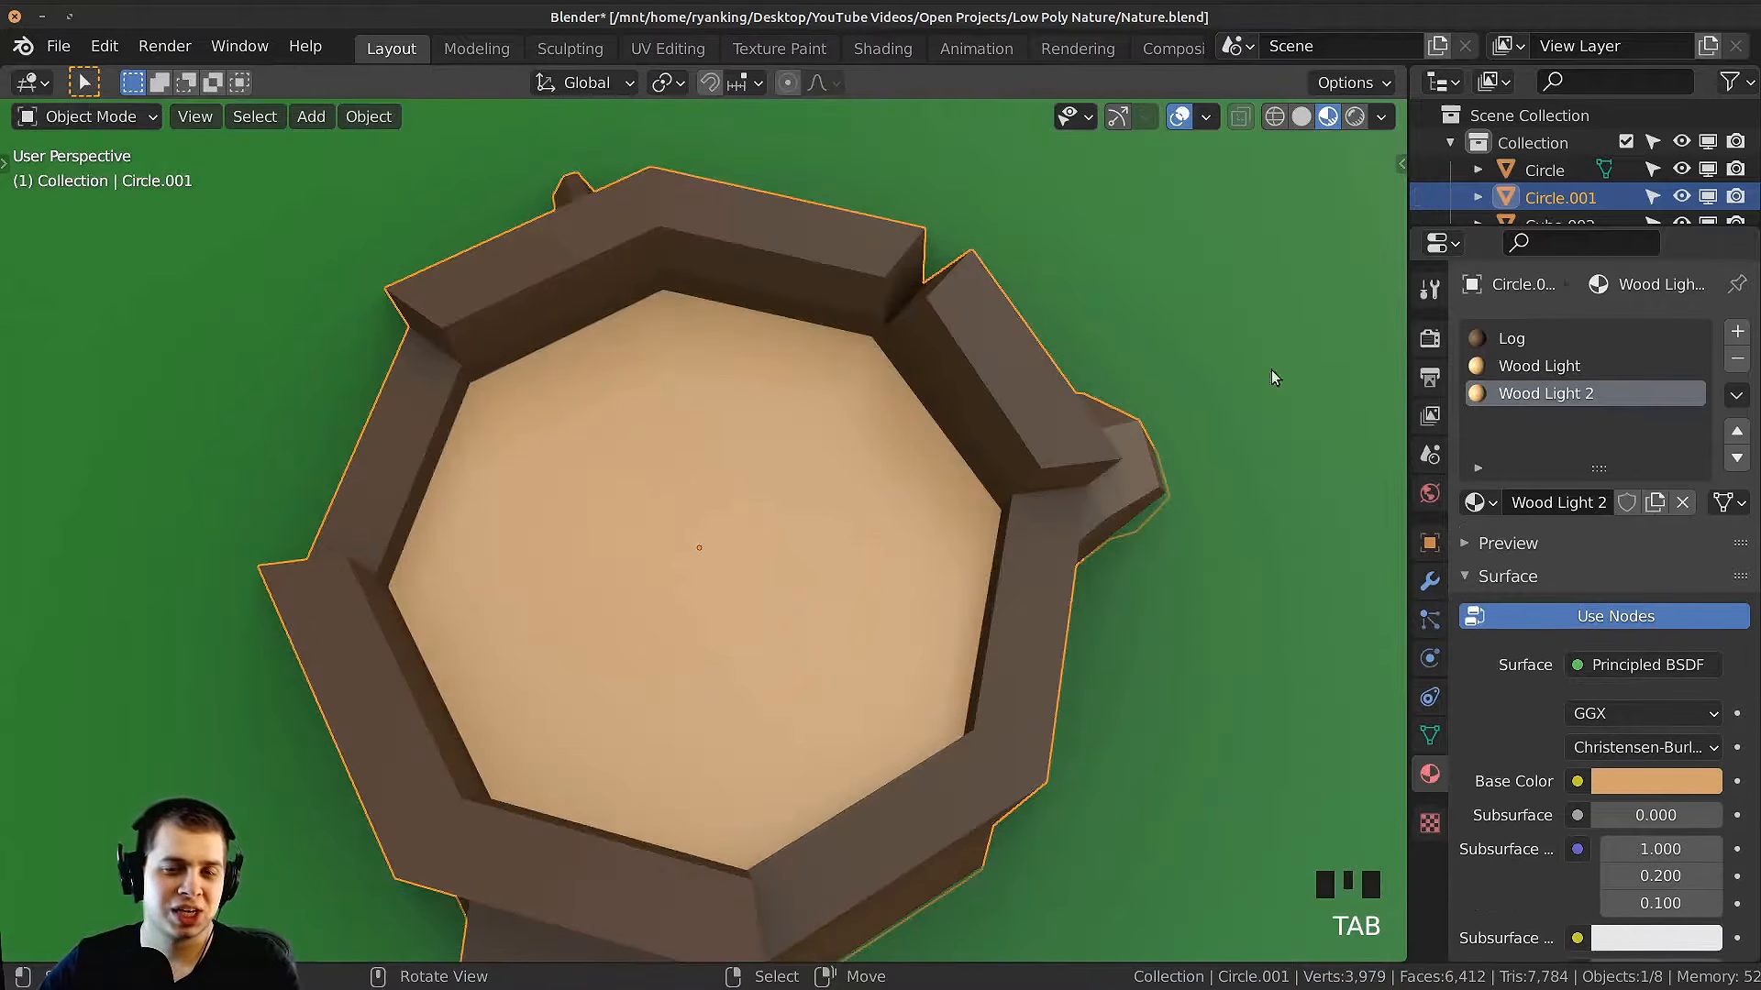
{"action": "left_click", "coordinate": [1649, 779]}
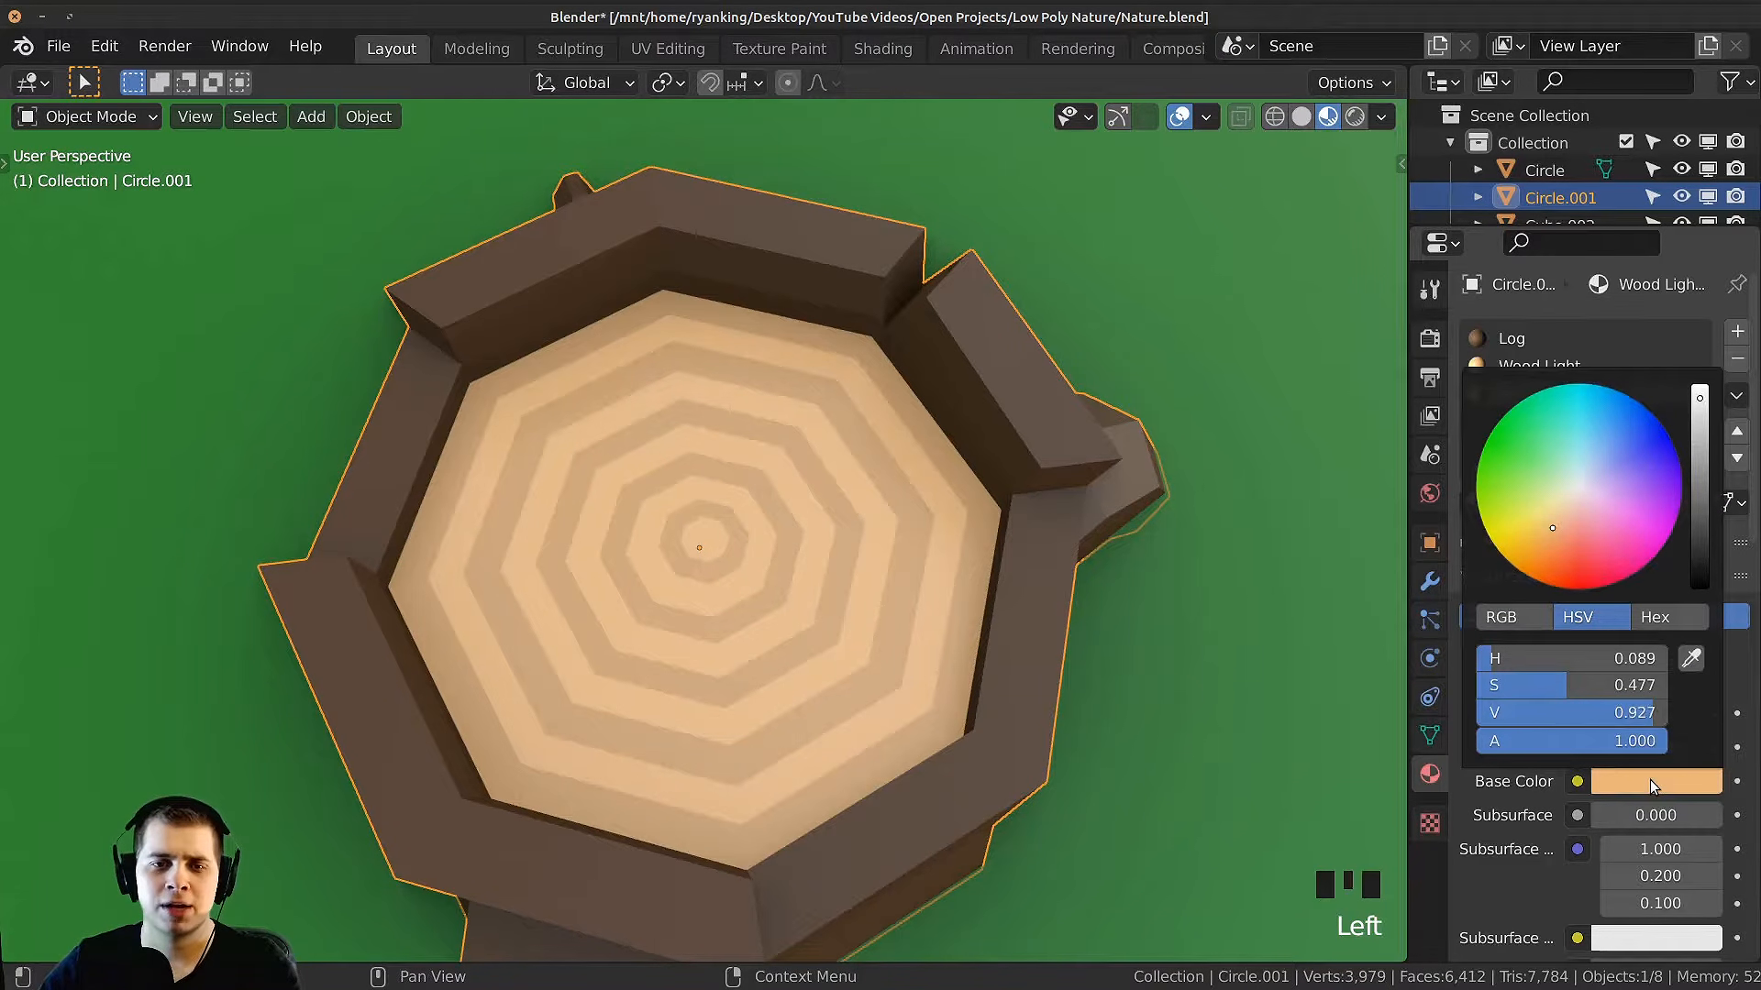
{"action": "middle_click_drag", "start_coordinate": [701, 498], "coordinate": [641, 472]}
Step: Select the faces lining the inside of the stump's raised rim, assign them the Wood Light material and leave Edit Mode
{"action": "key", "text": "Tab"}
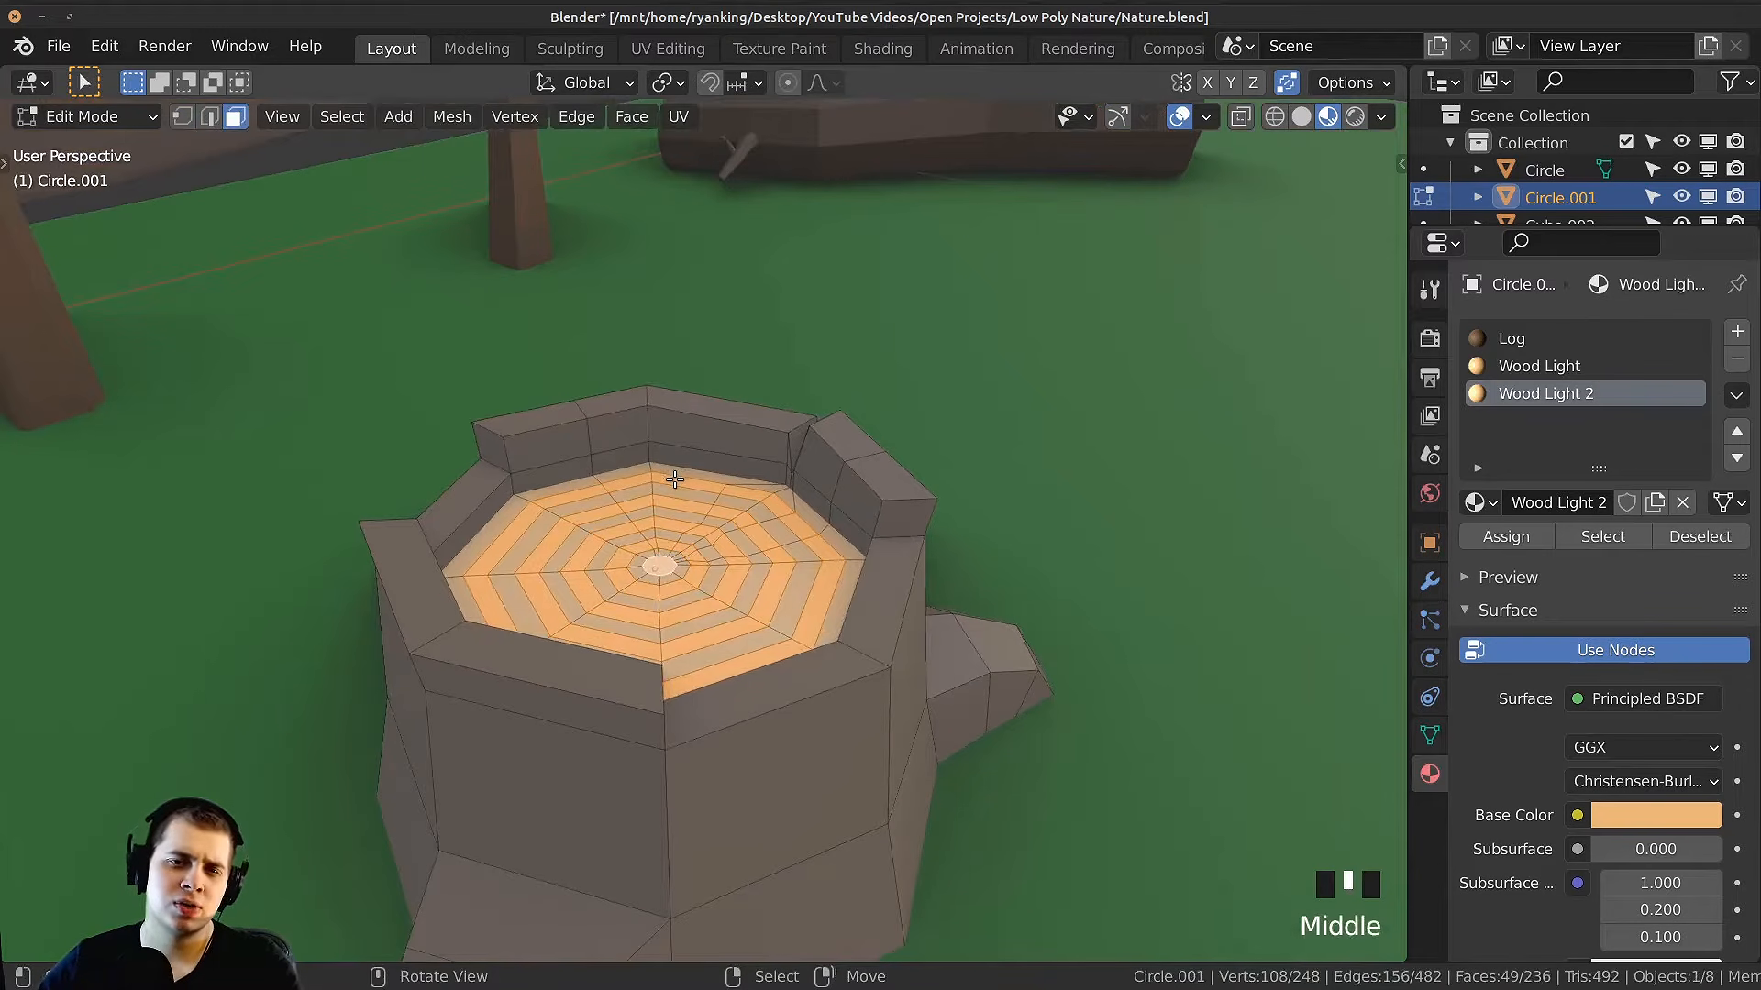
{"action": "key", "text": "1"}
{"action": "key", "text": "2"}
{"action": "right_click", "coordinate": [597, 453]}
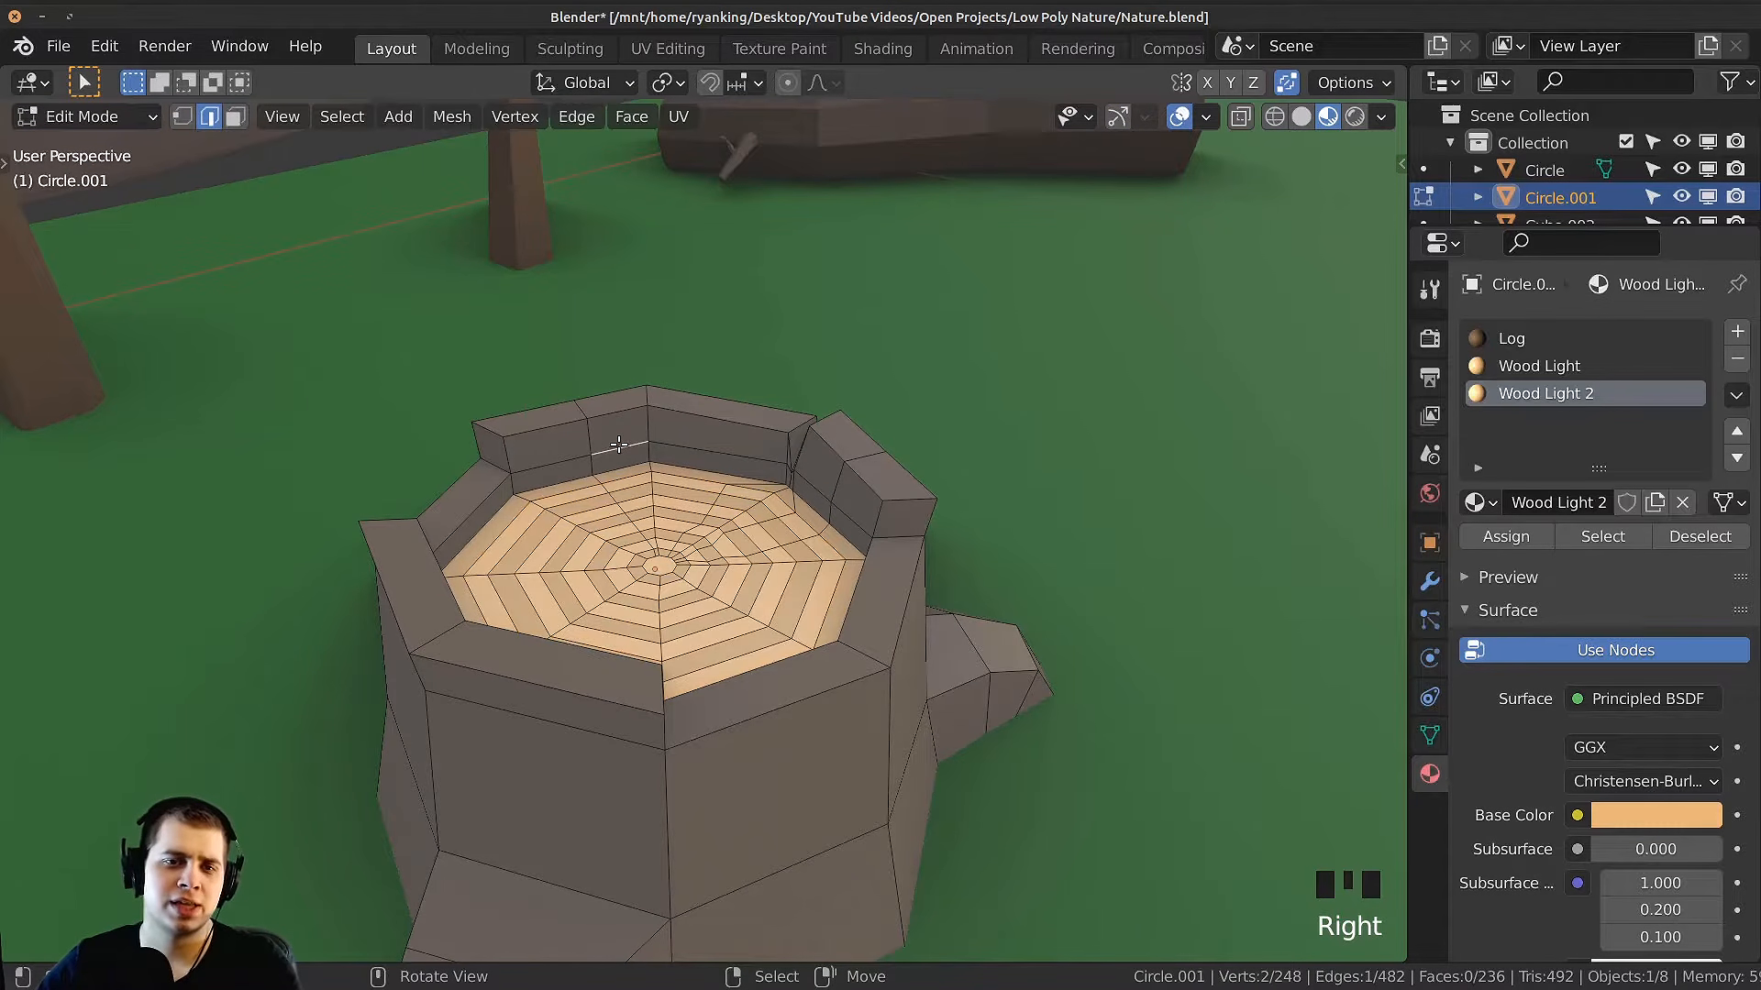
{"action": "key", "text": "3"}
{"action": "right_click", "coordinate": [612, 441]}
{"action": "right_click", "coordinate": [612, 458], "text": "shift"}
{"action": "right_click", "coordinate": [547, 453], "text": "shift"}
{"action": "right_click", "coordinate": [550, 470], "text": "shift"}
{"action": "right_click", "coordinate": [713, 449], "text": "shift"}
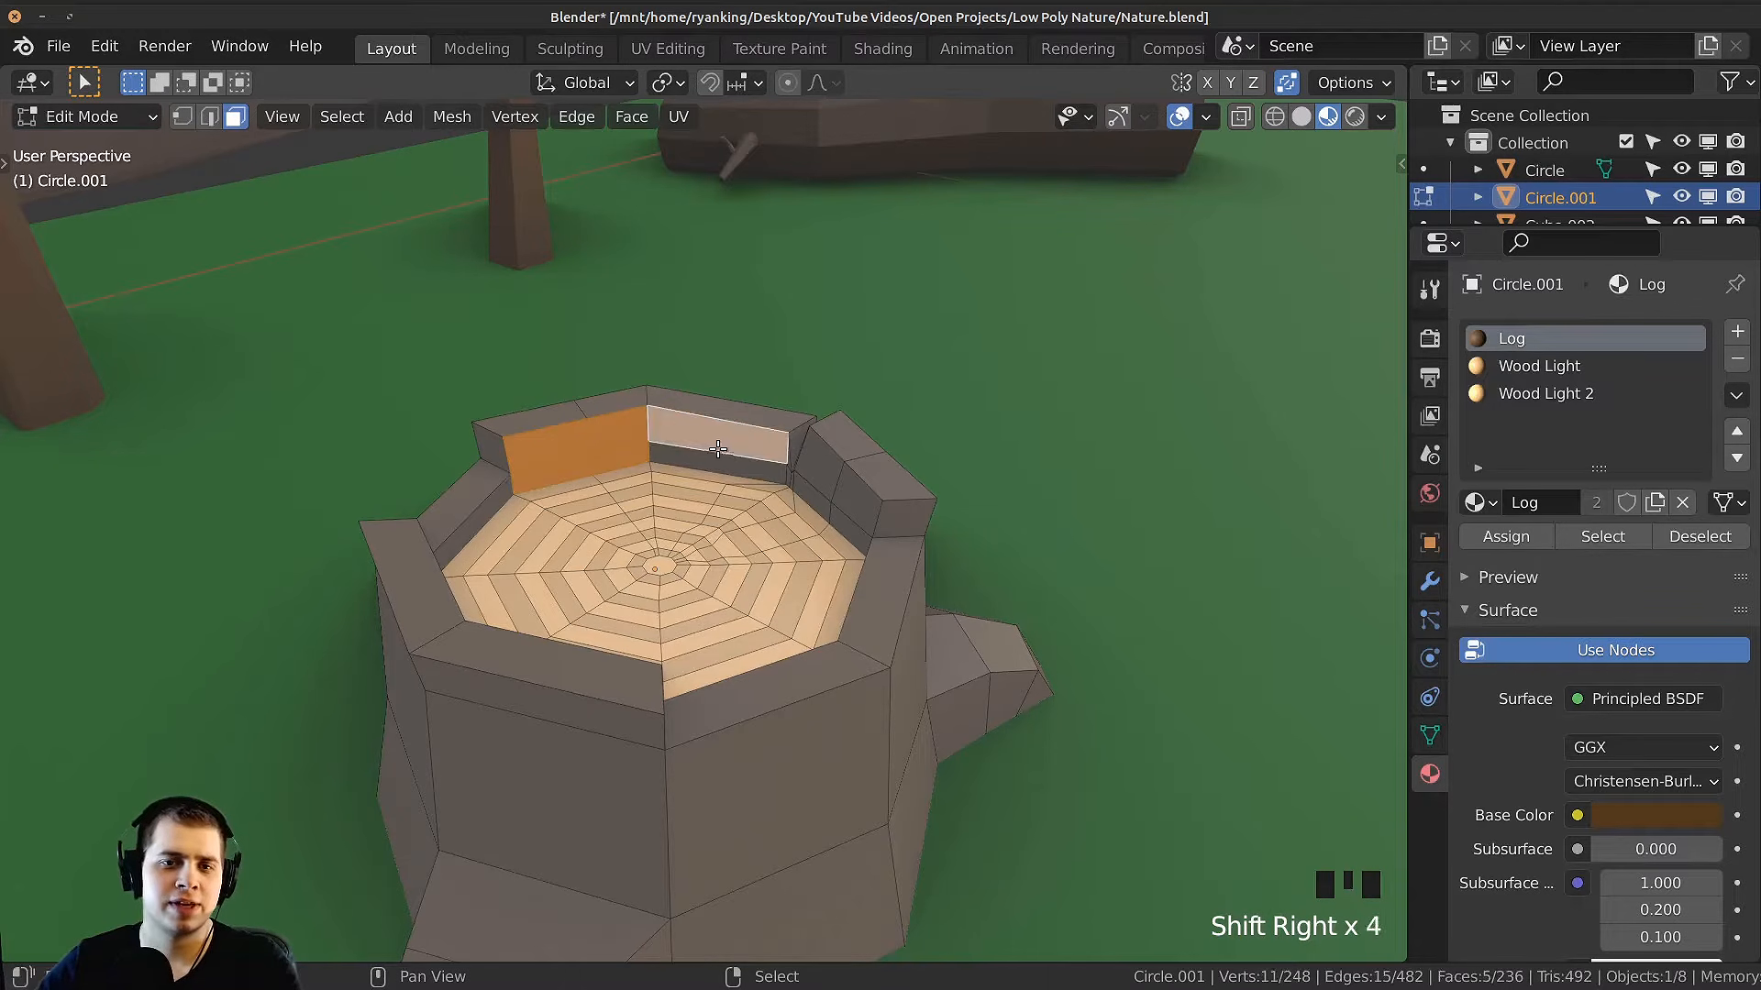
{"action": "right_click", "coordinate": [718, 470], "text": "shift"}
{"action": "middle_click_drag", "start_coordinate": [718, 470], "coordinate": [701, 458]}
{"action": "right_click", "coordinate": [734, 439], "text": "shift"}
{"action": "right_click", "coordinate": [708, 465], "text": "shift"}
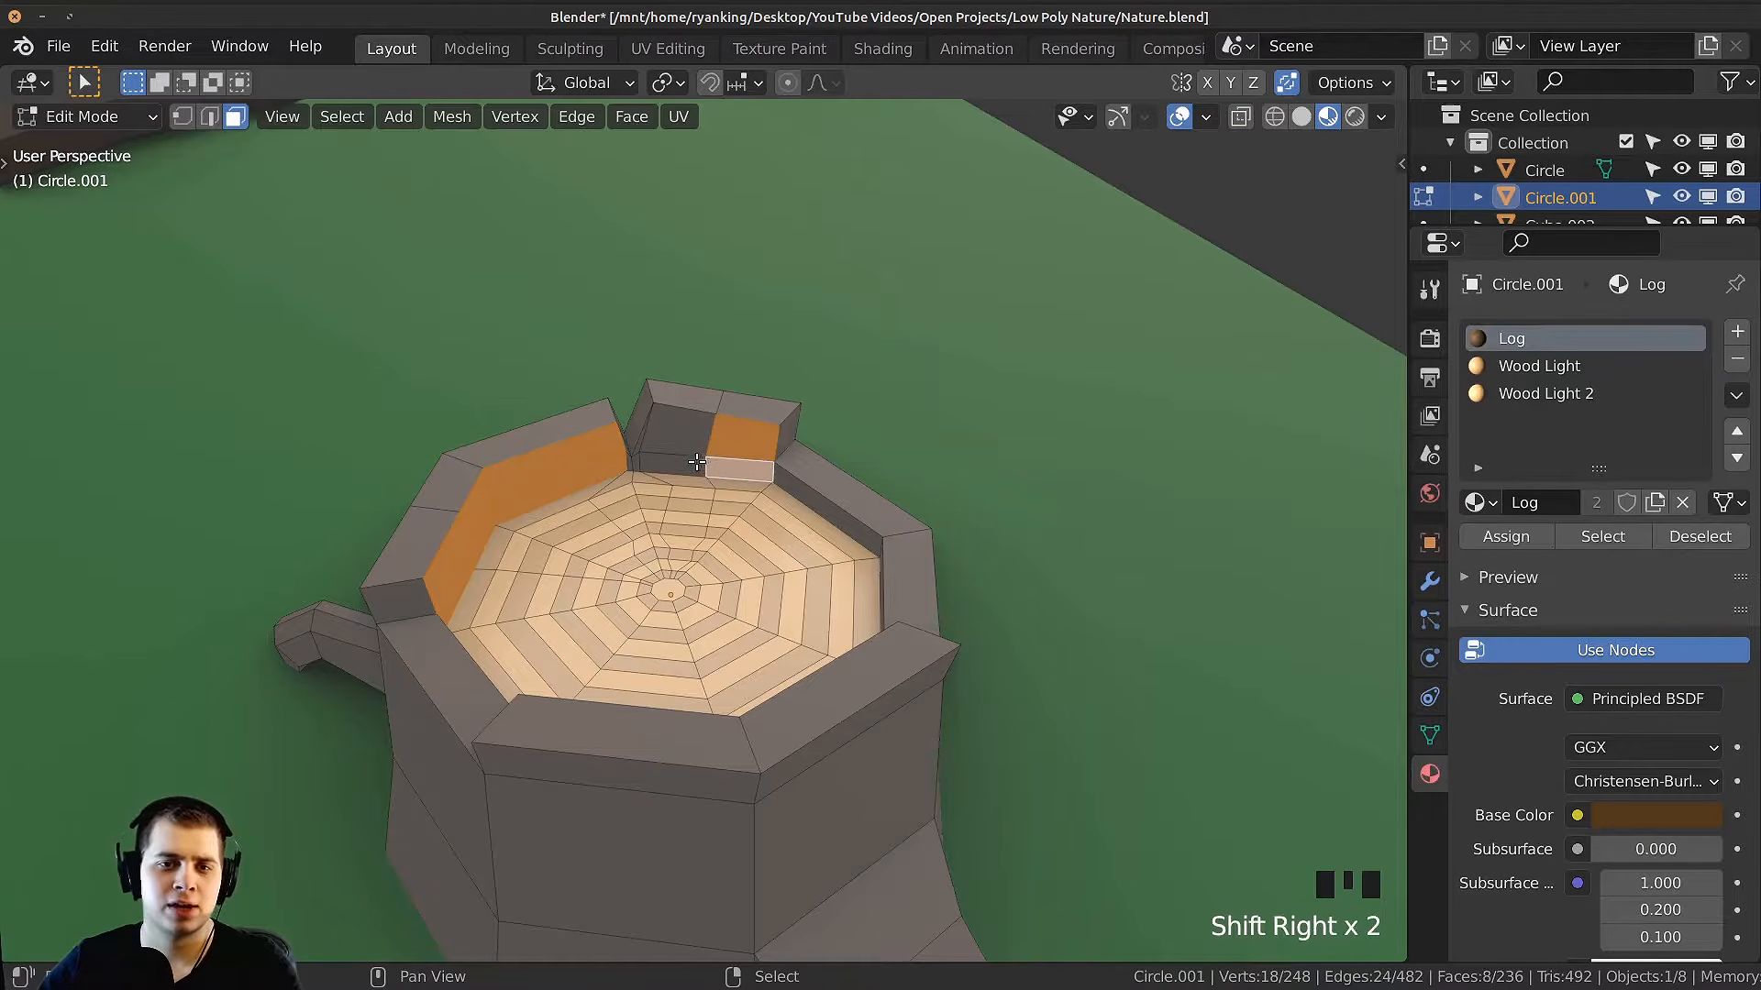
{"action": "right_click", "coordinate": [692, 464], "text": "shift"}
{"action": "right_click", "coordinate": [676, 441], "text": "shift"}
{"action": "scroll", "coordinate": [639, 449], "scroll_direction": "up", "scroll_amount": 4}
{"action": "middle_click_drag", "start_coordinate": [1274, 550], "coordinate": [1195, 479]}
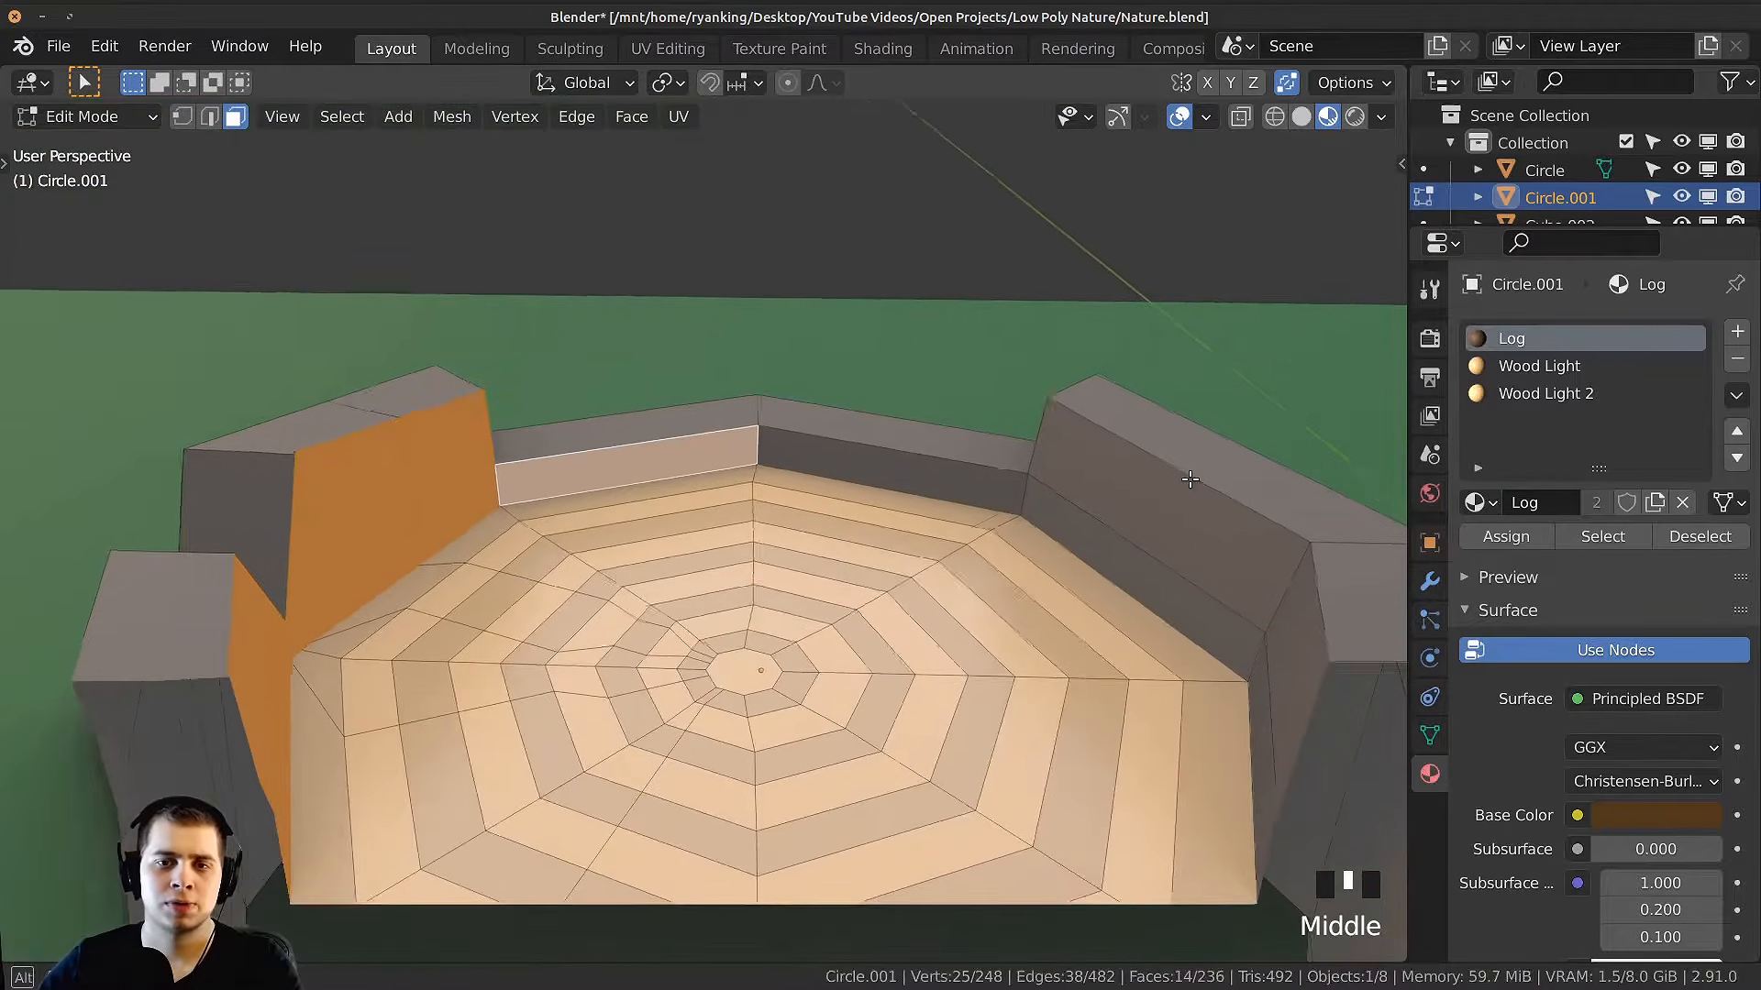
{"action": "right_click", "coordinate": [972, 486], "text": "shift"}
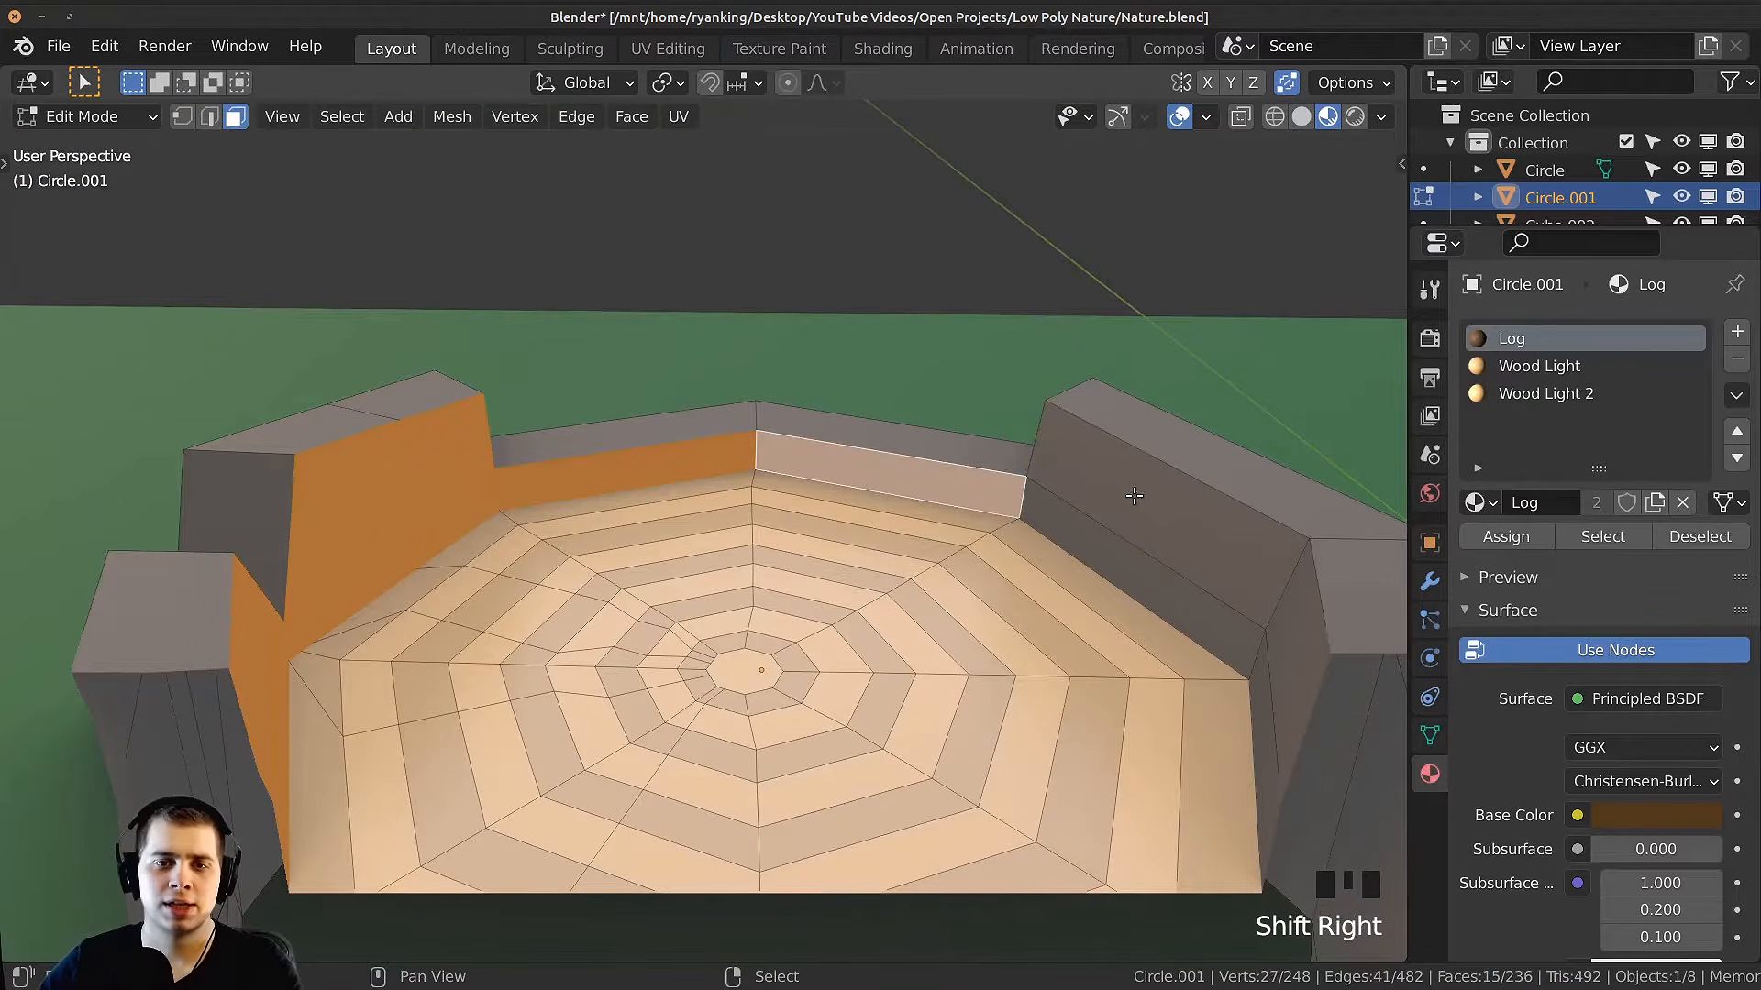
{"action": "right_click", "coordinate": [1137, 513], "text": "shift"}
{"action": "right_click", "coordinate": [1143, 535], "text": "shift"}
{"action": "middle_click_drag", "start_coordinate": [1142, 535], "coordinate": [998, 430]}
{"action": "right_click", "coordinate": [998, 430], "text": "shift"}
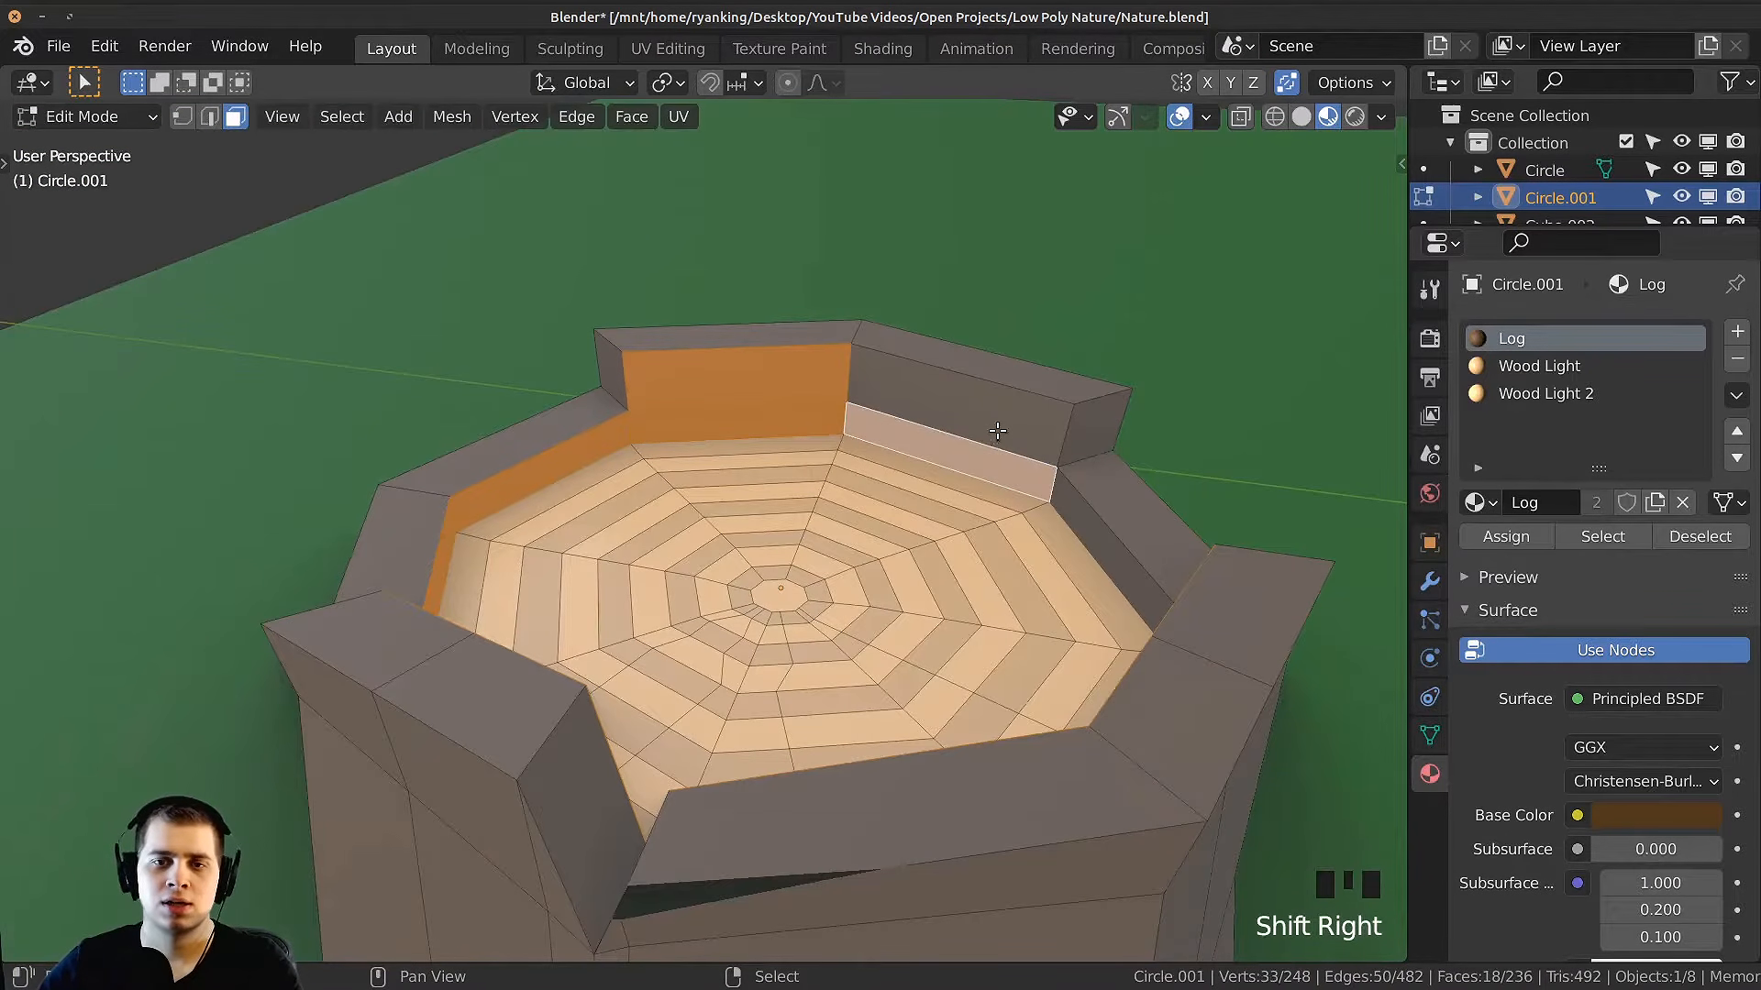
{"action": "right_click", "coordinate": [999, 423], "text": "shift"}
{"action": "right_click", "coordinate": [1073, 514], "text": "shift"}
{"action": "middle_click_drag", "start_coordinate": [1073, 515], "coordinate": [1266, 526]}
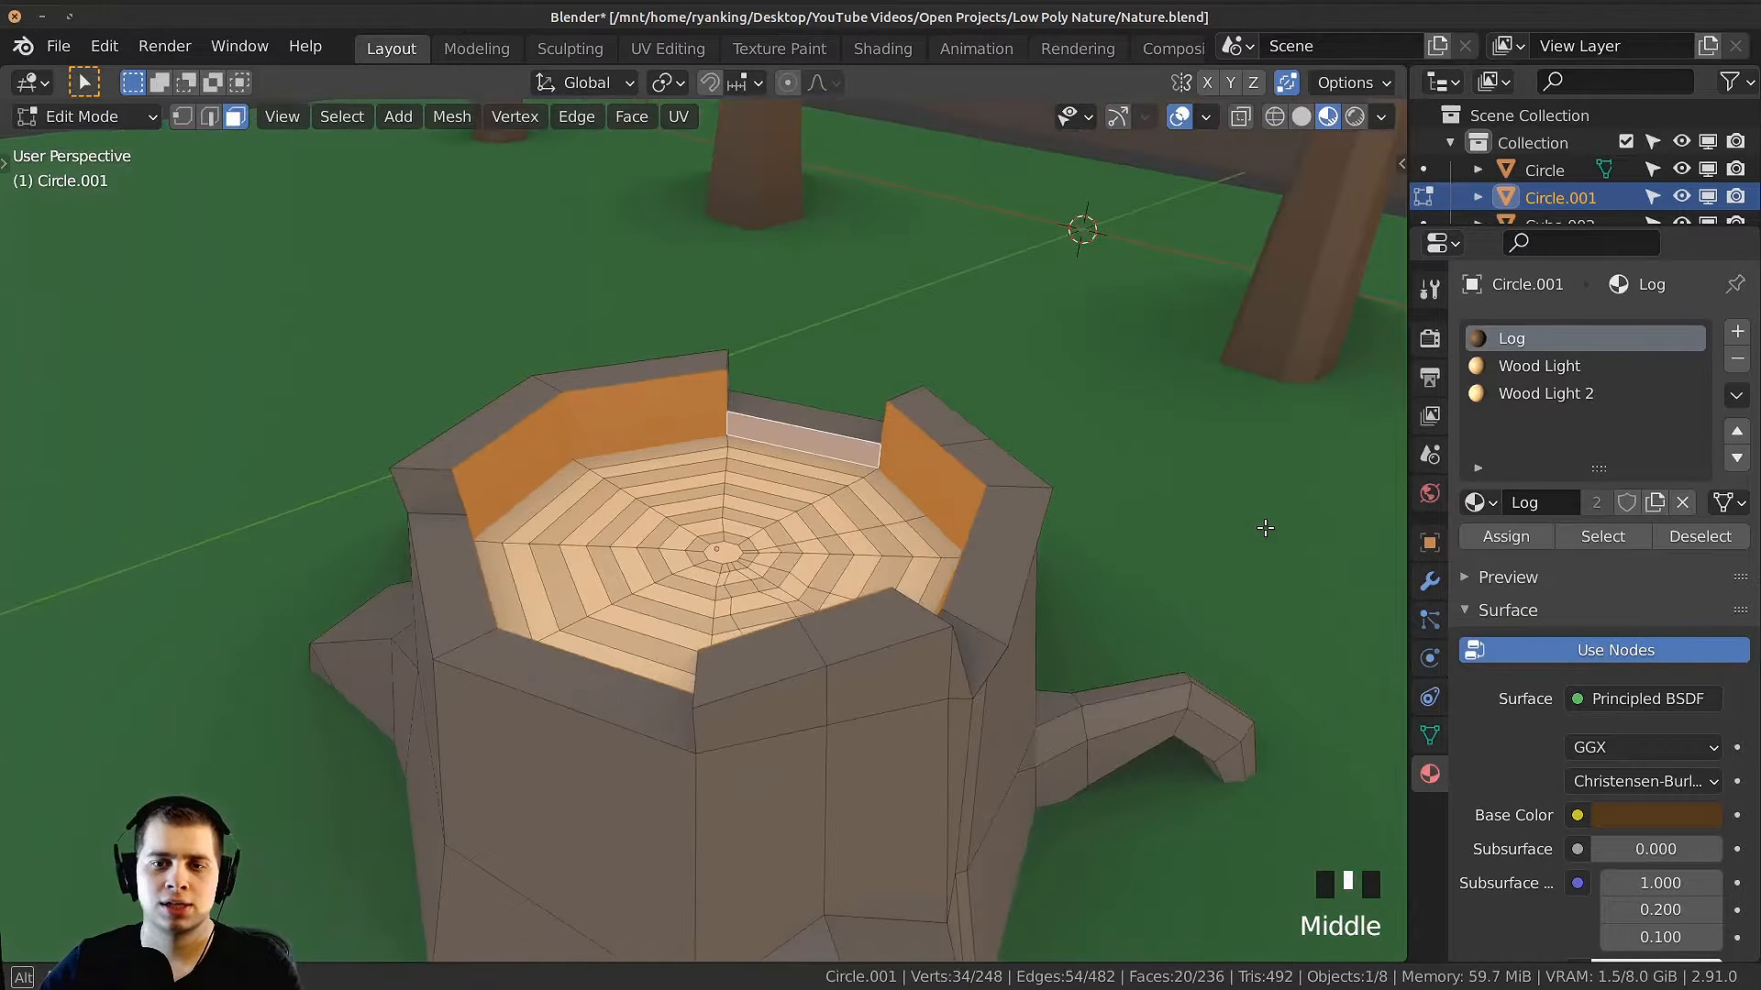
{"action": "left_click", "coordinate": [1531, 367]}
{"action": "left_click", "coordinate": [1506, 536]}
{"action": "key", "text": "Tab"}
Step: From the top view, place the stump beside the fallen log near the ground's edge and scale it down slightly
{"action": "scroll", "coordinate": [1051, 492], "scroll_direction": "down", "scroll_amount": 2}
{"action": "middle_click_drag", "start_coordinate": [1008, 532], "coordinate": [733, 449]}
{"action": "scroll", "coordinate": [1051, 492], "scroll_direction": "down", "scroll_amount": 4}
{"action": "scroll", "coordinate": [723, 438], "scroll_direction": "up", "scroll_amount": 3}
{"action": "scroll", "coordinate": [724, 458], "scroll_direction": "down", "scroll_amount": 3}
{"action": "middle_click_drag", "start_coordinate": [747, 687], "coordinate": [462, 659]}
{"action": "scroll", "coordinate": [817, 647], "scroll_direction": "down", "scroll_amount": 2}
{"action": "key", "text": "KP_7"}
{"action": "key", "text": "g"}
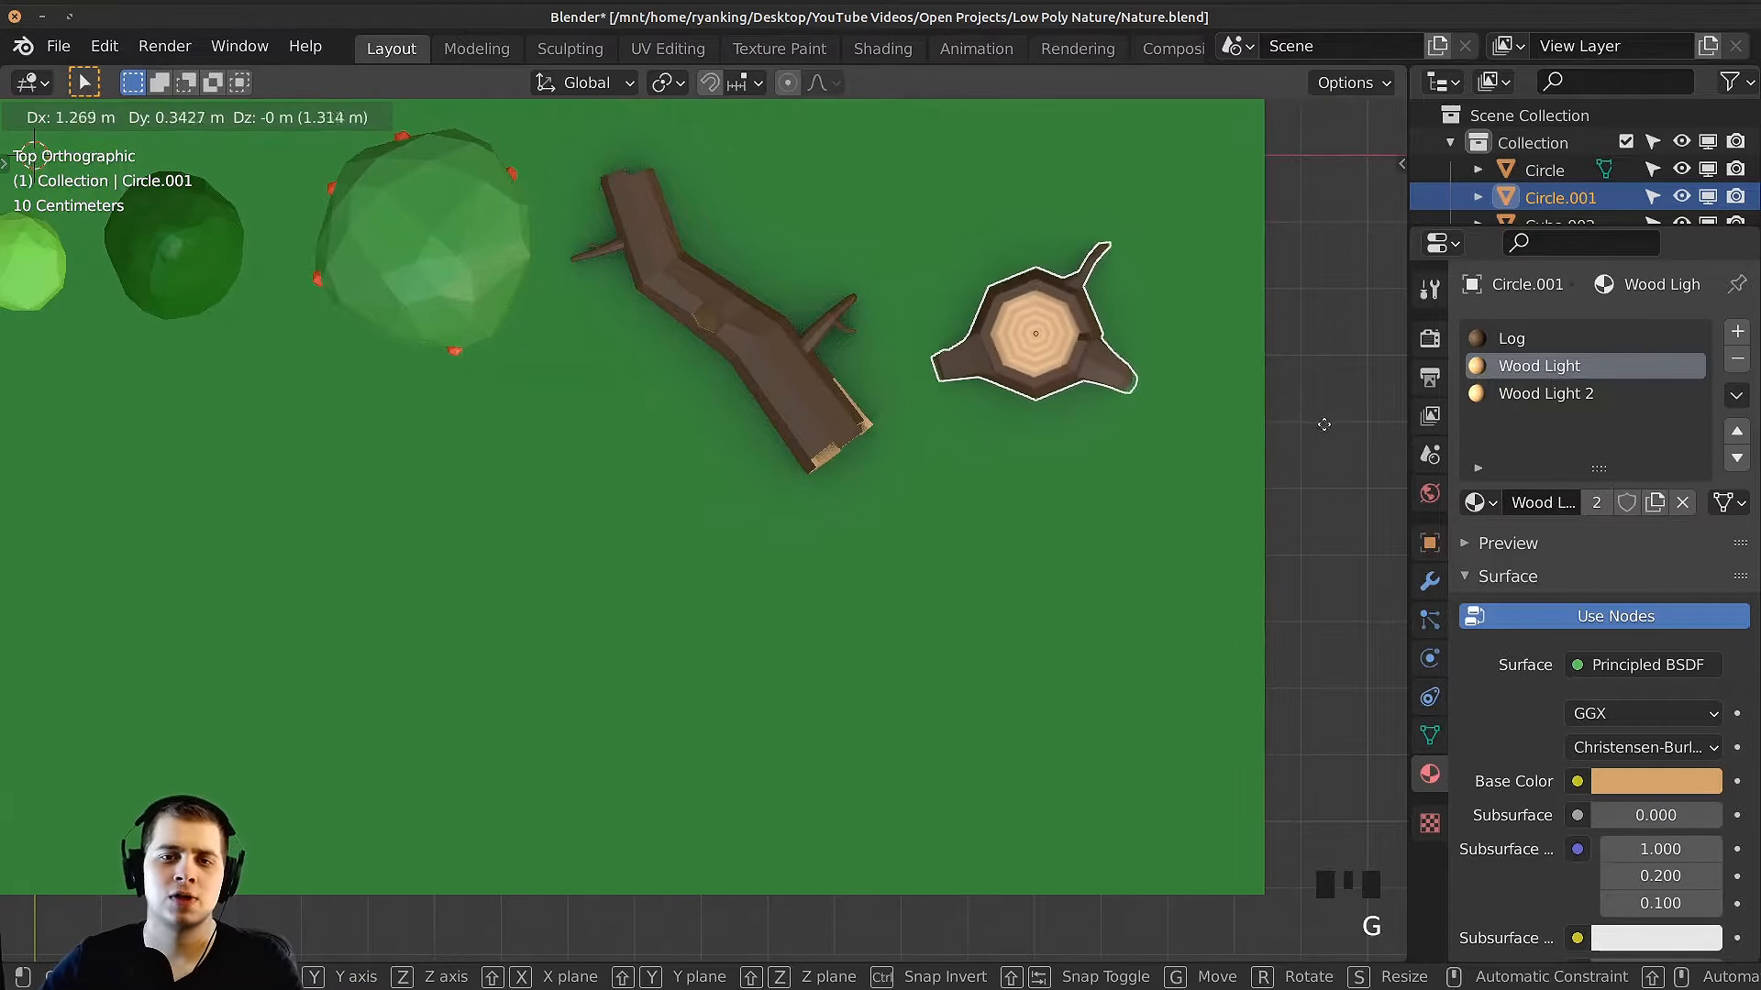
{"action": "left_click", "coordinate": [1264, 429]}
{"action": "key", "text": "s"}
{"action": "key", "text": "g"}
{"action": "left_click", "coordinate": [1273, 407]}
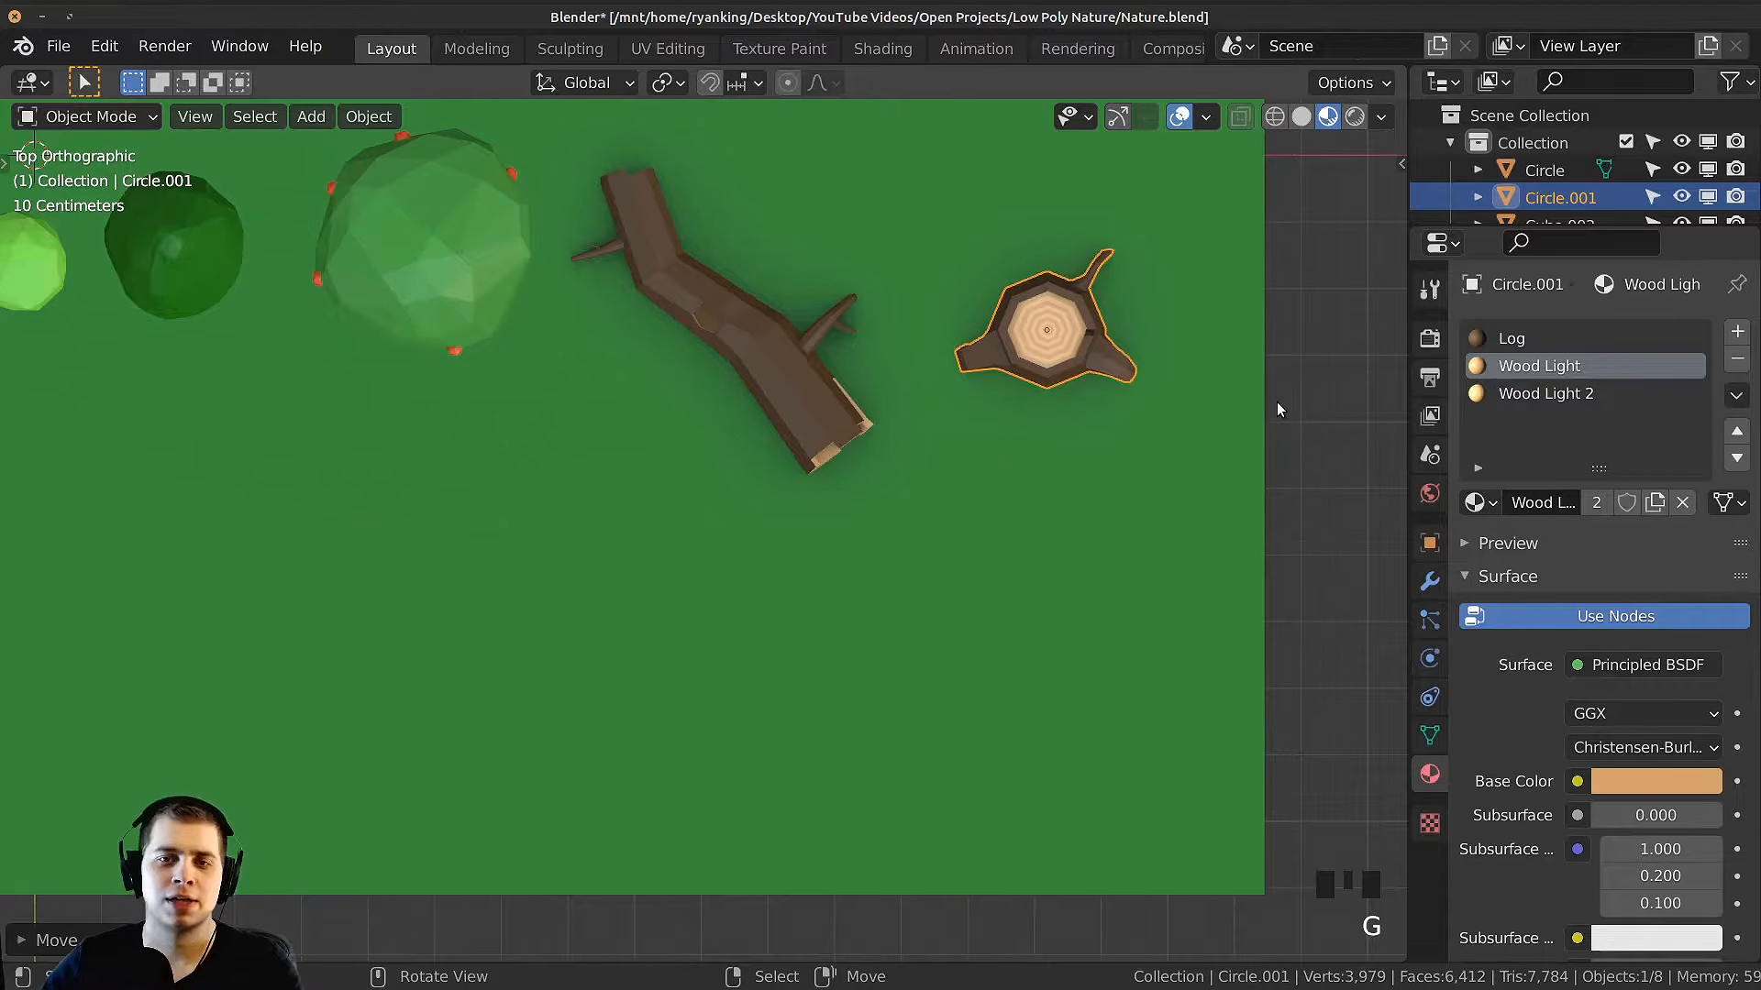
Step: Lower the stump about 0.008 m along Z, leaving its roots partly sunk in the ground
{"action": "key", "text": "KP_Decimal"}
{"action": "scroll", "coordinate": [970, 378], "scroll_direction": "down", "scroll_amount": 2}
{"action": "middle_click_drag", "start_coordinate": [977, 367], "coordinate": [896, 250]}
{"action": "key", "text": "g"}
{"action": "key", "text": "z"}
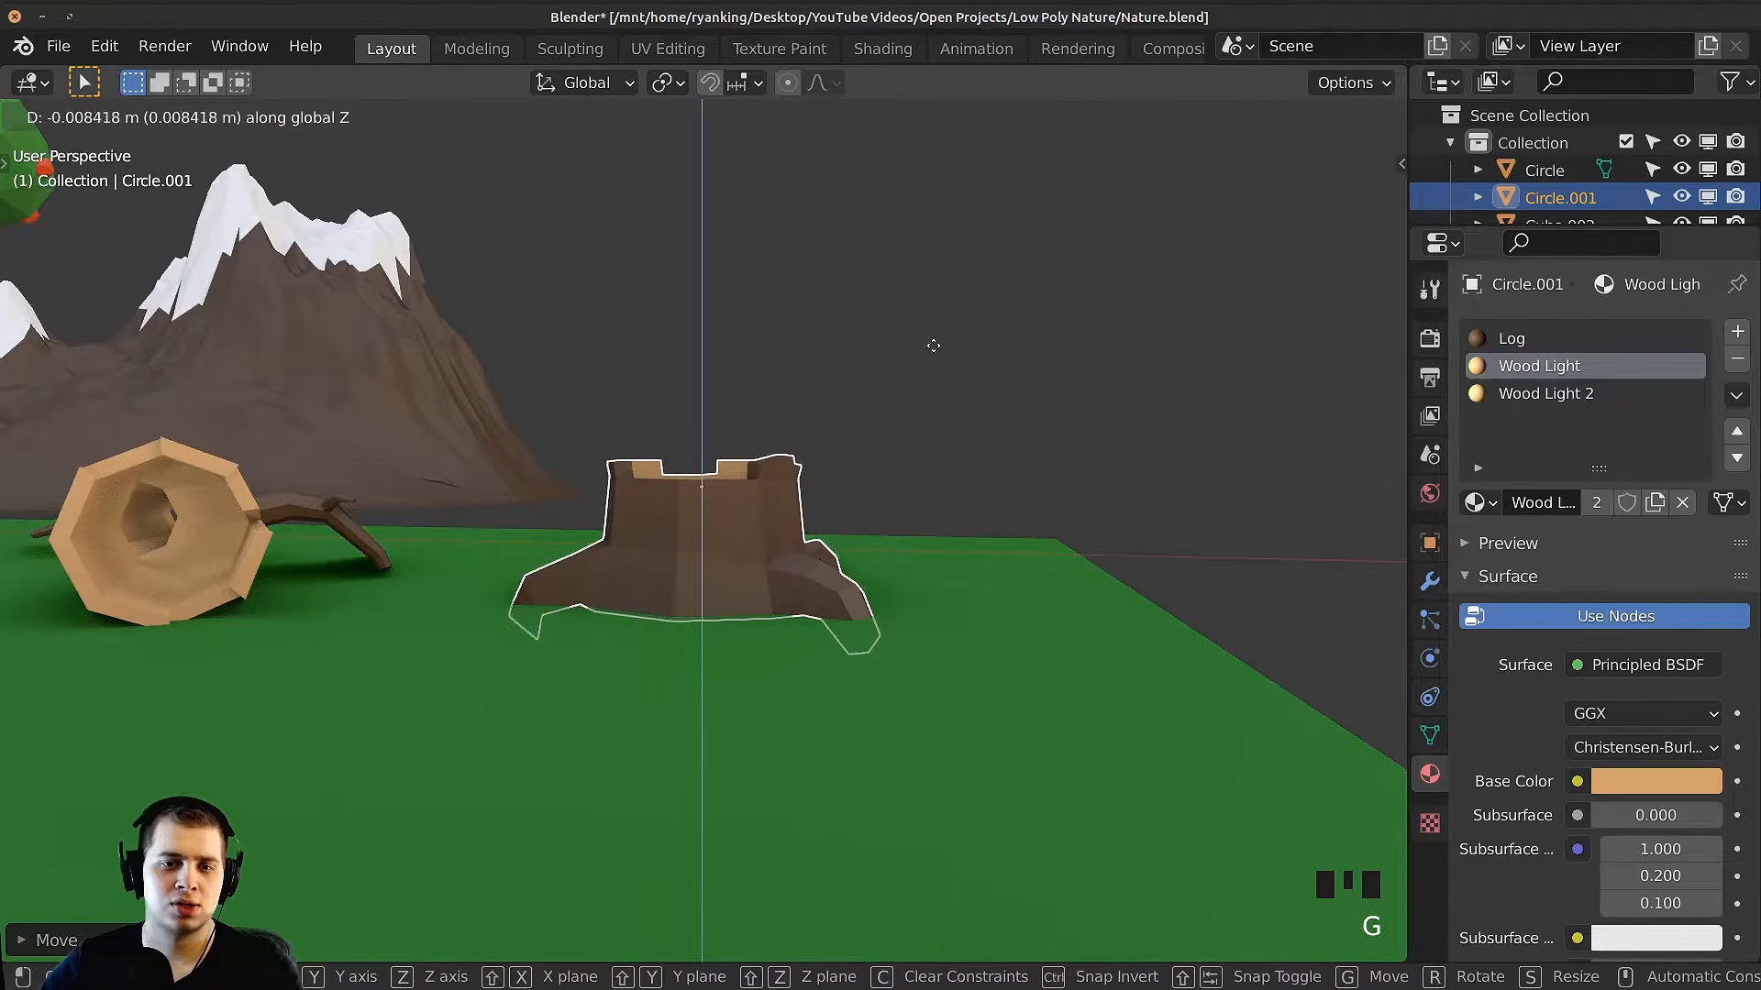
{"action": "left_click", "coordinate": [933, 346]}
Step: Add a cube, shrink it to a small block and place it in the empty space beyond the ground's edge near the stump
{"action": "middle_click_drag", "start_coordinate": [924, 345], "coordinate": [758, 372]}
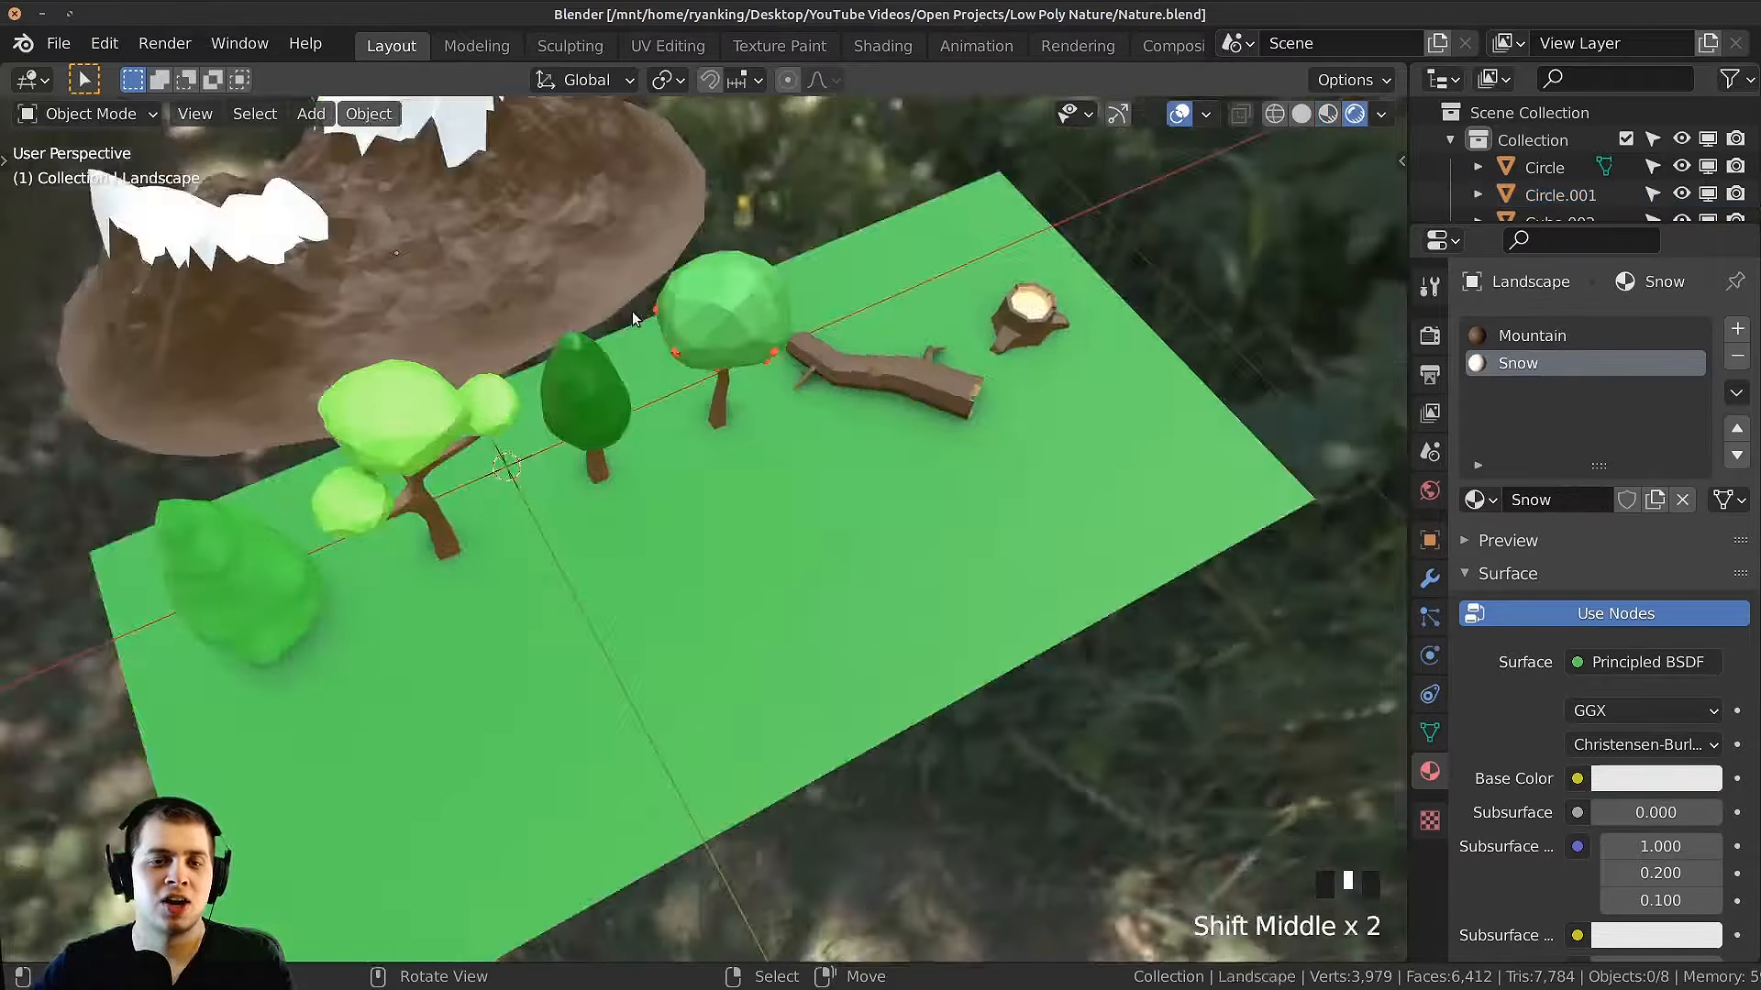
{"action": "middle_click_drag", "start_coordinate": [631, 311], "coordinate": [623, 472]}
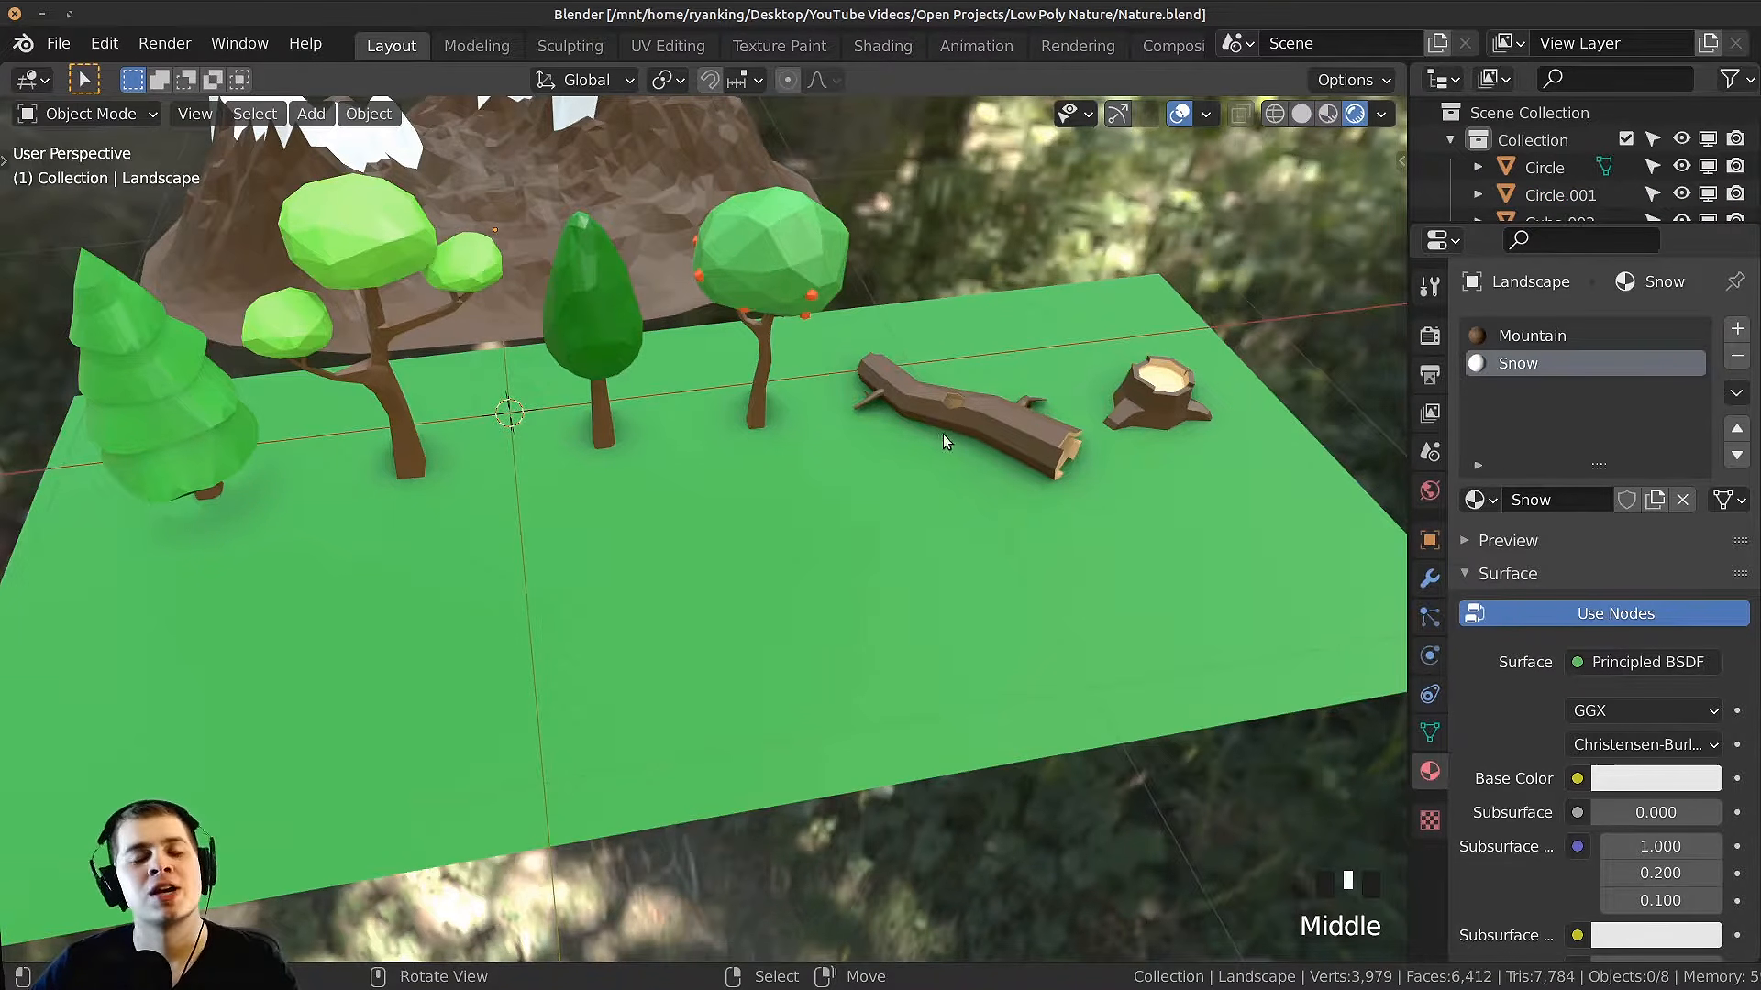
{"action": "middle_click_drag", "start_coordinate": [943, 432], "coordinate": [845, 376]}
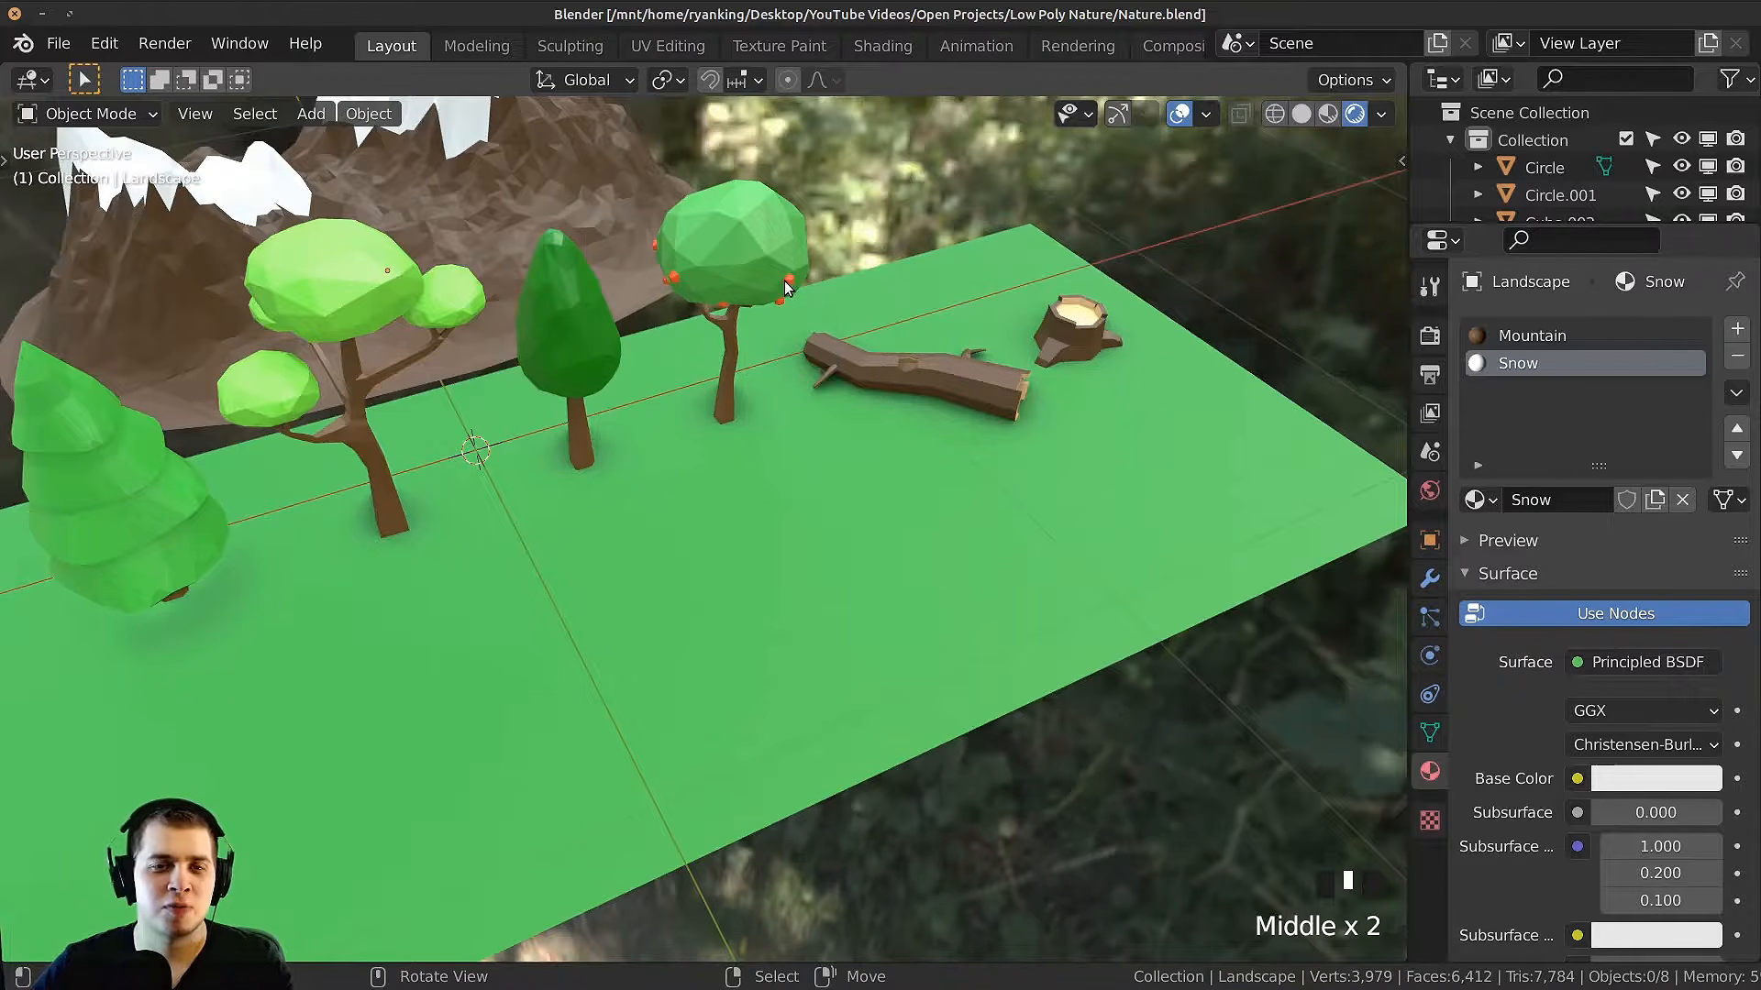
{"action": "key", "text": "shift+a"}
{"action": "mouse_move", "coordinate": [803, 281]}
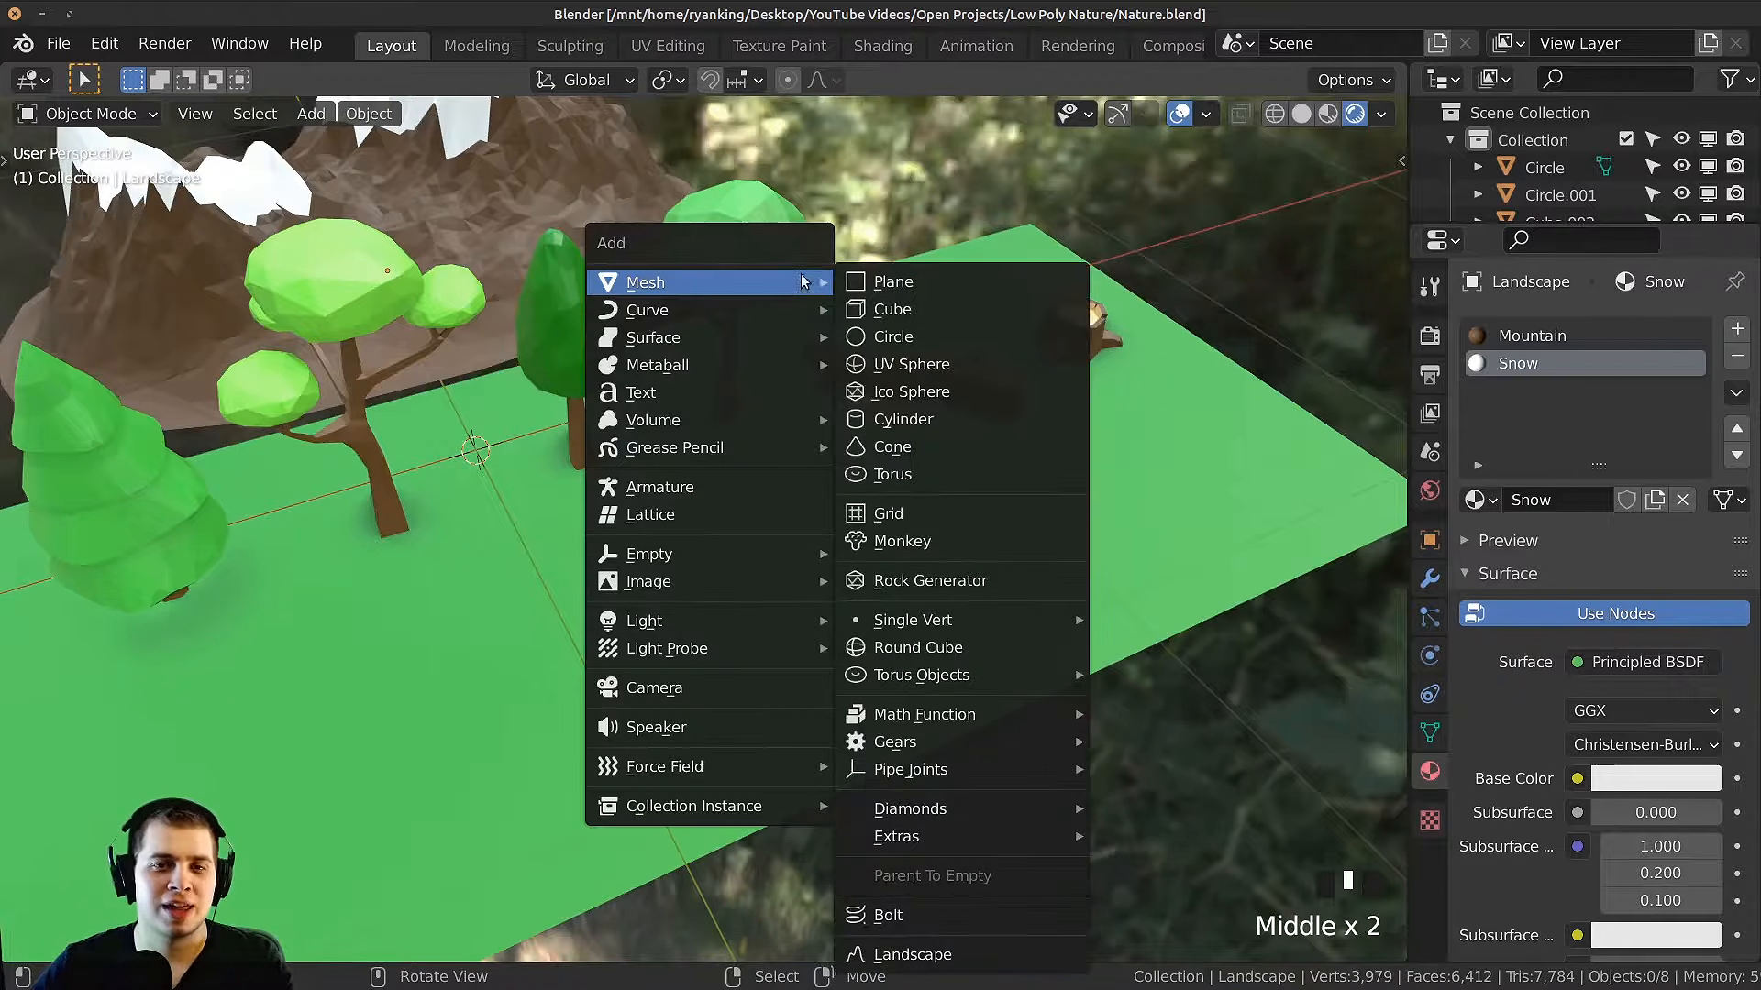
{"action": "left_click", "coordinate": [893, 310]}
{"action": "middle_click_drag", "start_coordinate": [893, 310], "coordinate": [857, 358], "text": "shift"}
{"action": "scroll", "coordinate": [857, 357], "scroll_direction": "down", "scroll_amount": 6}
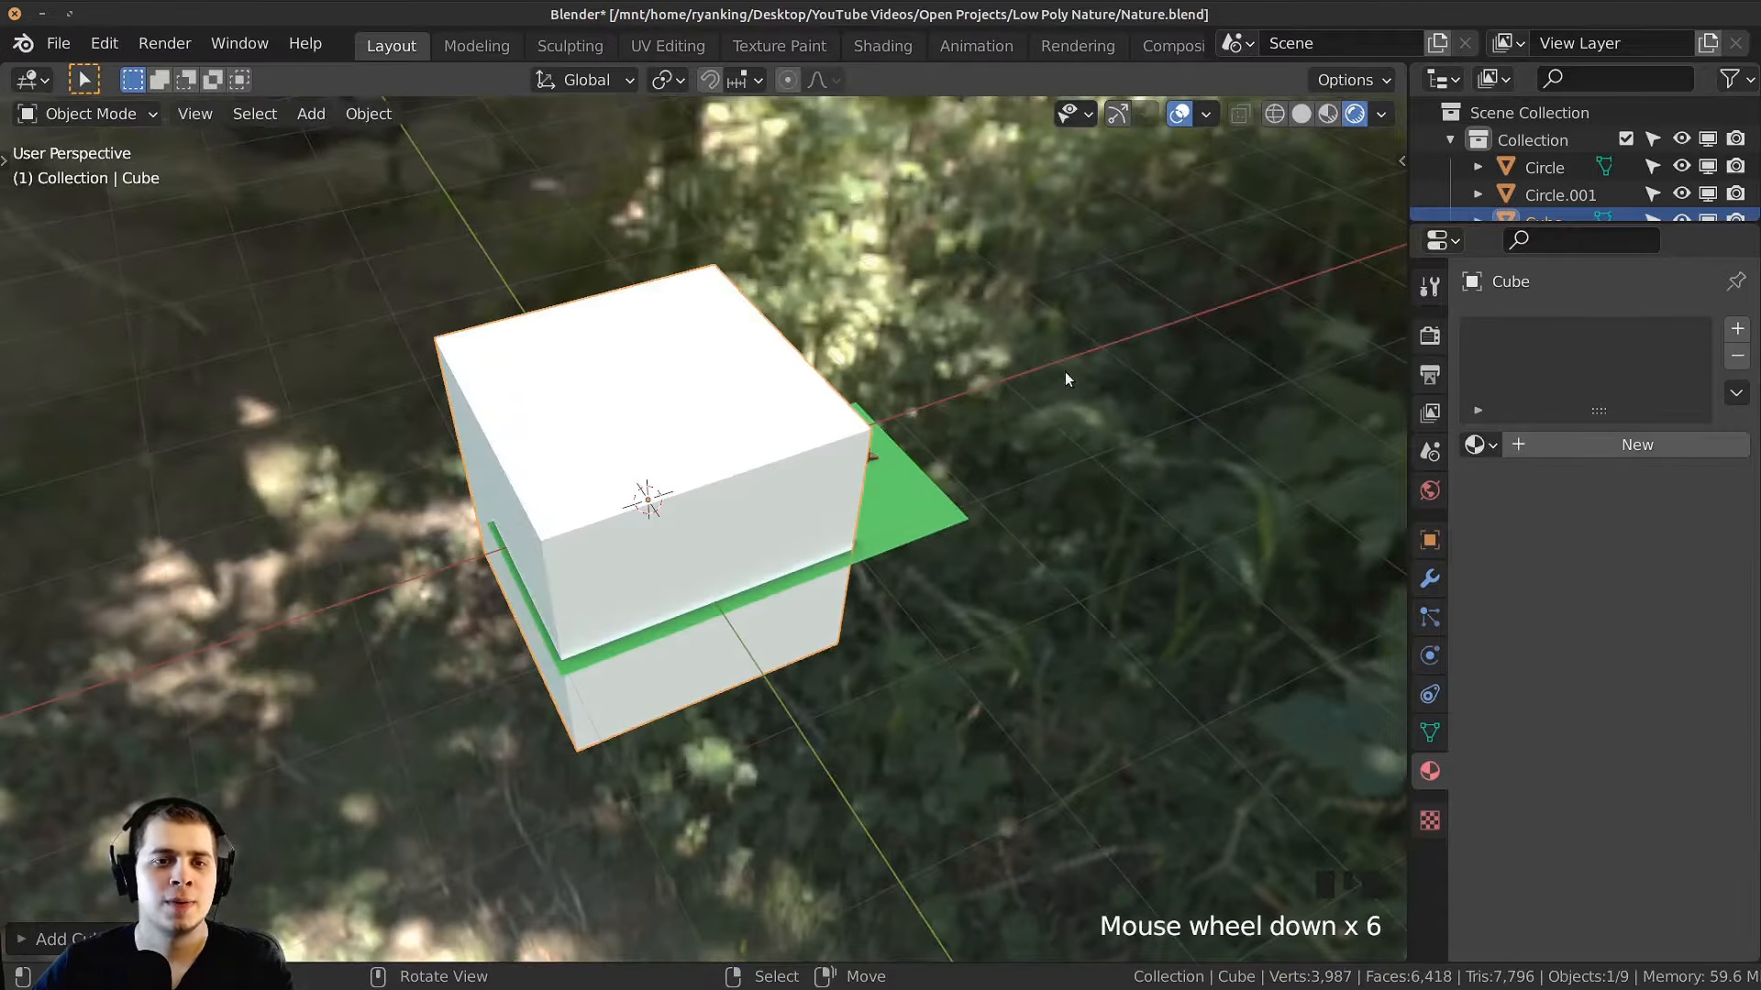
{"action": "key", "text": "s"}
{"action": "left_click", "coordinate": [719, 453]}
{"action": "key", "text": "g"}
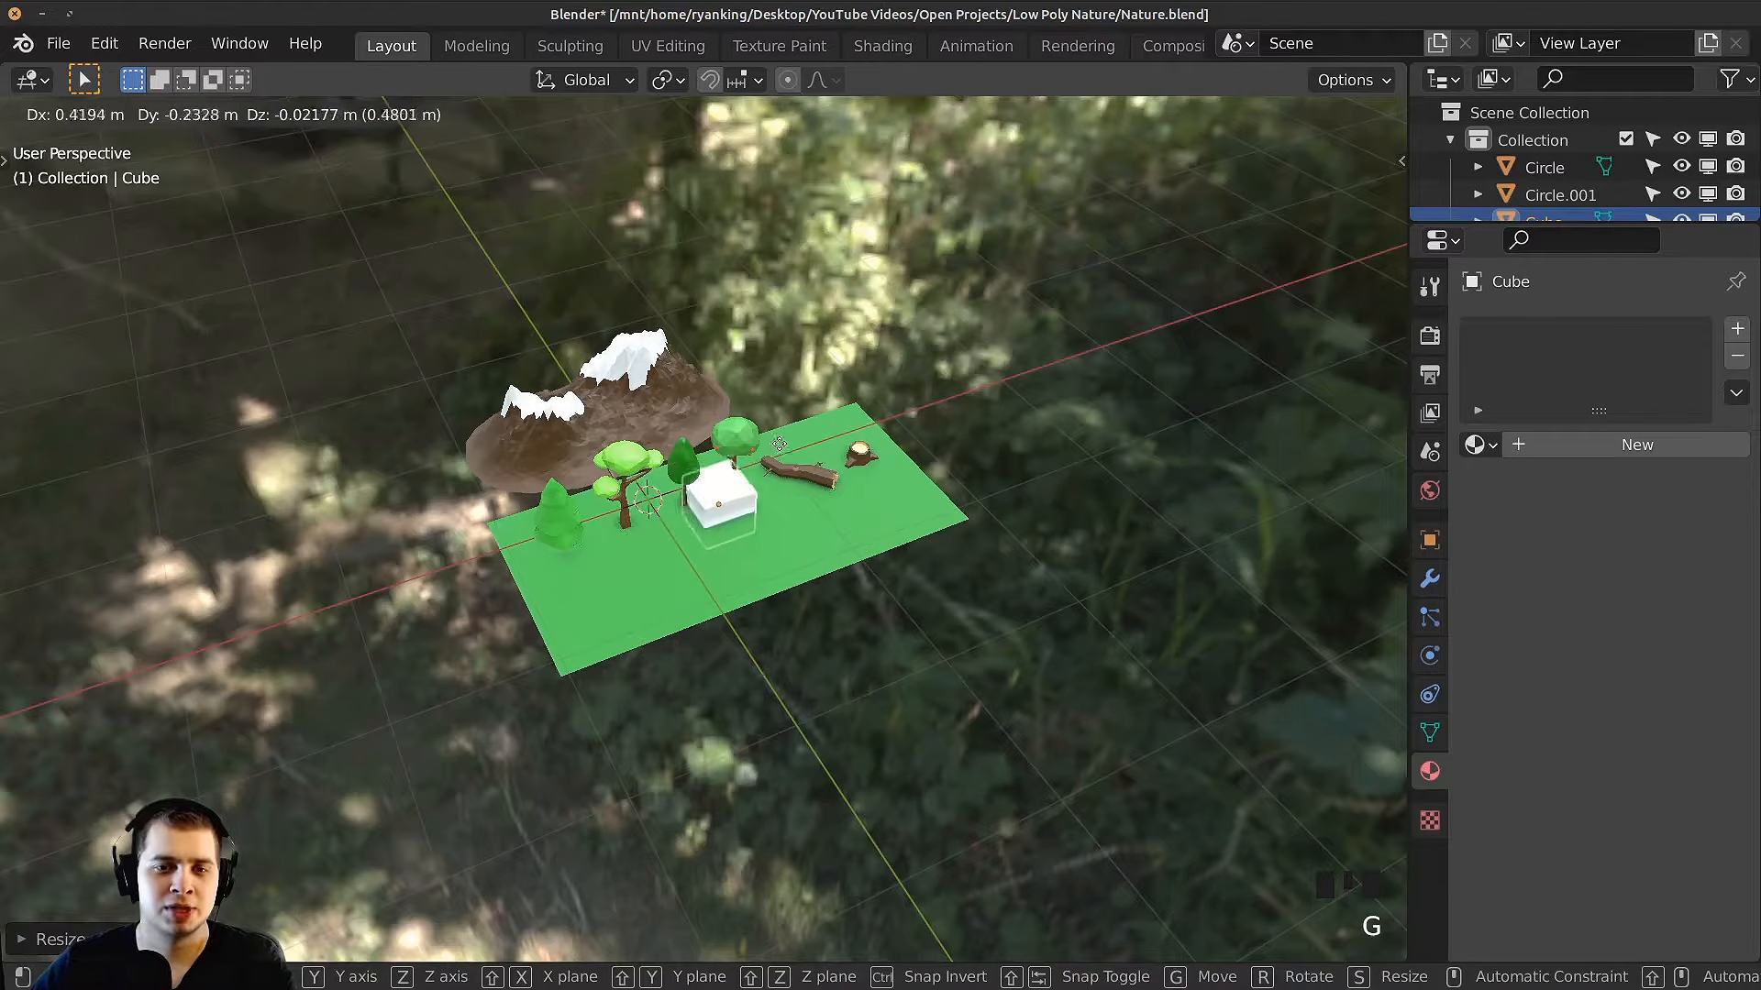
{"action": "left_click", "coordinate": [1045, 442]}
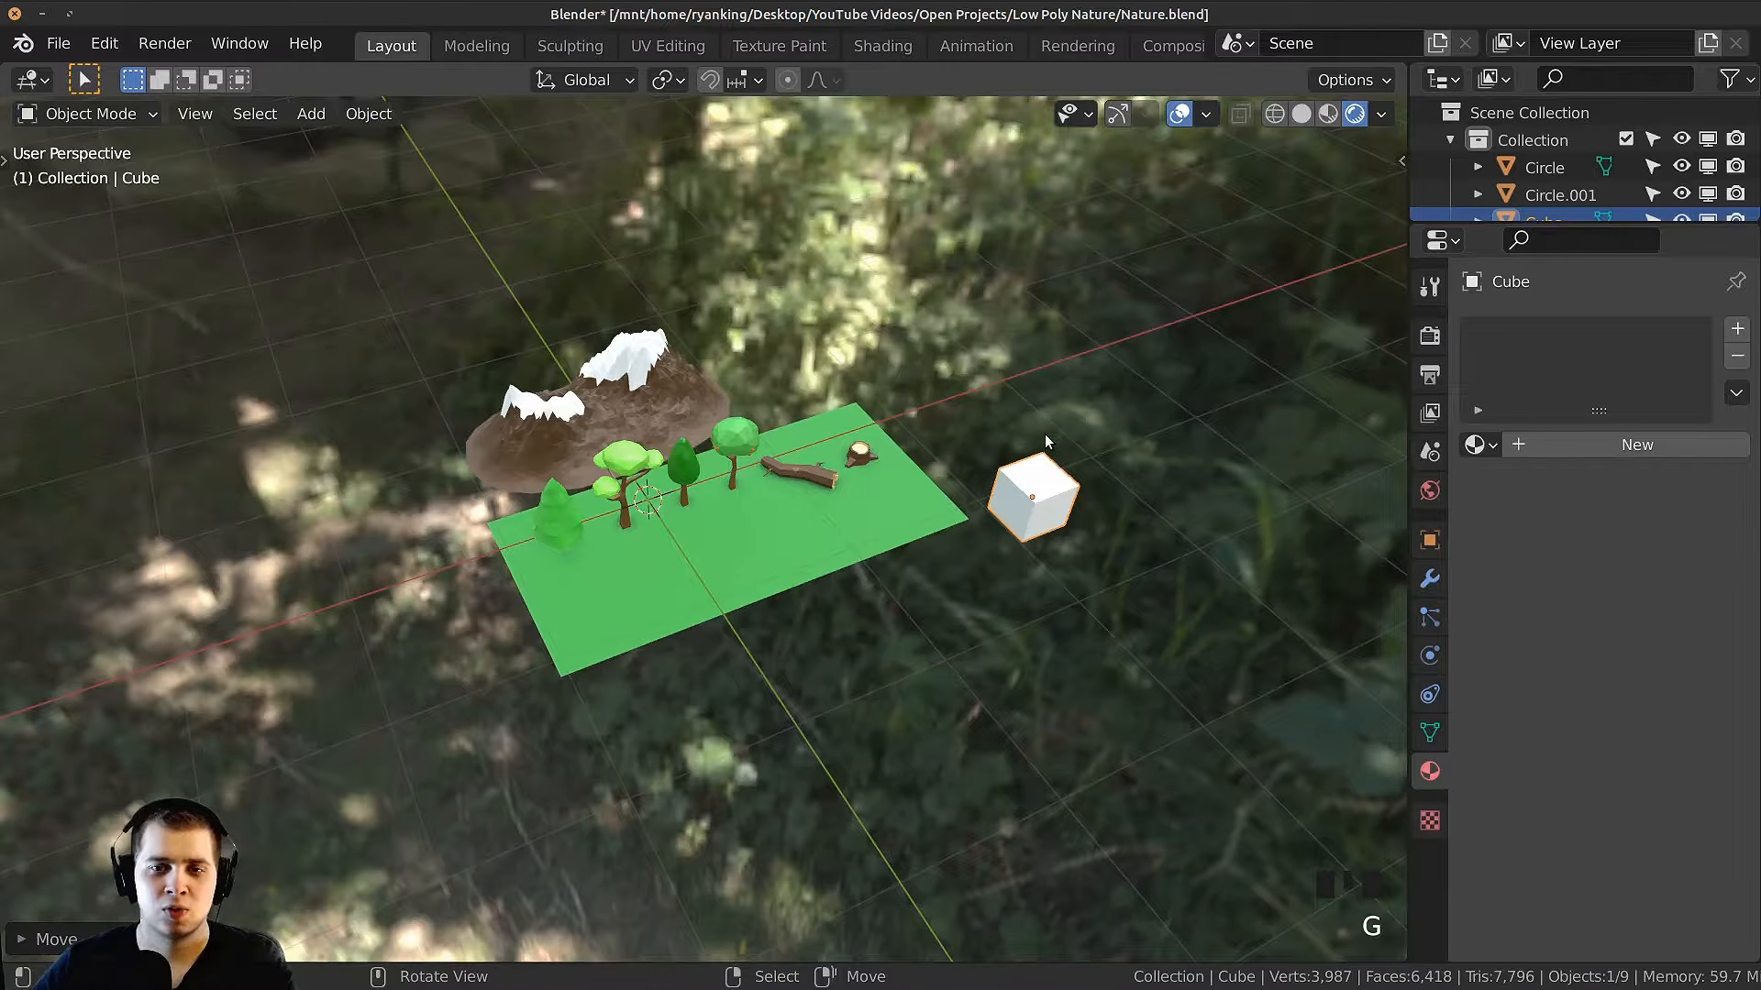
Step: Enter Edit Mode on the new cube and flatten it along Z to about 0.147 of its height
{"action": "key", "text": "KP_Decimal"}
{"action": "scroll", "coordinate": [1014, 361], "scroll_direction": "down", "scroll_amount": 2}
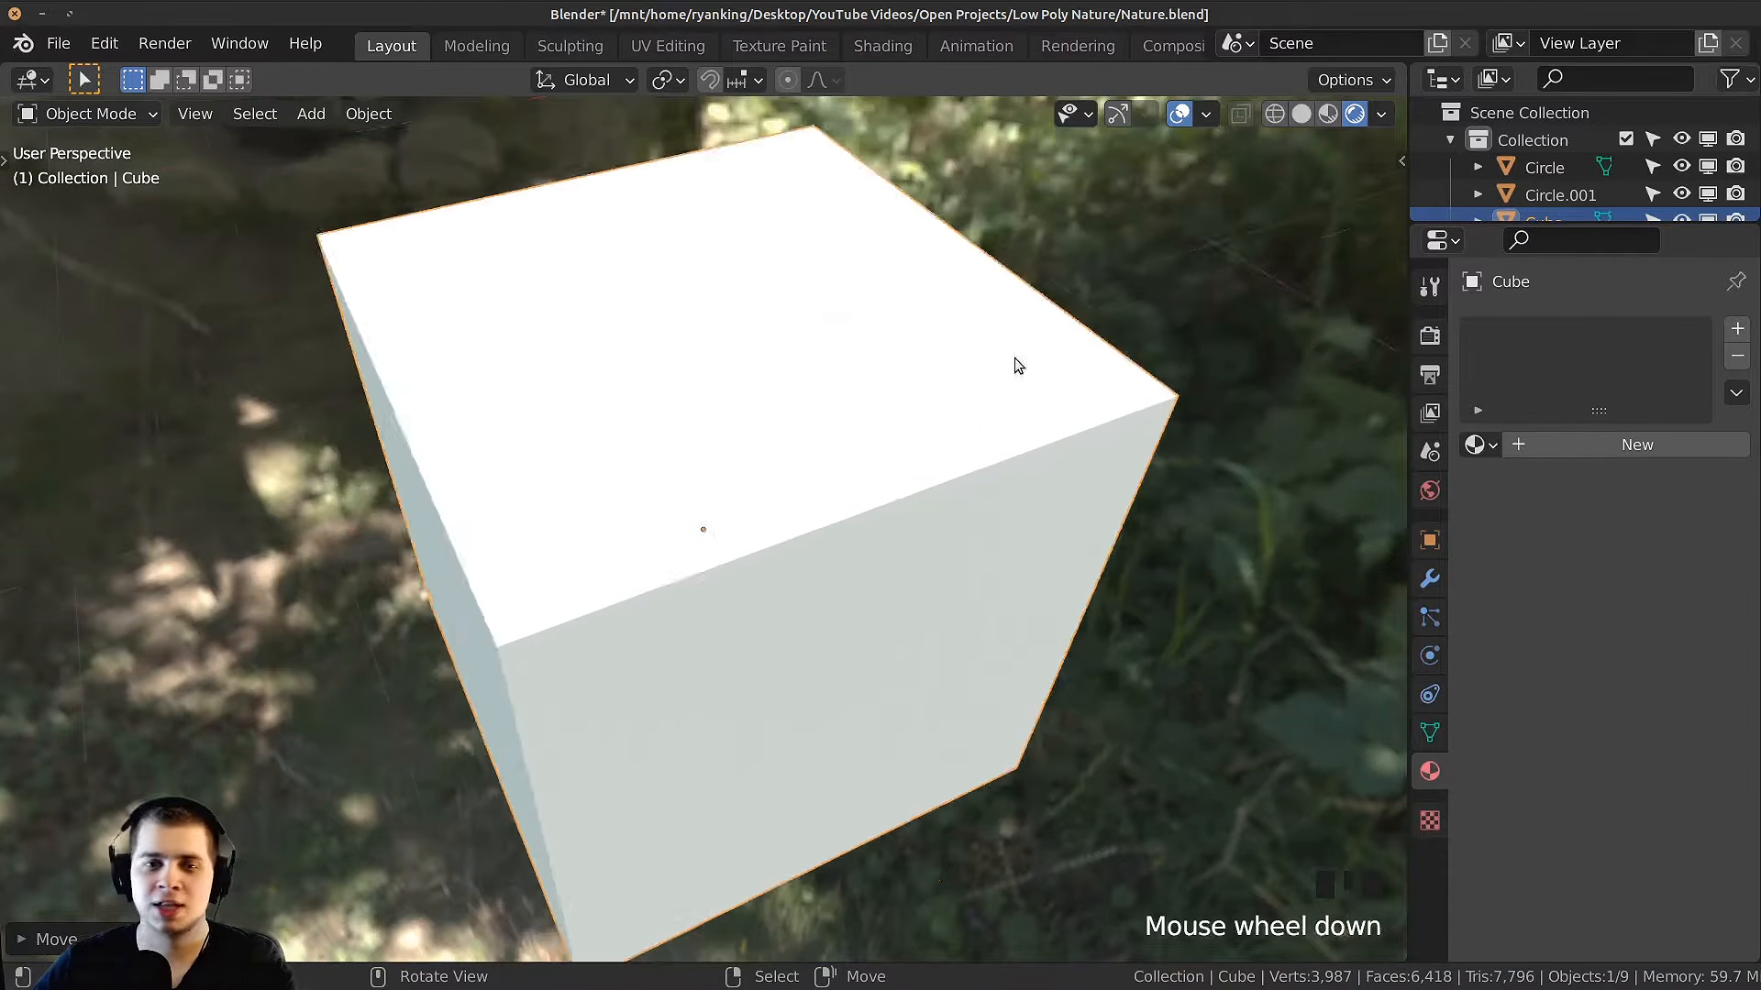
{"action": "middle_click_drag", "start_coordinate": [1014, 361], "coordinate": [1029, 456]}
{"action": "scroll", "coordinate": [1079, 439], "scroll_direction": "up", "scroll_amount": 3}
{"action": "middle_click_drag", "start_coordinate": [1130, 421], "coordinate": [1241, 380]}
{"action": "scroll", "coordinate": [1242, 379], "scroll_direction": "down", "scroll_amount": 3}
{"action": "key", "text": "Tab"}
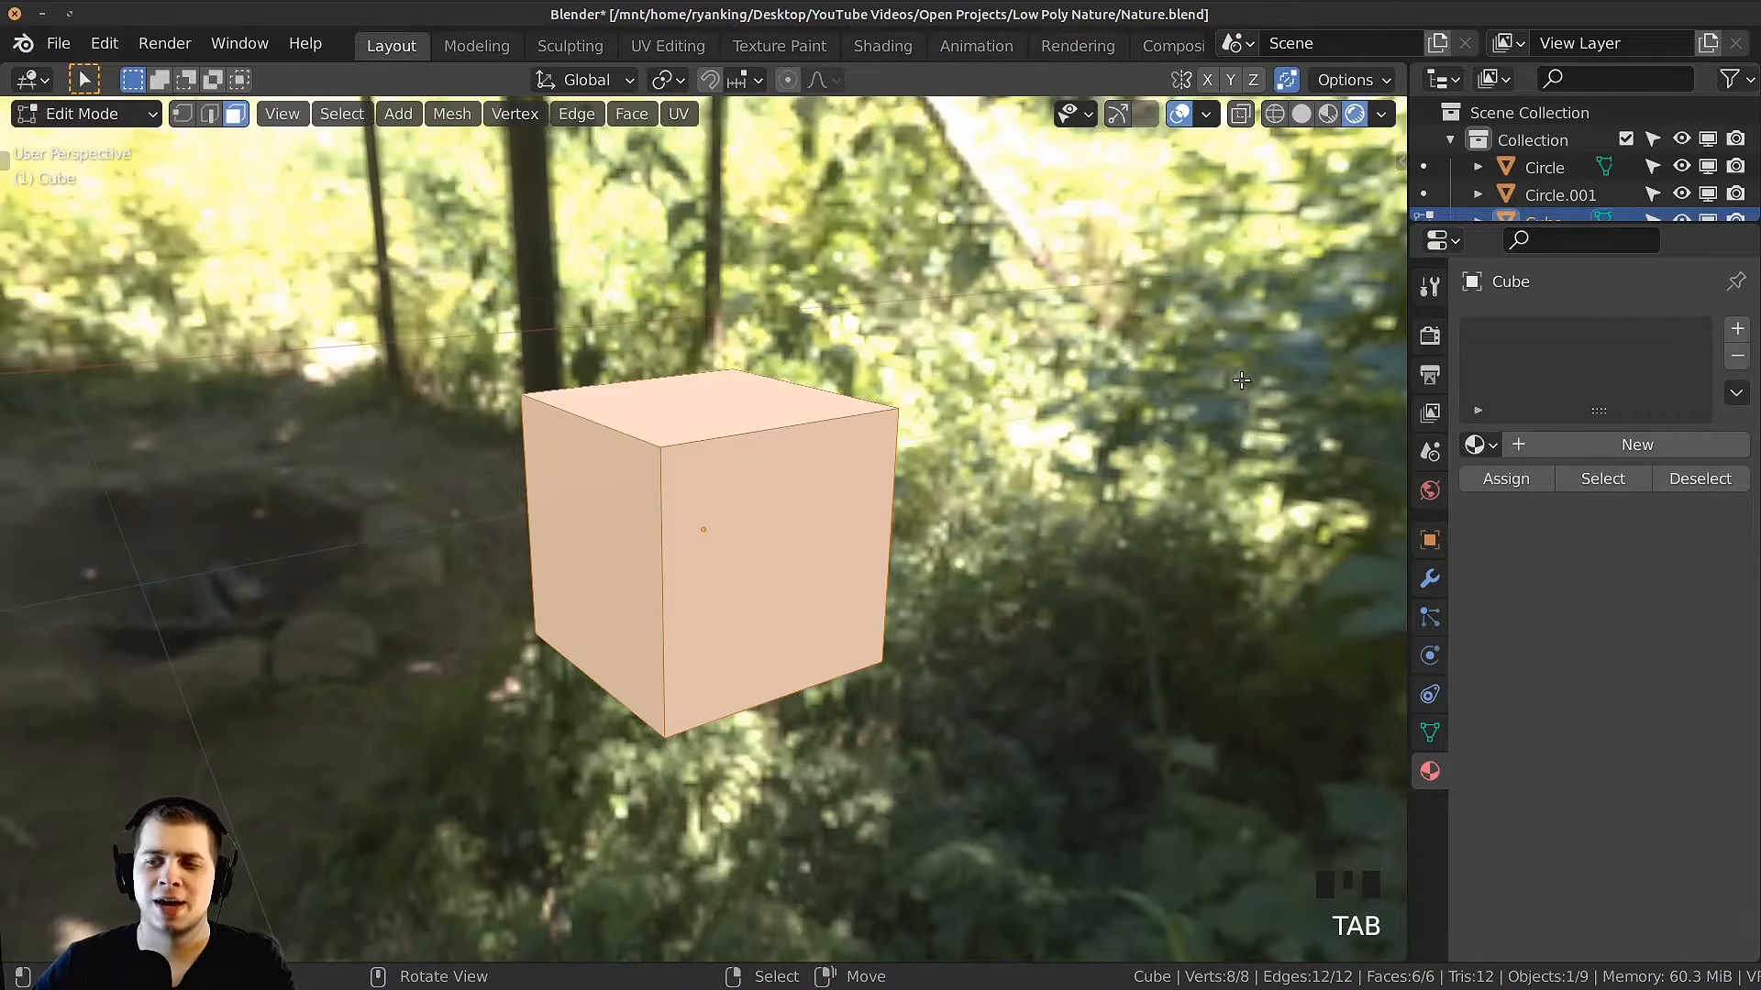
{"action": "key", "text": "s"}
{"action": "key", "text": "z"}
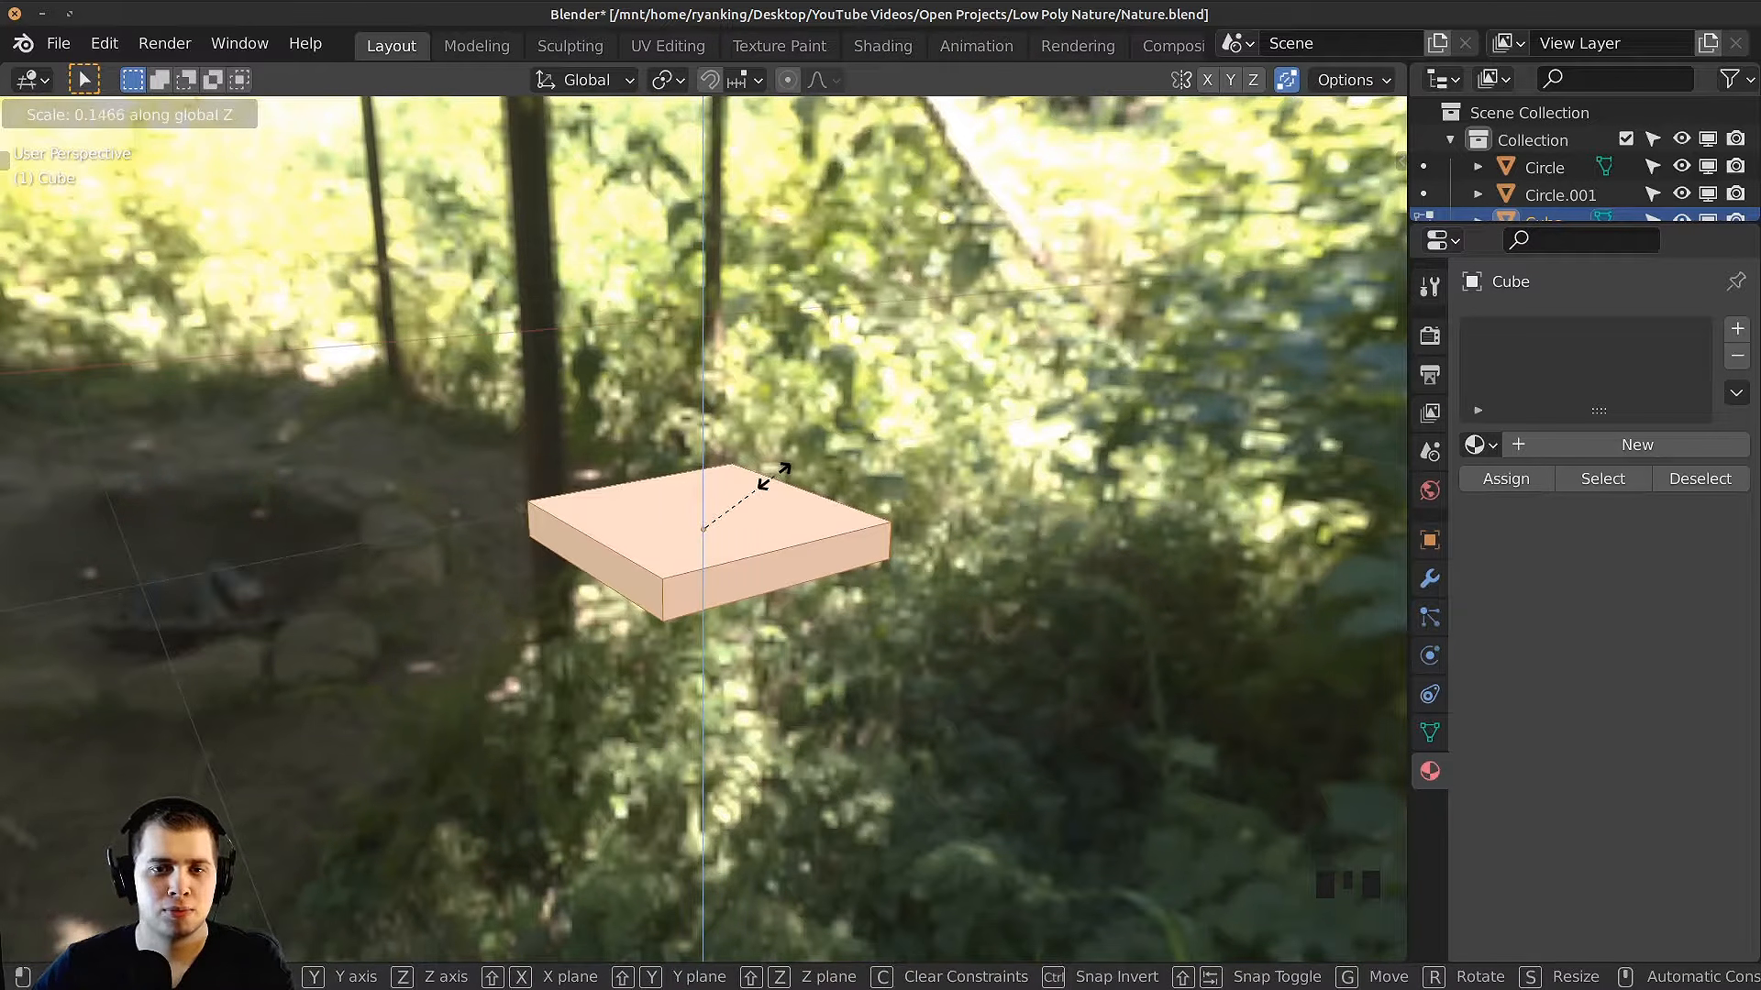
{"action": "left_click", "coordinate": [773, 476]}
Step: Lengthen the flat slab by moving its end face nearest the ground plane about 0.1 m along negative X
{"action": "middle_click_drag", "start_coordinate": [773, 476], "coordinate": [746, 609]}
{"action": "scroll", "coordinate": [717, 624], "scroll_direction": "up", "scroll_amount": 2}
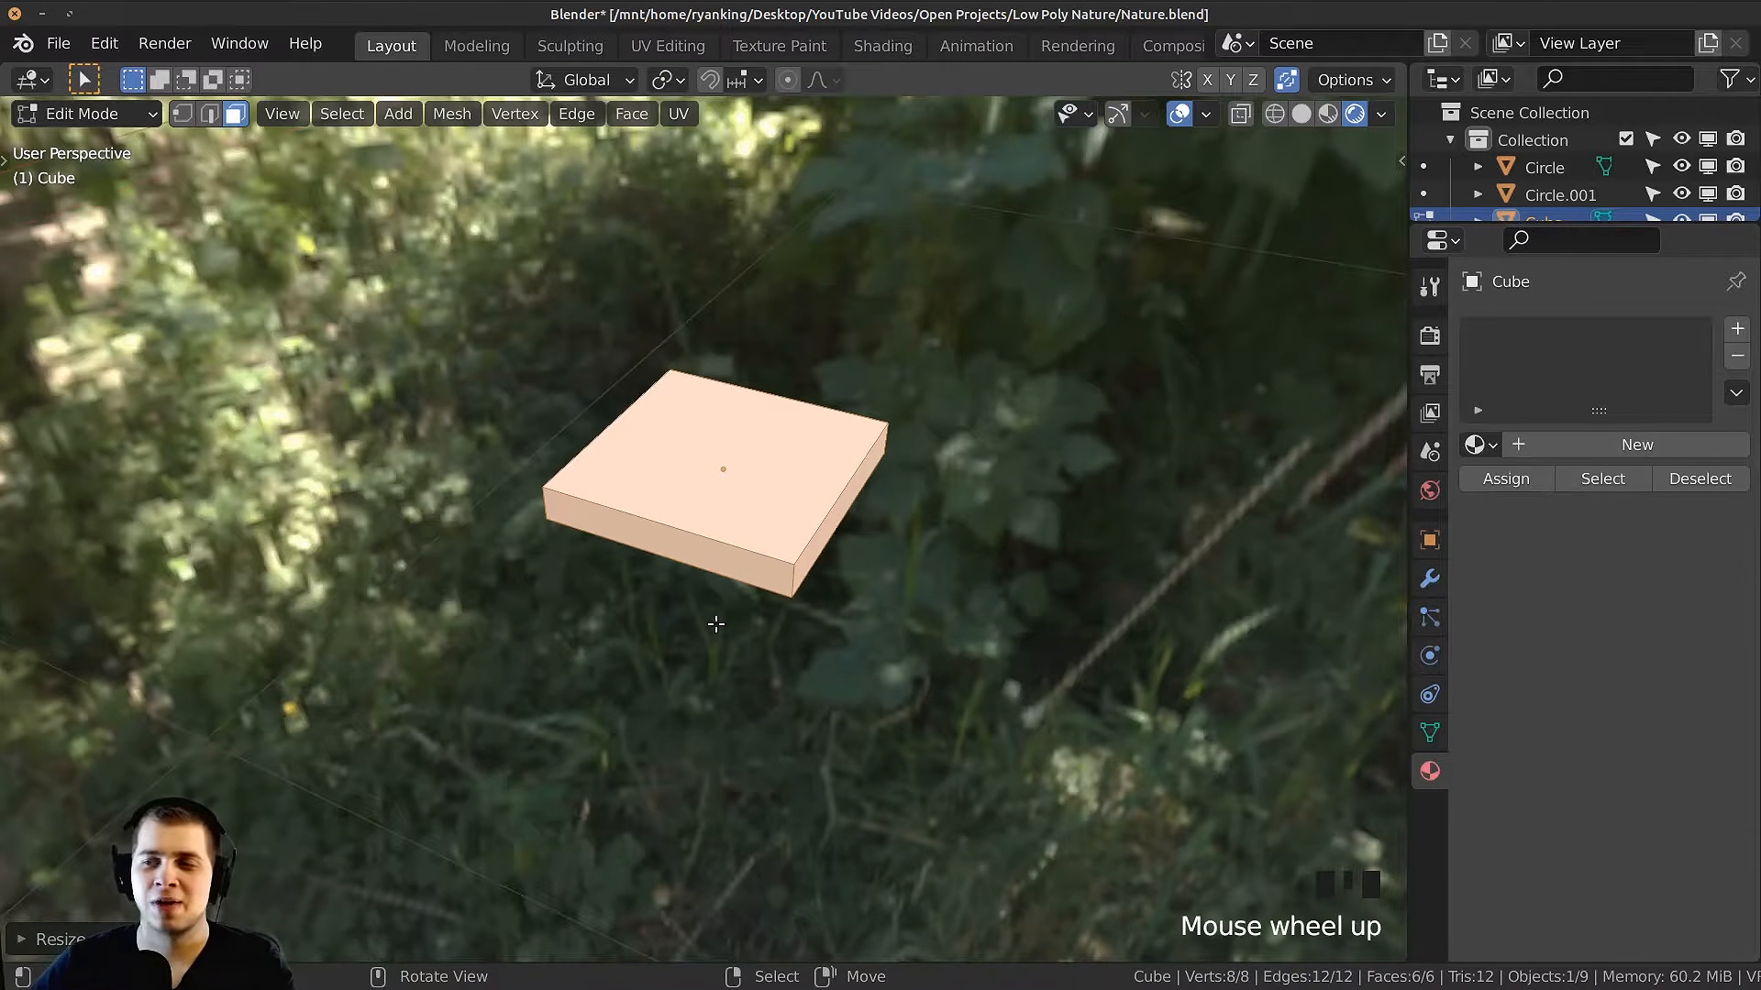
{"action": "scroll", "coordinate": [705, 551], "scroll_direction": "down", "scroll_amount": 3}
{"action": "middle_click_drag", "start_coordinate": [705, 551], "coordinate": [615, 550]}
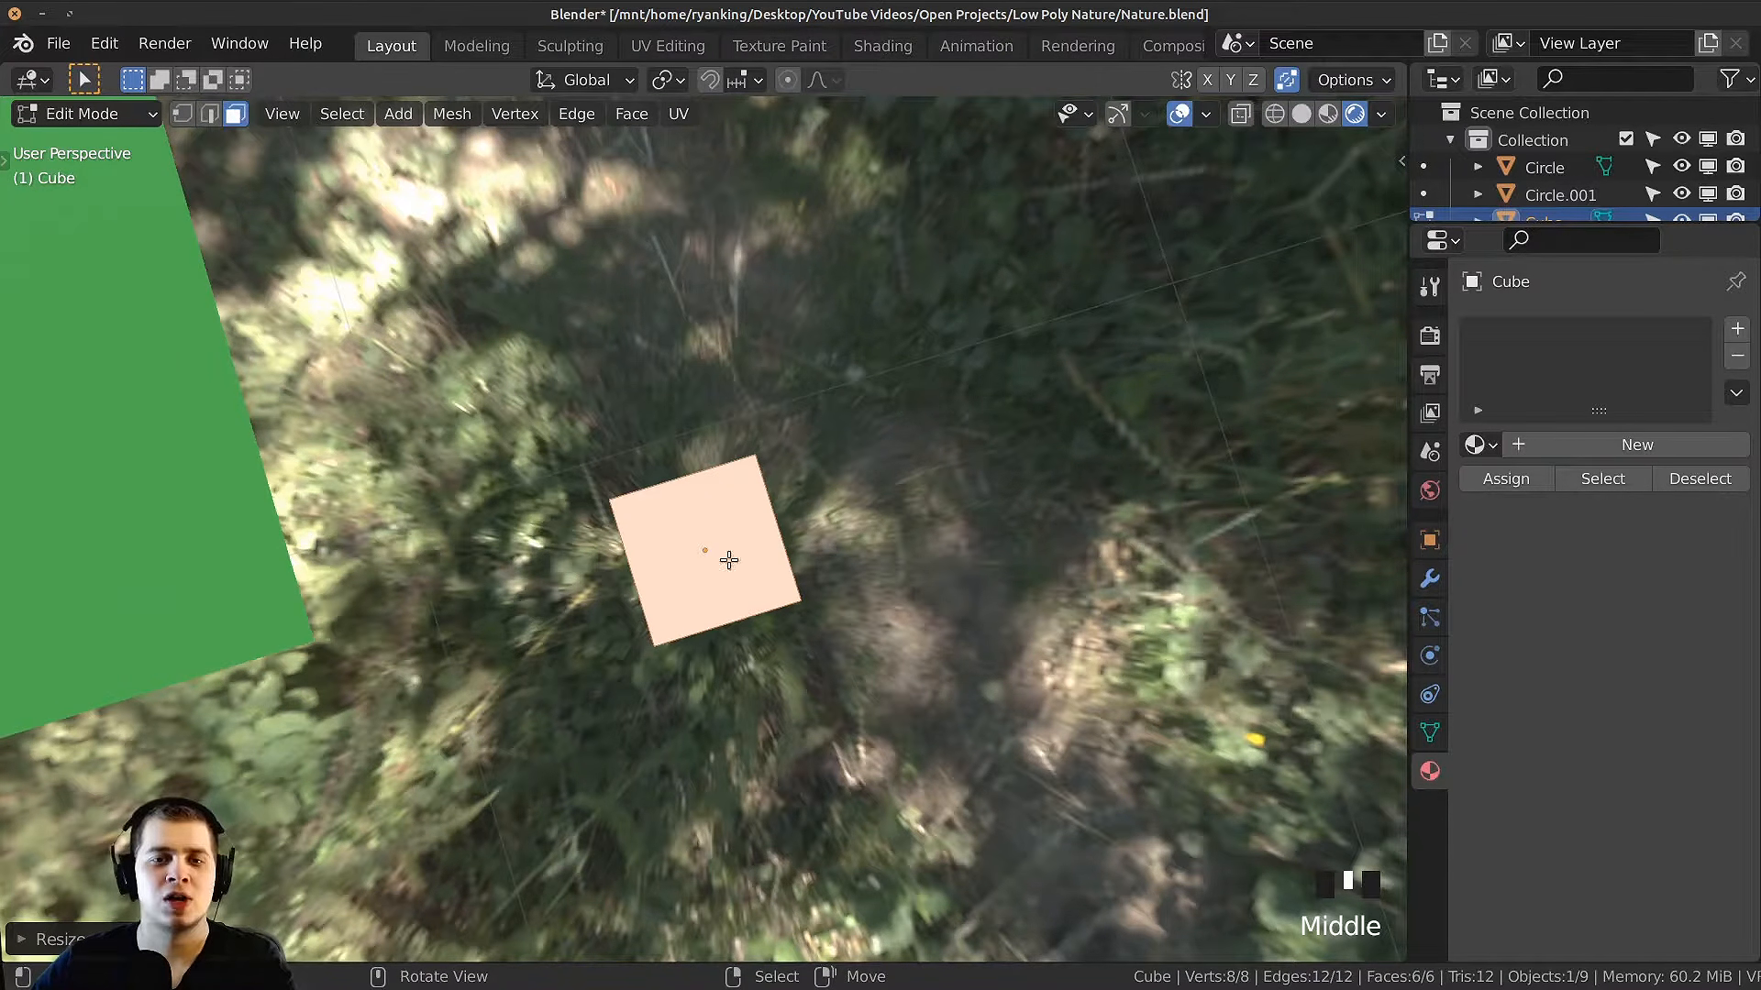
{"action": "middle_click_drag", "start_coordinate": [729, 560], "coordinate": [722, 493], "text": "shift"}
{"action": "scroll", "coordinate": [774, 436], "scroll_direction": "up", "scroll_amount": 2}
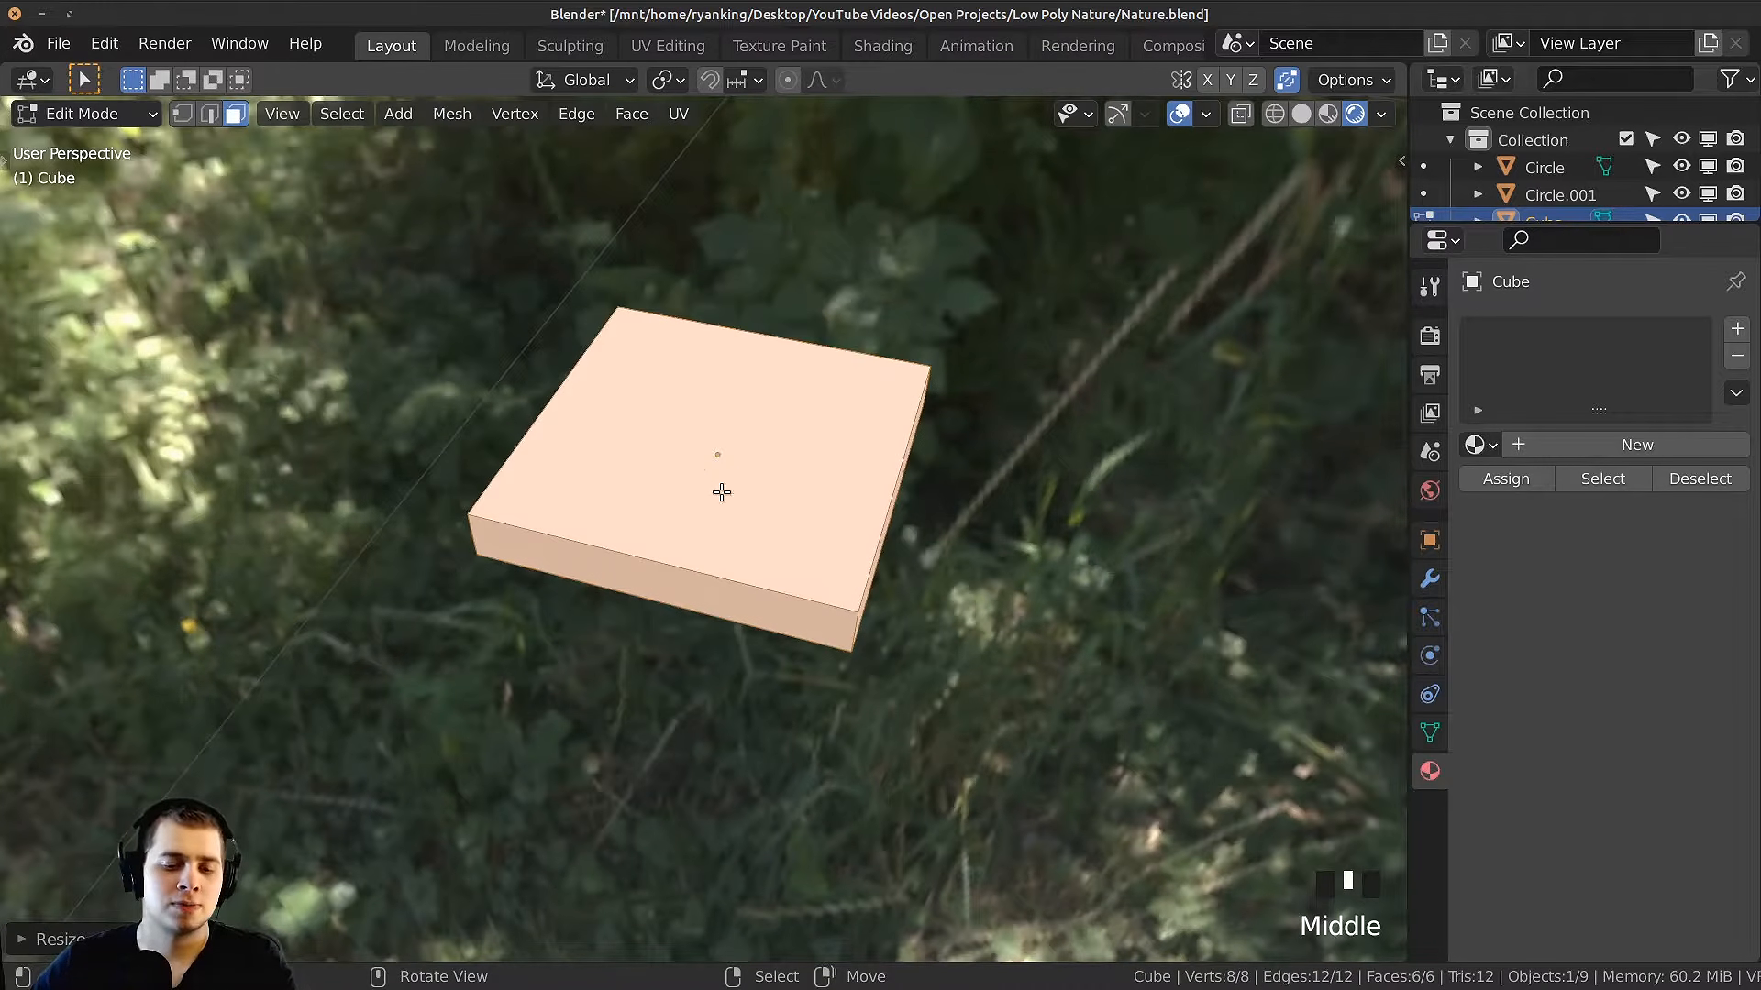
{"action": "right_click", "coordinate": [934, 578]}
{"action": "middle_click_drag", "start_coordinate": [933, 578], "coordinate": [674, 537]}
{"action": "scroll", "coordinate": [715, 523], "scroll_direction": "down", "scroll_amount": 2}
{"action": "key", "text": "g"}
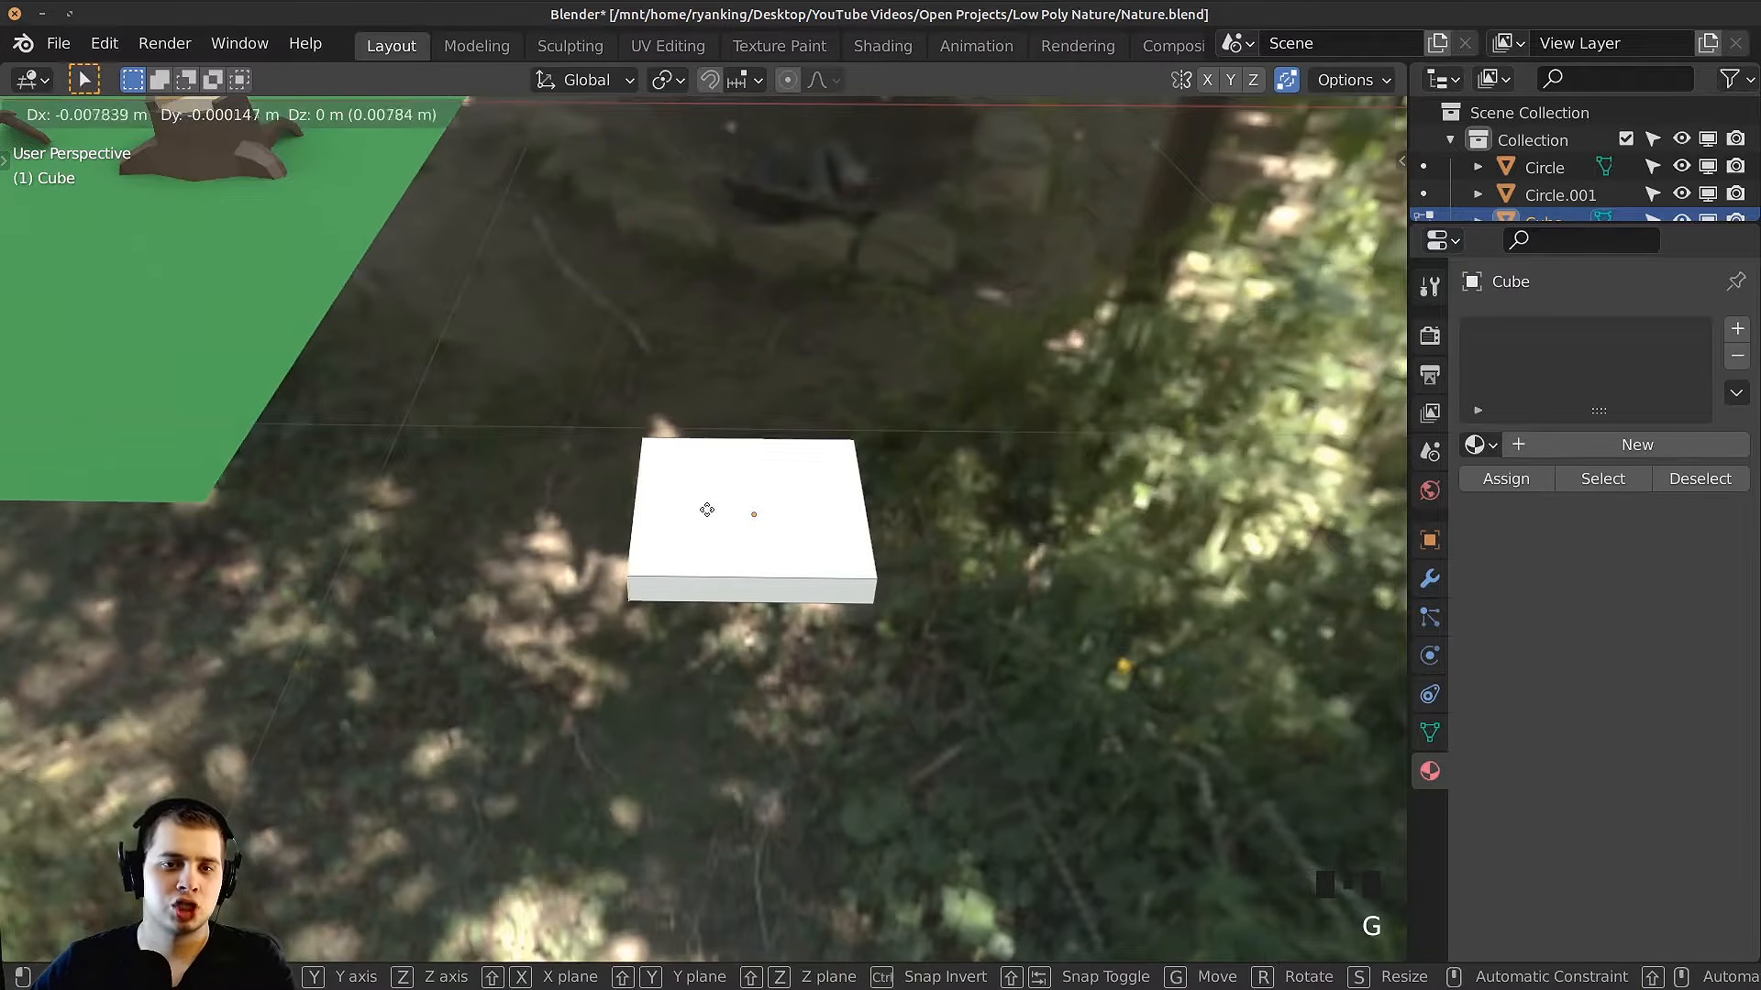
{"action": "key", "text": "x"}
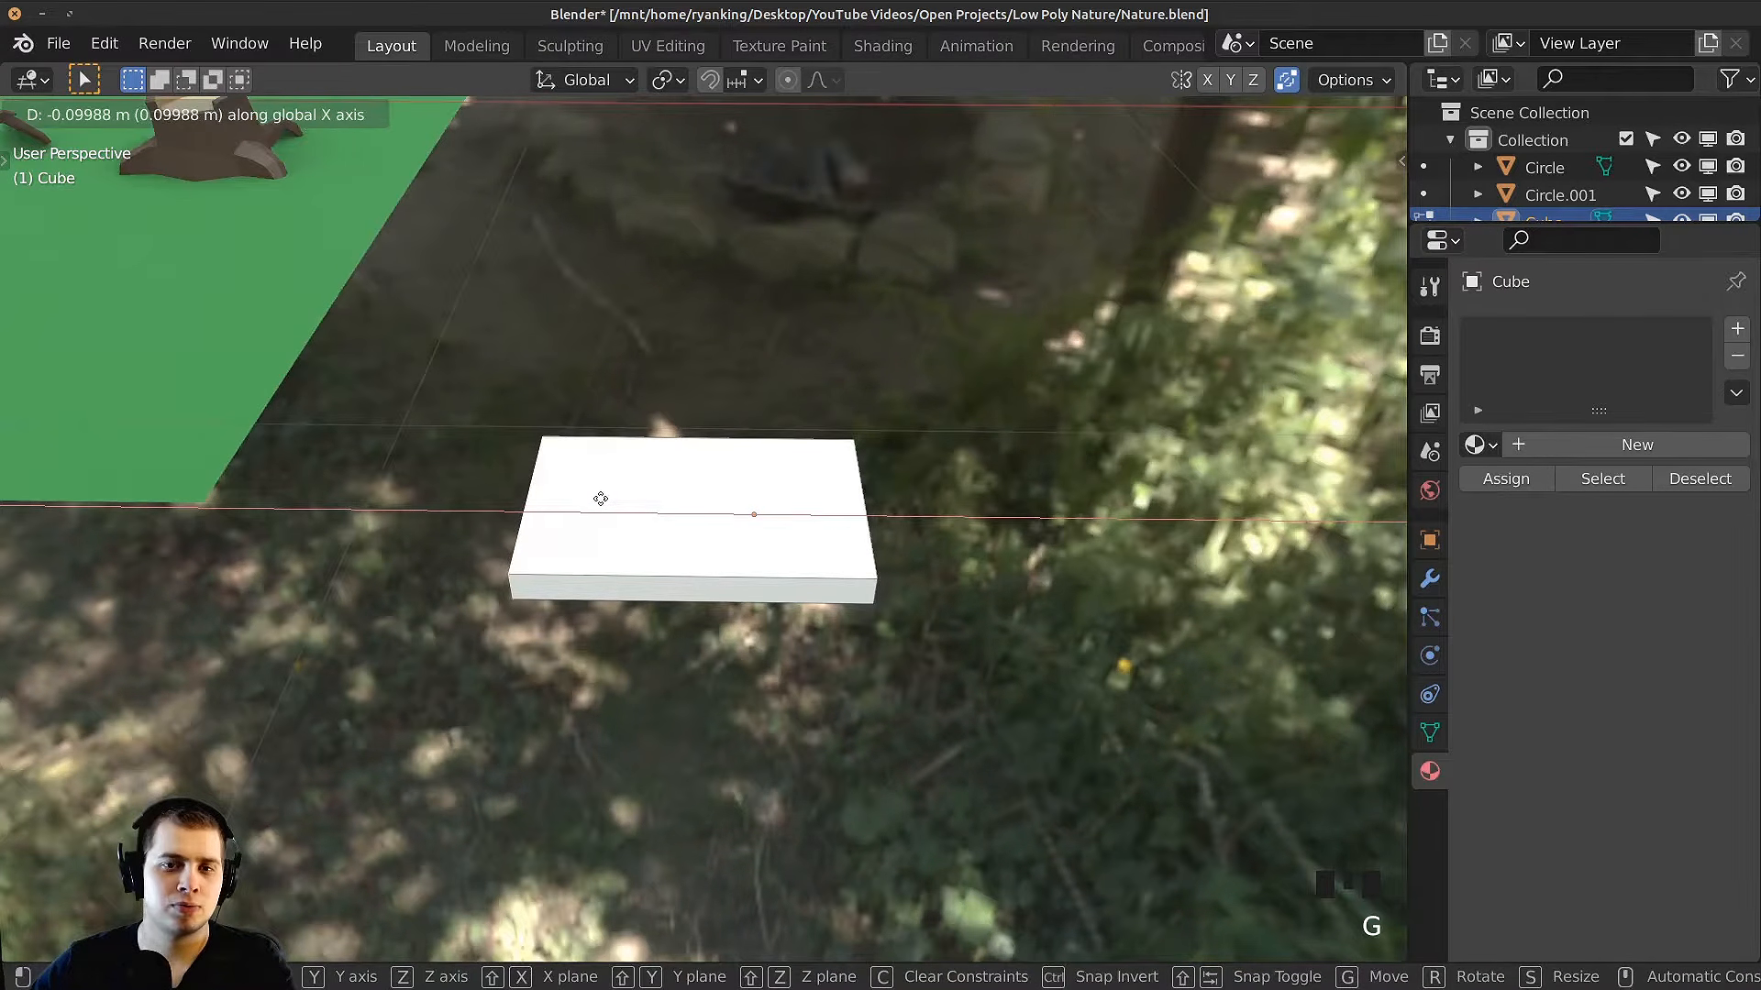
{"action": "left_click", "coordinate": [597, 500]}
Step: Enlarge the selected end face and move it farther along negative X to make a longer, tapered slab
{"action": "key", "text": "s"}
{"action": "middle_click_drag", "start_coordinate": [600, 505], "coordinate": [789, 720]}
{"action": "left_click", "coordinate": [827, 653]}
{"action": "key", "text": "g"}
{"action": "key", "text": "x"}
{"action": "left_click", "coordinate": [775, 592]}
{"action": "key", "text": "g"}
{"action": "key", "text": "x"}
{"action": "left_click", "coordinate": [743, 576]}
{"action": "scroll", "coordinate": [743, 576], "scroll_direction": "down", "scroll_amount": 5}
{"action": "scroll", "coordinate": [713, 691], "scroll_direction": "up", "scroll_amount": 2}
{"action": "key", "text": "g"}
{"action": "key", "text": "x"}
{"action": "left_click", "coordinate": [686, 658]}
{"action": "key", "text": "s"}
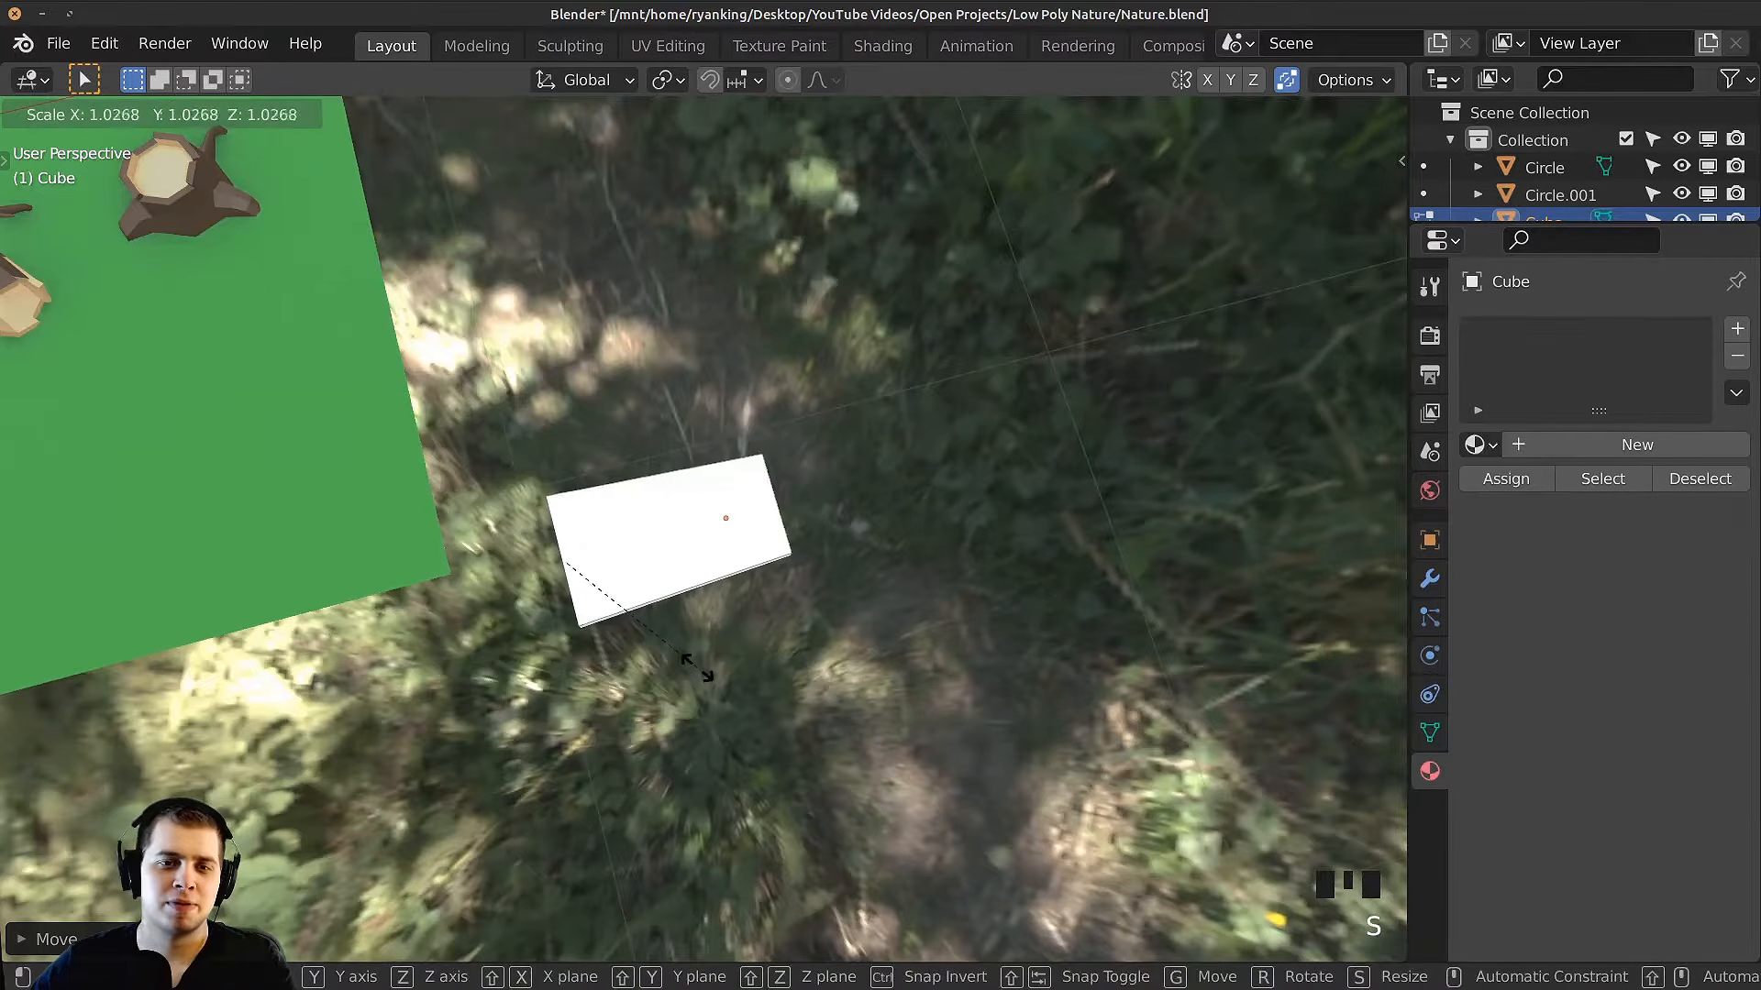
{"action": "left_click", "coordinate": [679, 656]}
Step: In the top view, select the whole slab mesh and move it about 0.067 m along negative X relative to its origin
{"action": "middle_click_drag", "start_coordinate": [679, 654], "coordinate": [712, 533]}
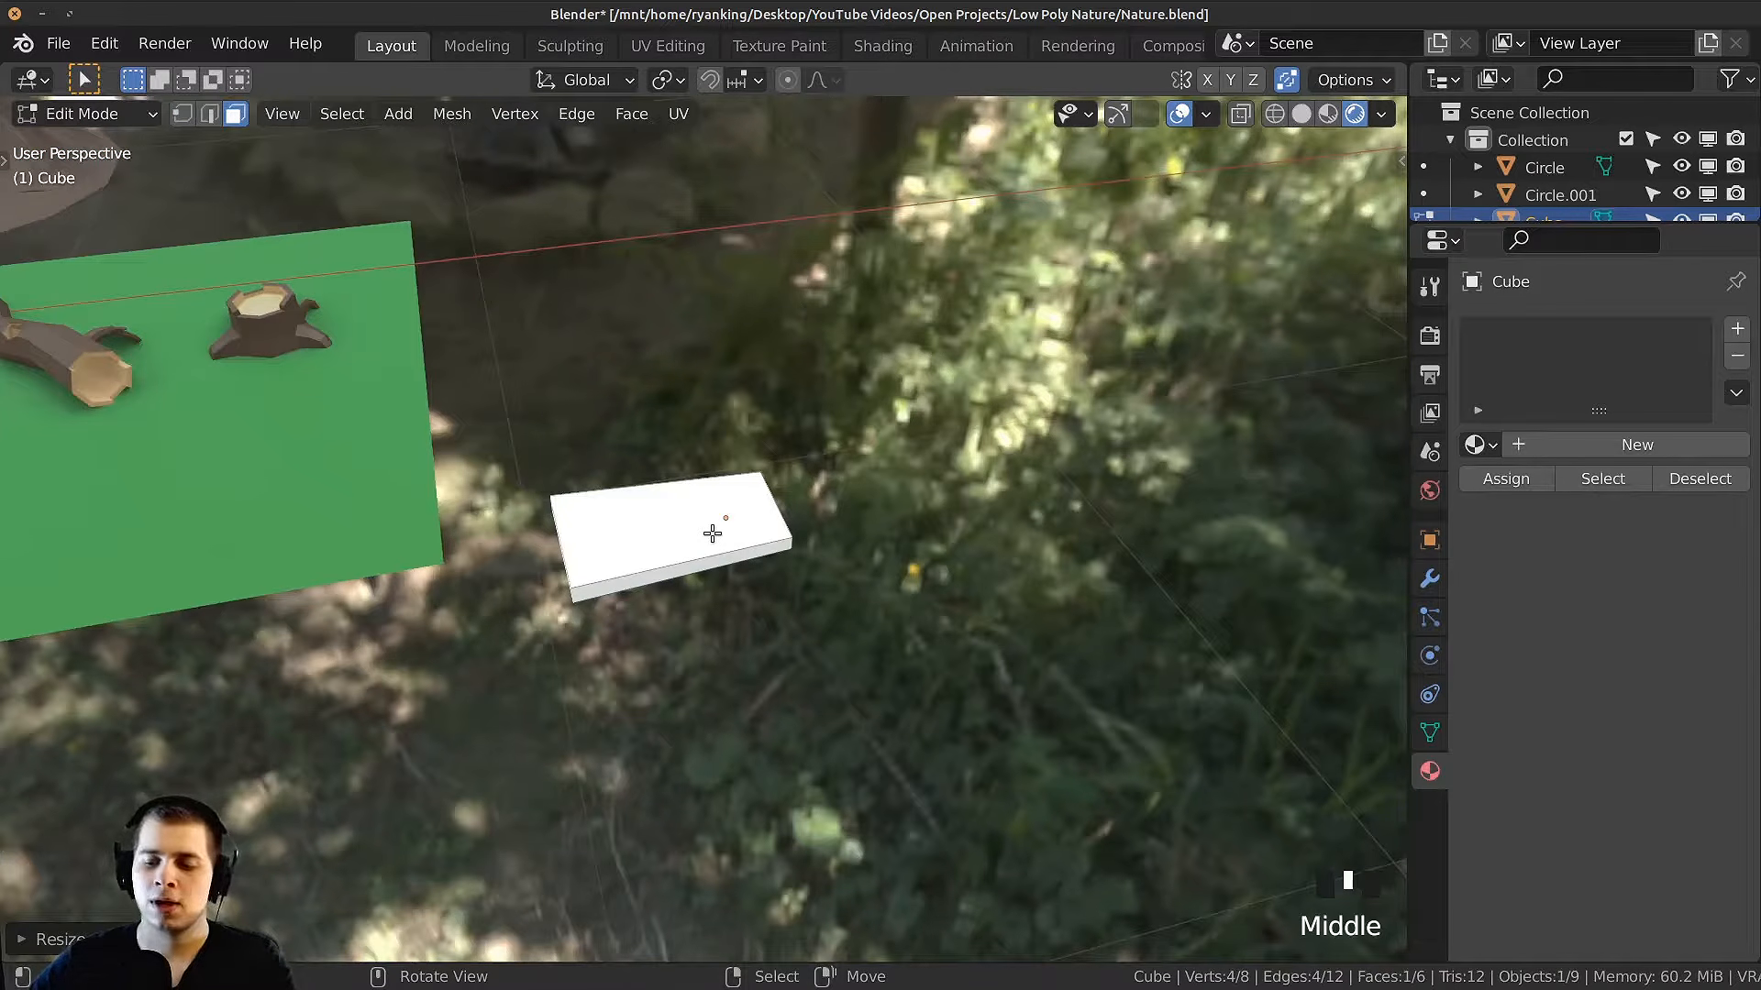
{"action": "key", "text": "KP_7"}
{"action": "scroll", "coordinate": [1070, 479], "scroll_direction": "up", "scroll_amount": 4}
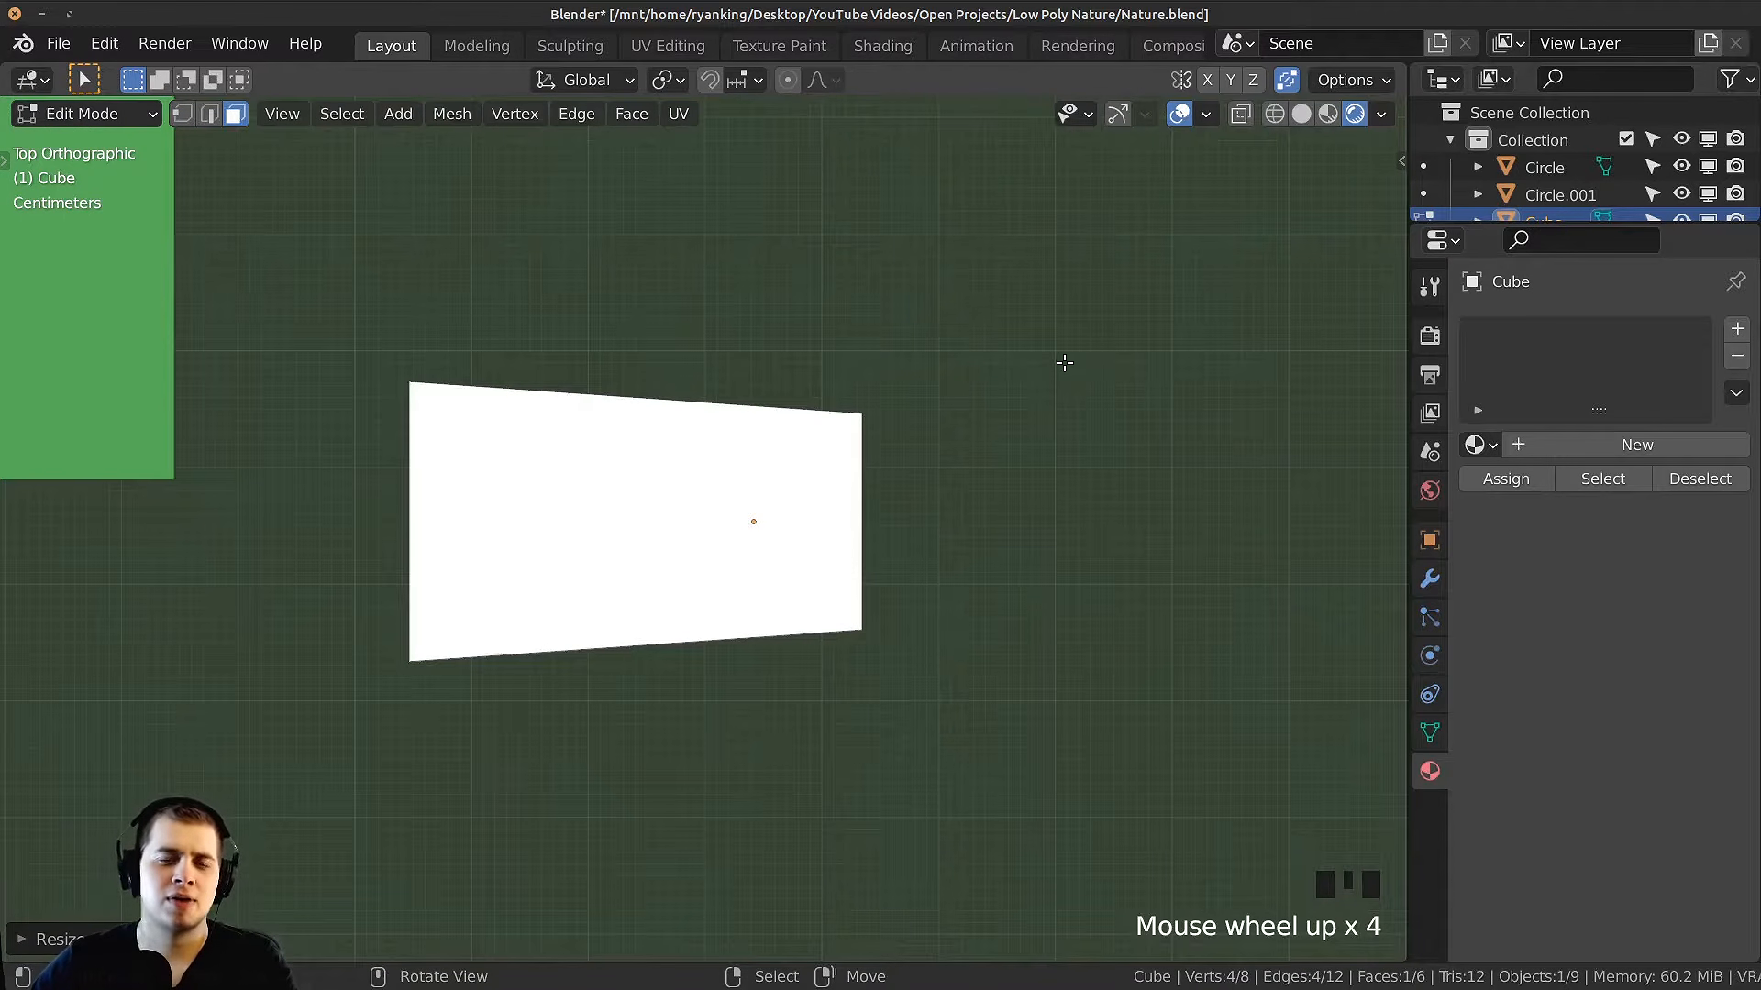
{"action": "key", "text": "a"}
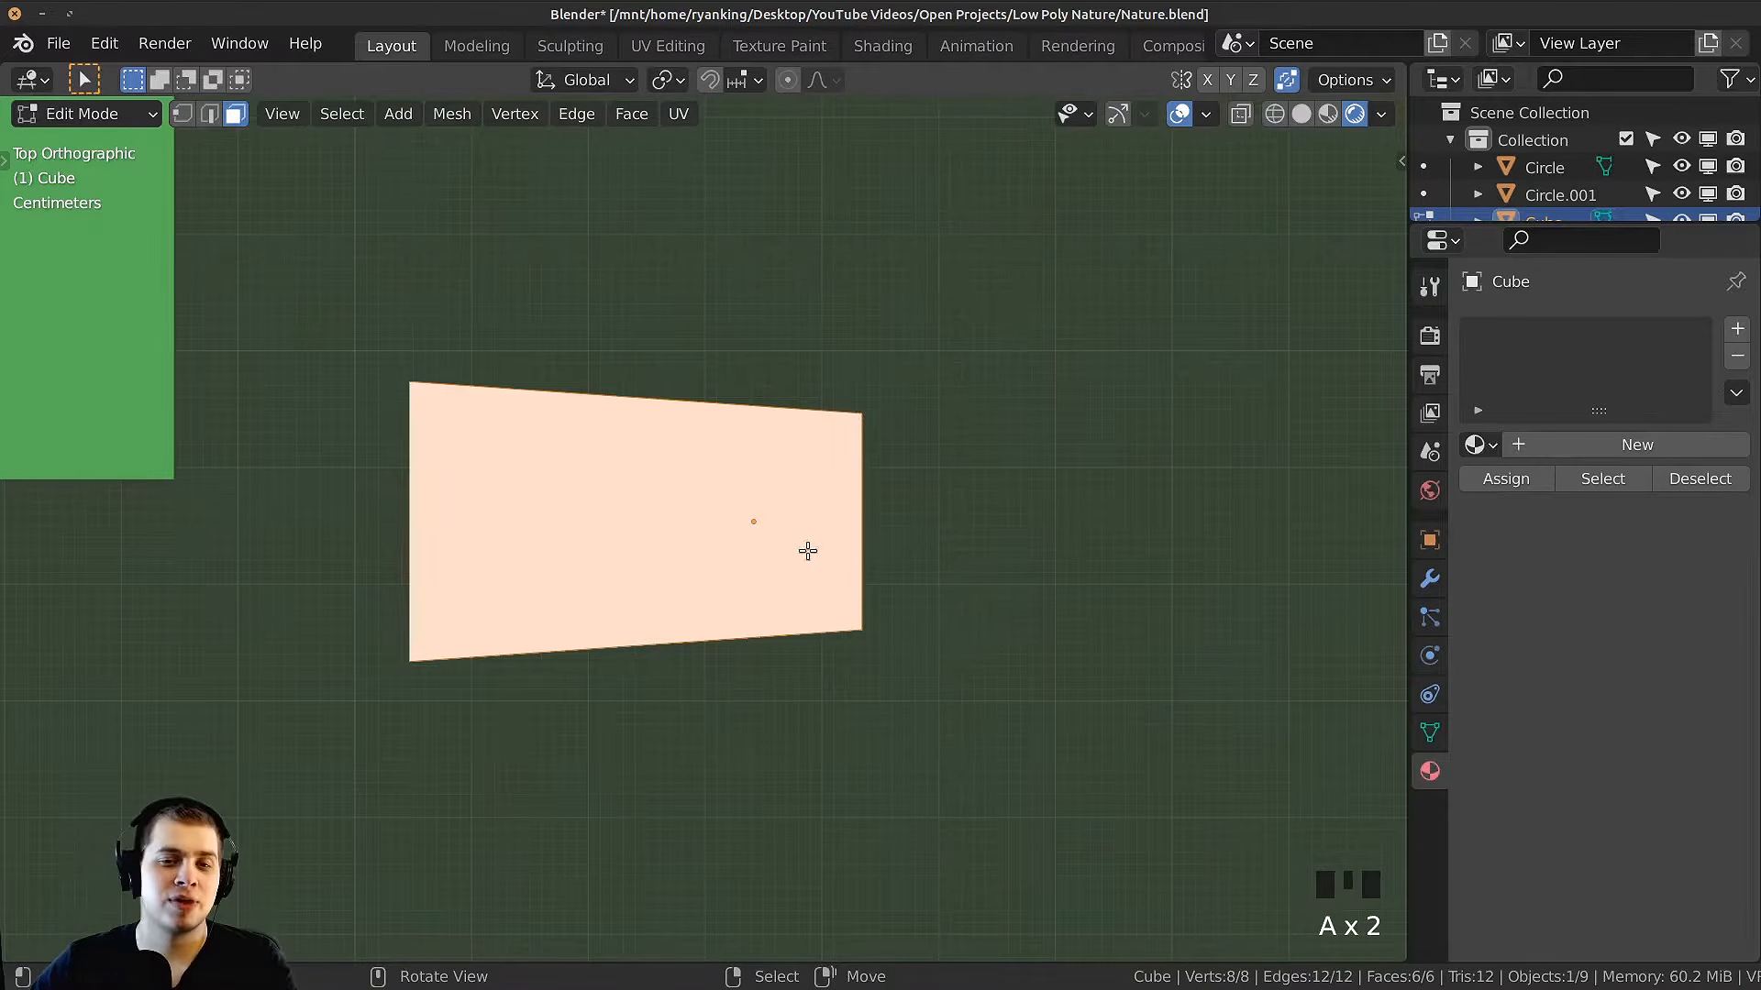
{"action": "middle_click_drag", "start_coordinate": [1154, 533], "coordinate": [1242, 535], "text": "shift"}
{"action": "key", "text": "g"}
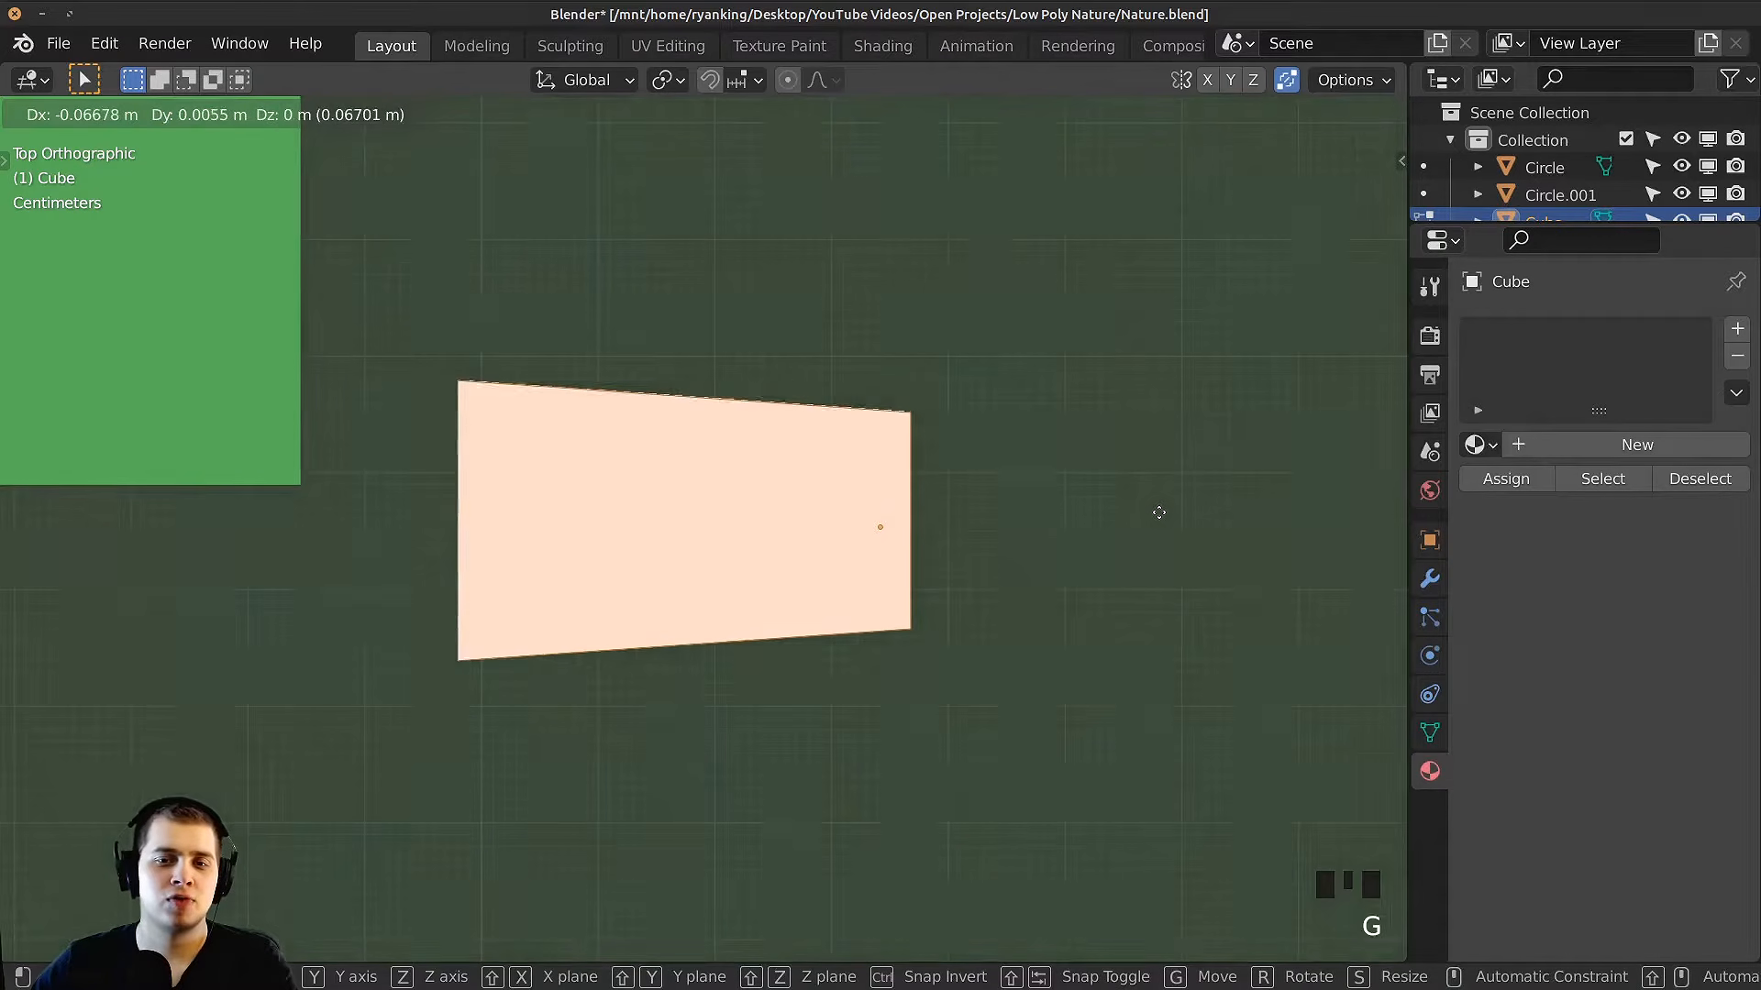
{"action": "left_click", "coordinate": [1159, 512]}
Step: Duplicate the slab, rotate the copy about 50° clockwise, and place it beside the original so their narrow inner corners meet
{"action": "scroll", "coordinate": [1013, 447], "scroll_direction": "down", "scroll_amount": 3}
{"action": "middle_click_drag", "start_coordinate": [1011, 446], "coordinate": [953, 545], "text": "shift"}
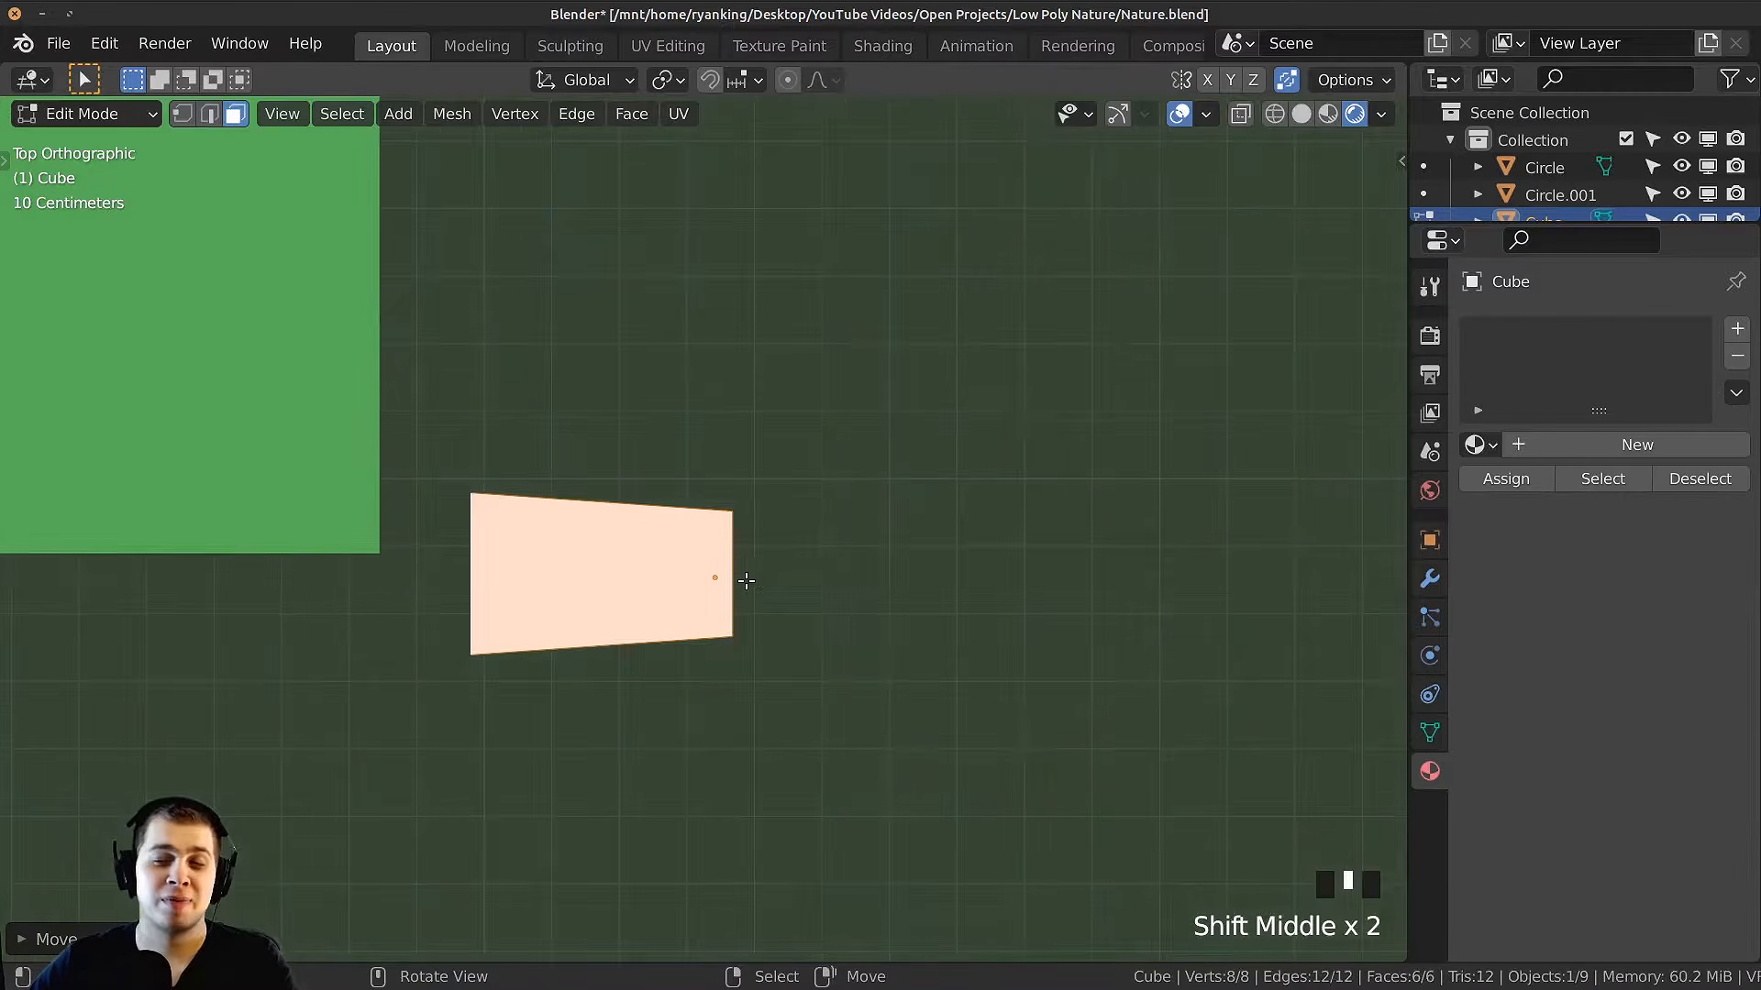
{"action": "scroll", "coordinate": [722, 498], "scroll_direction": "up", "scroll_amount": 1}
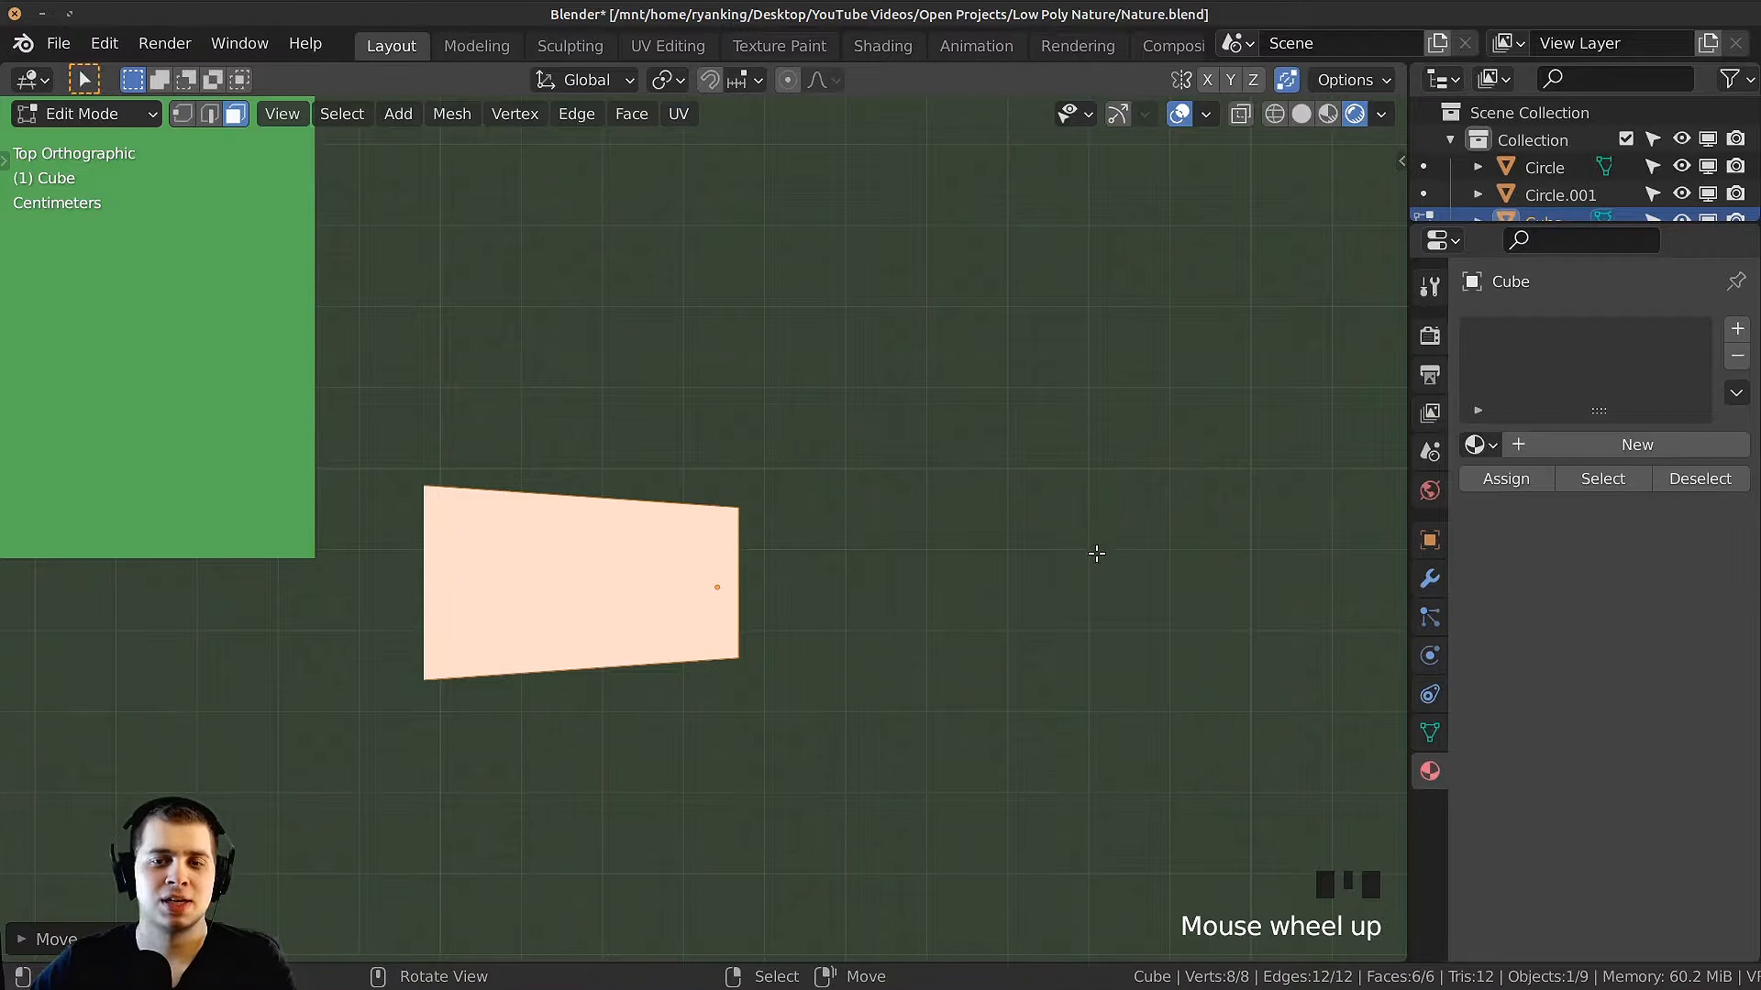
{"action": "middle_click_drag", "start_coordinate": [1000, 863], "coordinate": [768, 744], "text": "shift"}
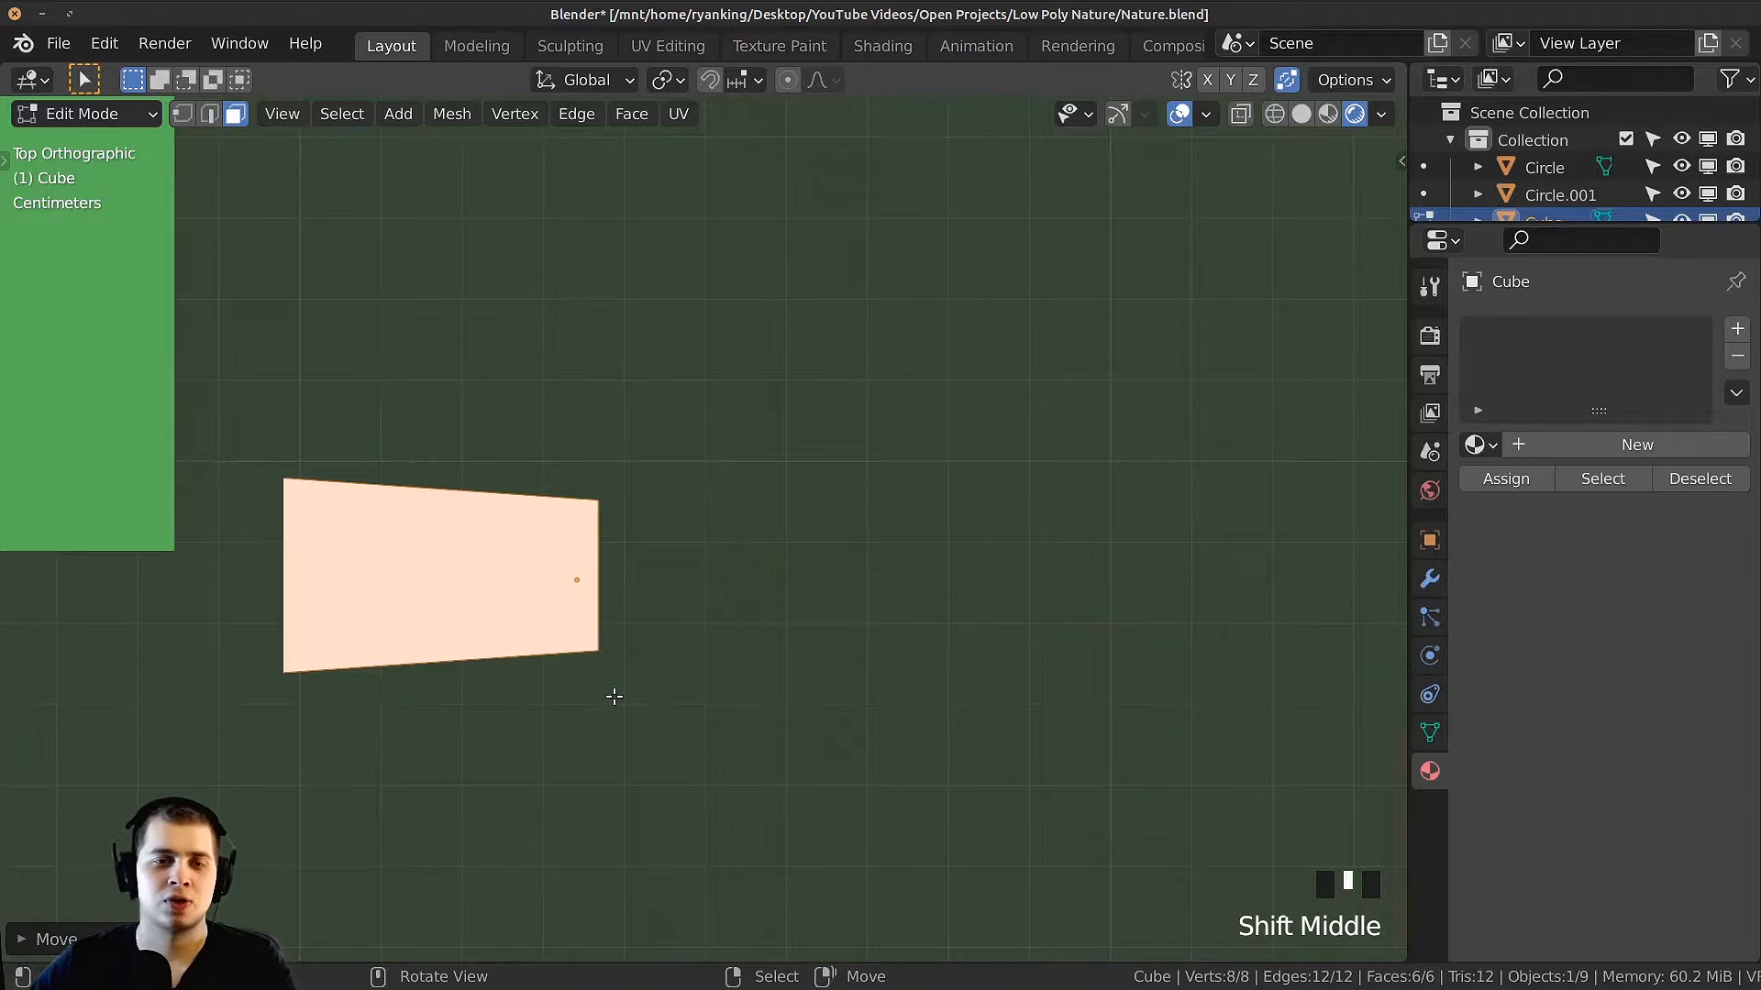
{"action": "key", "text": "shift+d"}
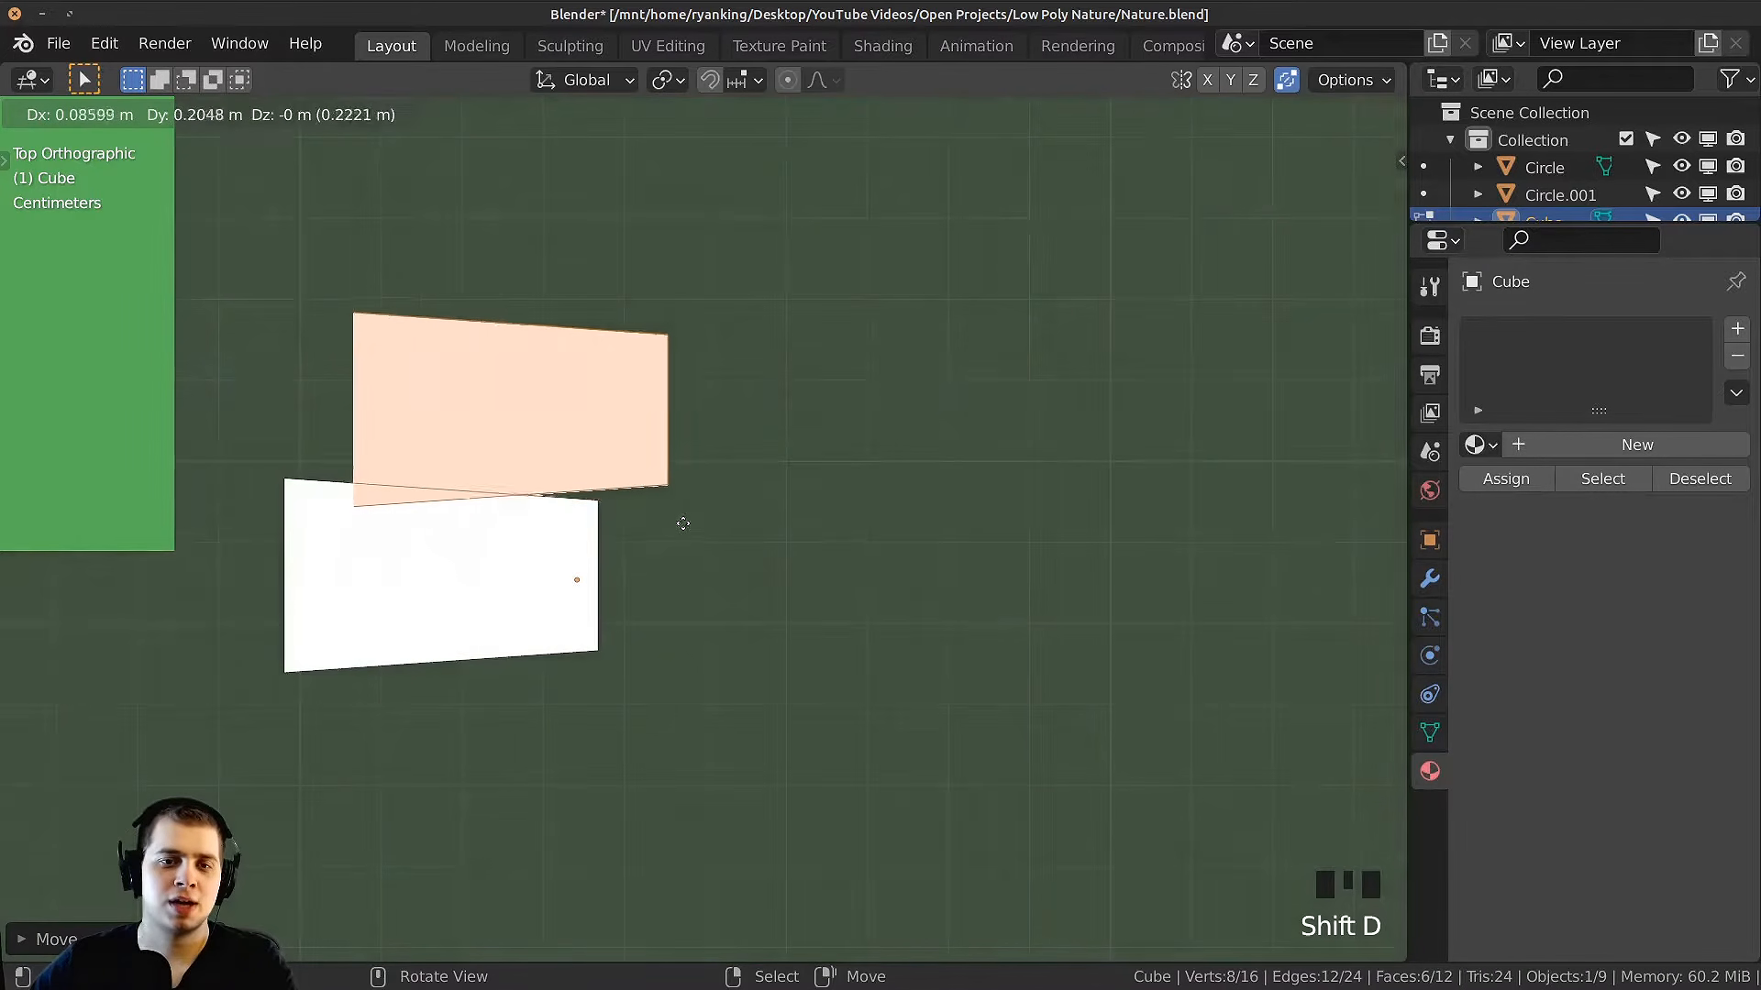
{"action": "left_click", "coordinate": [702, 504]}
{"action": "key", "text": "r"}
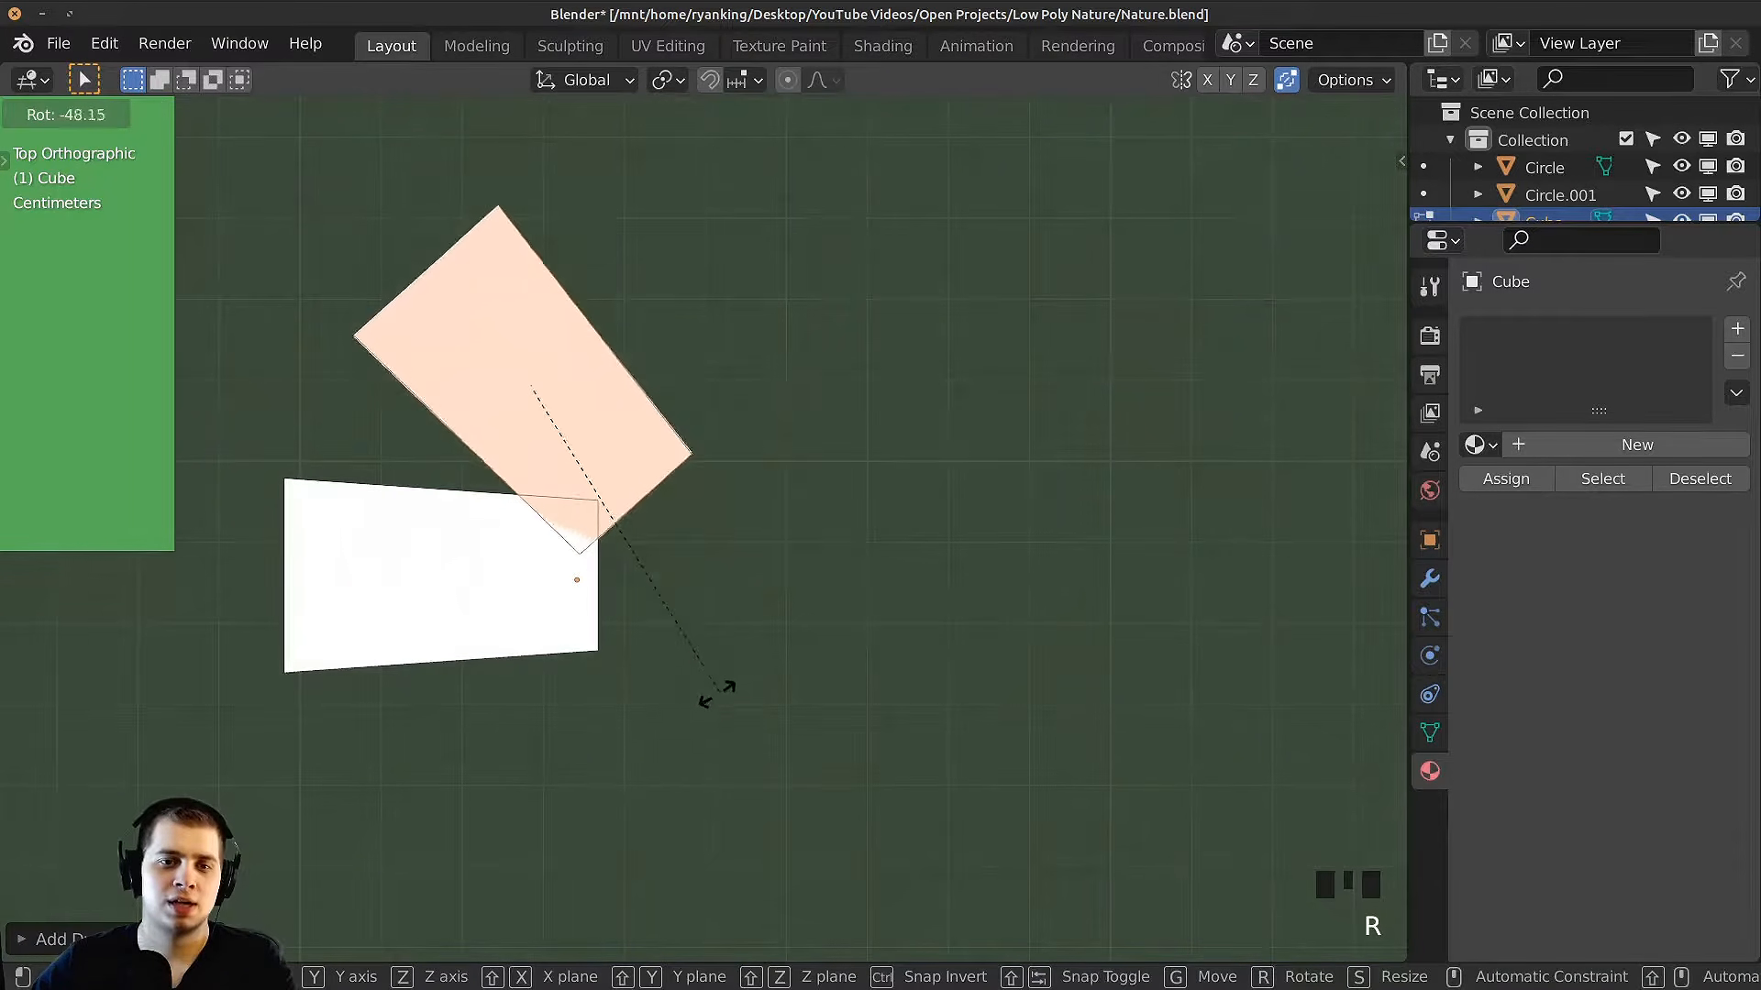
{"action": "left_click", "coordinate": [711, 692]}
{"action": "key", "text": "g"}
{"action": "left_click", "coordinate": [741, 639]}
Step: Duplicate the second slab, rotate the copy clockwise, and set it beside that slab as the third petal of the ring
{"action": "key", "text": "shift+d"}
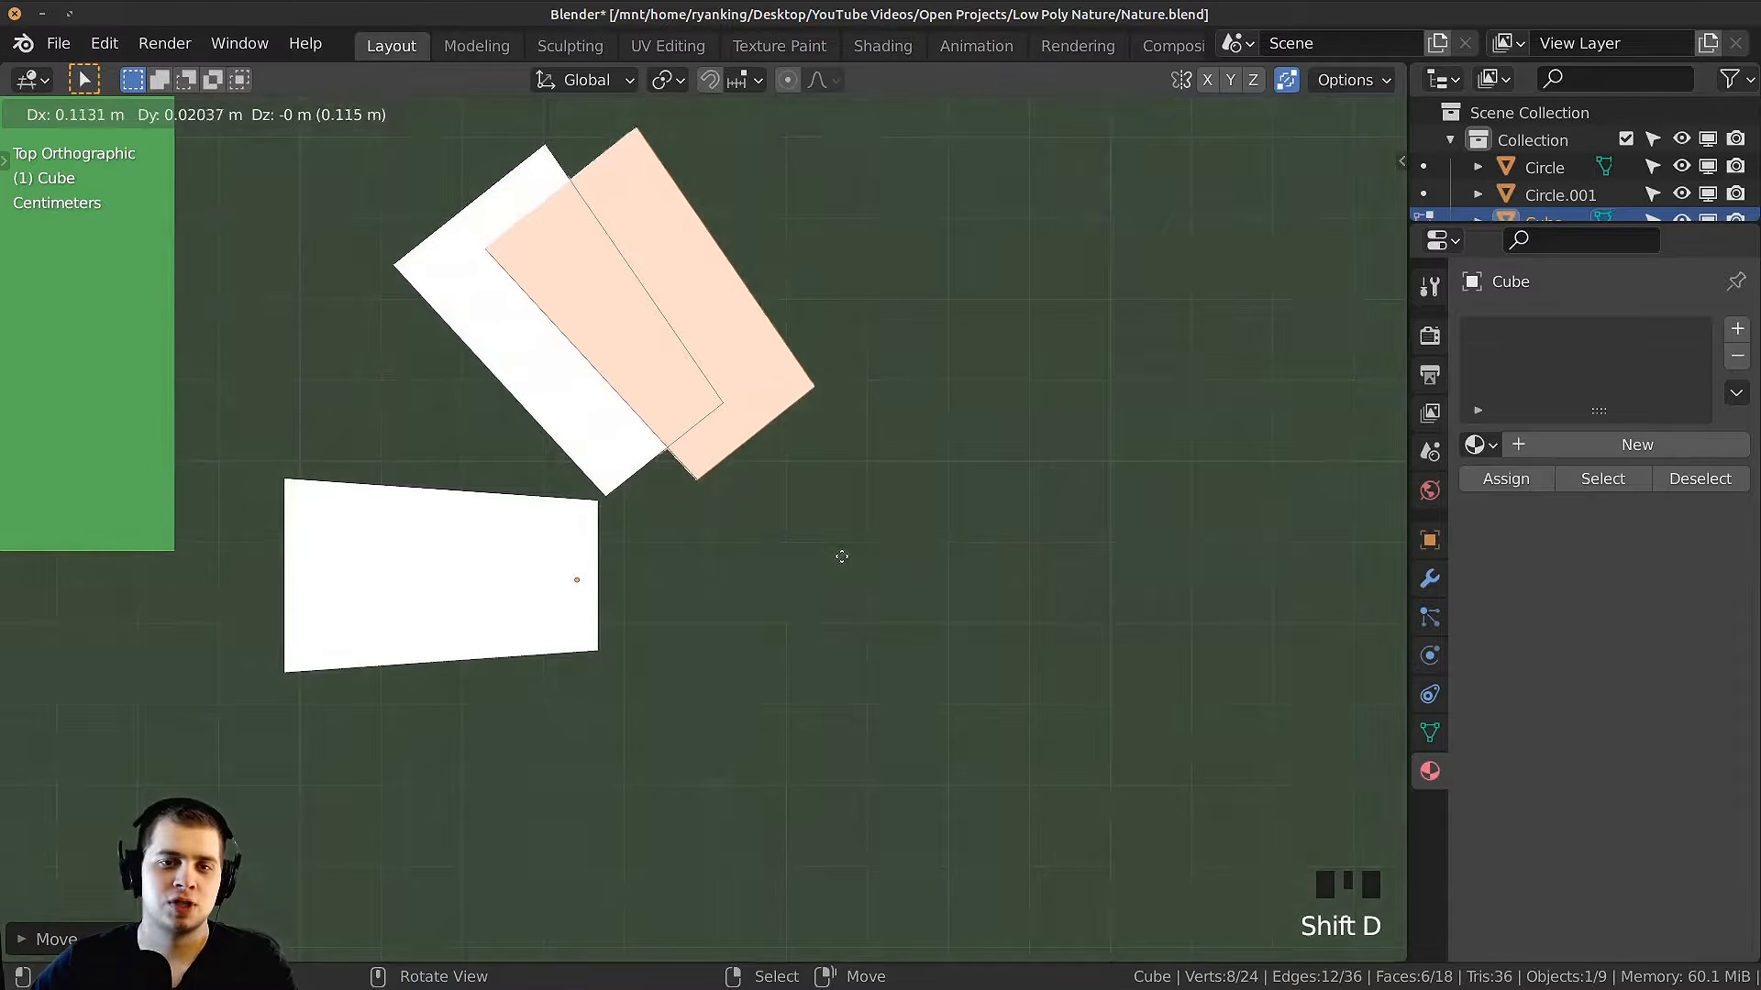
{"action": "left_click", "coordinate": [876, 552]}
{"action": "key", "text": "r"}
{"action": "left_click", "coordinate": [705, 631]}
{"action": "key", "text": "g"}
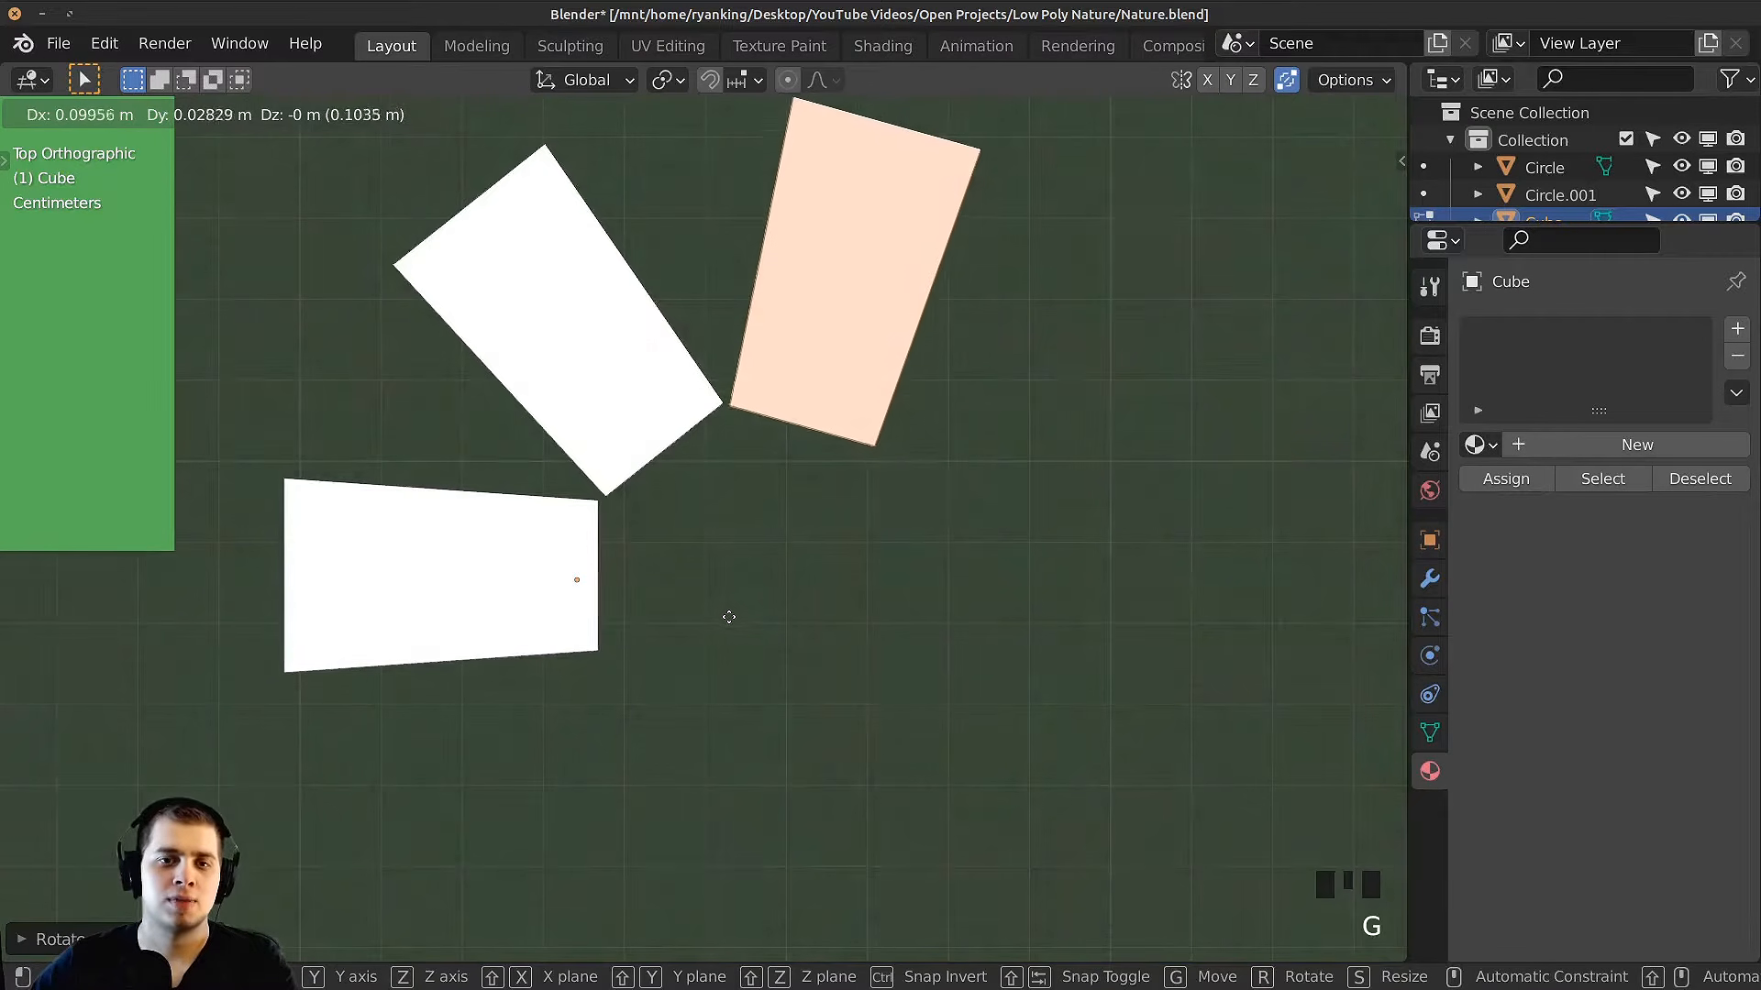
{"action": "left_click", "coordinate": [728, 614]}
Step: Make the fourth and fifth petals from rotated duplicates, continuing the ring clockwise with their narrow ends toward the center
{"action": "key", "text": "shift+d"}
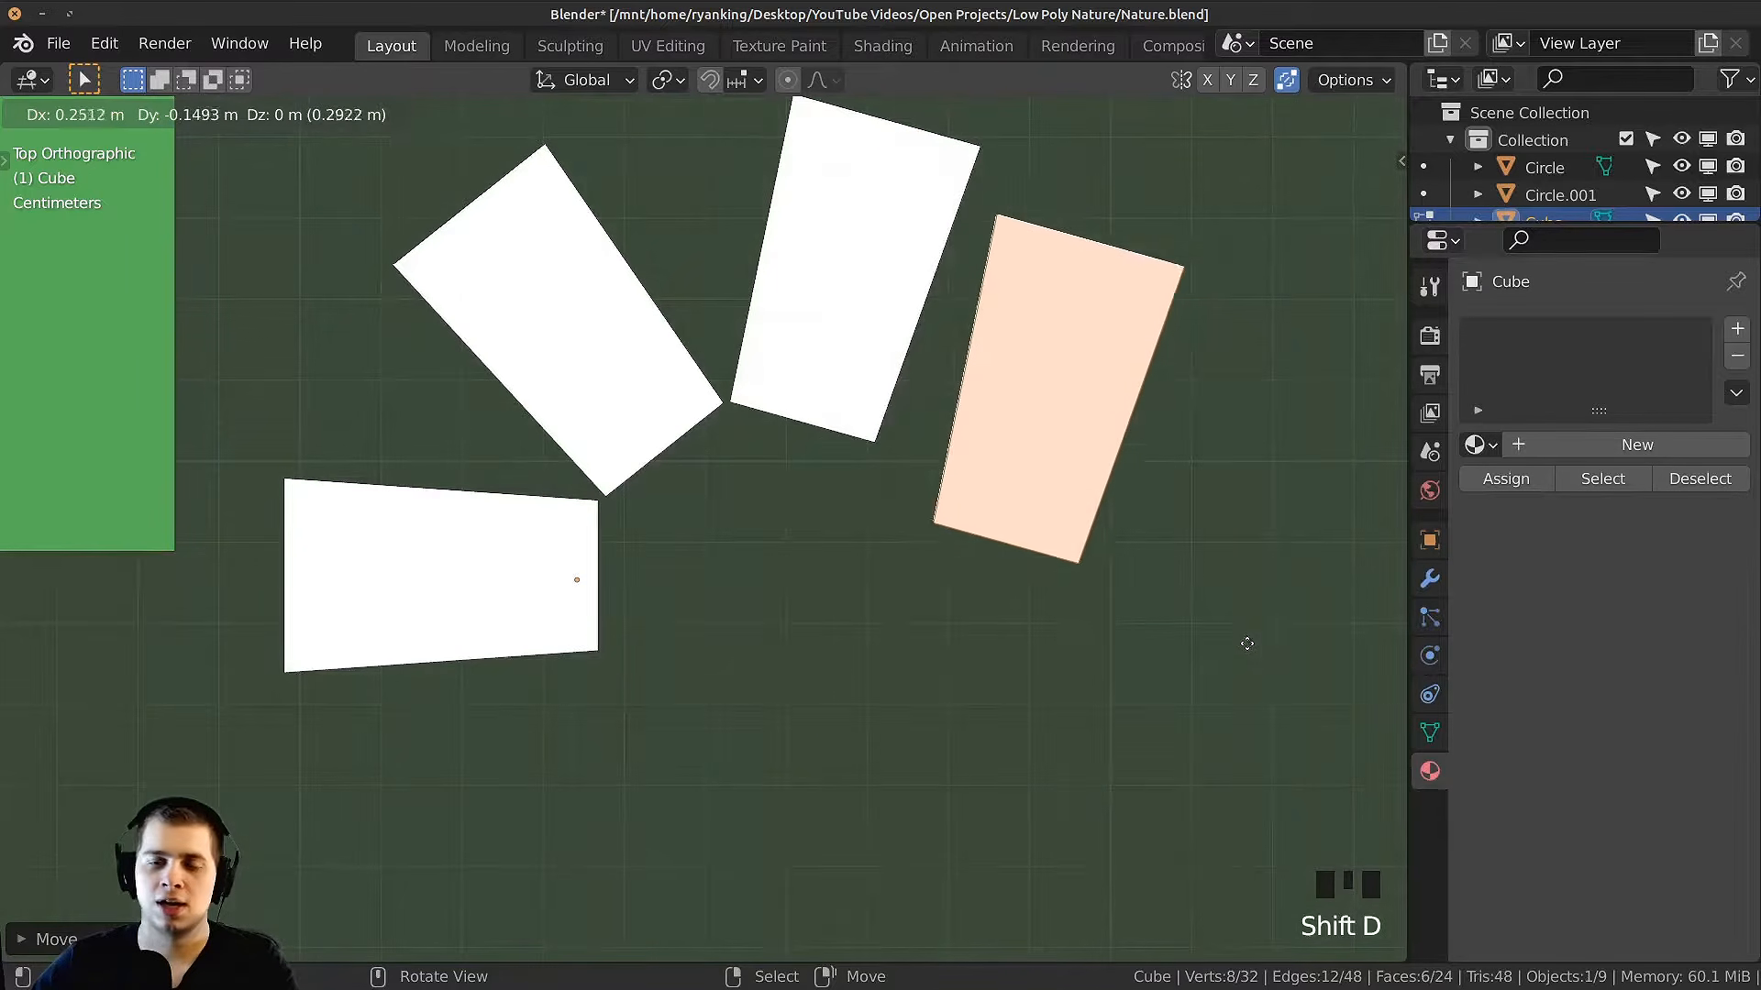
{"action": "left_click", "coordinate": [1242, 641]}
{"action": "key", "text": "r"}
{"action": "left_click", "coordinate": [986, 719]}
{"action": "key", "text": "shift+d"}
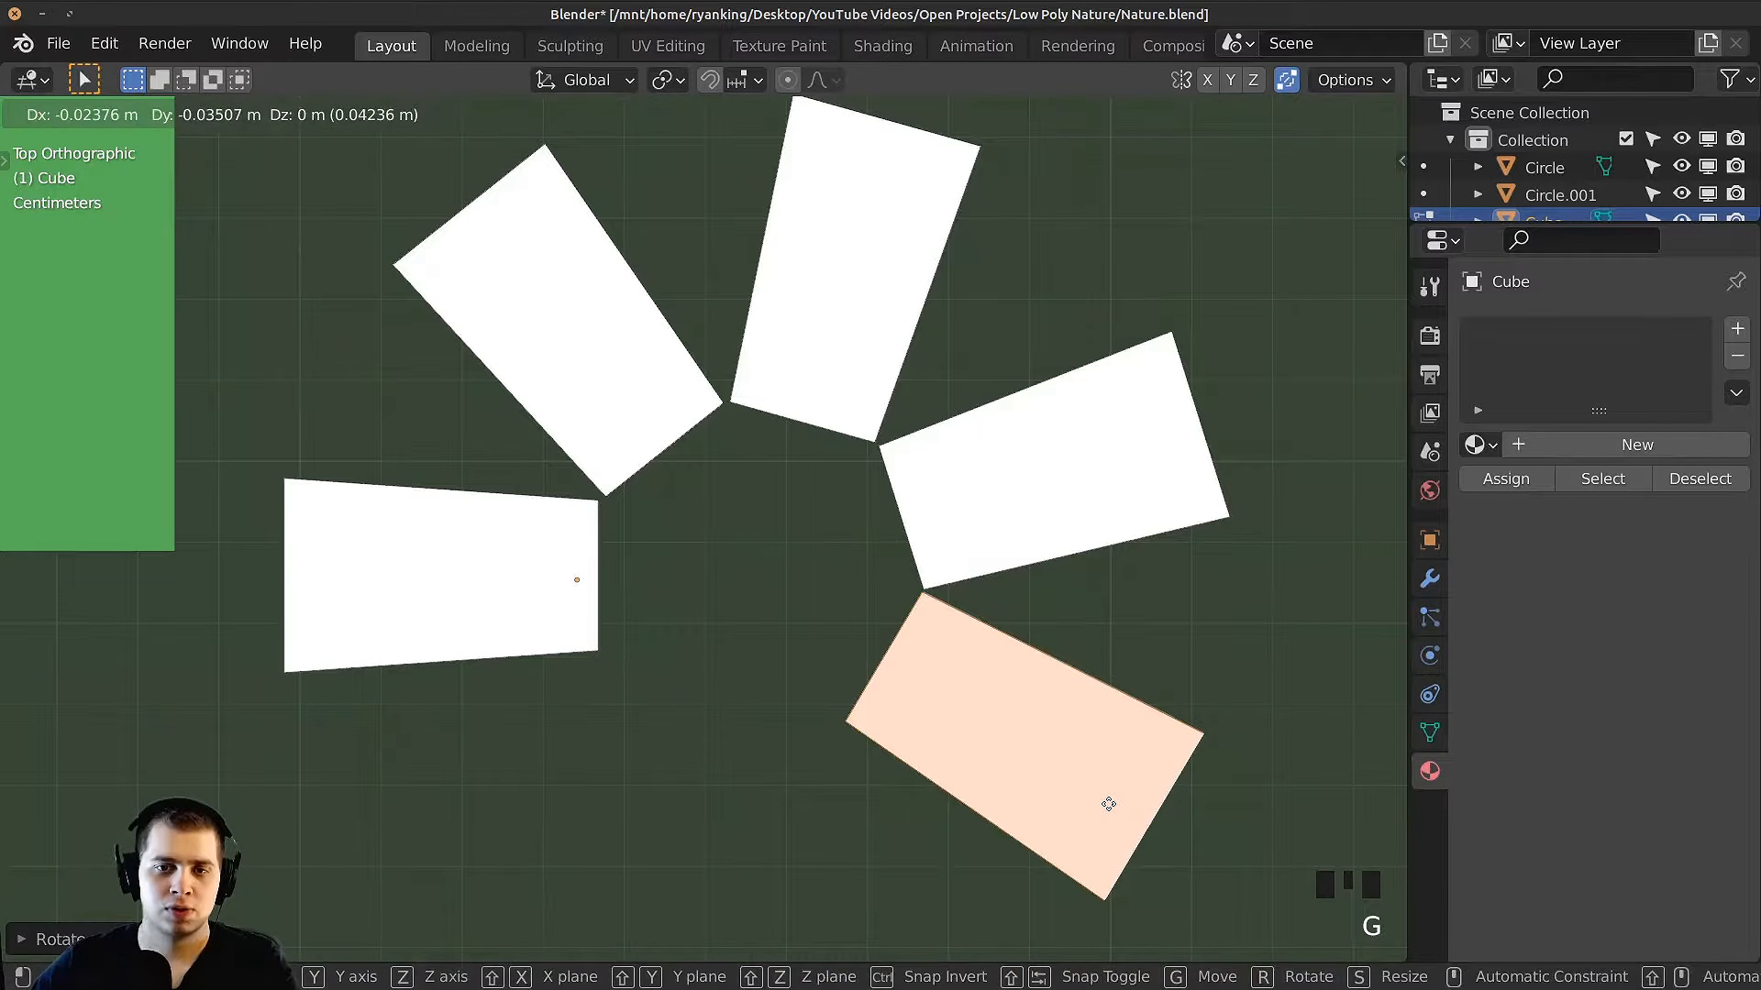
{"action": "left_click", "coordinate": [1140, 677]}
Step: Duplicate the fifth petal, turn the copy to point along negative Y, and join its inner corner to the fifth petal
{"action": "key", "text": "shift+d"}
{"action": "left_click", "coordinate": [936, 697]}
{"action": "middle_click_drag", "start_coordinate": [932, 621], "coordinate": [1000, 390], "text": "shift"}
{"action": "key", "text": "r"}
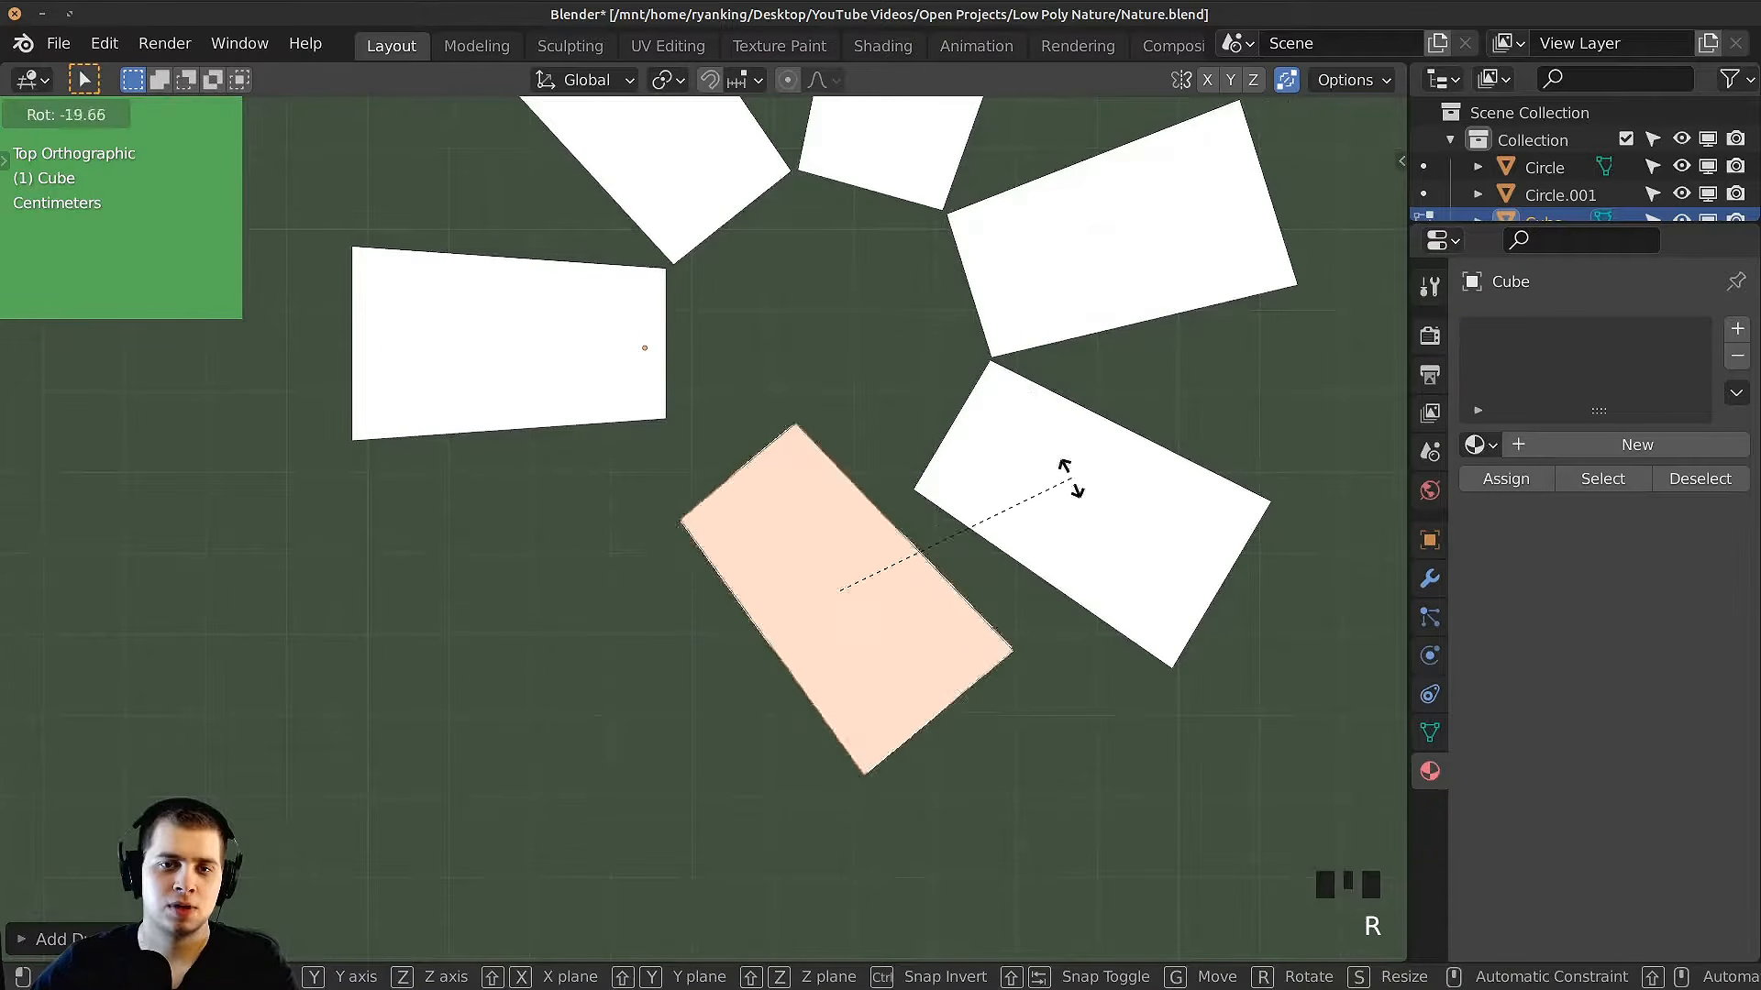
{"action": "left_click", "coordinate": [1045, 642]}
{"action": "key", "text": "g"}
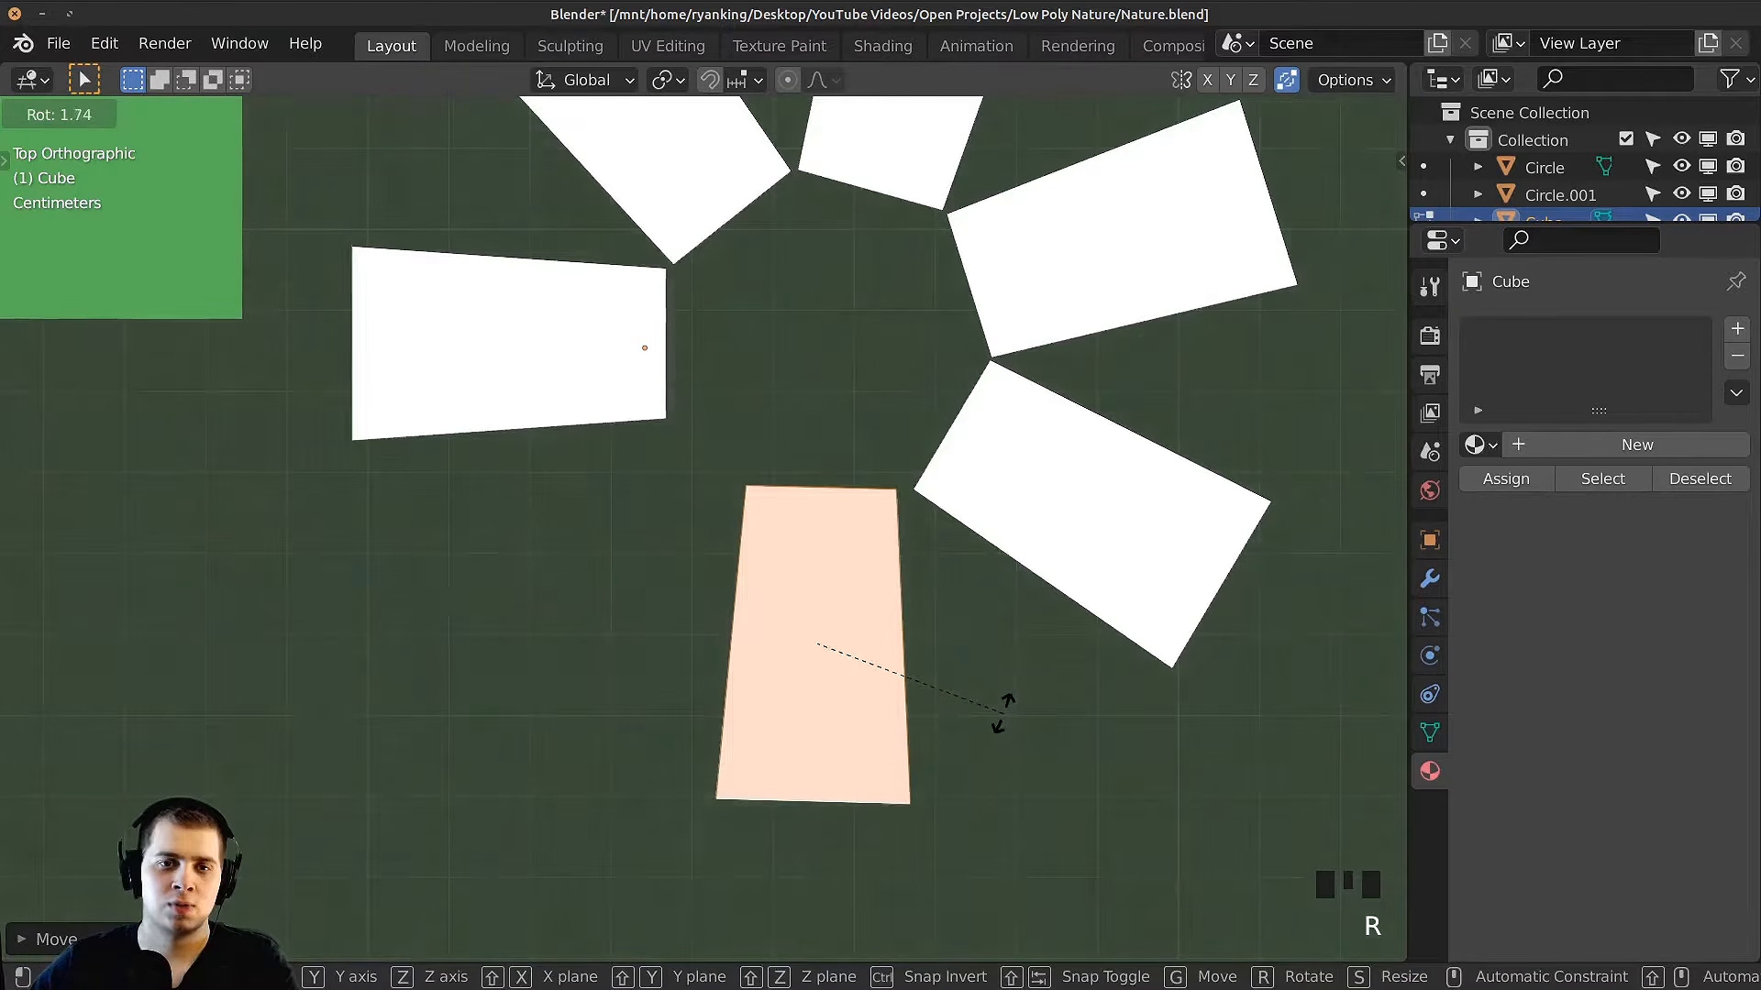
{"action": "left_click", "coordinate": [1003, 714]}
{"action": "key", "text": "g"}
{"action": "right_click", "coordinate": [1059, 709]}
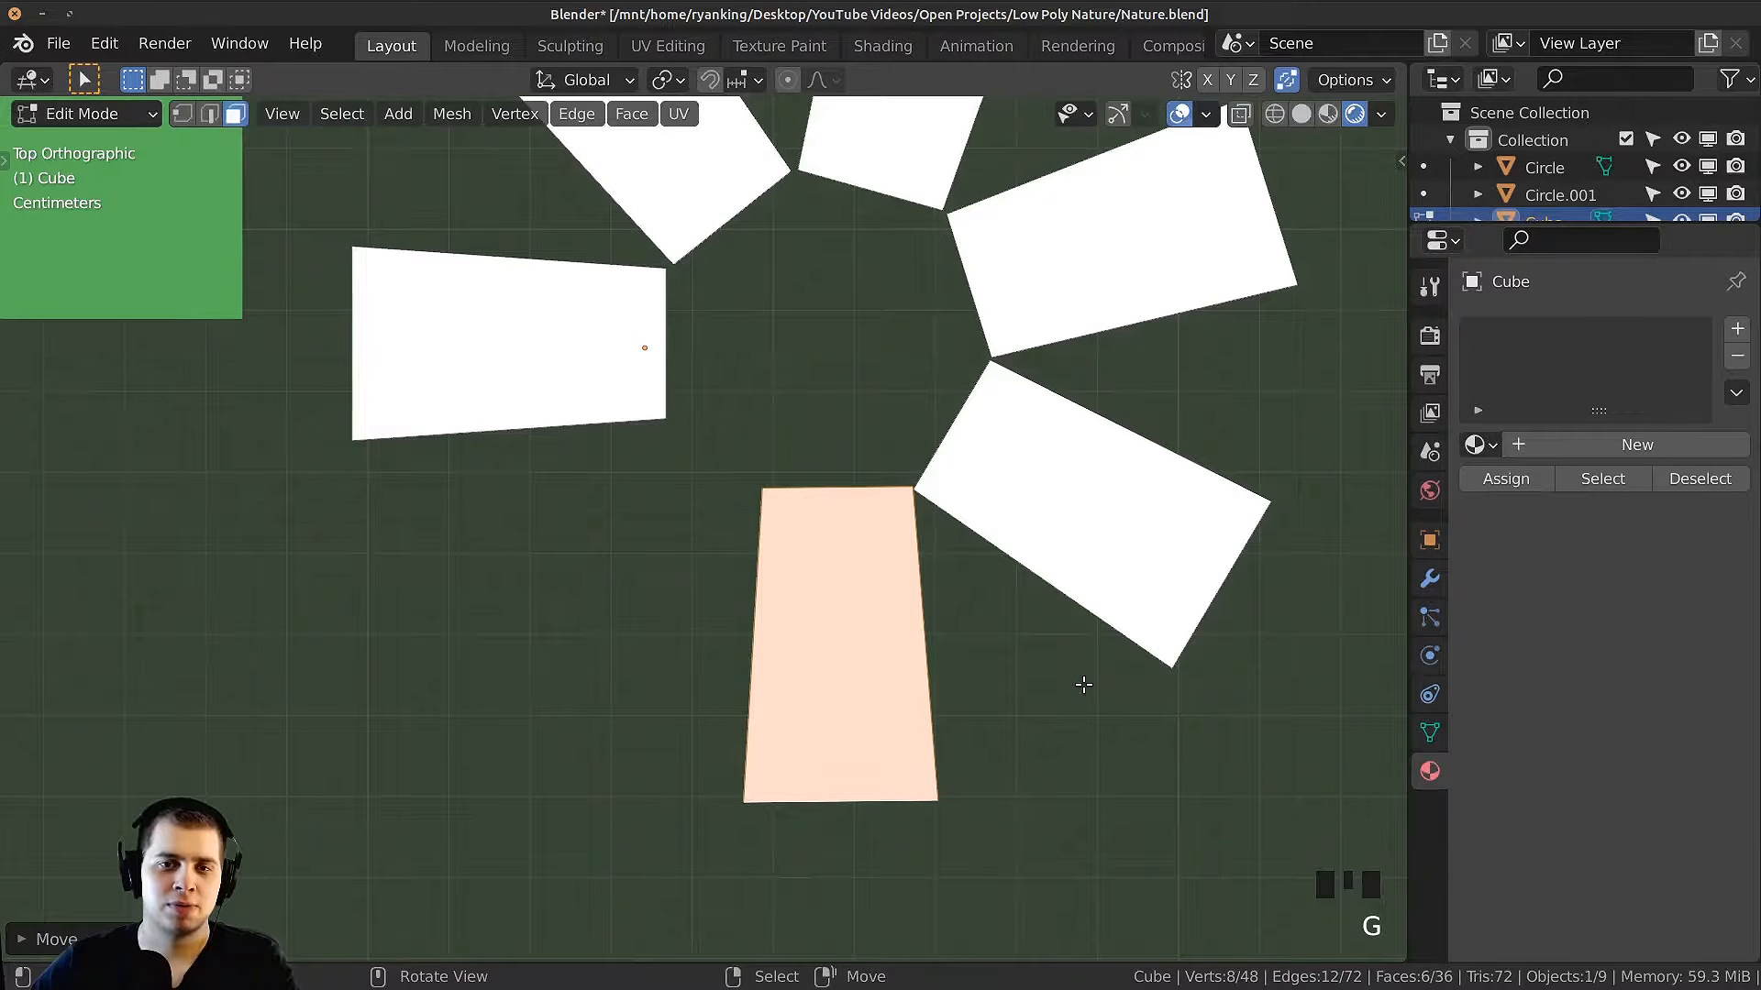
Step: Add a seventh petal by duplicating and rotating the sixth, placing it in the gap before the first slab to close the ring
{"action": "key", "text": "shift+d"}
{"action": "left_click", "coordinate": [872, 688]}
{"action": "key", "text": "r"}
{"action": "left_click", "coordinate": [750, 776]}
{"action": "key", "text": "g"}
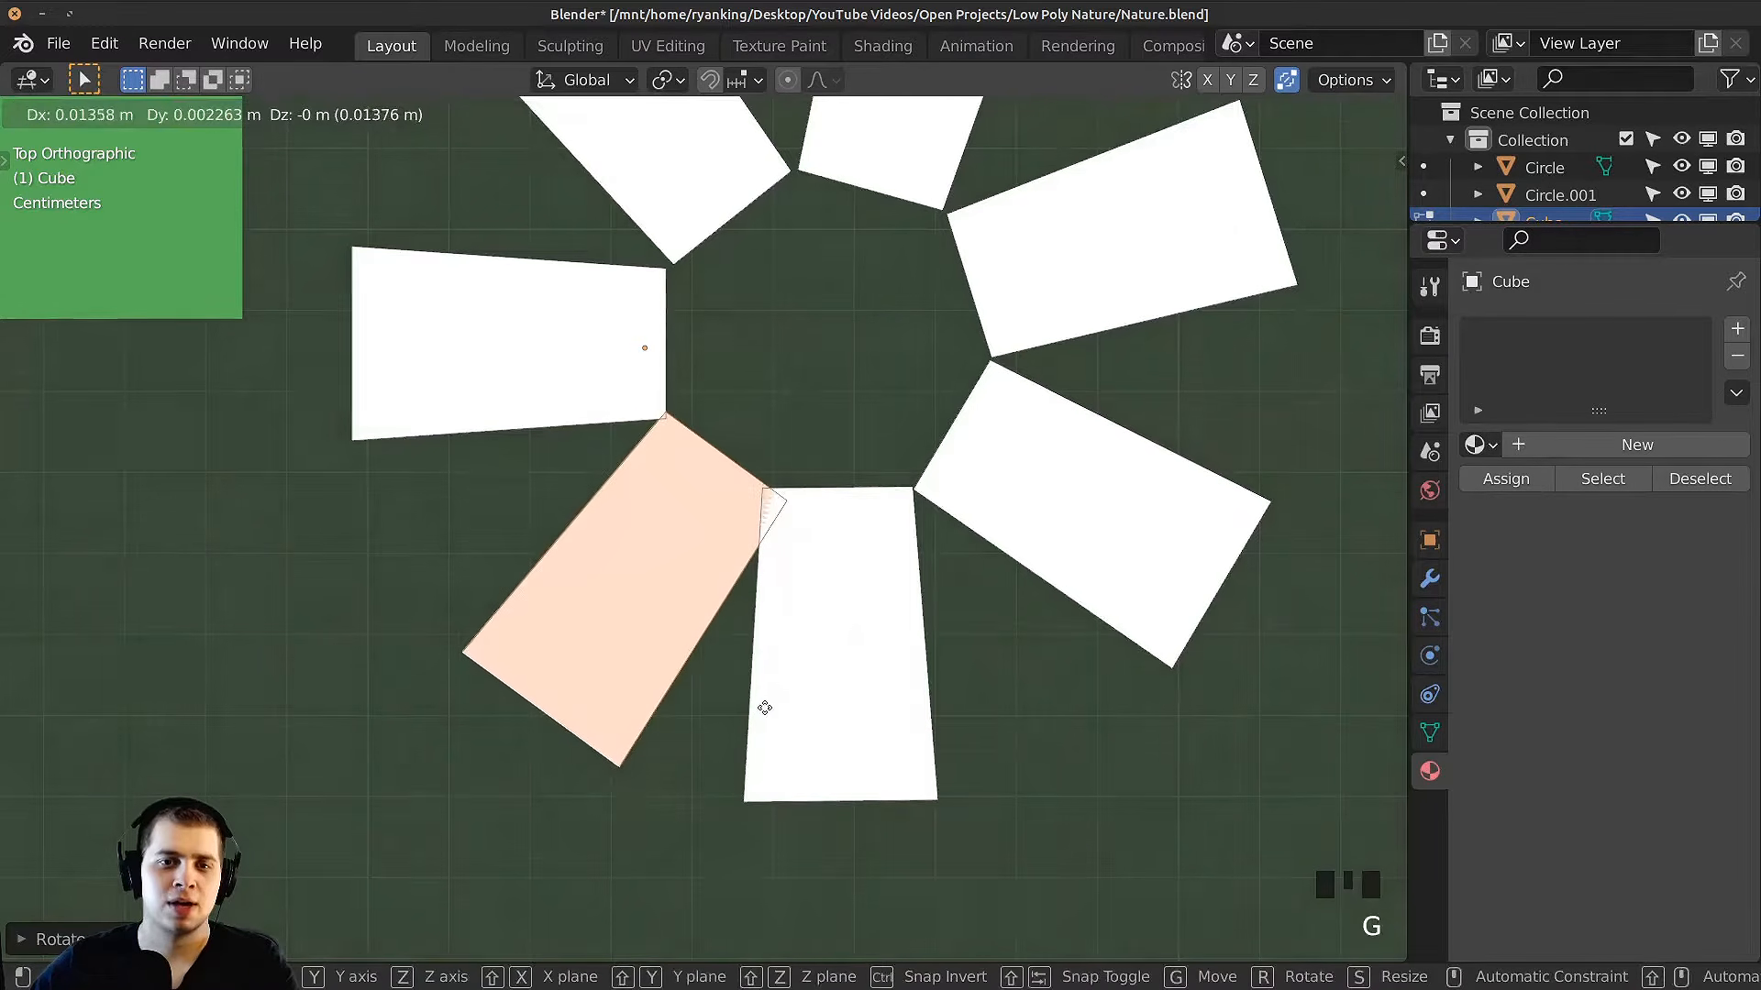
{"action": "left_click", "coordinate": [780, 701]}
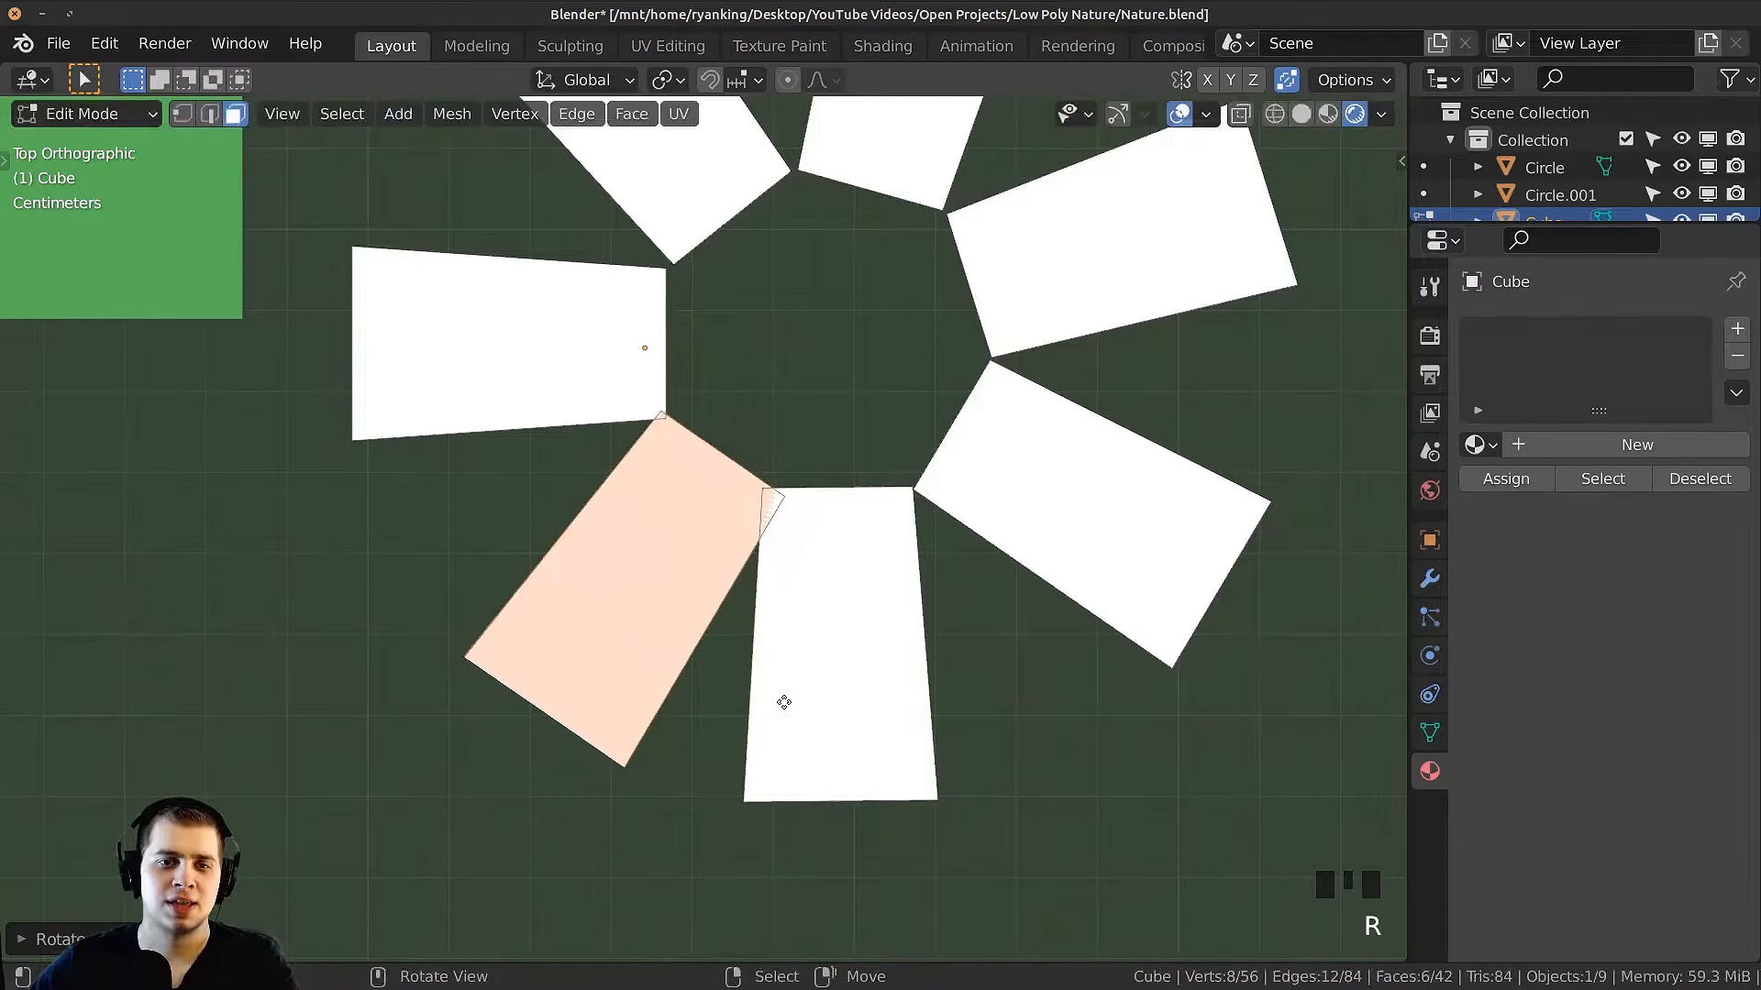
{"action": "key", "text": "g"}
{"action": "left_click", "coordinate": [790, 704]}
{"action": "key", "text": "g"}
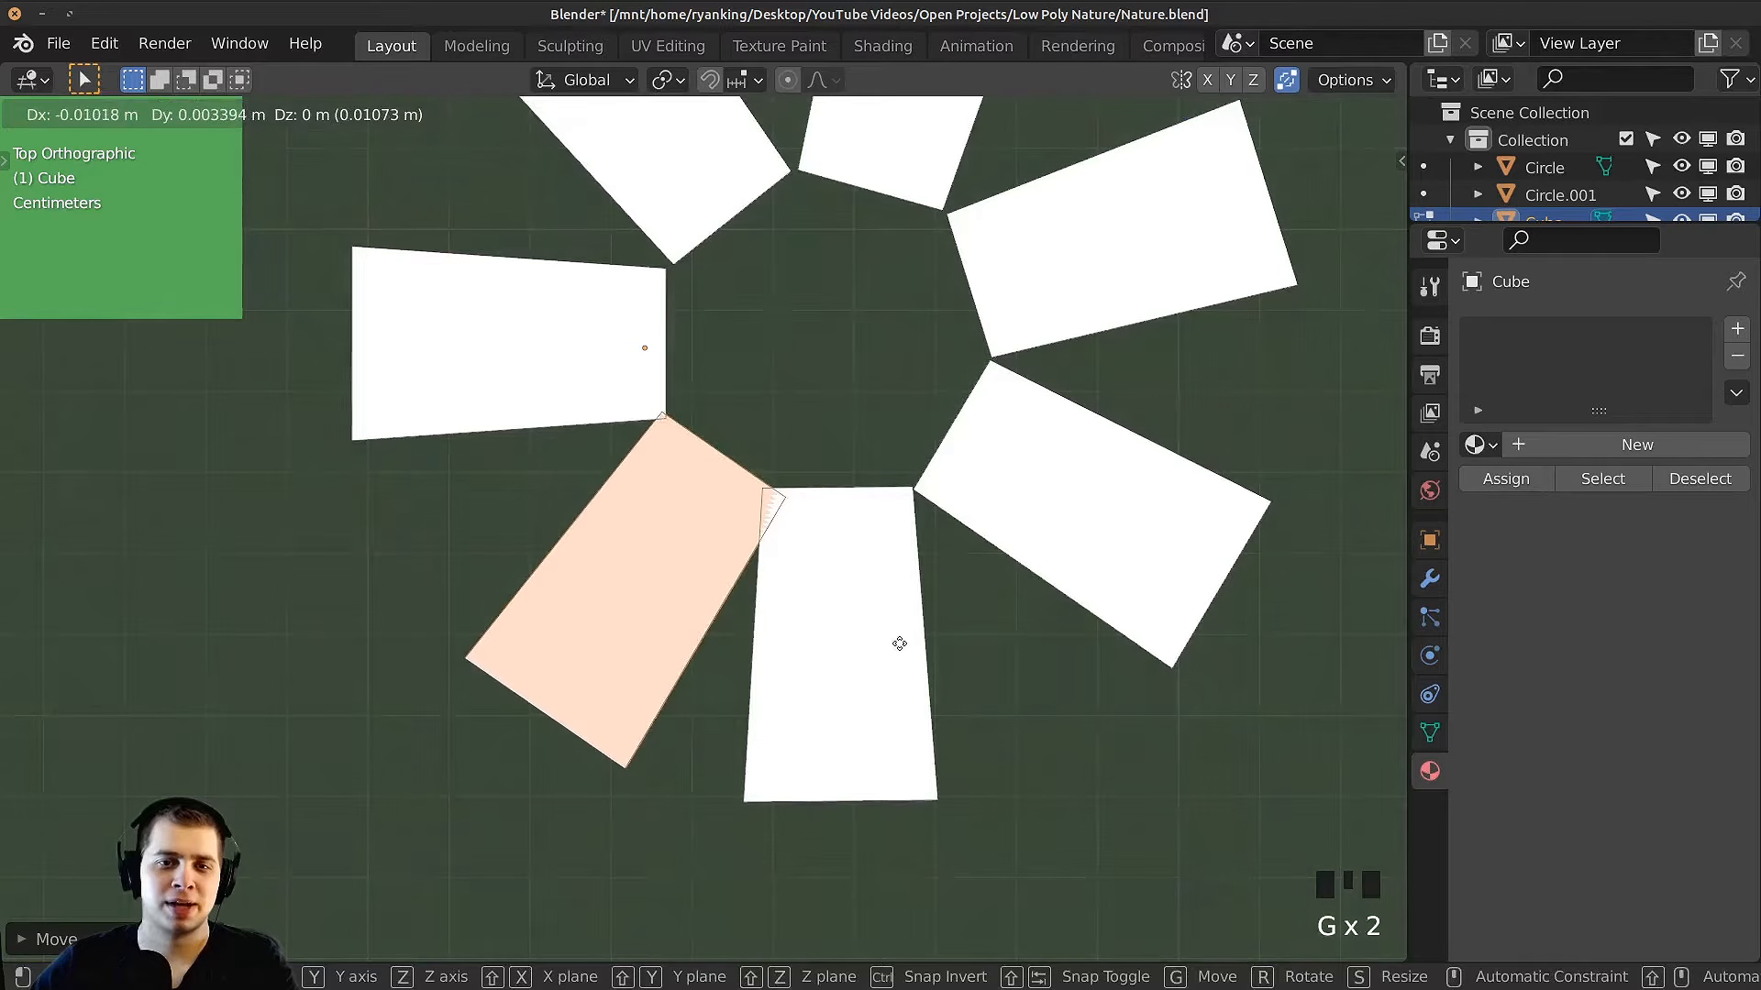
{"action": "left_click", "coordinate": [896, 641]}
Step: Select the linked meshes of the two petals on the positive X side and rotate and shift them to even the ring
{"action": "middle_click_drag", "start_coordinate": [896, 570], "coordinate": [933, 474], "text": "shift"}
{"action": "left_click", "coordinate": [948, 493]}
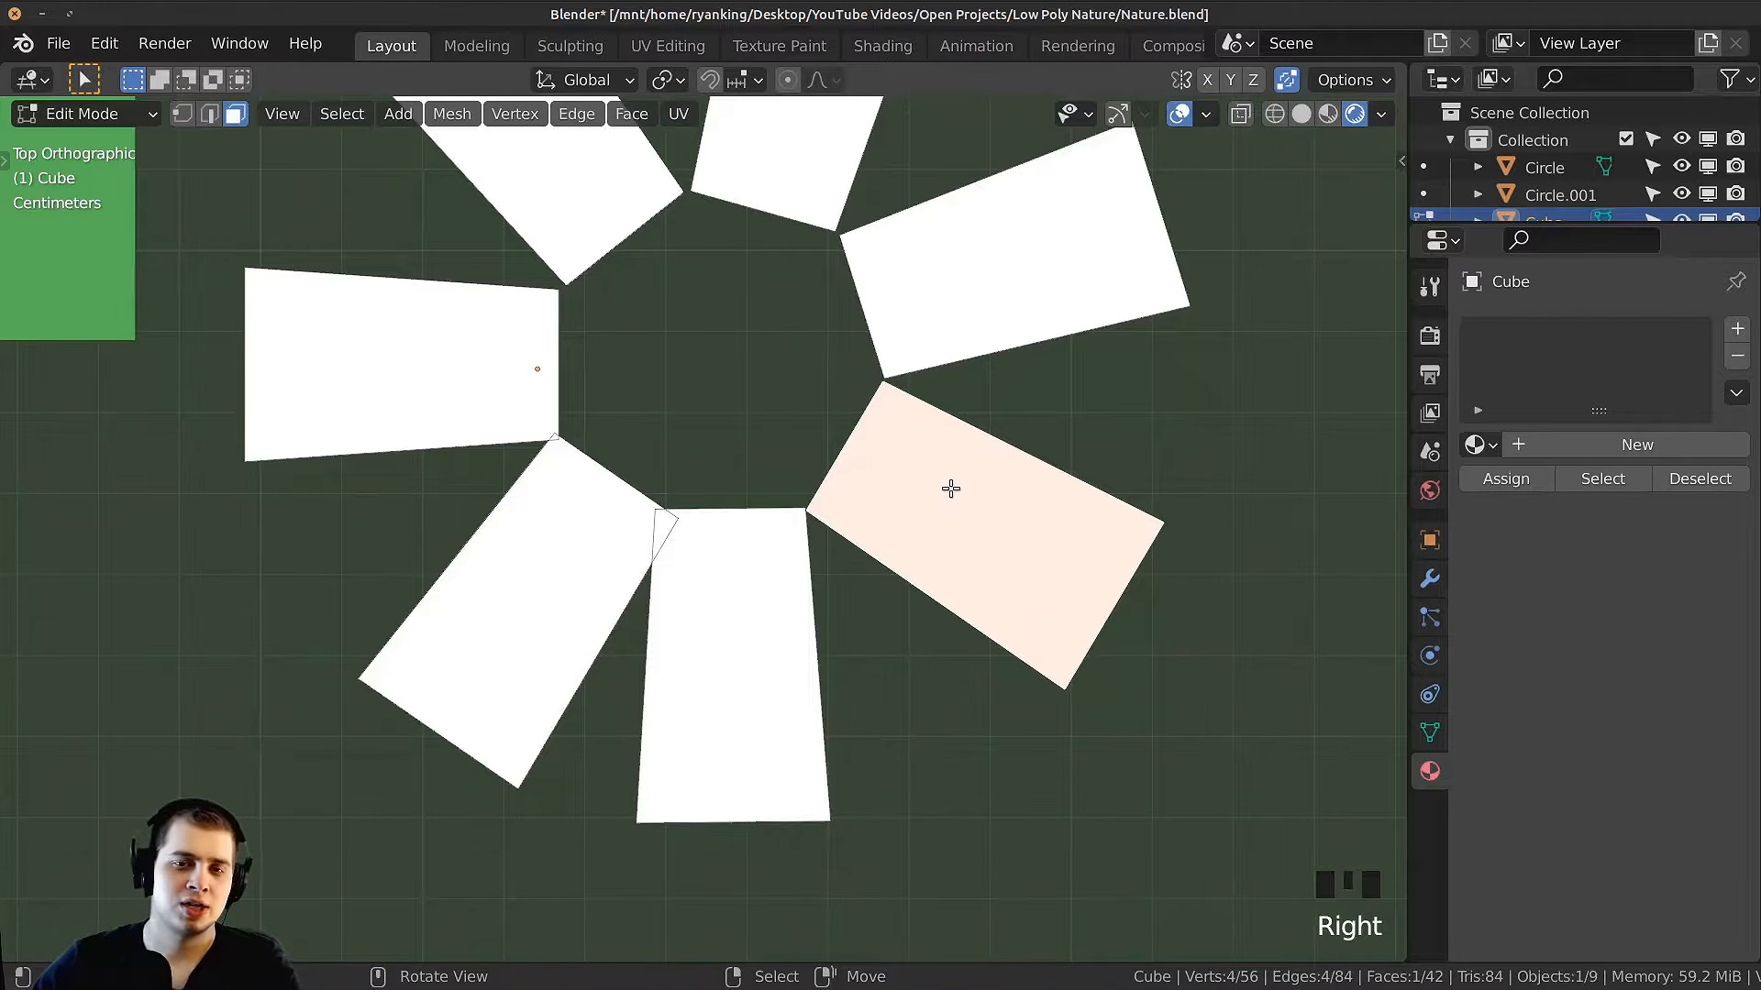
{"action": "key", "text": "l"}
{"action": "middle_click_drag", "start_coordinate": [1002, 315], "coordinate": [1160, 515], "text": "shift"}
{"action": "key", "text": "g"}
{"action": "left_click", "coordinate": [1164, 513]}
{"action": "key", "text": "r"}
{"action": "left_click", "coordinate": [1161, 501]}
{"action": "key", "text": "g"}
{"action": "left_click", "coordinate": [1162, 495]}
Step: Rotate and move the petal pointing along negative Y so its inner corners meet both neighboring petals
{"action": "key", "text": "a"}
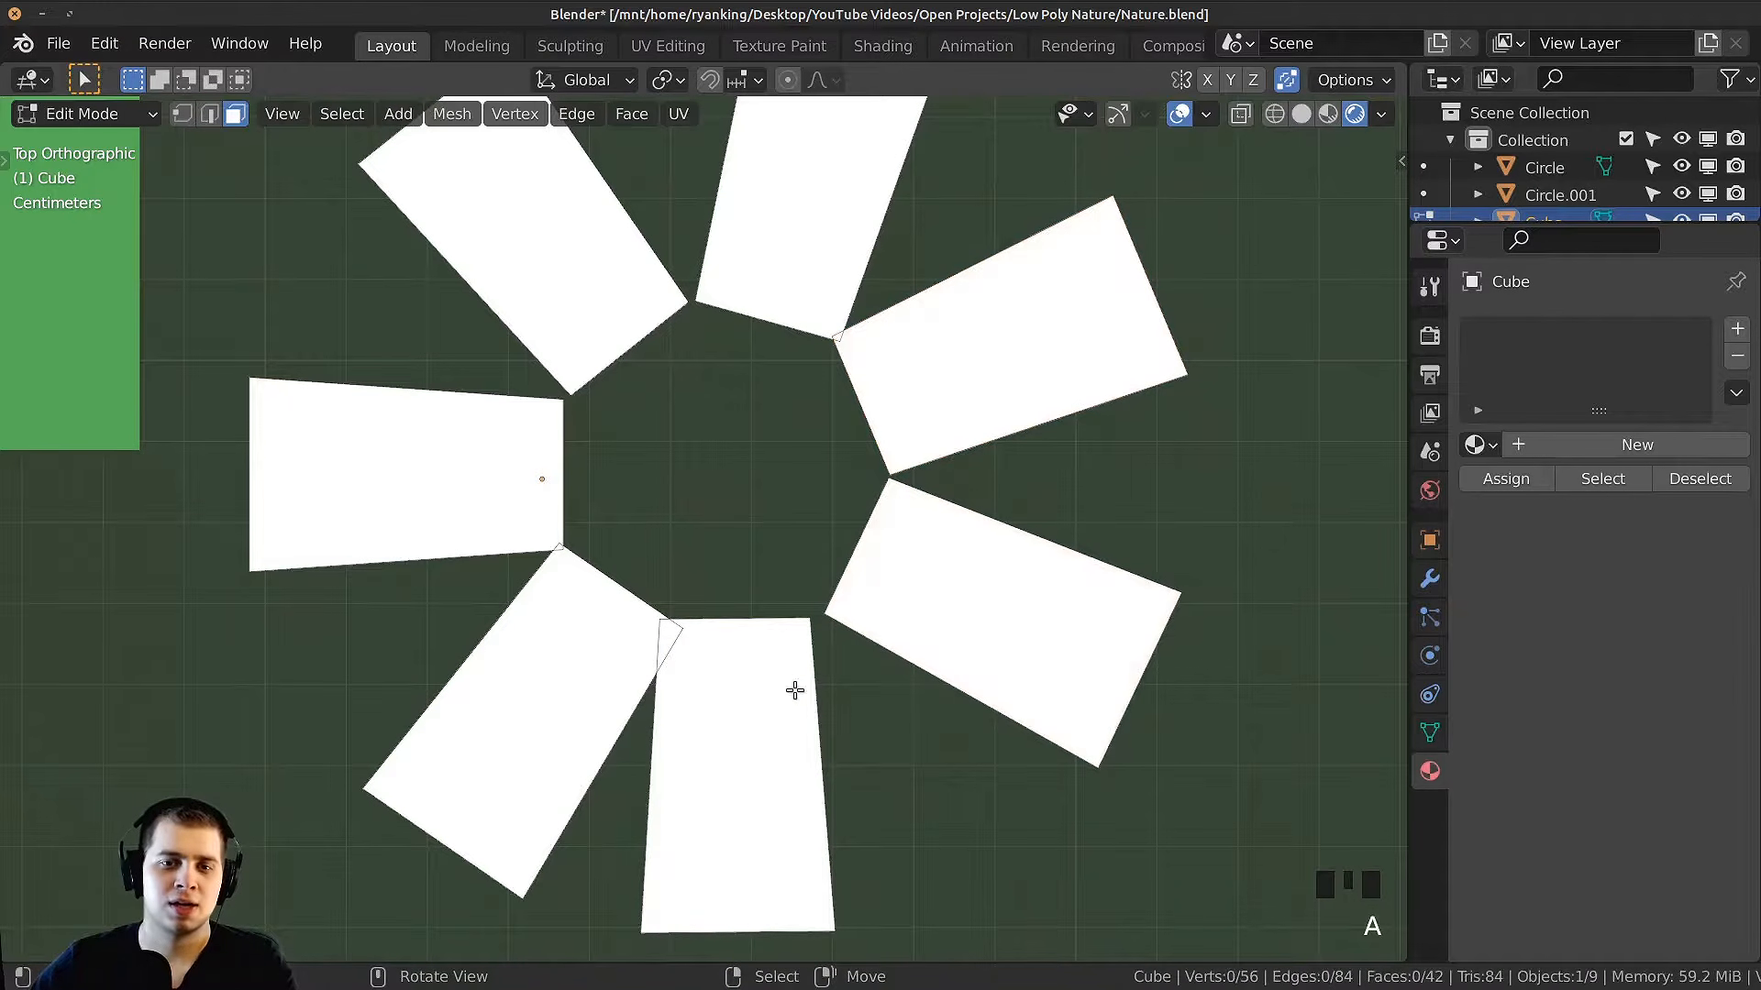
{"action": "right_click", "coordinate": [795, 692]}
{"action": "key", "text": "r"}
{"action": "left_click", "coordinate": [911, 698]}
{"action": "key", "text": "g"}
{"action": "left_click", "coordinate": [946, 690]}
{"action": "key", "text": "r"}
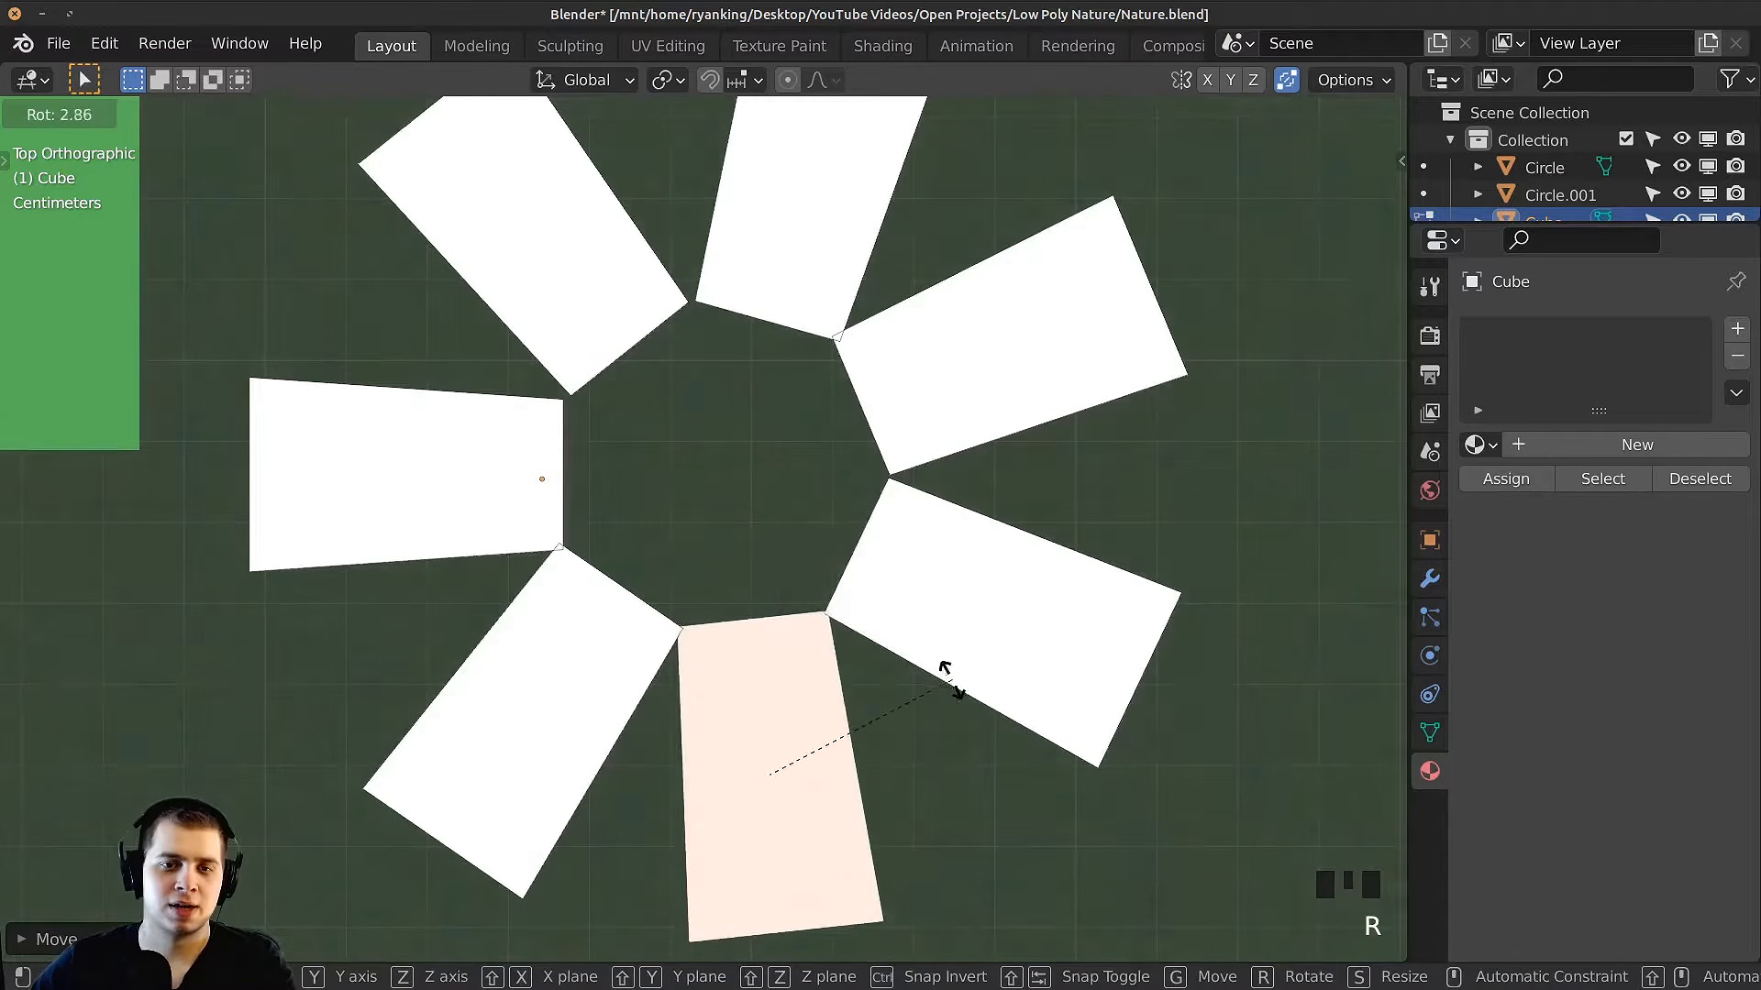
{"action": "left_click", "coordinate": [948, 668]}
{"action": "scroll", "coordinate": [849, 406], "scroll_direction": "down", "scroll_amount": 2}
{"action": "key", "text": "Tab"}
{"action": "key", "text": "Tab"}
{"action": "scroll", "coordinate": [805, 476], "scroll_direction": "up", "scroll_amount": 1}
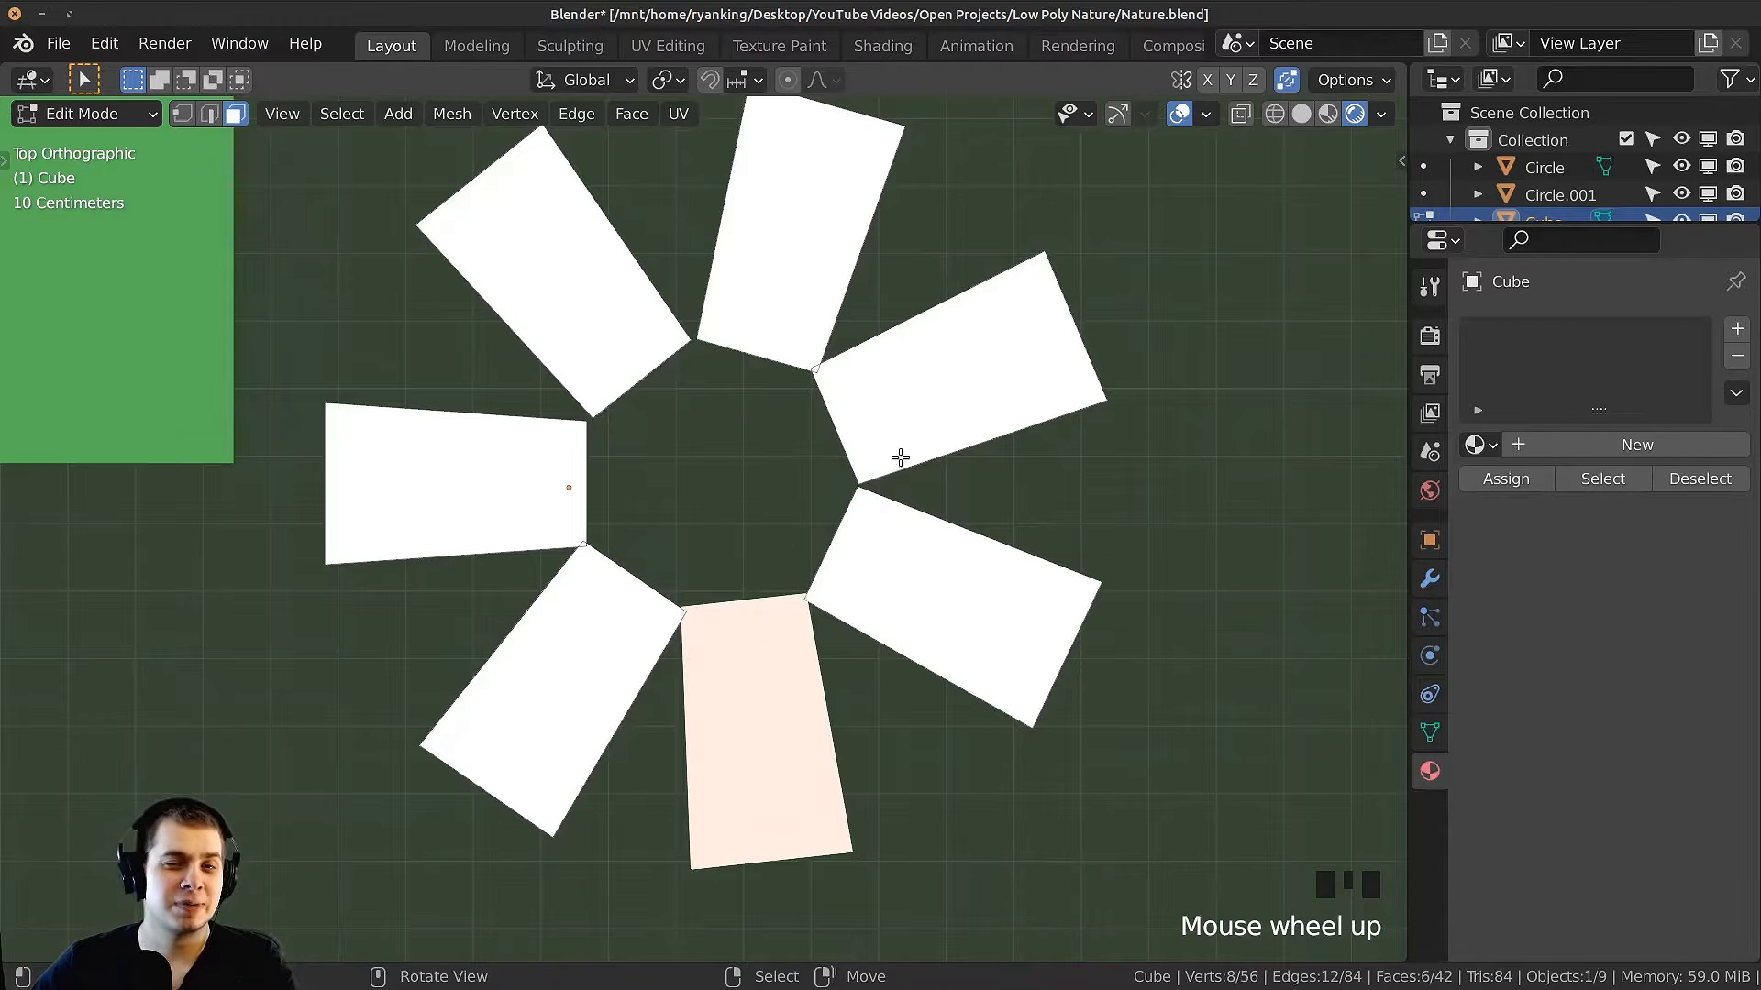
Step: In wireframe vertex mode, select the inner-end vertices of all seven petals and scale them to about 0.8 toward the center
{"action": "key", "text": "1"}
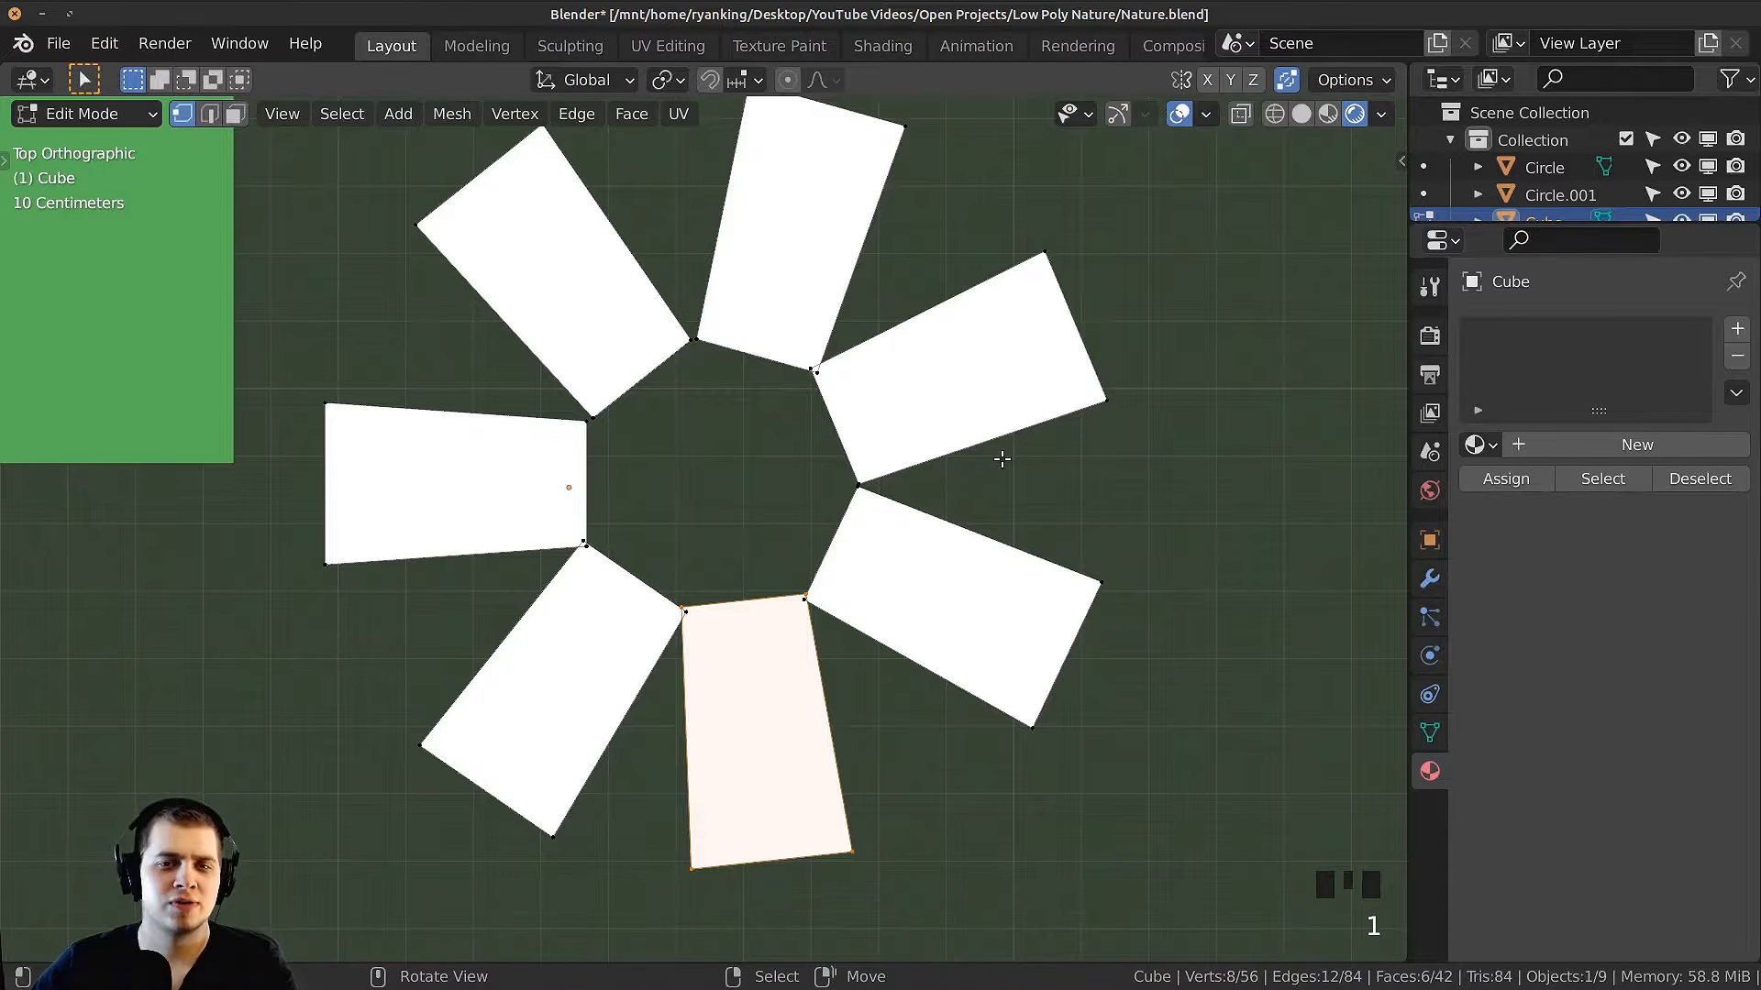
{"action": "key", "text": "z"}
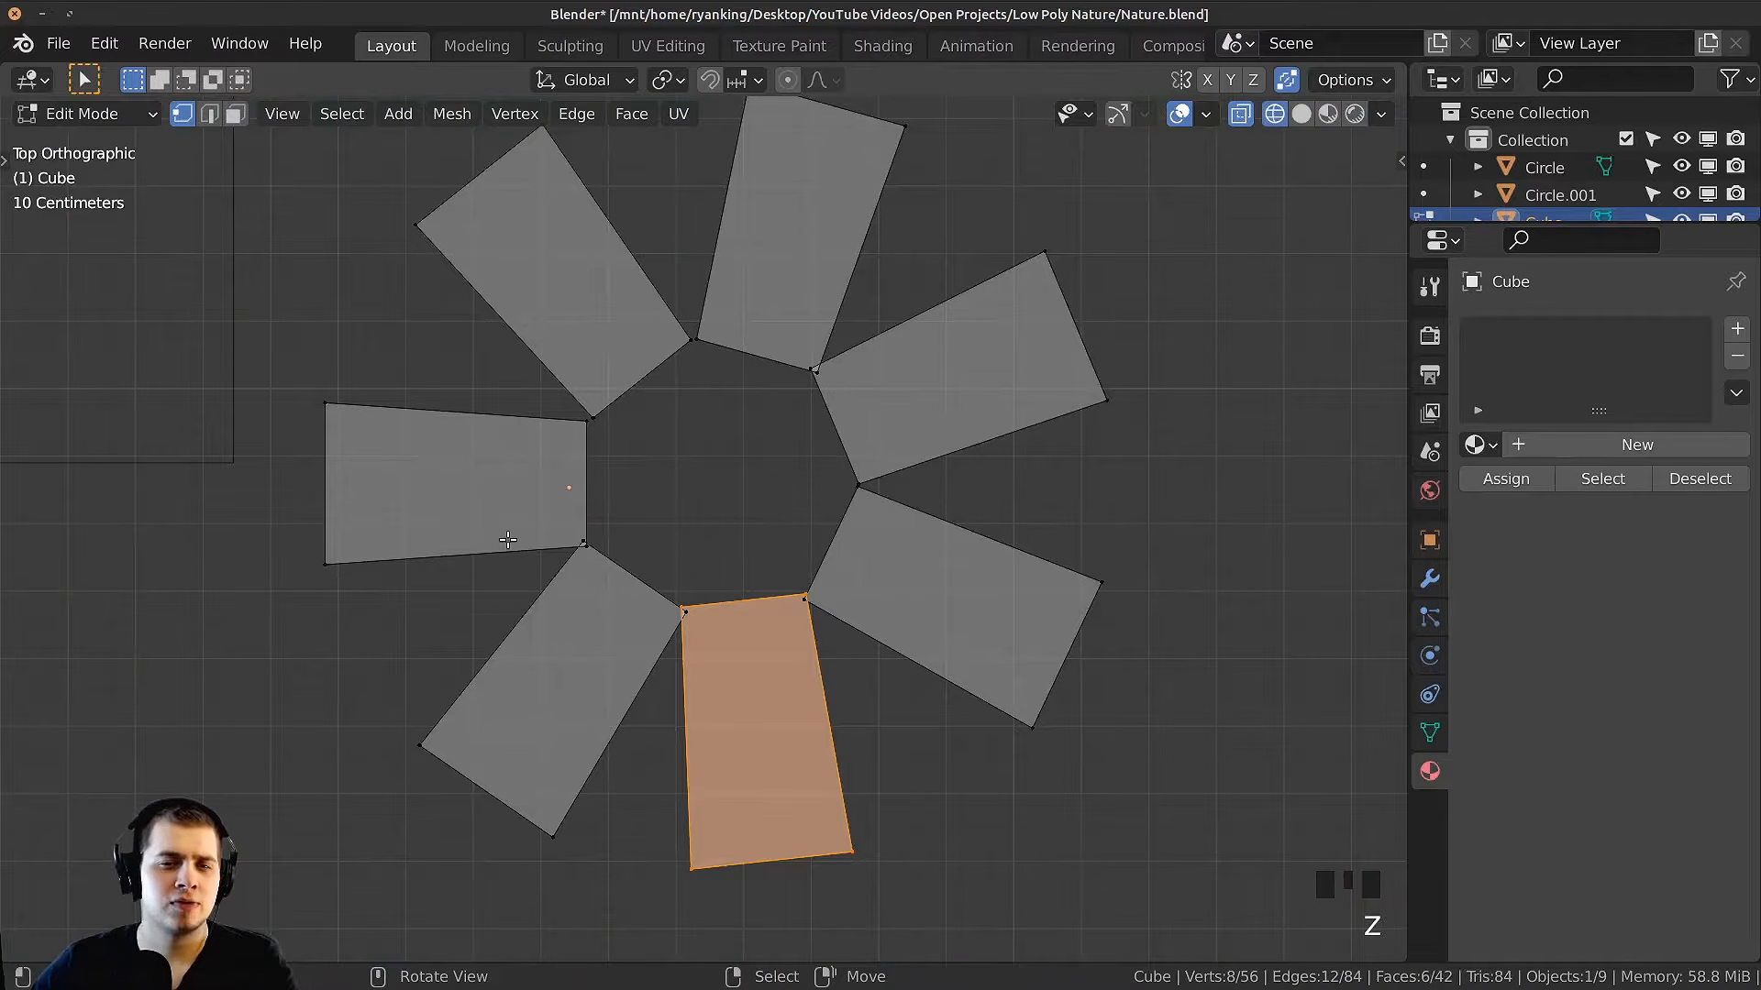
{"action": "key", "text": "a"}
{"action": "key", "text": "a"}
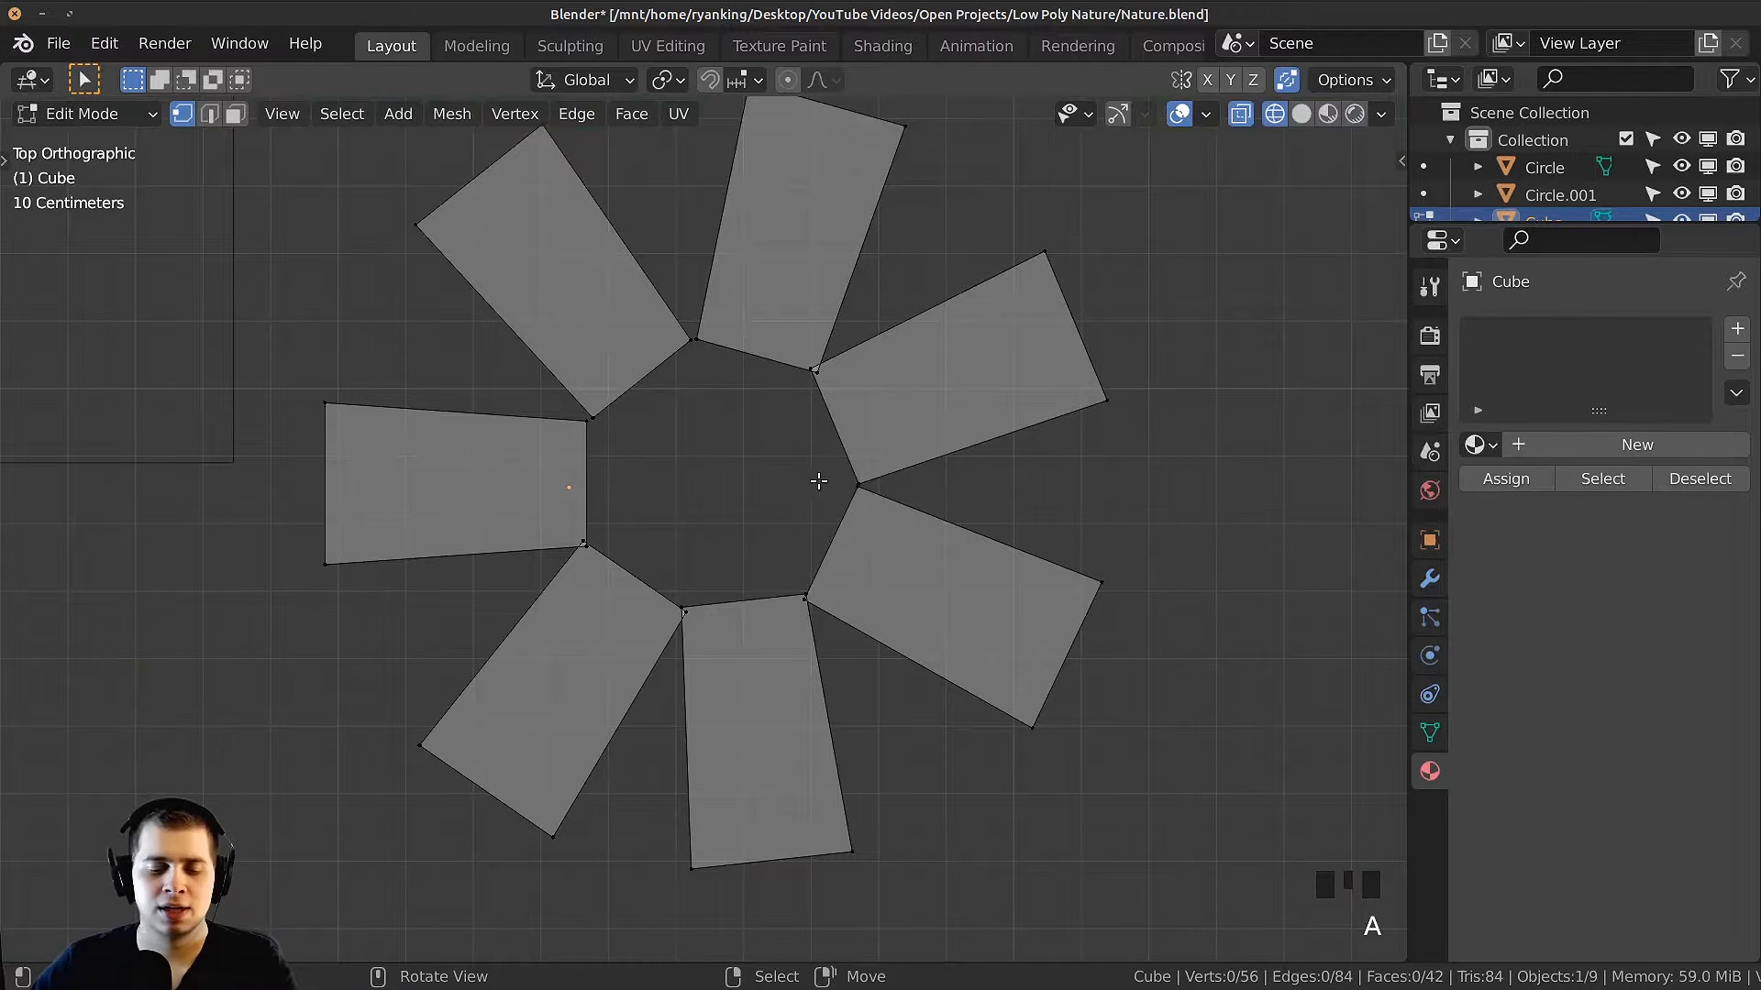
{"action": "key", "text": "c"}
{"action": "mouse_move", "coordinate": [786, 436]}
{"action": "left_mouse_down"}
{"action": "mouse_move", "coordinate": [746, 386]}
{"action": "mouse_move", "coordinate": [578, 492]}
{"action": "mouse_move", "coordinate": [741, 613]}
{"action": "mouse_move", "coordinate": [825, 452]}
{"action": "left_mouse_up"}
{"action": "right_click", "coordinate": [723, 473]}
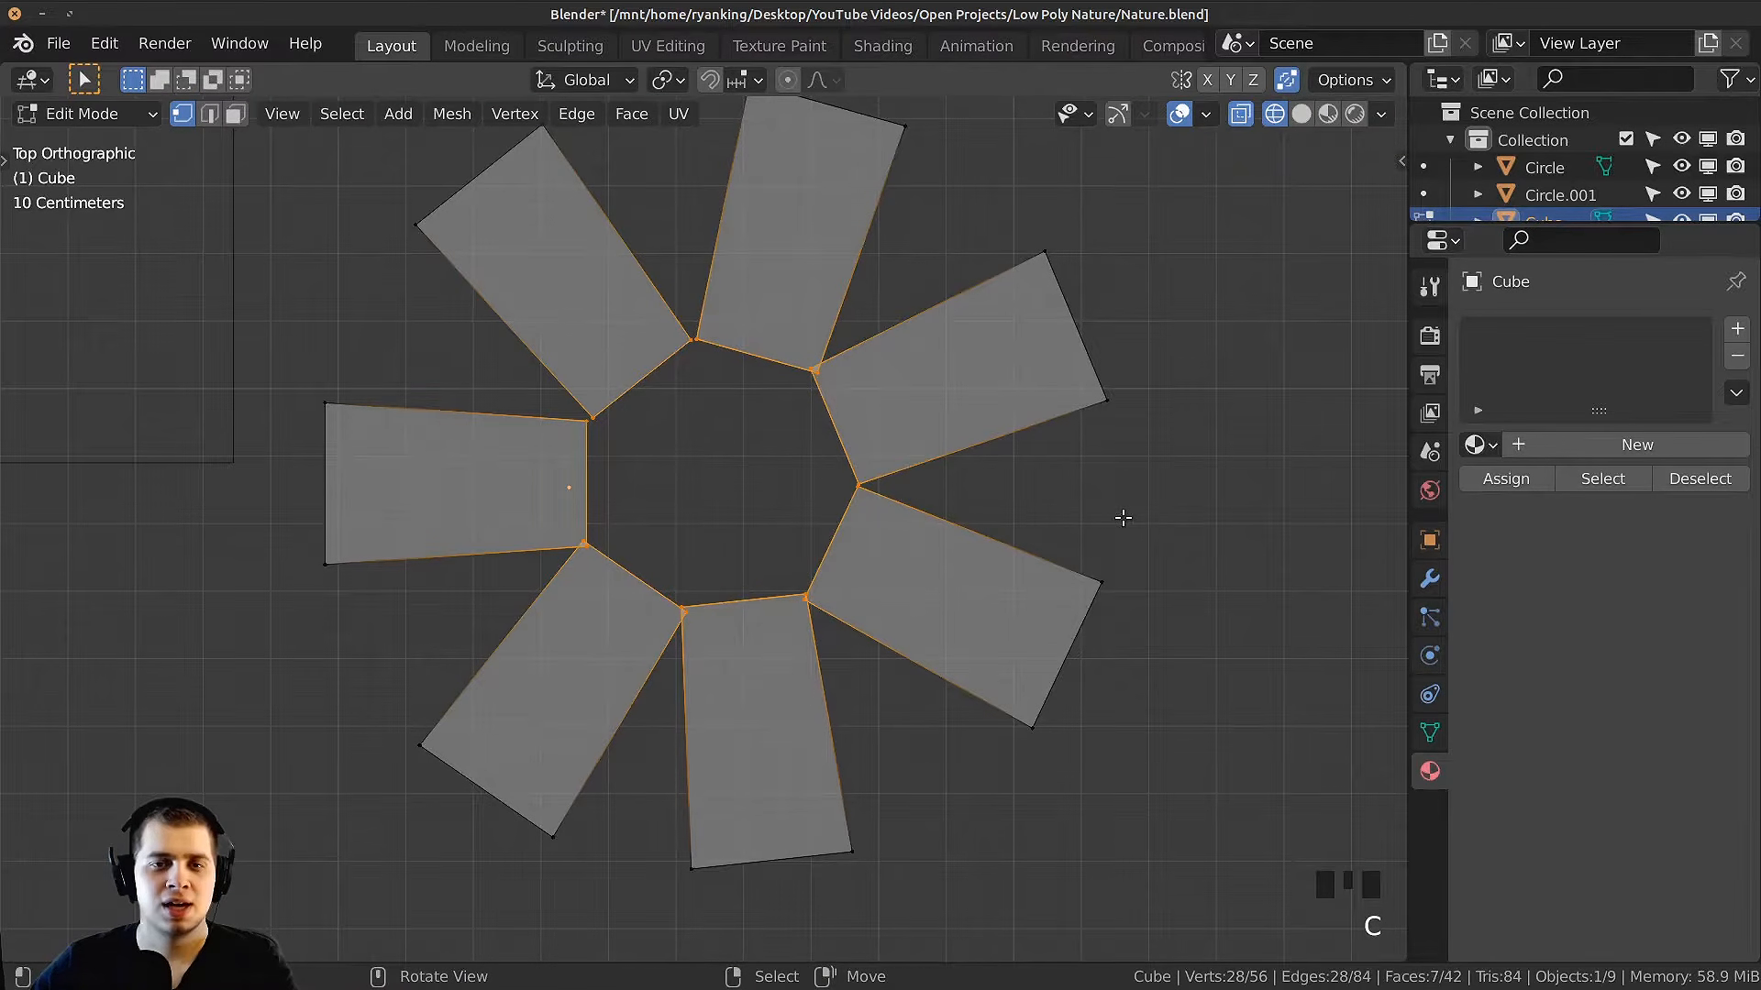
{"action": "key", "text": "s"}
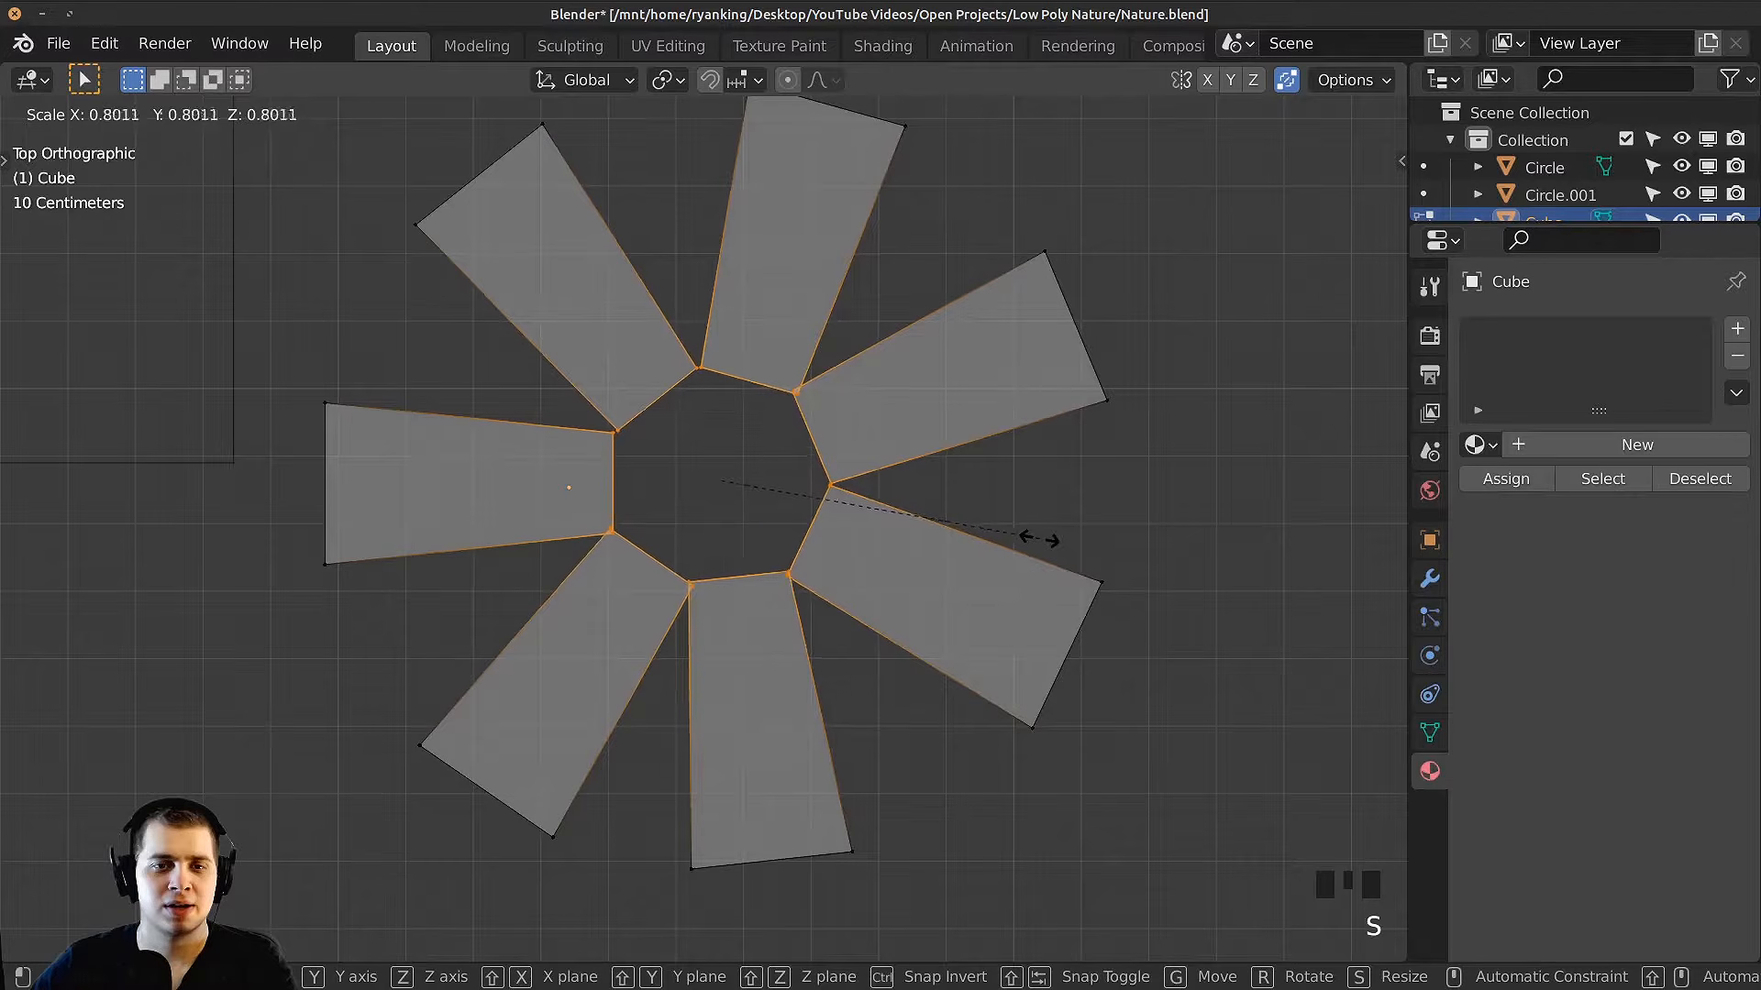
{"action": "left_click", "coordinate": [1044, 538]}
Step: Switch to solid shading and lower the selected inner-end vertices along Z so the petals slope down toward the center
{"action": "key", "text": "z"}
{"action": "key", "text": "Tab"}
{"action": "scroll", "coordinate": [1018, 596], "scroll_direction": "down", "scroll_amount": 3}
{"action": "middle_click_drag", "start_coordinate": [995, 619], "coordinate": [853, 518]}
{"action": "key", "text": "Tab"}
{"action": "scroll", "coordinate": [922, 397], "scroll_direction": "up", "scroll_amount": 2}
{"action": "key", "text": "g"}
{"action": "key", "text": "z"}
{"action": "left_click", "coordinate": [897, 501]}
Step: In the top view, add an eight-vertex circle at the center of the petal ring and scale it down
{"action": "key", "text": "Tab"}
{"action": "key", "text": "KP_7"}
{"action": "key", "text": "Tab"}
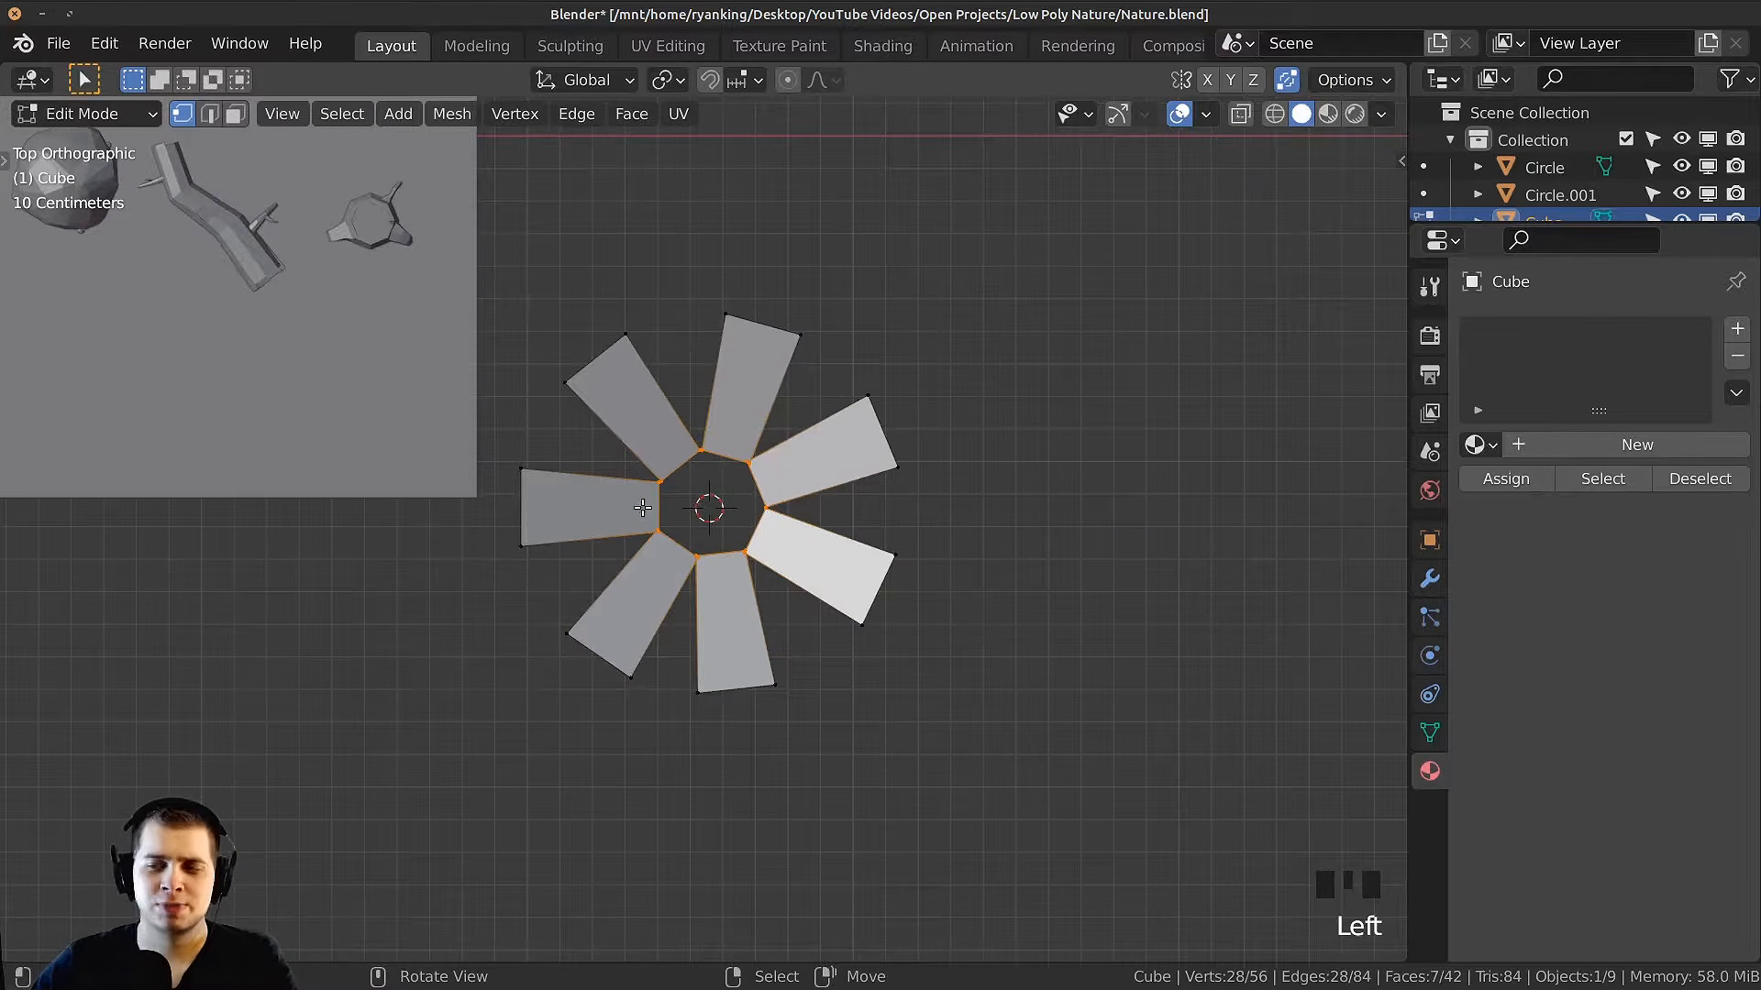
{"action": "scroll", "coordinate": [642, 508], "scroll_direction": "up", "scroll_amount": 4}
{"action": "key", "text": "shift+a"}
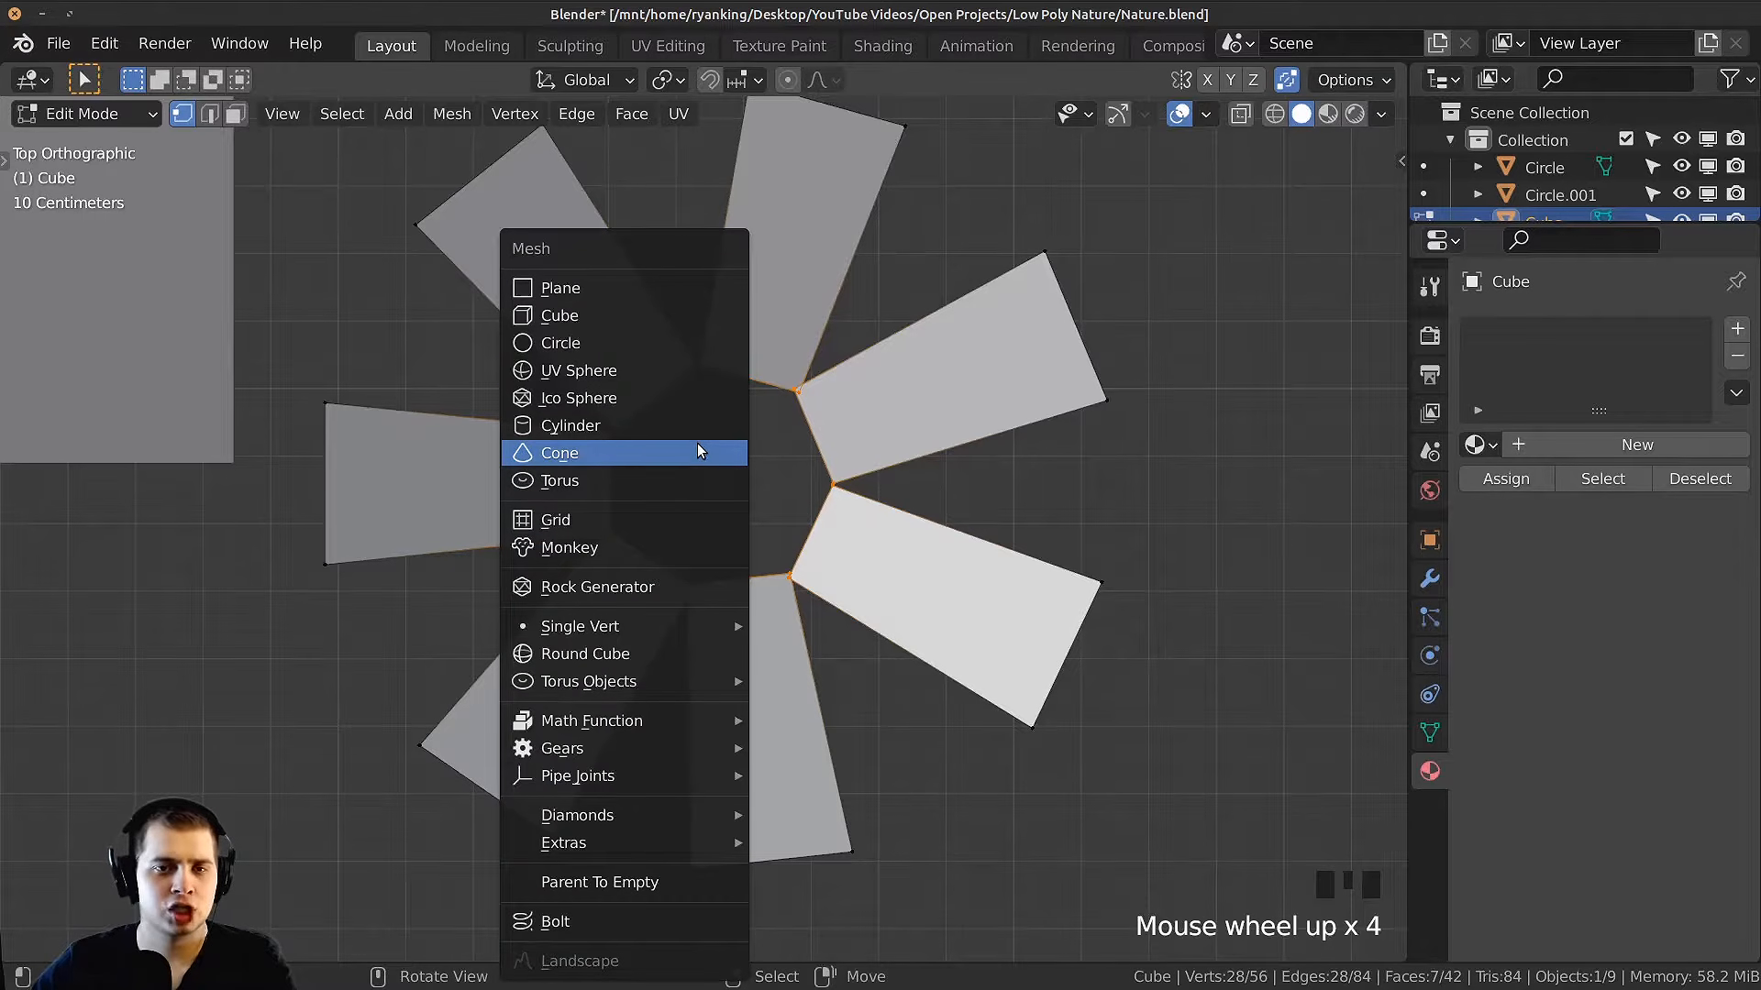
{"action": "left_click", "coordinate": [633, 343]}
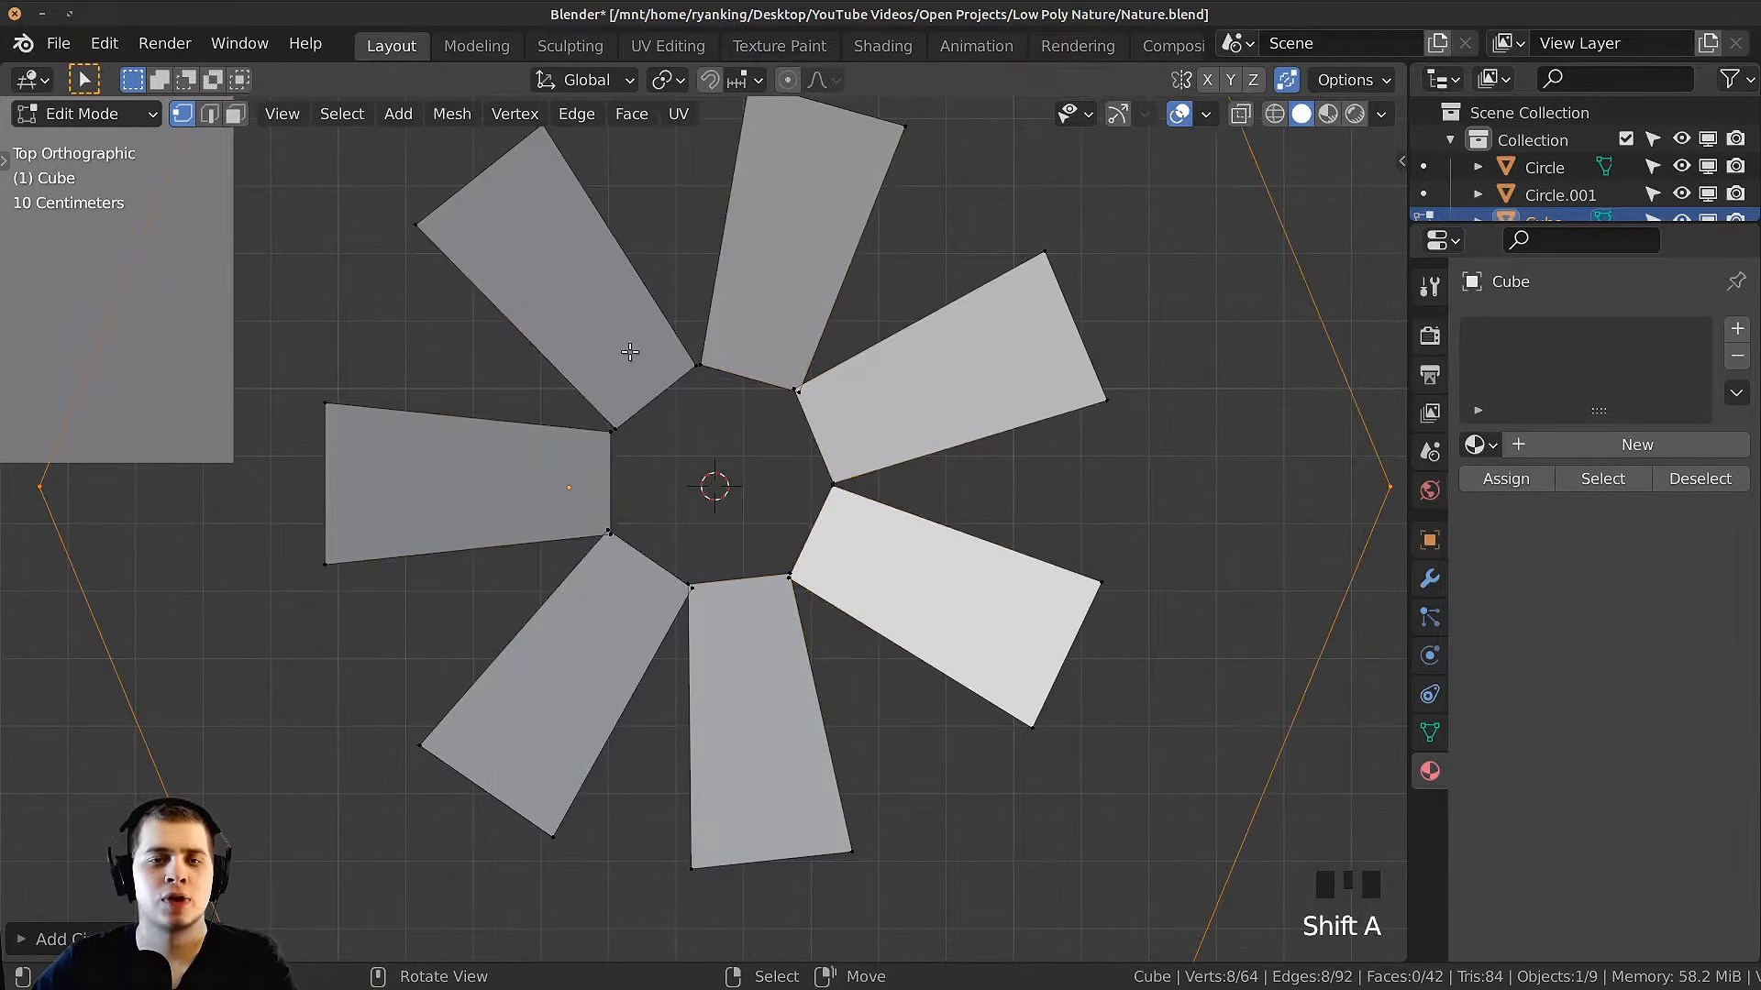
{"action": "scroll", "coordinate": [633, 343], "scroll_direction": "down", "scroll_amount": 4}
{"action": "key", "text": "s"}
{"action": "left_click", "coordinate": [844, 523]}
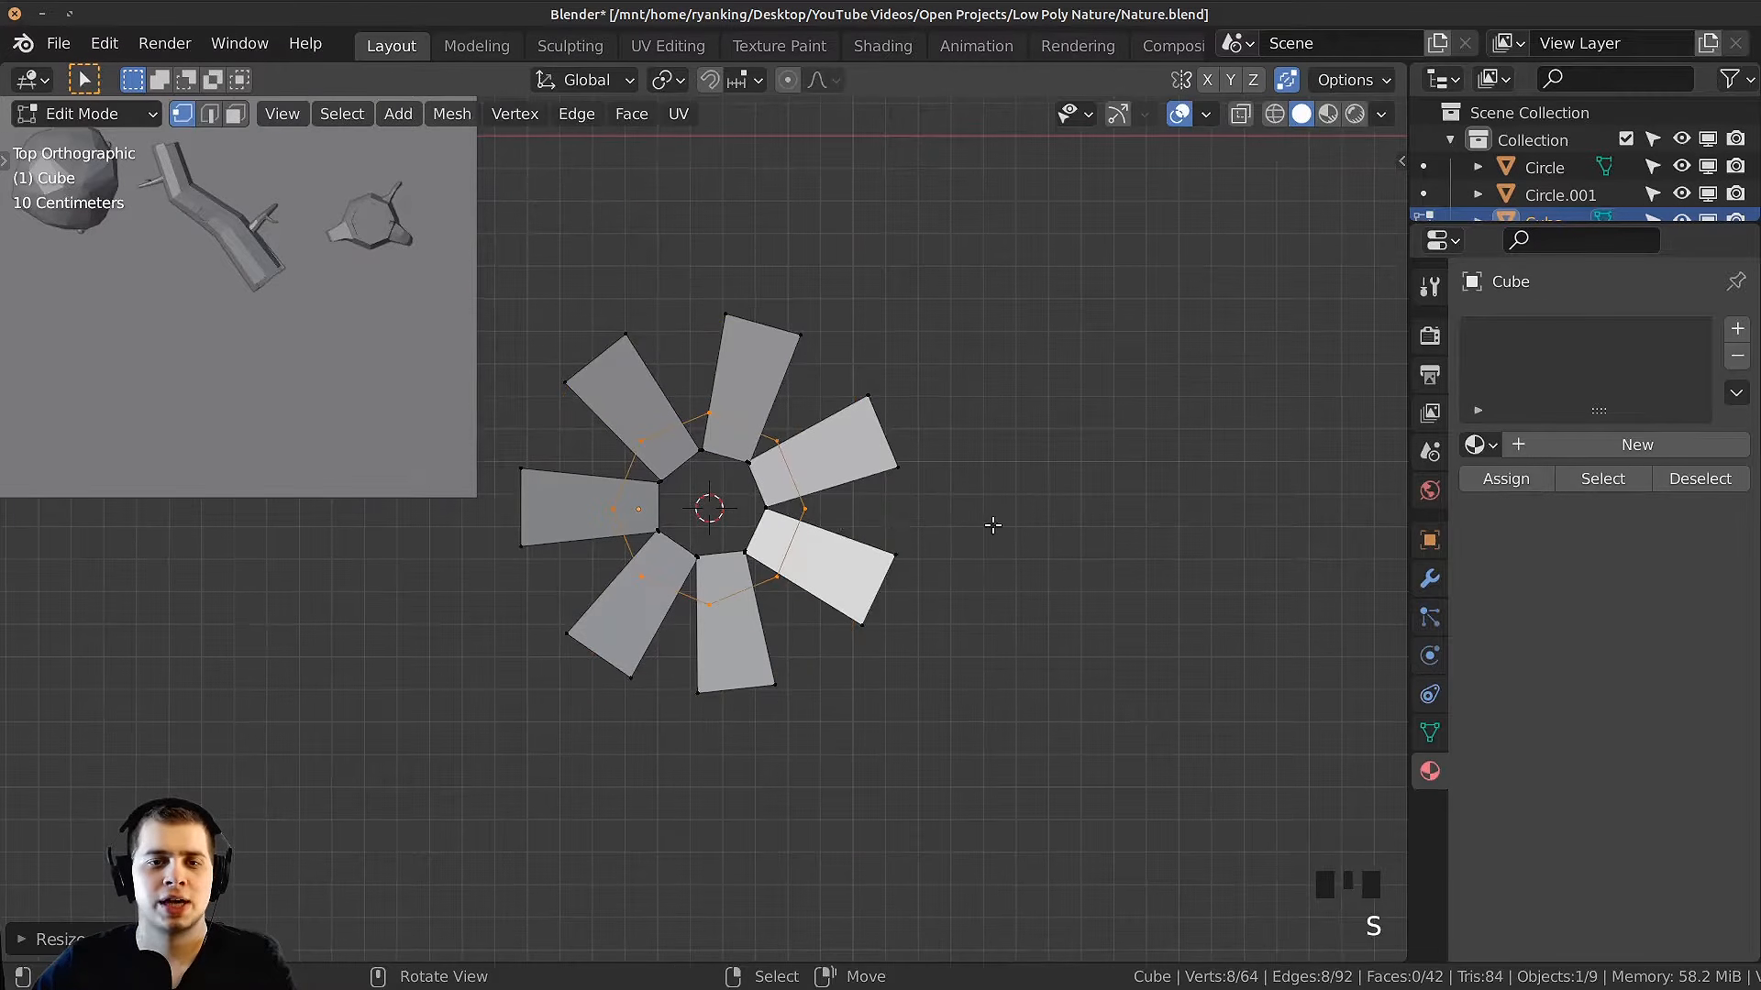
Step: Fine-tune the circle's size and position so it slightly overlaps the inner ends of the petals
{"action": "scroll", "coordinate": [994, 523], "scroll_direction": "up", "scroll_amount": 4}
{"action": "key", "text": "s"}
{"action": "left_click", "coordinate": [896, 520]}
{"action": "key", "text": "g"}
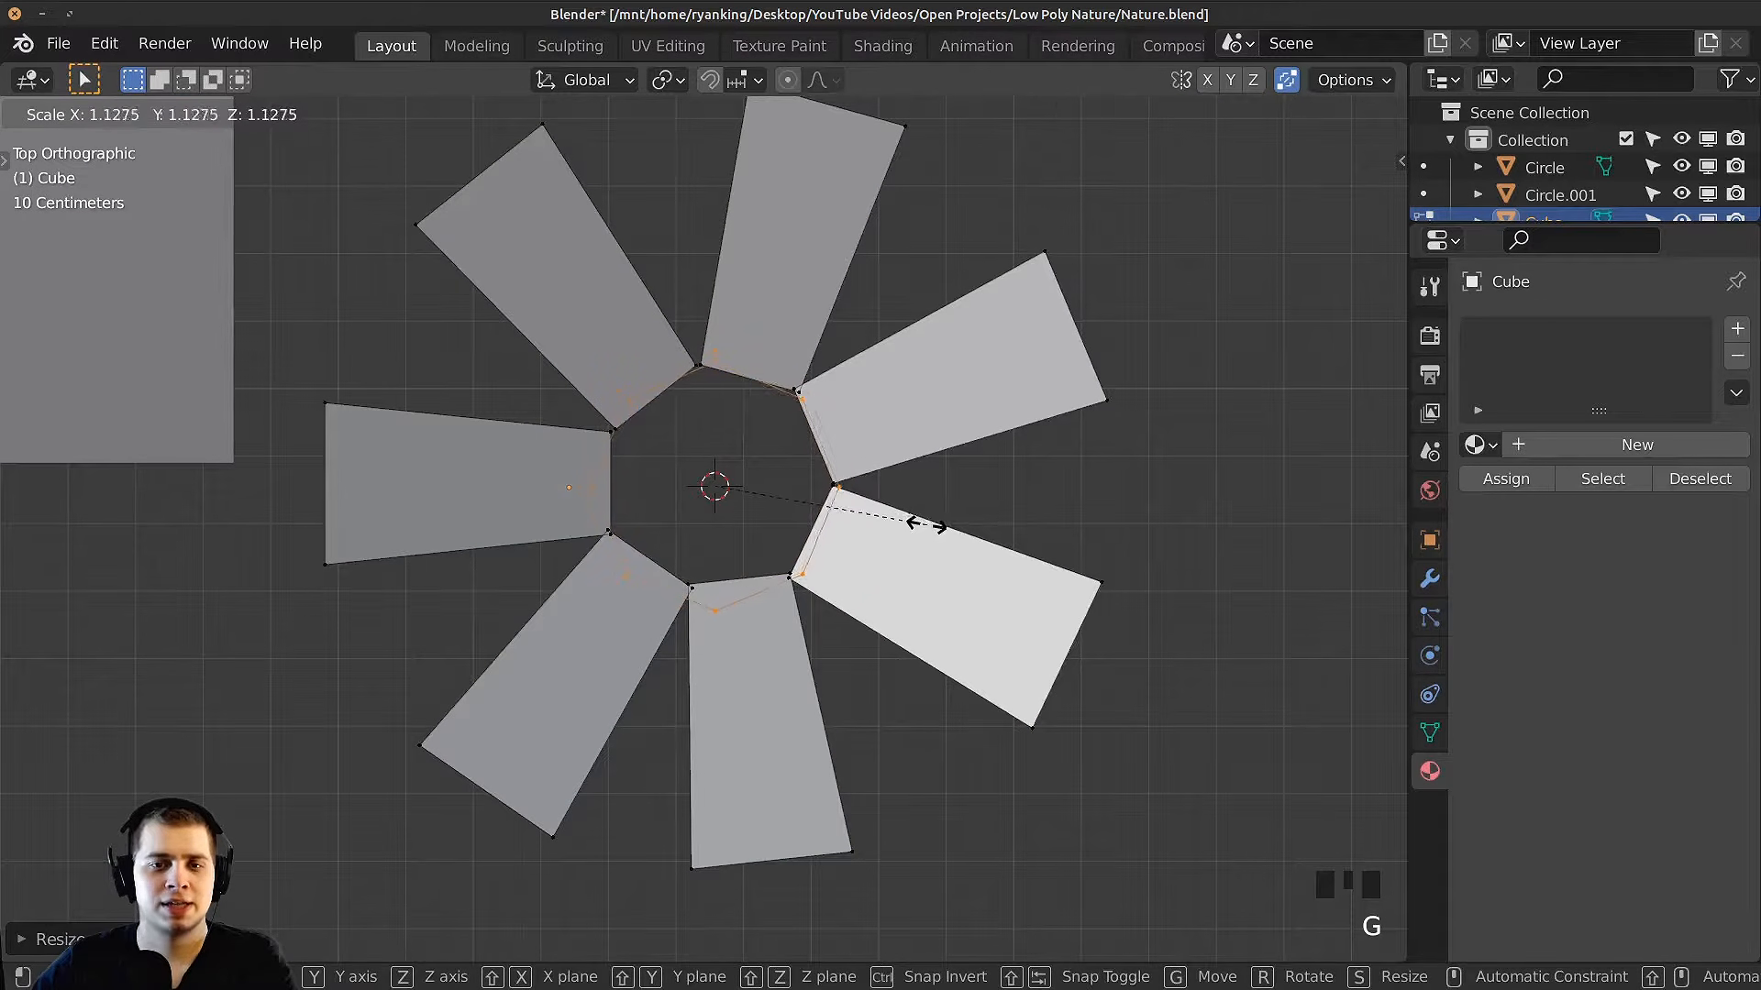
{"action": "left_click", "coordinate": [935, 523]}
{"action": "key", "text": "g"}
{"action": "left_click", "coordinate": [935, 520]}
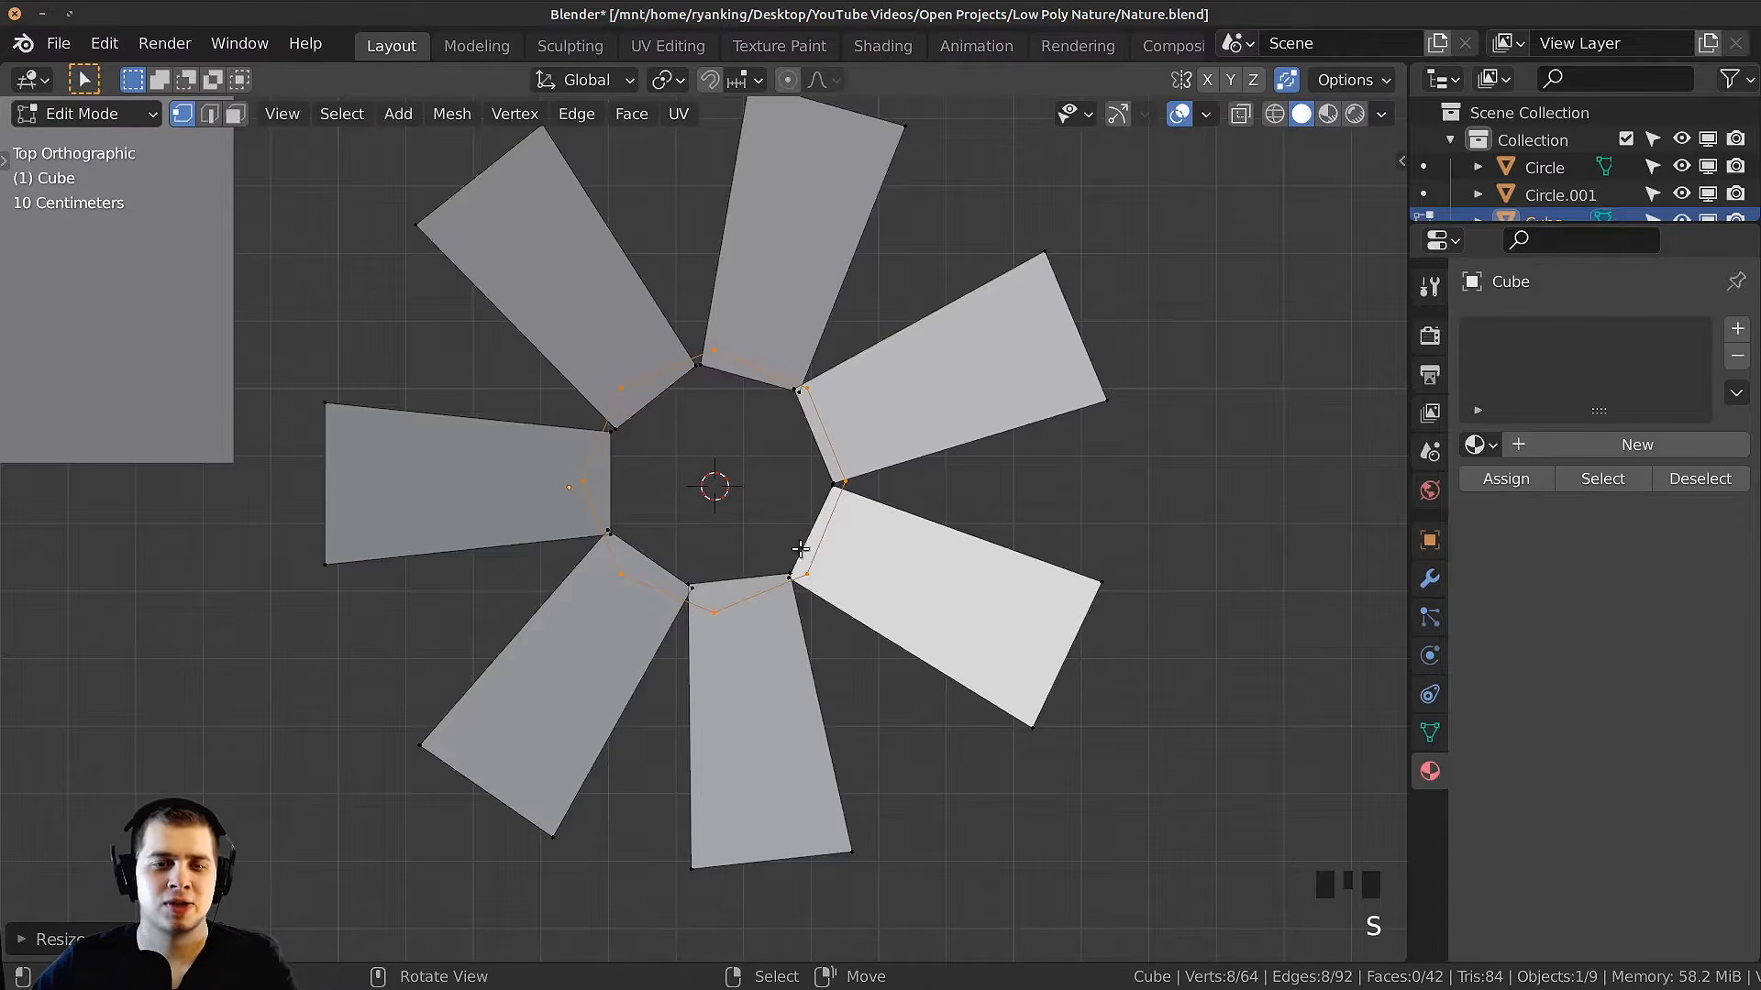
{"action": "key", "text": "s"}
{"action": "left_click", "coordinate": [1115, 572]}
Step: Move the circle down along Z by about 0.17 m, and adjust it to sit just below the petals' inner ends
{"action": "middle_click_drag", "start_coordinate": [858, 669], "coordinate": [855, 351]}
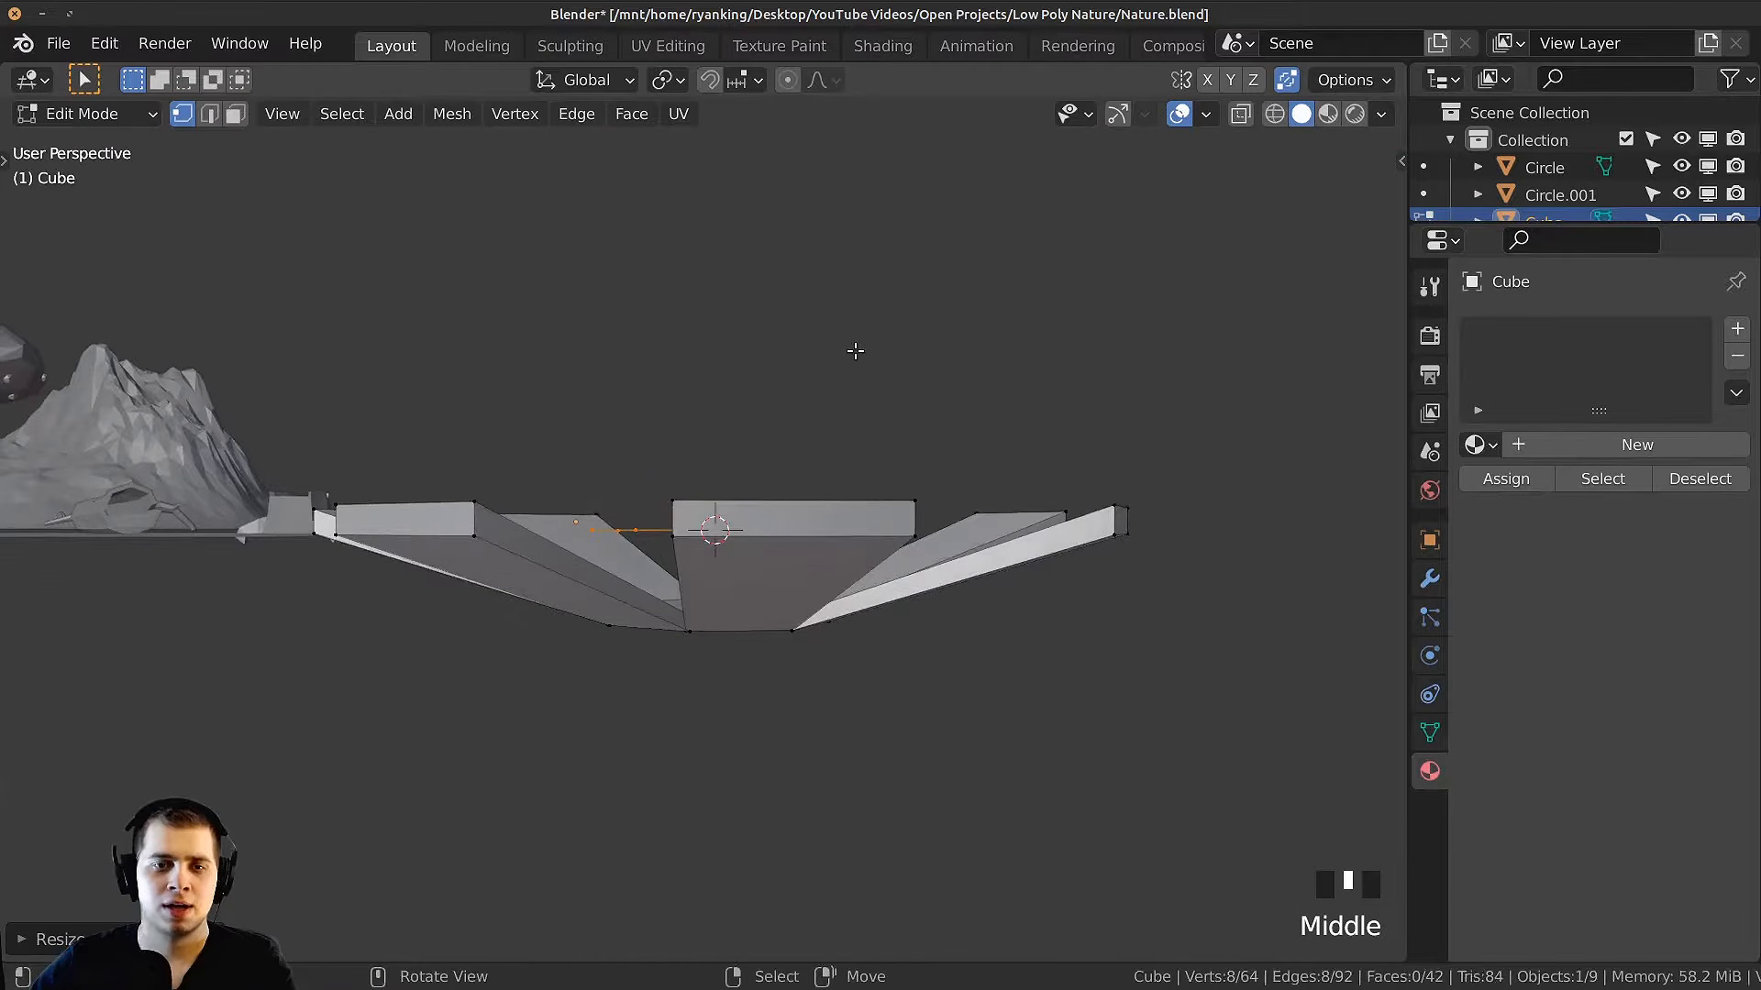
{"action": "key", "text": "g"}
{"action": "key", "text": "z"}
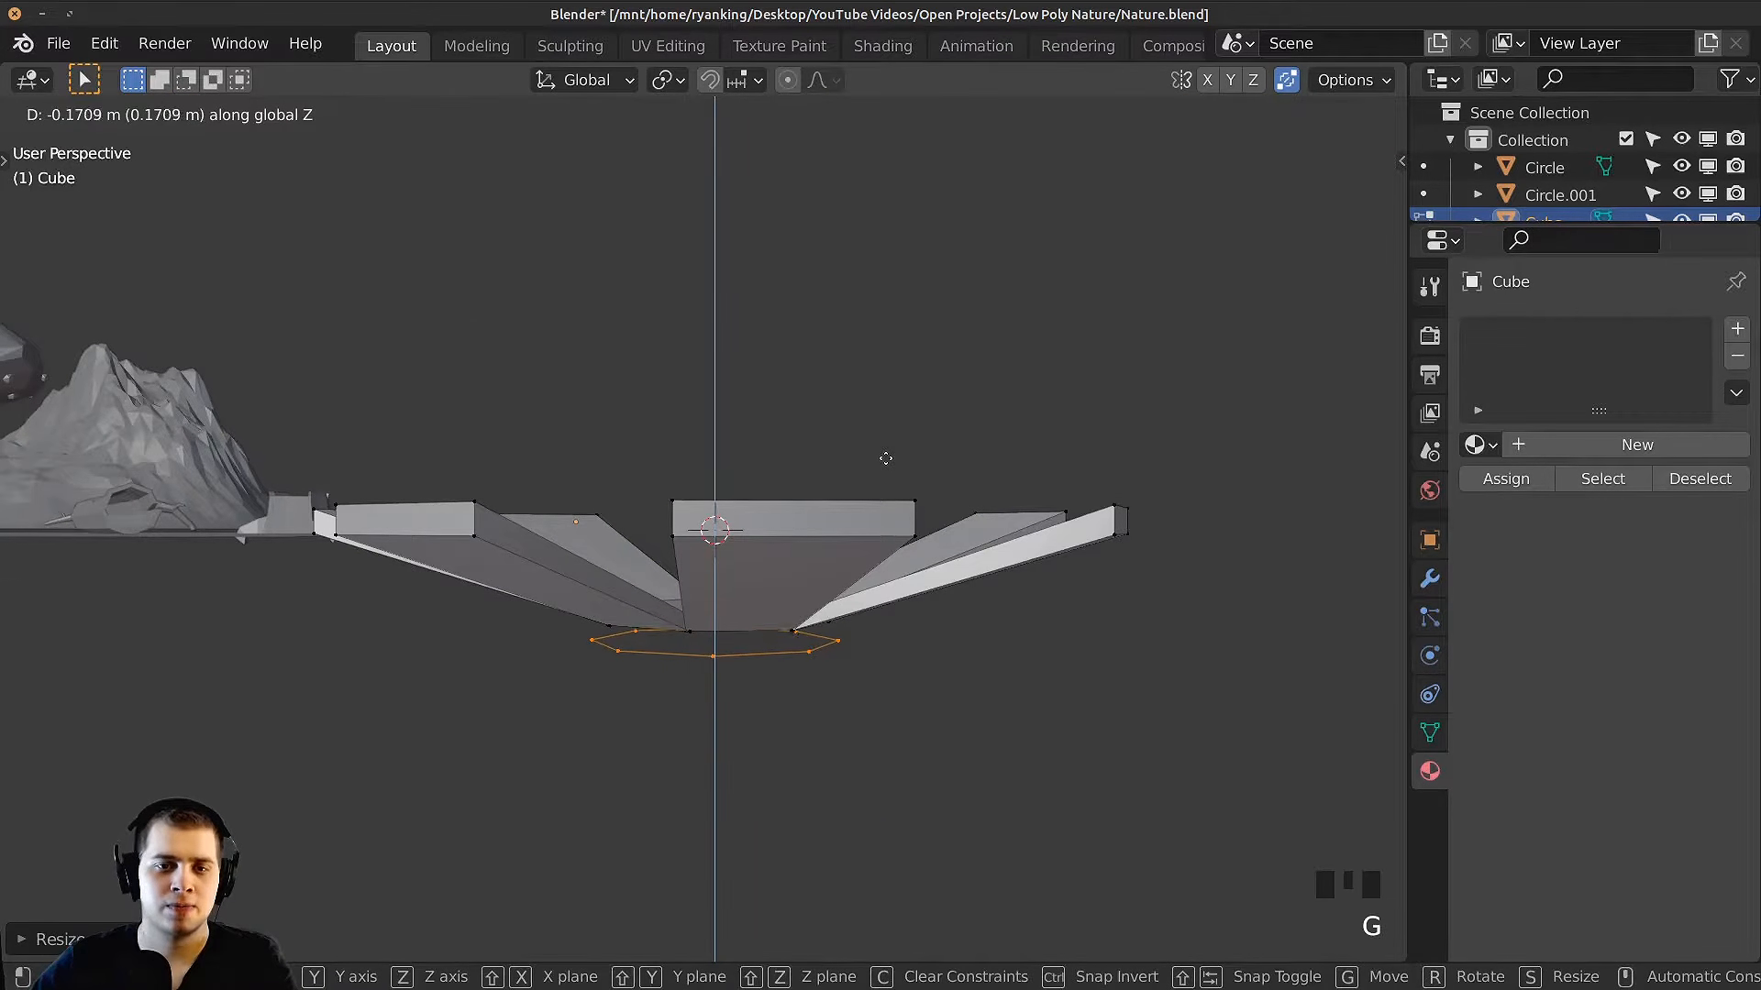
{"action": "left_click", "coordinate": [886, 458]}
{"action": "scroll", "coordinate": [890, 450], "scroll_direction": "up", "scroll_amount": 3}
{"action": "key", "text": "g"}
{"action": "left_click", "coordinate": [884, 478]}
Step: Fill the circle with a face and extrude it upward through the petals' inner ends to form a thick central disc
{"action": "key", "text": "f"}
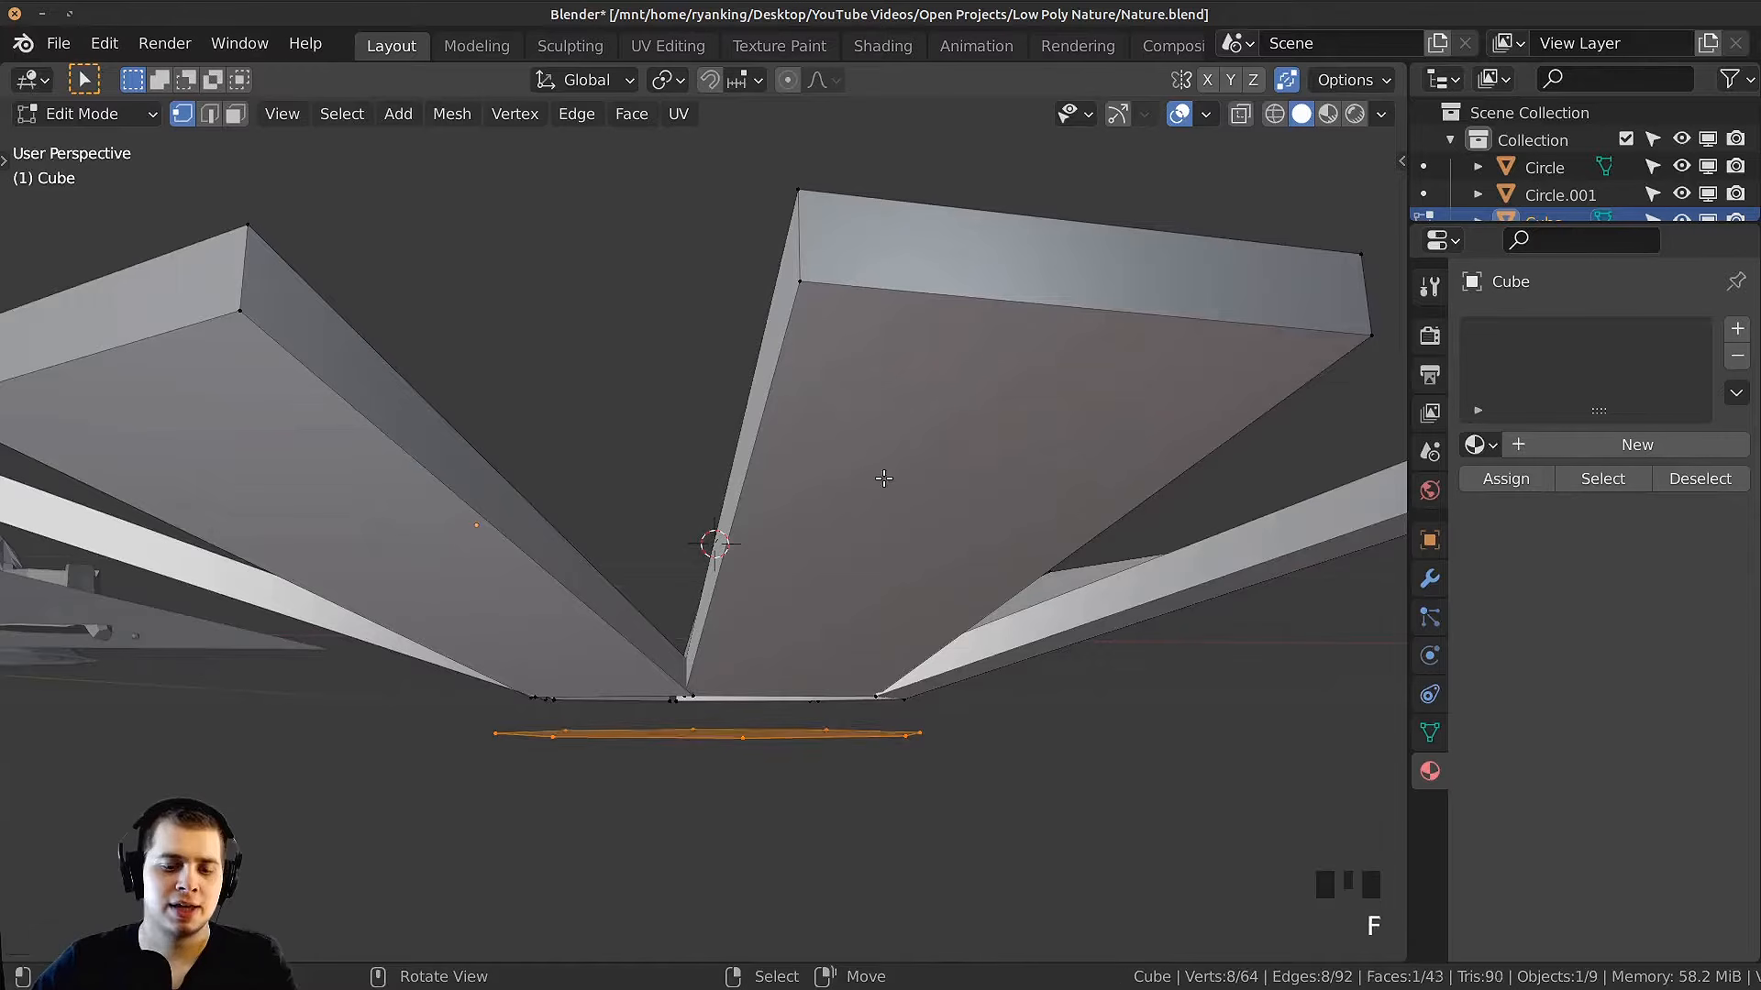
{"action": "middle_click_drag", "start_coordinate": [883, 478], "coordinate": [978, 428]}
{"action": "key", "text": "e"}
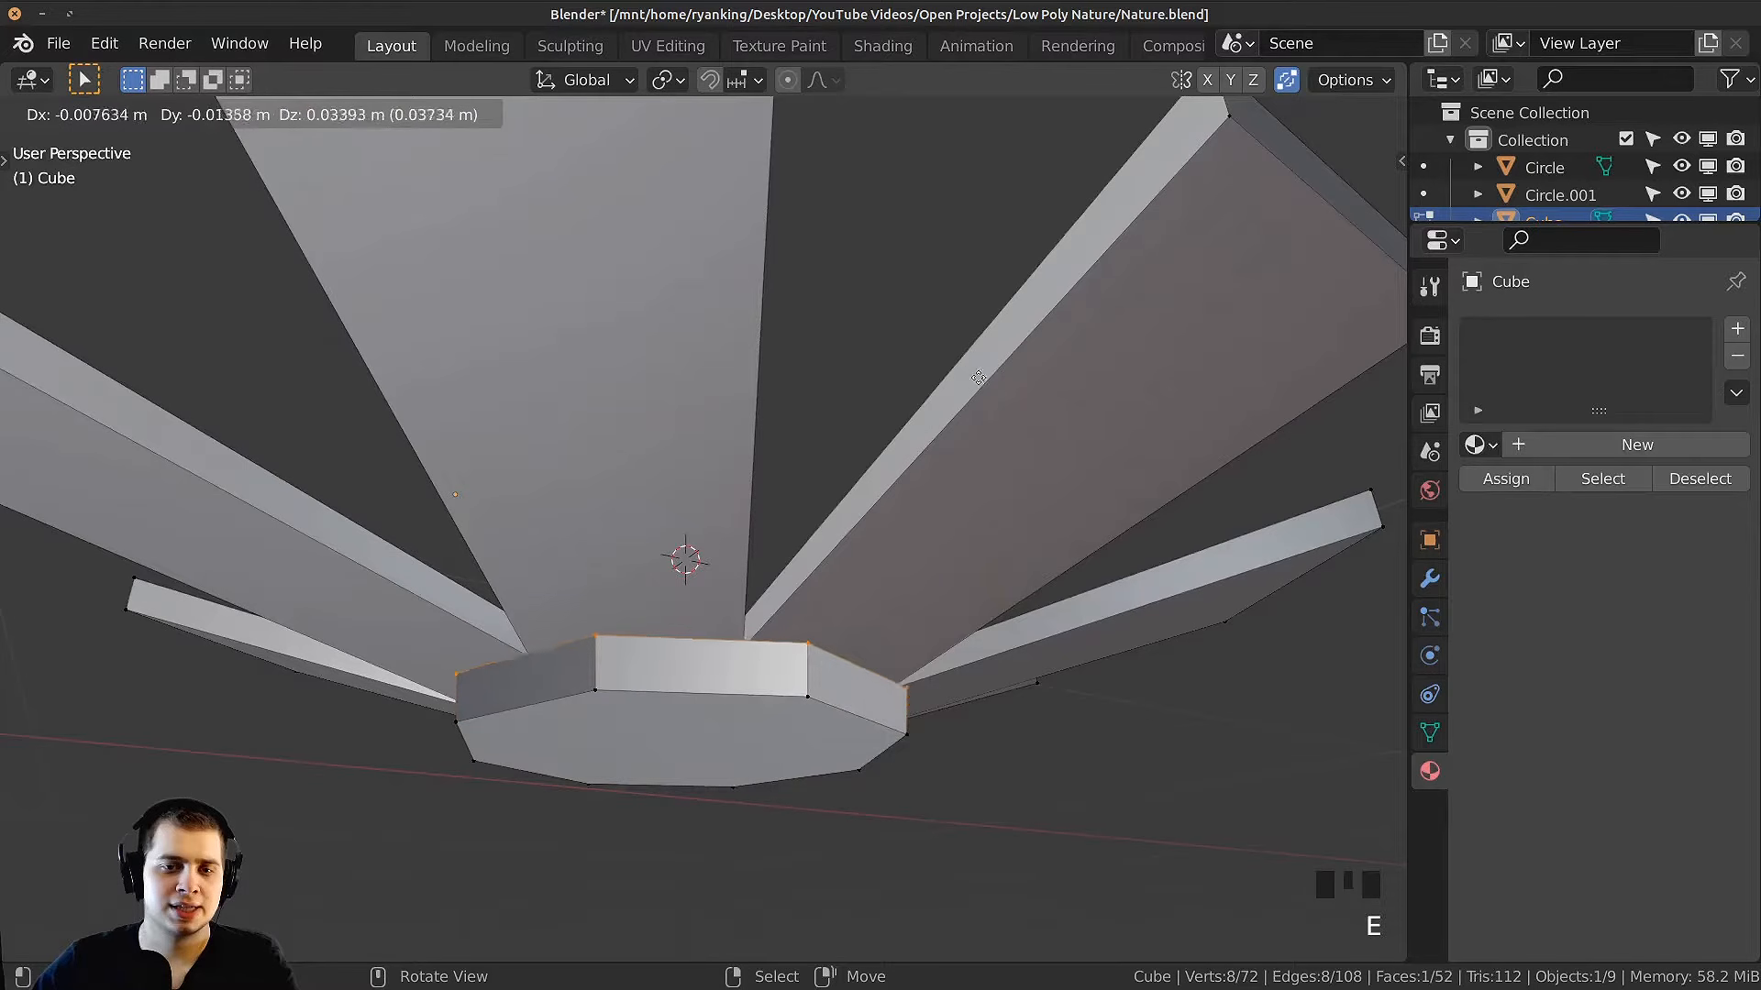
{"action": "left_click", "coordinate": [976, 342]}
{"action": "scroll", "coordinate": [982, 523], "scroll_direction": "up", "scroll_amount": 2}
{"action": "middle_click_drag", "start_coordinate": [976, 342], "coordinate": [1068, 570]}
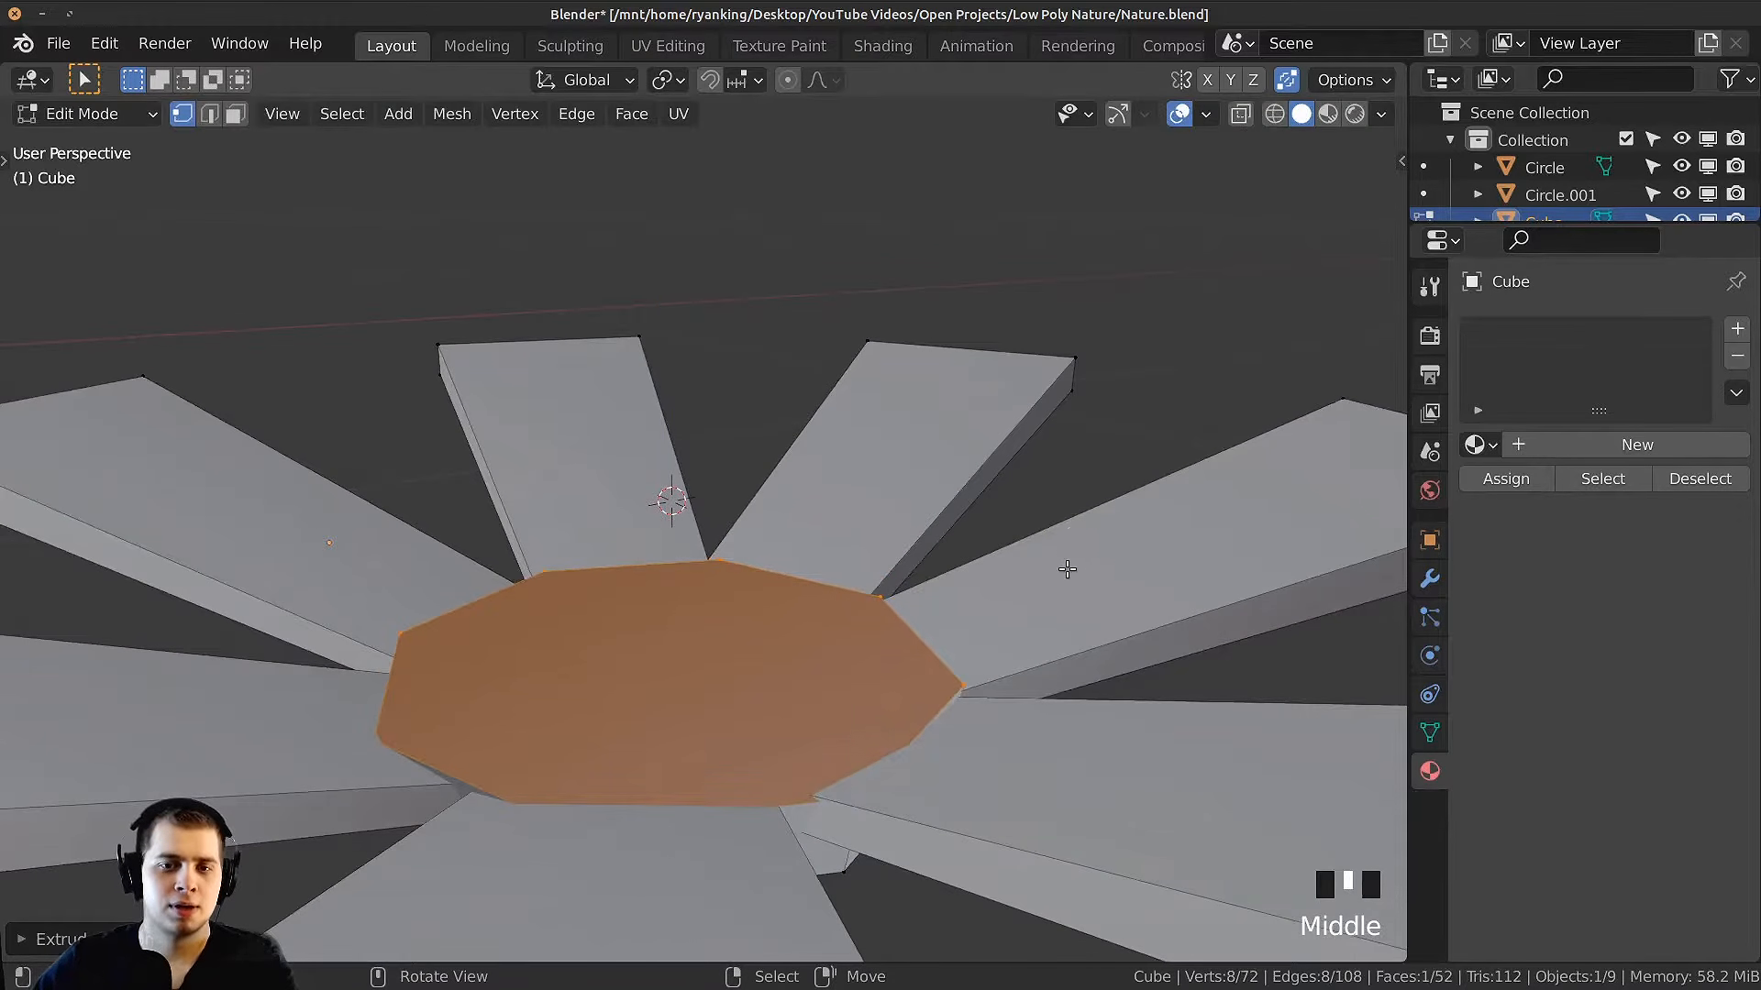
Step: Extrude the disc's top face upward twice, scaling it inward after each extrusion to form a faceted dome
{"action": "key", "text": "e"}
{"action": "left_click", "coordinate": [1068, 530]}
{"action": "key", "text": "s"}
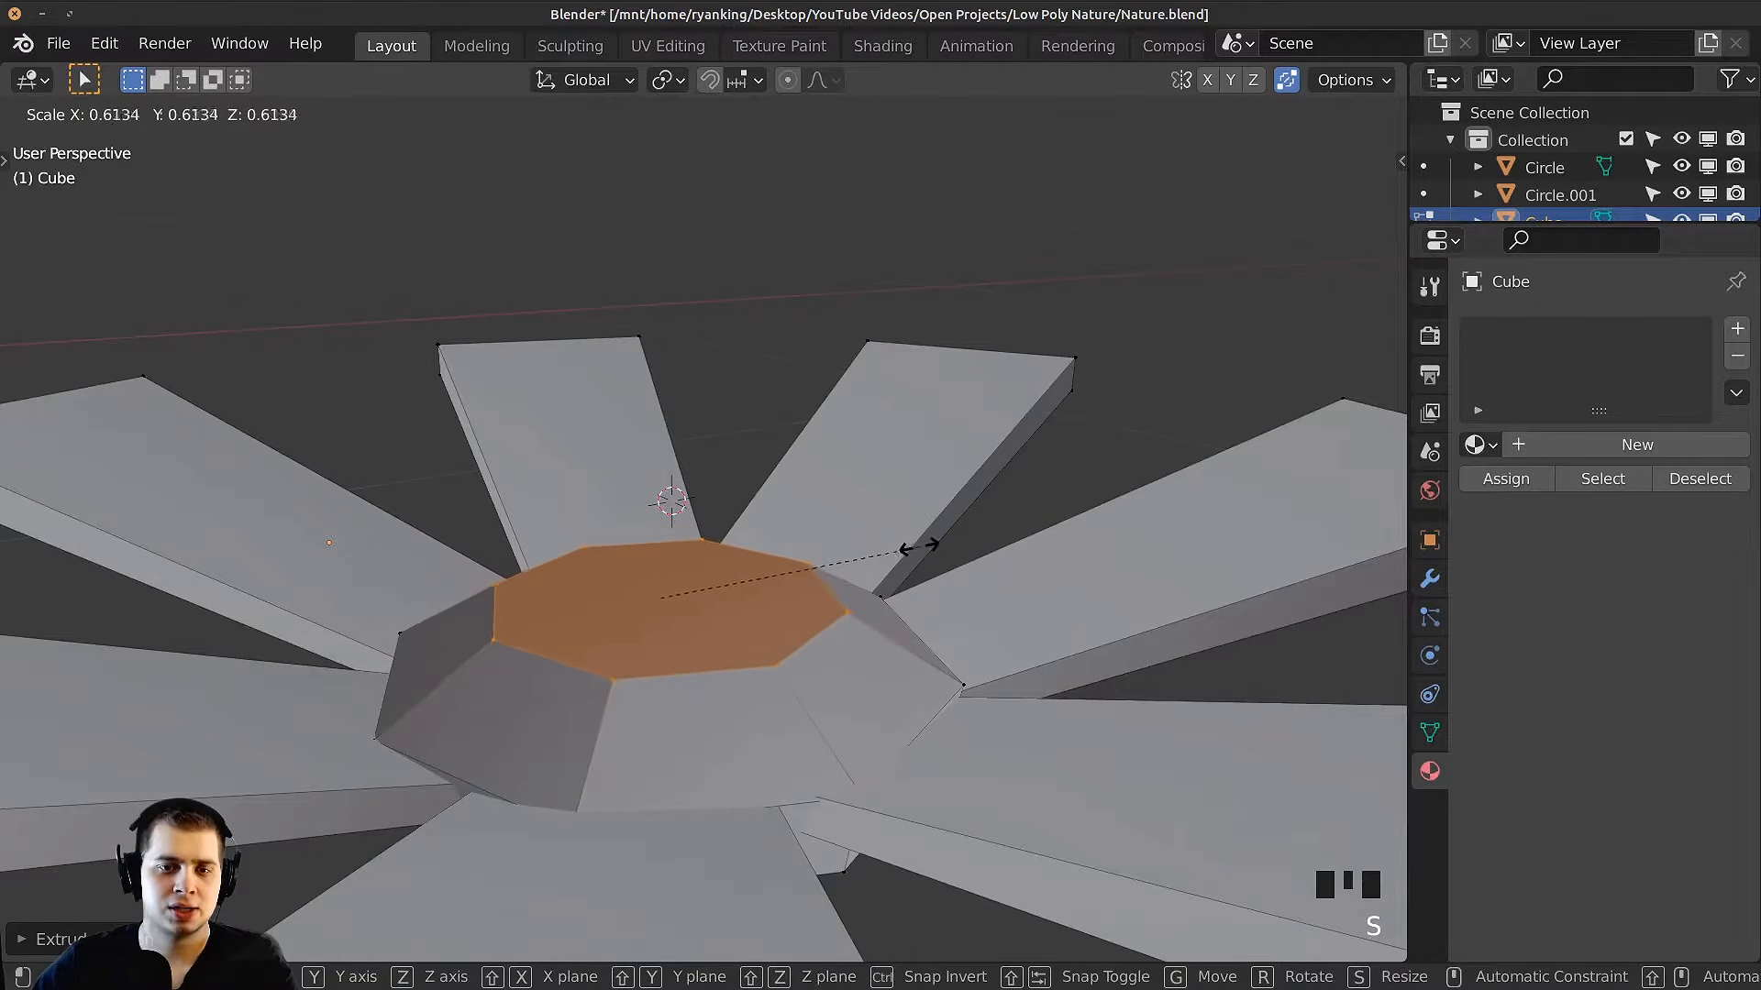
{"action": "left_click", "coordinate": [953, 541]}
{"action": "key", "text": "e"}
{"action": "left_click", "coordinate": [971, 537]}
{"action": "key", "text": "s"}
{"action": "left_click", "coordinate": [865, 542]}
{"action": "scroll", "coordinate": [728, 484], "scroll_direction": "down", "scroll_amount": 5}
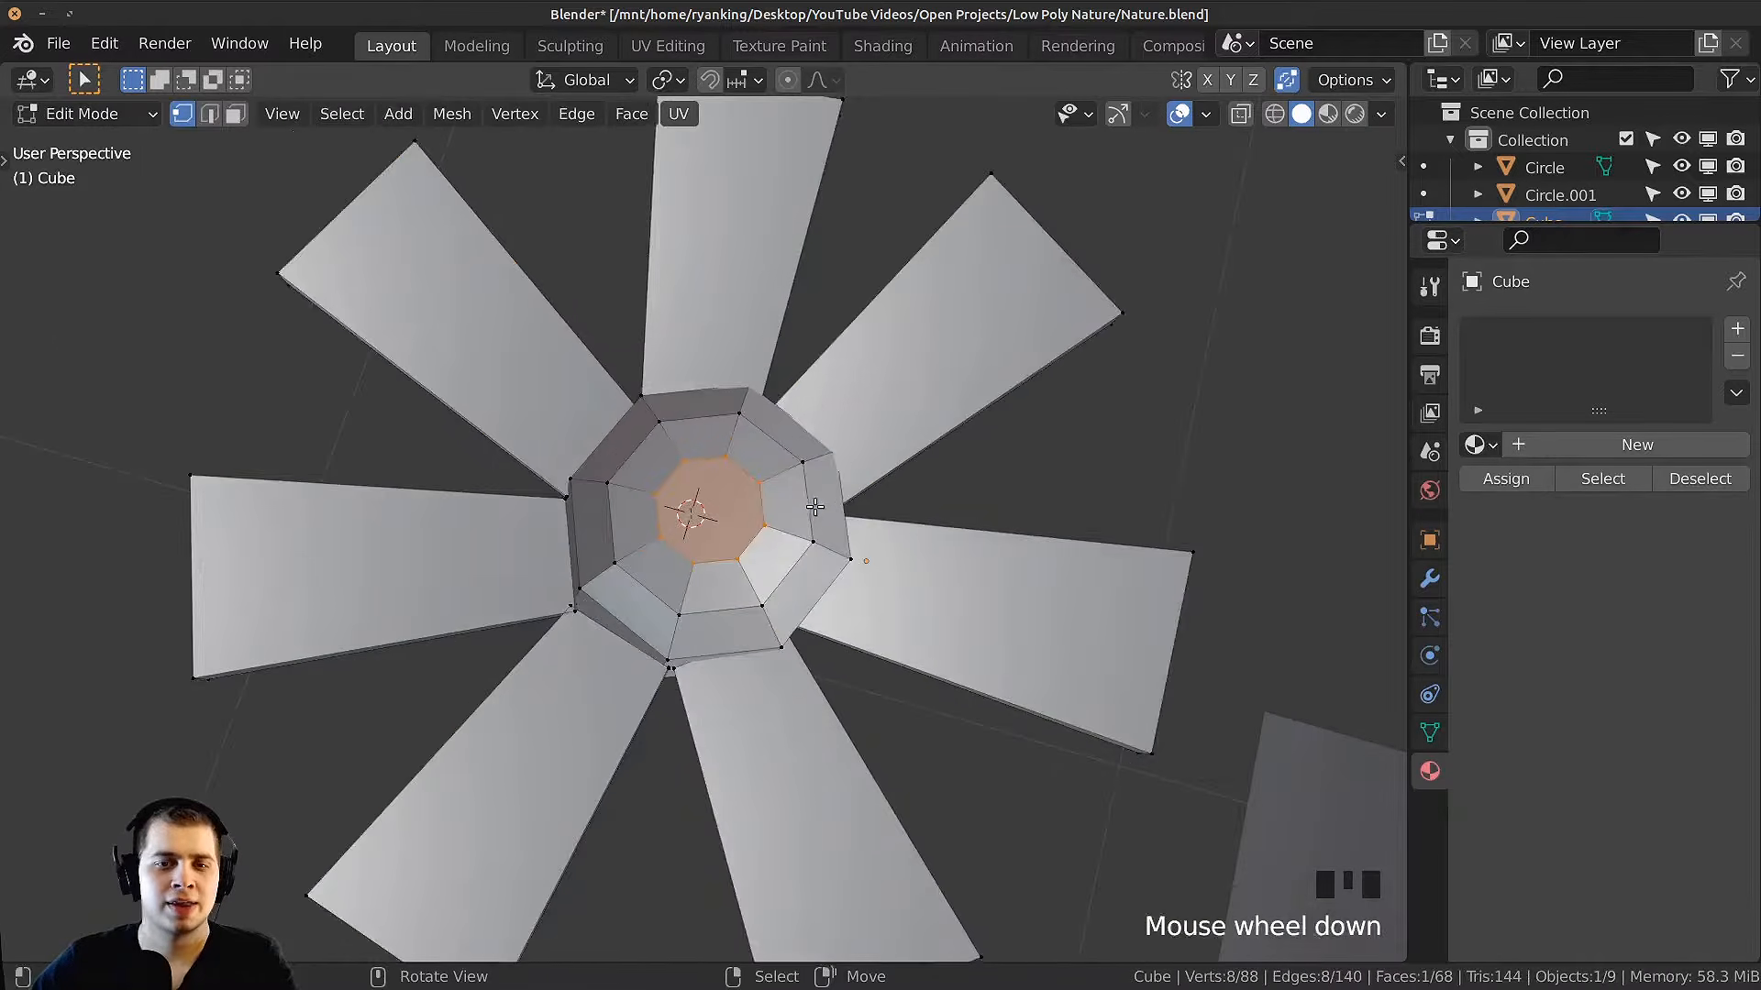
Step: Select the entire flower mesh and recalculate its normals to face outside
{"action": "key", "text": "Tab"}
{"action": "key", "text": "Tab"}
{"action": "middle_click_drag", "start_coordinate": [729, 484], "coordinate": [986, 331]}
{"action": "key", "text": "a"}
{"action": "key", "text": "a"}
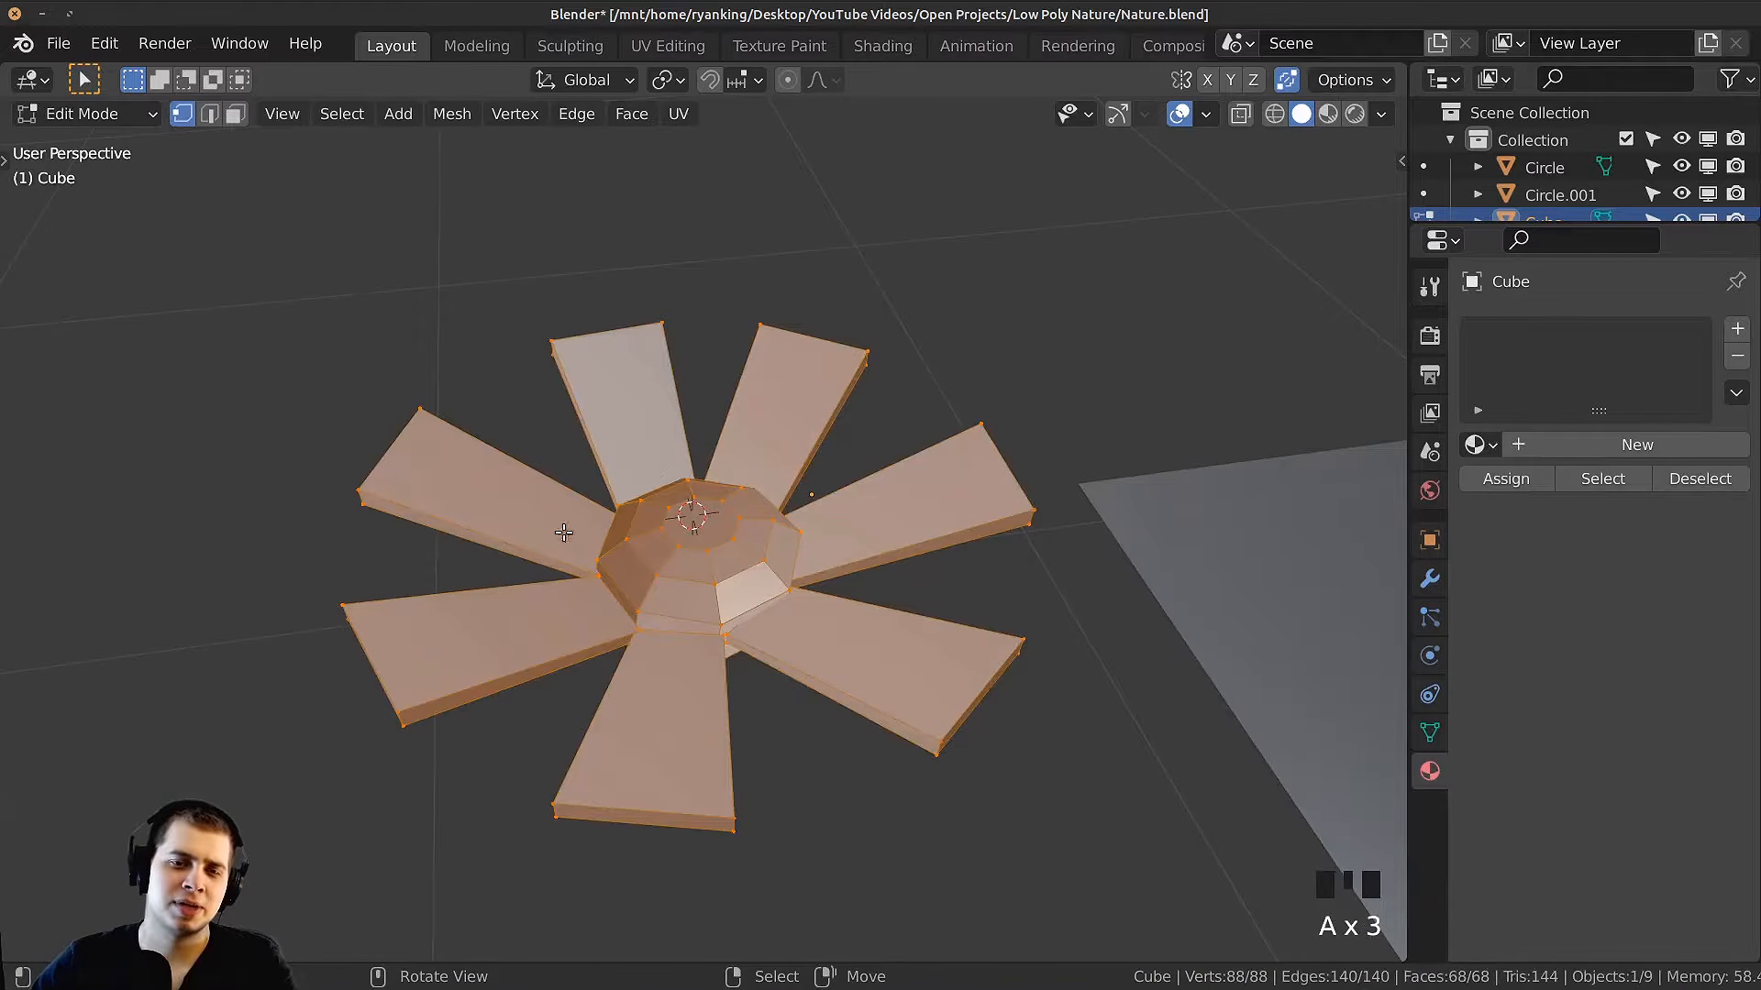
{"action": "key", "text": "shift+n"}
Step: Extrude the disc's bottom face slightly downward and scale it inward to taper the underside
{"action": "middle_click_drag", "start_coordinate": [916, 409], "coordinate": [751, 405]}
{"action": "middle_click_drag", "start_coordinate": [807, 587], "coordinate": [794, 495]}
{"action": "key", "text": "Tab"}
{"action": "scroll", "coordinate": [746, 614], "scroll_direction": "down", "scroll_amount": 1}
{"action": "scroll", "coordinate": [777, 596], "scroll_direction": "up", "scroll_amount": 5}
{"action": "key", "text": "Tab"}
{"action": "middle_click_drag", "start_coordinate": [1000, 596], "coordinate": [1069, 579]}
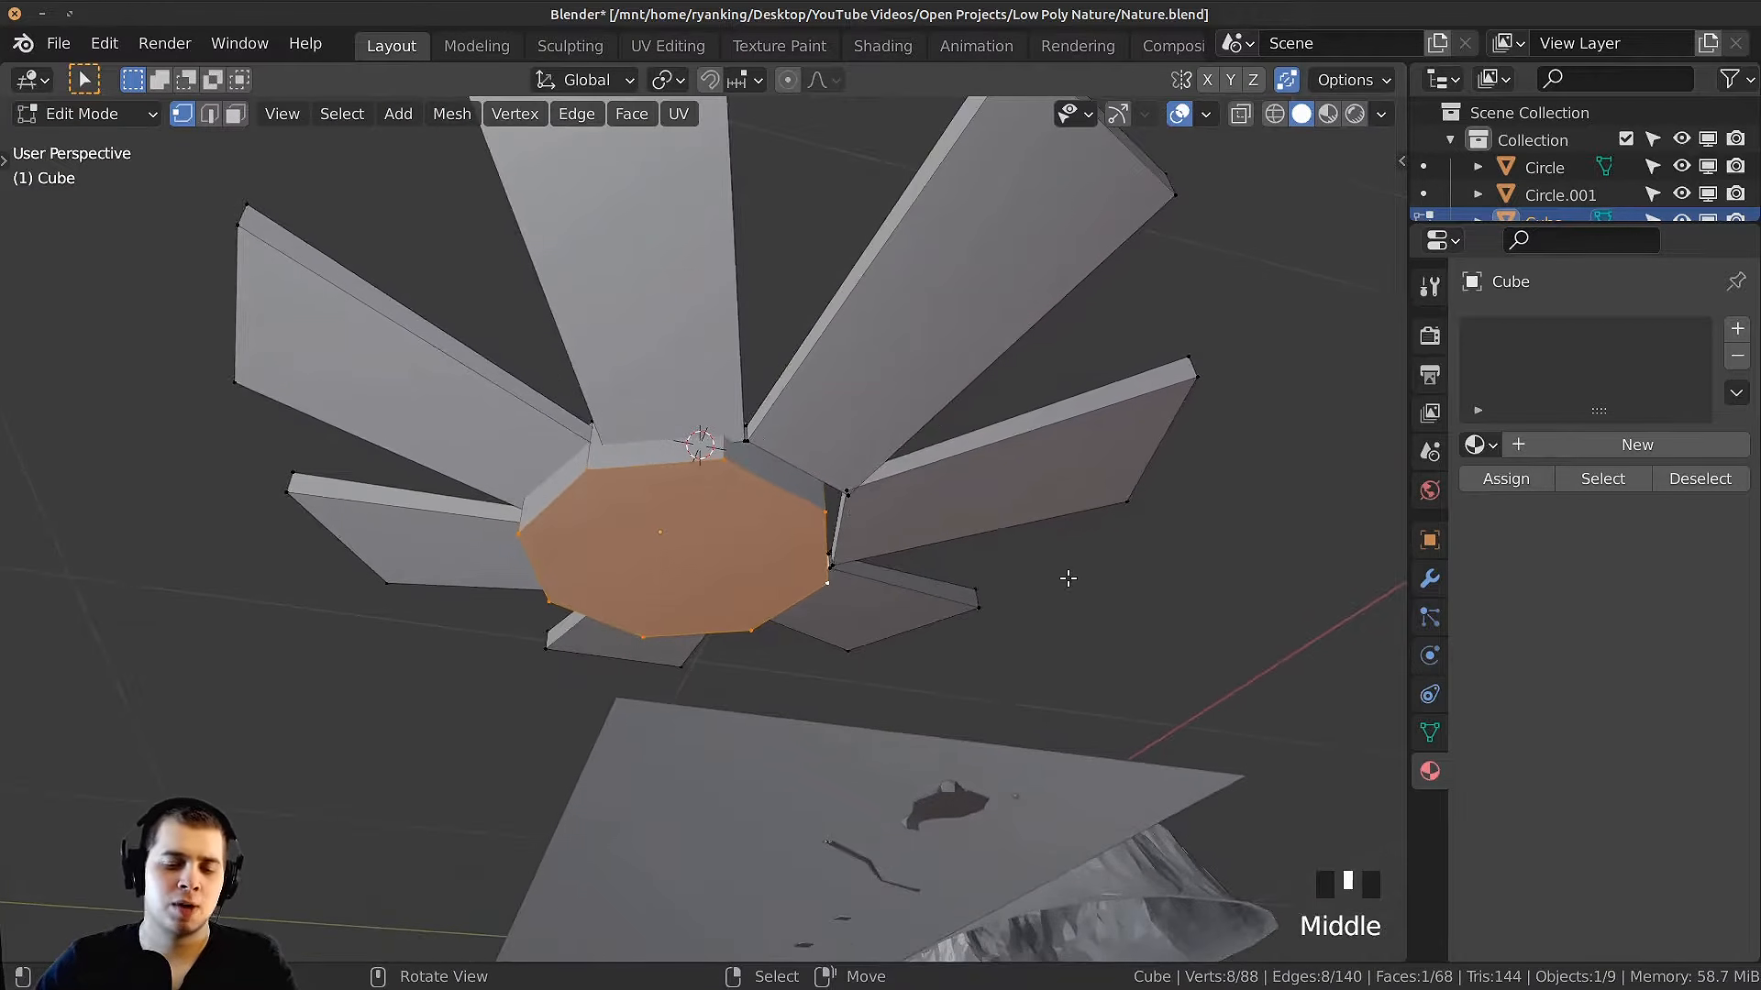
{"action": "scroll", "coordinate": [1068, 579], "scroll_direction": "up", "scroll_amount": 1}
{"action": "key", "text": "e"}
{"action": "left_click", "coordinate": [1118, 601]}
{"action": "key", "text": "s"}
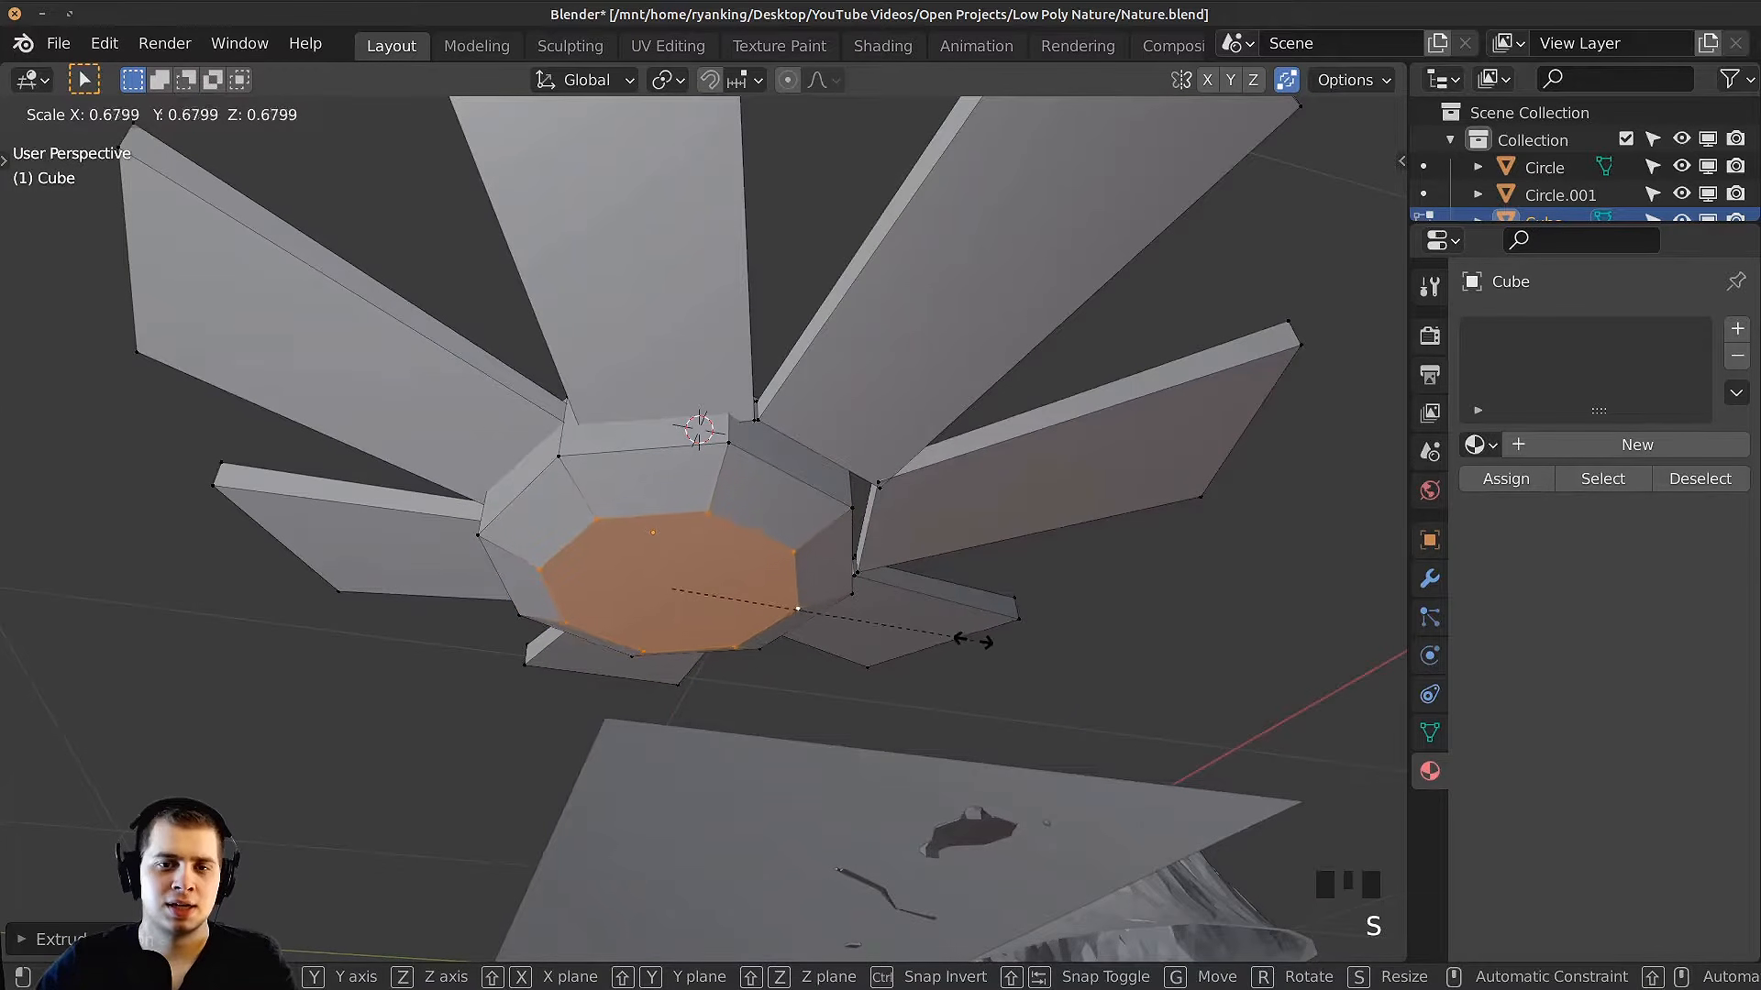
{"action": "left_click", "coordinate": [954, 642]}
{"action": "key", "text": "s"}
{"action": "left_click", "coordinate": [929, 642]}
Step: In the front view, extrude the tapered underside again and scale it to about 0.48, then fine-tune it to stem width
{"action": "key", "text": "KP_1"}
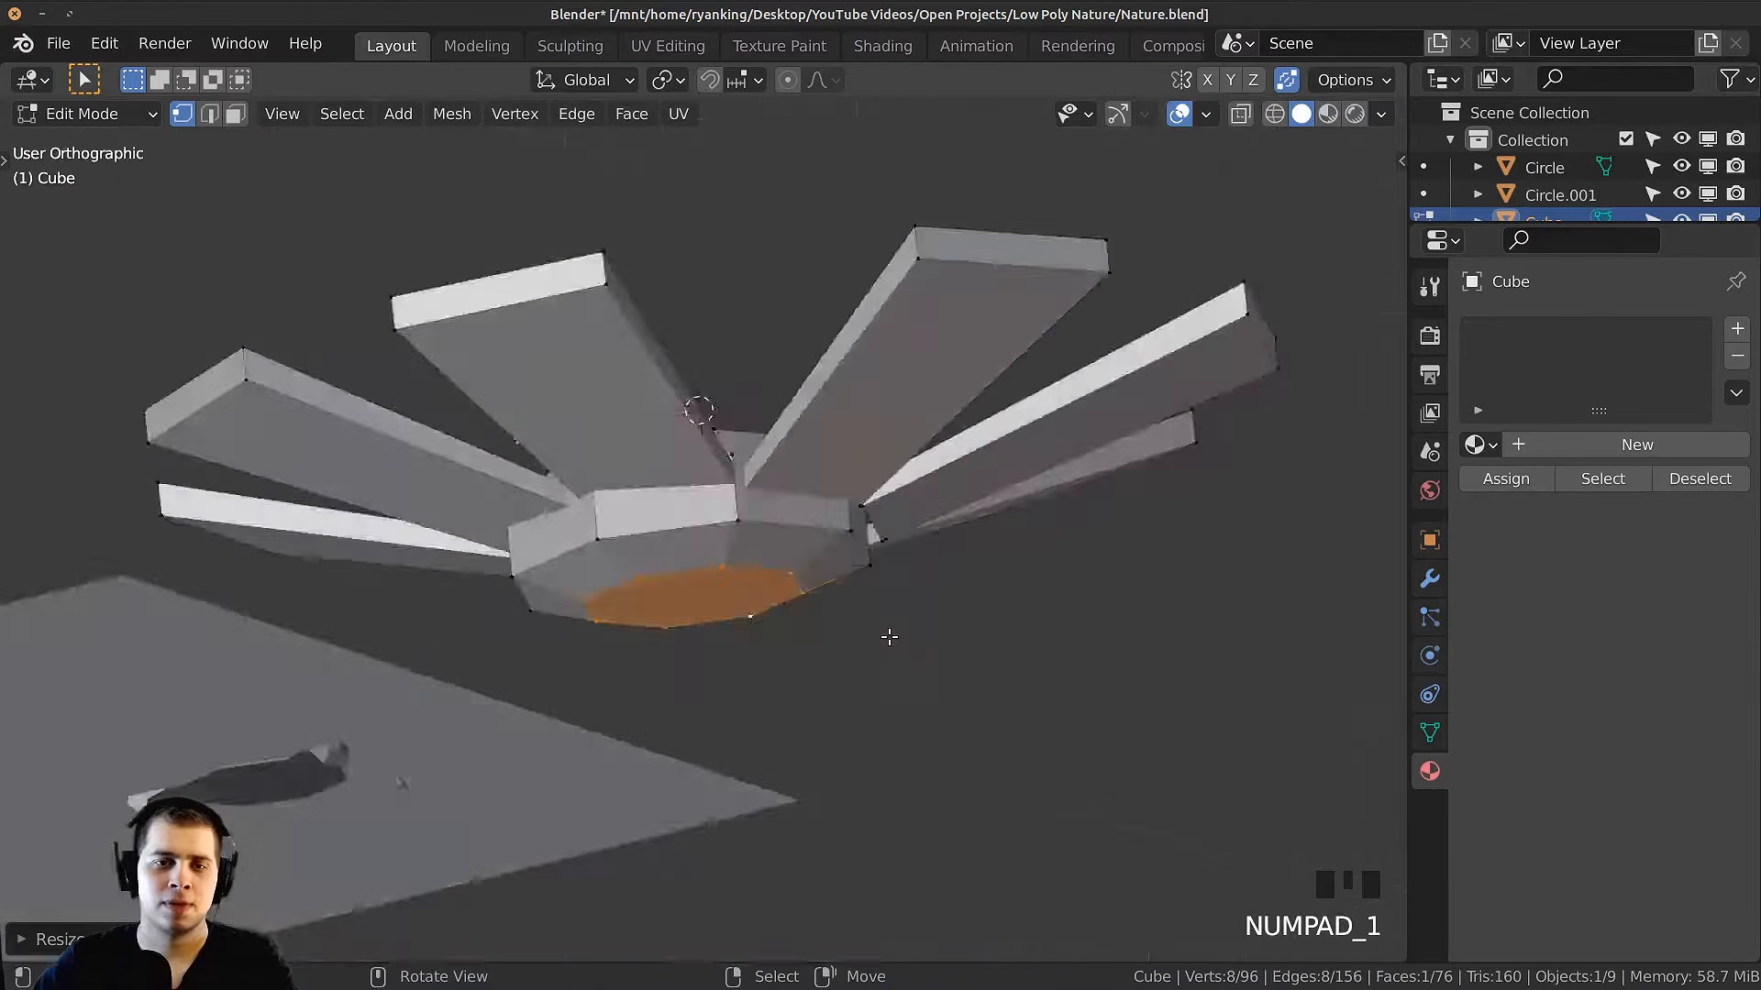
{"action": "middle_click_drag", "start_coordinate": [889, 636], "coordinate": [958, 516], "text": "shift"}
{"action": "scroll", "coordinate": [902, 551], "scroll_direction": "down", "scroll_amount": 2}
{"action": "scroll", "coordinate": [901, 551], "scroll_direction": "up", "scroll_amount": 4}
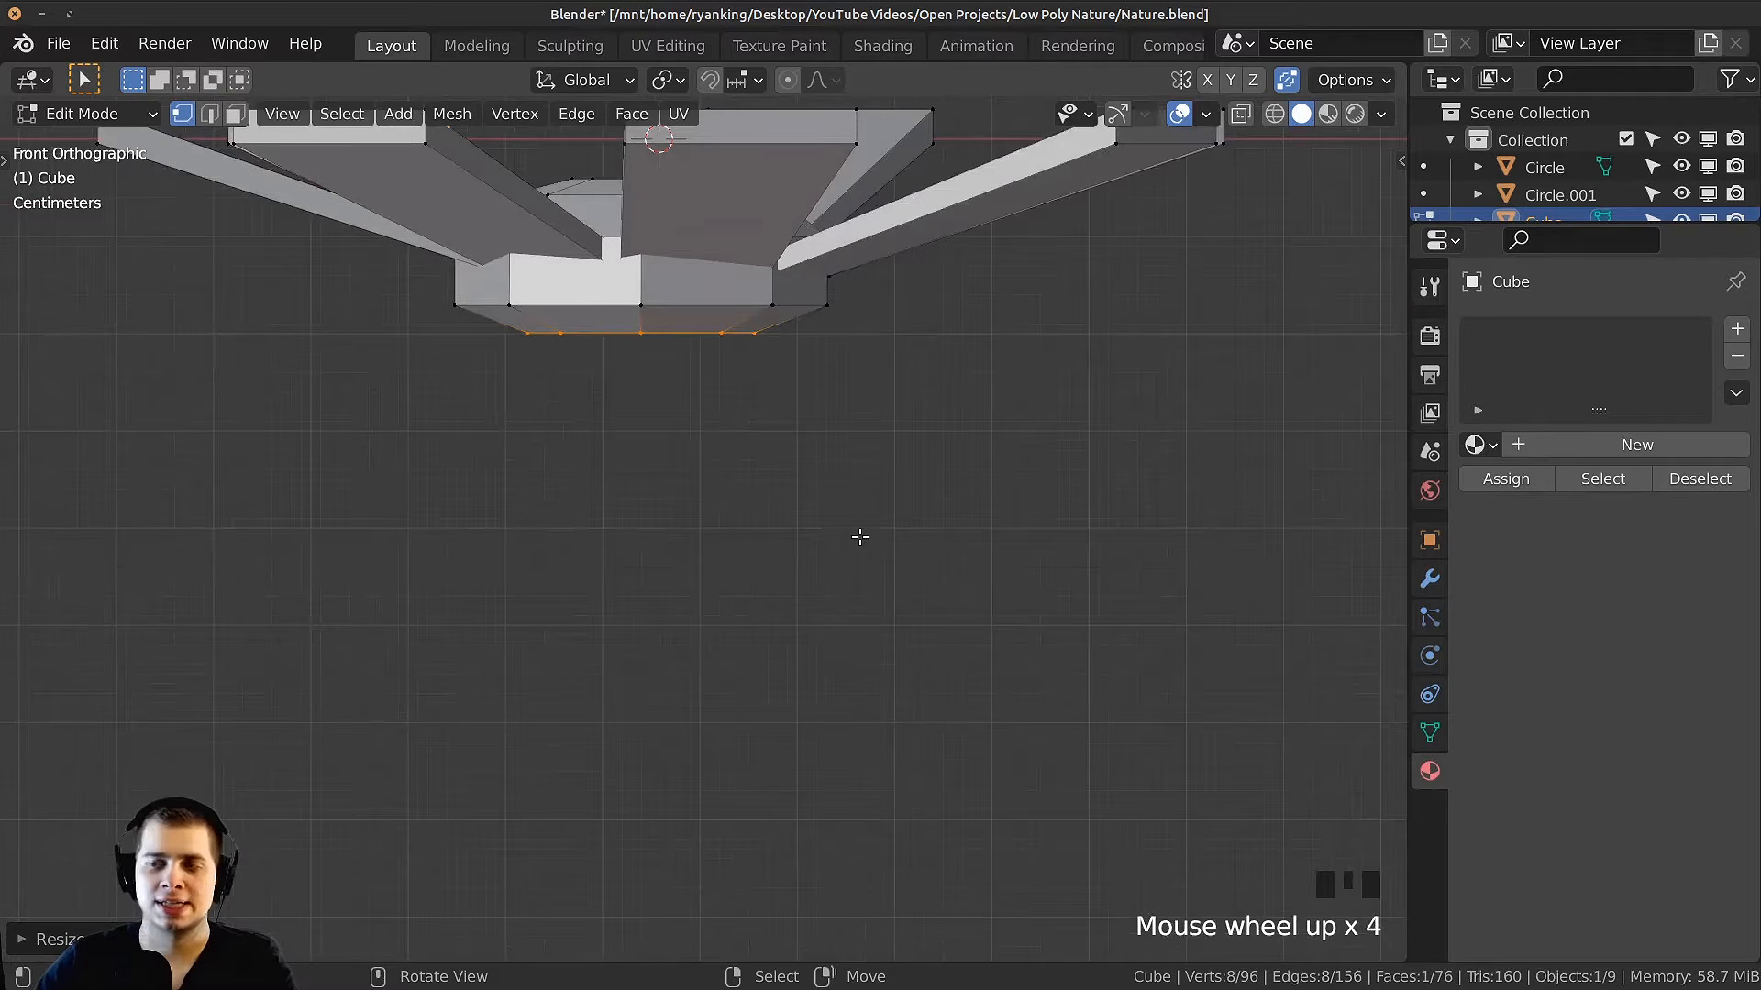
{"action": "key", "text": "e"}
{"action": "left_click", "coordinate": [891, 484]}
{"action": "key", "text": "s"}
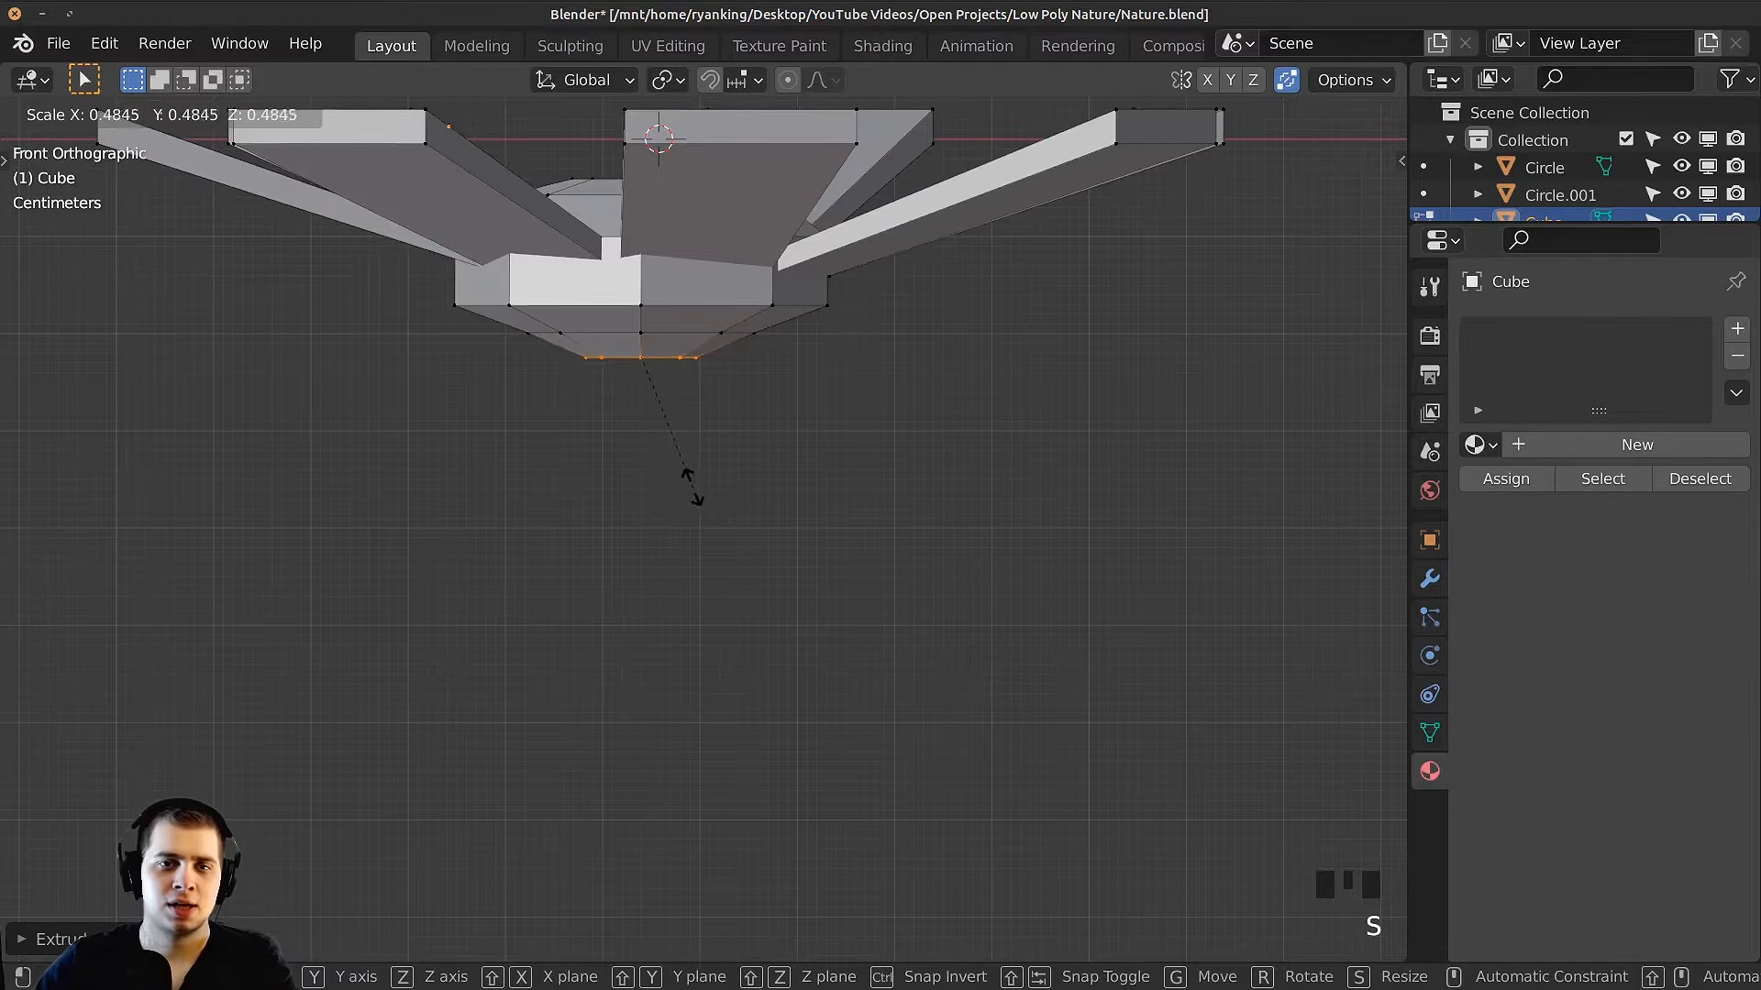
{"action": "left_click", "coordinate": [686, 487]}
{"action": "scroll", "coordinate": [684, 487], "scroll_direction": "down", "scroll_amount": 3}
{"action": "middle_click_drag", "start_coordinate": [789, 430], "coordinate": [826, 303], "text": "shift"}
{"action": "key", "text": "s"}
{"action": "left_click", "coordinate": [814, 317]}
Step: Extrude two stem segments down from the flower's underside, adjusting the width of each segment's lower end
{"action": "key", "text": "e"}
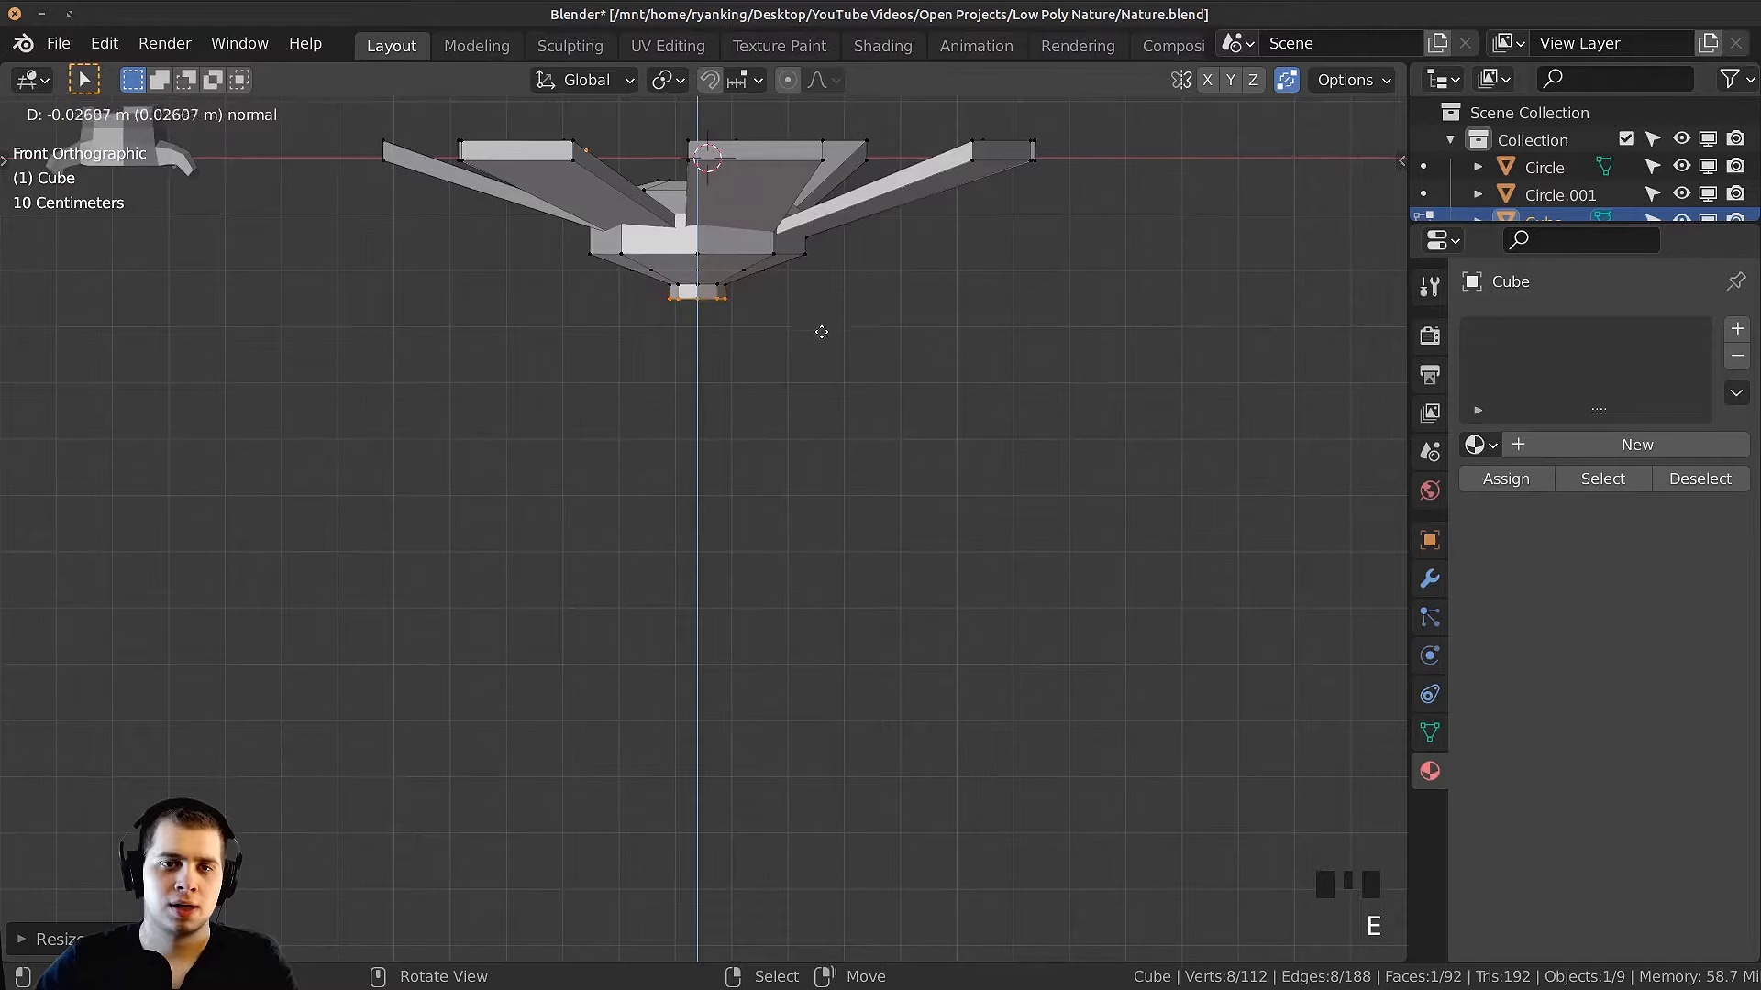
{"action": "left_click", "coordinate": [821, 395]}
{"action": "key", "text": "s"}
{"action": "left_click", "coordinate": [798, 405]}
{"action": "middle_click_drag", "start_coordinate": [798, 404], "coordinate": [762, 295], "text": "shift"}
{"action": "key", "text": "e"}
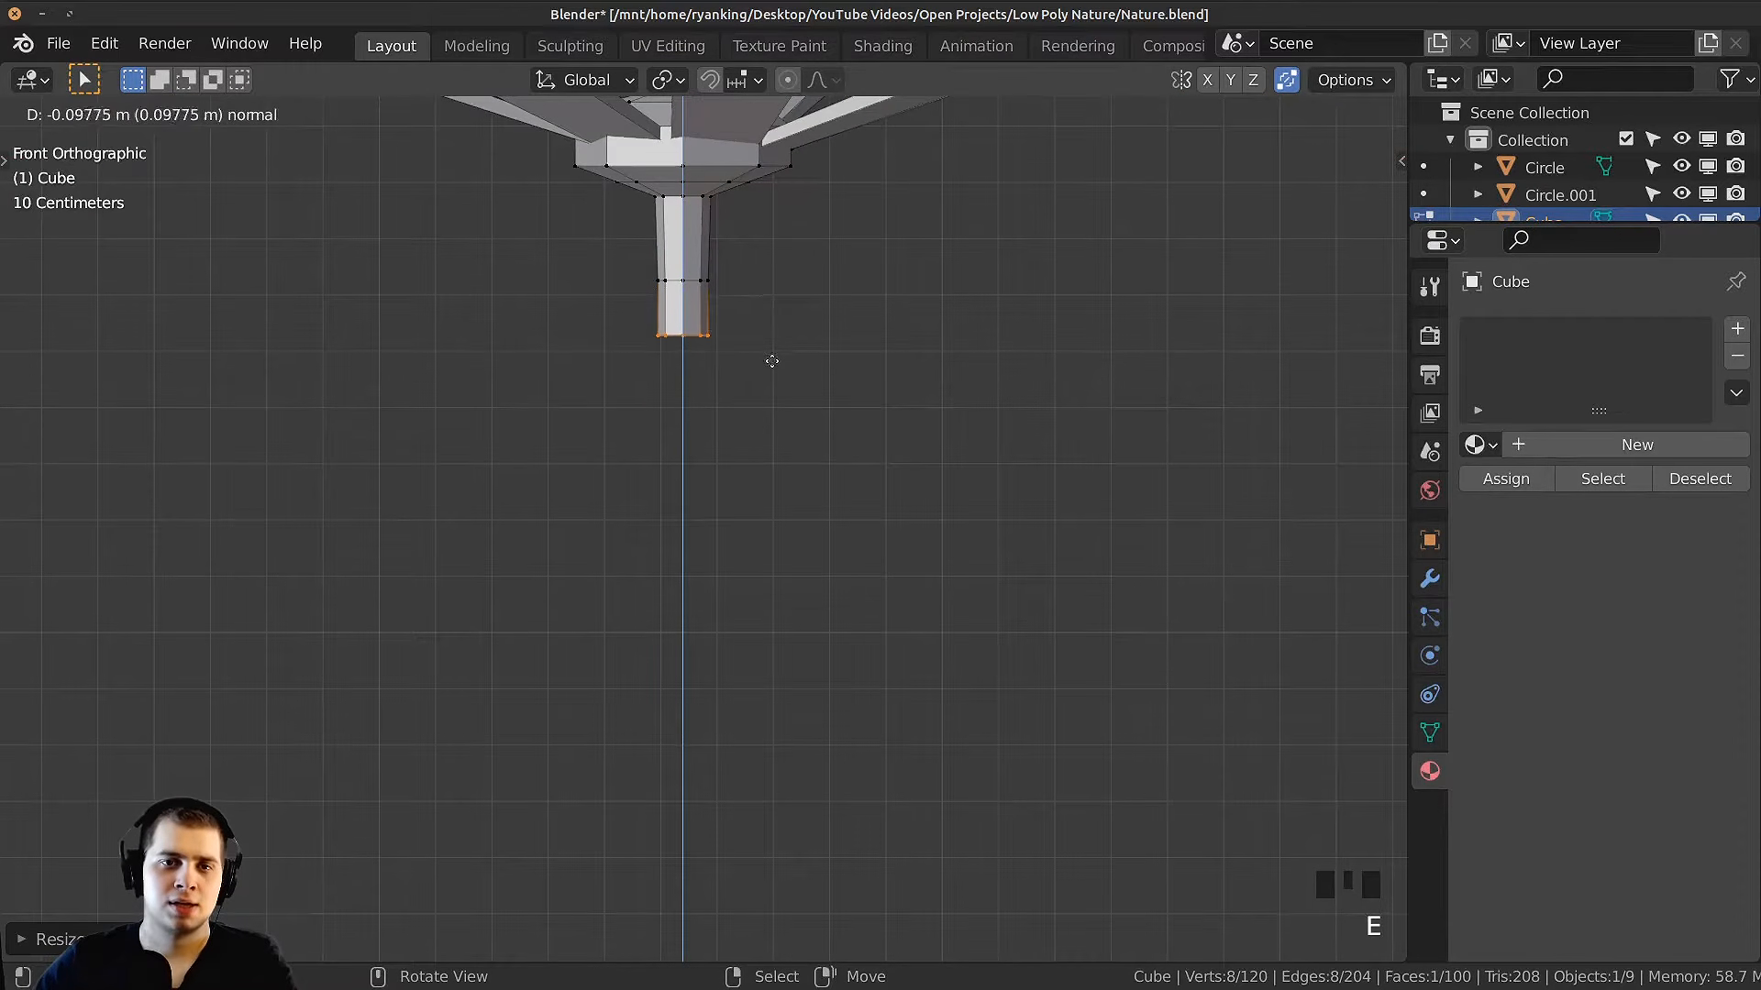
{"action": "left_click", "coordinate": [779, 435]}
{"action": "scroll", "coordinate": [794, 487], "scroll_direction": "down", "scroll_amount": 3}
{"action": "key", "text": "s"}
{"action": "left_click", "coordinate": [802, 469]}
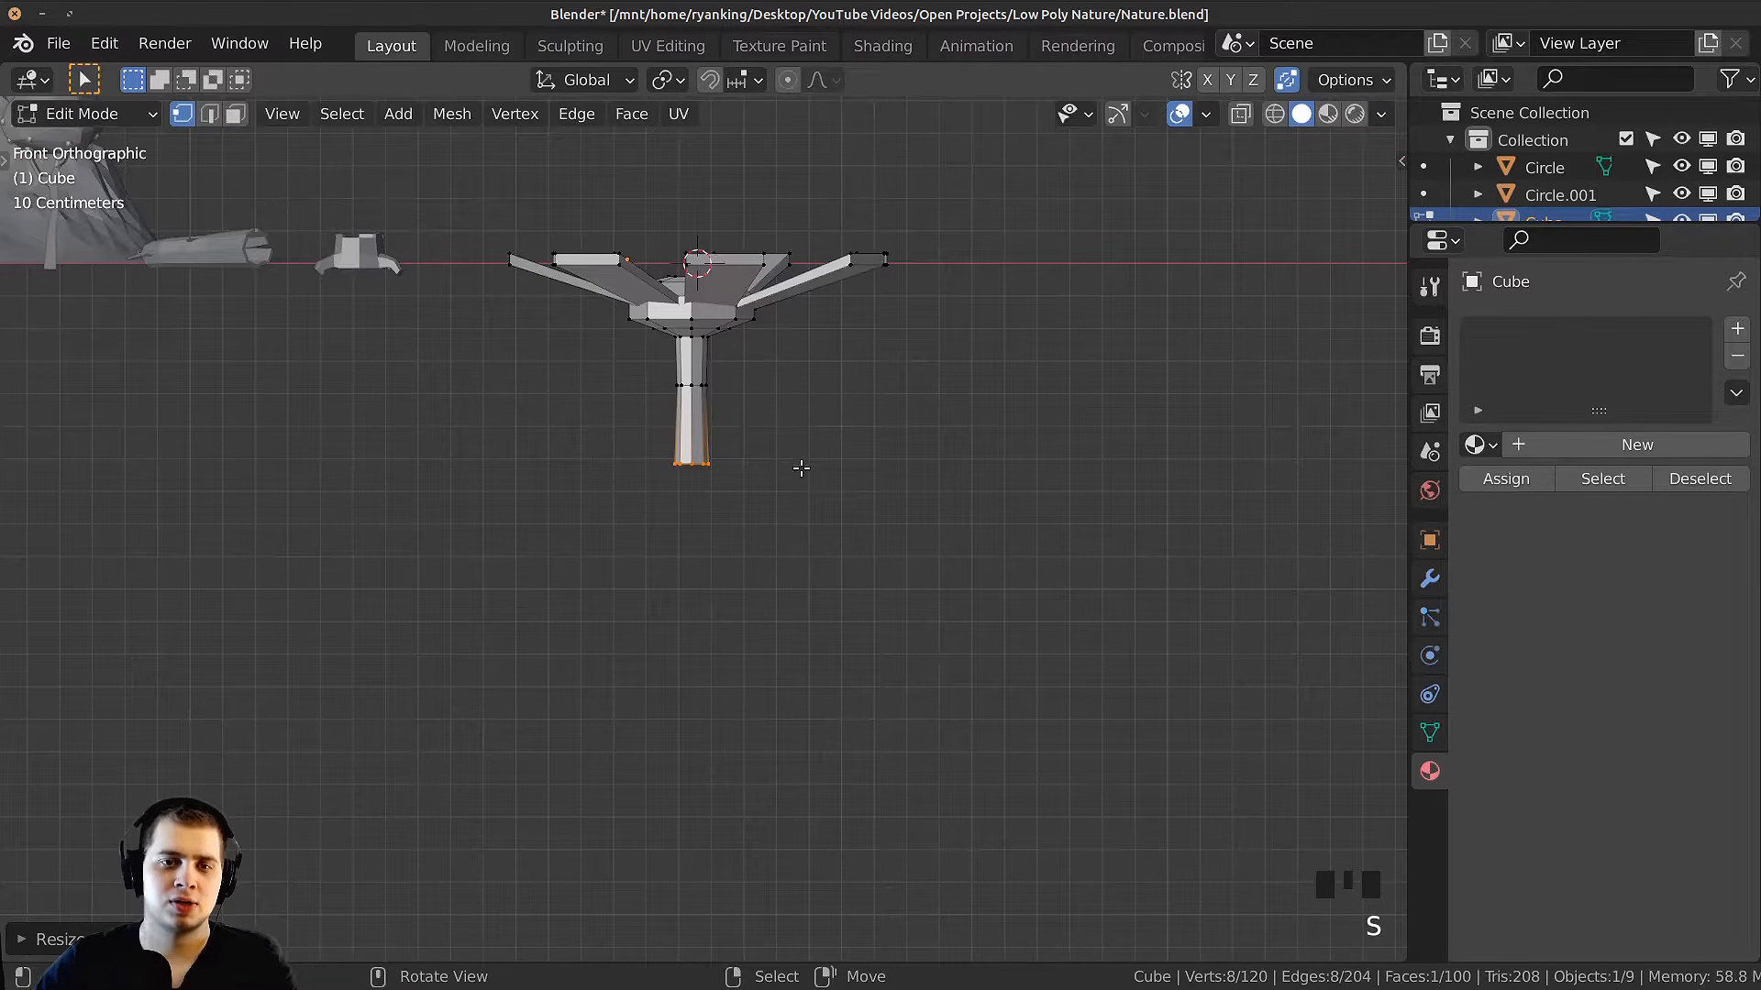
Step: Extrude two longer segments to extend the stem downward, widening each lower end so the stem flares at its base
{"action": "key", "text": "e"}
{"action": "left_click", "coordinate": [816, 605]}
{"action": "key", "text": "s"}
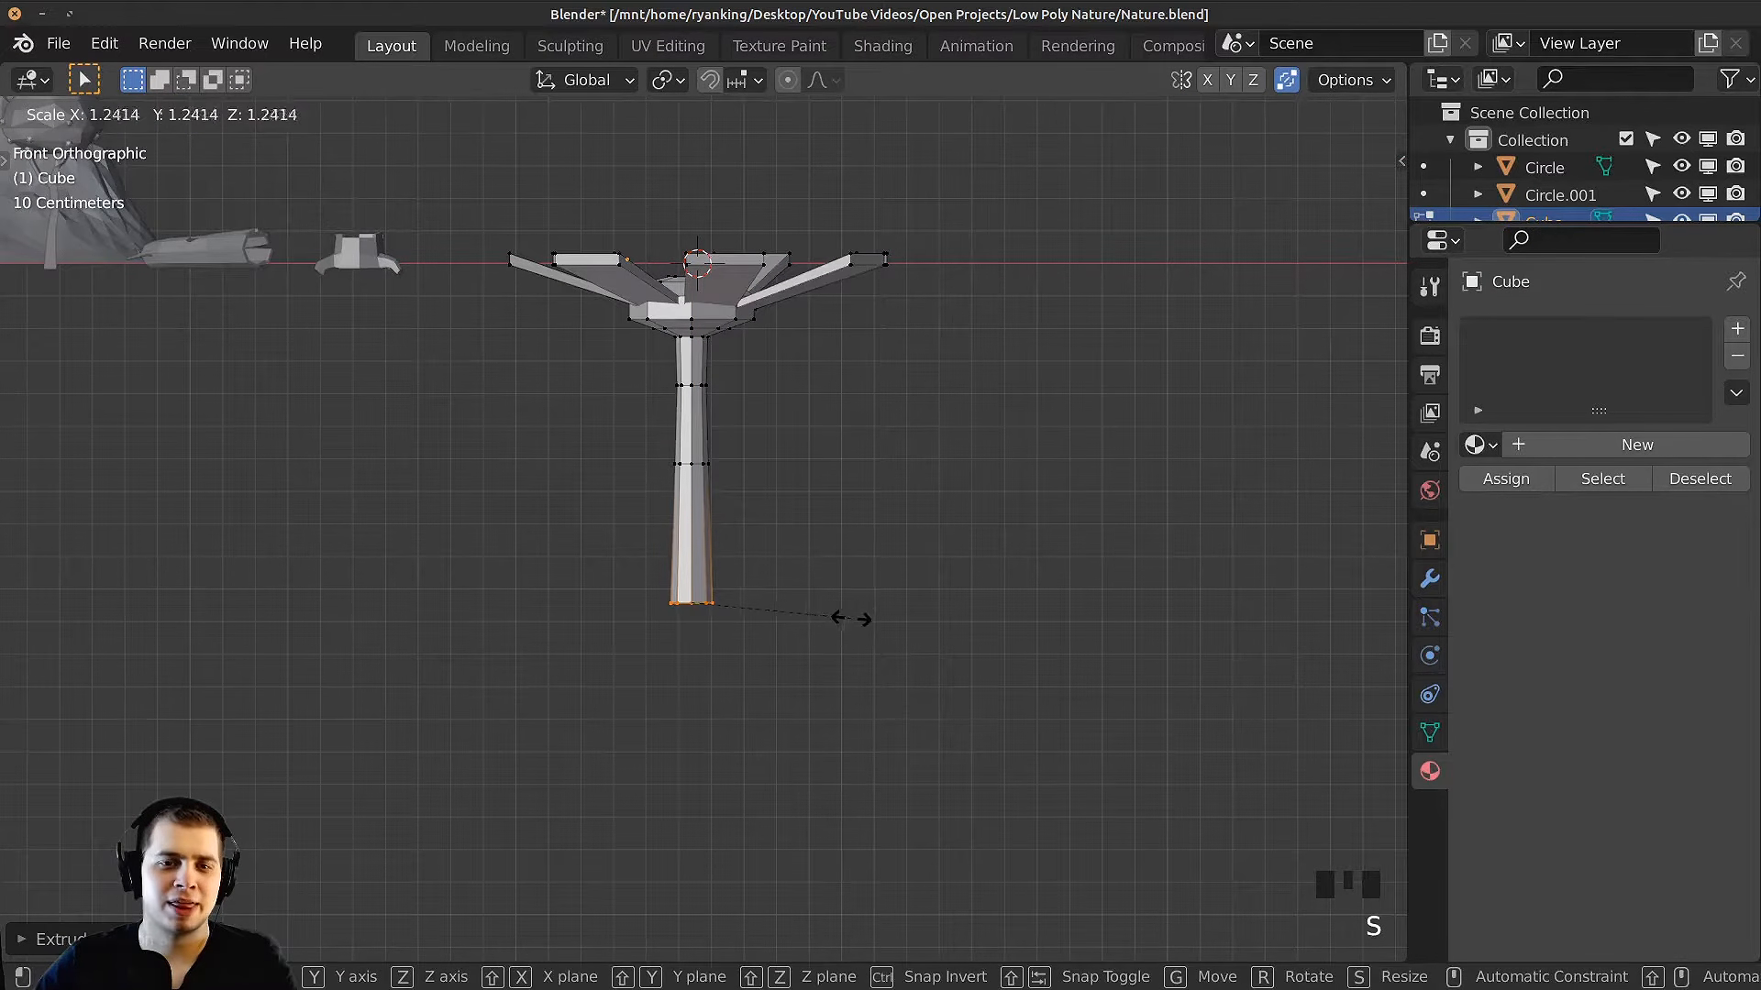
{"action": "left_click", "coordinate": [872, 553]}
{"action": "key", "text": "e"}
{"action": "left_click", "coordinate": [886, 648]}
{"action": "key", "text": "s"}
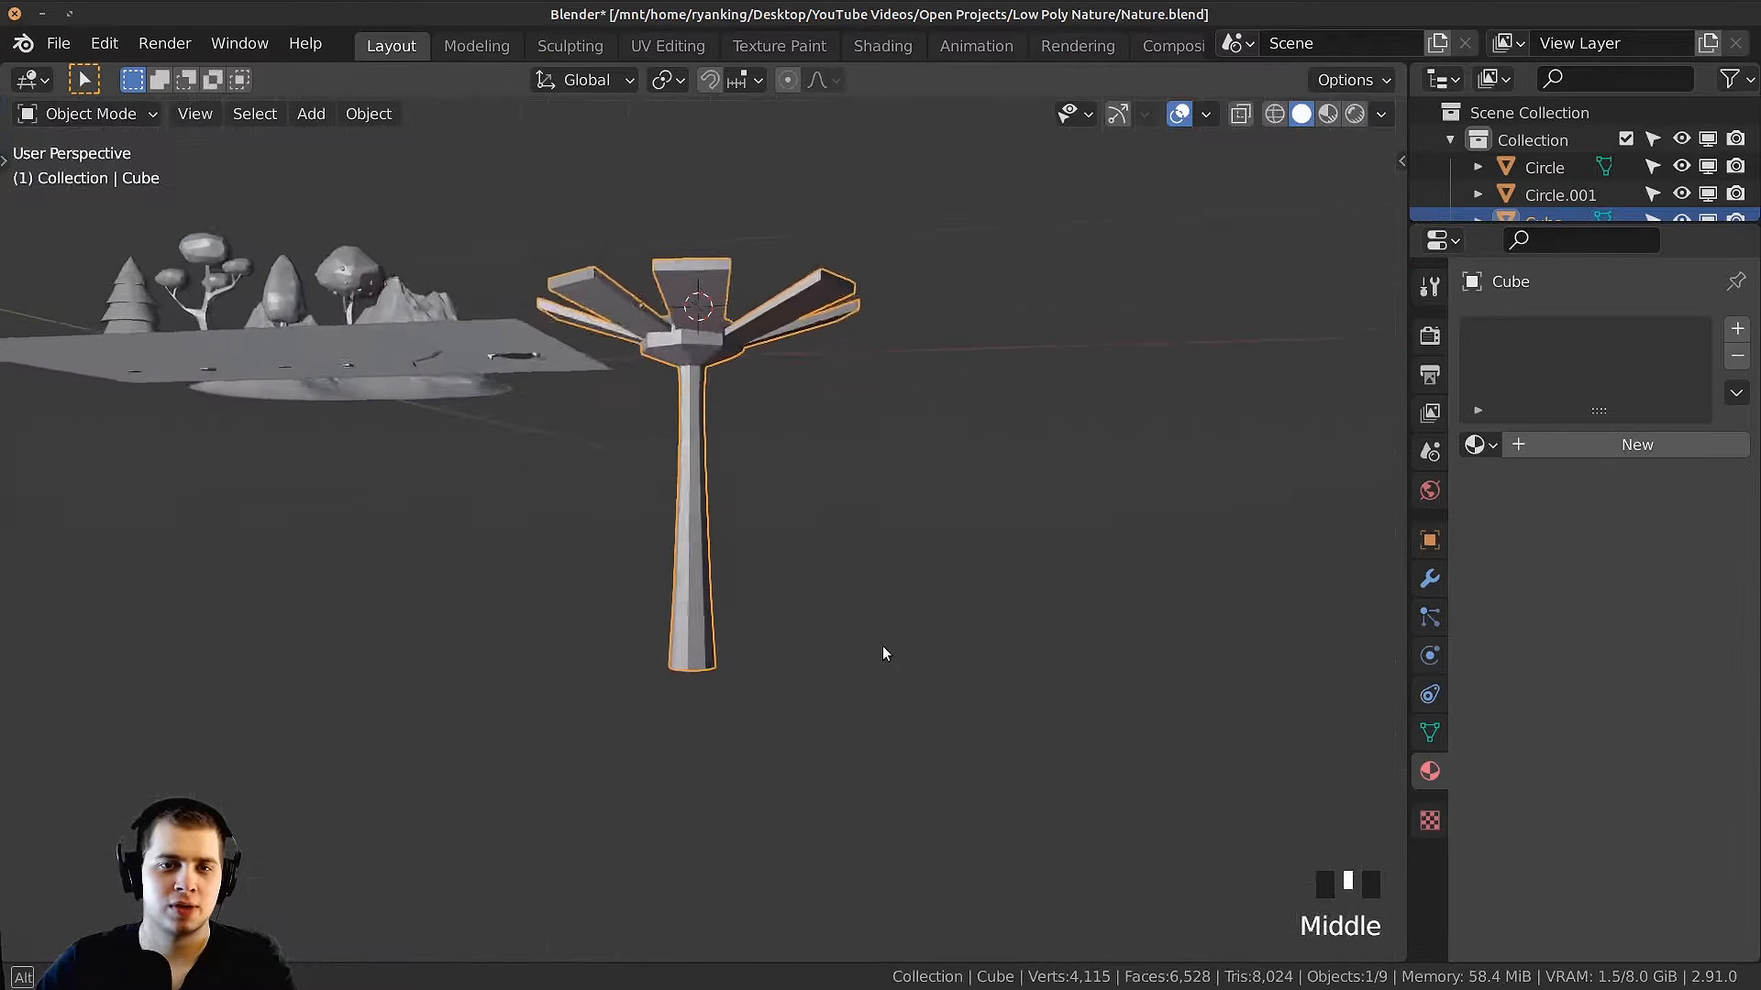
Step: Add a cube to the flower mesh, scale it down and move it beside the lower part of the stem
{"action": "scroll", "coordinate": [763, 692], "scroll_direction": "down", "scroll_amount": 2}
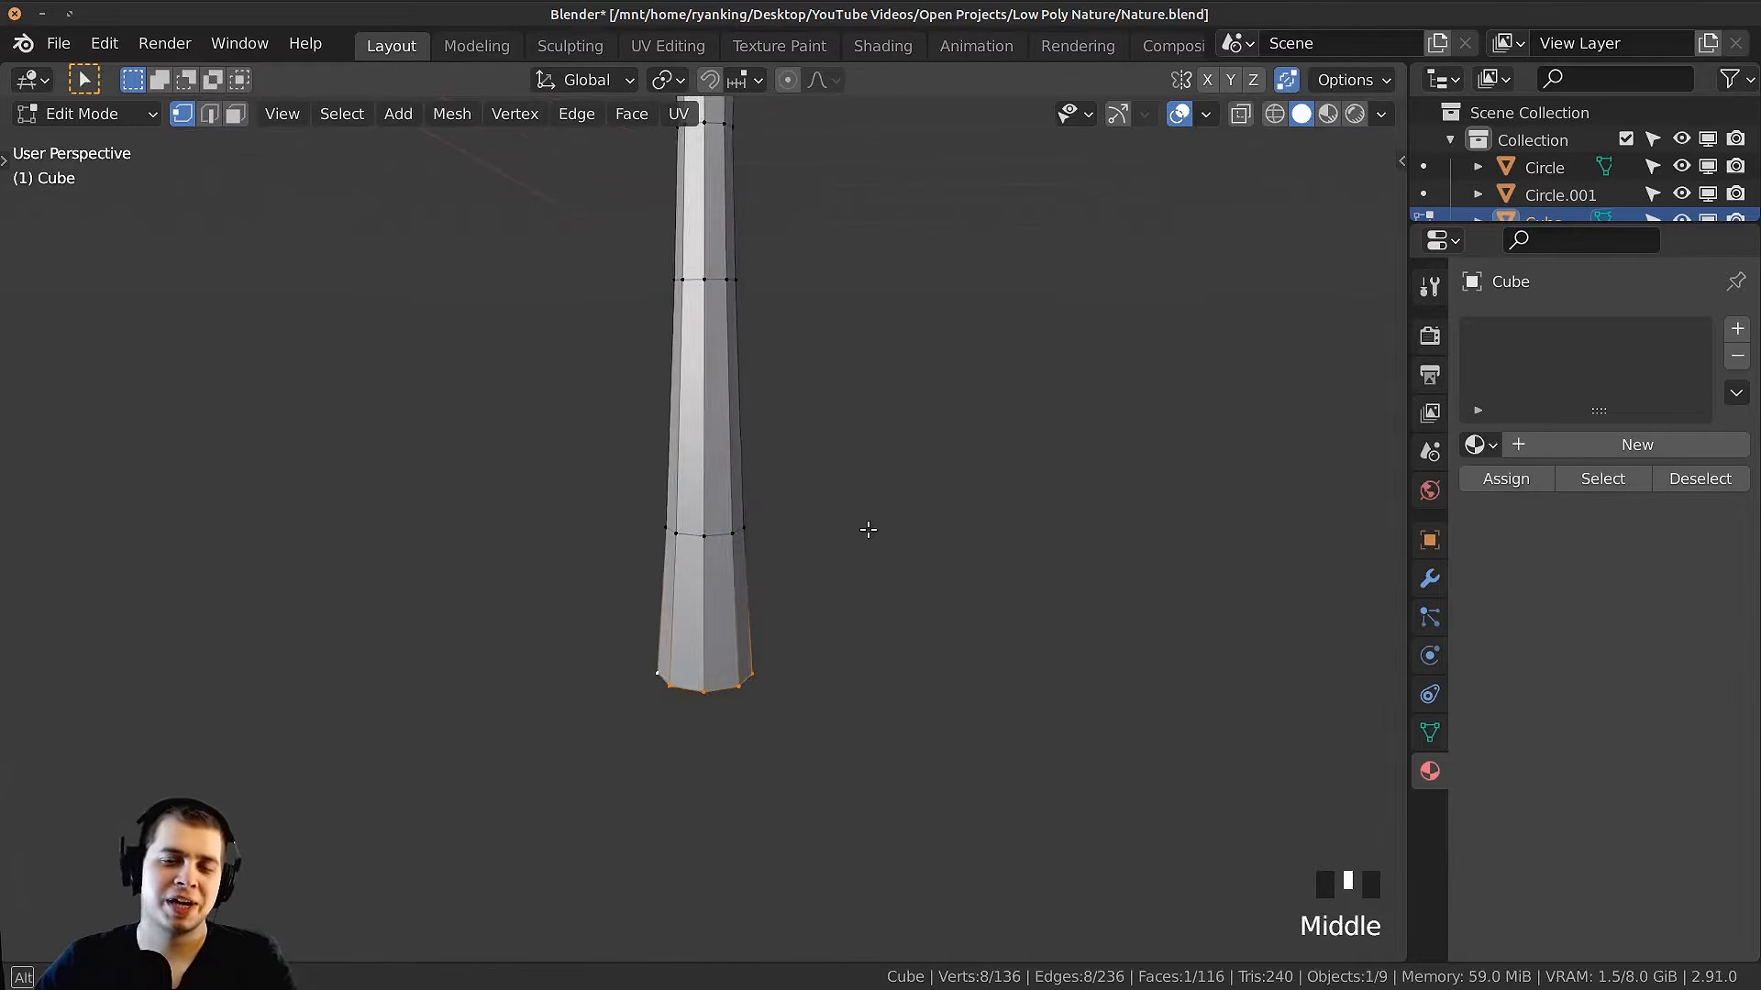
{"action": "middle_click_drag", "start_coordinate": [867, 530], "coordinate": [699, 496]}
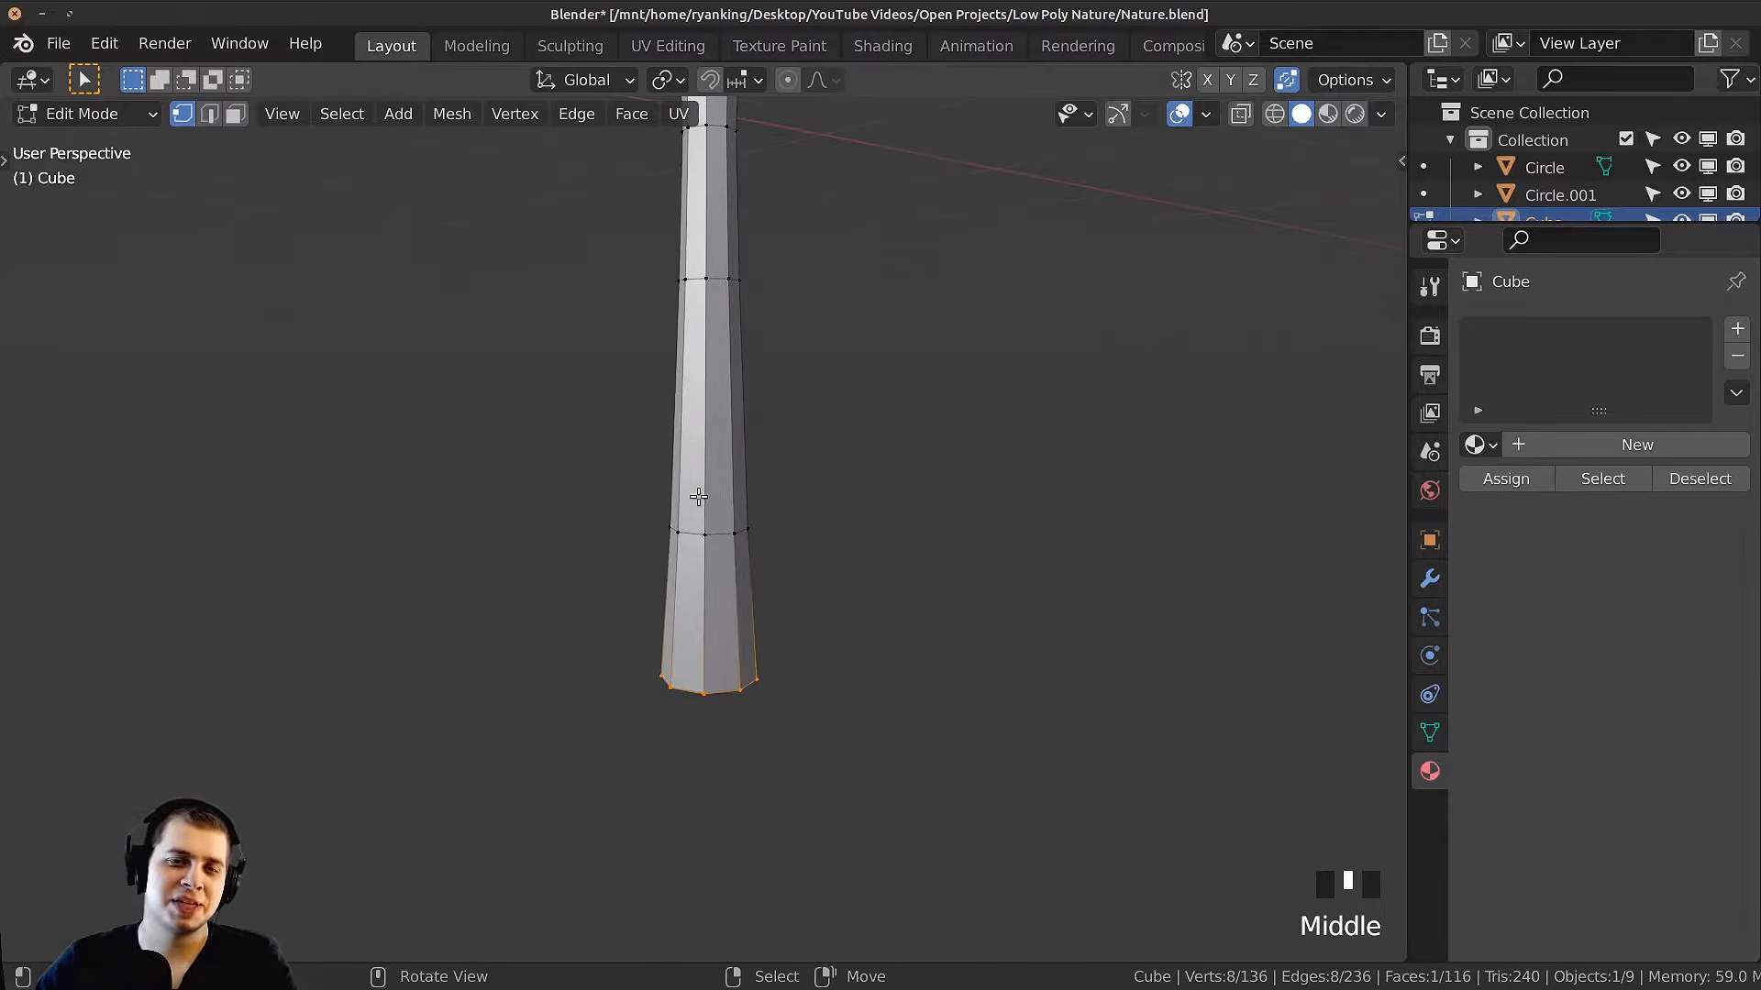
{"action": "key", "text": "shift+a"}
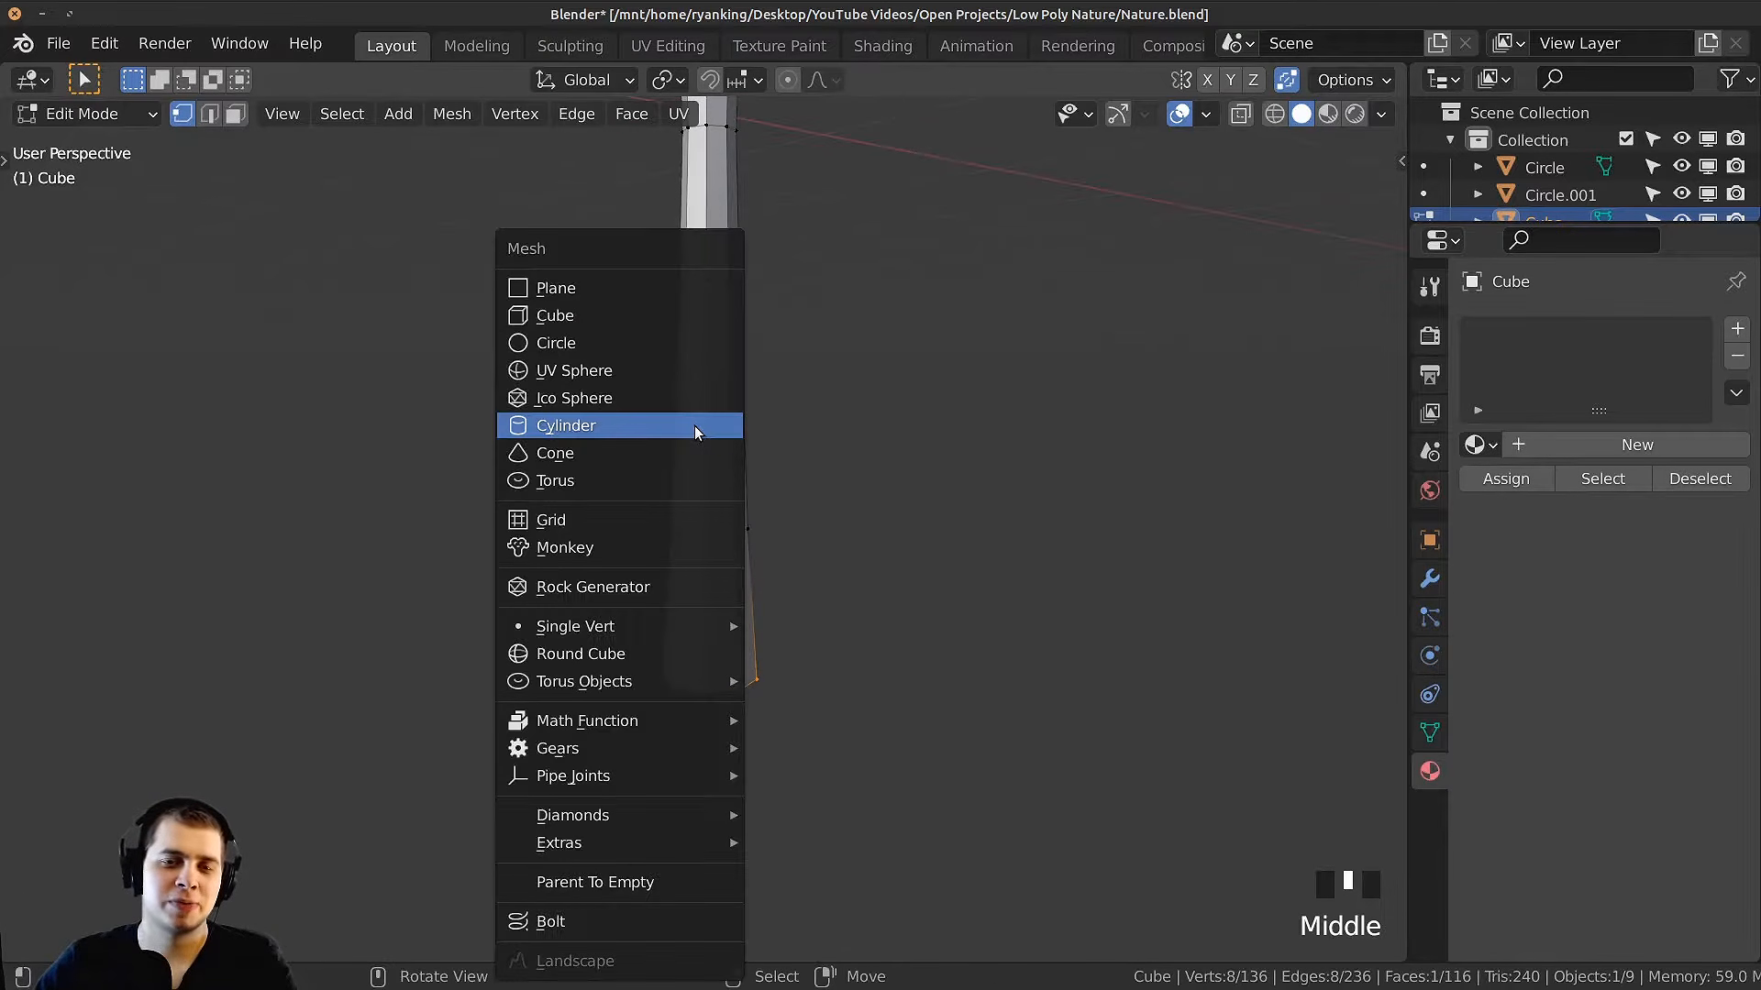
{"action": "left_click", "coordinate": [666, 315]}
{"action": "scroll", "coordinate": [773, 315], "scroll_direction": "down", "scroll_amount": 5}
{"action": "key", "text": "s"}
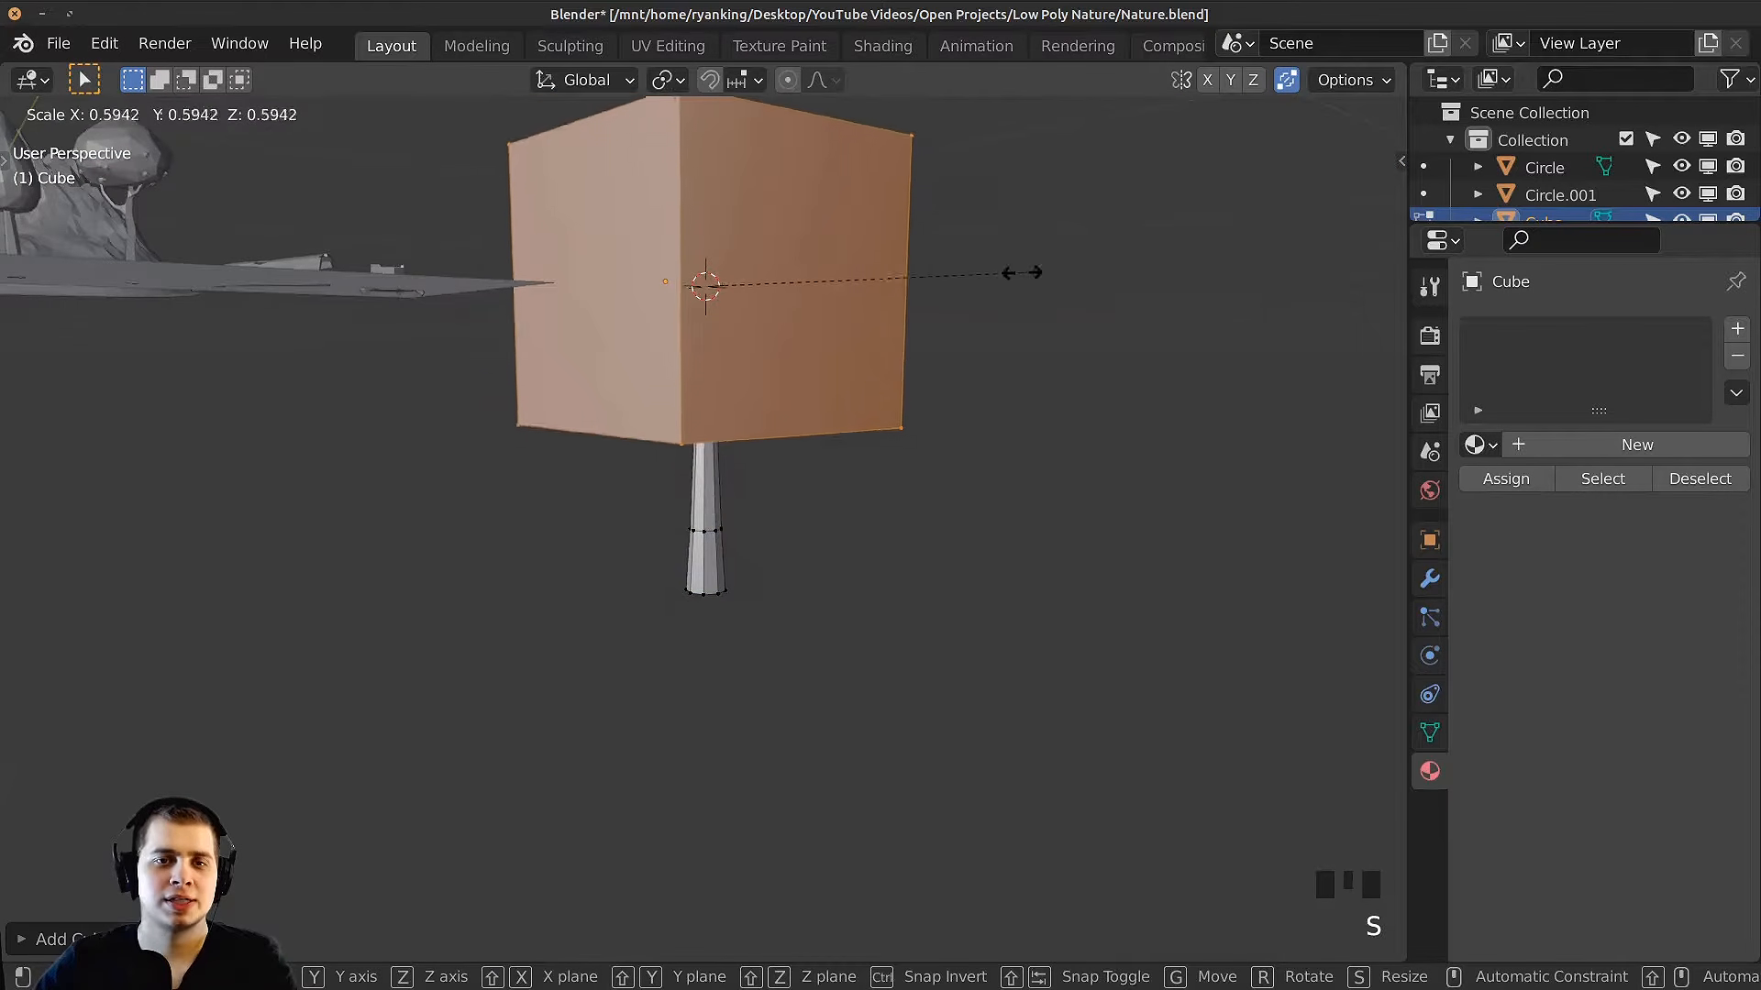
{"action": "left_click", "coordinate": [826, 267]}
{"action": "scroll", "coordinate": [859, 261], "scroll_direction": "up", "scroll_amount": 4}
{"action": "key", "text": "g"}
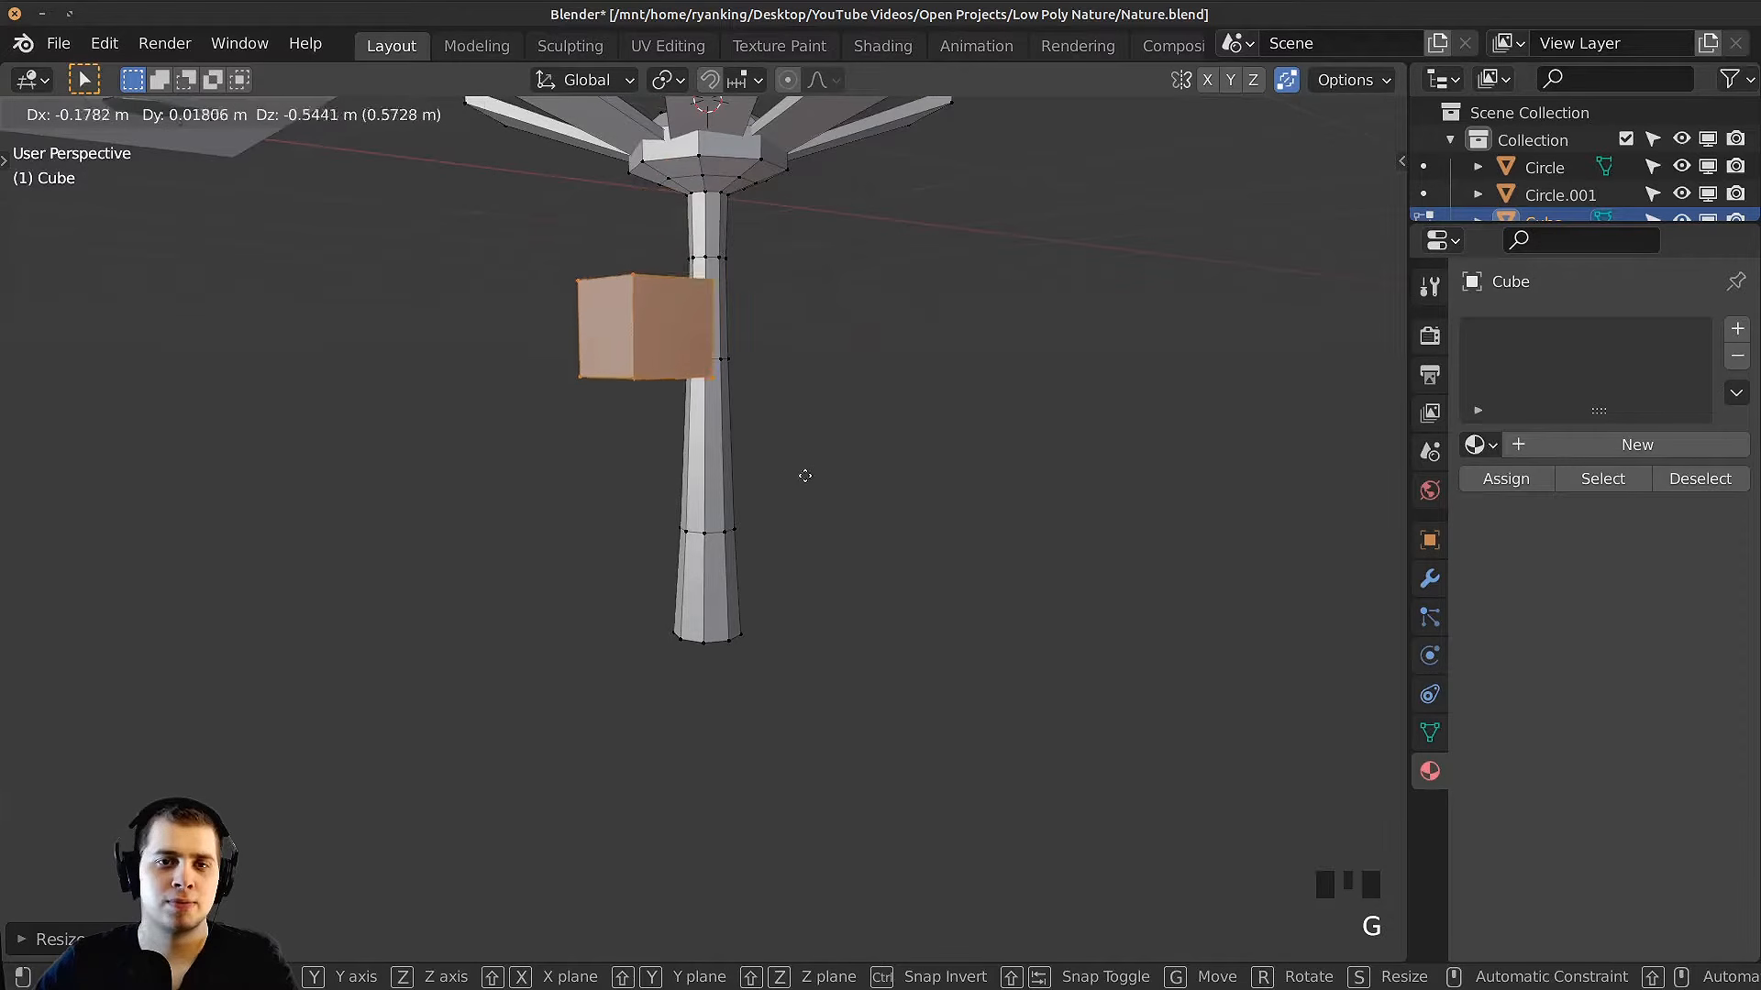
{"action": "left_click", "coordinate": [827, 640]}
{"action": "middle_click_drag", "start_coordinate": [827, 623], "coordinate": [1082, 602]}
Step: Flatten the cube along Z and stretch it along X by about 1.6 to form a thin leaf slab
{"action": "key", "text": "s"}
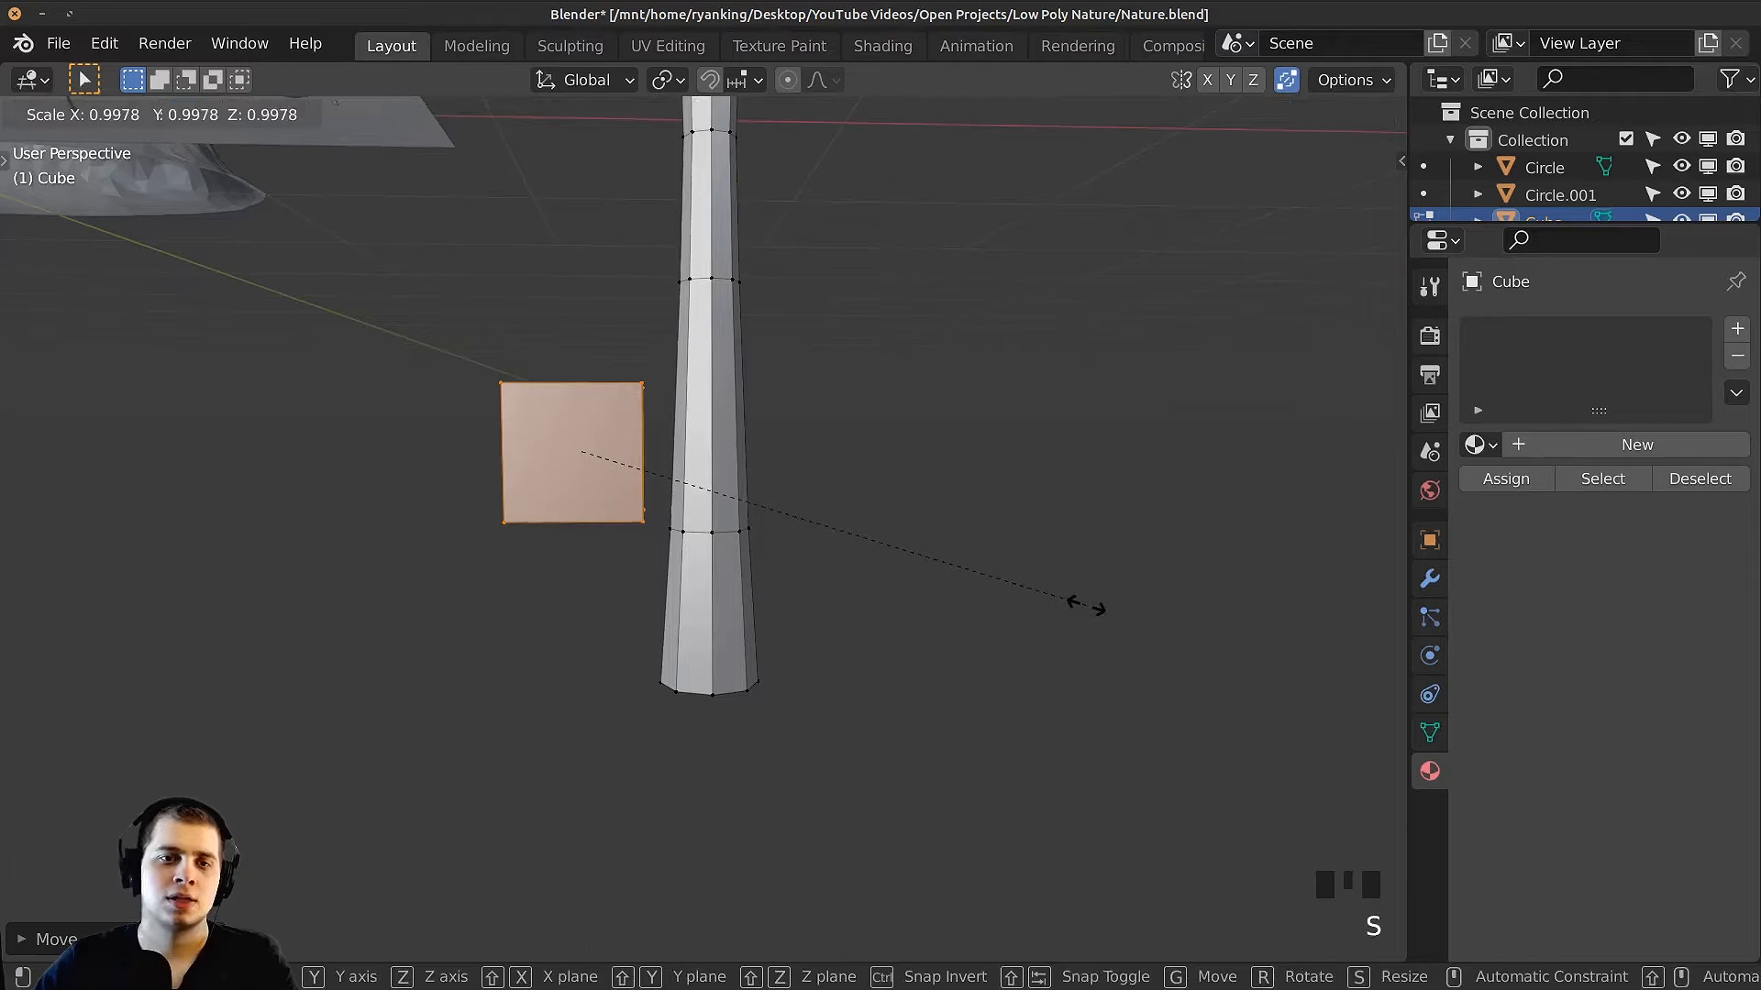
{"action": "key", "text": "z"}
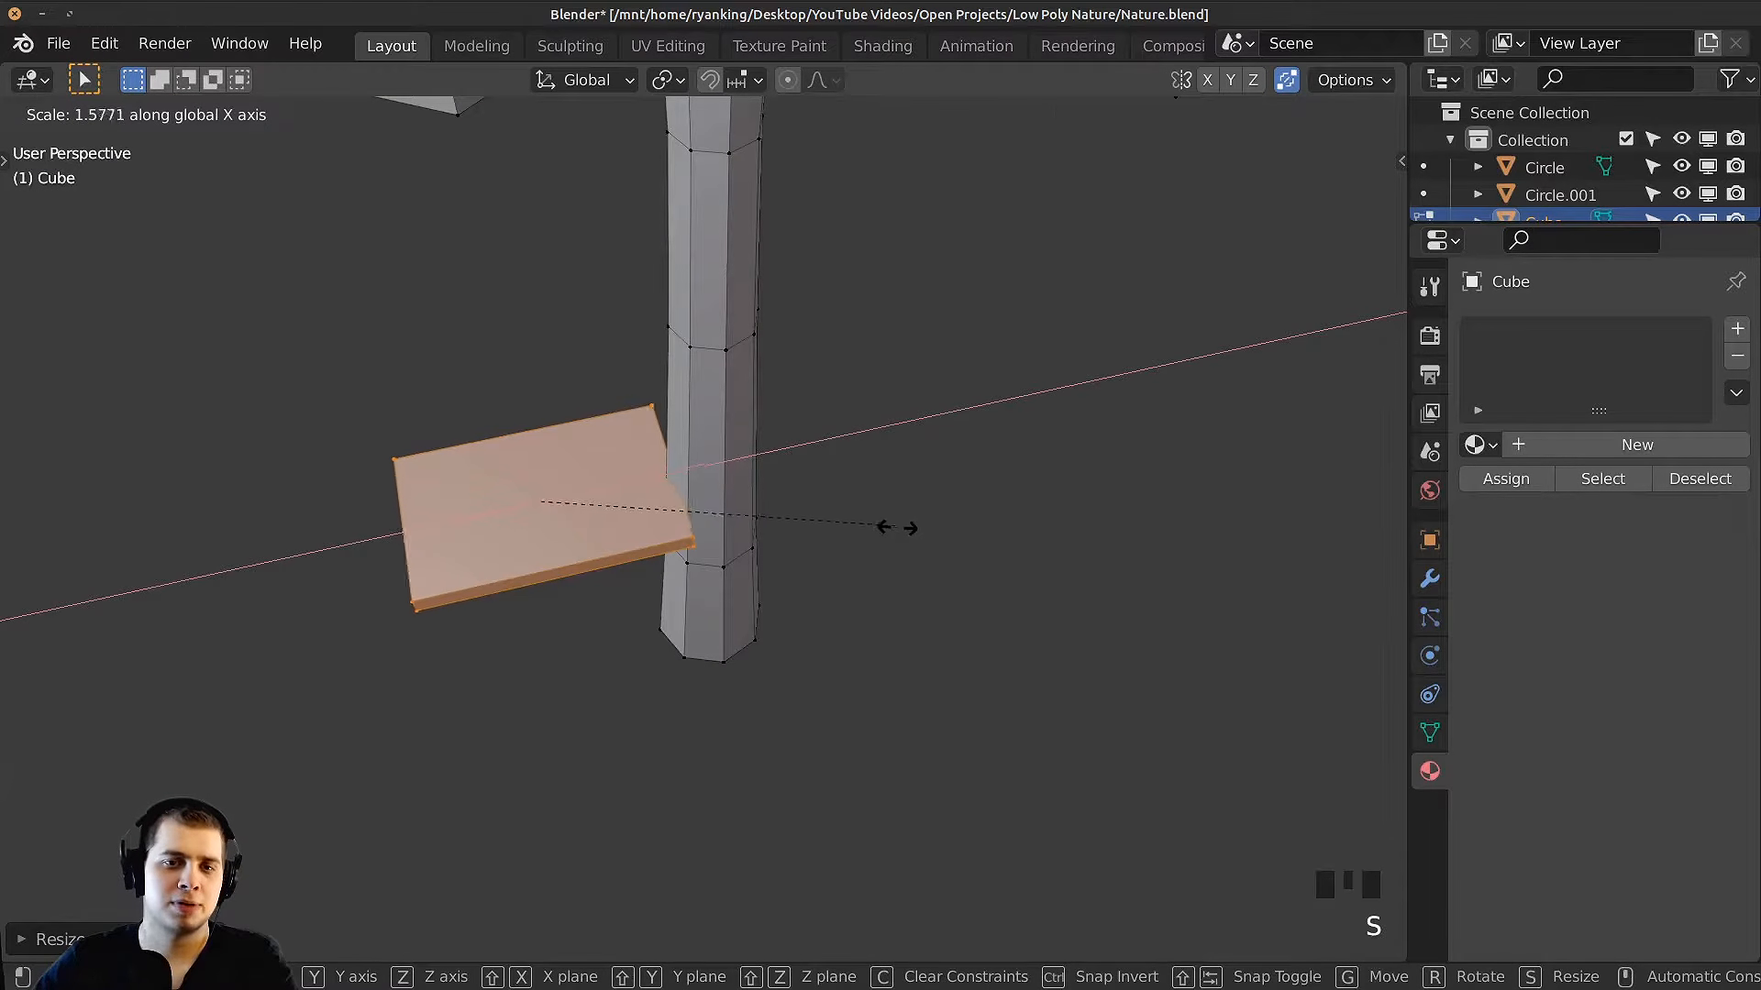
{"action": "left_click", "coordinate": [906, 529]}
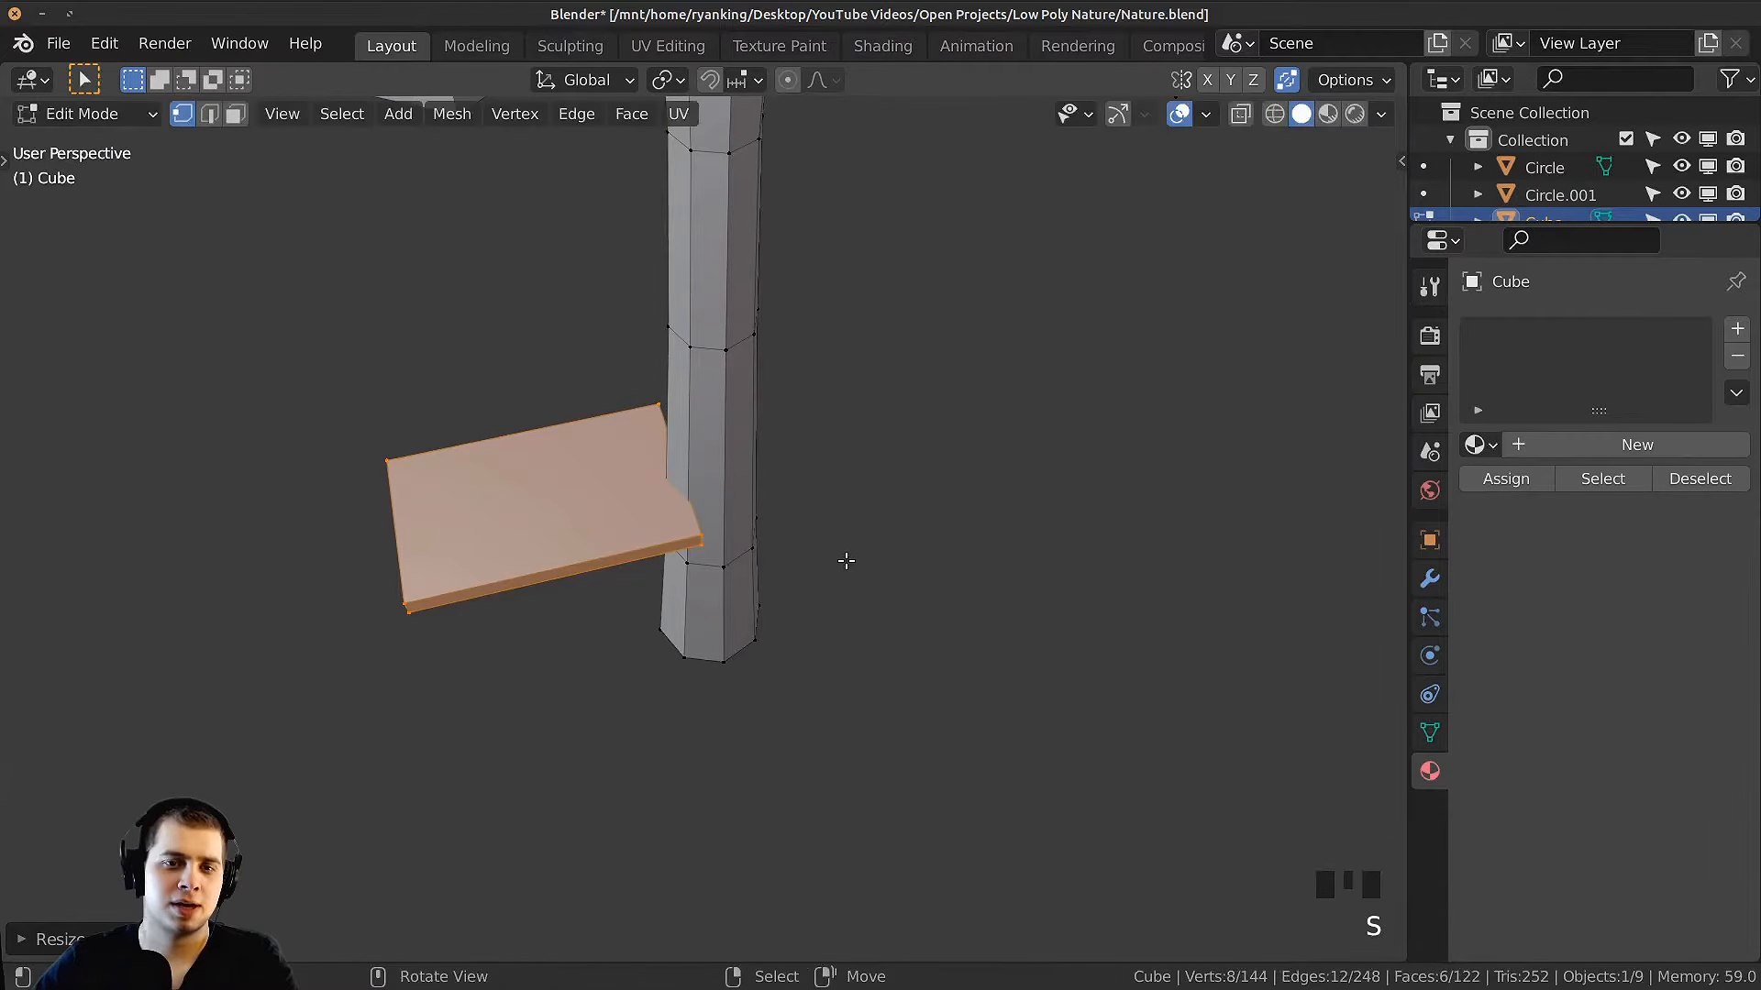
Step: Move the leaf slab so its inner end sits inside the lower stem
{"action": "middle_click_drag", "start_coordinate": [844, 558], "coordinate": [948, 519]}
{"action": "key", "text": "g"}
{"action": "left_click", "coordinate": [1101, 618]}
{"action": "key", "text": "g"}
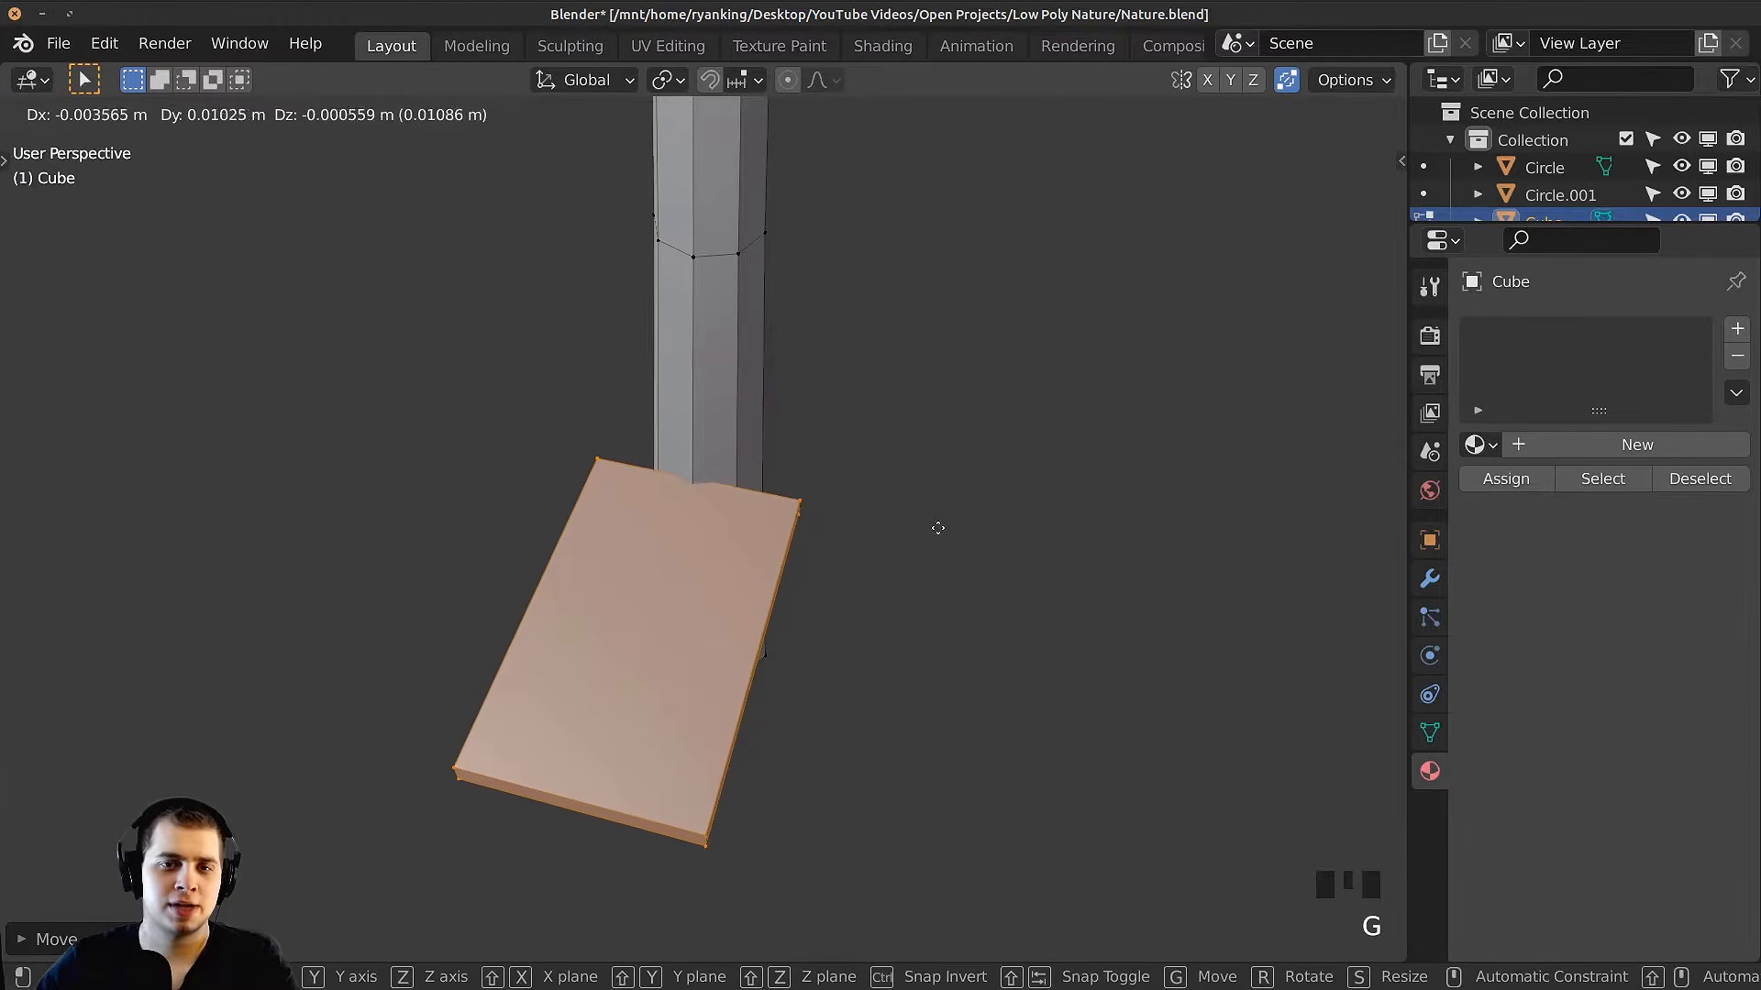
{"action": "left_click", "coordinate": [944, 510]}
Step: Add a centered lengthwise loop cut to the leaf slab and lower it along Z to fold the leaf into a V shape
{"action": "key", "text": "ctrl+r"}
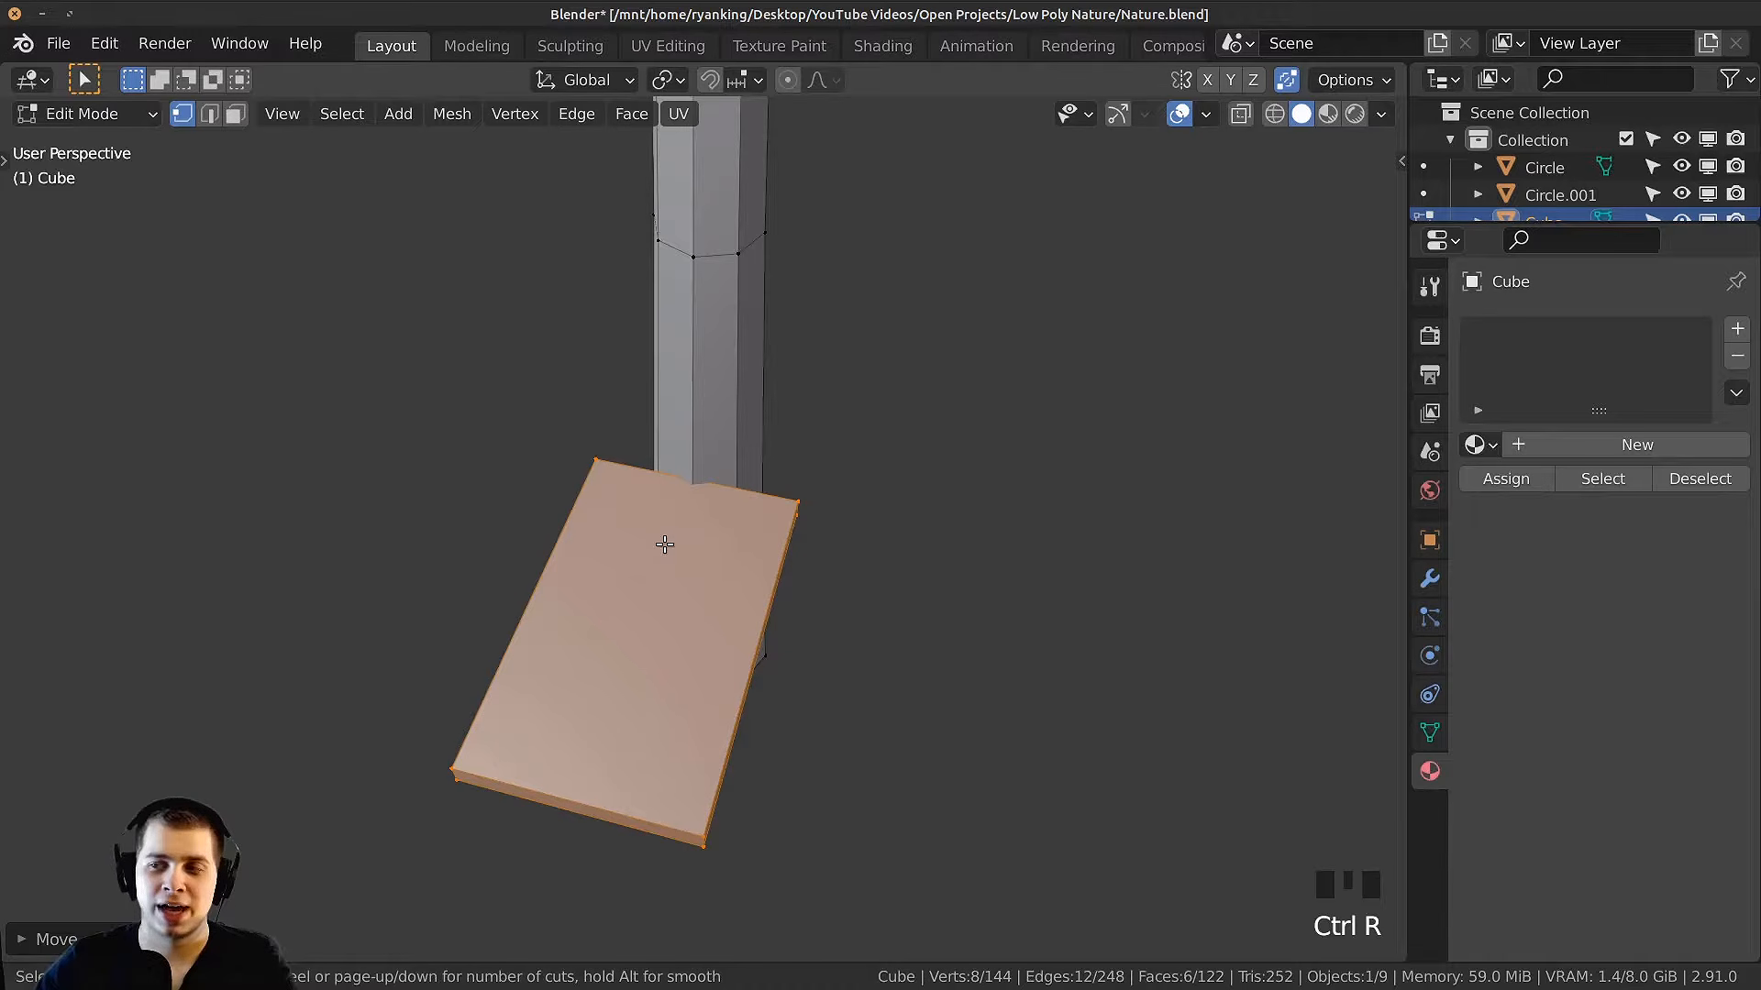
{"action": "left_click", "coordinate": [565, 814]}
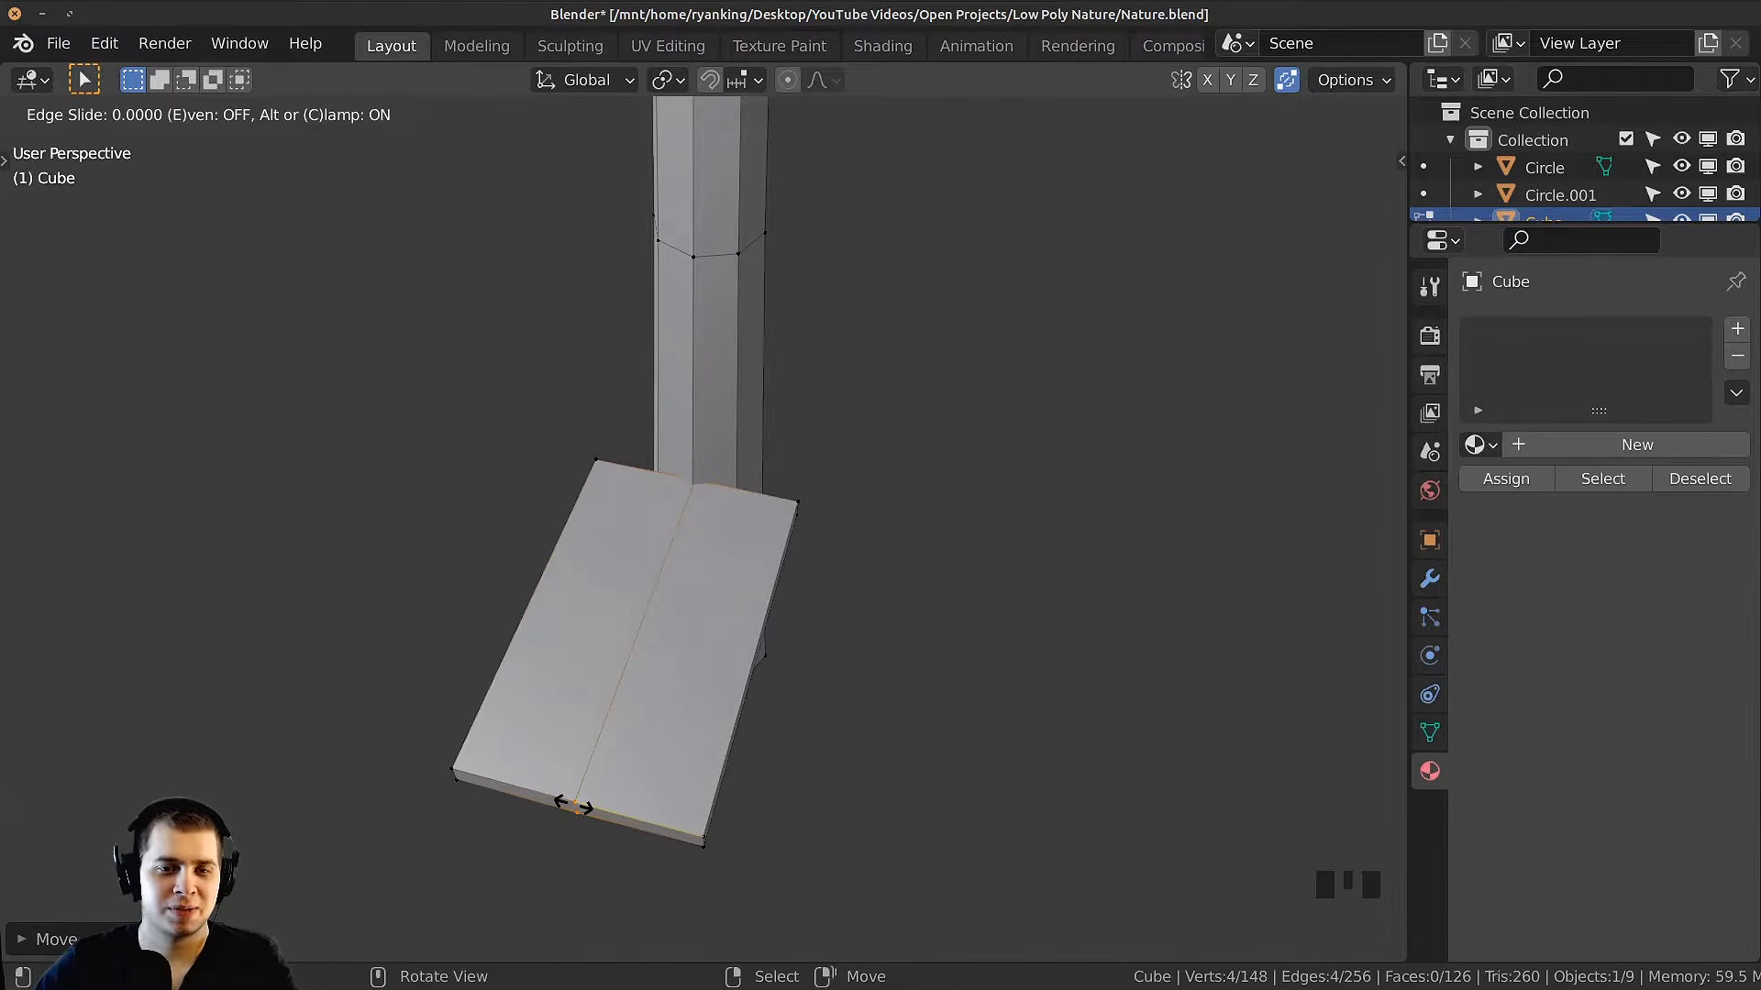
{"action": "right_click", "coordinate": [566, 813]}
{"action": "middle_click_drag", "start_coordinate": [566, 813], "coordinate": [679, 514]}
{"action": "key", "text": "g"}
{"action": "key", "text": "z"}
{"action": "left_click", "coordinate": [724, 591]}
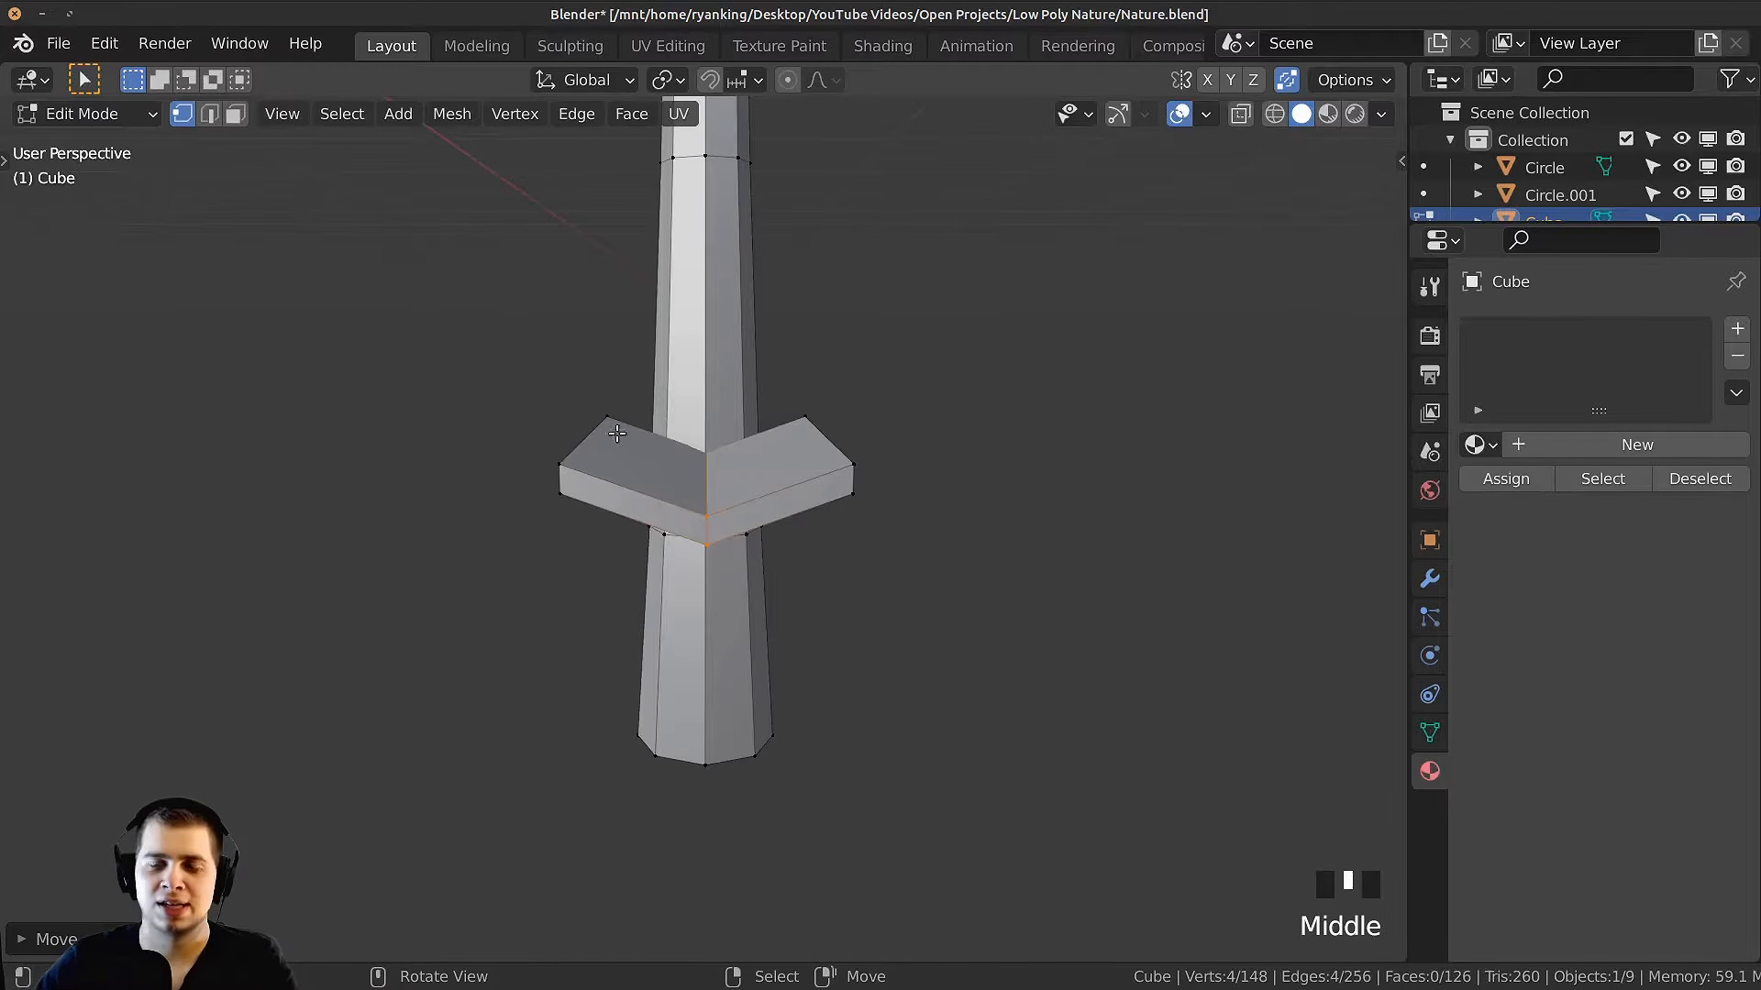
Step: Add two evenly spaced loop cuts across the leaf's length
{"action": "middle_click_drag", "start_coordinate": [754, 530], "coordinate": [853, 456]}
{"action": "scroll", "coordinate": [923, 383], "scroll_direction": "up", "scroll_amount": 2}
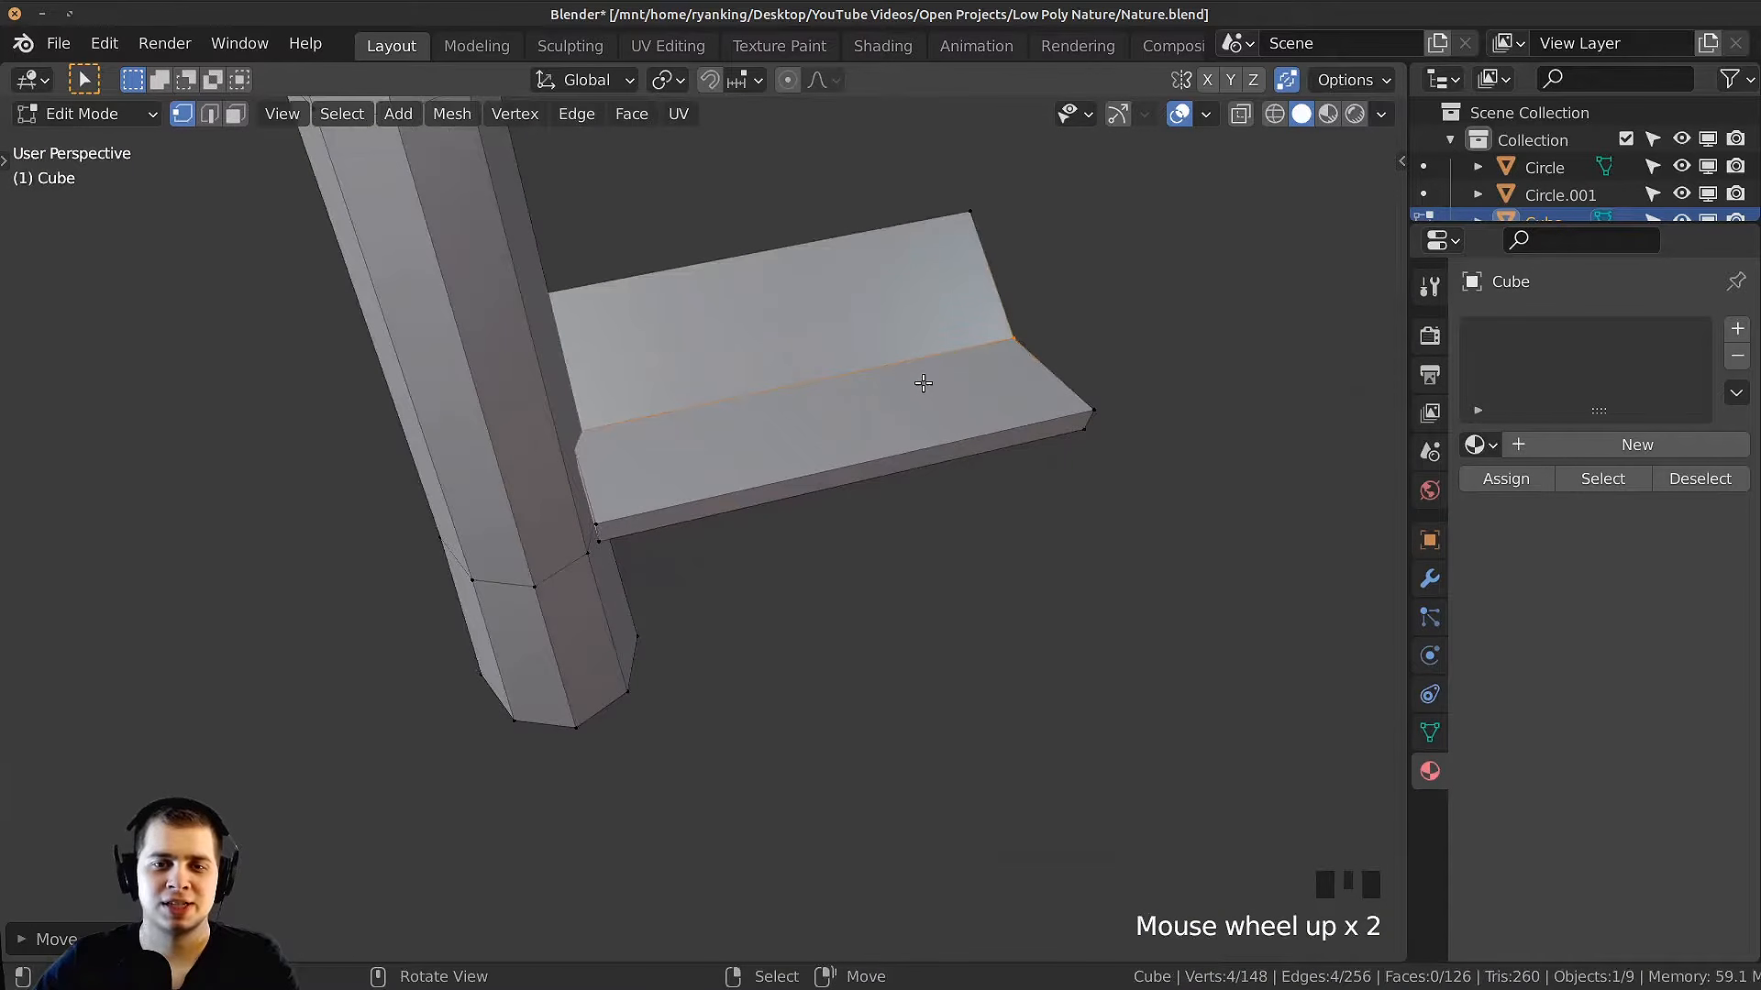
{"action": "scroll", "coordinate": [1014, 293], "scroll_direction": "down", "scroll_amount": 2}
{"action": "middle_click_drag", "start_coordinate": [991, 361], "coordinate": [978, 423]}
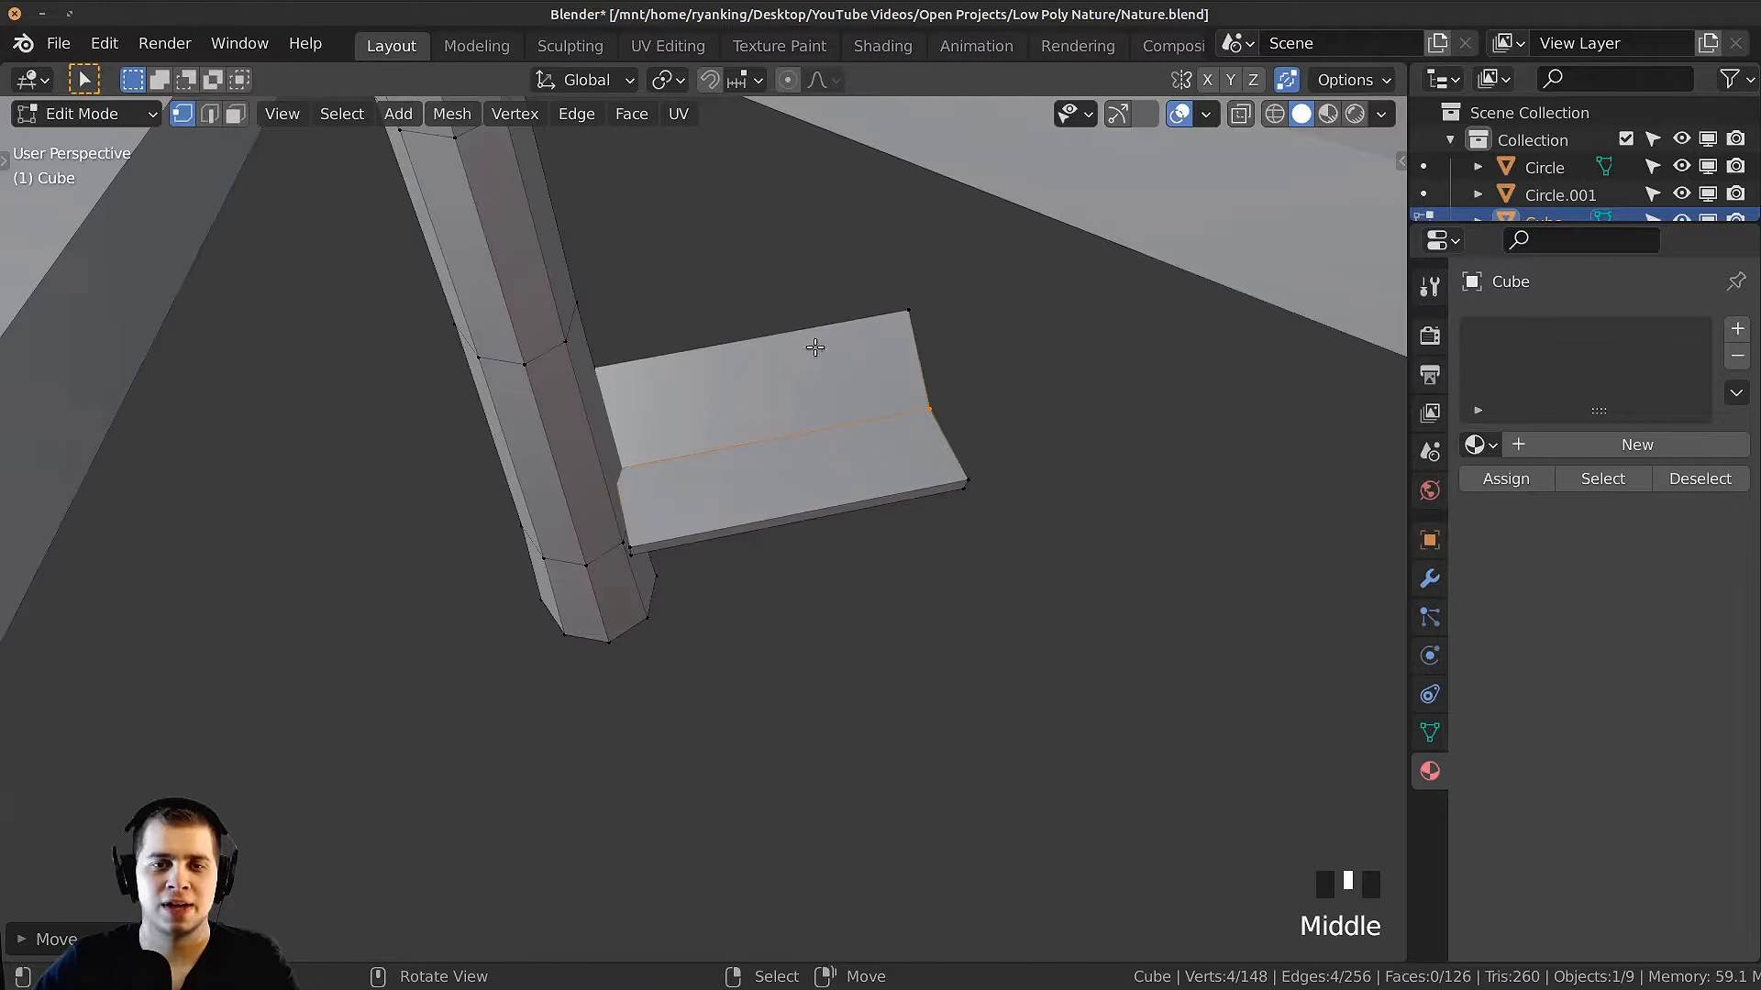
{"action": "key", "text": "ctrl+r"}
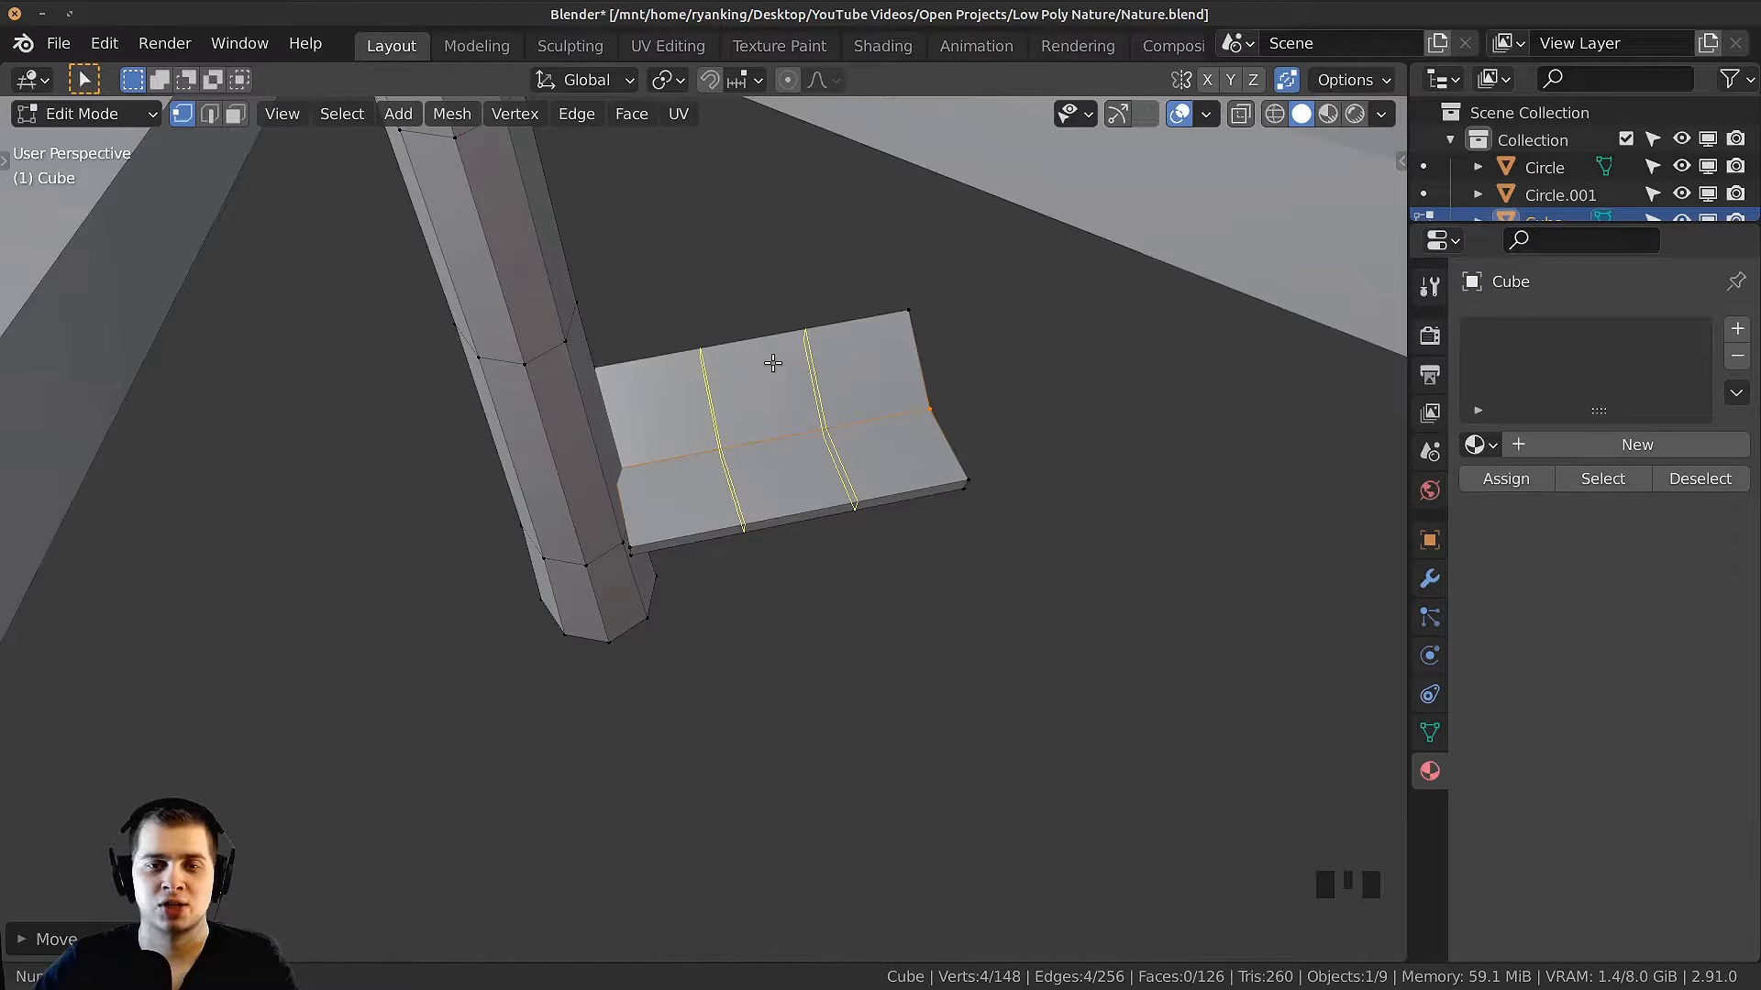
{"action": "left_click", "coordinate": [773, 363]}
{"action": "right_click", "coordinate": [772, 356]}
Step: Select all vertices at the leaf's outer end and scale them to about 0.31 to narrow it
{"action": "middle_click_drag", "start_coordinate": [771, 355], "coordinate": [770, 266]}
{"action": "mouse_move", "coordinate": [949, 403]}
{"action": "middle_mouse_down", "text": "shift"}
{"action": "mouse_move", "coordinate": [877, 437]}
{"action": "mouse_move", "coordinate": [901, 462]}
{"action": "mouse_move", "coordinate": [931, 421]}
{"action": "middle_mouse_up", "text": "shift"}
{"action": "key", "text": "z"}
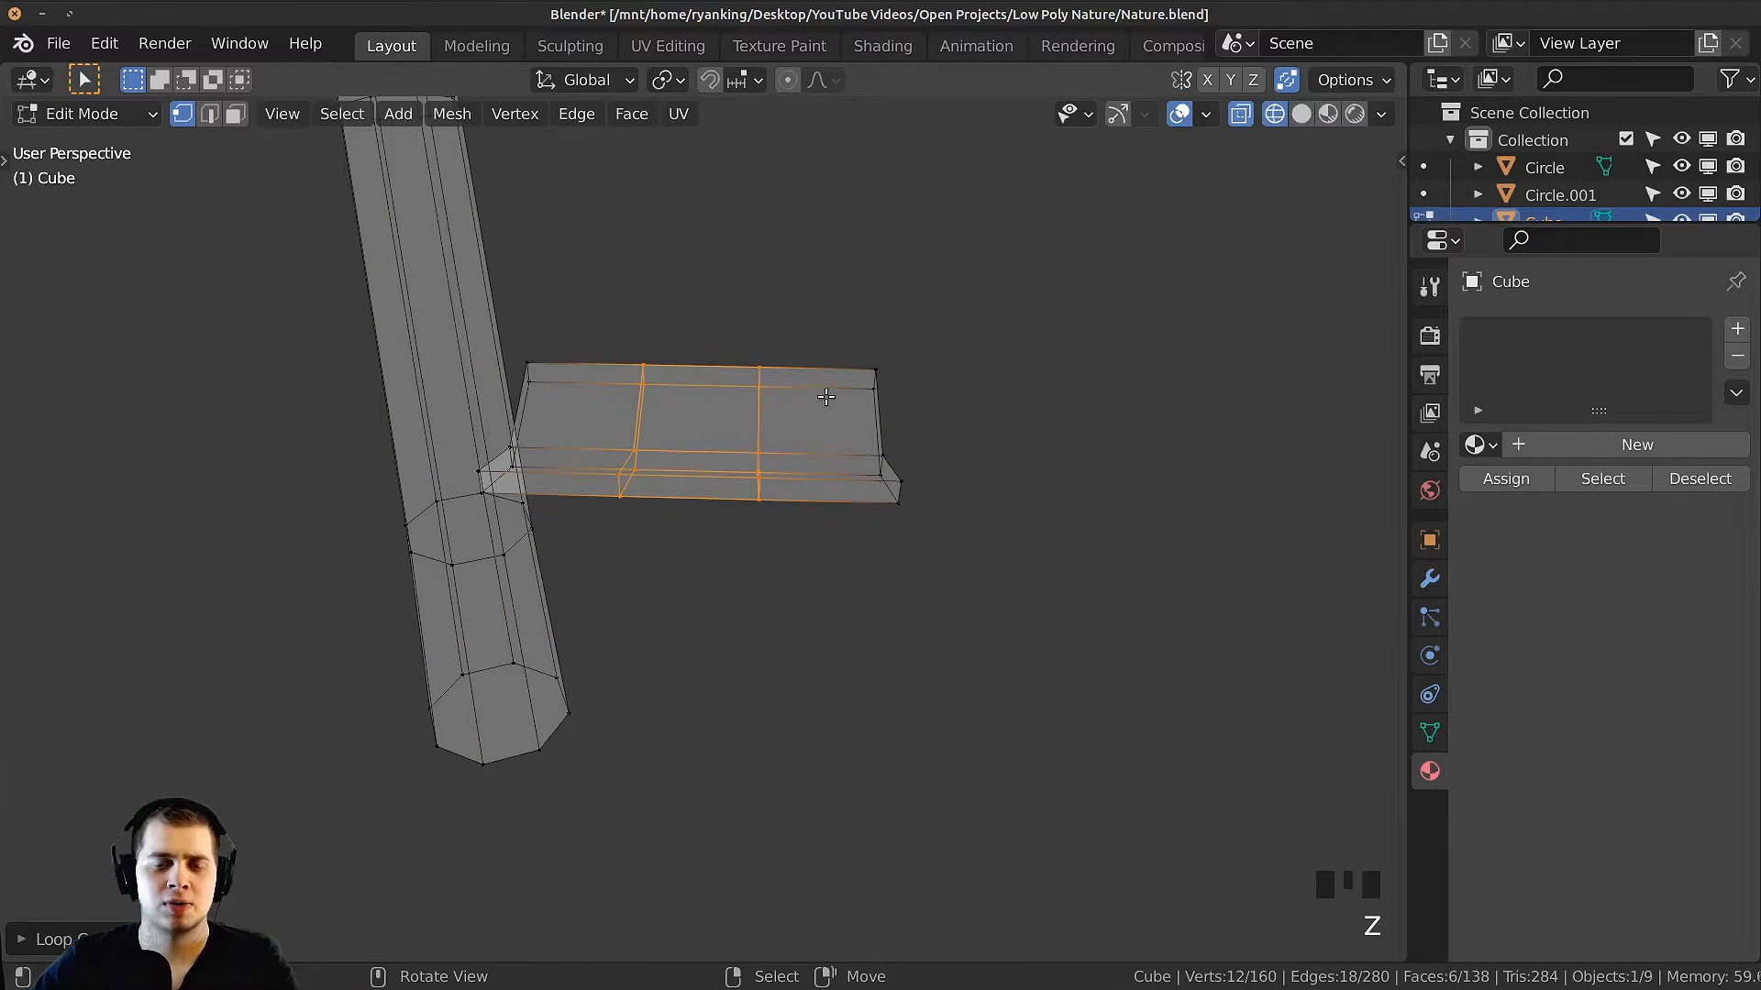
{"action": "key", "text": "alt+a"}
{"action": "key", "text": "b"}
{"action": "left_click_drag", "start_coordinate": [815, 273], "coordinate": [904, 594]}
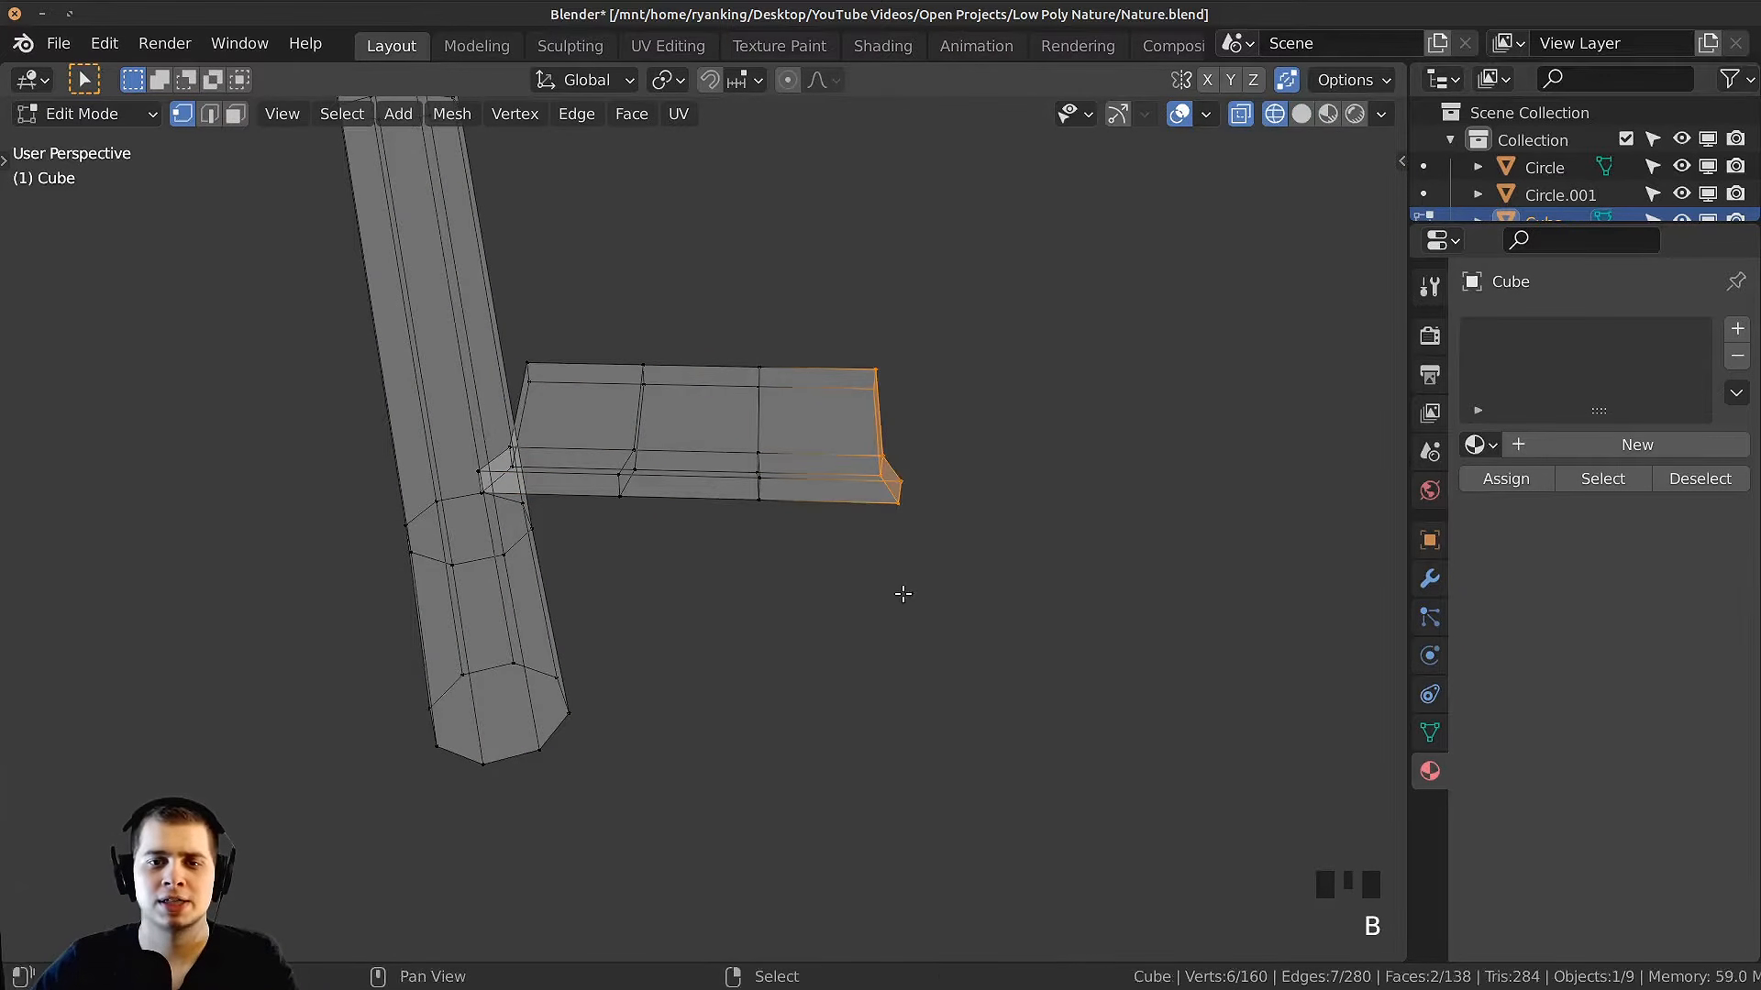
{"action": "middle_click_drag", "start_coordinate": [904, 594], "coordinate": [895, 635]}
{"action": "key", "text": "z"}
{"action": "scroll", "coordinate": [1138, 585], "scroll_direction": "up", "scroll_amount": 2}
{"action": "middle_click_drag", "start_coordinate": [1138, 586], "coordinate": [1152, 562]}
{"action": "key", "text": "s"}
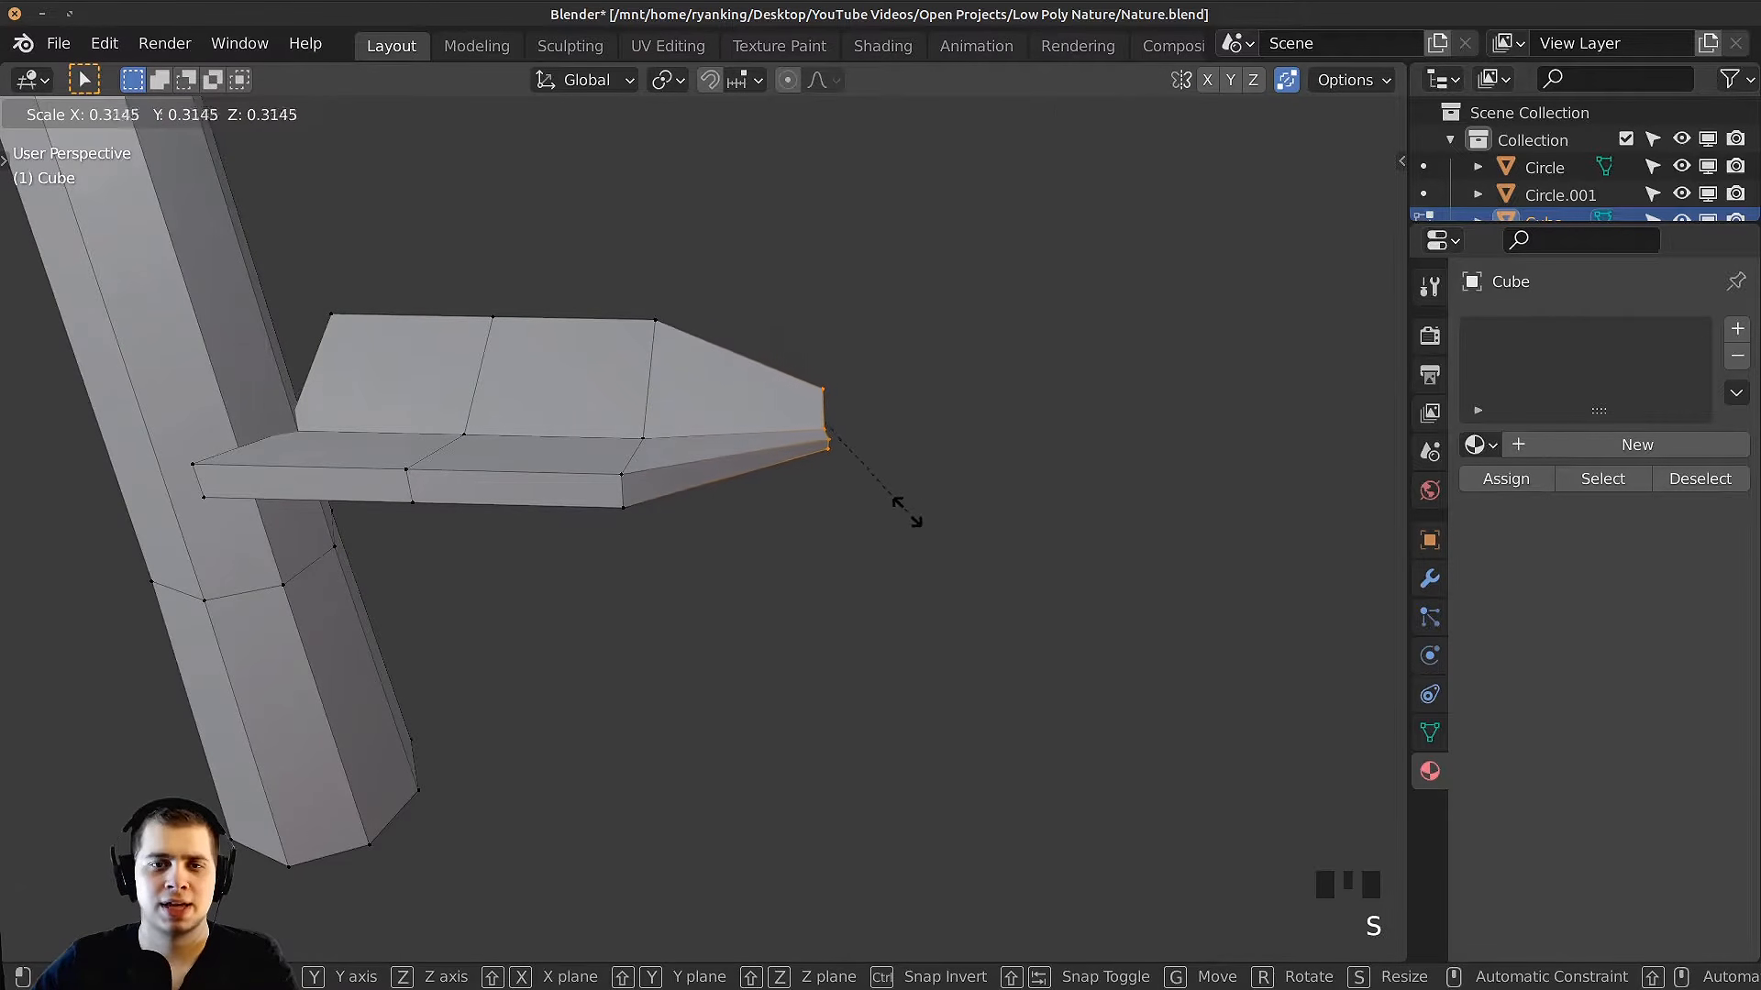
{"action": "left_click", "coordinate": [908, 514]}
Step: Collapse the leaf's outer end to a single point with a scale of 0 and reposition that tip vertex
{"action": "middle_click_drag", "start_coordinate": [908, 514], "coordinate": [1040, 434]}
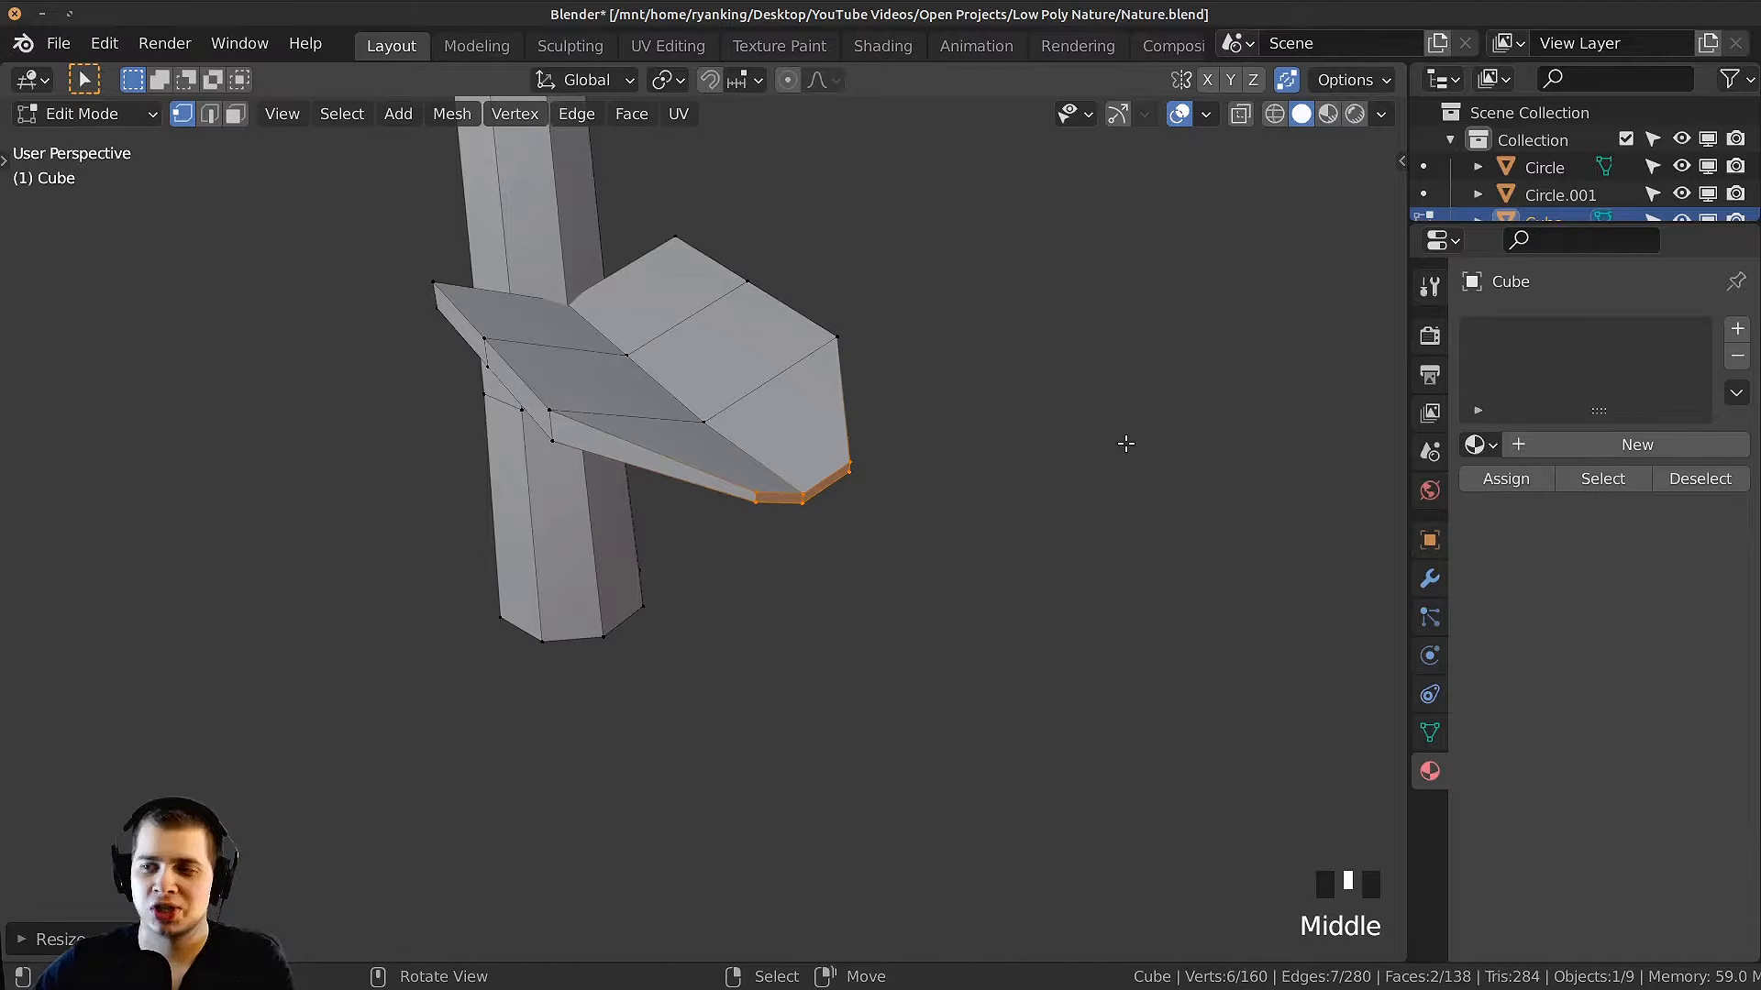
{"action": "key", "text": "s"}
{"action": "key", "text": "0"}
{"action": "key", "text": "Return"}
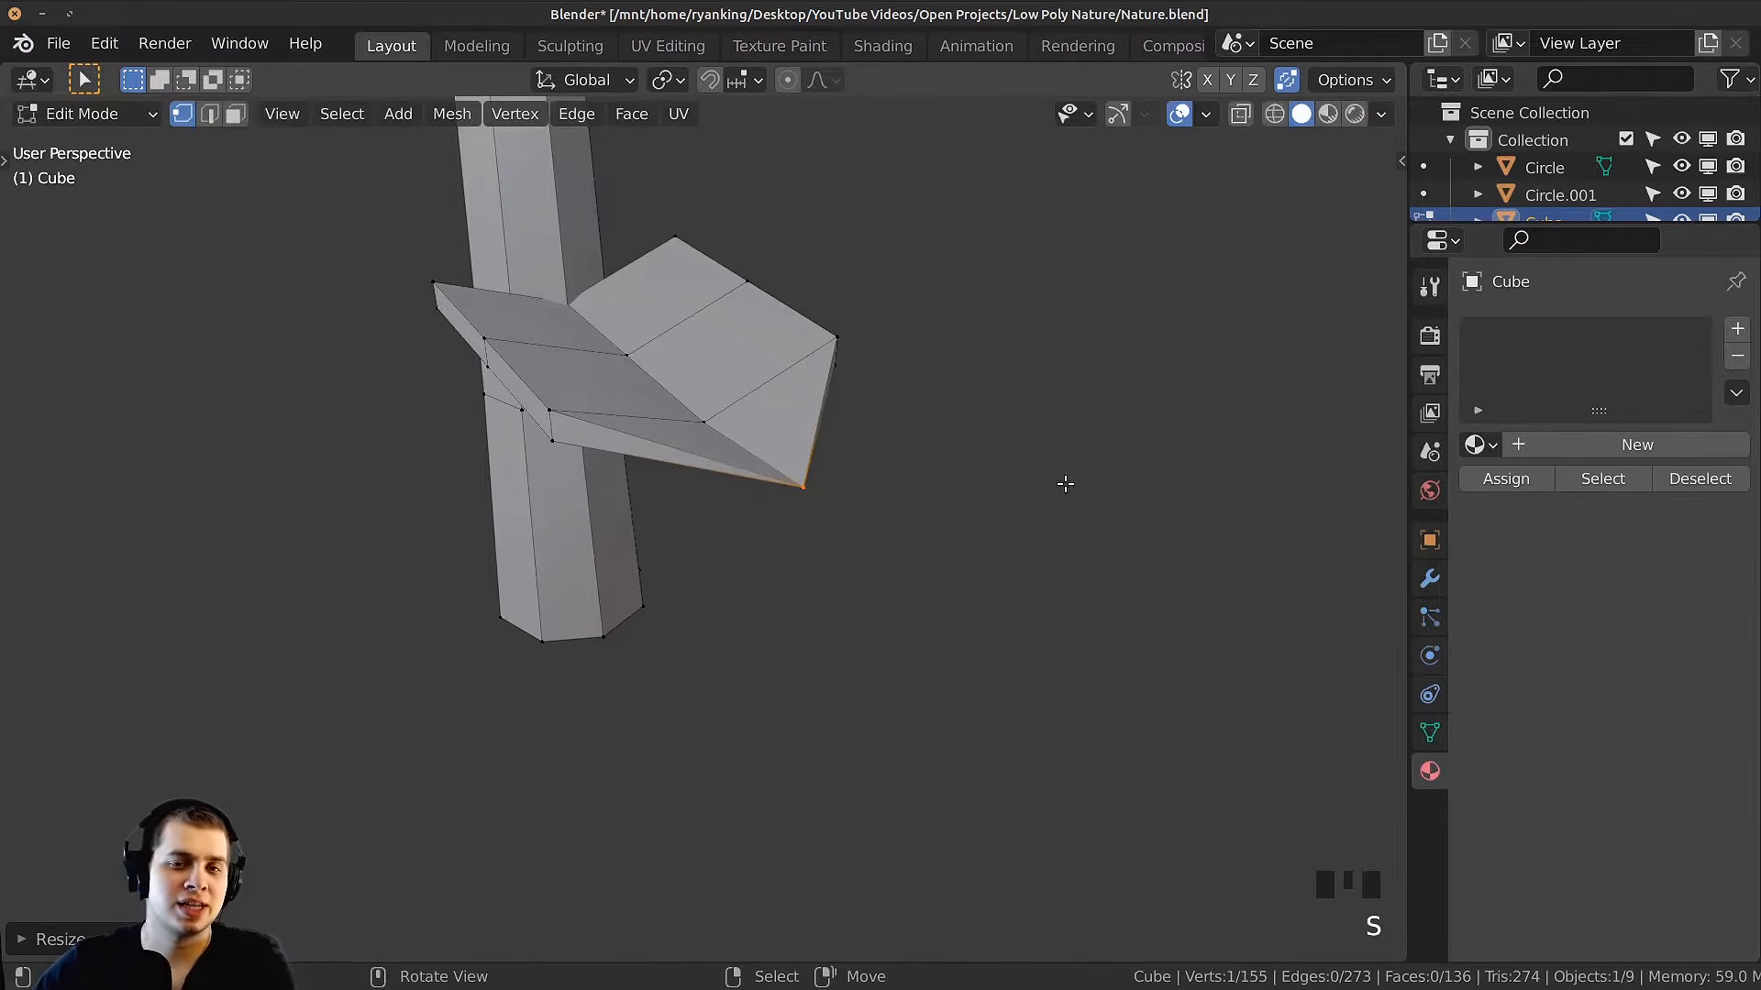
{"action": "middle_click_drag", "start_coordinate": [989, 466], "coordinate": [1173, 276]}
{"action": "key", "text": "g"}
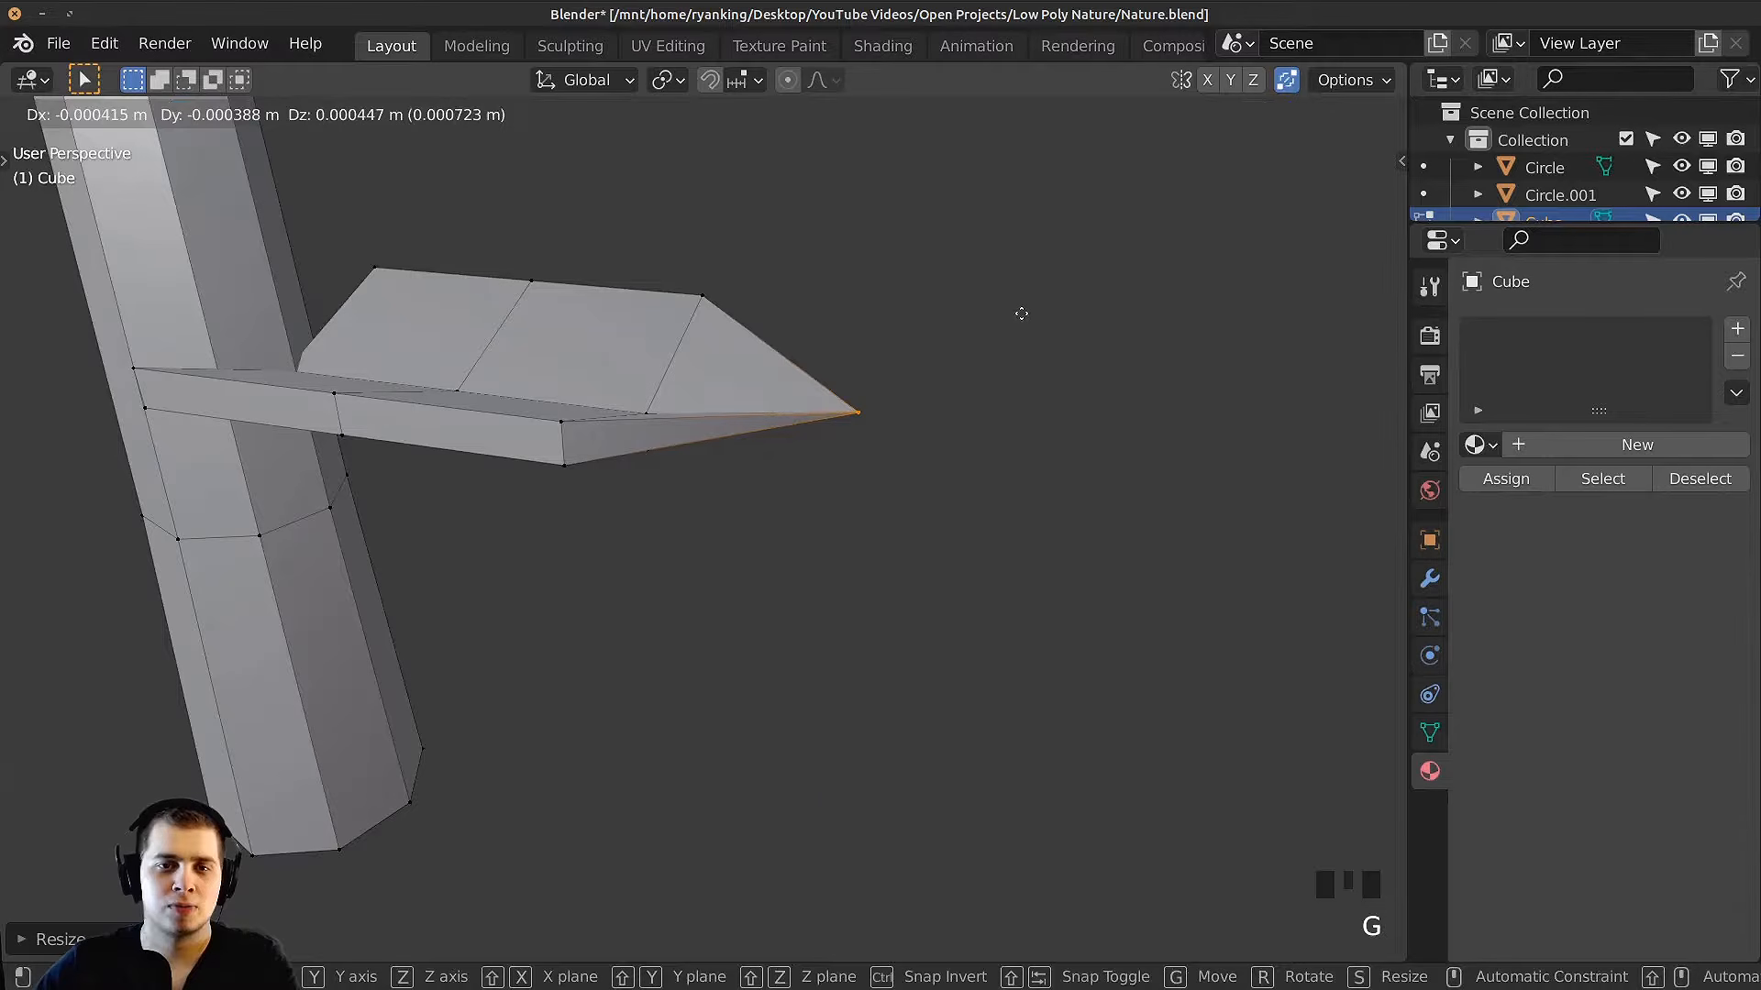
{"action": "left_click", "coordinate": [884, 291]}
{"action": "middle_click_drag", "start_coordinate": [884, 291], "coordinate": [665, 545]}
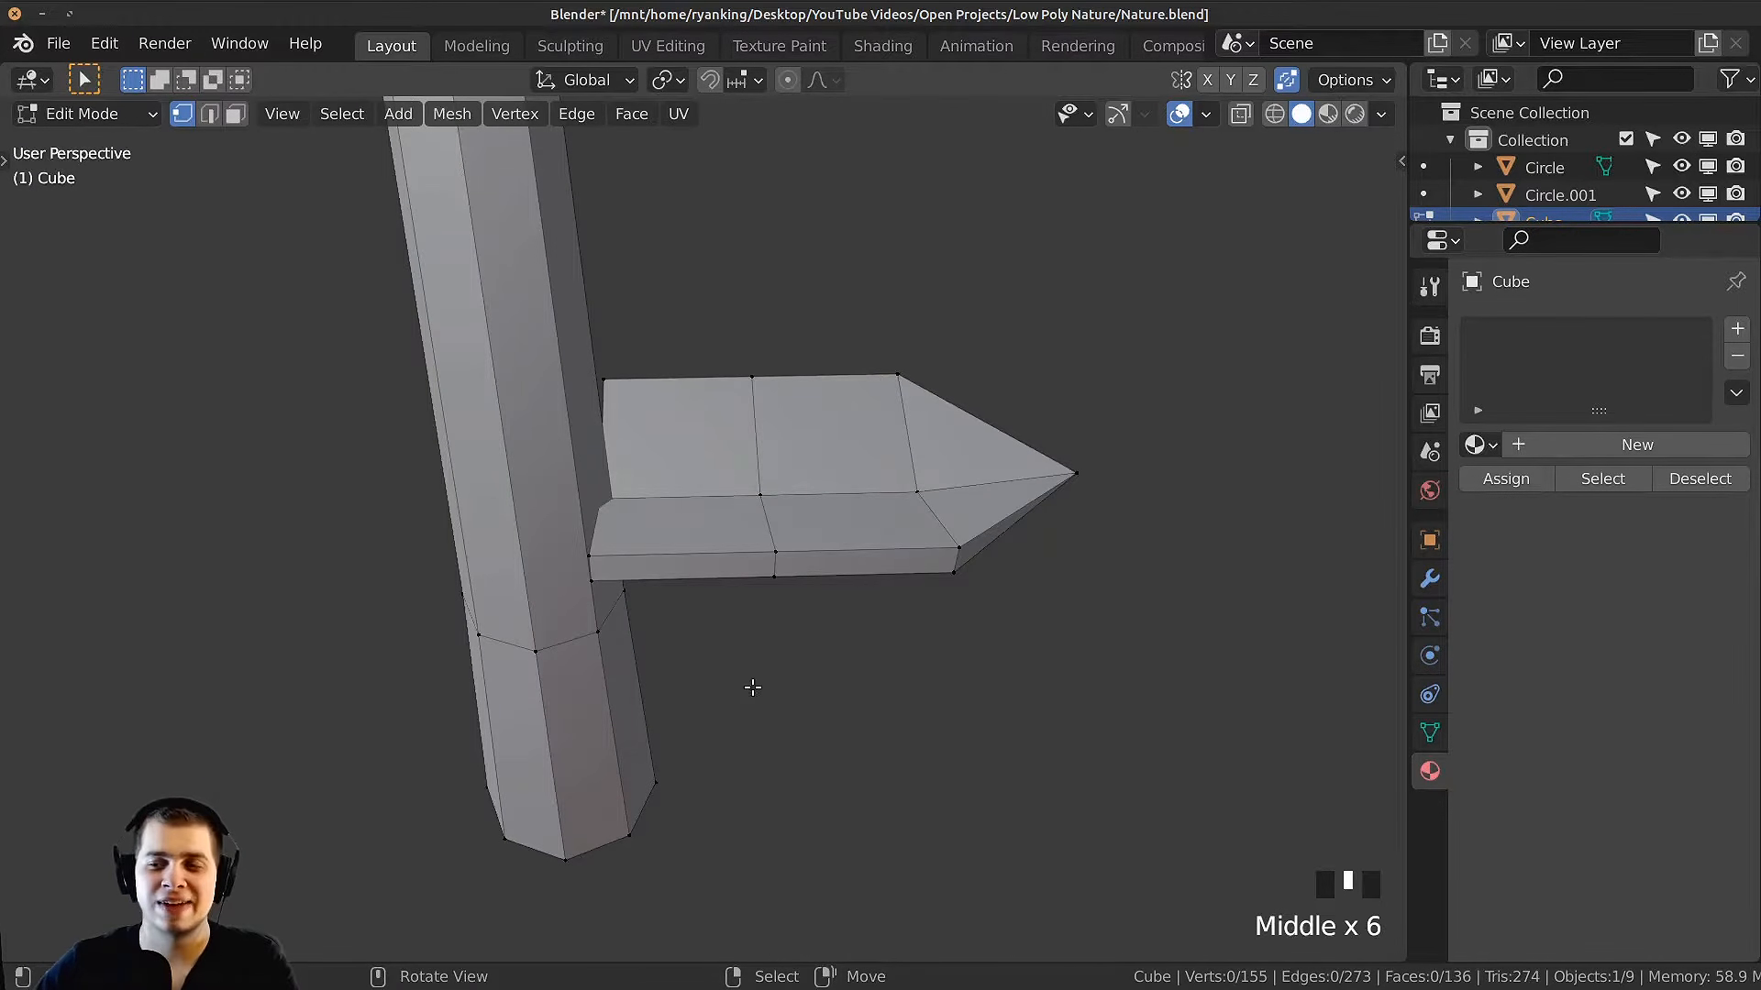
Step: Select the entire connected leaf mesh and move it away from the stem
{"action": "middle_click_drag", "start_coordinate": [752, 688], "coordinate": [719, 705], "text": "shift"}
{"action": "scroll", "coordinate": [631, 511], "scroll_direction": "down", "scroll_amount": 1}
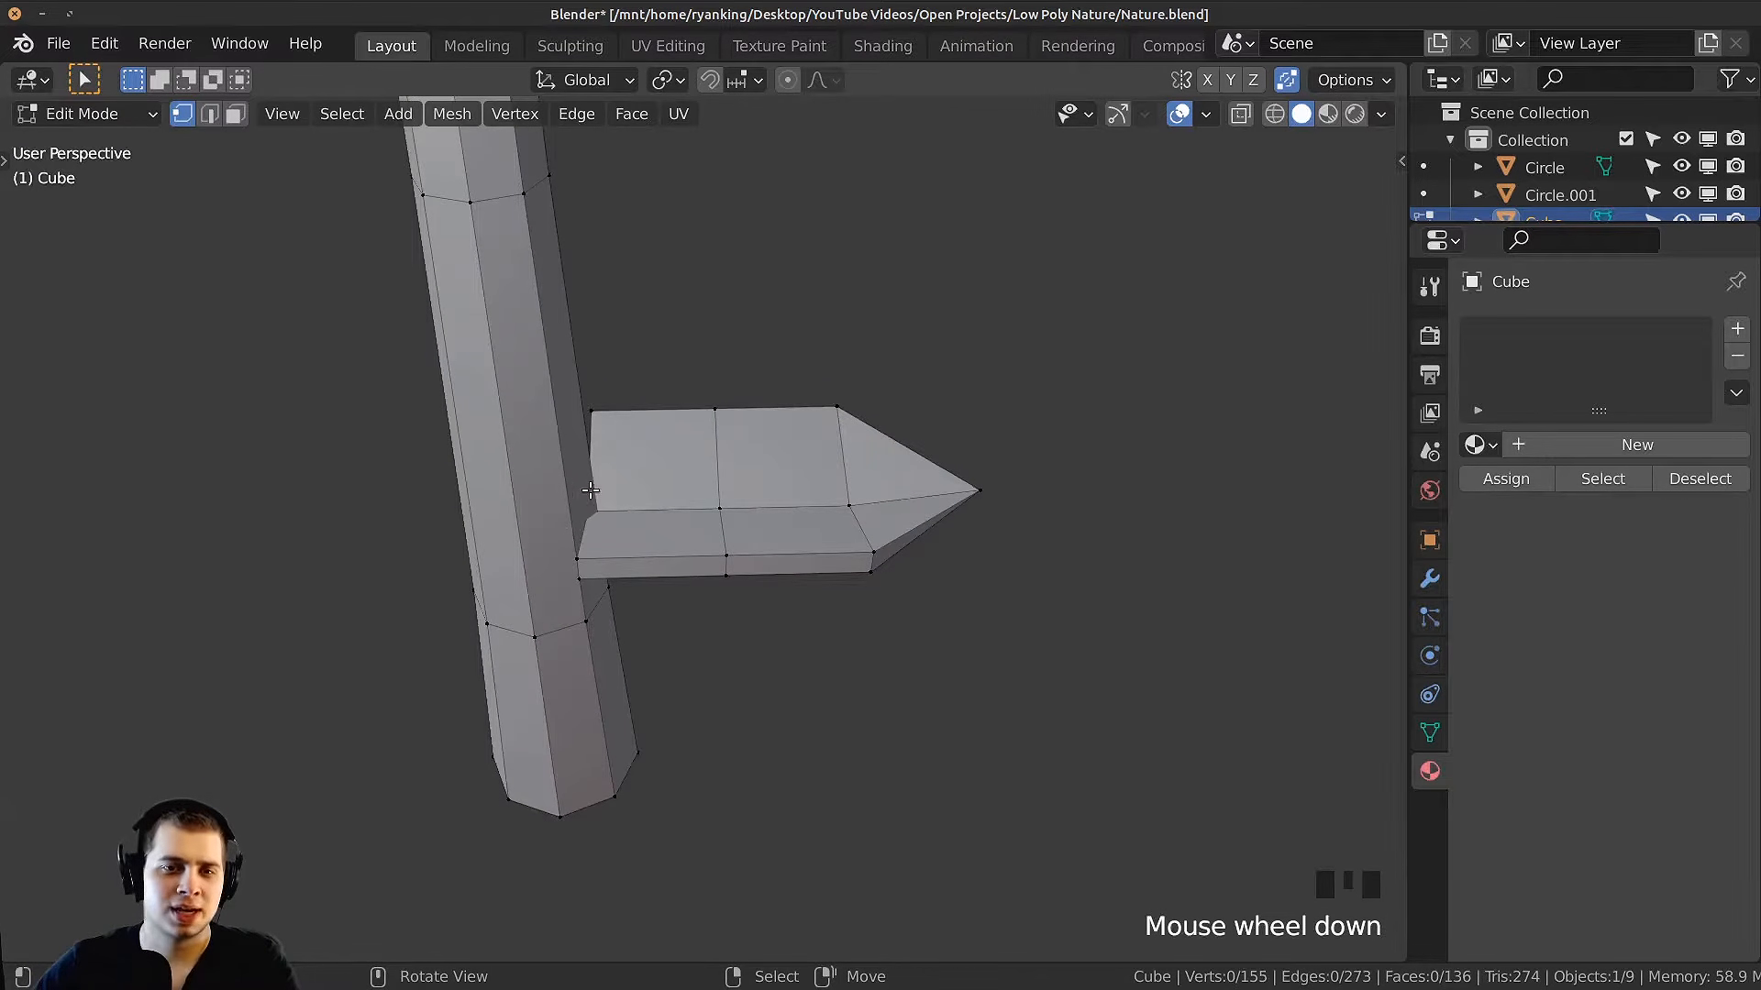
{"action": "middle_click_drag", "start_coordinate": [589, 491], "coordinate": [766, 524]}
{"action": "key", "text": "l"}
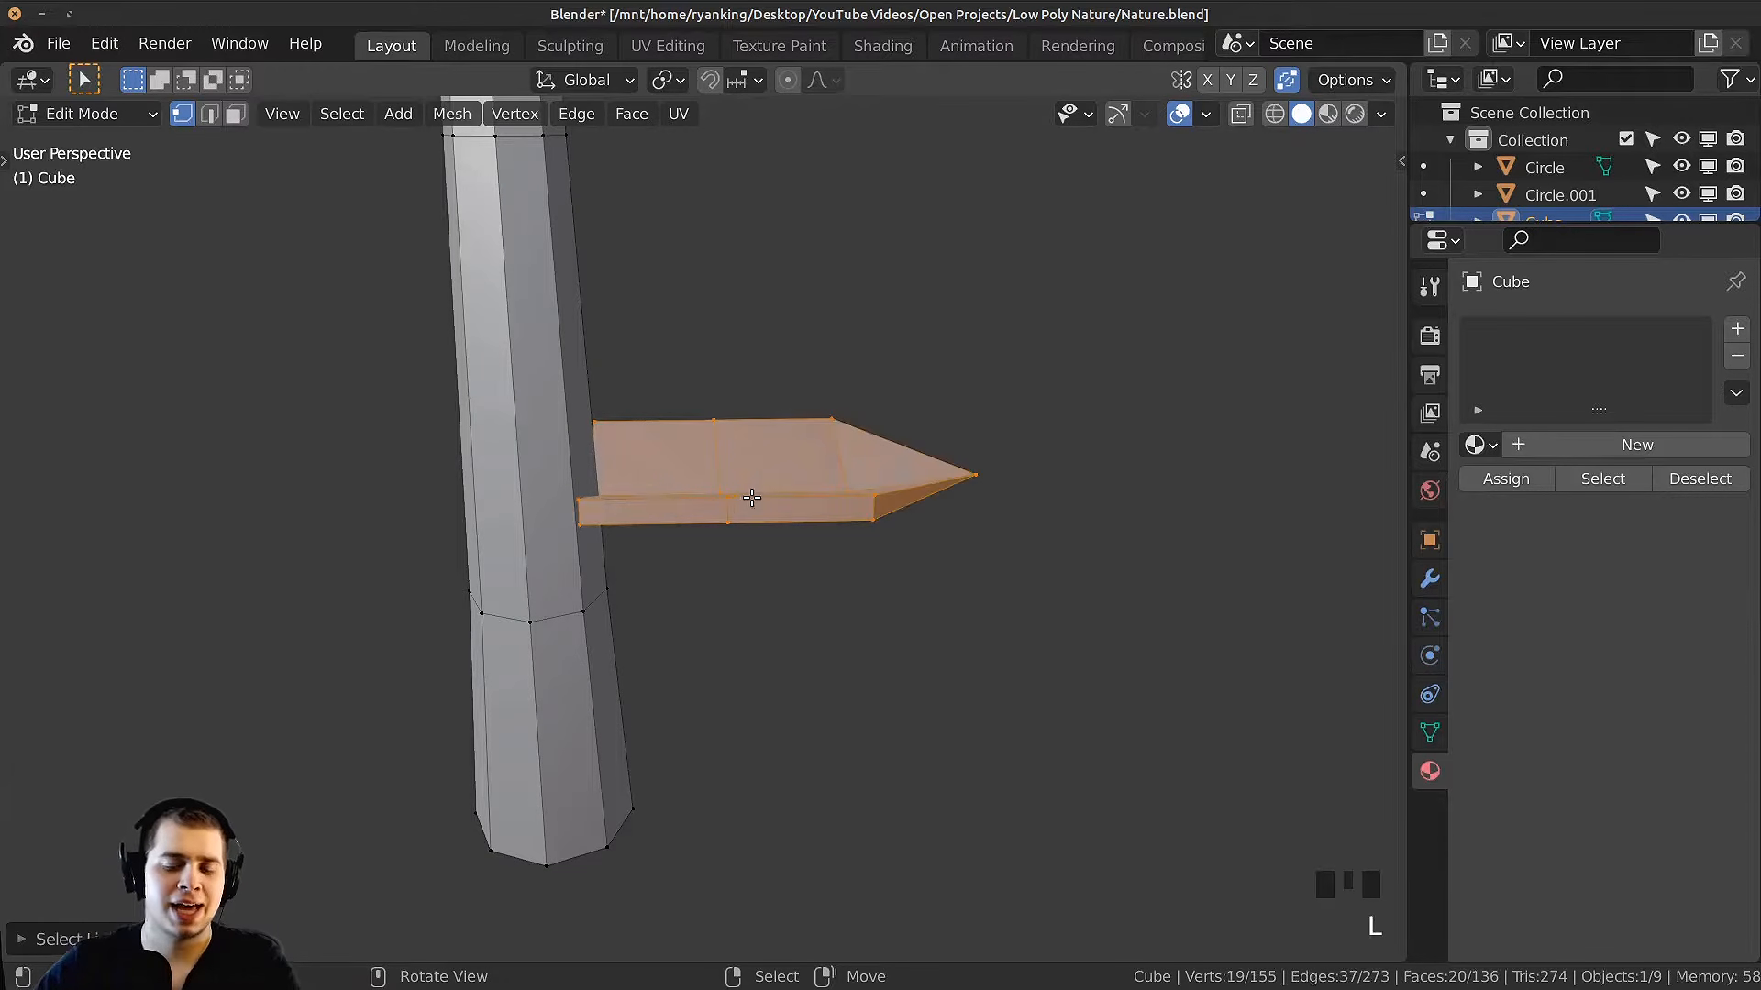
{"action": "middle_click_drag", "start_coordinate": [897, 556], "coordinate": [754, 525]}
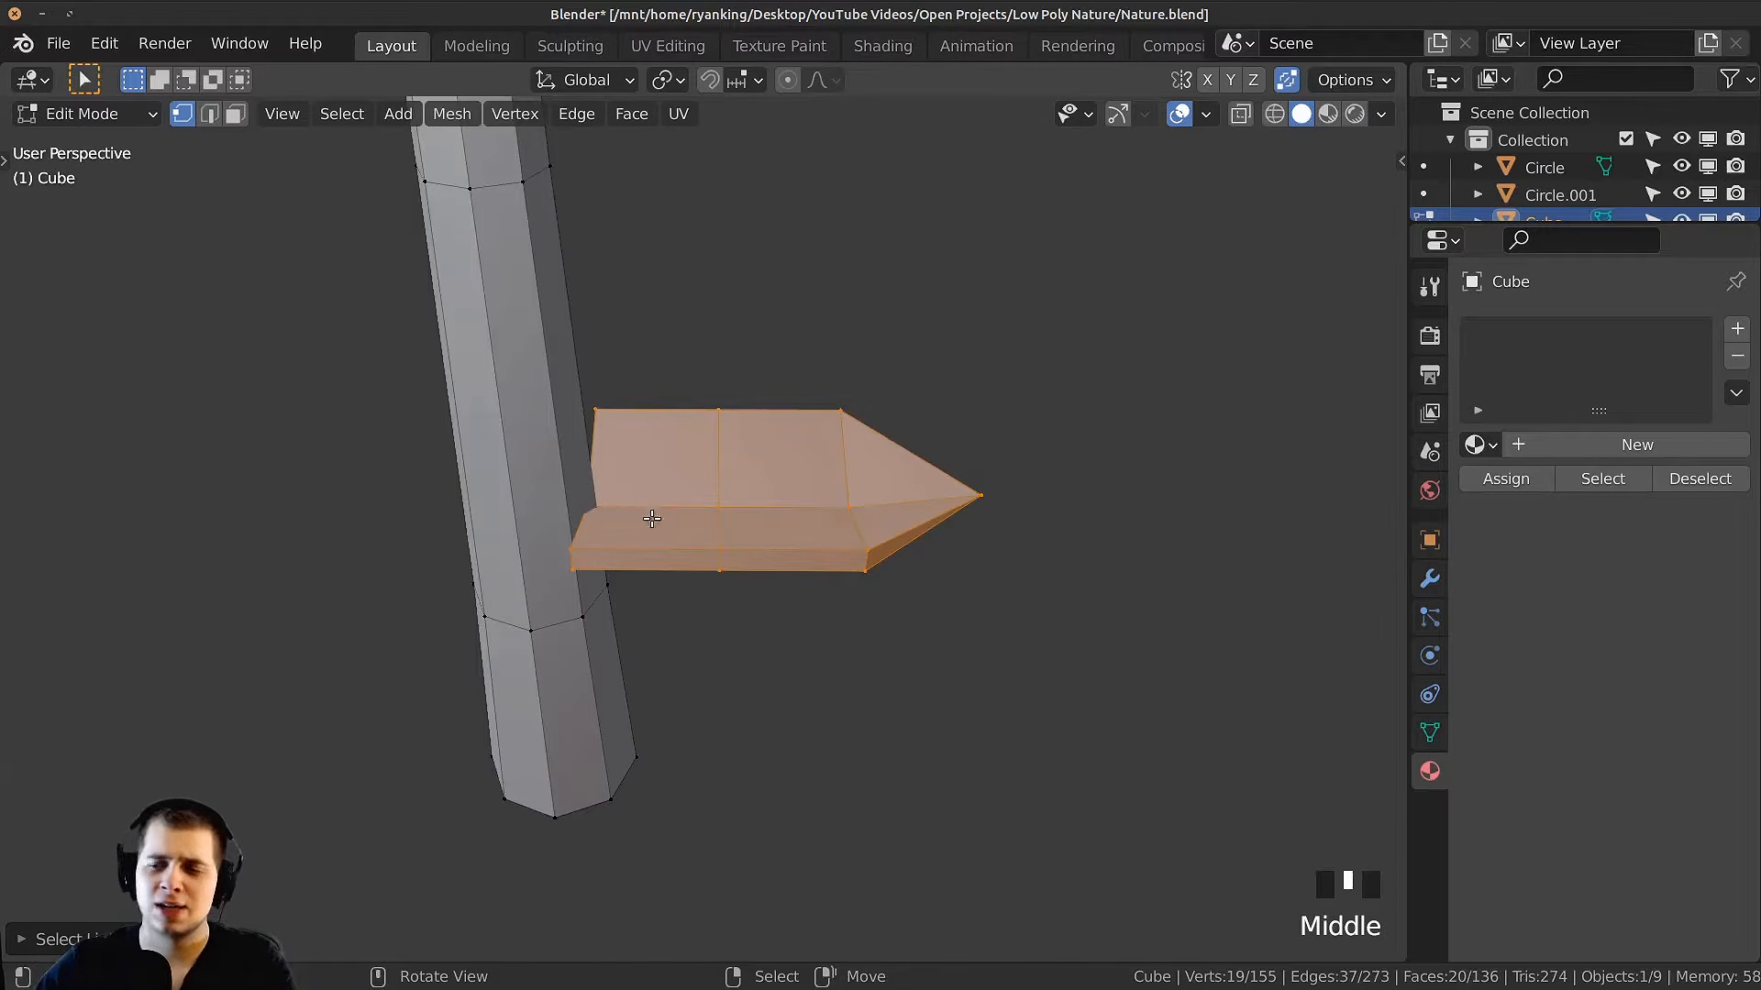
{"action": "key", "text": "g"}
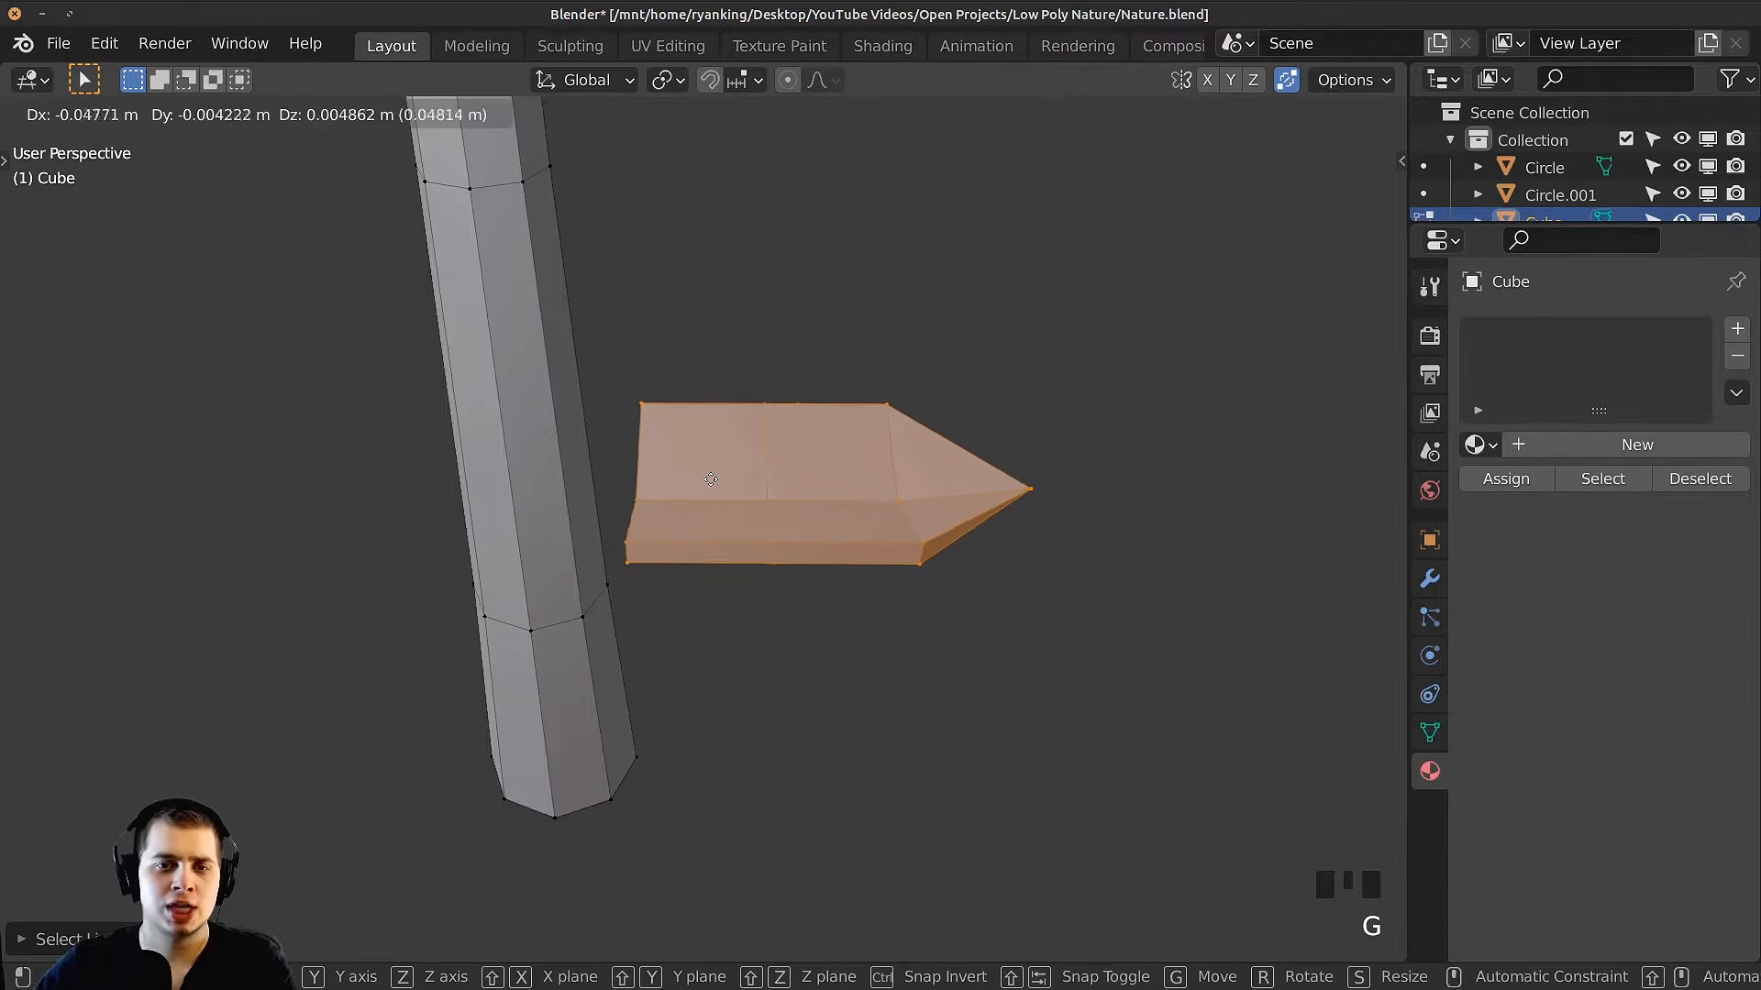
{"action": "left_click", "coordinate": [962, 486]}
Step: In wireframe shading, select all vertices at the leaf's stem-side end and extrude them toward the stem
{"action": "key", "text": "z"}
{"action": "left_click", "coordinate": [636, 478]}
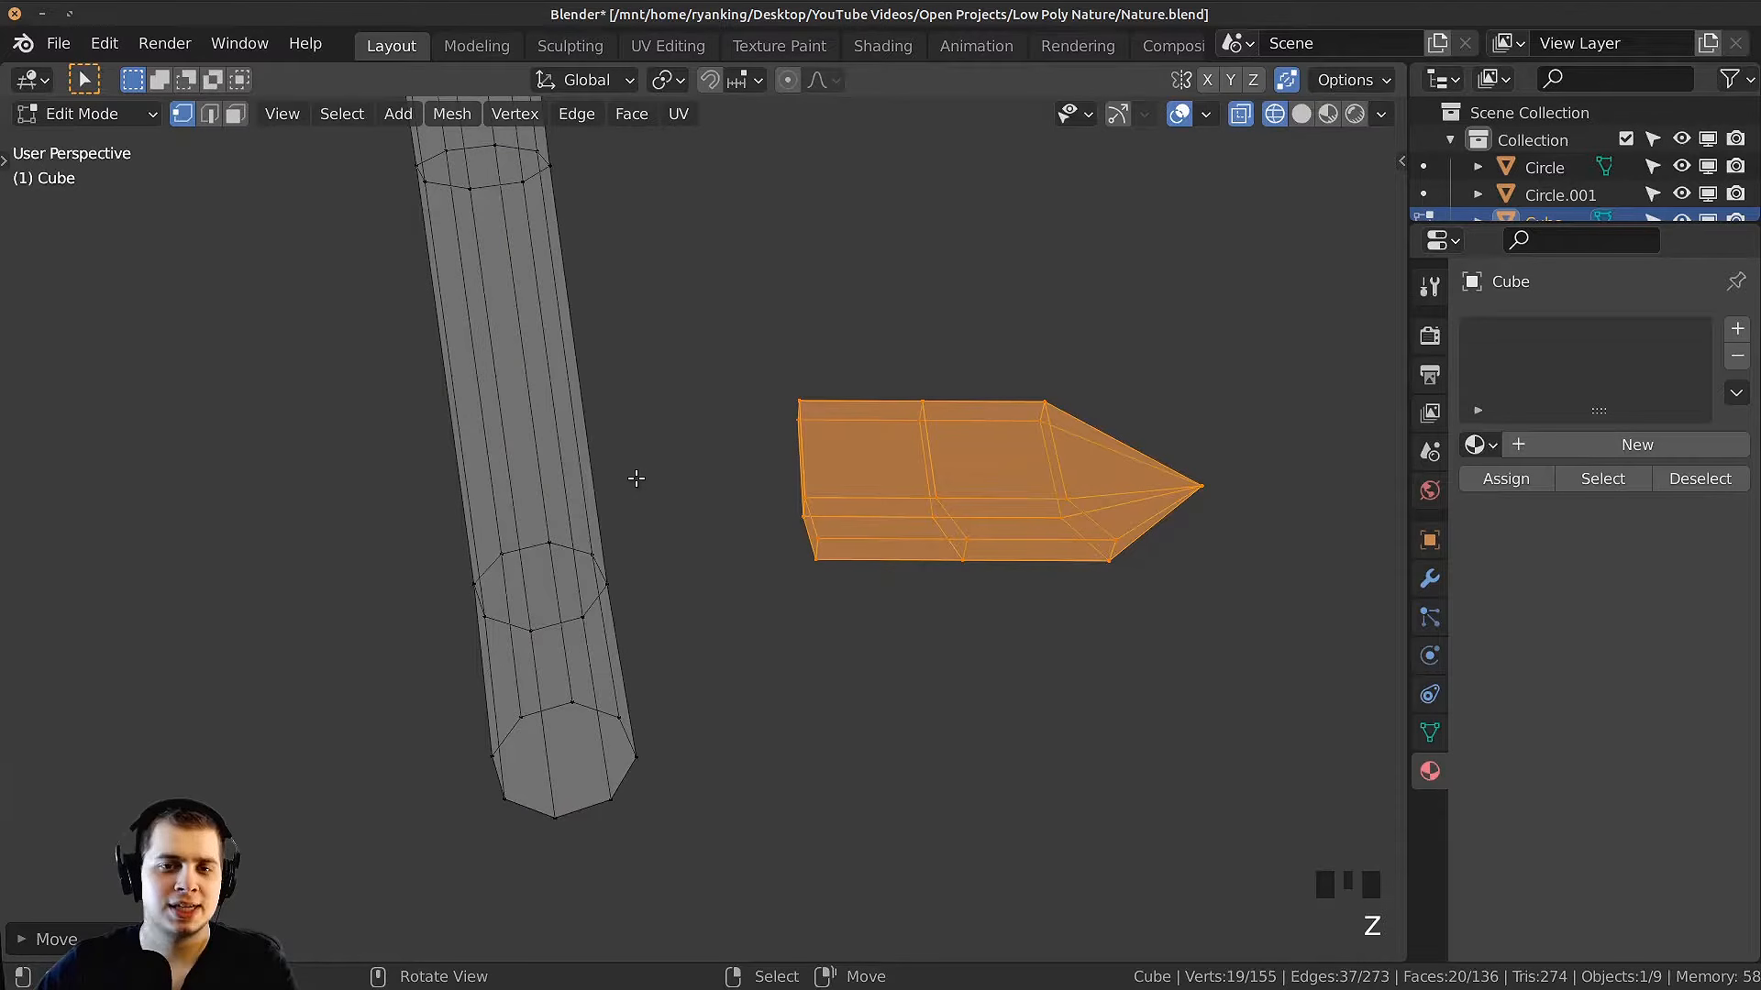
{"action": "key", "text": "alt+a"}
{"action": "key", "text": "b"}
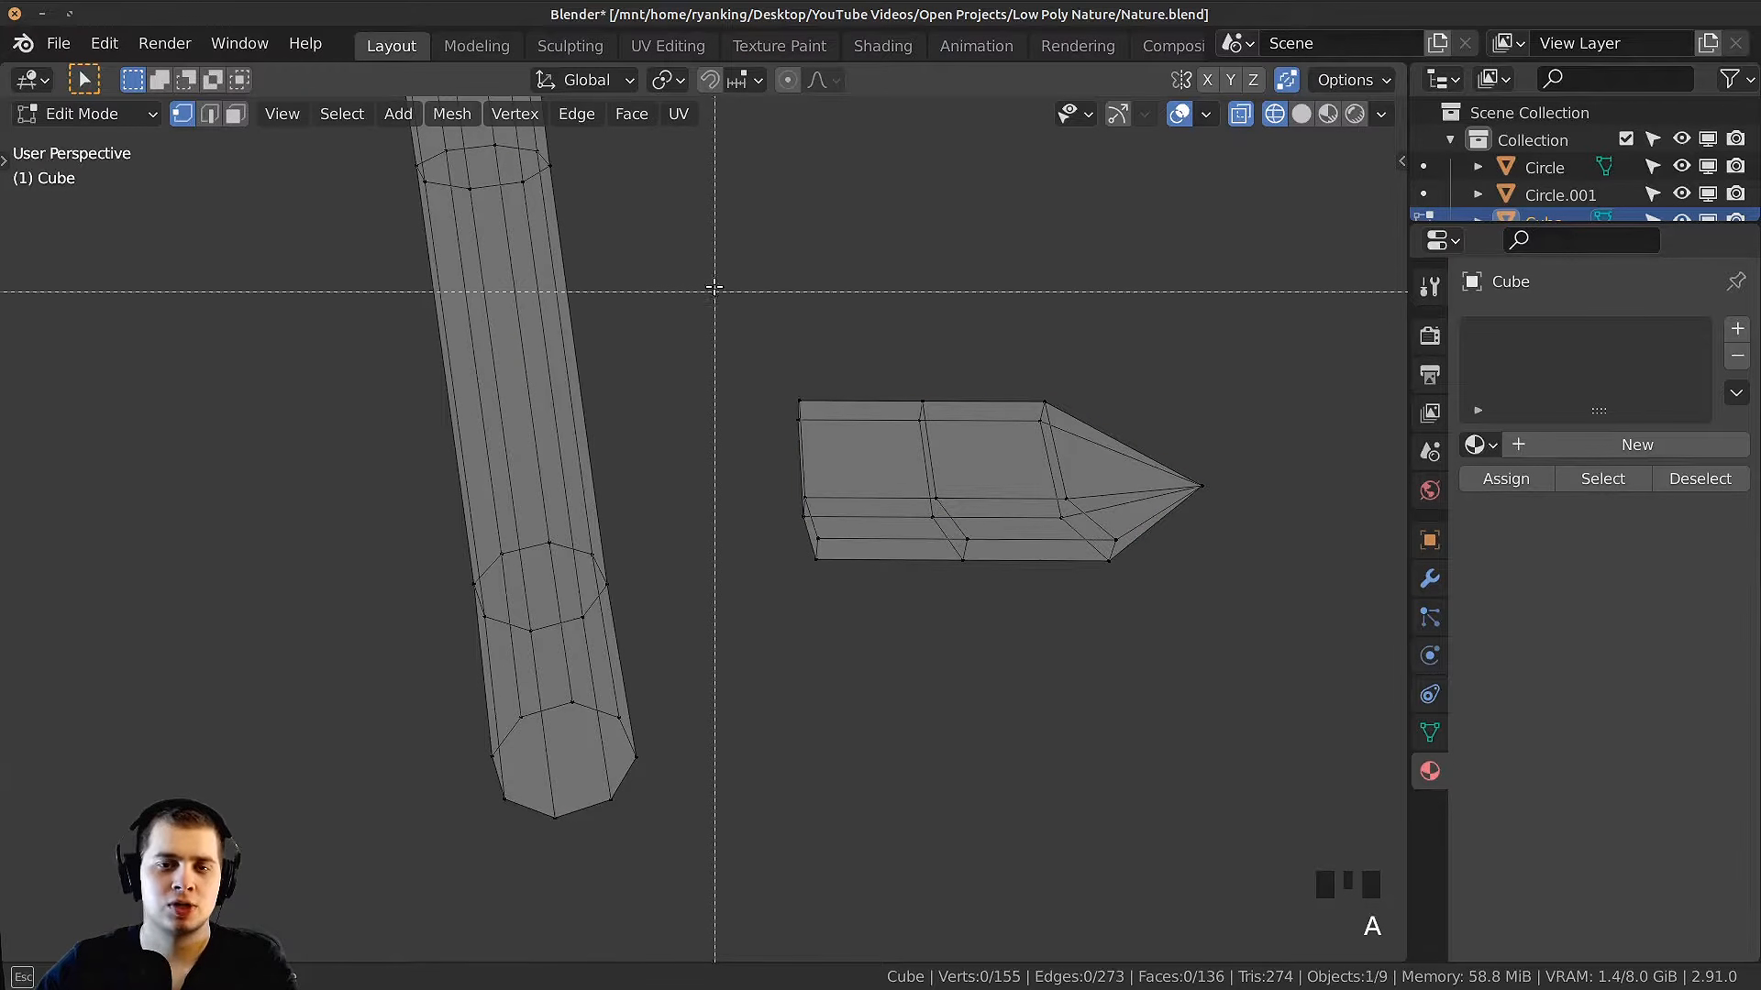
{"action": "left_click_drag", "start_coordinate": [714, 281], "coordinate": [812, 611]}
{"action": "scroll", "coordinate": [1009, 477], "scroll_direction": "up", "scroll_amount": 2}
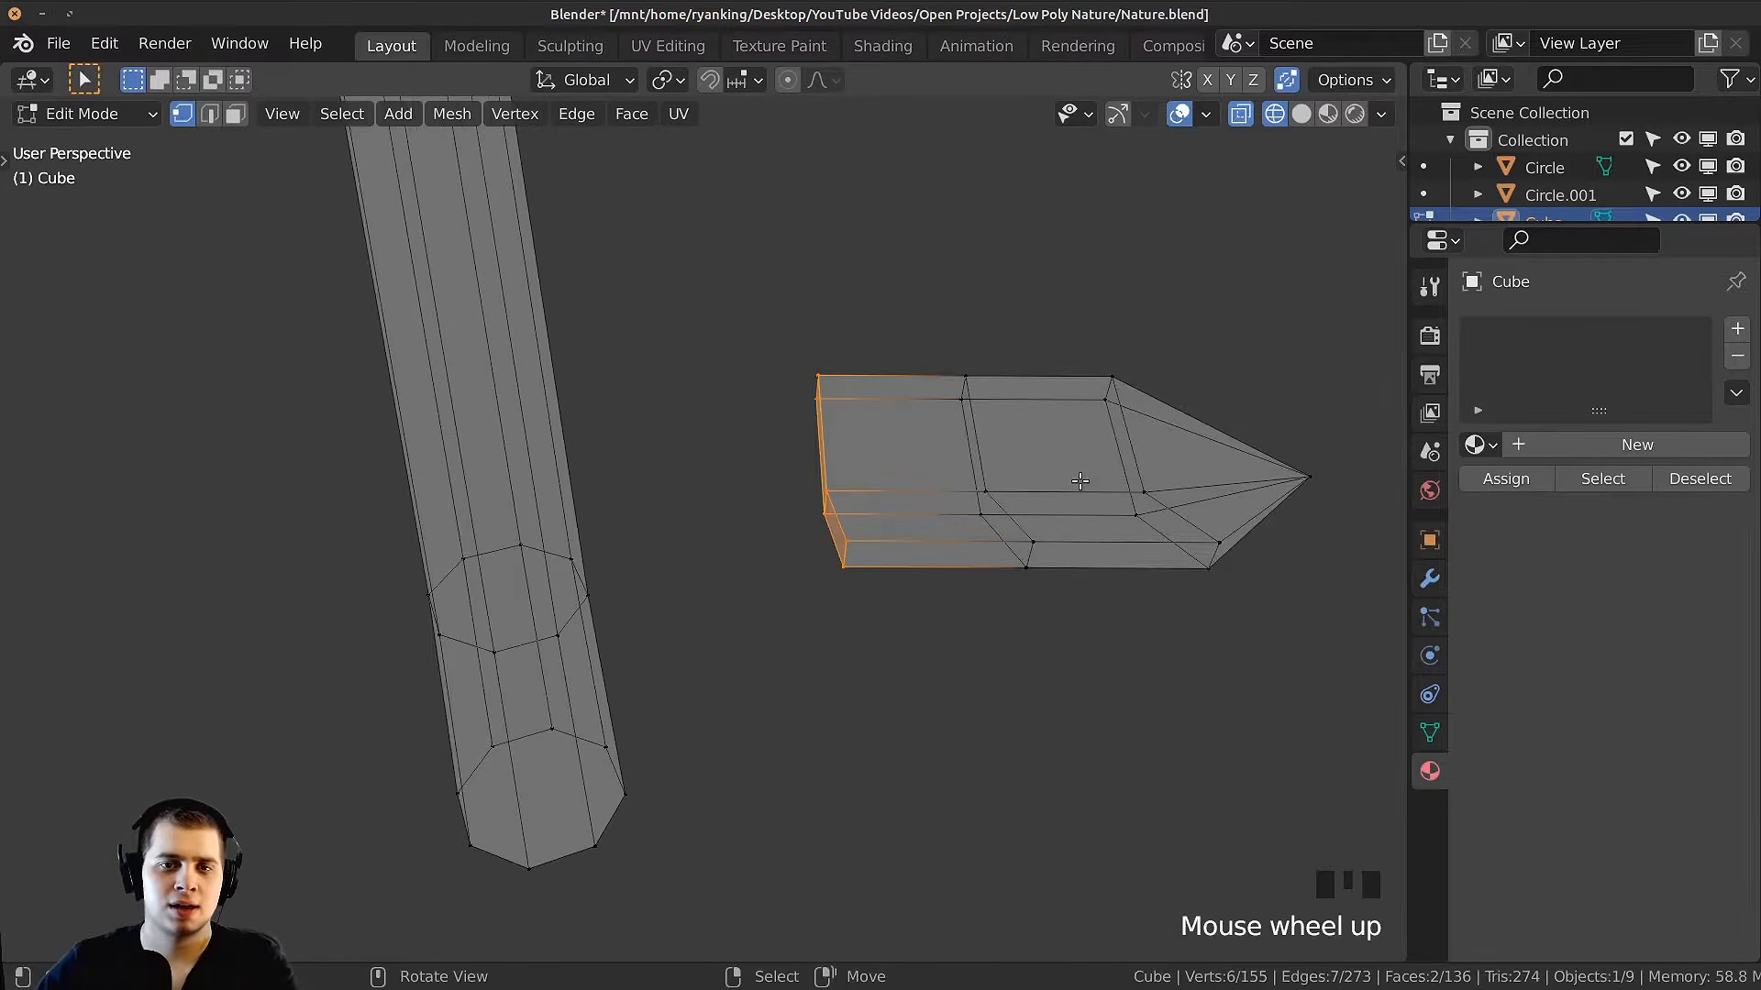
{"action": "key", "text": "e"}
{"action": "left_click", "coordinate": [1004, 478]}
Step: Collapse the extruded leaf end to a point with a scale of 0 and adjust that tip along X in solid shading
{"action": "key", "text": "s"}
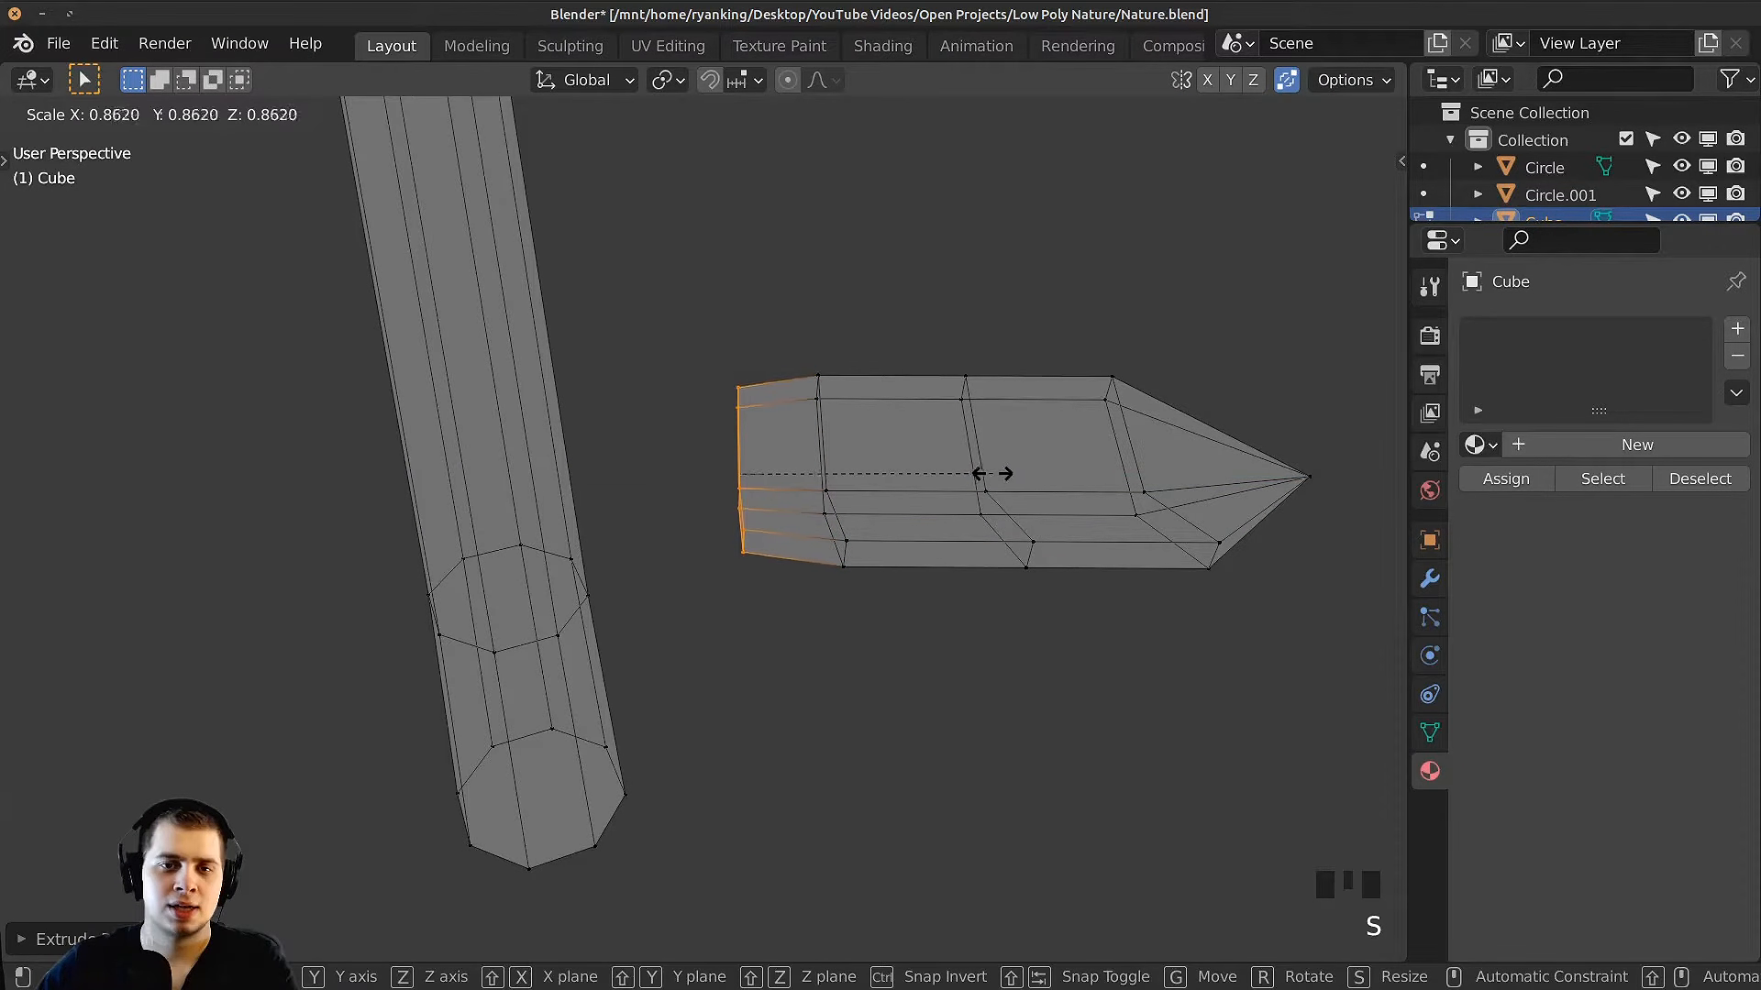
{"action": "key", "text": "0"}
{"action": "key", "text": "Return"}
{"action": "key", "text": "alt+z"}
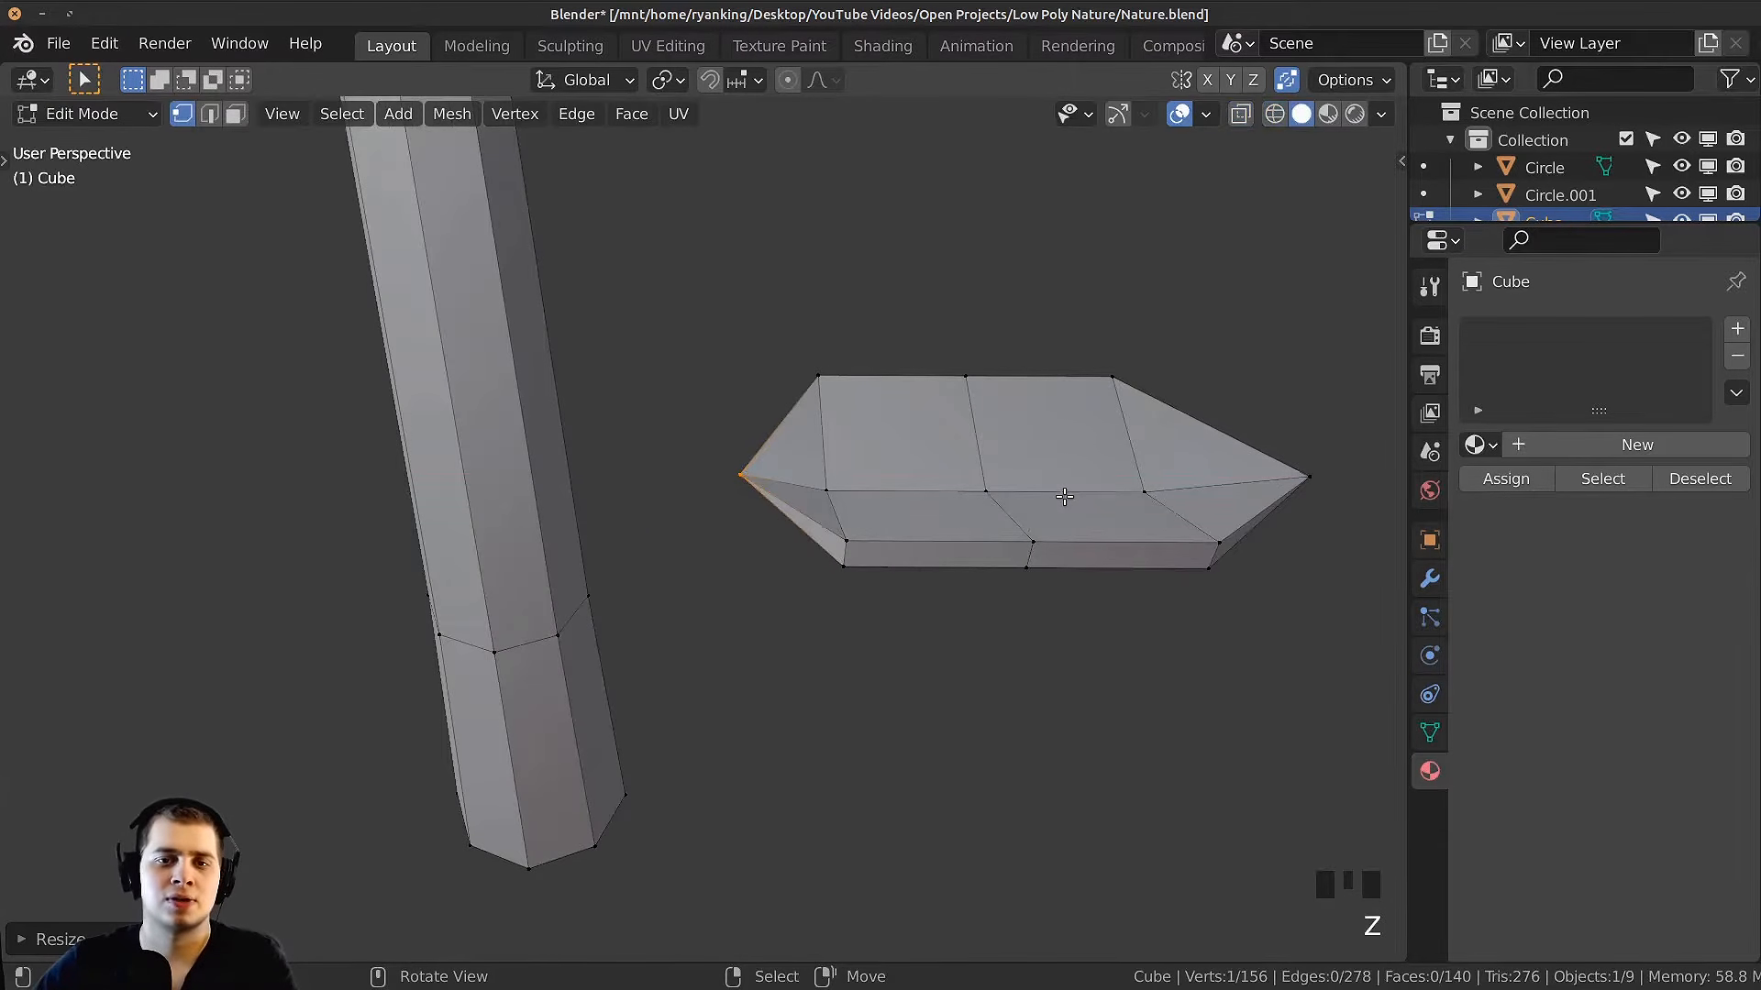
{"action": "key", "text": "g"}
{"action": "key", "text": "x"}
{"action": "left_click", "coordinate": [1002, 503]}
Step: Select the edge loop across the middle of the leaf and lower it along Z to bend the leaf
{"action": "middle_click_drag", "start_coordinate": [1003, 502], "coordinate": [694, 465]}
{"action": "scroll", "coordinate": [985, 467], "scroll_direction": "up", "scroll_amount": 2}
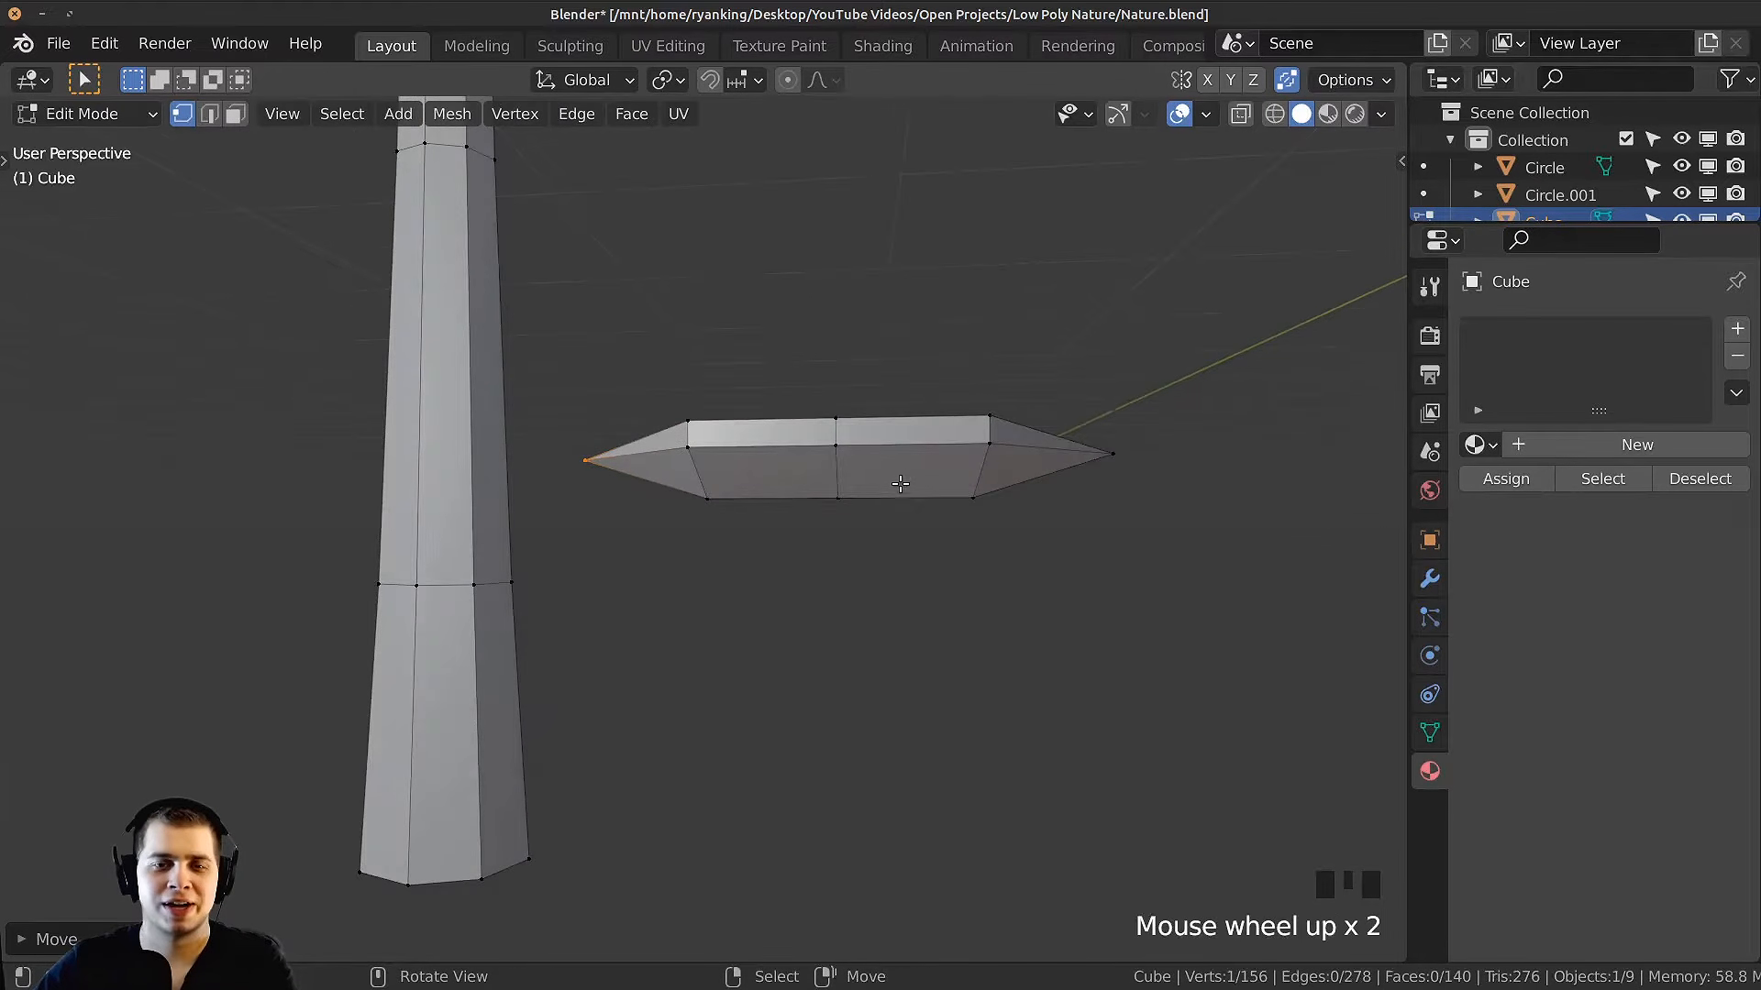
{"action": "middle_click_drag", "start_coordinate": [897, 484], "coordinate": [920, 440]}
{"action": "left_click", "coordinate": [866, 448], "text": "alt"}
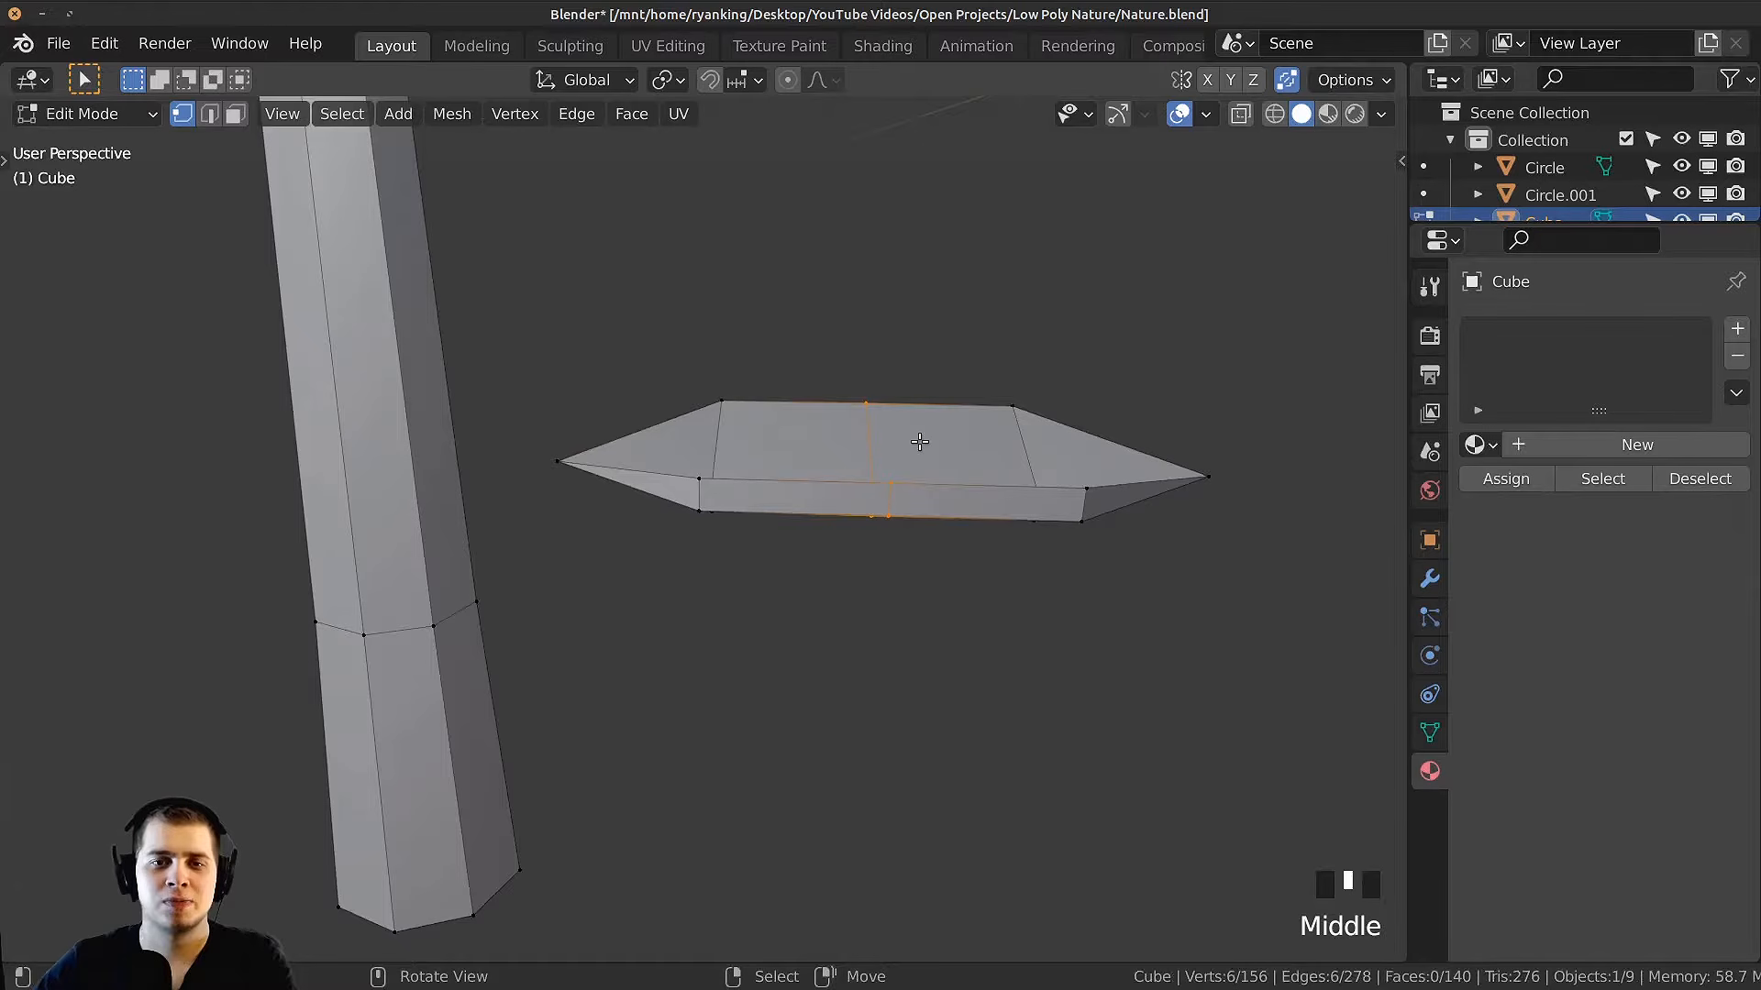
{"action": "key", "text": "g"}
{"action": "key", "text": "z"}
{"action": "left_click", "coordinate": [926, 642]}
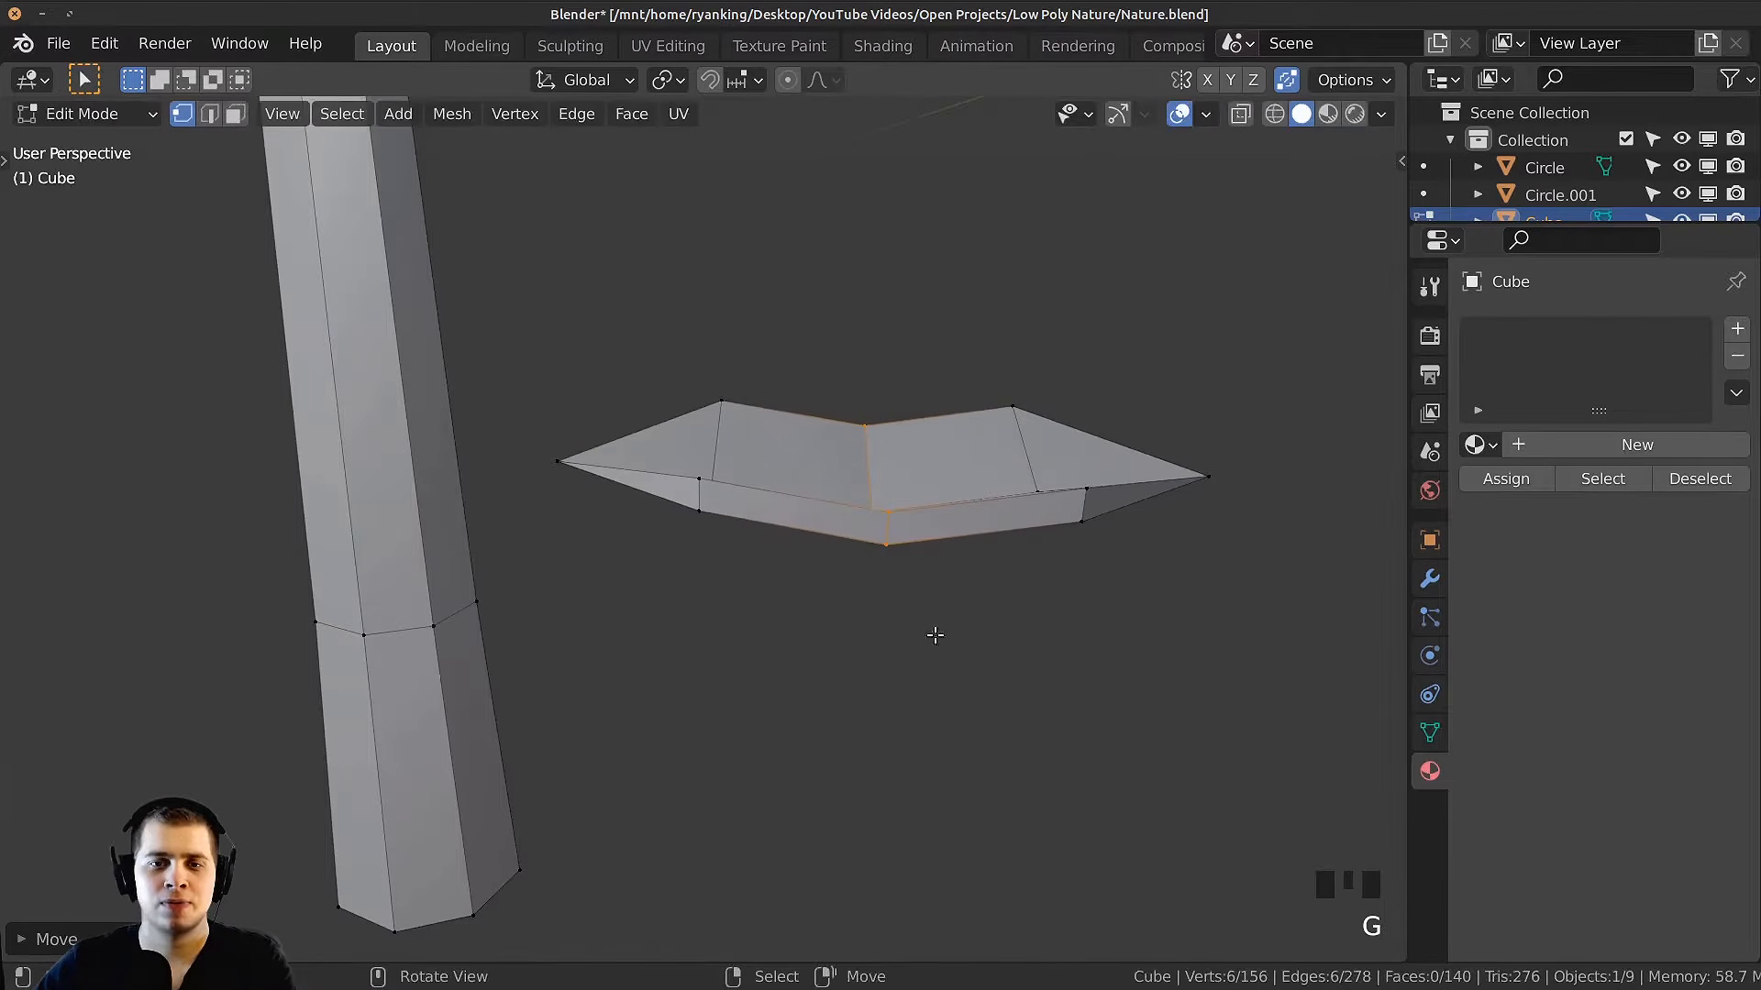
Step: Add the two neighbouring cross loops to the selection, lower all three about 0.014 m along Z, and inspect the leaf in Object Mode
{"action": "middle_click_drag", "start_coordinate": [936, 633], "coordinate": [993, 503]}
{"action": "right_click", "coordinate": [1024, 432], "text": "alt+shift"}
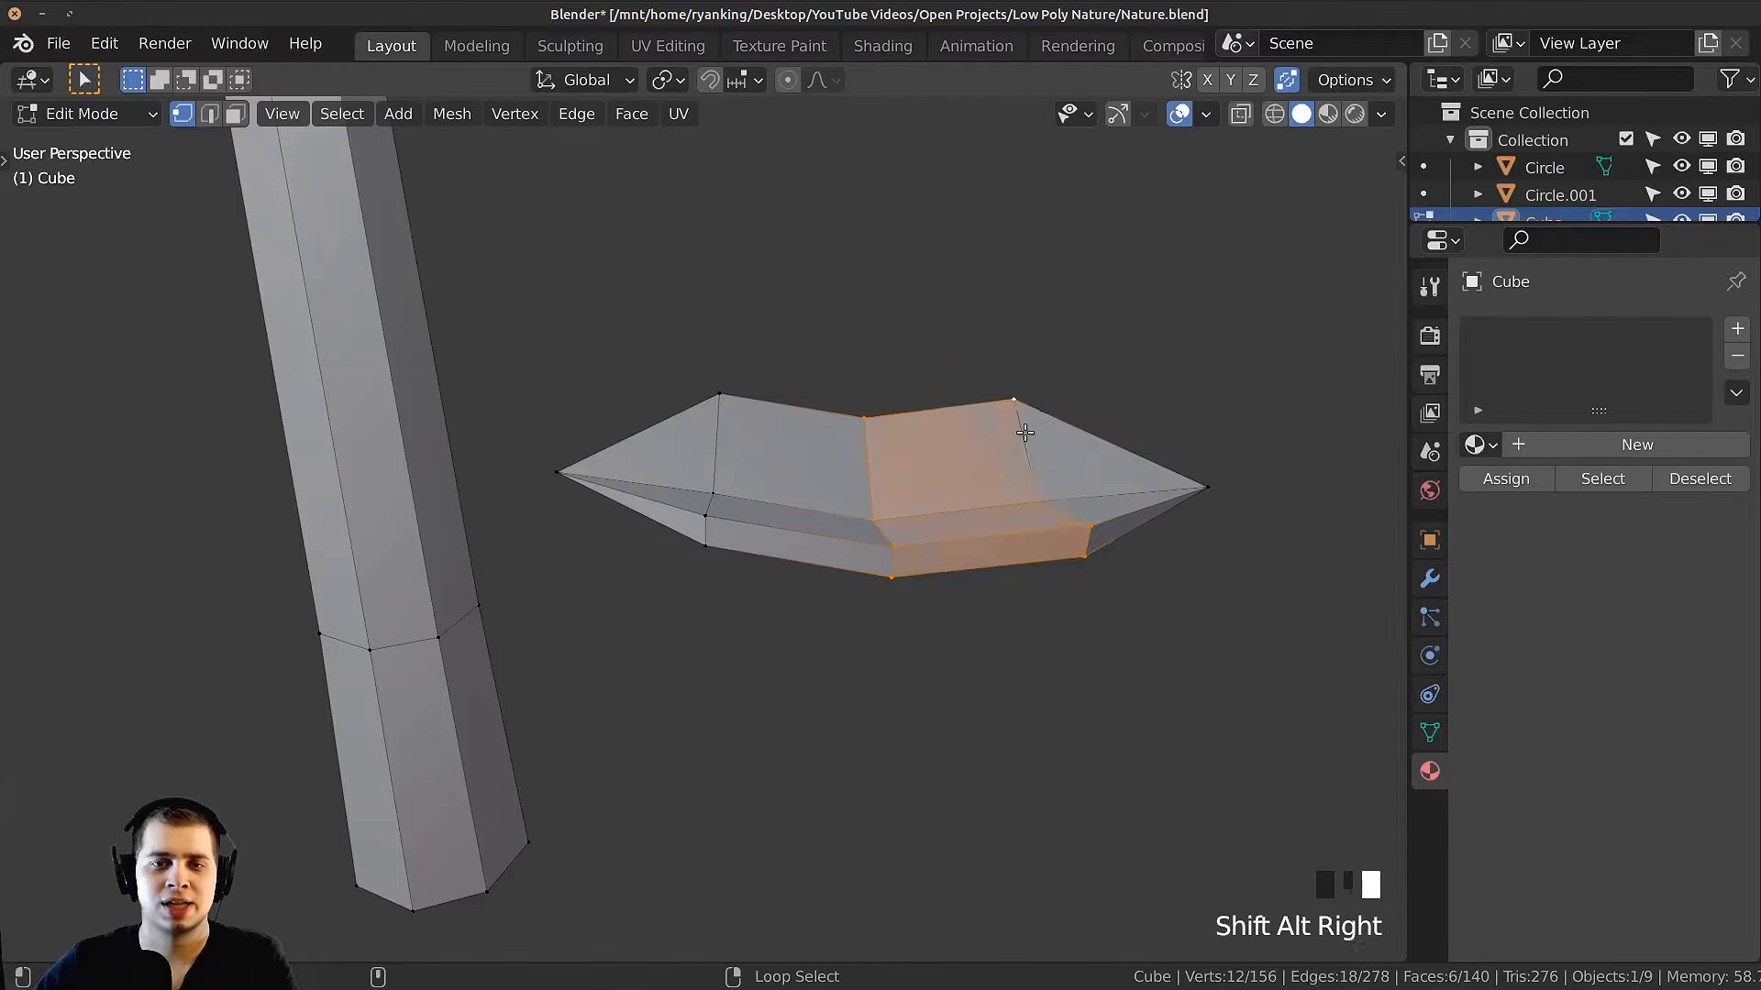
{"action": "right_click", "coordinate": [706, 433], "text": "alt+shift"}
{"action": "key", "text": "g"}
{"action": "key", "text": "z"}
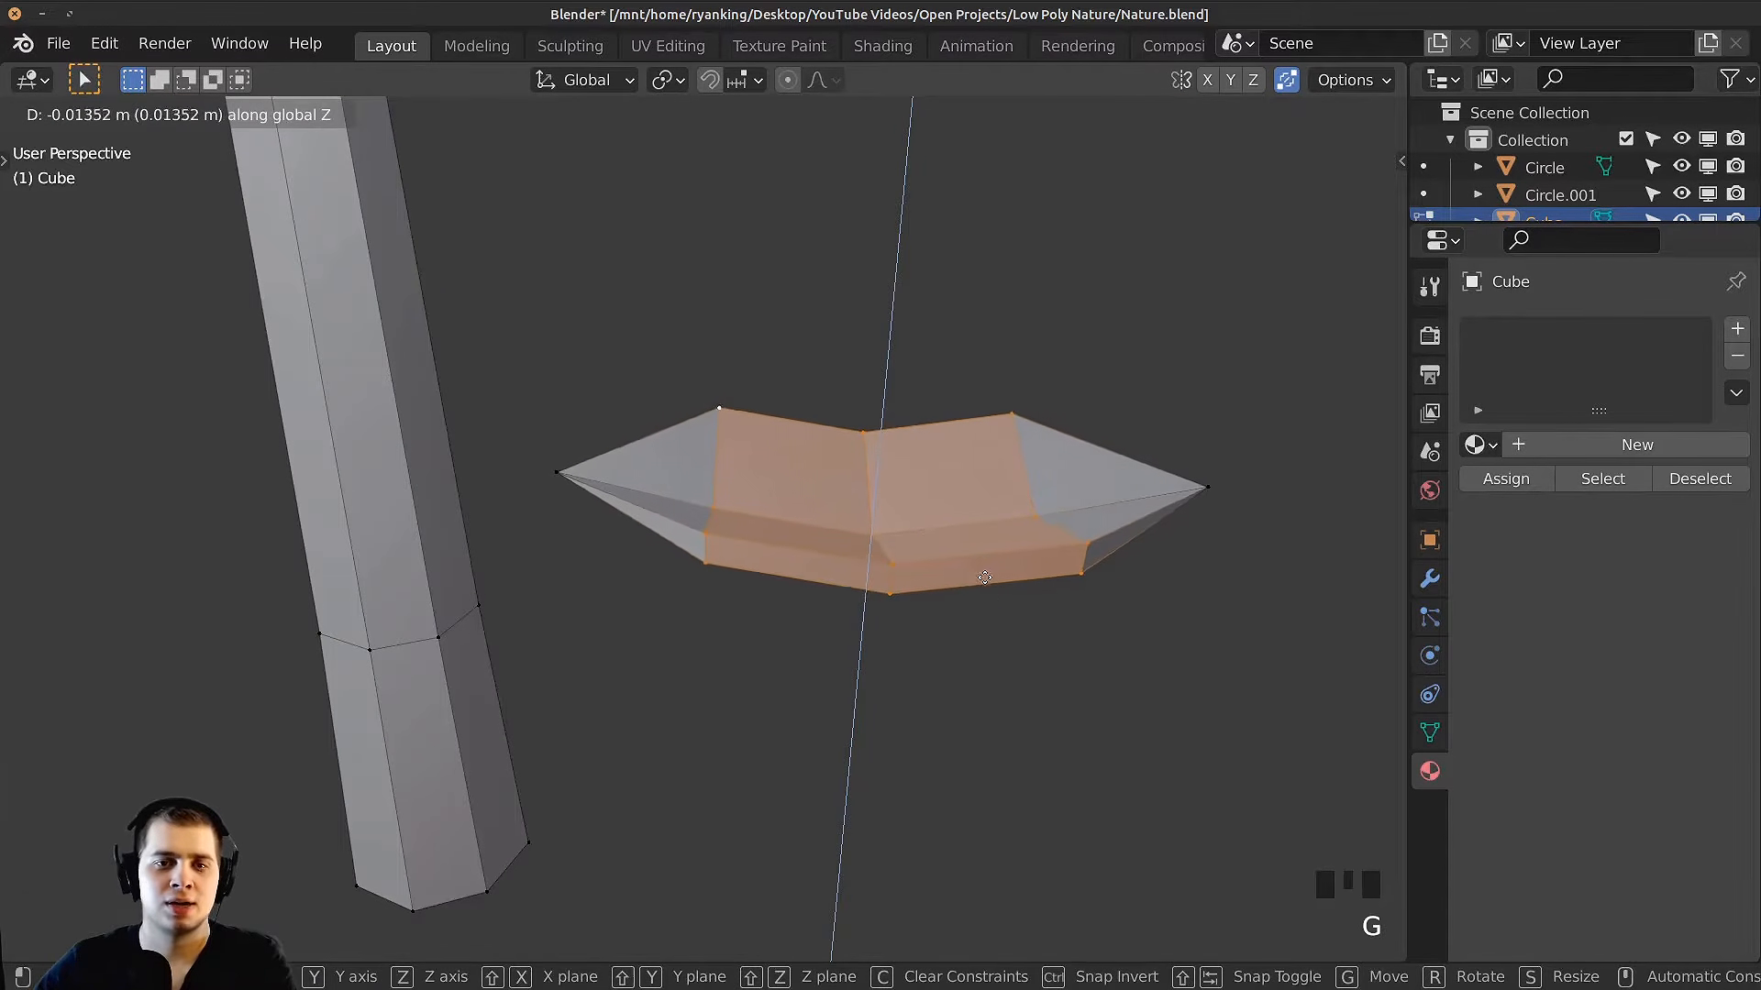
{"action": "left_click", "coordinate": [984, 578]}
{"action": "key", "text": "Tab"}
{"action": "middle_click_drag", "start_coordinate": [982, 597], "coordinate": [613, 421]}
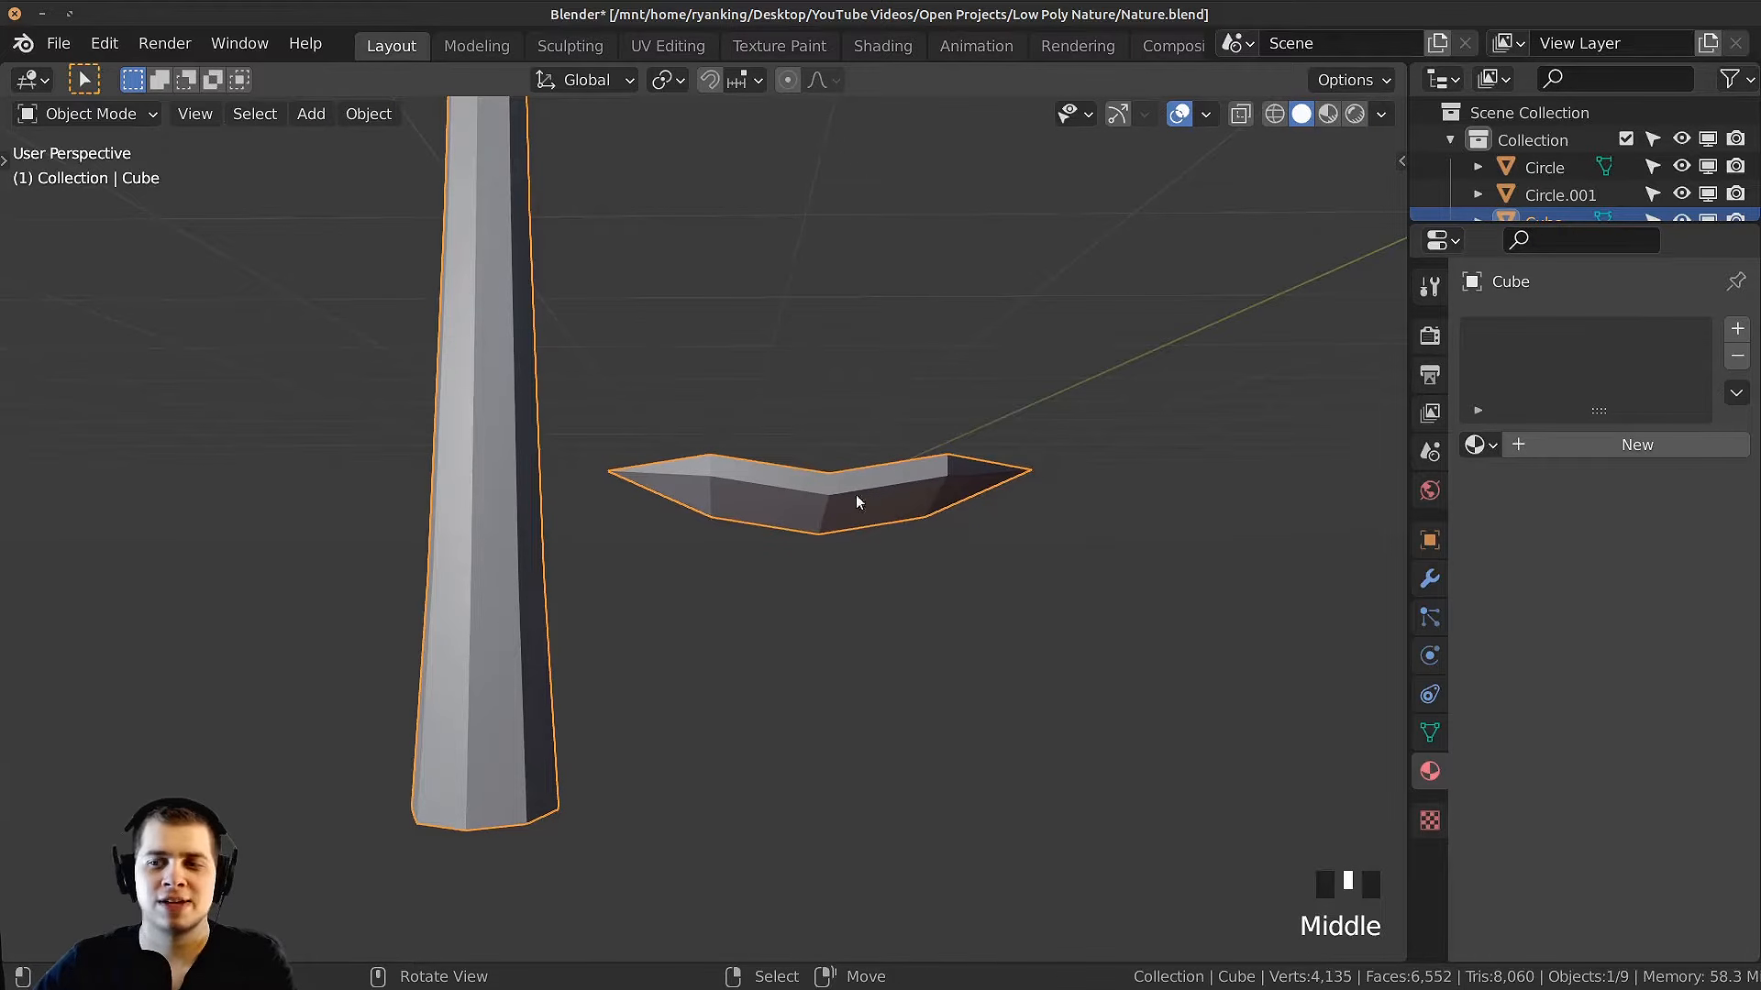
{"action": "middle_click_drag", "start_coordinate": [850, 404], "coordinate": [700, 452]}
Step: Select the whole leaf in Edit Mode, resize it, tilt its outer tip upward, and move its inner tip against the stem
{"action": "key", "text": "Tab"}
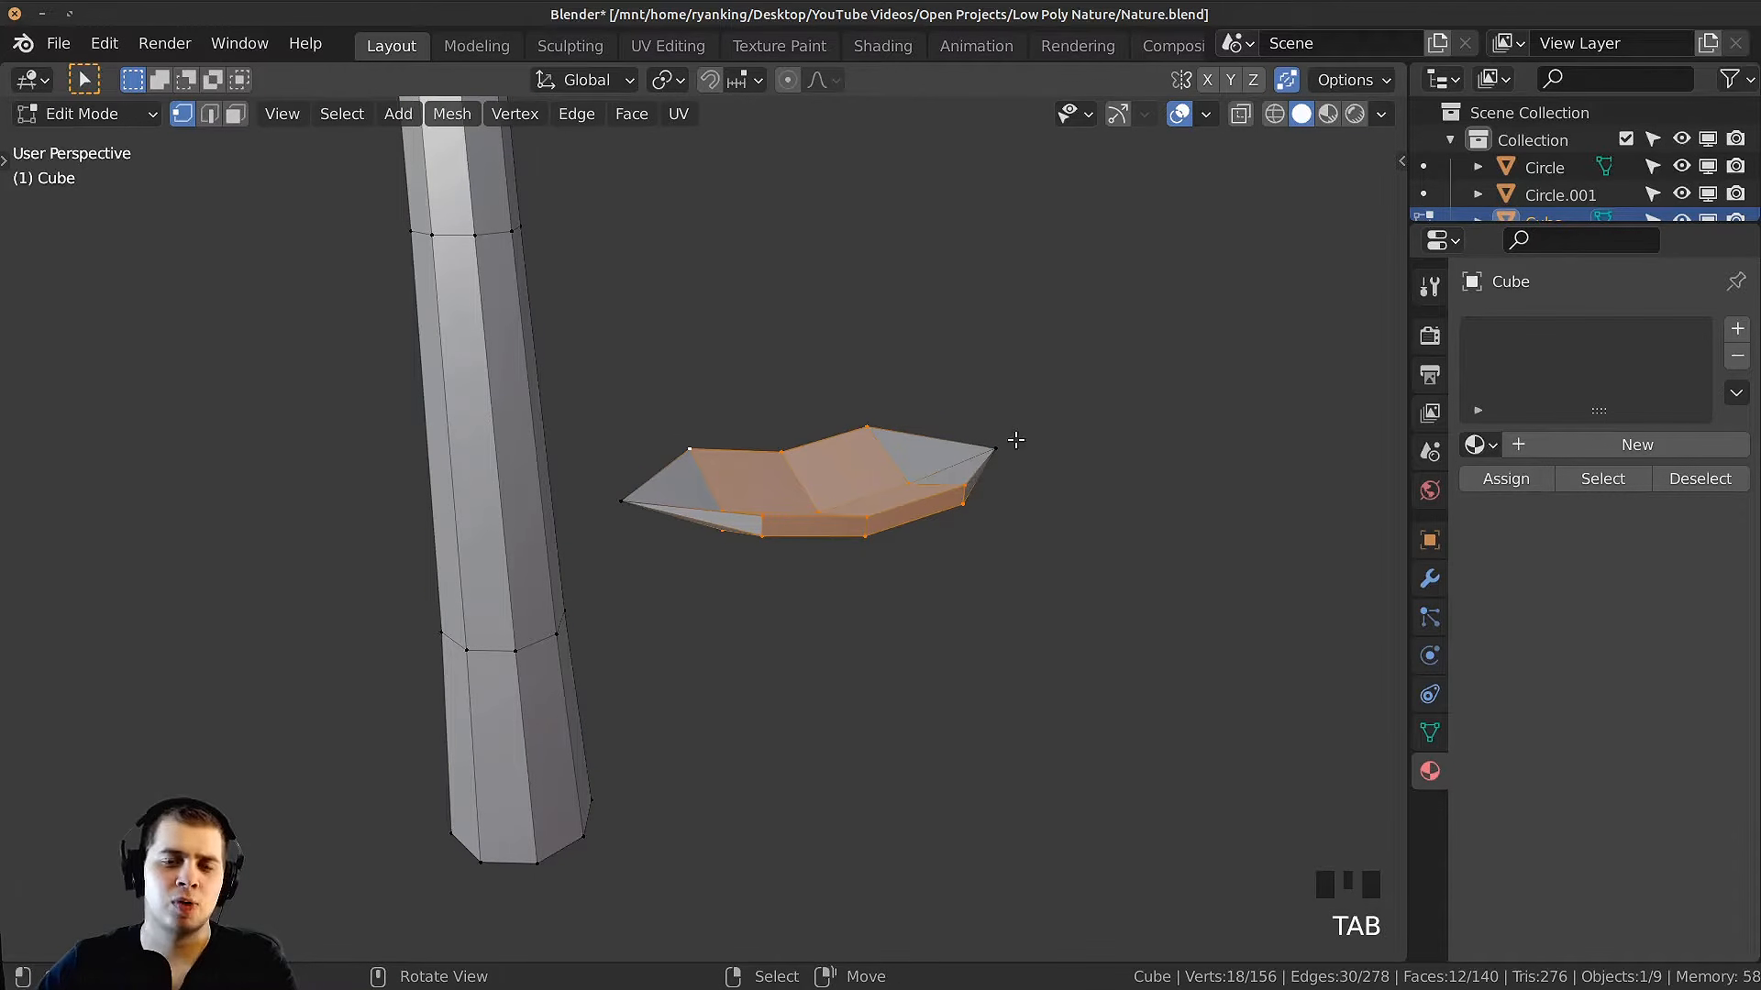
{"action": "key", "text": "l"}
{"action": "middle_click_drag", "start_coordinate": [965, 528], "coordinate": [1216, 482]}
{"action": "key", "text": "s"}
{"action": "left_click", "coordinate": [1101, 443]}
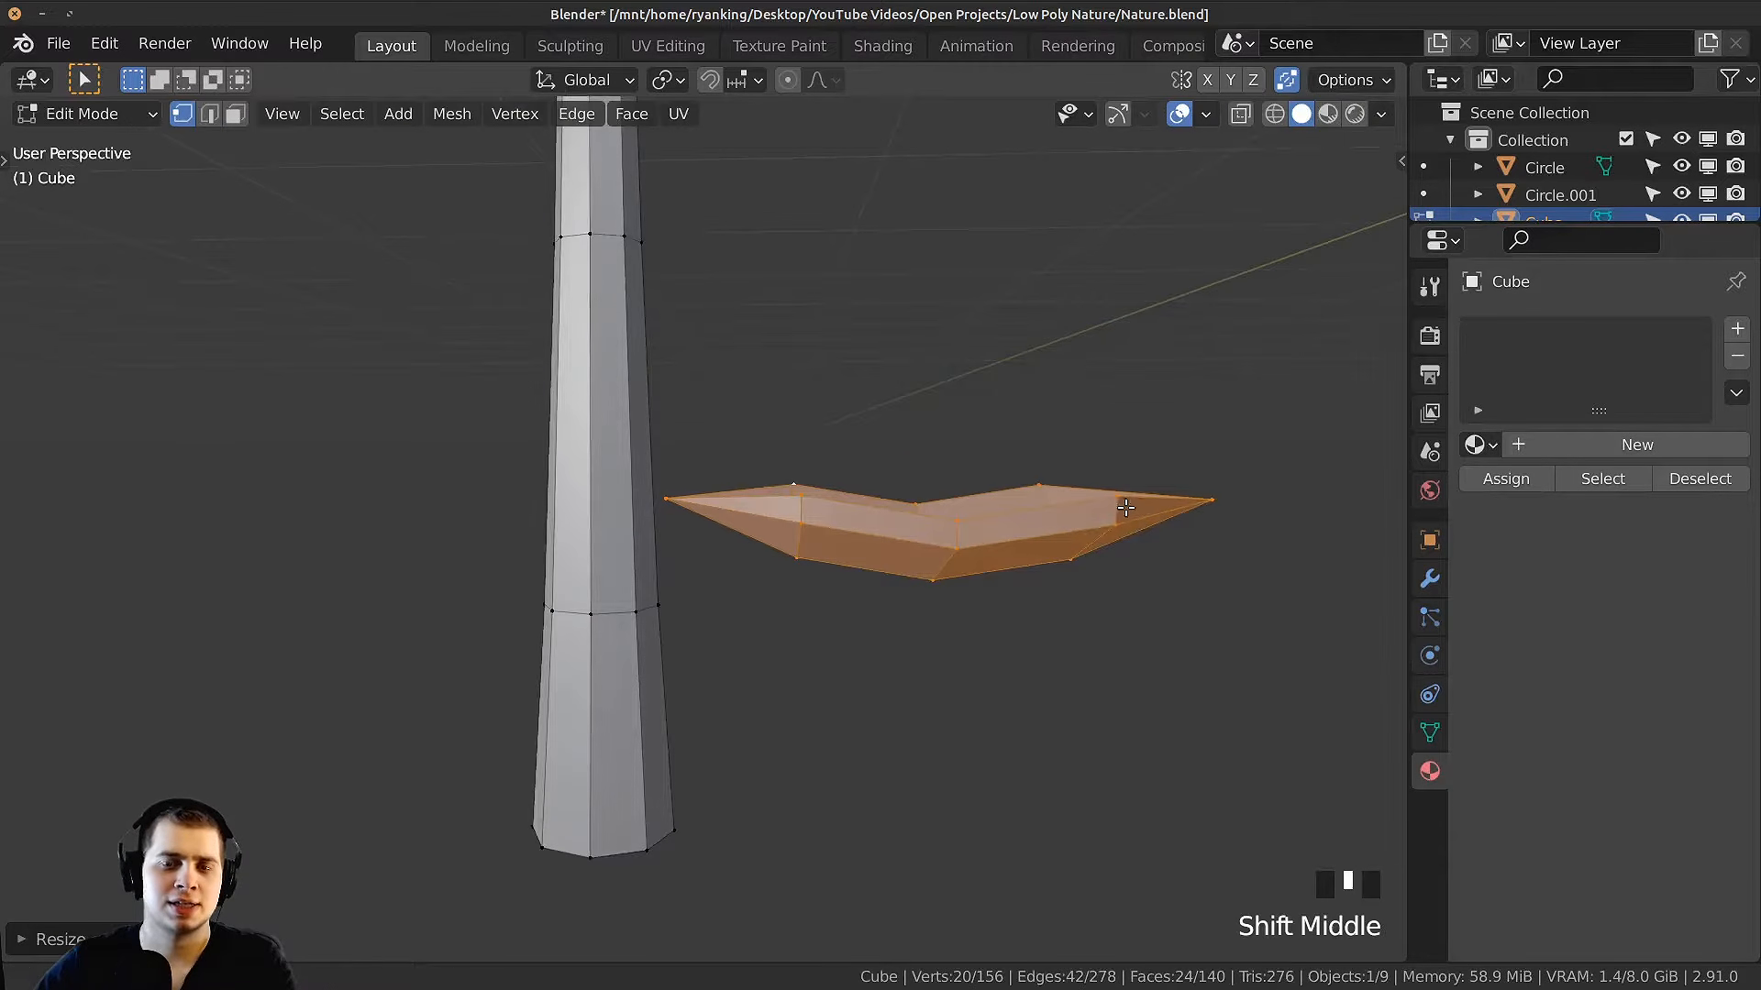
{"action": "key", "text": "r"}
{"action": "left_click", "coordinate": [1202, 442]}
{"action": "key", "text": "g"}
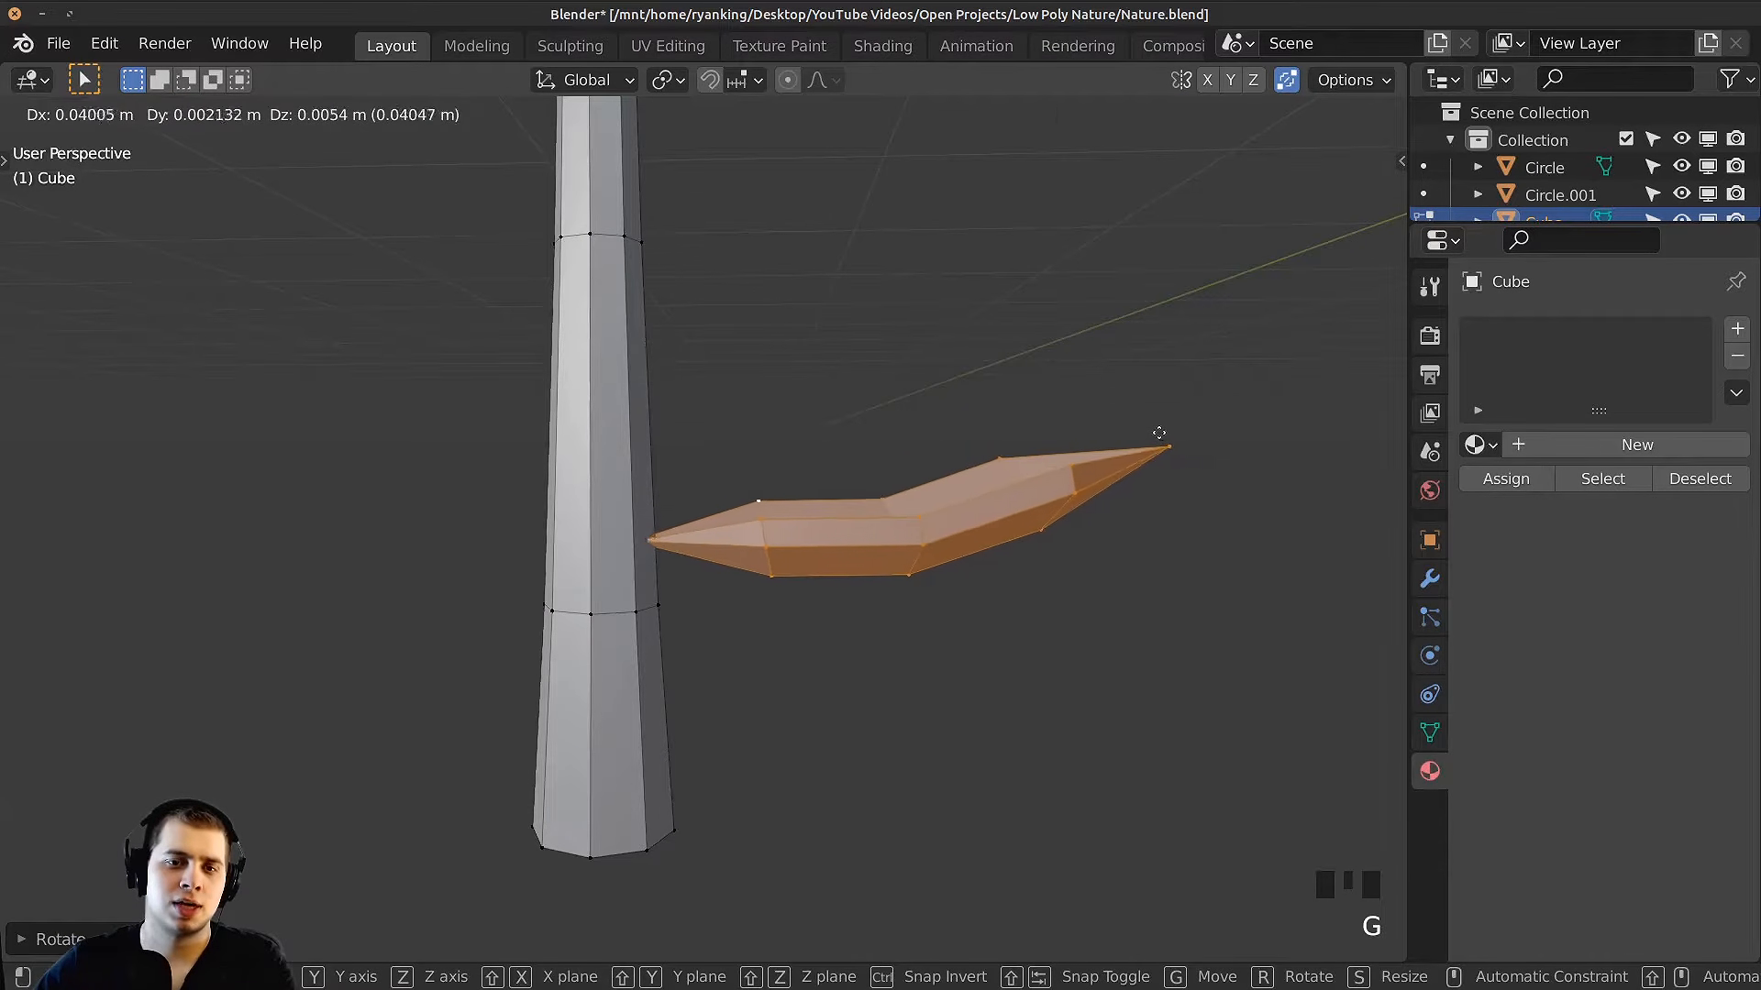
{"action": "left_click", "coordinate": [1140, 424]}
Step: Resize the leaf again, realign its inner tip with the stem, and adjust its height along Z
{"action": "middle_click_drag", "start_coordinate": [1140, 424], "coordinate": [935, 633]}
{"action": "key", "text": "s"}
{"action": "left_click", "coordinate": [1050, 597]}
{"action": "key", "text": "g"}
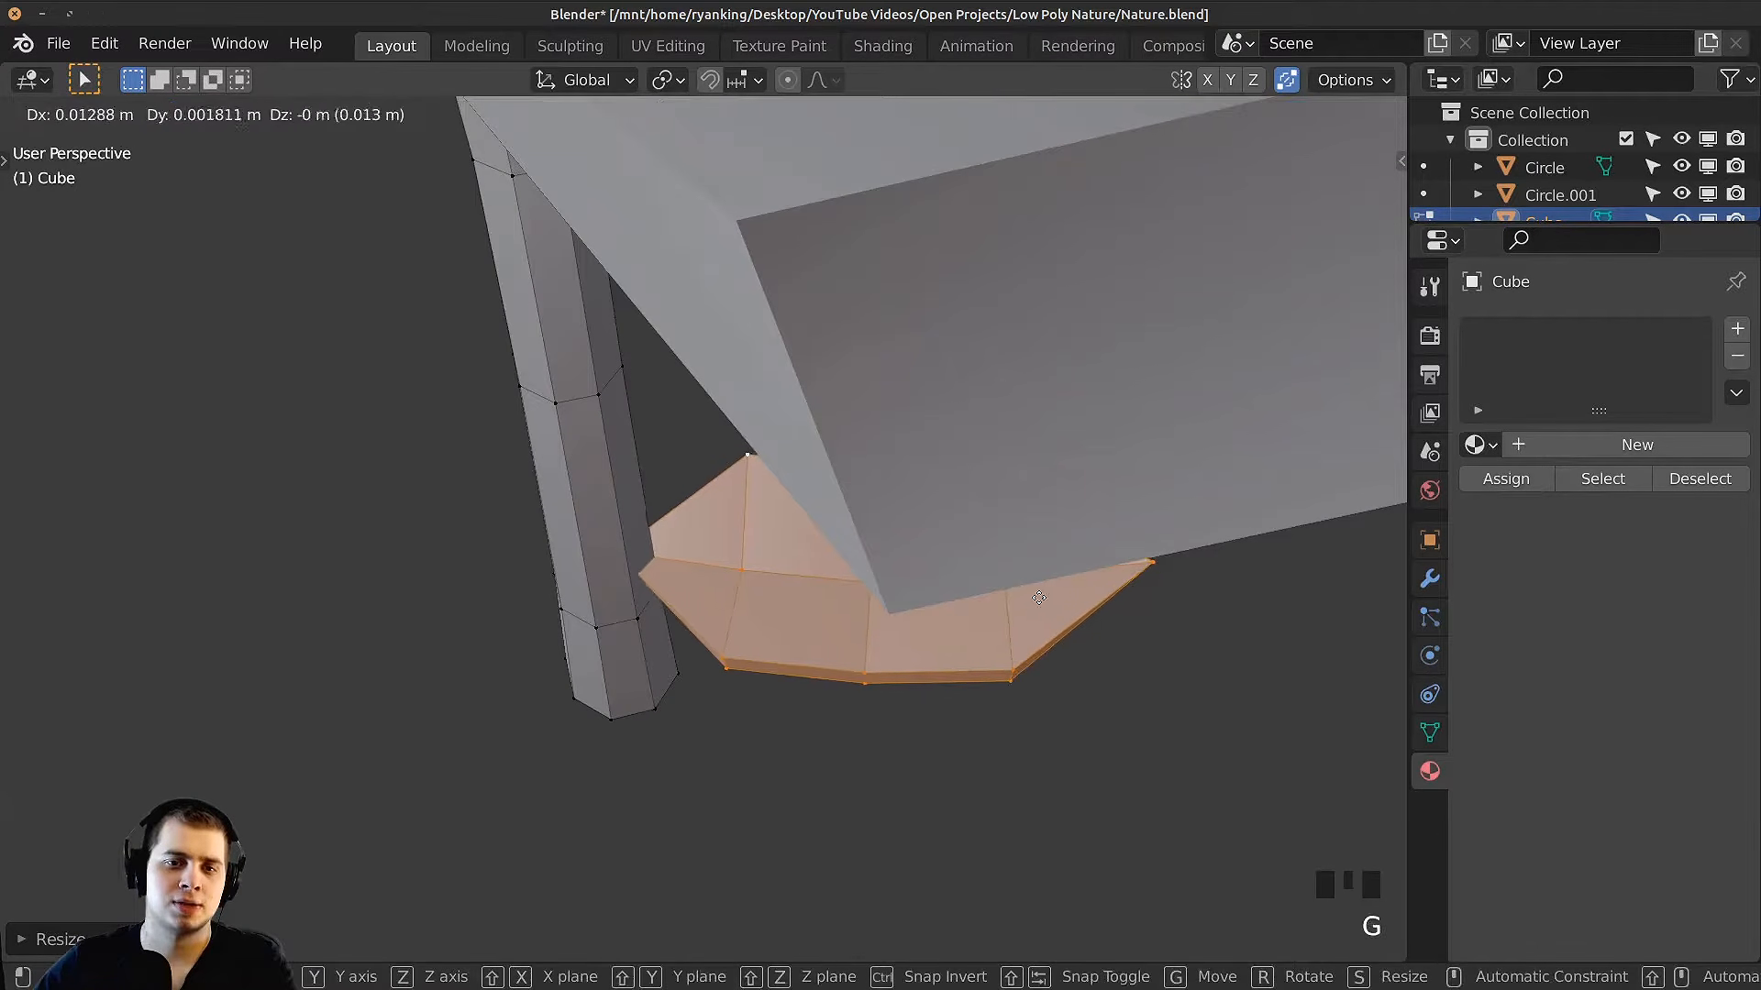
{"action": "left_click", "coordinate": [1036, 600]}
{"action": "middle_click_drag", "start_coordinate": [1036, 601], "coordinate": [862, 583]}
{"action": "key", "text": "g"}
{"action": "key", "text": "z"}
{"action": "left_click", "coordinate": [876, 498]}
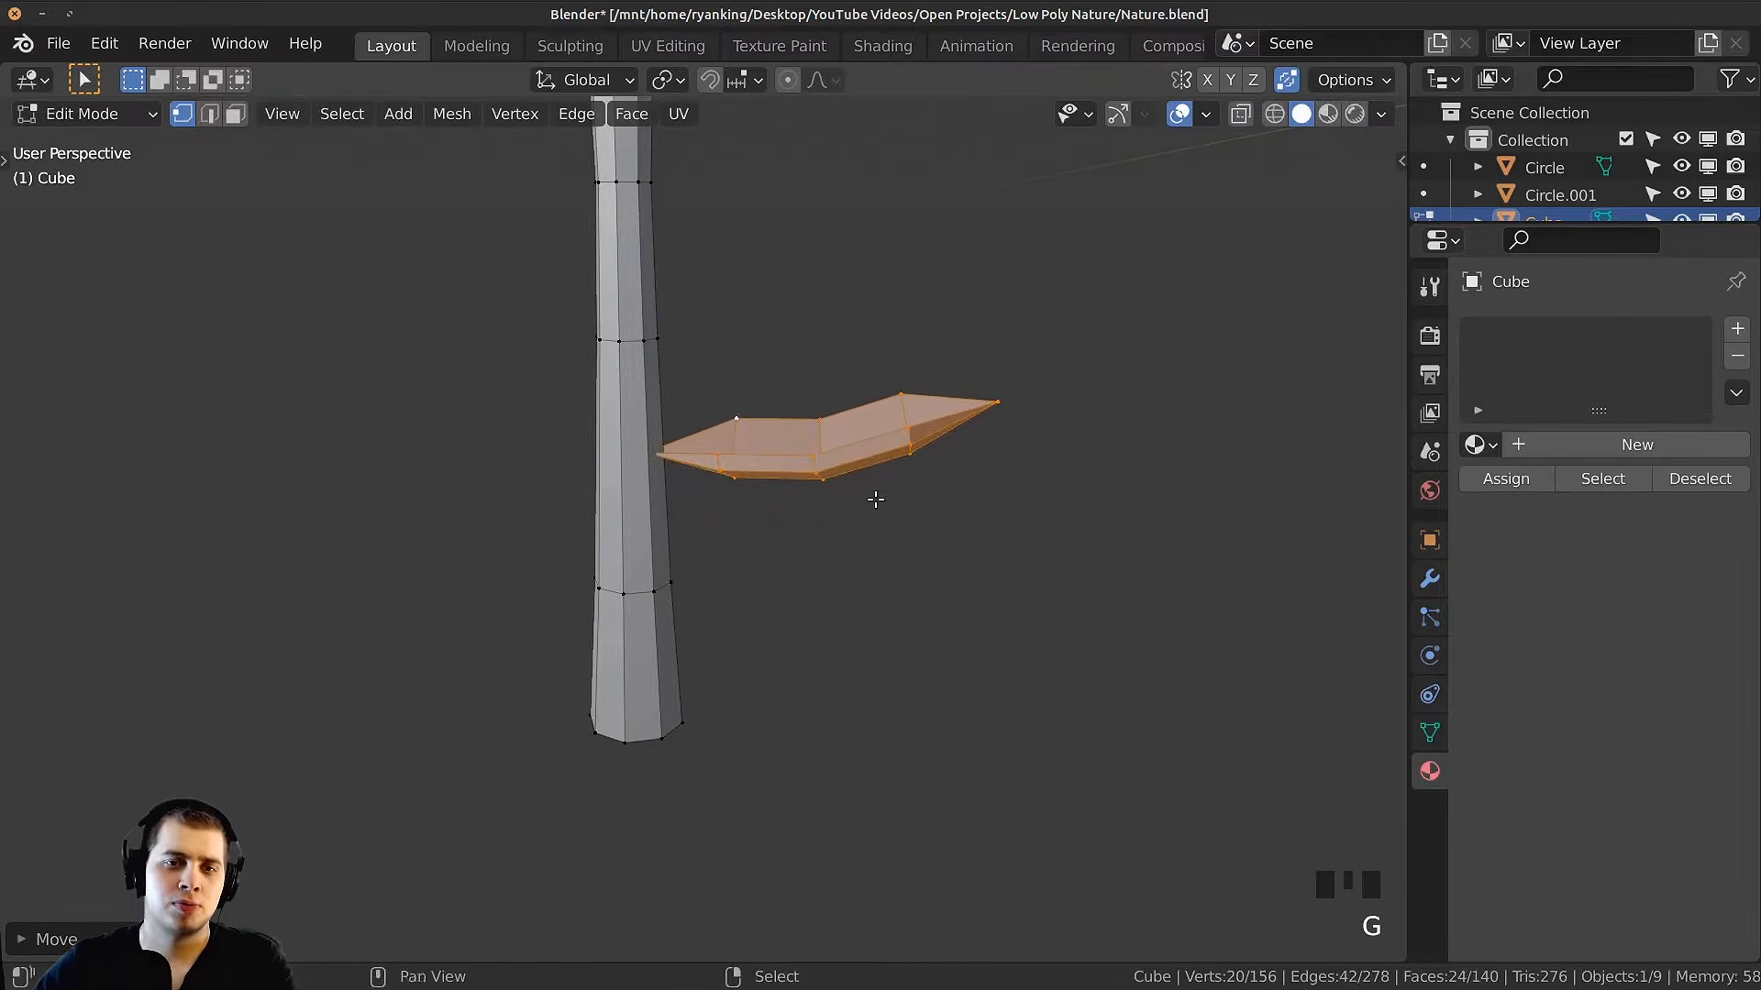
Step: Fine-tune the leaf's position at the stem and its overall size in proportion to the flower
{"action": "key", "text": "g"}
{"action": "middle_click_drag", "start_coordinate": [877, 499], "coordinate": [936, 462], "text": "shift"}
{"action": "left_click", "coordinate": [944, 510]}
{"action": "key", "text": "s"}
{"action": "left_click", "coordinate": [979, 464]}
{"action": "scroll", "coordinate": [954, 485], "scroll_direction": "down", "scroll_amount": 5}
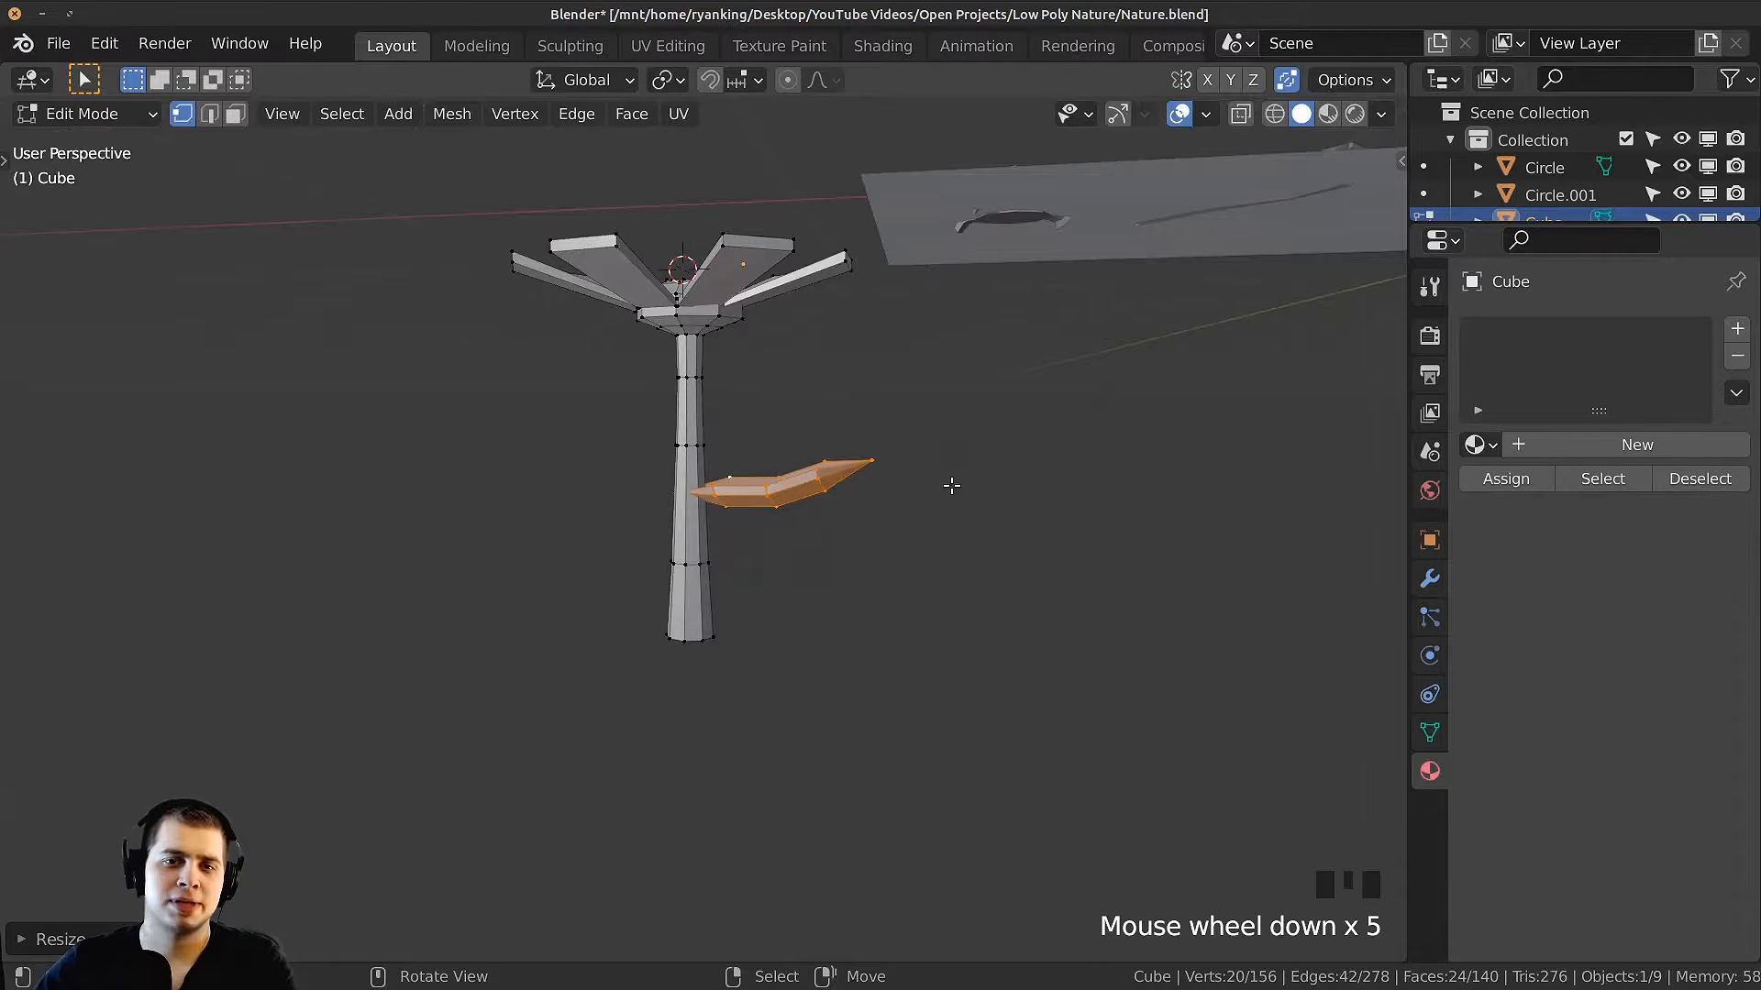
{"action": "key", "text": "s"}
{"action": "left_click", "coordinate": [1018, 490]}
{"action": "key", "text": "g"}
{"action": "key", "text": "s"}
{"action": "left_click", "coordinate": [1120, 531]}
Step: Duplicate the leaf and place the copy on the opposite side of the stem
{"action": "middle_click_drag", "start_coordinate": [1120, 531], "coordinate": [617, 617]}
{"action": "scroll", "coordinate": [1127, 480], "scroll_direction": "up", "scroll_amount": 2}
{"action": "middle_click_drag", "start_coordinate": [1127, 479], "coordinate": [1030, 471]}
{"action": "key", "text": "shift+d"}
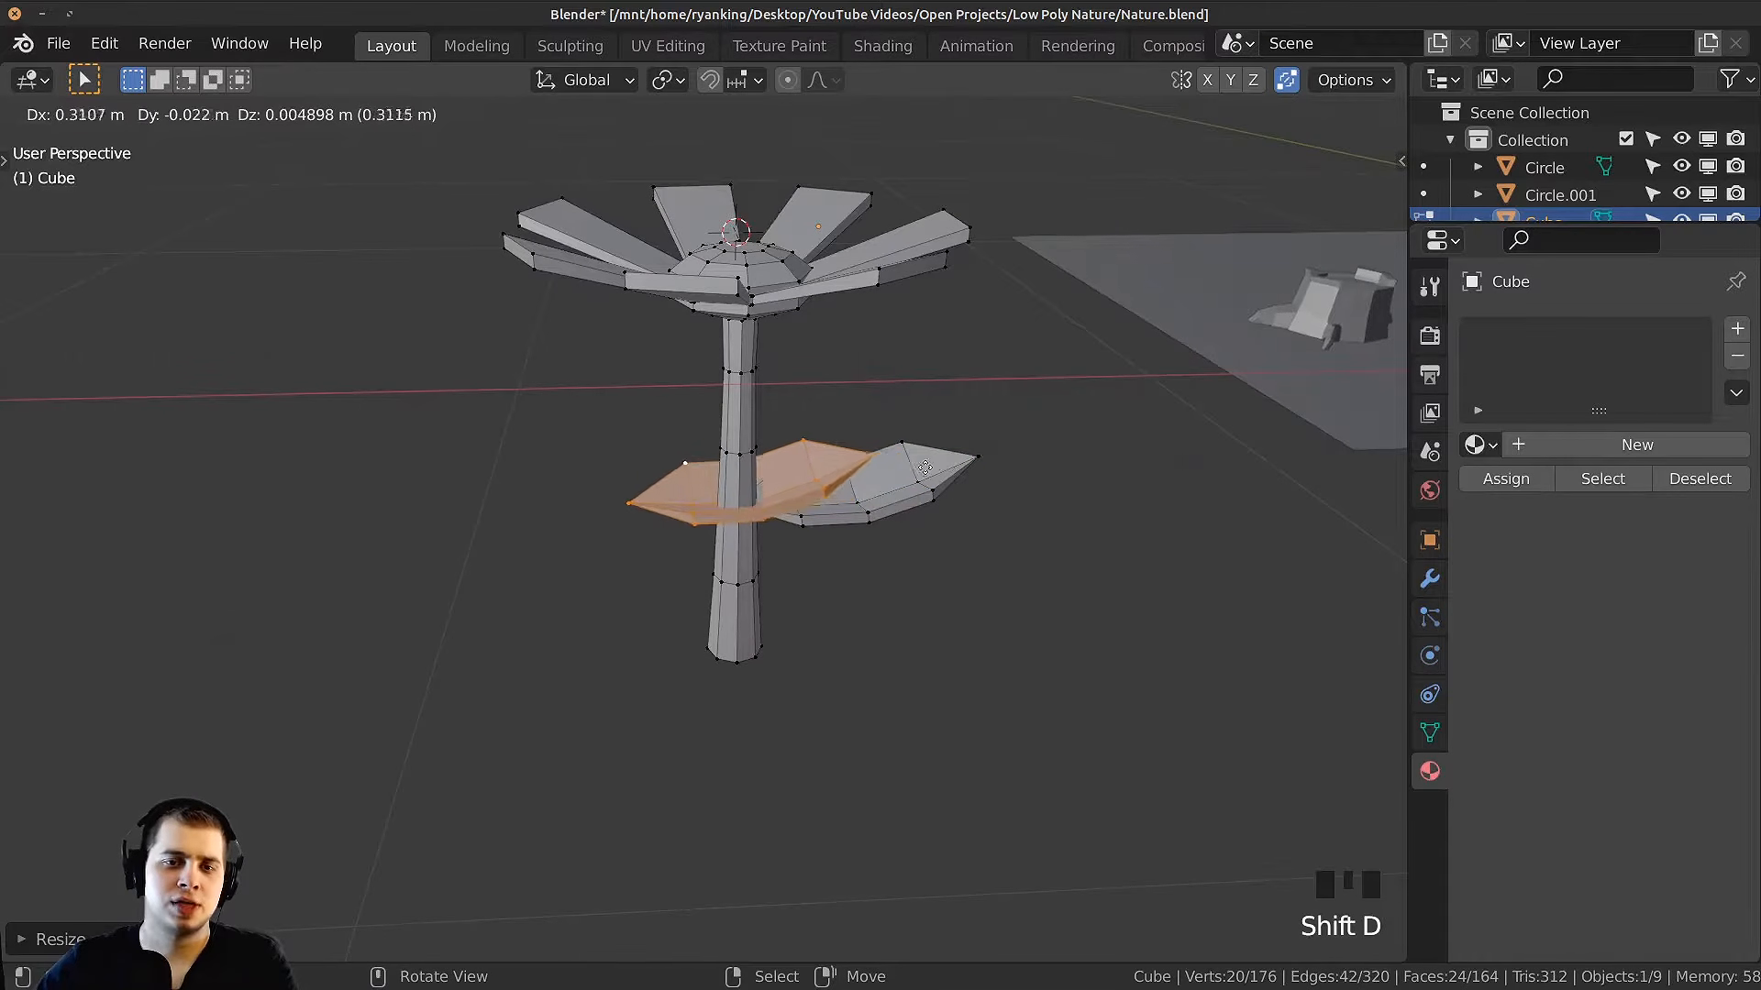
{"action": "left_click", "coordinate": [786, 424]}
Step: Trackball-rotate the duplicated leaf so its inner tip faces the stem and its outer end angles upward
{"action": "middle_click_drag", "start_coordinate": [786, 425], "coordinate": [818, 367]}
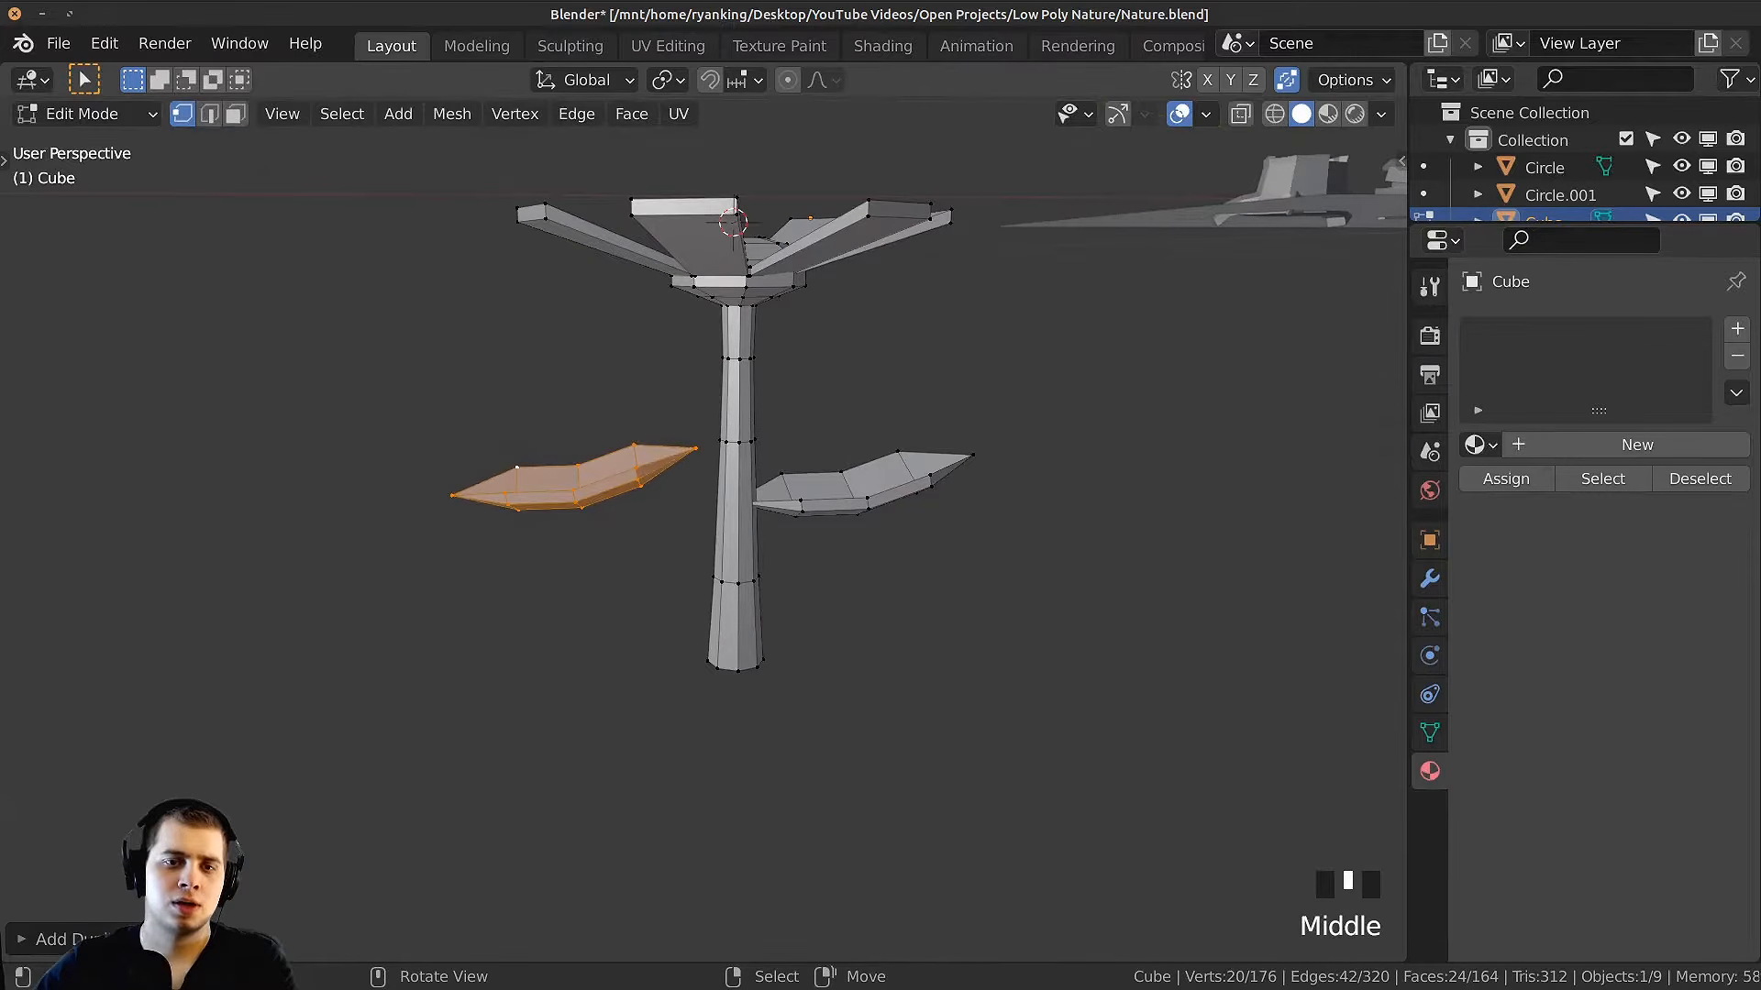
{"action": "key", "text": "r"}
{"action": "key", "text": "r"}
{"action": "key", "text": "r"}
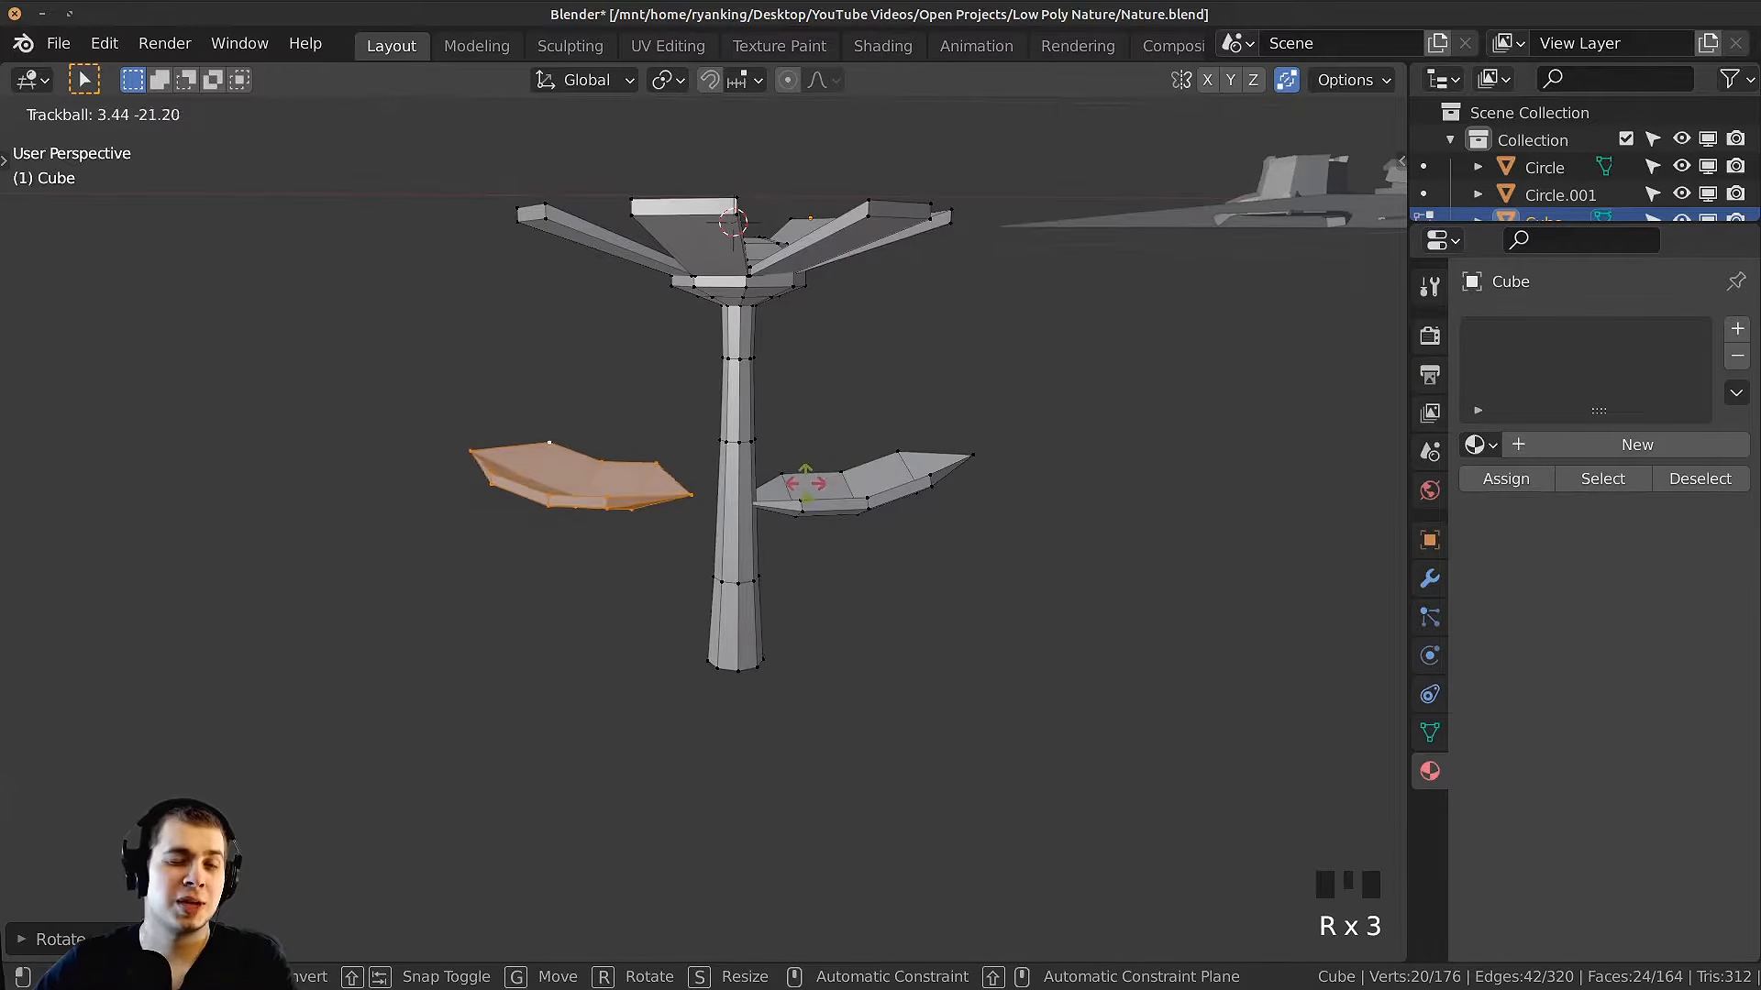
{"action": "left_click", "coordinate": [787, 487]}
{"action": "middle_click_drag", "start_coordinate": [788, 487], "coordinate": [768, 466]}
{"action": "key", "text": "r"}
{"action": "key", "text": "r"}
{"action": "left_click", "coordinate": [767, 525]}
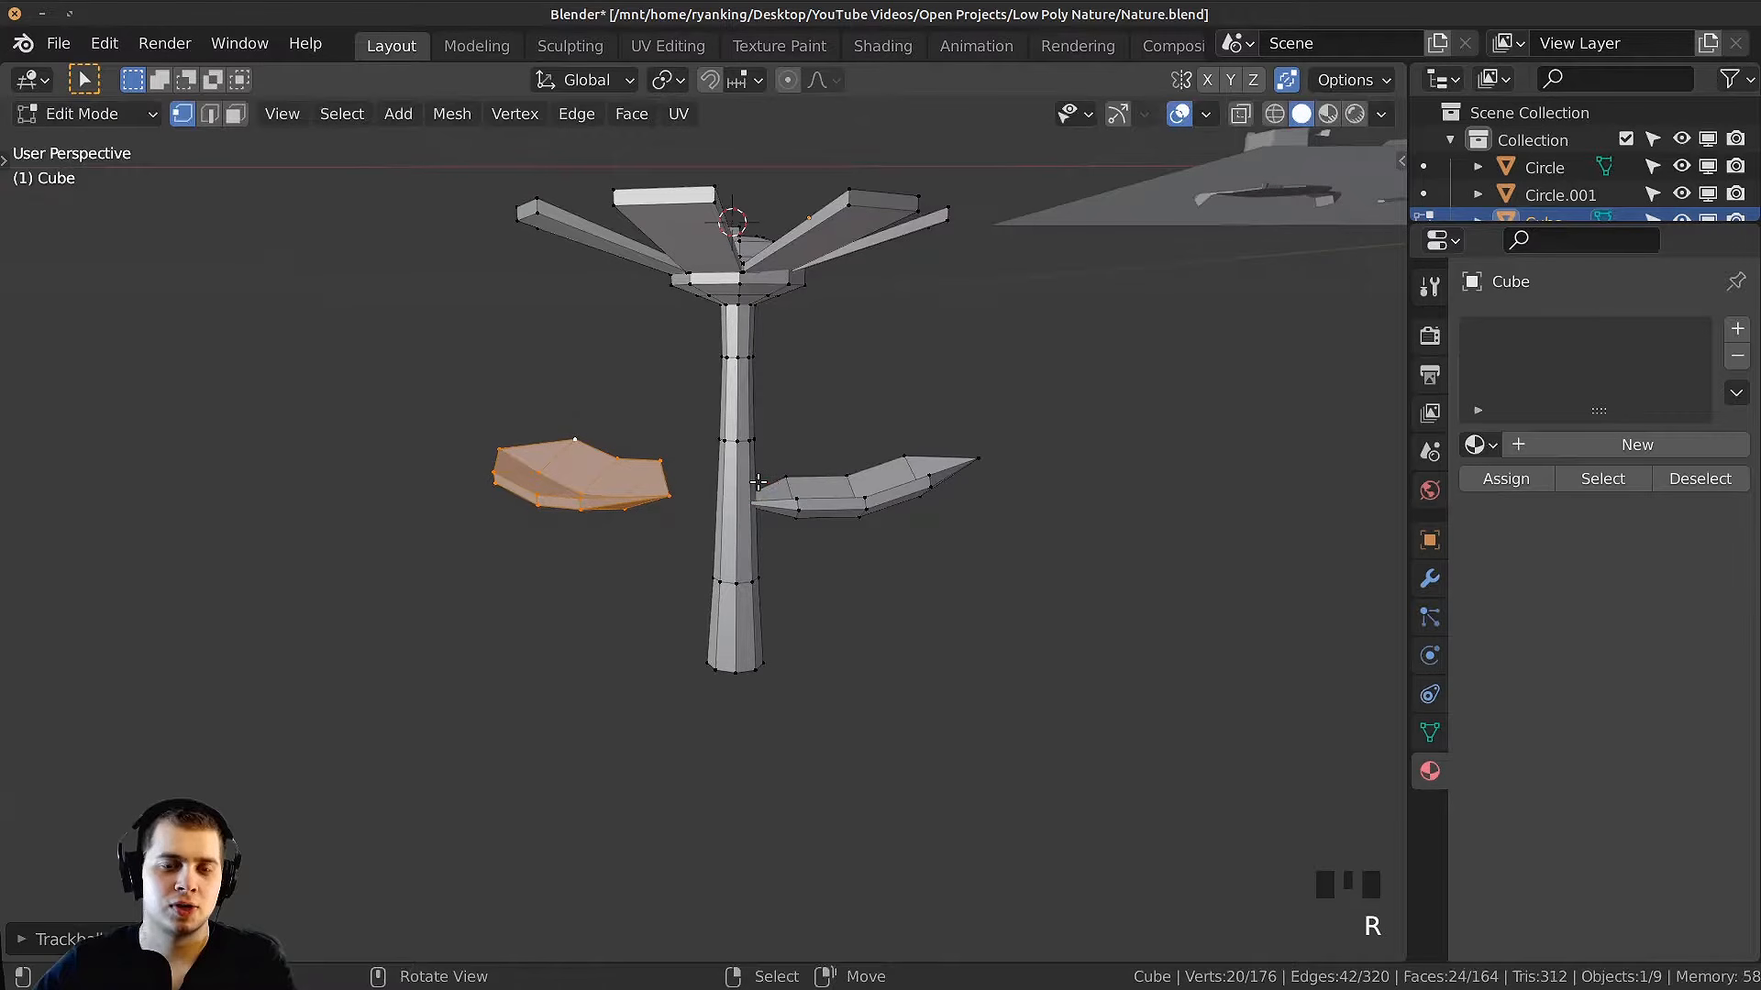
{"action": "key", "text": "r"}
{"action": "key", "text": "r"}
{"action": "left_click", "coordinate": [772, 530]}
Step: Move the duplicated leaf until its inner tip meets the stem
{"action": "middle_click_drag", "start_coordinate": [771, 531], "coordinate": [952, 584]}
{"action": "key", "text": "g"}
{"action": "left_click", "coordinate": [817, 530]}
{"action": "key", "text": "g"}
{"action": "left_click", "coordinate": [963, 719]}
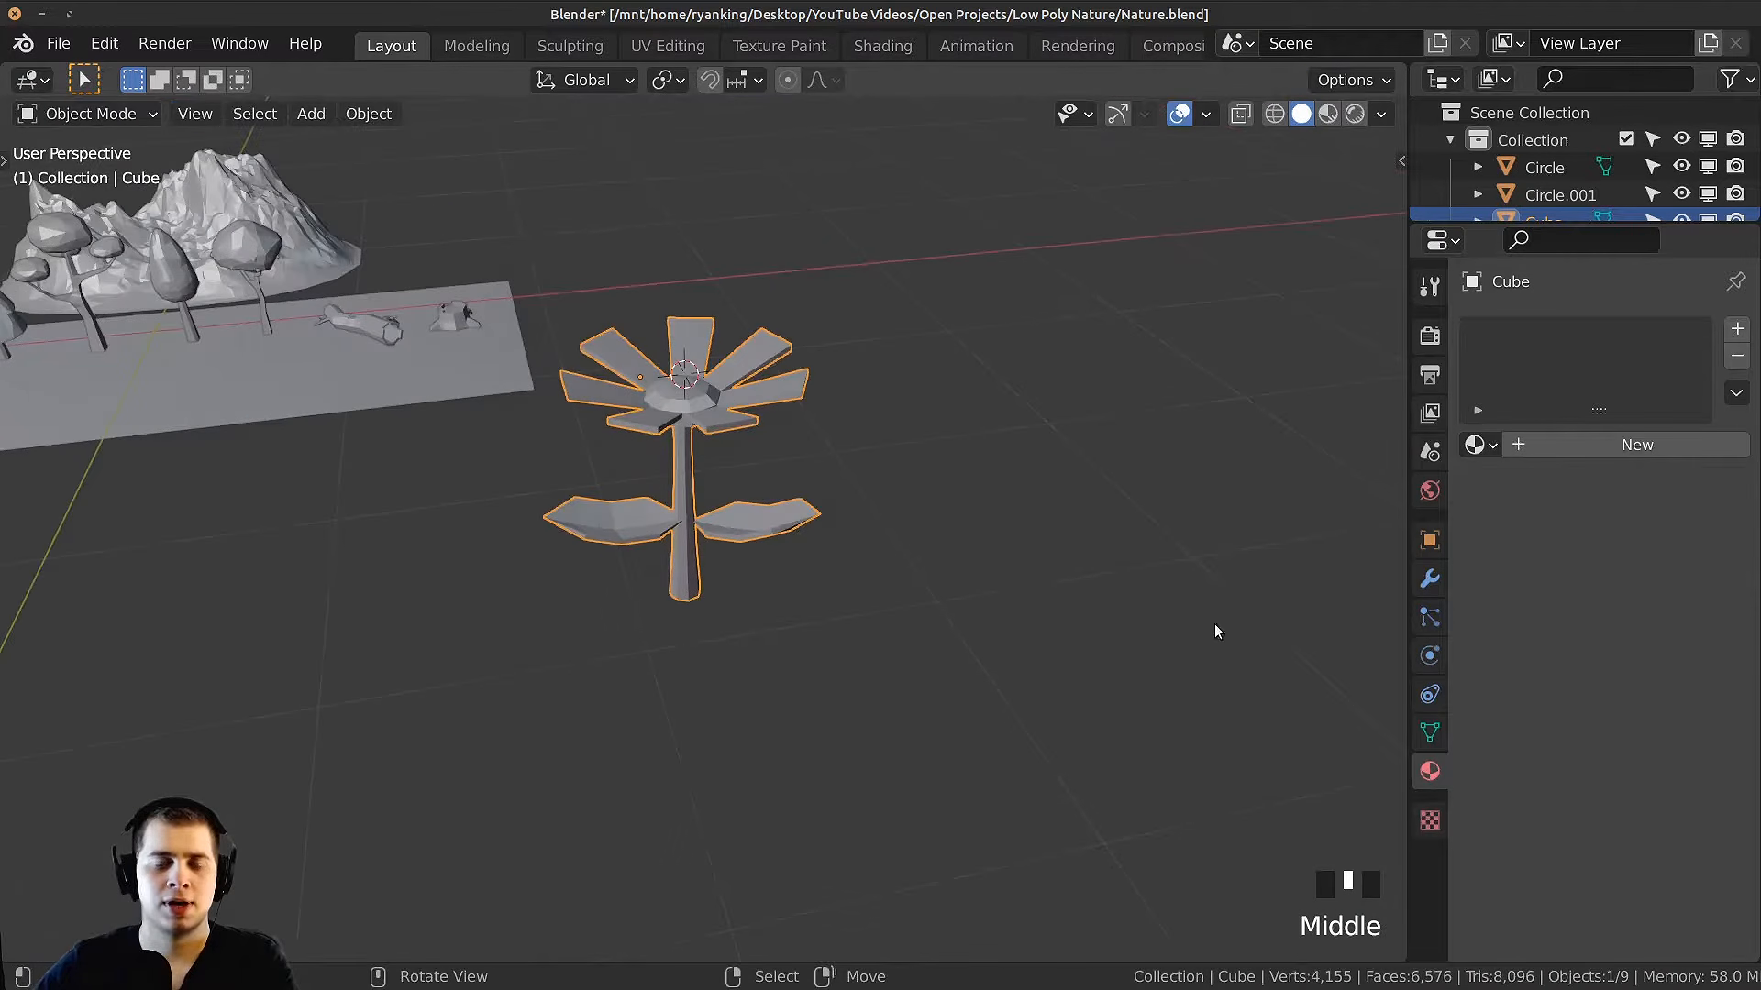
Step: Scale the whole flower object in Object Mode
{"action": "scroll", "coordinate": [1050, 640], "scroll_direction": "up", "scroll_amount": 2}
{"action": "key", "text": "s"}
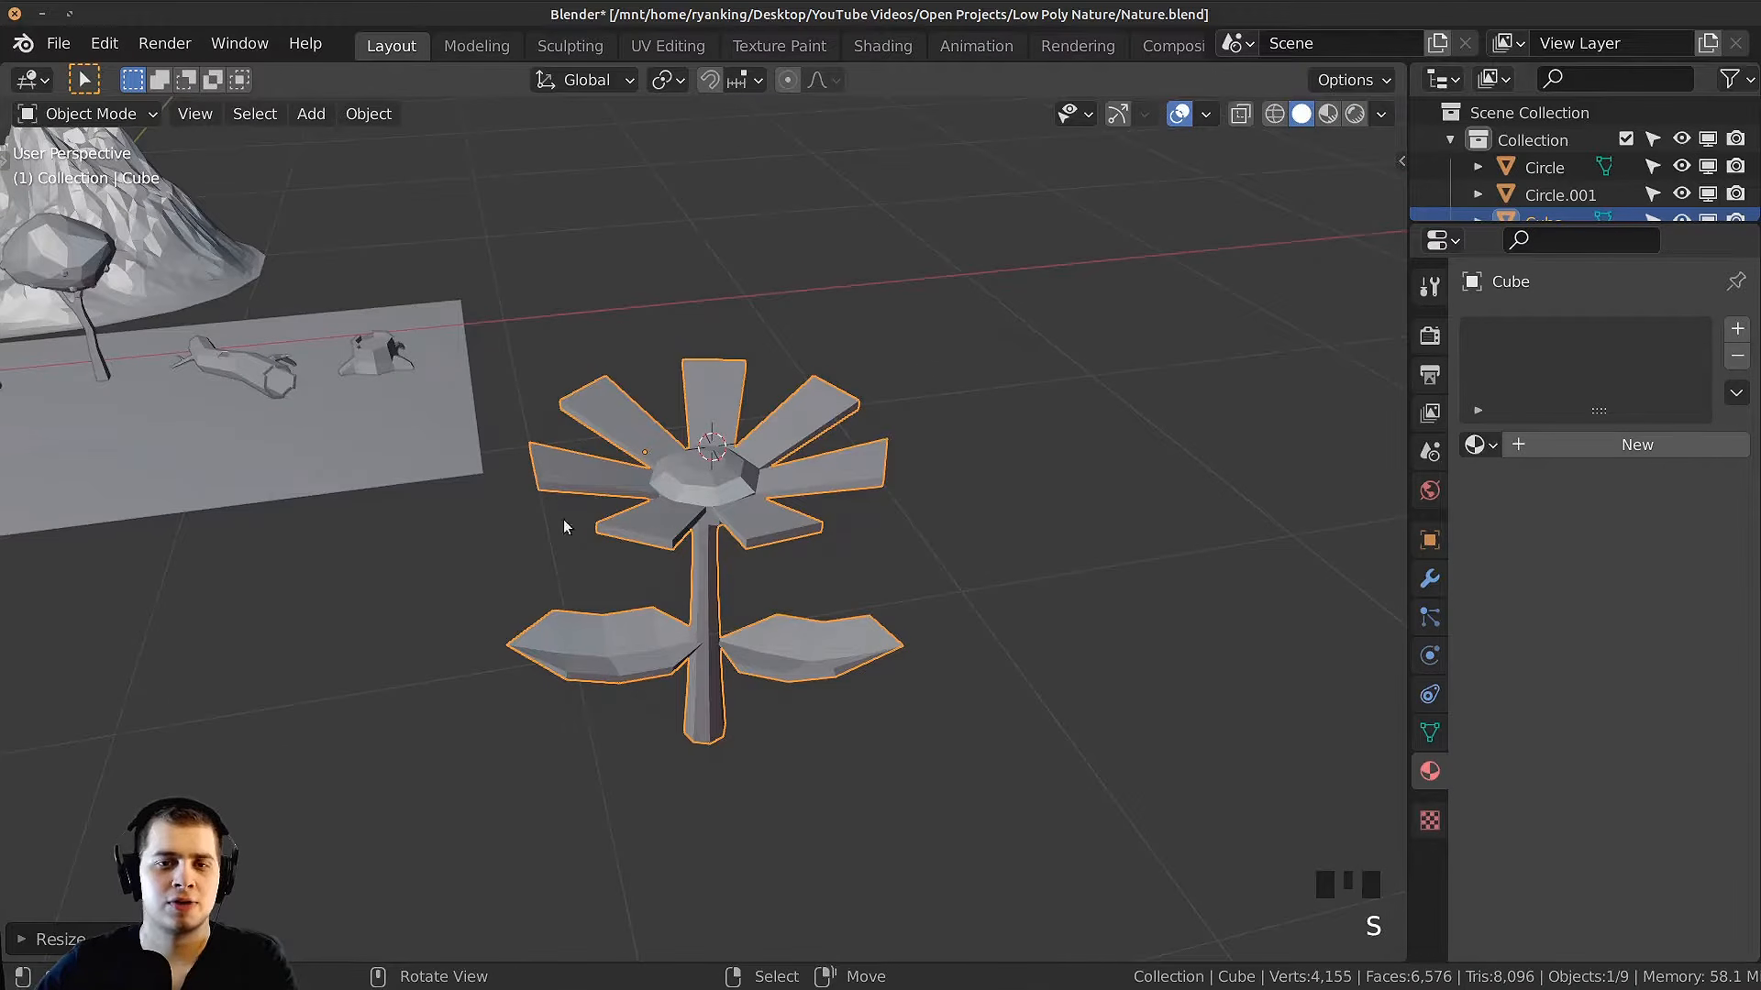
{"action": "left_click", "coordinate": [570, 523]}
{"action": "middle_click_drag", "start_coordinate": [779, 561], "coordinate": [896, 661], "text": "shift"}
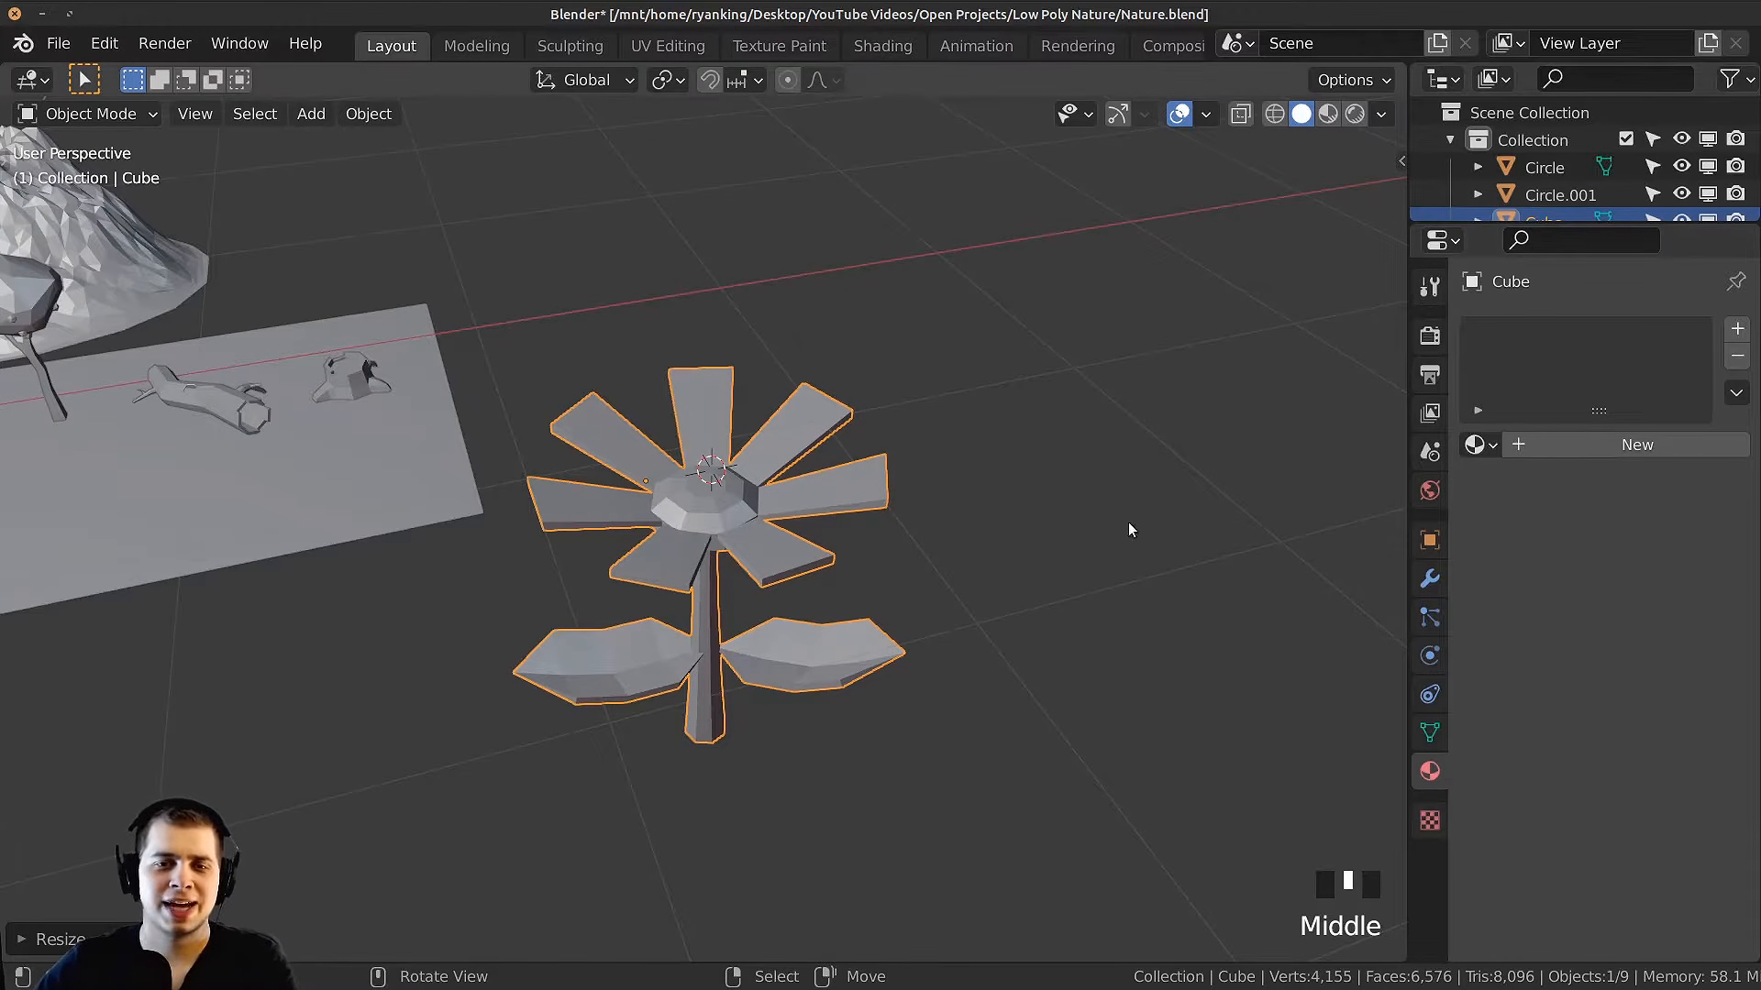
Step: Assign the existing Green material to the flower and switch the viewport to rendered shading
{"action": "left_click", "coordinate": [1476, 448]}
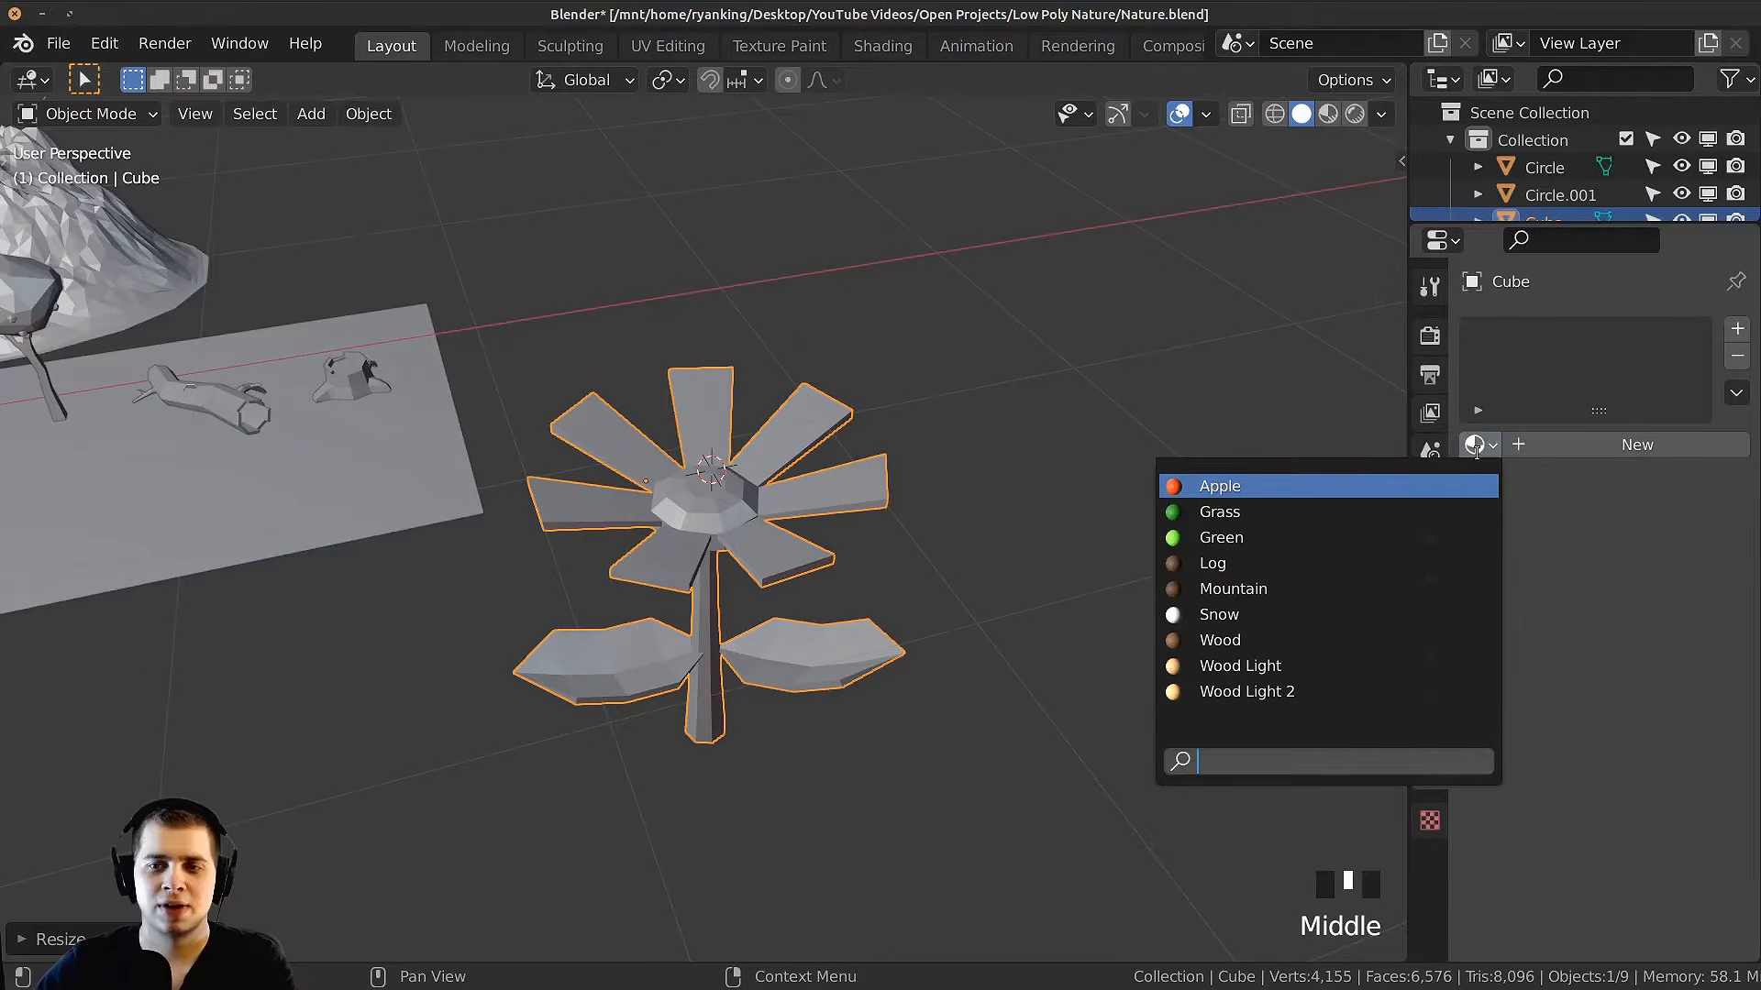
{"action": "left_click", "coordinate": [1253, 538]}
{"action": "middle_click_drag", "start_coordinate": [895, 574], "coordinate": [829, 519]}
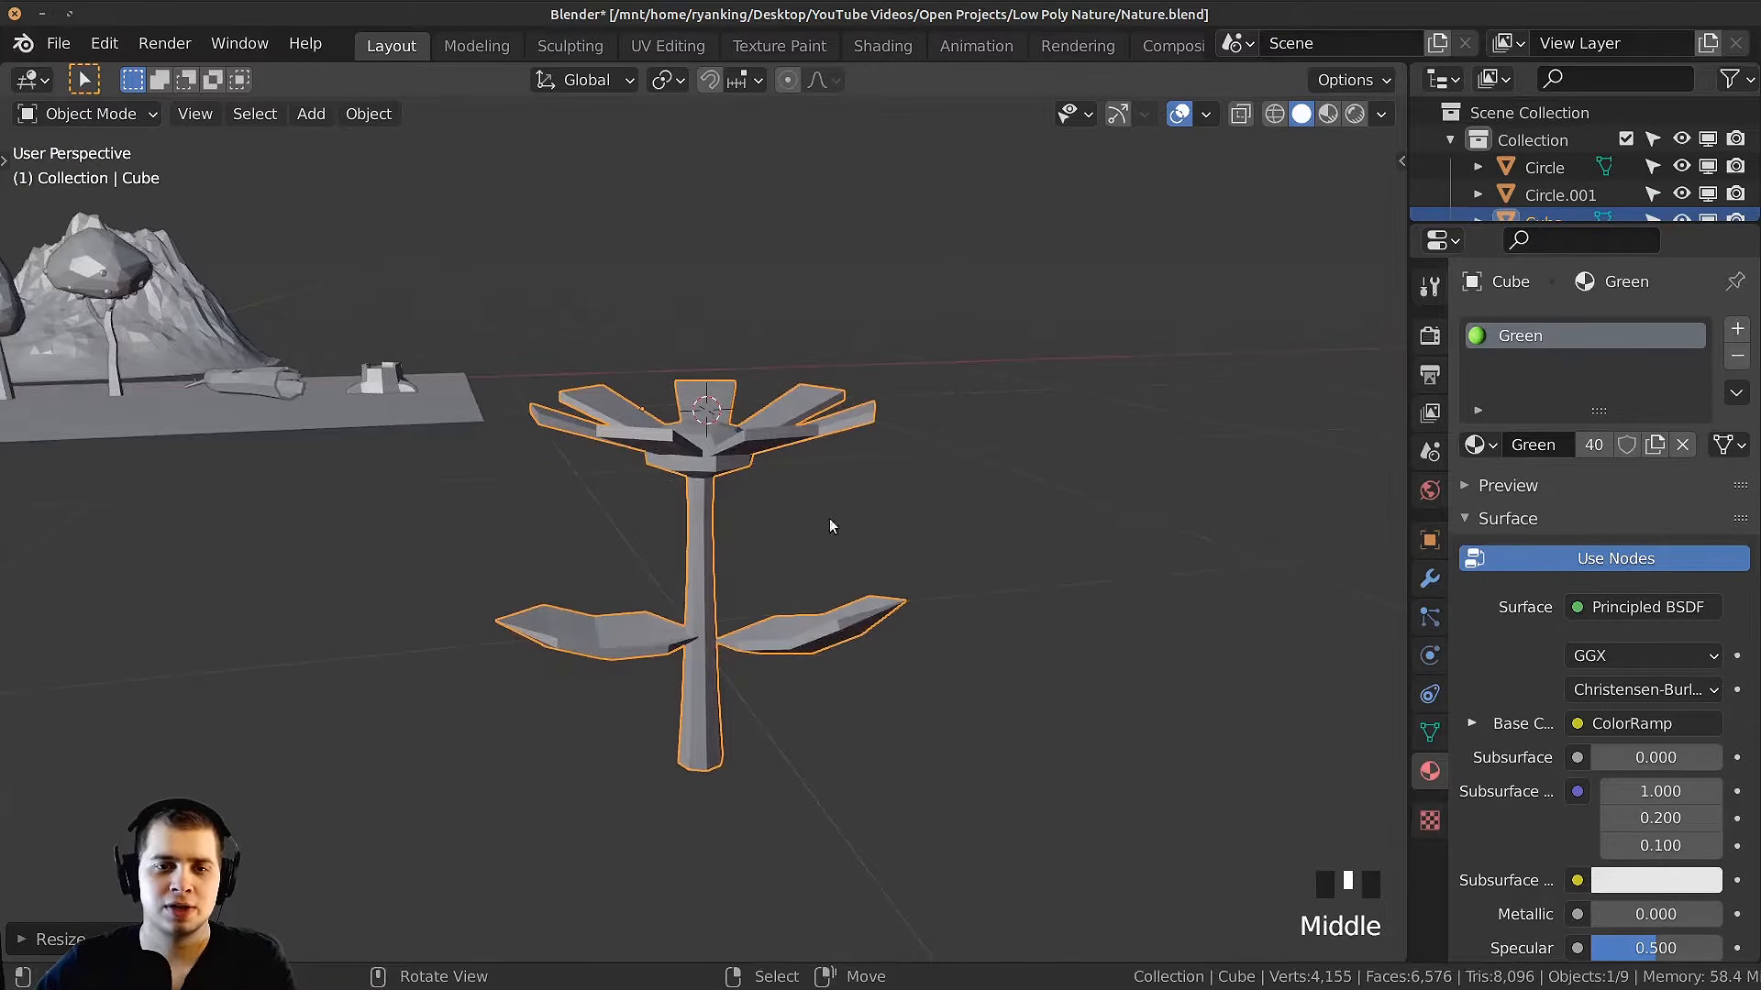
{"action": "key", "text": "z"}
{"action": "middle_click_drag", "start_coordinate": [1021, 362], "coordinate": [1071, 405], "text": "shift"}
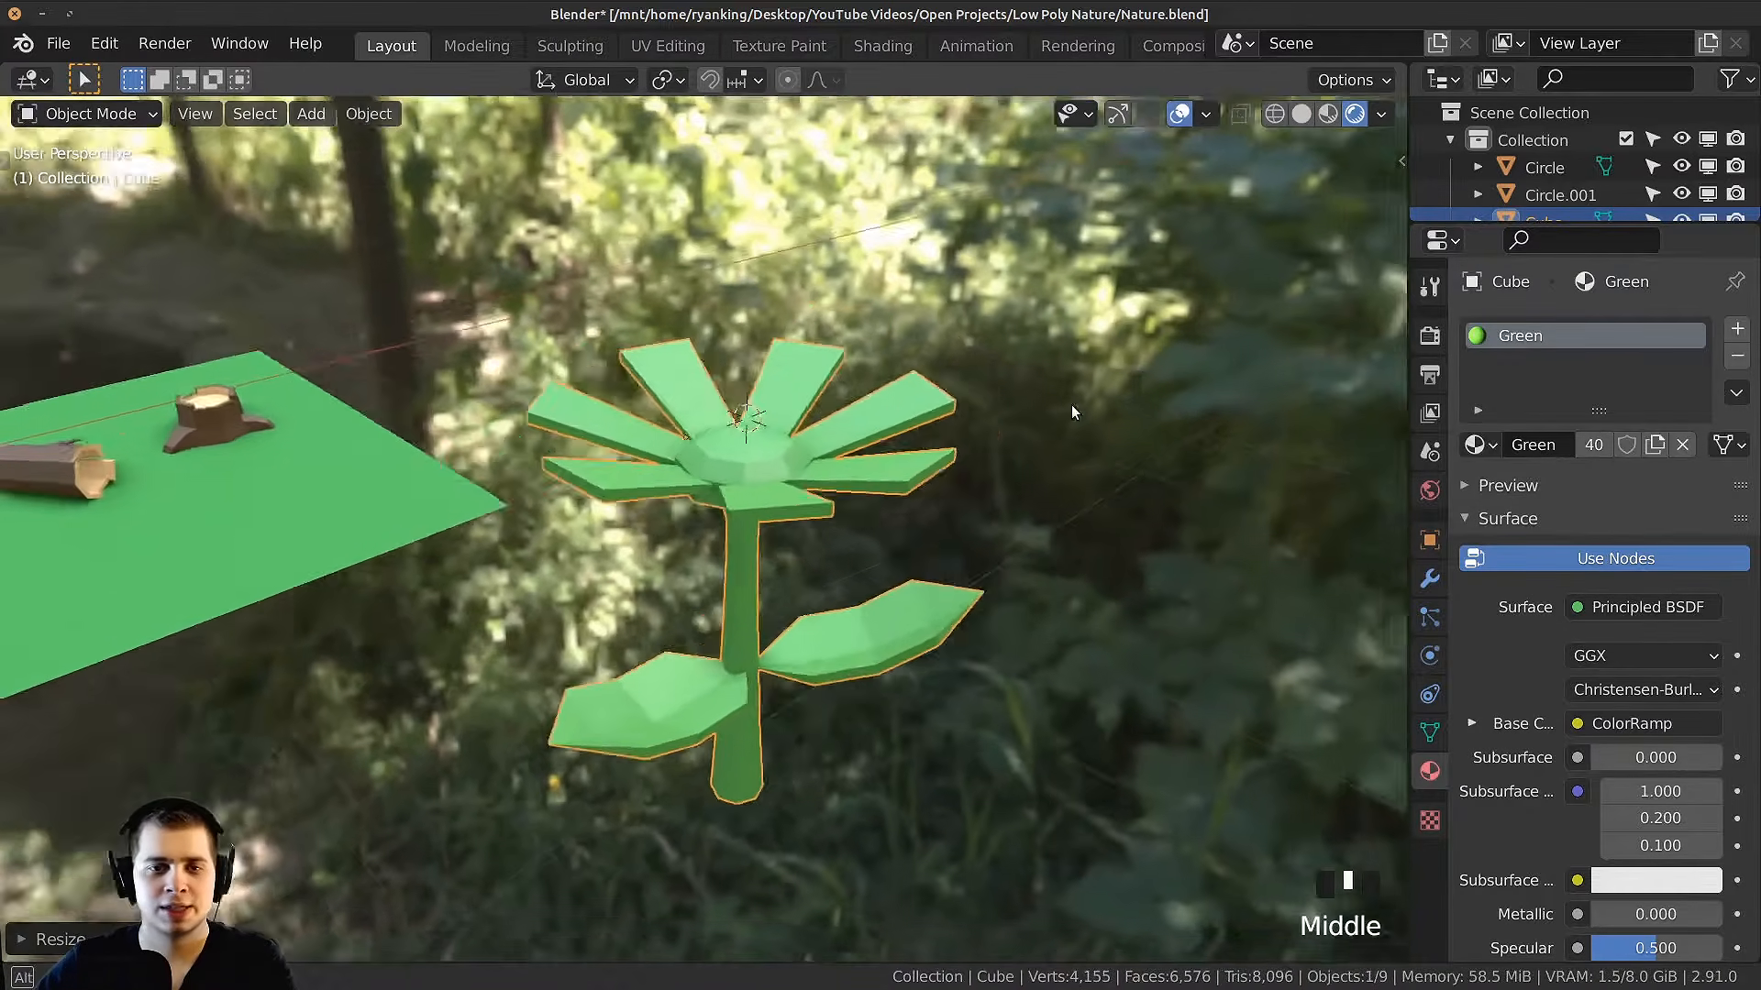
Step: Move the inner end faces of the petals that leave gaps inward until they meet the flower's centre dome
{"action": "scroll", "coordinate": [954, 384], "scroll_direction": "up", "scroll_amount": 2}
{"action": "middle_click_drag", "start_coordinate": [954, 383], "coordinate": [860, 438]}
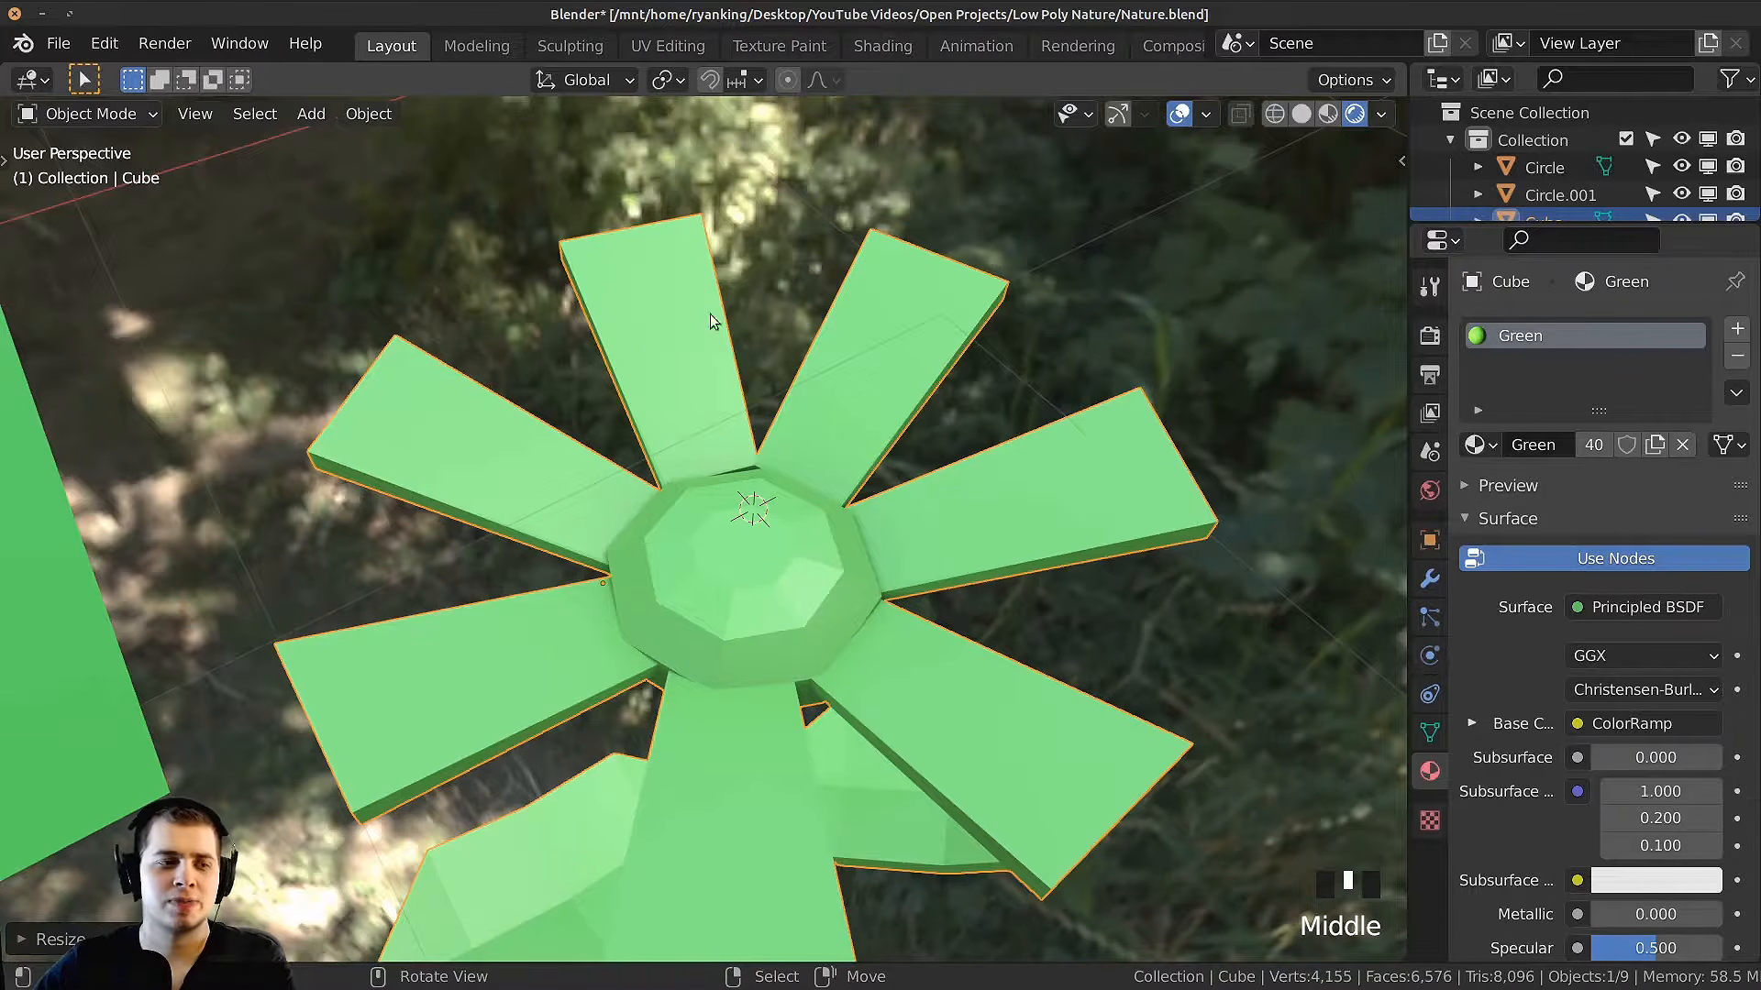
{"action": "scroll", "coordinate": [1014, 438], "scroll_direction": "up", "scroll_amount": 1}
{"action": "middle_click_drag", "start_coordinate": [800, 601], "coordinate": [868, 339]}
{"action": "key", "text": "Tab"}
{"action": "scroll", "coordinate": [958, 578], "scroll_direction": "up", "scroll_amount": 4}
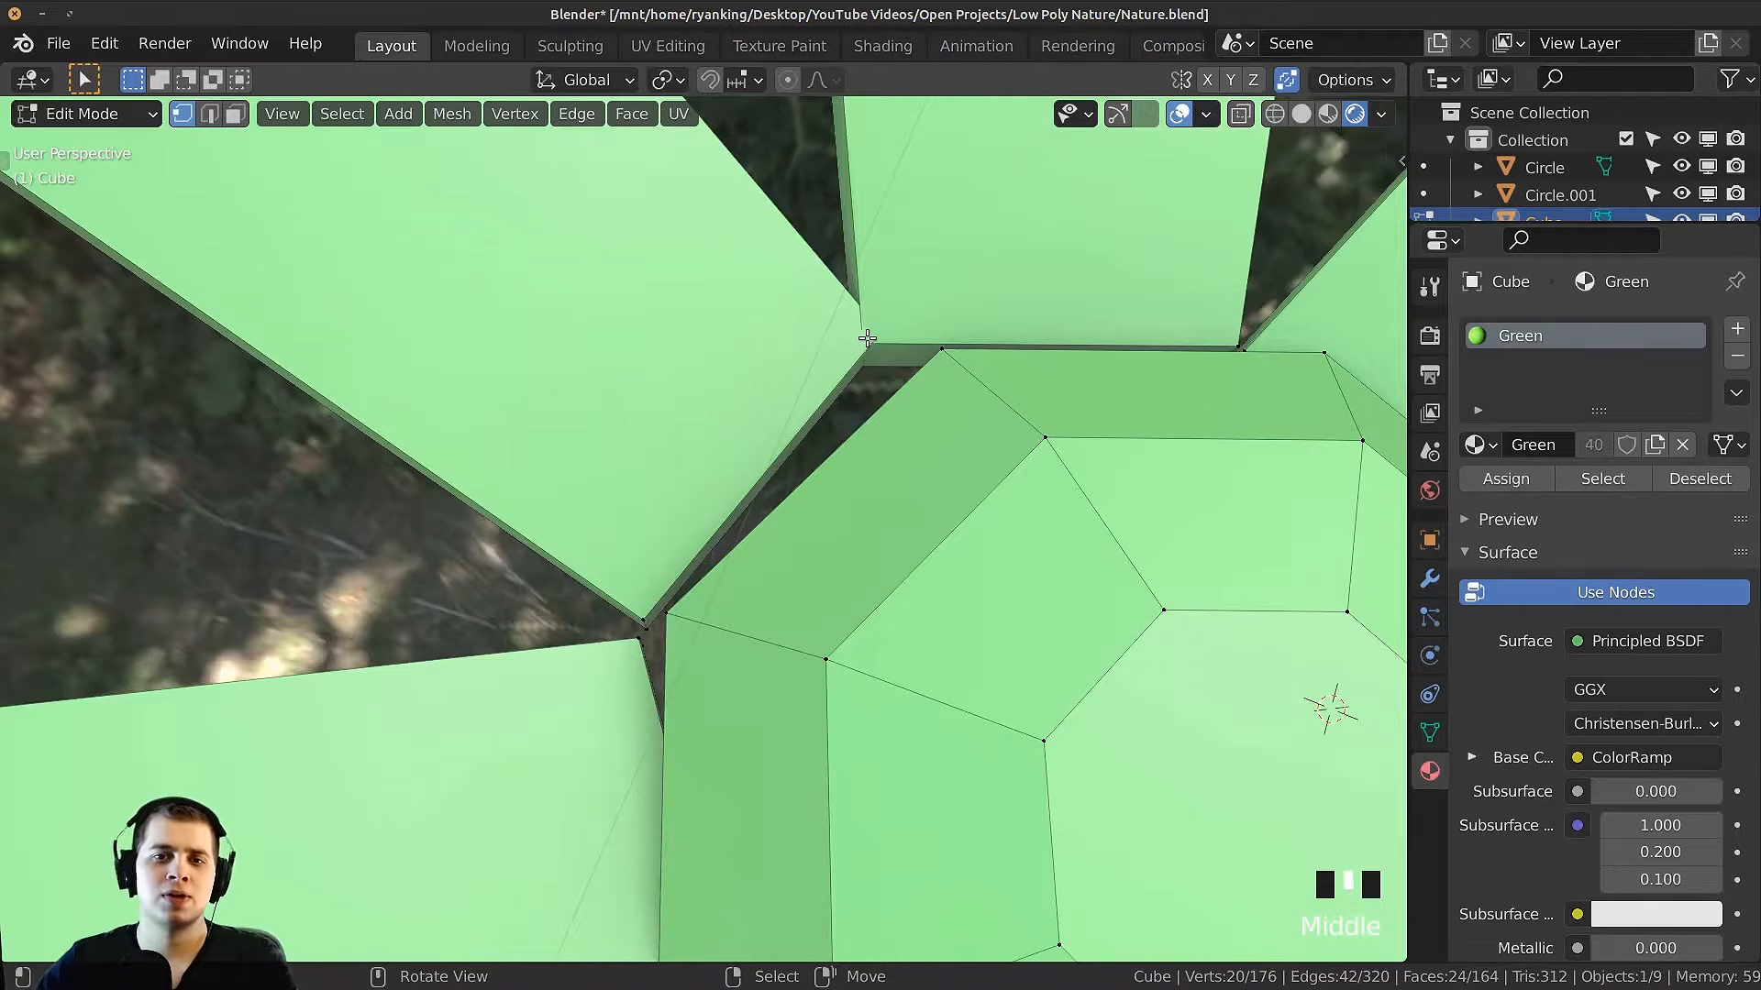
{"action": "middle_click_drag", "start_coordinate": [951, 391], "coordinate": [817, 346]}
{"action": "key", "text": "3"}
{"action": "right_click", "coordinate": [818, 345]}
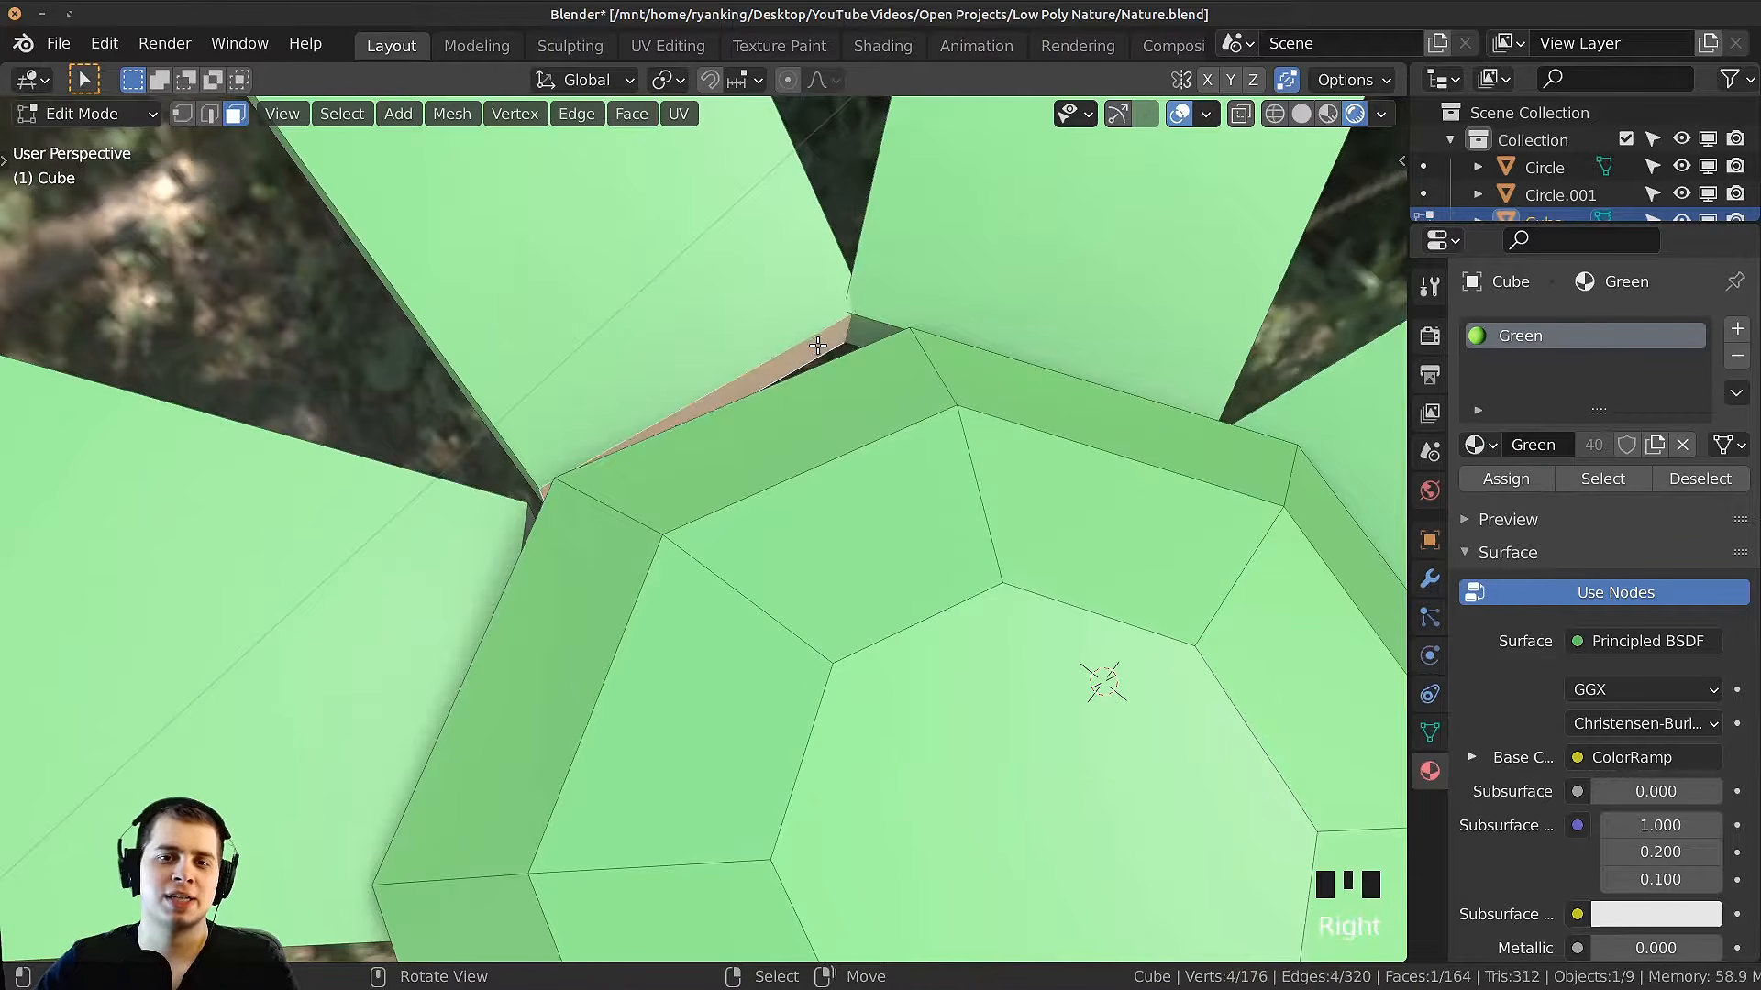
{"action": "right_click", "coordinate": [871, 334], "text": "shift"}
{"action": "scroll", "coordinate": [591, 448], "scroll_direction": "up", "scroll_amount": 2}
{"action": "right_click", "coordinate": [550, 496], "text": "shift"}
{"action": "scroll", "coordinate": [704, 587], "scroll_direction": "down", "scroll_amount": 4}
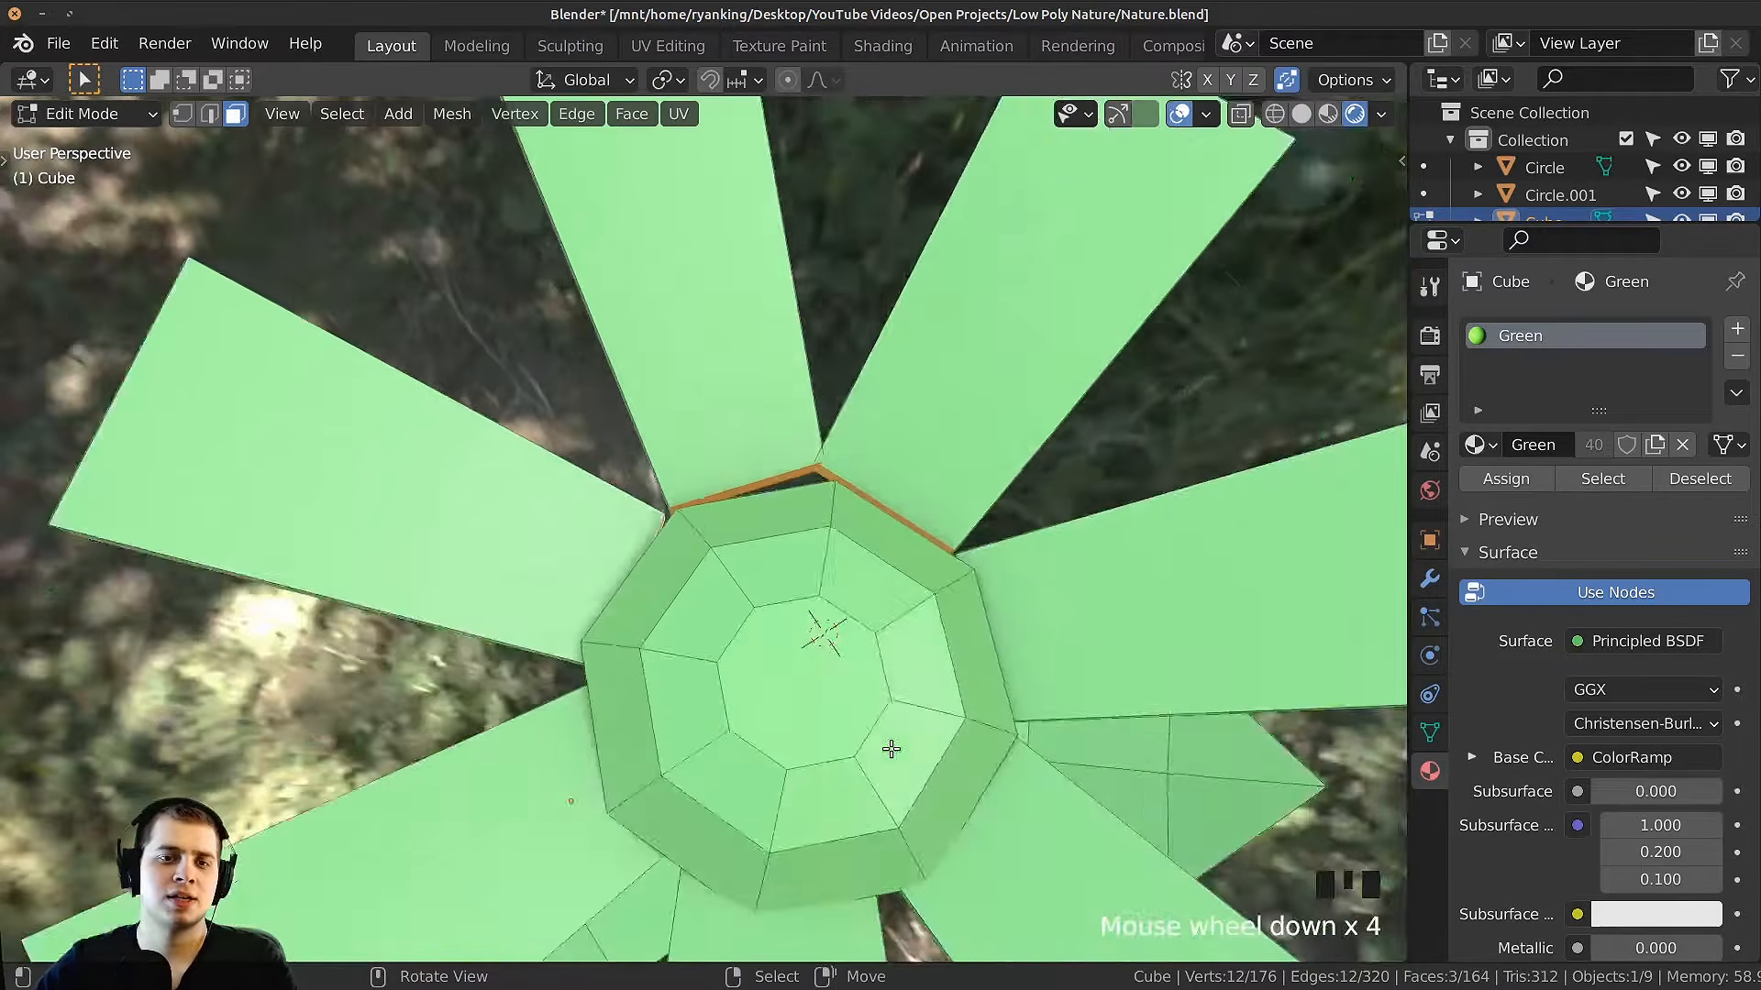
{"action": "key", "text": "g"}
{"action": "middle_click_drag", "start_coordinate": [892, 747], "coordinate": [1079, 448]}
{"action": "left_click", "coordinate": [1021, 494]}
{"action": "key", "text": "Tab"}
{"action": "scroll", "coordinate": [1009, 422], "scroll_direction": "up", "scroll_amount": 1}
{"action": "key", "text": "Tab"}
Step: Select the outer and inner face rings plus the top face of the flower's centre dome
{"action": "middle_click_drag", "start_coordinate": [605, 321], "coordinate": [734, 373], "text": "shift"}
{"action": "scroll", "coordinate": [739, 374], "scroll_direction": "down", "scroll_amount": 1}
{"action": "middle_click_drag", "start_coordinate": [936, 353], "coordinate": [889, 416], "text": "shift"}
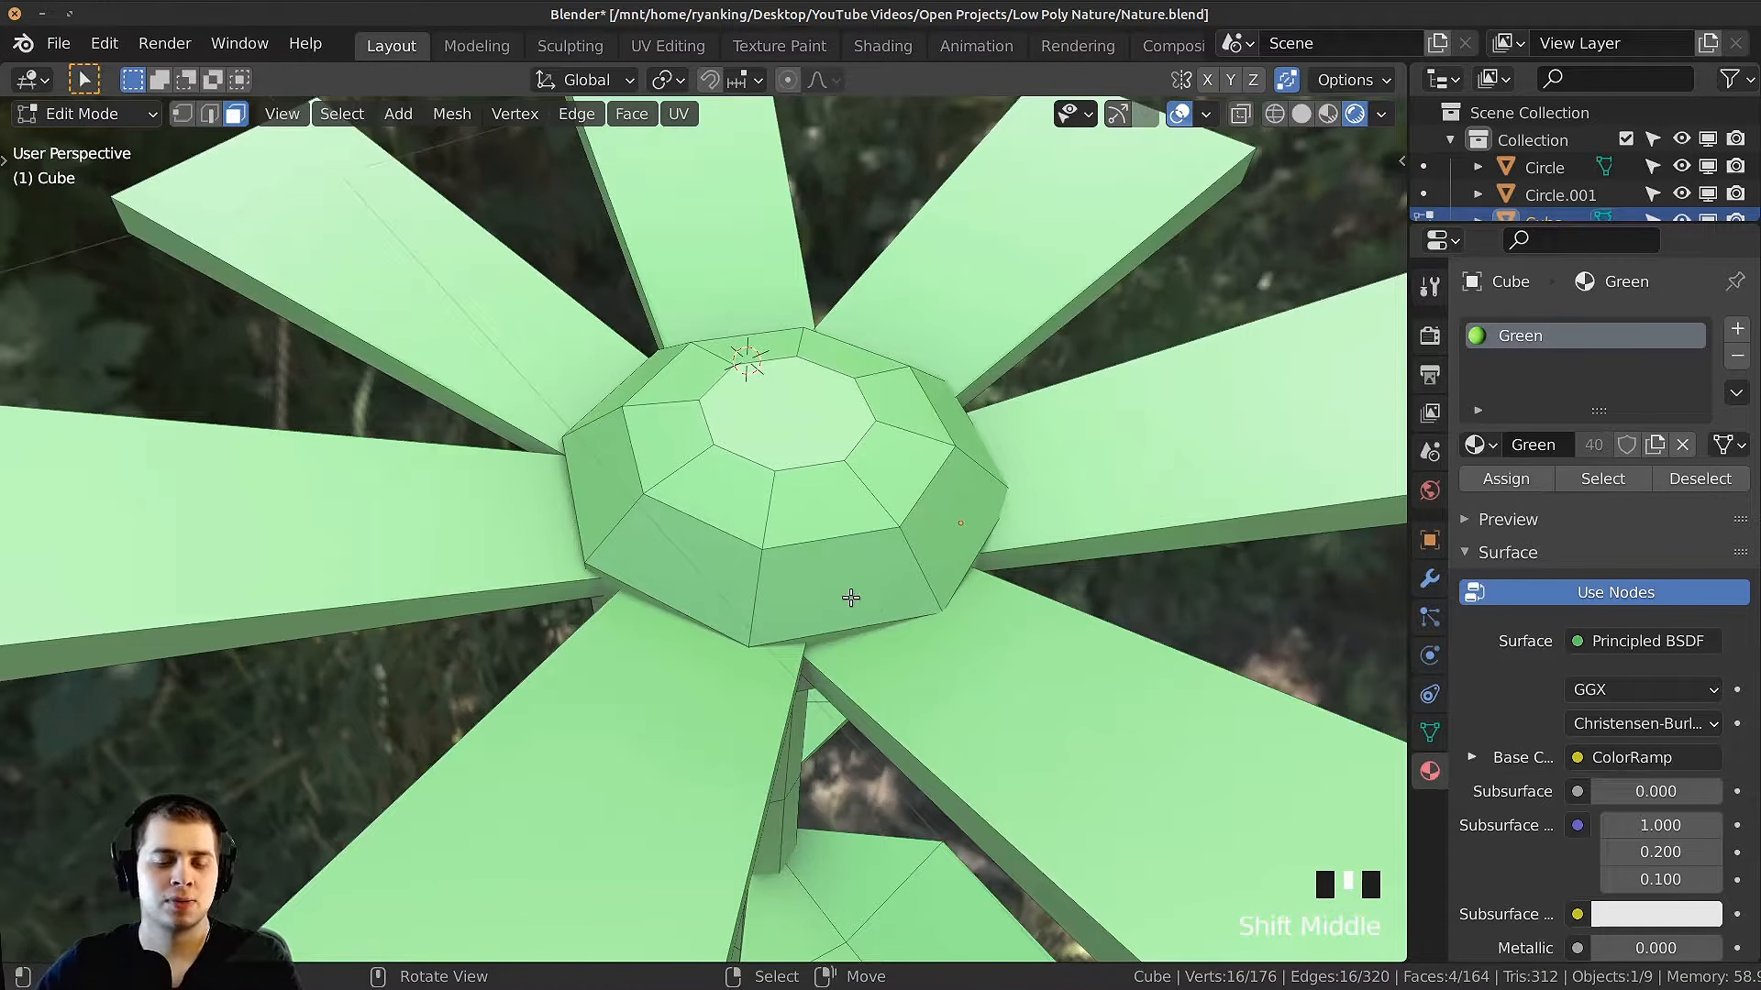
{"action": "right_click", "coordinate": [754, 594], "text": "alt"}
{"action": "middle_click_drag", "start_coordinate": [754, 594], "coordinate": [842, 538]}
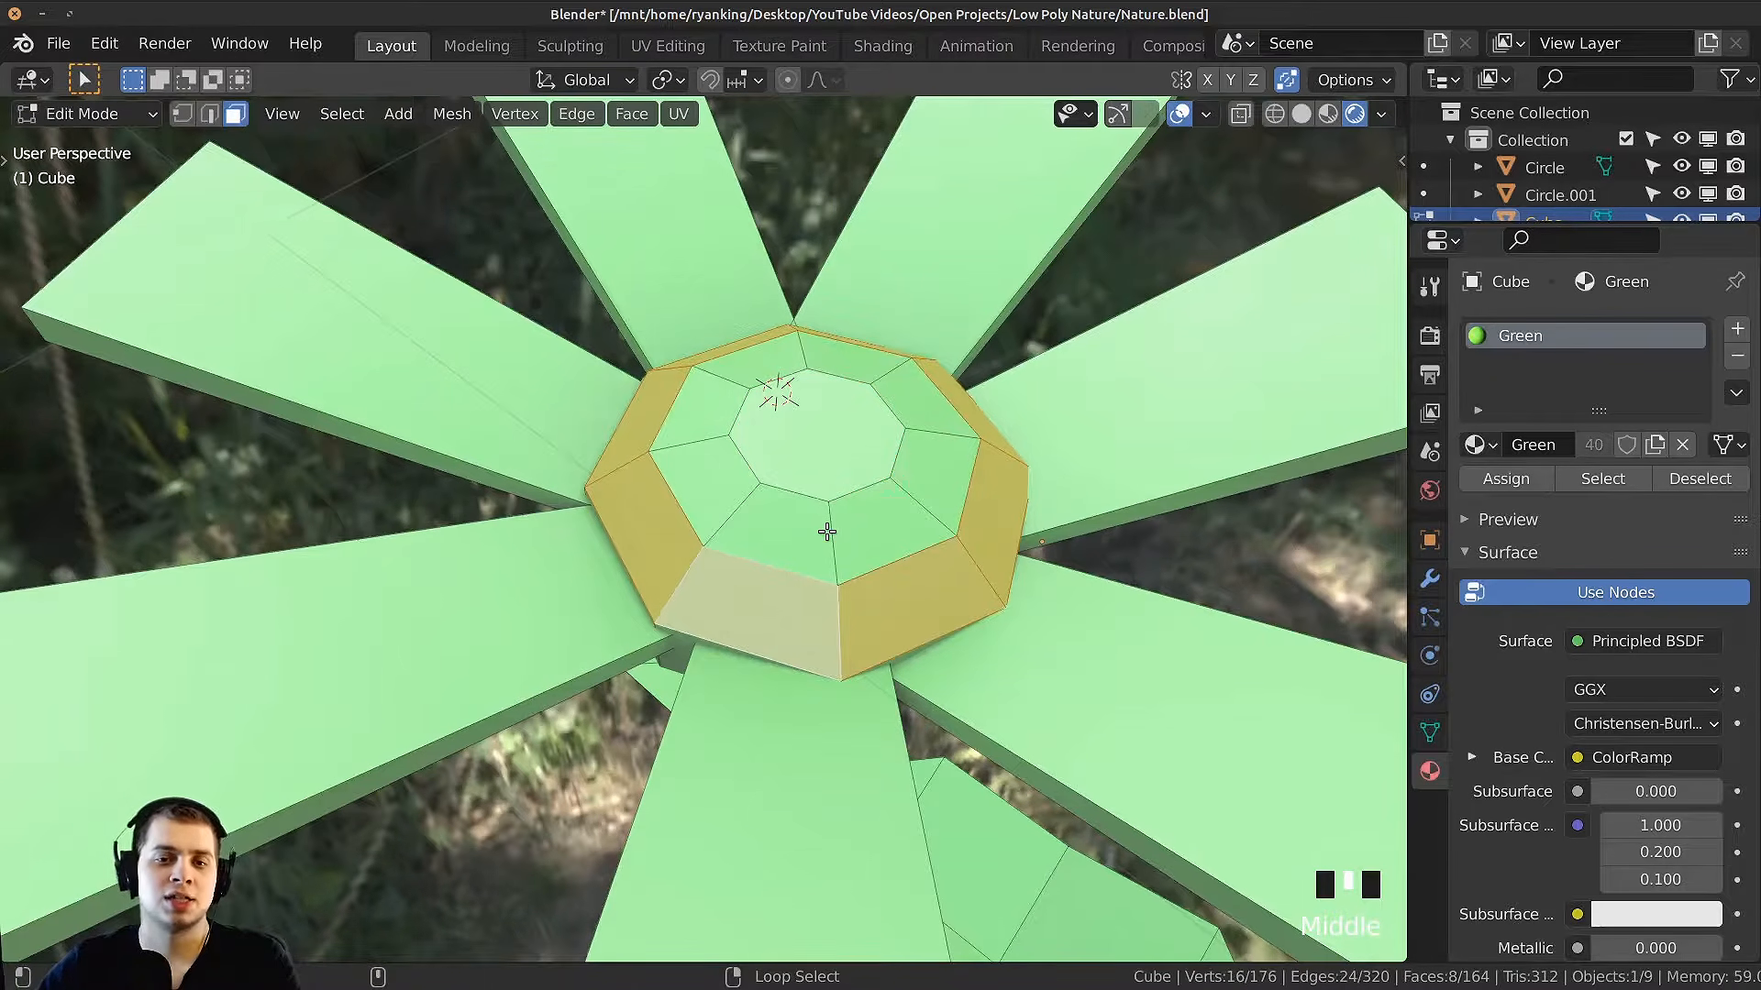
{"action": "right_click", "coordinate": [827, 532], "text": "alt+shift"}
{"action": "middle_click_drag", "start_coordinate": [825, 471], "coordinate": [770, 422], "text": "shift"}
{"action": "right_click", "coordinate": [790, 464], "text": "shift"}
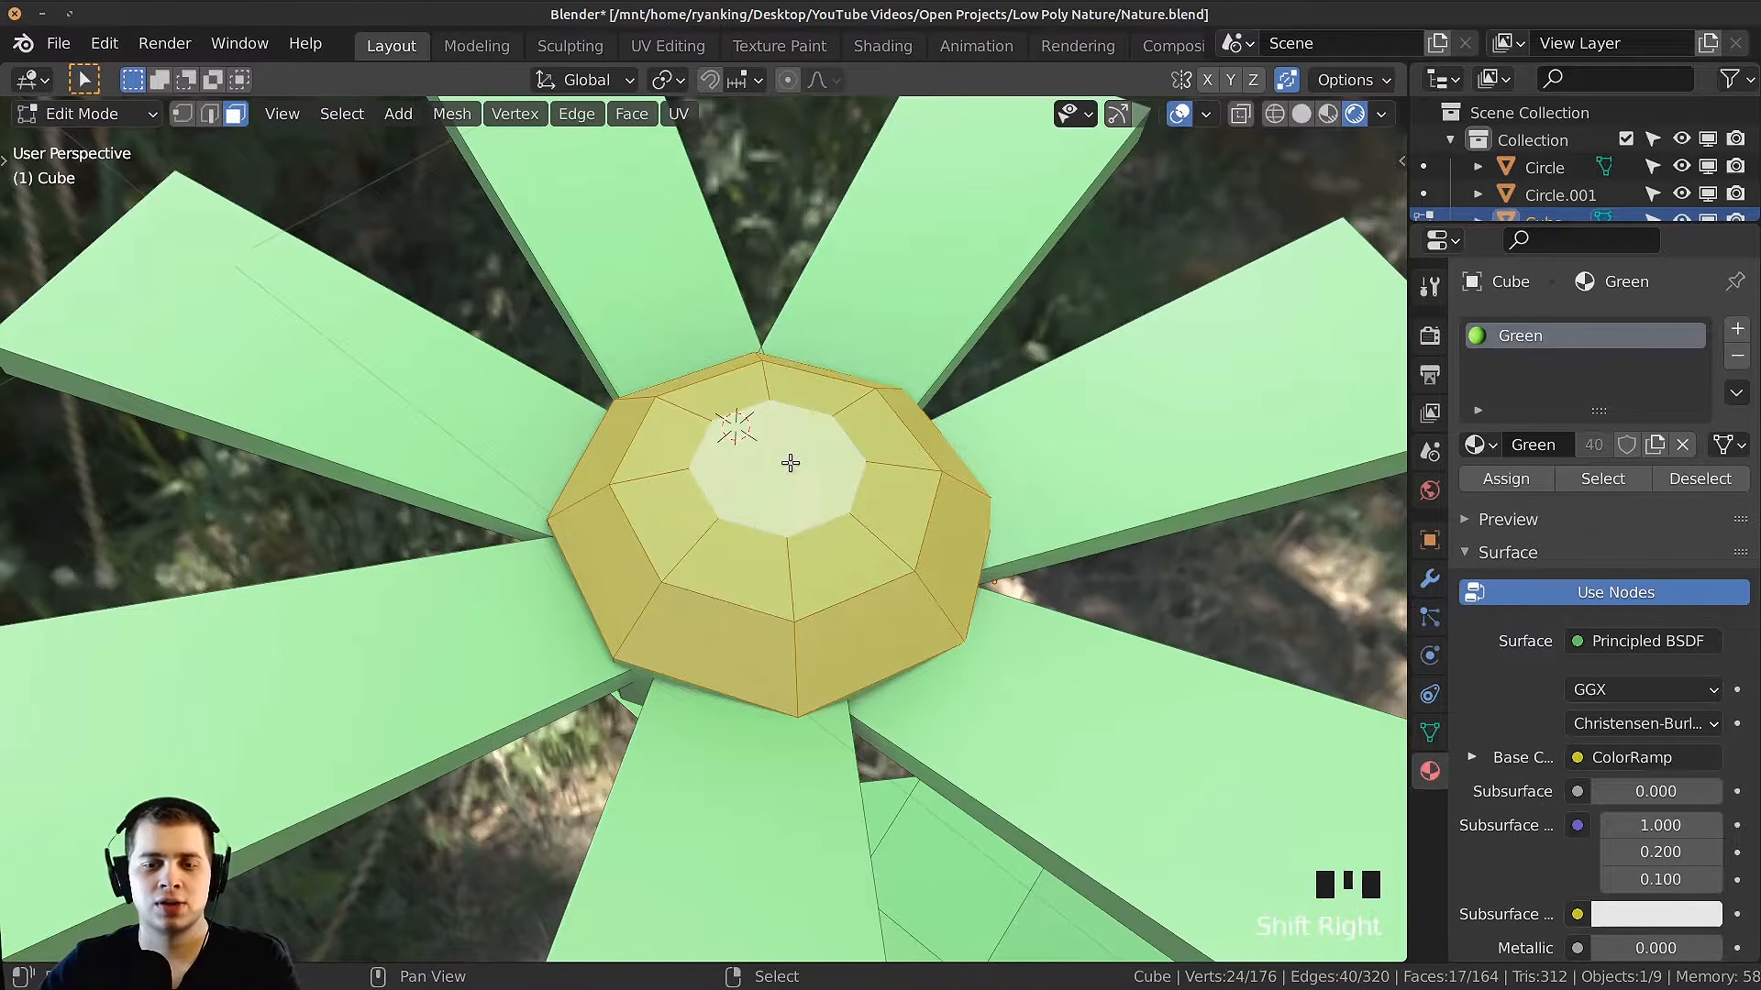
{"action": "middle_click_drag", "start_coordinate": [837, 504], "coordinate": [729, 537]}
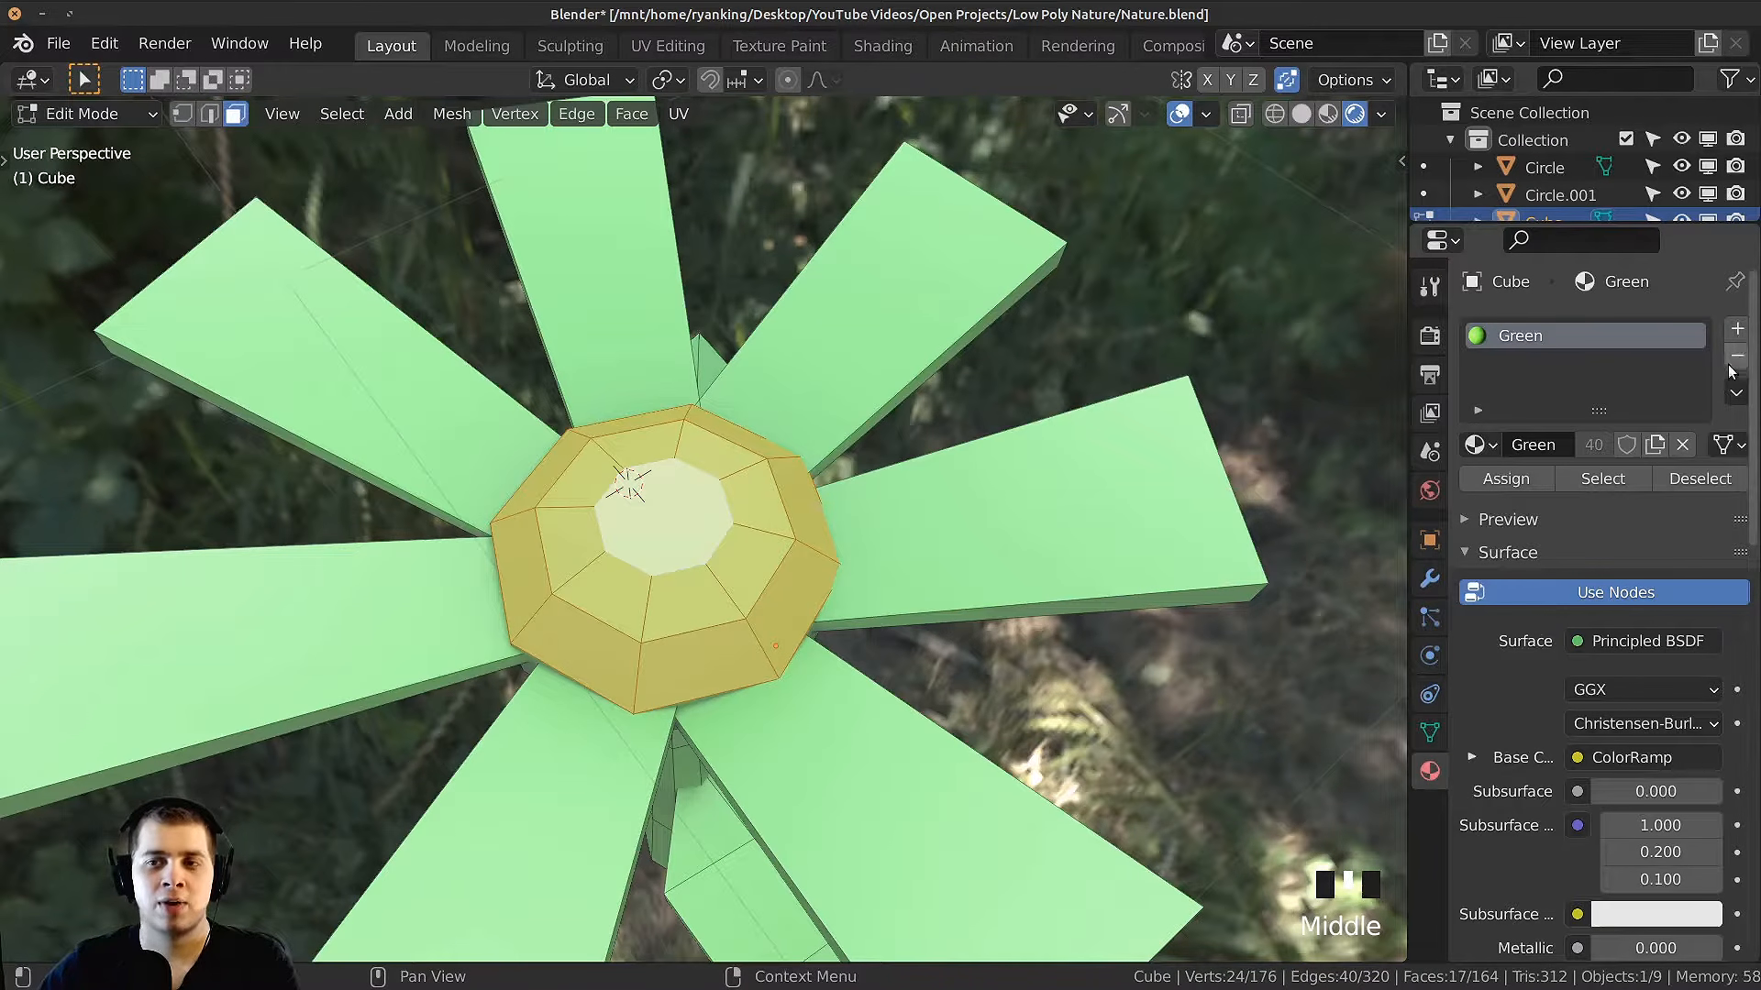
Step: Add a second material slot with a new material named Yellow and save the file
{"action": "left_click", "coordinate": [1738, 329]}
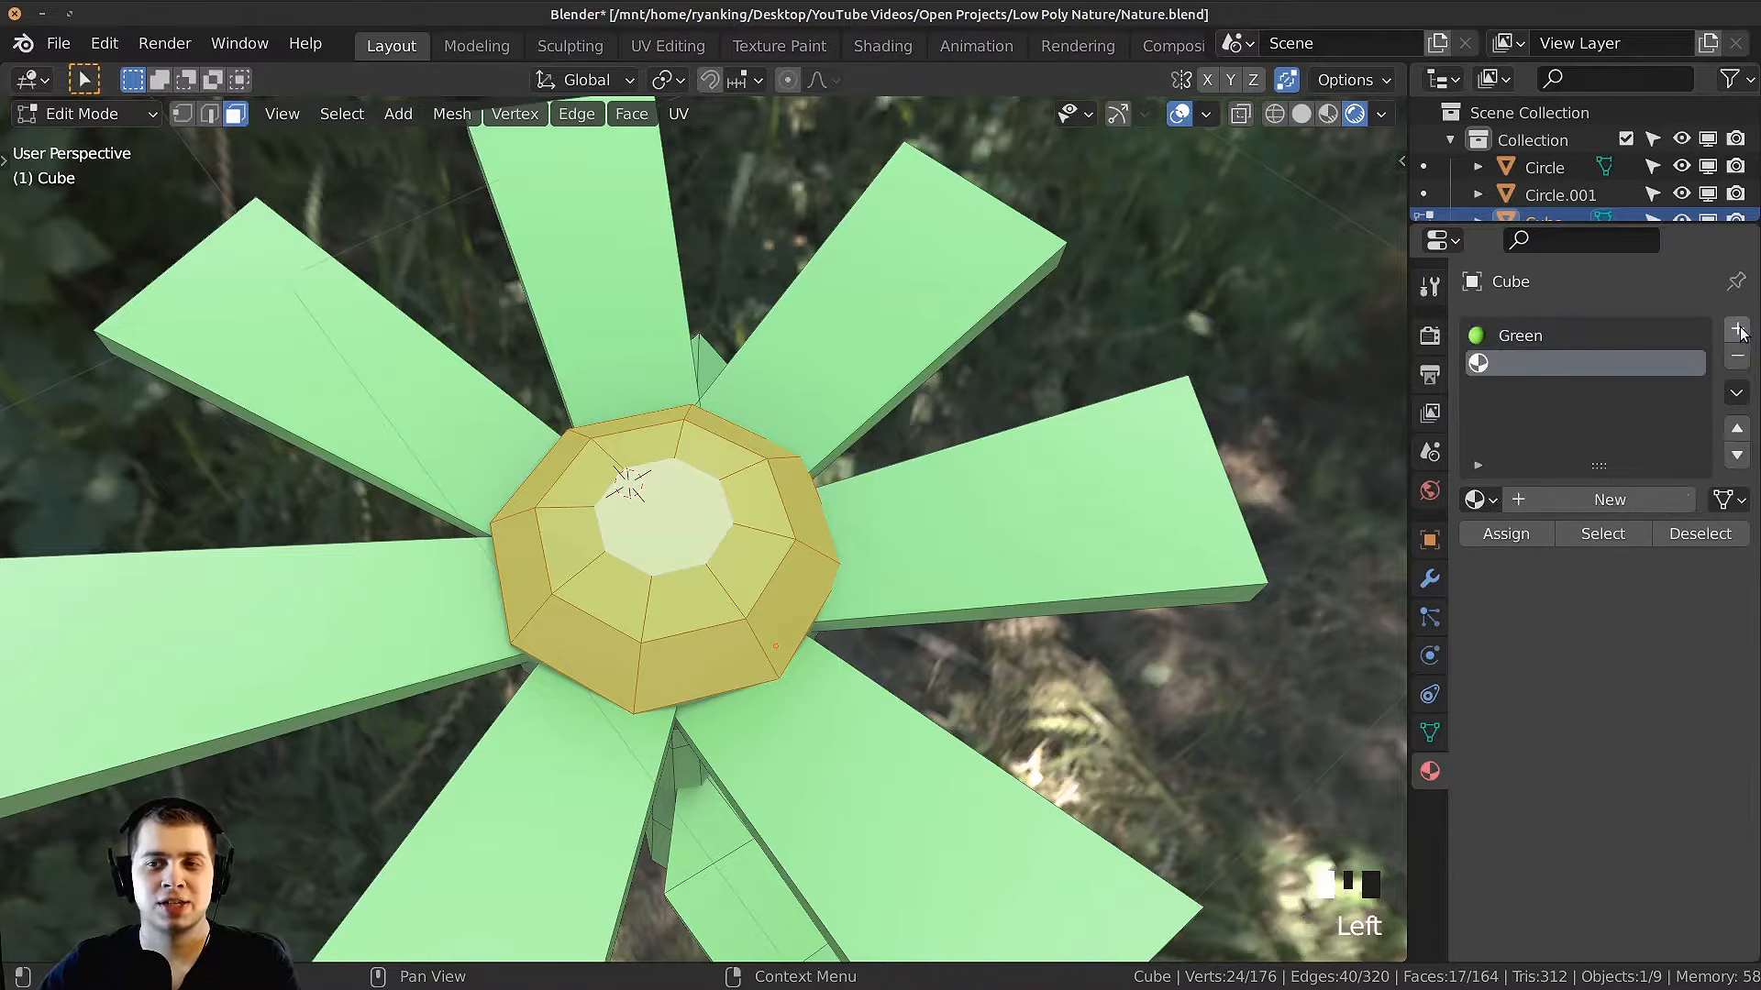
{"action": "left_click", "coordinate": [1581, 503]}
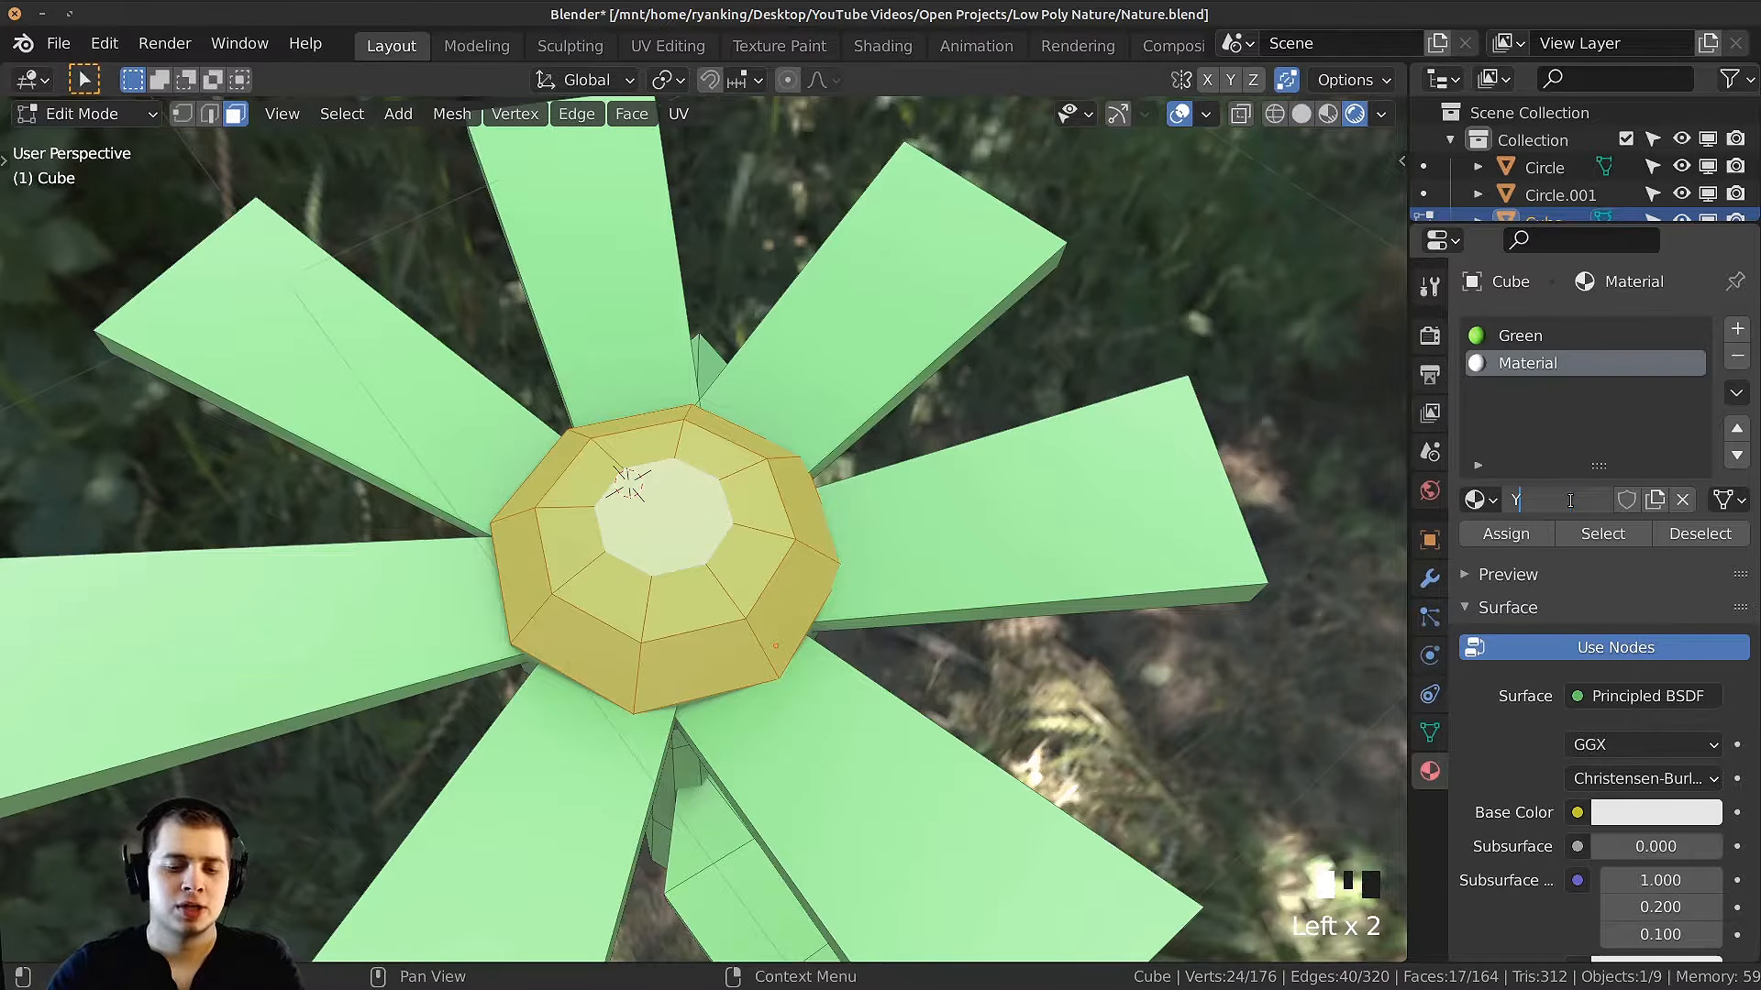
{"action": "key", "text": "ctrl+s"}
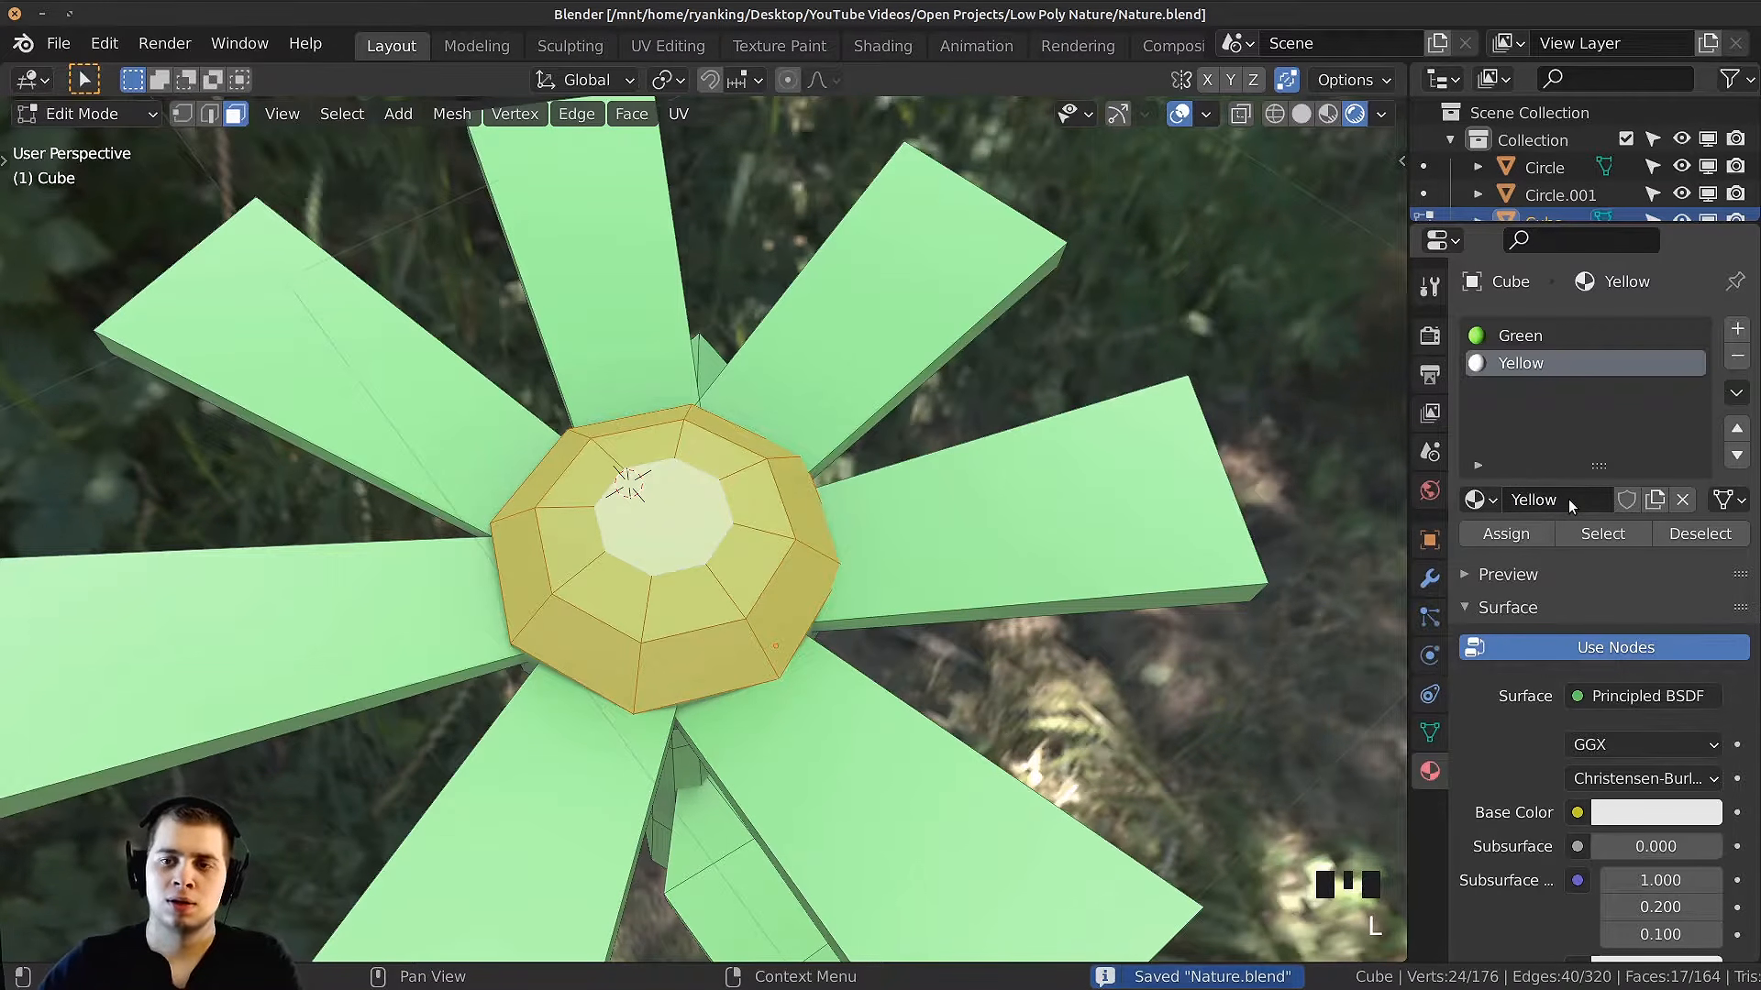
Step: Give the Yellow material an orange-yellow base colour (H 0.108, S 0.954, V 0.906) and assign it to the selected centre faces
{"action": "left_click", "coordinate": [1631, 815]}
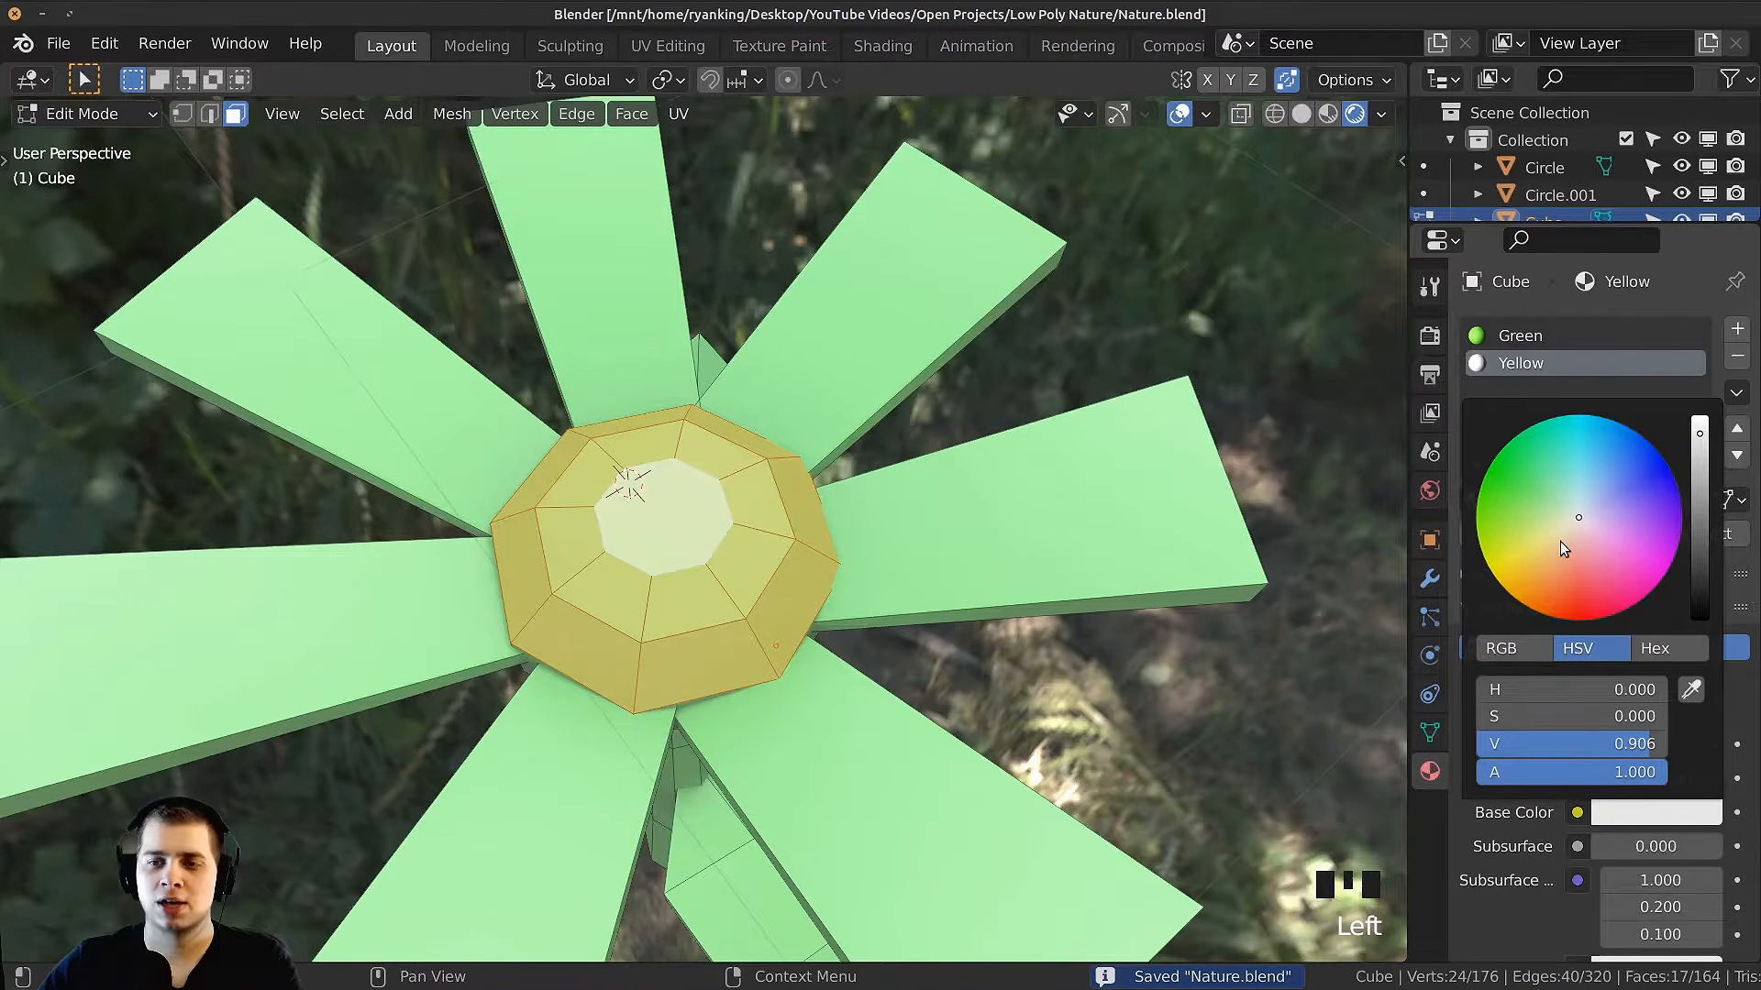
{"action": "left_click_drag", "start_coordinate": [1560, 541], "coordinate": [1520, 585]}
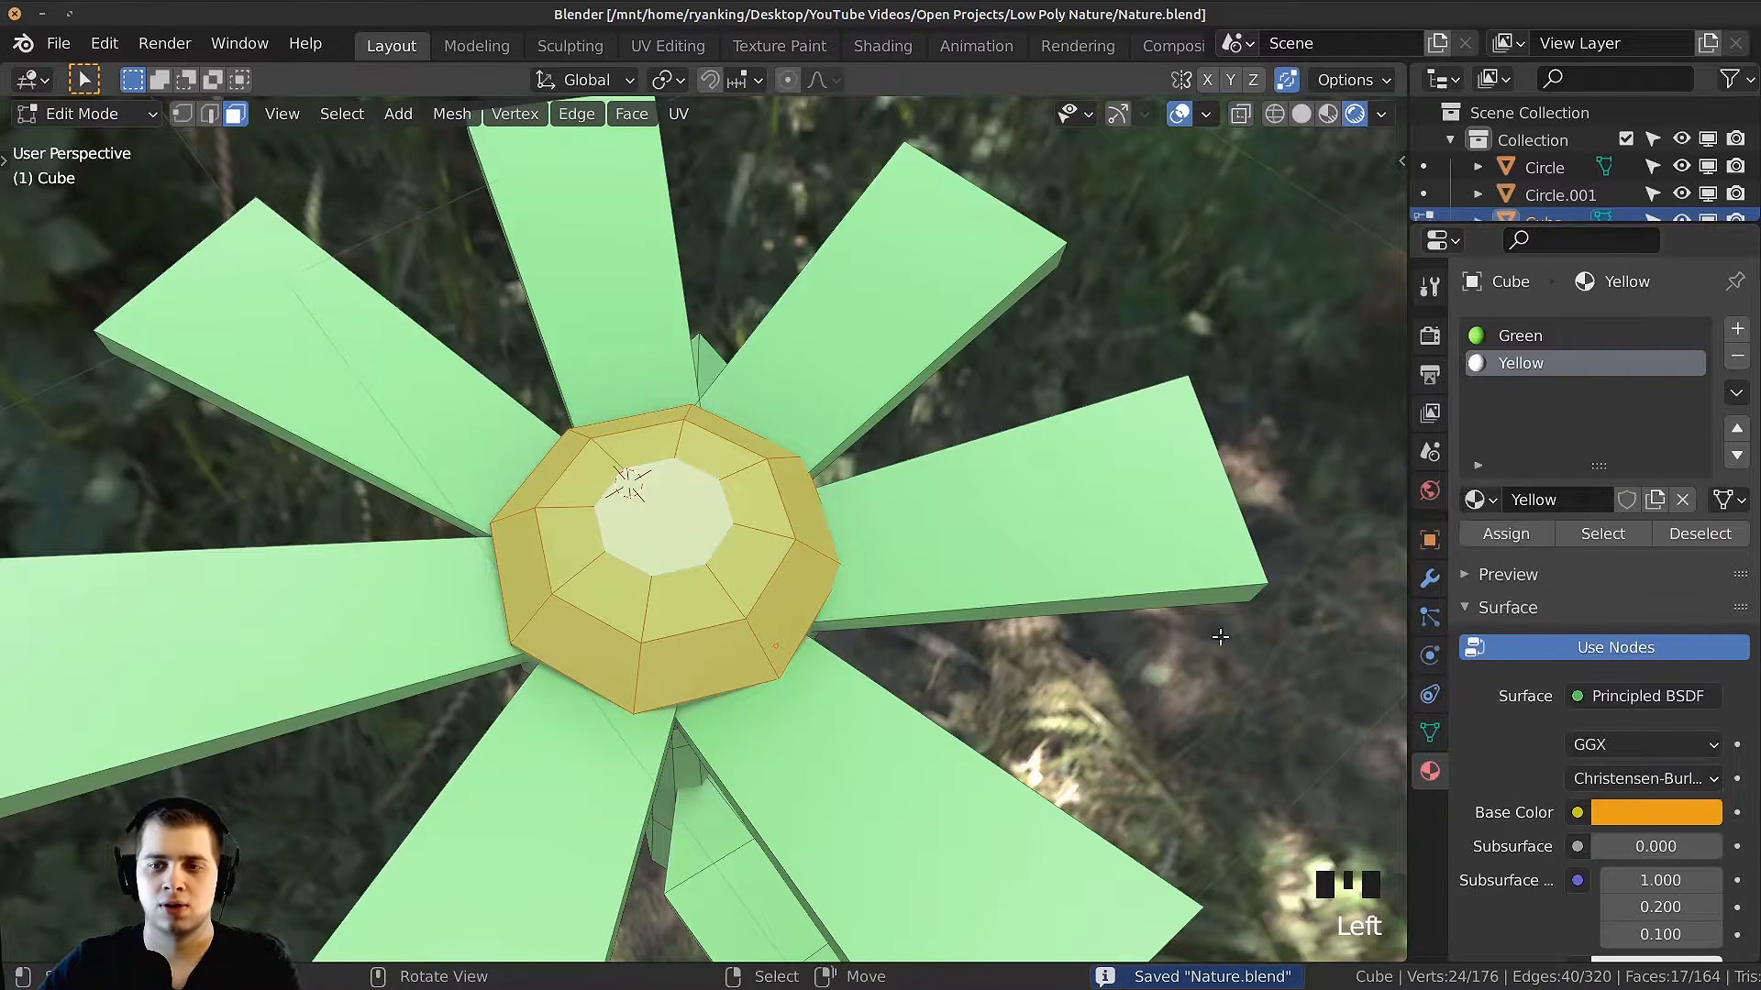
{"action": "left_click", "coordinate": [1649, 814]}
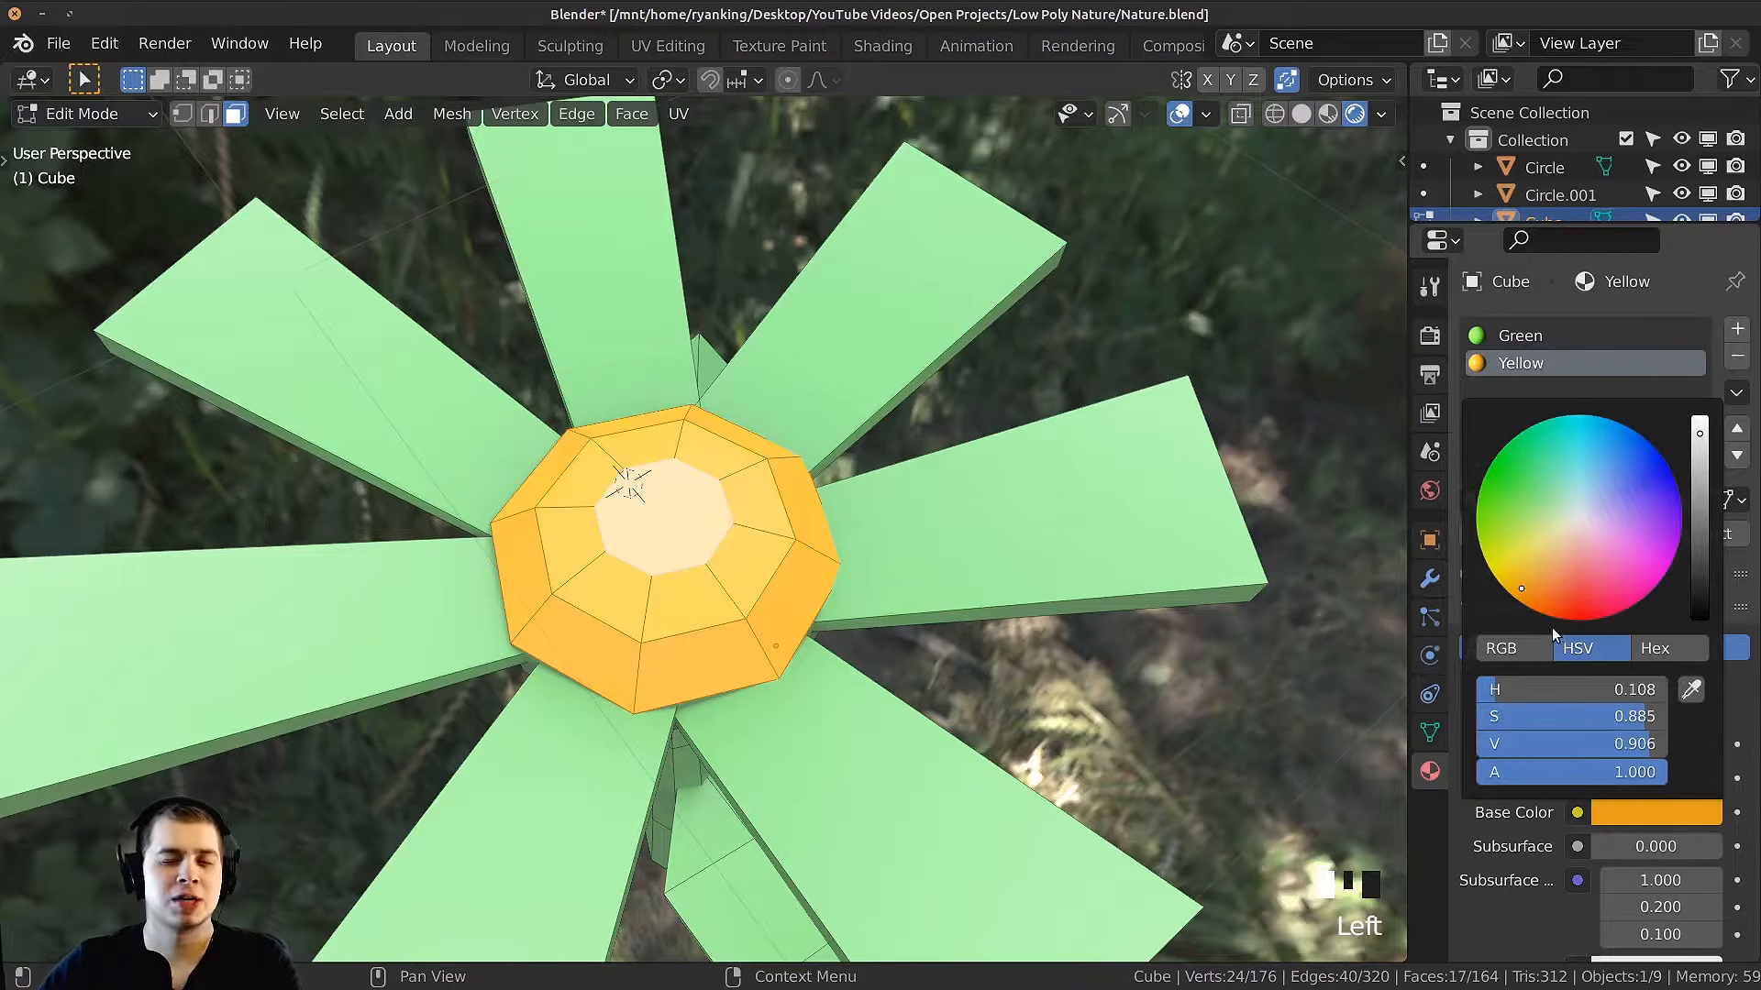
{"action": "left_click_drag", "start_coordinate": [1509, 591], "coordinate": [1515, 591]}
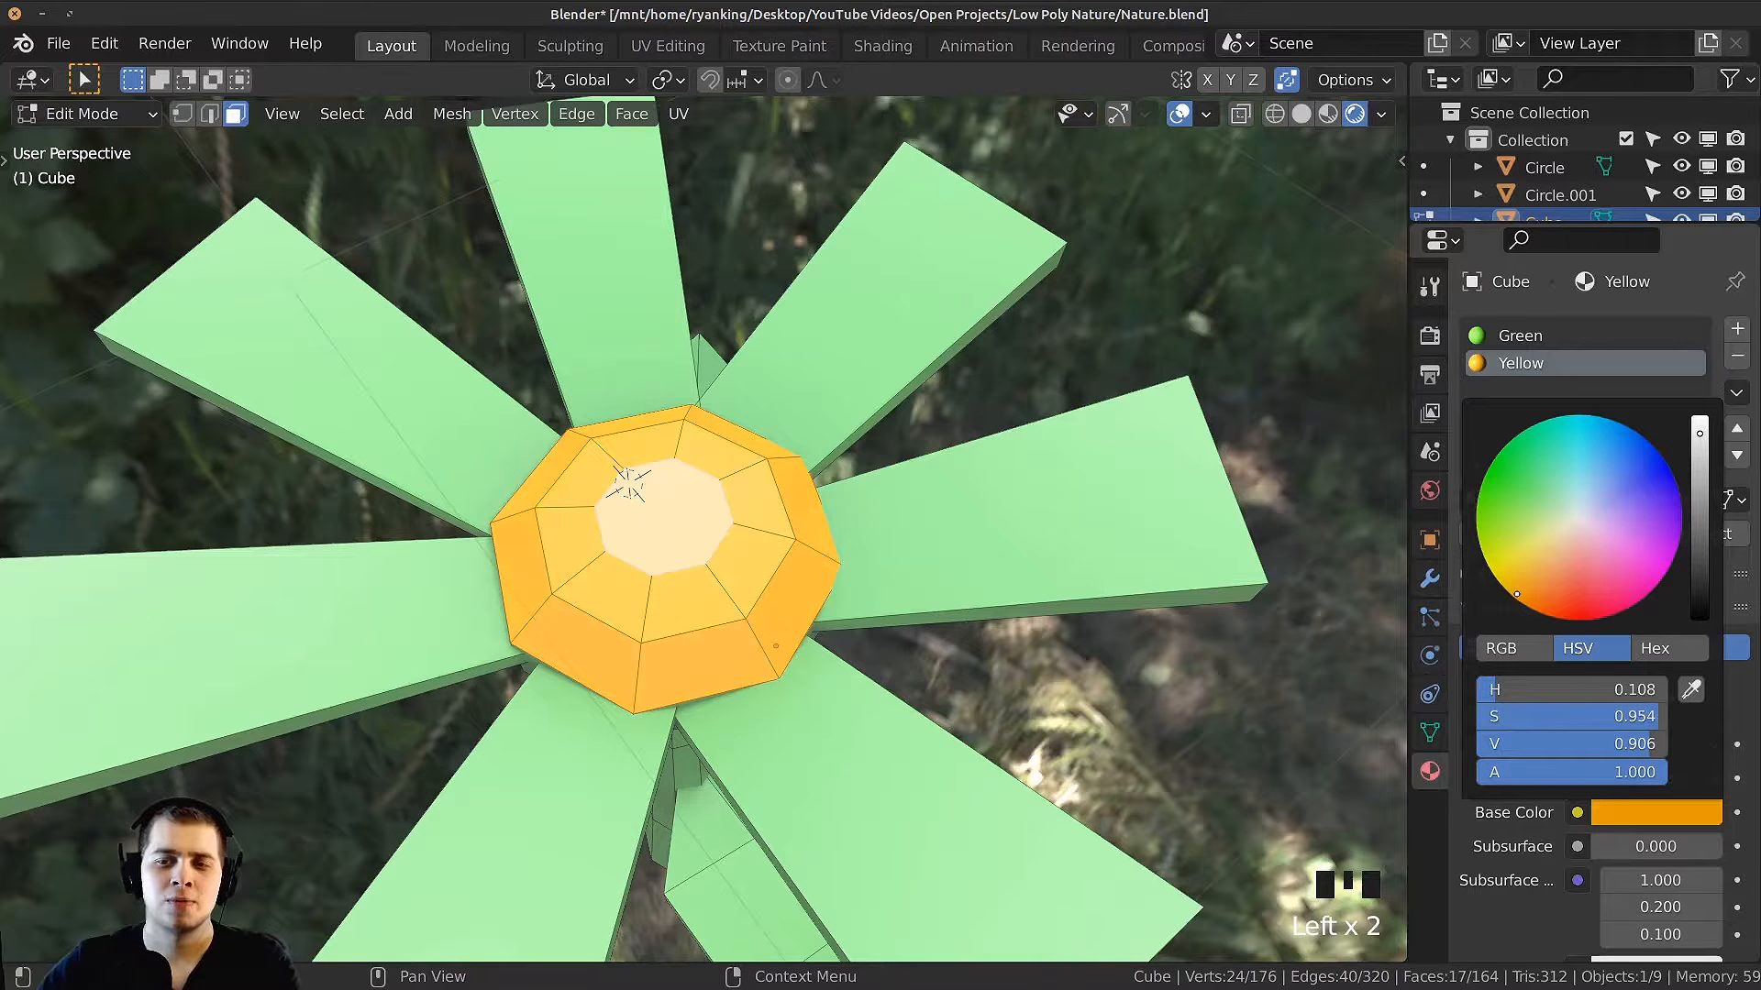
{"action": "key", "text": "Tab"}
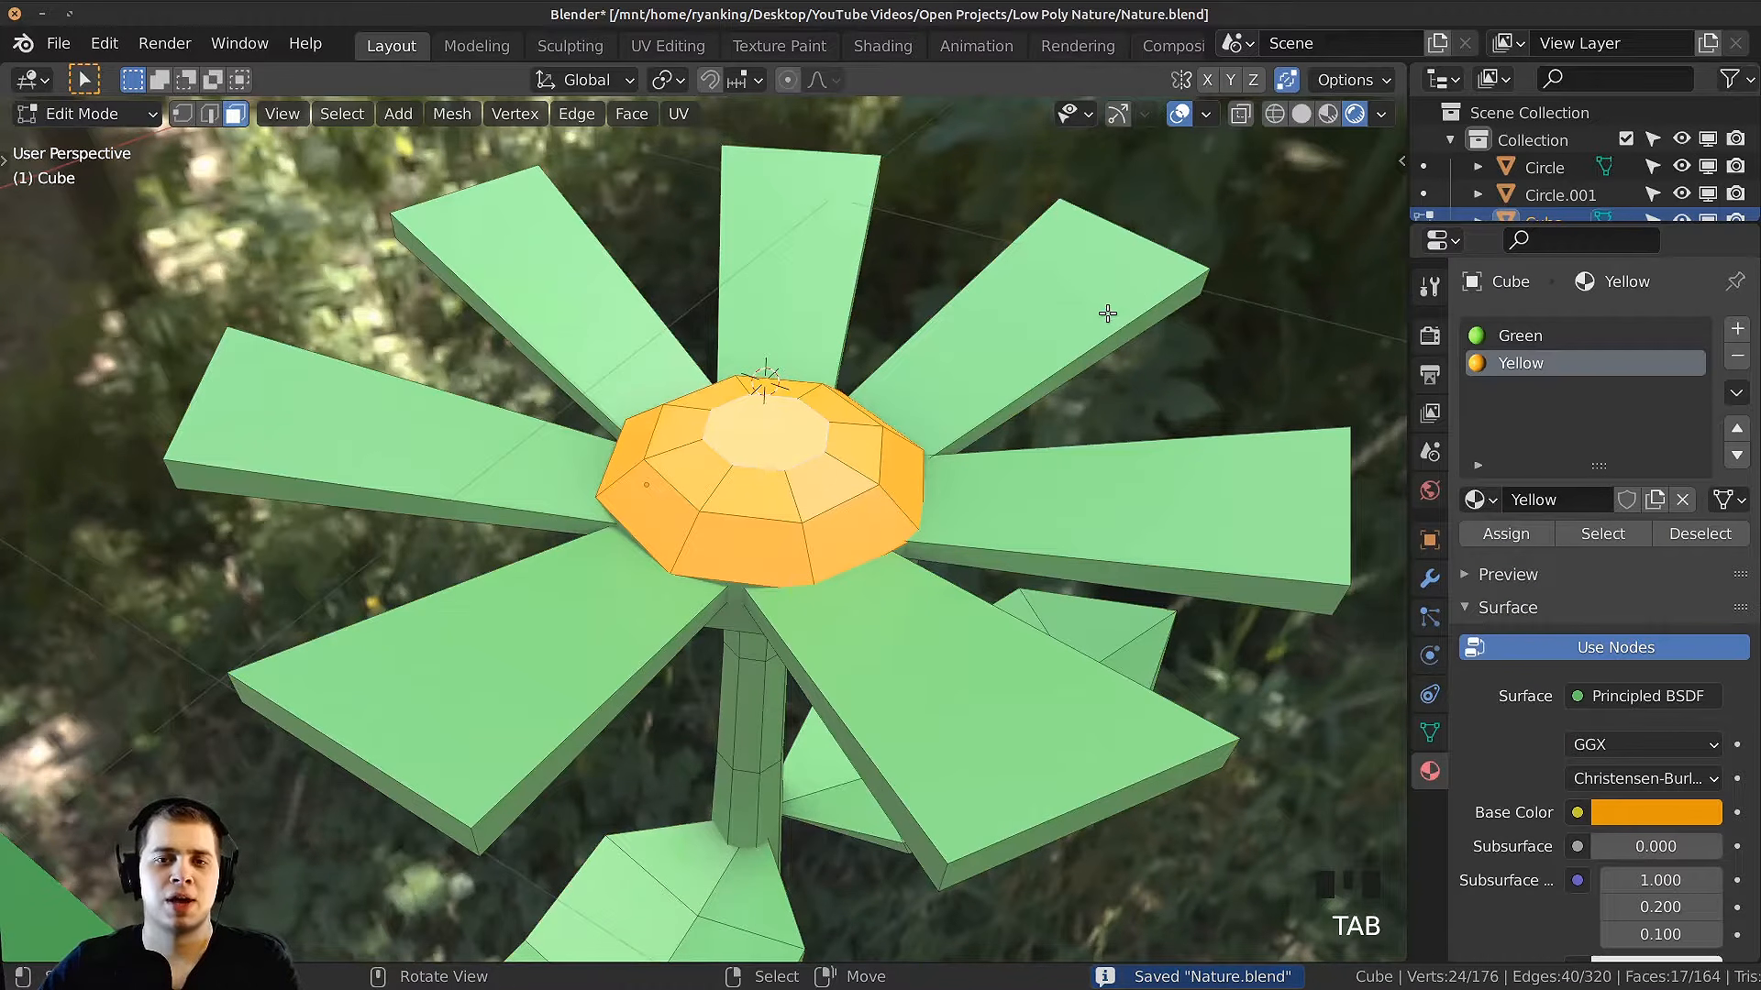
Step: Select all seven petals of the flower with their linked geometry
{"action": "right_click", "coordinate": [1073, 302]}
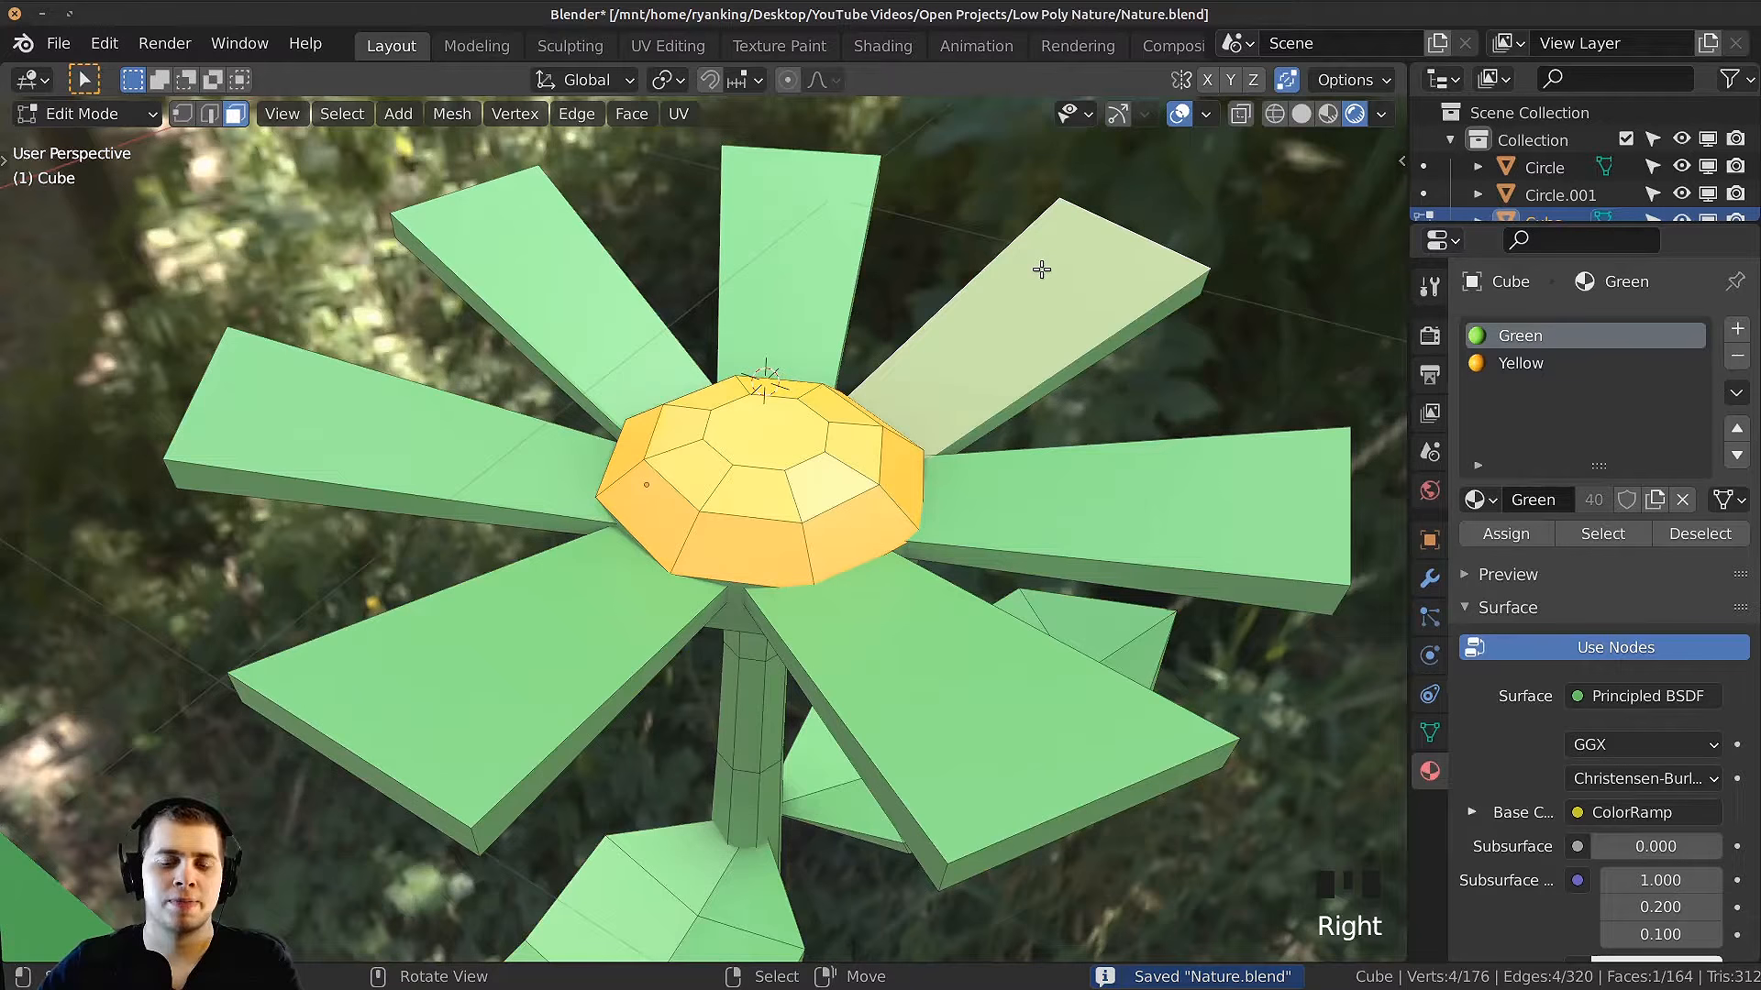
{"action": "key", "text": "l"}
{"action": "key", "text": "l"}
{"action": "key", "text": "l"}
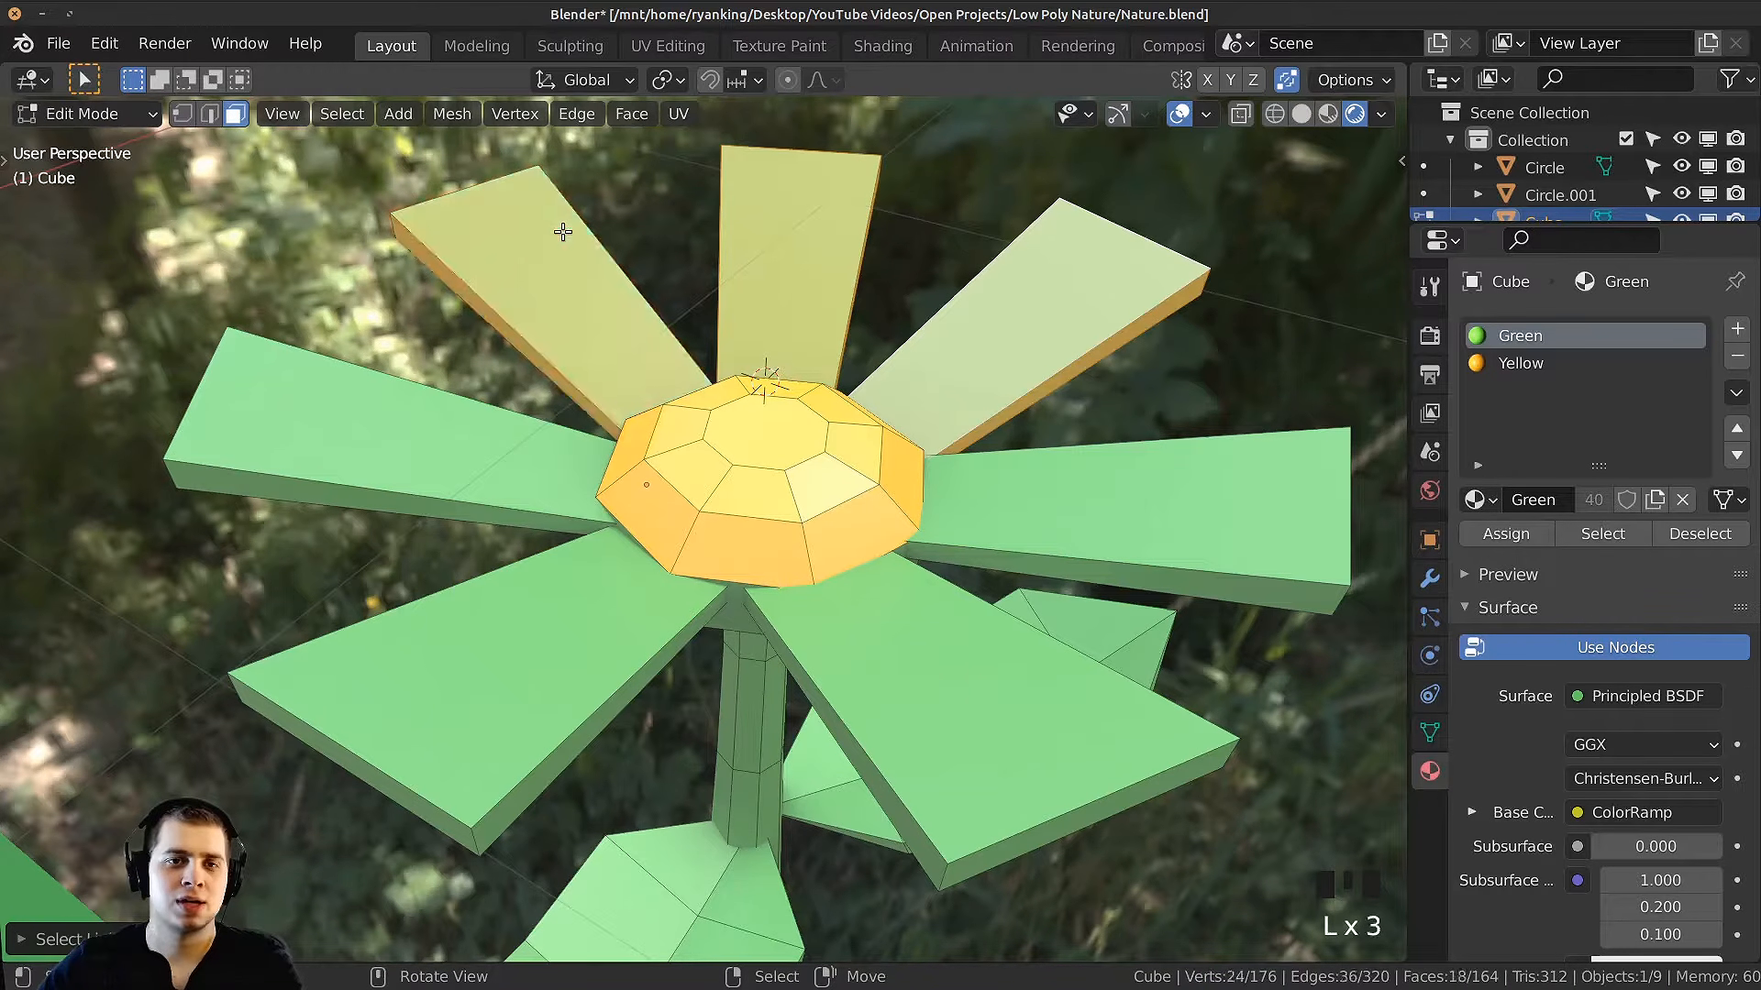
{"action": "key", "text": "l"}
{"action": "key", "text": "l"}
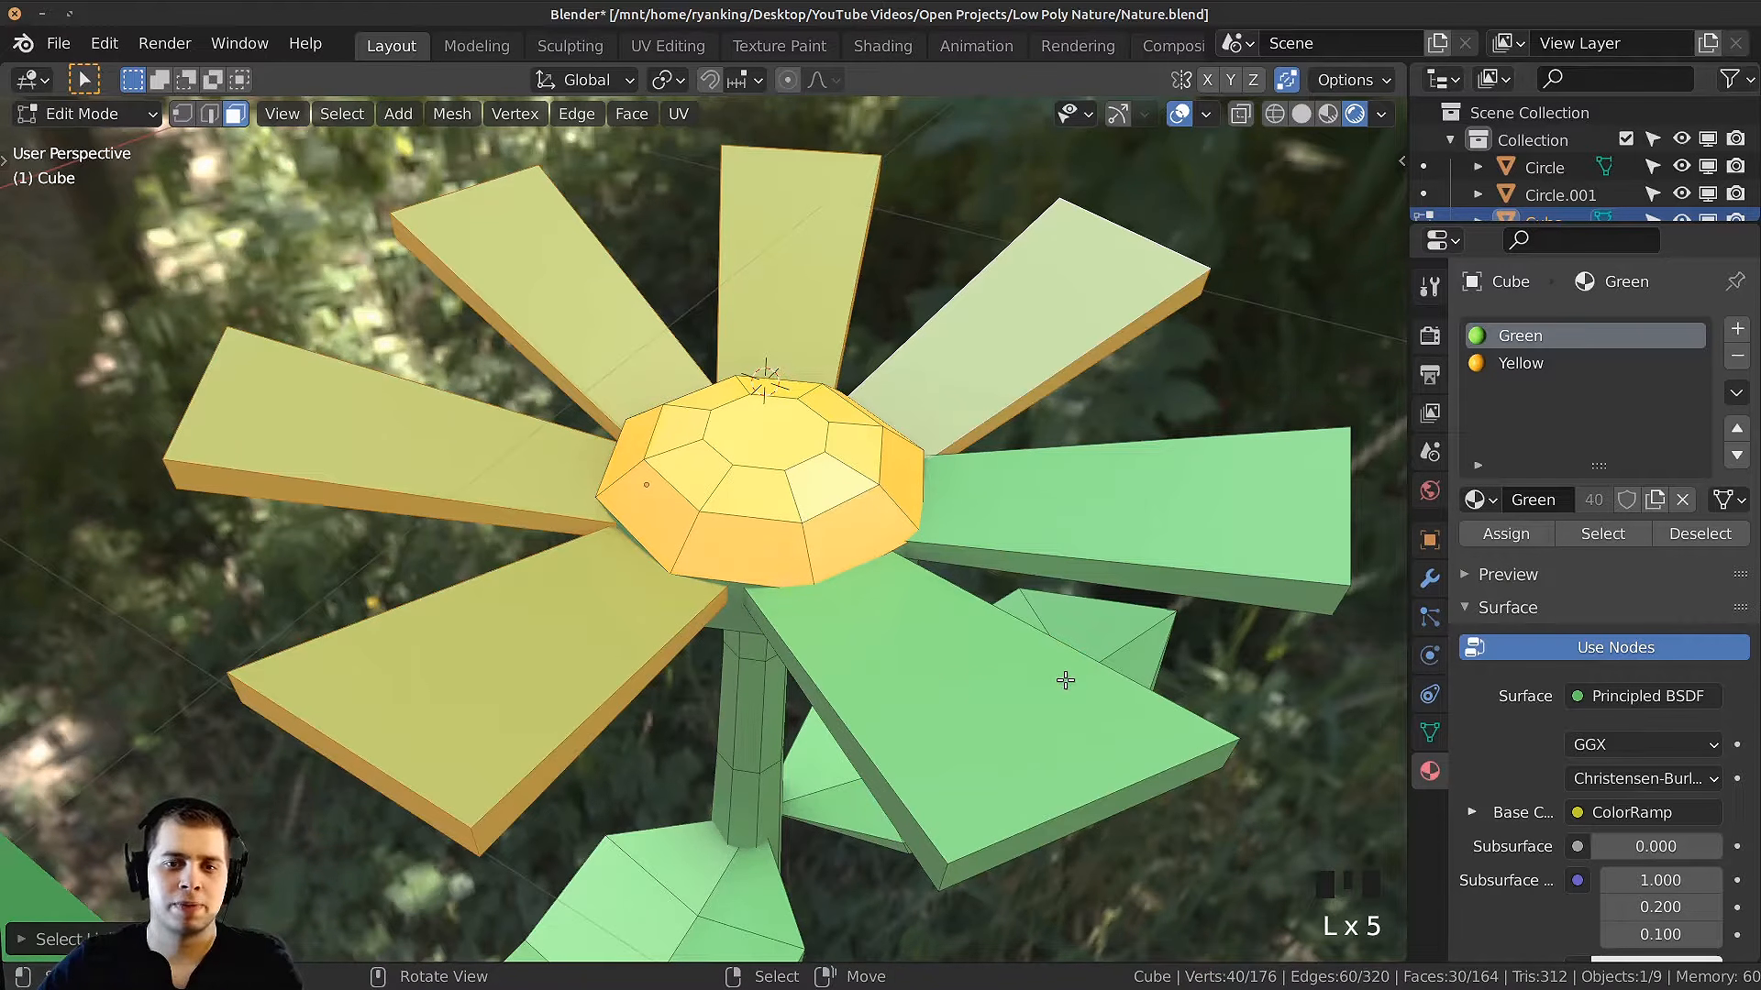
{"action": "key", "text": "l"}
{"action": "key", "text": "l"}
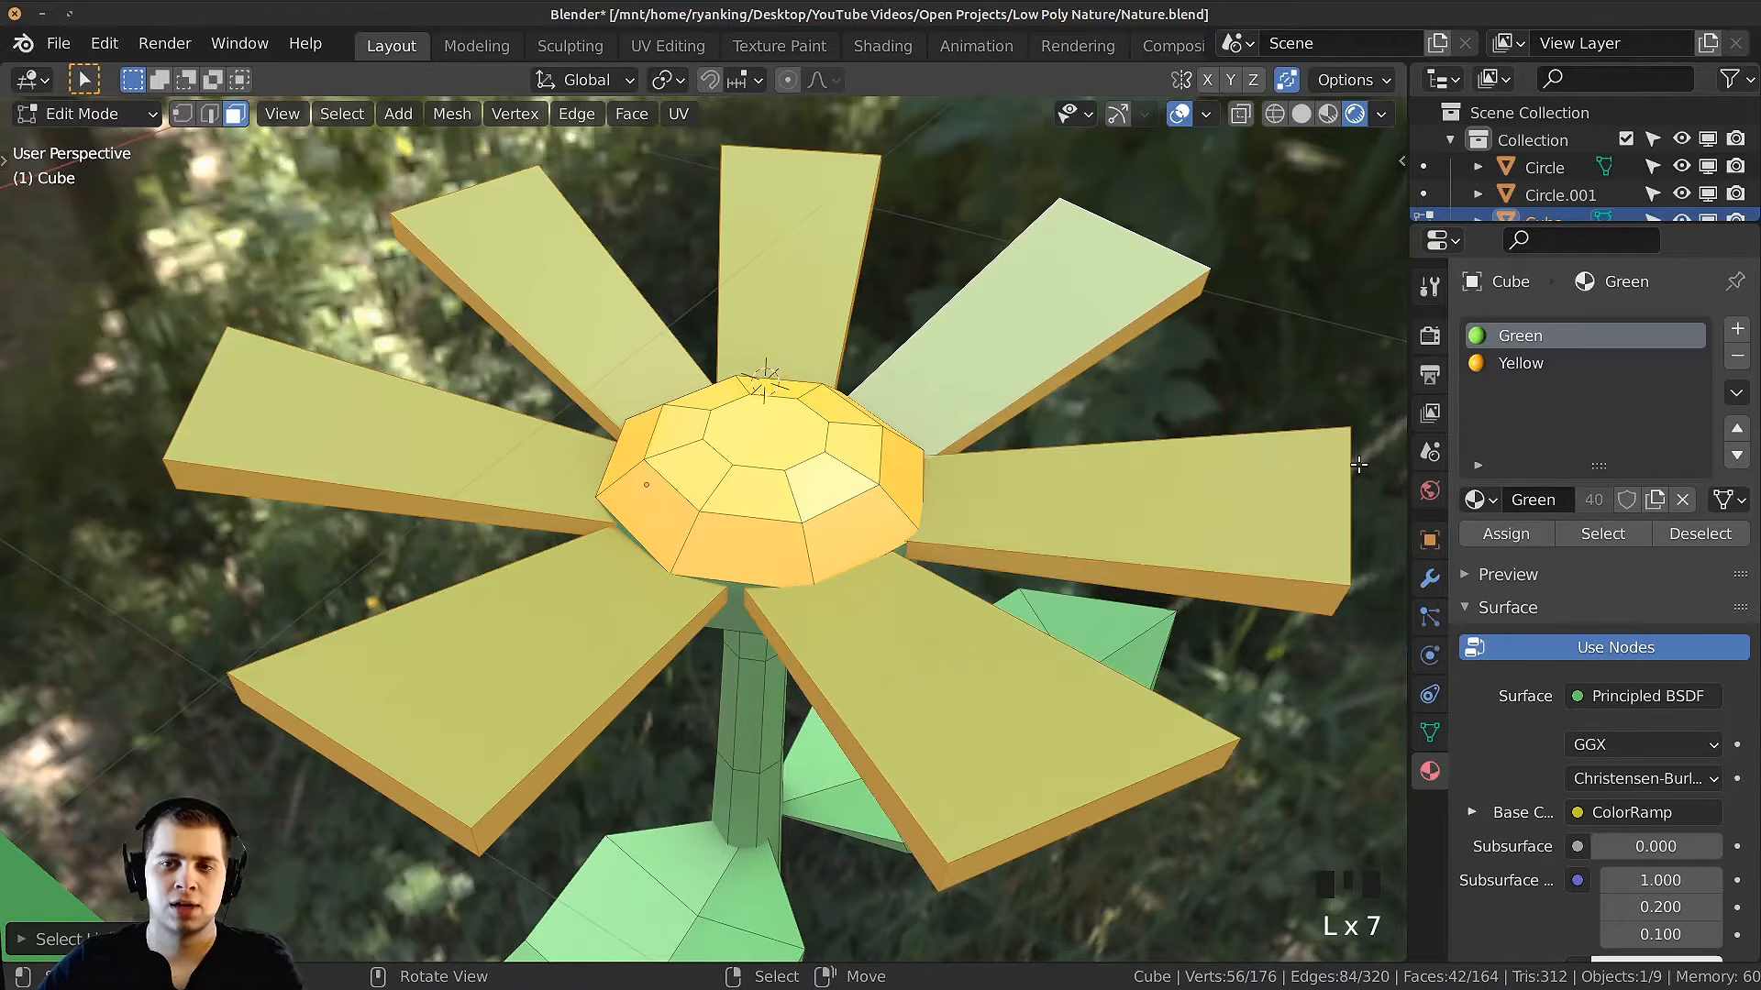
Step: Add a third material slot with a new material named Flowers, assign it to the petals, and return to Object Mode
{"action": "left_click", "coordinate": [1740, 332]}
{"action": "left_click", "coordinate": [1555, 497]}
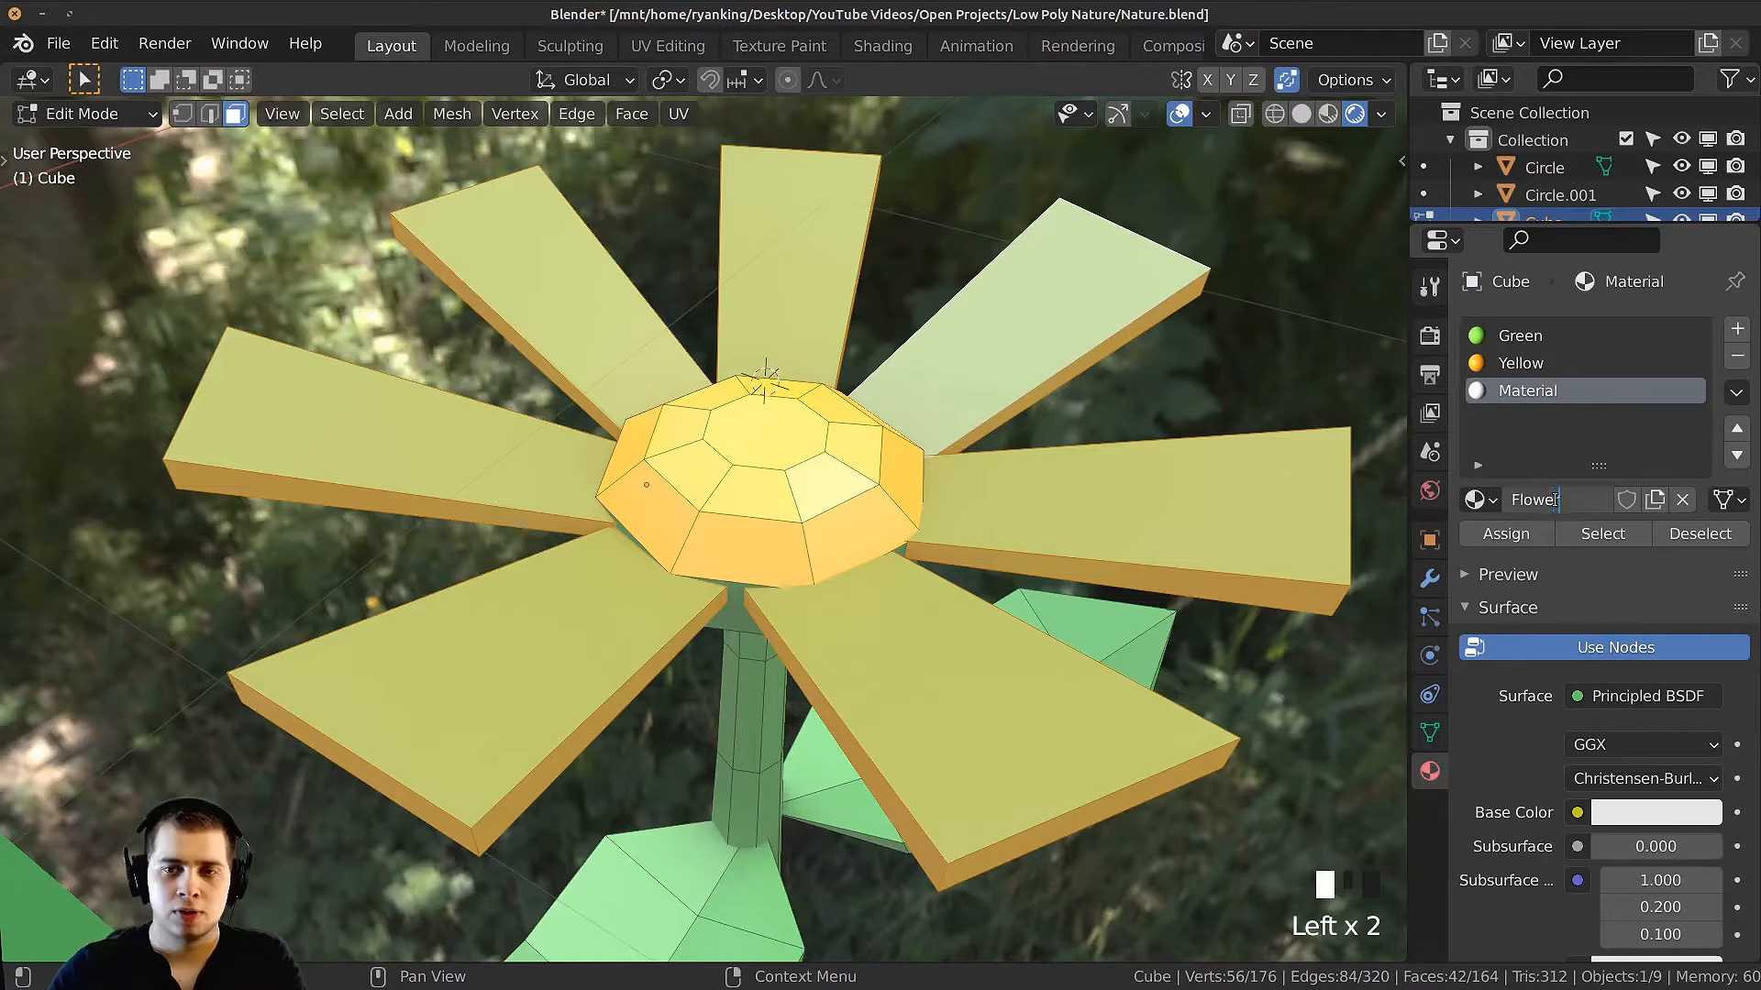
{"action": "key", "text": "Return"}
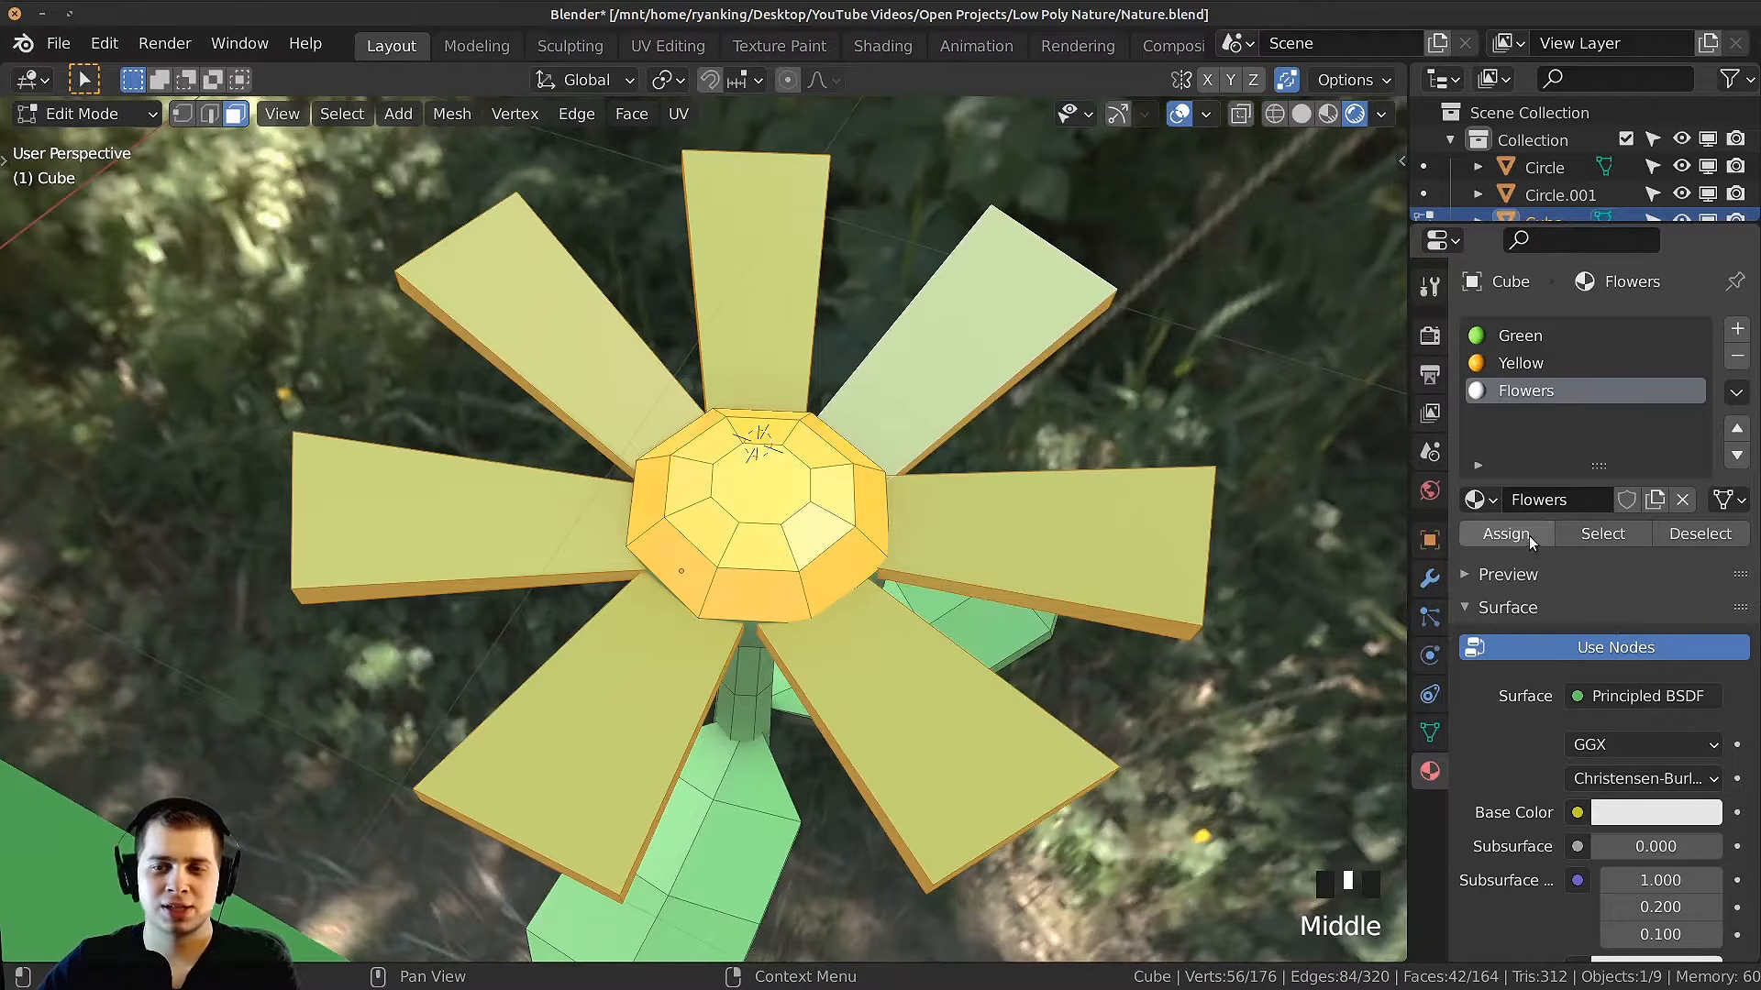
{"action": "left_click", "coordinate": [1507, 534]}
{"action": "key", "text": "Tab"}
{"action": "middle_click_drag", "start_coordinate": [826, 550], "coordinate": [710, 522]}
{"action": "scroll", "coordinate": [695, 436], "scroll_direction": "down", "scroll_amount": 1}
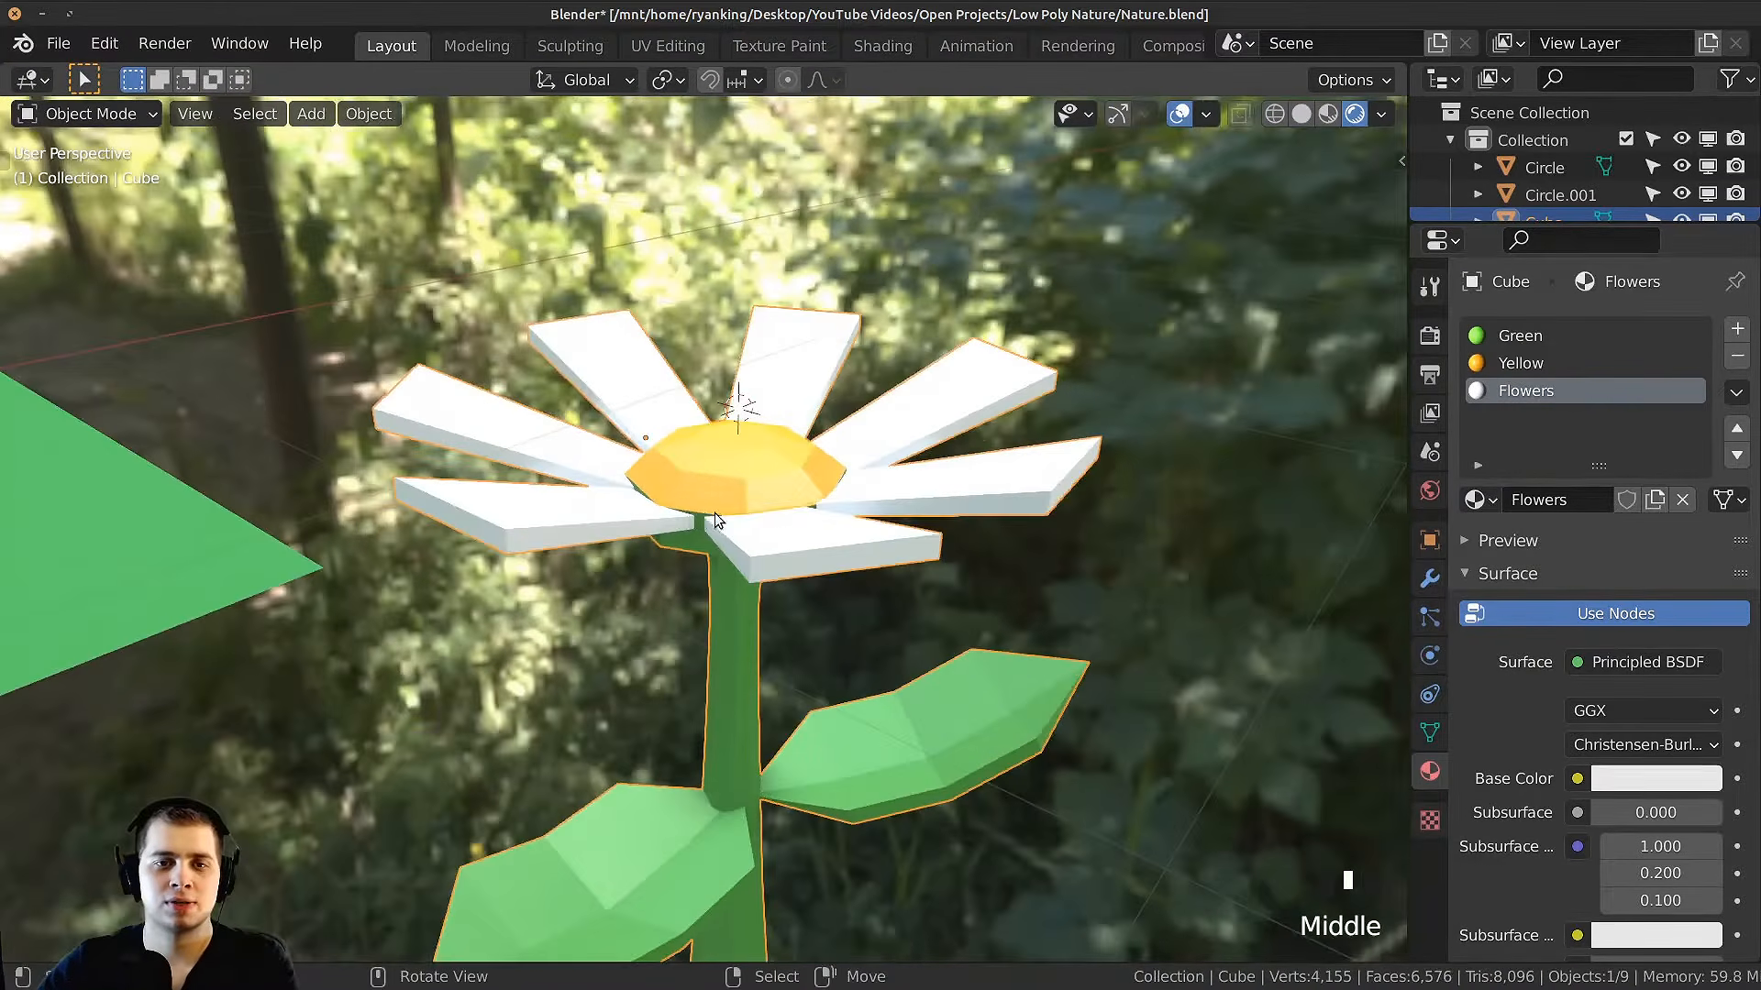
{"action": "middle_click_drag", "start_coordinate": [825, 646], "coordinate": [741, 578]}
{"action": "scroll", "coordinate": [741, 578], "scroll_direction": "down", "scroll_amount": 3}
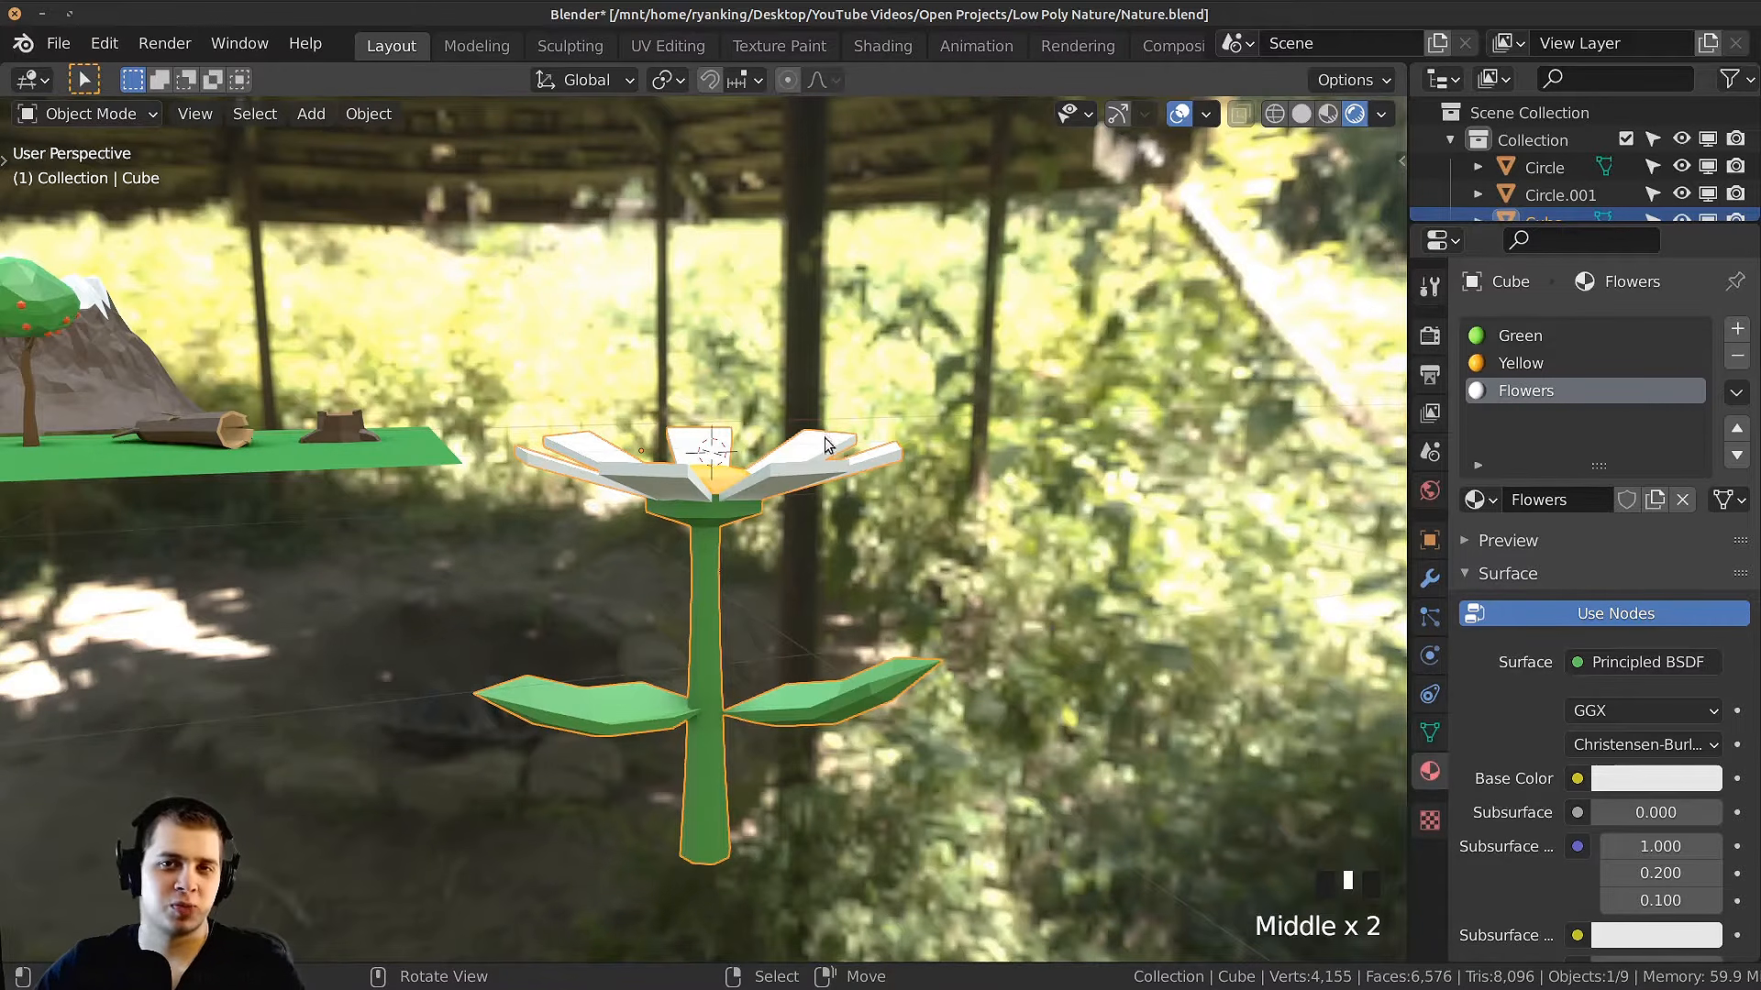
{"action": "middle_click_drag", "start_coordinate": [836, 448], "coordinate": [887, 520]}
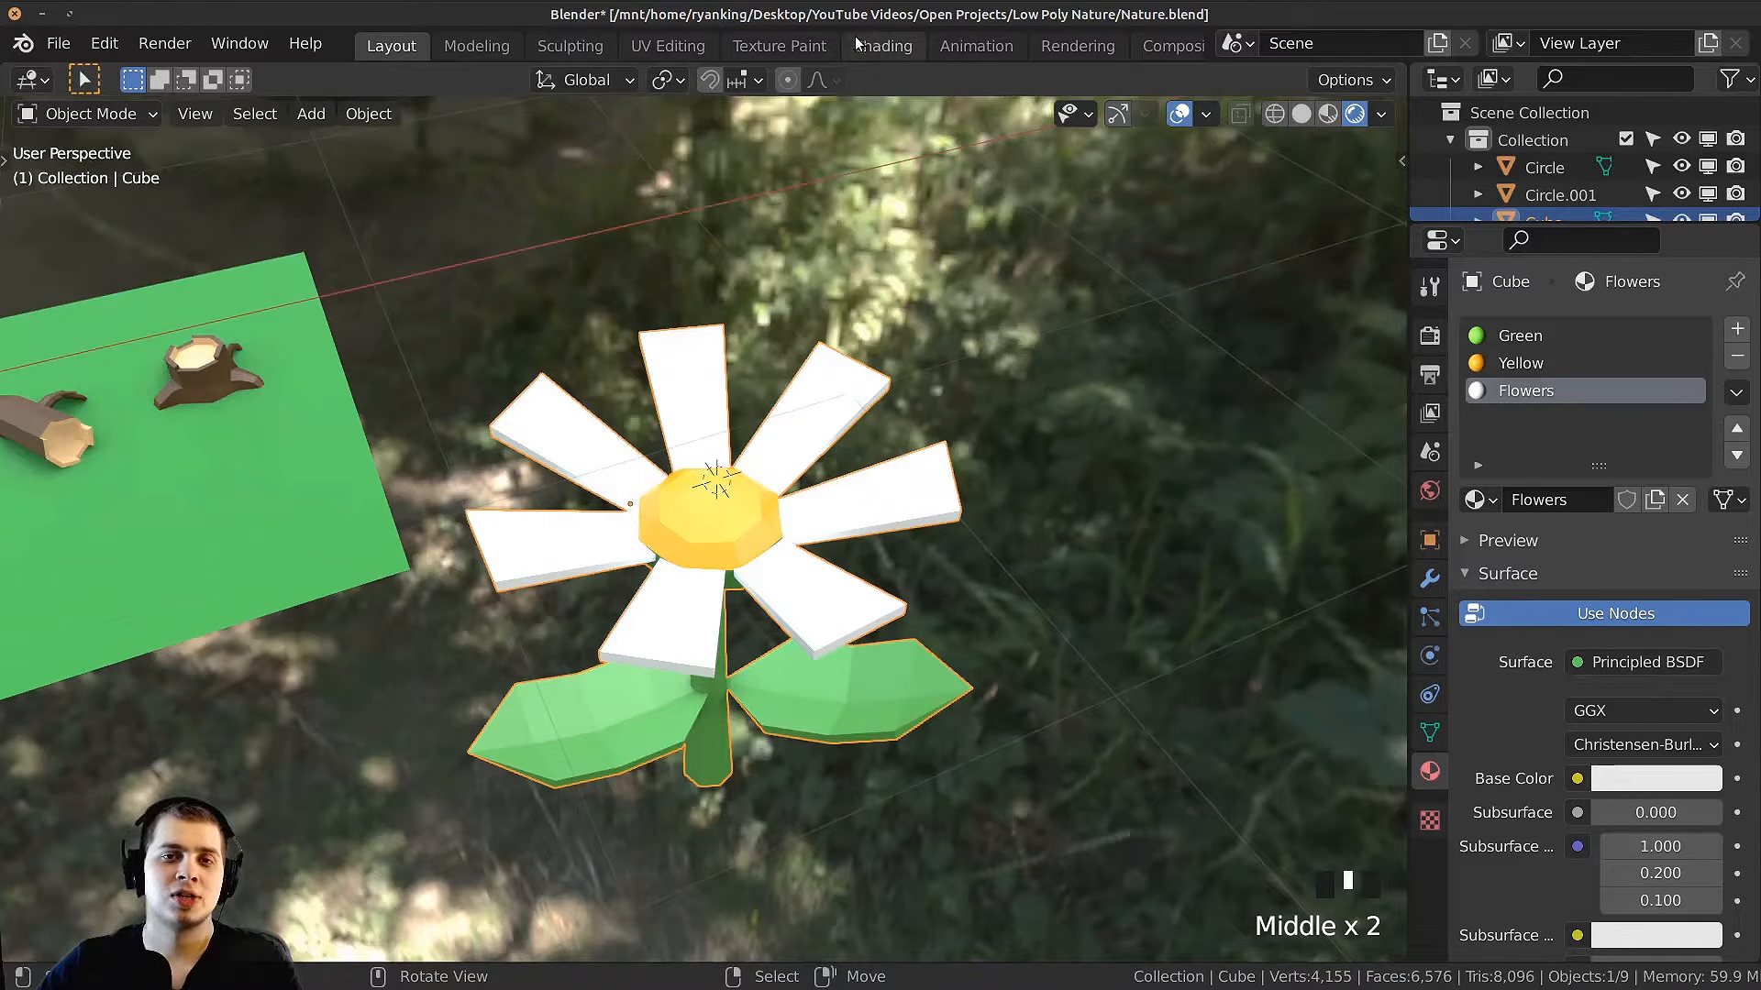
Step: Switch to the Shading workspace and frame the flower above the Flowers material's node tree
{"action": "left_click", "coordinate": [883, 44]}
{"action": "scroll", "coordinate": [966, 669], "scroll_direction": "down", "scroll_amount": 4}
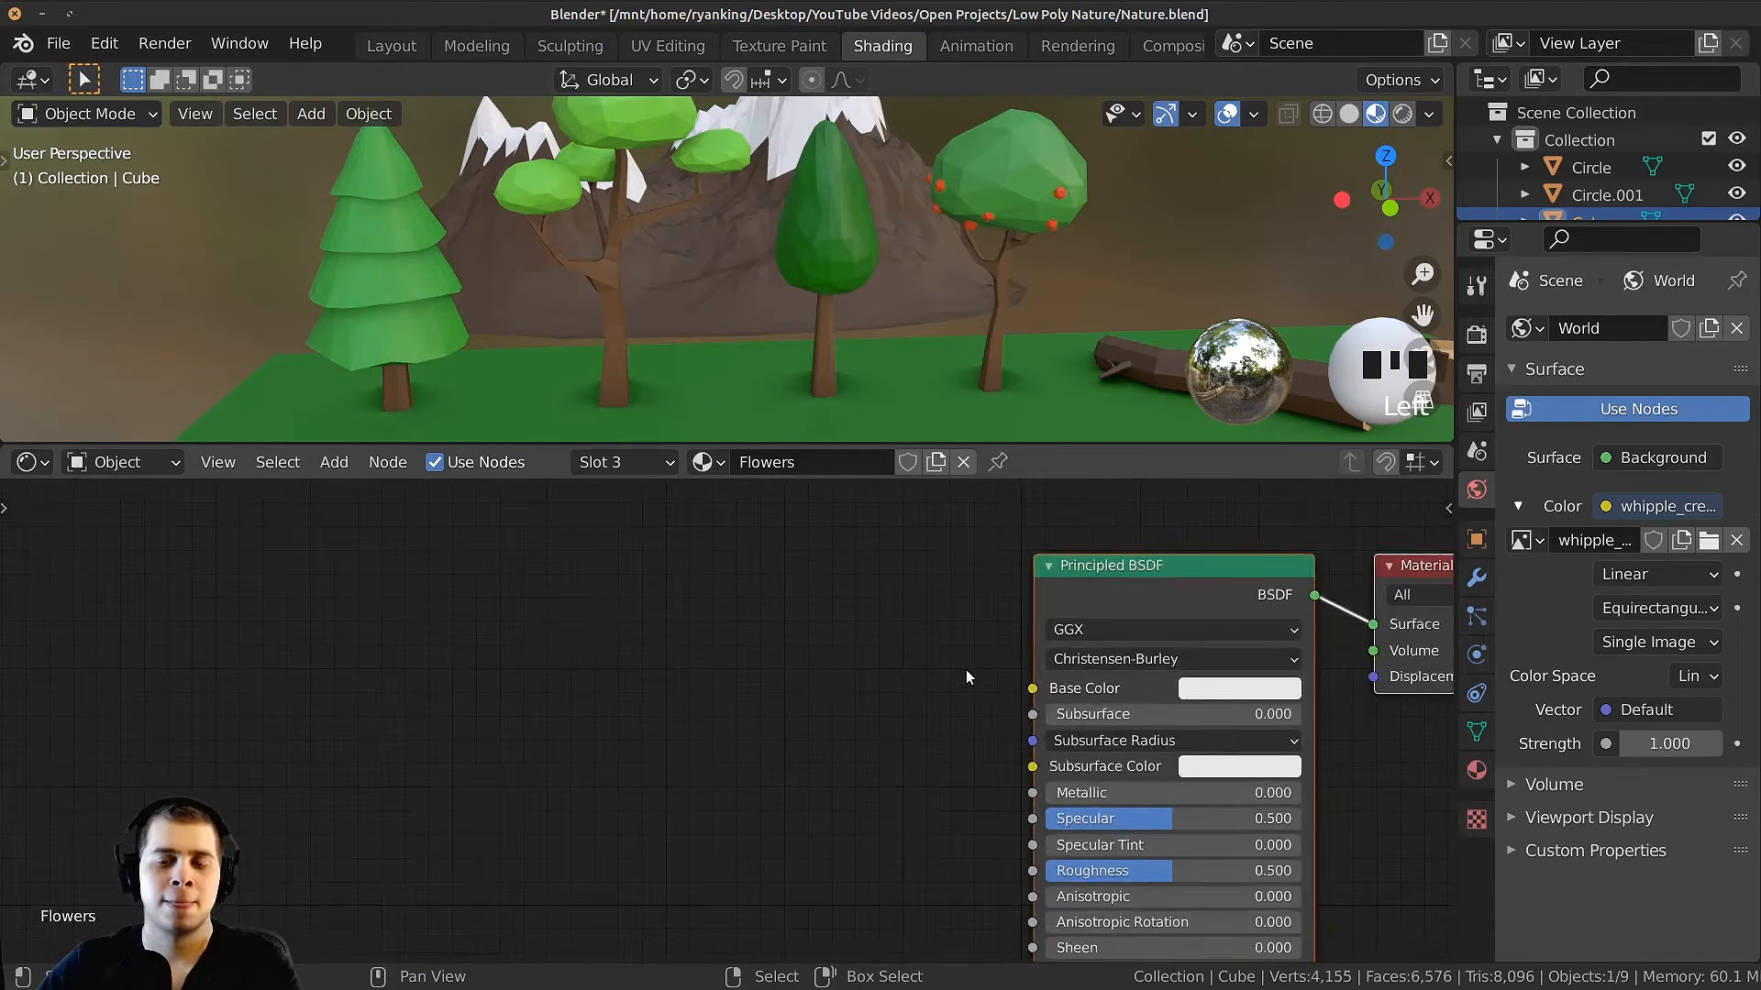
{"action": "scroll", "coordinate": [943, 618], "scroll_direction": "down", "scroll_amount": 2}
{"action": "middle_click_drag", "start_coordinate": [981, 703], "coordinate": [976, 627]}
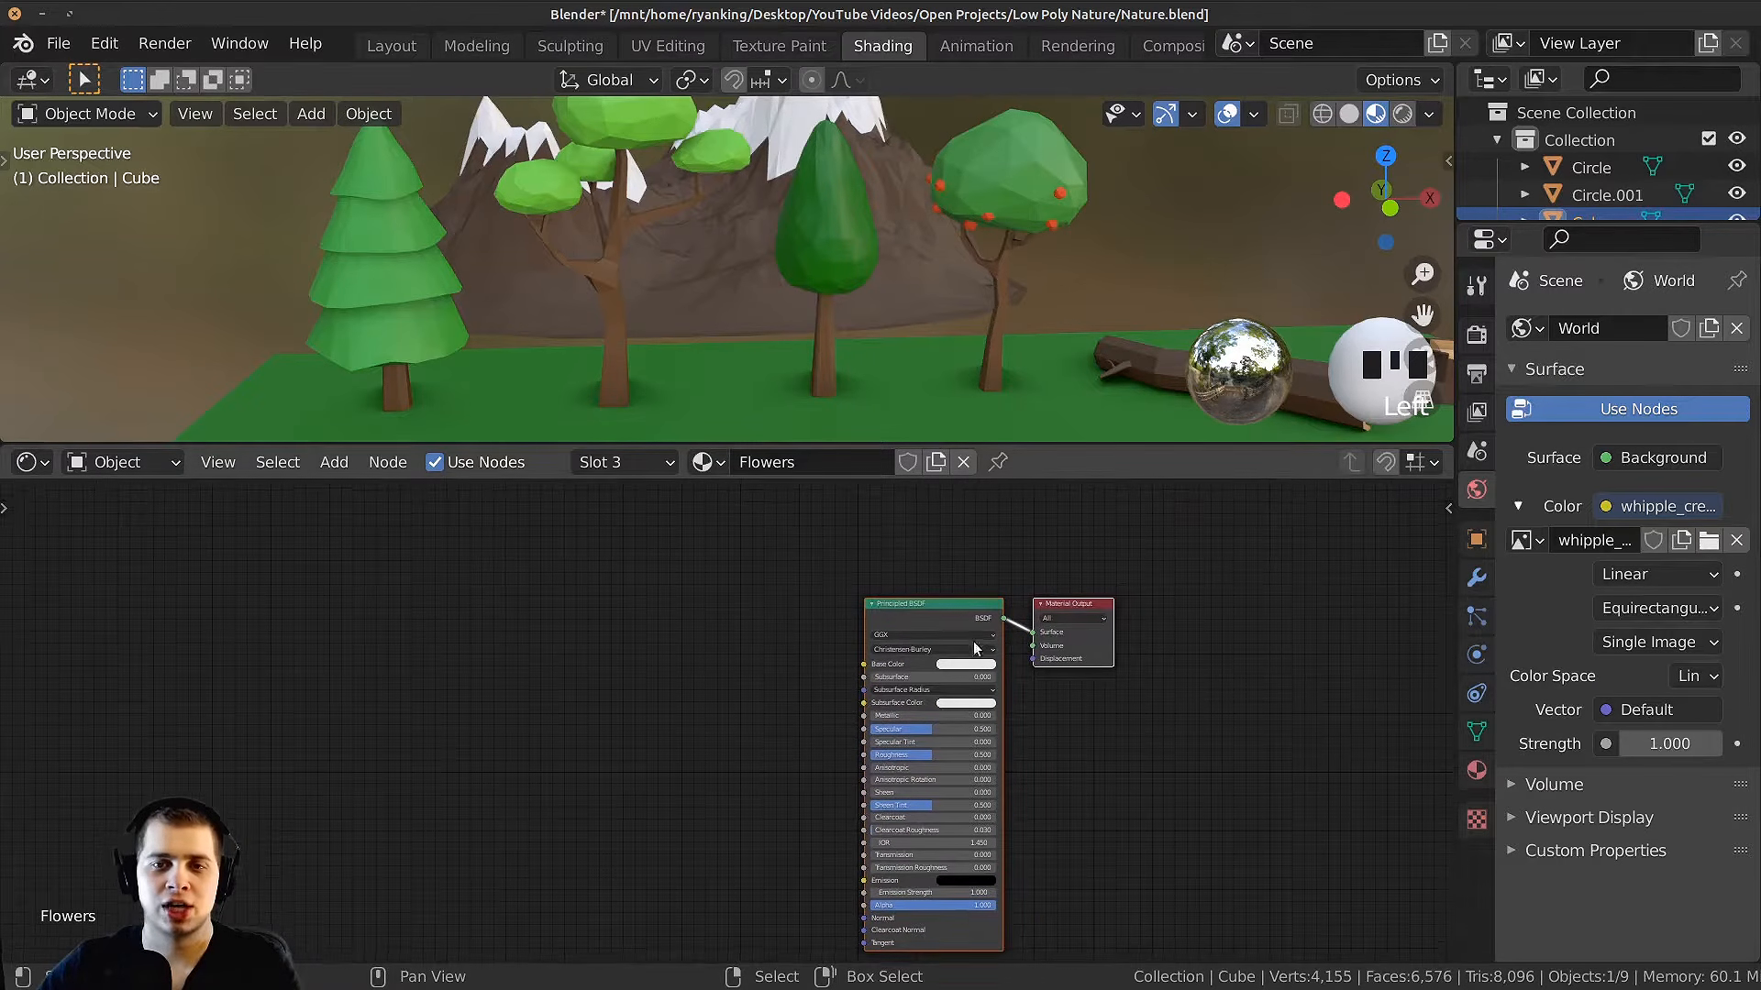
{"action": "middle_click_drag", "start_coordinate": [914, 350], "coordinate": [675, 172]}
{"action": "scroll", "coordinate": [724, 197], "scroll_direction": "down", "scroll_amount": 1}
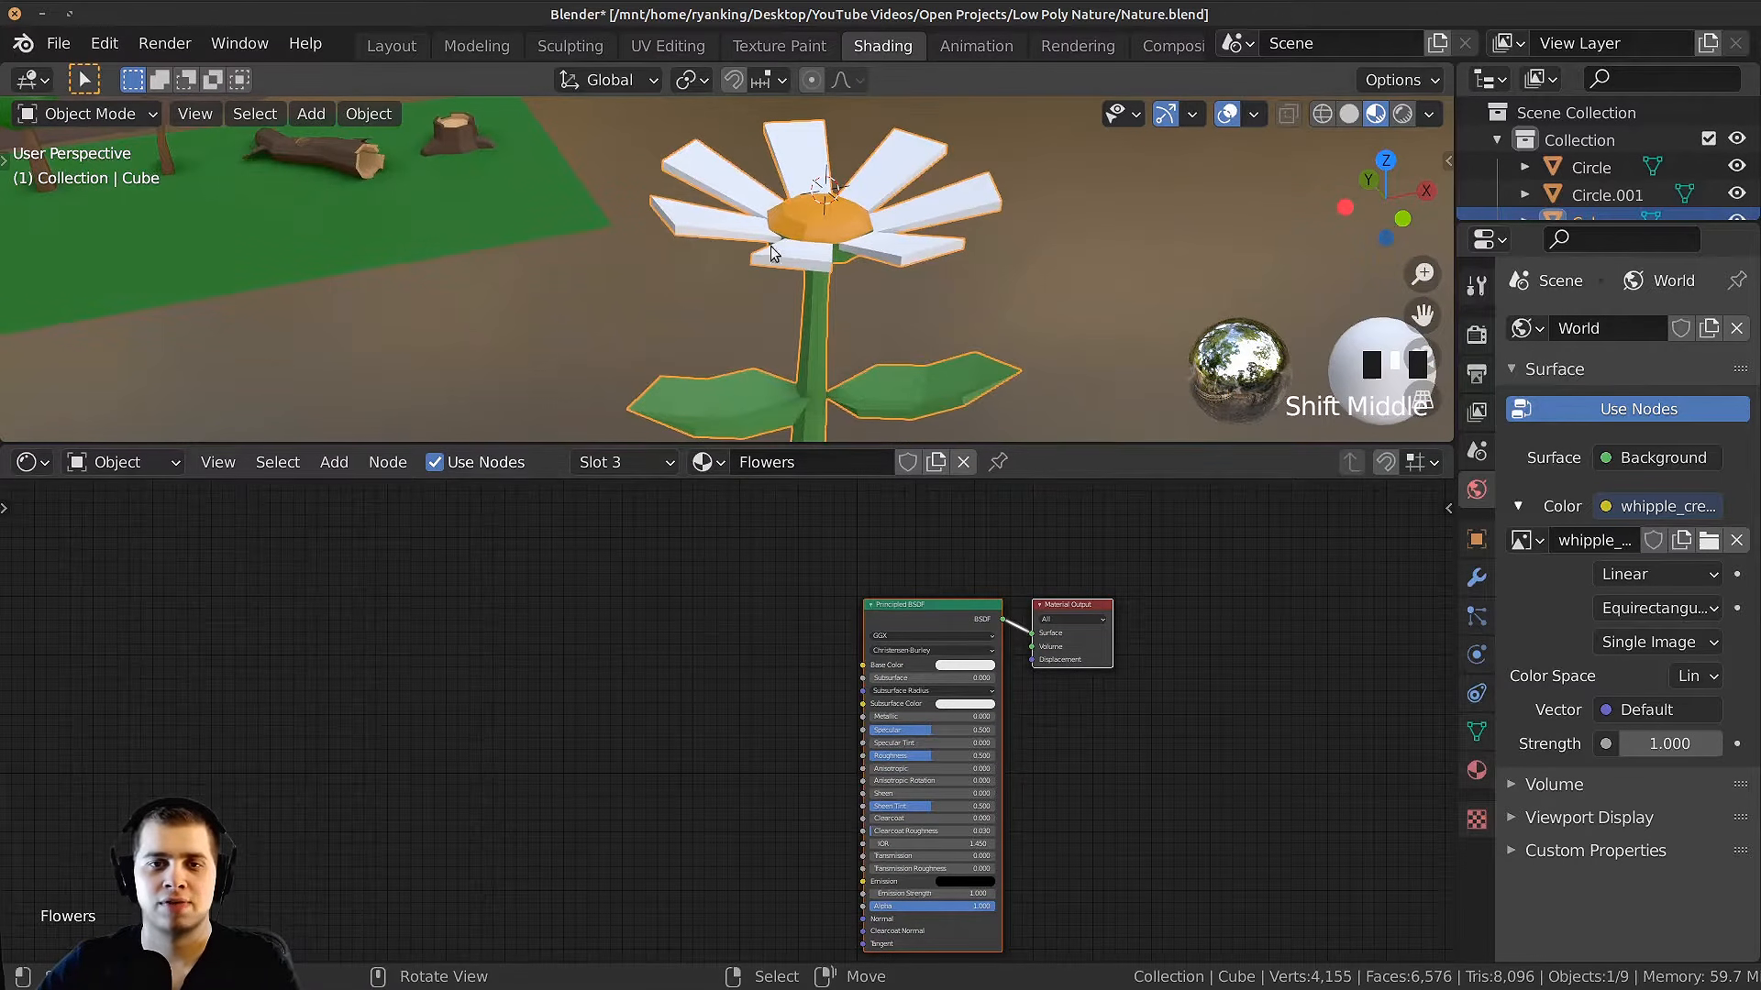
Step: Add an Object Info node and place it well ahead of the Principled BSDF in the Flowers material
{"action": "scroll", "coordinate": [798, 658], "scroll_direction": "up", "scroll_amount": 1}
{"action": "scroll", "coordinate": [798, 658], "scroll_direction": "up", "scroll_amount": 1}
{"action": "key", "text": "shift+a"}
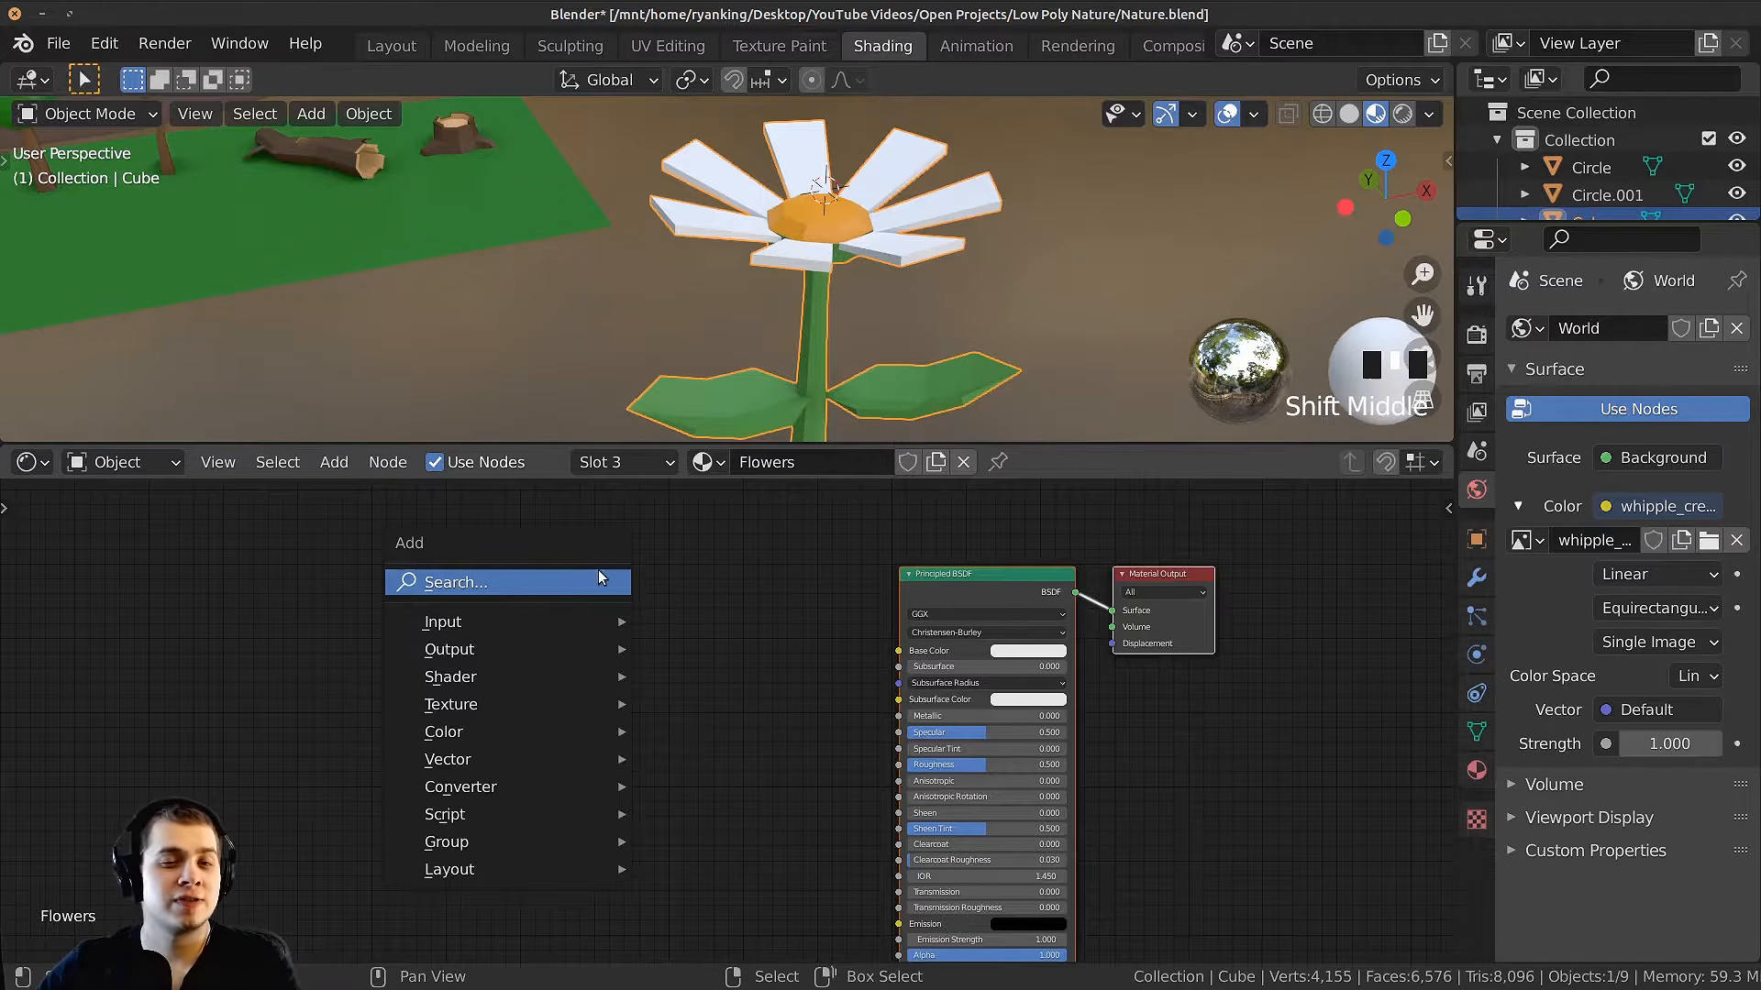
{"action": "left_click", "coordinate": [555, 581]}
{"action": "type", "text": "obj"}
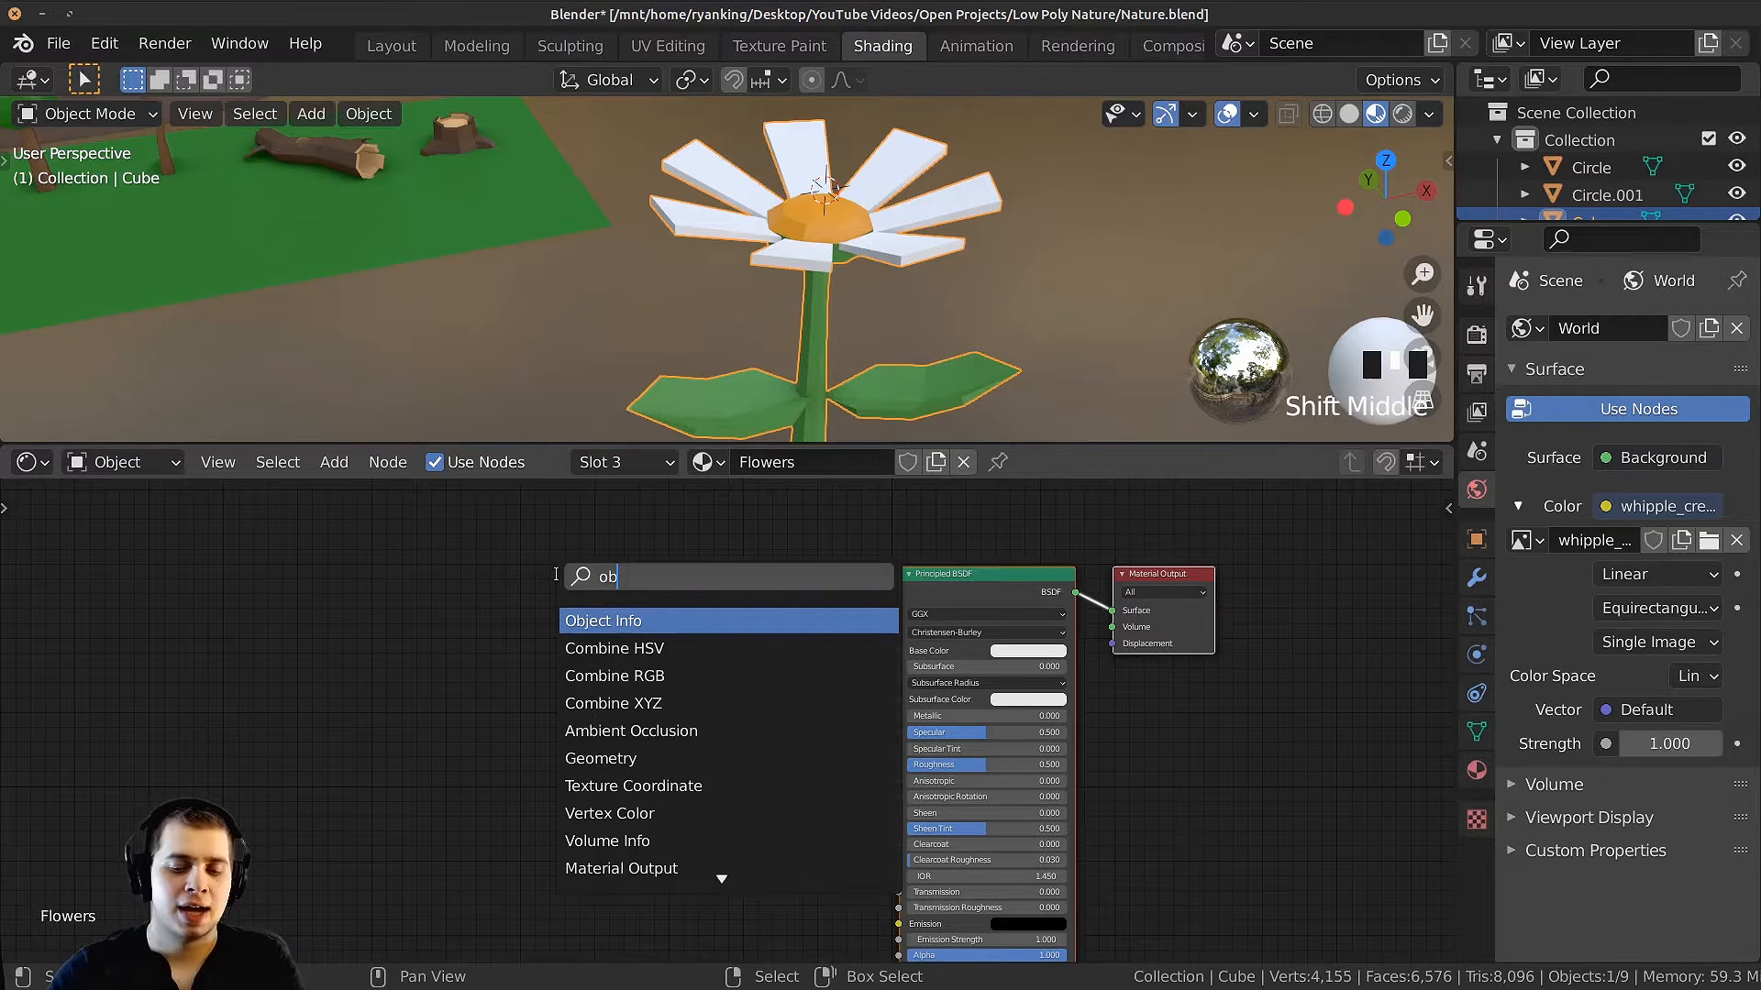
{"action": "left_click", "coordinate": [610, 620]}
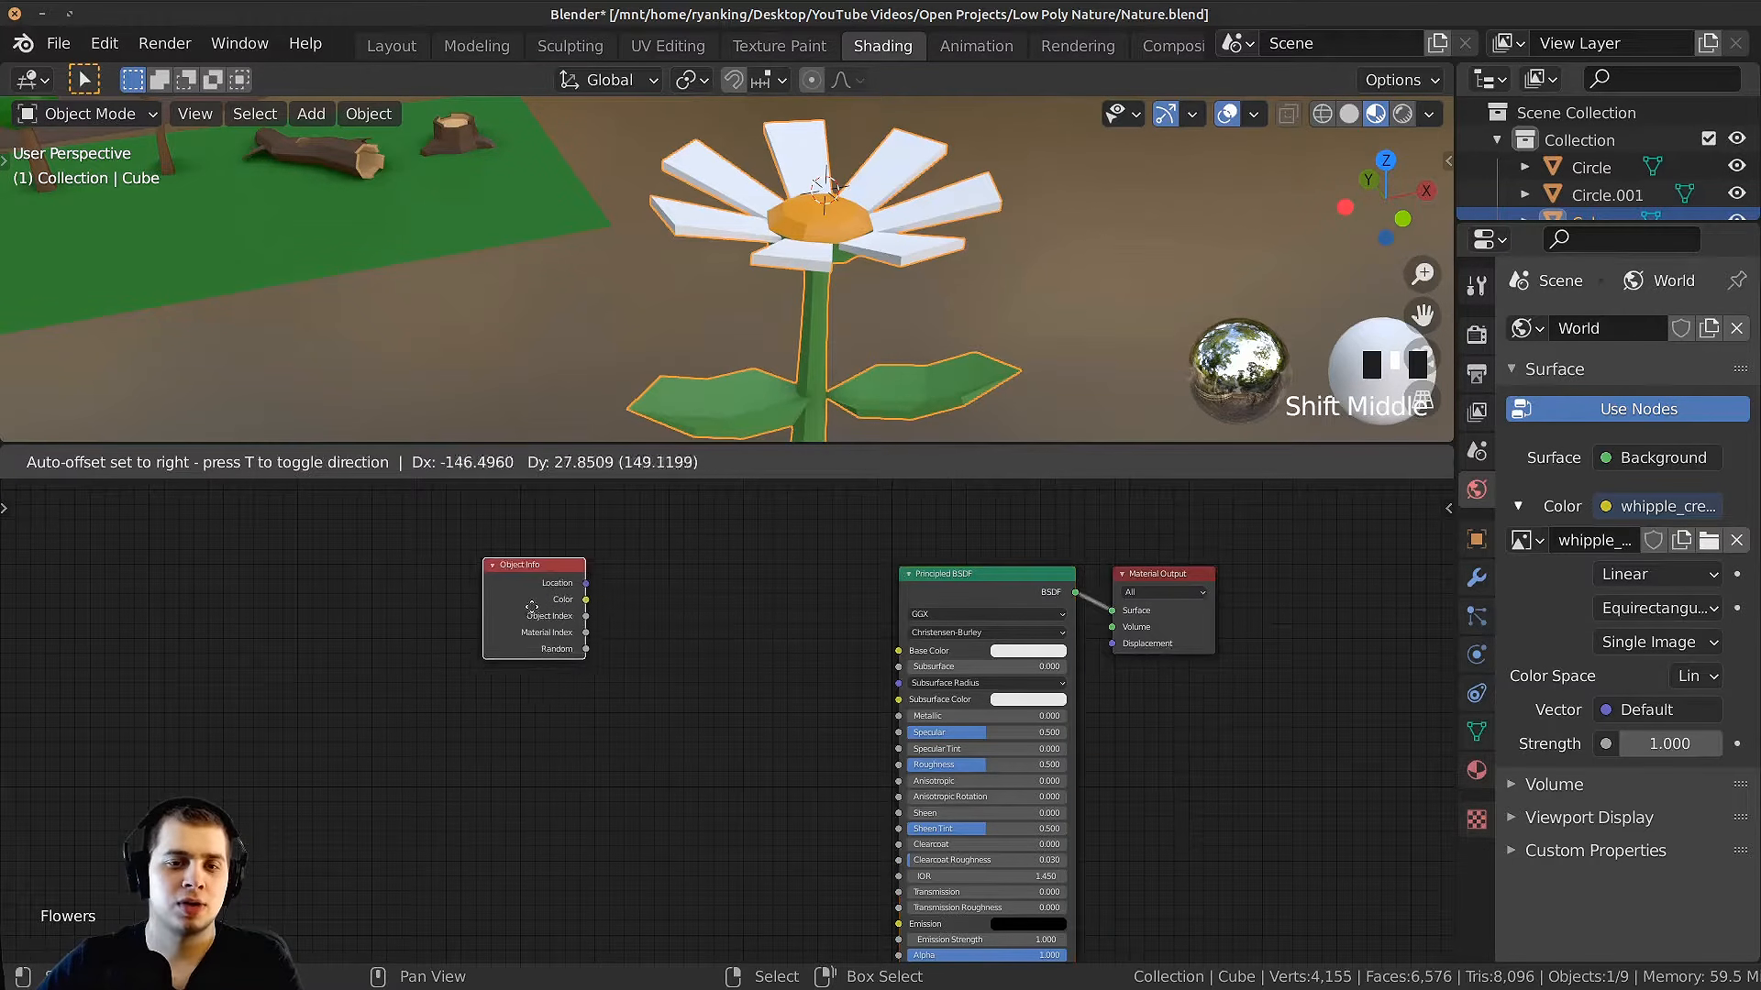
{"action": "left_click", "coordinate": [482, 656]}
Step: Connect the Object Info node's Random output to the Principled BSDF's Base Color
{"action": "scroll", "coordinate": [456, 670], "scroll_direction": "up", "scroll_amount": 2}
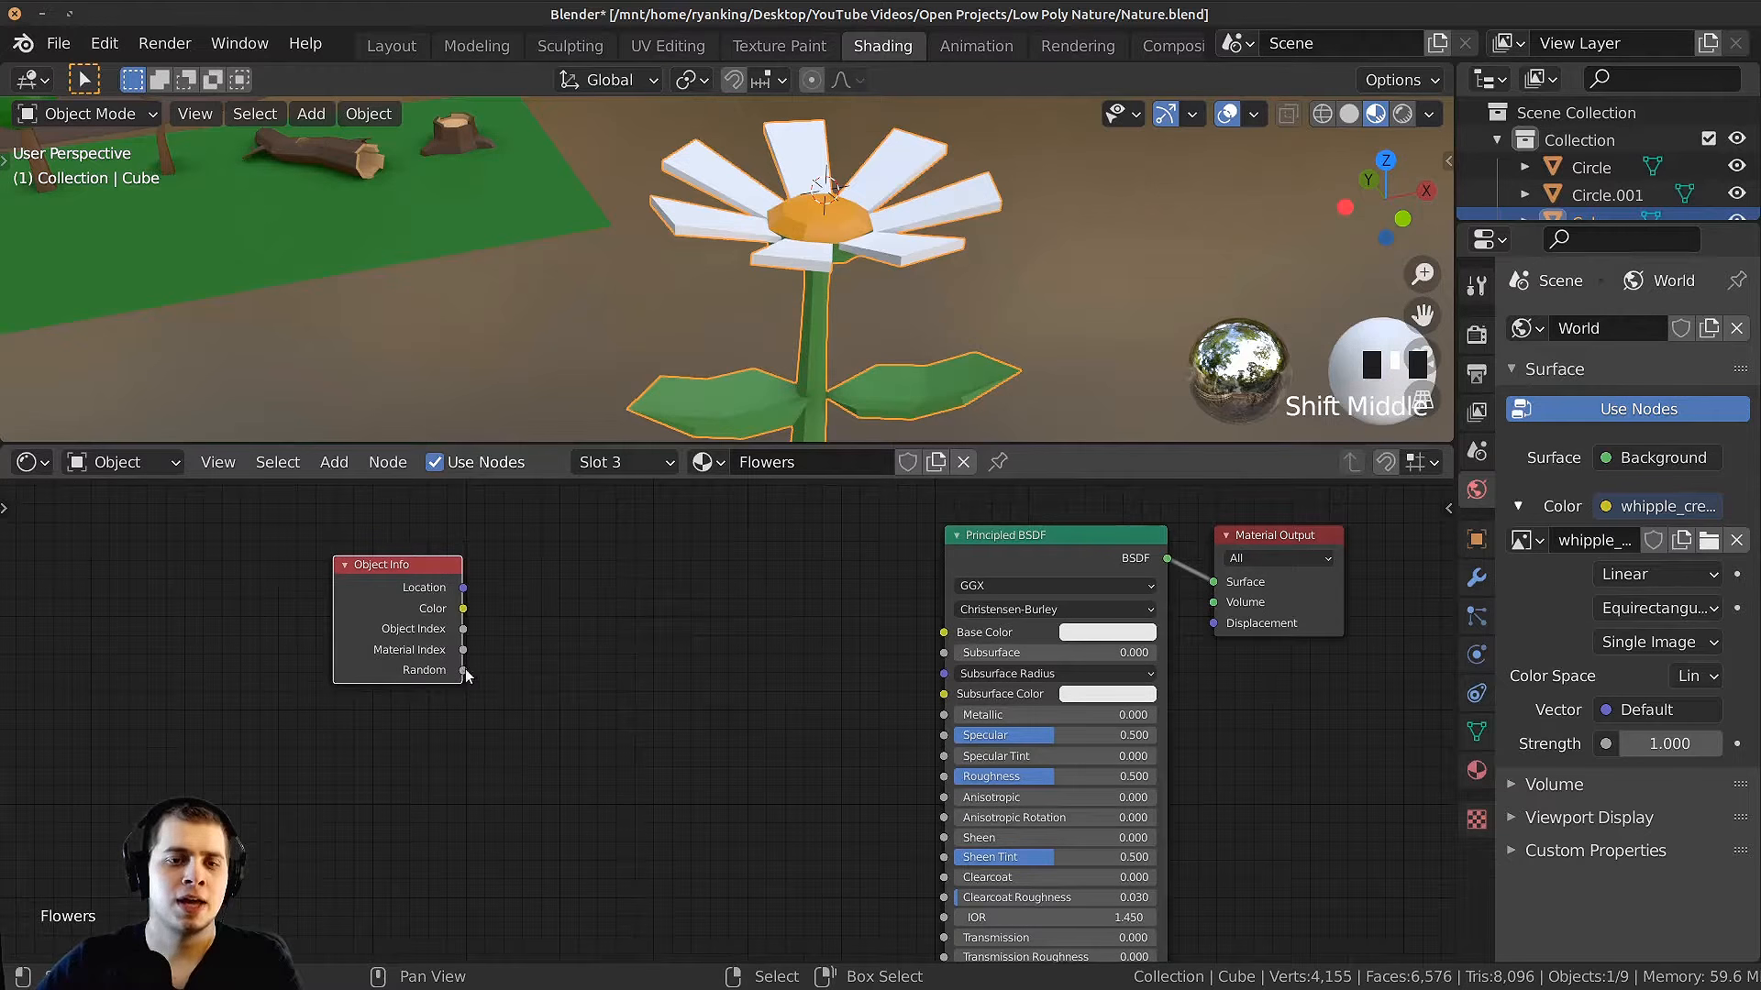
{"action": "left_click_drag", "start_coordinate": [464, 671], "coordinate": [525, 615]}
{"action": "left_click_drag", "start_coordinate": [772, 604], "coordinate": [949, 644]}
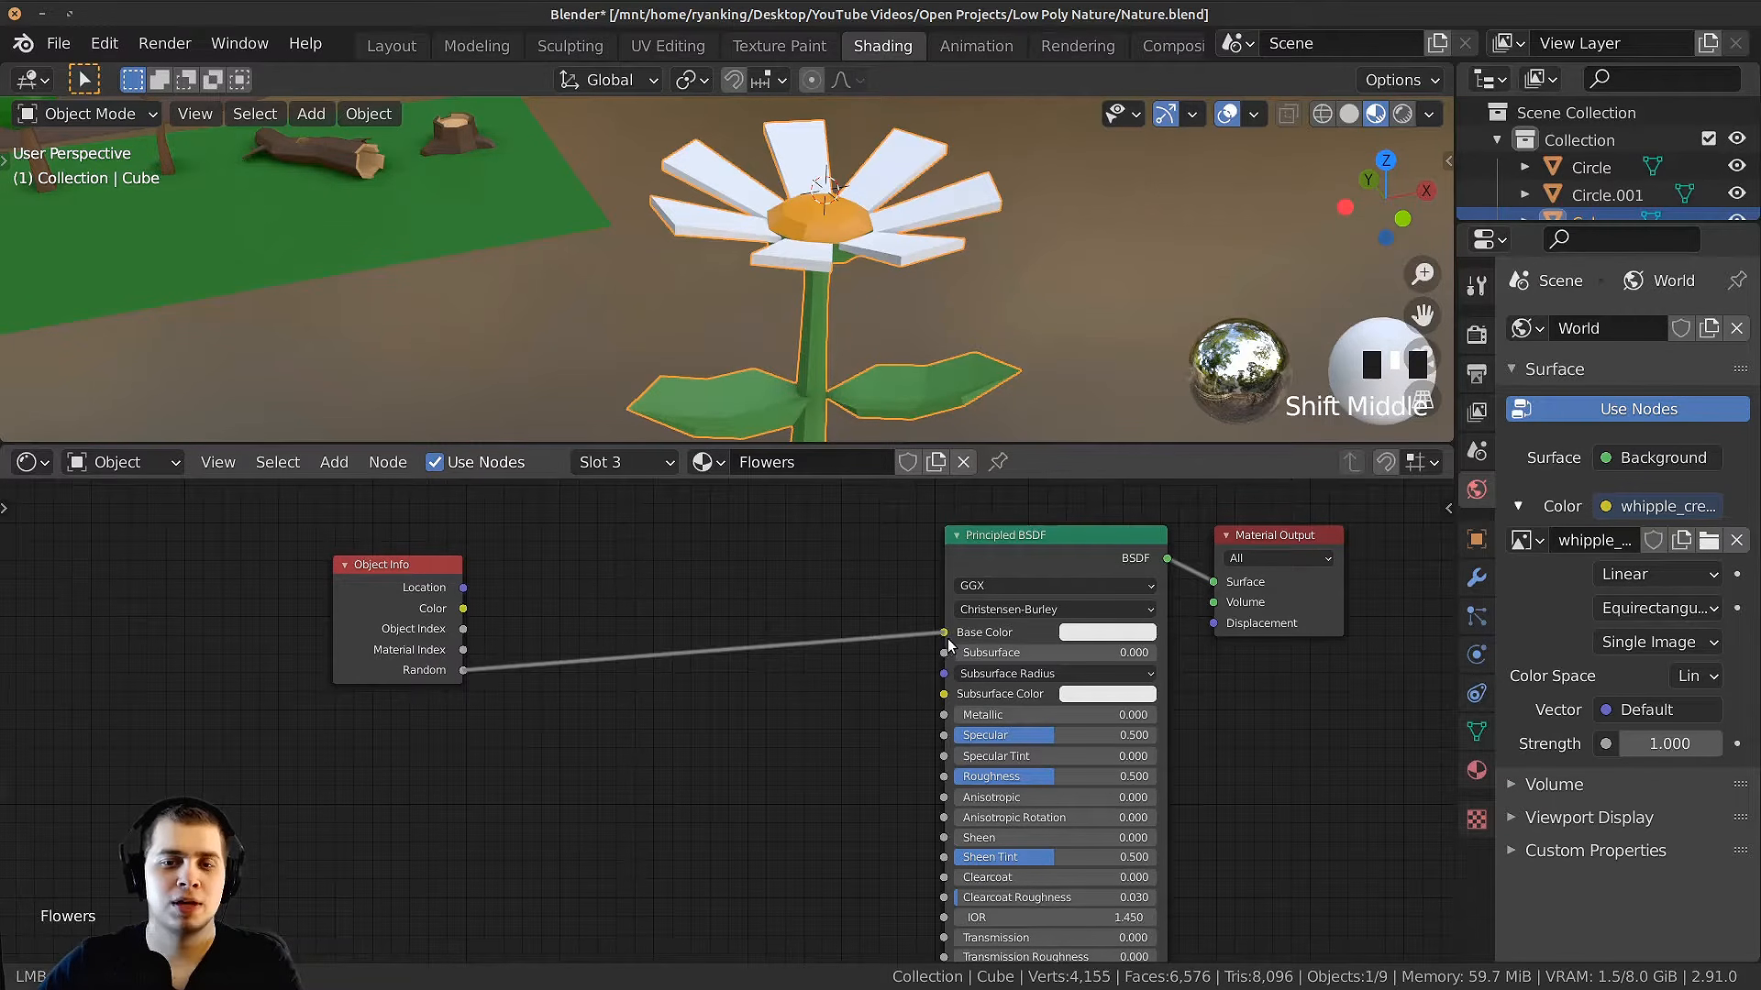
{"action": "middle_click_drag", "start_coordinate": [1020, 251], "coordinate": [1005, 269]}
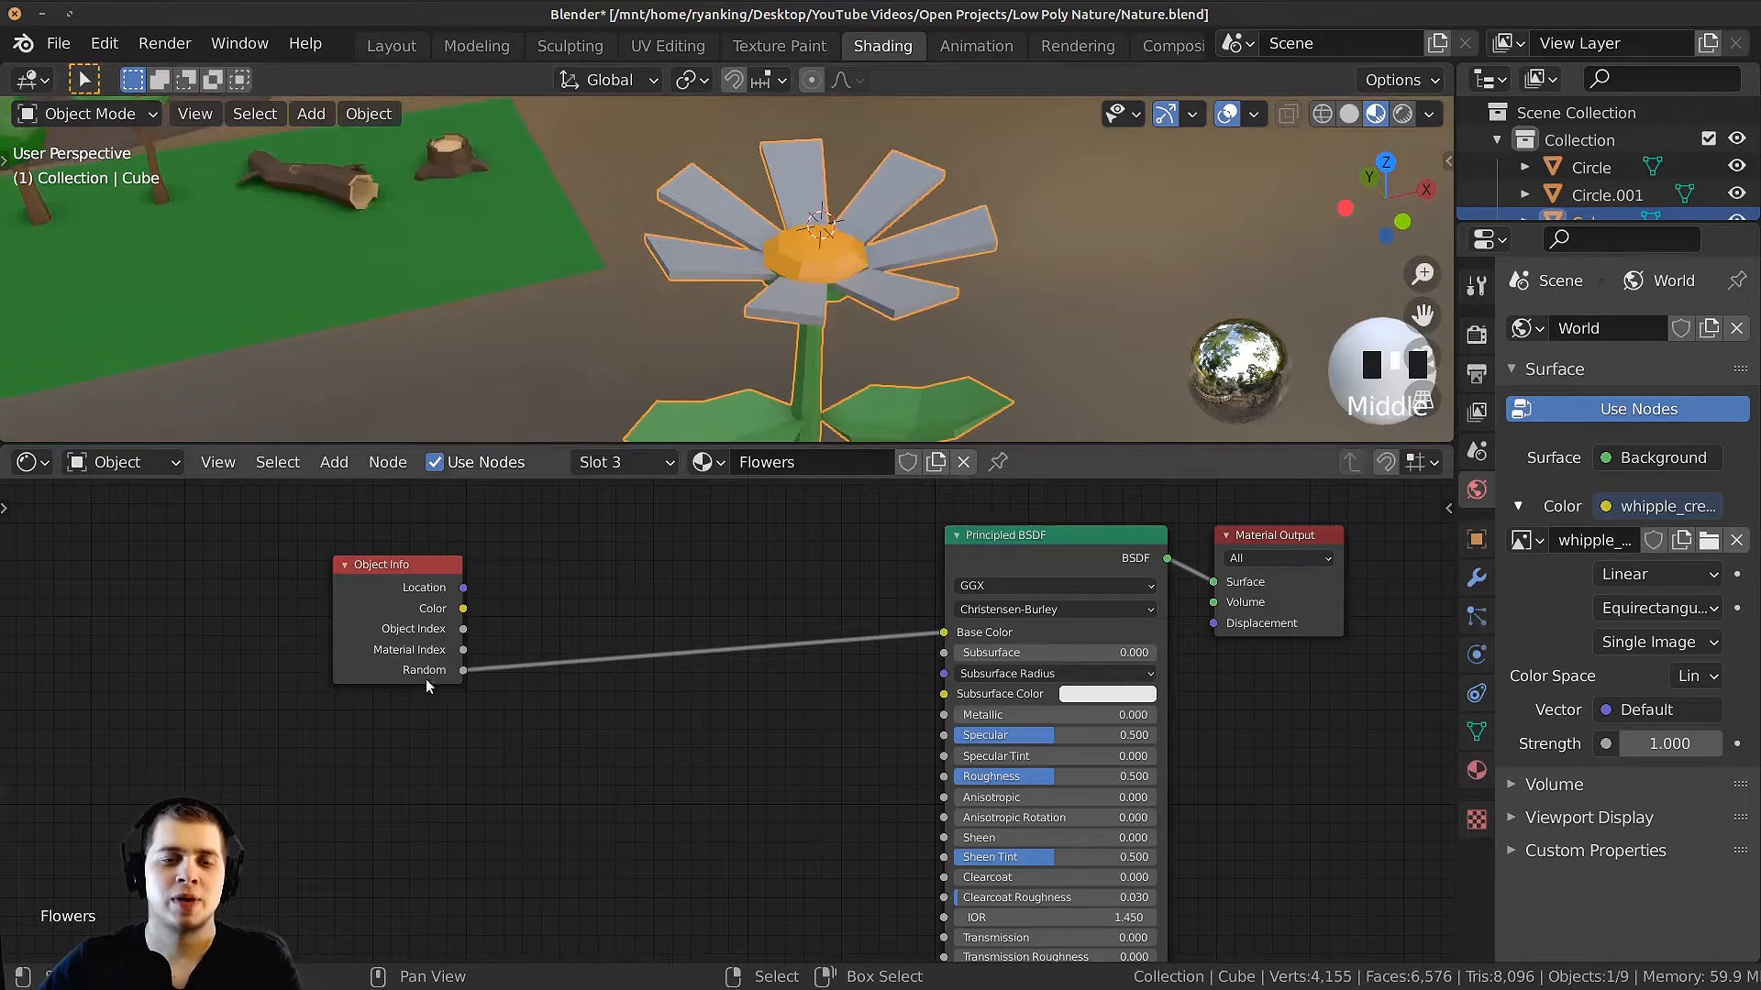
{"action": "scroll", "coordinate": [642, 610], "scroll_direction": "up", "scroll_amount": 1}
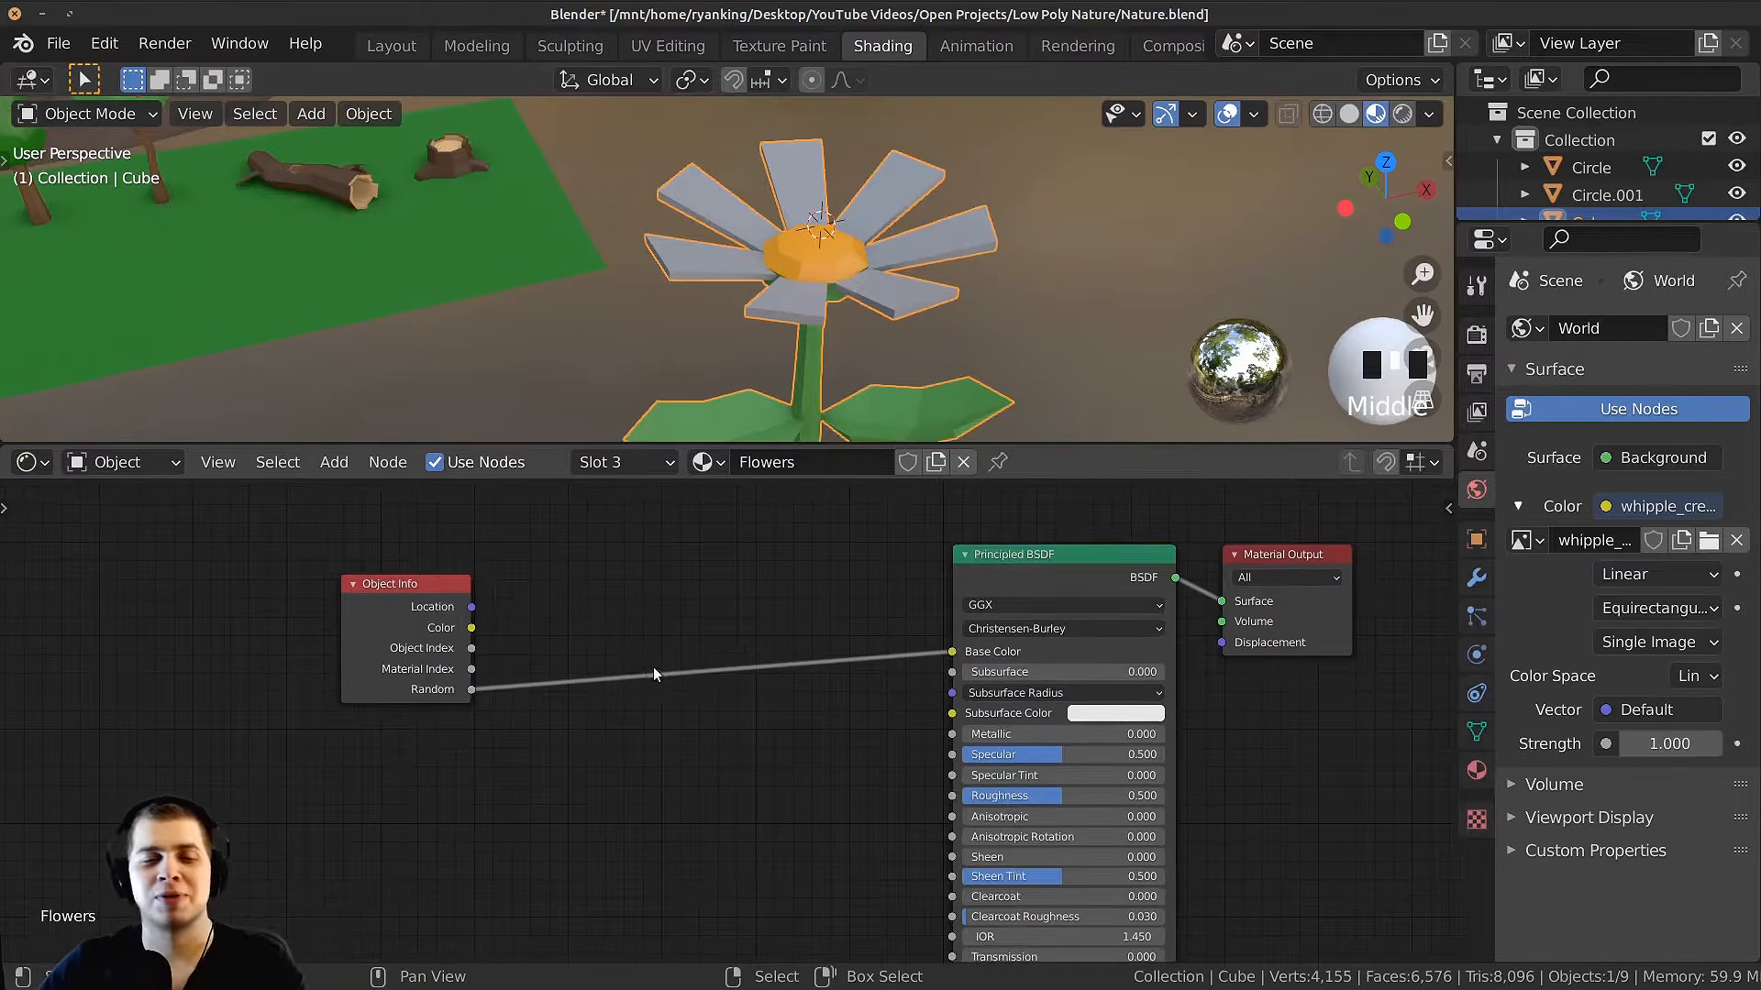
Step: Add a ColorRamp node on the link between the Object Info's Random output and the Principled BSDF's Base Color
{"action": "key", "text": "shift+a"}
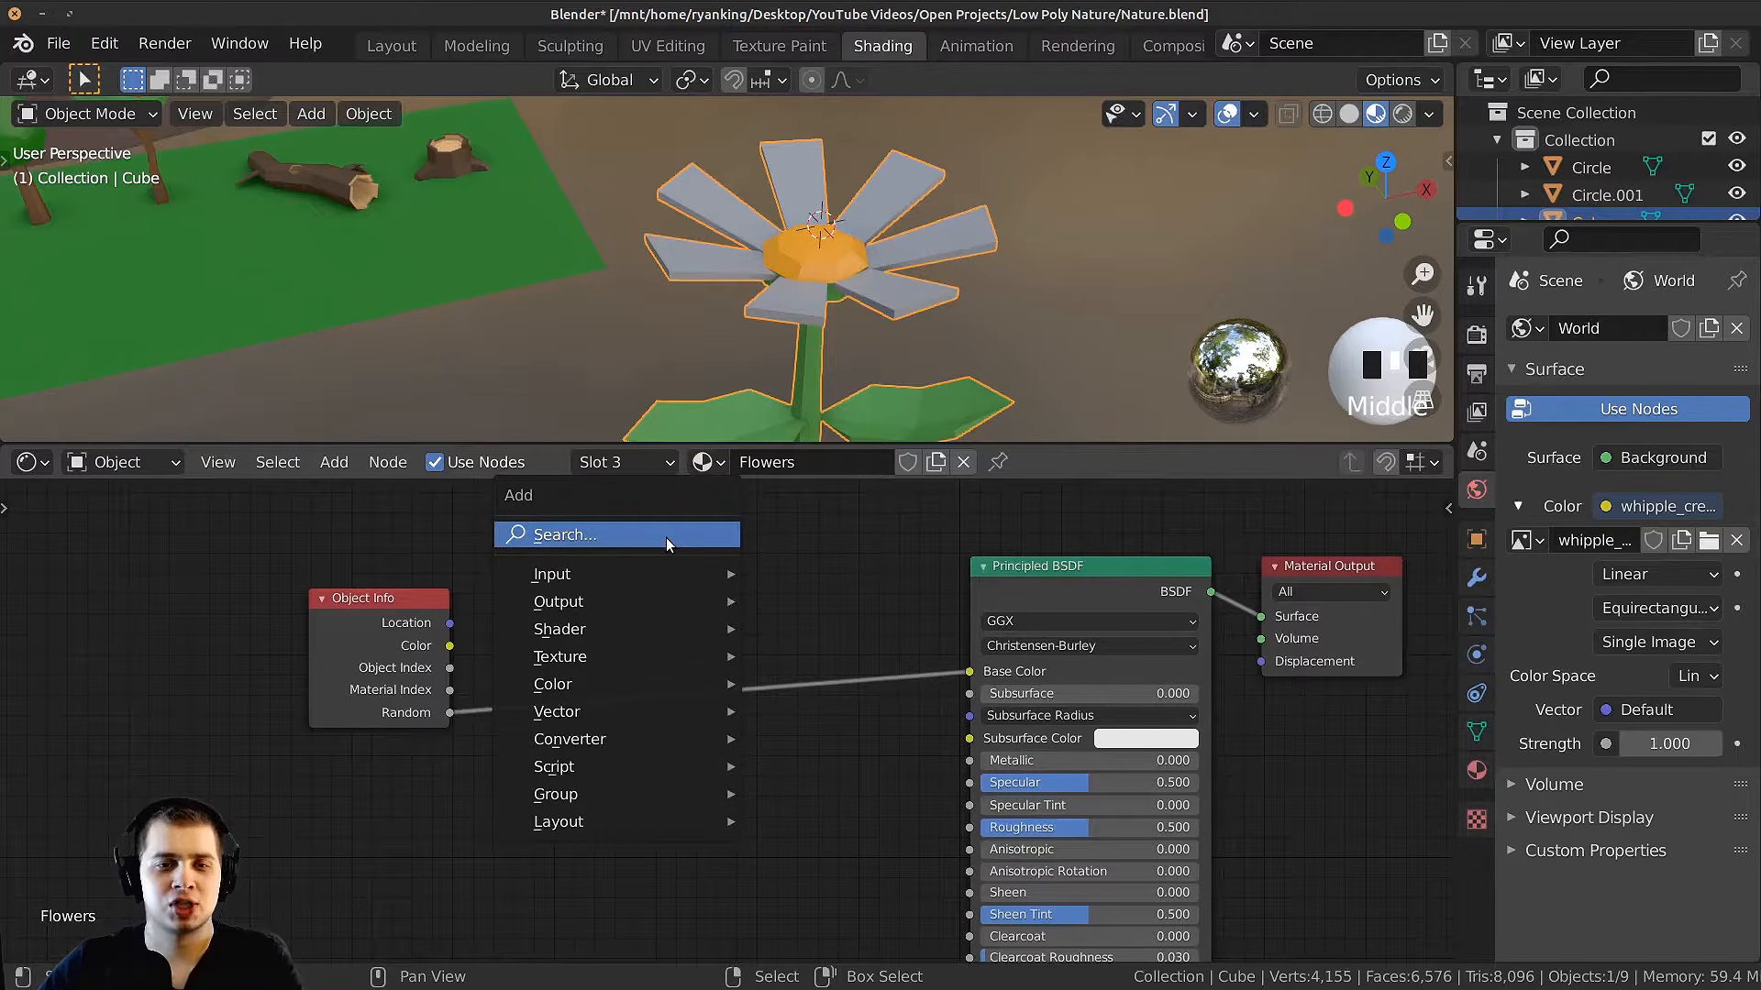
{"action": "left_click", "coordinate": [667, 537]}
{"action": "type", "text": "col"}
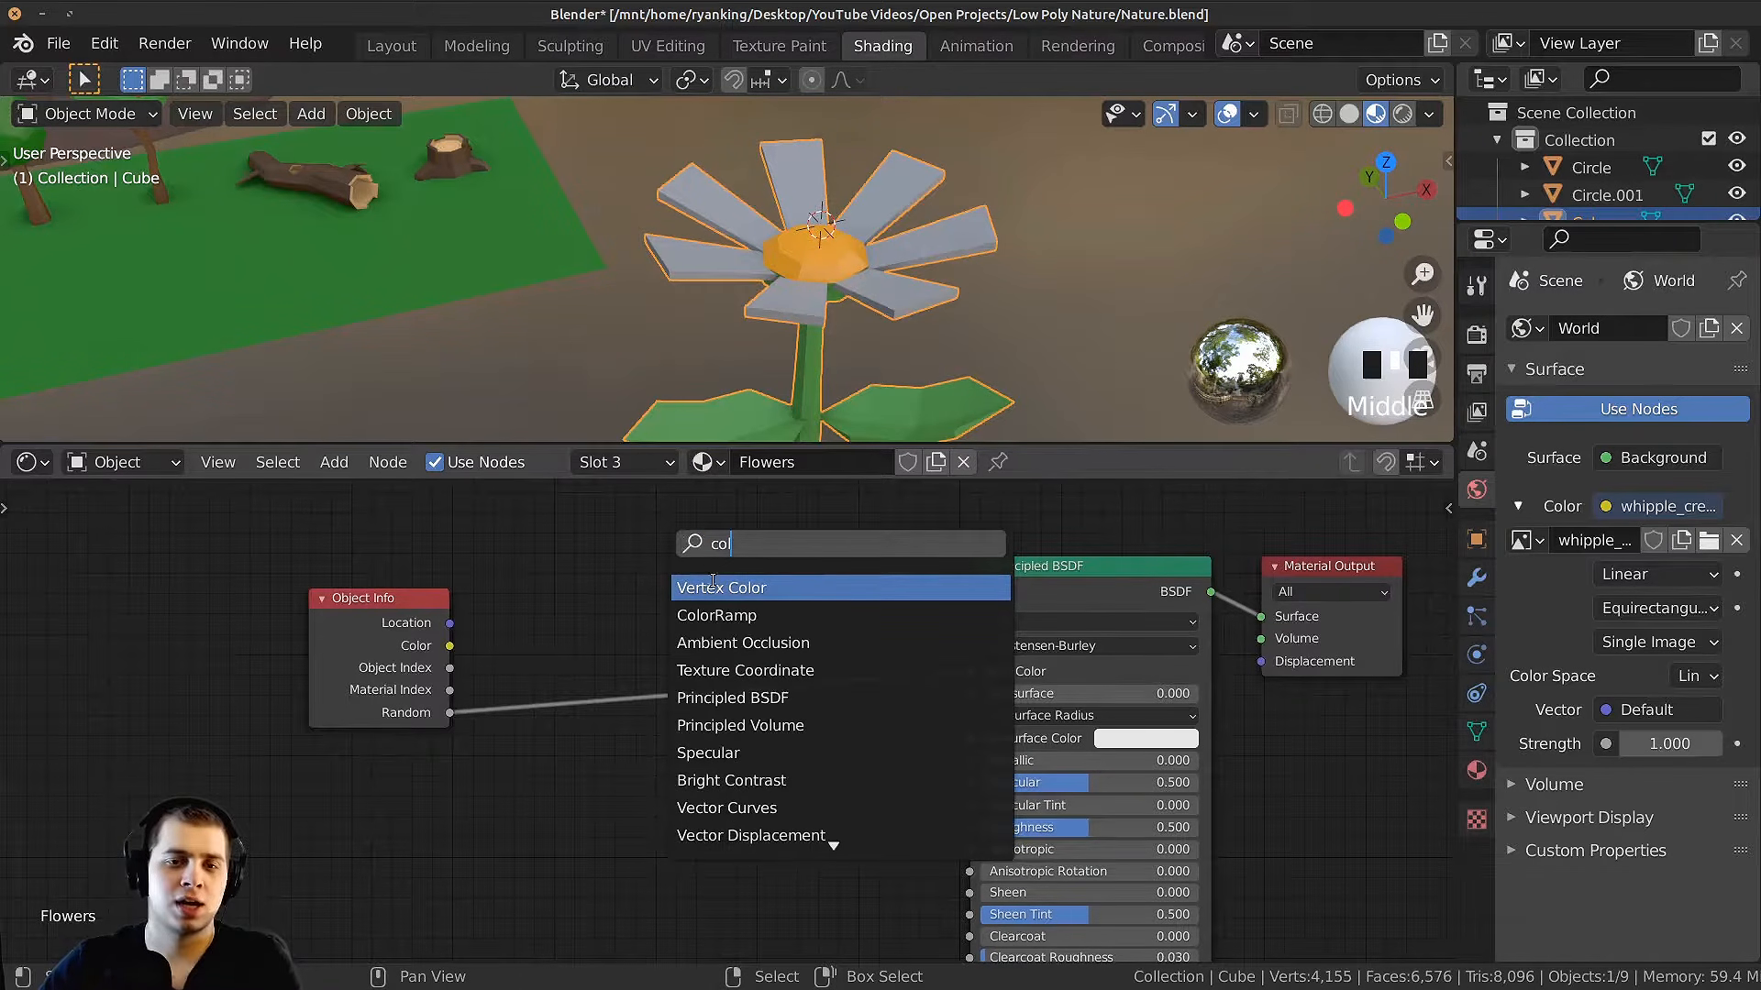
{"action": "left_click", "coordinate": [720, 615]}
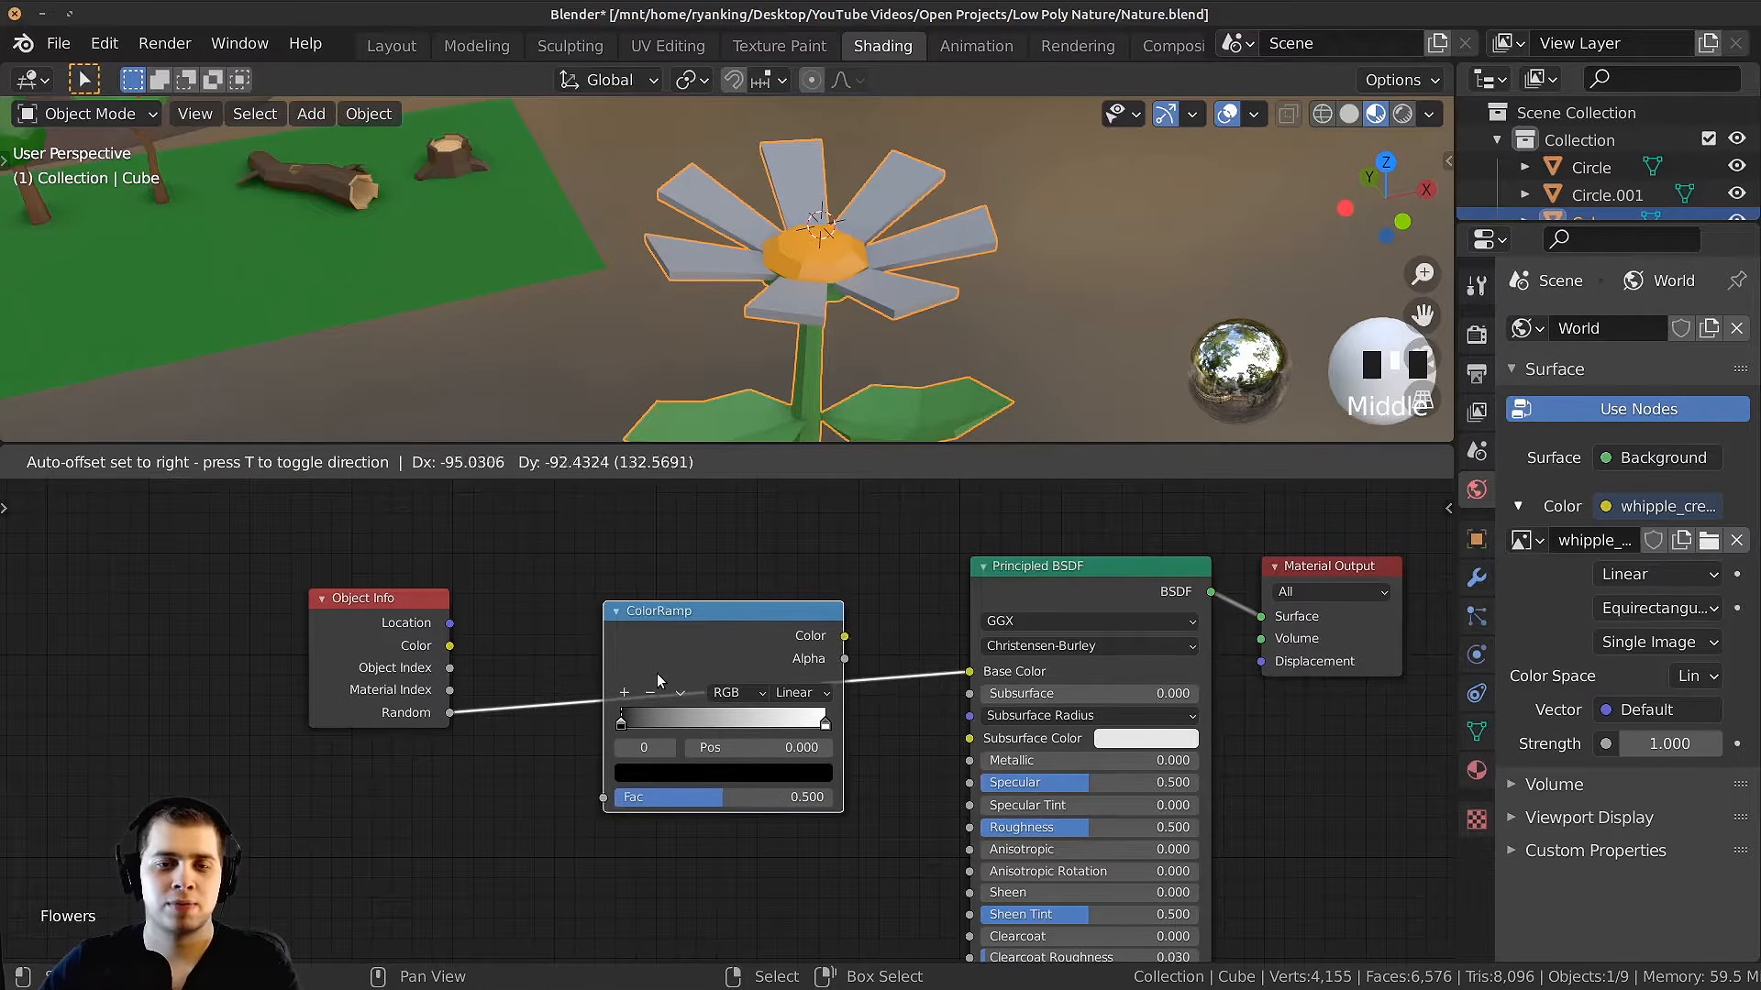
{"action": "left_click", "coordinate": [642, 675]}
Step: Set the ColorRamp's interpolation to Constant and place the white stop at about 0.79
{"action": "scroll", "coordinate": [691, 642], "scroll_direction": "up", "scroll_amount": 2}
{"action": "scroll", "coordinate": [689, 671], "scroll_direction": "up", "scroll_amount": 1}
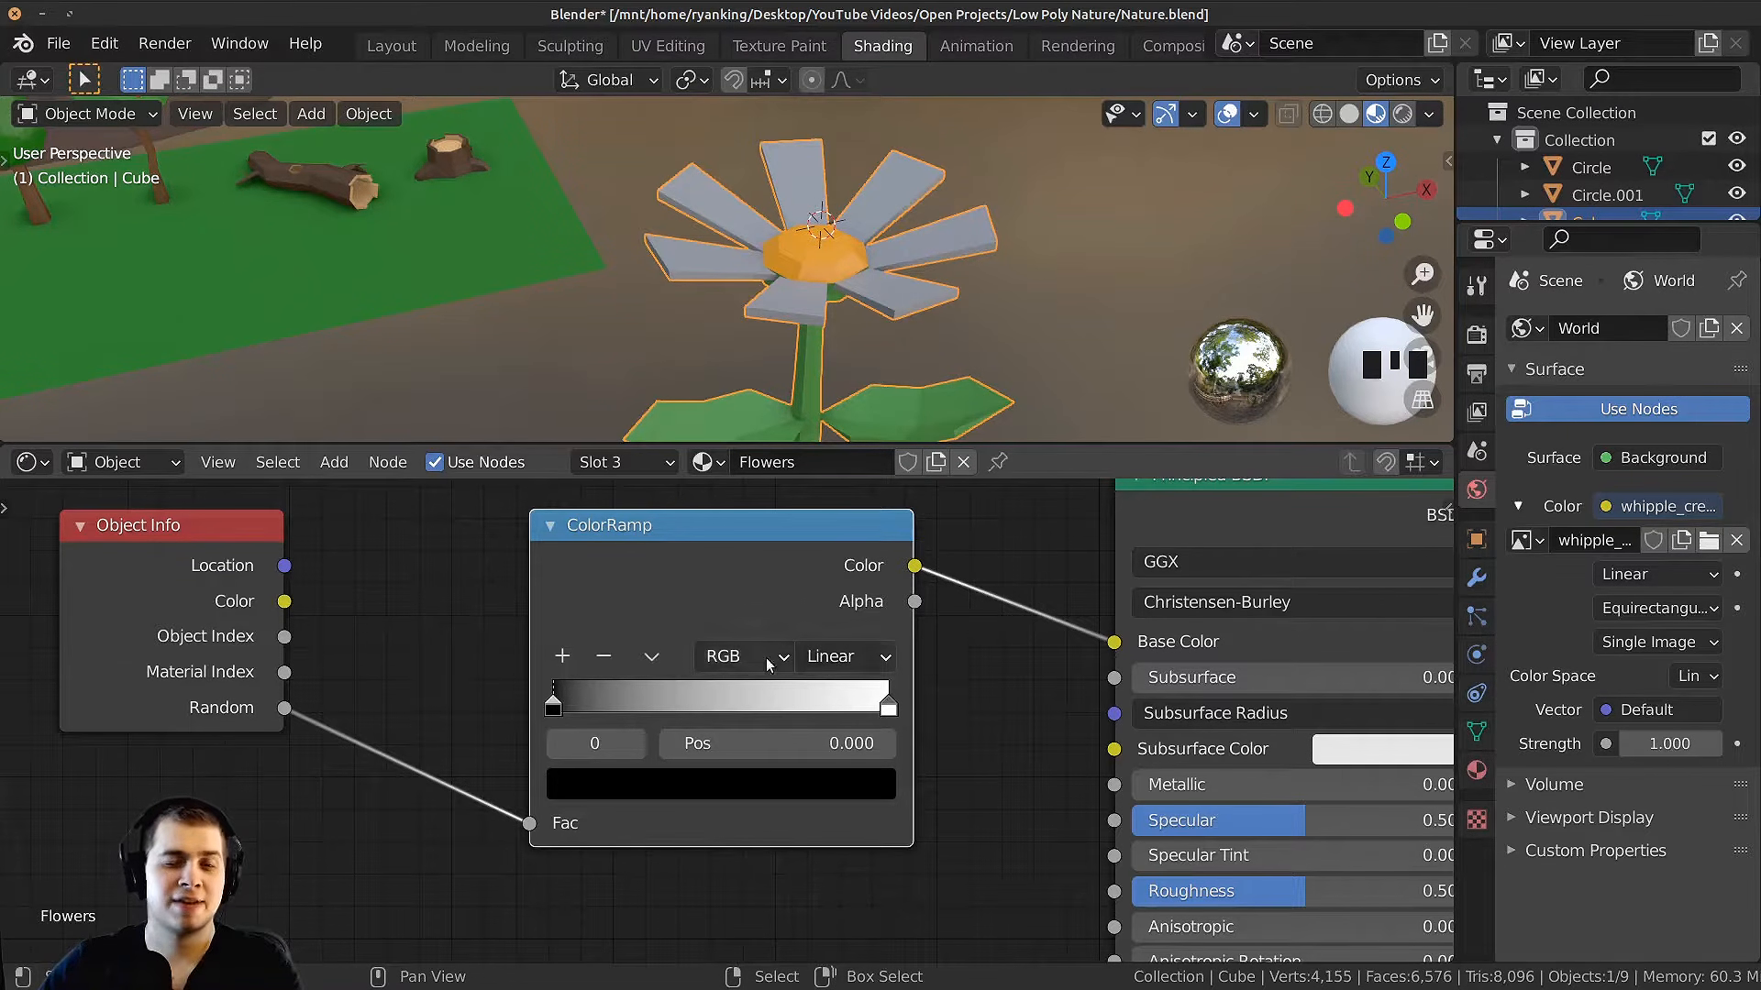
{"action": "left_click", "coordinate": [836, 659]}
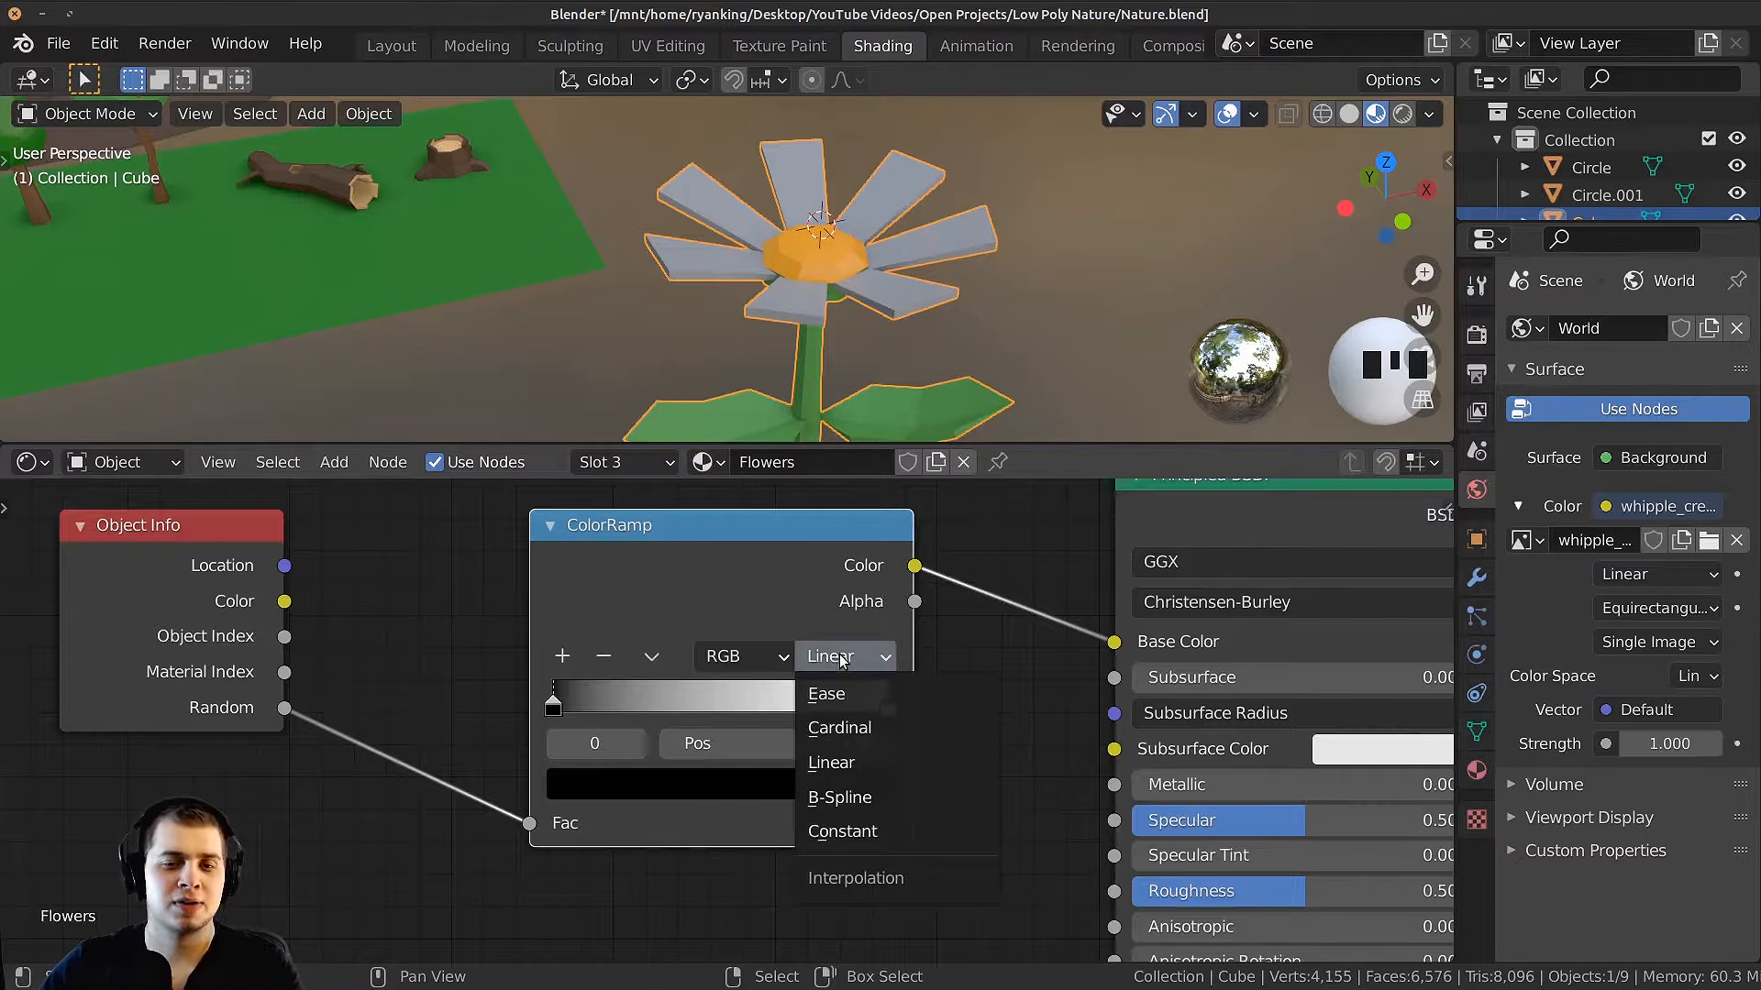
{"action": "left_click", "coordinate": [864, 833]}
{"action": "left_click_drag", "start_coordinate": [864, 711], "coordinate": [818, 695]}
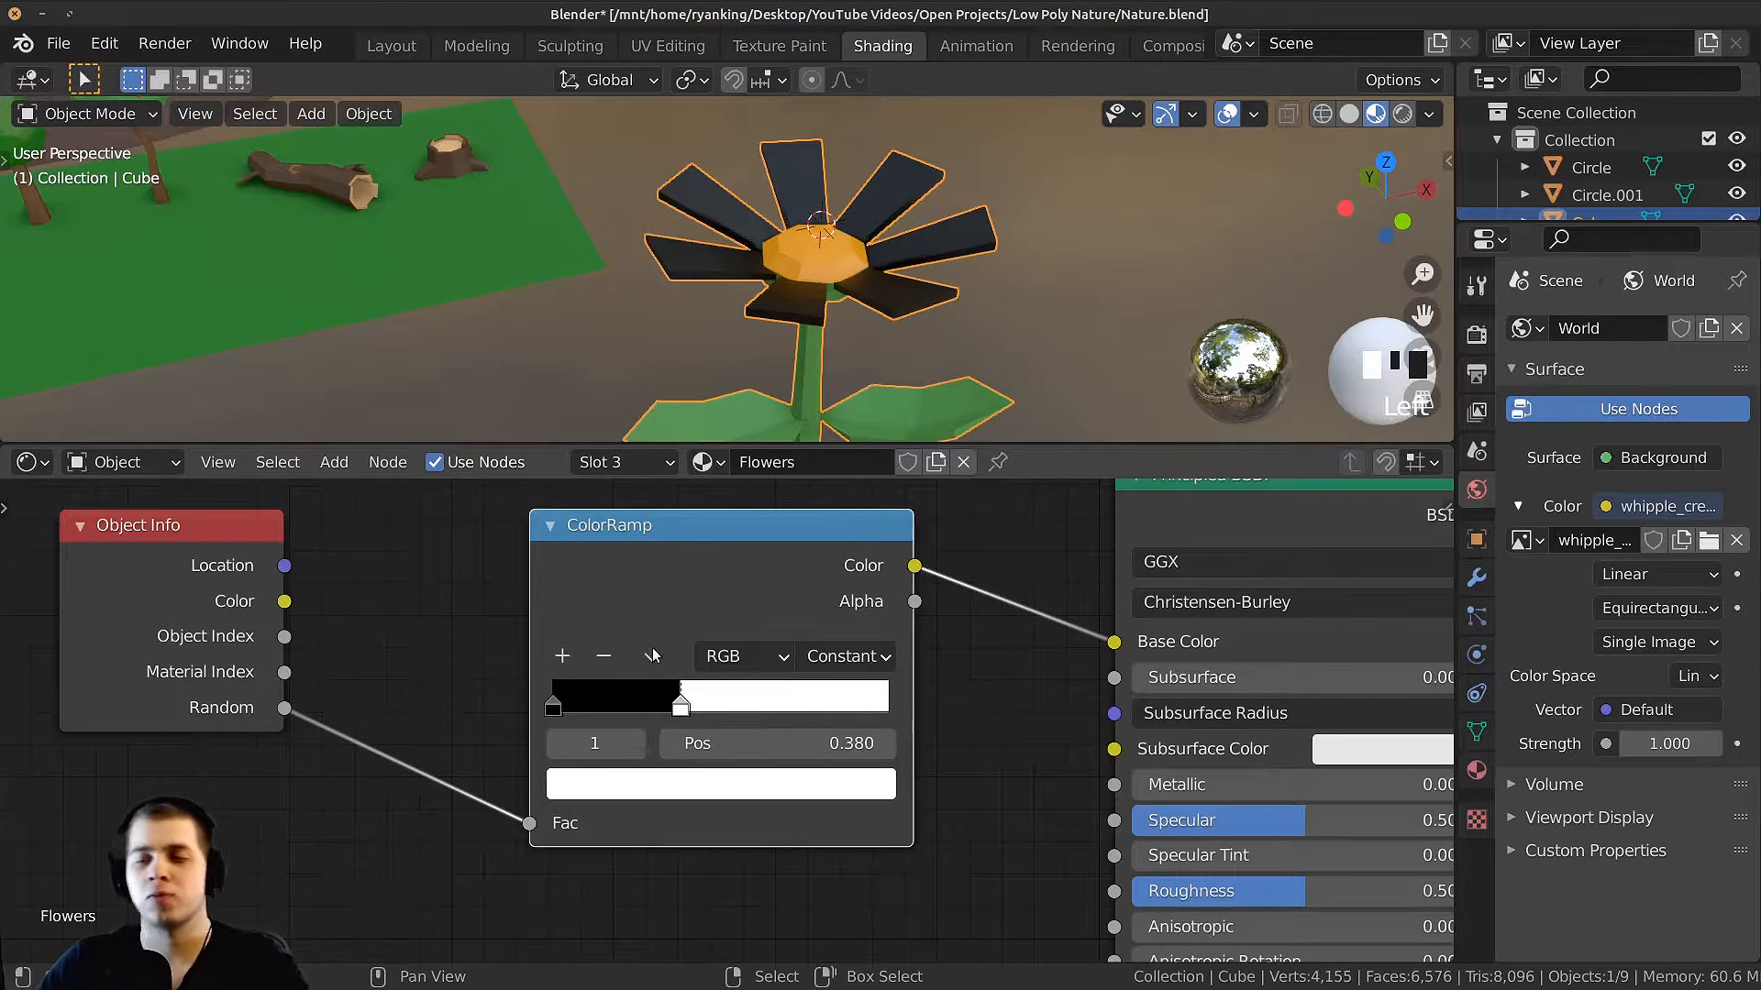
{"action": "scroll", "coordinate": [683, 683], "scroll_direction": "up", "scroll_amount": 2}
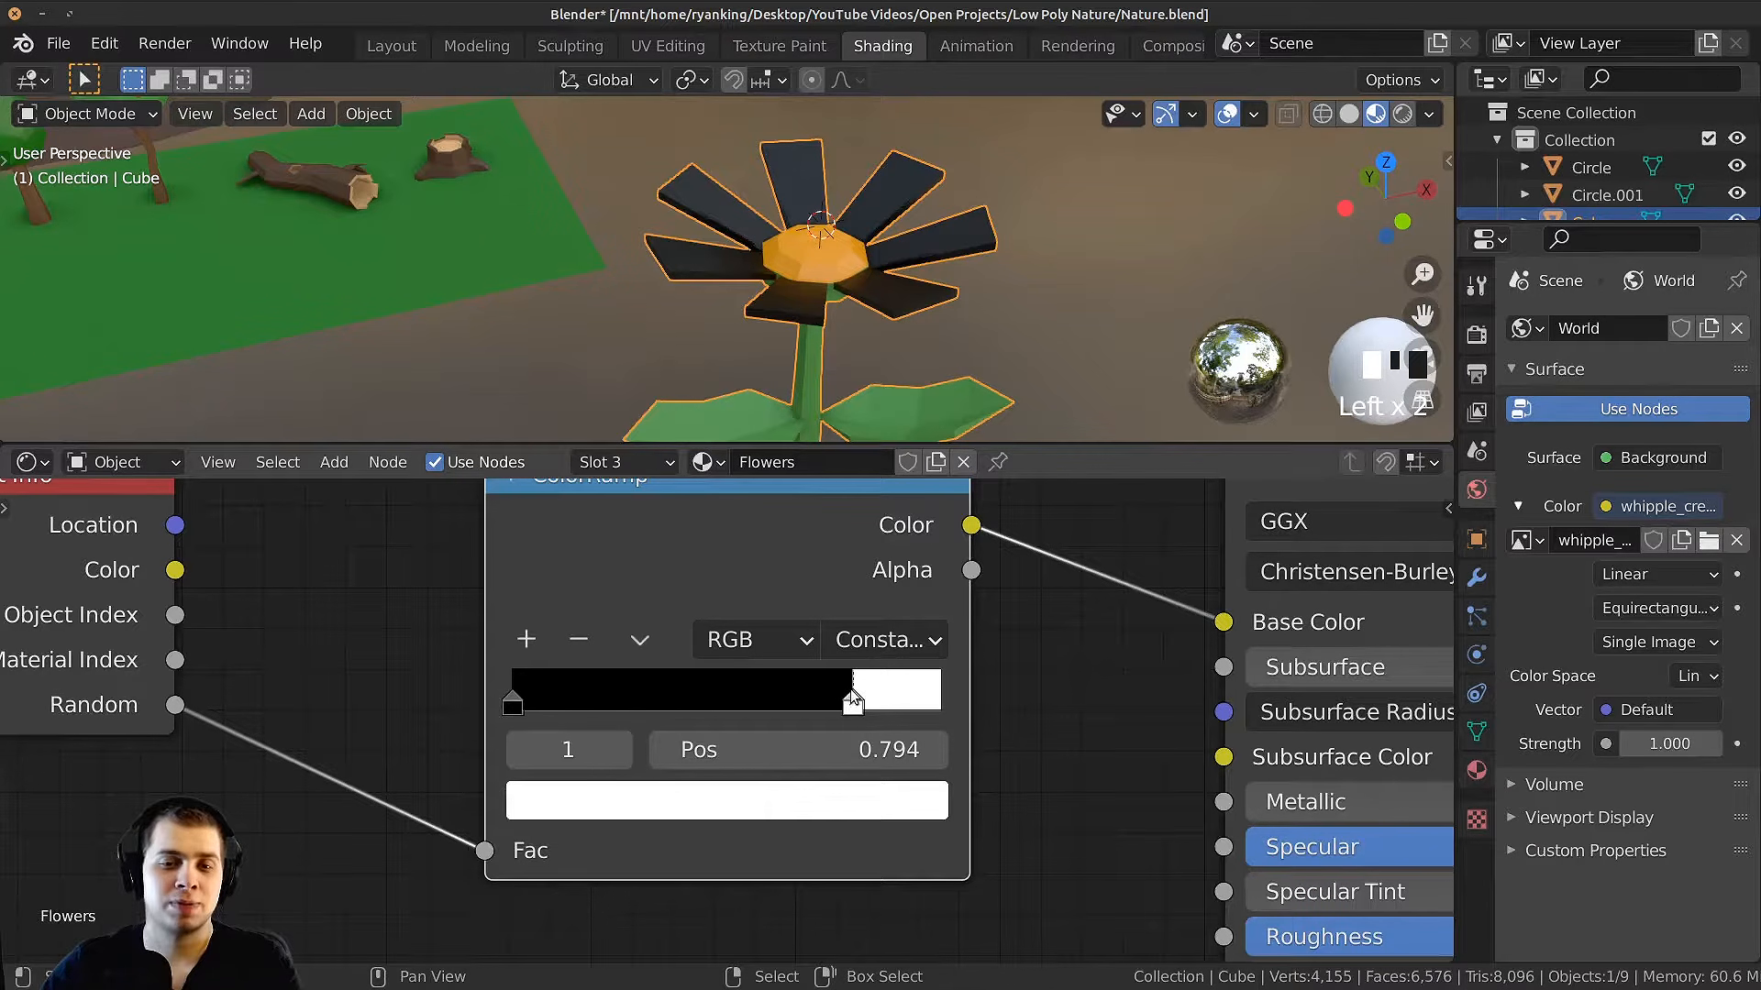
Step: Change the ColorRamp's black first stop to a bright orange-red
{"action": "left_click", "coordinate": [510, 702]}
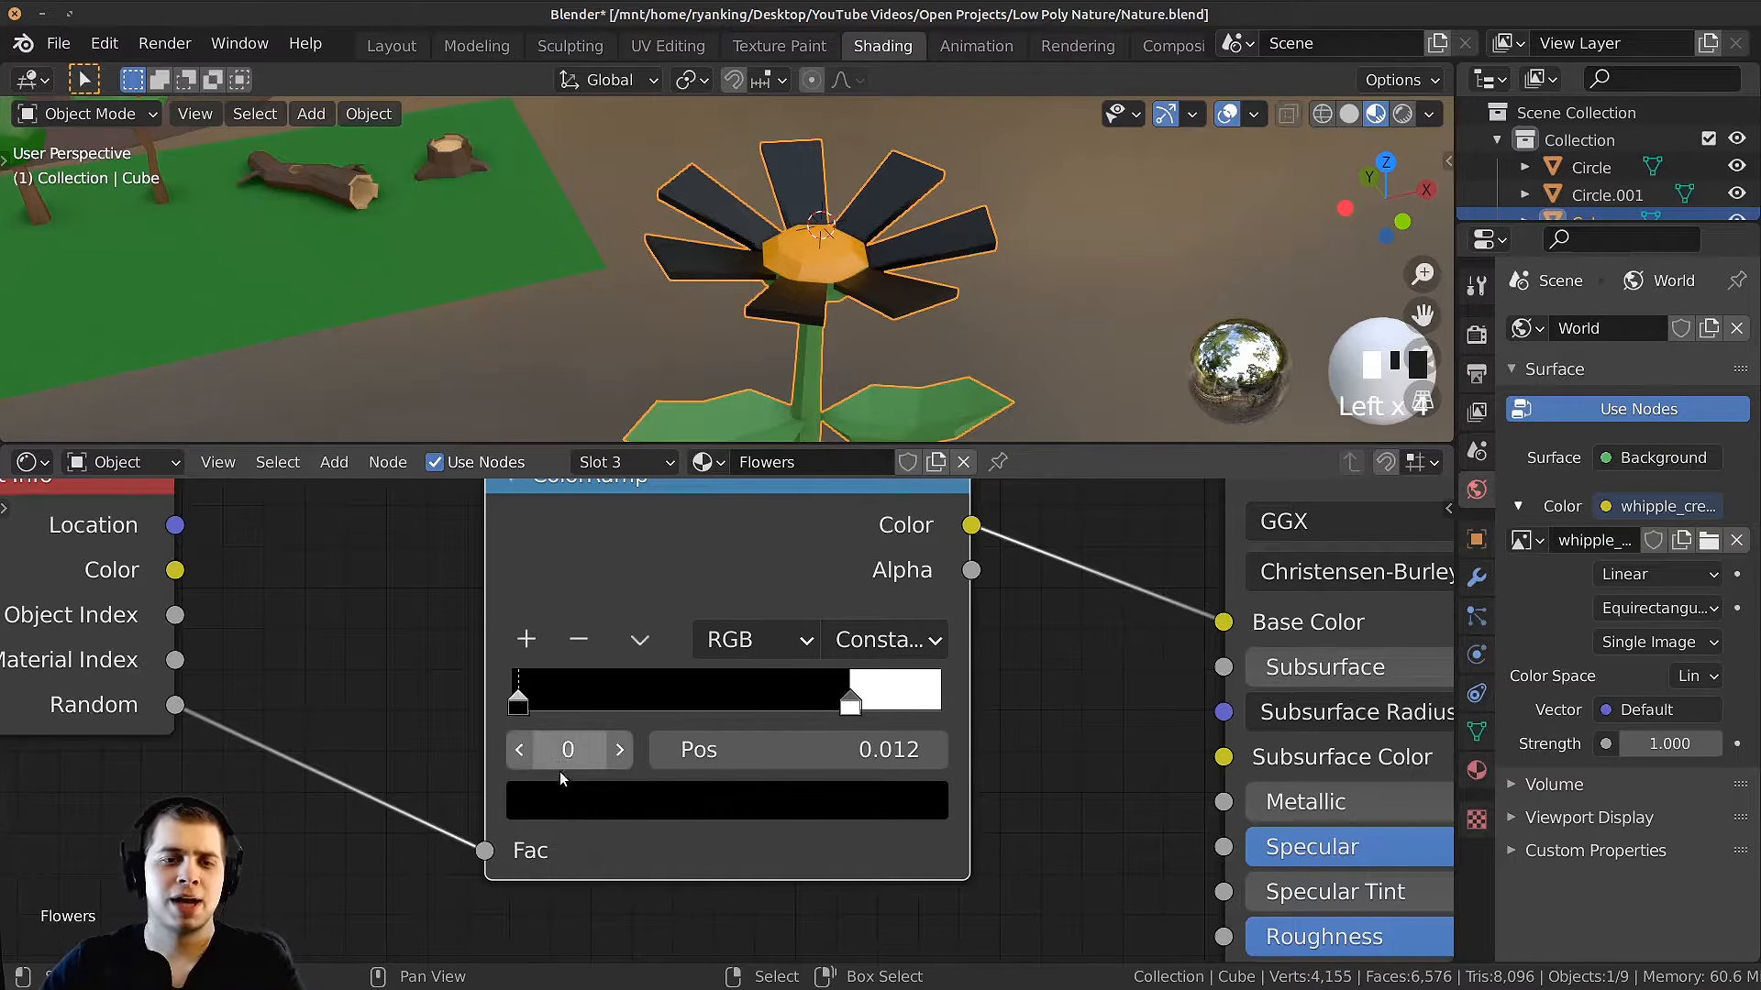
{"action": "left_click", "coordinate": [571, 798]}
{"action": "left_click_drag", "start_coordinate": [850, 429], "coordinate": [857, 226]}
{"action": "mouse_move", "coordinate": [668, 463]}
{"action": "left_mouse_down"}
{"action": "mouse_move", "coordinate": [666, 491]}
{"action": "mouse_move", "coordinate": [673, 479]}
{"action": "left_mouse_up"}
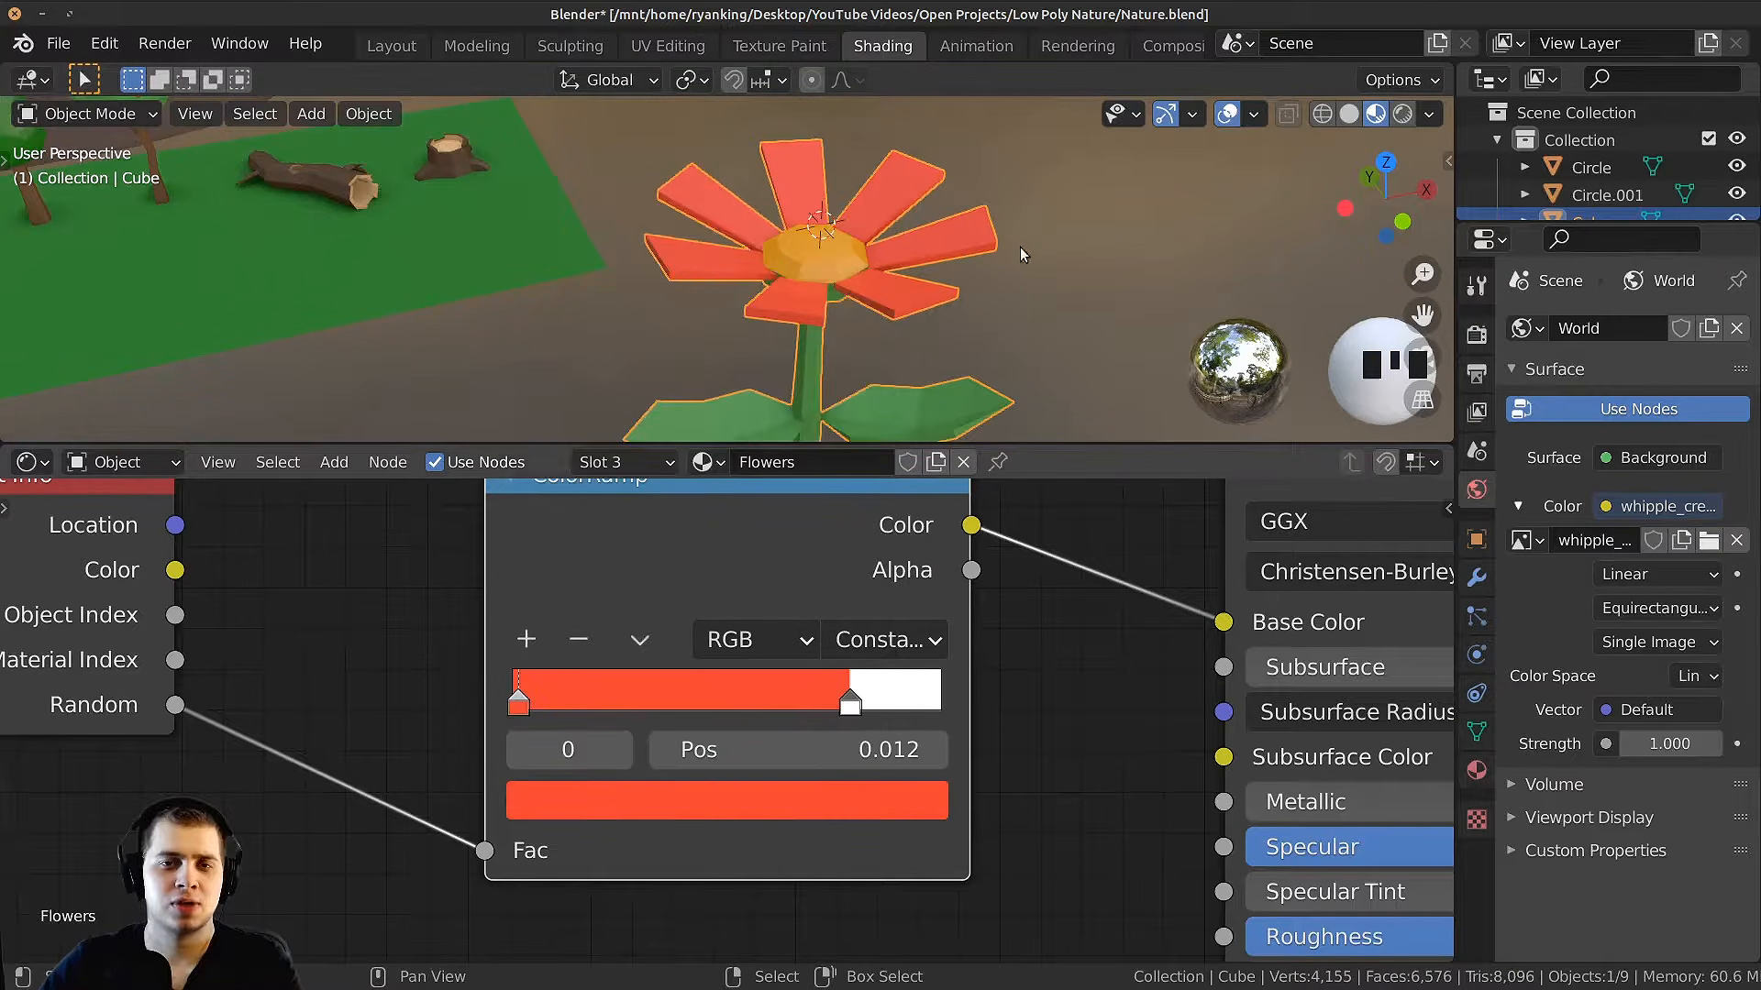
Step: Make two copies of the flower in a row along the X axis
{"action": "scroll", "coordinate": [949, 365], "scroll_direction": "down", "scroll_amount": 4}
{"action": "middle_click_drag", "start_coordinate": [949, 365], "coordinate": [762, 323], "text": "shift"}
{"action": "key", "text": "shift+d"}
{"action": "key", "text": "x"}
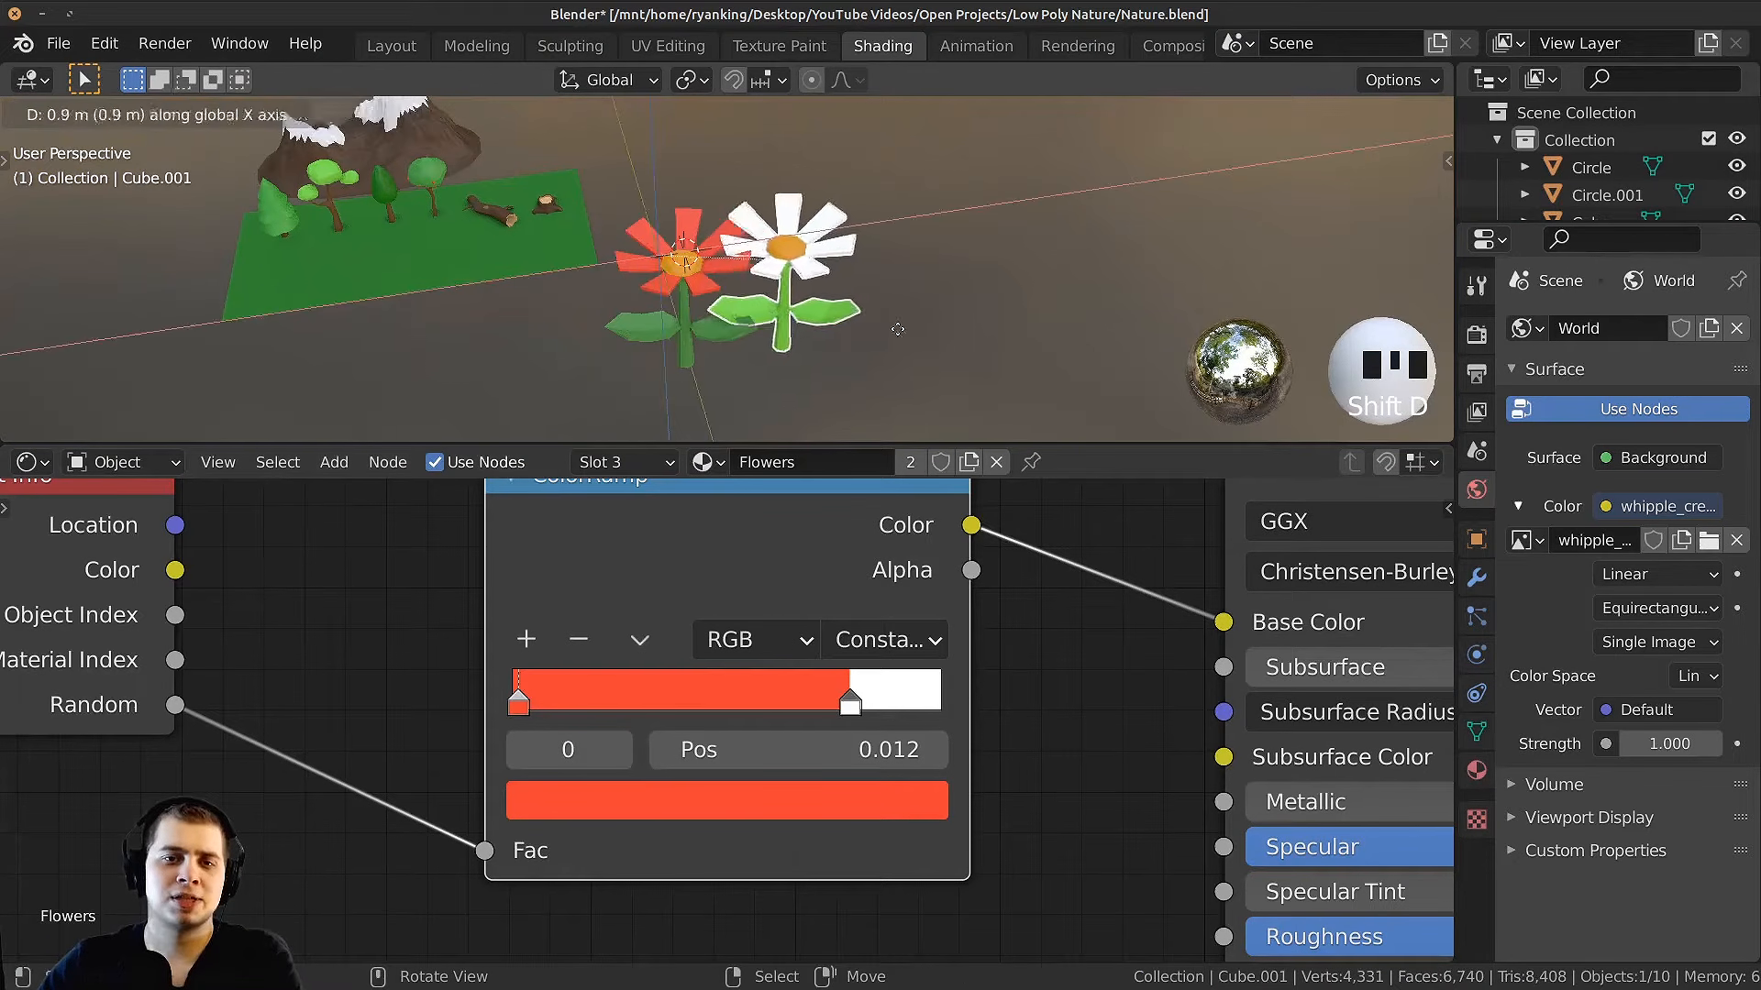
{"action": "left_click", "coordinate": [931, 323]}
{"action": "middle_click_drag", "start_coordinate": [895, 343], "coordinate": [743, 352], "text": "shift"}
{"action": "key", "text": "shift+d"}
{"action": "key", "text": "x"}
{"action": "left_click", "coordinate": [1013, 339]}
Step: Duplicate three flowers along the X axis twice to extend the row to nine flowers, and clear the selection
{"action": "right_click", "coordinate": [614, 300], "text": "shift"}
{"action": "right_click", "coordinate": [578, 306], "text": "shift"}
{"action": "scroll", "coordinate": [733, 340], "scroll_direction": "down", "scroll_amount": 2}
{"action": "key", "text": "shift+d"}
{"action": "key", "text": "x"}
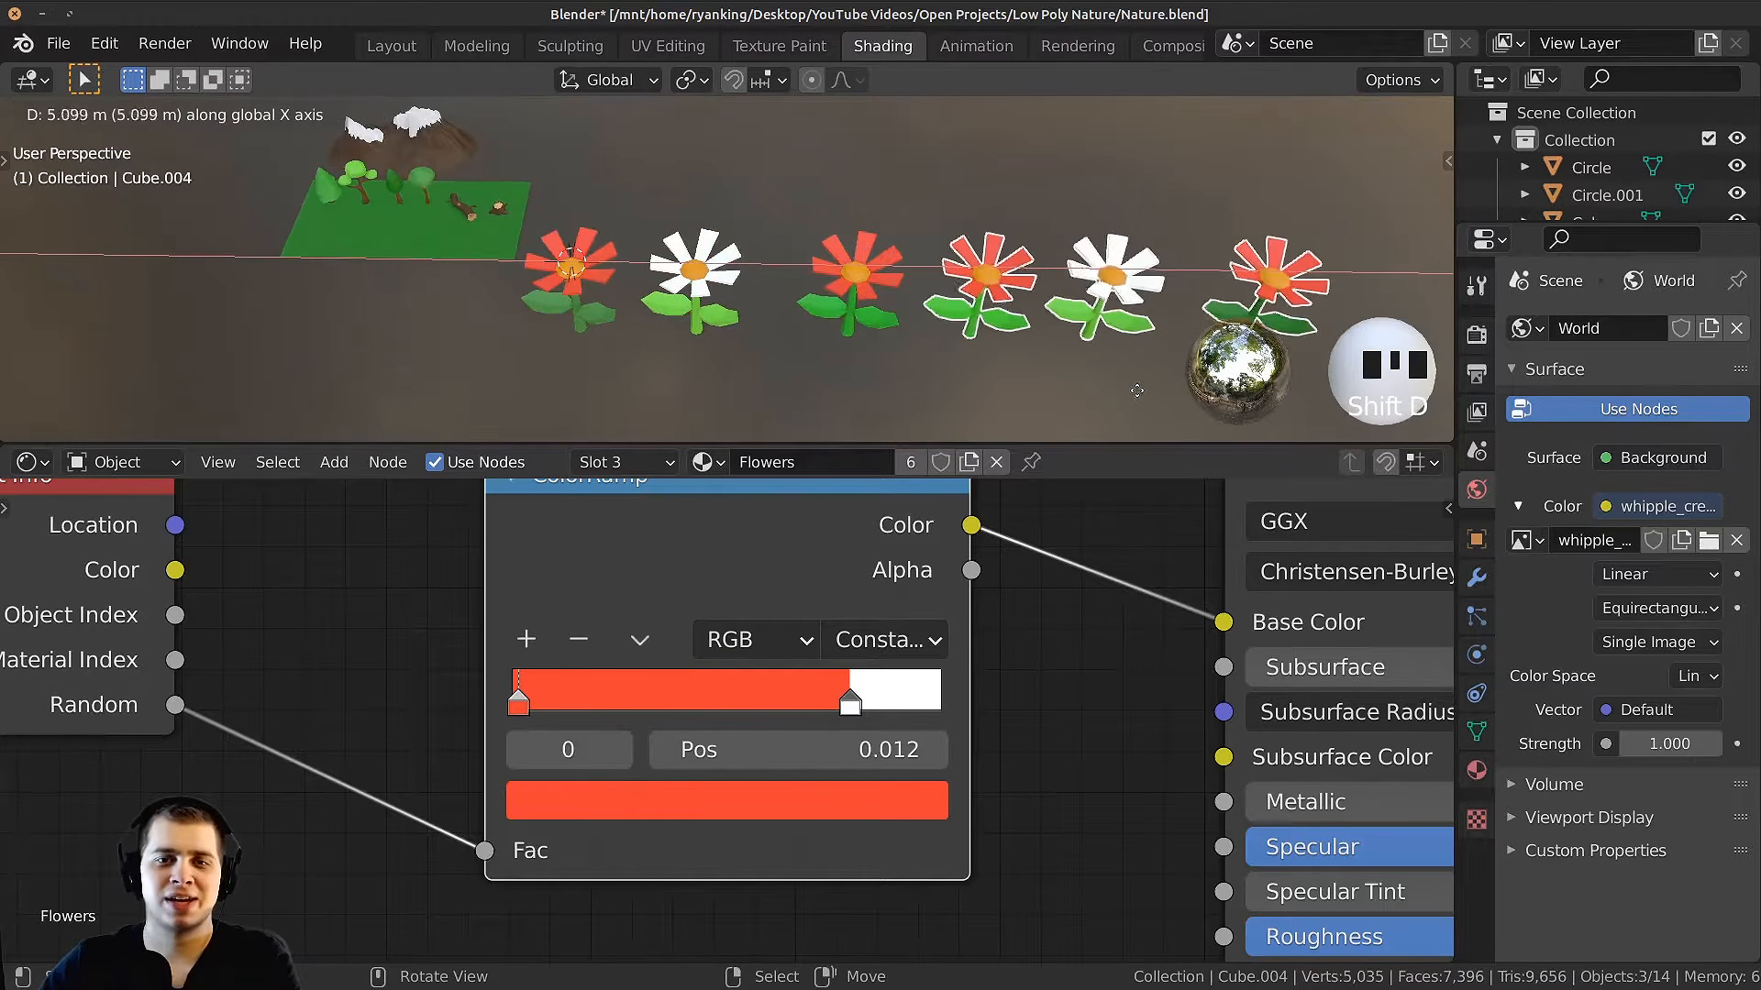
{"action": "left_click", "coordinate": [1147, 345]}
{"action": "middle_click_drag", "start_coordinate": [1120, 338], "coordinate": [988, 263], "text": "shift"}
{"action": "key", "text": "shift+d"}
{"action": "key", "text": "x"}
{"action": "left_click", "coordinate": [910, 314]}
{"action": "key", "text": "alt+a"}
Step: Slide the ColorRamp's white stop back and forth and leave it at about 0.76
{"action": "left_click", "coordinate": [853, 702]}
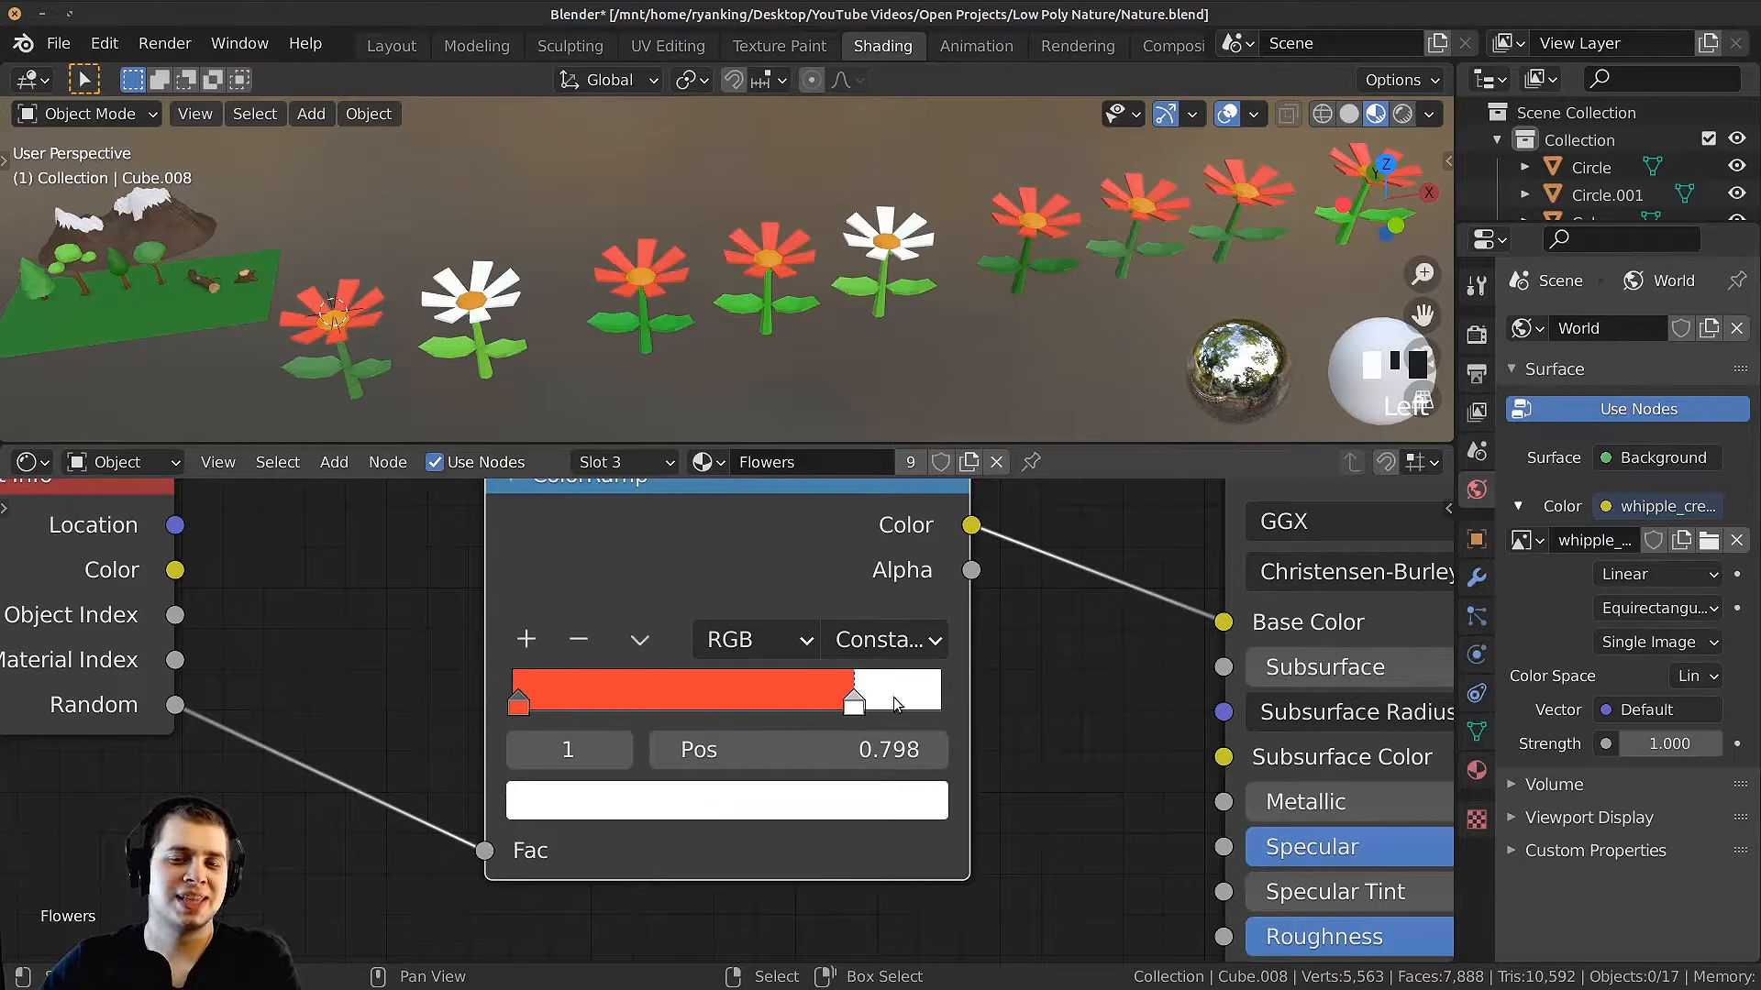
{"action": "left_click_drag", "start_coordinate": [853, 702], "coordinate": [813, 699]}
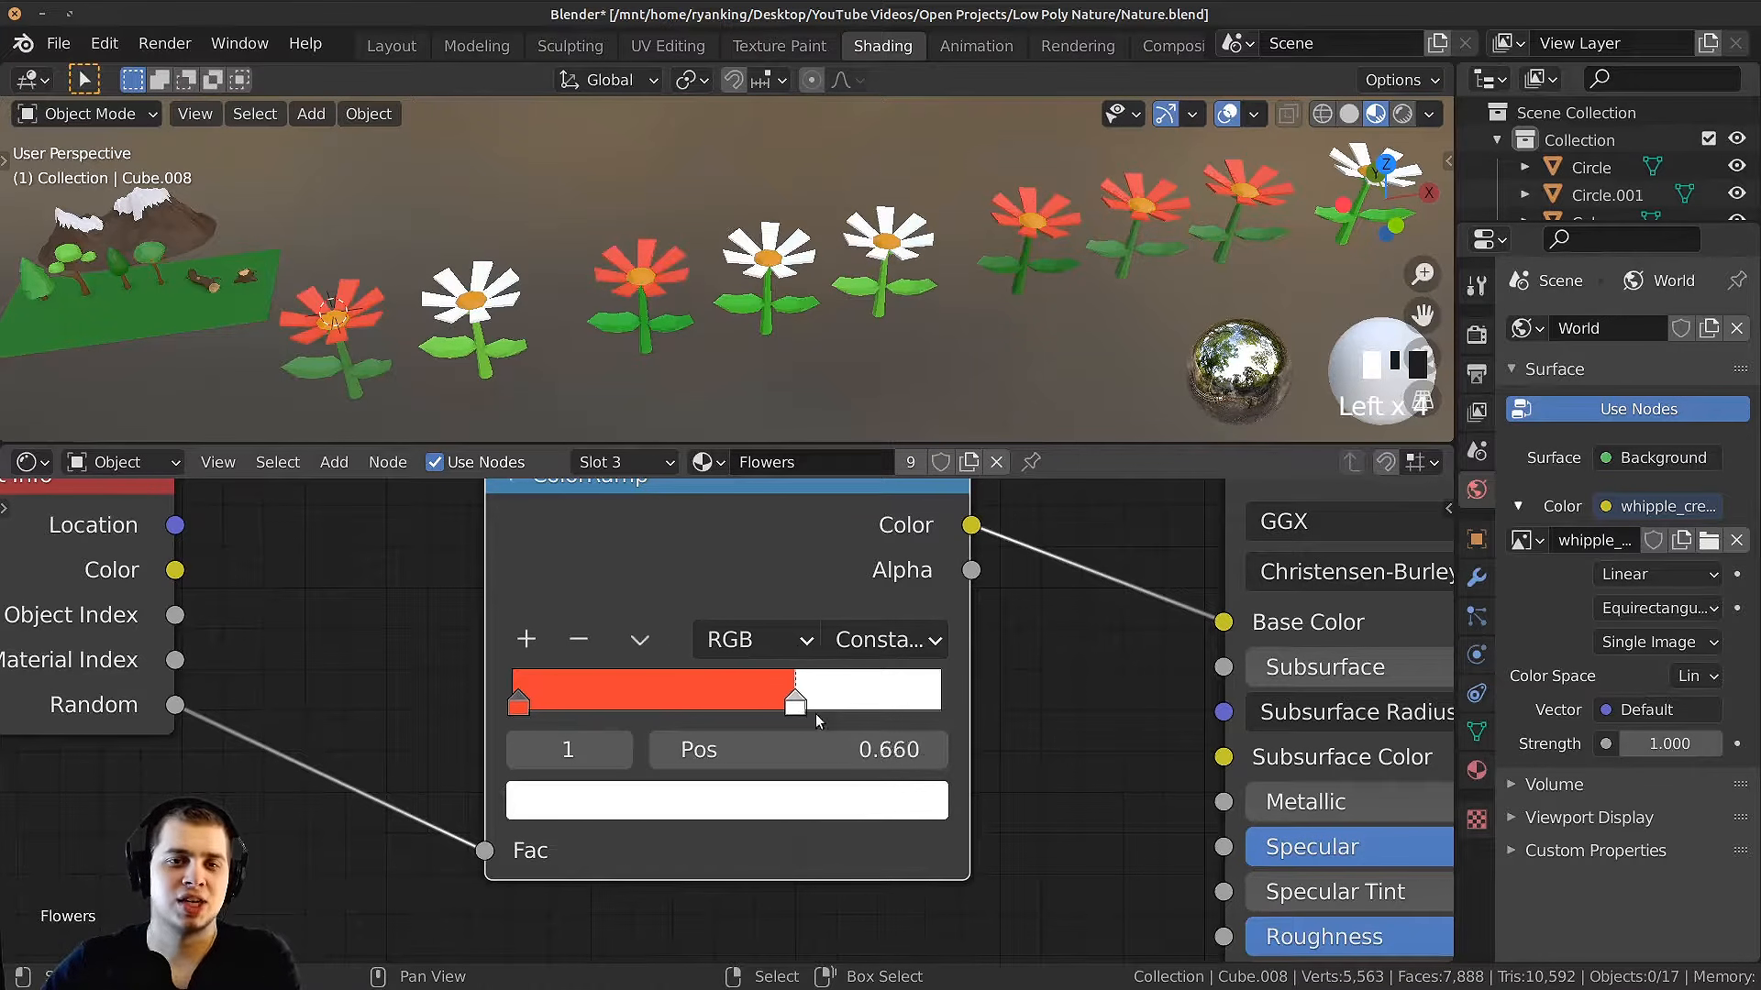
{"action": "mouse_move", "coordinate": [828, 717]}
{"action": "left_mouse_down"}
{"action": "mouse_move", "coordinate": [615, 702]}
{"action": "mouse_move", "coordinate": [841, 716]}
{"action": "left_mouse_up"}
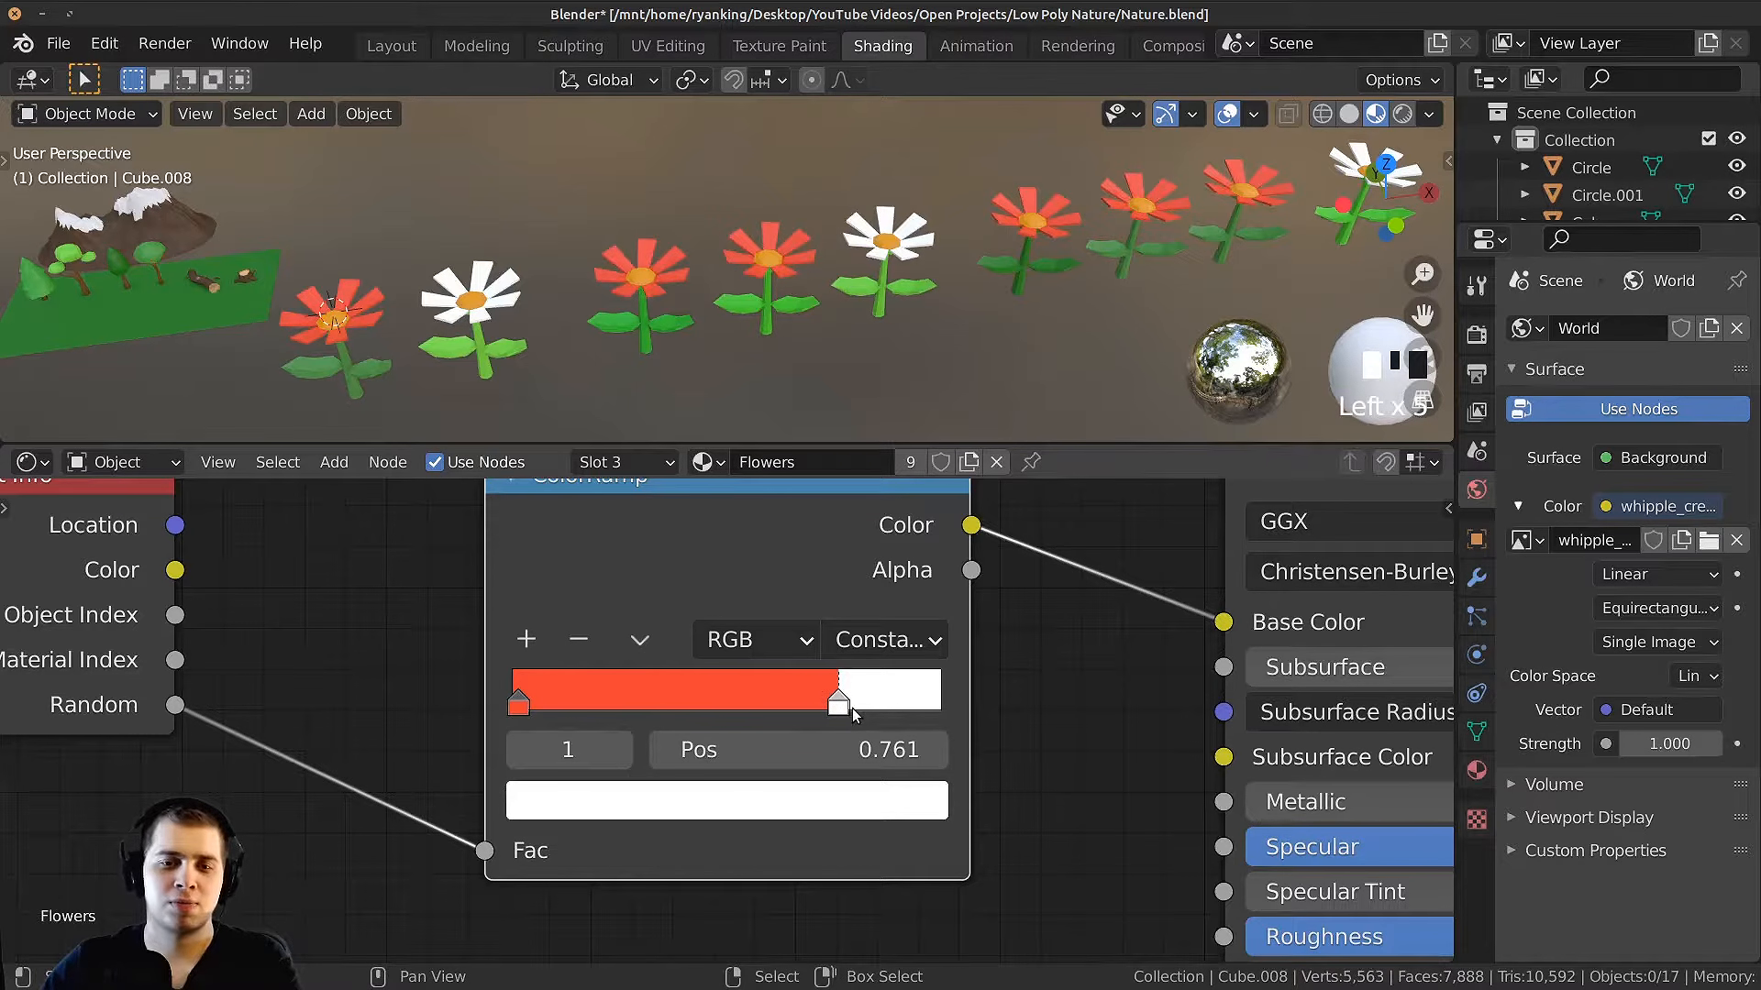
Step: Add a purple stop between the ColorRamp's orange-red and white stops, and place the white stop at about 0.755
{"action": "left_click", "coordinate": [518, 706]}
{"action": "left_click", "coordinate": [527, 639]}
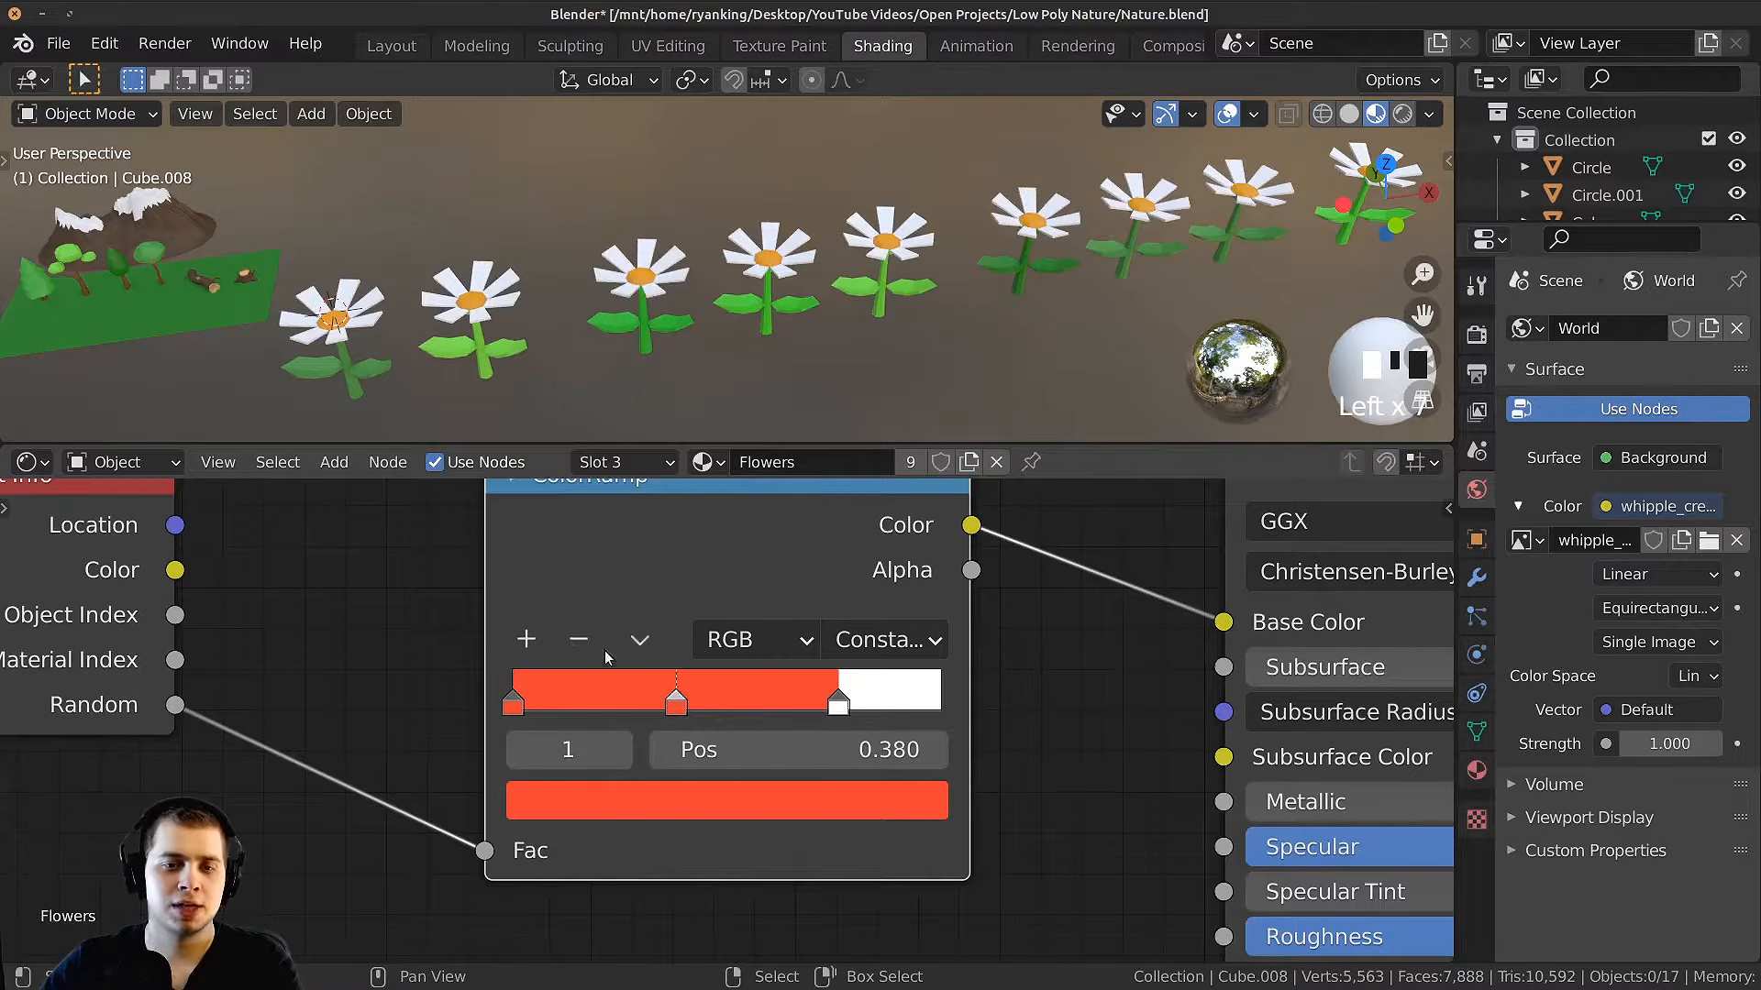
{"action": "left_click", "coordinate": [667, 803]}
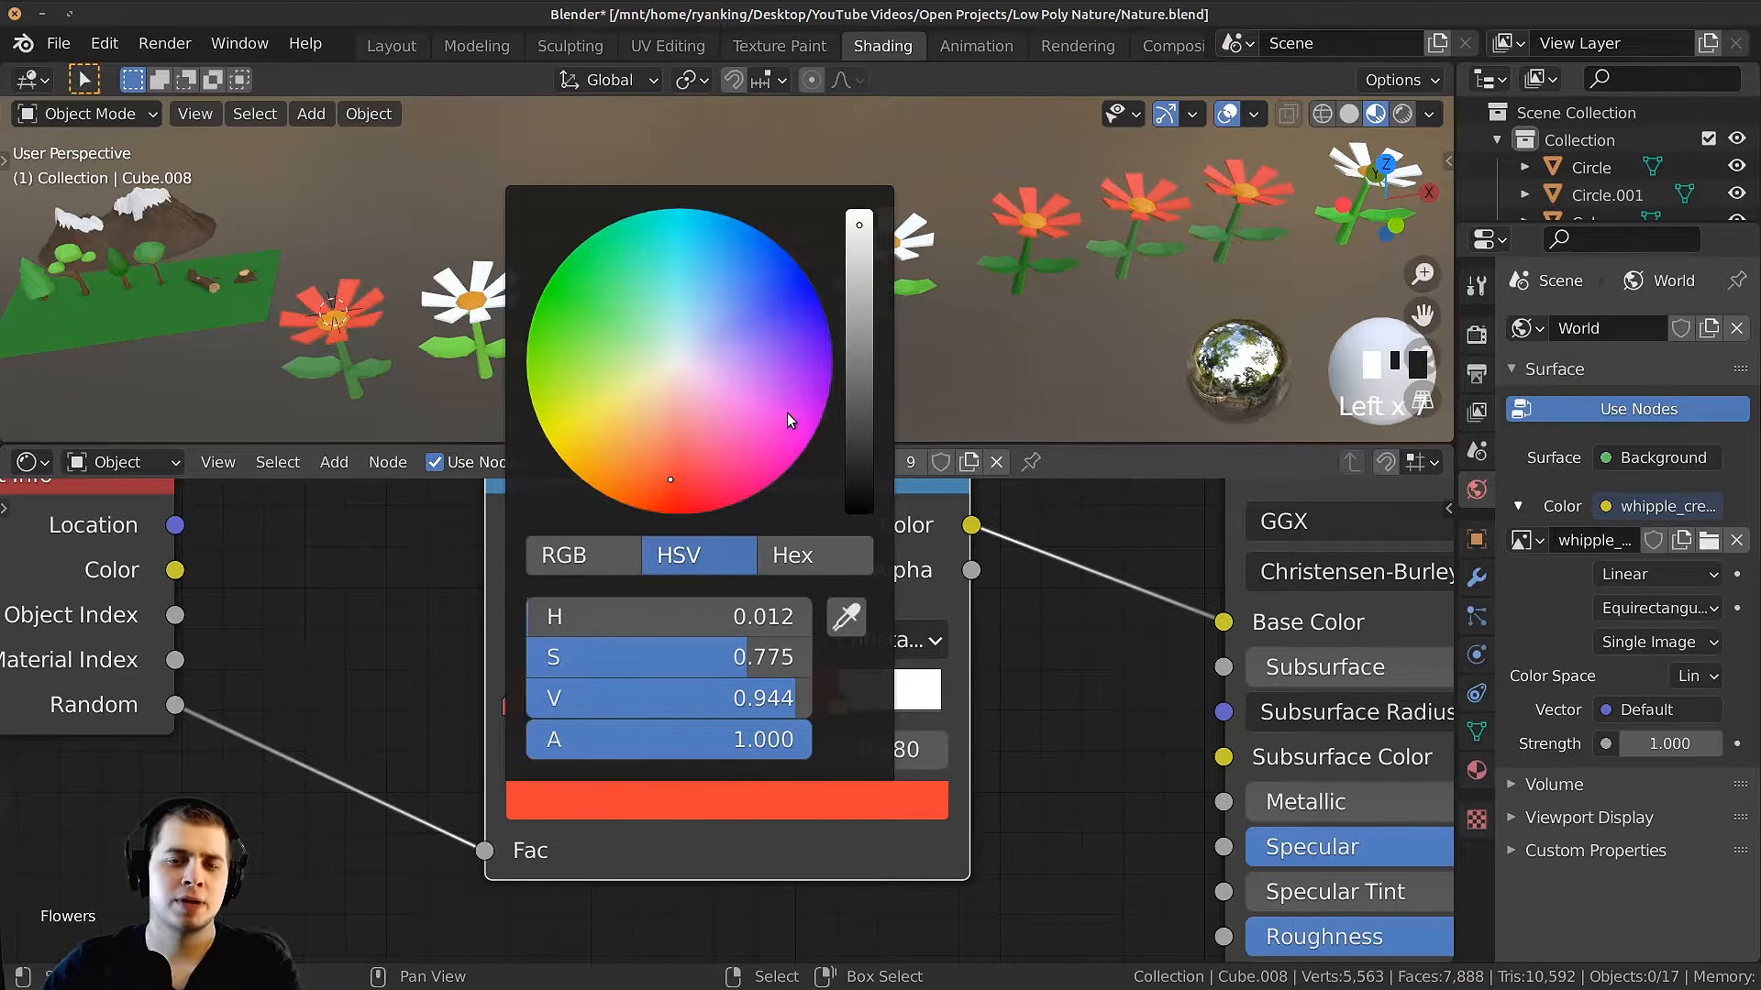
{"action": "left_click_drag", "start_coordinate": [787, 412], "coordinate": [796, 394]}
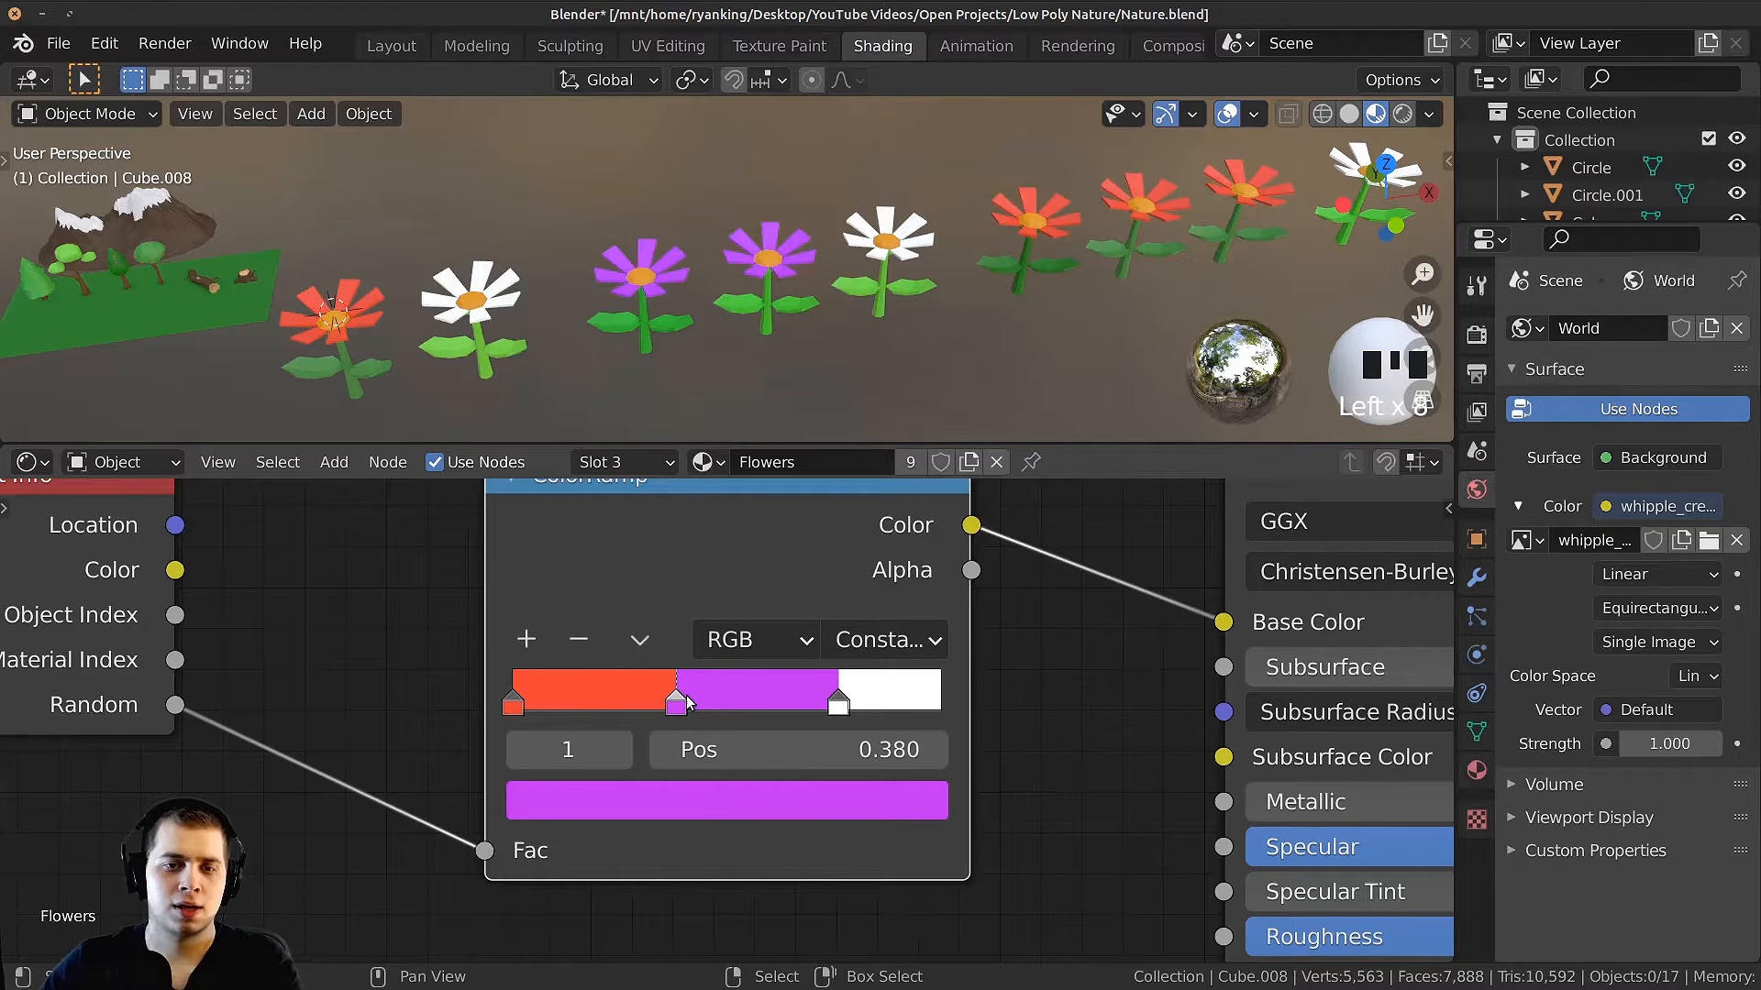
{"action": "mouse_move", "coordinate": [827, 706]}
{"action": "left_mouse_down"}
{"action": "mouse_move", "coordinate": [742, 706]}
{"action": "mouse_move", "coordinate": [819, 712]}
{"action": "left_mouse_up"}
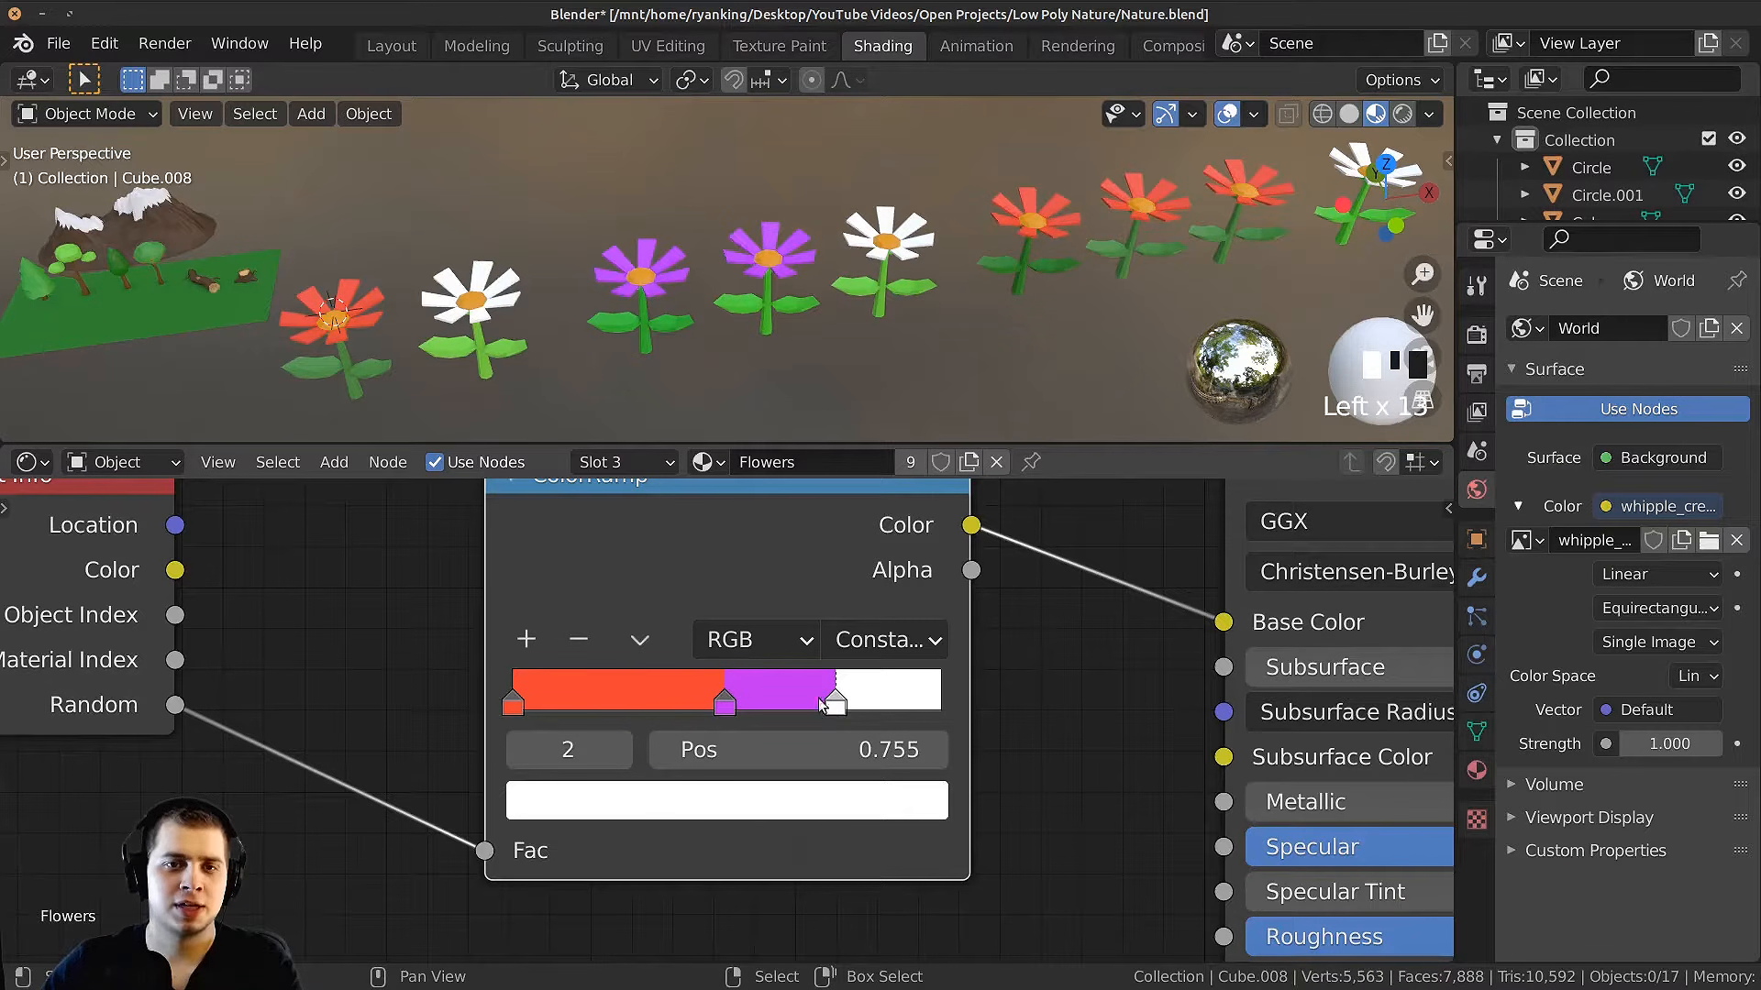
Step: Add a yellow stop at about 0.18 and shift the purple stop to about 0.39 and the white stop to about 0.79
{"action": "left_click", "coordinate": [526, 640]}
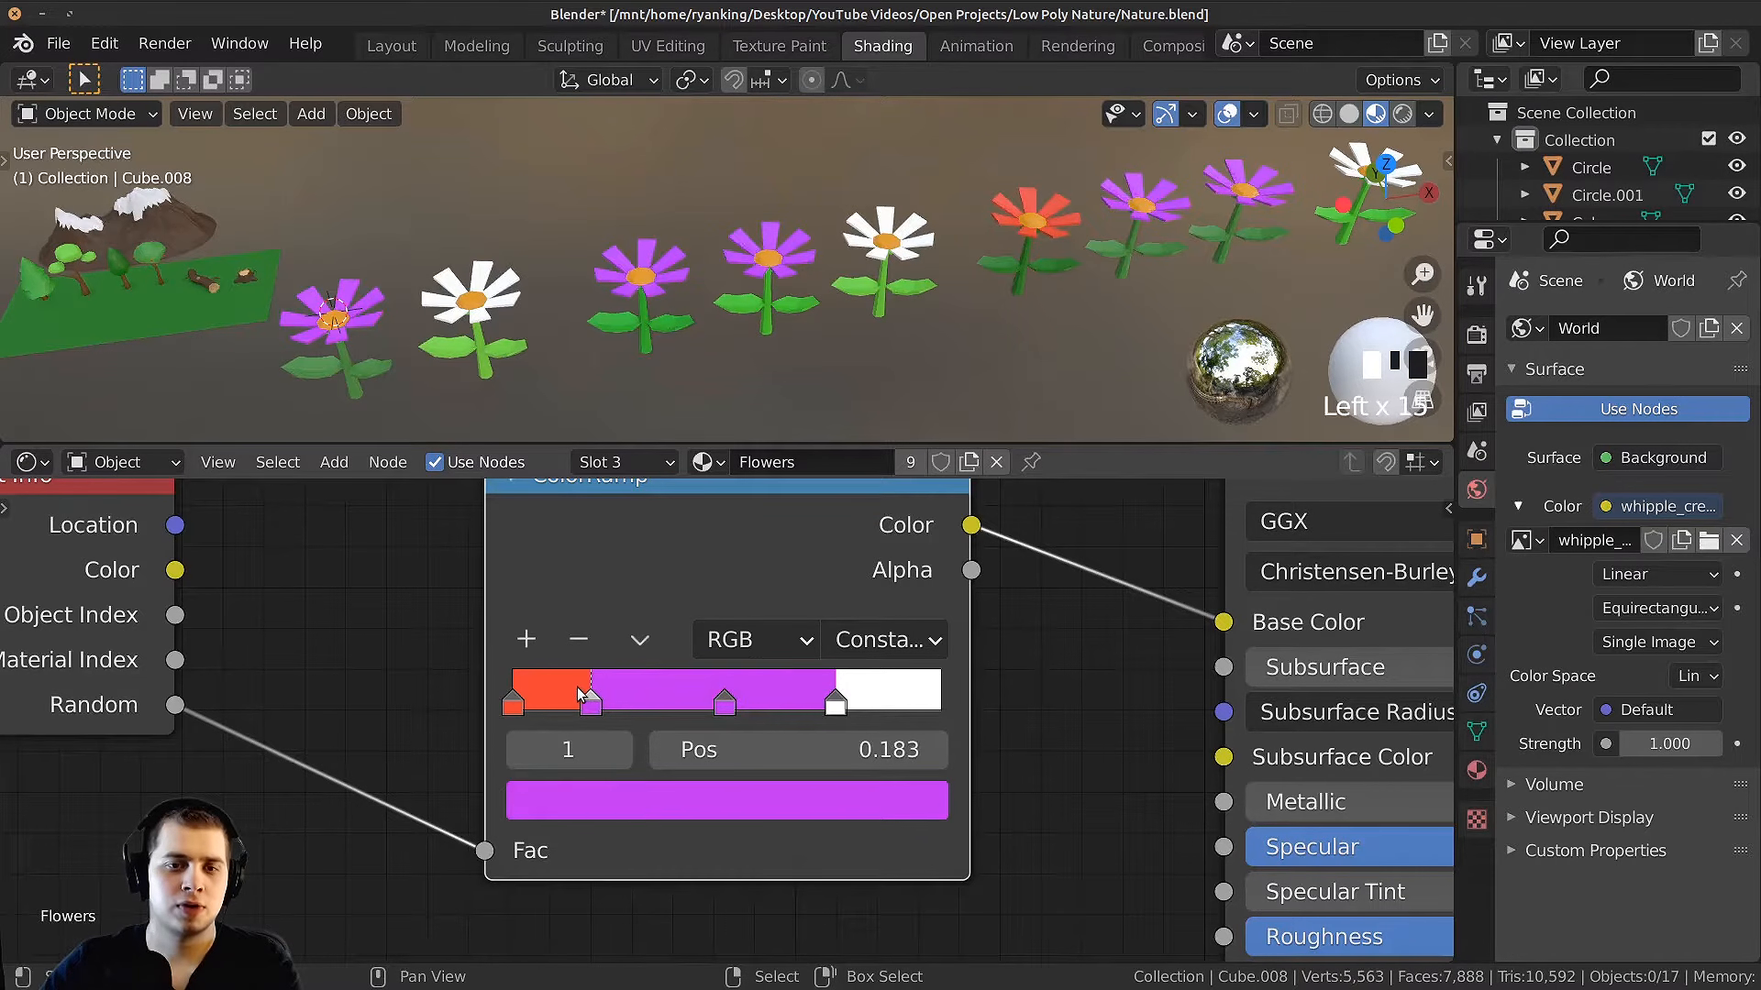
{"action": "left_click", "coordinate": [602, 814]}
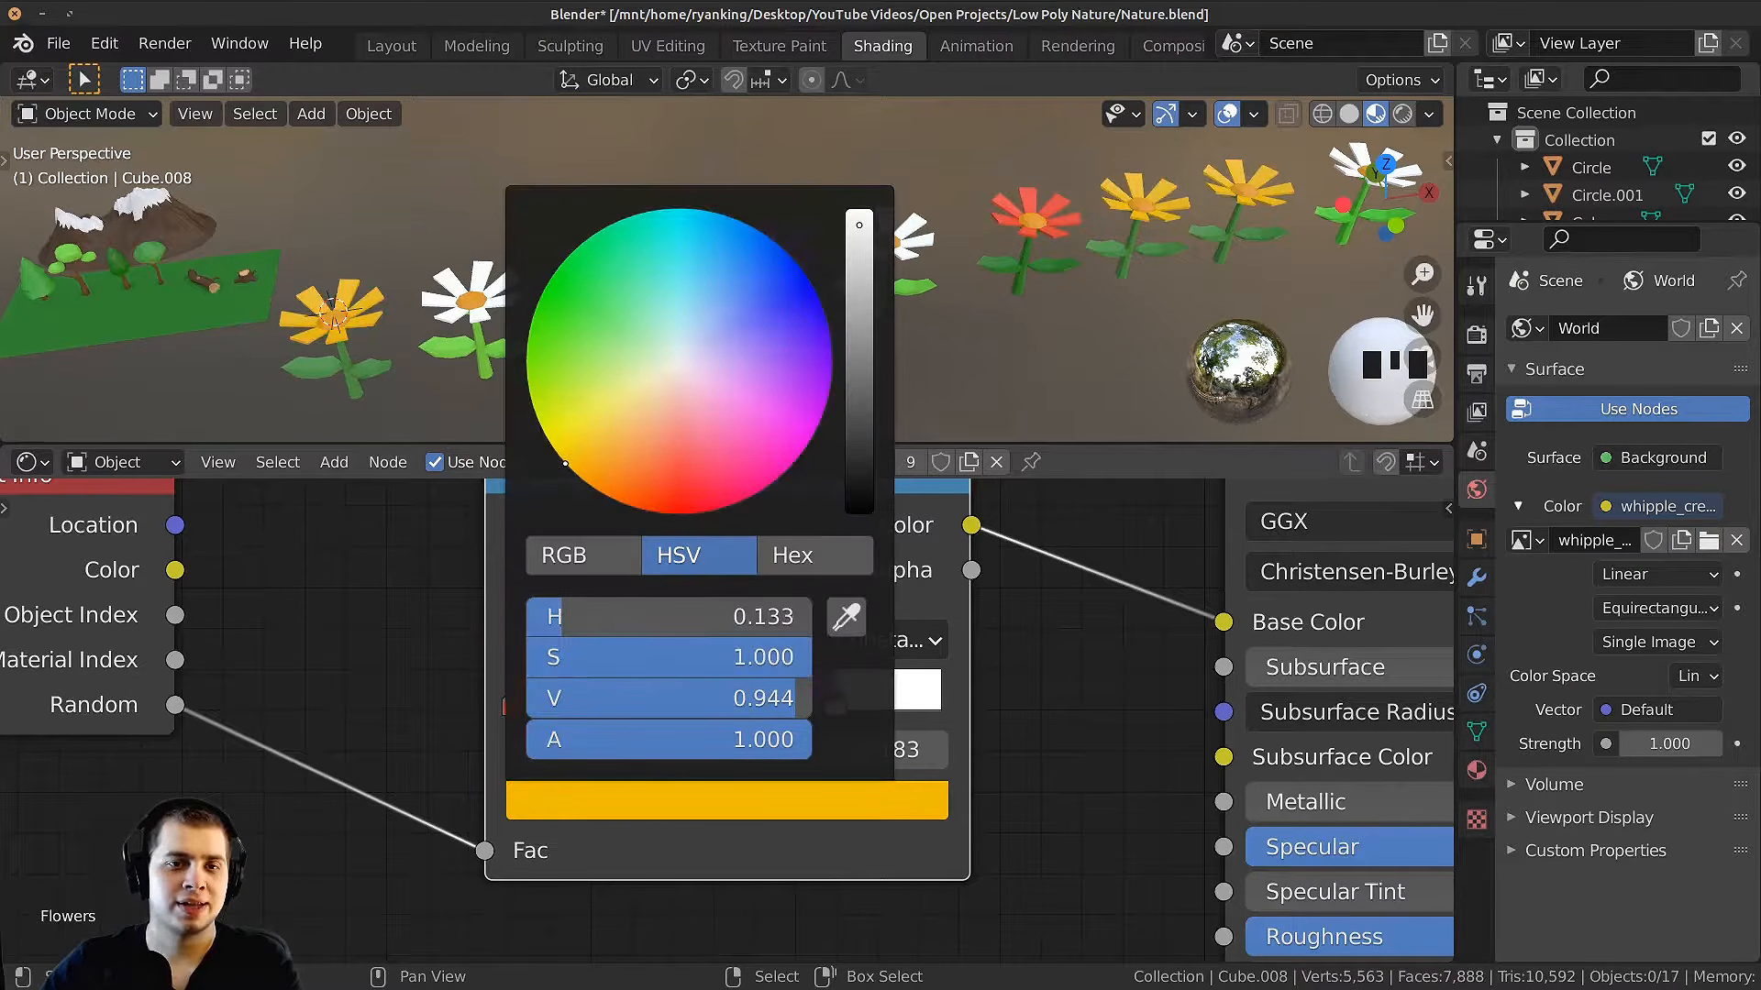
{"action": "left_click_drag", "start_coordinate": [566, 463], "coordinate": [557, 453]}
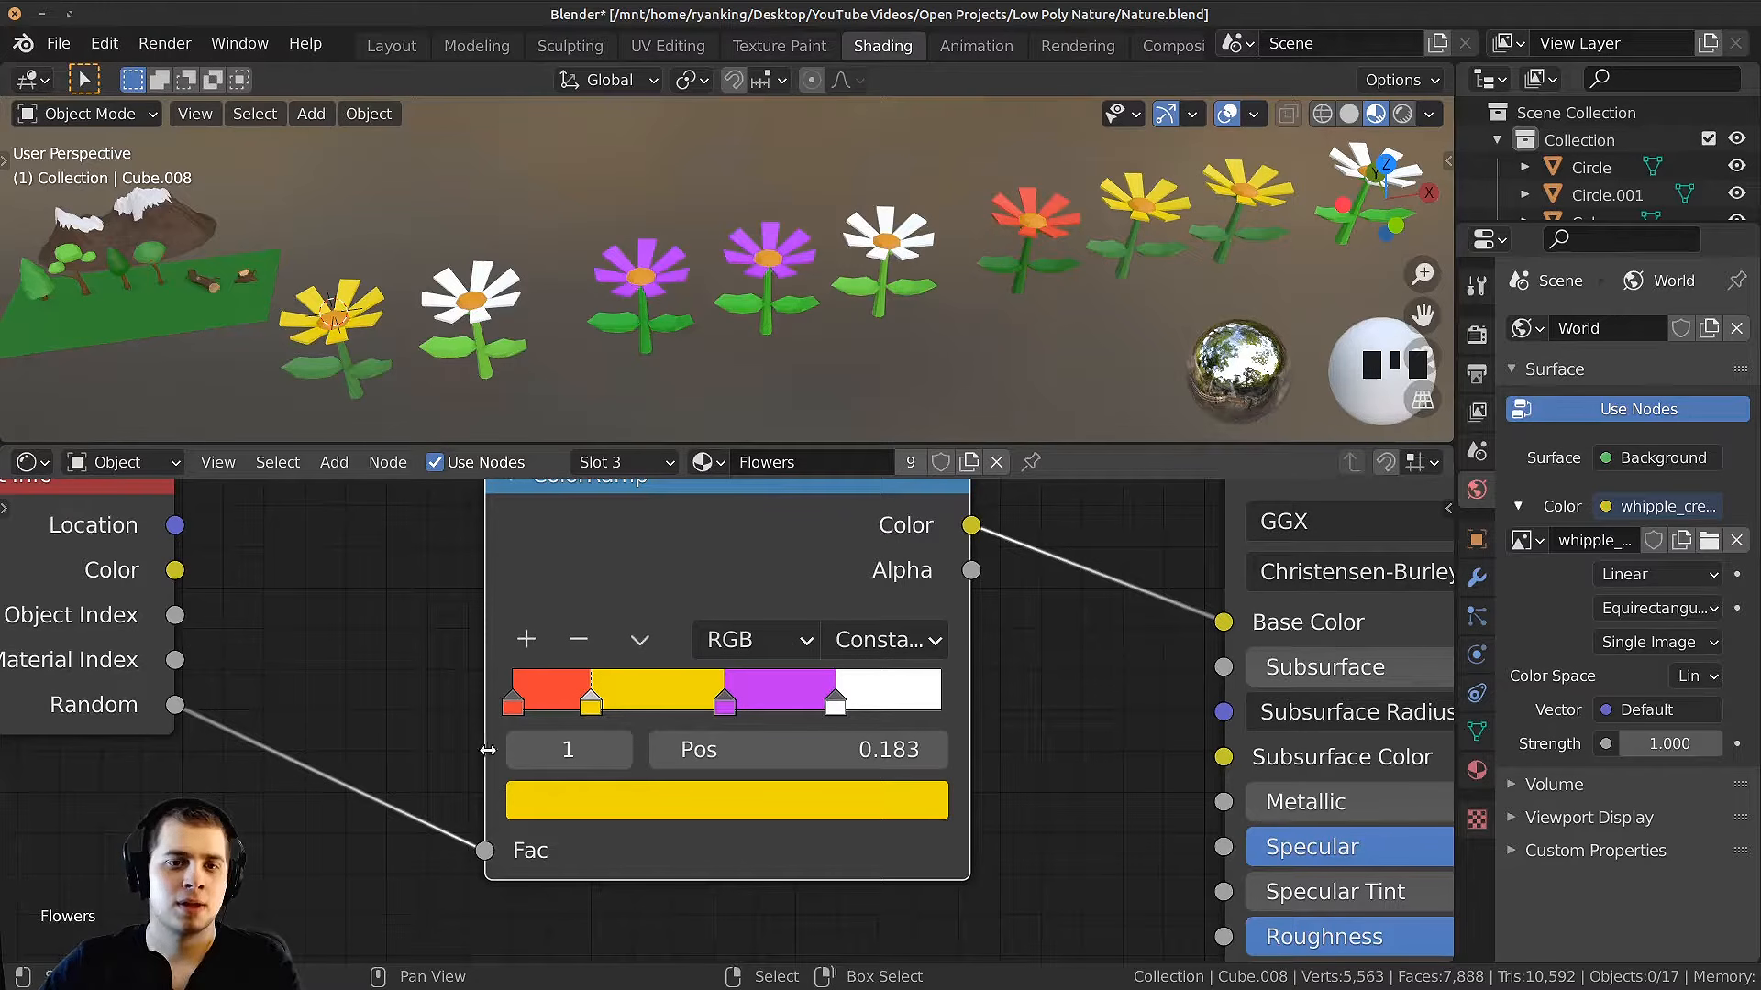
{"action": "left_click_drag", "start_coordinate": [730, 706], "coordinate": [678, 706]}
{"action": "left_click_drag", "start_coordinate": [835, 706], "coordinate": [844, 707]}
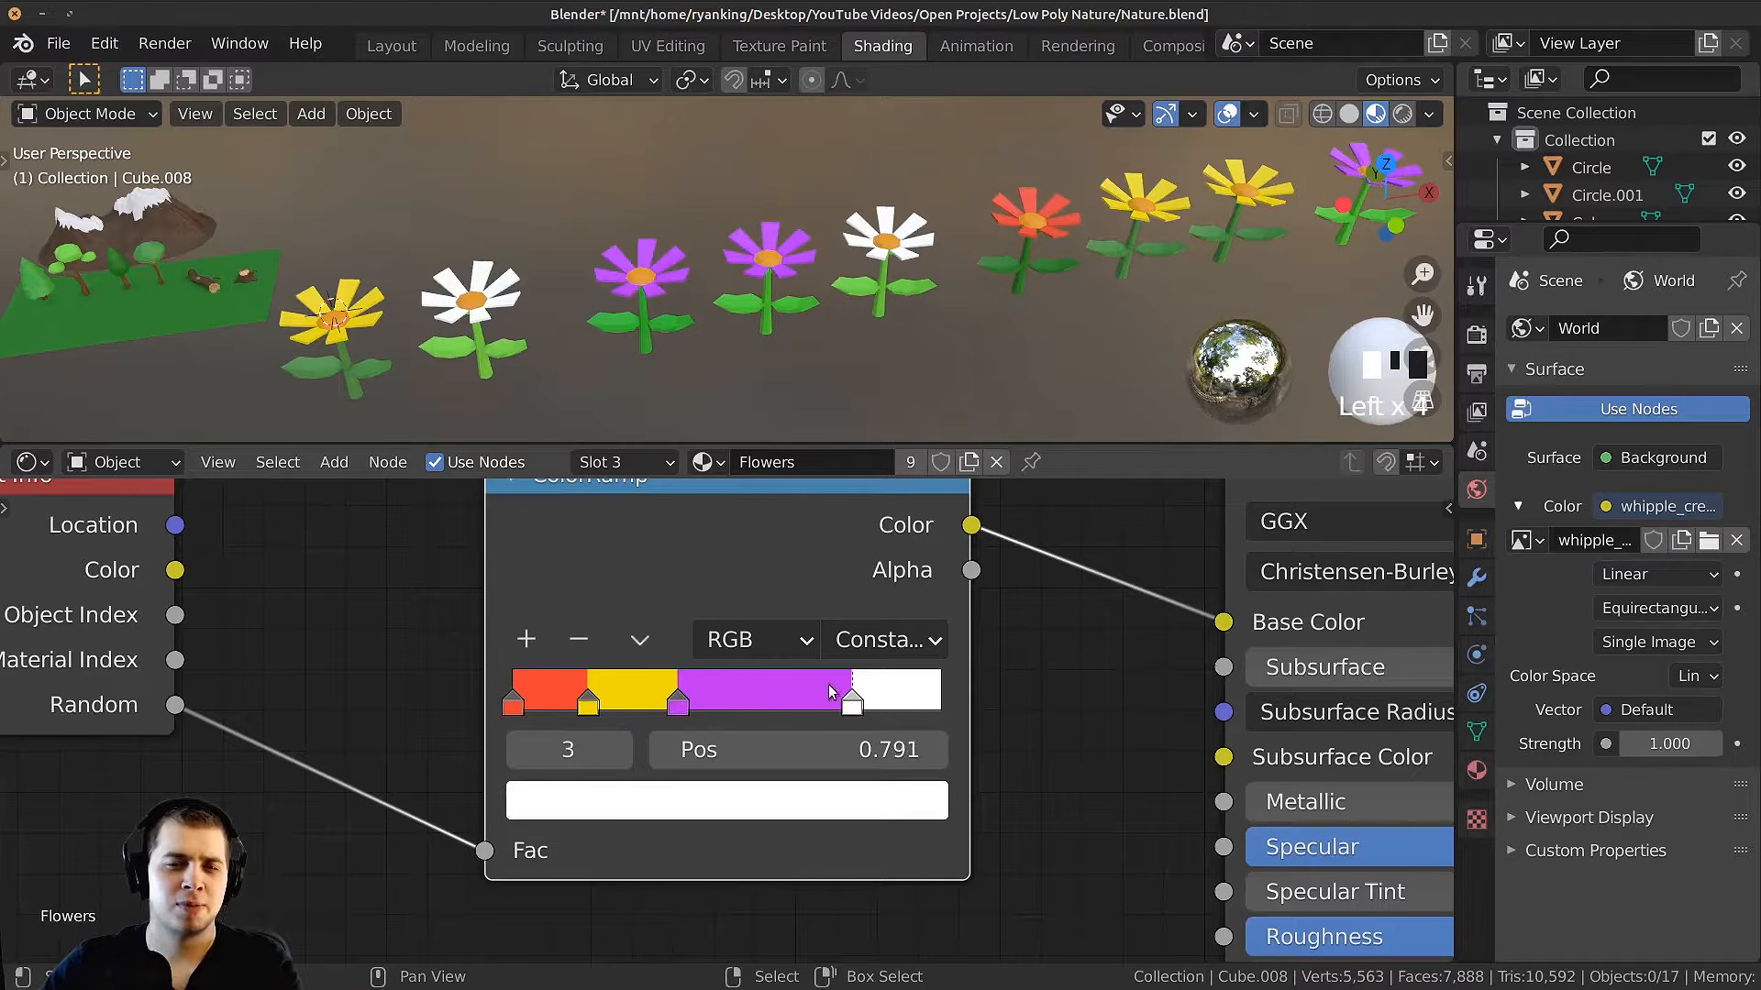
Step: Add a pink stop at 0.589 between purple and white, and shift the purple stop's hue to 0.772
{"action": "left_click", "coordinate": [526, 640]}
{"action": "left_click", "coordinate": [713, 801]}
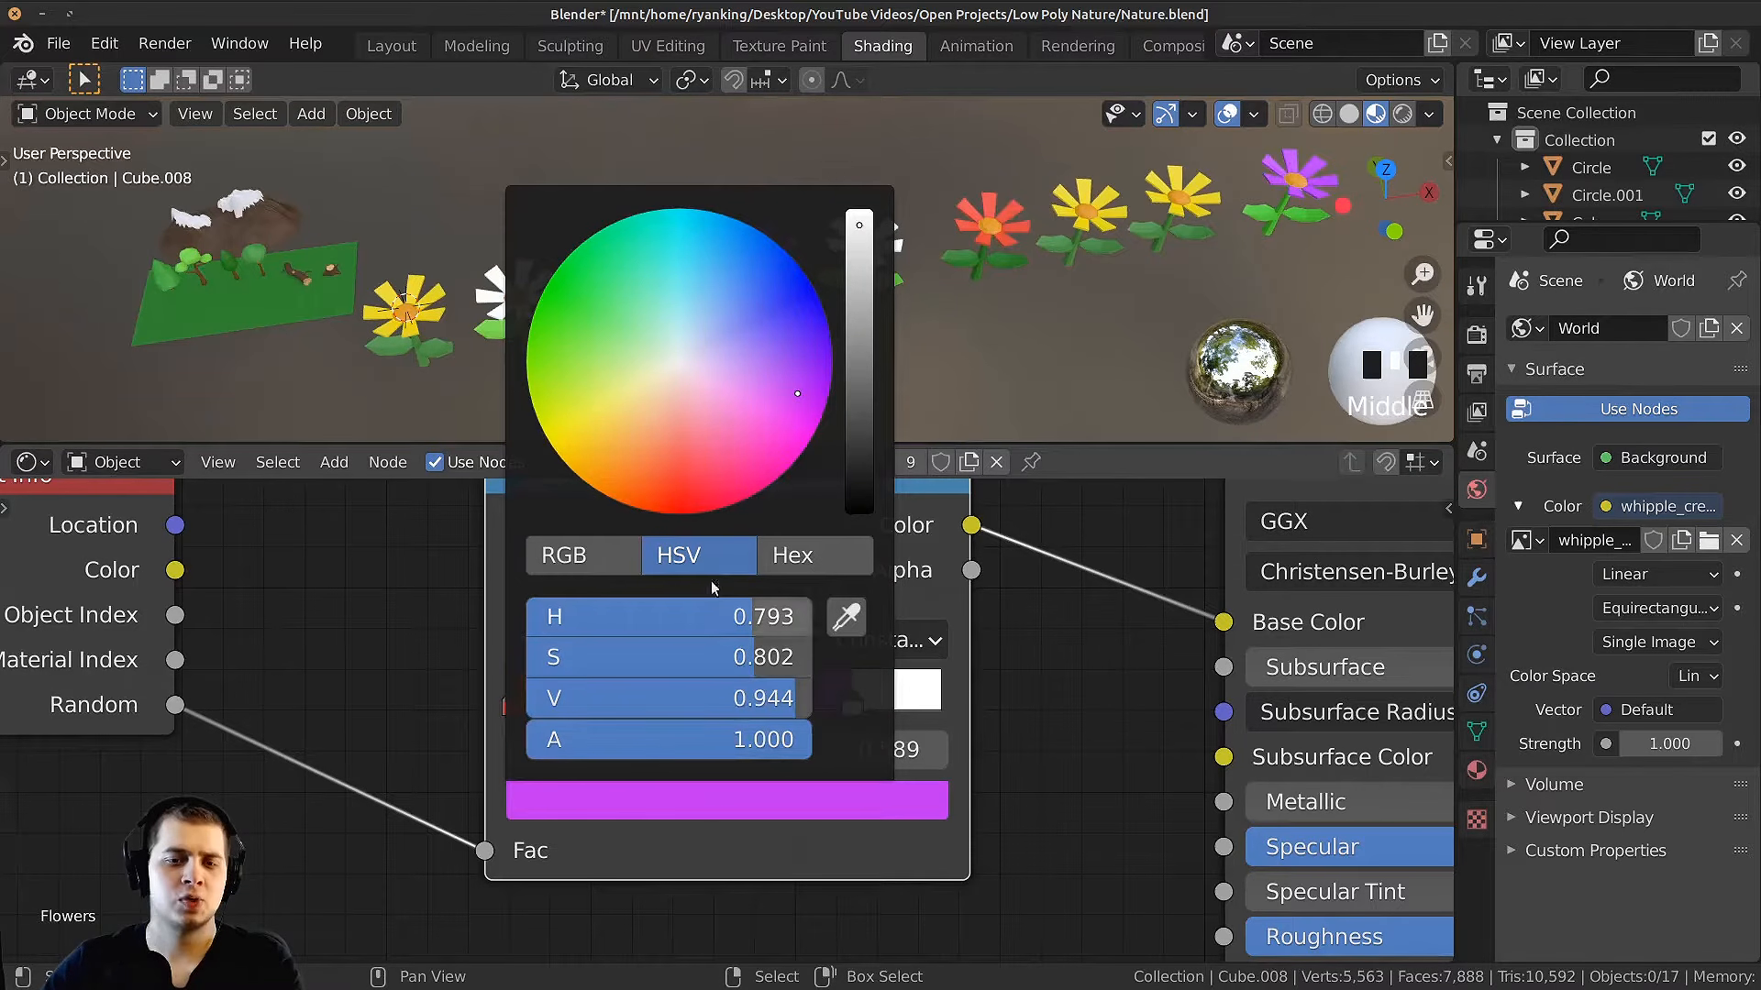
{"action": "left_click_drag", "start_coordinate": [797, 394], "coordinate": [743, 460]}
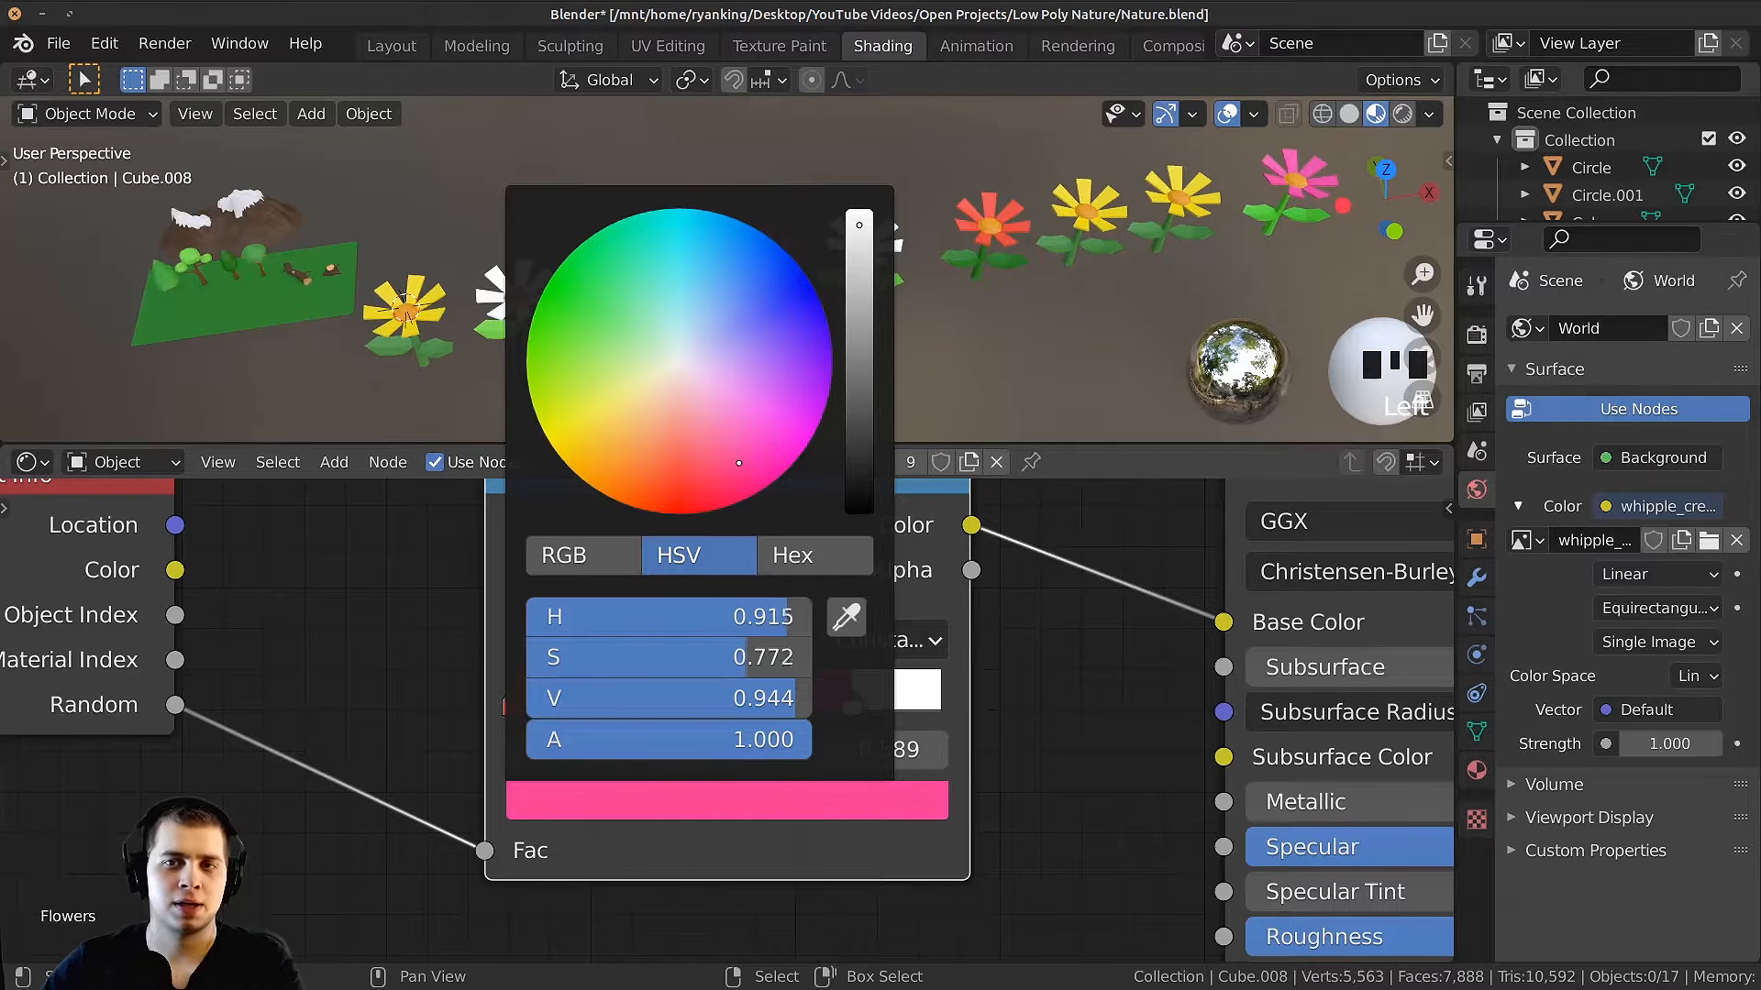
{"action": "scroll", "coordinate": [687, 710], "scroll_direction": "up", "scroll_amount": 1}
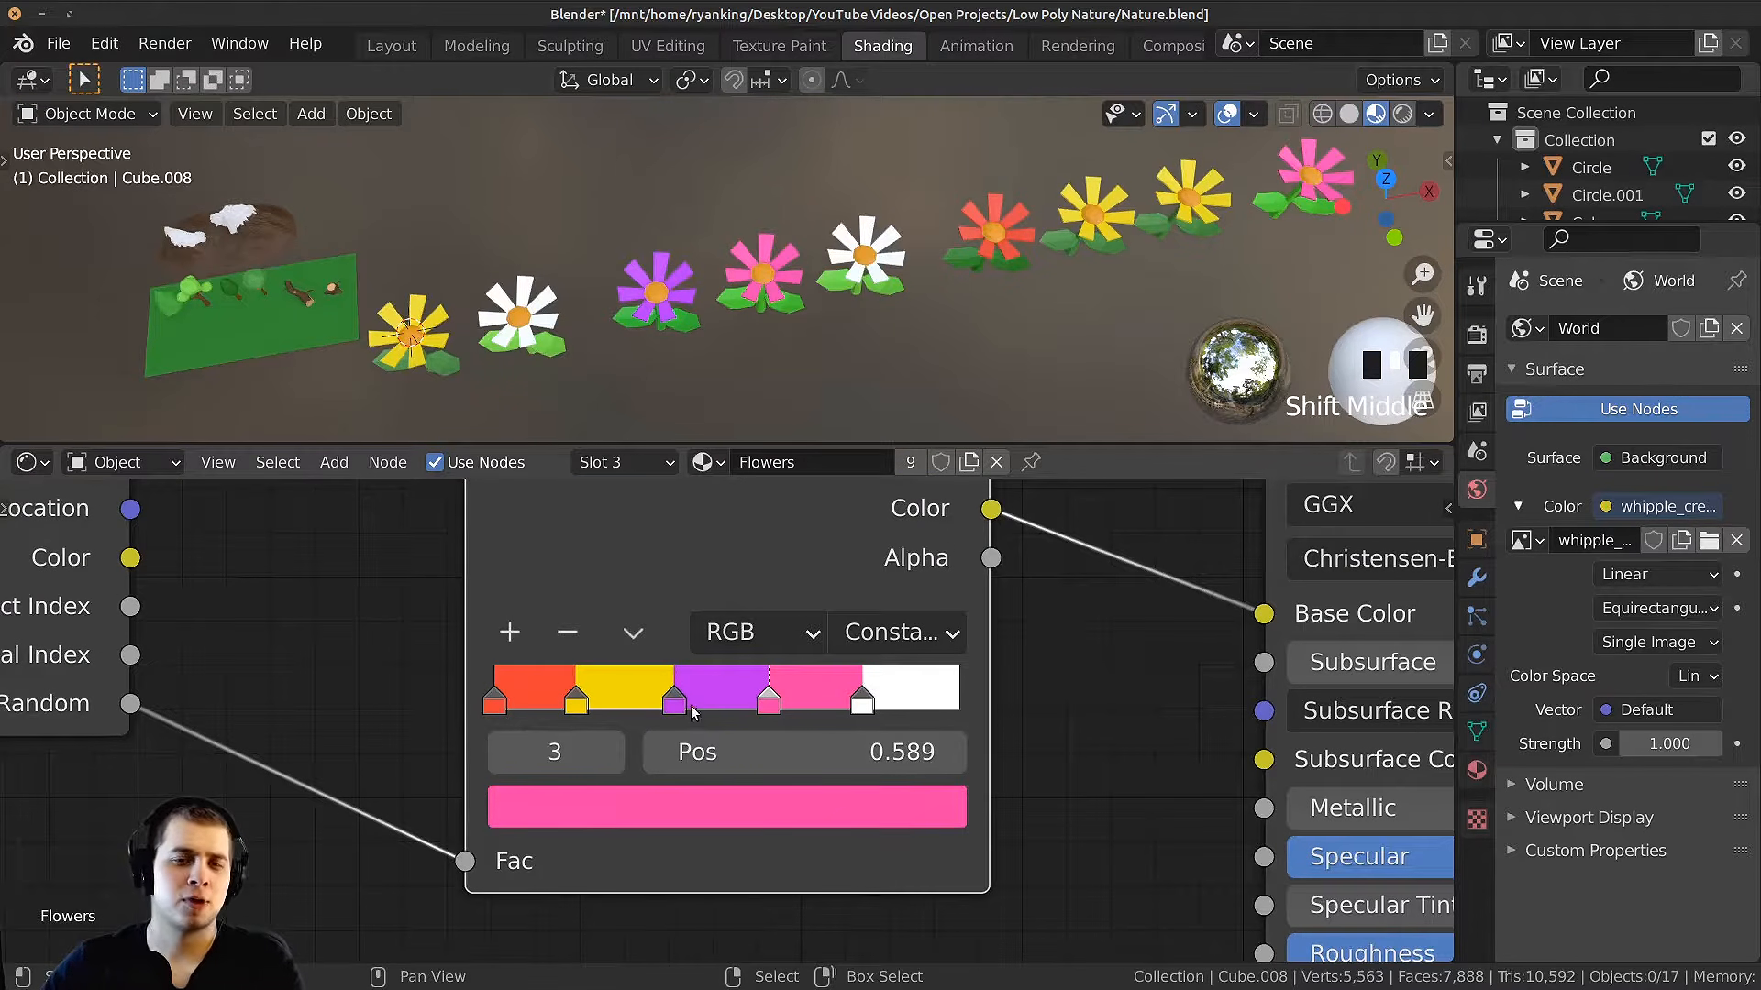
{"action": "left_click", "coordinate": [683, 704]}
{"action": "left_click", "coordinate": [699, 807]}
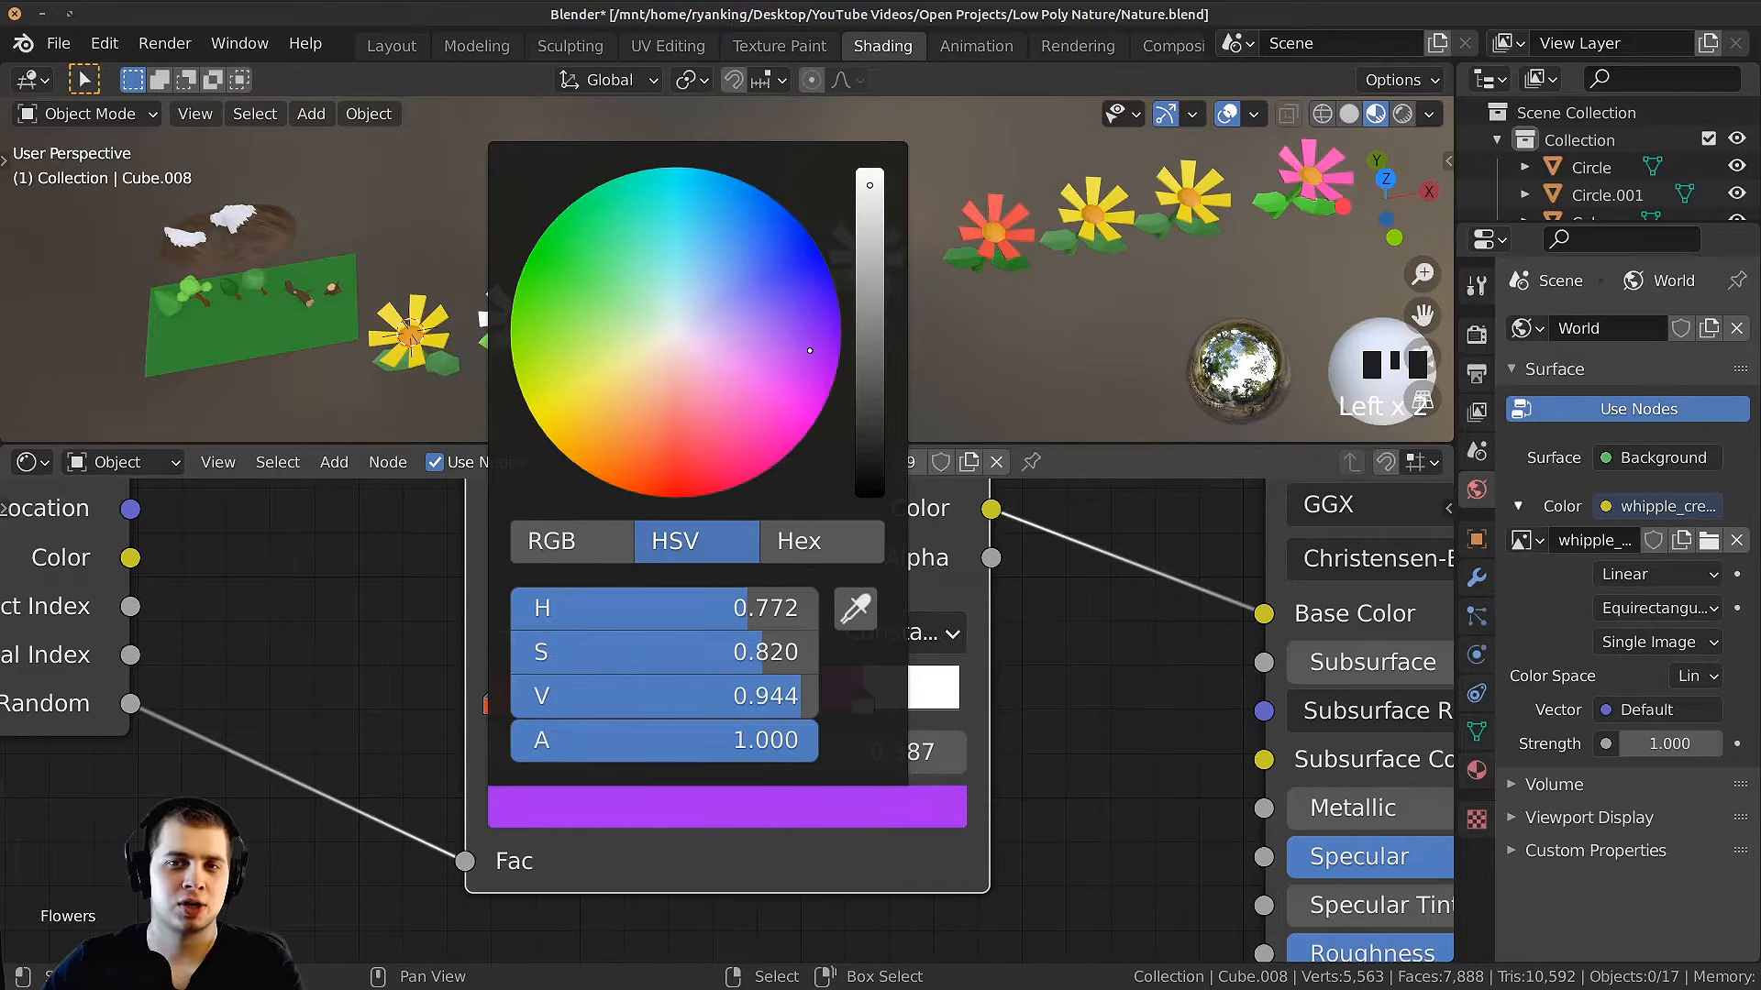
Step: Try to duplicate the eight copied flowers along the Y axis, and undo the attempt
{"action": "scroll", "coordinate": [617, 300], "scroll_direction": "down", "scroll_amount": 4}
{"action": "left_click_drag", "start_coordinate": [553, 230], "coordinate": [1162, 347]}
{"action": "middle_click_drag", "start_coordinate": [1041, 305], "coordinate": [745, 269]}
{"action": "key", "text": "shift+d"}
{"action": "key", "text": "y"}
{"action": "left_click", "coordinate": [1072, 301]}
{"action": "key", "text": "ctrl+z"}
{"action": "key", "text": "ctrl+z"}
{"action": "key", "text": "ctrl+z"}
{"action": "key", "text": "ctrl+z"}
Step: Delete the eight copied flowers, keeping only the original one
{"action": "scroll", "coordinate": [921, 183], "scroll_direction": "up", "scroll_amount": 7}
{"action": "key", "text": "x"}
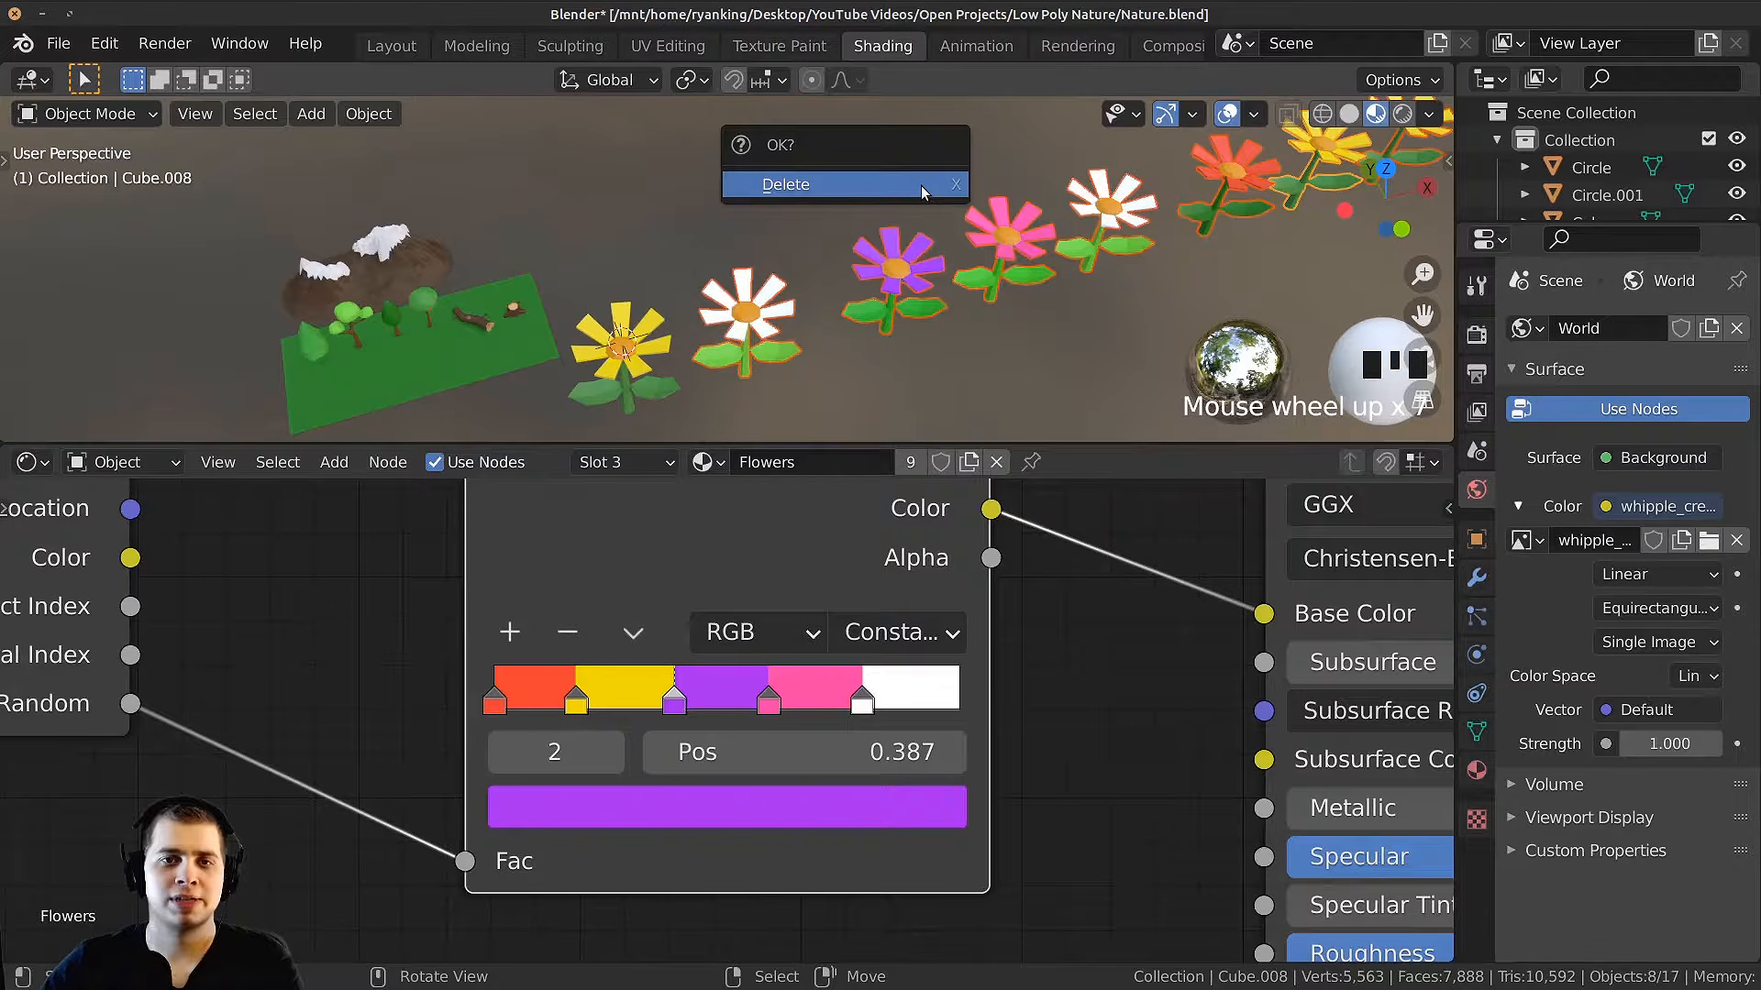
{"action": "left_click", "coordinate": [885, 188]}
Step: Select the remaining original flower and scale it down
{"action": "middle_click_drag", "start_coordinate": [885, 188], "coordinate": [629, 326], "text": "shift"}
{"action": "scroll", "coordinate": [819, 229], "scroll_direction": "up", "scroll_amount": 5}
{"action": "right_click", "coordinate": [784, 226]}
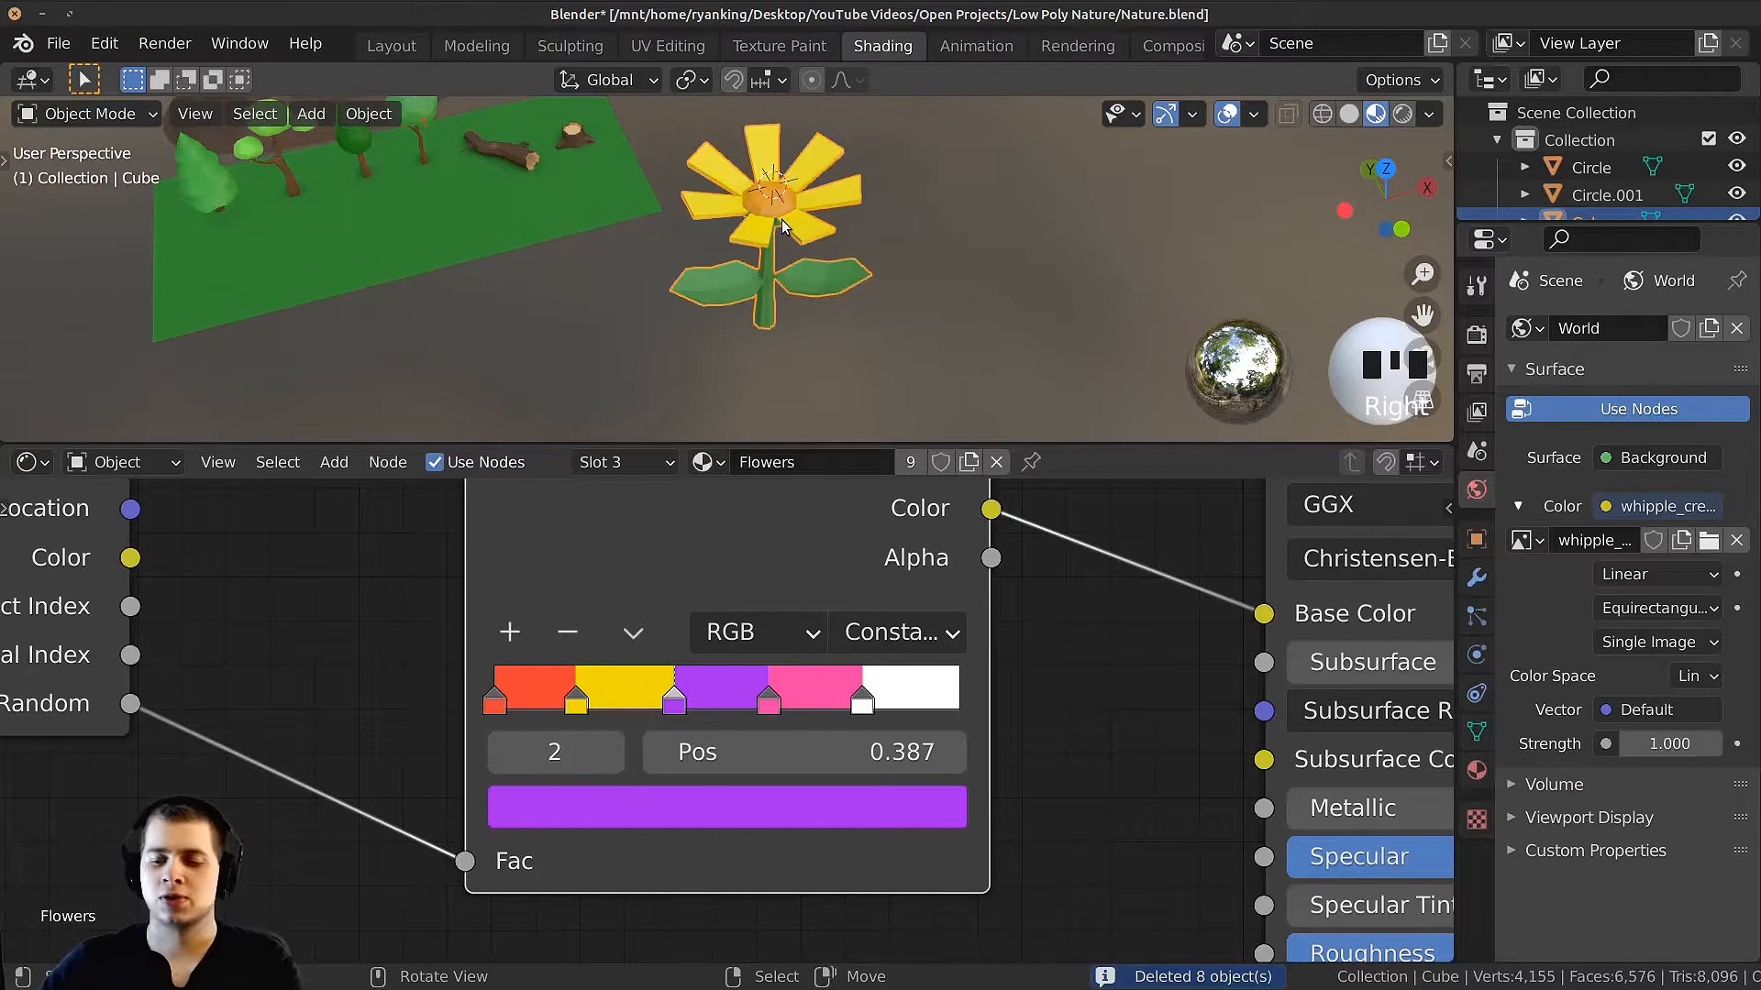
{"action": "scroll", "coordinate": [910, 195], "scroll_direction": "up", "scroll_amount": 3}
{"action": "key", "text": "s"}
{"action": "left_click", "coordinate": [793, 212]}
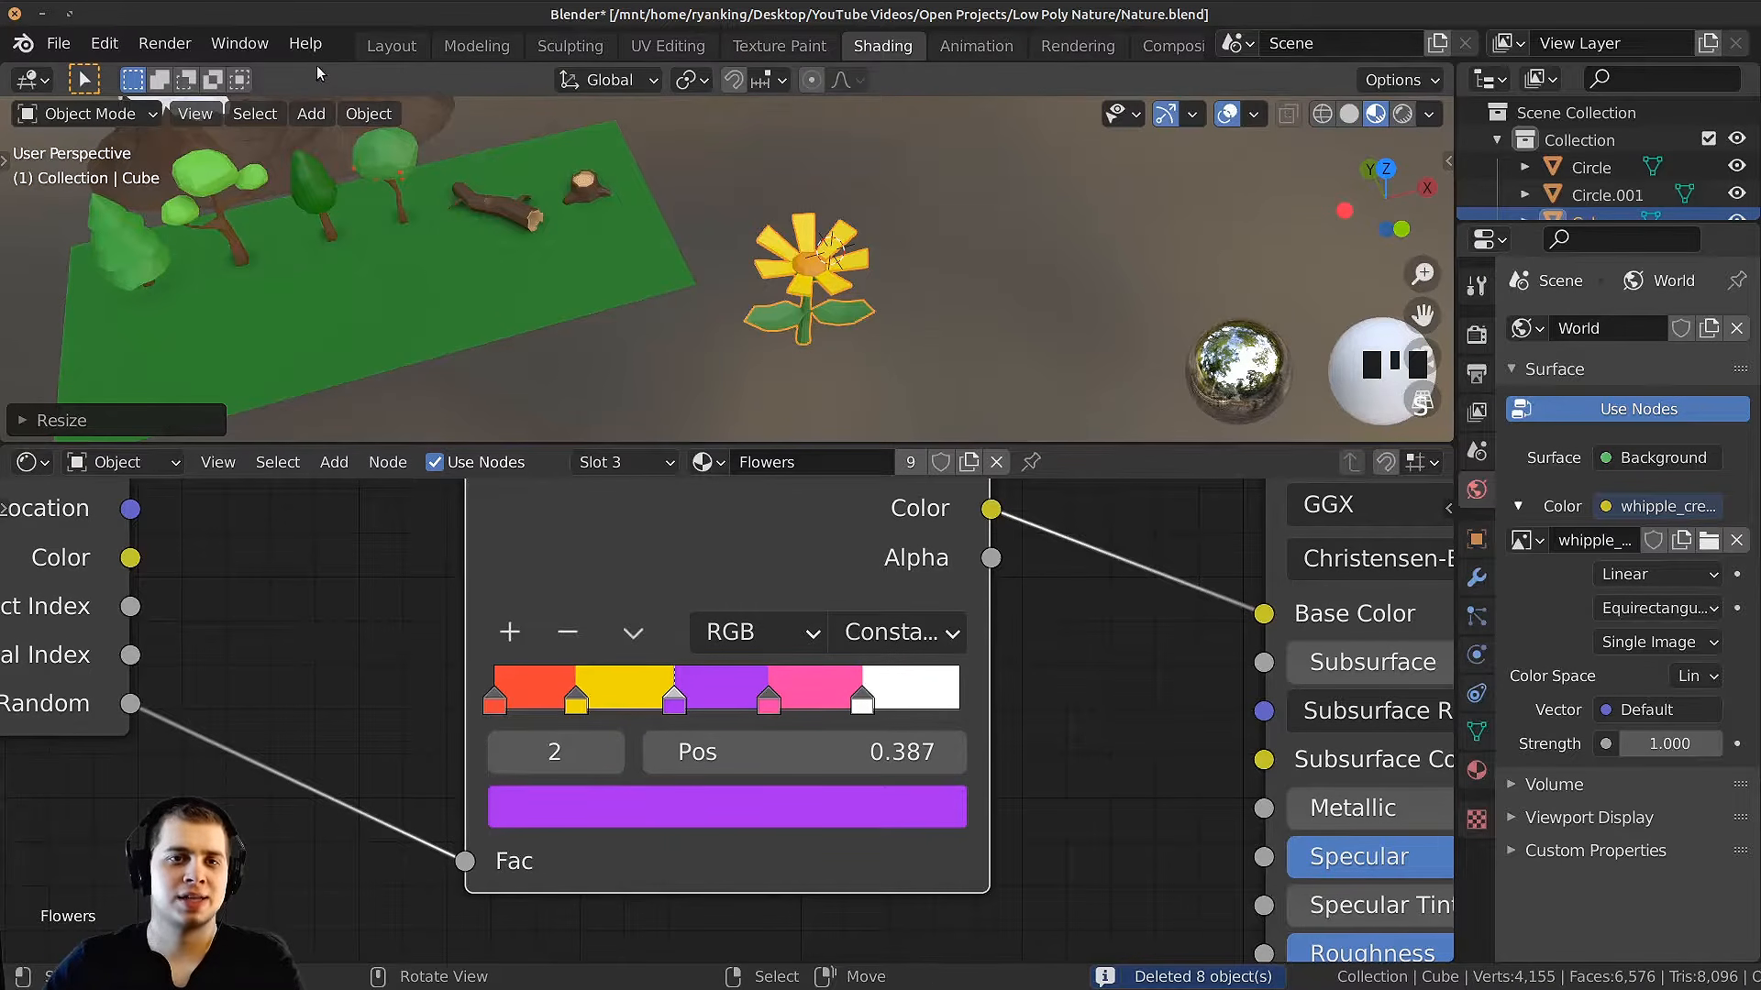
Step: Switch to the Layout workspace and scale the flower down further relative to the trees and stump
{"action": "left_click", "coordinate": [392, 46]}
{"action": "middle_click_drag", "start_coordinate": [734, 507], "coordinate": [929, 429], "text": "shift"}
{"action": "scroll", "coordinate": [1252, 415], "scroll_direction": "up", "scroll_amount": 2}
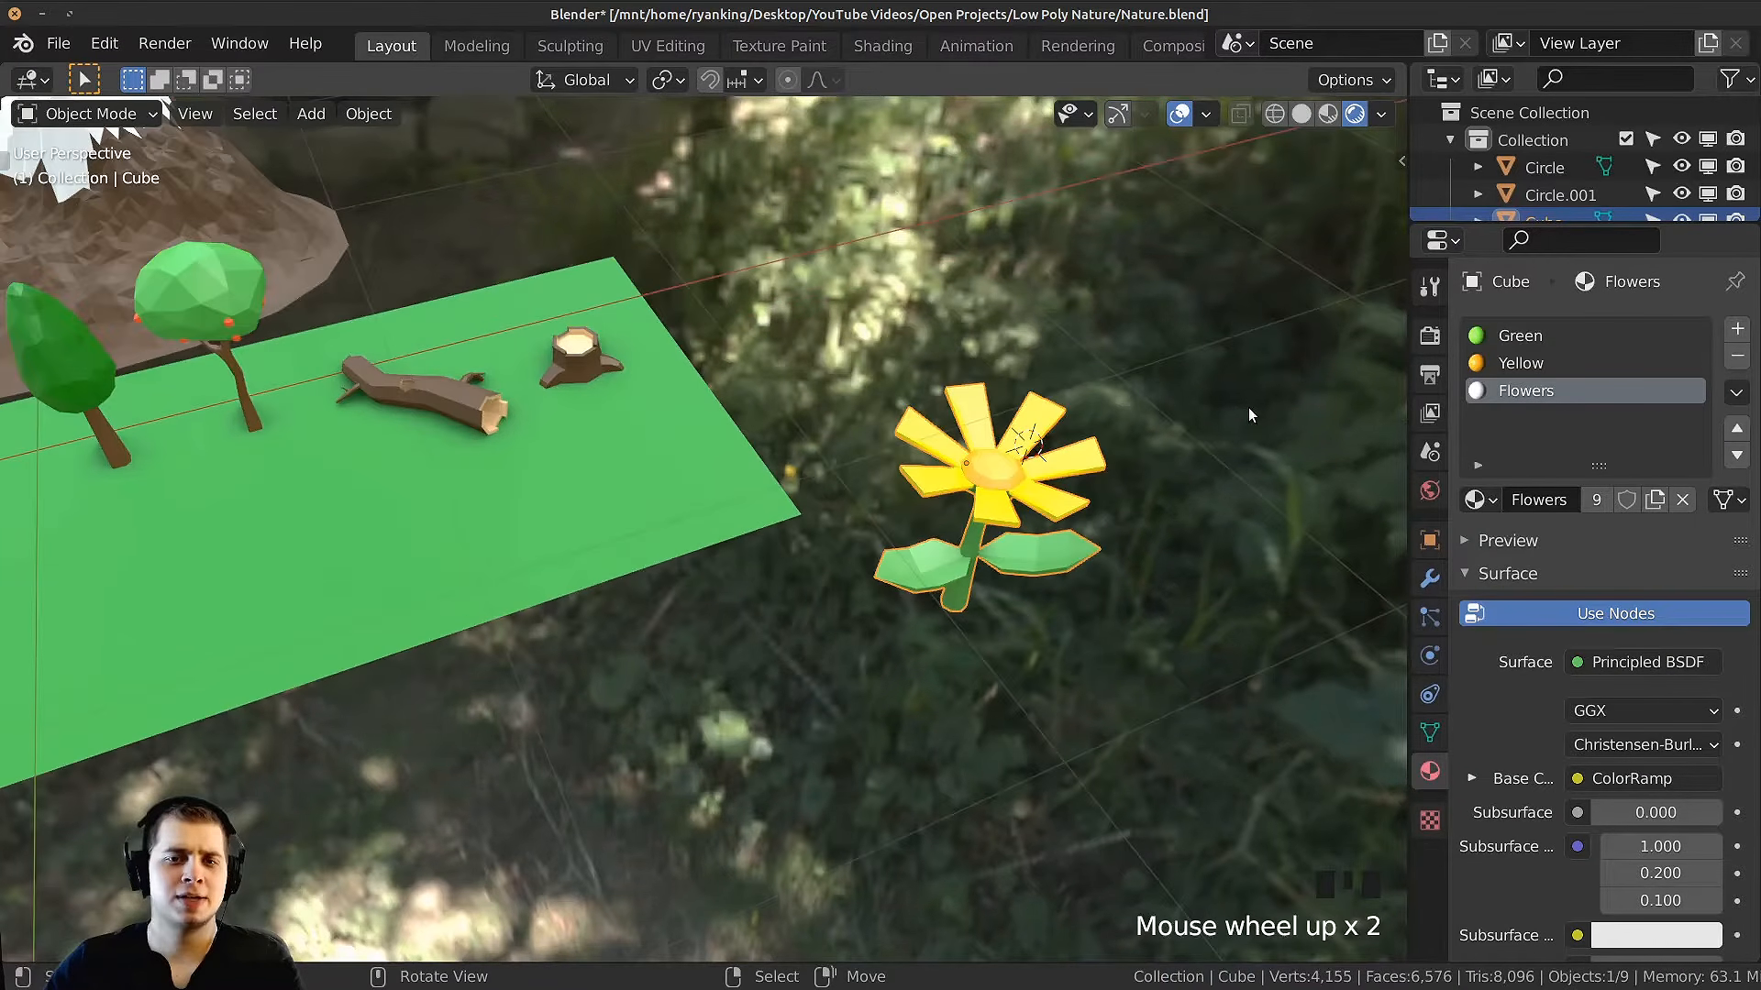
{"action": "key", "text": "s"}
{"action": "left_click", "coordinate": [1064, 443]}
Step: Move the flower onto the green ground in front of the tree stump, with its stem base slightly sunk in
{"action": "middle_click_drag", "start_coordinate": [1057, 447], "coordinate": [1111, 431]}
{"action": "key", "text": "g"}
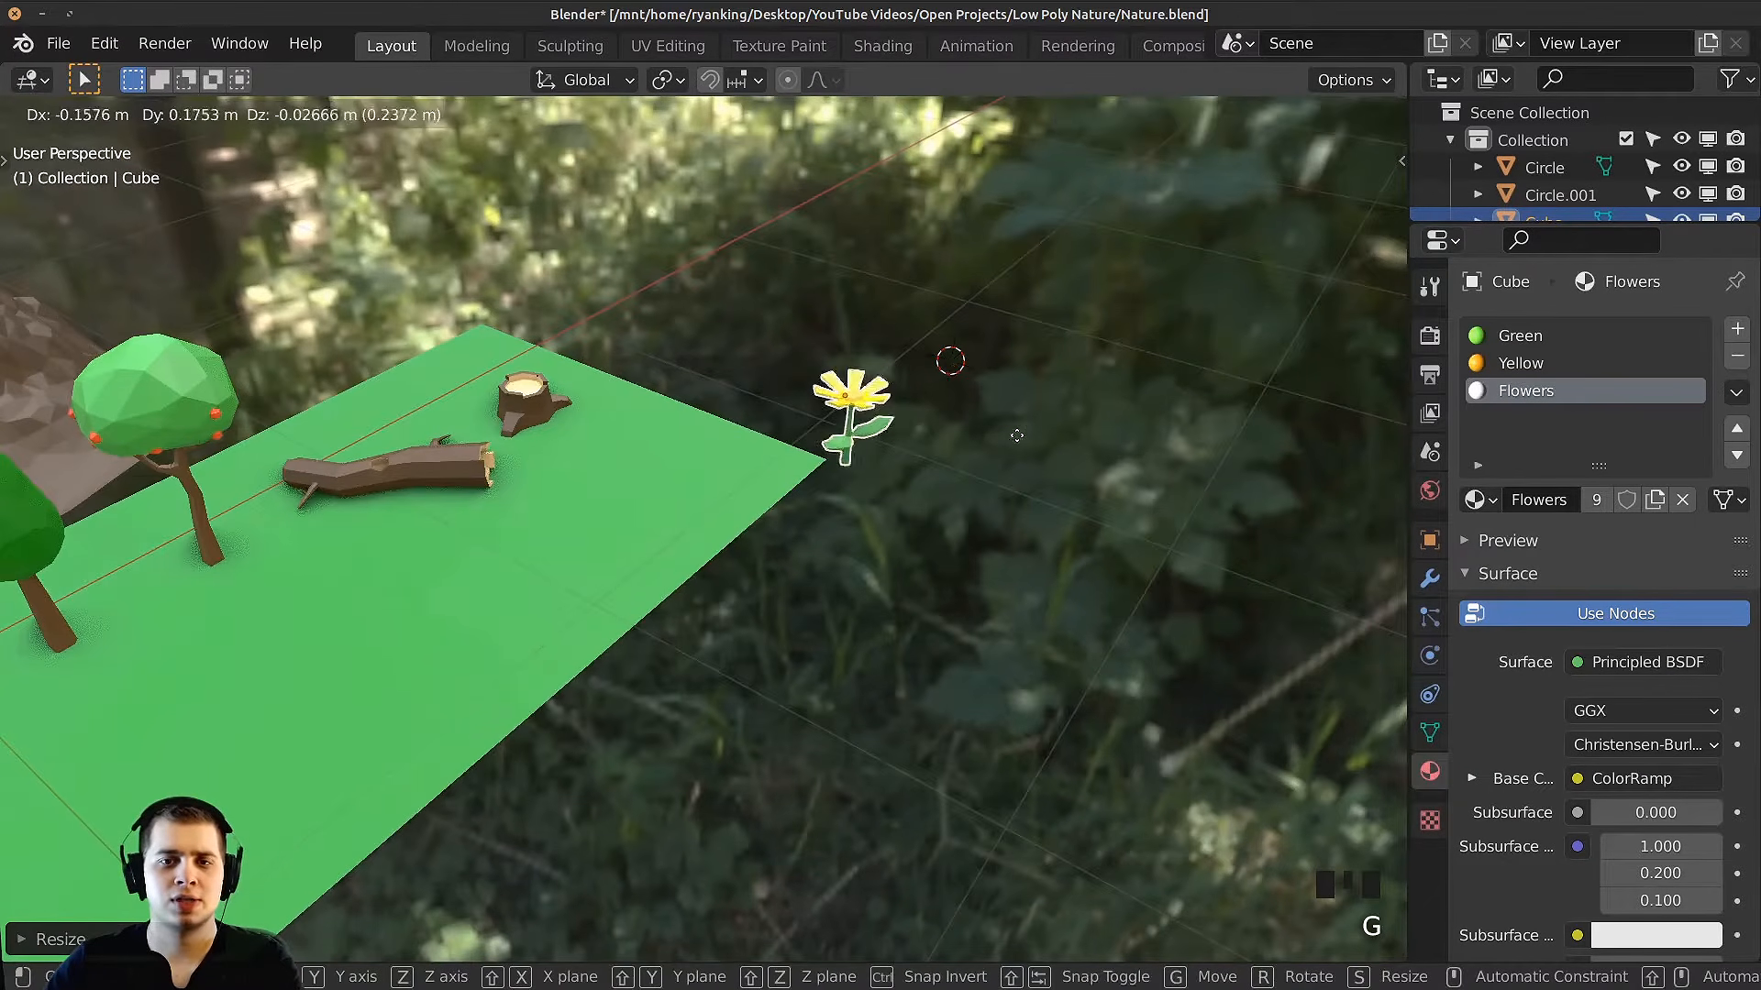
{"action": "left_click", "coordinate": [925, 439]}
{"action": "middle_click_drag", "start_coordinate": [917, 434], "coordinate": [807, 362]}
{"action": "scroll", "coordinate": [825, 366], "scroll_direction": "up", "scroll_amount": 3}
{"action": "key", "text": "g"}
{"action": "left_click", "coordinate": [1081, 433]}
{"action": "middle_click_drag", "start_coordinate": [1027, 420], "coordinate": [697, 411]}
{"action": "key", "text": "g"}
{"action": "left_click", "coordinate": [887, 369]}
Step: In Edit Mode, select the flower head with the upper stem, then move and tilt it to bend the stem
{"action": "scroll", "coordinate": [693, 412], "scroll_direction": "up", "scroll_amount": 2}
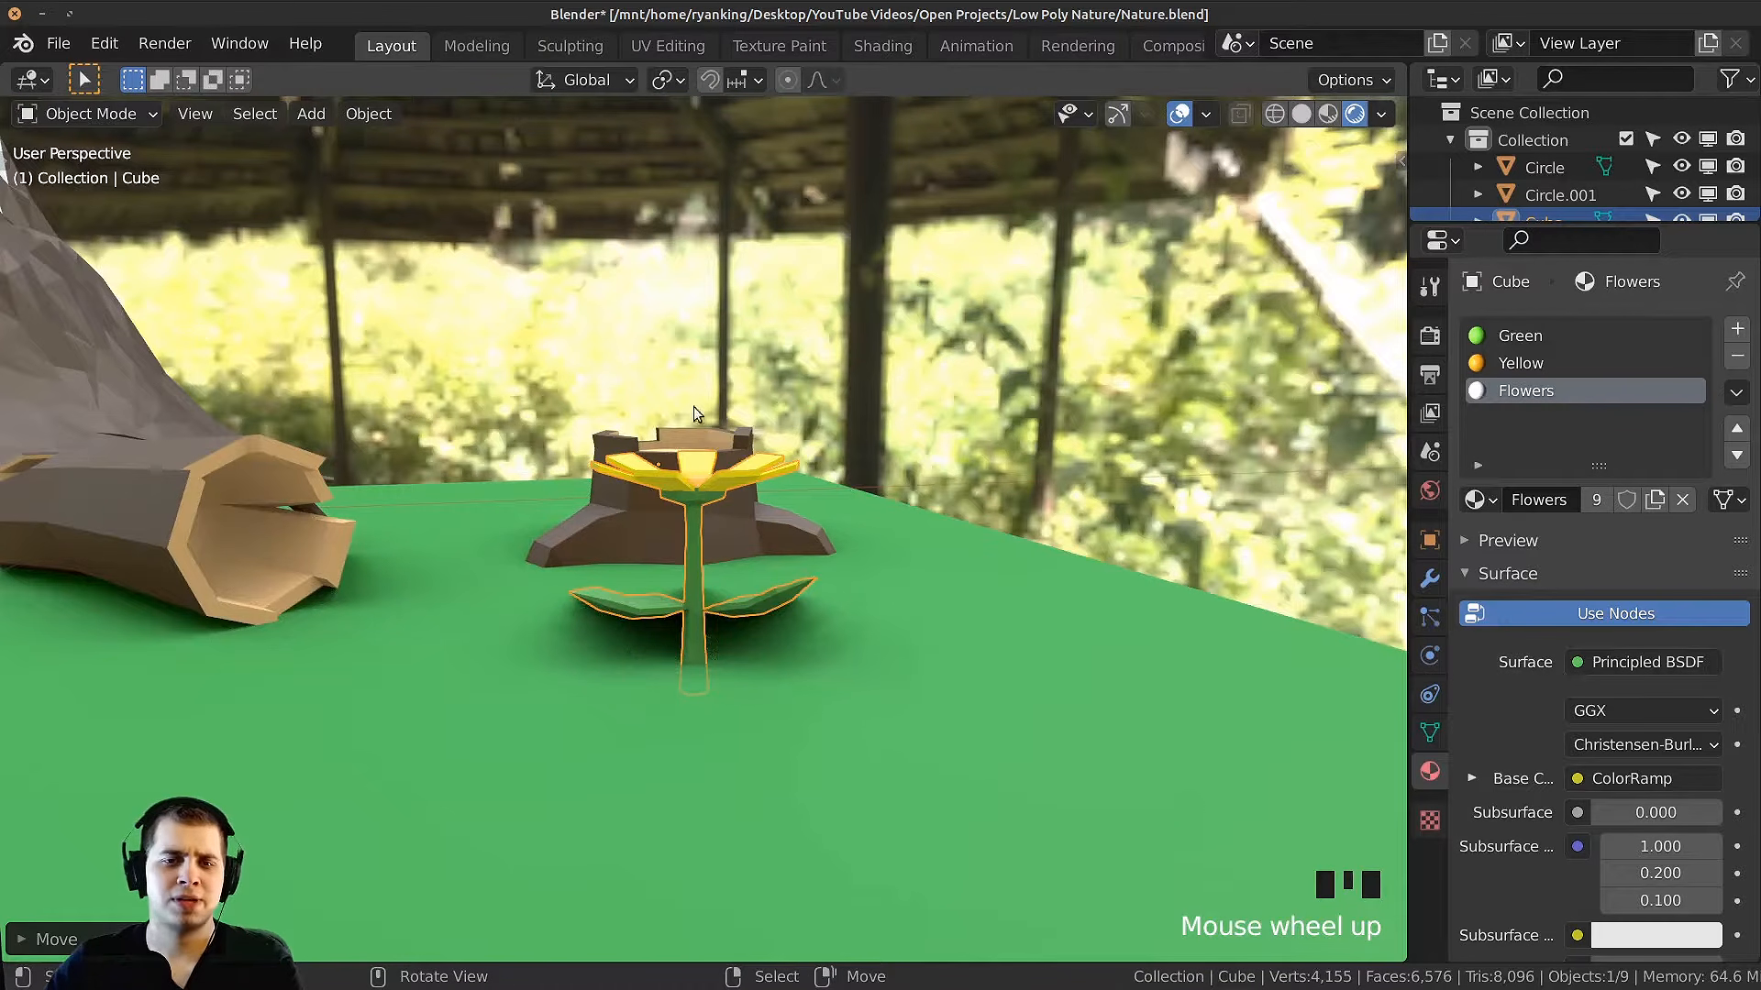
{"action": "scroll", "coordinate": [773, 502], "scroll_direction": "up", "scroll_amount": 1}
{"action": "middle_click_drag", "start_coordinate": [773, 502], "coordinate": [785, 404]}
{"action": "key", "text": "Tab"}
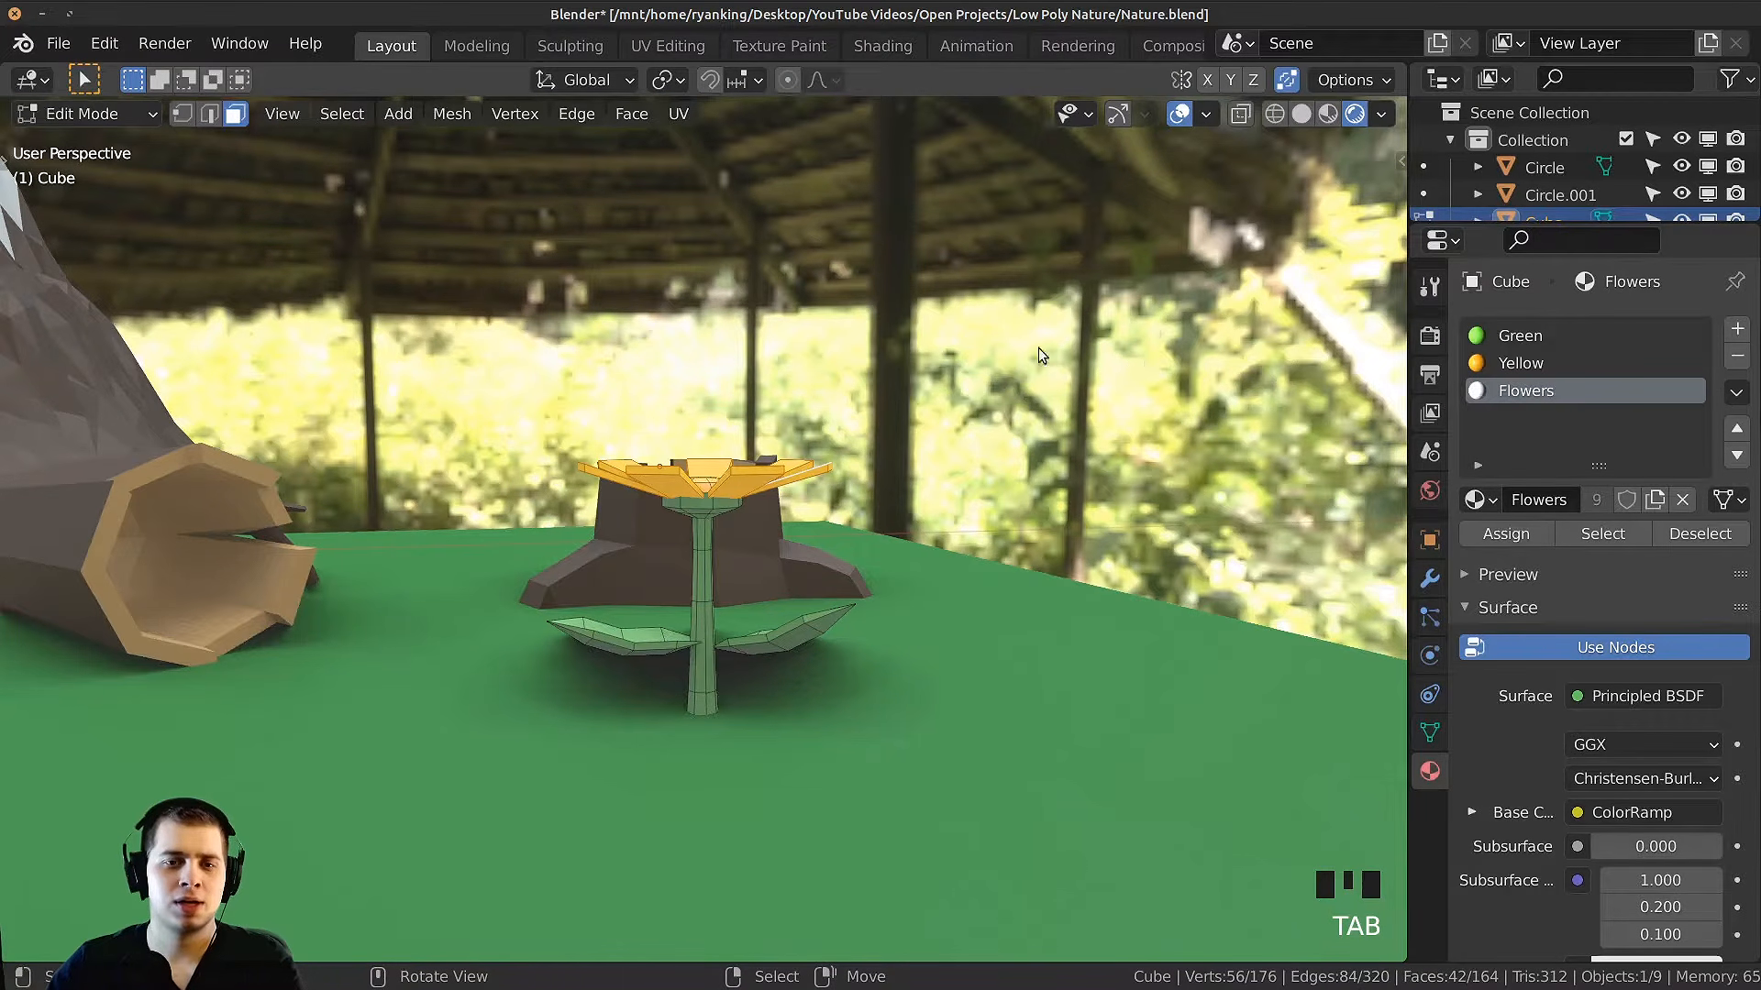
{"action": "key", "text": "z"}
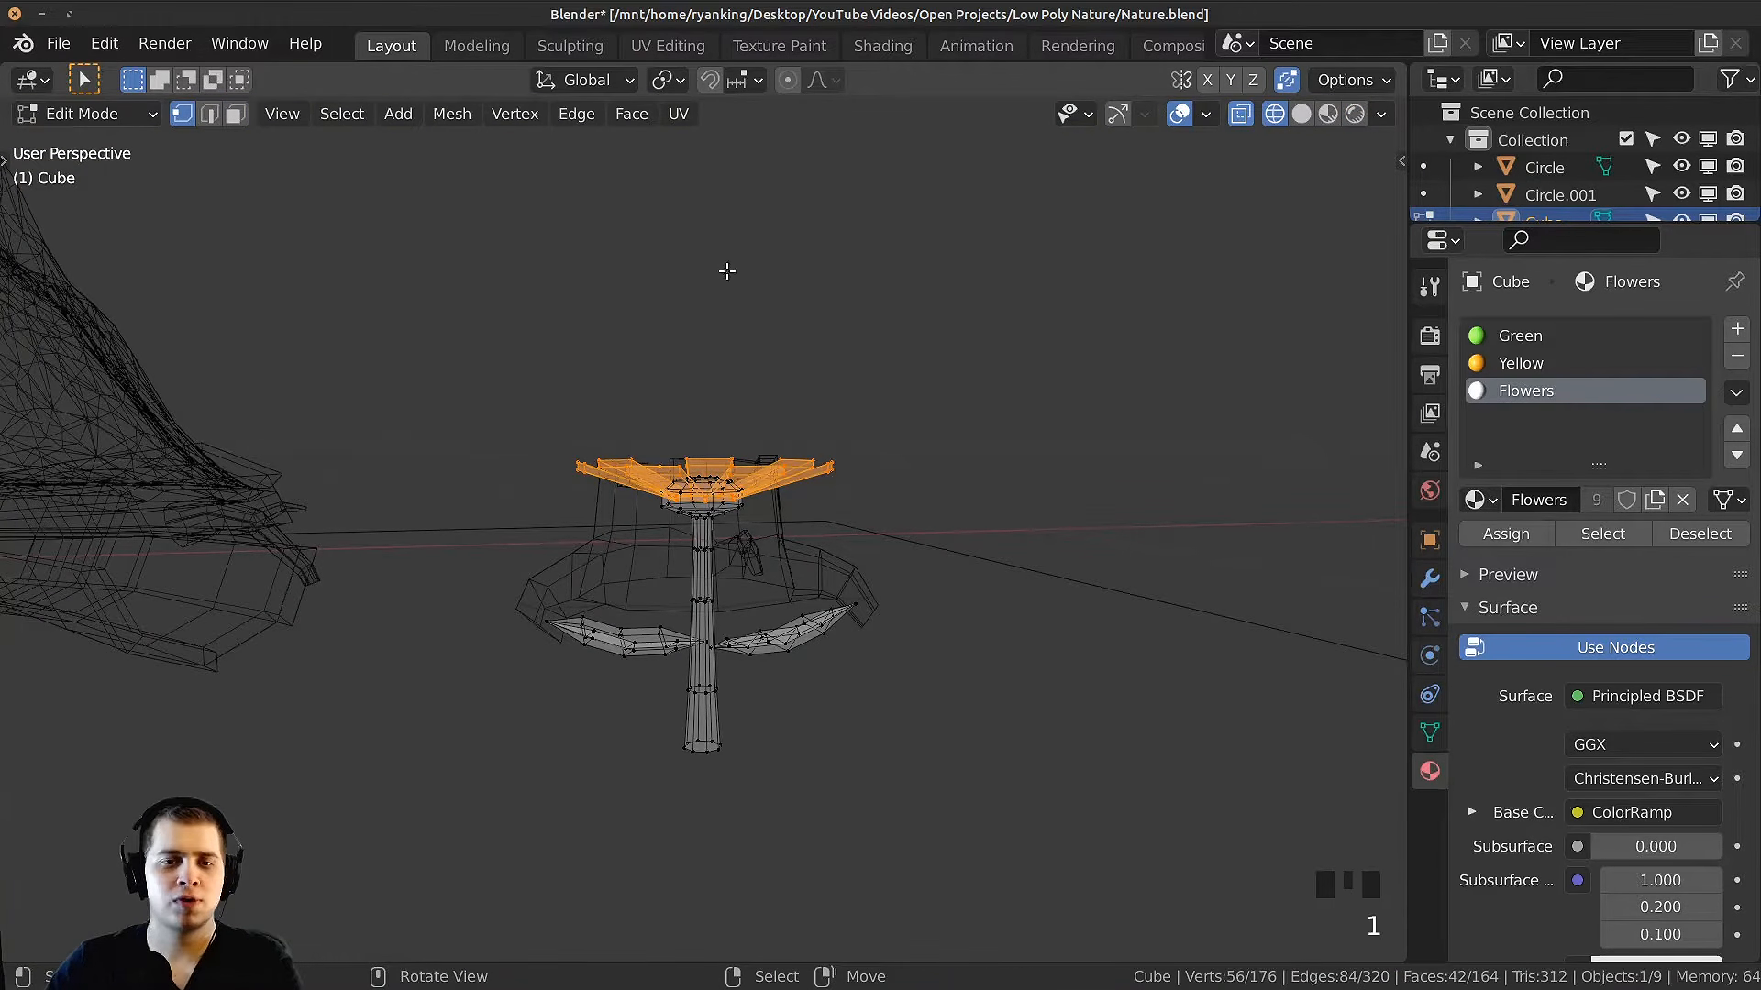
{"action": "key", "text": "b"}
{"action": "left_click_drag", "start_coordinate": [357, 209], "coordinate": [916, 567]}
{"action": "key", "text": "g"}
{"action": "left_click", "coordinate": [883, 468]}
{"action": "key", "text": "r"}
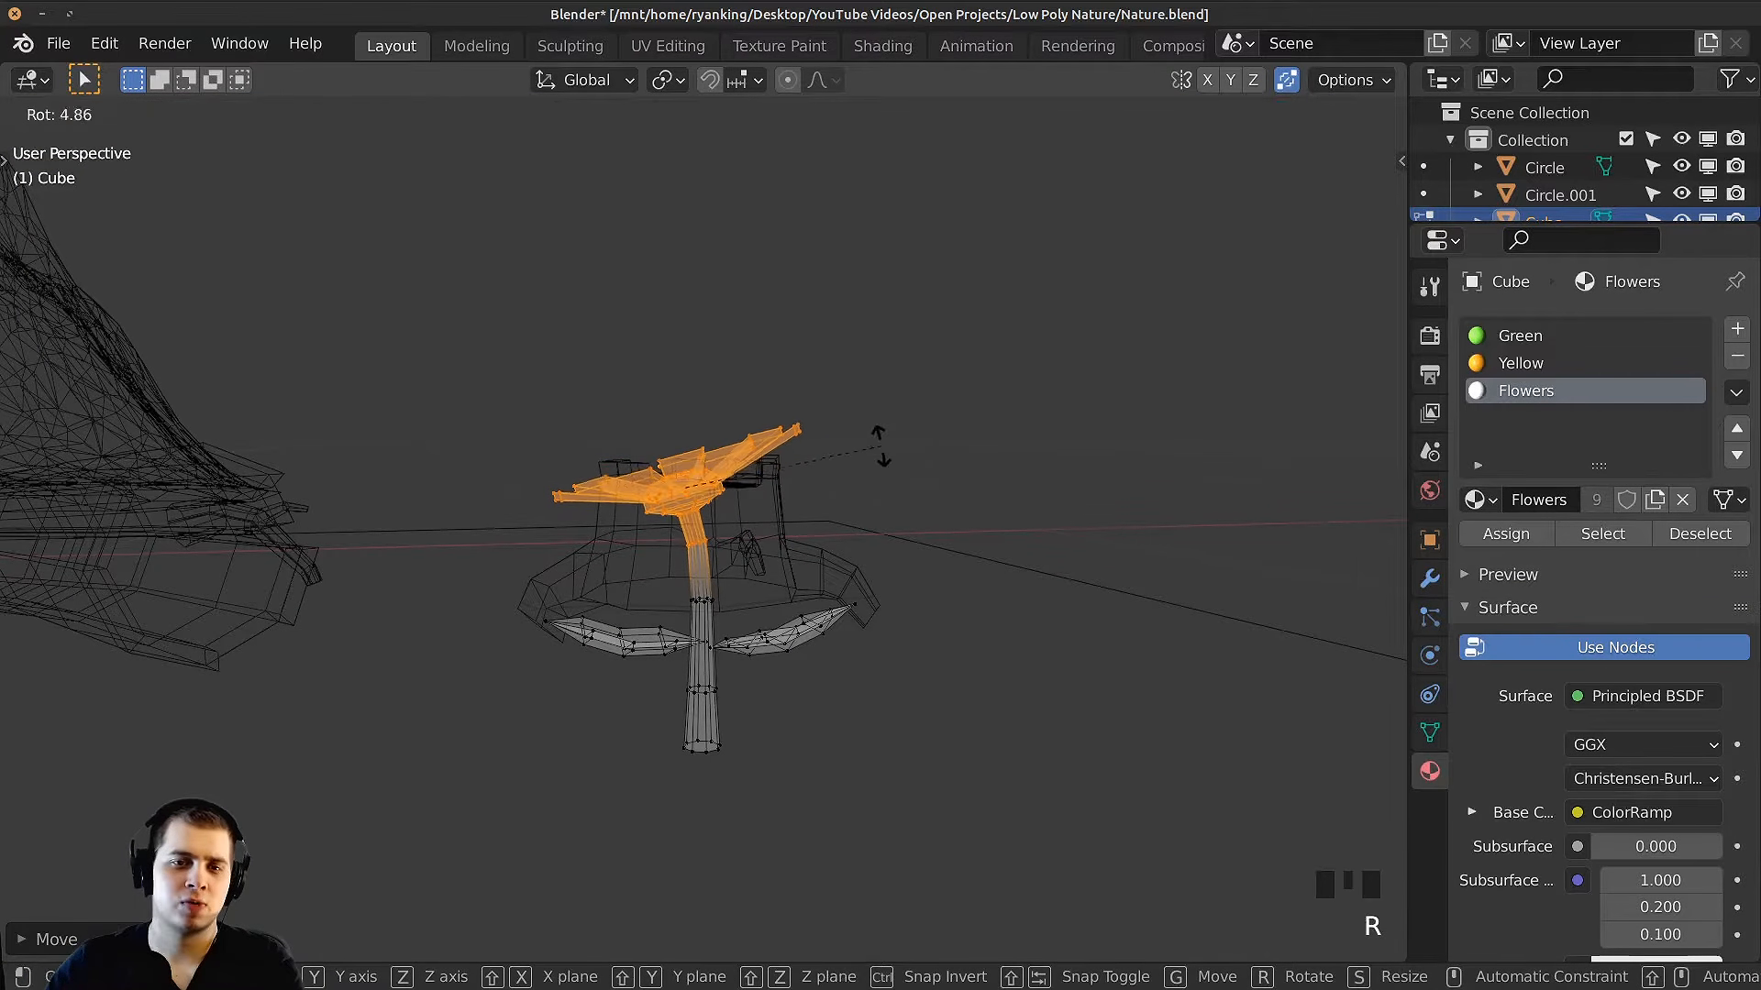
{"action": "left_click", "coordinate": [878, 449]}
{"action": "key", "text": "g"}
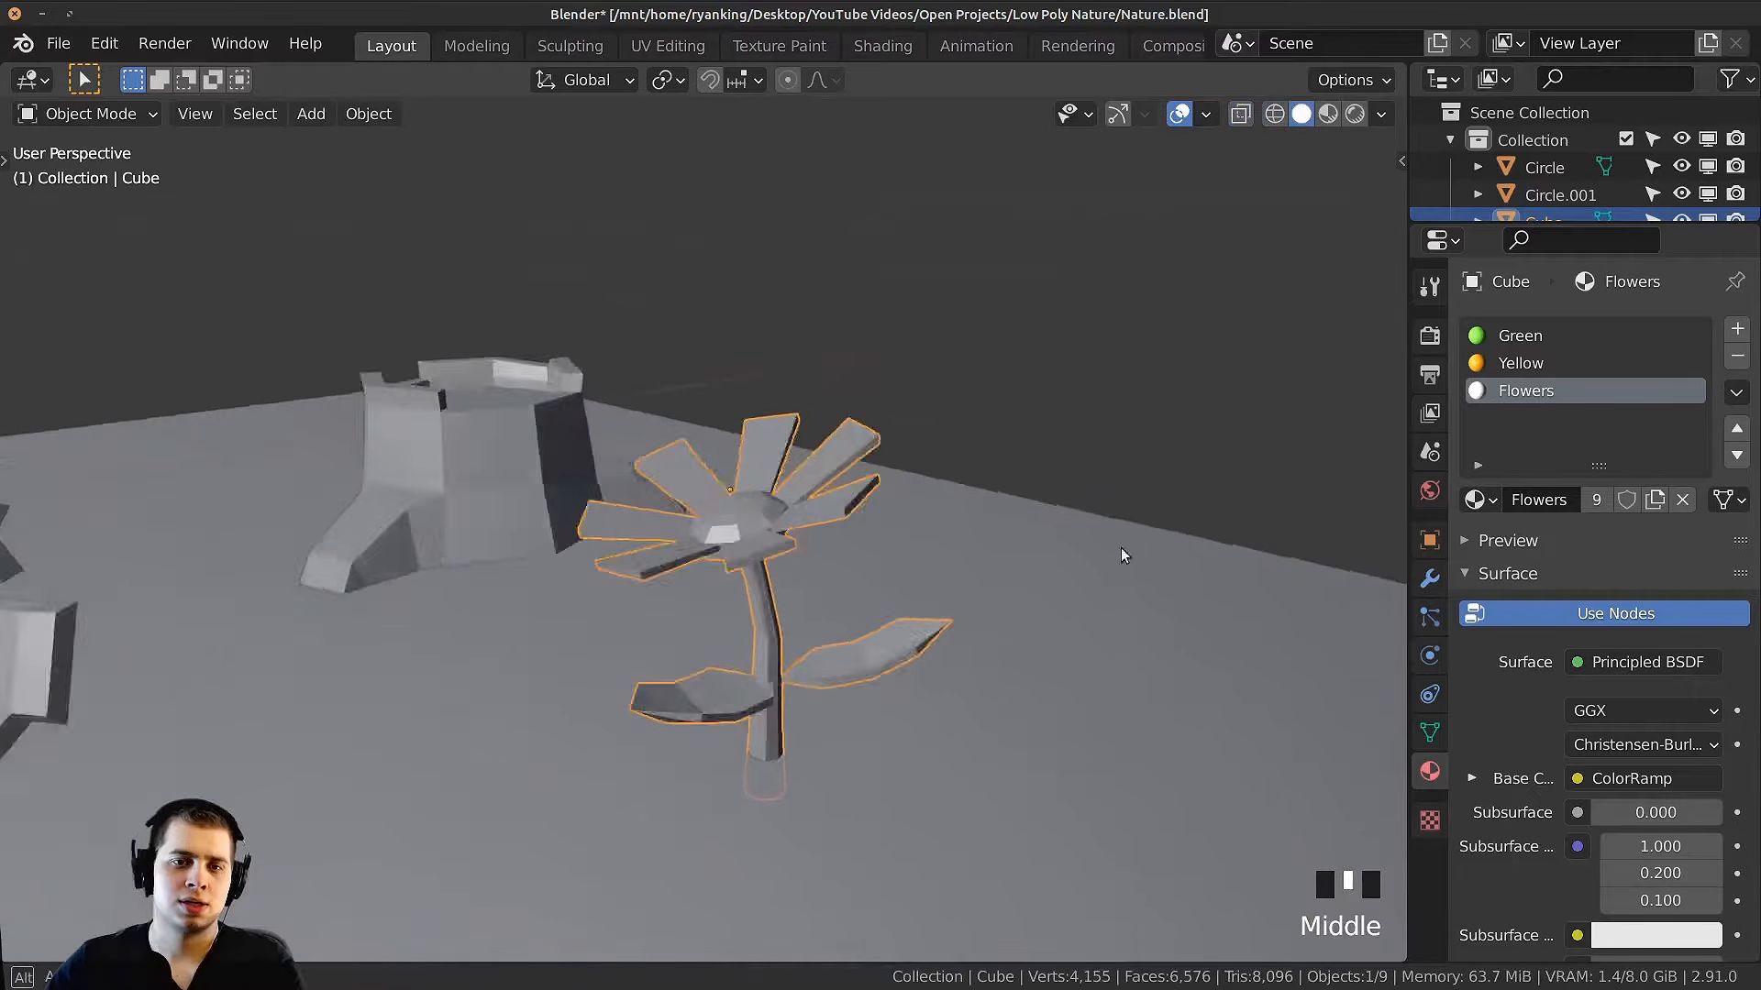
Step: Duplicate the bent flower along the X axis and place the copy beside the yellow one
{"action": "middle_click_drag", "start_coordinate": [1120, 551], "coordinate": [711, 593]}
{"action": "key", "text": "shift+d"}
{"action": "key", "text": "x"}
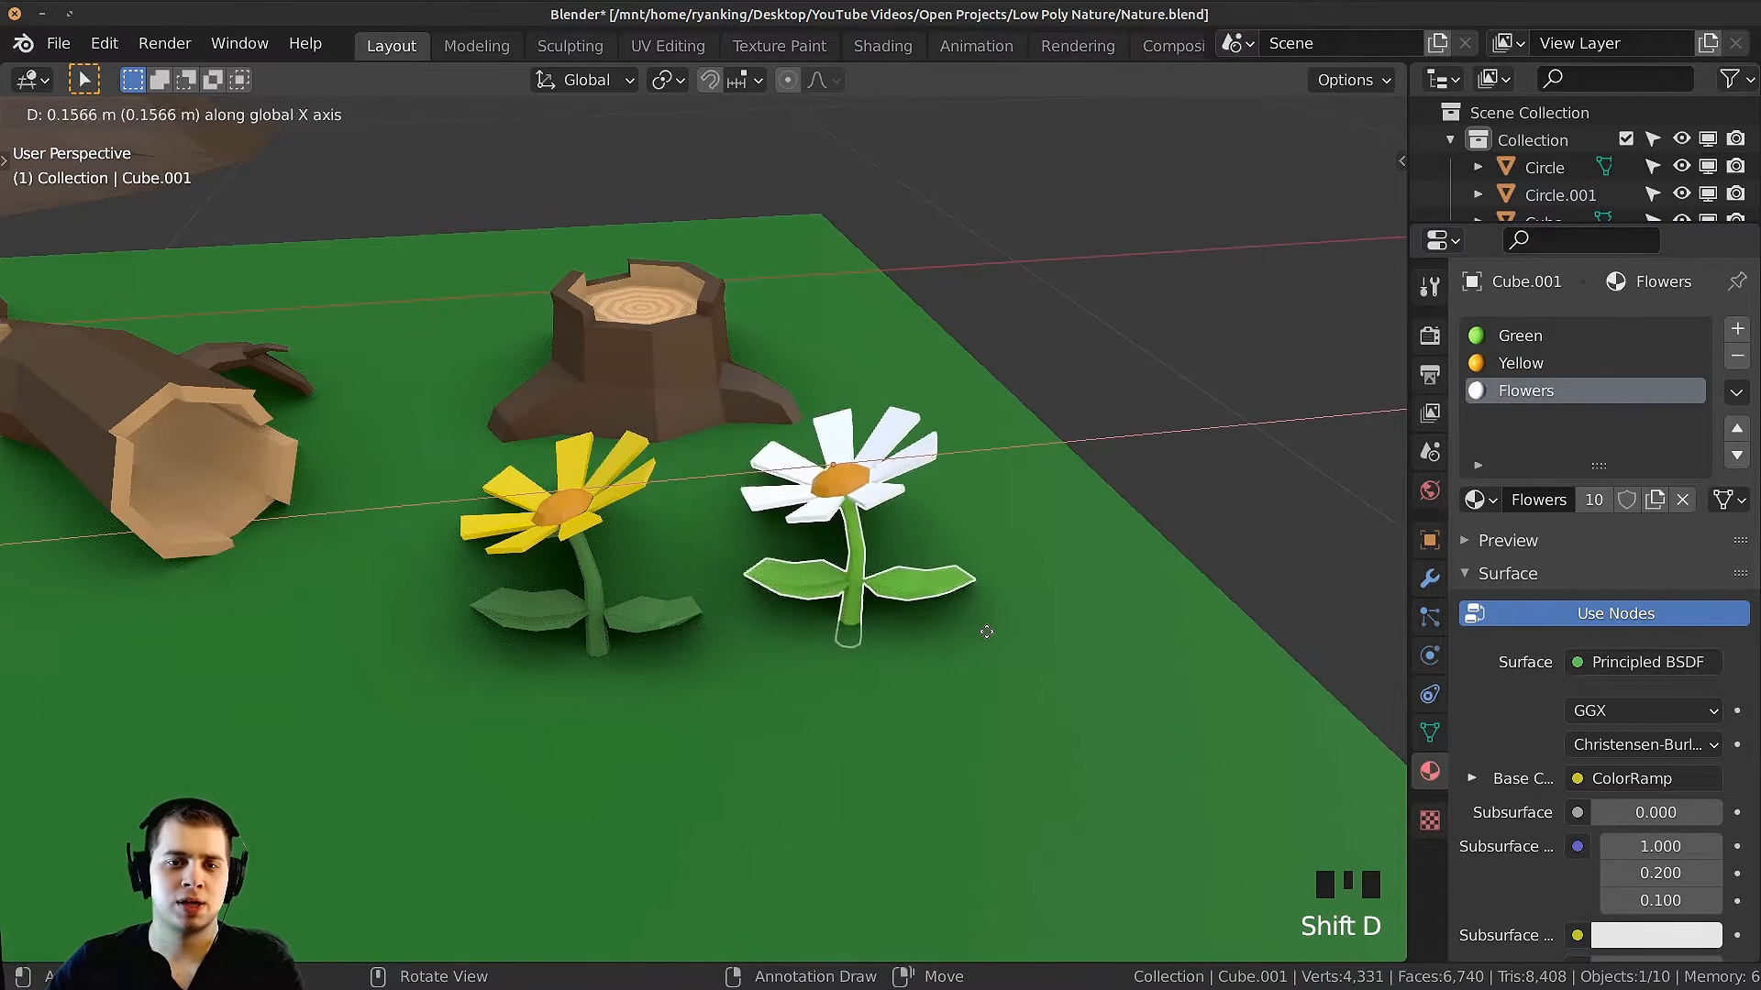
{"action": "left_click", "coordinate": [830, 637]}
{"action": "scroll", "coordinate": [807, 655], "scroll_direction": "up", "scroll_amount": 2}
{"action": "middle_click_drag", "start_coordinate": [807, 656], "coordinate": [794, 613]}
Step: Delete one of the two leaves from the white flower copy
{"action": "key", "text": "Tab"}
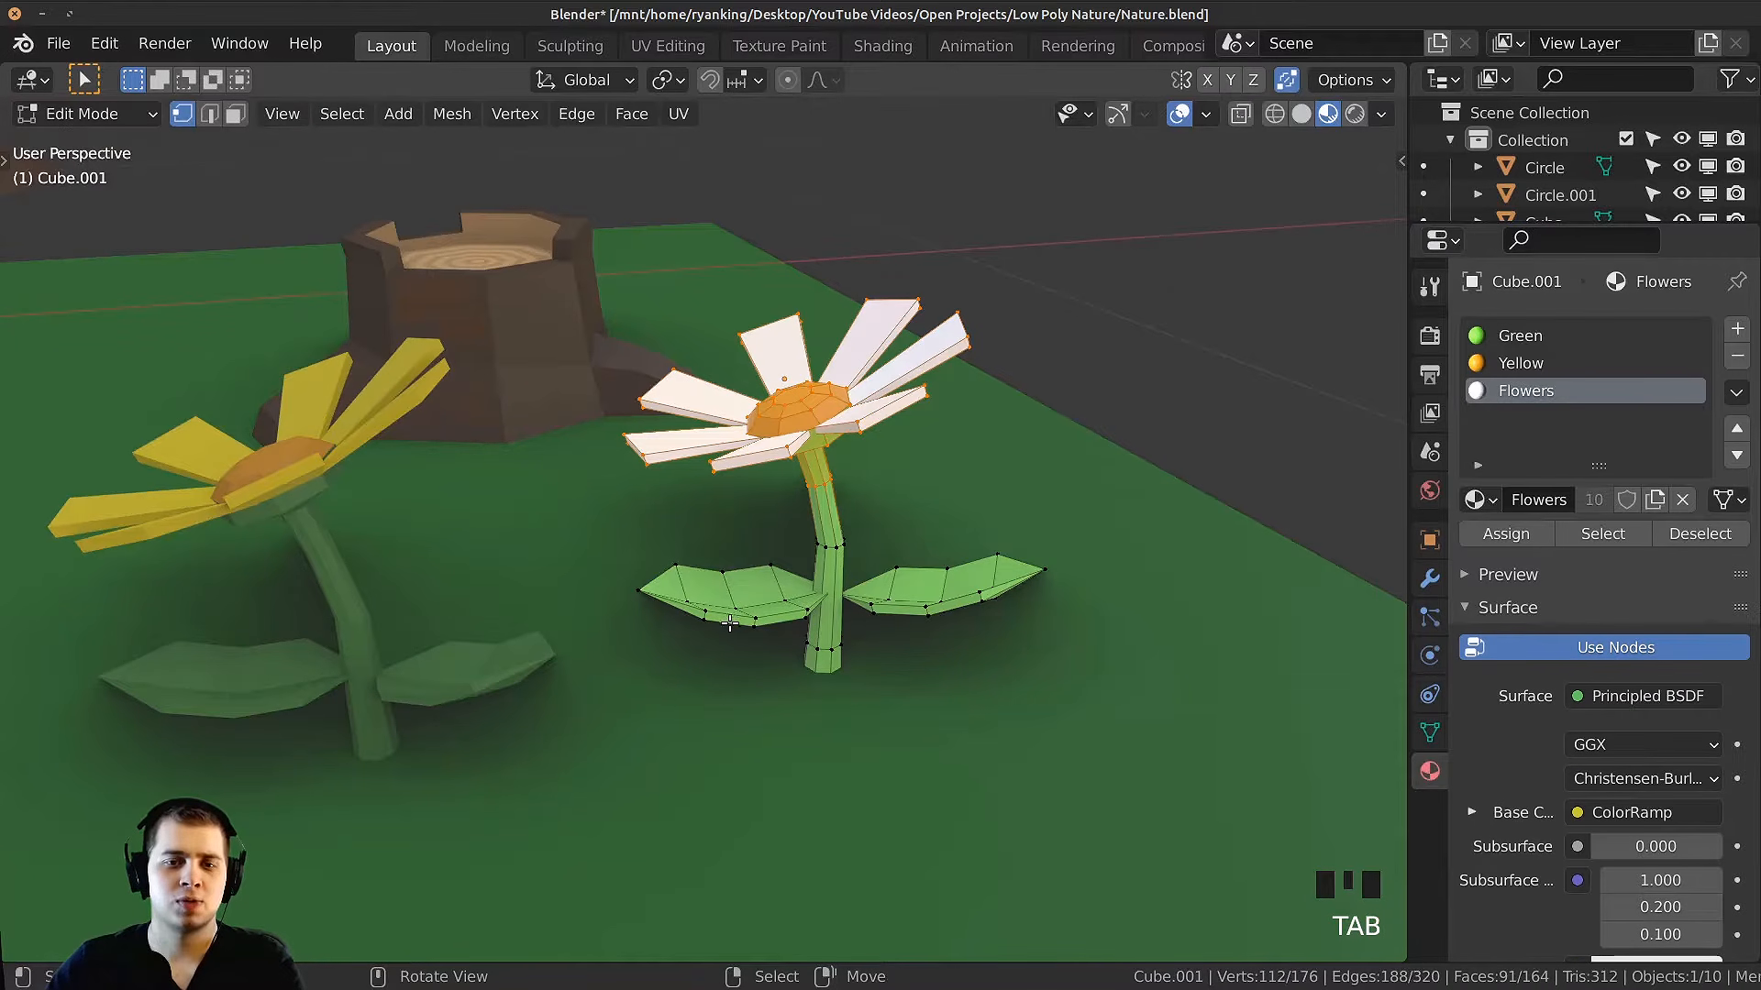
{"action": "right_click", "coordinate": [746, 614]}
{"action": "key", "text": "l"}
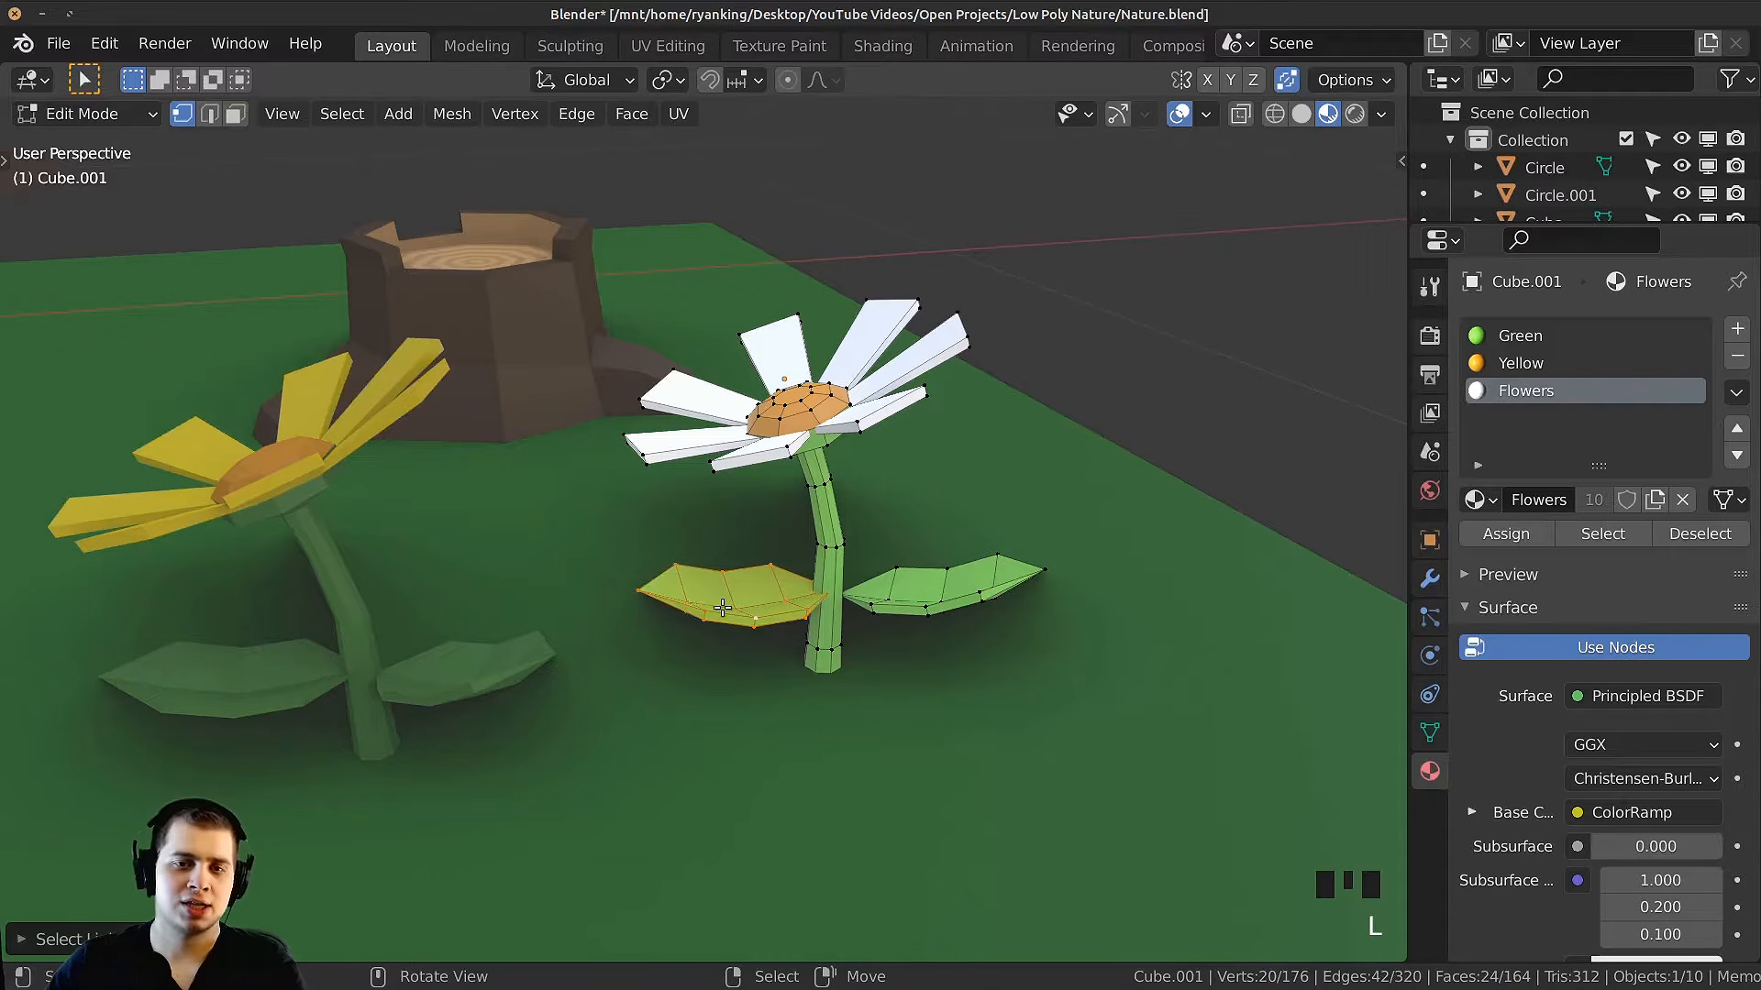
{"action": "key", "text": "x"}
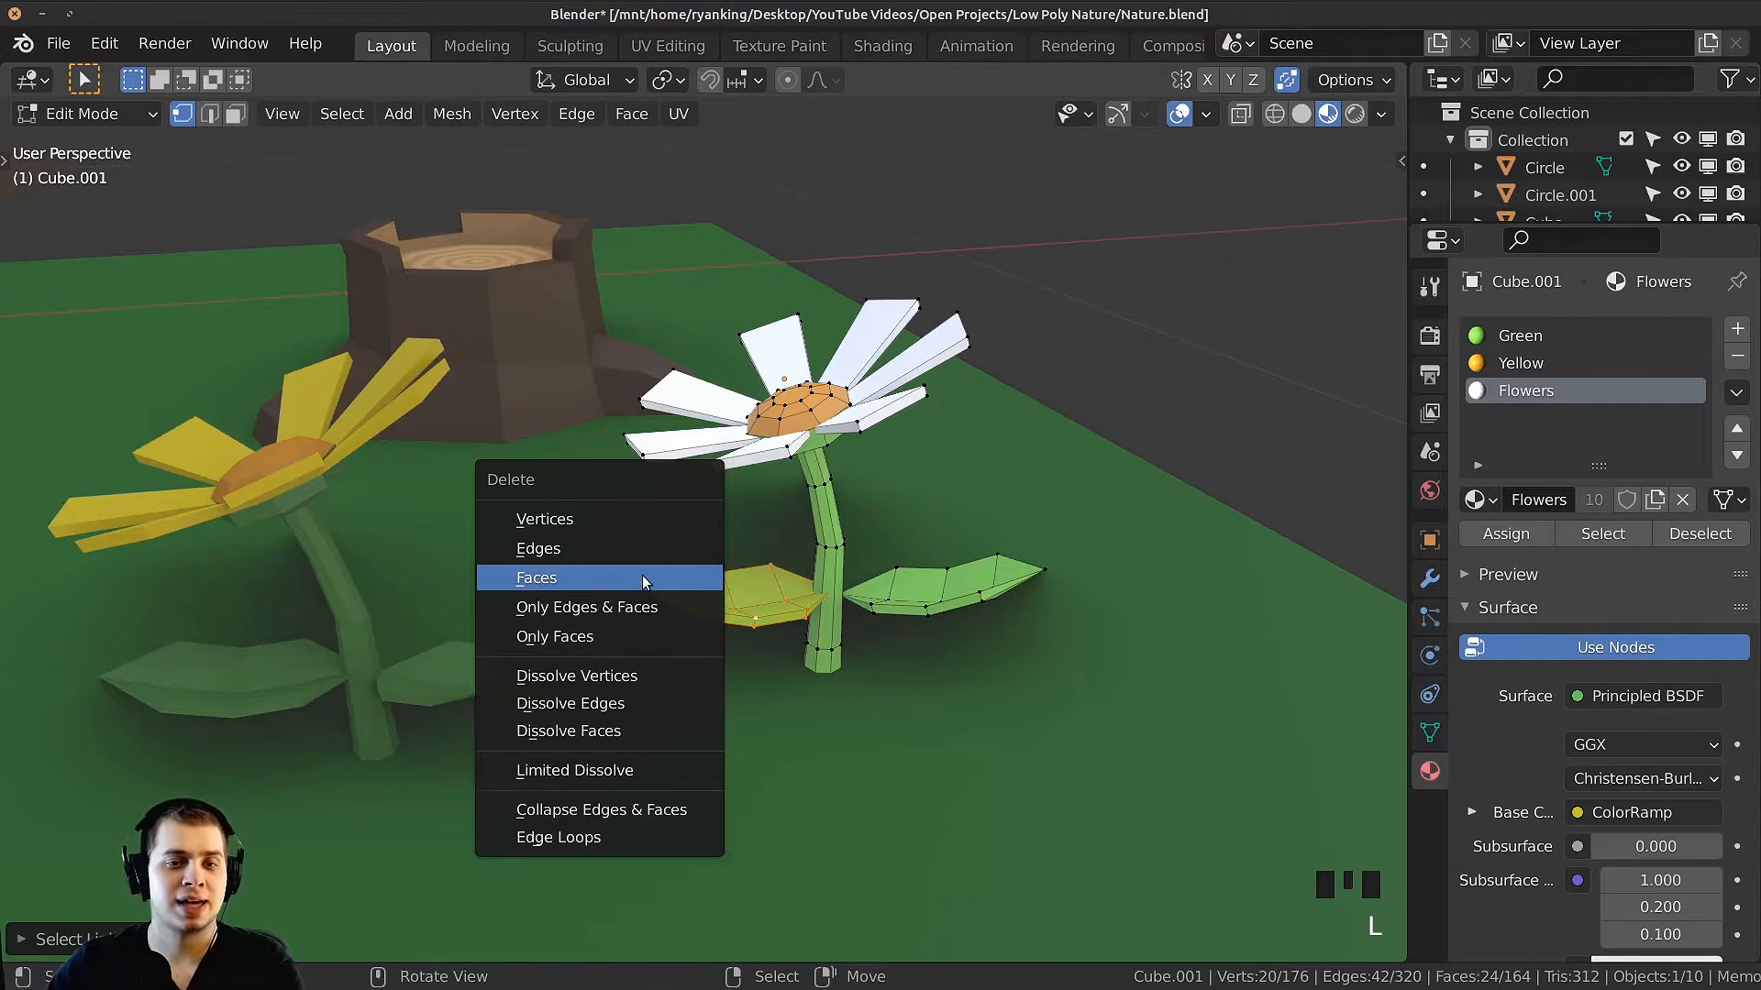
{"action": "left_click", "coordinate": [598, 523]}
Step: Select the white flower's head and upper stem in wireframe, then rotate and move them to bend the stem differently
{"action": "mouse_move", "coordinate": [597, 524]}
{"action": "middle_mouse_down"}
{"action": "mouse_move", "coordinate": [641, 597]}
{"action": "mouse_move", "coordinate": [860, 597]}
{"action": "mouse_move", "coordinate": [856, 507]}
{"action": "mouse_move", "coordinate": [919, 412]}
{"action": "middle_mouse_up"}
{"action": "key", "text": "z"}
{"action": "left_click", "coordinate": [711, 412]}
{"action": "key", "text": "a"}
{"action": "middle_click_drag", "start_coordinate": [679, 385], "coordinate": [575, 241]}
{"action": "key", "text": "a"}
{"action": "key", "text": "b"}
{"action": "left_click_drag", "start_coordinate": [491, 193], "coordinate": [1106, 487]}
{"action": "key", "text": "r"}
{"action": "key", "text": "r"}
{"action": "middle_click_drag", "start_coordinate": [1101, 475], "coordinate": [896, 381]}
{"action": "left_click", "coordinate": [1100, 473]}
{"action": "key", "text": "g"}
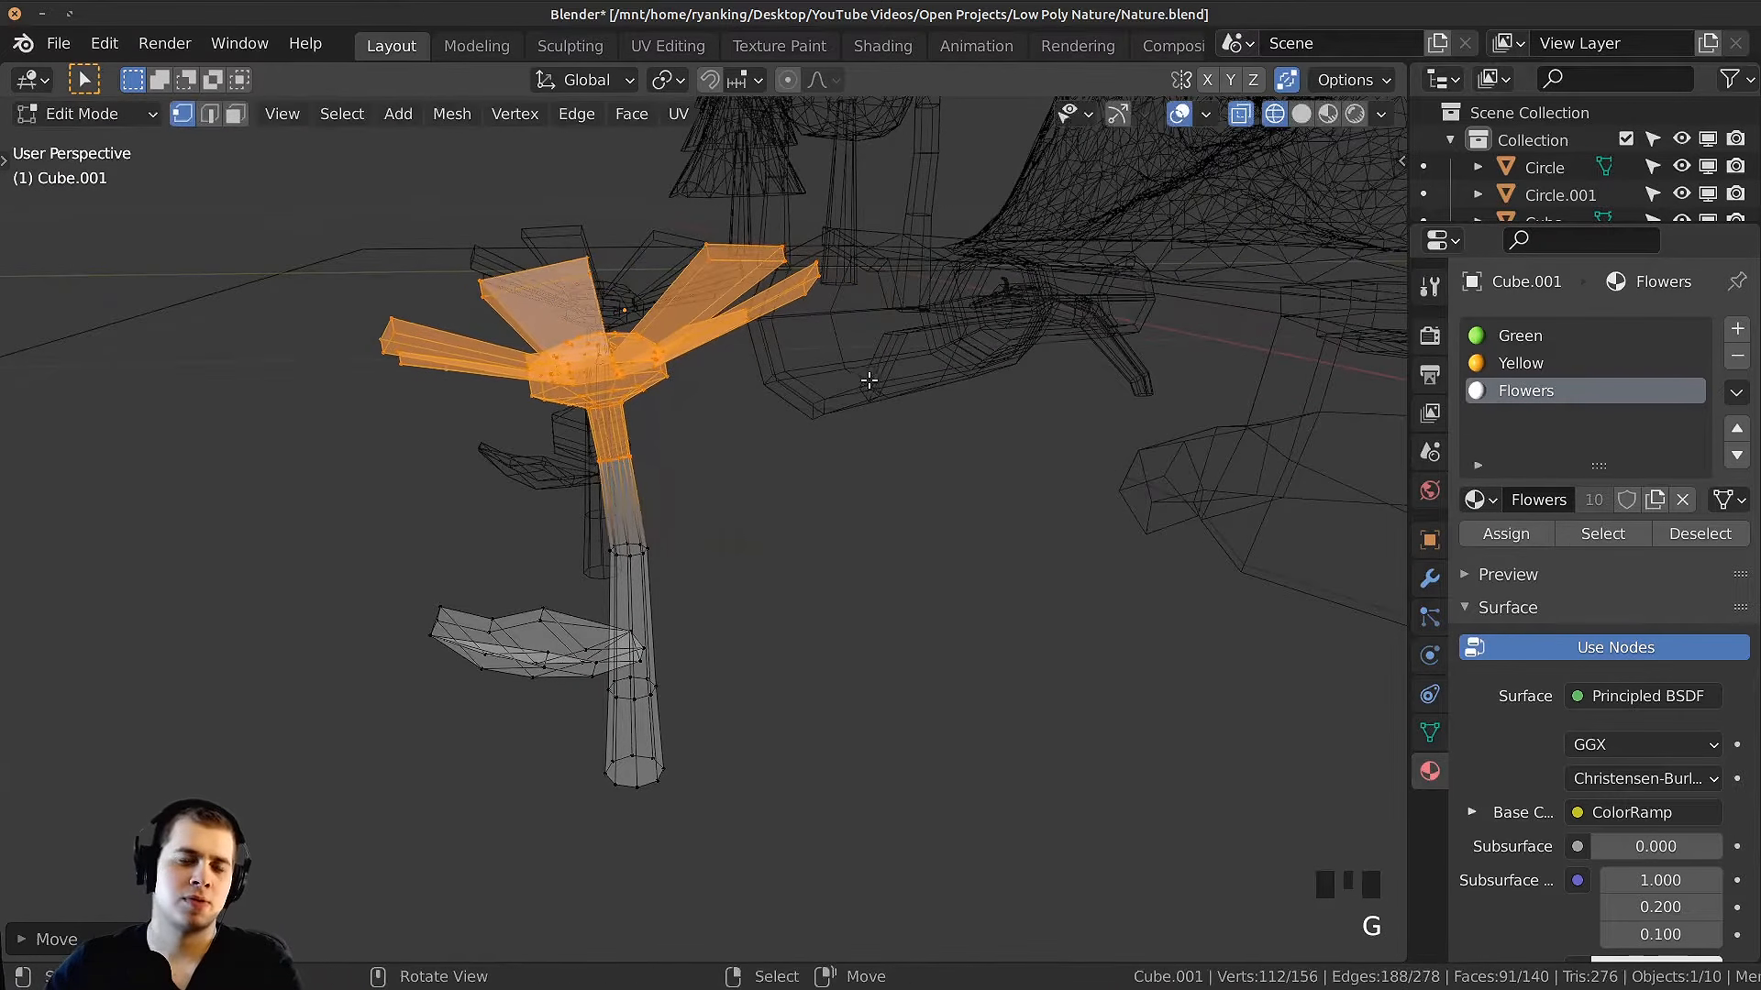
{"action": "left_click", "coordinate": [854, 363]}
Step: Restore material preview shading and return to Object Mode with both flowers in view
{"action": "key", "text": "z"}
{"action": "left_click", "coordinate": [634, 600]}
{"action": "key", "text": "Tab"}
{"action": "middle_click_drag", "start_coordinate": [697, 569], "coordinate": [806, 644]}
{"action": "middle_click_drag", "start_coordinate": [796, 559], "coordinate": [762, 642]}
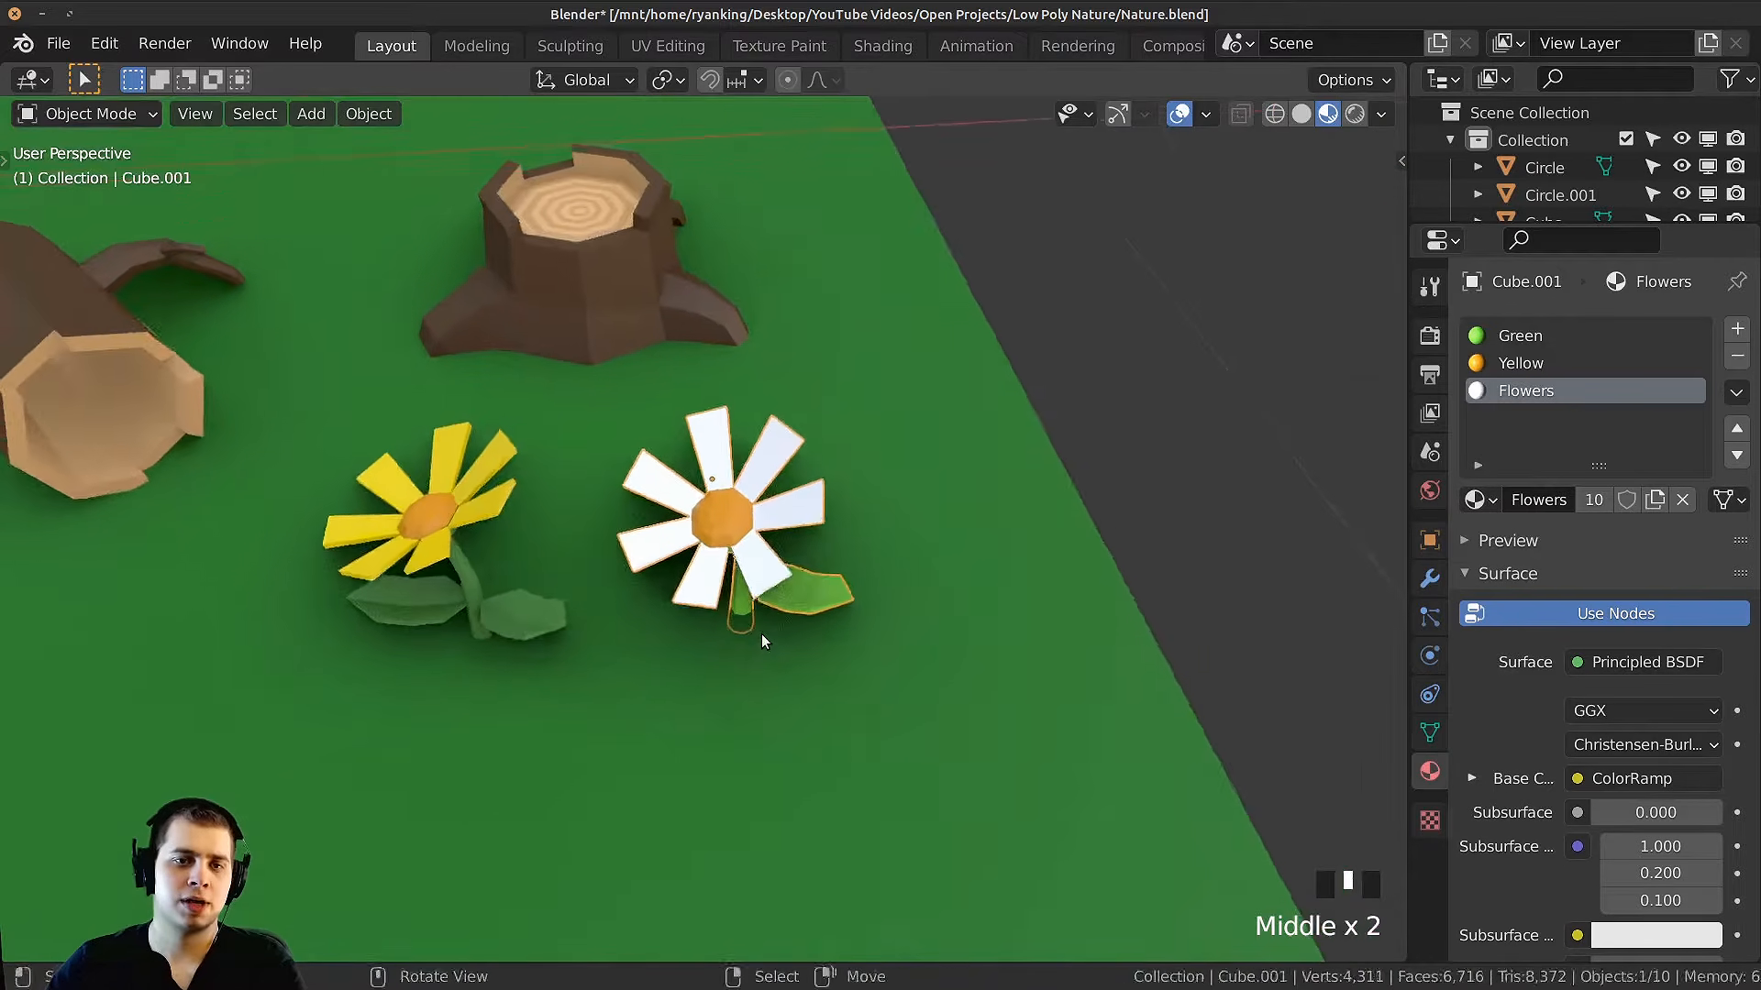
Step: Duplicate the yellow flower and place the copy on the ground in front of the other two flowers
{"action": "middle_click_drag", "start_coordinate": [550, 619], "coordinate": [676, 471], "text": "shift"}
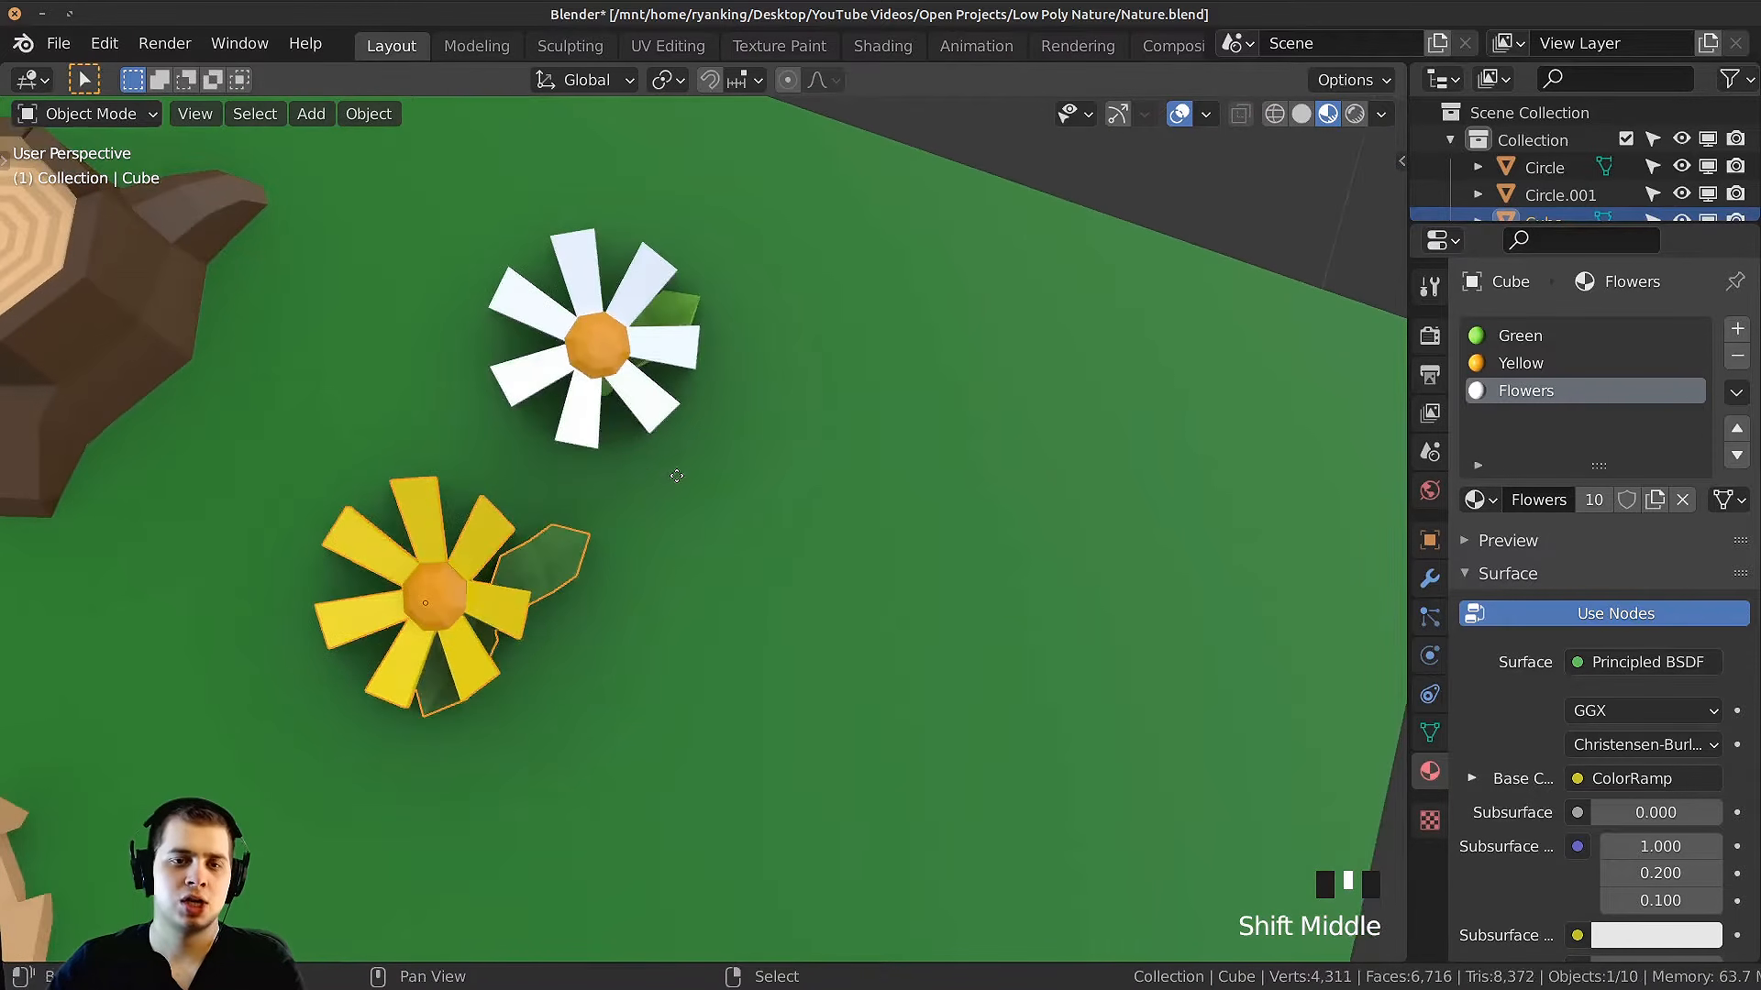
{"action": "key", "text": "shift+d"}
{"action": "left_click", "coordinate": [1004, 429]}
{"action": "middle_click_drag", "start_coordinate": [981, 486], "coordinate": [812, 362]}
{"action": "key", "text": "g"}
{"action": "left_click", "coordinate": [779, 358]}
Step: Edit the third flower, rotating and moving its head and upper stem so it leans in a different direction
{"action": "key", "text": "Tab"}
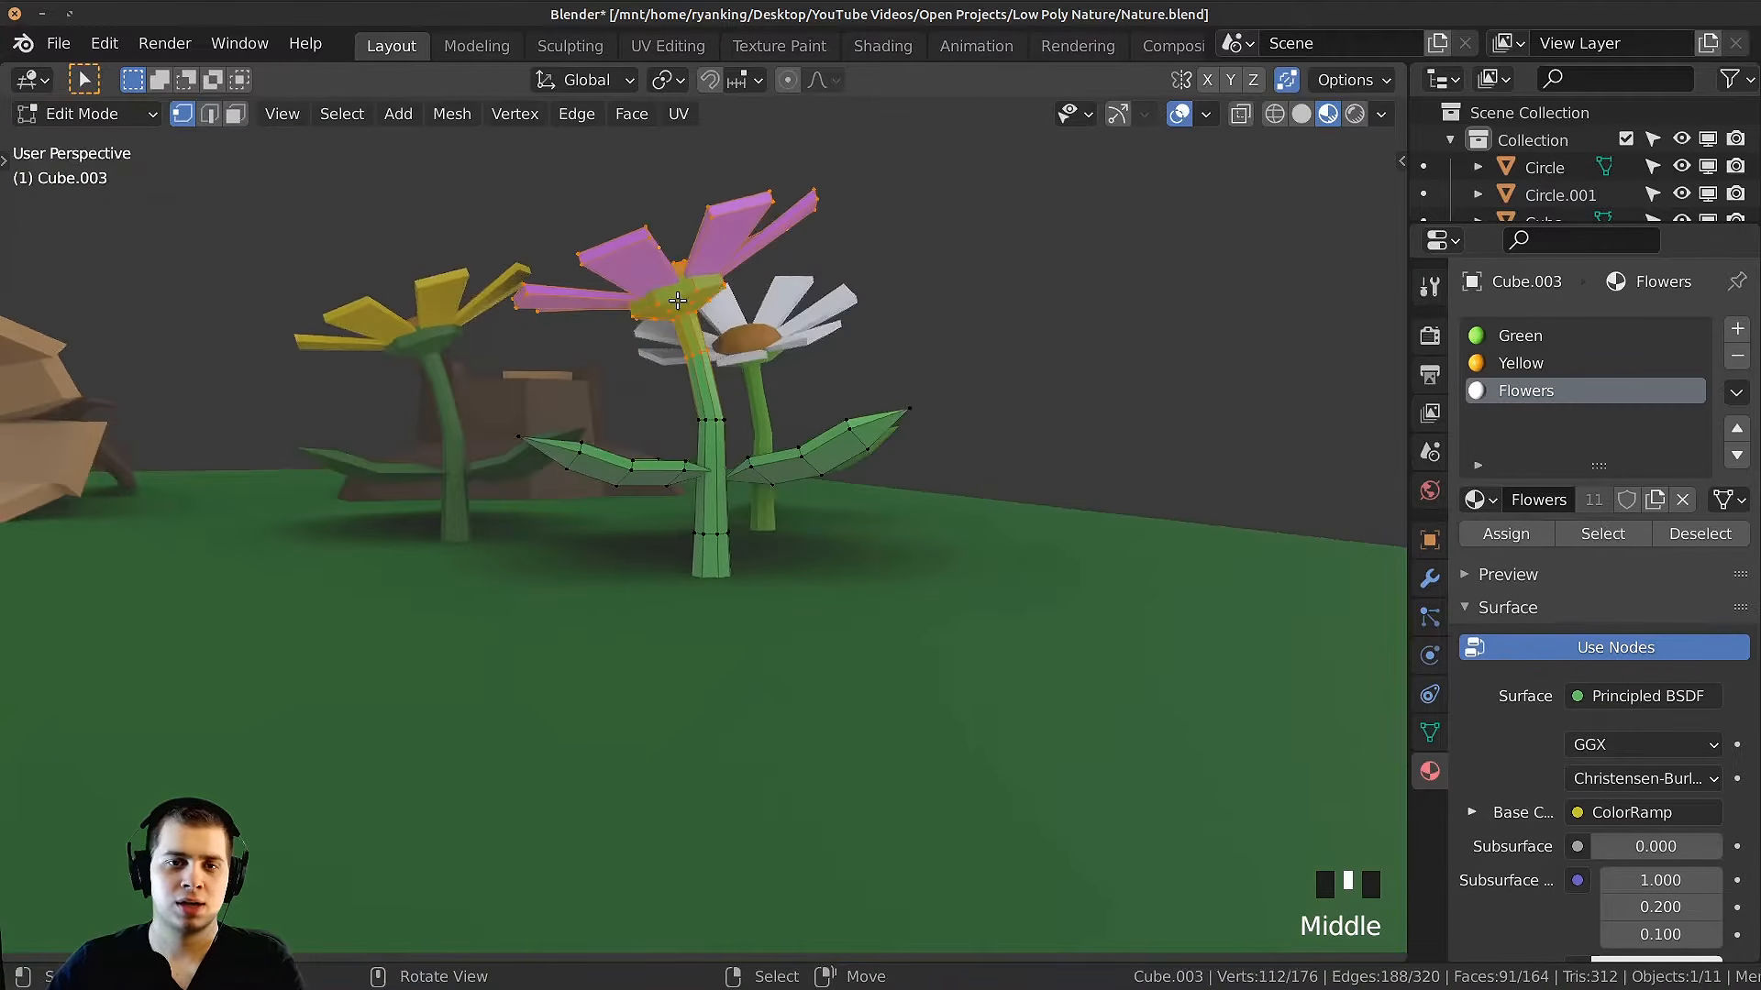
{"action": "key", "text": "shift+z"}
{"action": "key", "text": "r"}
{"action": "left_click", "coordinate": [799, 385]}
{"action": "key", "text": "g"}
{"action": "left_click", "coordinate": [844, 401]}
{"action": "key", "text": "r"}
{"action": "left_click", "coordinate": [821, 436]}
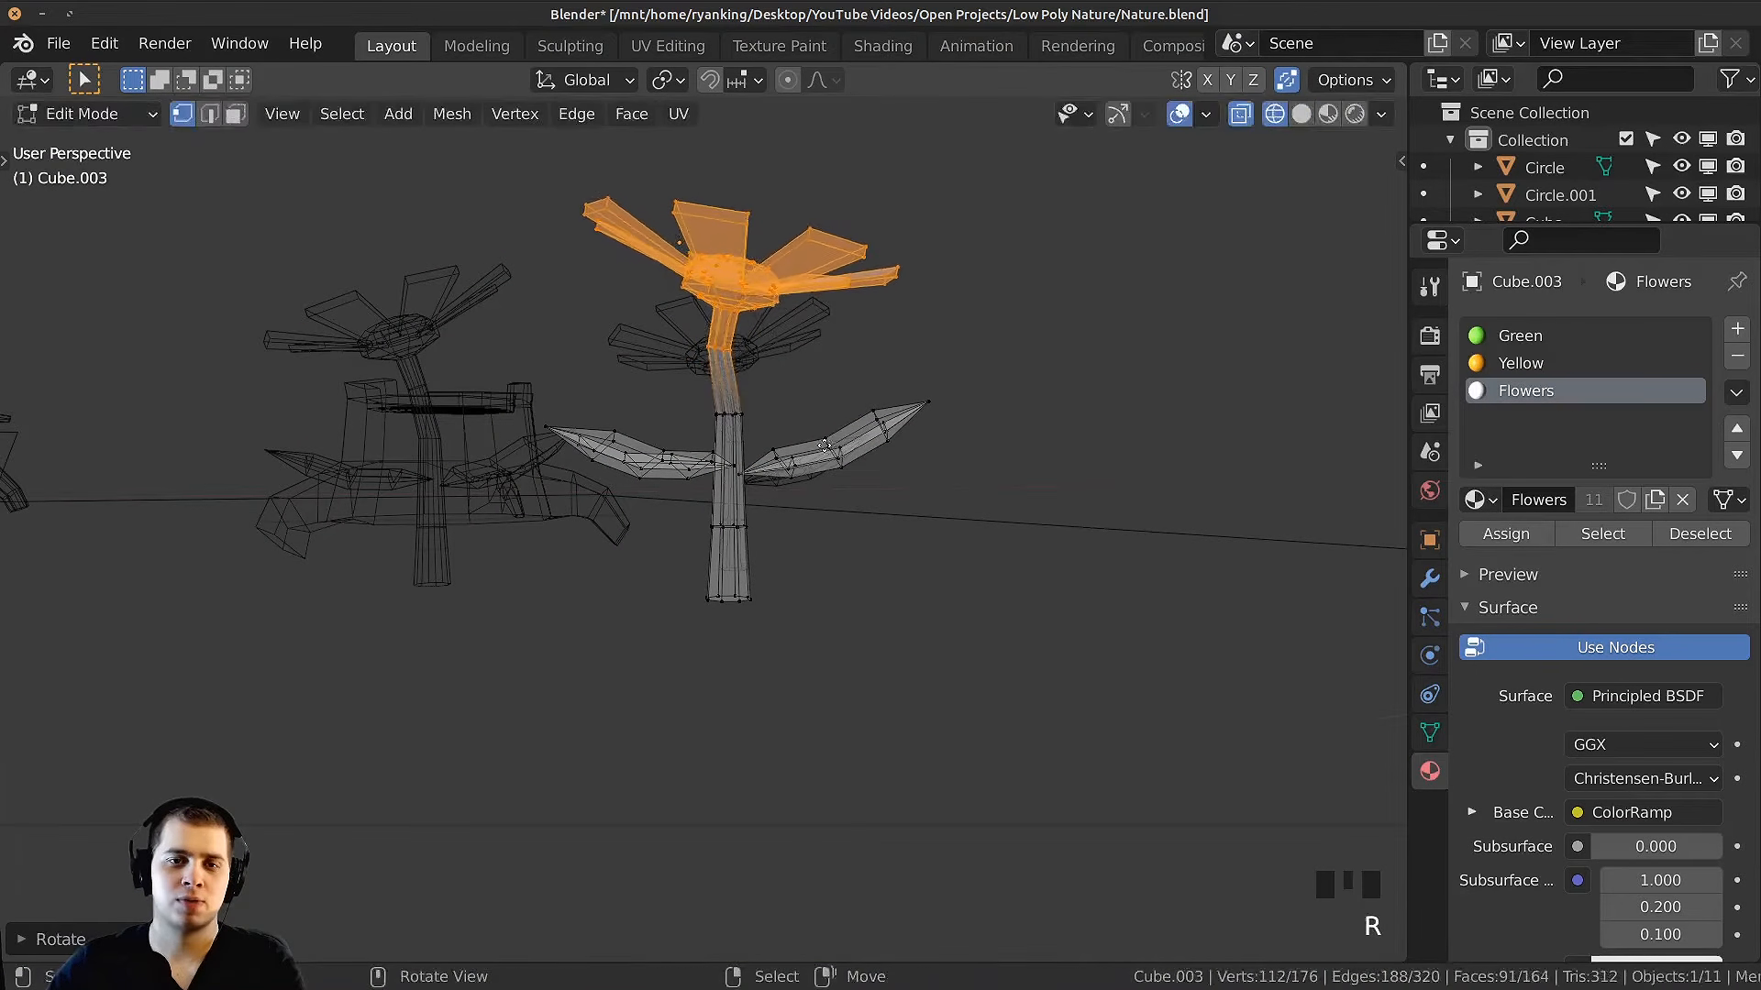
{"action": "key", "text": "g"}
{"action": "left_click", "coordinate": [836, 445]}
{"action": "key", "text": "r"}
{"action": "key", "text": "shift+z"}
Step: Select one leaf of the third flower and rotate it around the stem, moving it back against the stem
{"action": "mouse_move", "coordinate": [712, 494]}
{"action": "middle_mouse_down"}
{"action": "mouse_move", "coordinate": [734, 603]}
{"action": "mouse_move", "coordinate": [768, 593]}
{"action": "mouse_move", "coordinate": [694, 536]}
{"action": "mouse_move", "coordinate": [789, 633]}
{"action": "mouse_move", "coordinate": [839, 642]}
{"action": "middle_mouse_up"}
{"action": "right_click", "coordinate": [769, 594]}
{"action": "scroll", "coordinate": [692, 534], "scroll_direction": "down", "scroll_amount": 1}
{"action": "key", "text": "r"}
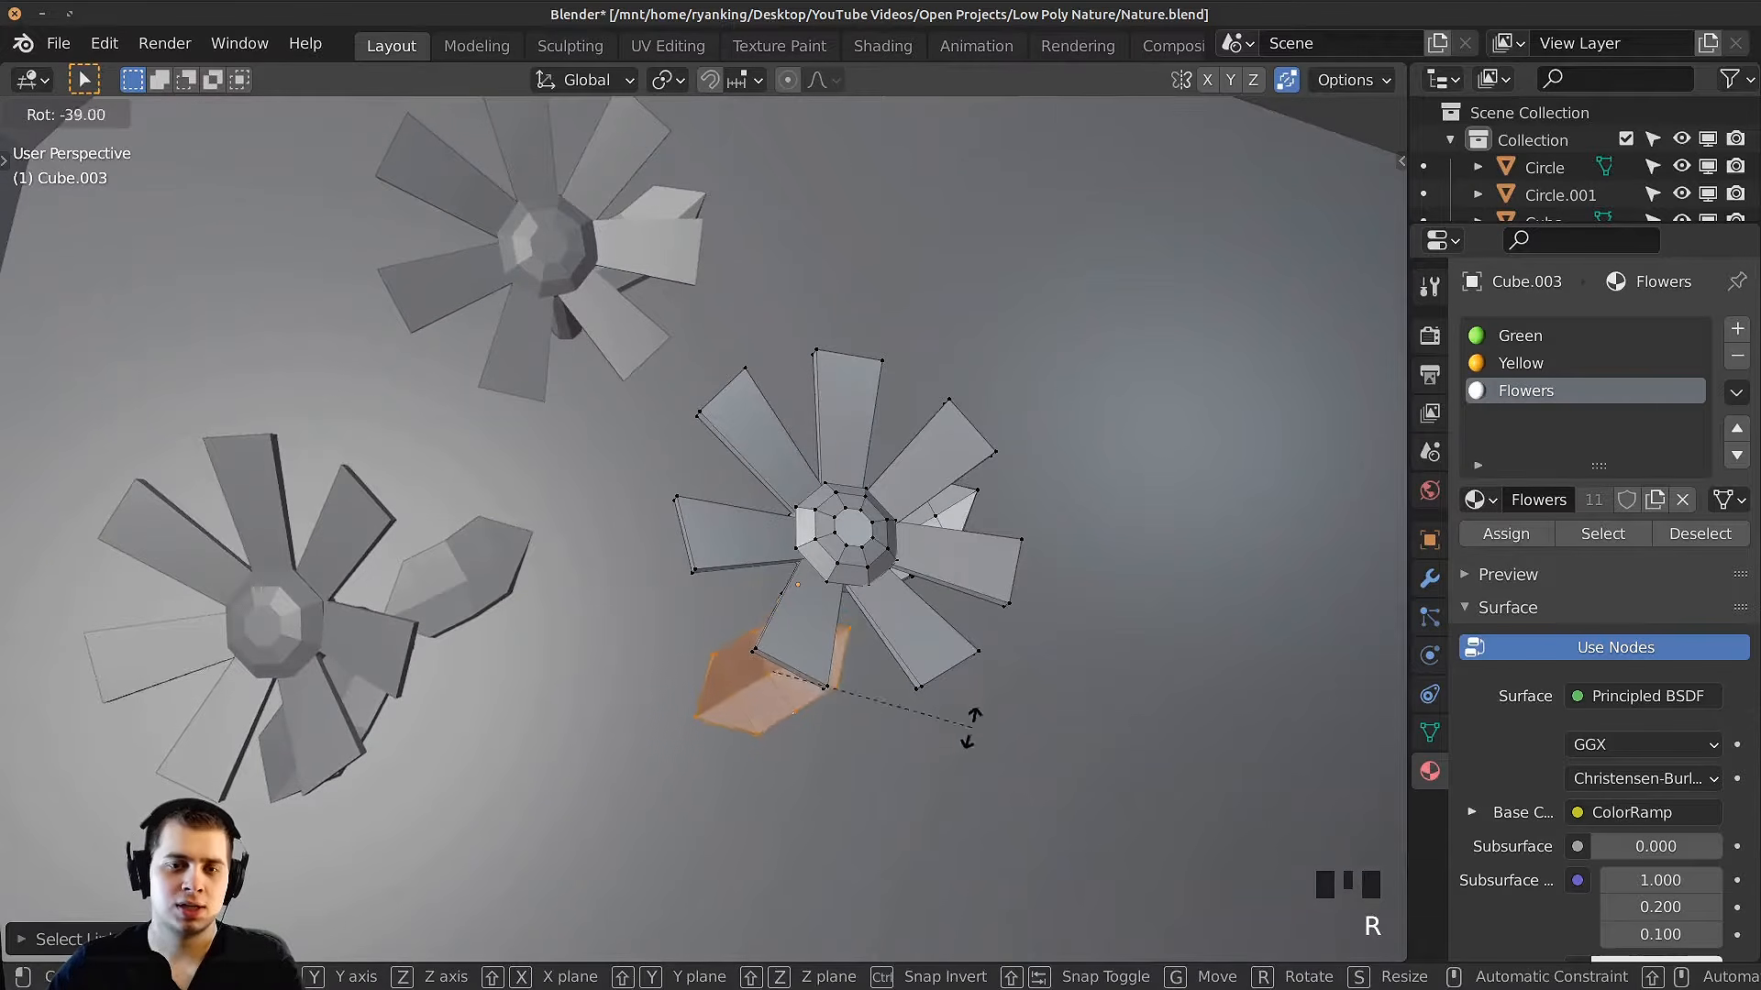
{"action": "left_click", "coordinate": [936, 732]}
{"action": "key", "text": "g"}
{"action": "left_click", "coordinate": [842, 705]}
Step: Tilt the selected leaf from a side view and reposition it so its base meets the stem
{"action": "middle_click_drag", "start_coordinate": [842, 705], "coordinate": [871, 527]}
{"action": "key", "text": "r"}
{"action": "left_click", "coordinate": [892, 509]}
{"action": "key", "text": "g"}
{"action": "scroll", "coordinate": [896, 503], "scroll_direction": "up", "scroll_amount": 2}
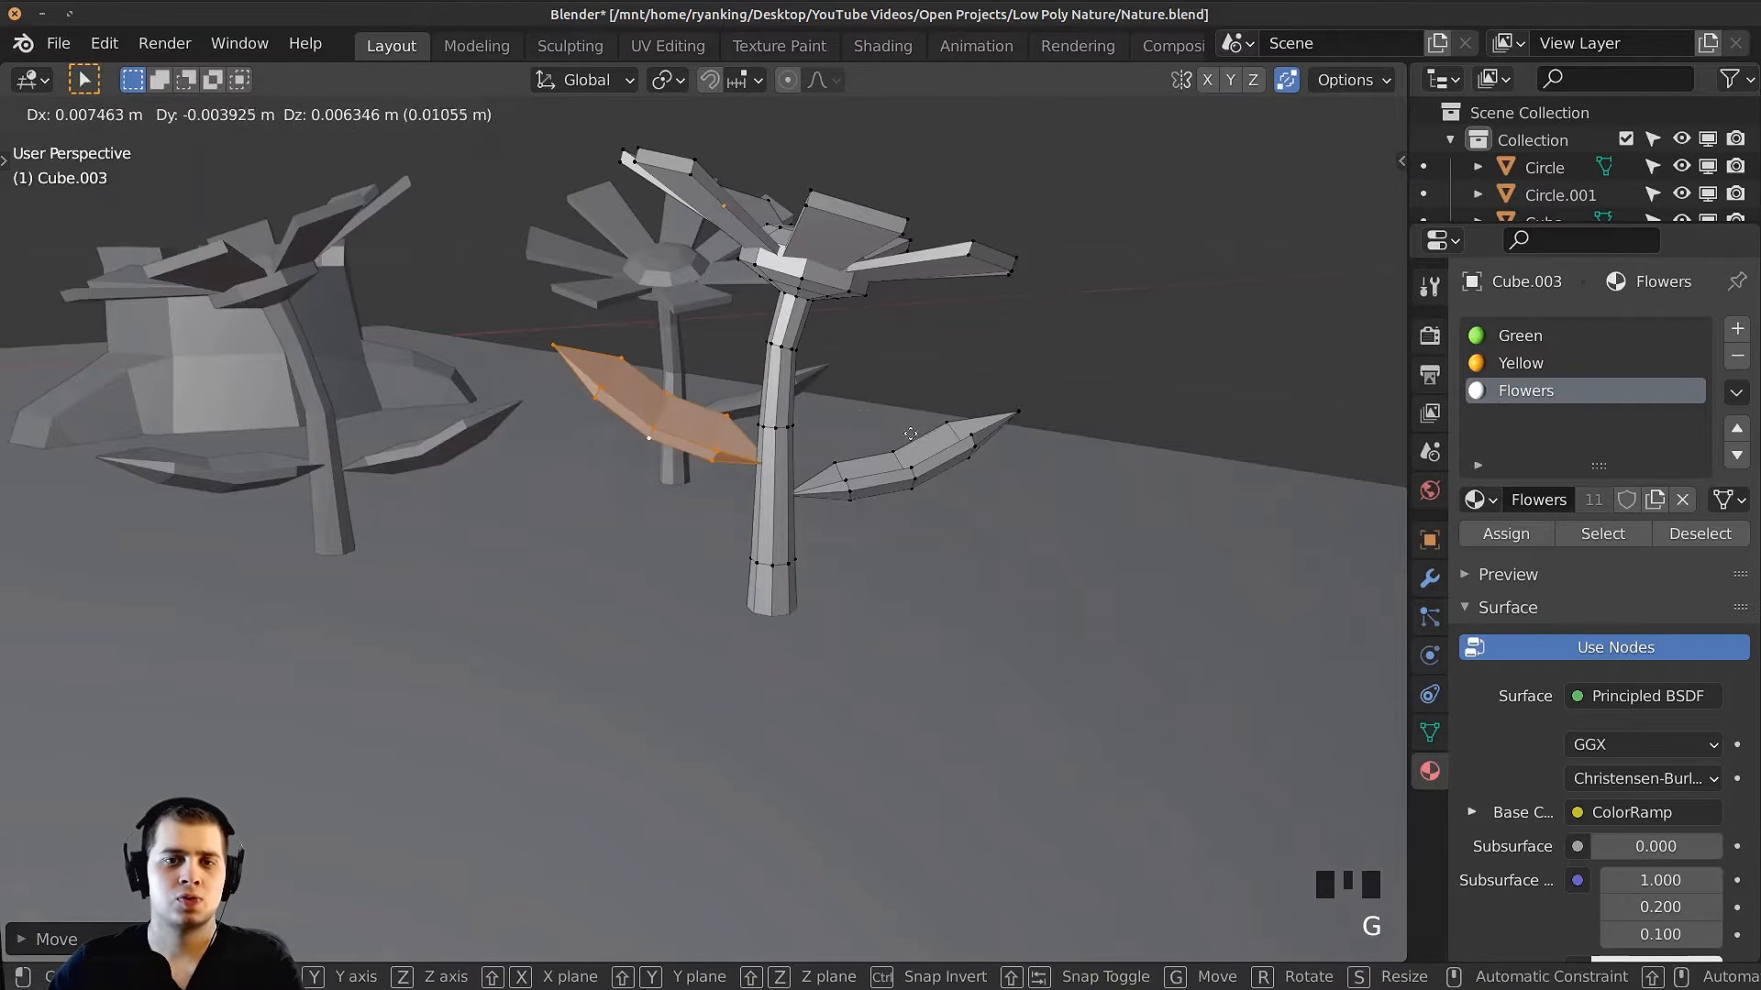
{"action": "left_click", "coordinate": [904, 491]}
{"action": "key", "text": "r"}
{"action": "left_click", "coordinate": [910, 409]}
{"action": "key", "text": "g"}
{"action": "left_click", "coordinate": [919, 411]}
Step: Refine the leaf's rotation and nudge its position from an angled view from above
{"action": "key", "text": "r"}
{"action": "middle_click_drag", "start_coordinate": [919, 411], "coordinate": [938, 513]}
{"action": "left_click", "coordinate": [925, 633]}
{"action": "key", "text": "g"}
{"action": "left_click", "coordinate": [925, 619]}
{"action": "key", "text": "g"}
{"action": "left_click", "coordinate": [908, 640]}
{"action": "key", "text": "r"}
{"action": "left_click", "coordinate": [910, 642]}
{"action": "key", "text": "g"}
{"action": "left_click", "coordinate": [912, 641]}
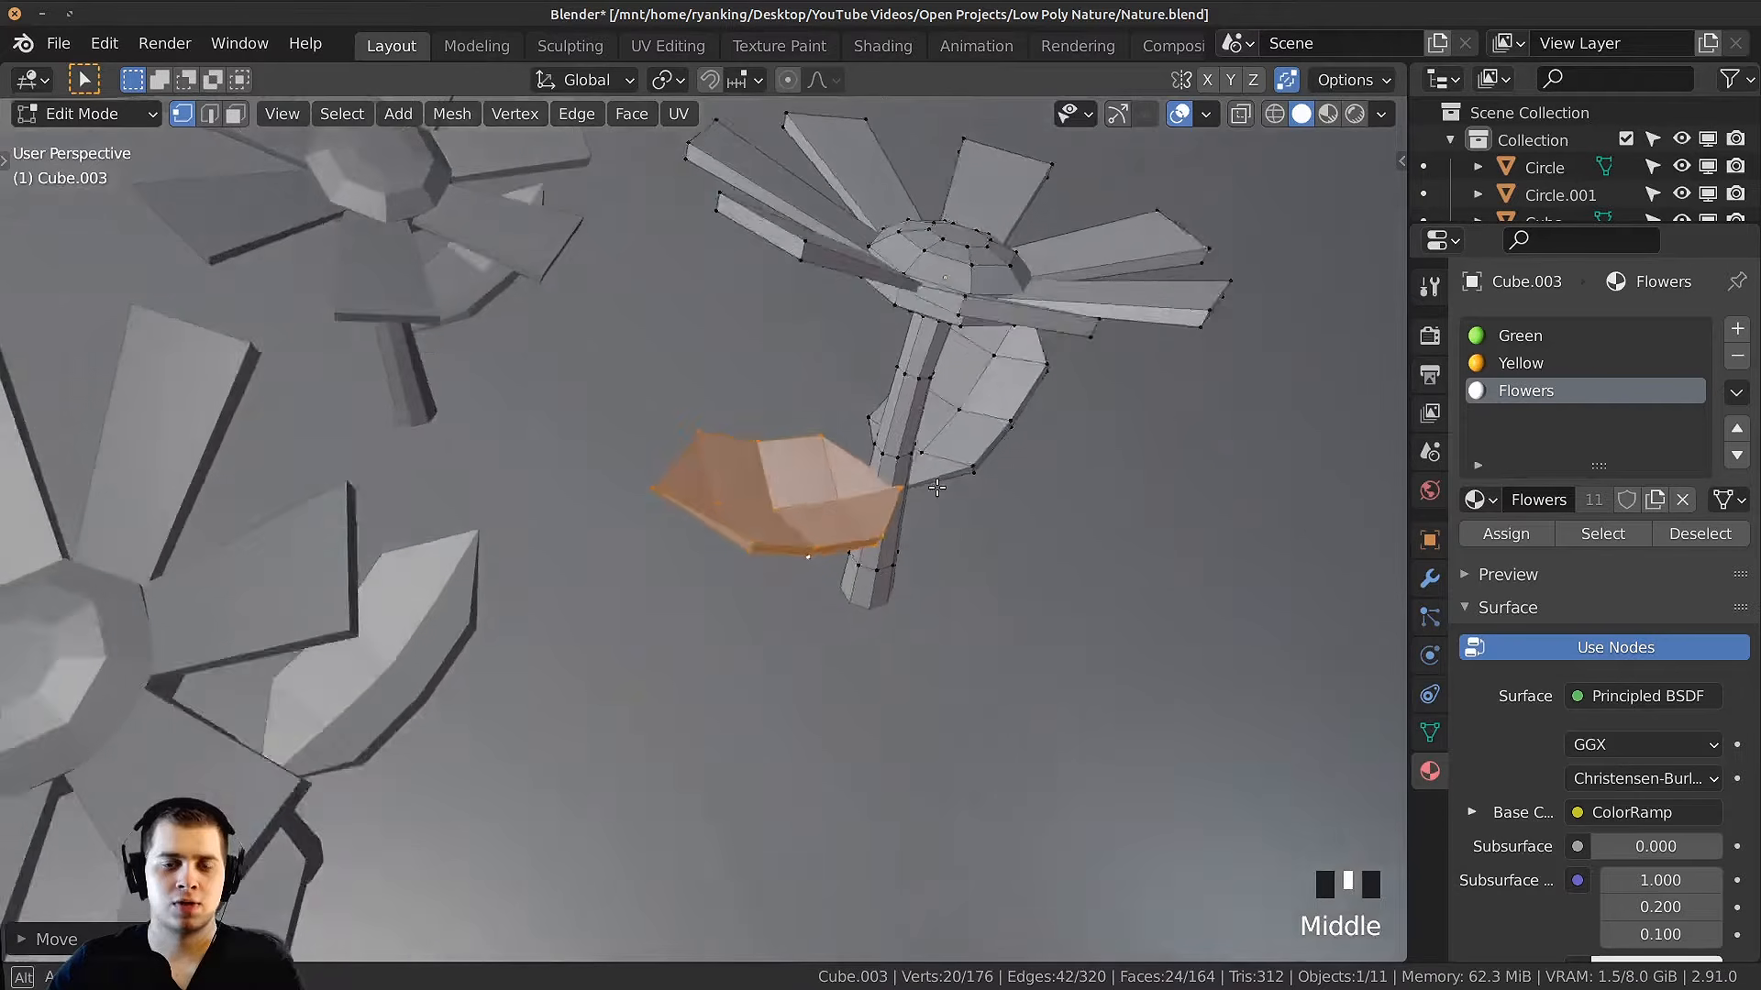
Step: Adjust the leaf's scale, move its base back onto the stem and leave Edit Mode
{"action": "key", "text": "s"}
{"action": "left_click", "coordinate": [953, 437]}
{"action": "middle_click_drag", "start_coordinate": [956, 439], "coordinate": [1054, 461]}
{"action": "key", "text": "s"}
{"action": "left_click", "coordinate": [1061, 458]}
{"action": "key", "text": "g"}
{"action": "left_click", "coordinate": [1060, 448]}
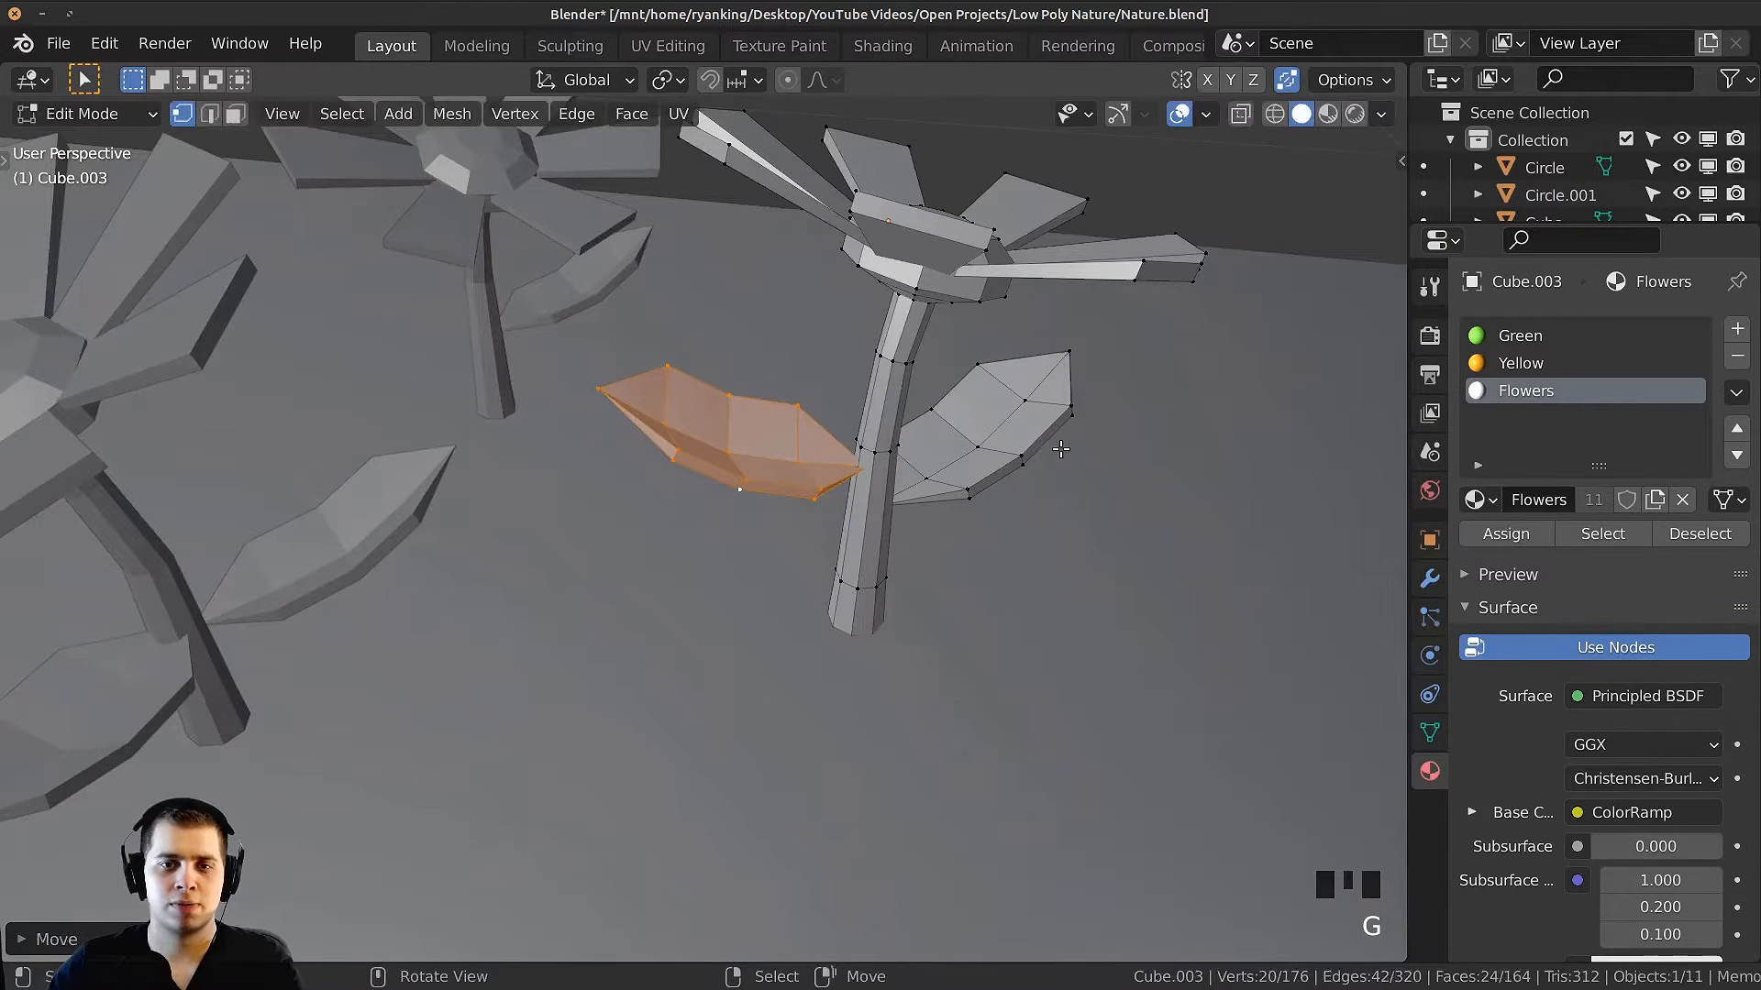
{"action": "key", "text": "Tab"}
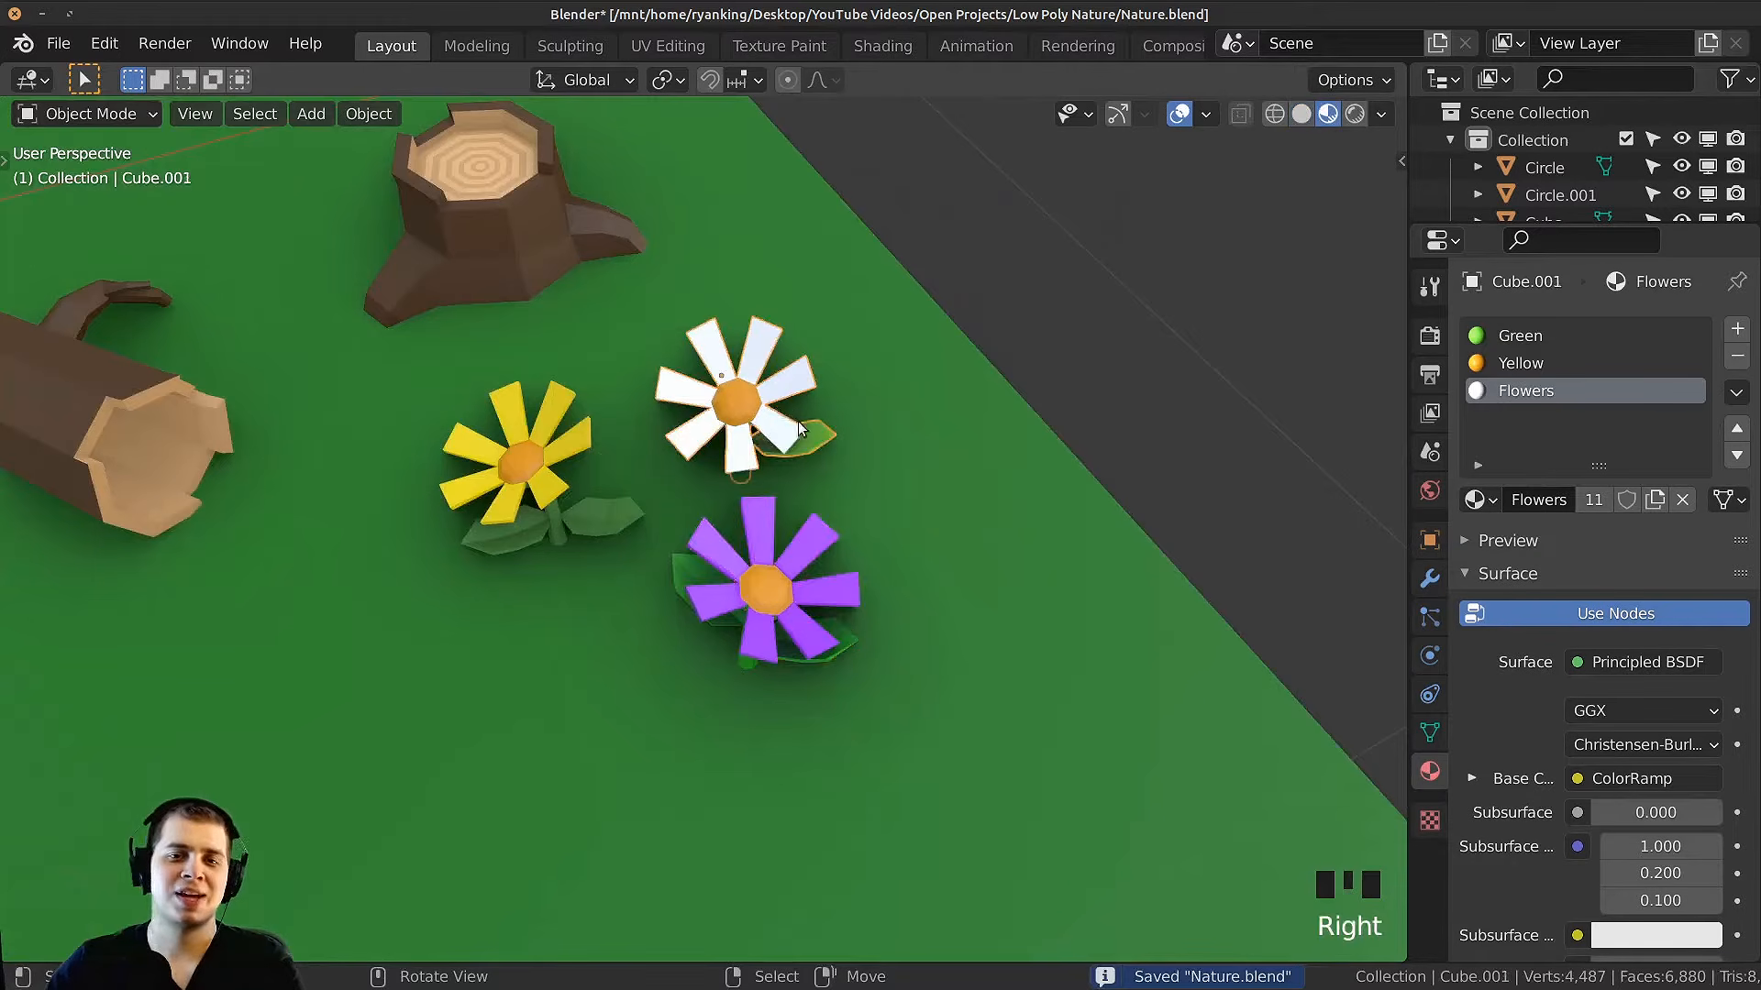
Step: Shift the white flower slightly to adjust the spacing of the group and save the file
{"action": "key", "text": "g"}
{"action": "right_click", "coordinate": [841, 438]}
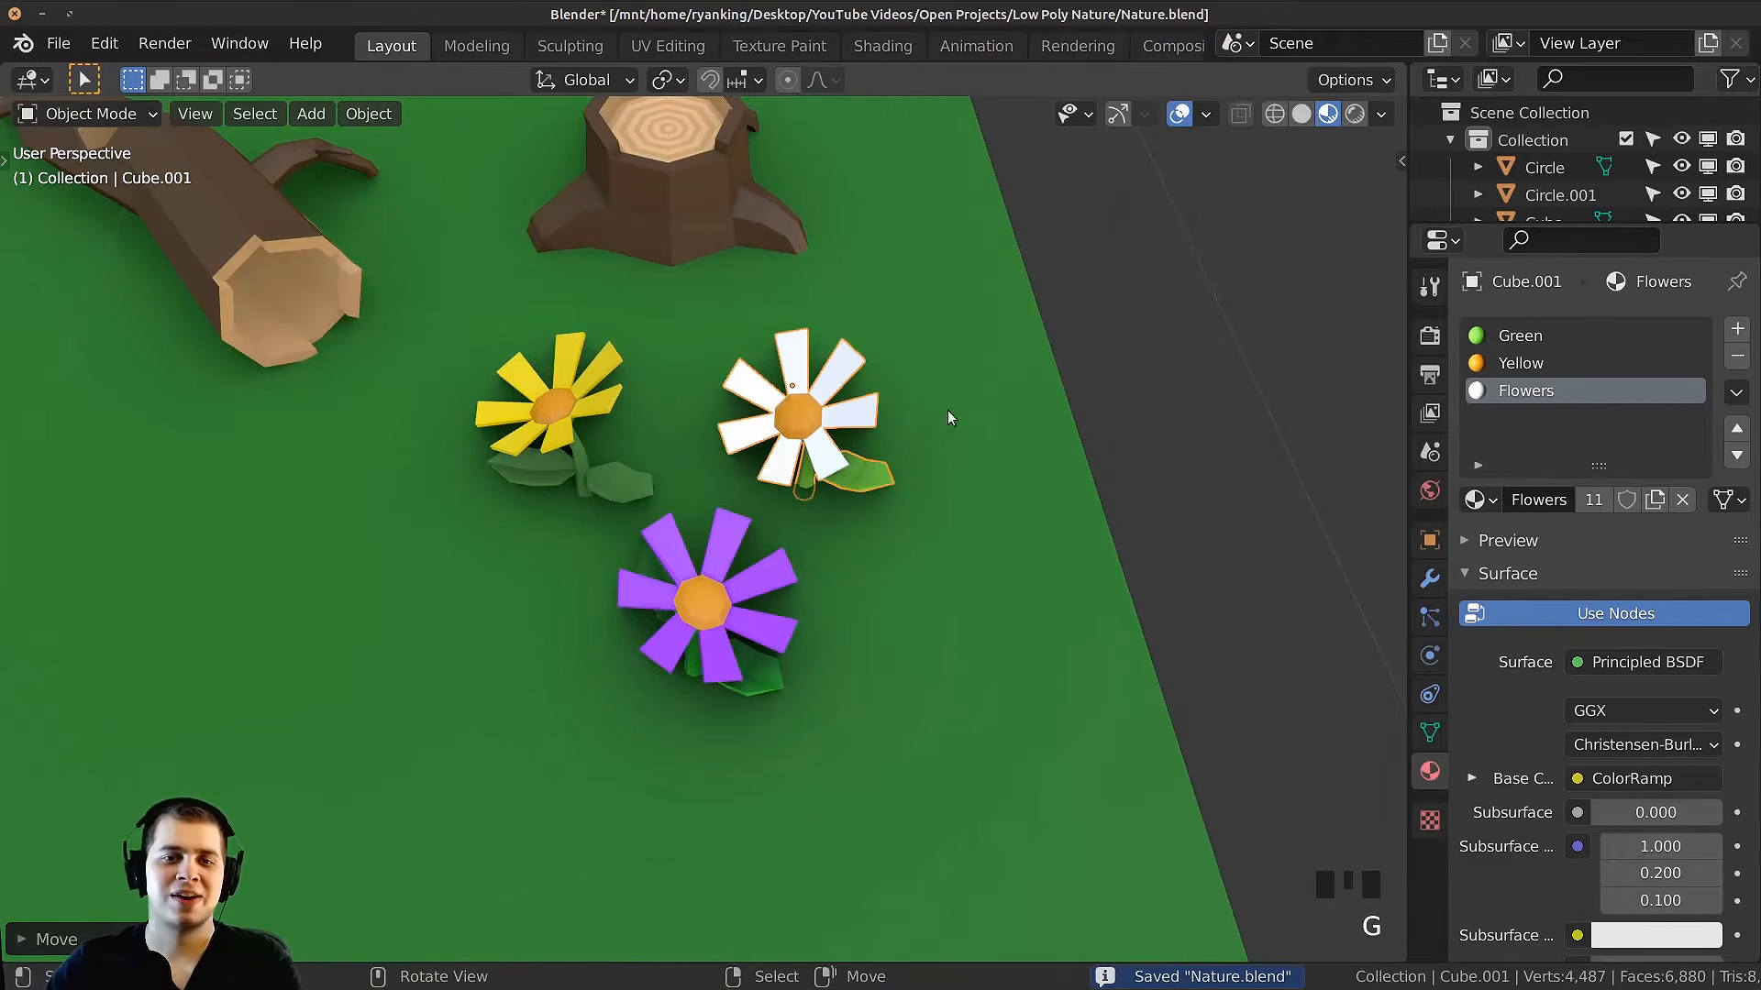
{"action": "key", "text": "g"}
{"action": "left_click", "coordinate": [841, 438]}
{"action": "key", "text": "ctrl+s"}
{"action": "middle_click_drag", "start_coordinate": [841, 438], "coordinate": [905, 388]}
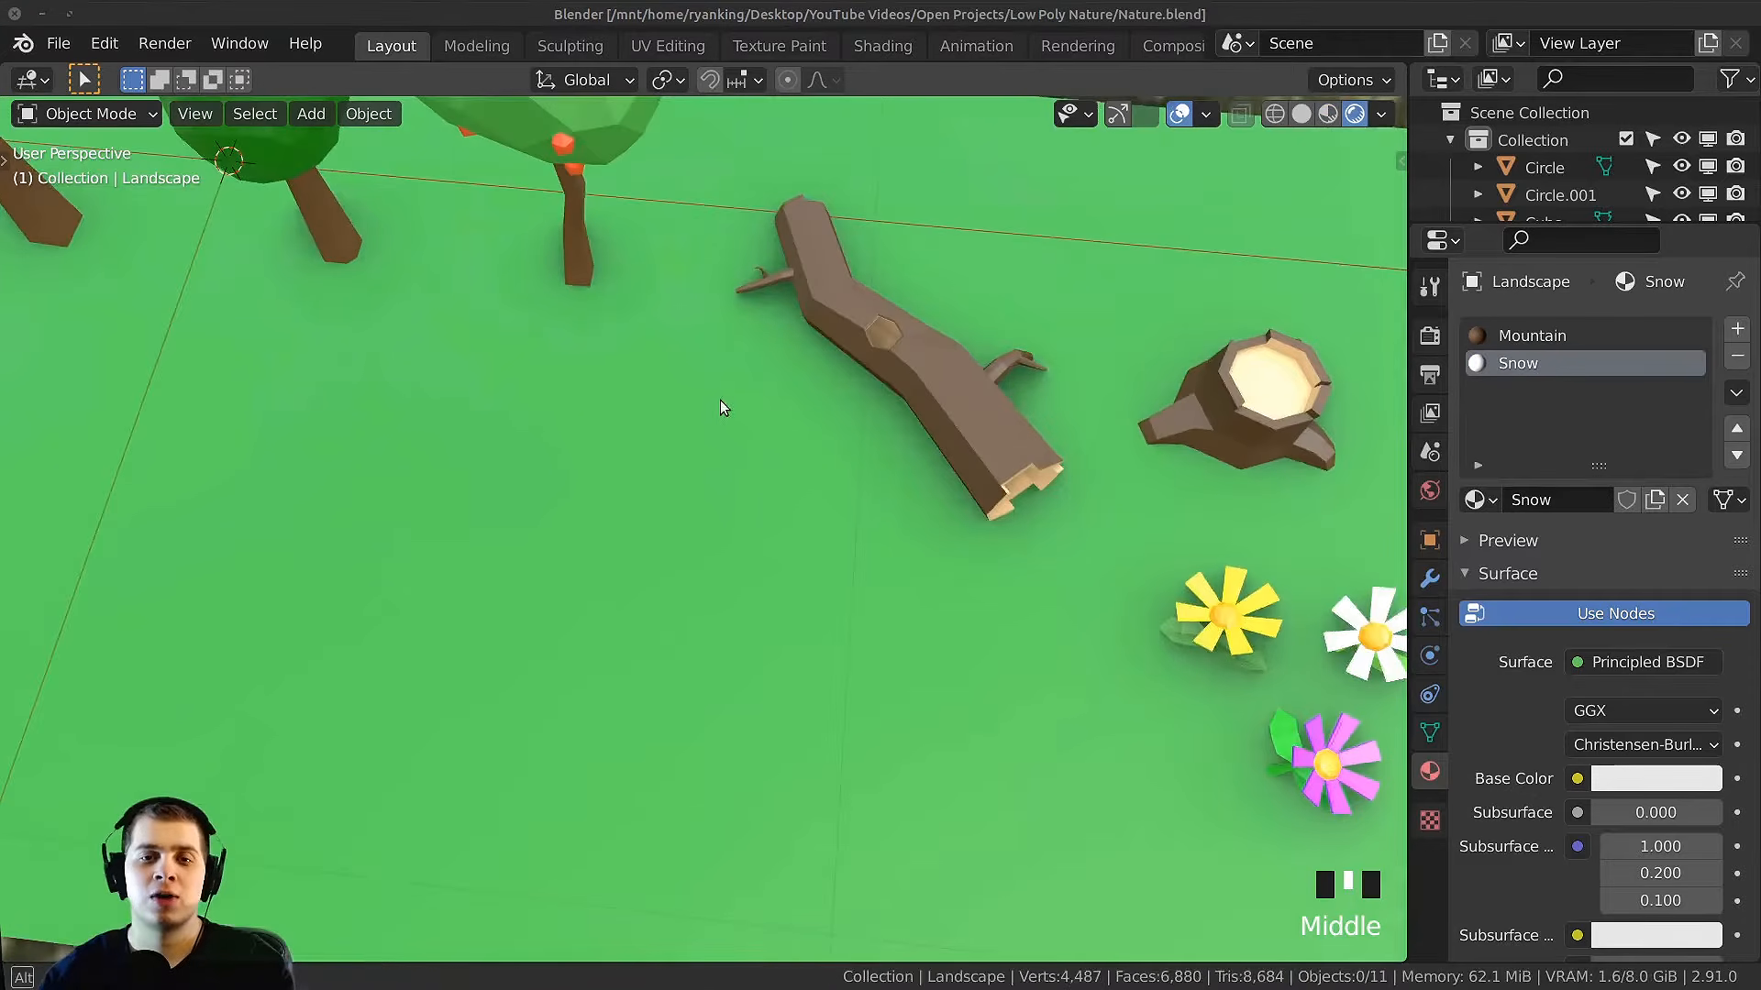
Step: Add an ico sphere with 5 subdivisions to the scene
{"action": "middle_click_drag", "start_coordinate": [721, 407], "coordinate": [687, 291]}
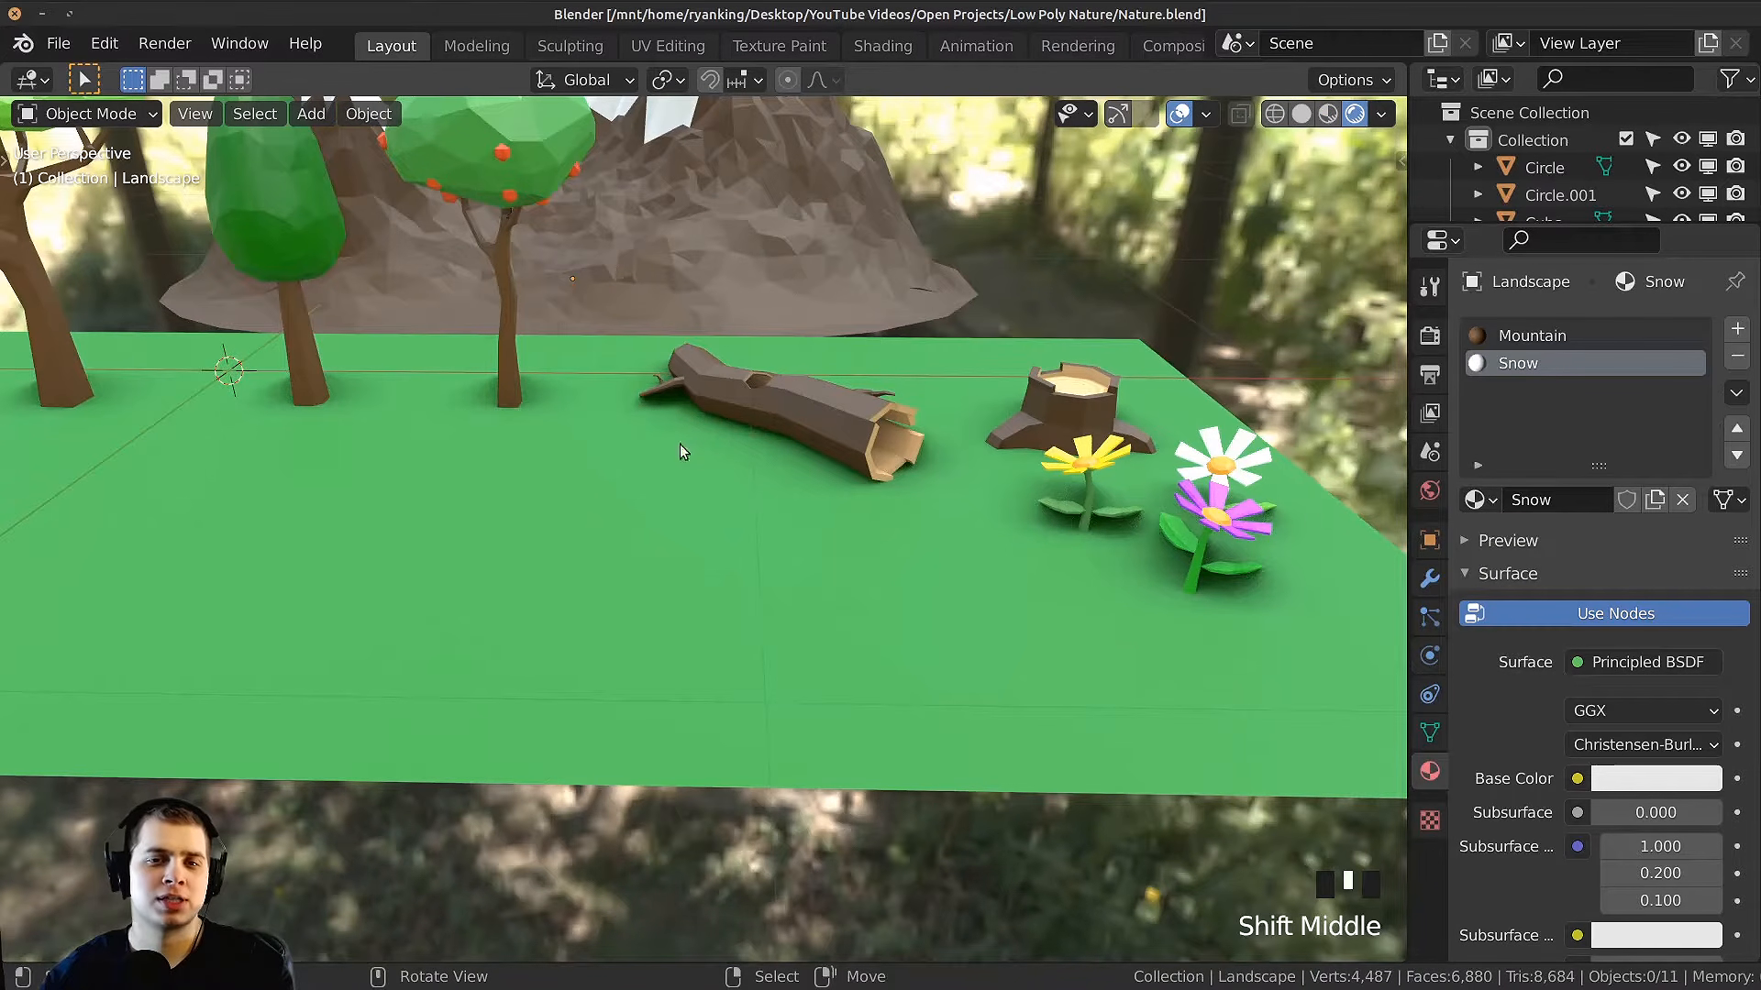
{"action": "key", "text": "shift+a"}
{"action": "mouse_move", "coordinate": [620, 394]}
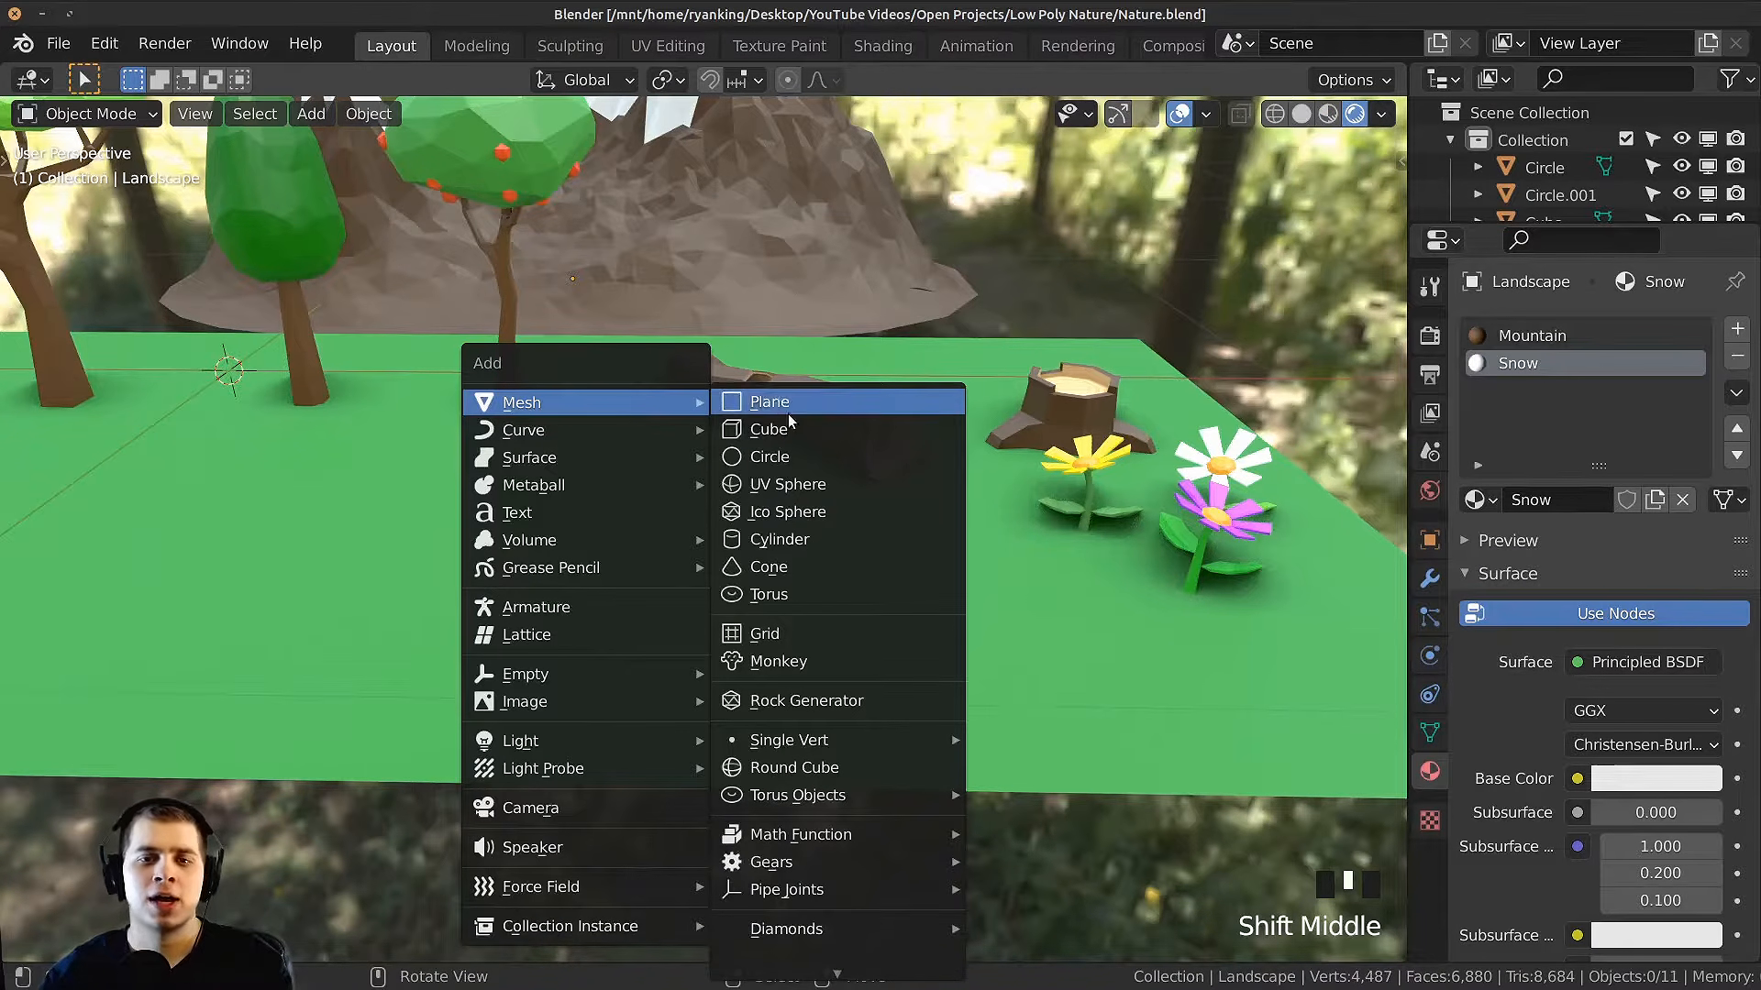
{"action": "left_click", "coordinate": [796, 514]}
{"action": "scroll", "coordinate": [660, 482], "scroll_direction": "down", "scroll_amount": 5}
{"action": "middle_click_drag", "start_coordinate": [661, 482], "coordinate": [899, 515]}
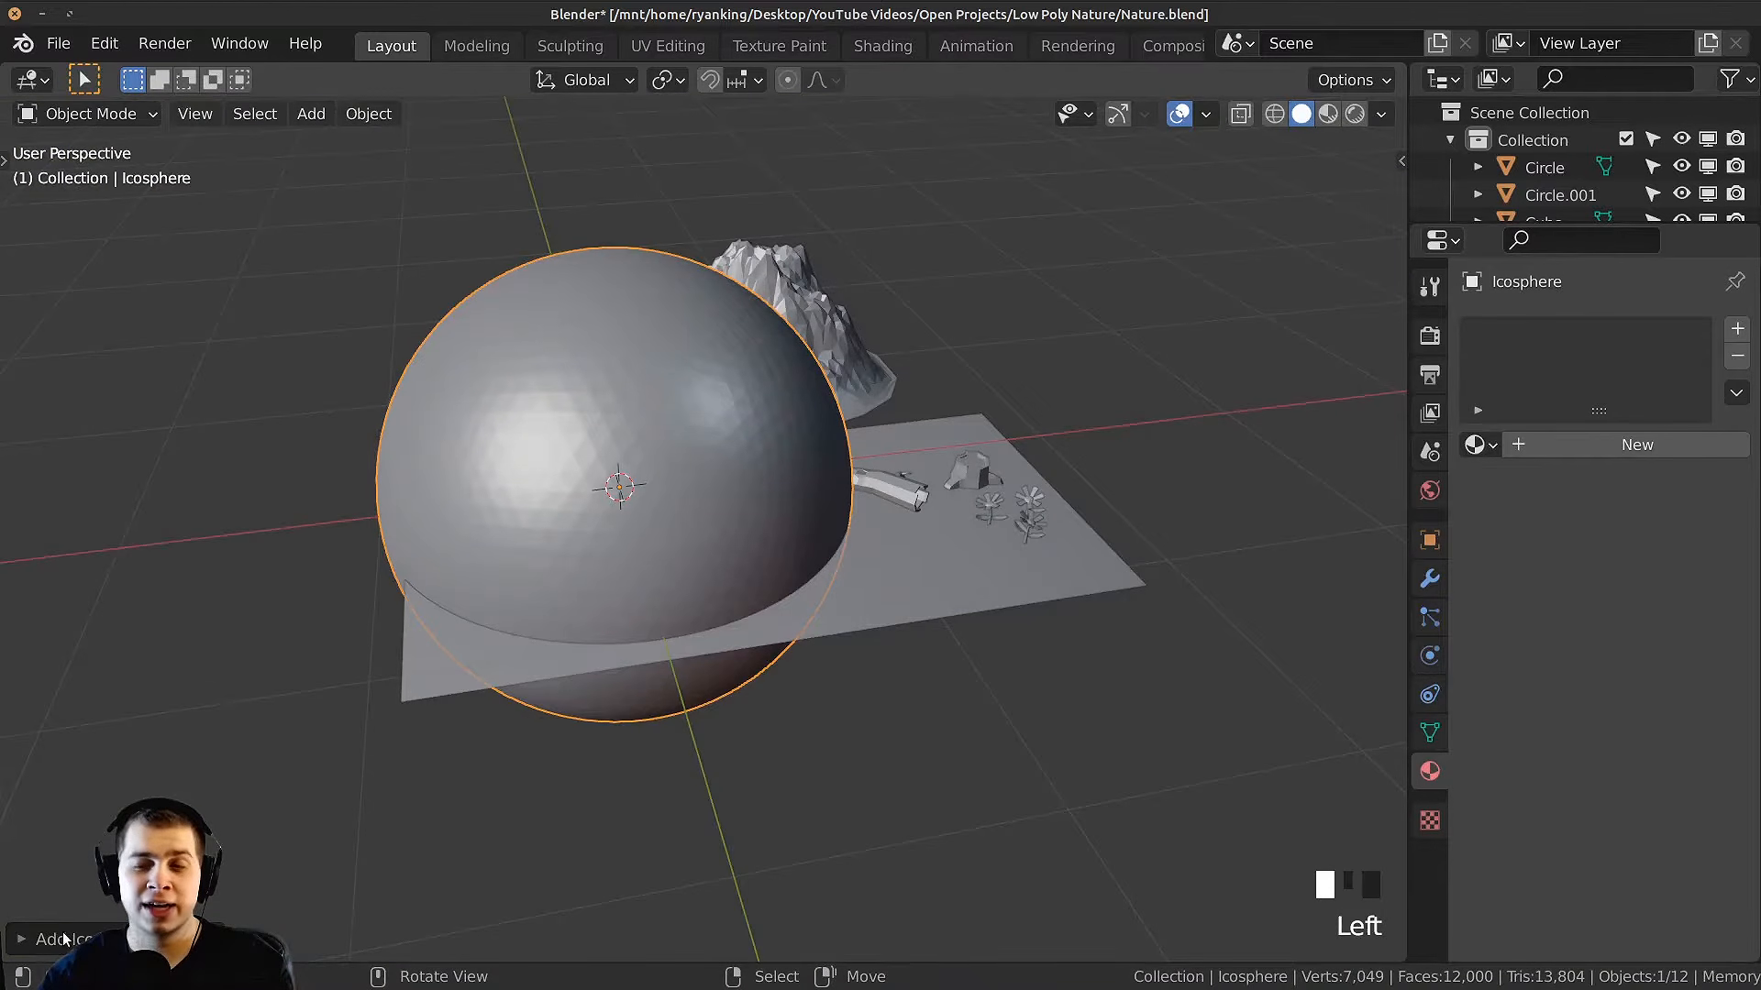
{"action": "left_click", "coordinate": [64, 937]}
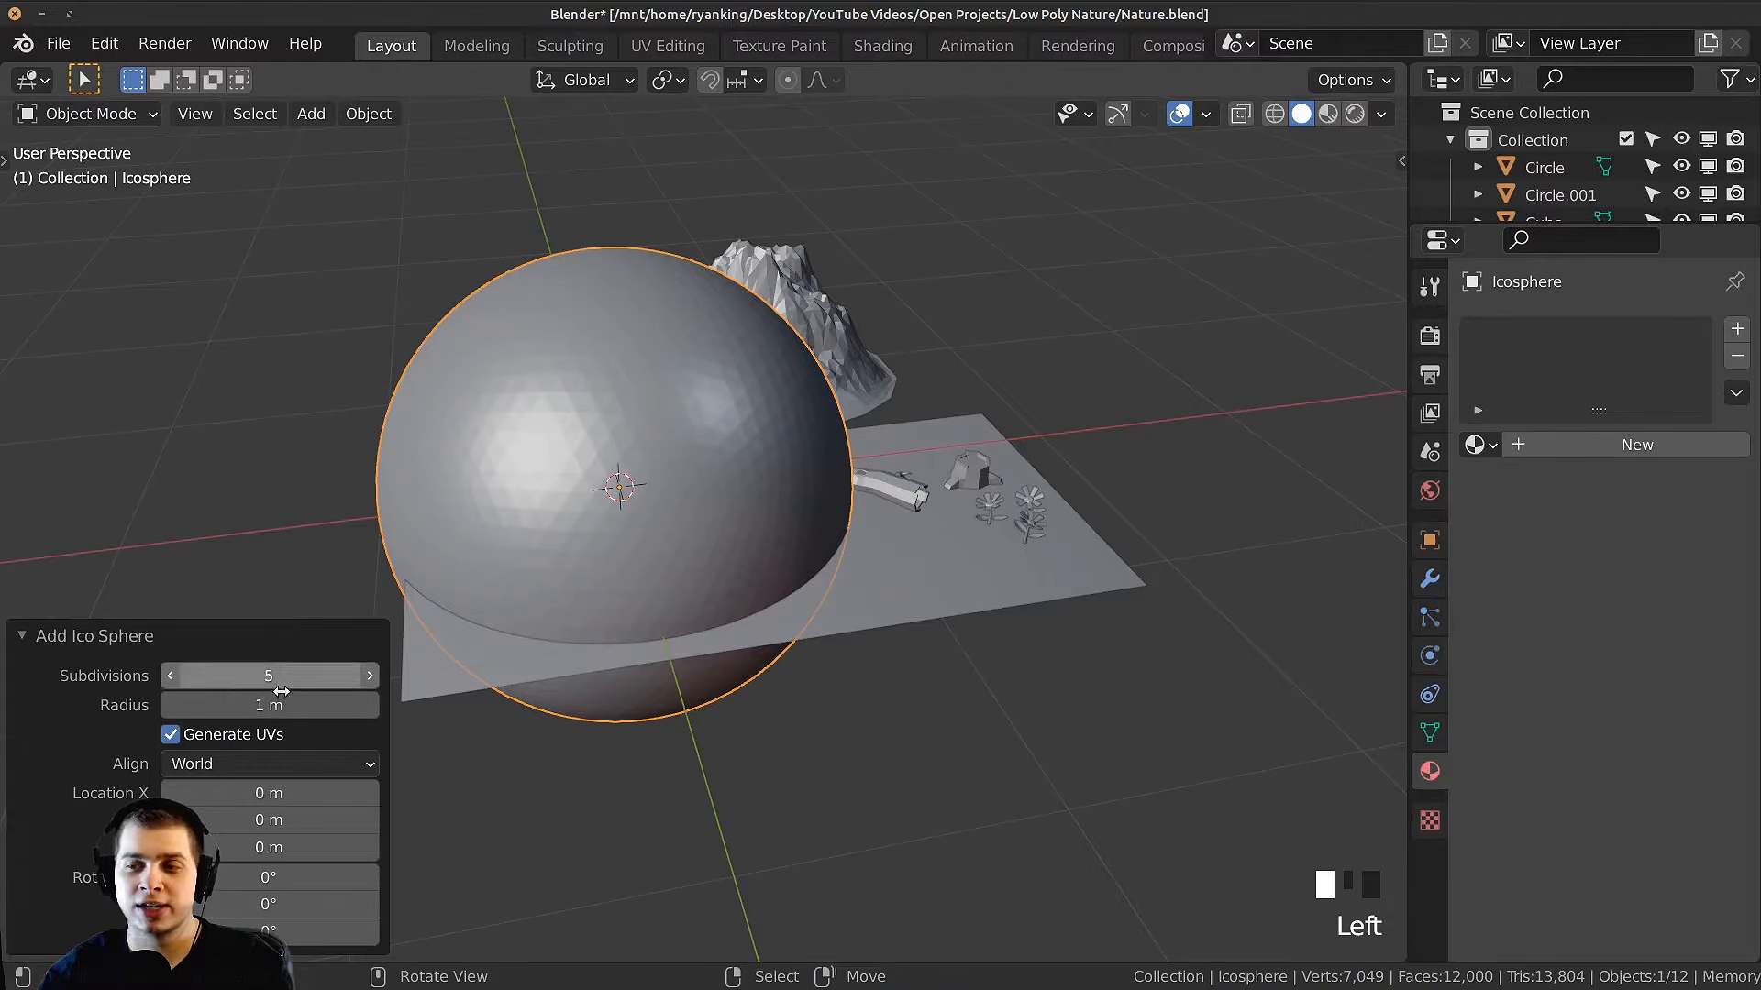
{"action": "left_click", "coordinate": [71, 636]}
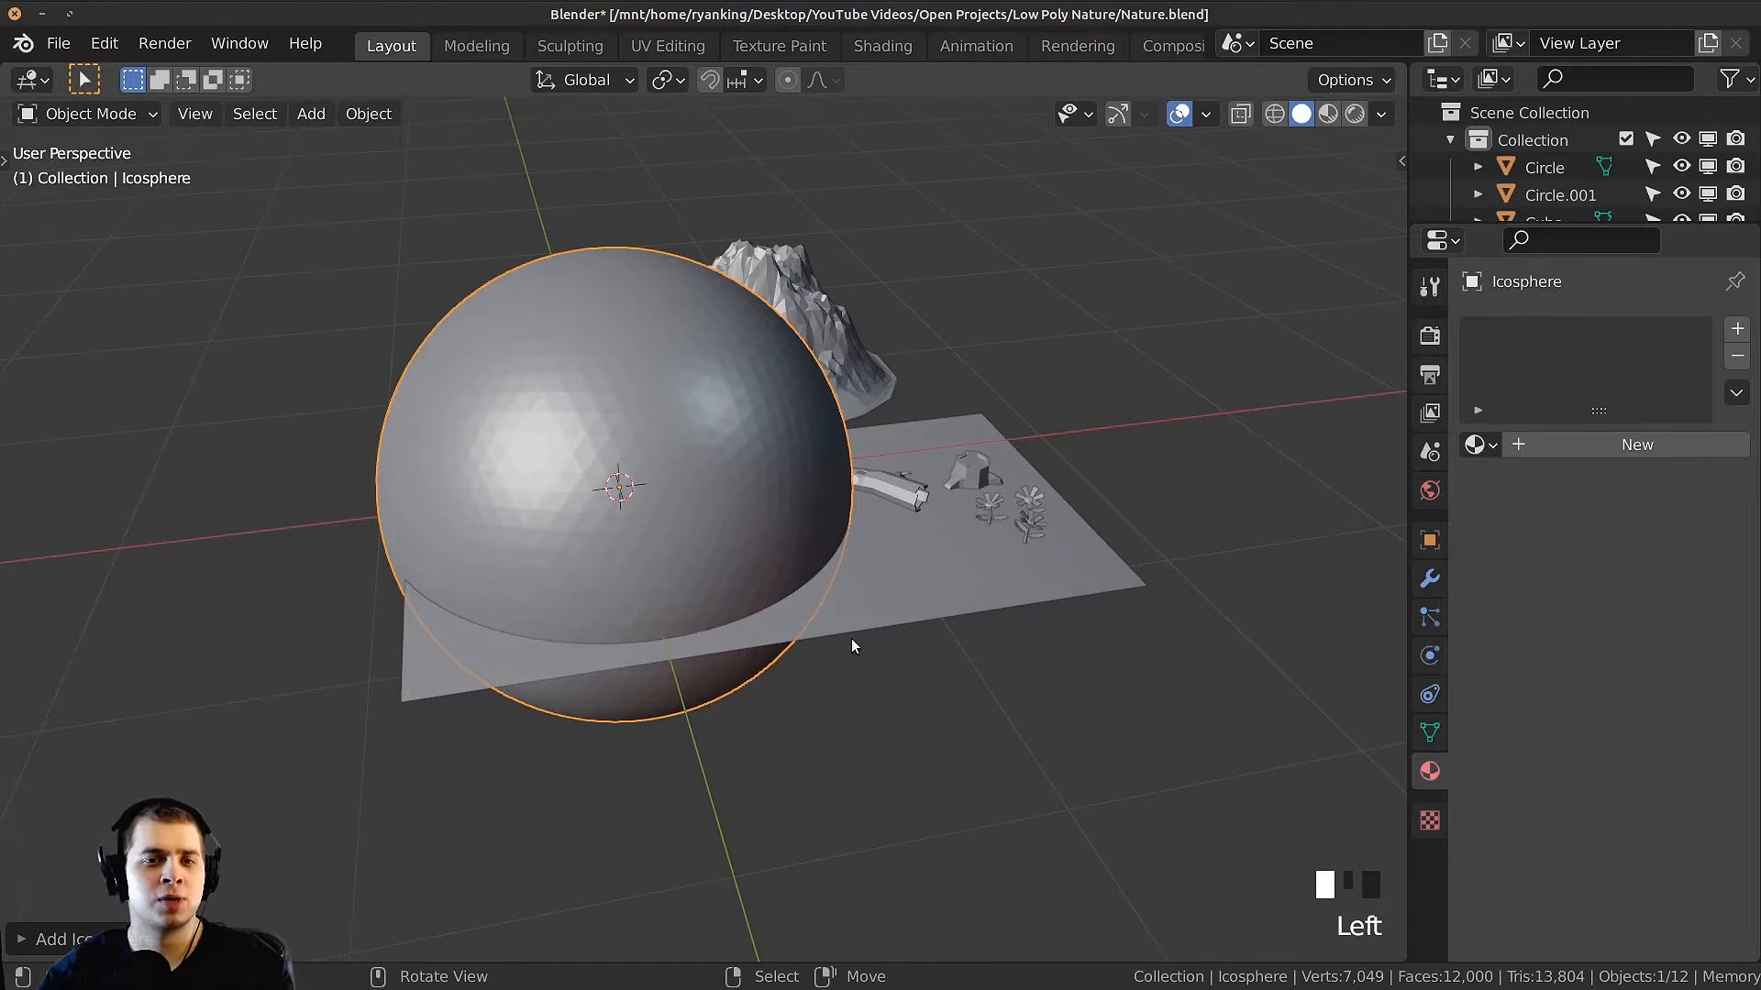
Step: Scale the ico sphere down and move it away from the trees onto the open ground
{"action": "key", "text": "s"}
{"action": "left_click", "coordinate": [725, 575]}
{"action": "middle_click_drag", "start_coordinate": [725, 575], "coordinate": [780, 584]}
{"action": "scroll", "coordinate": [779, 584], "scroll_direction": "up", "scroll_amount": 2}
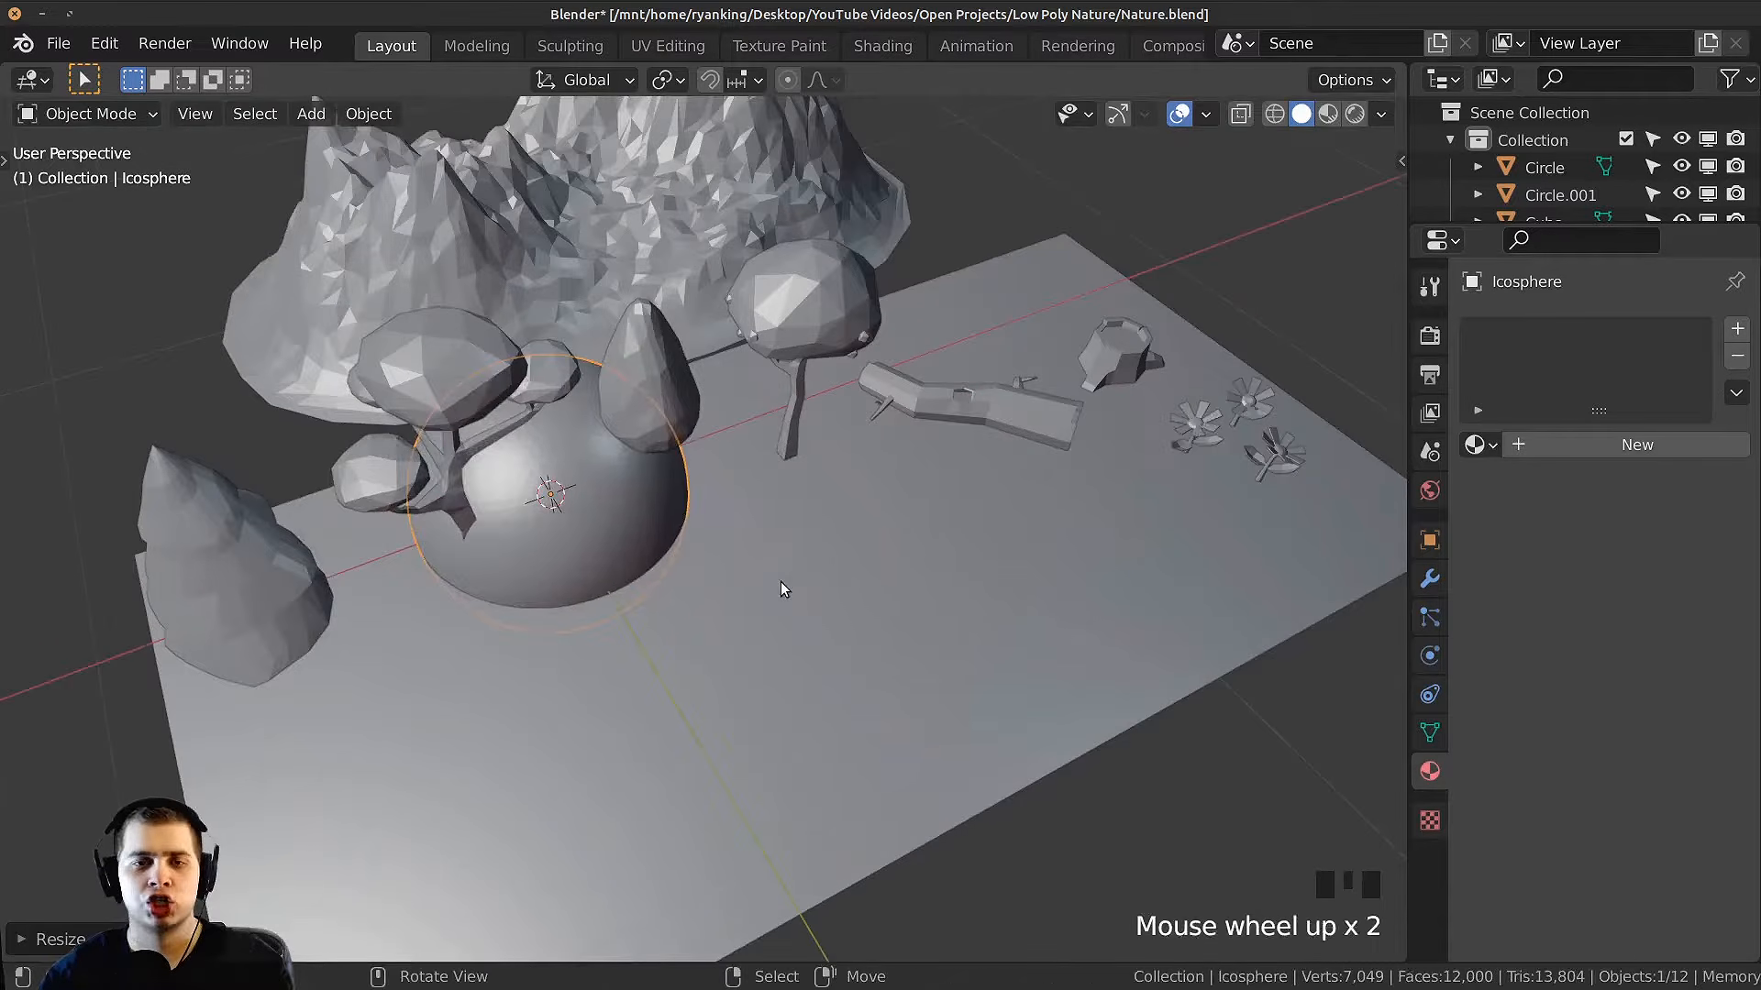
{"action": "key", "text": "g"}
{"action": "left_click", "coordinate": [1238, 644]}
Step: Place the sphere on the ground in front of the fallen log and scale it to rock size
{"action": "middle_click_drag", "start_coordinate": [1238, 644], "coordinate": [1179, 634]}
{"action": "middle_click_drag", "start_coordinate": [1179, 635], "coordinate": [930, 507], "text": "shift"}
{"action": "key", "text": "g"}
{"action": "left_click", "coordinate": [788, 553]}
{"action": "key", "text": "s"}
{"action": "left_click", "coordinate": [961, 594]}
{"action": "key", "text": "g"}
{"action": "left_click", "coordinate": [920, 496]}
{"action": "key", "text": "KP_Decimal"}
{"action": "key", "text": "s"}
{"action": "left_click", "coordinate": [872, 551]}
{"action": "key", "text": "KP_Decimal"}
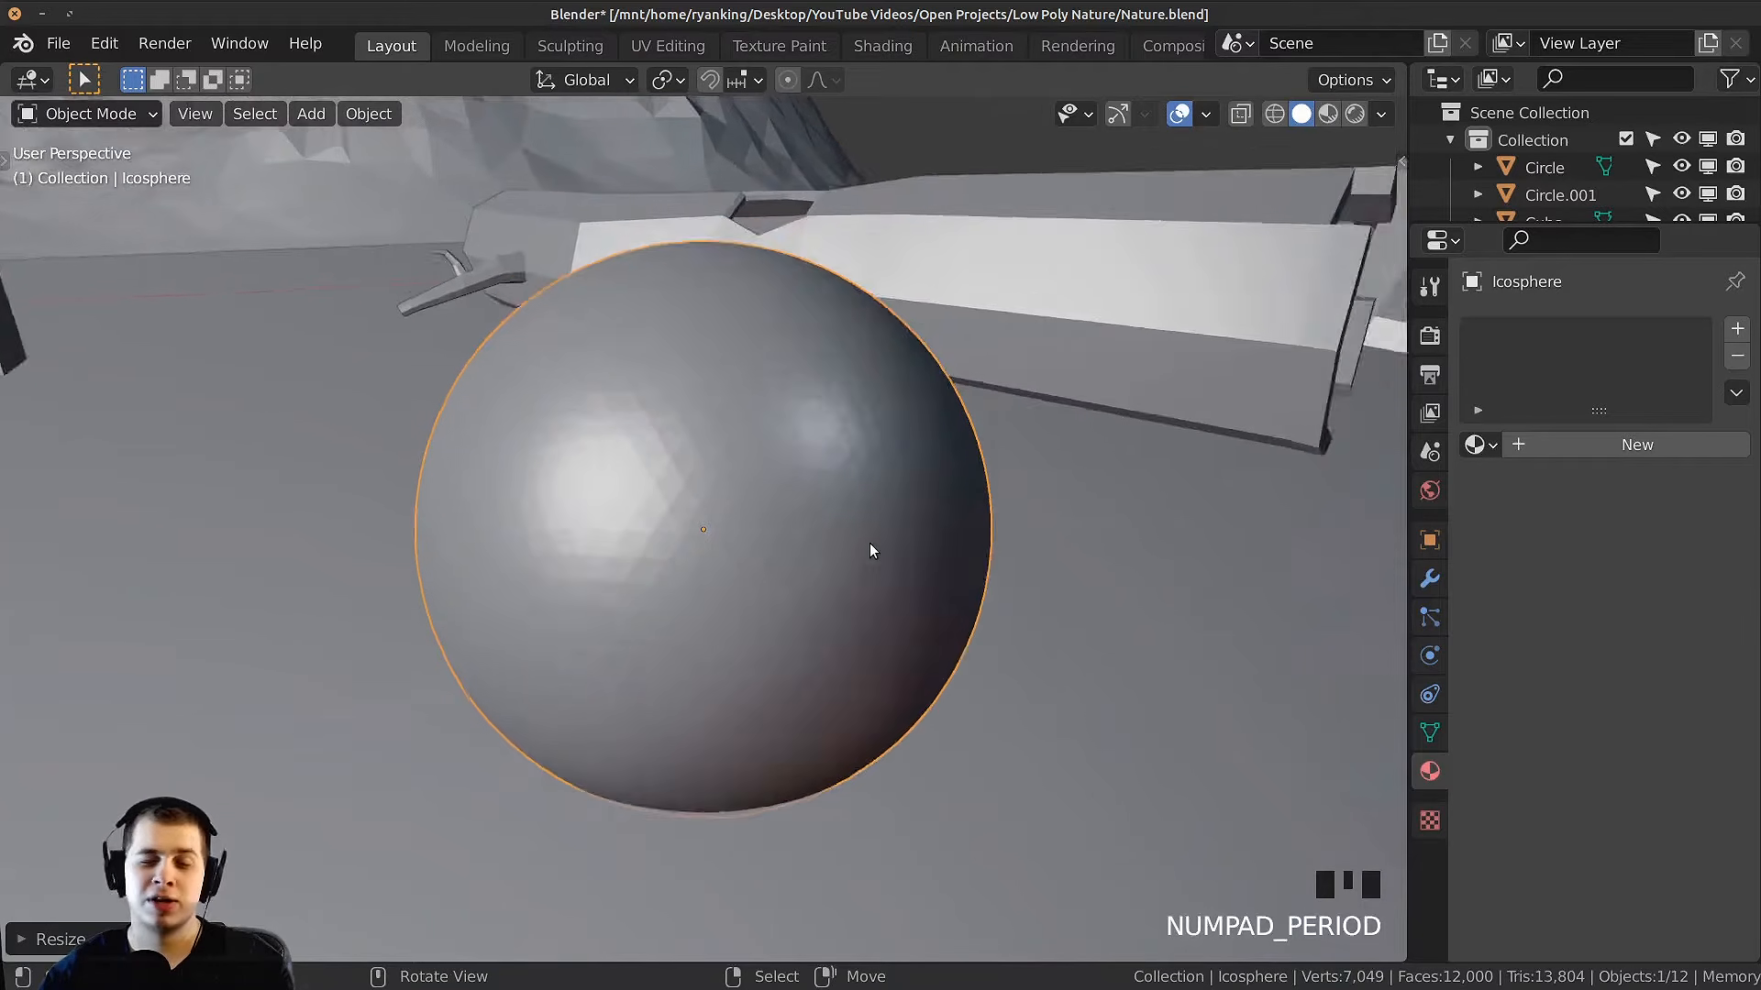
{"action": "middle_click_drag", "start_coordinate": [1021, 648], "coordinate": [796, 473]}
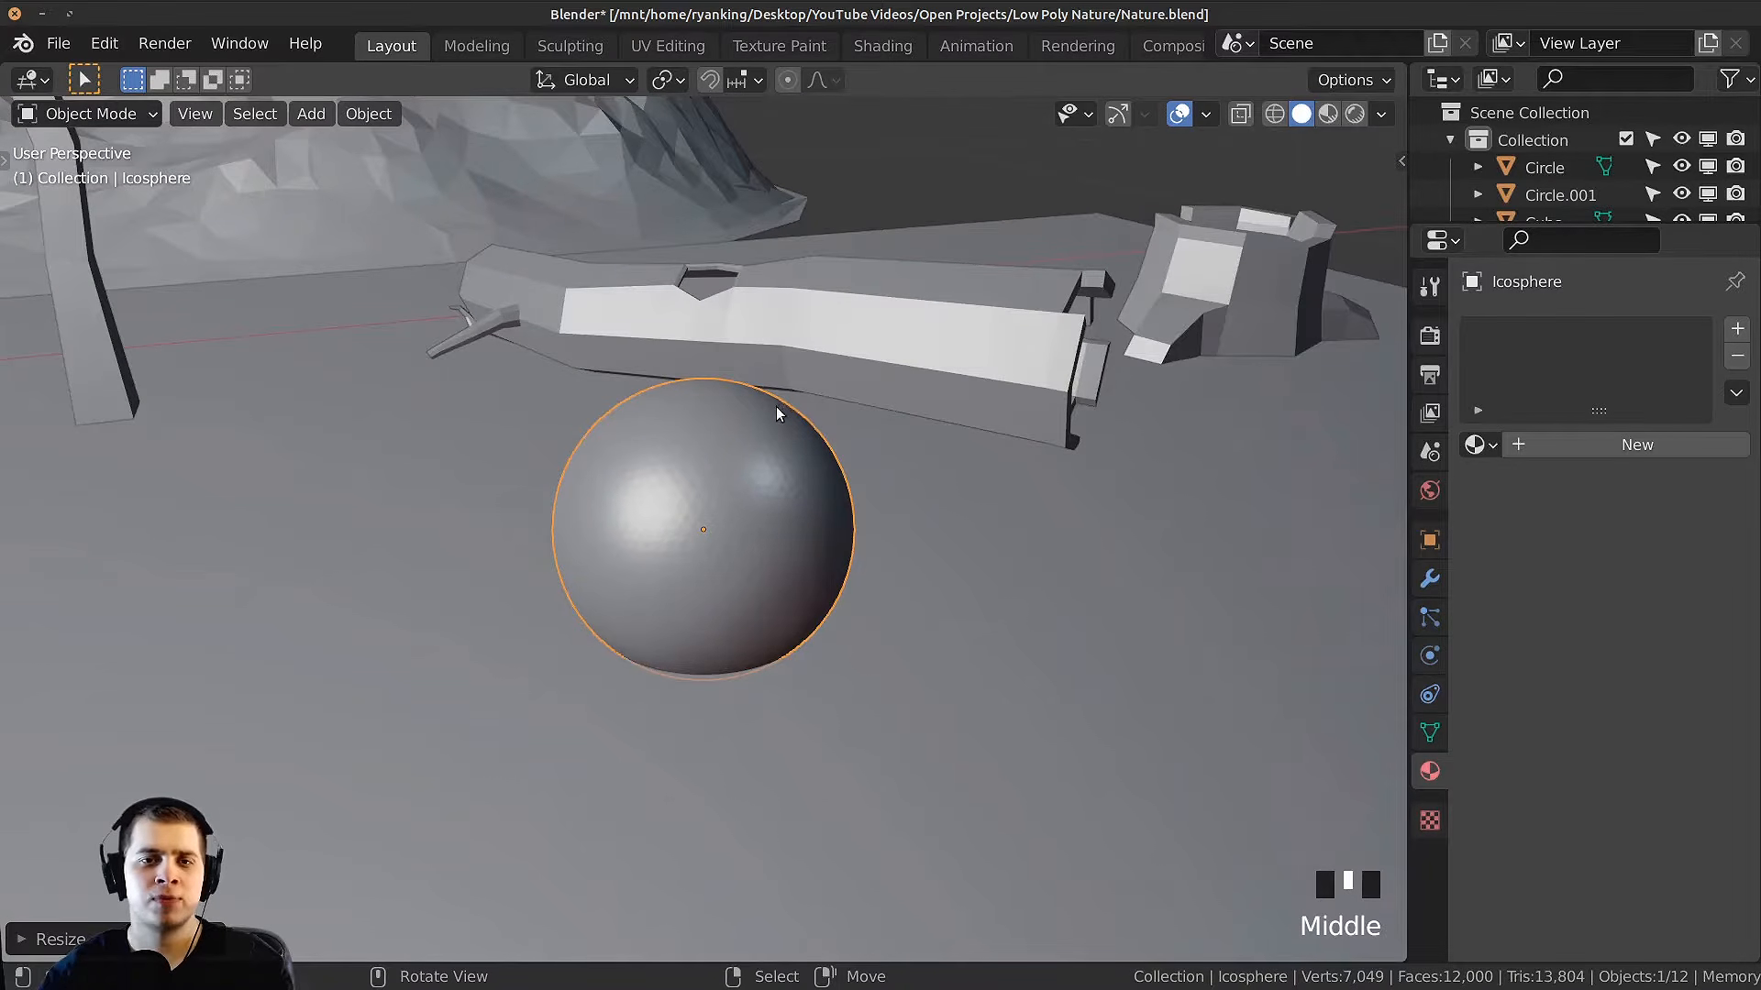
Step: Edit the sphere with proportional editing enabled and pull a vertex on its side outward and down
{"action": "key", "text": "Tab"}
{"action": "right_click", "coordinate": [828, 548]}
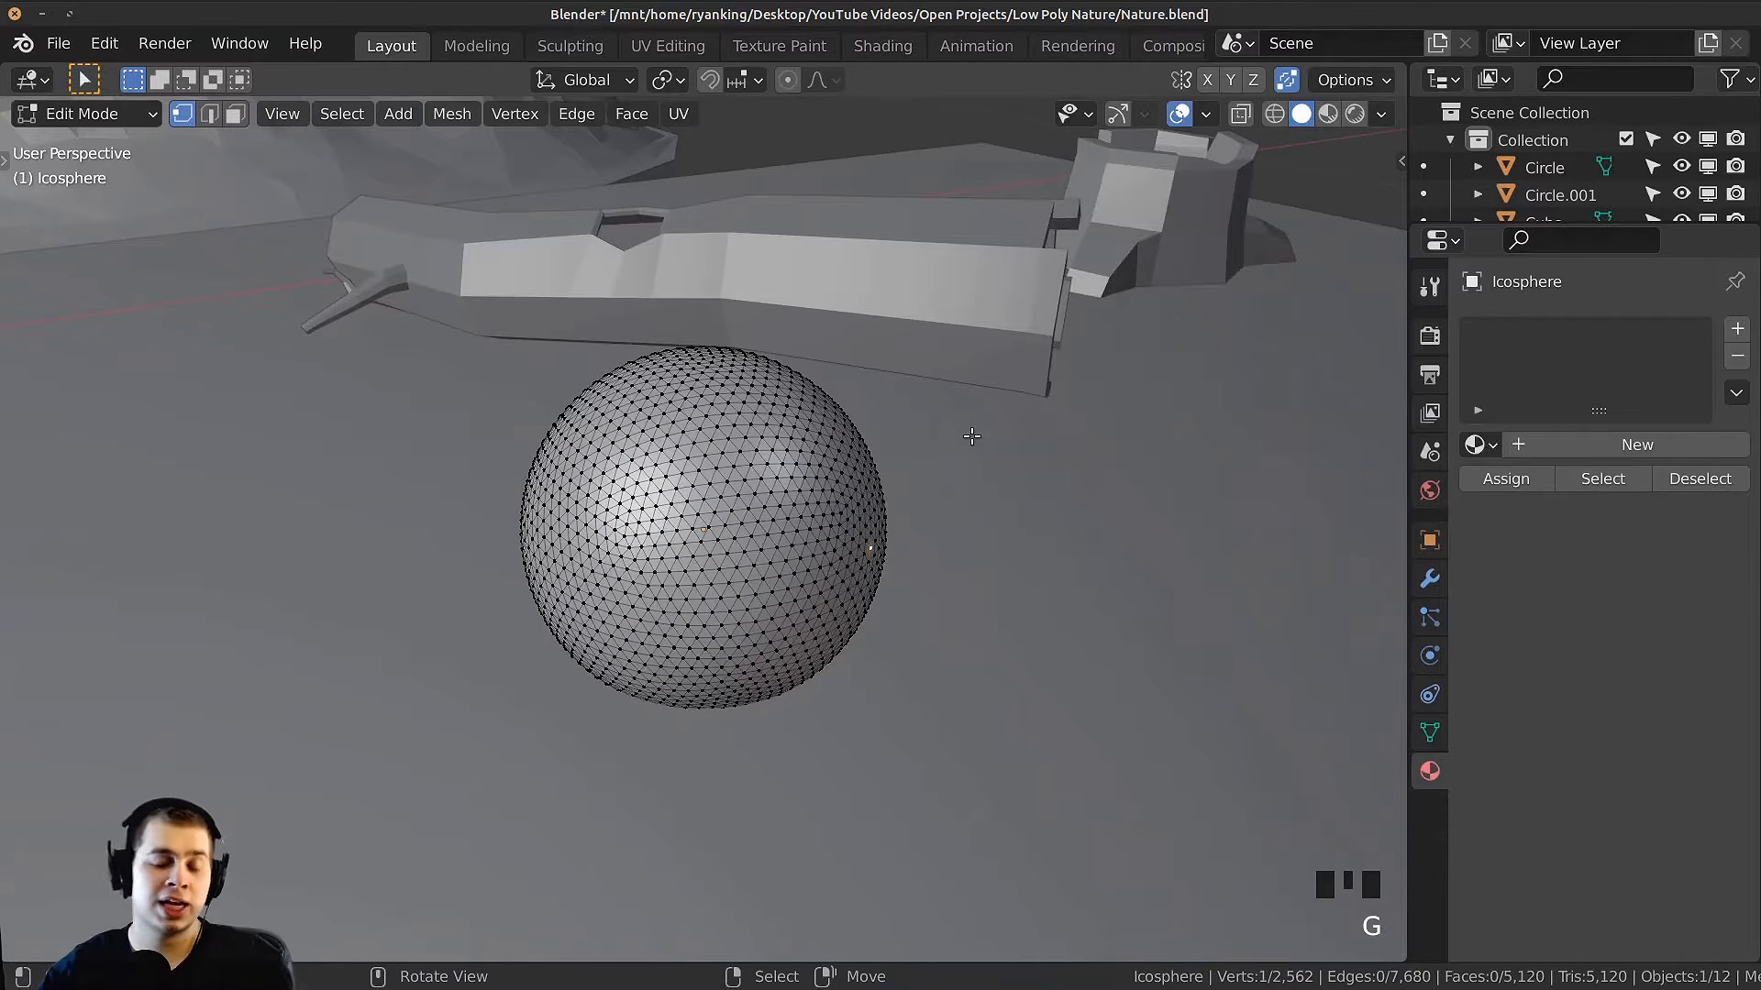
{"action": "middle_click_drag", "start_coordinate": [962, 447], "coordinate": [914, 452], "text": "shift"}
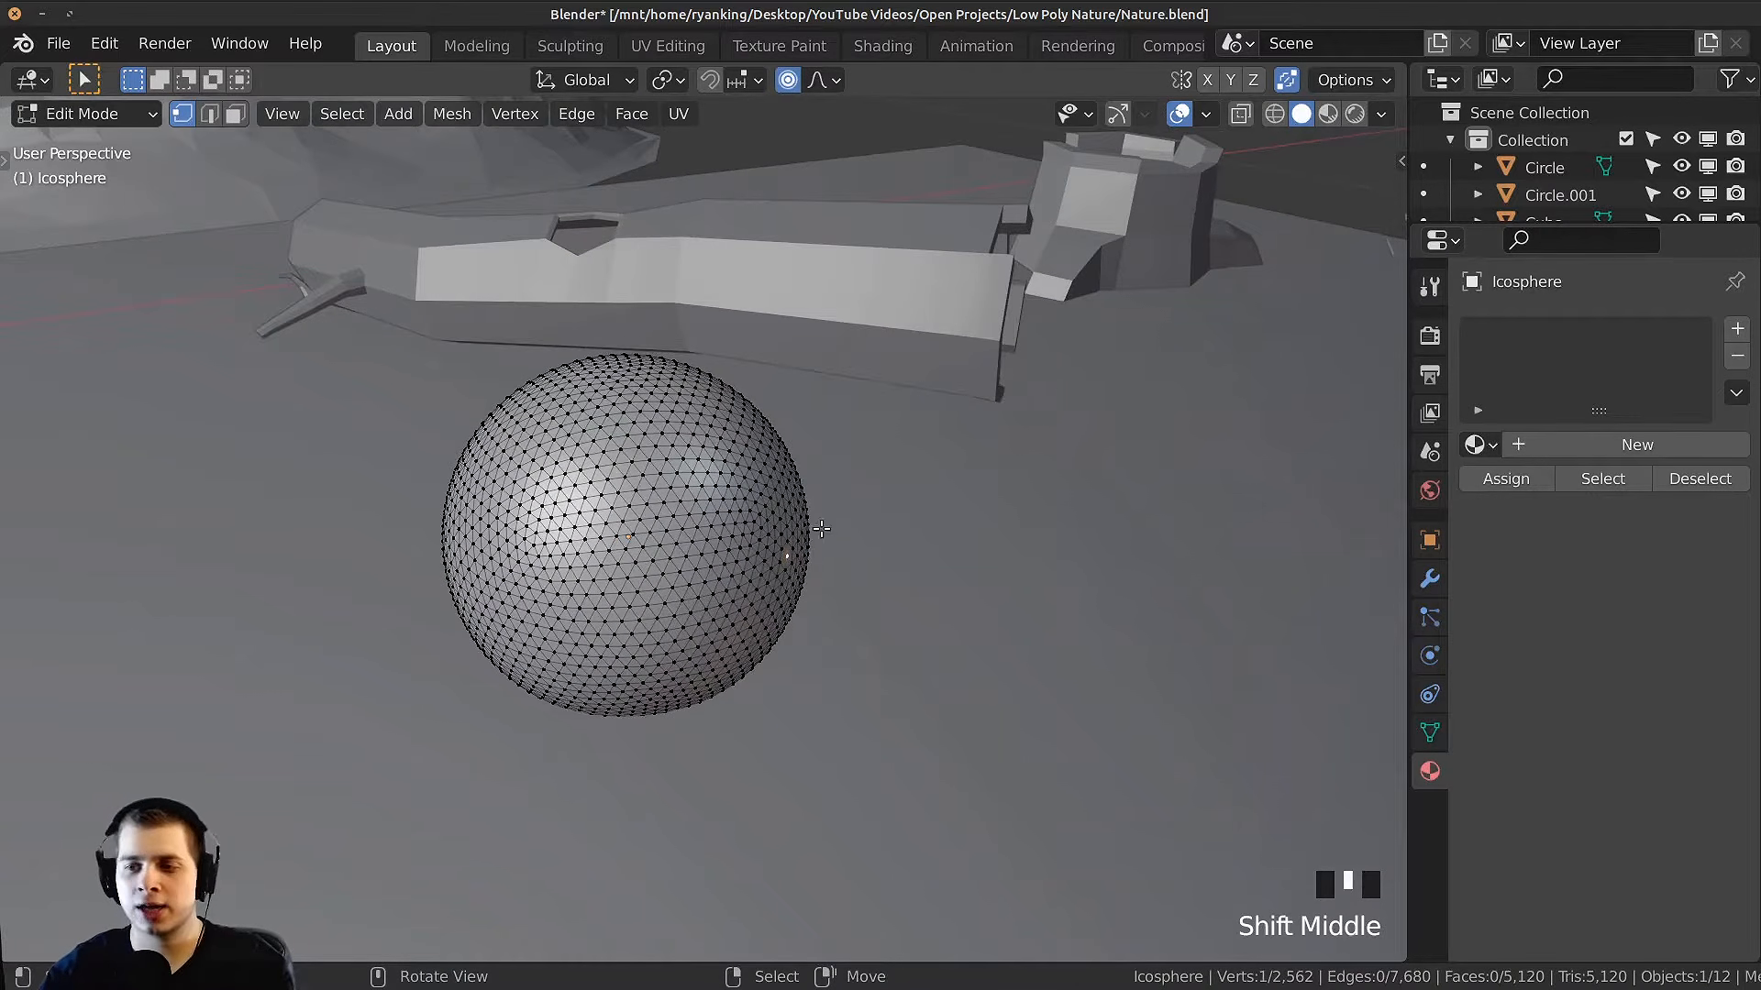
{"action": "key", "text": "g"}
{"action": "left_click", "coordinate": [861, 636]}
Step: Pull a lower vertex and a side vertex of the sphere outward with proportional falloff to make it irregular
{"action": "right_click", "coordinate": [632, 636]}
{"action": "middle_click_drag", "start_coordinate": [632, 635], "coordinate": [514, 596]}
{"action": "key", "text": "g"}
{"action": "left_click", "coordinate": [458, 642]}
{"action": "right_click", "coordinate": [495, 517]}
{"action": "key", "text": "g"}
{"action": "left_click", "coordinate": [453, 504]}
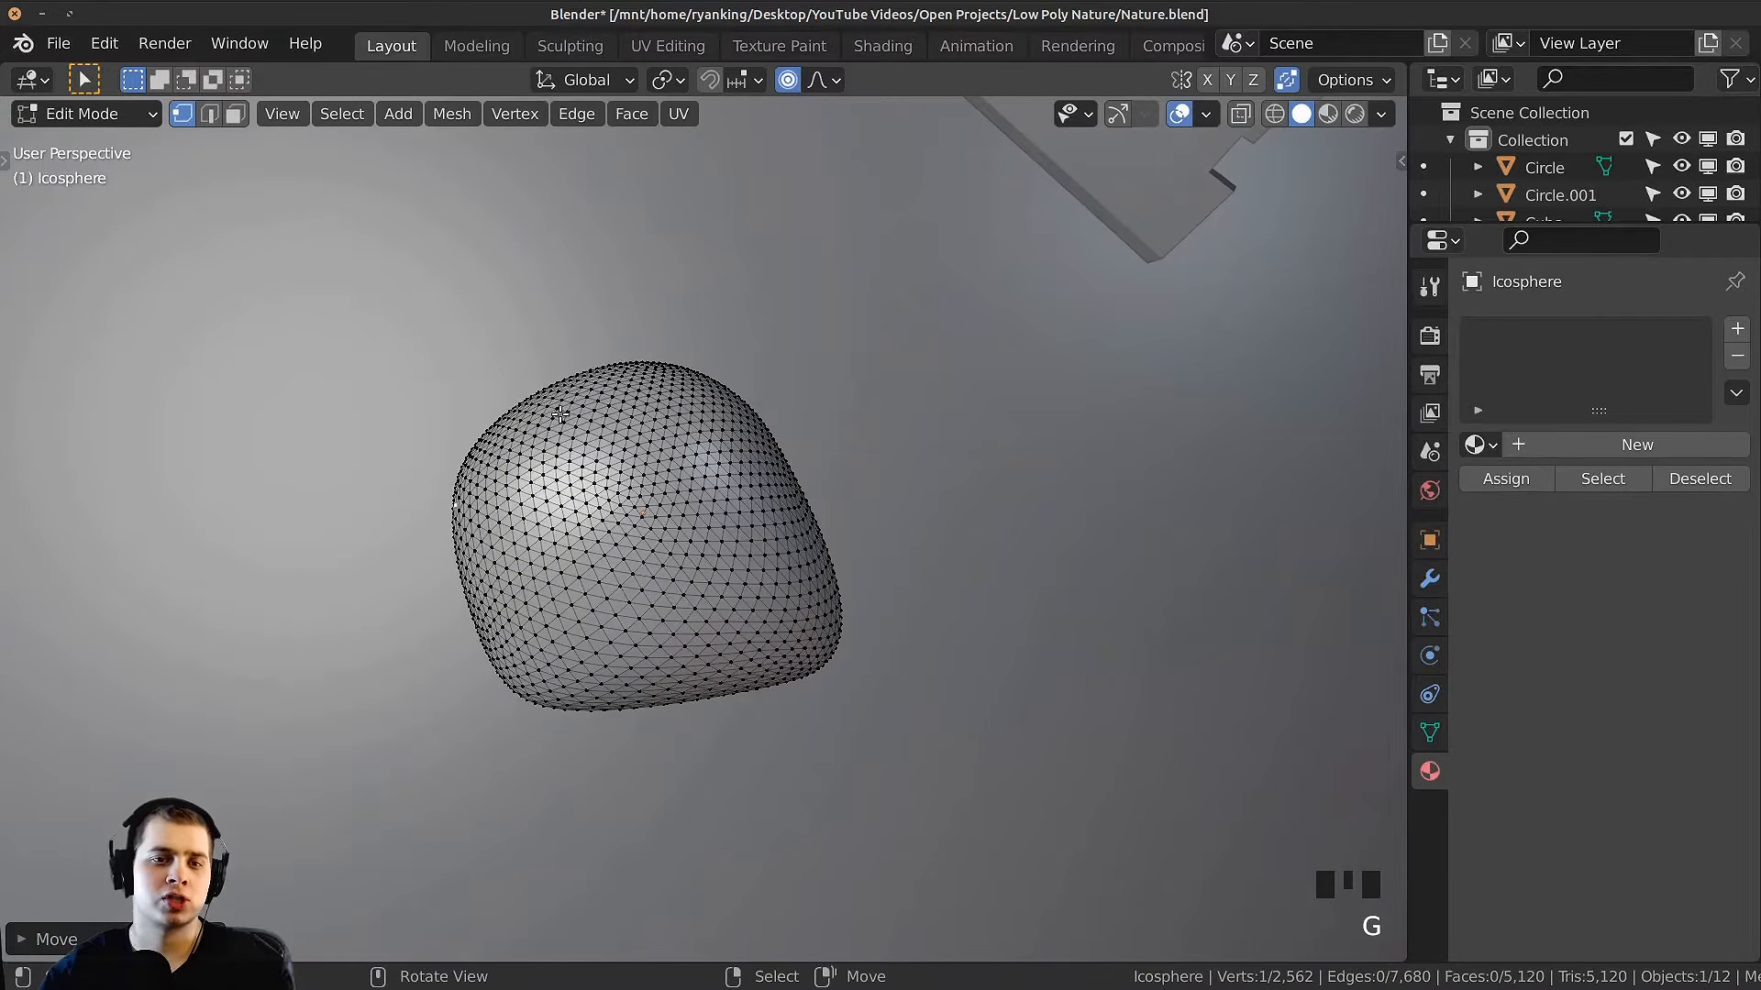
Step: Pull two vertices on the upper part of the shape outward to form uneven rock corners
{"action": "right_click", "coordinate": [567, 406]}
{"action": "key", "text": "g"}
{"action": "left_click", "coordinate": [548, 371]}
{"action": "right_click", "coordinate": [760, 436]}
{"action": "key", "text": "g"}
{"action": "left_click", "coordinate": [802, 415]}
{"action": "middle_click_drag", "start_coordinate": [804, 542], "coordinate": [714, 472]}
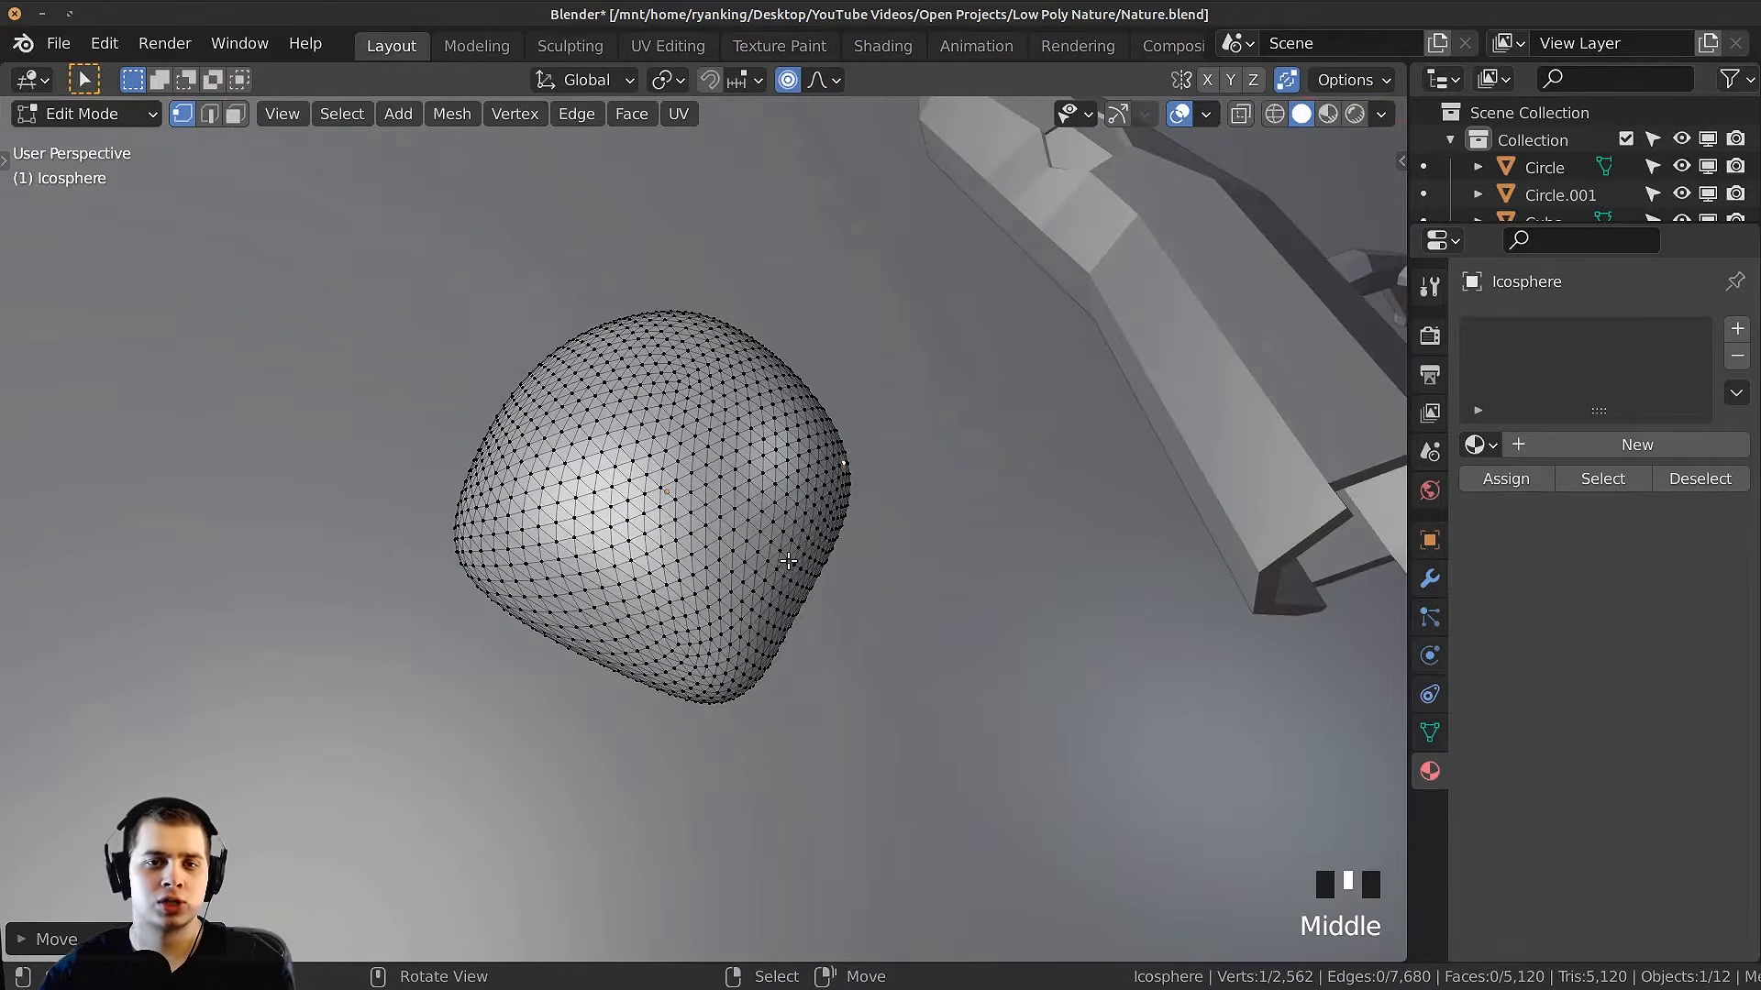
Step: Pull a side vertex of the rock outward and push an underside vertex upward with proportional falloff
{"action": "right_click", "coordinate": [787, 561]}
{"action": "key", "text": "g"}
{"action": "left_click", "coordinate": [833, 588]}
{"action": "middle_click_drag", "start_coordinate": [833, 588], "coordinate": [852, 426]}
{"action": "scroll", "coordinate": [666, 693], "scroll_direction": "up", "scroll_amount": 1}
{"action": "middle_click_drag", "start_coordinate": [644, 741], "coordinate": [632, 750]}
{"action": "right_click", "coordinate": [633, 750]}
{"action": "key", "text": "g"}
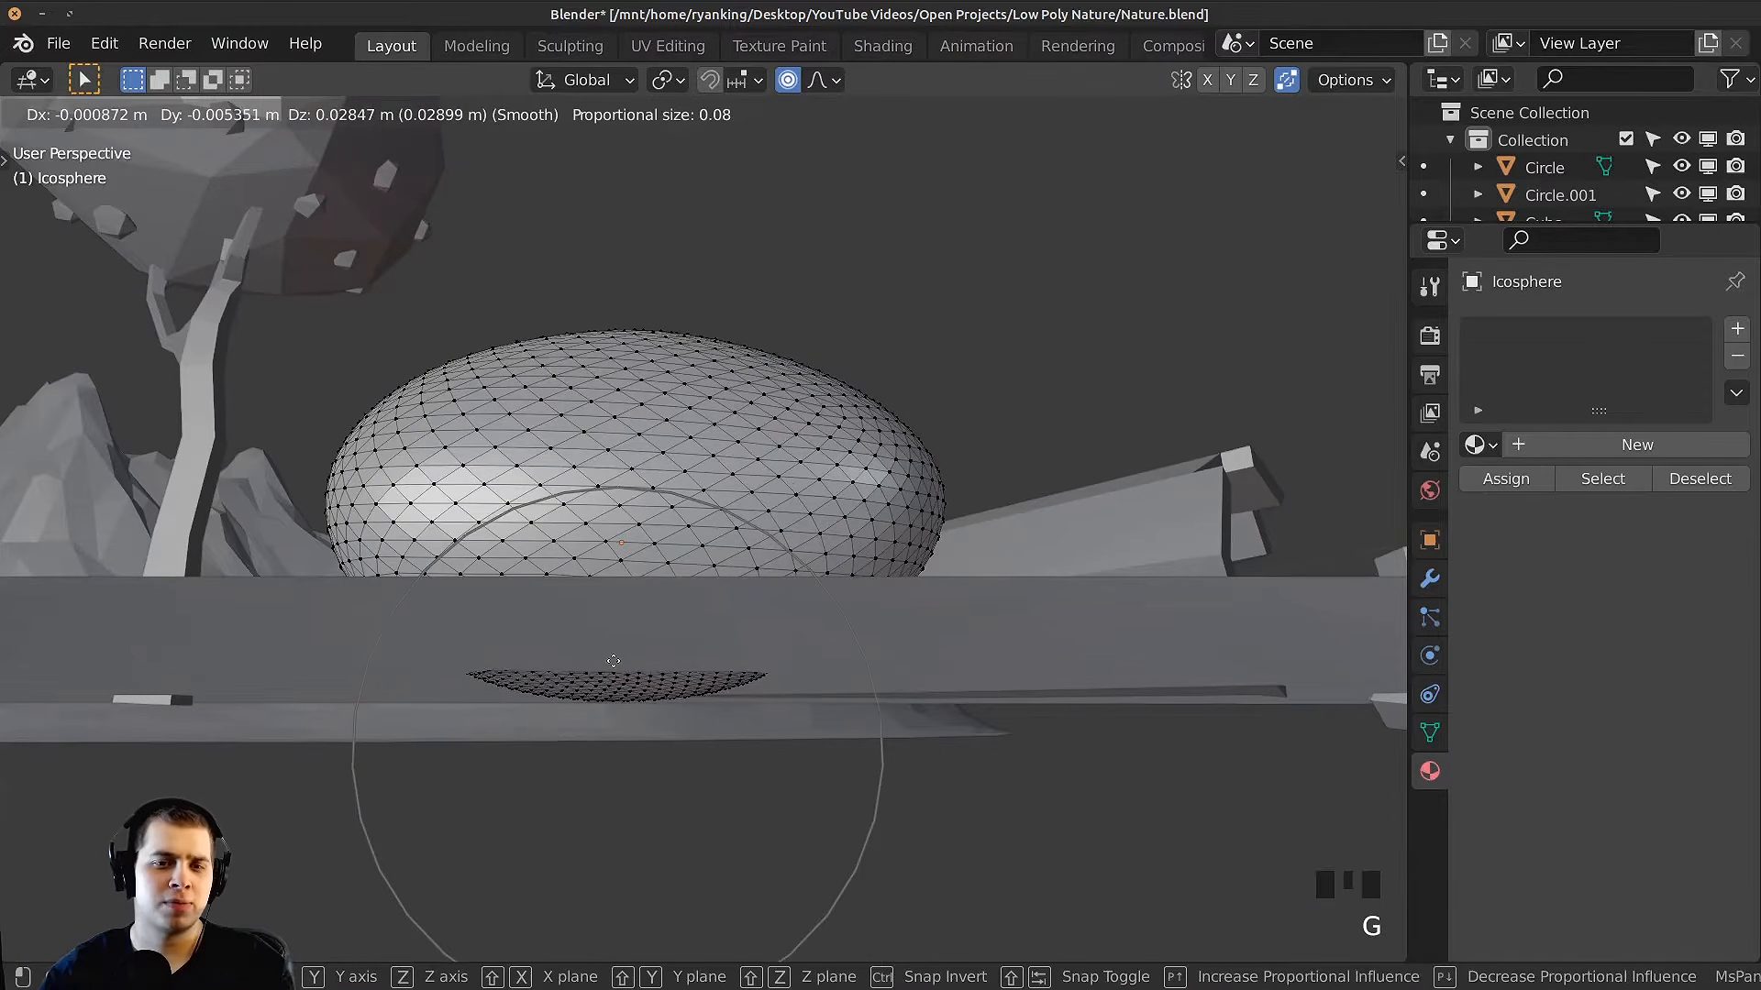
{"action": "scroll", "coordinate": [609, 649], "scroll_direction": "down", "scroll_amount": 2}
{"action": "left_click", "coordinate": [609, 643]}
Step: Move three more vertices around the rock's sides and lower edge to make its outline more uneven
{"action": "middle_click_drag", "start_coordinate": [609, 644], "coordinate": [771, 635]}
{"action": "key", "text": "g"}
{"action": "left_click", "coordinate": [688, 657]}
{"action": "key", "text": "g"}
{"action": "left_click", "coordinate": [587, 695]}
{"action": "key", "text": "g"}
{"action": "left_click", "coordinate": [839, 706]}
{"action": "middle_click_drag", "start_coordinate": [839, 706], "coordinate": [793, 807]}
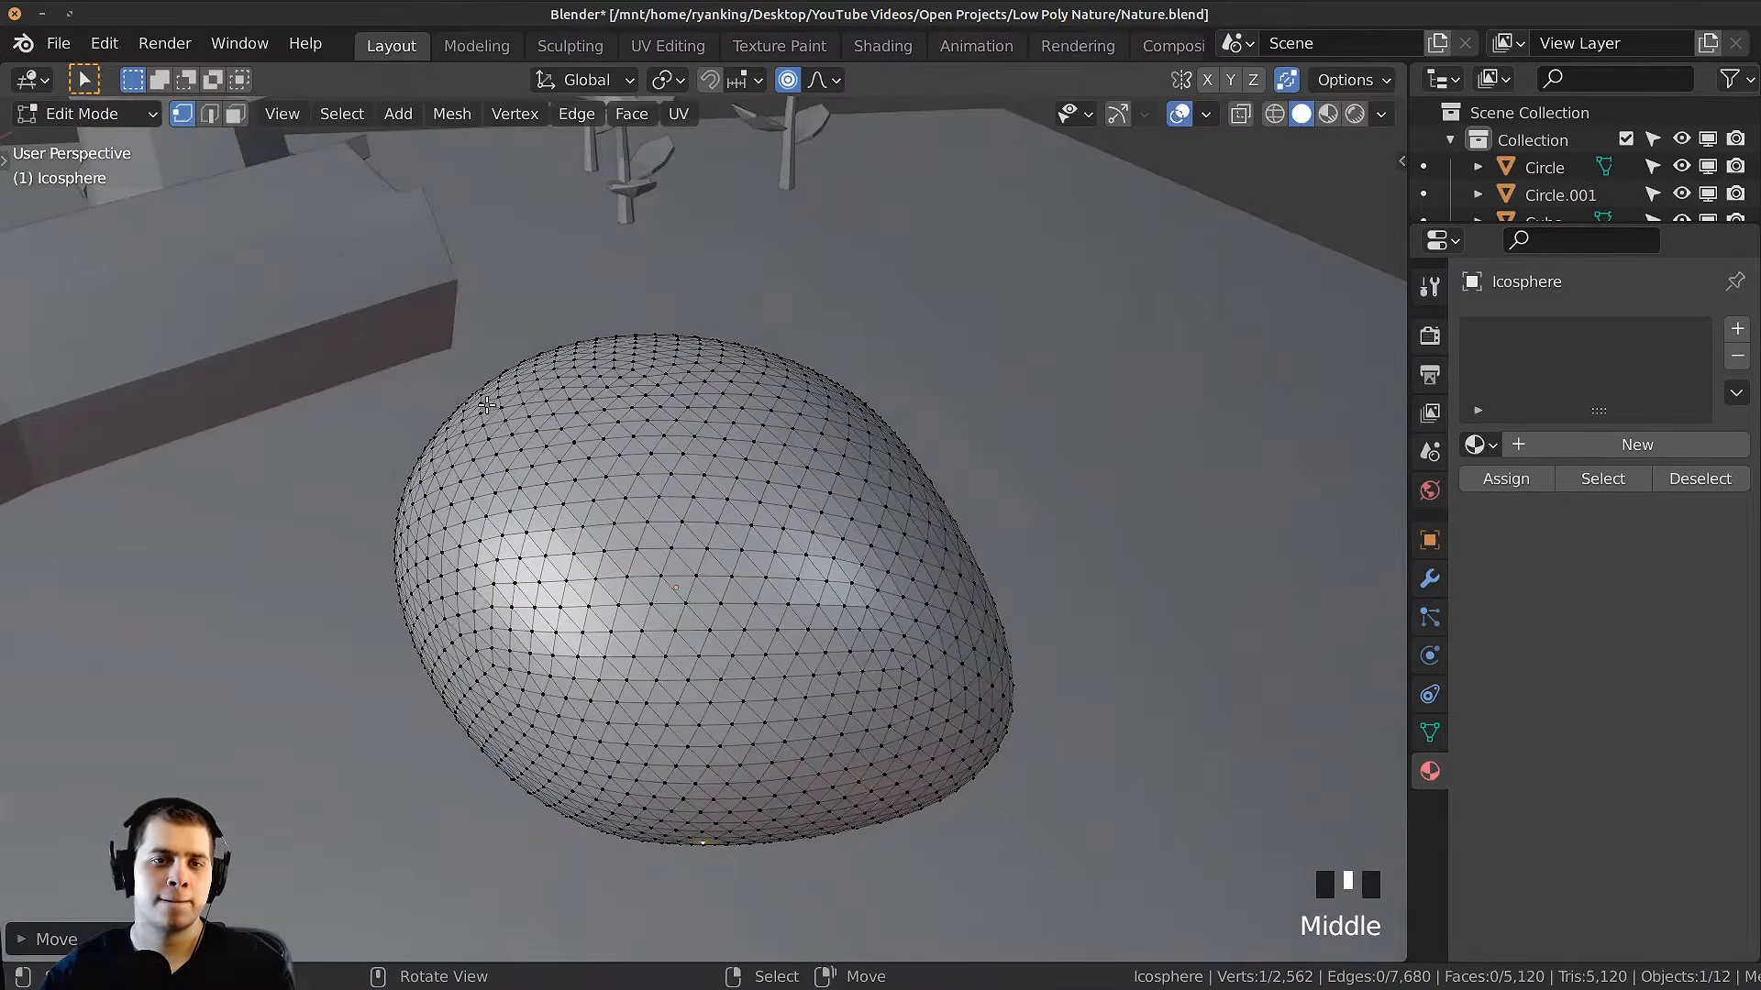
Step: Leave mesh editing and add a Decimate modifier to the rock with a Collapse ratio of 0.0225
{"action": "key", "text": "Tab"}
{"action": "middle_click_drag", "start_coordinate": [734, 587], "coordinate": [912, 602]}
{"action": "scroll", "coordinate": [912, 602], "scroll_direction": "down", "scroll_amount": 5}
{"action": "middle_click_drag", "start_coordinate": [1238, 554], "coordinate": [1282, 557]}
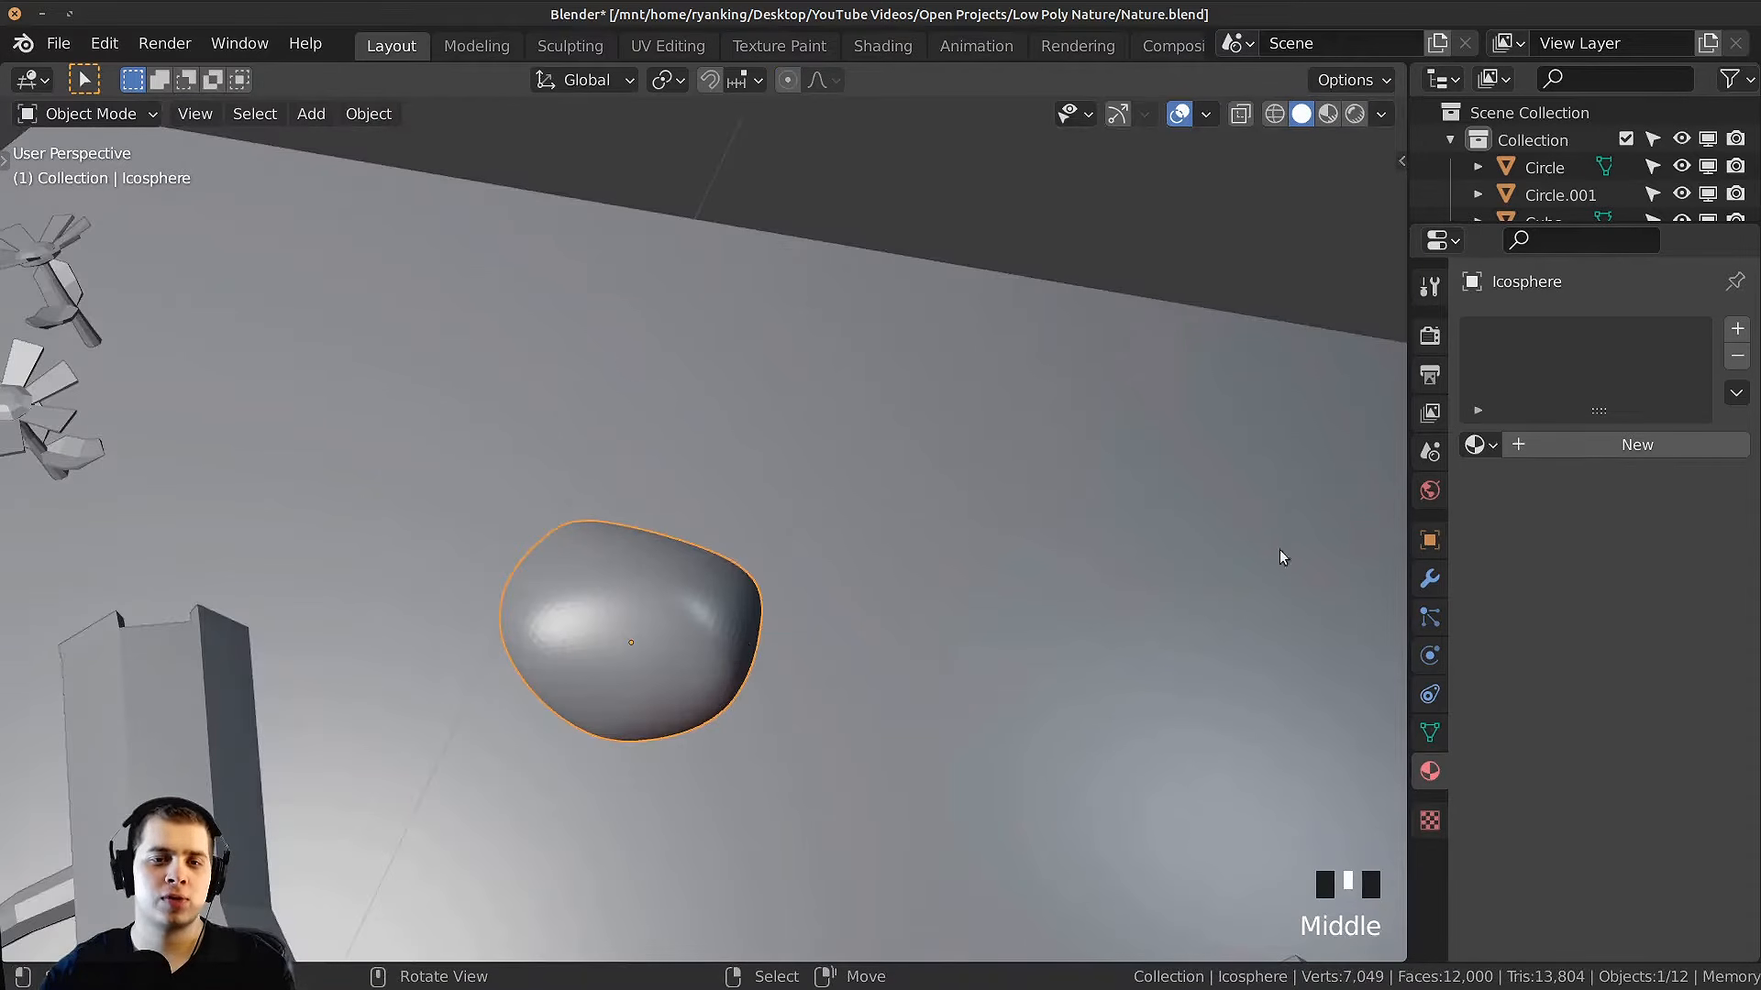
{"action": "left_click", "coordinate": [1429, 579]}
{"action": "left_click", "coordinate": [1520, 335]}
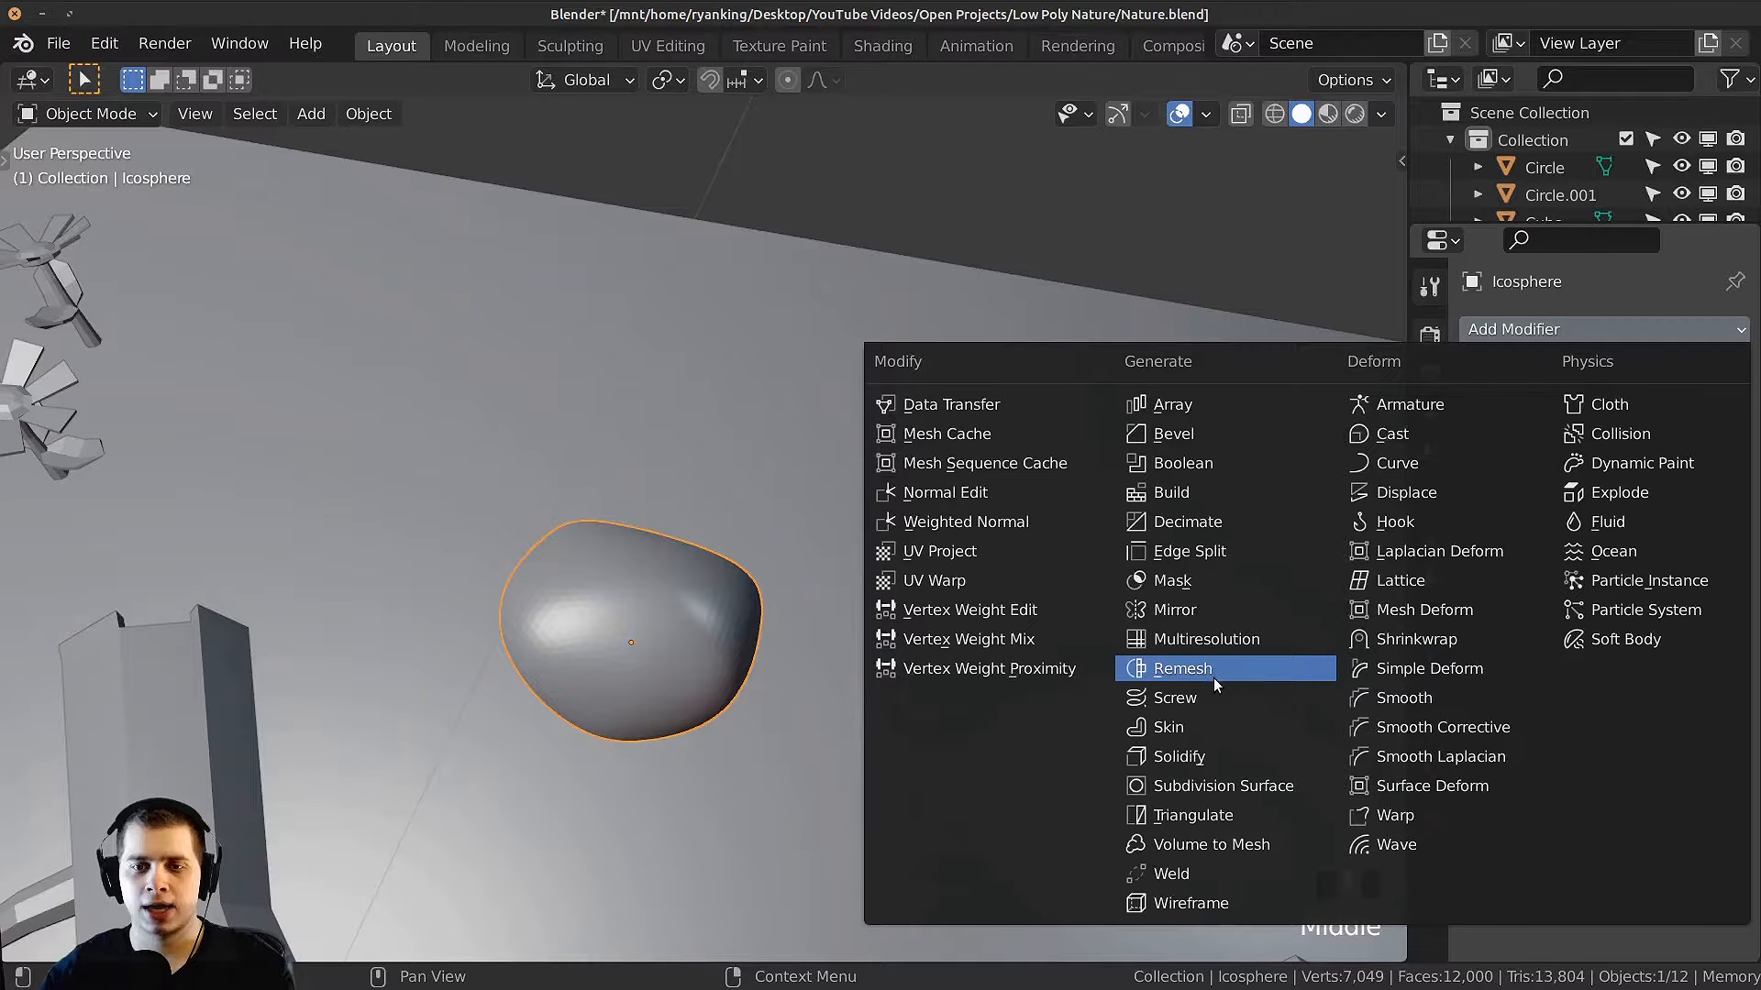
{"action": "left_click", "coordinate": [1203, 519]}
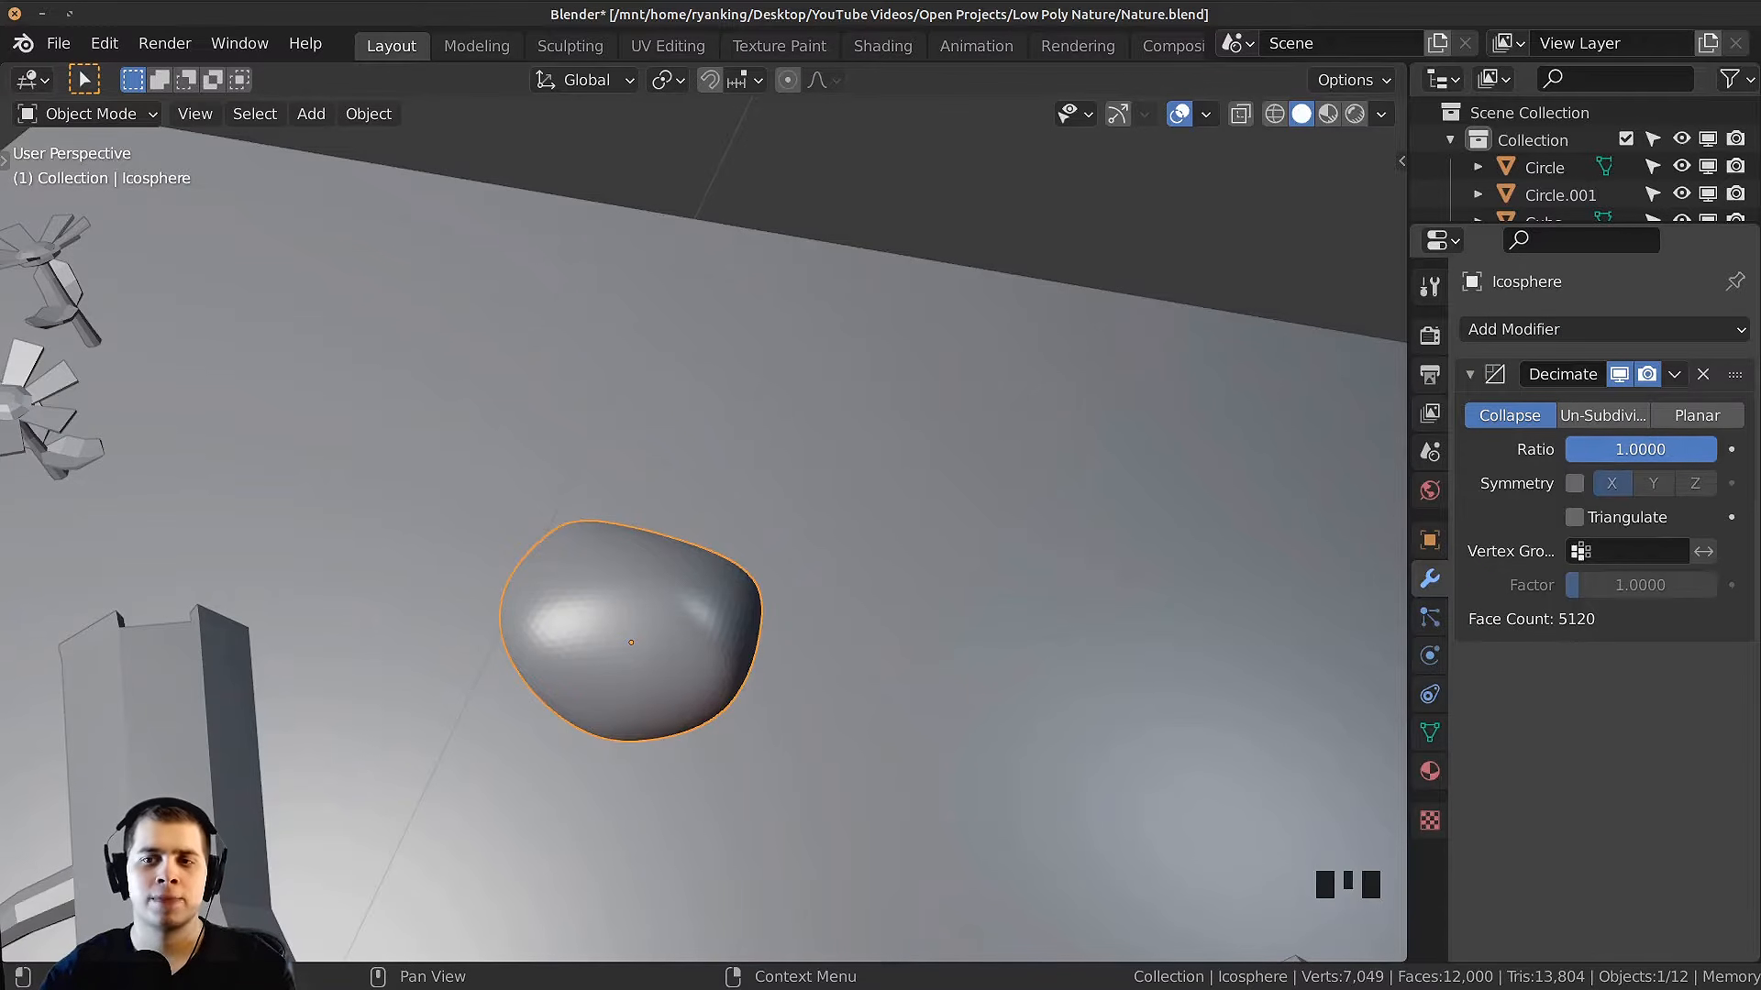
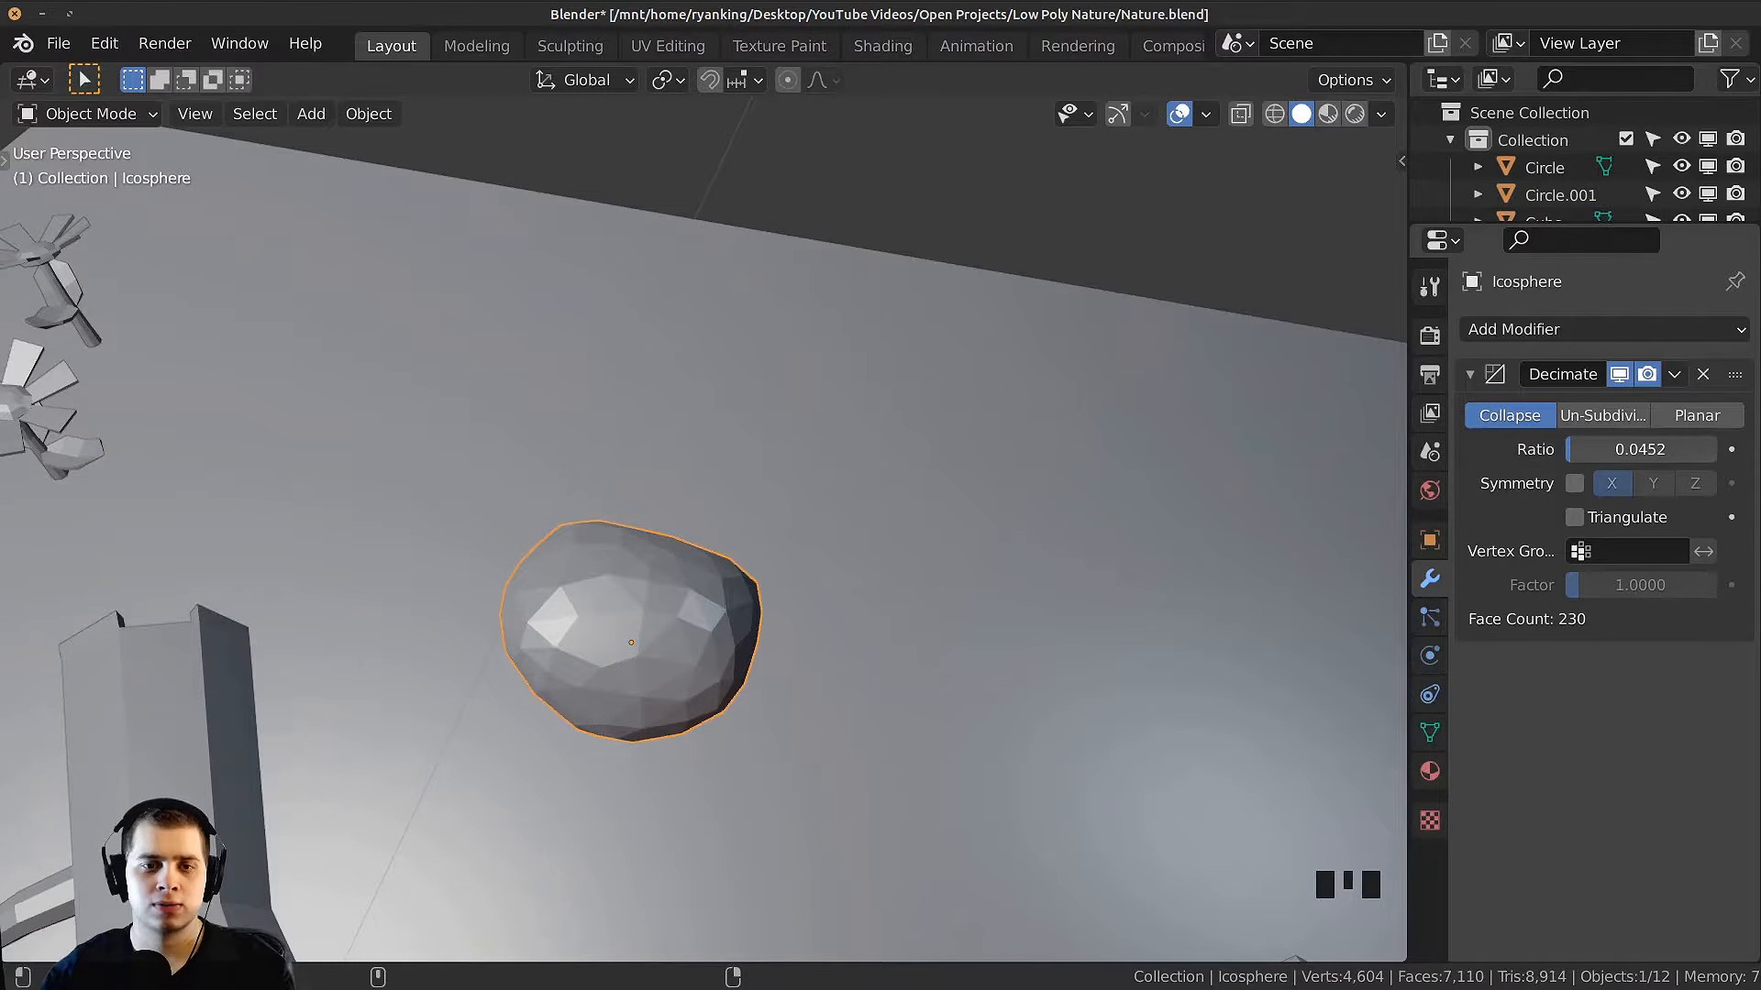
{"action": "scroll", "coordinate": [904, 397], "scroll_direction": "down", "scroll_amount": 3}
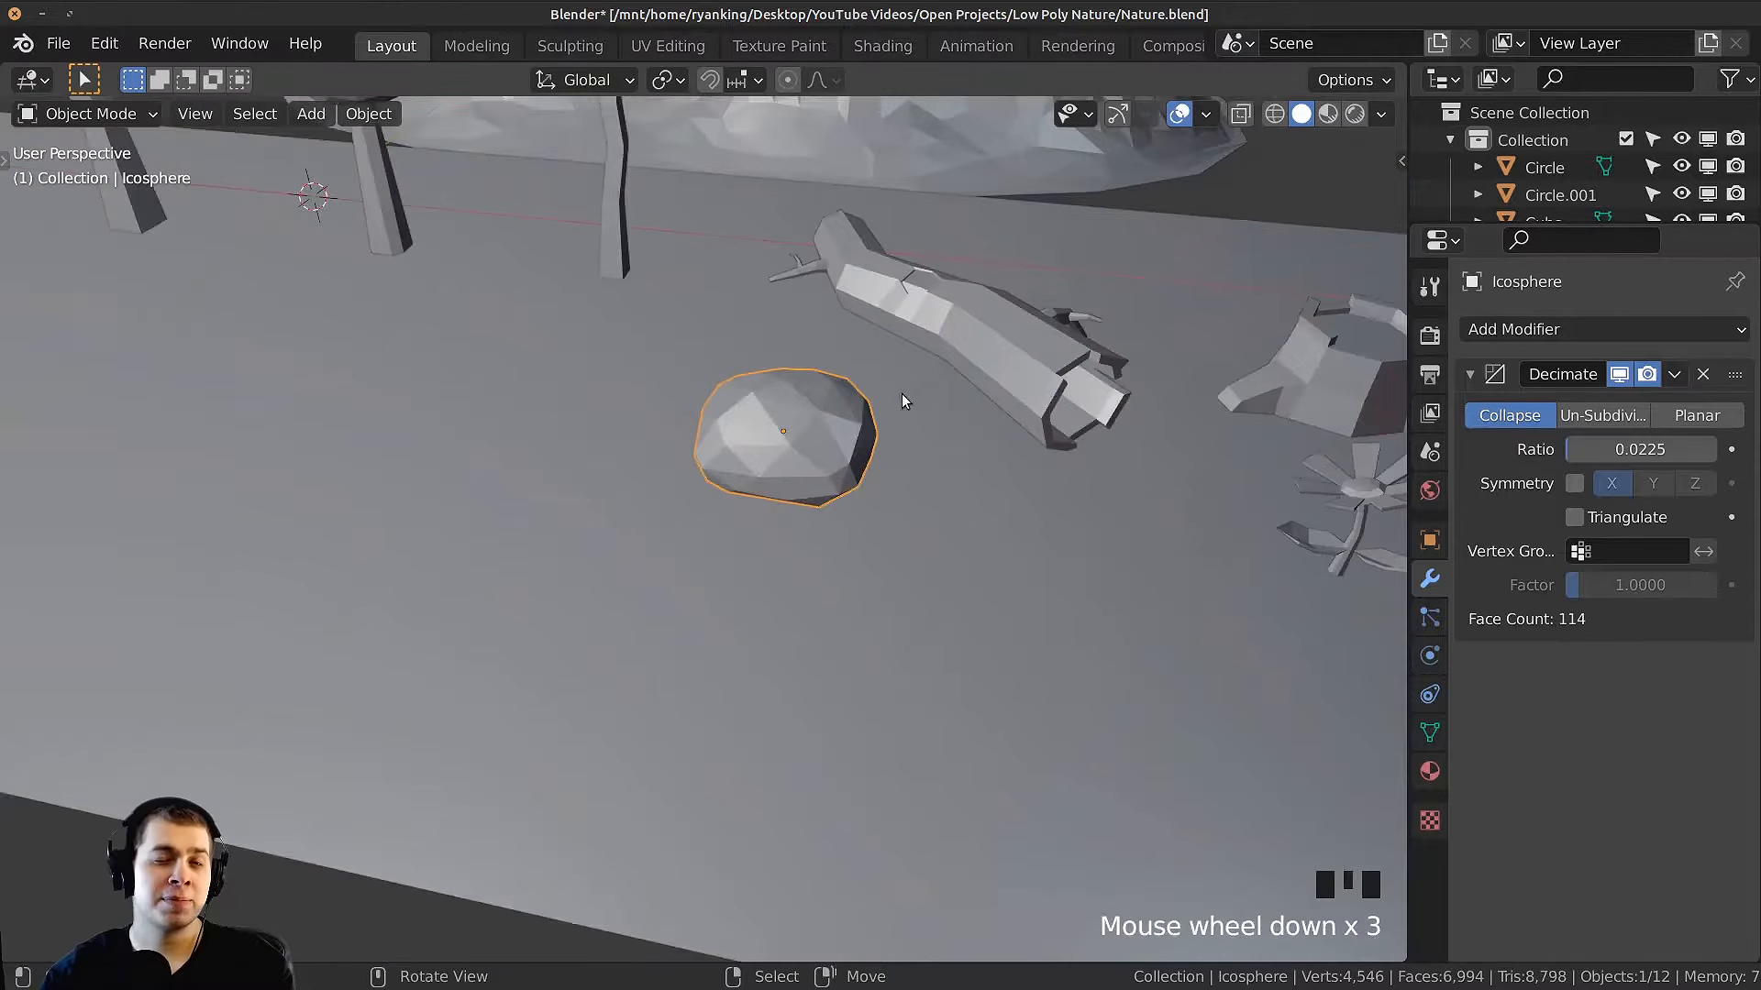
Step: Rescale the rock and move it along the Z axis so it sits on the ground in front of the log
{"action": "middle_click_drag", "start_coordinate": [904, 399], "coordinate": [1059, 403]}
{"action": "key", "text": "s"}
{"action": "left_click", "coordinate": [1053, 412]}
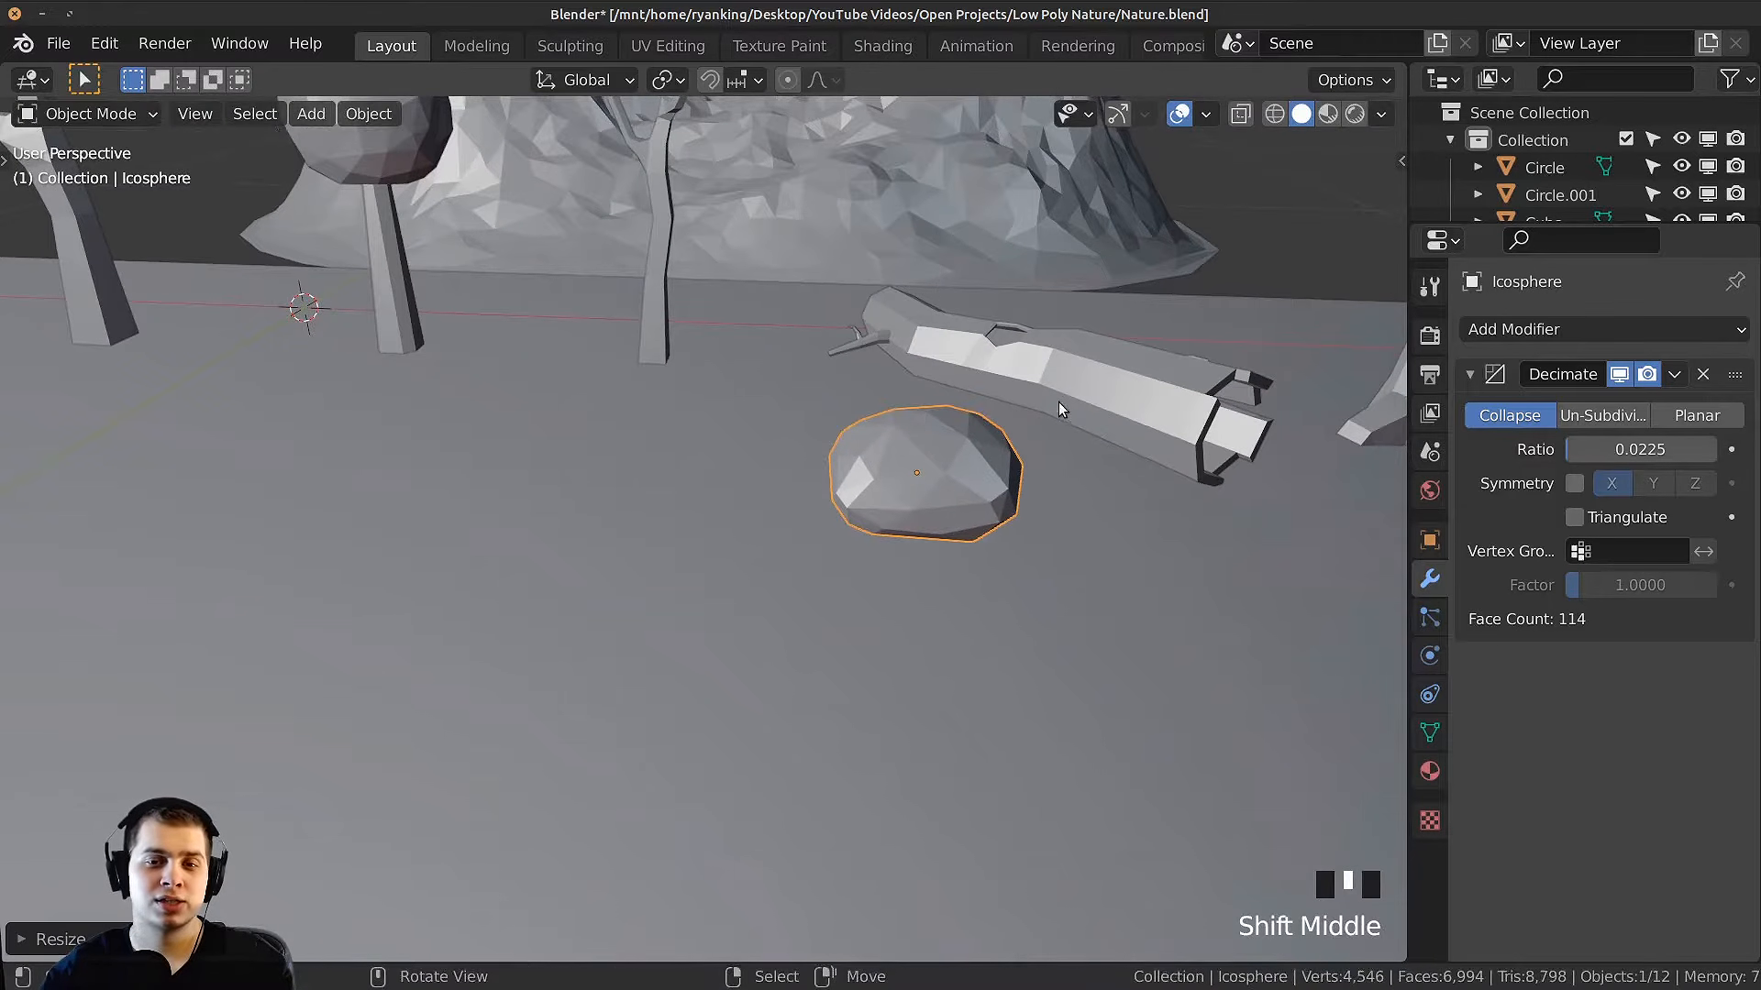
{"action": "key", "text": "g"}
{"action": "key", "text": "g"}
{"action": "middle_click_drag", "start_coordinate": [1059, 437], "coordinate": [1120, 659]}
{"action": "key", "text": "z"}
{"action": "left_click", "coordinate": [1076, 440]}
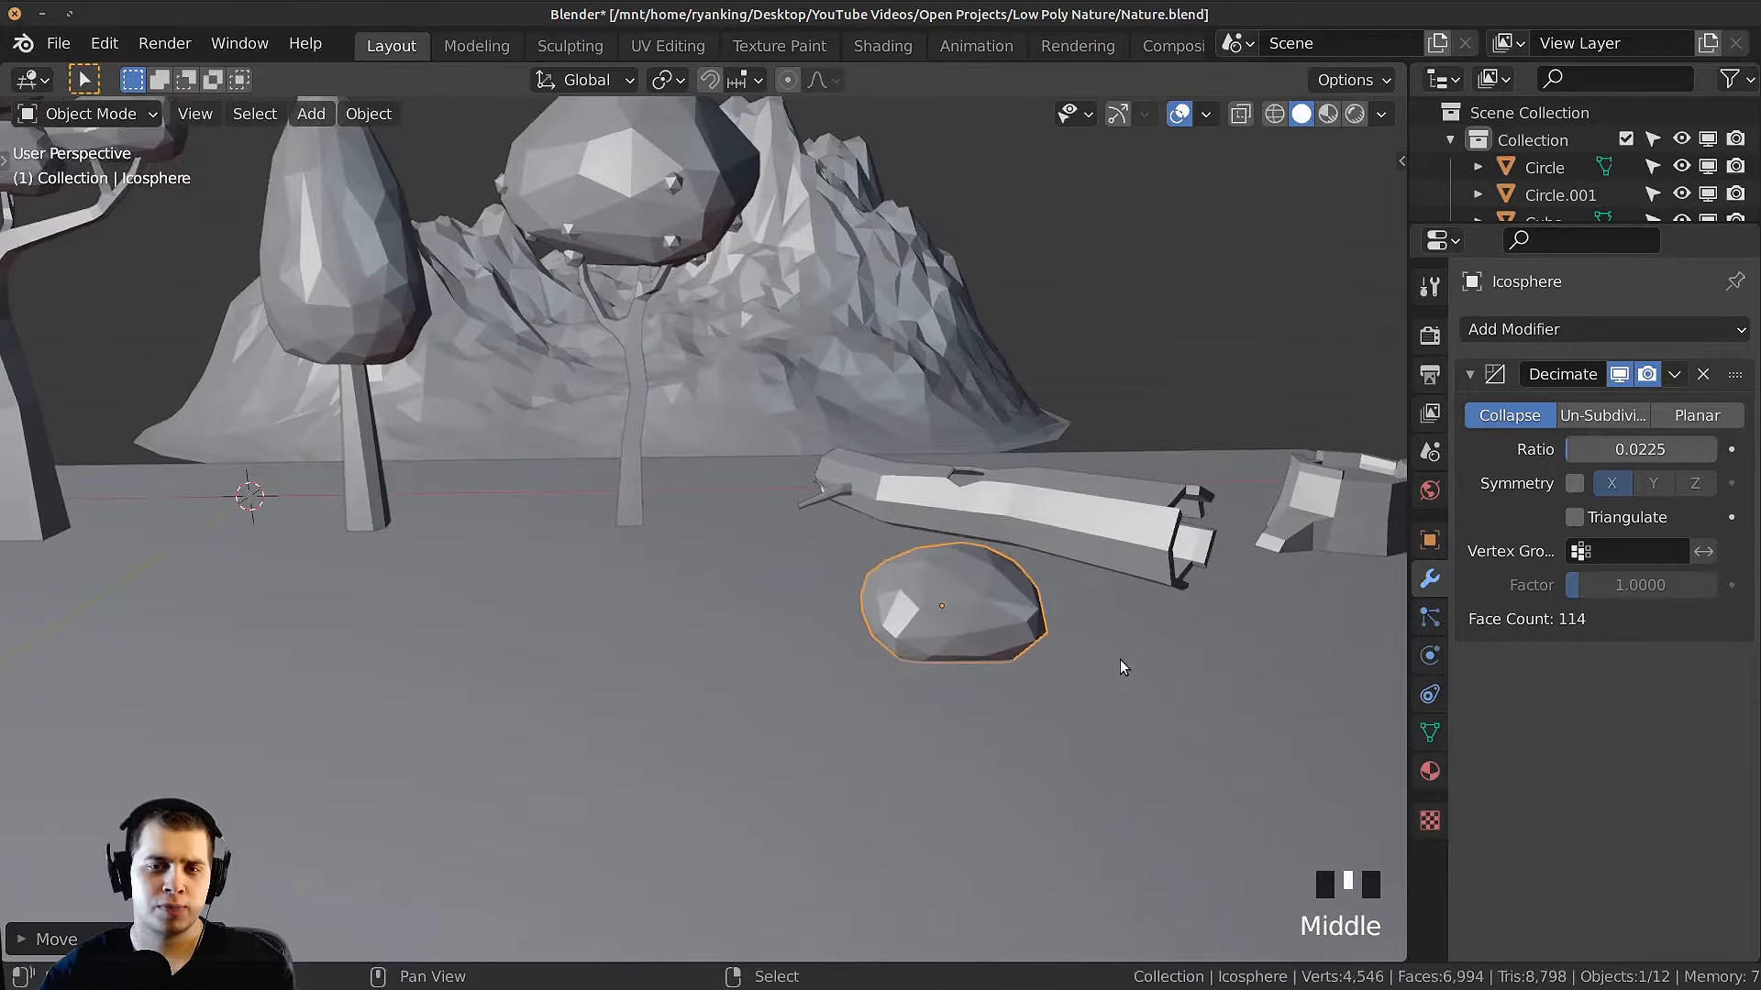
Step: Duplicate the rock along the X axis and place the copy beside the original
{"action": "key", "text": "shift+d"}
{"action": "key", "text": "x"}
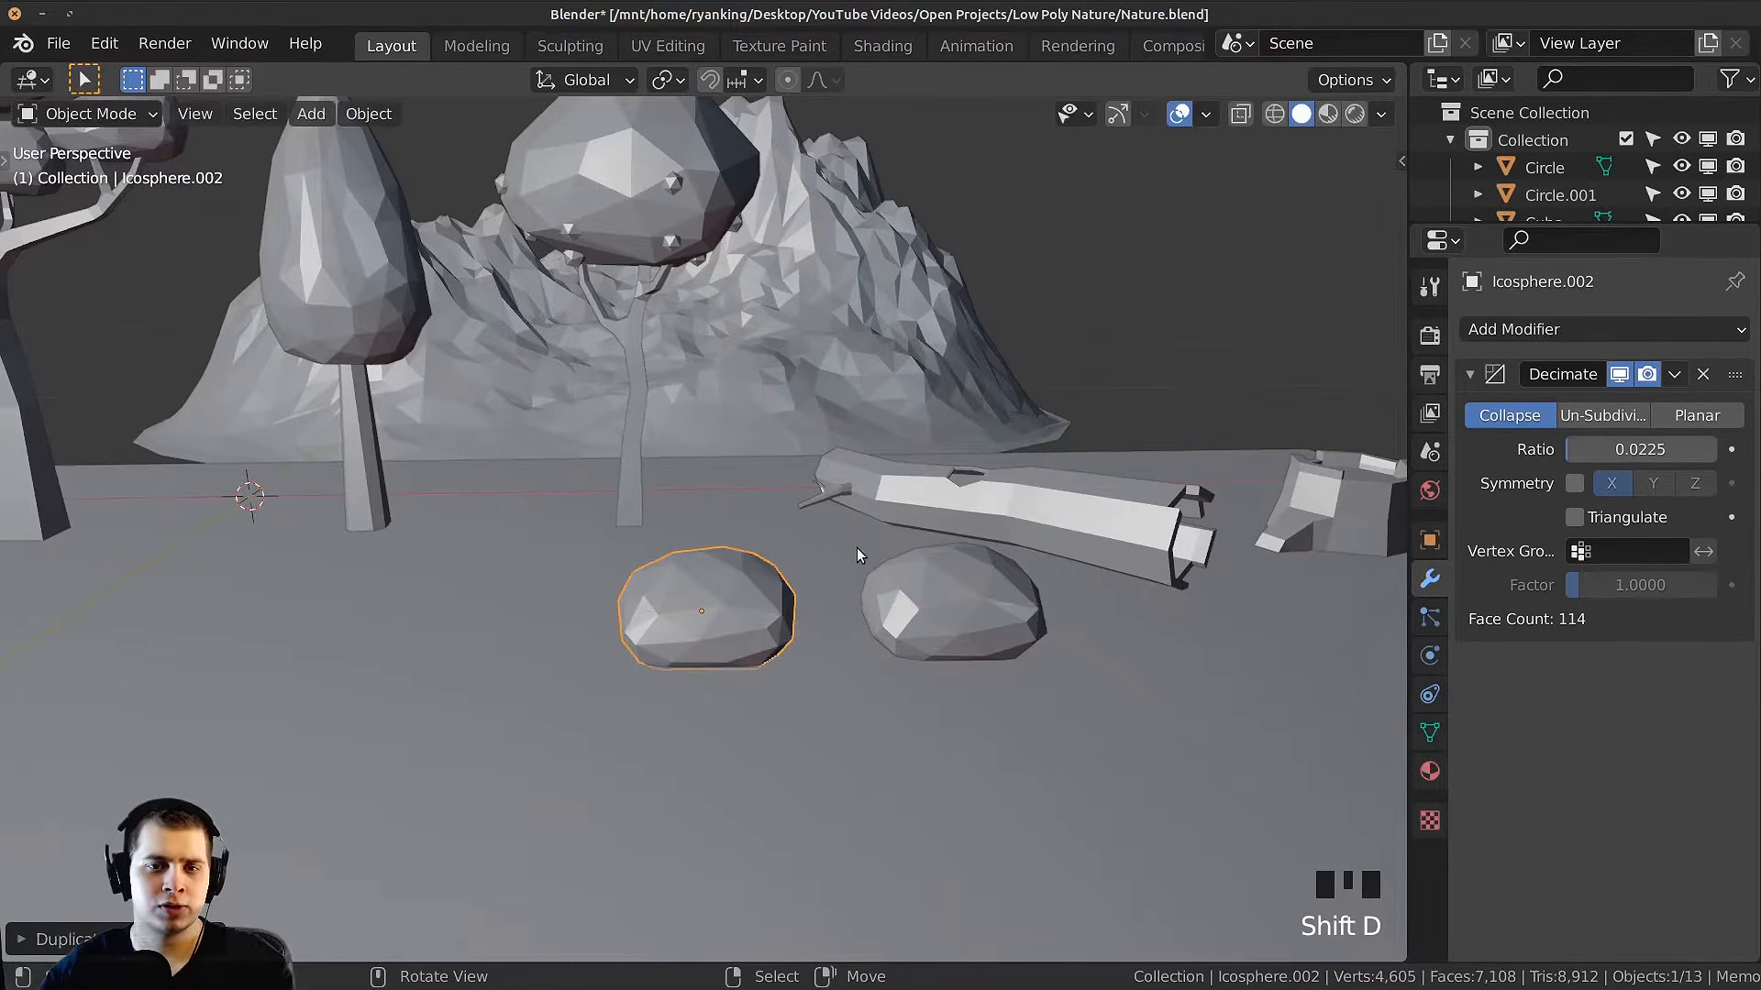
{"action": "scroll", "coordinate": [857, 547], "scroll_direction": "up", "scroll_amount": 3}
{"action": "middle_click_drag", "start_coordinate": [598, 431], "coordinate": [755, 580], "text": "shift"}
Step: Edit the second rock's mesh and move two of its side vertices with proportional falloff to change its outline
{"action": "key", "text": "Tab"}
{"action": "scroll", "coordinate": [745, 552], "scroll_direction": "down", "scroll_amount": 1}
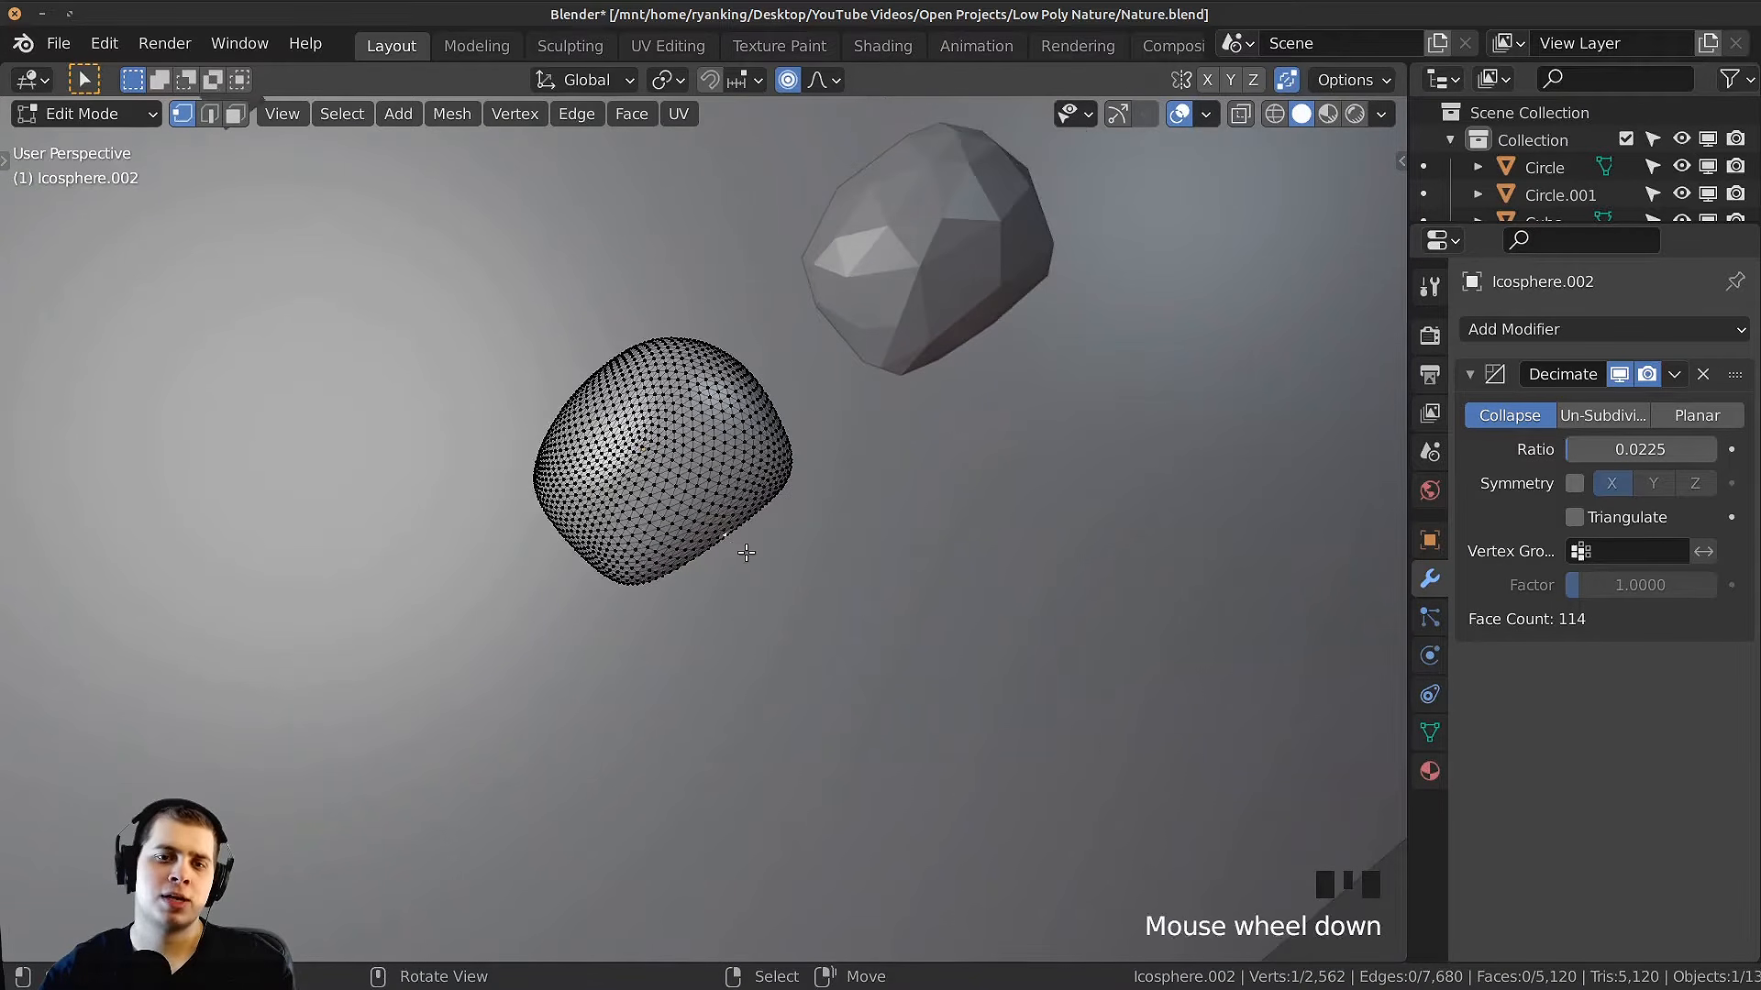
{"action": "key", "text": "g"}
{"action": "left_click", "coordinate": [776, 592]}
{"action": "middle_click_drag", "start_coordinate": [790, 470], "coordinate": [841, 553], "text": "shift"}
{"action": "key", "text": "g"}
{"action": "left_click", "coordinate": [798, 526]}
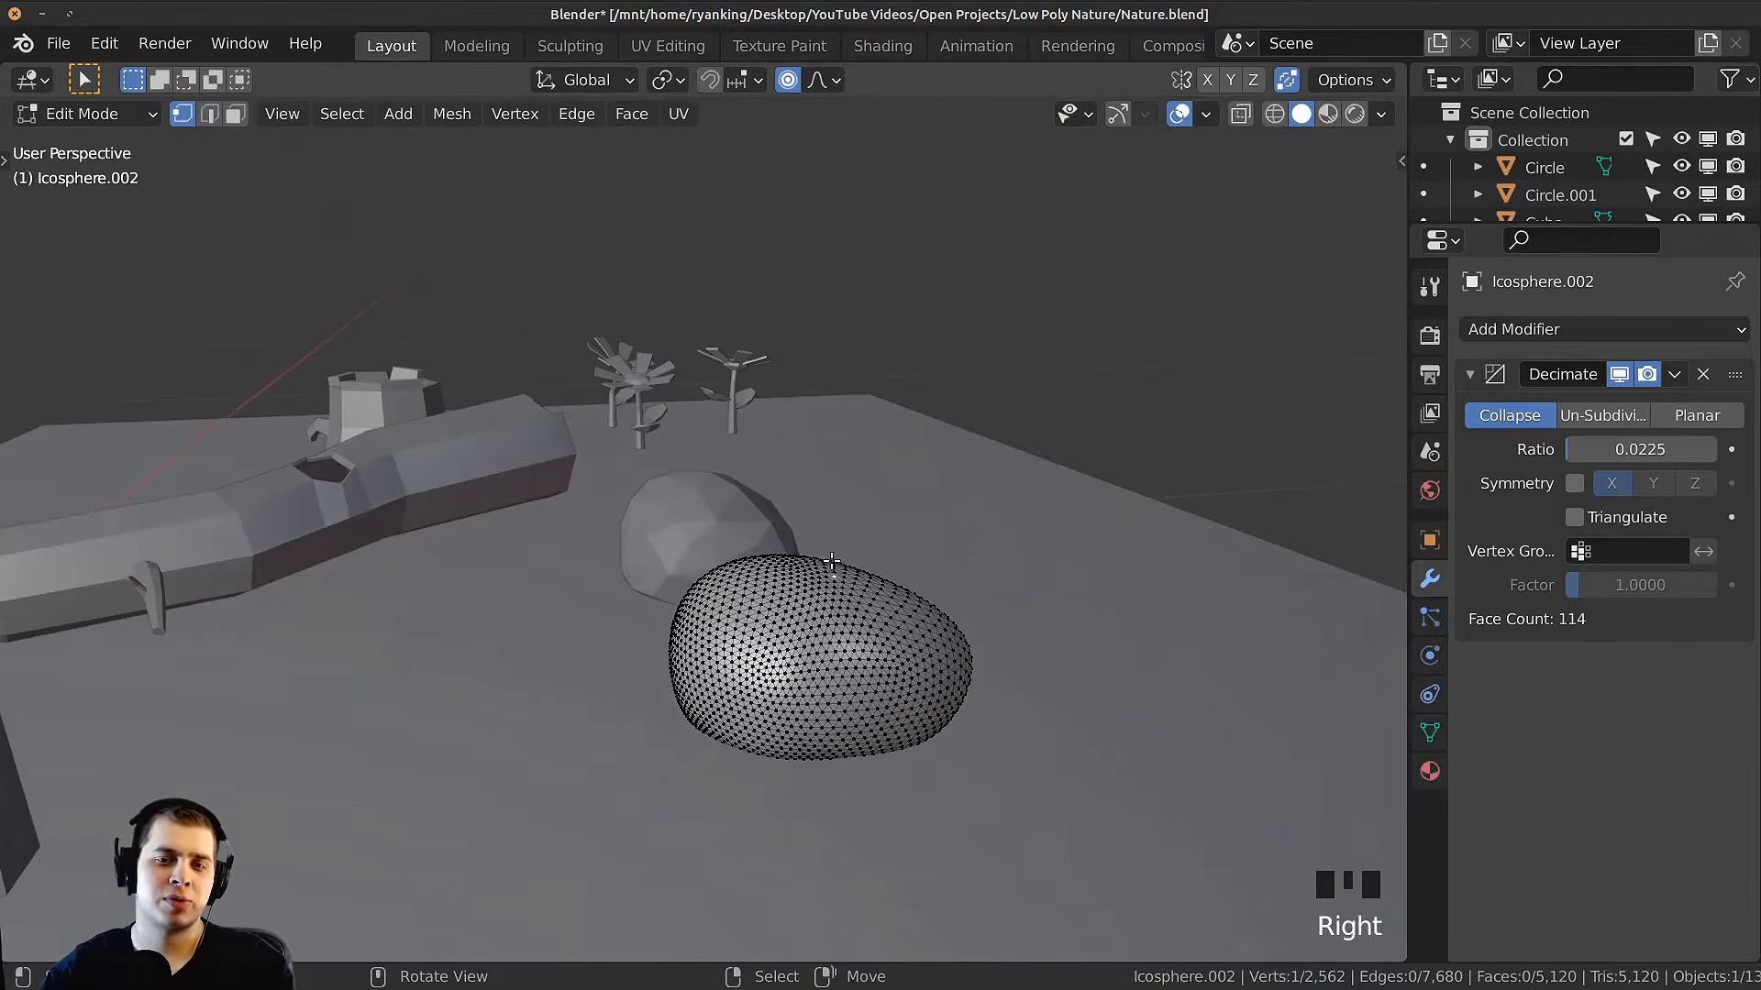
Step: Raise the second rock's top vertex into a peak and adjust a vertex on its side
{"action": "key", "text": "g"}
{"action": "scroll", "coordinate": [830, 486], "scroll_direction": "down", "scroll_amount": 1}
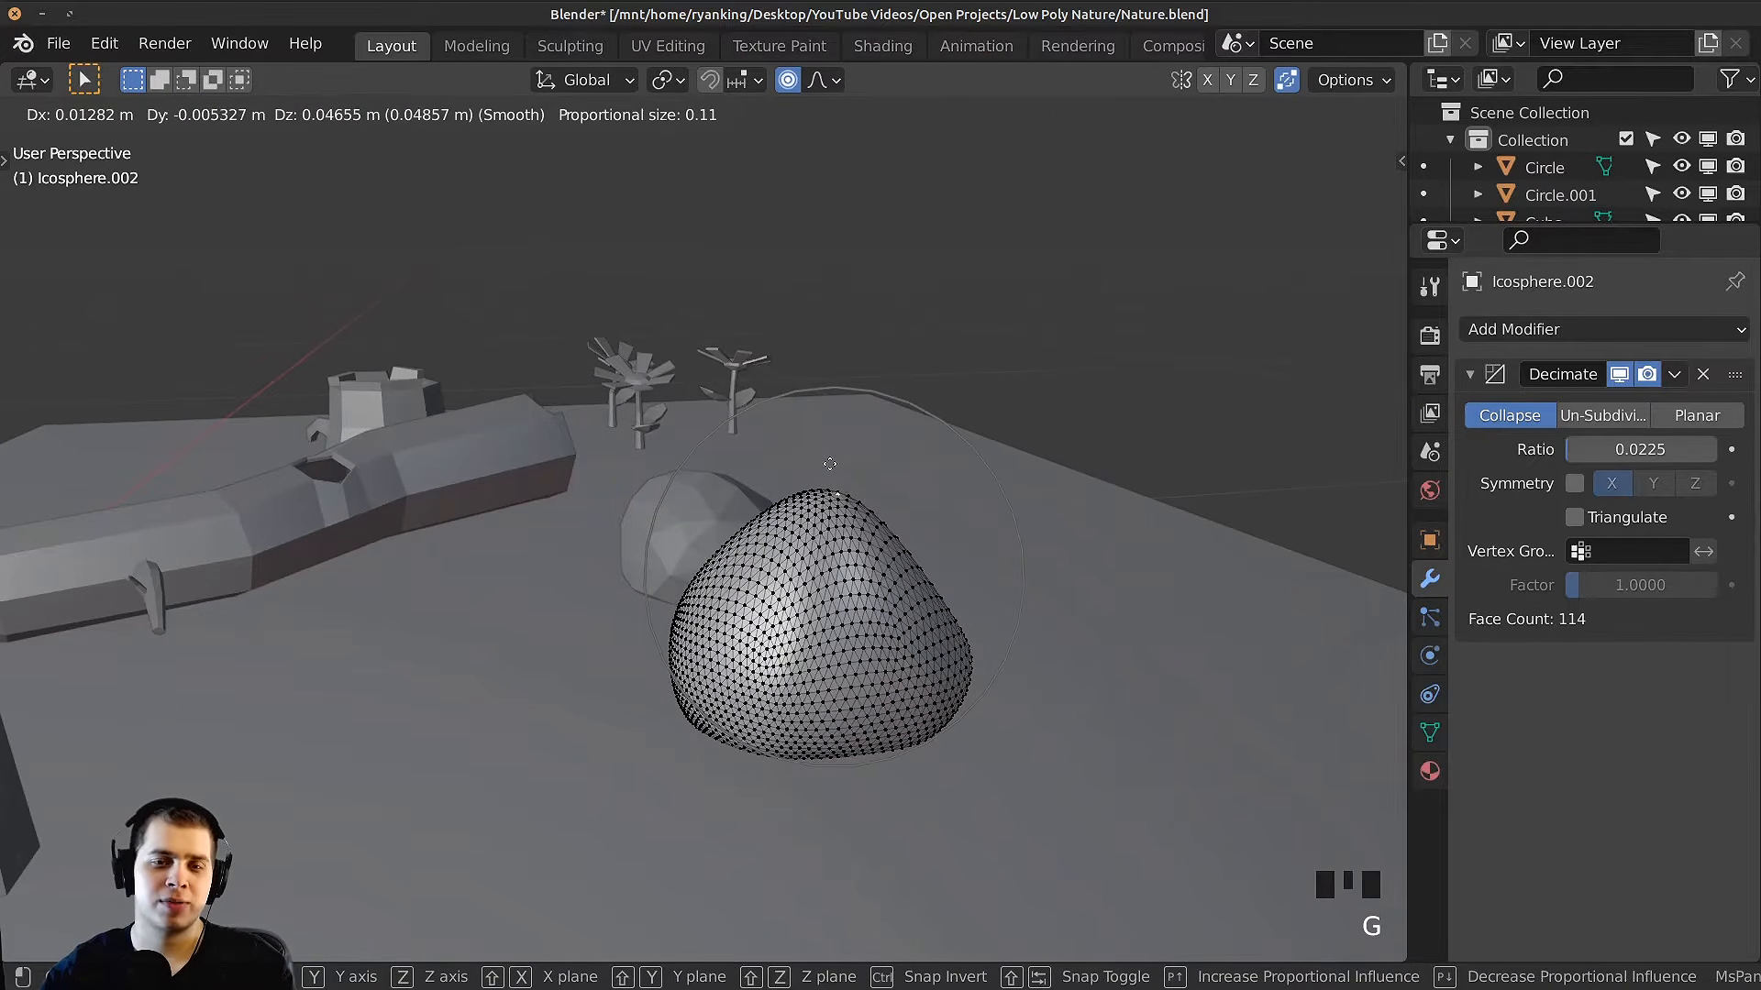
{"action": "left_click", "coordinate": [830, 464]}
{"action": "middle_click_drag", "start_coordinate": [830, 464], "coordinate": [824, 552]}
{"action": "key", "text": "Tab"}
{"action": "key", "text": "Tab"}
{"action": "left_click", "coordinate": [796, 618]}
{"action": "key", "text": "g"}
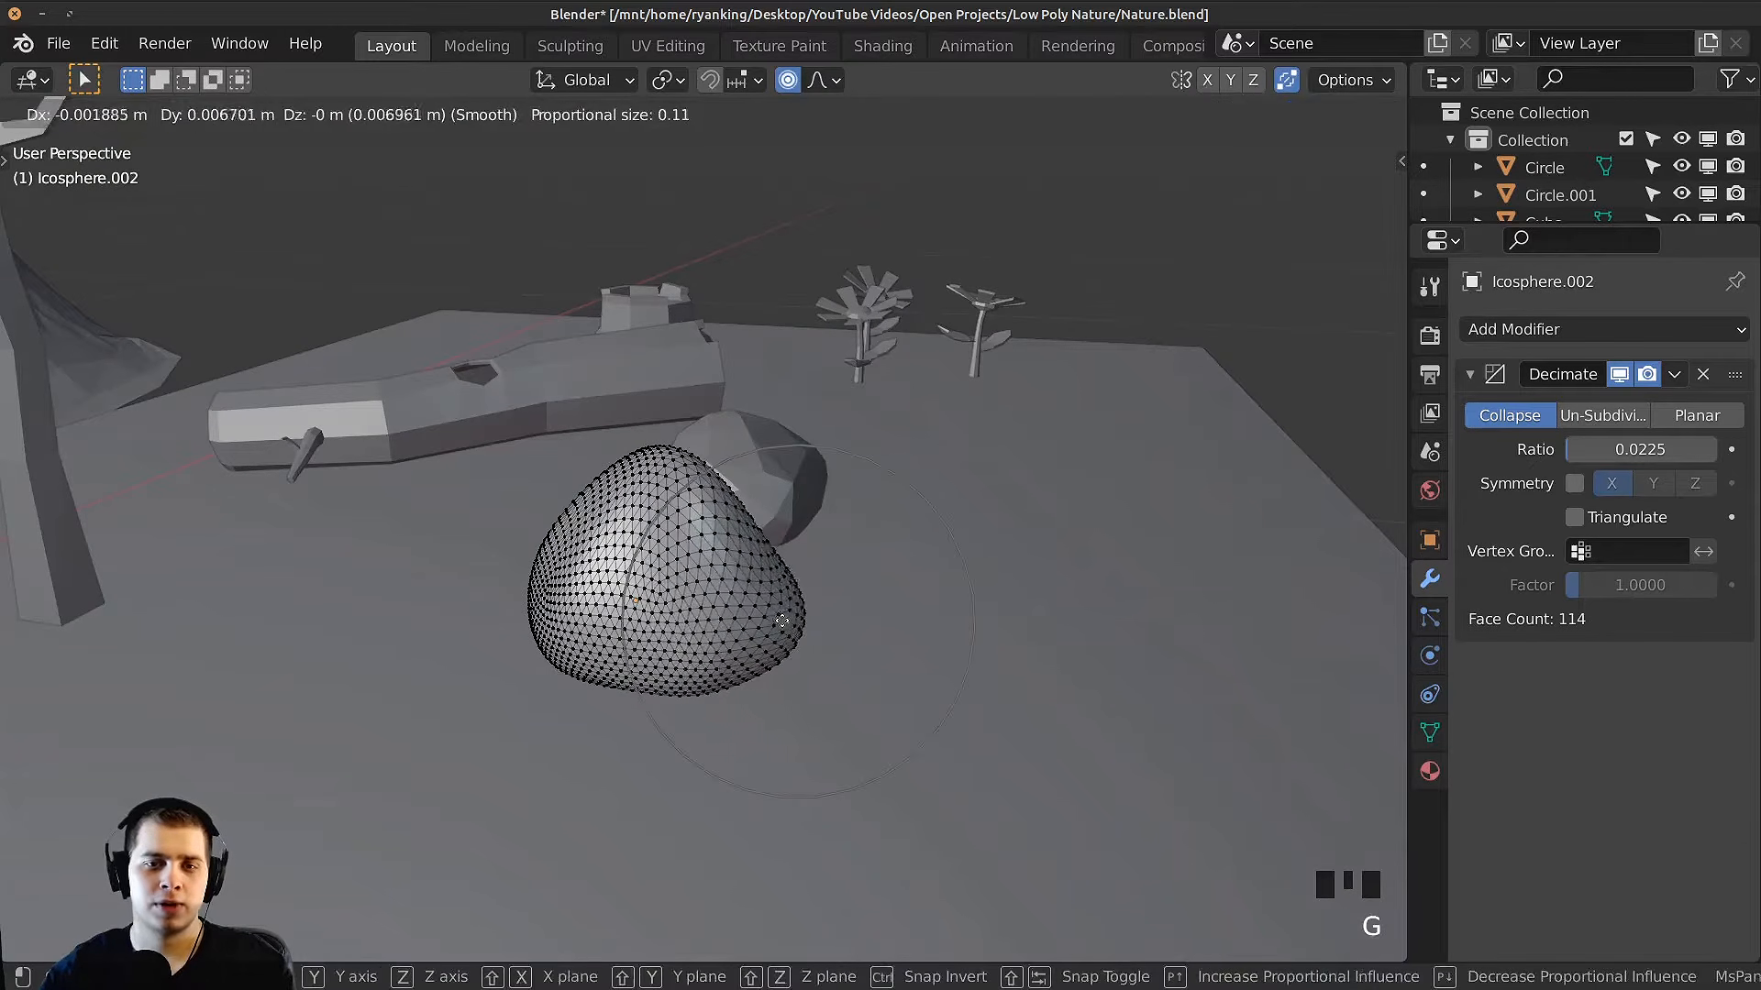
{"action": "left_click", "coordinate": [782, 621]}
{"action": "key", "text": "Tab"}
{"action": "middle_click_drag", "start_coordinate": [782, 621], "coordinate": [642, 607]}
{"action": "scroll", "coordinate": [574, 572], "scroll_direction": "down", "scroll_amount": 3}
Step: Duplicate the peaked rock along the X axis and push the copy's top vertex down to flatten it
{"action": "key", "text": "shift+d"}
{"action": "key", "text": "x"}
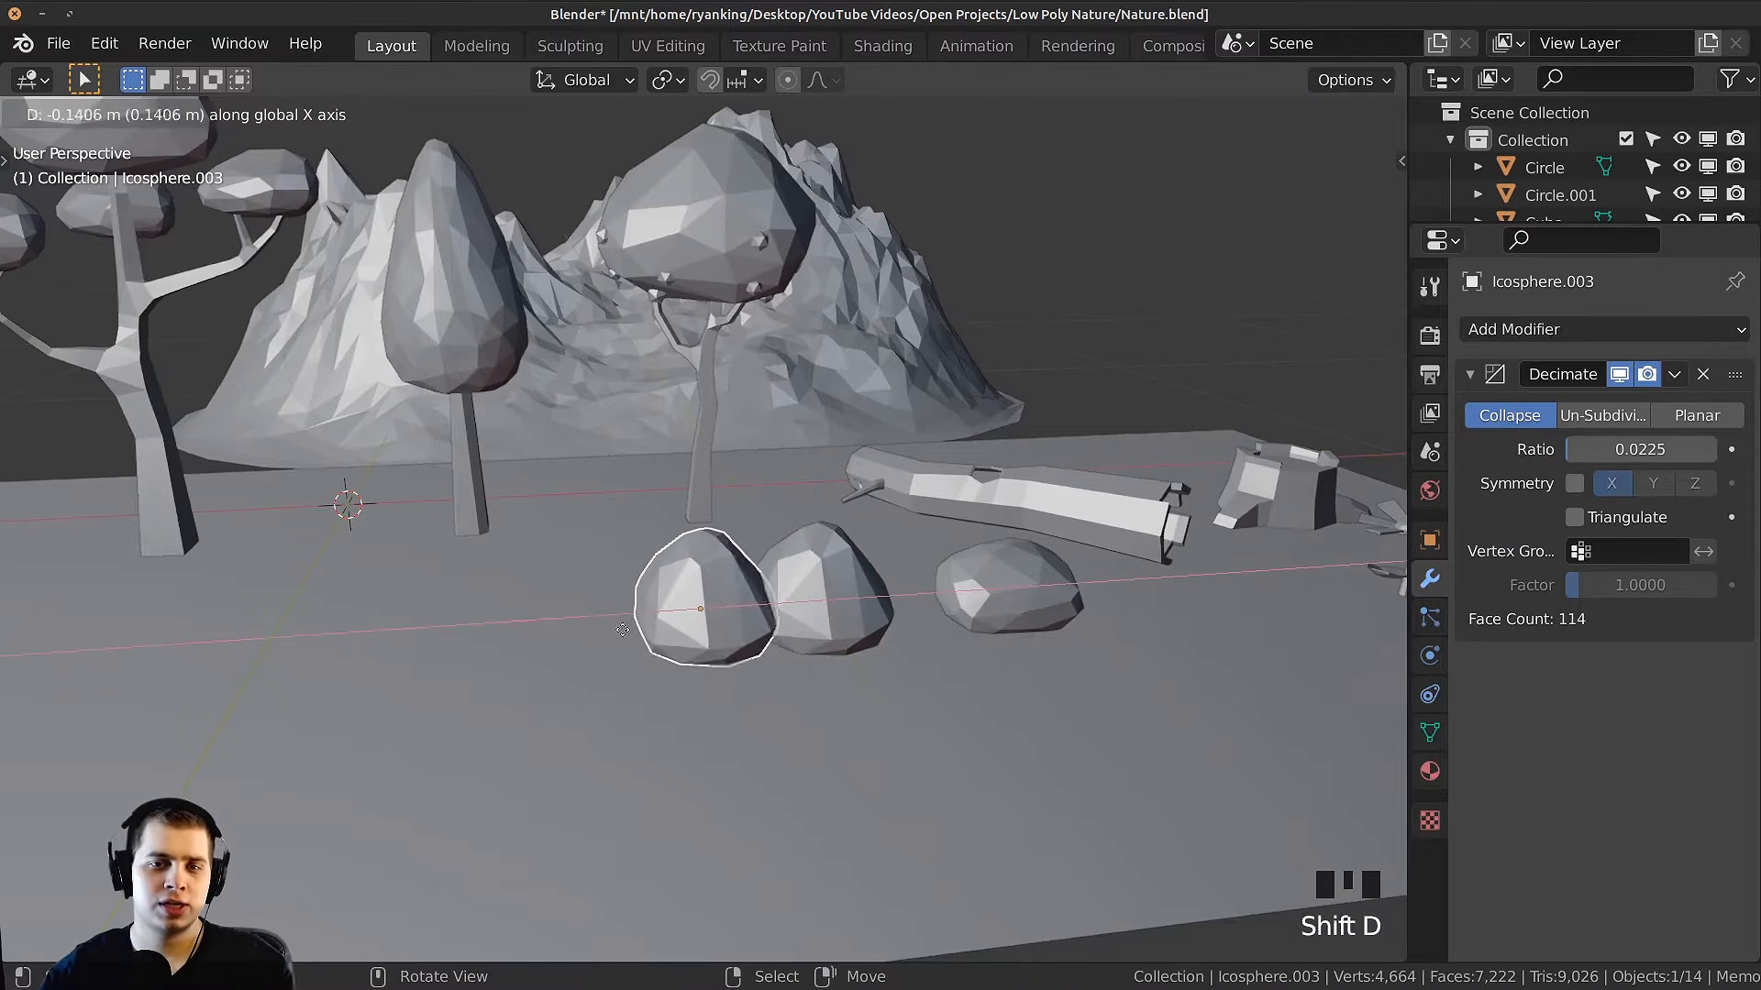
{"action": "left_click", "coordinate": [660, 740]}
{"action": "key", "text": "Tab"}
{"action": "middle_click_drag", "start_coordinate": [660, 739], "coordinate": [789, 541]}
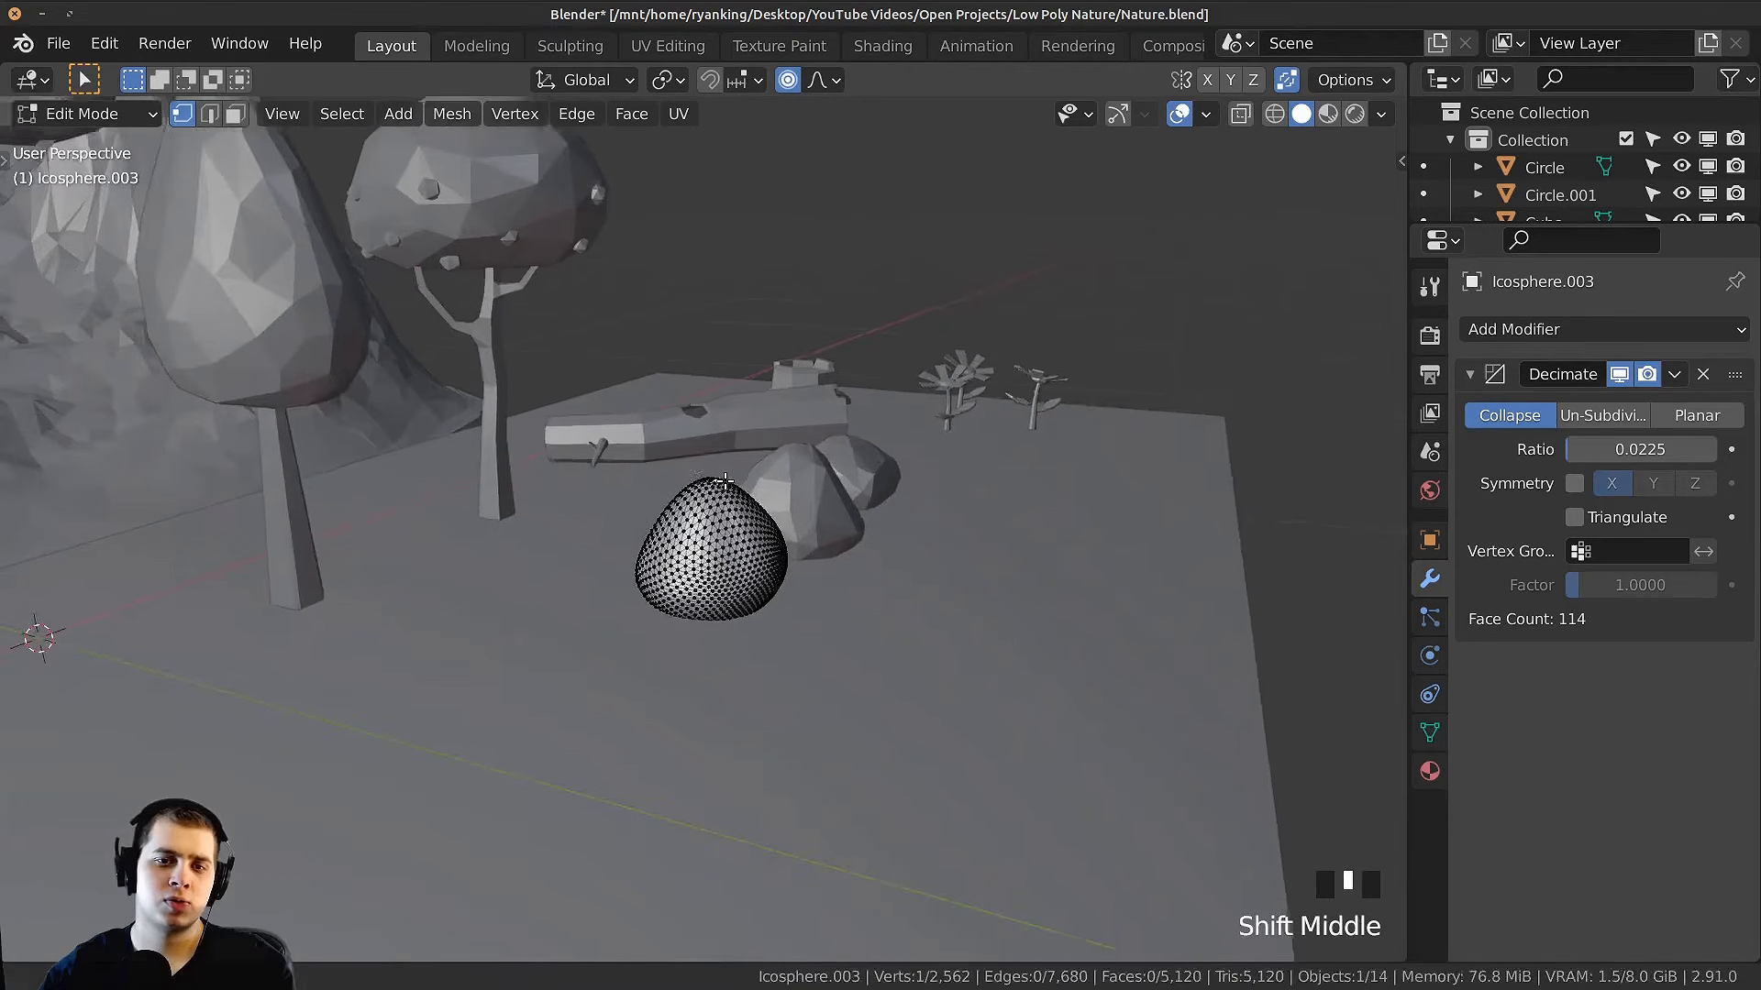
{"action": "key", "text": "g"}
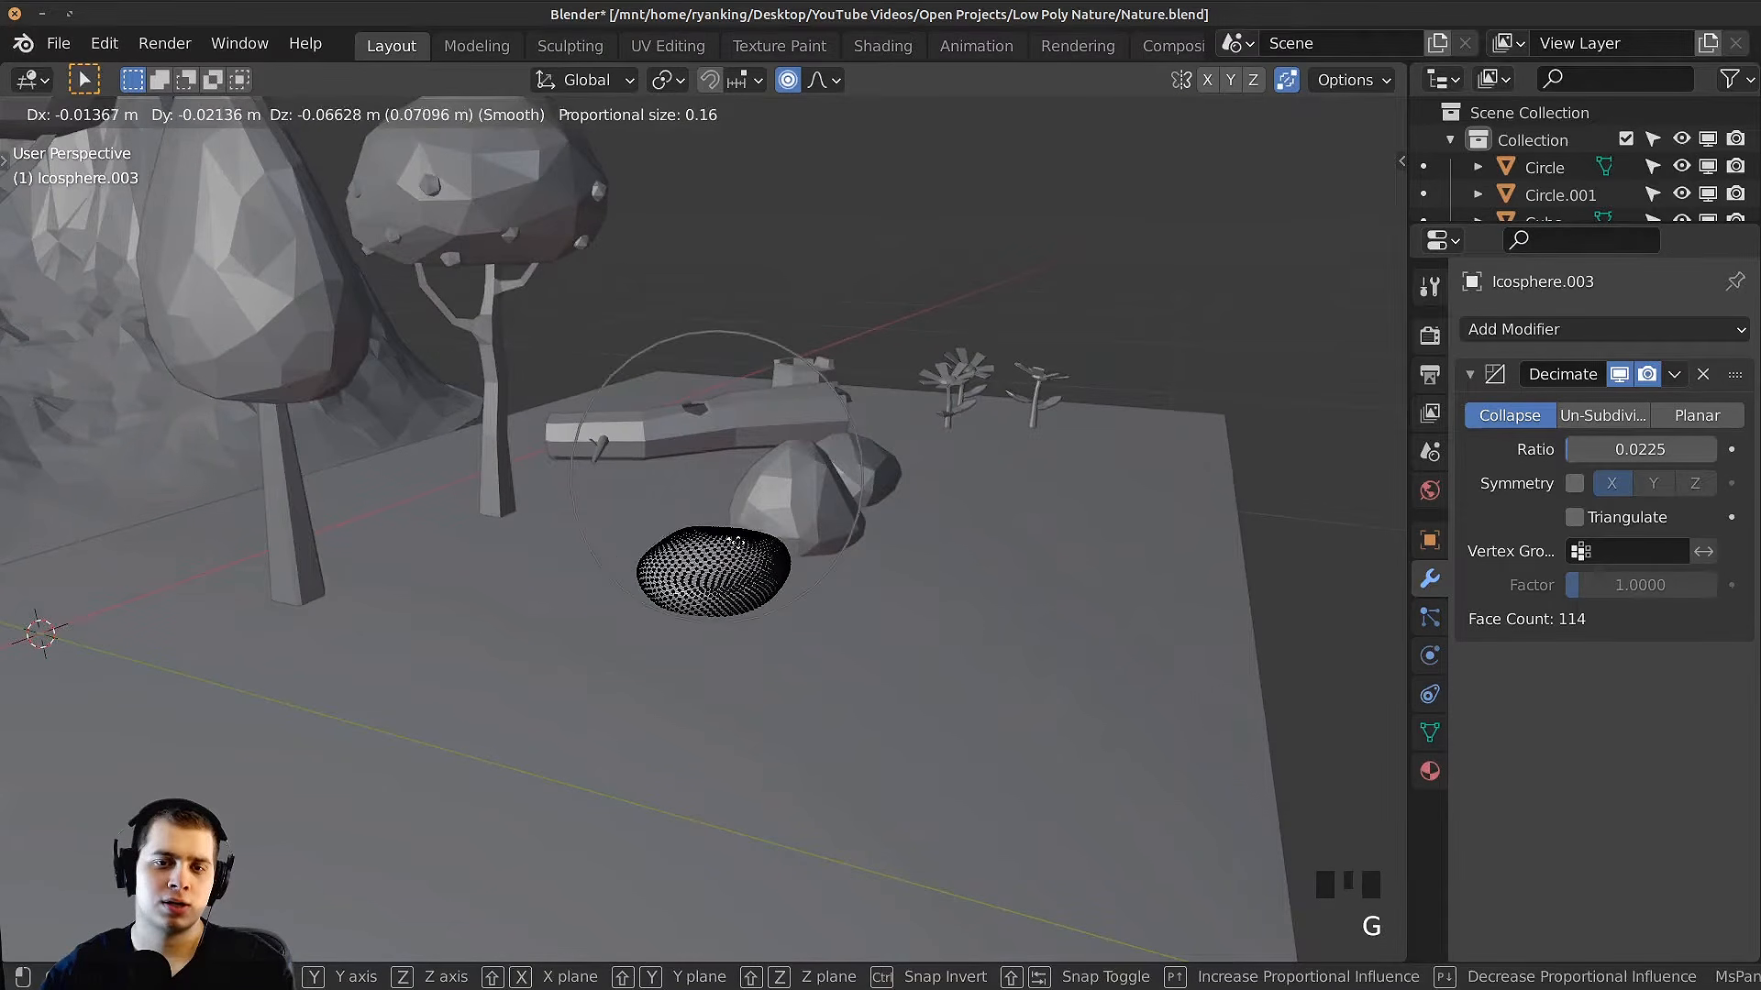
{"action": "middle_click_drag", "start_coordinate": [853, 624], "coordinate": [920, 704]}
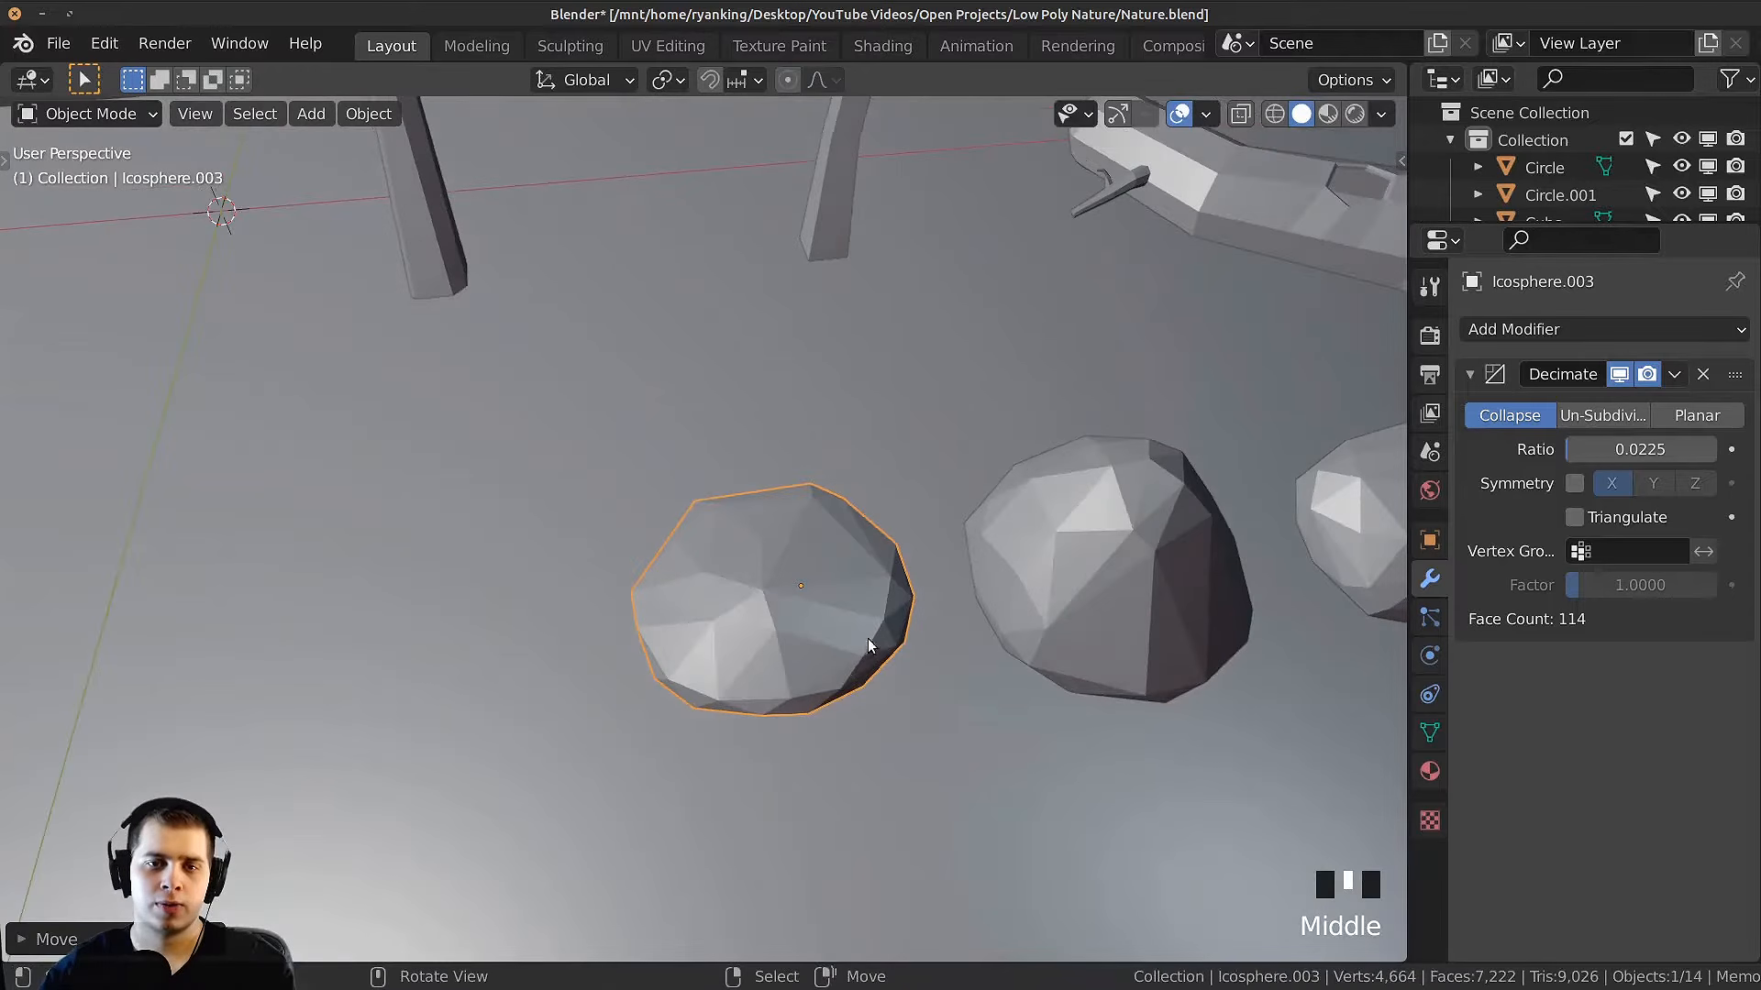
Step: Move vertices on the third rock's sides with proportional falloff to give it a different outline
{"action": "key", "text": "Tab"}
{"action": "right_click", "coordinate": [891, 598]}
{"action": "key", "text": "g"}
{"action": "left_click", "coordinate": [880, 558]}
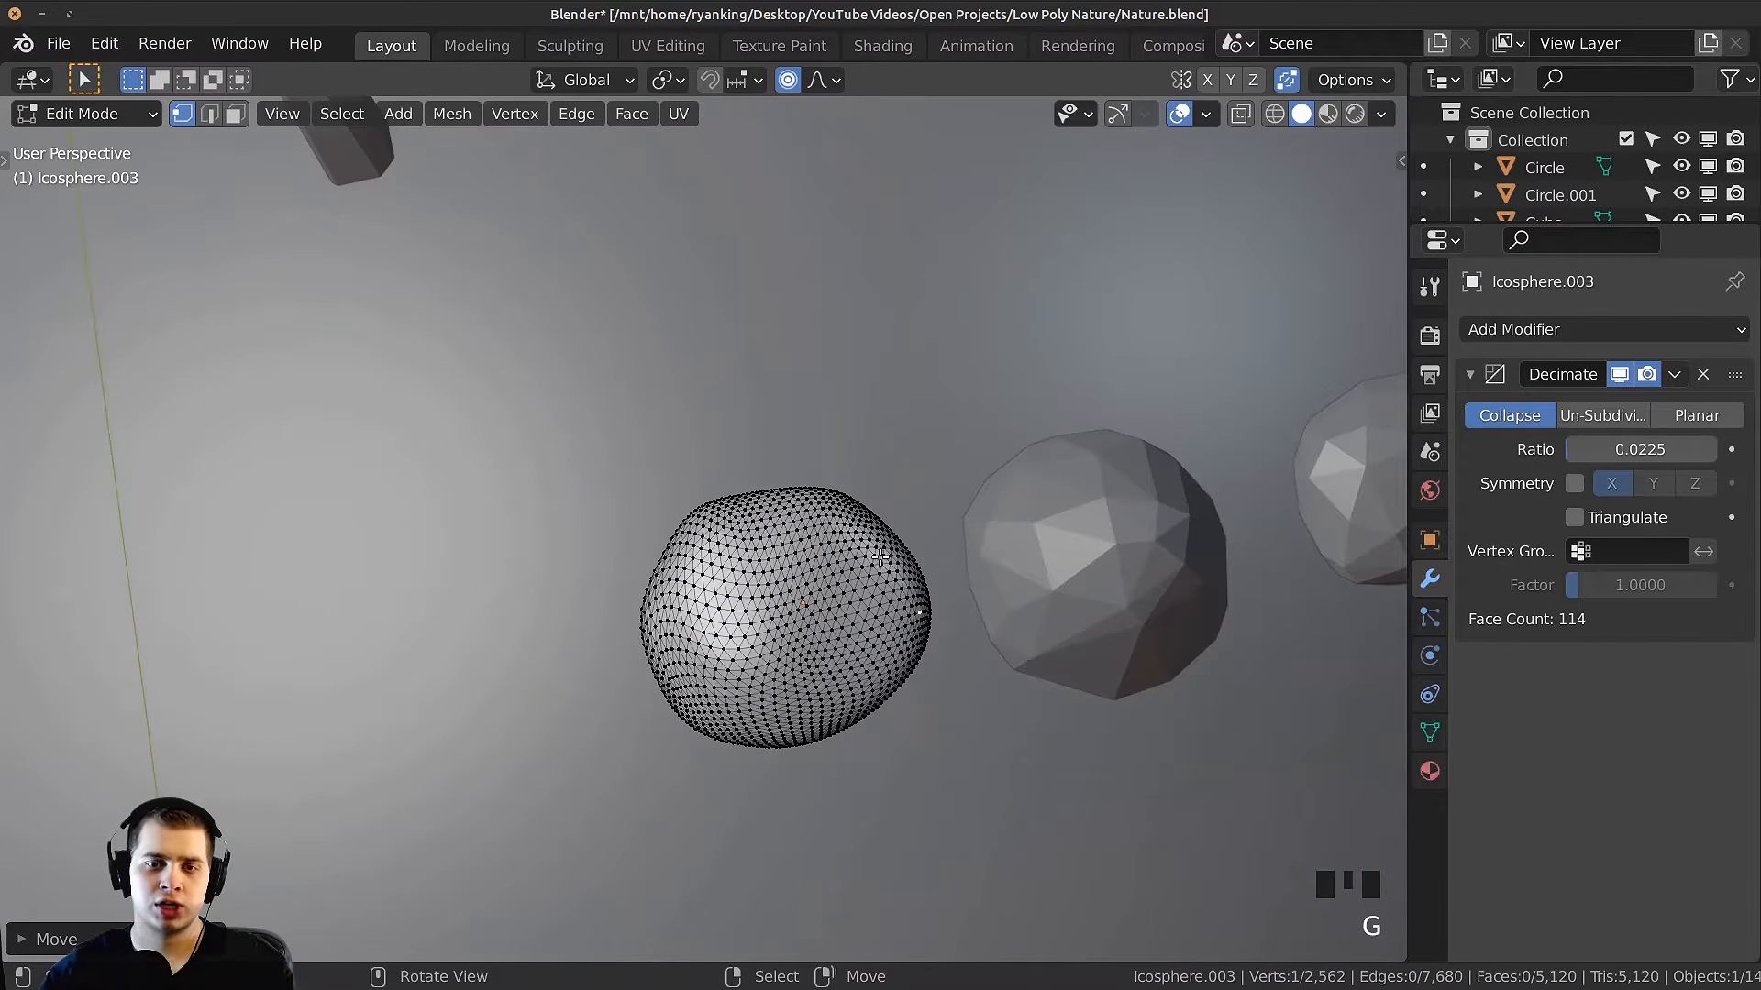
{"action": "key", "text": "g"}
{"action": "left_click", "coordinate": [689, 591]}
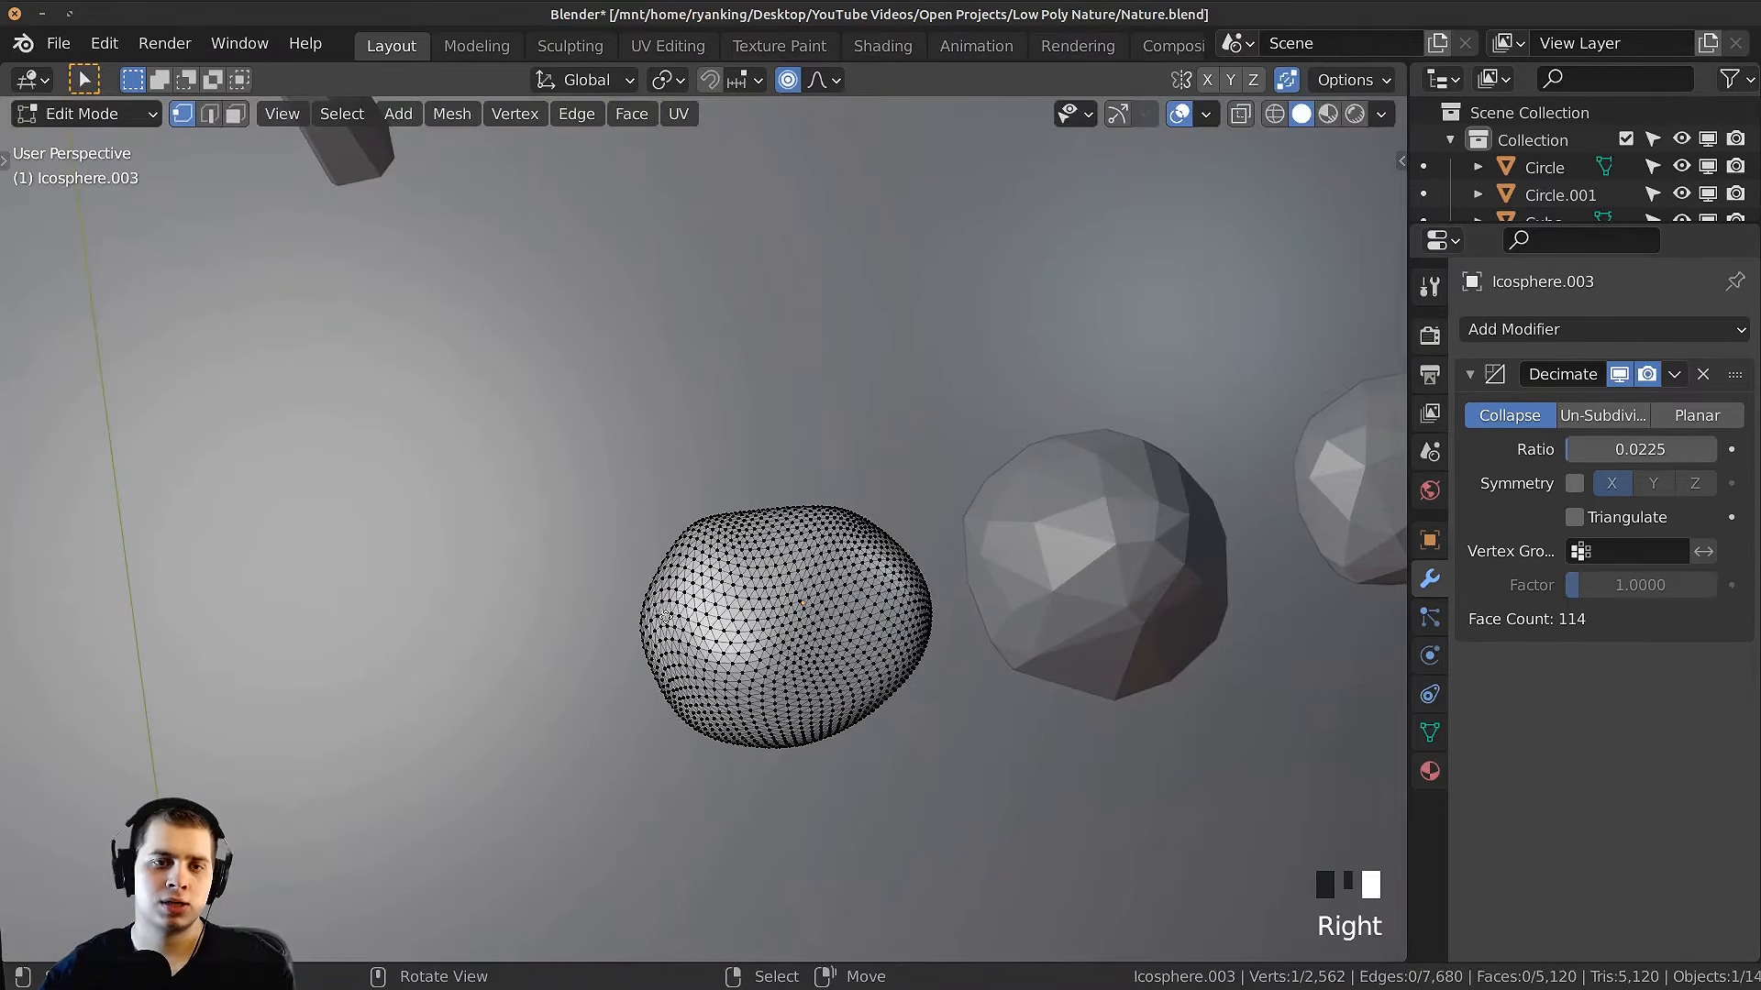
Step: Duplicate the third rock along the X axis and move a vertex of the copy to vary its shape
{"action": "key", "text": "shift+d"}
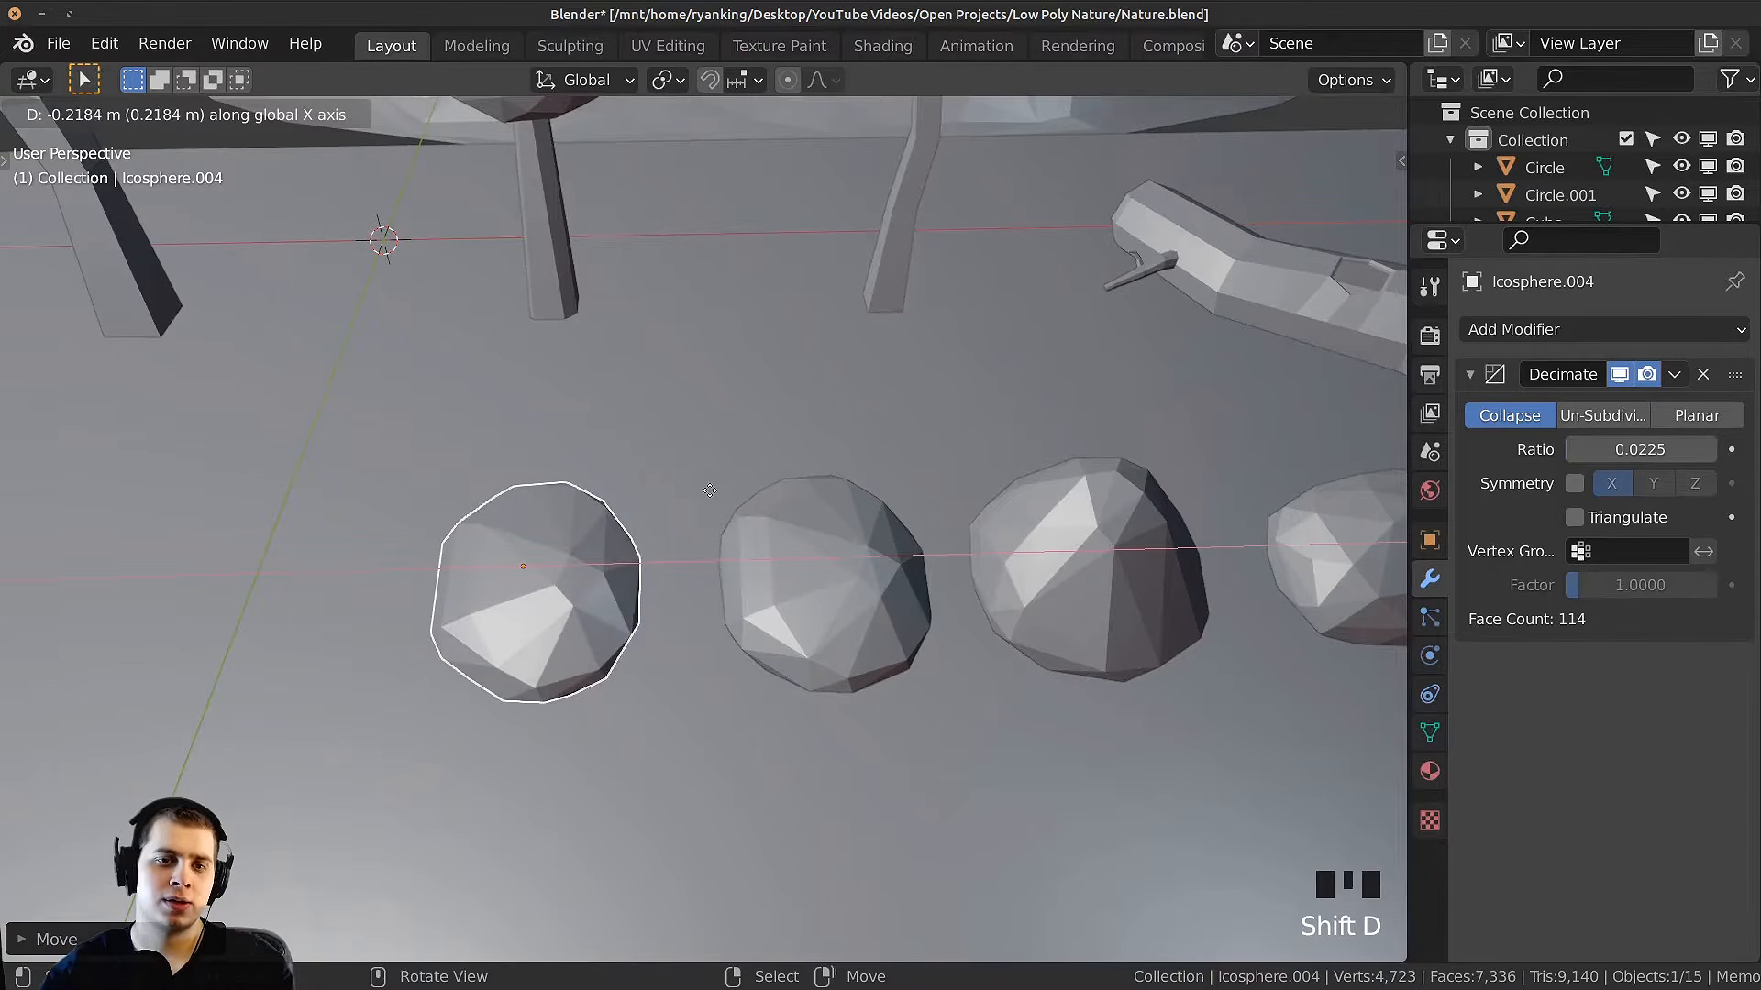
{"action": "left_click", "coordinate": [733, 609]}
{"action": "middle_click_drag", "start_coordinate": [734, 645], "coordinate": [587, 513]}
{"action": "key", "text": "Tab"}
{"action": "key", "text": "g"}
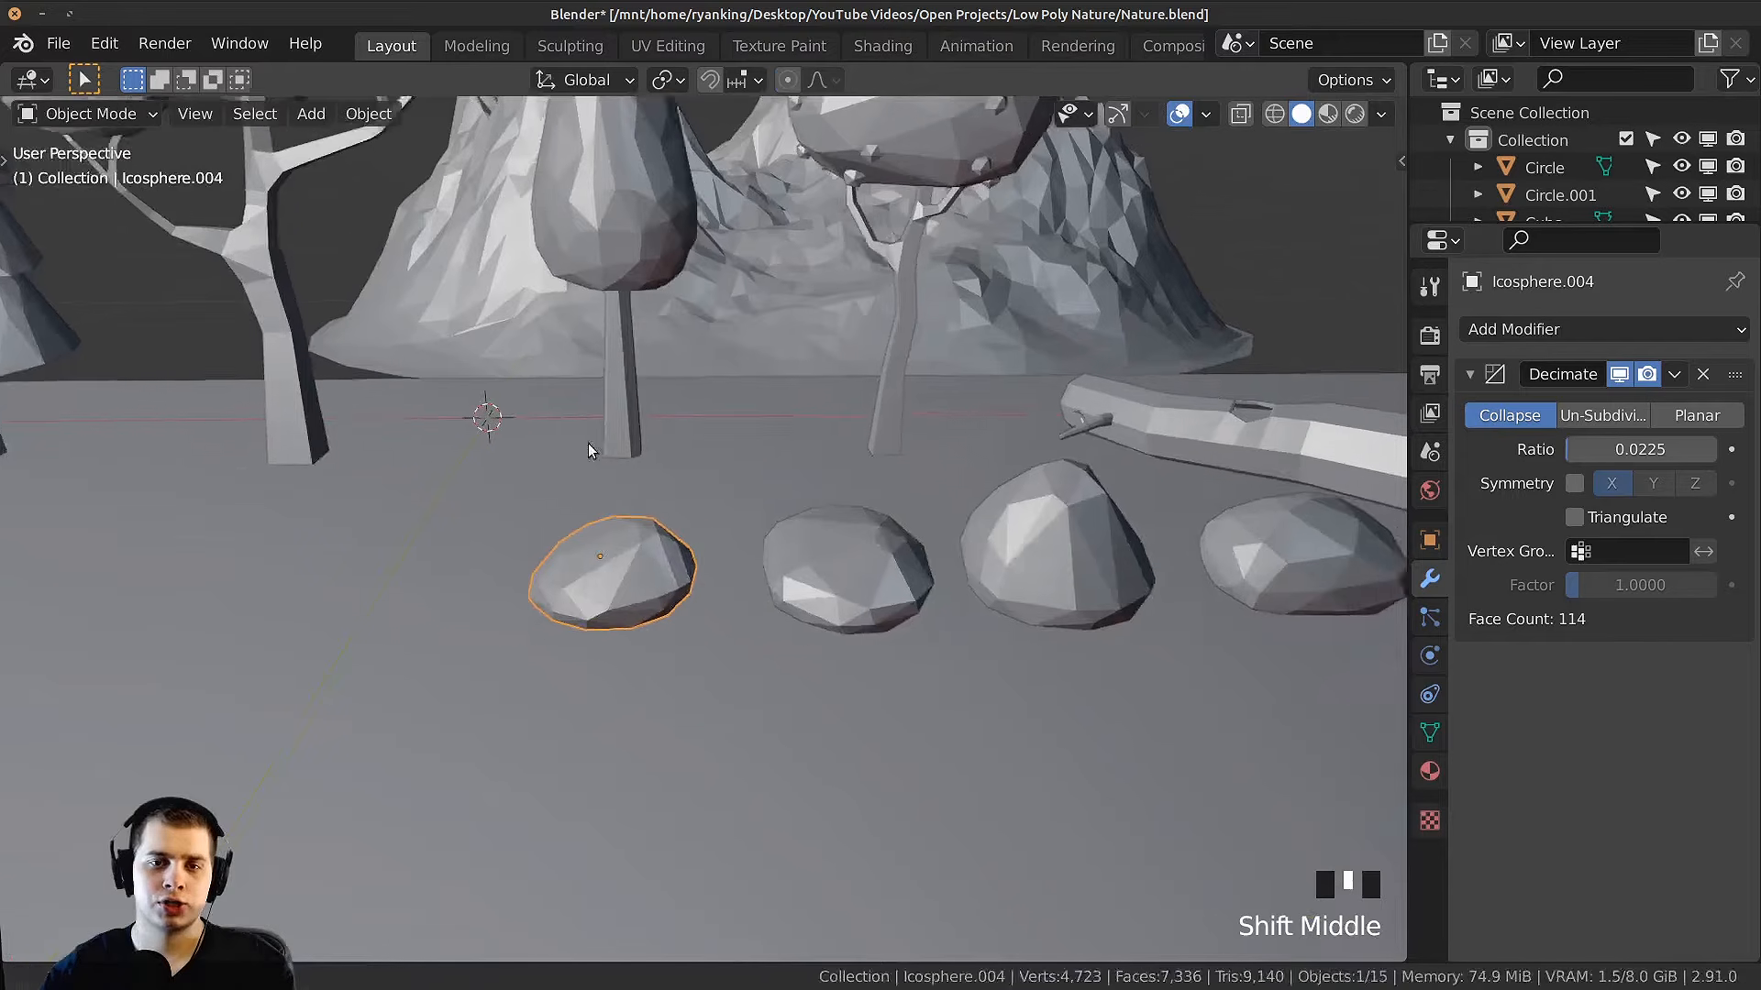
{"action": "middle_click_drag", "start_coordinate": [588, 443], "coordinate": [525, 451], "text": "shift"}
Step: Shift the third rock along the X axis to even out the spacing in the row
{"action": "left_click", "coordinate": [785, 571]}
{"action": "key", "text": "g"}
{"action": "key", "text": "x"}
{"action": "left_click", "coordinate": [763, 571]}
{"action": "middle_click_drag", "start_coordinate": [1061, 508], "coordinate": [912, 615]}
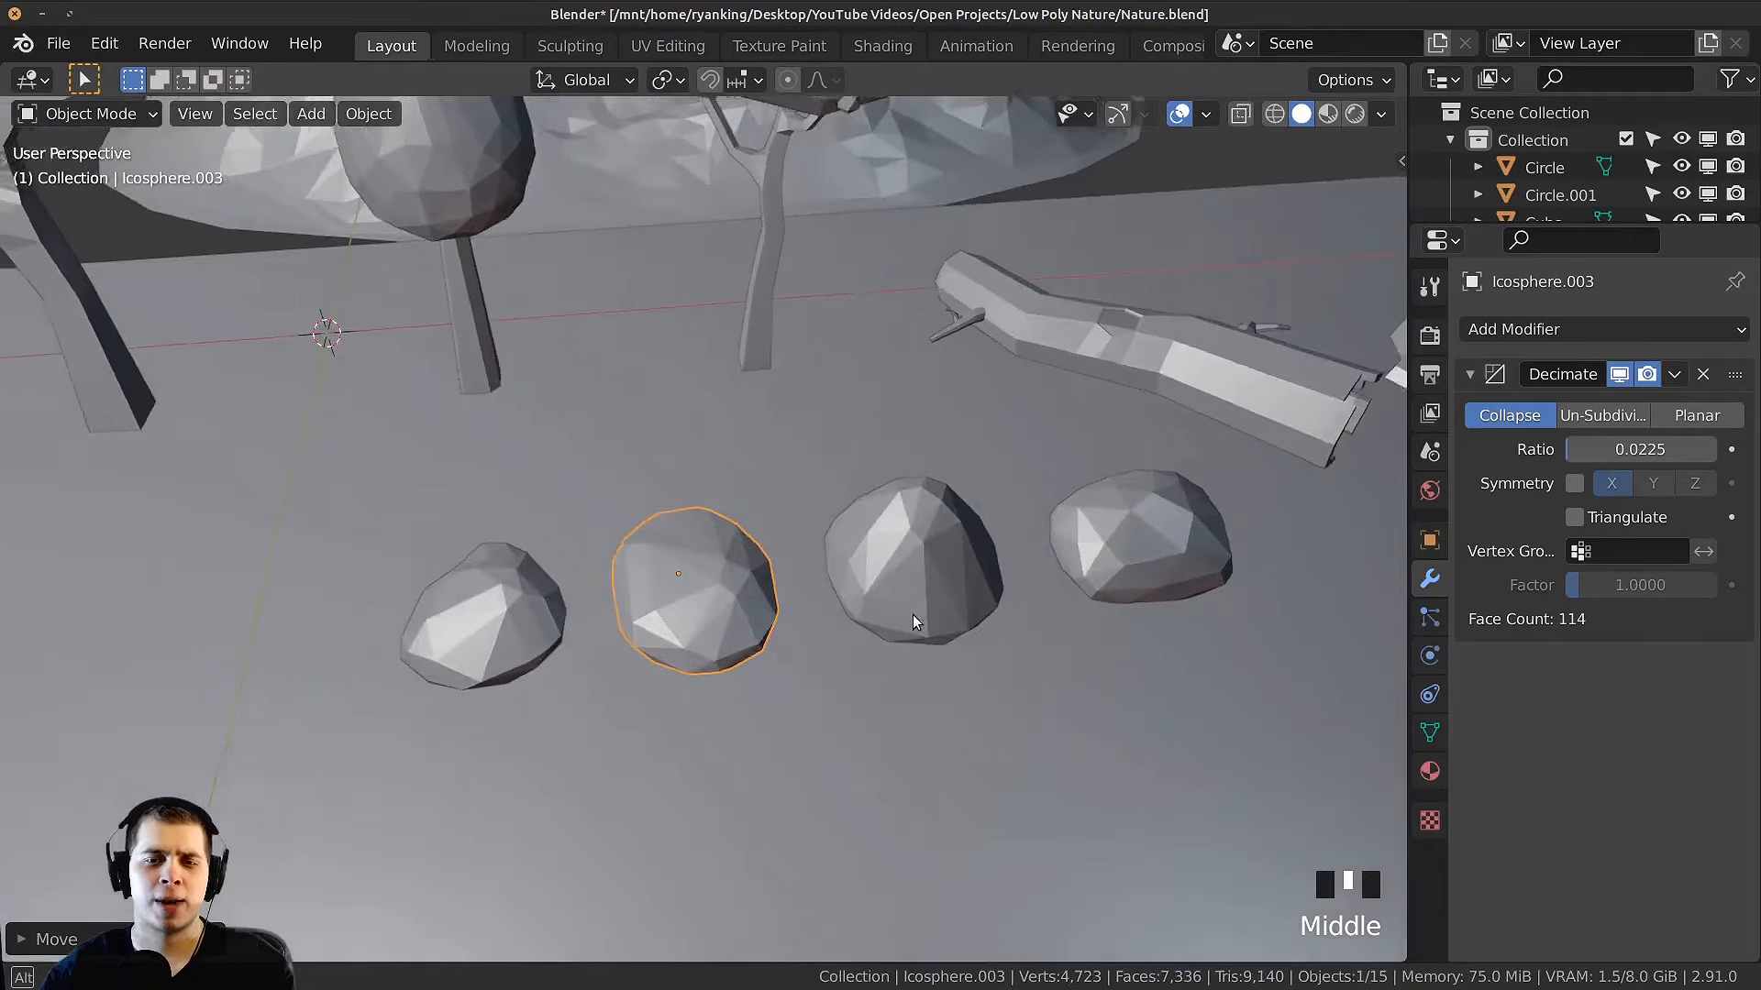
Step: Apply the Decimate modifier on each of the four rocks and check the simplified mesh of the last one
{"action": "key", "text": "ctrl+a"}
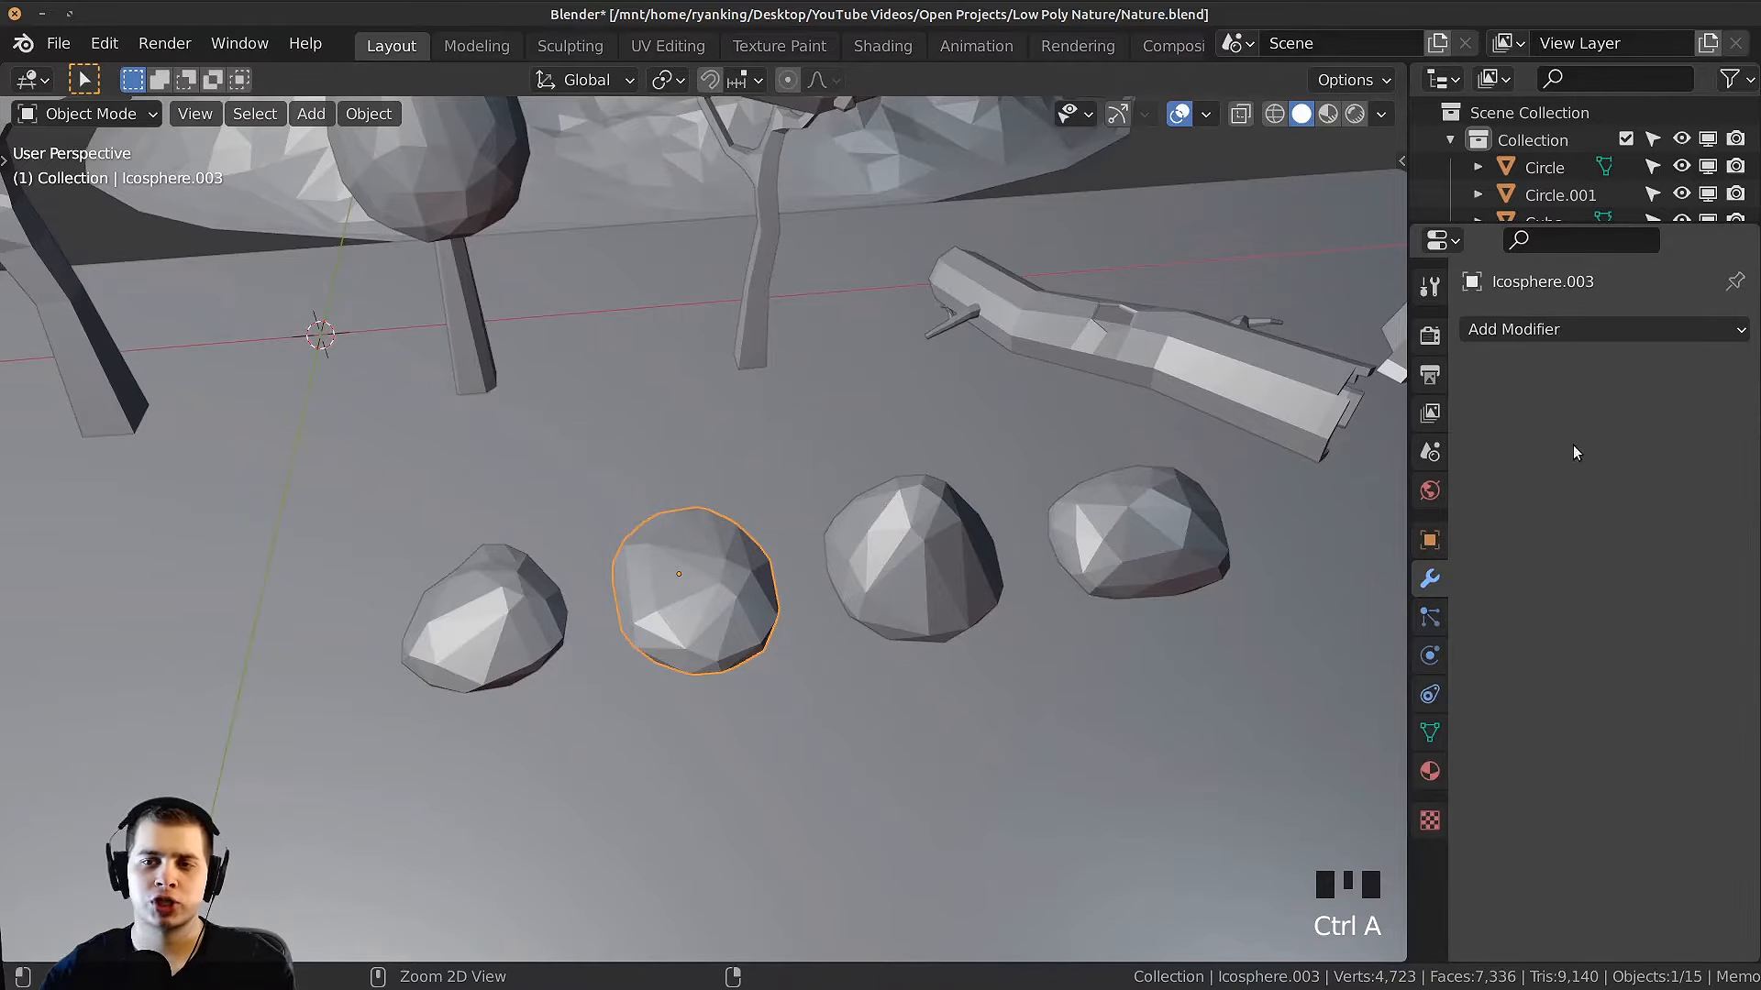
{"action": "right_click", "coordinate": [1175, 518]}
{"action": "key", "text": "ctrl+a"}
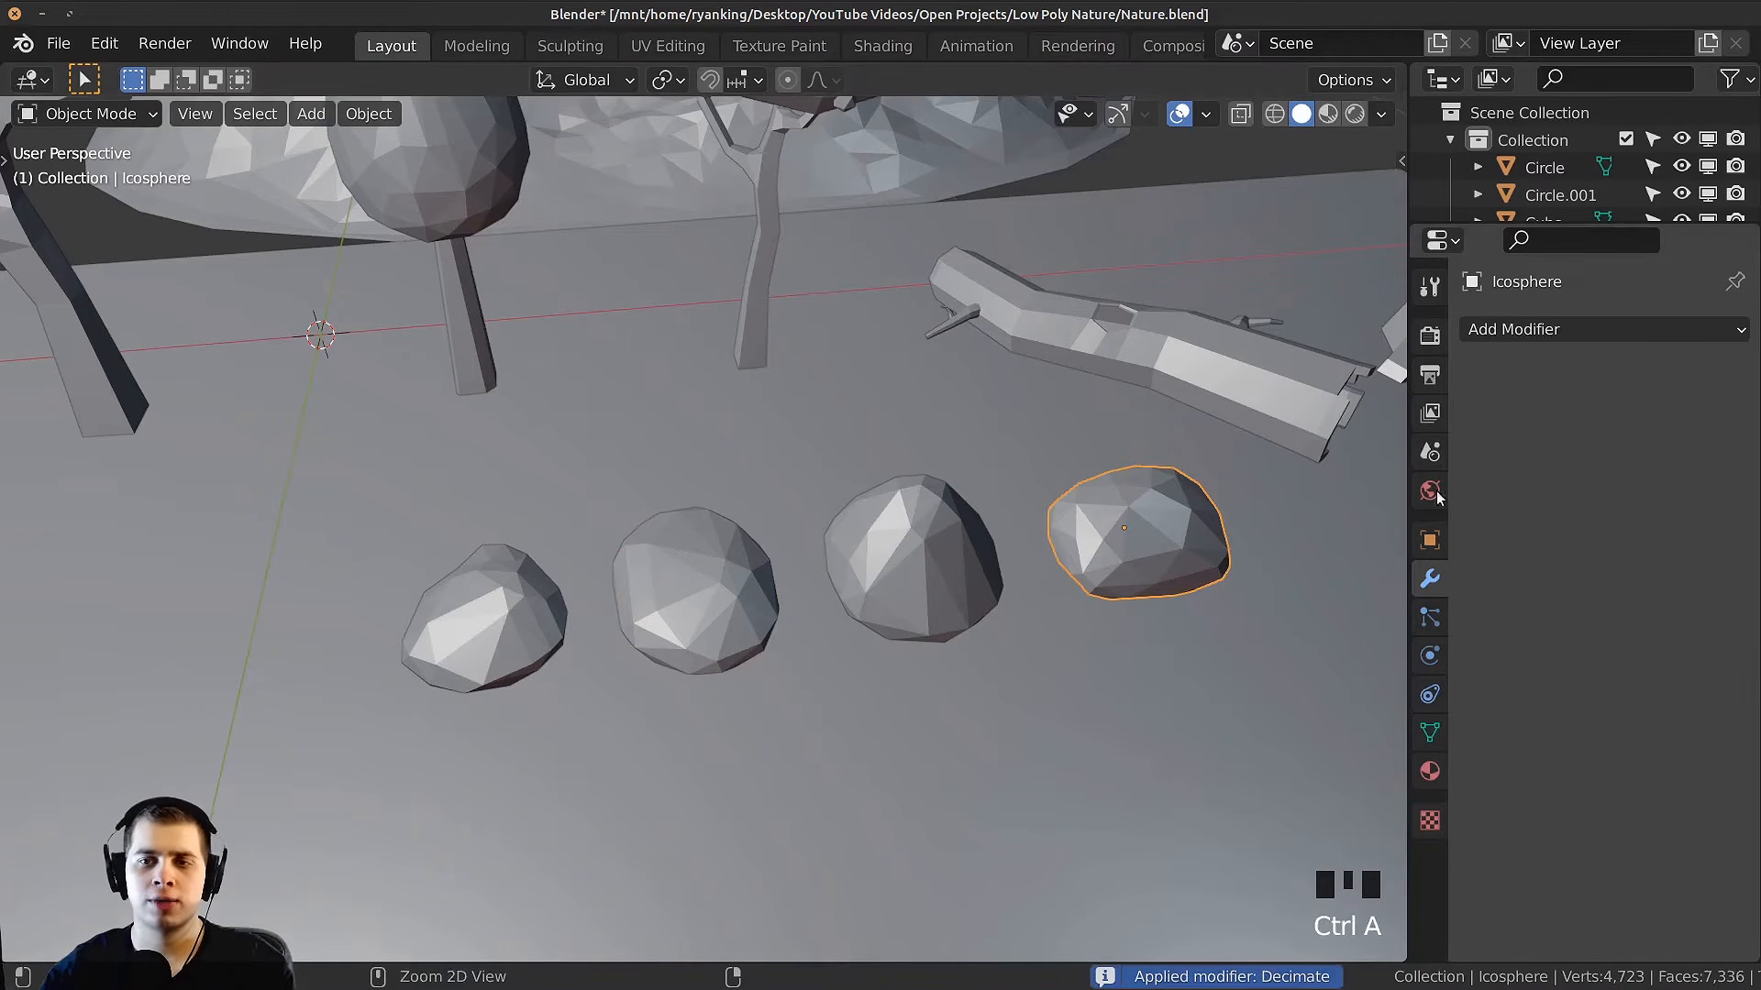
{"action": "right_click", "coordinate": [972, 550]}
{"action": "key", "text": "ctrl+a"}
{"action": "right_click", "coordinate": [456, 598]}
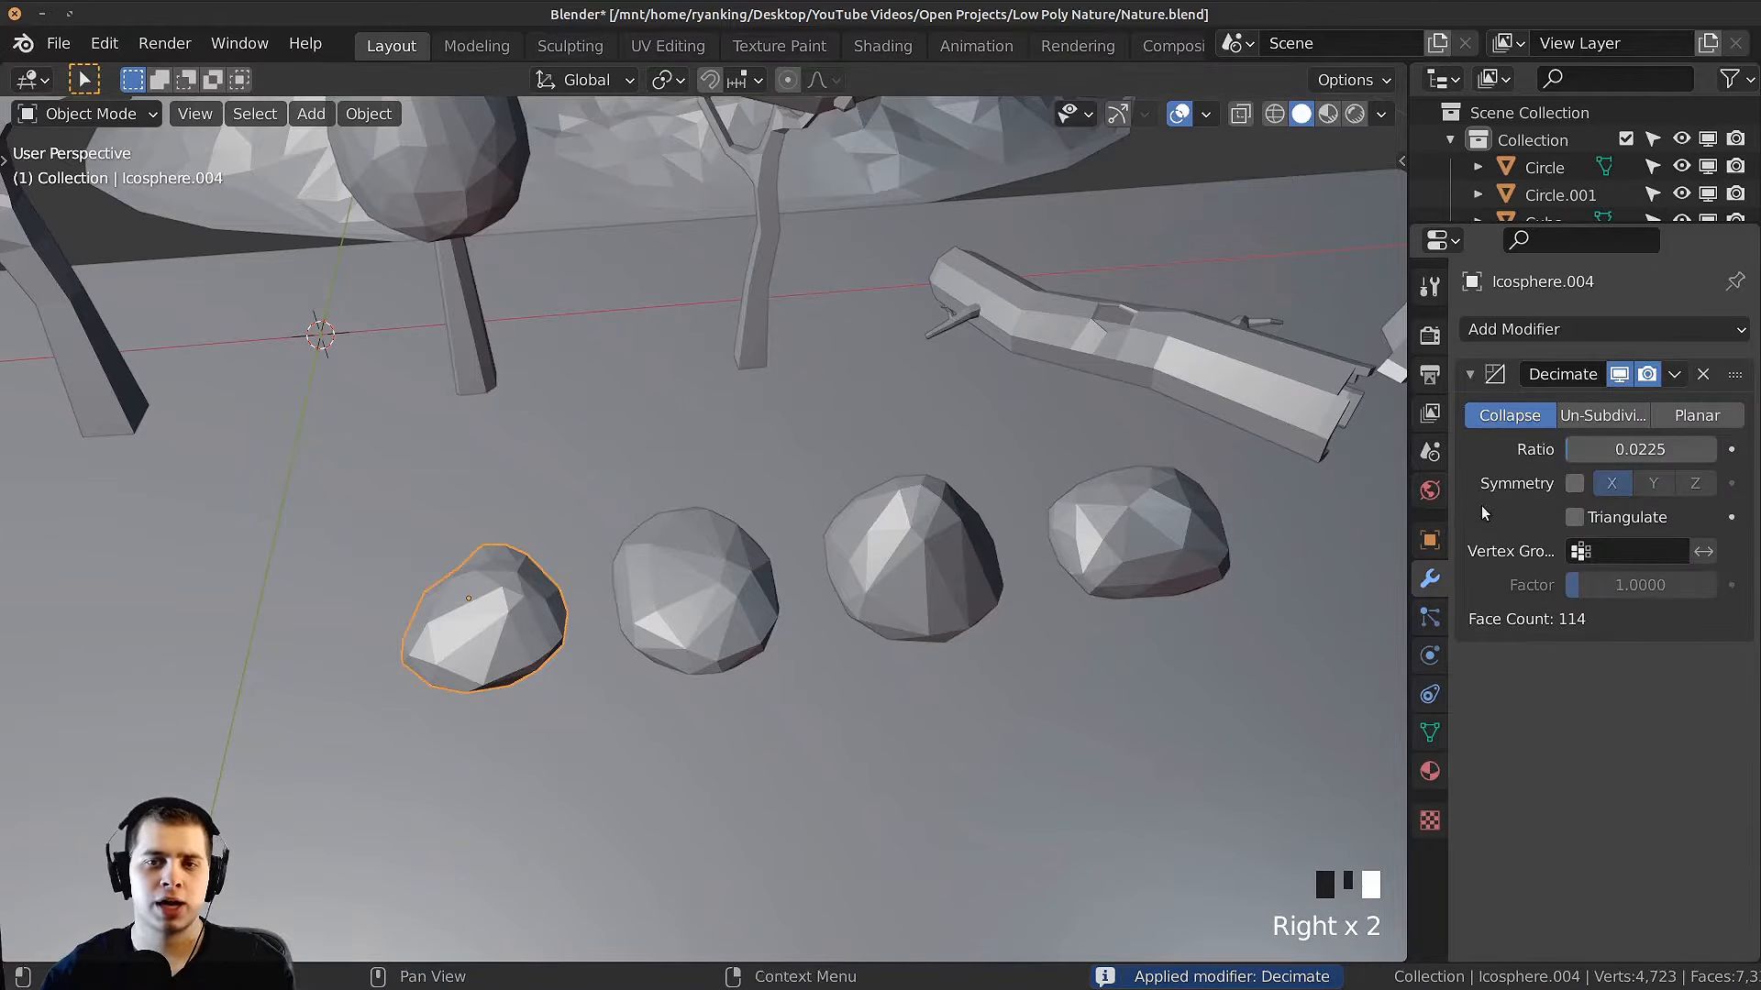
{"action": "key", "text": "ctrl+a"}
{"action": "mouse_move", "coordinate": [899, 496]}
{"action": "middle_mouse_down"}
{"action": "mouse_move", "coordinate": [926, 532]}
{"action": "mouse_move", "coordinate": [912, 518]}
{"action": "middle_mouse_up"}
{"action": "key", "text": "Tab"}
{"action": "middle_click_drag", "start_coordinate": [790, 460], "coordinate": [1052, 617]}
{"action": "key", "text": "Tab"}
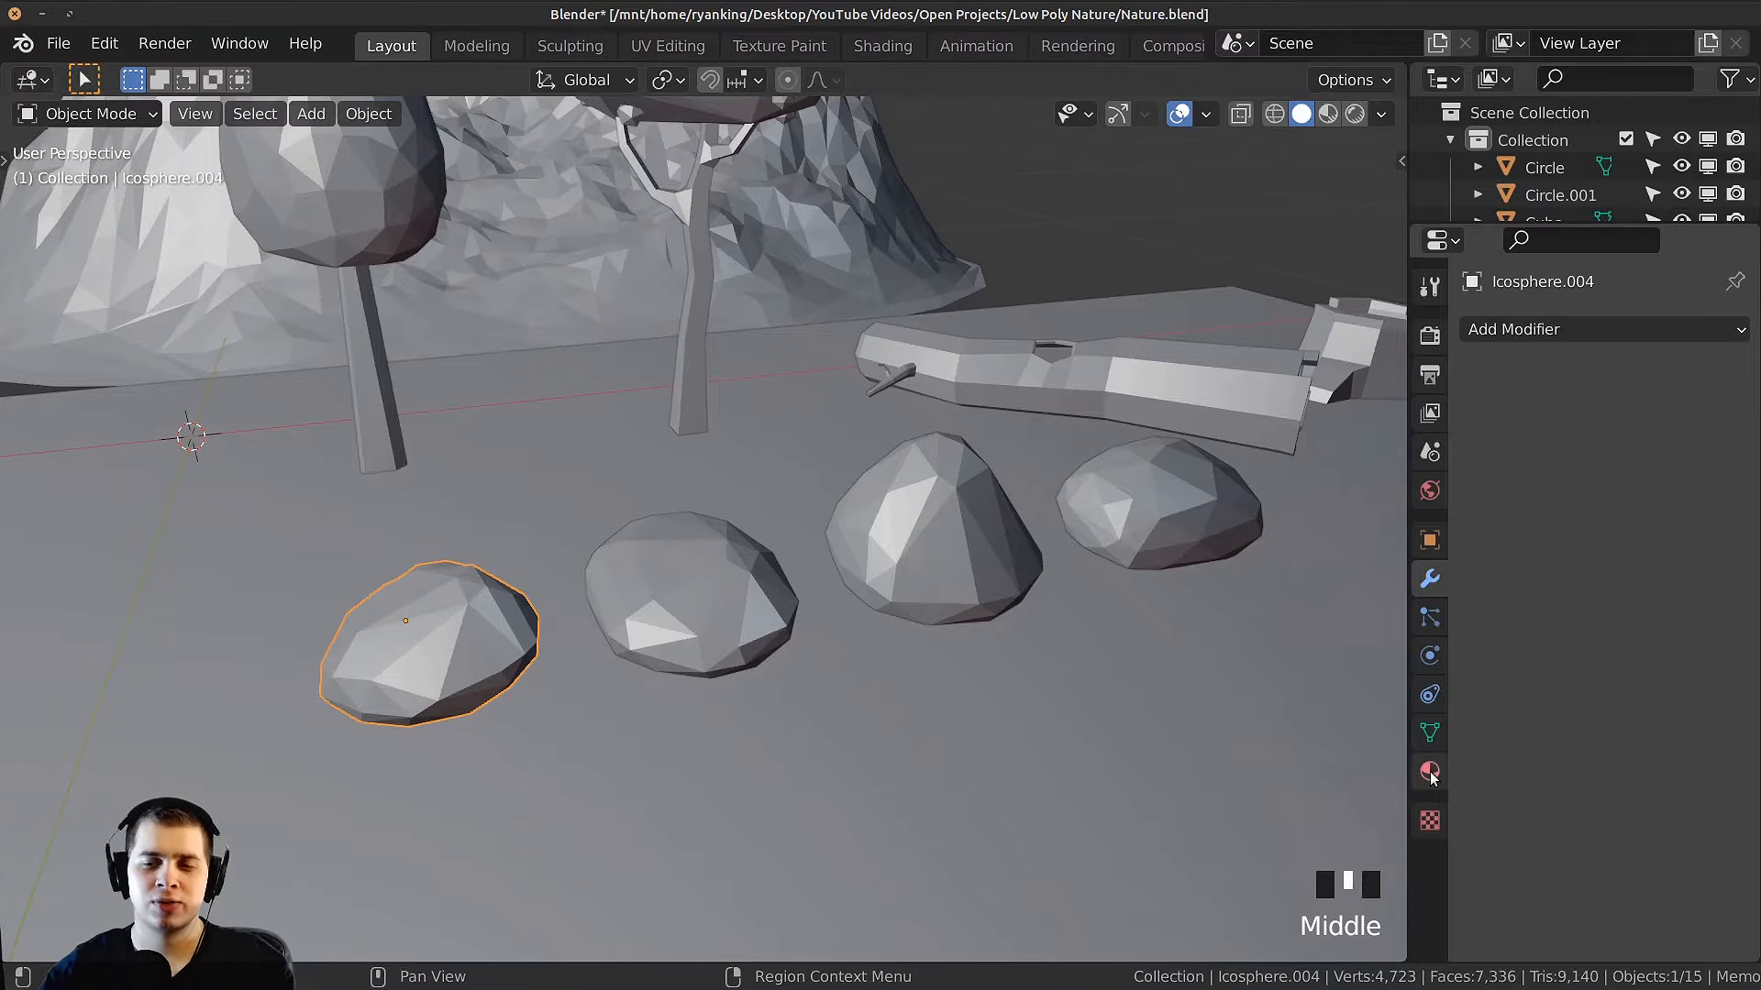
Step: Create a new material named Rock on the fourth rock and switch the viewport to rendered shading
{"action": "left_click", "coordinate": [1431, 773]}
{"action": "left_click", "coordinate": [1626, 447]}
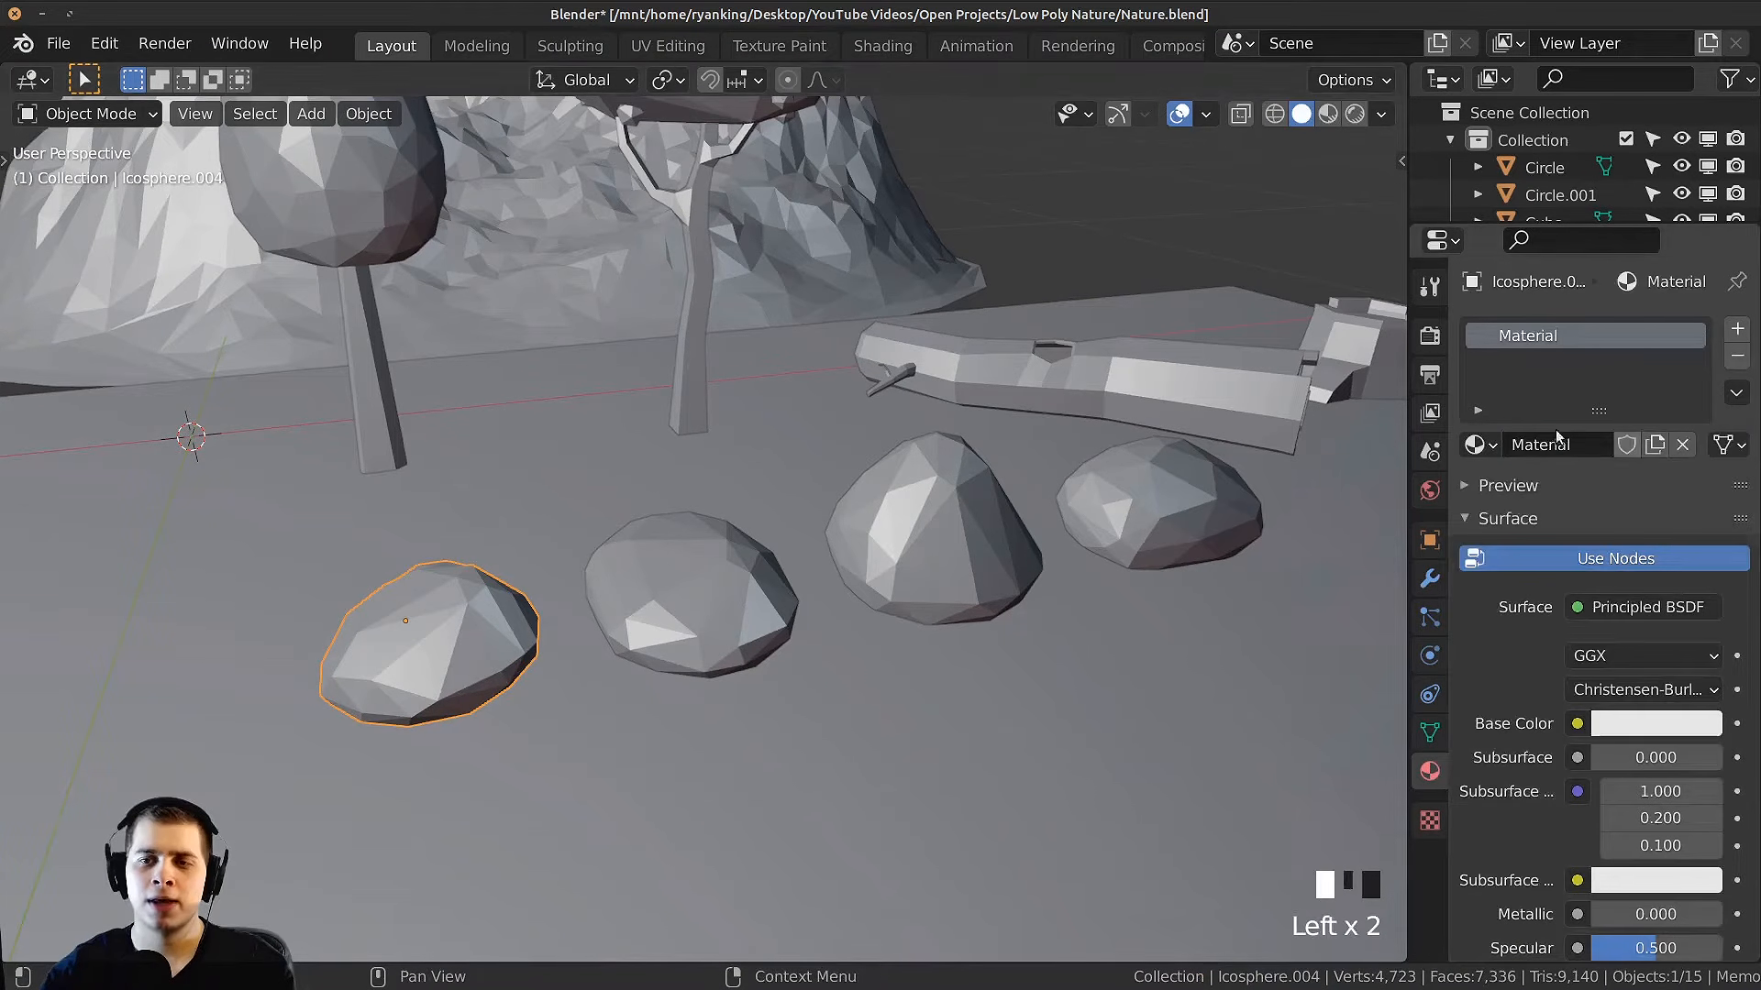
{"action": "key", "text": "z"}
{"action": "left_click", "coordinate": [892, 414]}
{"action": "middle_click_drag", "start_coordinate": [892, 414], "coordinate": [871, 431], "text": "shift"}
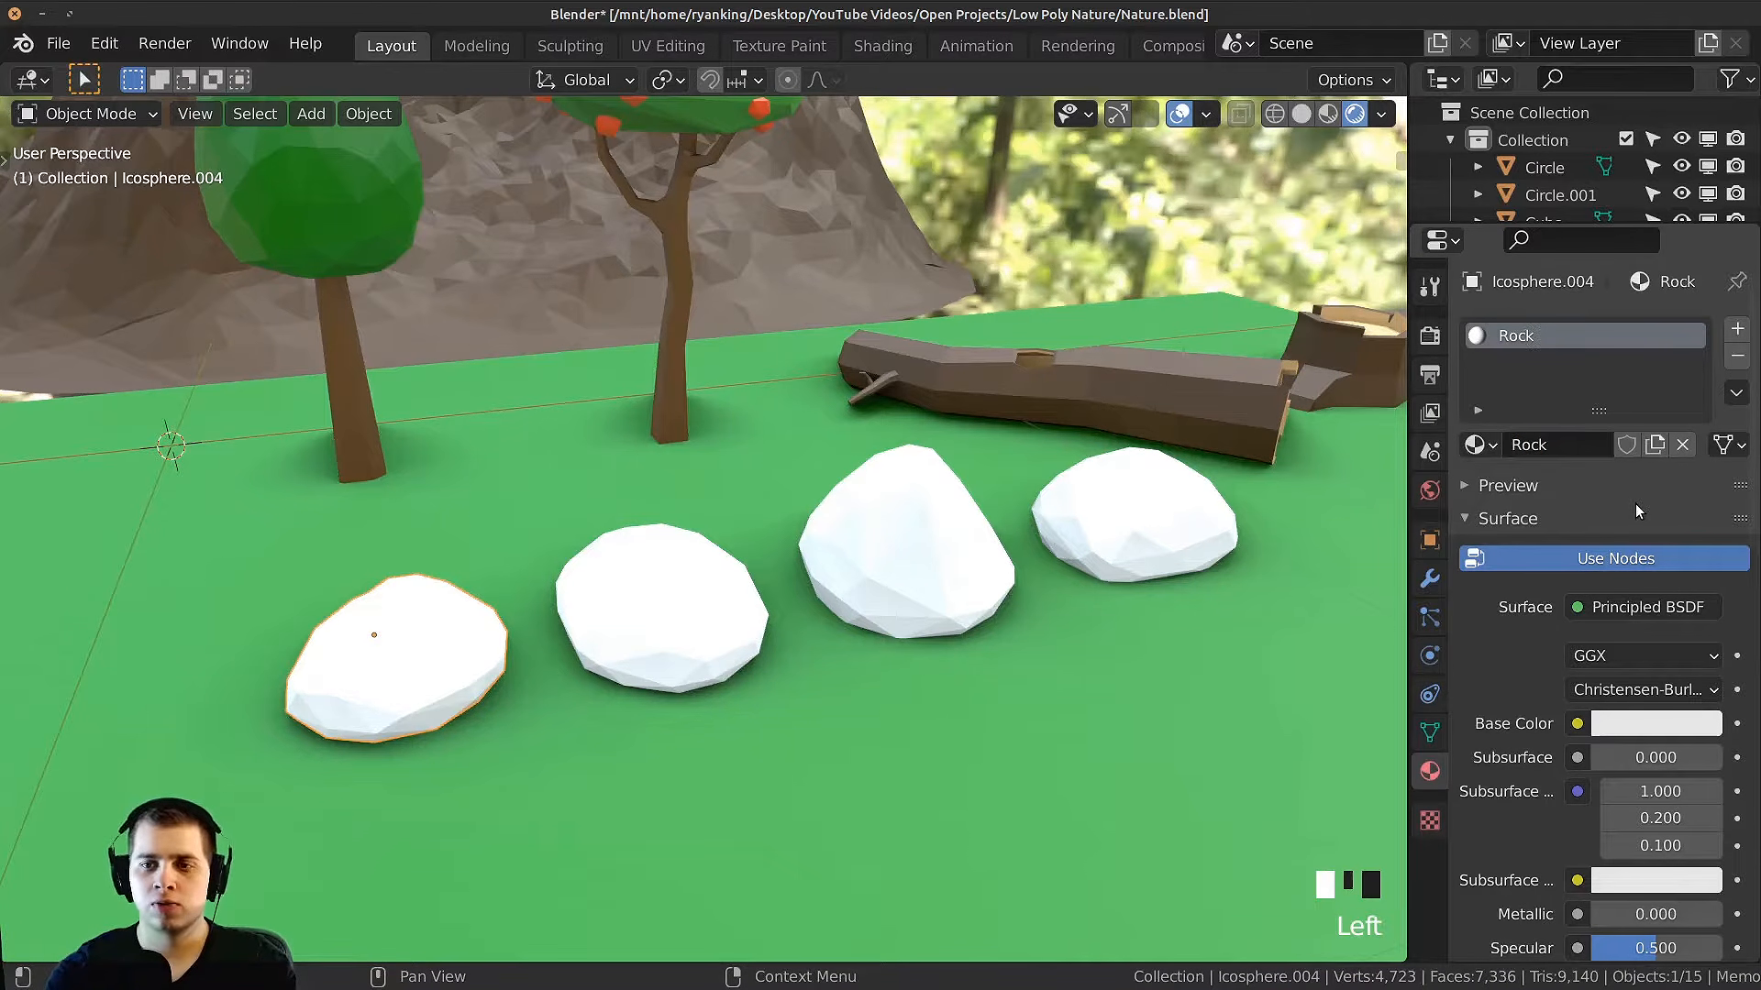
Step: Set the Rock material's base color to grey with a value of 0.462 and its roughness to 0.667
{"action": "left_click", "coordinate": [1656, 724]}
{"action": "left_click_drag", "start_coordinate": [1703, 421], "coordinate": [1700, 436]}
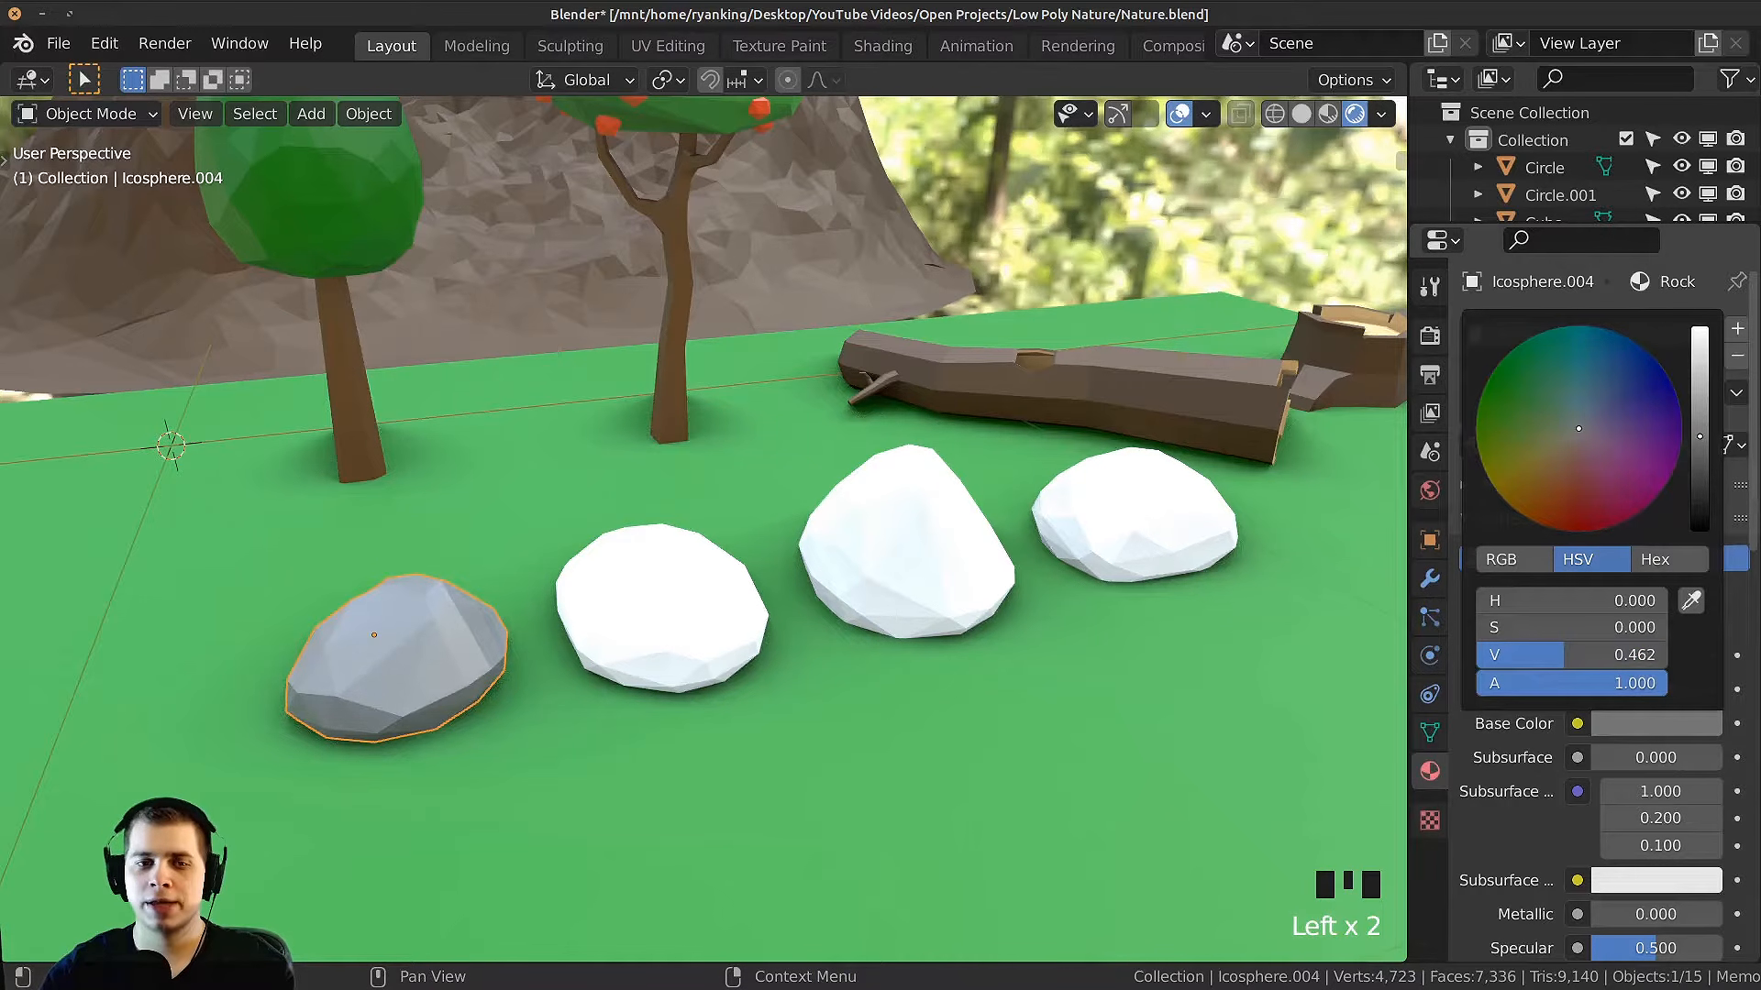
{"action": "scroll", "coordinate": [1504, 763], "scroll_direction": "down", "scroll_amount": 5}
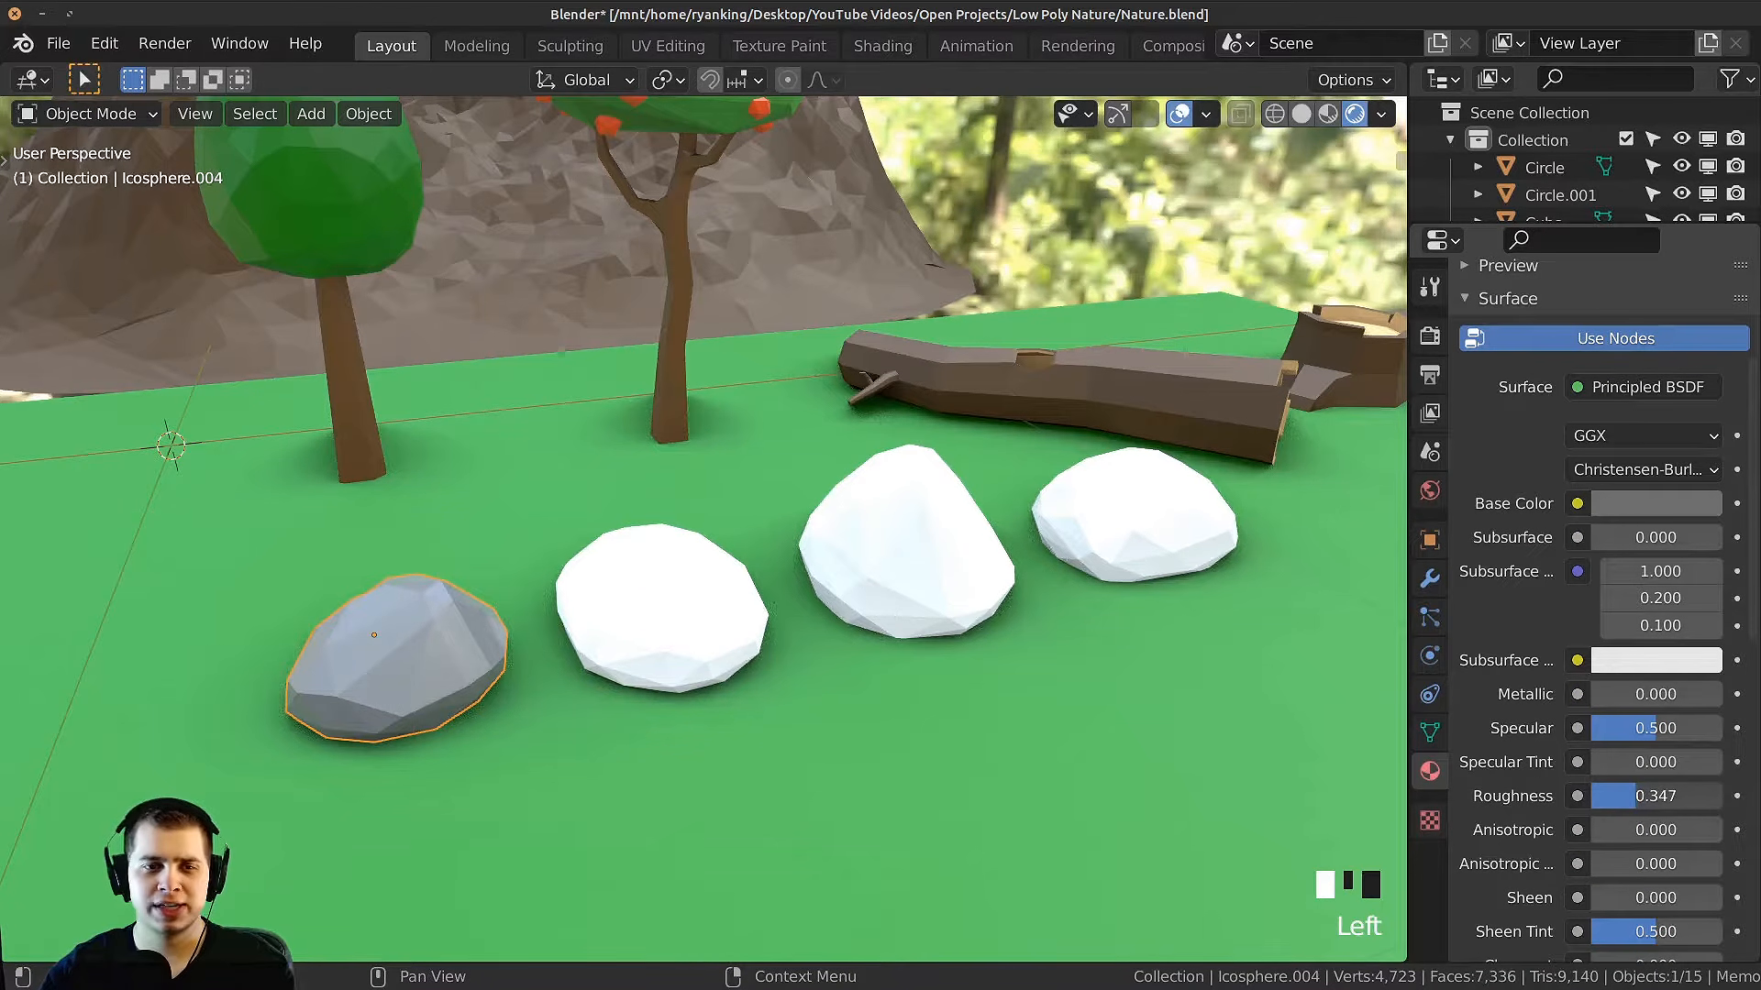
{"action": "middle_click_drag", "start_coordinate": [1100, 780], "coordinate": [1000, 696]}
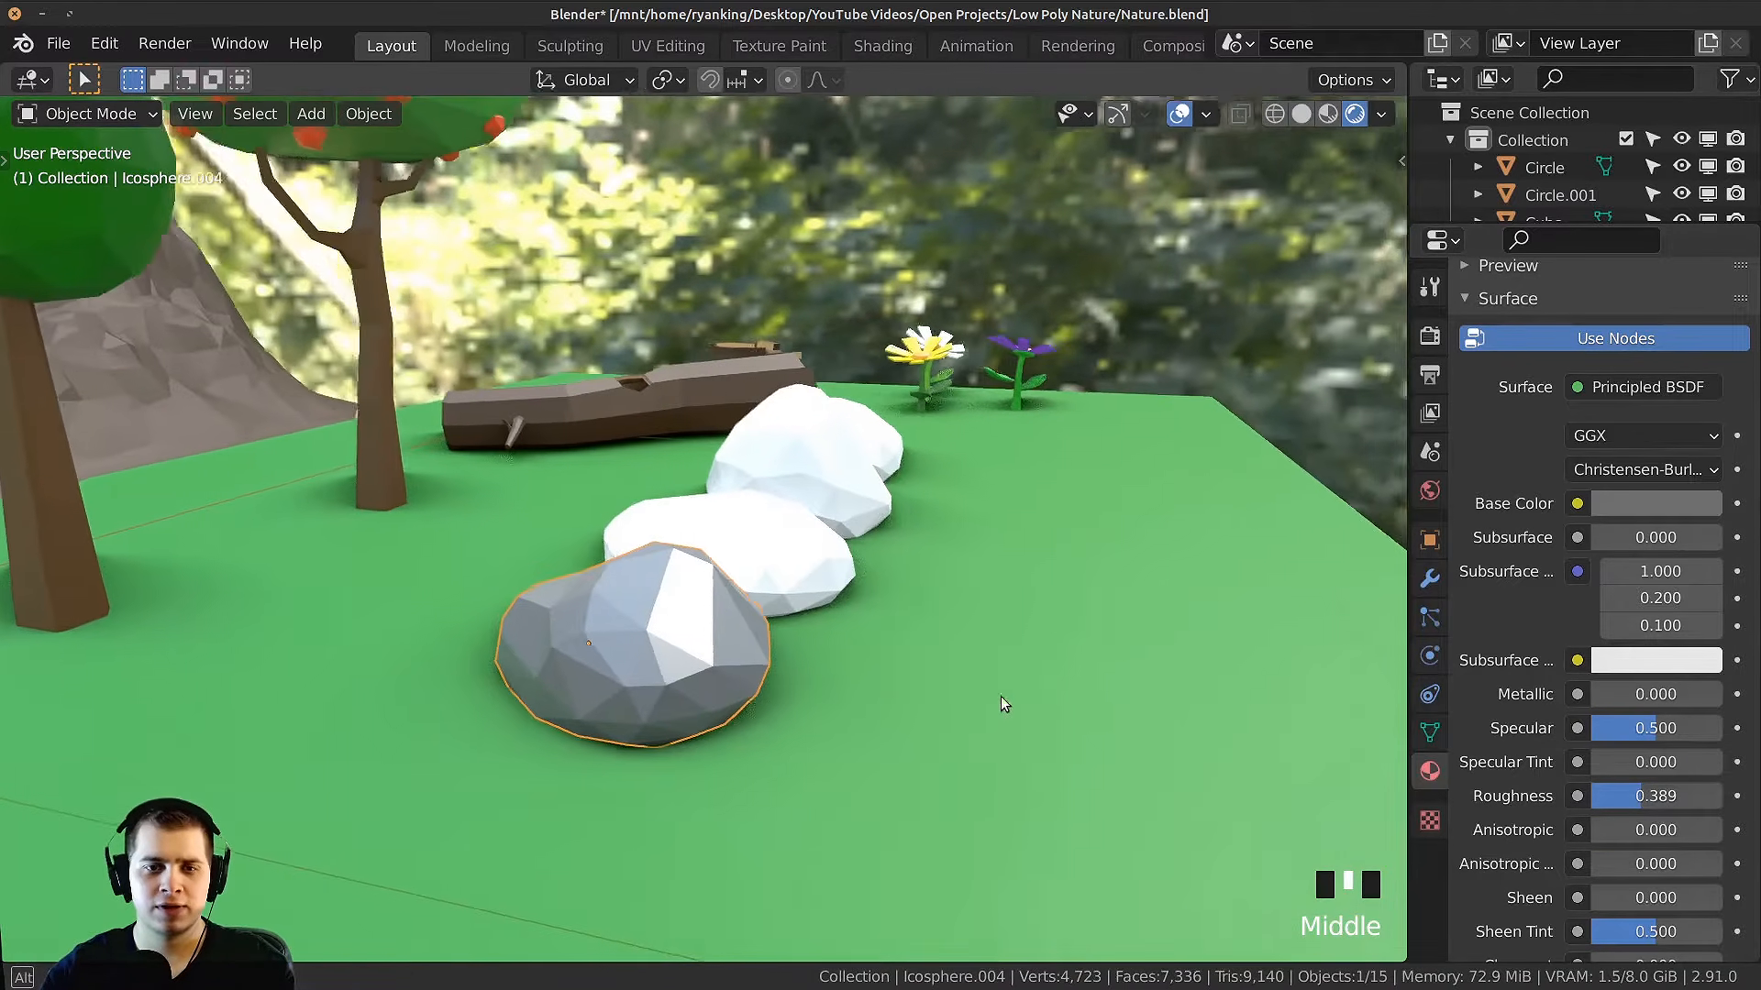
{"action": "scroll", "coordinate": [1000, 696], "scroll_direction": "up", "scroll_amount": 1}
{"action": "left_click_drag", "start_coordinate": [1642, 796], "coordinate": [1673, 796]}
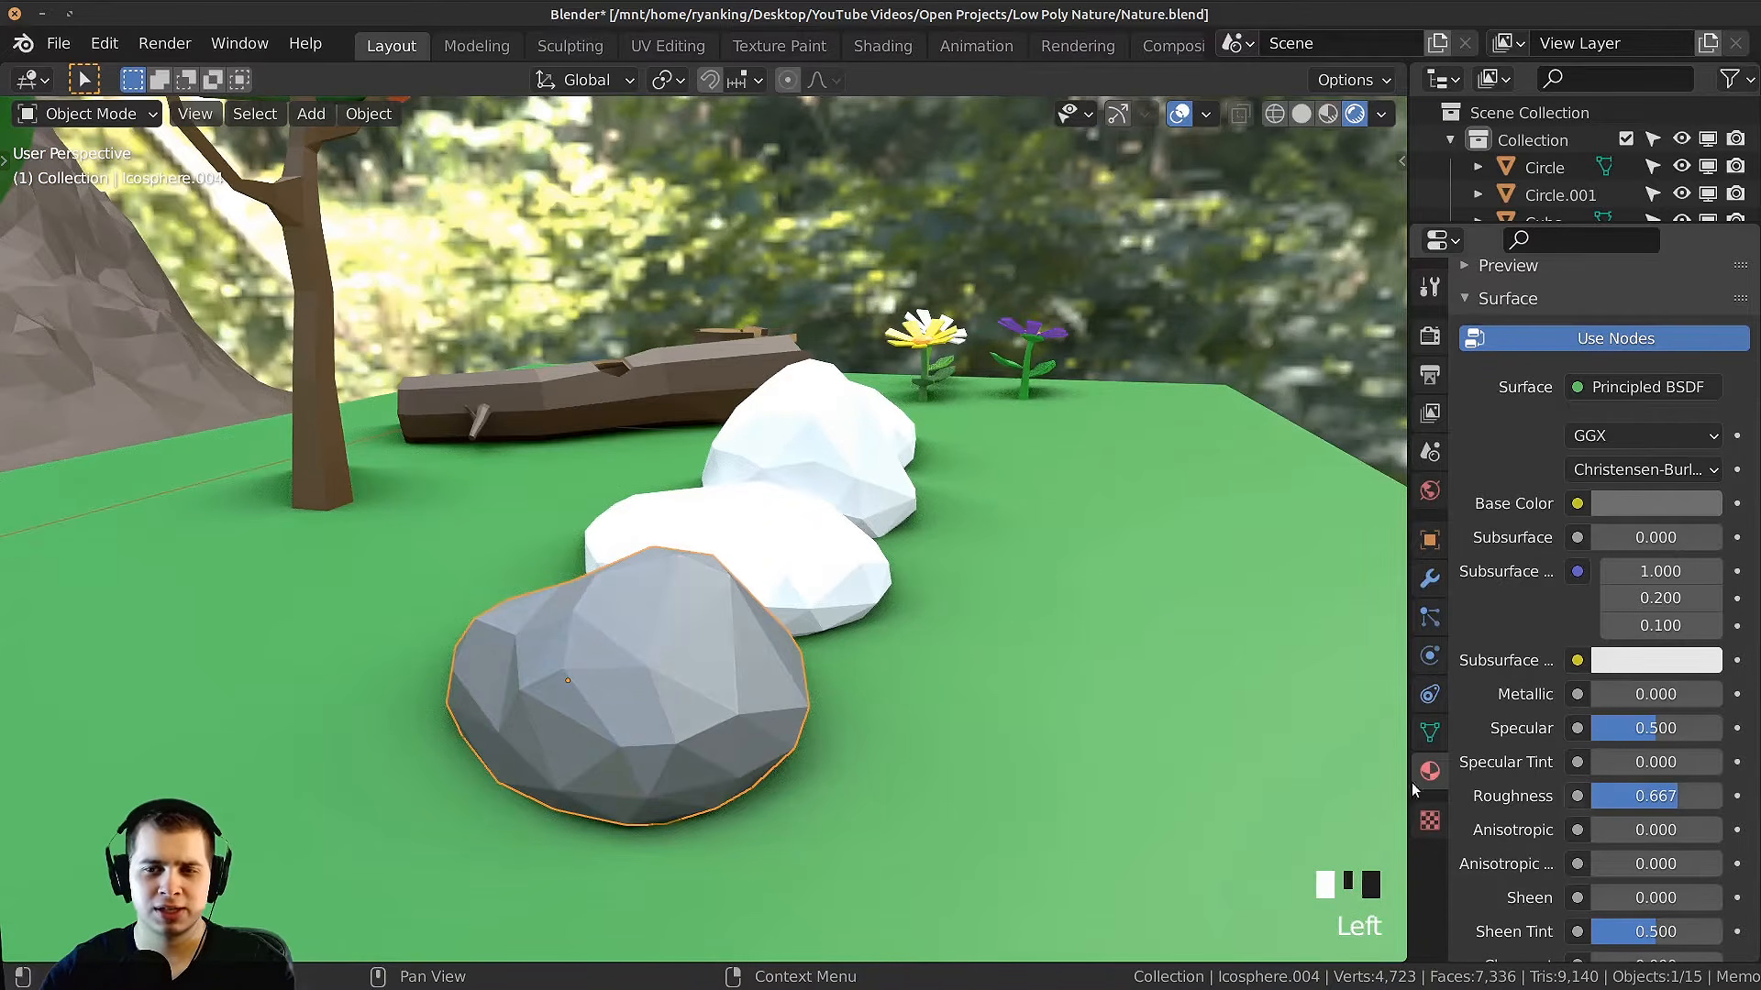
{"action": "middle_click_drag", "start_coordinate": [1101, 752], "coordinate": [550, 570]}
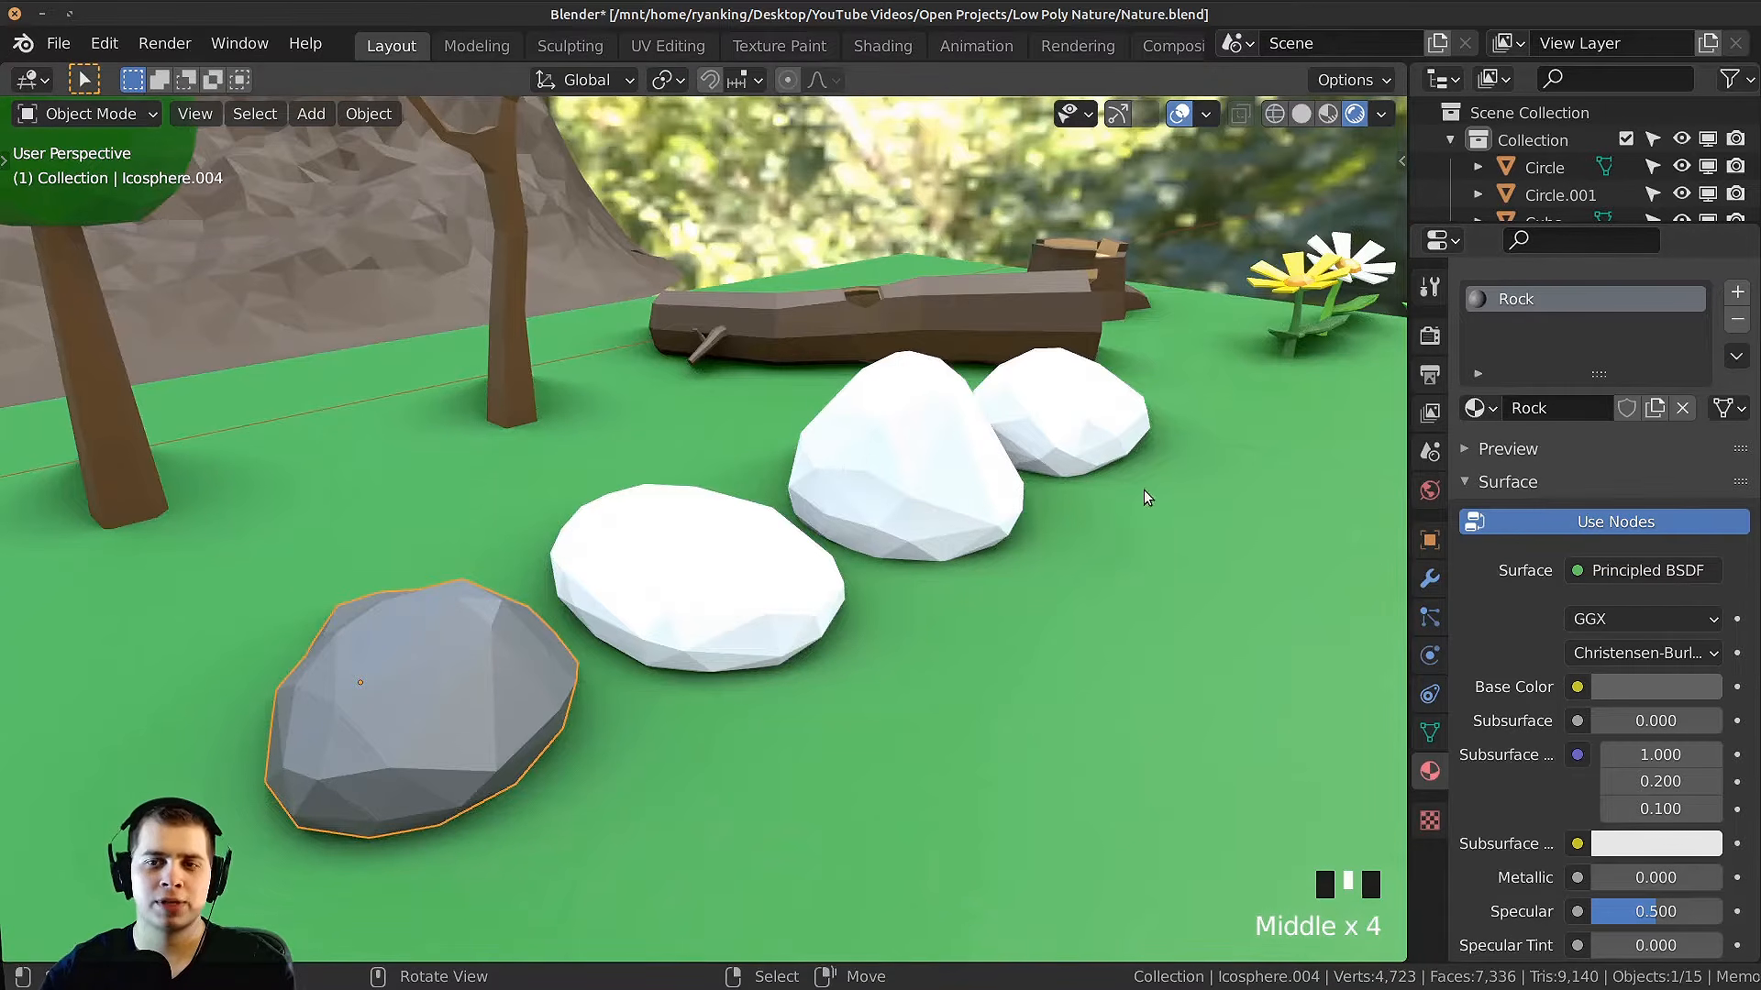
Step: Assign the existing Rock material to the other three rocks and save the file
{"action": "middle_click_drag", "start_coordinate": [1142, 498], "coordinate": [1128, 459]}
{"action": "scroll", "coordinate": [1498, 444], "scroll_direction": "up", "scroll_amount": 1}
{"action": "left_click_drag", "start_coordinate": [1477, 445], "coordinate": [917, 449]}
{"action": "left_click_drag", "start_coordinate": [1474, 444], "coordinate": [708, 563]}
{"action": "scroll", "coordinate": [779, 605], "scroll_direction": "down", "scroll_amount": 3}
{"action": "middle_click_drag", "start_coordinate": [805, 624], "coordinate": [932, 662]}
{"action": "key", "text": "ctrl+s"}
{"action": "right_click", "coordinate": [935, 662]}
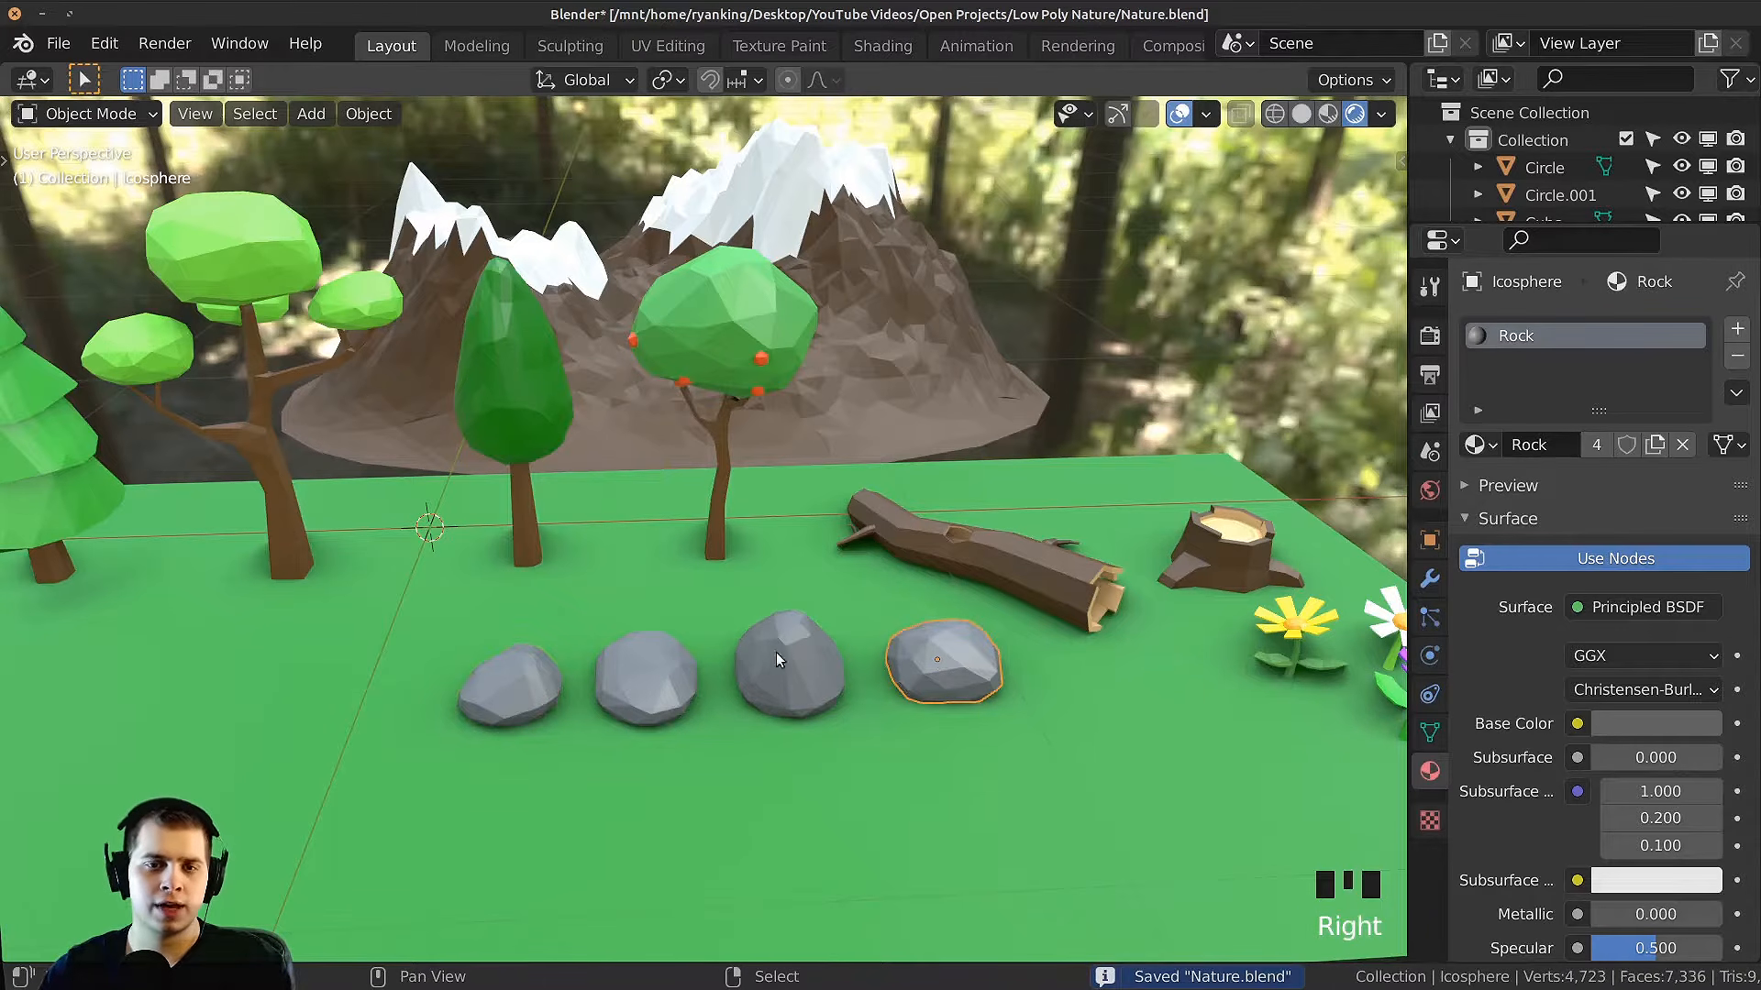
Step: Scale the four rocks down, move them along the X and Y axes in front of the fallen log, and save the file
{"action": "middle_click_drag", "start_coordinate": [1123, 642], "coordinate": [1229, 605], "text": "shift"}
{"action": "key", "text": "s"}
{"action": "left_click", "coordinate": [882, 573]}
{"action": "key", "text": "g"}
{"action": "key", "text": "x"}
{"action": "left_click", "coordinate": [1043, 570]}
{"action": "middle_click_drag", "start_coordinate": [1229, 606], "coordinate": [871, 514], "text": "shift"}
{"action": "key", "text": "g"}
{"action": "key", "text": "y"}
{"action": "left_click", "coordinate": [1082, 595]}
{"action": "key", "text": "ctrl+s"}
{"action": "middle_click_drag", "start_coordinate": [871, 514], "coordinate": [878, 406], "text": "shift"}
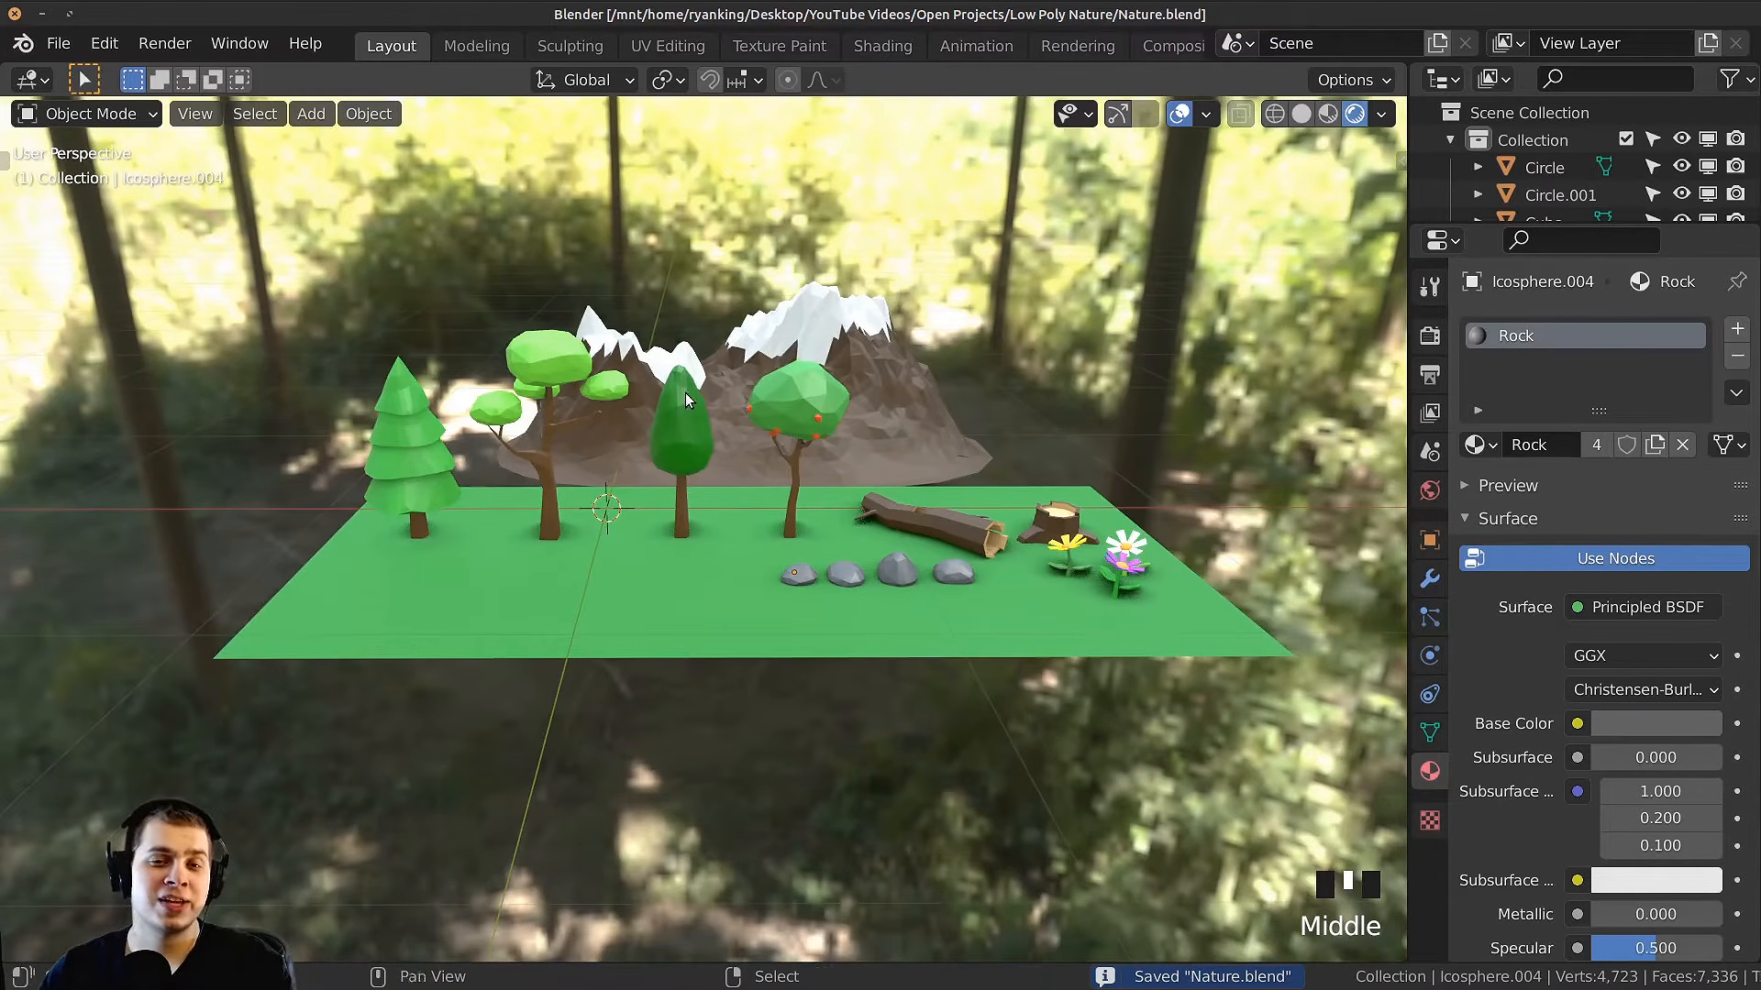
Step: Add a cube mesh and scale it down to a small fraction of its default size
{"action": "scroll", "coordinate": [734, 386], "scroll_direction": "up", "scroll_amount": 1}
{"action": "middle_click_drag", "start_coordinate": [724, 367], "coordinate": [702, 422]}
{"action": "key", "text": "shift+a"}
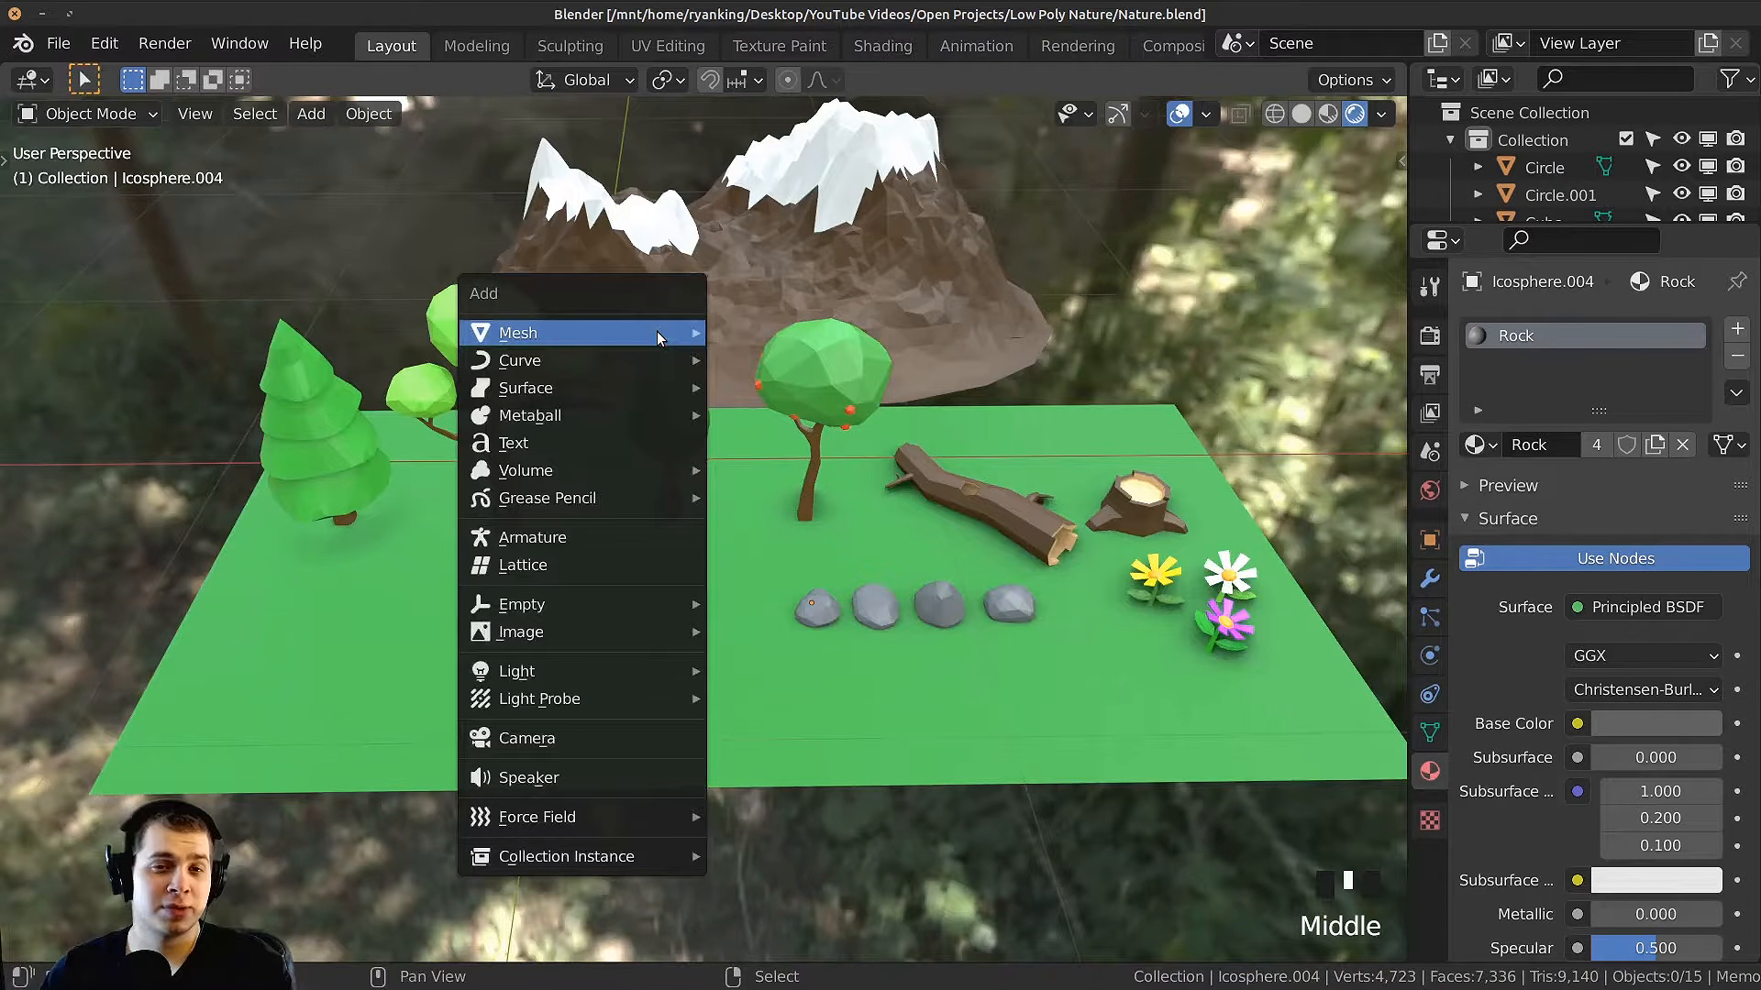
{"action": "mouse_move", "coordinate": [633, 338]}
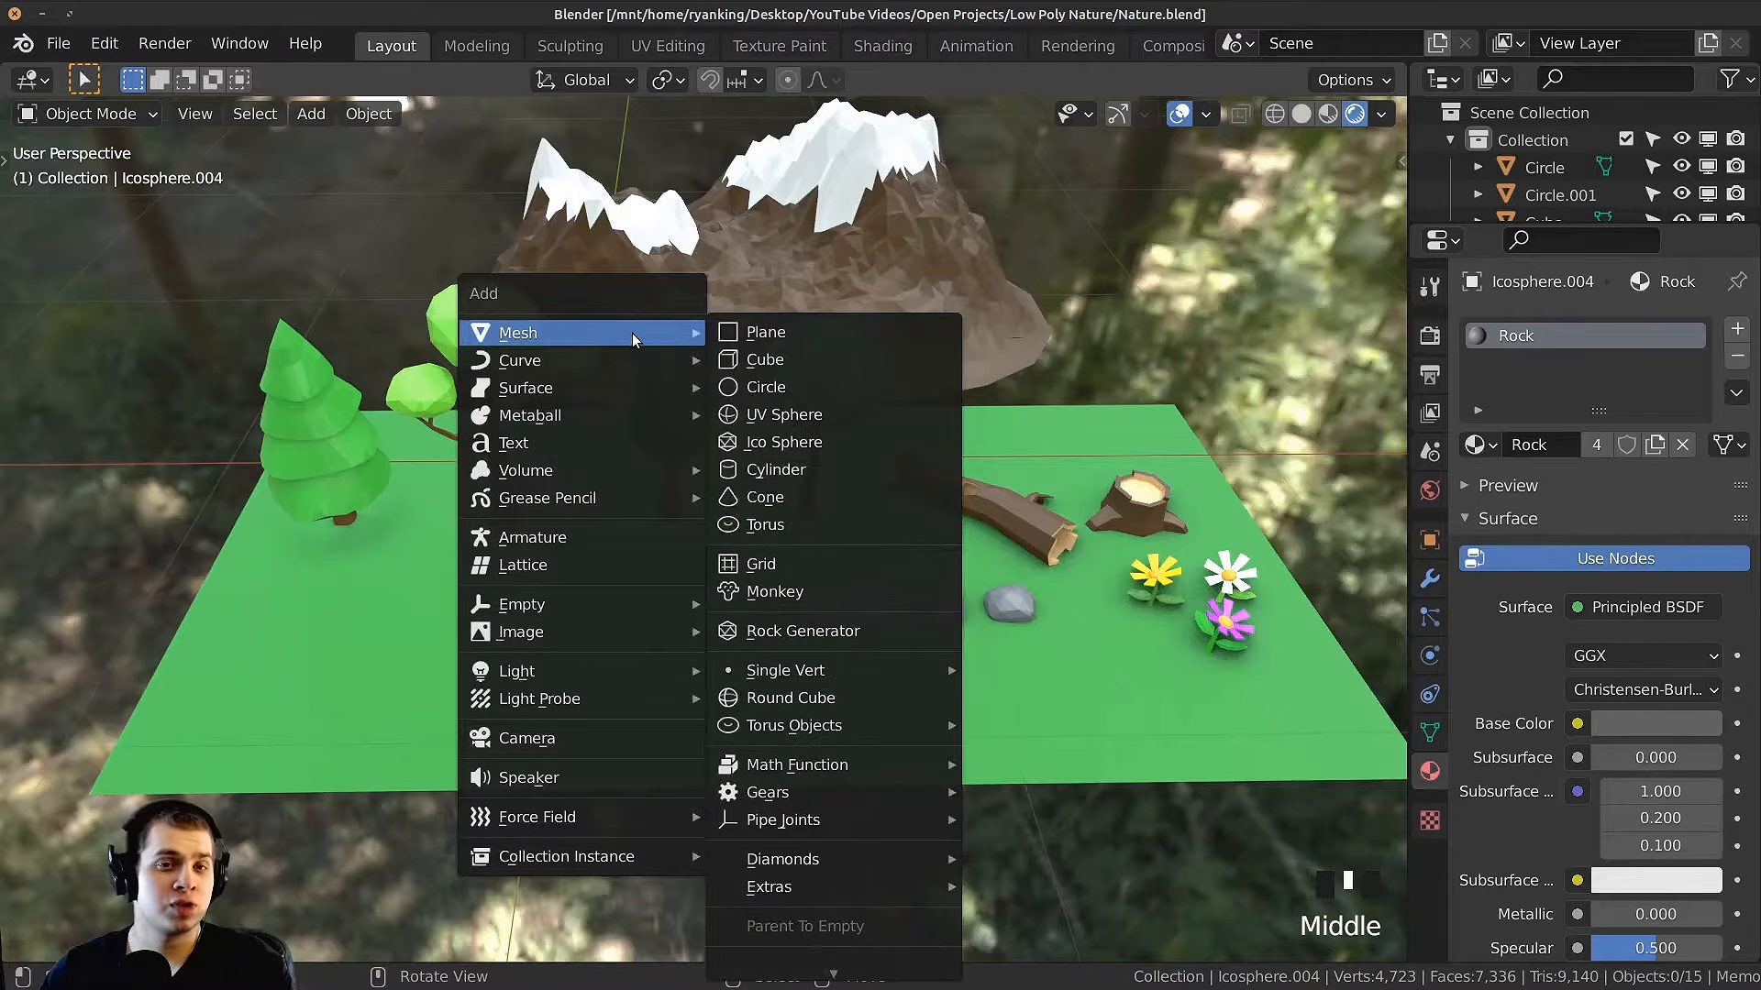
{"action": "left_click", "coordinate": [781, 366]}
{"action": "middle_click_drag", "start_coordinate": [839, 525], "coordinate": [915, 512], "text": "shift"}
{"action": "key", "text": "s"}
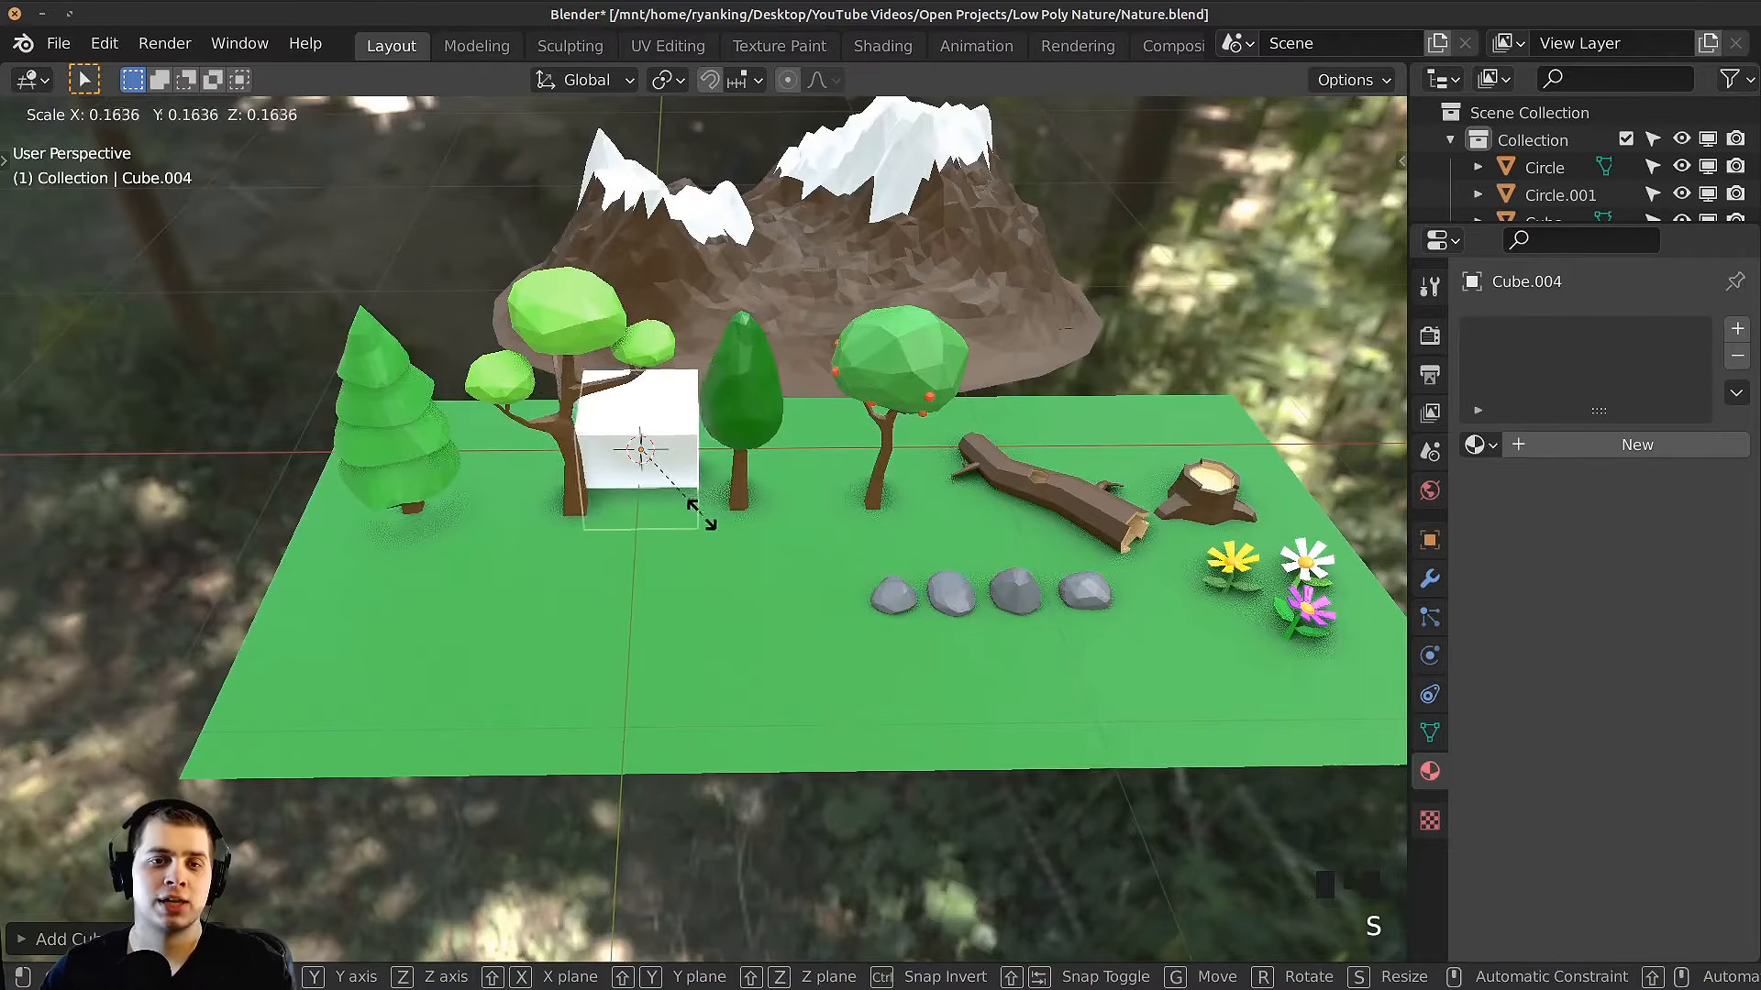
{"action": "left_click", "coordinate": [690, 503]}
Step: Move the cube onto the grass in front of the trees, shrink it further and frame it in the view
{"action": "middle_click_drag", "start_coordinate": [715, 490], "coordinate": [1109, 542]}
{"action": "key", "text": "g"}
{"action": "left_click", "coordinate": [1184, 600]}
{"action": "key", "text": "s"}
{"action": "left_click", "coordinate": [1022, 556]}
{"action": "key", "text": "KP_Decimal"}
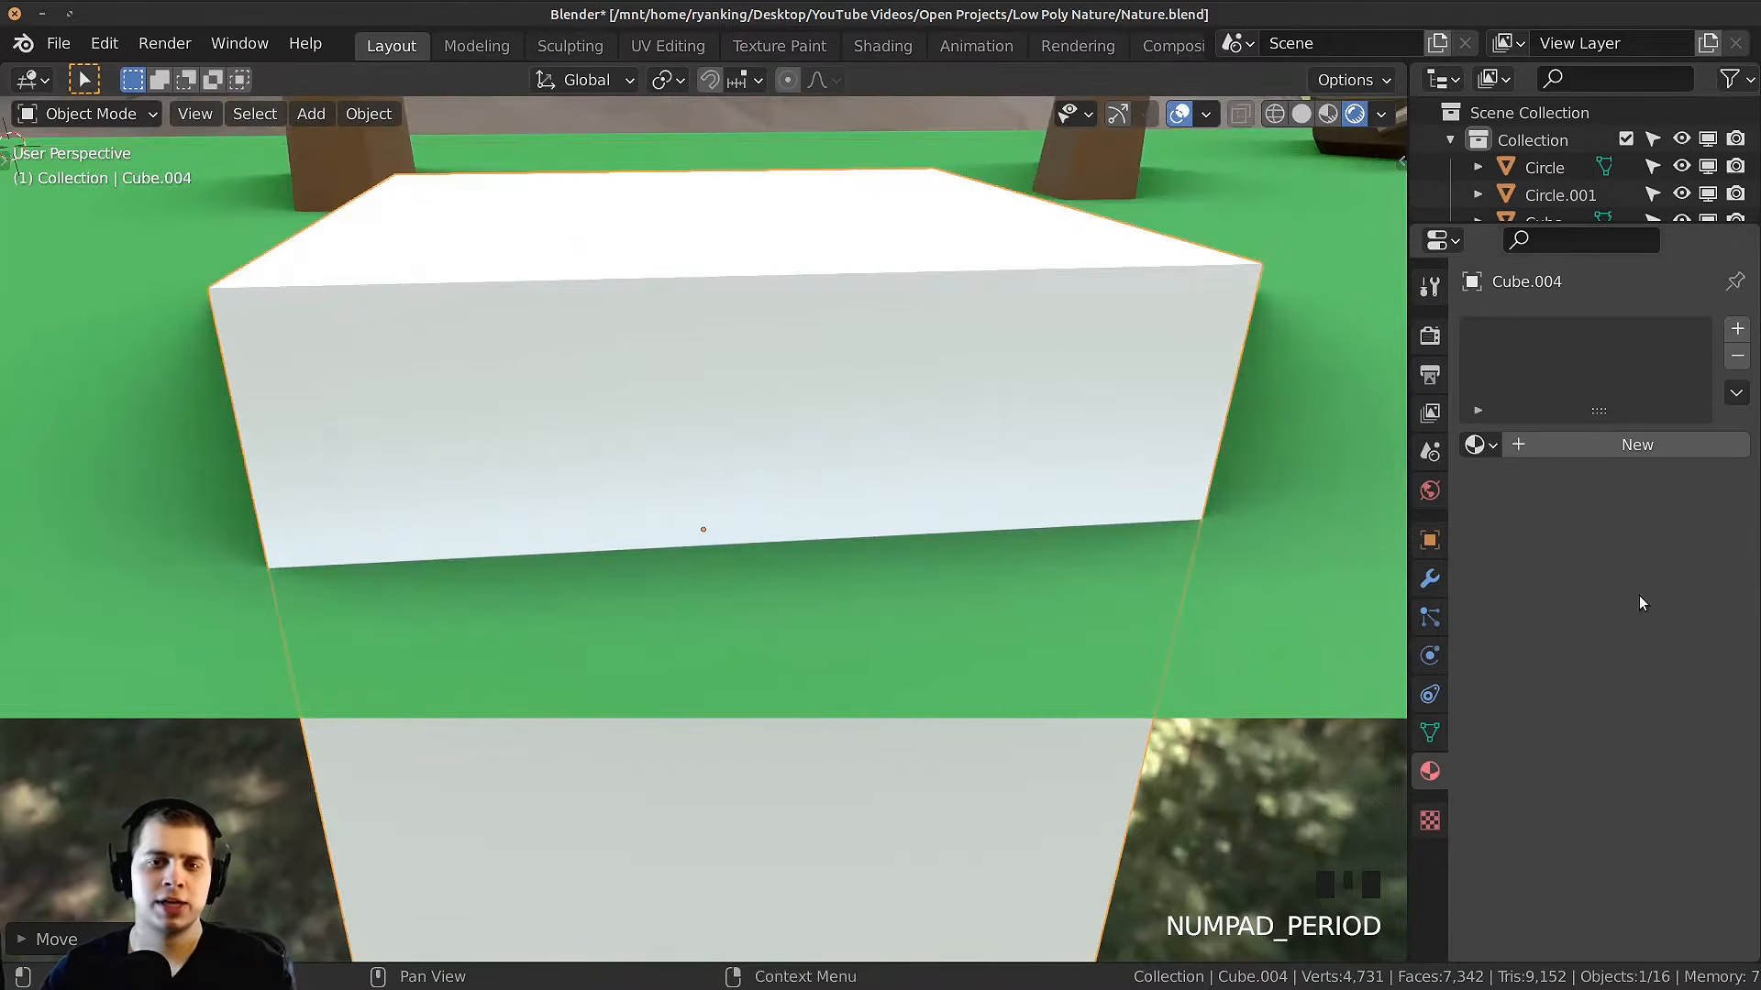
Step: Narrow the cube's mesh along the X axis in Edit Mode, with proportional editing turned off
{"action": "key", "text": "Tab"}
{"action": "key", "text": "s"}
{"action": "key", "text": "x"}
{"action": "scroll", "coordinate": [1183, 484], "scroll_direction": "up", "scroll_amount": 1}
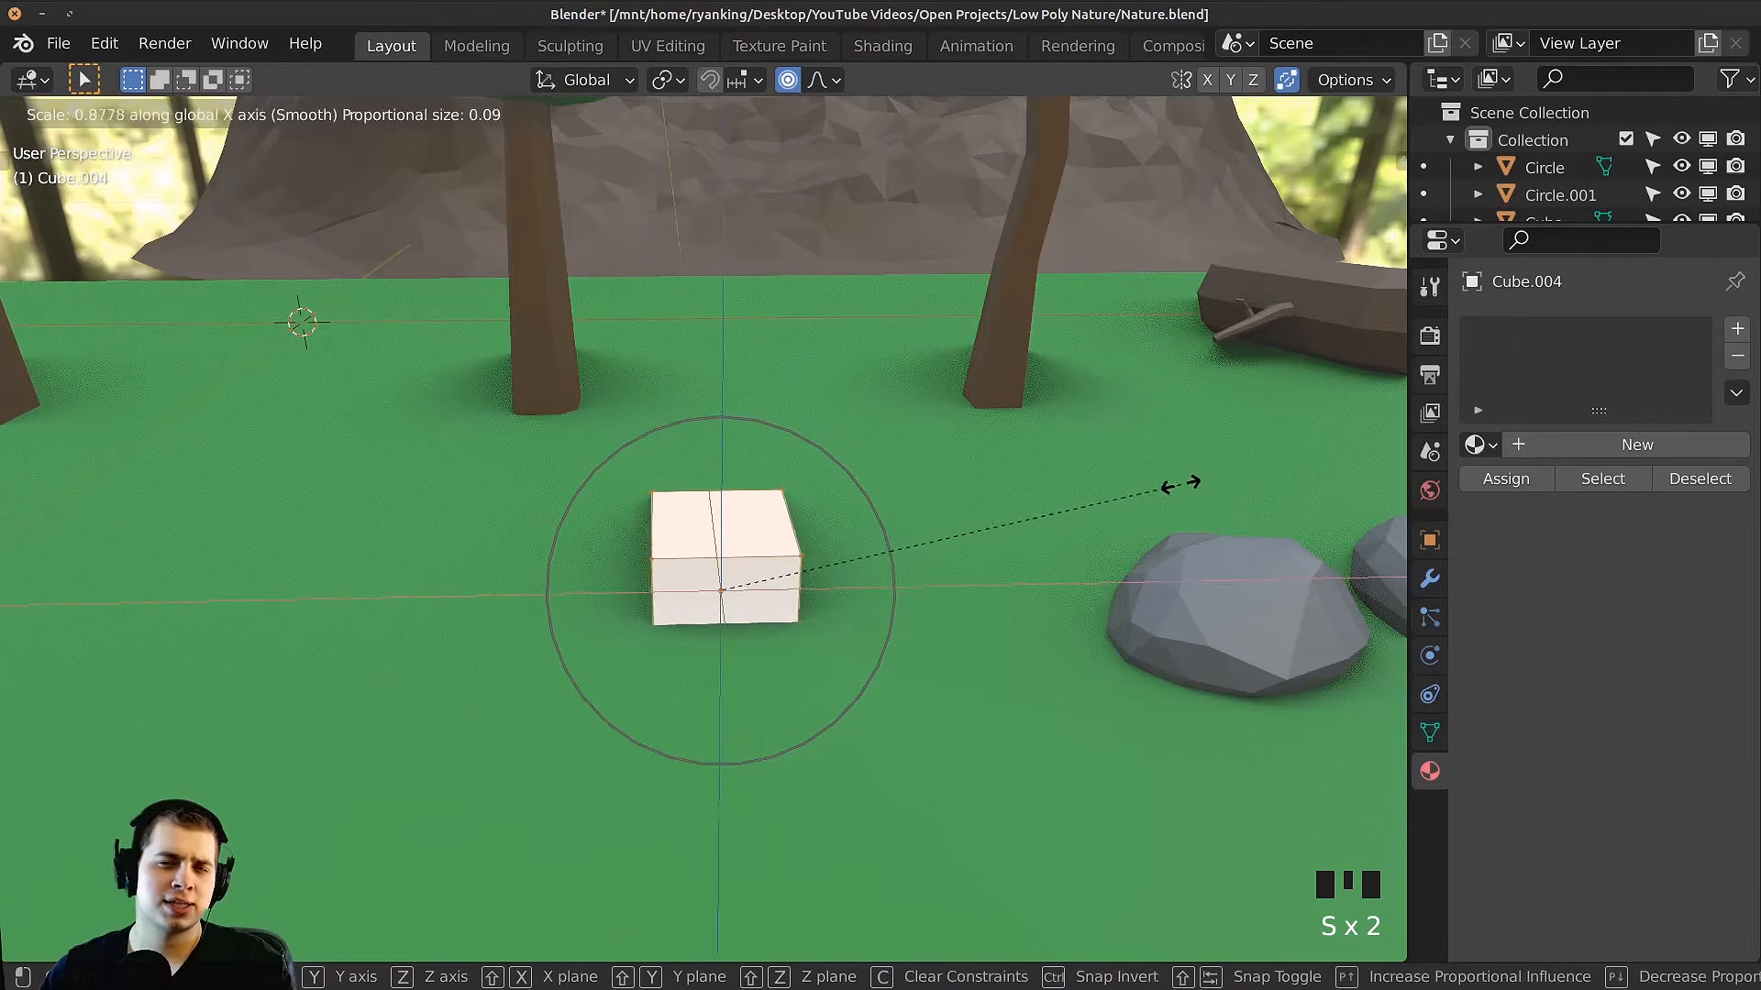
{"action": "left_click", "coordinate": [1038, 459]}
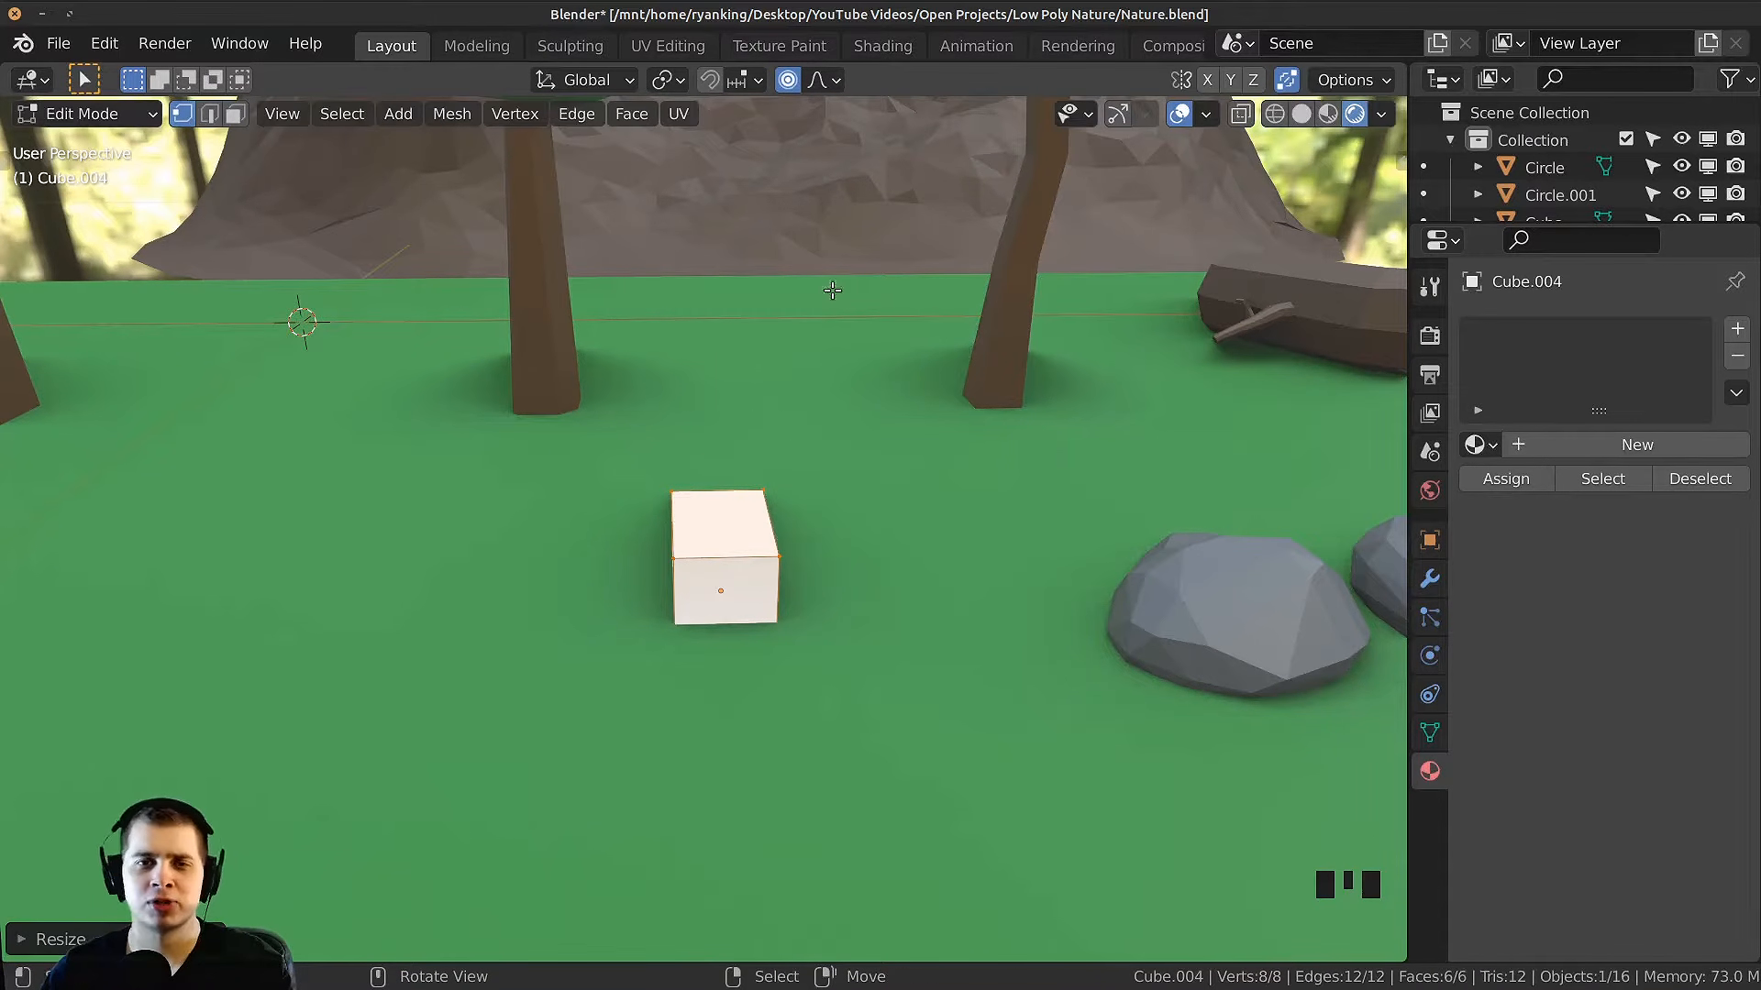
{"action": "middle_click_drag", "start_coordinate": [1202, 411], "coordinate": [1185, 460]}
{"action": "key", "text": "s"}
{"action": "key", "text": "x"}
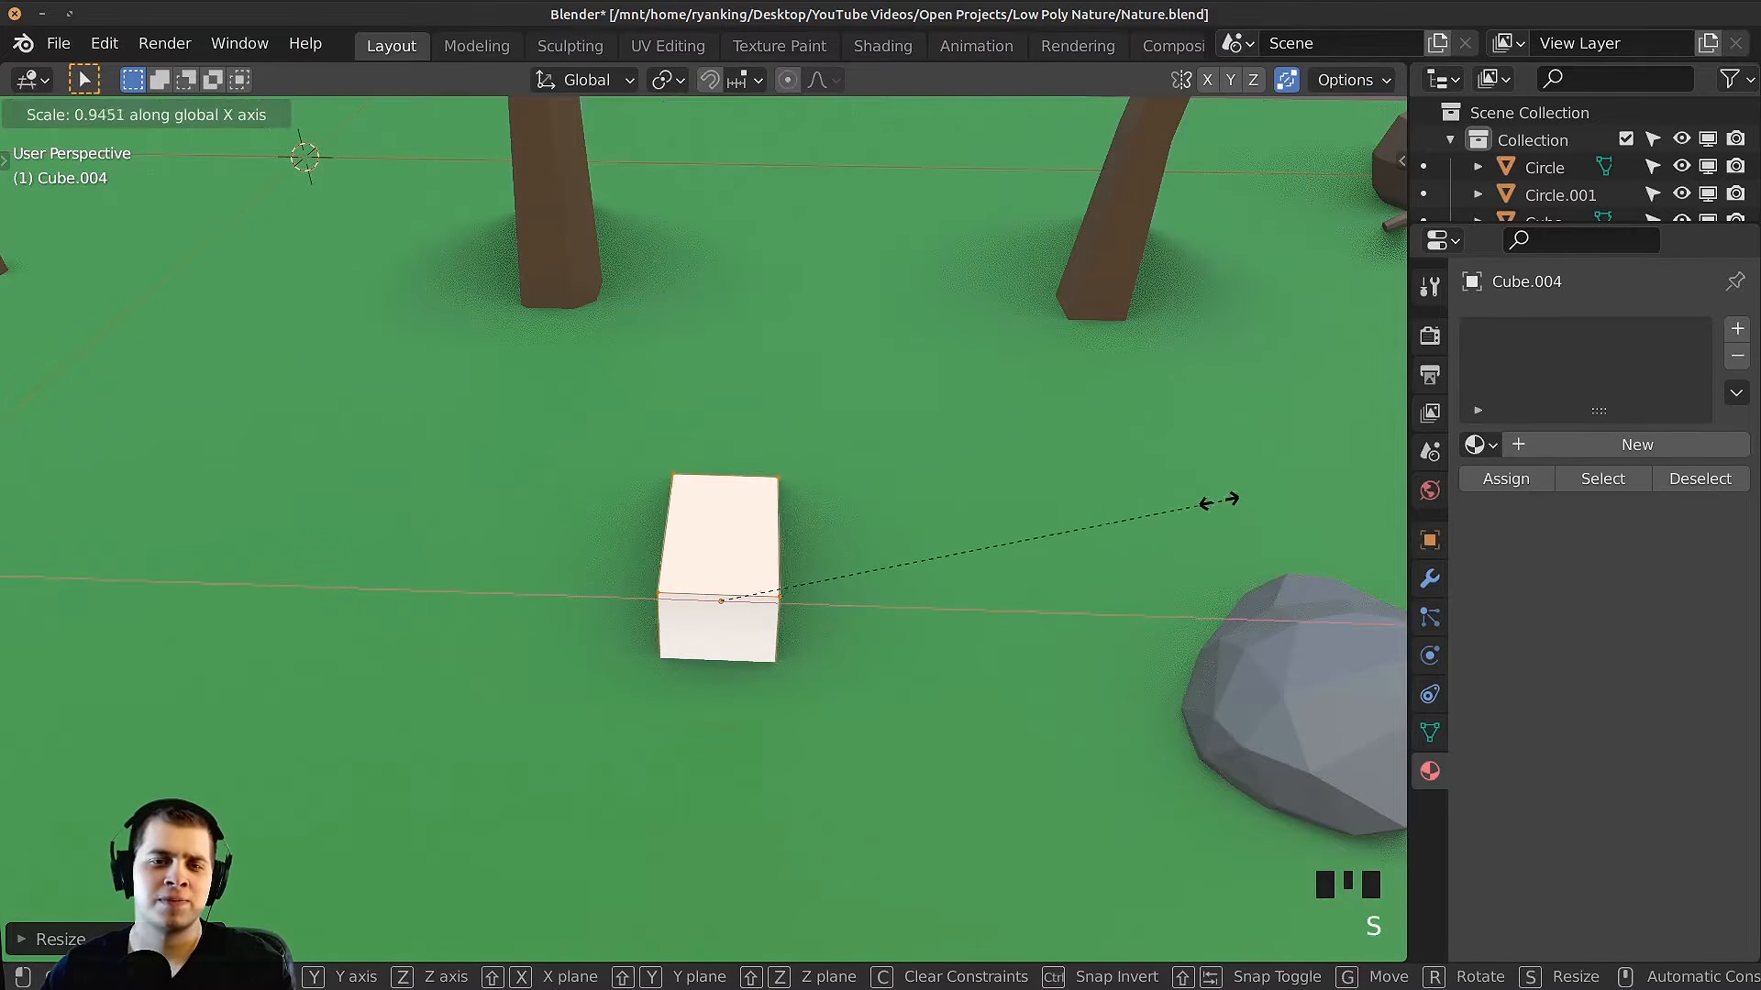
{"action": "left_click", "coordinate": [862, 617]}
Step: Stretch the block upward into a tall post and narrow it along the X axis
{"action": "middle_click_drag", "start_coordinate": [862, 618], "coordinate": [826, 528]}
{"action": "key", "text": "g"}
{"action": "left_click", "coordinate": [823, 411]}
{"action": "key", "text": "s"}
{"action": "key", "text": "x"}
{"action": "left_click", "coordinate": [694, 530]}
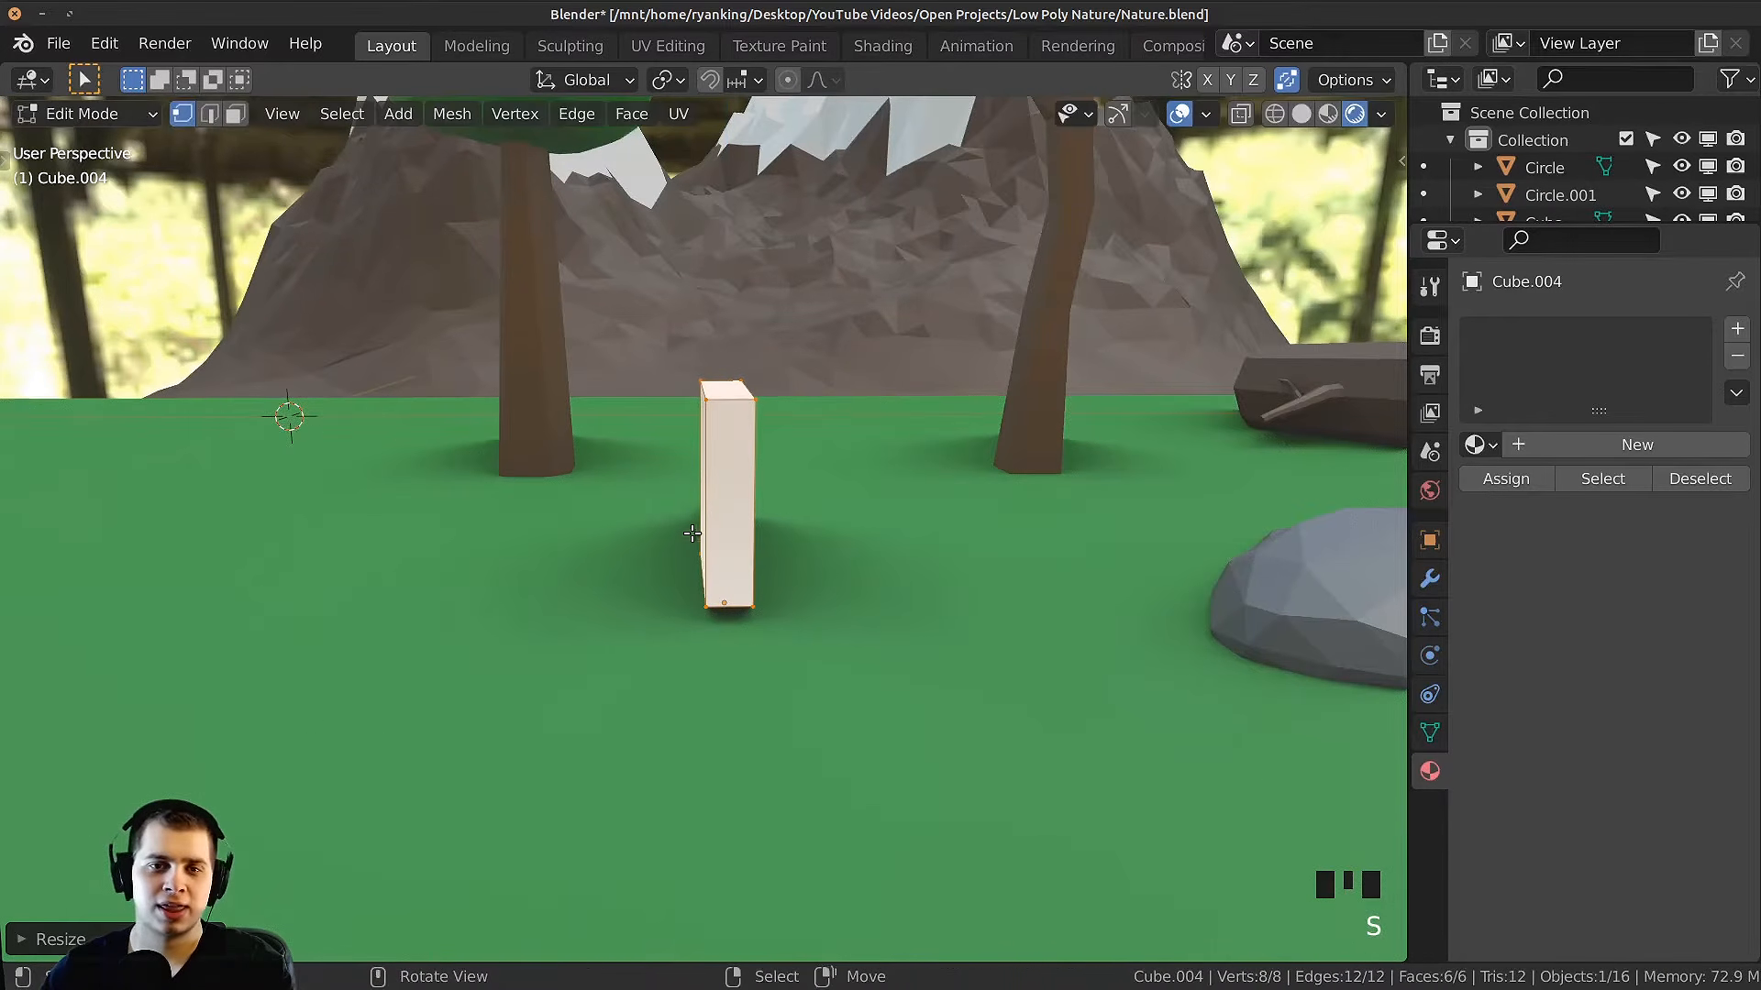
Step: Adjust the post's depth along the Y axis and its width along the X axis
{"action": "middle_click_drag", "start_coordinate": [694, 530], "coordinate": [806, 523]}
{"action": "key", "text": "s"}
{"action": "key", "text": "y"}
{"action": "left_click", "coordinate": [917, 543]}
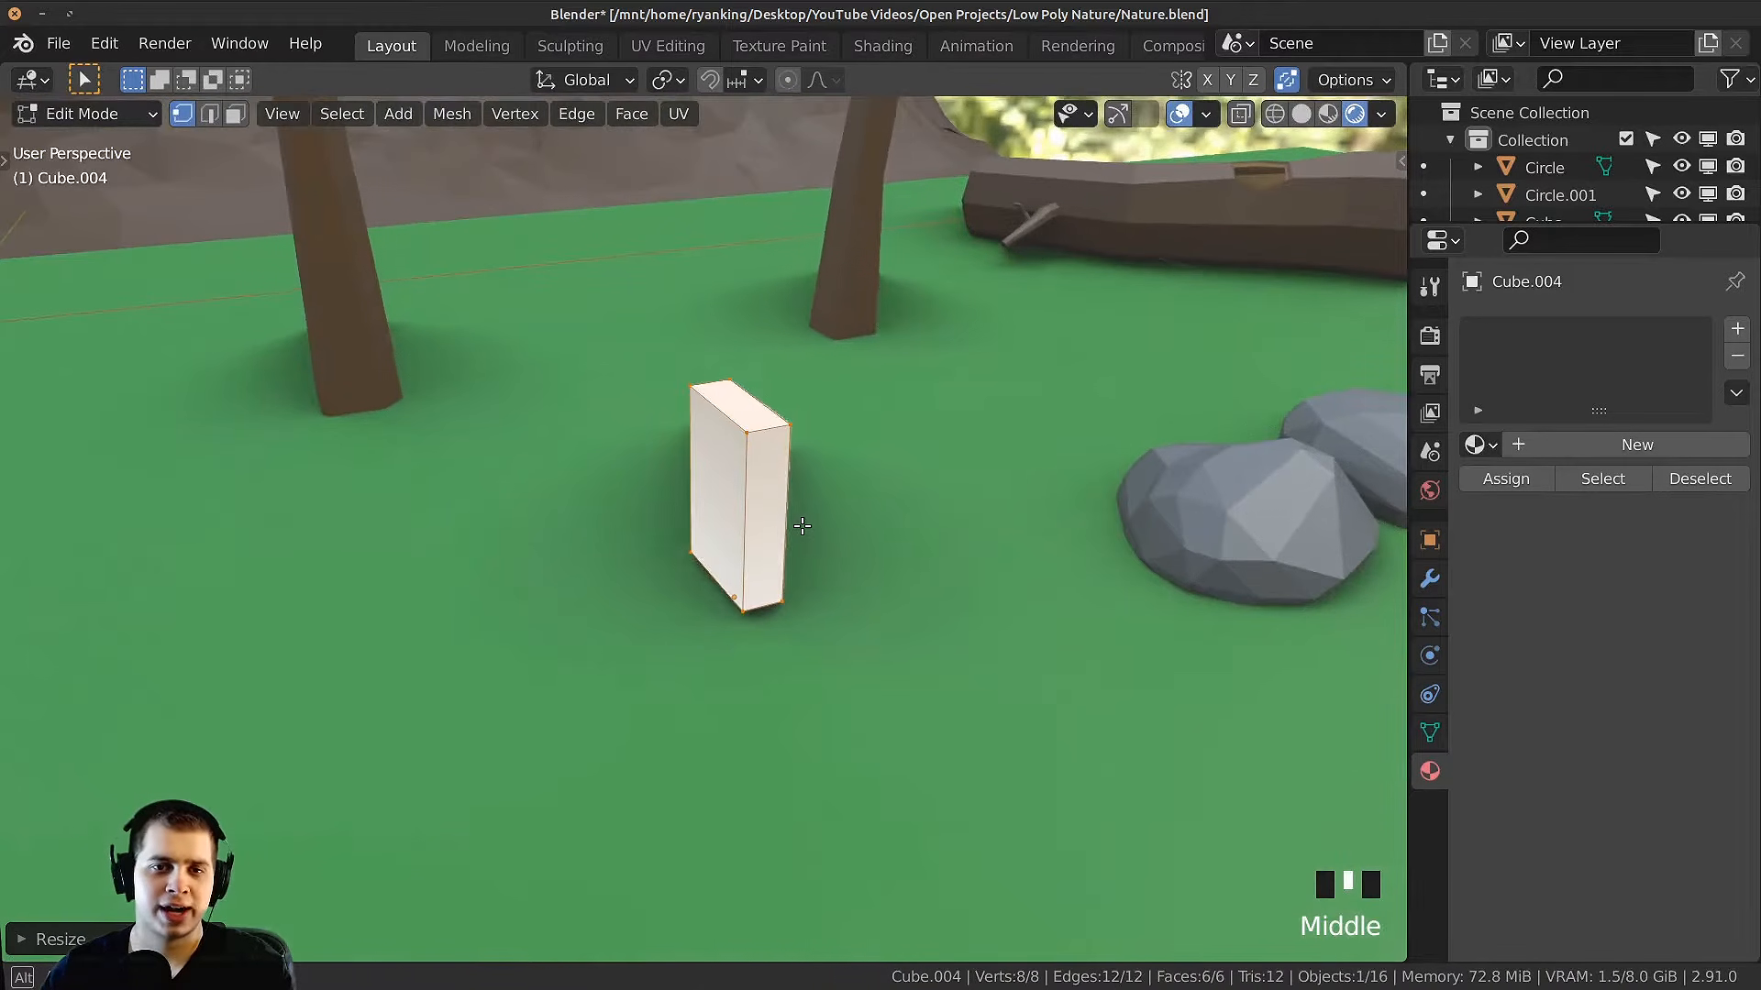
{"action": "key", "text": "s"}
{"action": "key", "text": "x"}
{"action": "left_click", "coordinate": [961, 519]}
Step: Select the post's top face and extrude it upward about 0.15 m
{"action": "key", "text": "3"}
{"action": "right_click", "coordinate": [737, 404]}
{"action": "middle_click_drag", "start_coordinate": [738, 404], "coordinate": [653, 299]}
{"action": "scroll", "coordinate": [825, 492], "scroll_direction": "down", "scroll_amount": 2}
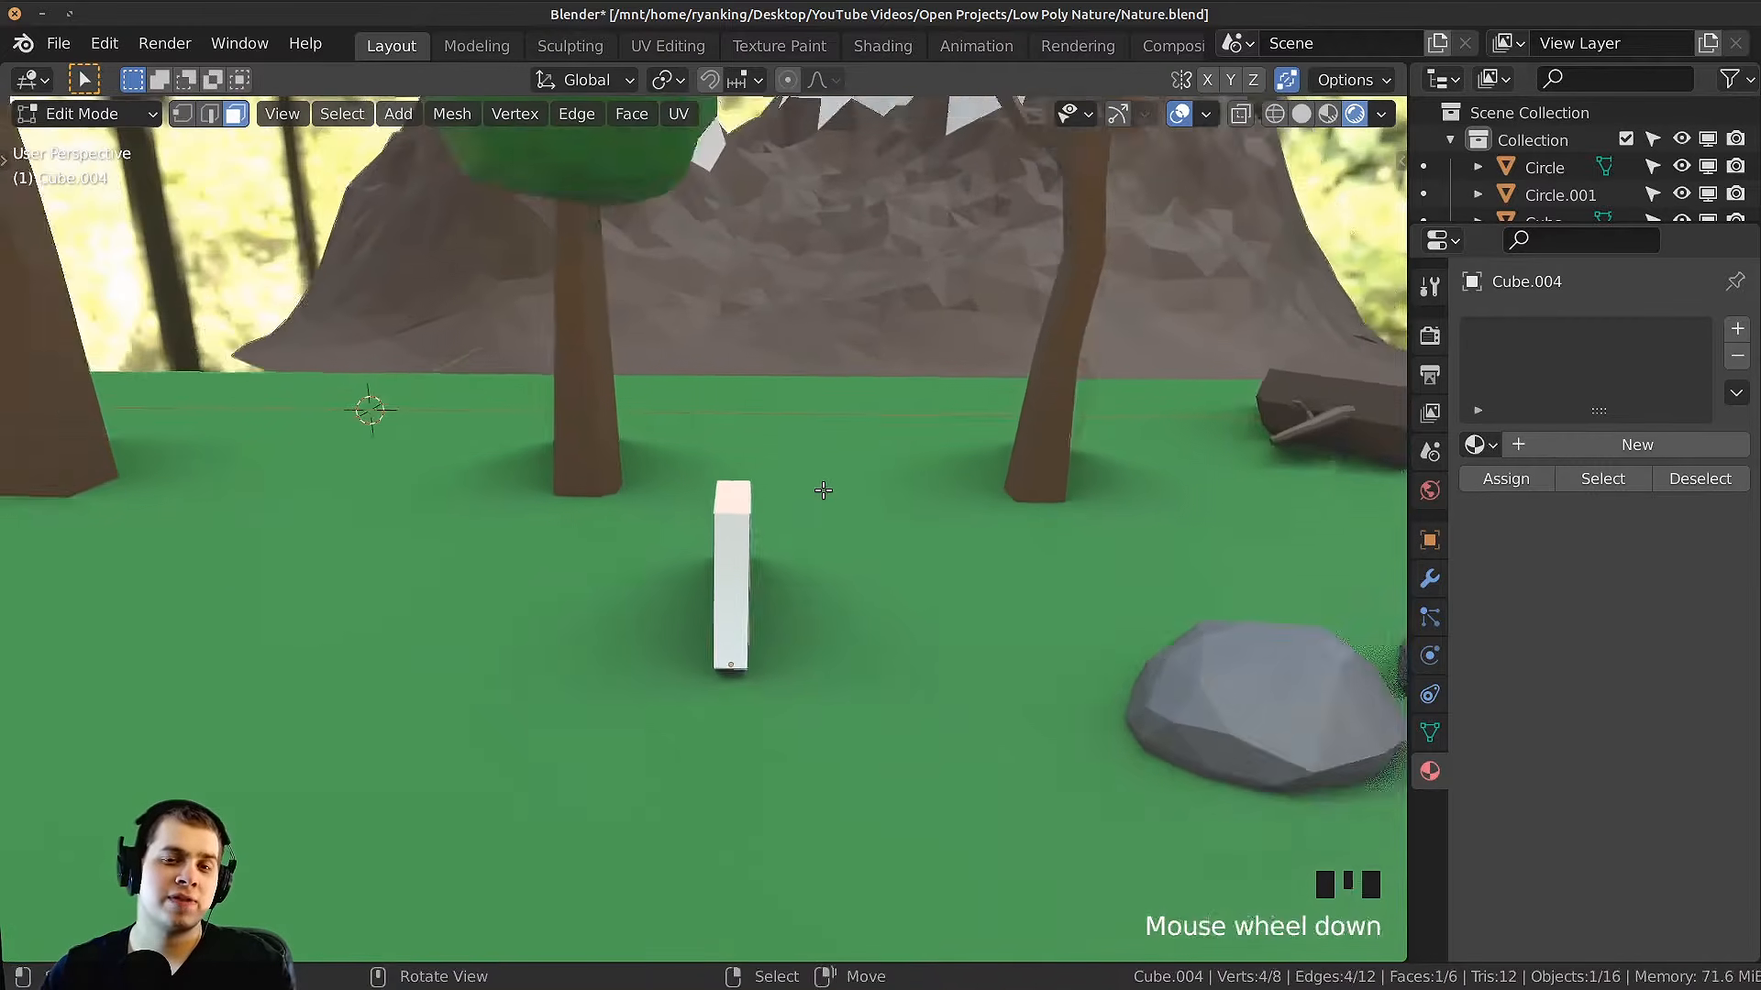
{"action": "middle_click_drag", "start_coordinate": [826, 491], "coordinate": [917, 455]}
{"action": "middle_click_drag", "start_coordinate": [916, 455], "coordinate": [856, 519], "text": "shift"}
{"action": "key", "text": "e"}
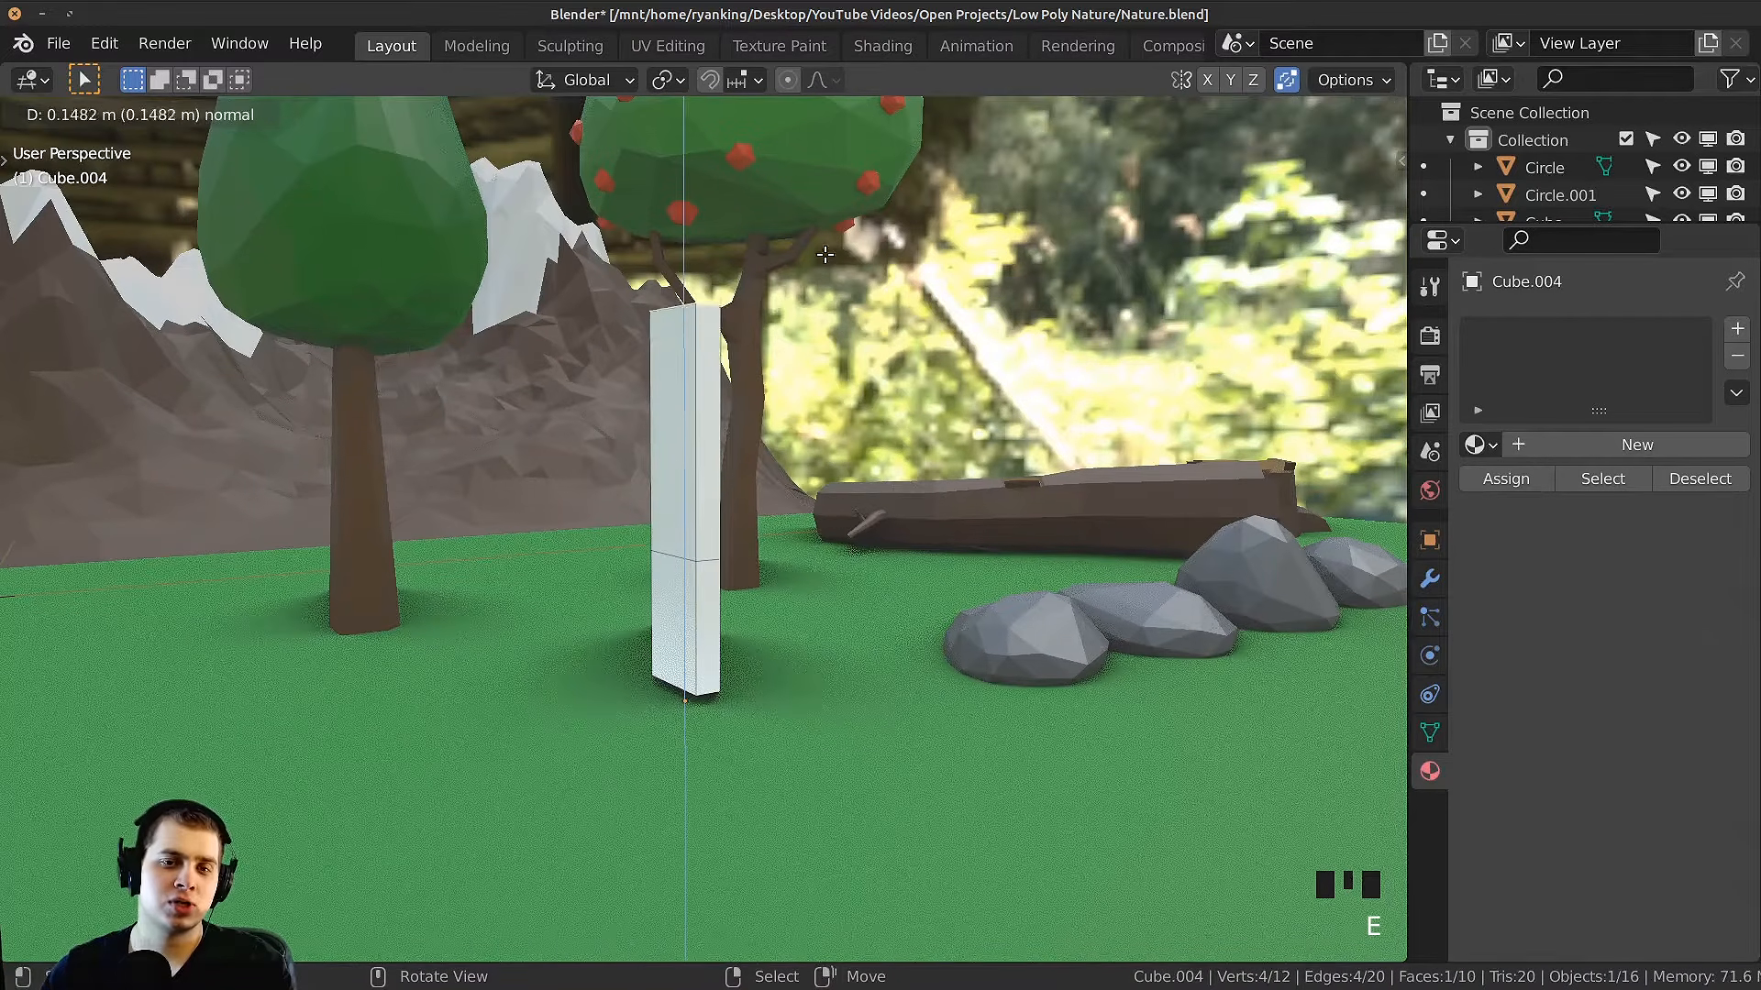
{"action": "left_click", "coordinate": [825, 253]}
Step: Rotate, scale and shift the extruded top face so the grass blade leans and tapers
{"action": "middle_click_drag", "start_coordinate": [825, 254], "coordinate": [809, 325], "text": "shift"}
{"action": "key", "text": "r"}
{"action": "left_click", "coordinate": [875, 386]}
{"action": "key", "text": "s"}
{"action": "left_click", "coordinate": [862, 400]}
{"action": "key", "text": "g"}
{"action": "left_click", "coordinate": [819, 353]}
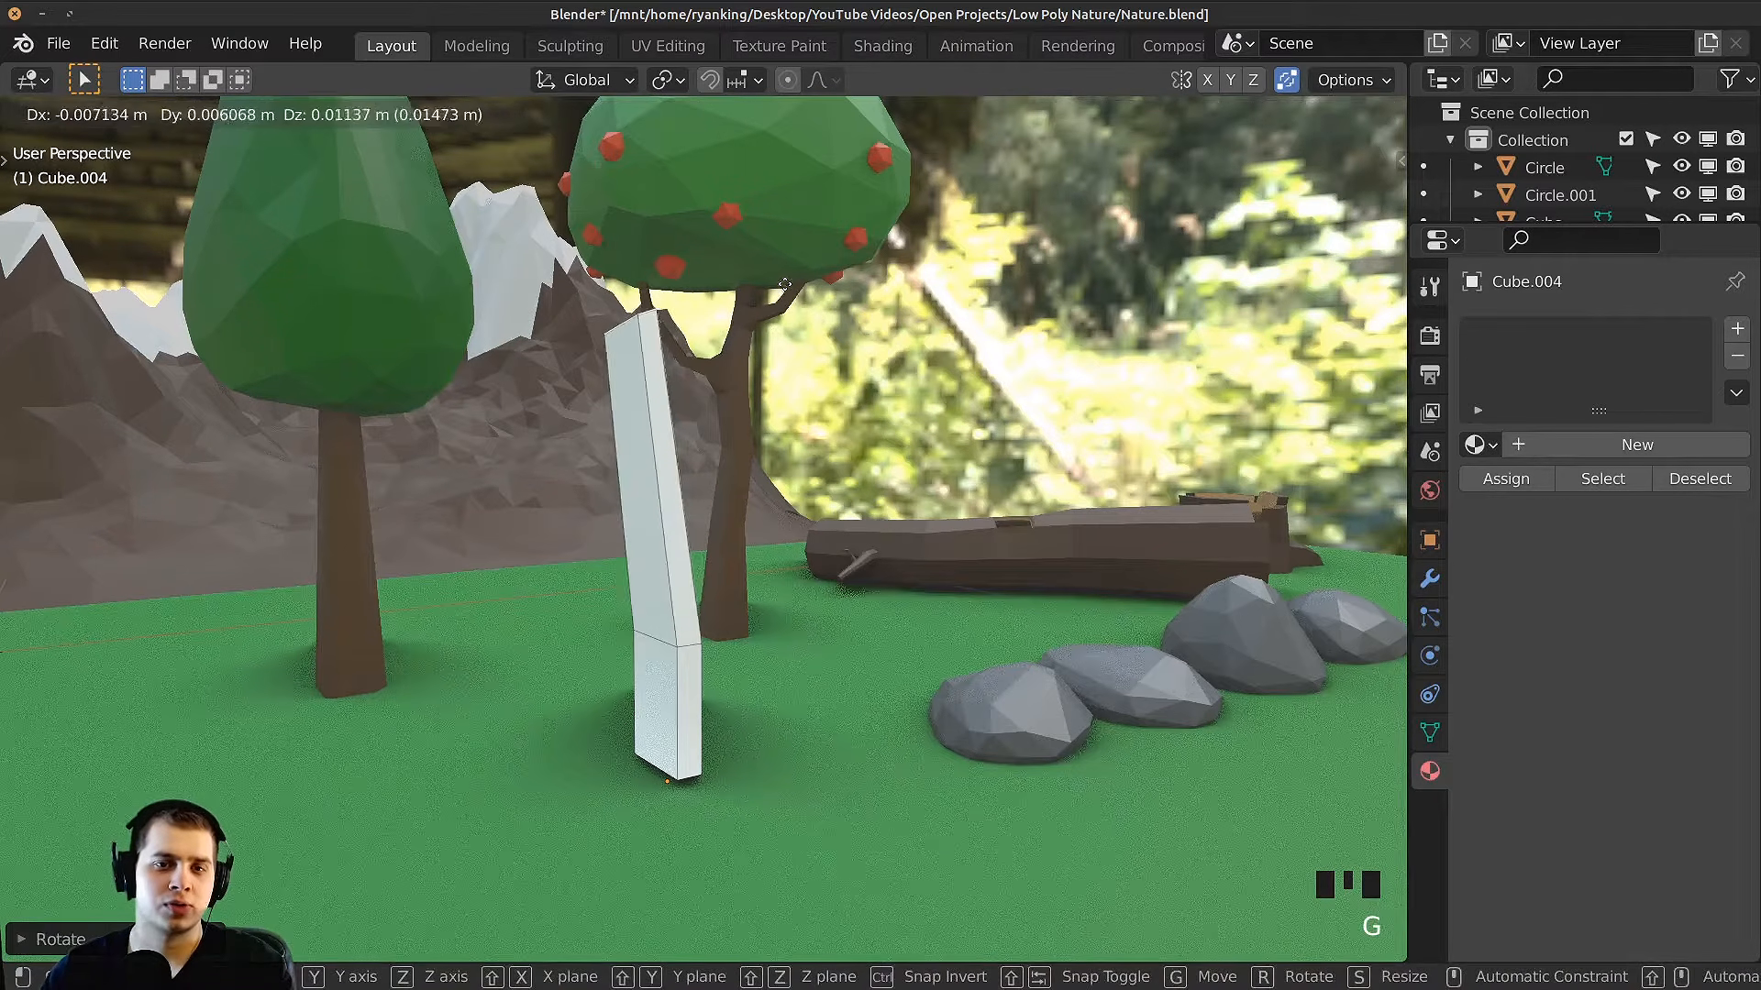
{"action": "left_click", "coordinate": [785, 285]}
Step: Return to Object Mode and scale the whole grass blade down to fit the scene
{"action": "key", "text": "Tab"}
{"action": "scroll", "coordinate": [824, 447], "scroll_direction": "down", "scroll_amount": 2}
{"action": "middle_click_drag", "start_coordinate": [823, 447], "coordinate": [762, 460]}
{"action": "scroll", "coordinate": [899, 447], "scroll_direction": "up", "scroll_amount": 2}
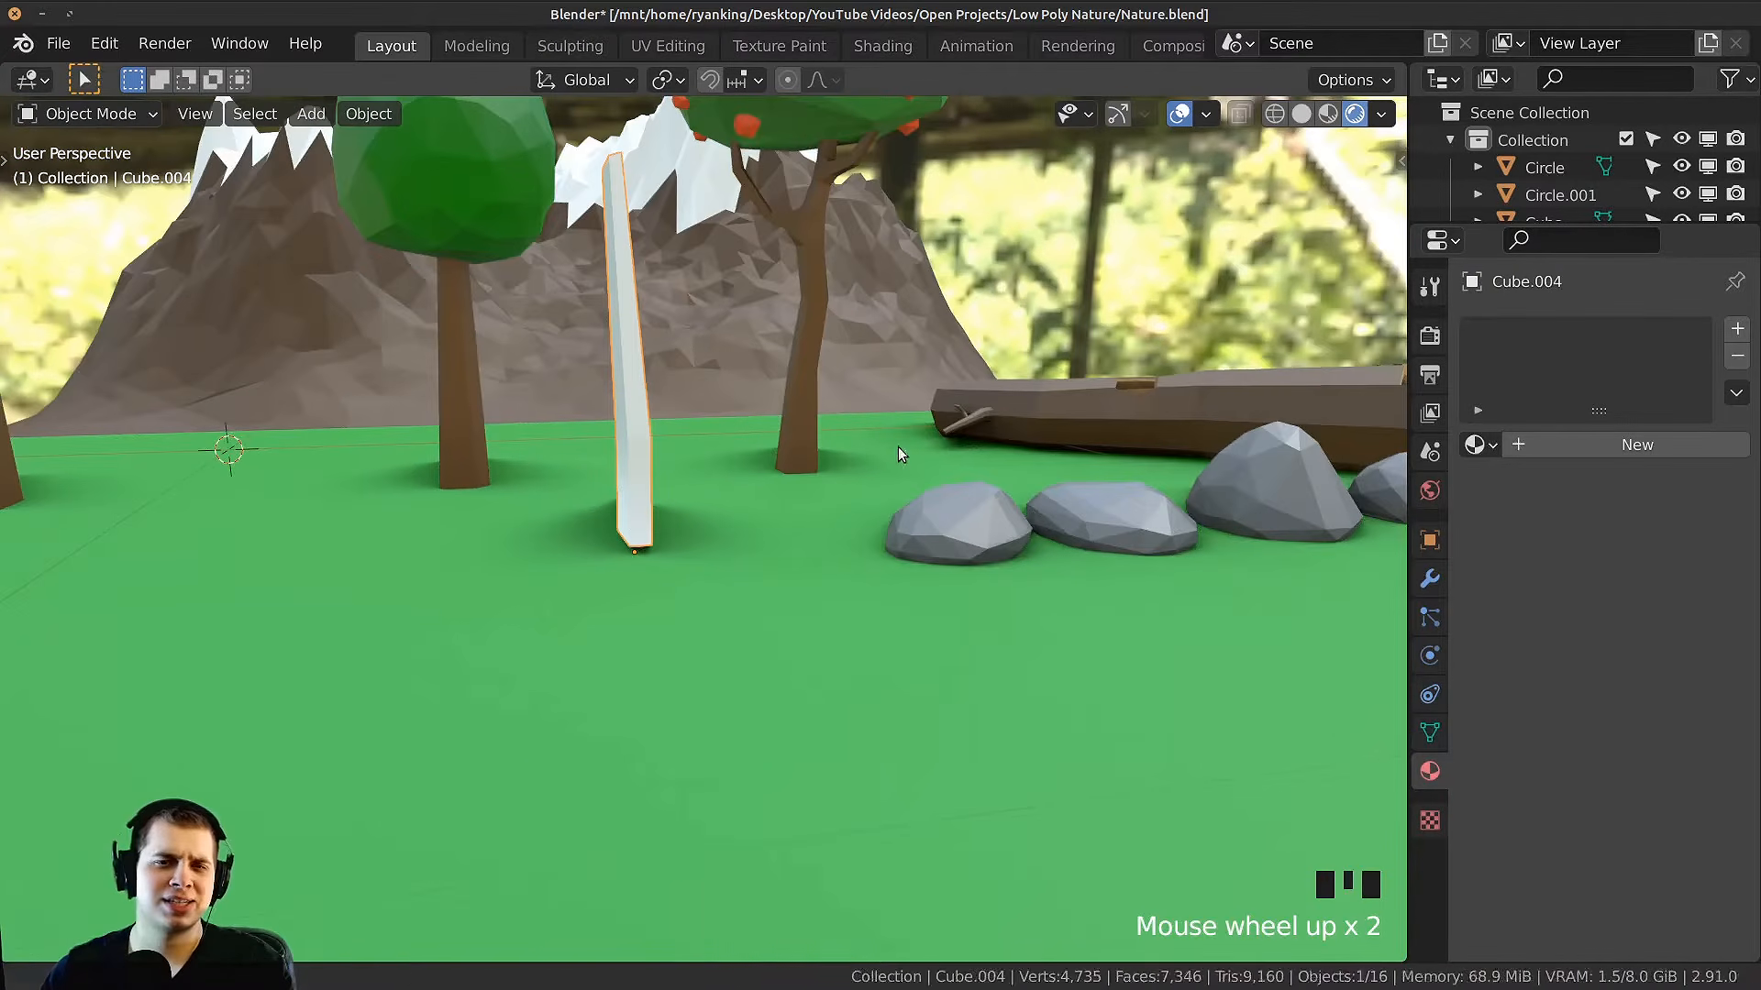
{"action": "scroll", "coordinate": [899, 454], "scroll_direction": "down", "scroll_amount": 2}
{"action": "key", "text": "s"}
{"action": "left_click", "coordinate": [755, 483]}
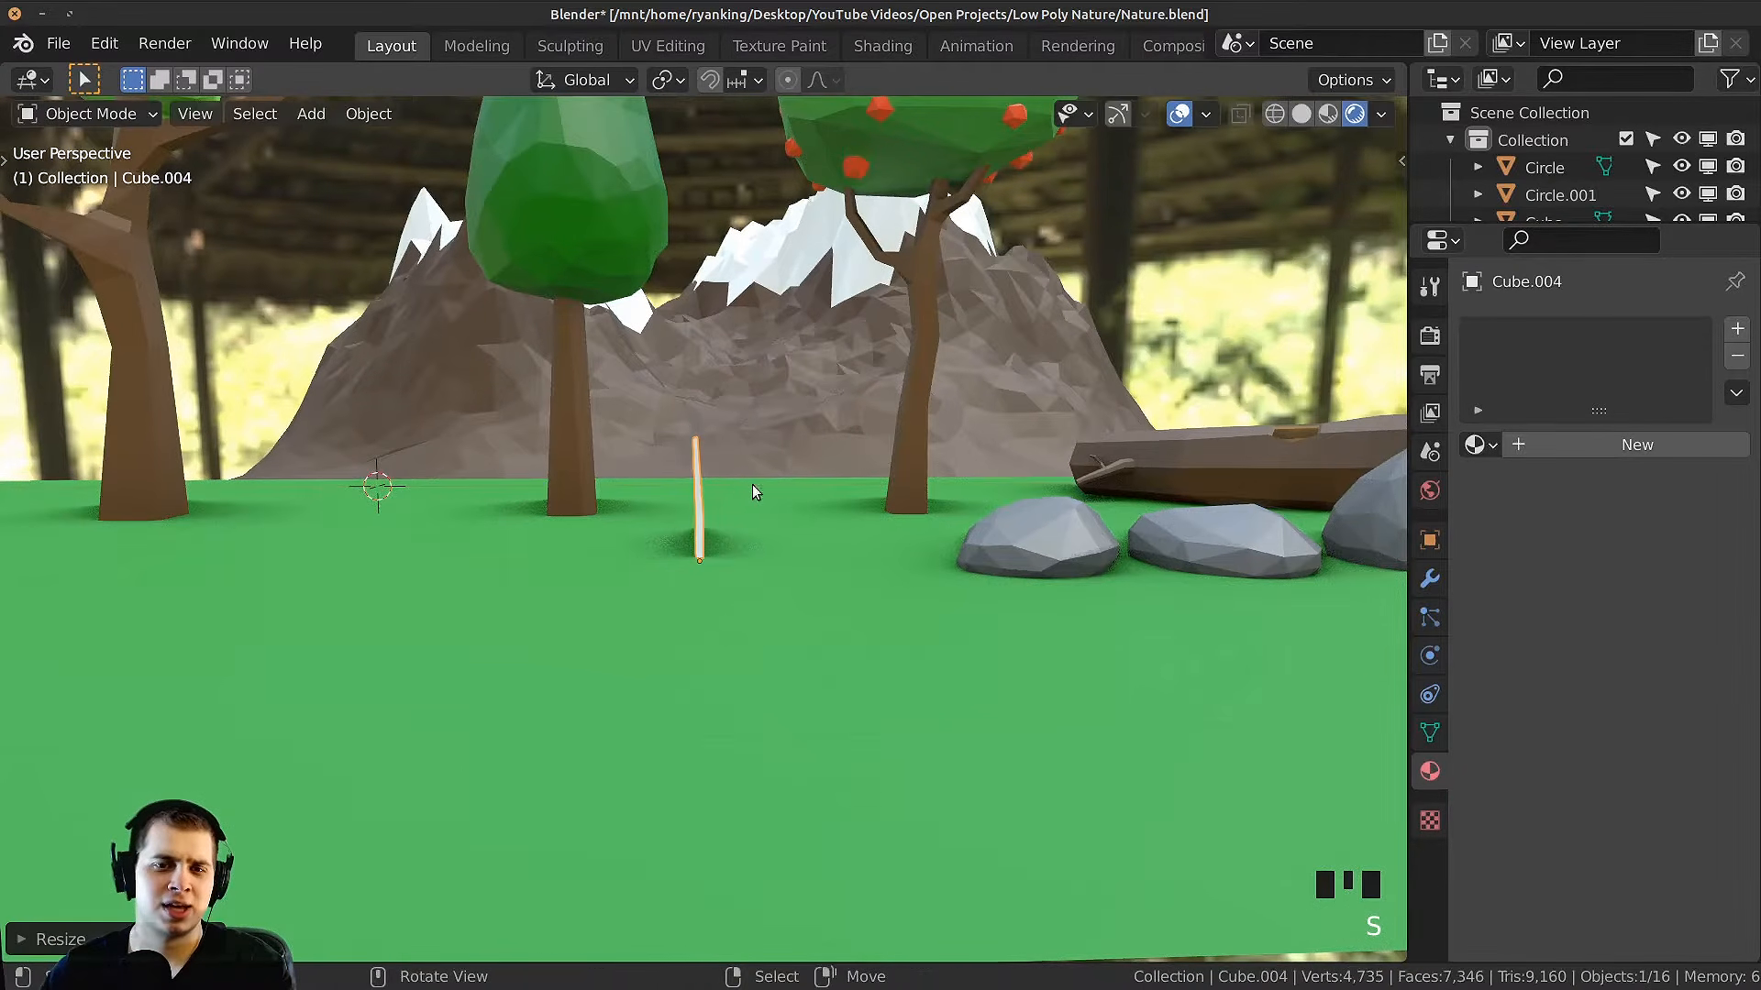
Step: Extrude another segment from the blade's top face, scale it smaller and shift it to bend the blade further
{"action": "scroll", "coordinate": [965, 465], "scroll_direction": "up", "scroll_amount": 3}
{"action": "key", "text": "Tab"}
{"action": "middle_click_drag", "start_coordinate": [965, 465], "coordinate": [812, 424]}
{"action": "left_click", "coordinate": [819, 299]}
{"action": "key", "text": "s"}
{"action": "middle_click_drag", "start_coordinate": [819, 299], "coordinate": [917, 356]}
{"action": "left_click", "coordinate": [820, 406]}
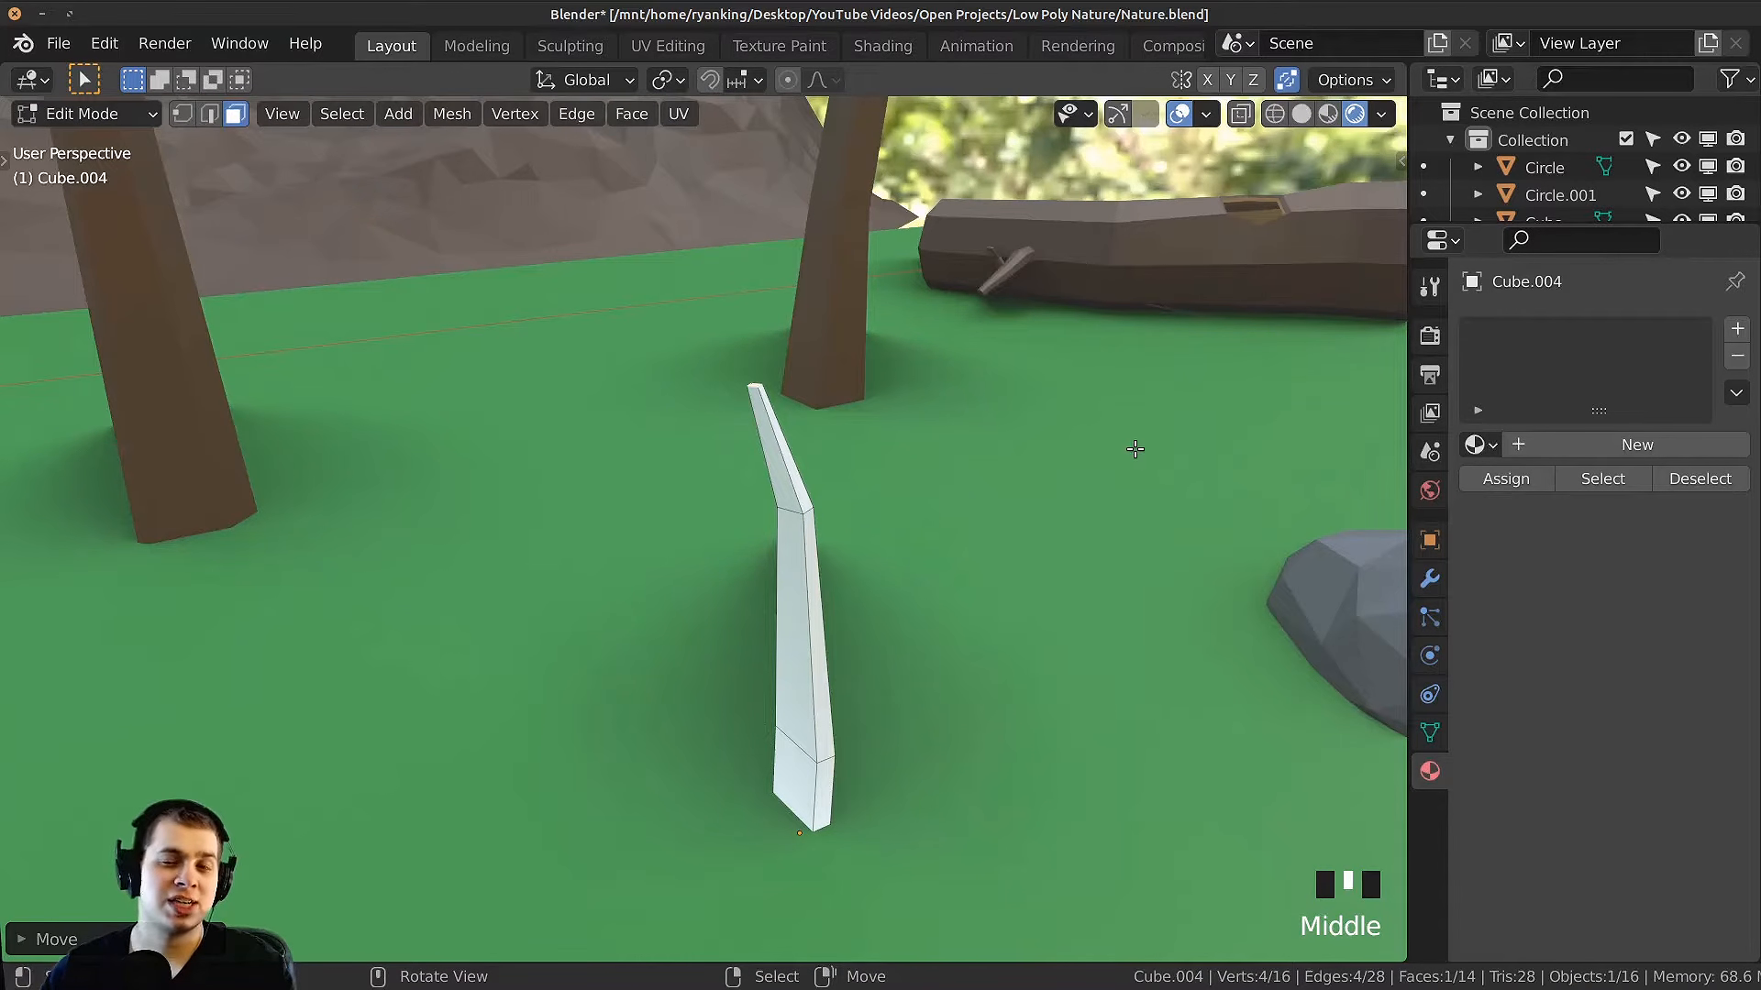
Step: Taper the blade's top face to a single point and return to Object Mode
{"action": "key", "text": "s"}
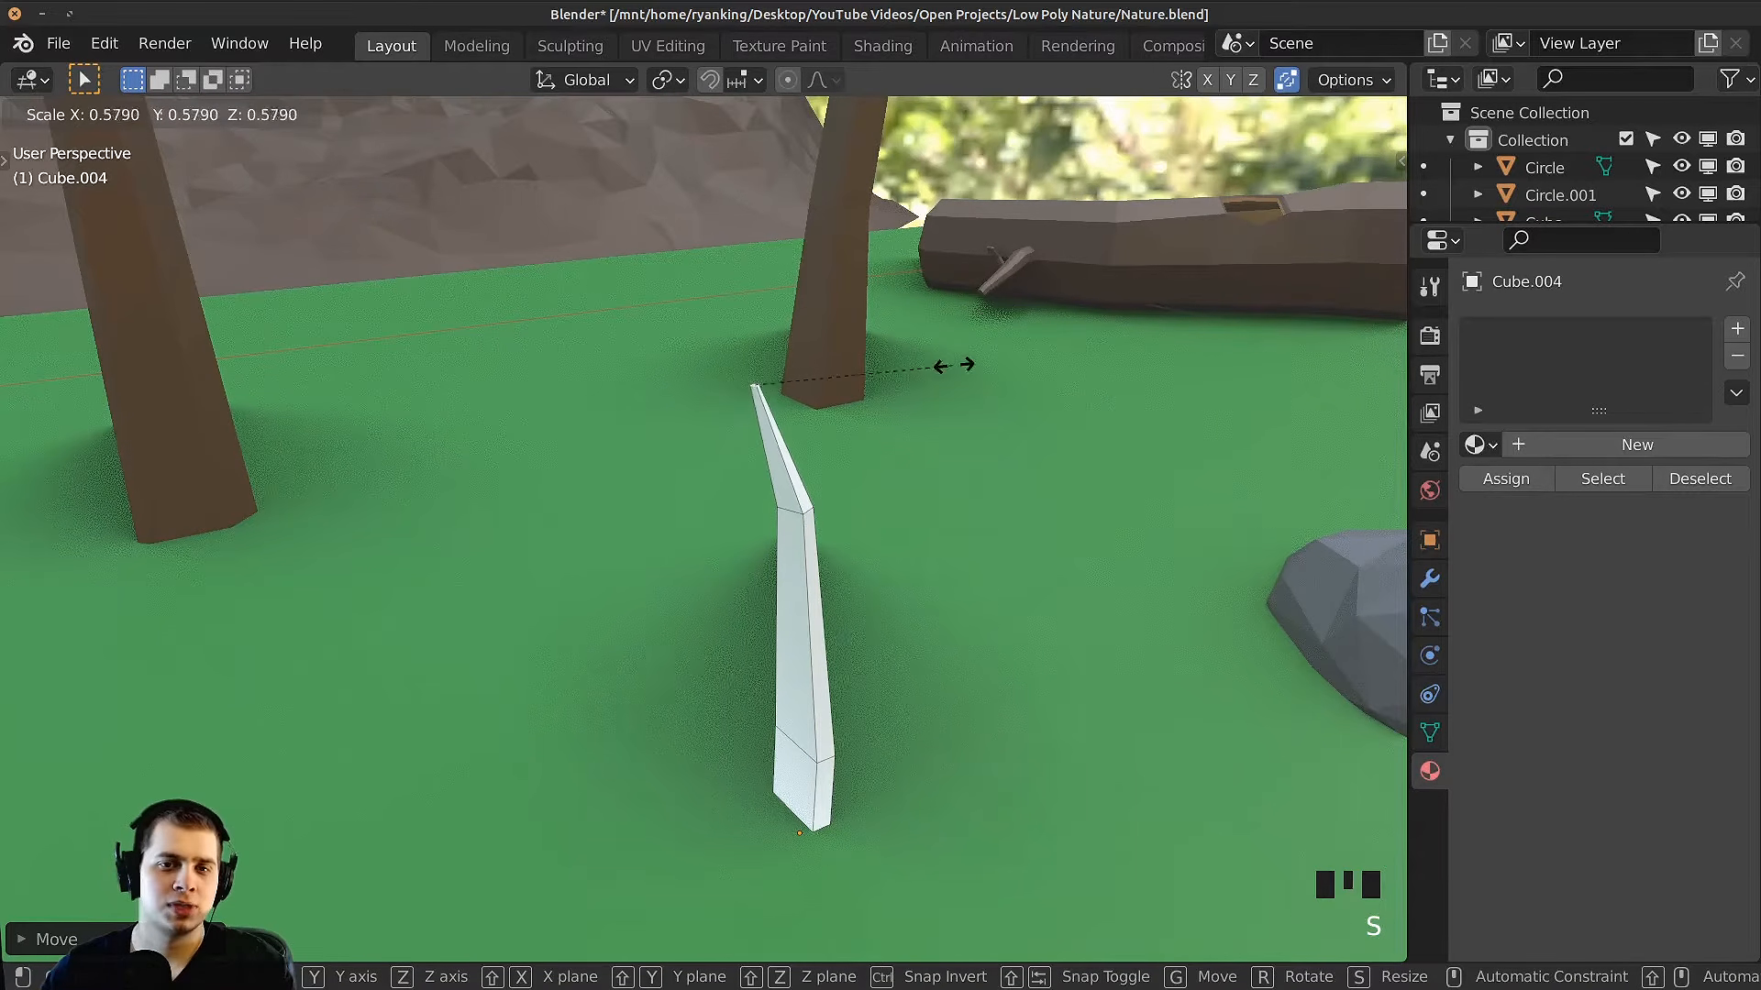
{"action": "left_click", "coordinate": [987, 407]}
{"action": "middle_click_drag", "start_coordinate": [988, 406], "coordinate": [886, 499]}
{"action": "key", "text": "Tab"}
Step: Duplicate the grass blade and place the copy about 0.1 m away in the negative X direction
{"action": "key", "text": "shift+d"}
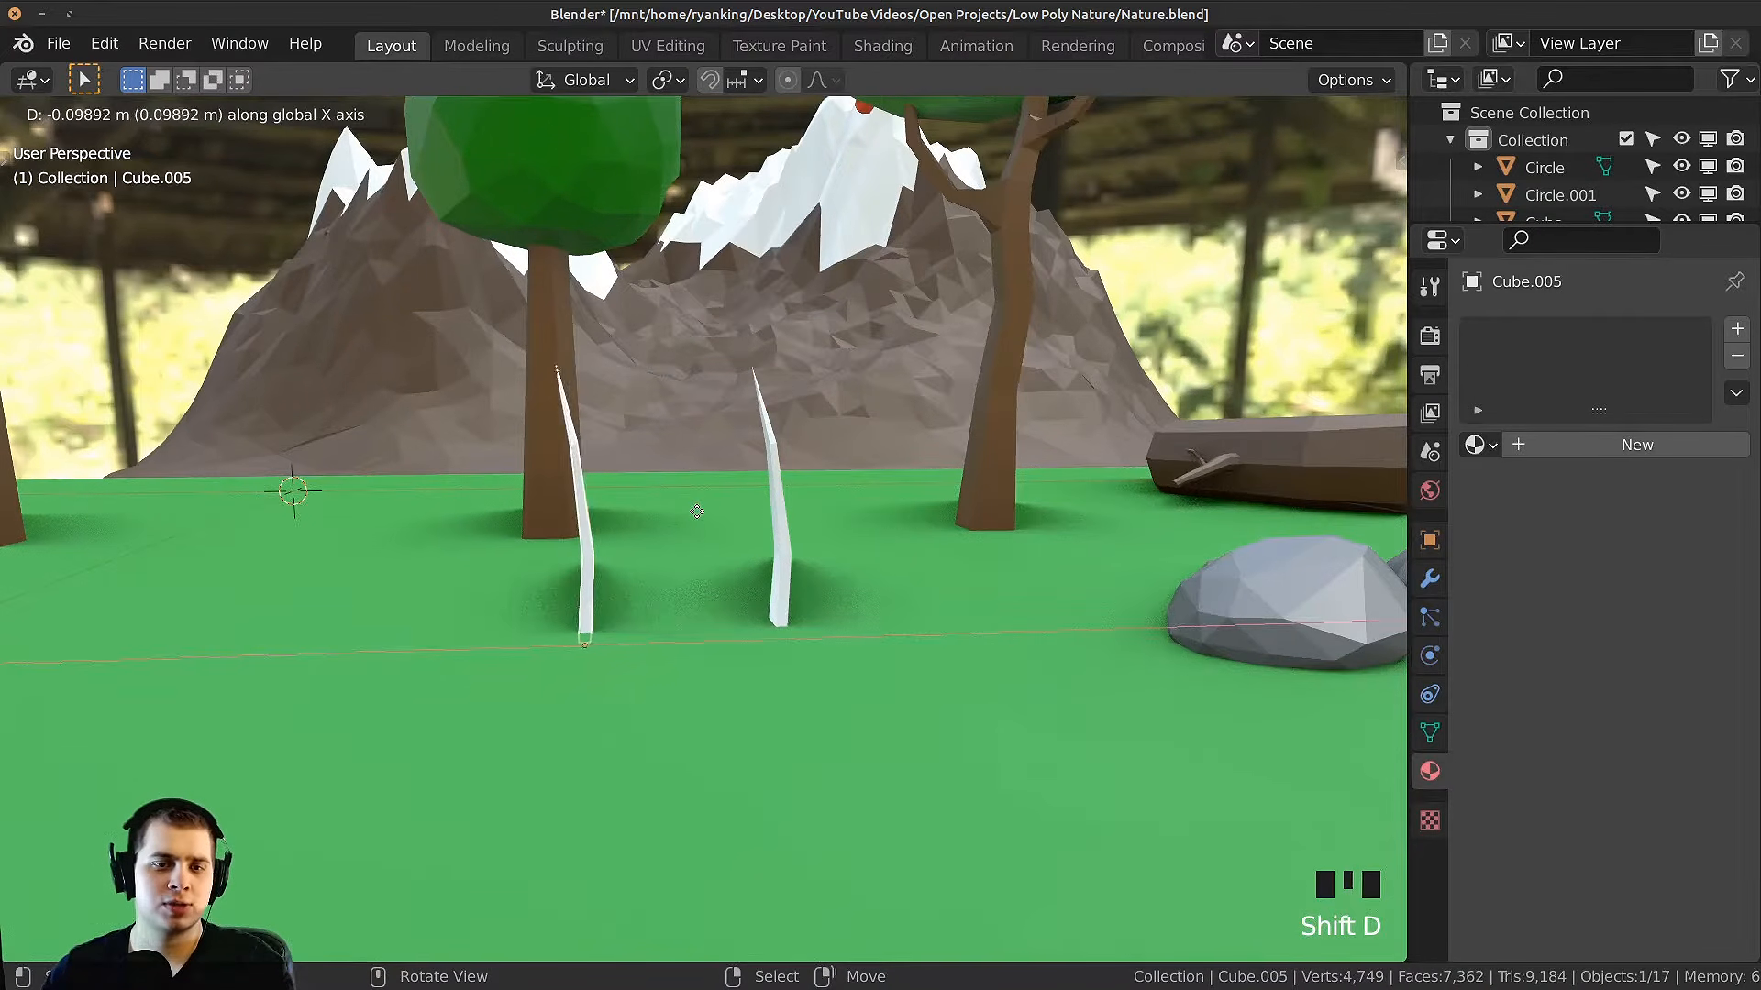
{"action": "left_click", "coordinate": [697, 511]}
{"action": "middle_click_drag", "start_coordinate": [697, 510], "coordinate": [774, 543]}
{"action": "scroll", "coordinate": [867, 492], "scroll_direction": "up", "scroll_amount": 2}
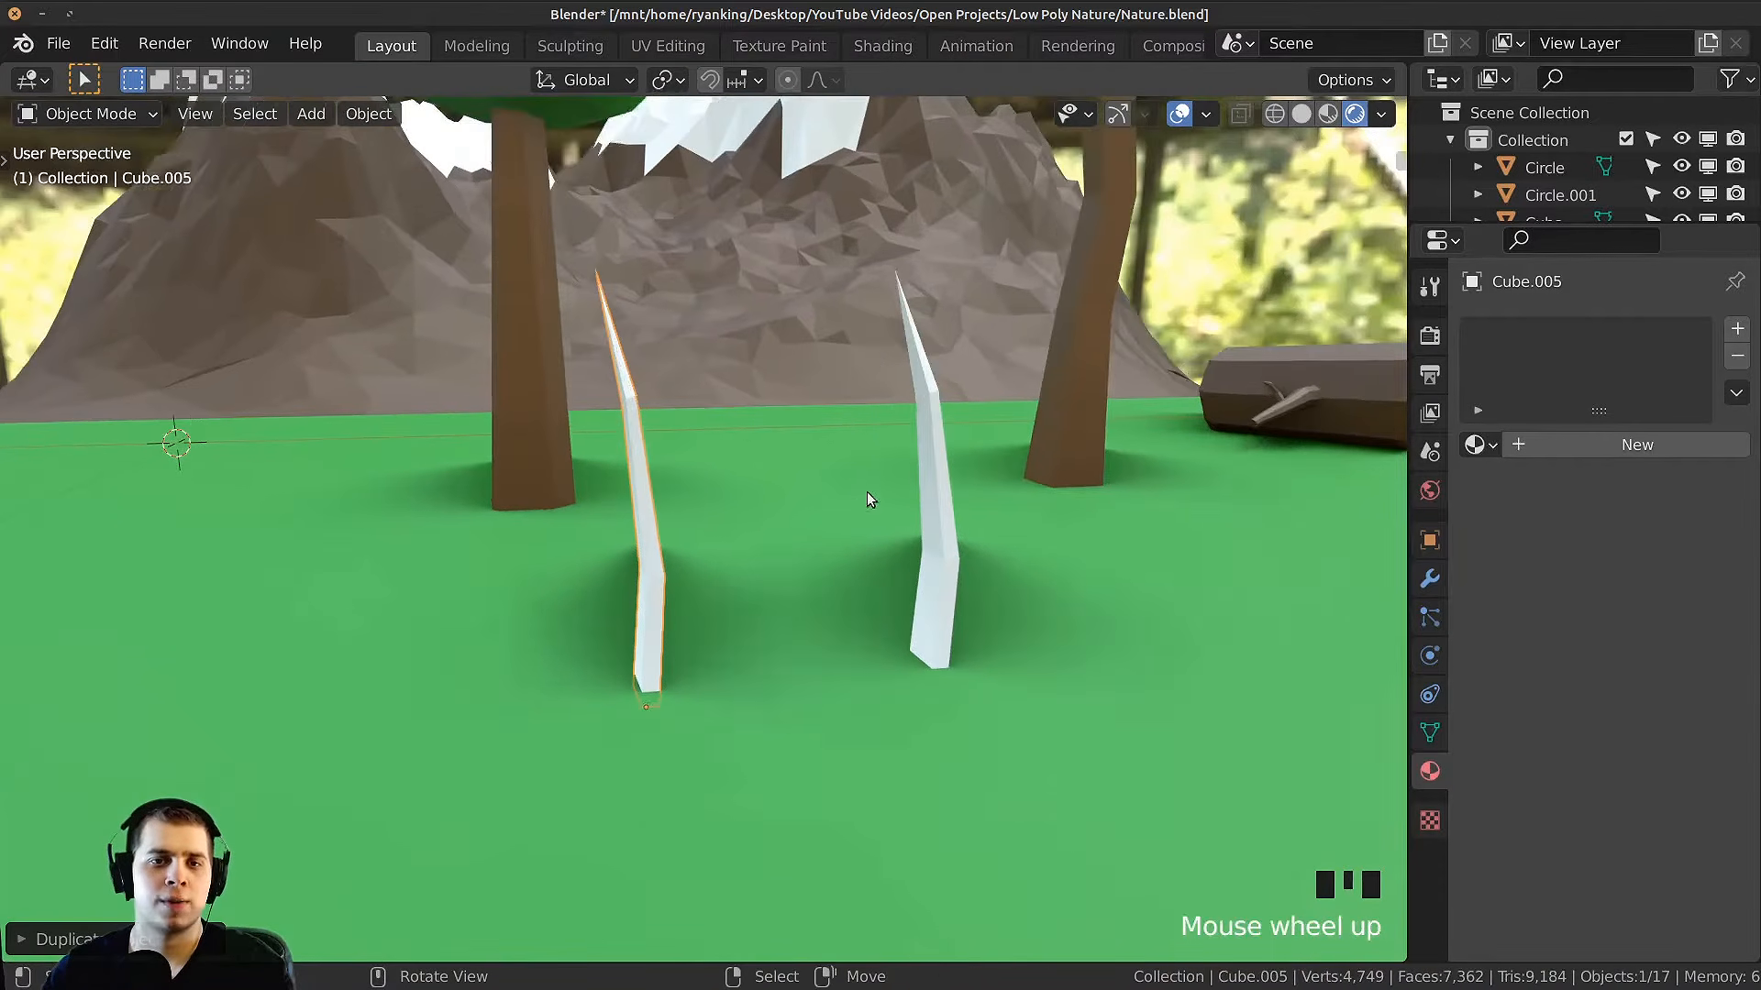
{"action": "middle_click_drag", "start_coordinate": [867, 493], "coordinate": [875, 389]}
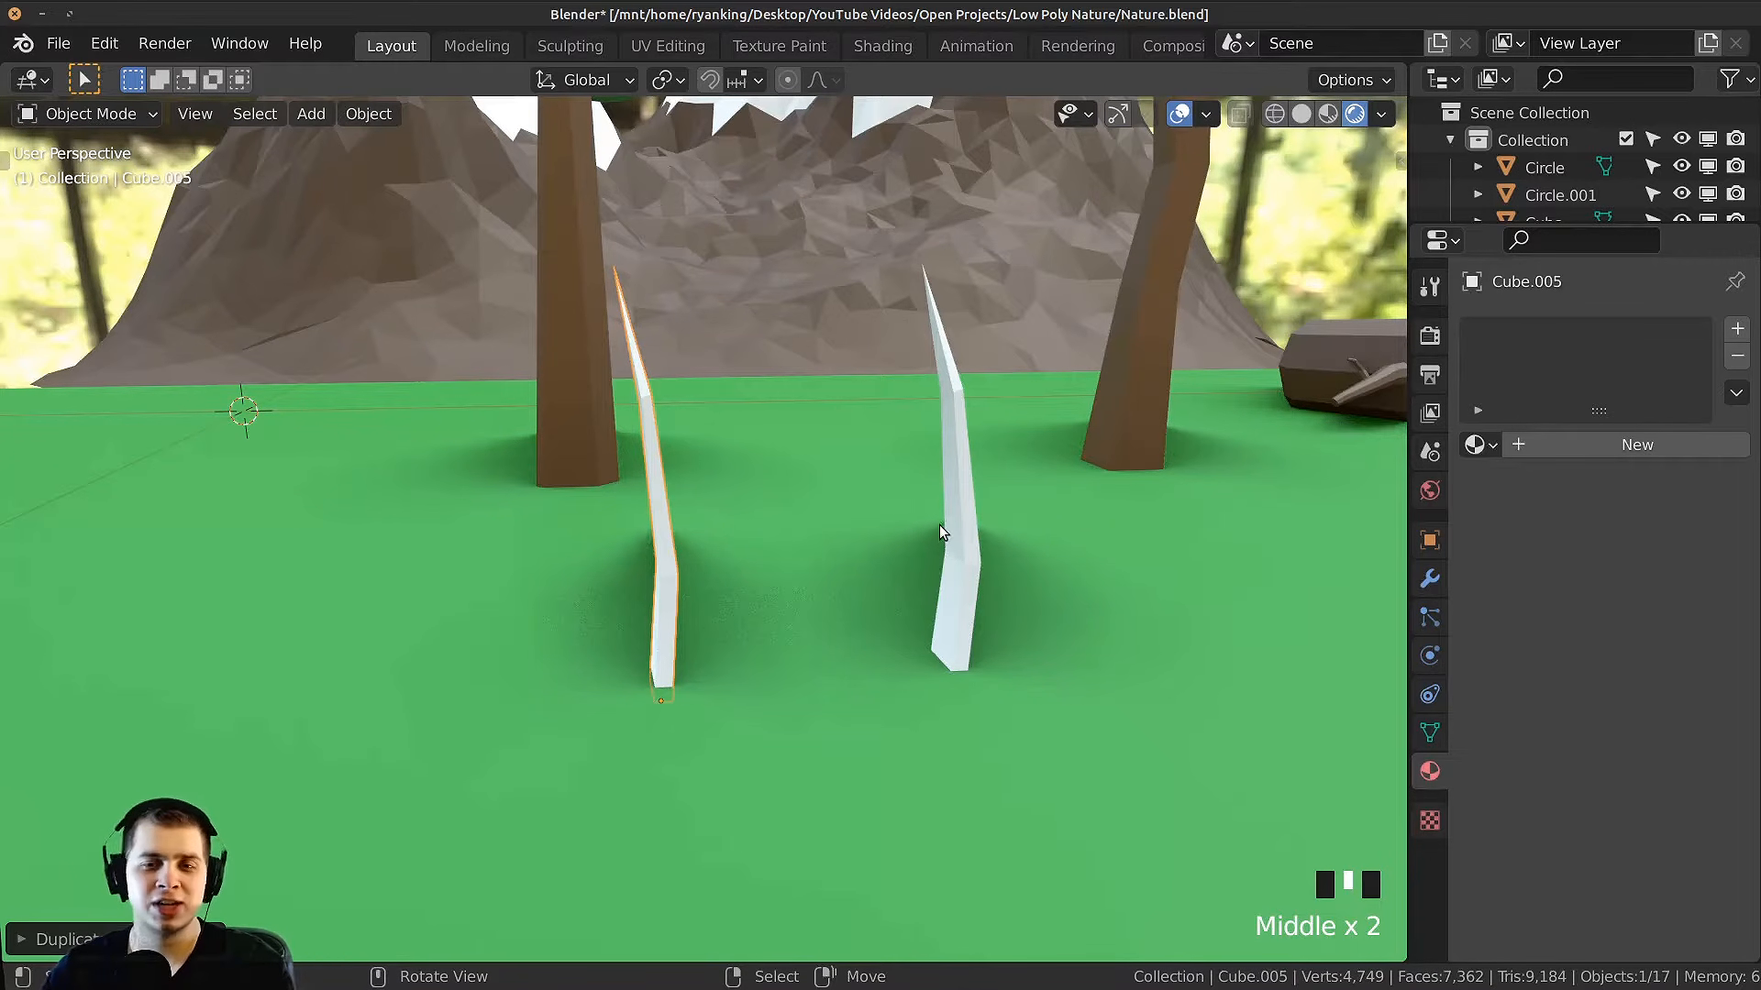
{"action": "middle_click_drag", "start_coordinate": [934, 535], "coordinate": [856, 501]}
Step: Select the copied blade's tip section in wireframe view, then rotate and move it to vary the bend
{"action": "key", "text": "Tab"}
{"action": "right_click", "coordinate": [640, 272]}
{"action": "middle_click_drag", "start_coordinate": [711, 321], "coordinate": [742, 326]}
{"action": "key", "text": "z"}
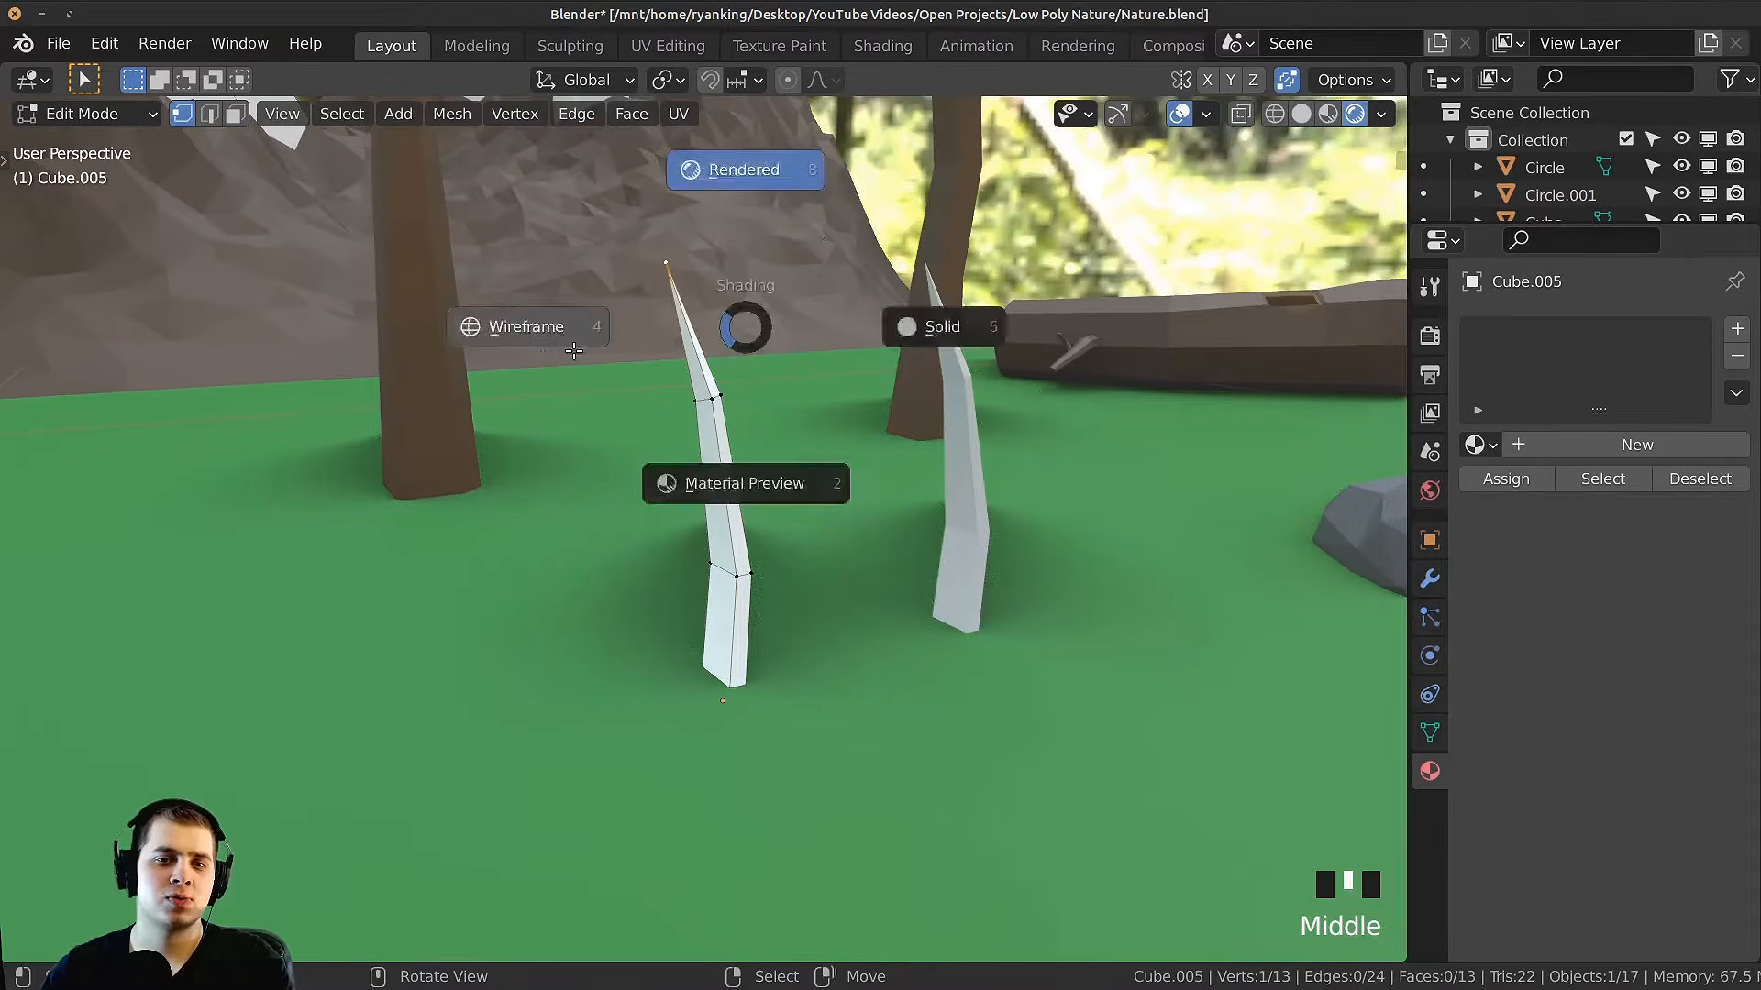
{"action": "left_click", "coordinate": [573, 327]}
{"action": "left_click_drag", "start_coordinate": [585, 190], "coordinate": [765, 444]}
{"action": "middle_click_drag", "start_coordinate": [741, 317], "coordinate": [723, 349]}
{"action": "key", "text": "r"}
{"action": "left_click", "coordinate": [757, 378]}
{"action": "key", "text": "g"}
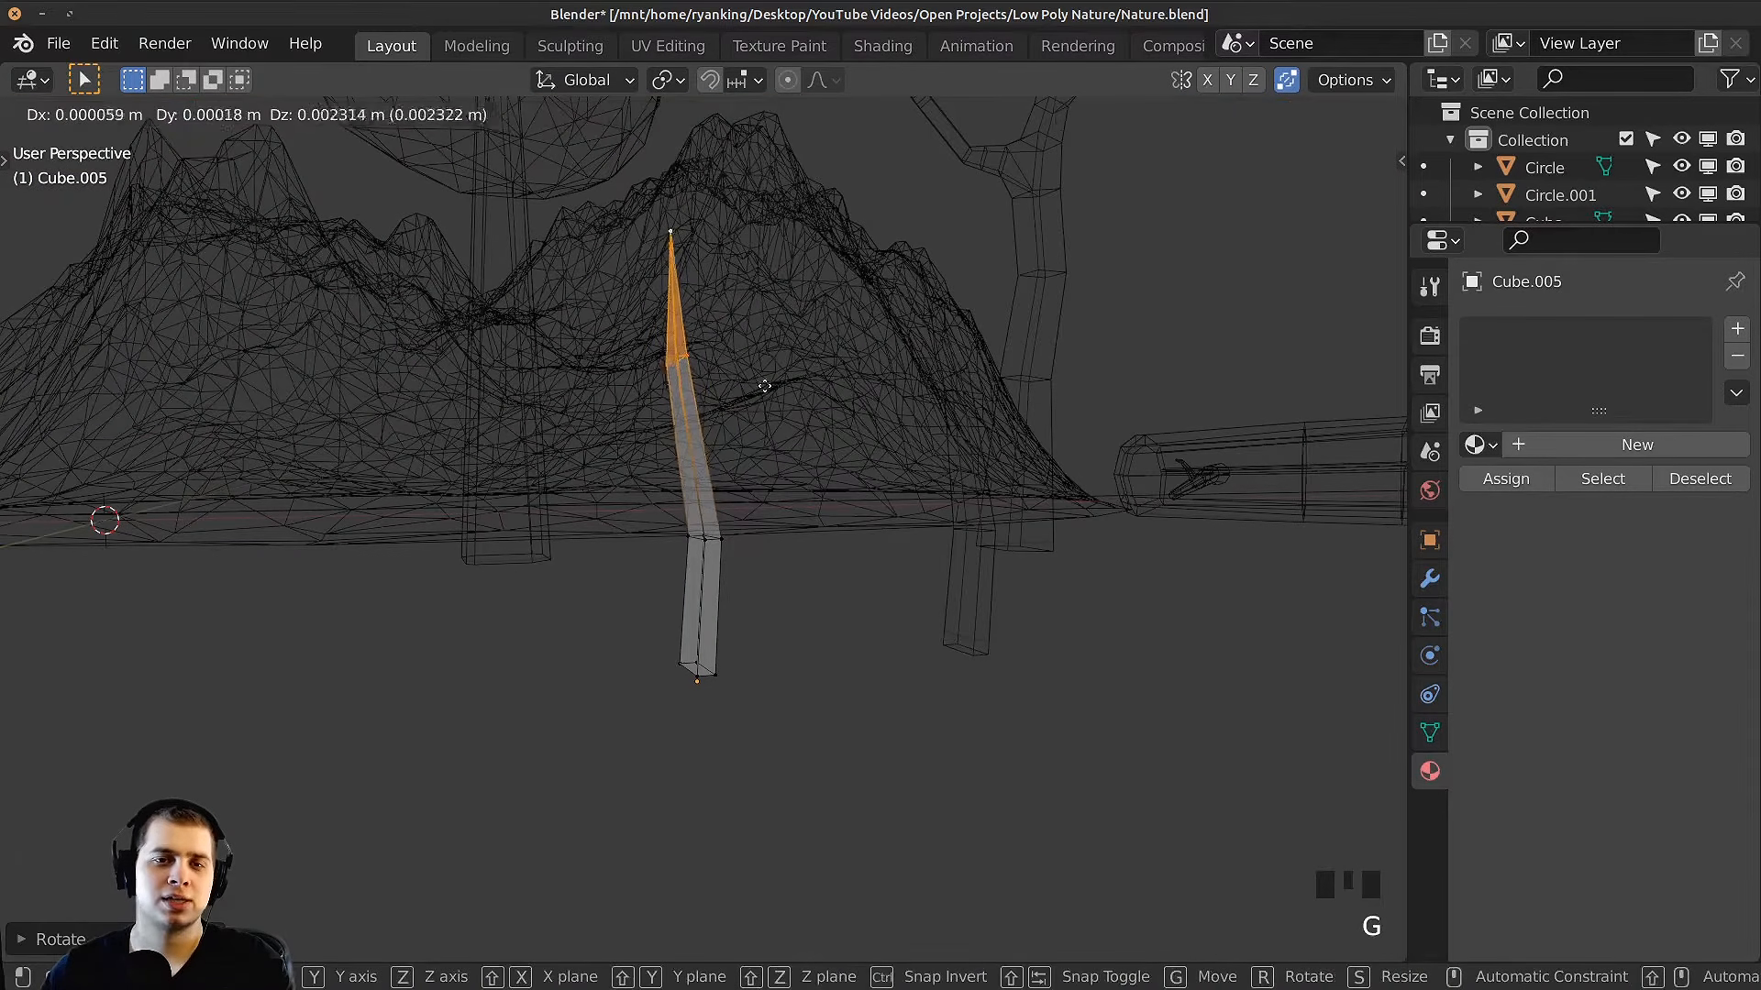
Step: Move and rotate the tip section of the tall grass blade until it stands nearly straight, finish editing it, and return to solid shading
{"action": "left_click", "coordinate": [768, 301]}
{"action": "key", "text": "z"}
{"action": "left_click", "coordinate": [924, 288]}
{"action": "key", "text": "g"}
{"action": "left_click", "coordinate": [930, 298]}
{"action": "key", "text": "r"}
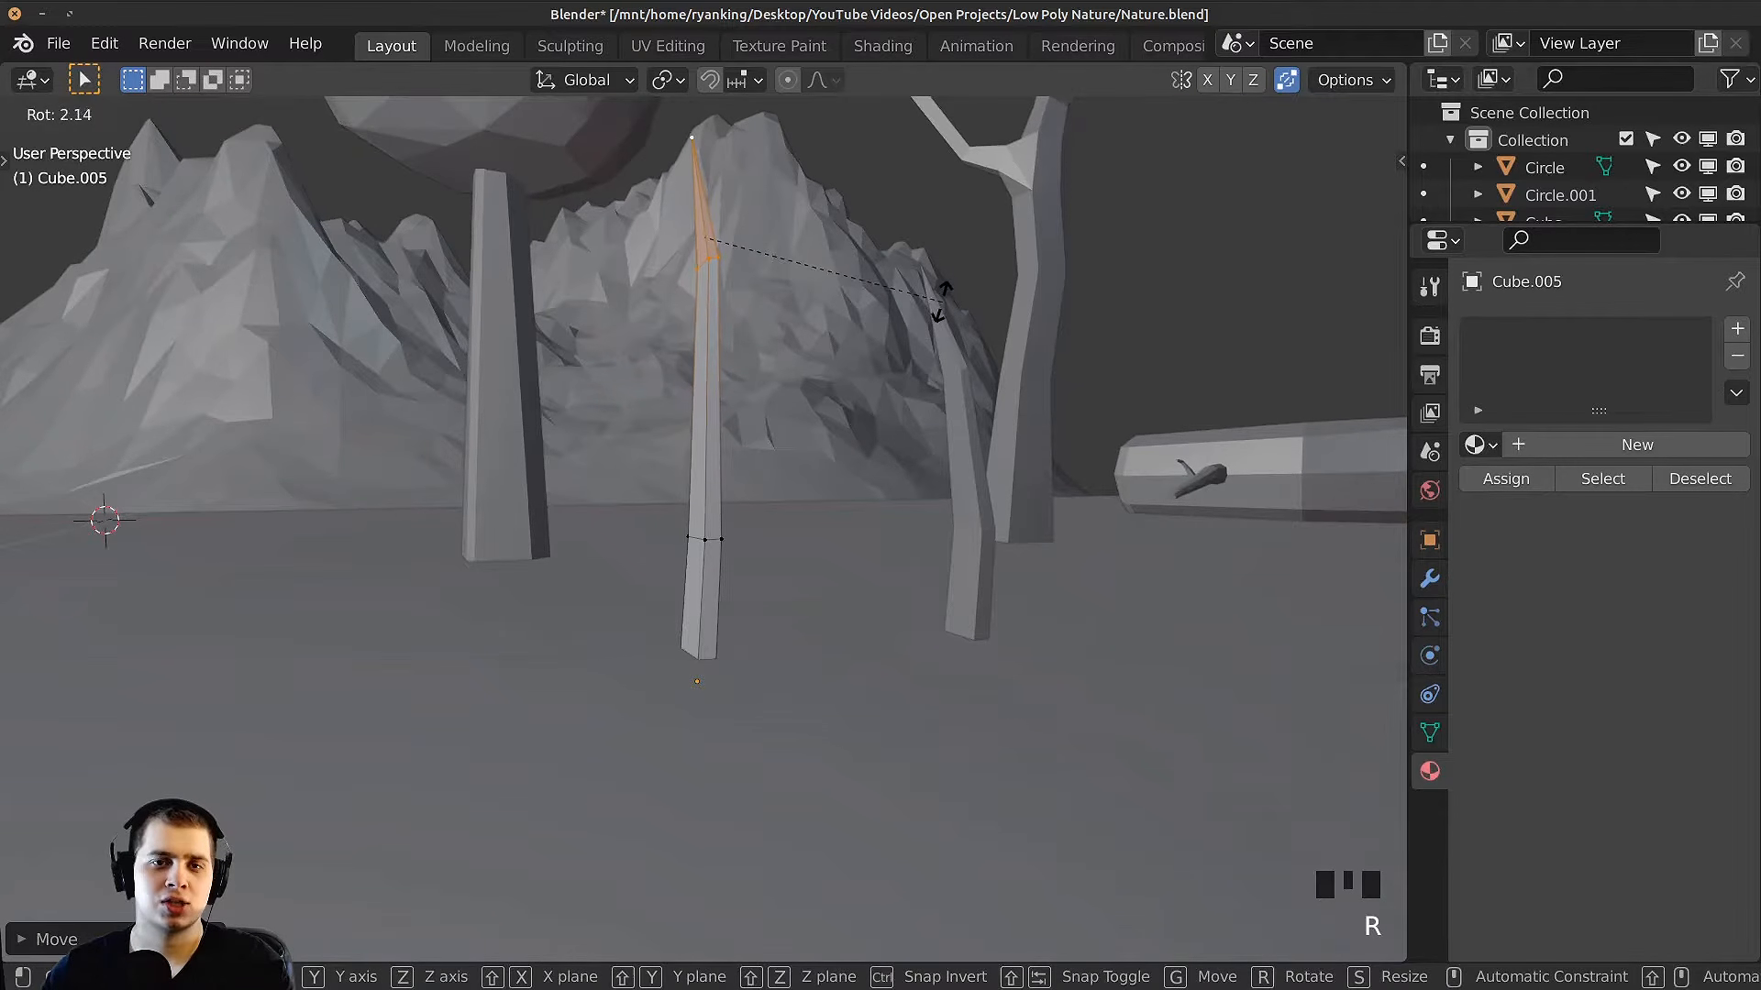
{"action": "left_click", "coordinate": [937, 315]}
{"action": "key", "text": "Tab"}
{"action": "middle_click_drag", "start_coordinate": [900, 376], "coordinate": [952, 389], "text": "shift"}
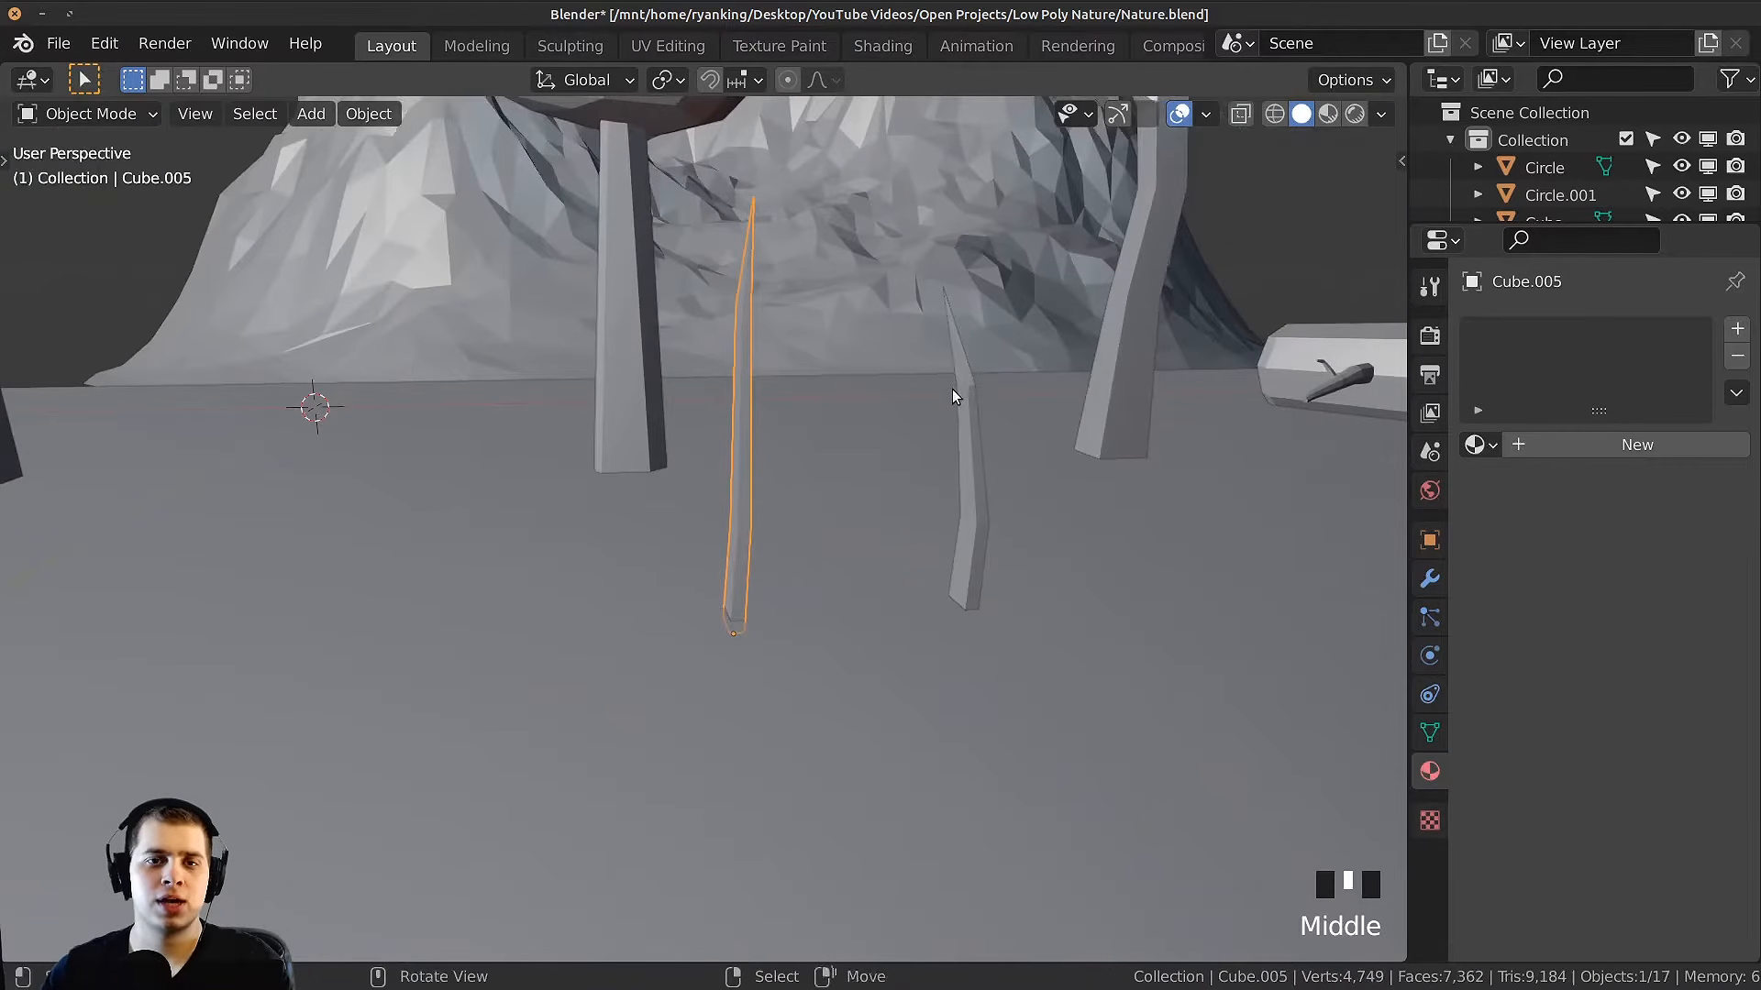
Step: Duplicate the tall grass blade, place the copy beside it, and open the copy for mesh editing in material preview
{"action": "key", "text": "shift+d"}
{"action": "left_click", "coordinate": [735, 409]}
{"action": "key", "text": "z"}
{"action": "key", "text": "Tab"}
{"action": "middle_click_drag", "start_coordinate": [652, 668], "coordinate": [849, 656]}
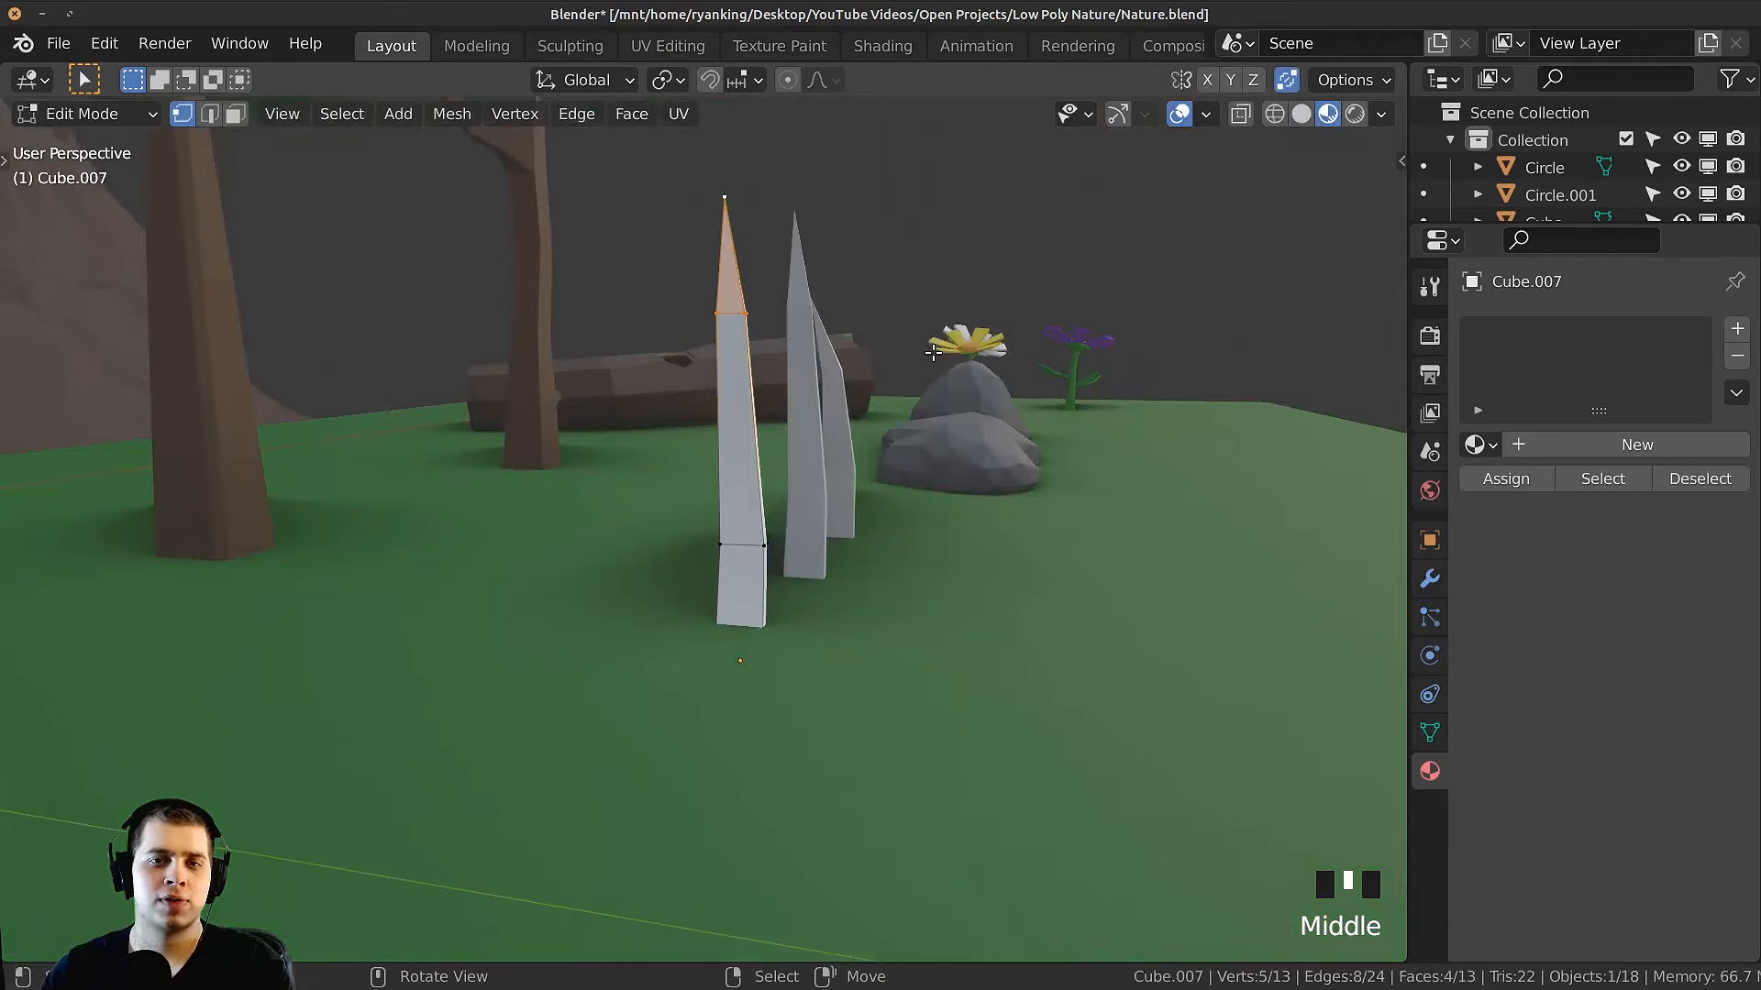
Step: Bend the copied blade sharply to one side by rotating, moving and scaling its tip section
{"action": "key", "text": "r"}
{"action": "left_click", "coordinate": [910, 438]}
{"action": "key", "text": "g"}
{"action": "left_click", "coordinate": [976, 473]}
{"action": "key", "text": "r"}
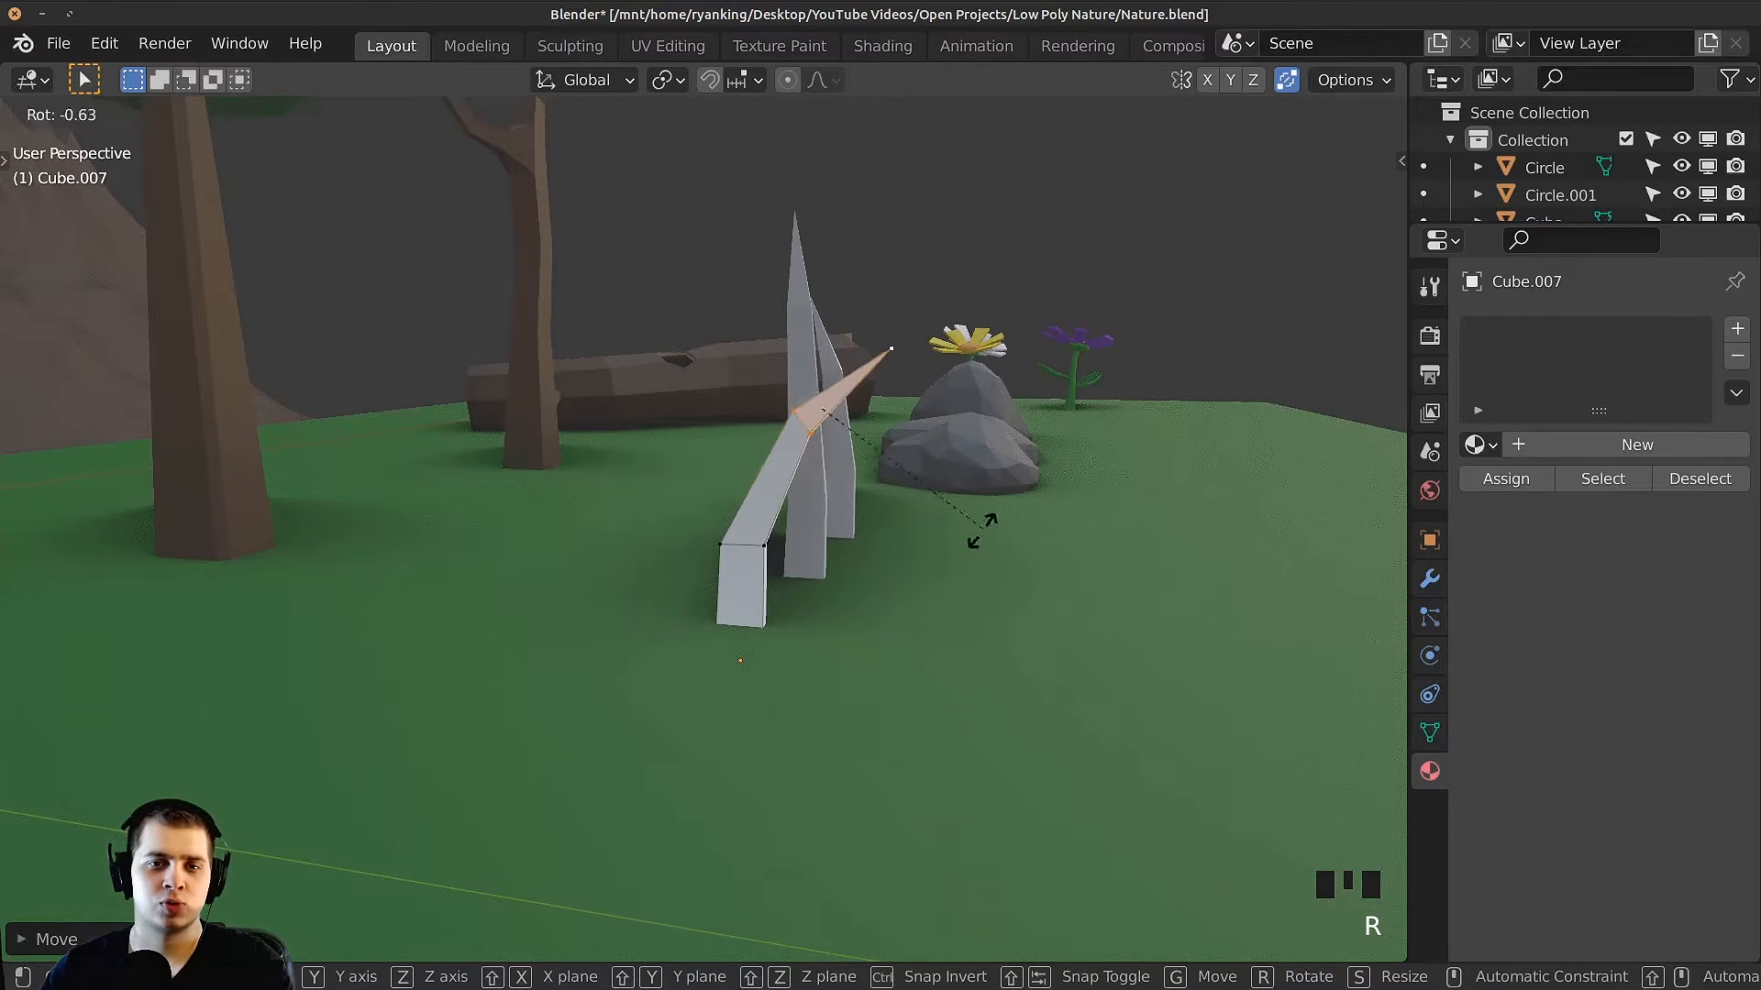
{"action": "left_click", "coordinate": [951, 569]}
{"action": "key", "text": "g"}
{"action": "key", "text": "r"}
{"action": "key", "text": "s"}
{"action": "key", "text": "g"}
{"action": "left_click", "coordinate": [1018, 590]}
Step: Select the whole bent blade's mesh, scale it down and reposition it on the ground
{"action": "key", "text": "a"}
{"action": "key", "text": "s"}
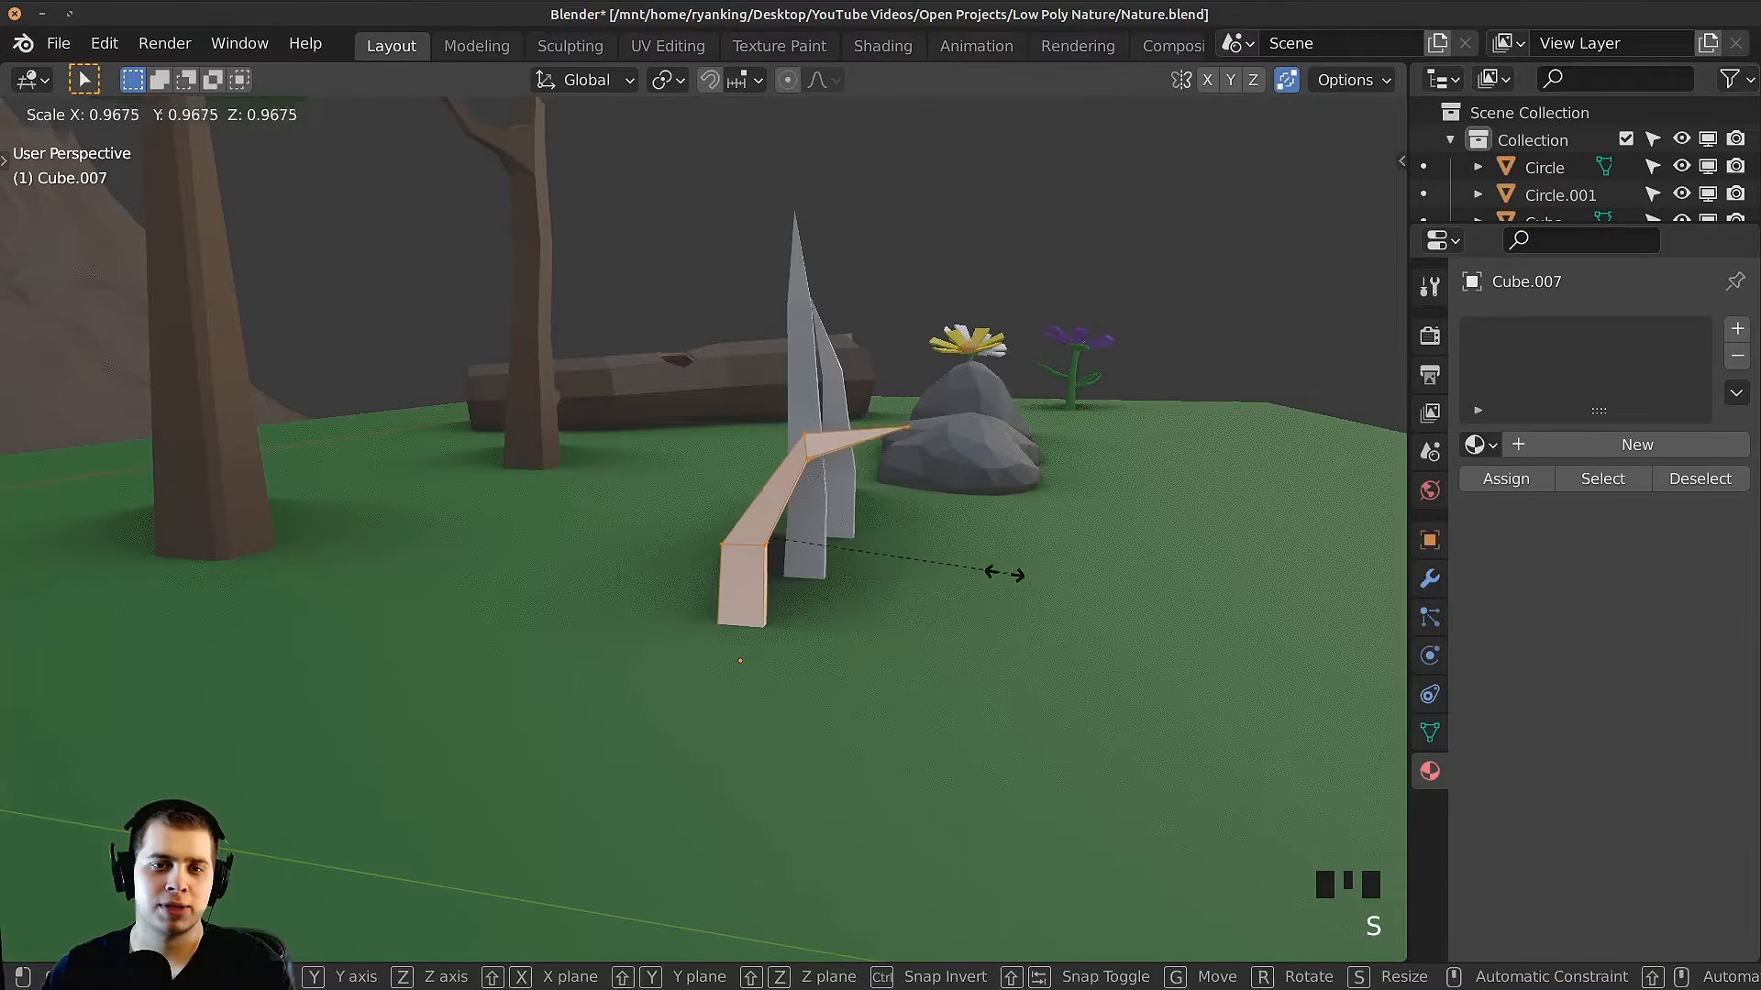
{"action": "left_click", "coordinate": [1003, 575]}
{"action": "key", "text": "g"}
{"action": "left_click", "coordinate": [979, 589]}
{"action": "scroll", "coordinate": [975, 569], "scroll_direction": "up", "scroll_amount": 2}
{"action": "middle_click_drag", "start_coordinate": [946, 484], "coordinate": [977, 494]}
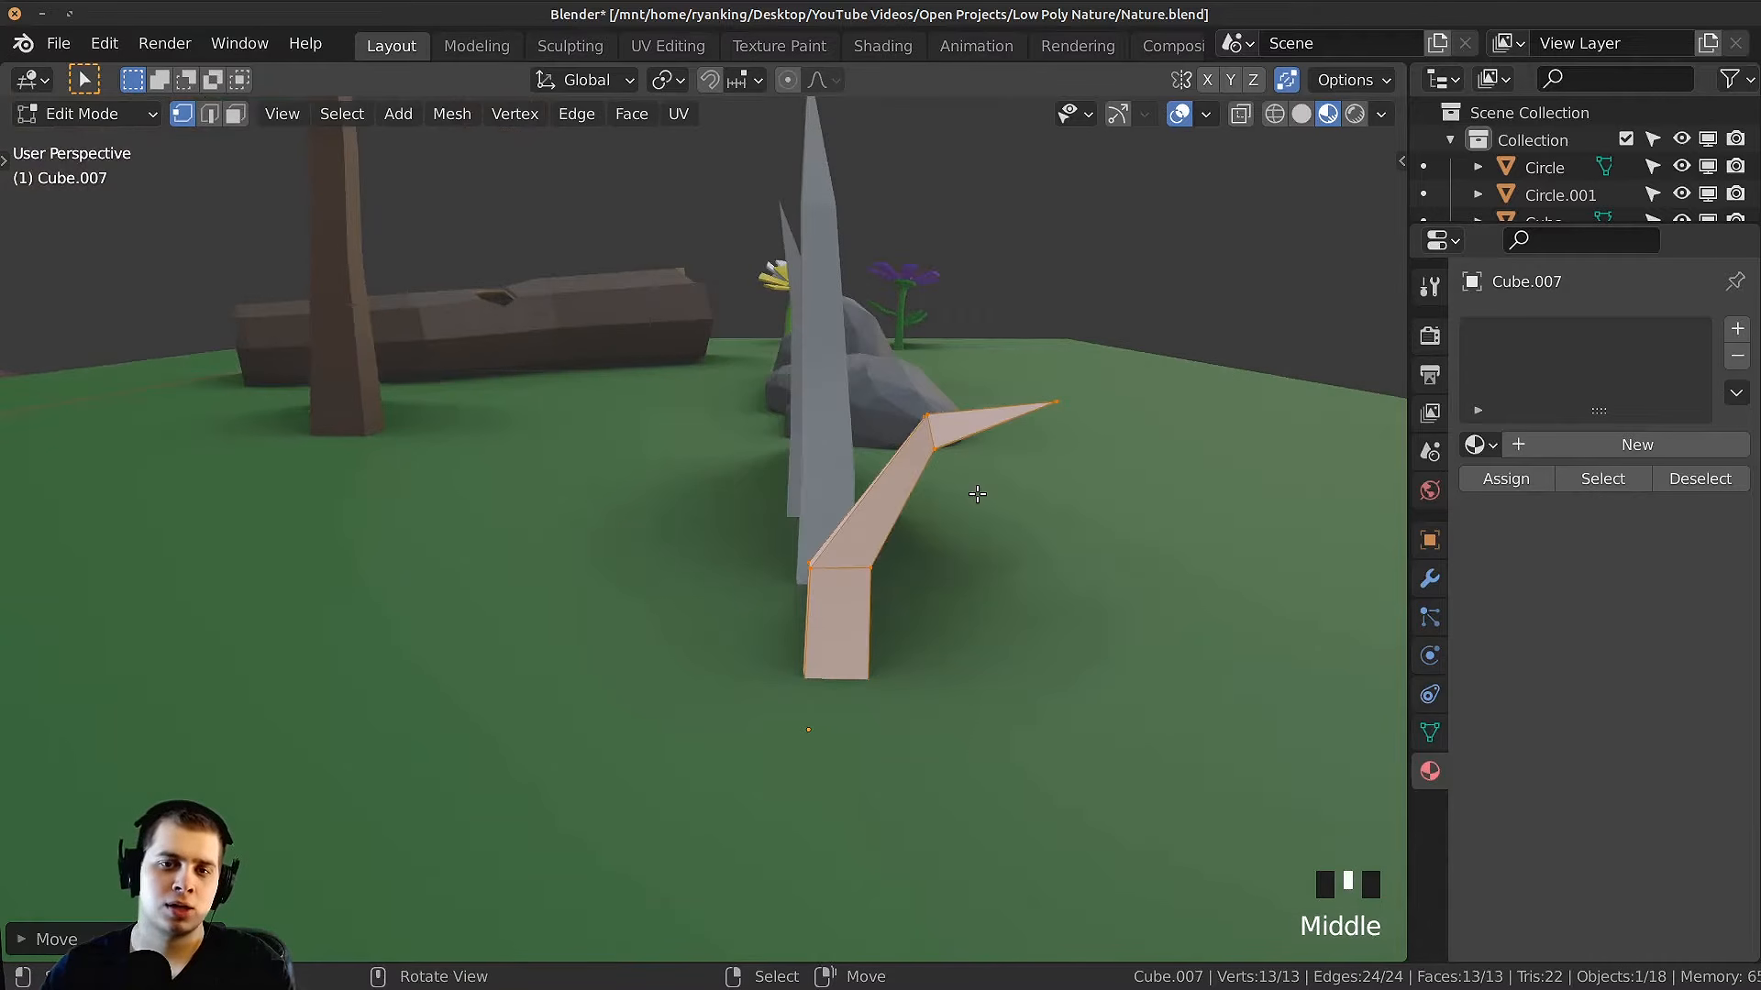
Step: Add an edge loop across the bent blade's middle segment and move it to round the bend
{"action": "left_click", "coordinate": [903, 496]}
{"action": "middle_click_drag", "start_coordinate": [903, 497], "coordinate": [998, 486]}
{"action": "key", "text": "g"}
{"action": "left_click", "coordinate": [974, 473]}
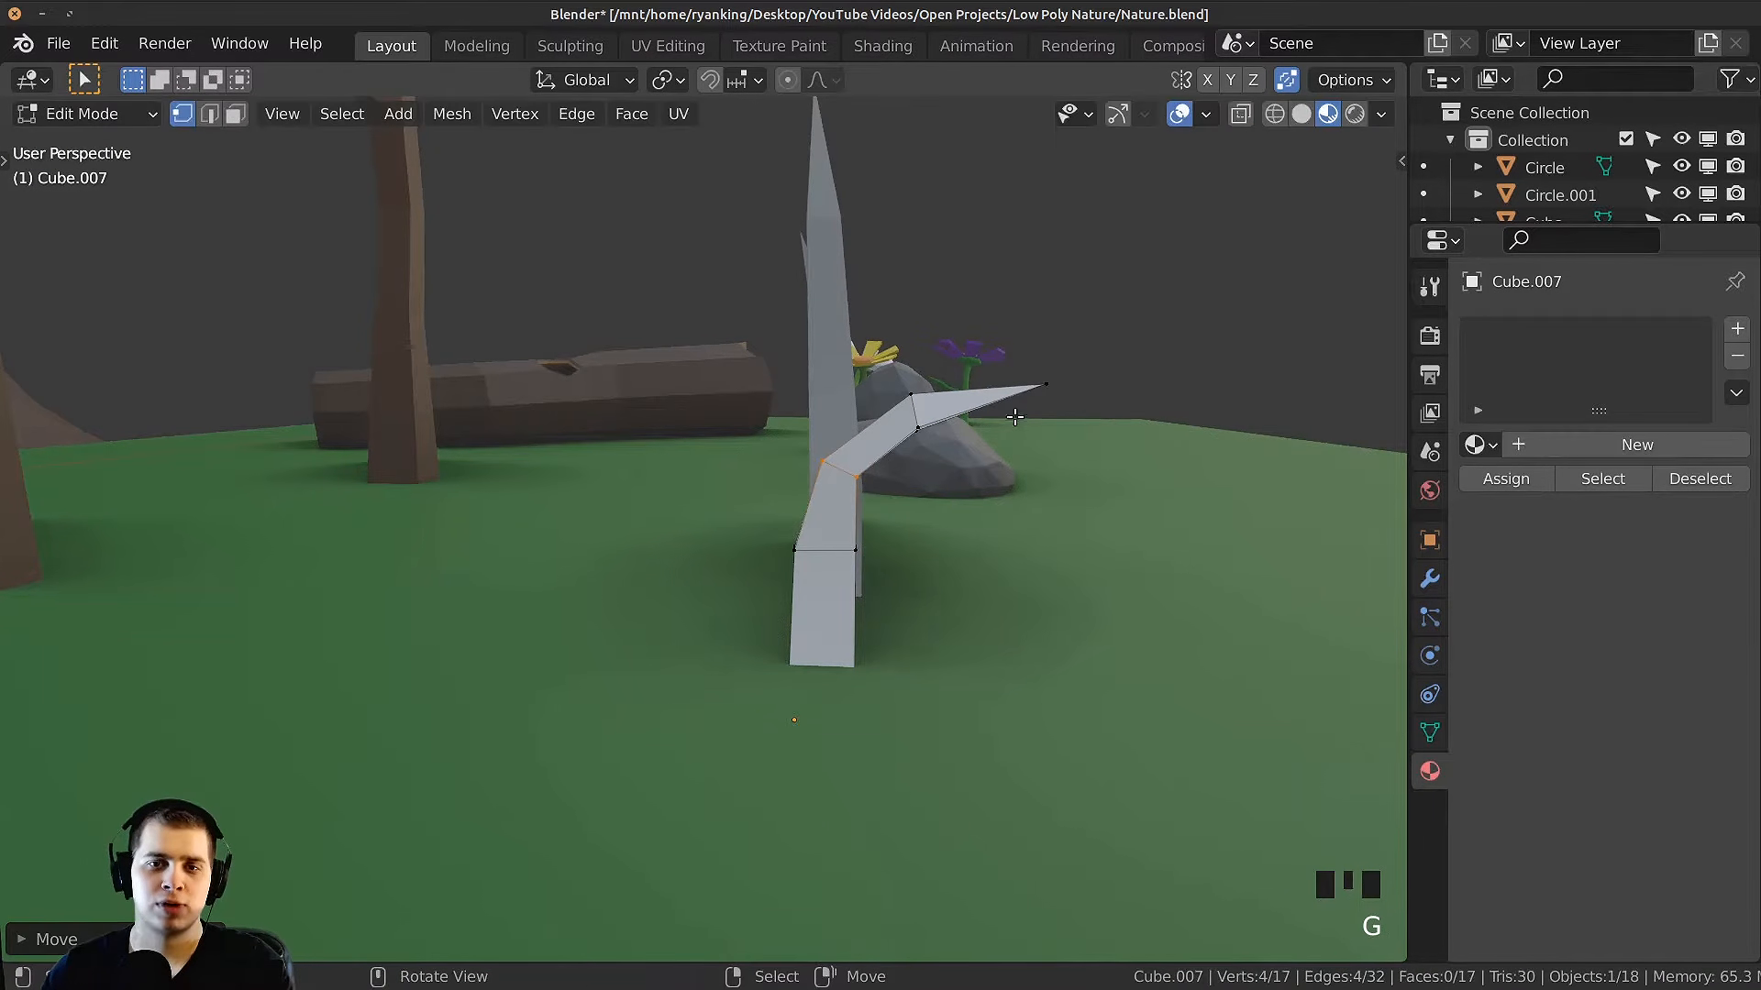
Step: Move the bent blade's tip vertex slightly downward and finish editing the blade
{"action": "key", "text": "g"}
{"action": "left_click", "coordinate": [1013, 433]}
{"action": "key", "text": "Tab"}
{"action": "middle_click_drag", "start_coordinate": [1013, 432], "coordinate": [893, 459]}
{"action": "scroll", "coordinate": [862, 440], "scroll_direction": "up", "scroll_amount": 2}
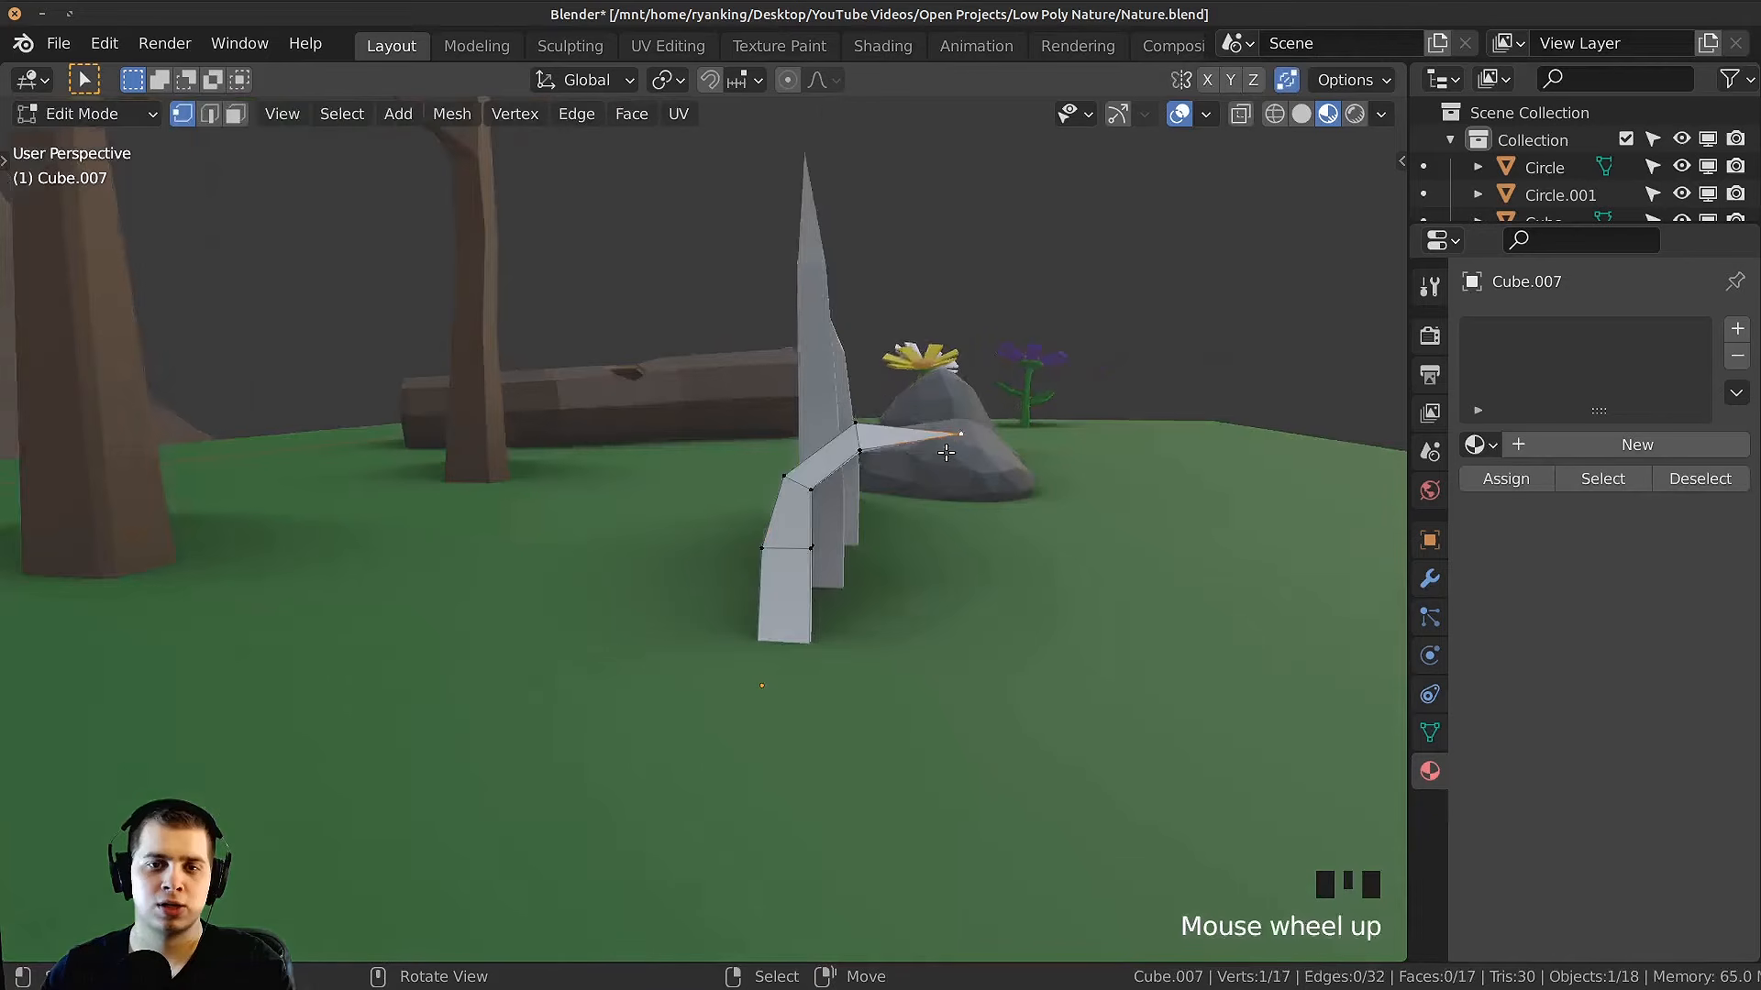
{"action": "scroll", "coordinate": [587, 459], "scroll_direction": "down", "scroll_amount": 1}
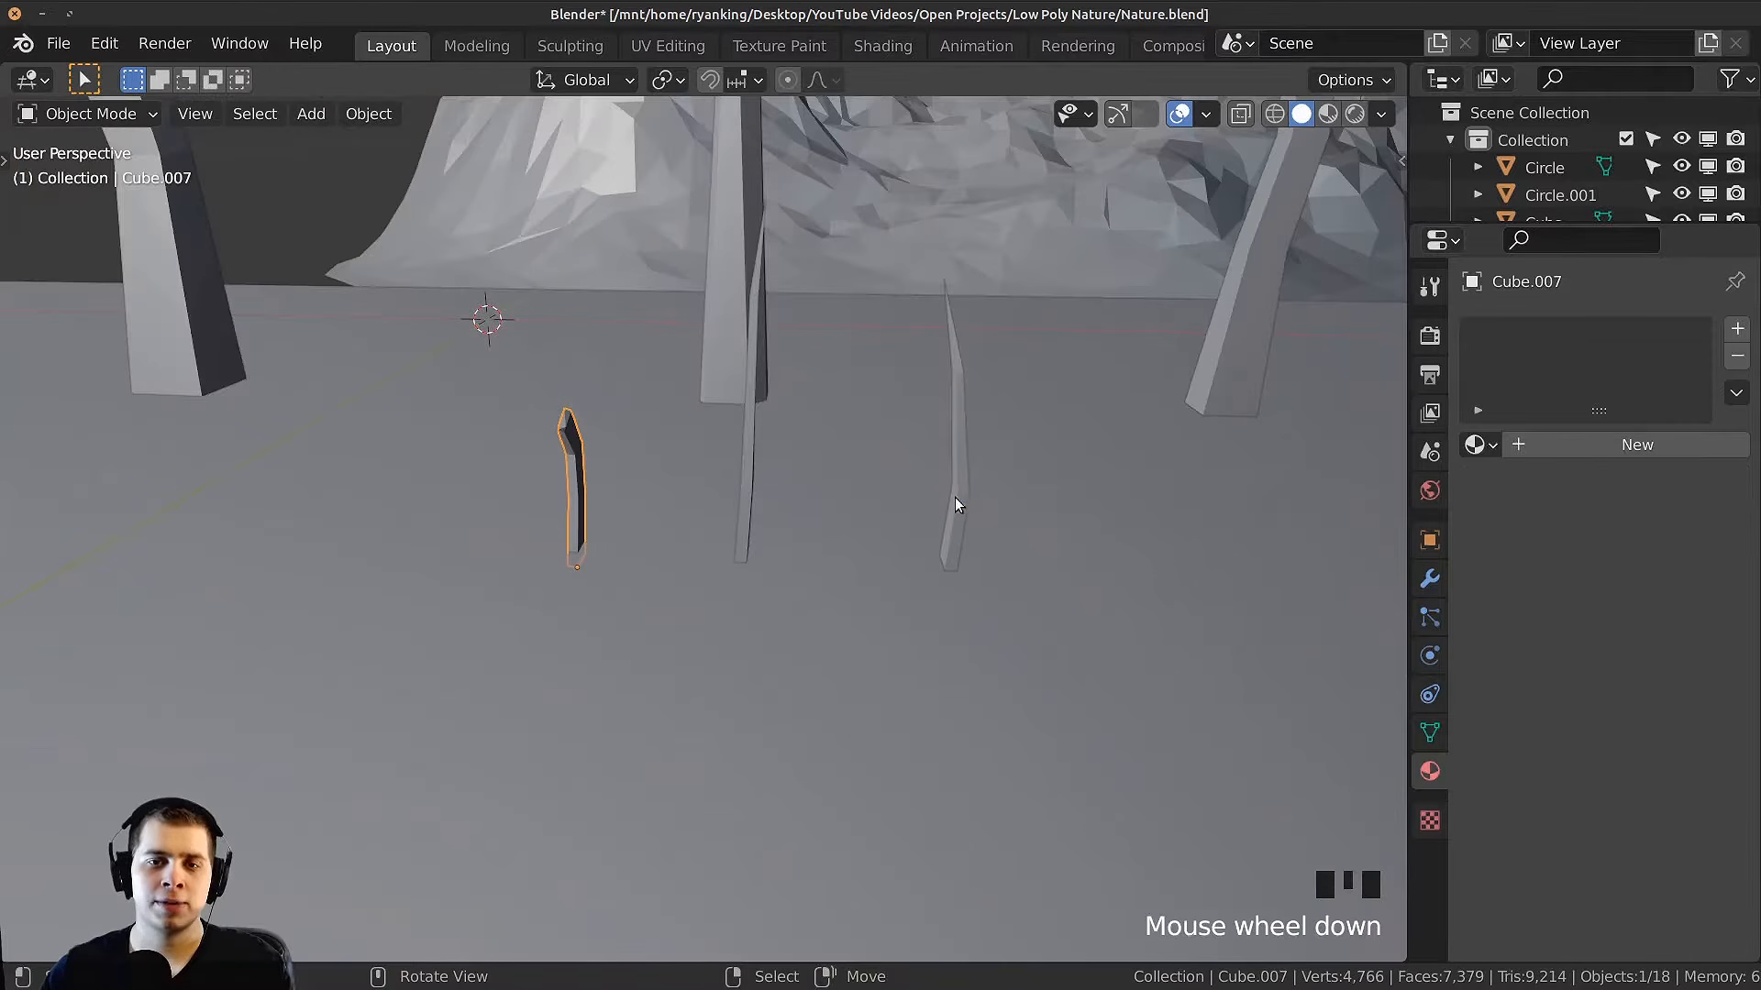
Step: Duplicate the medium-height grass blade, place the copy beside it, and open it for mesh editing
{"action": "mouse_move", "coordinate": [773, 468]}
{"action": "middle_mouse_down", "text": "shift"}
{"action": "mouse_move", "coordinate": [619, 468]}
{"action": "mouse_move", "coordinate": [605, 447]}
{"action": "middle_mouse_up", "text": "shift"}
{"action": "key", "text": "shift+d"}
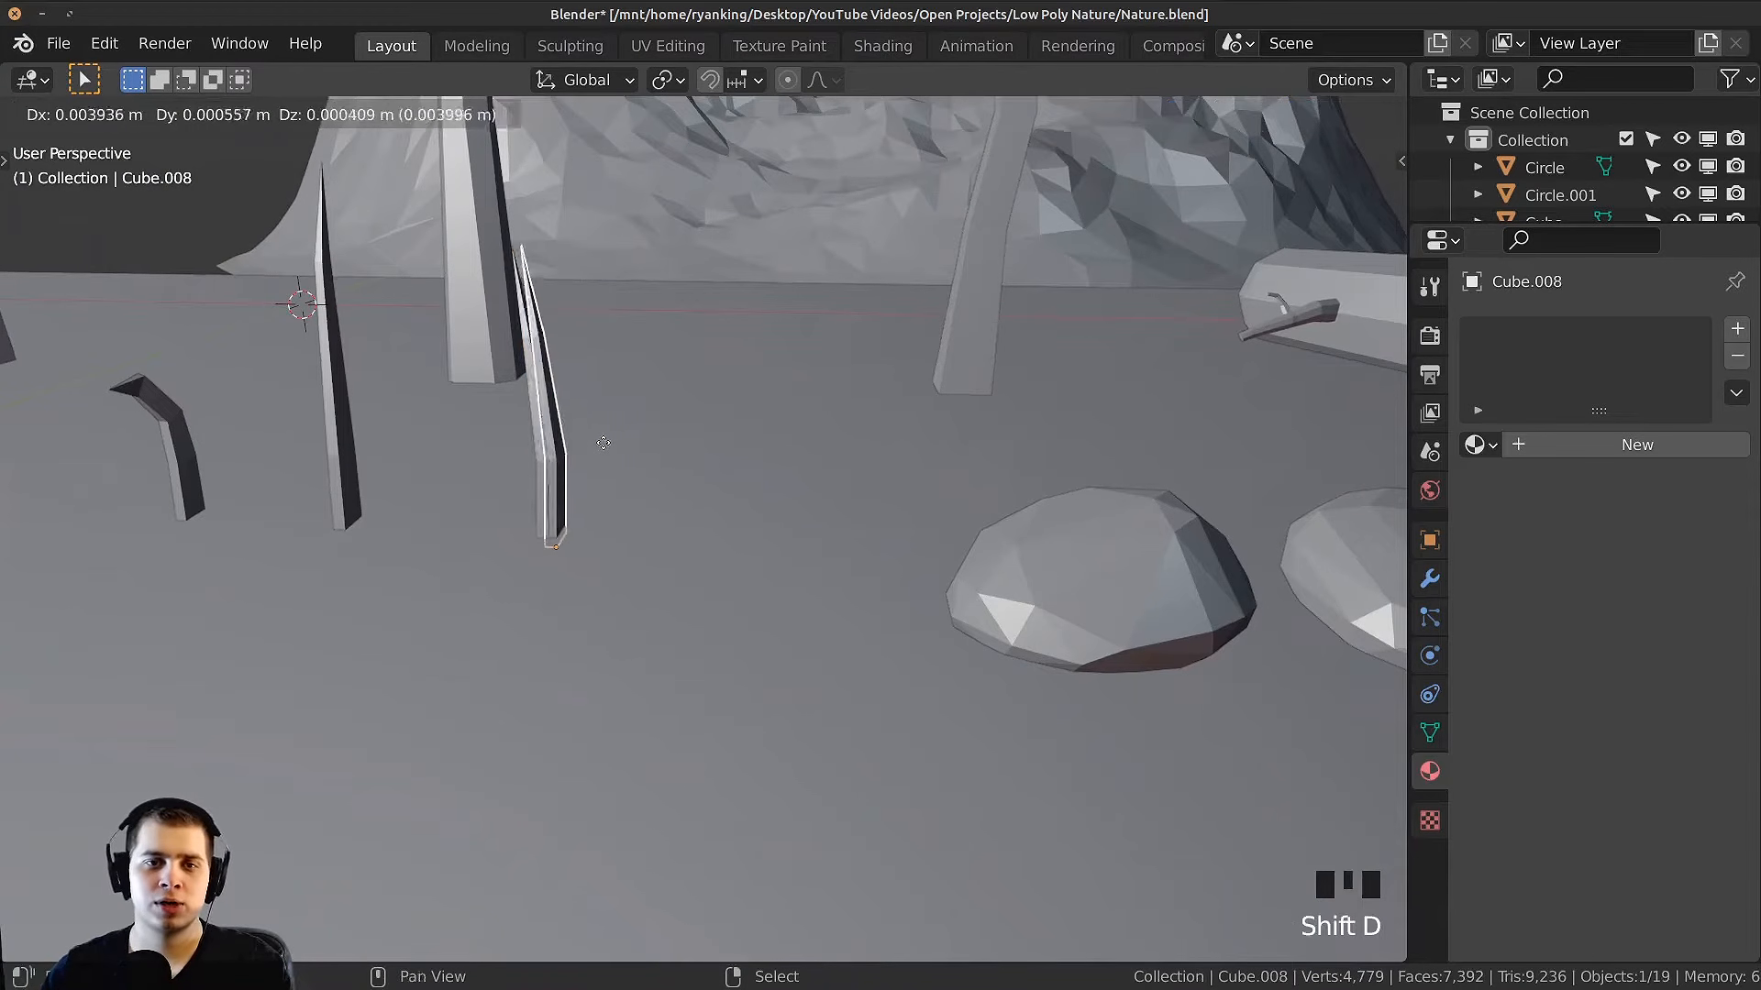
{"action": "middle_click_drag", "start_coordinate": [734, 429], "coordinate": [900, 413]}
{"action": "key", "text": "Tab"}
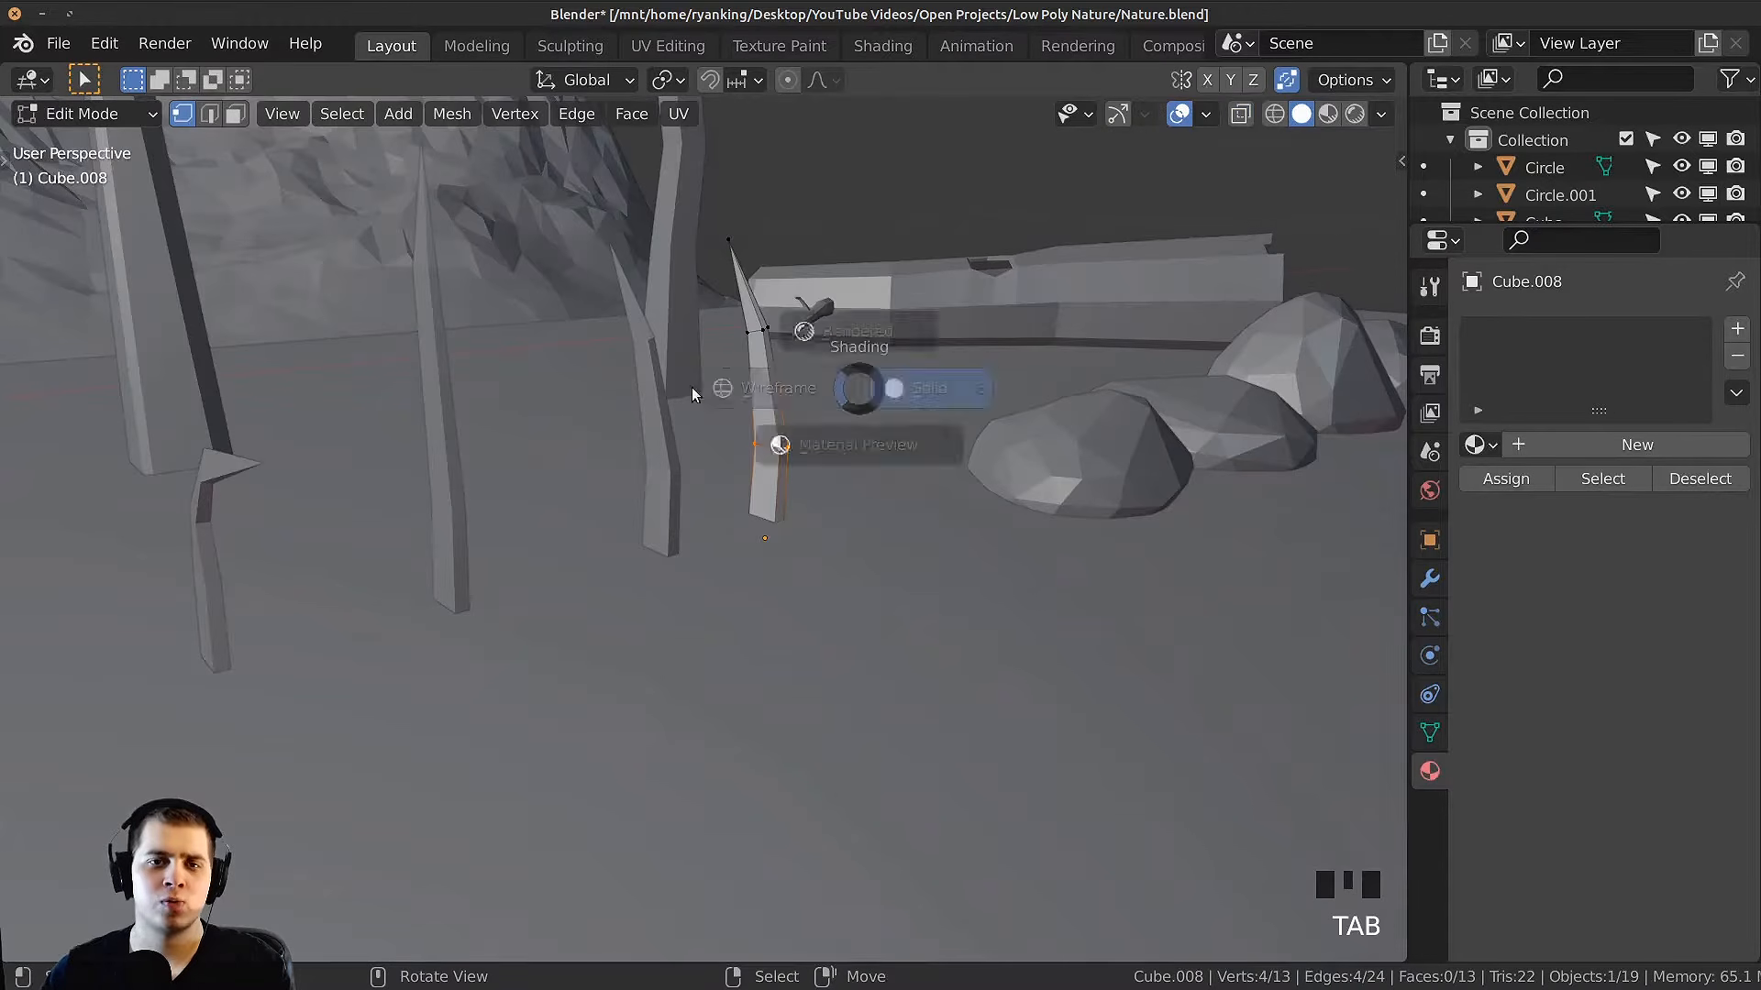
Step: Select the new blade's tip section in see-through wireframe view and move it slightly downward
{"action": "key", "text": "alt+z"}
{"action": "key", "text": "a"}
{"action": "left_click_drag", "start_coordinate": [700, 211], "coordinate": [794, 342]}
{"action": "middle_click_drag", "start_coordinate": [794, 341], "coordinate": [896, 306]}
{"action": "key", "text": "g"}
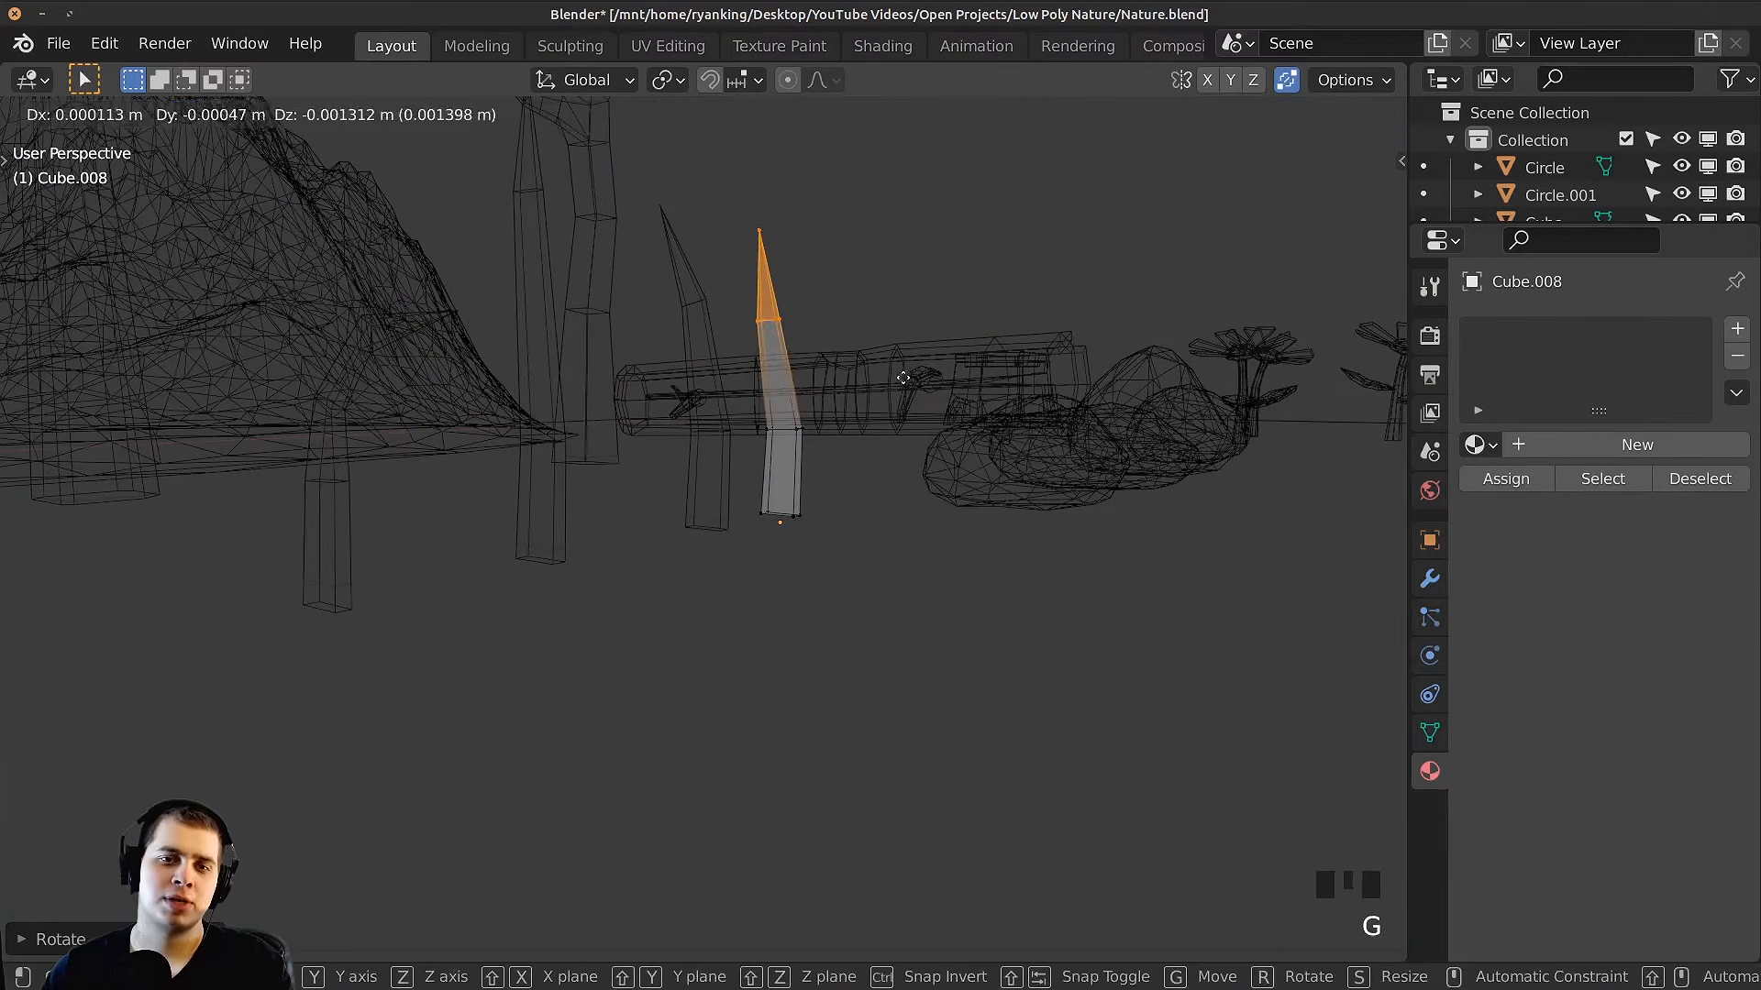
{"action": "key", "text": "r"}
{"action": "right_click", "coordinate": [896, 401]}
Step: Move and rotate the new blade's upper section from another angle to give the blade a crooked shape
{"action": "middle_click_drag", "start_coordinate": [896, 401], "coordinate": [836, 339]}
{"action": "key", "text": "g"}
{"action": "left_click", "coordinate": [850, 302]}
{"action": "key", "text": "r"}
{"action": "key", "text": "g"}
{"action": "left_click", "coordinate": [818, 340]}
{"action": "key", "text": "g"}
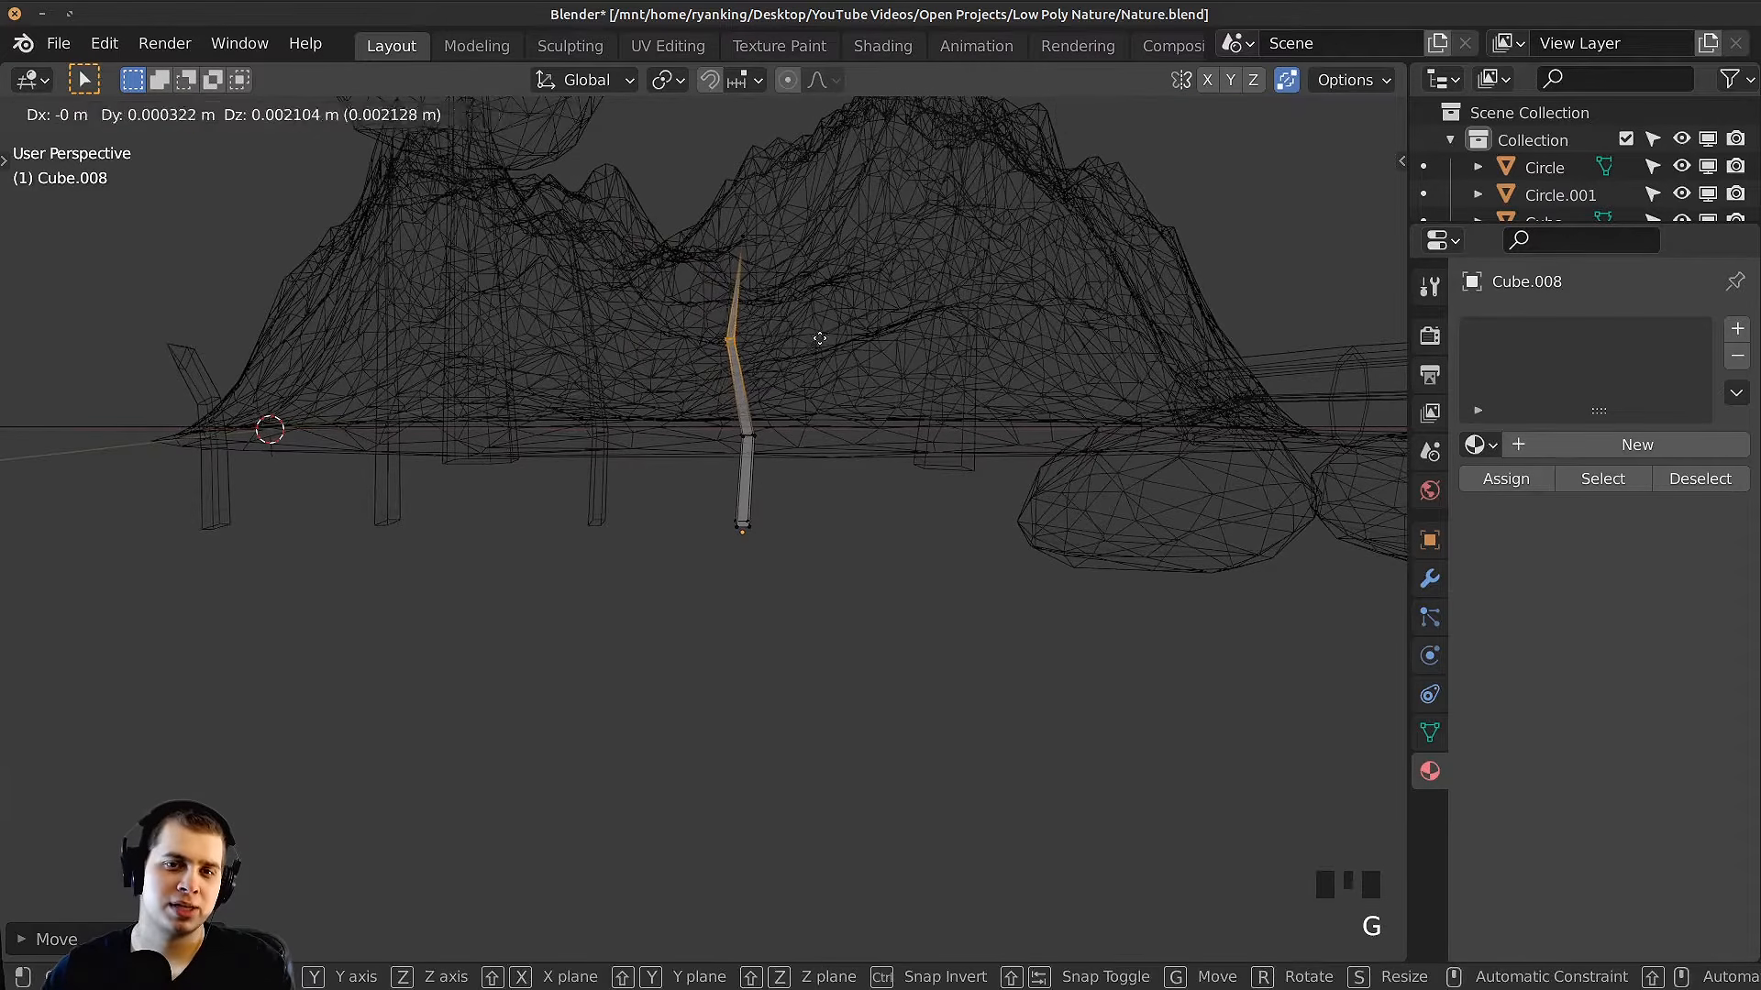
{"action": "left_click", "coordinate": [814, 331]}
Step: Move only the crooked blade's tip vertex, finish editing the blade, and return to solid shading
{"action": "key", "text": "a"}
{"action": "left_click", "coordinate": [730, 267]}
{"action": "key", "text": "g"}
{"action": "left_click", "coordinate": [730, 276]}
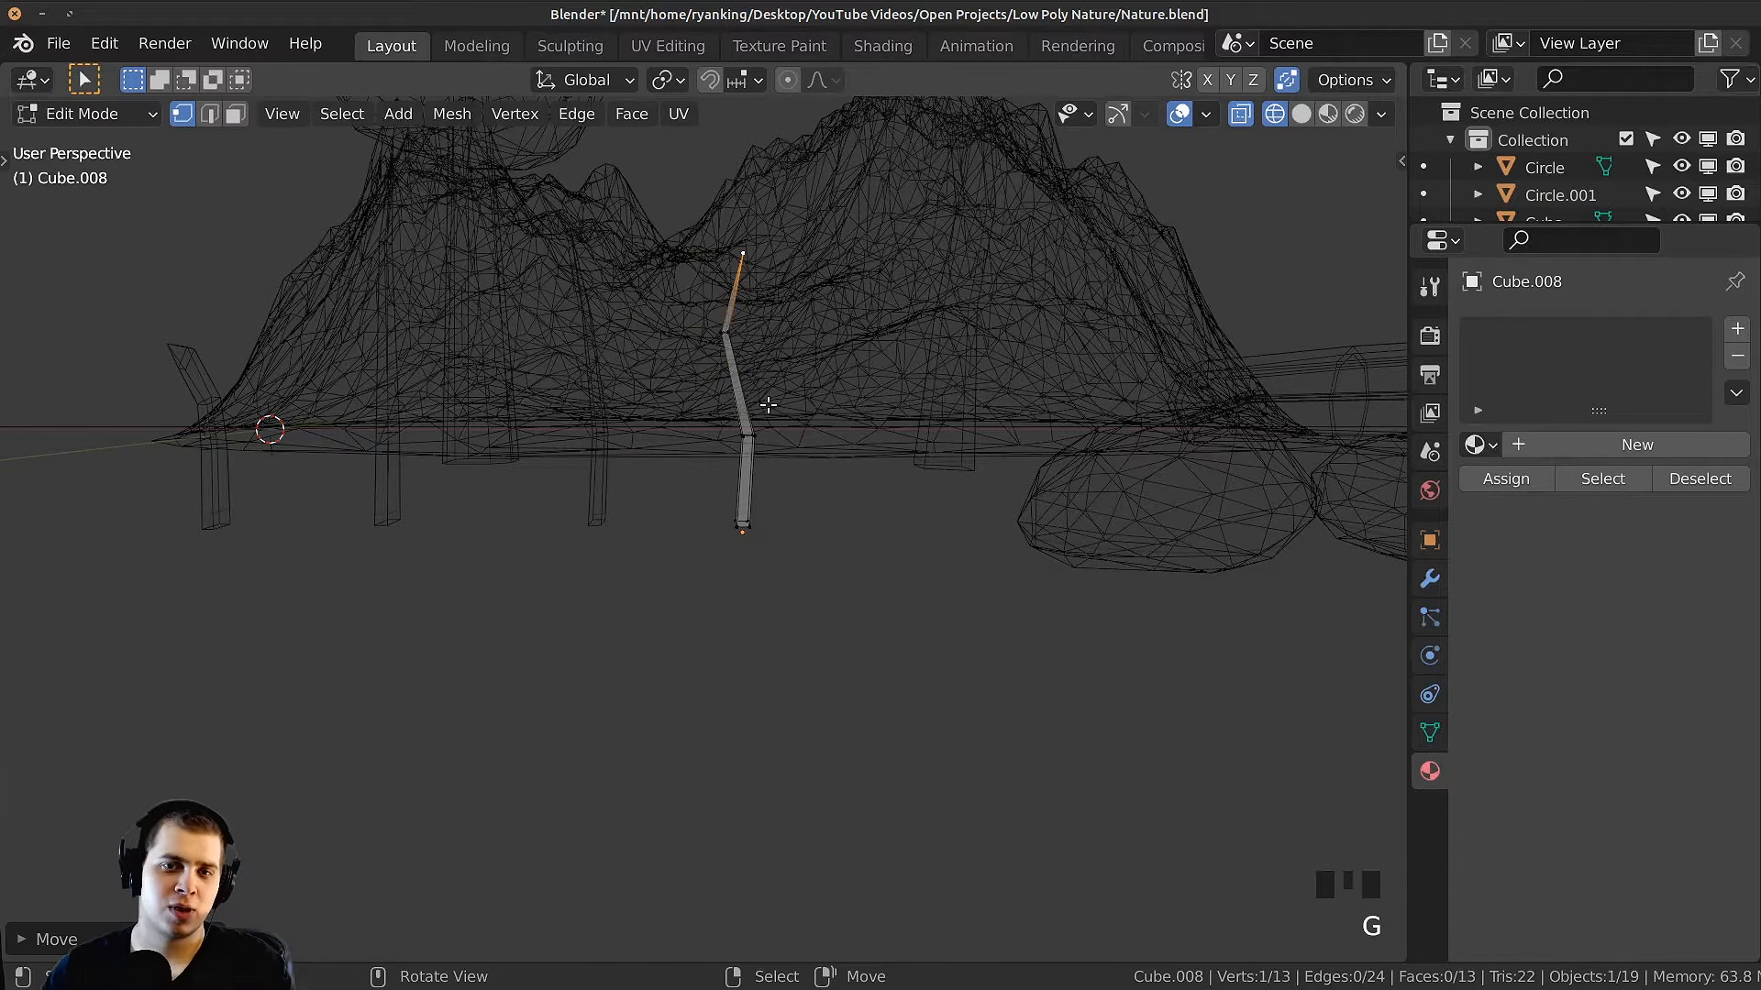
{"action": "key", "text": "Tab"}
{"action": "scroll", "coordinate": [751, 495], "scroll_direction": "down", "scroll_amount": 2}
{"action": "key", "text": "z"}
{"action": "left_click", "coordinate": [917, 506]}
{"action": "mouse_move", "coordinate": [927, 509]}
{"action": "middle_mouse_down", "text": "shift"}
{"action": "mouse_move", "coordinate": [961, 521]}
{"action": "mouse_move", "coordinate": [926, 542]}
{"action": "middle_mouse_up", "text": "shift"}
{"action": "mouse_move", "coordinate": [926, 541]}
{"action": "middle_mouse_down", "text": "shift"}
{"action": "mouse_move", "coordinate": [879, 454]}
{"action": "mouse_move", "coordinate": [1098, 413]}
{"action": "mouse_move", "coordinate": [925, 412]}
{"action": "middle_mouse_up", "text": "shift"}
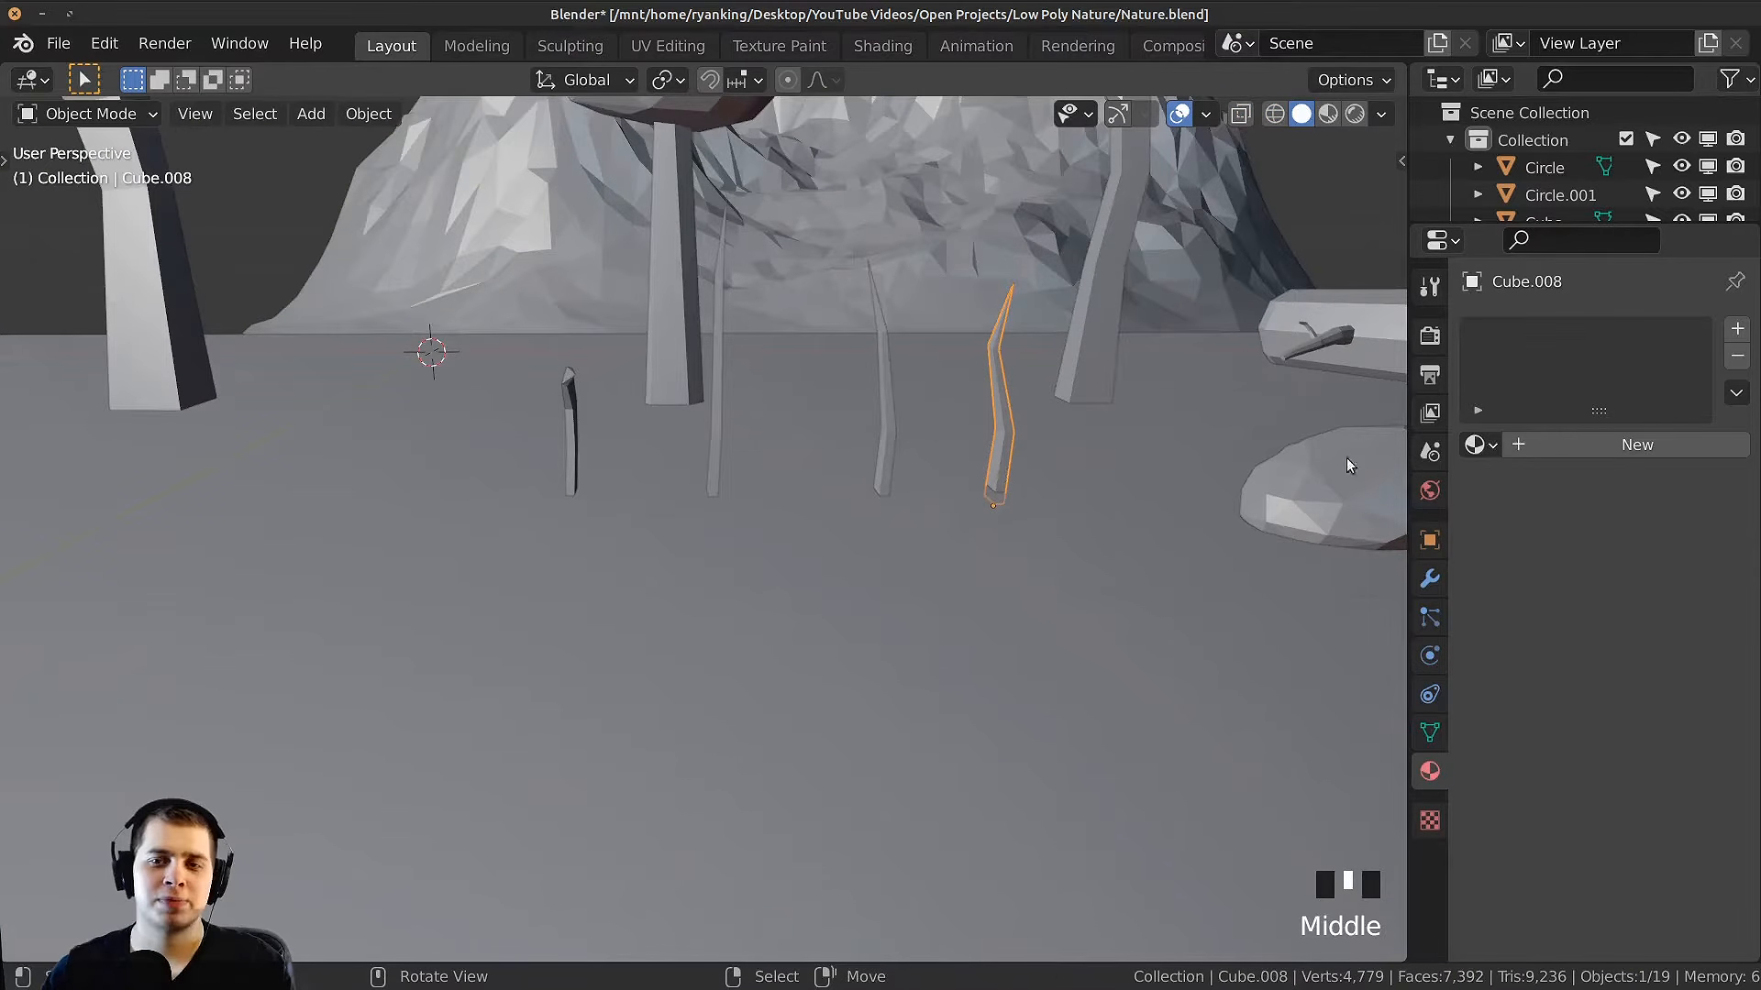
Step: Assign the existing green Grass material to the selected crooked blade
{"action": "left_click", "coordinate": [1478, 445]}
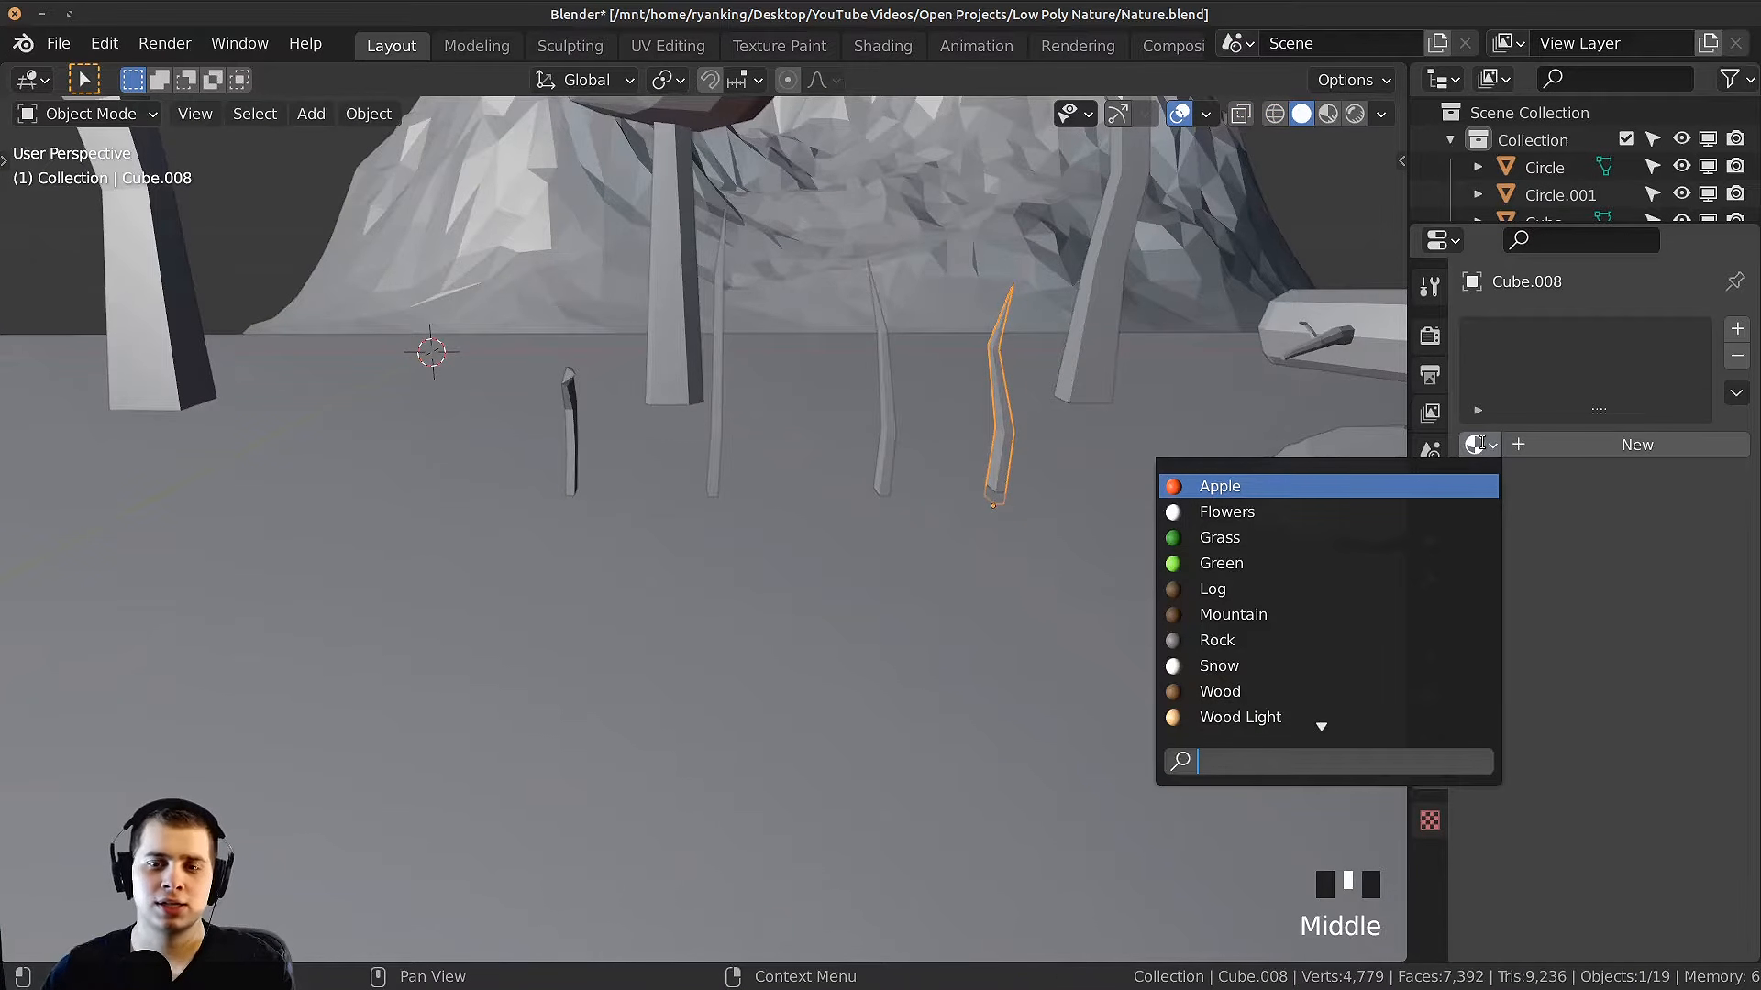
{"action": "type", "text": "gre"}
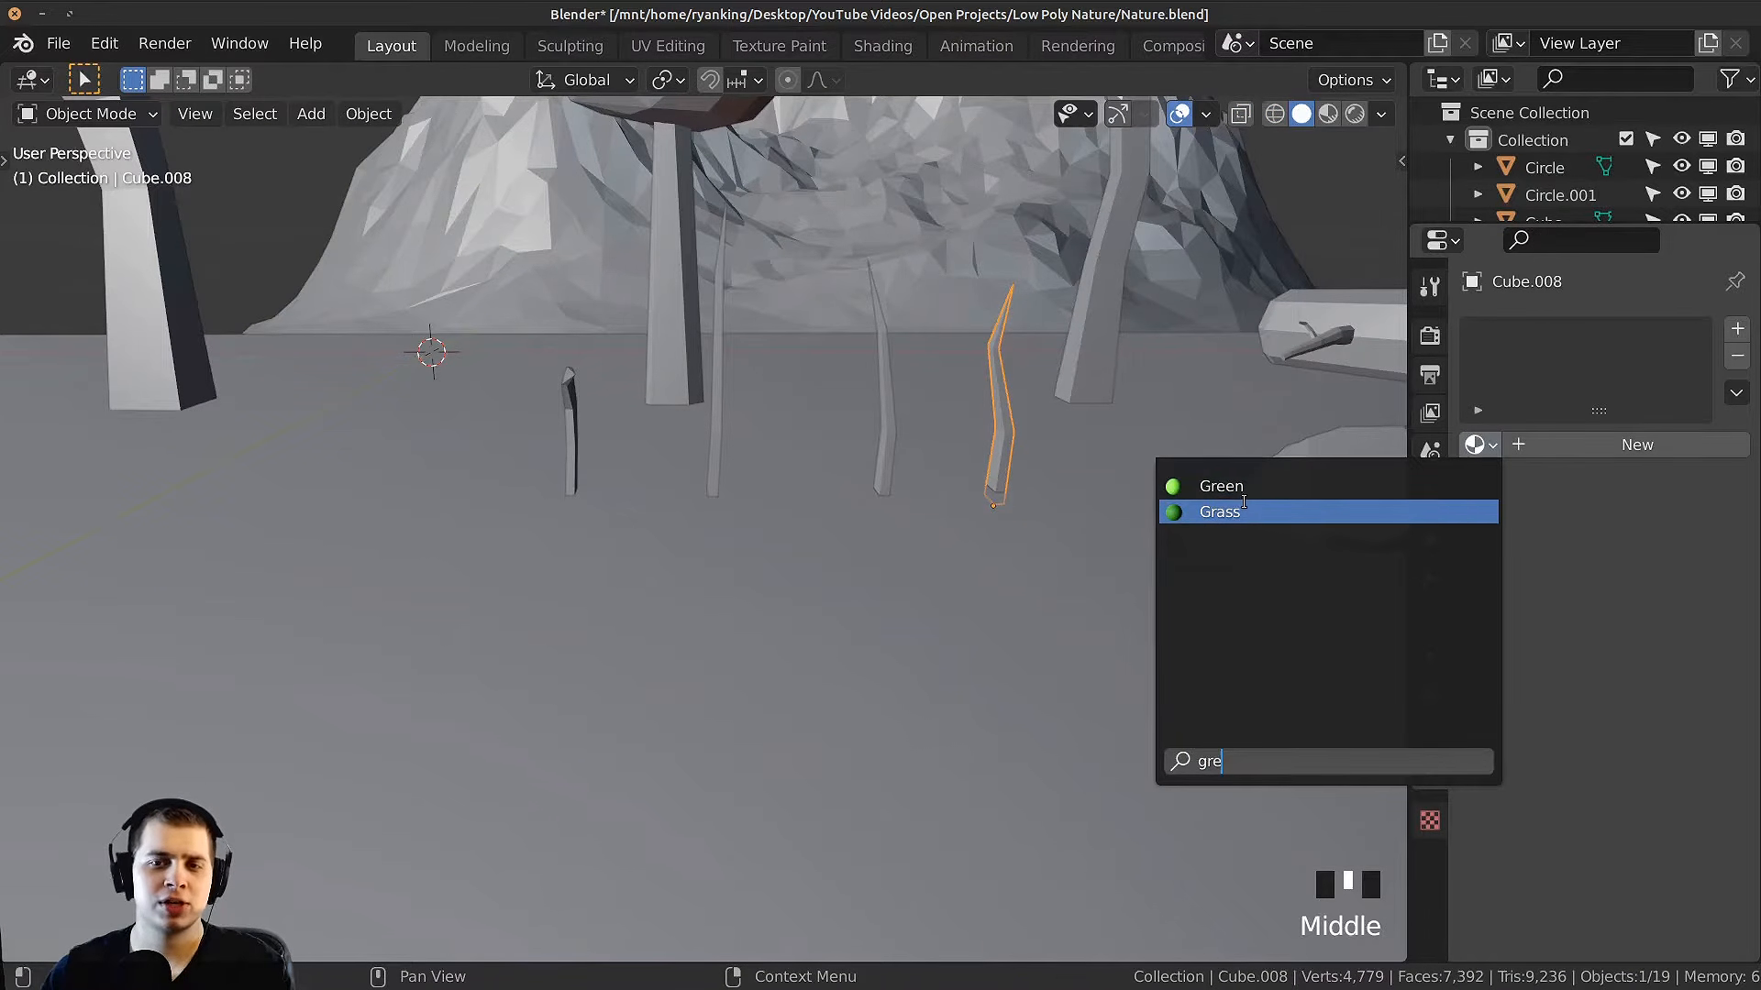
{"action": "left_click", "coordinate": [1225, 486]}
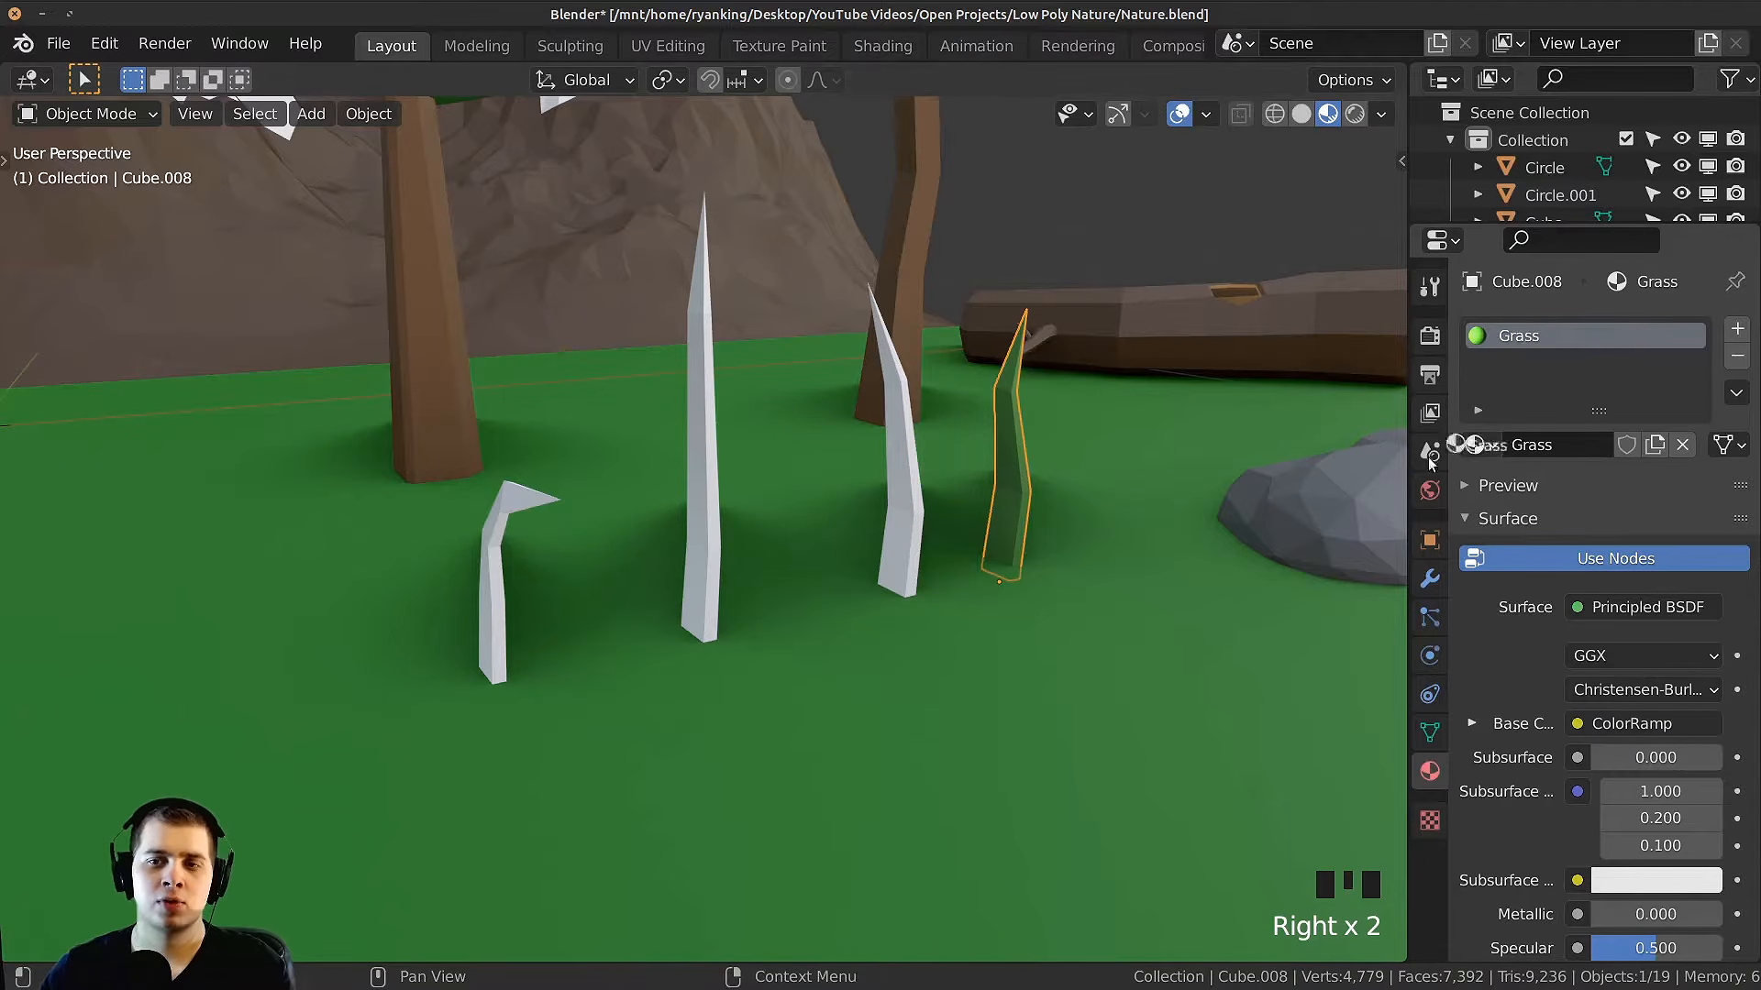
Step: Apply the same Grass material to the other three grass blades
{"action": "left_click_drag", "start_coordinate": [1432, 463], "coordinate": [920, 485]}
{"action": "left_click_drag", "start_coordinate": [1473, 448], "coordinate": [772, 504]}
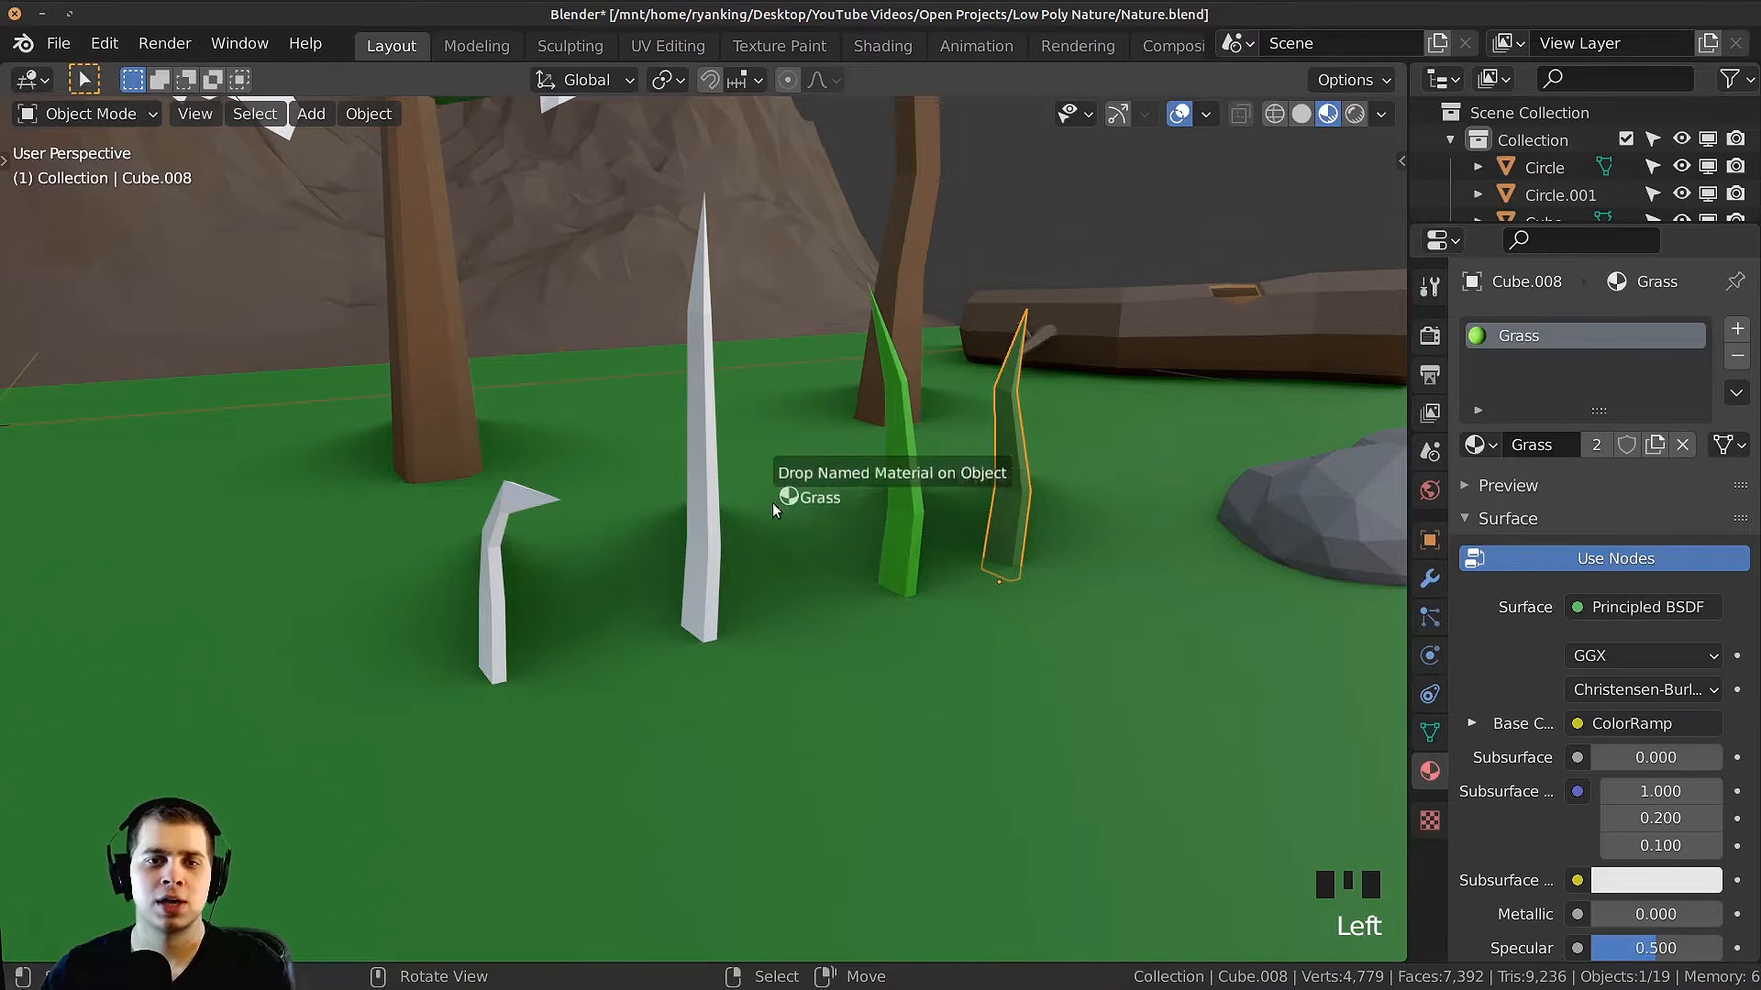
{"action": "left_click_drag", "start_coordinate": [1473, 448], "coordinate": [730, 557]}
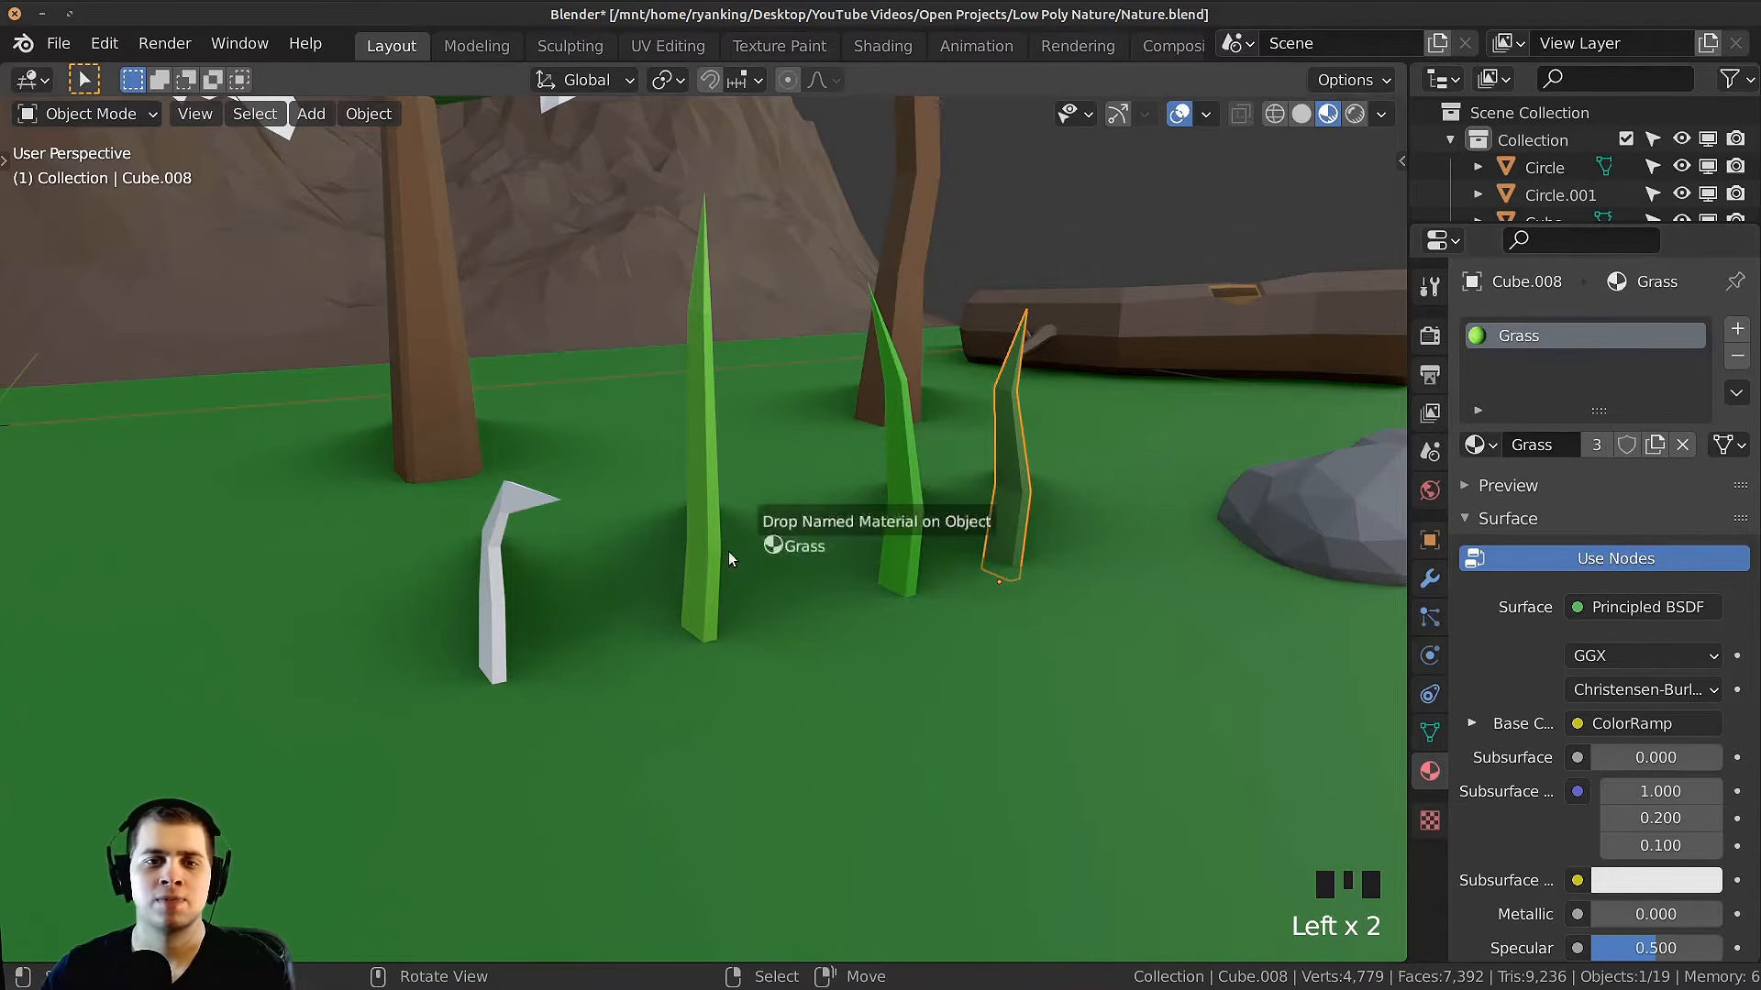
{"action": "left_click_drag", "start_coordinate": [504, 587], "coordinate": [504, 587]}
Step: Lower the Grass material's roughness to 0.402 and switch the viewport to rendered shading
{"action": "scroll", "coordinate": [1626, 832], "scroll_direction": "down", "scroll_amount": 5}
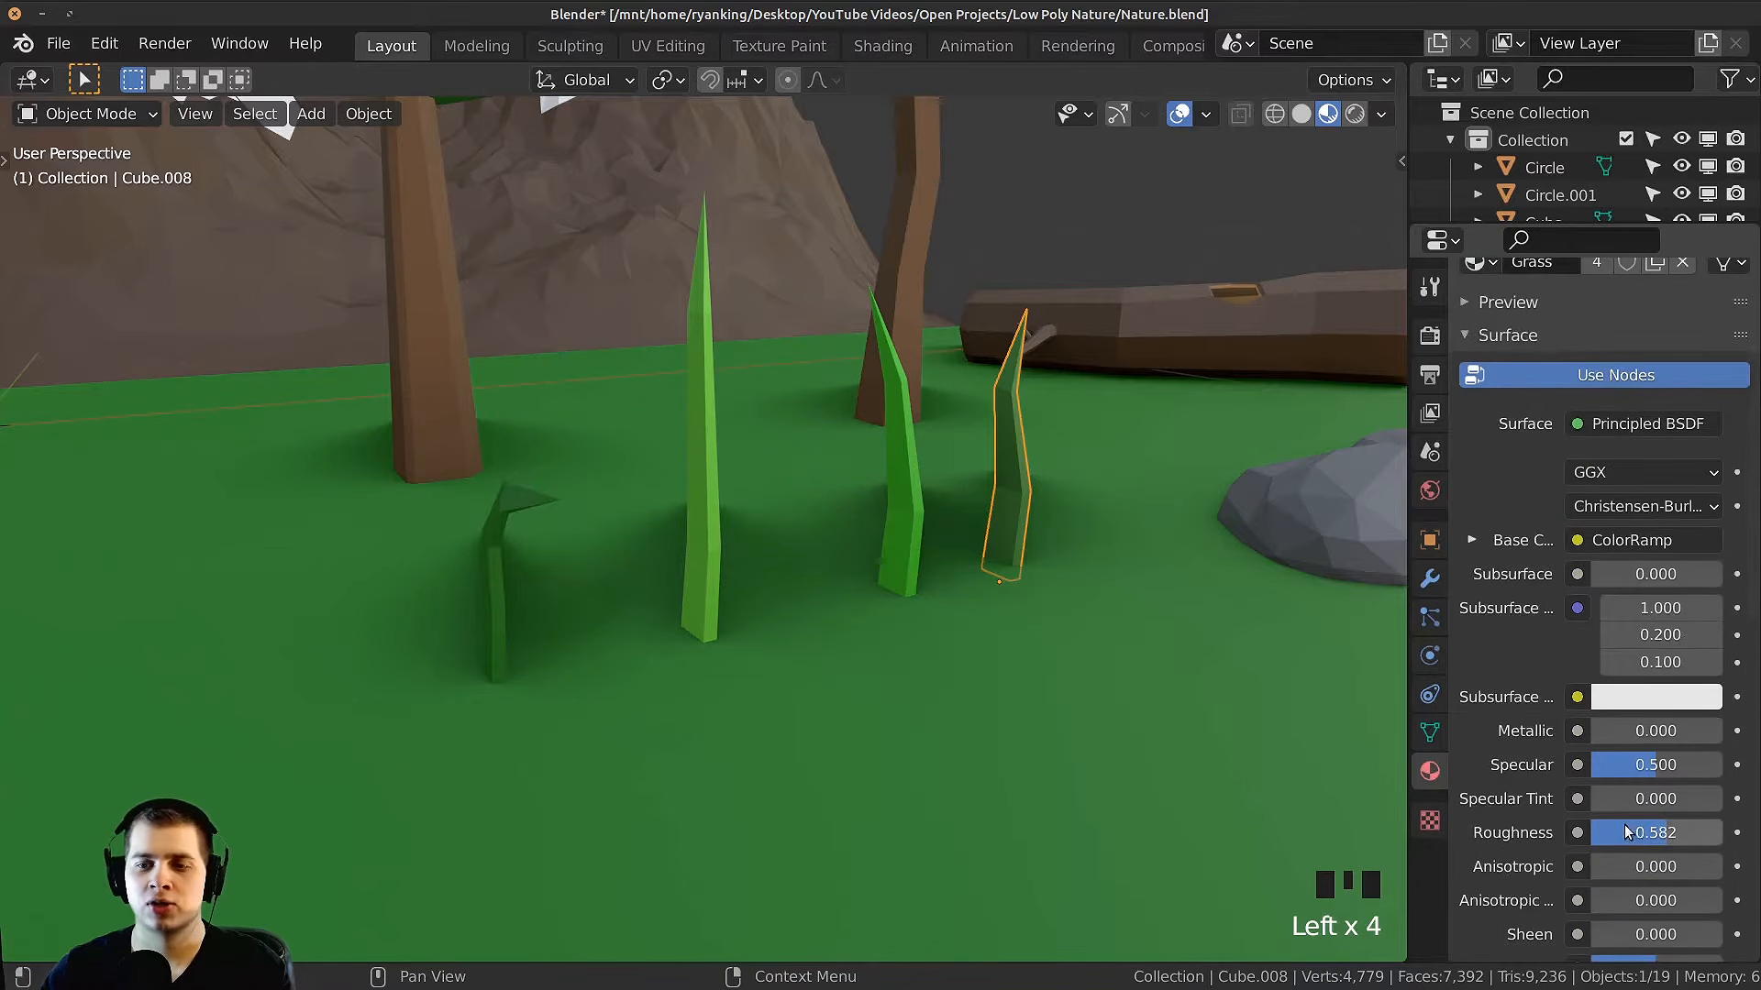
{"action": "left_click_drag", "start_coordinate": [1513, 849], "coordinate": [1501, 850]}
{"action": "key", "text": "z"}
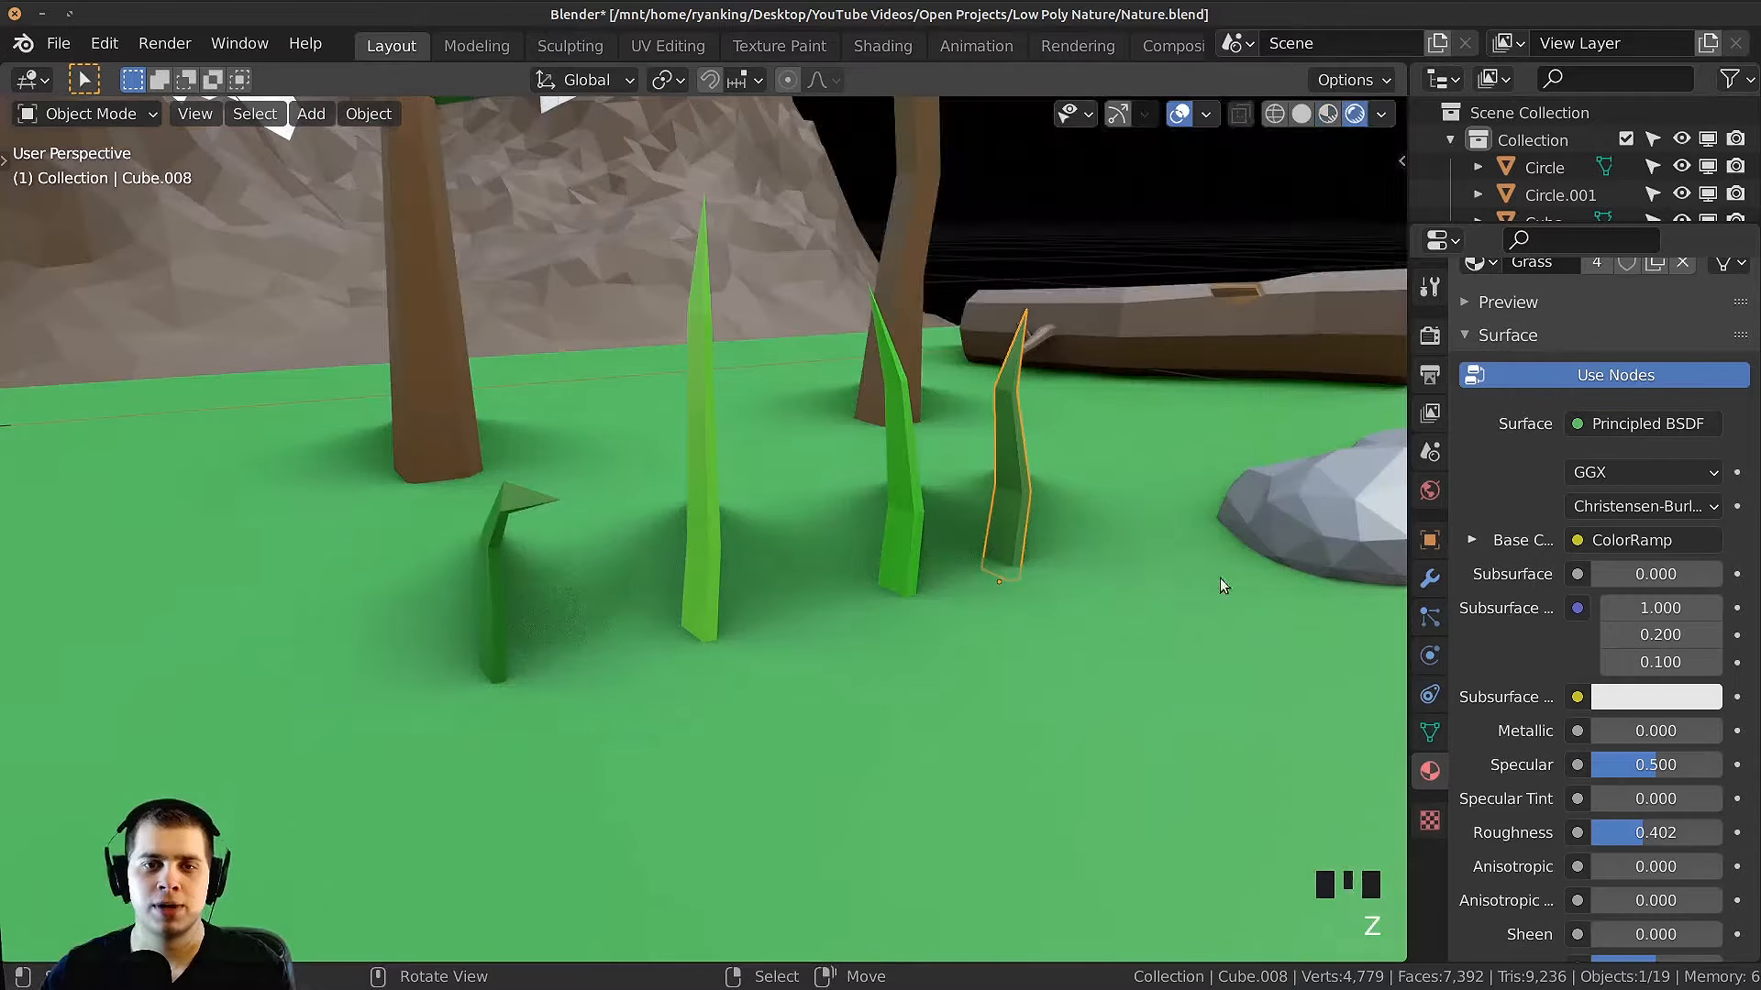
Step: Tilt the tall grass blade and move it against the medium-height blade to start a grass clump
{"action": "middle_click_drag", "start_coordinate": [1220, 578], "coordinate": [1100, 587]}
{"action": "middle_click_drag", "start_coordinate": [918, 596], "coordinate": [773, 604]}
{"action": "middle_click_drag", "start_coordinate": [747, 413], "coordinate": [828, 521]}
{"action": "scroll", "coordinate": [679, 389], "scroll_direction": "up", "scroll_amount": 2}
{"action": "scroll", "coordinate": [735, 405], "scroll_direction": "down", "scroll_amount": 3}
{"action": "right_click", "coordinate": [828, 521]}
{"action": "key", "text": "r"}
{"action": "left_click", "coordinate": [961, 420]}
{"action": "middle_click_drag", "start_coordinate": [954, 420], "coordinate": [873, 348], "text": "shift"}
{"action": "key", "text": "r"}
{"action": "key", "text": "r"}
{"action": "left_click", "coordinate": [943, 393]}
{"action": "key", "text": "r"}
{"action": "left_click", "coordinate": [877, 355]}
{"action": "key", "text": "g"}
{"action": "left_click", "coordinate": [894, 360]}
Step: Select the short bent blade and move it to the base of the two clustered blades
{"action": "right_click", "coordinate": [502, 515]}
{"action": "key", "text": "g"}
{"action": "left_click", "coordinate": [787, 552]}
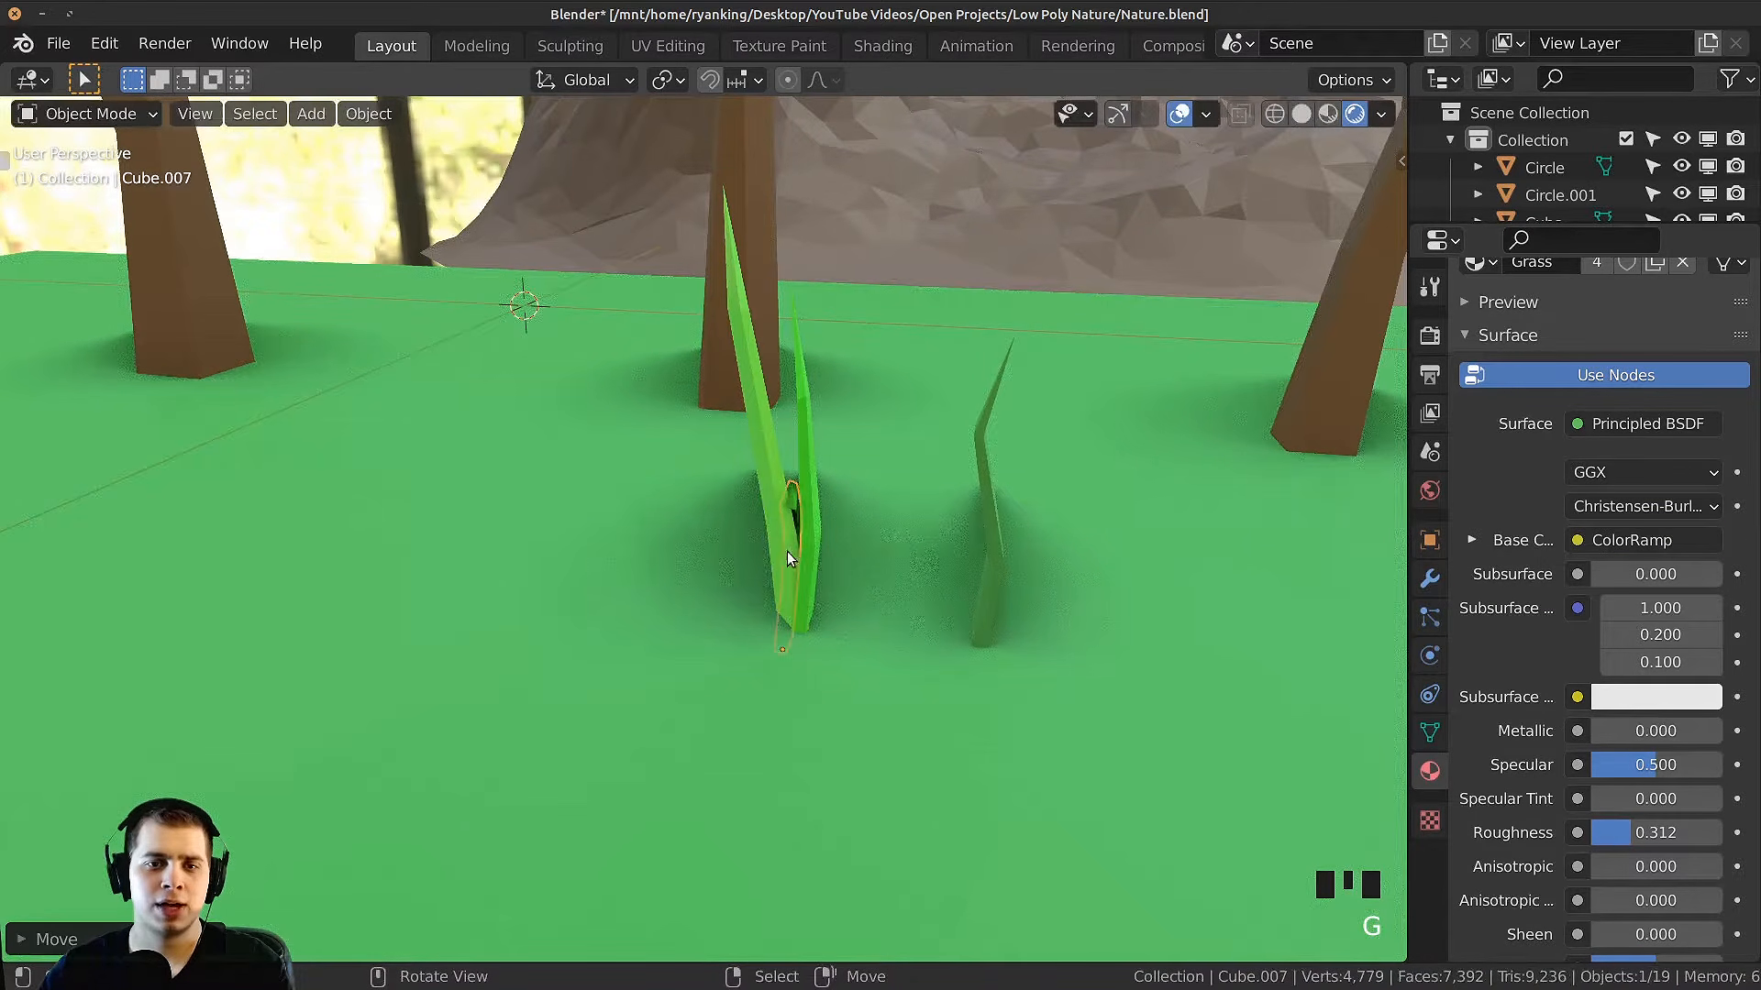
Step: Move the crooked blade to the clump's base and rotate it so it leans outward
{"action": "right_click", "coordinate": [988, 530]}
{"action": "key", "text": "g"}
{"action": "left_click", "coordinate": [1098, 525]}
{"action": "middle_click_drag", "start_coordinate": [989, 530], "coordinate": [904, 573]}
{"action": "key", "text": "g"}
{"action": "left_click", "coordinate": [844, 634]}
{"action": "key", "text": "r"}
{"action": "left_click", "coordinate": [931, 505]}
{"action": "key", "text": "g"}
{"action": "left_click", "coordinate": [921, 499]}
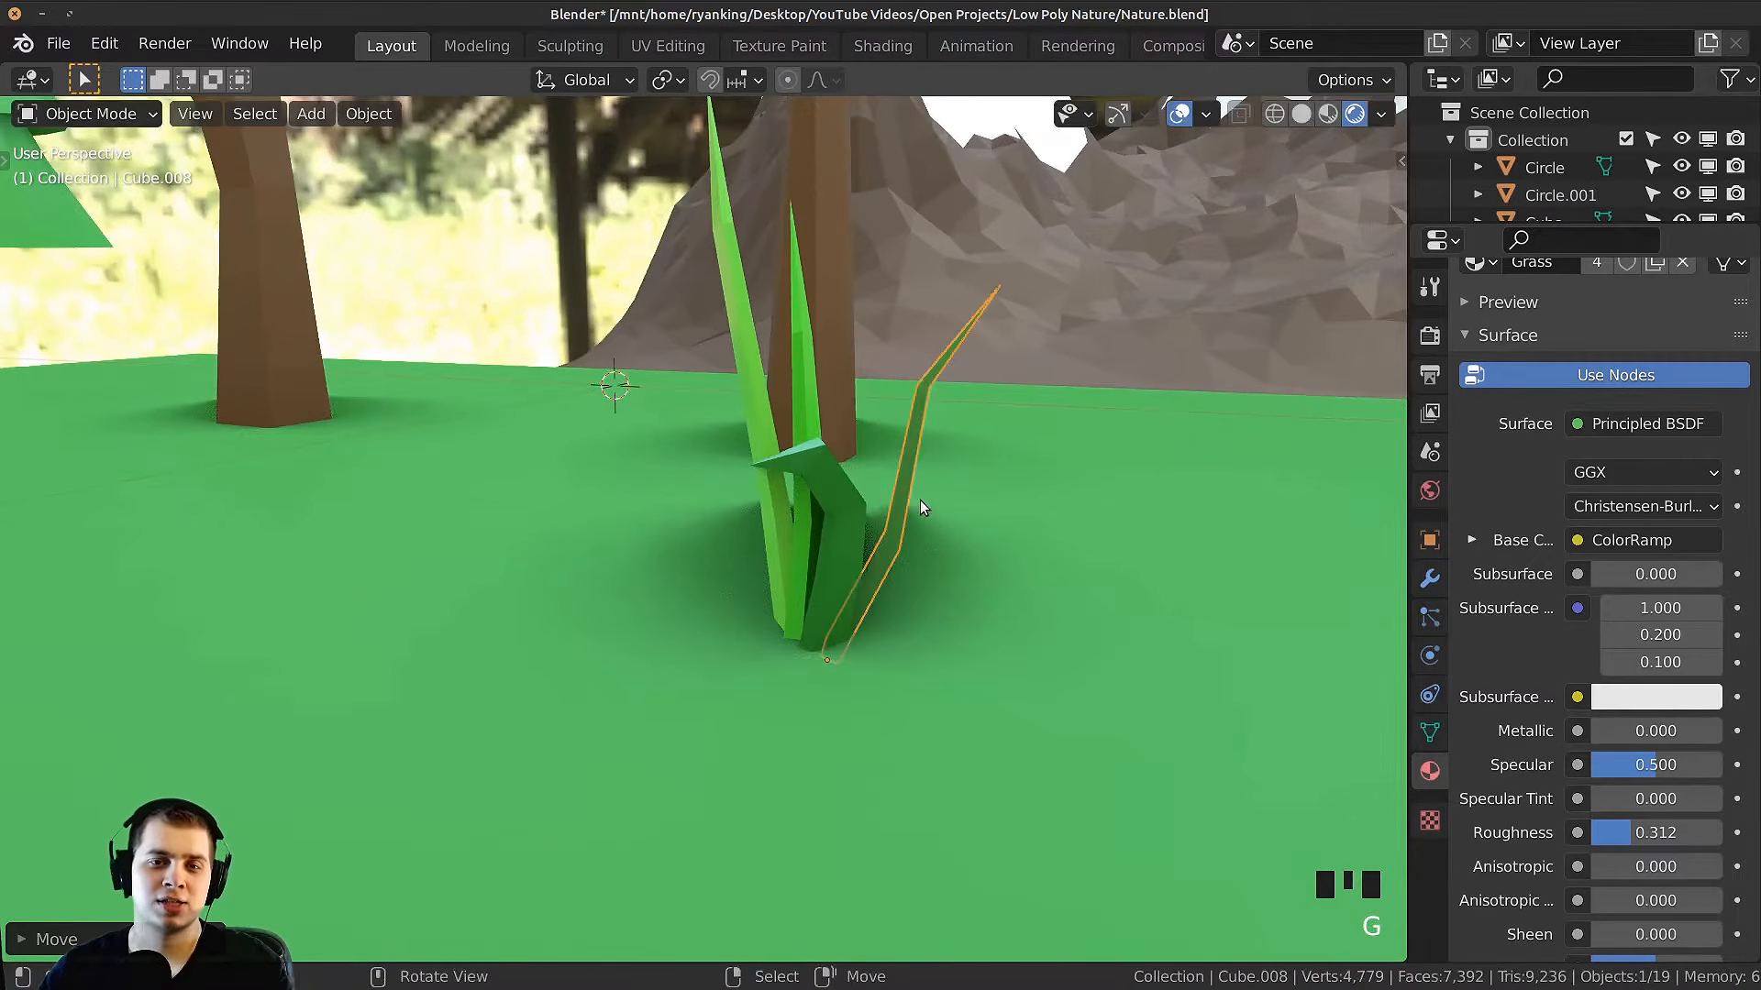
Step: Duplicate a clump blade, rotate the copy freely, and position it on an open side of the clump
{"action": "right_click", "coordinate": [856, 618]}
{"action": "middle_click_drag", "start_coordinate": [921, 499], "coordinate": [871, 678]}
{"action": "key", "text": "shift+d"}
{"action": "key", "text": "r"}
{"action": "key", "text": "r"}
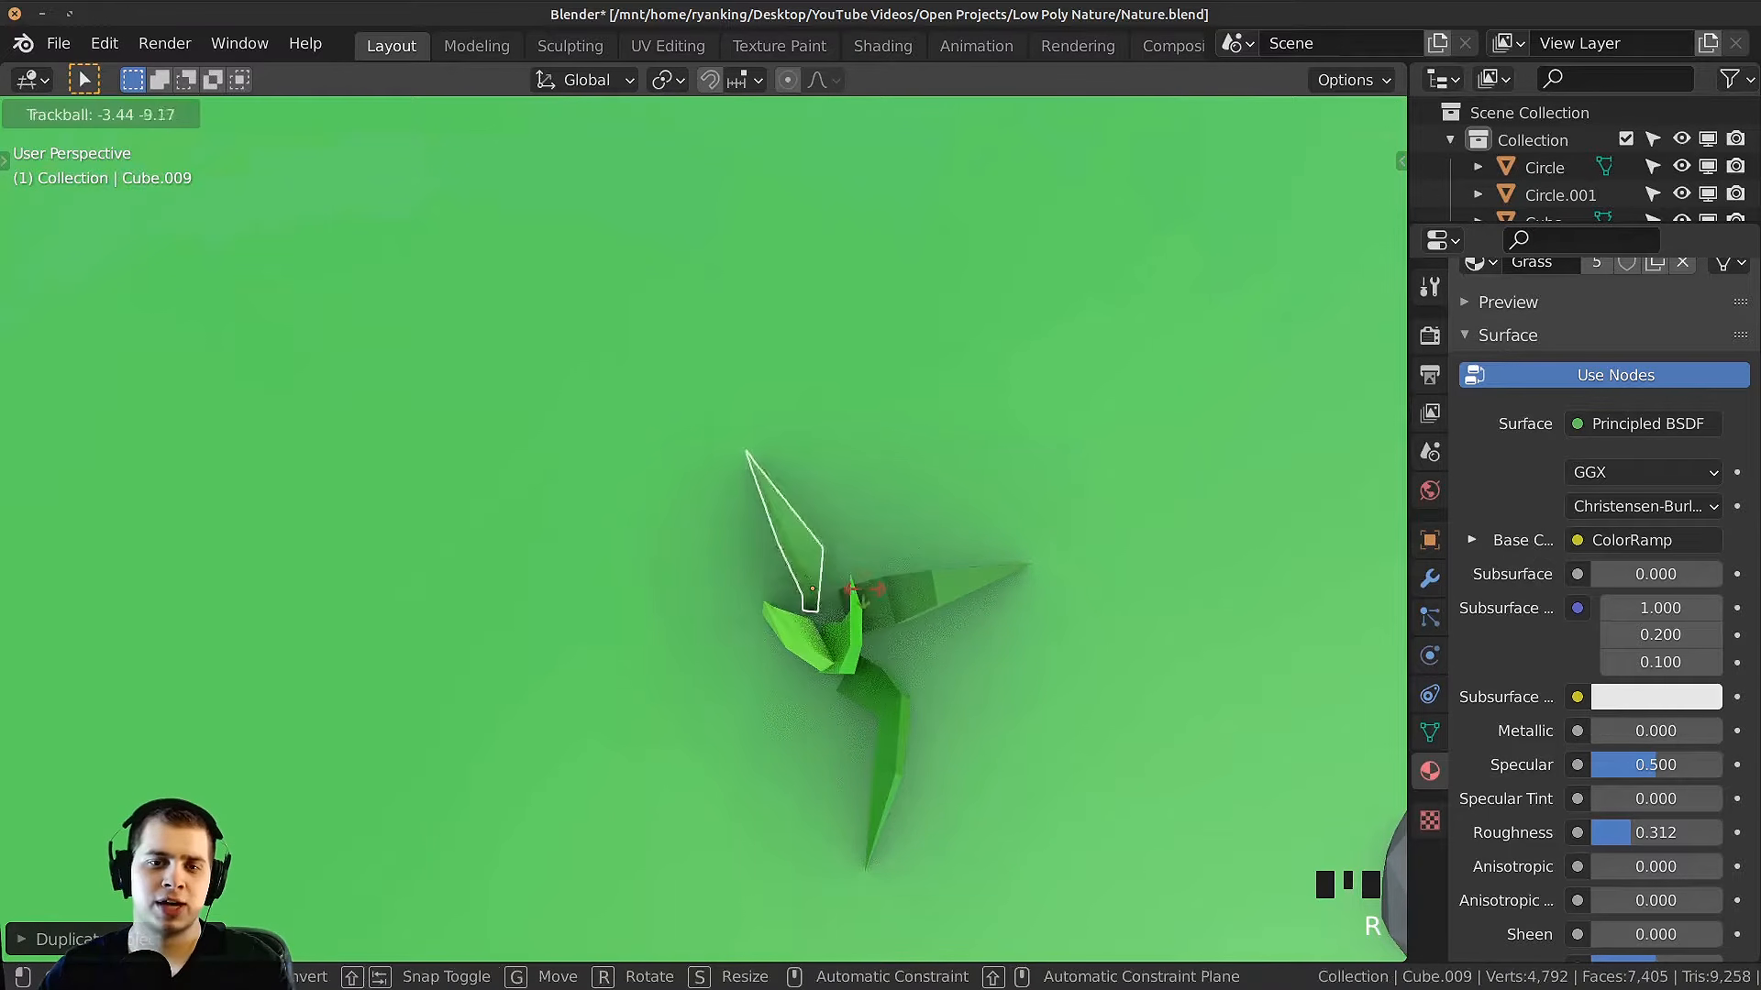
{"action": "left_click", "coordinate": [887, 571]}
{"action": "key", "text": "r"}
{"action": "left_click", "coordinate": [823, 535]}
{"action": "key", "text": "g"}
{"action": "left_click", "coordinate": [838, 533]}
Step: Refine the rotation and position of the added blades so the grass clump fills out on all sides
{"action": "middle_click_drag", "start_coordinate": [889, 461], "coordinate": [714, 525]}
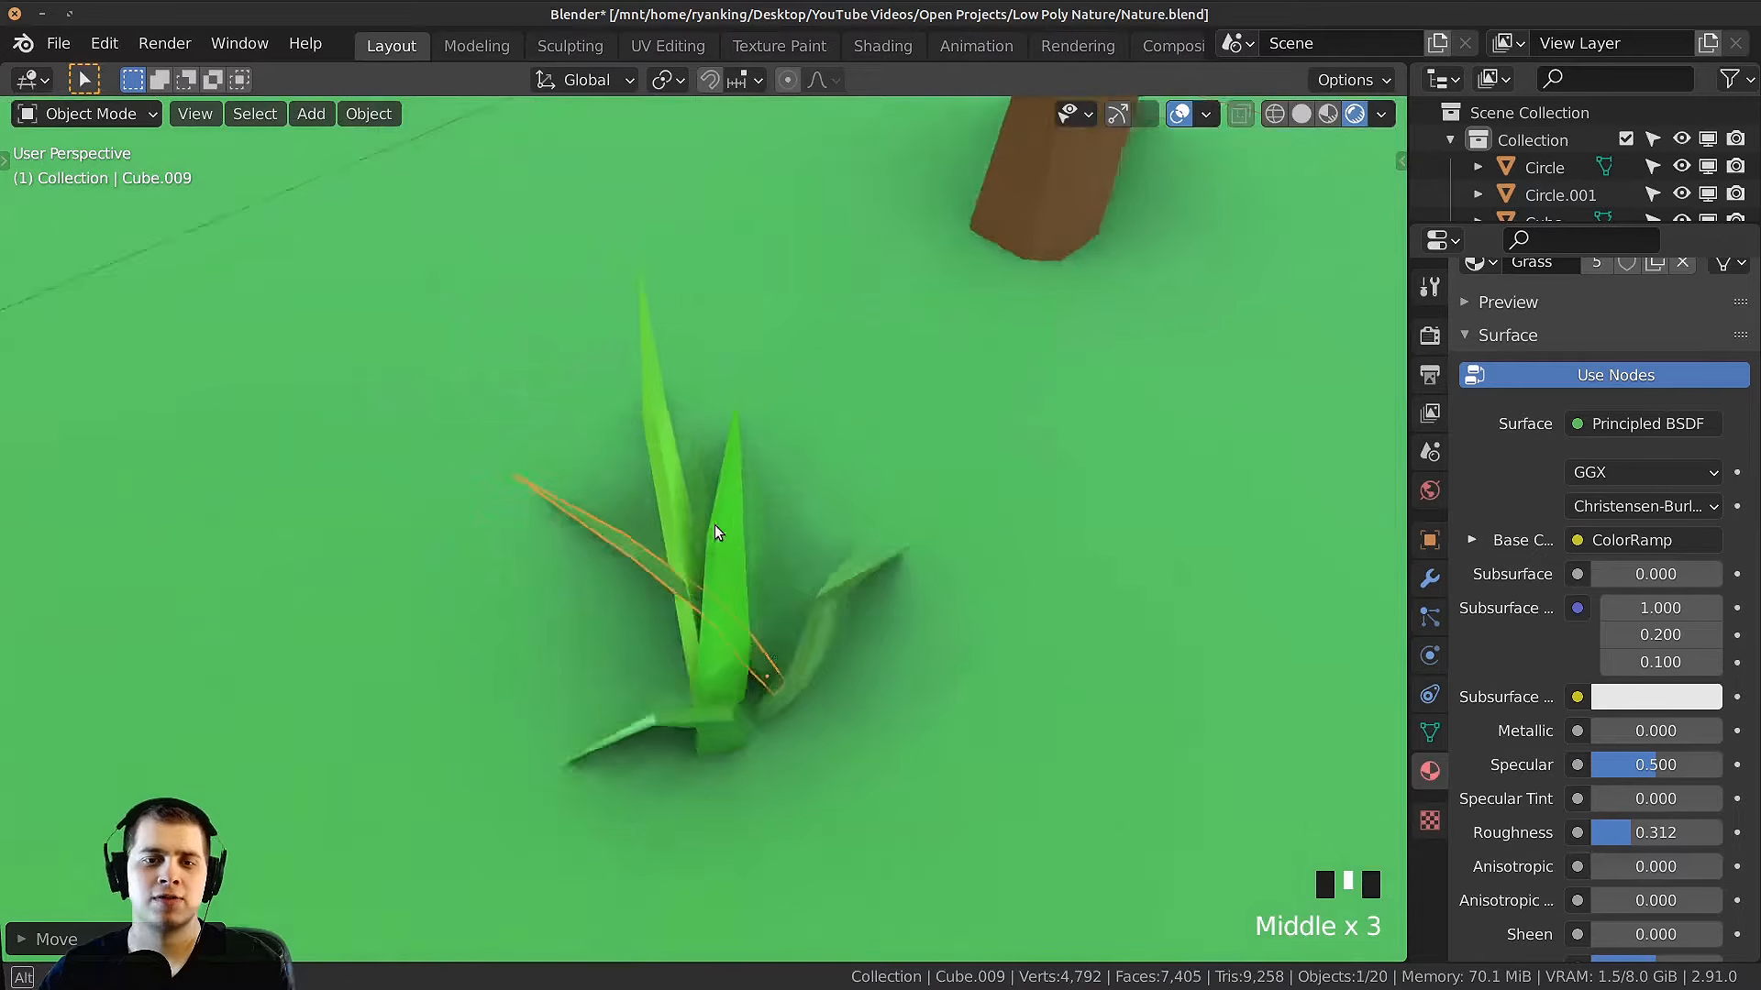
{"action": "key", "text": "r"}
{"action": "middle_click_drag", "start_coordinate": [949, 723], "coordinate": [660, 538]}
{"action": "key", "text": "g"}
{"action": "left_click", "coordinate": [862, 695]}
{"action": "key", "text": "r"}
{"action": "left_click", "coordinate": [554, 524]}
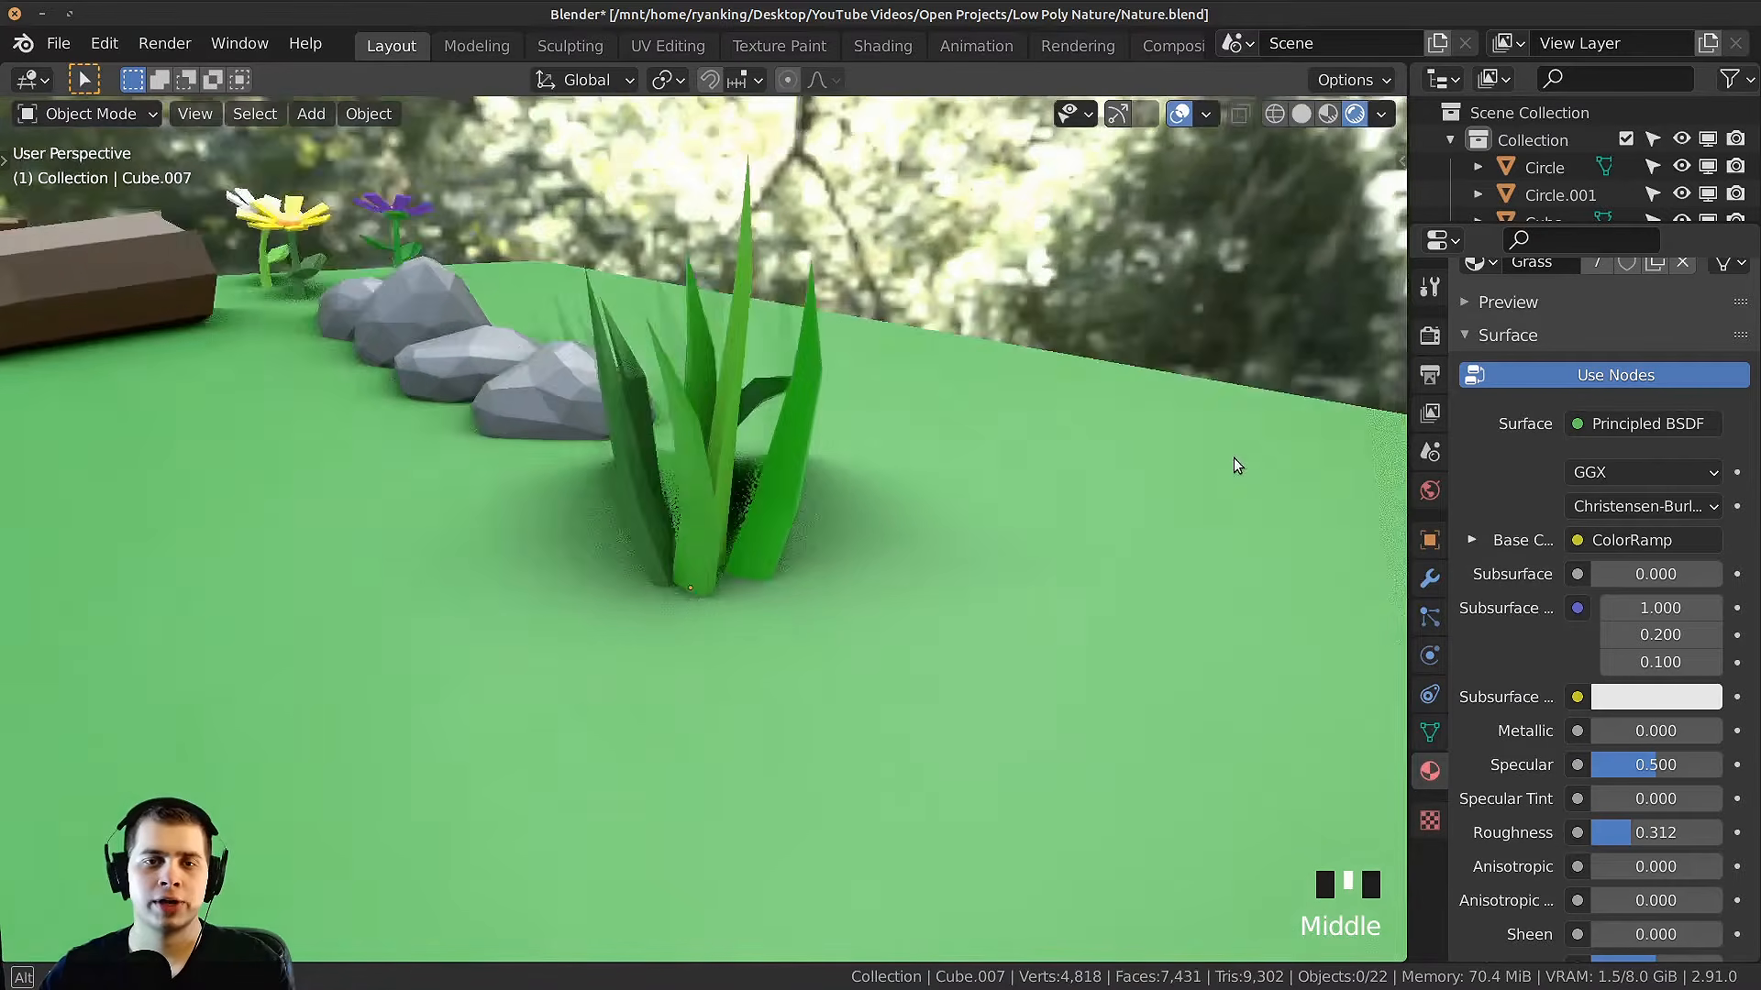
Step: Select every blade of the grass clump, join them into one object, and move the clump on the ground
{"action": "middle_click_drag", "start_coordinate": [1234, 458], "coordinate": [844, 537]}
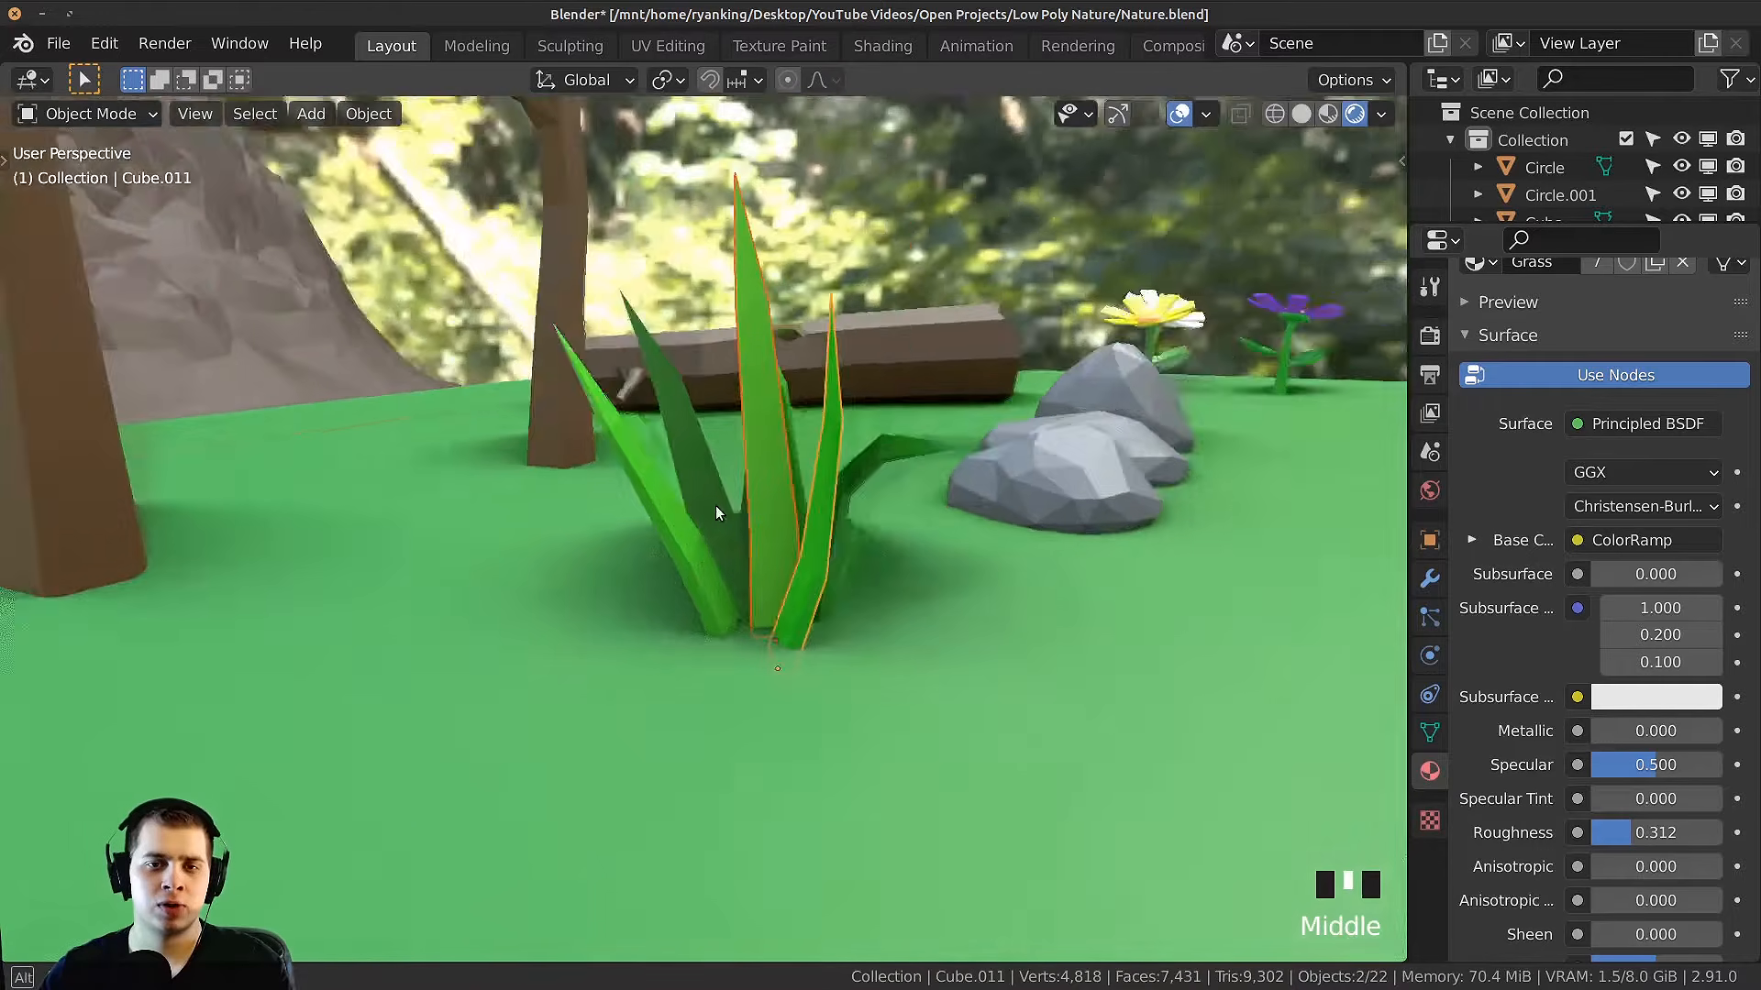
{"action": "middle_click_drag", "start_coordinate": [715, 504], "coordinate": [849, 515]}
{"action": "scroll", "coordinate": [849, 516], "scroll_direction": "down", "scroll_amount": 1, "text": "shift"}
{"action": "middle_click_drag", "start_coordinate": [827, 447], "coordinate": [668, 458]}
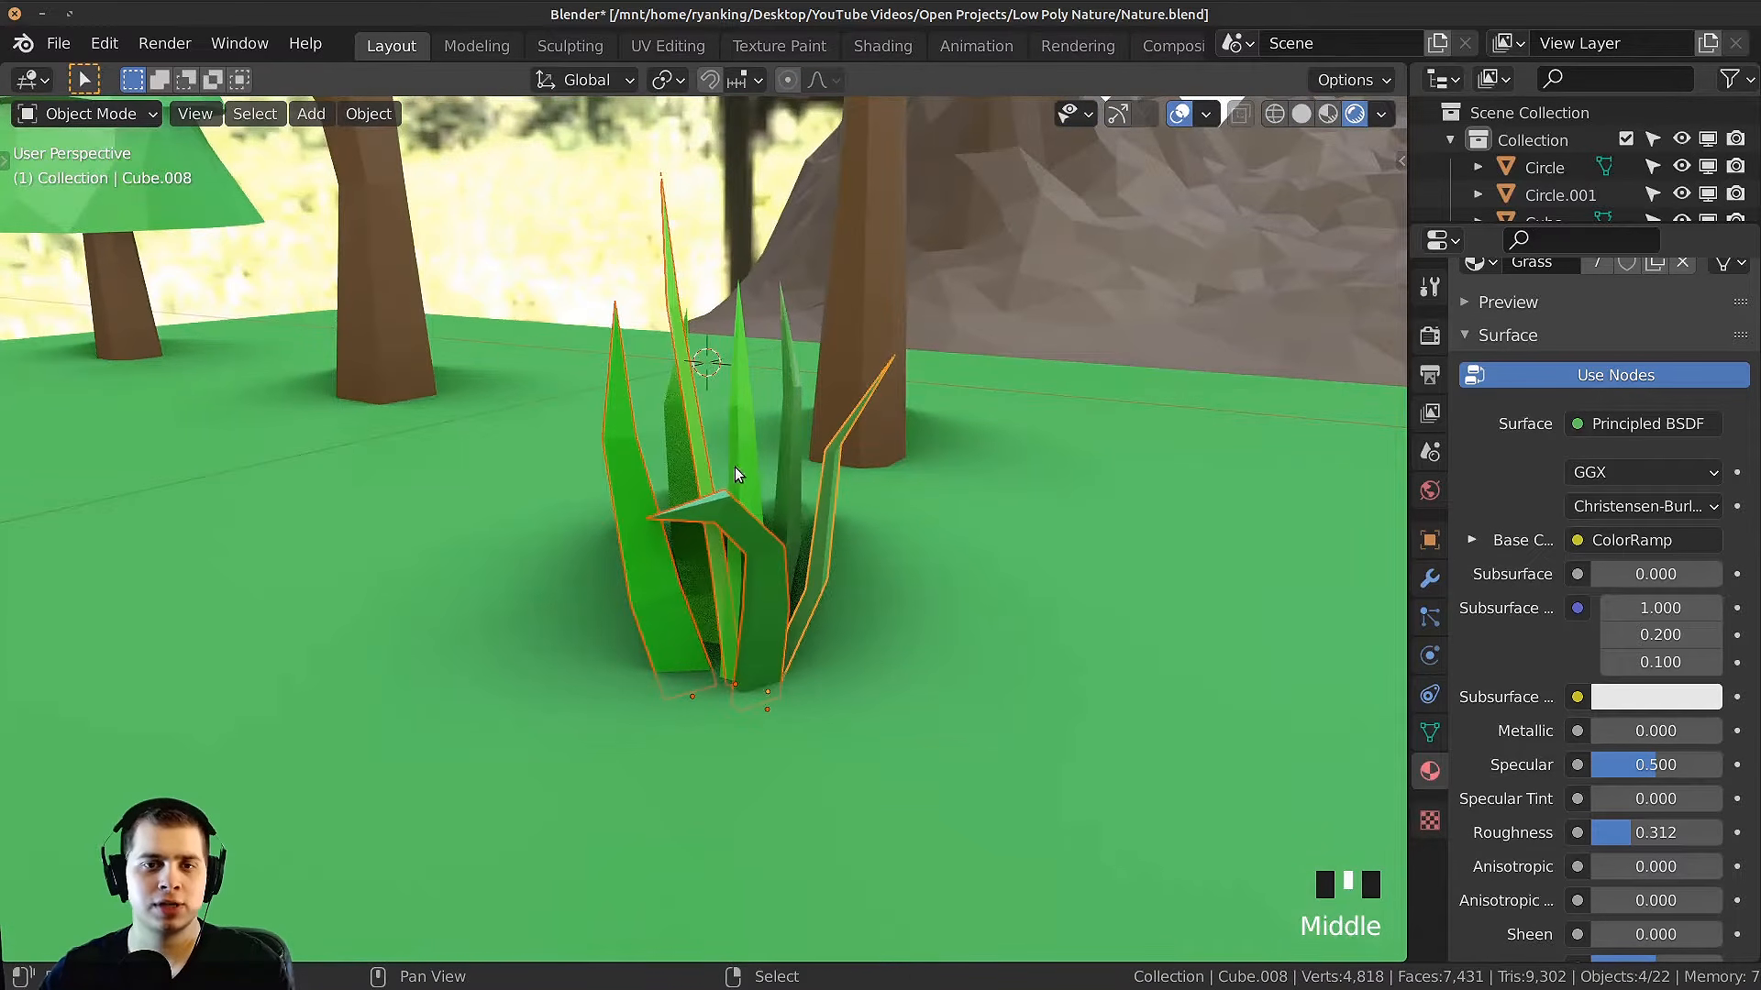
{"action": "middle_click_drag", "start_coordinate": [735, 466], "coordinate": [740, 512]}
{"action": "right_click", "coordinate": [784, 453], "text": "shift"}
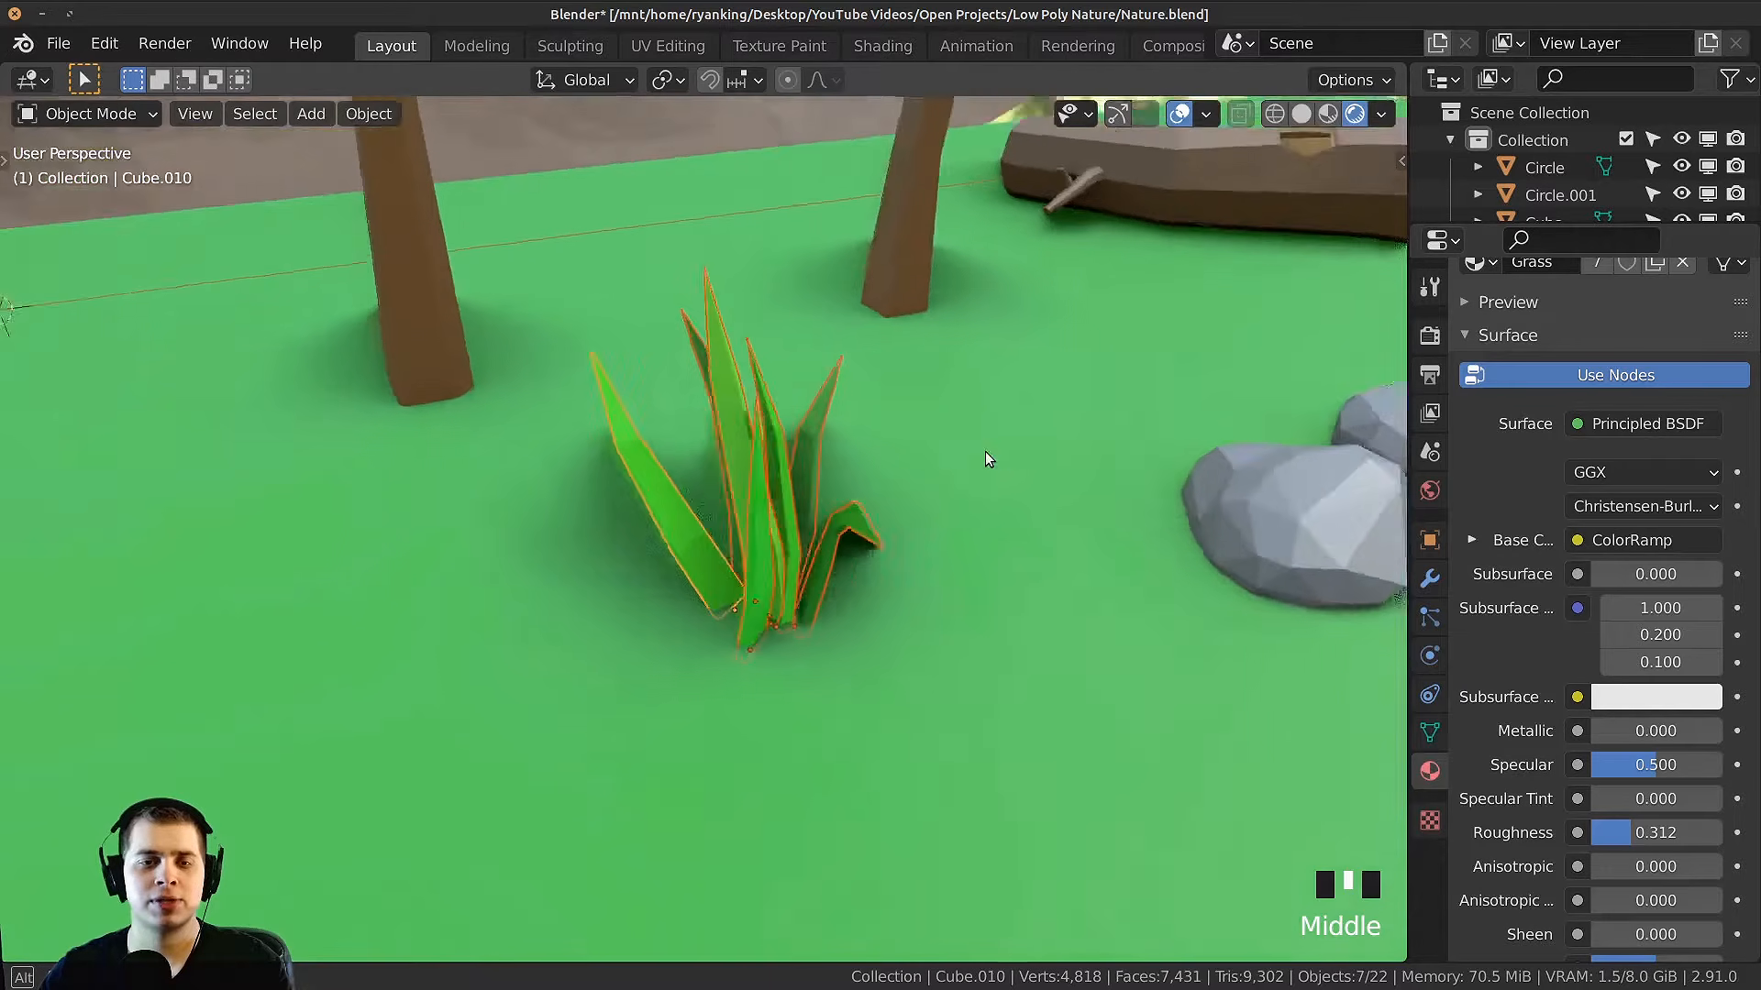
{"action": "middle_click_drag", "start_coordinate": [985, 454], "coordinate": [942, 527]}
{"action": "key", "text": "alt+a"}
{"action": "left_click", "coordinate": [837, 504]}
{"action": "scroll", "coordinate": [944, 527], "scroll_direction": "up", "scroll_amount": 3}
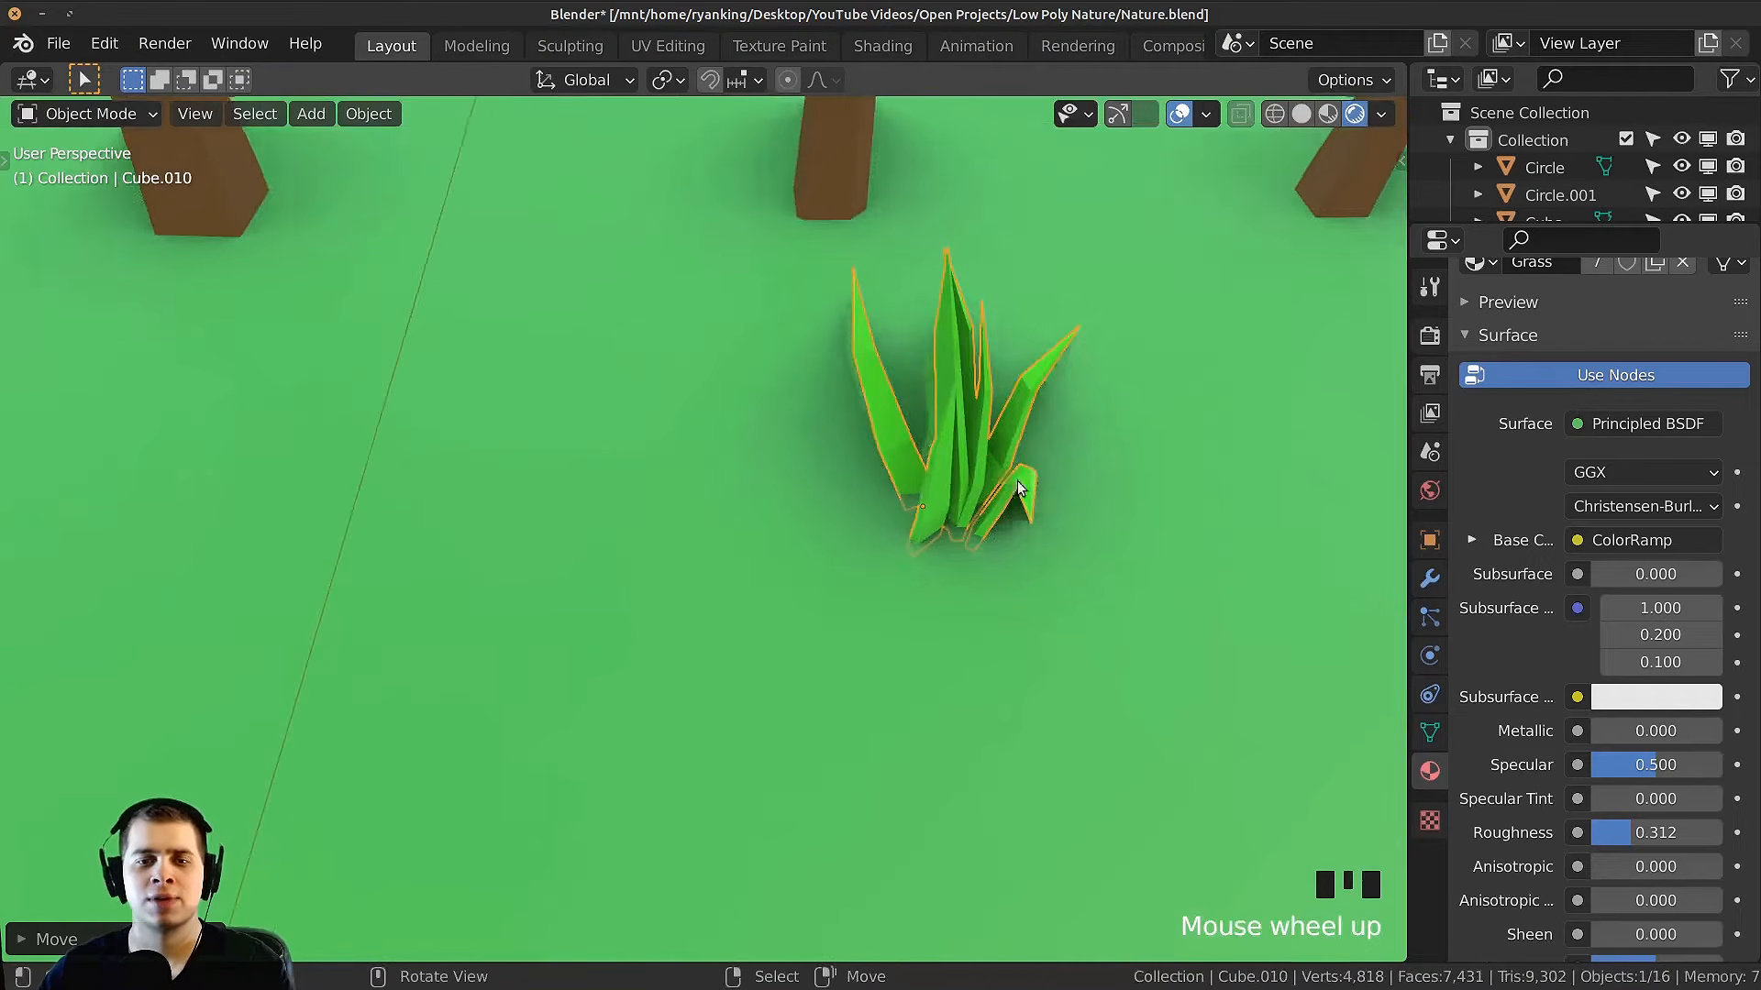
Step: Reposition the joined grass clump on the open ground between the trees and the rocks
{"action": "scroll", "coordinate": [1033, 429], "scroll_direction": "down", "scroll_amount": 3}
{"action": "middle_click_drag", "start_coordinate": [1022, 458], "coordinate": [938, 587]}
{"action": "key", "text": "g"}
{"action": "left_click", "coordinate": [838, 620]}
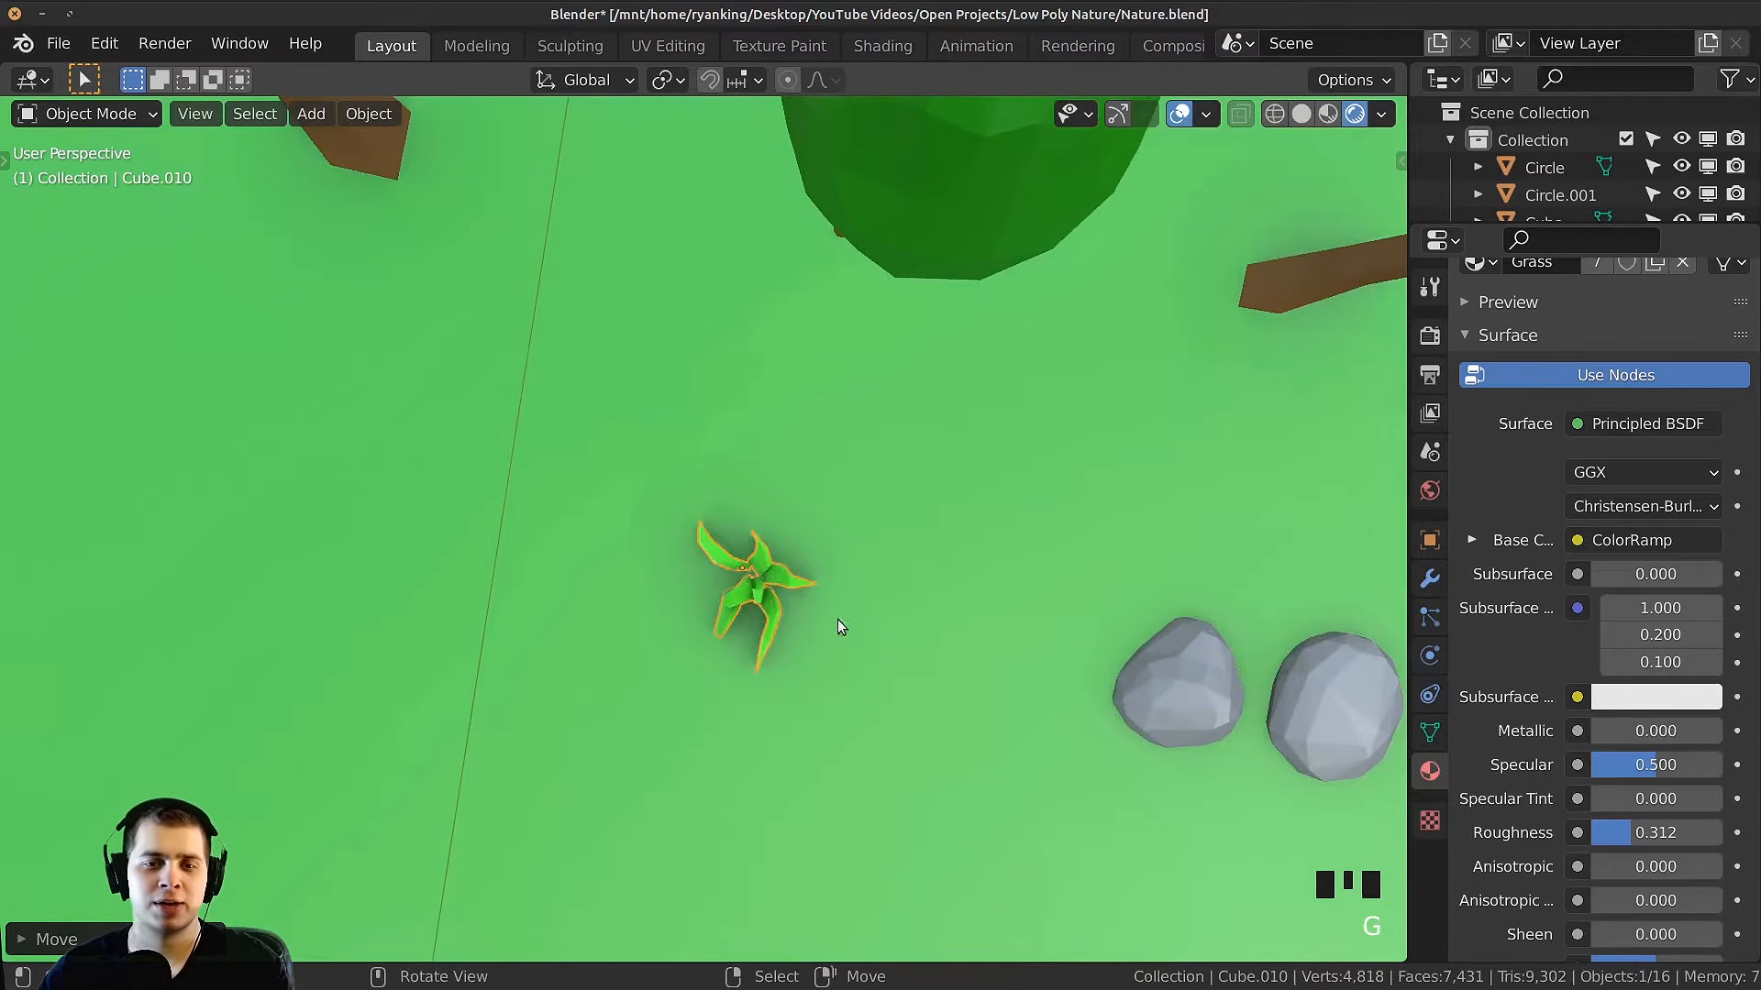
{"action": "key", "text": "g"}
{"action": "middle_click_drag", "start_coordinate": [839, 619], "coordinate": [857, 427]}
{"action": "middle_click_drag", "start_coordinate": [858, 427], "coordinate": [840, 362], "text": "shift"}
Step: Duplicate the grass clump and place the copy beside the original along the X axis
{"action": "key", "text": "shift+d"}
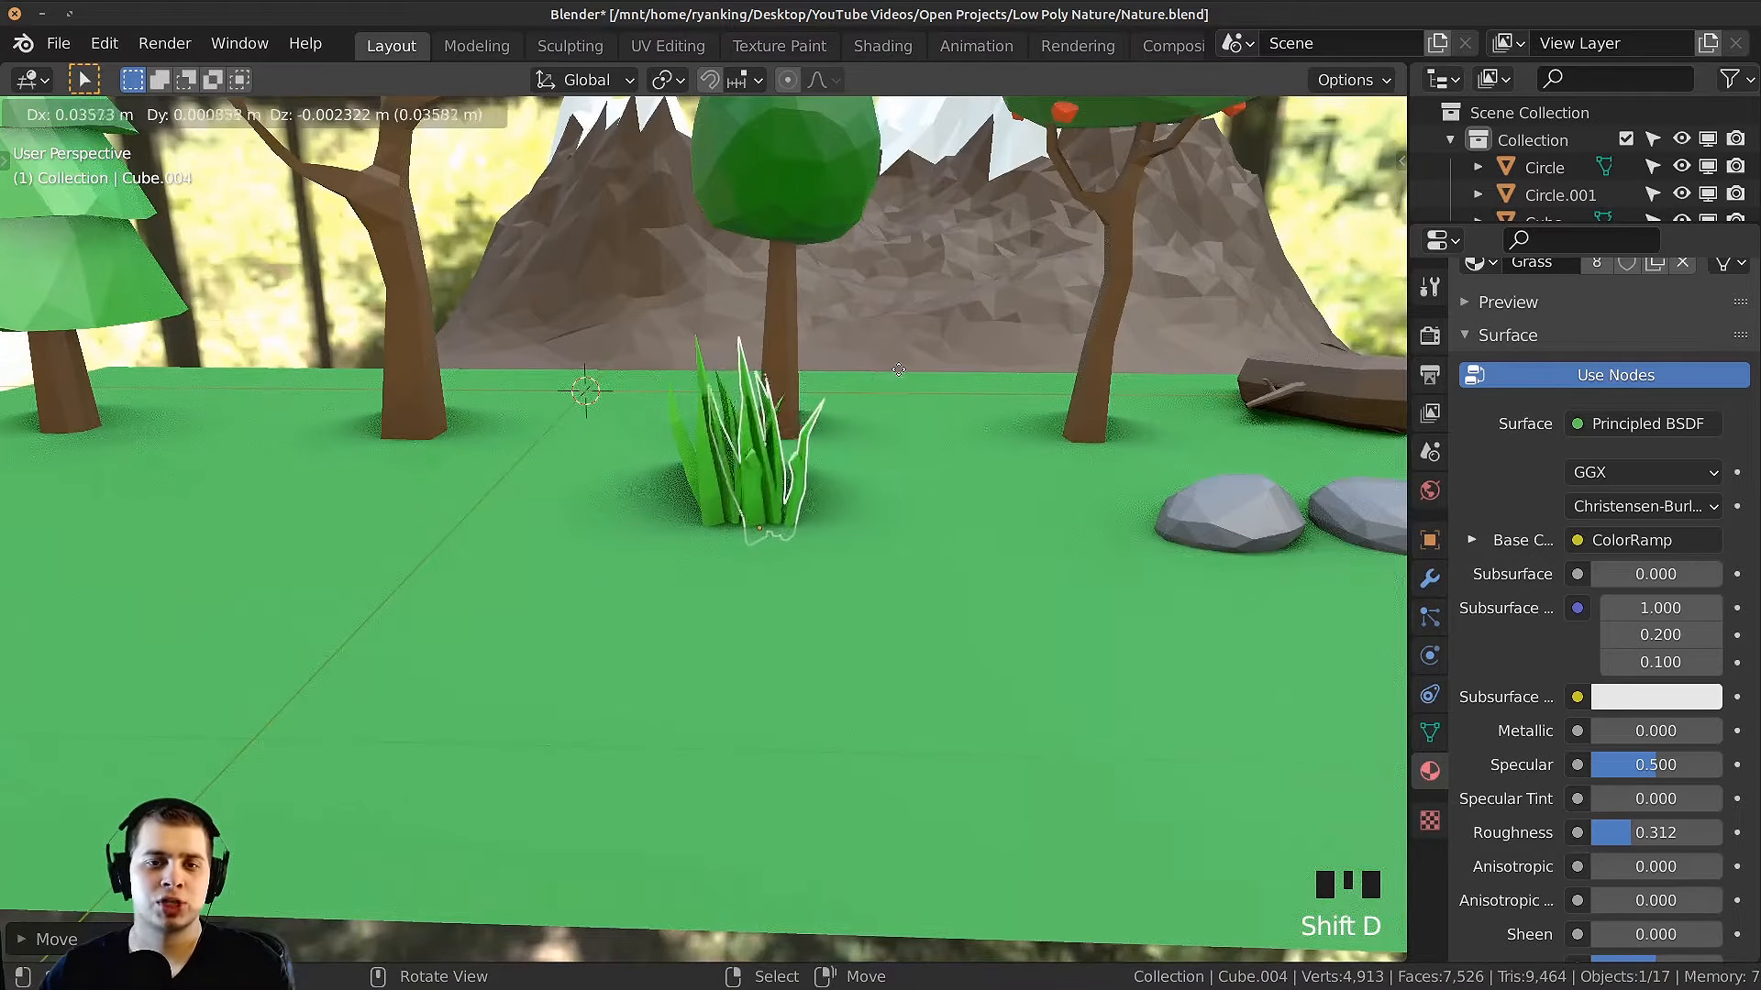
{"action": "key", "text": "x"}
{"action": "middle_click_drag", "start_coordinate": [998, 372], "coordinate": [879, 416]}
{"action": "key", "text": "g"}
{"action": "key", "text": "x"}
{"action": "left_click", "coordinate": [914, 444]}
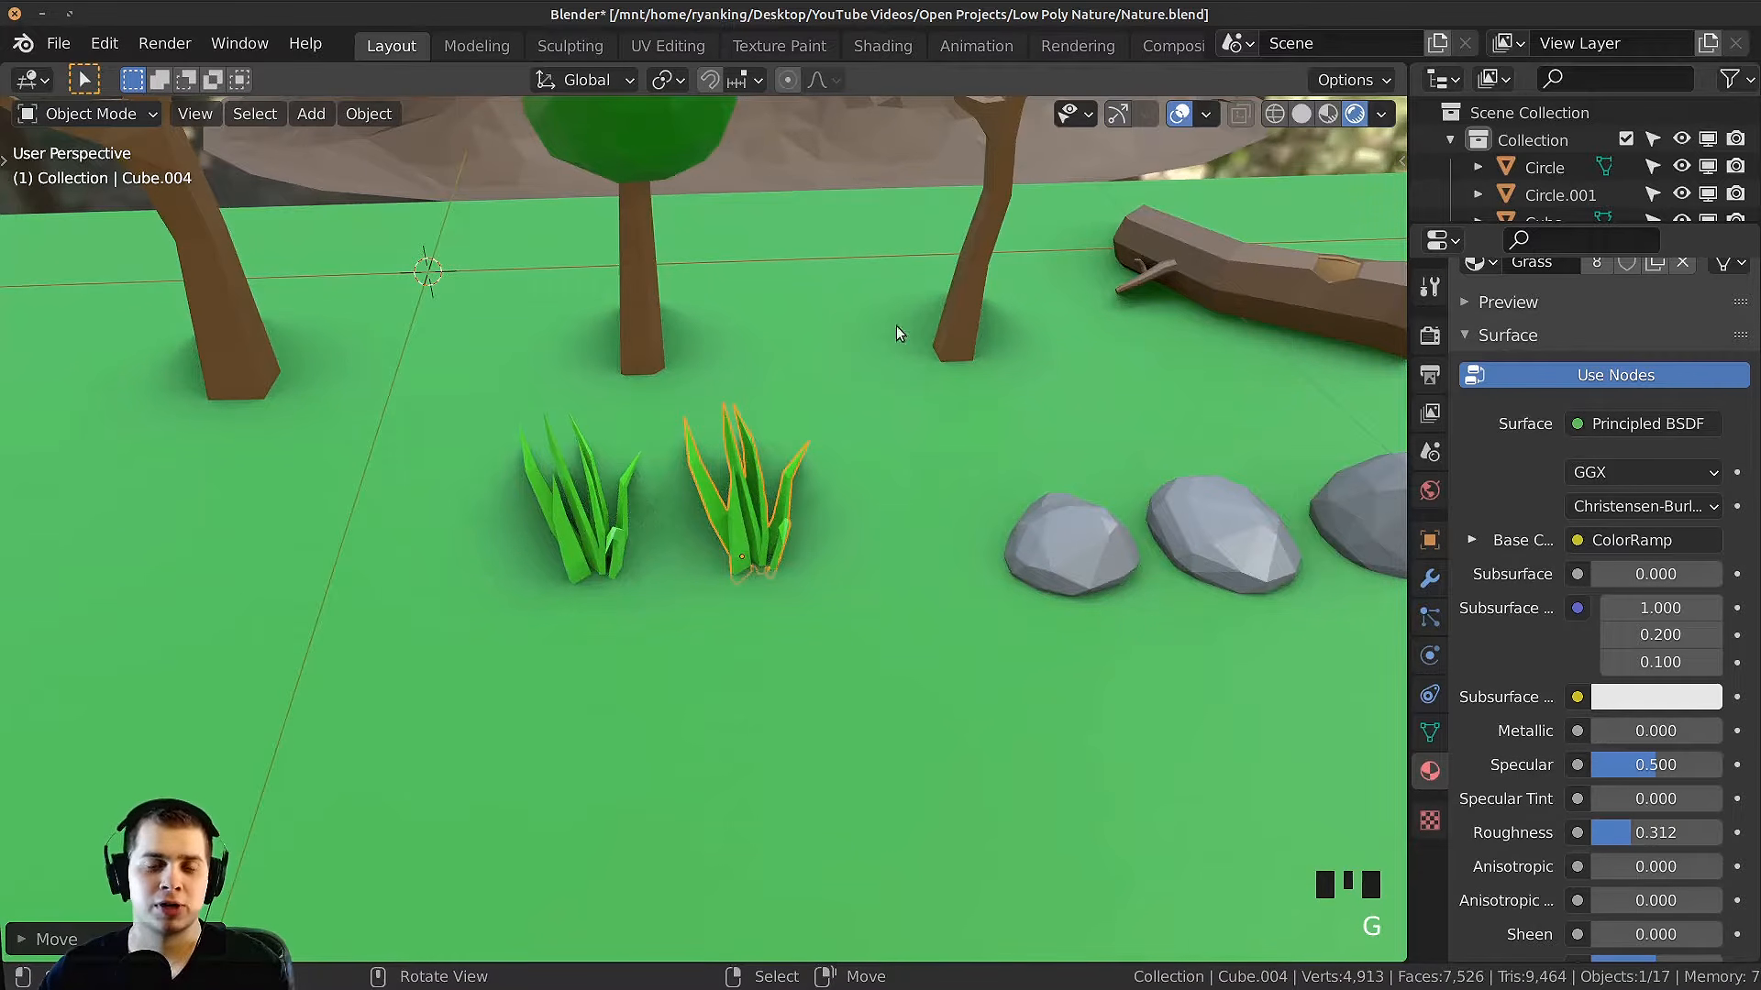
Step: Duplicate all blades within the copied grass clump's mesh, offset them sideways, and rotate the duplicates about the Z axis
{"action": "key", "text": "Tab"}
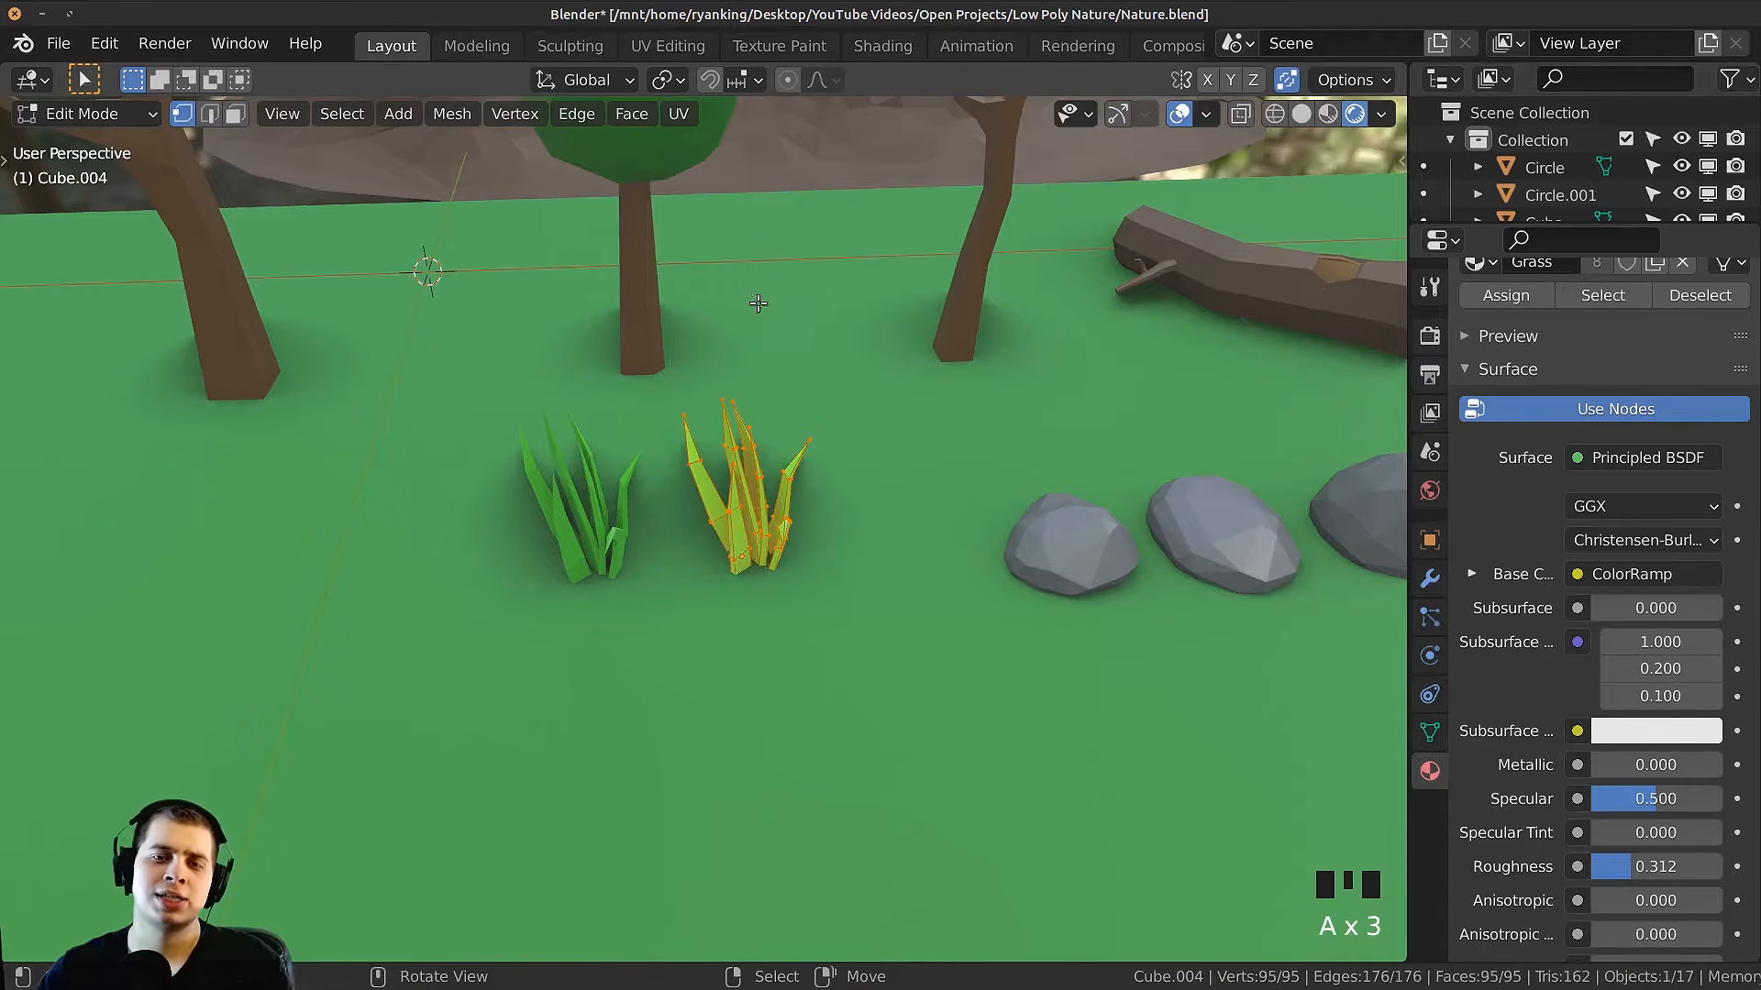
{"action": "middle_click_drag", "start_coordinate": [854, 541], "coordinate": [869, 480], "text": "shift"}
{"action": "scroll", "coordinate": [883, 456], "scroll_direction": "up", "scroll_amount": 3}
{"action": "key", "text": "shift+d"}
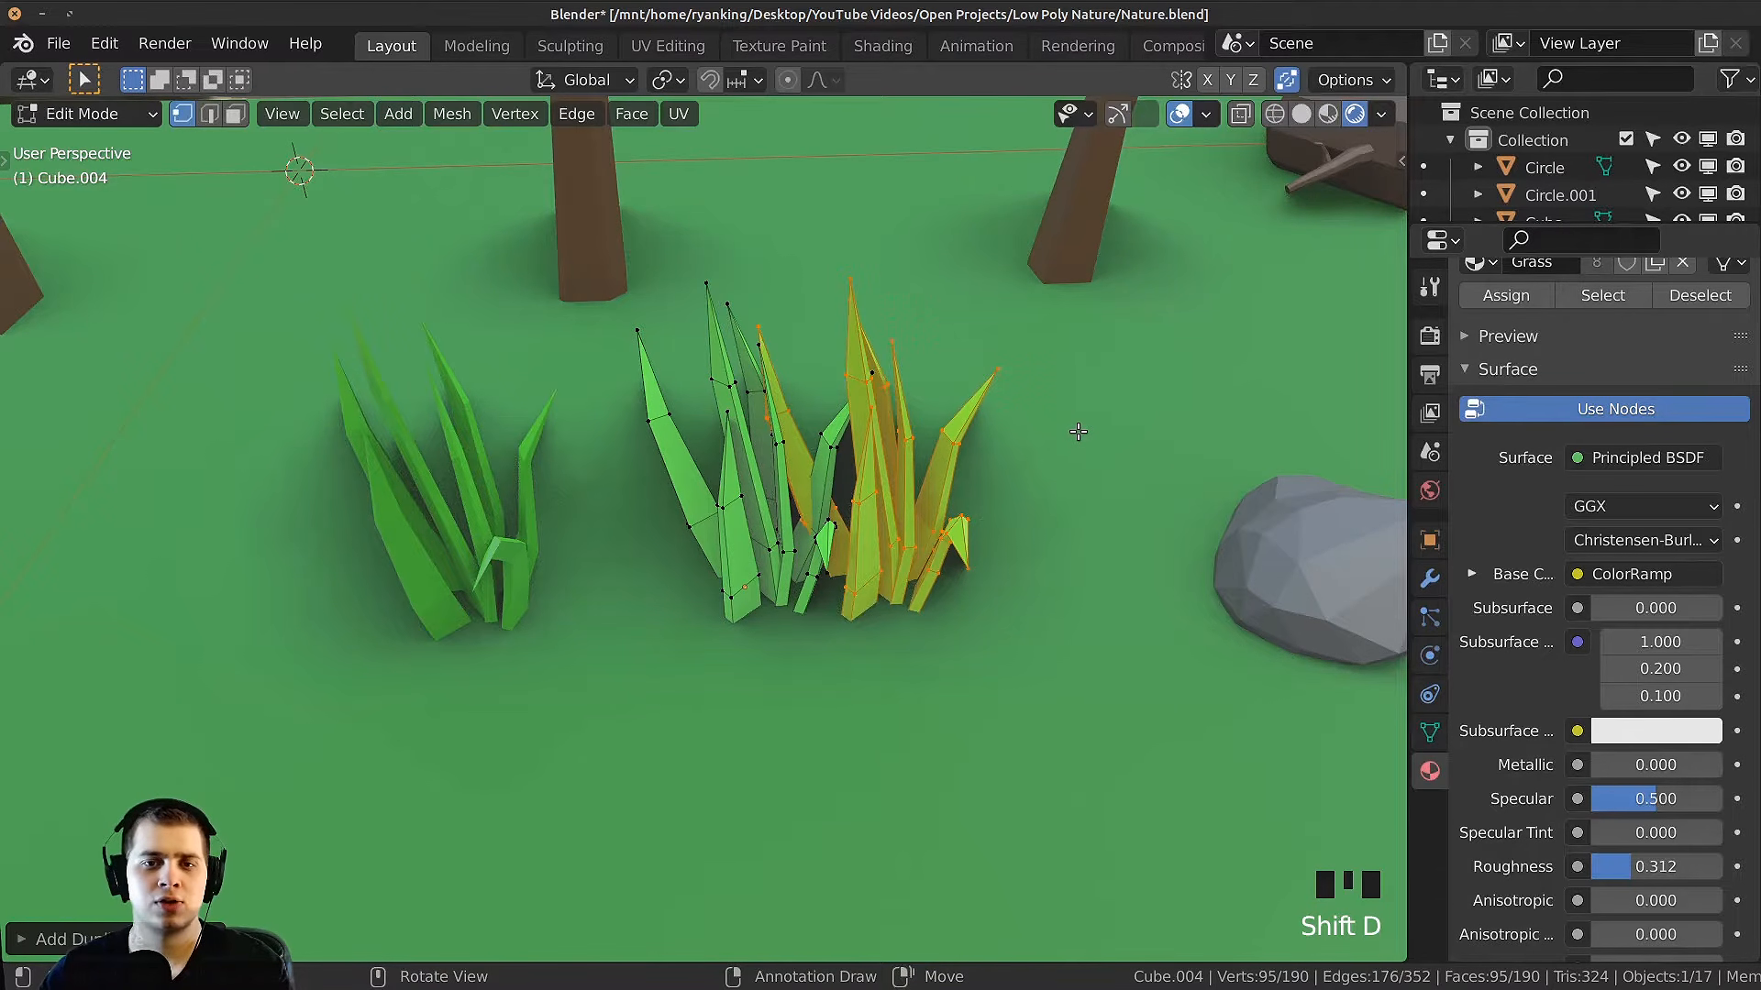
{"action": "scroll", "coordinate": [1082, 431], "scroll_direction": "up", "scroll_amount": 1}
{"action": "key", "text": "r"}
{"action": "key", "text": "z"}
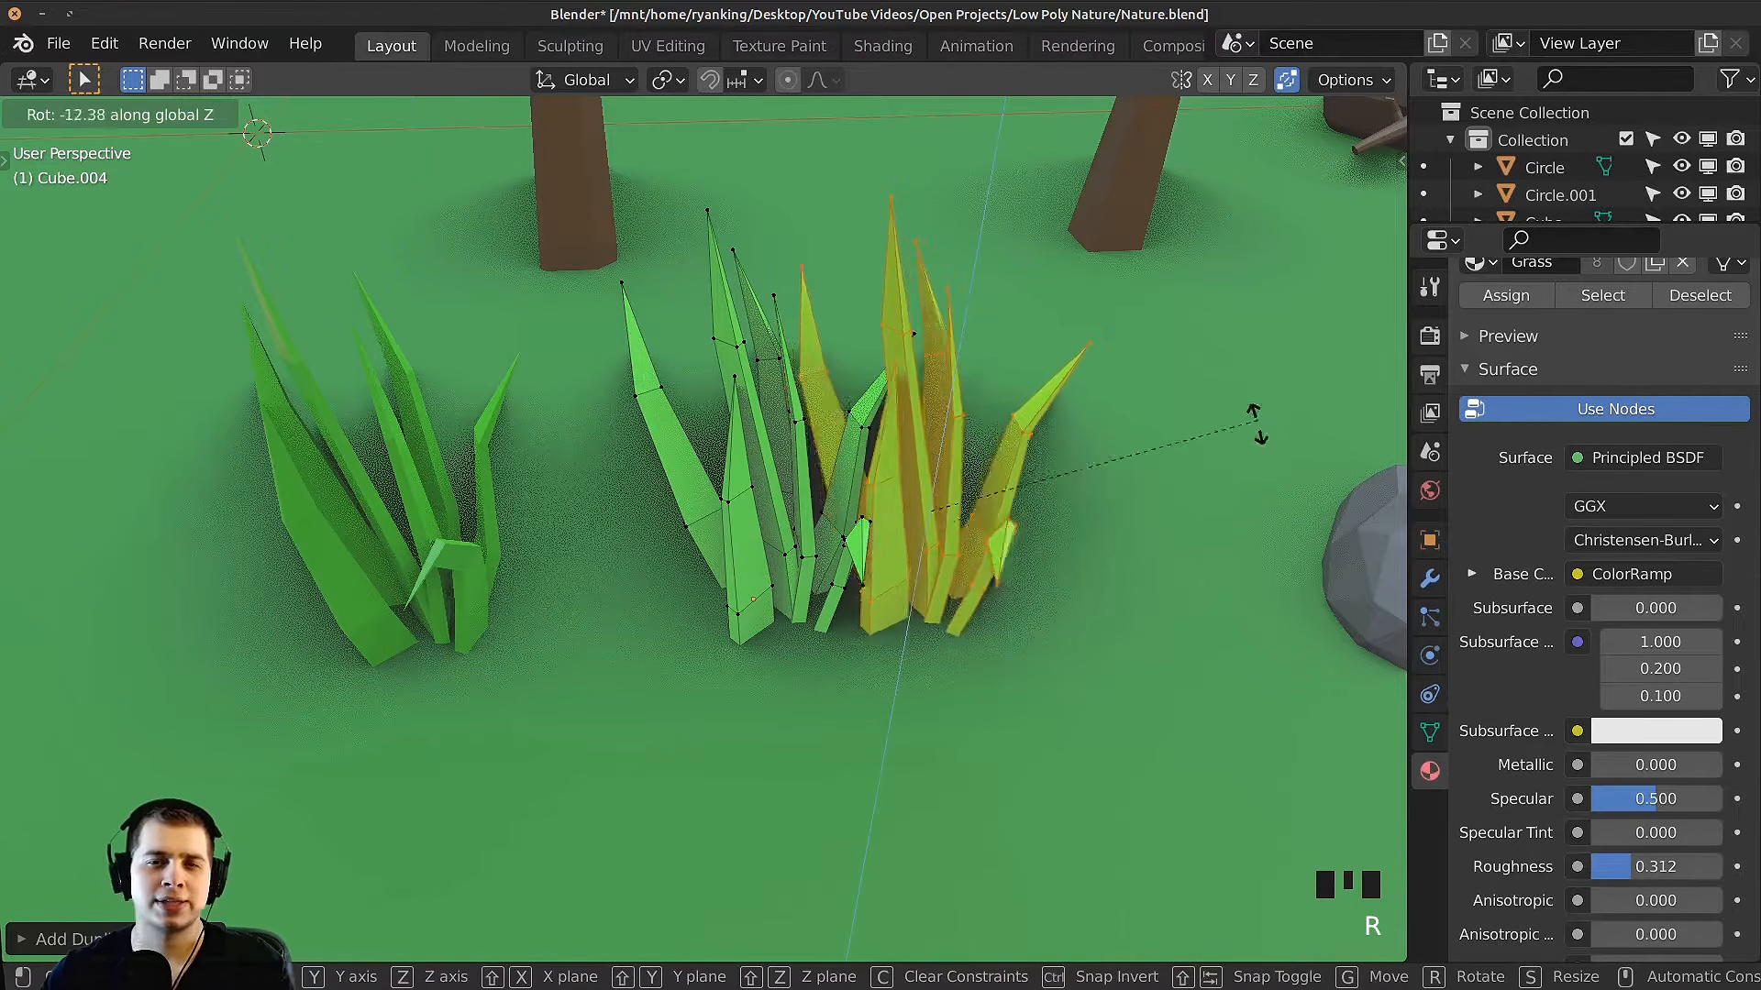
{"action": "left_click", "coordinate": [907, 697]}
Step: Rotate the duplicated blades further and move them against the clump's first set of blades
{"action": "key", "text": "r"}
{"action": "middle_click_drag", "start_coordinate": [1052, 498], "coordinate": [908, 632]}
{"action": "left_click", "coordinate": [1061, 468]}
{"action": "key", "text": "g"}
{"action": "left_click", "coordinate": [1045, 463]}
Step: Select all blades of the fuller clump, then rotate and reposition them on the ground between the original clump and the rocks
{"action": "key", "text": "a"}
{"action": "key", "text": "a"}
{"action": "key", "text": "a"}
{"action": "key", "text": "r"}
{"action": "left_click", "coordinate": [1056, 392]}
{"action": "key", "text": "g"}
{"action": "left_click", "coordinate": [1051, 389]}
{"action": "scroll", "coordinate": [1046, 395], "scroll_direction": "down", "scroll_amount": 3}
{"action": "key", "text": "r"}
{"action": "key", "text": "r"}
{"action": "left_click", "coordinate": [909, 602]}
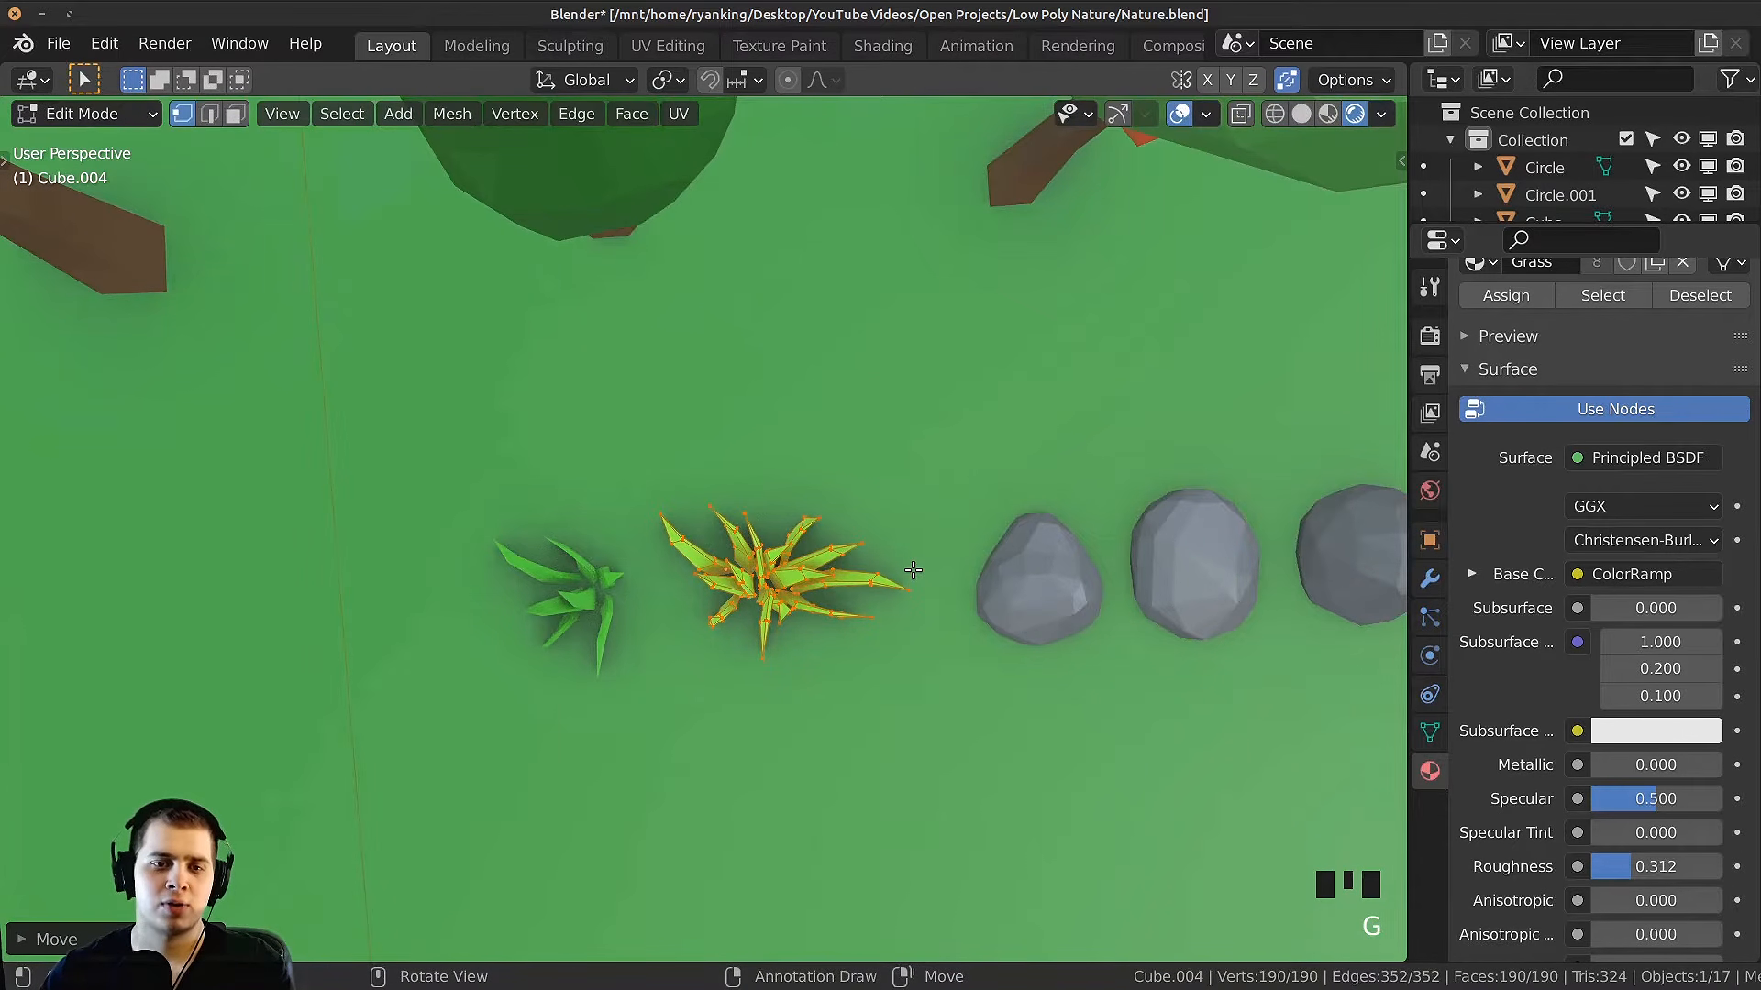
Step: Duplicate all blades of the fuller clump in place and rotate the copies to fill its empty side
{"action": "key", "text": "shift+d"}
{"action": "right_click", "coordinate": [912, 570]}
{"action": "key", "text": "r"}
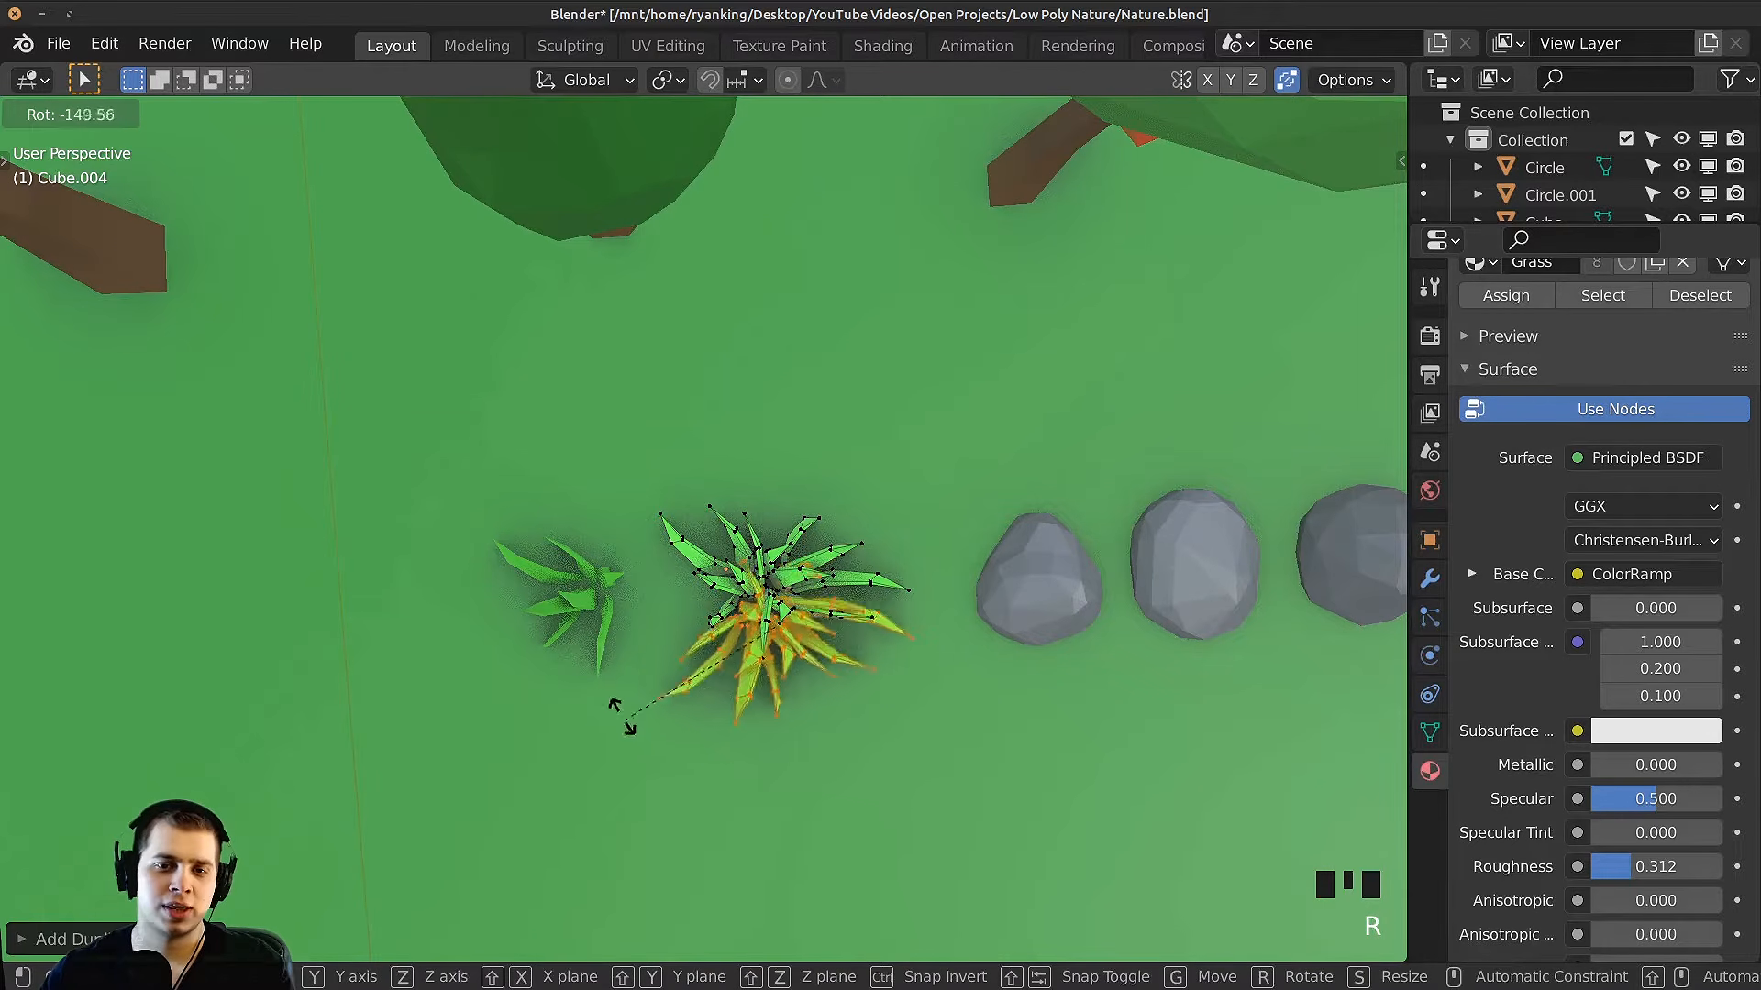
{"action": "left_click", "coordinate": [609, 667]}
{"action": "key", "text": "r"}
{"action": "key", "text": "r"}
{"action": "left_click", "coordinate": [866, 702]}
Step: Switch the viewport to wireframe shading with a low, close view of the dense clump's blades
{"action": "mouse_move", "coordinate": [866, 702]}
{"action": "middle_mouse_down"}
{"action": "mouse_move", "coordinate": [1077, 547]}
{"action": "mouse_move", "coordinate": [707, 434]}
{"action": "mouse_move", "coordinate": [807, 439]}
{"action": "middle_mouse_up"}
{"action": "scroll", "coordinate": [1077, 546], "scroll_direction": "up", "scroll_amount": 4}
{"action": "scroll", "coordinate": [807, 438], "scroll_direction": "down", "scroll_amount": 3}
{"action": "mouse_move", "coordinate": [807, 438]}
{"action": "middle_mouse_down", "text": "shift"}
{"action": "mouse_move", "coordinate": [734, 424]}
{"action": "mouse_move", "coordinate": [755, 419]}
{"action": "middle_mouse_up", "text": "shift"}
{"action": "middle_click_drag", "start_coordinate": [953, 422], "coordinate": [876, 431]}
{"action": "scroll", "coordinate": [876, 431], "scroll_direction": "up", "scroll_amount": 3}
{"action": "key", "text": "z"}
{"action": "left_click", "coordinate": [665, 441]}
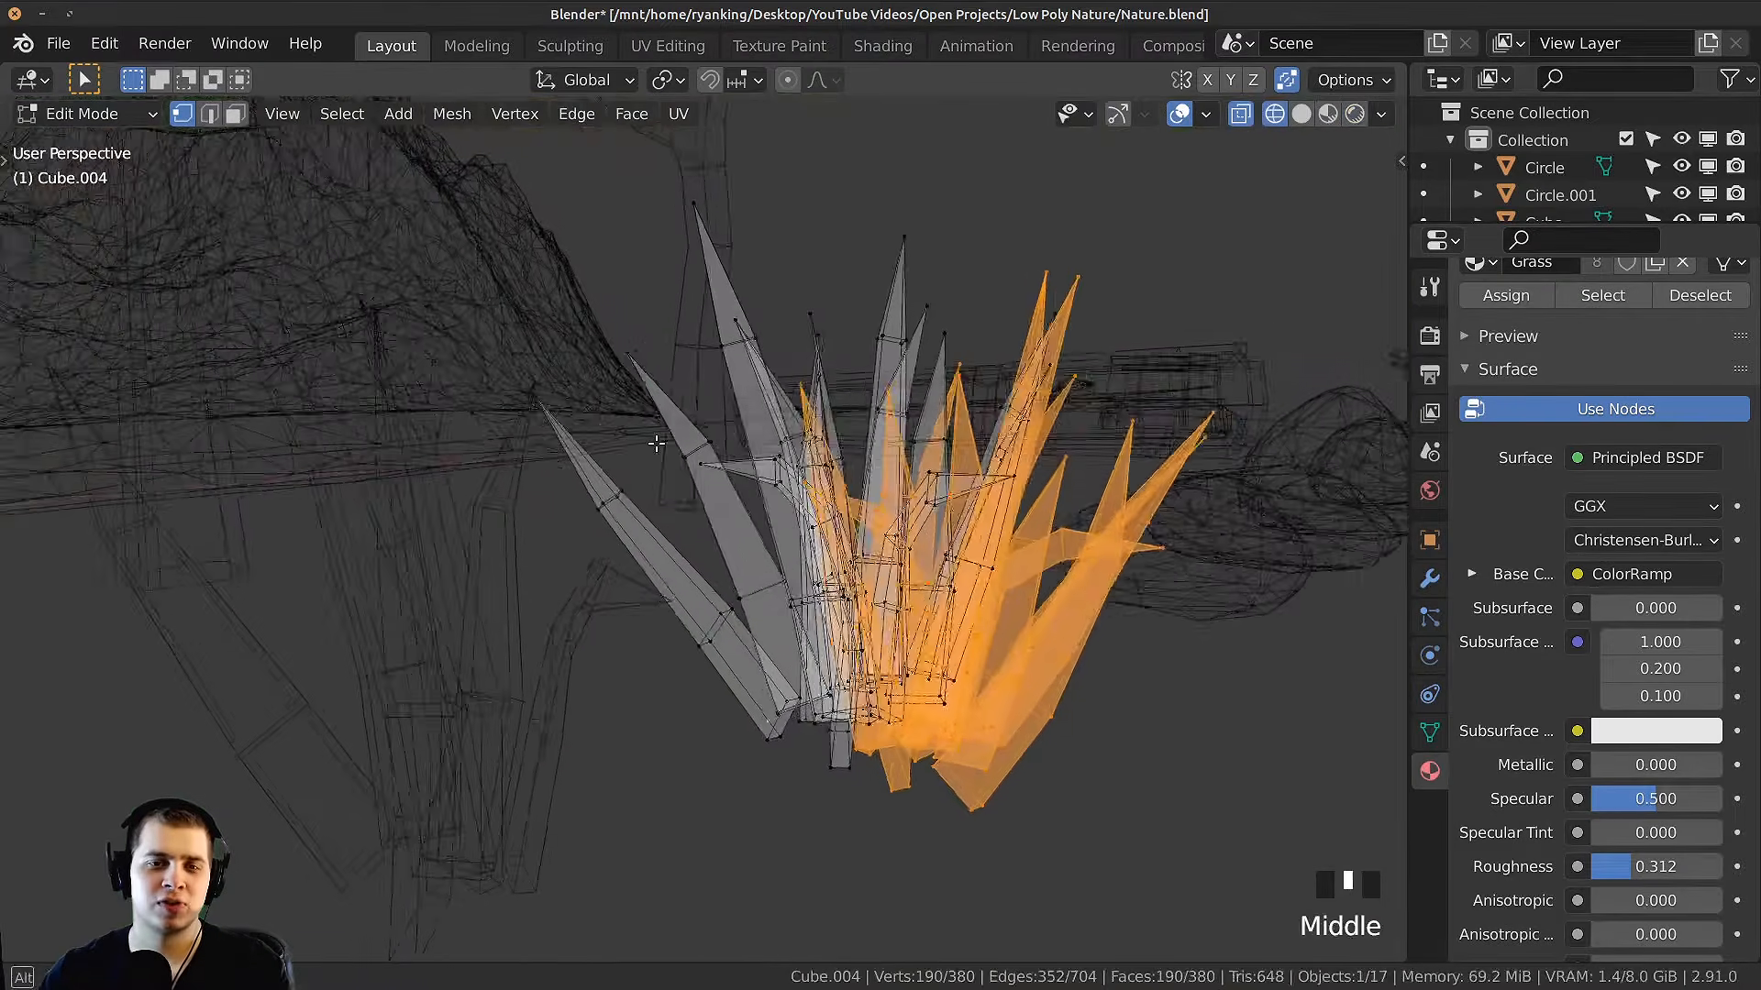
{"action": "middle_click_drag", "start_coordinate": [656, 444], "coordinate": [616, 376]}
Step: Select the upper section of the dense clump's outermost blade, rotate it outward into a bend, and reposition it
{"action": "key", "text": "alt+a"}
{"action": "key", "text": "b"}
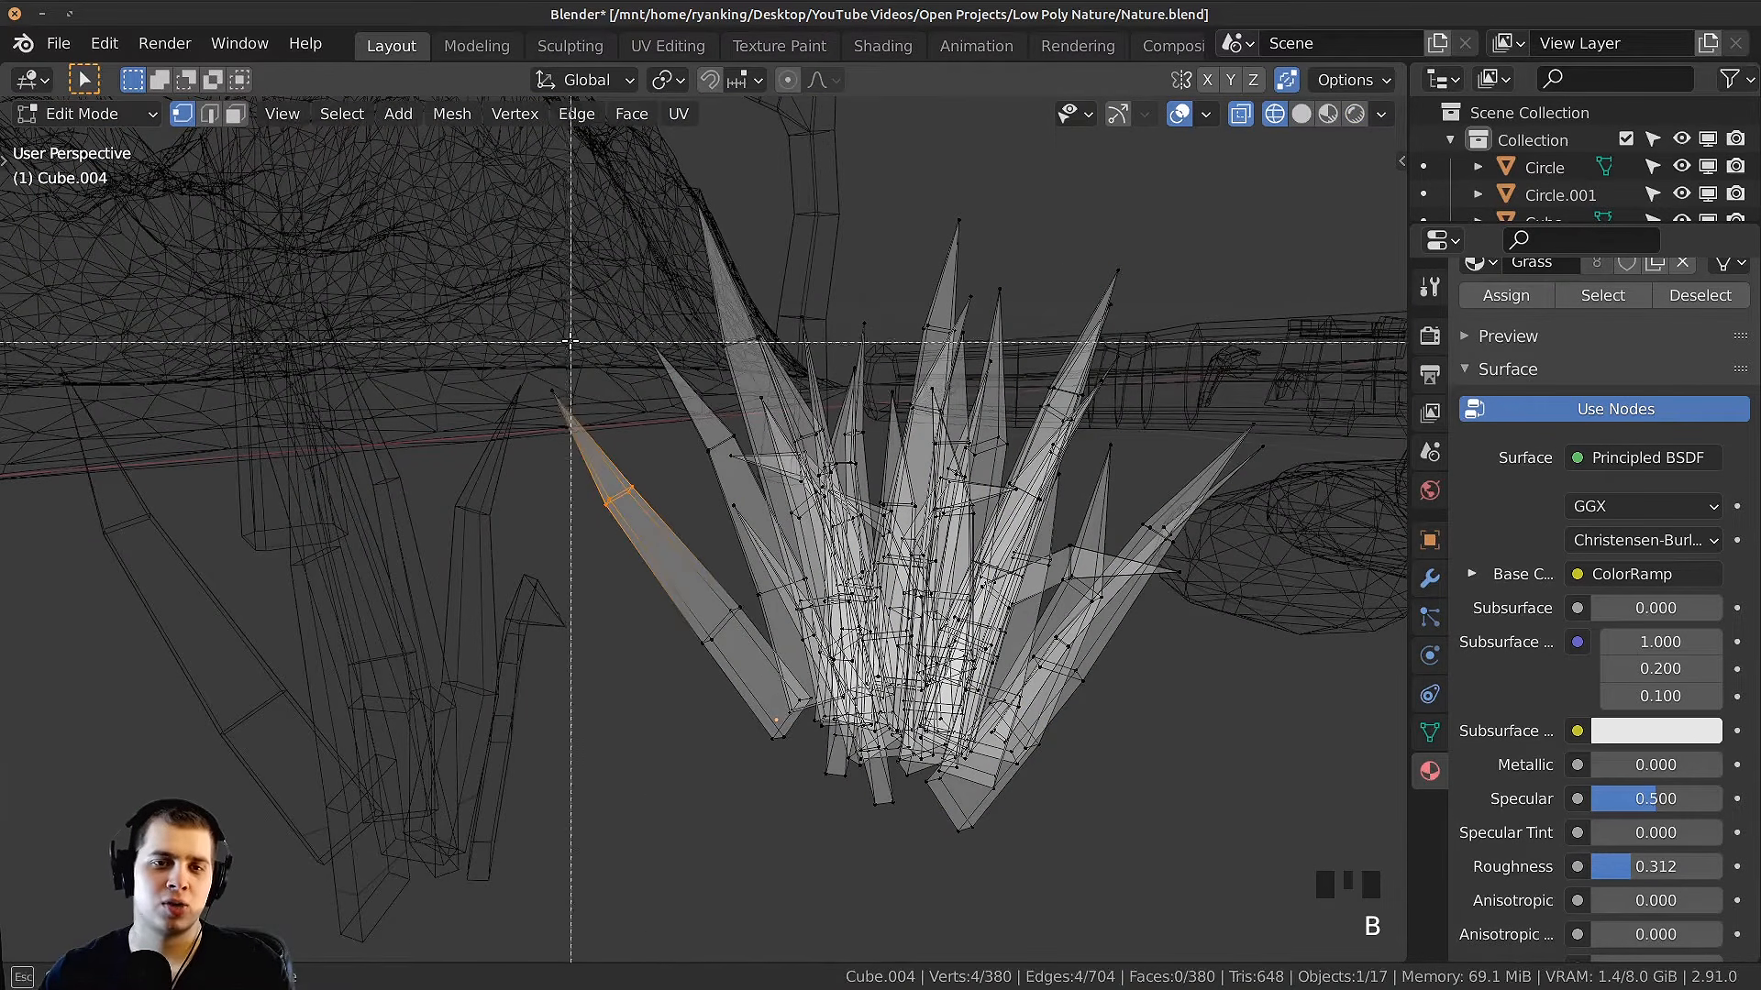
{"action": "left_click_drag", "start_coordinate": [570, 342], "coordinate": [525, 412]}
{"action": "middle_click_drag", "start_coordinate": [622, 447], "coordinate": [614, 476], "text": "shift"}
{"action": "key", "text": "r"}
{"action": "left_click", "coordinate": [619, 506]}
{"action": "key", "text": "g"}
{"action": "left_click", "coordinate": [640, 499]}
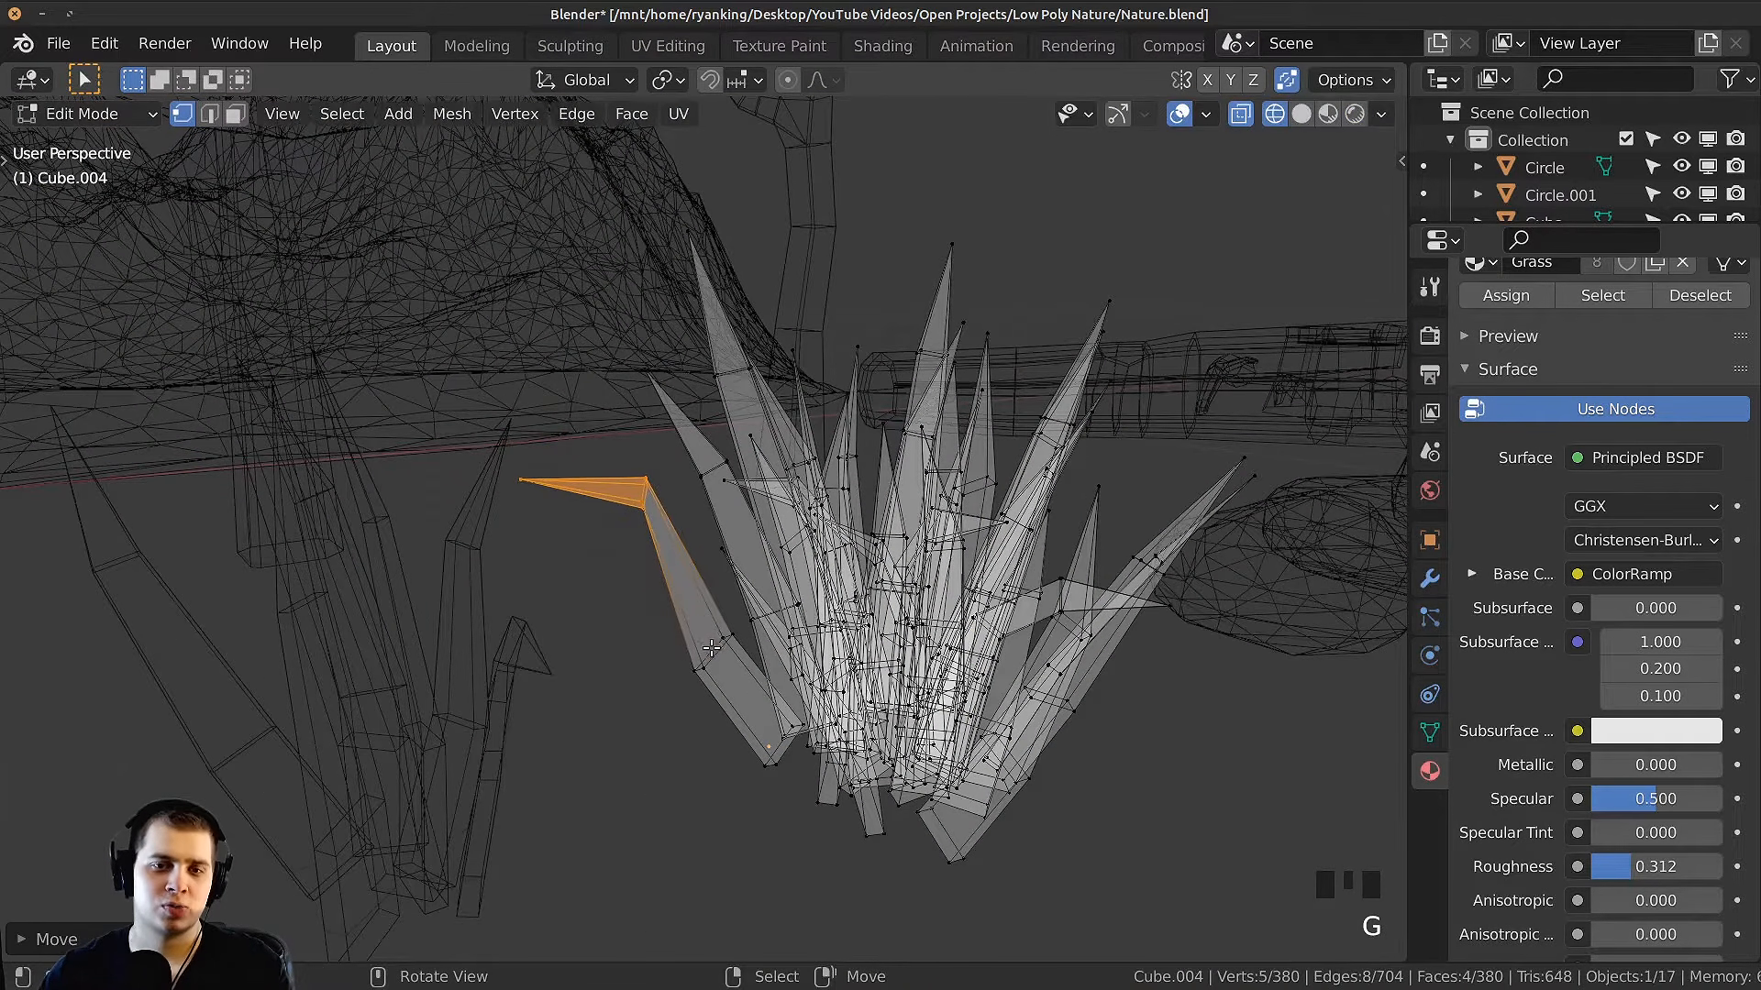
Step: Rotate the whole bent blade and move it closer to the dense clump's base
{"action": "key", "text": "r"}
{"action": "left_click", "coordinate": [987, 633]}
{"action": "key", "text": "g"}
{"action": "left_click", "coordinate": [1009, 610]}
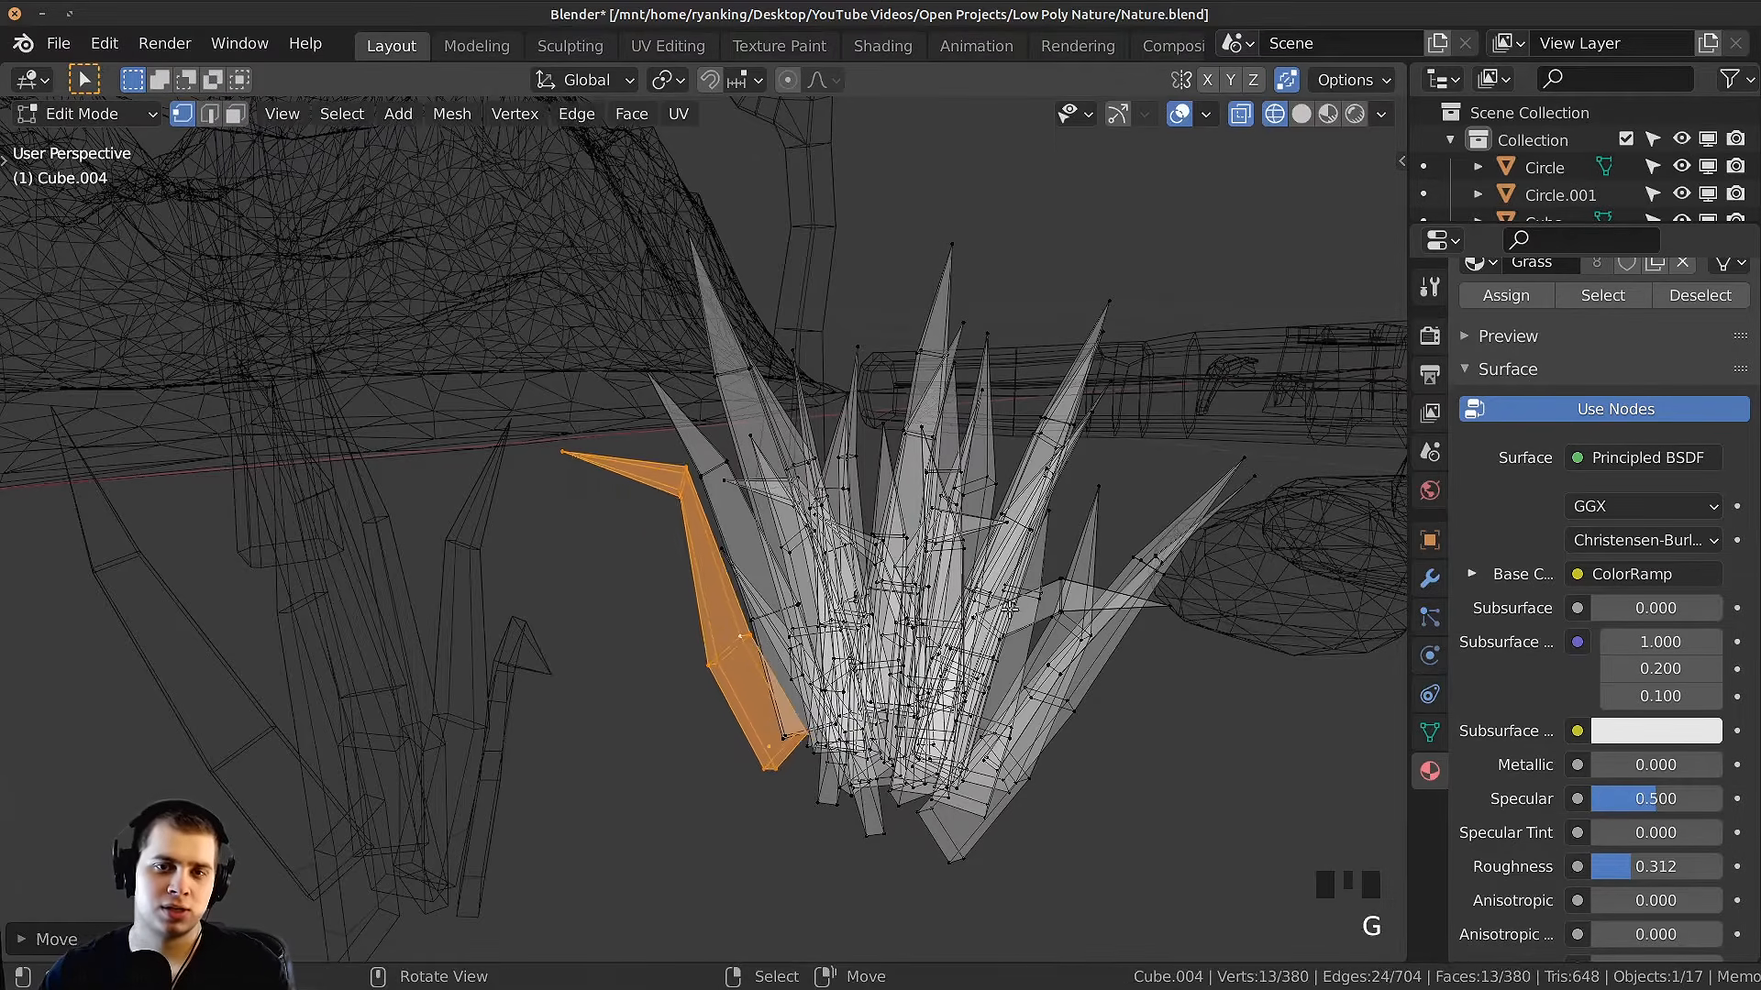
{"action": "key", "text": "alt+a"}
Step: Return to rendered shading and Object Mode, and examine the dense clump beside the original from several angles
{"action": "middle_click_drag", "start_coordinate": [990, 729], "coordinate": [945, 500]}
{"action": "middle_click_drag", "start_coordinate": [944, 500], "coordinate": [866, 535], "text": "shift"}
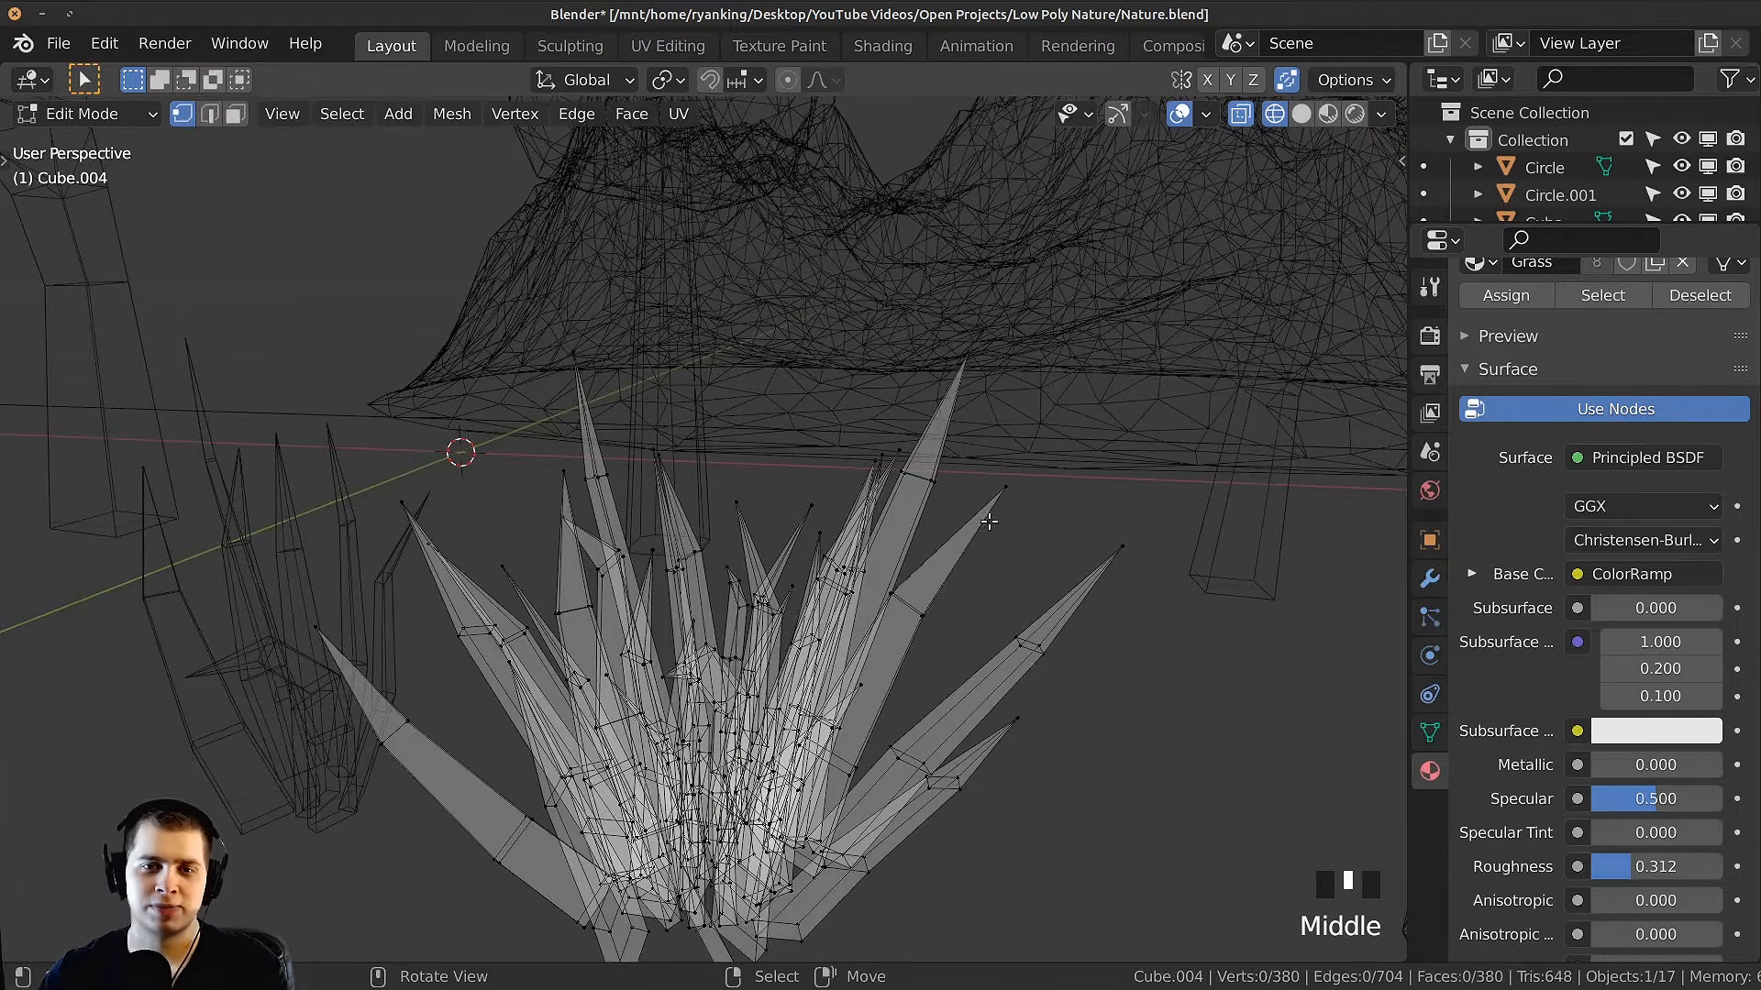
{"action": "middle_click_drag", "start_coordinate": [946, 636], "coordinate": [978, 630]}
{"action": "key", "text": "z"}
{"action": "left_click", "coordinate": [944, 633]}
{"action": "key", "text": "a"}
{"action": "key", "text": "b"}
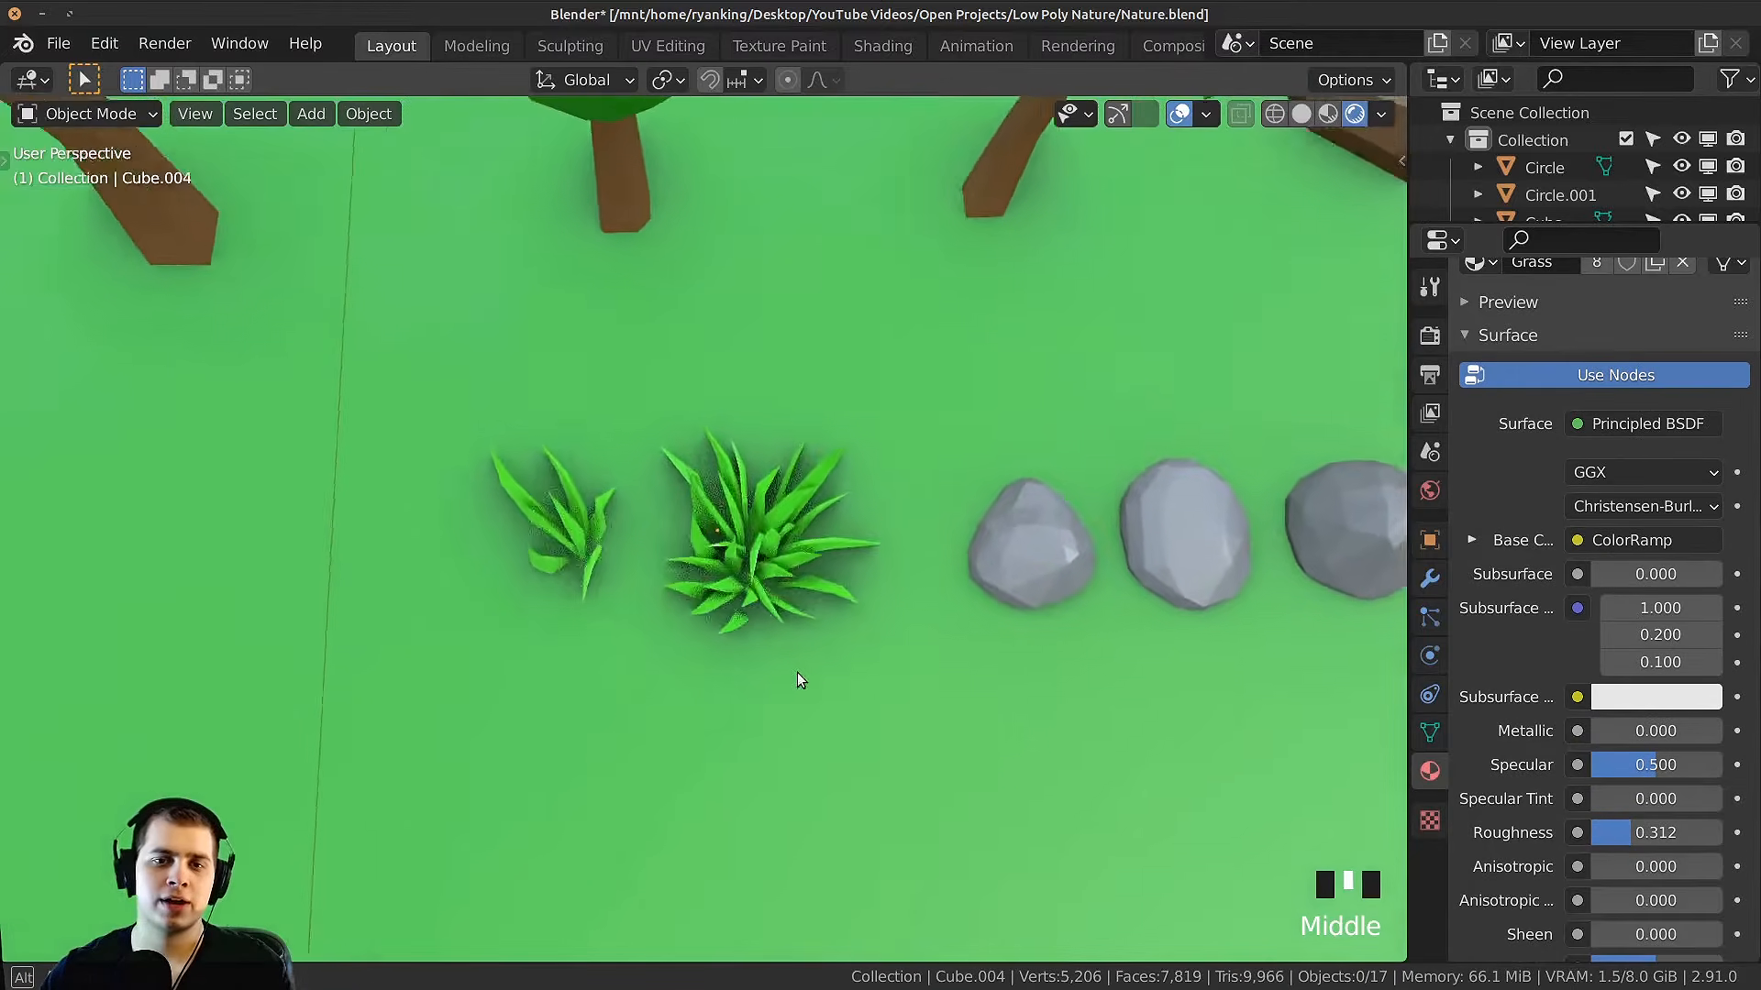
{"action": "mouse_move", "coordinate": [796, 673]}
{"action": "middle_mouse_down"}
{"action": "mouse_move", "coordinate": [807, 537]}
{"action": "mouse_move", "coordinate": [729, 457]}
{"action": "mouse_move", "coordinate": [579, 420]}
{"action": "mouse_move", "coordinate": [666, 439]}
{"action": "middle_mouse_up"}
{"action": "scroll", "coordinate": [832, 535], "scroll_direction": "up", "scroll_amount": 3}
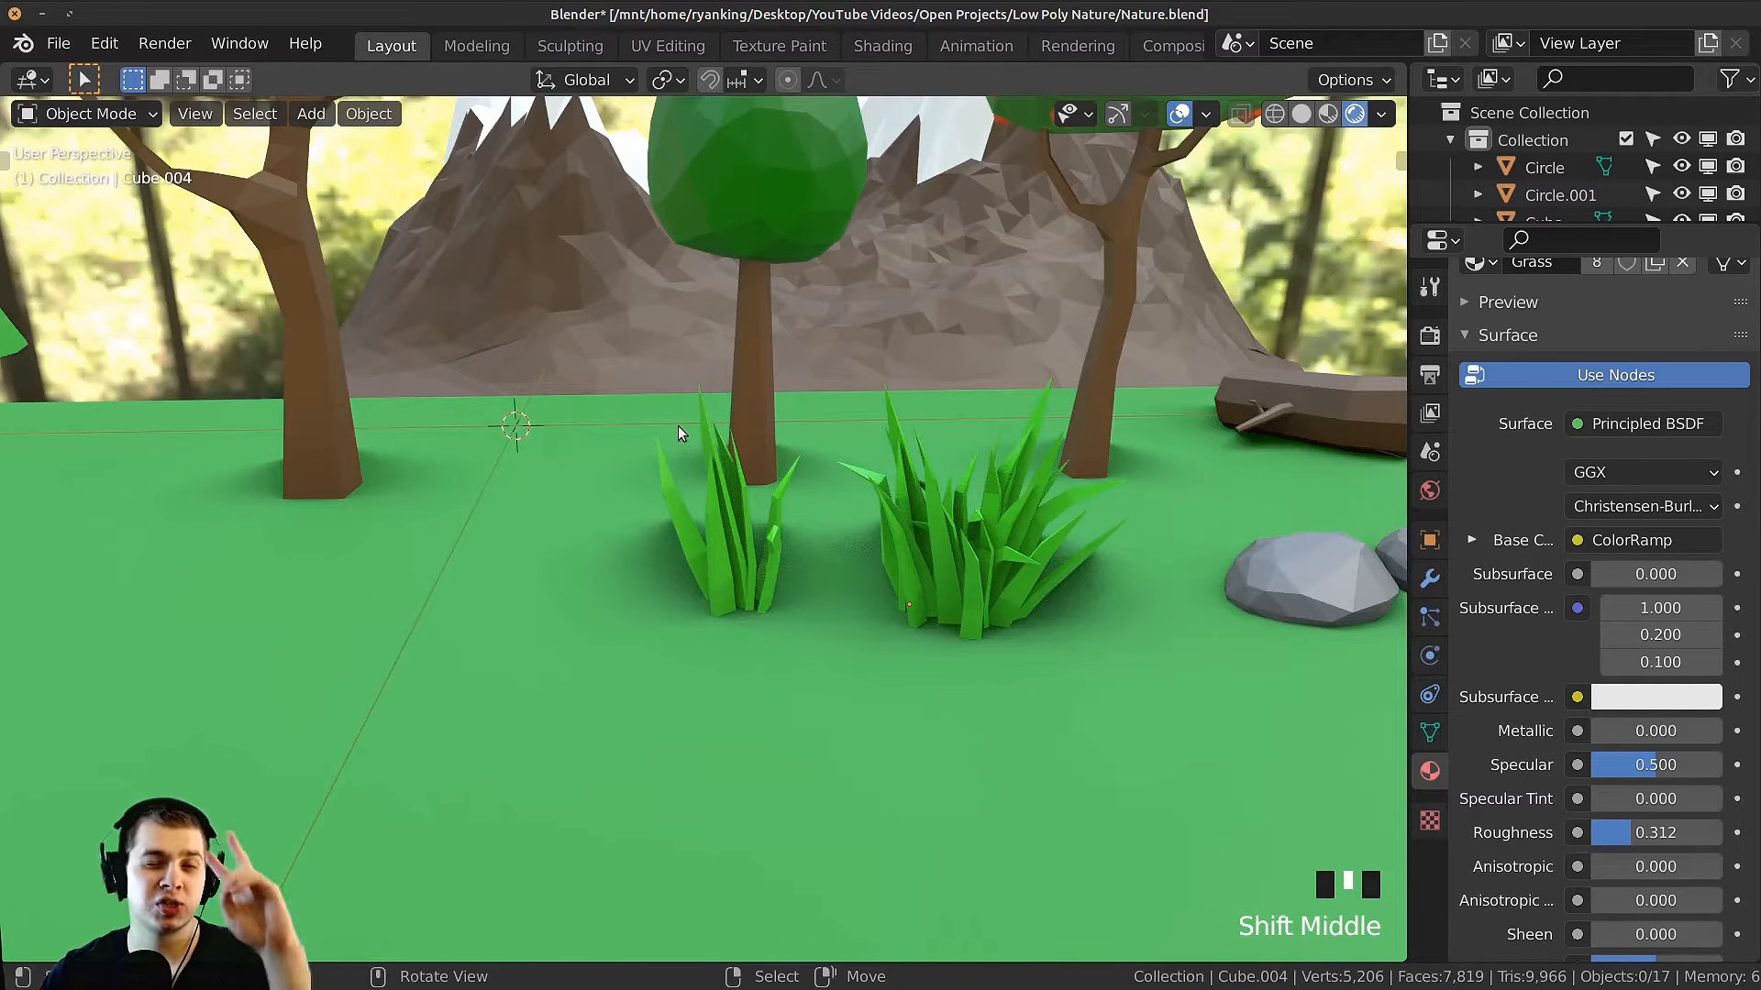
{"action": "middle_click_drag", "start_coordinate": [639, 358], "coordinate": [730, 412], "text": "shift"}
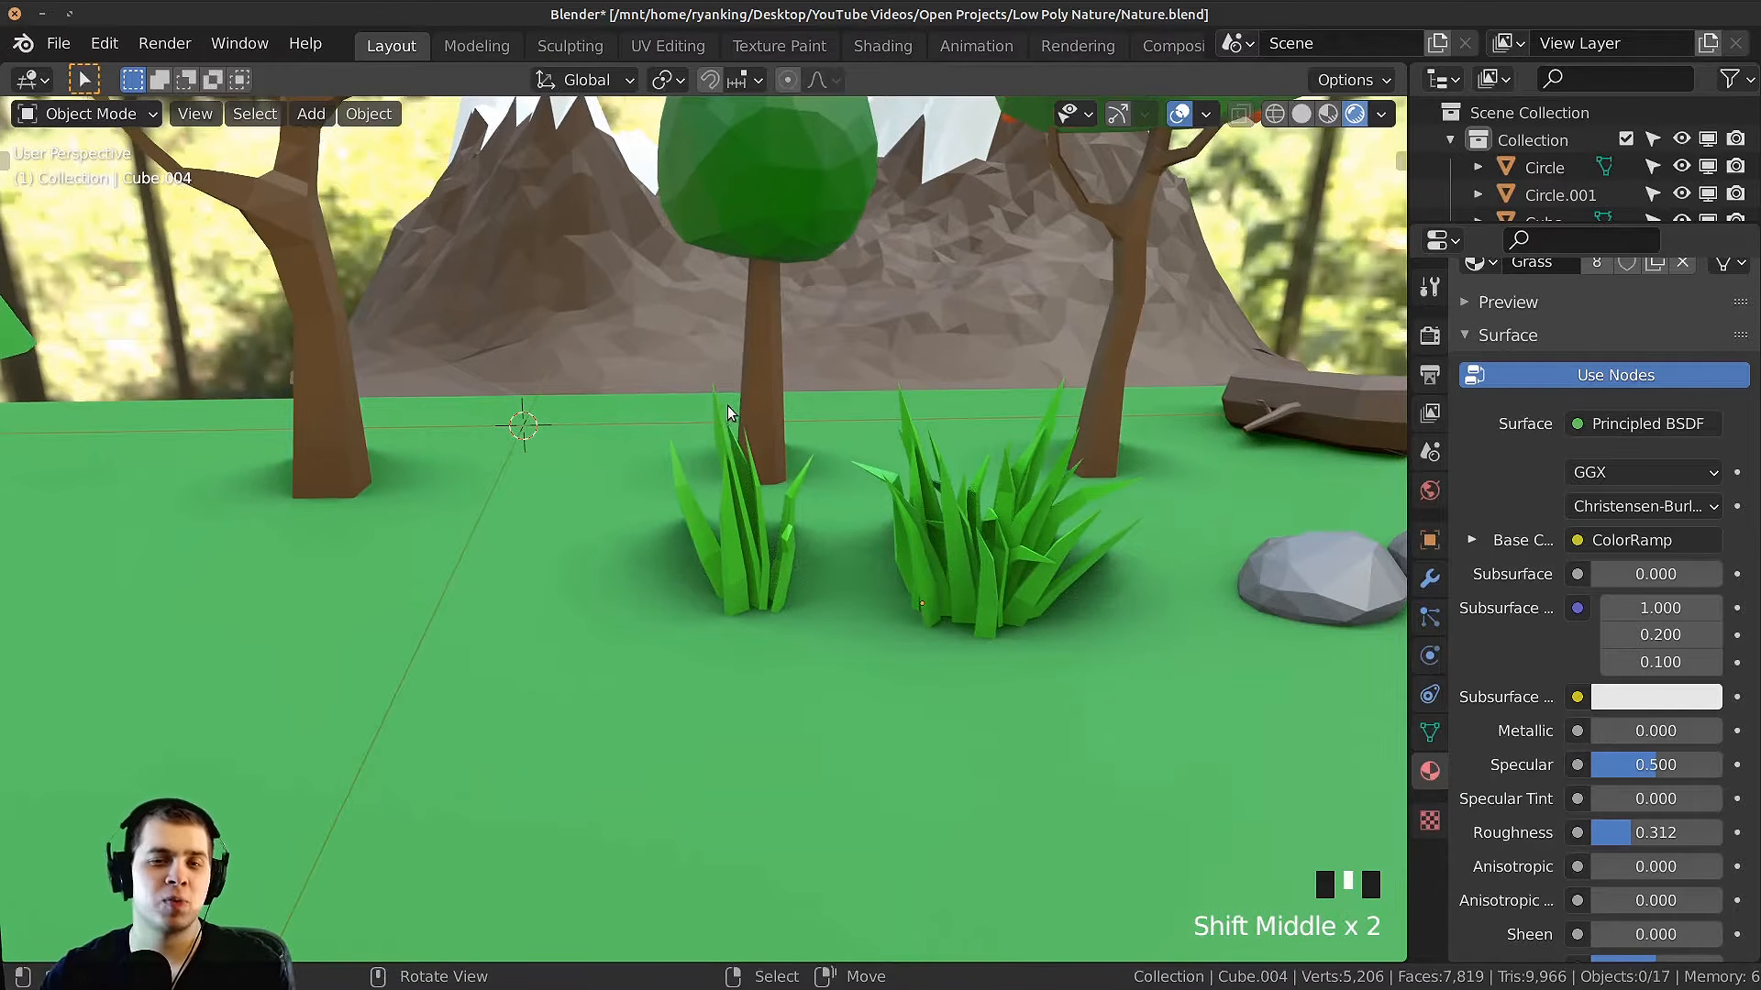
Step: Select the original smaller grass clump, duplicate it, and place the copy on its free side
{"action": "right_click", "coordinate": [715, 493]}
{"action": "middle_click_drag", "start_coordinate": [775, 486], "coordinate": [861, 477], "text": "shift"}
{"action": "right_click", "coordinate": [861, 484]}
{"action": "middle_click_drag", "start_coordinate": [922, 535], "coordinate": [1029, 533], "text": "shift"}
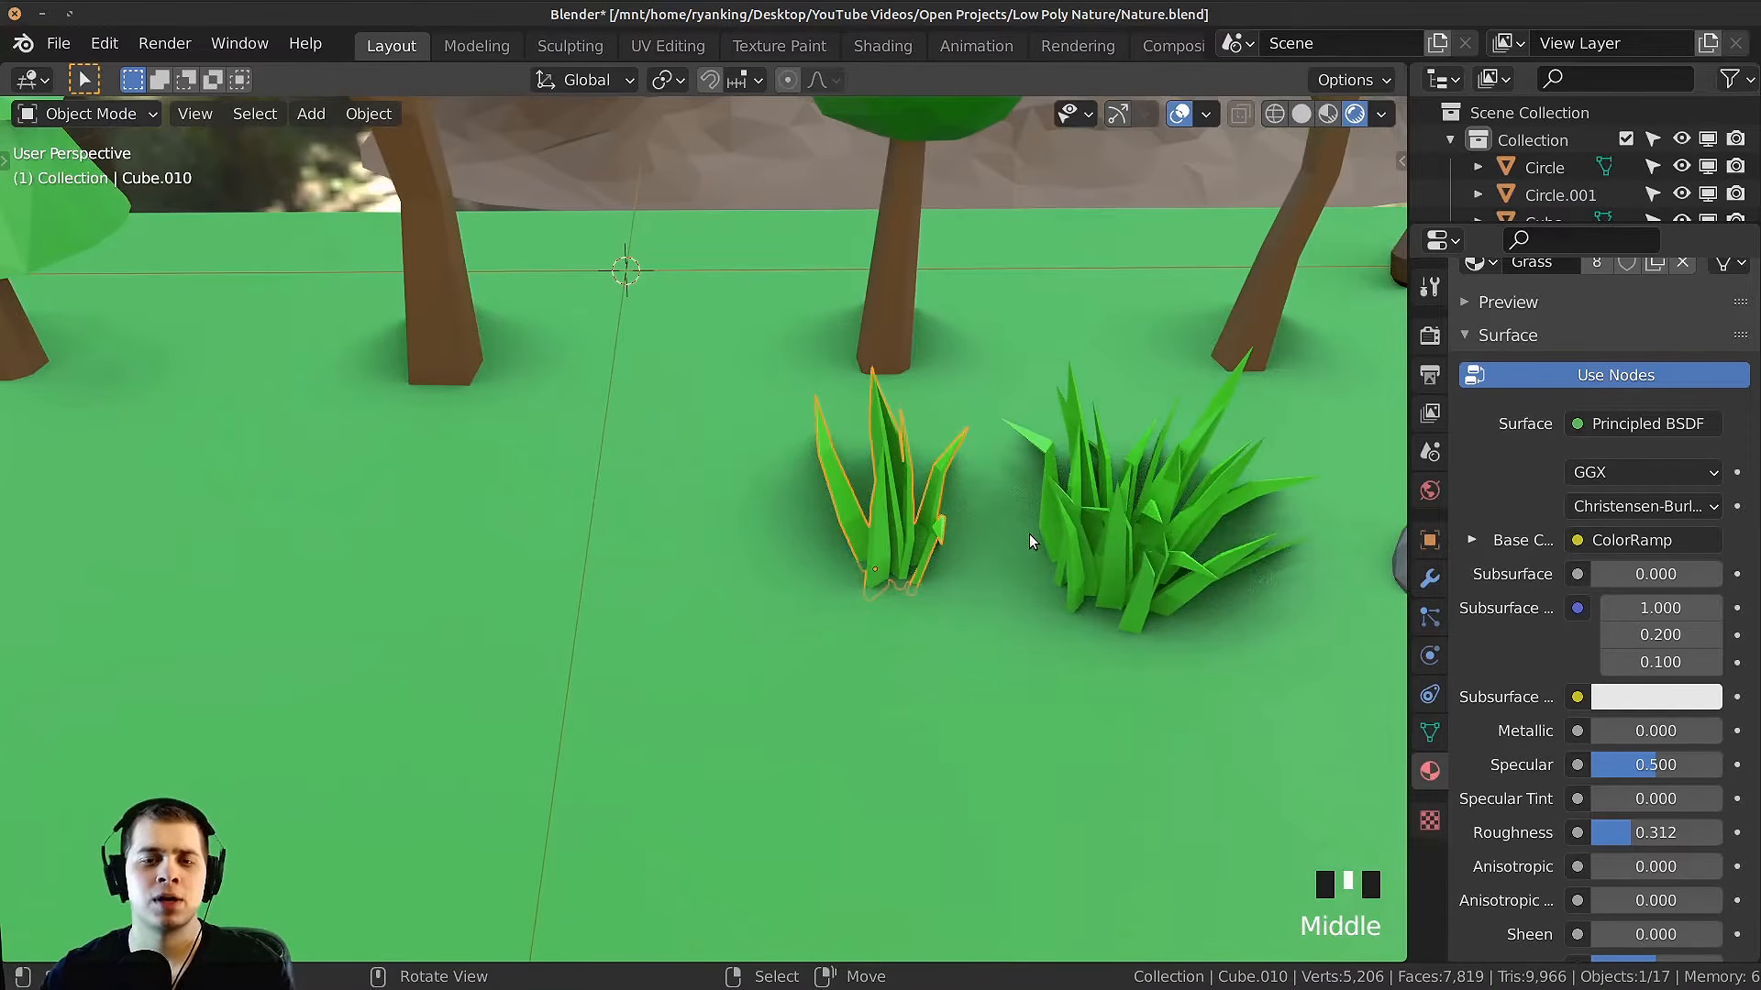
{"action": "key", "text": "shift+d"}
{"action": "left_click", "coordinate": [845, 530]}
Step: Delete the small curled blade from the new clump copy to make it sparser
{"action": "middle_click_drag", "start_coordinate": [846, 530], "coordinate": [787, 500]}
{"action": "scroll", "coordinate": [763, 437], "scroll_direction": "up", "scroll_amount": 2}
{"action": "key", "text": "Tab"}
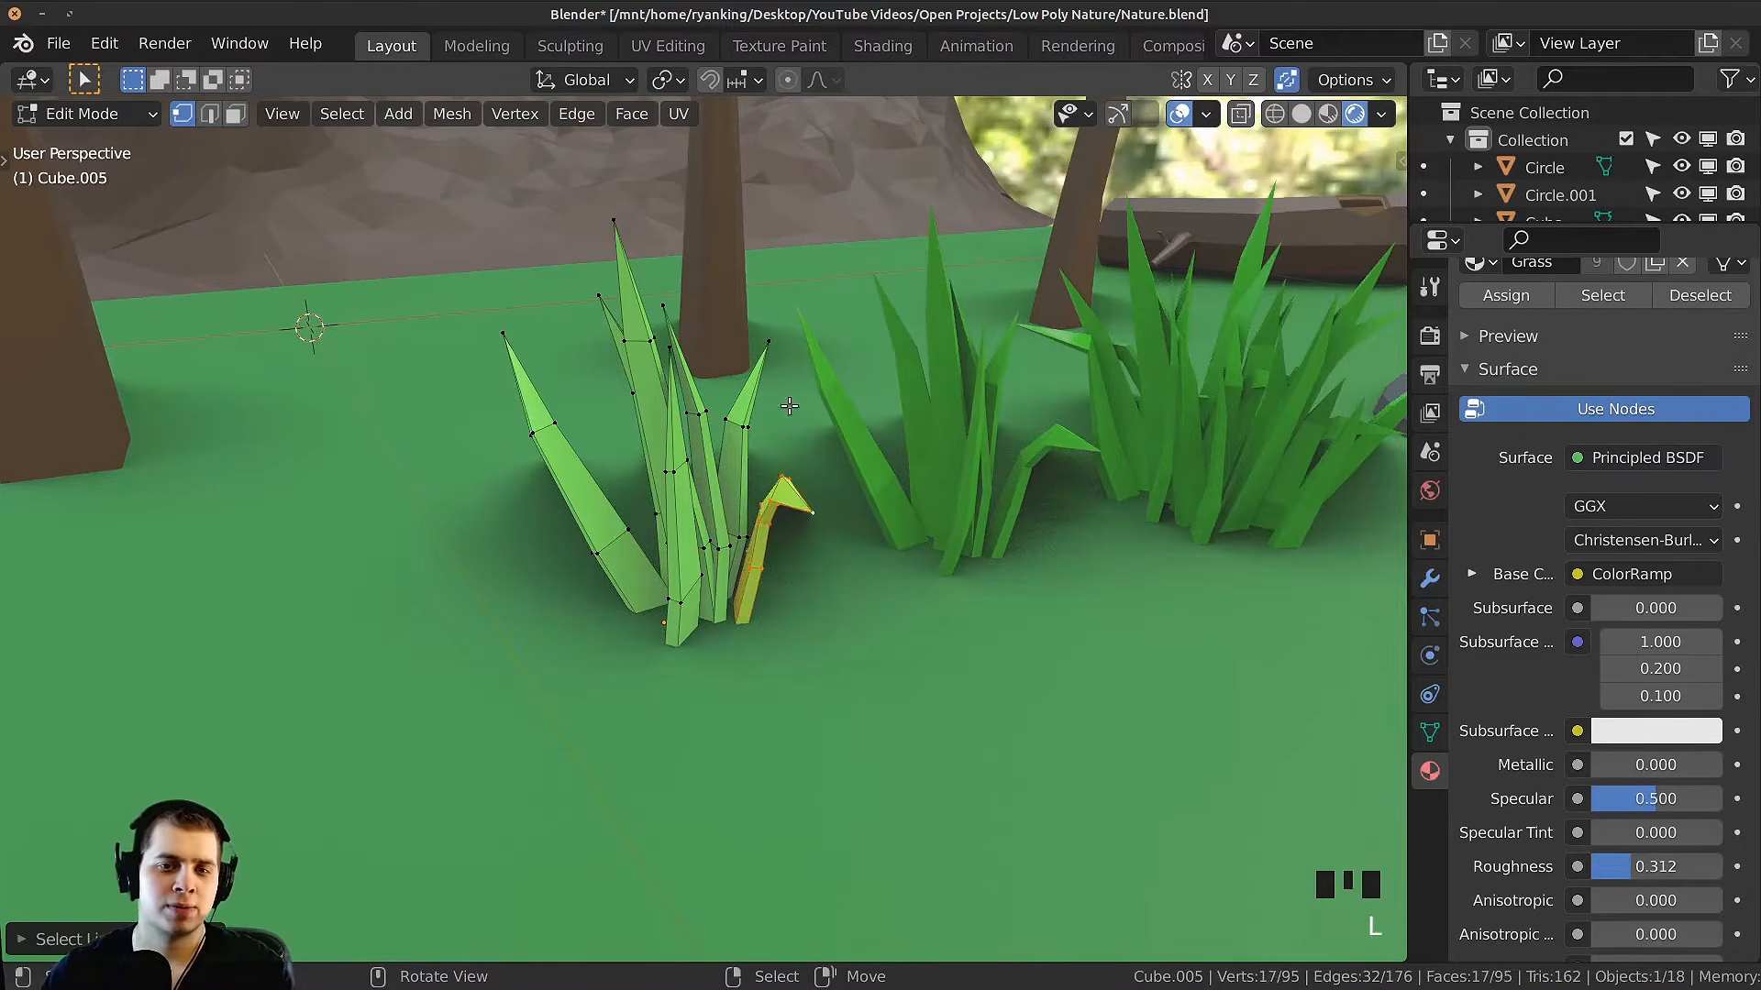
{"action": "middle_click_drag", "start_coordinate": [789, 405], "coordinate": [706, 409]}
{"action": "key", "text": "x"}
{"action": "left_click", "coordinate": [811, 403]}
{"action": "key", "text": "Tab"}
Step: Move the sparse clump's outer blade toward its center and rotate it with trackball rotation
{"action": "scroll", "coordinate": [857, 433], "scroll_direction": "down", "scroll_amount": 2}
{"action": "middle_click_drag", "start_coordinate": [706, 409], "coordinate": [752, 431]}
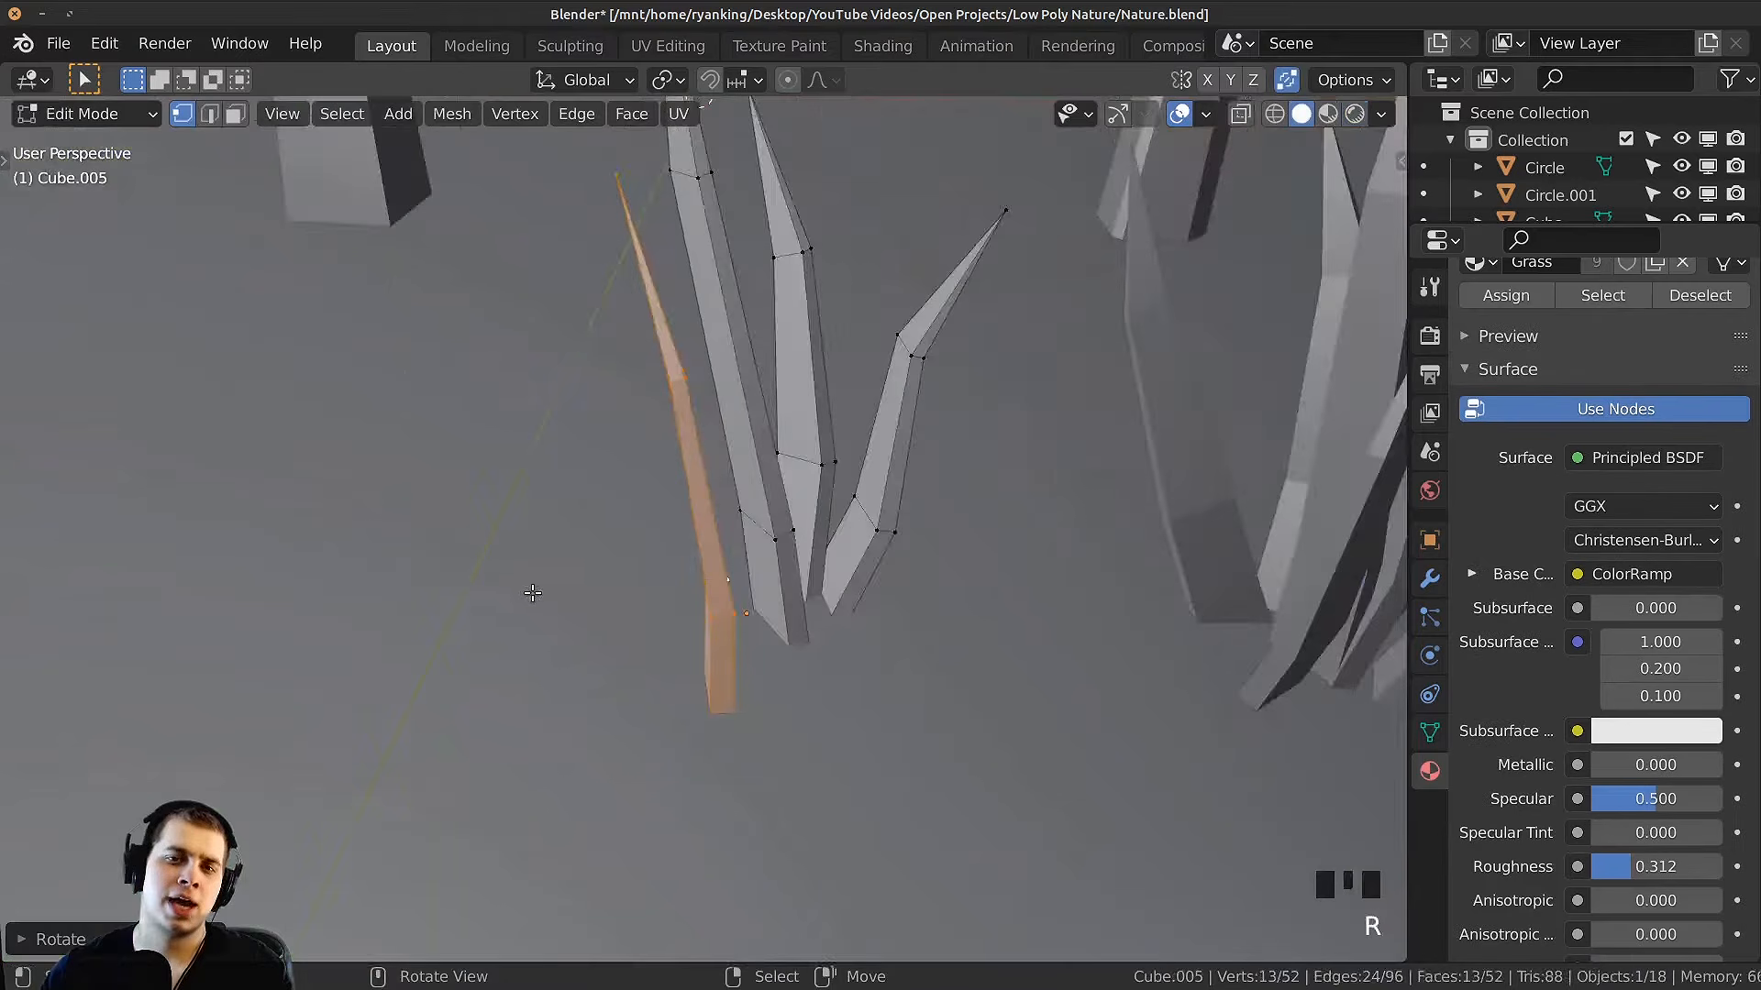
{"action": "middle_click_drag", "start_coordinate": [487, 594], "coordinate": [841, 562]}
{"action": "key", "text": "g"}
{"action": "left_click", "coordinate": [688, 550]}
{"action": "key", "text": "r"}
{"action": "key", "text": "r"}
{"action": "left_click", "coordinate": [688, 541]}
Step: Adjust the position and angle of the sparse clump's blades so their bases meet
{"action": "middle_click_drag", "start_coordinate": [687, 541], "coordinate": [459, 477]}
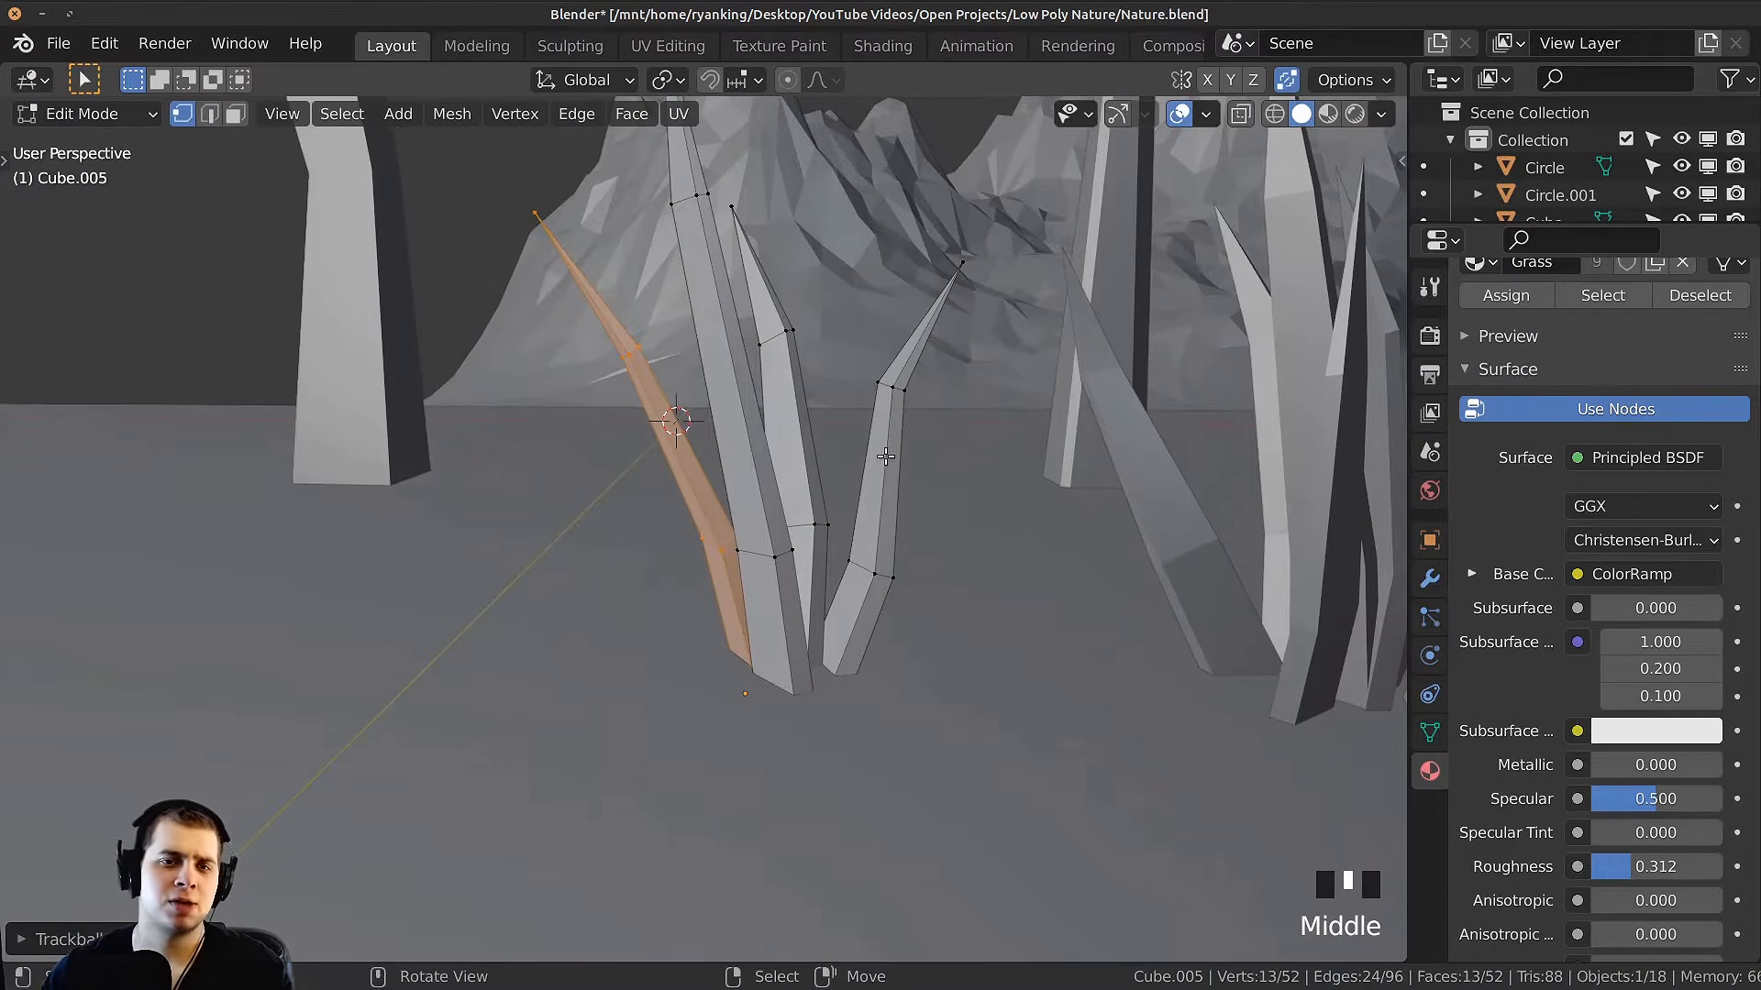
{"action": "key", "text": "g"}
{"action": "left_click", "coordinate": [697, 413]}
{"action": "middle_click_drag", "start_coordinate": [697, 412], "coordinate": [972, 403]}
{"action": "key", "text": "g"}
{"action": "left_click", "coordinate": [1091, 440]}
{"action": "key", "text": "r"}
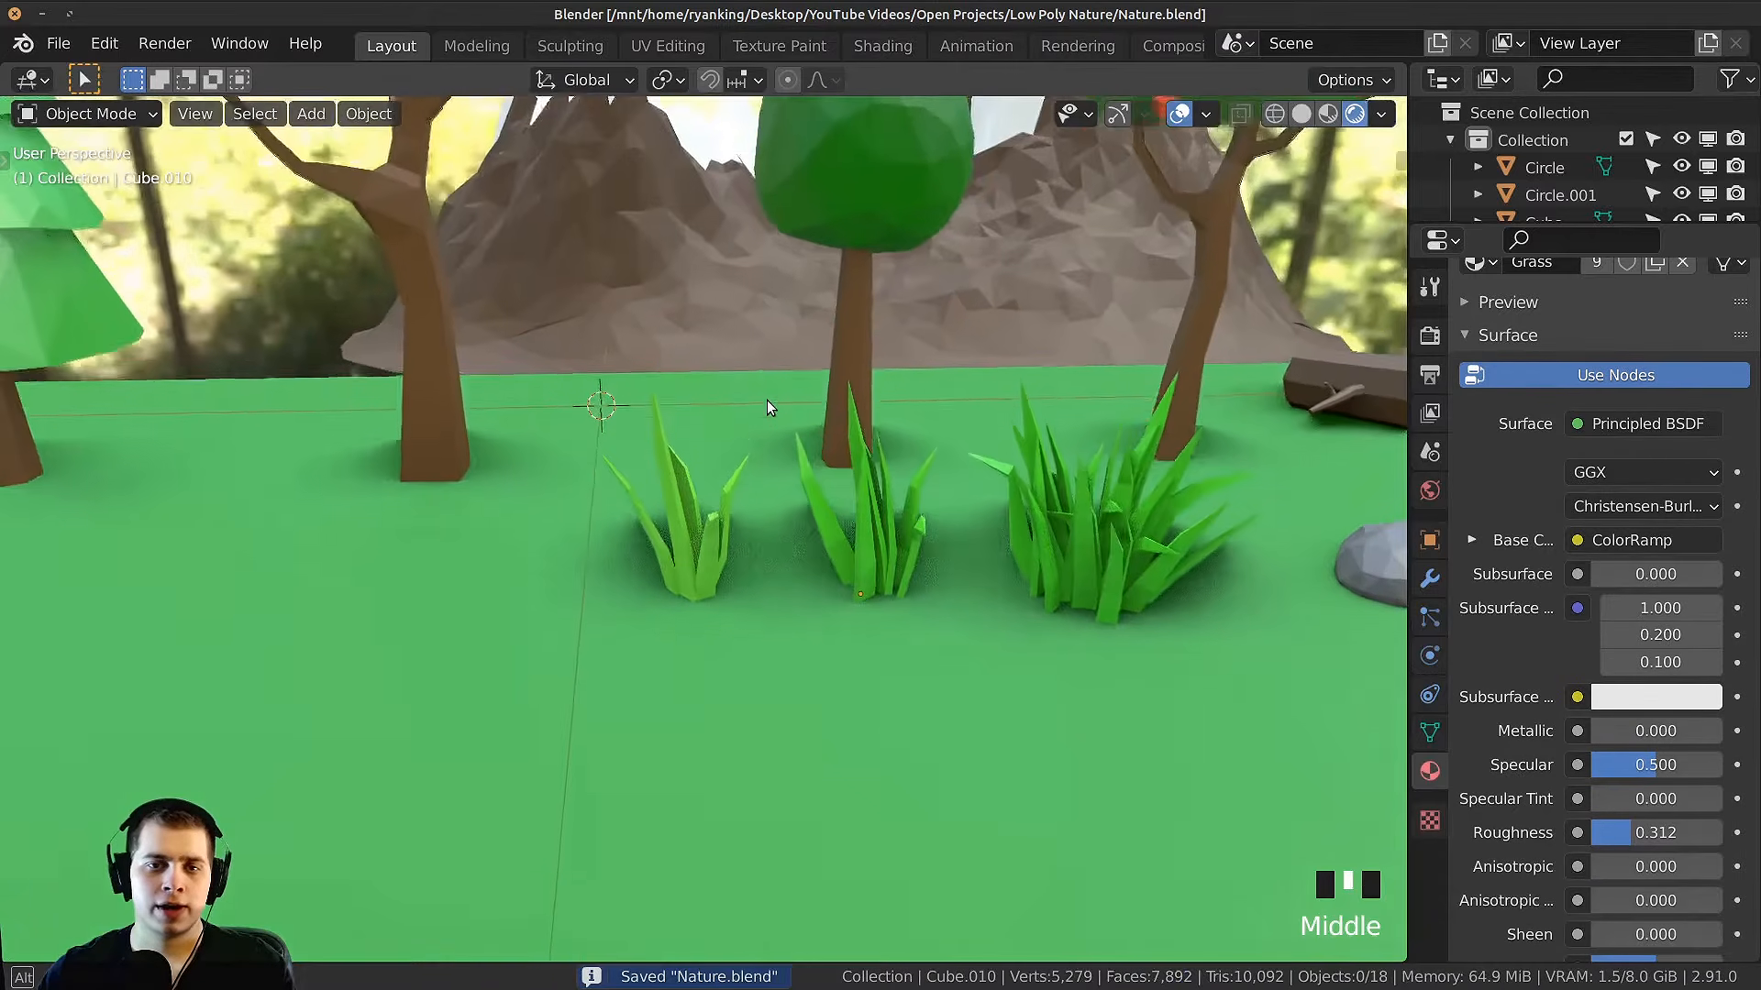
Step: Duplicate the sparse clump, slide the copy along the X axis, and align it in line with the other clumps
{"action": "middle_click_drag", "start_coordinate": [767, 400], "coordinate": [954, 471]}
{"action": "right_click", "coordinate": [789, 492]}
{"action": "key", "text": "shift+d"}
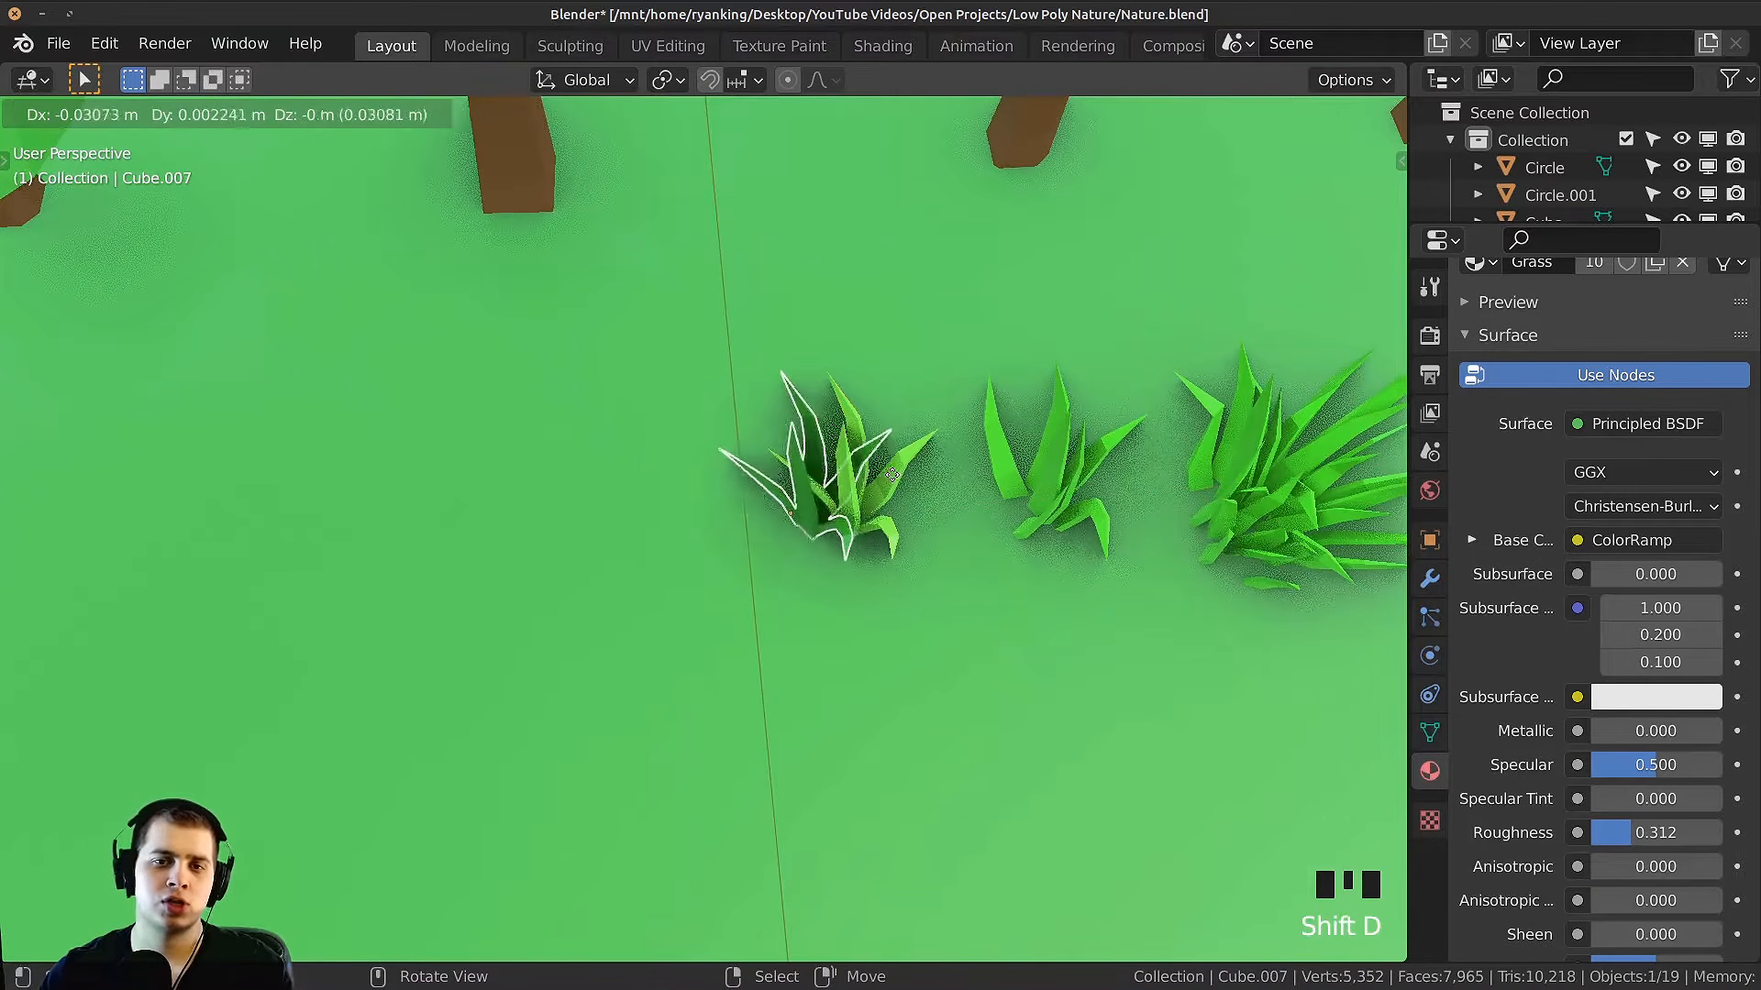
{"action": "key", "text": "x"}
{"action": "key", "text": "g"}
{"action": "key", "text": "y"}
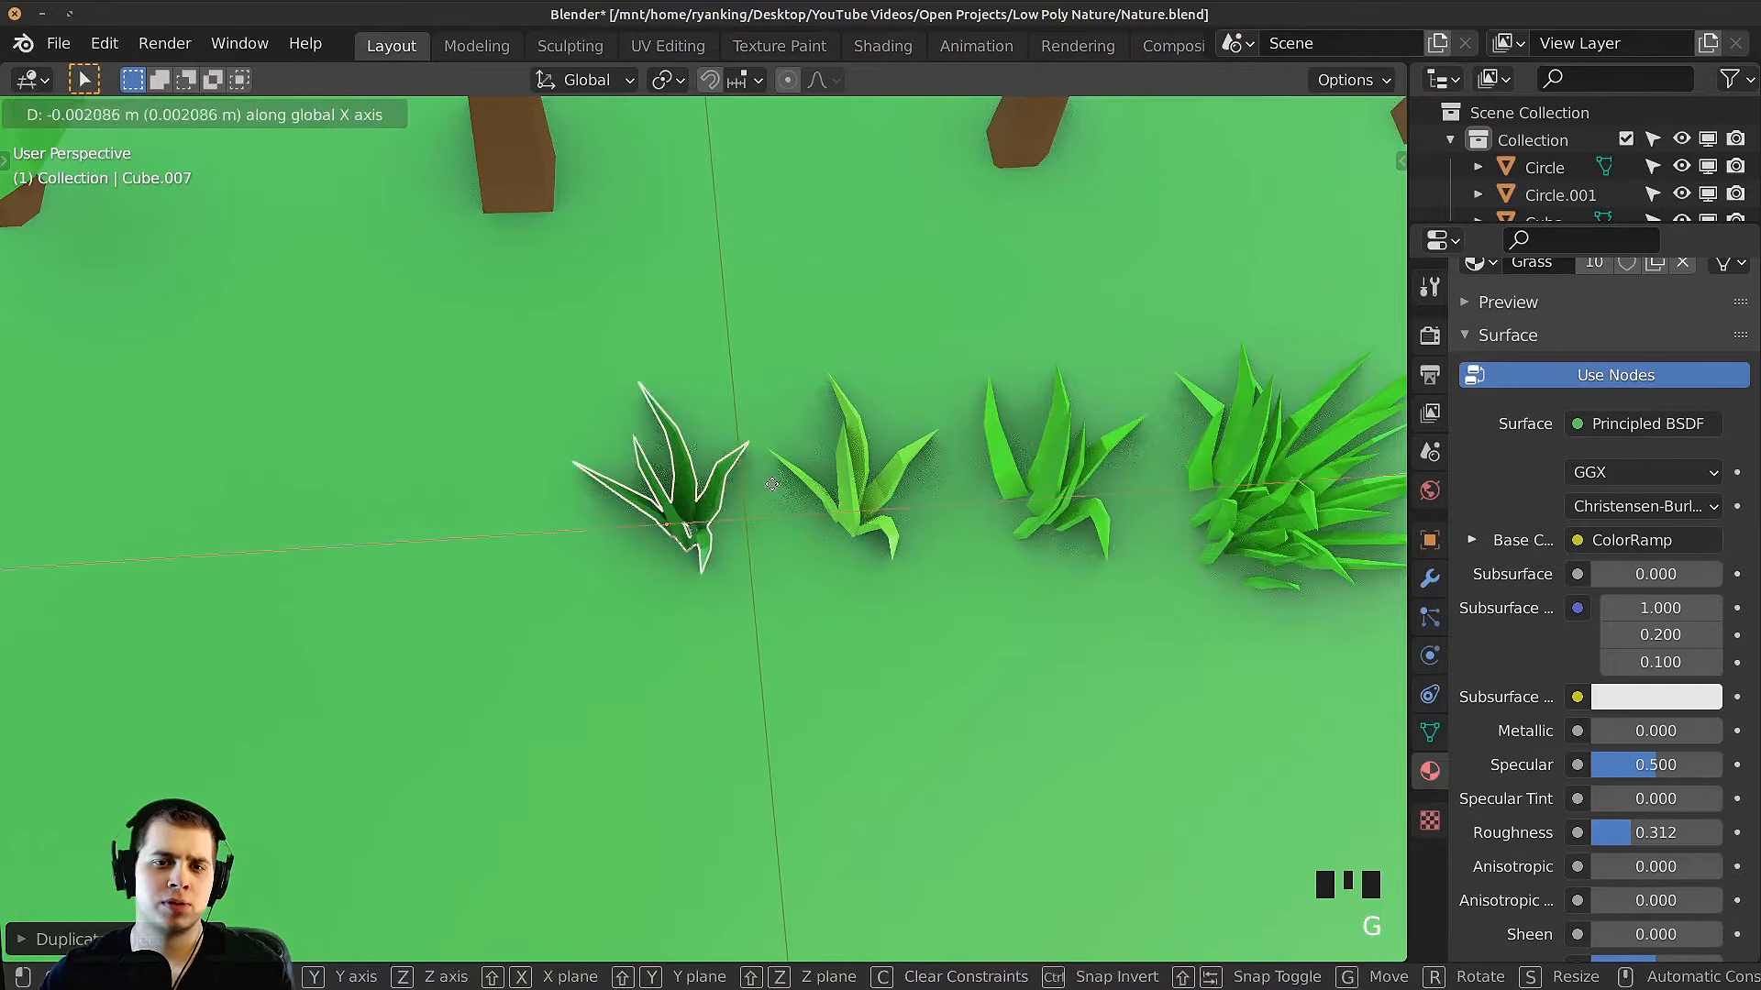
{"action": "left_click", "coordinate": [774, 483]}
Step: Thin out the newest clump by deleting some of its blades
{"action": "middle_click_drag", "start_coordinate": [774, 483], "coordinate": [734, 345]}
{"action": "scroll", "coordinate": [734, 311], "scroll_direction": "up", "scroll_amount": 3}
{"action": "key", "text": "Tab"}
{"action": "key", "text": "a"}
{"action": "middle_click_drag", "start_coordinate": [587, 478], "coordinate": [663, 547]}
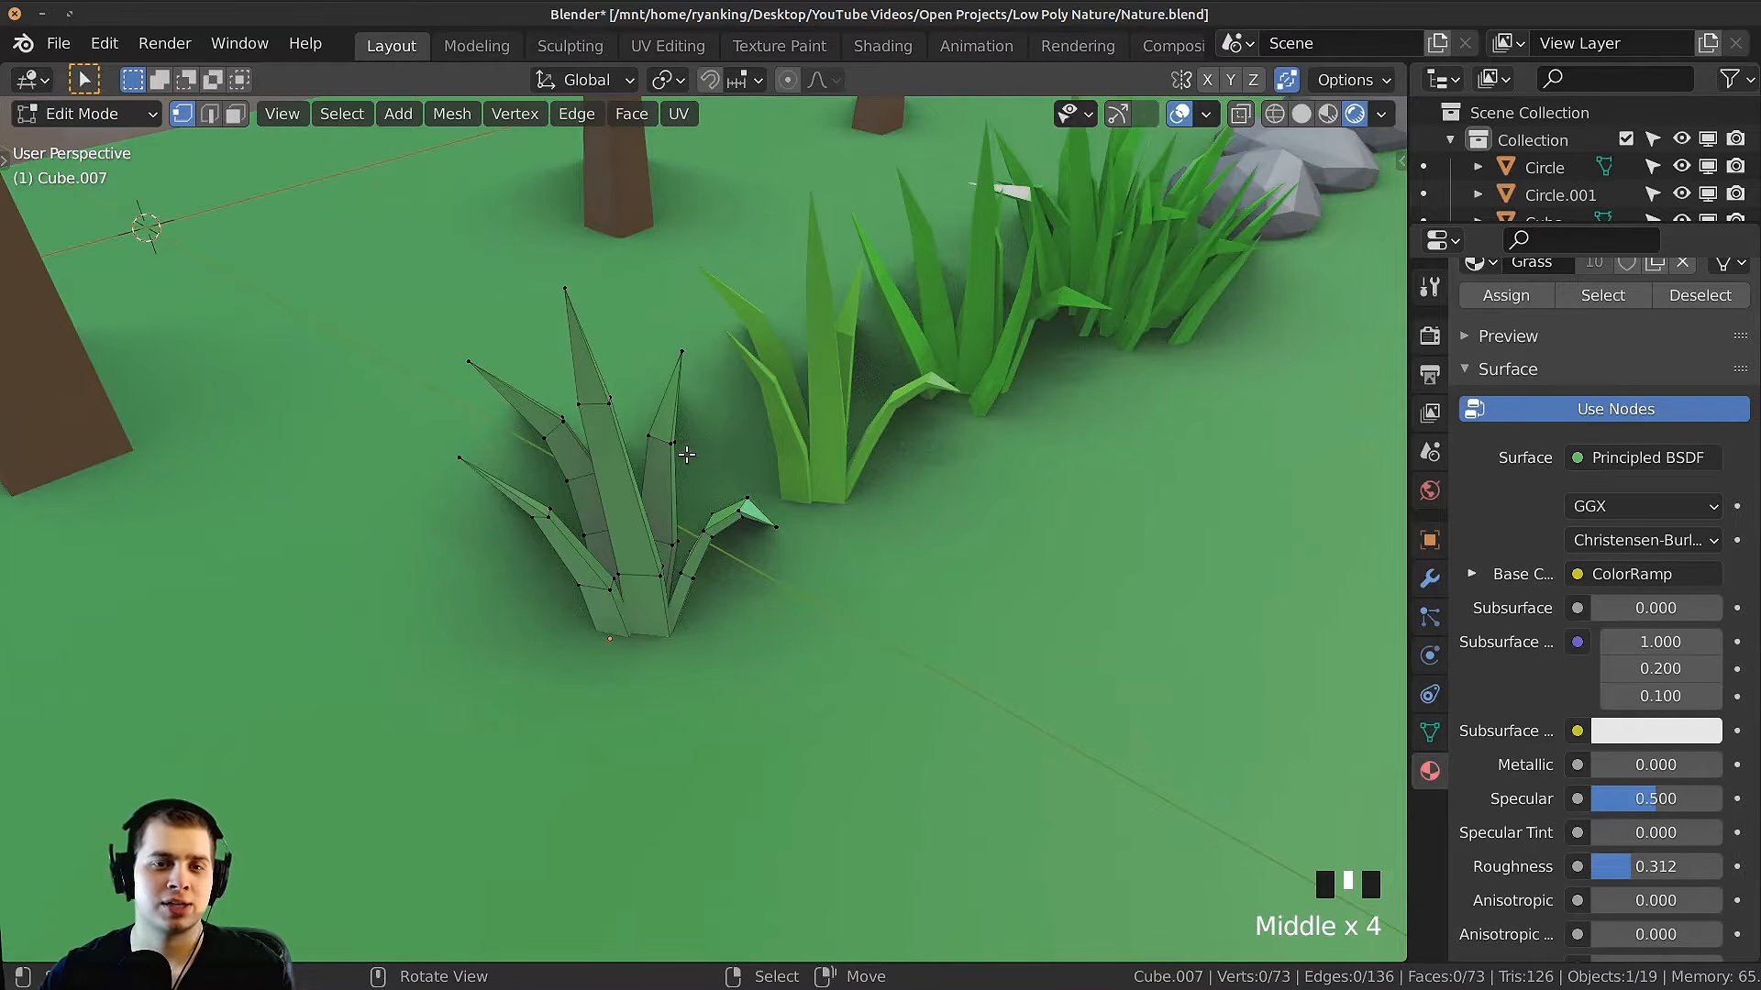
{"action": "middle_click_drag", "start_coordinate": [664, 439], "coordinate": [910, 430]}
{"action": "key", "text": "x"}
{"action": "left_click", "coordinate": [719, 383]}
{"action": "key", "text": "Tab"}
Step: Move a blade of the thinned clump so the remaining blades sit together at the base
{"action": "key", "text": "alt+a"}
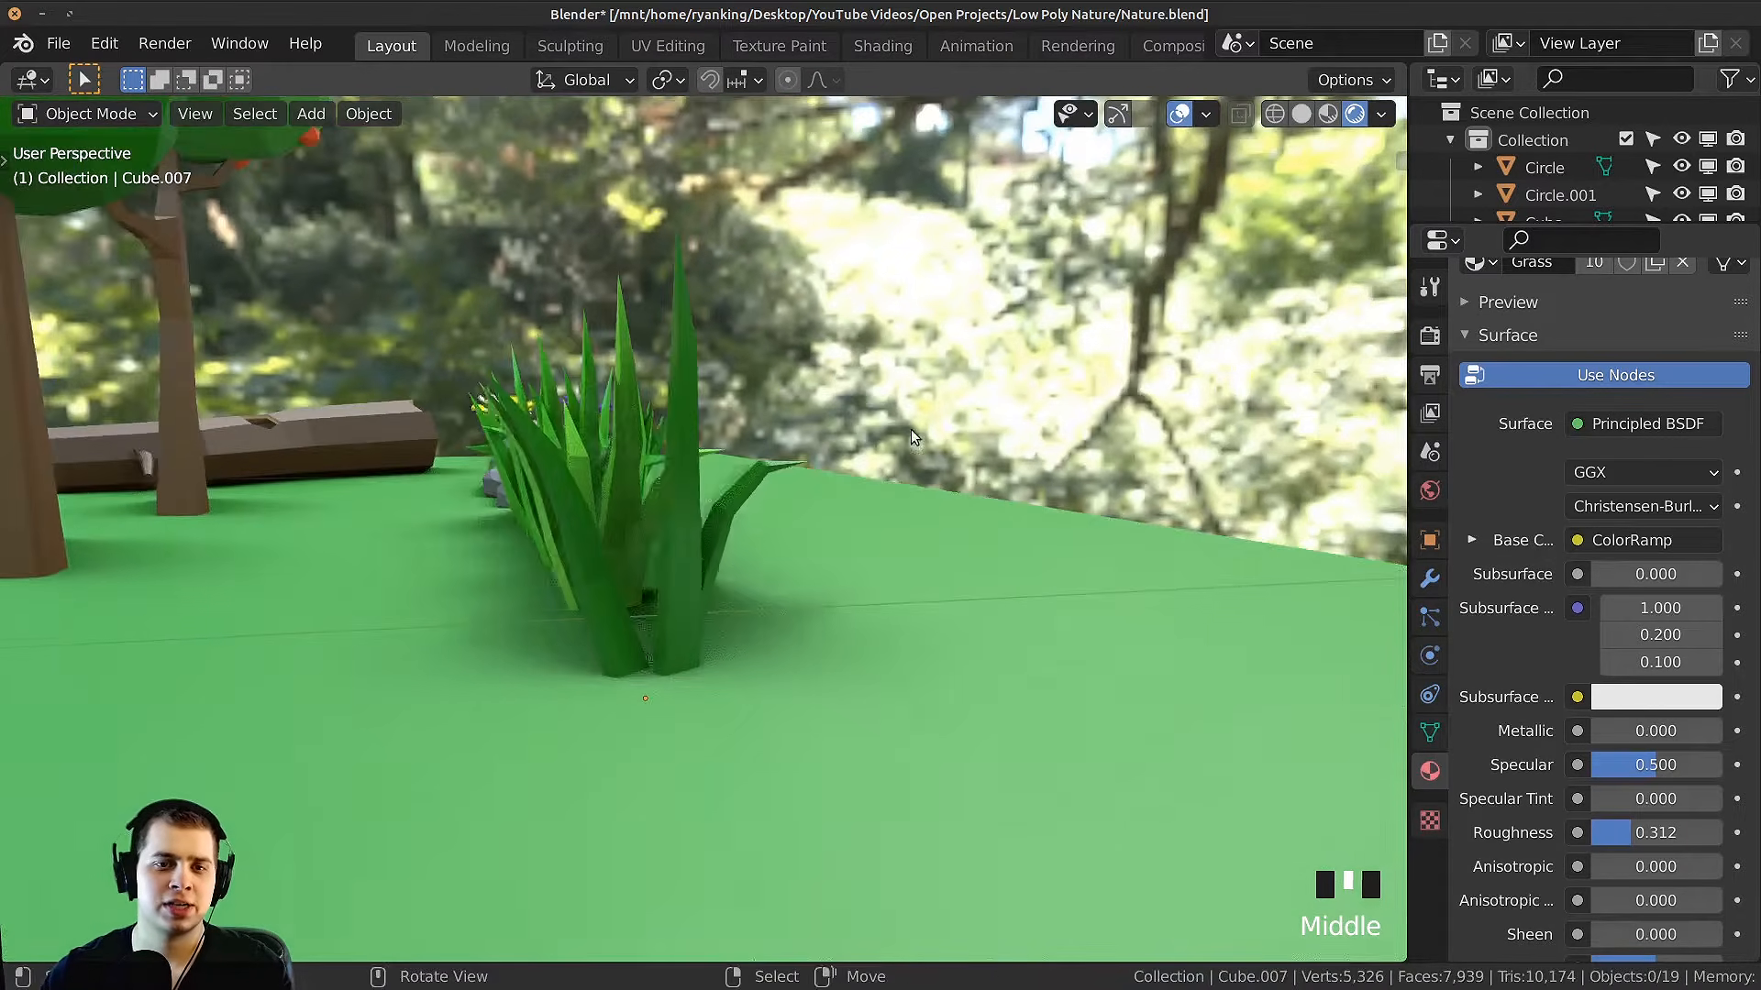
{"action": "scroll", "coordinate": [740, 517], "scroll_direction": "up", "scroll_amount": 2}
{"action": "key", "text": "Tab"}
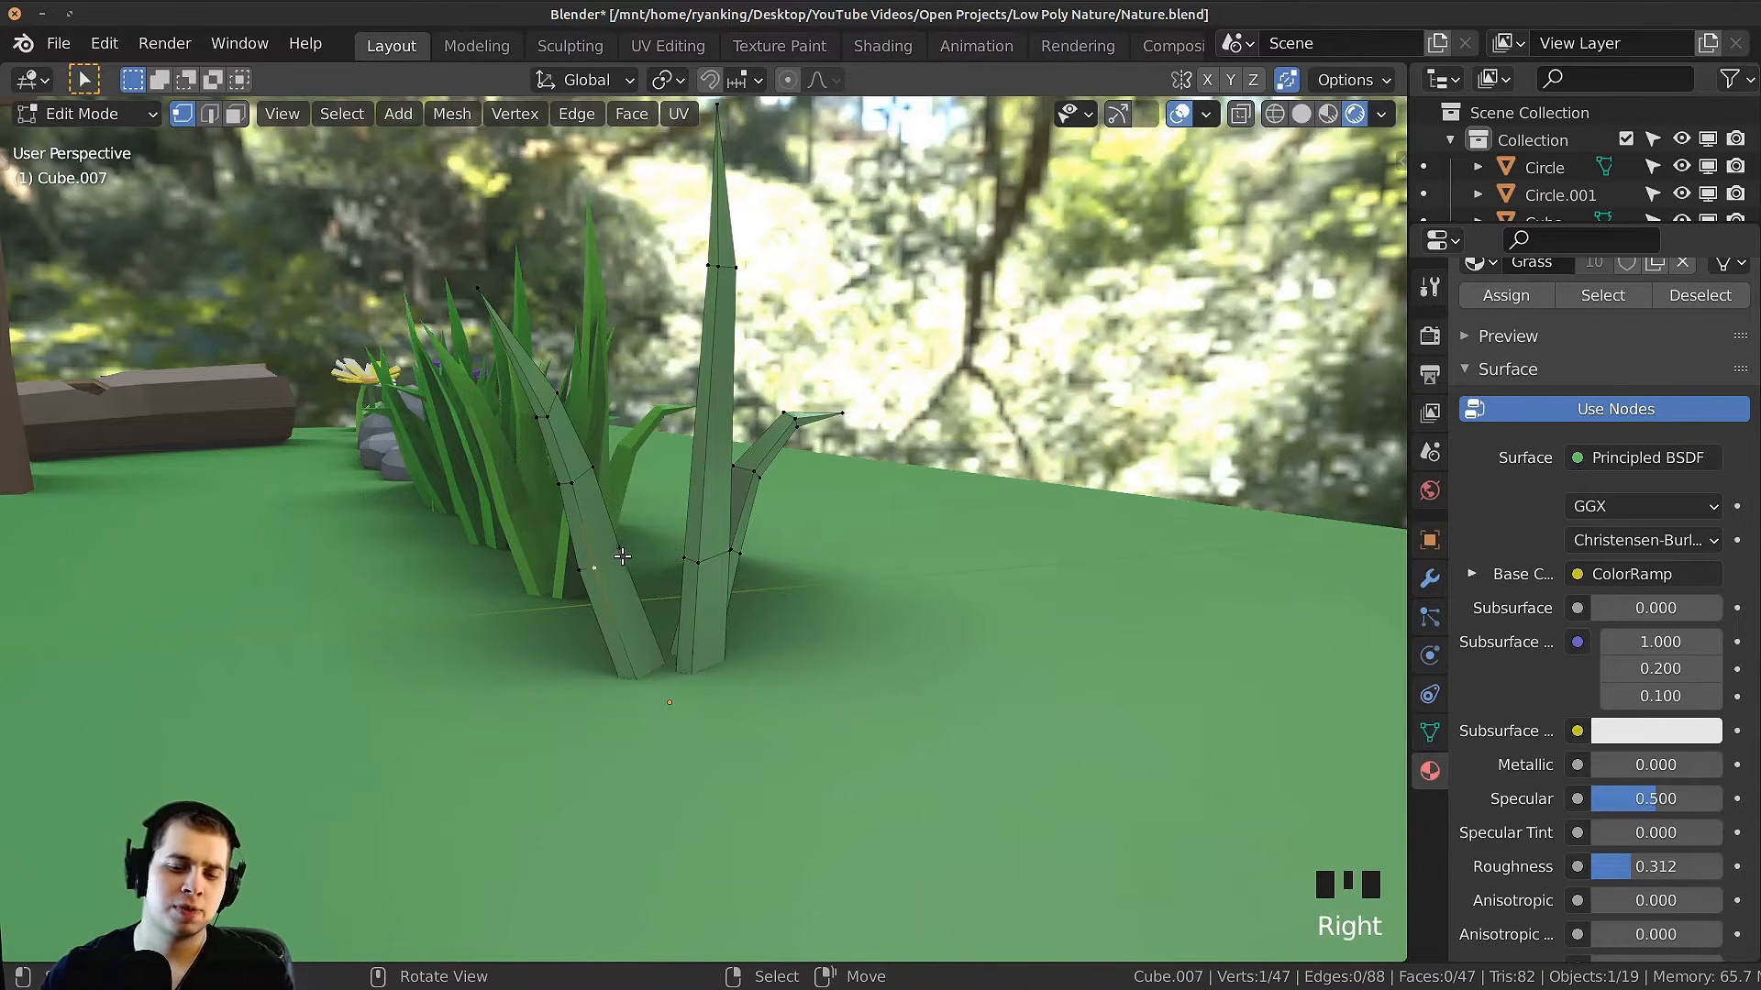
{"action": "key", "text": "g"}
{"action": "left_click", "coordinate": [741, 556]}
{"action": "middle_click_drag", "start_coordinate": [477, 551], "coordinate": [628, 503]}
{"action": "middle_click_drag", "start_coordinate": [1091, 541], "coordinate": [1130, 404], "text": "shift"}
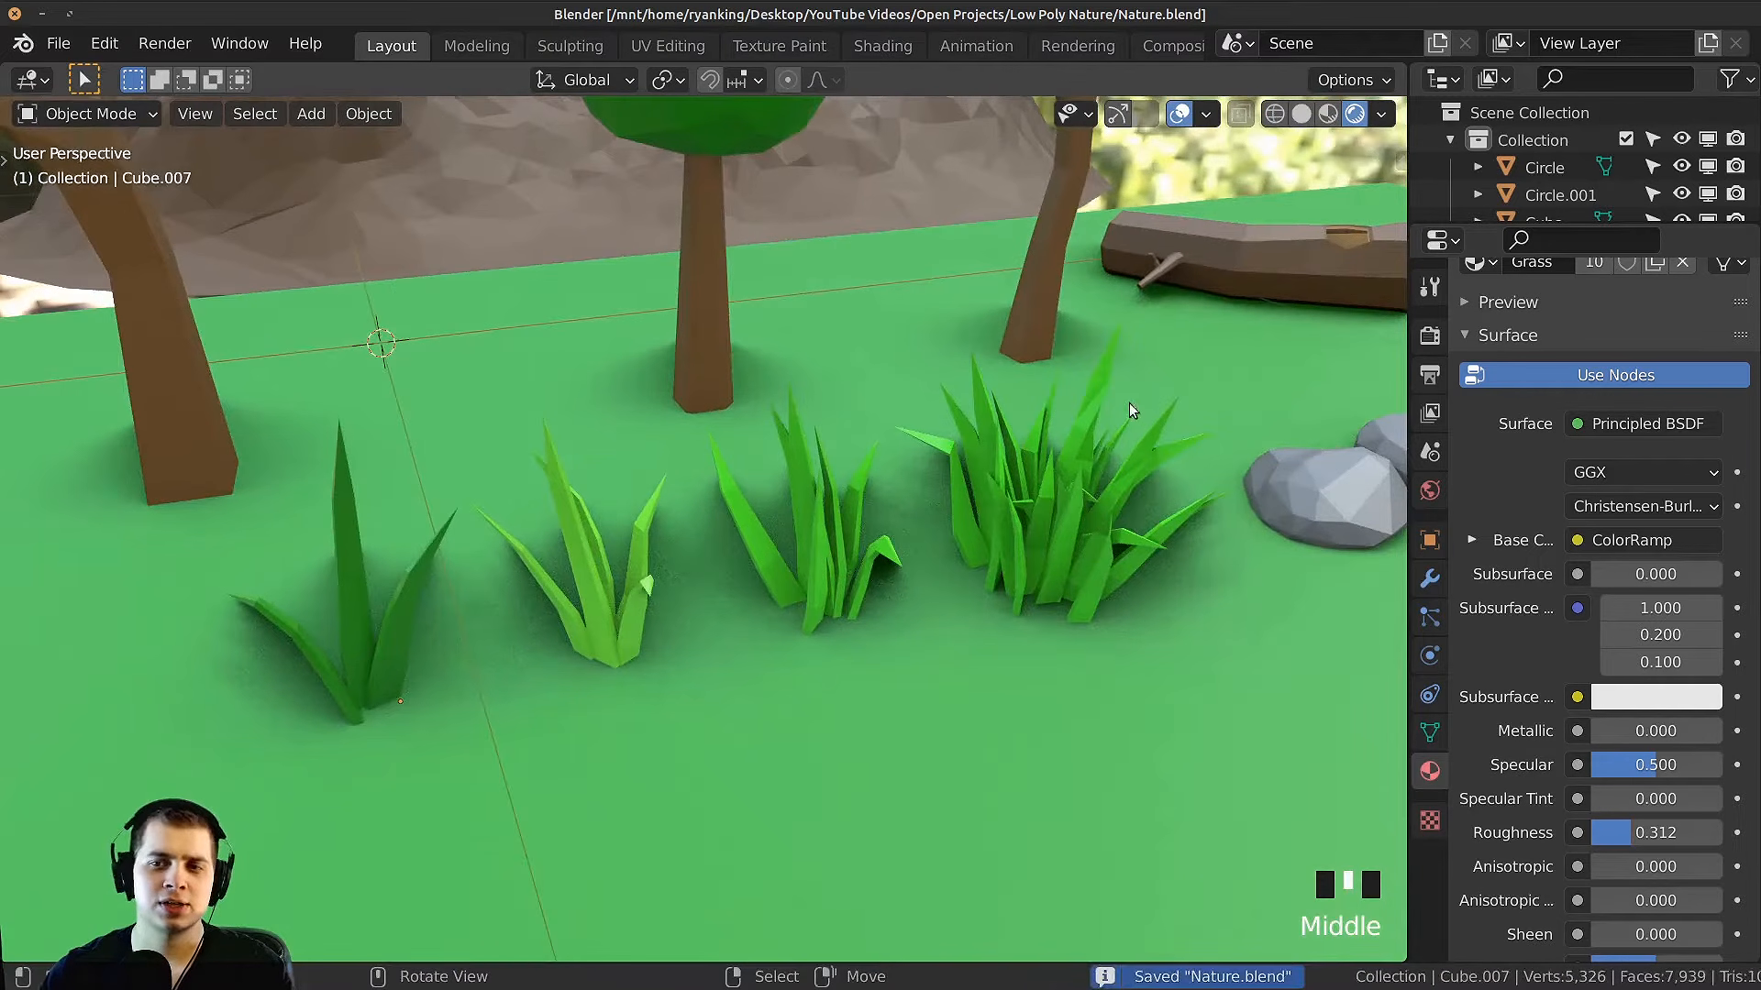
{"action": "middle_click_drag", "start_coordinate": [1098, 481], "coordinate": [1048, 488], "text": "shift"}
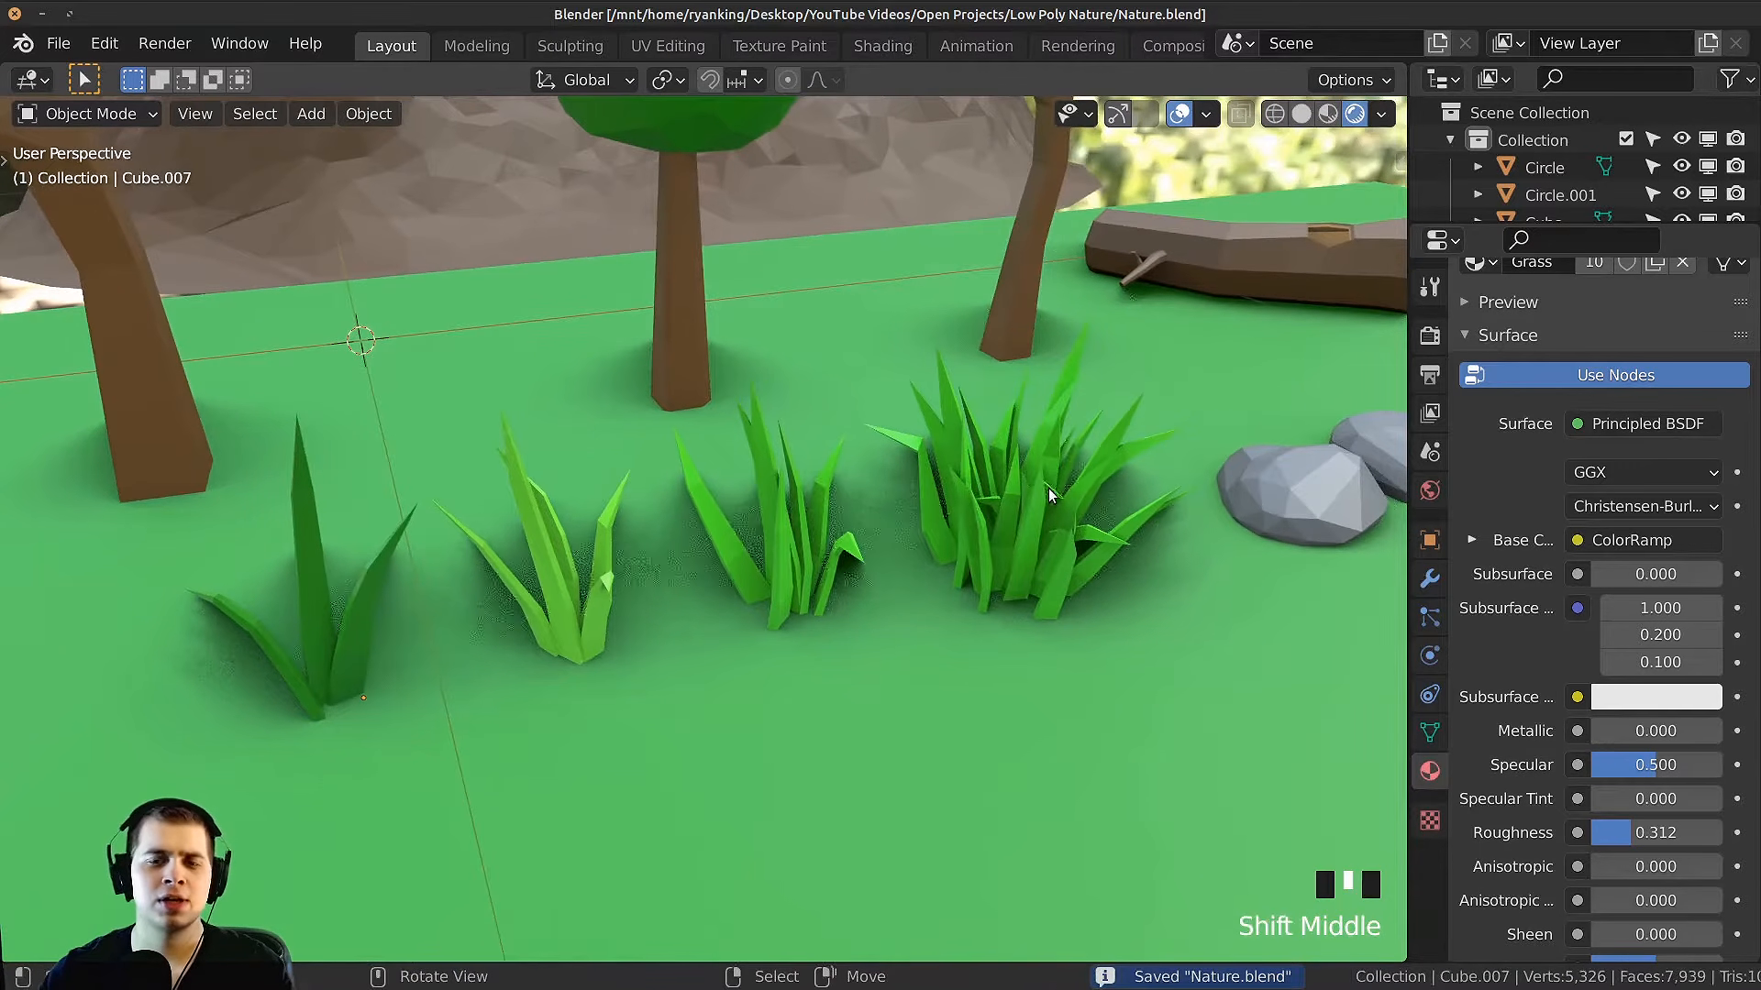
{"action": "middle_click_drag", "start_coordinate": [998, 426], "coordinate": [987, 437], "text": "shift"}
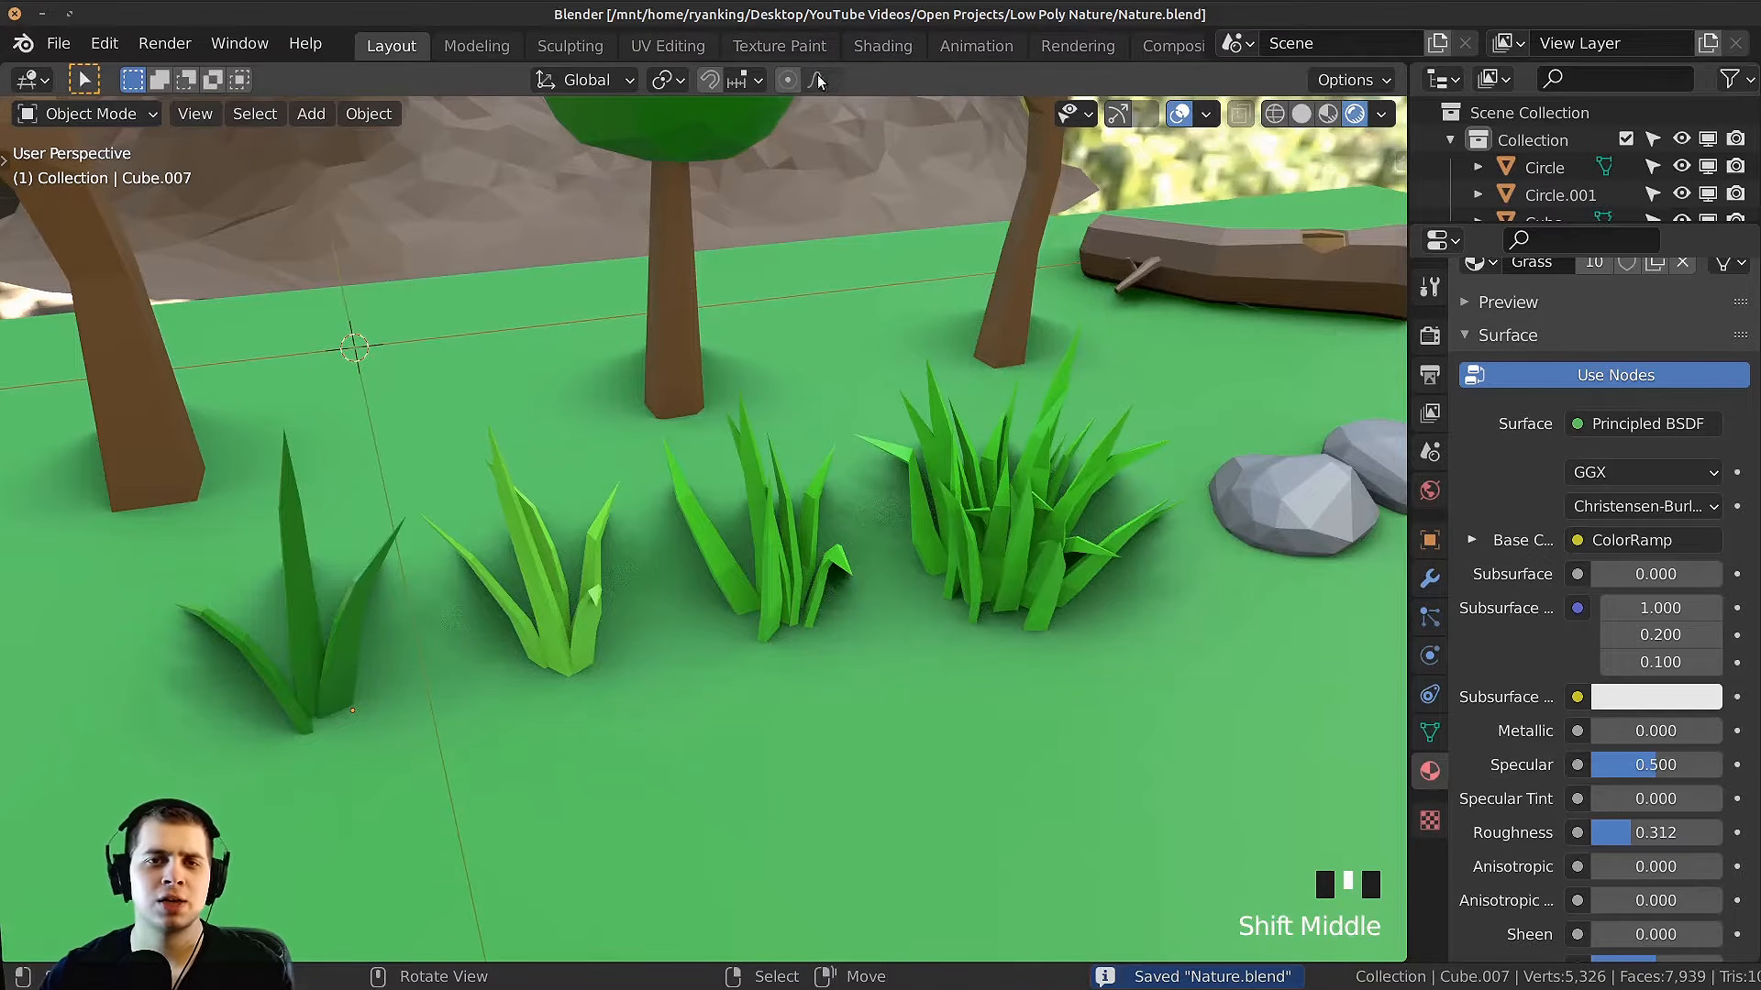
Step: Open the Shading workspace and adjust the brightness of a green stop in the Grass material's ColorRamp
{"action": "left_click", "coordinate": [882, 46]}
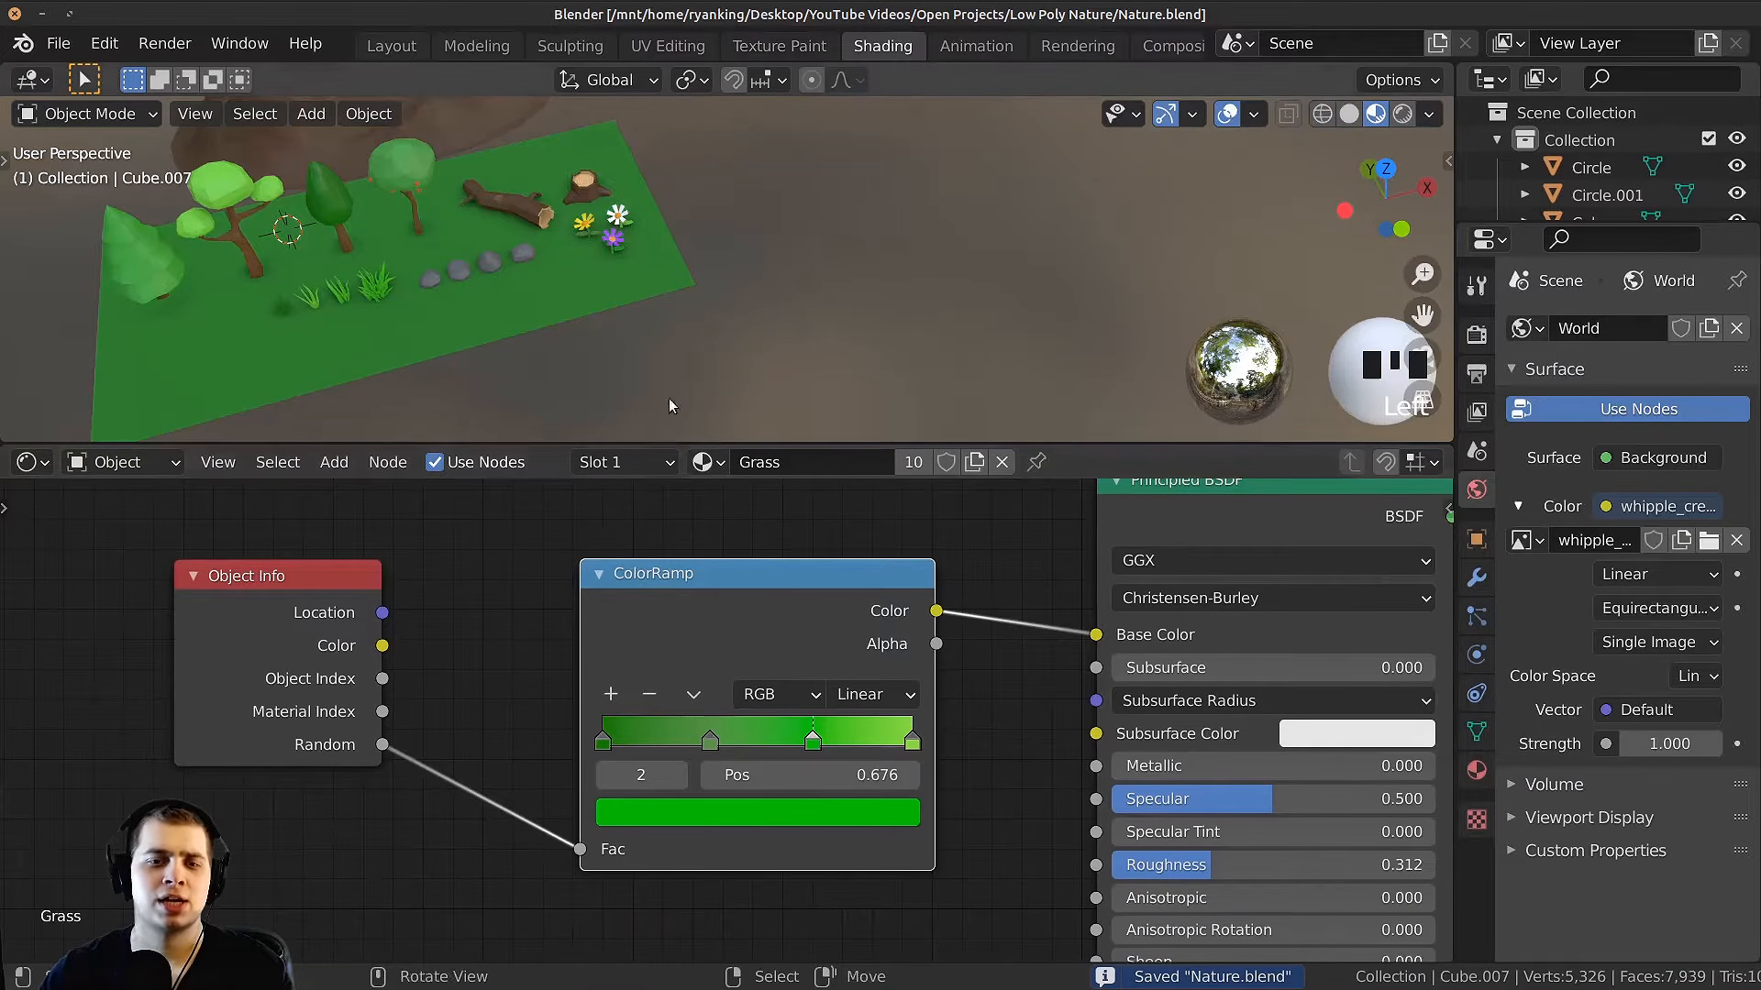
{"action": "scroll", "coordinate": [537, 302], "scroll_direction": "down", "scroll_amount": 2}
{"action": "left_click", "coordinate": [677, 829]}
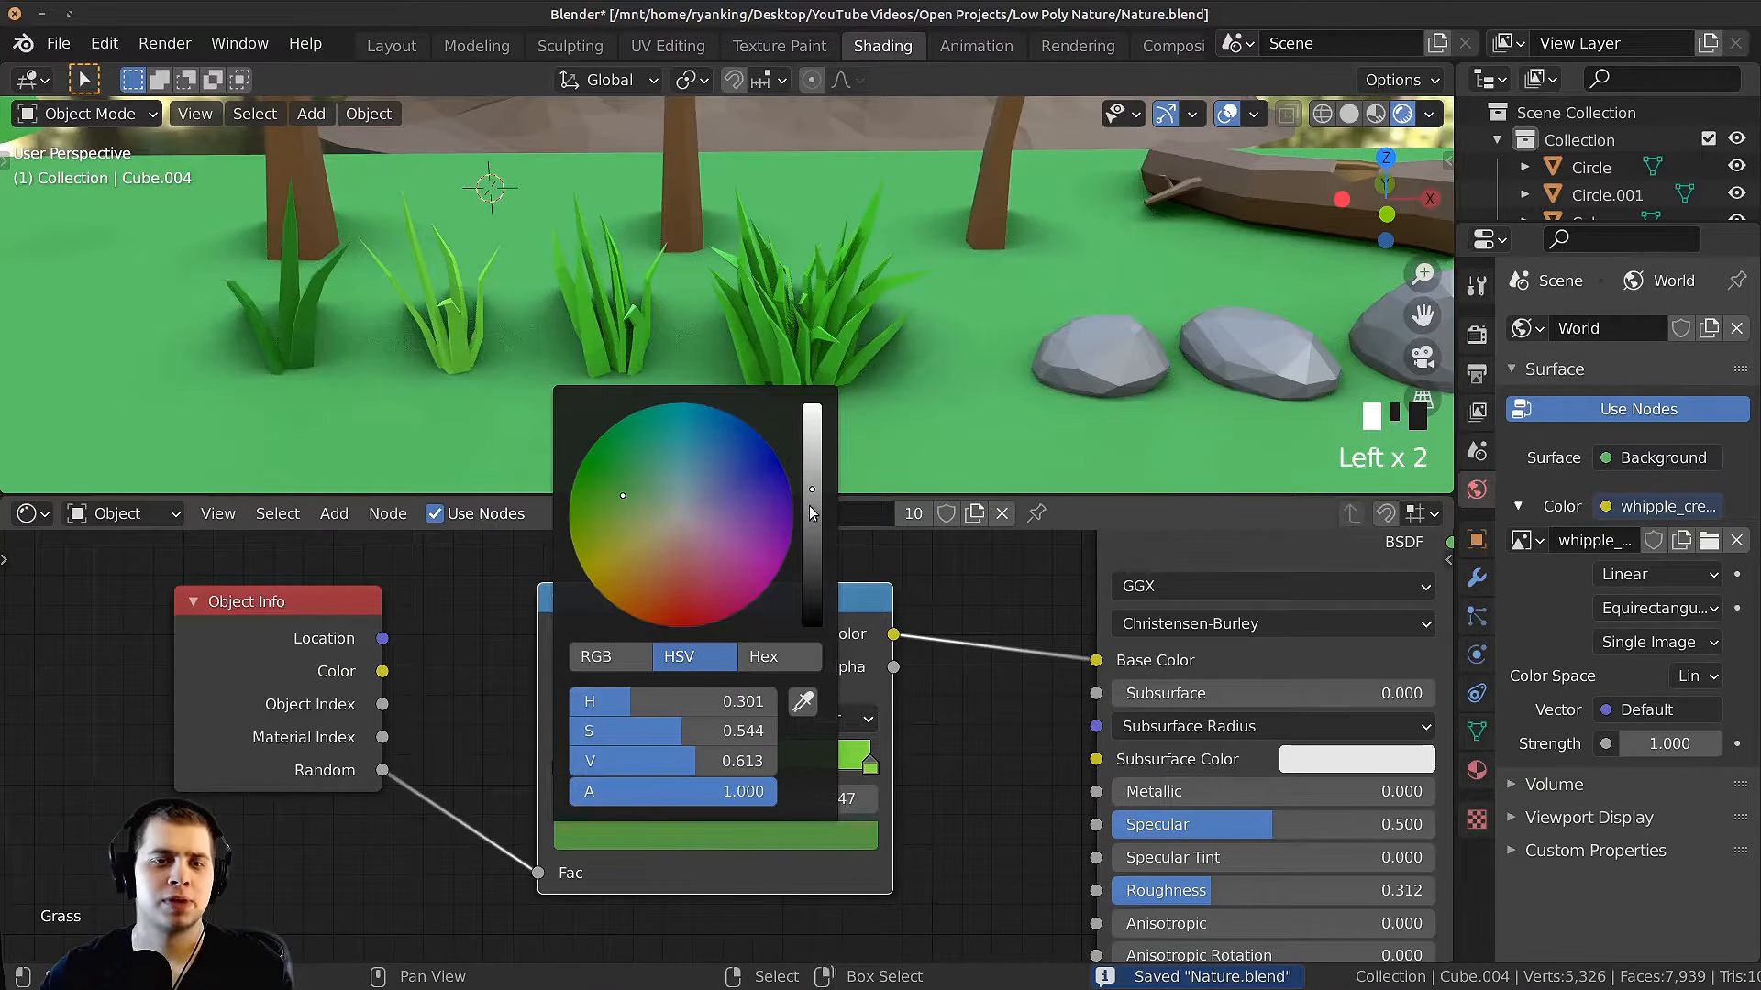
{"action": "left_click", "coordinate": [811, 503]}
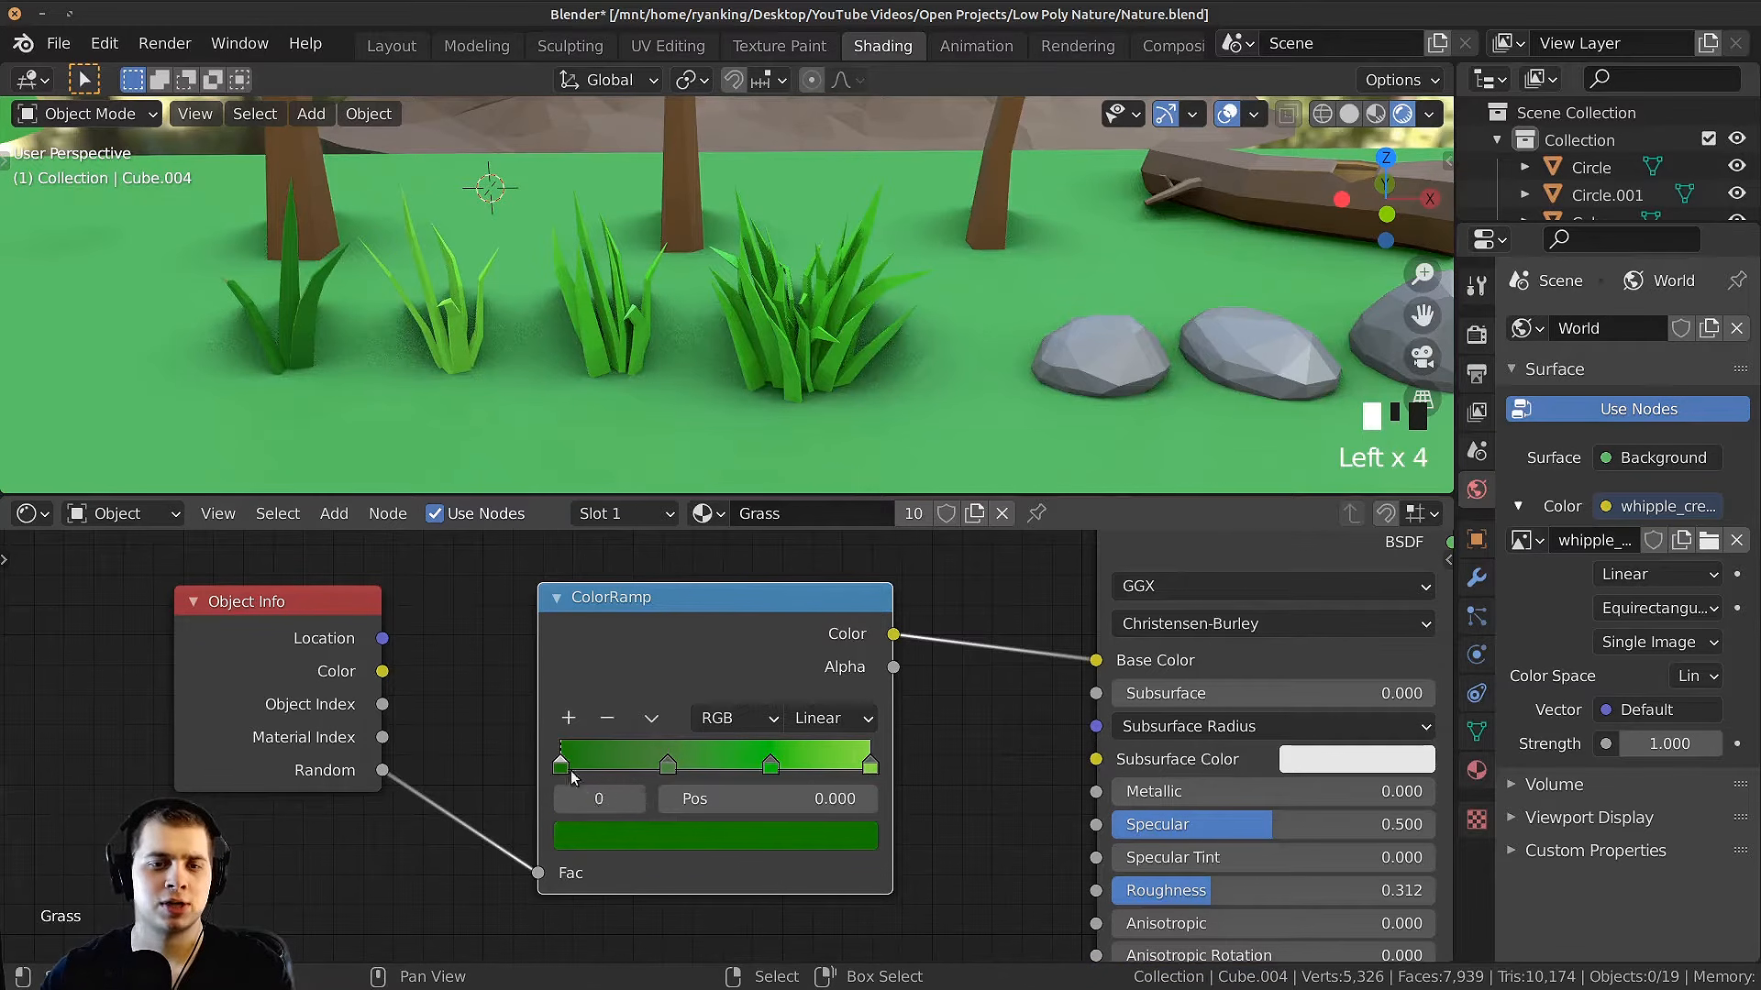
Step: Recolor the ColorRamp's first and middle stops, making the middle one at 0.467 yellow-green, and save the file
{"action": "left_click", "coordinate": [613, 833]}
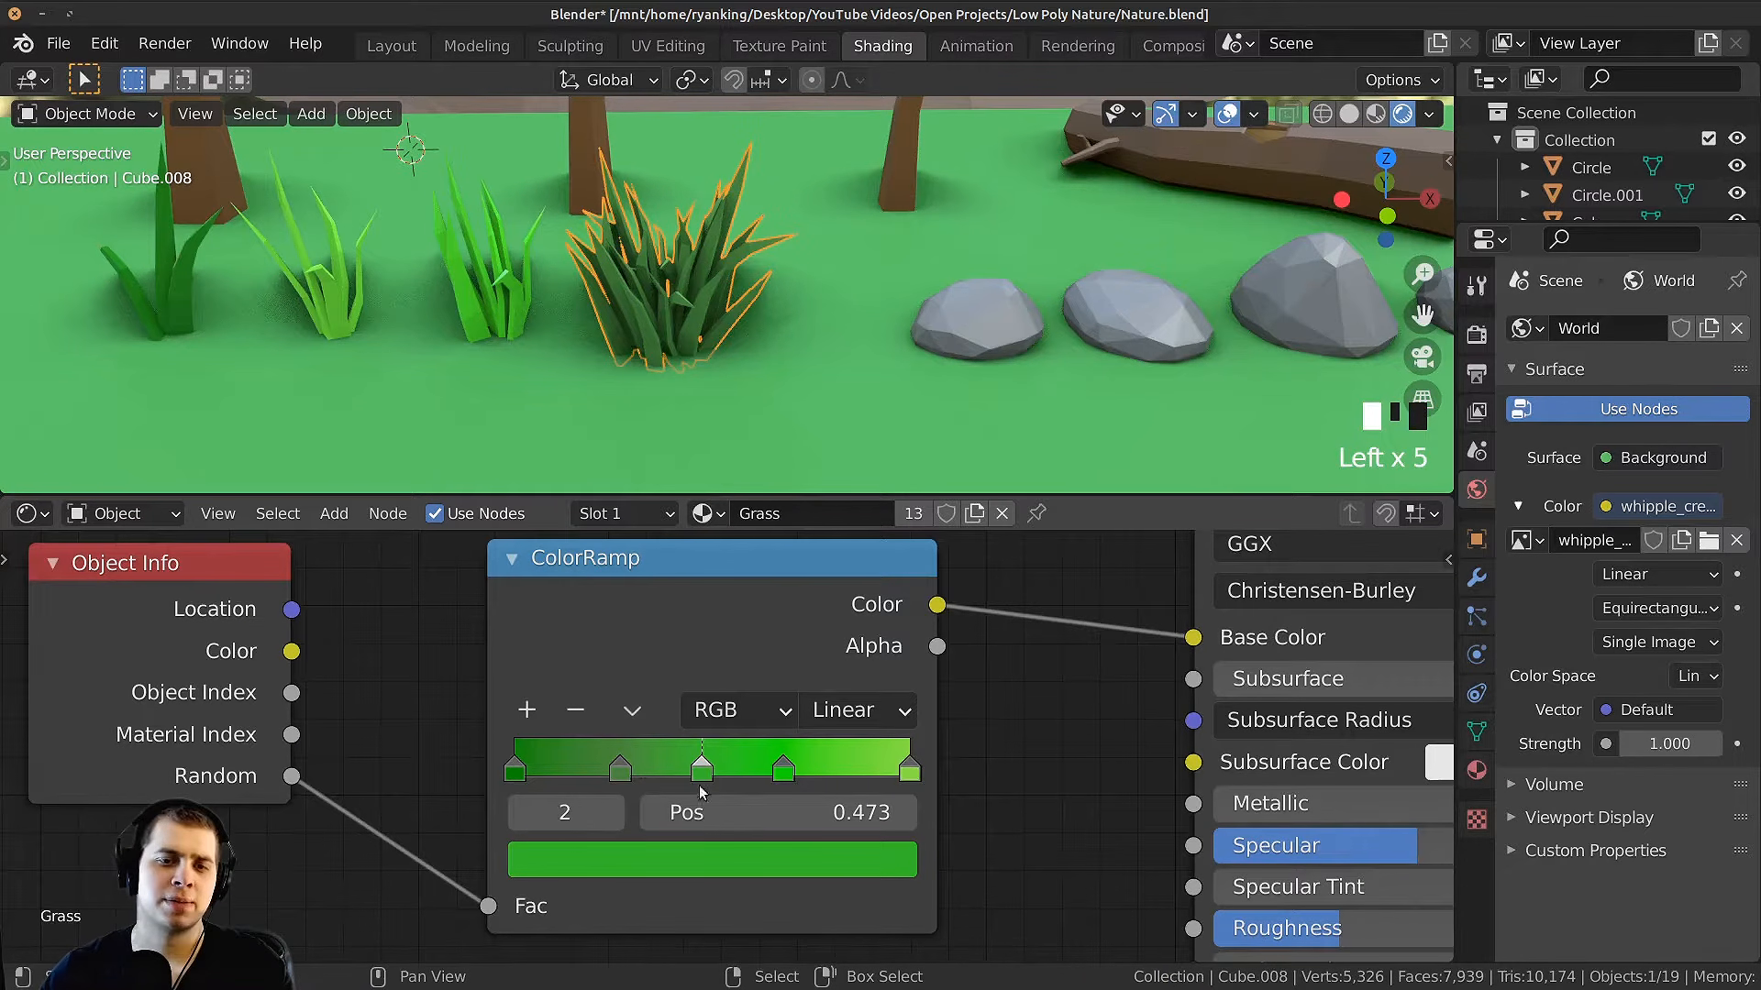
{"action": "left_click", "coordinate": [704, 860]}
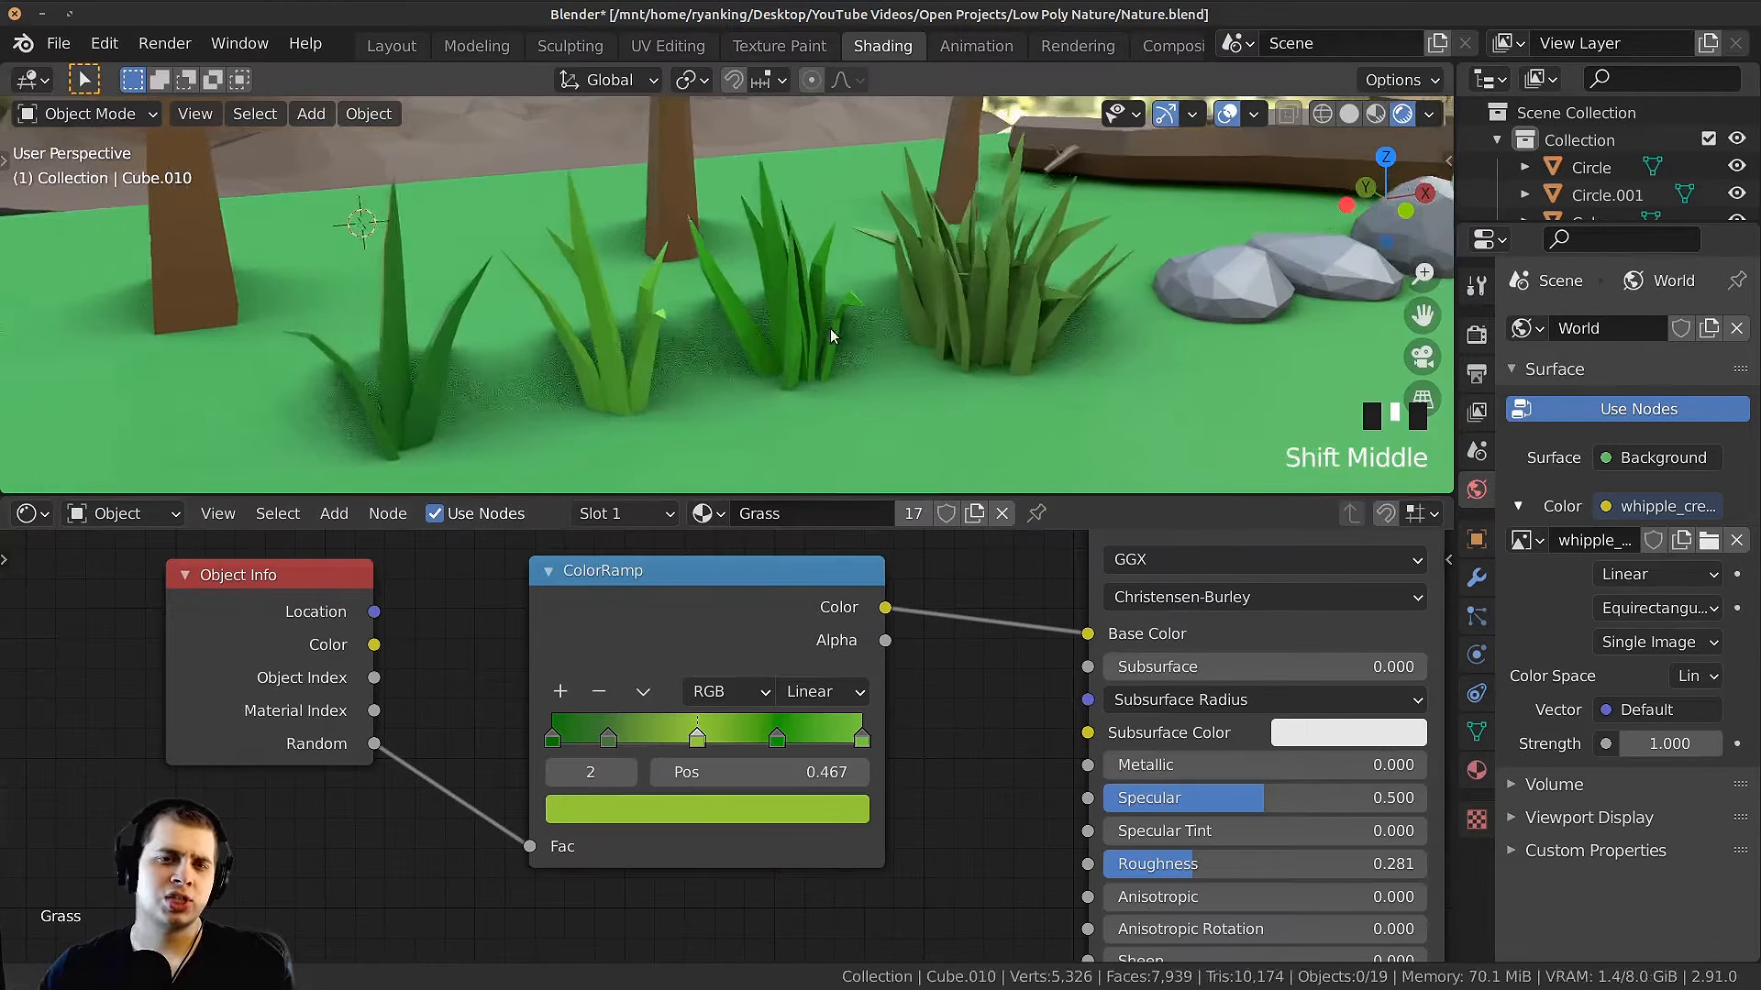
{"action": "middle_click_drag", "start_coordinate": [829, 328], "coordinate": [822, 399]}
{"action": "key", "text": "ctrl+s"}
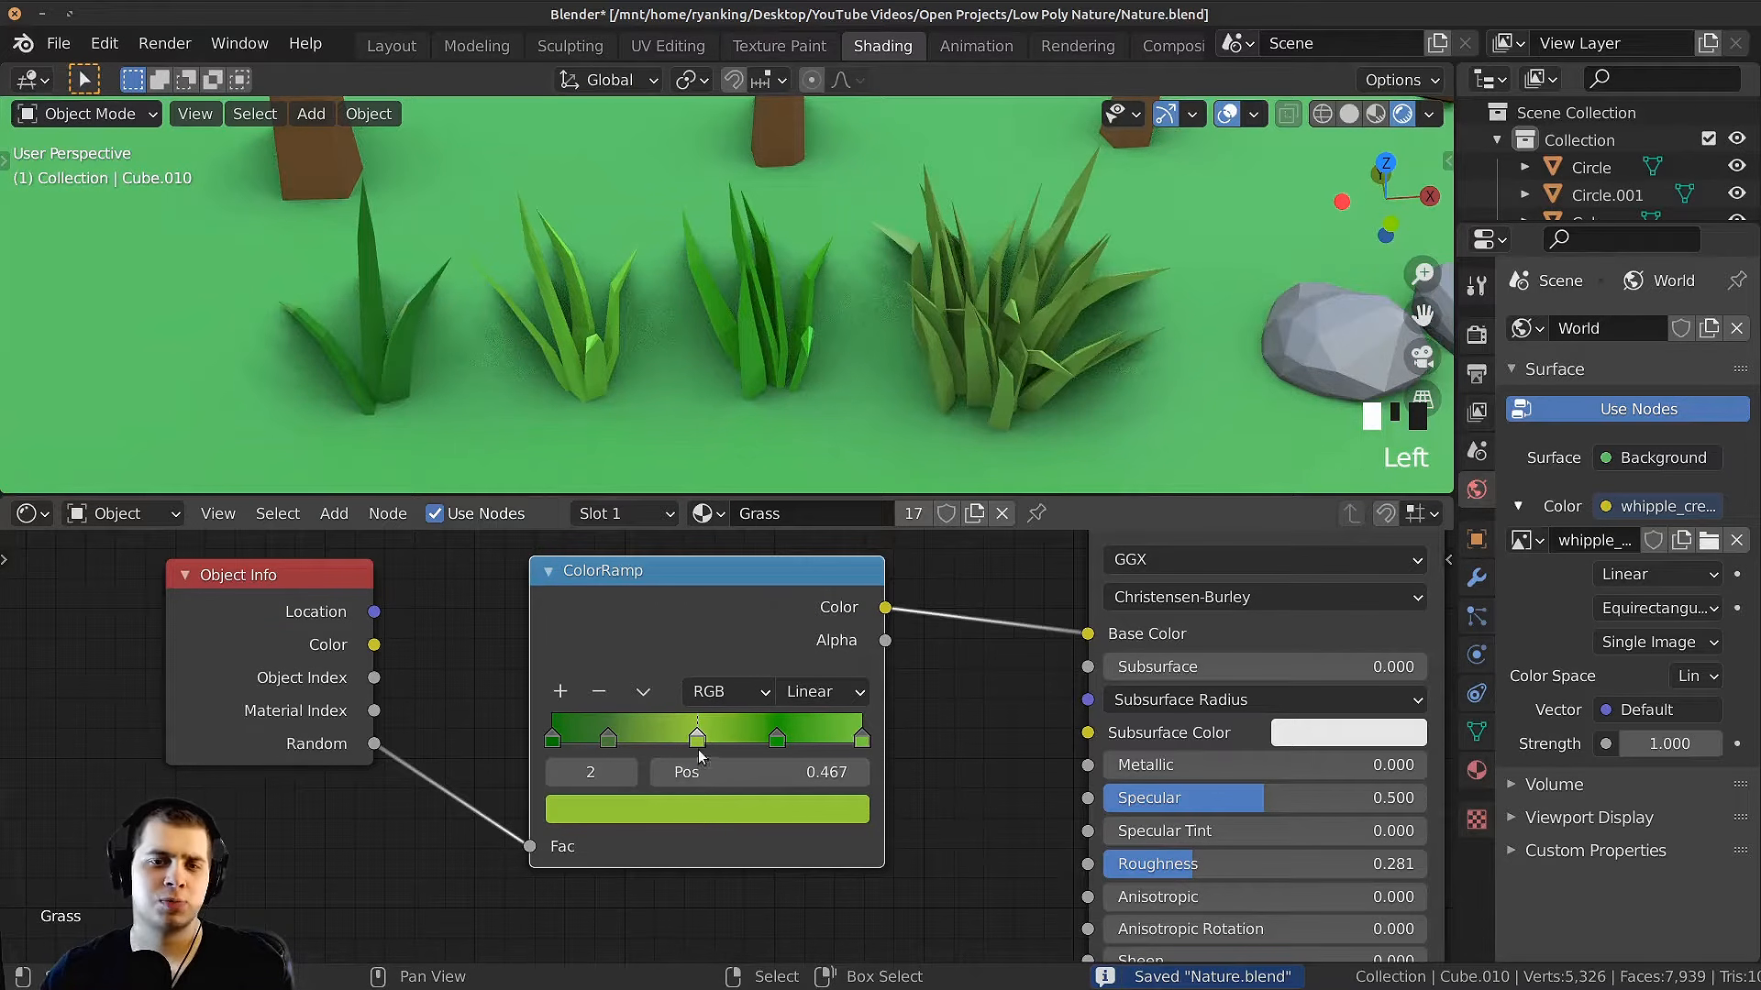
Step: Set the middle ColorRamp stop's color to H 0.232, S 0.720, V 0.780 and save the file
{"action": "left_click", "coordinate": [698, 821]}
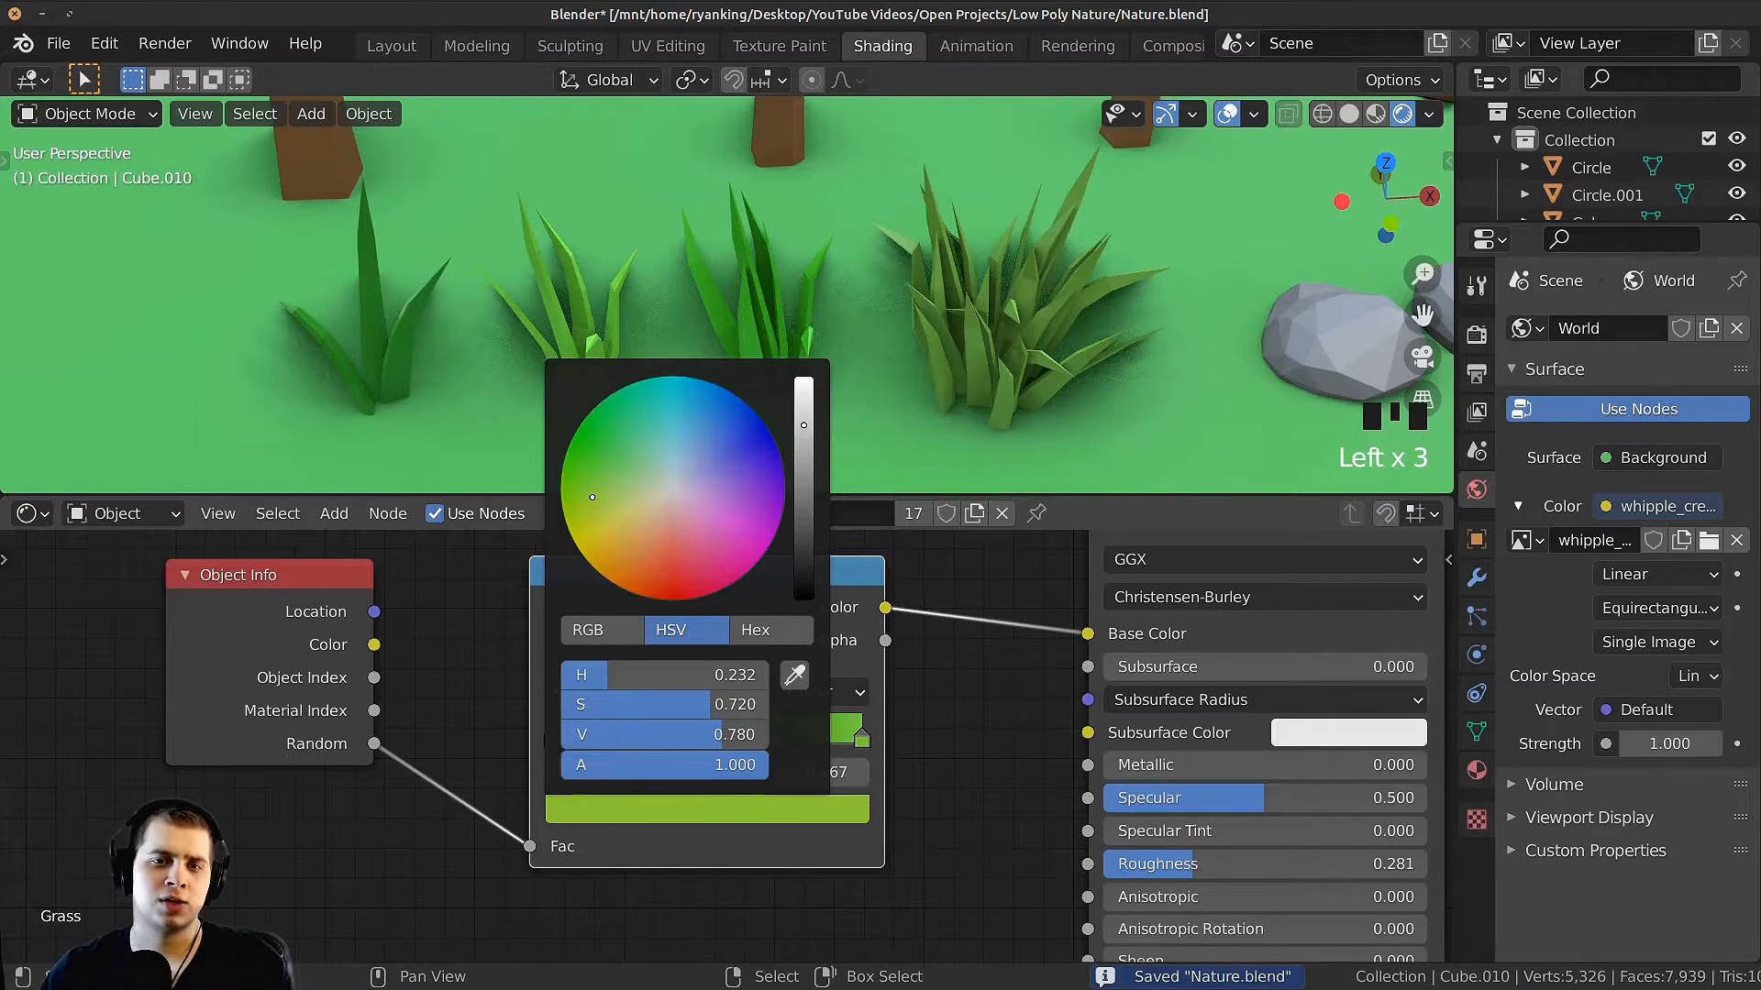
{"action": "middle_click_drag", "start_coordinate": [894, 295], "coordinate": [810, 303]}
{"action": "key", "text": "ctrl+s"}
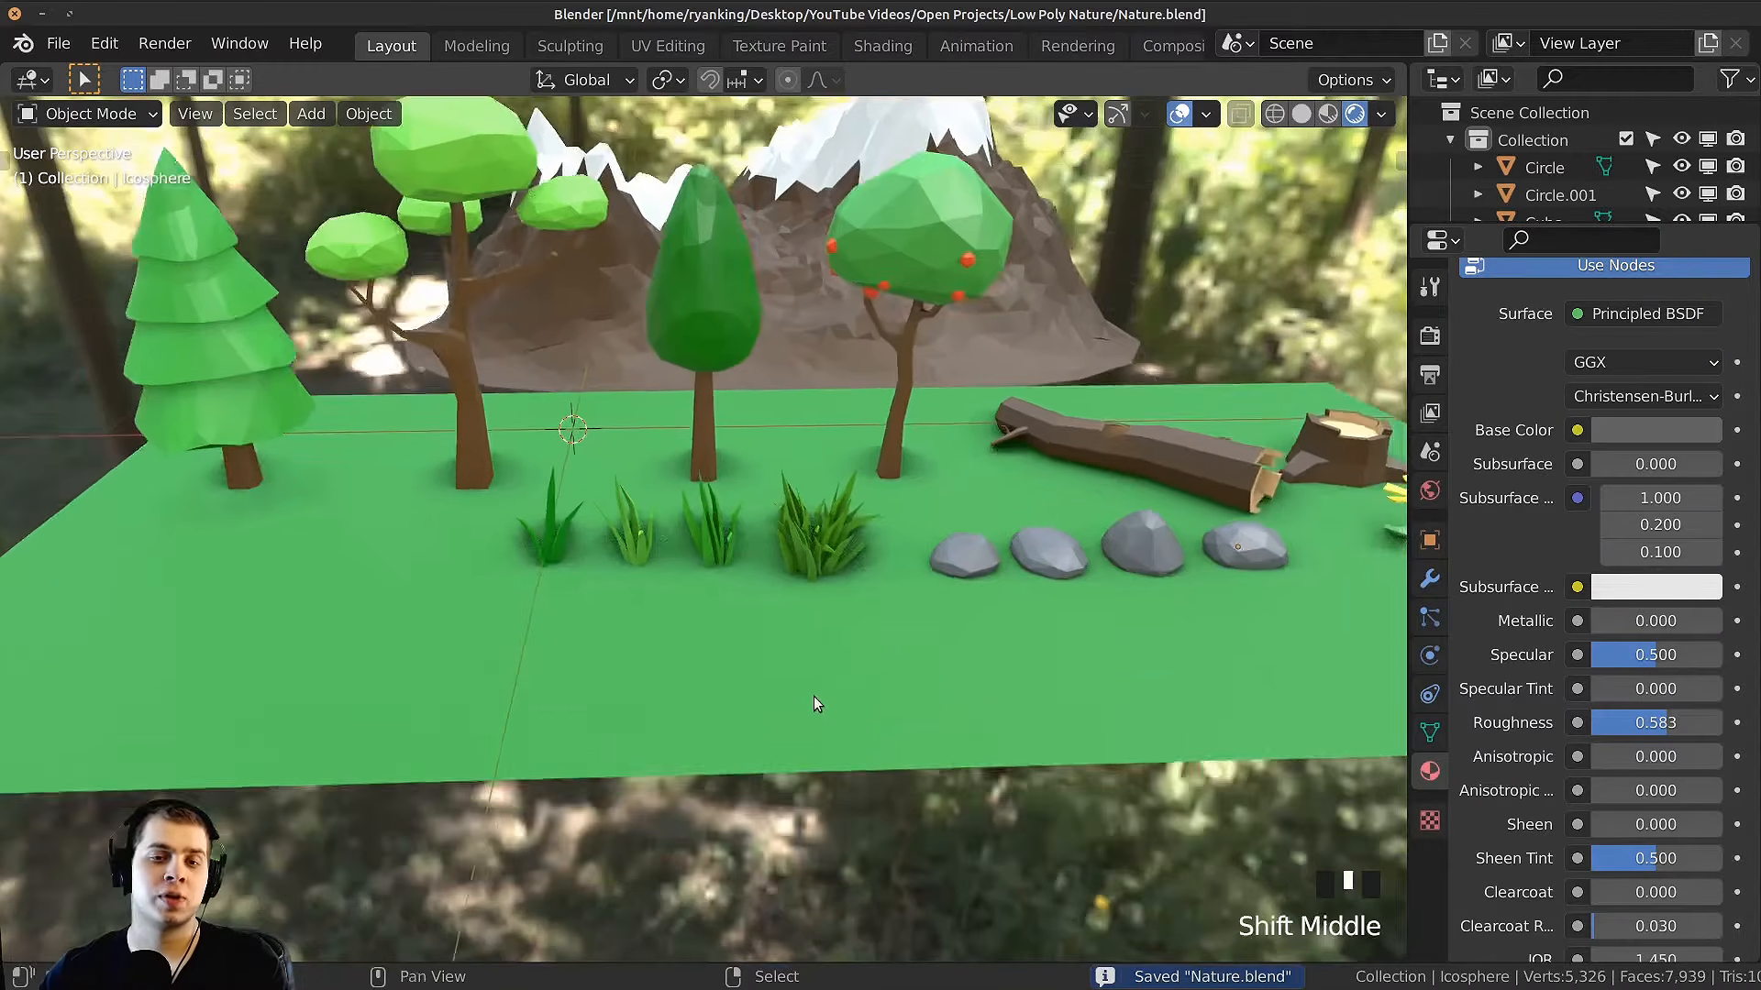
Step: Place the 3D cursor on the open ground in front of the trees, beside the grass clumps
{"action": "scroll", "coordinate": [652, 516], "scroll_direction": "up", "scroll_amount": 3}
{"action": "middle_click_drag", "start_coordinate": [652, 515], "coordinate": [578, 561]}
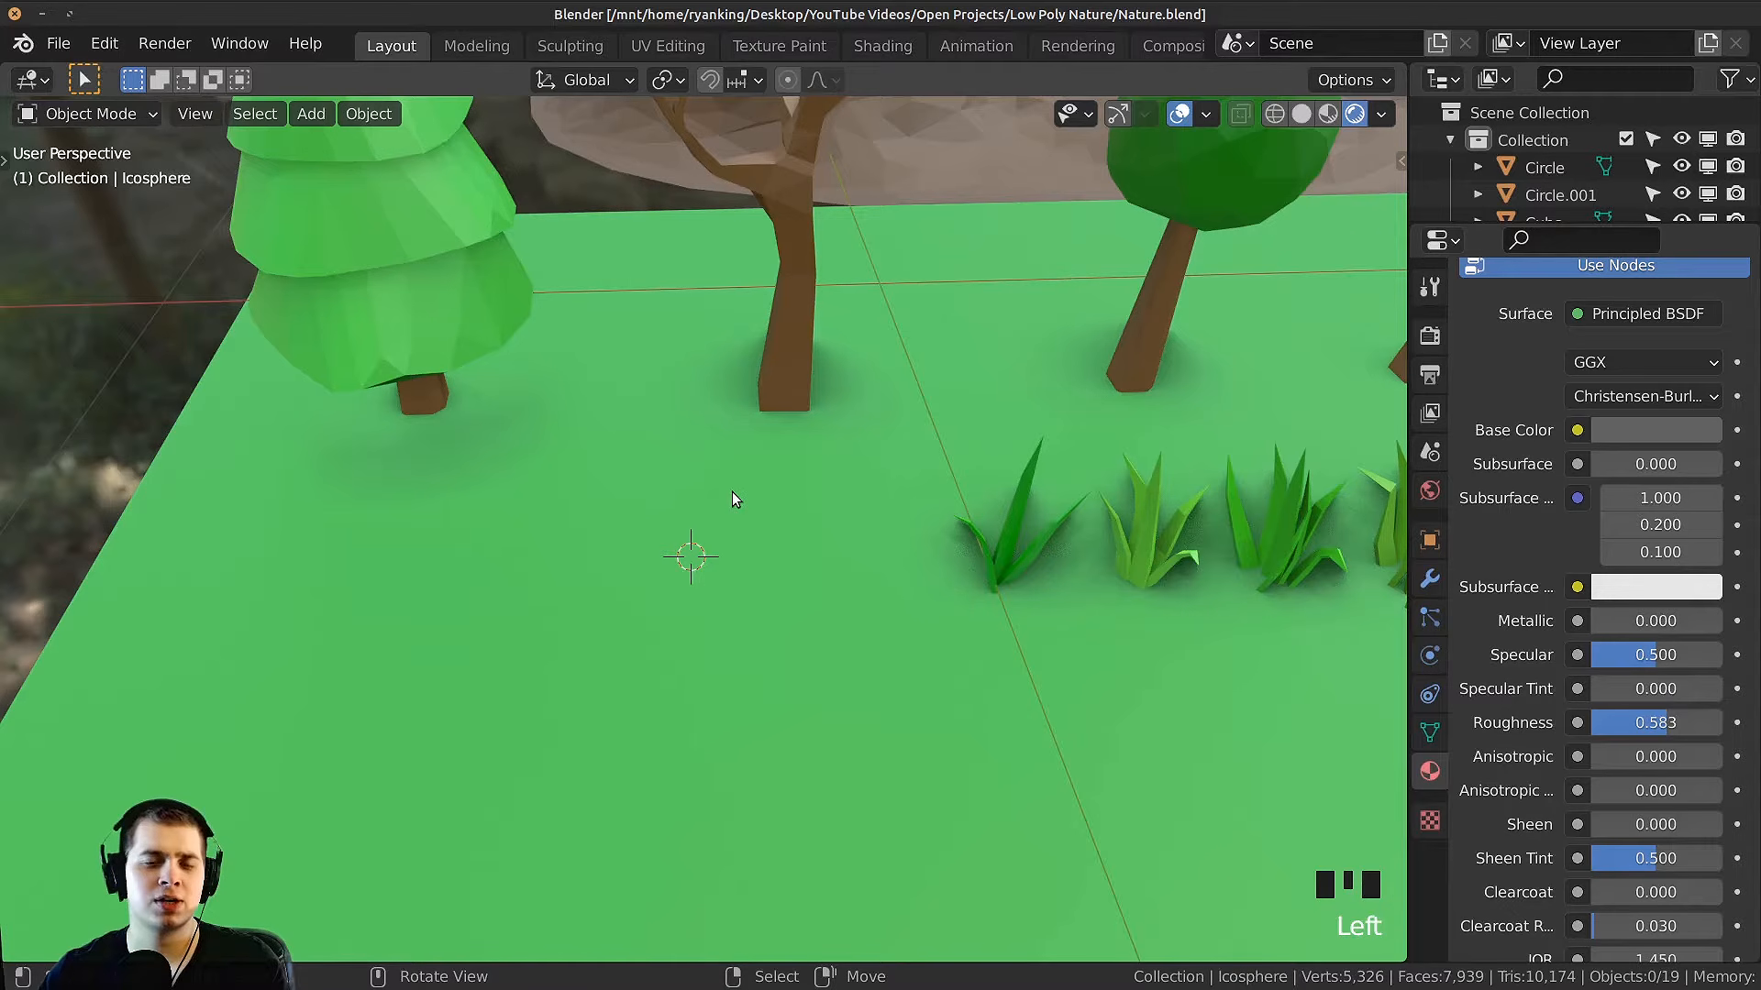
Step: Add an ico sphere mesh with 1 subdivision at the 3D cursor
{"action": "key", "text": "shift+a"}
{"action": "mouse_move", "coordinate": [688, 435]}
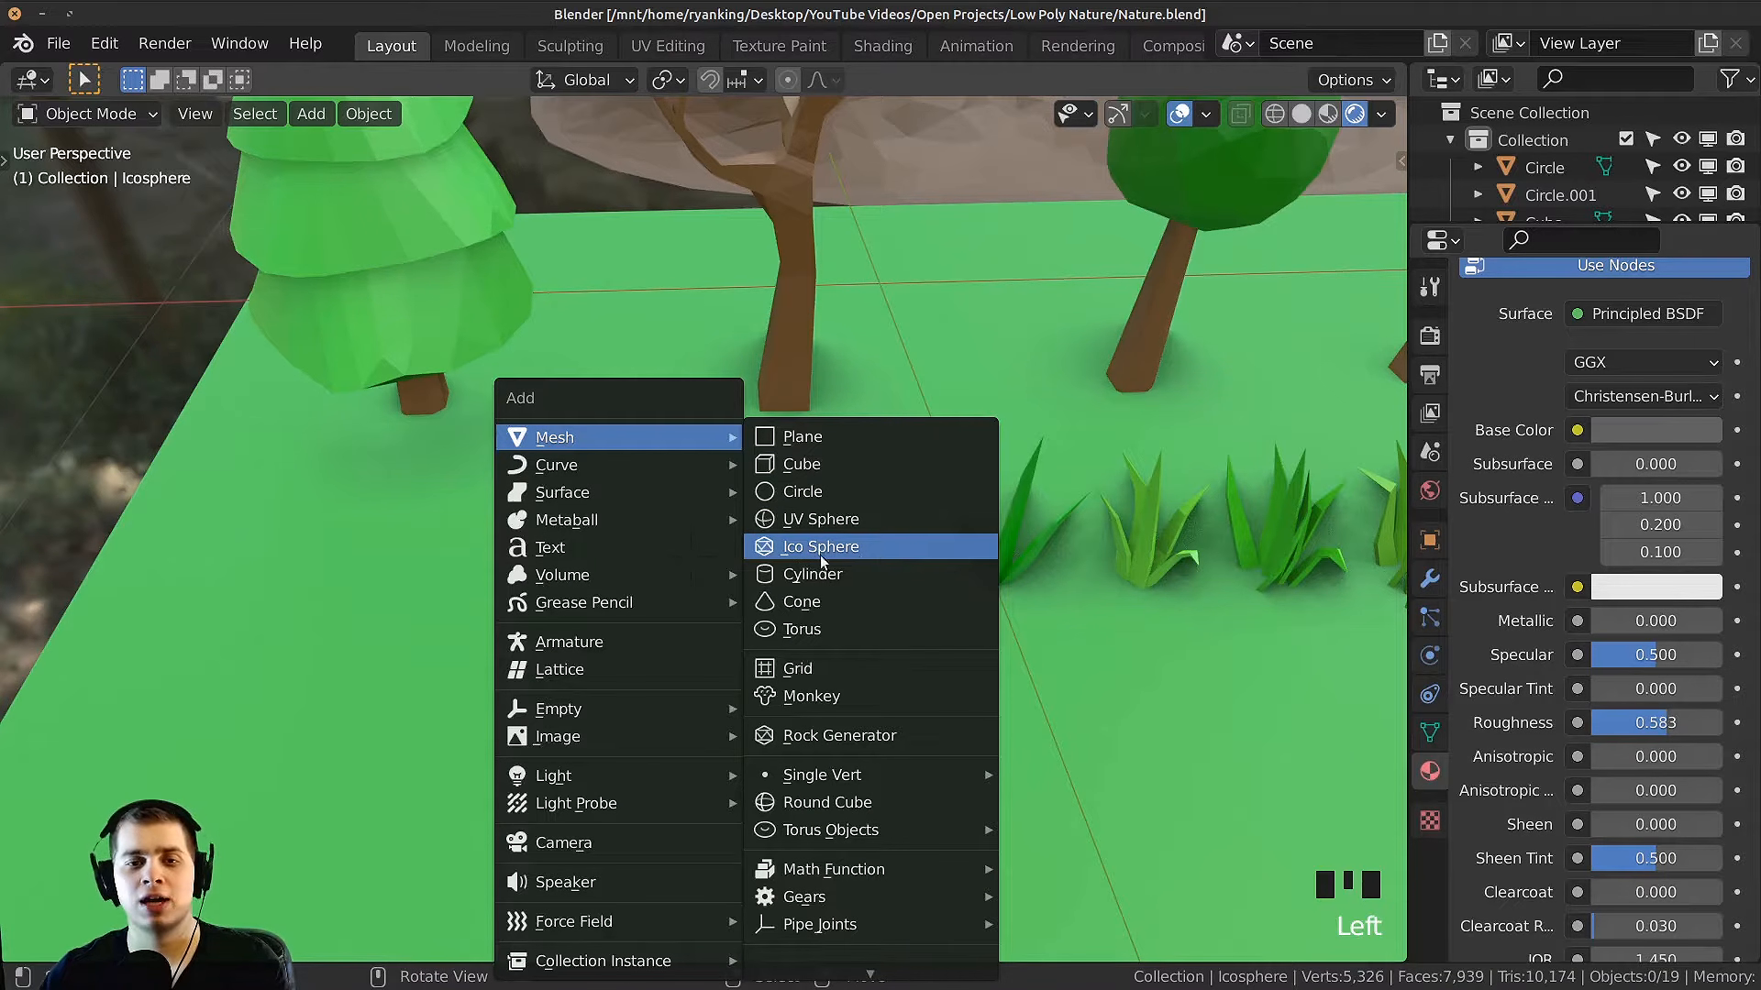
{"action": "left_click", "coordinate": [865, 538]}
{"action": "scroll", "coordinate": [860, 538], "scroll_direction": "down", "scroll_amount": 4}
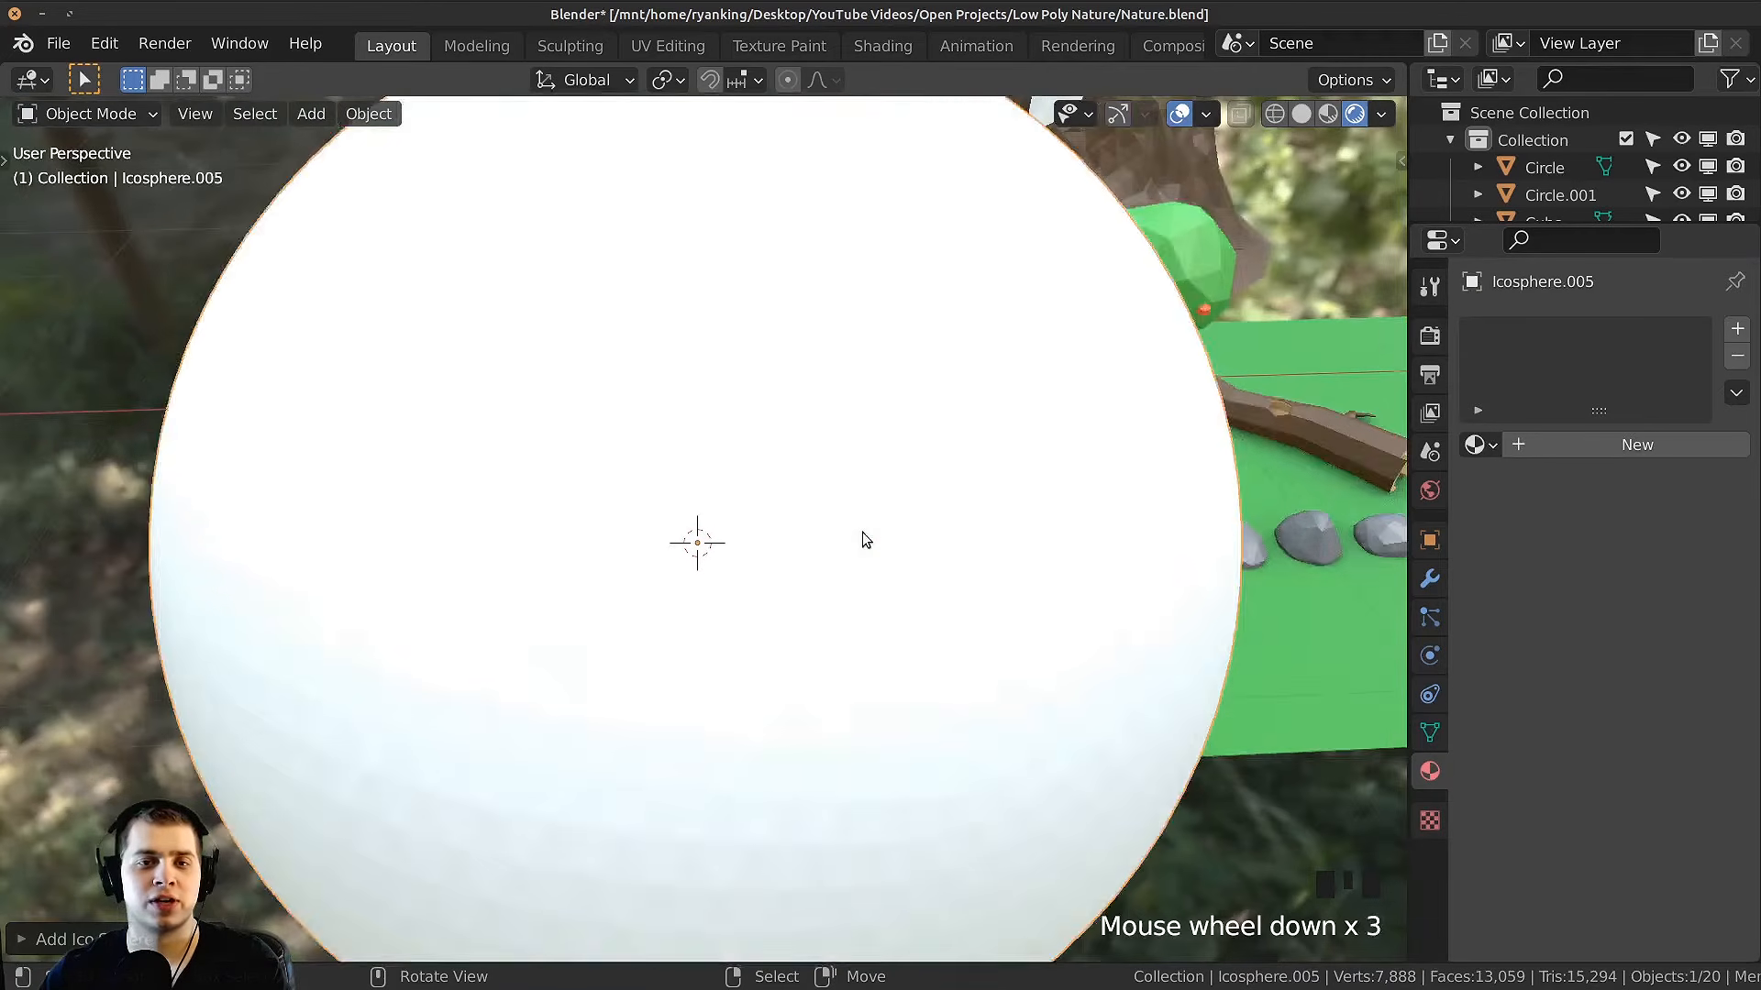
{"action": "left_click", "coordinate": [73, 932]}
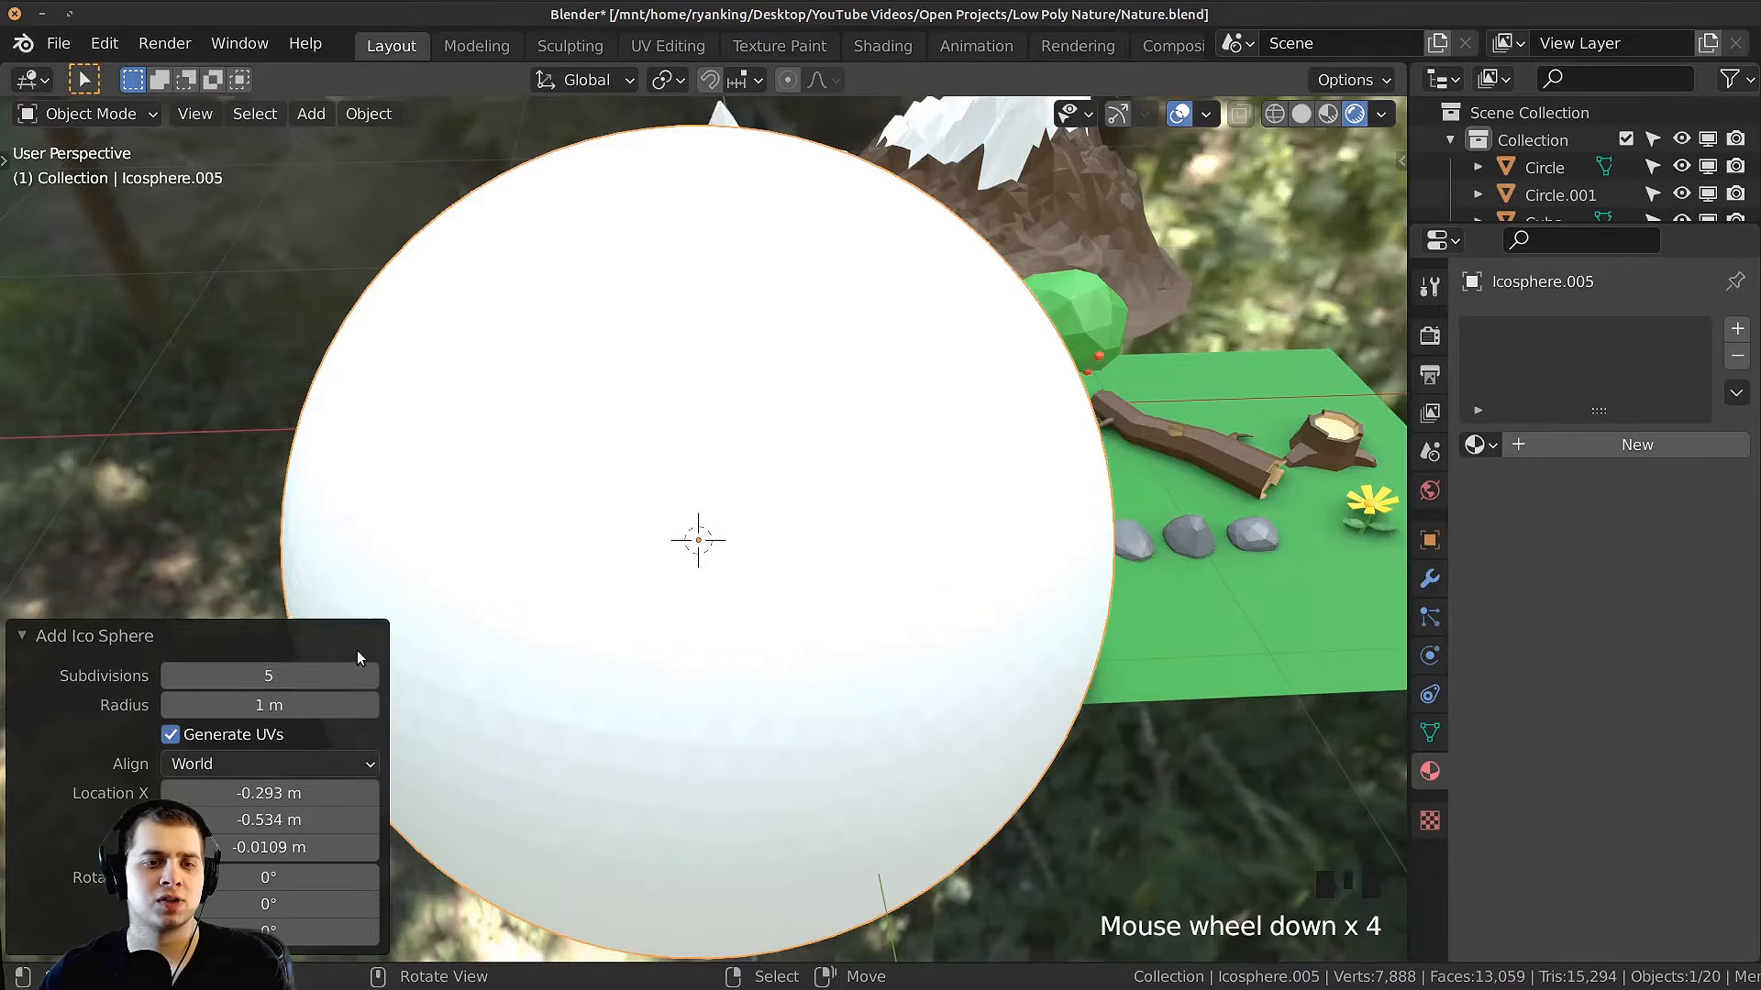
{"action": "left_click_drag", "start_coordinate": [232, 675], "coordinate": [197, 675]}
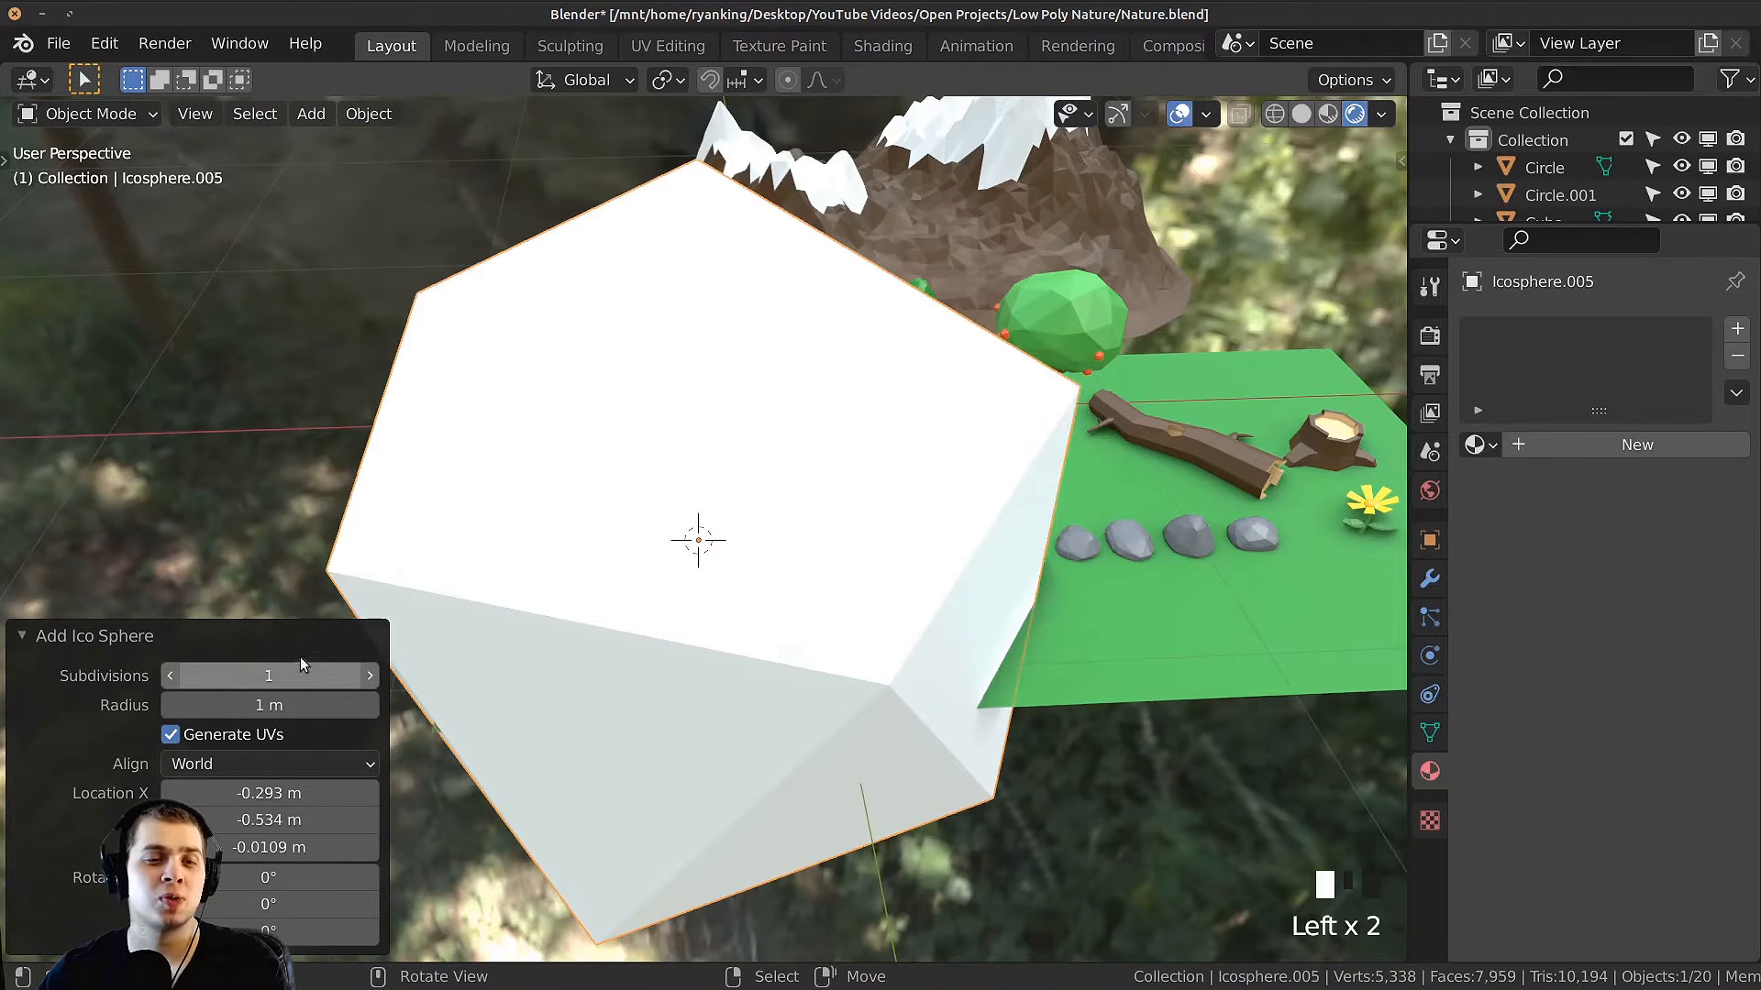
{"action": "left_click", "coordinate": [21, 635]}
Step: Switch the viewport to solid shading and scale the ico sphere down to shrub size in front of the trees
{"action": "middle_click_drag", "start_coordinate": [697, 532], "coordinate": [747, 508]}
{"action": "key", "text": "z"}
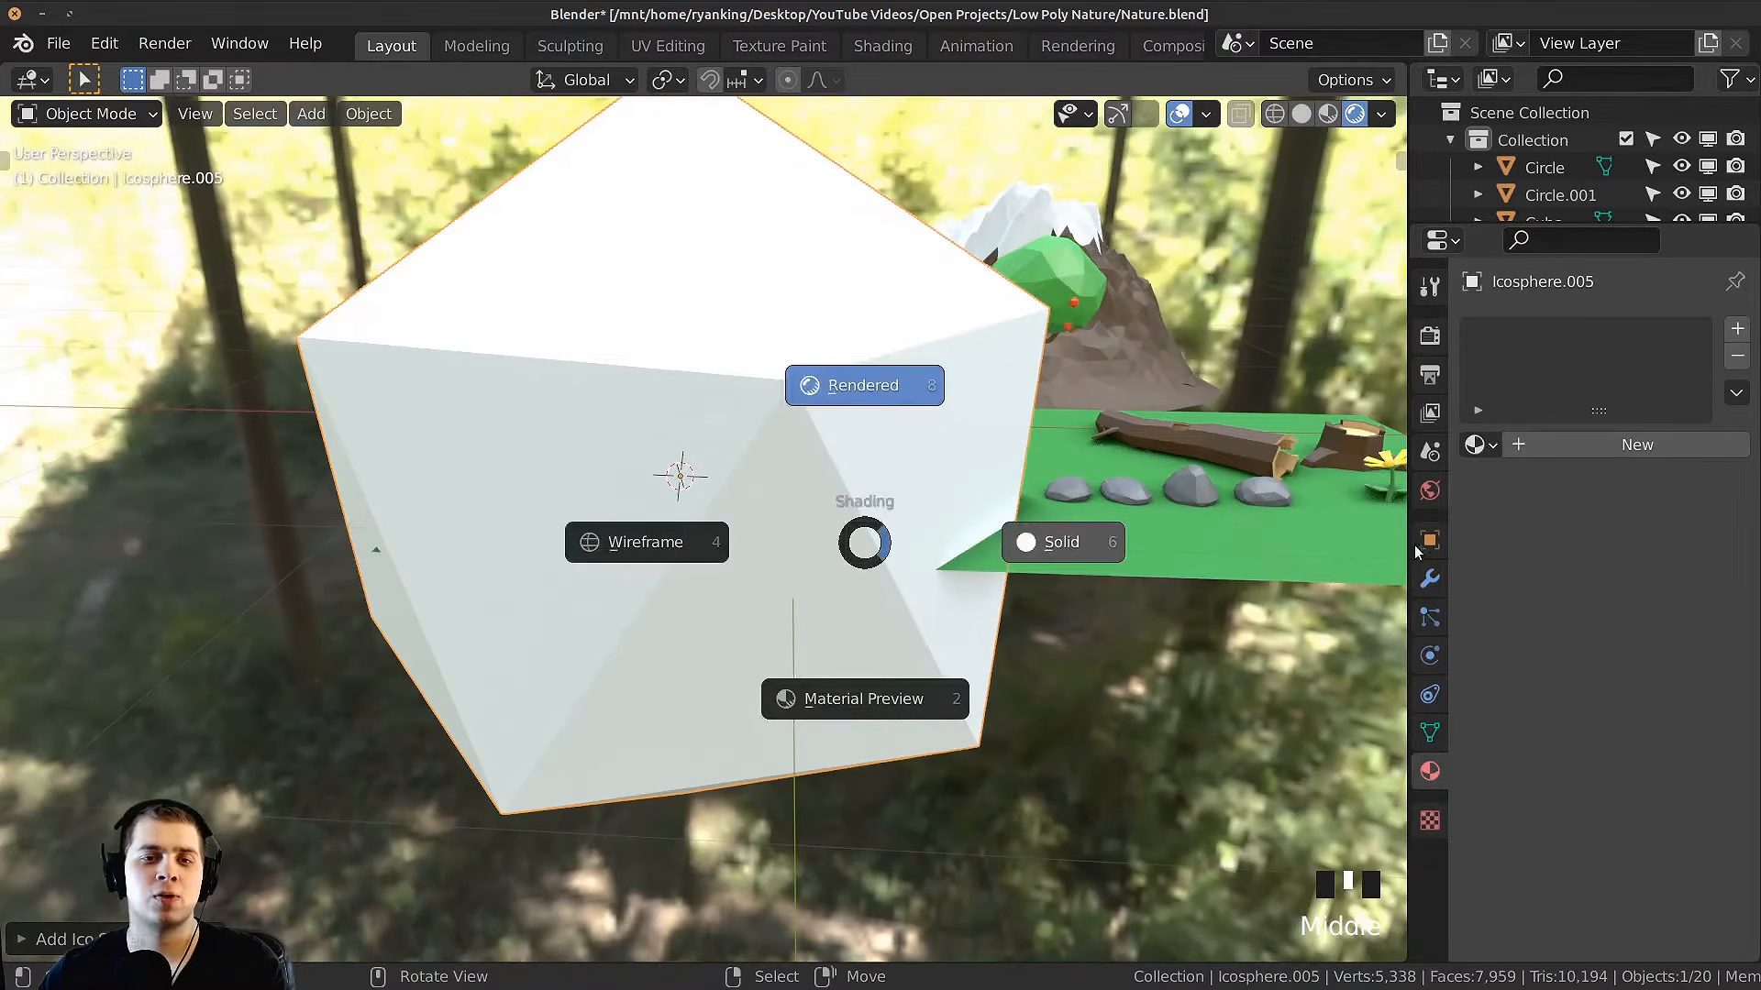
{"action": "left_click", "coordinate": [1036, 538]}
{"action": "key", "text": "s"}
{"action": "left_click", "coordinate": [819, 512]}
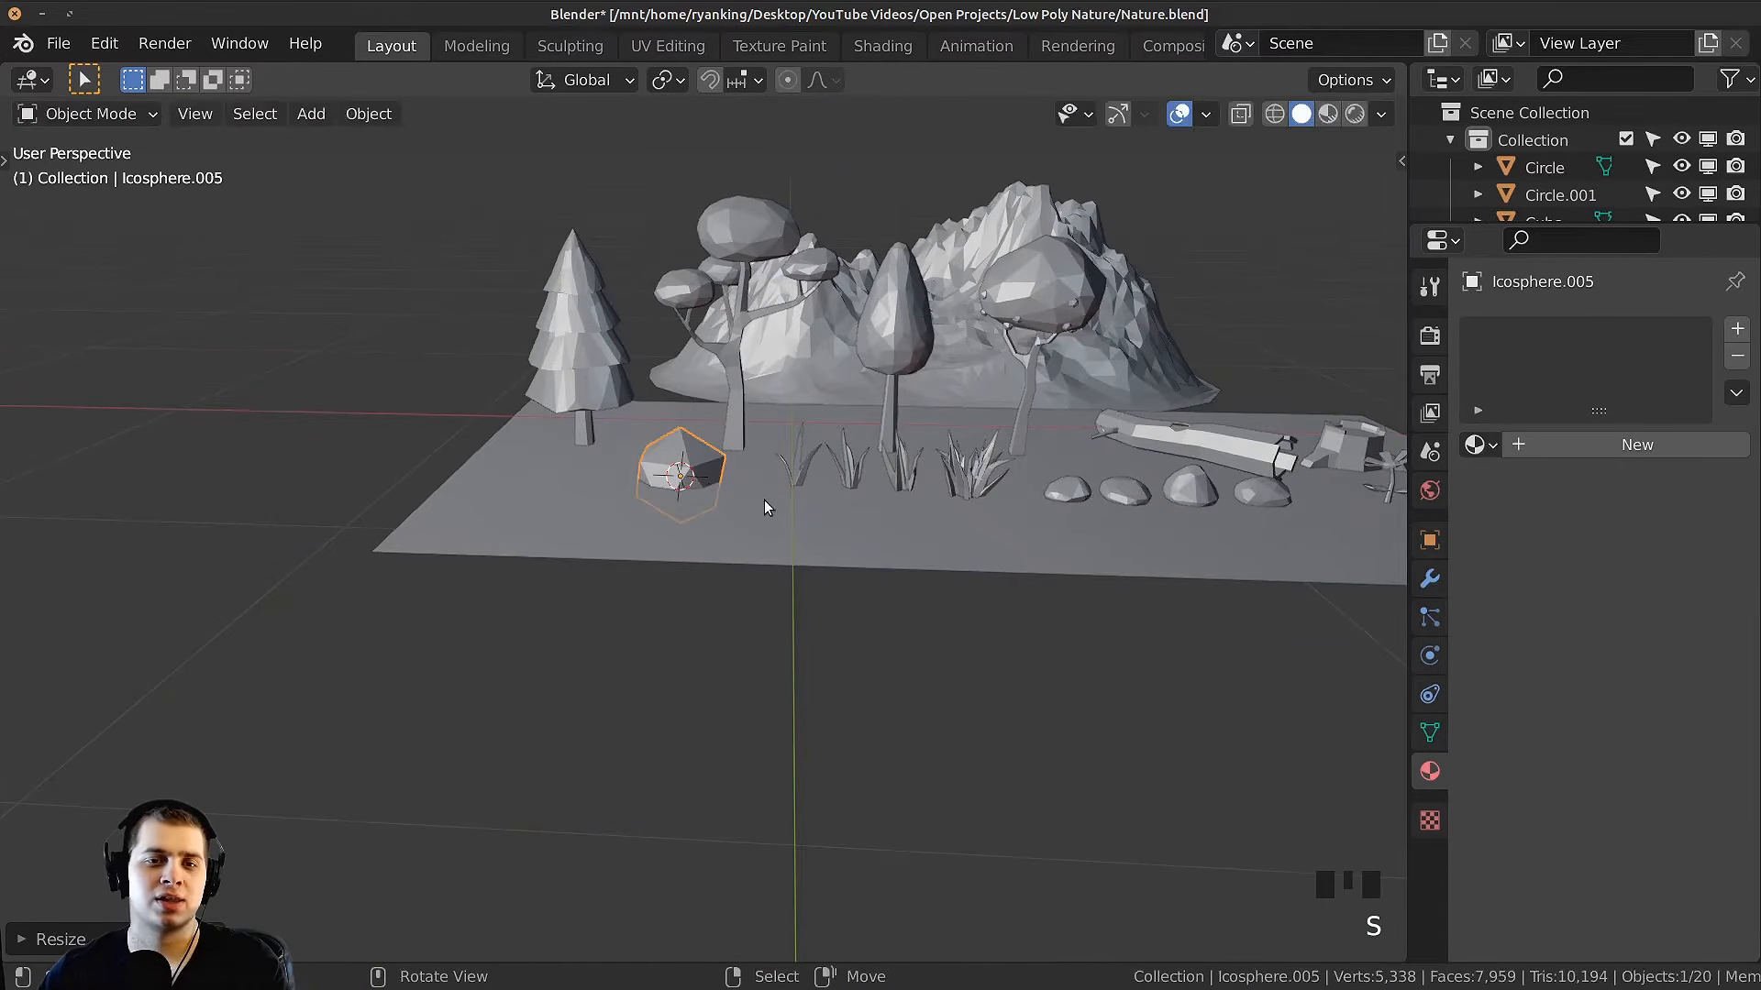
Step: Raise the ico sphere's lowest vertex in Edit Mode to flatten its underside
{"action": "middle_click_drag", "start_coordinate": [819, 512], "coordinate": [801, 456]}
{"action": "scroll", "coordinate": [837, 562], "scroll_direction": "up", "scroll_amount": 3}
{"action": "key", "text": "Tab"}
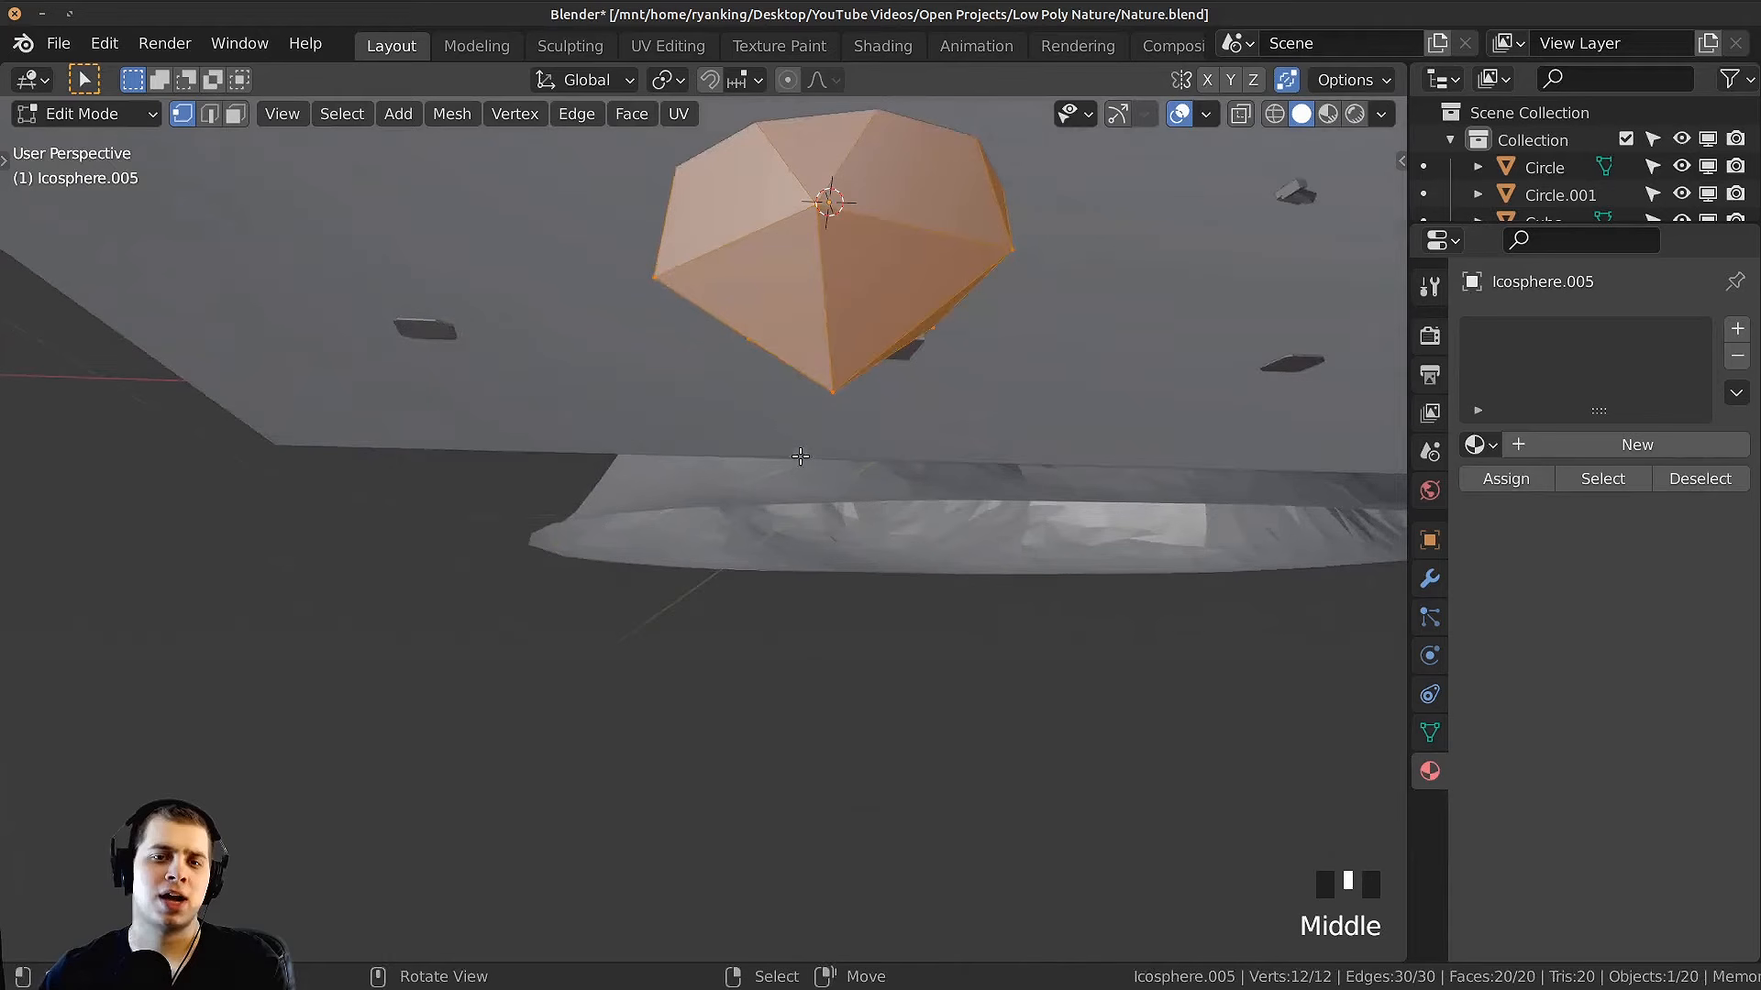
{"action": "right_click", "coordinate": [841, 382]}
{"action": "middle_click_drag", "start_coordinate": [841, 382], "coordinate": [836, 509], "text": "shift"}
{"action": "key", "text": "g"}
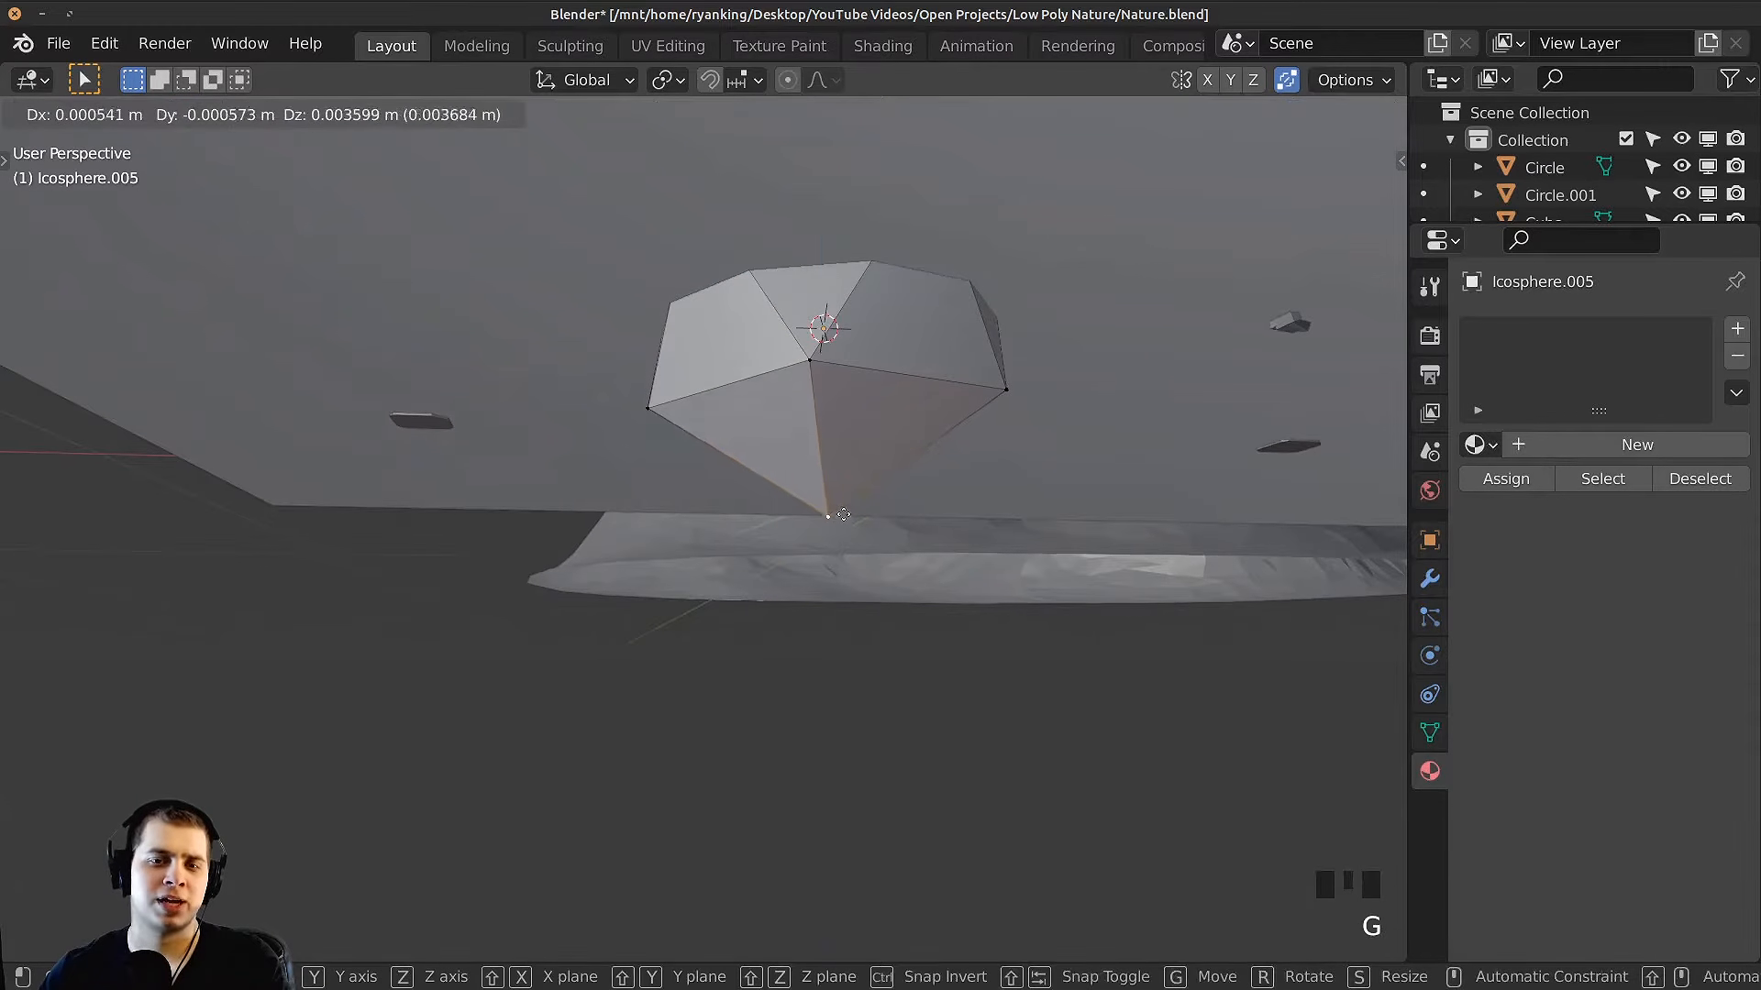
{"action": "key", "text": "z"}
{"action": "right_click", "coordinate": [842, 439]}
{"action": "key", "text": "g"}
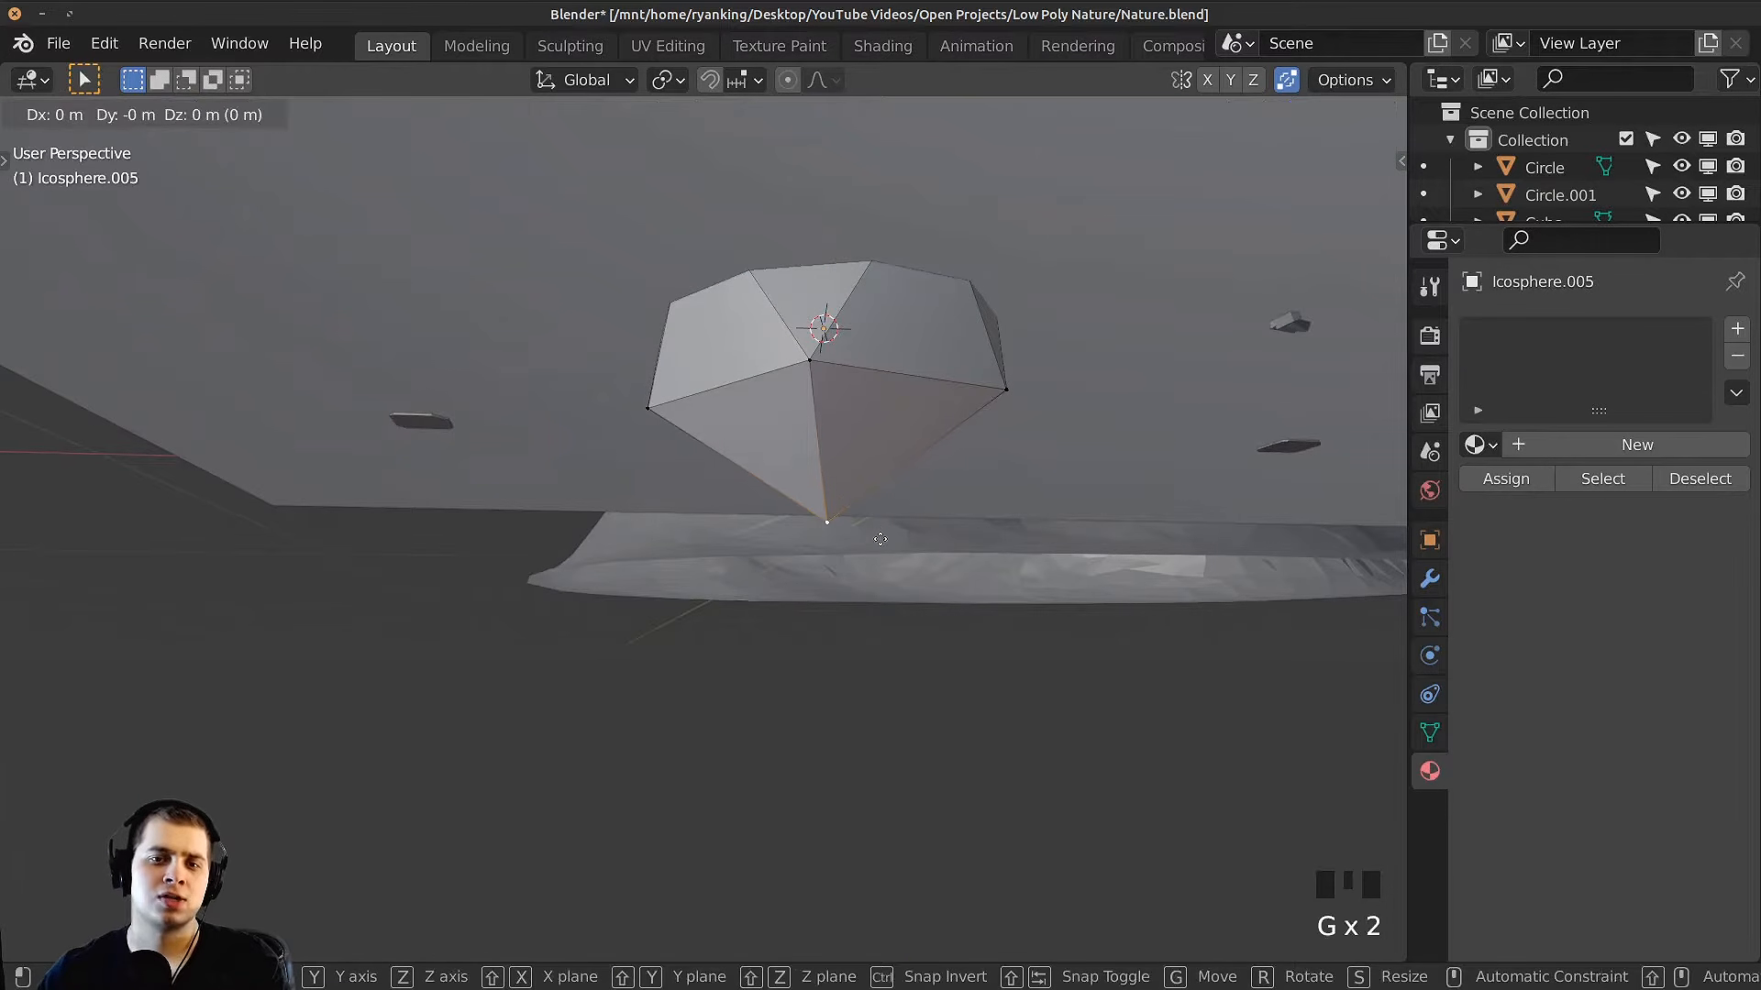
{"action": "left_click", "coordinate": [881, 446]}
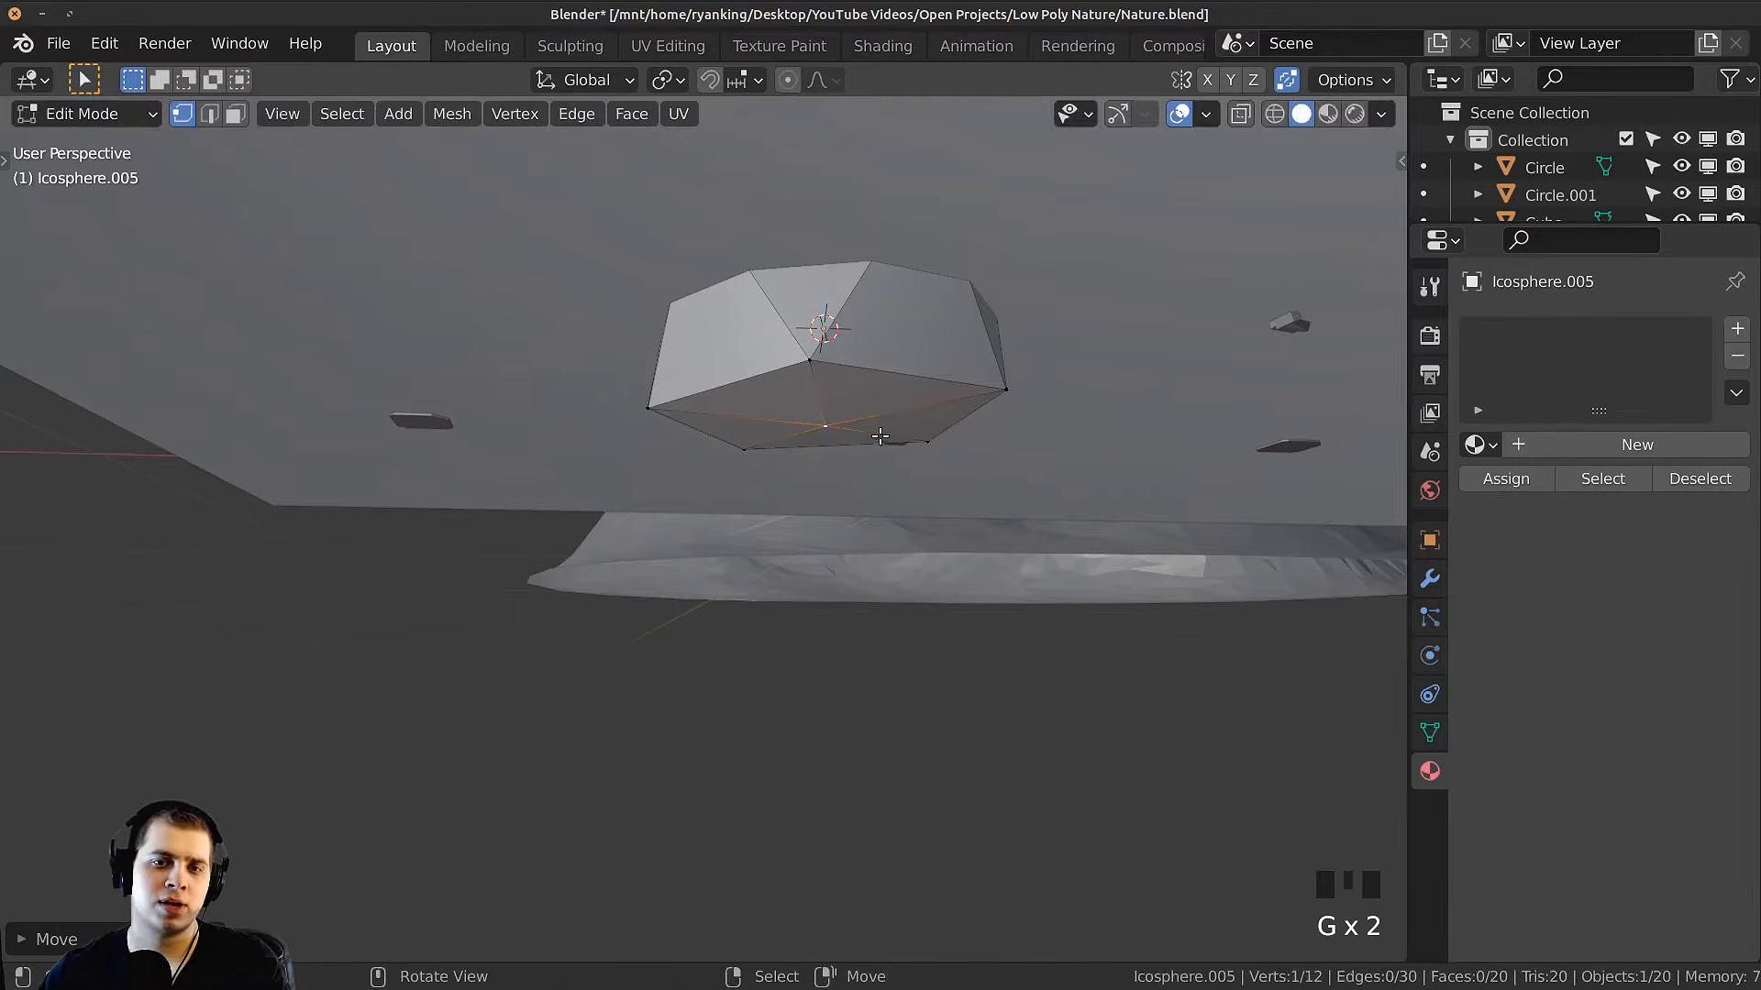
Step: Return to Object Mode, move the sphere along Z so it rests on the ground, and restore rendered shading
{"action": "key", "text": "Tab"}
{"action": "middle_click_drag", "start_coordinate": [927, 405], "coordinate": [860, 575], "text": "shift"}
{"action": "key", "text": "g"}
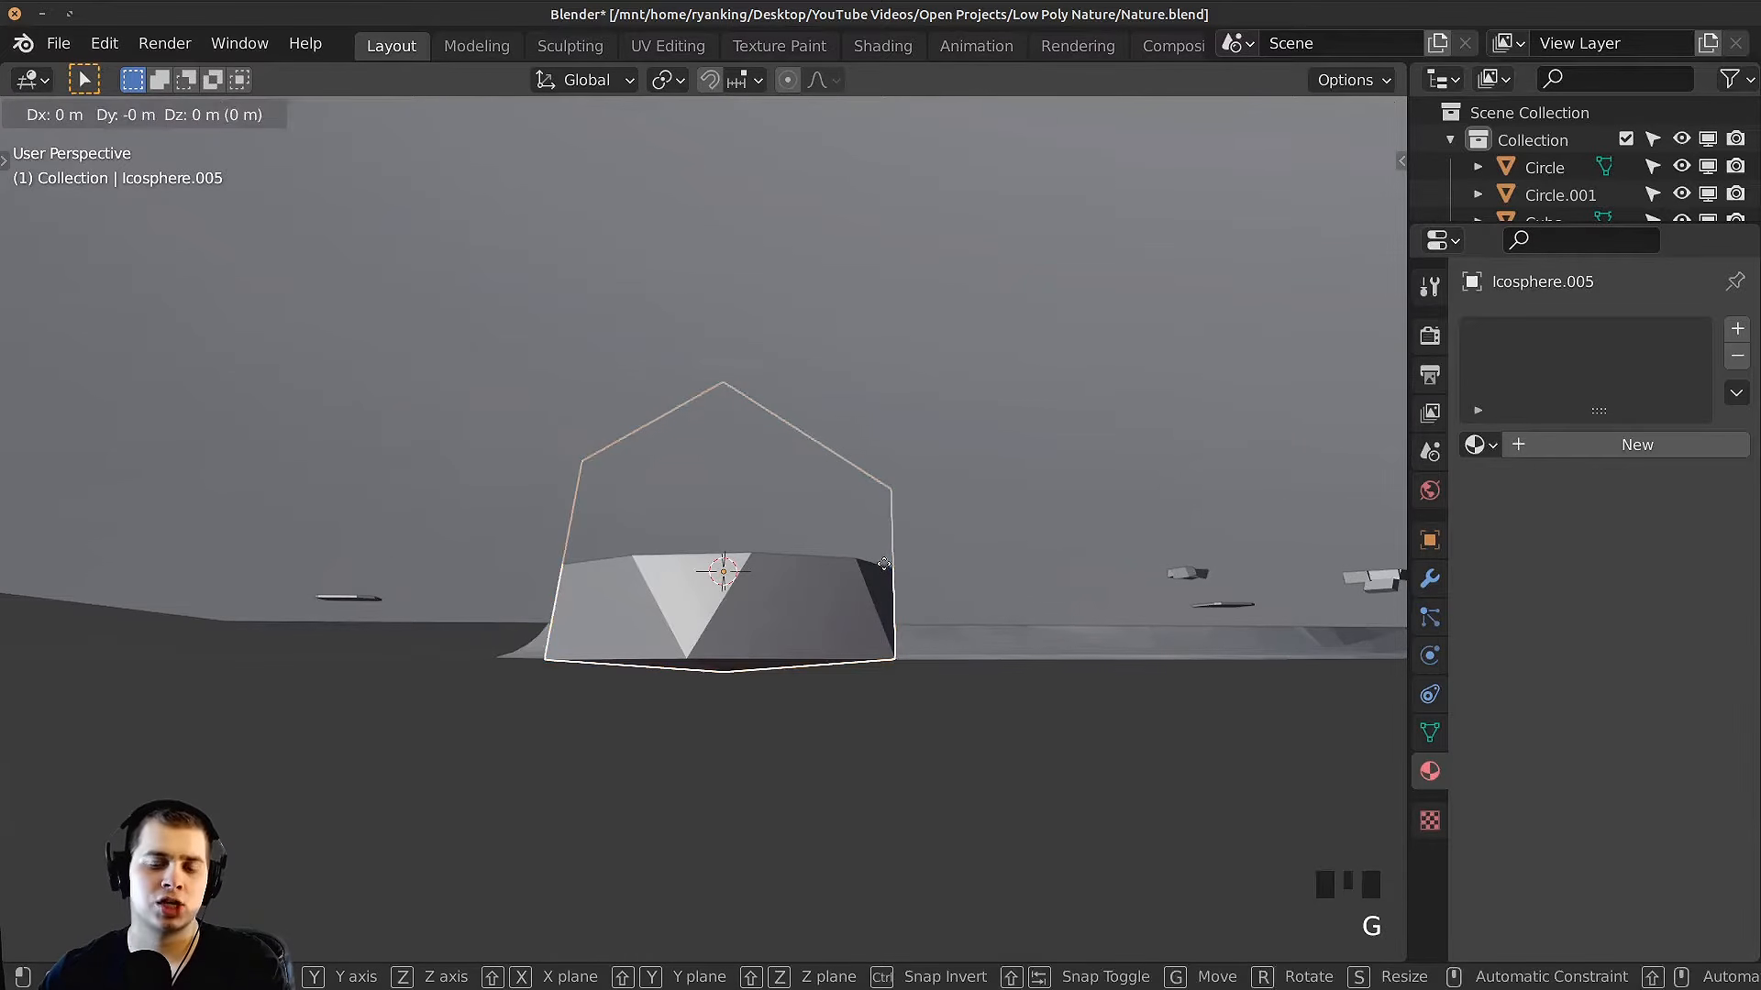
{"action": "key", "text": "z"}
{"action": "left_click", "coordinate": [1034, 765]}
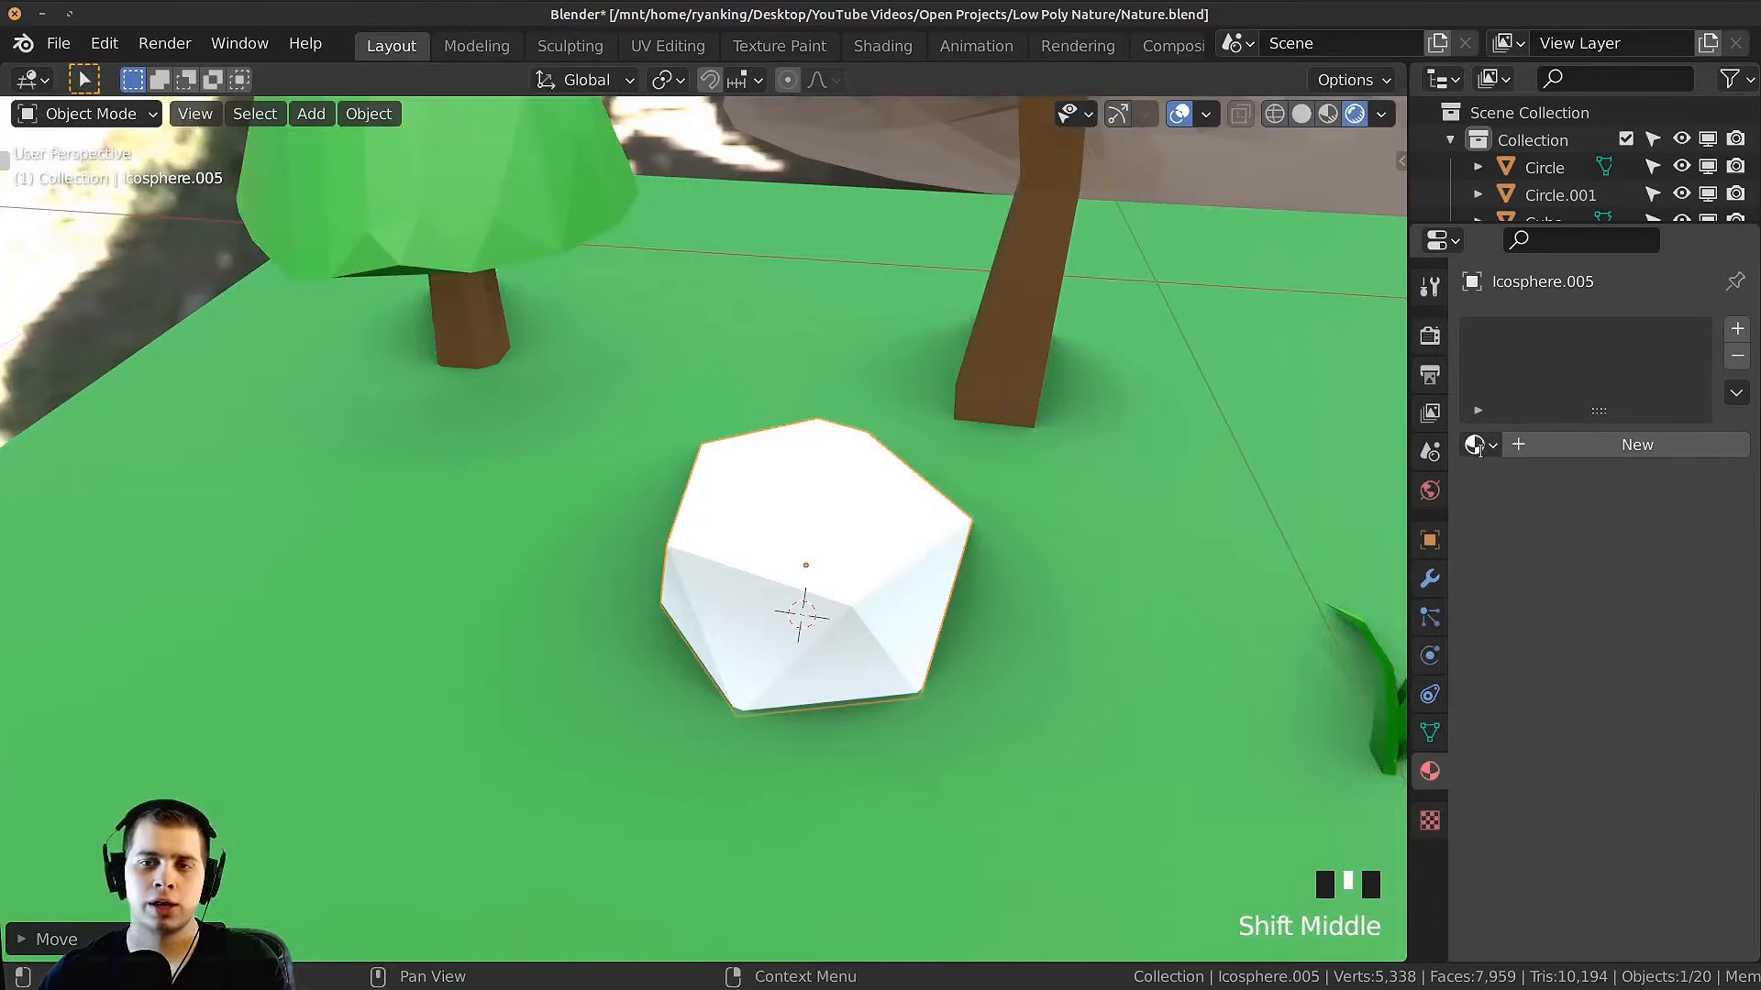
Step: Assign the existing Green material to the ico sphere
{"action": "left_click", "coordinate": [1479, 449]}
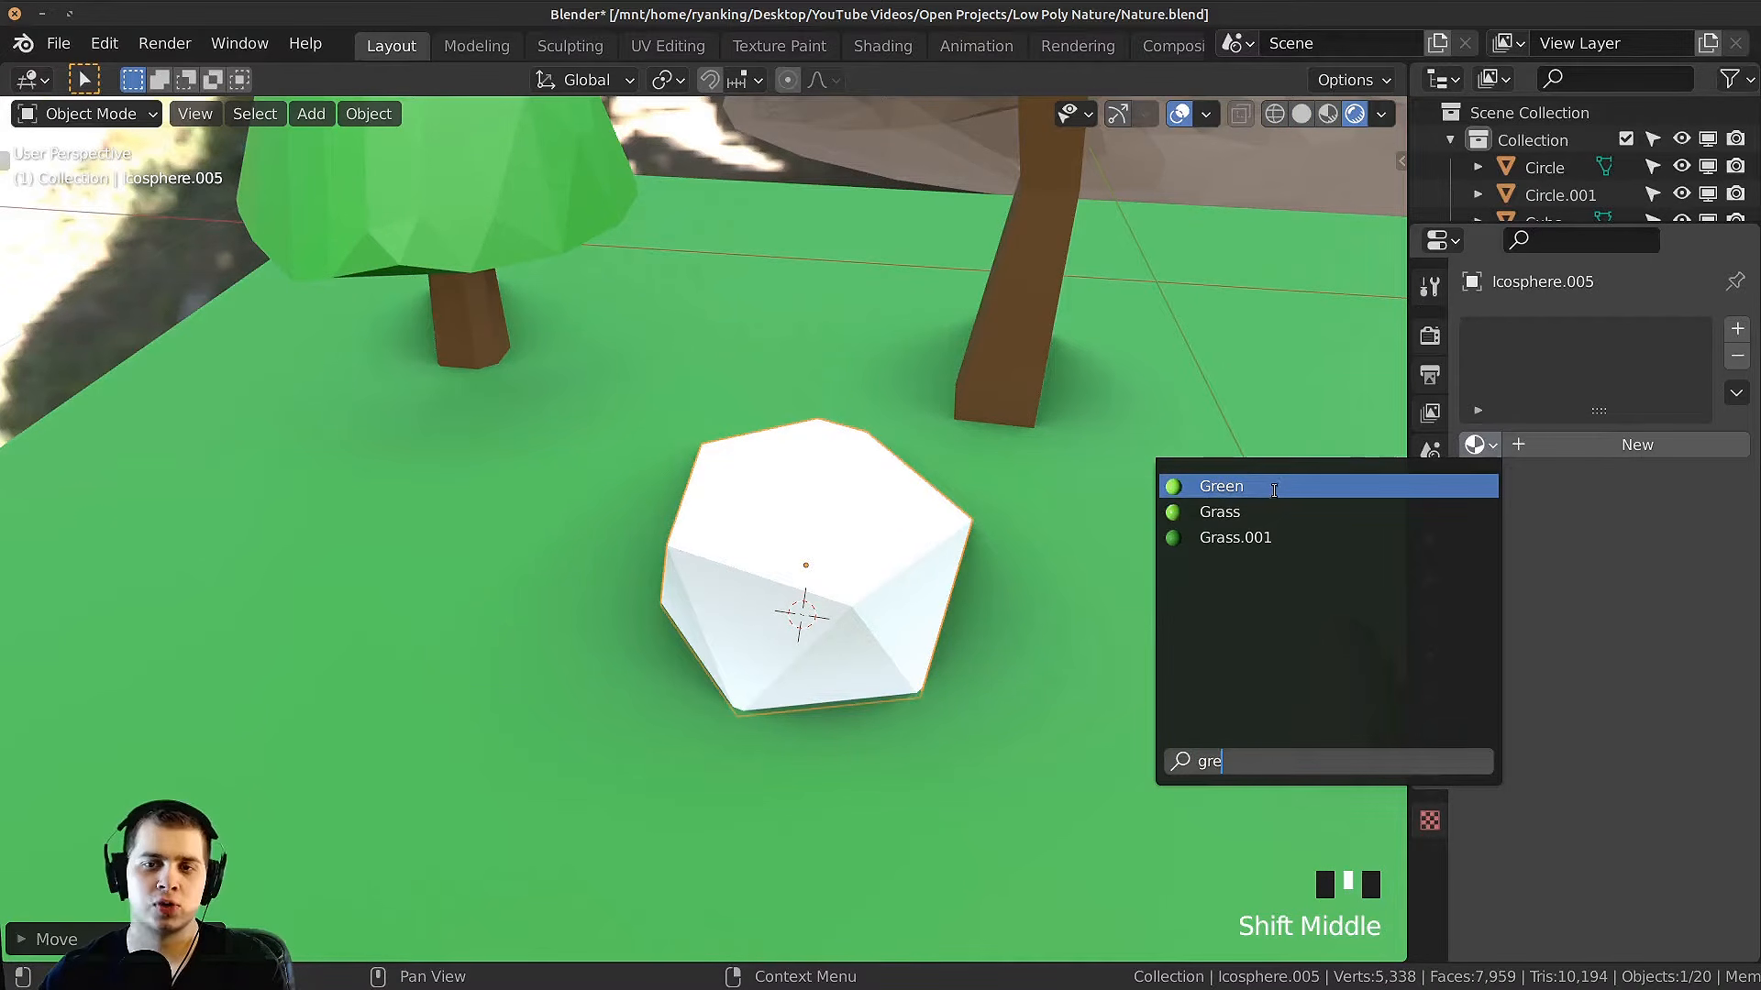
{"action": "left_click", "coordinate": [1273, 490]}
{"action": "middle_click_drag", "start_coordinate": [1087, 504], "coordinate": [970, 535]}
{"action": "scroll", "coordinate": [1164, 448], "scroll_direction": "down", "scroll_amount": 2}
Step: Duplicate the whole sphere in Edit Mode, place the copy against its side, and scale it smaller
{"action": "key", "text": "Tab"}
{"action": "middle_click_drag", "start_coordinate": [871, 390], "coordinate": [925, 404]}
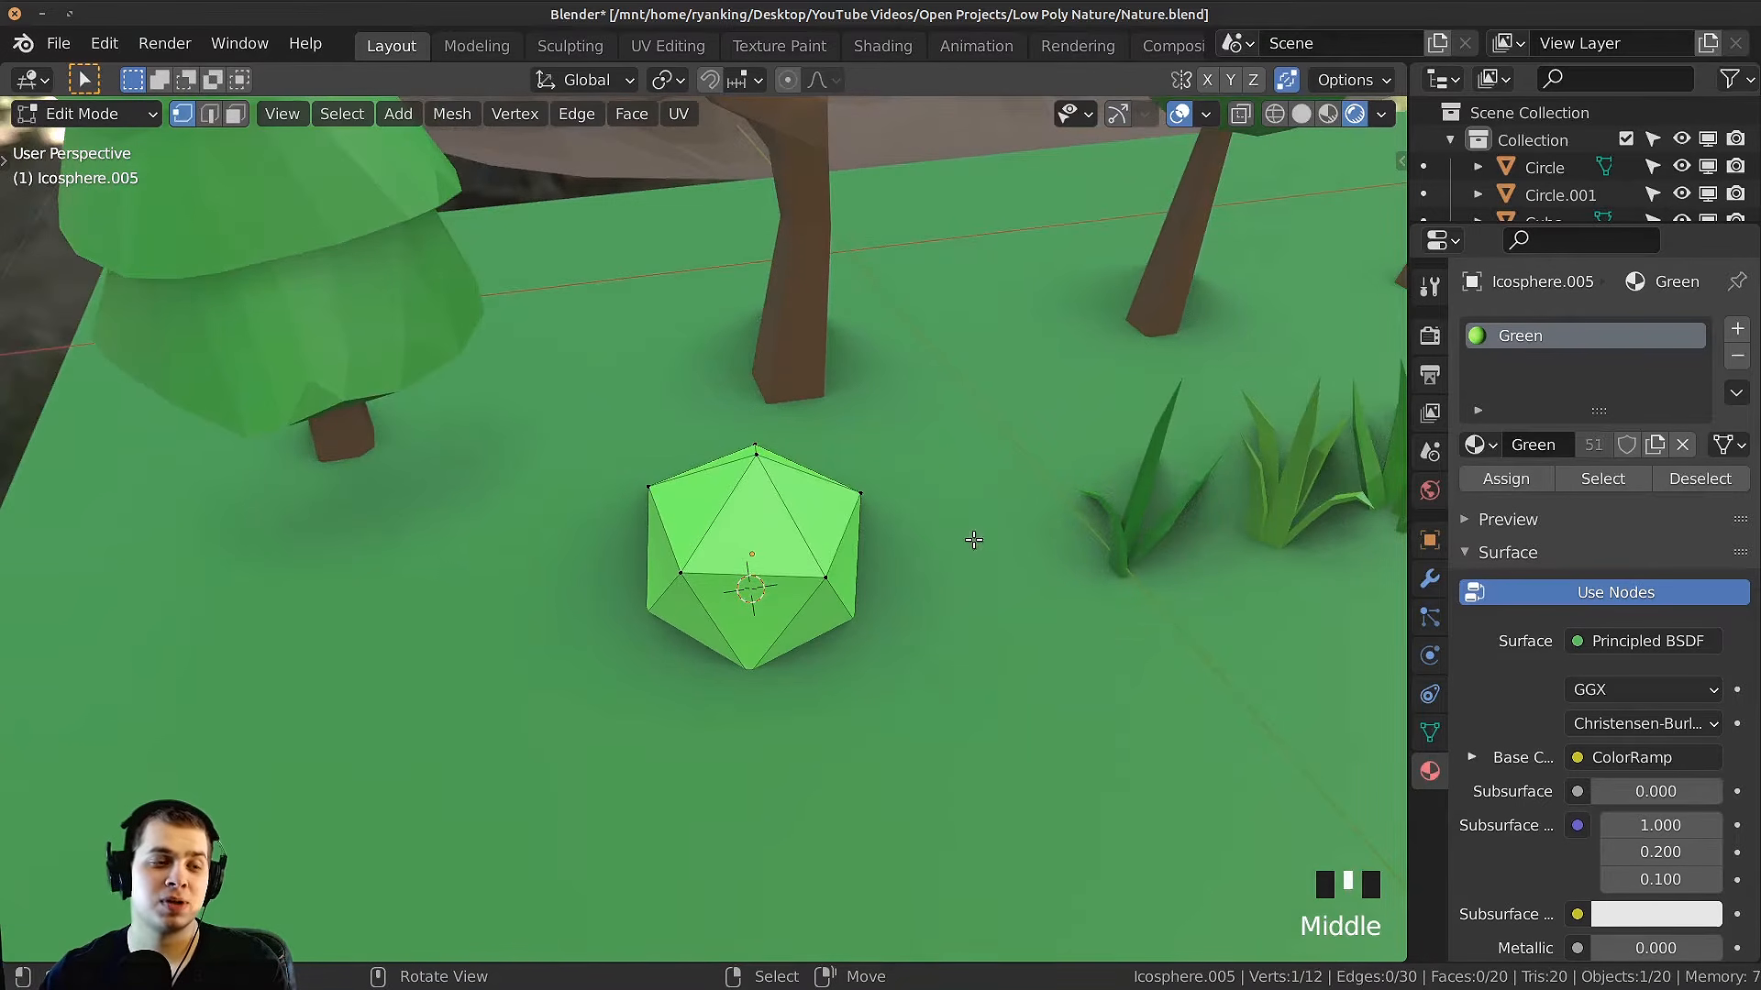
{"action": "key", "text": "a"}
{"action": "middle_click_drag", "start_coordinate": [974, 540], "coordinate": [780, 587], "text": "shift"}
{"action": "scroll", "coordinate": [725, 505], "scroll_direction": "up", "scroll_amount": 2}
{"action": "left_click", "coordinate": [982, 578]}
{"action": "key", "text": "s"}
{"action": "left_click", "coordinate": [894, 582]}
{"action": "key", "text": "s"}
{"action": "left_click", "coordinate": [1037, 515]}
Step: Duplicate the small sphere to another side of the large one and scale this third sphere down further
{"action": "scroll", "coordinate": [734, 596], "scroll_direction": "up", "scroll_amount": 2}
{"action": "key", "text": "shift+d"}
{"action": "left_click", "coordinate": [988, 449]}
{"action": "middle_click_drag", "start_coordinate": [987, 448], "coordinate": [981, 540], "text": "shift"}
{"action": "key", "text": "s"}
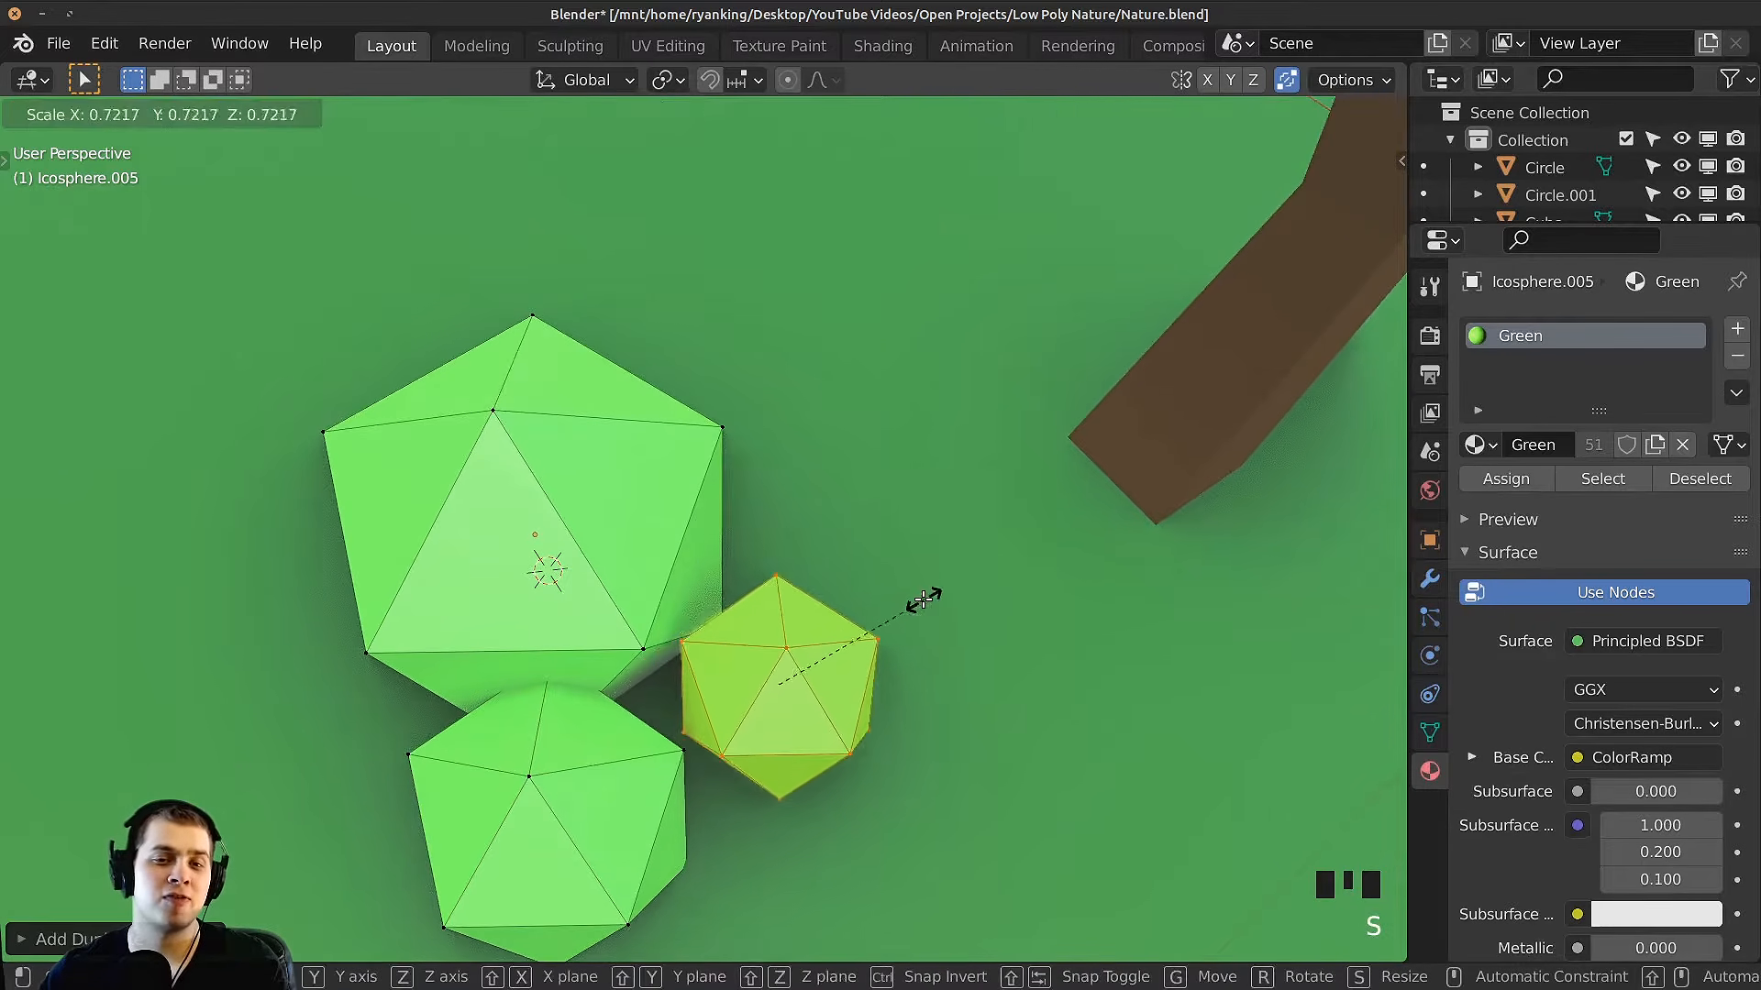
{"action": "left_click", "coordinate": [903, 609]}
{"action": "middle_click_drag", "start_coordinate": [903, 609], "coordinate": [908, 674]}
Step: Move the third sphere down to the ground and snug against the large sphere
{"action": "key", "text": "g"}
{"action": "left_click", "coordinate": [895, 550]}
{"action": "middle_click_drag", "start_coordinate": [894, 551], "coordinate": [798, 570]}
{"action": "key", "text": "z"}
{"action": "left_click", "coordinate": [944, 478]}
{"action": "middle_click_drag", "start_coordinate": [807, 573], "coordinate": [885, 717], "text": "shift"}
{"action": "key", "text": "g"}
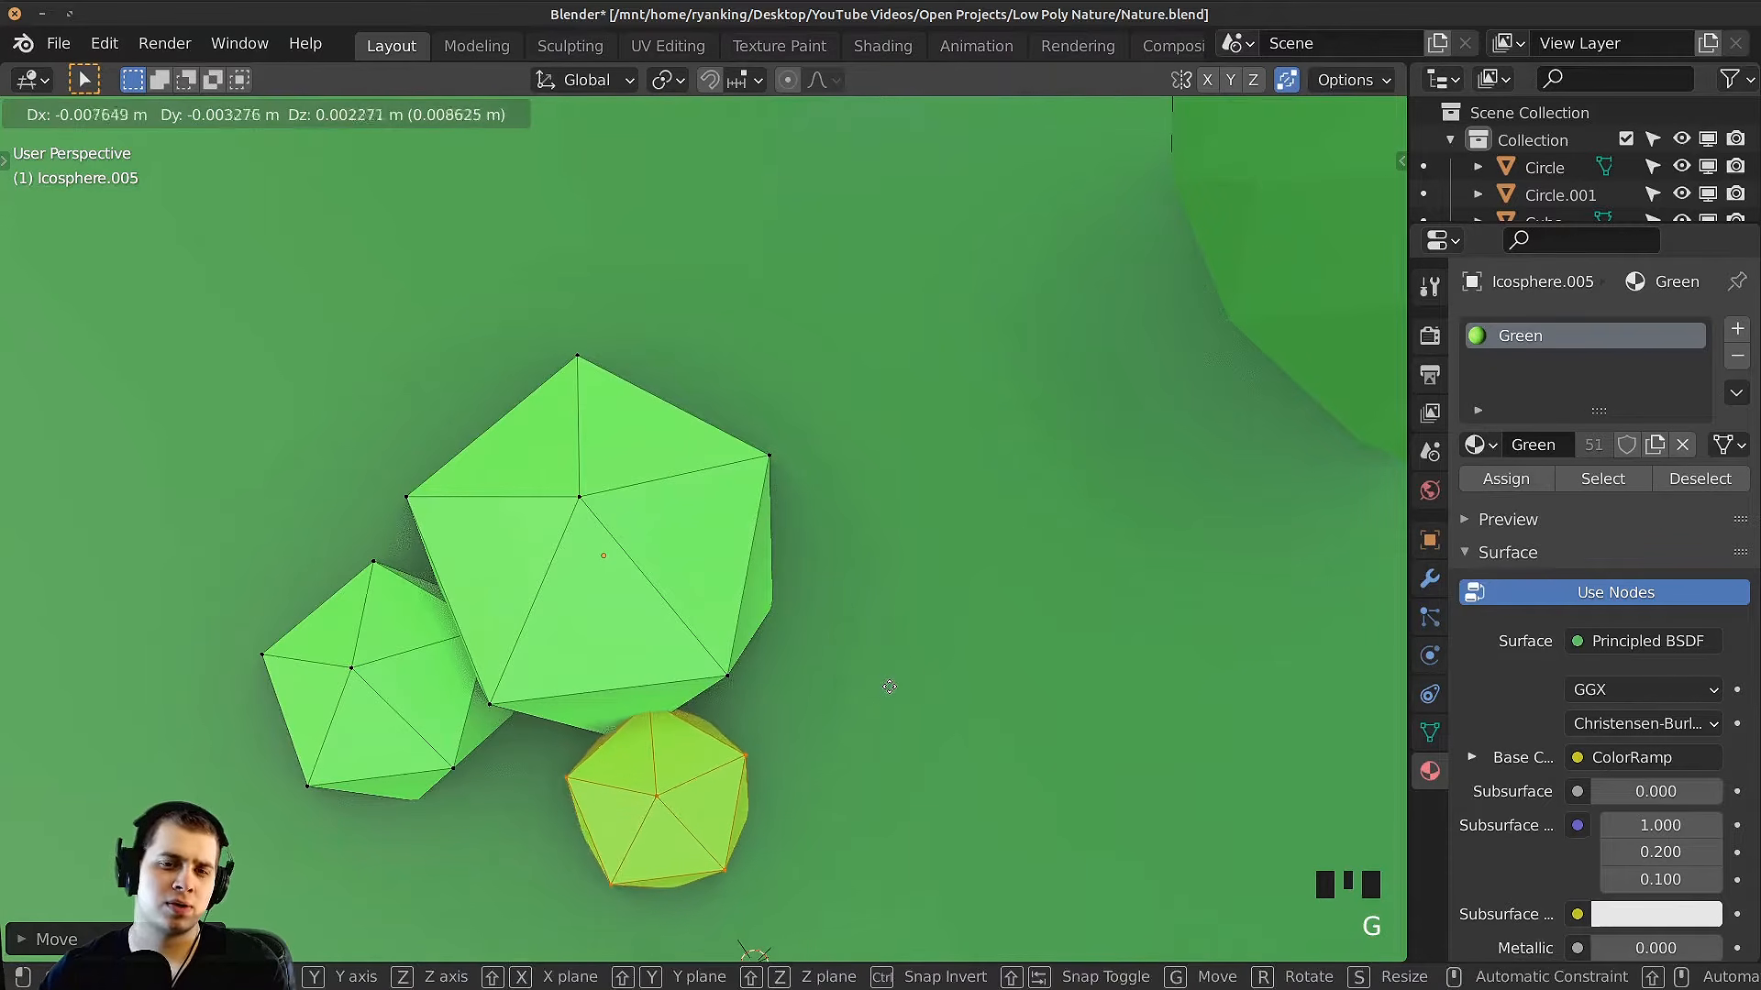
{"action": "left_click", "coordinate": [892, 685]}
Step: Duplicate the small sphere to a free side of the large one and resize this fourth sphere
{"action": "key", "text": "shift+d"}
{"action": "left_click", "coordinate": [1093, 385]}
{"action": "left_click", "coordinate": [1185, 446]}
{"action": "middle_click_drag", "start_coordinate": [1179, 446], "coordinate": [1000, 450]}
{"action": "middle_click_drag", "start_coordinate": [999, 450], "coordinate": [685, 397], "text": "shift"}
{"action": "key", "text": "s"}
{"action": "left_click", "coordinate": [1014, 483]}
{"action": "scroll", "coordinate": [685, 397], "scroll_direction": "up", "scroll_amount": 2}
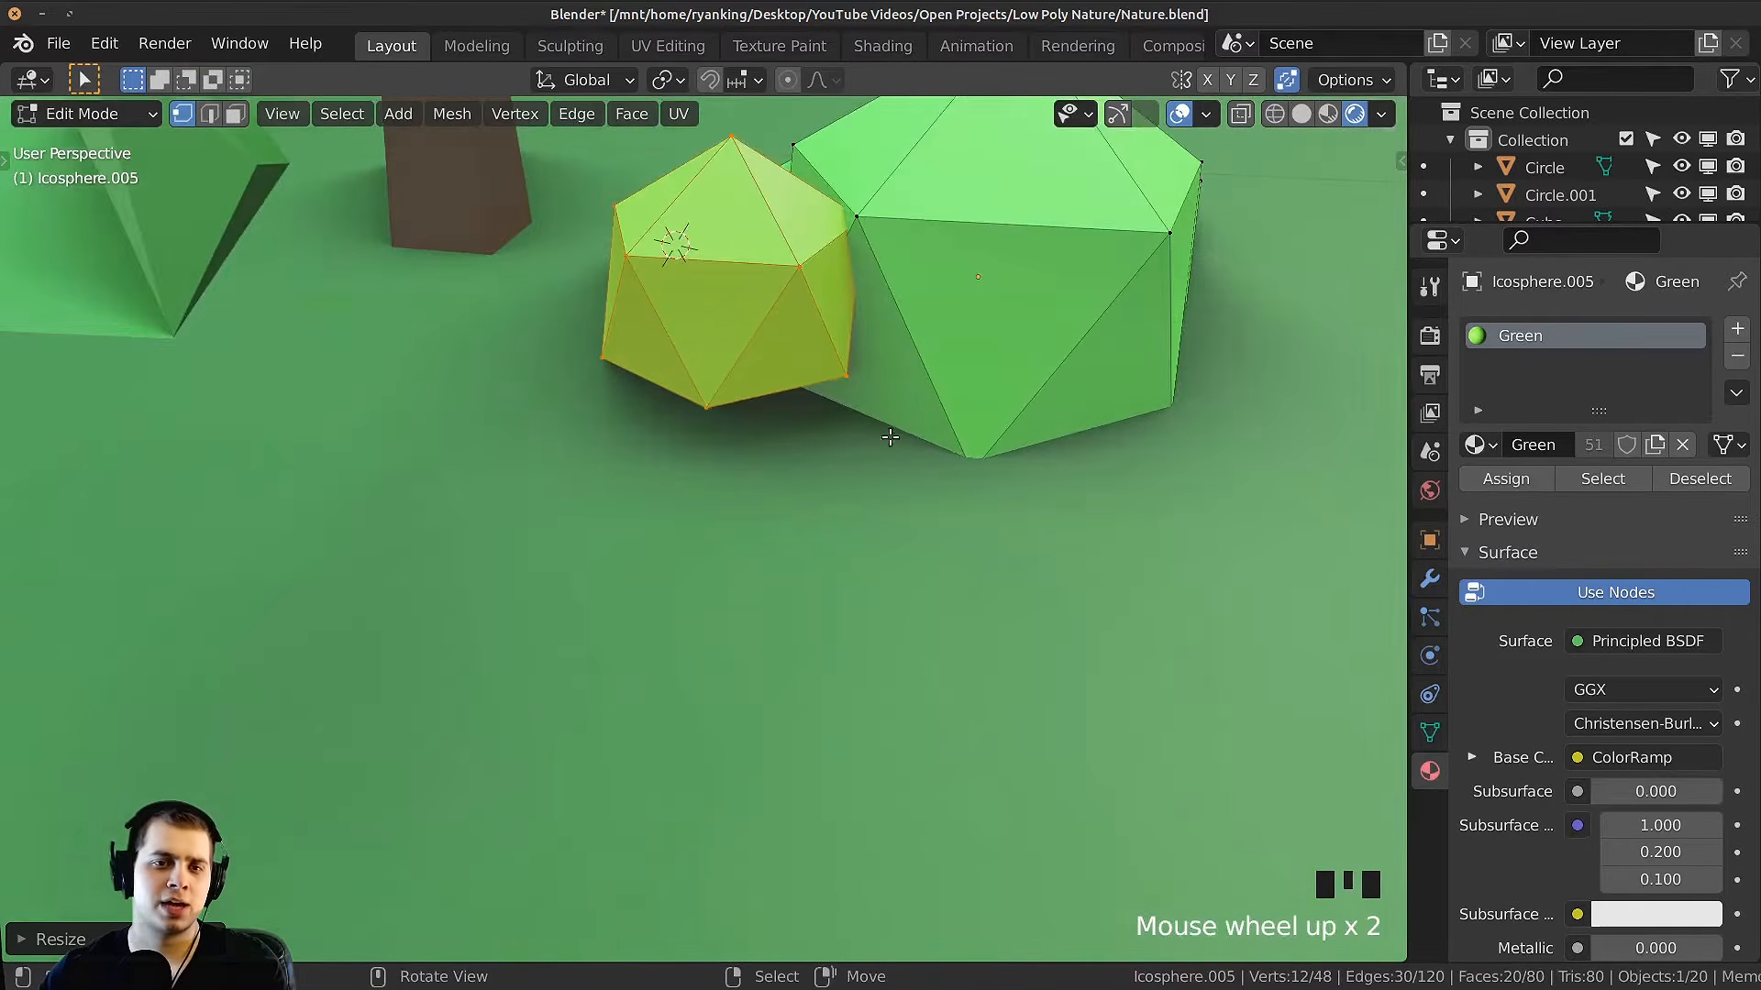
Step: Set the fourth sphere on the ground against the large one and complete the bush with a tiny fifth sphere
{"action": "key", "text": "g"}
{"action": "key", "text": "z"}
{"action": "key", "text": "g"}
{"action": "middle_click_drag", "start_coordinate": [862, 469], "coordinate": [697, 702]}
{"action": "left_click", "coordinate": [830, 550]}
{"action": "key", "text": "g"}
{"action": "left_click", "coordinate": [735, 654]}
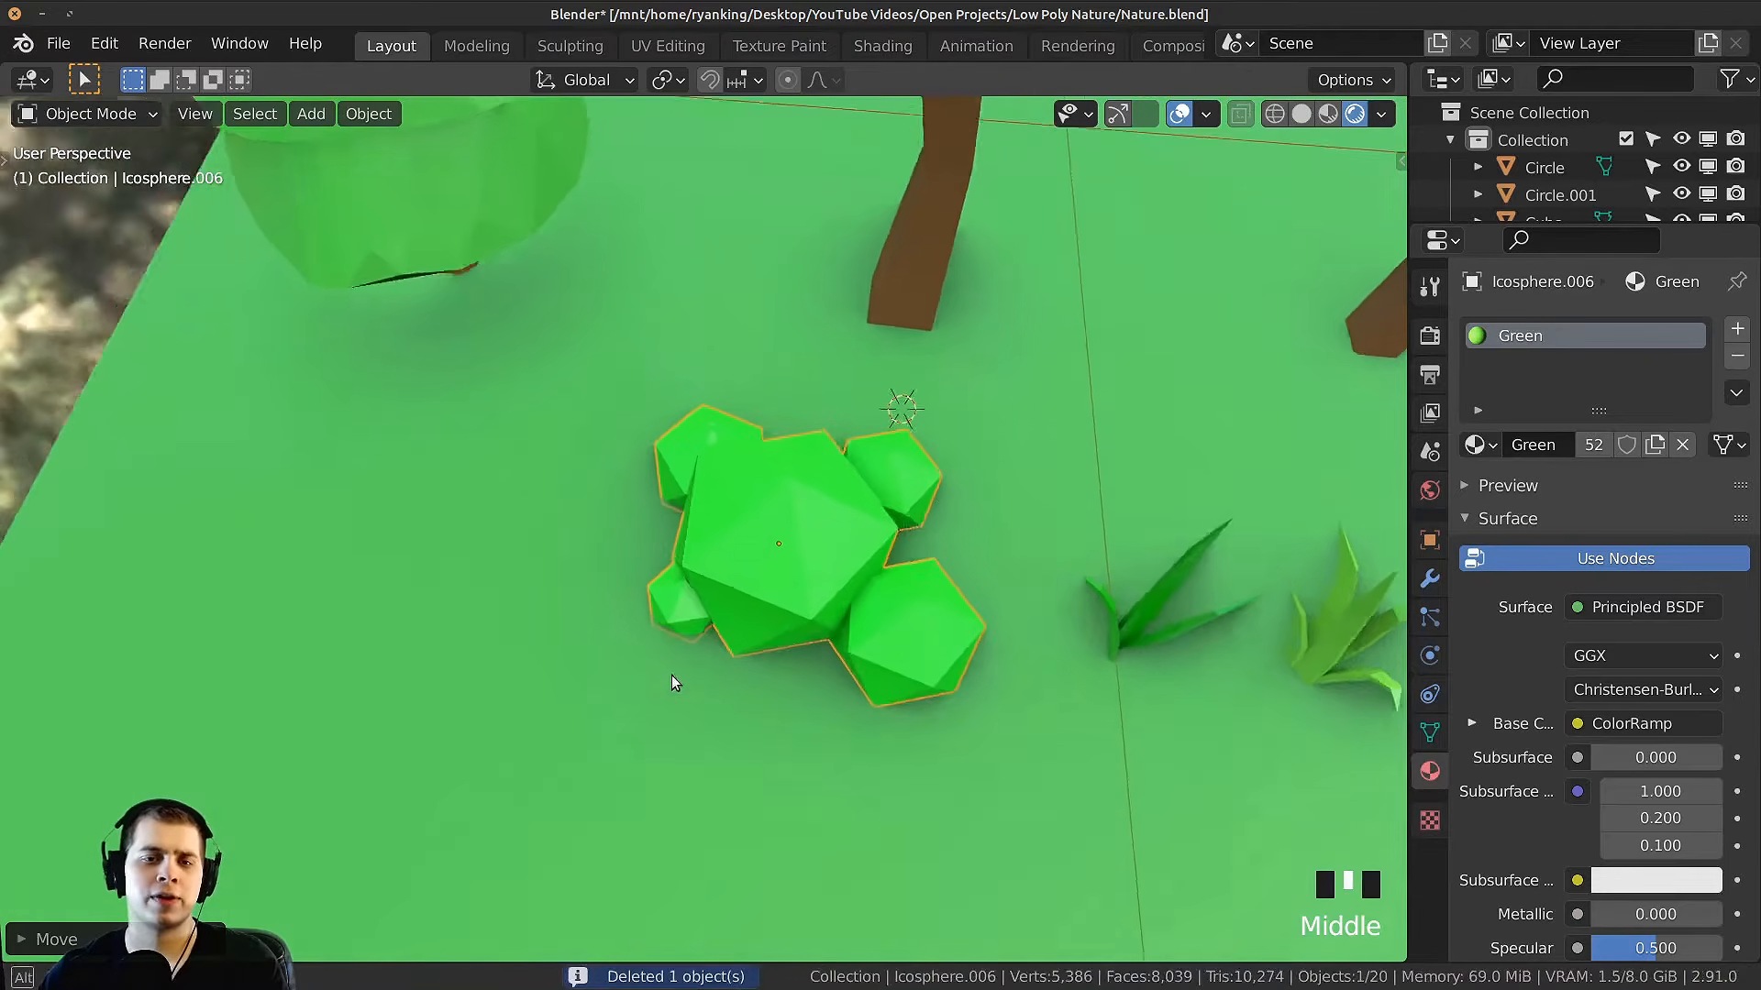
Step: Duplicate the bush and place the copy about 0.25 m away along the X axis, in front of the pine tree
{"action": "middle_click_drag", "start_coordinate": [774, 576], "coordinate": [528, 564], "text": "shift"}
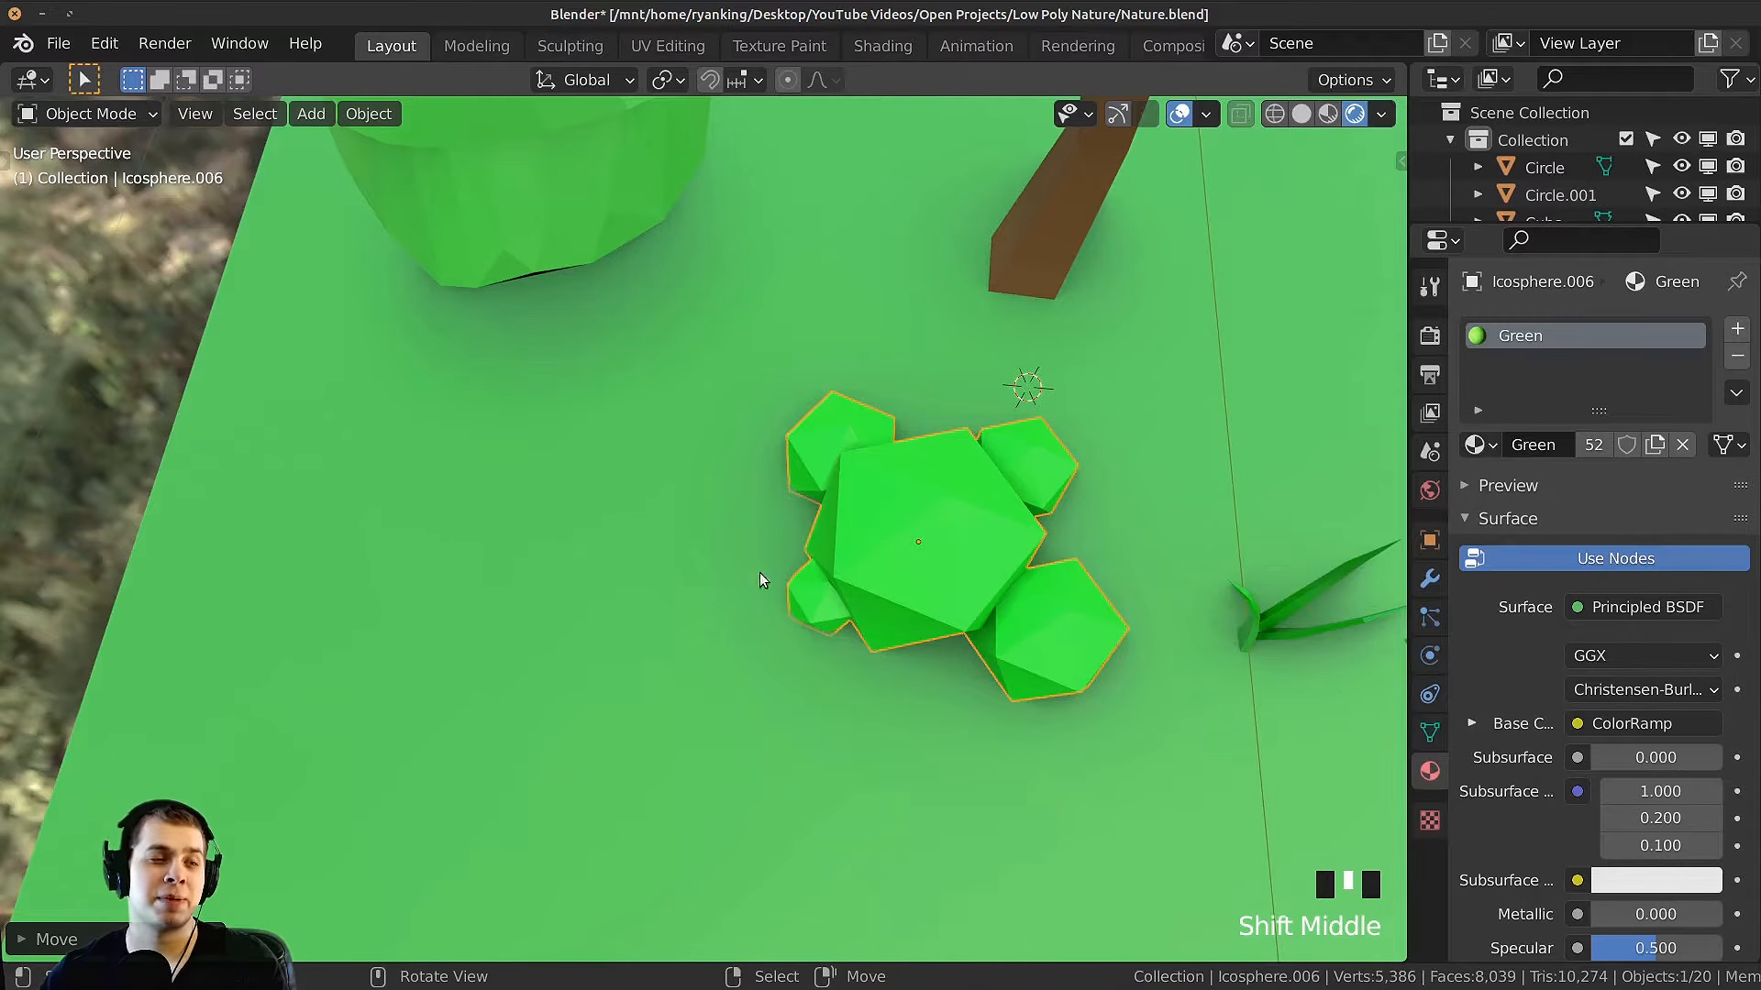
{"action": "middle_click_drag", "start_coordinate": [840, 592], "coordinate": [847, 595], "text": "shift"}
{"action": "middle_click_drag", "start_coordinate": [1021, 501], "coordinate": [1031, 381]}
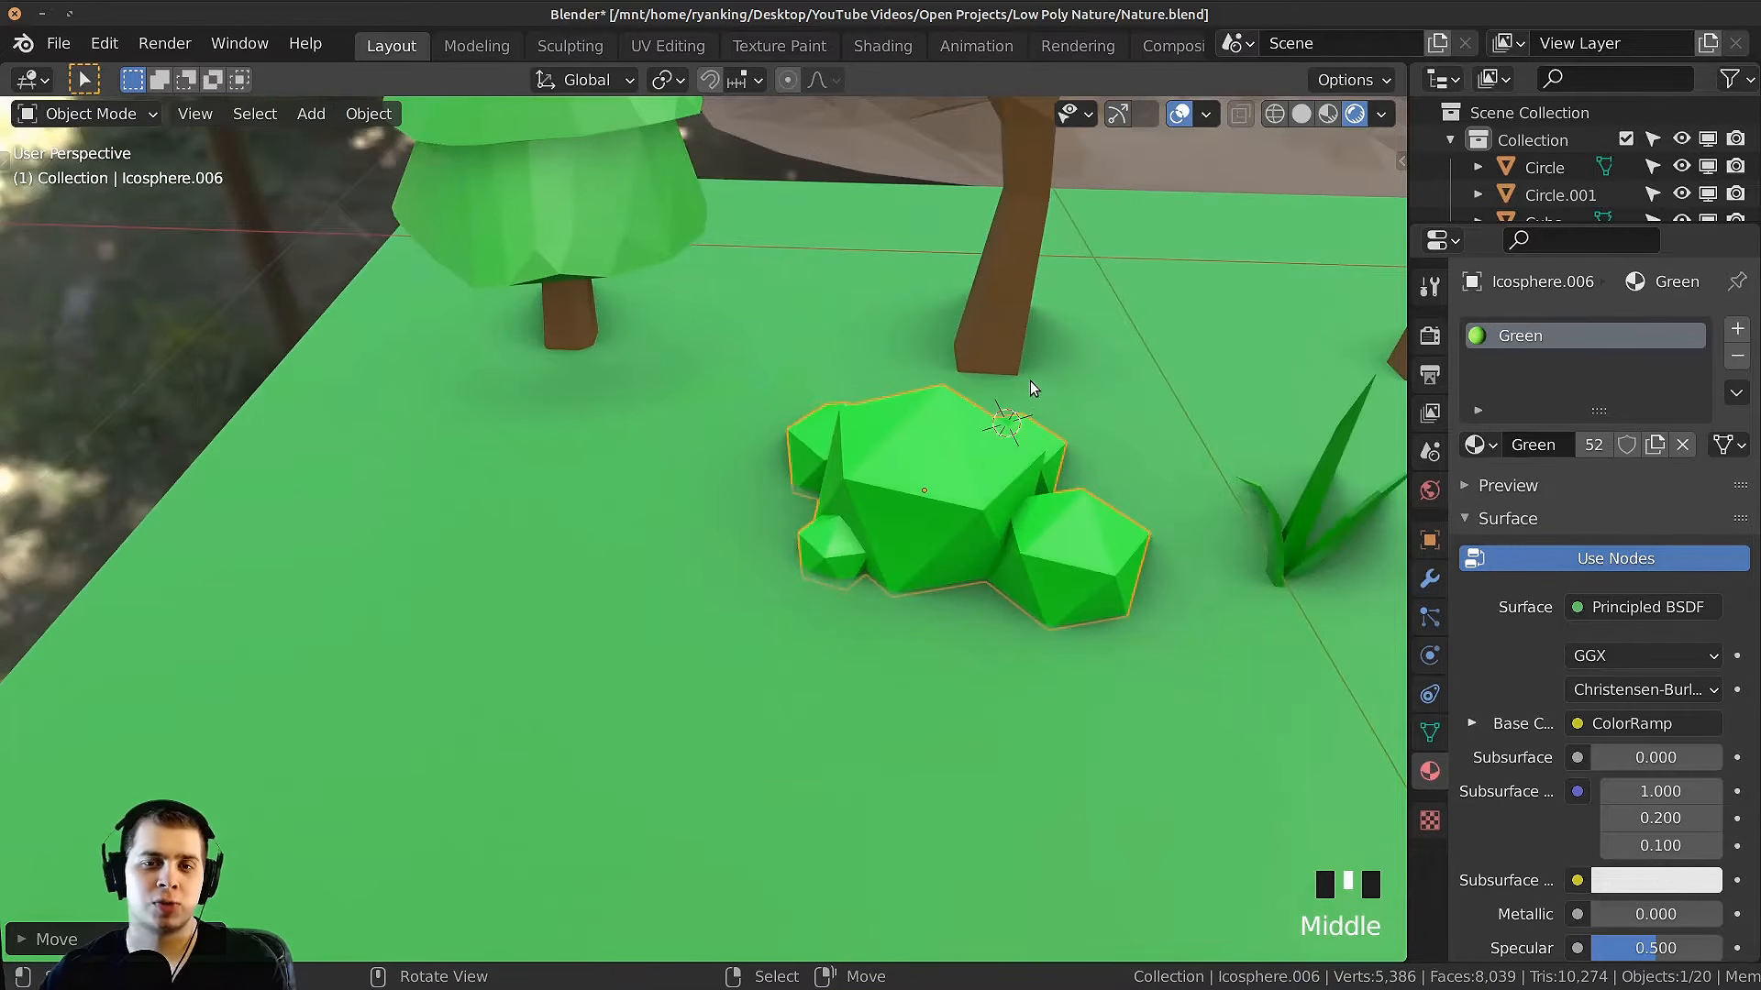
{"action": "key", "text": "shift+d"}
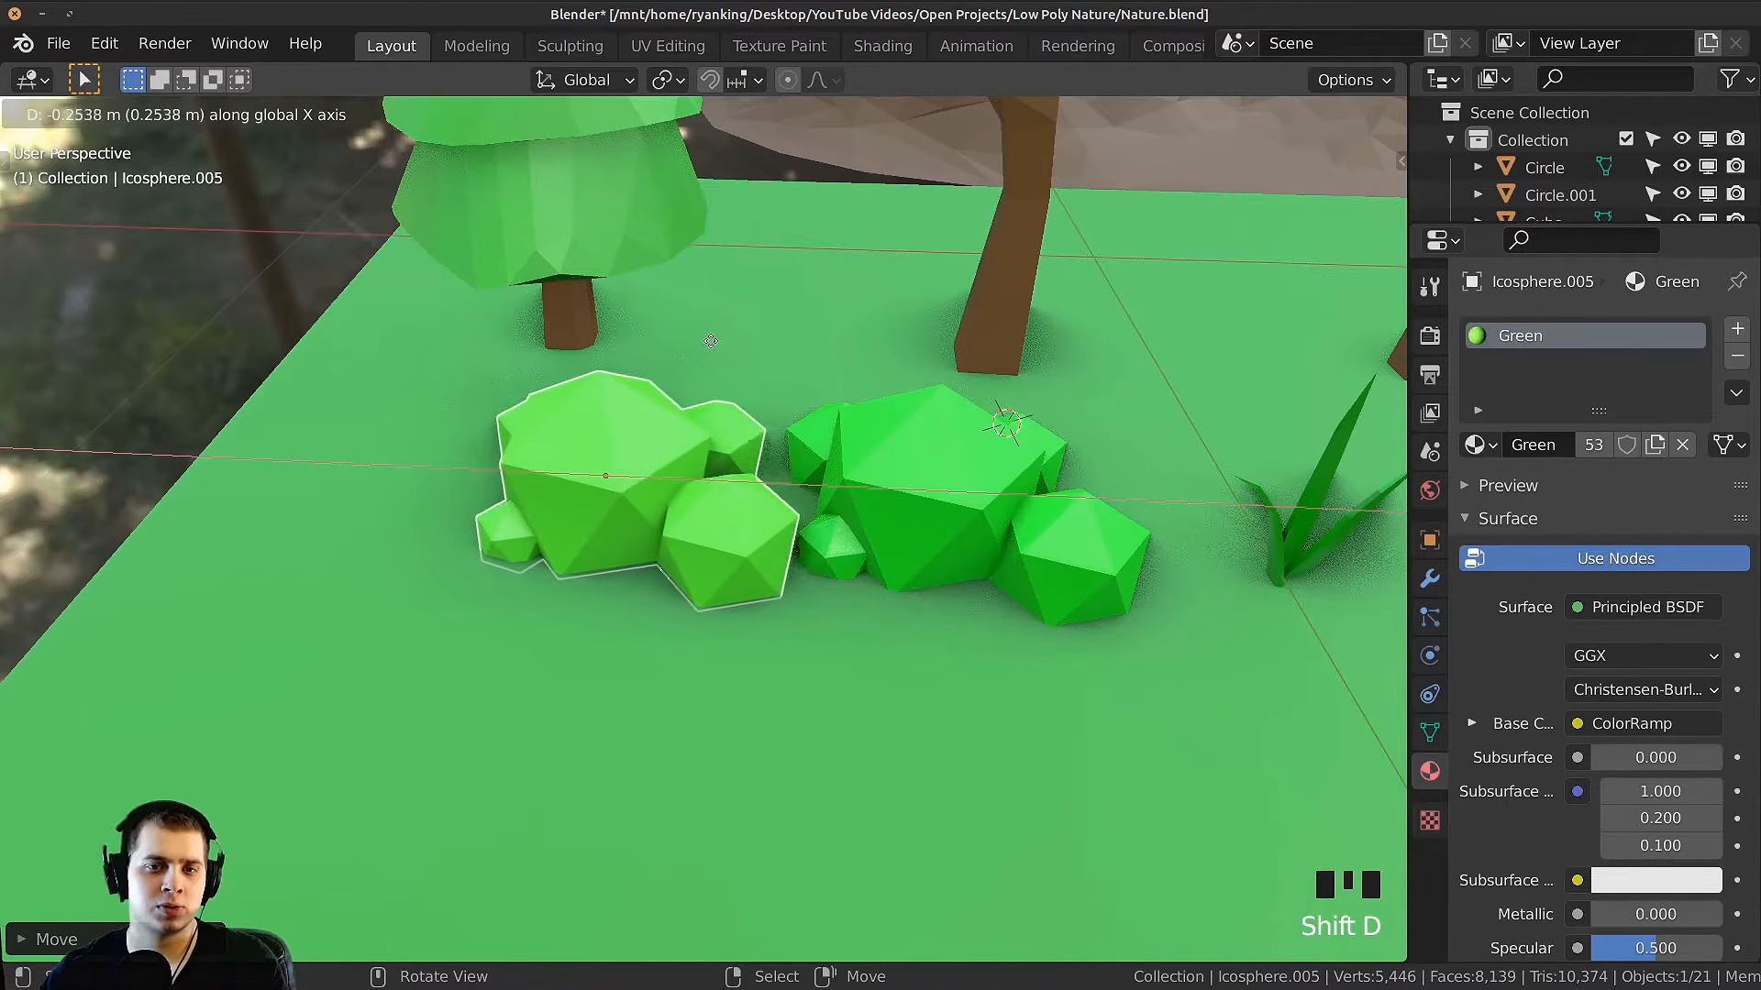
{"action": "left_click", "coordinate": [688, 341]}
Step: Delete the two rear small spheres from the copied bush in Edit Mode
{"action": "middle_click_drag", "start_coordinate": [687, 342], "coordinate": [699, 411]}
{"action": "key", "text": "Tab"}
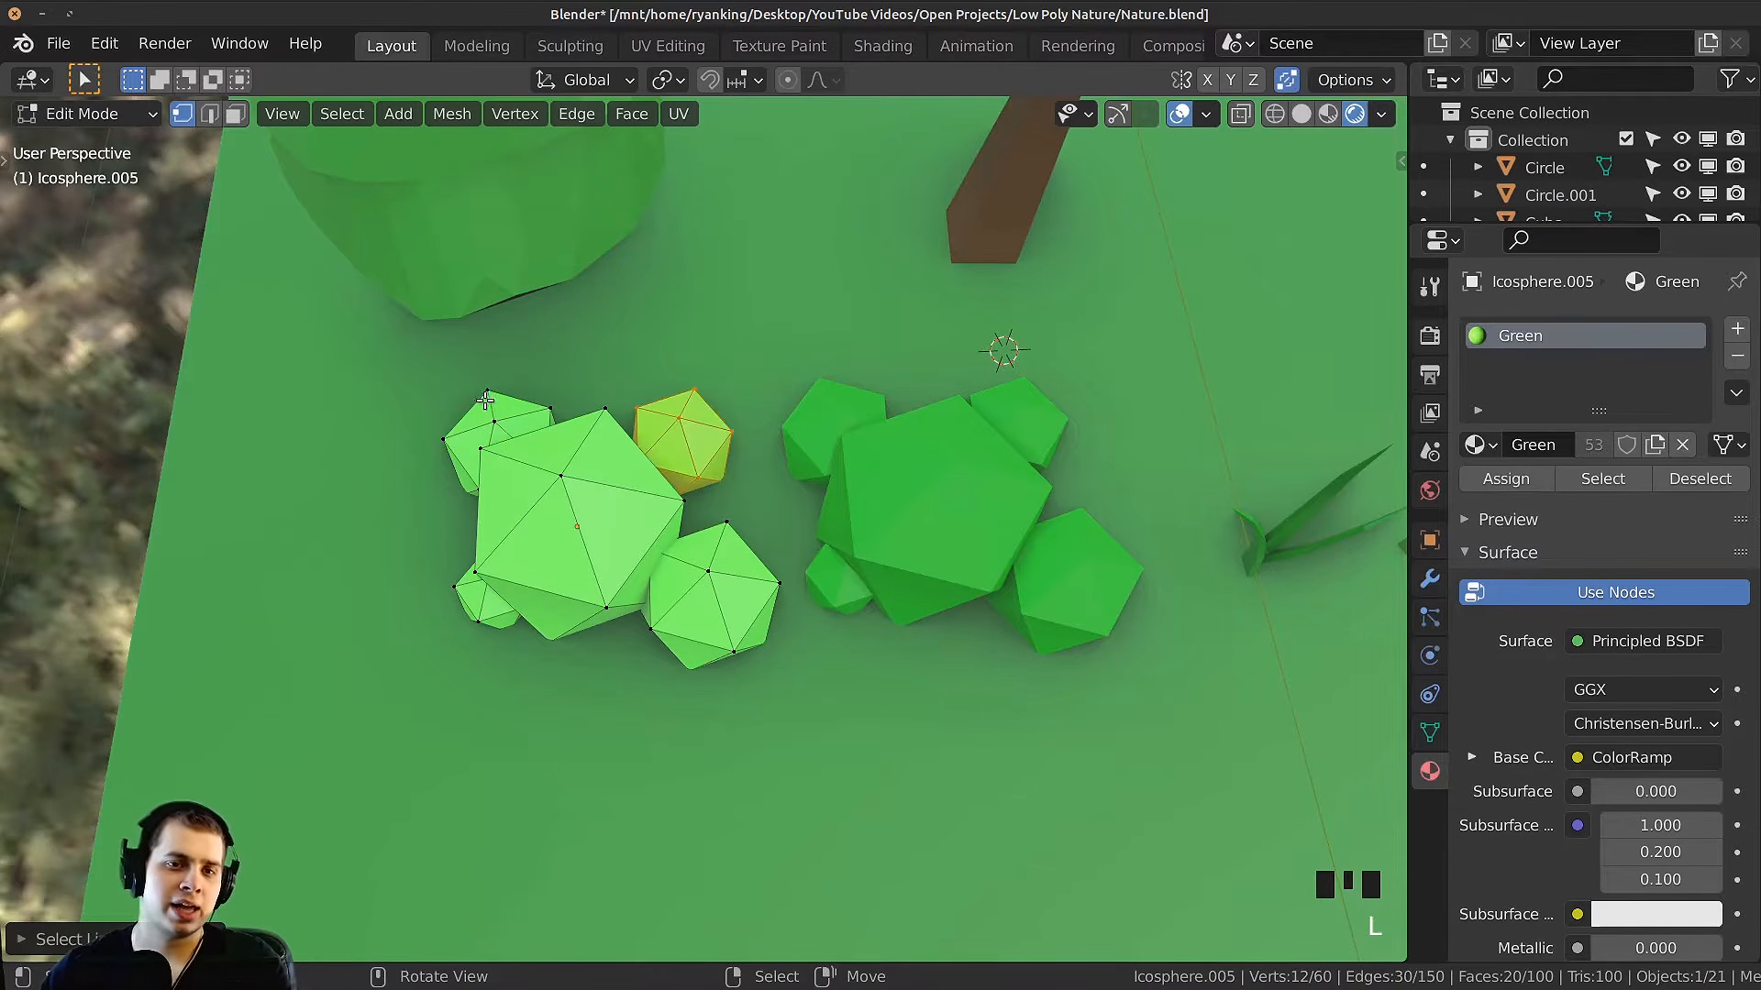
{"action": "middle_click_drag", "start_coordinate": [531, 381], "coordinate": [616, 681], "text": "shift"}
{"action": "key", "text": "x"}
{"action": "left_click", "coordinate": [758, 332]}
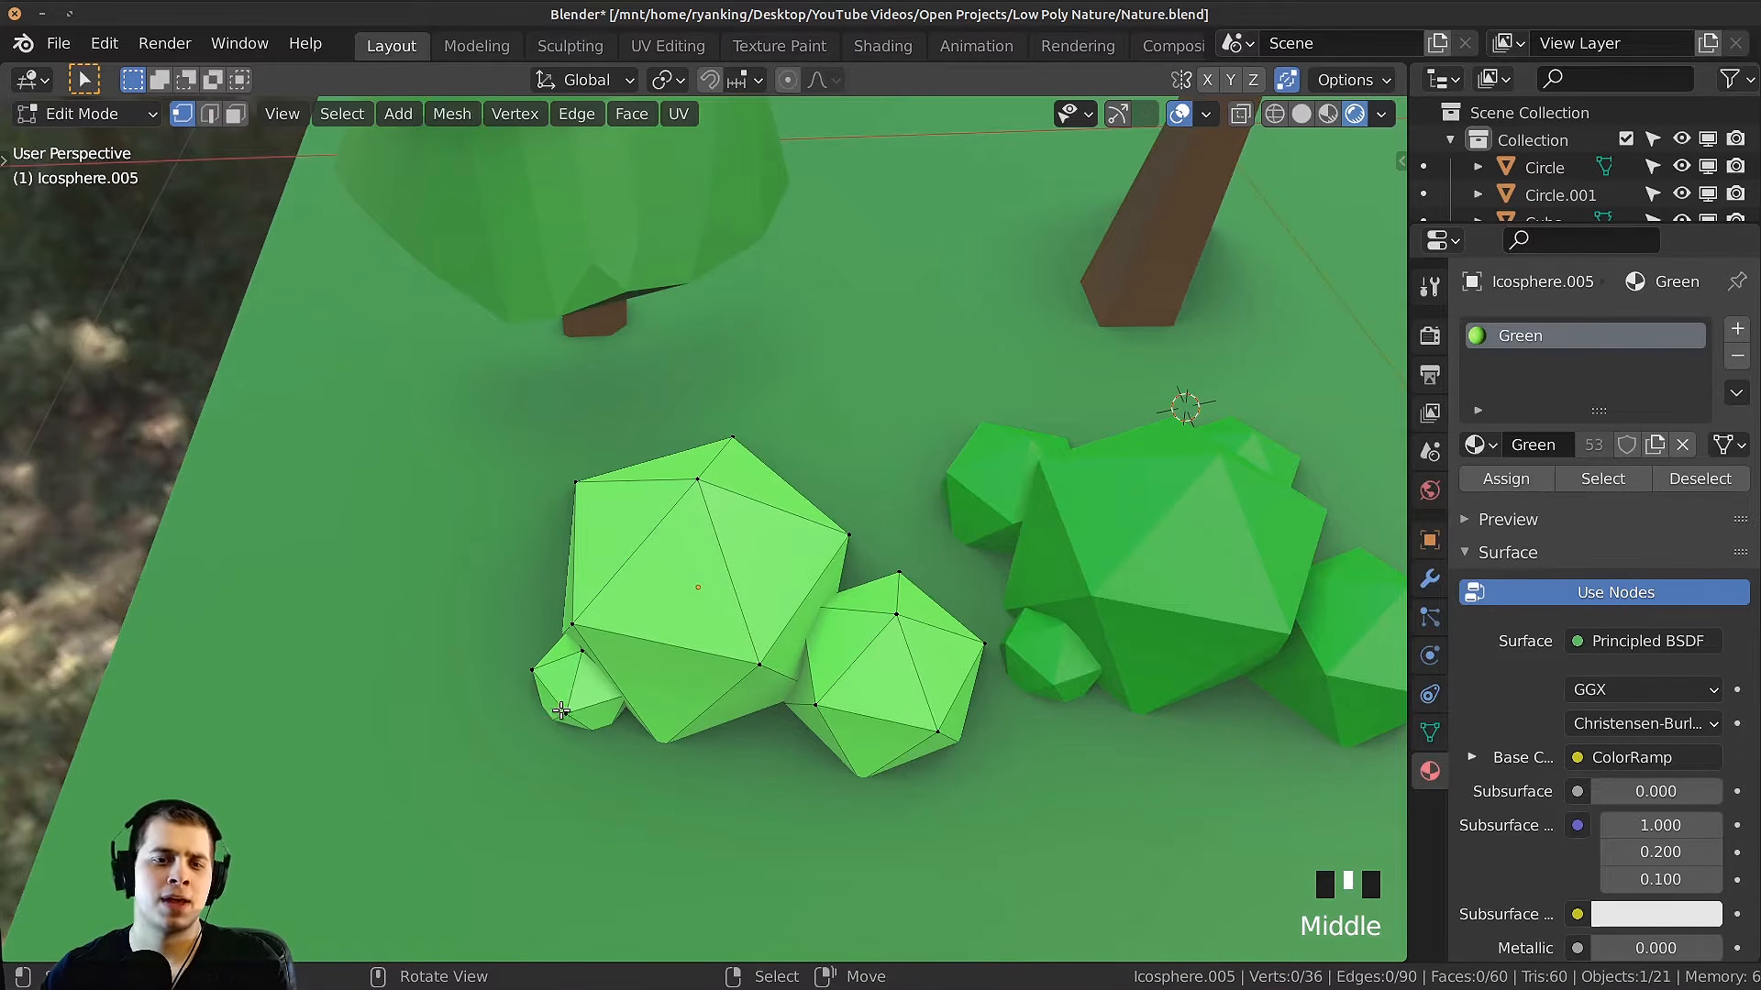
Step: Resize and reposition the copied bush's tiny front sphere, and scale down its other small sphere
{"action": "key", "text": "s"}
{"action": "left_click", "coordinate": [681, 746]}
{"action": "middle_click_drag", "start_coordinate": [682, 747], "coordinate": [741, 646]}
{"action": "key", "text": "g"}
{"action": "left_click", "coordinate": [729, 662]}
{"action": "key", "text": "s"}
{"action": "left_click", "coordinate": [740, 668]}
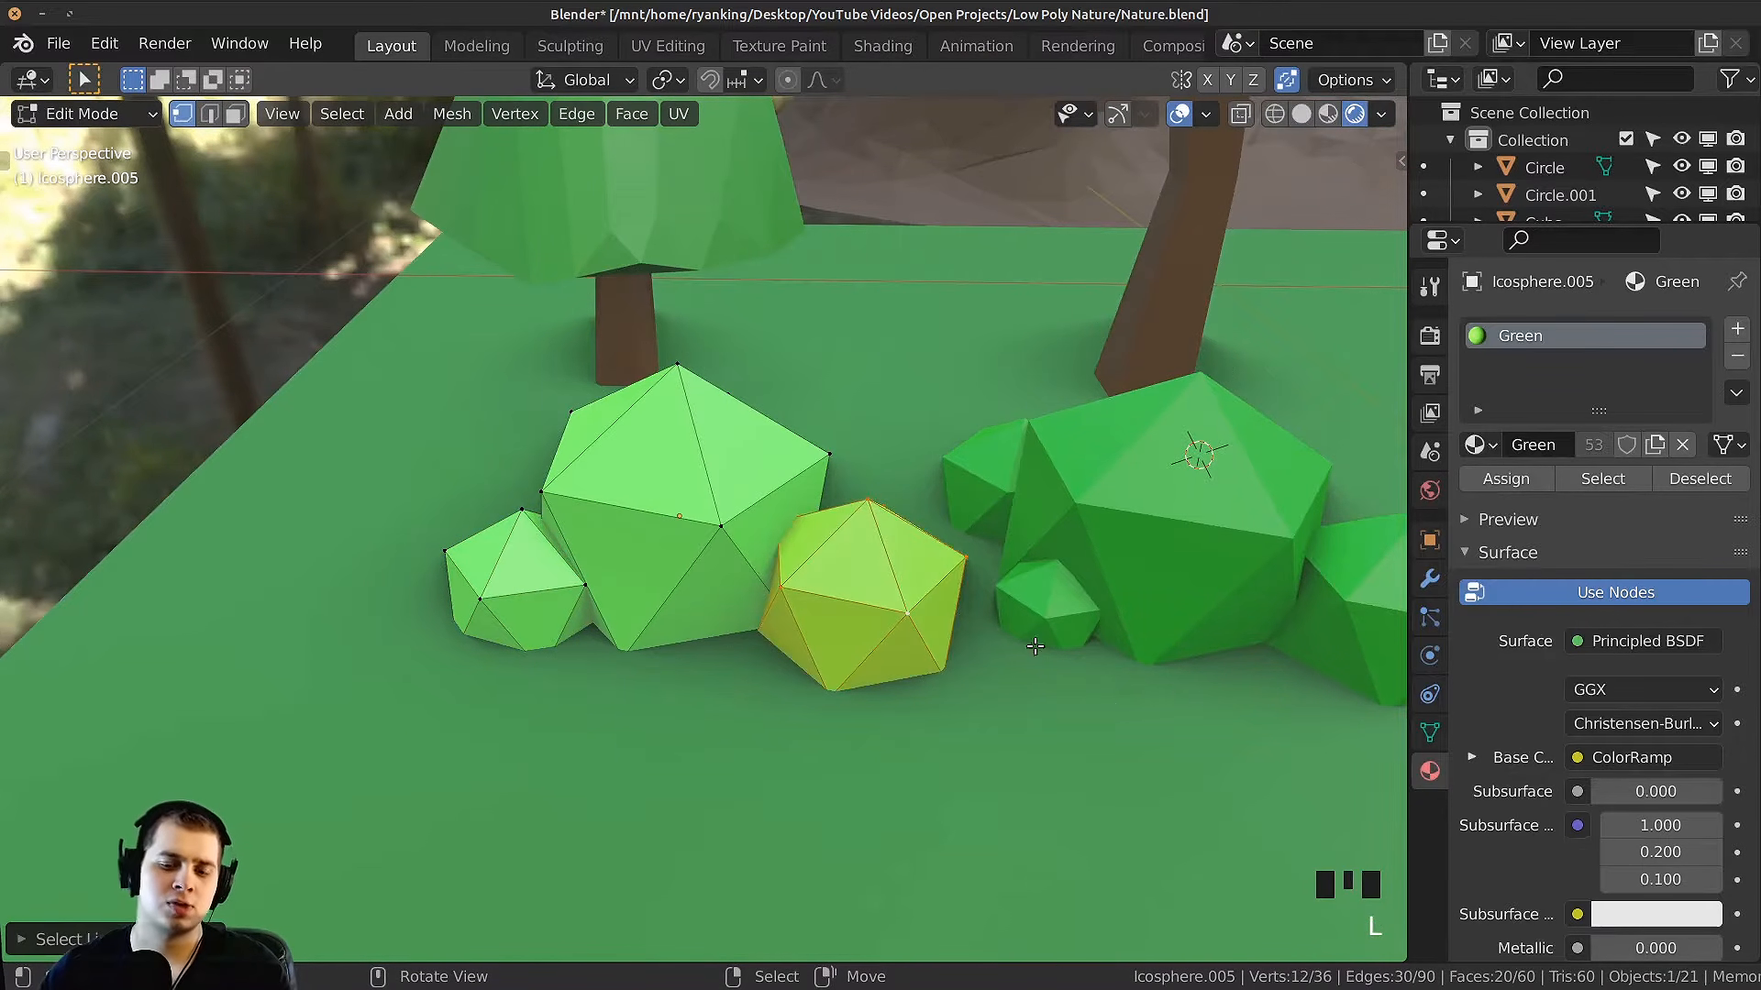
{"action": "key", "text": "s"}
{"action": "left_click", "coordinate": [1085, 708]}
{"action": "middle_click_drag", "start_coordinate": [1085, 707], "coordinate": [1132, 459]}
Step: Adjust the second bush's sphere placement, rotate the whole bush about the Z axis, and save the file
{"action": "key", "text": "g"}
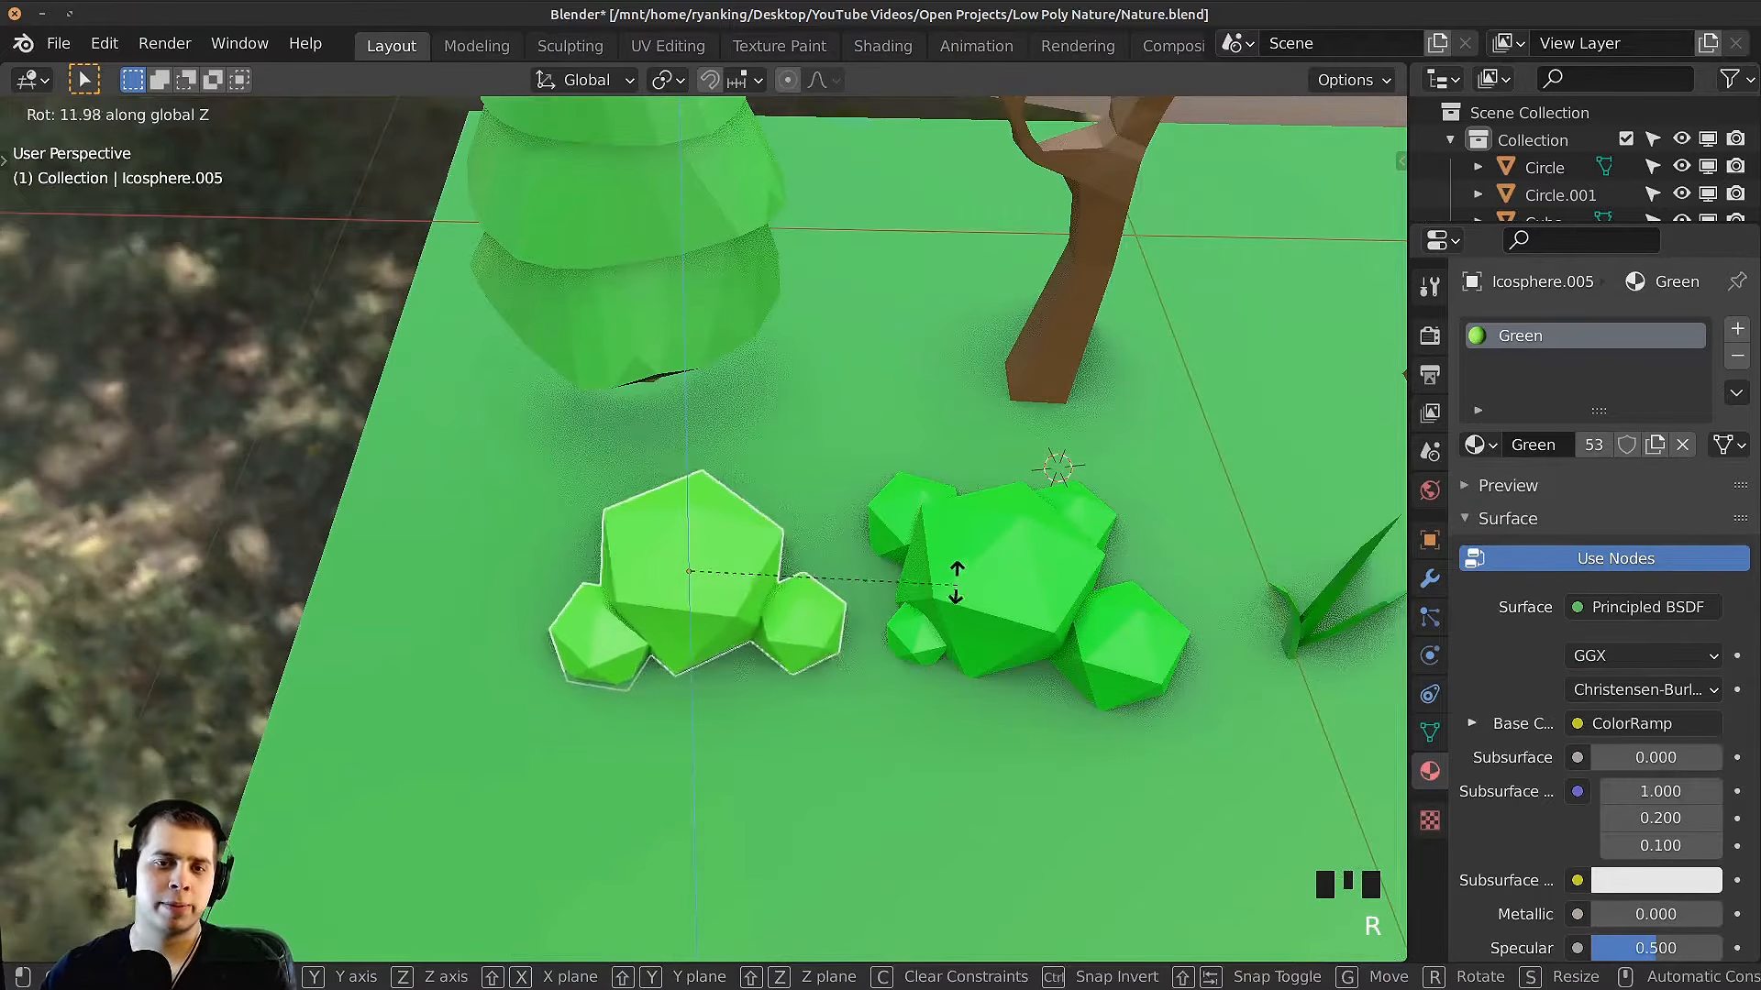
{"action": "left_click", "coordinate": [932, 497]}
{"action": "middle_click_drag", "start_coordinate": [904, 490], "coordinate": [917, 576], "text": "shift"}
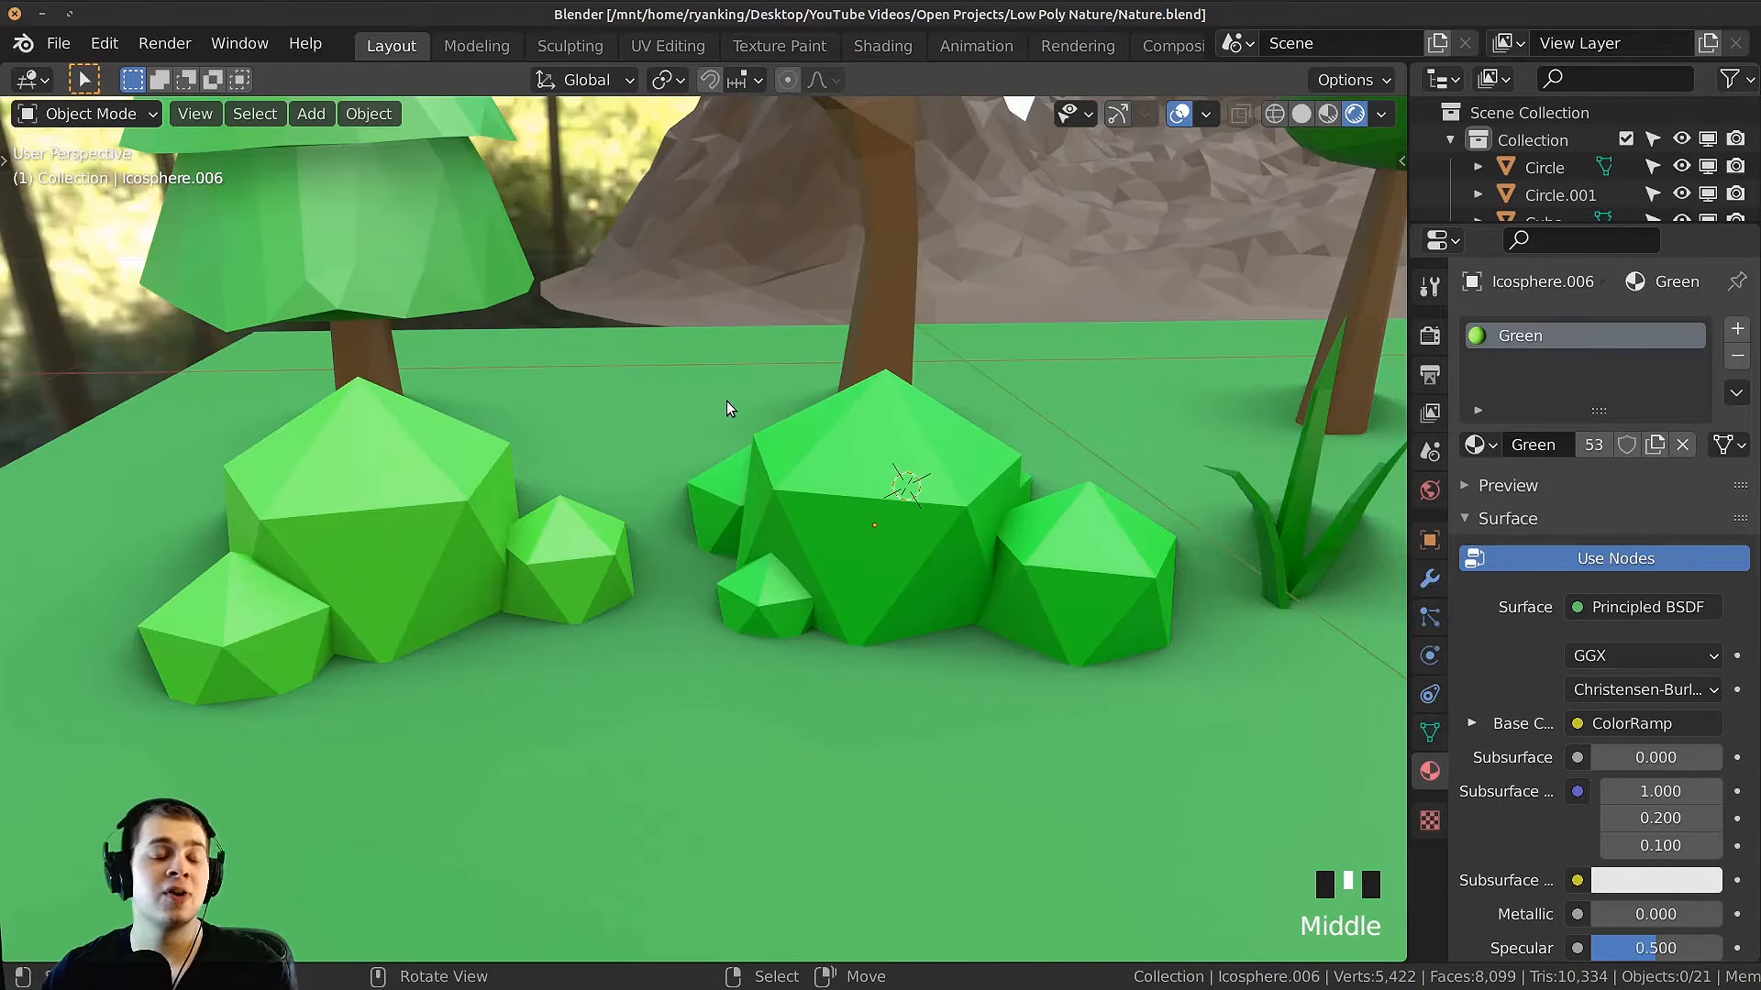
{"action": "middle_click_drag", "start_coordinate": [726, 409], "coordinate": [684, 315], "text": "shift"}
{"action": "middle_click_drag", "start_coordinate": [659, 378], "coordinate": [817, 438]}
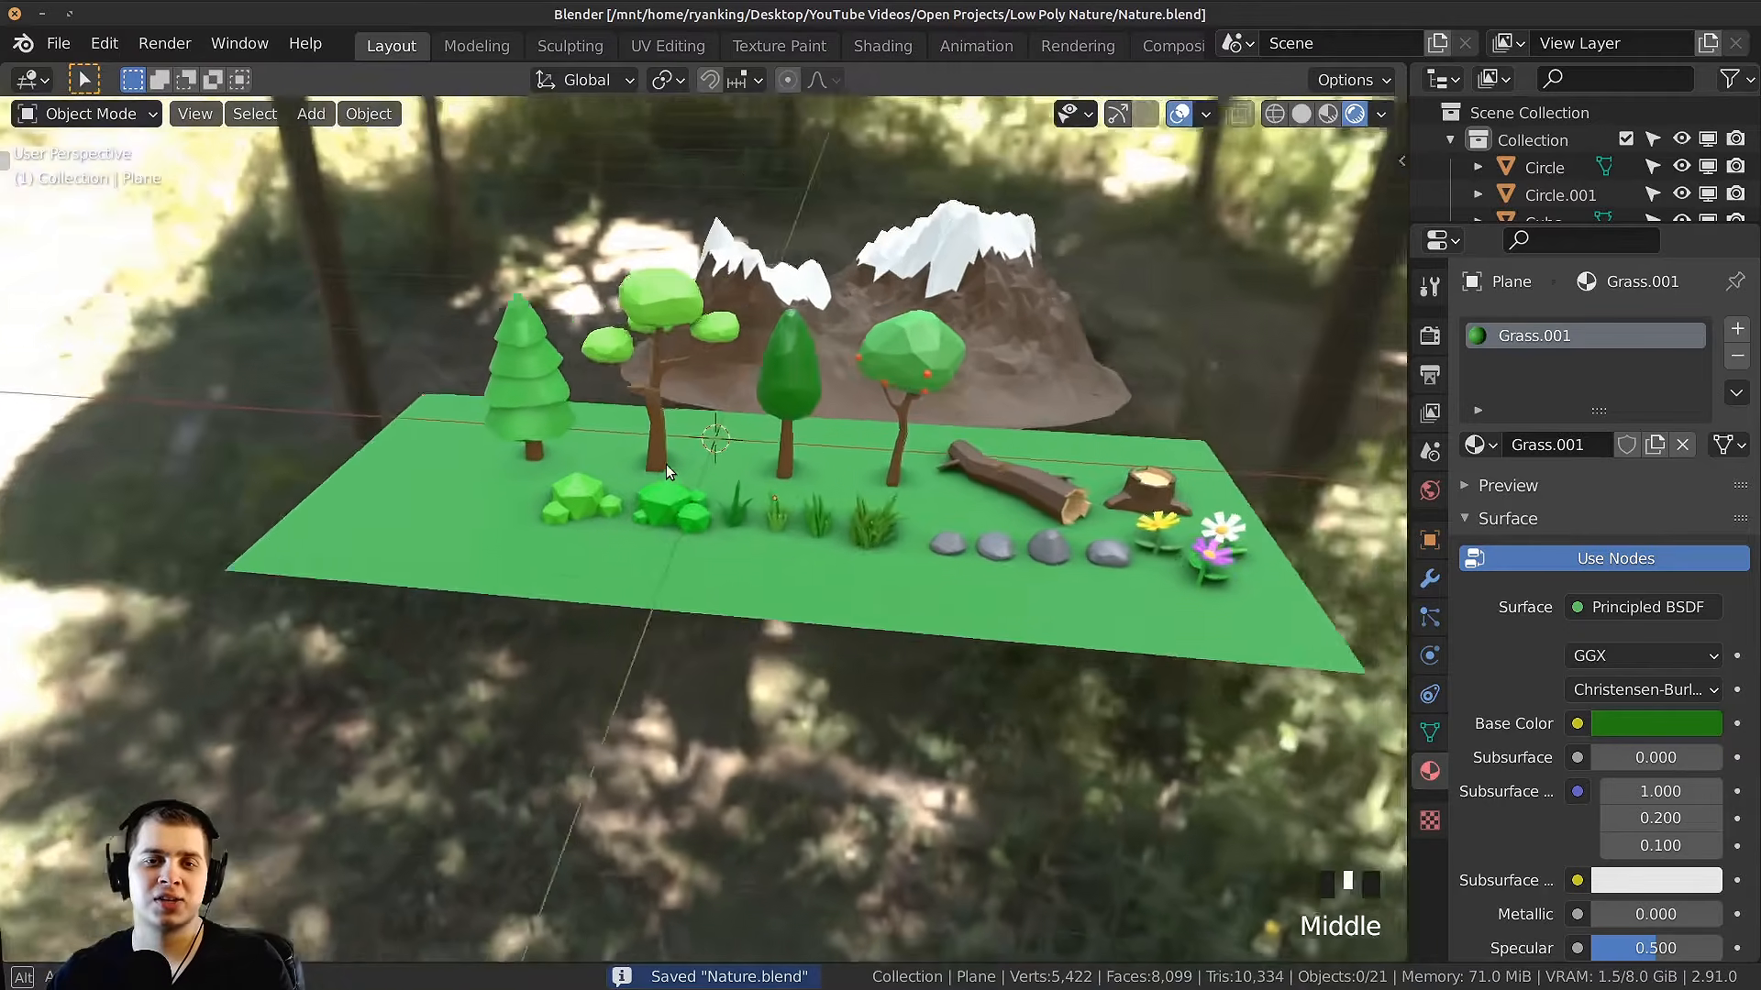
{"action": "middle_click_drag", "start_coordinate": [666, 464], "coordinate": [703, 464]}
{"action": "key", "text": "ctrl+s"}
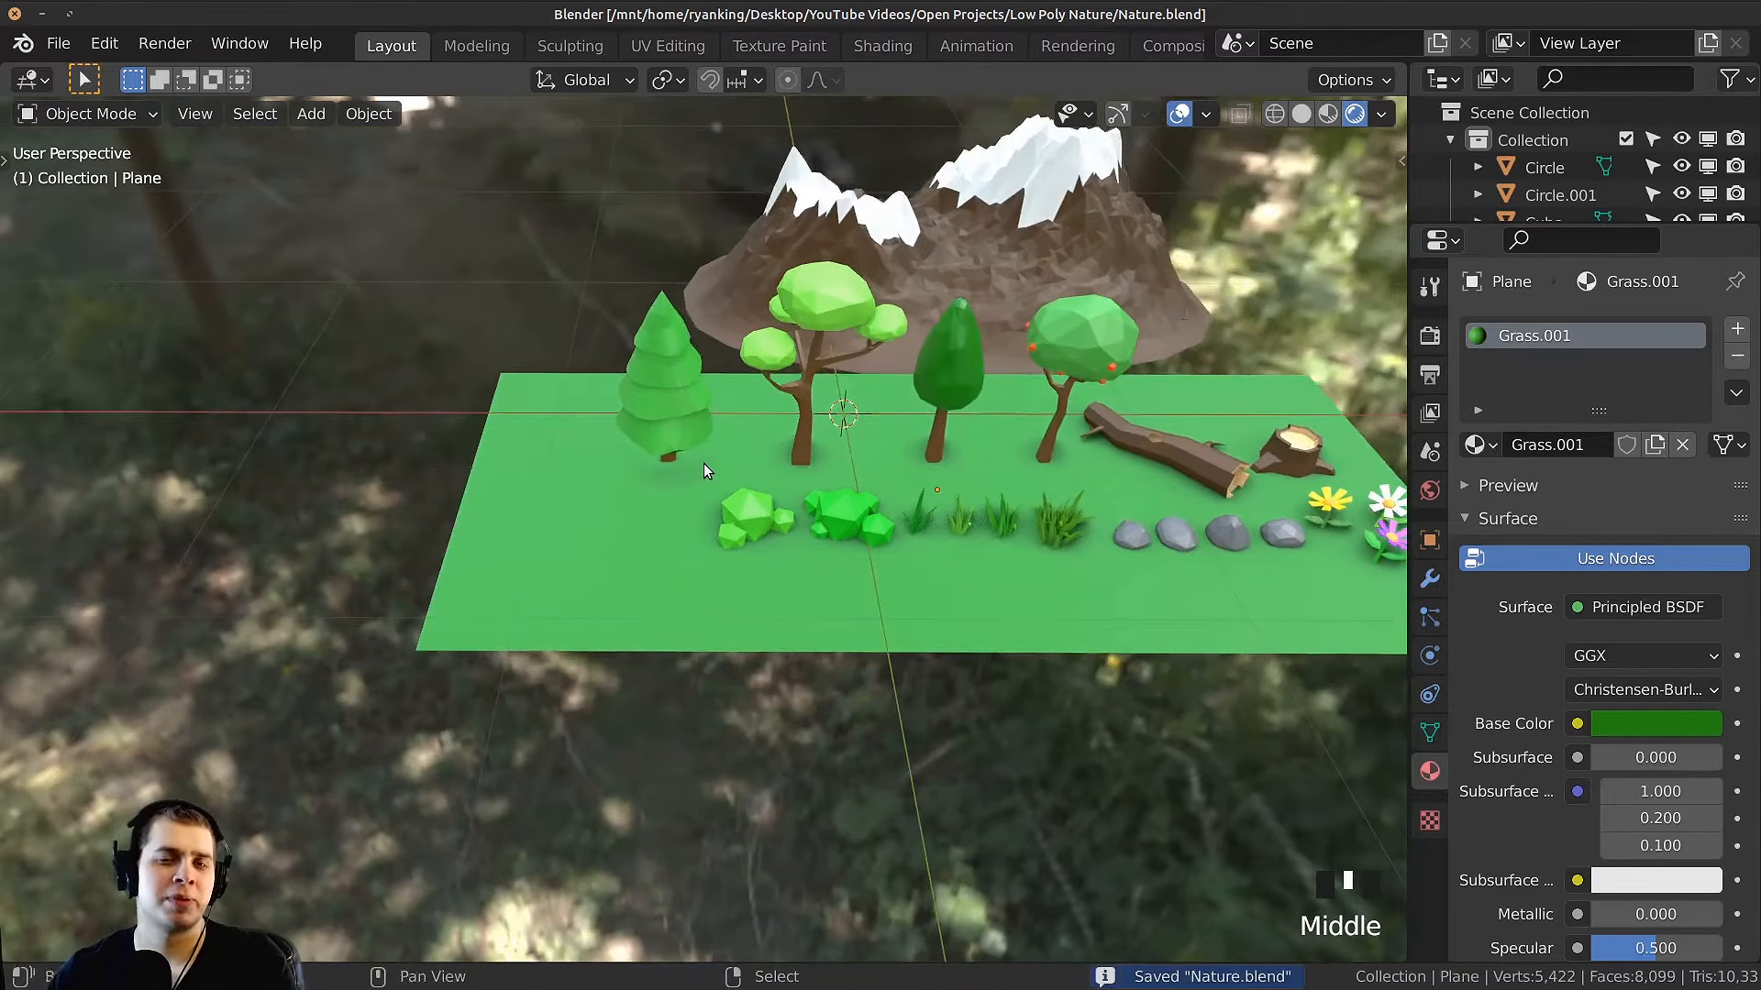
Step: Place the 3D cursor on the open ground beside the second bush and add an 8-vertex circle mesh there
{"action": "scroll", "coordinate": [715, 472], "scroll_direction": "up", "scroll_amount": 2}
{"action": "middle_click_drag", "start_coordinate": [500, 485], "coordinate": [591, 496], "text": "shift"}
{"action": "middle_click_drag", "start_coordinate": [854, 492], "coordinate": [842, 511], "text": "shift"}
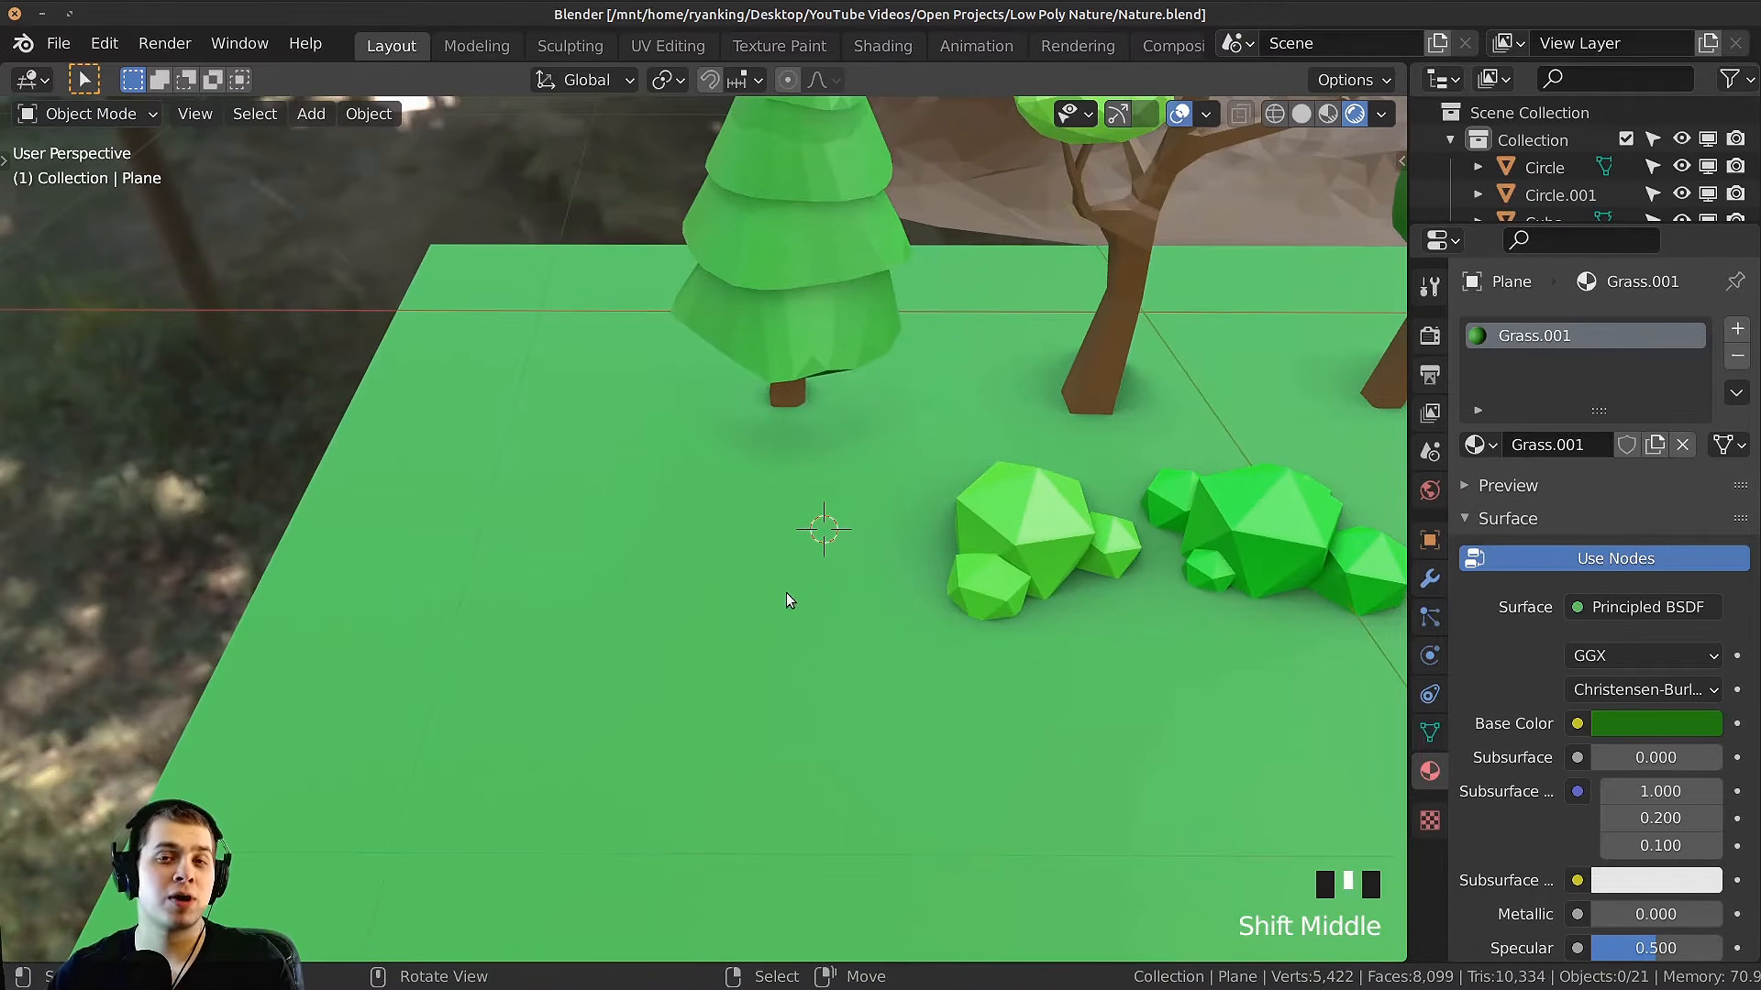
{"action": "scroll", "coordinate": [842, 551], "scroll_direction": "up", "scroll_amount": 1}
{"action": "key", "text": "shift+a"}
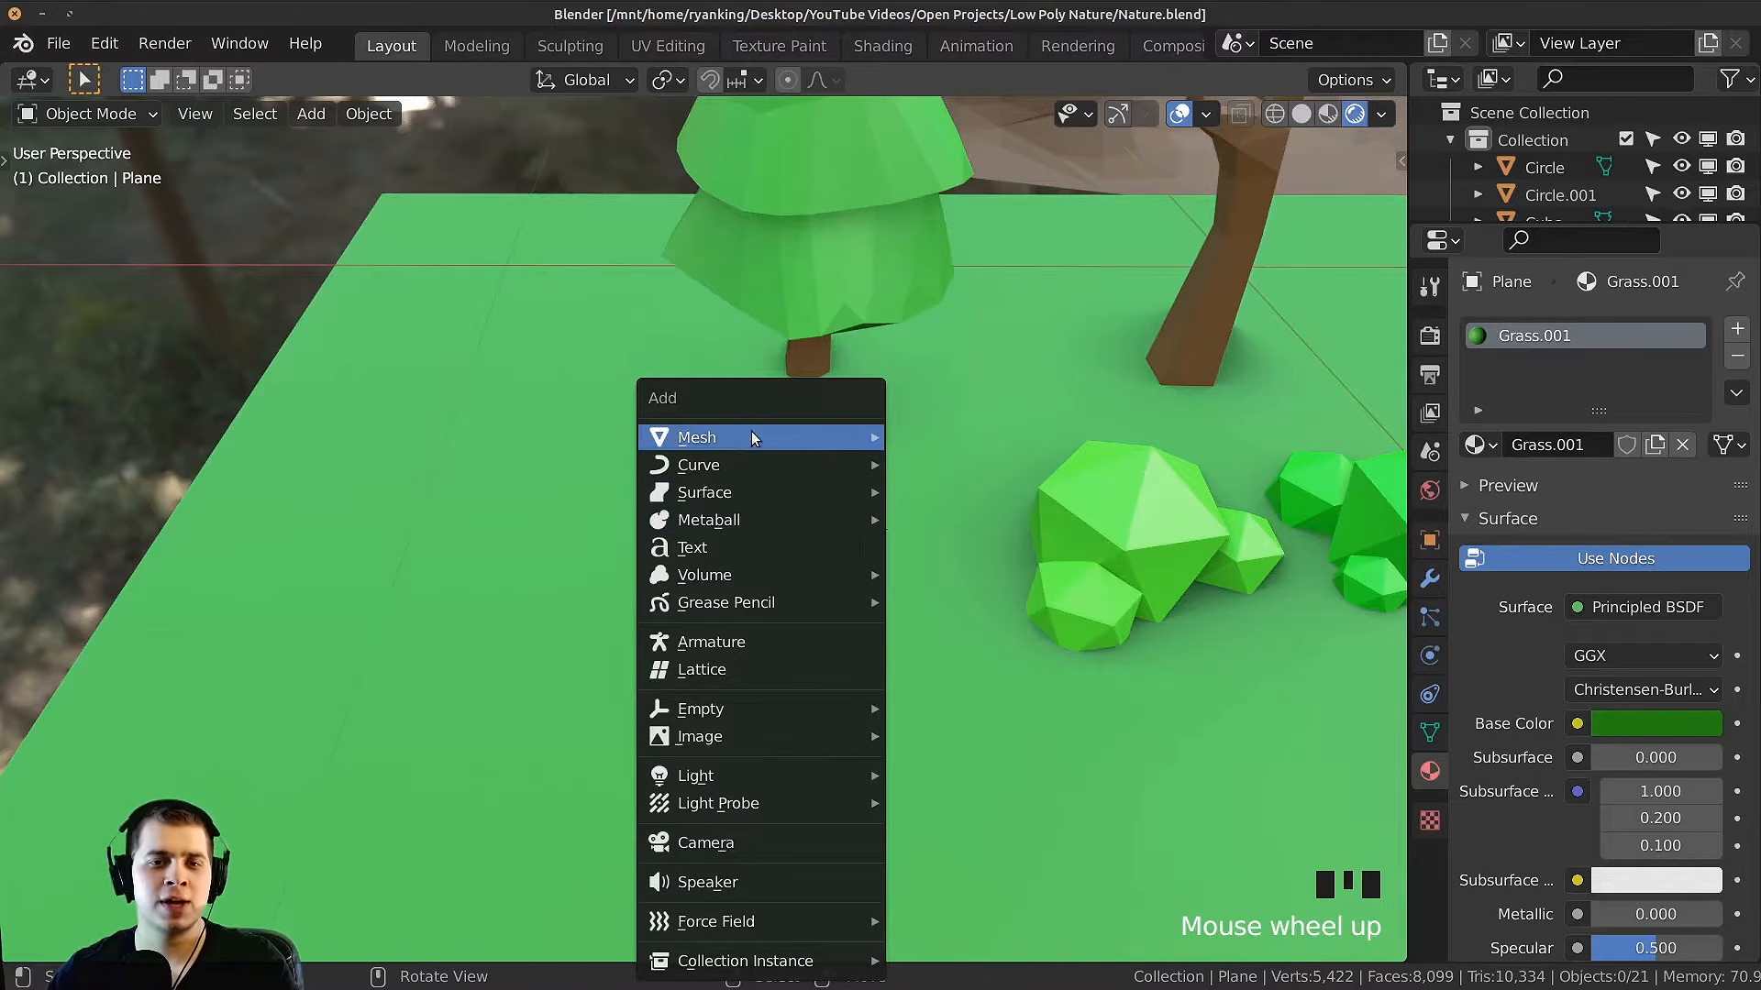
{"action": "mouse_move", "coordinate": [817, 431]}
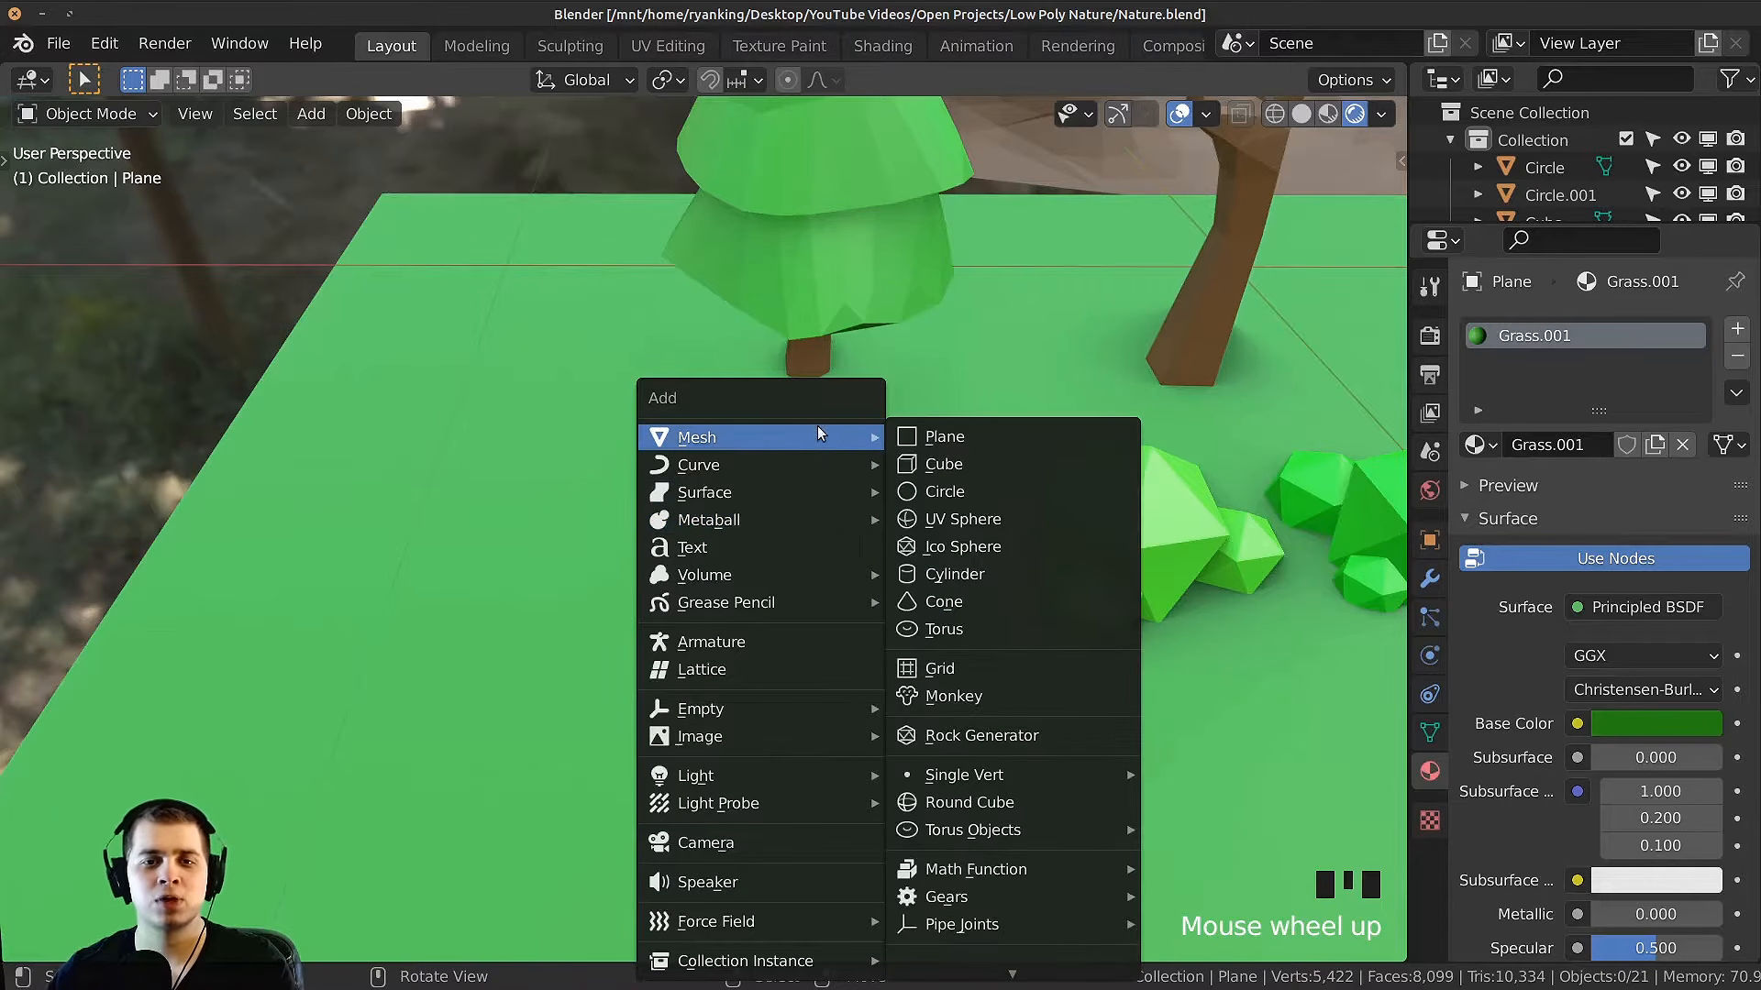
{"action": "left_click", "coordinate": [998, 498]}
{"action": "left_click", "coordinate": [73, 939]}
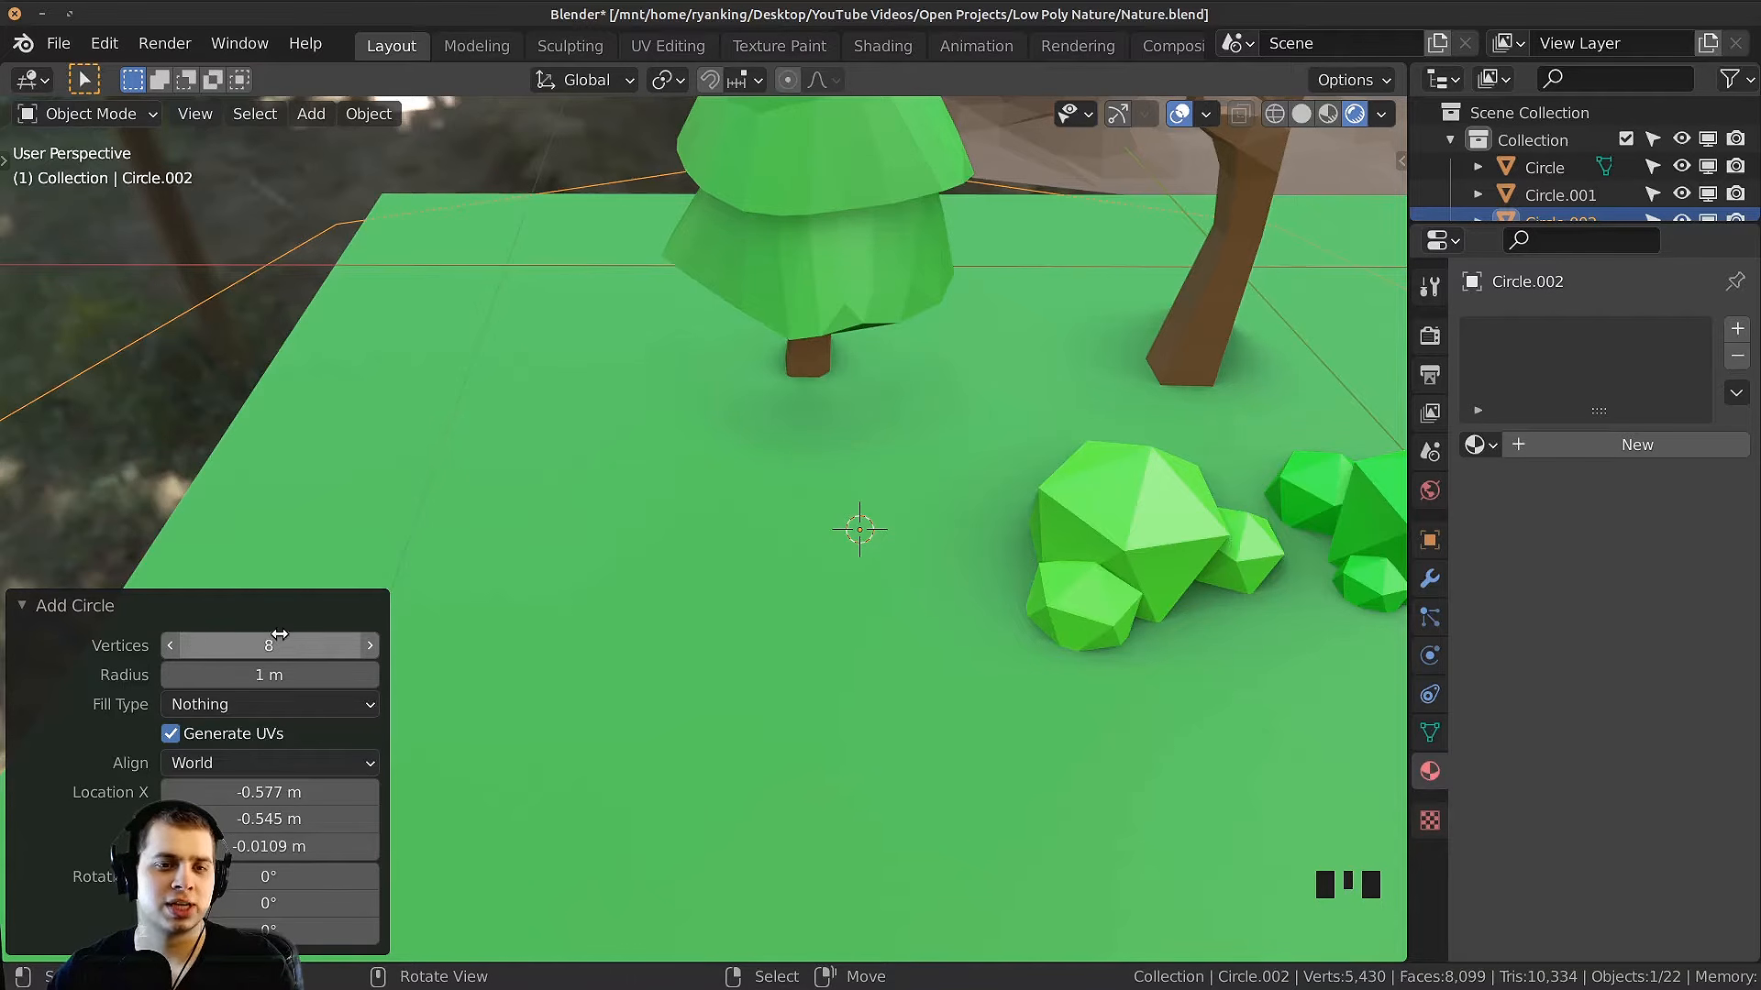
{"action": "left_click", "coordinate": [158, 612]}
Step: Scale the circle down to a small disc and fill it with a face in Edit Mode
{"action": "key", "text": "s"}
{"action": "left_click", "coordinate": [1140, 629]}
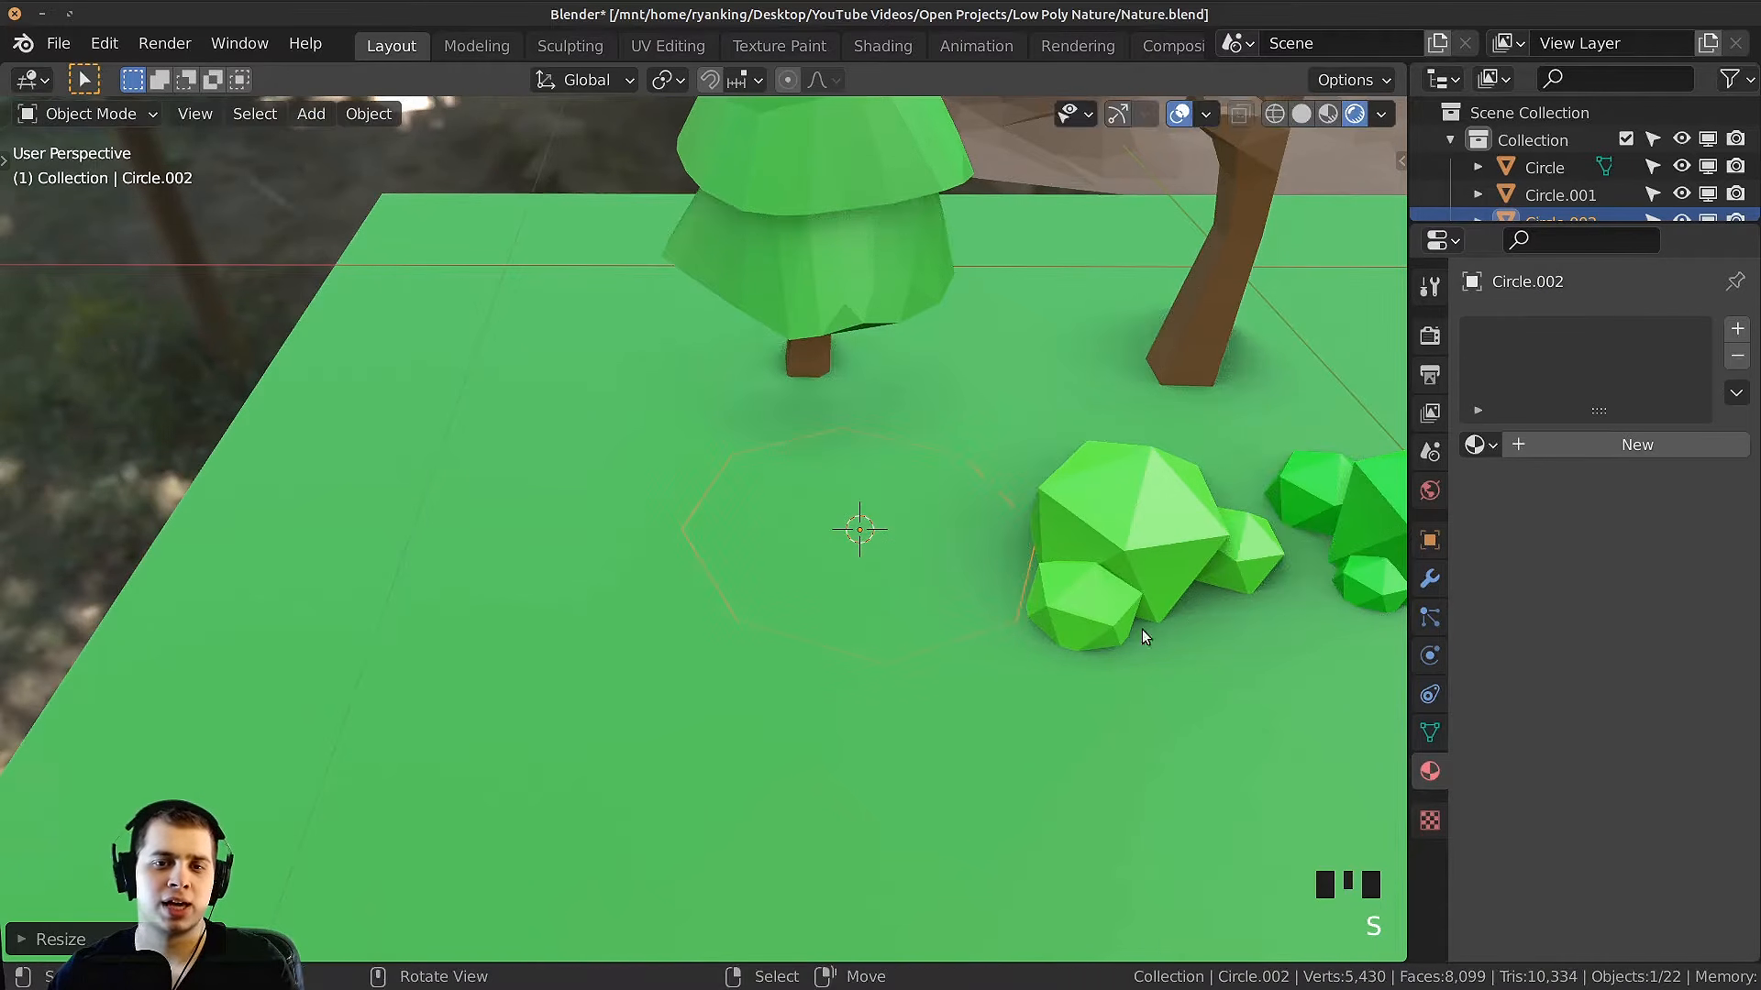
{"action": "key", "text": "s"}
{"action": "left_click", "coordinate": [882, 581]}
{"action": "key", "text": "Tab"}
{"action": "middle_click_drag", "start_coordinate": [882, 582], "coordinate": [958, 518], "text": "shift"}
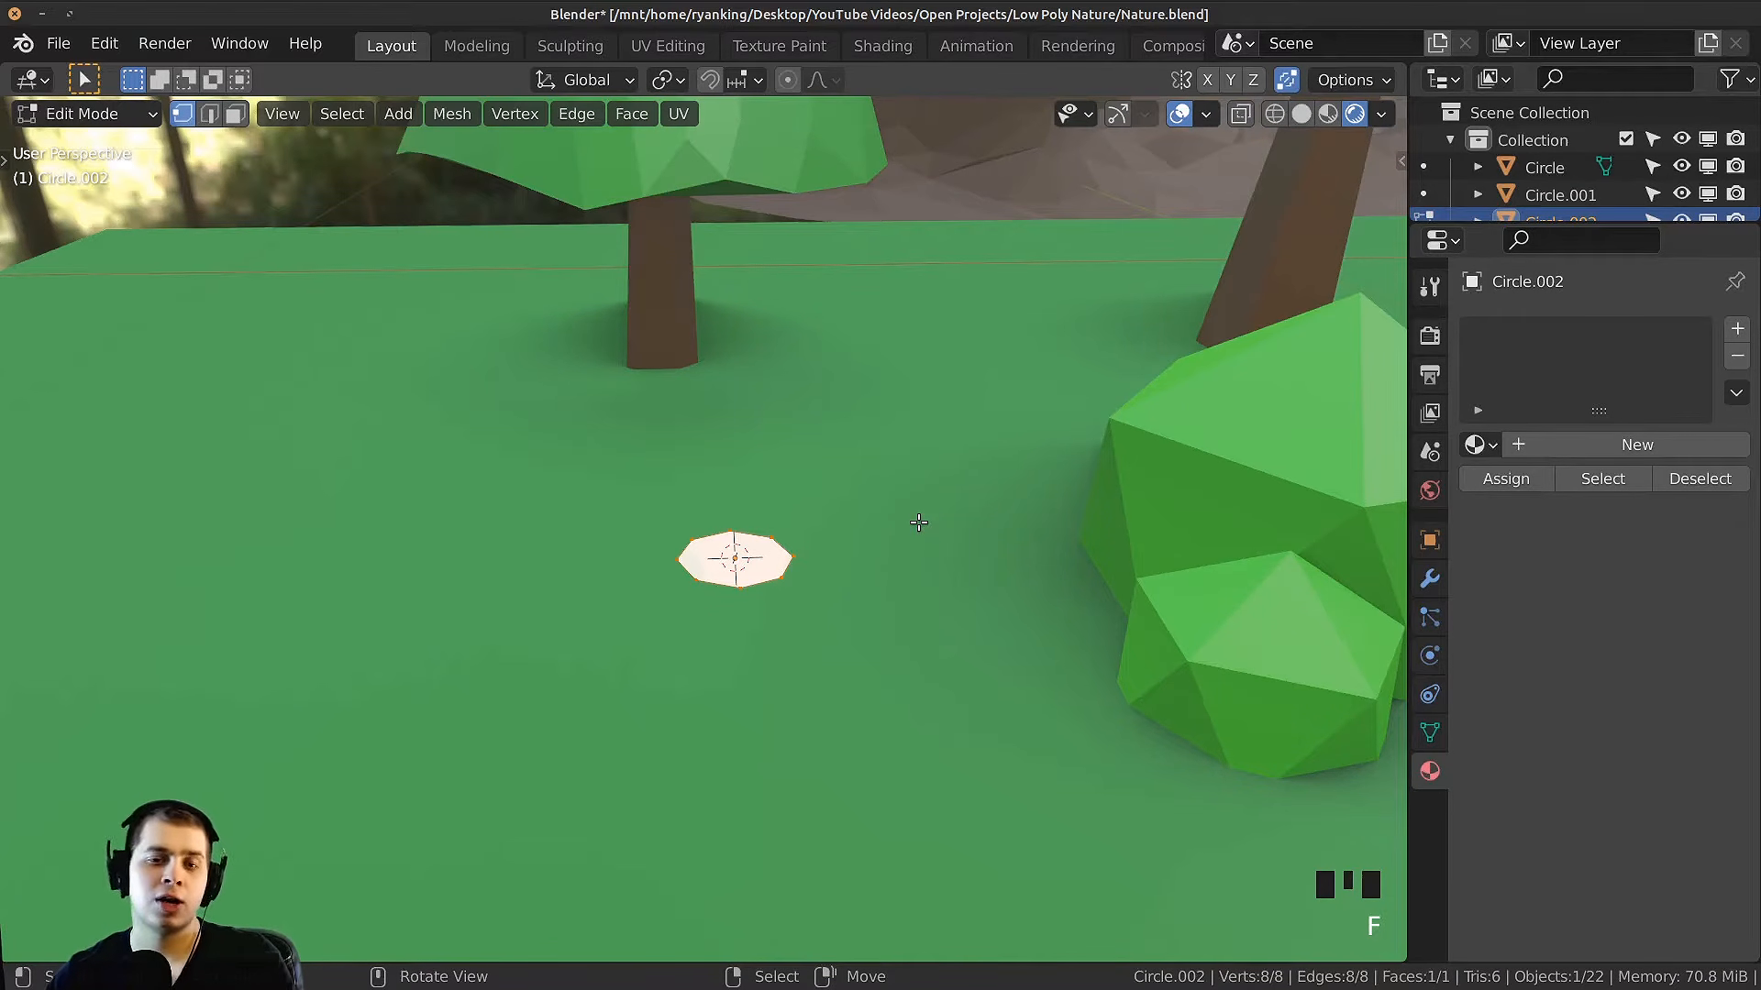
Step: In wireframe front view, extrude the filled circle upward into a stem's lower section and scale its top ring down slightly
{"action": "key", "text": "KP_1"}
{"action": "middle_click_drag", "start_coordinate": [972, 491], "coordinate": [981, 516], "text": "shift"}
{"action": "key", "text": "z"}
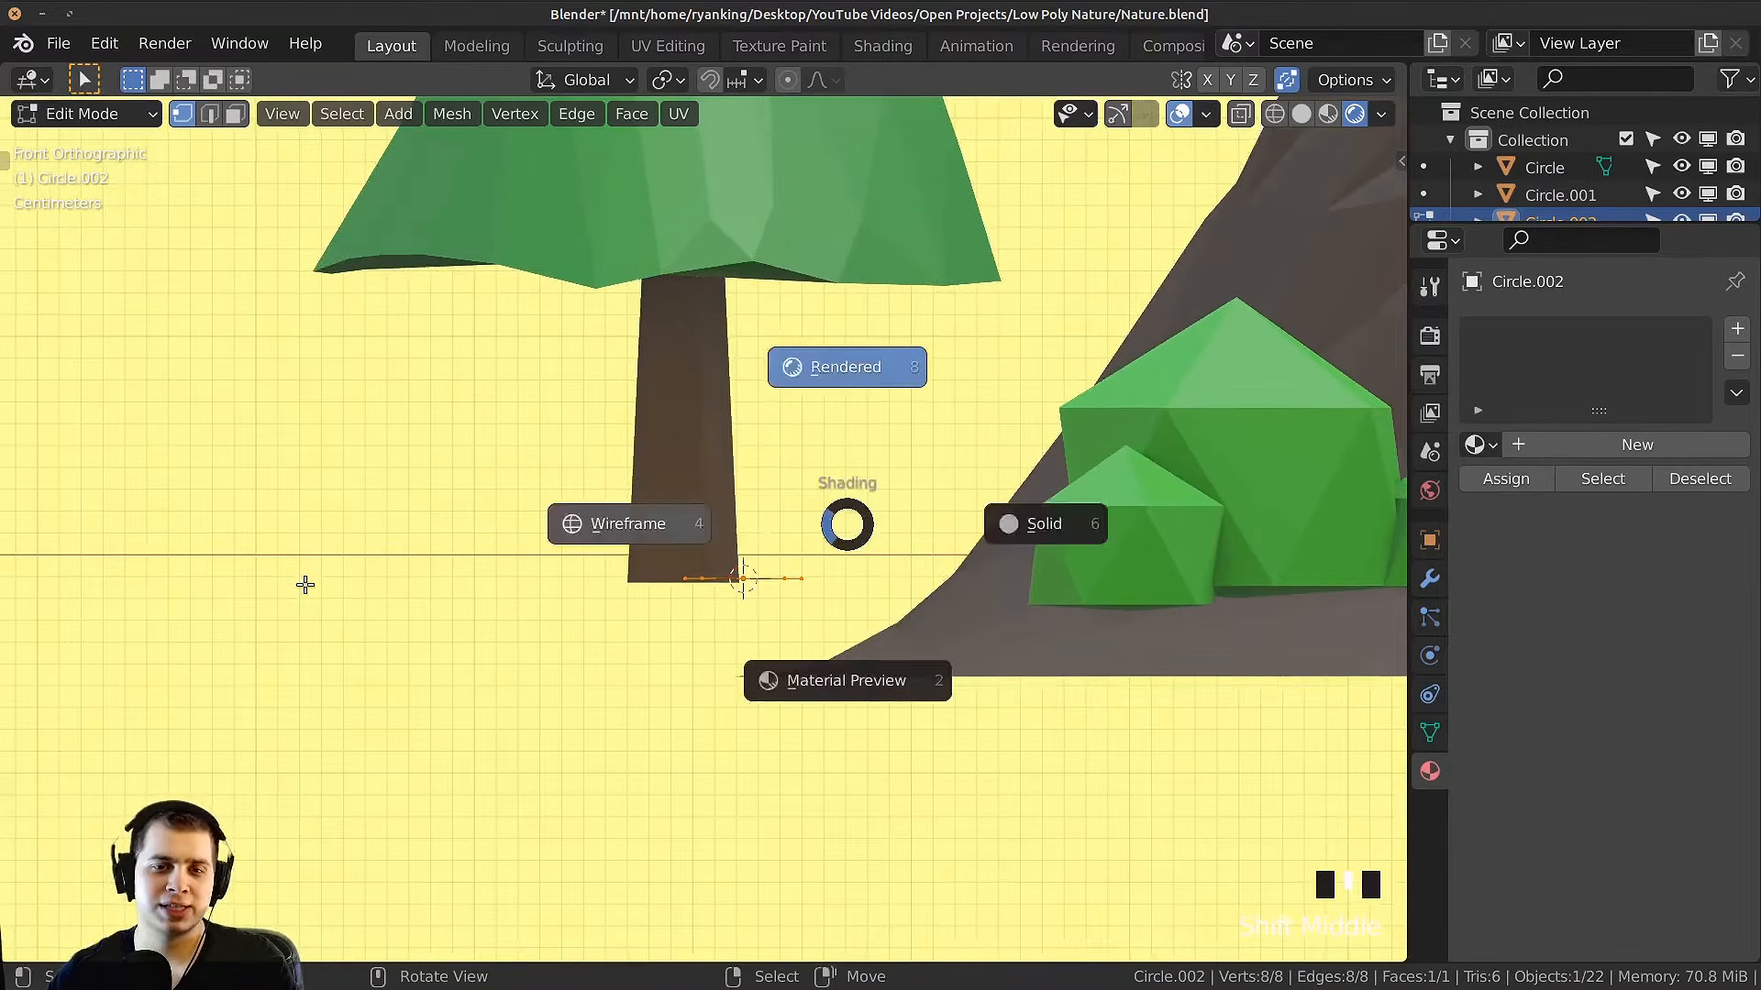
{"action": "left_click", "coordinate": [302, 586]}
{"action": "middle_click_drag", "start_coordinate": [877, 461], "coordinate": [920, 453], "text": "shift"}
{"action": "key", "text": "z"}
{"action": "left_click", "coordinate": [700, 554]}
{"action": "scroll", "coordinate": [916, 542], "scroll_direction": "up", "scroll_amount": 1}
{"action": "mouse_move", "coordinate": [980, 519]}
{"action": "middle_mouse_down", "text": "shift"}
{"action": "mouse_move", "coordinate": [917, 541]}
{"action": "mouse_move", "coordinate": [899, 504]}
{"action": "mouse_move", "coordinate": [920, 570]}
{"action": "middle_mouse_up", "text": "shift"}
{"action": "key", "text": "e"}
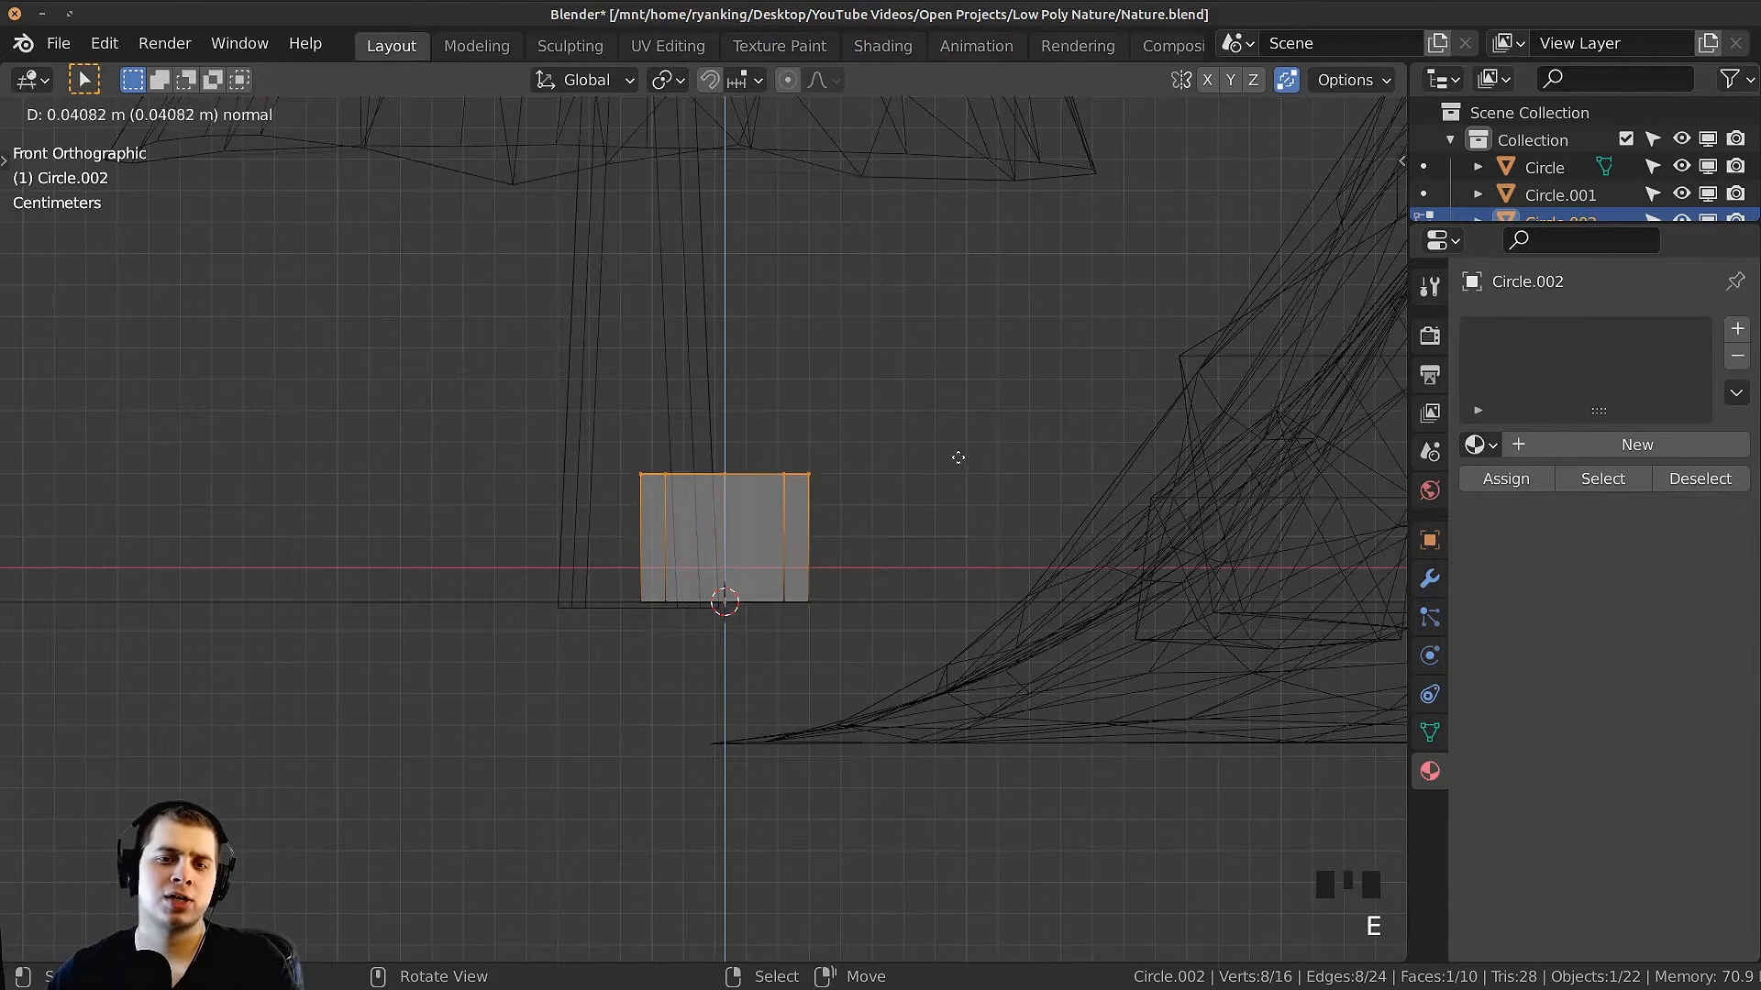
{"action": "left_click", "coordinate": [968, 431]}
{"action": "key", "text": "s"}
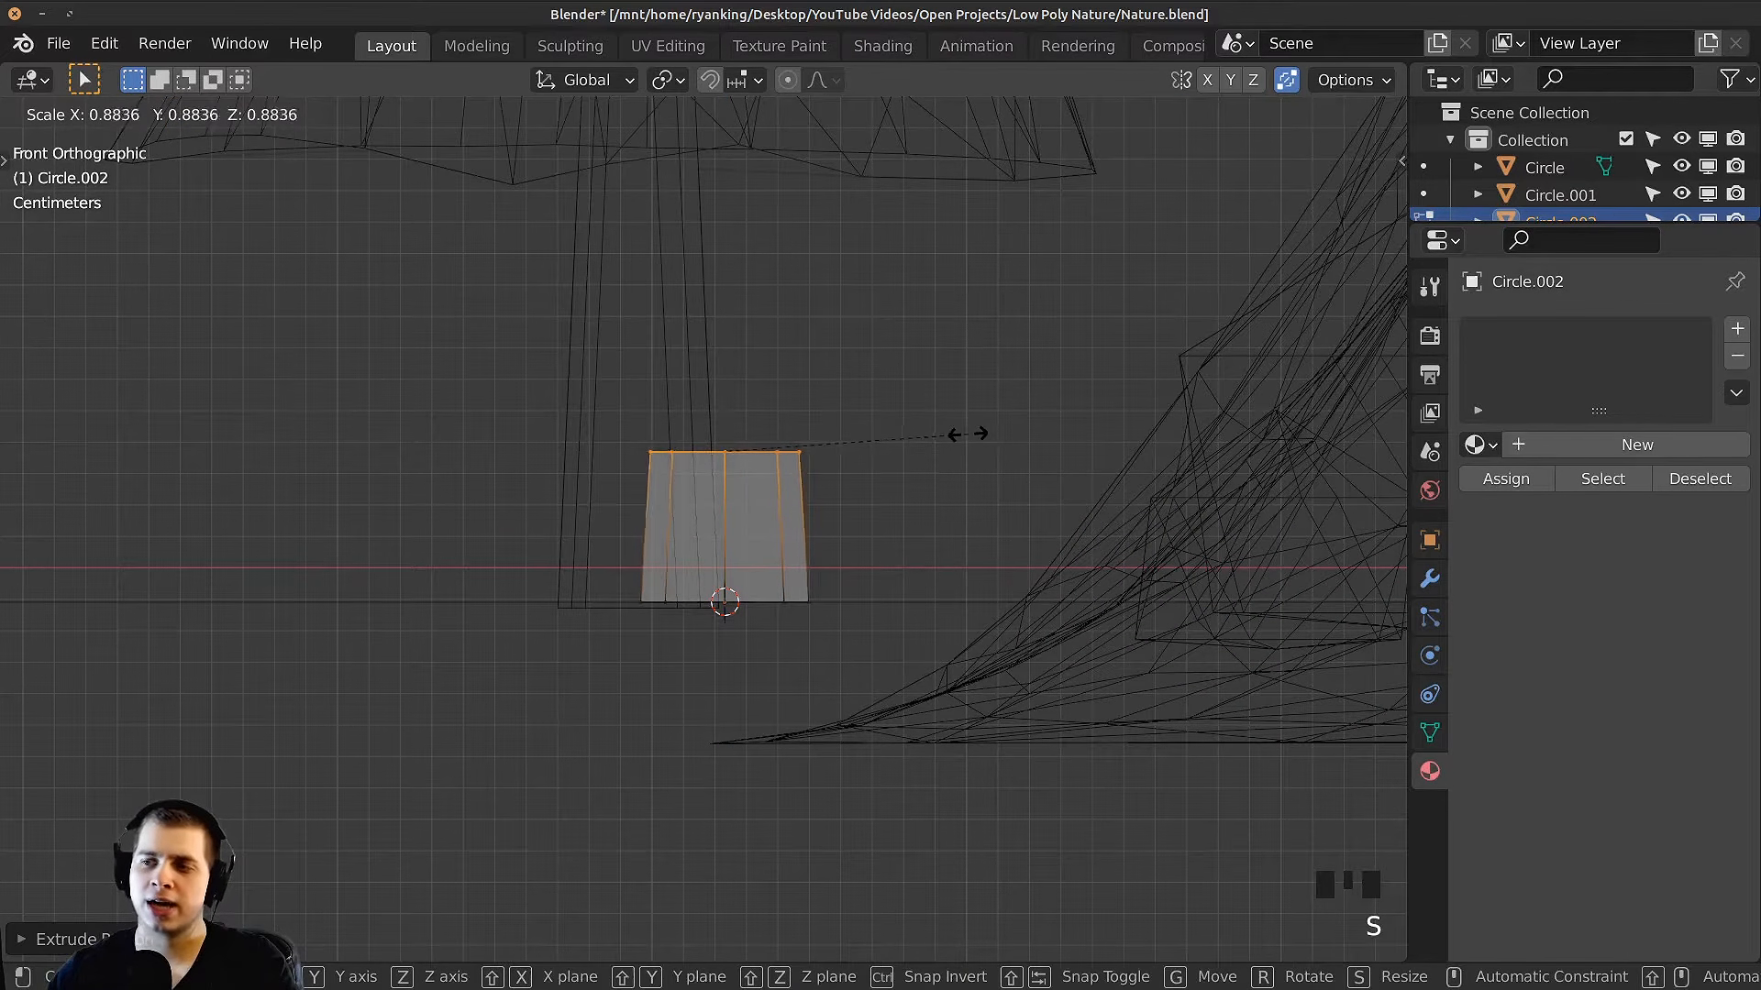
{"action": "left_click", "coordinate": [968, 433]}
Step: Extrude two more sections upward from the stem's top face, narrowing the ring between them
{"action": "middle_click_drag", "start_coordinate": [944, 432], "coordinate": [965, 503], "text": "shift"}
{"action": "key", "text": "e"}
{"action": "left_click", "coordinate": [970, 429]}
{"action": "key", "text": "s"}
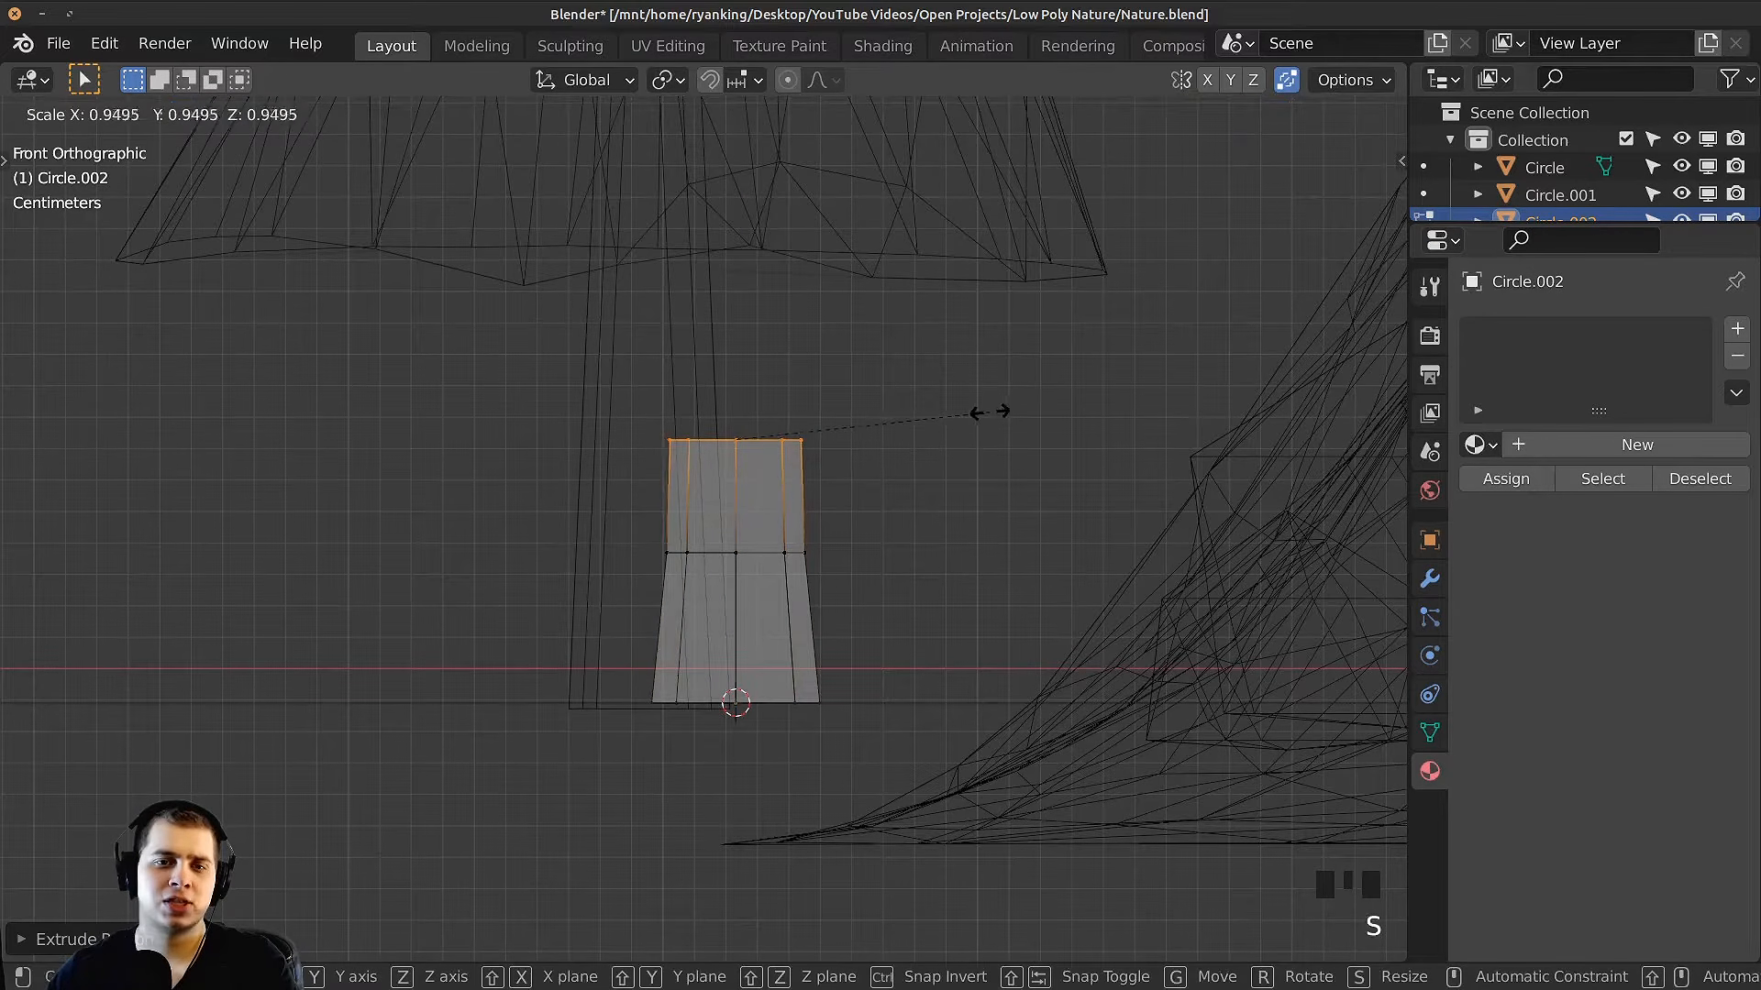
{"action": "left_click", "coordinate": [958, 416]}
{"action": "key", "text": "e"}
{"action": "left_click", "coordinate": [949, 362]}
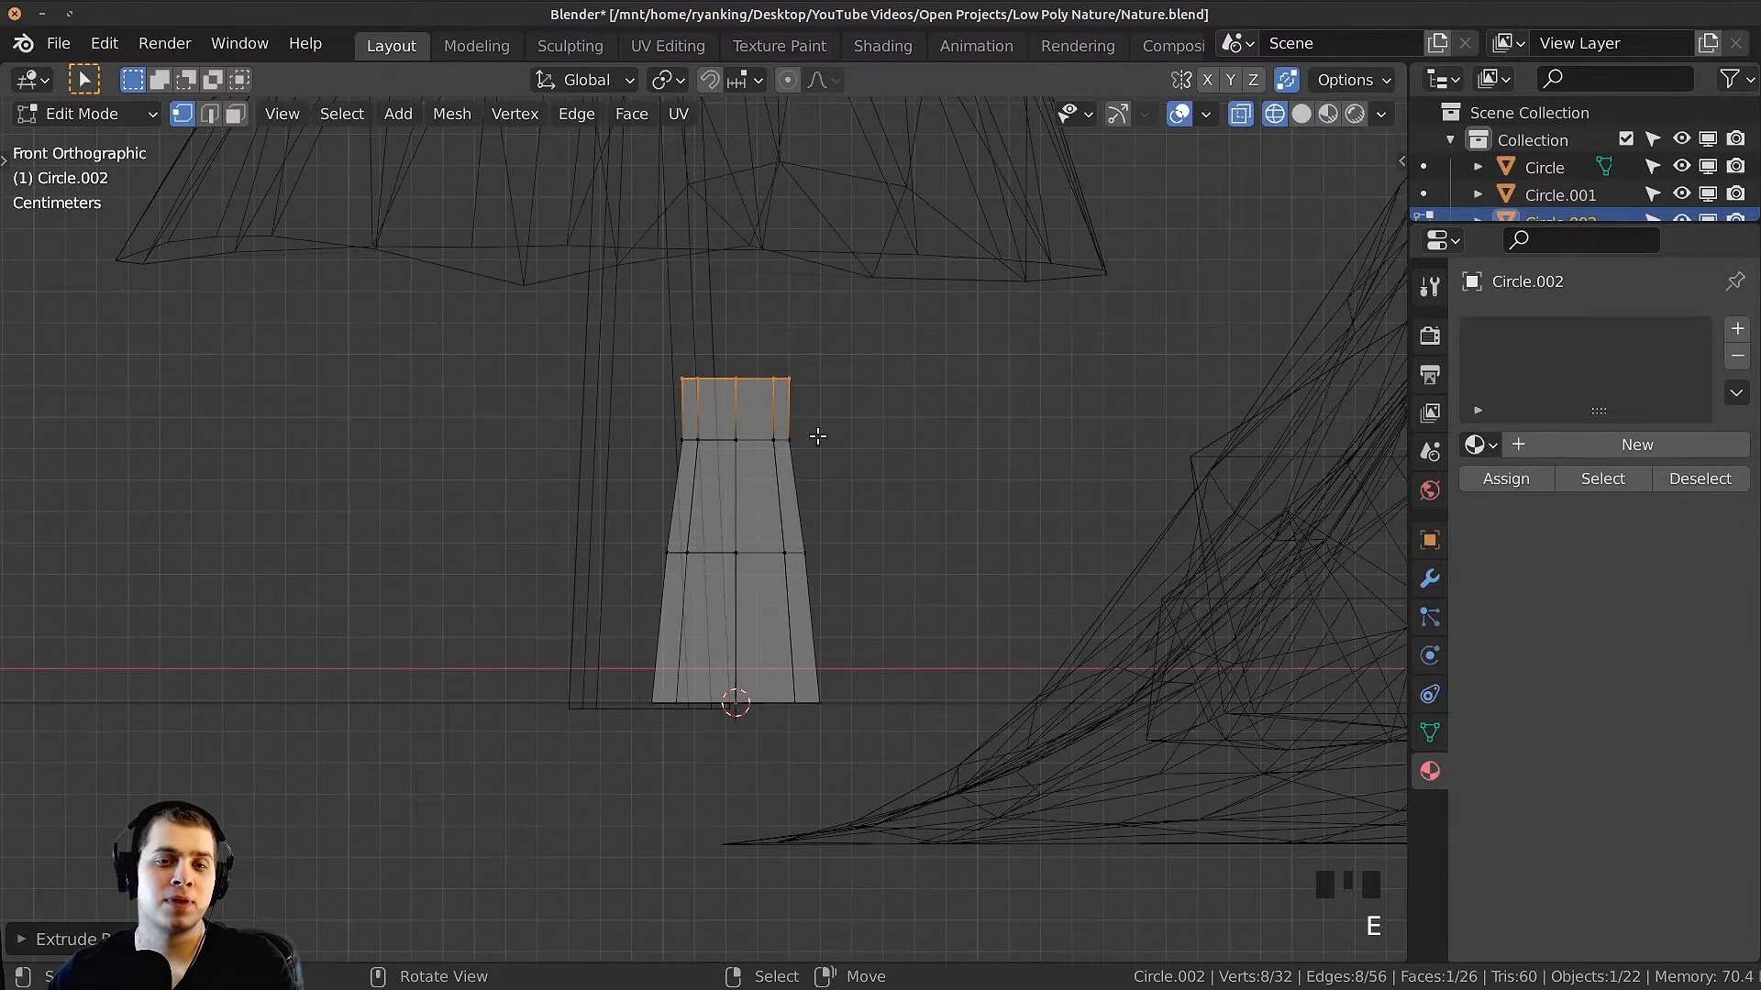
Step: Scale in the stem's lower middle ring and slightly shrink its base ring for a smoother taper
{"action": "scroll", "coordinate": [799, 459], "scroll_direction": "up", "scroll_amount": 1}
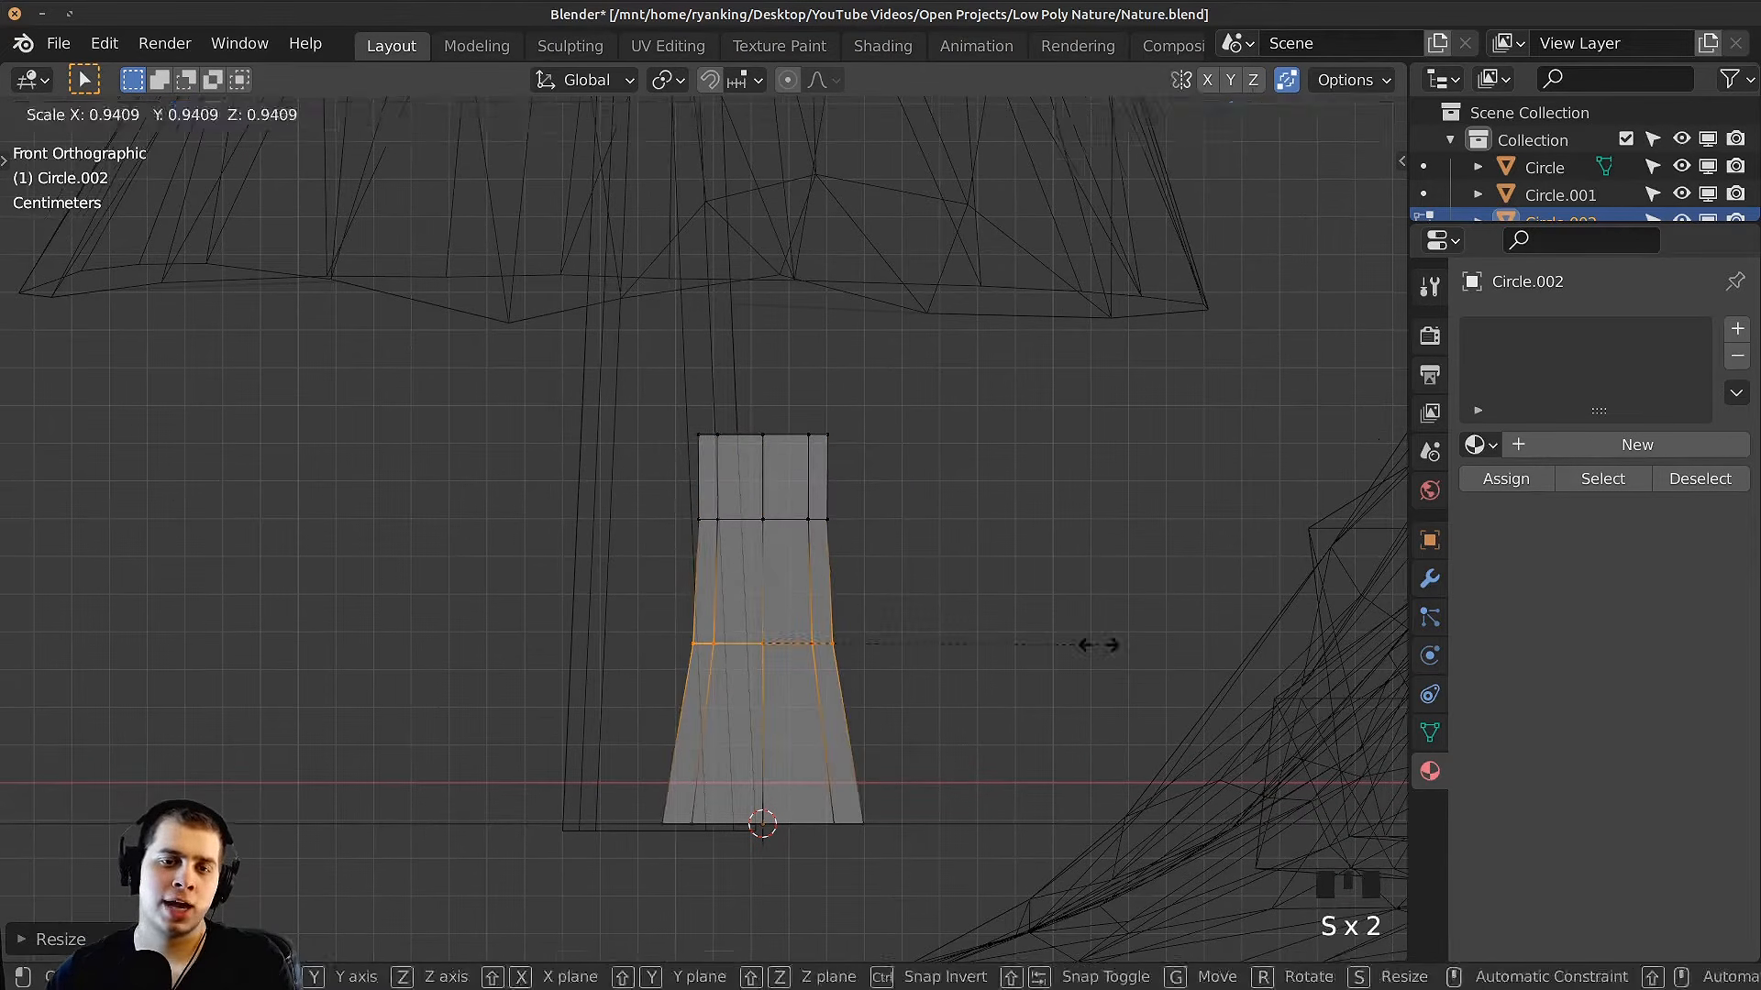
{"action": "left_click", "coordinate": [1096, 645]}
{"action": "key", "text": "a"}
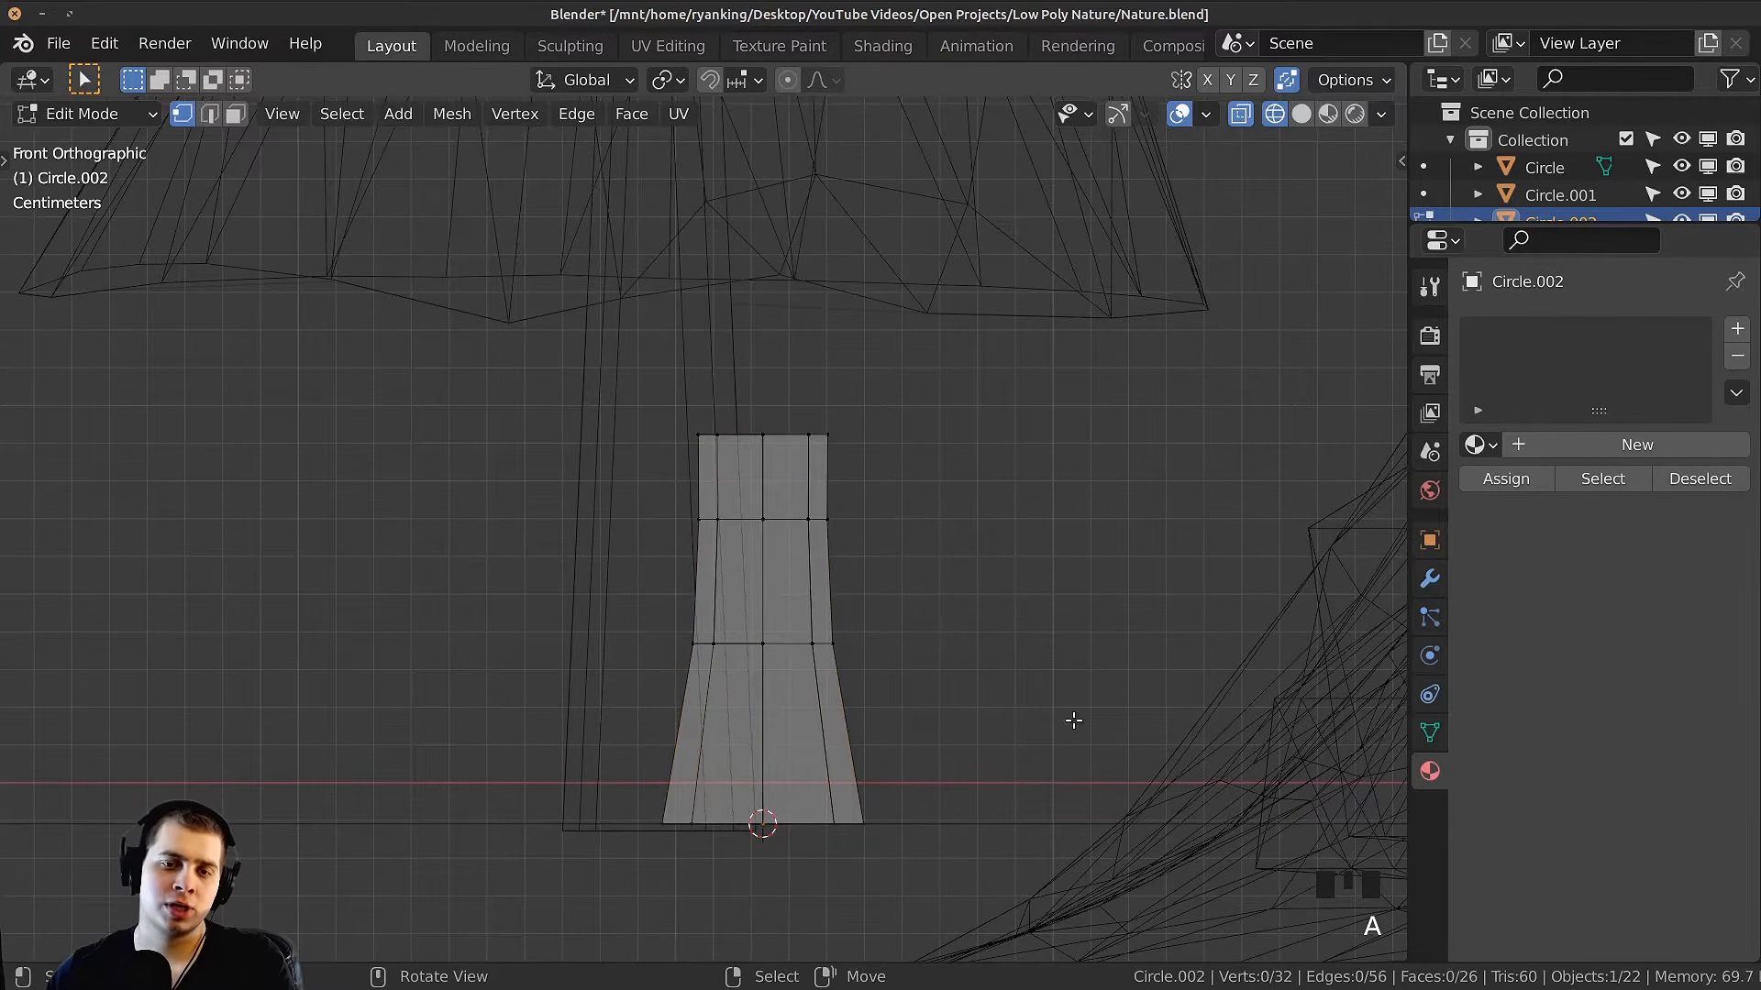
{"action": "key", "text": "b"}
{"action": "left_click_drag", "start_coordinate": [1042, 737], "coordinate": [642, 939]}
{"action": "key", "text": "s"}
{"action": "left_click", "coordinate": [1042, 813]}
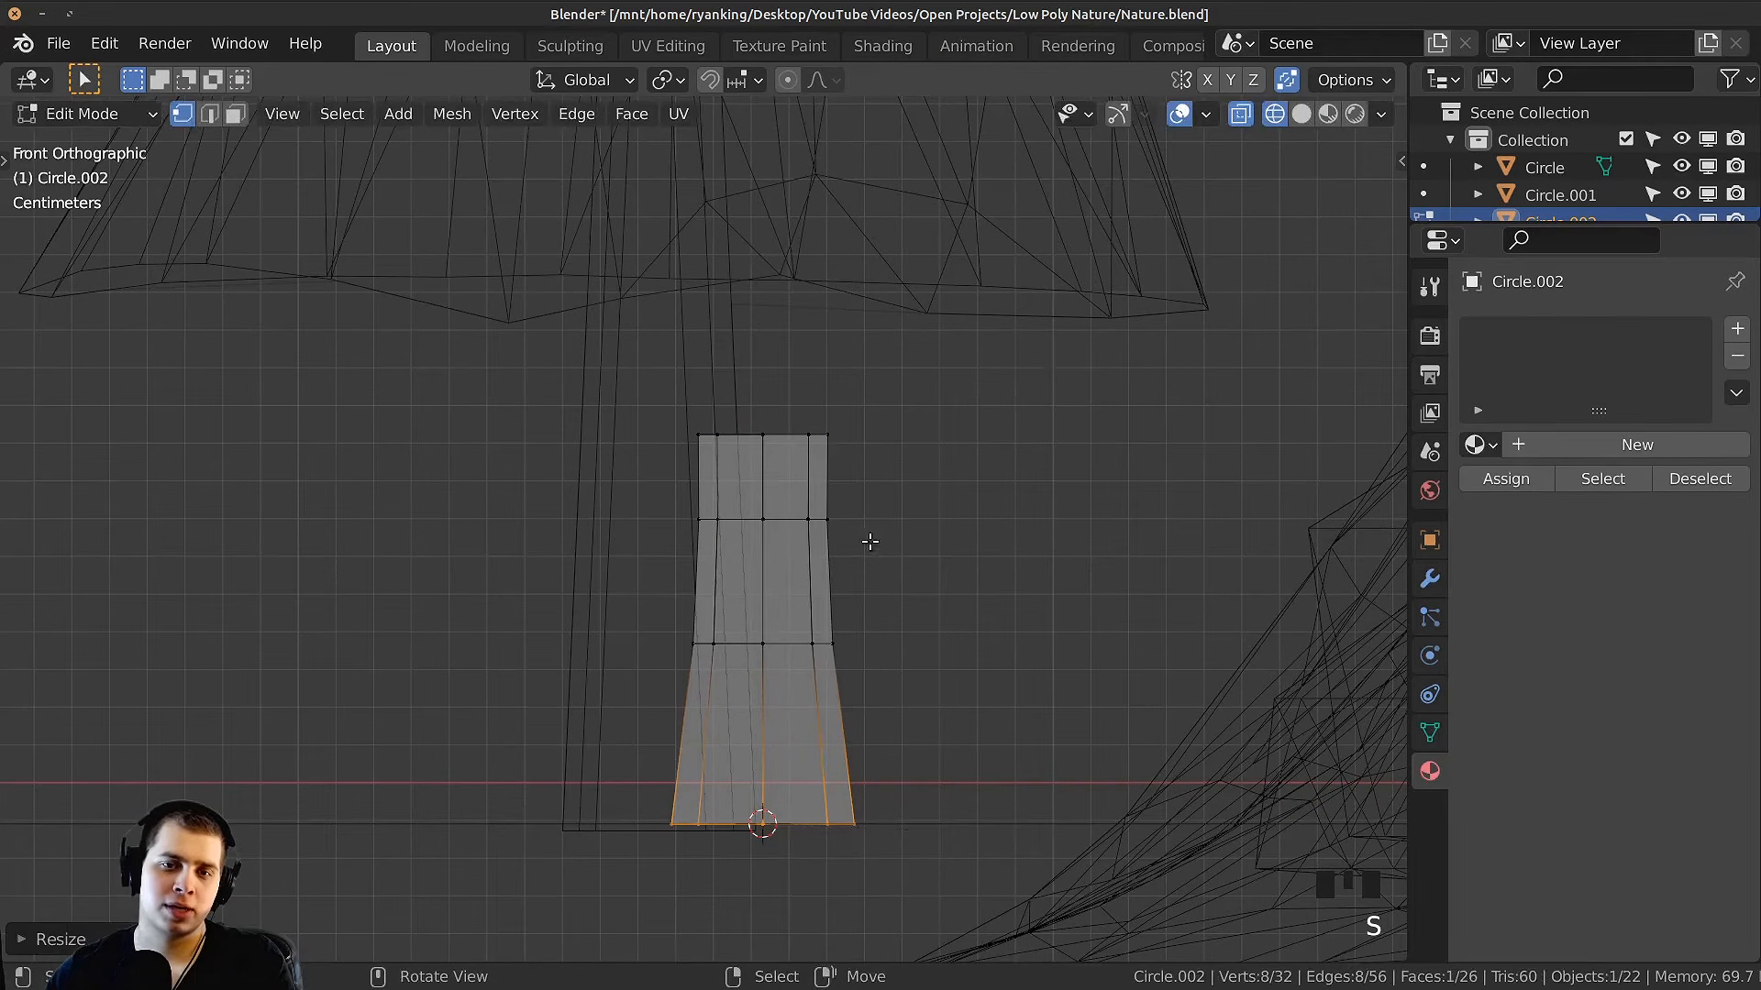
Step: Extrude the stem's top ring outward into a wide, slightly drooping underside for the mushroom cap
{"action": "left_click", "coordinate": [784, 437], "text": "alt"}
{"action": "middle_click_drag", "start_coordinate": [784, 437], "coordinate": [904, 525], "text": "shift"}
{"action": "key", "text": "e"}
{"action": "key", "text": "s"}
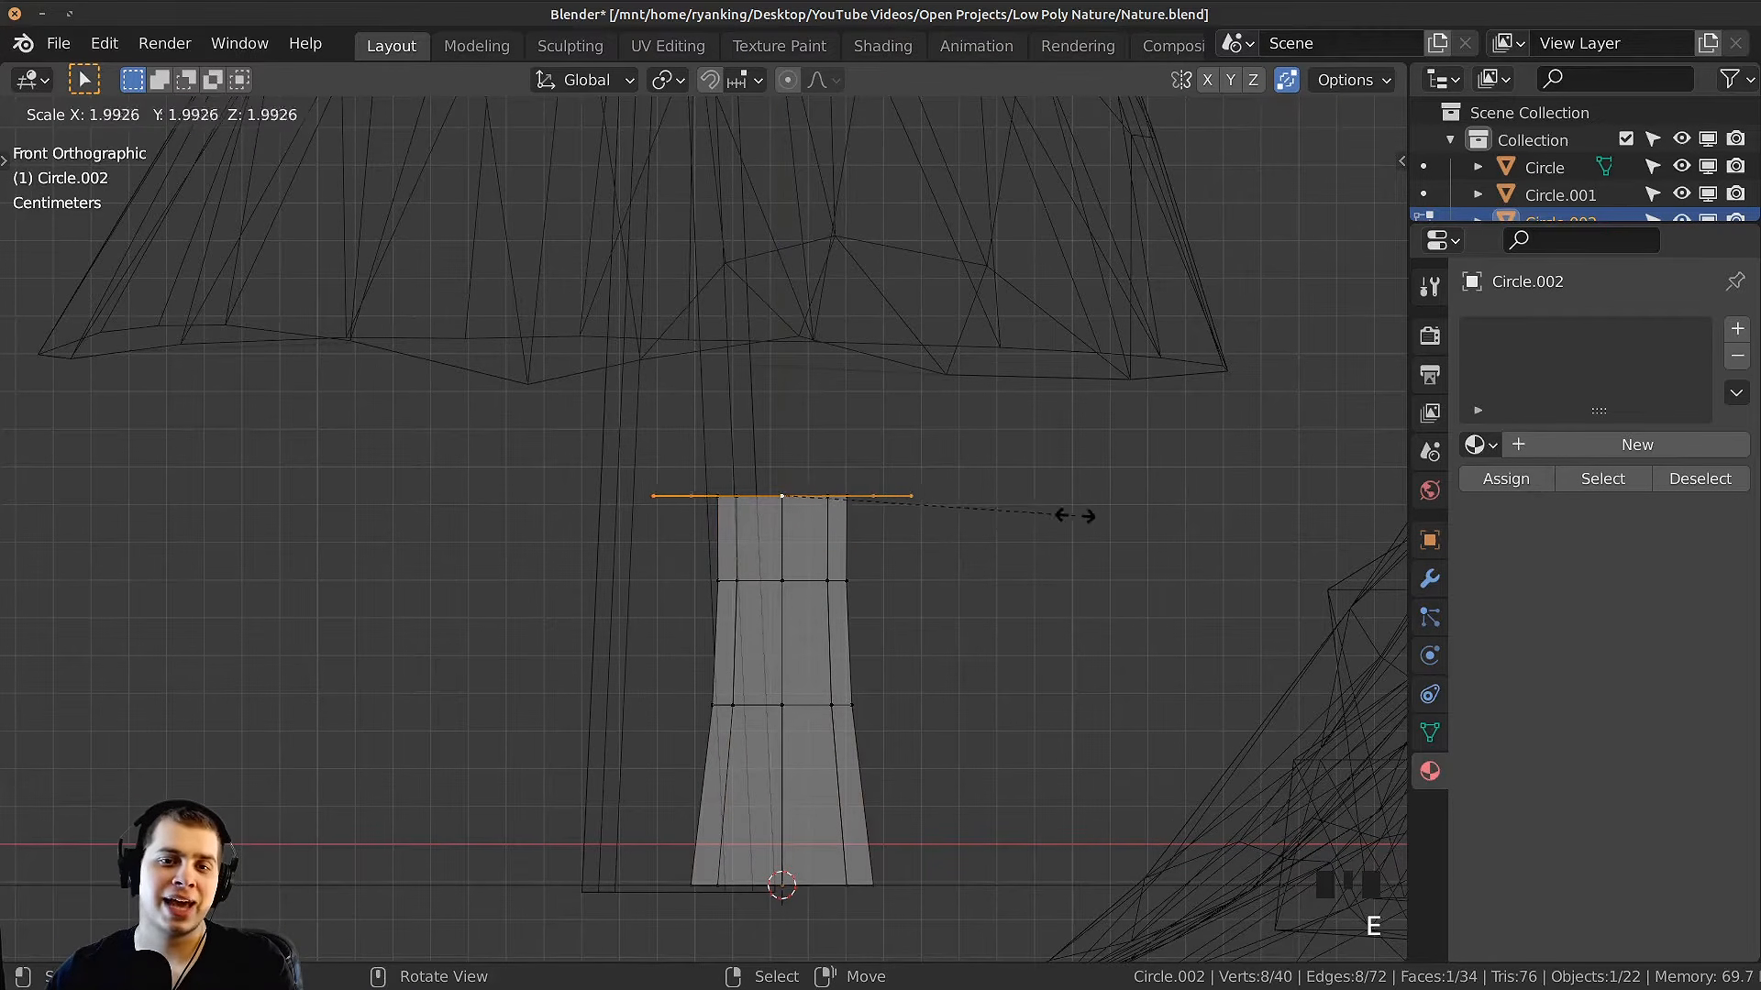
{"action": "left_click", "coordinate": [1216, 518]}
{"action": "key", "text": "e"}
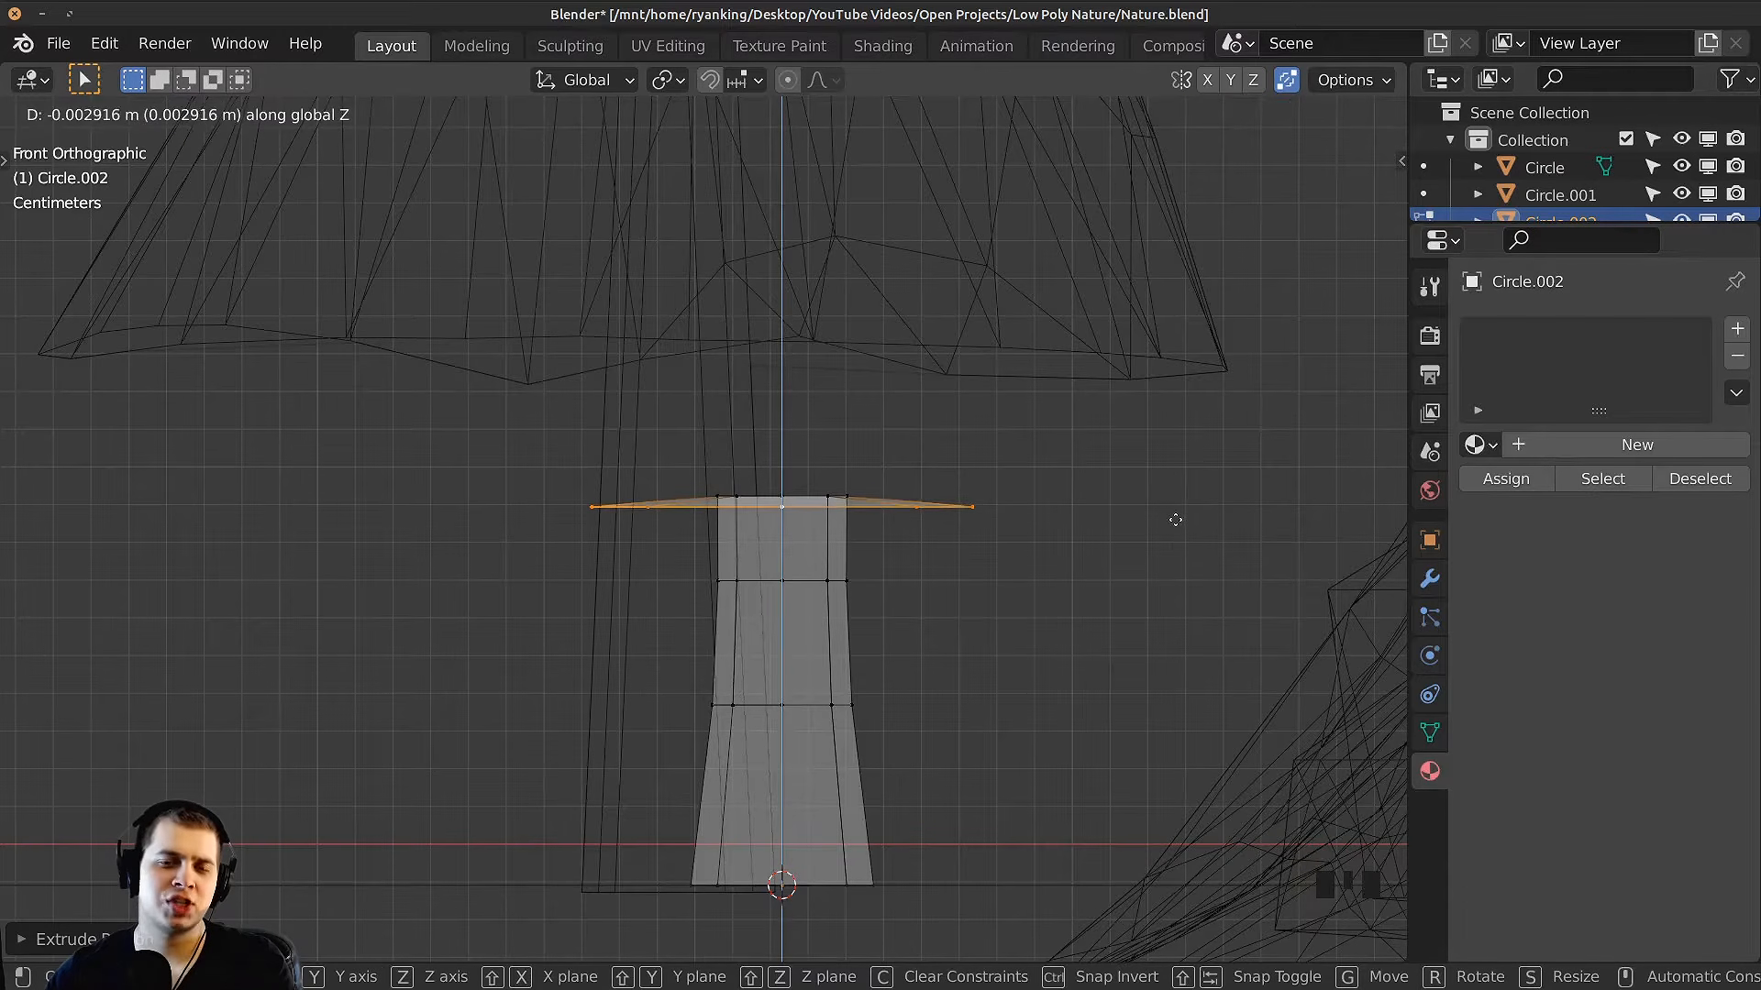
{"action": "key", "text": "s"}
{"action": "left_click", "coordinate": [1039, 527]}
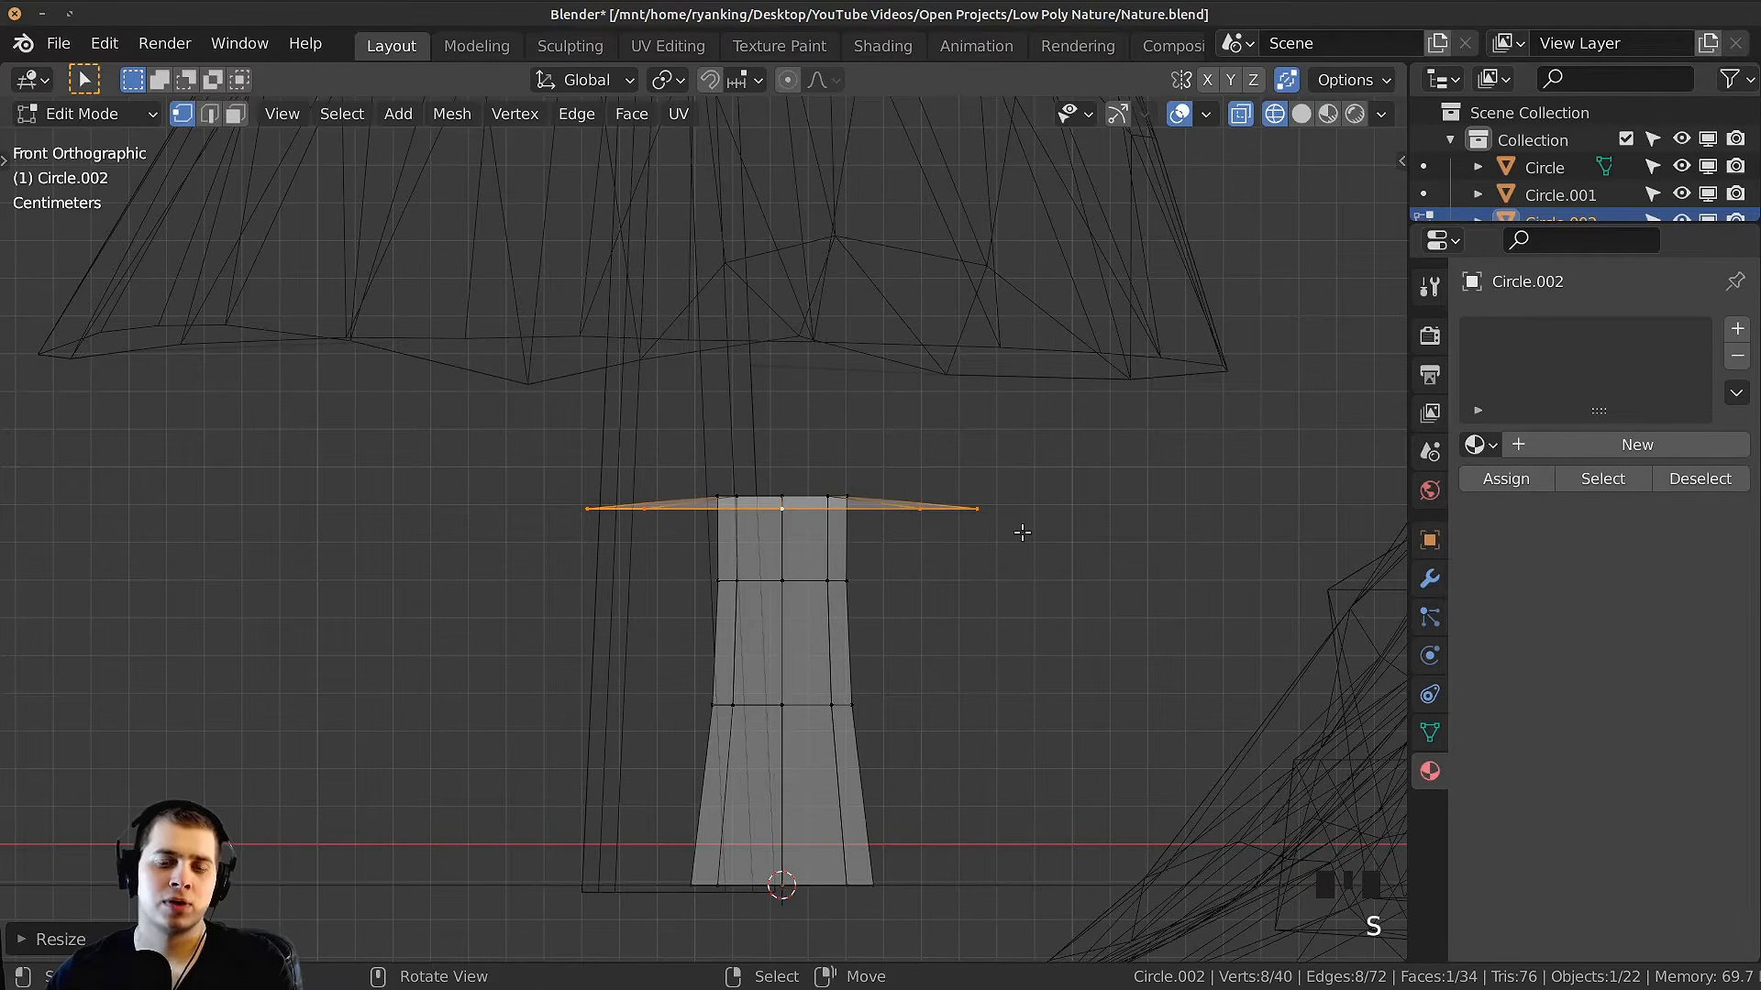
Step: Extrude the cap's outer ring wider and raise it slightly along Z to form the rim
{"action": "key", "text": "e"}
{"action": "left_click", "coordinate": [1091, 544]}
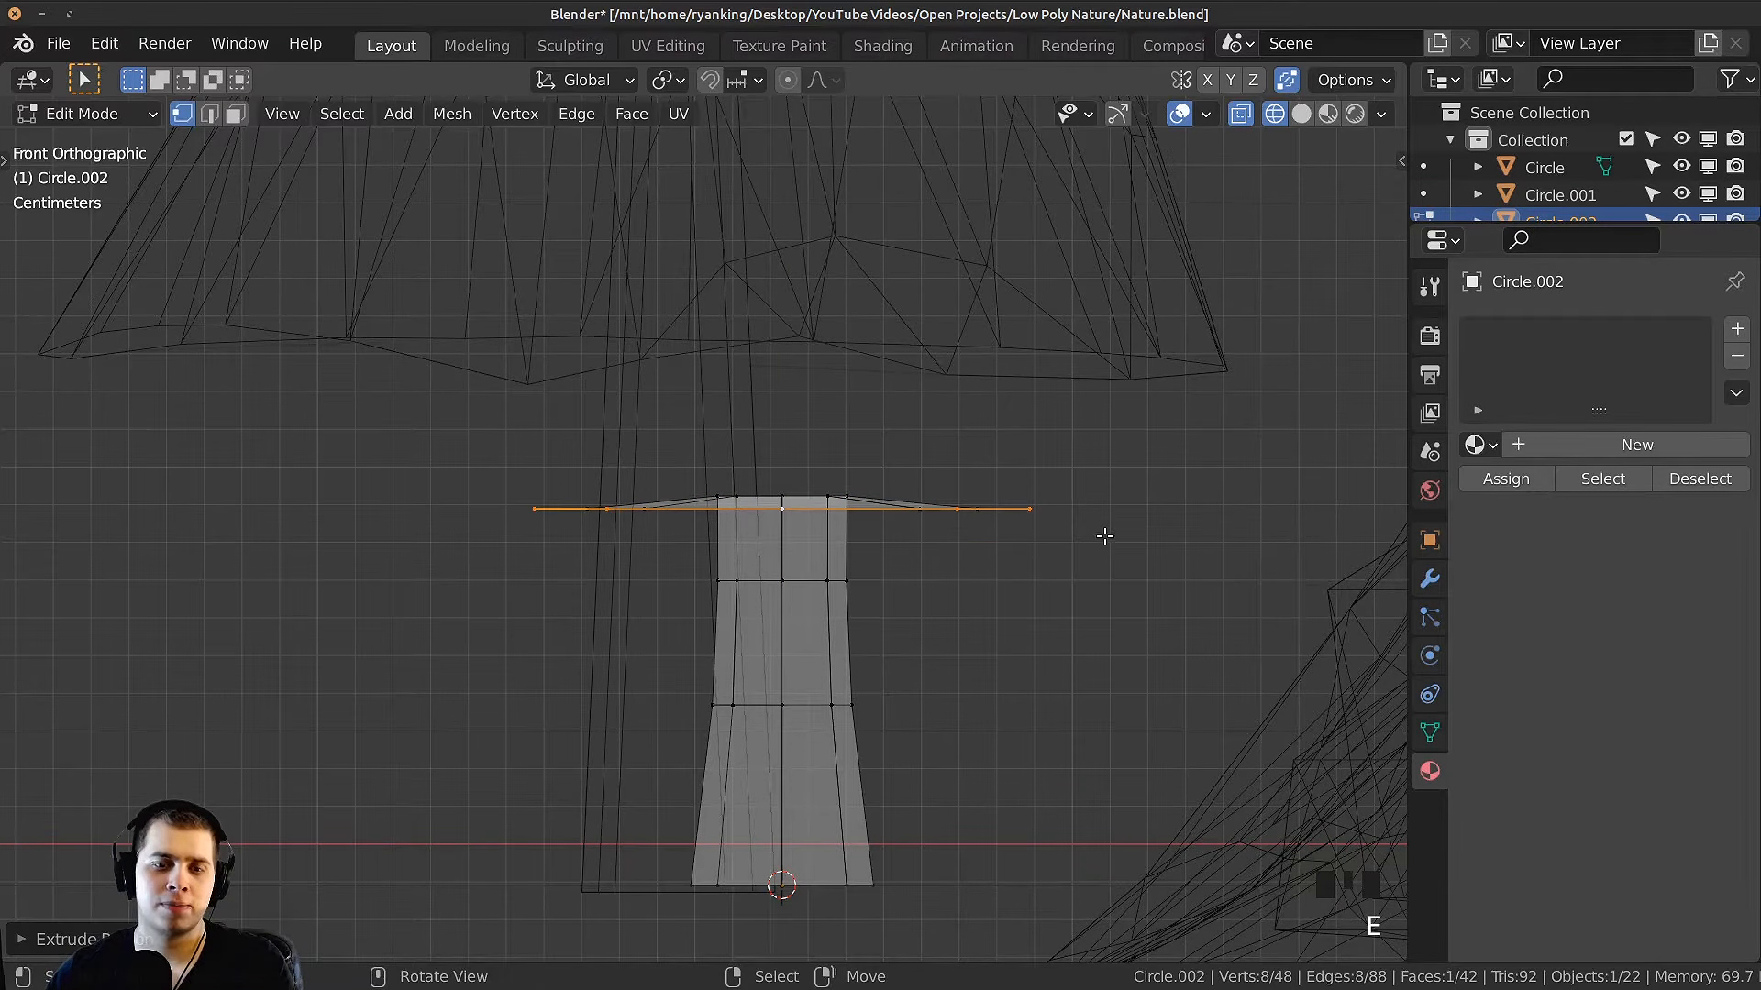
{"action": "key", "text": "g"}
{"action": "key", "text": "z"}
{"action": "left_click", "coordinate": [1122, 318]}
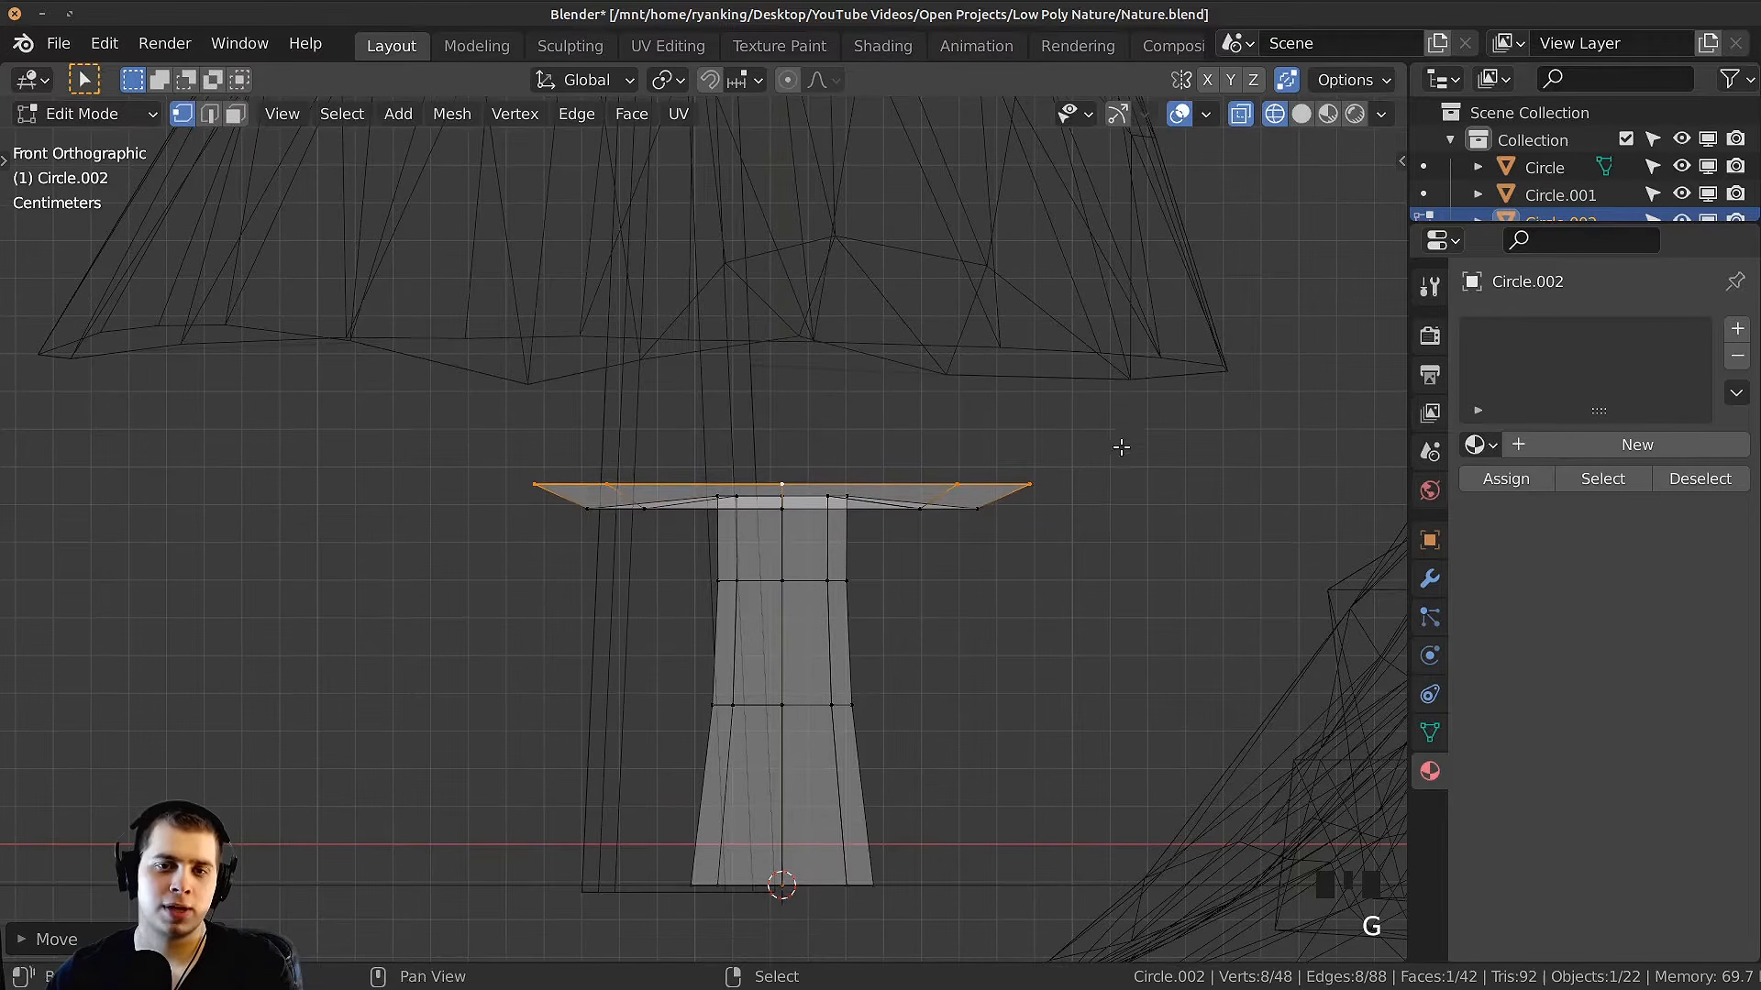
Step: Extrude the cap's rim upward and scale the new ring inward
{"action": "middle_click_drag", "start_coordinate": [1121, 445], "coordinate": [1121, 480], "text": "shift"}
{"action": "key", "text": "e"}
{"action": "left_click", "coordinate": [1157, 413]}
{"action": "key", "text": "s"}
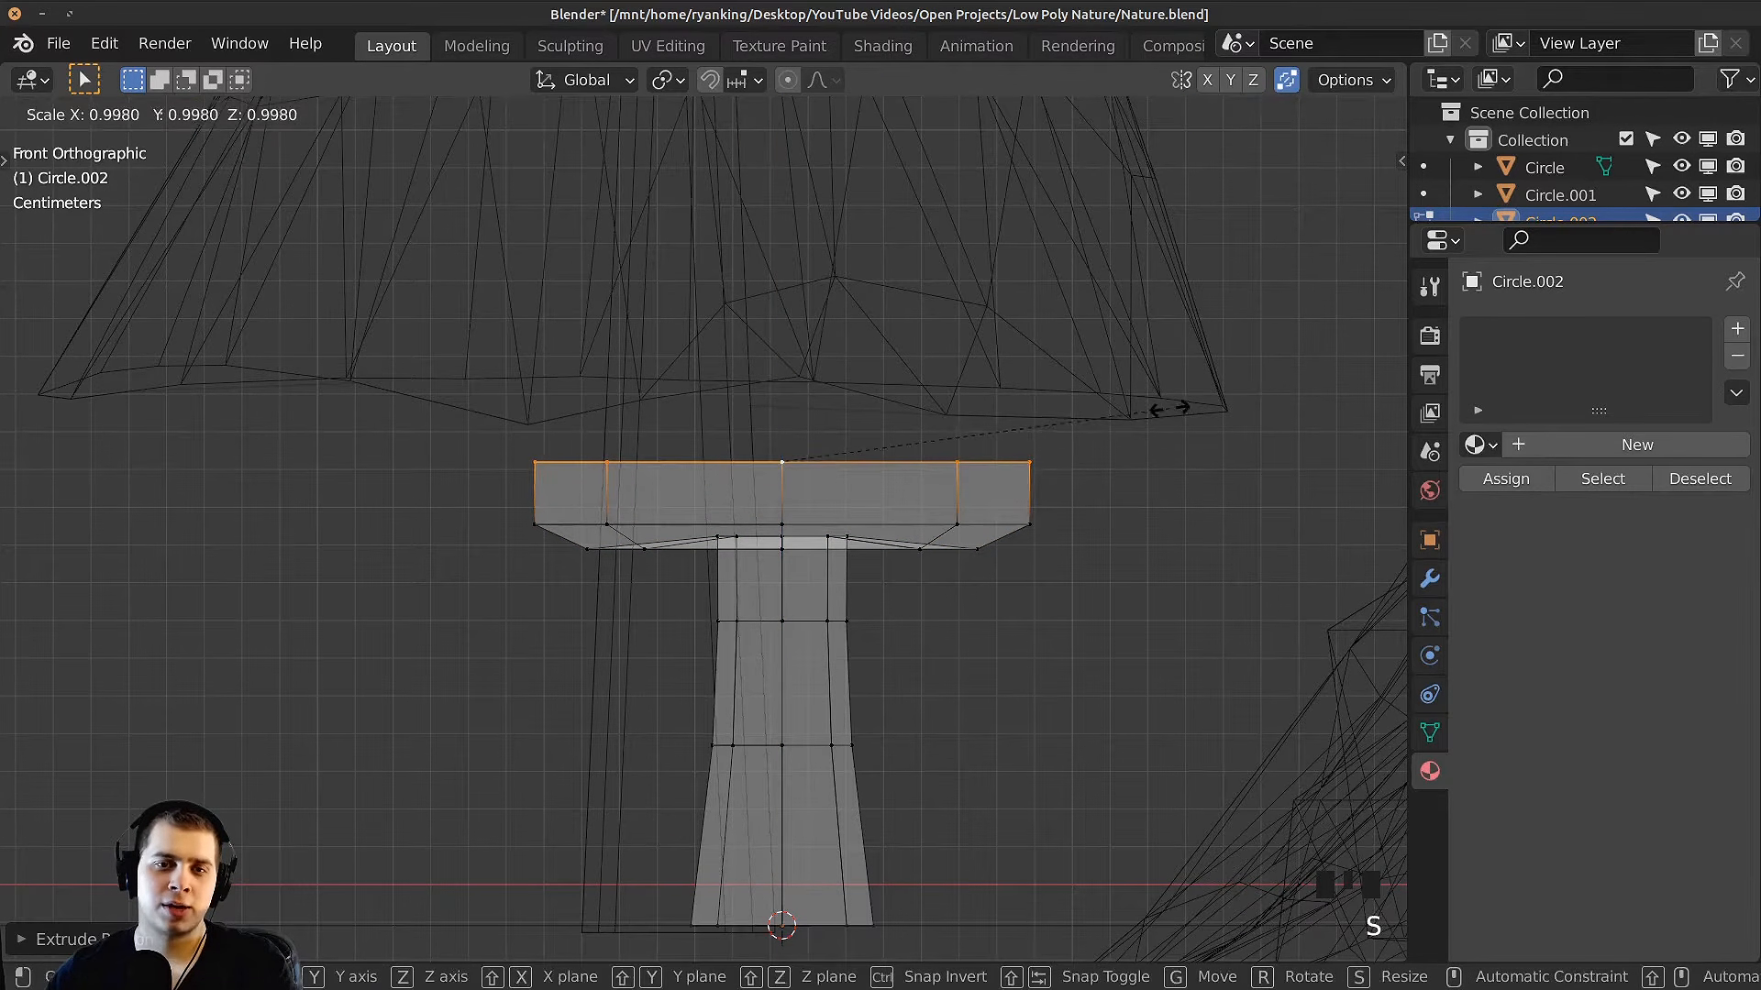
{"action": "left_click", "coordinate": [1125, 417]}
Step: Extrude another cap section upward, scale its ring in strongly, and lower it along Z
{"action": "middle_click_drag", "start_coordinate": [1125, 418], "coordinate": [1109, 531], "text": "shift"}
{"action": "key", "text": "e"}
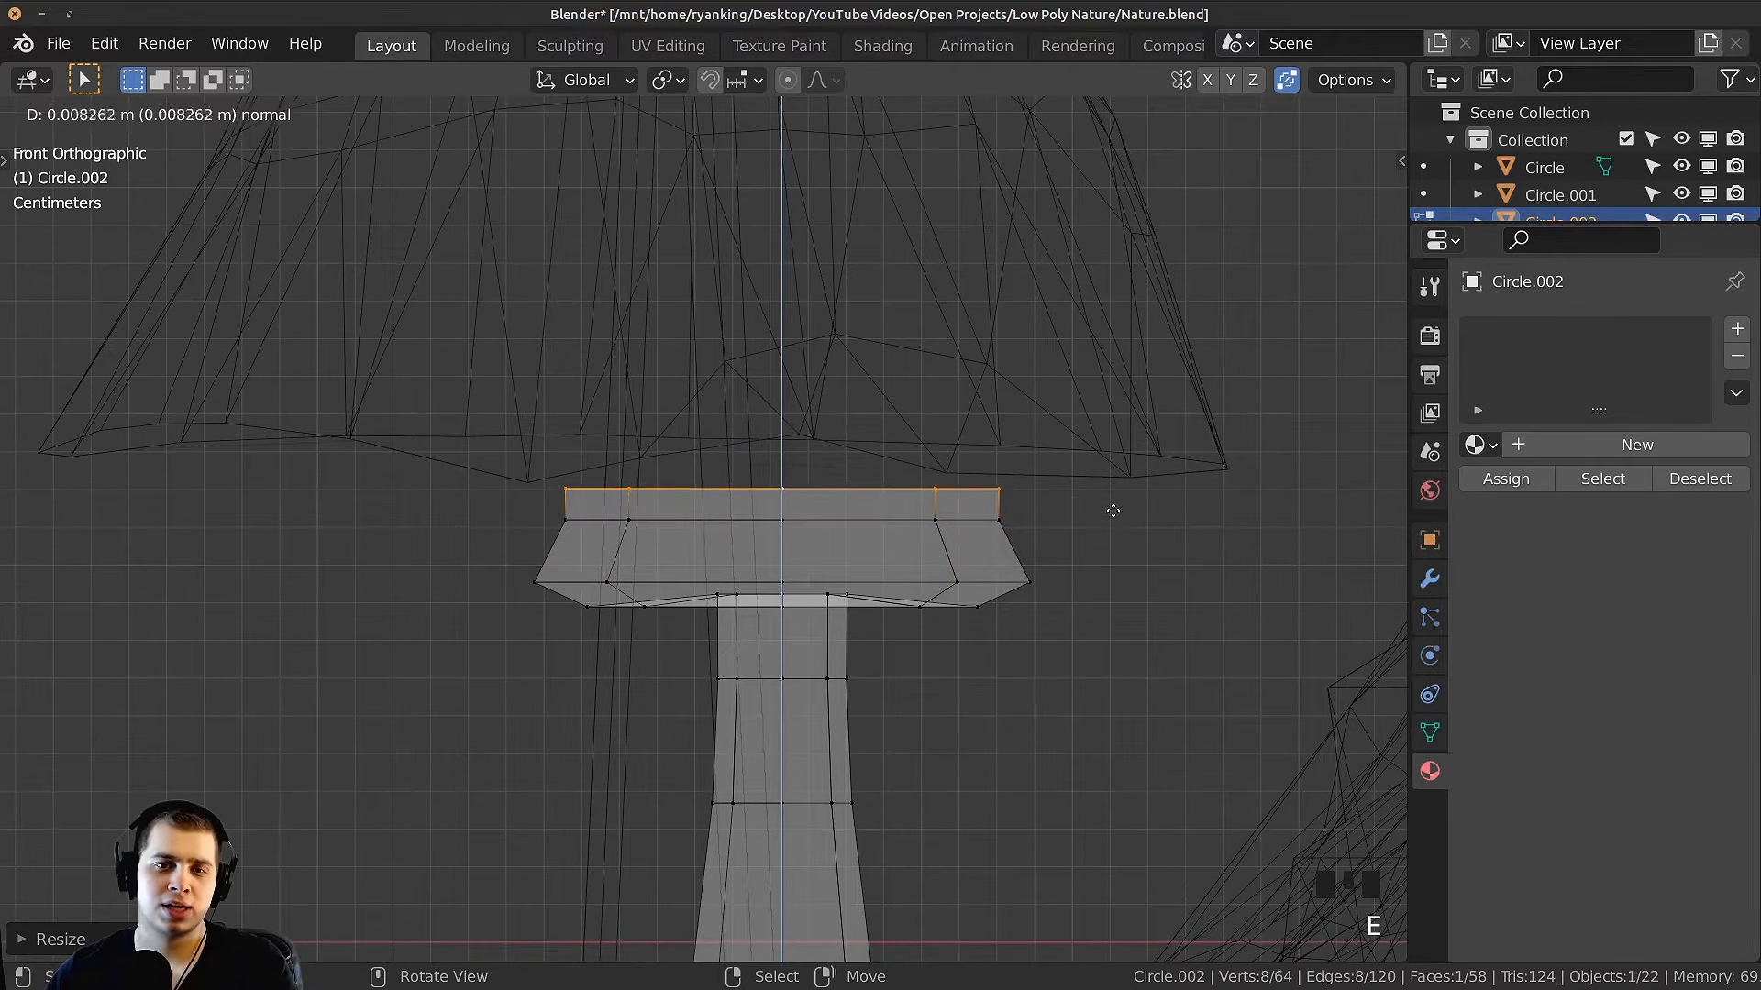
{"action": "left_click", "coordinate": [1278, 385]}
{"action": "key", "text": "s"}
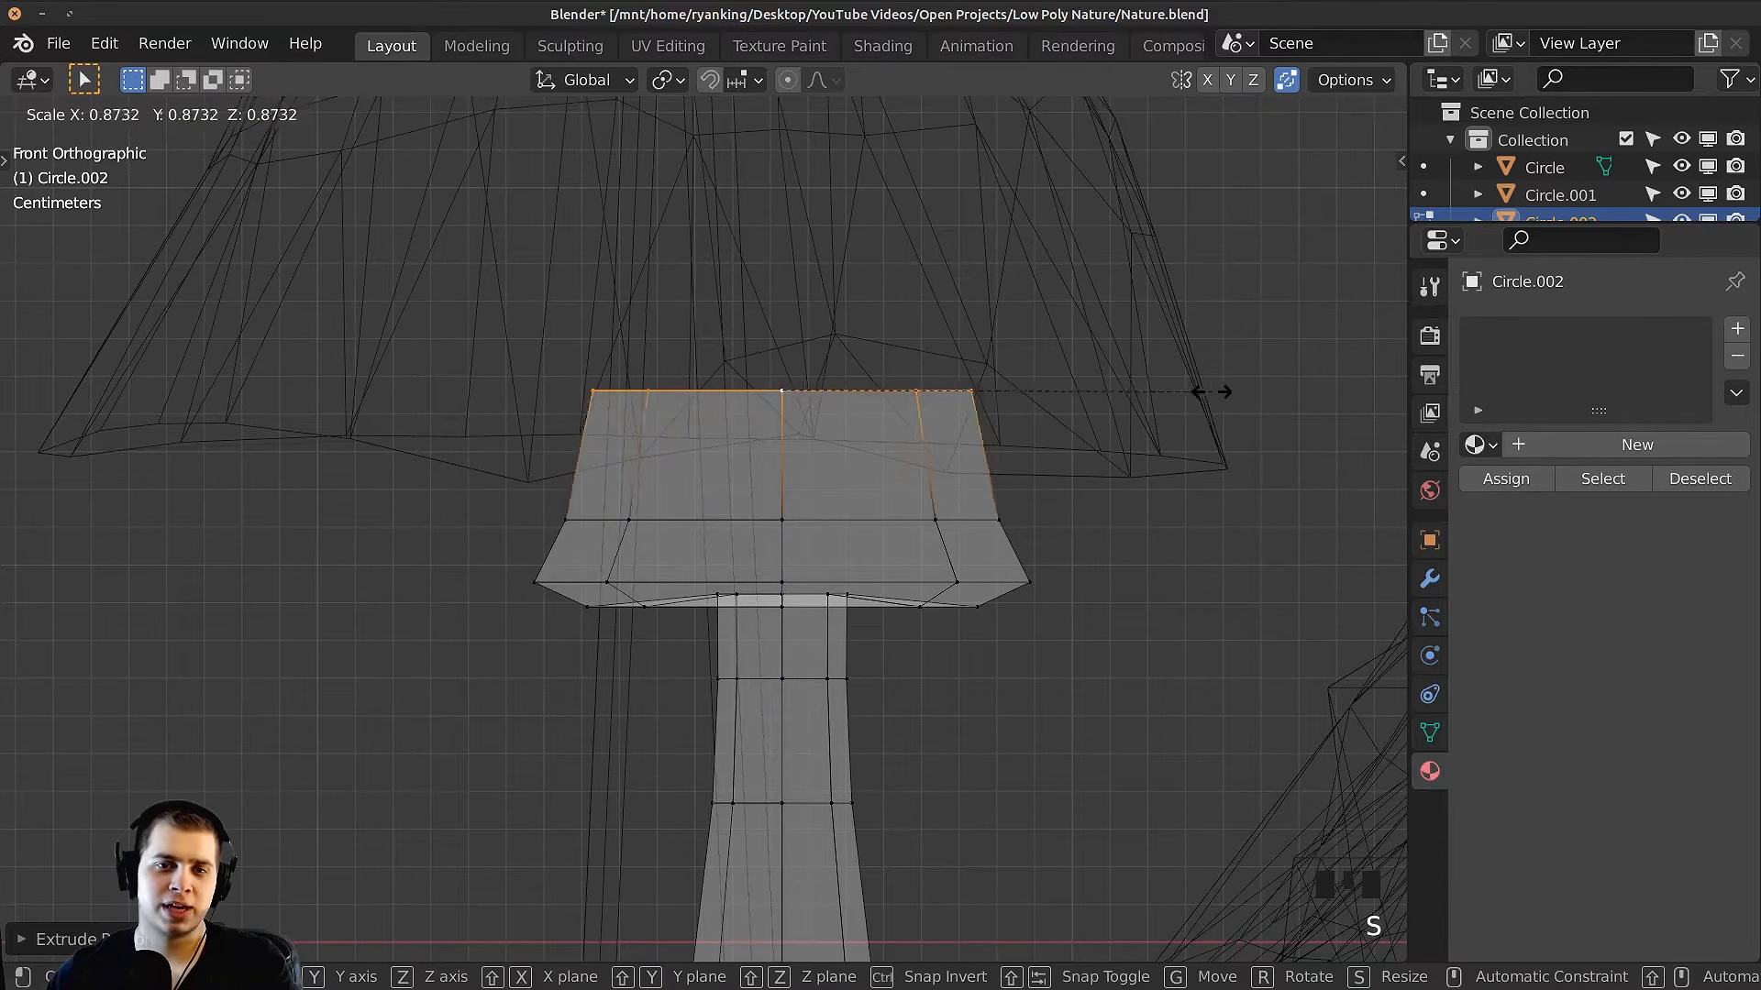
{"action": "left_click", "coordinate": [955, 407]}
{"action": "key", "text": "g"}
{"action": "key", "text": "z"}
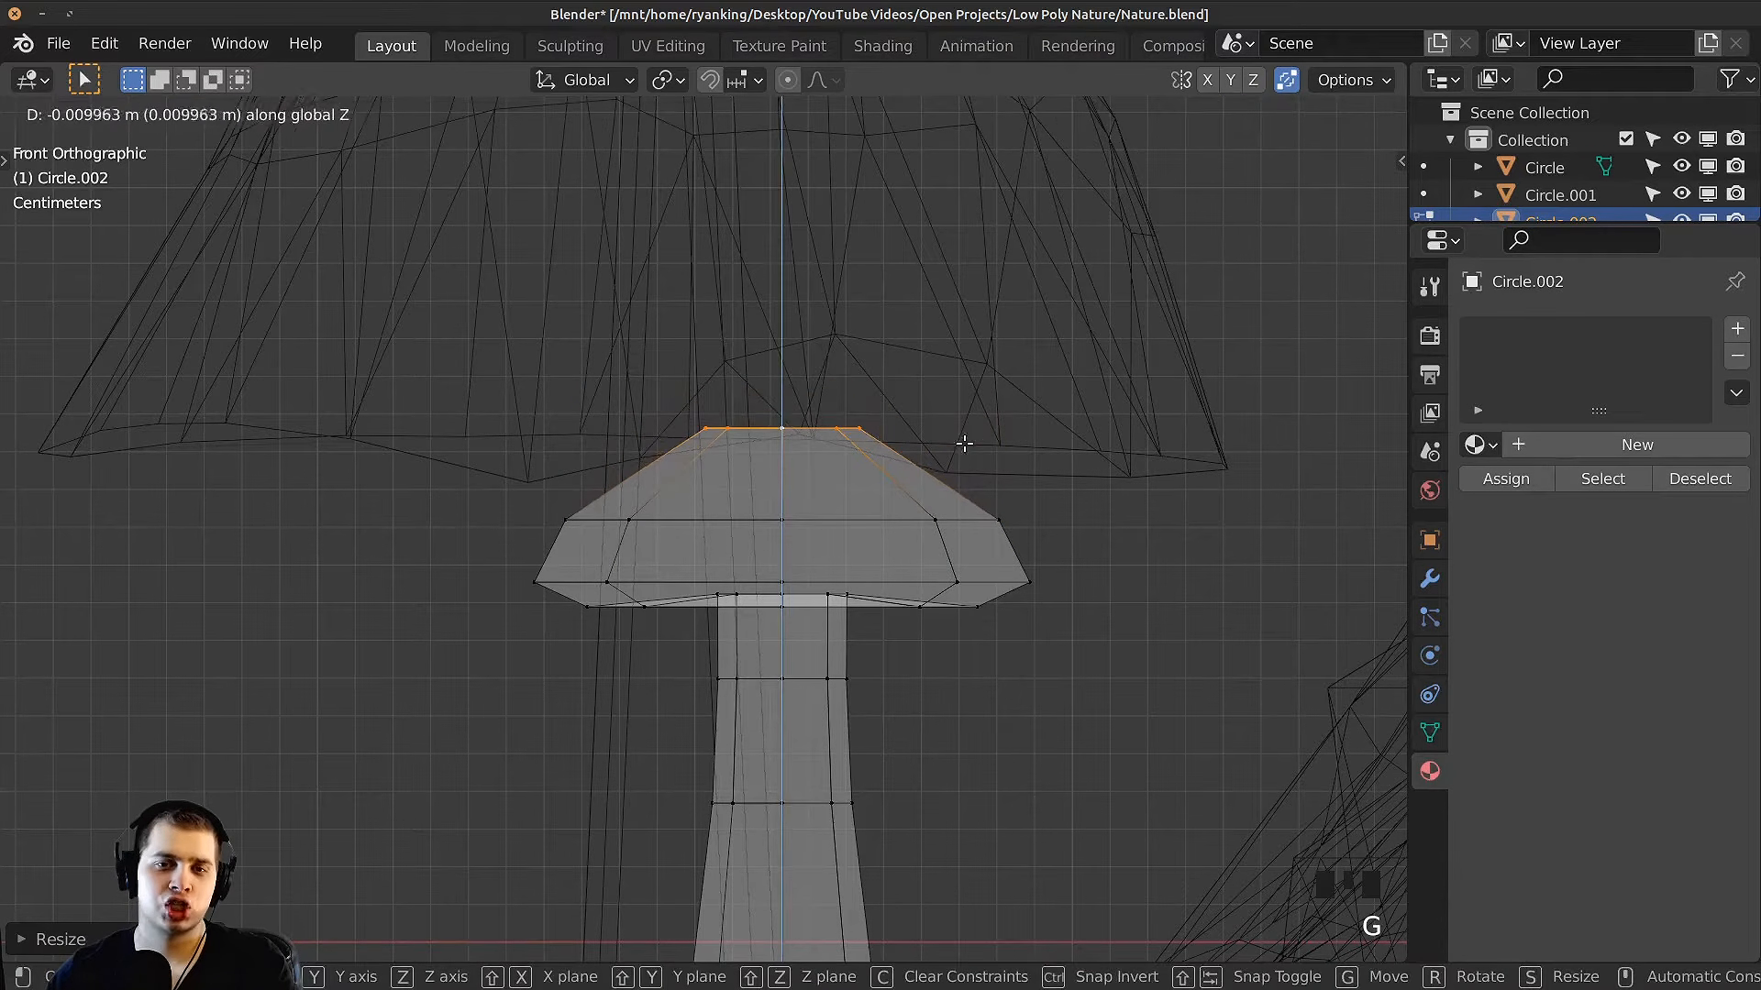
{"action": "left_click", "coordinate": [974, 445]}
Step: Widen and reposition the cap's upper ring, and extrude it upward into a small, narrowed crown
{"action": "key", "text": "s"}
{"action": "left_click", "coordinate": [1043, 470]}
{"action": "key", "text": "g"}
{"action": "left_click", "coordinate": [1044, 479]}
{"action": "key", "text": "e"}
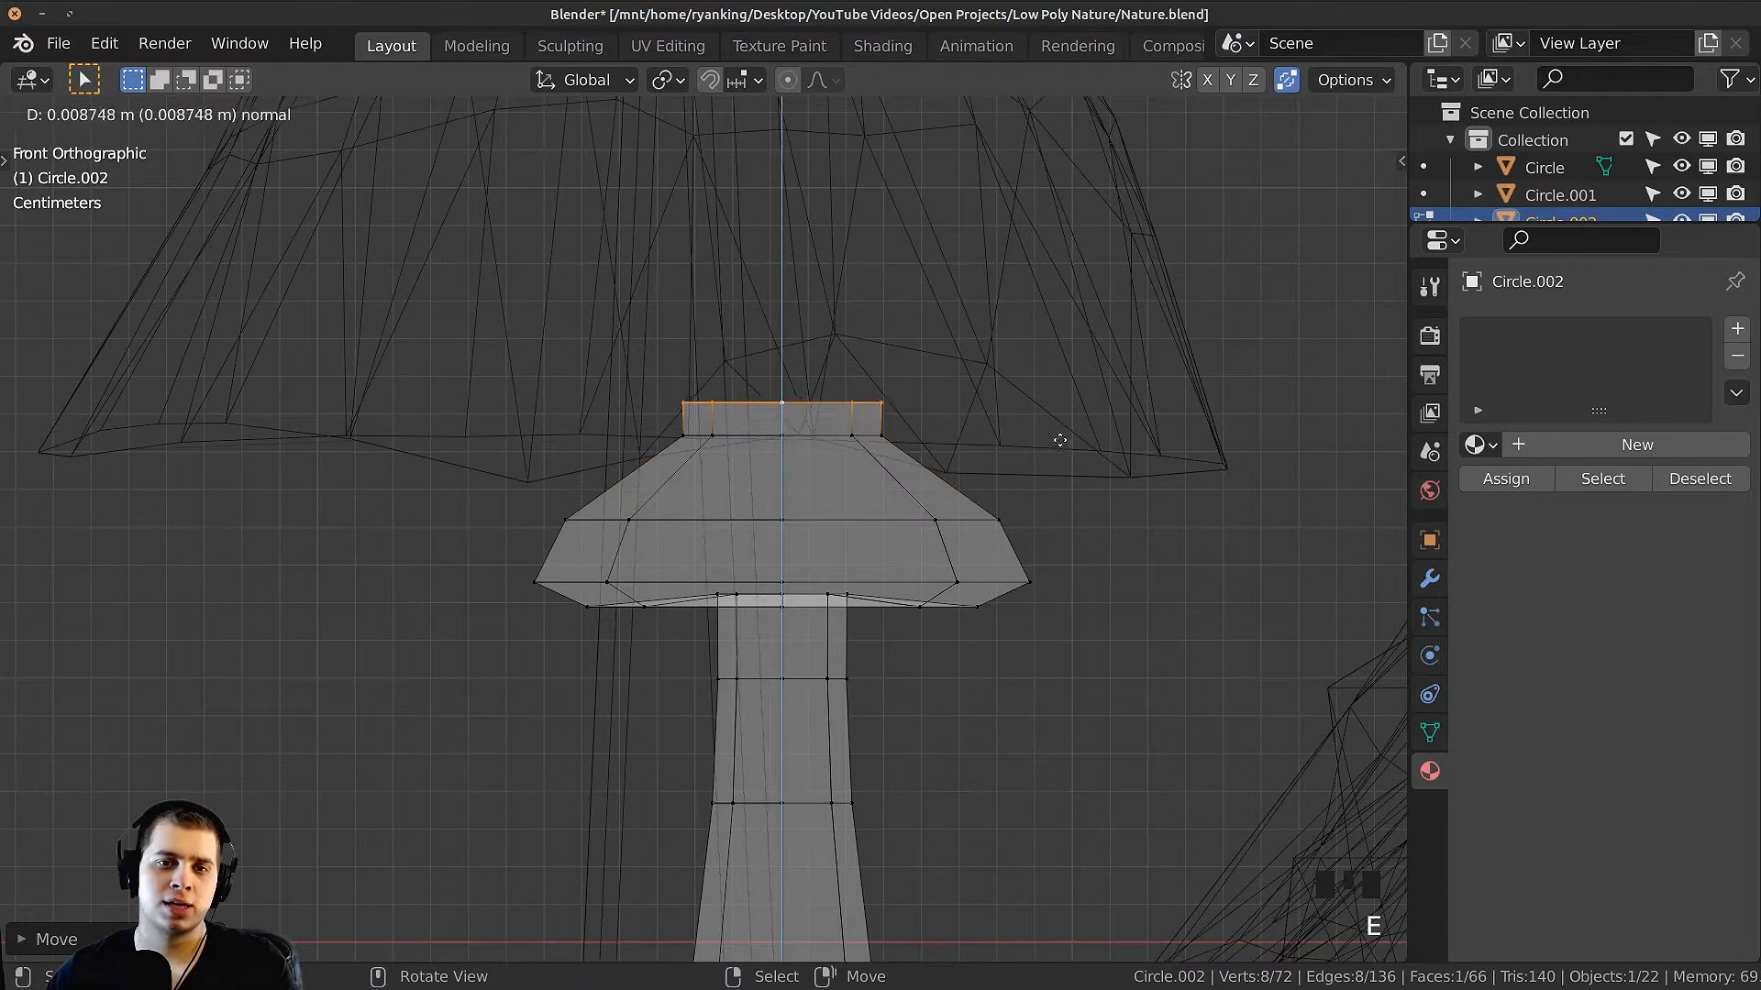
{"action": "left_click", "coordinate": [1062, 437]}
{"action": "key", "text": "s"}
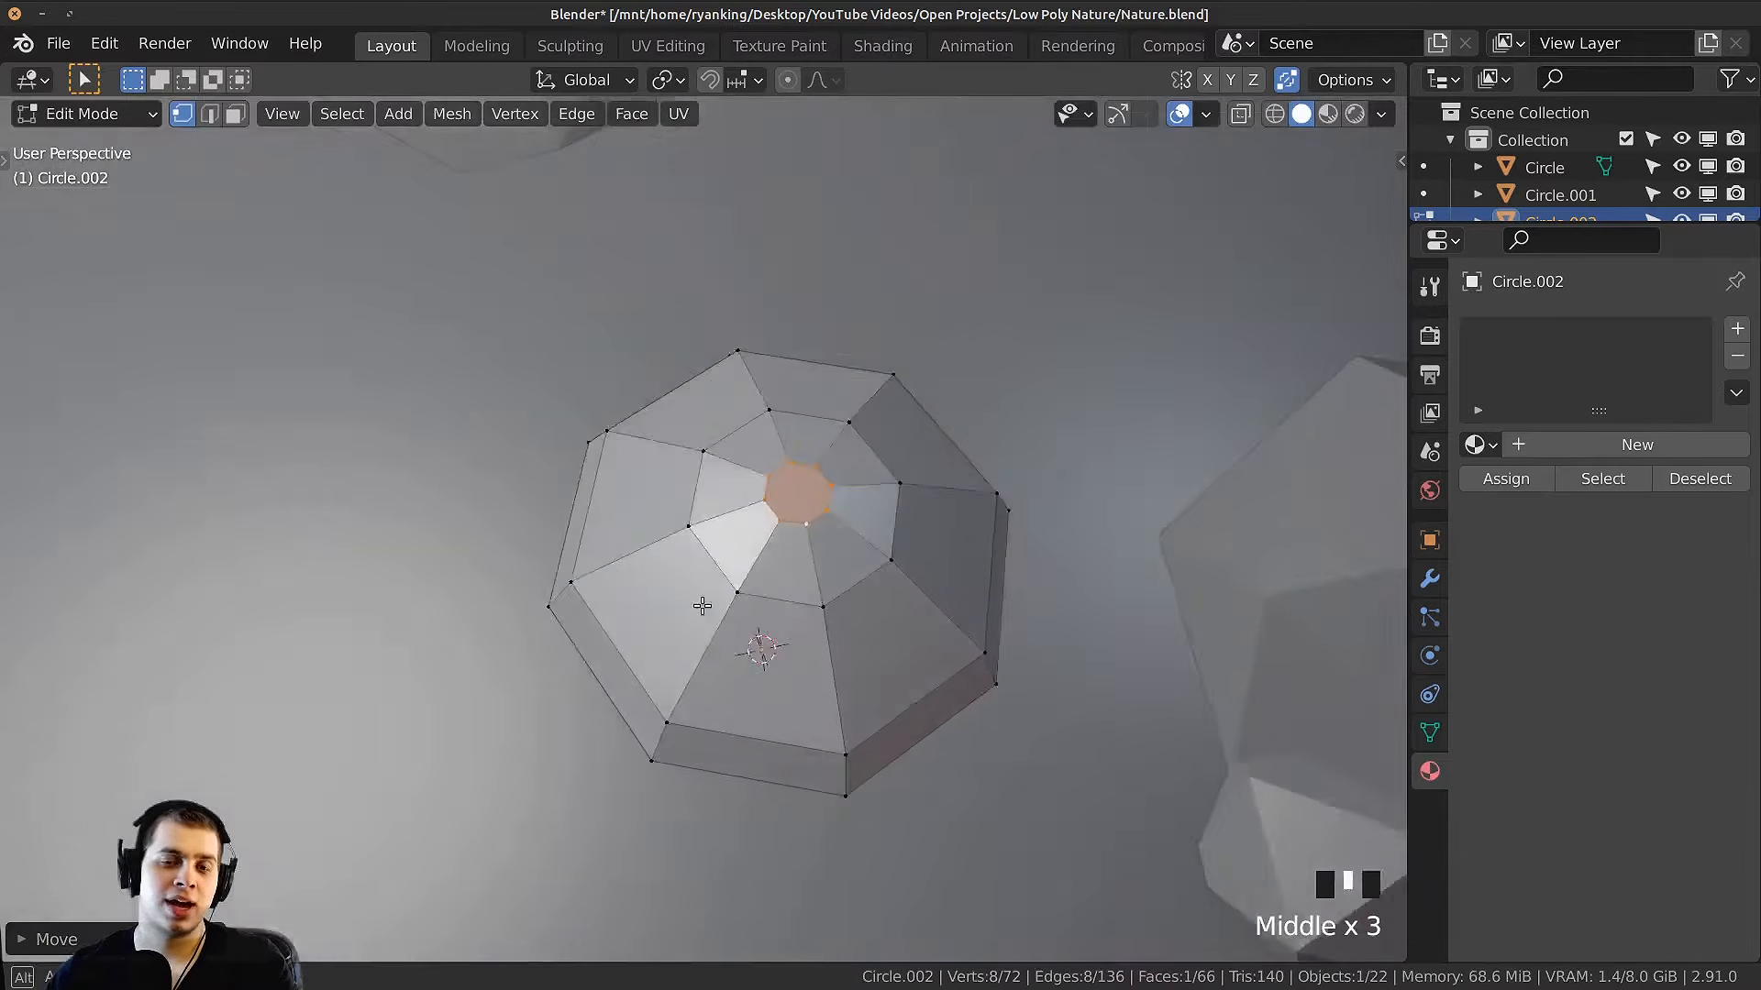
Step: Select all of the mushroom cap's vertices in wireframe front view and scale the cap up
{"action": "middle_click_drag", "start_coordinate": [699, 606], "coordinate": [672, 488]}
{"action": "scroll", "coordinate": [829, 548], "scroll_direction": "up", "scroll_amount": 3}
{"action": "scroll", "coordinate": [829, 549], "scroll_direction": "down", "scroll_amount": 7}
{"action": "scroll", "coordinate": [672, 489], "scroll_direction": "up", "scroll_amount": 4}
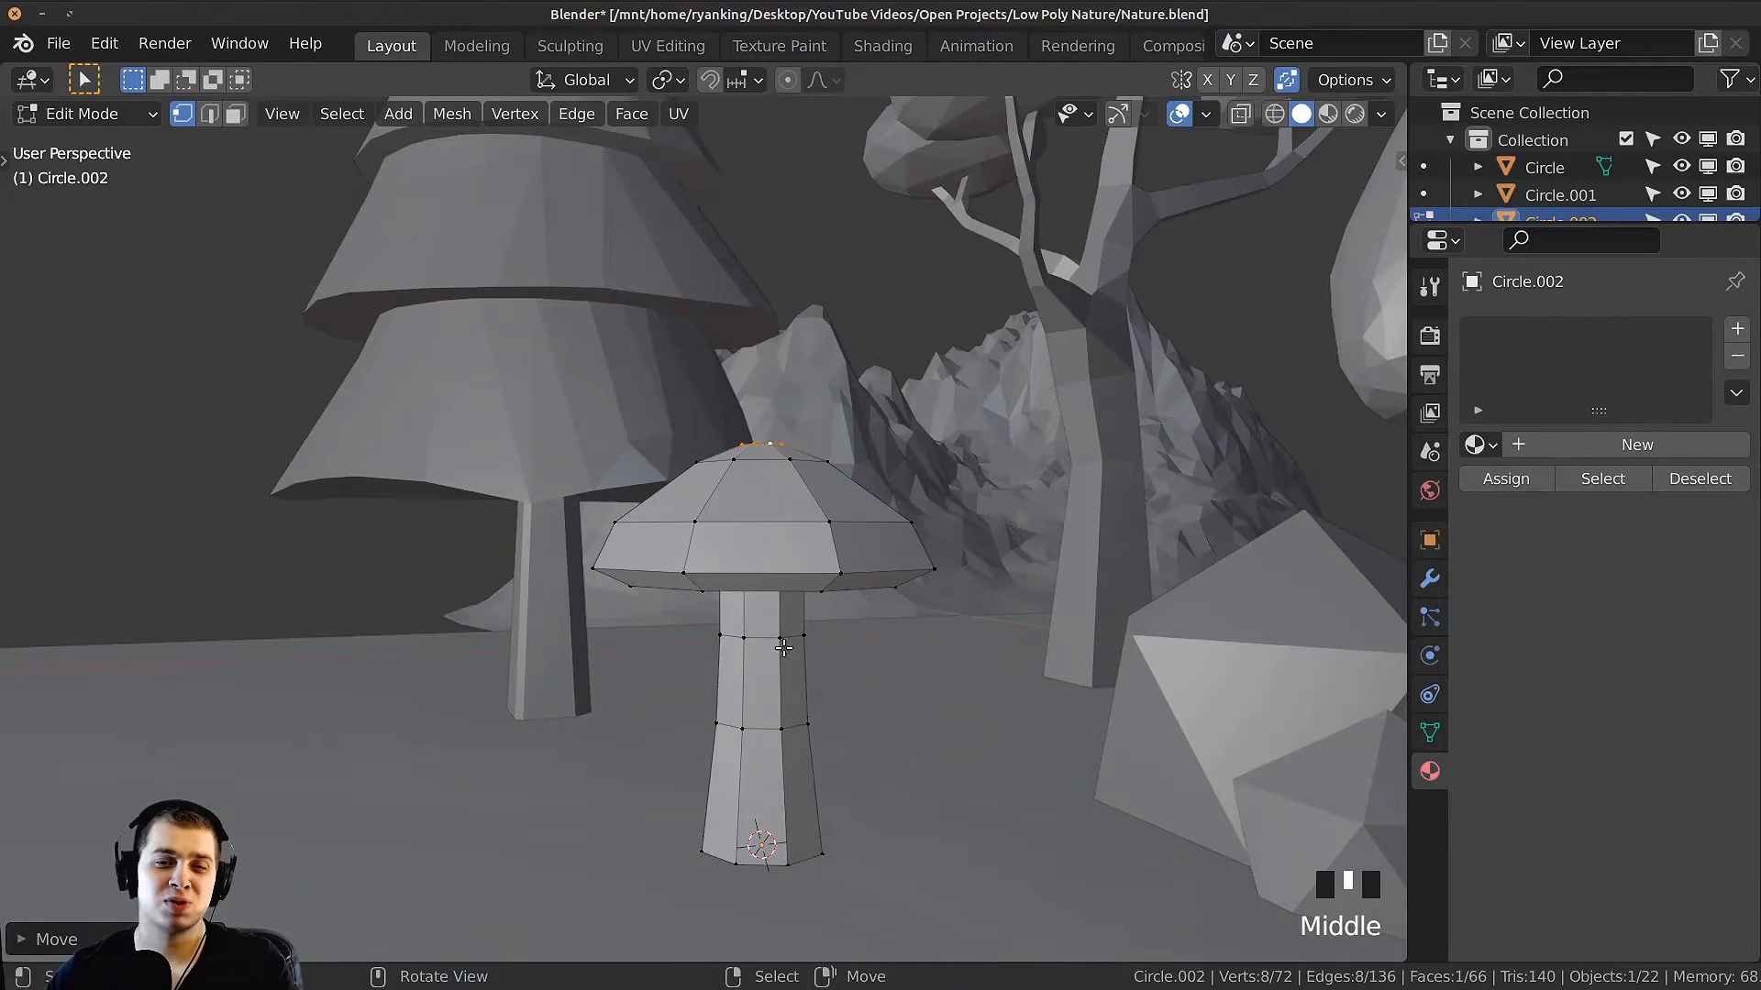
{"action": "key", "text": "KP_1"}
{"action": "key", "text": "z"}
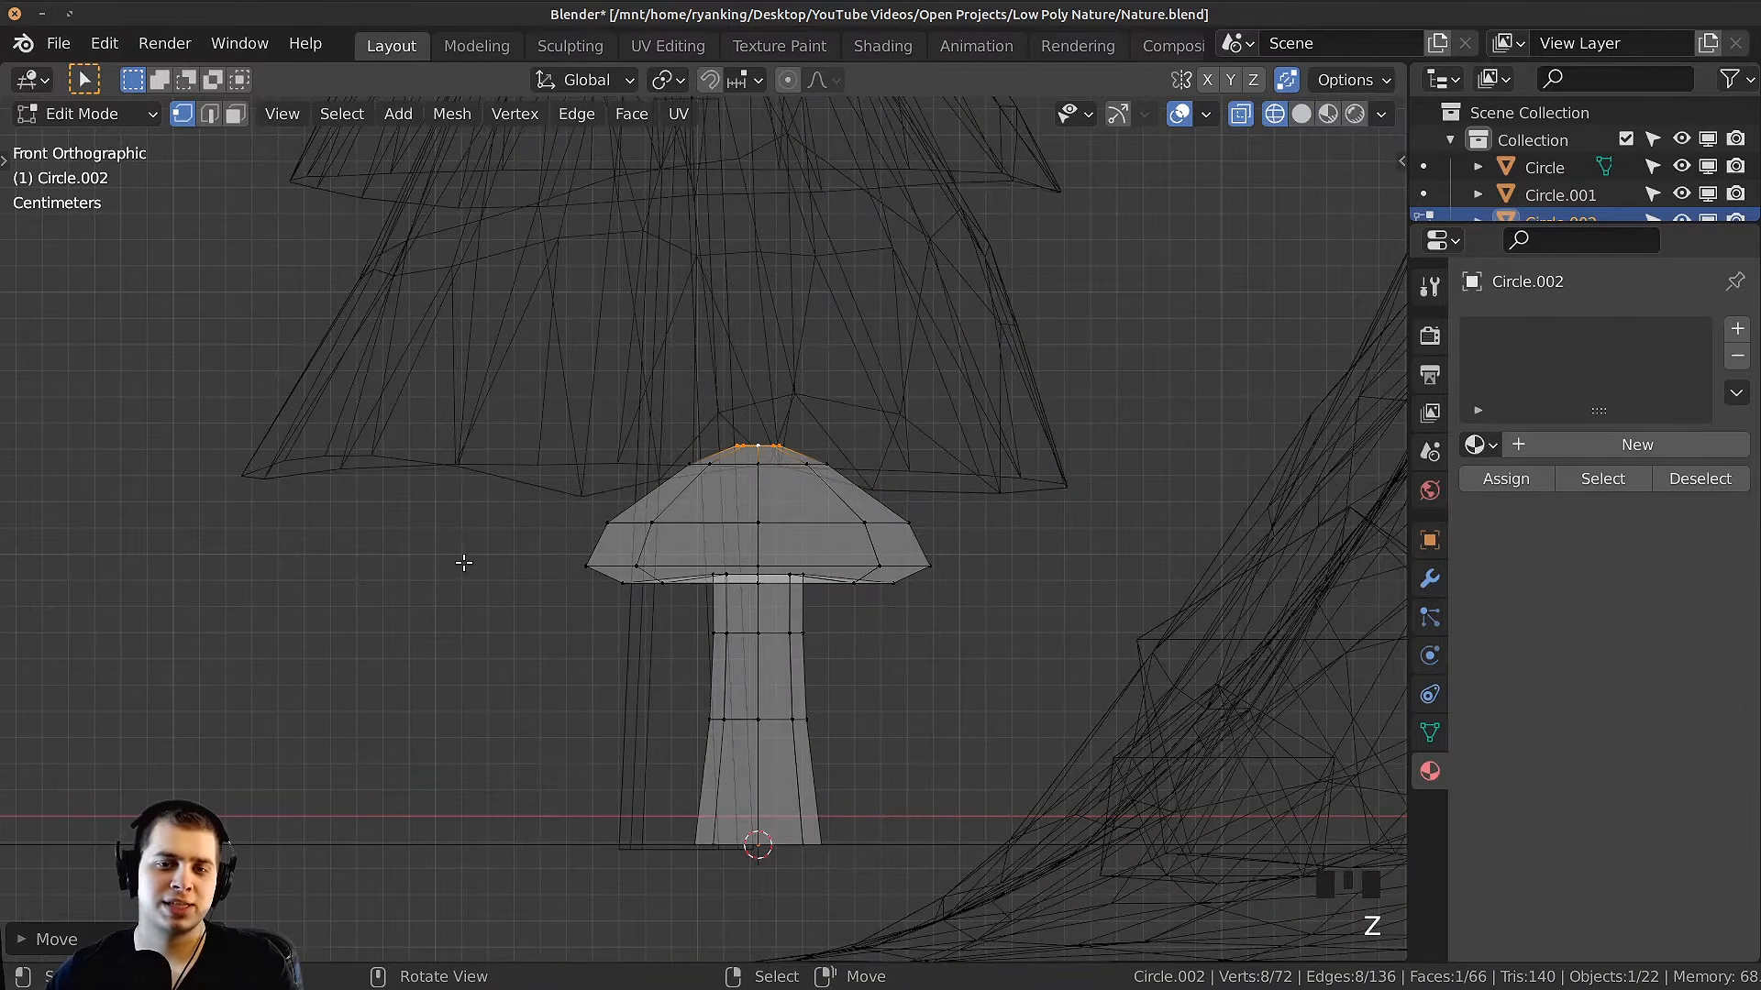
{"action": "left_click_drag", "start_coordinate": [326, 361], "coordinate": [968, 617]}
{"action": "scroll", "coordinate": [937, 559], "scroll_direction": "down", "scroll_amount": 3}
{"action": "key", "text": "s"}
{"action": "left_click", "coordinate": [1010, 567]}
{"action": "scroll", "coordinate": [1027, 592], "scroll_direction": "up", "scroll_amount": 5}
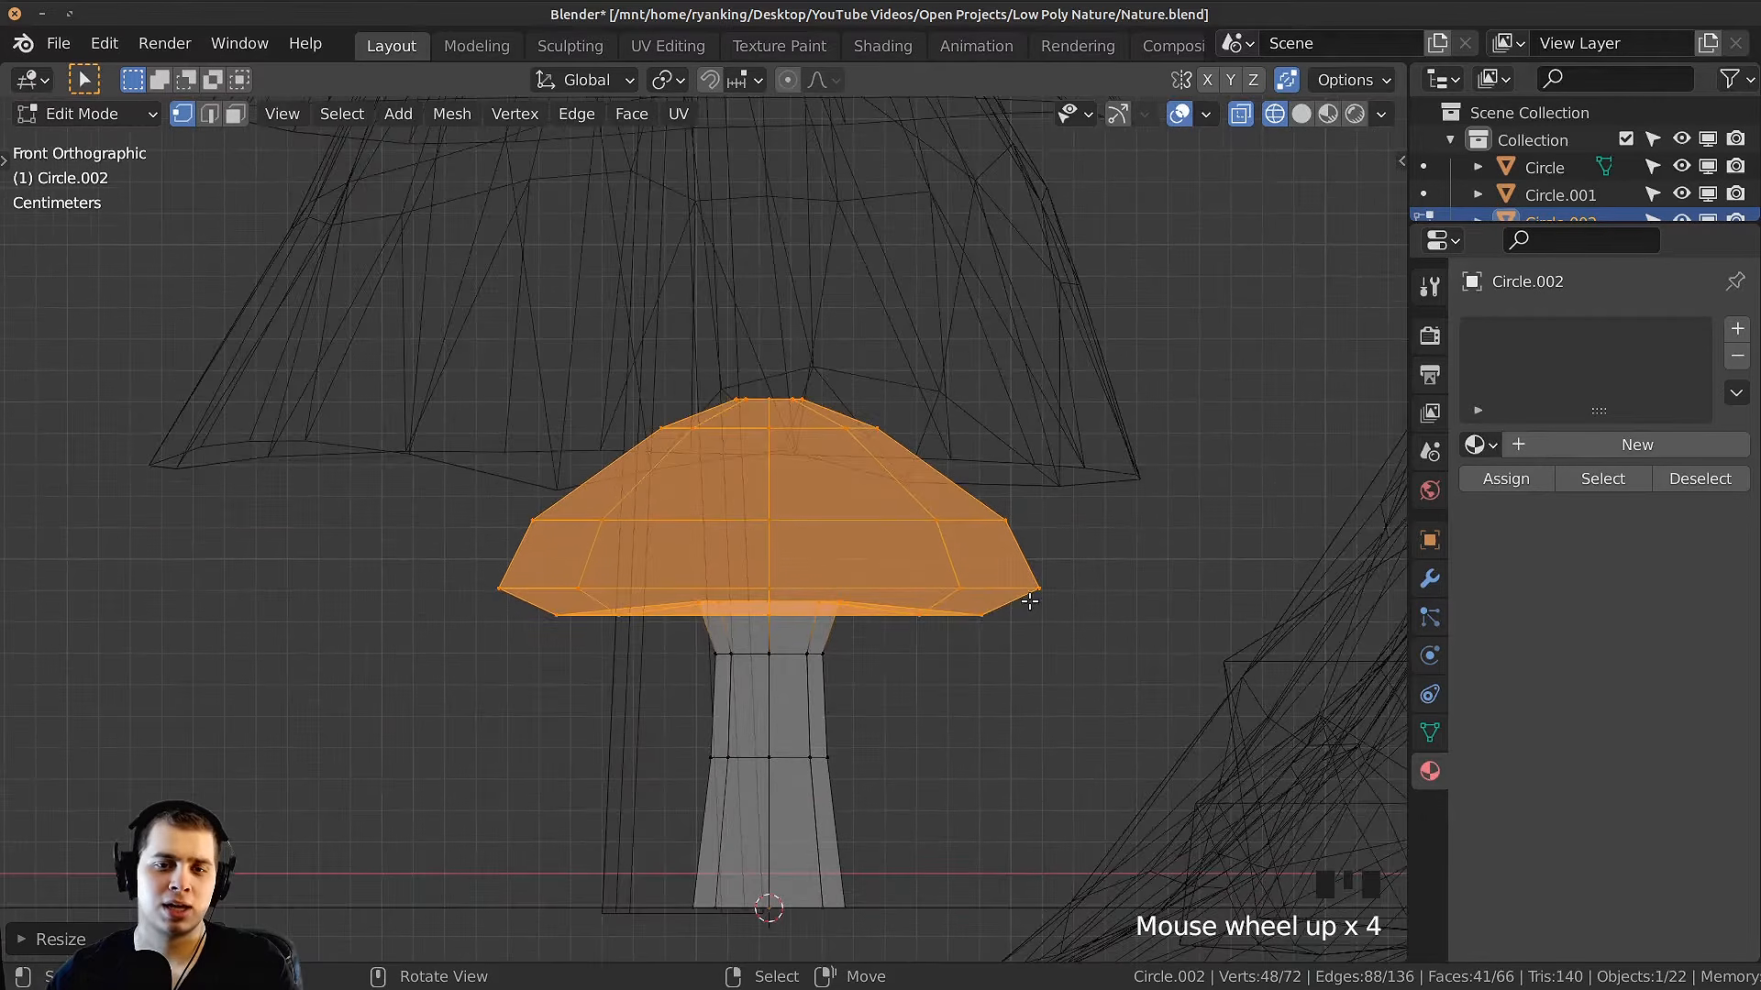
Step: Move the selected cap along Z on the stem and enlarge it further
{"action": "key", "text": "g"}
{"action": "key", "text": "z"}
{"action": "left_click", "coordinate": [1053, 575]}
{"action": "key", "text": "s"}
{"action": "left_click", "coordinate": [1057, 575]}
{"action": "middle_click_drag", "start_coordinate": [1056, 575], "coordinate": [1048, 550], "text": "shift"}
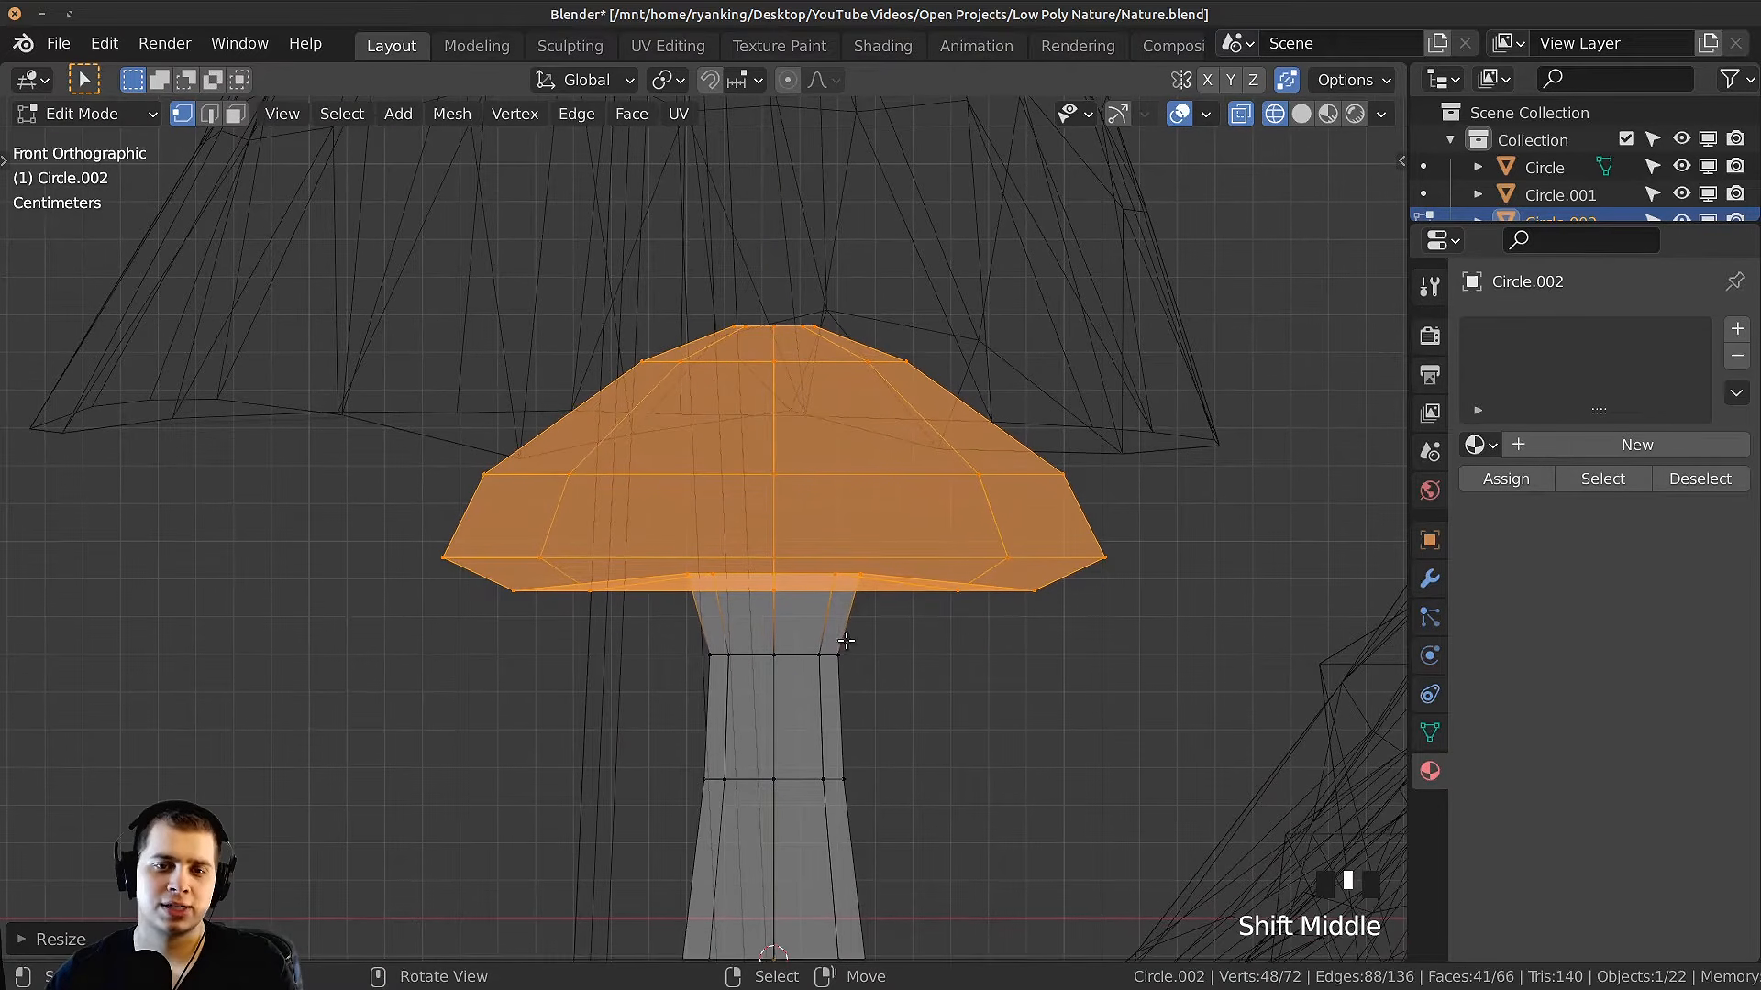
Step: Fine-tune the cap's overall scale and its position on top of the stem
{"action": "key", "text": "s"}
{"action": "left_click", "coordinate": [1034, 649]}
{"action": "middle_click_drag", "start_coordinate": [1034, 648], "coordinate": [1033, 635], "text": "shift"}
{"action": "key", "text": "s"}
{"action": "left_click", "coordinate": [1012, 617]}
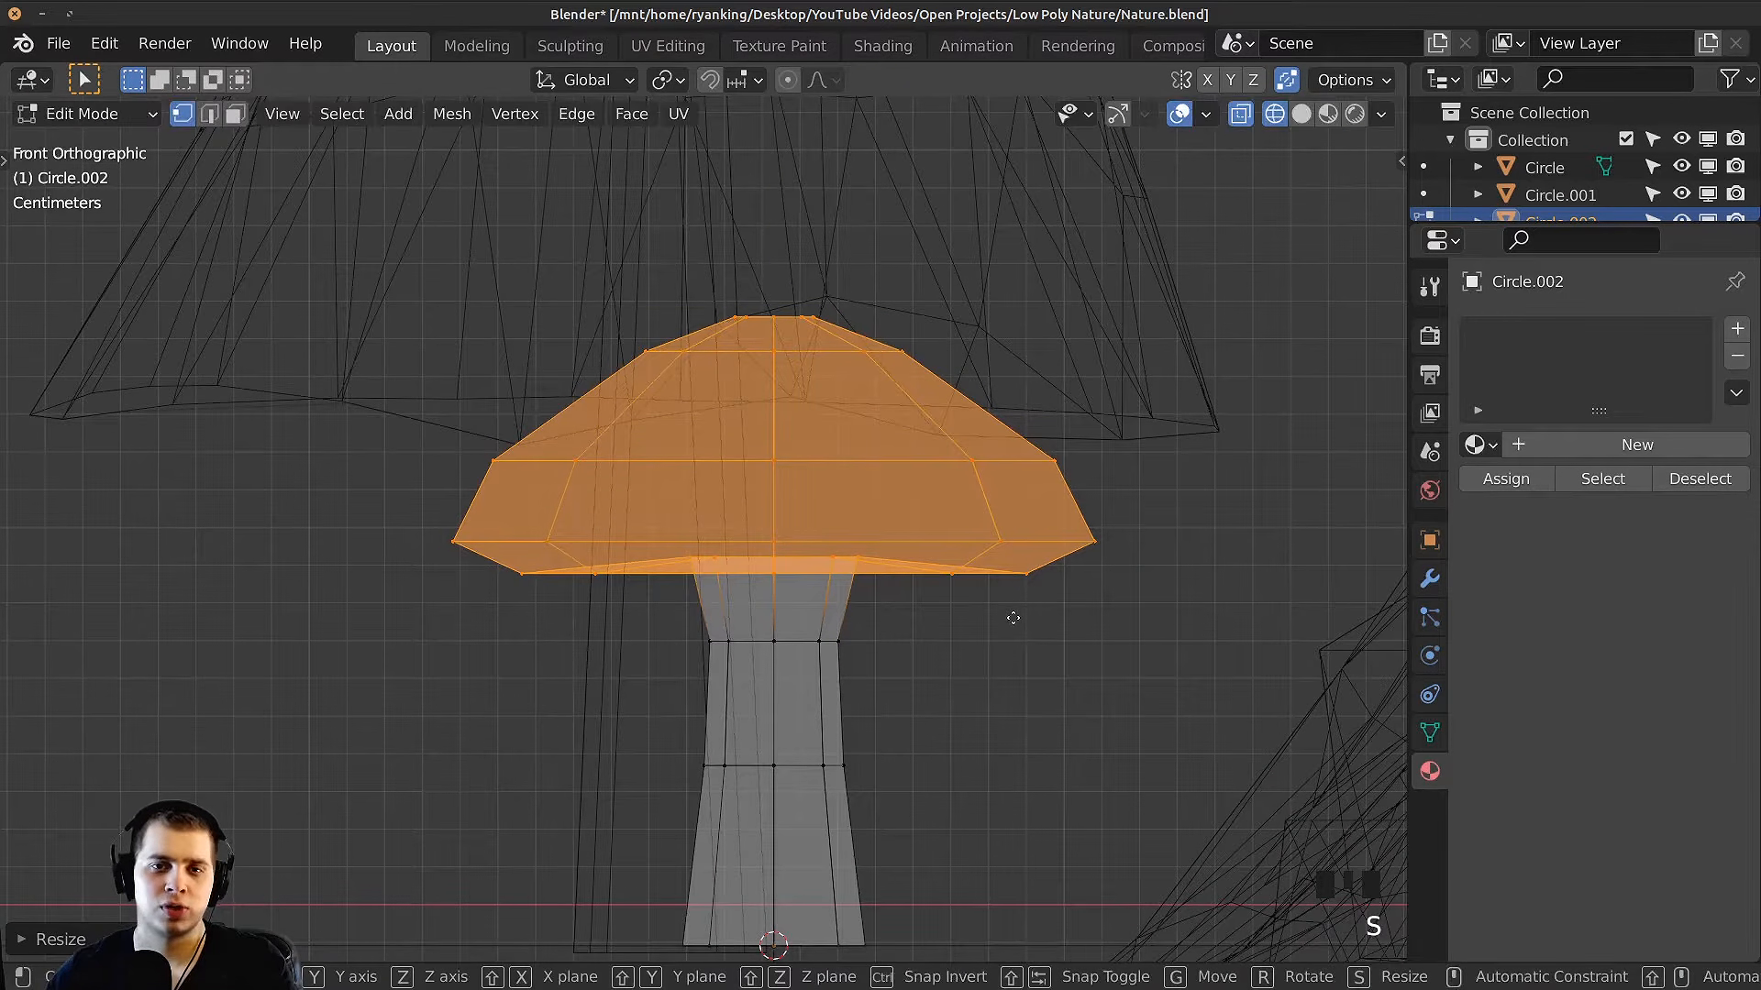
{"action": "key", "text": "g"}
{"action": "left_click", "coordinate": [1012, 622]}
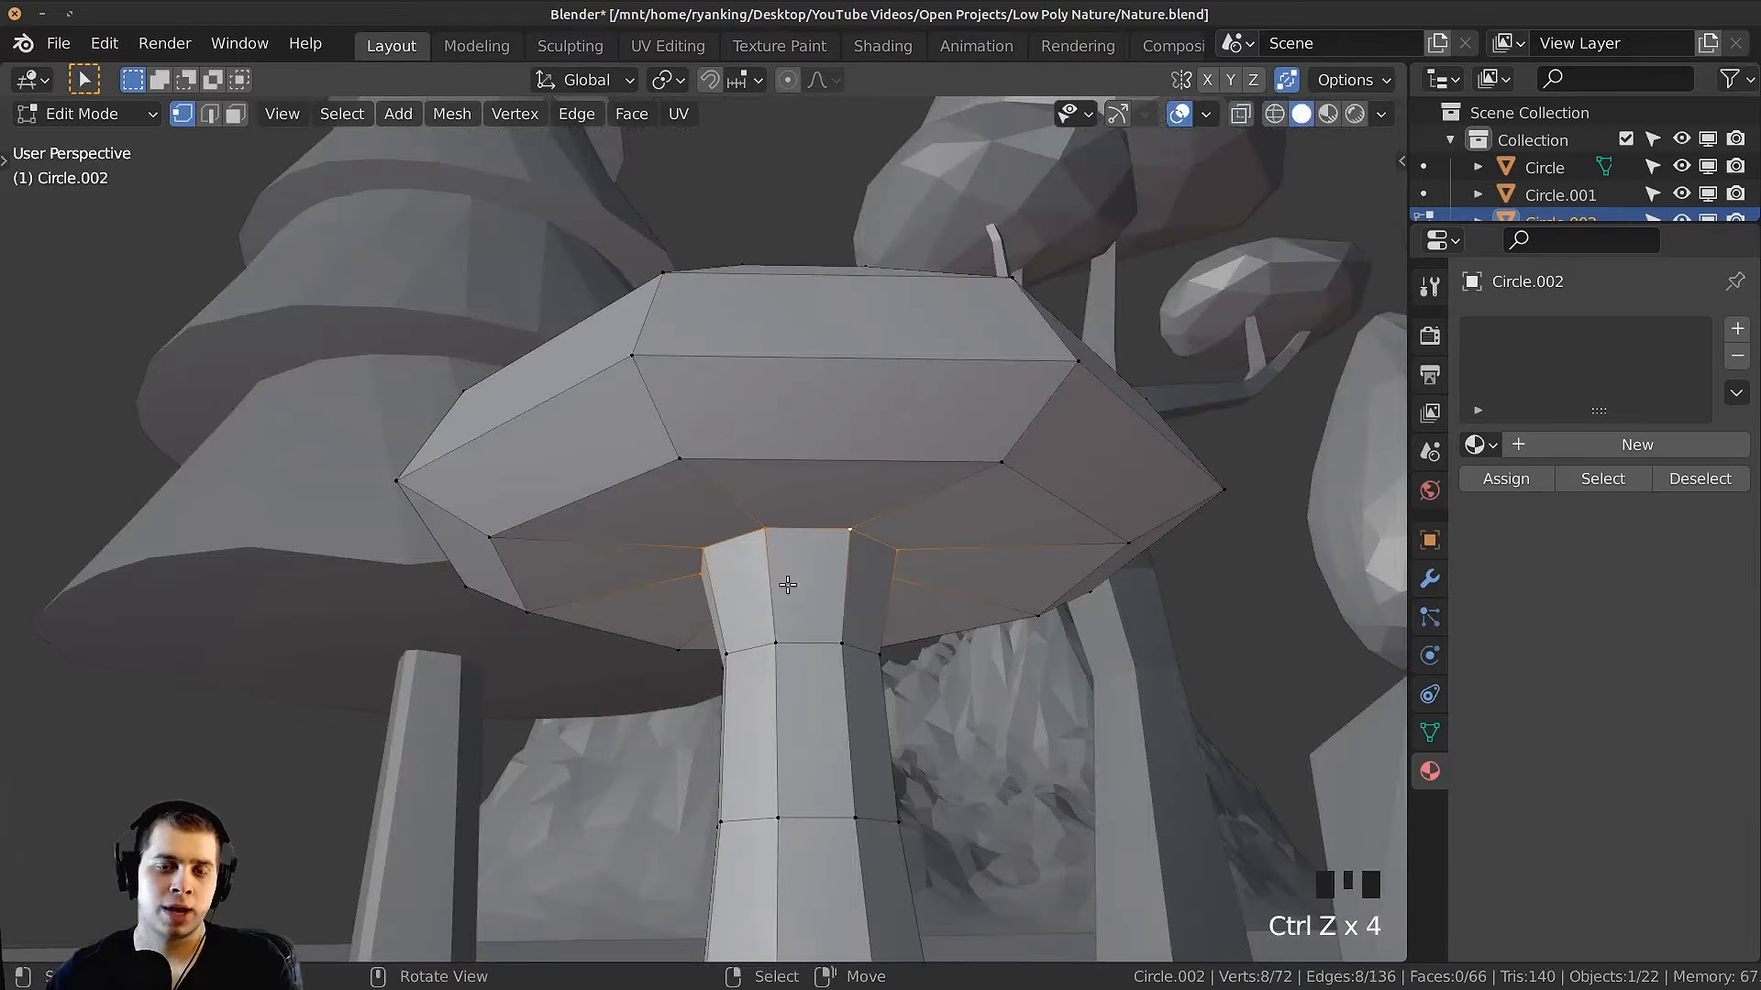
Step: Scale down the ring where the stem meets the cap and move it up along Z into the cap
{"action": "middle_click_drag", "start_coordinate": [785, 586], "coordinate": [800, 510]}
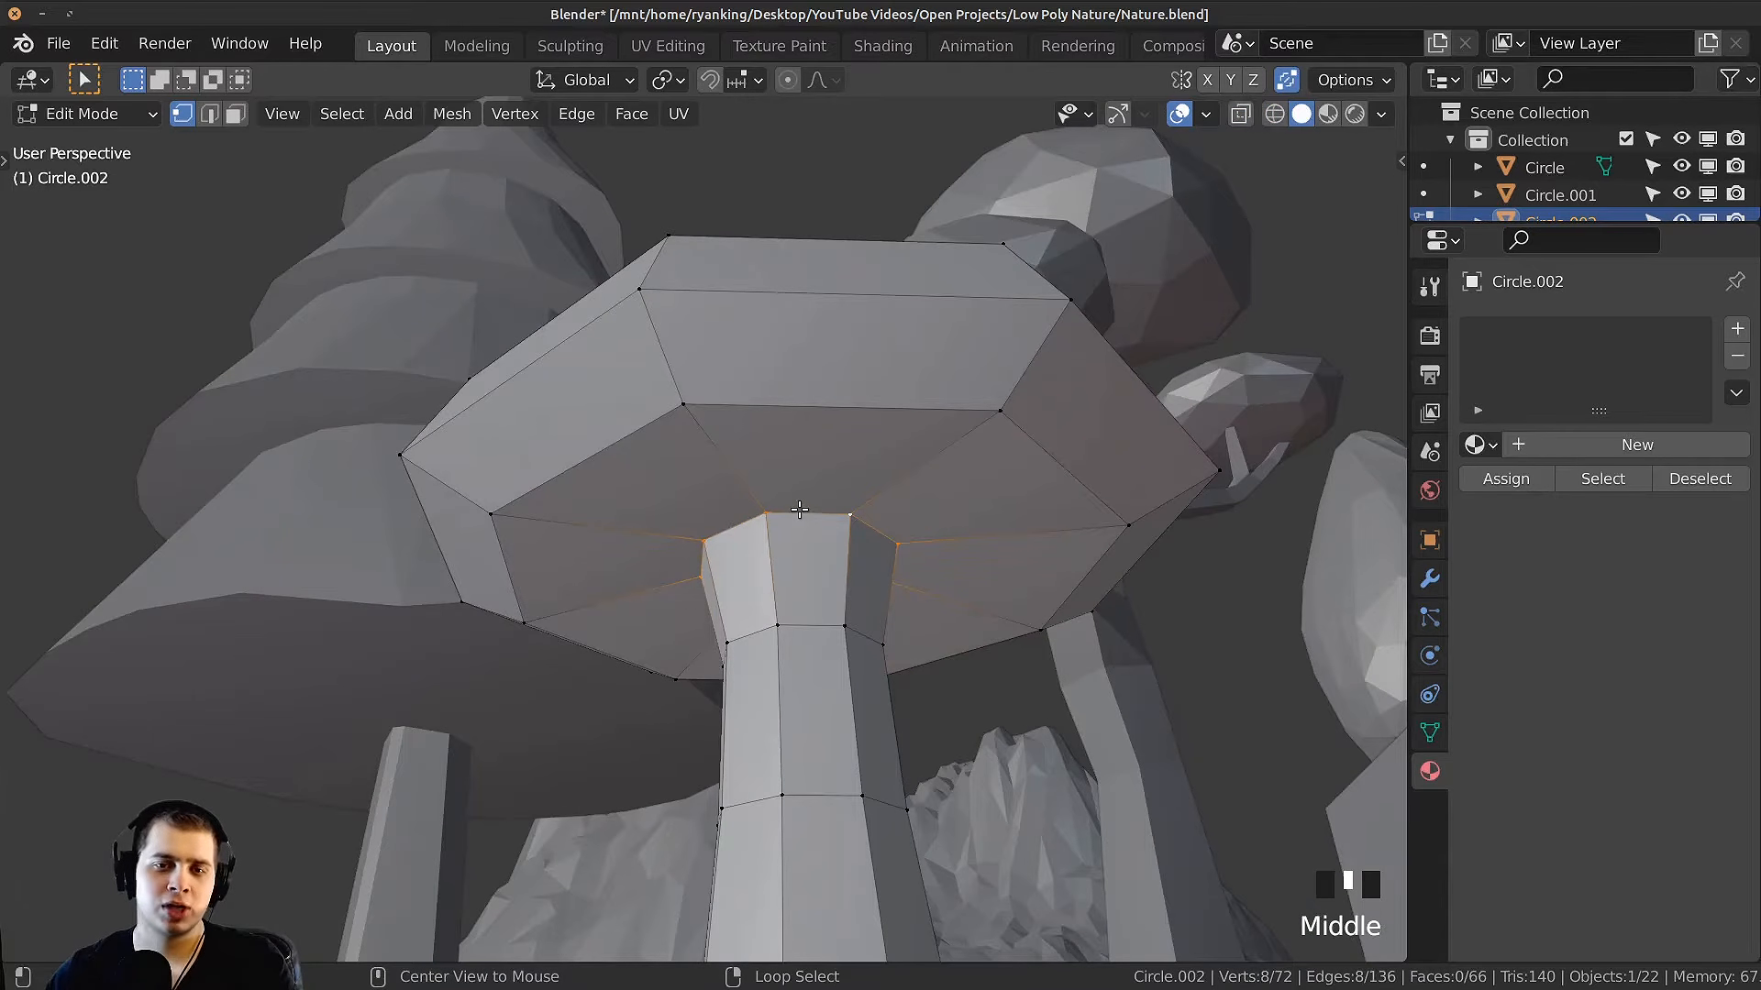
{"action": "middle_click_drag", "start_coordinate": [1008, 528], "coordinate": [1018, 537]}
{"action": "key", "text": "s"}
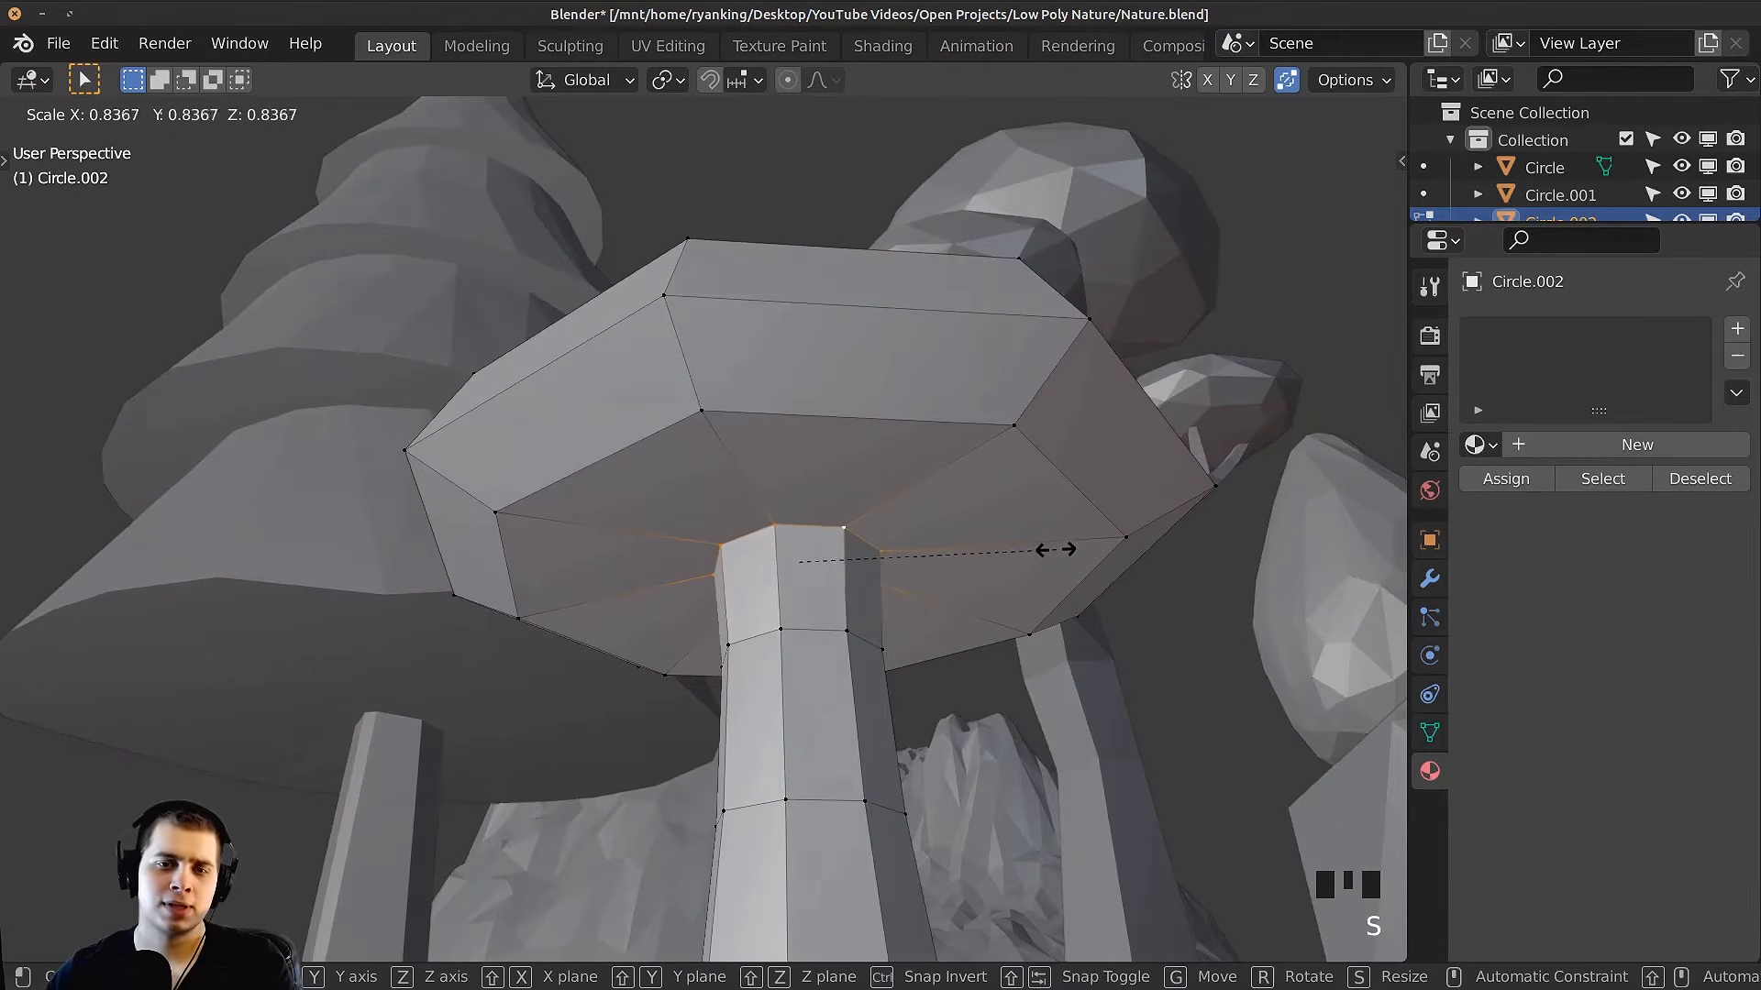
{"action": "left_click", "coordinate": [1020, 555]}
{"action": "key", "text": "g"}
{"action": "key", "text": "z"}
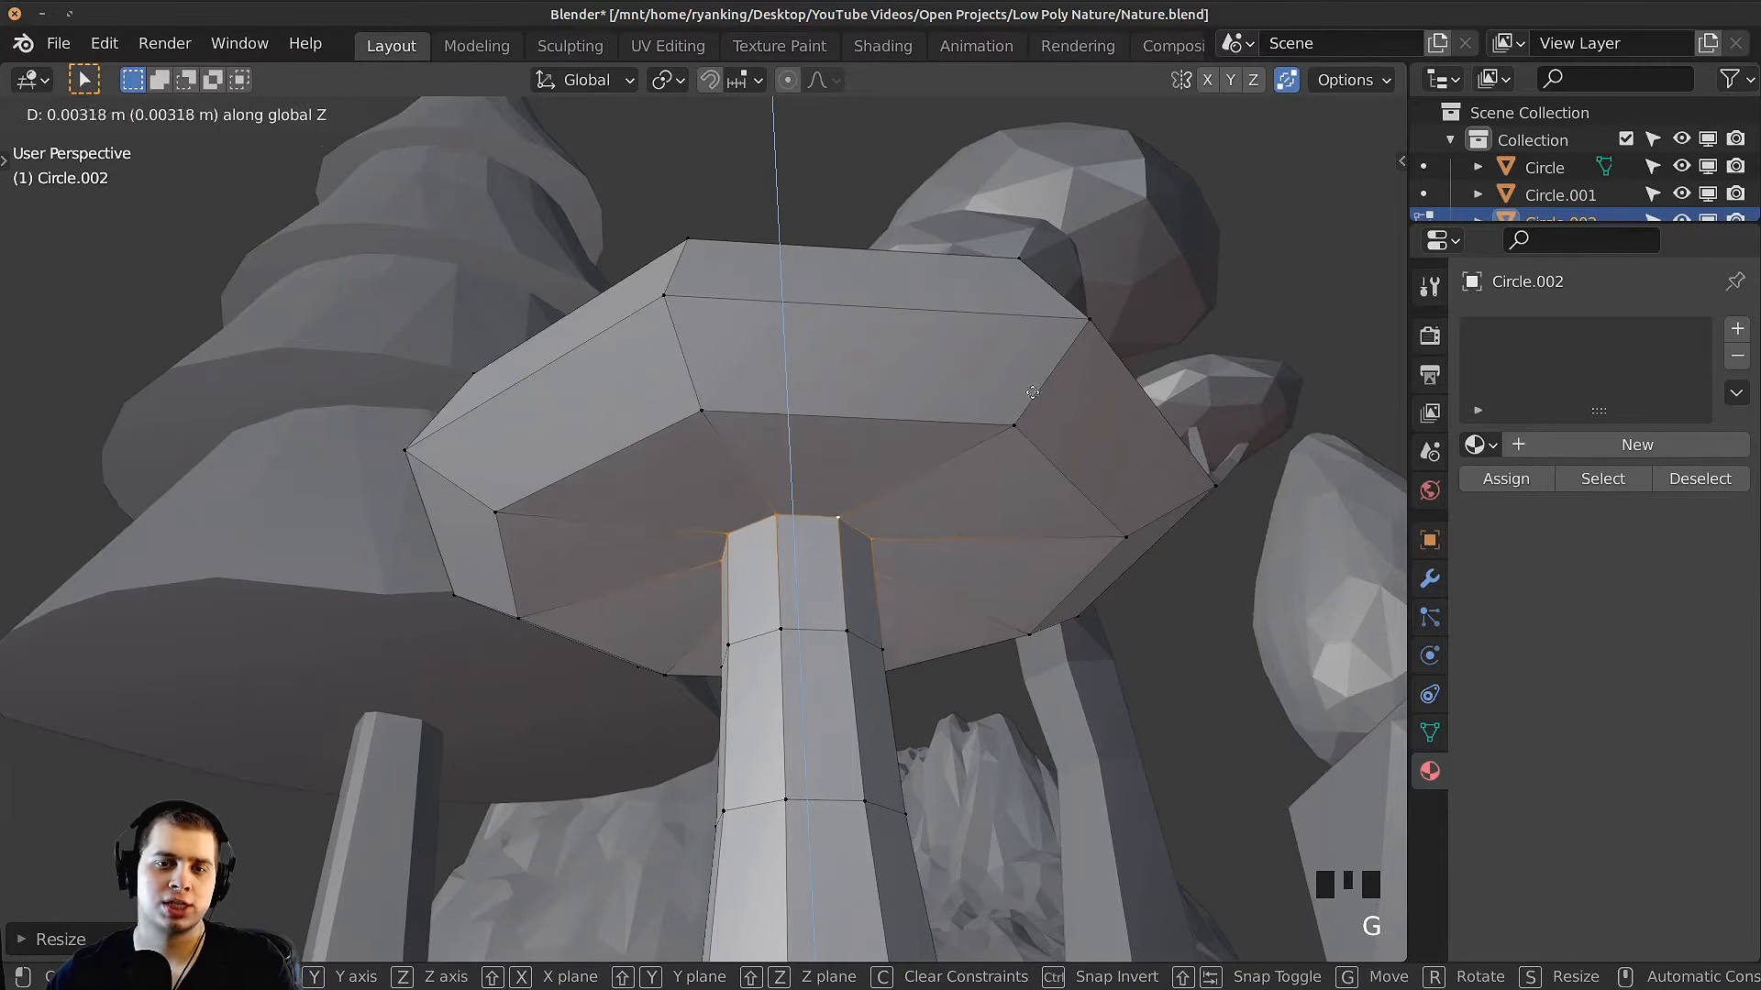
{"action": "left_click", "coordinate": [1032, 240]}
Step: Return the mushroom to Object Mode and give it a new material named Stem
{"action": "key", "text": "Tab"}
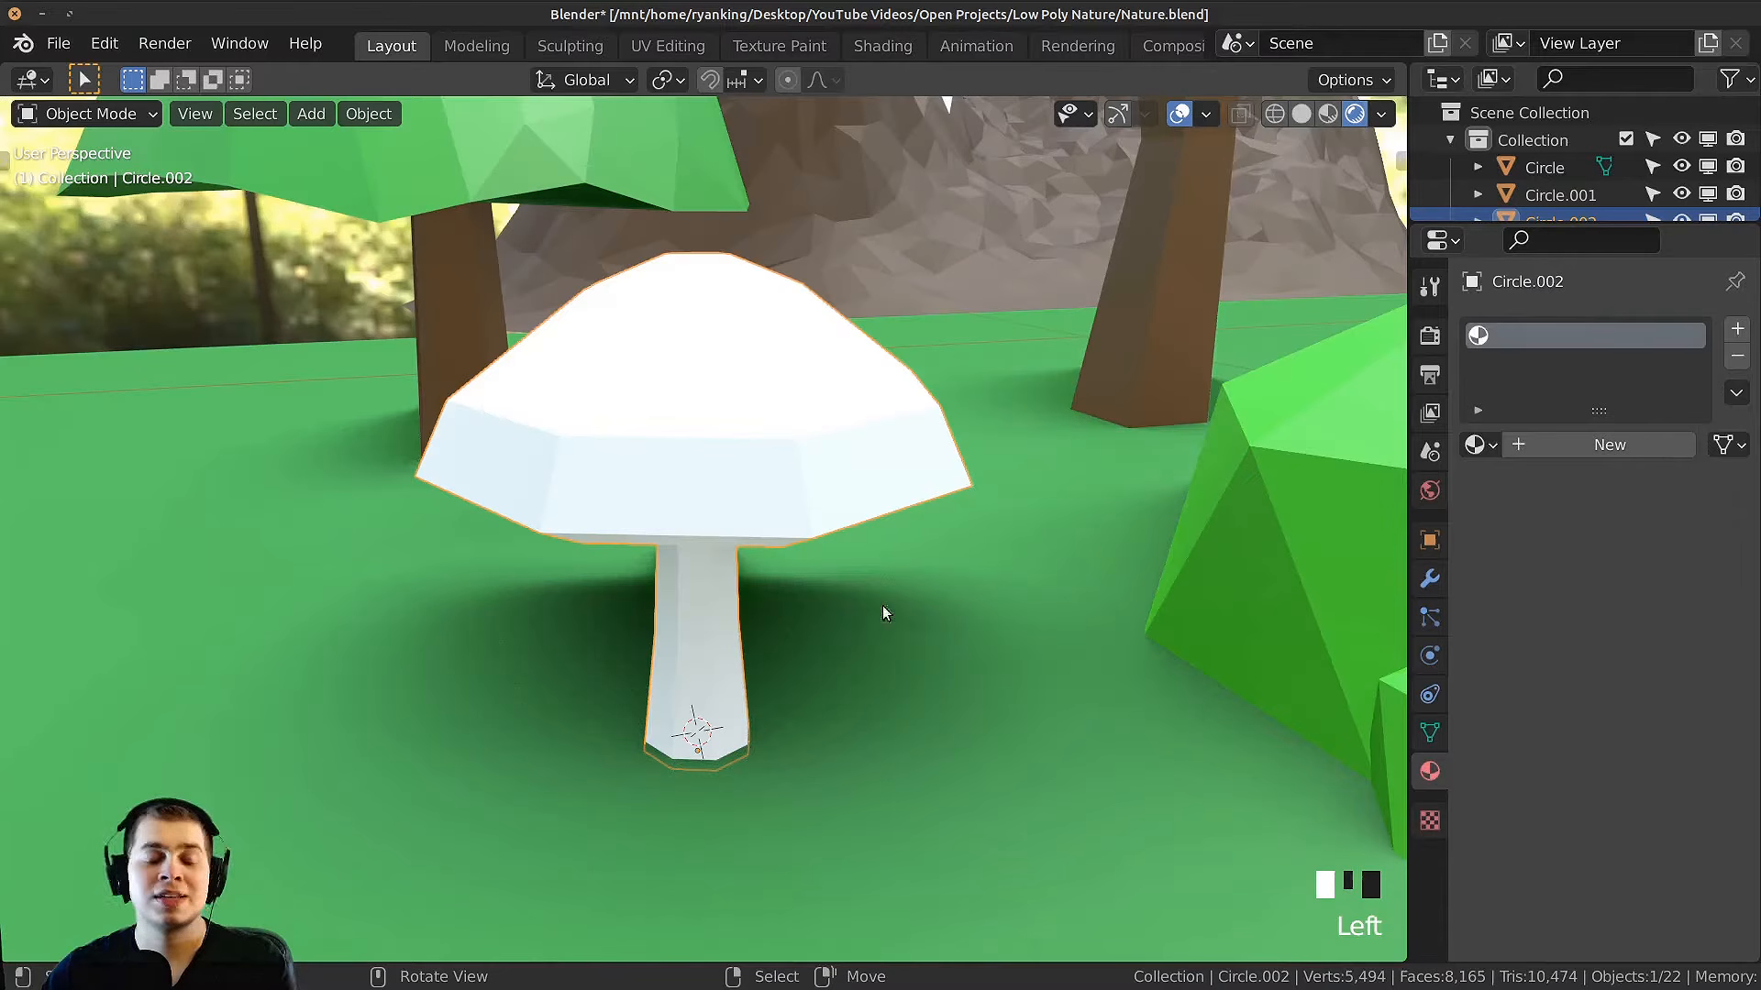
{"action": "mouse_move", "coordinate": [882, 606]}
{"action": "middle_mouse_down"}
{"action": "mouse_move", "coordinate": [807, 592]}
{"action": "mouse_move", "coordinate": [853, 493]}
{"action": "middle_mouse_up"}
{"action": "double_click", "coordinate": [1545, 442]}
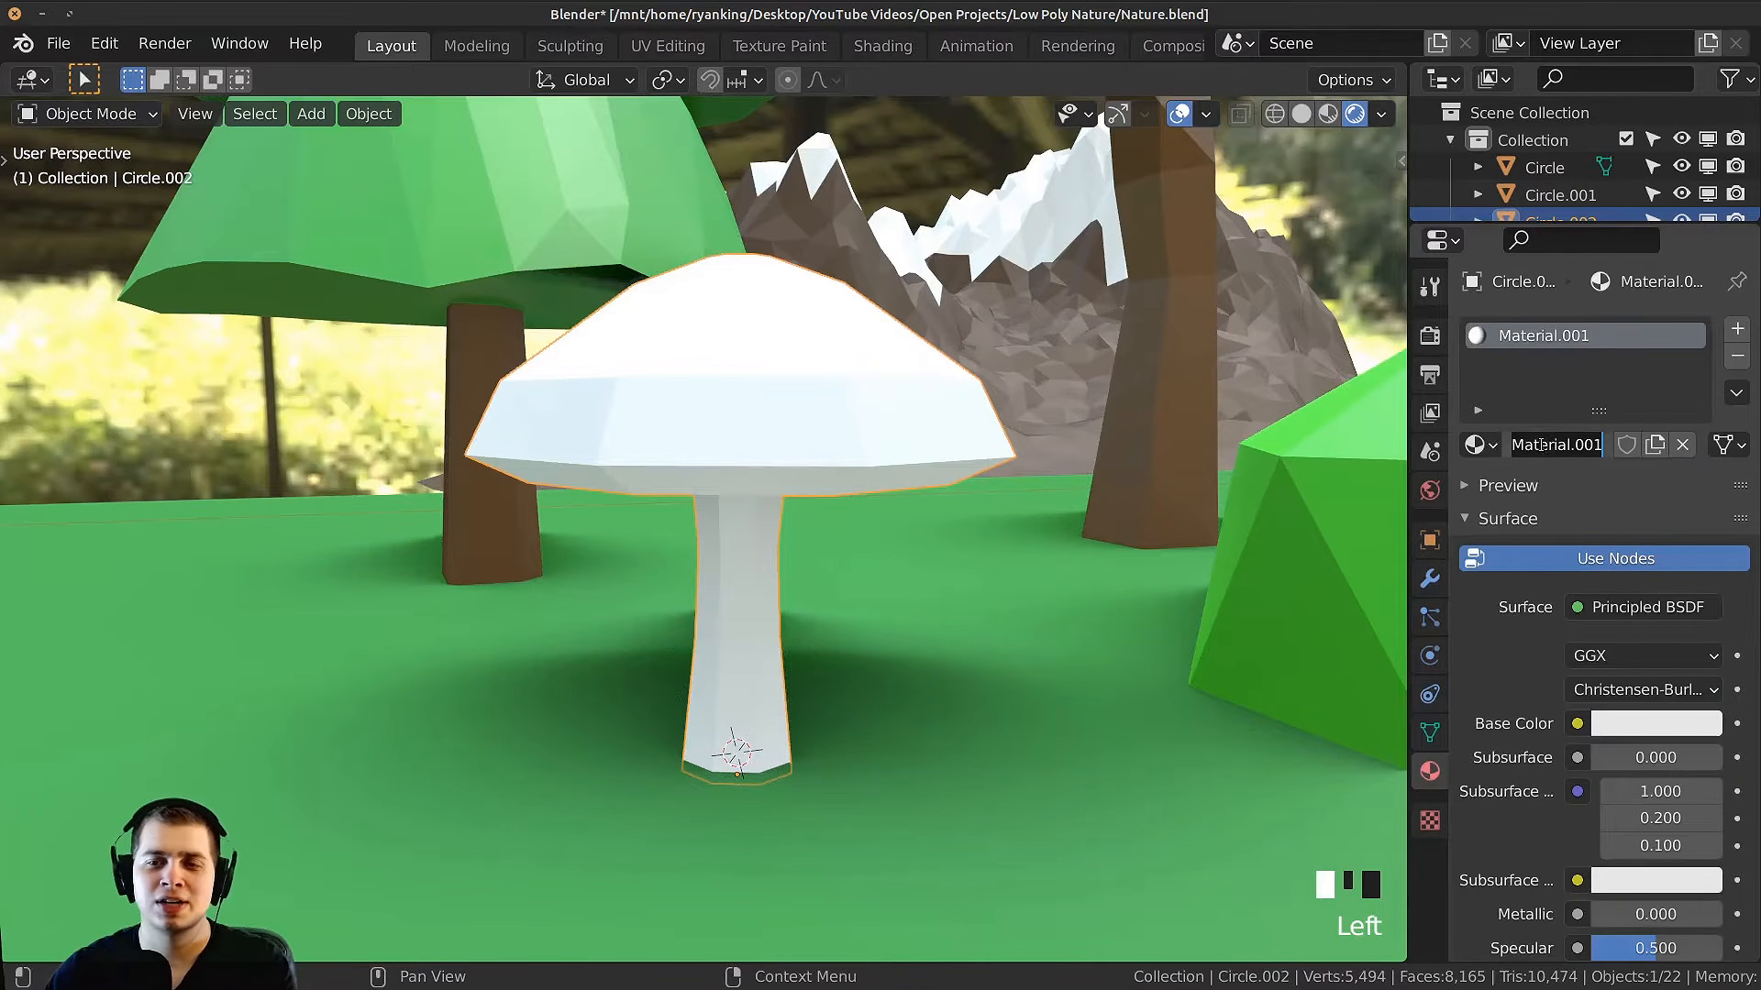
{"action": "key", "text": "Return"}
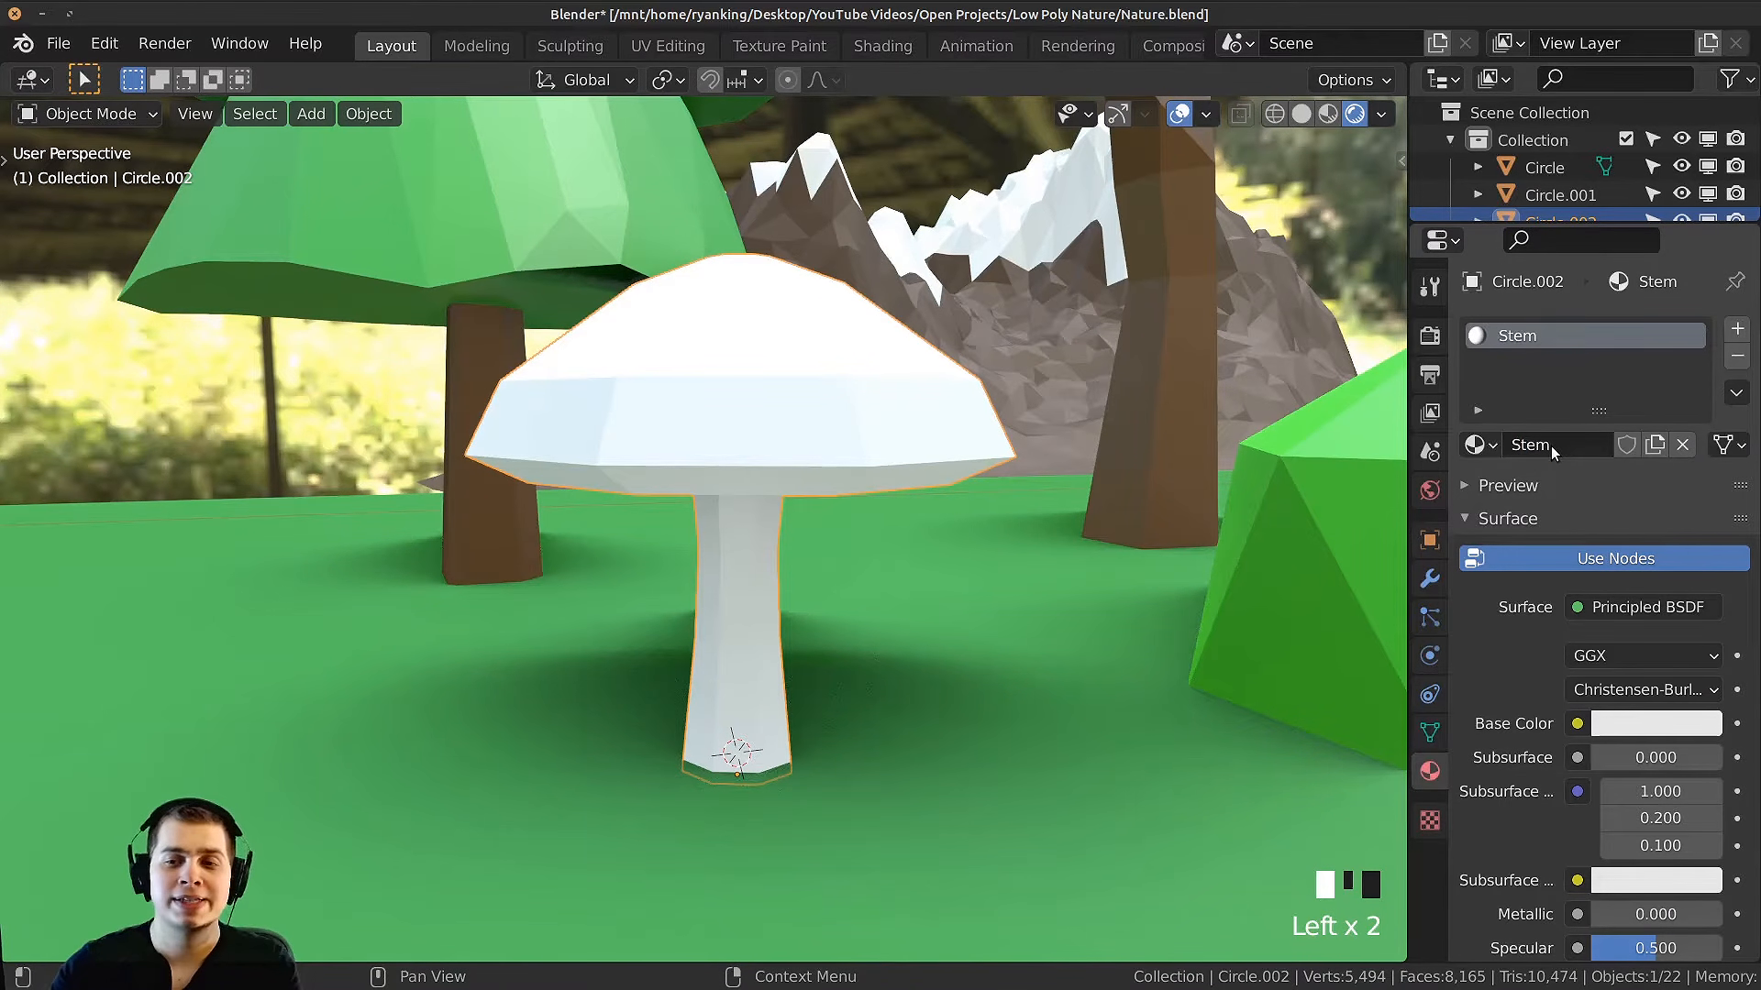
Step: Change the Stem material's base color to a light tan brown and set its roughness to 0.750
{"action": "scroll", "coordinate": [941, 533], "scroll_direction": "down", "scroll_amount": 1}
{"action": "mouse_move", "coordinate": [919, 574]}
{"action": "middle_mouse_down"}
{"action": "mouse_move", "coordinate": [877, 554]}
{"action": "mouse_move", "coordinate": [904, 558]}
{"action": "middle_mouse_up"}
{"action": "scroll", "coordinate": [1027, 448], "scroll_direction": "up", "scroll_amount": 1}
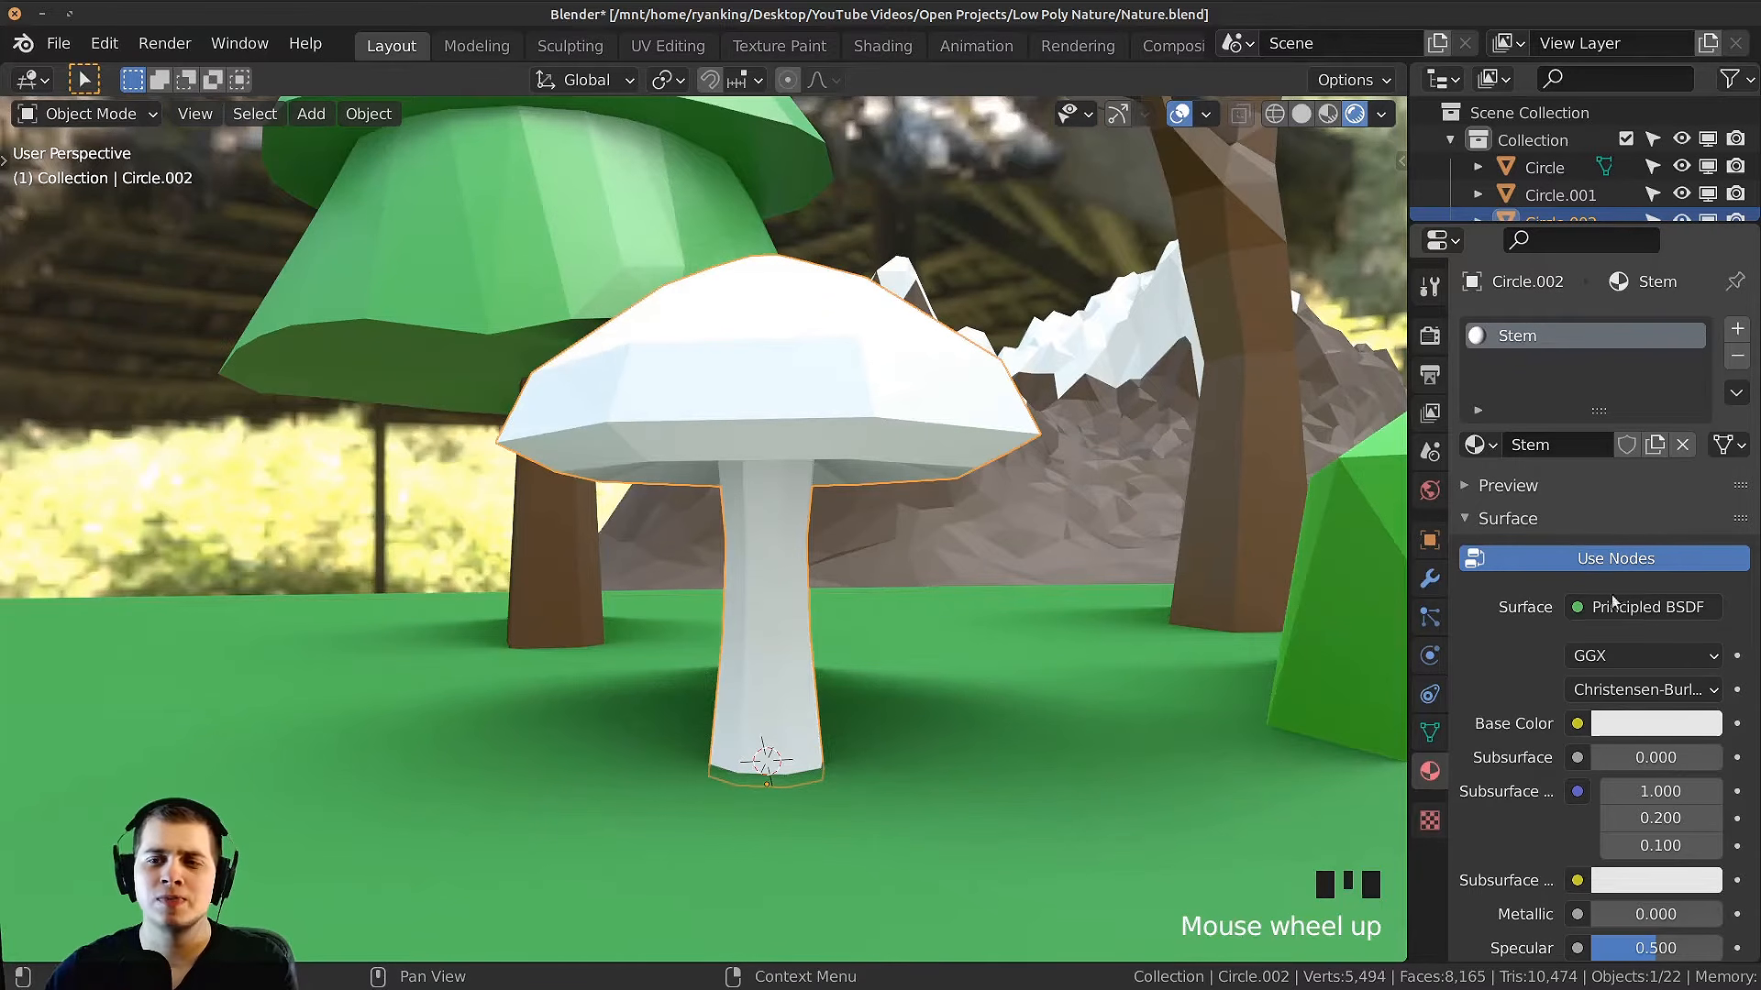
{"action": "left_click", "coordinate": [1635, 724]}
{"action": "left_click_drag", "start_coordinate": [1693, 411], "coordinate": [1697, 428]}
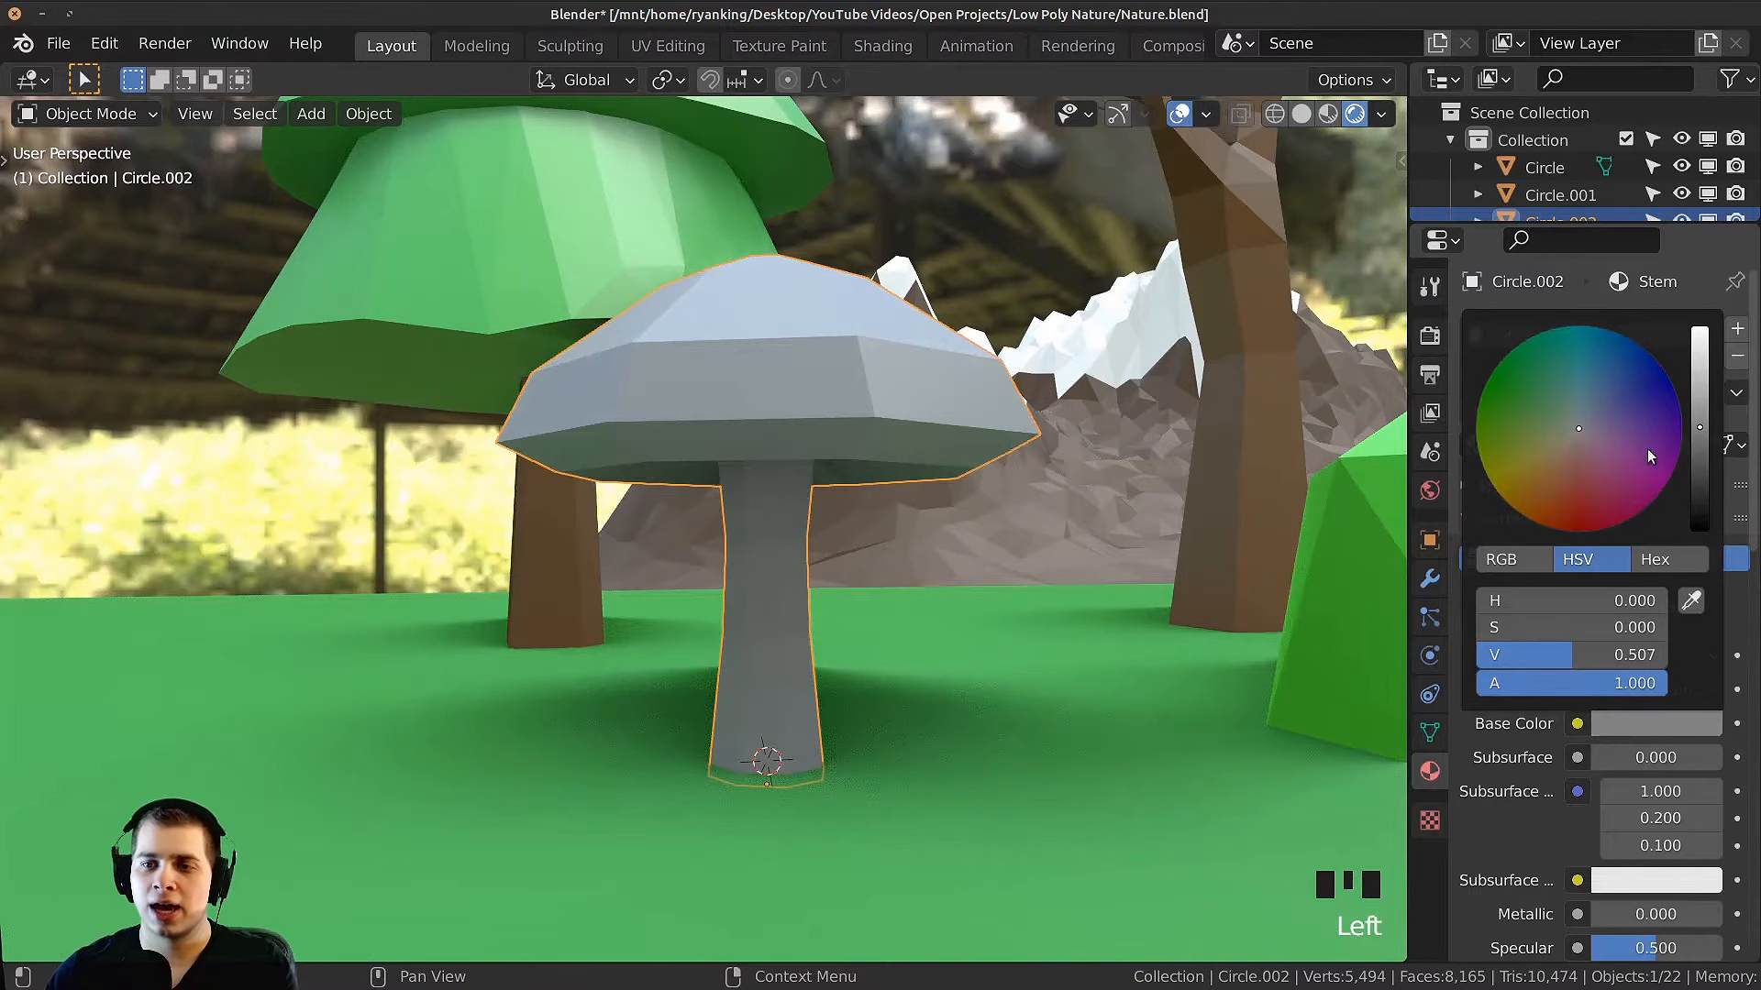
{"action": "left_click", "coordinate": [1555, 456]}
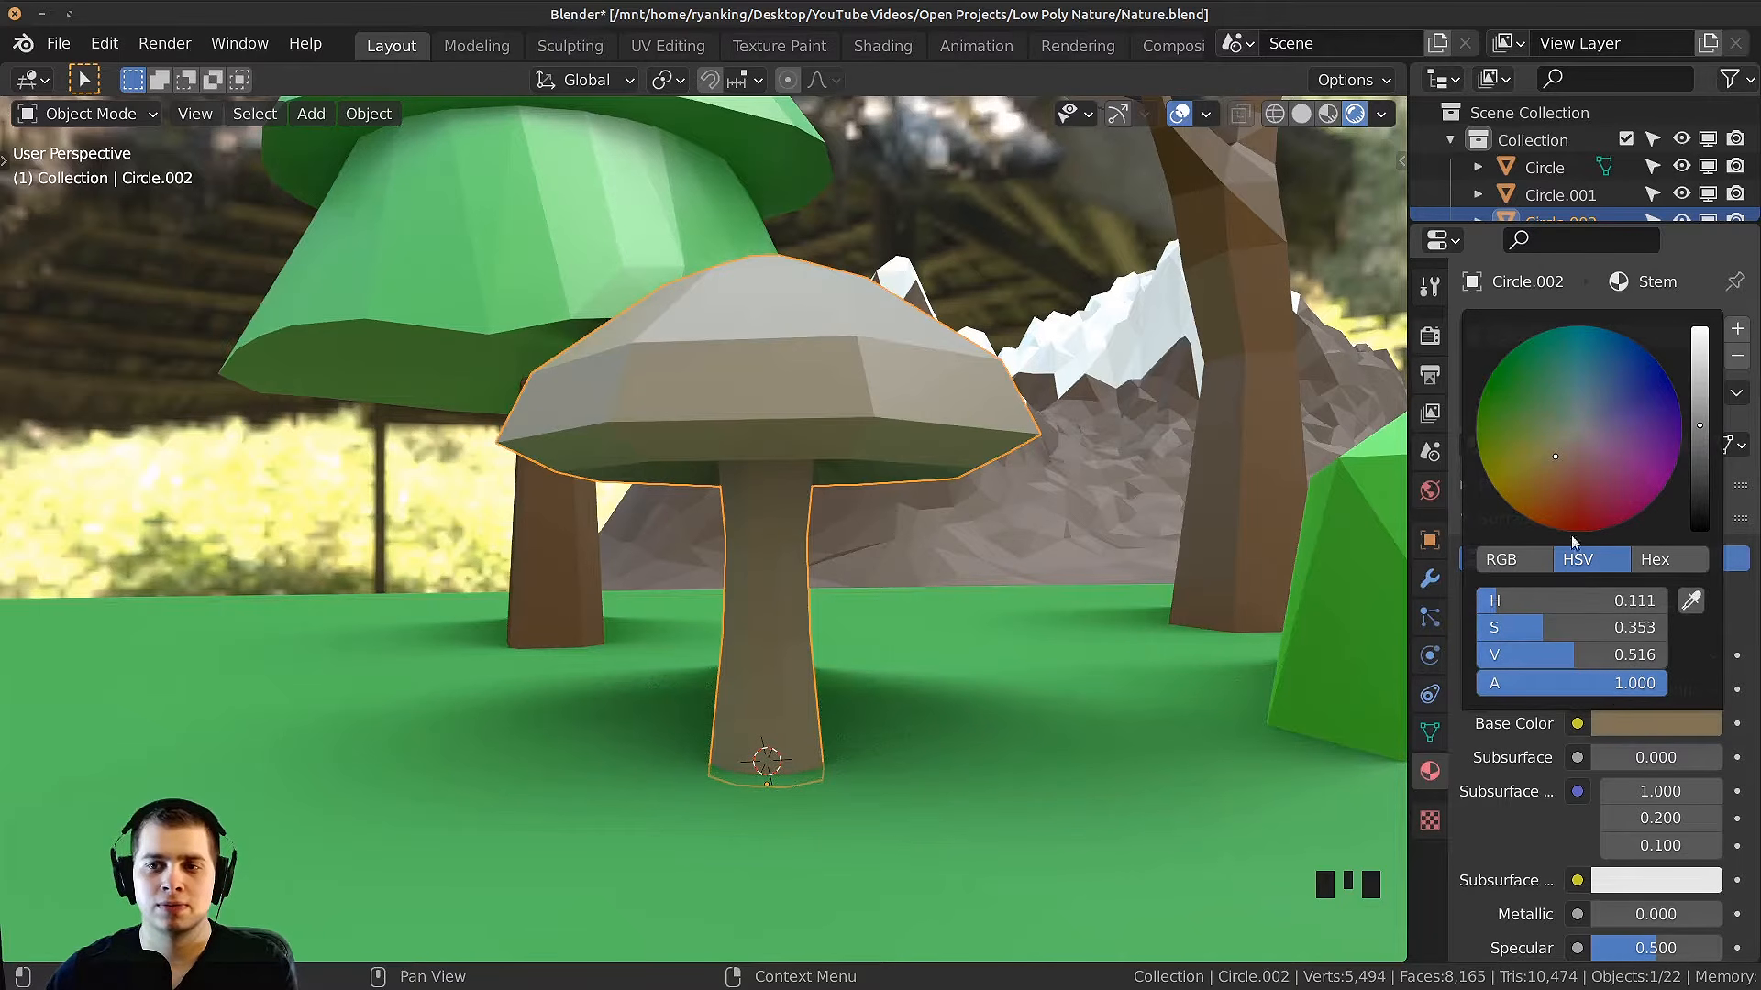
{"action": "scroll", "coordinate": [1620, 862], "scroll_direction": "down", "scroll_amount": 3}
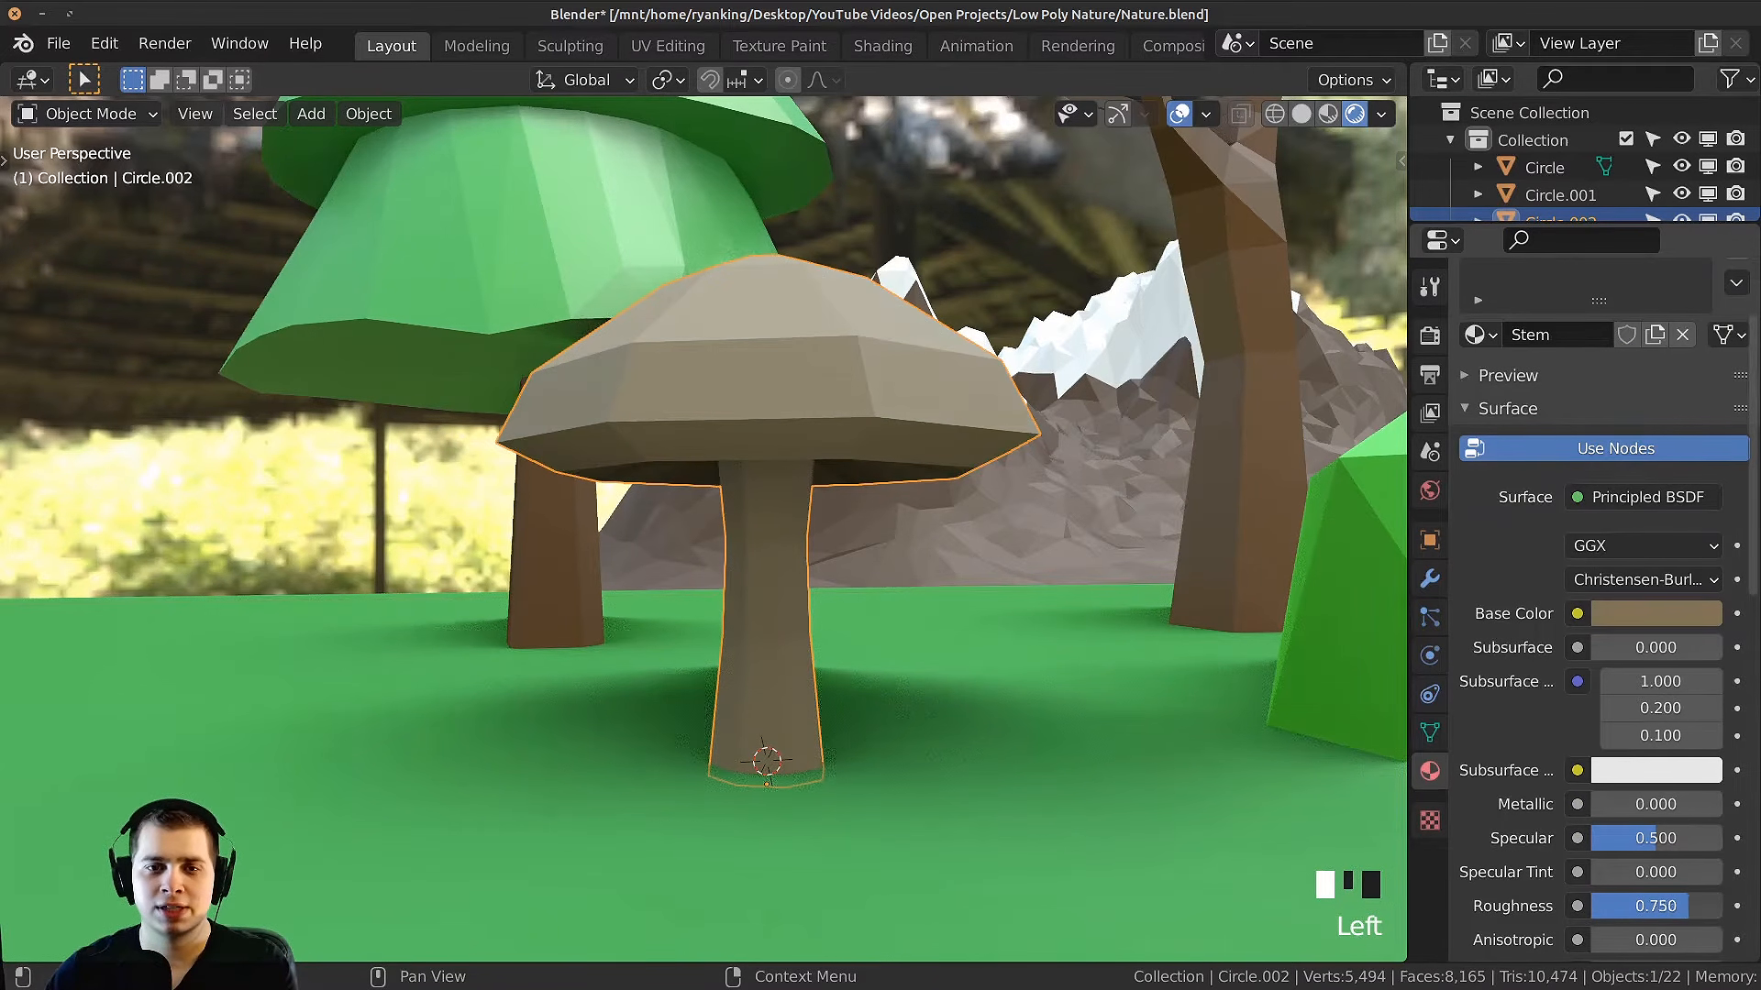
{"action": "middle_click_drag", "start_coordinate": [928, 323], "coordinate": [1024, 381]}
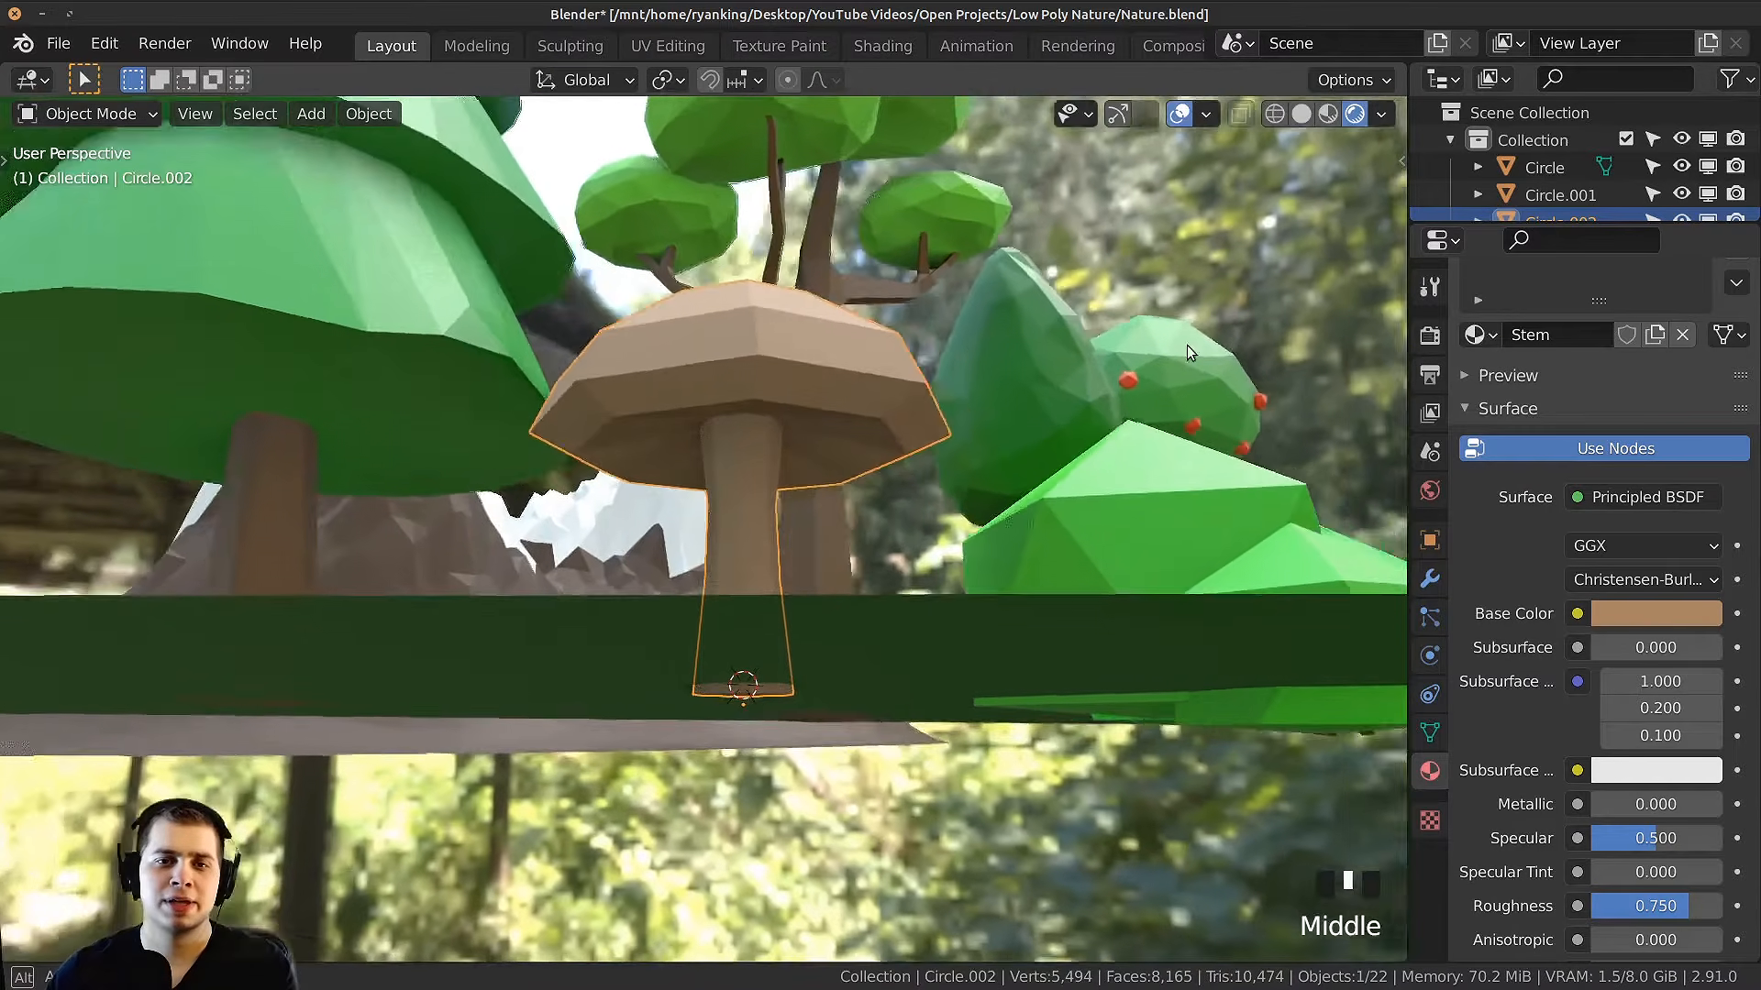
{"action": "middle_click_drag", "start_coordinate": [1187, 345], "coordinate": [850, 484]}
Step: In Edit Mode, select all face loops of the mushroom cap, from its top down to its underside
{"action": "key", "text": "Tab"}
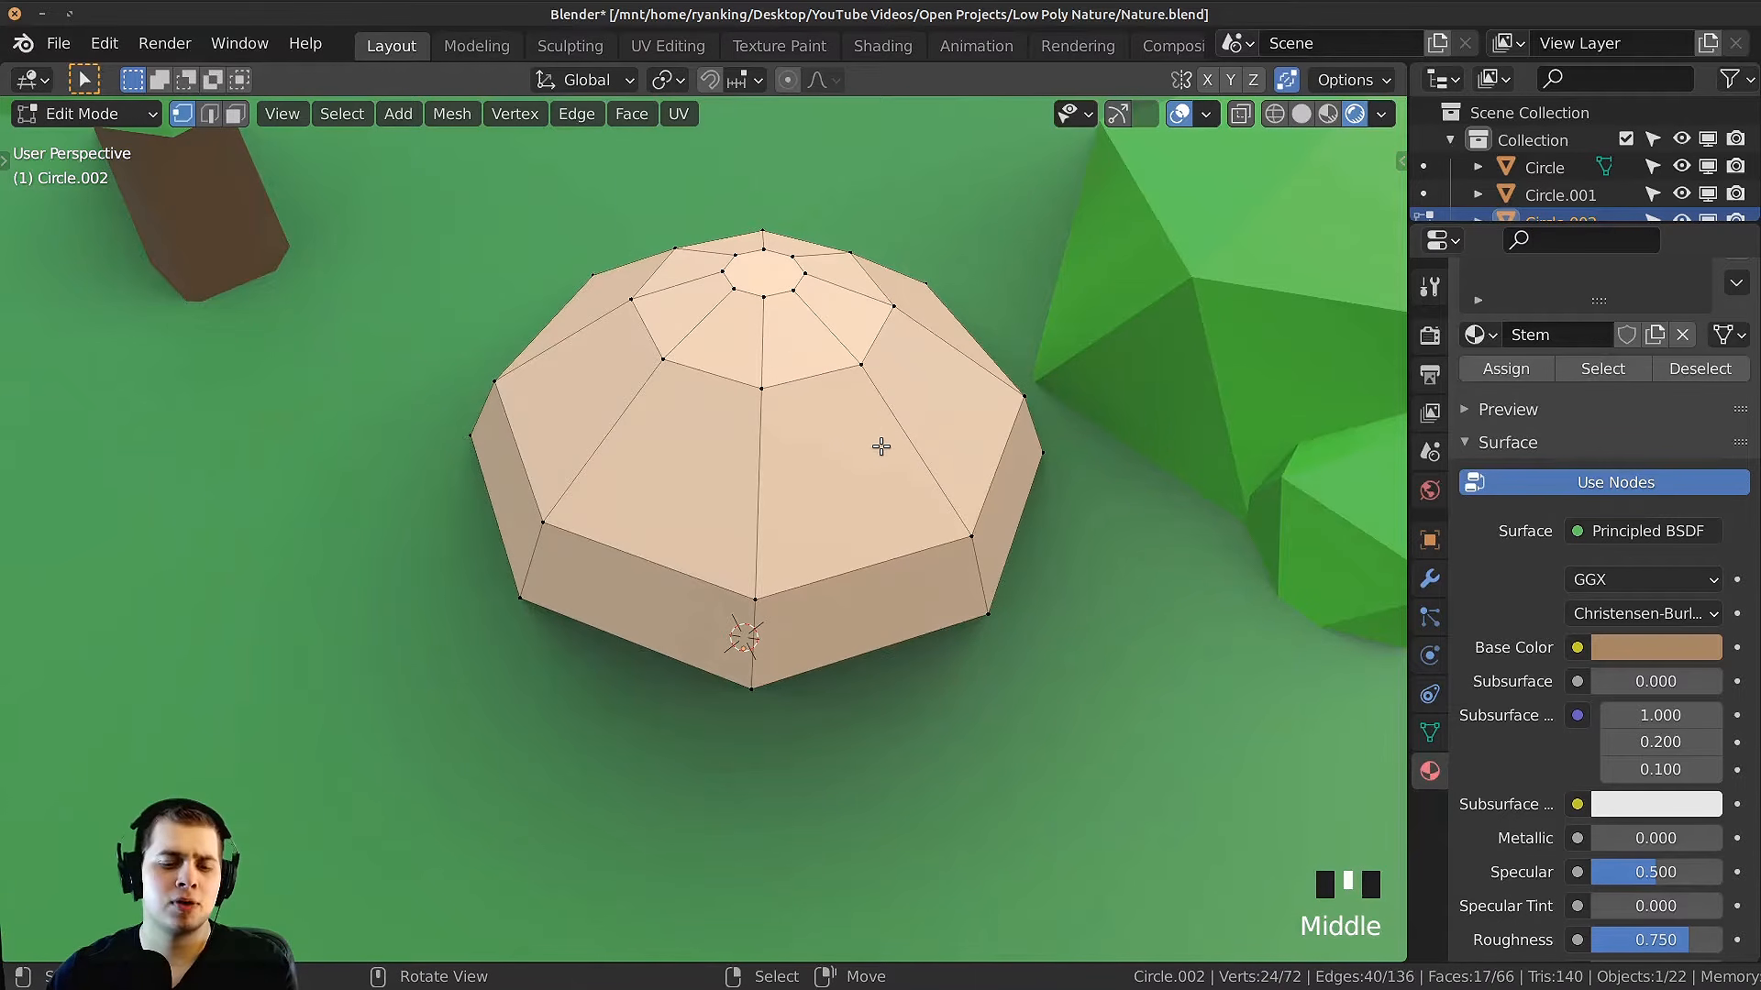
{"action": "middle_click_drag", "start_coordinate": [943, 431], "coordinate": [779, 408]}
{"action": "right_click", "coordinate": [813, 432], "text": "alt"}
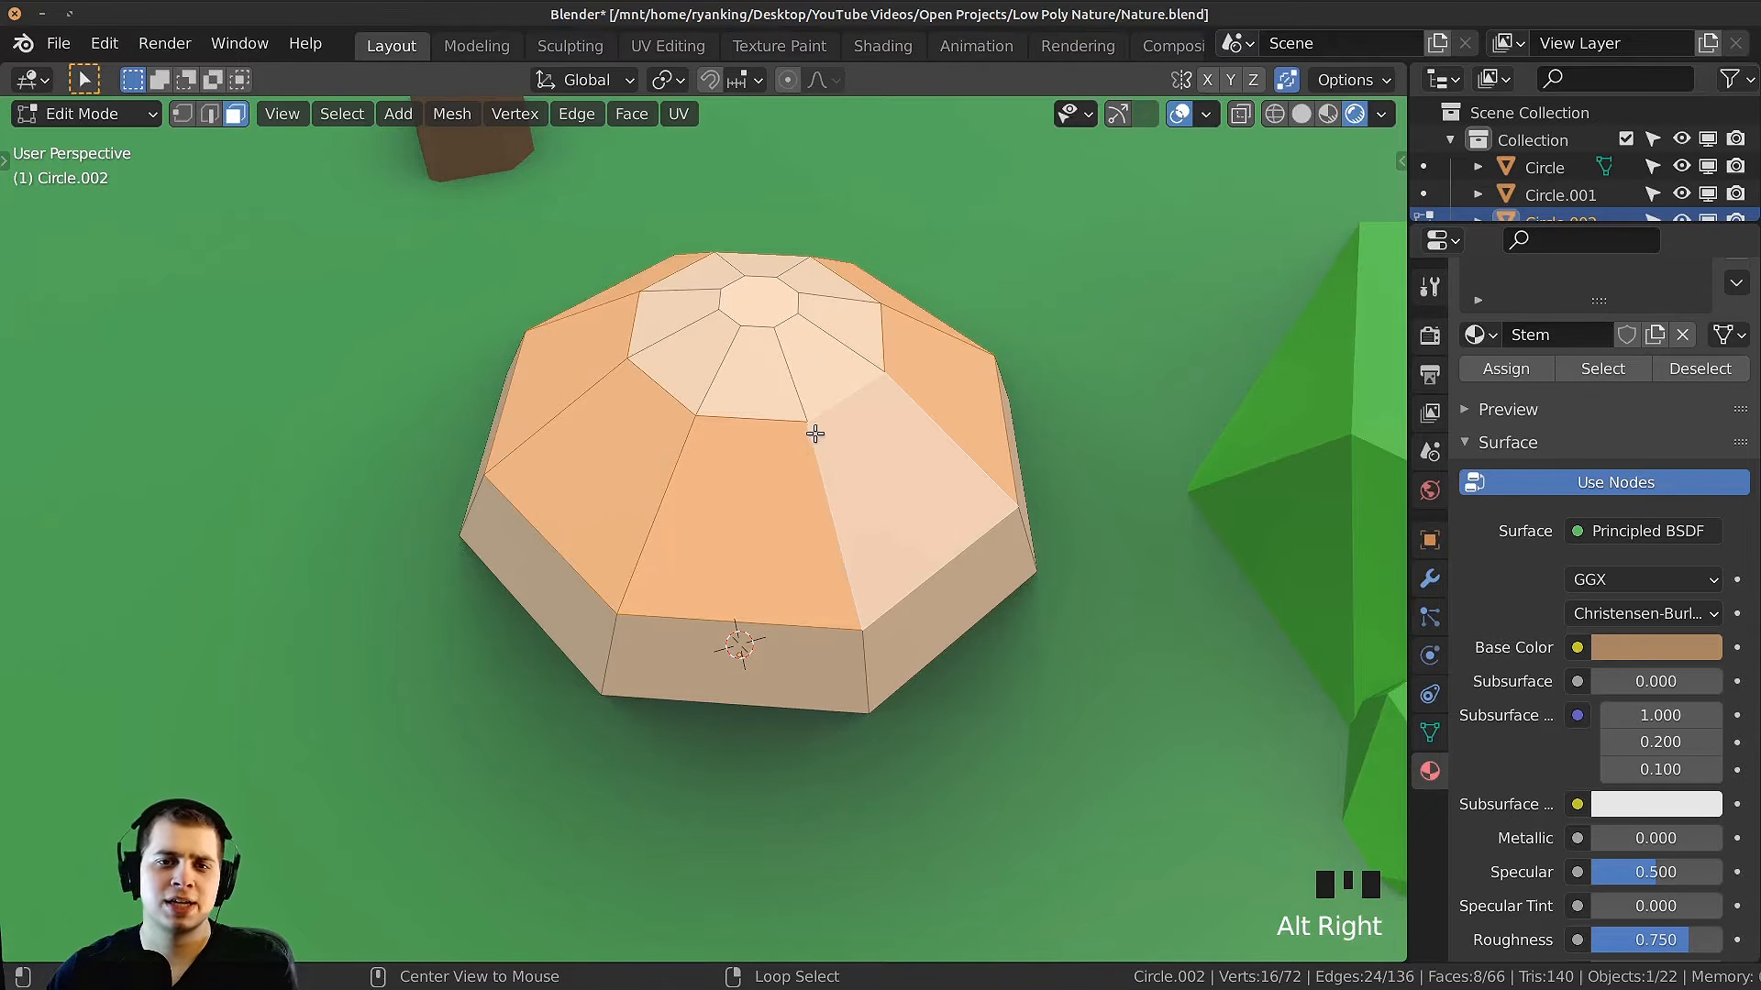
{"action": "right_click", "coordinate": [795, 363], "text": "alt+shift"}
{"action": "right_click", "coordinate": [770, 301], "text": "alt+shift"}
{"action": "middle_click_drag", "start_coordinate": [770, 301], "coordinate": [792, 287]}
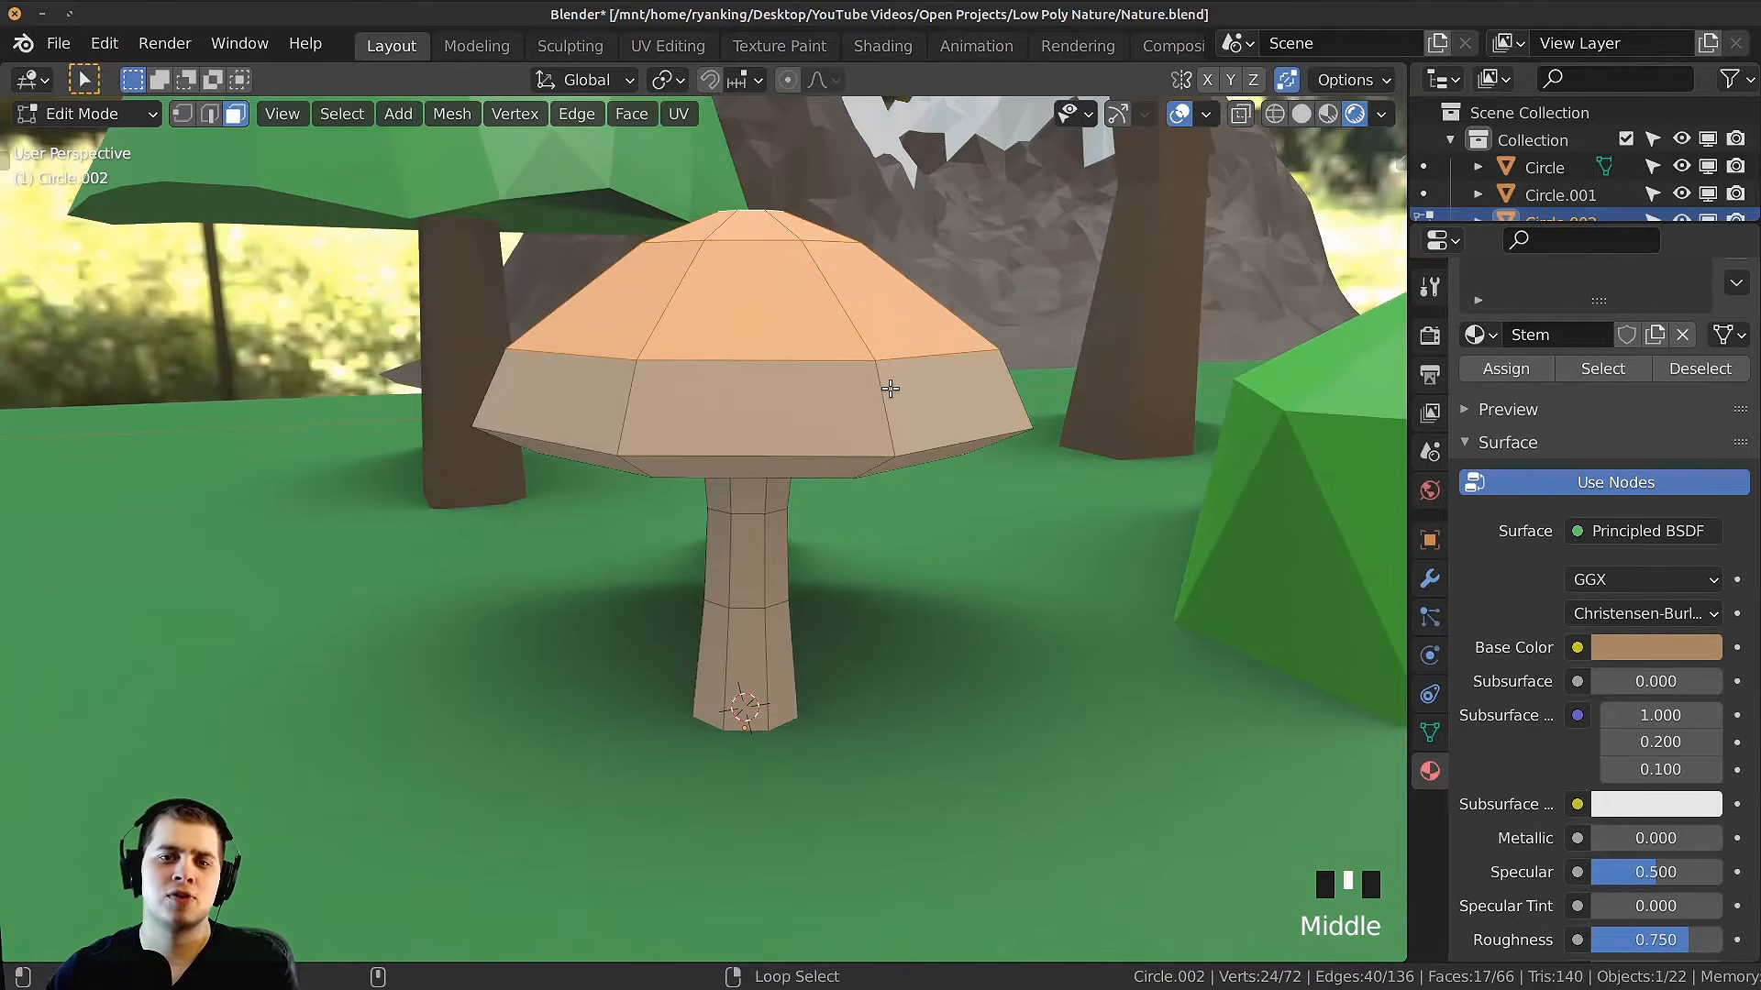
{"action": "right_click", "coordinate": [889, 389], "text": "alt+shift"}
{"action": "mouse_move", "coordinate": [889, 389]}
{"action": "middle_mouse_down"}
{"action": "mouse_move", "coordinate": [872, 366]}
{"action": "mouse_move", "coordinate": [719, 428]}
{"action": "mouse_move", "coordinate": [813, 397]}
{"action": "mouse_move", "coordinate": [858, 433]}
{"action": "mouse_move", "coordinate": [885, 413]}
{"action": "middle_mouse_up"}
{"action": "right_click", "coordinate": [860, 422], "text": "alt+shift"}
{"action": "scroll", "coordinate": [858, 433], "scroll_direction": "up", "scroll_amount": 3}
{"action": "scroll", "coordinate": [1731, 334], "scroll_direction": "up", "scroll_amount": 3}
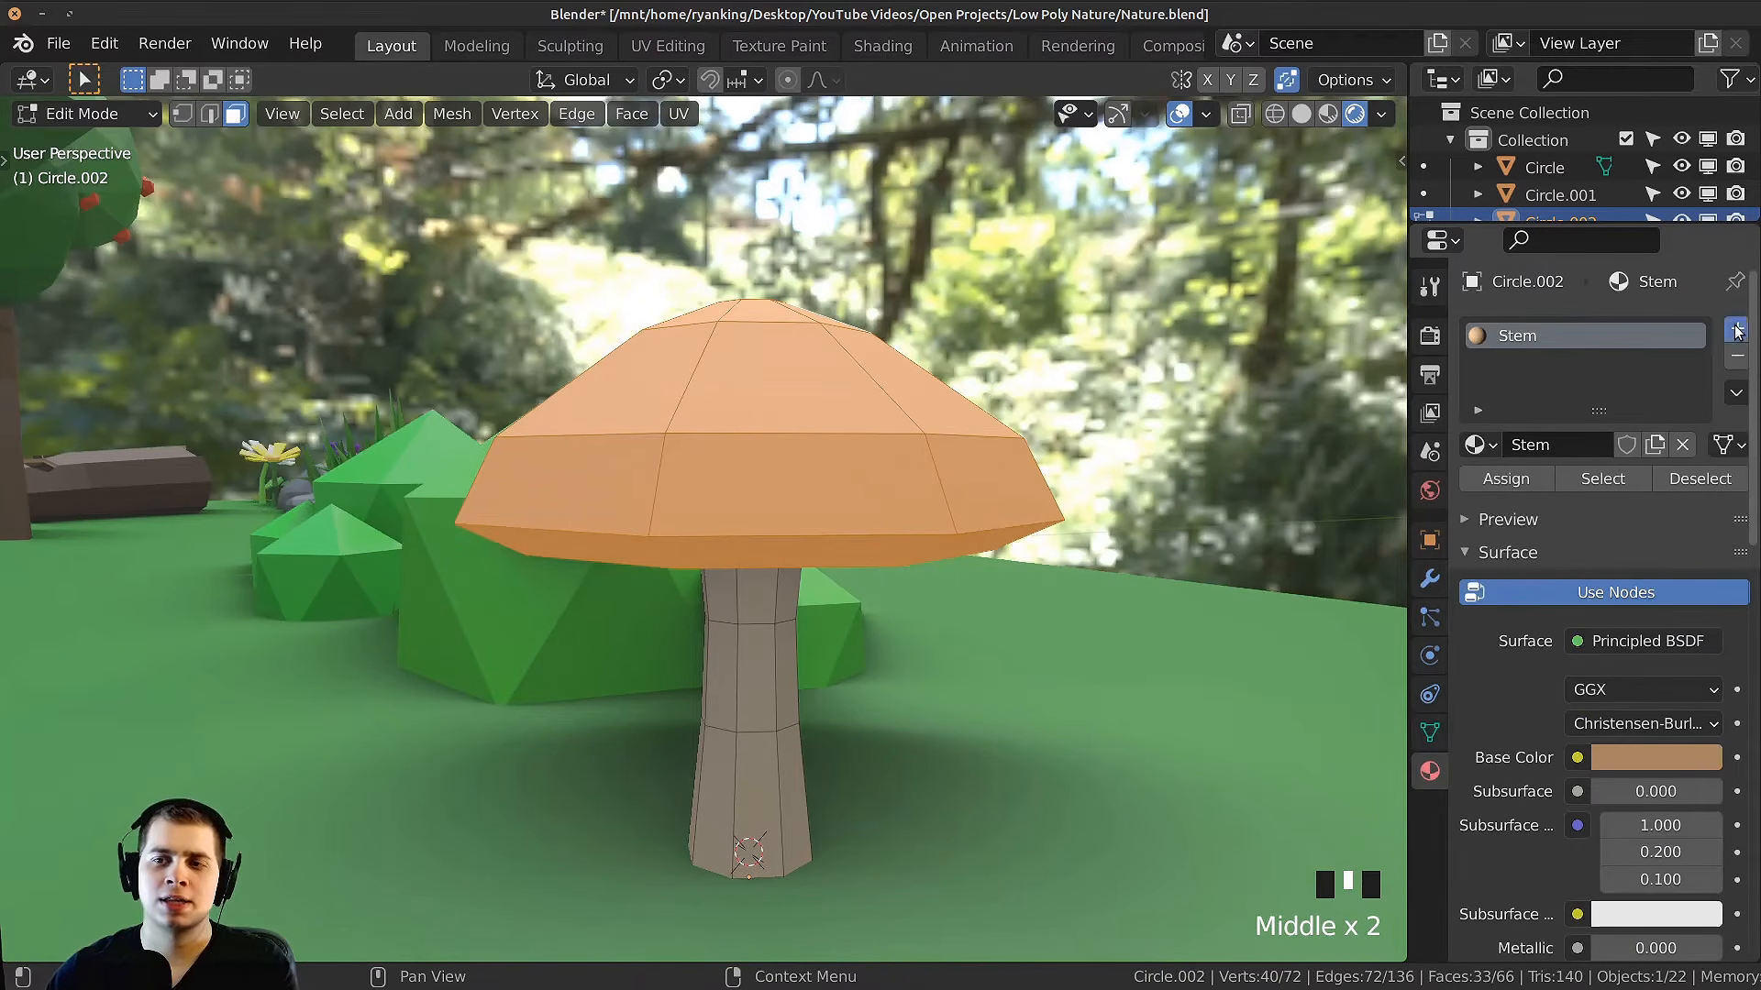
Step: Add a second material named Mushroom, assign it to the selected cap faces and return to Object Mode
{"action": "left_click", "coordinate": [1736, 330]}
{"action": "double_click", "coordinate": [1568, 499]}
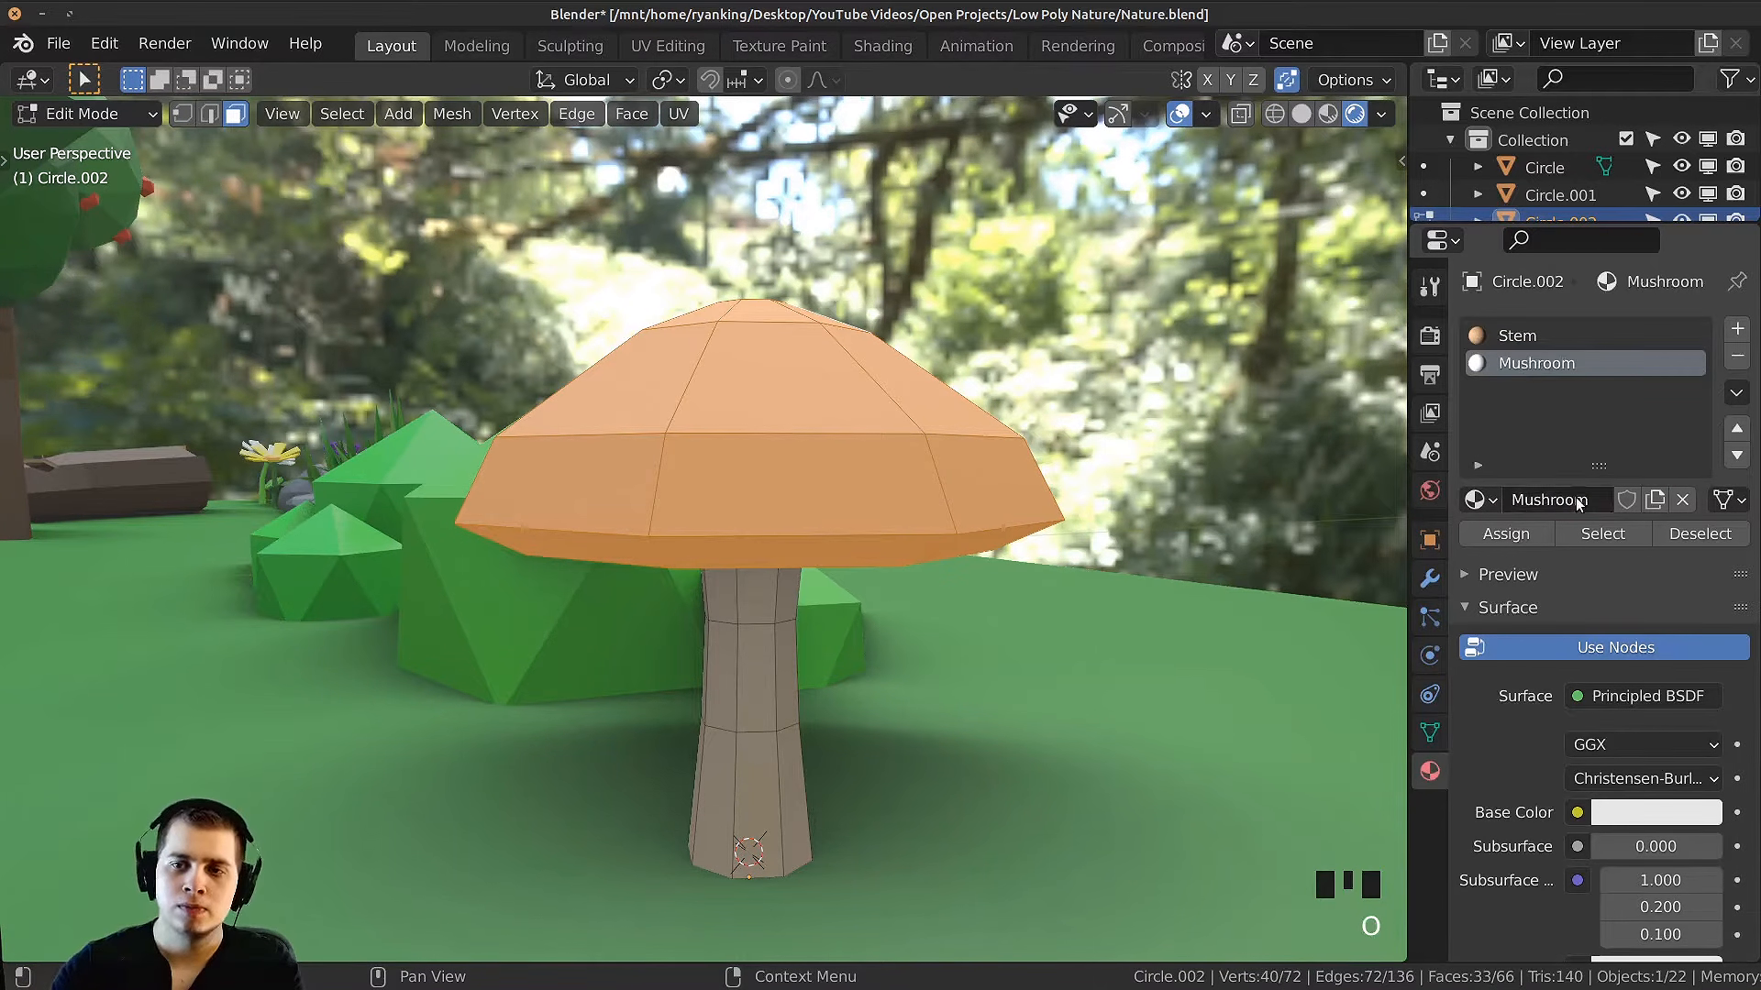
{"action": "left_click", "coordinate": [1515, 541]}
{"action": "middle_click_drag", "start_coordinate": [734, 550], "coordinate": [755, 554]}
{"action": "key", "text": "Tab"}
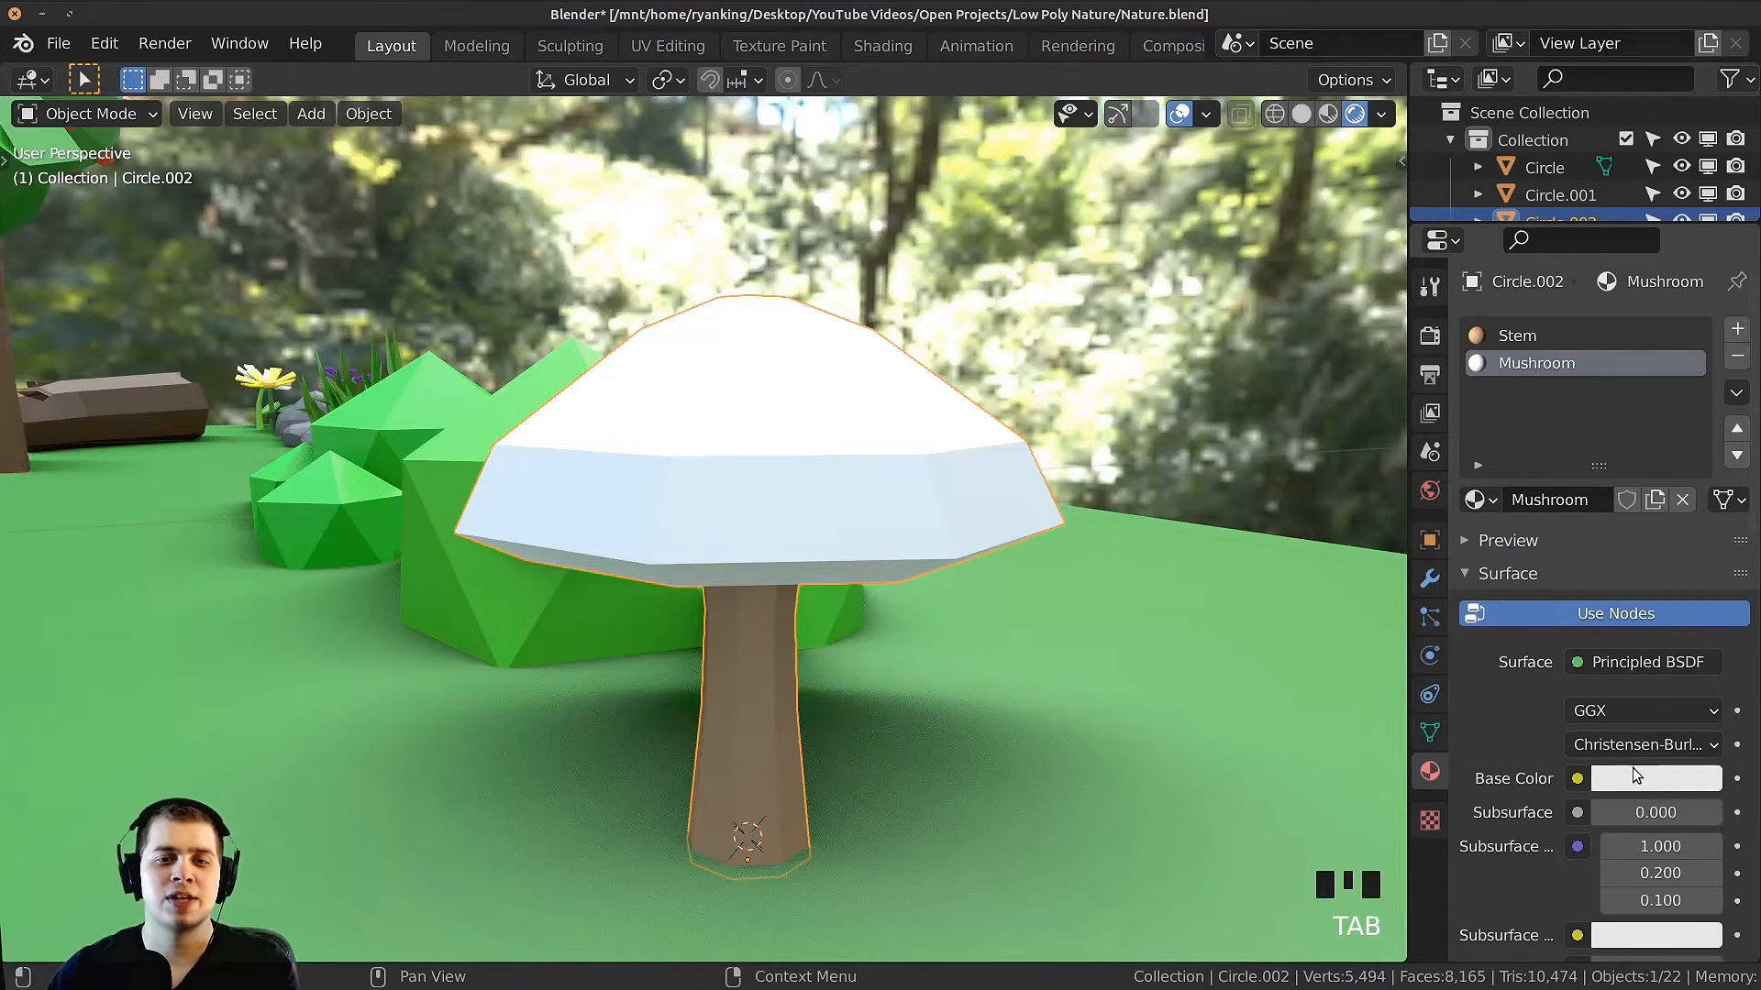
Step: Set the Mushroom material's base color to a dark brown with hue 0.077, saturation 0.487 and value 0.380
{"action": "left_click", "coordinate": [1637, 777]}
{"action": "left_click_drag", "start_coordinate": [1703, 449], "coordinate": [1699, 503]}
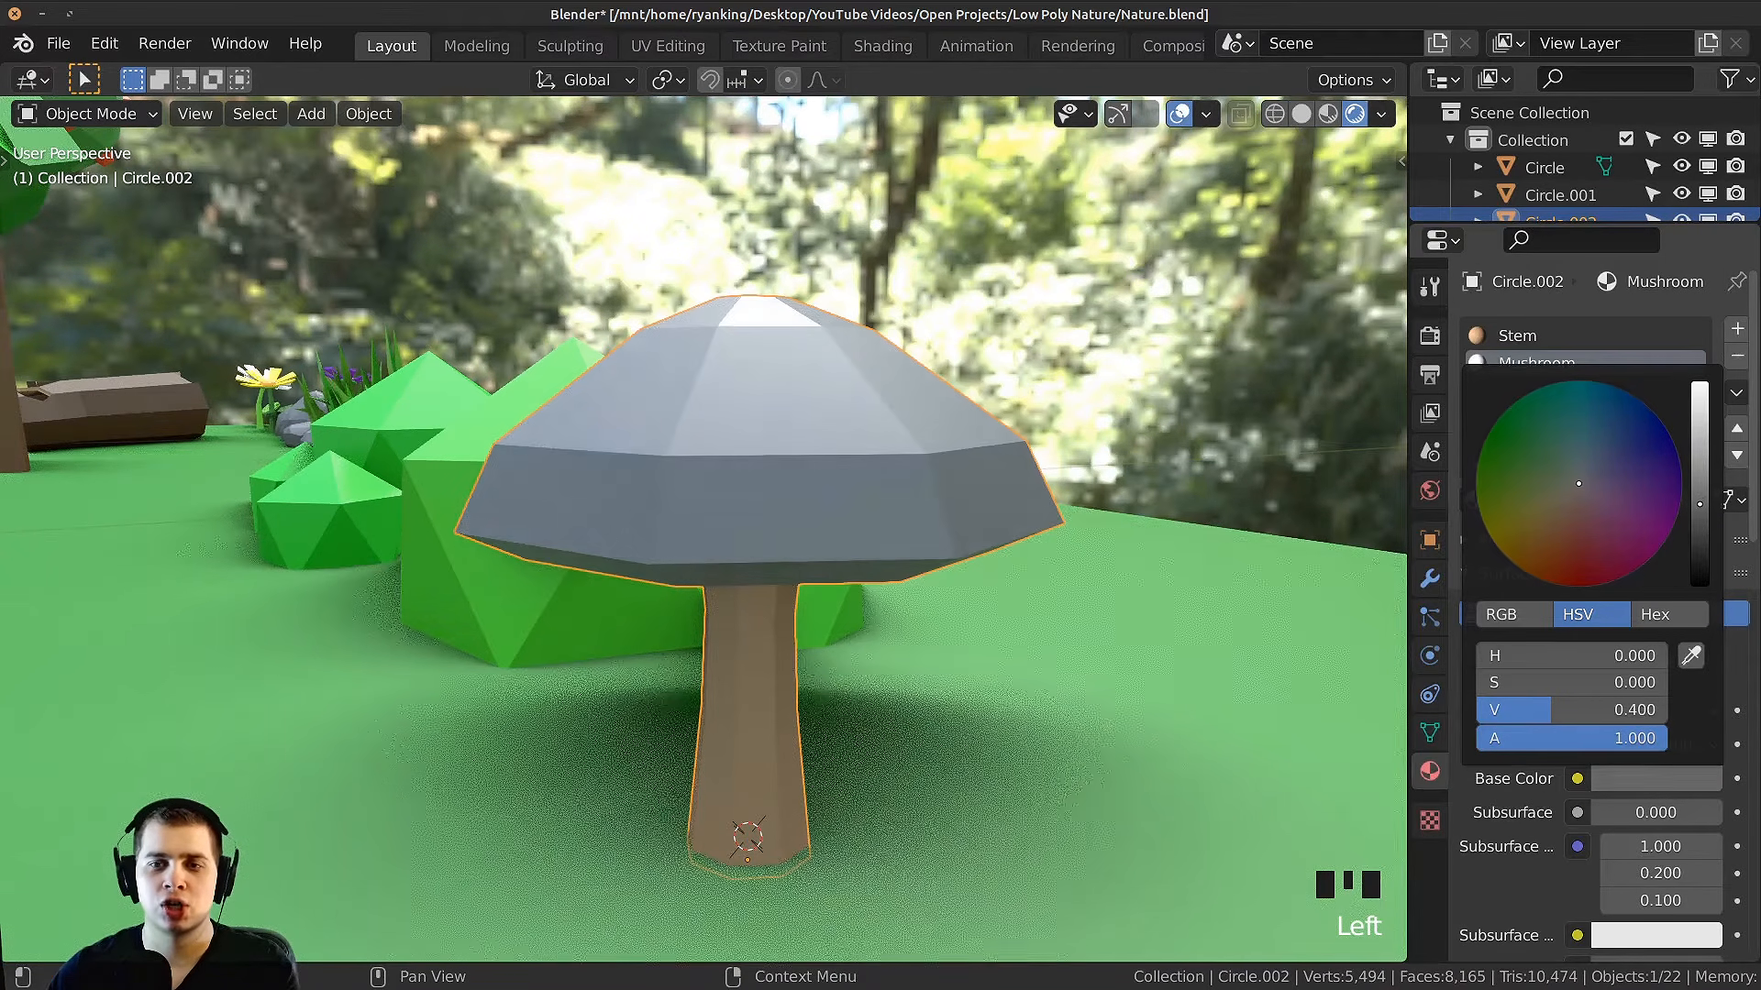
{"action": "left_click_drag", "start_coordinate": [1700, 495], "coordinate": [1700, 490]}
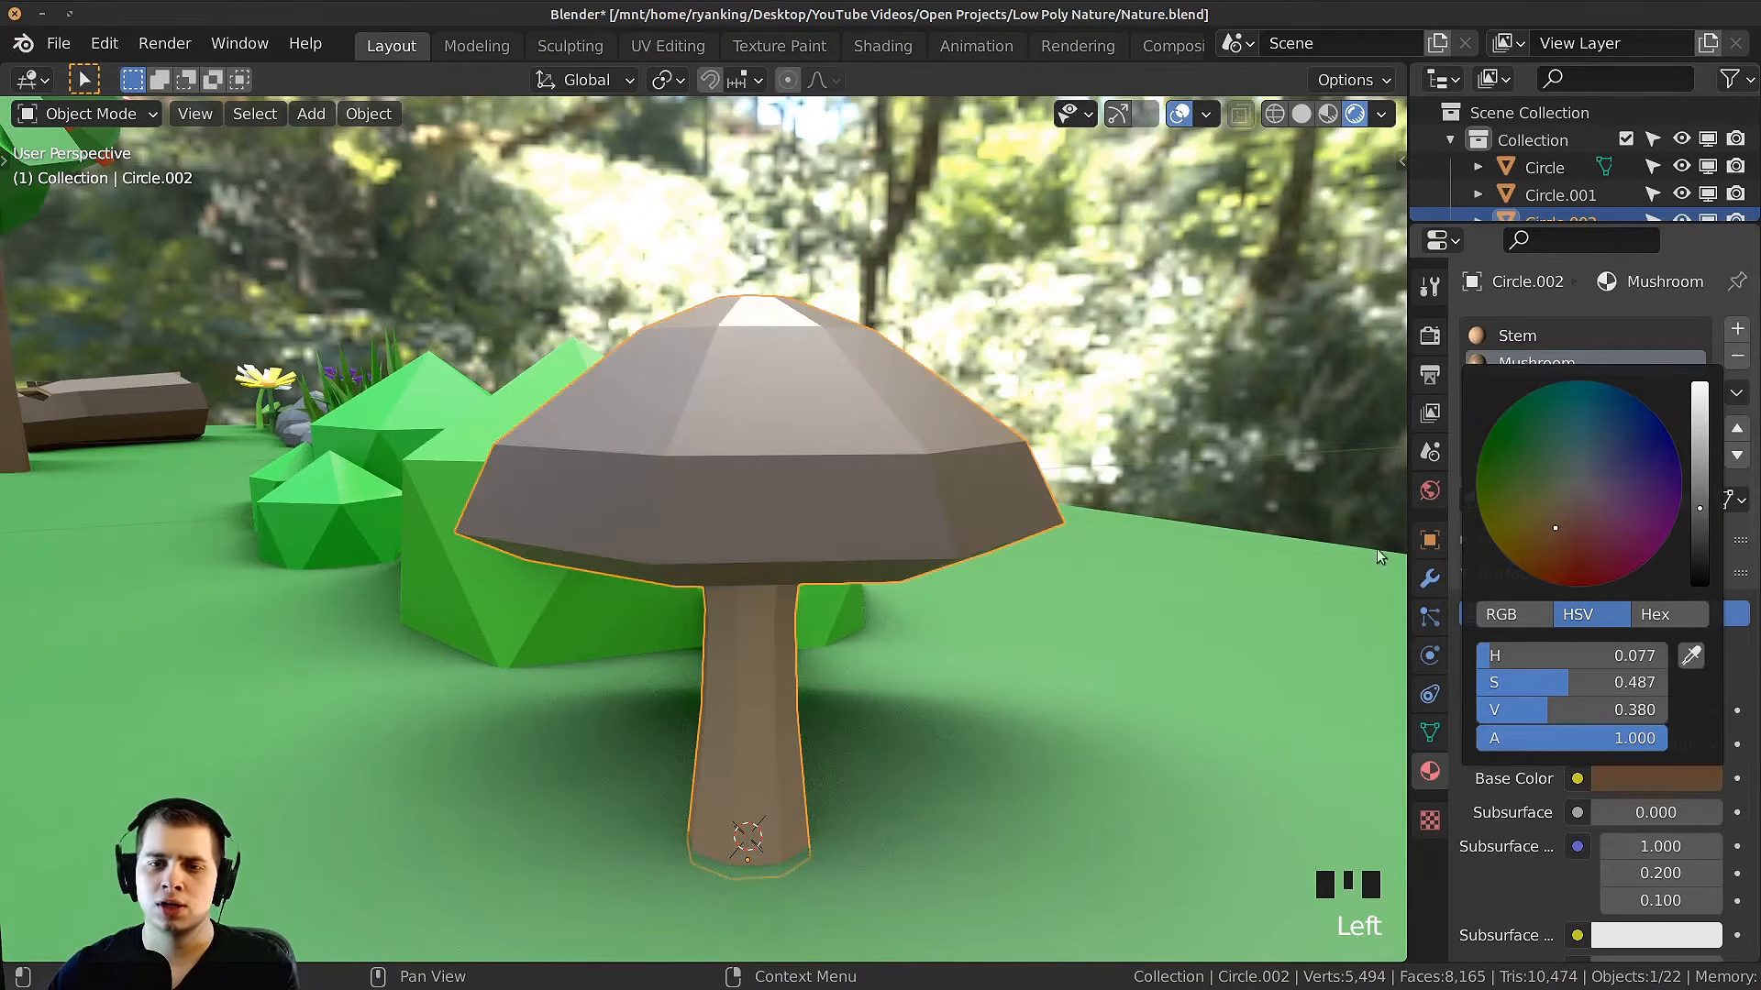
{"action": "scroll", "coordinate": [779, 539], "scroll_direction": "down", "scroll_amount": 2}
{"action": "middle_click_drag", "start_coordinate": [779, 539], "coordinate": [535, 542]}
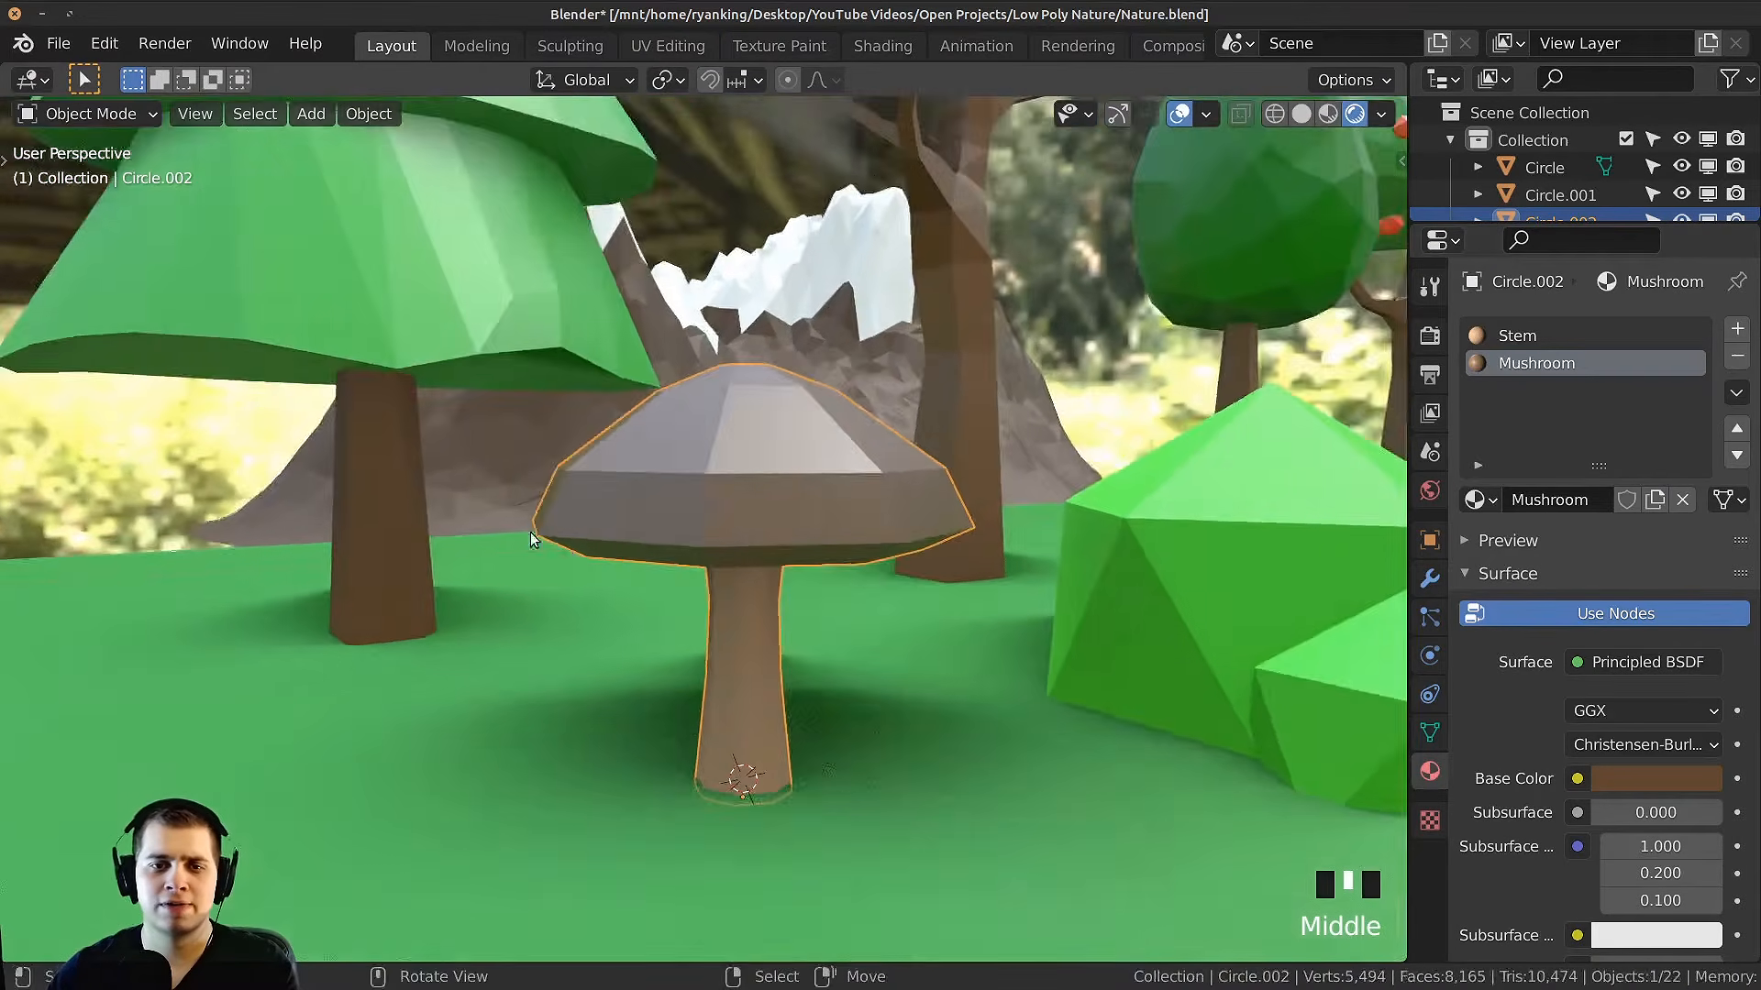
Step: Raise the Mushroom material's roughness and lighten the Stem material's base color
{"action": "scroll", "coordinate": [535, 542], "scroll_direction": "up", "scroll_amount": 1}
{"action": "scroll", "coordinate": [1476, 877], "scroll_direction": "down", "scroll_amount": 5}
{"action": "left_click_drag", "start_coordinate": [1641, 857], "coordinate": [1715, 857]}
{"action": "middle_click_drag", "start_coordinate": [1152, 686], "coordinate": [1229, 674]}
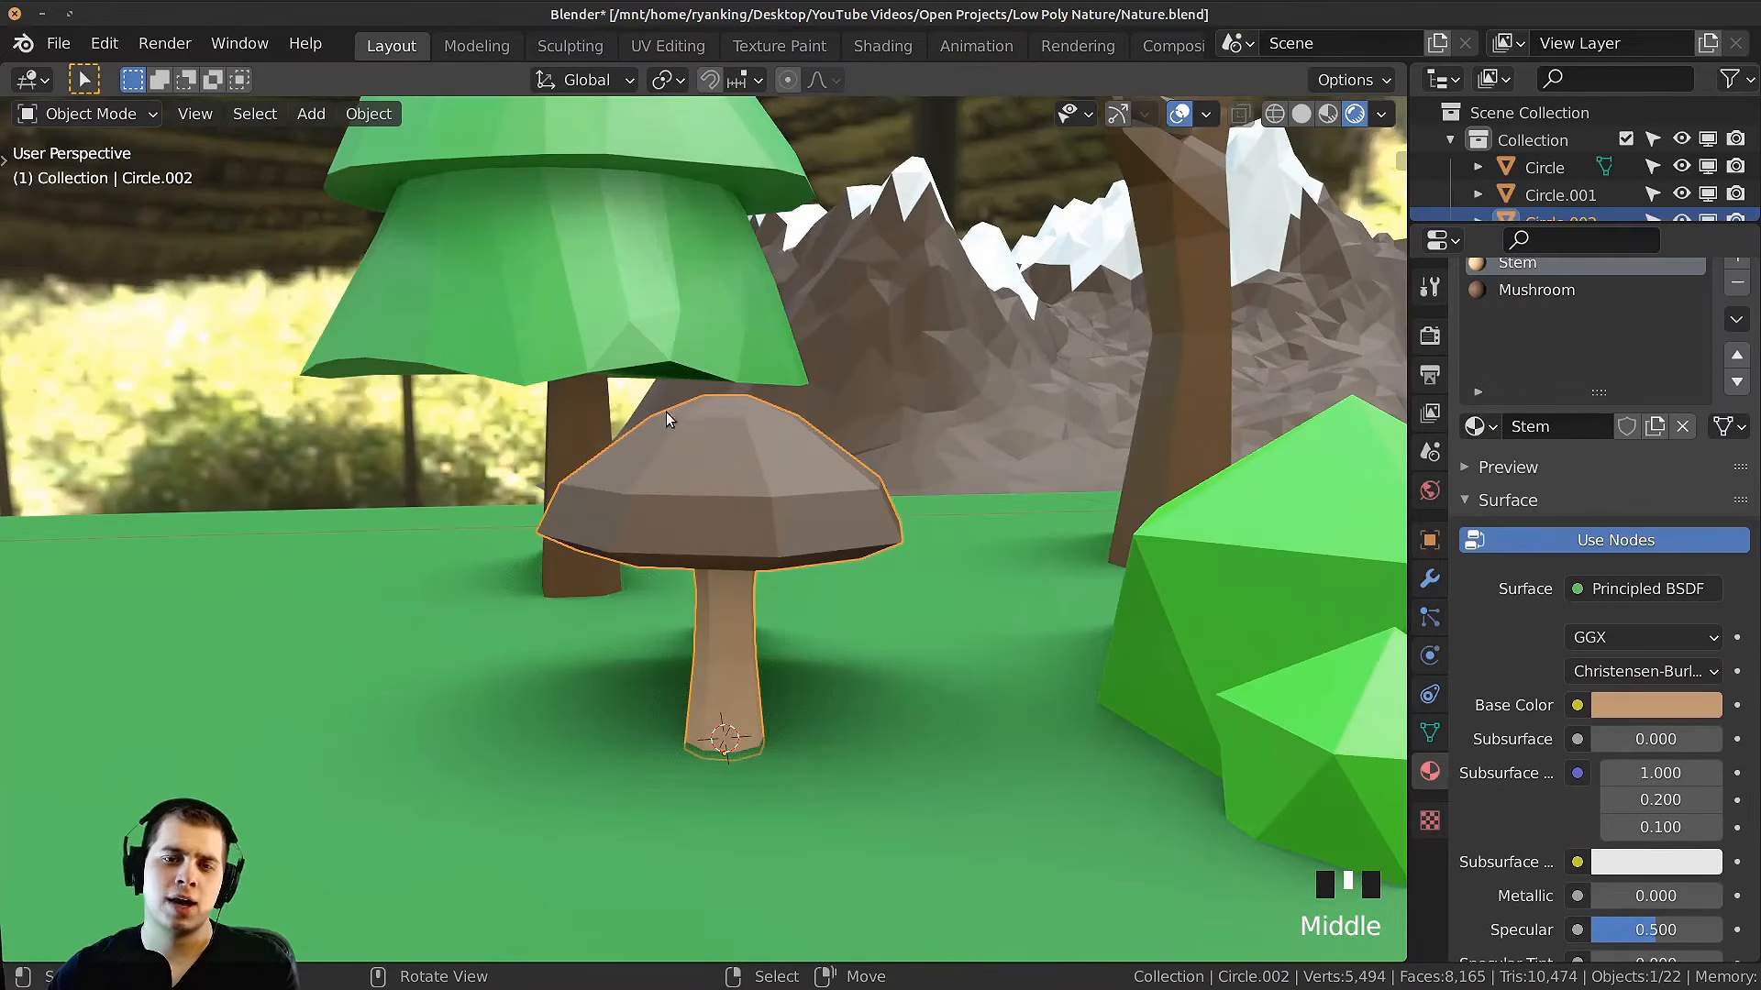
{"action": "middle_click_drag", "start_coordinate": [666, 411], "coordinate": [871, 511]}
{"action": "scroll", "coordinate": [926, 523], "scroll_direction": "up", "scroll_amount": 2}
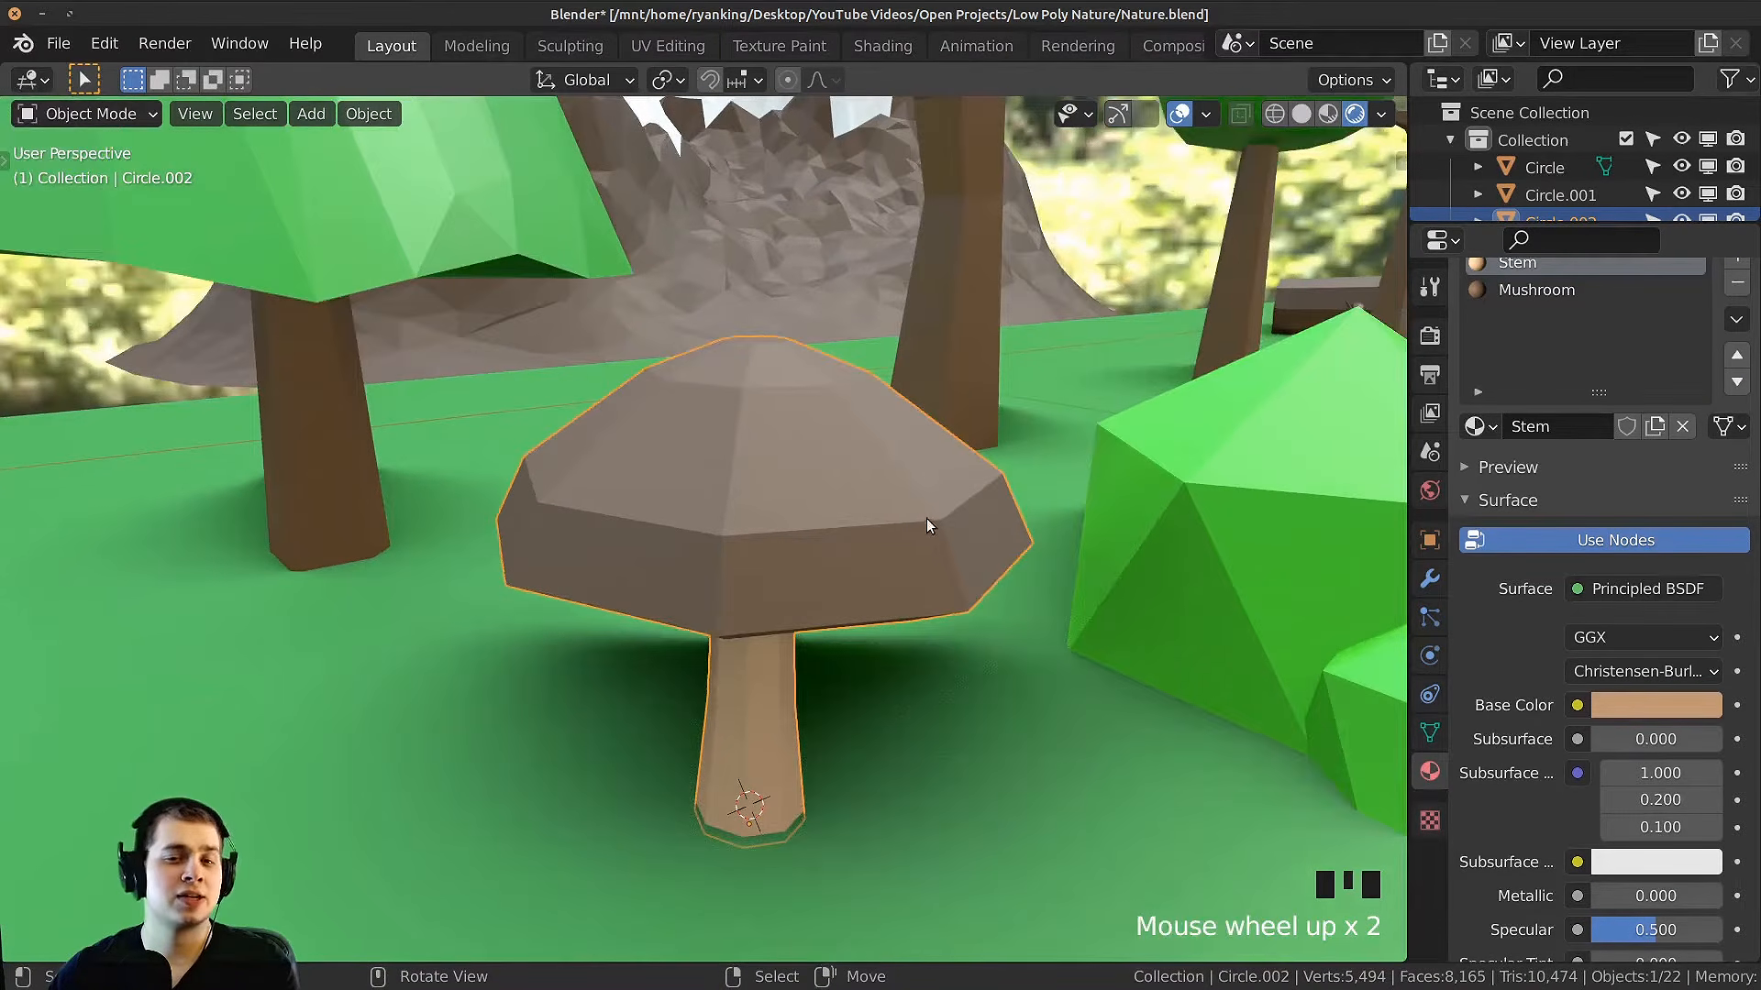
Step: Bevel the edge loop on the cap where its upper slope meets the side faces
{"action": "key", "text": "Tab"}
{"action": "key", "text": "1"}
{"action": "middle_click_drag", "start_coordinate": [1020, 500], "coordinate": [982, 500]}
{"action": "left_click", "coordinate": [970, 491], "text": "alt"}
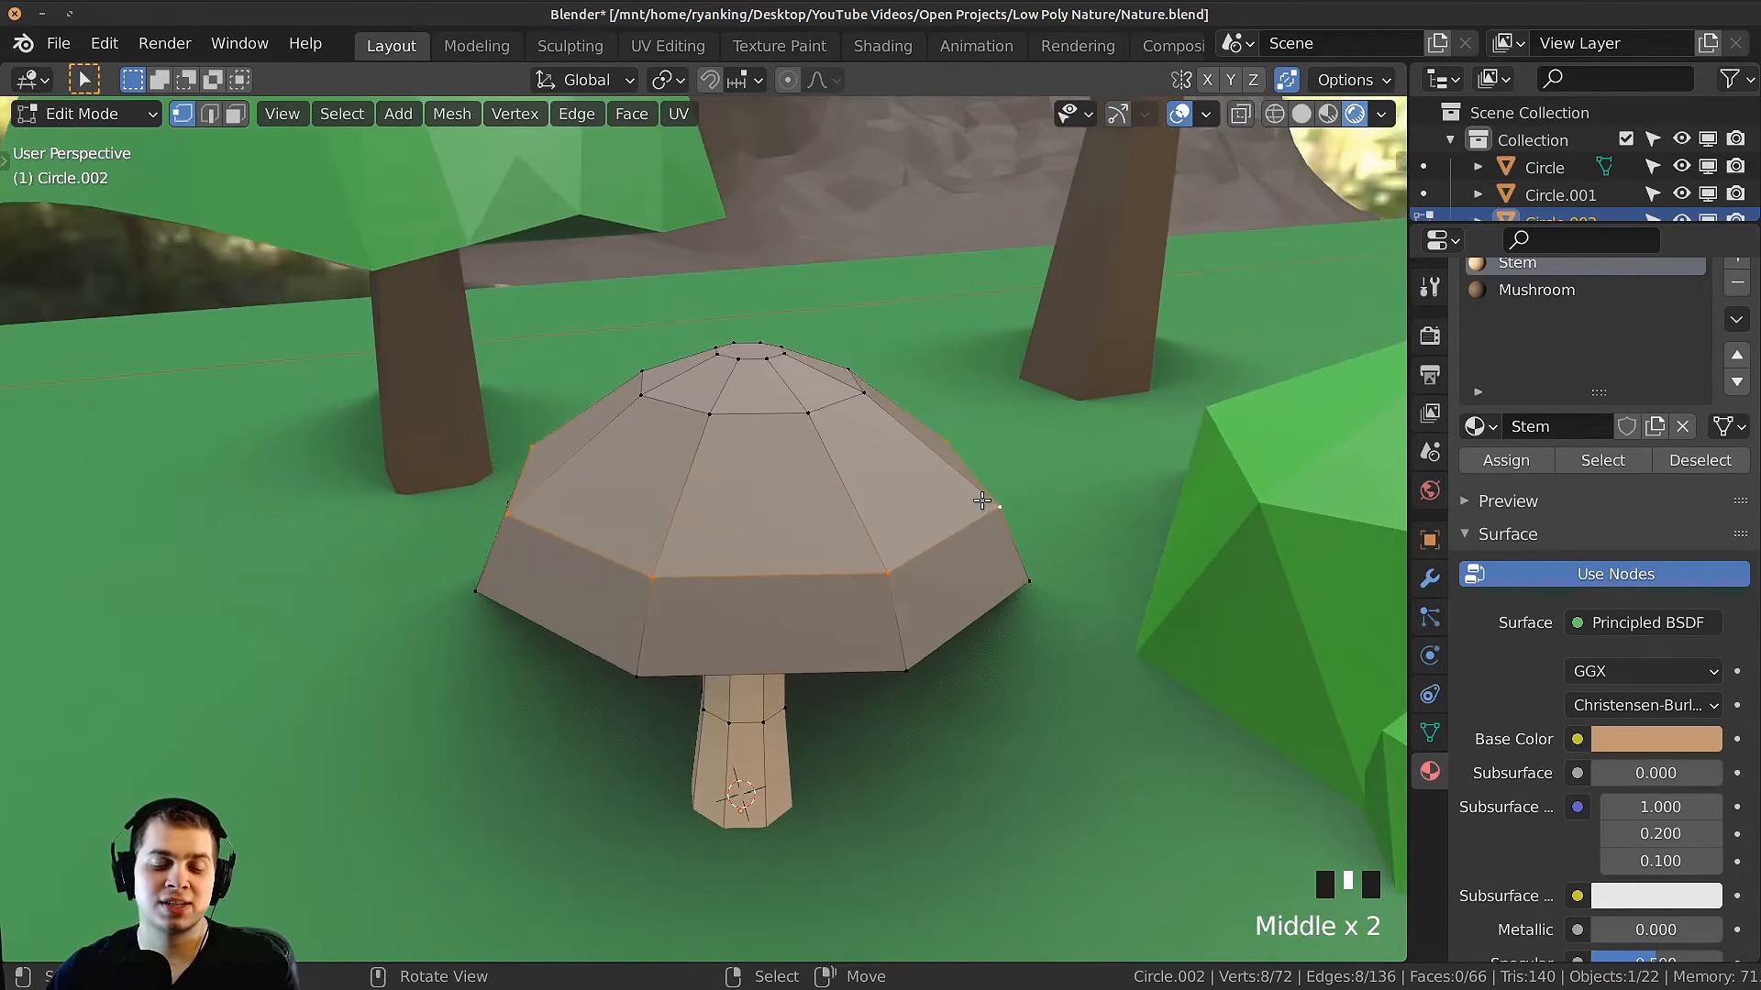
{"action": "key", "text": "ctrl+b"}
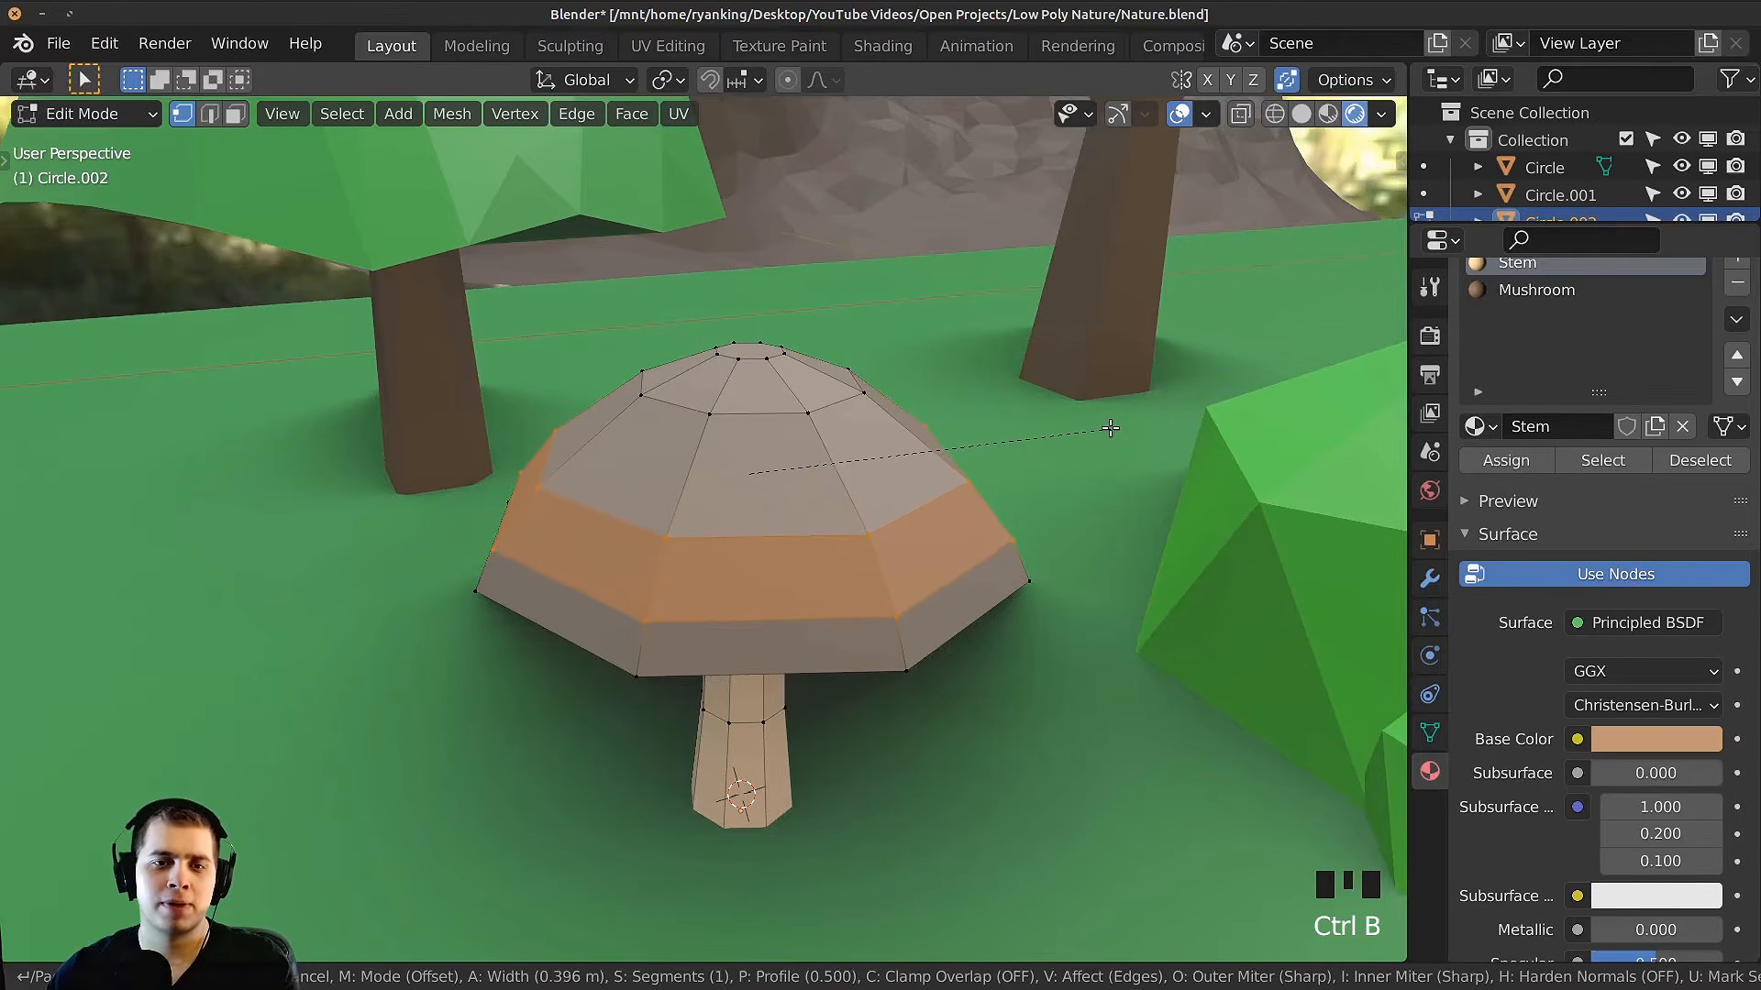
{"action": "left_click", "coordinate": [965, 521]}
{"action": "key", "text": "Tab"}
{"action": "middle_click_drag", "start_coordinate": [965, 521], "coordinate": [1031, 460]}
Step: Edge-slide the two beveled loops along the cap to space them more evenly and round its profile
{"action": "key", "text": "Tab"}
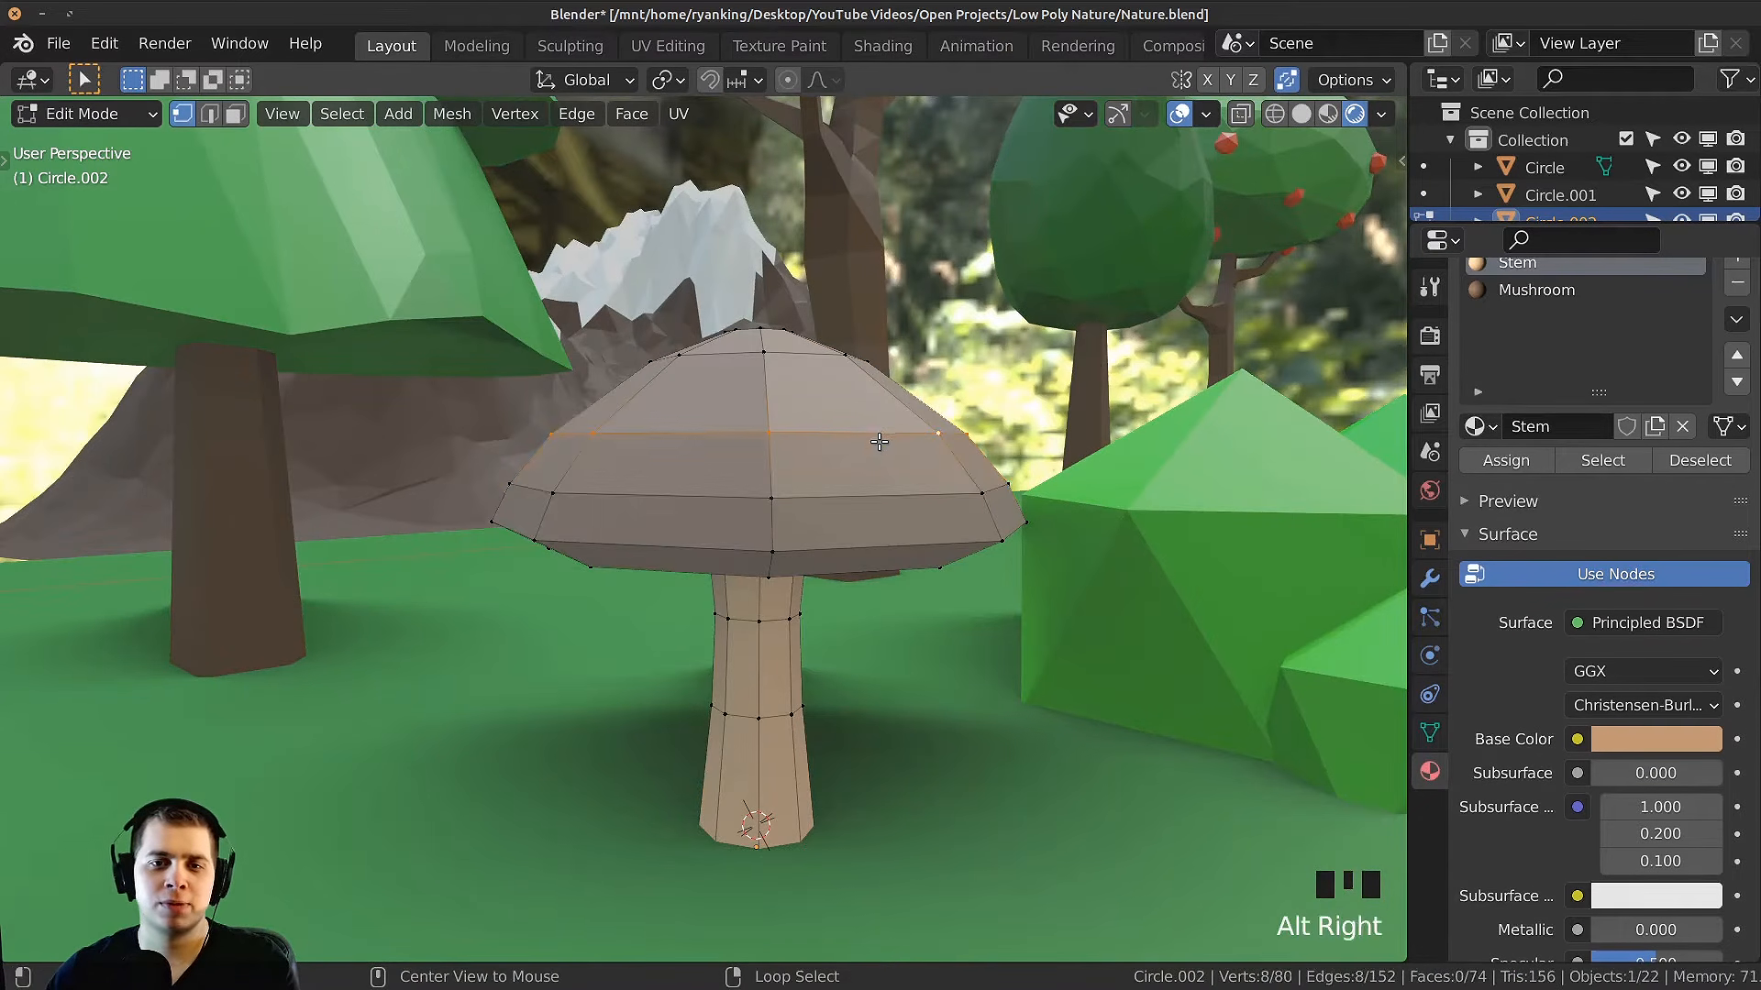
{"action": "middle_click_drag", "start_coordinate": [879, 442], "coordinate": [881, 447]}
{"action": "key", "text": "g"}
{"action": "key", "text": "g"}
{"action": "left_click", "coordinate": [875, 445]}
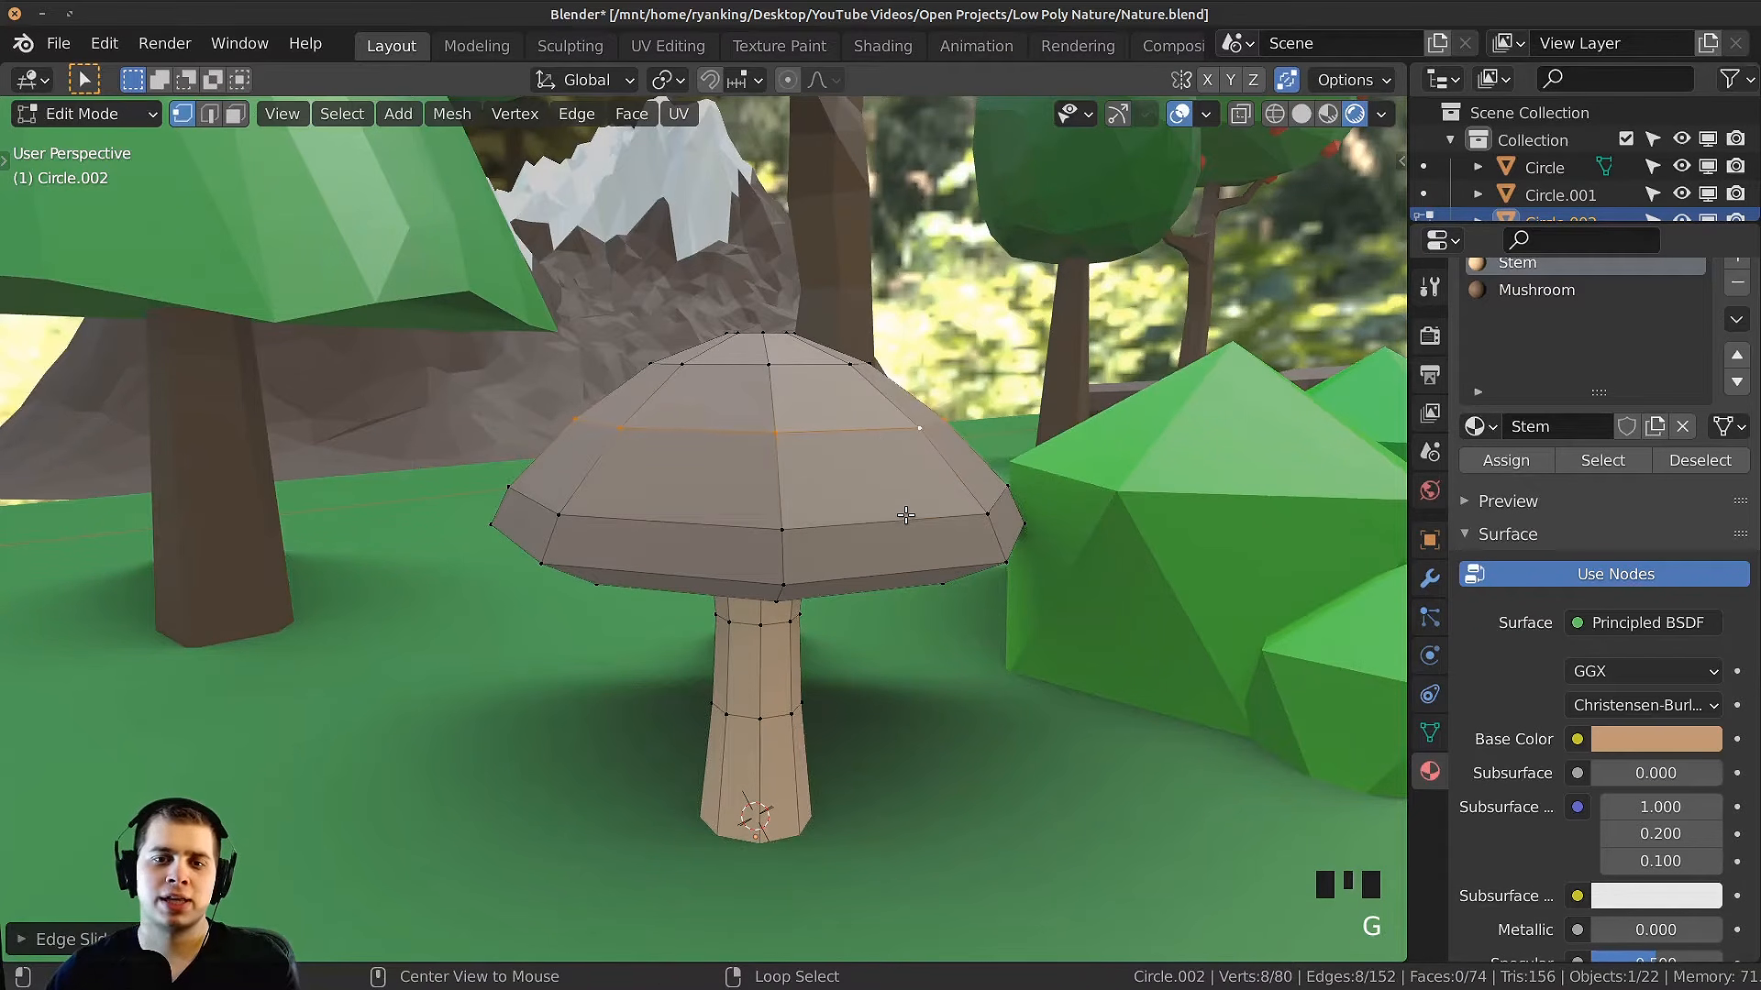
{"action": "key", "text": "g"}
{"action": "key", "text": "g"}
{"action": "left_click", "coordinate": [881, 522]}
{"action": "key", "text": "Tab"}
{"action": "mouse_move", "coordinate": [856, 541]}
{"action": "middle_mouse_down"}
{"action": "mouse_move", "coordinate": [833, 486]}
{"action": "mouse_move", "coordinate": [927, 481]}
{"action": "mouse_move", "coordinate": [848, 509]}
{"action": "middle_mouse_up"}
{"action": "scroll", "coordinate": [662, 525], "scroll_direction": "up", "scroll_amount": 3}
Step: Bevel the edge loop around the cap's outer rim into a narrow band
{"action": "key", "text": "Tab"}
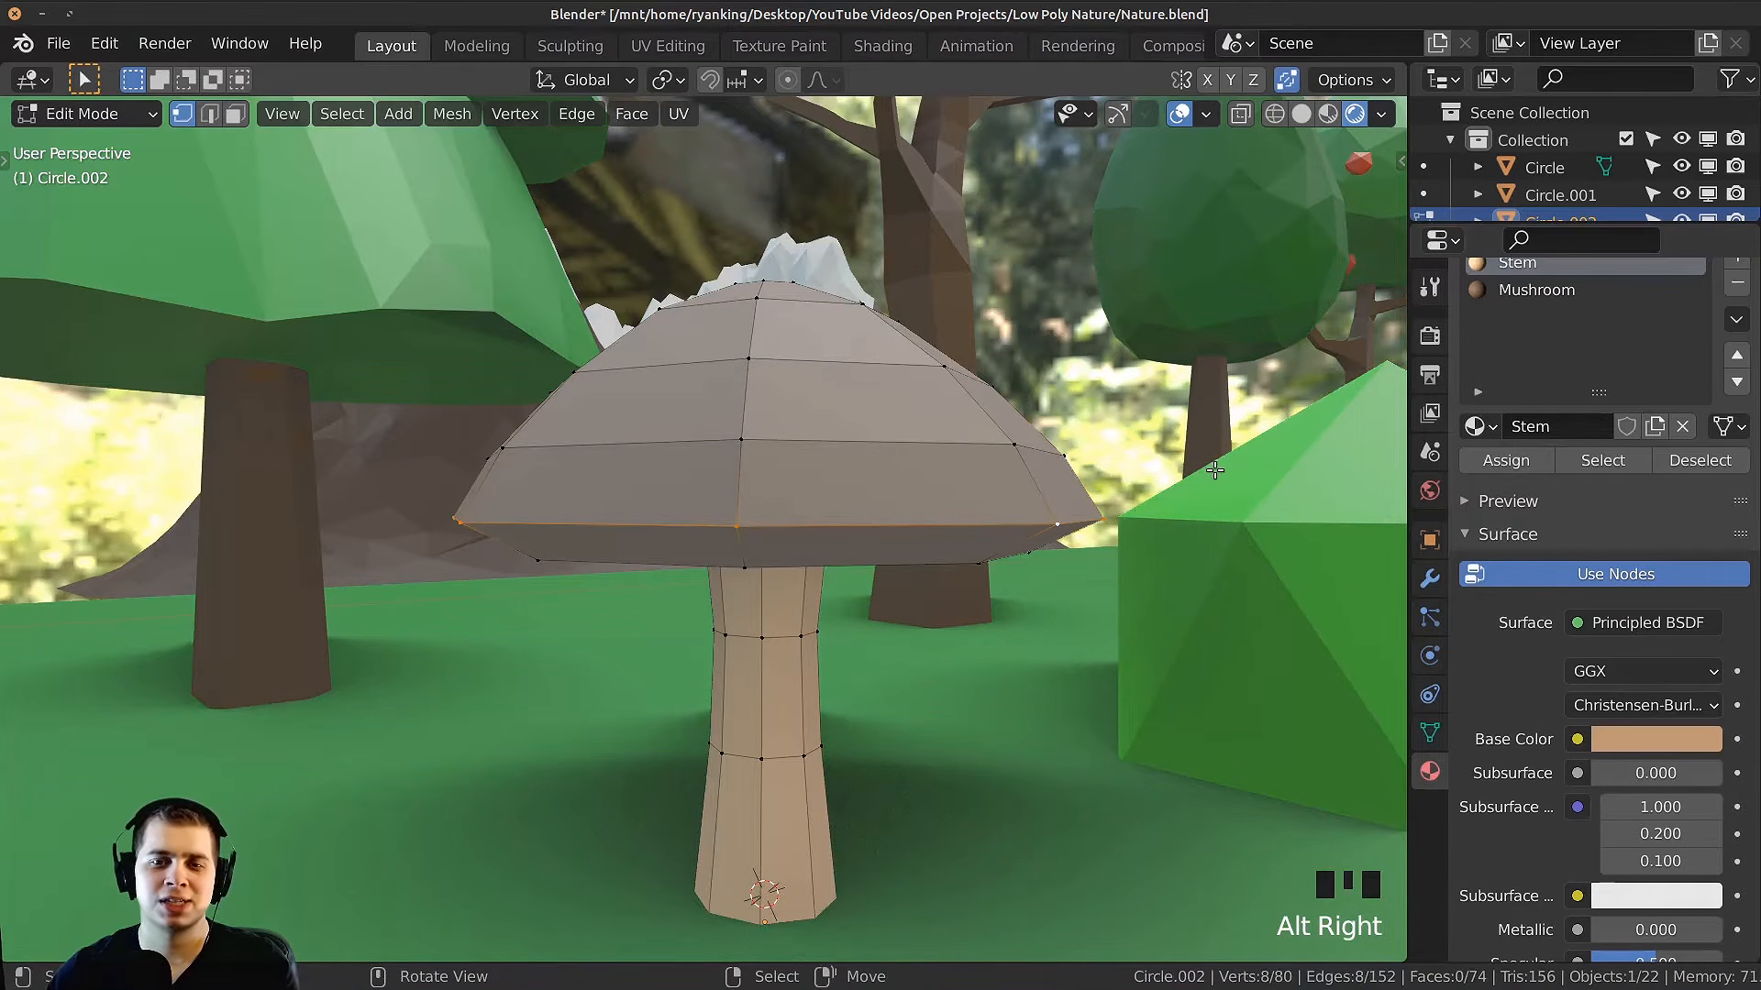
{"action": "key", "text": "ctrl+b"}
{"action": "left_click", "coordinate": [1362, 341]}
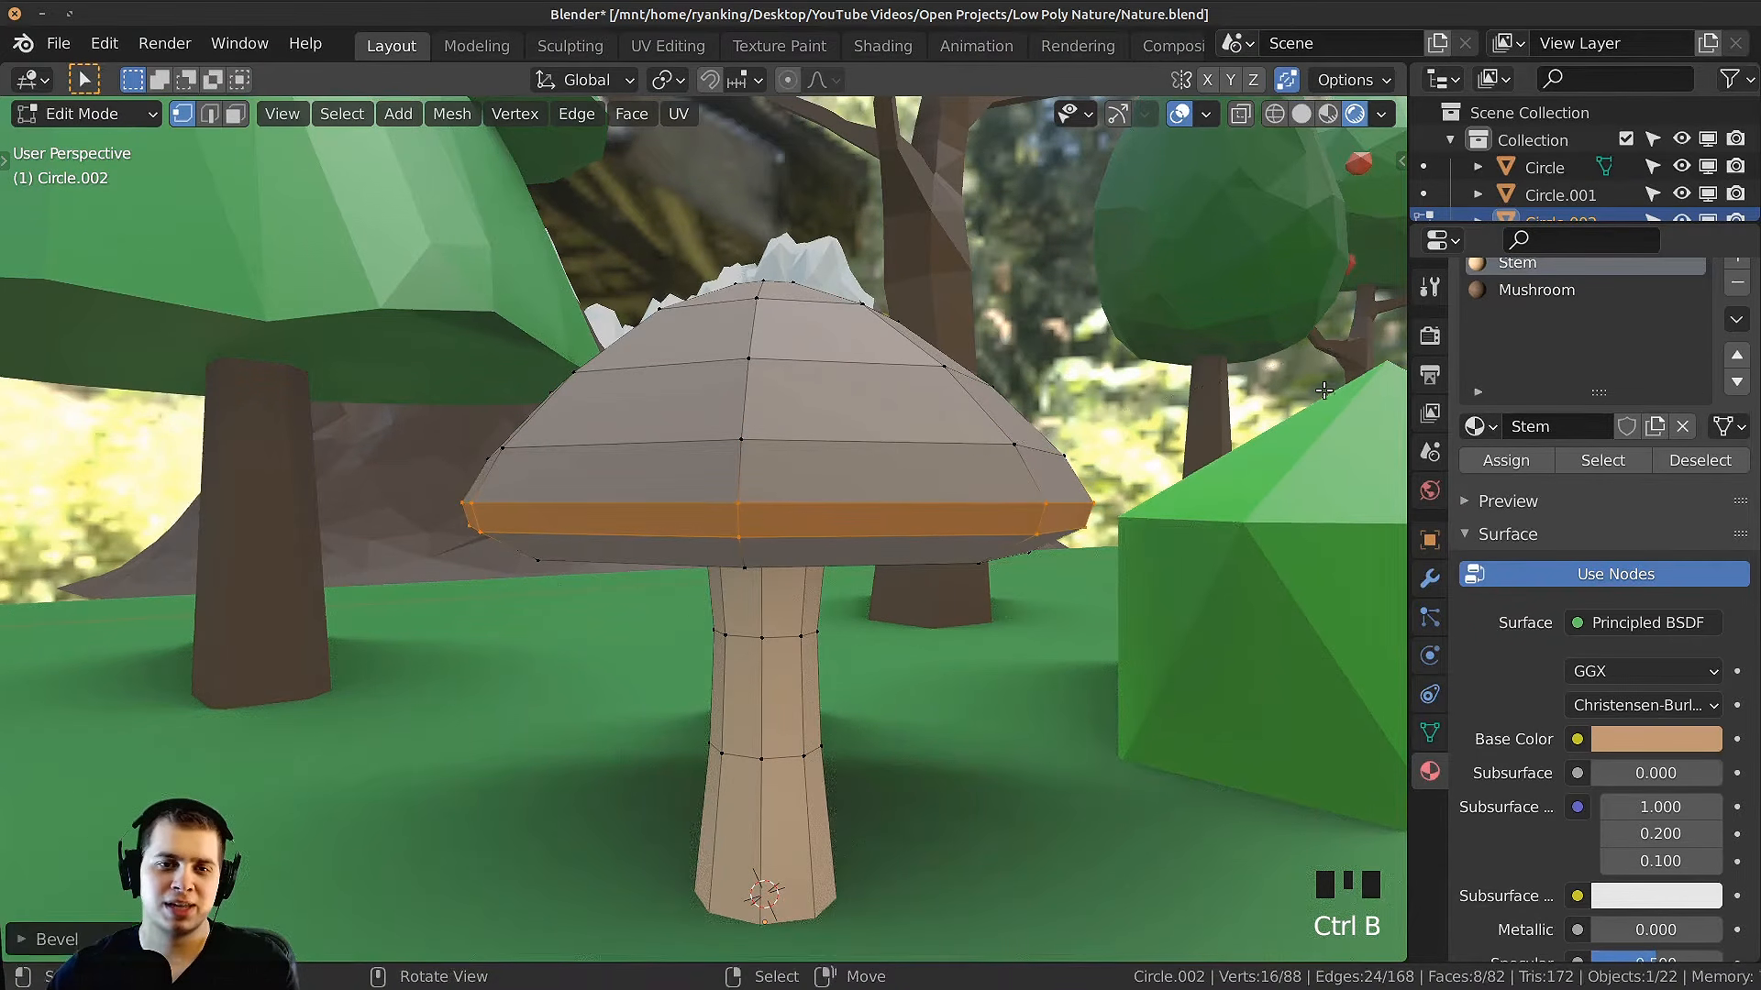
{"action": "key", "text": "Tab"}
{"action": "middle_click_drag", "start_coordinate": [1362, 340], "coordinate": [856, 398]}
Step: In front-view wireframe, select the cap with the upper stem, then tilt and shift them sideways to start bending the mushroom
{"action": "key", "text": "KP_1"}
{"action": "scroll", "coordinate": [845, 585], "scroll_direction": "up", "scroll_amount": 3}
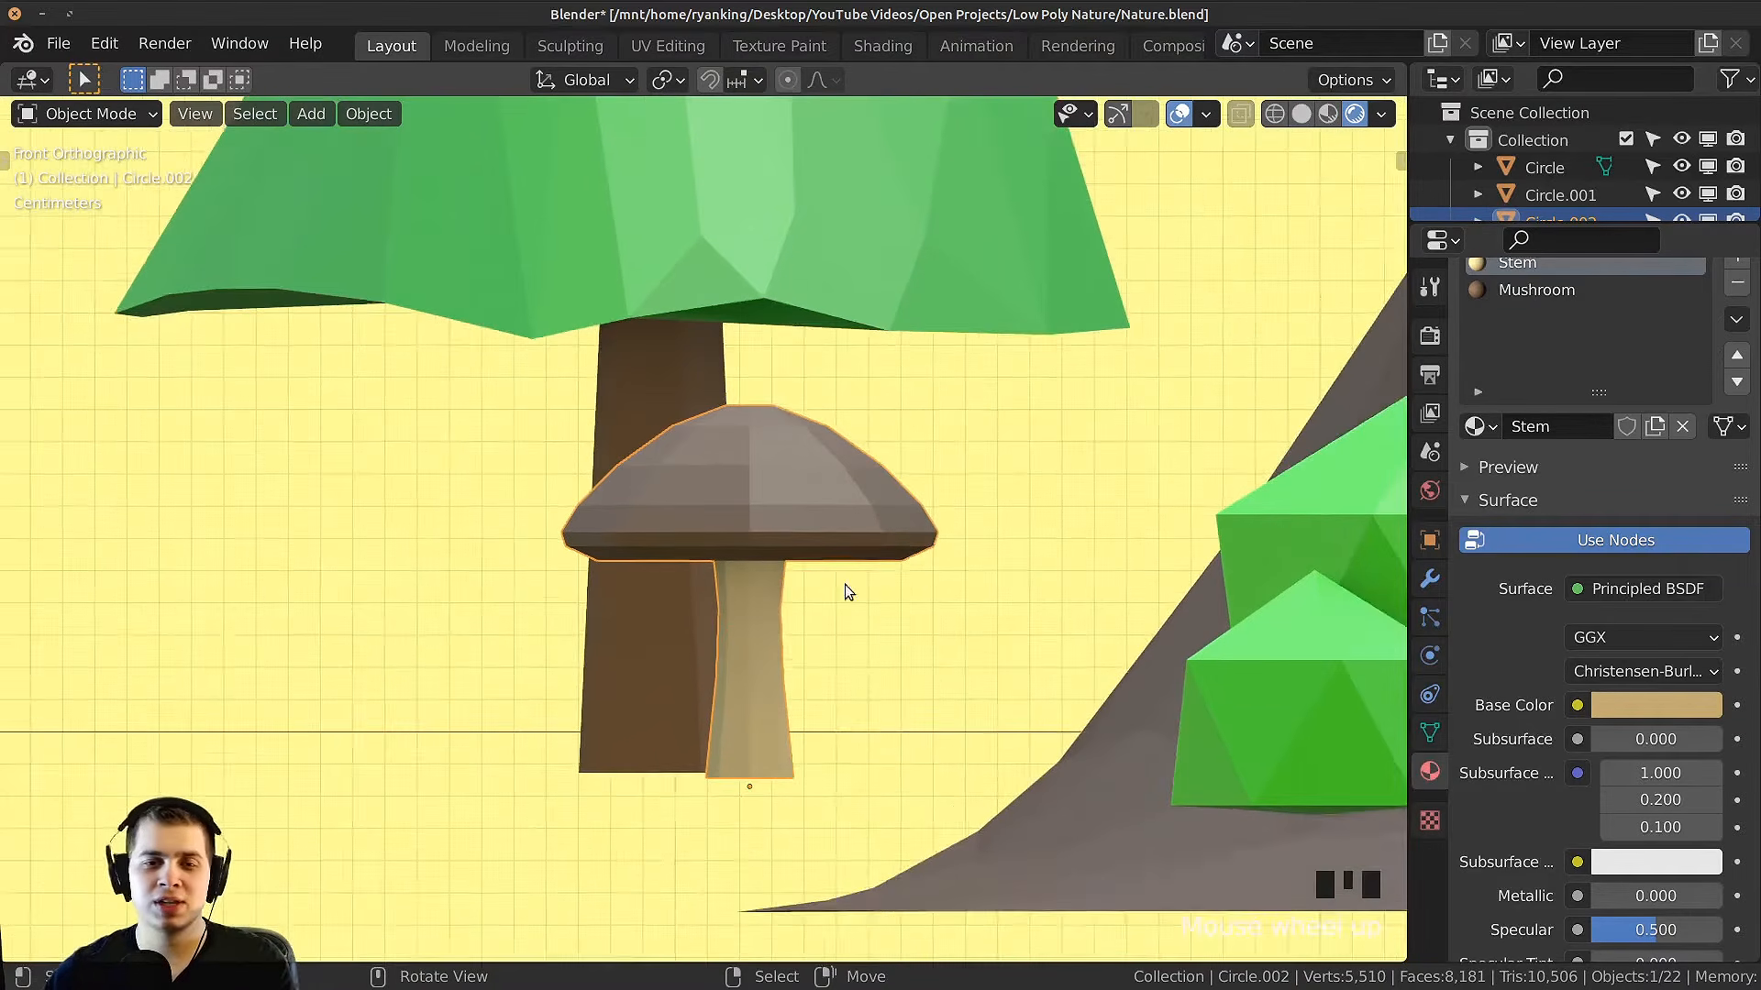
{"action": "key", "text": "Tab"}
{"action": "key", "text": "z"}
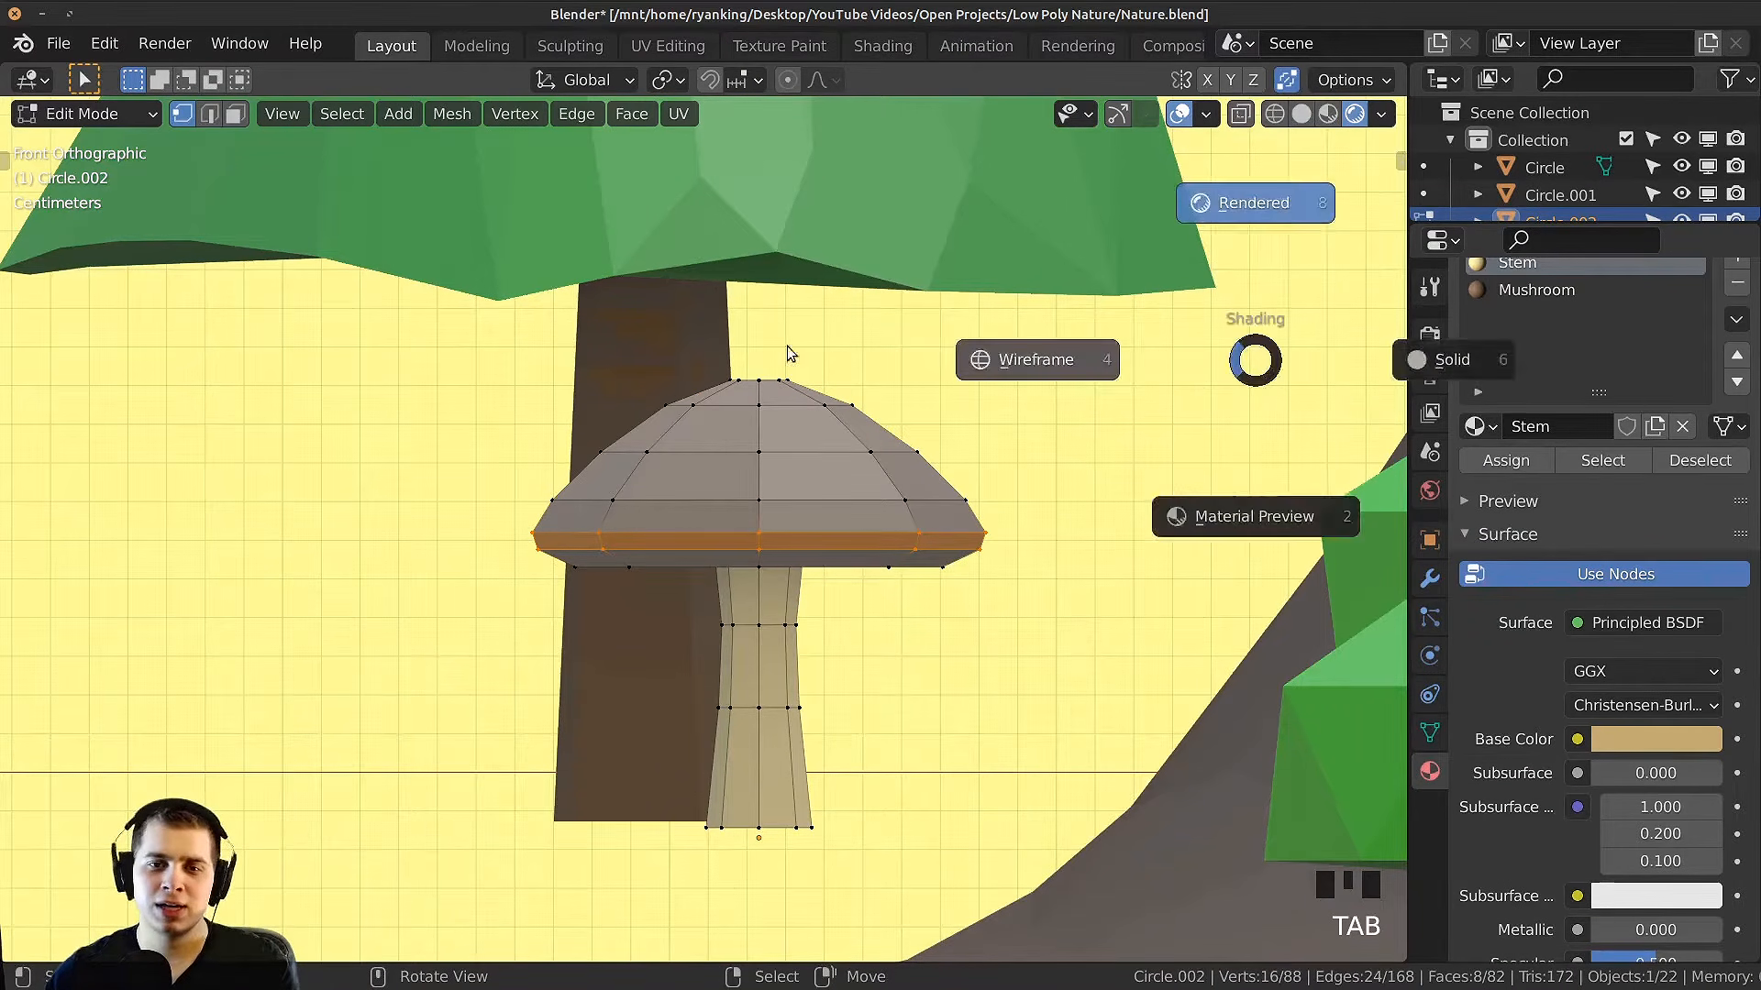
{"action": "left_click", "coordinate": [789, 354]}
{"action": "mouse_move", "coordinate": [370, 263]}
{"action": "left_mouse_down"}
{"action": "mouse_move", "coordinate": [894, 528]}
{"action": "mouse_move", "coordinate": [1014, 641]}
{"action": "left_mouse_up"}
{"action": "key", "text": "r"}
{"action": "left_click", "coordinate": [1027, 576]}
{"action": "key", "text": "g"}
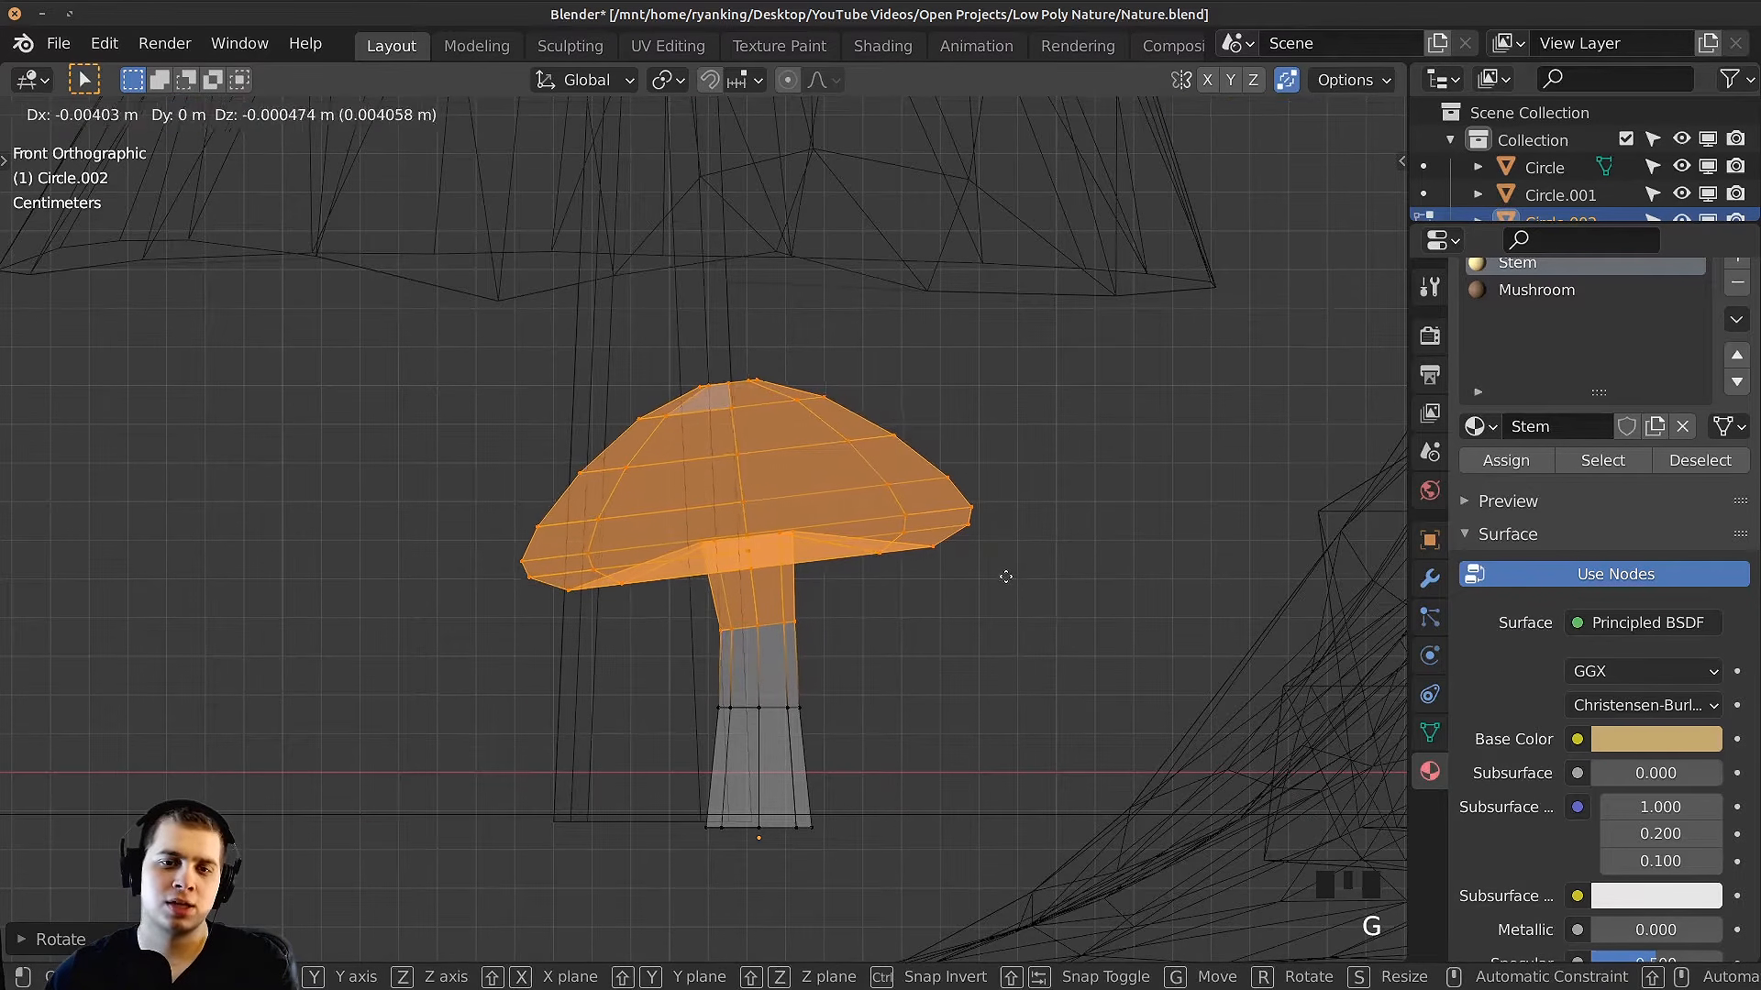
{"action": "left_click", "coordinate": [992, 575]}
Step: Deselect the stem rings progressively from below, rotating and moving the remaining selection to curve the stem, and rescale the cap
{"action": "key", "text": "b"}
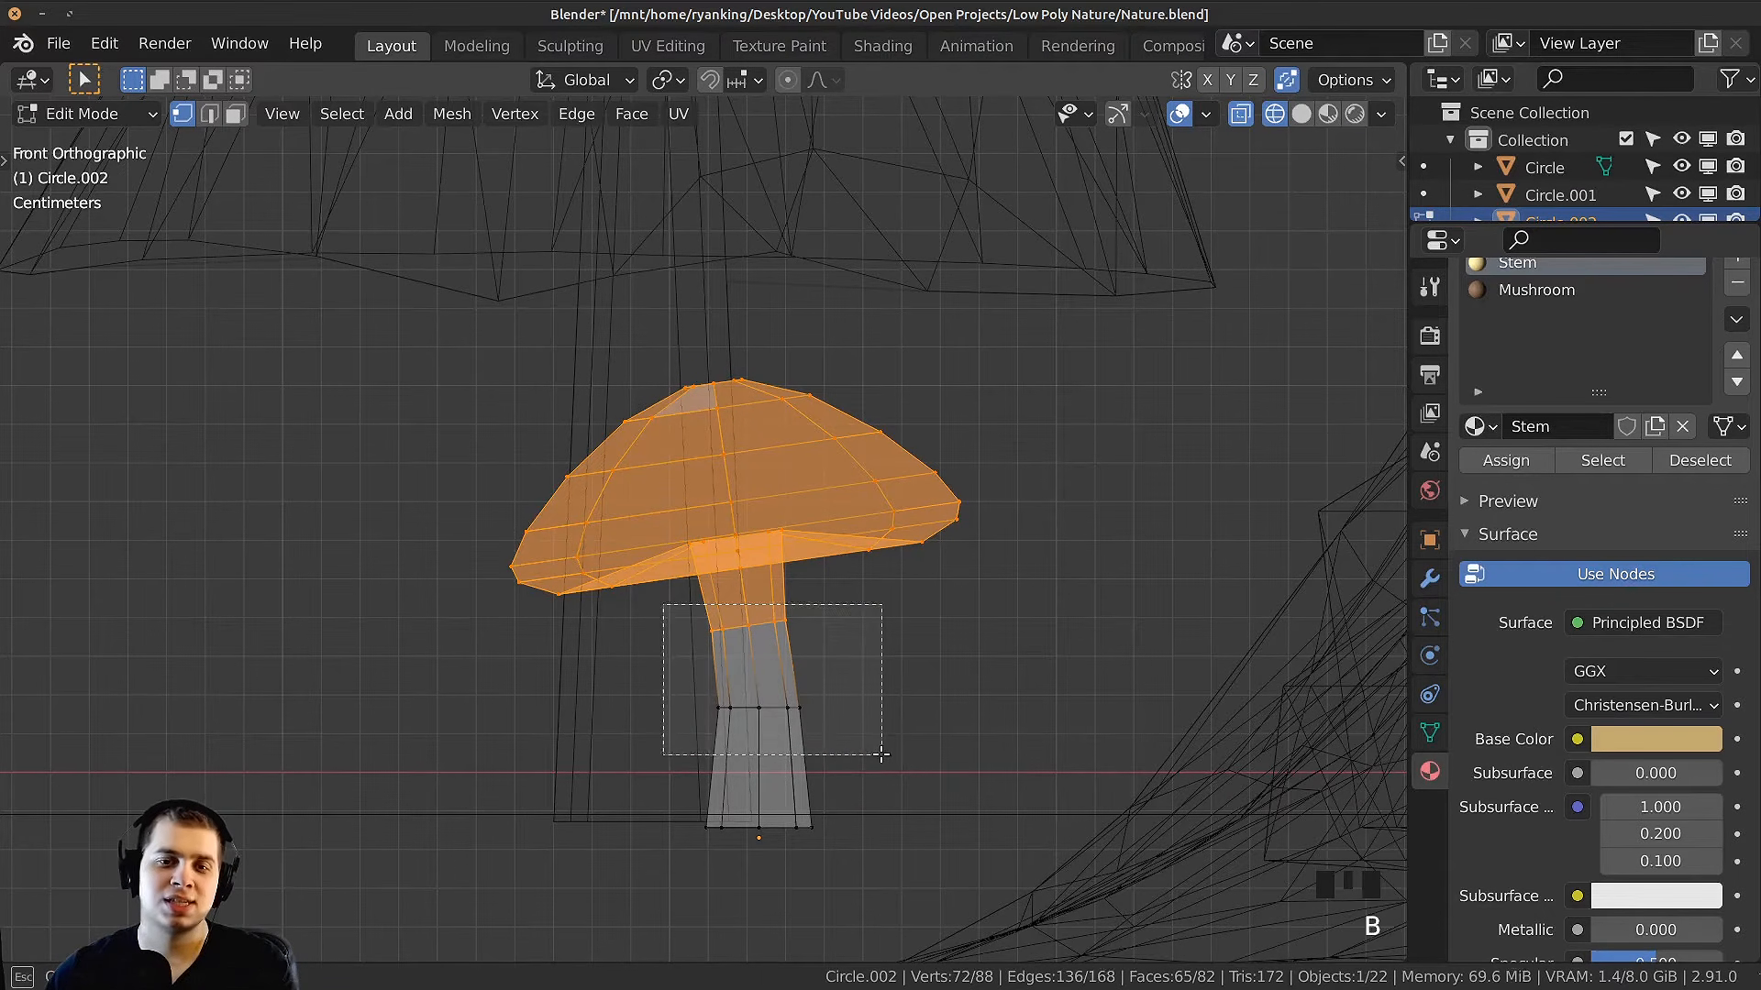
{"action": "middle_click_drag", "start_coordinate": [881, 755], "coordinate": [882, 757]}
{"action": "key", "text": "r"}
{"action": "left_click", "coordinate": [1155, 503]}
{"action": "key", "text": "g"}
{"action": "left_click", "coordinate": [1139, 503]}
{"action": "key", "text": "r"}
{"action": "left_click", "coordinate": [1132, 476]}
{"action": "key", "text": "g"}
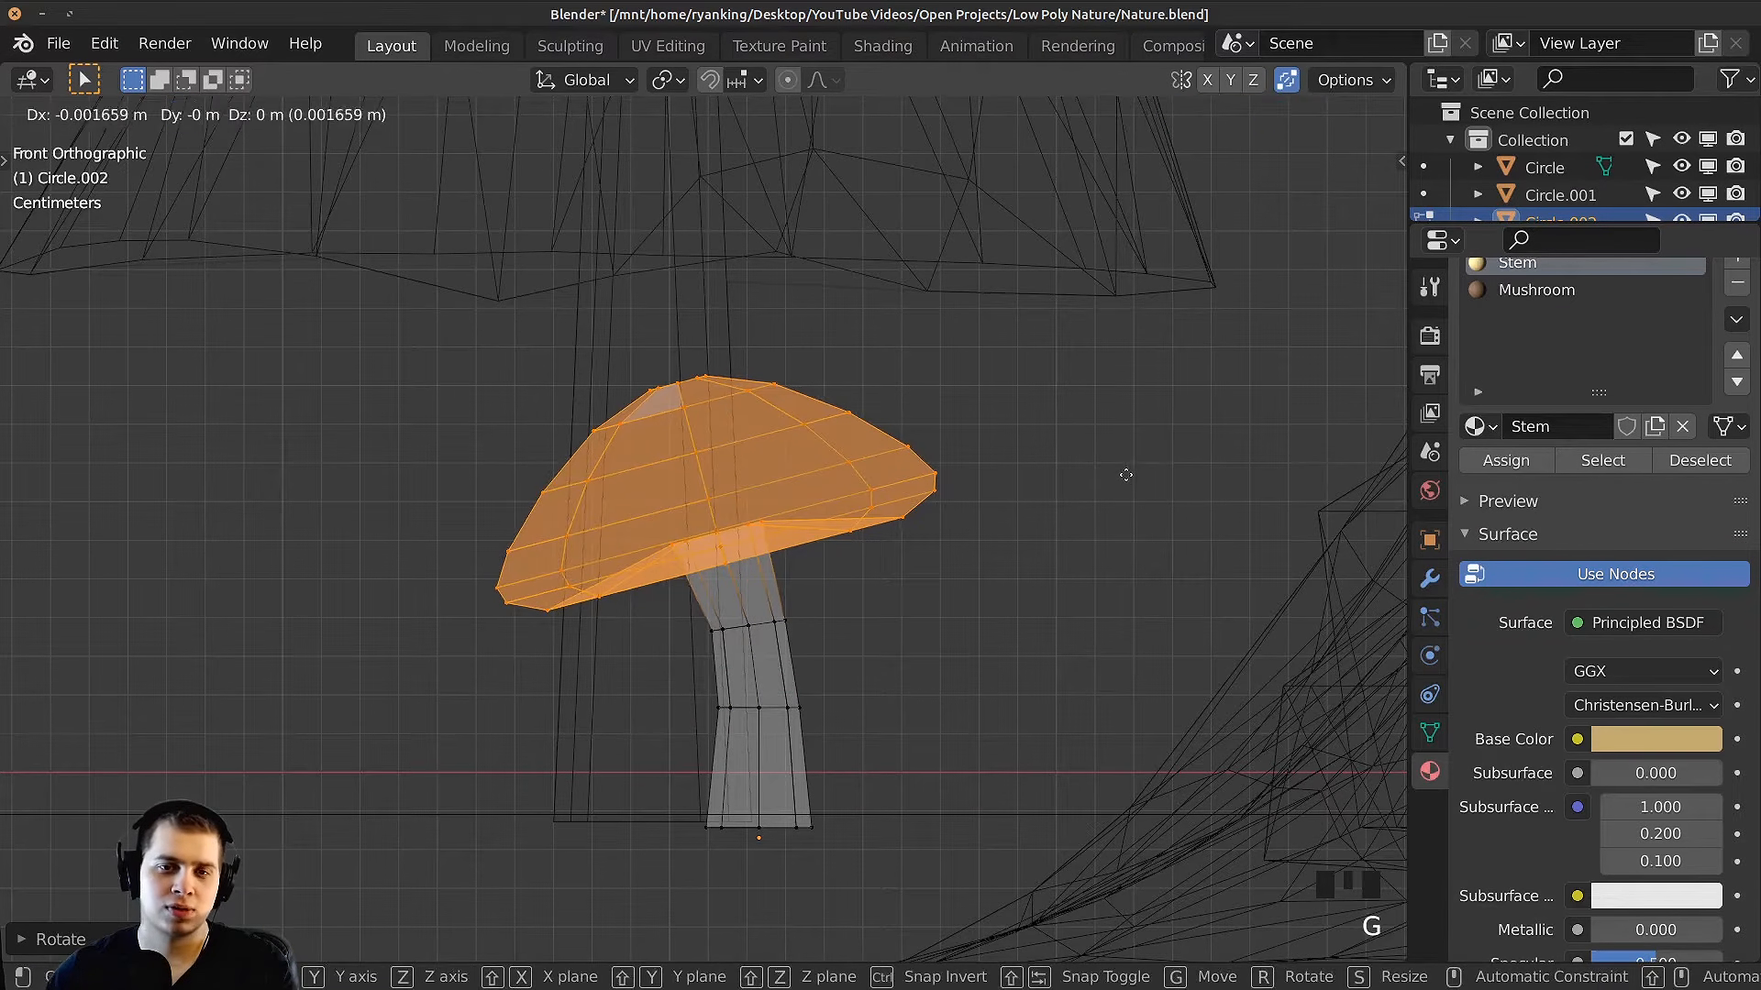
{"action": "left_click", "coordinate": [1144, 480]}
{"action": "key", "text": "s"}
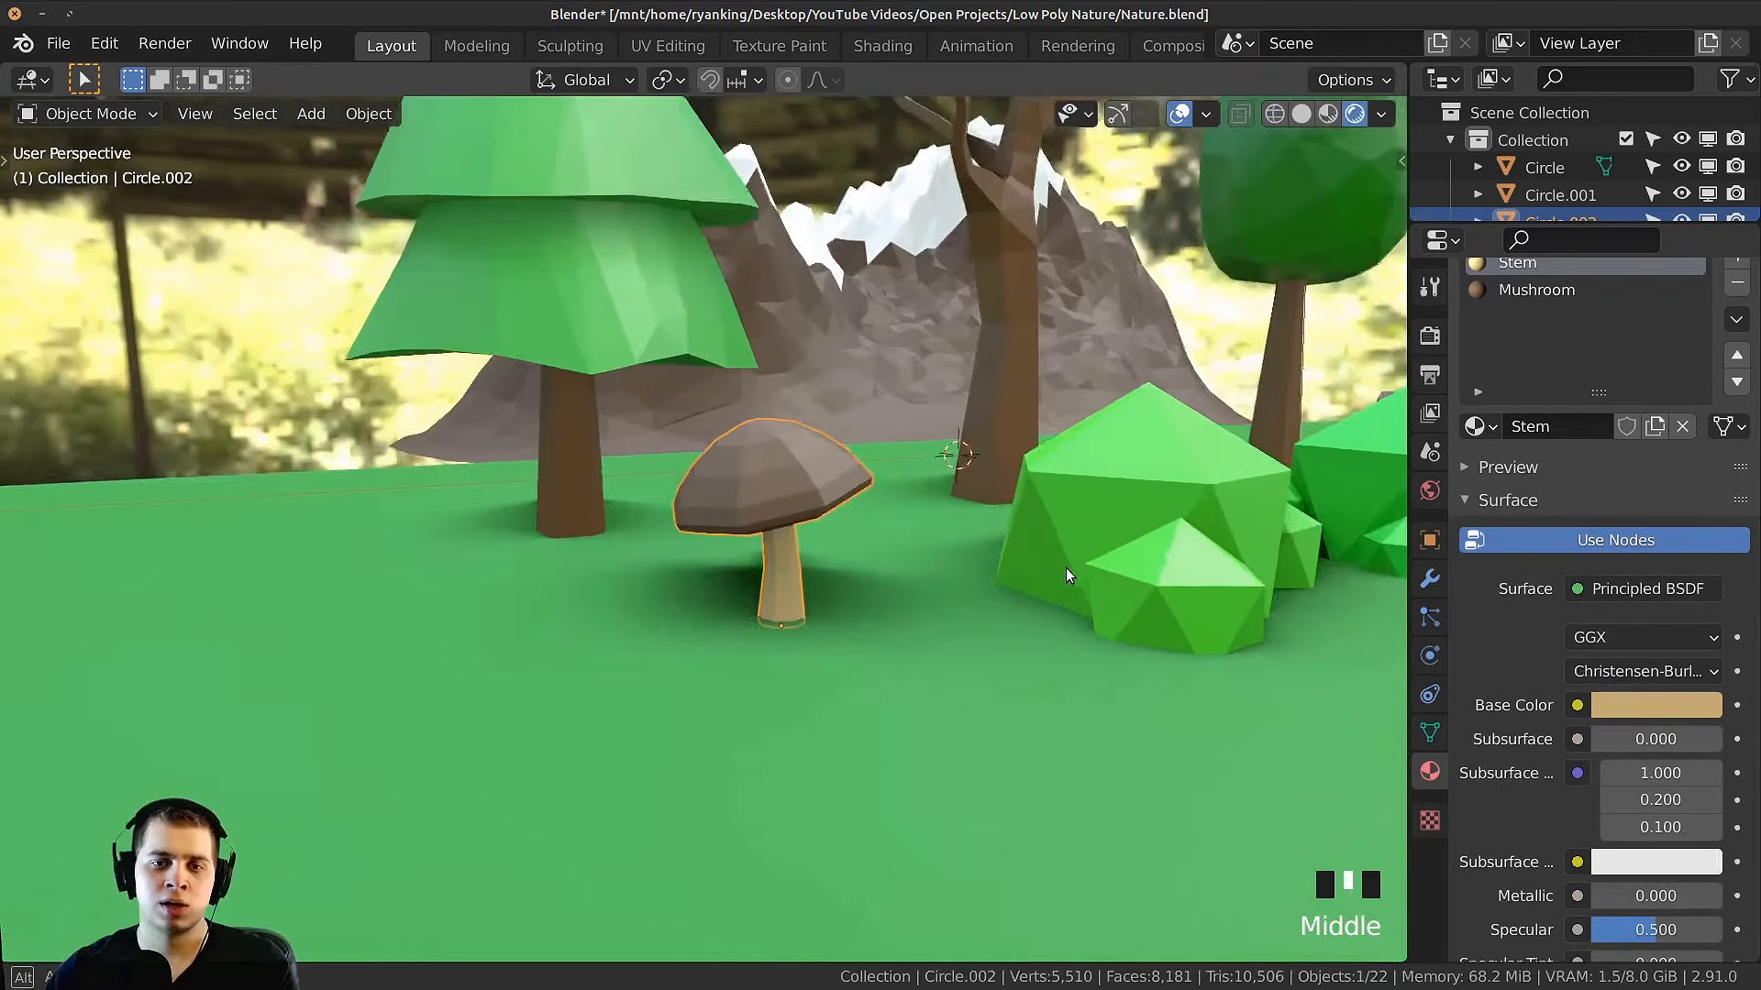
Step: Duplicate the finished mushroom in Object Mode and place the copy beside the original
{"action": "middle_click_drag", "start_coordinate": [1065, 569], "coordinate": [1097, 543], "text": "shift"}
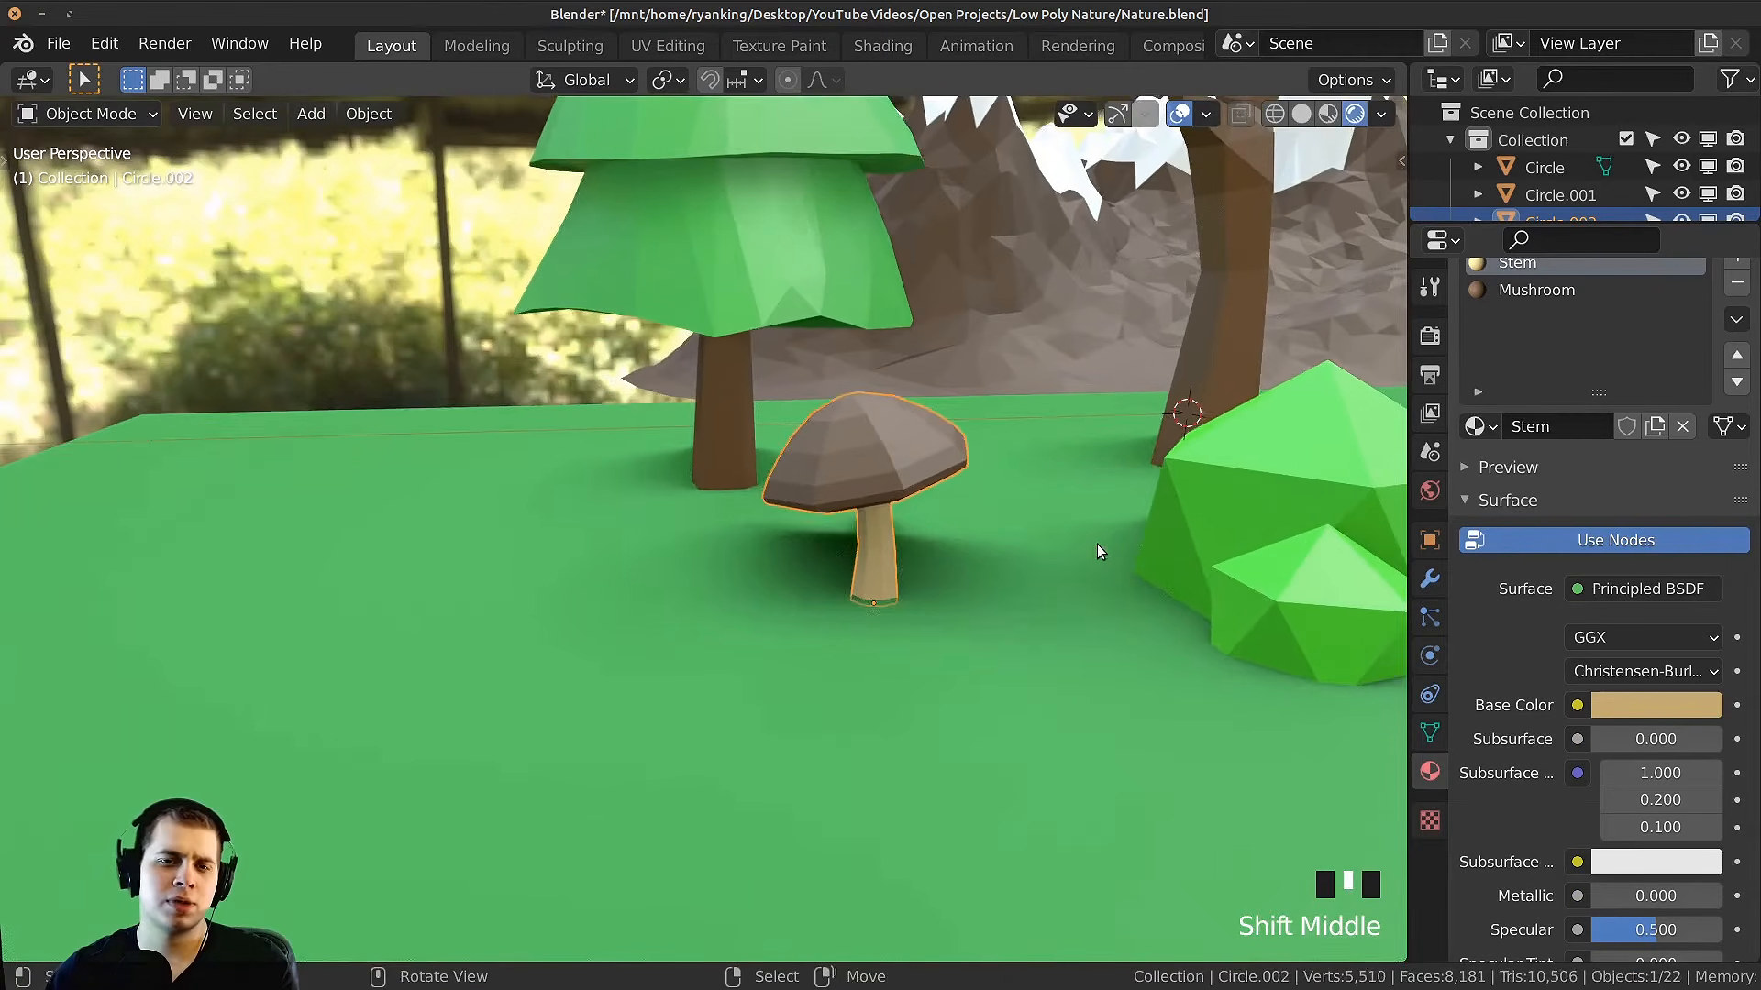
{"action": "key", "text": "shift+d"}
{"action": "left_click", "coordinate": [861, 534]}
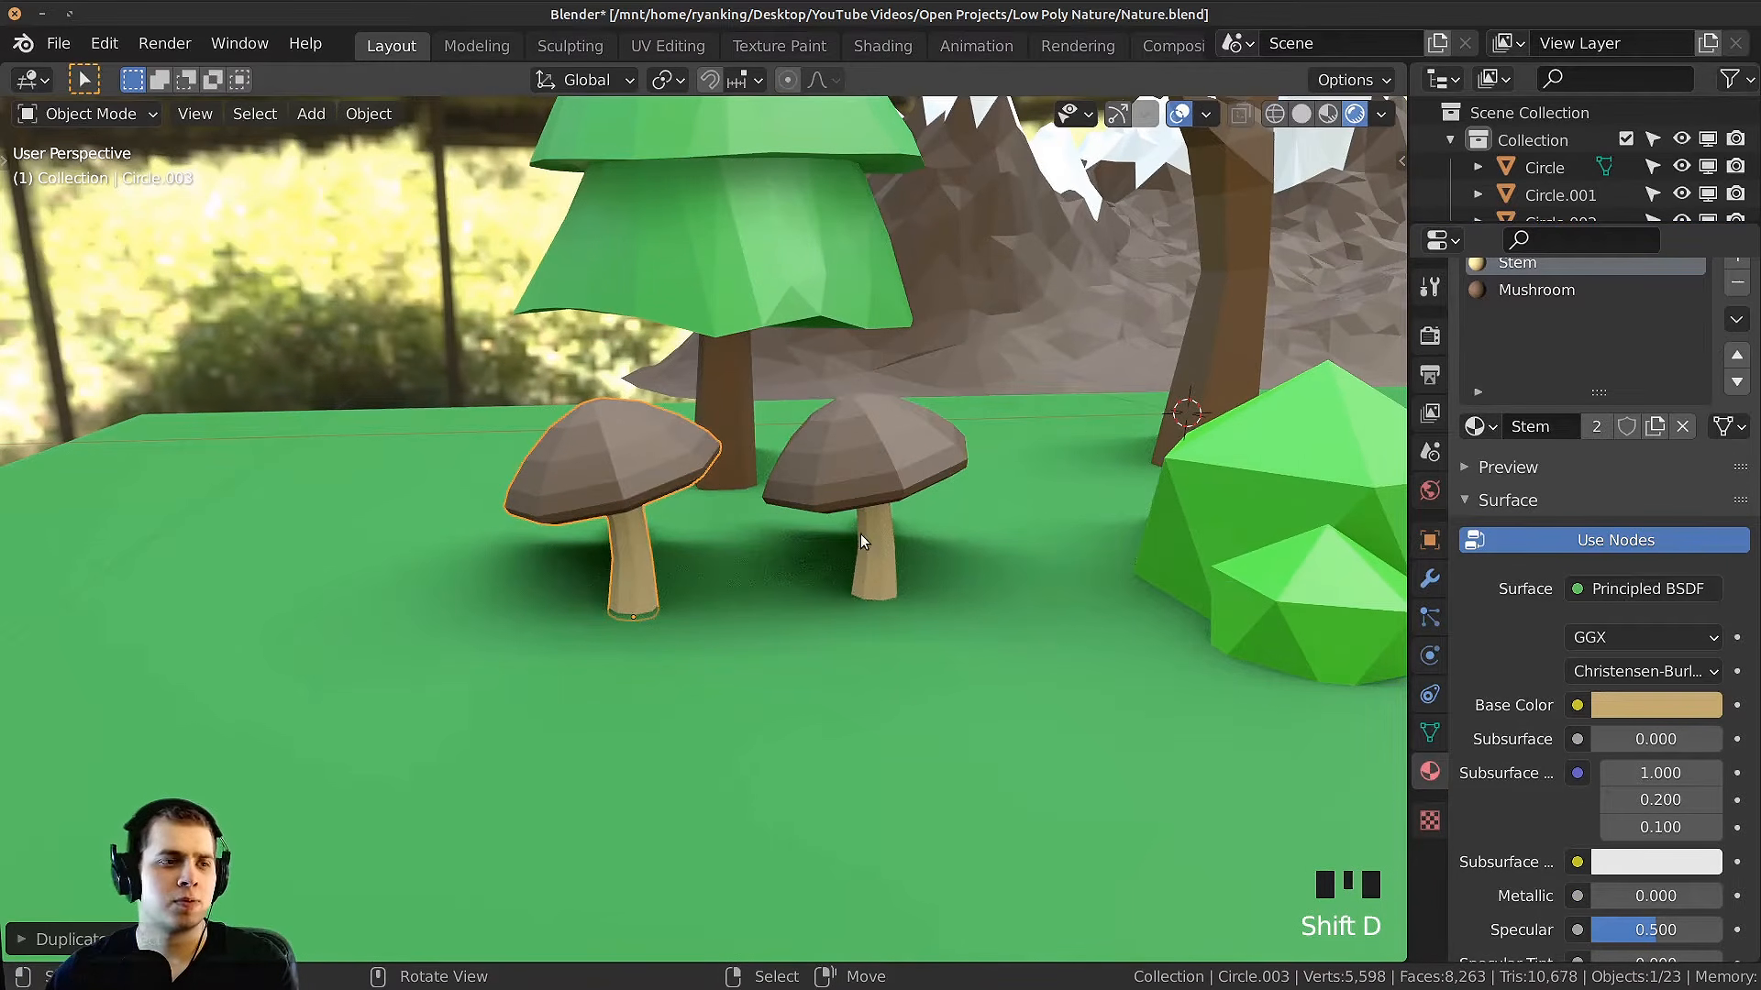
Step: In front-view wireframe, rotate and move the copy's cap and upper stem so that this mushroom stands upright
{"action": "key", "text": "KP_1"}
{"action": "key", "text": "Tab"}
{"action": "scroll", "coordinate": [948, 479], "scroll_direction": "up", "scroll_amount": 3}
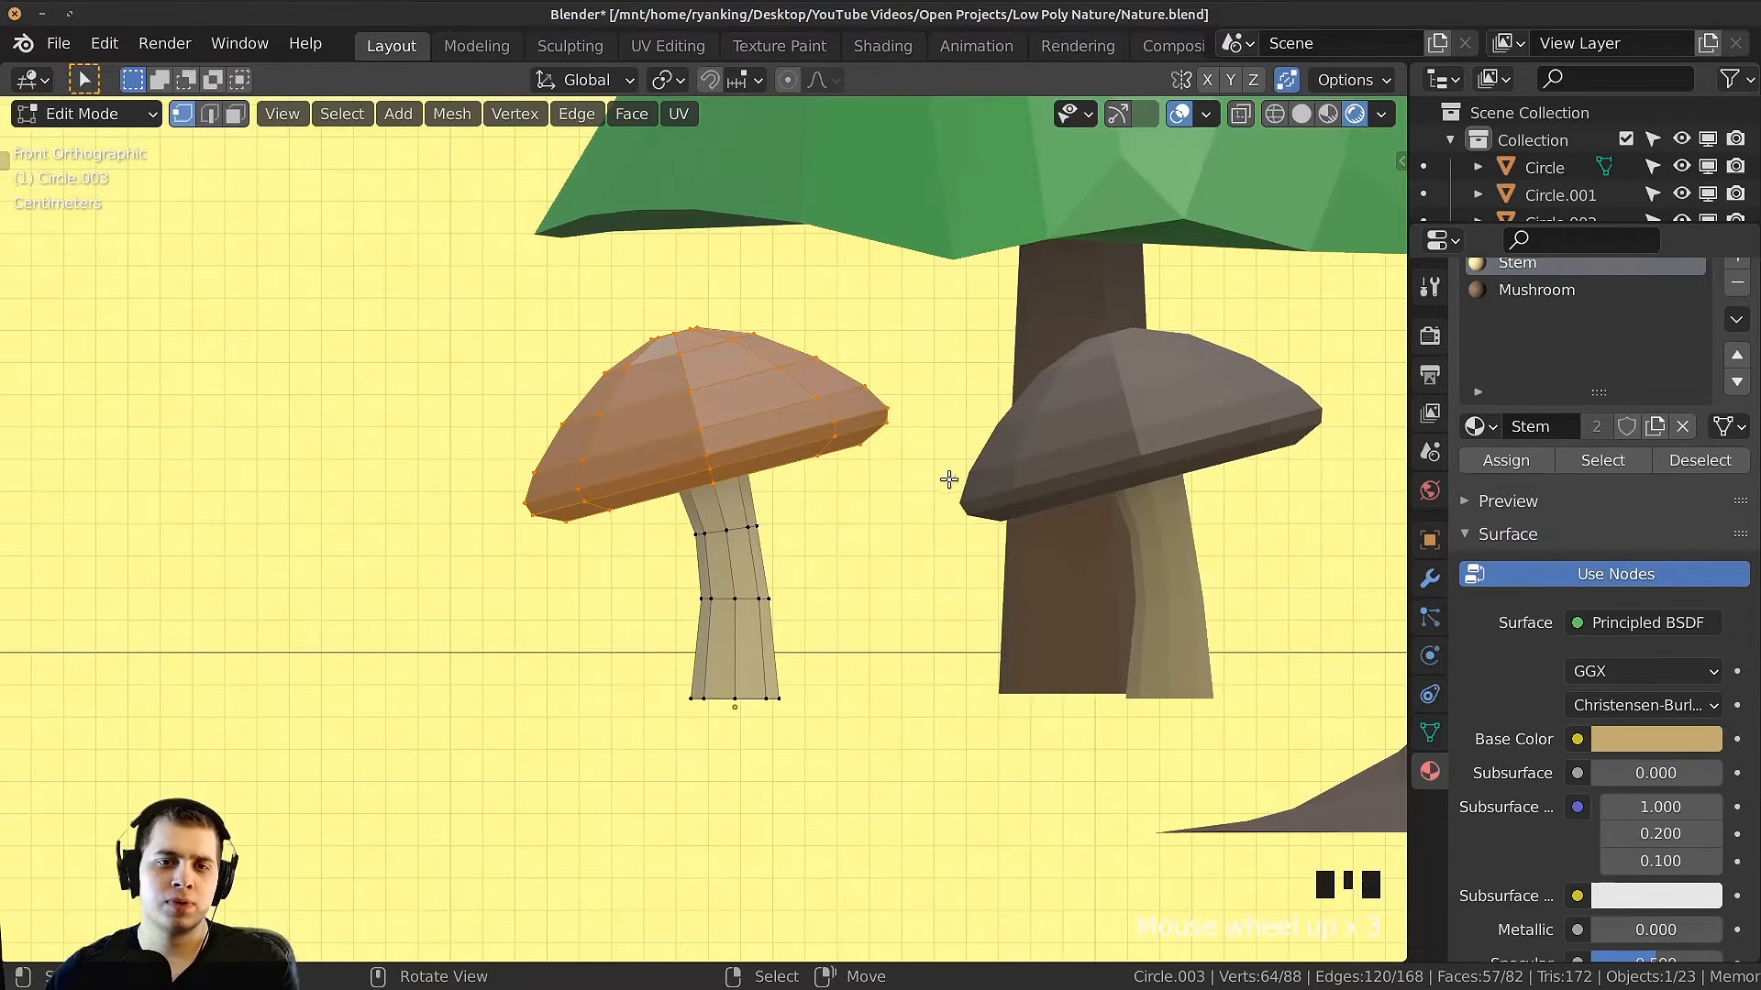
{"action": "key", "text": "z"}
{"action": "left_click_drag", "start_coordinate": [487, 243], "coordinate": [796, 548]}
{"action": "key", "text": "r"}
{"action": "left_click", "coordinate": [897, 563]}
{"action": "key", "text": "g"}
{"action": "left_click", "coordinate": [984, 569]}
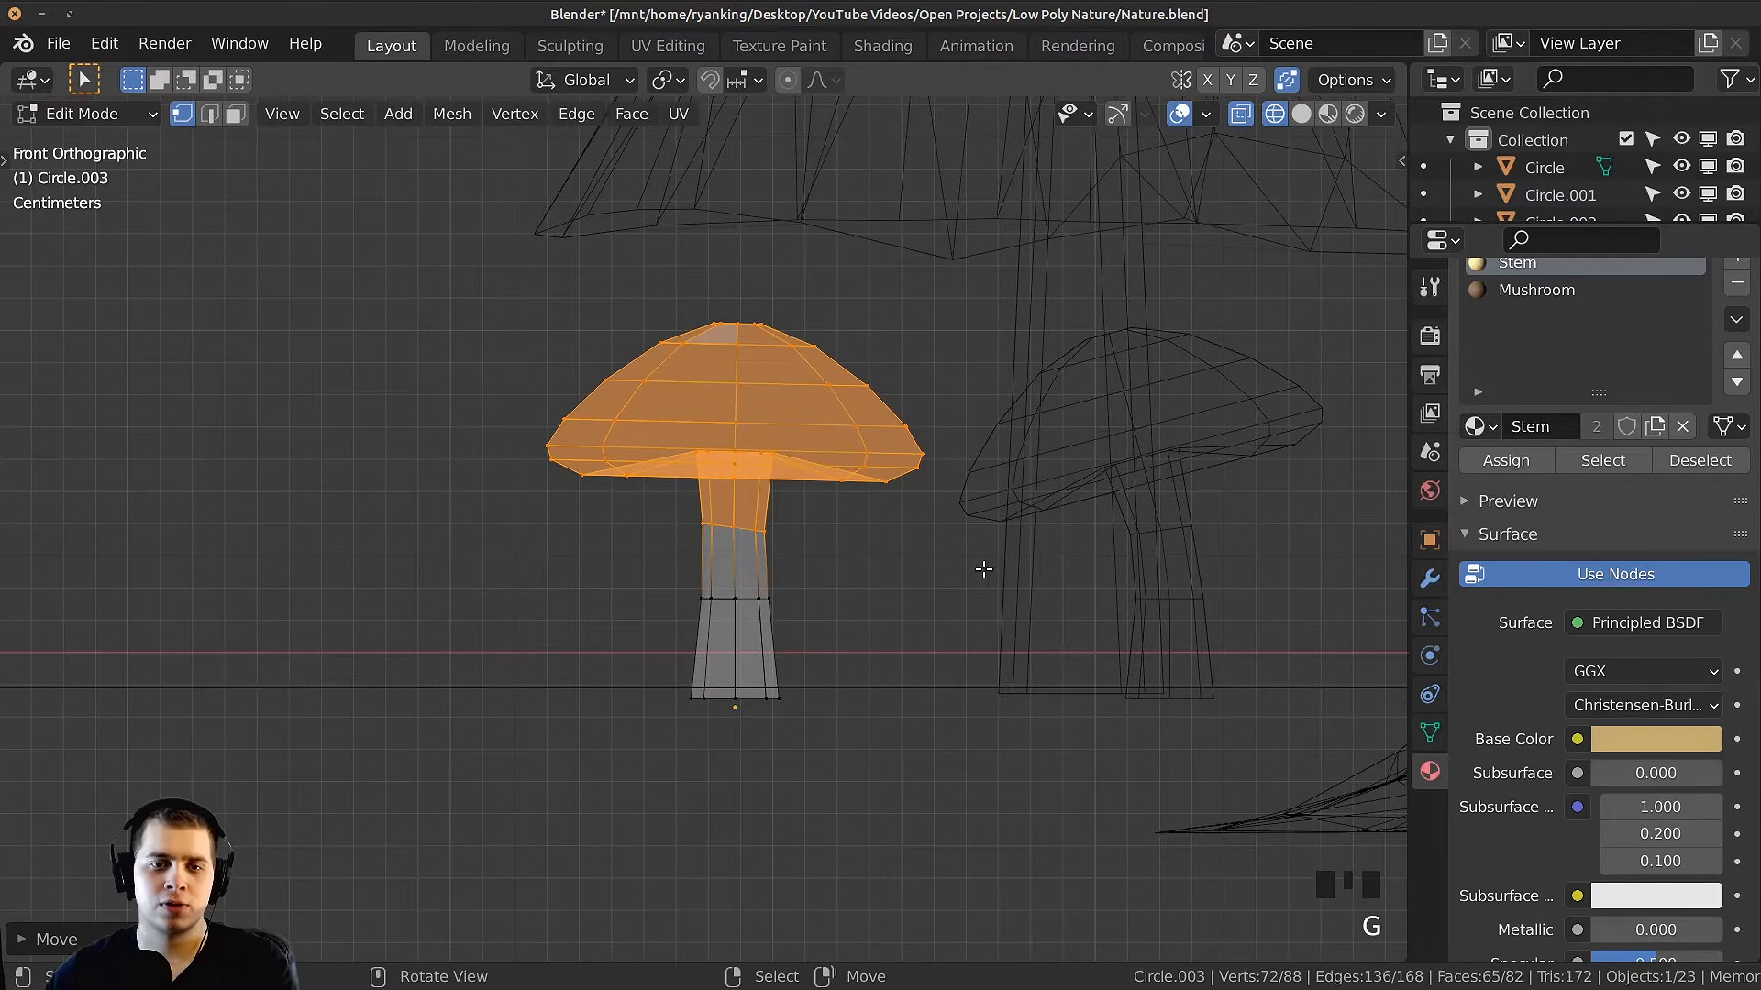
Step: Enlarge the copy's selected cap and upper stem and reposition them above the lower stem
{"action": "key", "text": "s"}
{"action": "left_click", "coordinate": [1050, 574]}
{"action": "key", "text": "g"}
{"action": "left_click", "coordinate": [1061, 570]}
Step: Select only the ring below the cap on the copy's stem, then scale and rotate it to even out the stem
{"action": "key", "text": "alt+a"}
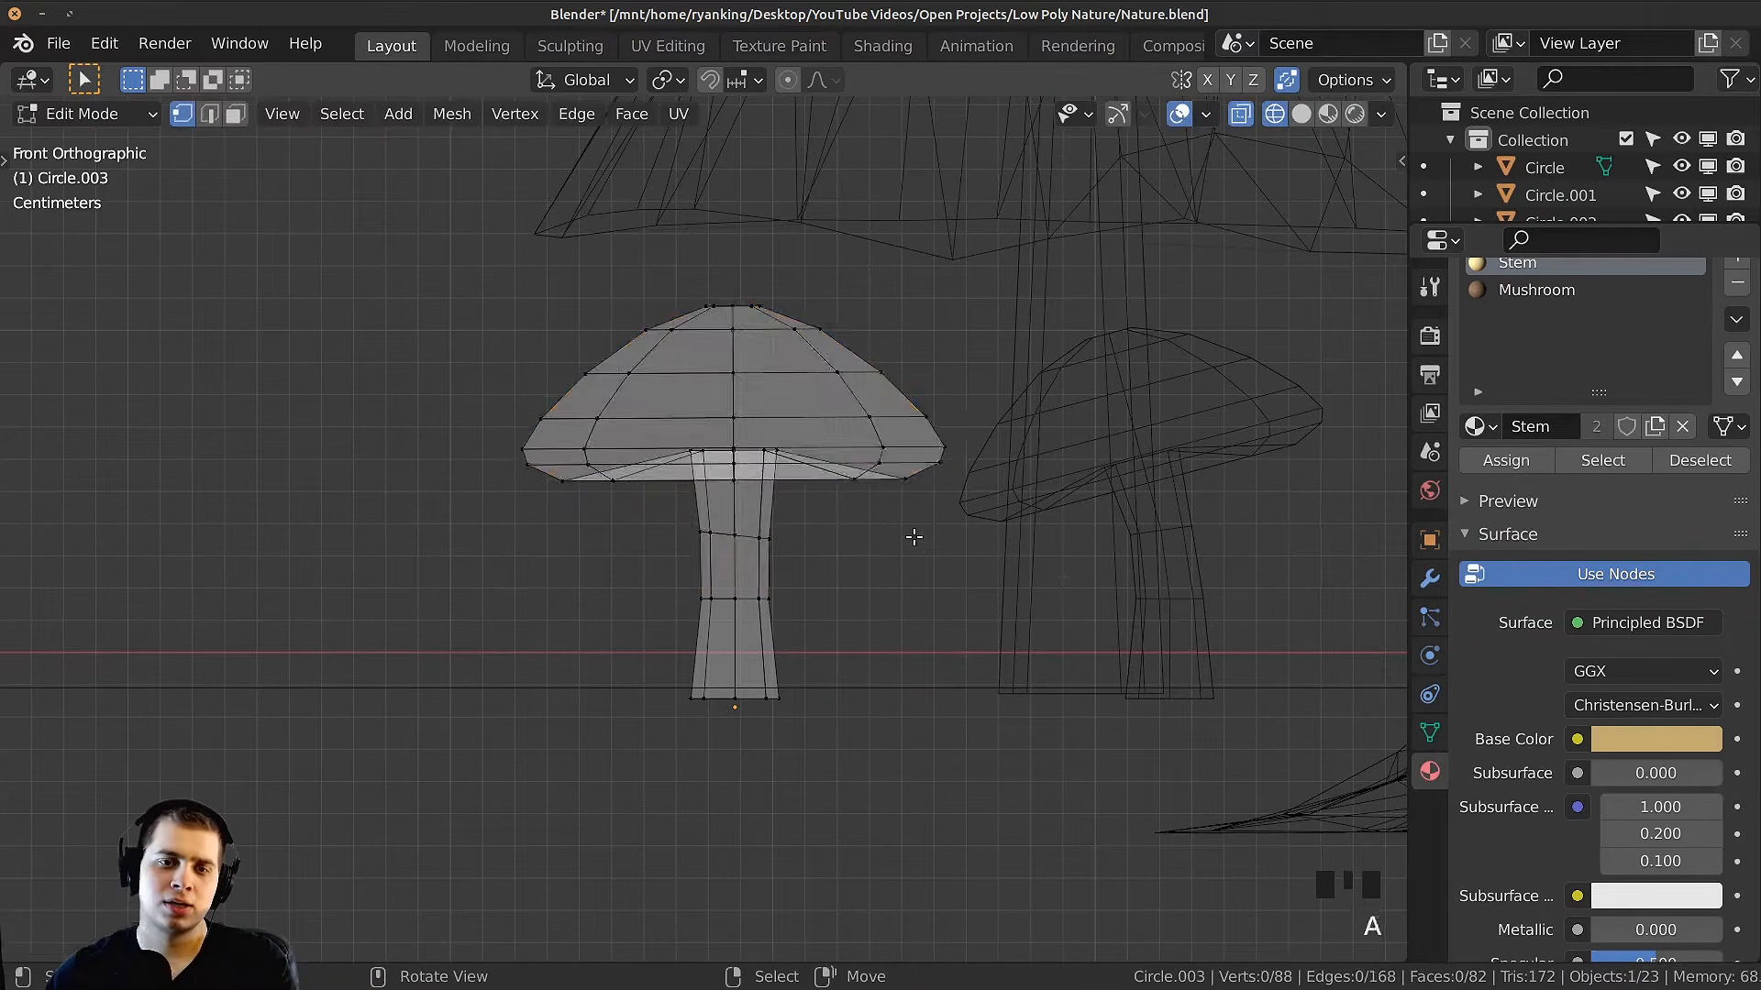
{"action": "scroll", "coordinate": [913, 537], "scroll_direction": "up", "scroll_amount": 1}
{"action": "left_click_drag", "start_coordinate": [828, 500], "coordinate": [668, 570]}
{"action": "key", "text": "s"}
{"action": "left_click", "coordinate": [975, 550]}
{"action": "key", "text": "r"}
{"action": "left_click", "coordinate": [1002, 514]}
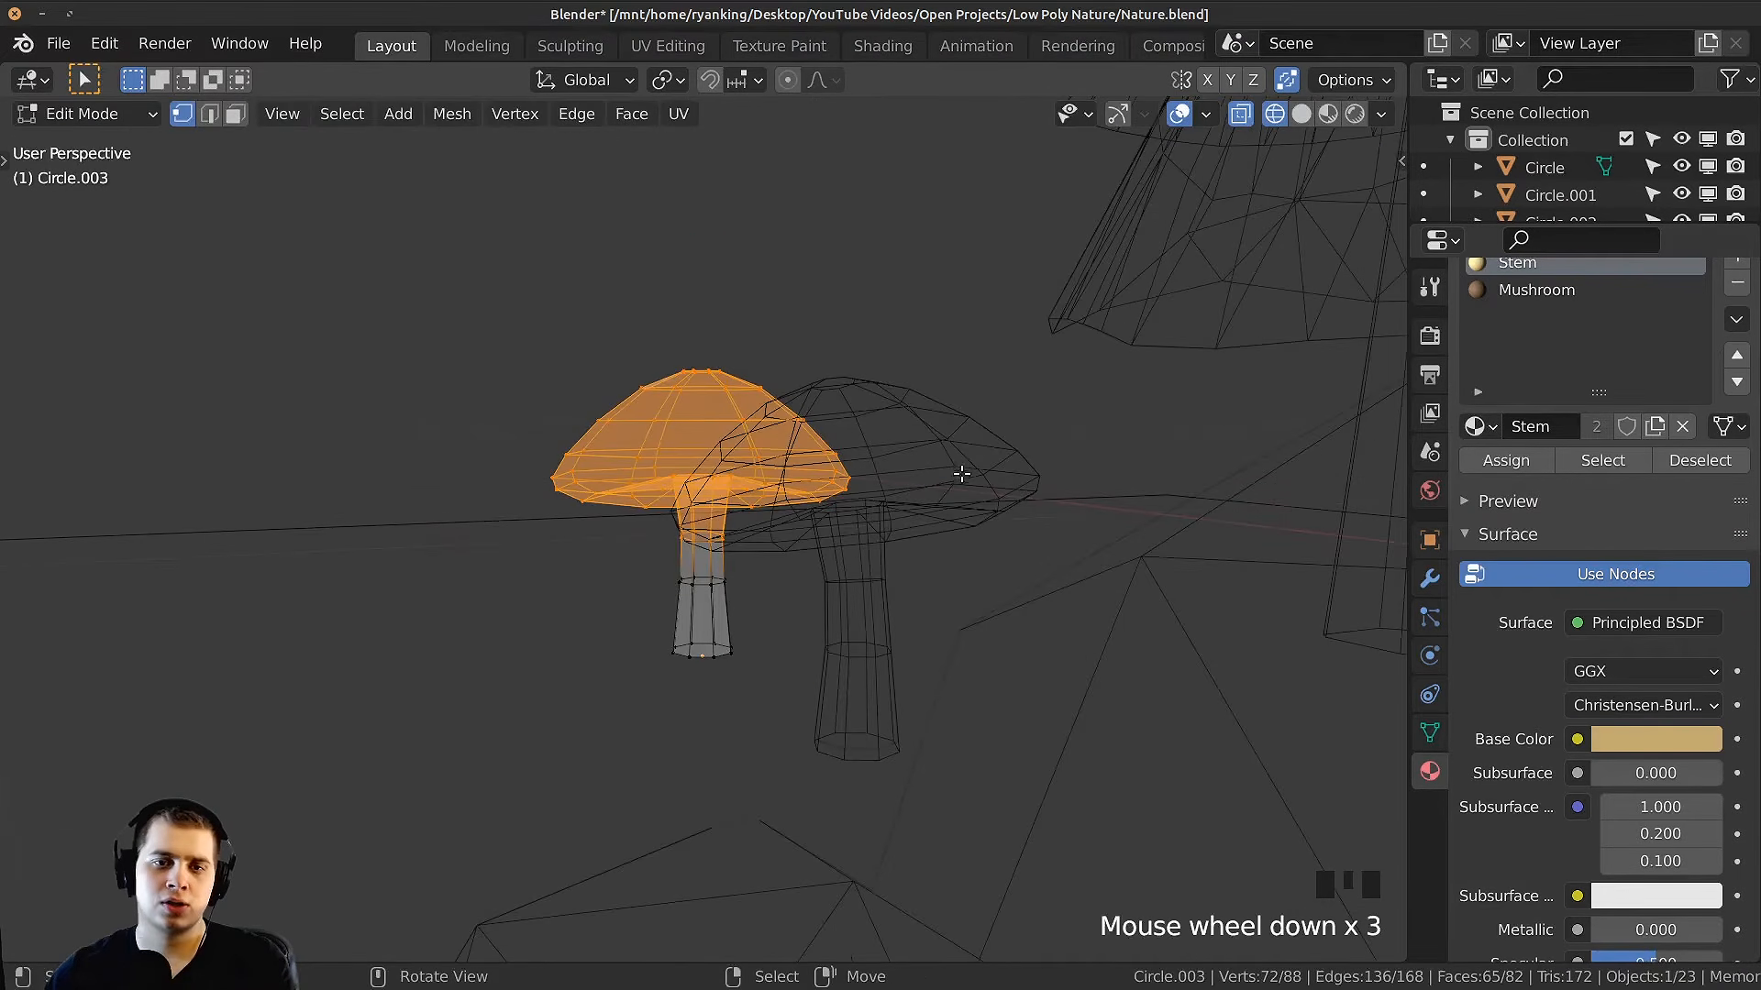
Step: Move the copy's cap and upper stem to adjust its lean, and return to Object Mode
{"action": "key", "text": "g"}
{"action": "left_click", "coordinate": [991, 532]}
{"action": "middle_click_drag", "start_coordinate": [987, 523], "coordinate": [1164, 574]}
{"action": "key", "text": "Tab"}
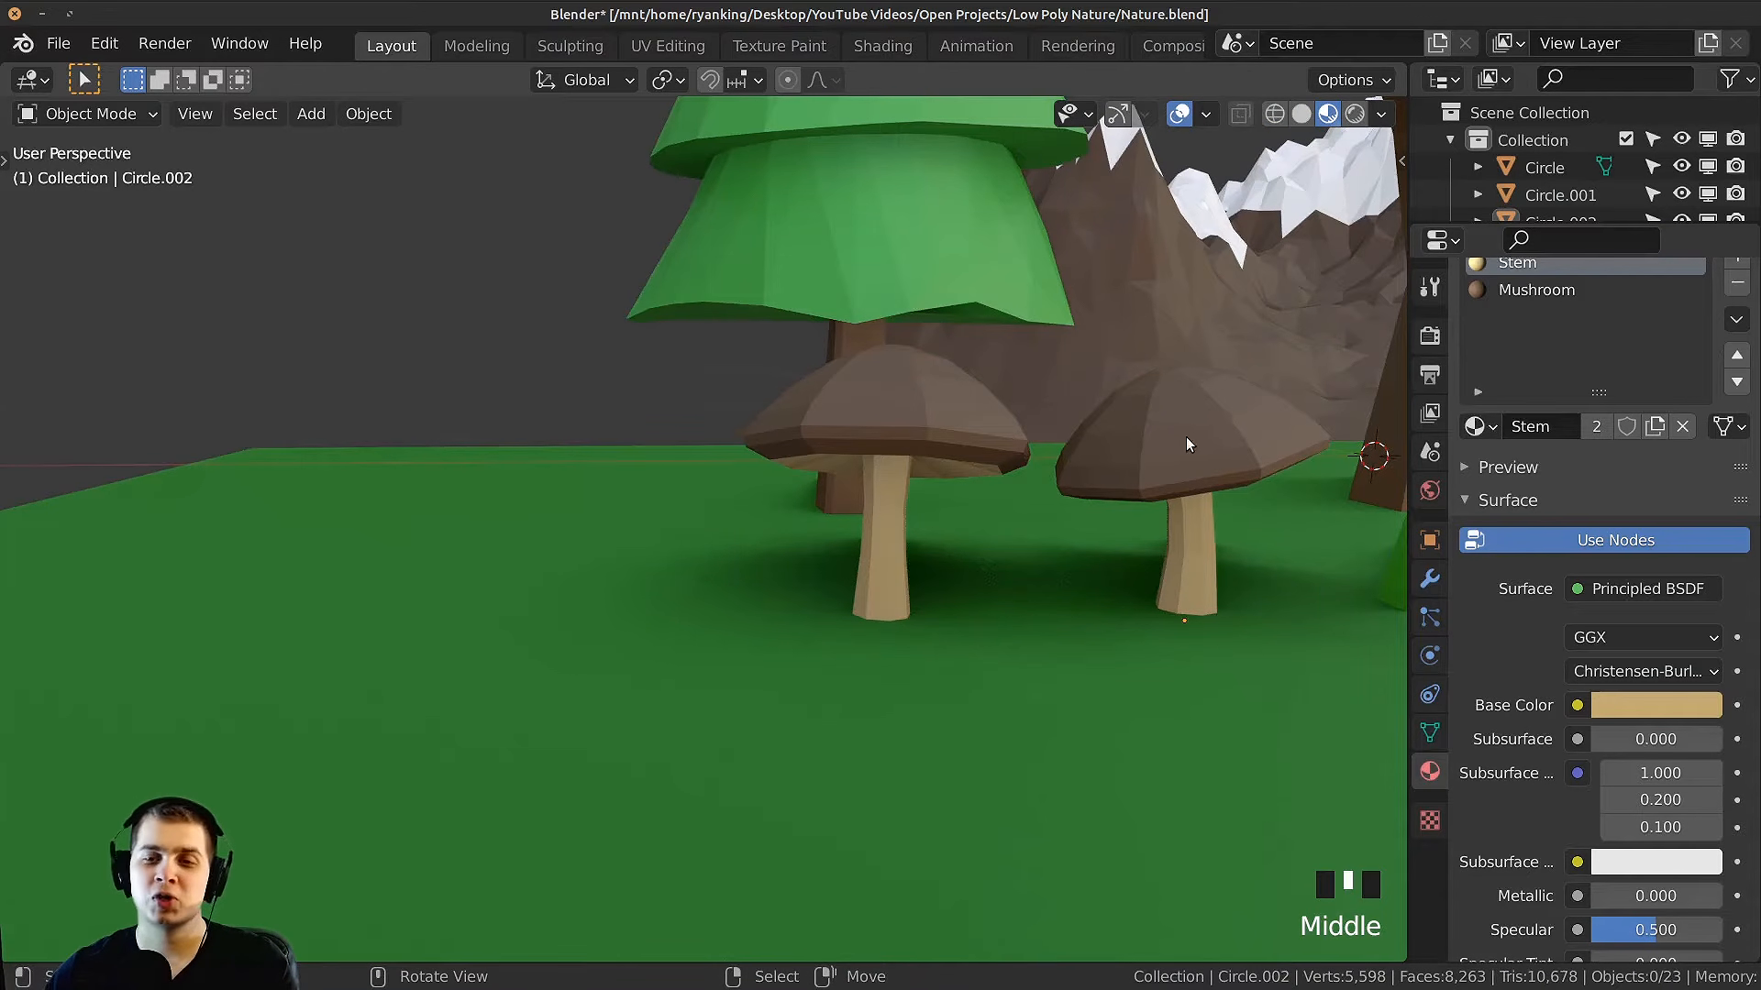
Step: Duplicate the right-hand mushroom along the X axis to the open side of the other one, and scale the copy down
{"action": "right_click", "coordinate": [1198, 432]}
{"action": "key", "text": "shift+d"}
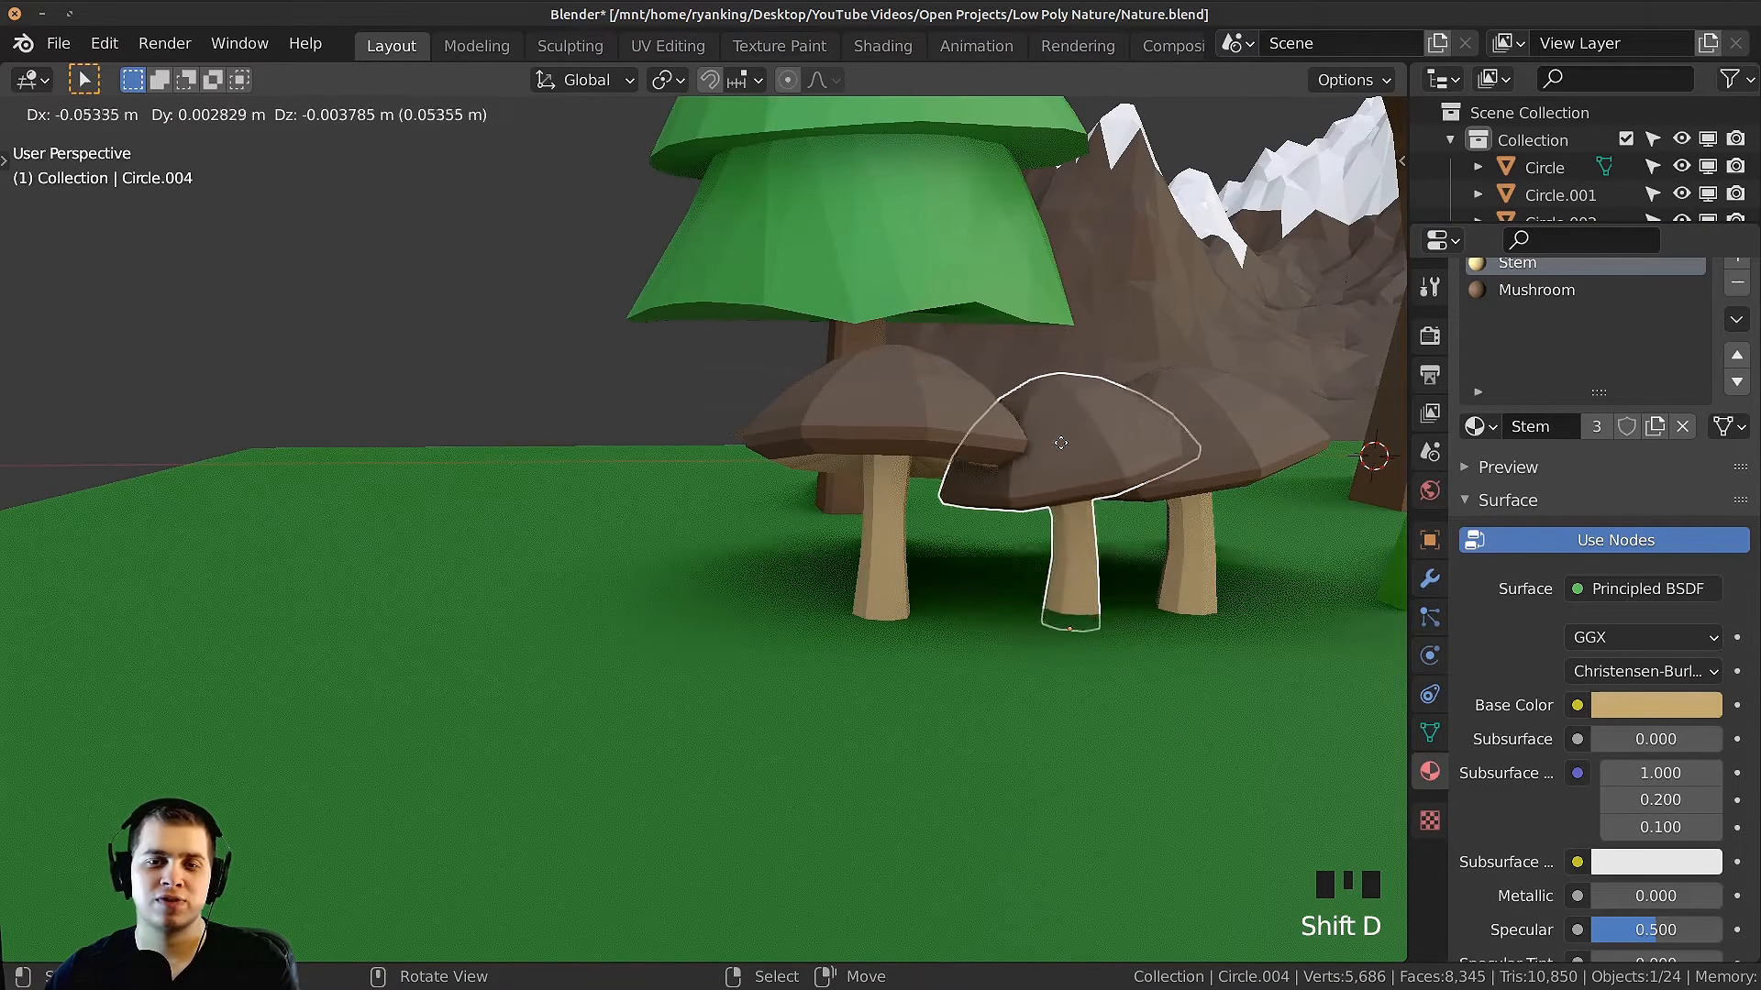
{"action": "key", "text": "x"}
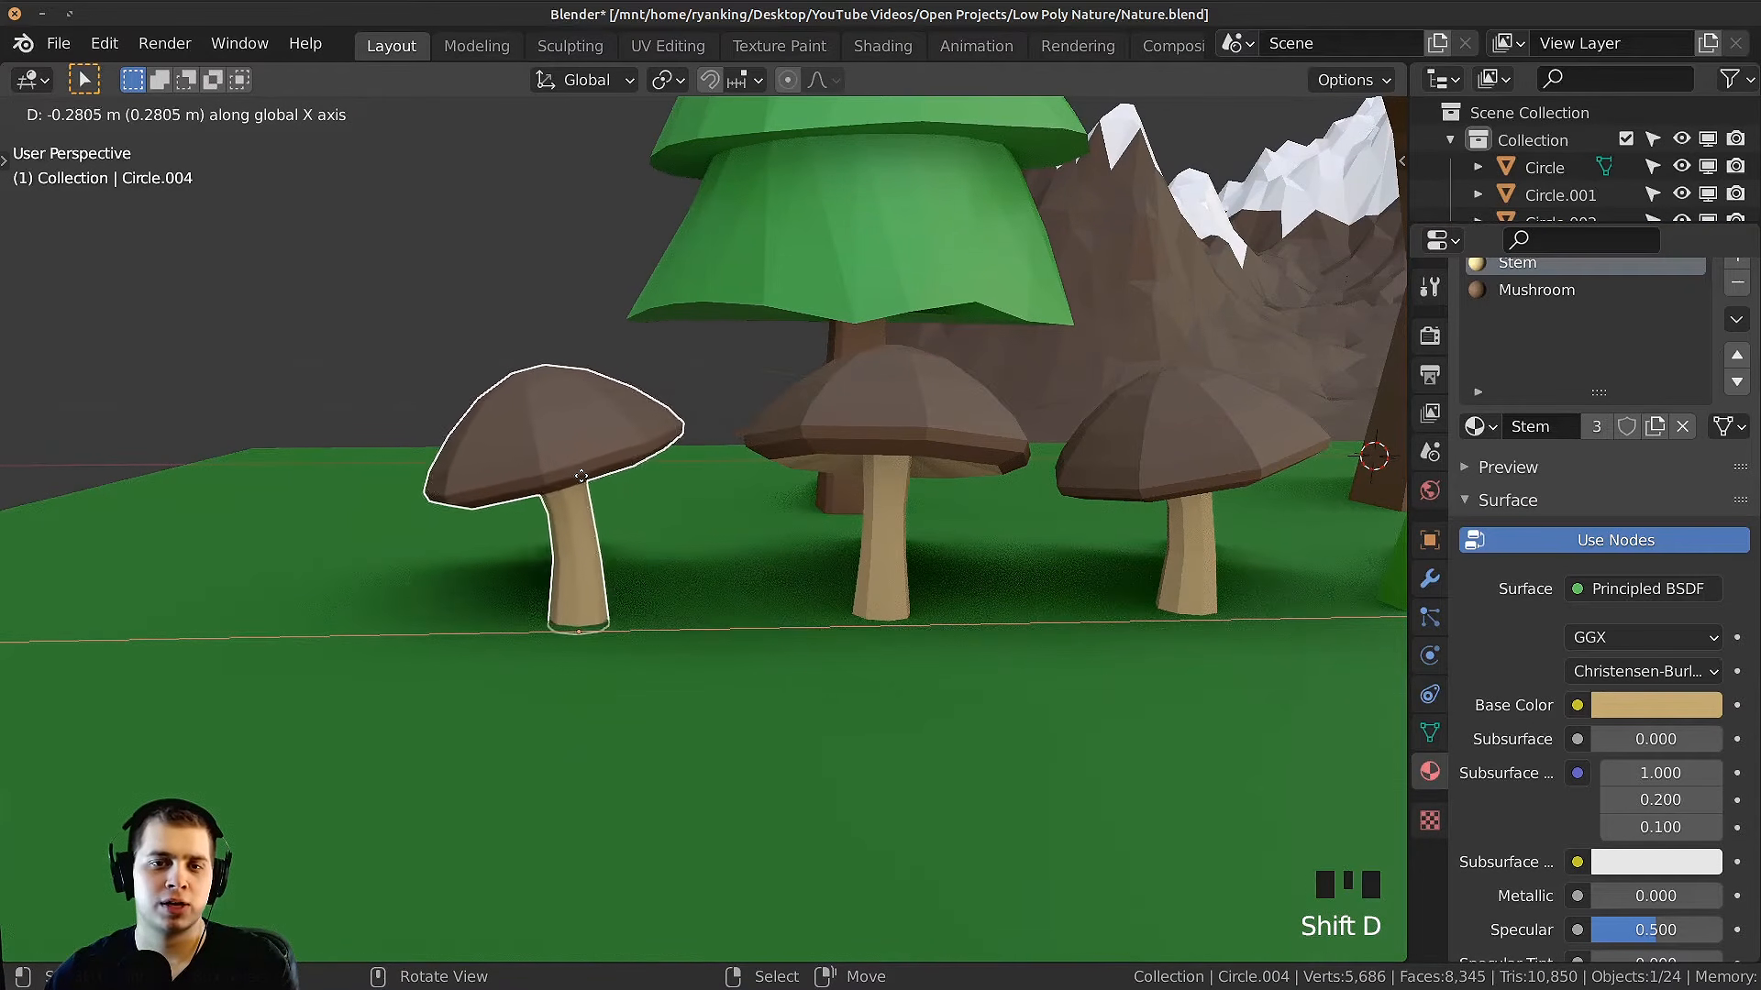
{"action": "left_click", "coordinate": [699, 515]}
{"action": "scroll", "coordinate": [701, 512], "scroll_direction": "up", "scroll_amount": 2}
{"action": "middle_click_drag", "start_coordinate": [712, 514], "coordinate": [805, 363]}
{"action": "key", "text": "KP_1"}
{"action": "key", "text": "s"}
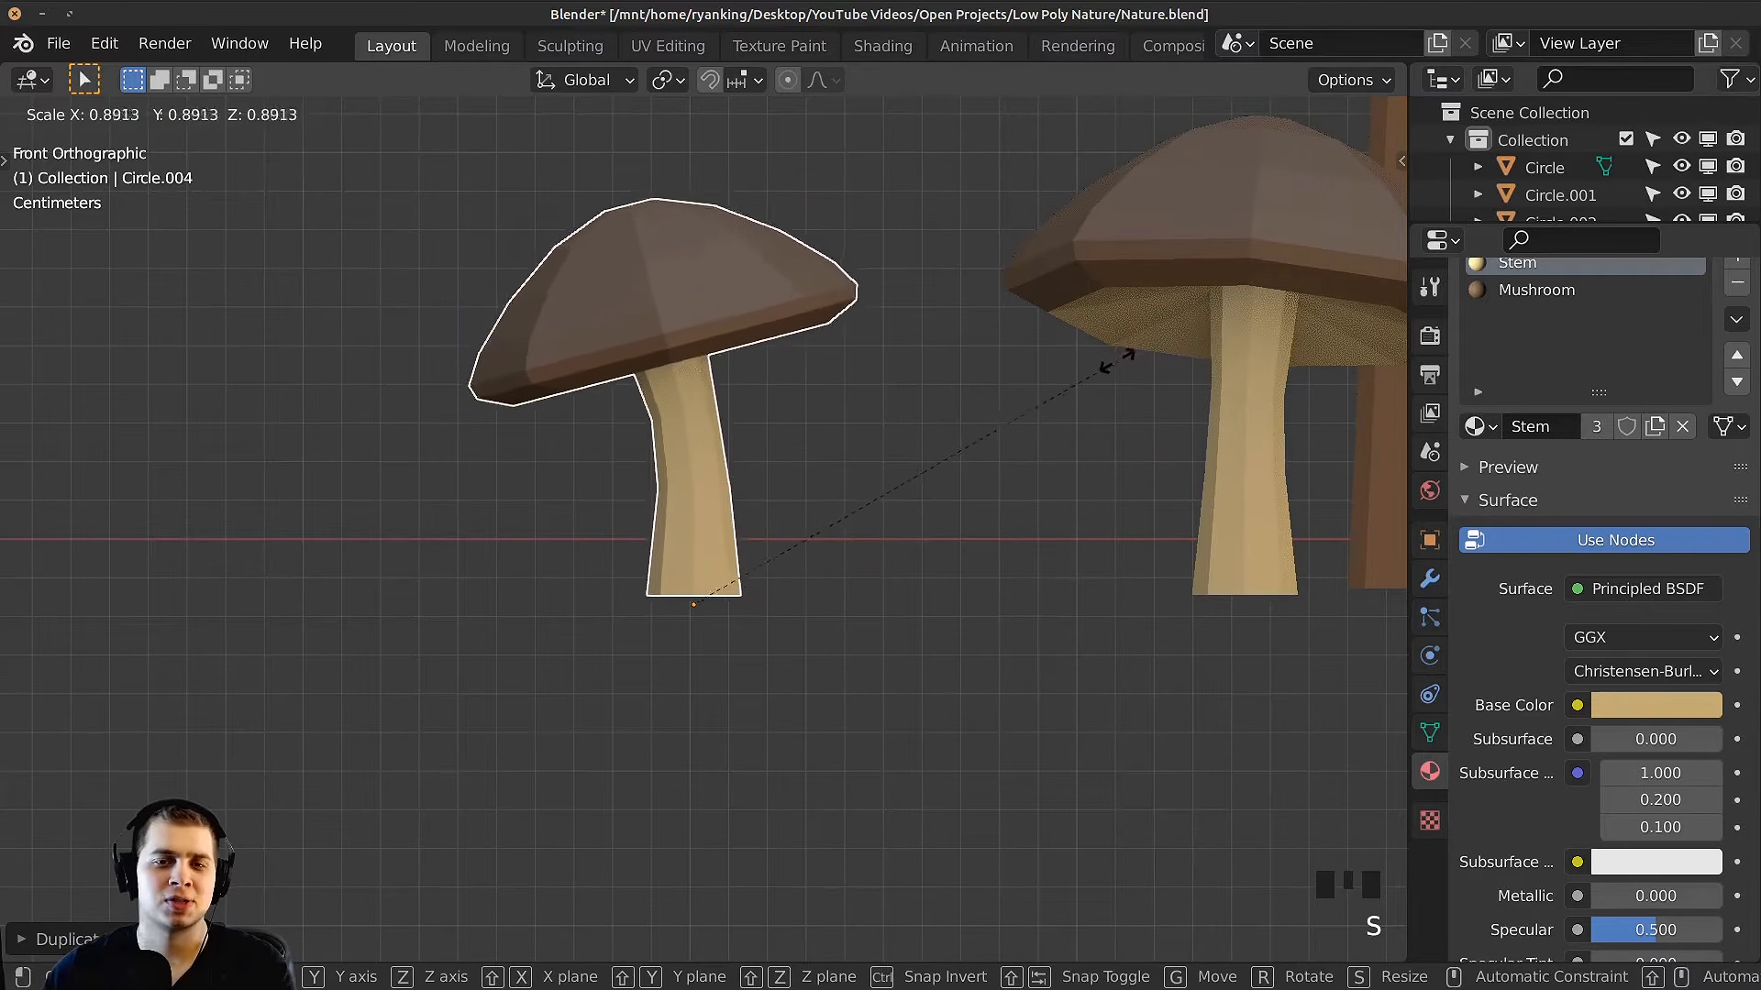
{"action": "left_click", "coordinate": [1047, 383]}
Step: Select the new copy's whole stem in Edit Mode, thin it by scaling to about 0.75, and move it up to the cap
{"action": "key", "text": "Tab"}
{"action": "key", "text": "z"}
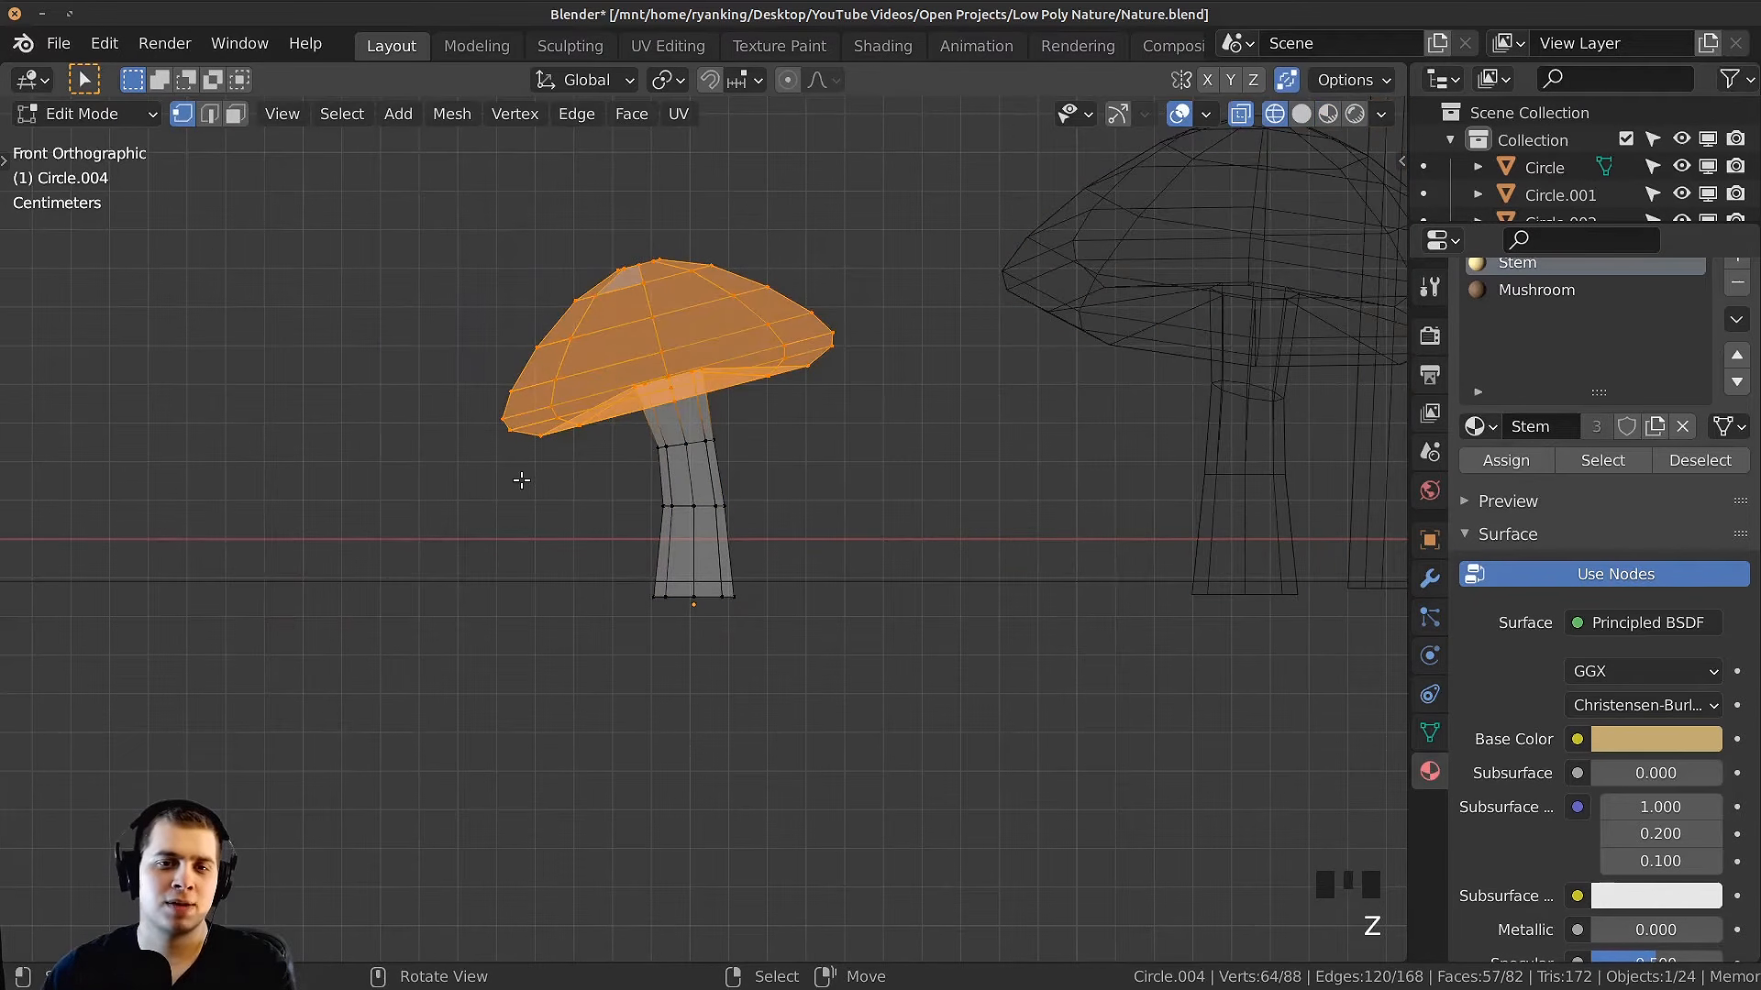
{"action": "key", "text": "alt+a"}
{"action": "left_click_drag", "start_coordinate": [633, 434], "coordinate": [807, 637]}
{"action": "middle_click_drag", "start_coordinate": [807, 638], "coordinate": [728, 550]}
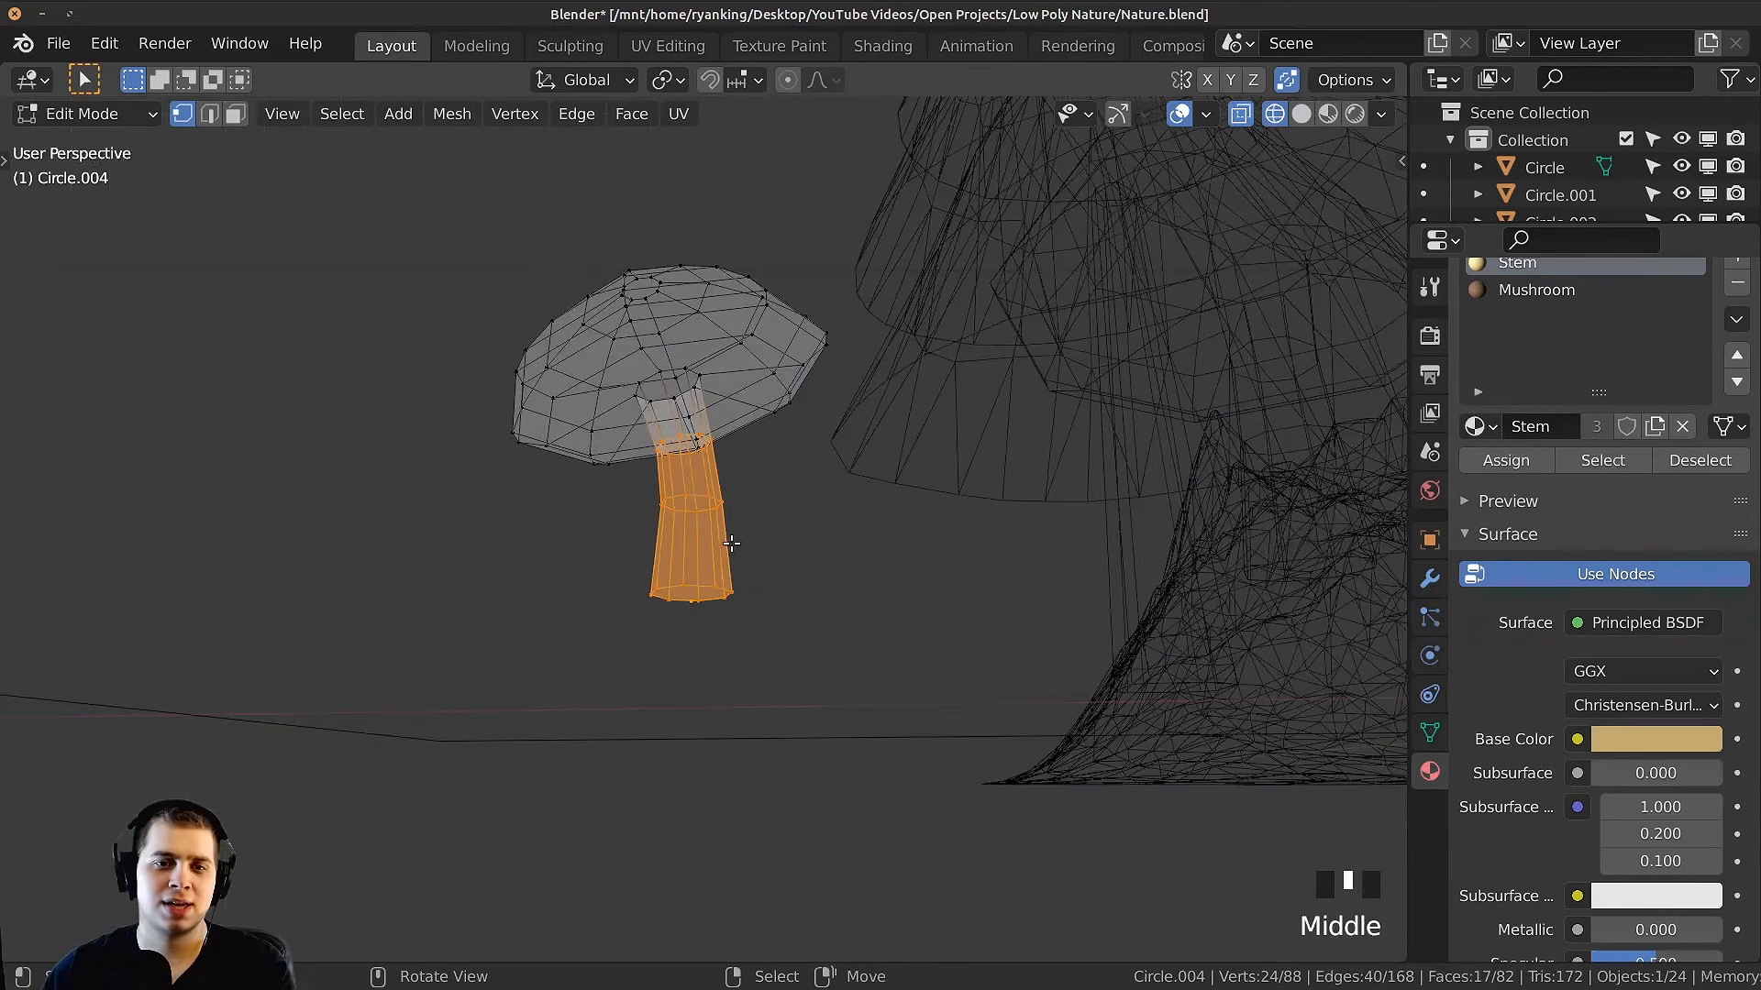
{"action": "key", "text": "z"}
{"action": "scroll", "coordinate": [755, 450], "scroll_direction": "up", "scroll_amount": 2}
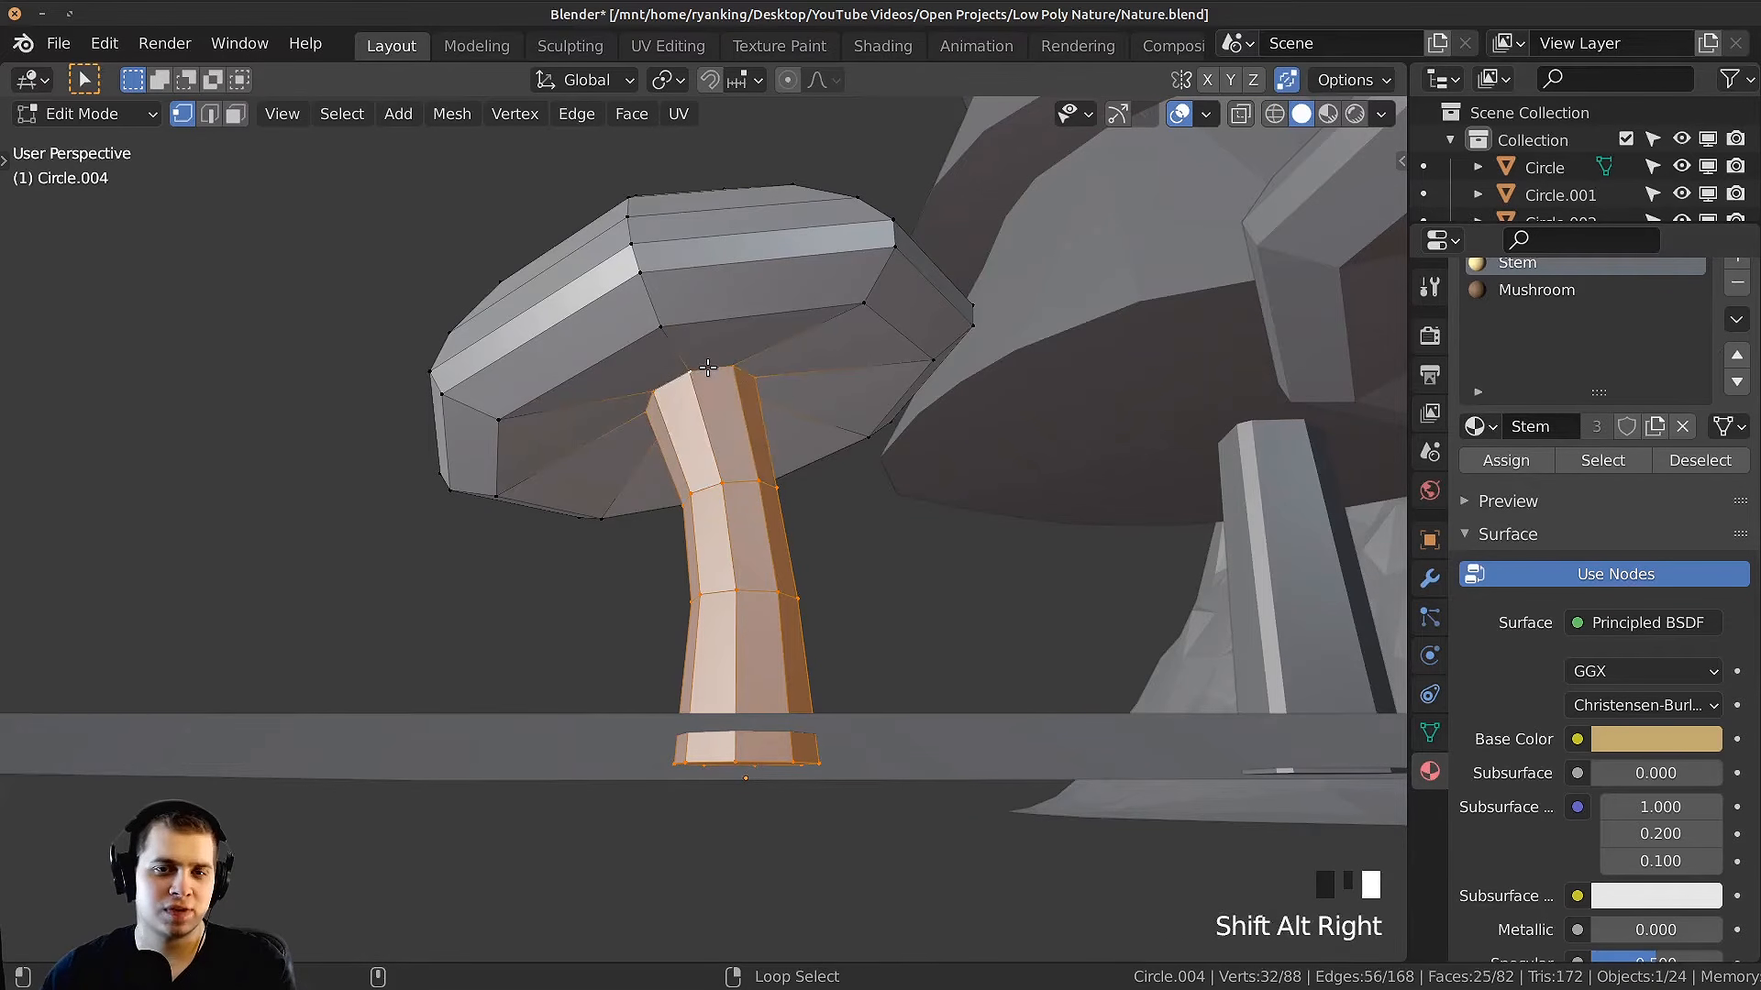
{"action": "middle_click_drag", "start_coordinate": [707, 366], "coordinate": [963, 495]}
{"action": "key", "text": "s"}
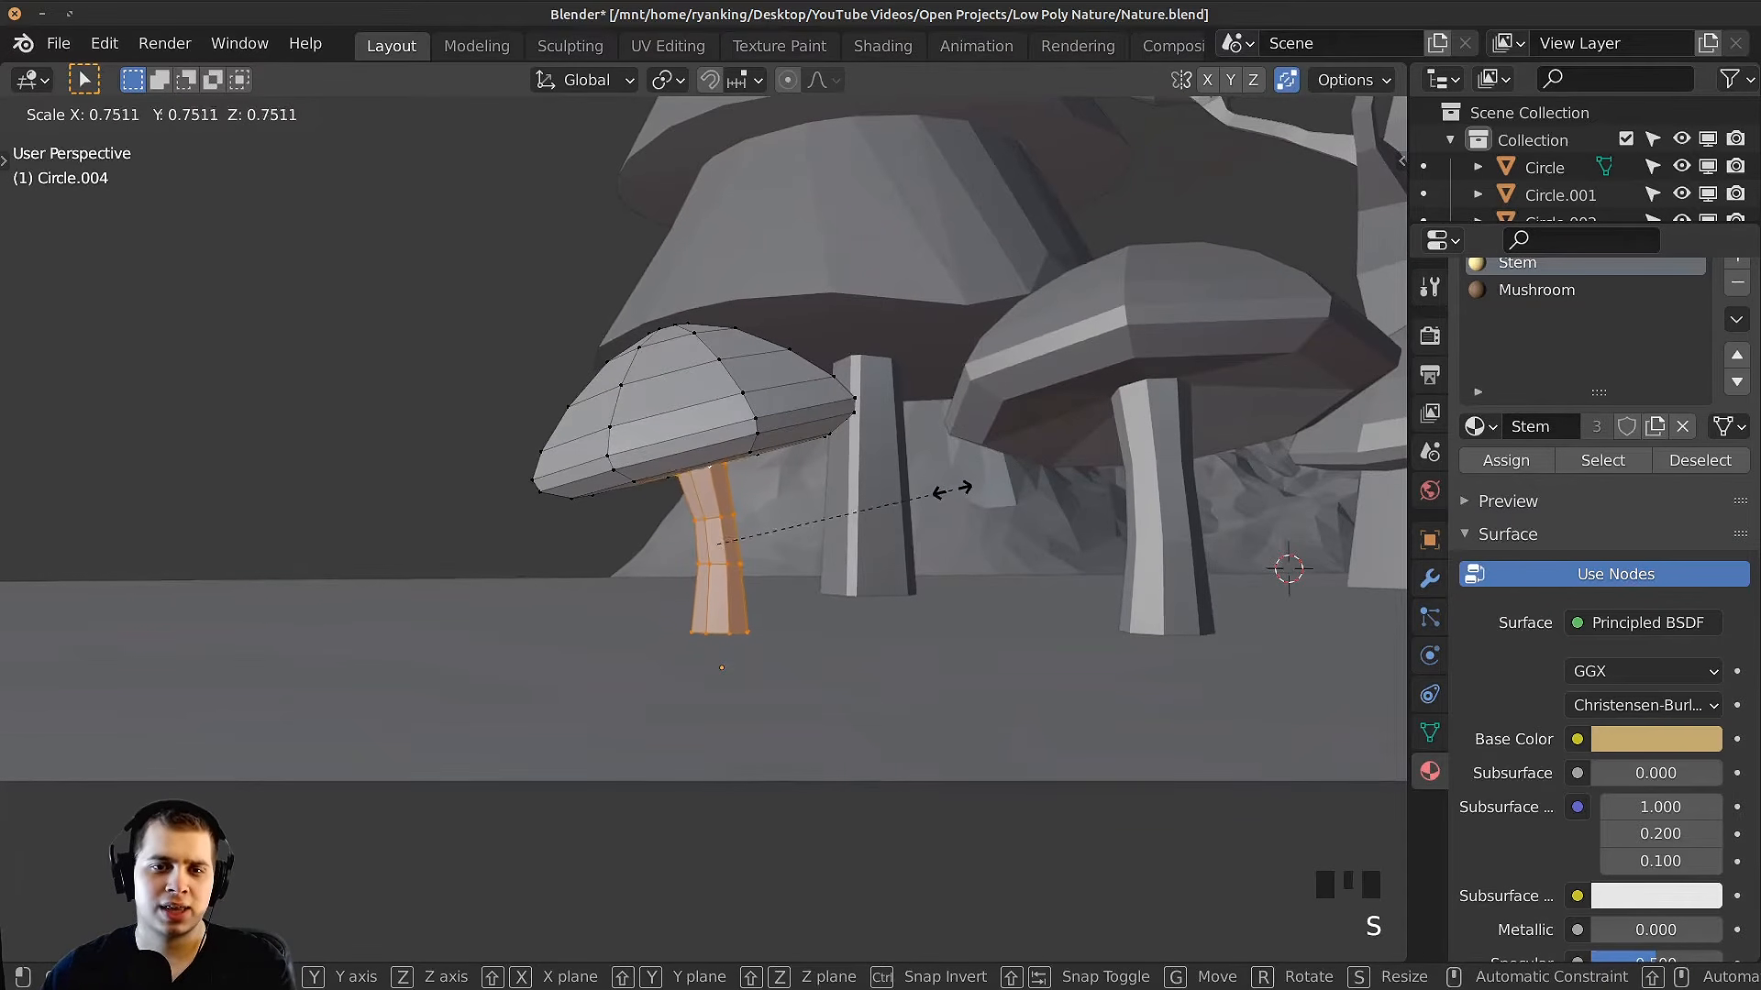
{"action": "left_click", "coordinate": [950, 482]}
{"action": "key", "text": "g"}
{"action": "key", "text": "z"}
{"action": "left_click", "coordinate": [639, 563]}
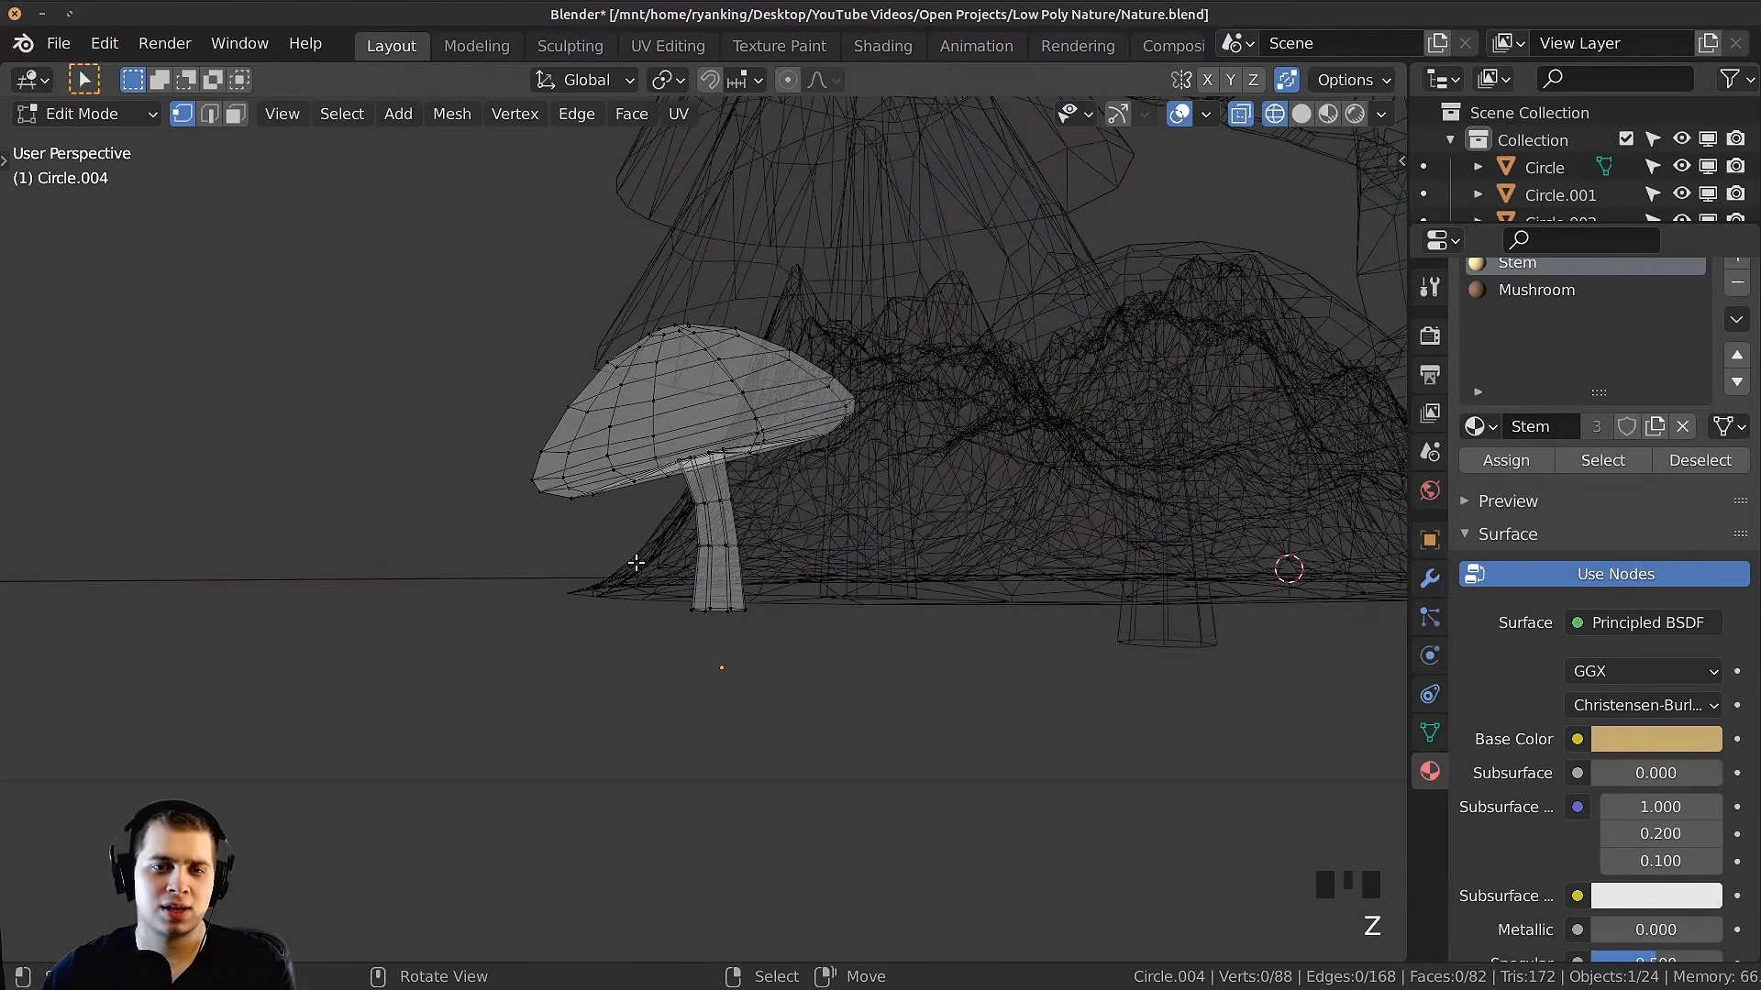
Step: Select the two lowest rings of the copy's stem and move them down along Z
{"action": "key", "text": "b"}
{"action": "left_click_drag", "start_coordinate": [609, 535], "coordinate": [862, 677]}
{"action": "key", "text": "z"}
{"action": "left_click", "coordinate": [1245, 614]}
{"action": "key", "text": "g"}
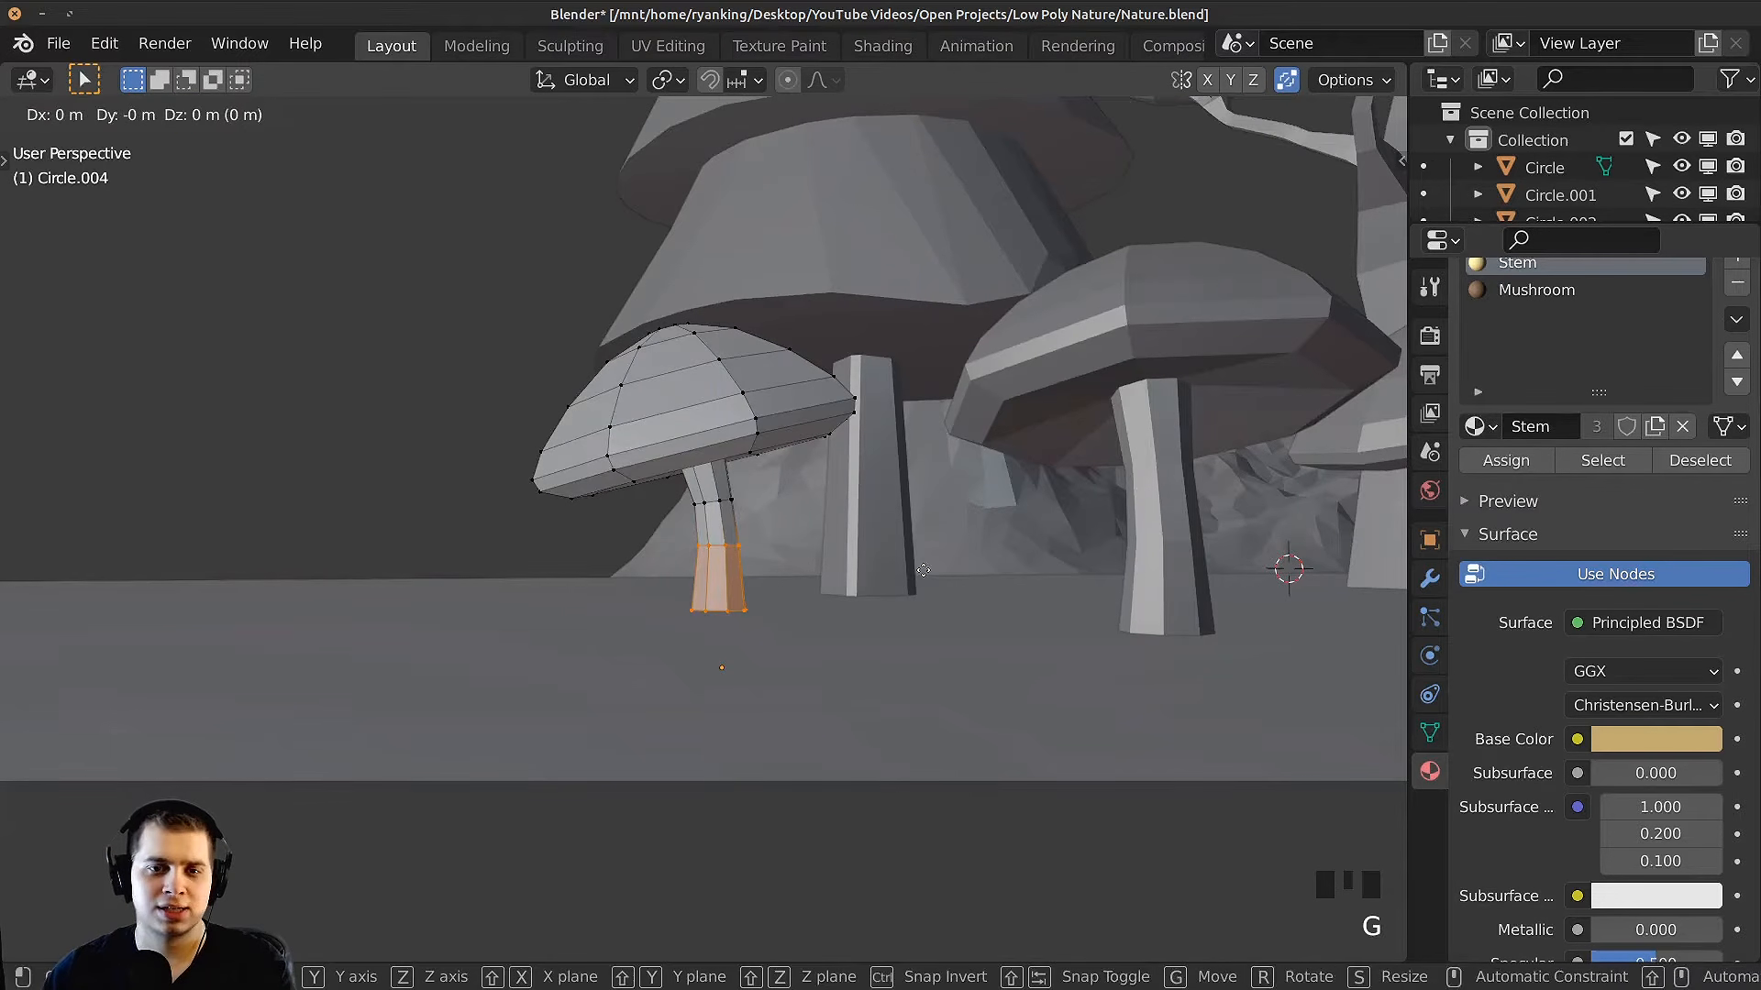
{"action": "key", "text": "z"}
{"action": "left_click", "coordinate": [934, 633]}
Step: Select only the bottom ring of the copy's stem, then move it further down and scale it
{"action": "key", "text": "z"}
{"action": "key", "text": "a"}
{"action": "left_click_drag", "start_coordinate": [664, 657], "coordinate": [884, 740]}
{"action": "key", "text": "g"}
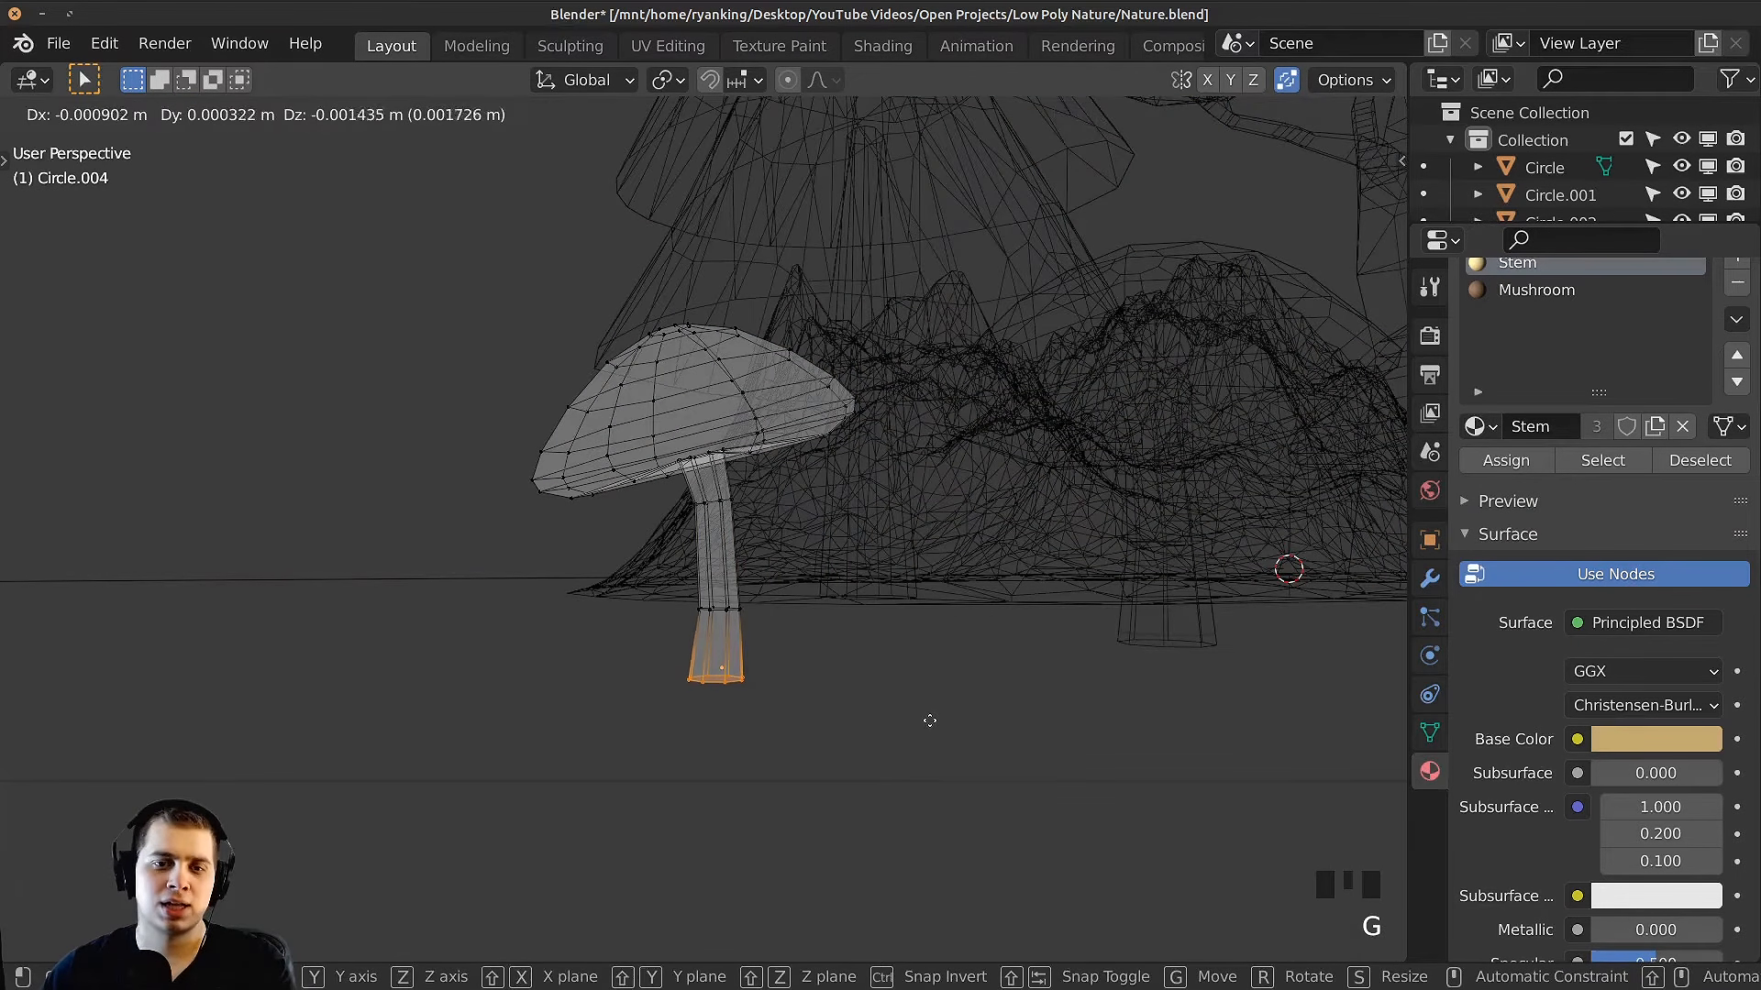
{"action": "left_click", "coordinate": [935, 739]}
{"action": "key", "text": "s"}
{"action": "left_click", "coordinate": [1051, 727]}
Step: Return to solid shading and Object Mode, scale the whole copied mushroom down, and reposition it on the ground
{"action": "key", "text": "z"}
{"action": "key", "text": "Tab"}
{"action": "key", "text": "s"}
{"action": "left_click", "coordinate": [937, 686]}
{"action": "key", "text": "g"}
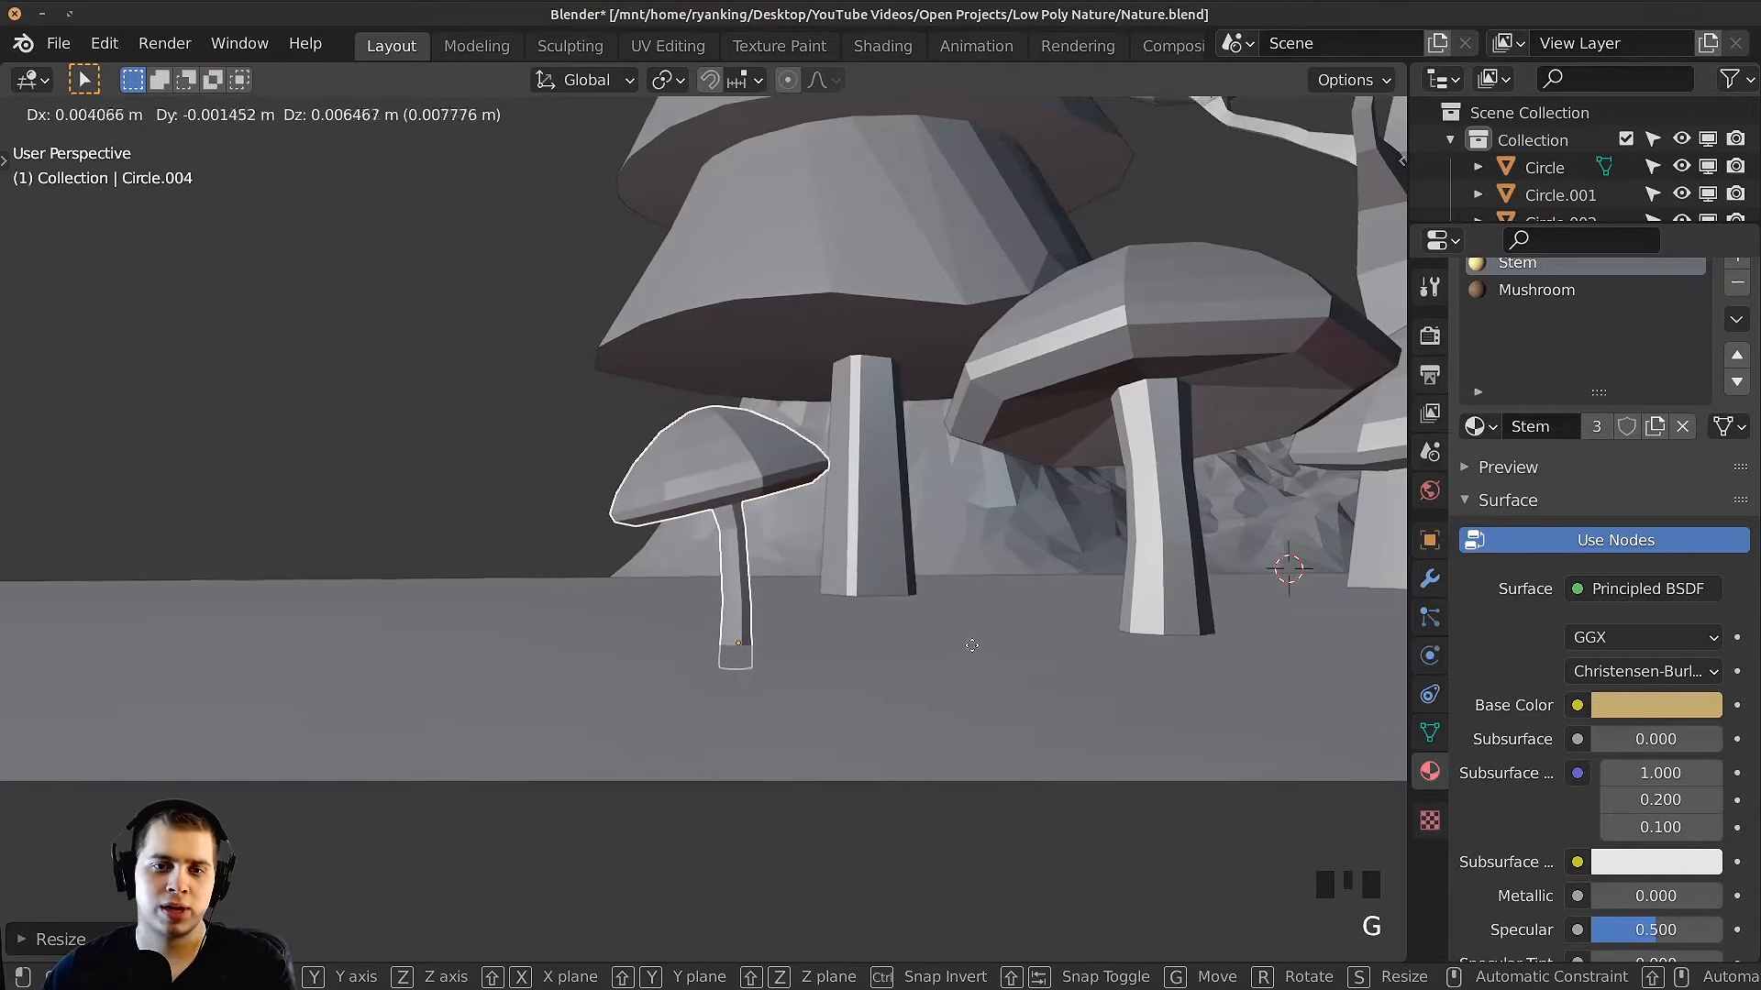
{"action": "left_click", "coordinate": [952, 636]}
Step: Move the small mushroom's selected stem base in Edit Mode, return to Object Mode, and save the file
{"action": "key", "text": "Tab"}
{"action": "key", "text": "g"}
{"action": "left_click", "coordinate": [948, 660]}
{"action": "key", "text": "Tab"}
{"action": "key", "text": "ctrl+s"}
Step: In Rendered shading, fine-tune the small mushroom's size and position beside the other two, and save the file
{"action": "middle_click_drag", "start_coordinate": [947, 660], "coordinate": [825, 617], "text": "shift"}
{"action": "key", "text": "z"}
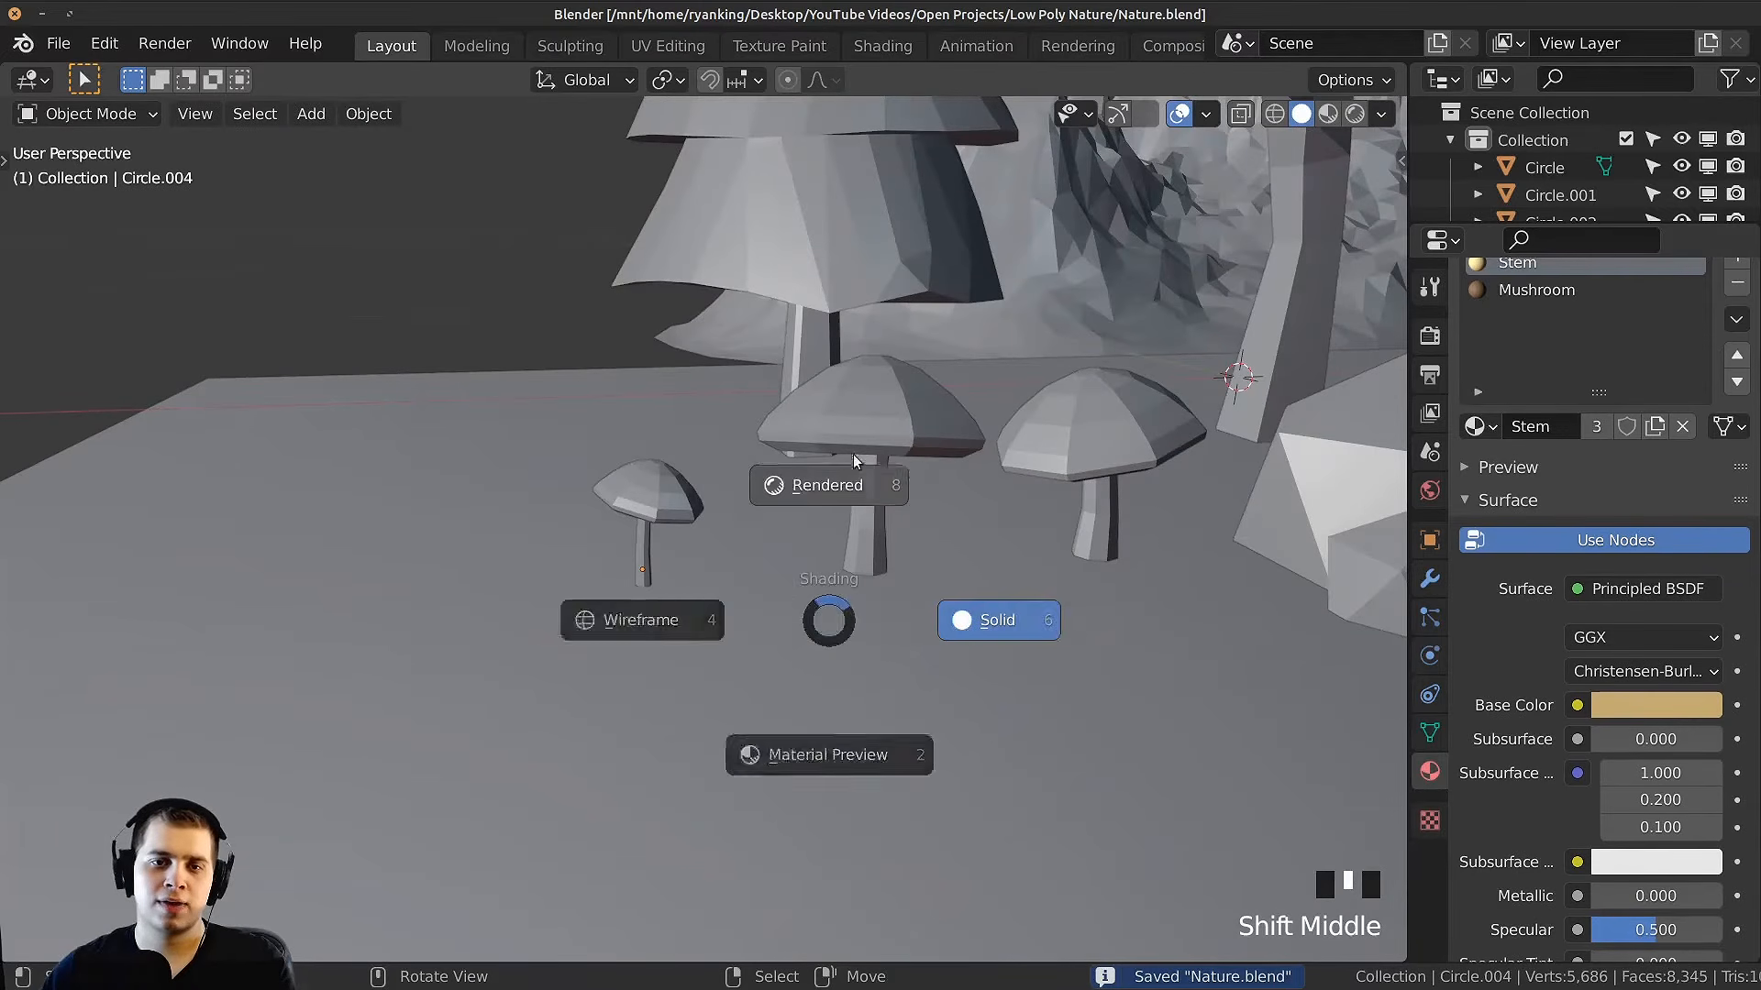
{"action": "left_click", "coordinate": [830, 487]}
{"action": "mouse_move", "coordinate": [830, 487]}
{"action": "middle_mouse_down"}
{"action": "mouse_move", "coordinate": [869, 469]}
{"action": "mouse_move", "coordinate": [758, 476]}
{"action": "mouse_move", "coordinate": [948, 469]}
{"action": "middle_mouse_up"}
{"action": "right_click", "coordinate": [639, 526]}
{"action": "key", "text": "s"}
{"action": "left_click", "coordinate": [781, 498]}
{"action": "key", "text": "g"}
{"action": "left_click", "coordinate": [796, 501]}
{"action": "key", "text": "ctrl+s"}
Step: Place the 3D cursor on open ground beside the smallest mushroom and add a mesh circle there
{"action": "scroll", "coordinate": [870, 519], "scroll_direction": "up", "scroll_amount": 1}
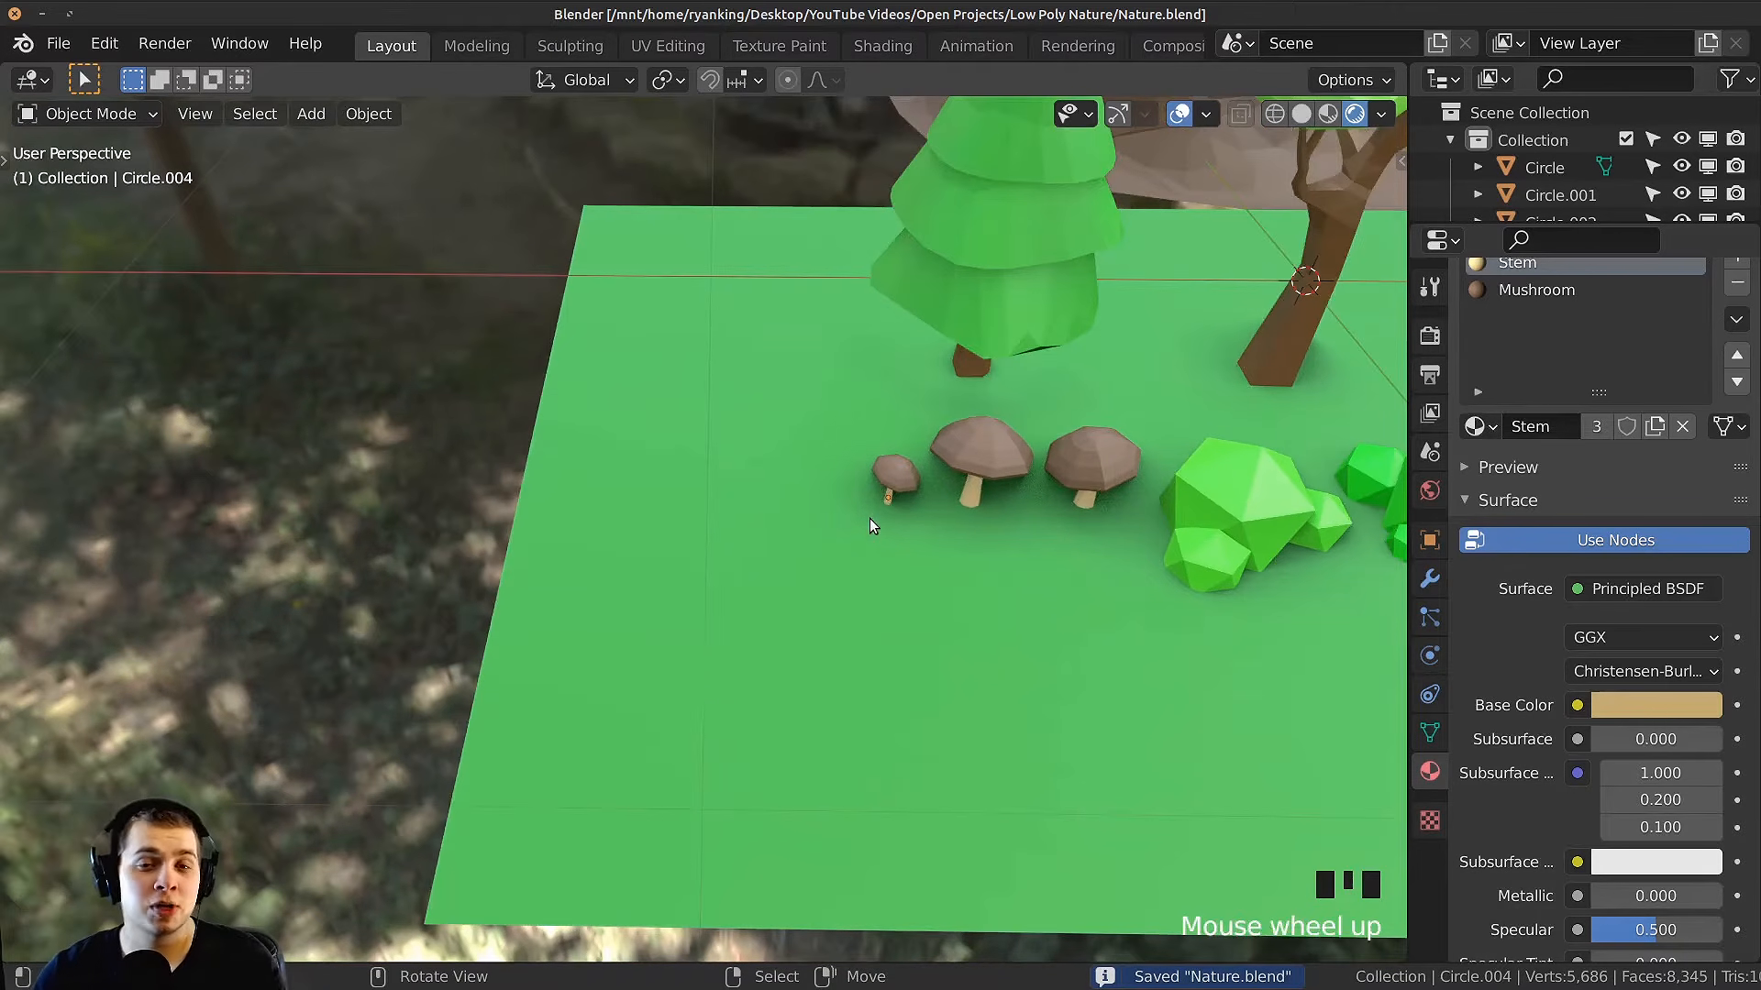
{"action": "scroll", "coordinate": [805, 475], "scroll_direction": "up", "scroll_amount": 2}
{"action": "middle_click_drag", "start_coordinate": [805, 475], "coordinate": [772, 492], "text": "shift"}
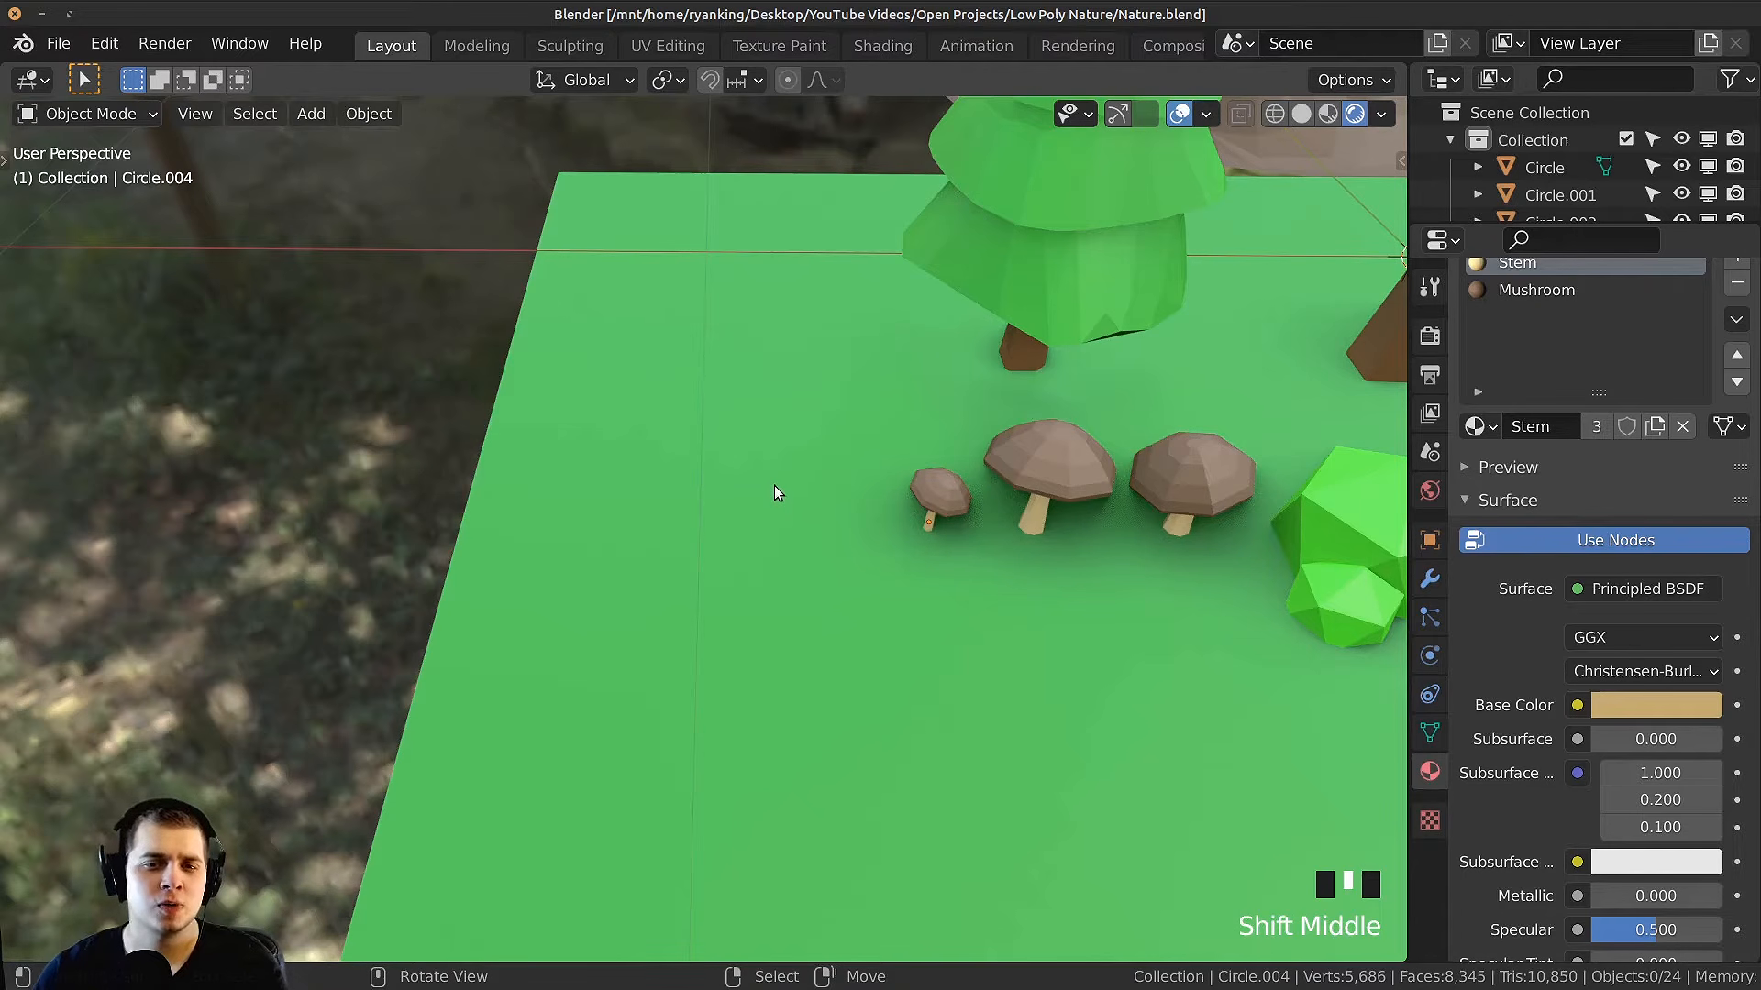
{"action": "left_click", "coordinate": [774, 484]}
{"action": "key", "text": "shift+a"}
{"action": "mouse_move", "coordinate": [740, 431]}
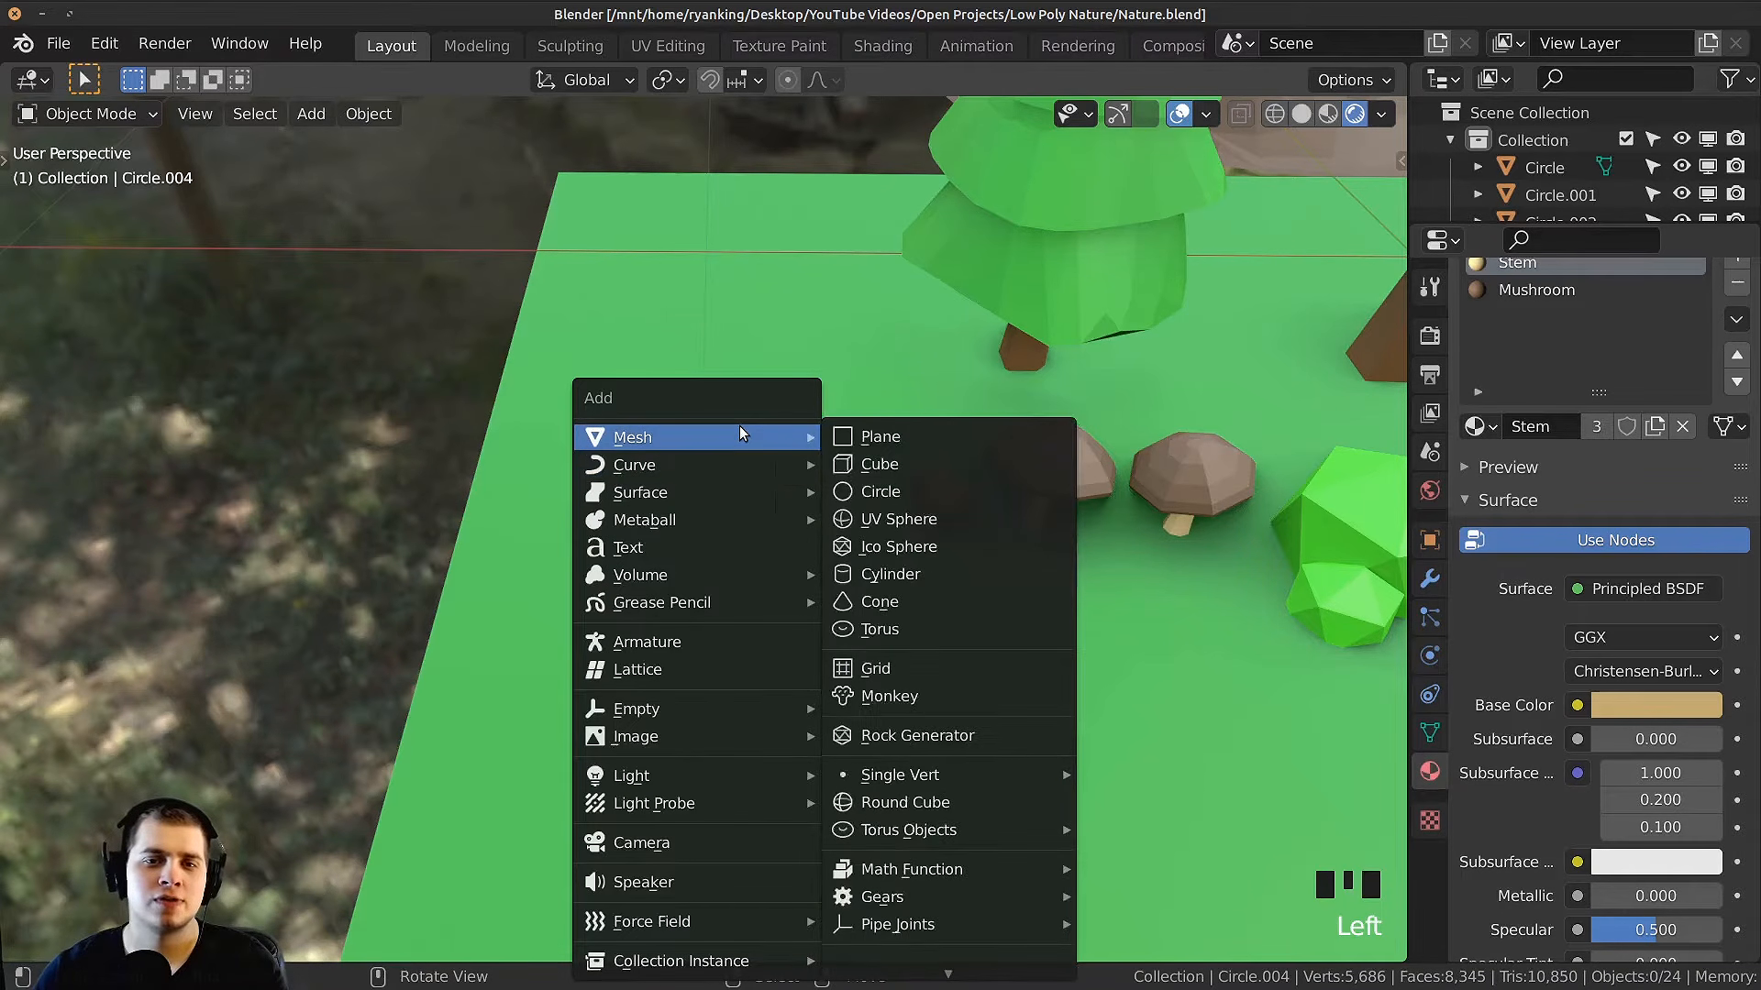
{"action": "left_click", "coordinate": [943, 493]}
Step: Scale the new circle down to roughly the size of a mushroom stem's base
{"action": "scroll", "coordinate": [1128, 554], "scroll_direction": "down", "scroll_amount": 4}
{"action": "key", "text": "s"}
{"action": "scroll", "coordinate": [1285, 663], "scroll_direction": "up", "scroll_amount": 4}
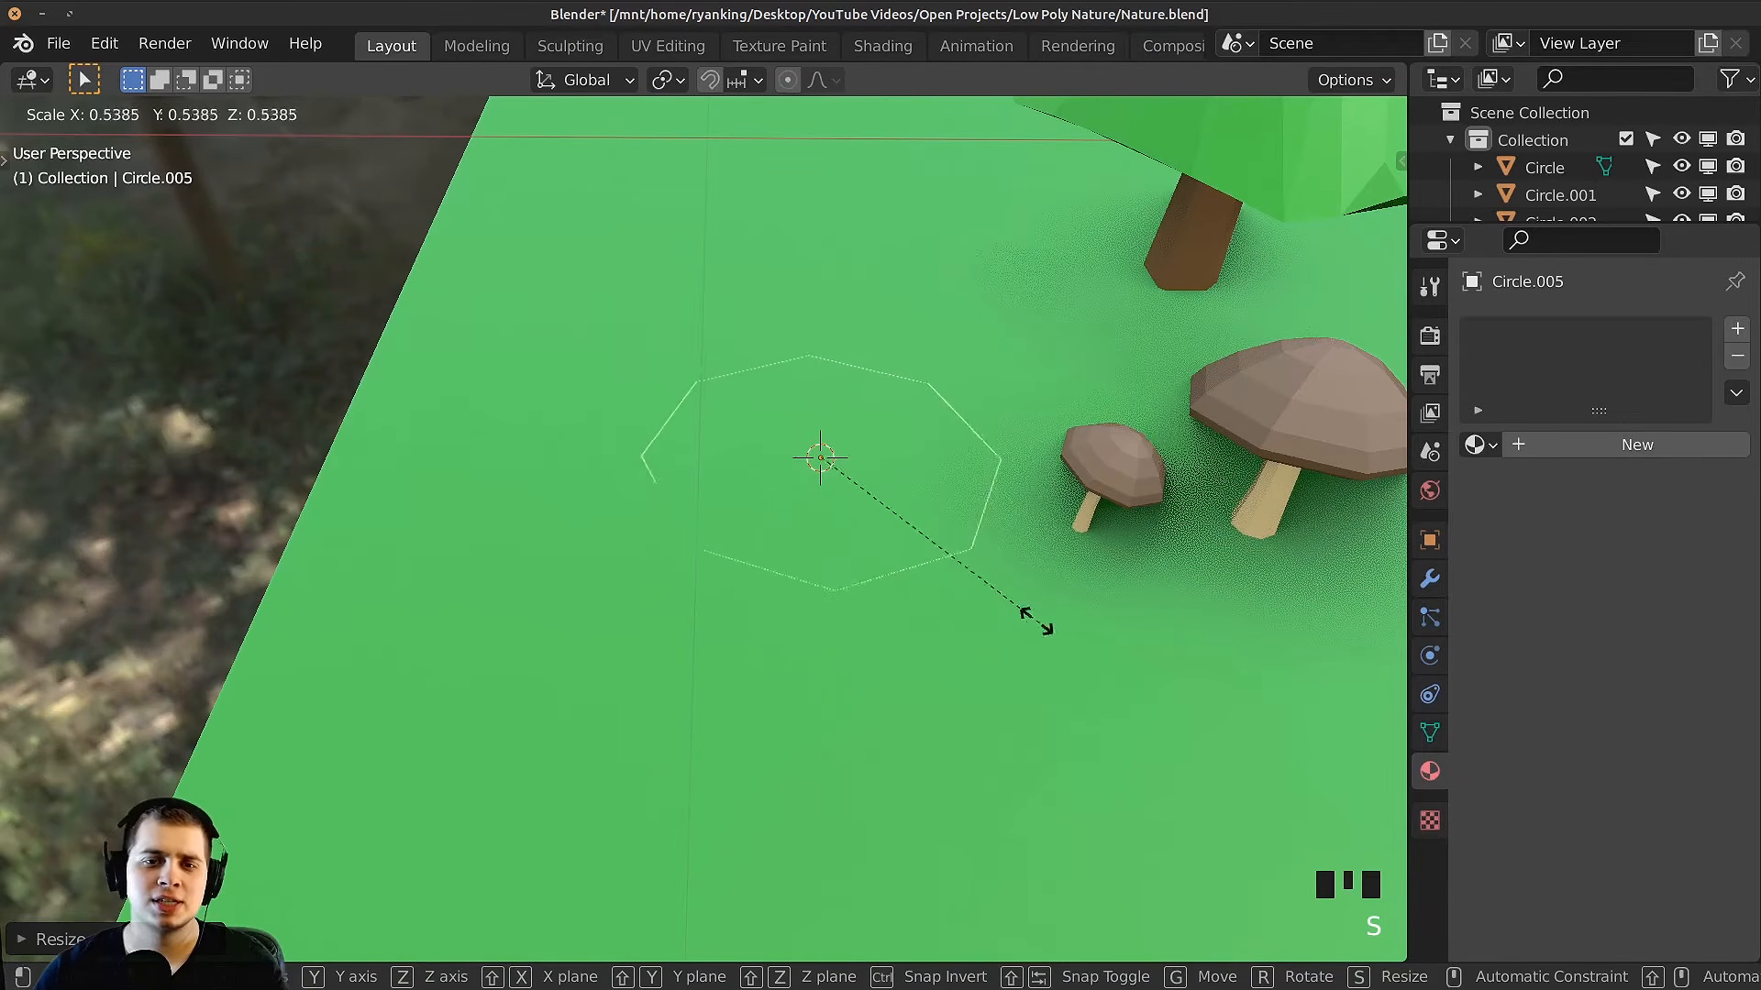
{"action": "left_click", "coordinate": [1036, 621]}
{"action": "key", "text": "KP_Decimal"}
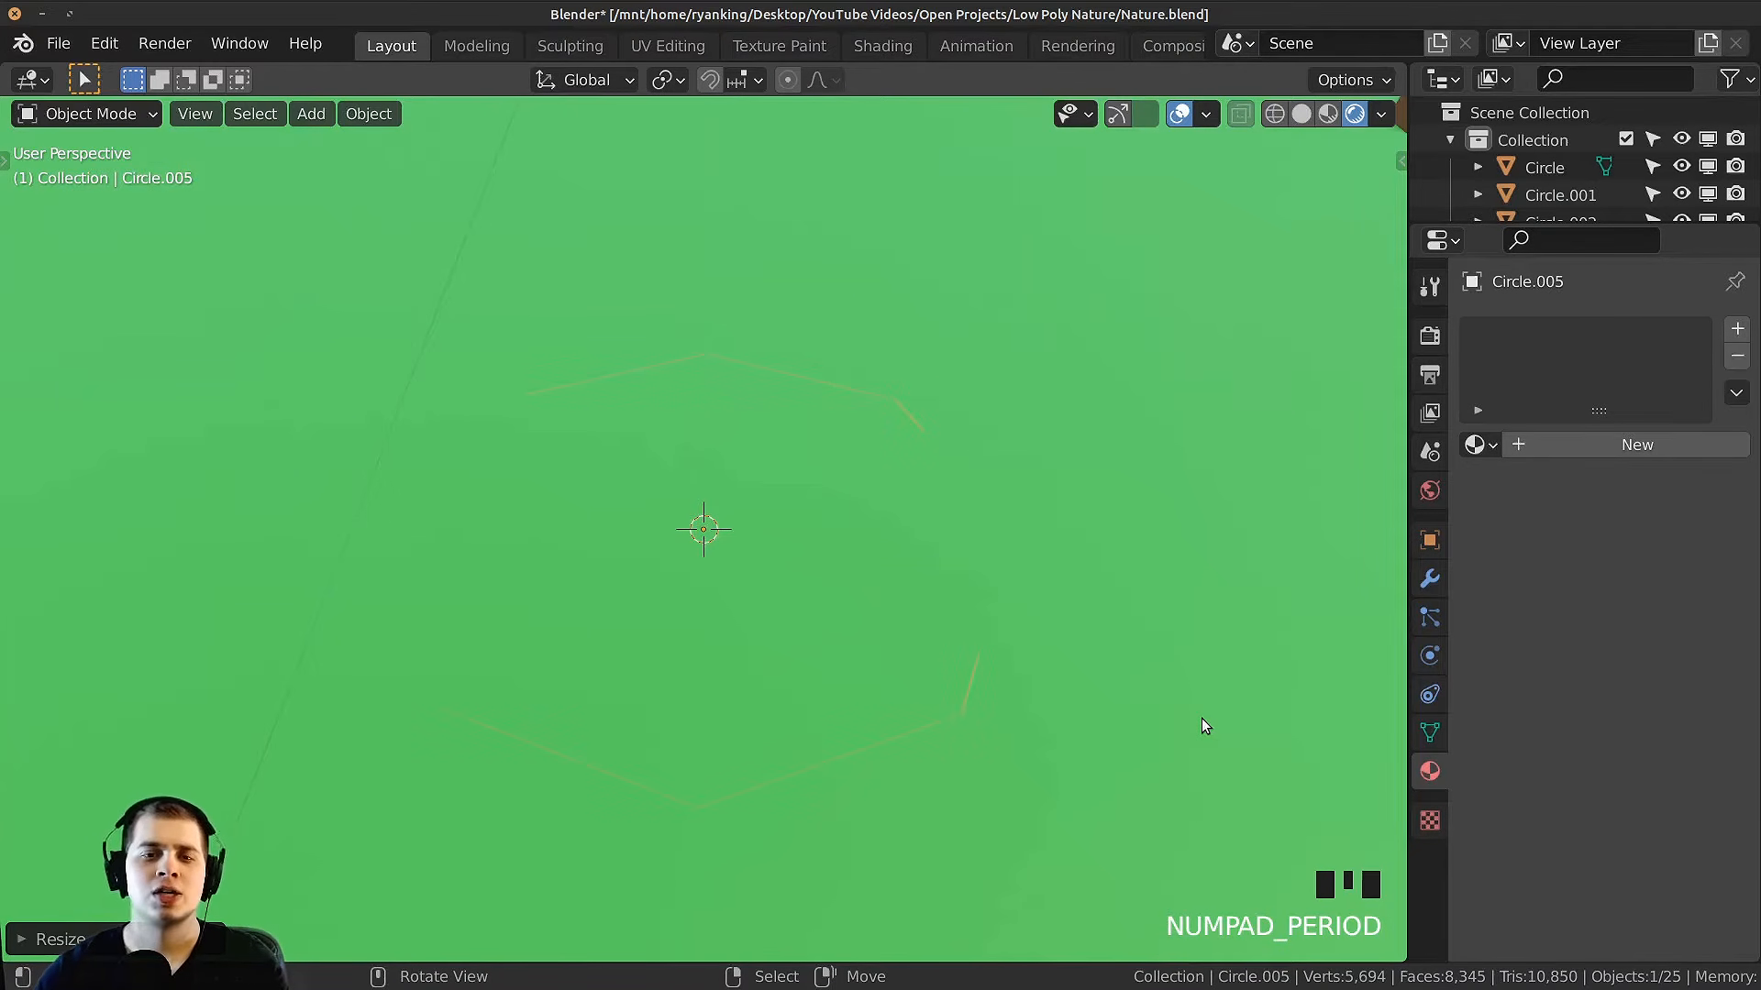
{"action": "key", "text": "KP_1"}
{"action": "key", "text": "s"}
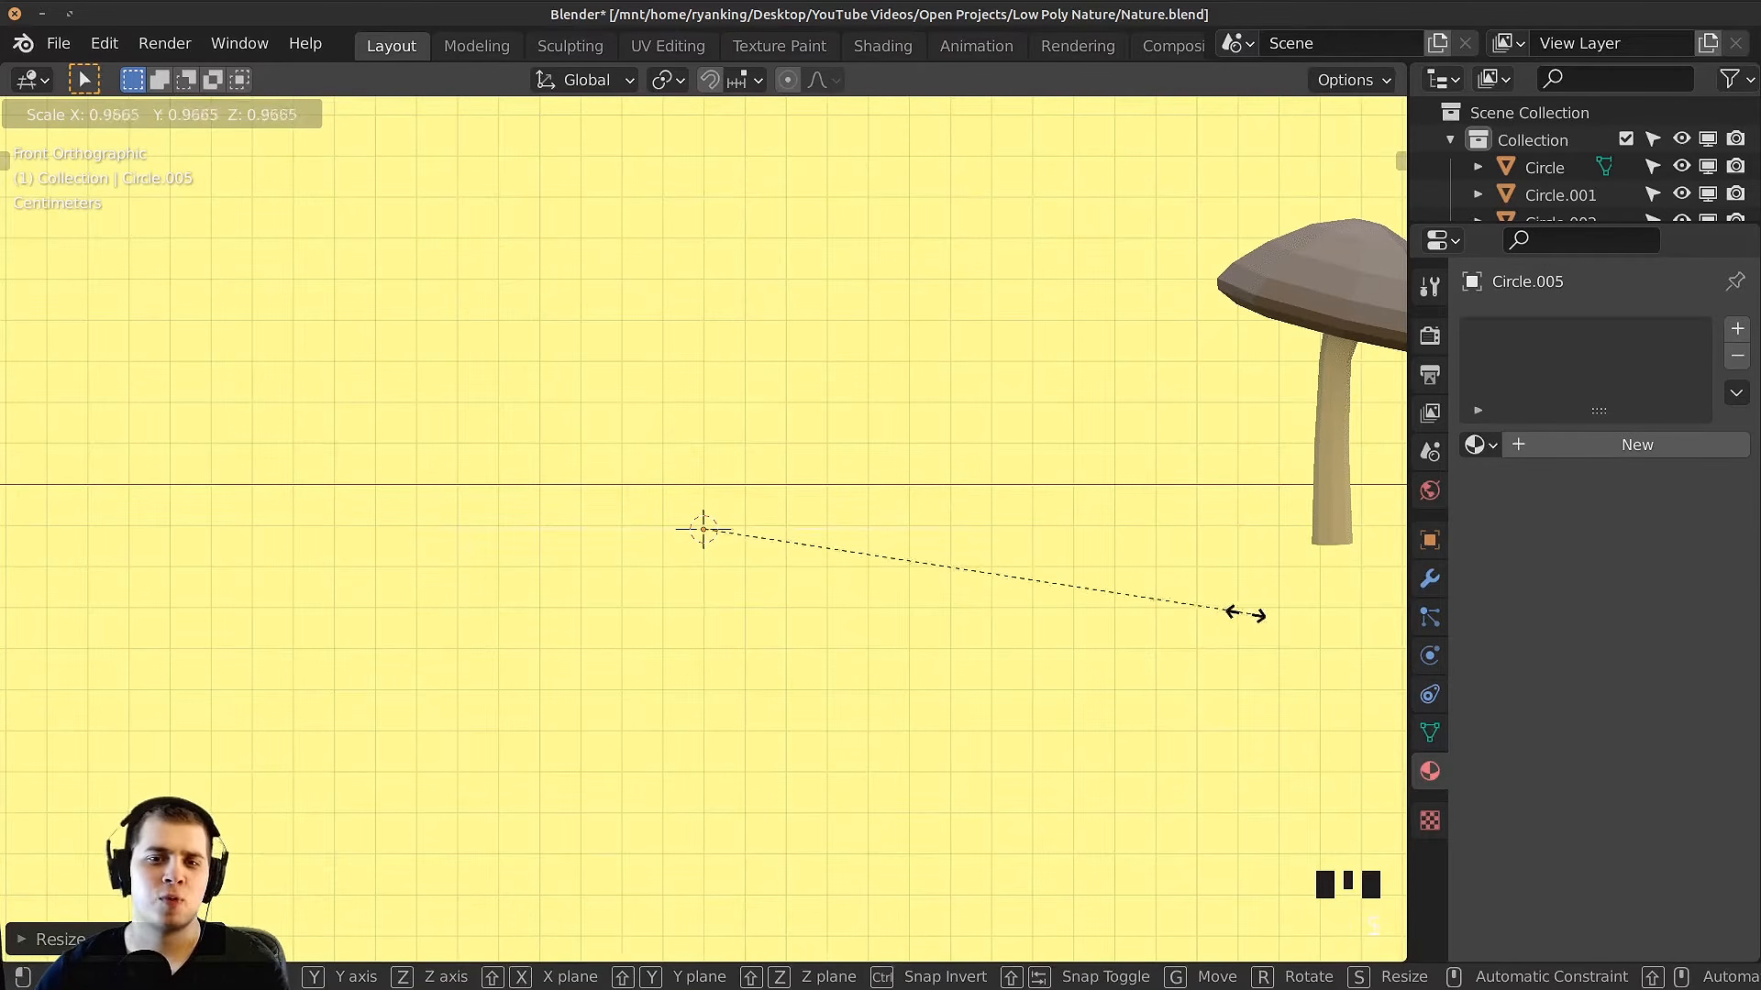
{"action": "left_click", "coordinate": [887, 575]}
Step: Fill the circle with a face in Edit Mode and show it in front-view wireframe
{"action": "key", "text": "Tab"}
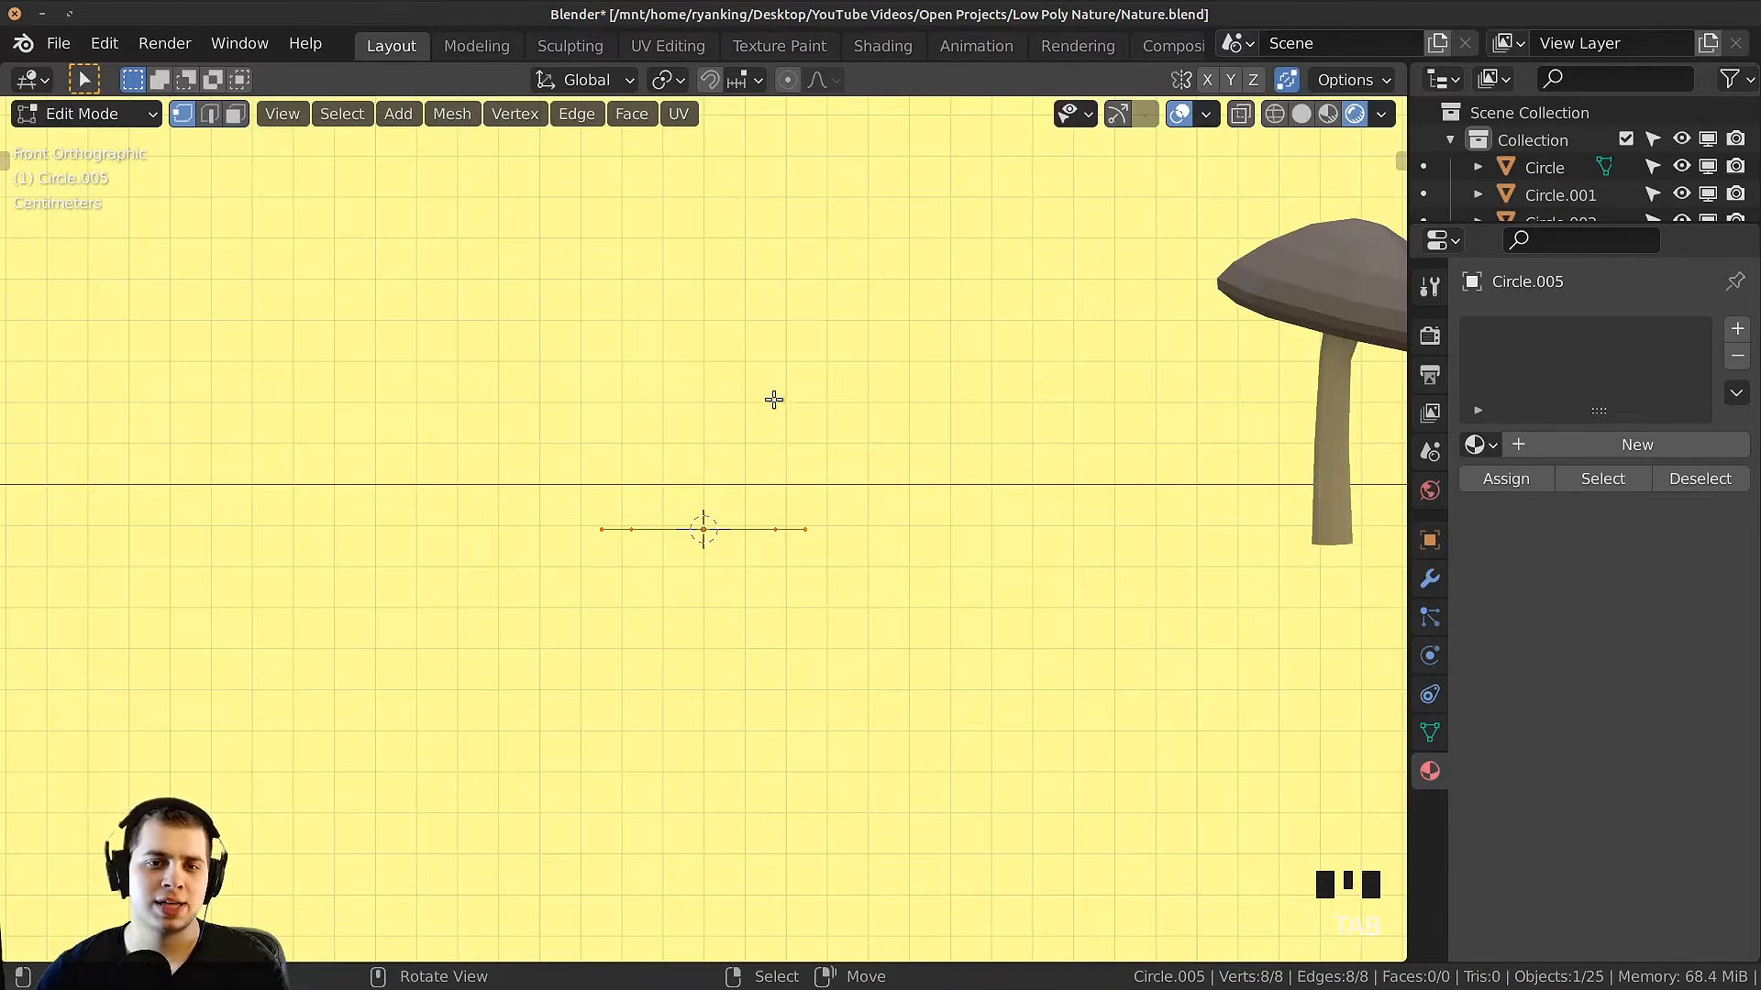
{"action": "middle_click_drag", "start_coordinate": [774, 397], "coordinate": [786, 515]}
{"action": "key", "text": "f"}
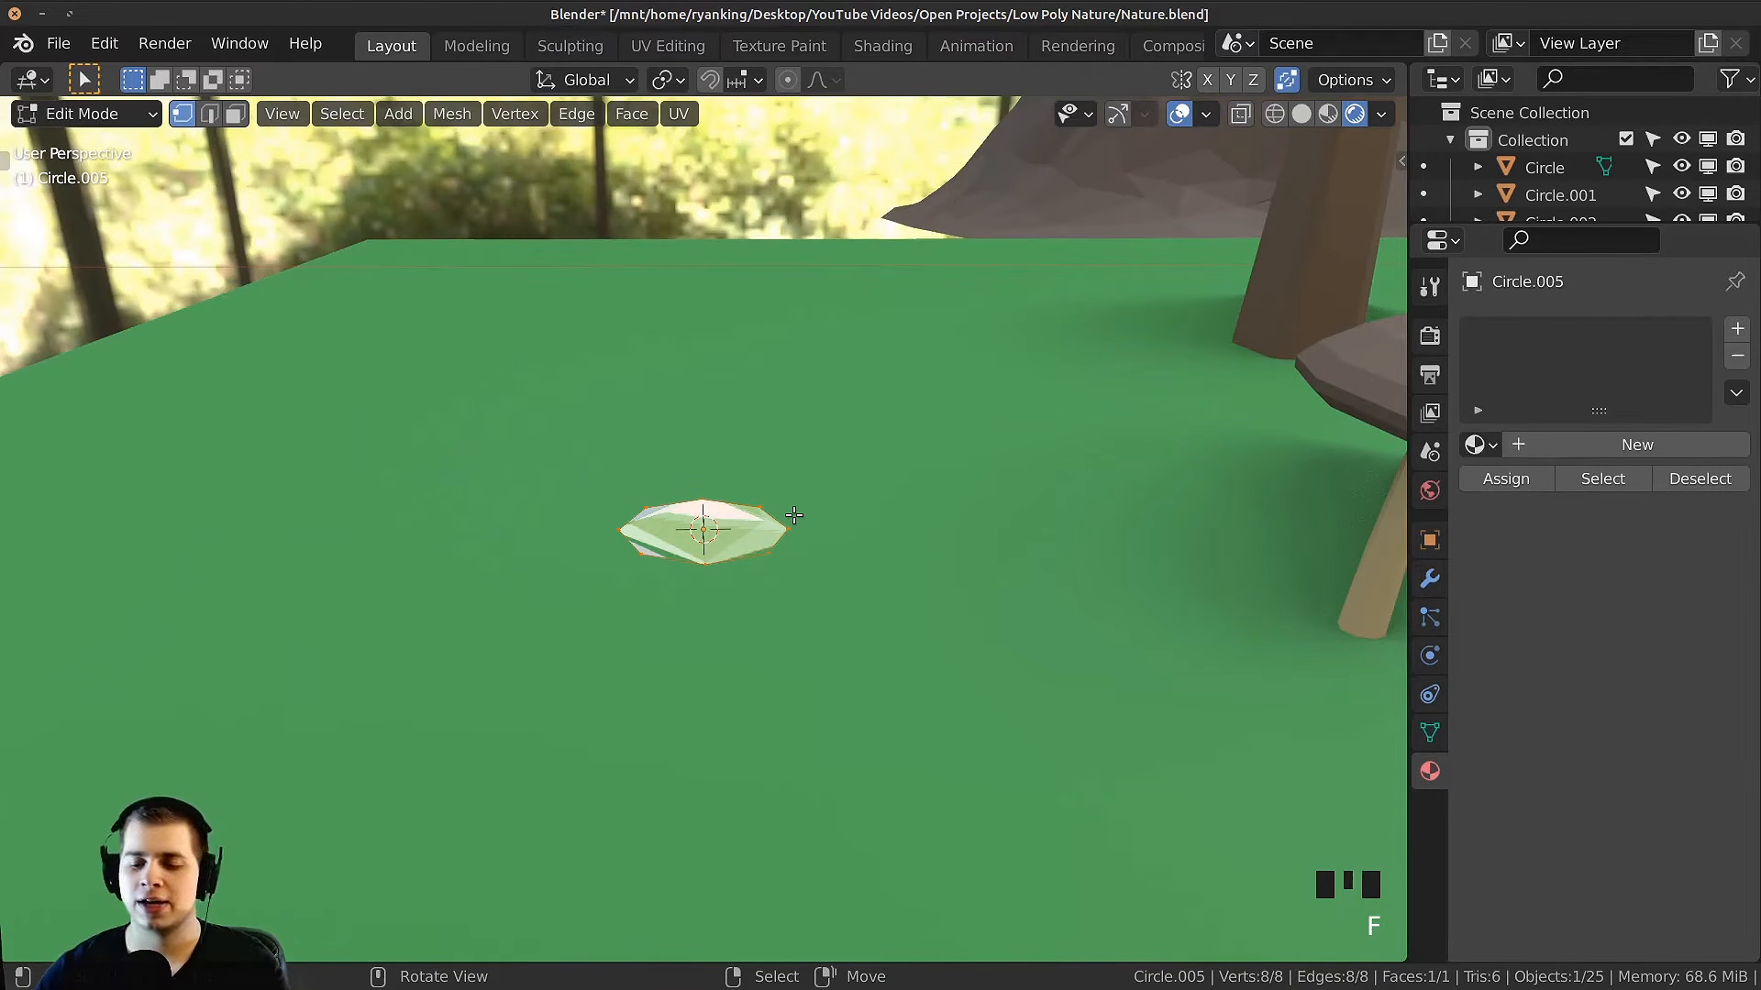
{"action": "key", "text": "KP_1"}
{"action": "key", "text": "z"}
{"action": "left_click", "coordinate": [659, 532]}
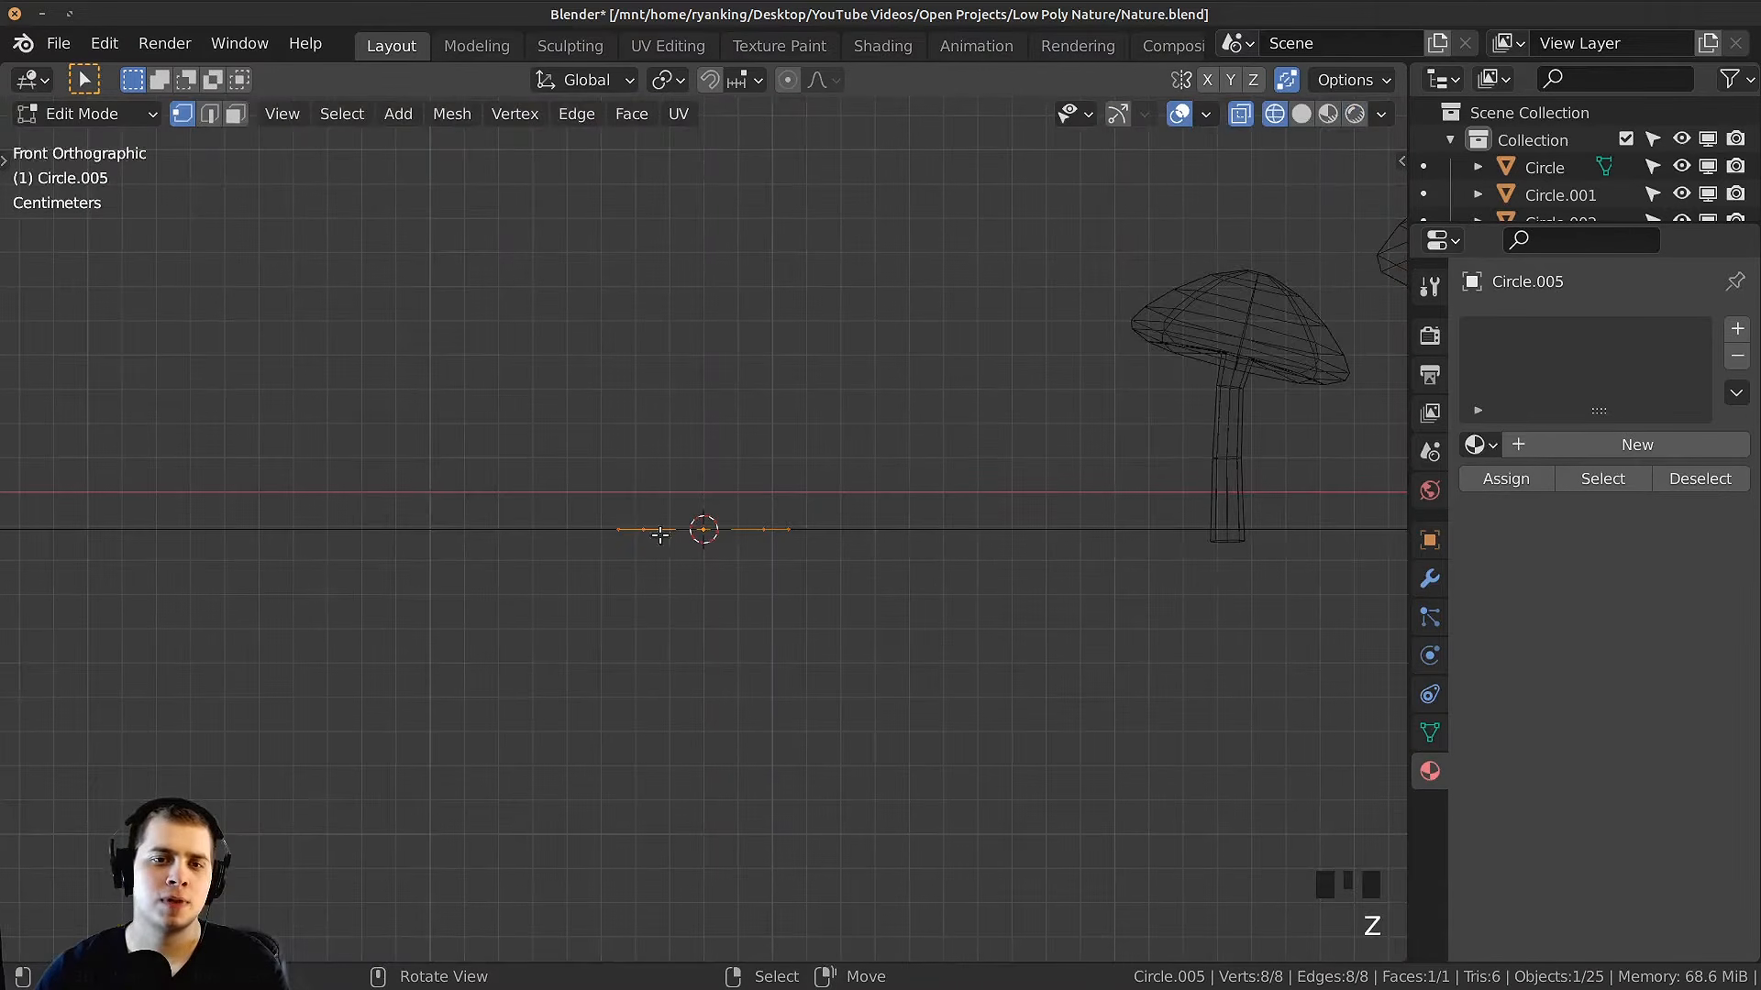
Step: Scale the filled circle down further to set the width of the new stem's base
{"action": "scroll", "coordinate": [954, 530], "scroll_direction": "up", "scroll_amount": 1}
{"action": "key", "text": "s"}
{"action": "left_click", "coordinate": [959, 528]}
{"action": "scroll", "coordinate": [898, 550], "scroll_direction": "down", "scroll_amount": 2}
{"action": "middle_click_drag", "start_coordinate": [907, 566], "coordinate": [915, 640], "text": "shift"}
{"action": "key", "text": "s"}
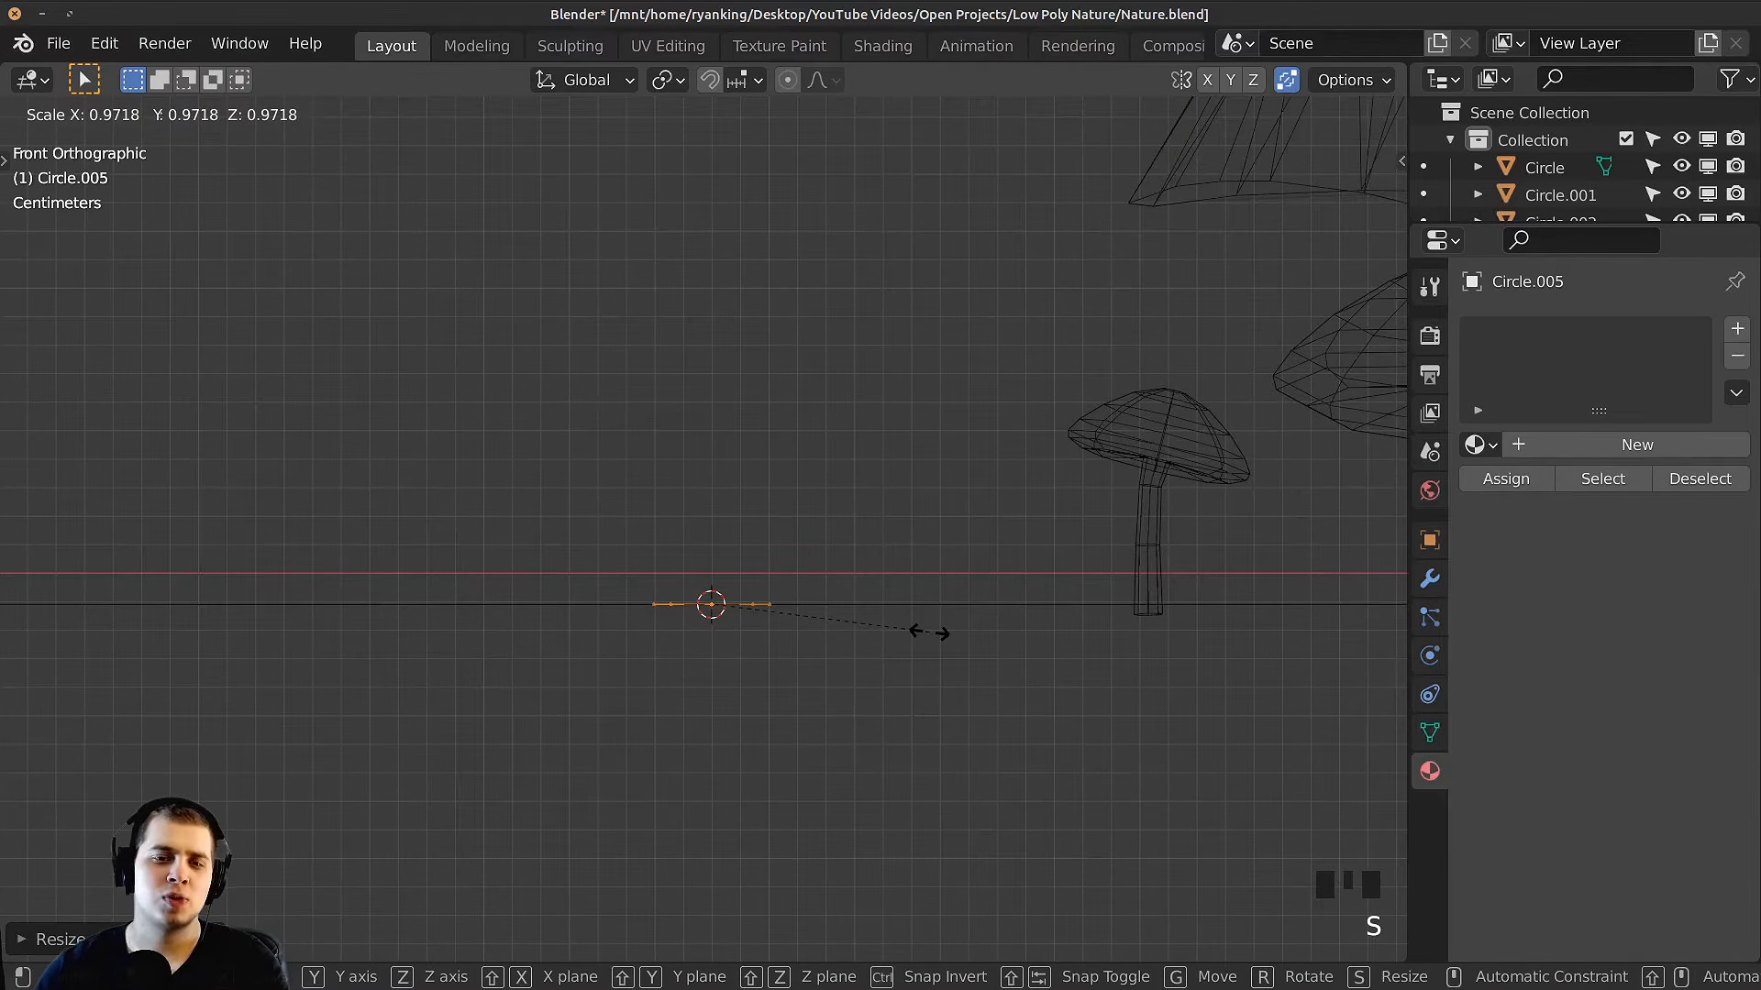
{"action": "left_click", "coordinate": [933, 631]}
Step: Extrude the base face upward and scale its top in to about 0.84 to start a tapered stem
{"action": "scroll", "coordinate": [990, 614], "scroll_direction": "up", "scroll_amount": 3}
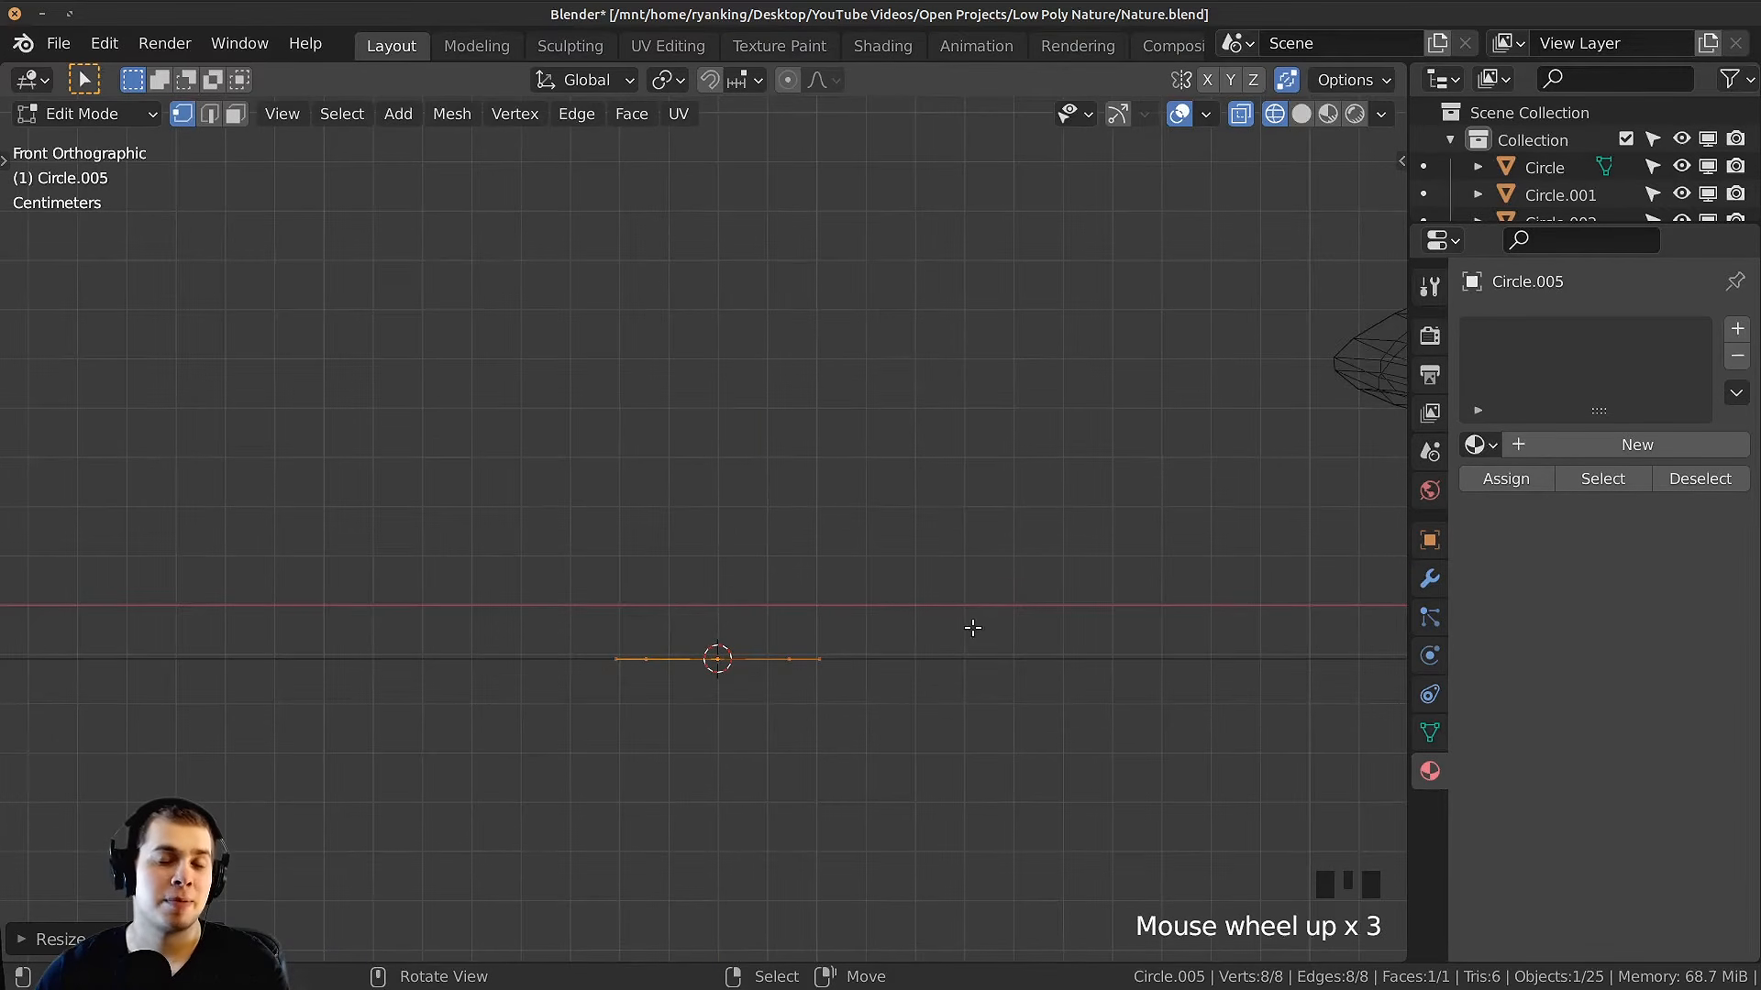
{"action": "key", "text": "e"}
{"action": "left_click", "coordinate": [978, 488]}
{"action": "key", "text": "s"}
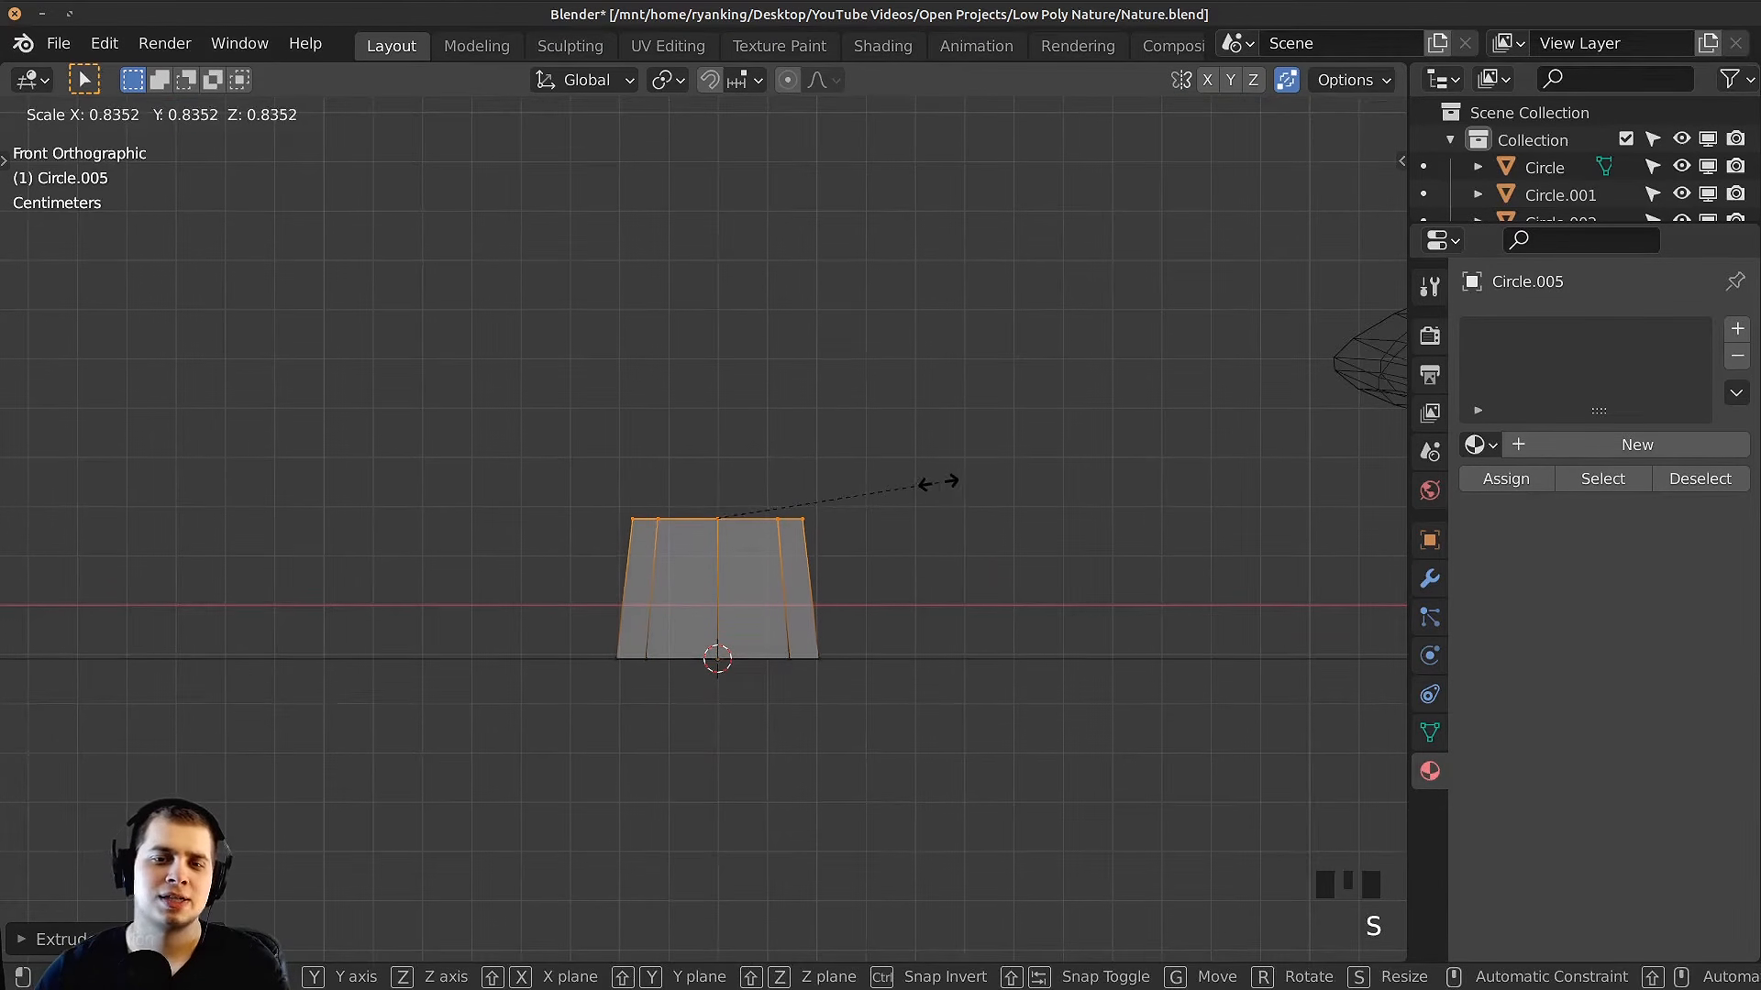
{"action": "left_click", "coordinate": [937, 483]}
{"action": "middle_click_drag", "start_coordinate": [938, 483], "coordinate": [932, 554], "text": "shift"}
Step: Extrude a second stem section of similar height and a short third one, narrowing the stem toward its top
{"action": "key", "text": "e"}
{"action": "left_click", "coordinate": [1034, 475]}
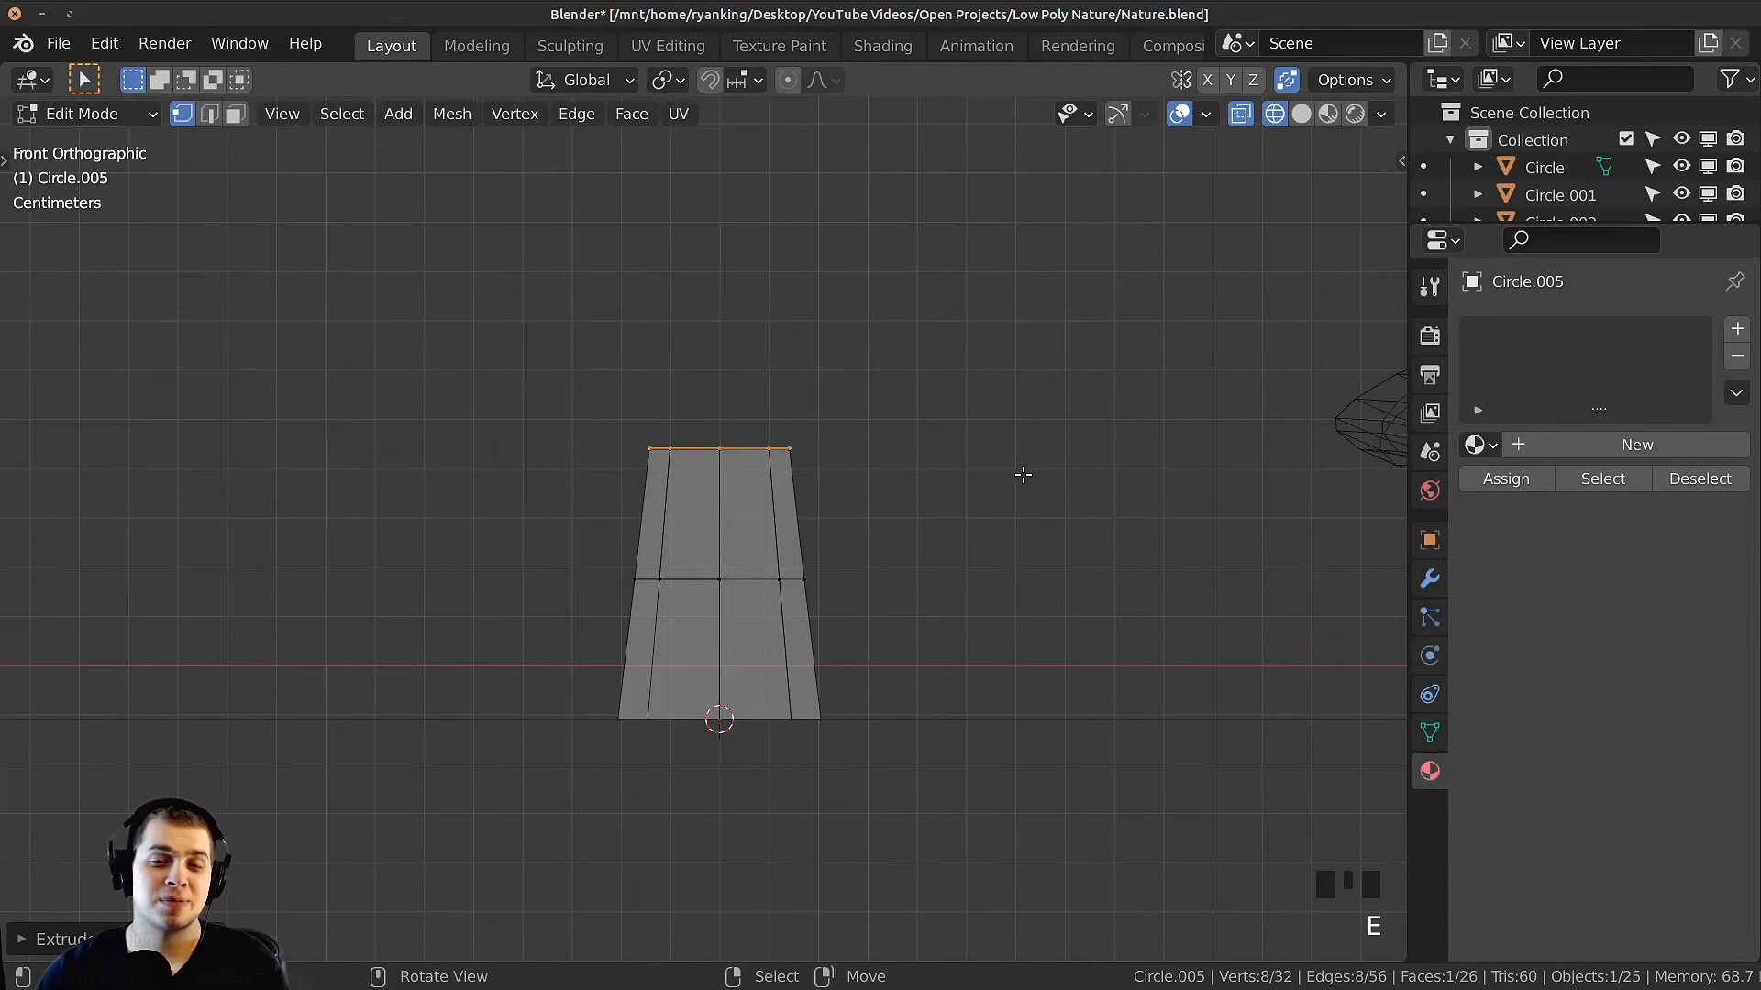
{"action": "key", "text": "e"}
{"action": "left_click", "coordinate": [1030, 374]}
{"action": "key", "text": "s"}
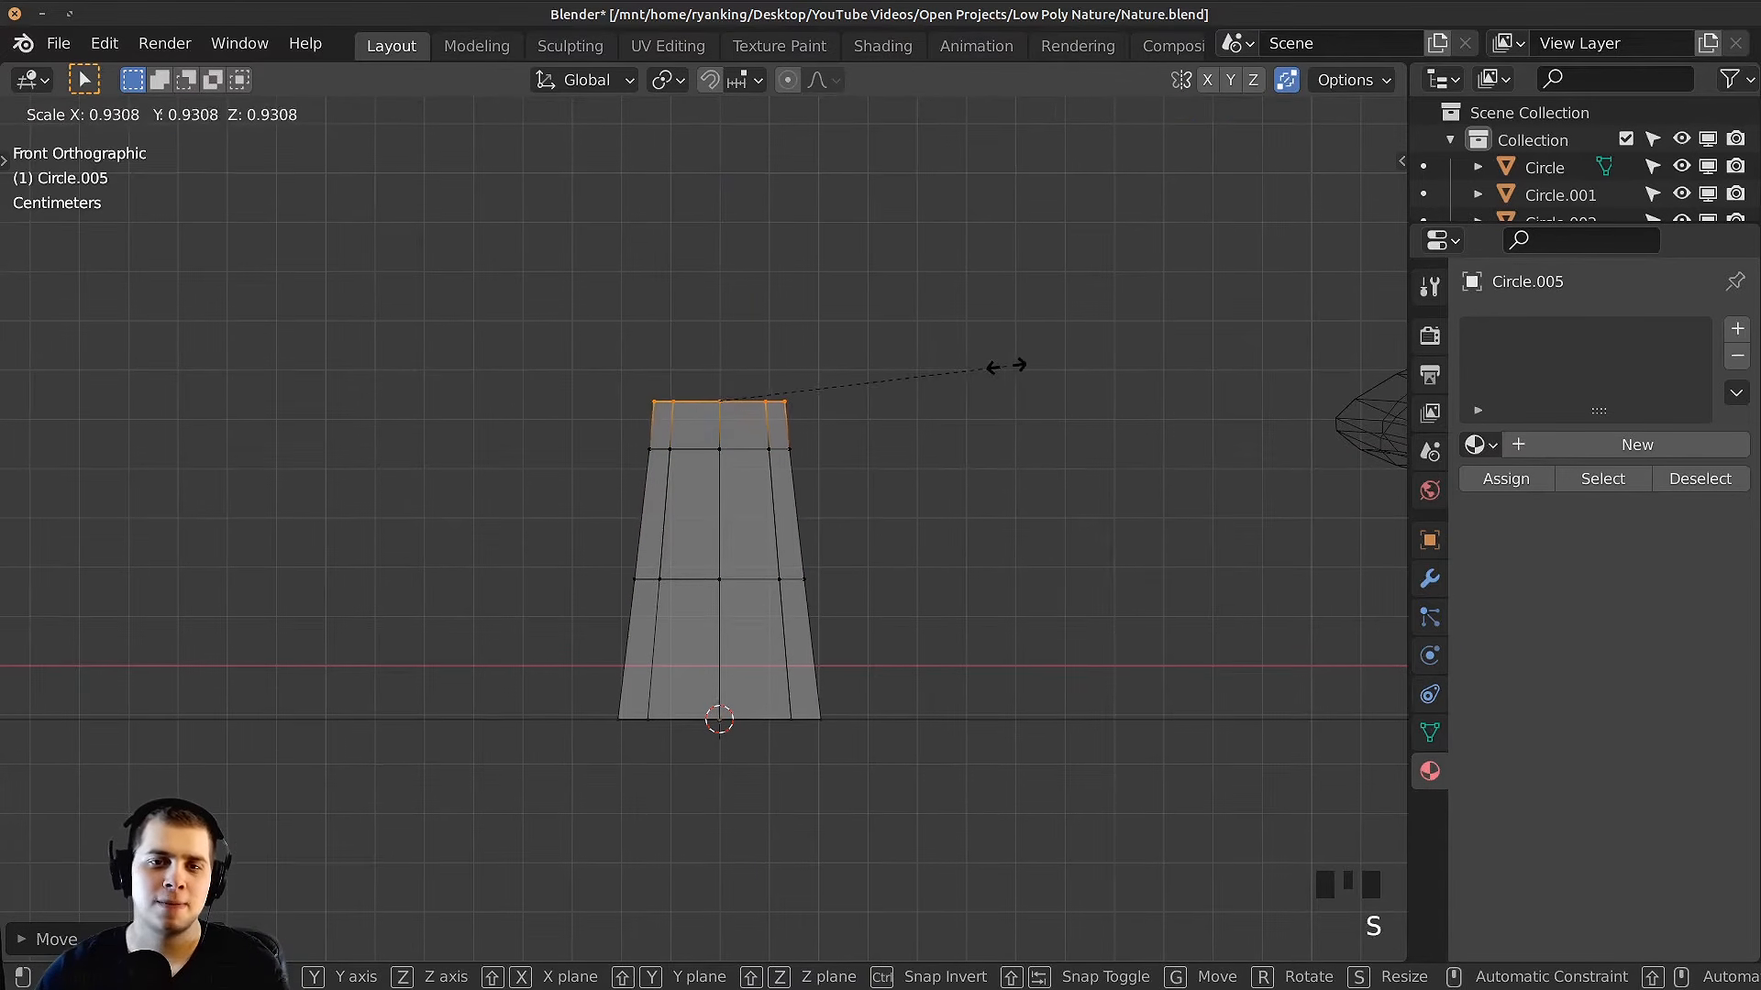
{"action": "left_click", "coordinate": [862, 435]}
Step: Extrude the stem's top slightly, widen it into the cap's underside, and lower that ring slightly along Z
{"action": "middle_click_drag", "start_coordinate": [862, 435], "coordinate": [861, 446], "text": "shift"}
{"action": "key", "text": "e"}
{"action": "left_click", "coordinate": [861, 440]}
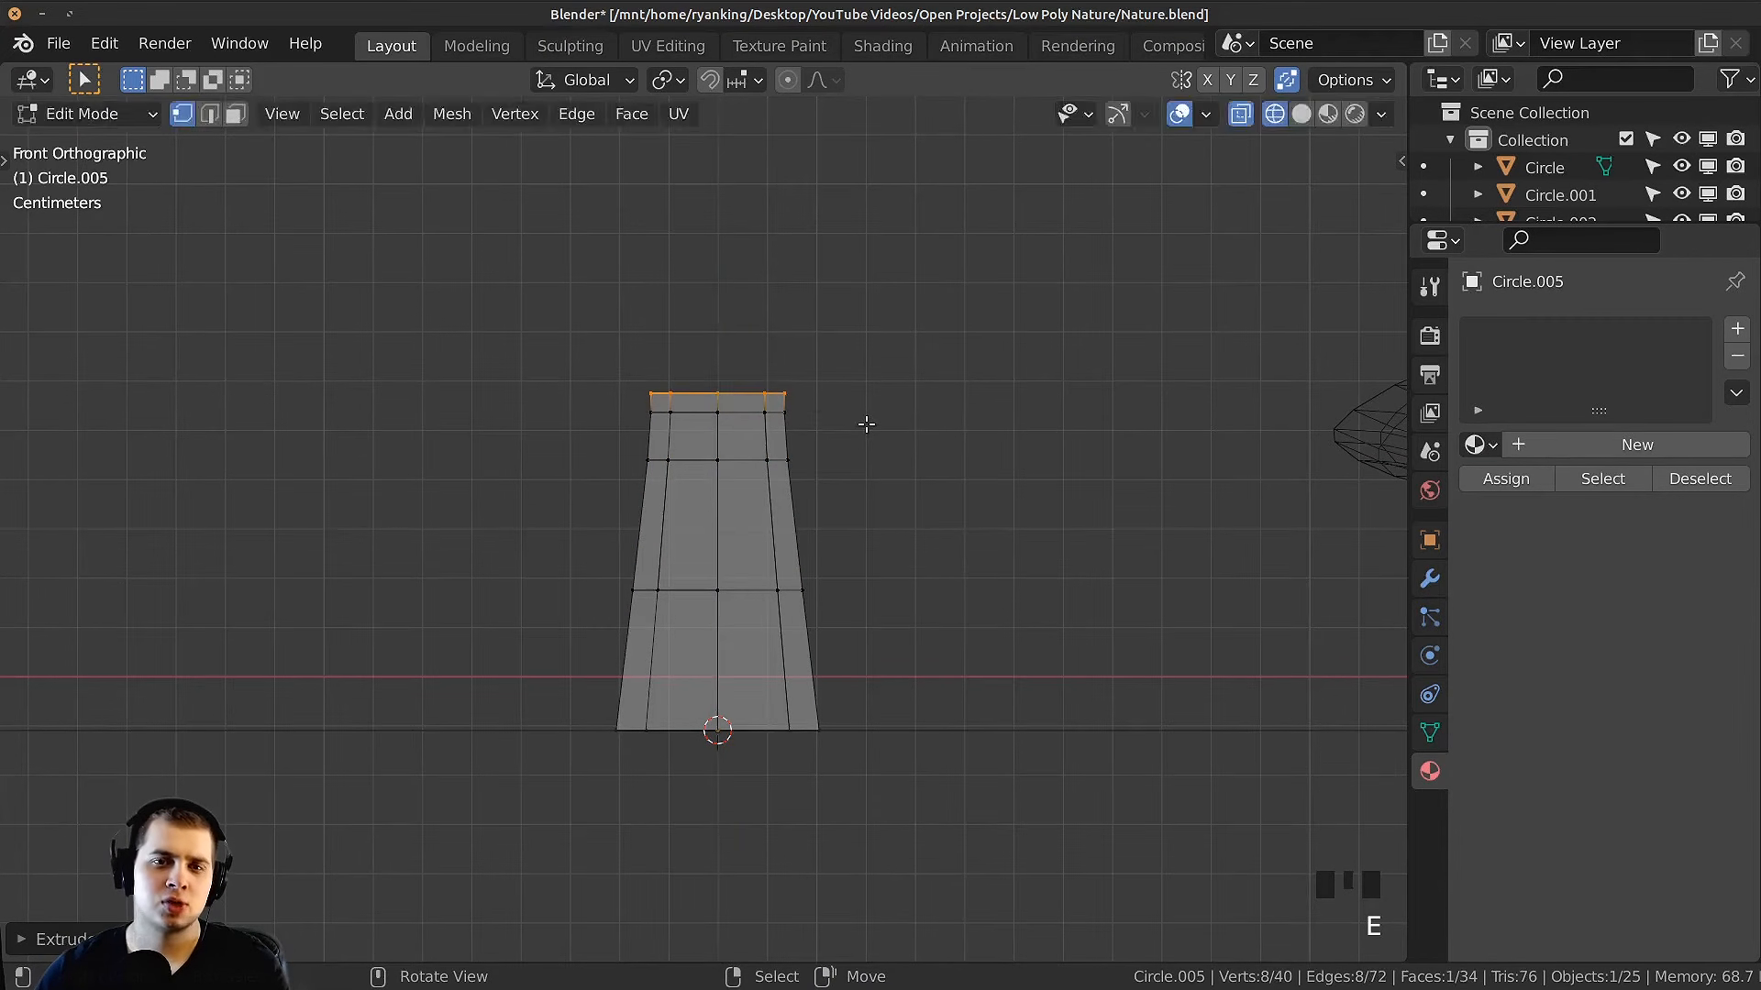
{"action": "key", "text": "s"}
{"action": "left_click", "coordinate": [1193, 486]}
{"action": "key", "text": "g"}
{"action": "key", "text": "z"}
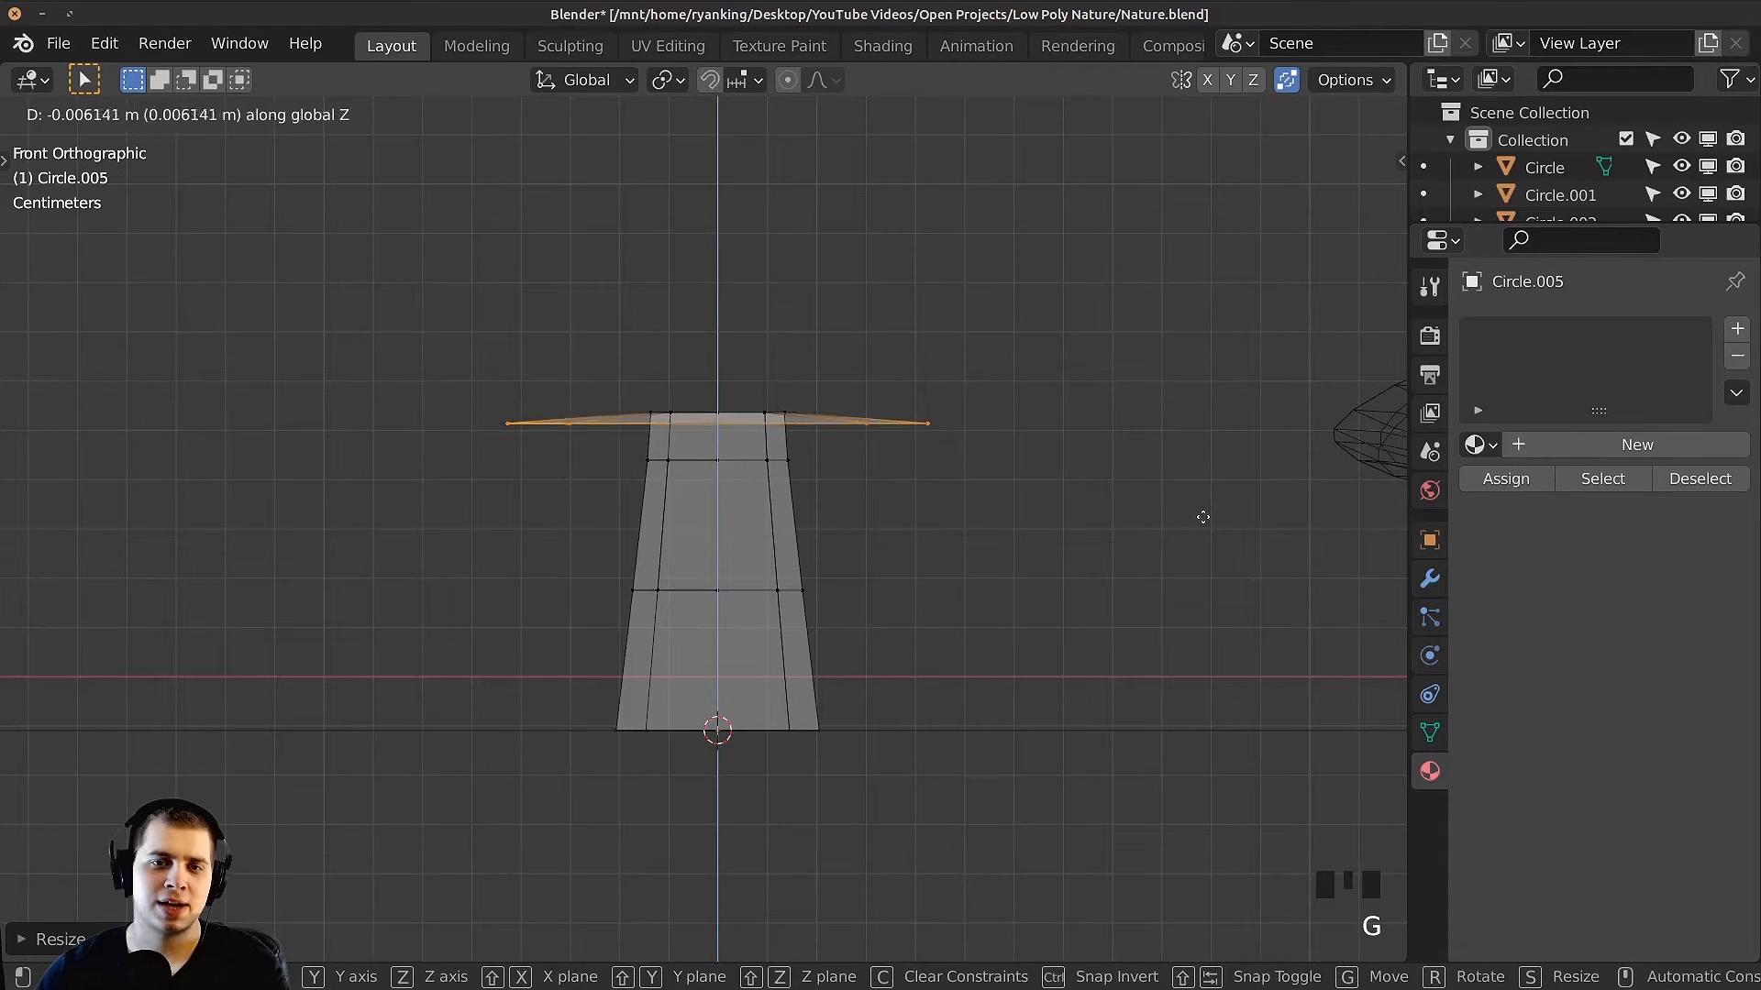
{"action": "left_click", "coordinate": [1199, 510]}
Step: Extrude the cap's wide ring upward and scale it outward to form a flared lower rim
{"action": "key", "text": "e"}
{"action": "left_click", "coordinate": [1116, 457]}
{"action": "key", "text": "s"}
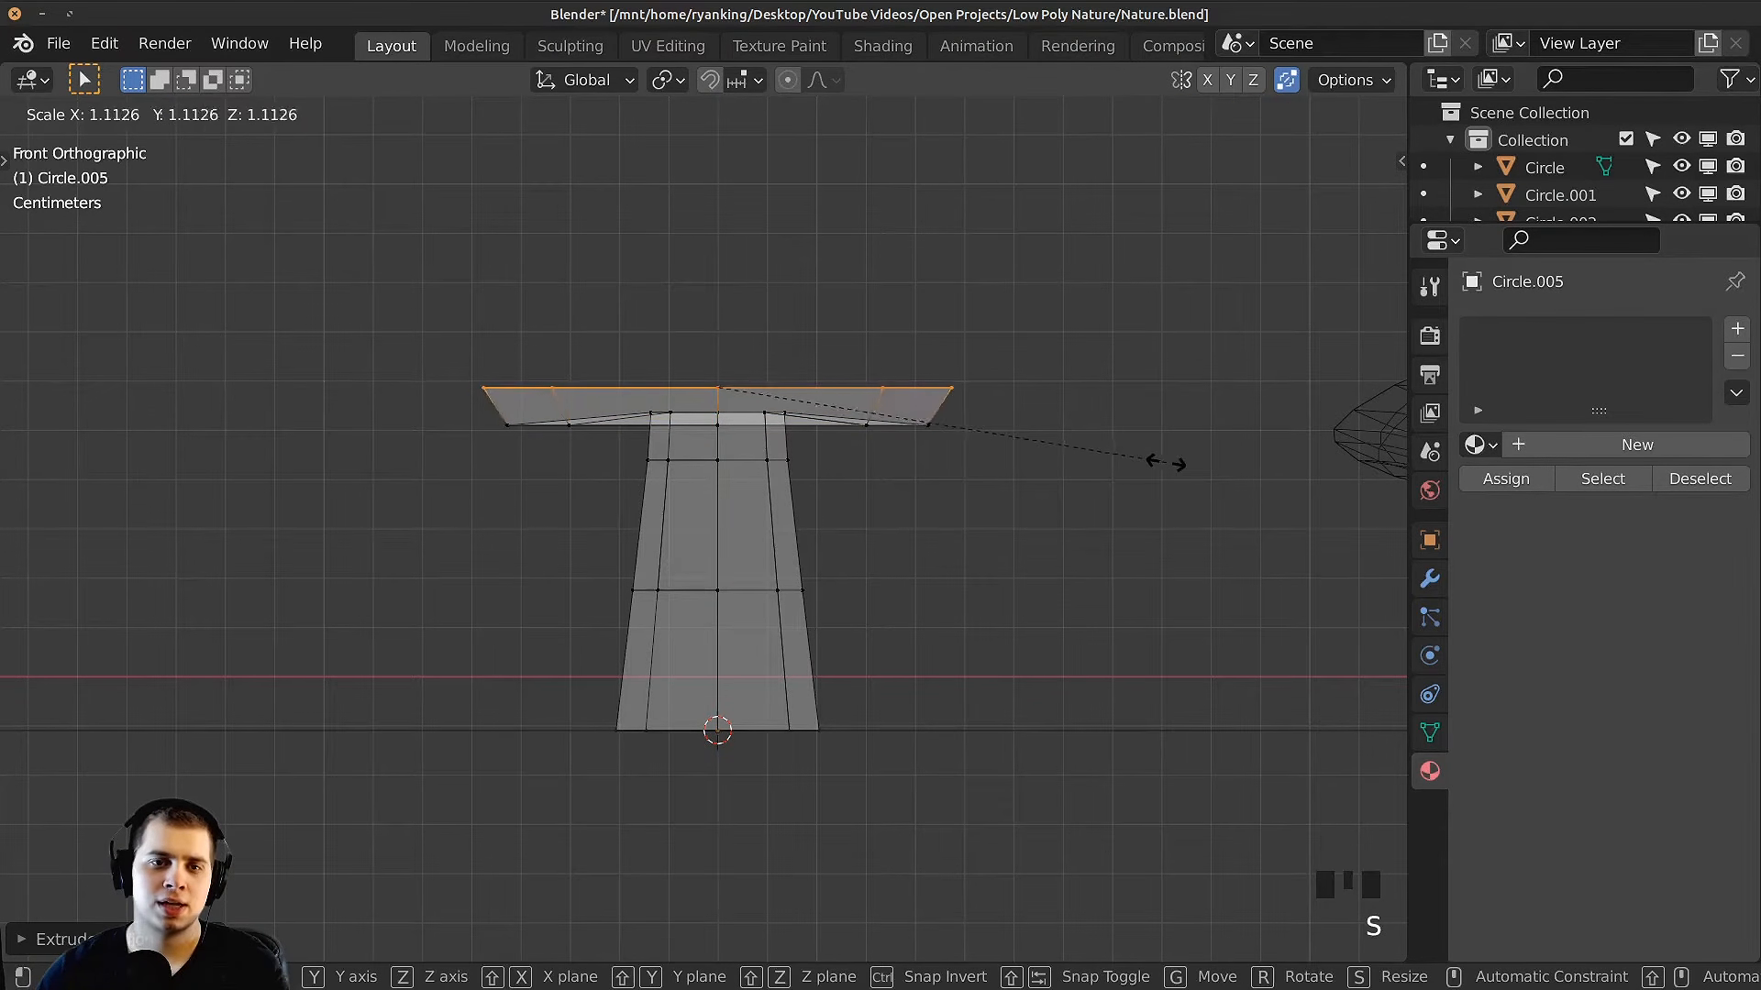
{"action": "left_click", "coordinate": [1188, 469]}
{"action": "scroll", "coordinate": [1159, 468], "scroll_direction": "down", "scroll_amount": 2}
{"action": "middle_click_drag", "start_coordinate": [1027, 465], "coordinate": [856, 492], "text": "shift"}
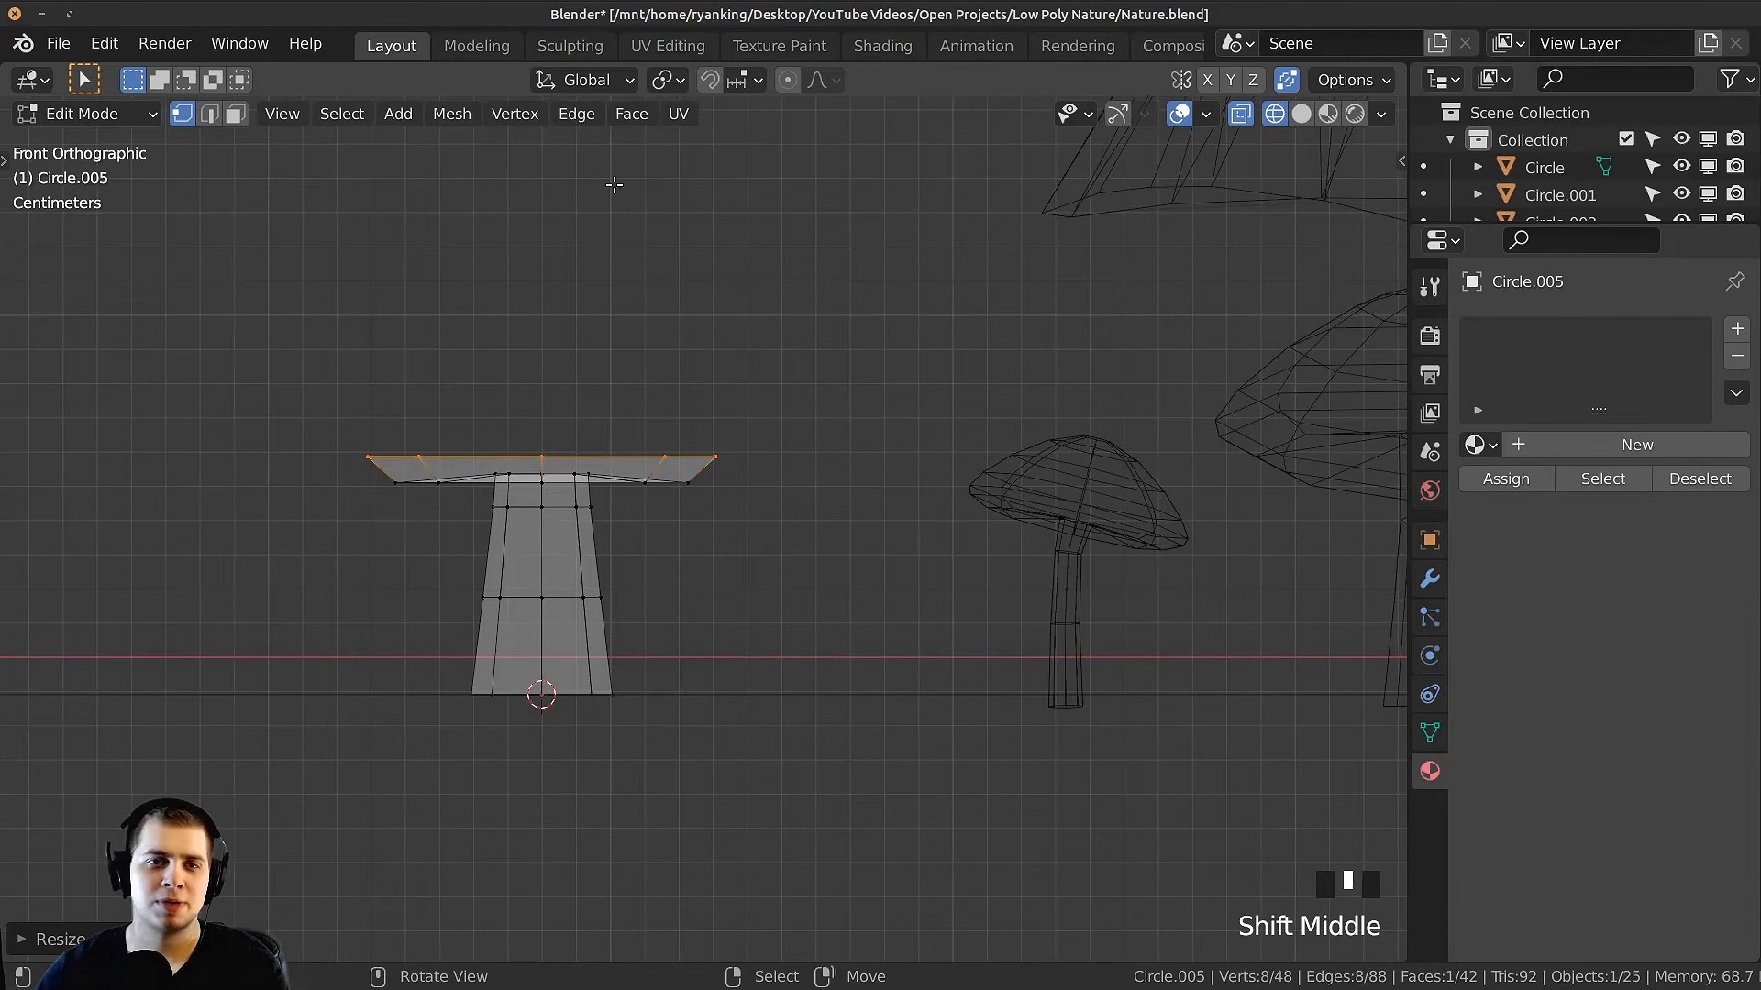
{"action": "middle_click_drag", "start_coordinate": [765, 477], "coordinate": [806, 495], "text": "shift"}
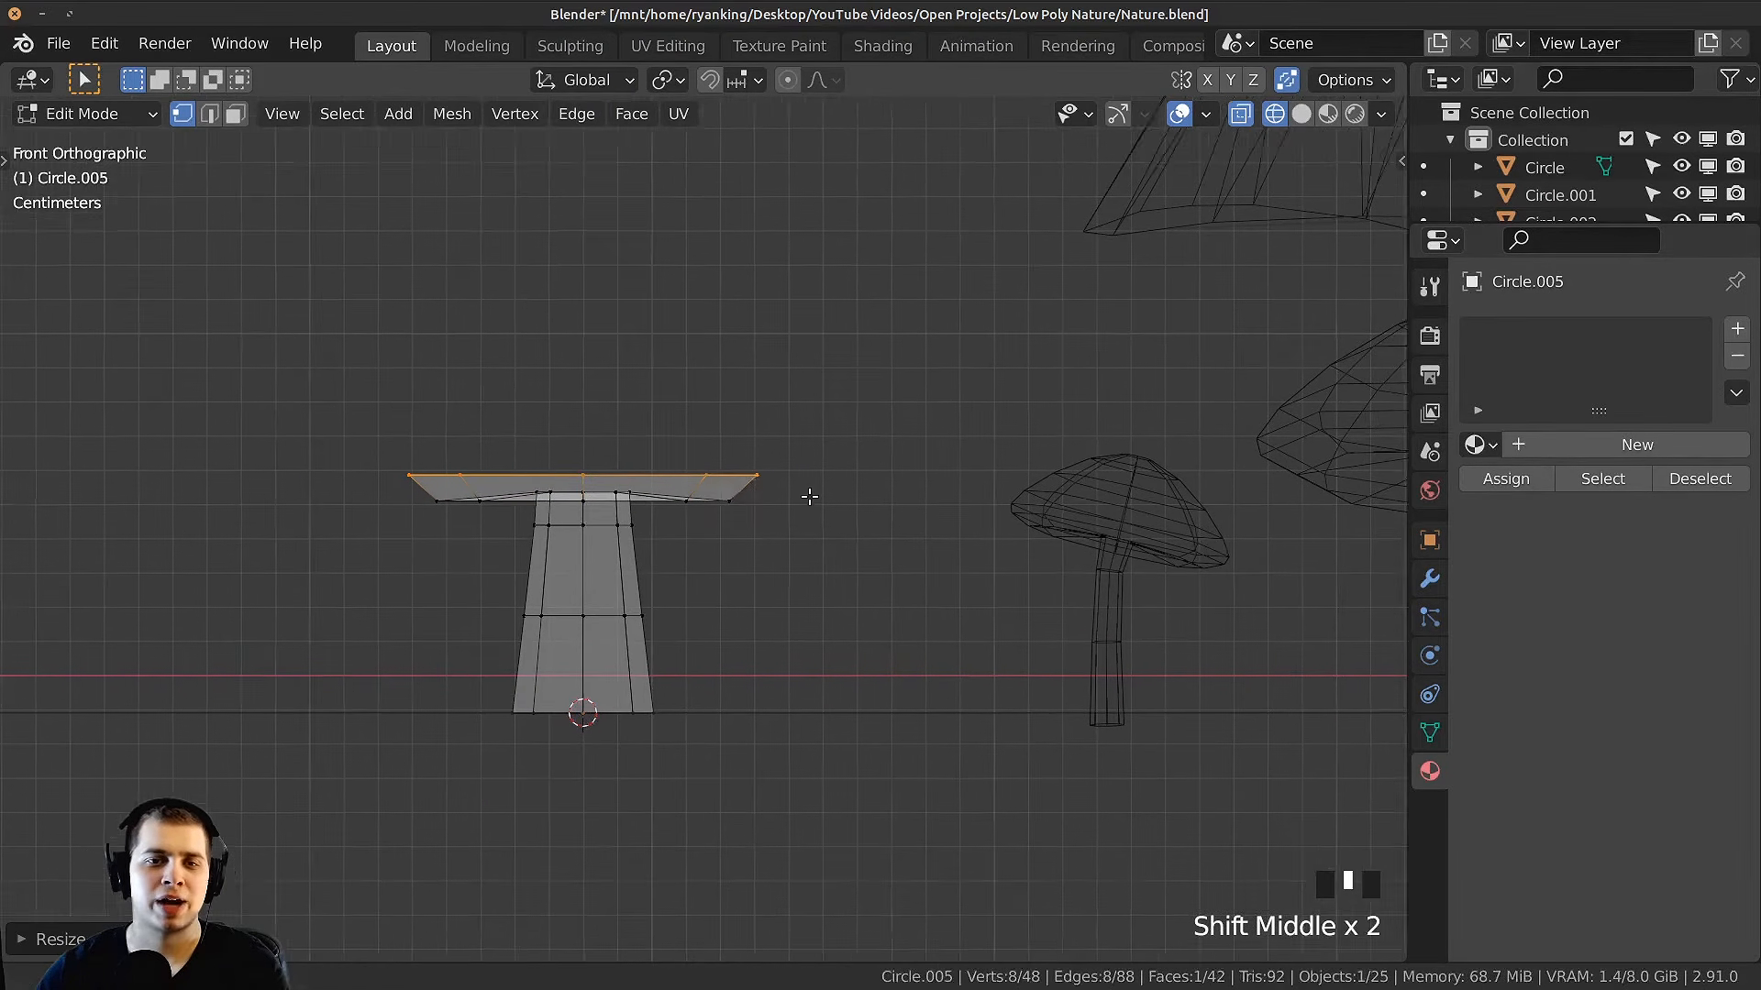
{"action": "scroll", "coordinate": [979, 504], "scroll_direction": "up", "scroll_amount": 3}
{"action": "key", "text": "s"}
{"action": "left_click", "coordinate": [995, 507]}
Step: Extrude the cap upward in two sections, widening the first slightly and narrowing the second
{"action": "key", "text": "e"}
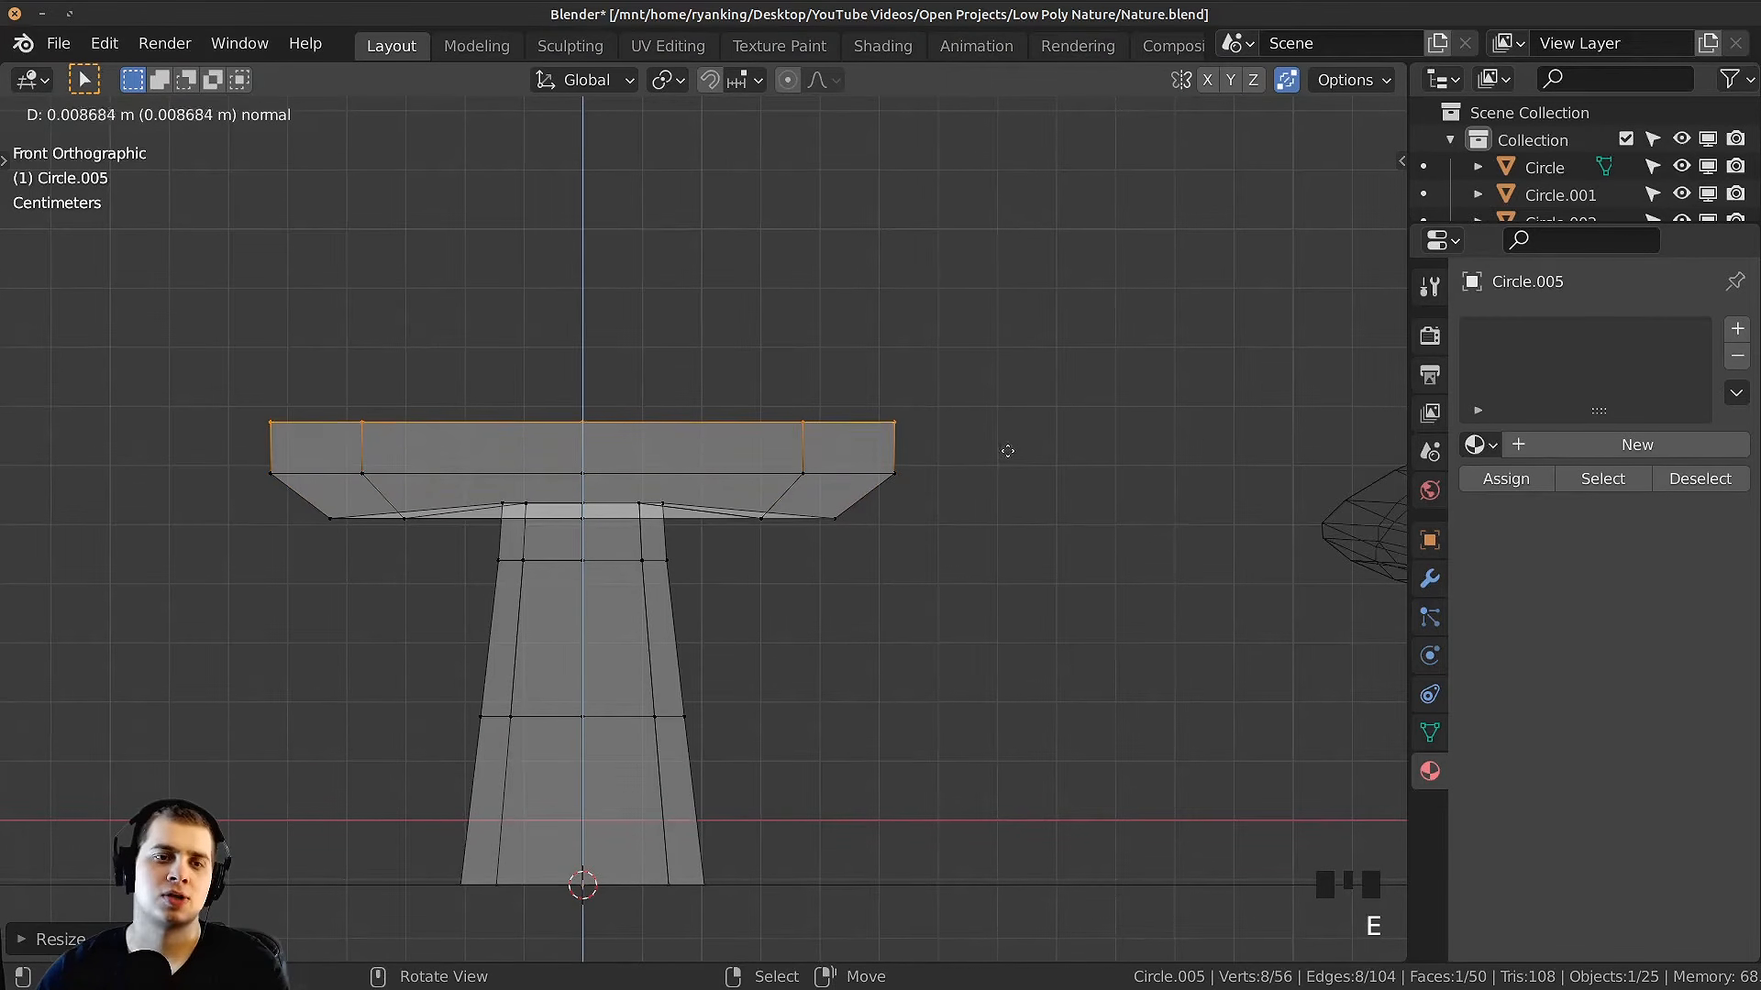
{"action": "left_click", "coordinate": [1014, 444]}
{"action": "key", "text": "s"}
{"action": "left_click", "coordinate": [1018, 444]}
{"action": "middle_click_drag", "start_coordinate": [1018, 444], "coordinate": [1021, 499], "text": "shift"}
{"action": "key", "text": "e"}
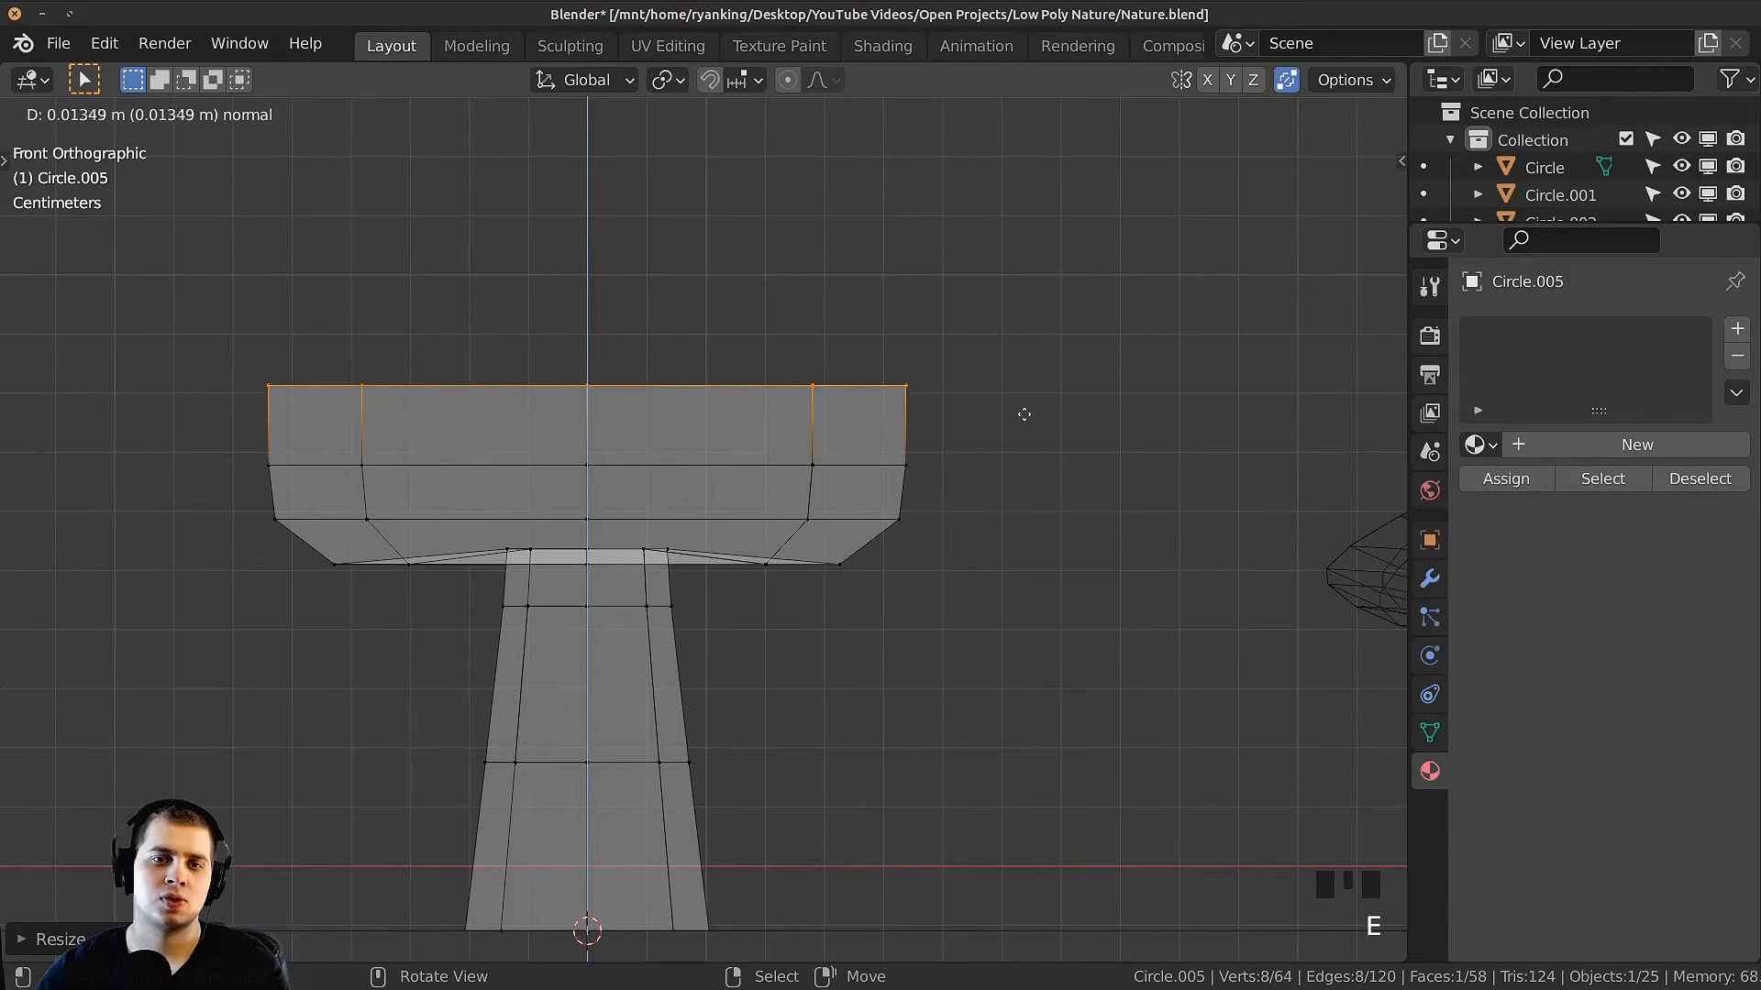
{"action": "left_click", "coordinate": [1018, 404]}
{"action": "key", "text": "s"}
{"action": "left_click", "coordinate": [963, 366]}
Step: Extrude the cap's top ring upward into a taller section and scale it inward so the cap tapers strongly
{"action": "scroll", "coordinate": [980, 561], "scroll_direction": "down", "scroll_amount": 3}
{"action": "key", "text": "e"}
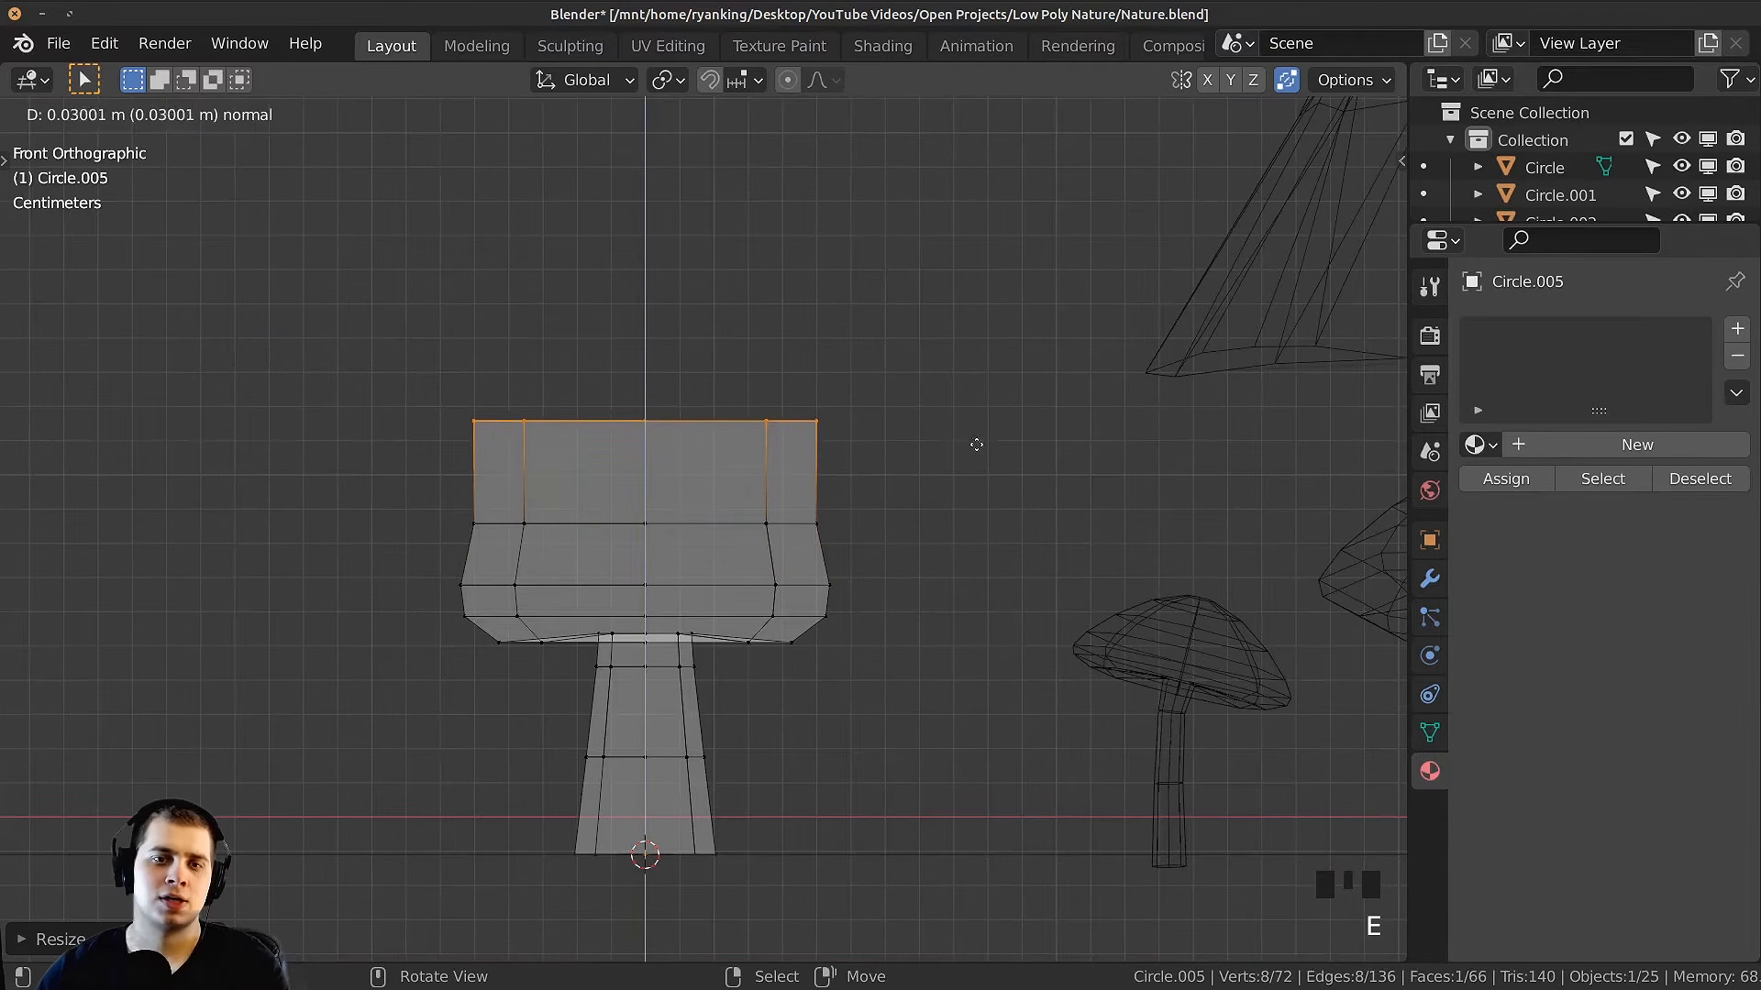
{"action": "left_click", "coordinate": [927, 403]}
{"action": "key", "text": "s"}
{"action": "left_click", "coordinate": [839, 392]}
{"action": "key", "text": "s"}
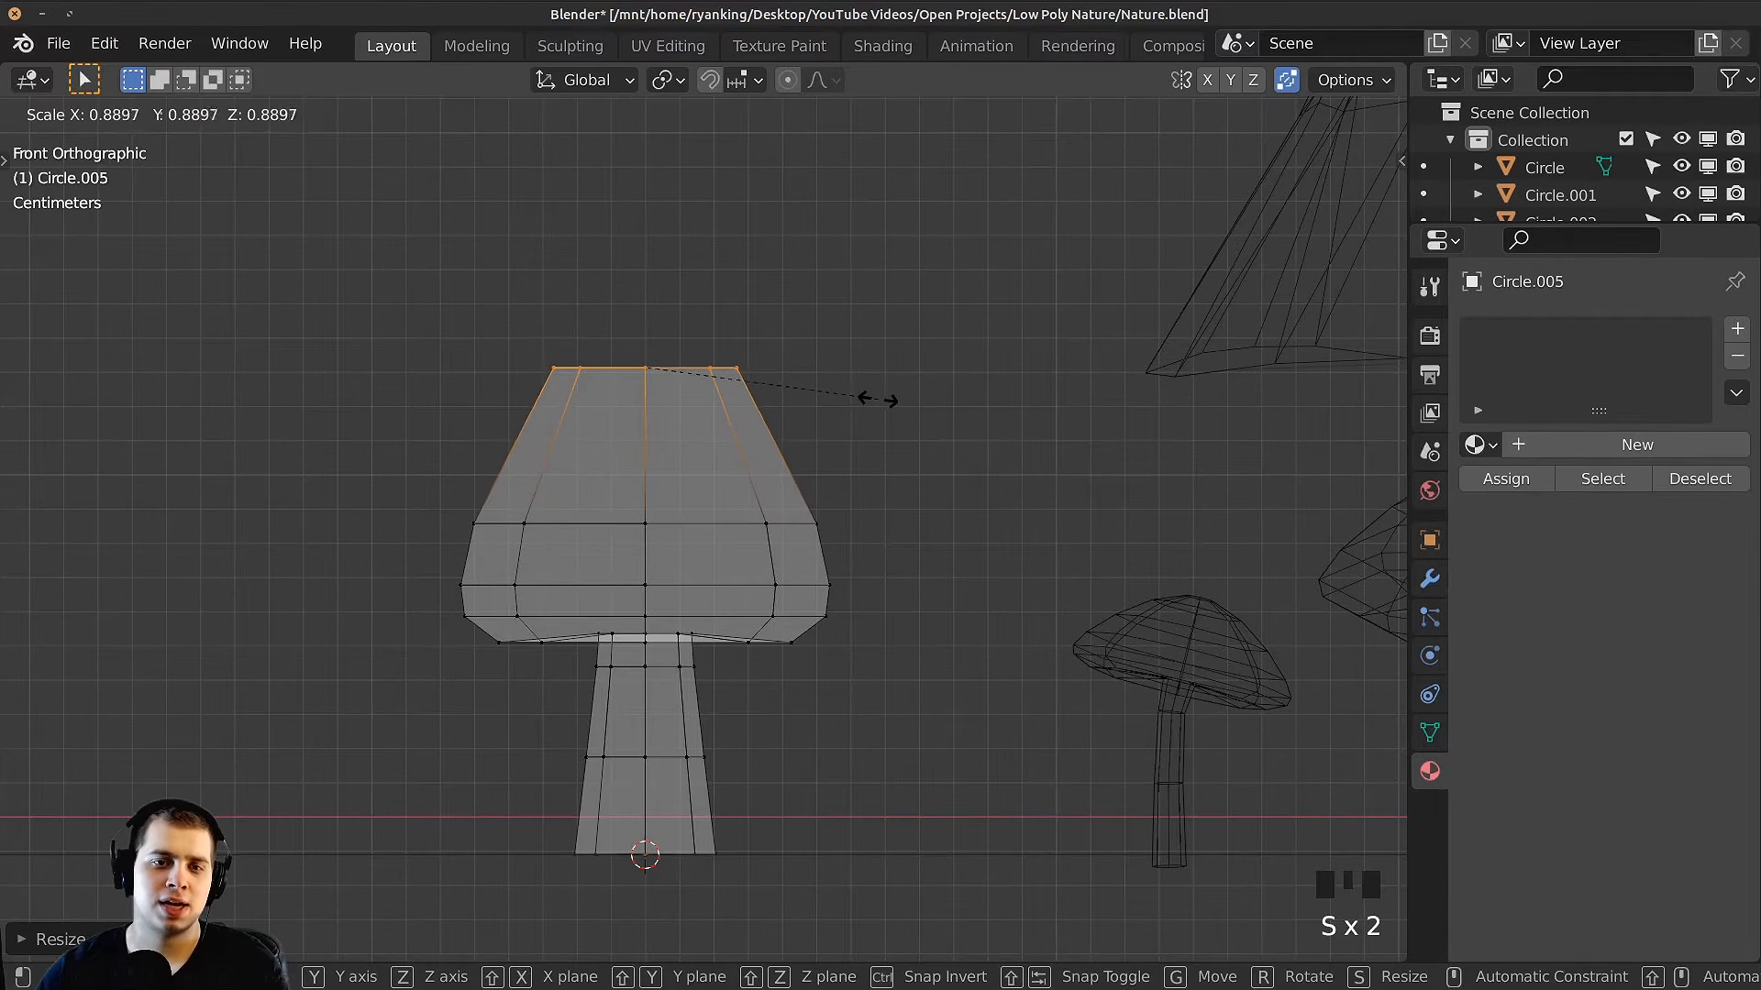
{"action": "left_click", "coordinate": [875, 397]}
Step: Extrude a short section on top of the cap and scale its ring inward to form a small flat tip
{"action": "scroll", "coordinate": [943, 554], "scroll_direction": "up", "scroll_amount": 2}
{"action": "key", "text": "e"}
{"action": "left_click", "coordinate": [963, 452]}
{"action": "key", "text": "s"}
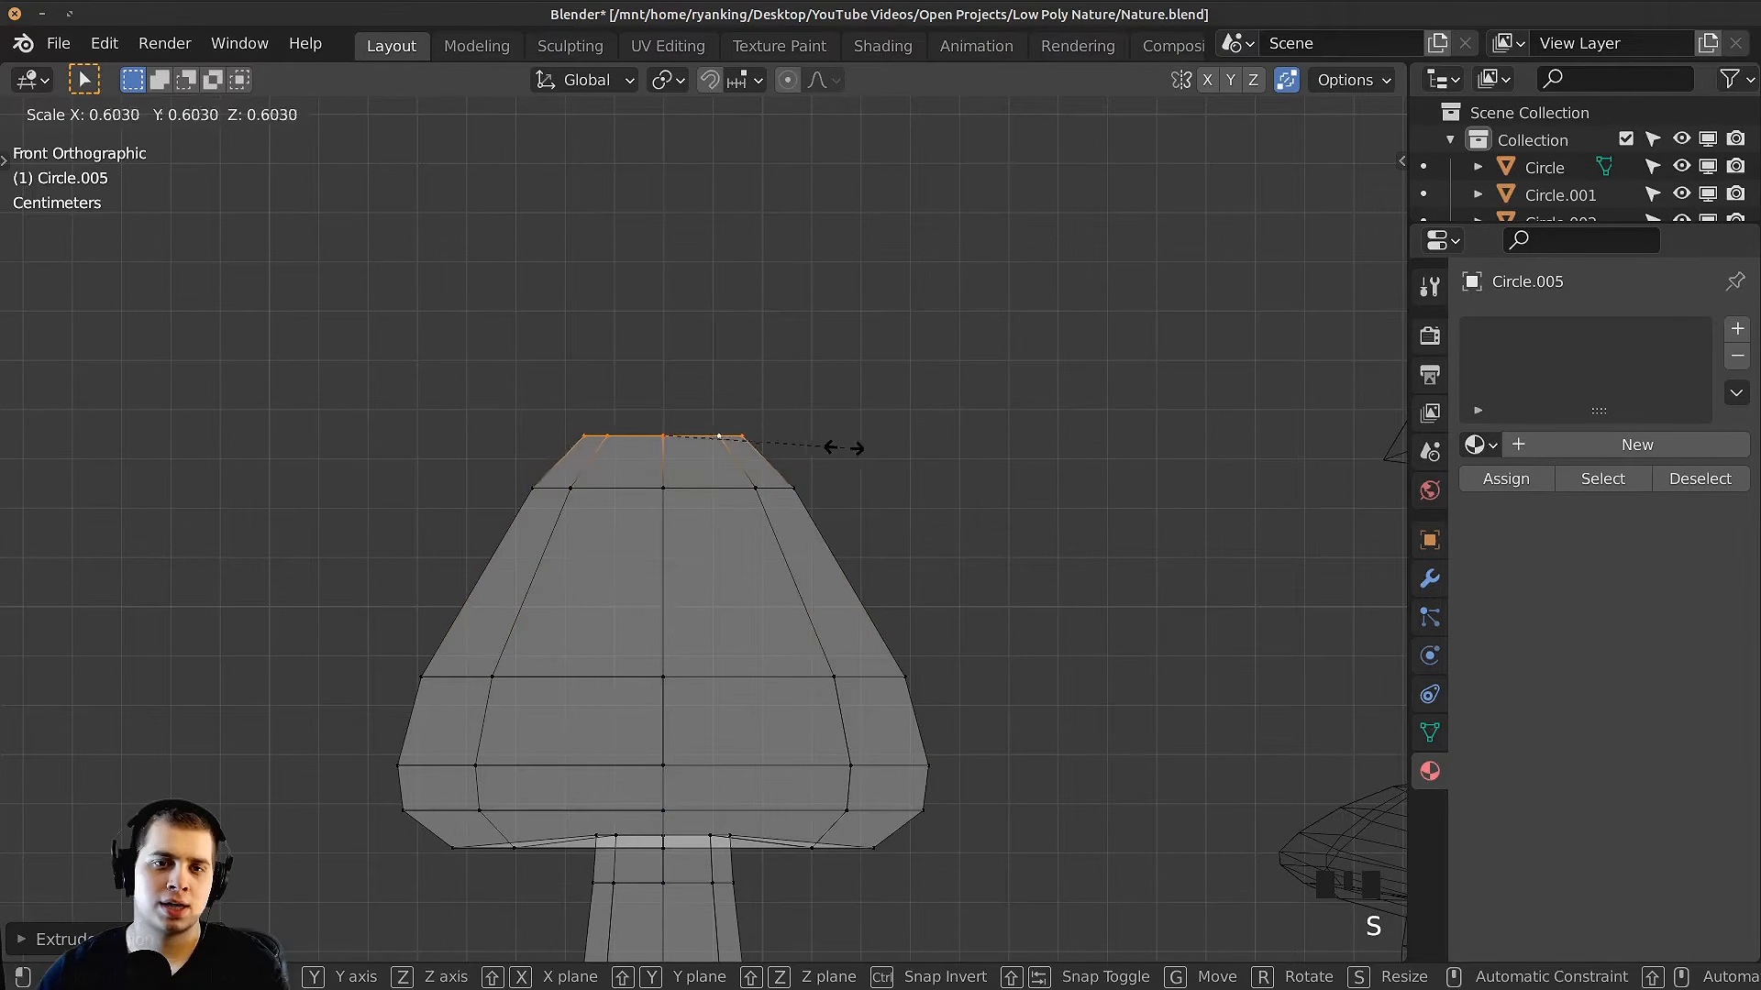
{"action": "left_click", "coordinate": [844, 447]}
{"action": "middle_click_drag", "start_coordinate": [784, 443], "coordinate": [824, 556]}
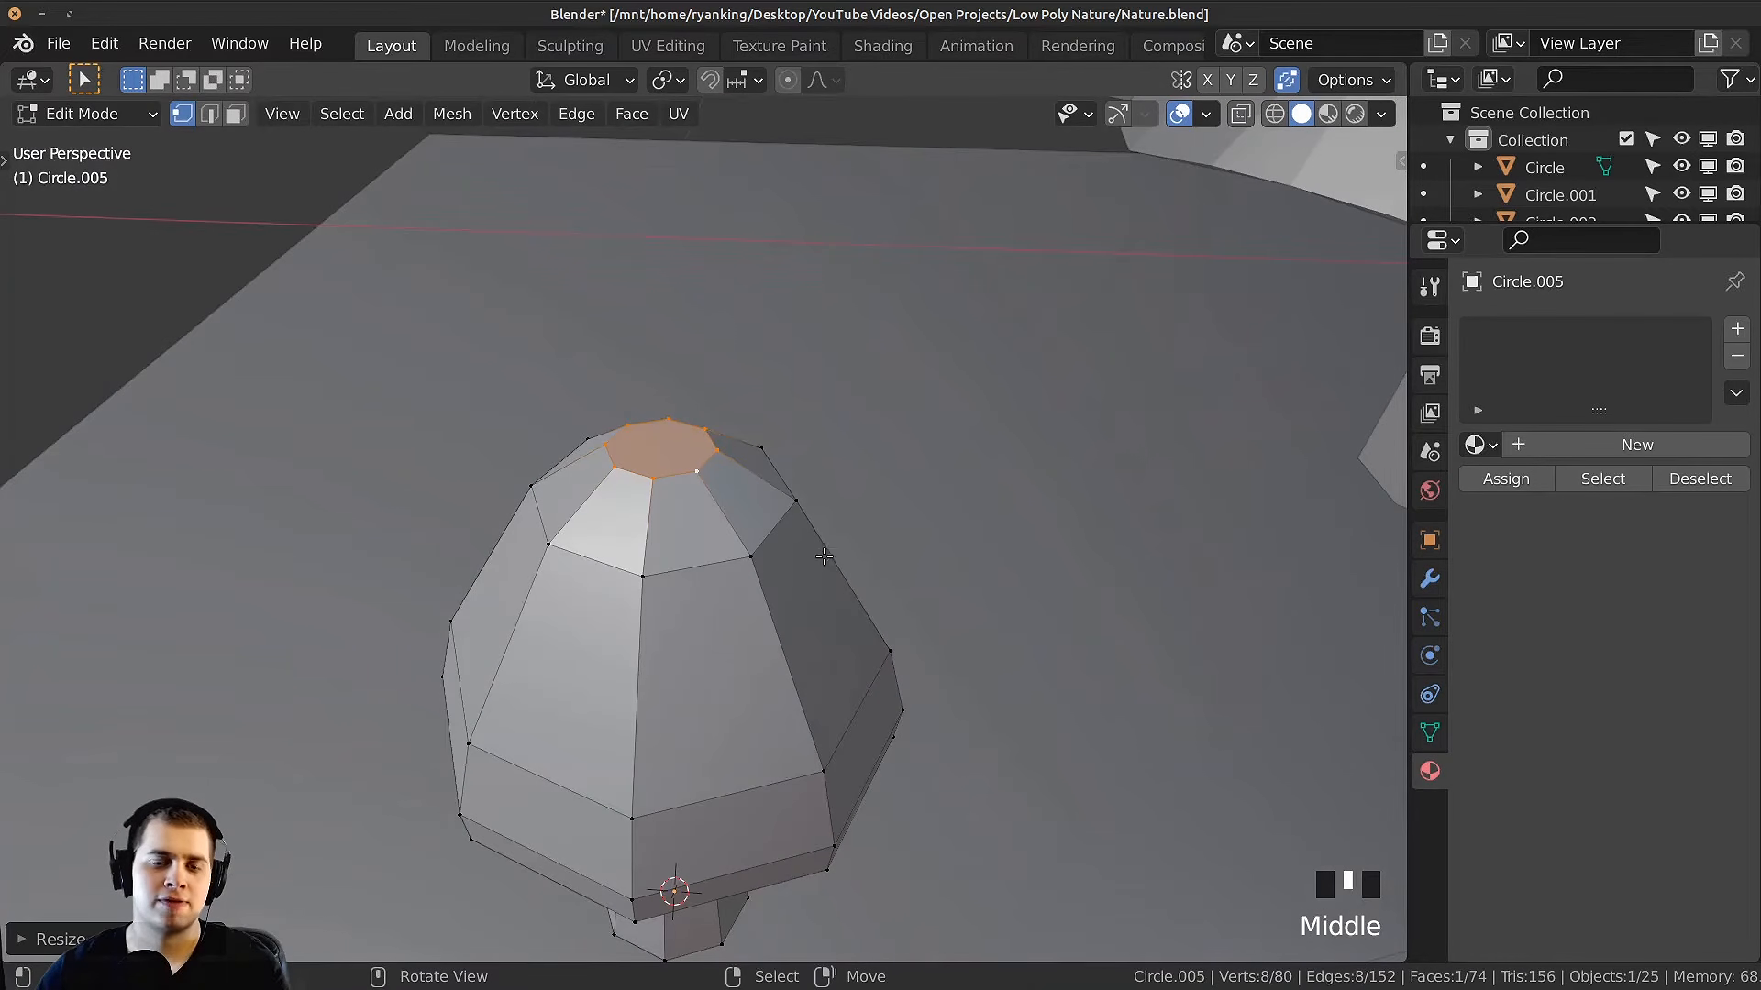
Step: Add a loop cut around the middle of the cap's tall tapered section
{"action": "key", "text": "KP_1"}
{"action": "key", "text": "ctrl+r"}
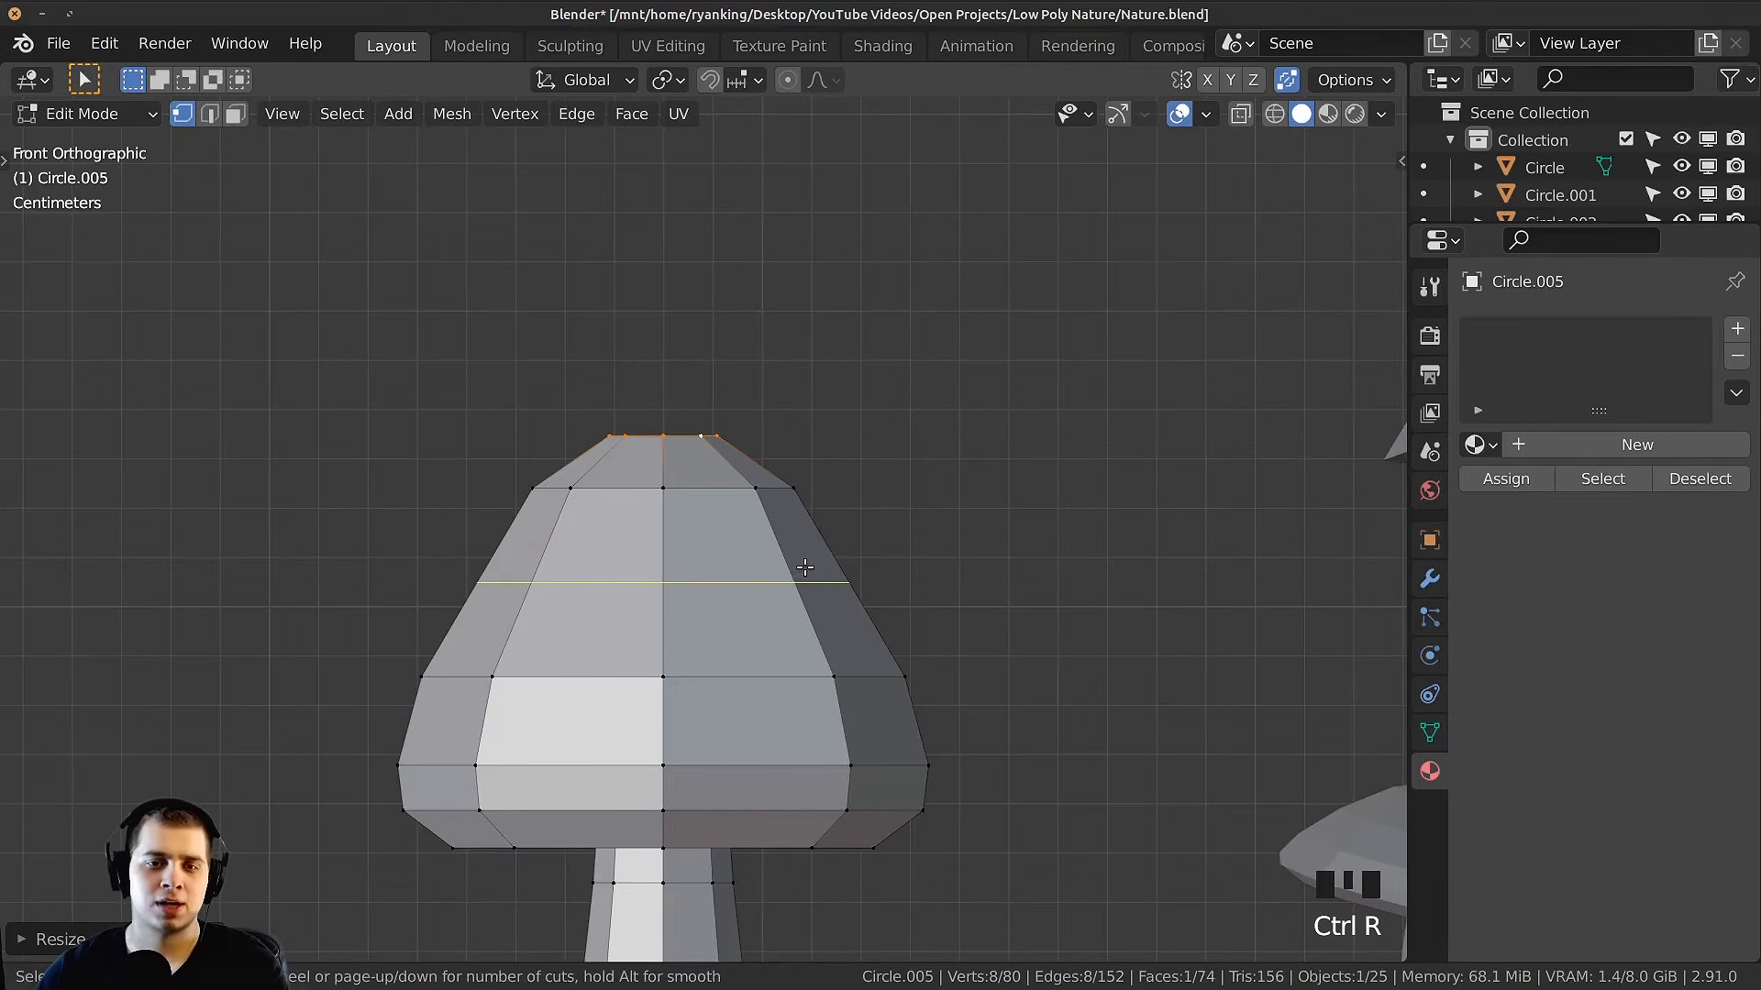
{"action": "left_click", "coordinate": [805, 567]}
{"action": "mouse_move", "coordinate": [825, 564]}
{"action": "middle_mouse_down", "text": "shift"}
{"action": "mouse_move", "coordinate": [884, 562]}
{"action": "mouse_move", "coordinate": [971, 519]}
{"action": "mouse_move", "coordinate": [890, 497]}
{"action": "mouse_move", "coordinate": [826, 532]}
{"action": "middle_mouse_up", "text": "shift"}
{"action": "key", "text": "KP_1"}
Step: Select the cap's two lower rim rings and scale them outward slightly
{"action": "key", "text": "alt+a"}
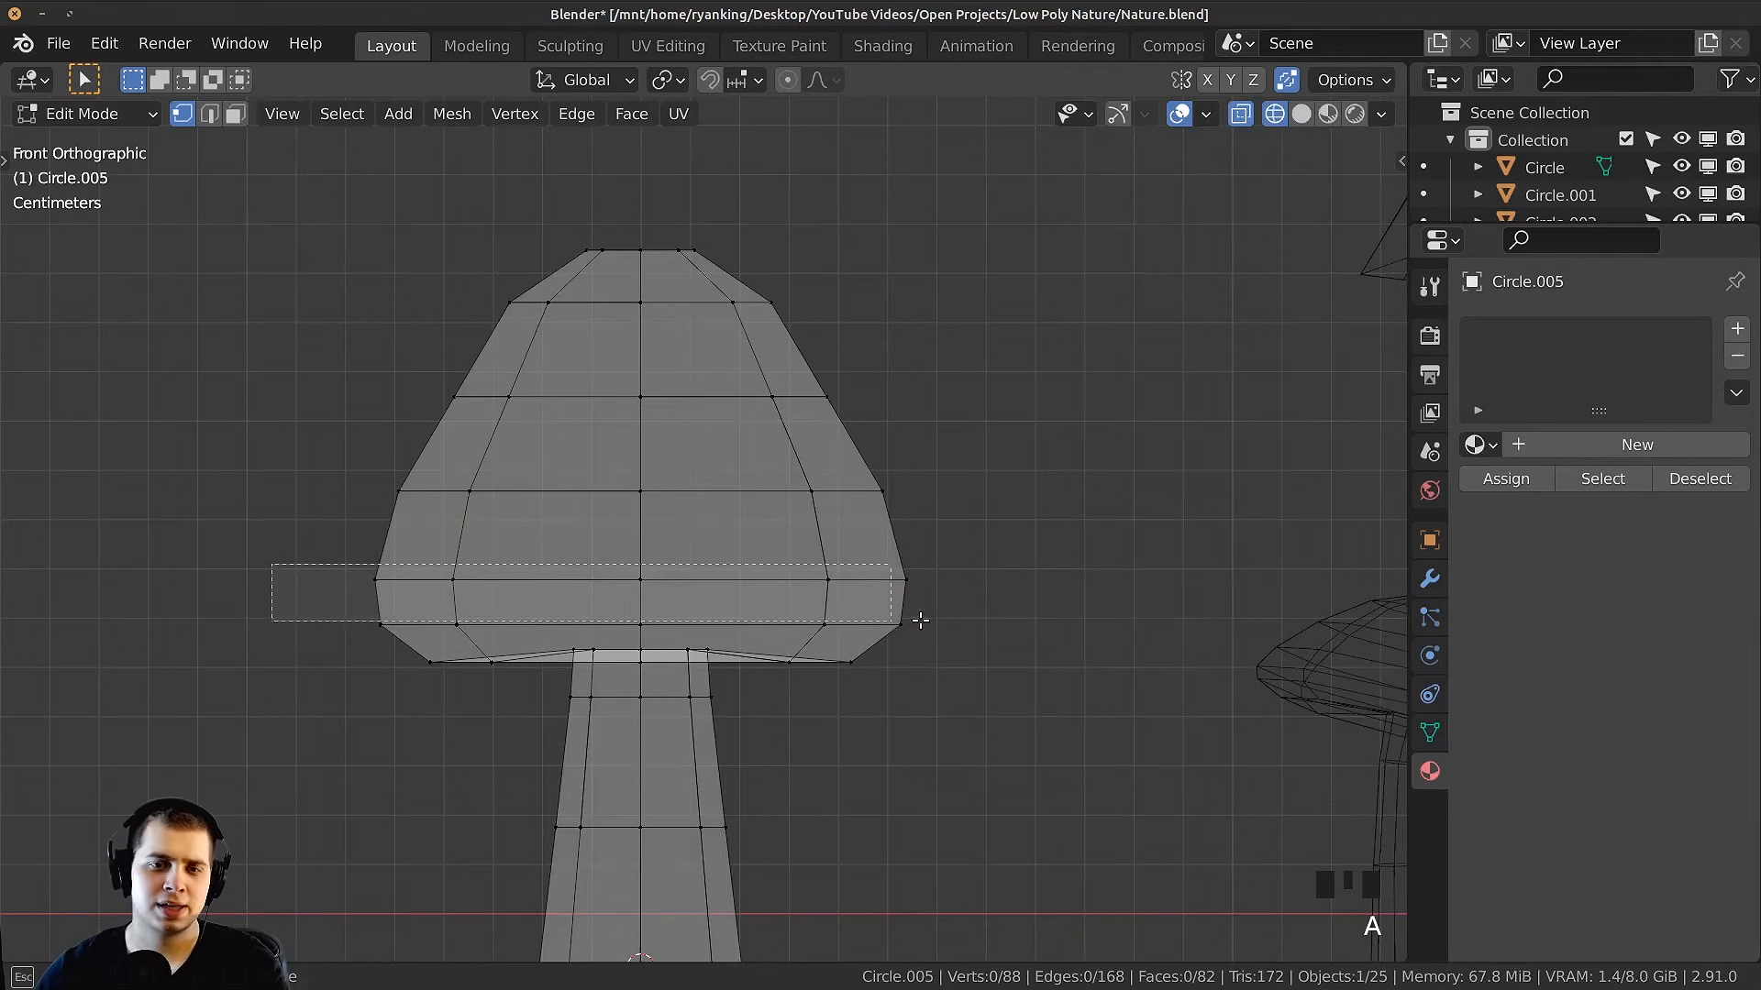
{"action": "left_click_drag", "start_coordinate": [920, 621], "coordinate": [922, 620]}
{"action": "key", "text": "s"}
{"action": "left_click", "coordinate": [1061, 617]}
Step: Select the cap's top two rings and scale them inward to about 0.86
{"action": "key", "text": "alt+a"}
{"action": "key", "text": "b"}
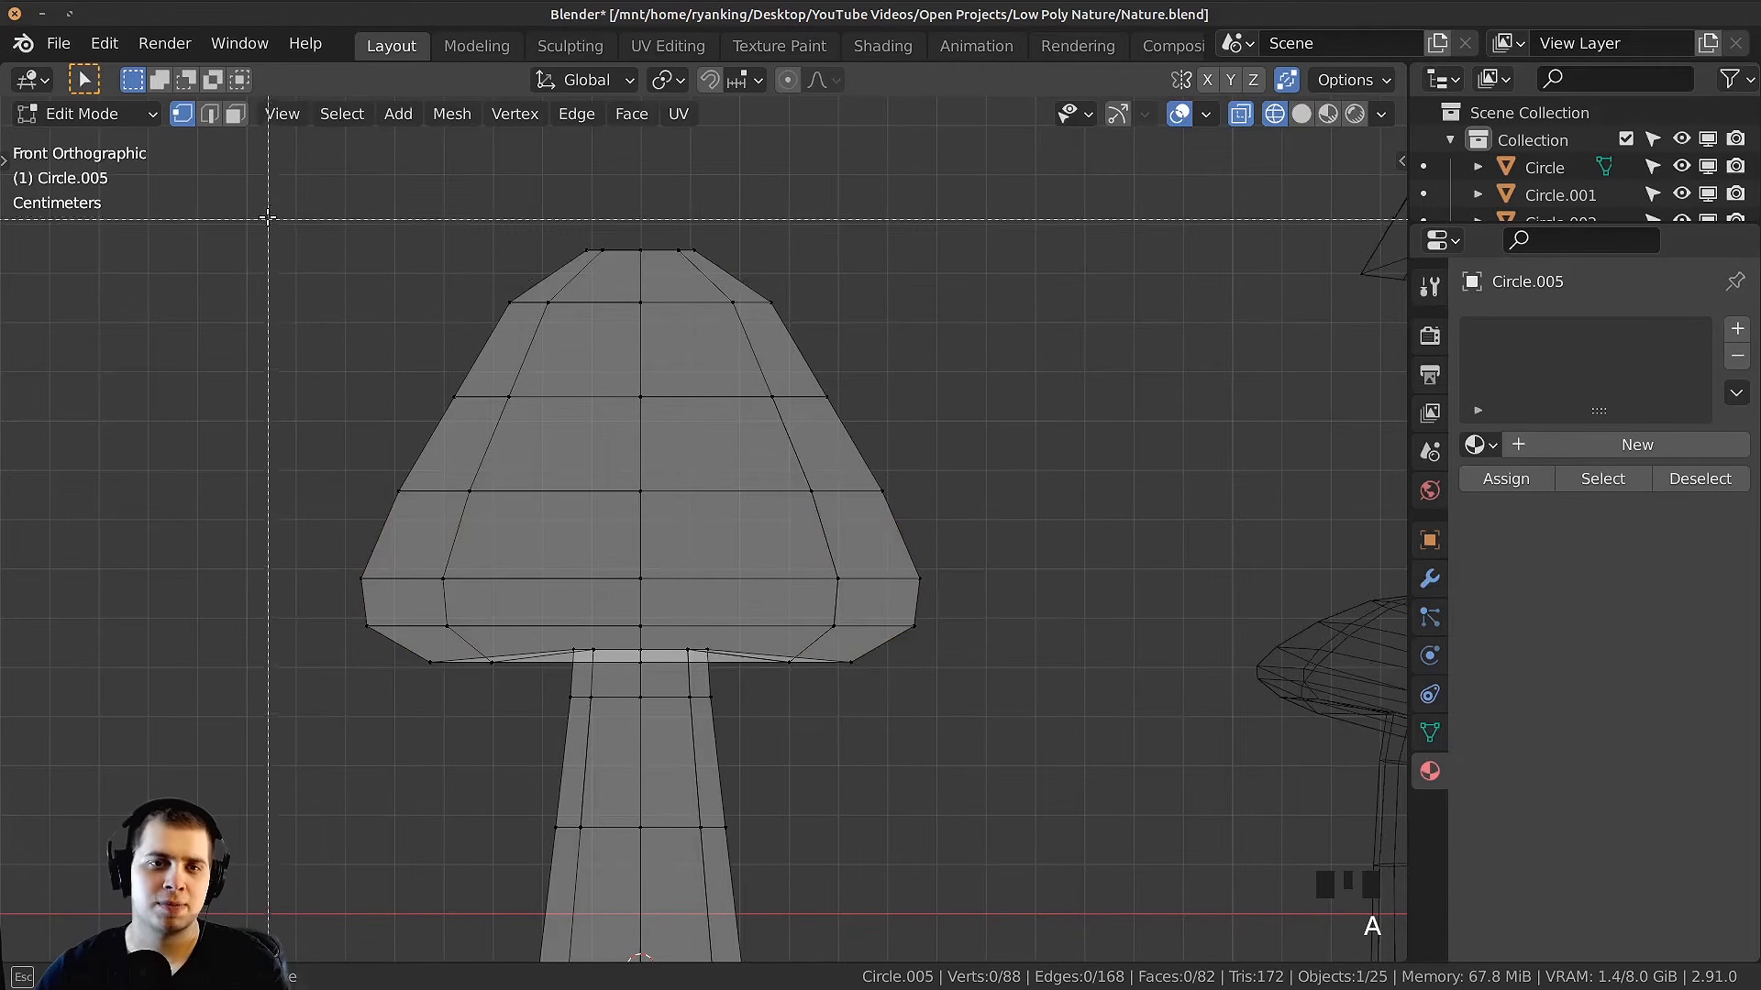
{"action": "left_click_drag", "start_coordinate": [268, 218], "coordinate": [876, 341]}
{"action": "key", "text": "s"}
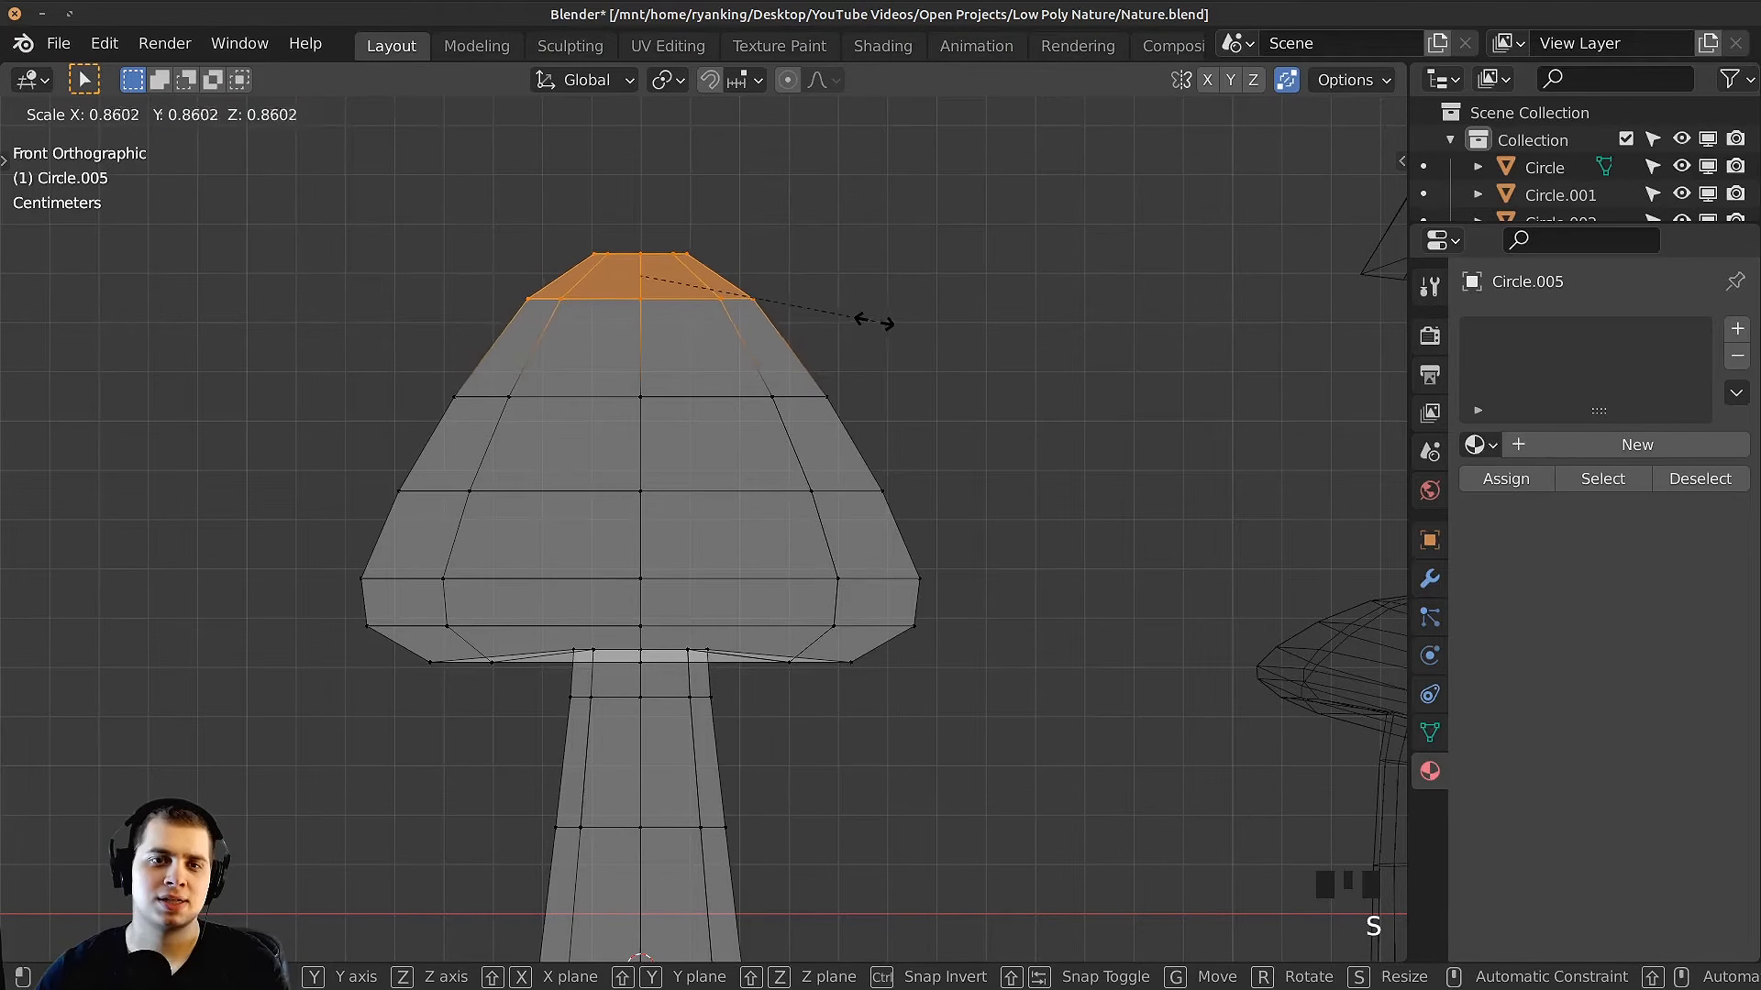
{"action": "left_click", "coordinate": [876, 321]}
Step: Shrink the cap's topmost ring and raise it about 0.0035 m along Z for a more pointed tip
{"action": "key", "text": "alt+a"}
{"action": "key", "text": "b"}
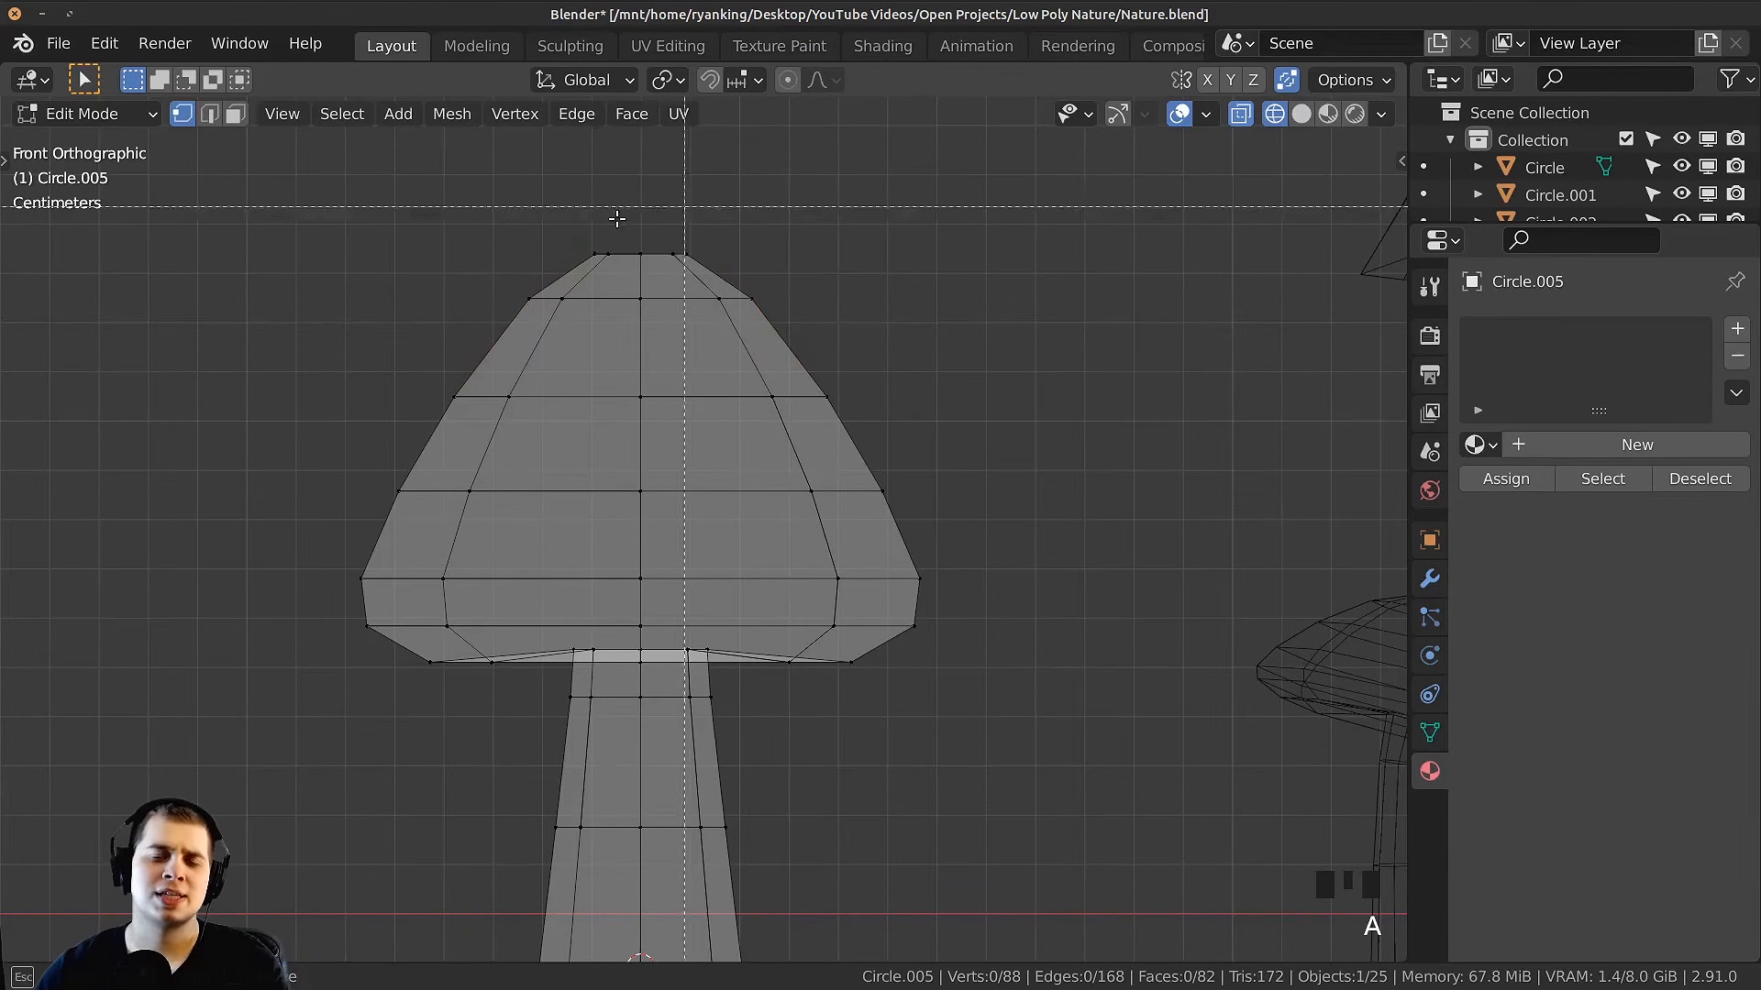
{"action": "left_click_drag", "start_coordinate": [578, 207], "coordinate": [628, 224]}
{"action": "left_click_drag", "start_coordinate": [751, 256], "coordinate": [804, 266]}
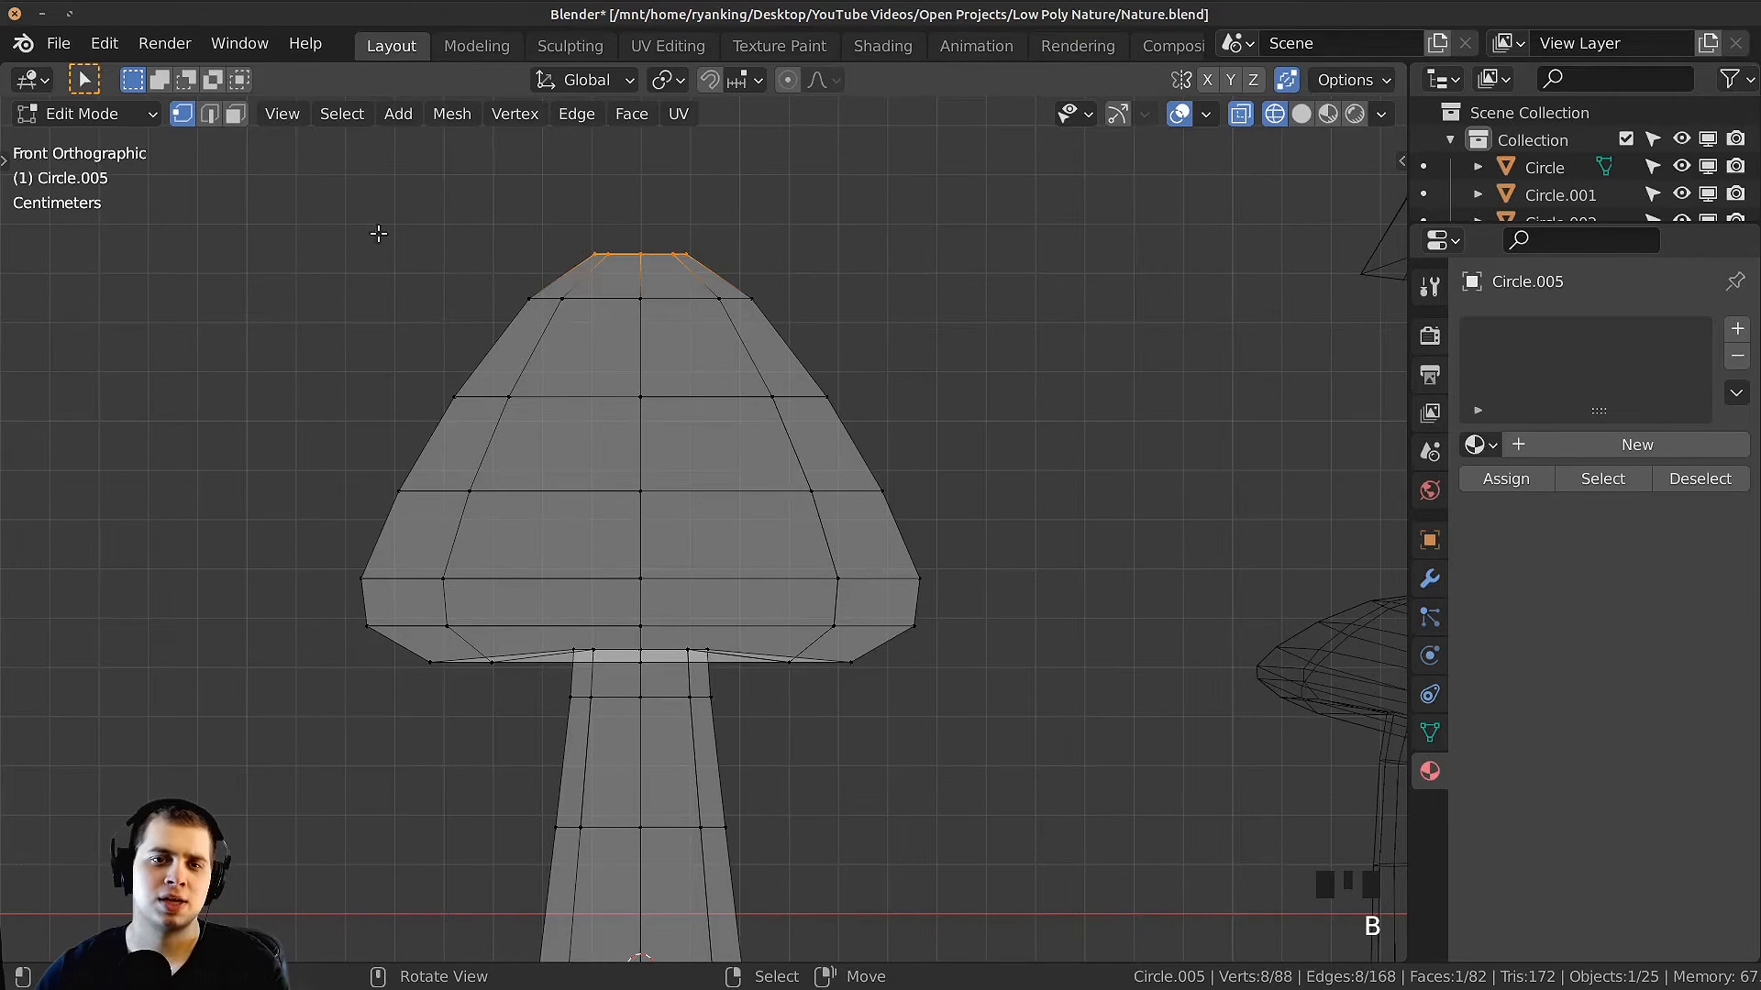
{"action": "key", "text": "s"}
{"action": "left_click", "coordinate": [768, 242]}
{"action": "key", "text": "g"}
{"action": "key", "text": "z"}
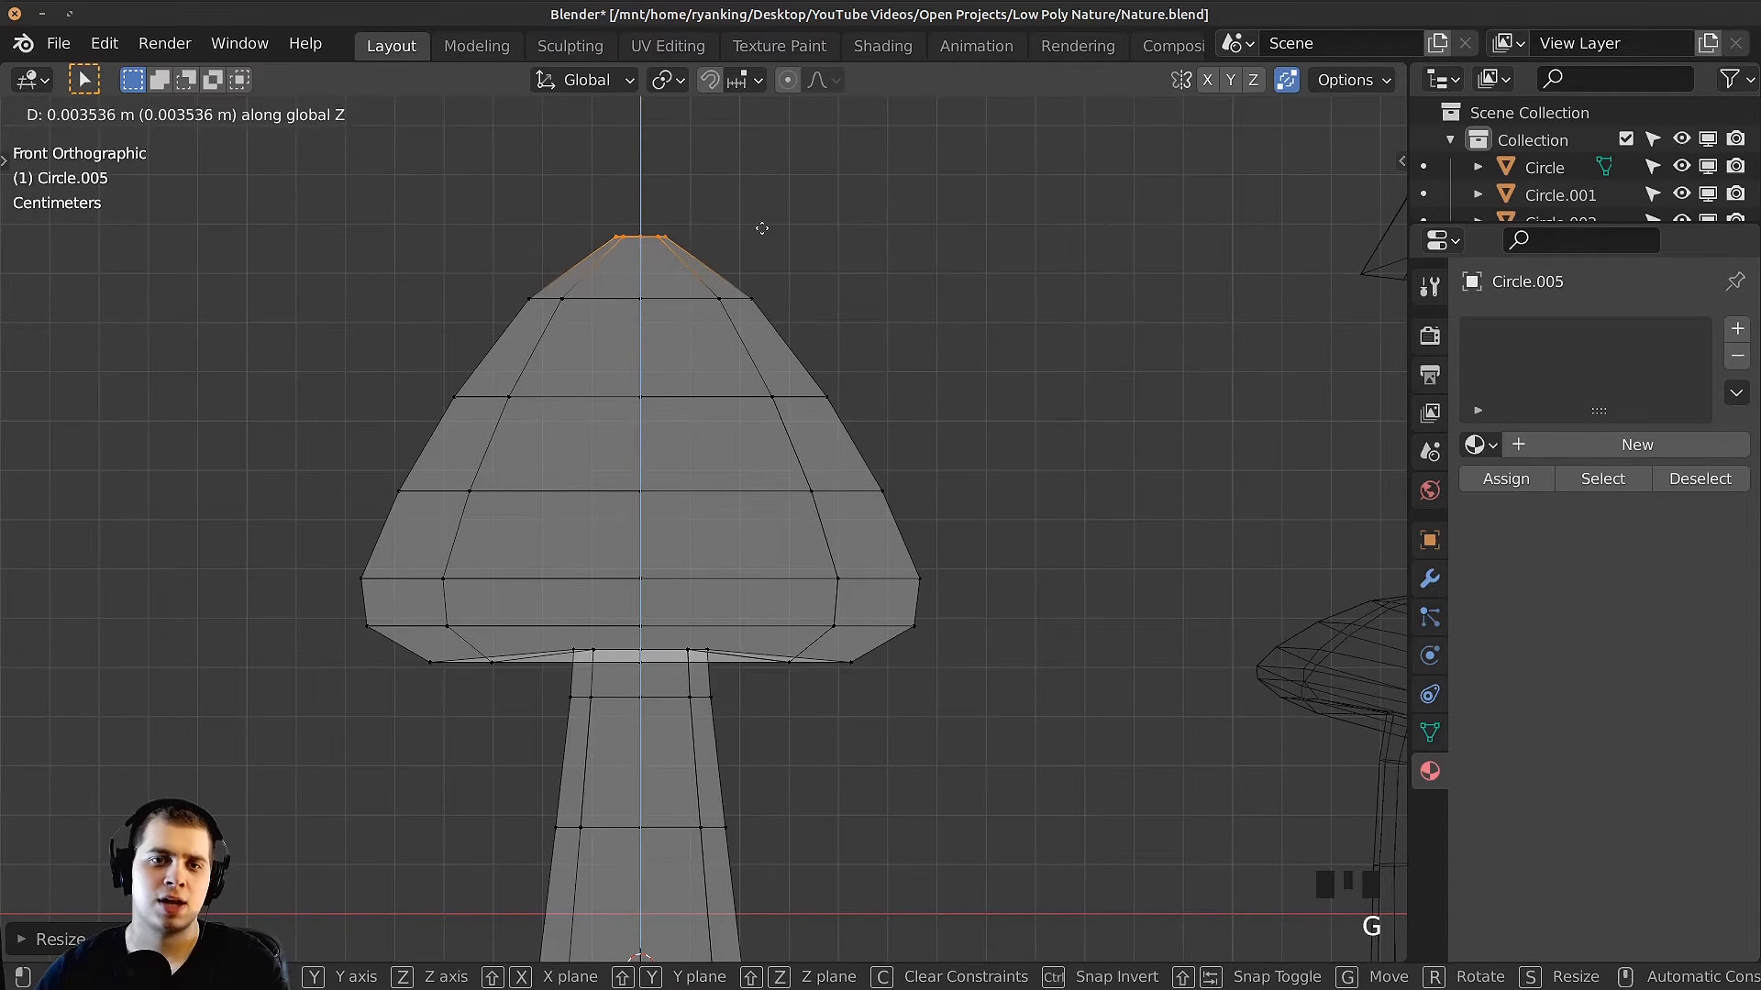
{"action": "left_click", "coordinate": [762, 229]}
{"action": "key", "text": "a"}
{"action": "left_click_drag", "start_coordinate": [326, 164], "coordinate": [466, 210]}
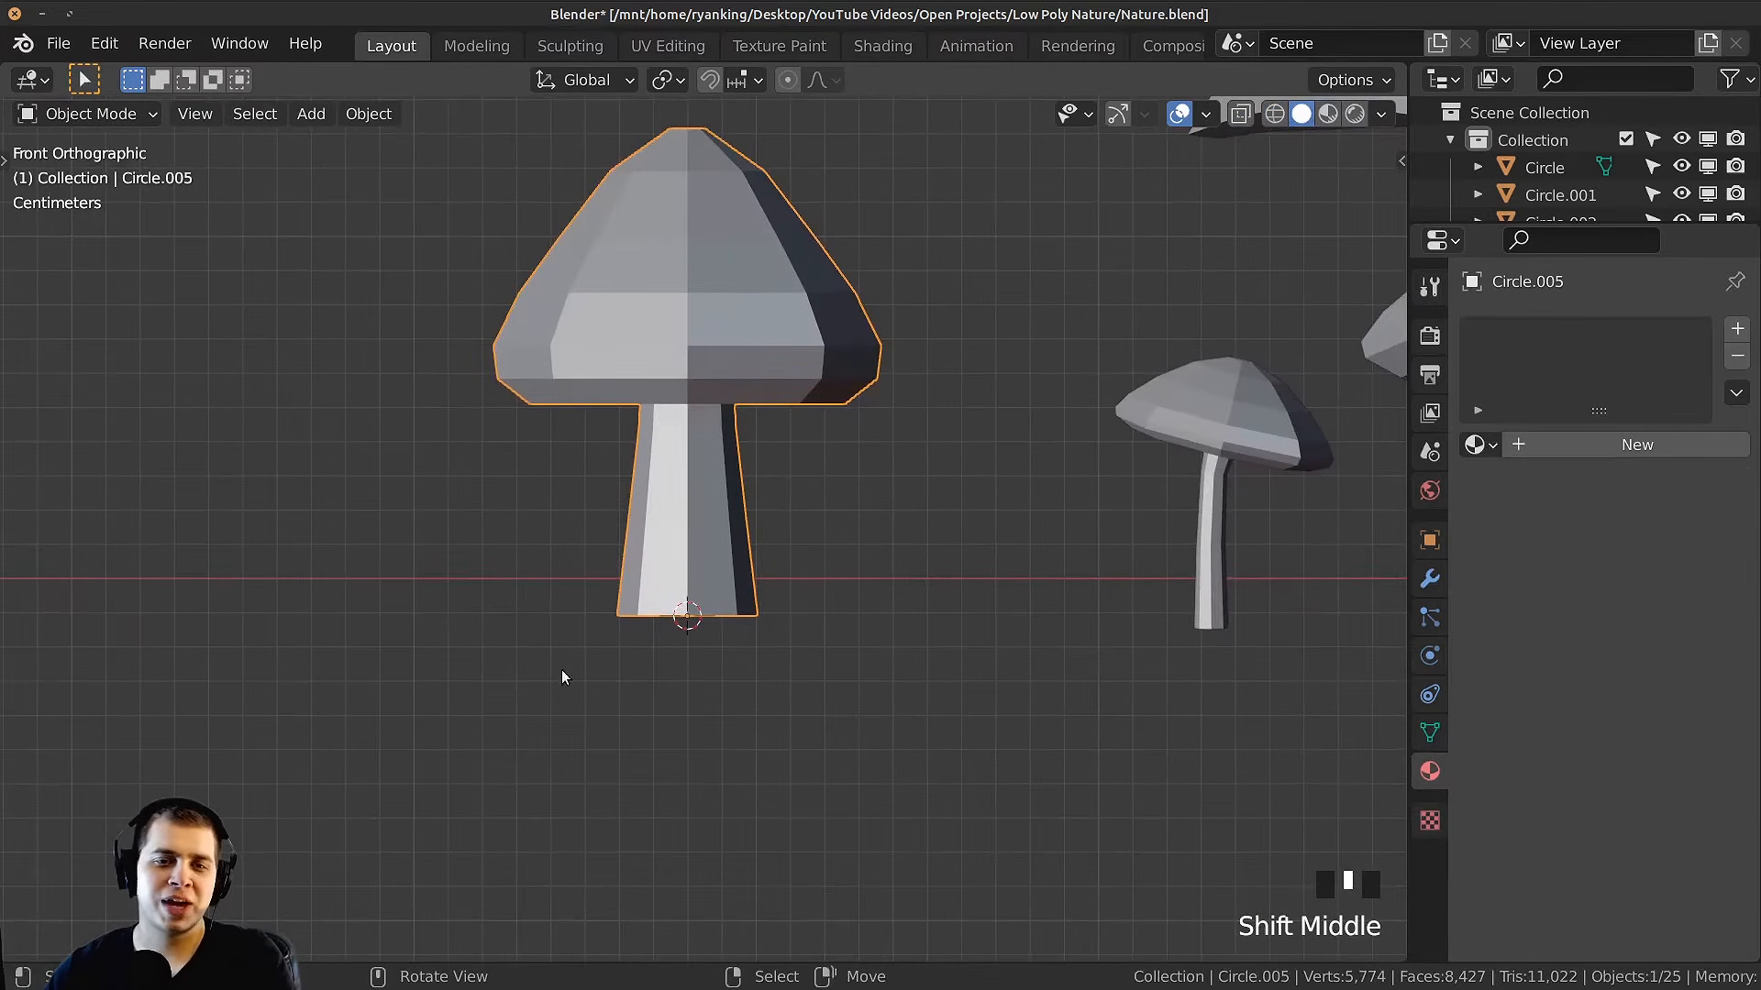
Step: Add a loop cut midway up the stem's lowest section and scale it outward into a bulge
{"action": "scroll", "coordinate": [642, 683], "scroll_direction": "up", "scroll_amount": 3}
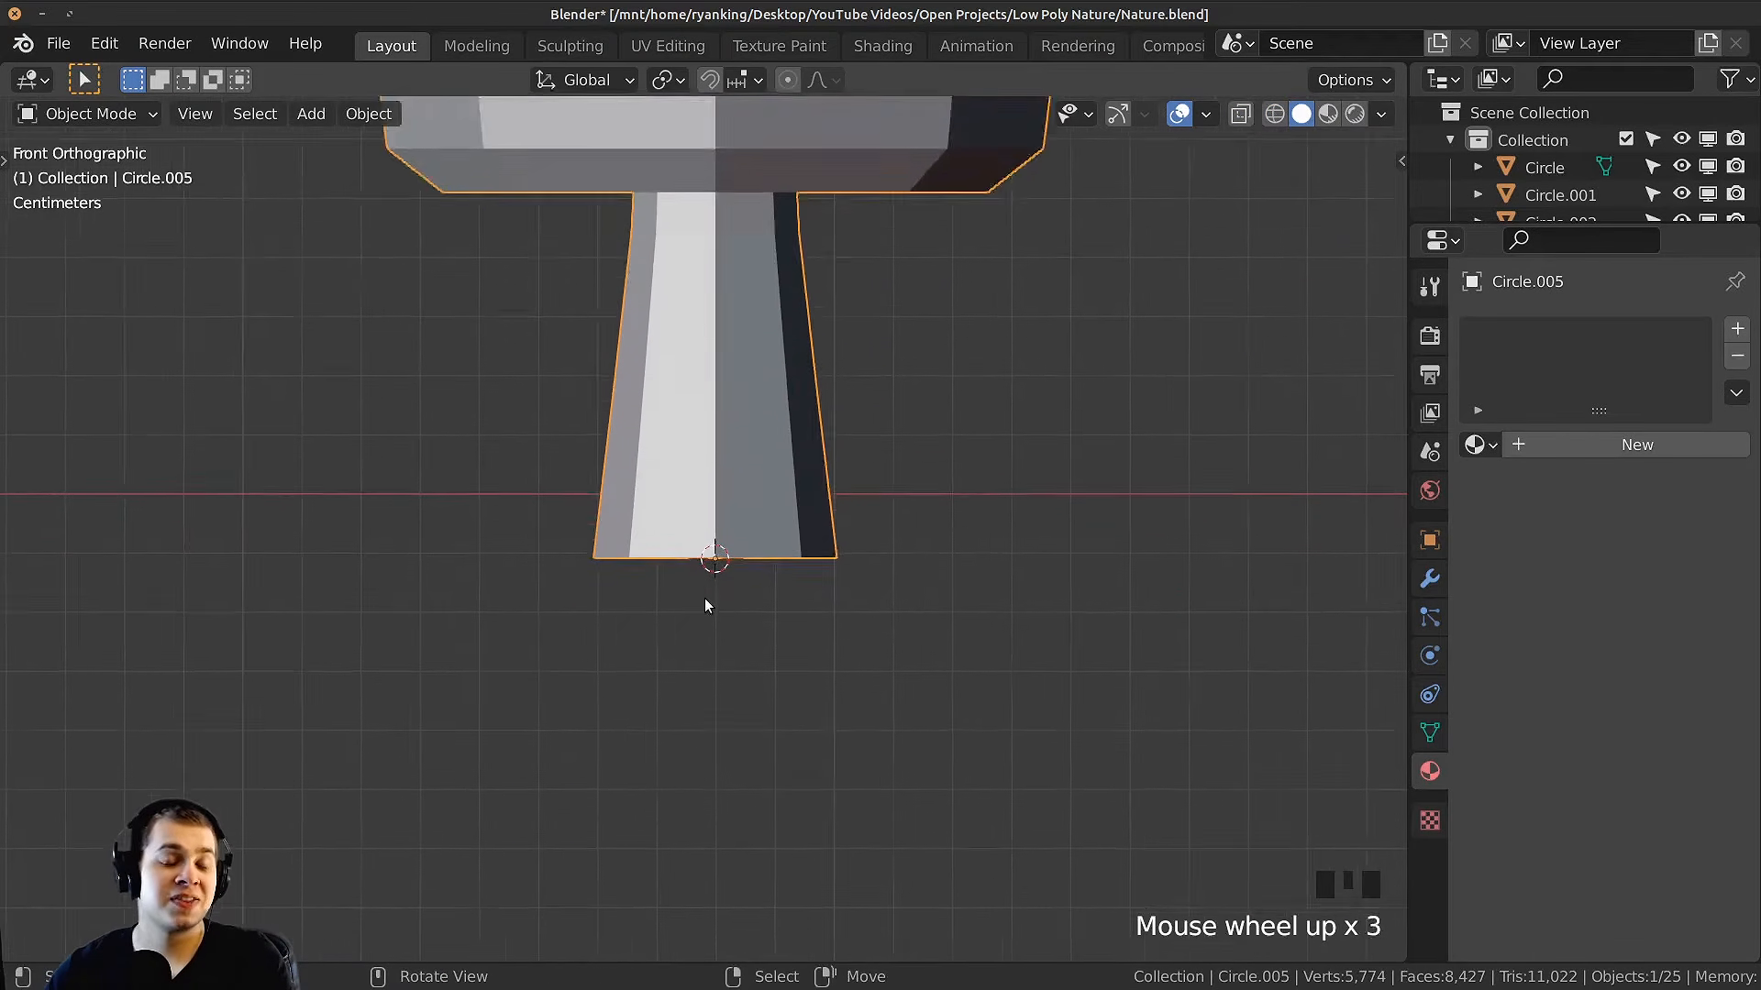
{"action": "scroll", "coordinate": [706, 605], "scroll_direction": "up", "scroll_amount": 1}
{"action": "middle_click_drag", "start_coordinate": [802, 468], "coordinate": [802, 495], "text": "shift"}
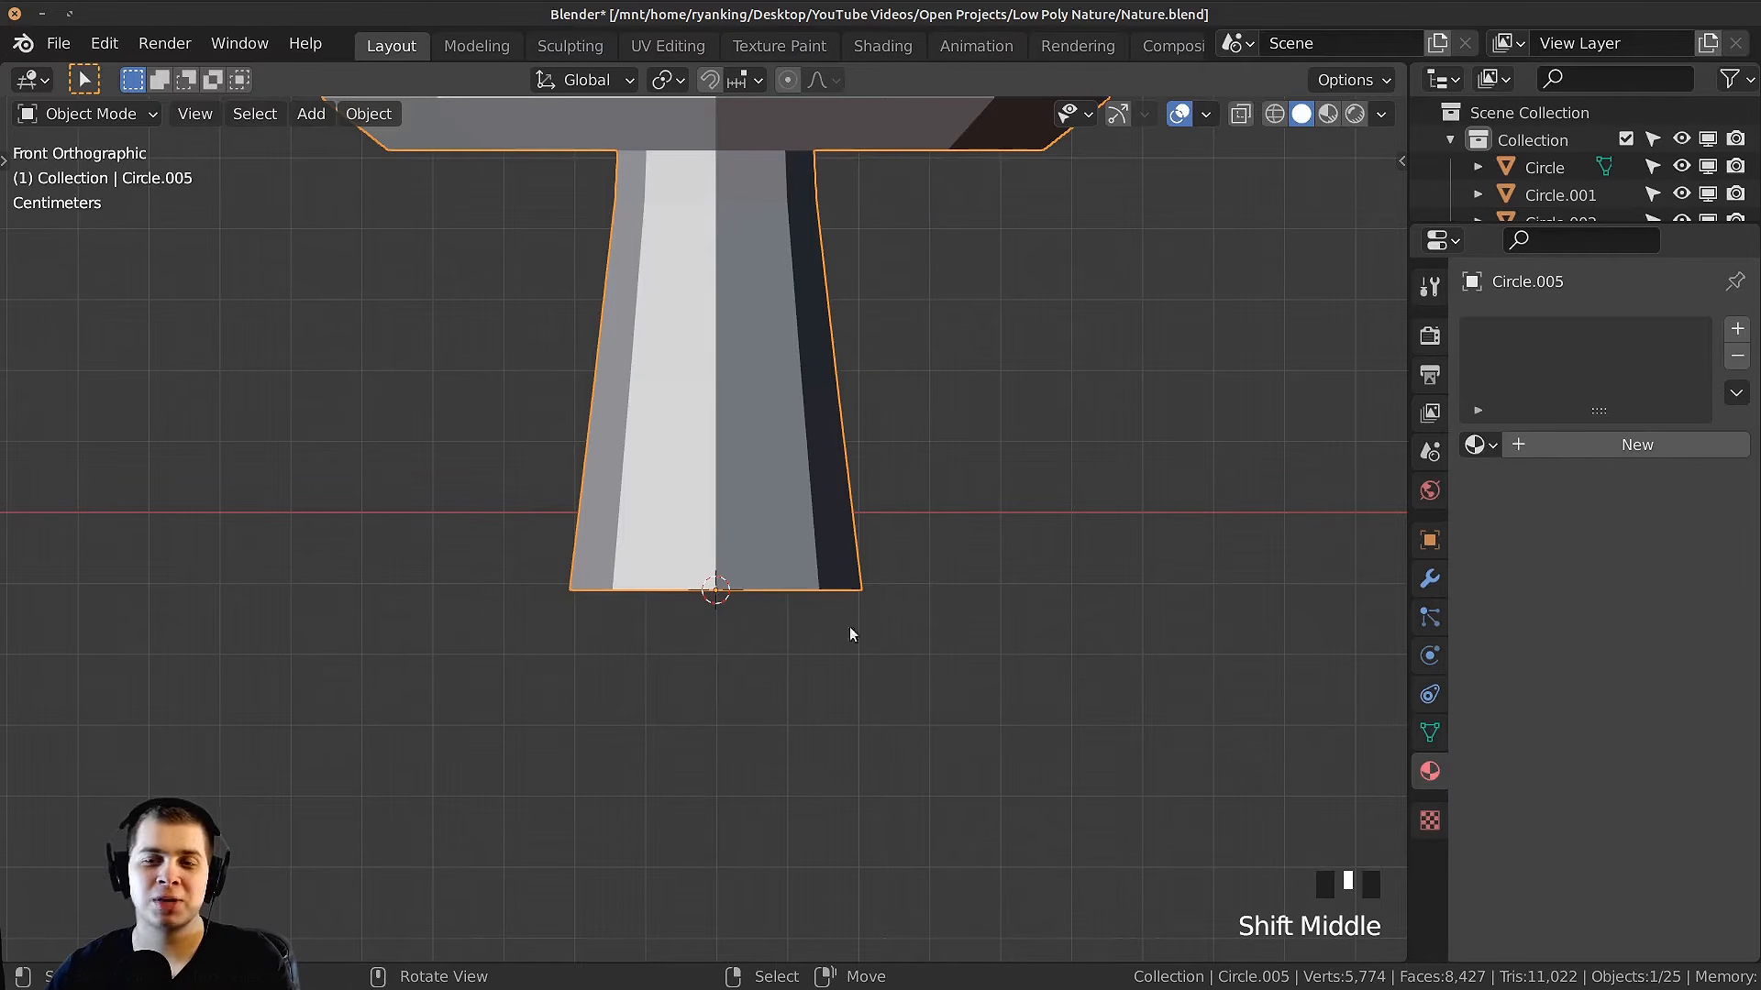
{"action": "middle_click_drag", "start_coordinate": [855, 565], "coordinate": [835, 616], "text": "shift"}
{"action": "key", "text": "Tab"}
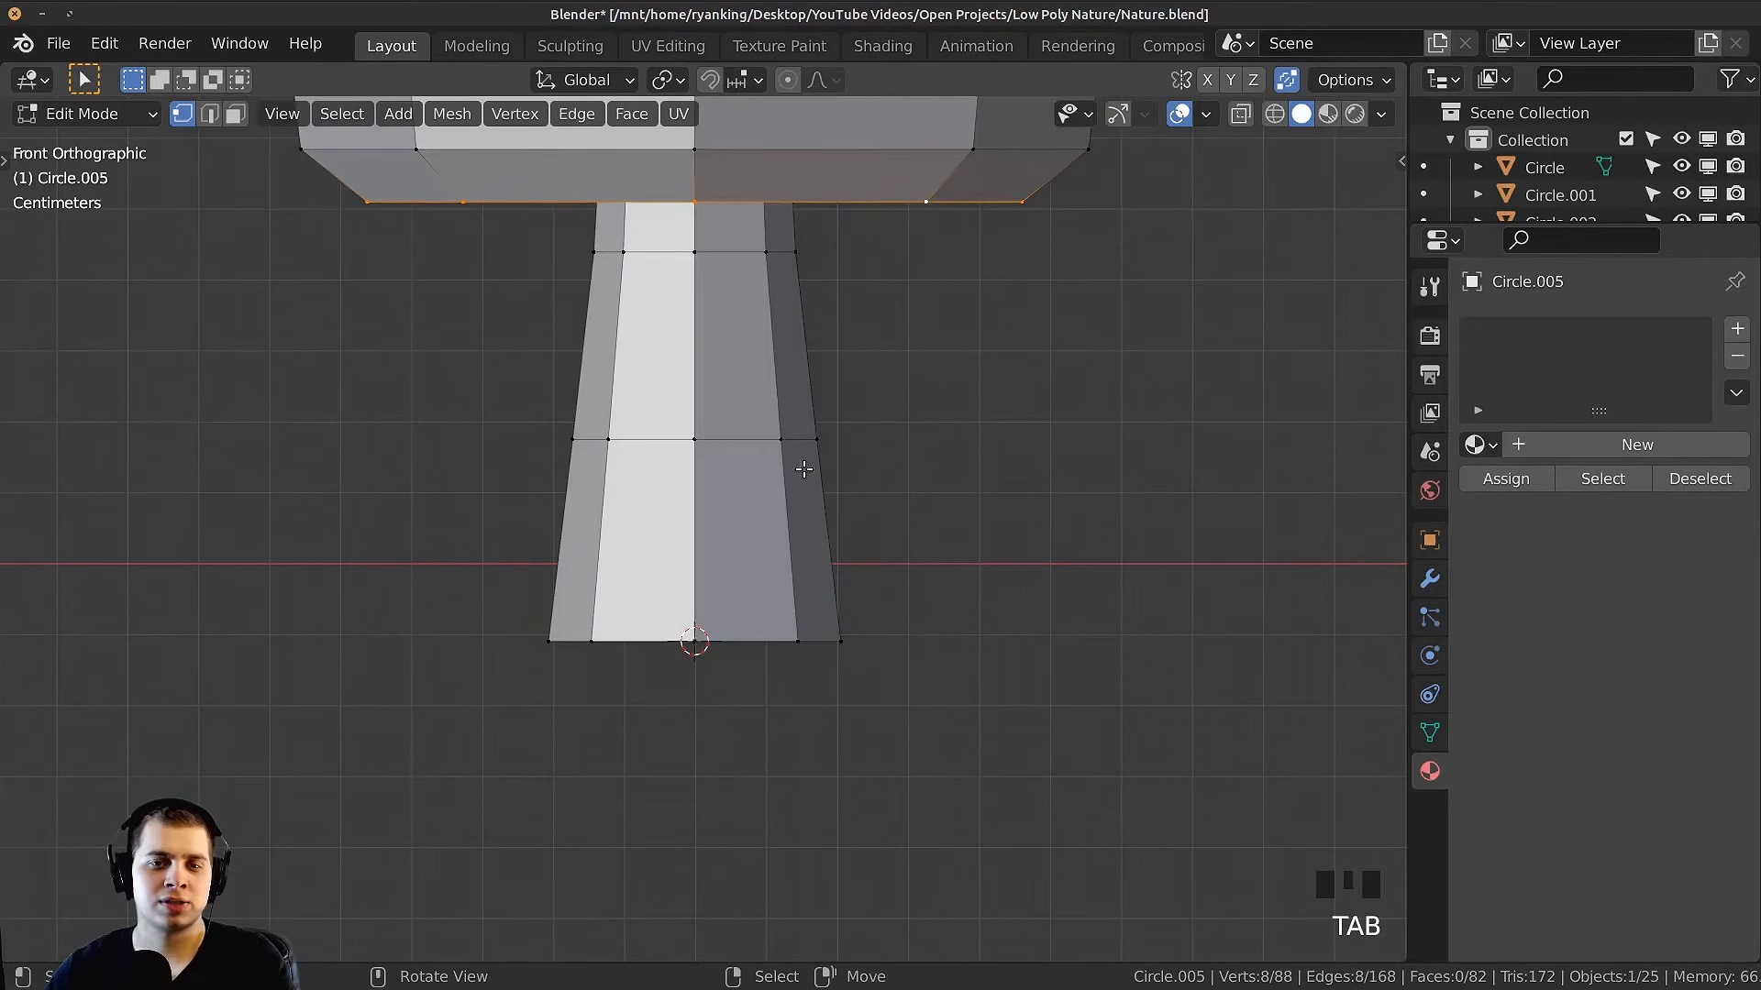
{"action": "key", "text": "ctrl+r"}
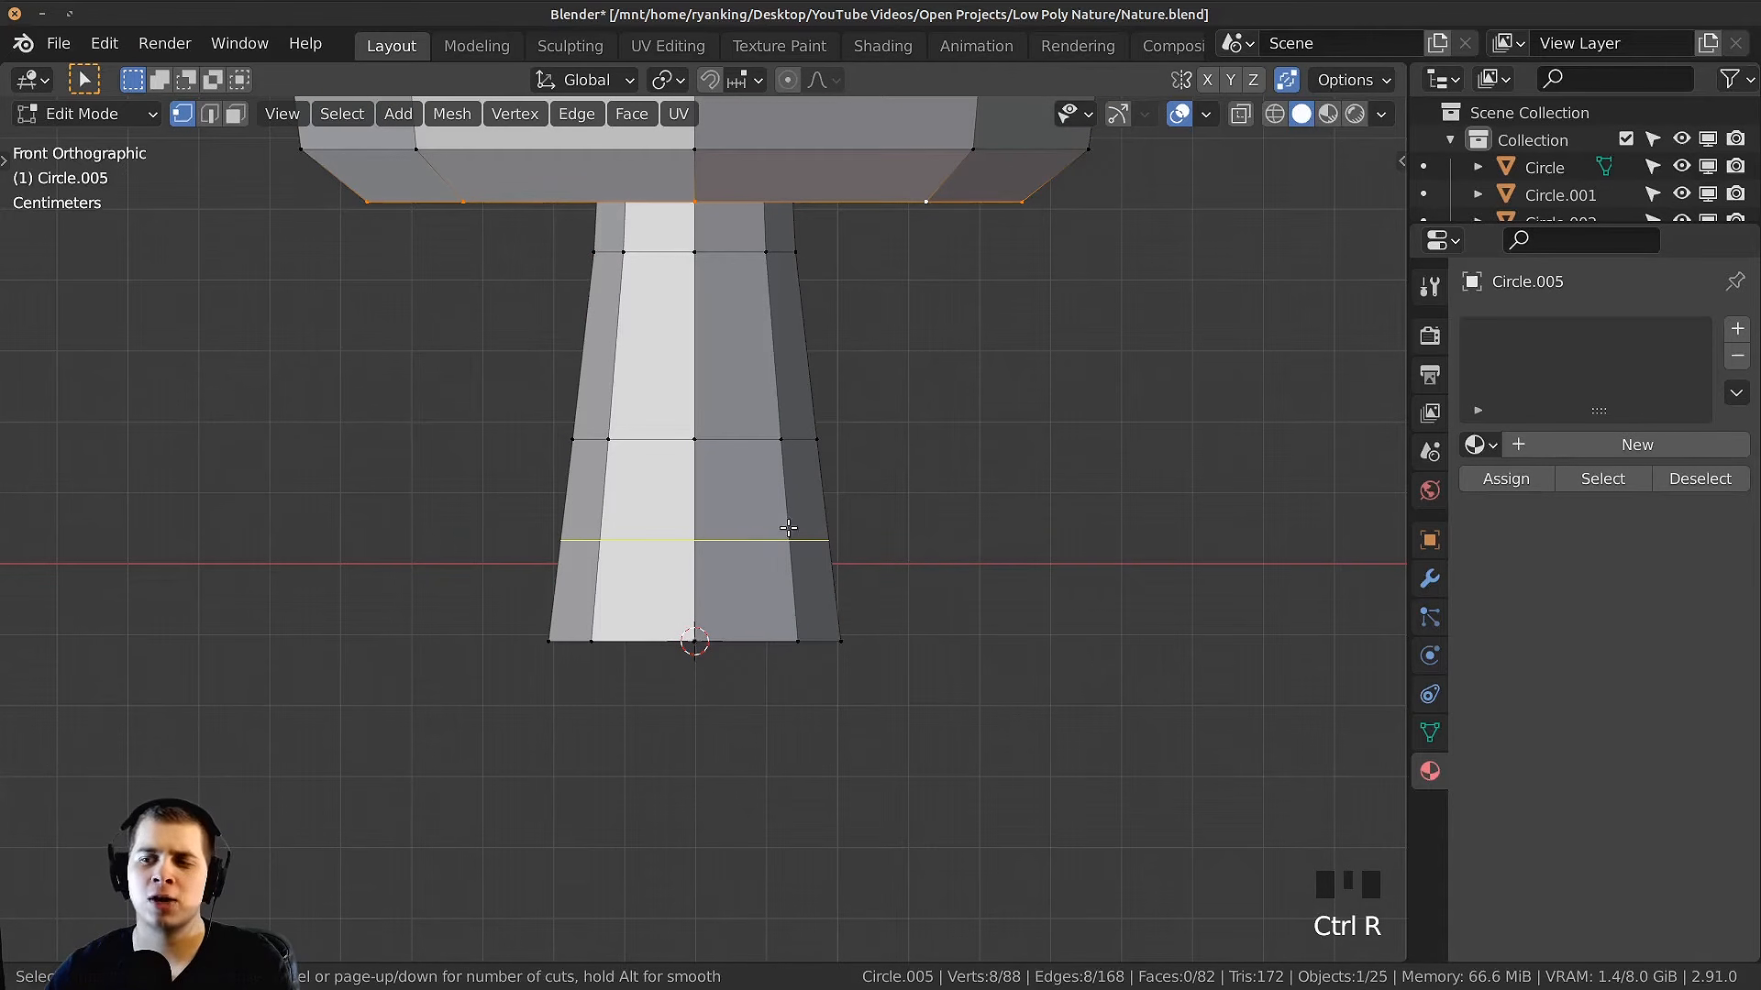
{"action": "left_click", "coordinate": [718, 534]}
{"action": "left_click", "coordinate": [876, 543]}
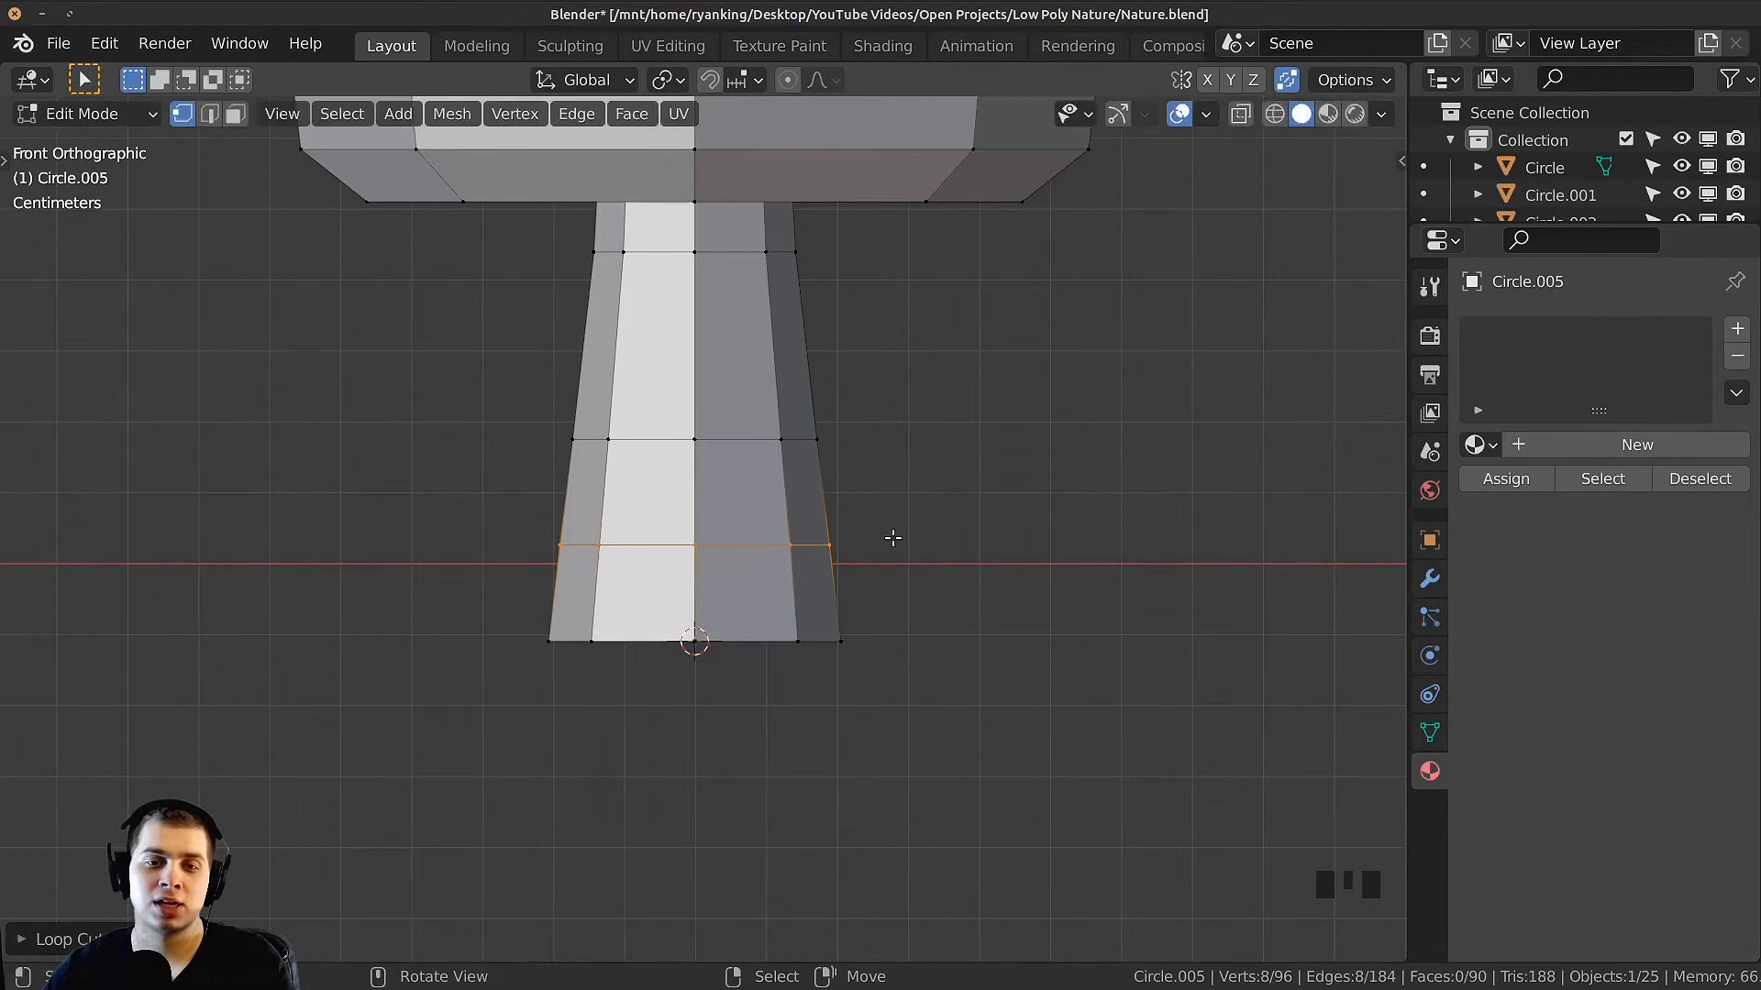
{"action": "key", "text": "s"}
{"action": "left_click", "coordinate": [946, 541]}
Step: Select the stem's bottom ring and scale it inward so the base tapers below the bulge
{"action": "key", "text": "alt+z"}
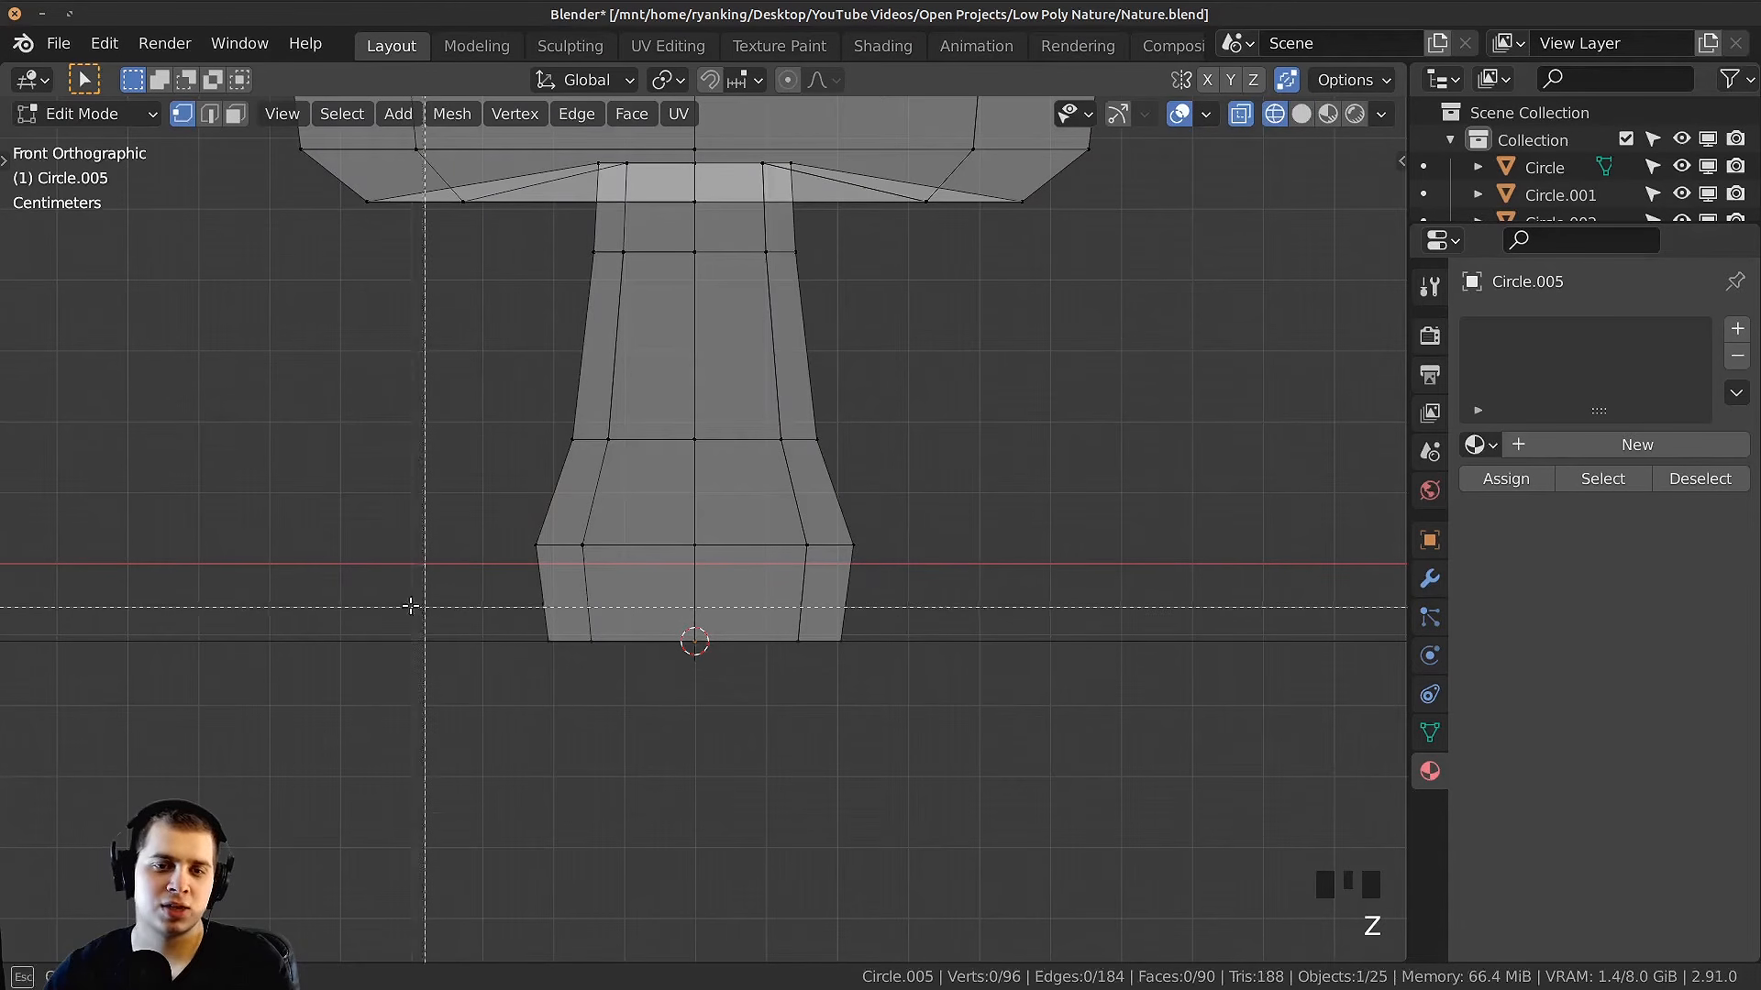
{"action": "left_click_drag", "start_coordinate": [404, 601], "coordinate": [1067, 755]}
{"action": "key", "text": "s"}
{"action": "left_click", "coordinate": [979, 732]}
Step: Widen the stem ring just above the bulge slightly and return to Object Mode with solid shading
{"action": "key", "text": "alt+a"}
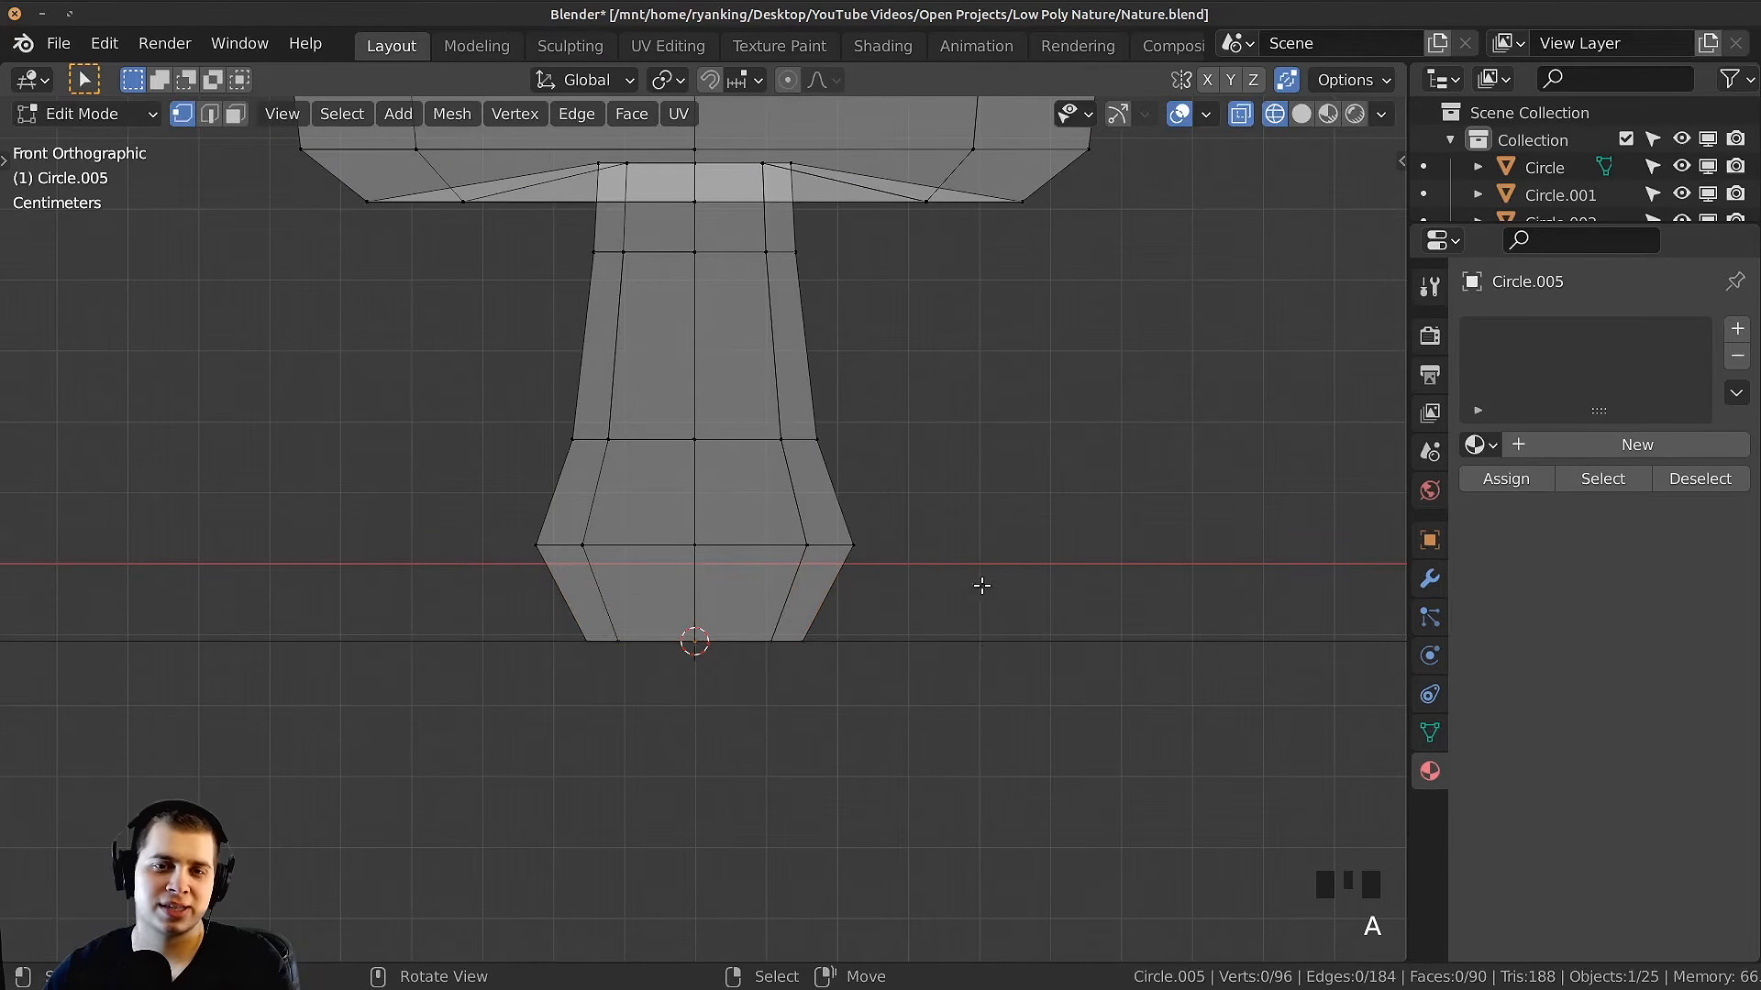
{"action": "left_click_drag", "start_coordinate": [986, 400], "coordinate": [448, 449]}
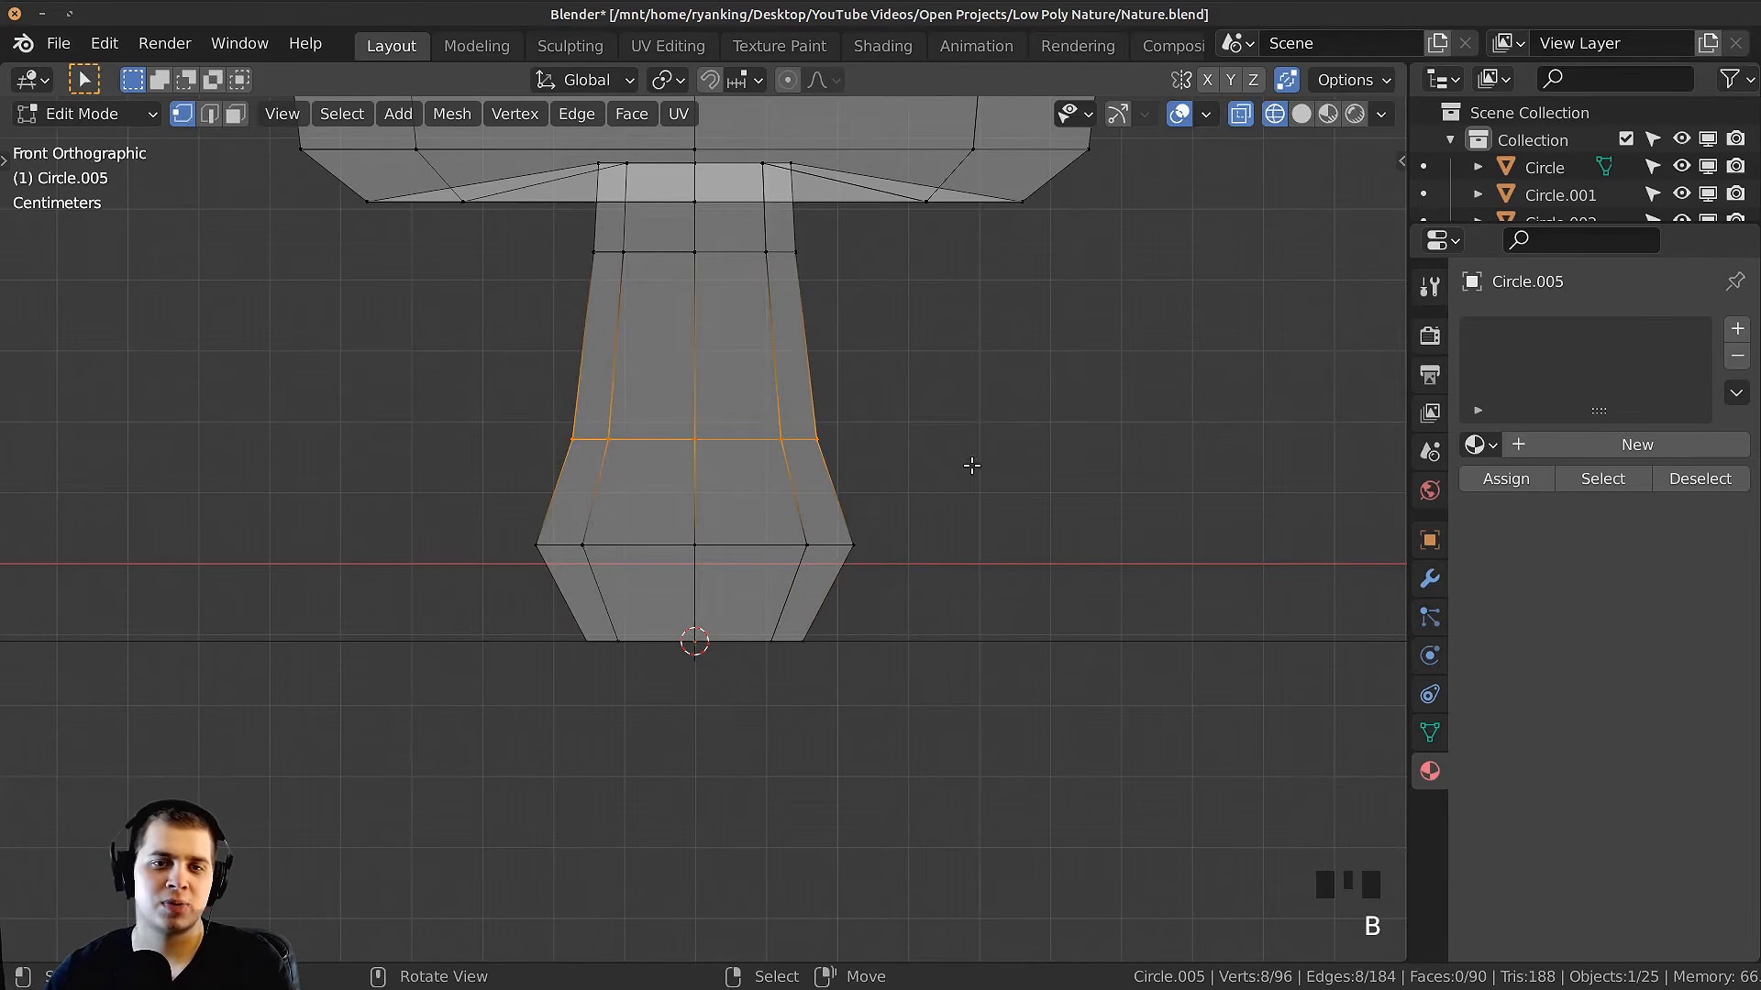
{"action": "key", "text": "s"}
{"action": "left_click", "coordinate": [1000, 471]}
{"action": "key", "text": "Tab"}
{"action": "key", "text": "alt+z"}
Step: Save the file and, in rendered view, give the new mushroom the existing Stem material
{"action": "scroll", "coordinate": [910, 506], "scroll_direction": "down", "scroll_amount": 1}
{"action": "scroll", "coordinate": [909, 506], "scroll_direction": "down", "scroll_amount": 1}
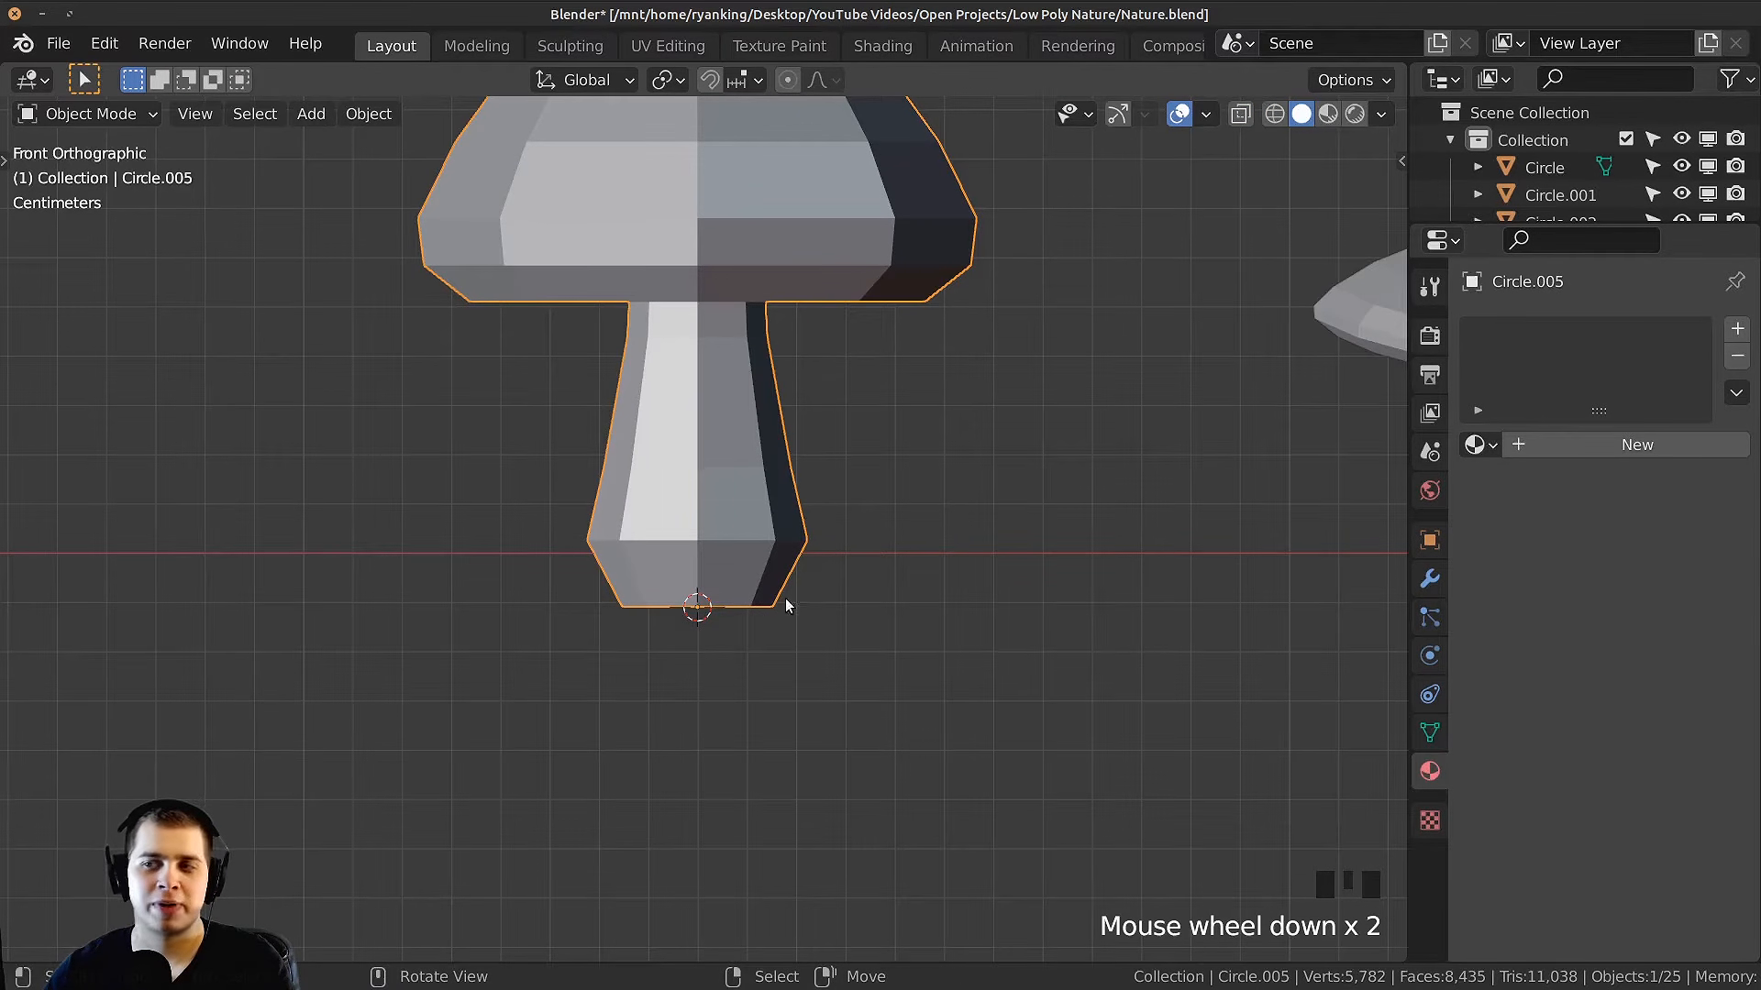
{"action": "scroll", "coordinate": [668, 613], "scroll_direction": "down", "scroll_amount": 2}
{"action": "middle_click_drag", "start_coordinate": [667, 613], "coordinate": [862, 609]}
{"action": "mouse_move", "coordinate": [926, 515]}
{"action": "middle_mouse_down"}
{"action": "mouse_move", "coordinate": [982, 511]}
{"action": "mouse_move", "coordinate": [901, 531]}
{"action": "middle_mouse_up"}
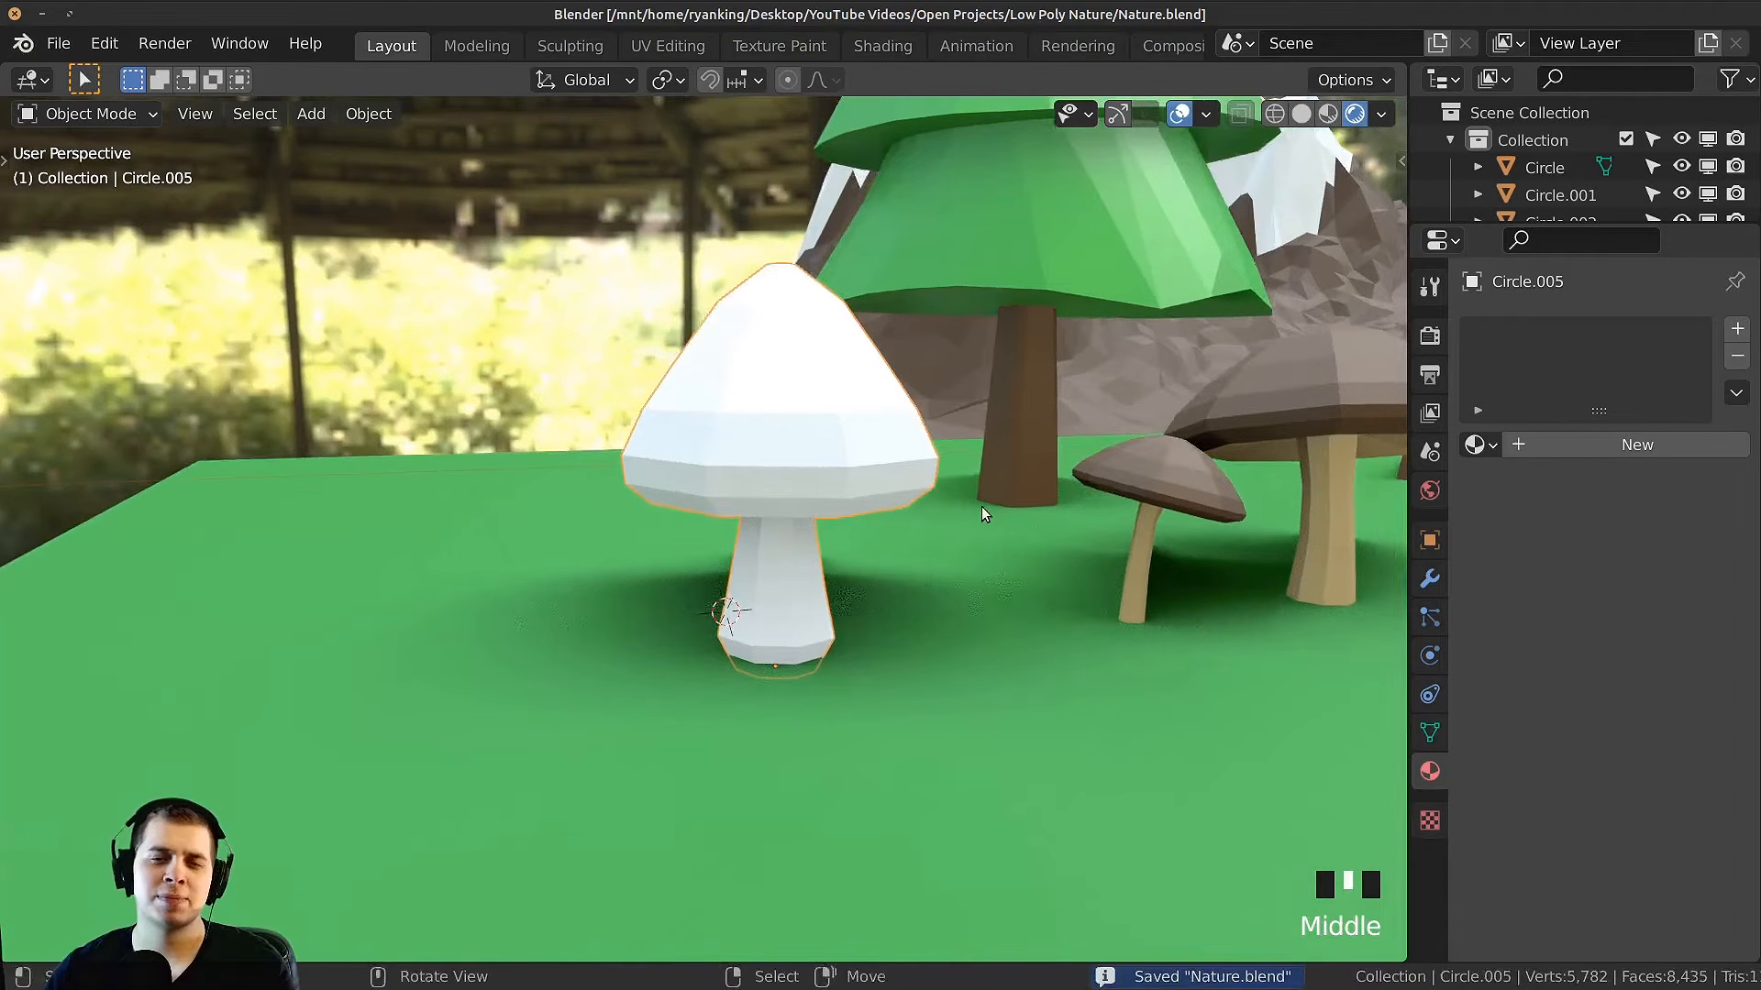
{"action": "left_click", "coordinate": [1476, 446]}
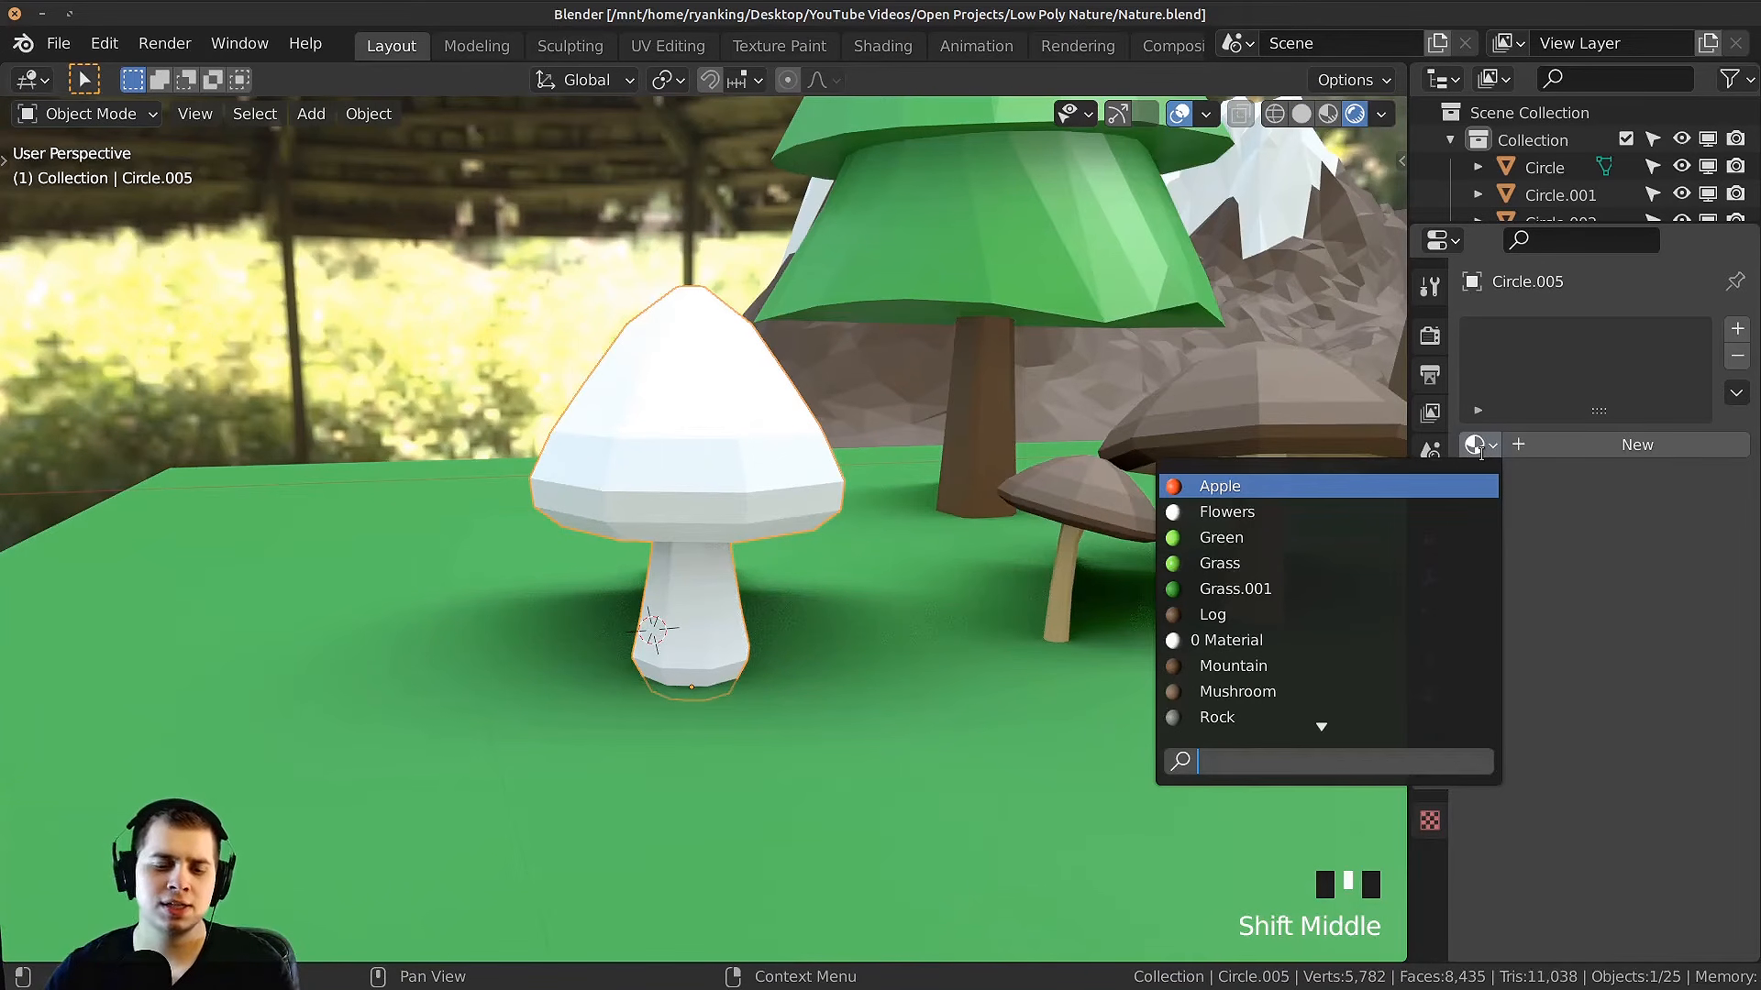
{"action": "type", "text": "st"}
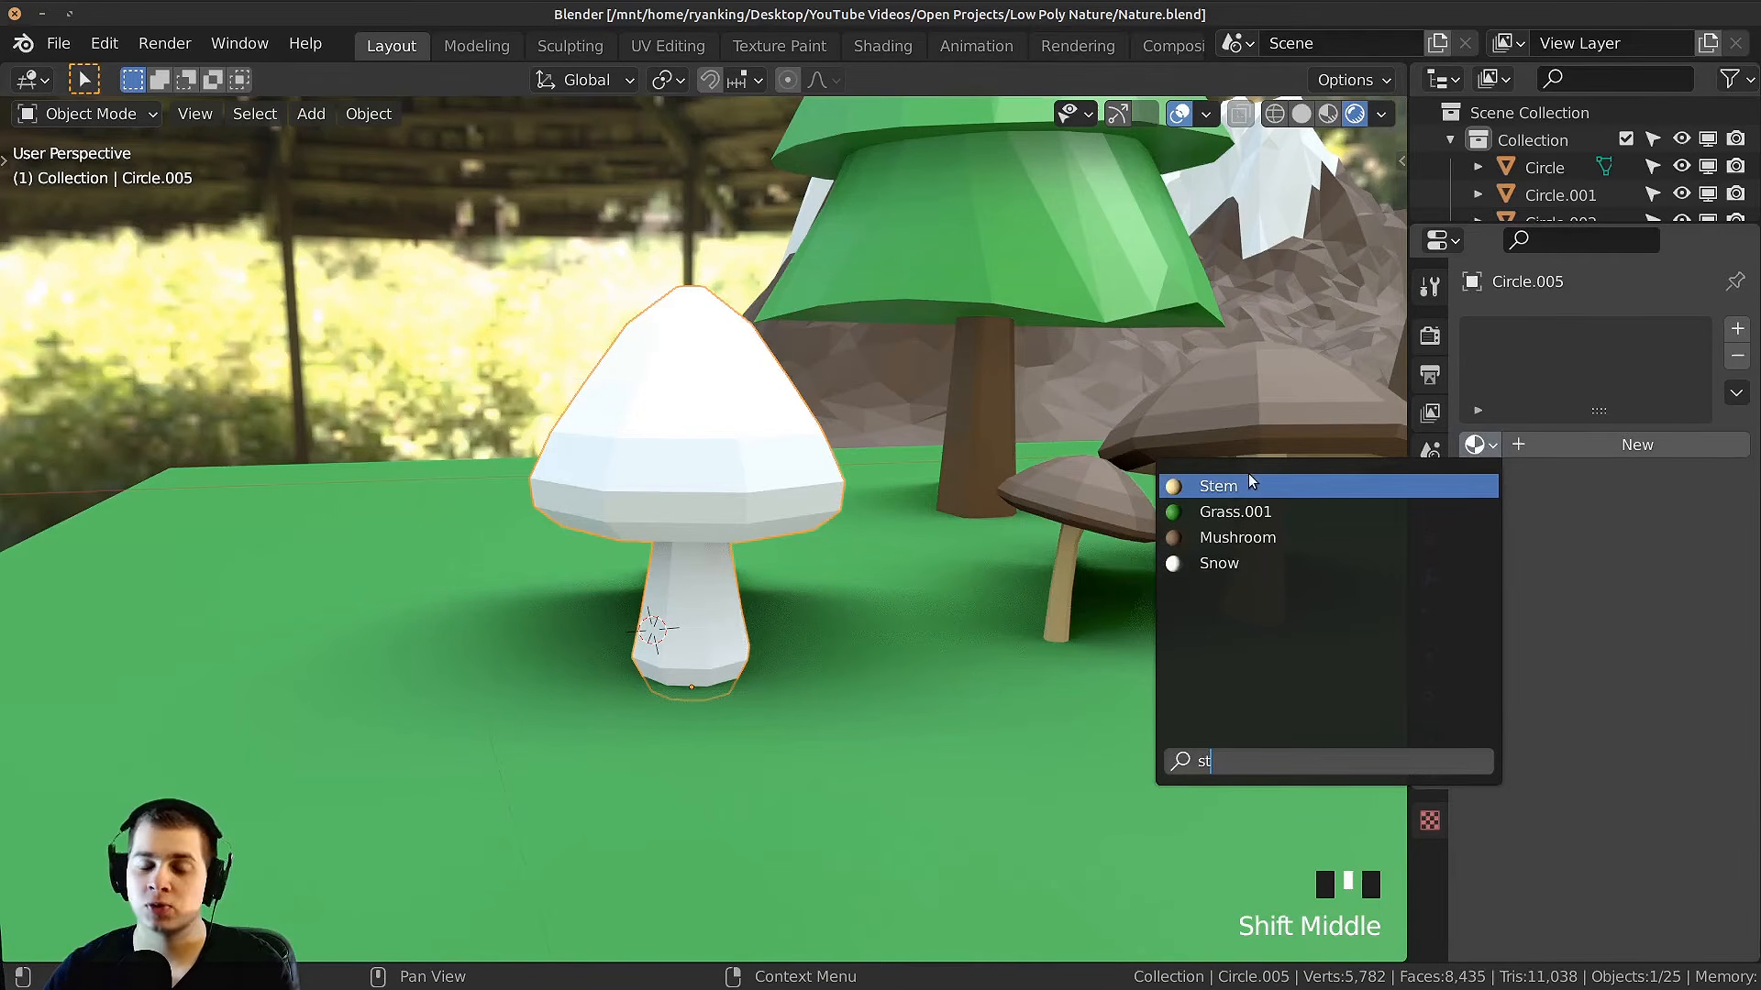
{"action": "left_click", "coordinate": [1253, 482]}
Step: Select all of the mushroom cap's vertices in Edit Mode, leaving the stem unselected
{"action": "scroll", "coordinate": [661, 418], "scroll_direction": "down", "scroll_amount": 4}
{"action": "middle_click_drag", "start_coordinate": [661, 418], "coordinate": [594, 439]}
{"action": "scroll", "coordinate": [705, 442], "scroll_direction": "up", "scroll_amount": 2}
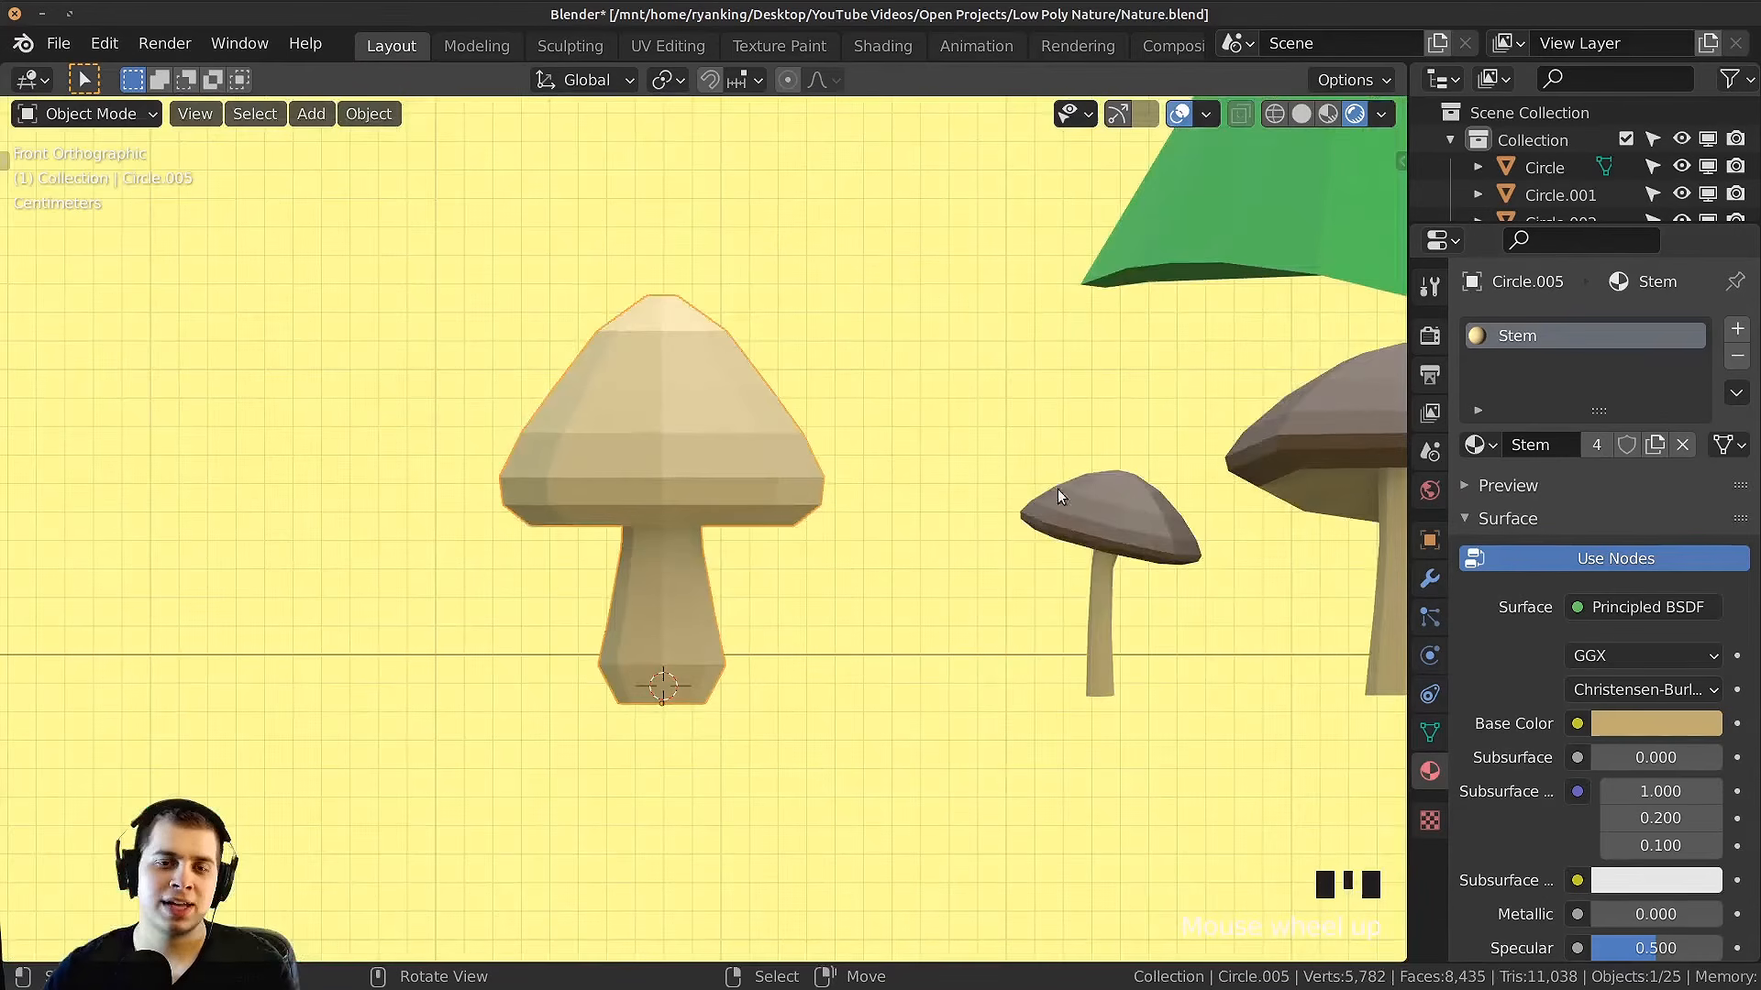
{"action": "key", "text": "Tab"}
{"action": "key", "text": "z"}
{"action": "left_click", "coordinate": [436, 499]}
{"action": "key", "text": "a"}
{"action": "key", "text": "a"}
{"action": "key", "text": "b"}
{"action": "left_click_drag", "start_coordinate": [291, 238], "coordinate": [966, 535]}
{"action": "key", "text": "z"}
{"action": "left_click", "coordinate": [1071, 582]}
{"action": "middle_click_drag", "start_coordinate": [856, 564], "coordinate": [904, 549]}
Step: Add a second material slot with a new material named Red Mushroom and set its base color to bright orange-red
{"action": "left_click", "coordinate": [1737, 334]}
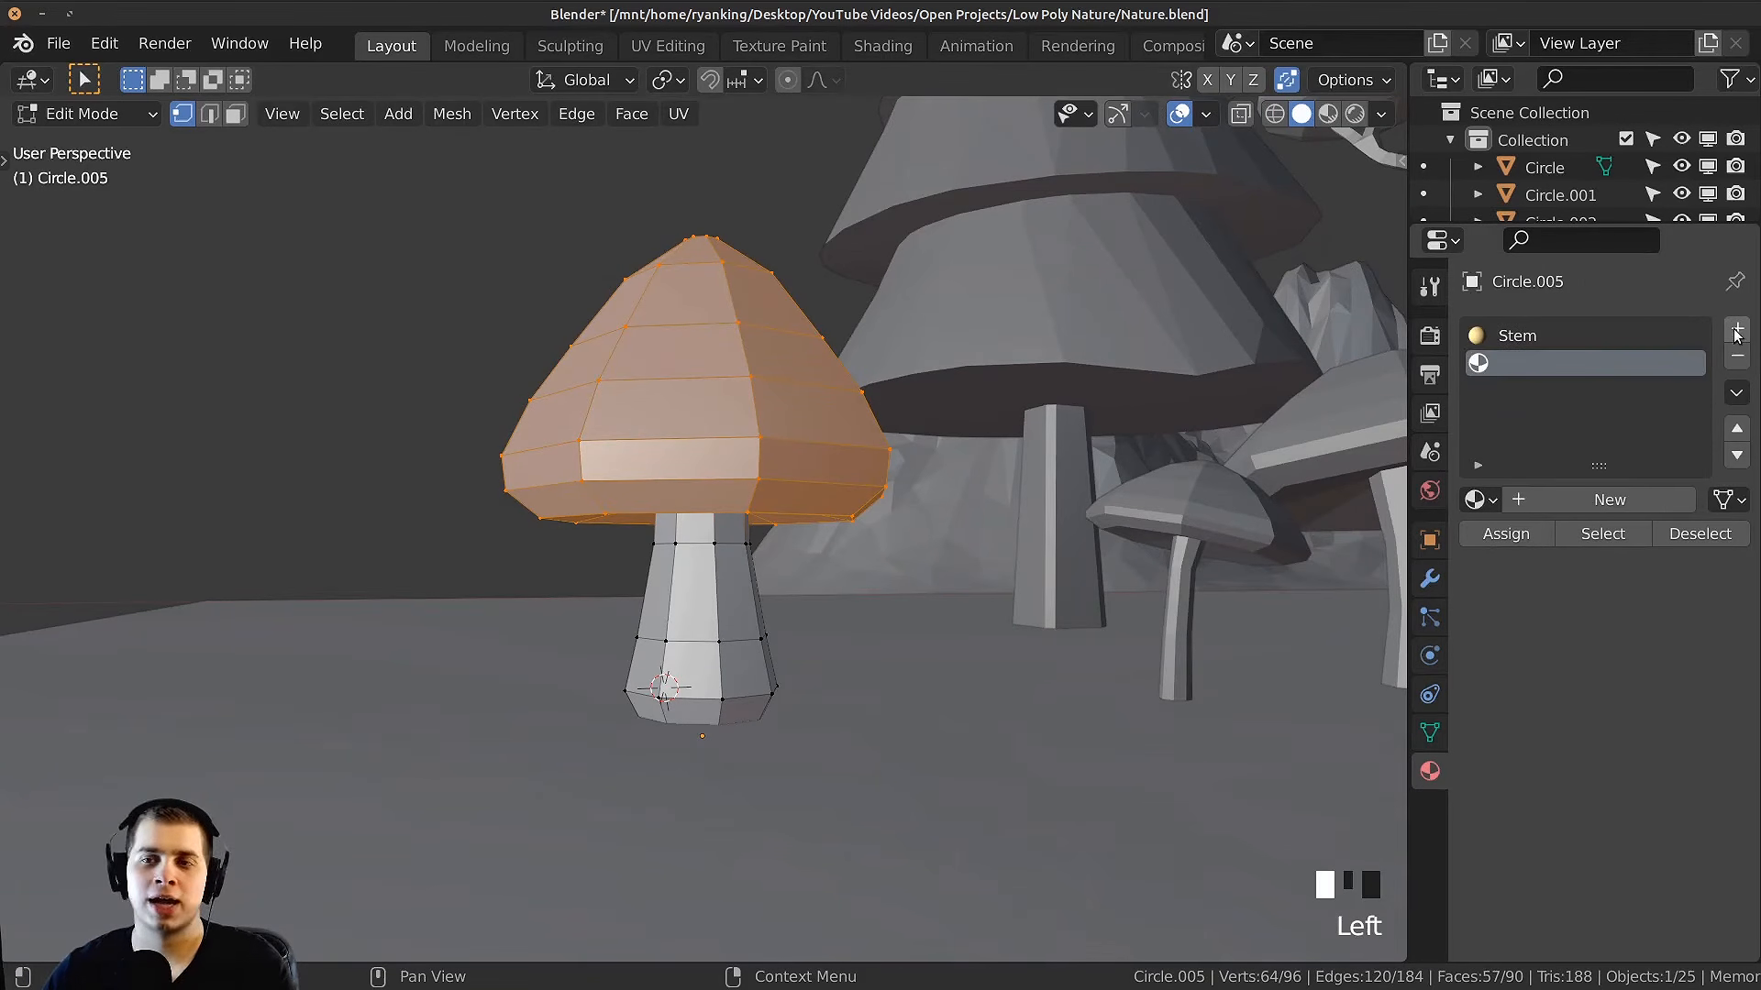
{"action": "left_click", "coordinate": [1559, 507]}
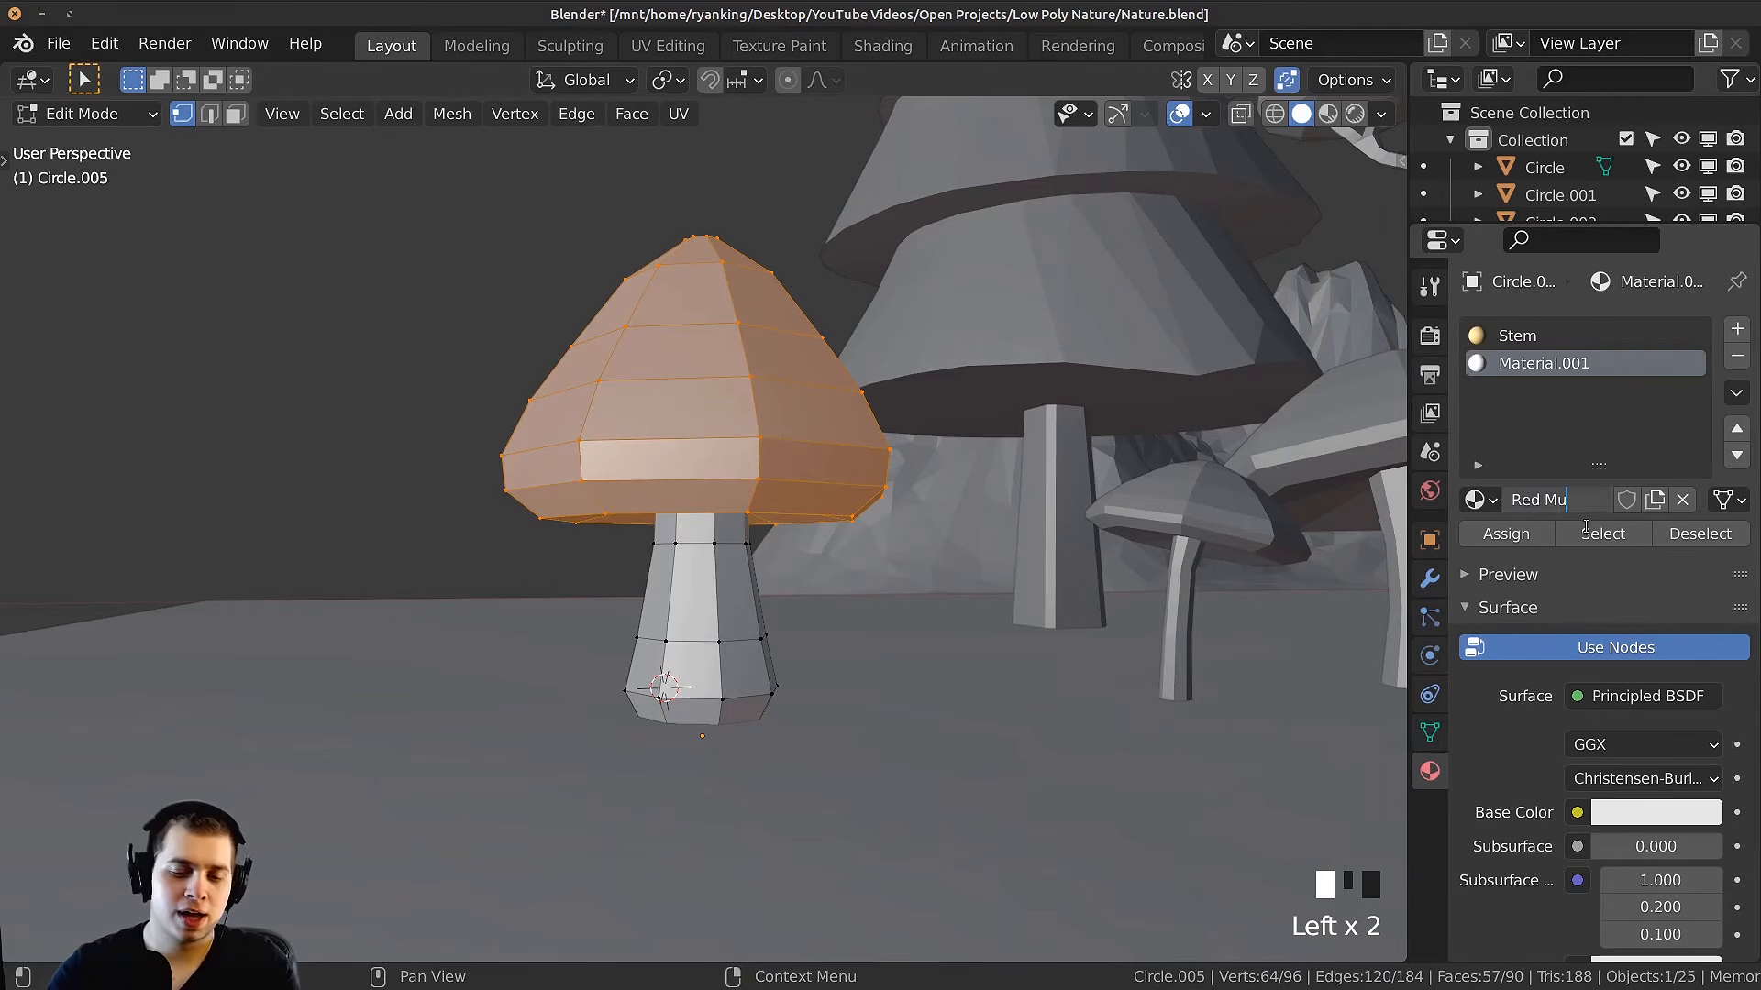
{"action": "key", "text": "Return"}
{"action": "left_click", "coordinate": [1656, 812]}
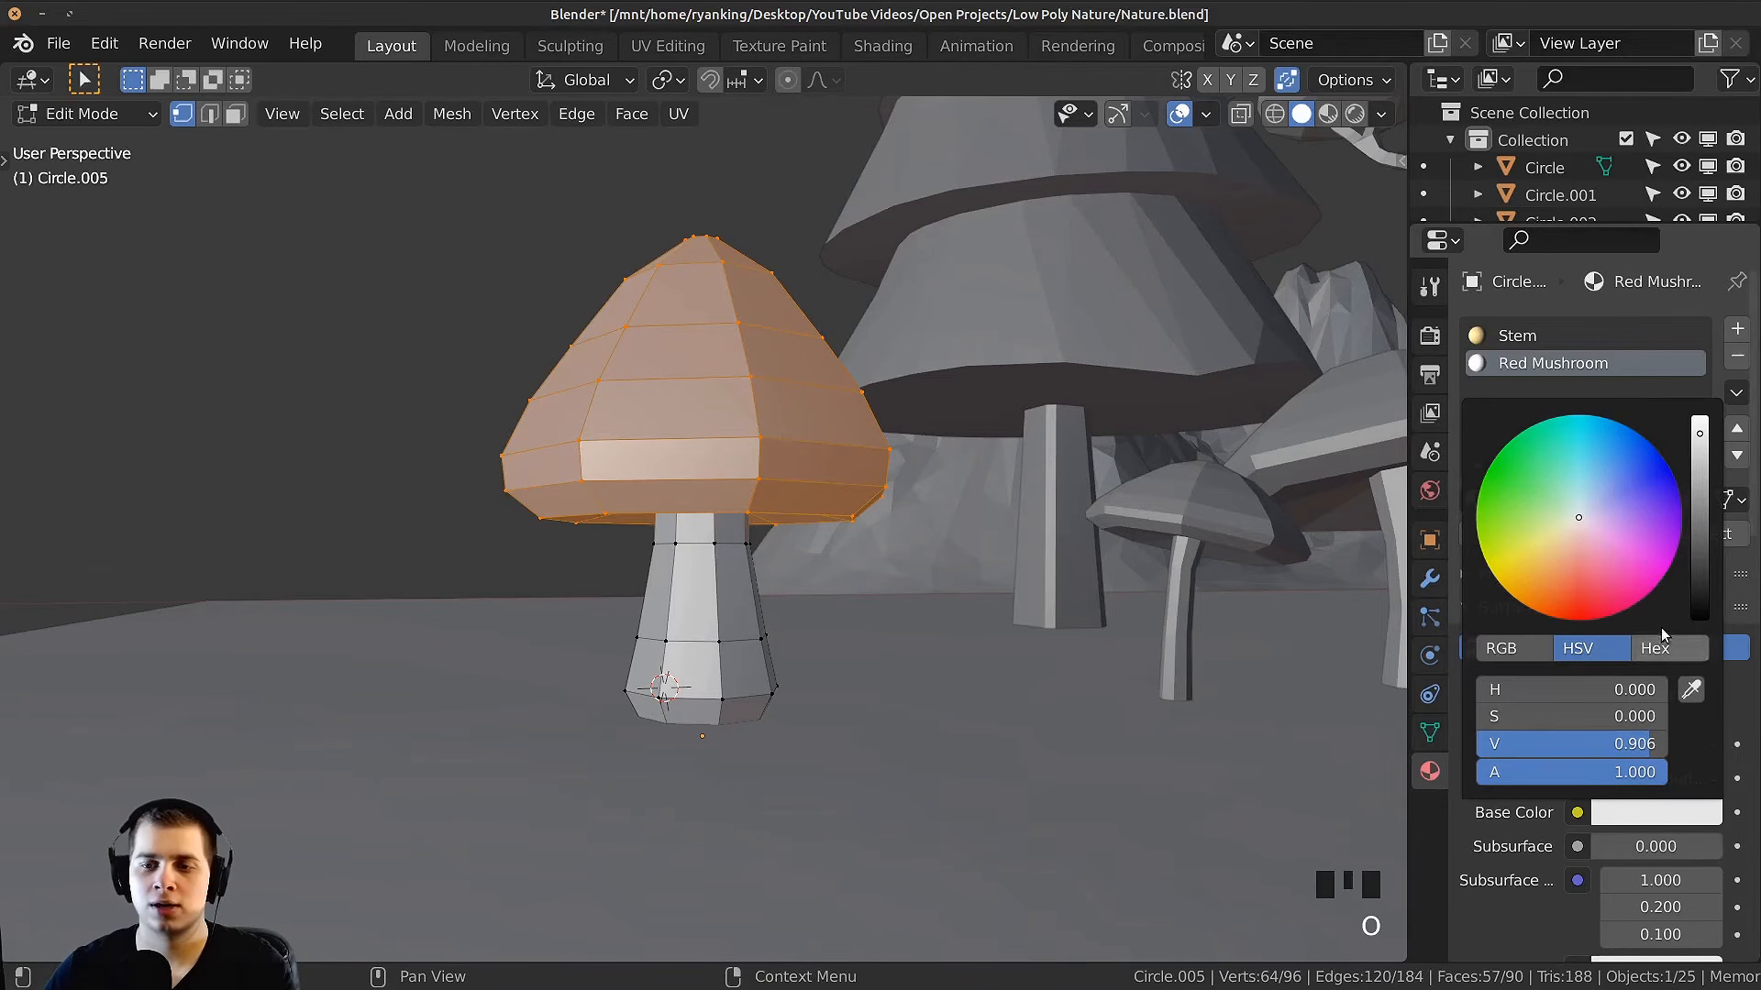
{"action": "left_click_drag", "start_coordinate": [1582, 558], "coordinate": [1569, 596]}
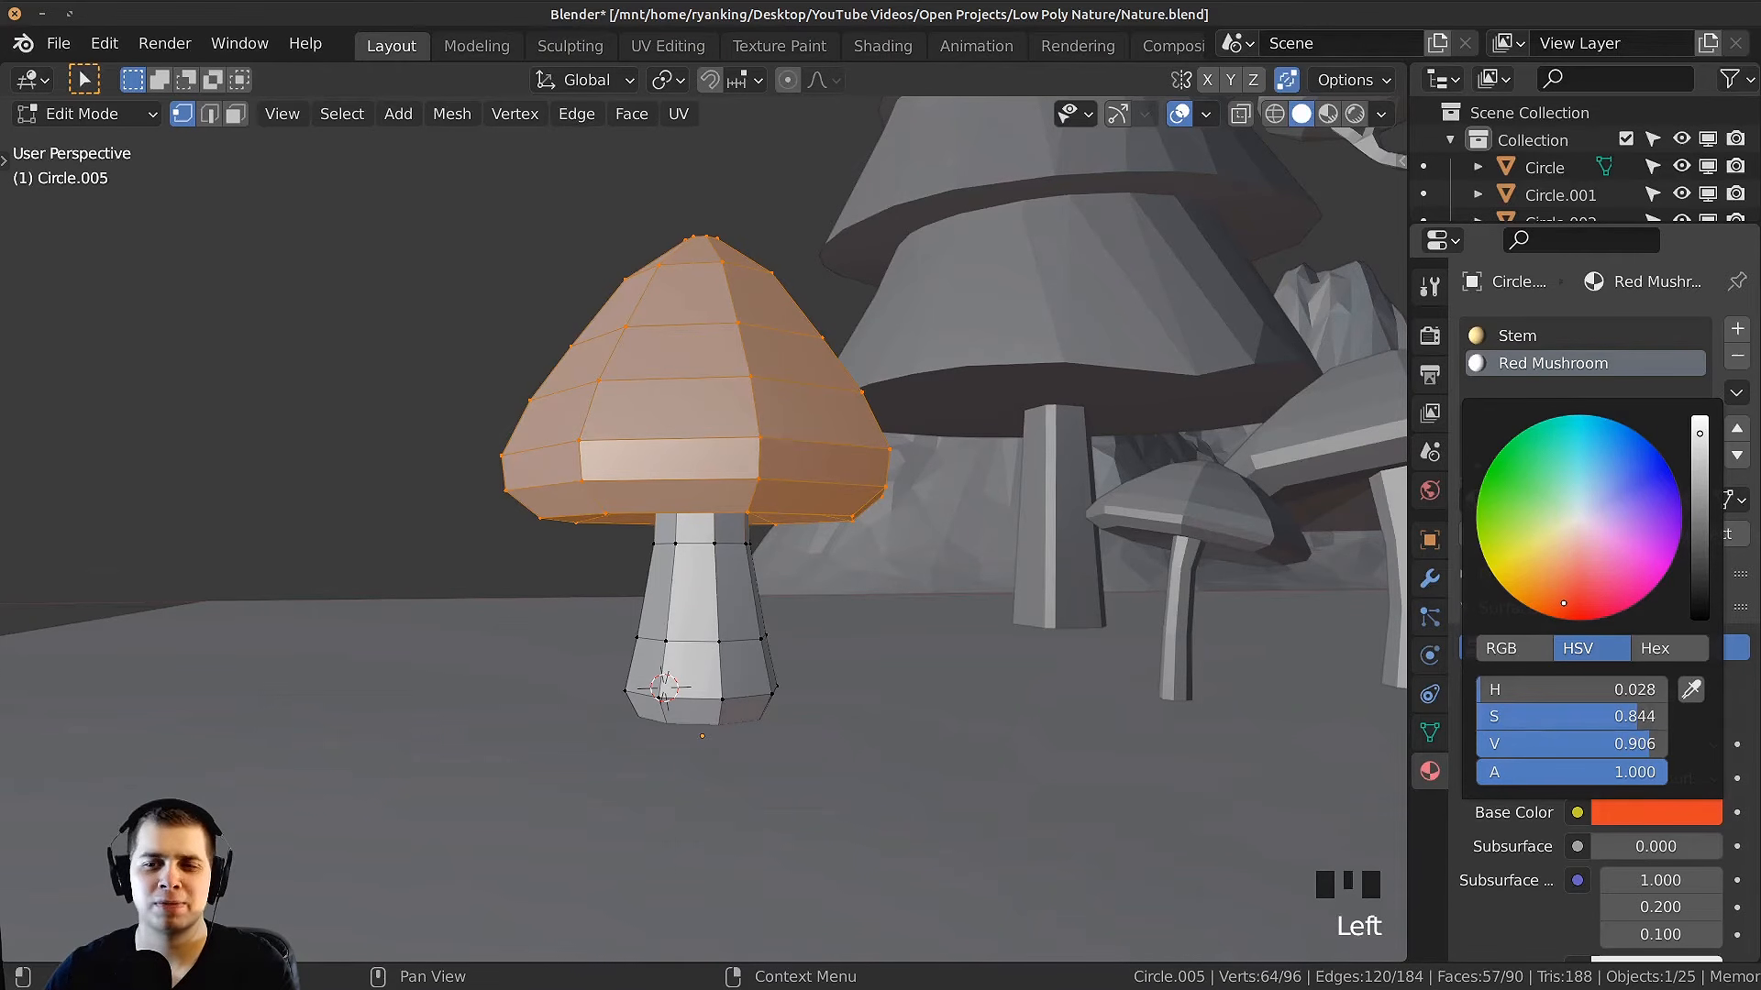
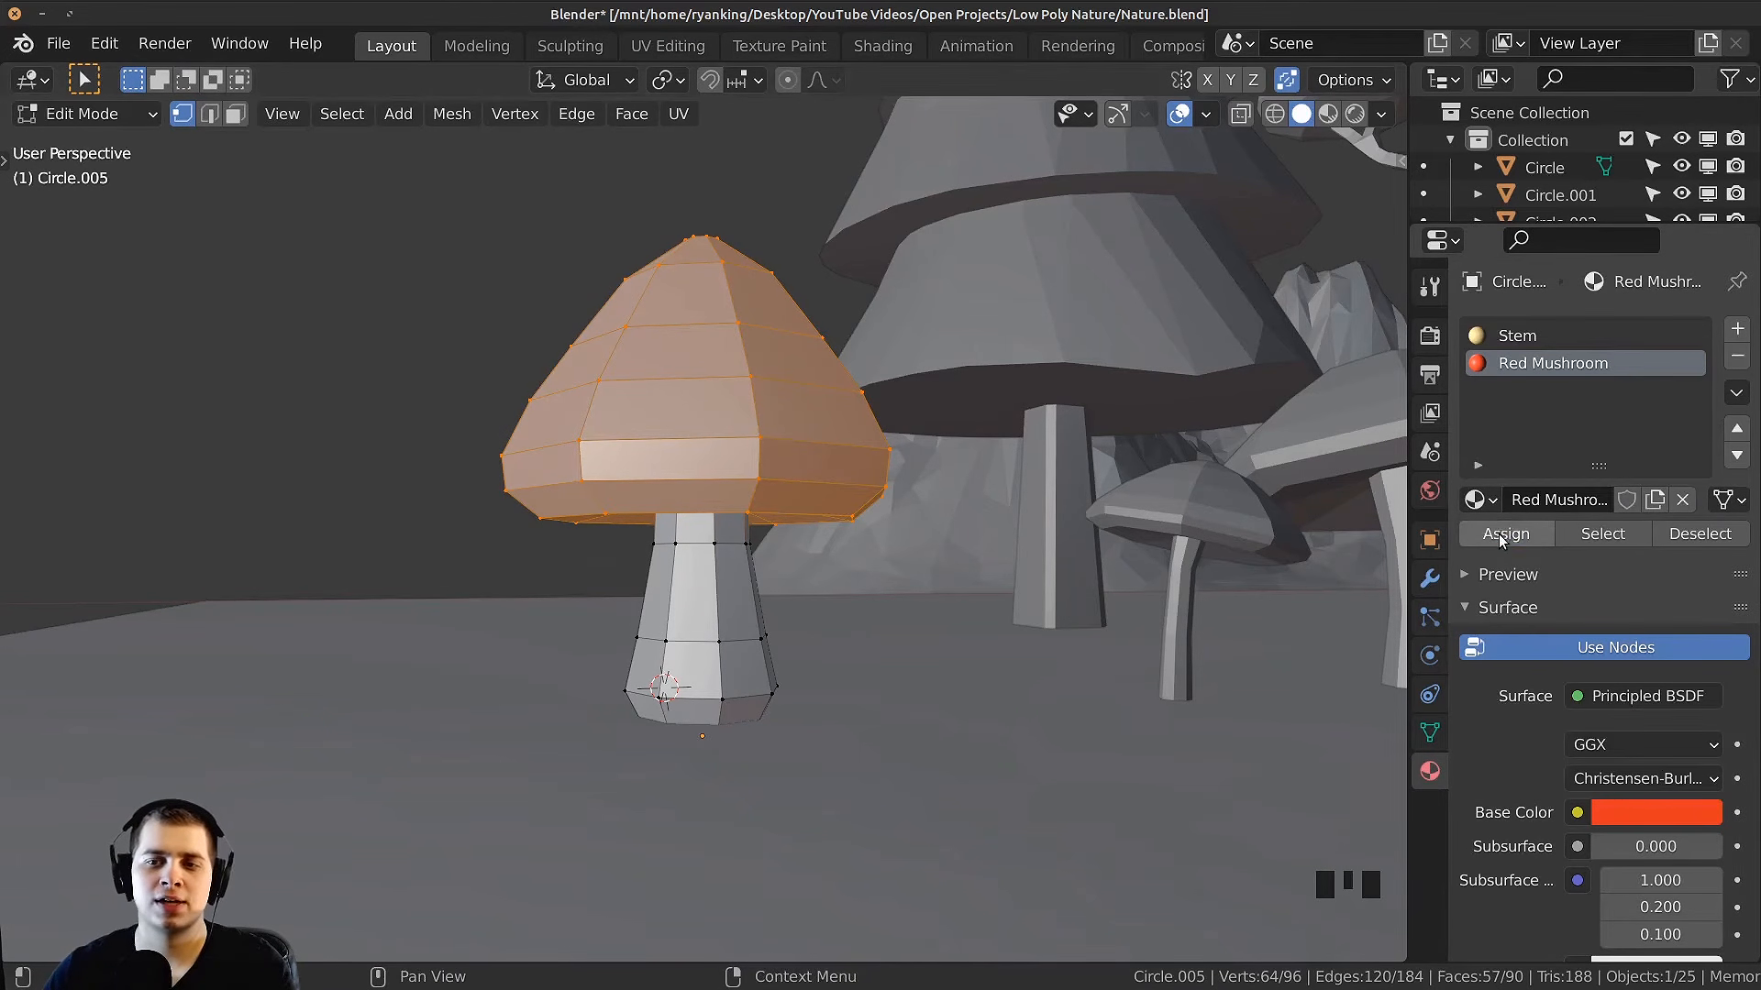
Step: Assign the Red Mushroom material to the selected cap and check the mushroom in rendered view
{"action": "left_click", "coordinate": [1500, 541]}
{"action": "key", "text": "z"}
{"action": "key", "text": "Tab"}
{"action": "scroll", "coordinate": [825, 458], "scroll_direction": "down", "scroll_amount": 2}
{"action": "mouse_move", "coordinate": [811, 500]}
{"action": "middle_mouse_down"}
{"action": "mouse_move", "coordinate": [794, 542]}
{"action": "mouse_move", "coordinate": [806, 656]}
{"action": "mouse_move", "coordinate": [925, 676]}
{"action": "middle_mouse_up"}
{"action": "scroll", "coordinate": [806, 657], "scroll_direction": "down", "scroll_amount": 4}
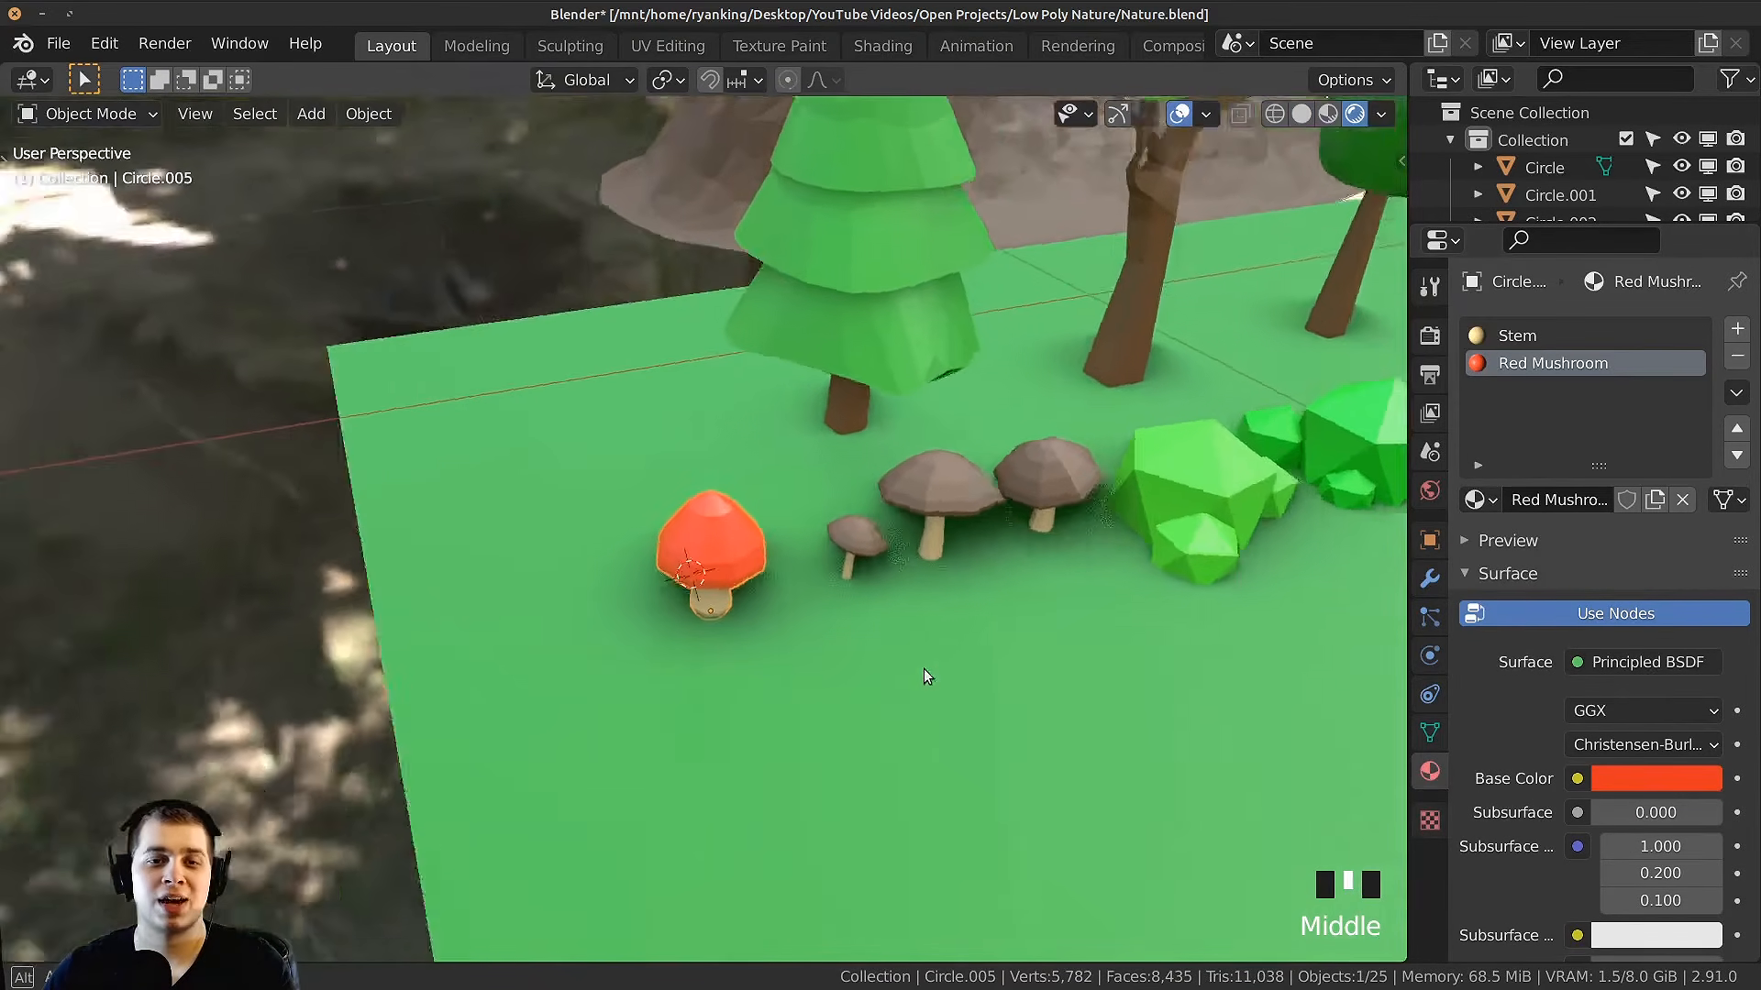
{"action": "scroll", "coordinate": [924, 677], "scroll_direction": "up", "scroll_amount": 3}
{"action": "middle_click_drag", "start_coordinate": [872, 602], "coordinate": [700, 495]}
{"action": "scroll", "coordinate": [683, 321], "scroll_direction": "up", "scroll_amount": 1}
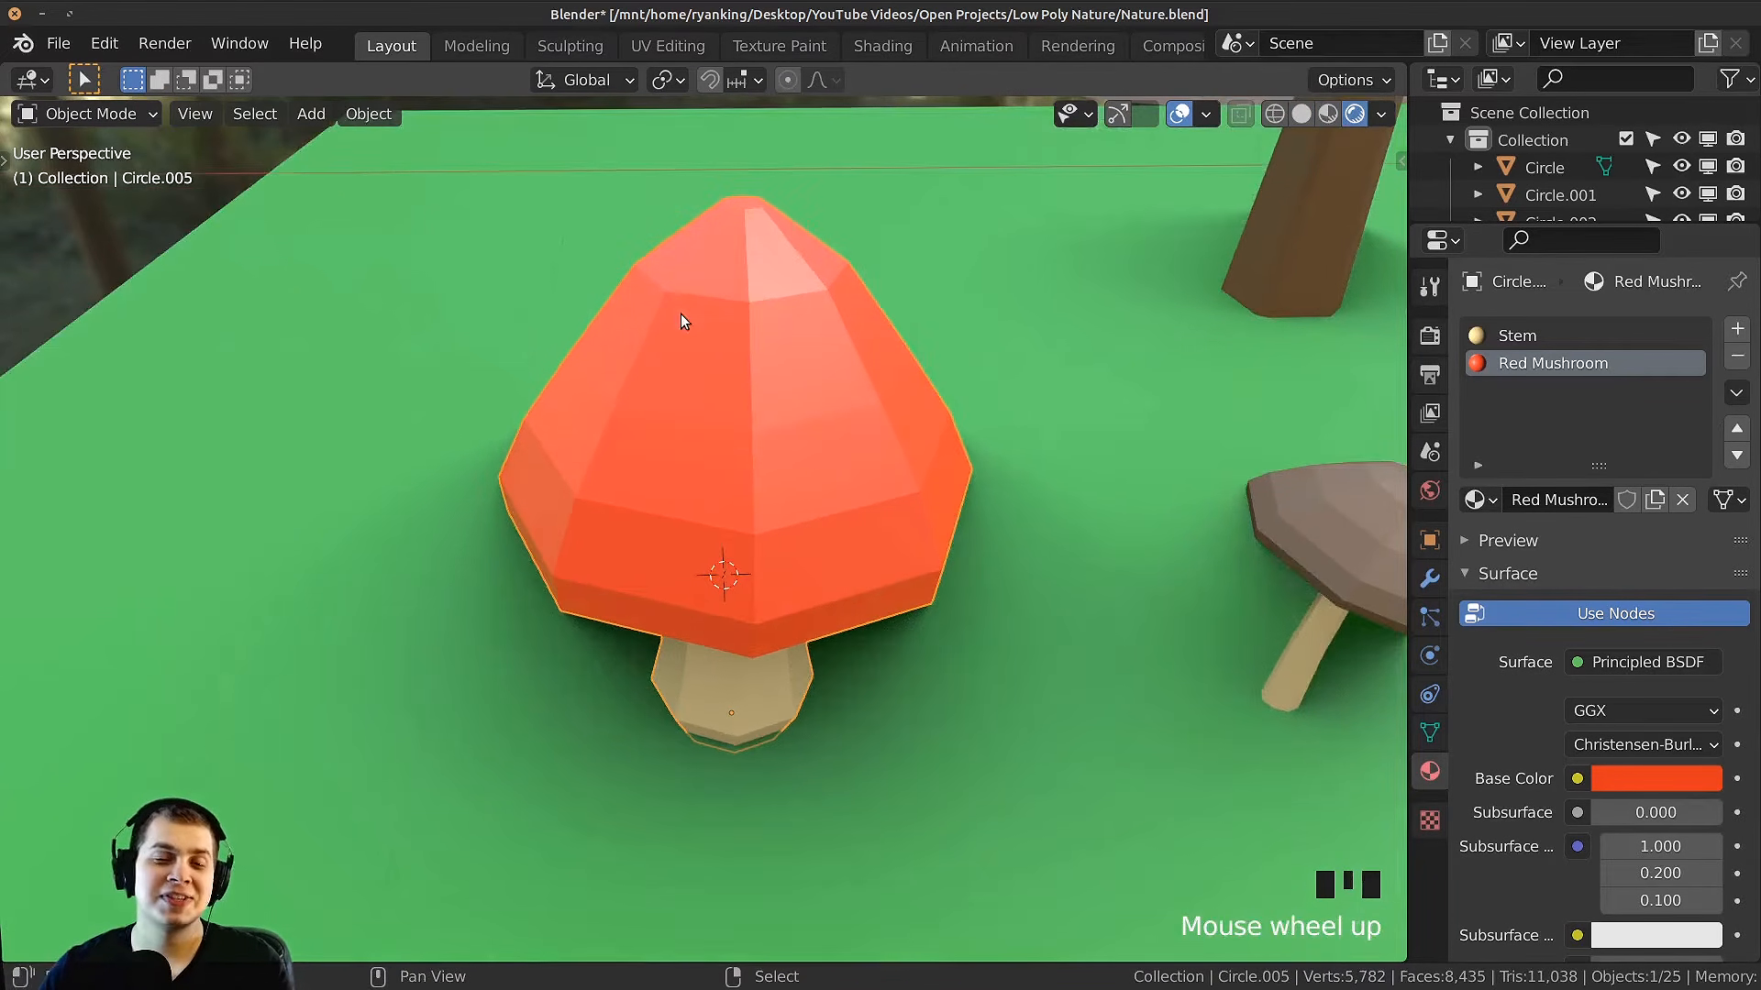
{"action": "middle_click_drag", "start_coordinate": [683, 321], "coordinate": [838, 491], "text": "shift"}
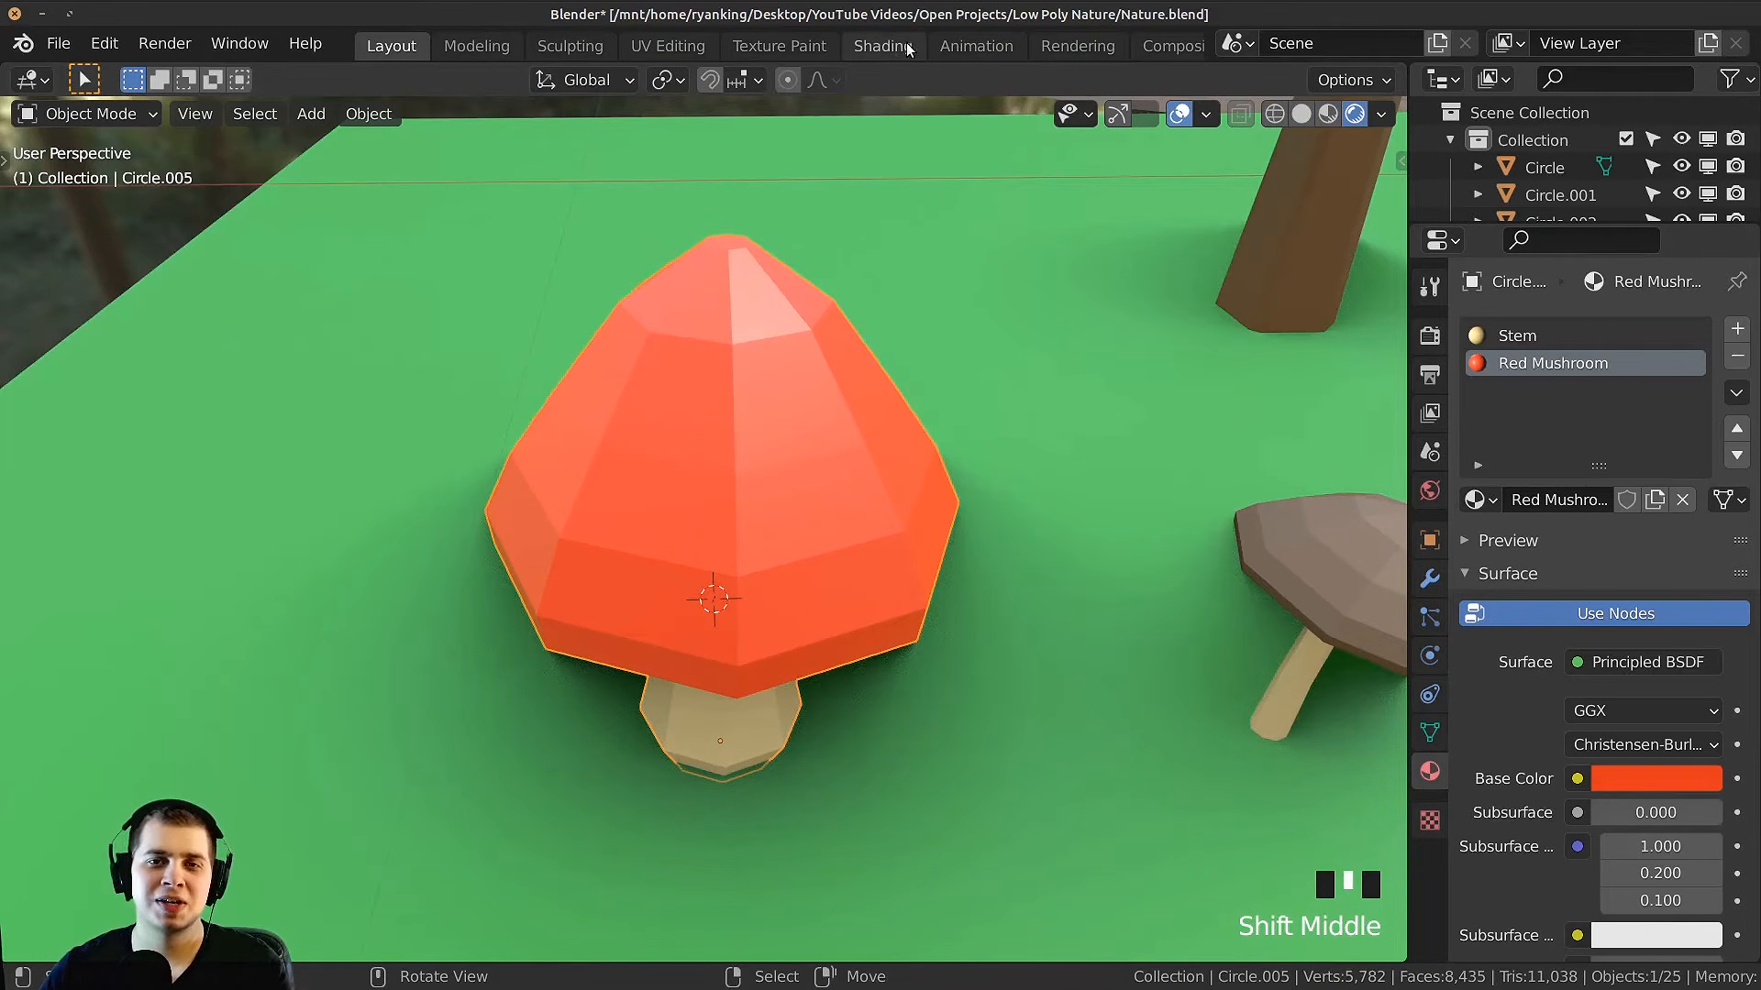
Step: Open the Shading workspace and frame the mushroom and its Red Mushroom material nodes
{"action": "left_click", "coordinate": [882, 45]}
{"action": "key", "text": "KP_Decimal"}
{"action": "key", "text": "Home"}
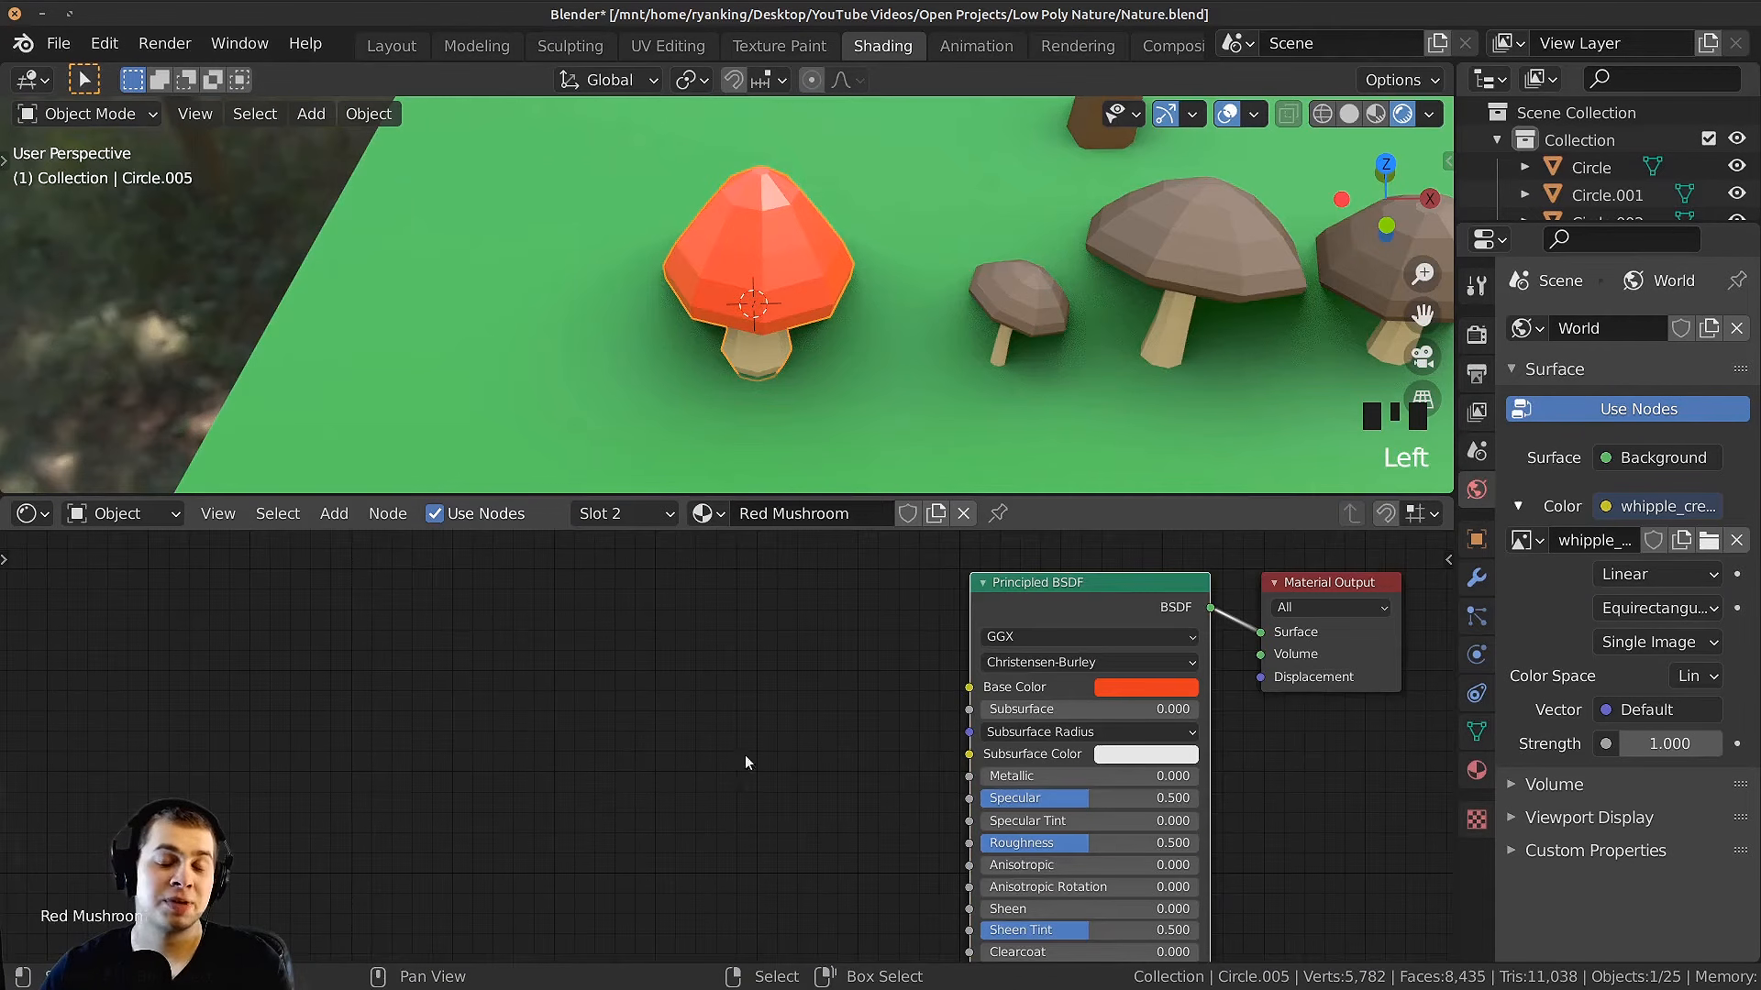
{"action": "middle_click_drag", "start_coordinate": [642, 685], "coordinate": [600, 686]}
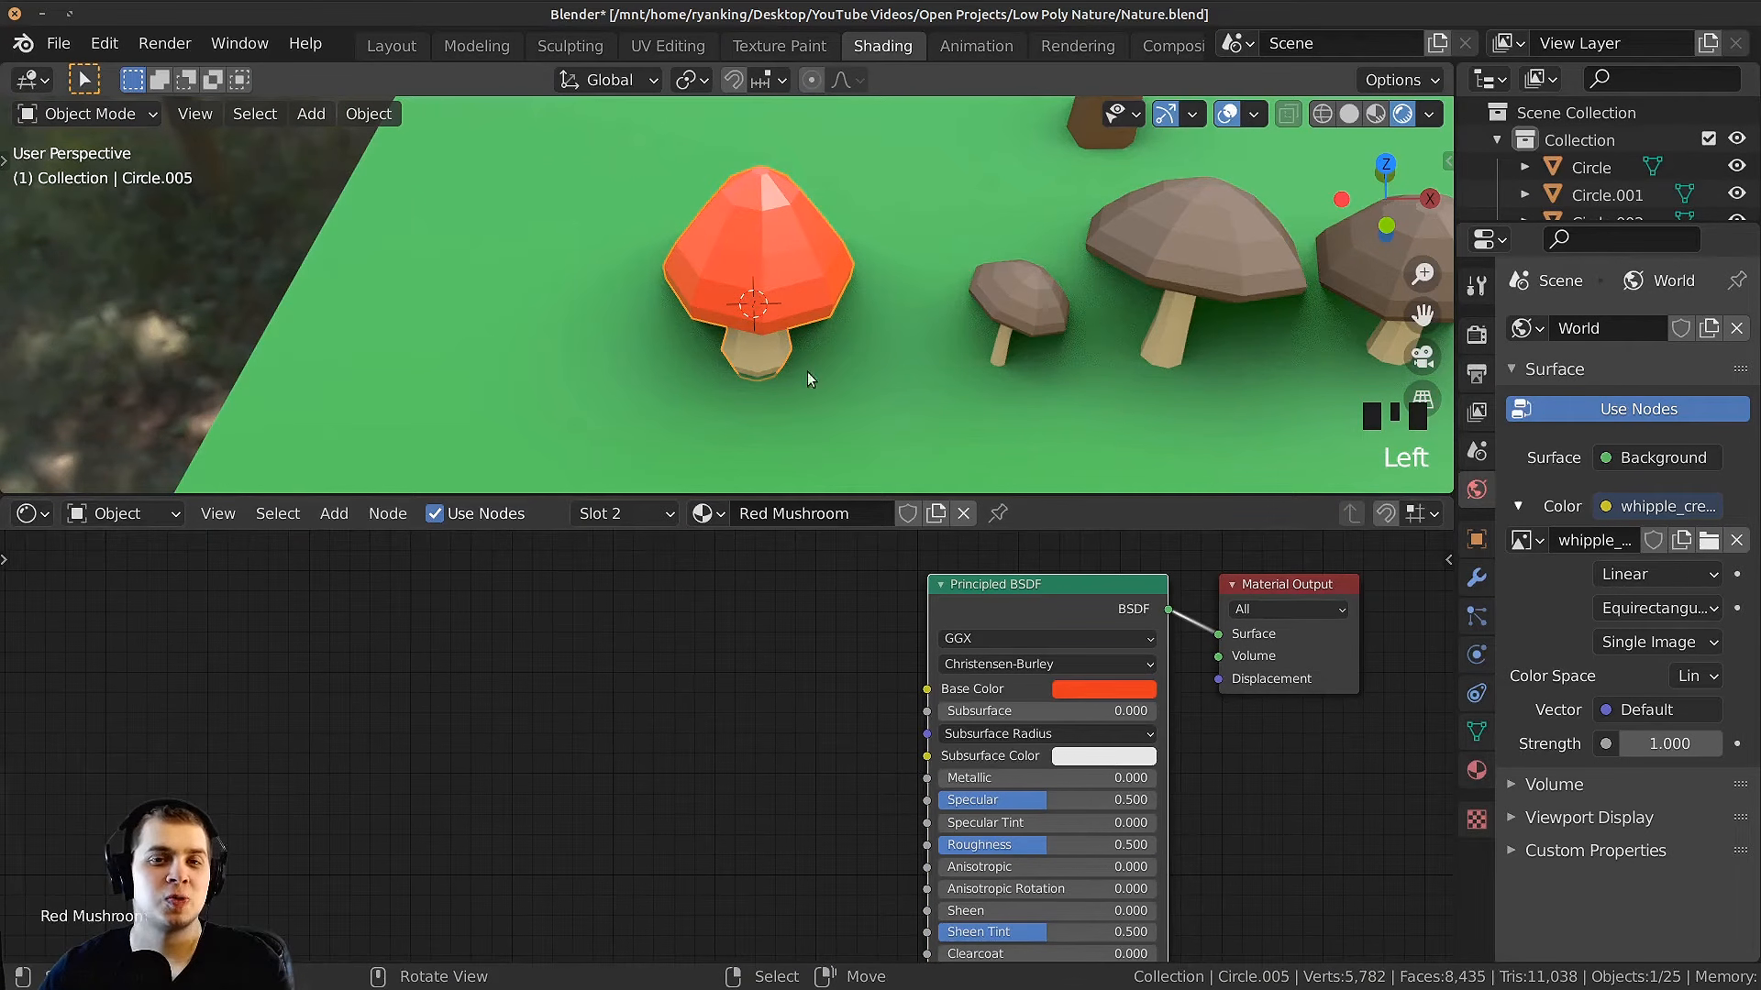
Step: Add a Voronoi Texture node to the Red Mushroom material and place it before the Principled BSDF
{"action": "middle_click_drag", "start_coordinate": [807, 379], "coordinate": [729, 358]}
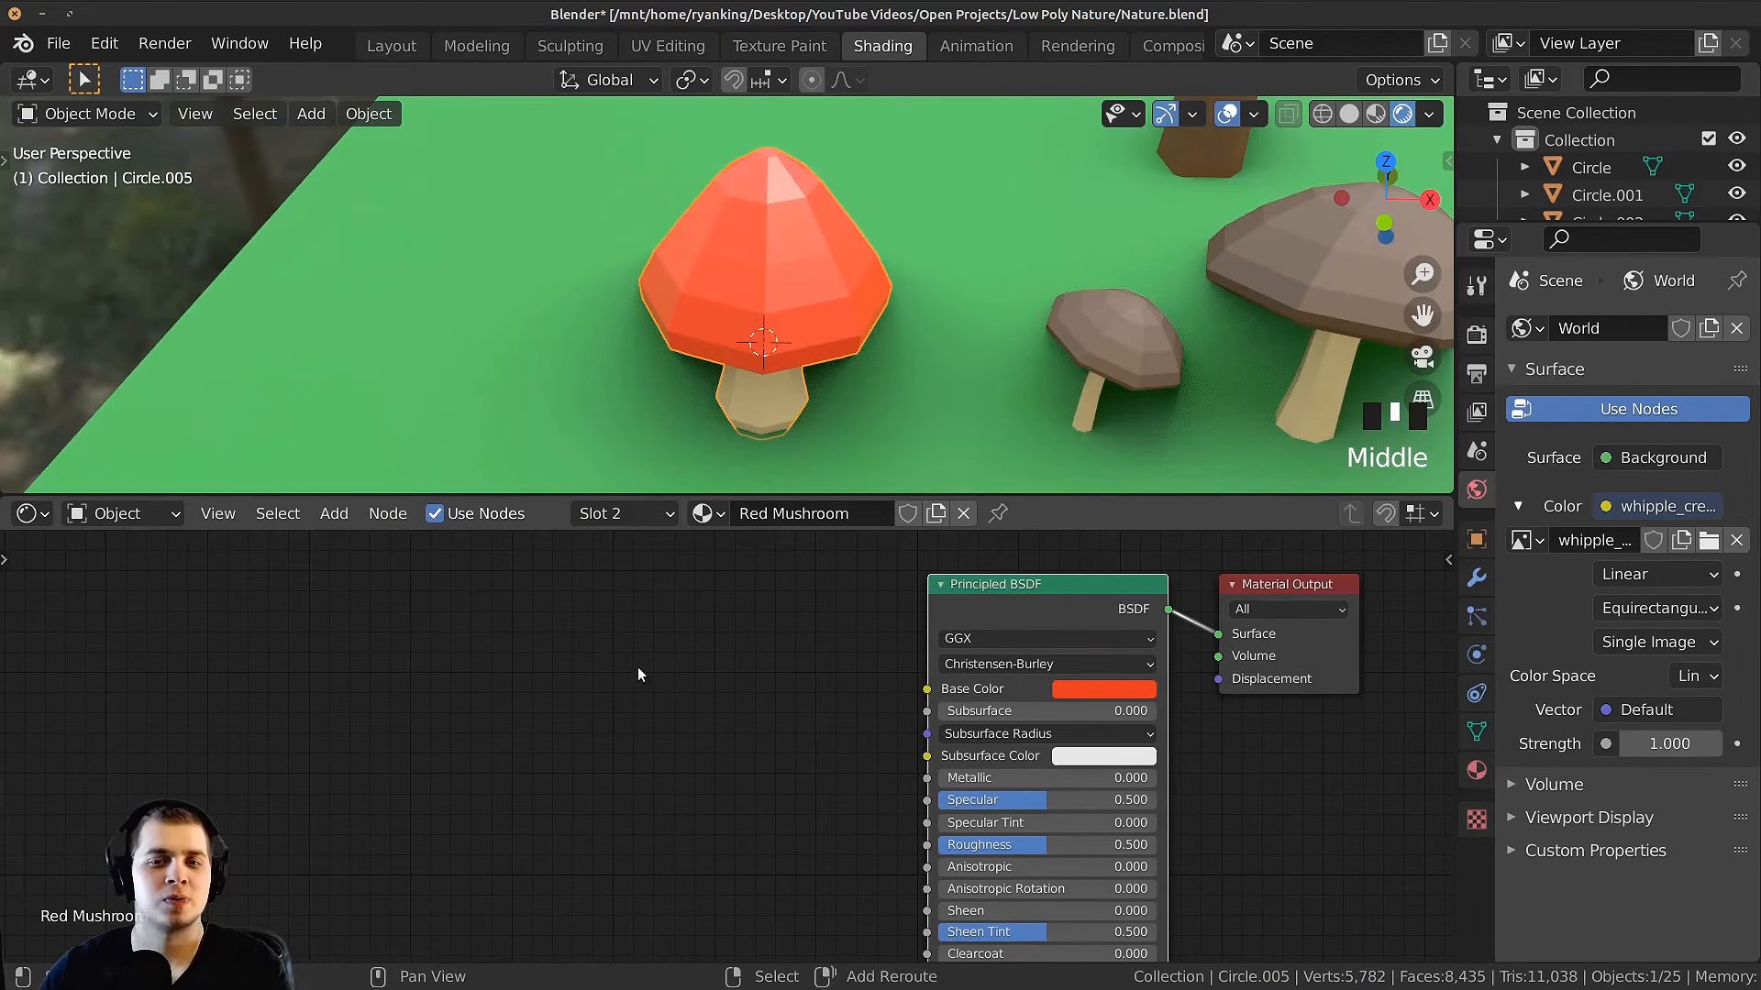
{"action": "key", "text": "shift+a"}
{"action": "left_click", "coordinate": [552, 668]}
{"action": "type", "text": "vpron"}
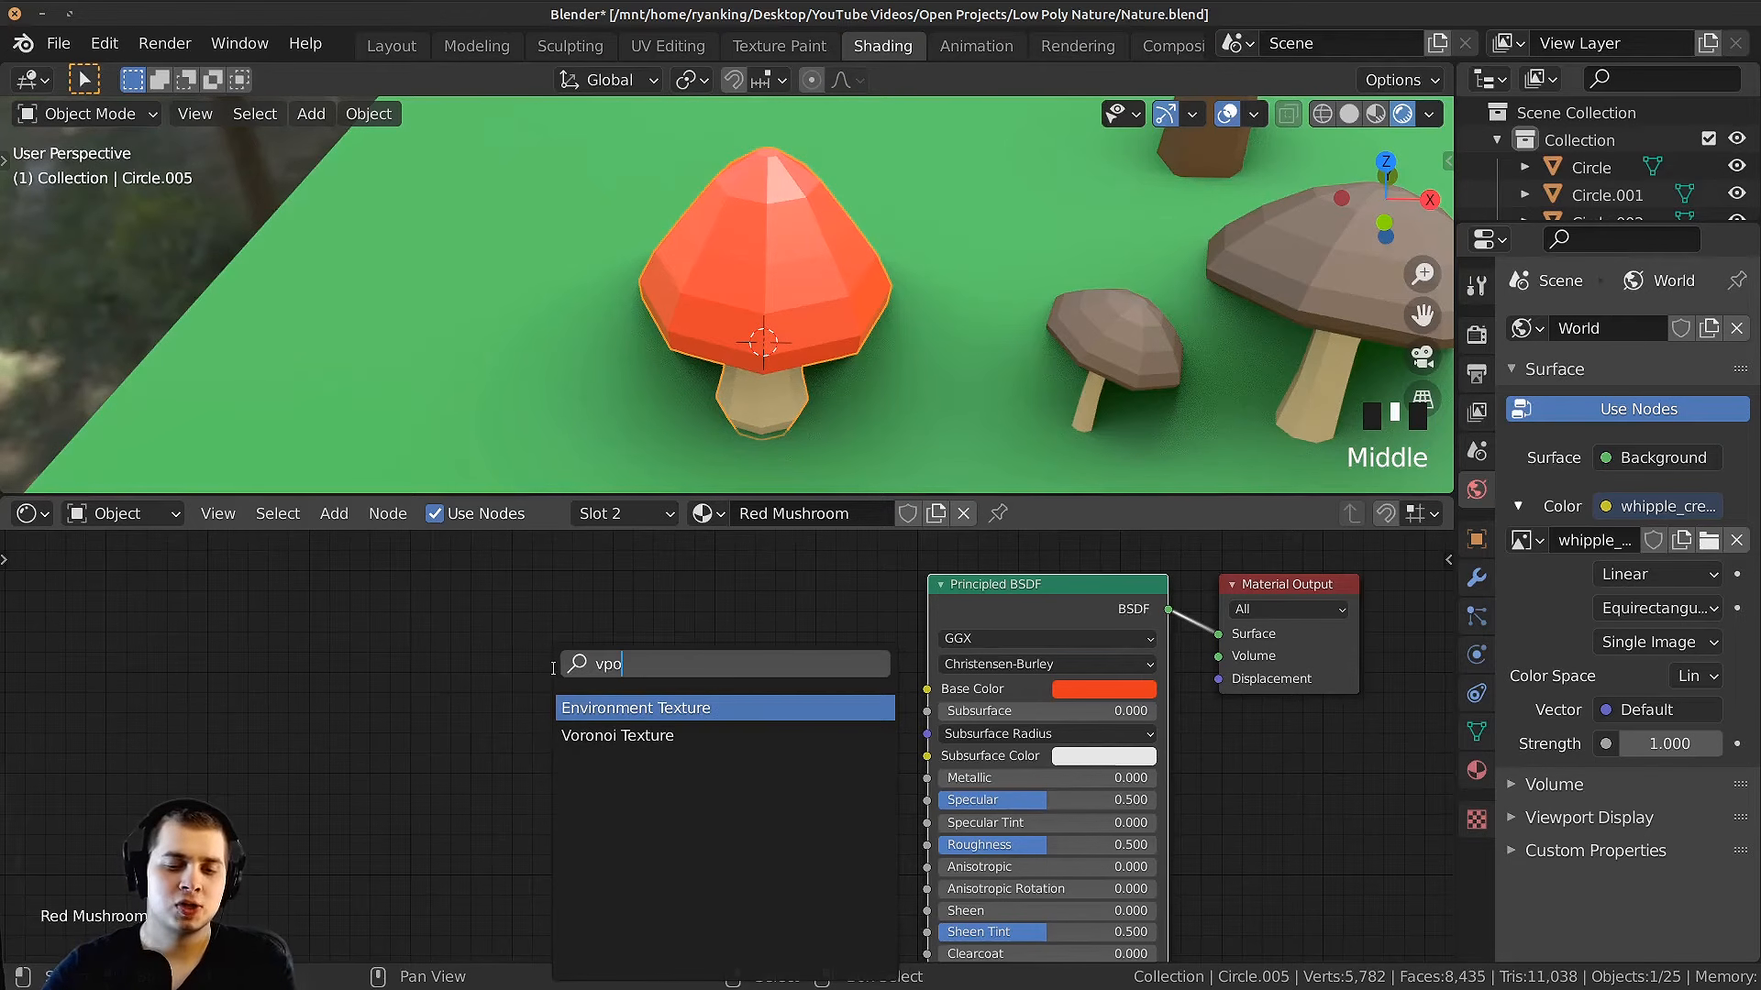
{"action": "key", "text": "BackSpace"}
{"action": "key", "text": "BackSpace"}
{"action": "key", "text": "BackSpace"}
{"action": "key", "text": "BackSpace"}
{"action": "type", "text": "or"}
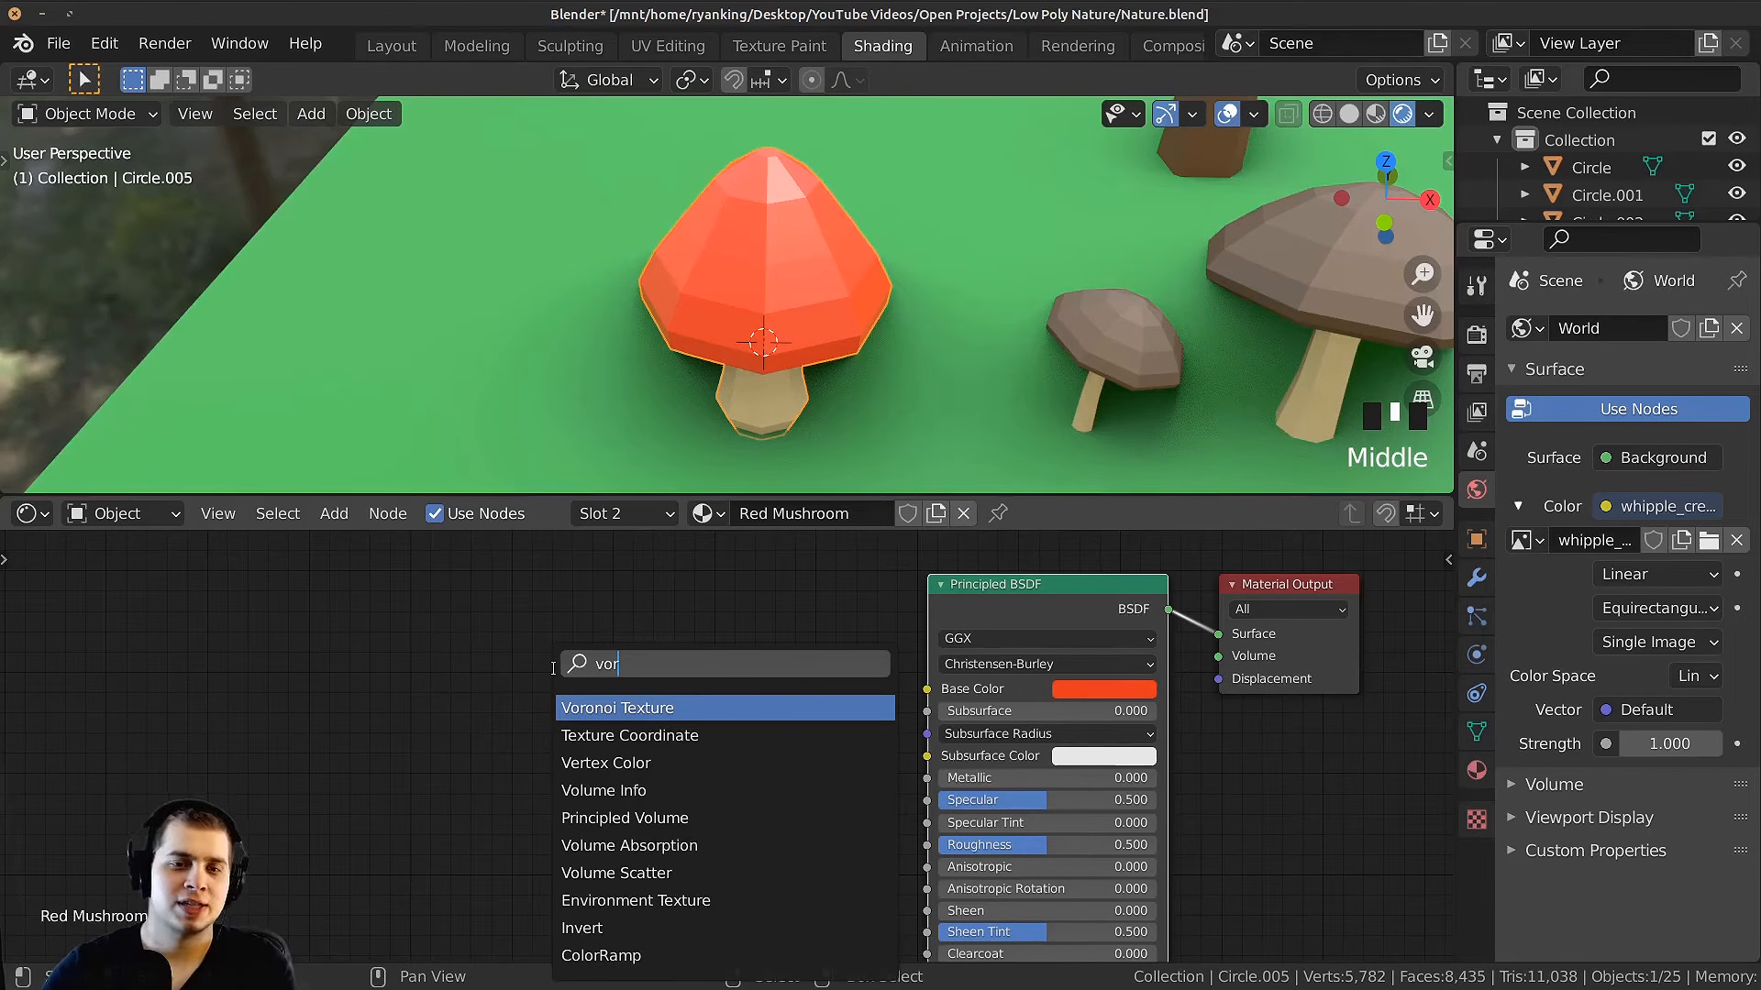
{"action": "left_click", "coordinate": [580, 704]}
{"action": "left_click", "coordinate": [510, 665]}
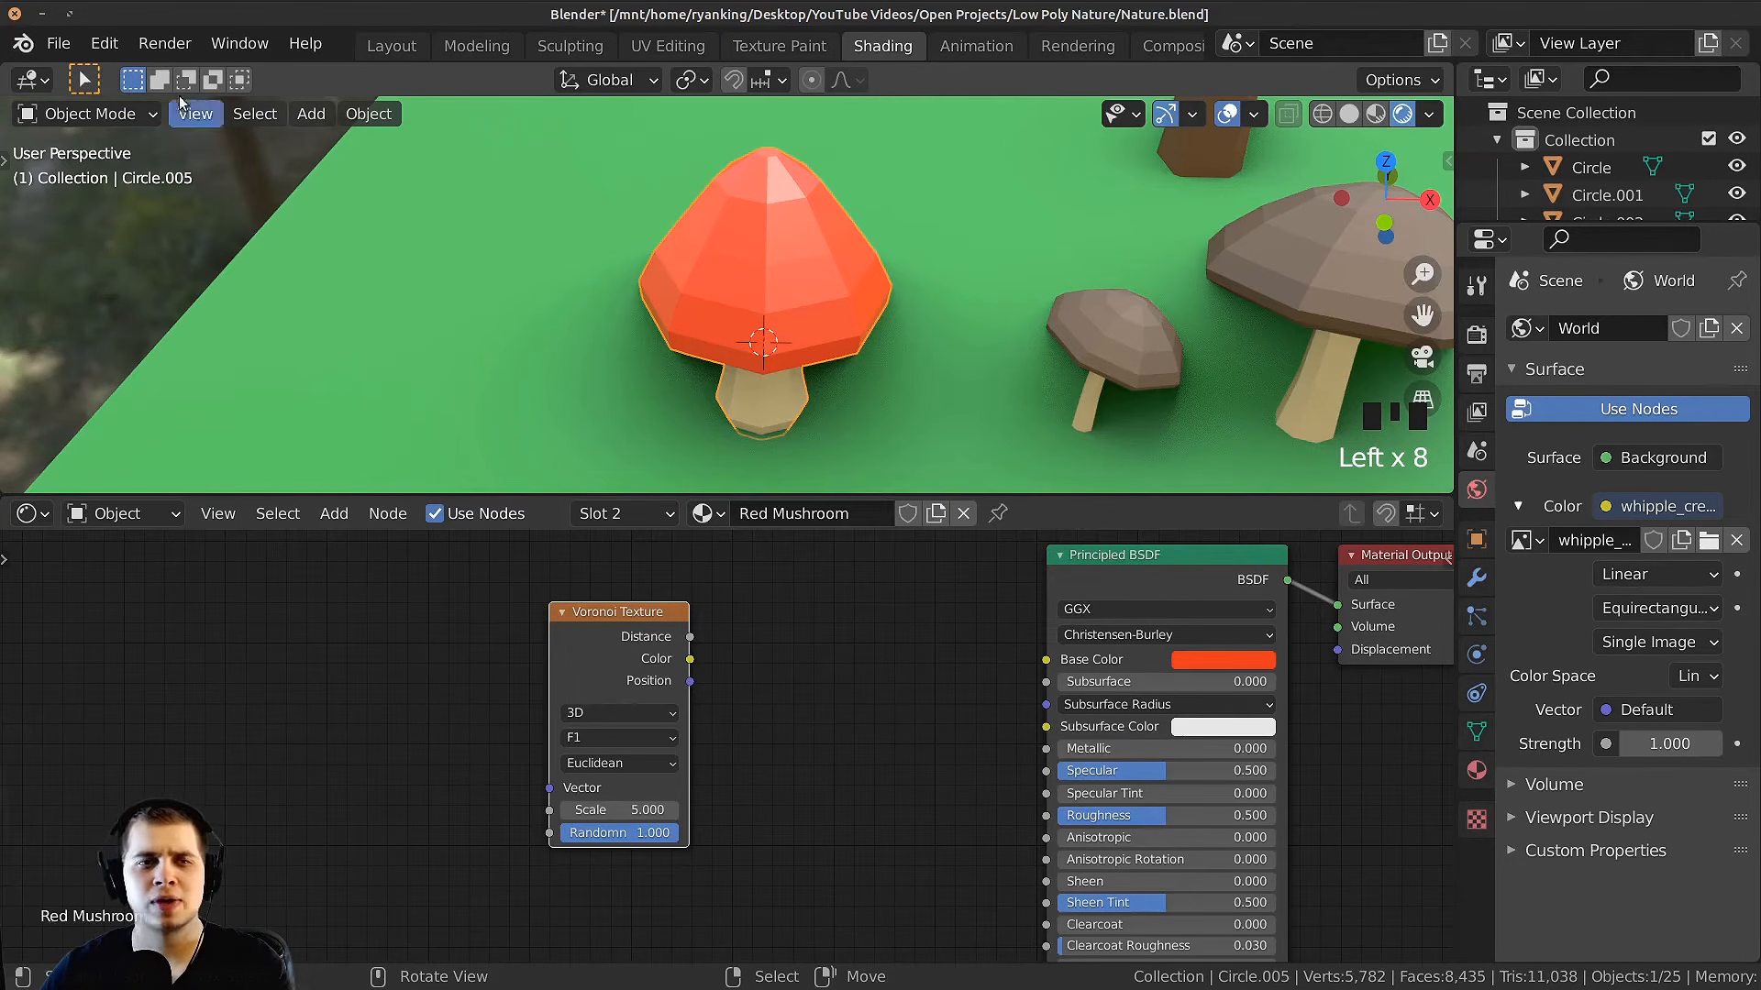
Step: Search the add-on preferences for "node" and check whether Node Wrangler is enabled
{"action": "left_click", "coordinate": [105, 44]}
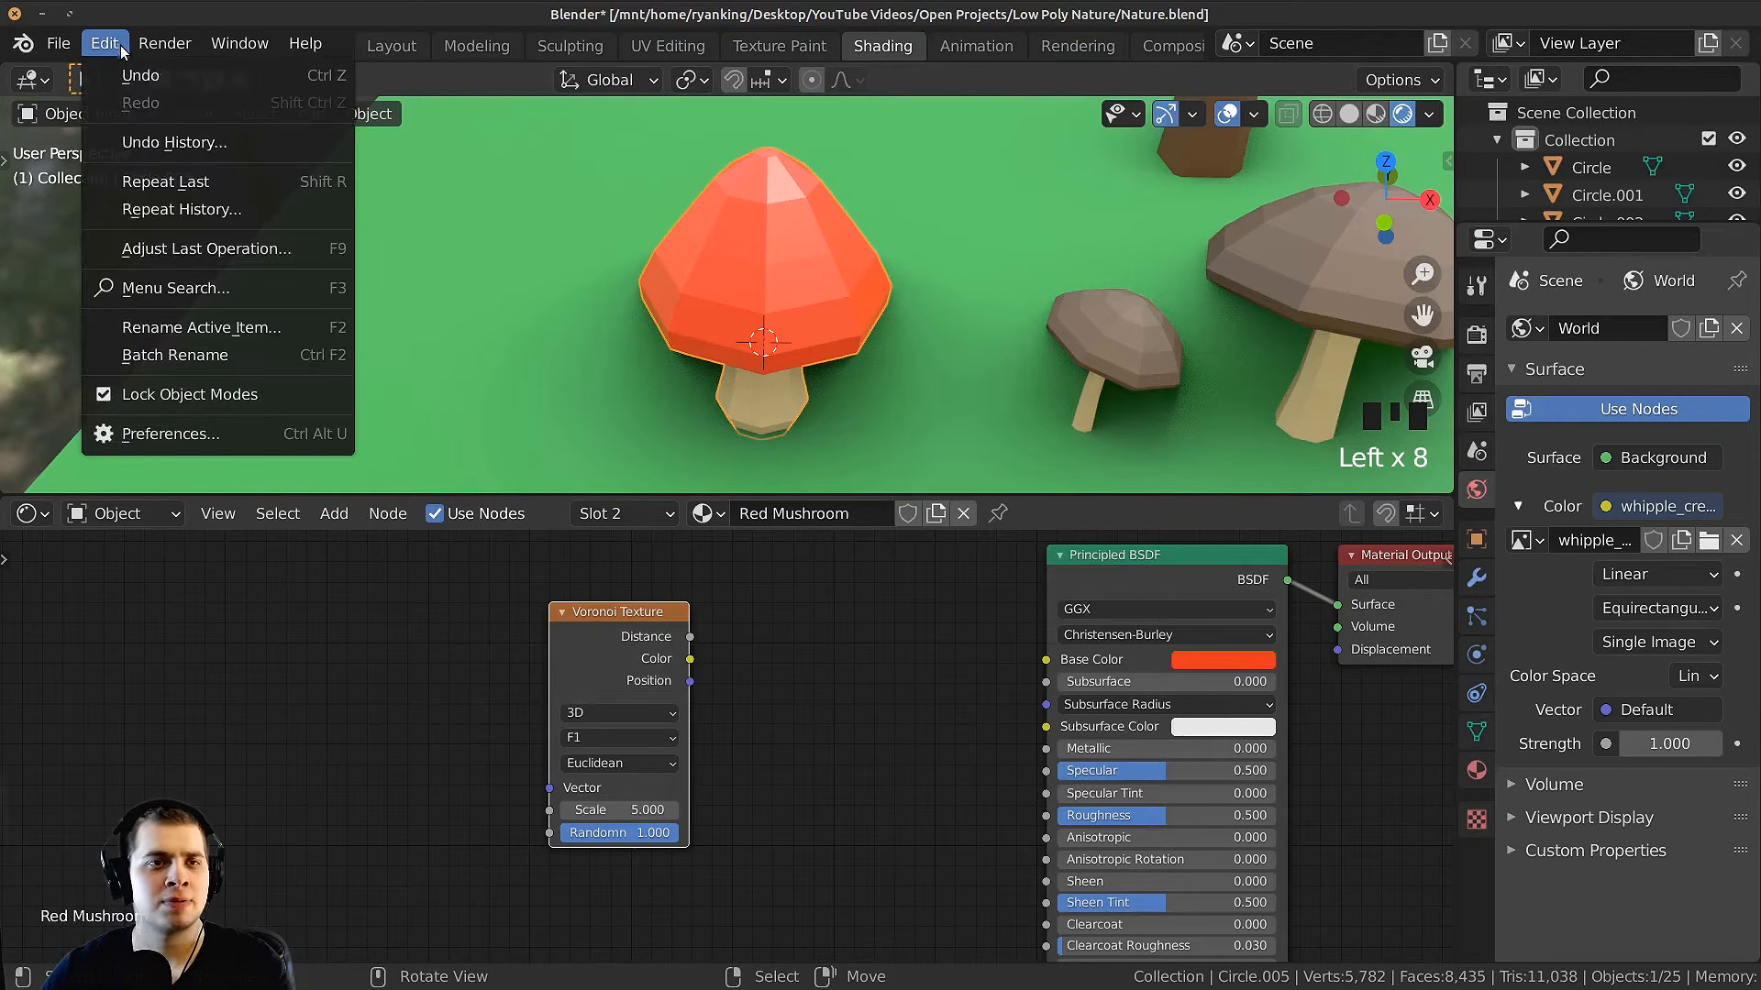
{"action": "left_click", "coordinate": [188, 435]}
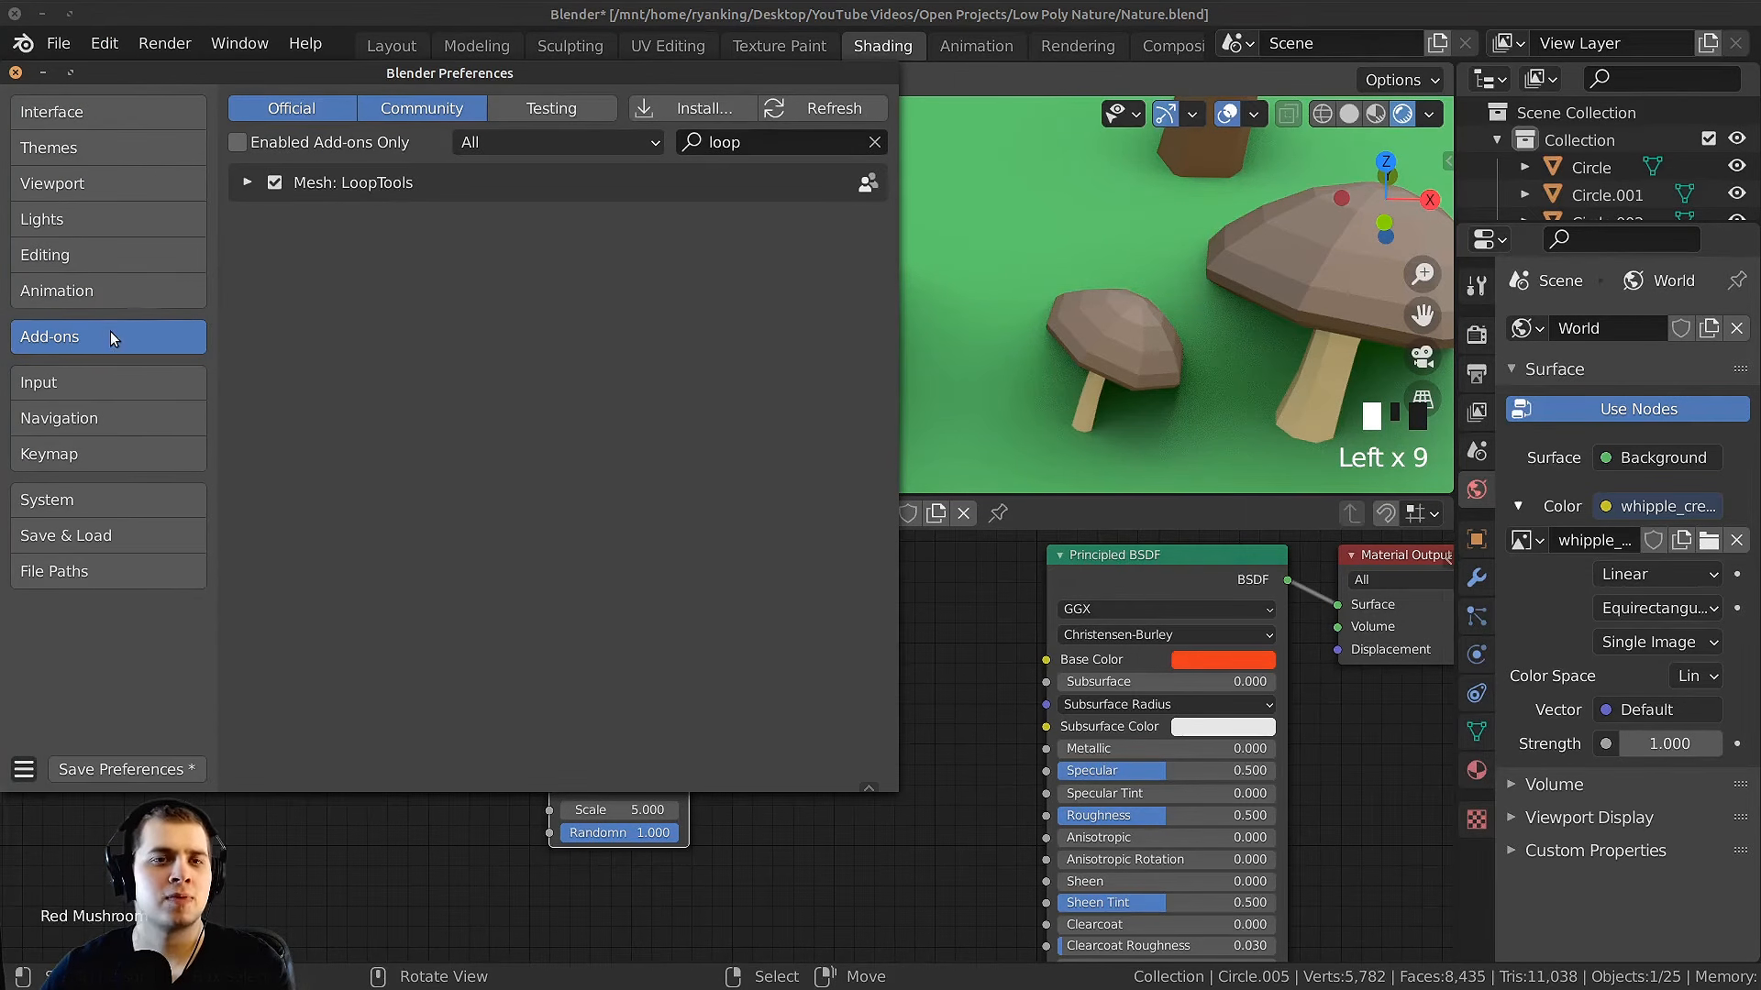
{"action": "left_click", "coordinate": [735, 148]}
{"action": "type", "text": "node"}
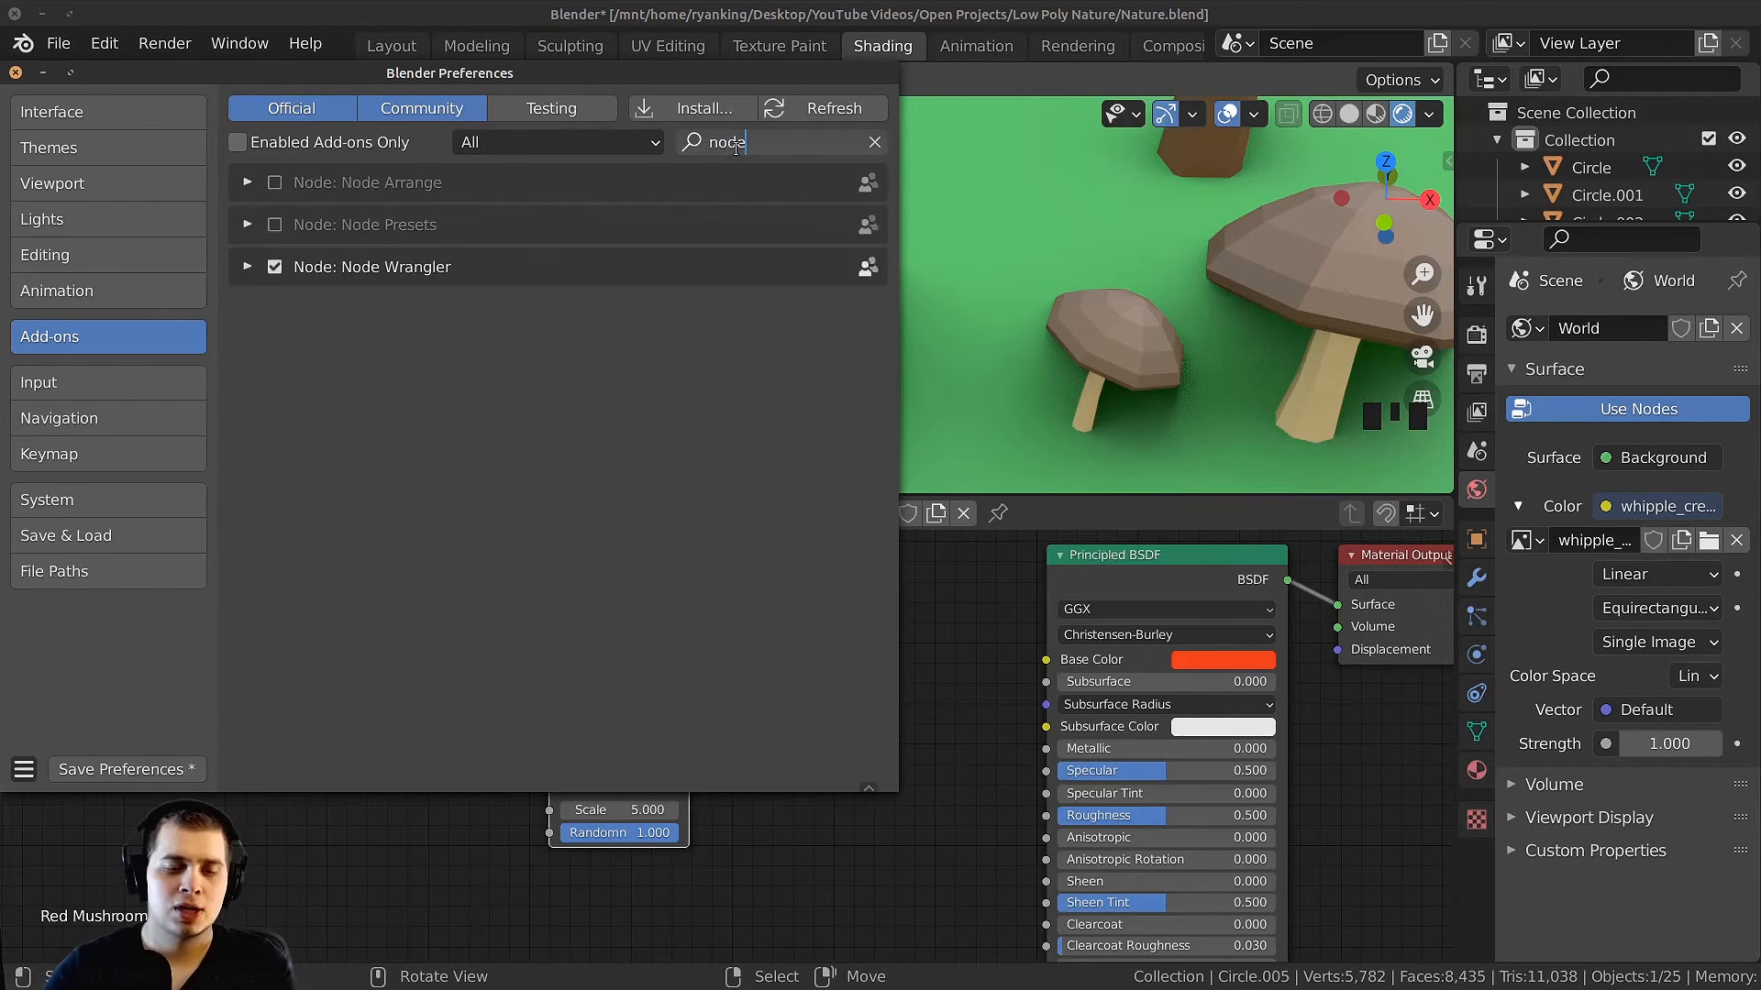
{"action": "key", "text": "Return"}
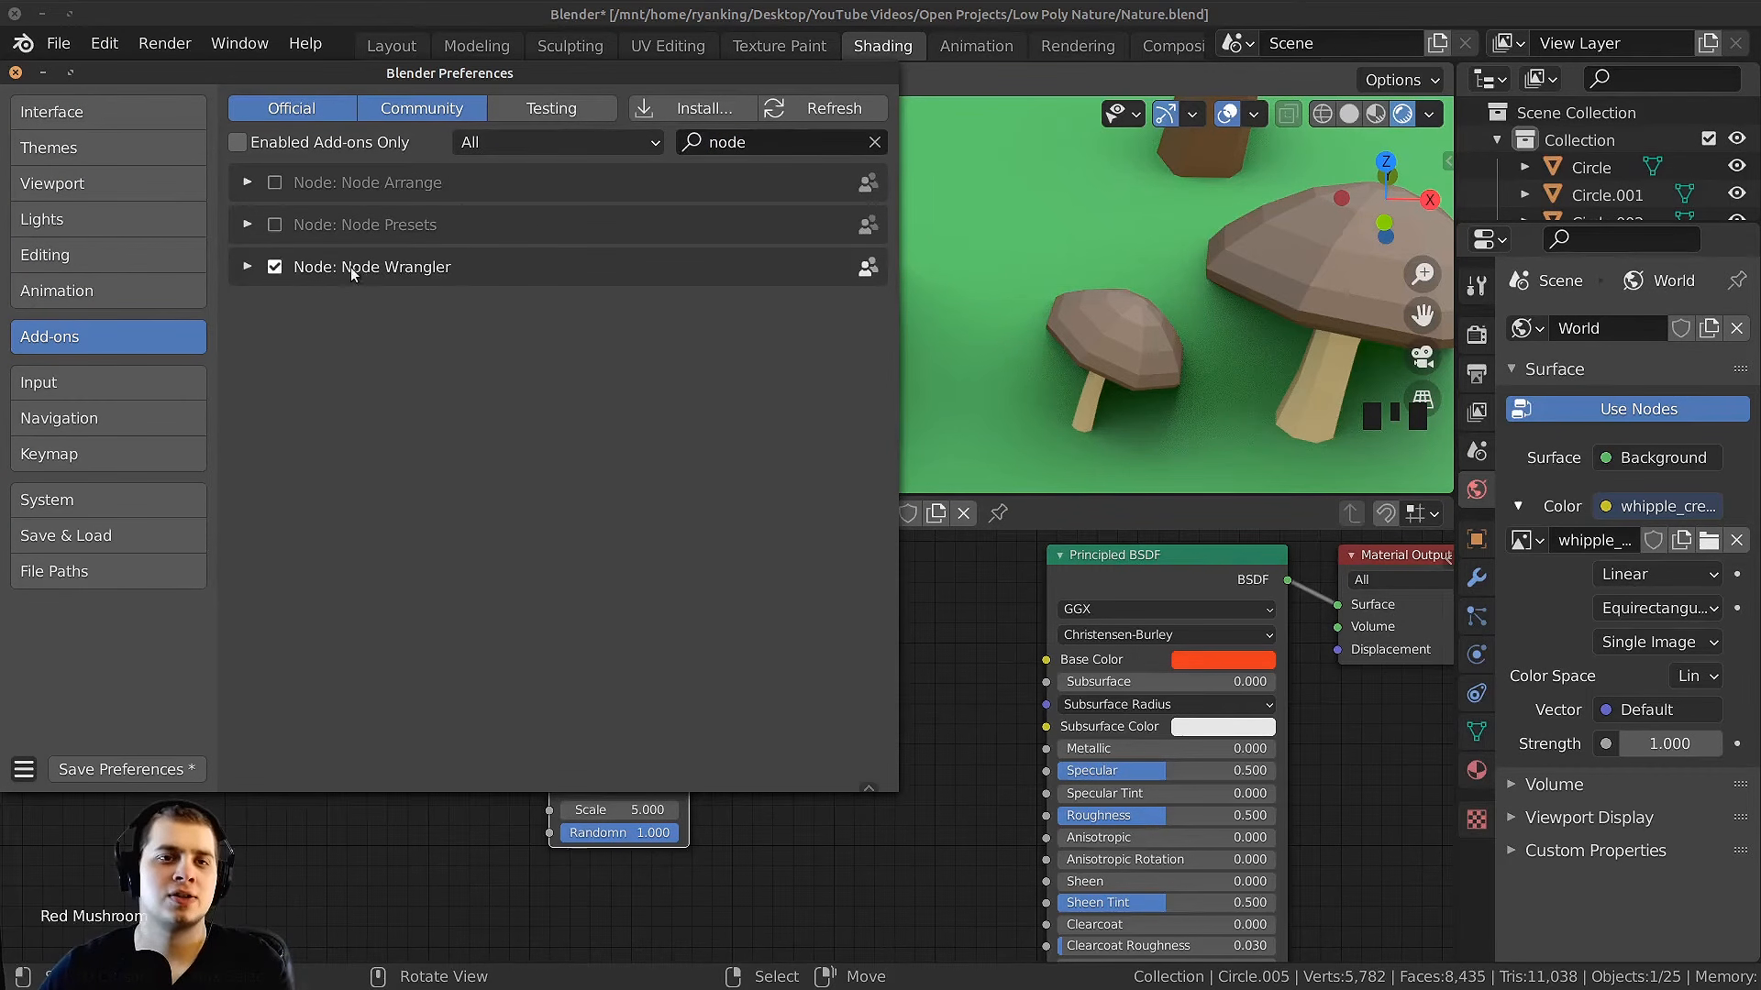
{"action": "left_click", "coordinate": [16, 72]}
Step: Add connected Mapping and Texture Coordinate nodes to the Voronoi Texture with Node Wrangler and arrange them neatly
{"action": "key", "text": "ctrl+z"}
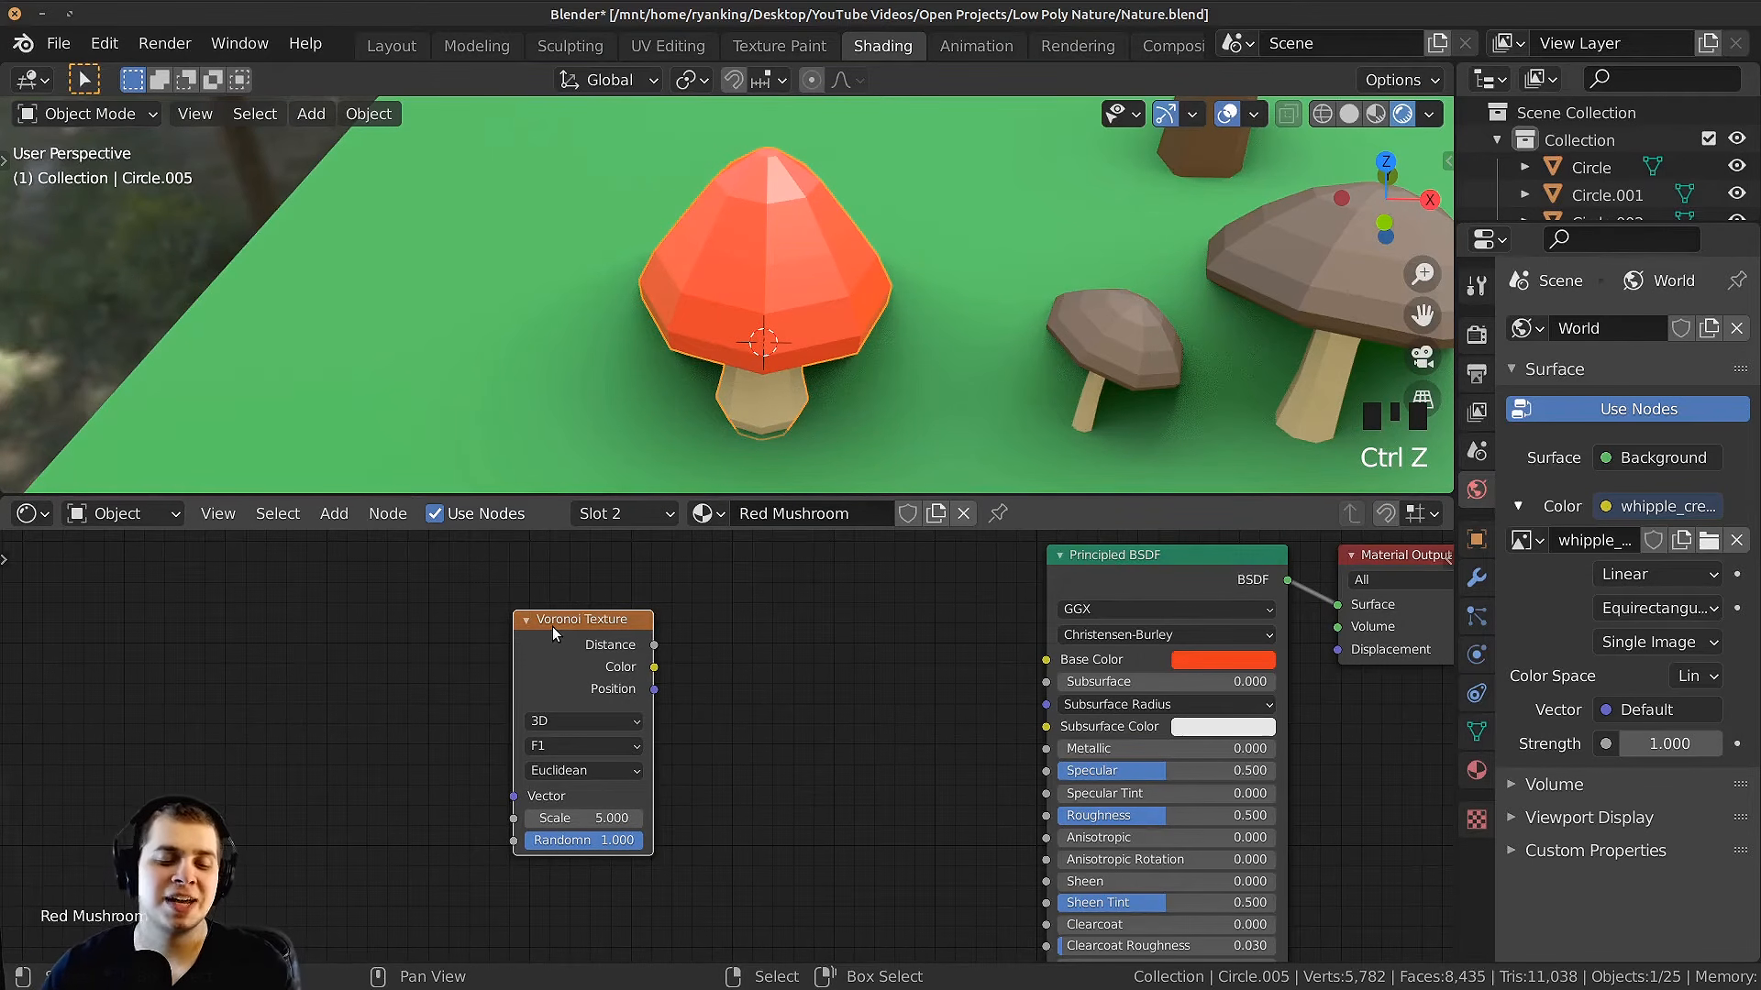
{"action": "key", "text": "ctrl+t"}
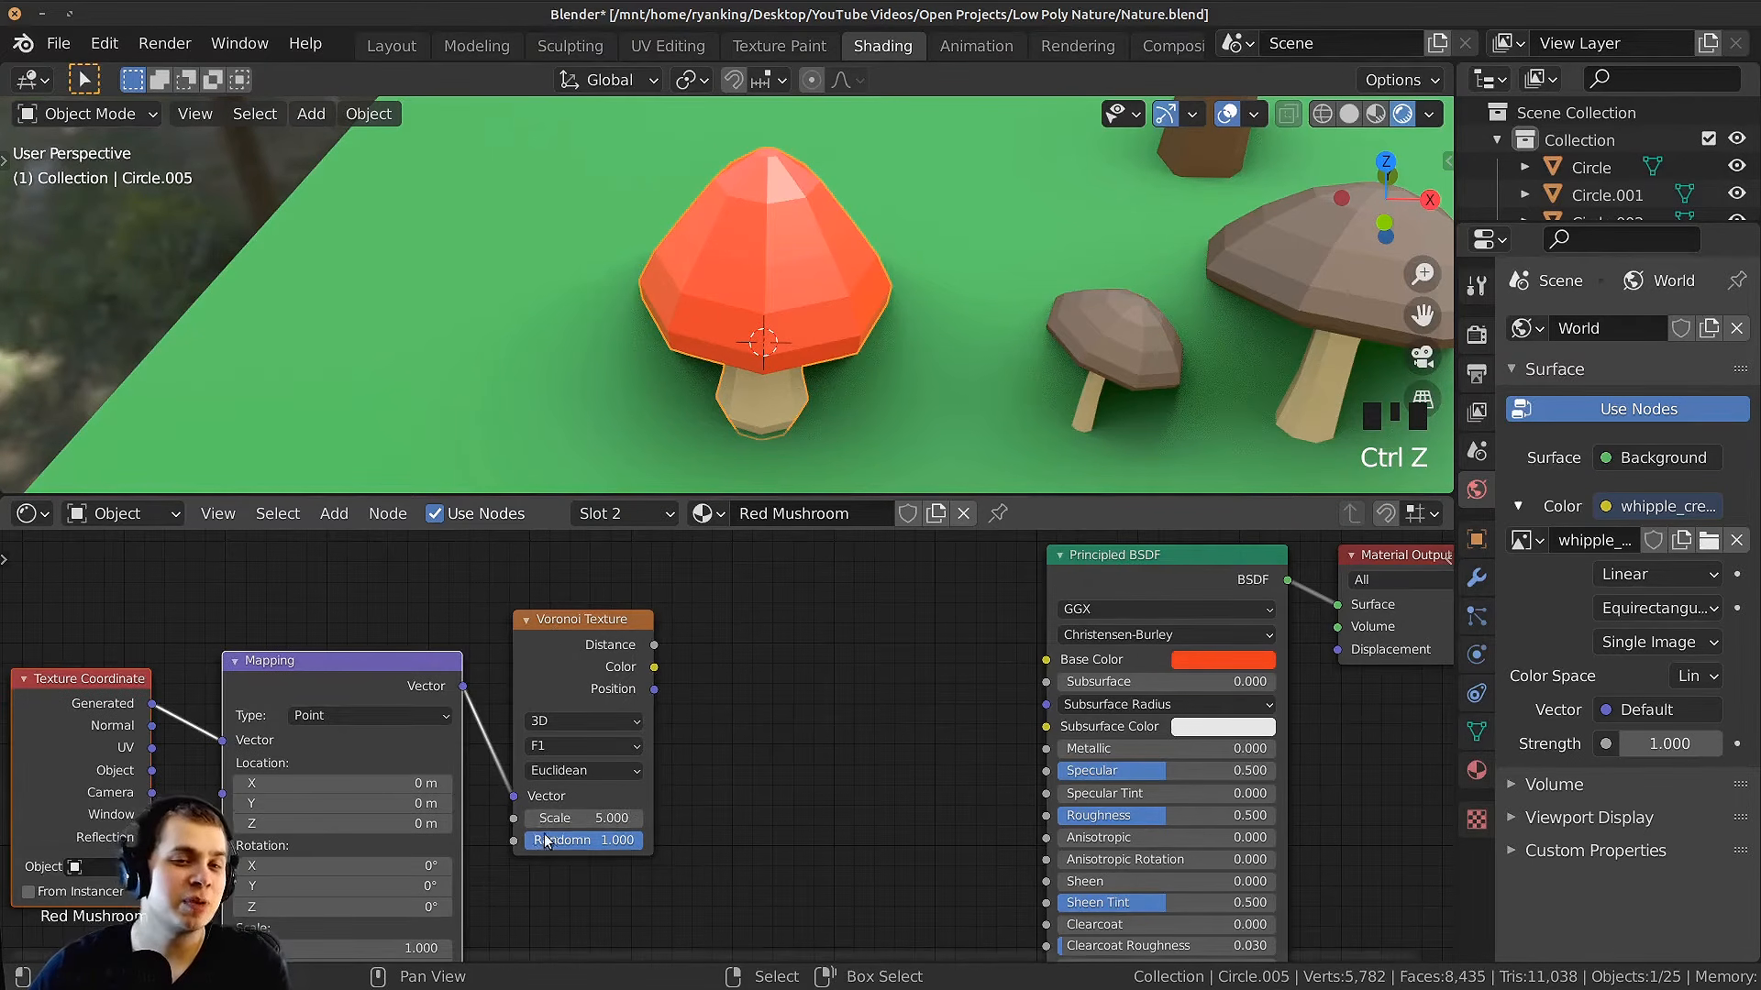
{"action": "scroll", "coordinate": [449, 725], "scroll_direction": "down", "scroll_amount": 2}
{"action": "middle_click_drag", "start_coordinate": [445, 721], "coordinate": [807, 720]}
{"action": "scroll", "coordinate": [702, 649], "scroll_direction": "up", "scroll_amount": 1}
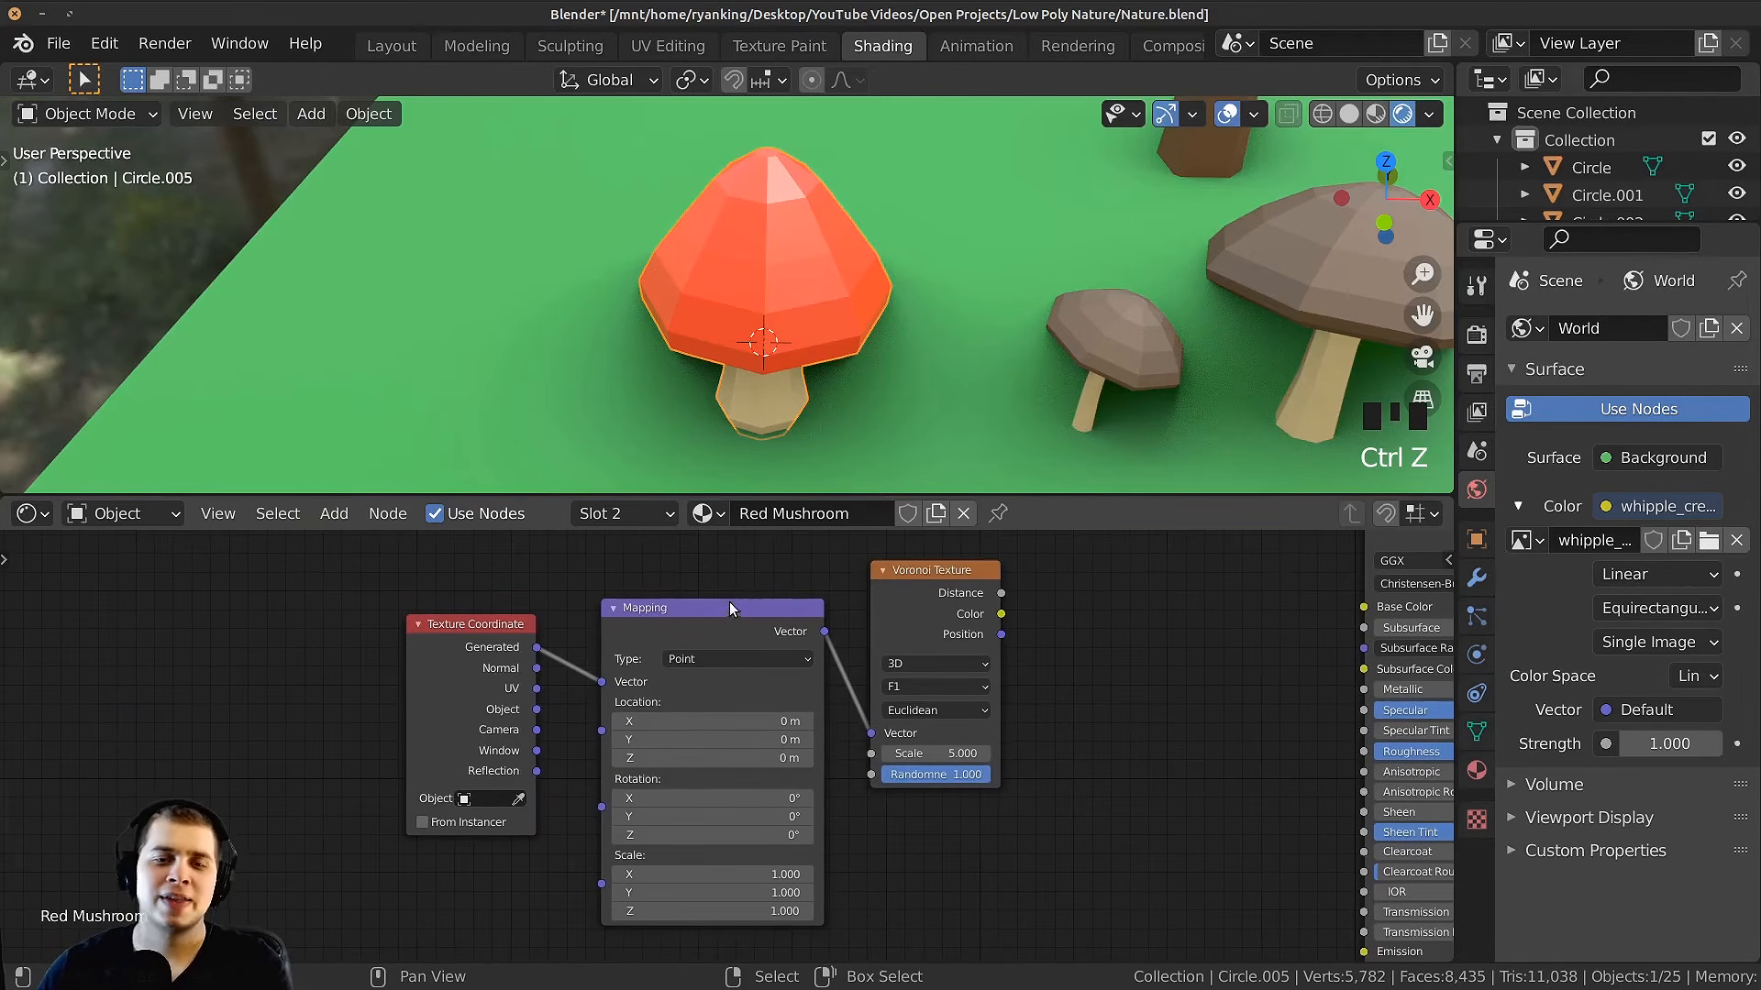
{"action": "left_click_drag", "start_coordinate": [729, 603], "coordinate": [734, 574]}
{"action": "left_click_drag", "start_coordinate": [500, 635], "coordinate": [495, 619]}
{"action": "scroll", "coordinate": [399, 680], "scroll_direction": "up", "scroll_amount": 1}
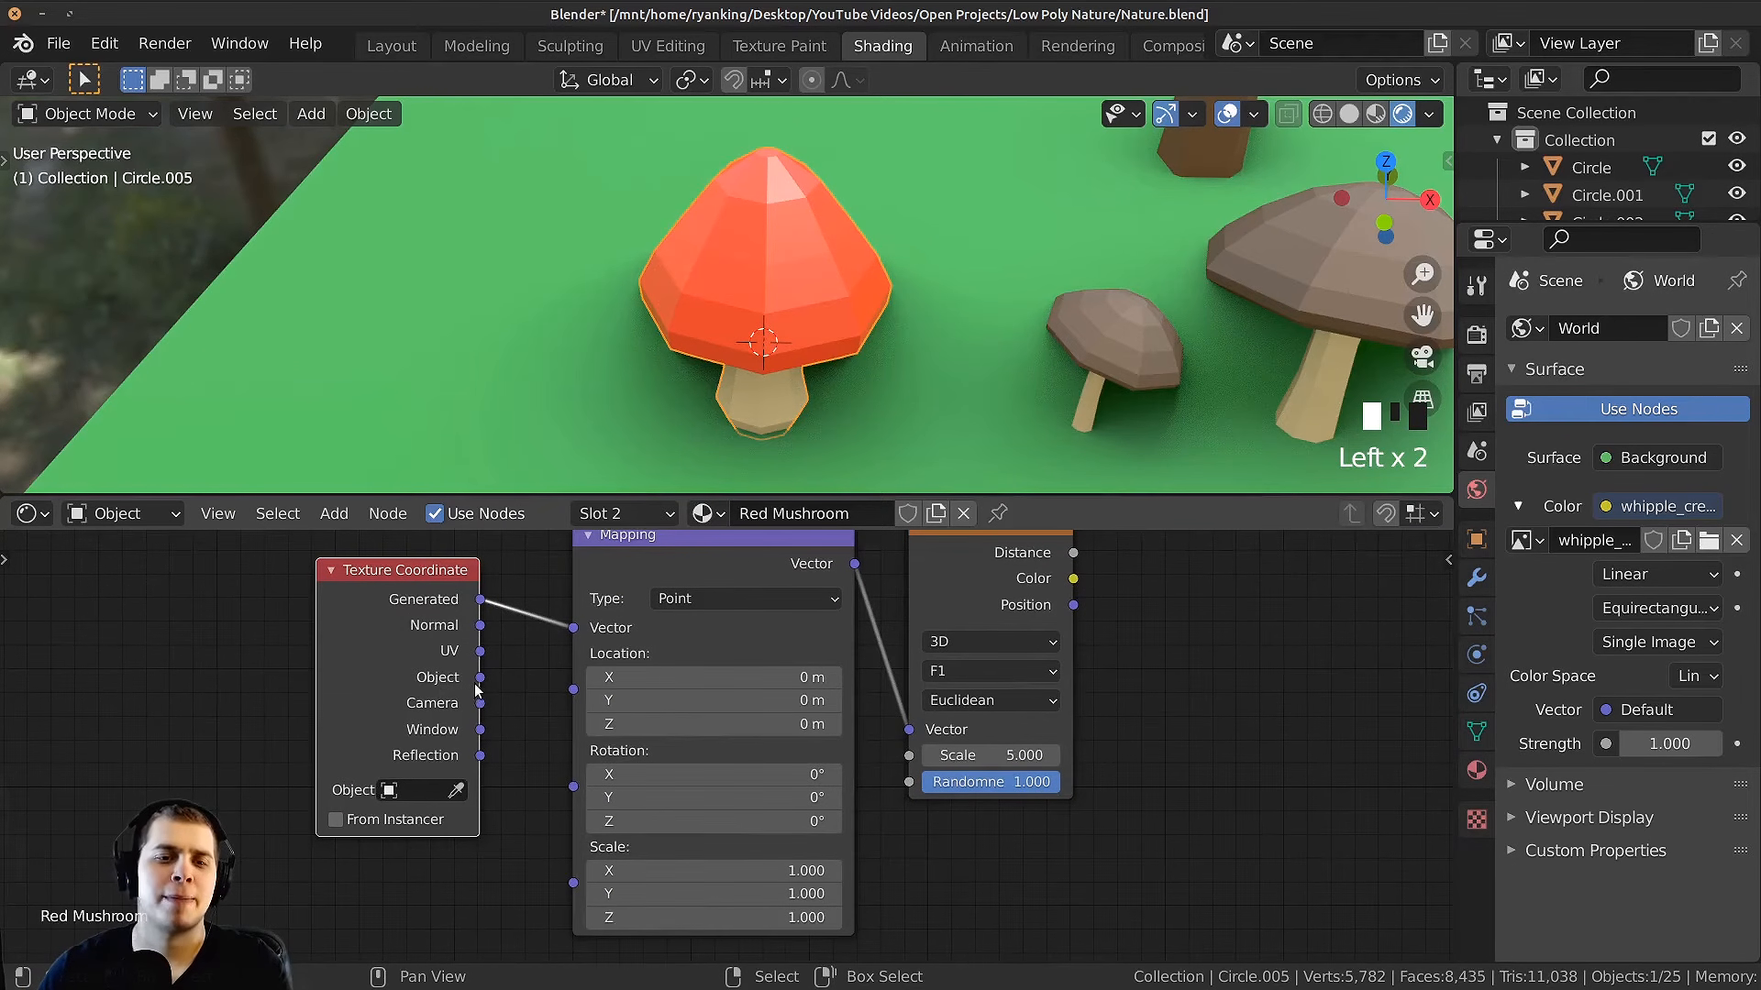
Step: Connect the Texture Coordinate's Object output to the Mapping node's Vector input and tidy the Voronoi Texture's placement
{"action": "left_click_drag", "start_coordinate": [480, 679], "coordinate": [464, 615]}
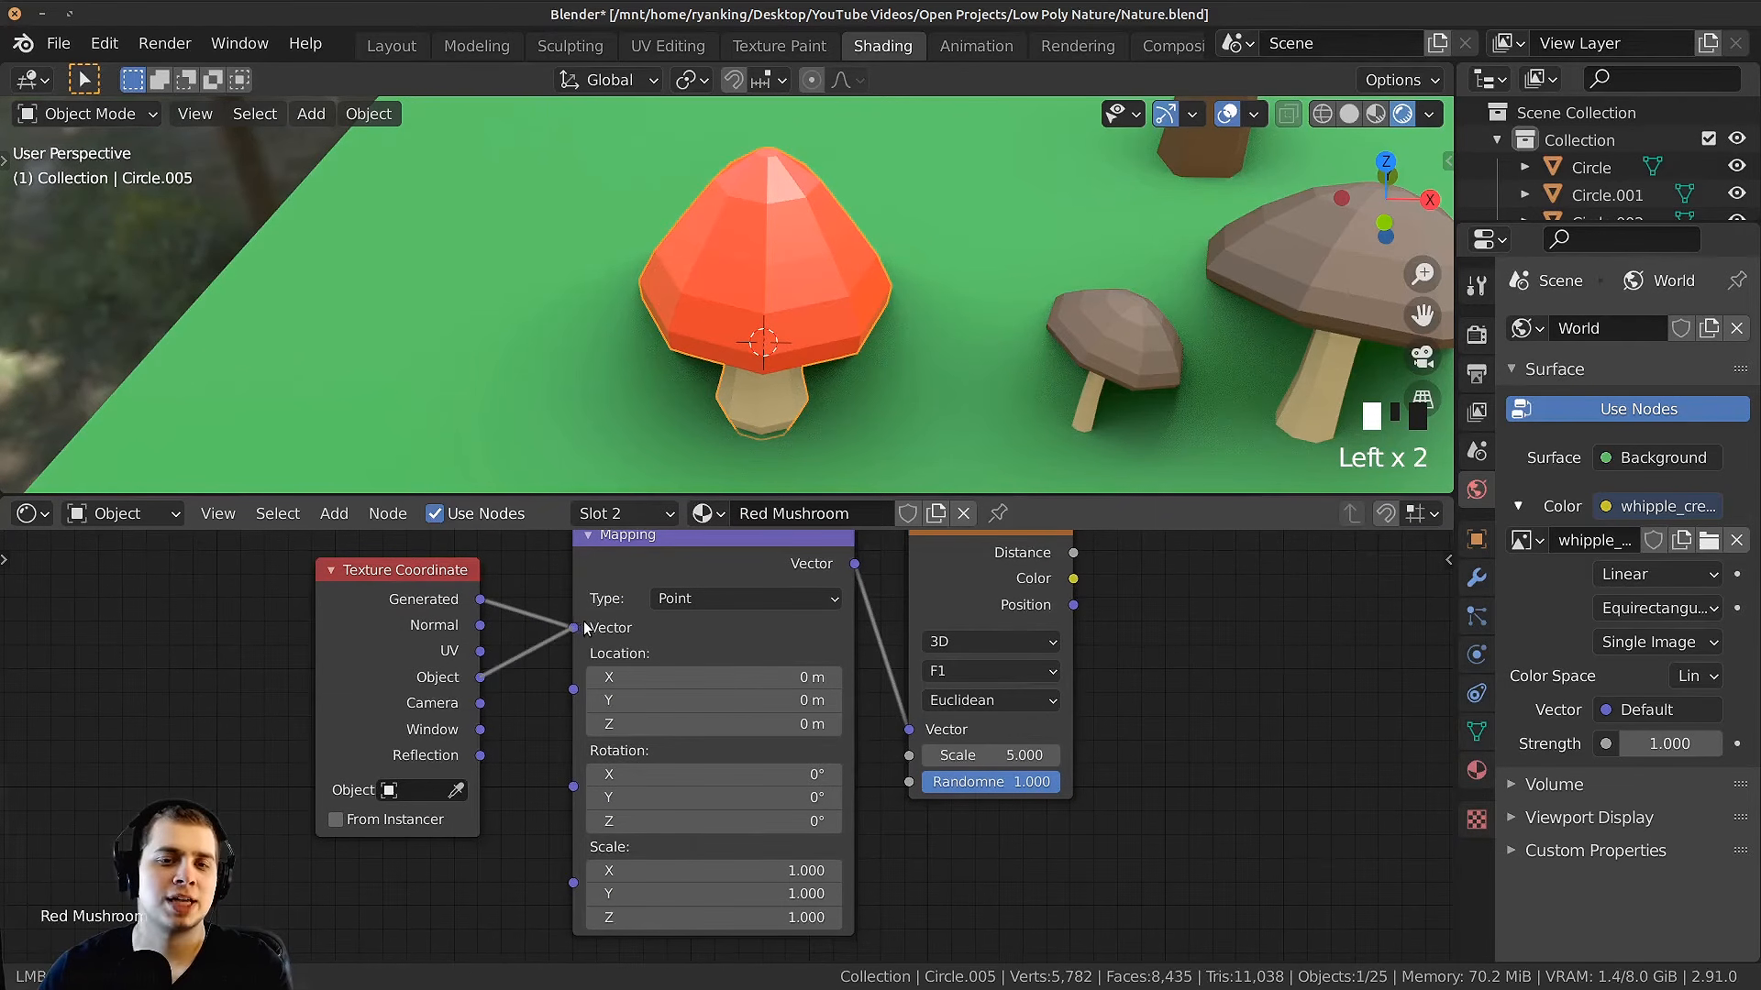
{"action": "left_click_drag", "start_coordinate": [584, 622], "coordinate": [587, 622]}
{"action": "scroll", "coordinate": [689, 570], "scroll_direction": "up", "scroll_amount": 1}
{"action": "middle_click_drag", "start_coordinate": [724, 561], "coordinate": [697, 618]}
{"action": "left_click_drag", "start_coordinate": [924, 615], "coordinate": [943, 624]}
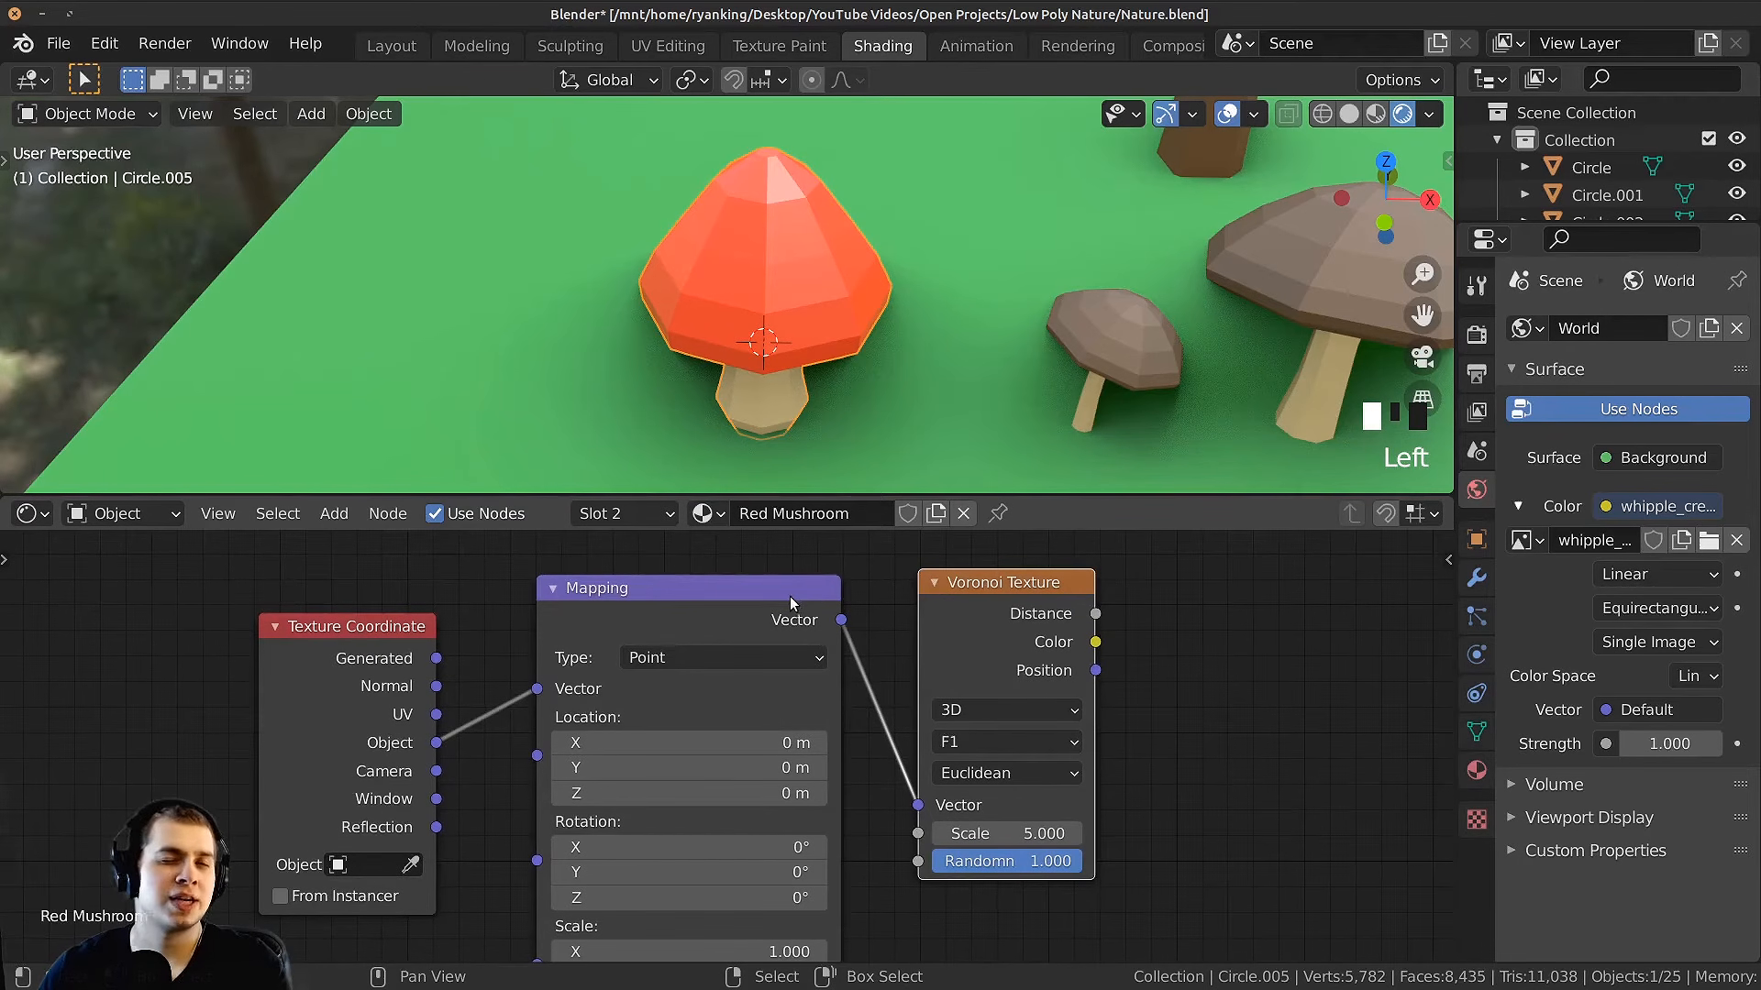
Step: Connect the Voronoi Distance output to the Principled BSDF's Base Color and set the Voronoi scale to 2.910
{"action": "middle_click_drag", "start_coordinate": [825, 341], "coordinate": [849, 445]}
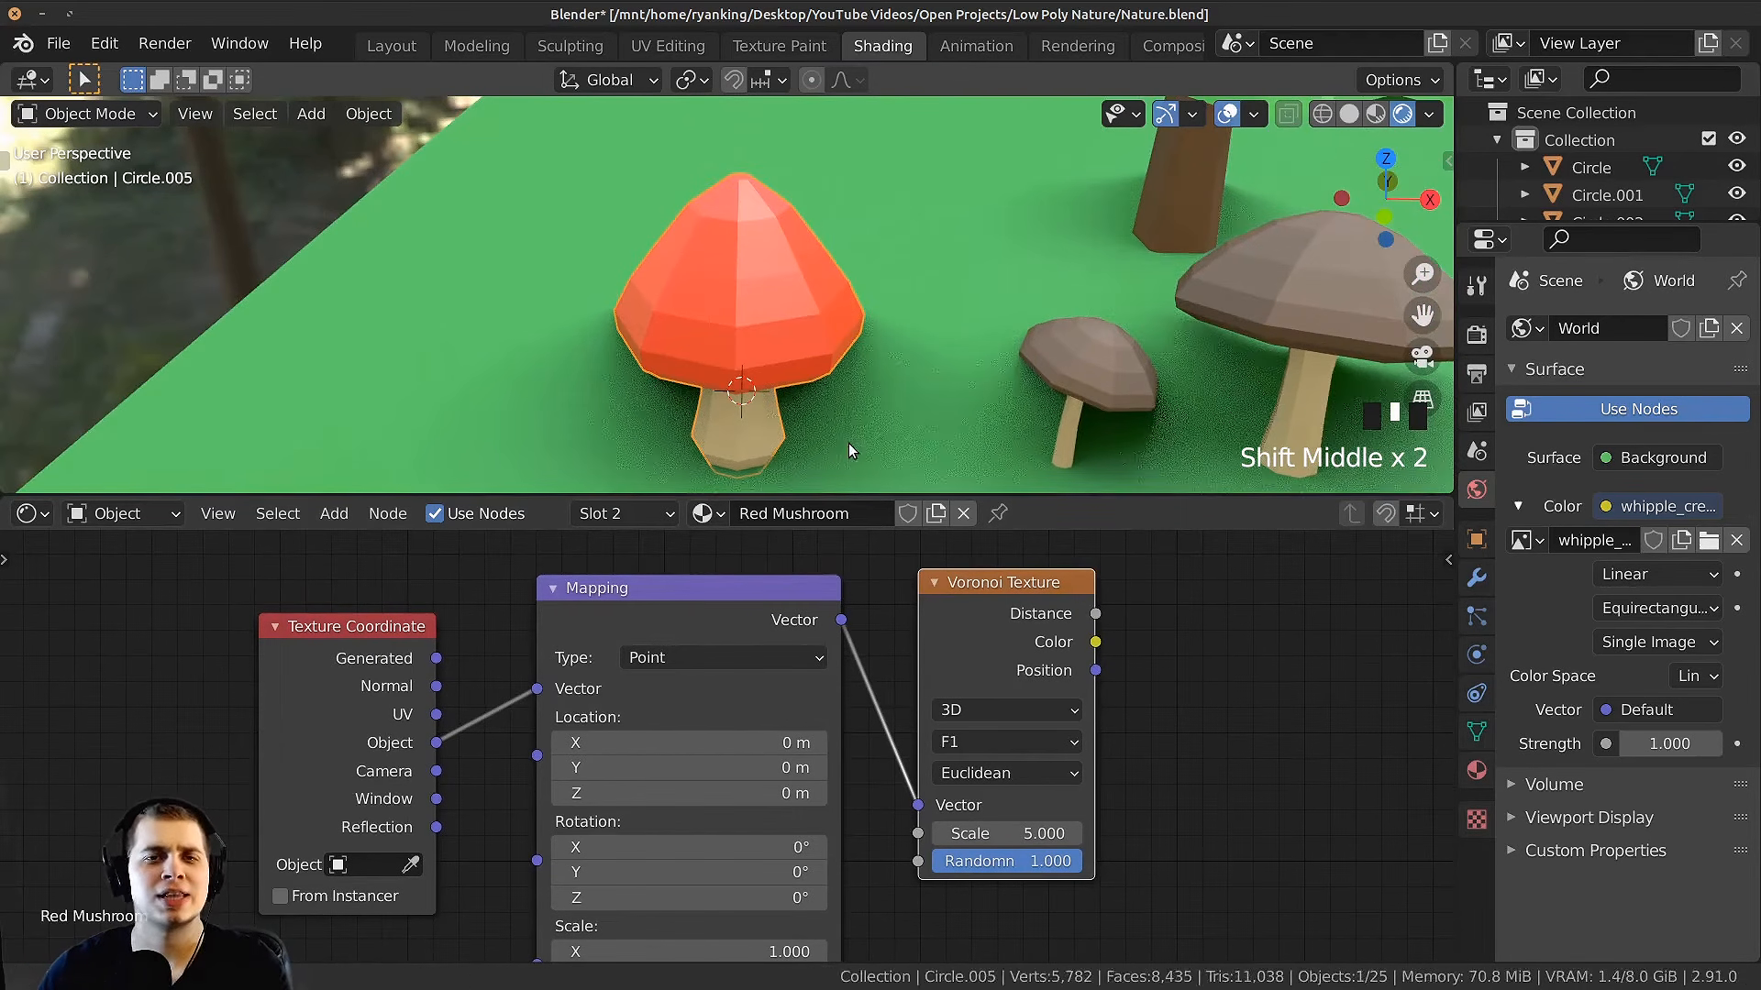
{"action": "scroll", "coordinate": [912, 426], "scroll_direction": "down", "scroll_amount": 1}
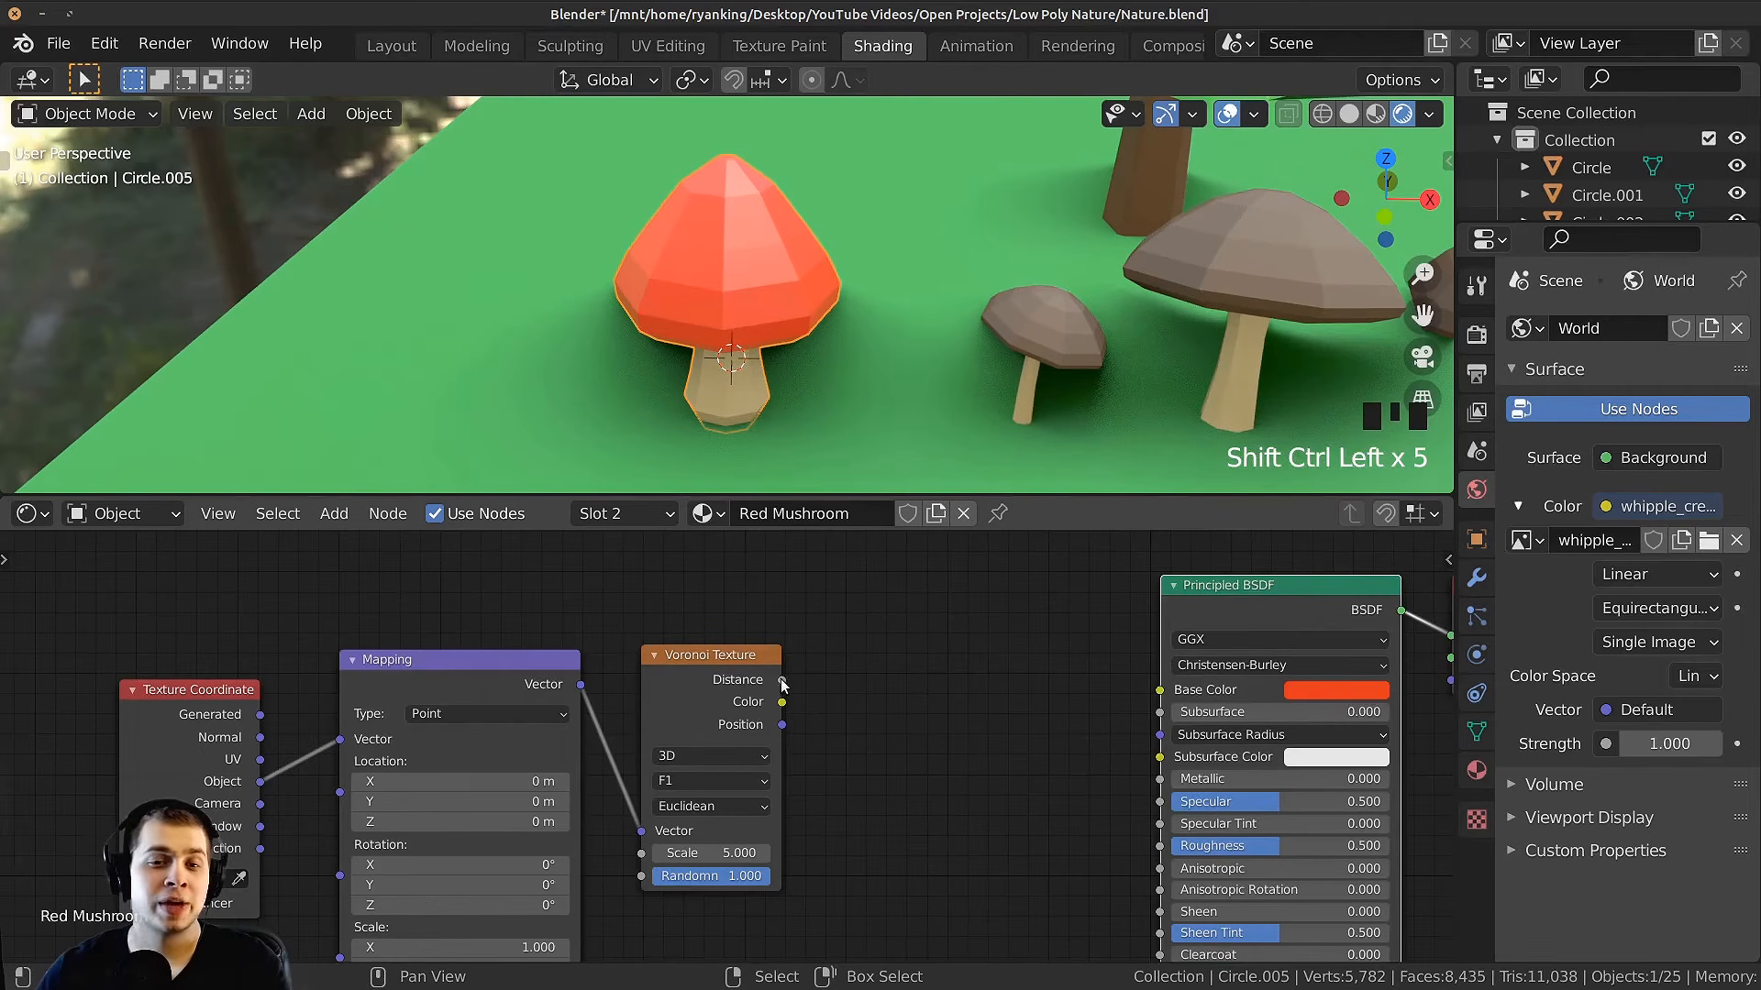
{"action": "left_click_drag", "start_coordinate": [782, 681], "coordinate": [972, 386]}
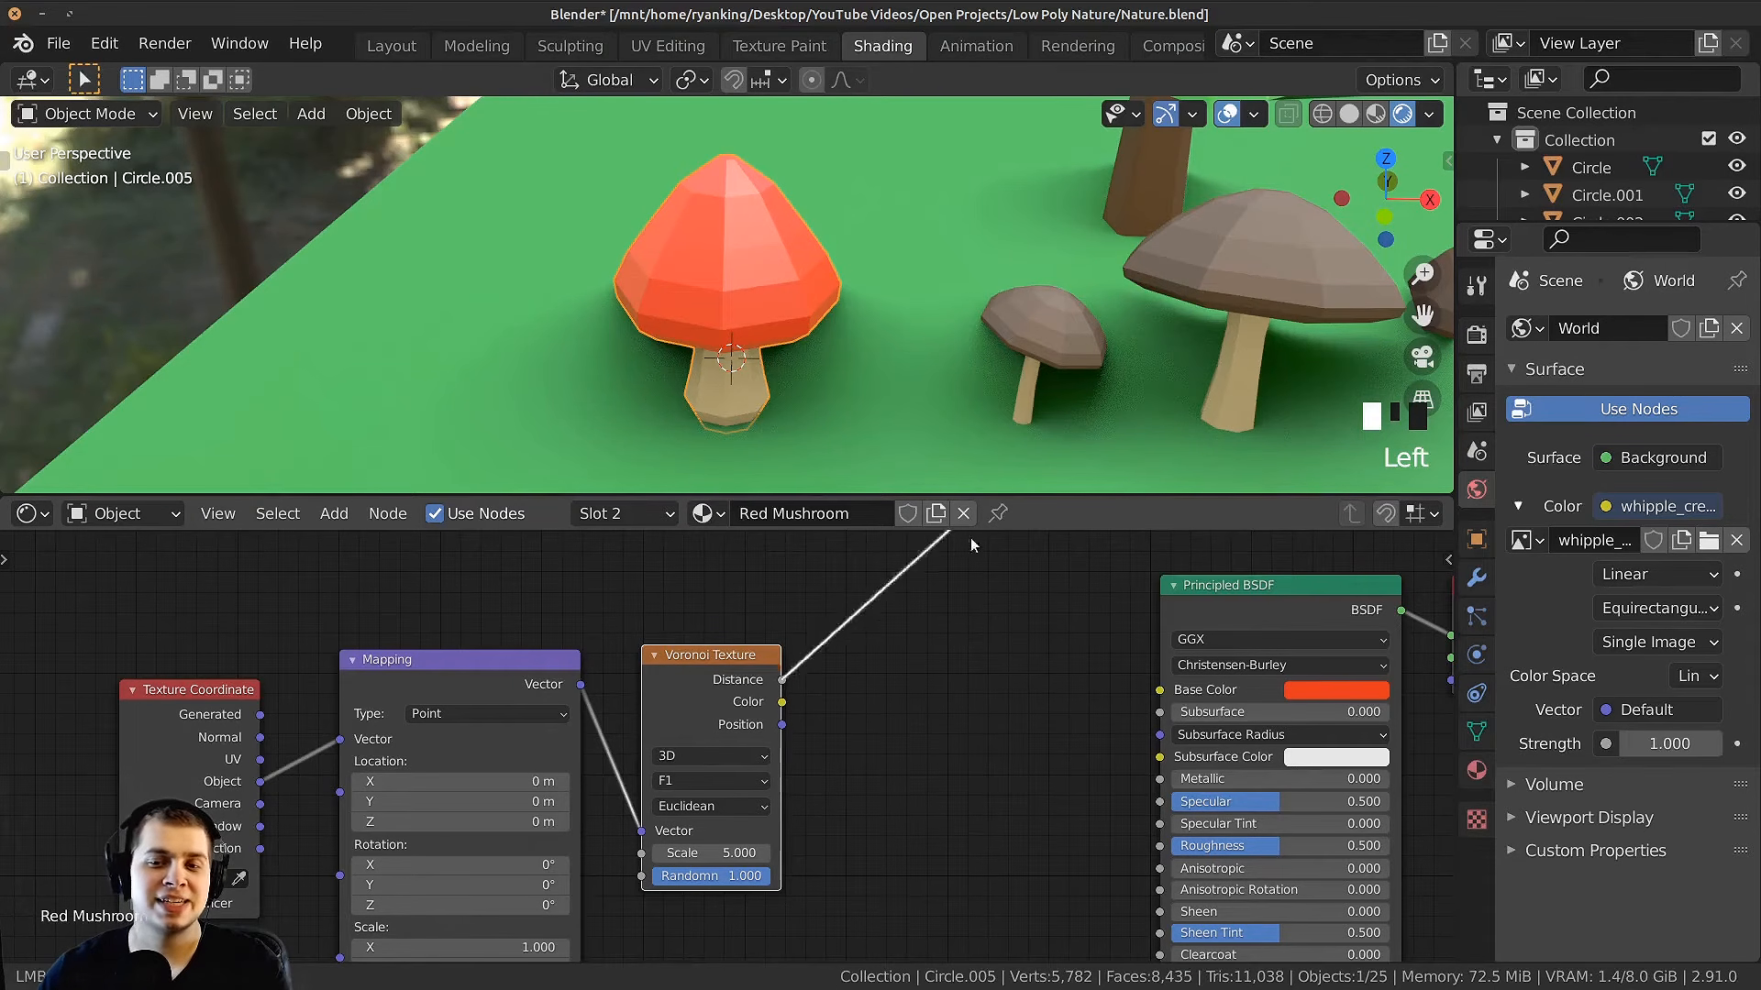
{"action": "left_click_drag", "start_coordinate": [1163, 697], "coordinate": [1161, 693]}
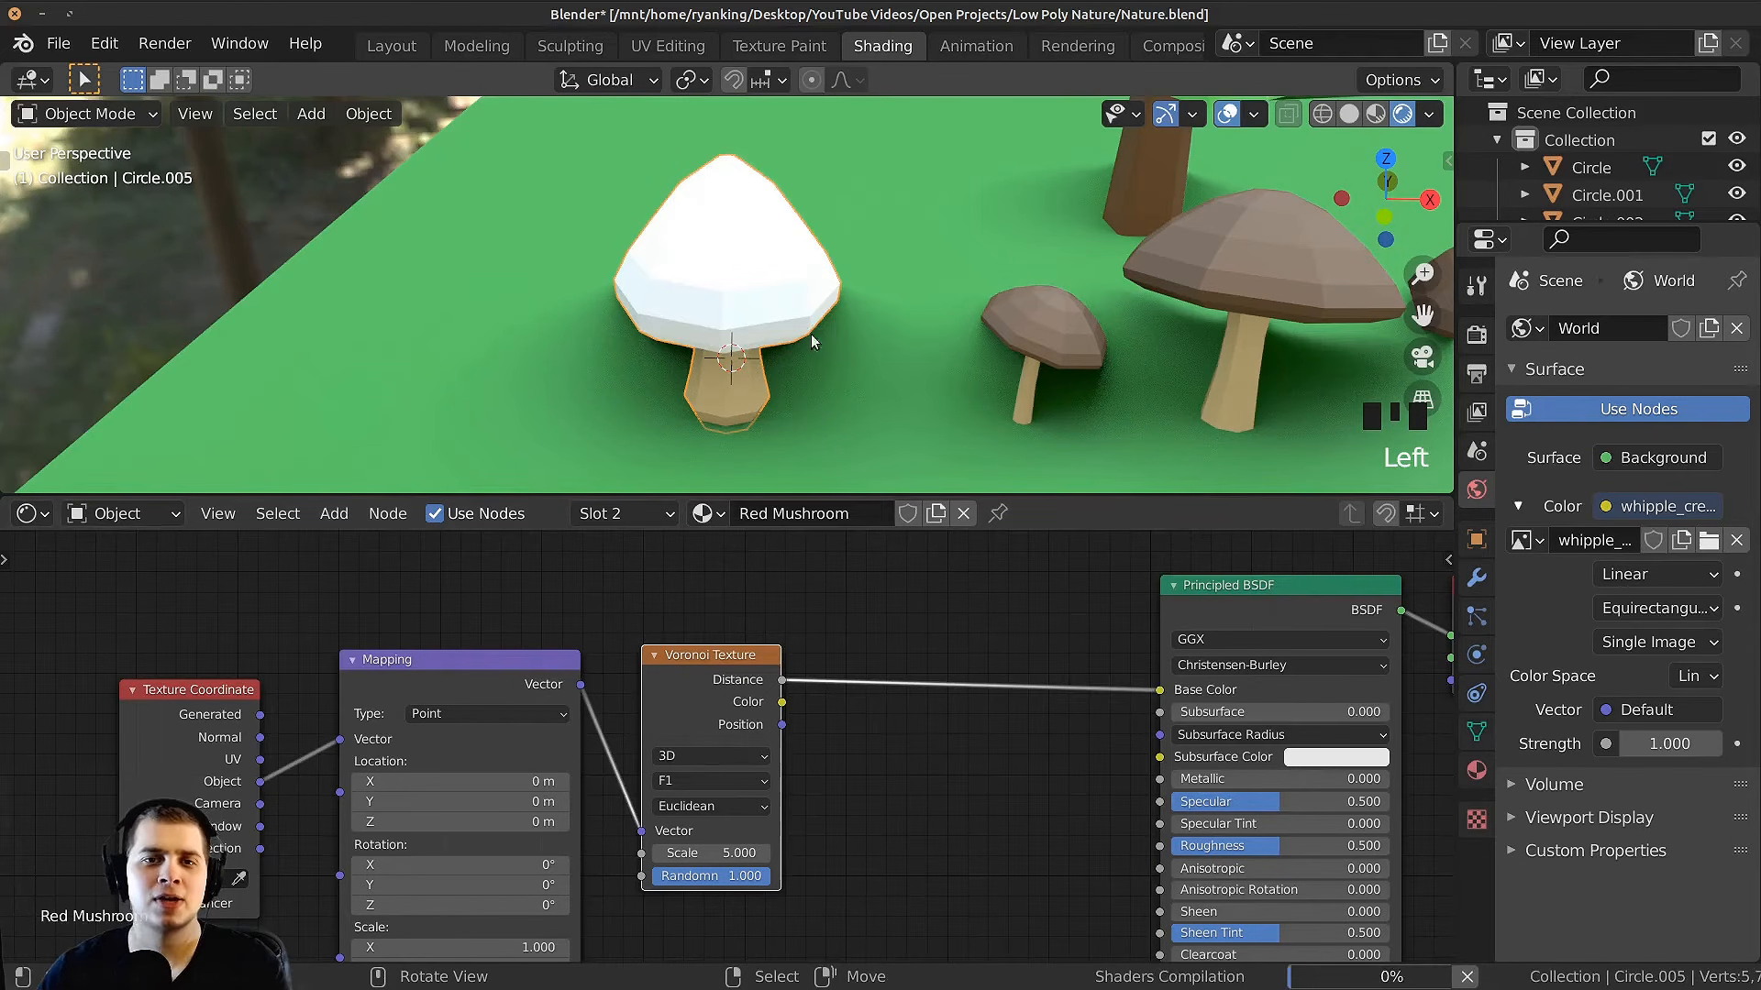
{"action": "scroll", "coordinate": [809, 251], "scroll_direction": "up", "scroll_amount": 4}
{"action": "scroll", "coordinate": [605, 863], "scroll_direction": "up", "scroll_amount": 4}
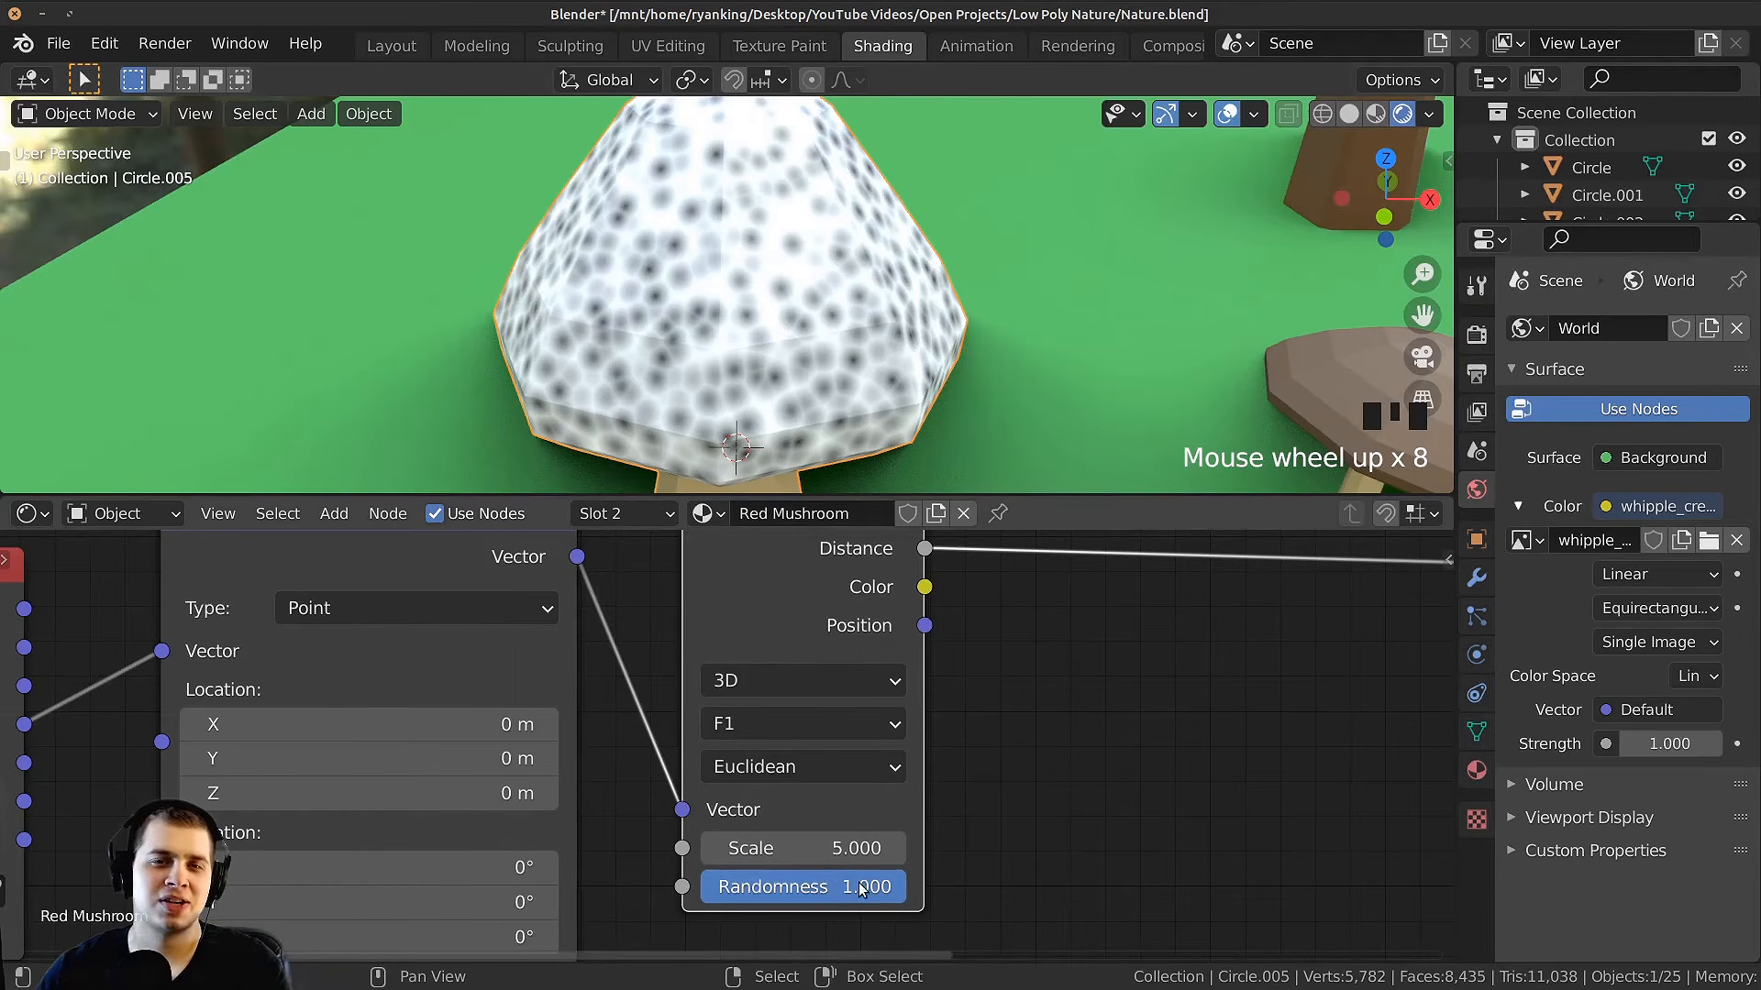
{"action": "left_click_drag", "start_coordinate": [849, 849], "coordinate": [697, 848], "text": "shift"}
{"action": "scroll", "coordinate": [759, 266], "scroll_direction": "up", "scroll_amount": 3}
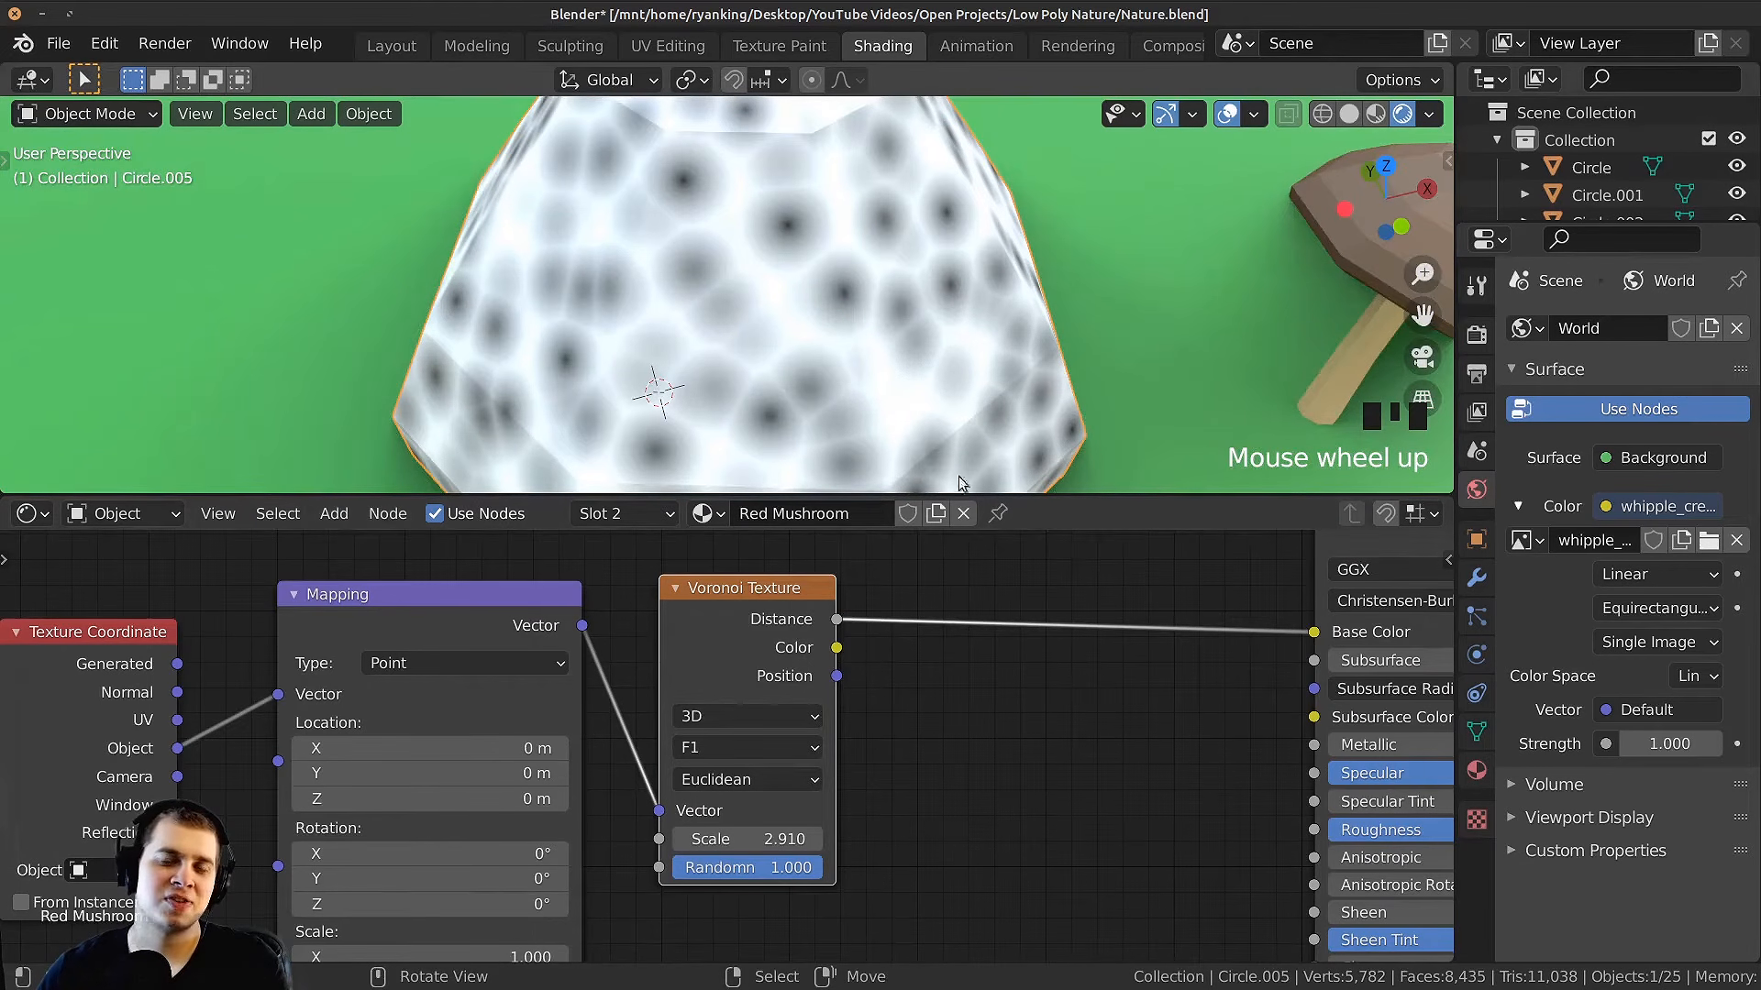
Step: Insert a ColorRamp node on the link between the Voronoi Texture and the Principled BSDF's Base Color
{"action": "scroll", "coordinate": [953, 647], "scroll_direction": "down", "scroll_amount": 2}
{"action": "key", "text": "shift+a"}
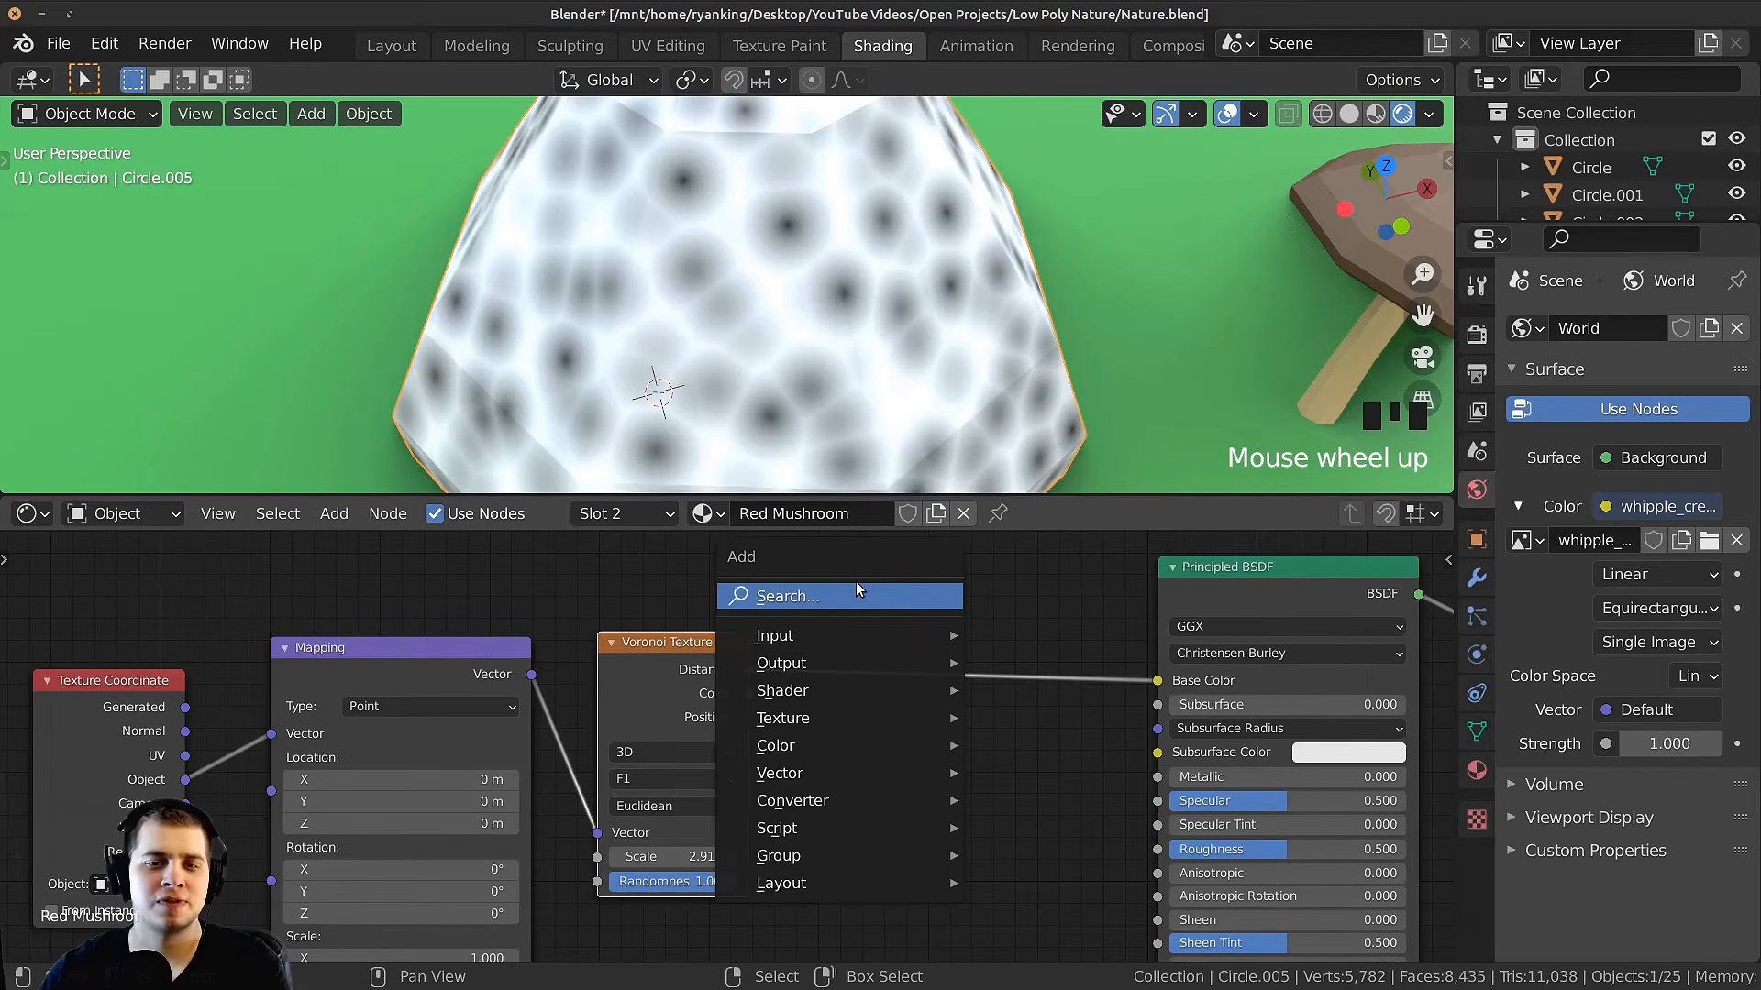
{"action": "left_click", "coordinate": [858, 592]}
{"action": "type", "text": "col"}
{"action": "left_click", "coordinate": [937, 653]}
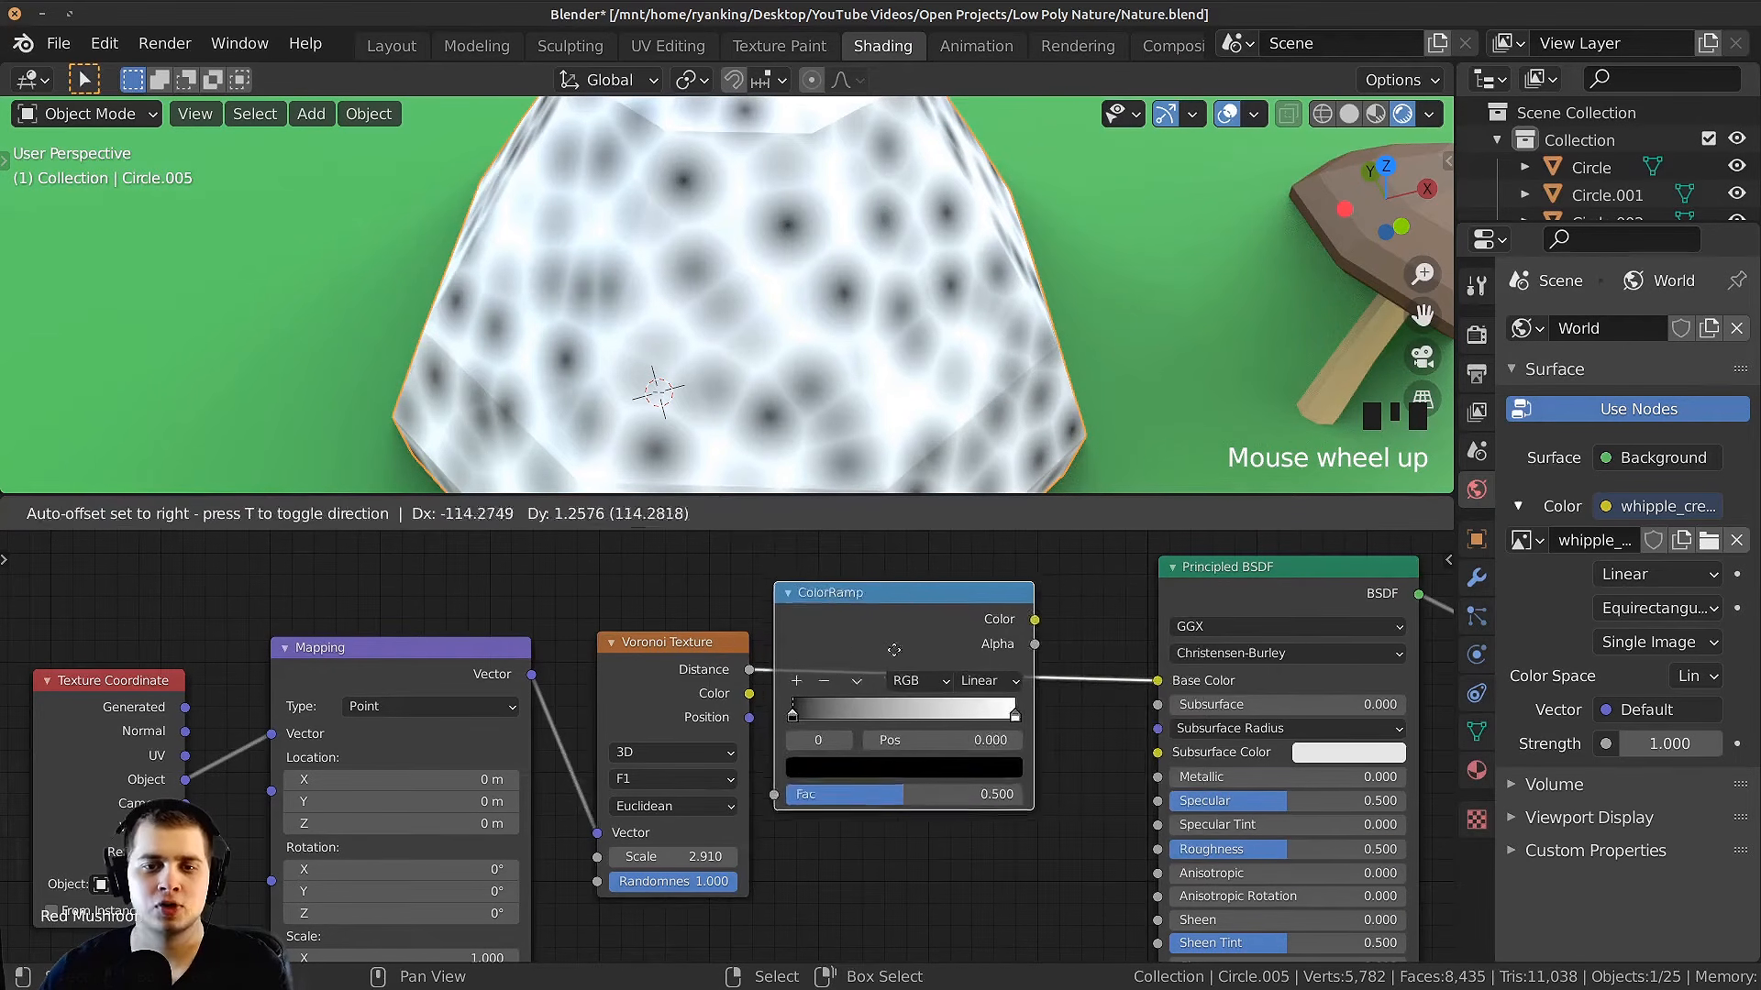
{"action": "left_click", "coordinate": [972, 652]}
{"action": "scroll", "coordinate": [986, 659], "scroll_direction": "up", "scroll_amount": 1}
Step: Sharpen the spots by moving the ColorRamp's black stop to 0.390 and its white stop to 0.436
{"action": "left_click", "coordinate": [846, 738]}
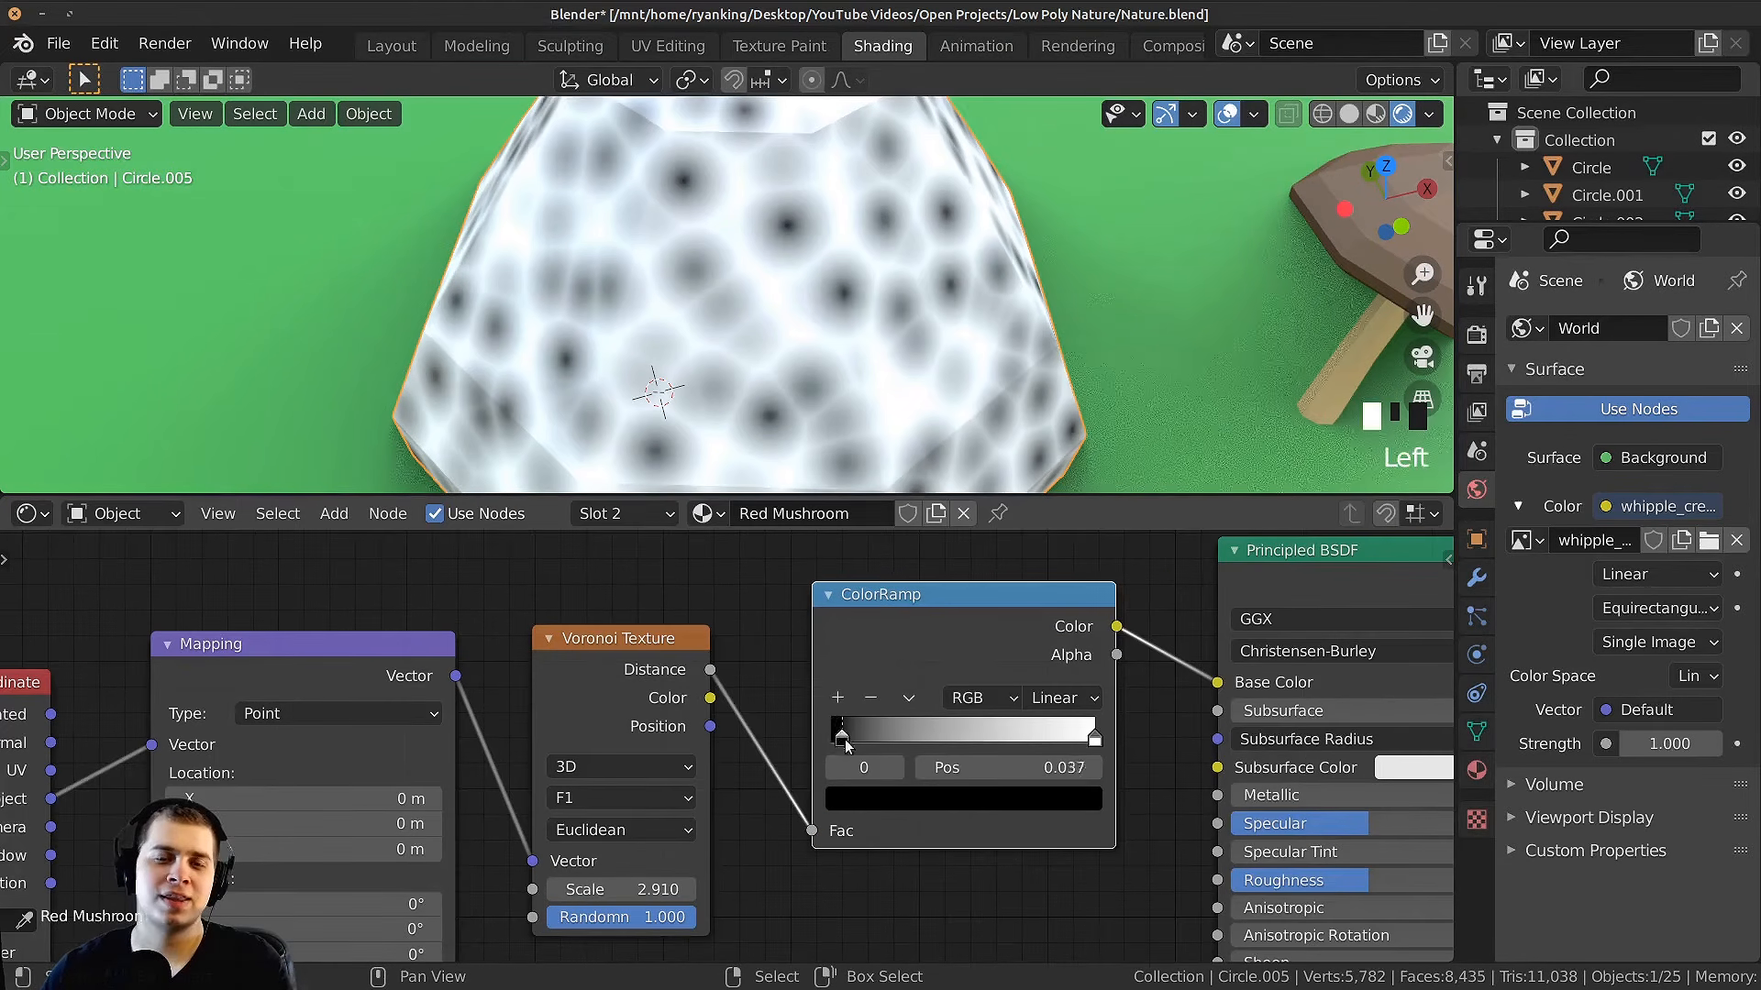
{"action": "left_click_drag", "start_coordinate": [846, 742], "coordinate": [929, 761]}
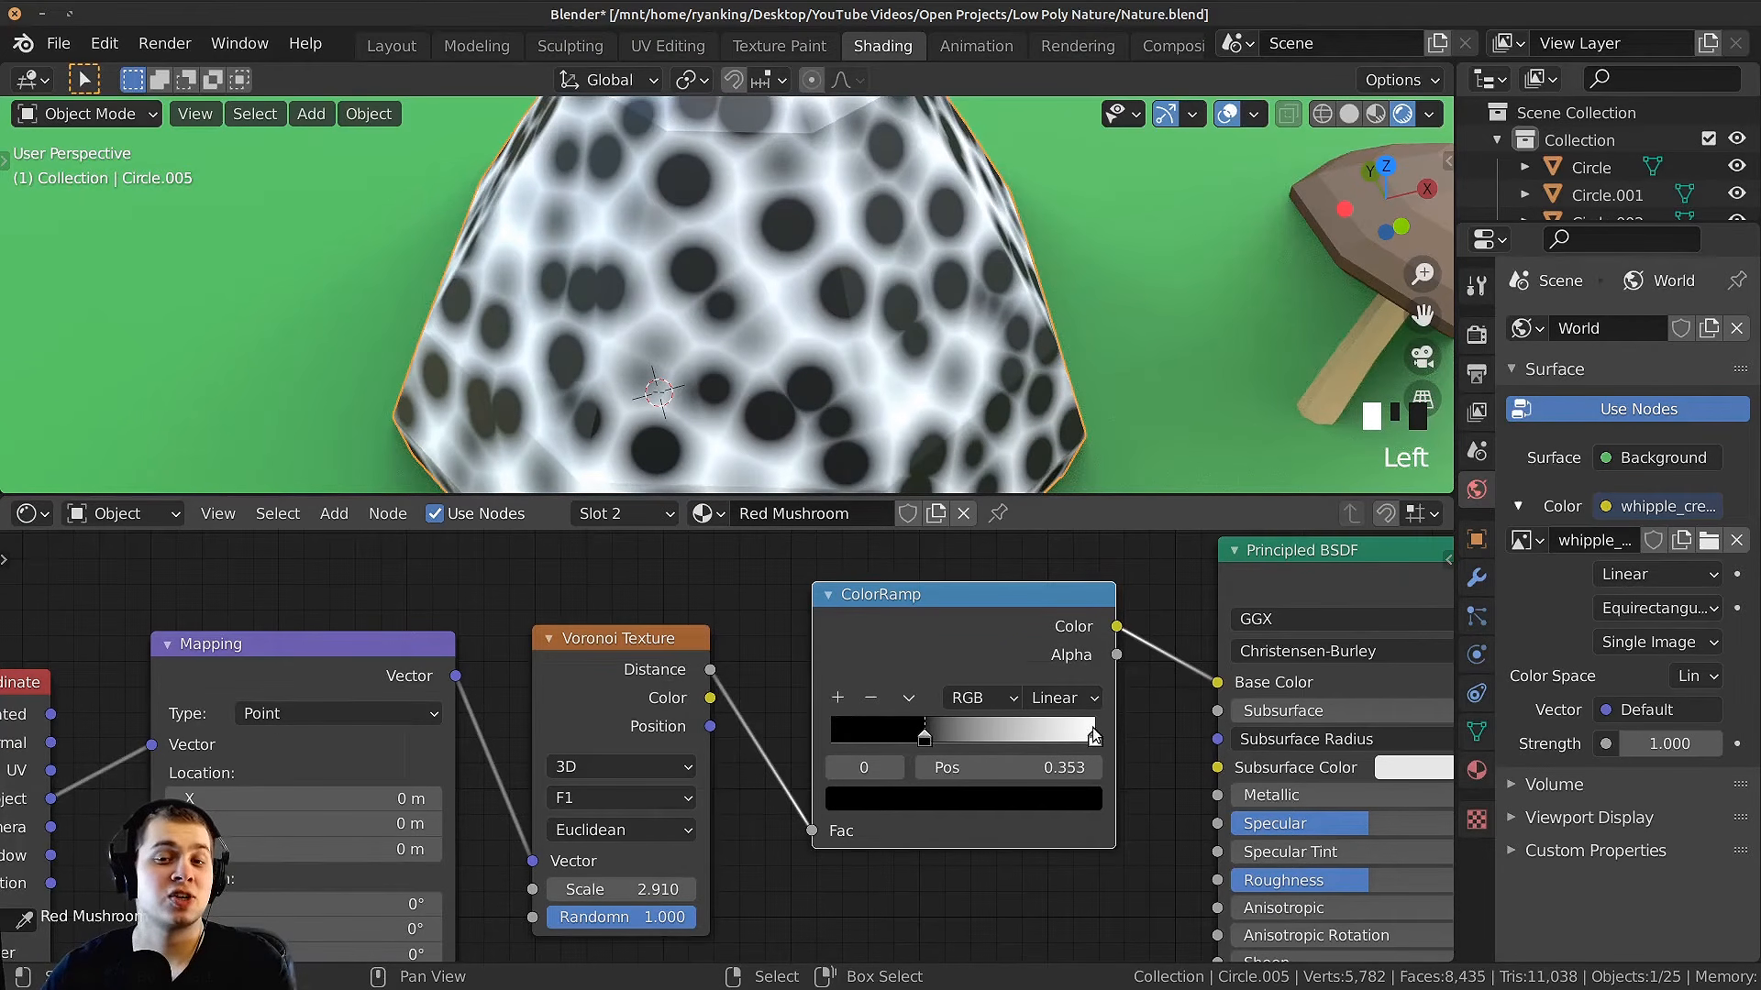
{"action": "left_click_drag", "start_coordinate": [1094, 736], "coordinate": [946, 739]}
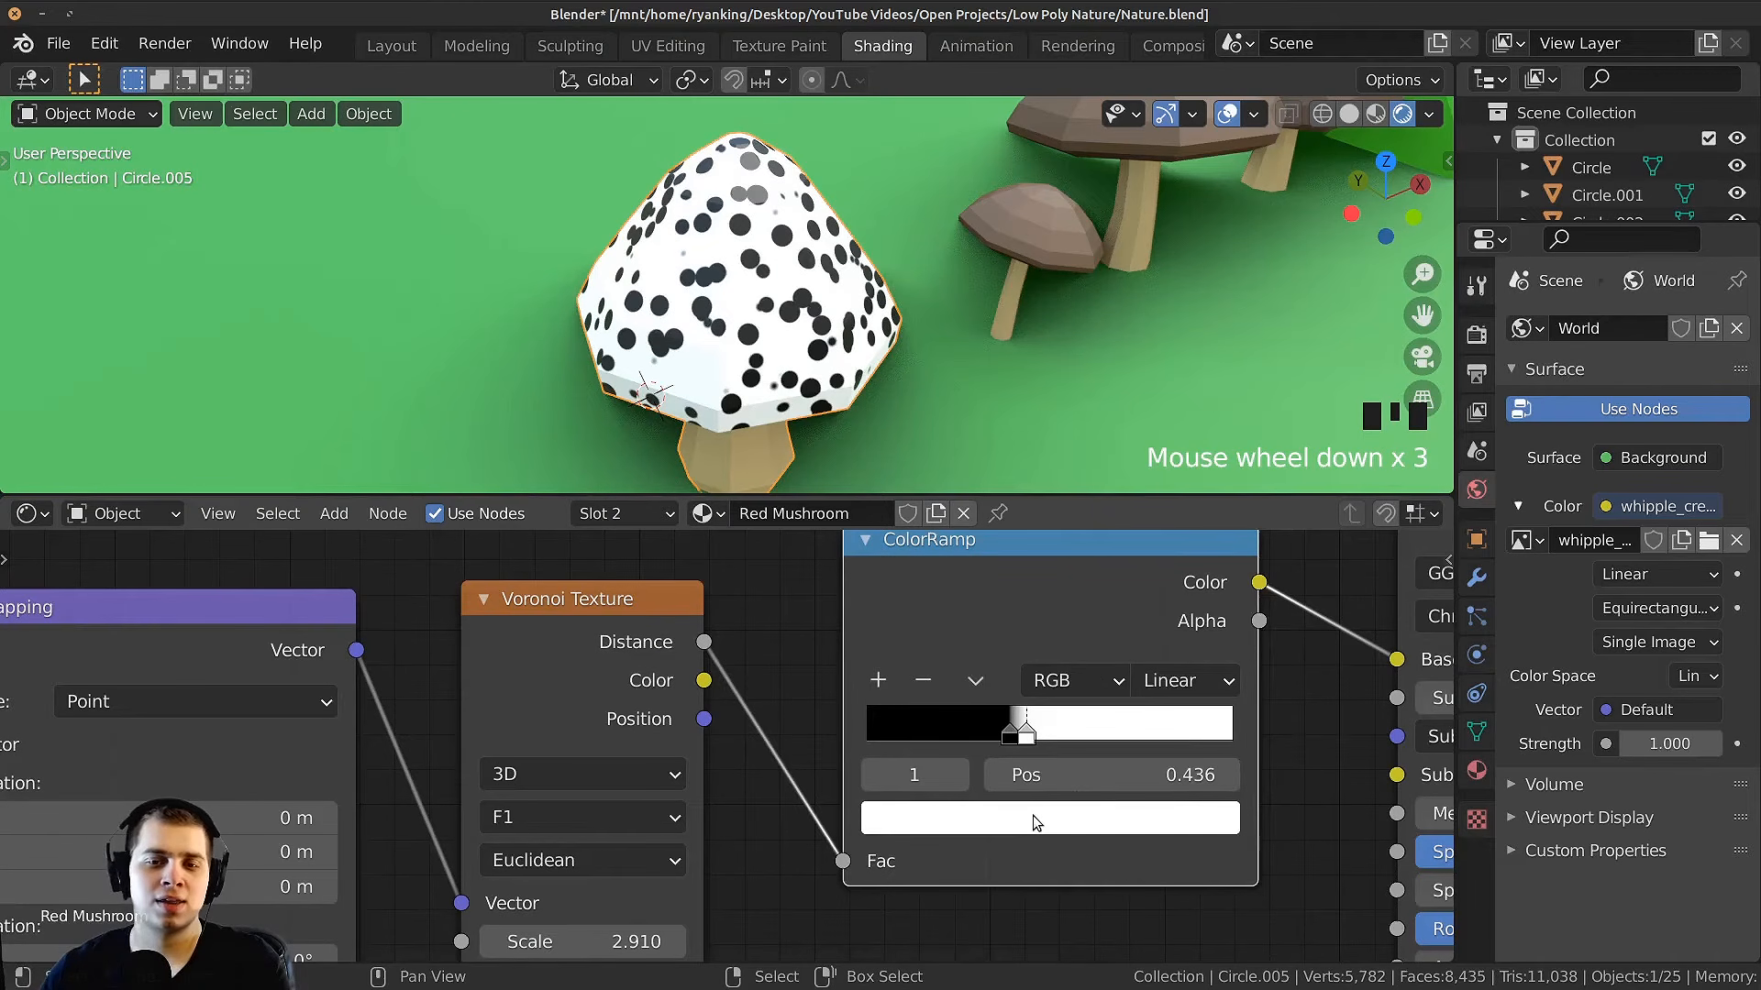
Step: Recolor the ColorRamp's white stop to bright orange-red and its black stop to white
{"action": "left_click", "coordinate": [1033, 816]}
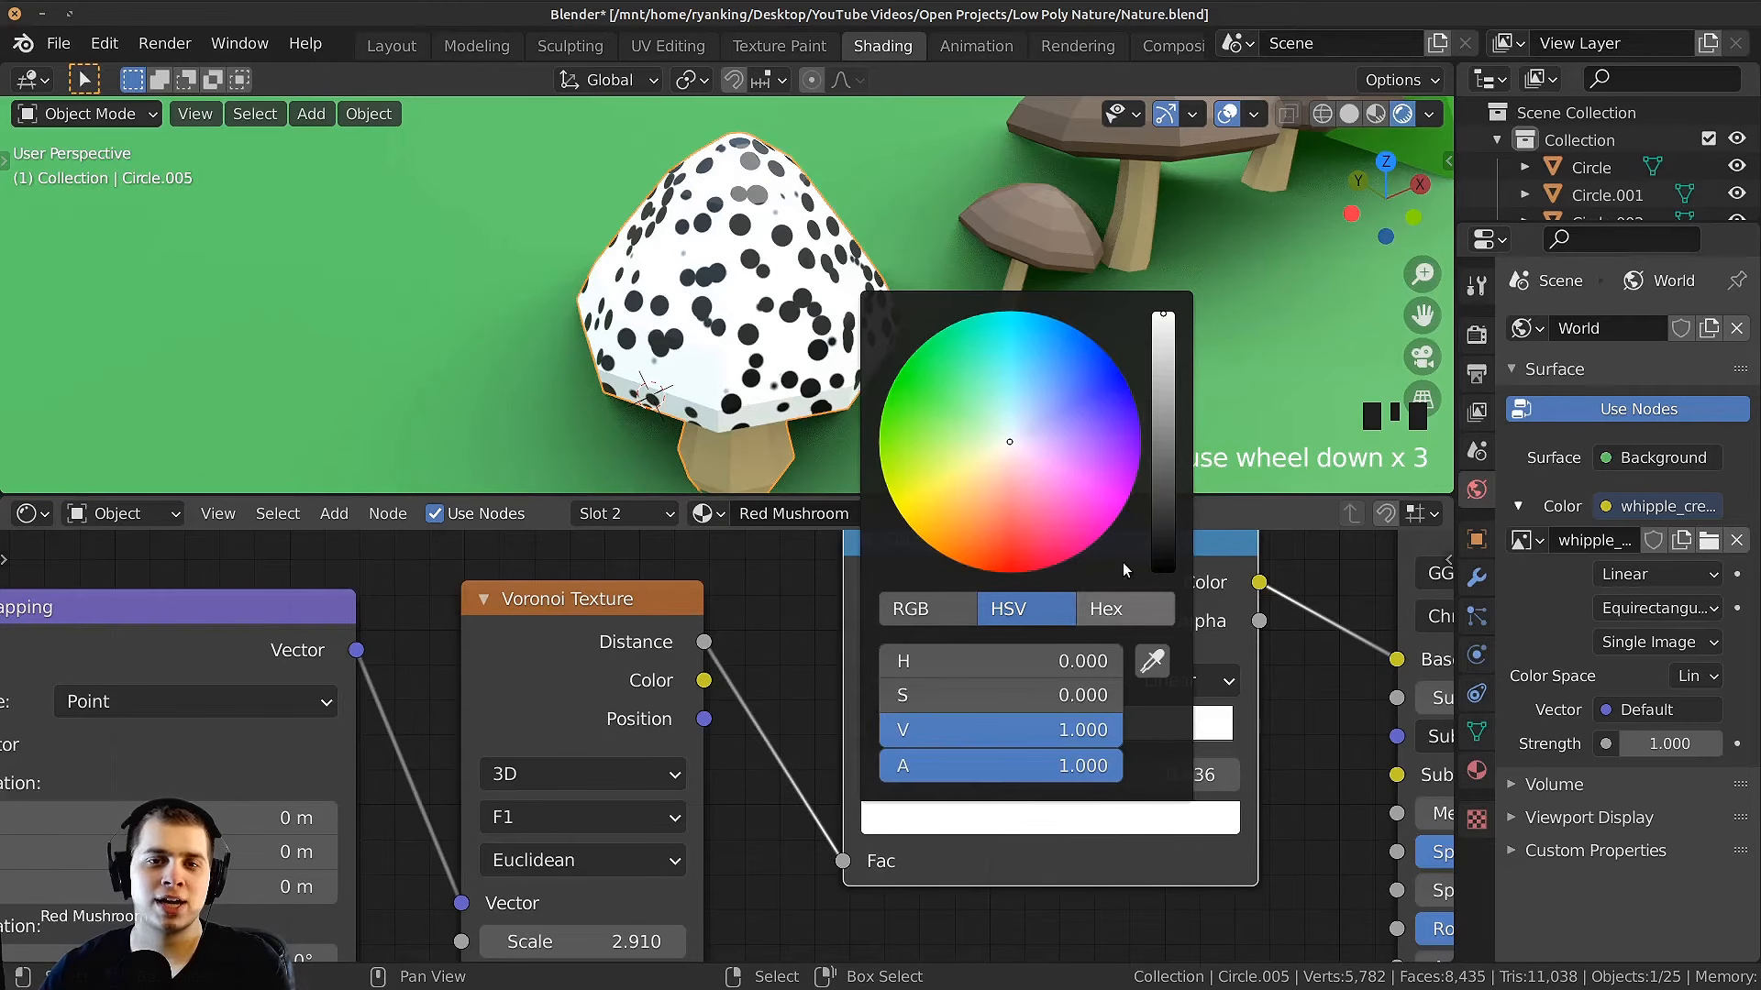
{"action": "left_click_drag", "start_coordinate": [1020, 464], "coordinate": [1005, 562]}
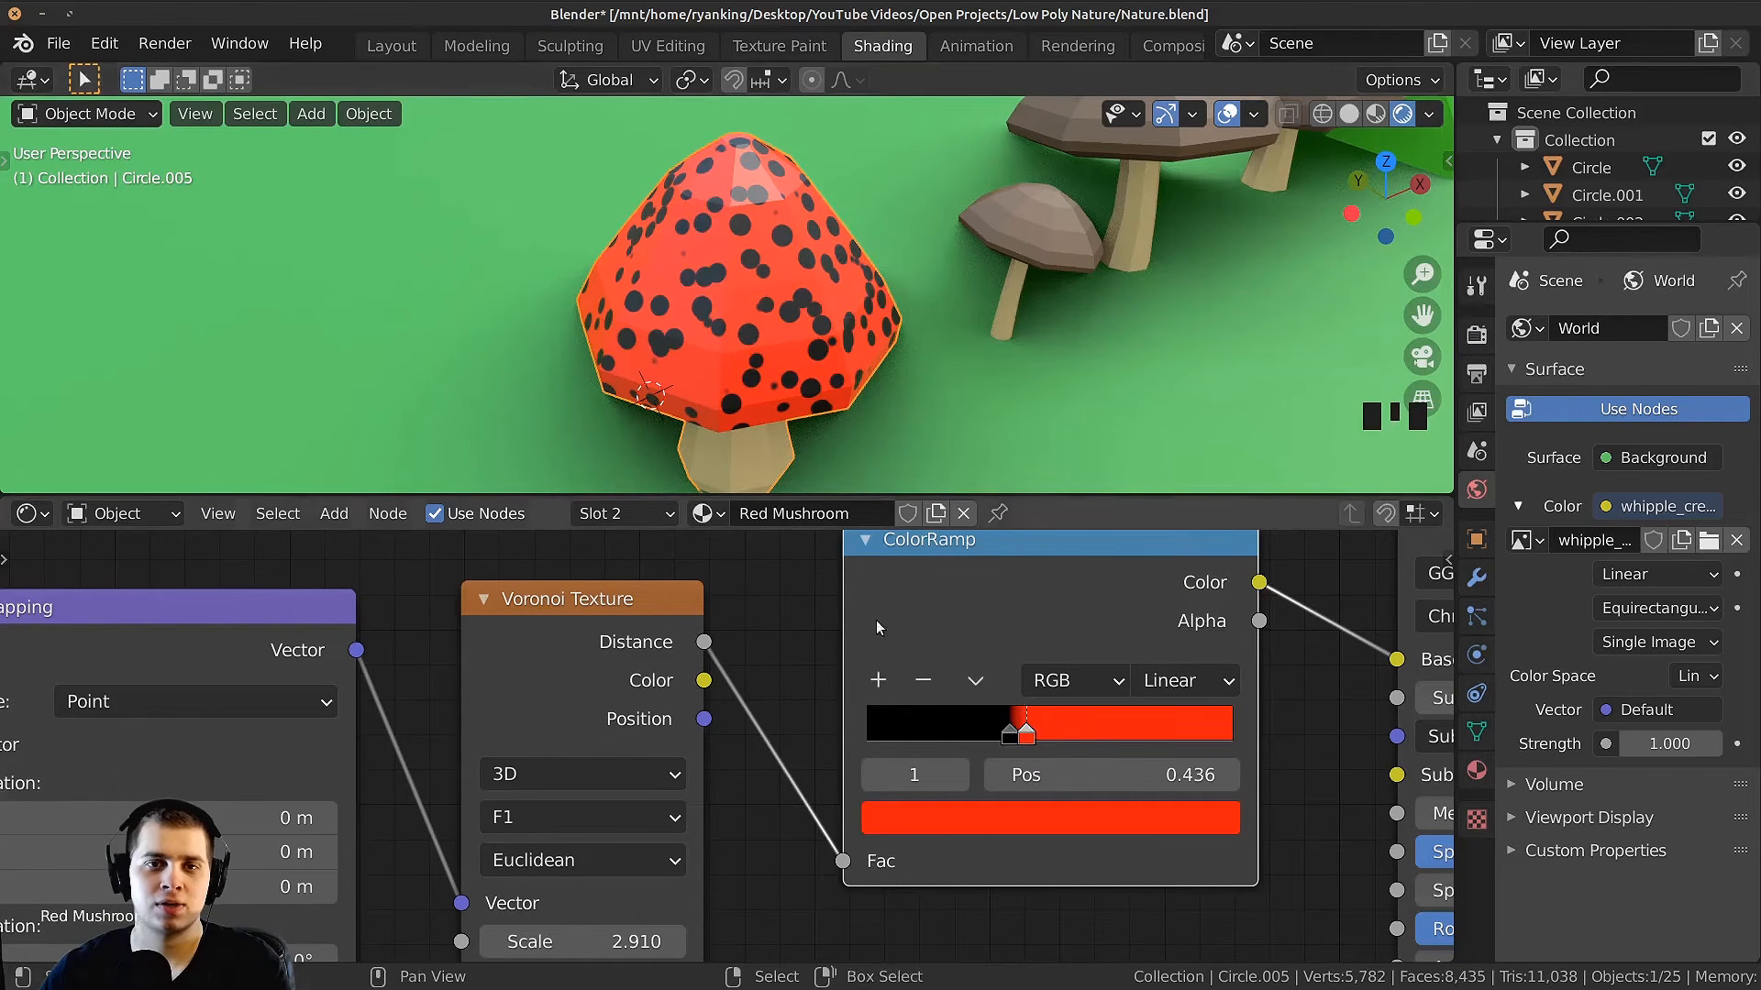
{"action": "left_click", "coordinate": [1011, 734]}
{"action": "left_click", "coordinate": [1014, 816]}
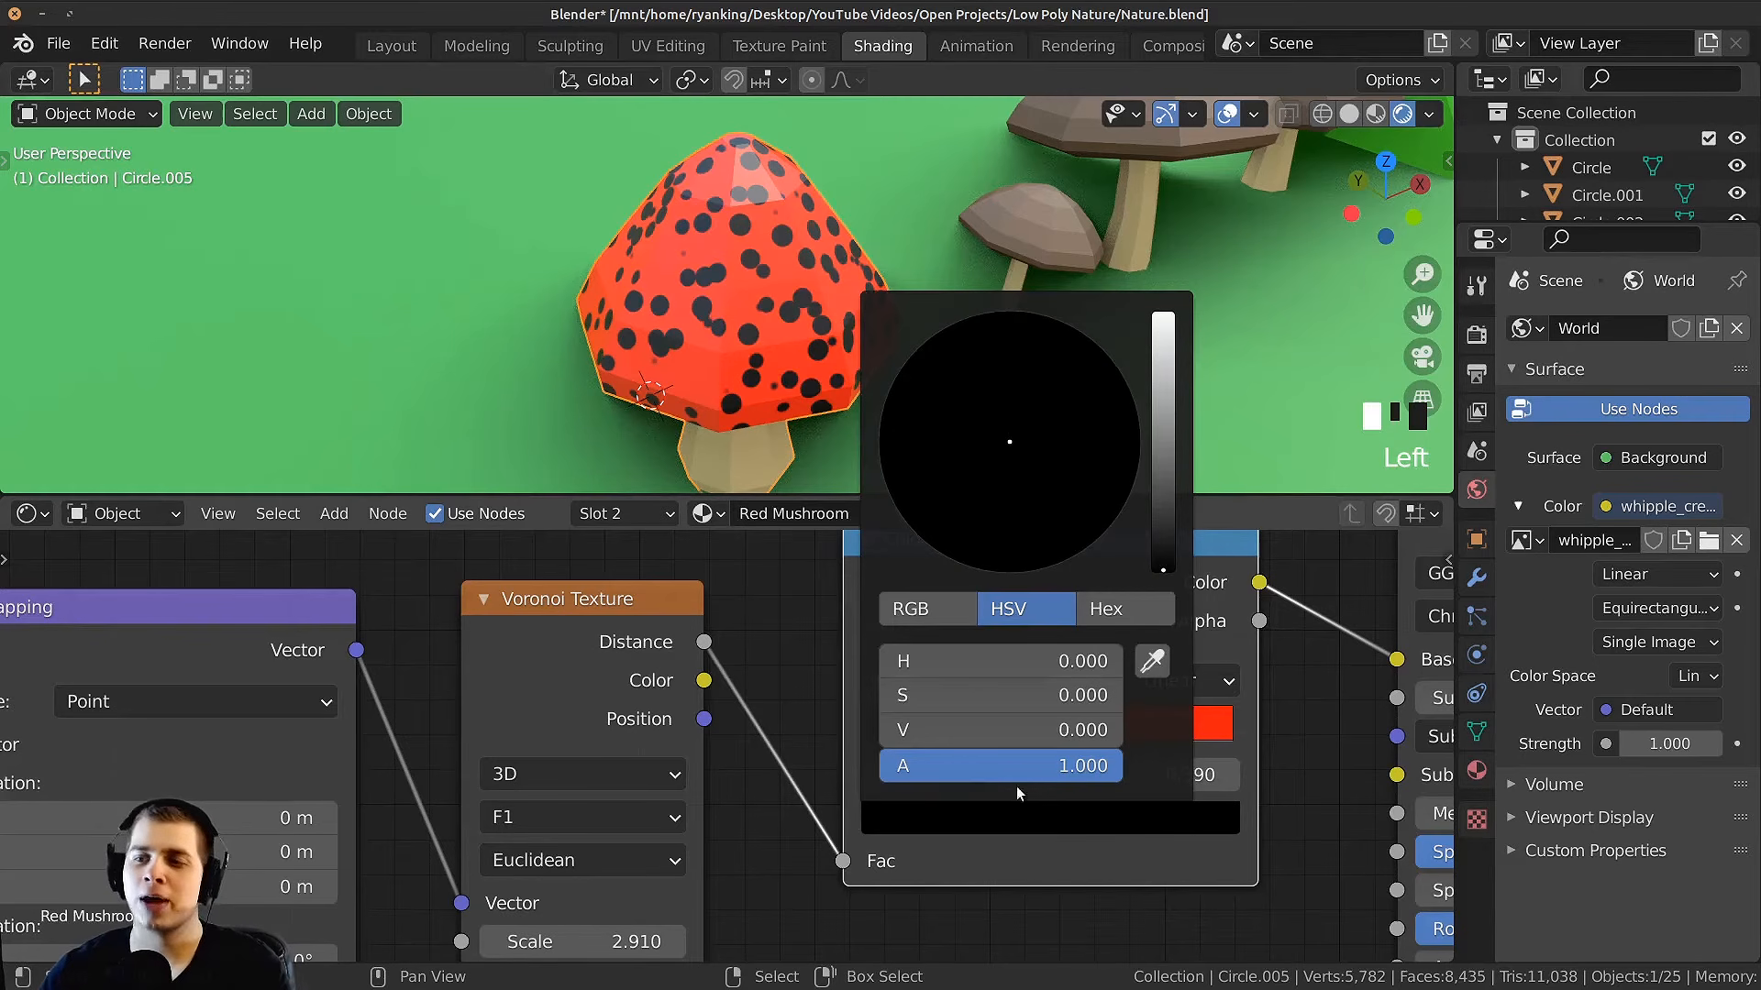
{"action": "left_click_drag", "start_coordinate": [1163, 459], "coordinate": [1163, 314]}
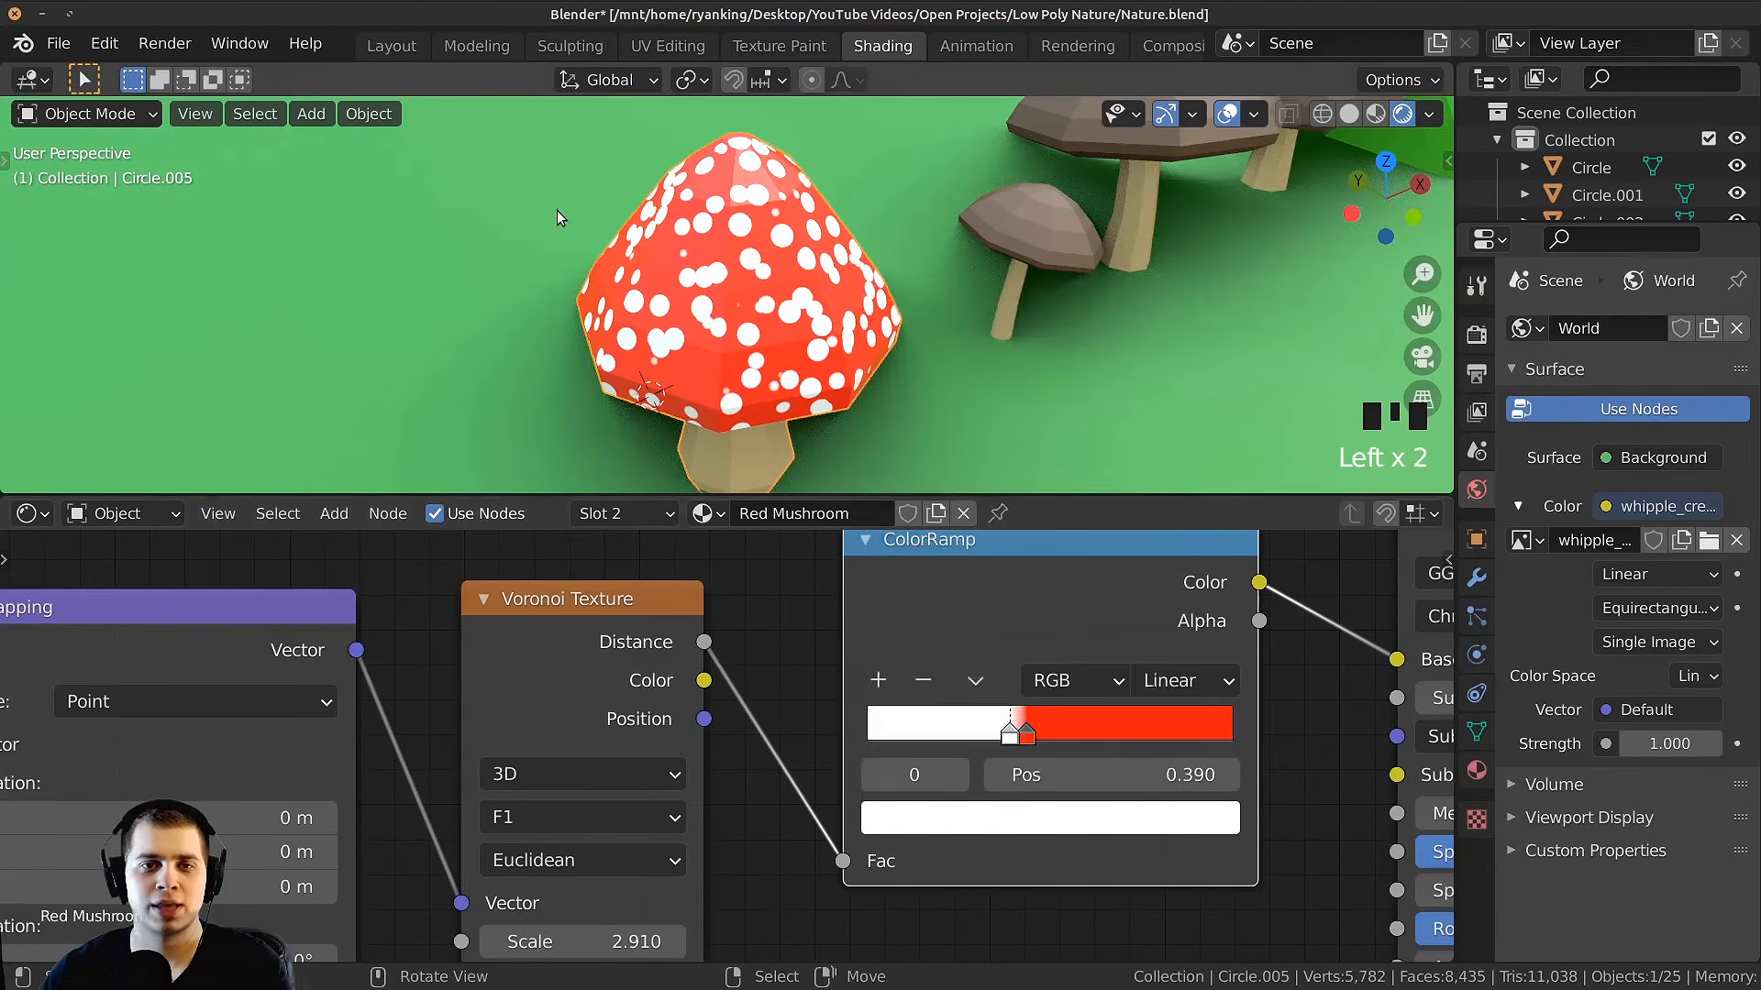
Step: Enlarge the cap's white spots by setting the Voronoi Texture's scale to 1.420
{"action": "middle_click_drag", "start_coordinate": [558, 211], "coordinate": [622, 229]}
{"action": "middle_click_drag", "start_coordinate": [645, 729], "coordinate": [690, 604]}
{"action": "scroll", "coordinate": [679, 633], "scroll_direction": "up", "scroll_amount": 1}
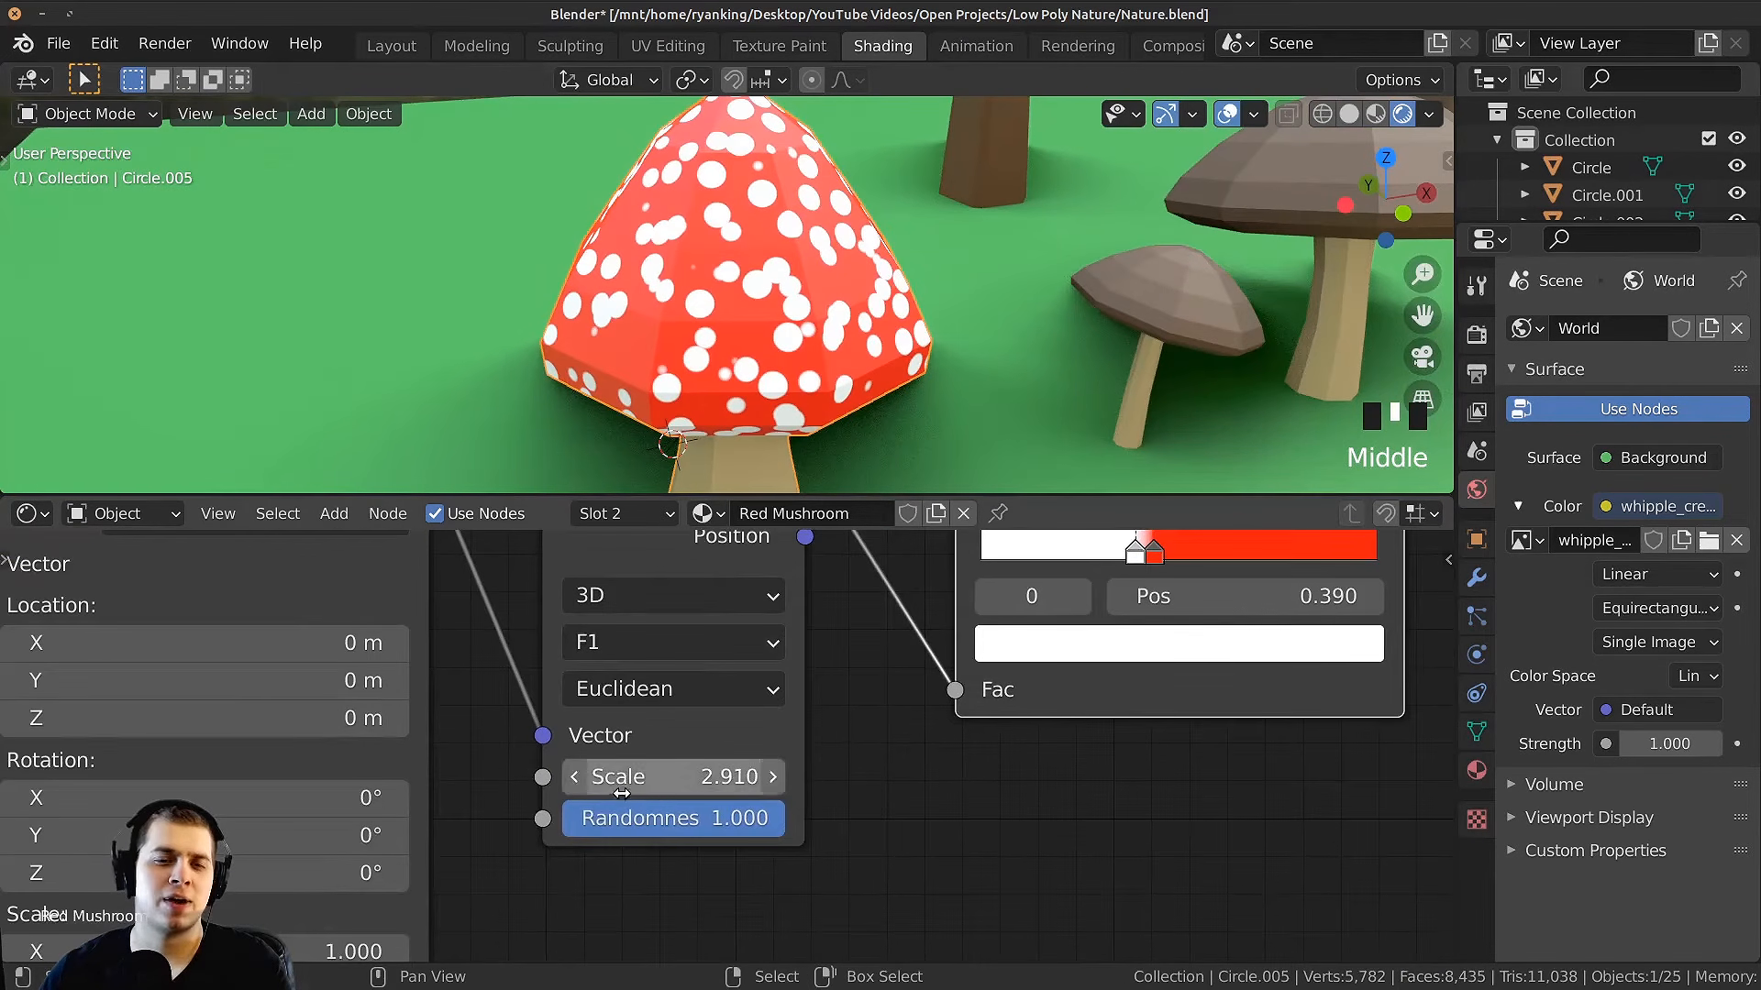
{"action": "left_click_drag", "start_coordinate": [679, 777], "coordinate": [615, 777]}
Step: Shrink the spots by shifting both ColorRamp stops toward the white end, the red one to 0.356, and inspect the cap
{"action": "scroll", "coordinate": [1110, 751], "scroll_direction": "up", "scroll_amount": 2}
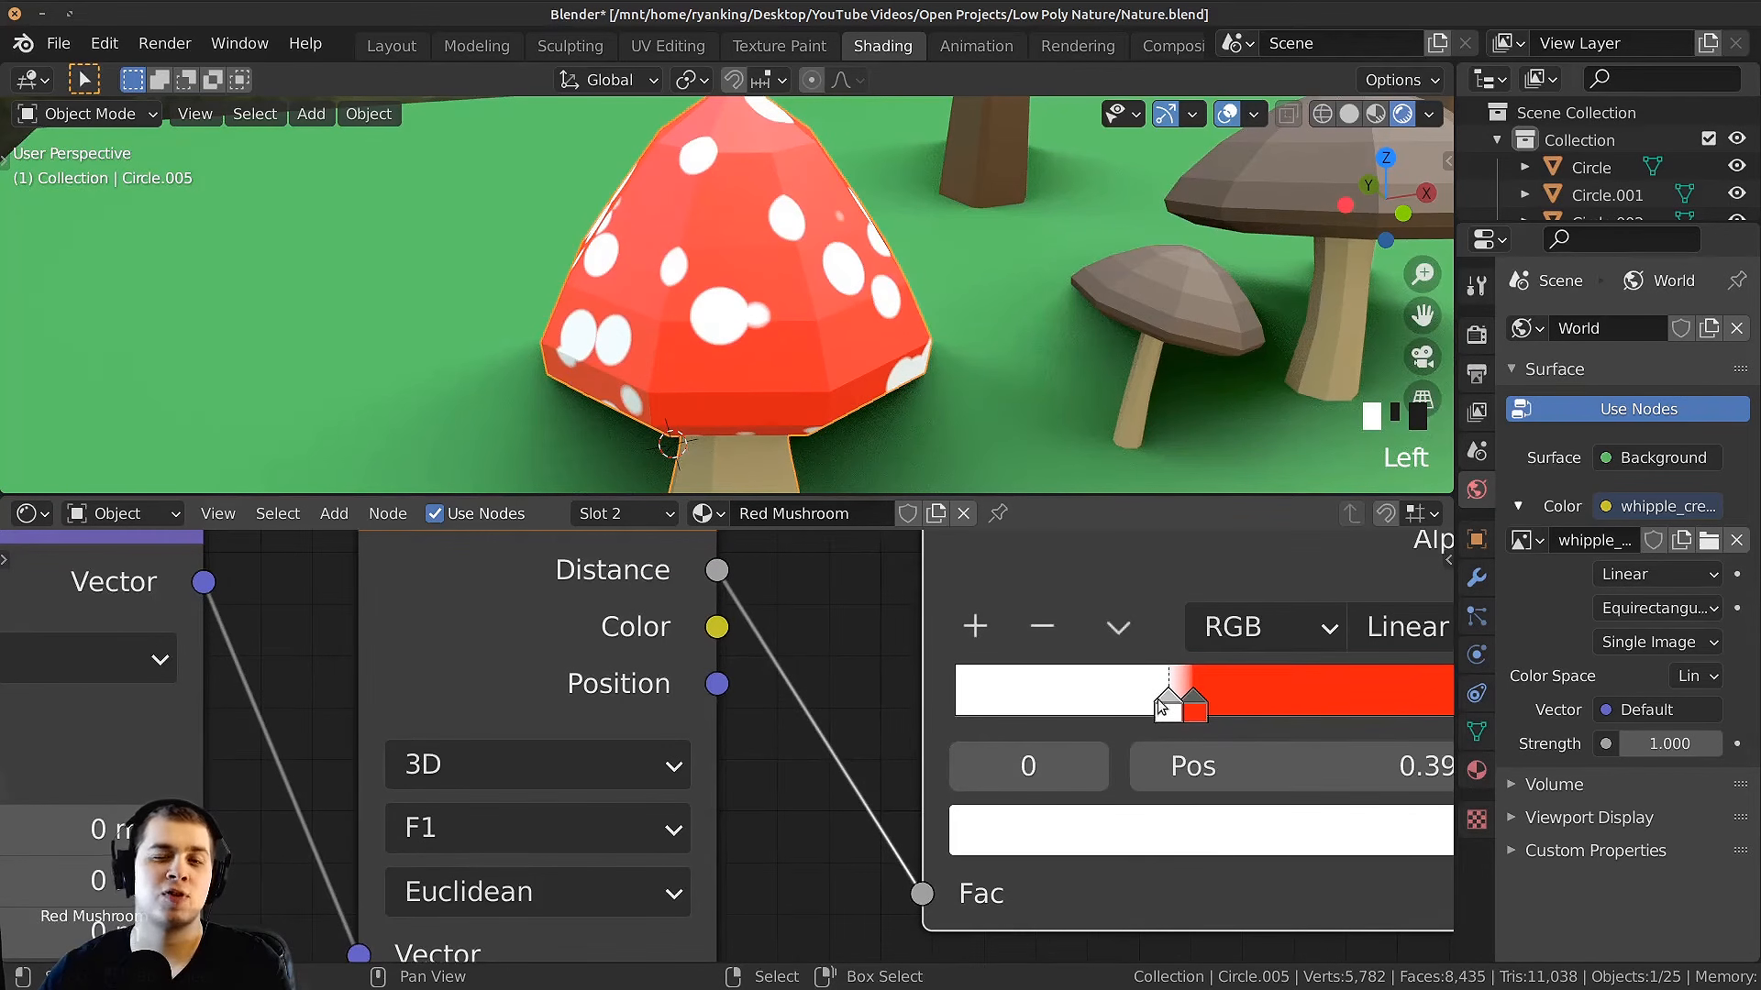
{"action": "mouse_move", "coordinate": [1123, 699]}
{"action": "left_mouse_down"}
{"action": "mouse_move", "coordinate": [1094, 703]}
{"action": "mouse_move", "coordinate": [1173, 706]}
{"action": "mouse_move", "coordinate": [1103, 709]}
{"action": "mouse_move", "coordinate": [1151, 715]}
{"action": "left_mouse_up"}
{"action": "scroll", "coordinate": [1101, 761], "scroll_direction": "down", "scroll_amount": 1}
{"action": "middle_click_drag", "start_coordinate": [564, 266], "coordinate": [637, 282]}
{"action": "scroll", "coordinate": [637, 282], "scroll_direction": "down", "scroll_amount": 1}
{"action": "middle_click_drag", "start_coordinate": [637, 282], "coordinate": [602, 277]}
{"action": "scroll", "coordinate": [762, 278], "scroll_direction": "up", "scroll_amount": 1}
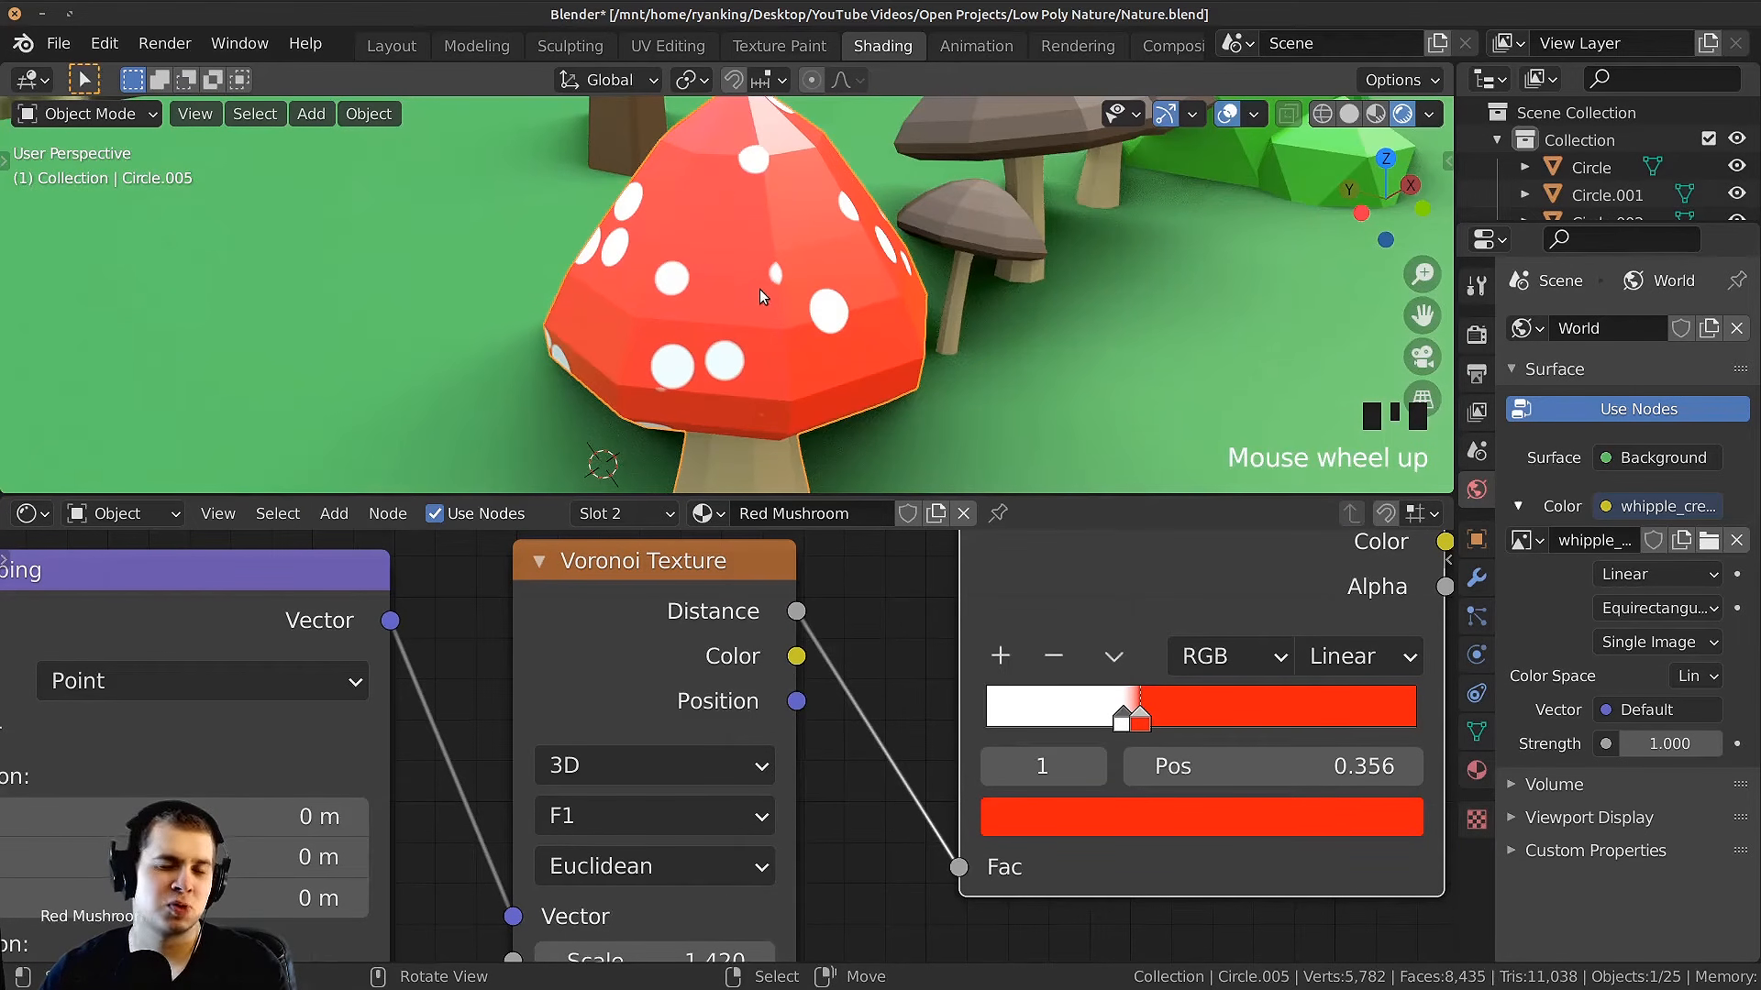
{"action": "scroll", "coordinate": [721, 319], "scroll_direction": "up", "scroll_amount": 1}
{"action": "middle_click_drag", "start_coordinate": [761, 332], "coordinate": [777, 332]}
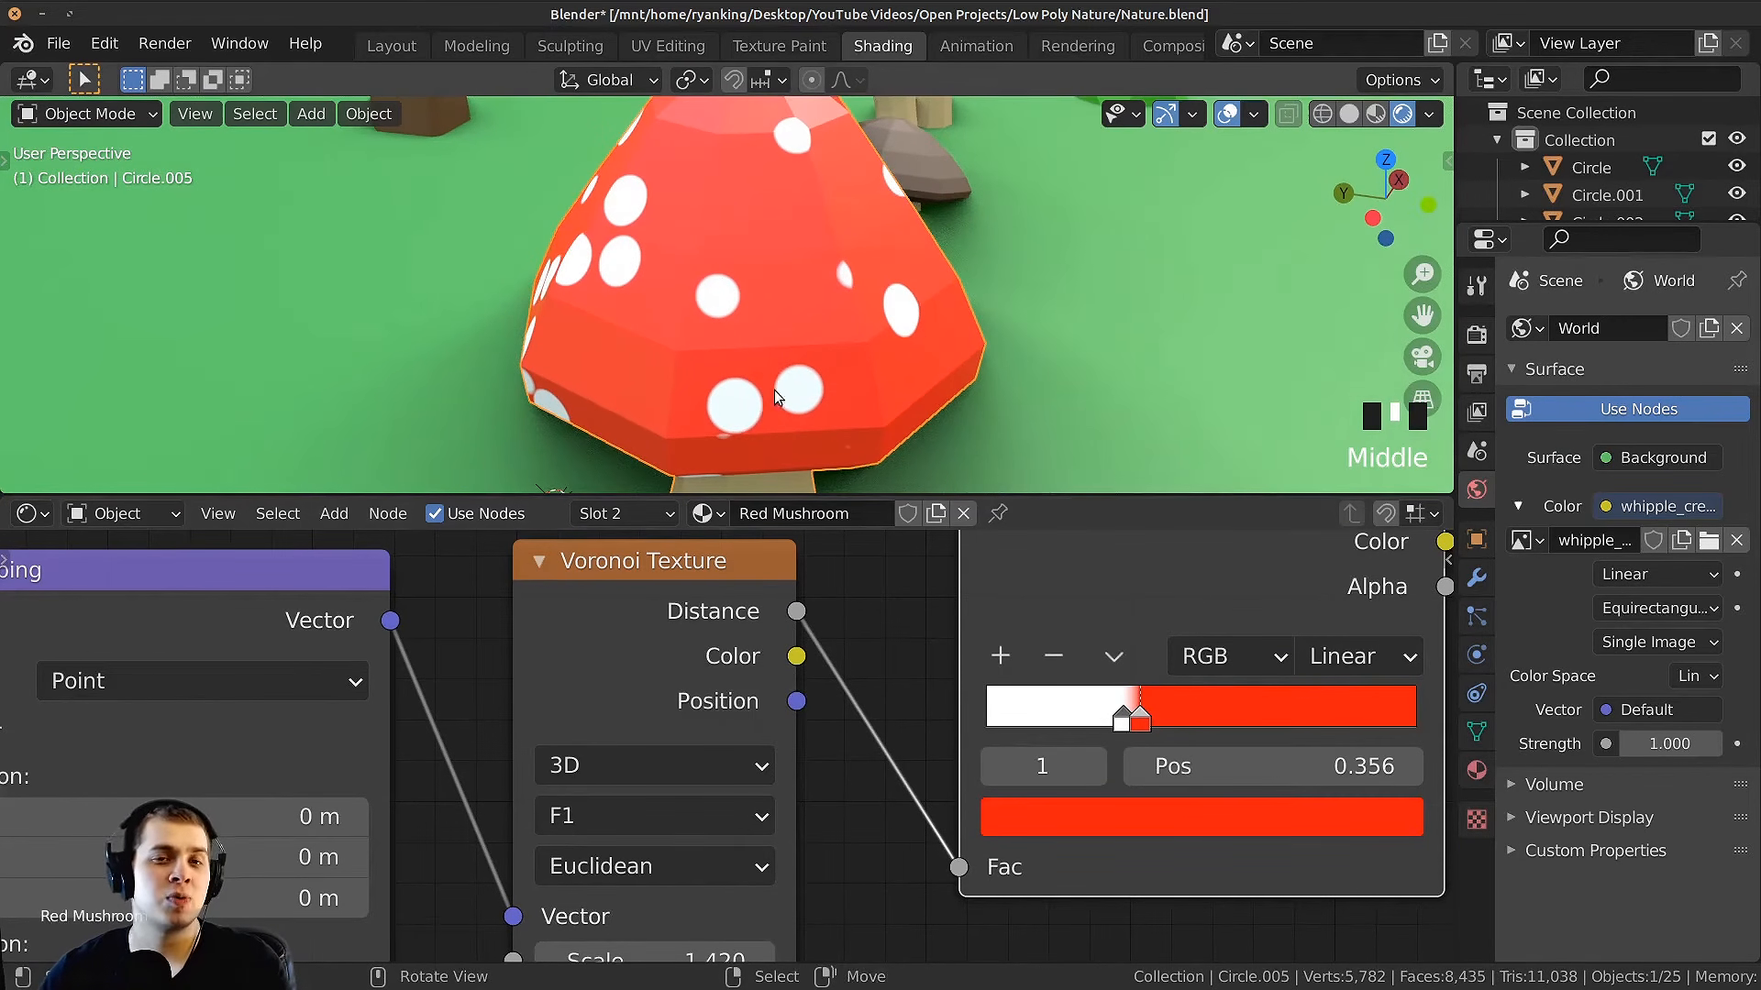
Step: Change the Voronoi Texture's distance metric to Manhattan for angular spots on the cap
{"action": "middle_click_drag", "start_coordinate": [598, 873], "coordinate": [639, 827]}
{"action": "left_click", "coordinate": [640, 825]}
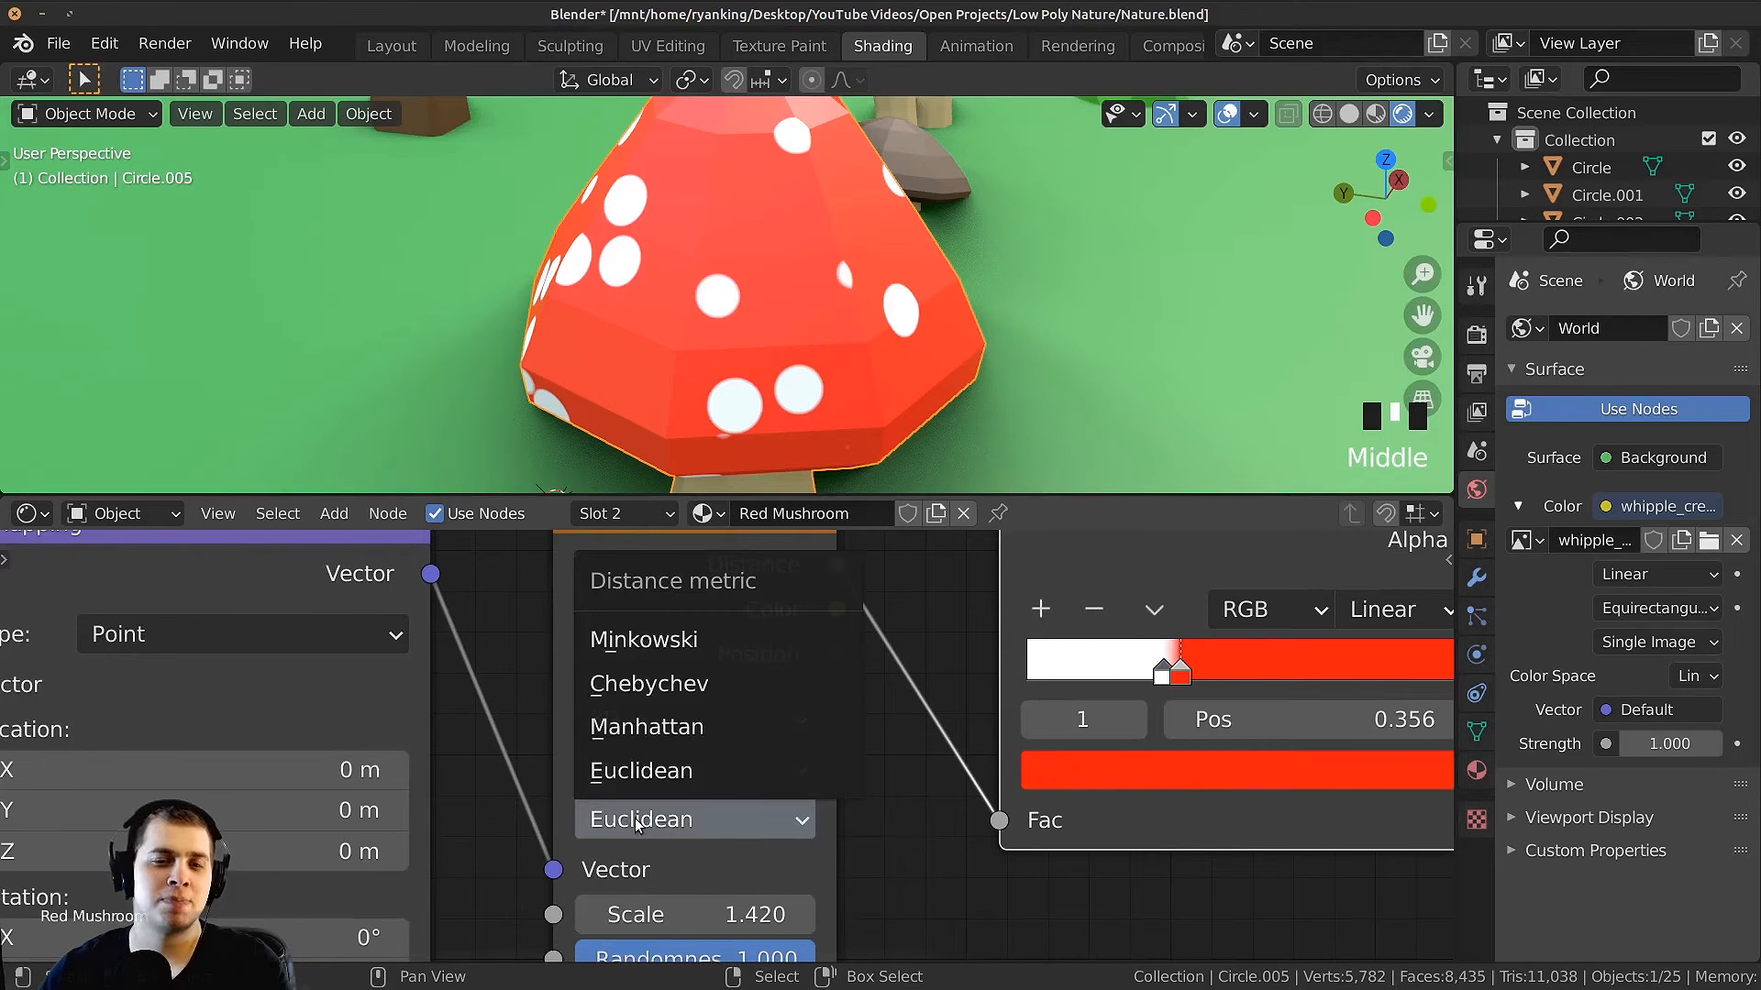
{"action": "left_click", "coordinate": [646, 727]}
{"action": "scroll", "coordinate": [855, 323], "scroll_direction": "down", "scroll_amount": 2}
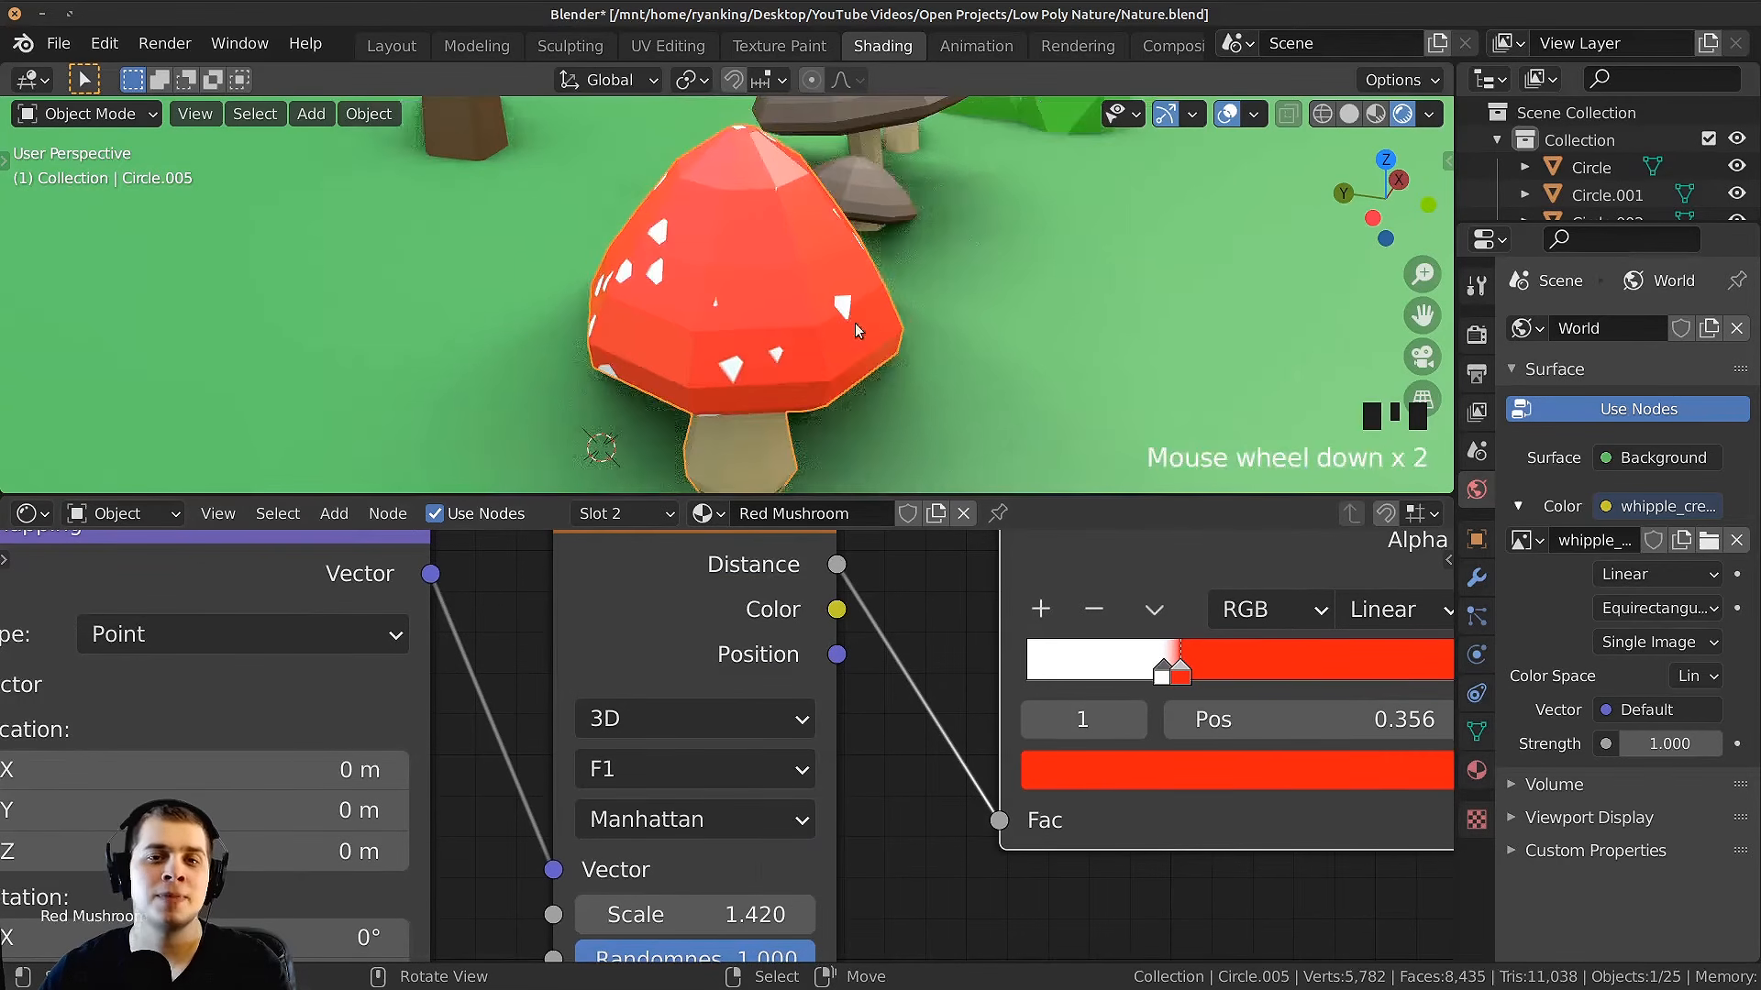
Step: Set the Voronoi Texture's distance metric back to Euclidean to give the mushroom cap round spots
{"action": "middle_click_drag", "start_coordinate": [855, 323], "coordinate": [778, 327]}
{"action": "scroll", "coordinate": [778, 328], "scroll_direction": "up", "scroll_amount": 3}
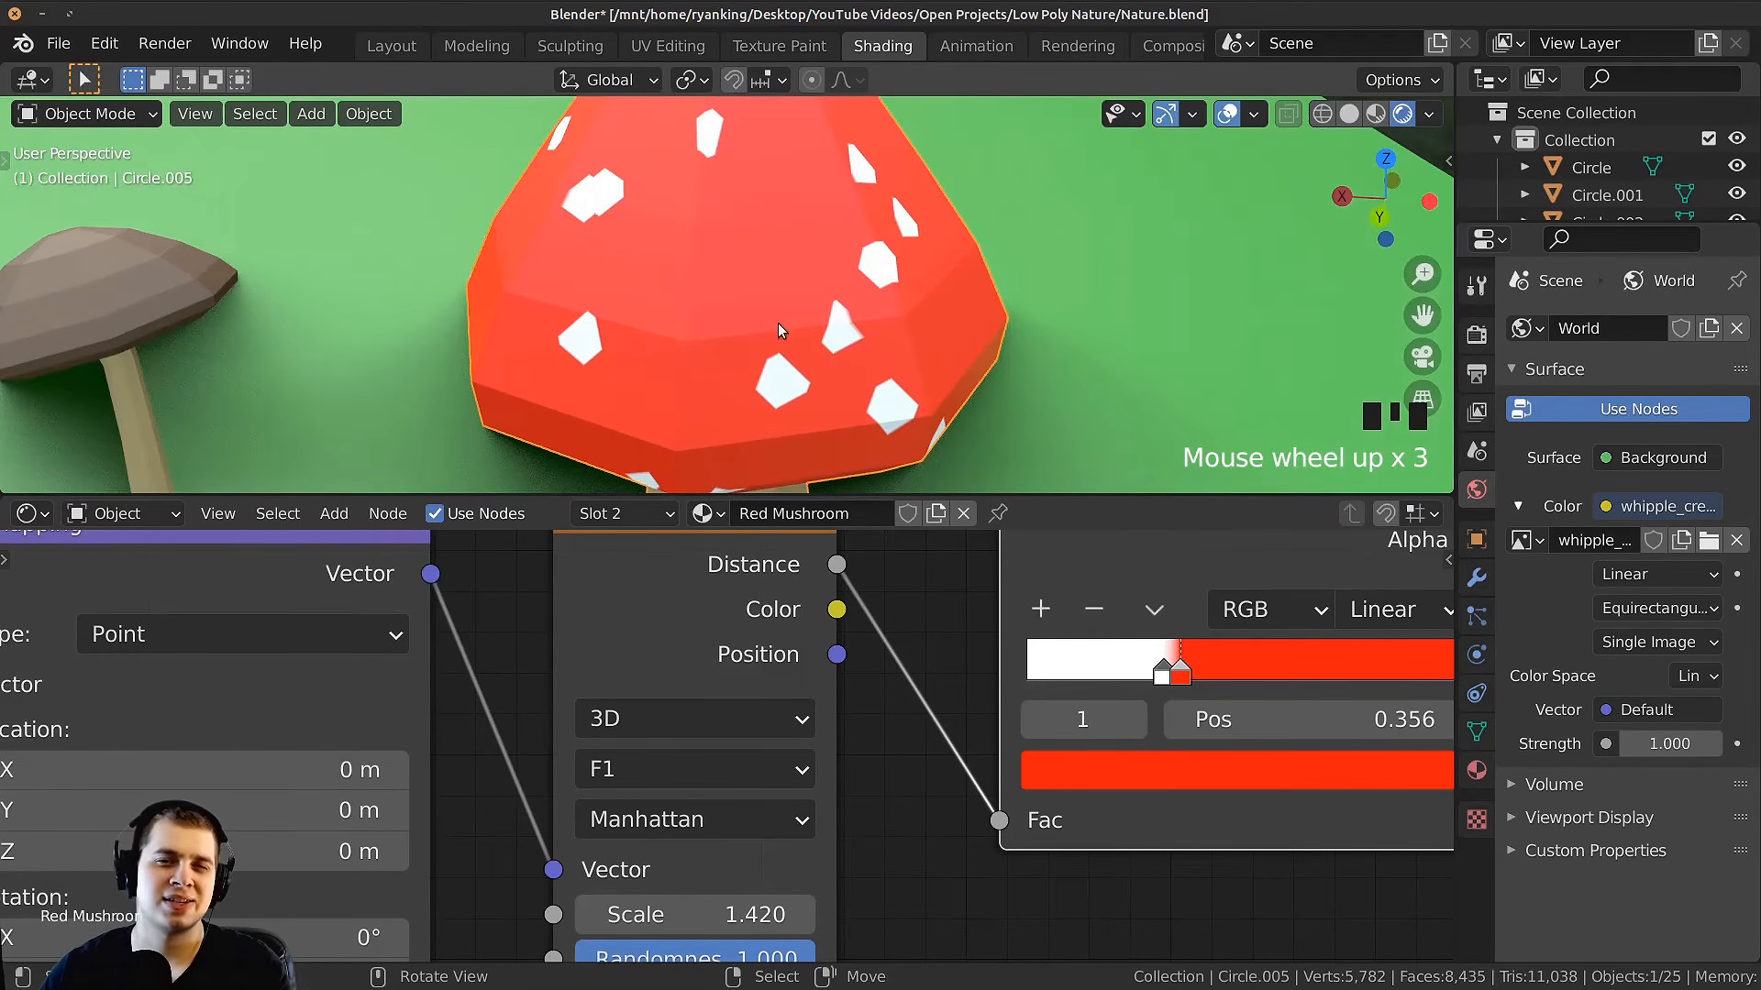
{"action": "scroll", "coordinate": [917, 789], "scroll_direction": "down", "scroll_amount": 5}
{"action": "middle_click_drag", "start_coordinate": [1007, 787], "coordinate": [885, 836]}
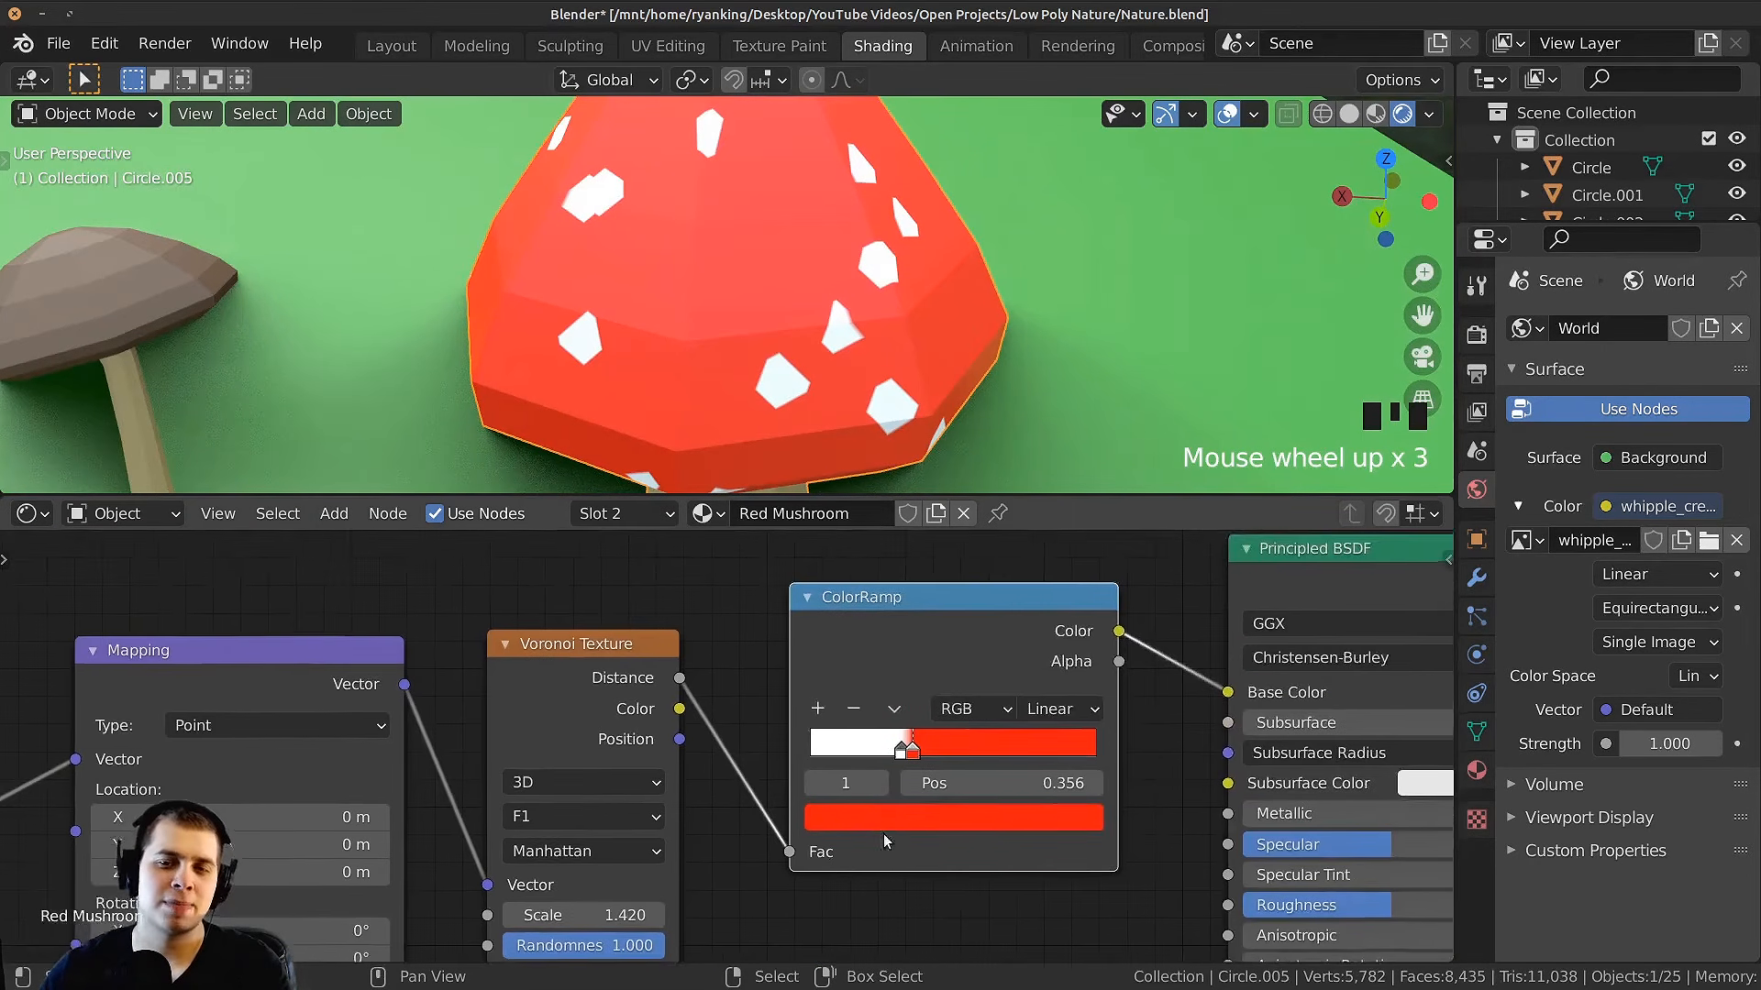
{"action": "scroll", "coordinate": [880, 816], "scroll_direction": "up", "scroll_amount": 2}
{"action": "scroll", "coordinate": [769, 329], "scroll_direction": "down", "scroll_amount": 3}
{"action": "middle_click_drag", "start_coordinate": [768, 327], "coordinate": [719, 320]}
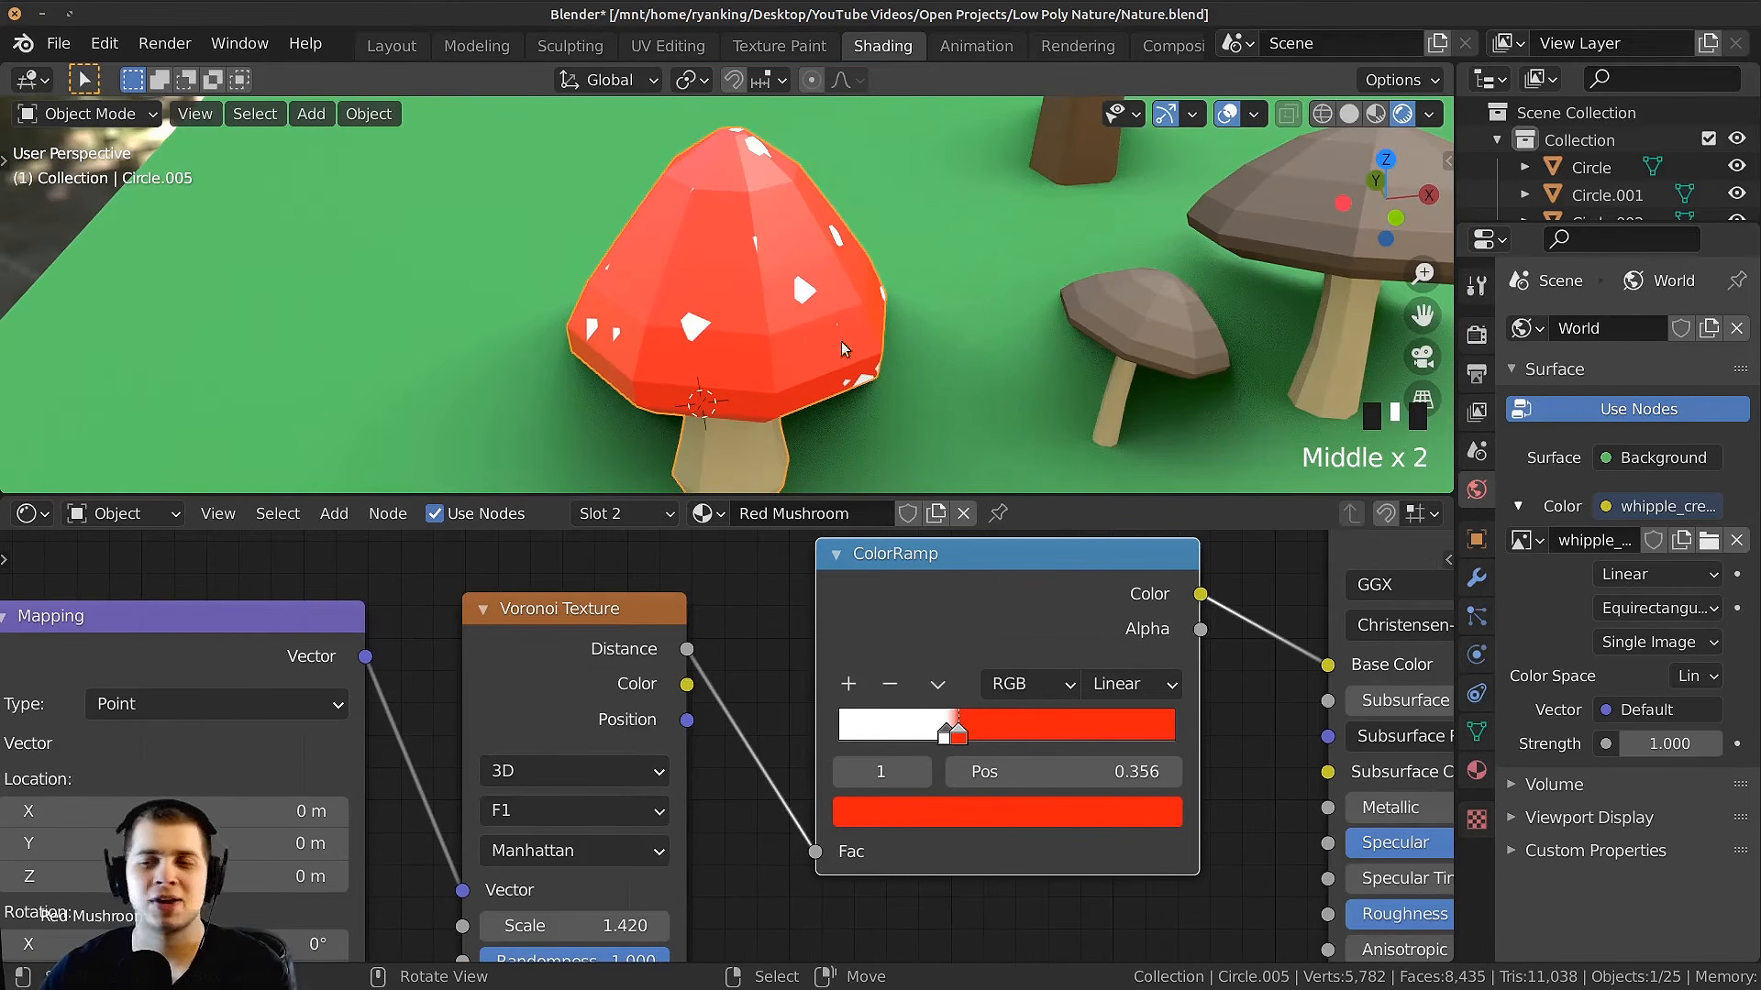
{"action": "middle_click_drag", "start_coordinate": [786, 378], "coordinate": [817, 343]}
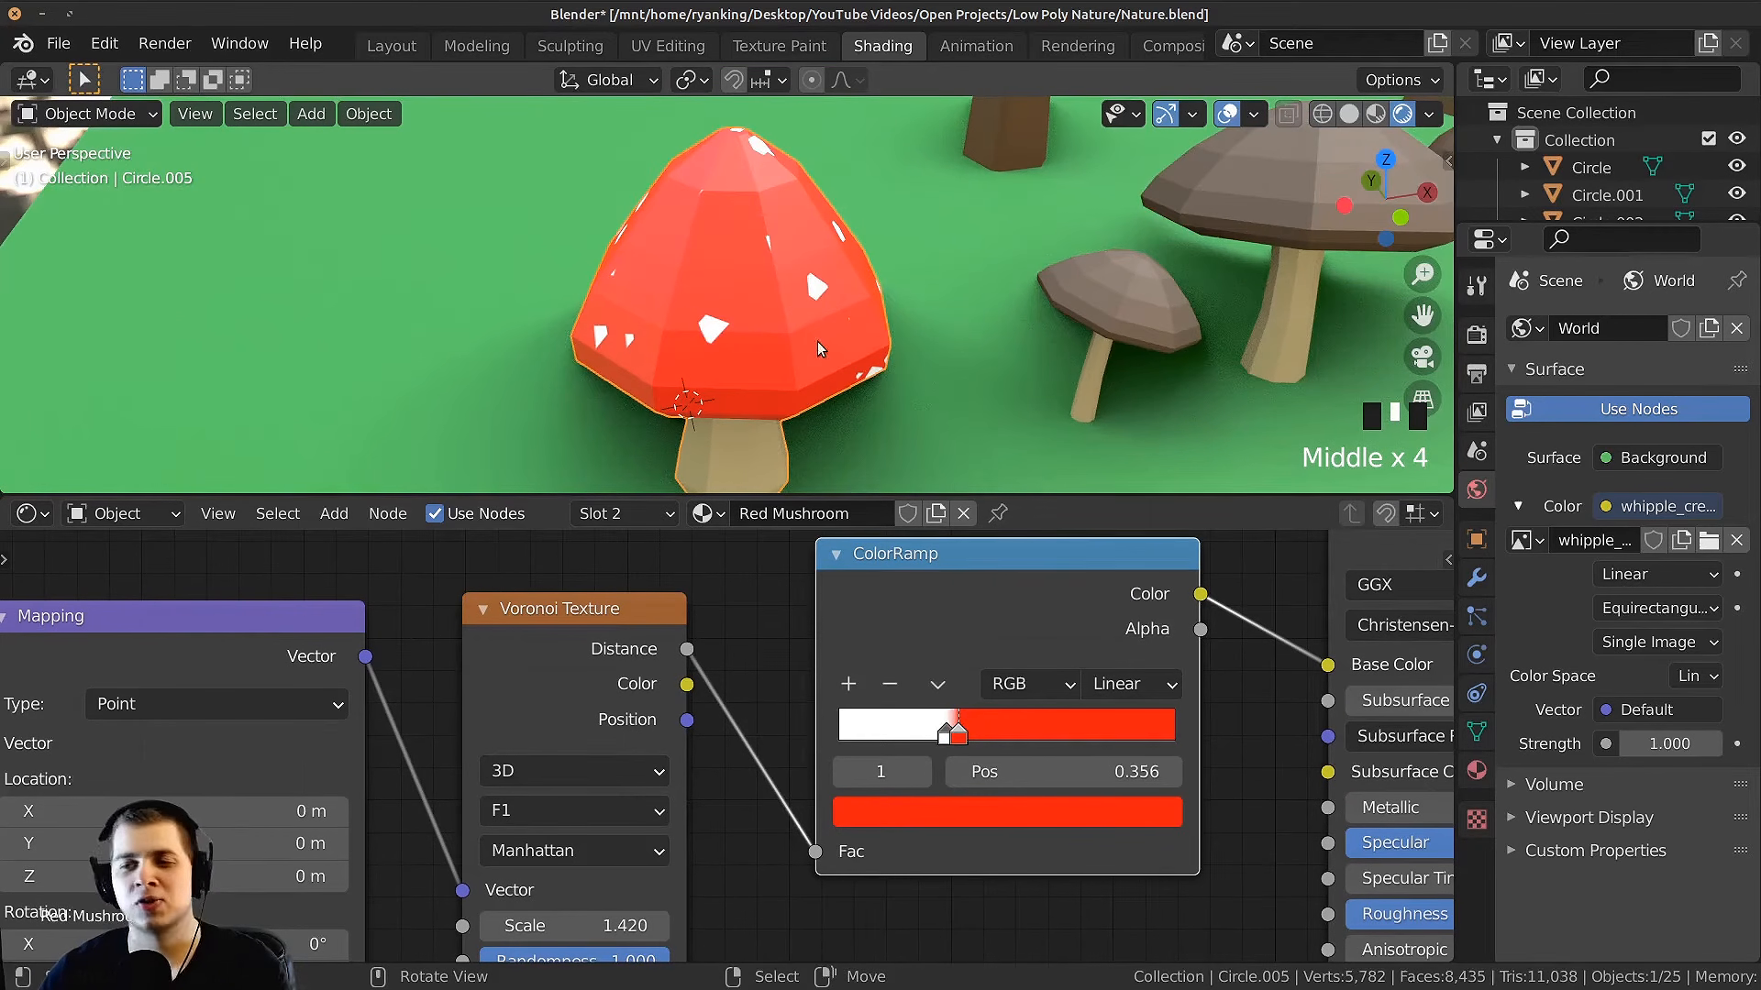
{"action": "middle_click_drag", "start_coordinate": [552, 755], "coordinate": [657, 655]}
{"action": "left_click", "coordinate": [616, 767]}
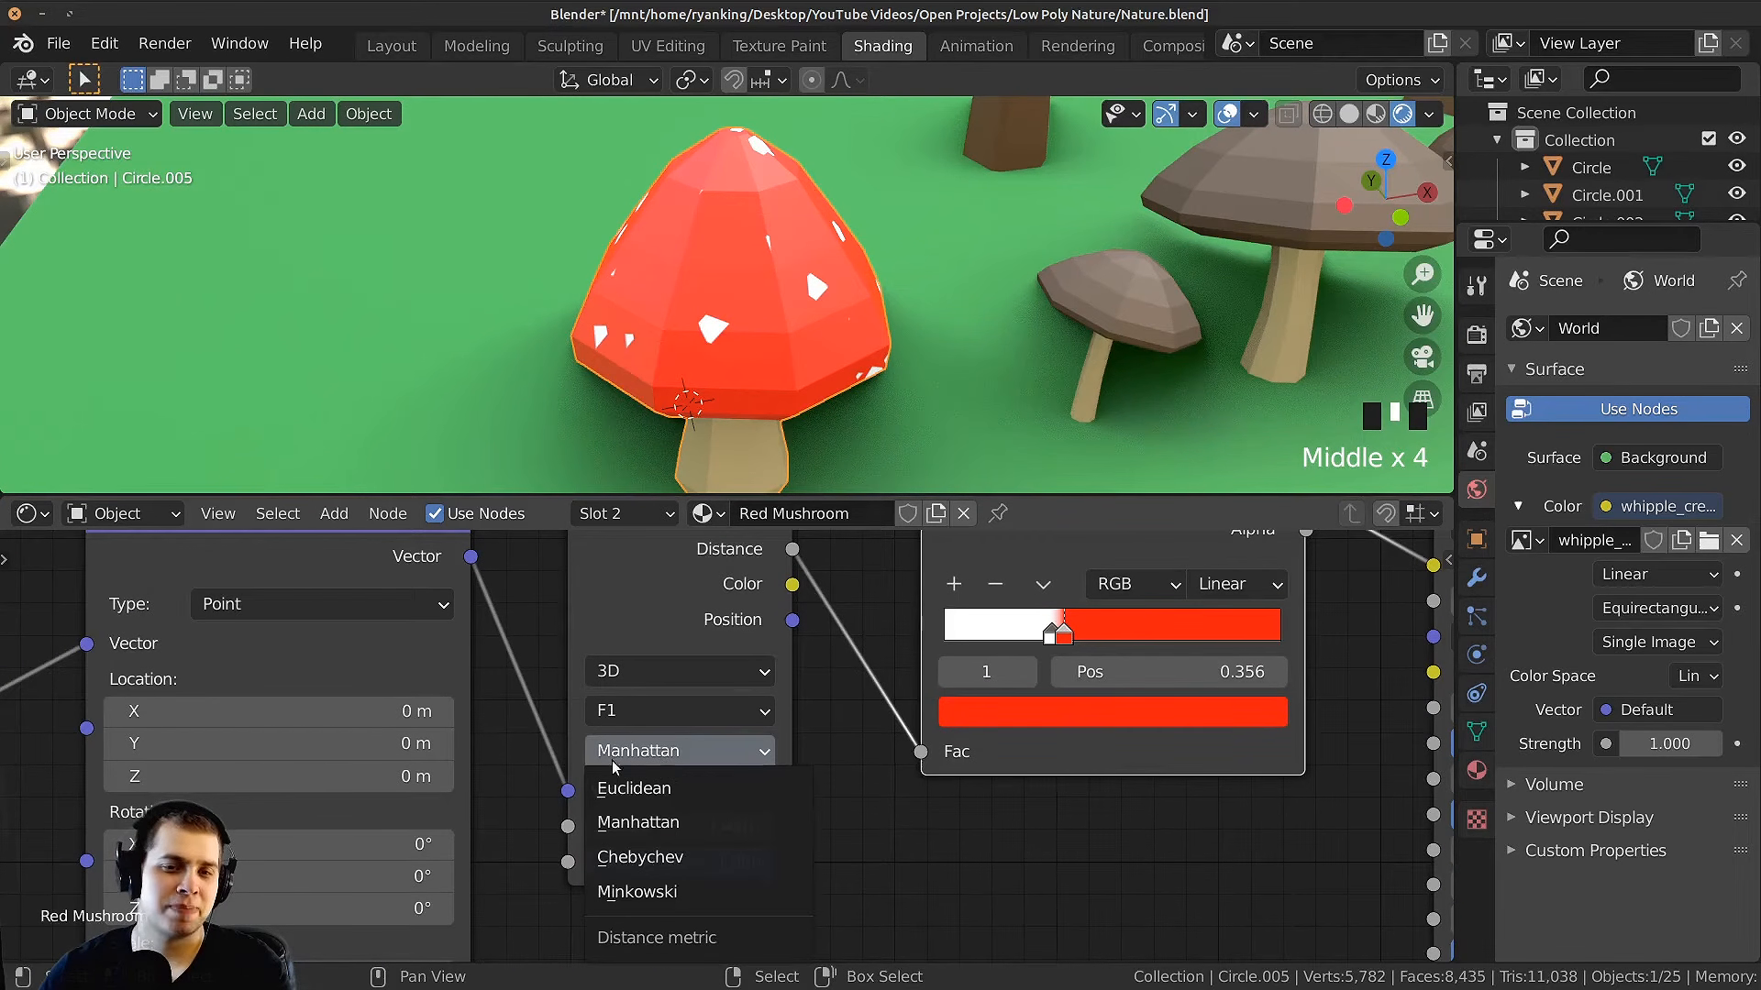
{"action": "left_click", "coordinate": [636, 789]}
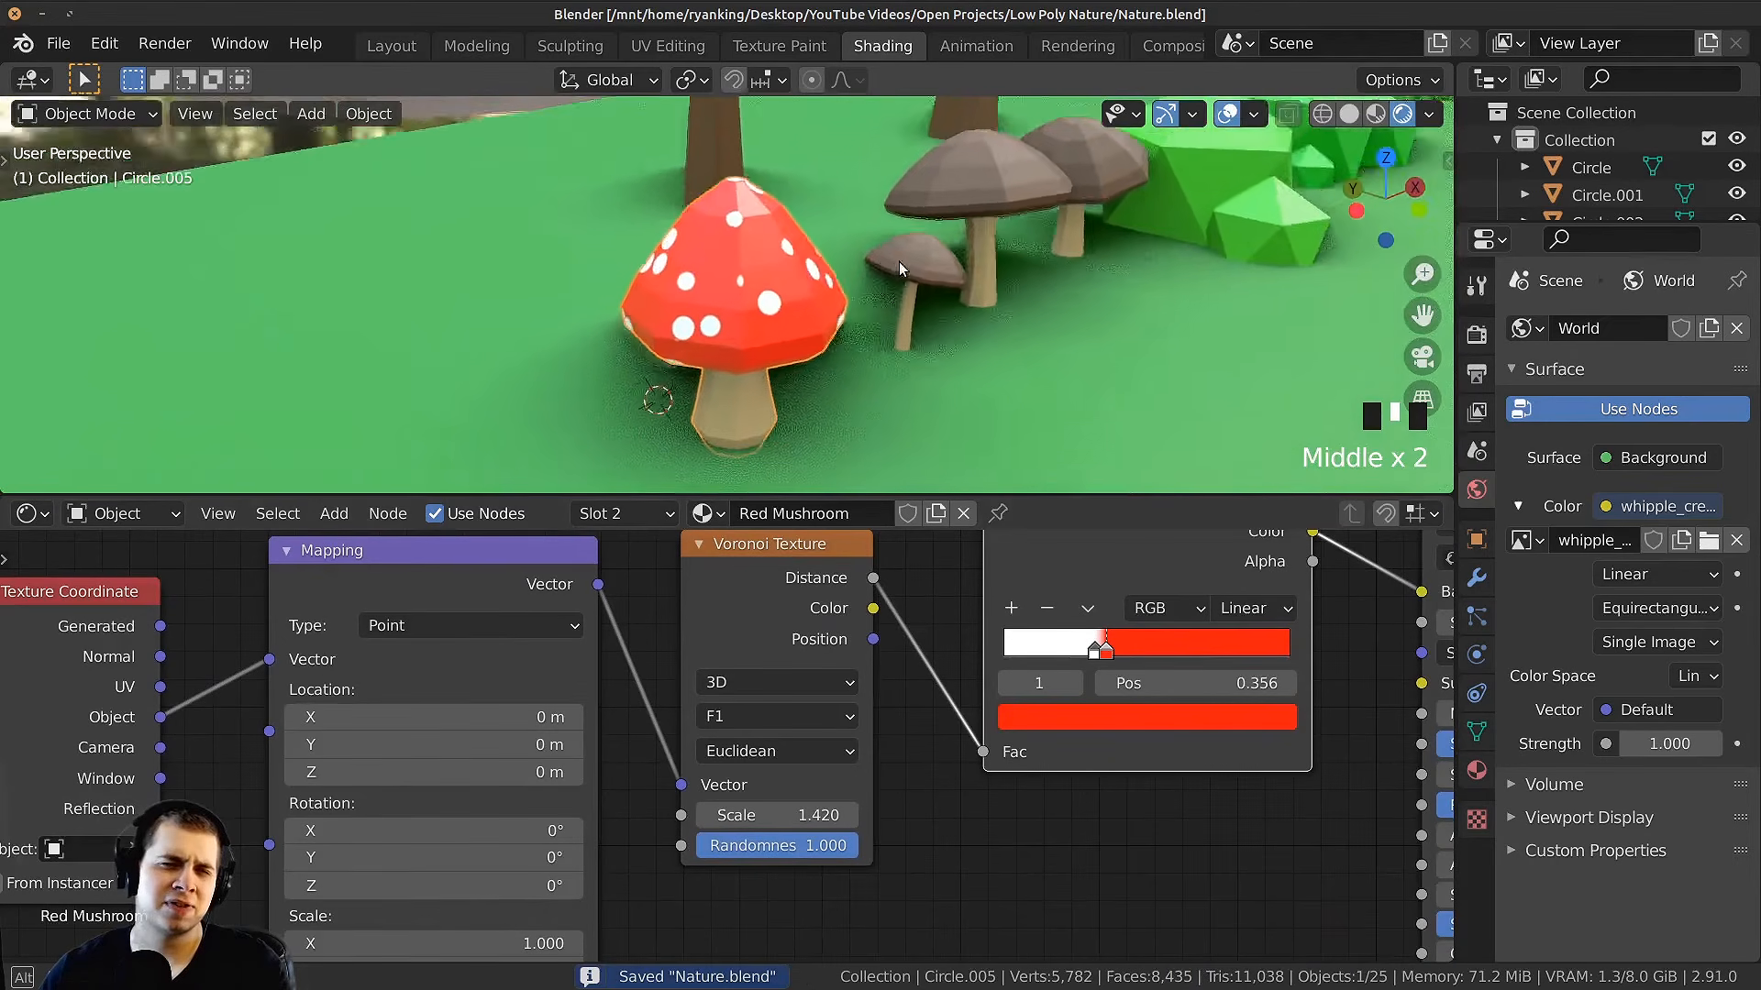
Step: Redistribute the cap's spots by setting the Mapping node's Z location to 2.04 m, and save the file
{"action": "scroll", "coordinate": [858, 249], "scroll_direction": "up", "scroll_amount": 3}
{"action": "scroll", "coordinate": [857, 249], "scroll_direction": "down", "scroll_amount": 2}
{"action": "scroll", "coordinate": [648, 812], "scroll_direction": "down", "scroll_amount": 2}
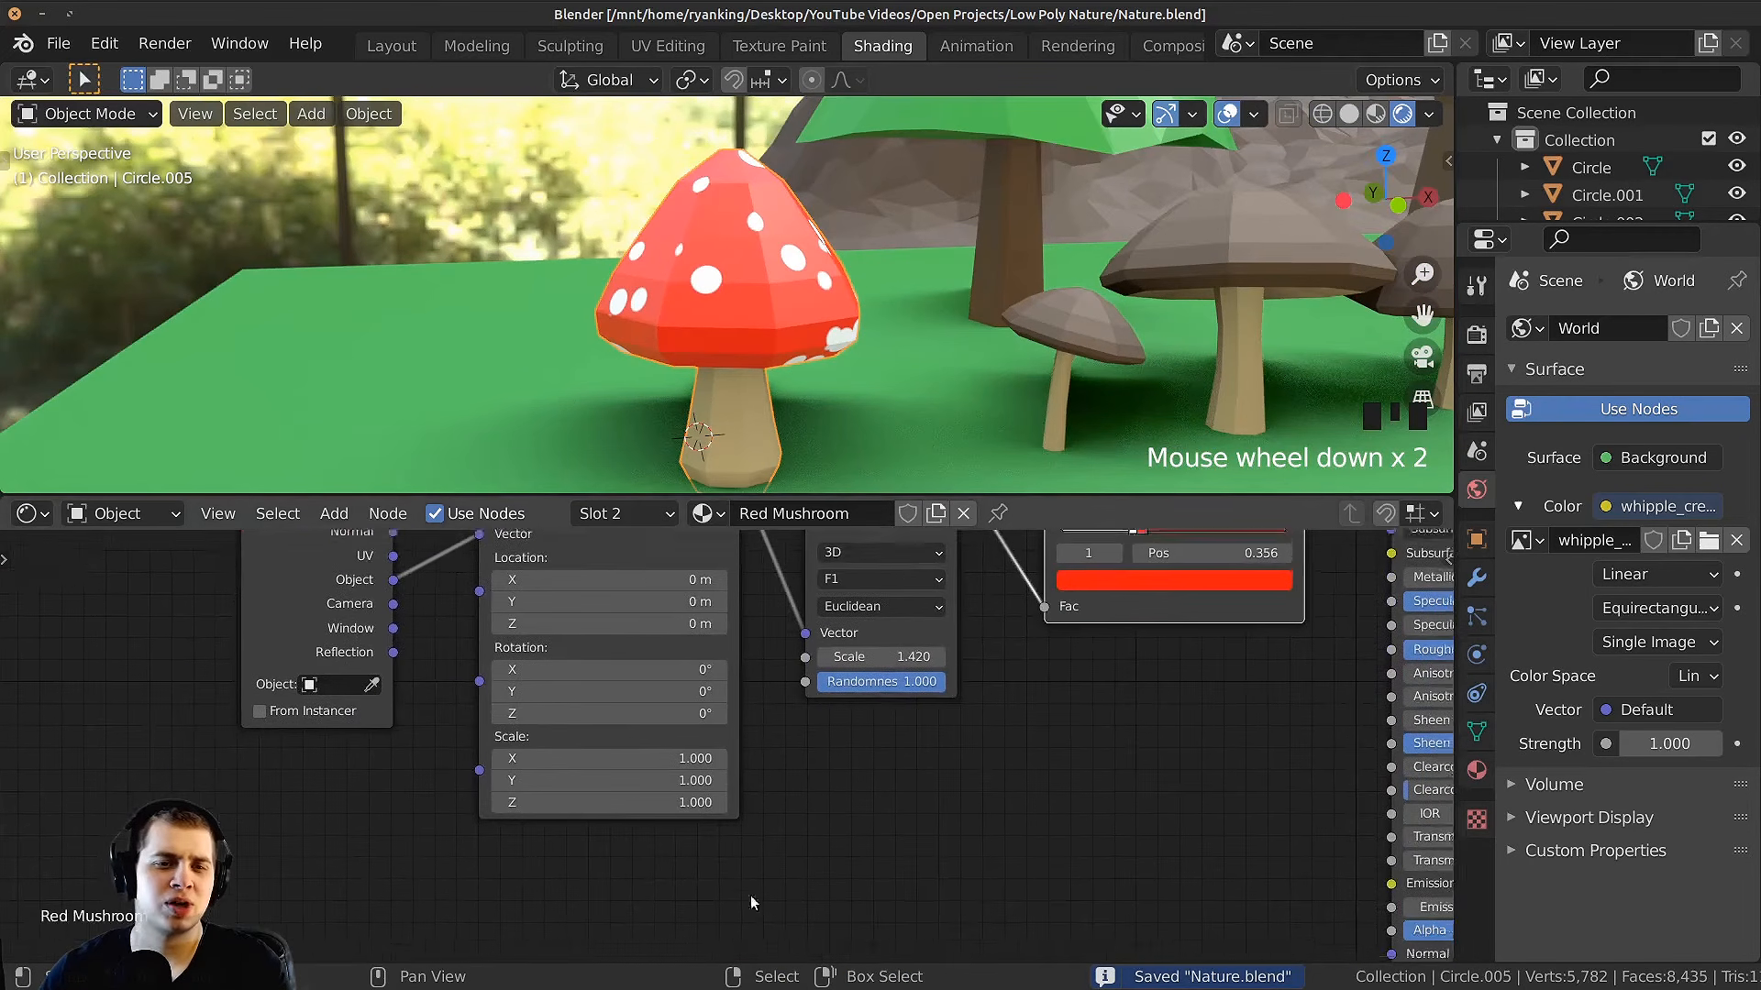
{"action": "scroll", "coordinate": [649, 812], "scroll_direction": "up", "scroll_amount": 2}
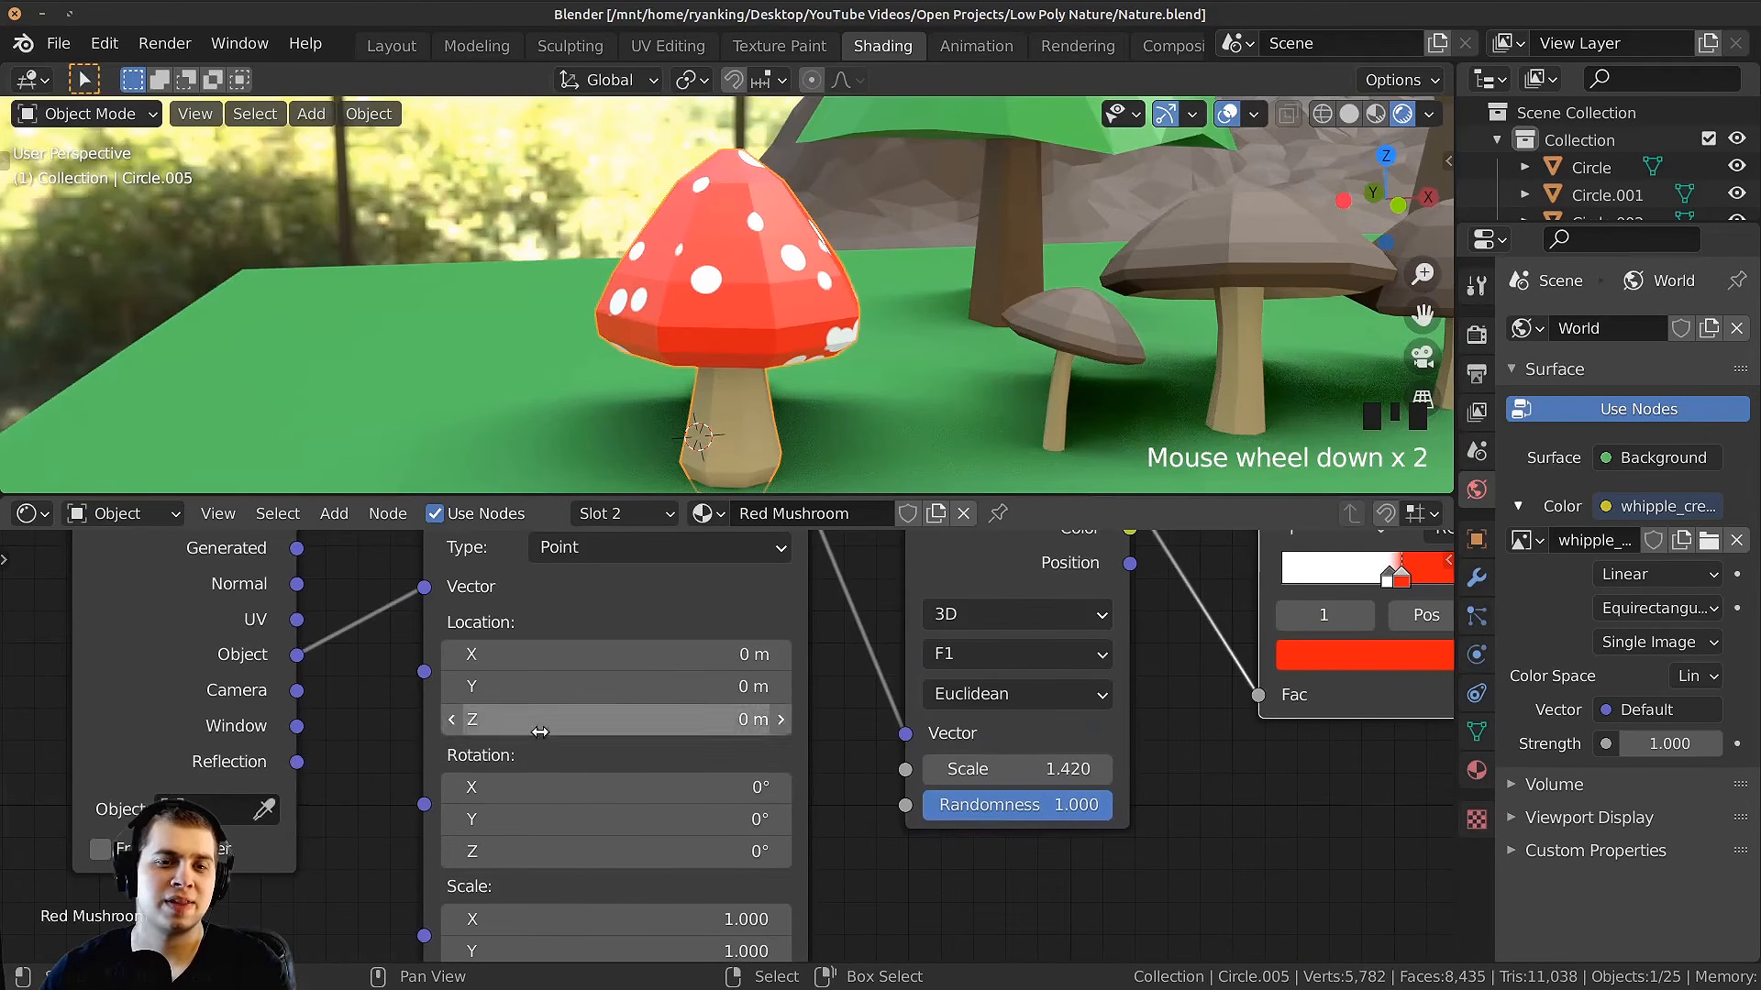
{"action": "mouse_move", "coordinate": [553, 722]}
{"action": "left_mouse_down"}
{"action": "mouse_move", "coordinate": [599, 723]}
{"action": "mouse_move", "coordinate": [580, 723]}
{"action": "left_mouse_up"}
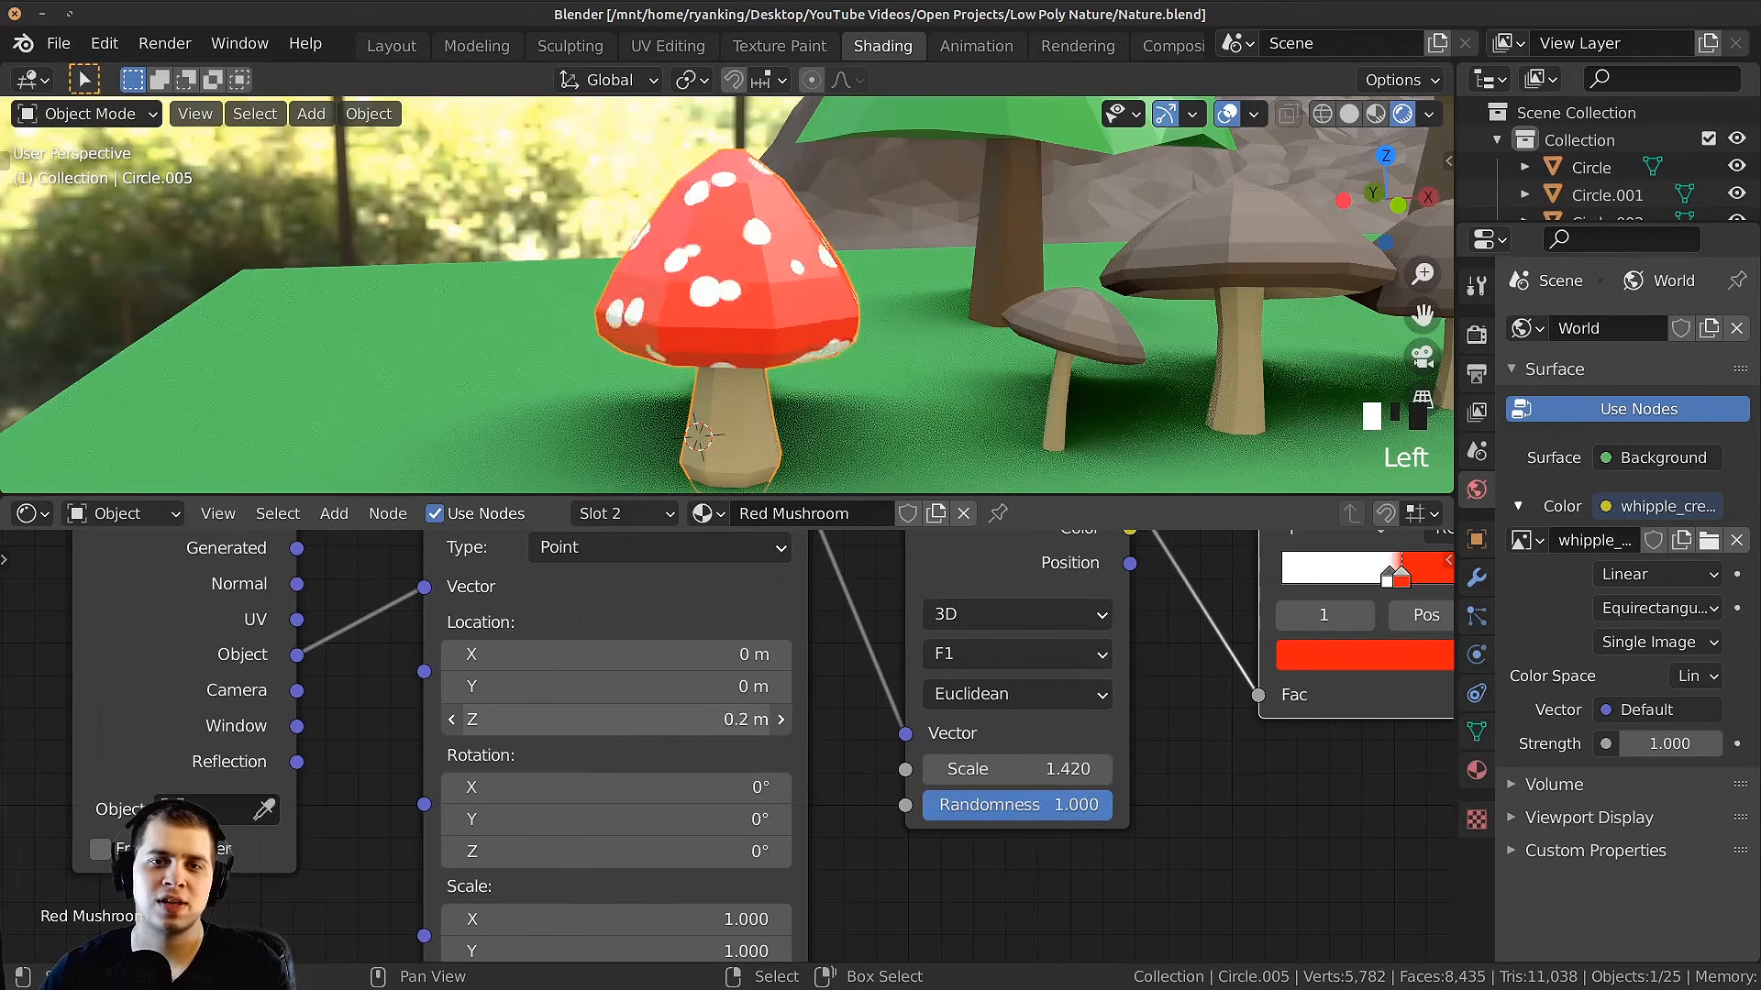
{"action": "left_click_drag", "start_coordinate": [388, 722], "coordinate": [653, 723]}
{"action": "key", "text": "ctrl+s"}
Step: Duplicate the red mushroom in front view and place the copy beside it along the X axis
{"action": "middle_click_drag", "start_coordinate": [715, 386], "coordinate": [745, 364]}
{"action": "key", "text": "KP_1"}
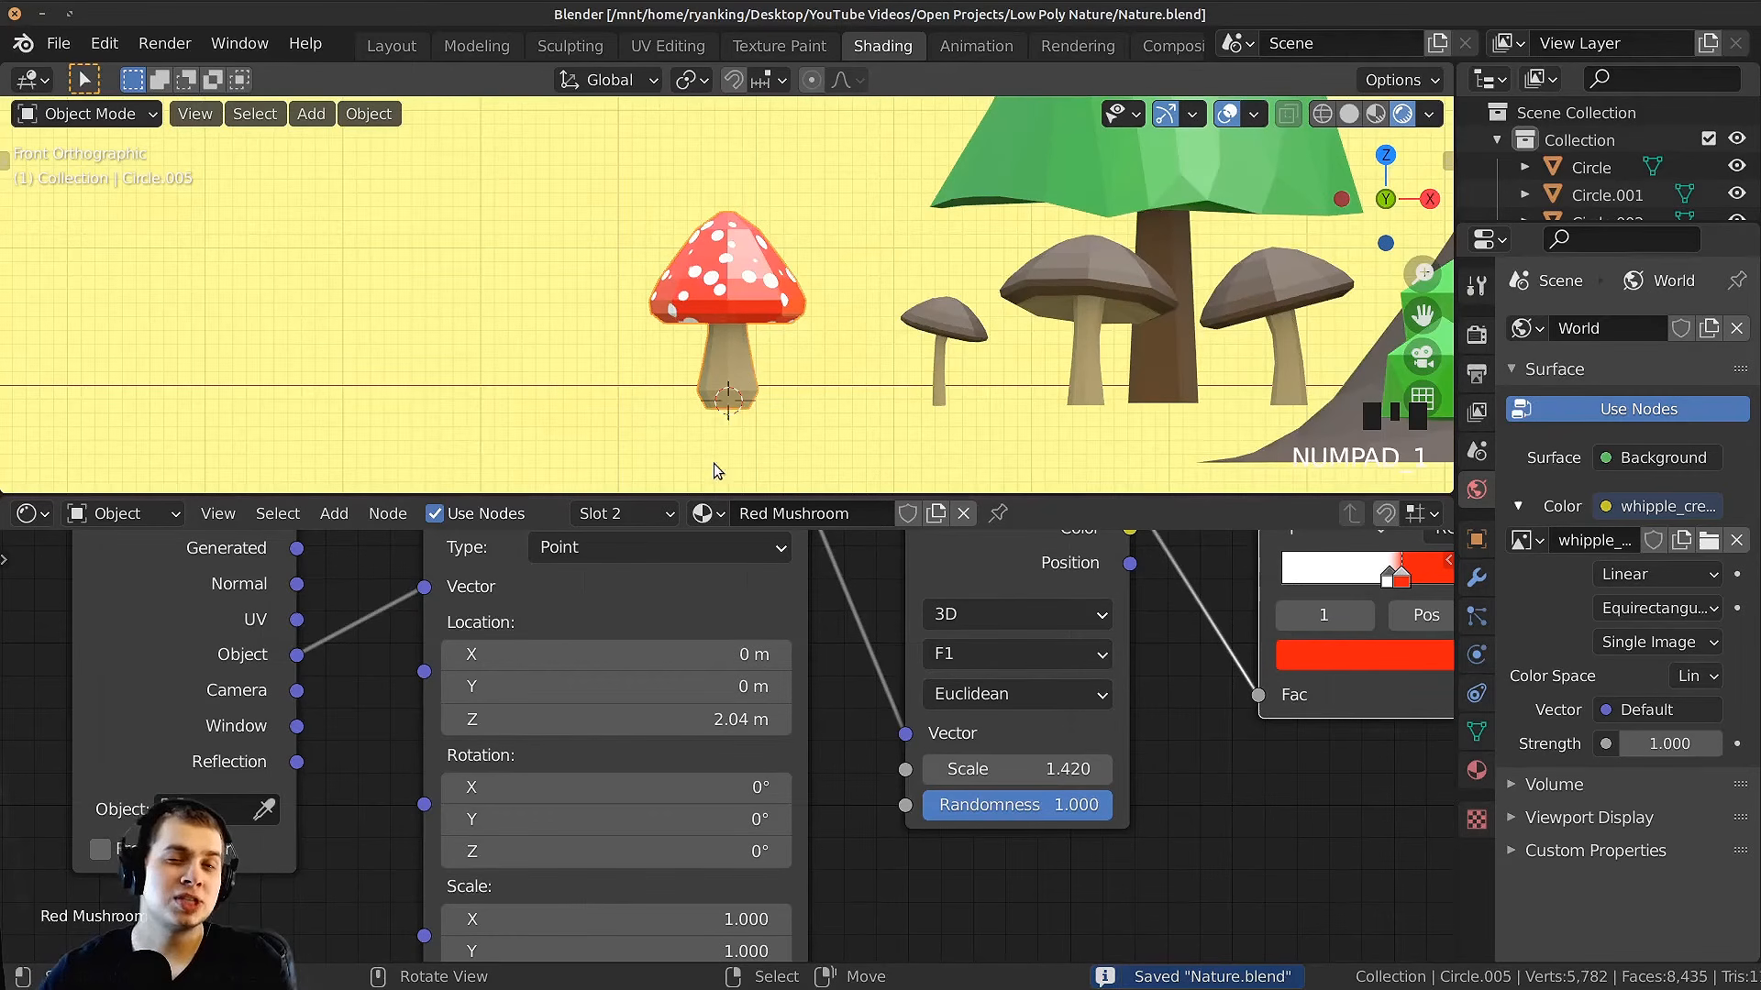
{"action": "middle_click_drag", "start_coordinate": [917, 296], "coordinate": [1011, 280], "text": "shift"}
{"action": "key", "text": "shift+d"}
{"action": "key", "text": "x"}
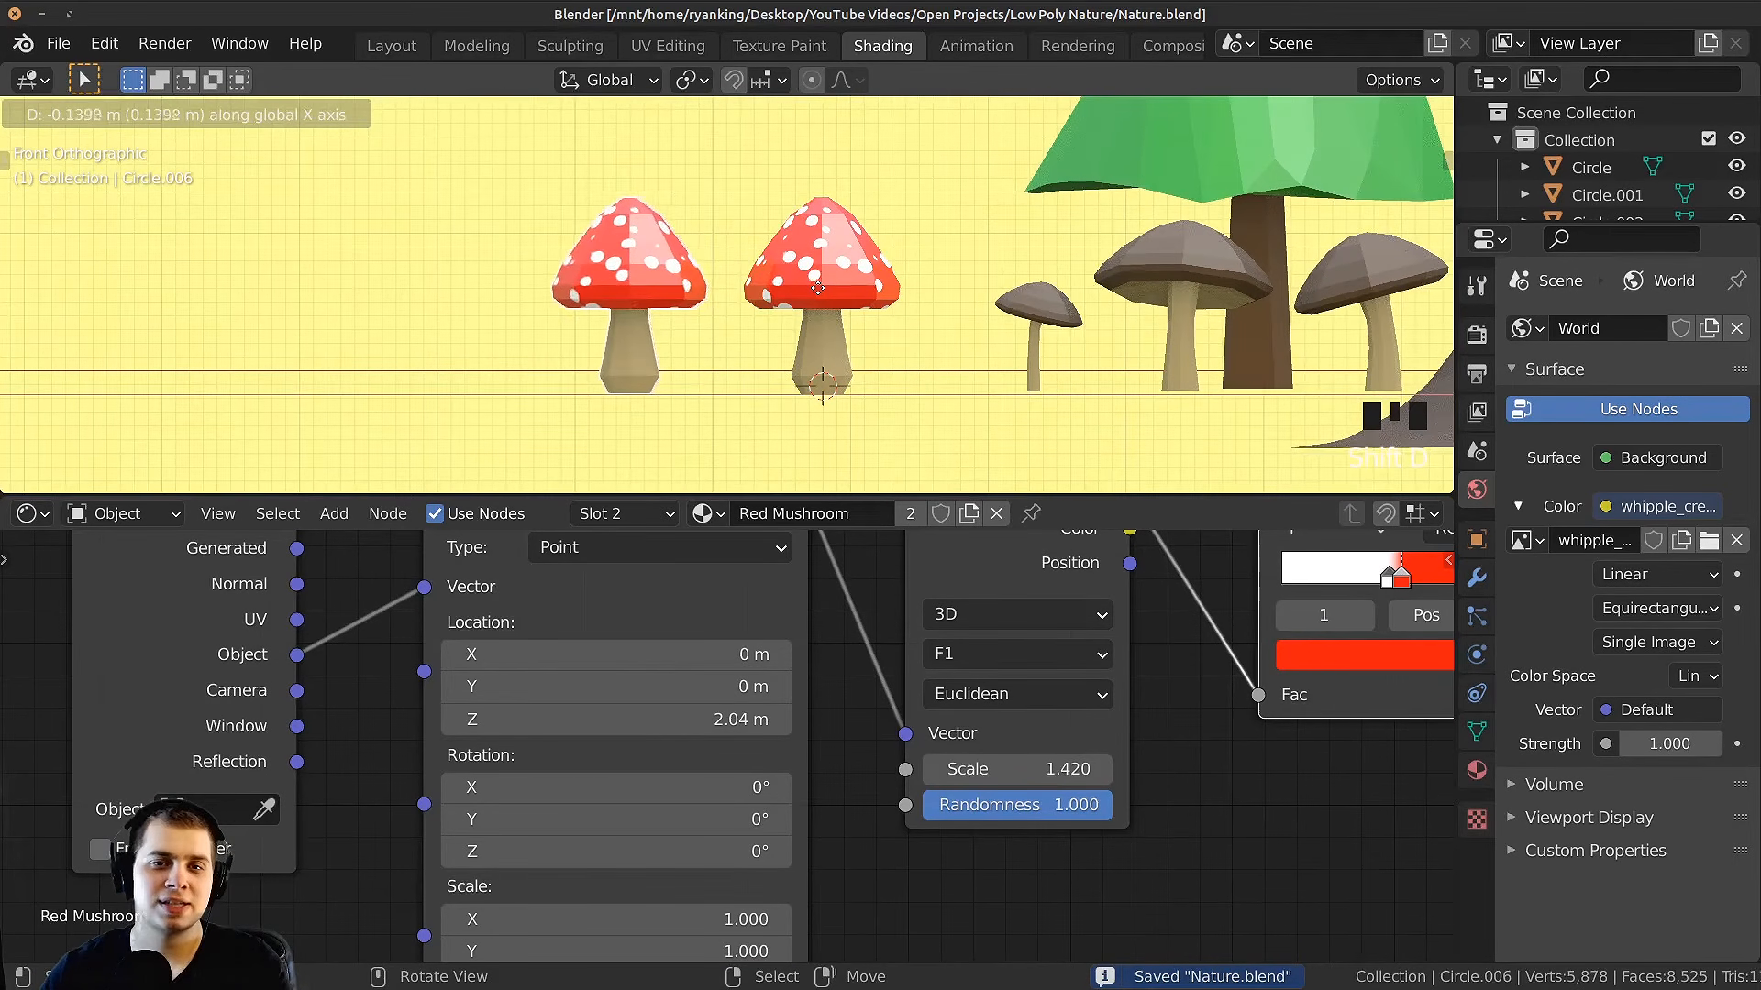
{"action": "left_click", "coordinate": [818, 288]}
Step: Tilt the duplicate mushroom's cap by rotating and shifting its upper vertices, leaving the stem's base in place
{"action": "scroll", "coordinate": [642, 293], "scroll_direction": "up", "scroll_amount": 3}
{"action": "key", "text": "Tab"}
{"action": "key", "text": "shift+z"}
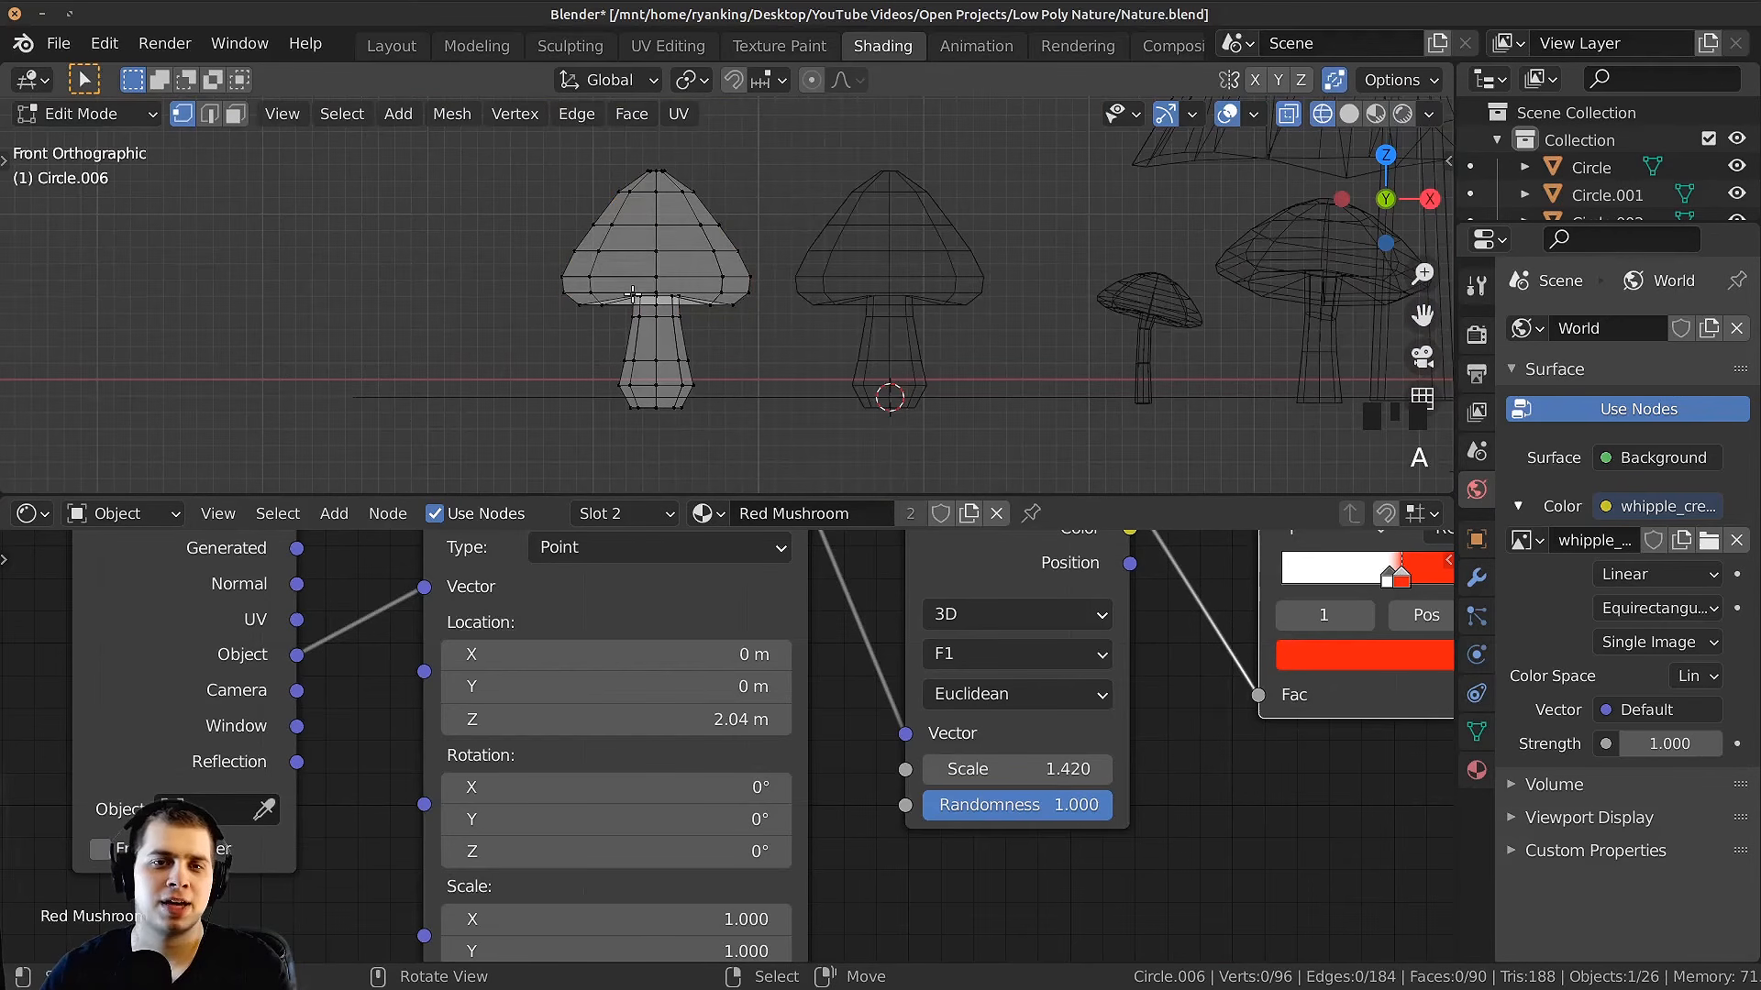
{"action": "key", "text": "b"}
{"action": "scroll", "coordinate": [442, 126], "scroll_direction": "down", "scroll_amount": 1}
{"action": "left_click_drag", "start_coordinate": [410, 112], "coordinate": [807, 326]}
{"action": "key", "text": "r"}
{"action": "left_click", "coordinate": [823, 301]}
{"action": "key", "text": "g"}
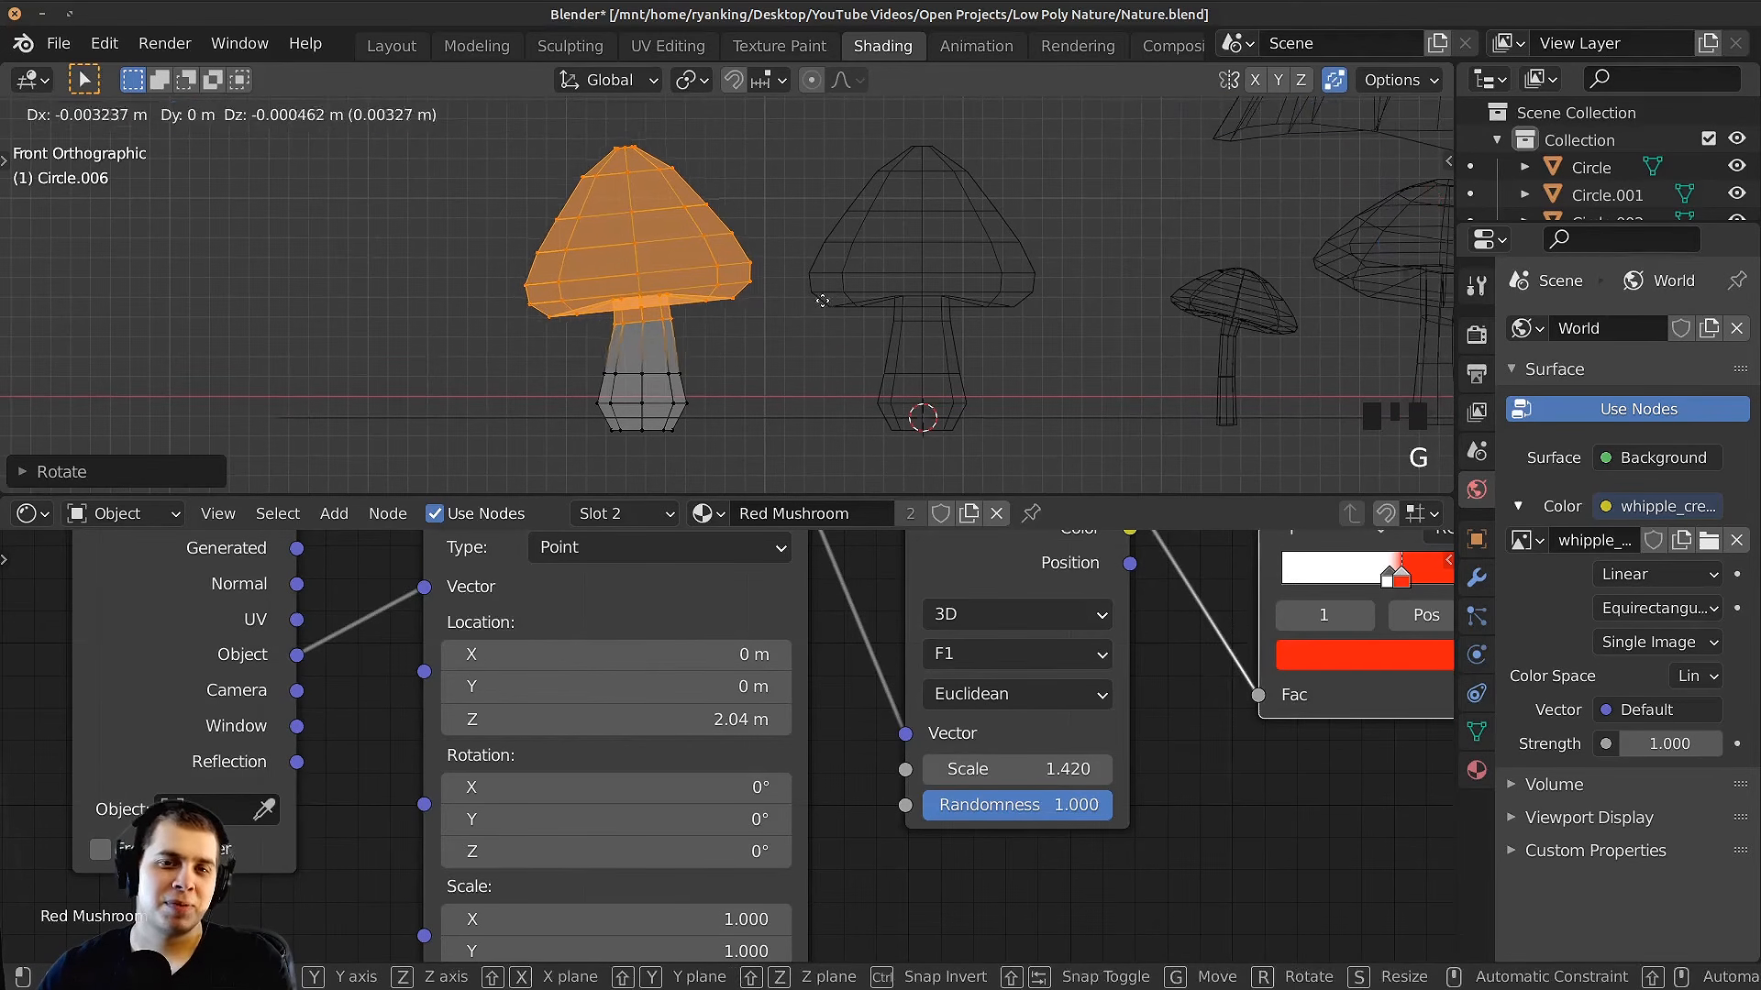
{"action": "left_click", "coordinate": [822, 301]}
{"action": "key", "text": "r"}
{"action": "left_click", "coordinate": [822, 287]}
{"action": "key", "text": "g"}
{"action": "left_click", "coordinate": [820, 286]}
{"action": "key", "text": "Tab"}
{"action": "scroll", "coordinate": [761, 313], "scroll_direction": "down", "scroll_amount": 1}
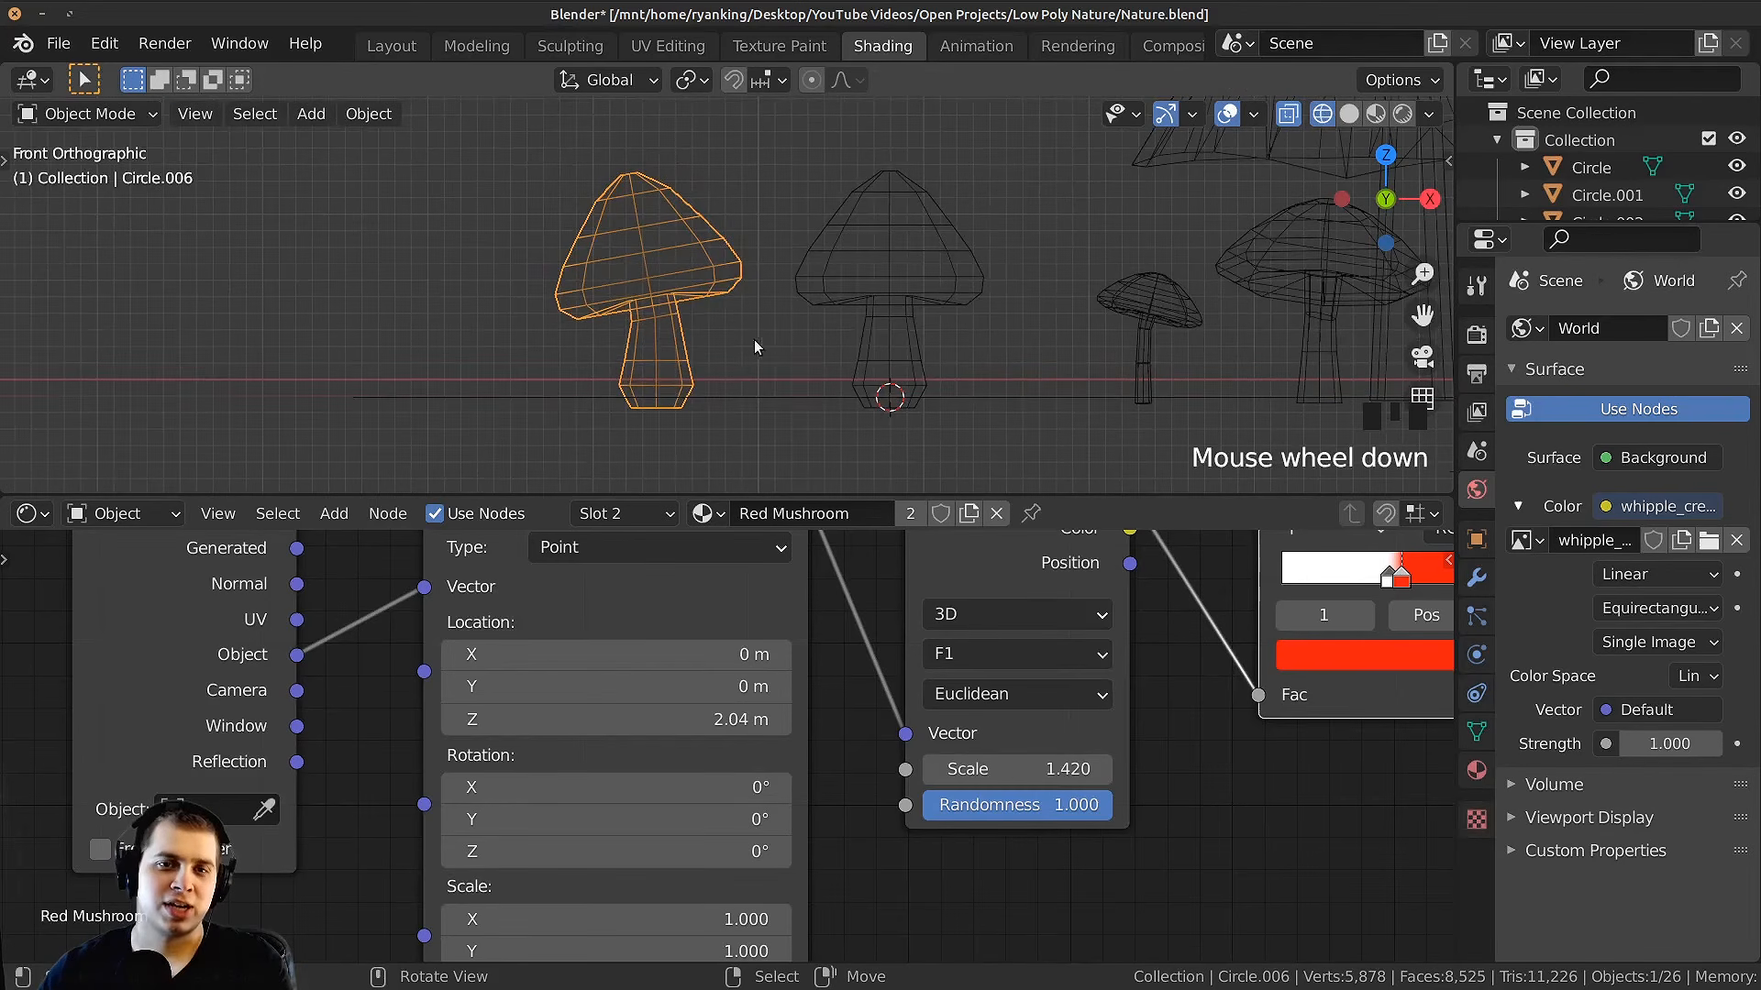
Step: Scale the tilted mushroom down and move it so its base sits level with the original
{"action": "key", "text": "shift+z"}
{"action": "key", "text": "s"}
{"action": "left_click", "coordinate": [956, 340]}
{"action": "key", "text": "g"}
{"action": "left_click", "coordinate": [972, 340]}
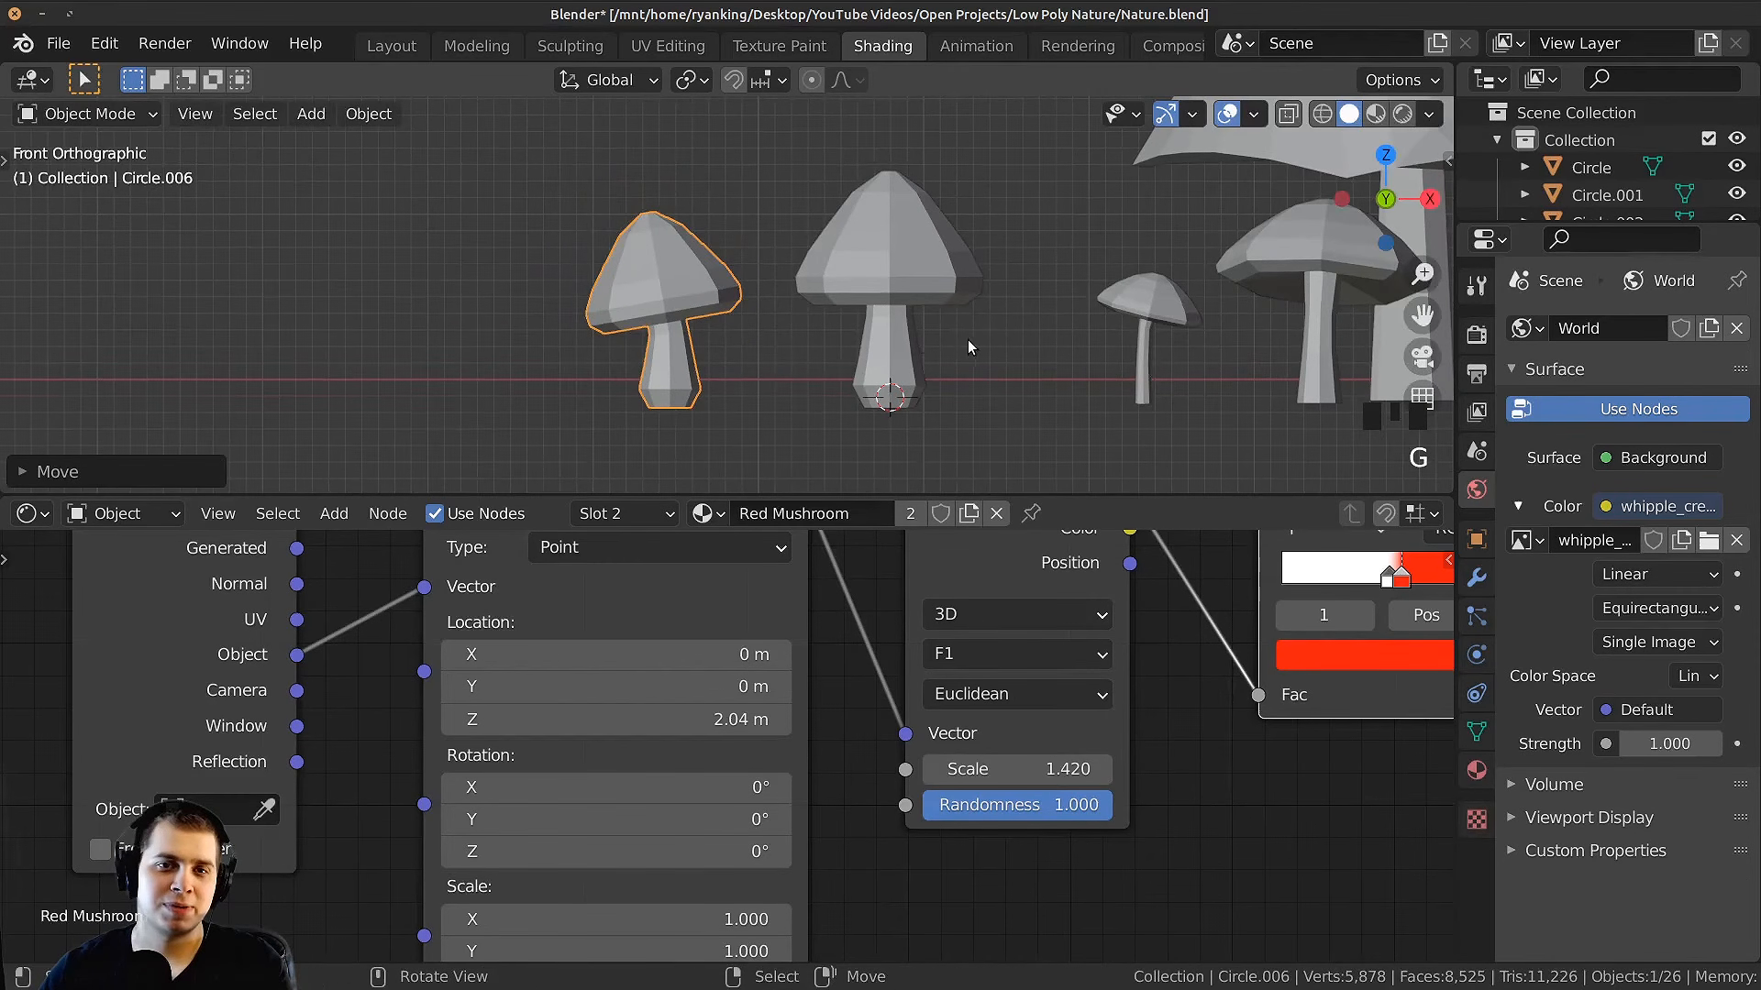
Step: Duplicate the original upright red mushroom along the X axis to the far side of the tilted one
{"action": "key", "text": "shift+d"}
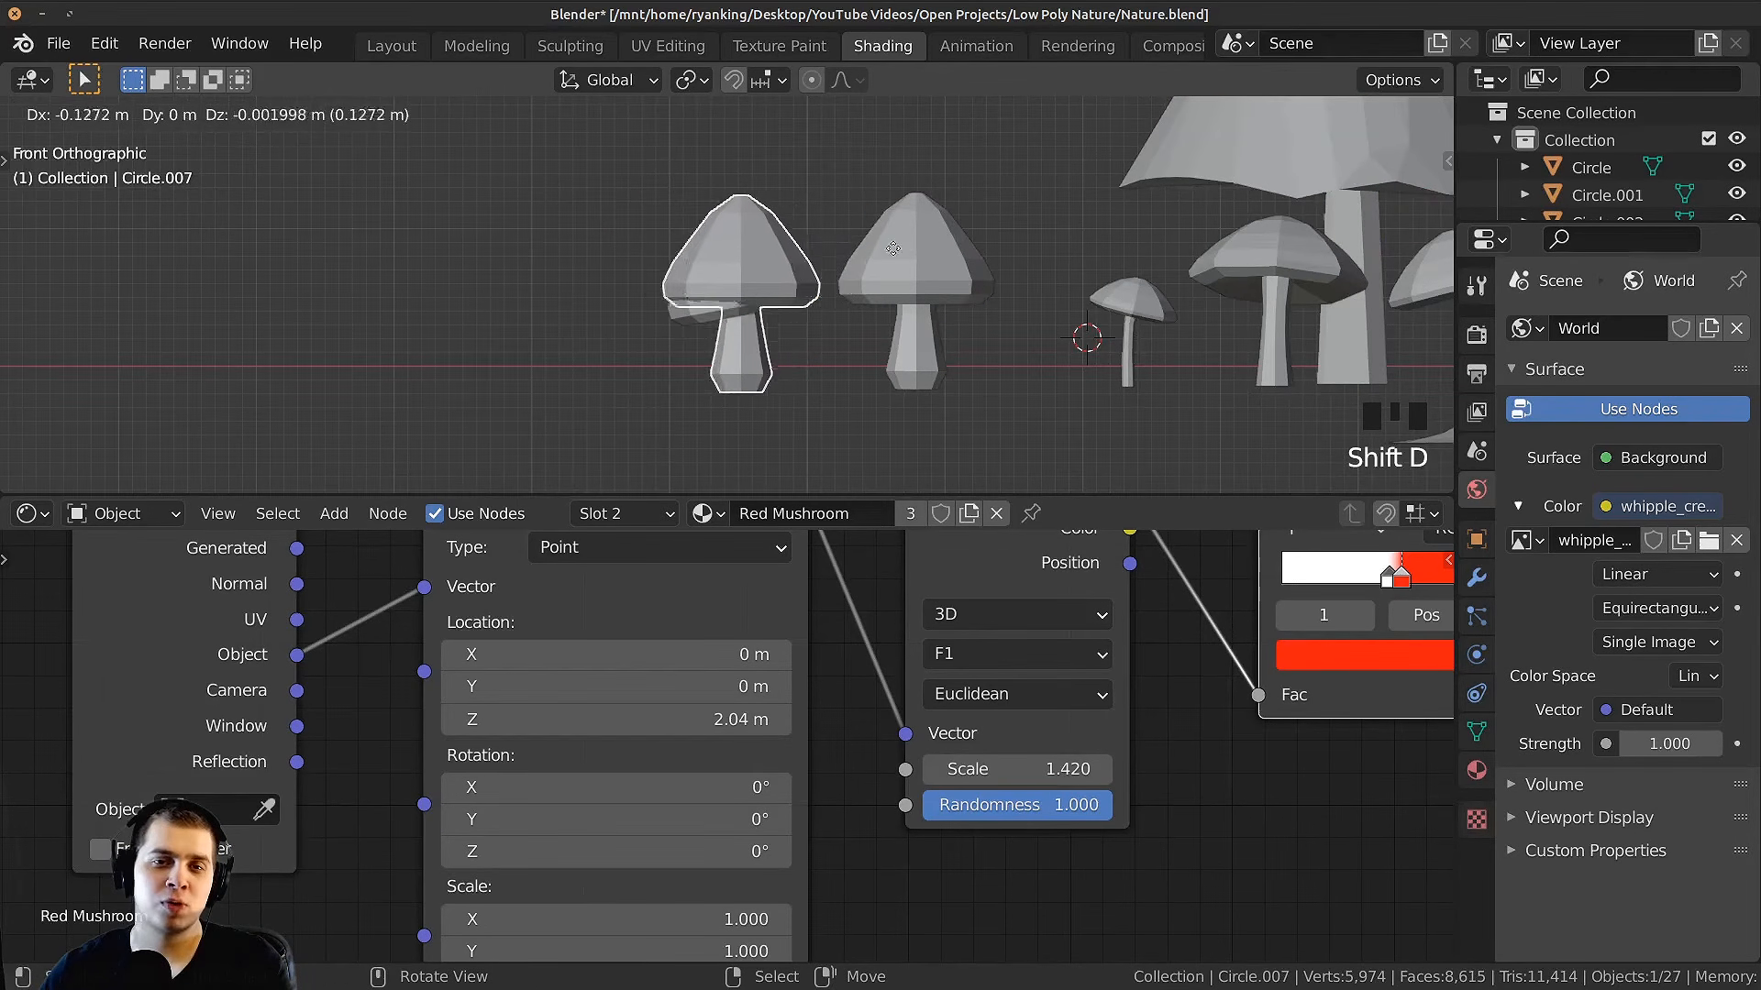
{"action": "key", "text": "x"}
{"action": "left_click", "coordinate": [713, 261]}
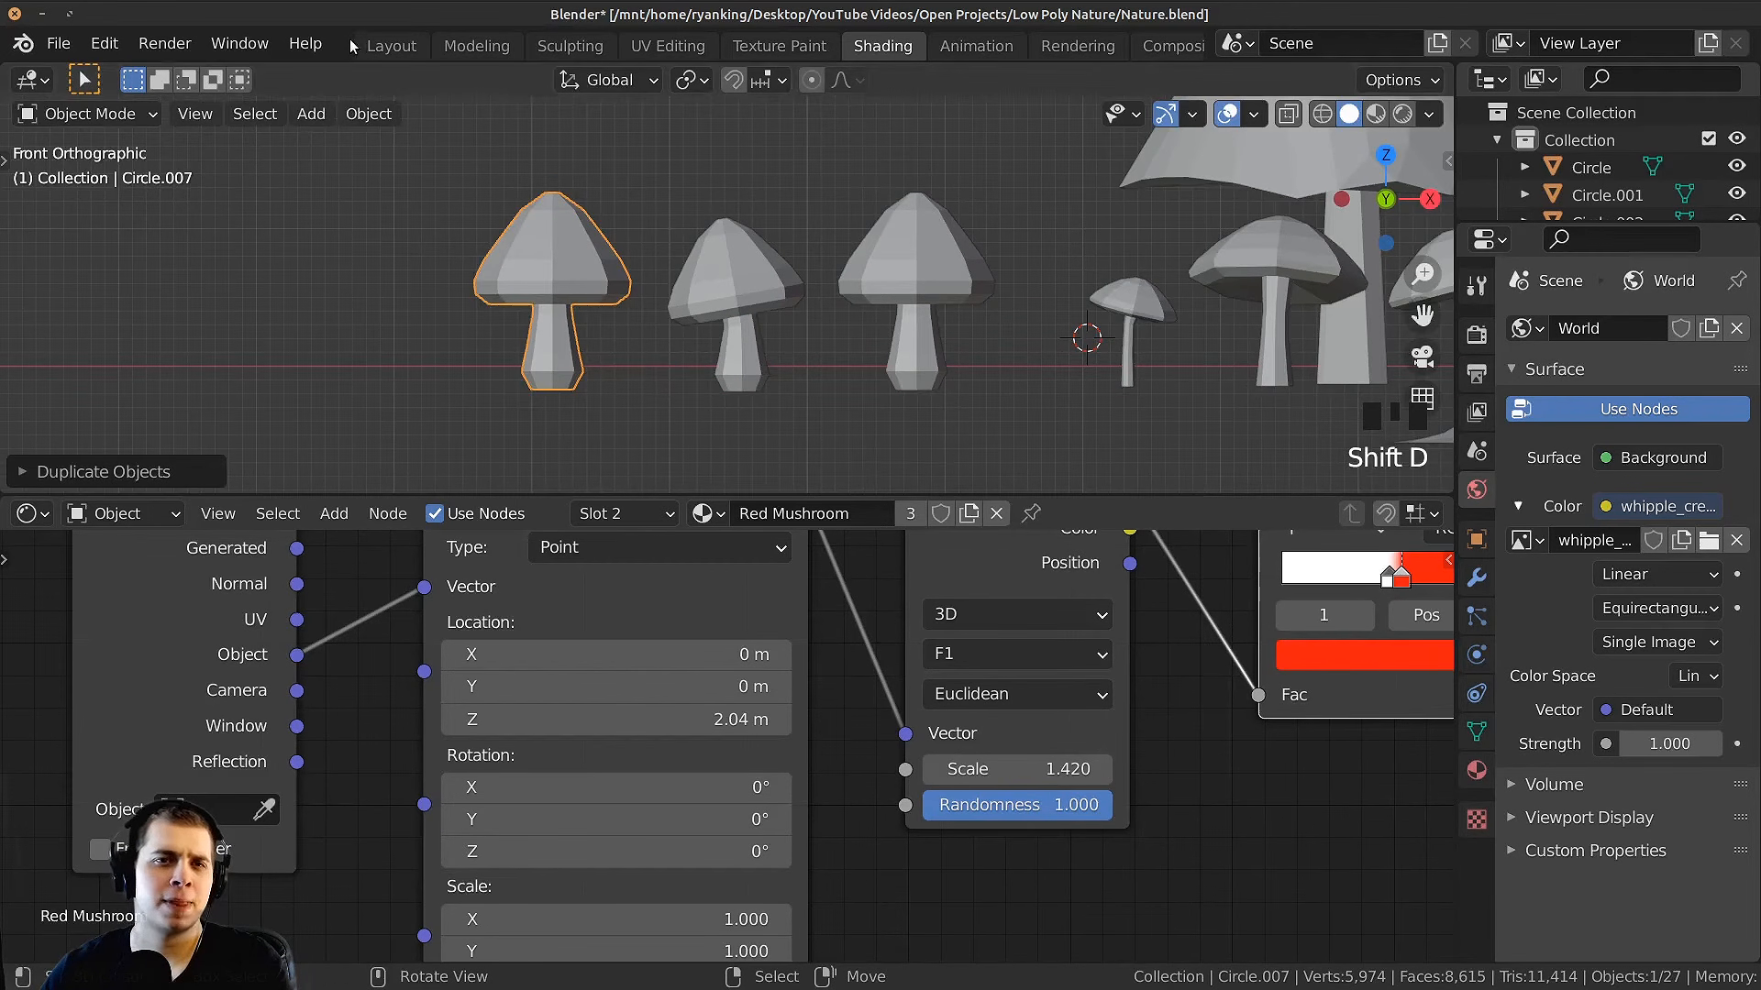
Step: In the Layout workspace, flatten the third mushroom's mesh along Z, widen it and lower it to ground level
{"action": "left_click", "coordinate": [382, 46]}
{"action": "middle_click_drag", "start_coordinate": [825, 476], "coordinate": [855, 465], "text": "shift"}
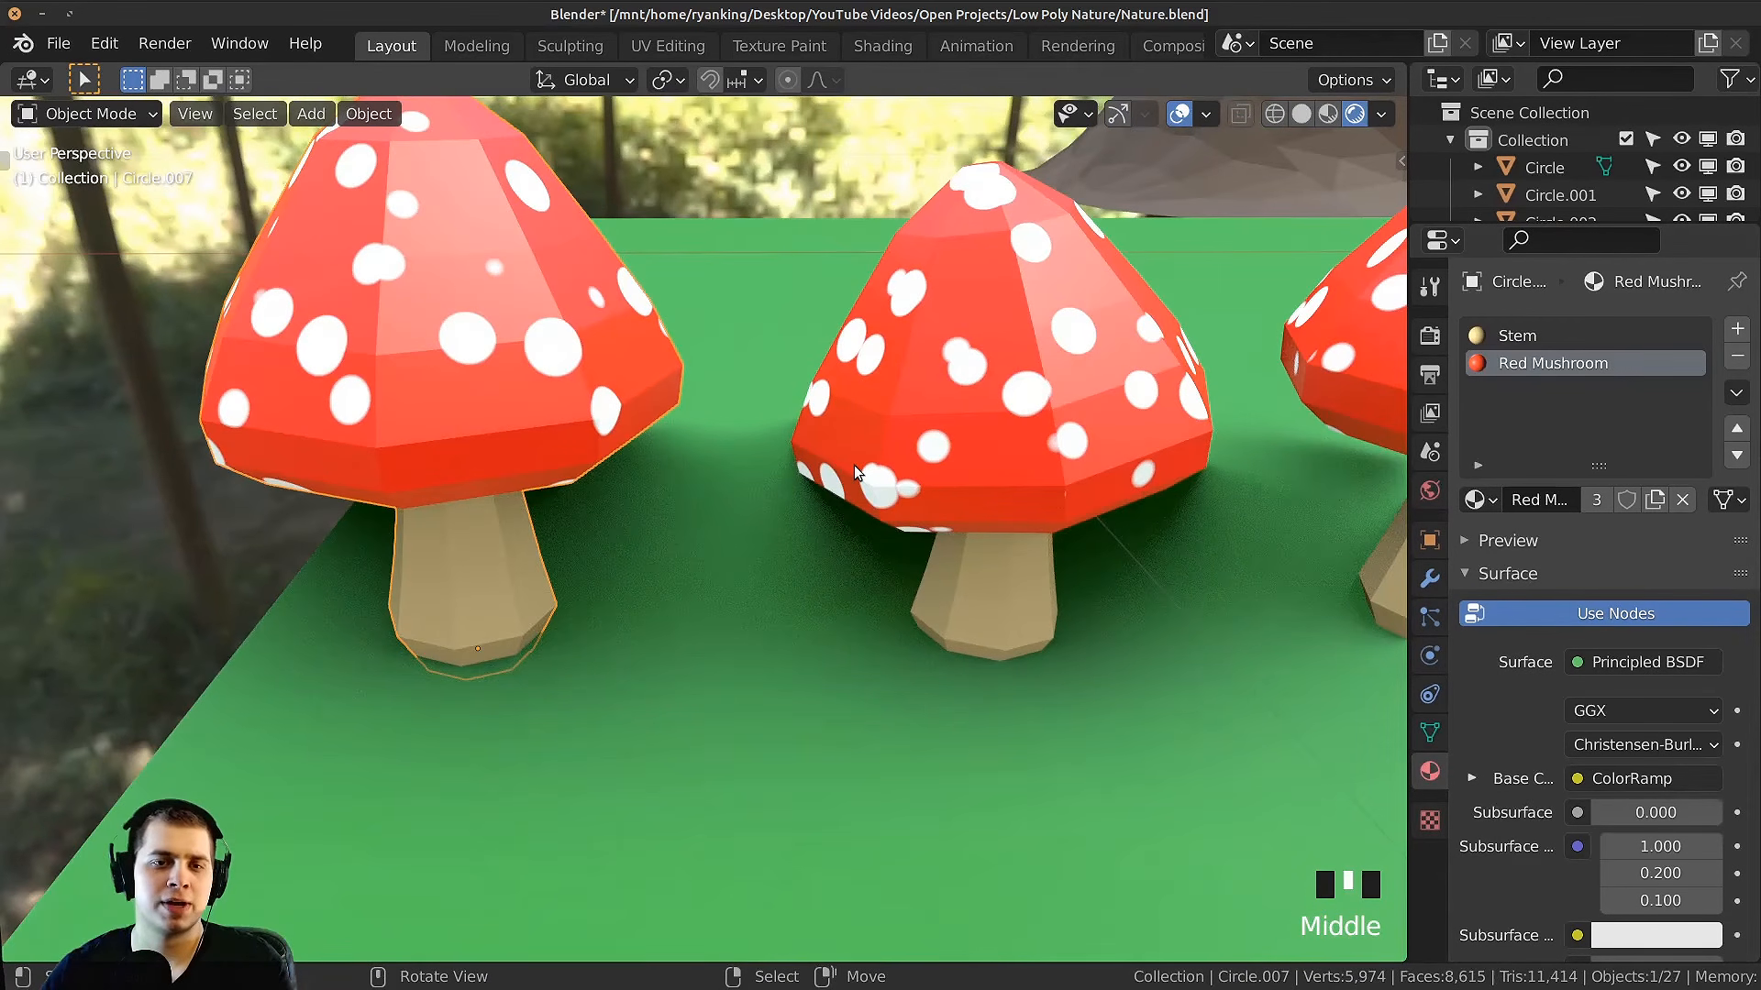
{"action": "key", "text": "KP_1"}
{"action": "middle_click_drag", "start_coordinate": [721, 448], "coordinate": [891, 465], "text": "shift"}
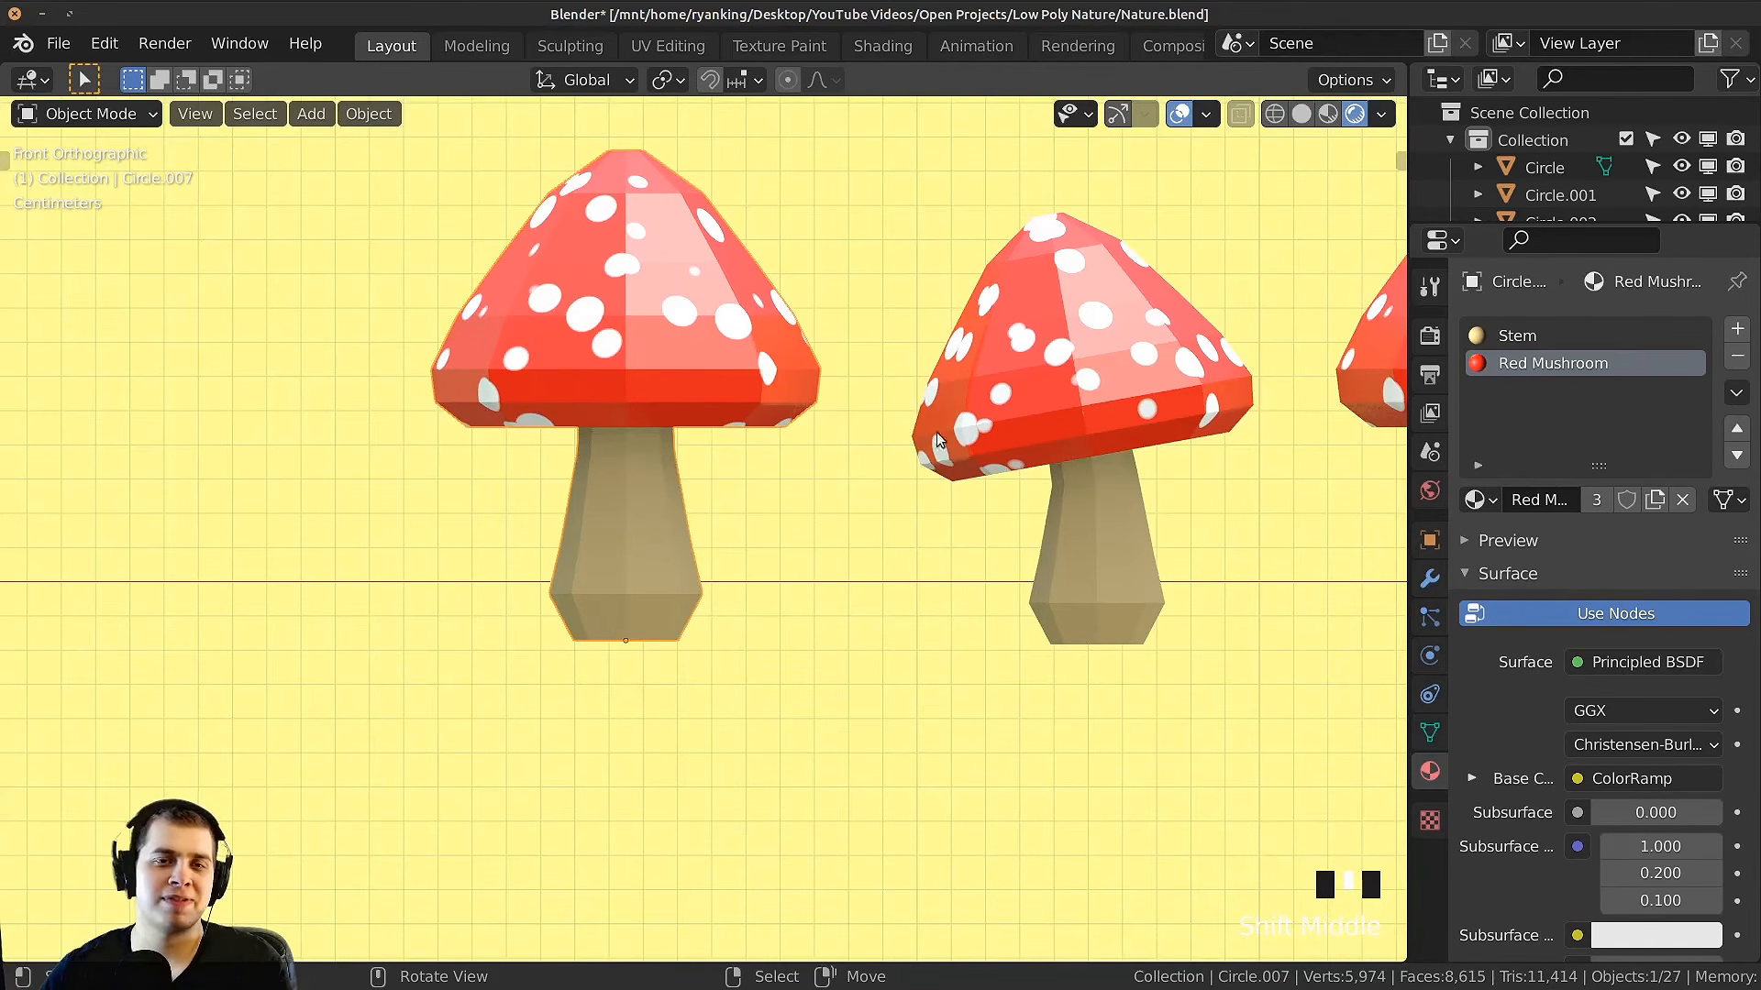
{"action": "key", "text": "Tab"}
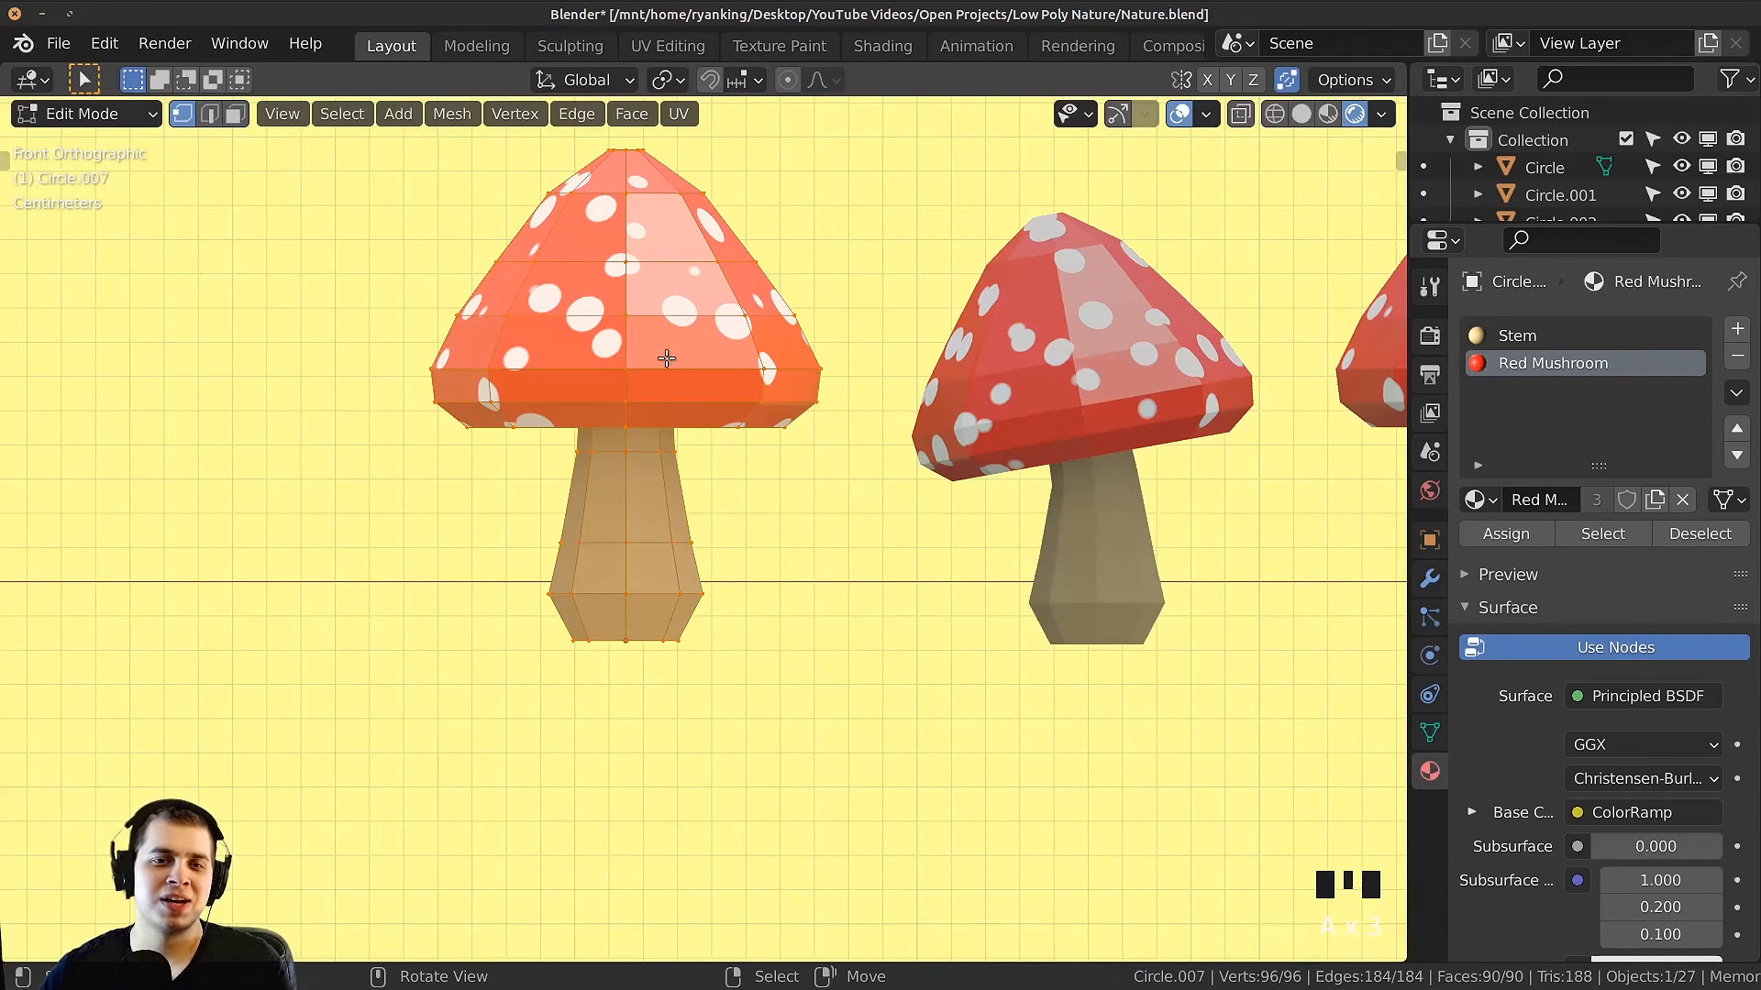
{"action": "key", "text": "s"}
{"action": "key", "text": "z"}
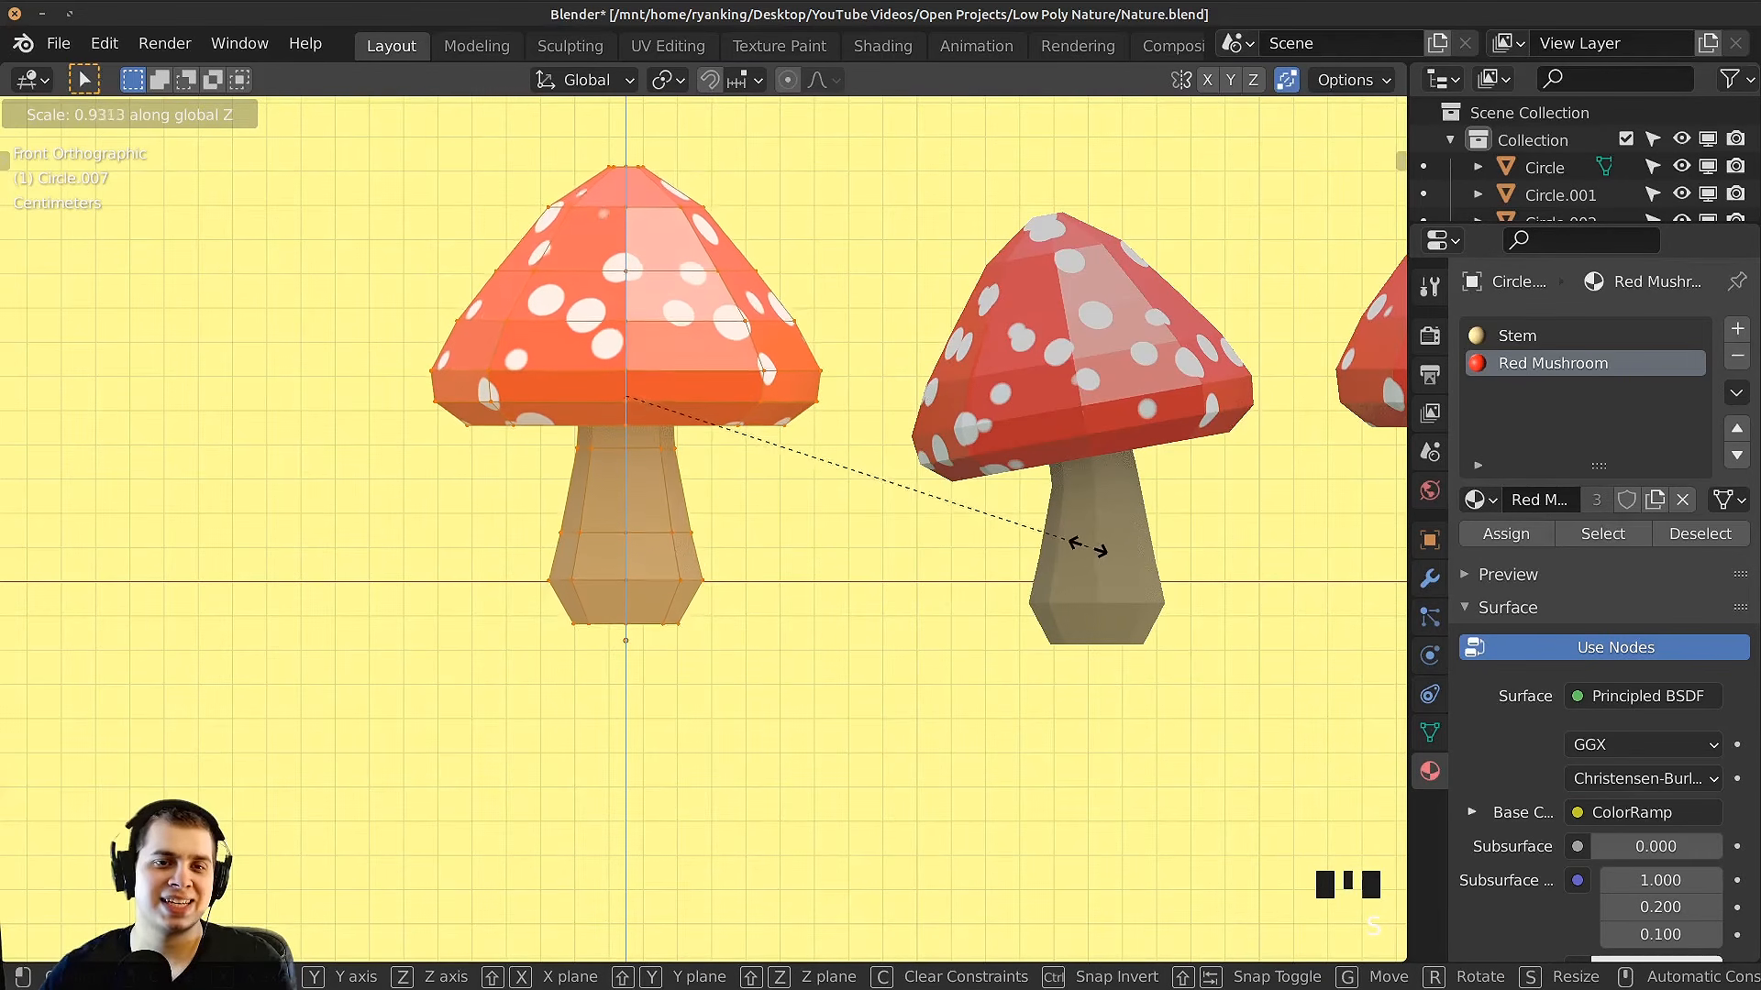
{"action": "left_click", "coordinate": [1059, 587]}
{"action": "key", "text": "g"}
{"action": "key", "text": "z"}
{"action": "left_click", "coordinate": [1087, 602]}
{"action": "key", "text": "Tab"}
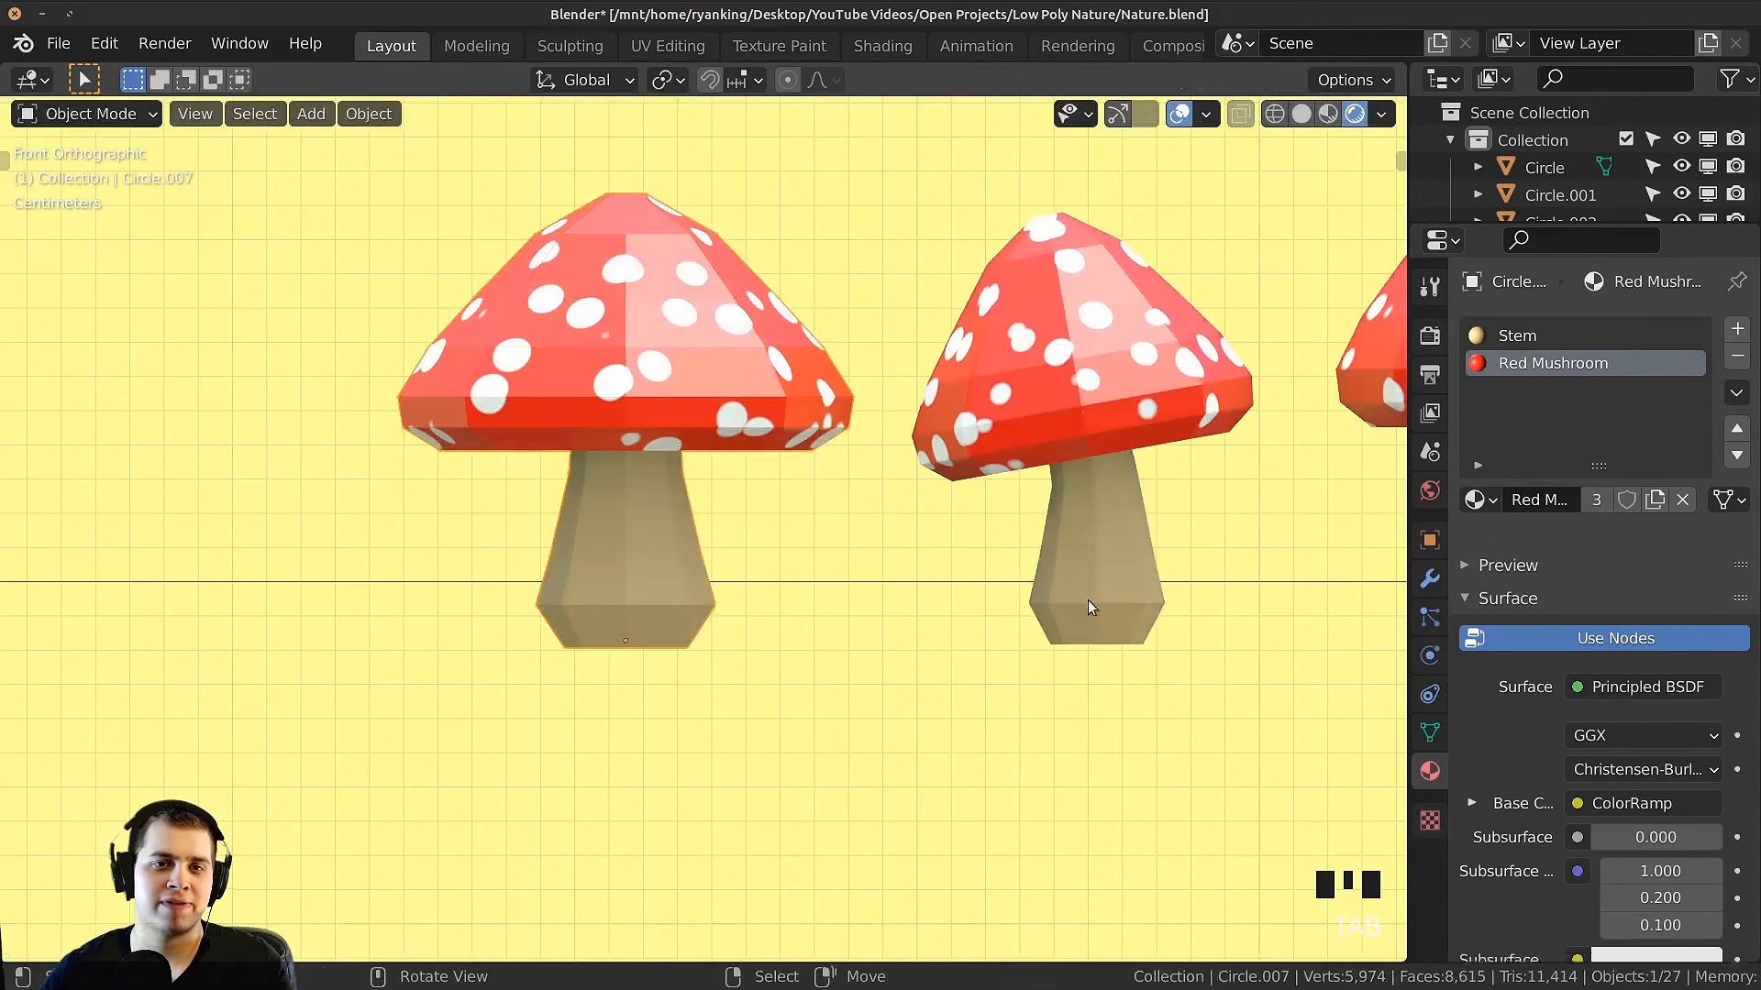
Step: Tilt the original red mushroom's cap by rotating and moving its upper vertices in wireframe front view
{"action": "scroll", "coordinate": [1090, 601], "scroll_direction": "down", "scroll_amount": 3}
{"action": "middle_click_drag", "start_coordinate": [1265, 472], "coordinate": [1014, 508], "text": "shift"}
{"action": "key", "text": "Tab"}
{"action": "key", "text": "shift+z"}
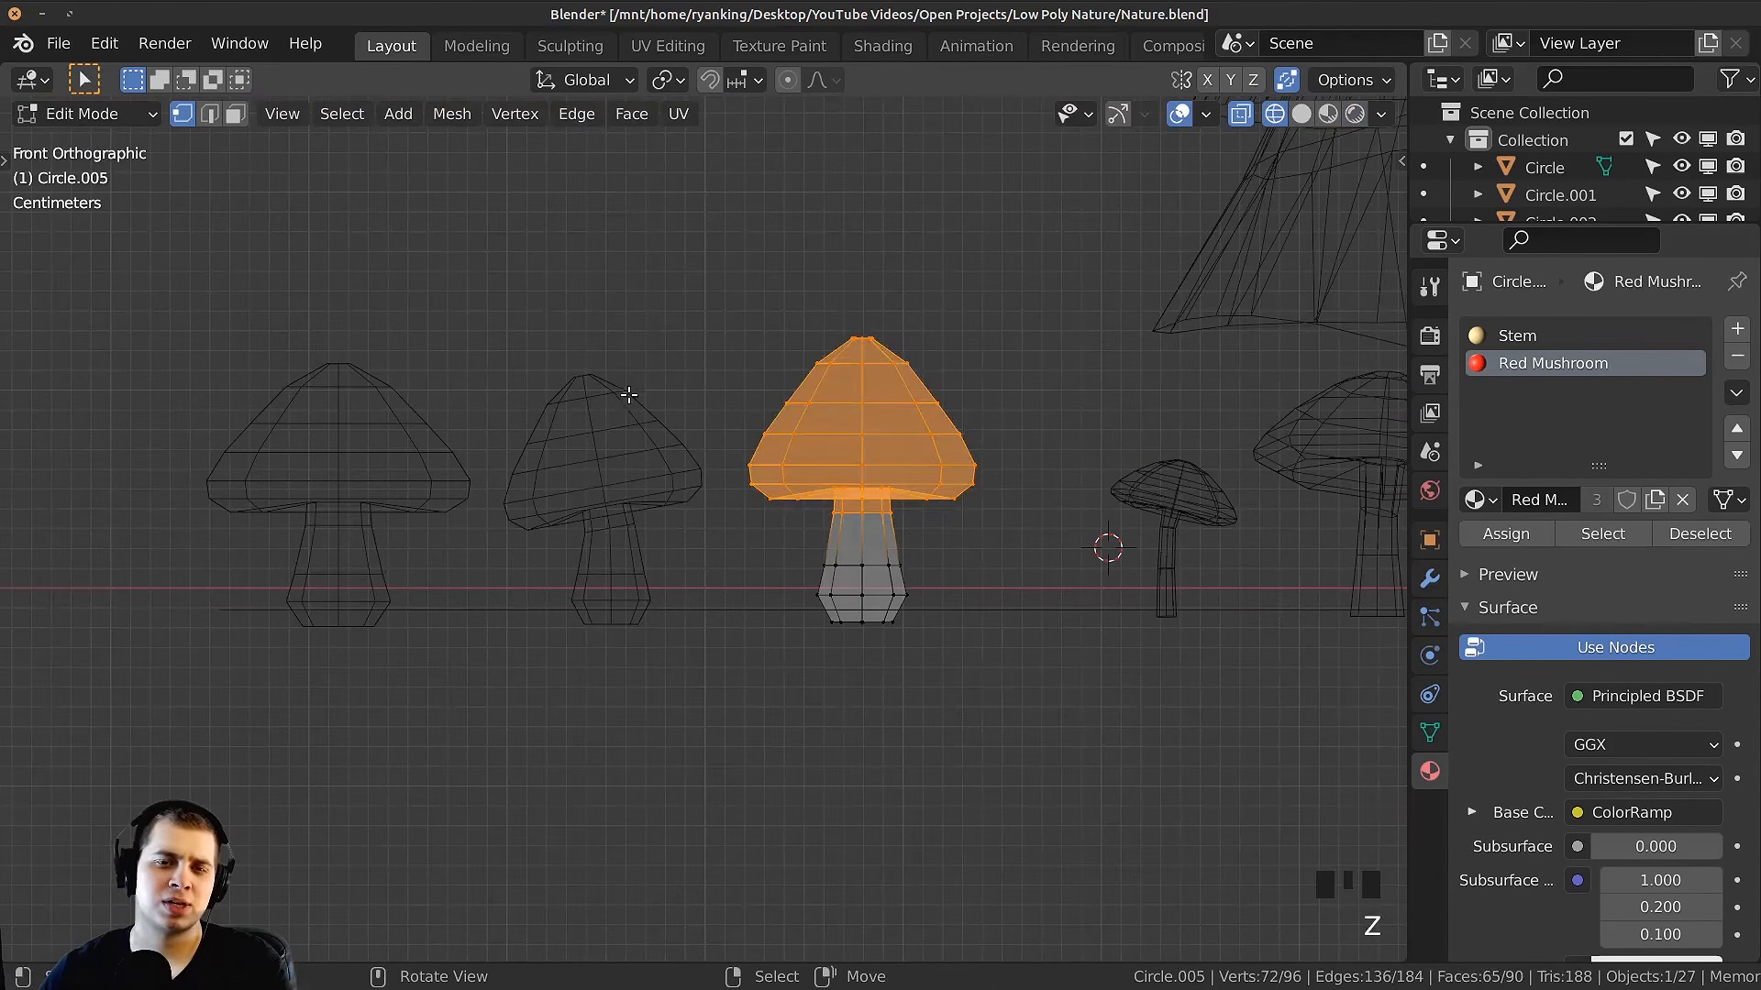
{"action": "key", "text": "alt+a"}
{"action": "left_click_drag", "start_coordinate": [629, 265], "coordinate": [1009, 528]}
{"action": "middle_click_drag", "start_coordinate": [1010, 526], "coordinate": [837, 540], "text": "shift"}
{"action": "key", "text": "r"}
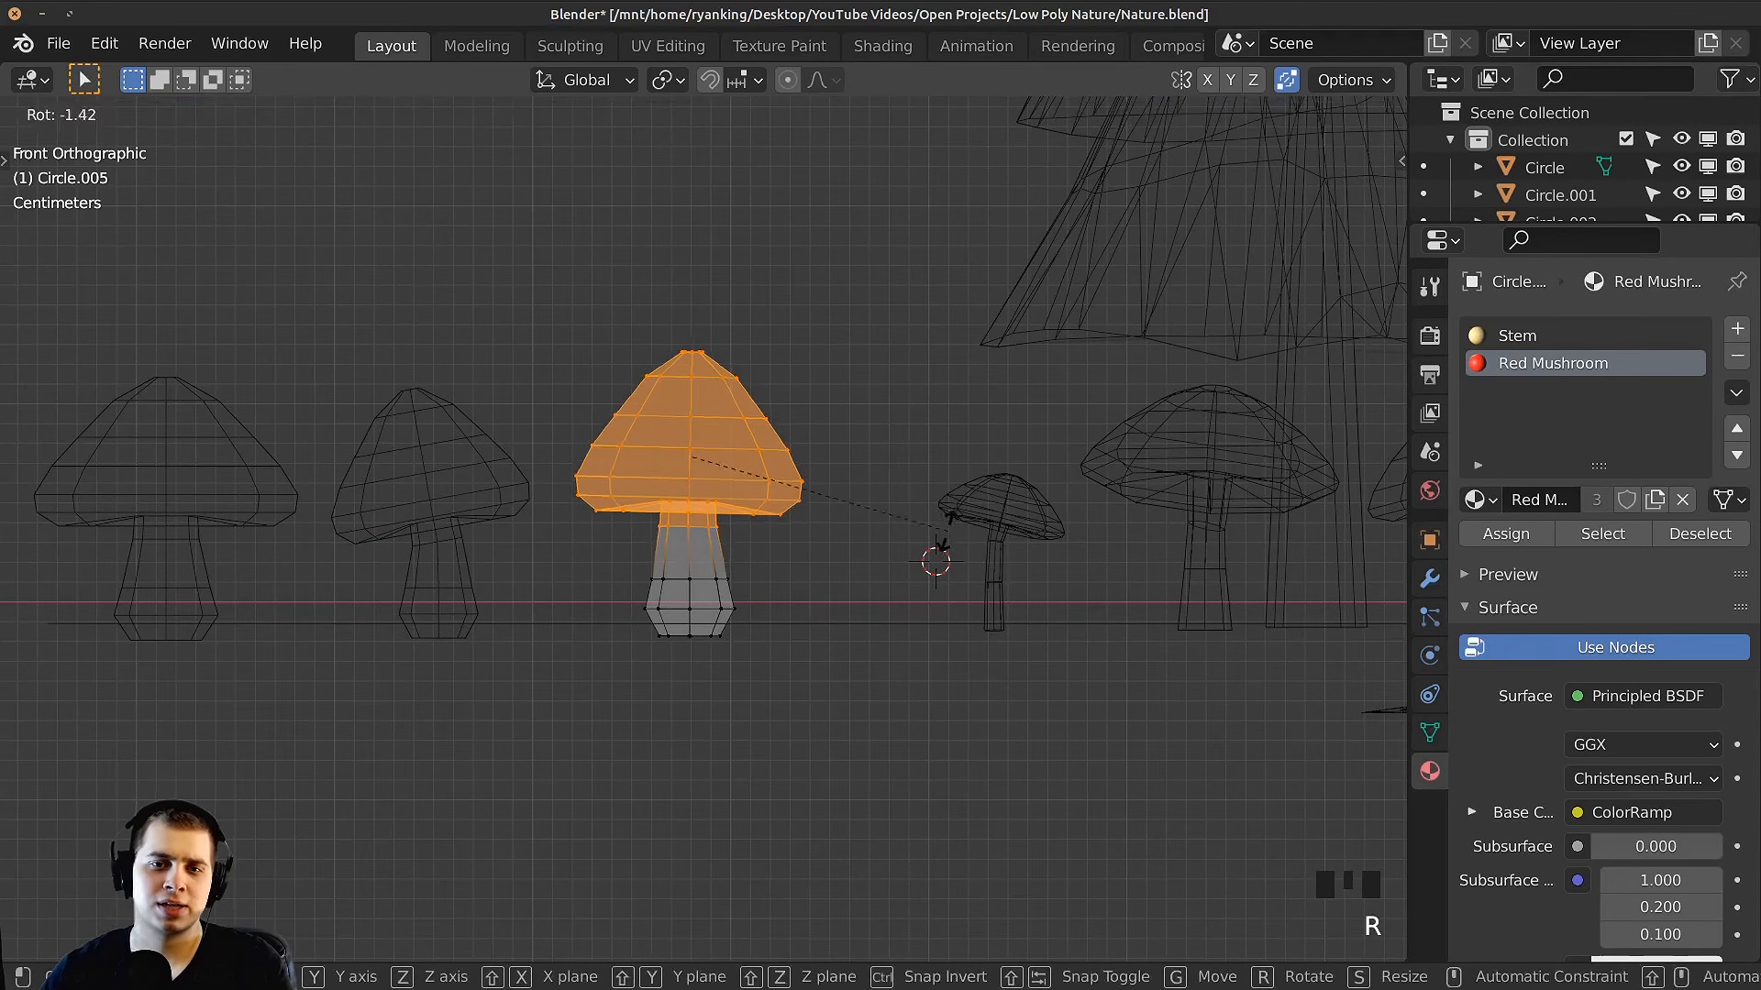
{"action": "left_click", "coordinate": [950, 543]}
{"action": "key", "text": "g"}
{"action": "left_click", "coordinate": [958, 547]}
{"action": "key", "text": "r"}
{"action": "left_click", "coordinate": [950, 565]}
{"action": "key", "text": "g"}
{"action": "key", "text": "z"}
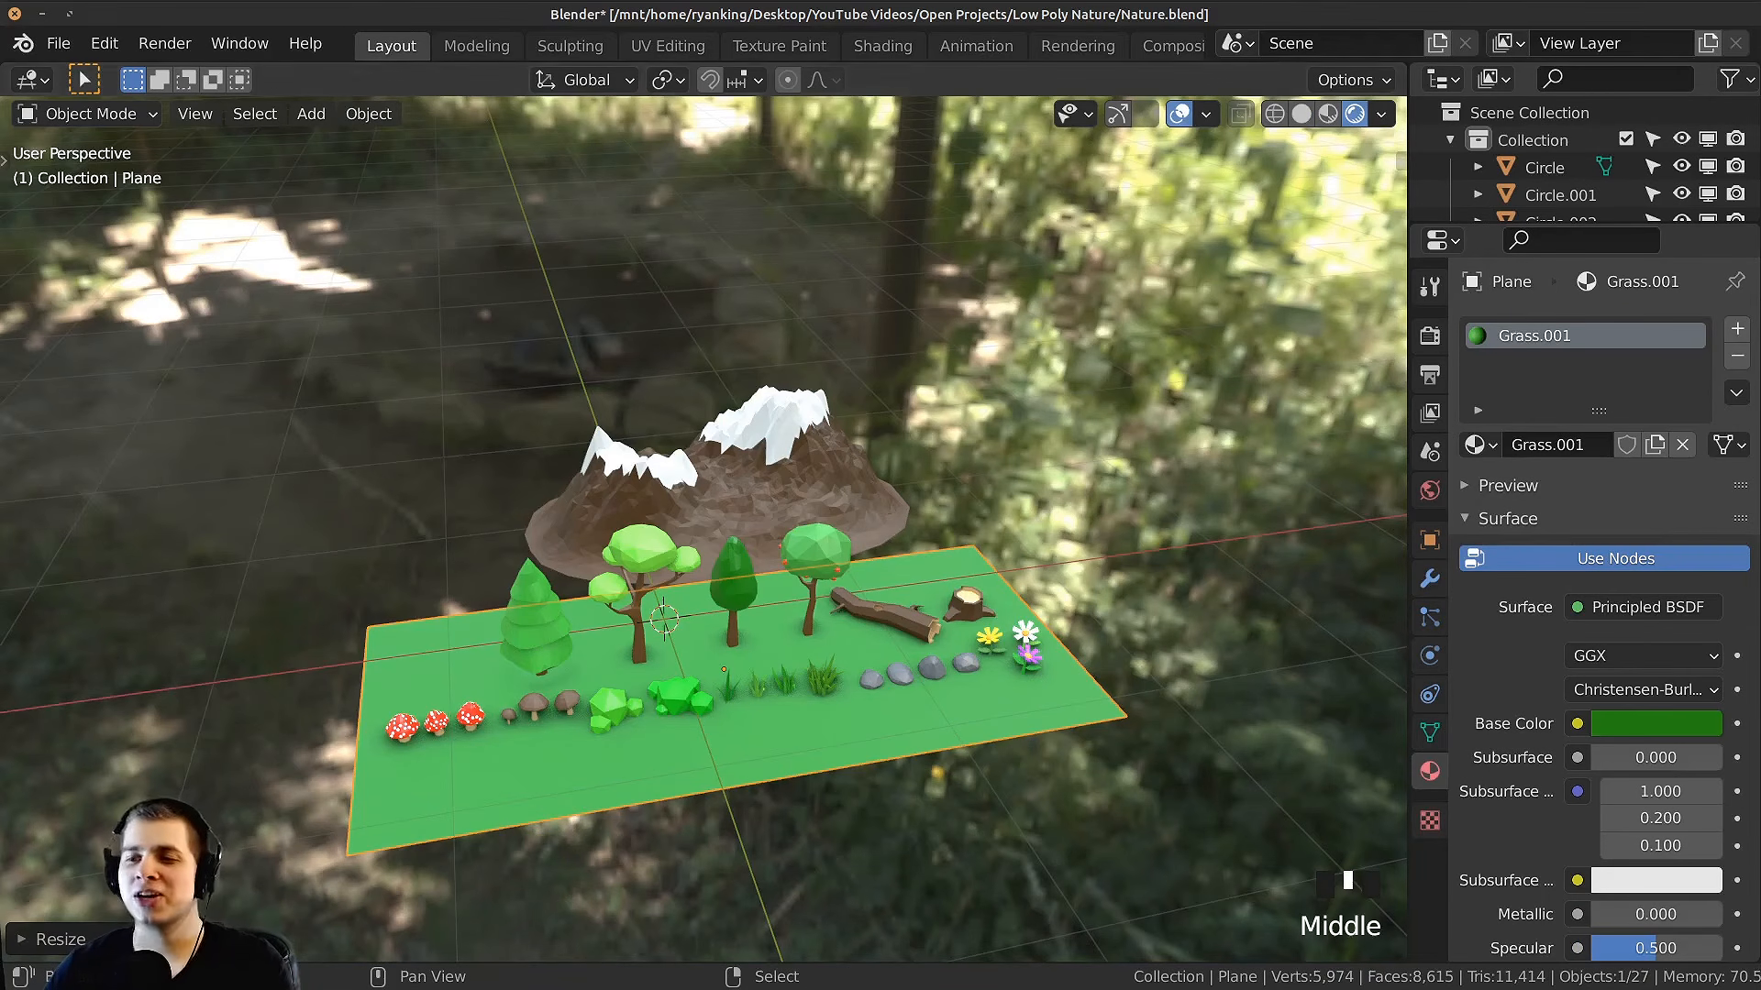
Step: Deselect the ground plane and save the file
{"action": "middle_click_drag", "start_coordinate": [107, 735], "coordinate": [487, 660]}
{"action": "middle_click_drag", "start_coordinate": [487, 660], "coordinate": [721, 548], "text": "shift"}
{"action": "scroll", "coordinate": [514, 633], "scroll_direction": "up", "scroll_amount": 1}
{"action": "key", "text": "alt+a"}
{"action": "key", "text": "ctrl+s"}
Step: Add a Sun light, raise it above the ground plane and angle it across the scene
{"action": "scroll", "coordinate": [875, 546], "scroll_direction": "up", "scroll_amount": 2}
{"action": "middle_click_drag", "start_coordinate": [875, 546], "coordinate": [741, 429], "text": "shift"}
{"action": "middle_click_drag", "start_coordinate": [901, 388], "coordinate": [901, 312]}
{"action": "key", "text": "shift+a"}
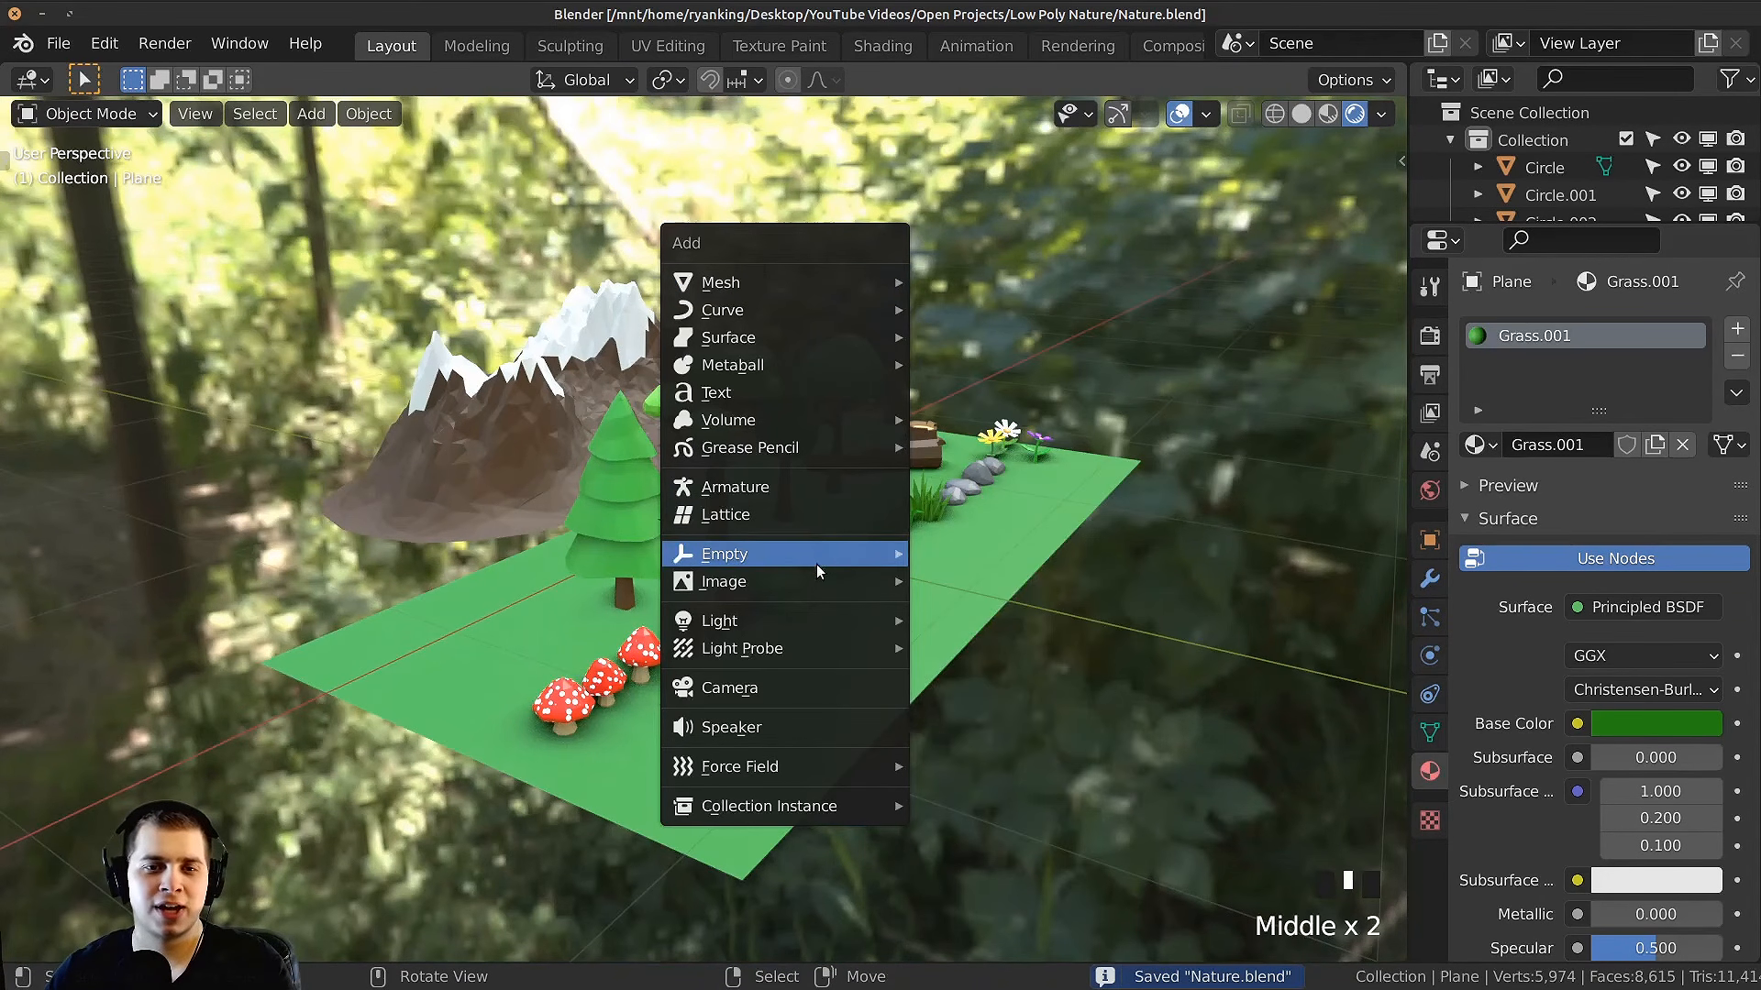
{"action": "mouse_move", "coordinate": [871, 628]}
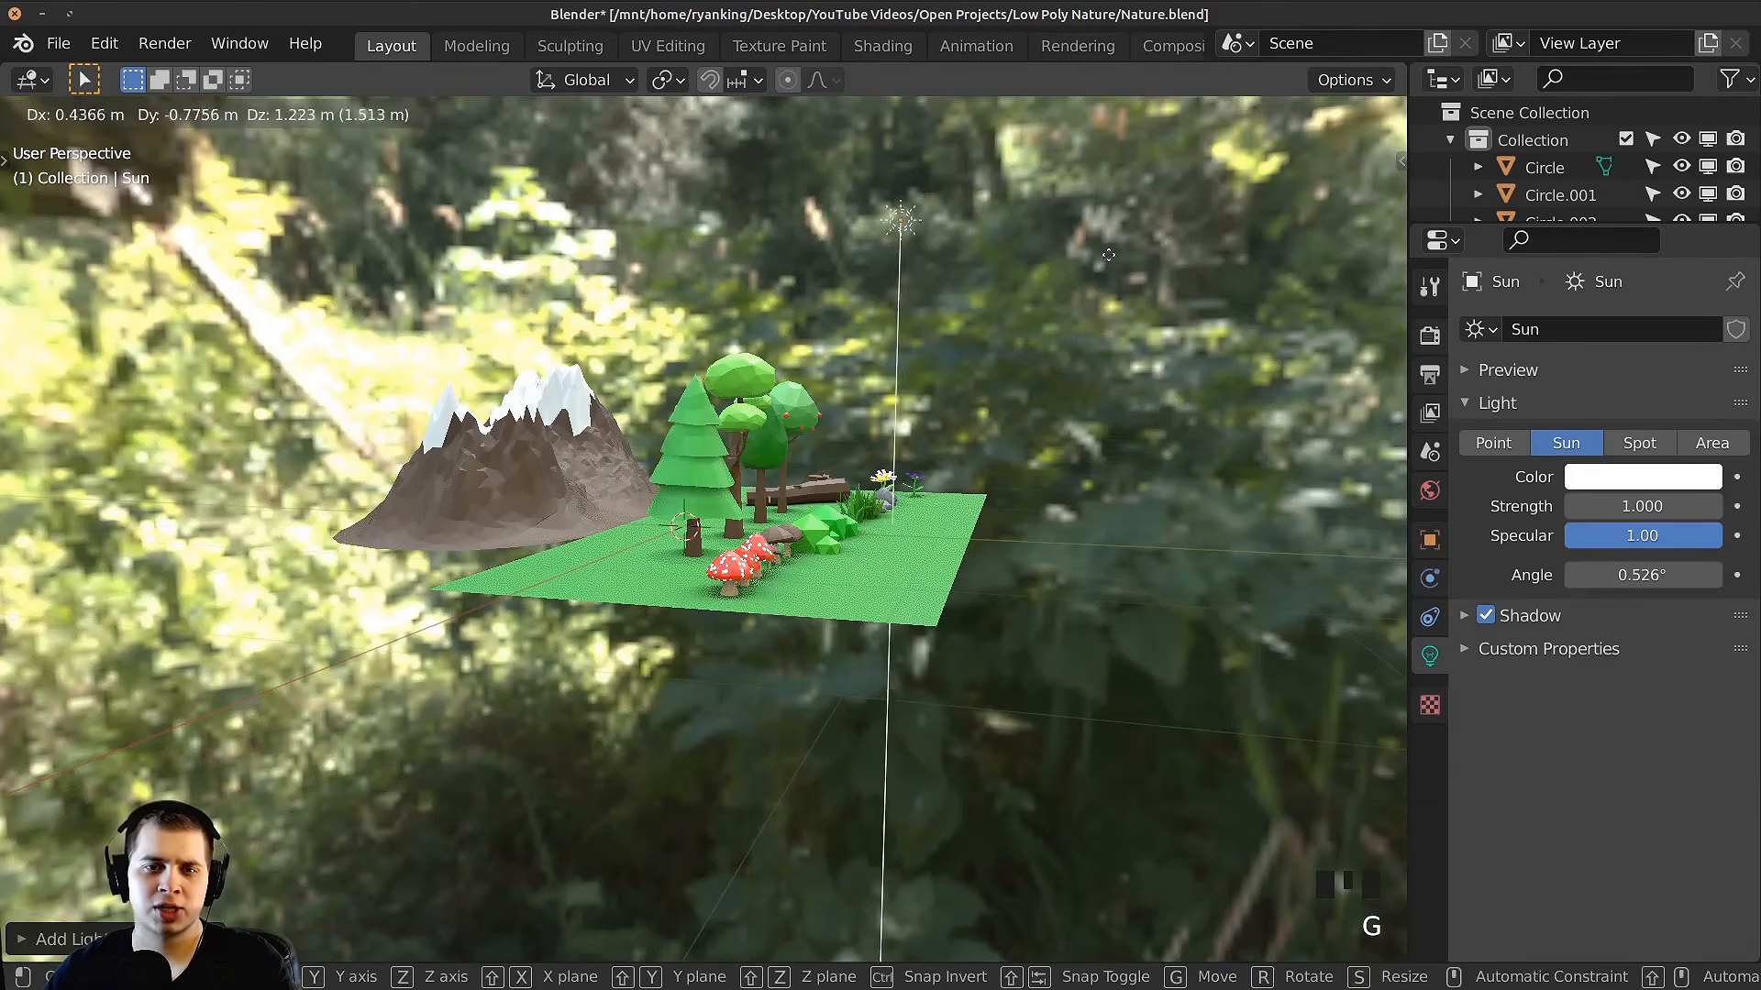
{"action": "middle_click_drag", "start_coordinate": [1098, 288], "coordinate": [1043, 343], "text": "shift"}
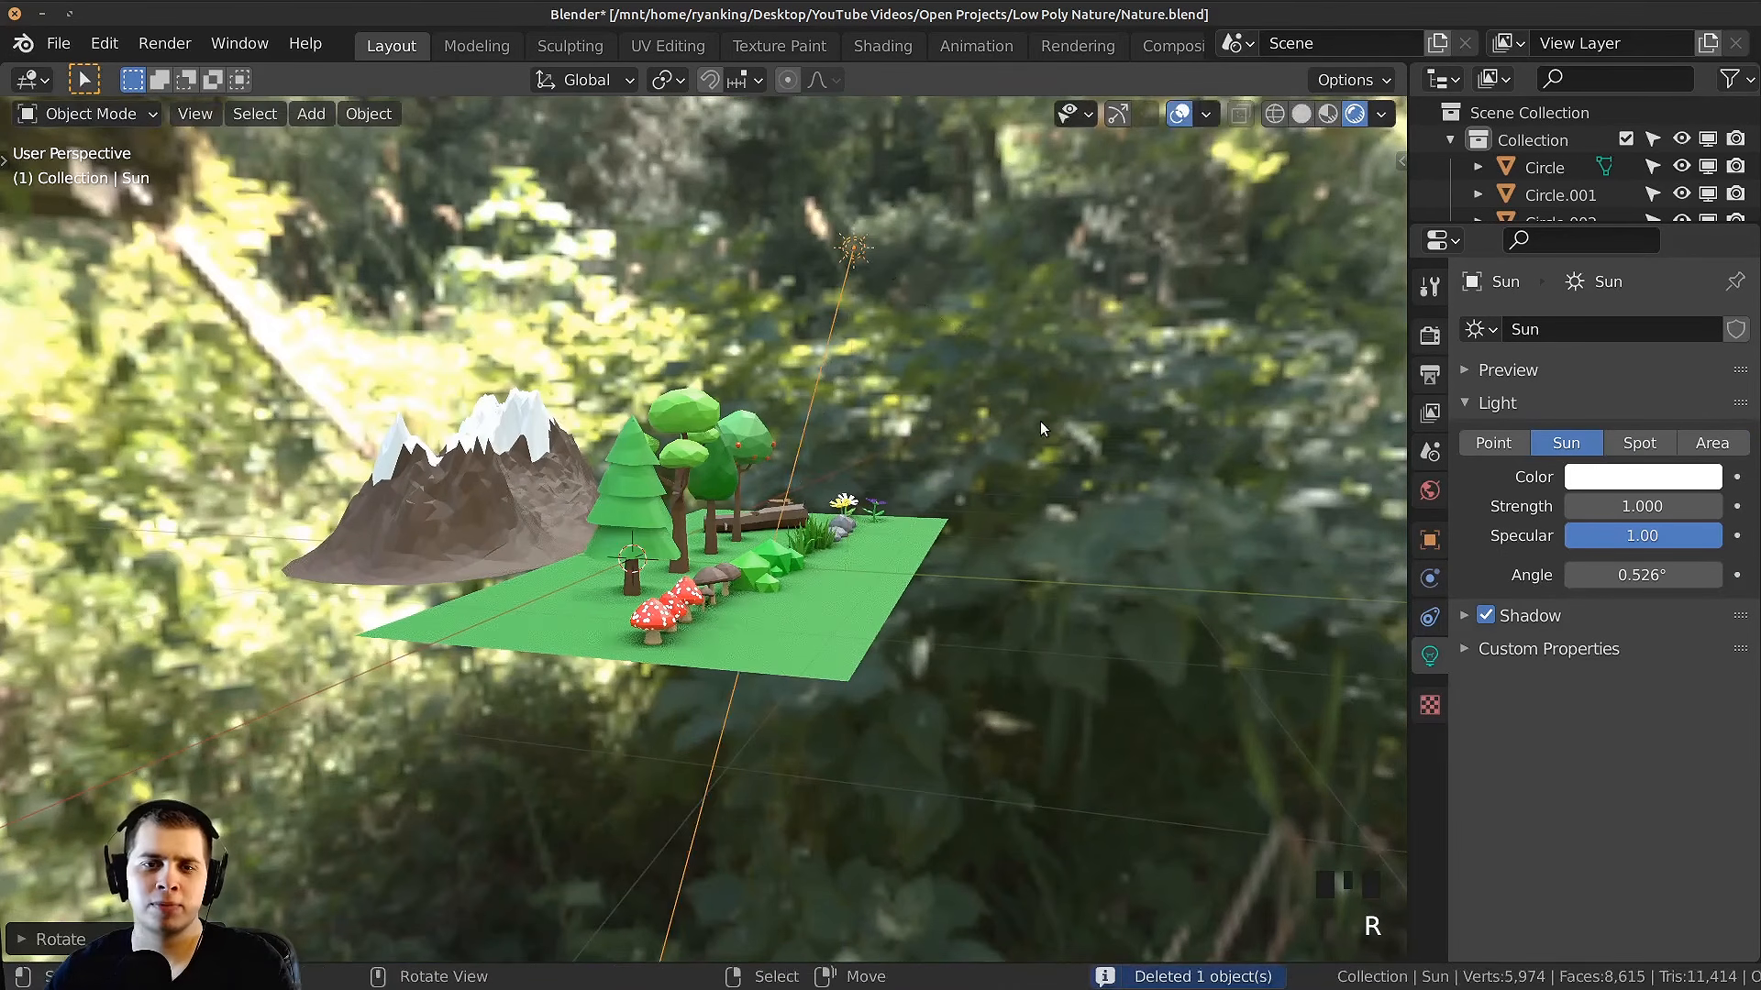
Step: Tint the Sun light a slightly warm off-white and set its strength to 2.283
{"action": "middle_click_drag", "start_coordinate": [1040, 421], "coordinate": [936, 393]}
{"action": "scroll", "coordinate": [971, 477], "scroll_direction": "up", "scroll_amount": 2}
{"action": "middle_click_drag", "start_coordinate": [1248, 520], "coordinate": [1320, 525]}
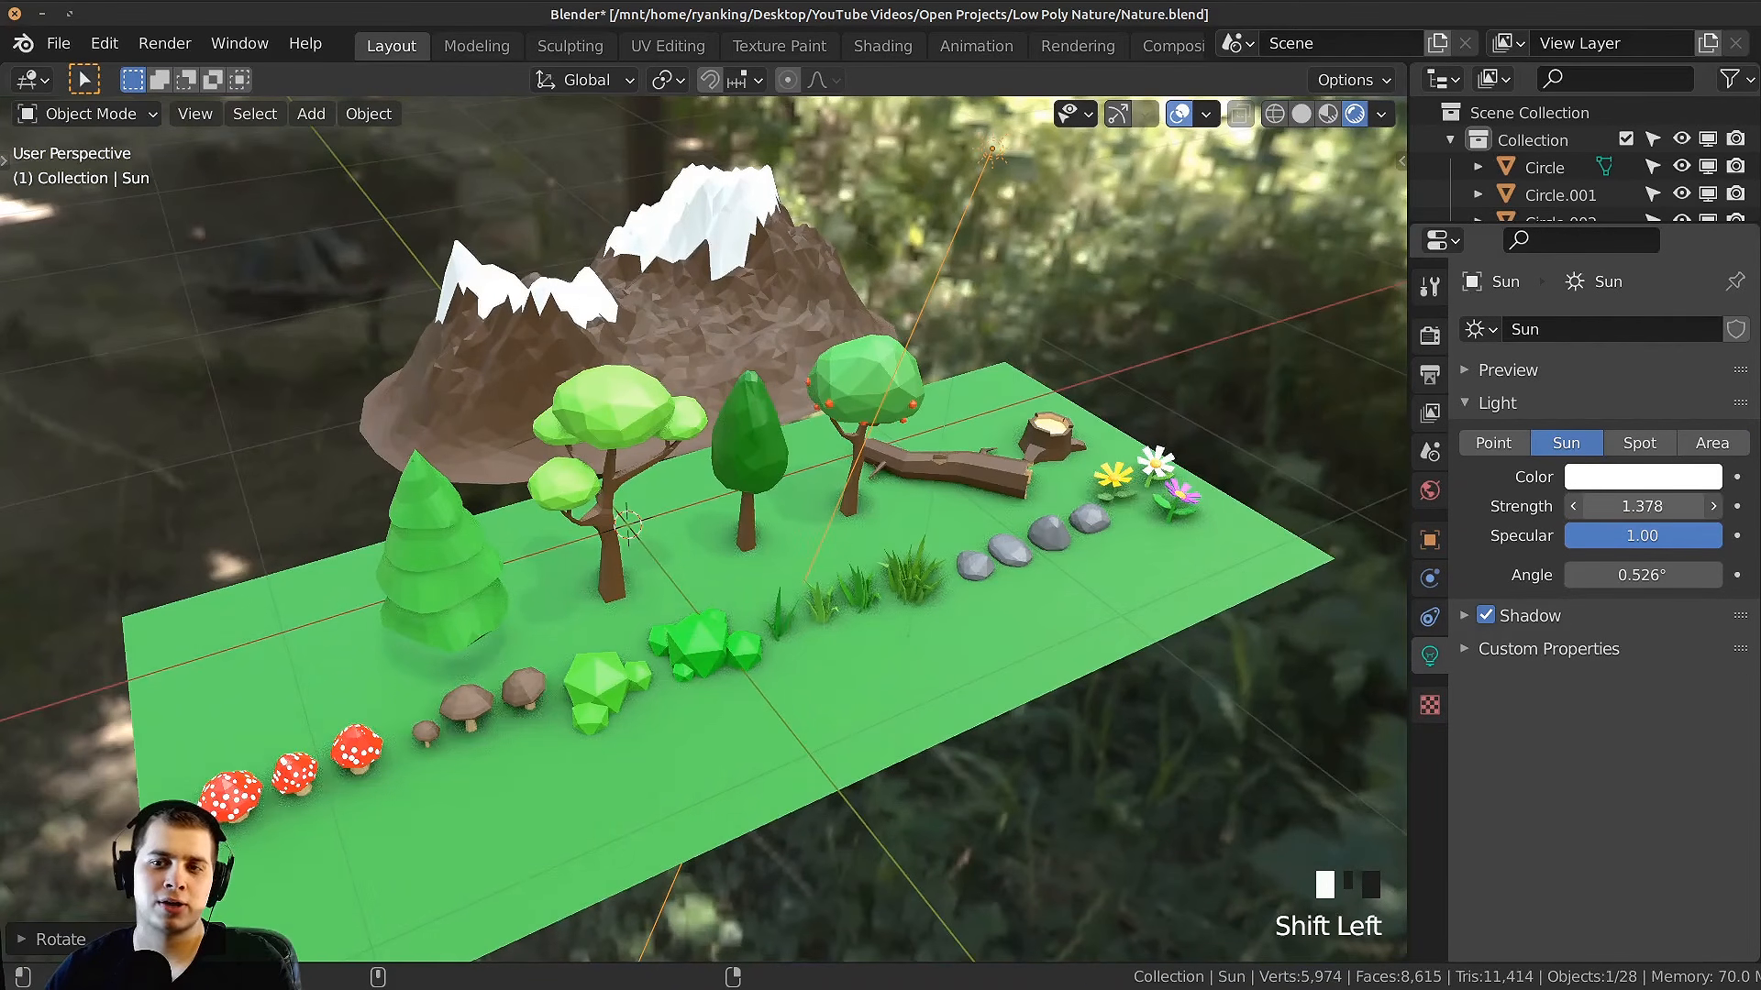
{"action": "left_click_drag", "start_coordinate": [1642, 506], "coordinate": [1637, 506], "text": "shift"}
{"action": "left_click", "coordinate": [1615, 477]}
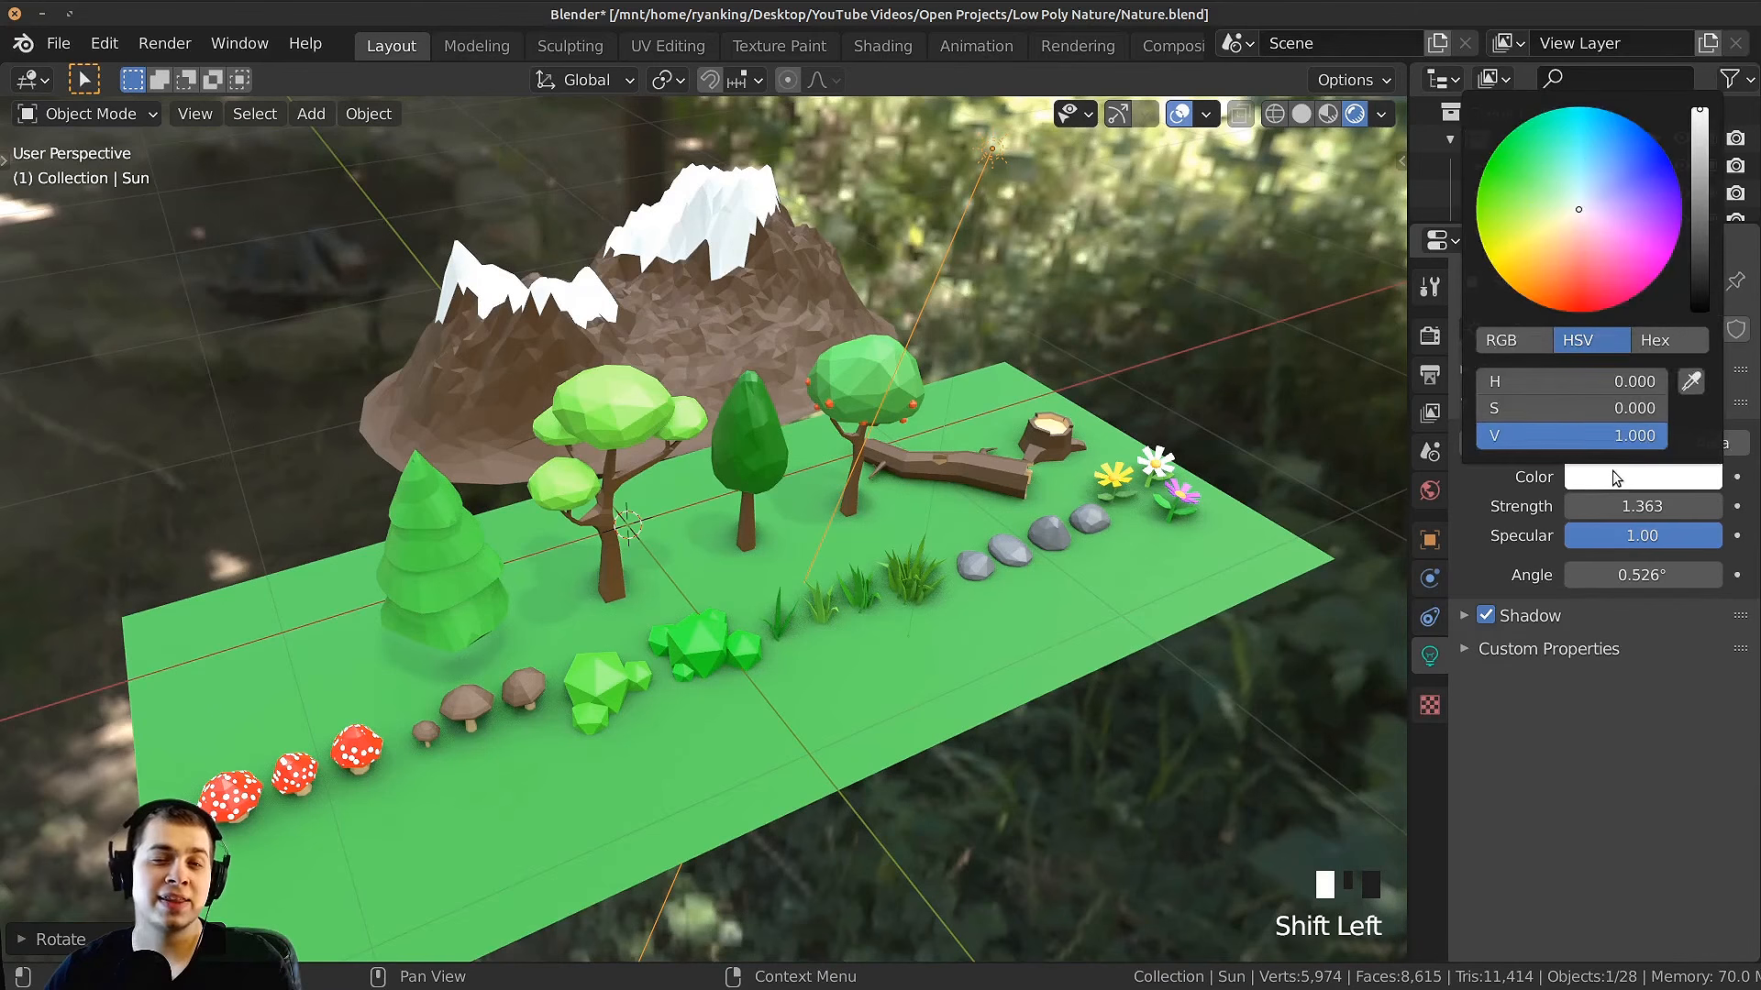
{"action": "left_click", "coordinate": [1574, 216]}
{"action": "middle_click_drag", "start_coordinate": [1211, 438], "coordinate": [1257, 448]}
{"action": "left_click_drag", "start_coordinate": [1641, 506], "coordinate": [1687, 506]}
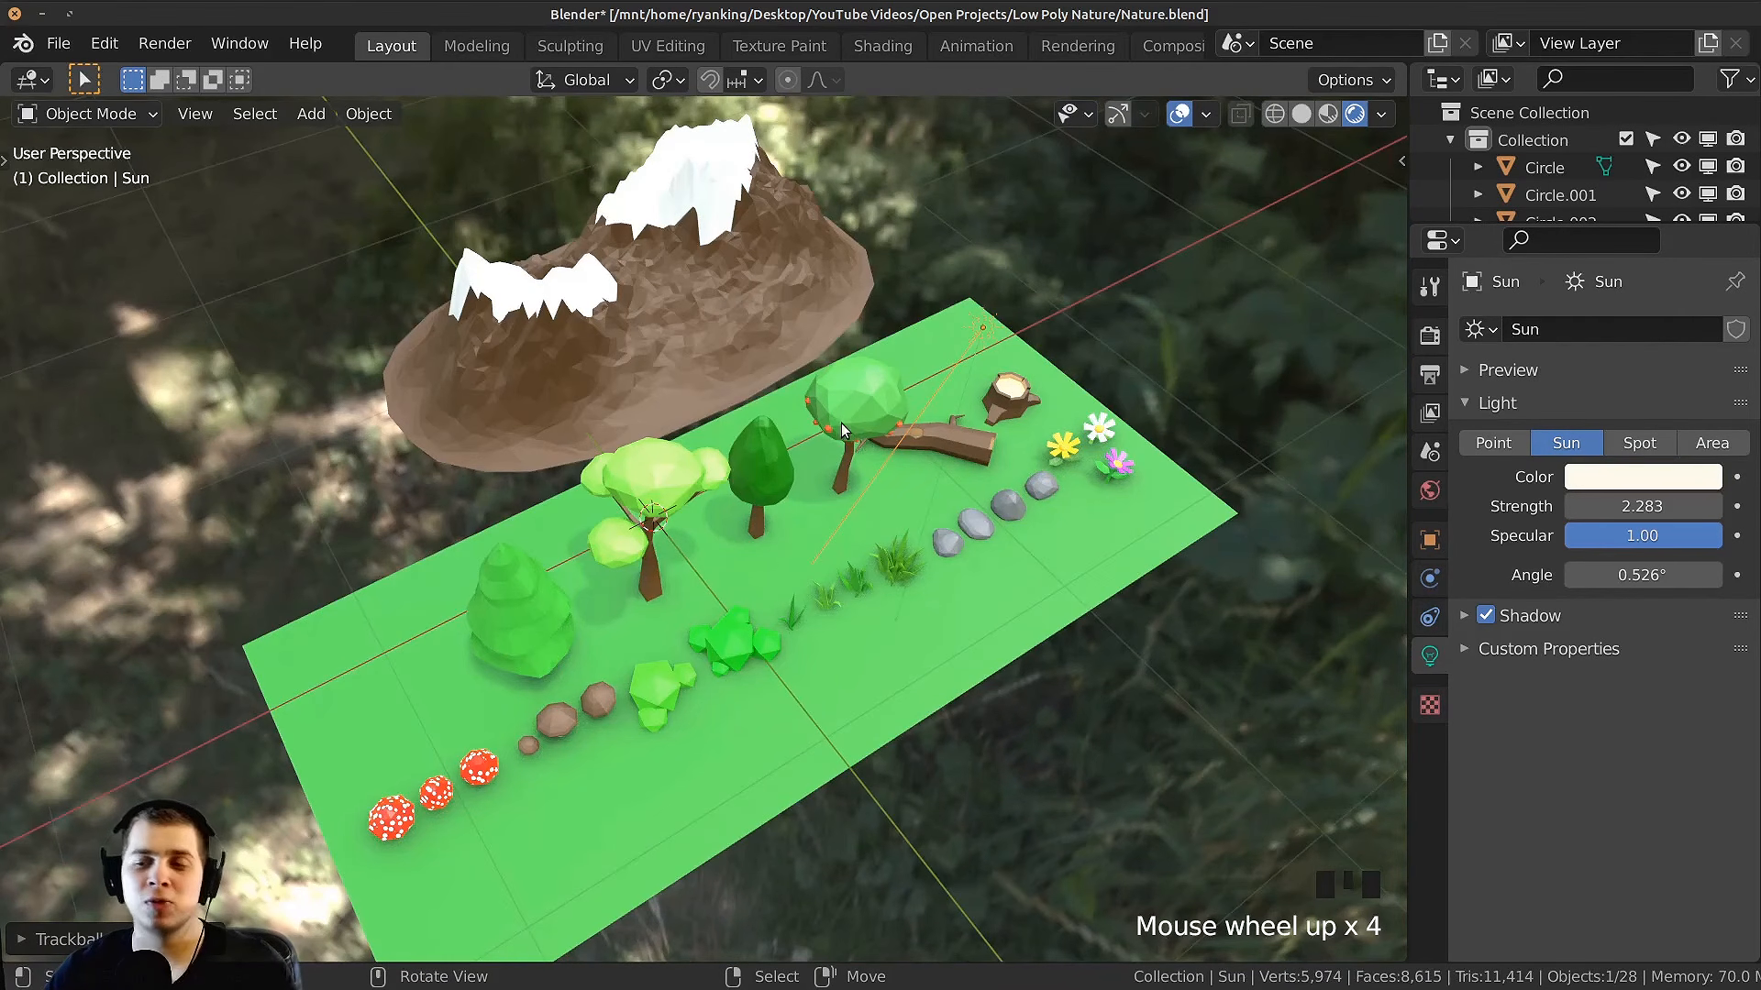
Step: Add an Irradiance Volume light probe to the scene
{"action": "middle_click_drag", "start_coordinate": [840, 422], "coordinate": [708, 376]}
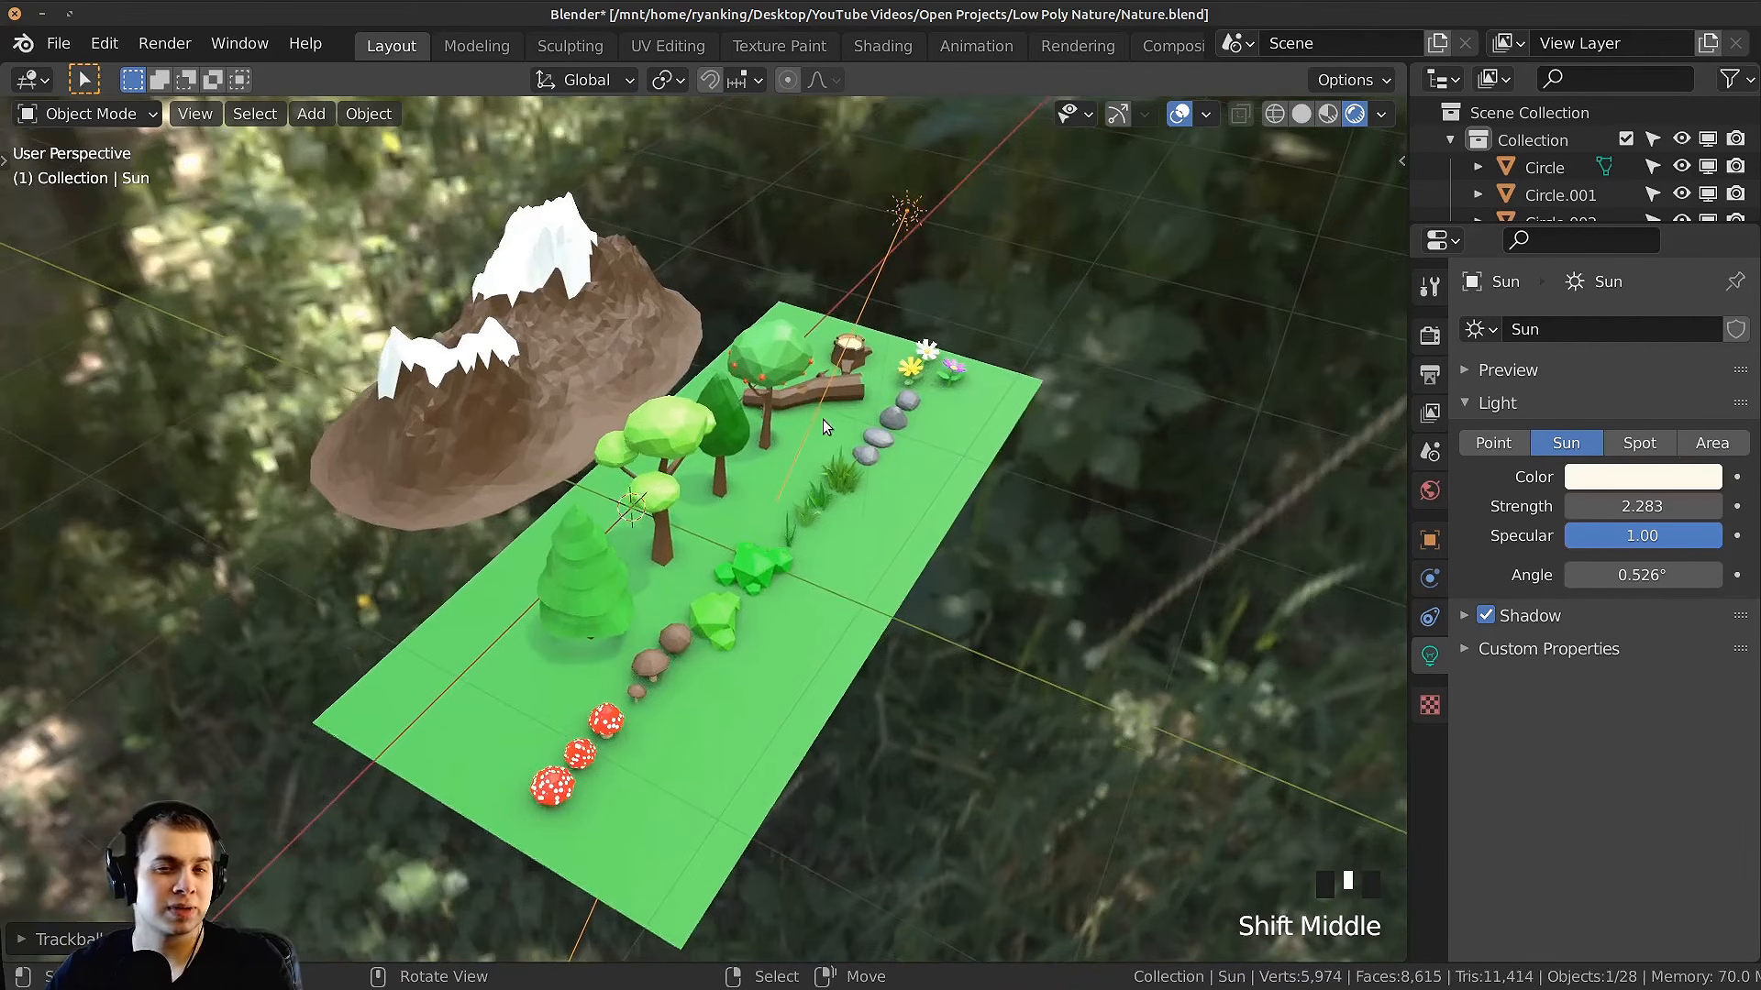
{"action": "middle_click_drag", "start_coordinate": [795, 404], "coordinate": [845, 289]}
{"action": "scroll", "coordinate": [727, 286], "scroll_direction": "up", "scroll_amount": 2}
{"action": "key", "text": "shift+a"}
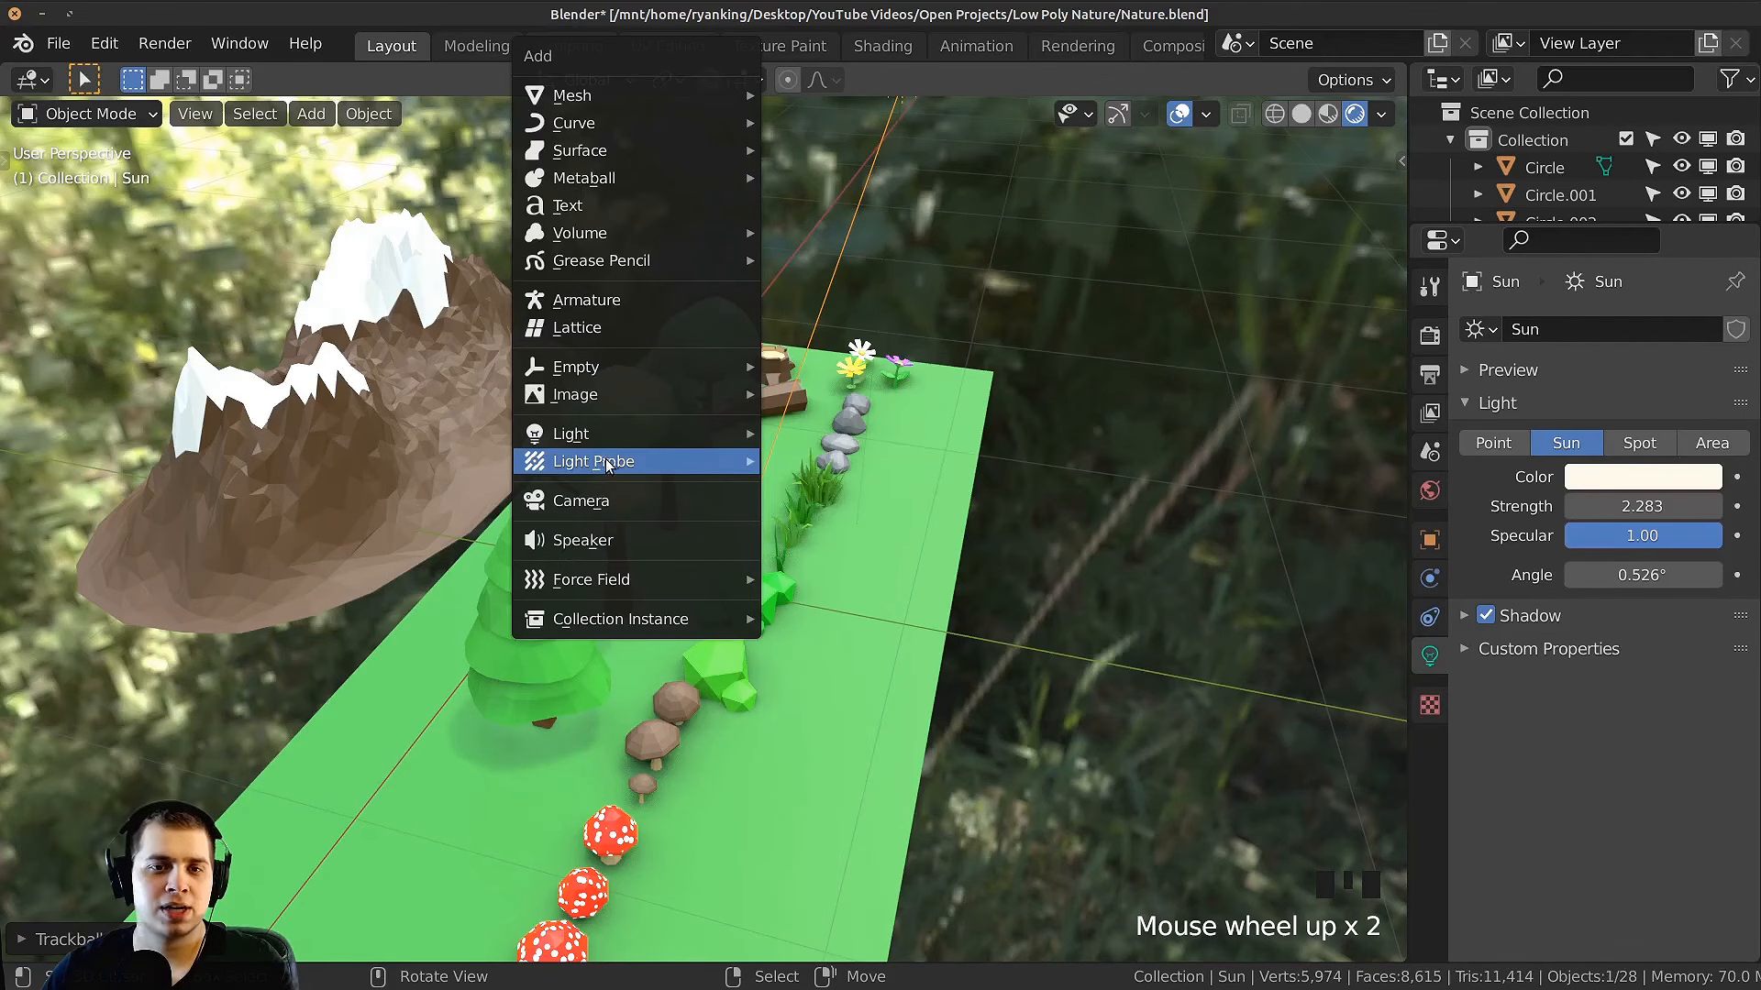
{"action": "mouse_move", "coordinate": [633, 462]}
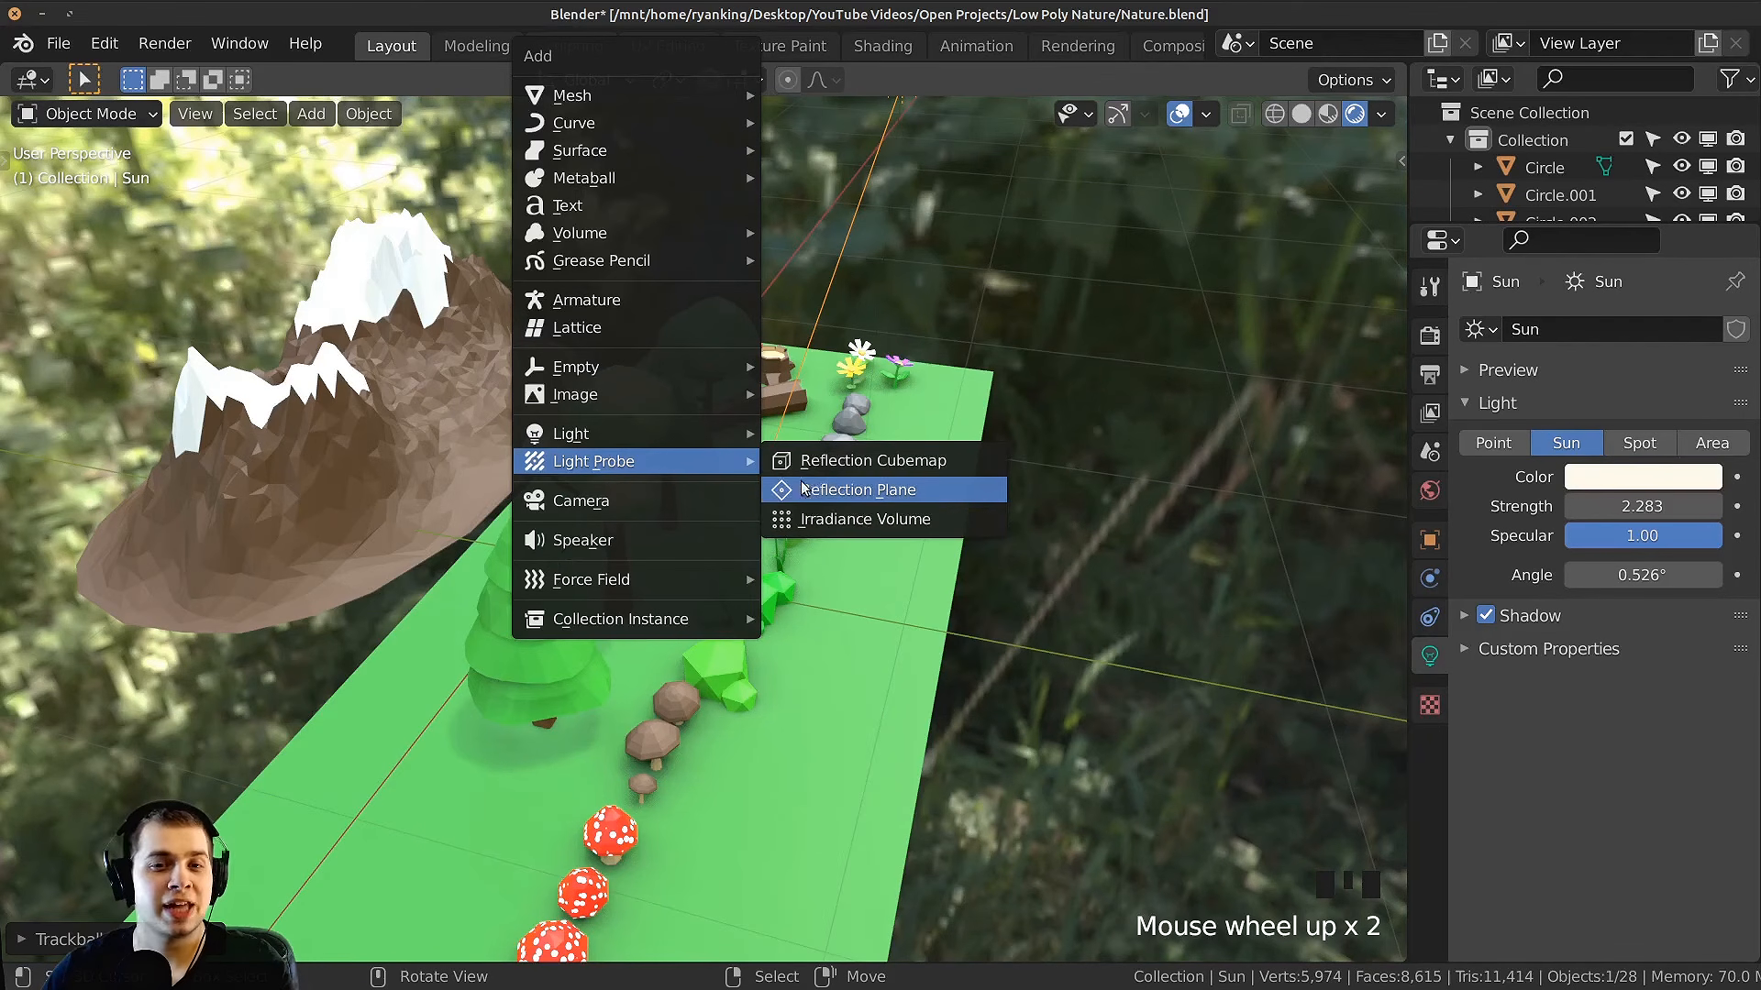
{"action": "left_click", "coordinate": [861, 515]}
{"action": "scroll", "coordinate": [790, 602], "scroll_direction": "down", "scroll_amount": 4}
{"action": "middle_click_drag", "start_coordinate": [789, 602], "coordinate": [824, 422]}
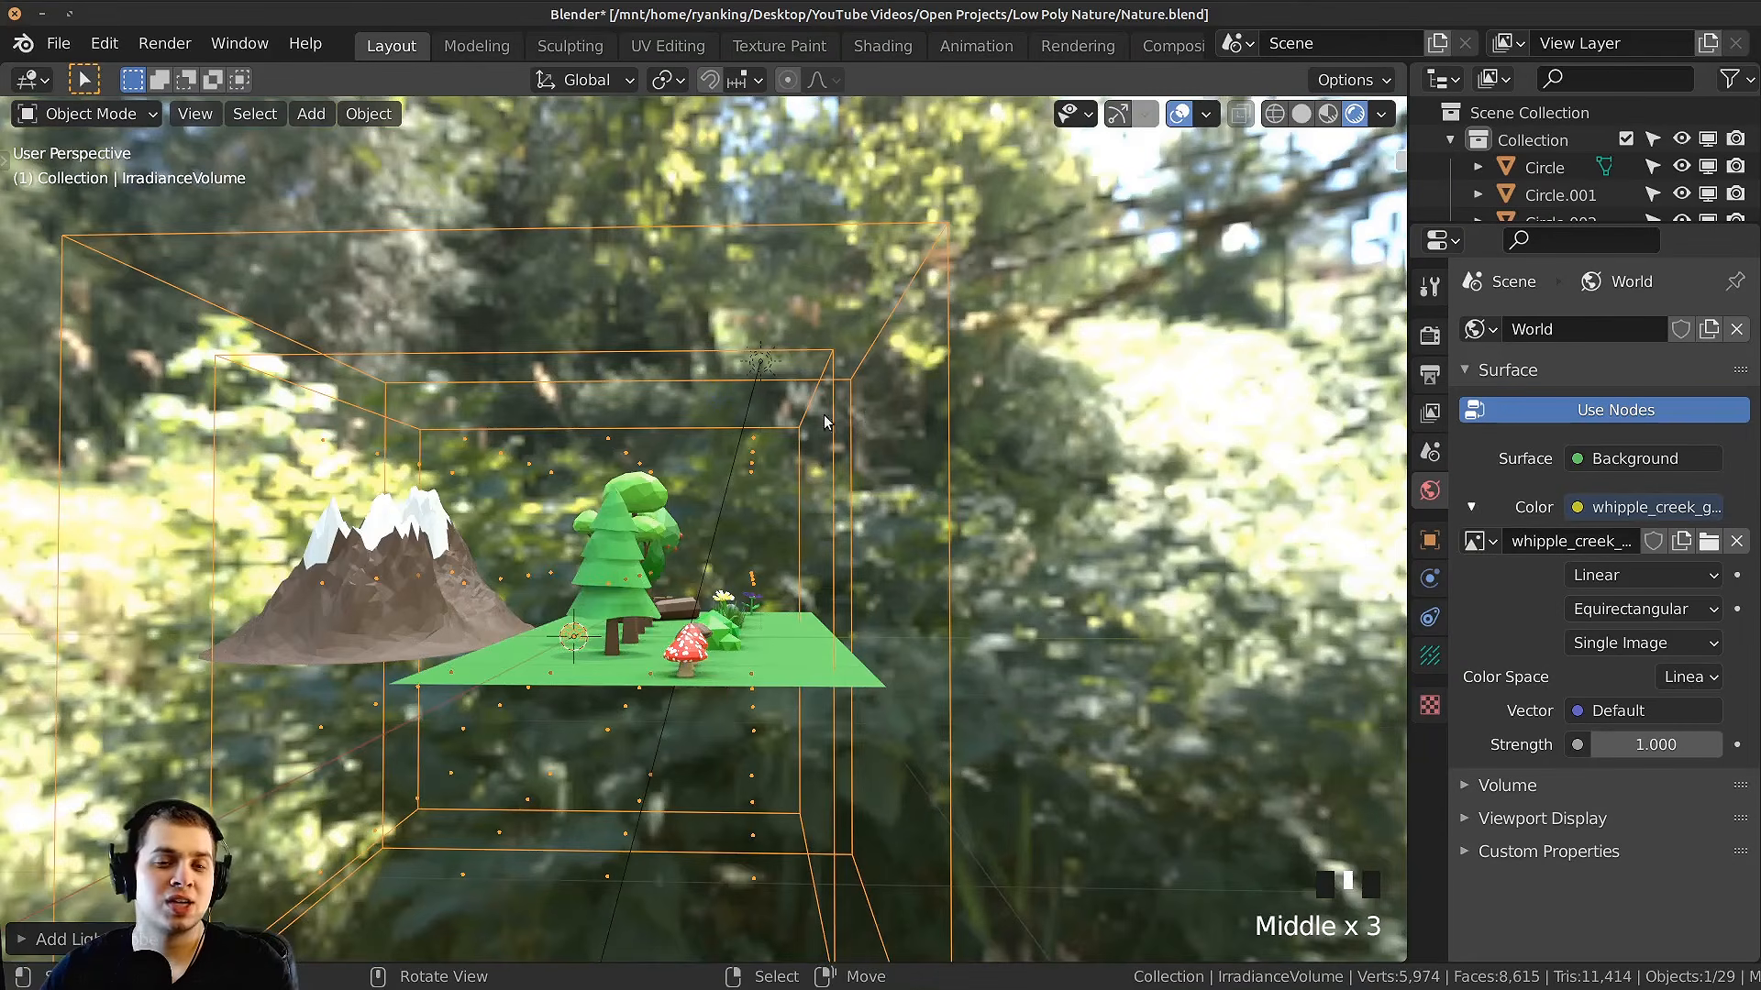
Step: Move the Irradiance Volume into position around the ground plane and its models
{"action": "key", "text": "g"}
{"action": "right_click", "coordinate": [657, 396]}
{"action": "key", "text": "g"}
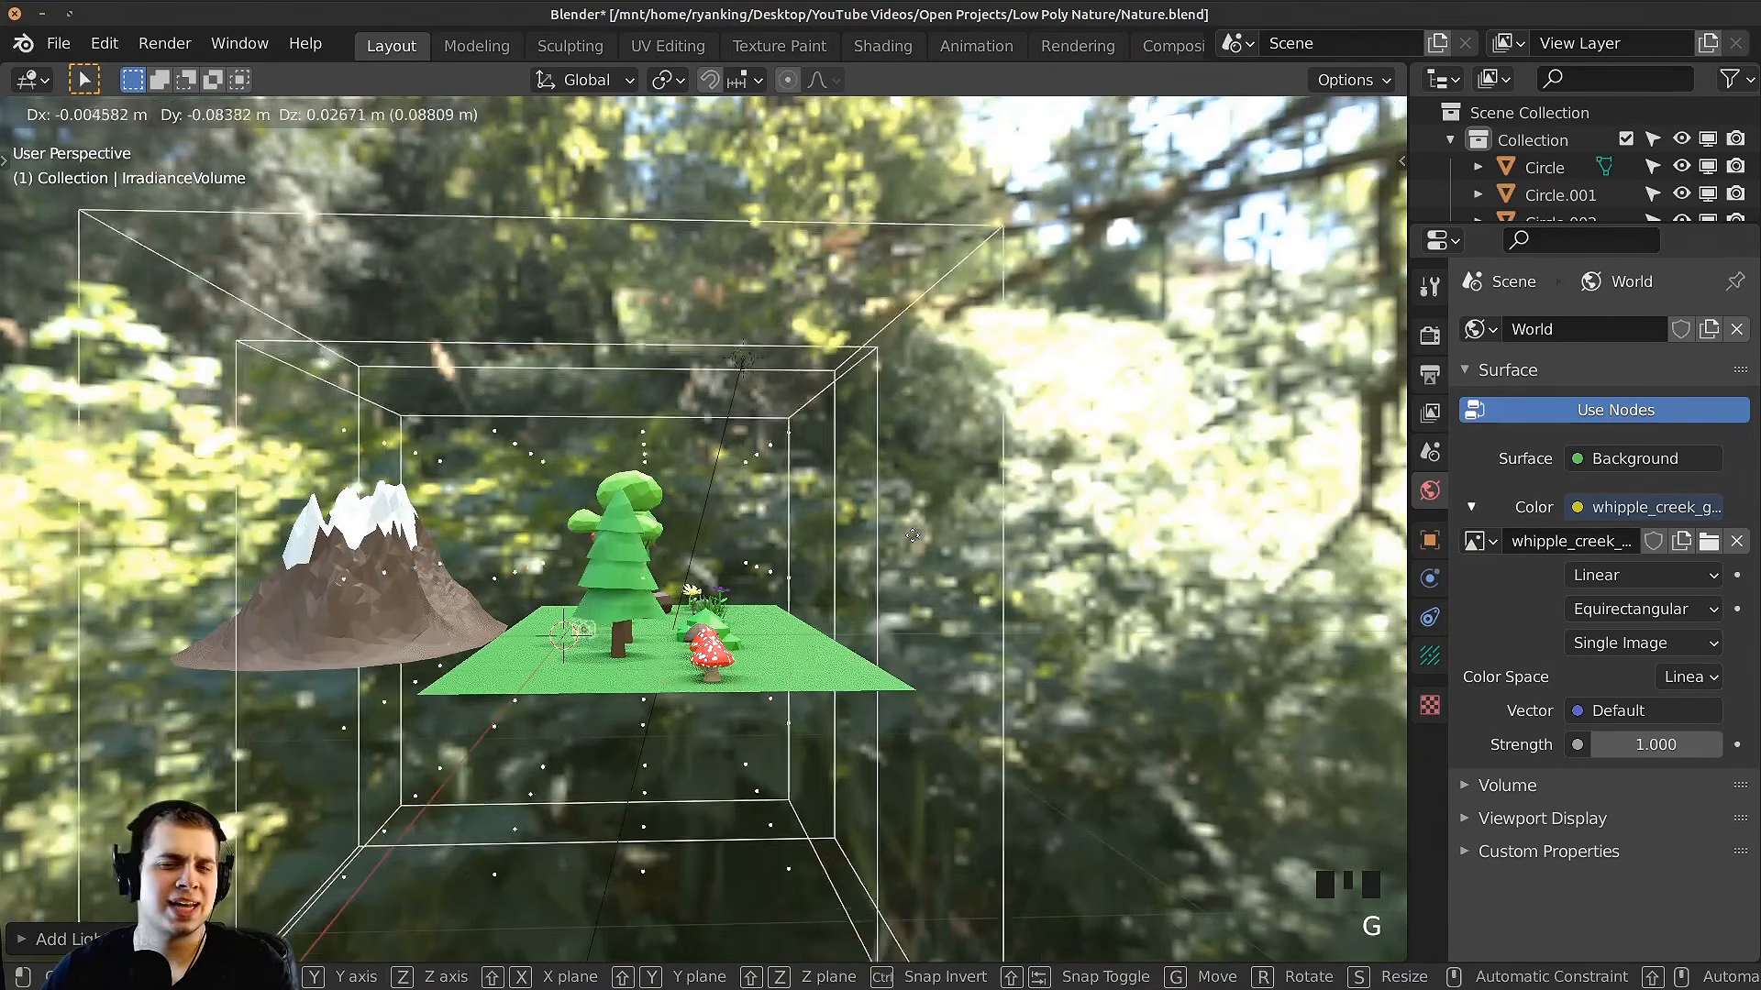
{"action": "right_click", "coordinate": [862, 509]}
{"action": "key", "text": "g"}
{"action": "left_click", "coordinate": [1071, 433]}
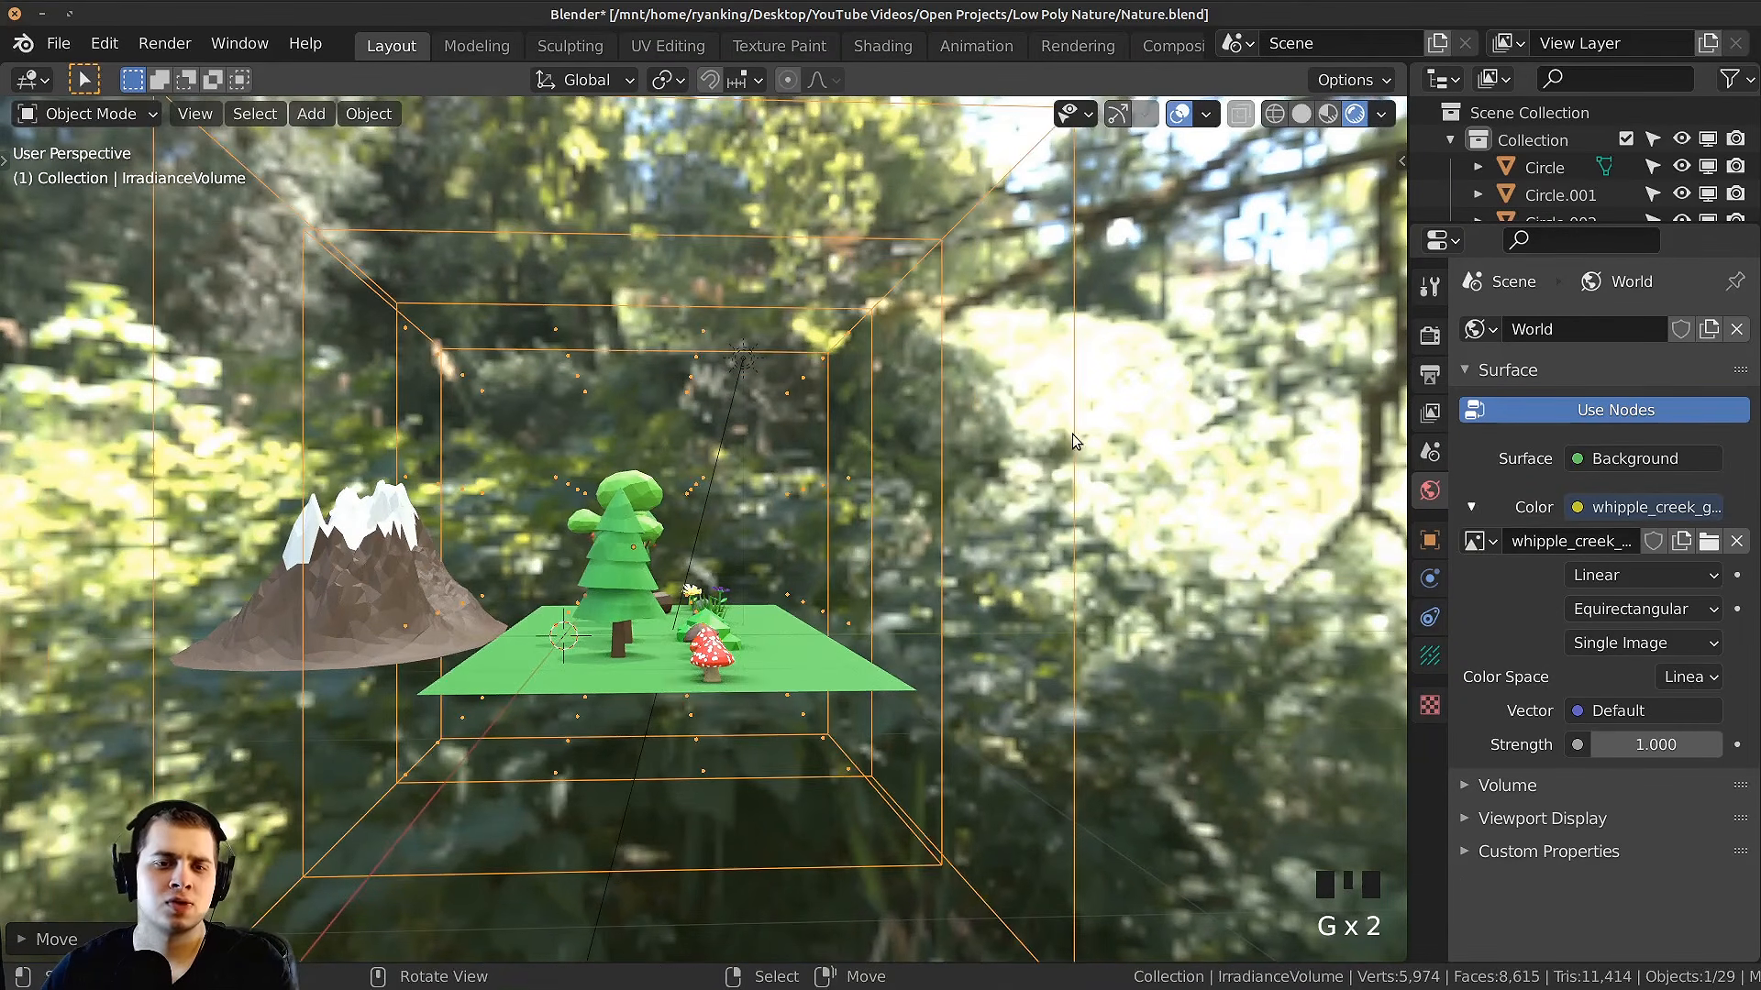
Step: Stretch the Irradiance Volume along X to span the row of models and scale it along Z to about 0.6
{"action": "middle_click_drag", "start_coordinate": [1072, 433], "coordinate": [740, 459]}
{"action": "scroll", "coordinate": [740, 459], "scroll_direction": "down", "scroll_amount": 3}
{"action": "key", "text": "s"}
{"action": "key", "text": "x"}
{"action": "left_click", "coordinate": [1126, 498]}
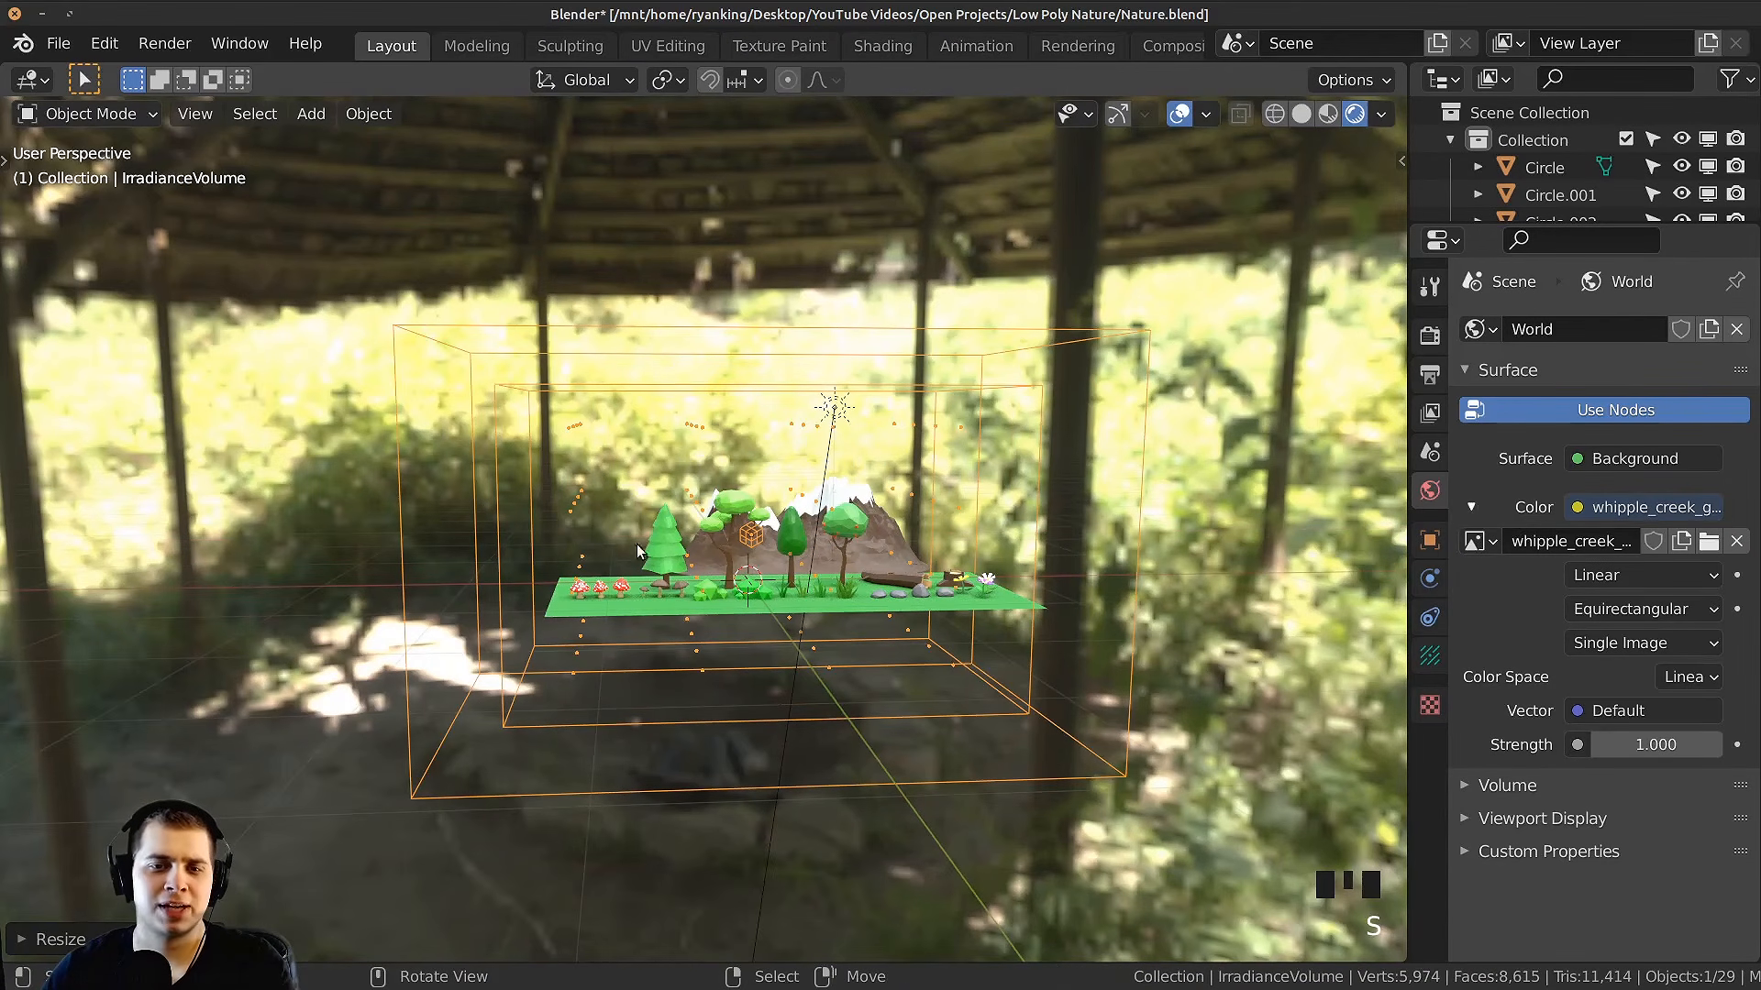
{"action": "scroll", "coordinate": [639, 624], "scroll_direction": "up", "scroll_amount": 3}
{"action": "key", "text": "s"}
{"action": "key", "text": "z"}
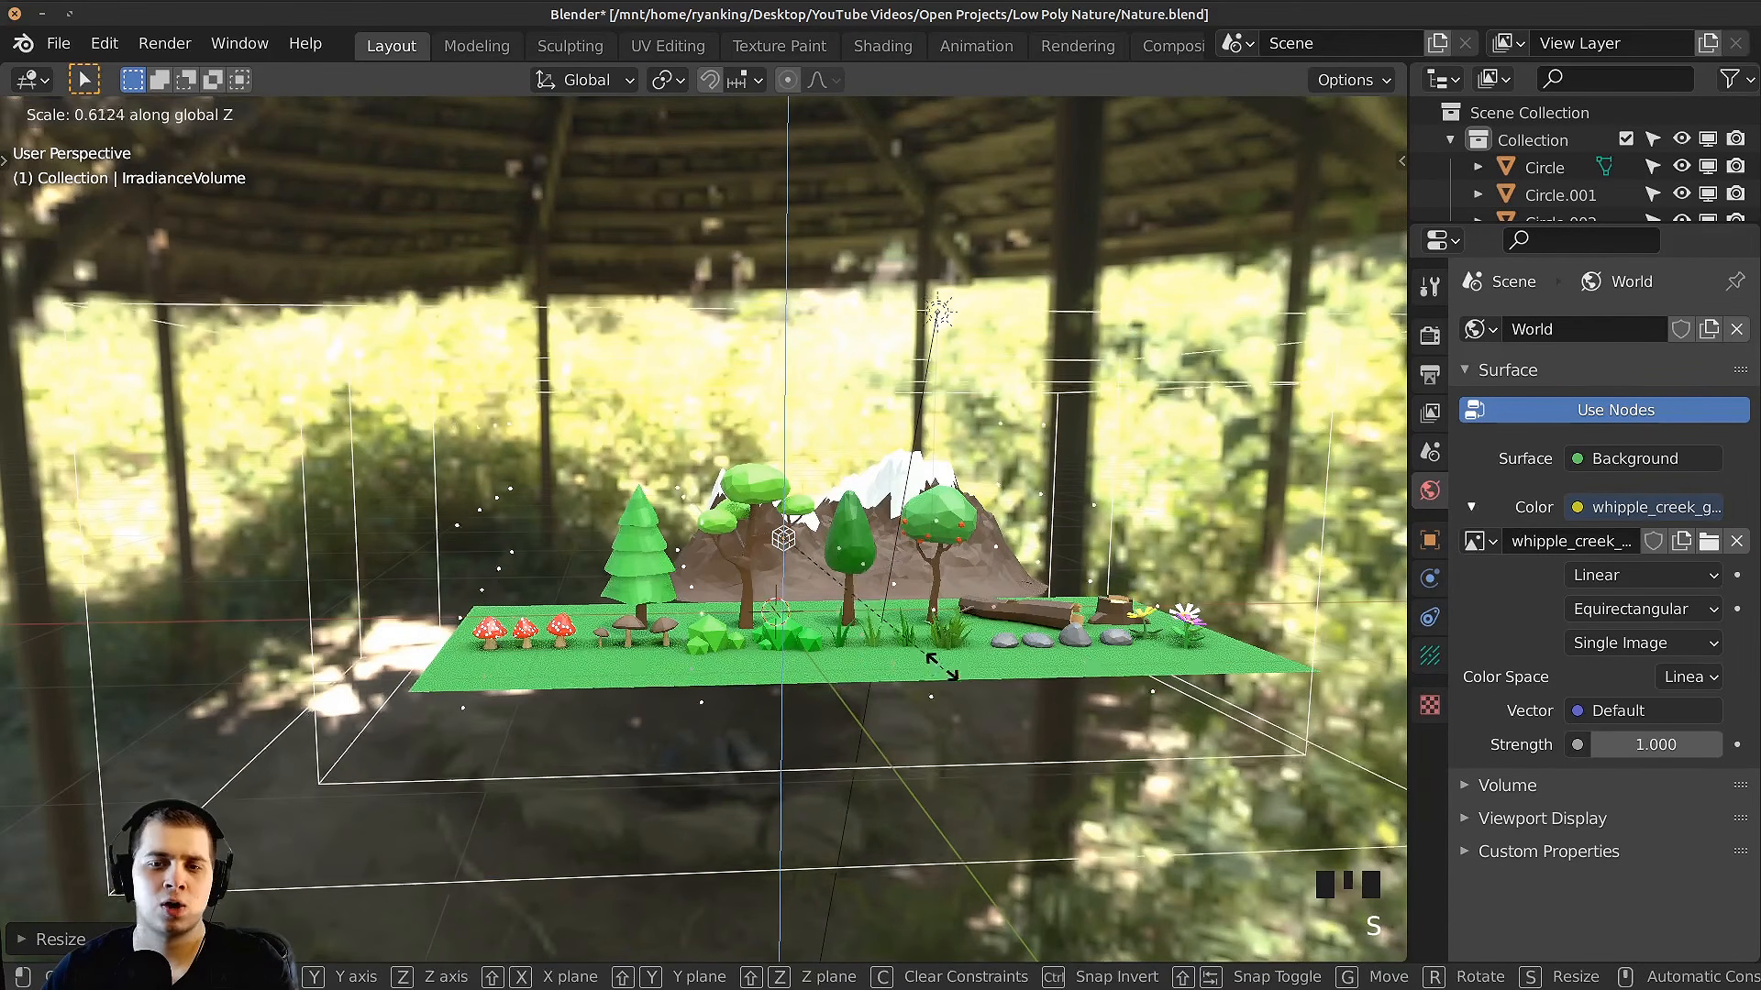
{"action": "left_click", "coordinate": [937, 656]}
Step: Reposition and rescale the Irradiance Volume so that it encloses the whole ground plane and its models
{"action": "key", "text": "g"}
{"action": "left_click", "coordinate": [966, 655]}
{"action": "key", "text": "s"}
{"action": "left_click", "coordinate": [1006, 664]}
{"action": "key", "text": "s"}
{"action": "middle_click_drag", "start_coordinate": [1006, 664], "coordinate": [1229, 596]}
{"action": "left_click", "coordinate": [1026, 440]}
Step: Bake the scene's indirect lighting from the Eevee render settings
{"action": "left_click", "coordinate": [1430, 337]}
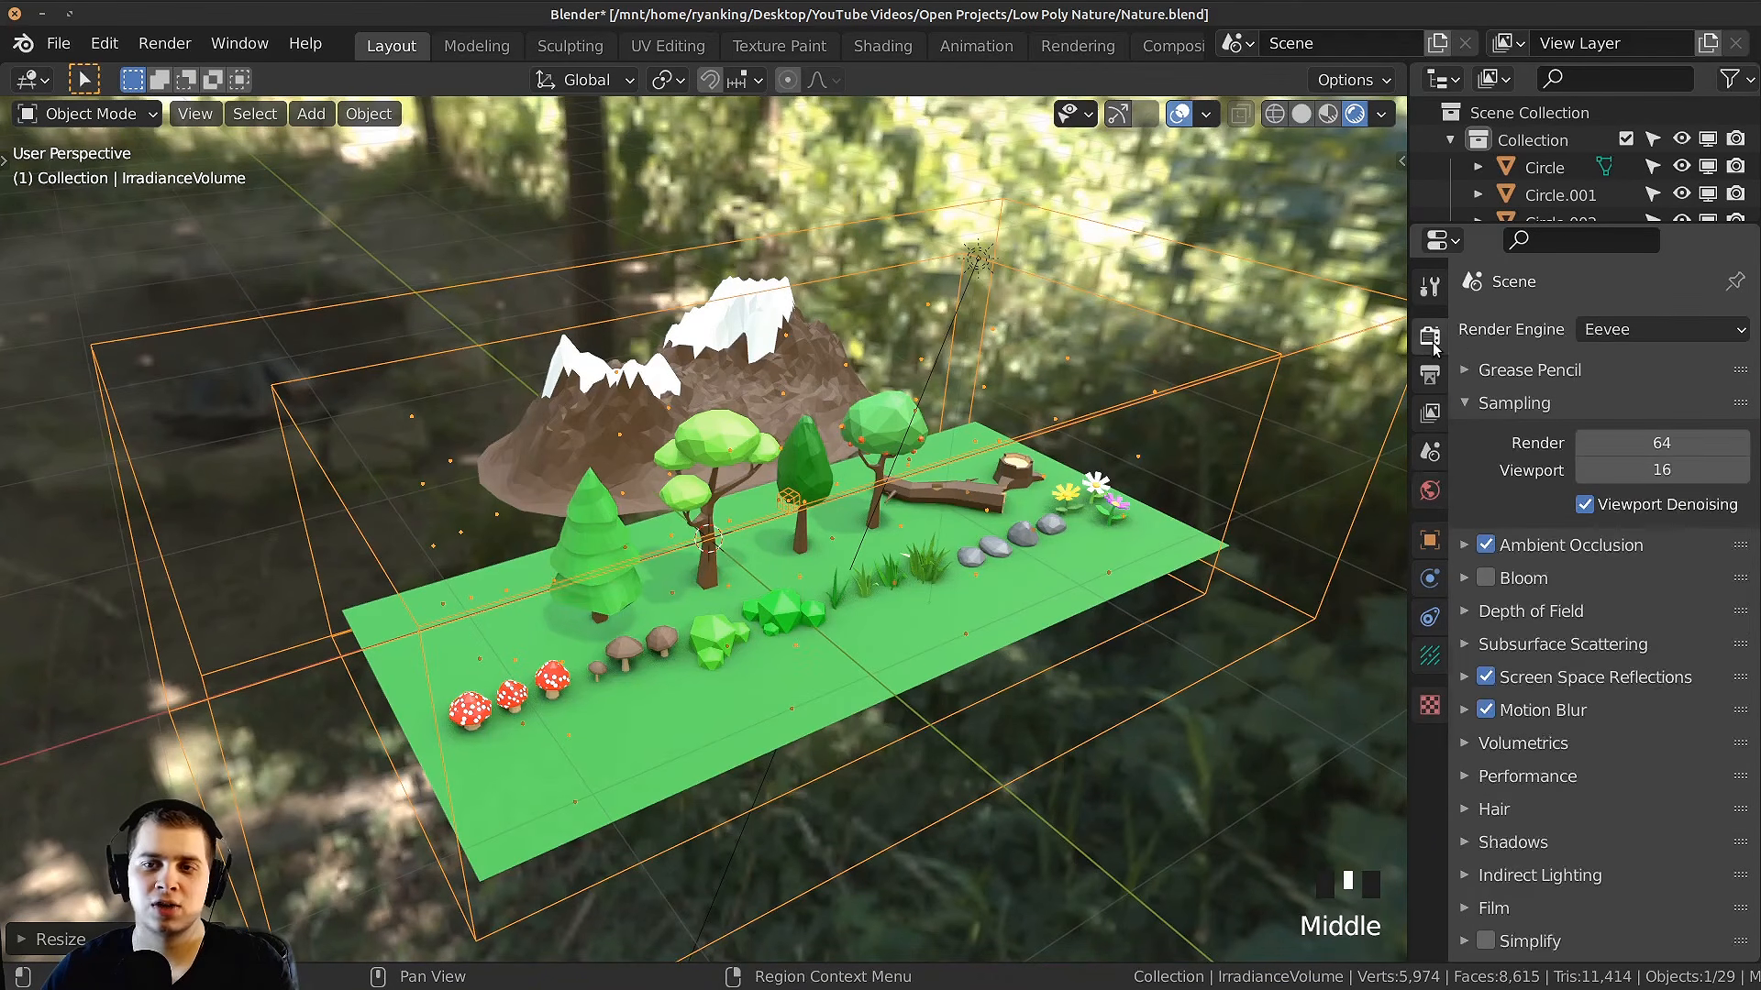
{"action": "scroll", "coordinate": [1522, 413], "scroll_direction": "down", "scroll_amount": 2}
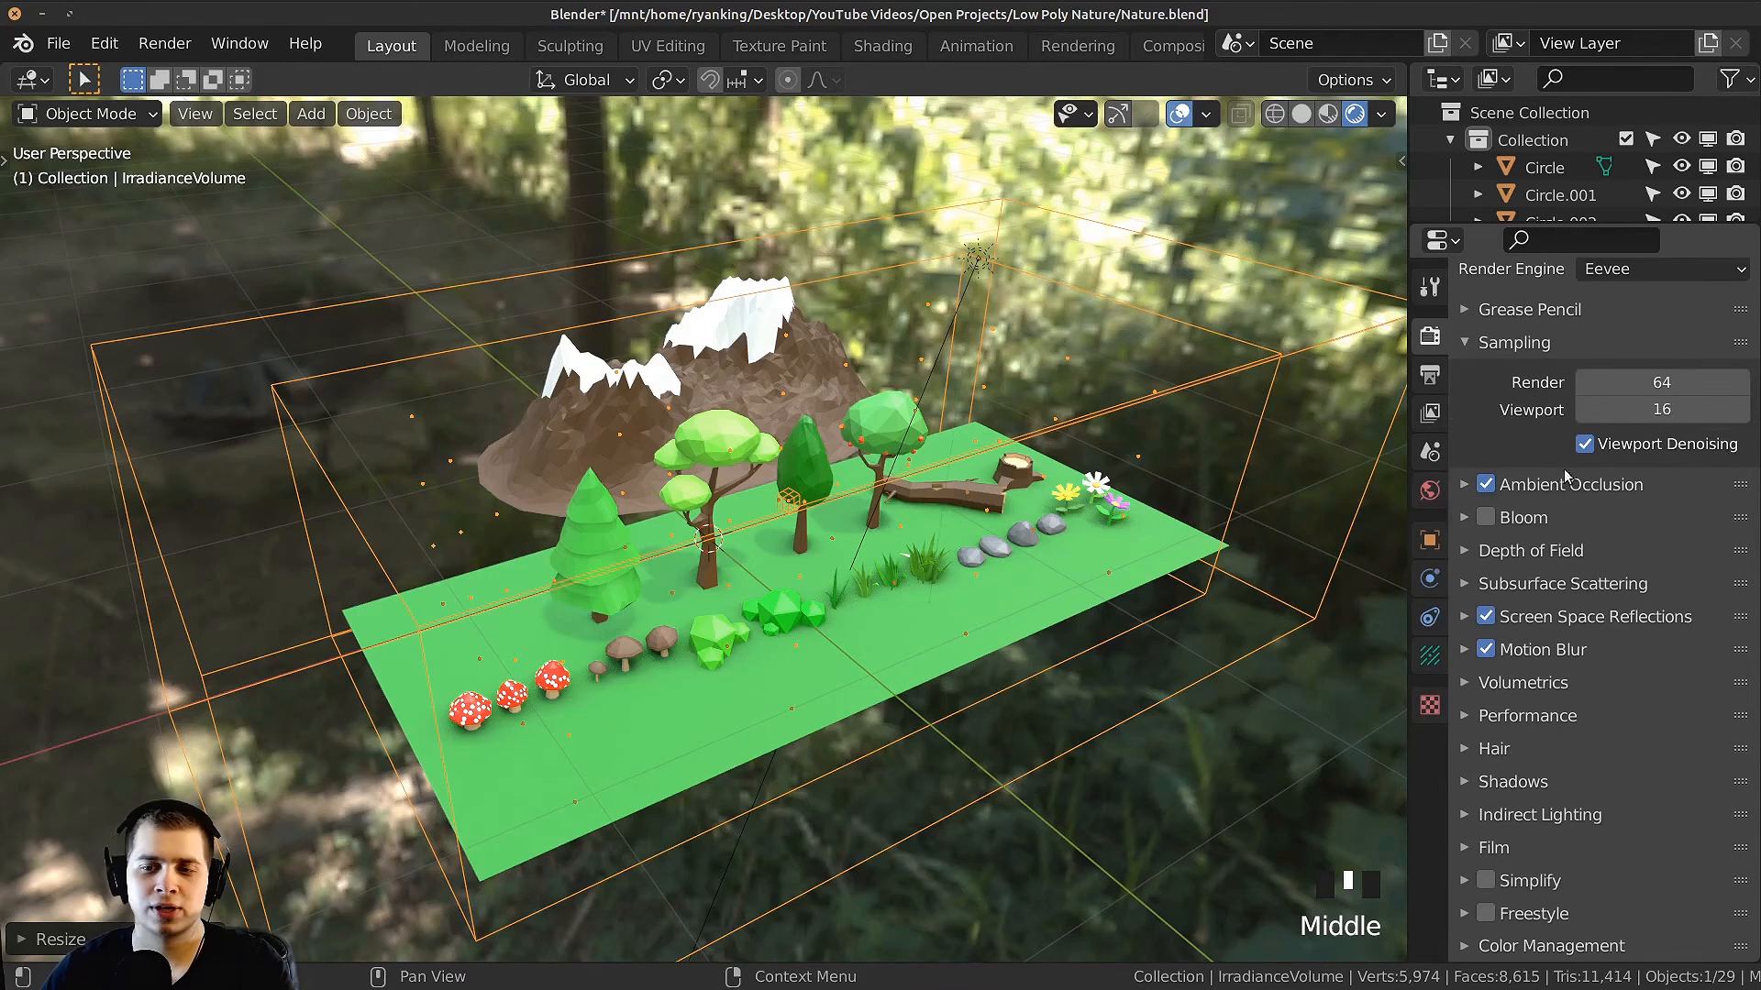
{"action": "left_click", "coordinate": [1490, 816]}
{"action": "scroll", "coordinate": [1582, 715], "scroll_direction": "down", "scroll_amount": 8}
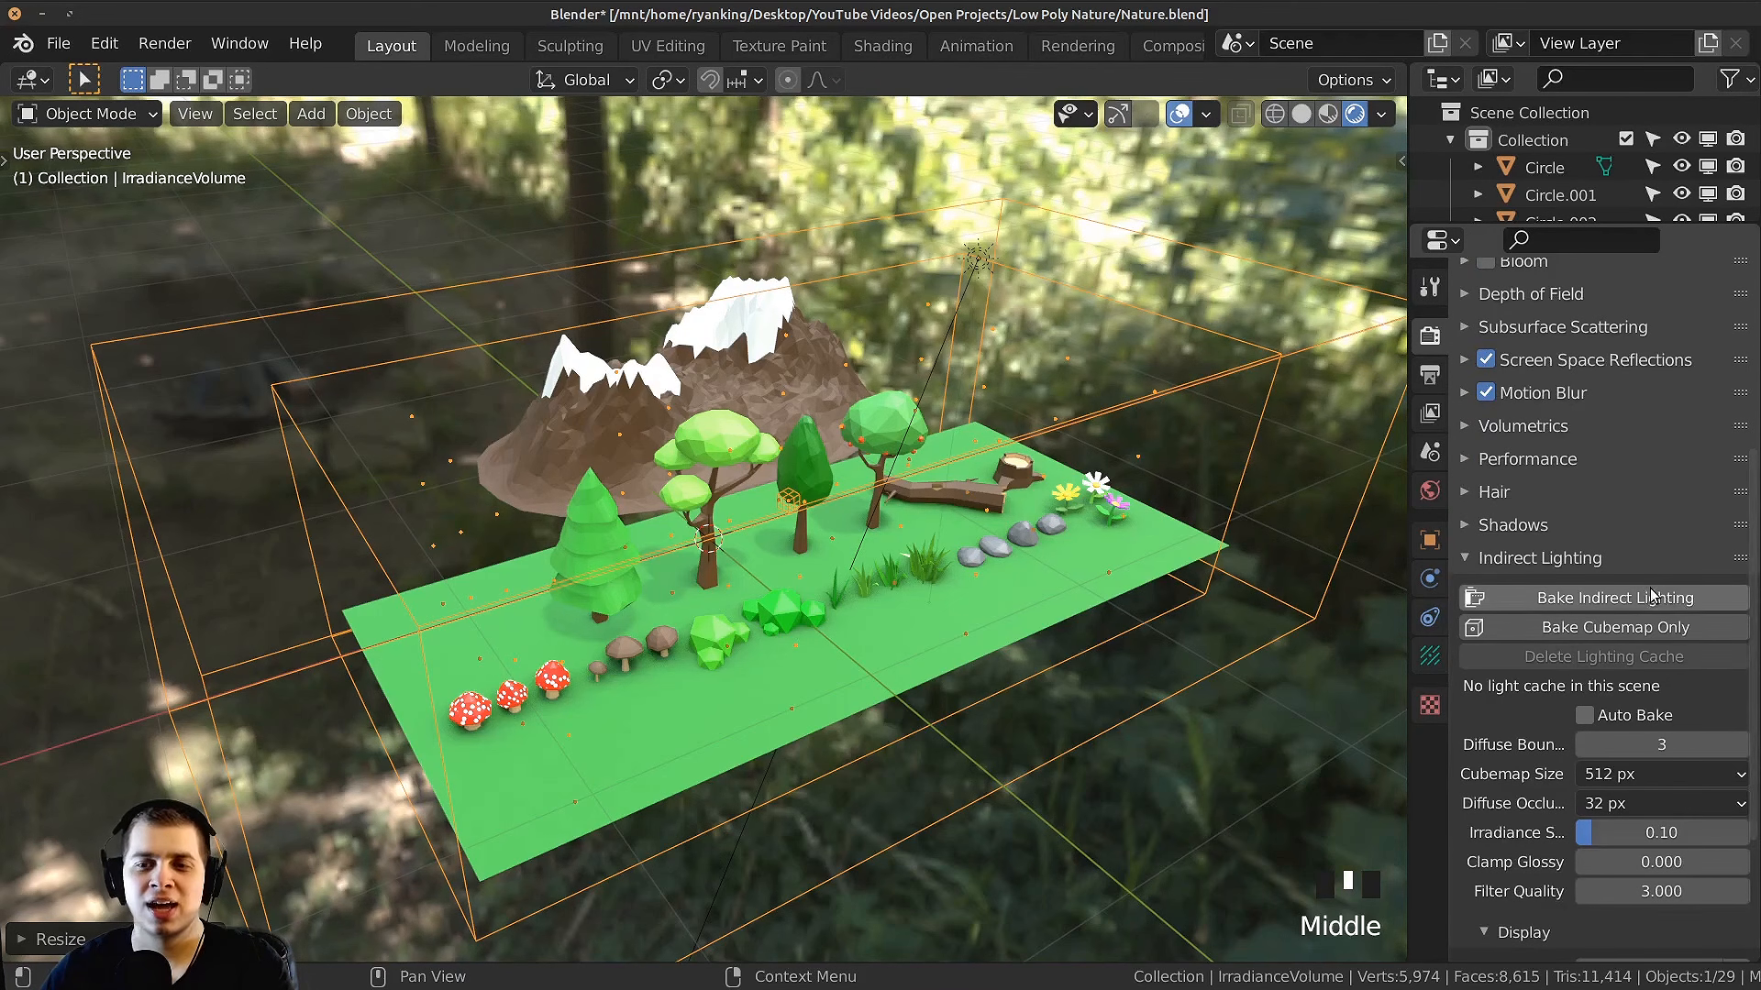
Step: Frame the lit models, hide the viewport overlays and maximize the 3D viewport
{"action": "middle_click_drag", "start_coordinate": [739, 624], "coordinate": [862, 642]}
{"action": "mouse_move", "coordinate": [716, 555]}
{"action": "middle_mouse_down", "text": "shift"}
{"action": "mouse_move", "coordinate": [601, 541]}
{"action": "mouse_move", "coordinate": [763, 474]}
{"action": "mouse_move", "coordinate": [728, 582]}
{"action": "middle_mouse_up", "text": "shift"}
{"action": "scroll", "coordinate": [605, 536], "scroll_direction": "up", "scroll_amount": 3}
{"action": "scroll", "coordinate": [780, 556], "scroll_direction": "up", "scroll_amount": 2}
{"action": "scroll", "coordinate": [772, 512], "scroll_direction": "down", "scroll_amount": 7}
{"action": "scroll", "coordinate": [734, 587], "scroll_direction": "up", "scroll_amount": 3}
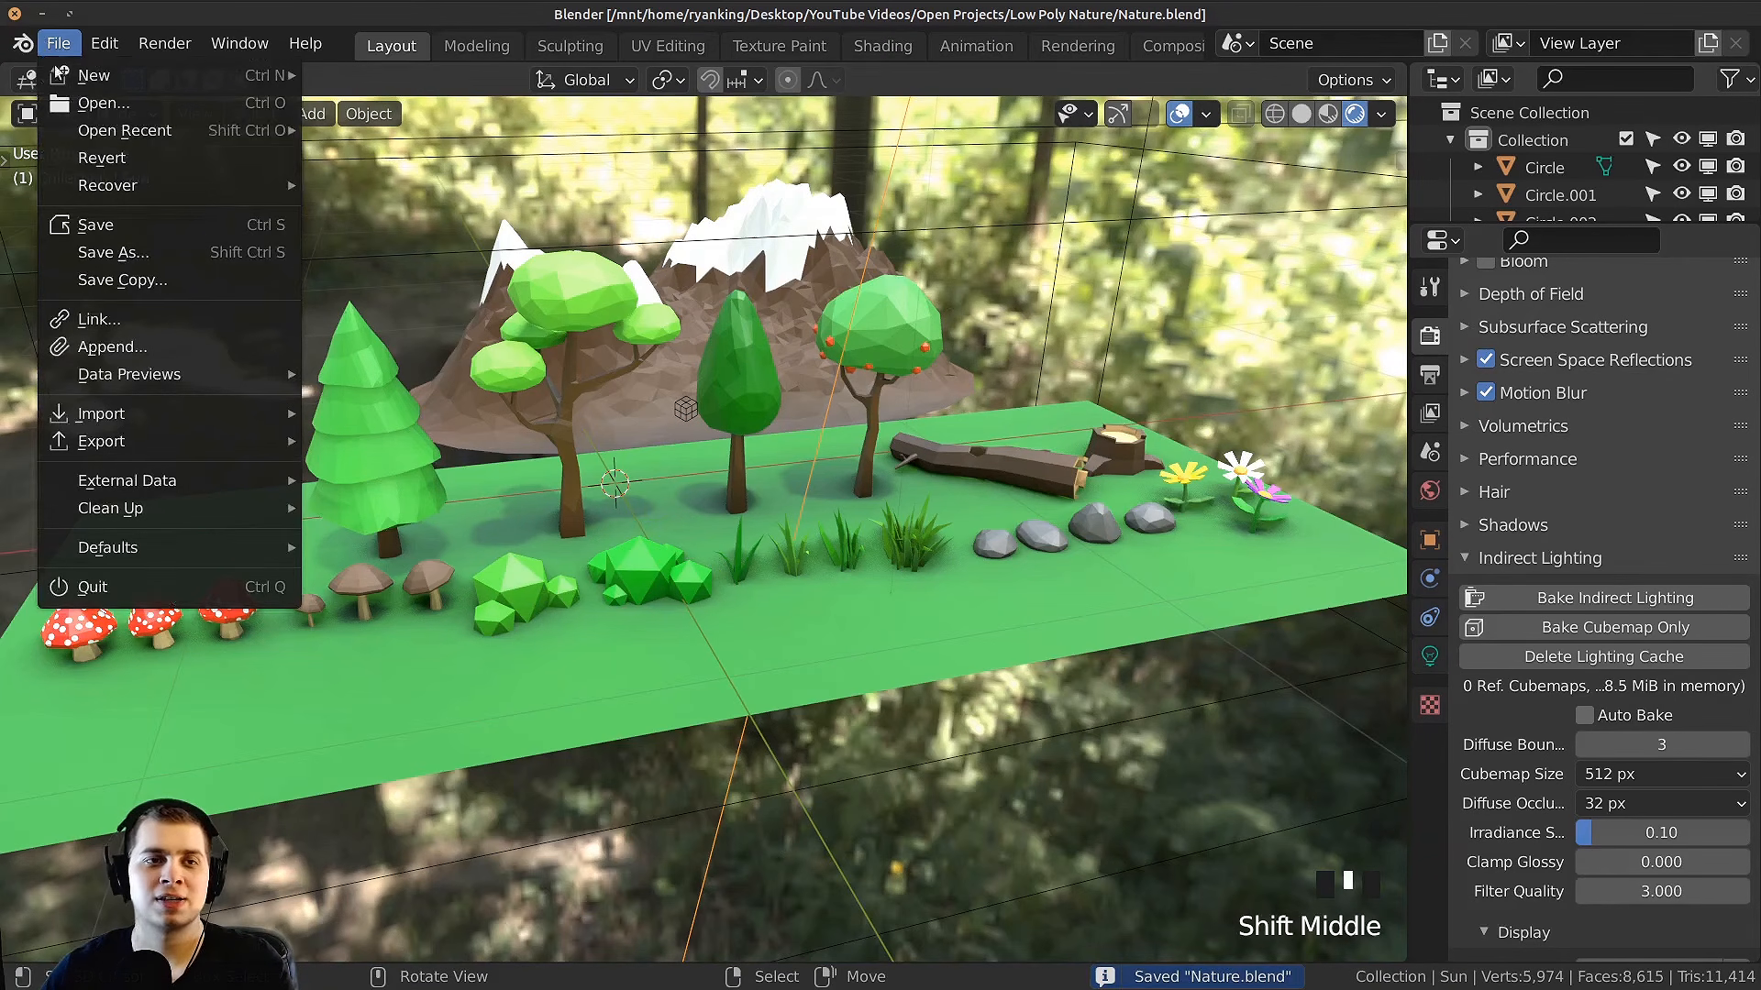
{"action": "left_click", "coordinate": [1180, 117]}
{"action": "middle_click_drag", "start_coordinate": [781, 528], "coordinate": [832, 481], "text": "shift"}
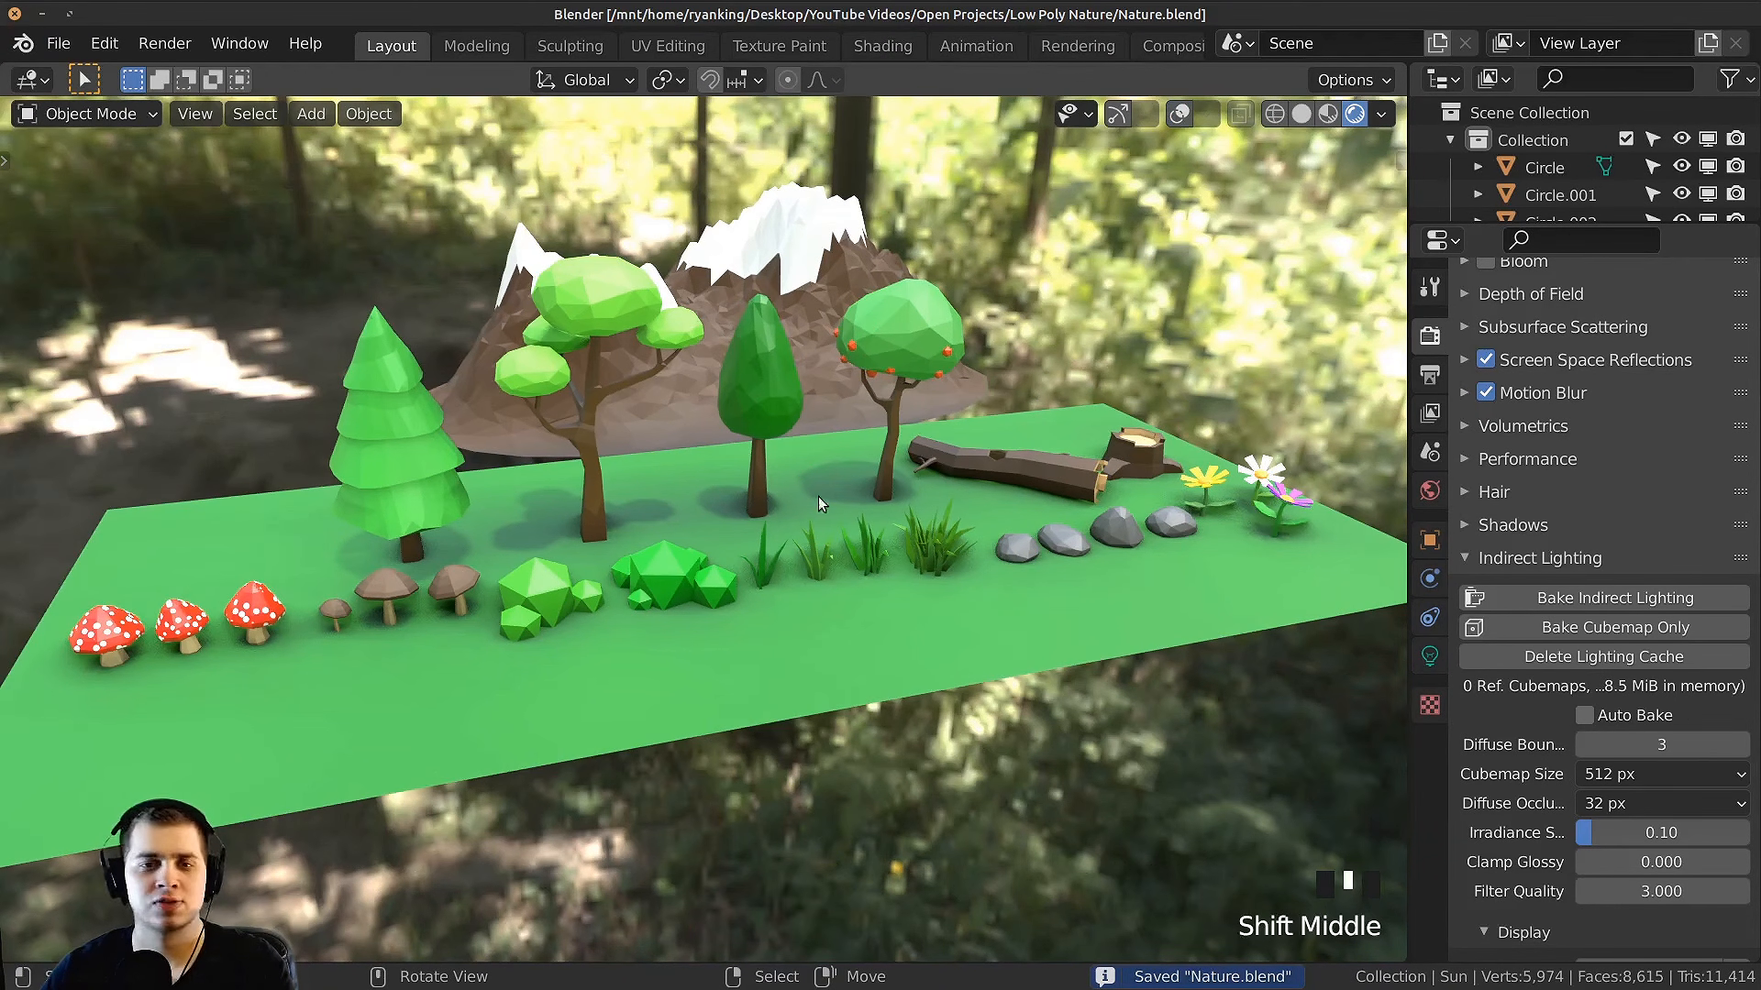
{"action": "key", "text": "ctrl+space"}
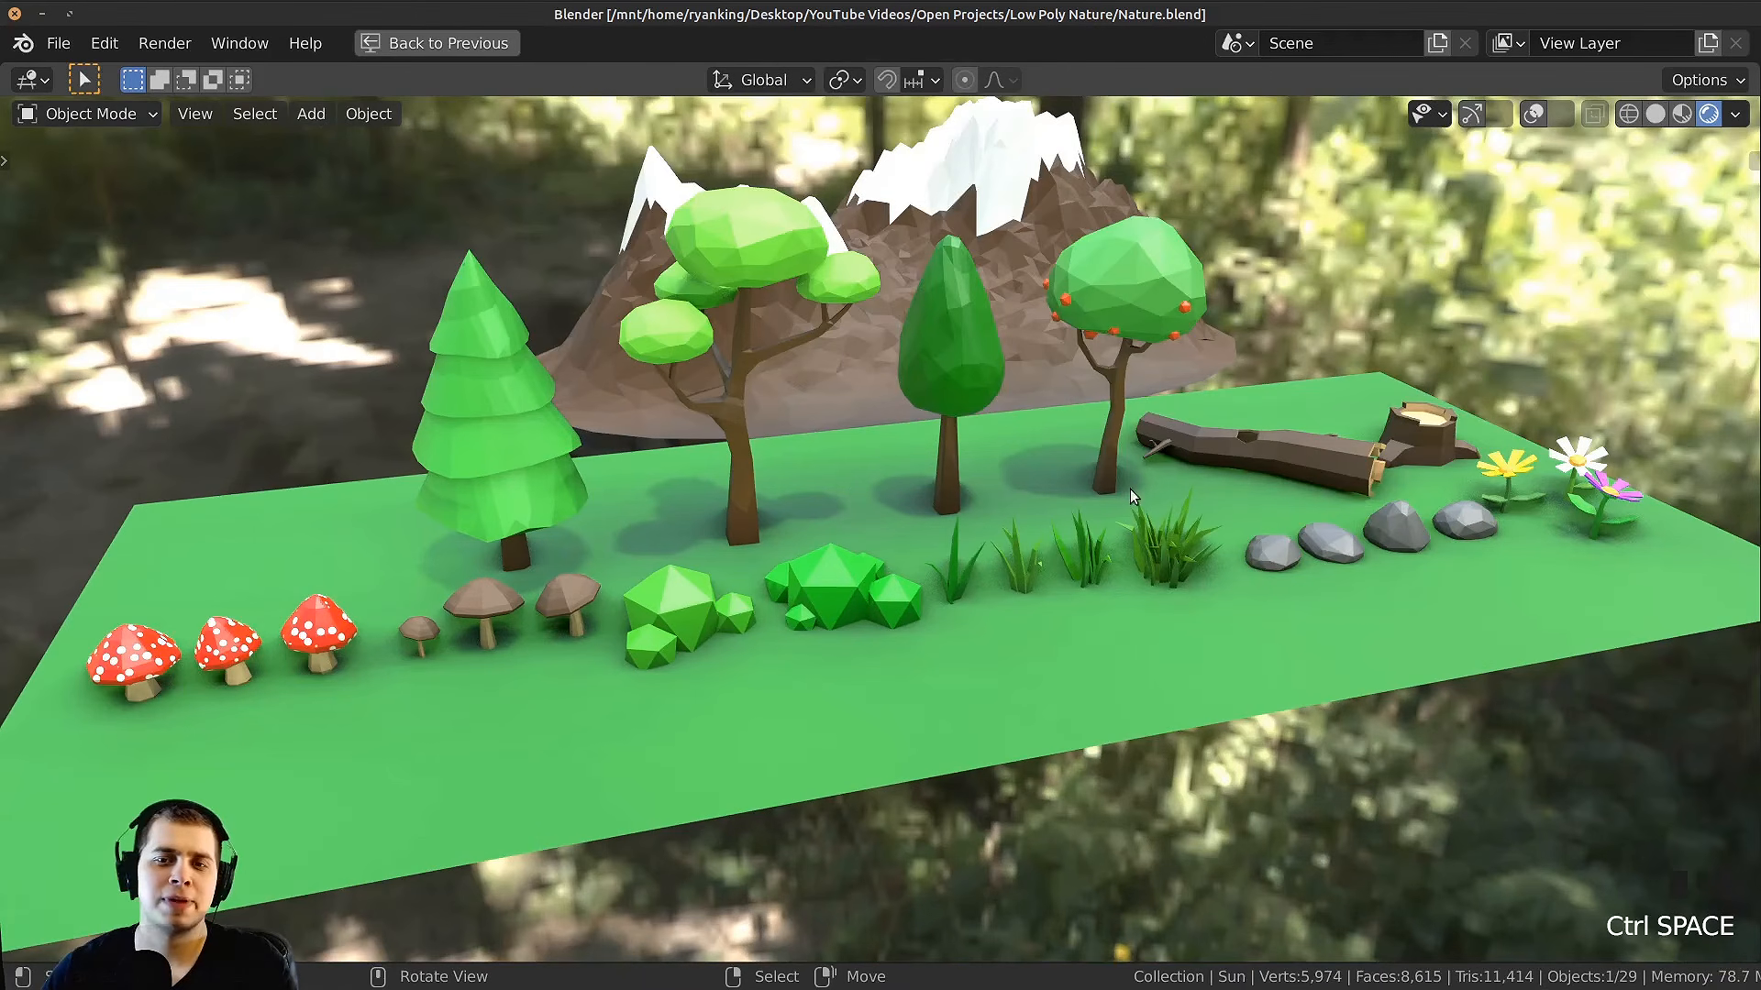
Step: Save the finished scene file and view the models from the flower and stump end
{"action": "middle_click_drag", "start_coordinate": [1130, 488], "coordinate": [911, 422], "text": "shift"}
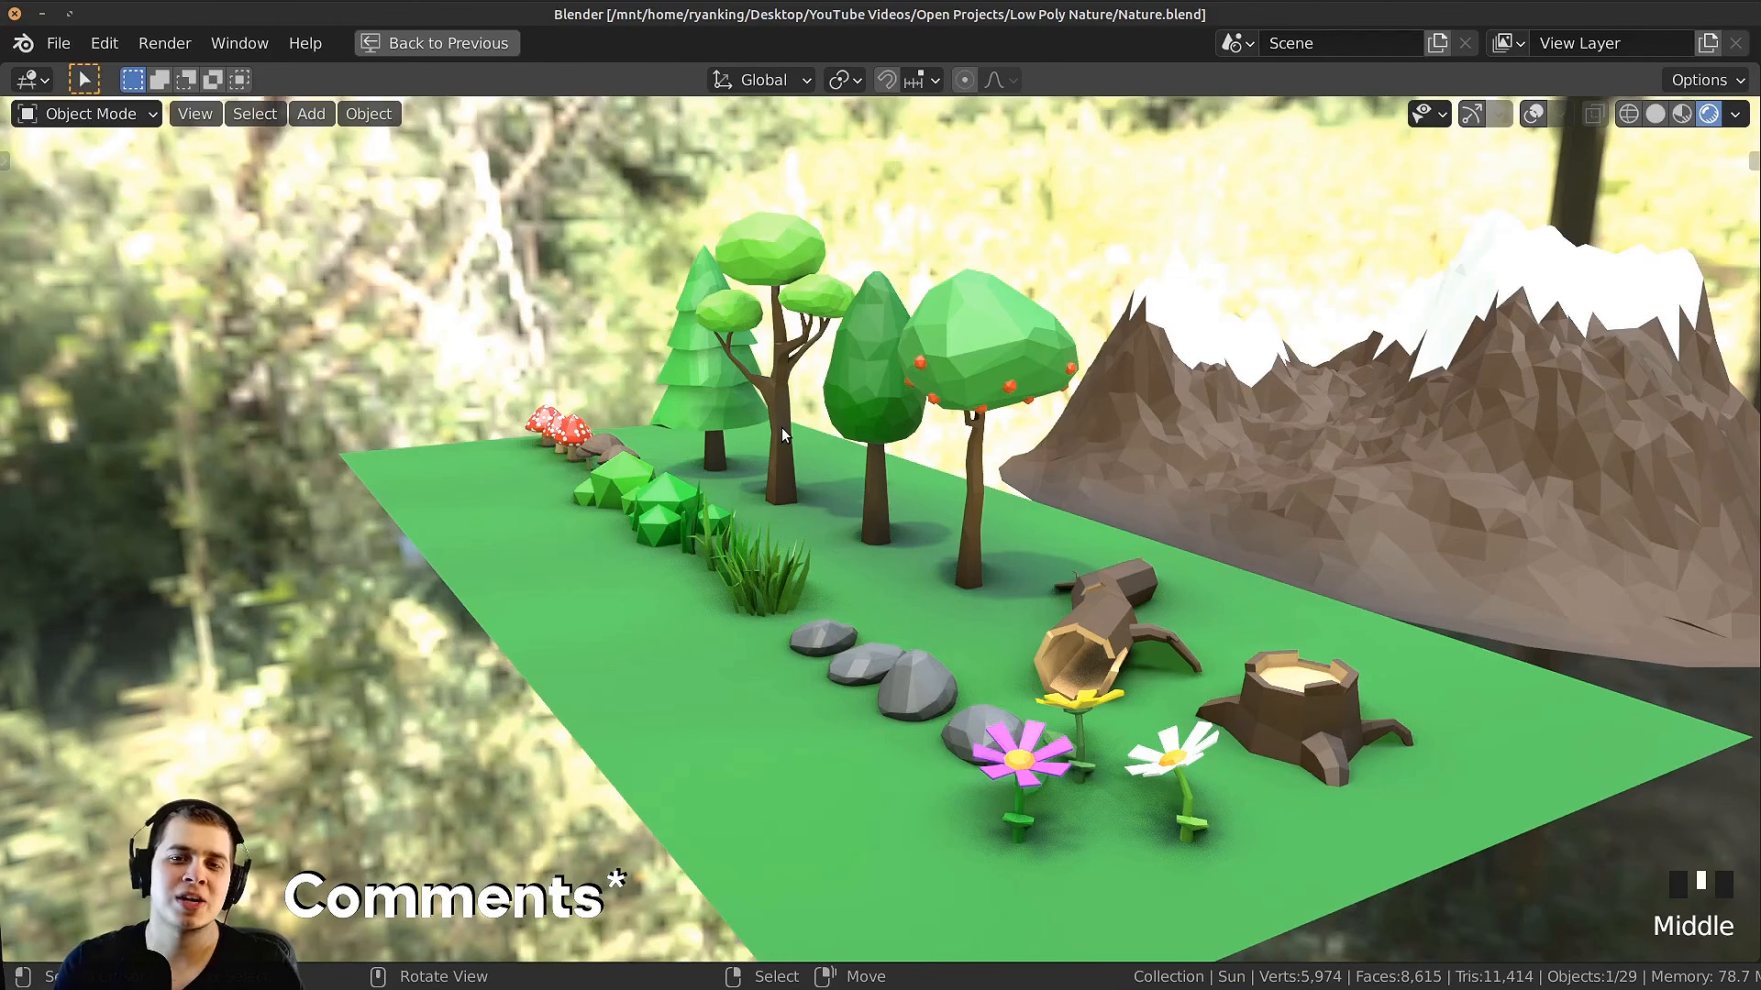
{"action": "key", "text": "ctrl+s"}
{"action": "middle_click_drag", "start_coordinate": [754, 651], "coordinate": [971, 580]}
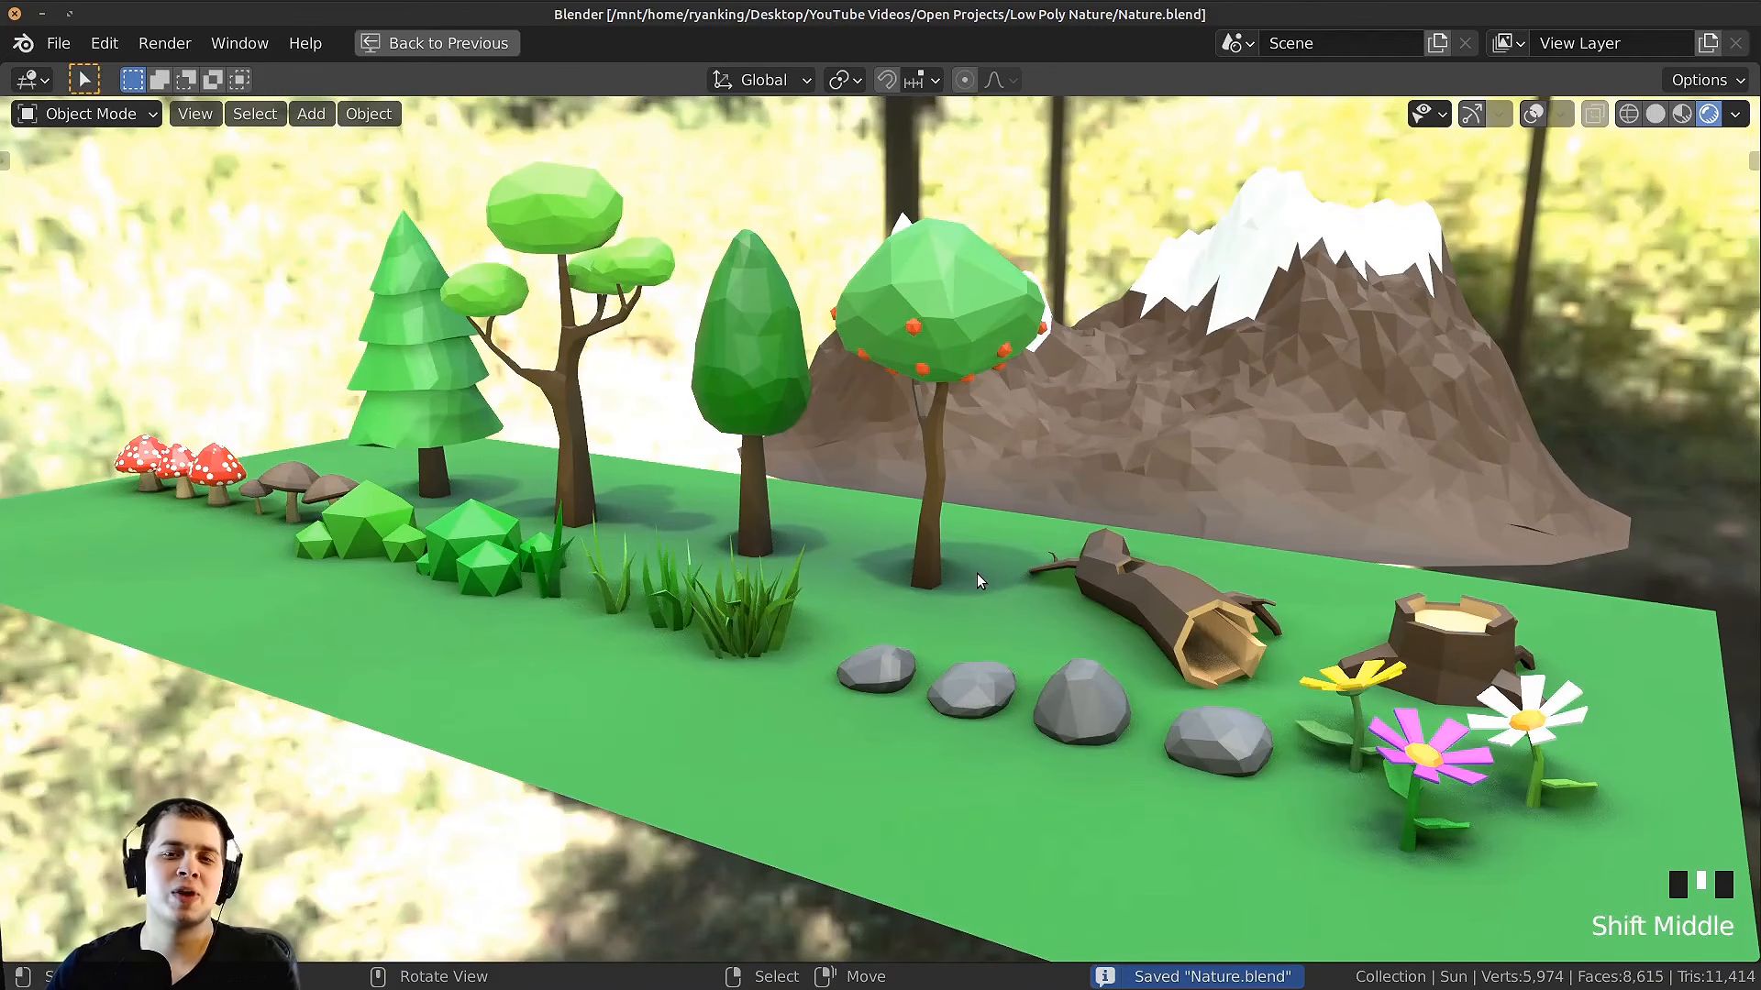
{"action": "scroll", "coordinate": [976, 574], "scroll_direction": "down", "scroll_amount": 2}
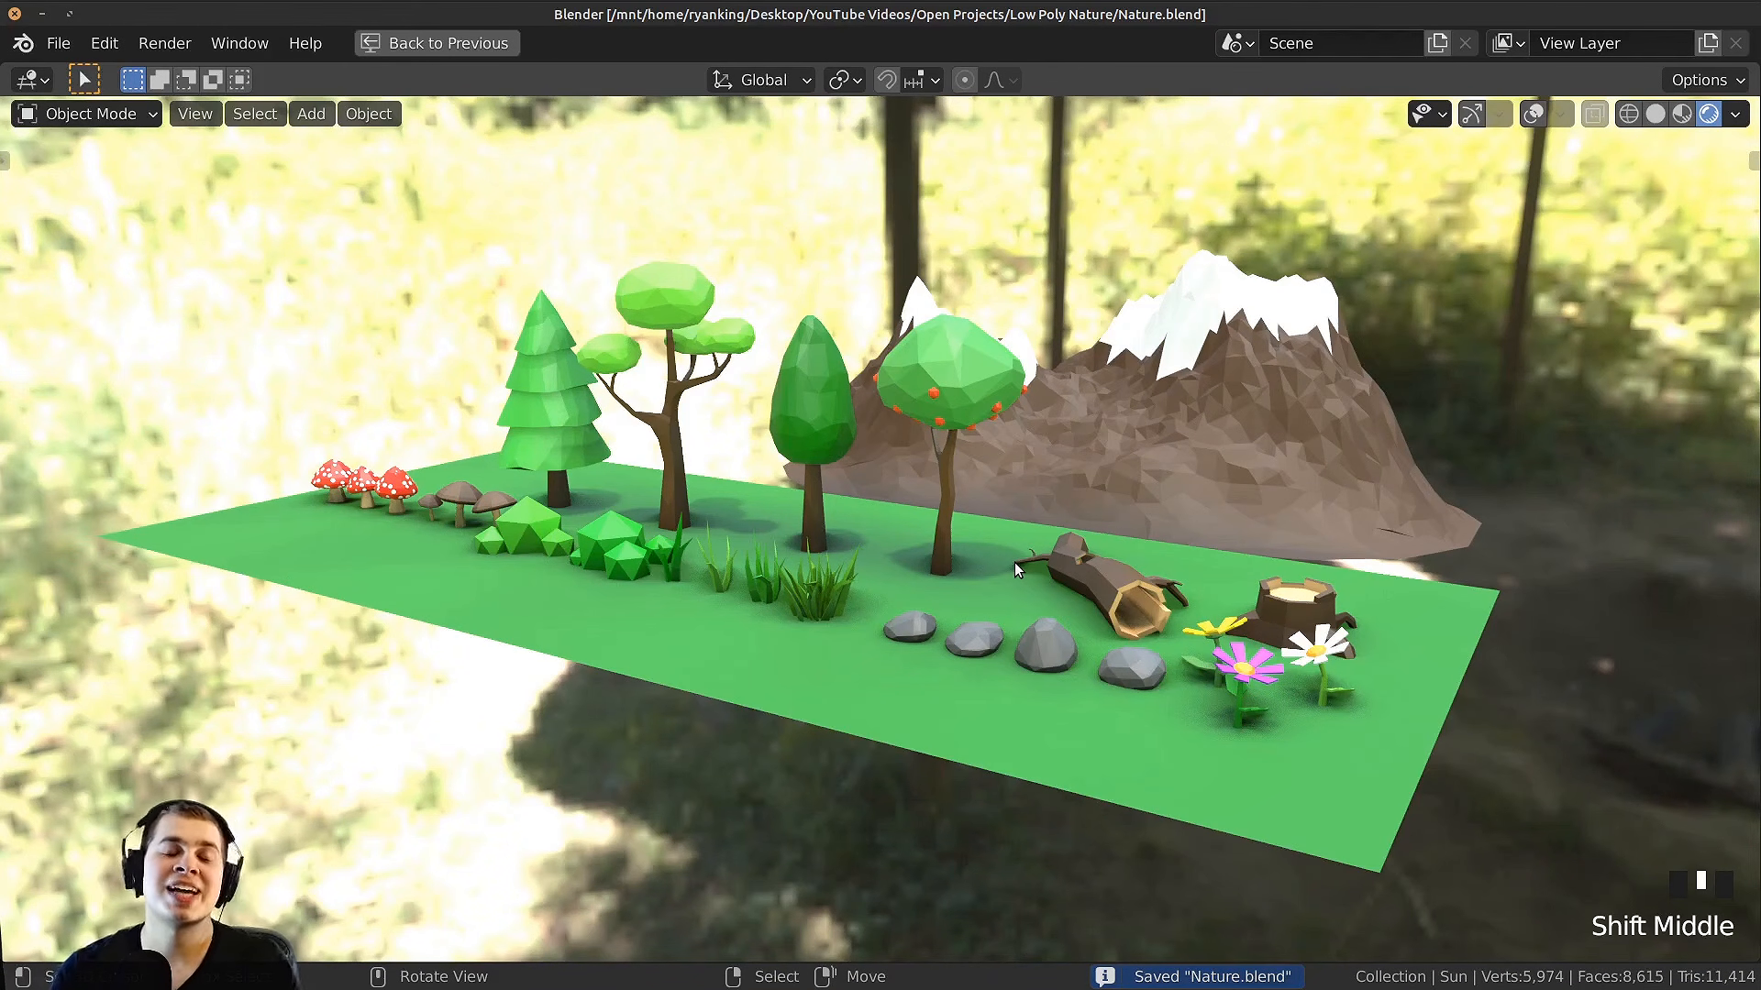